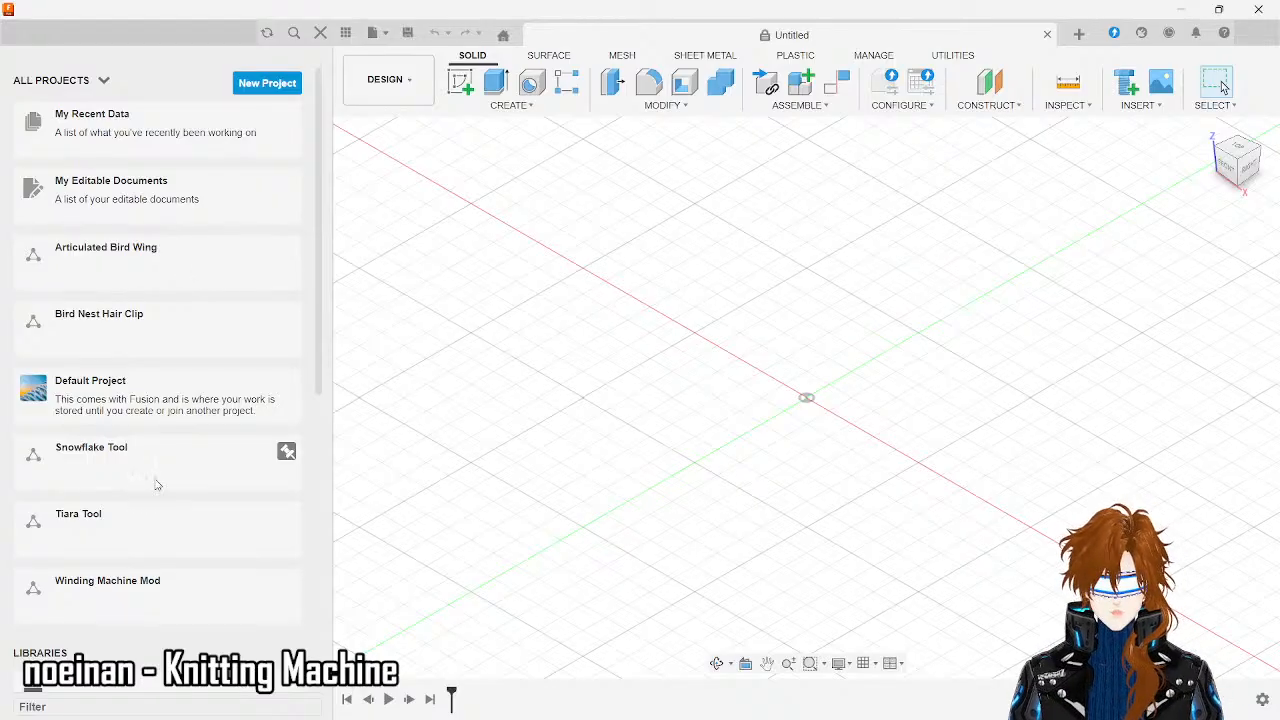
- Open the Aesin - Coil Machine Arm M3 design from the Winding Machine Mod project to view it, and close it
click(192, 603)
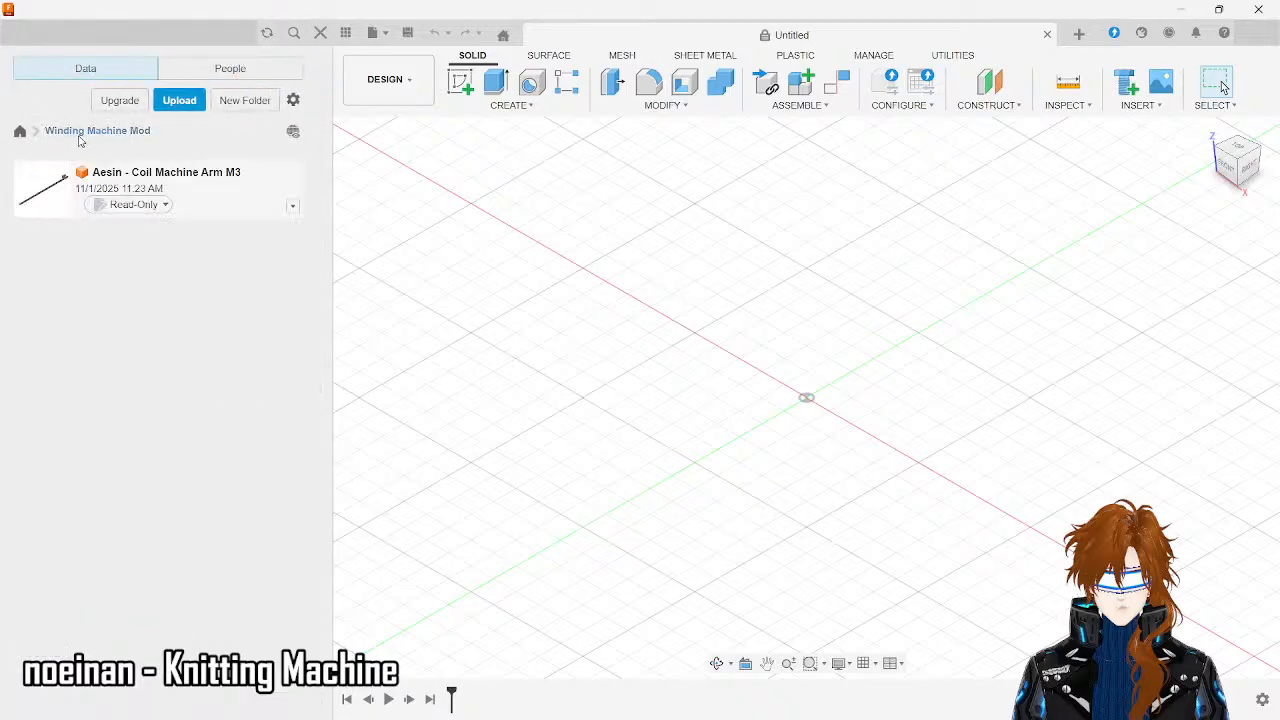
click(195, 184)
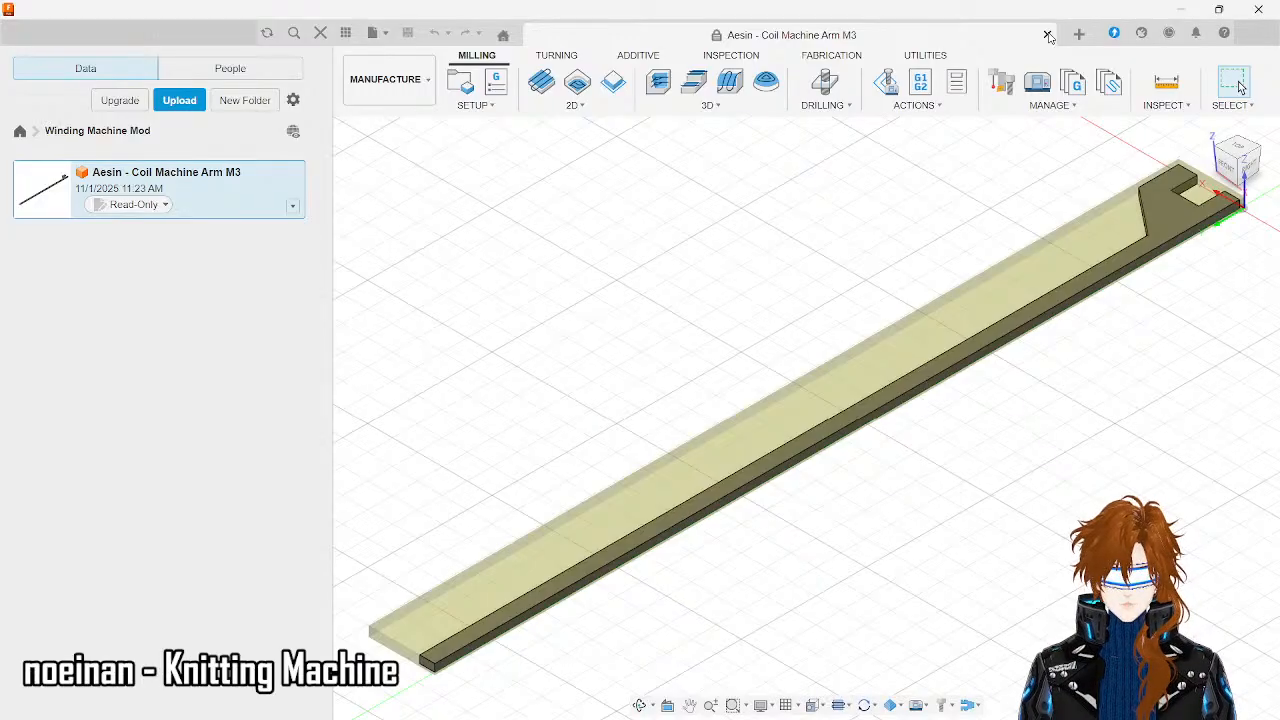
click(1047, 35)
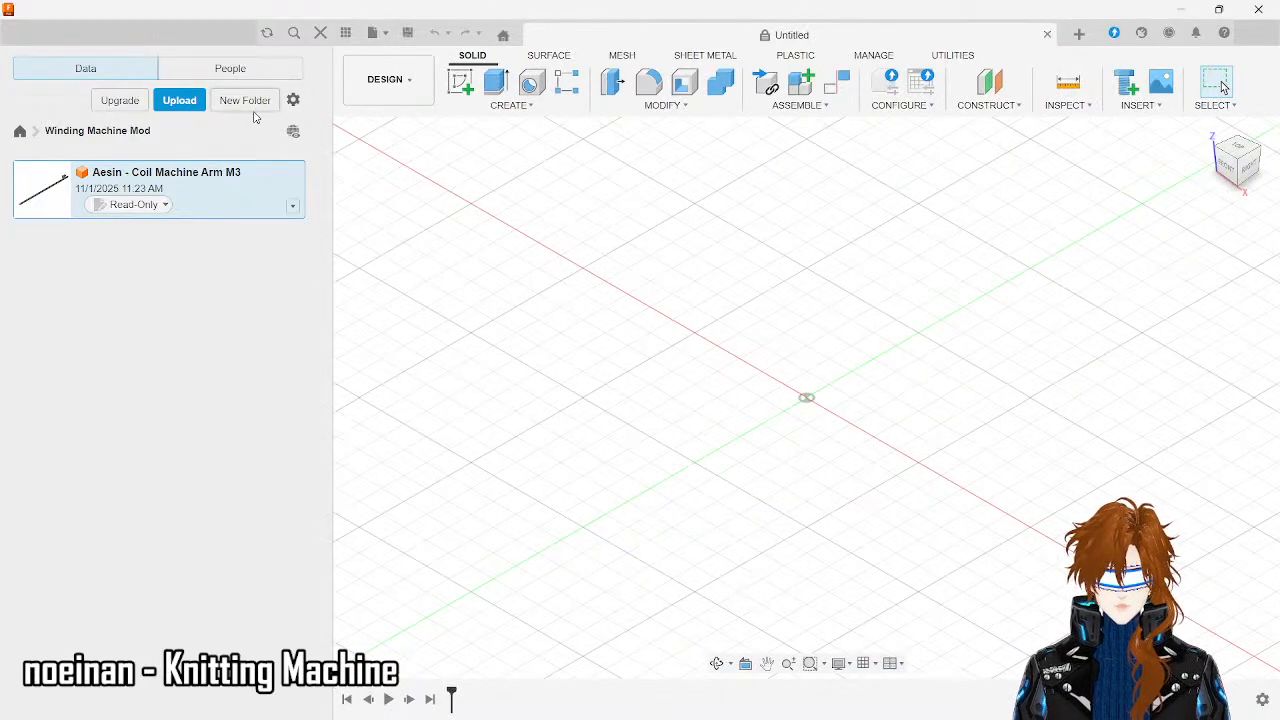
- Open the Snowflake Tool project and look through its inner and outer layer designs
click(20, 131)
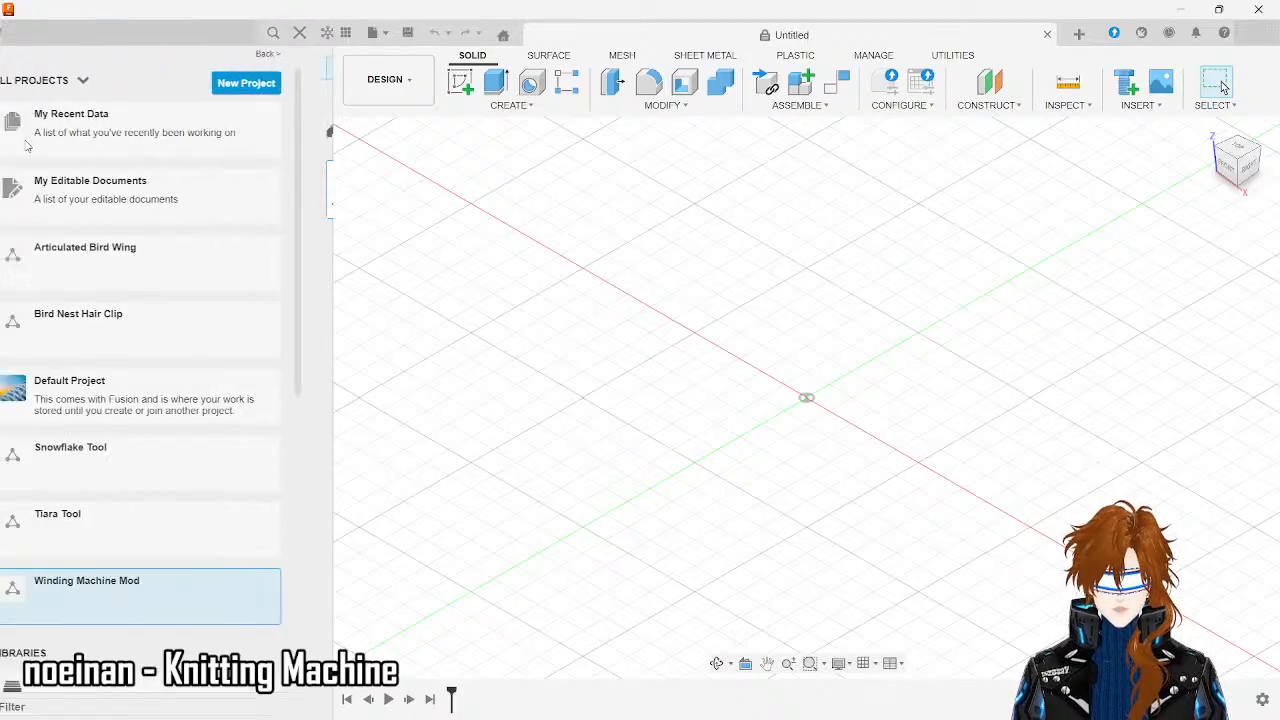
click(92, 460)
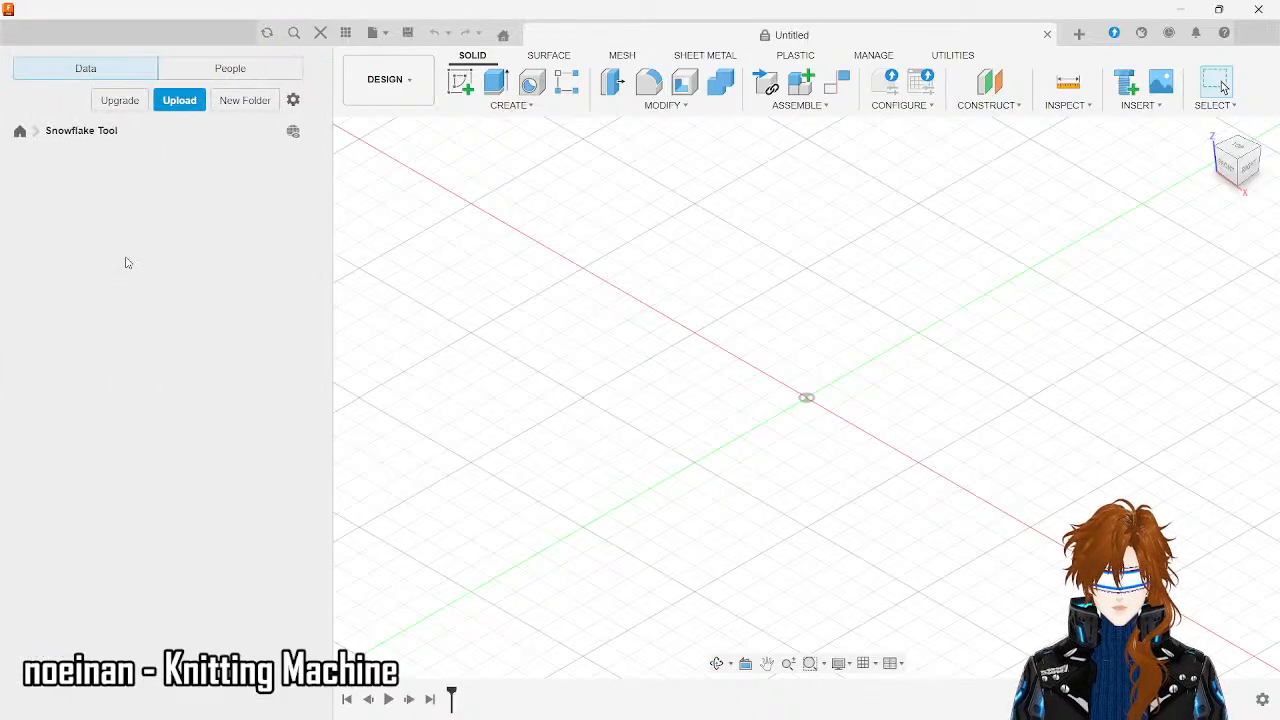
click(198, 194)
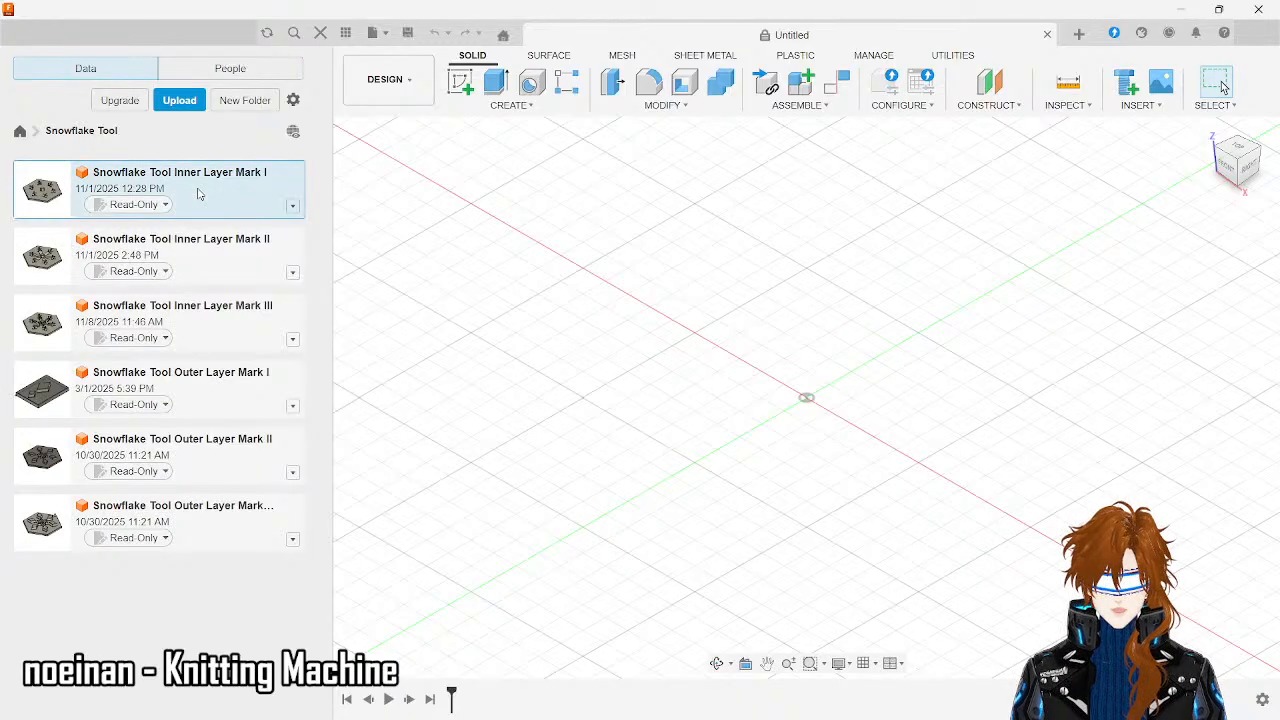
click(224, 322)
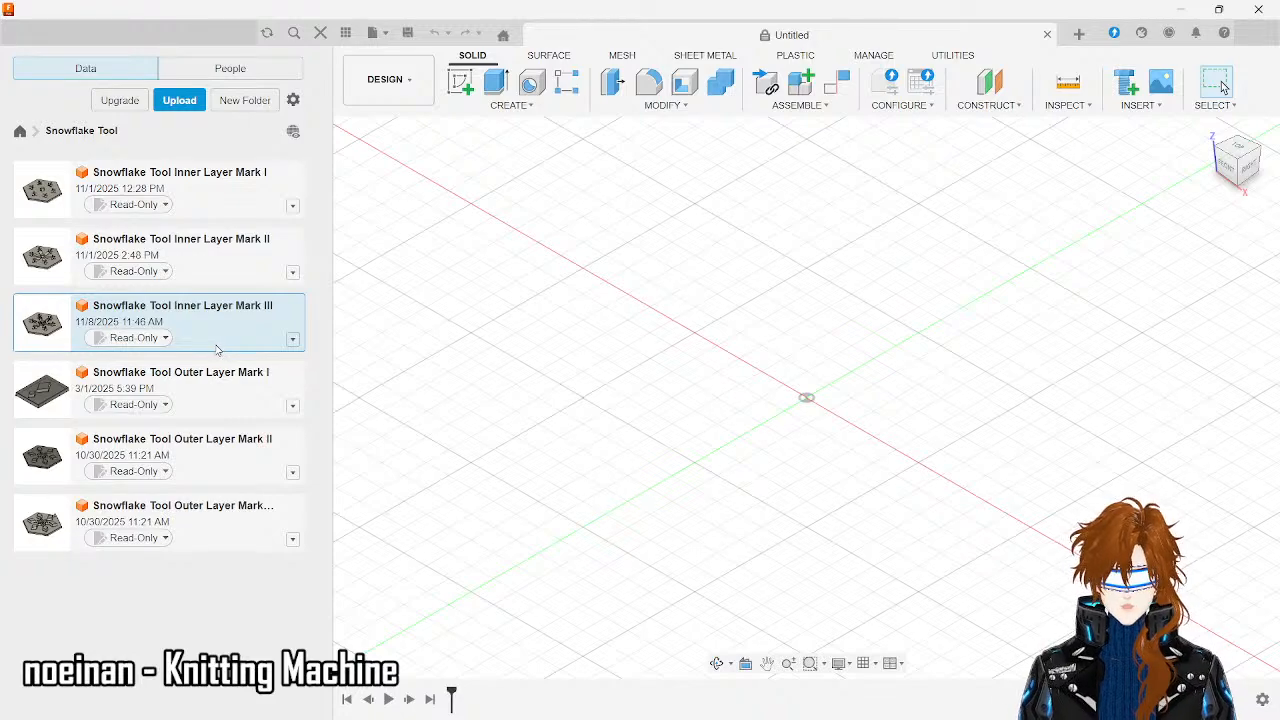
ctrl+click(137, 370)
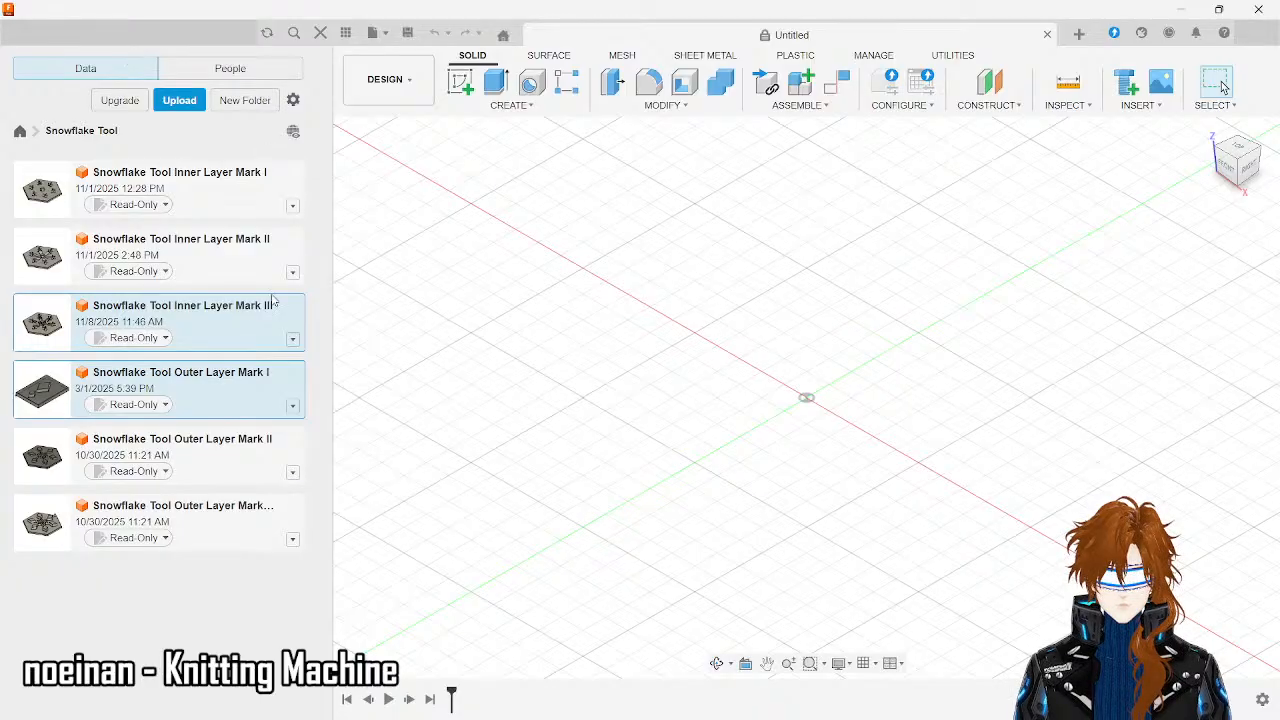
click(320, 387)
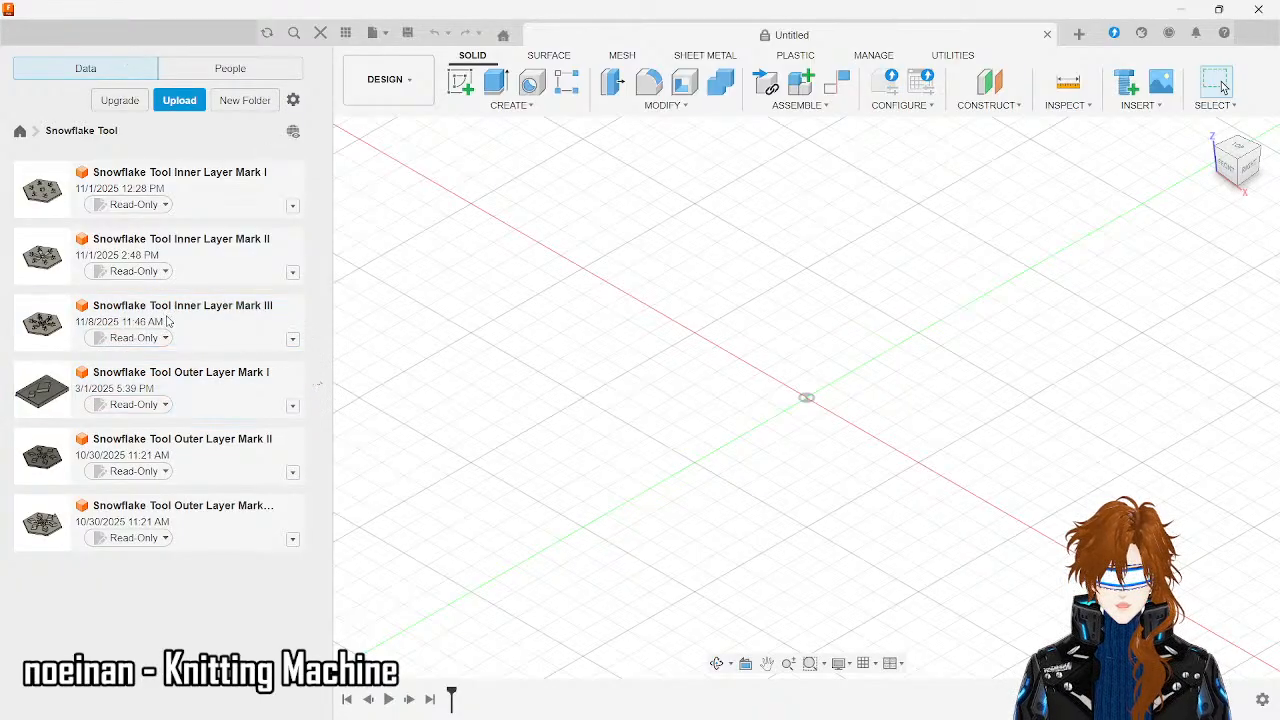
- Make the Snowflake Tool Inner Layer Mark III design editable and open it
click(215, 348)
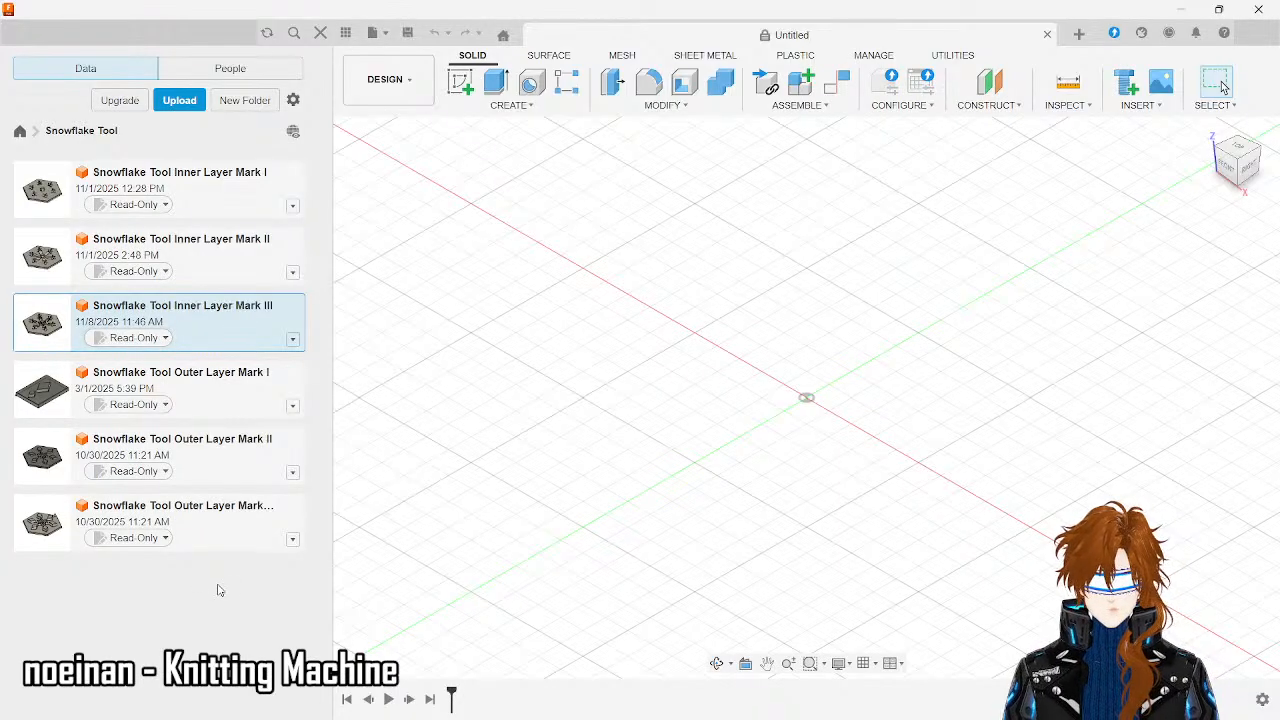
click(133, 338)
click(133, 360)
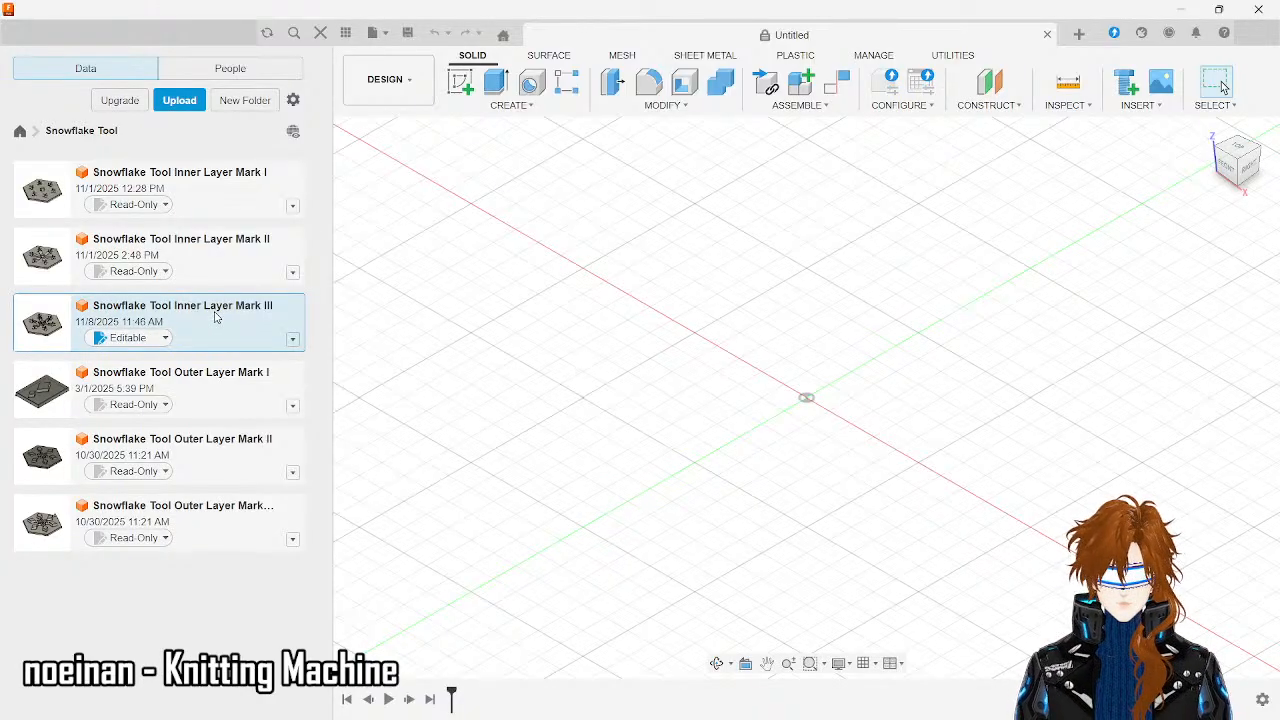
right_click(214, 316)
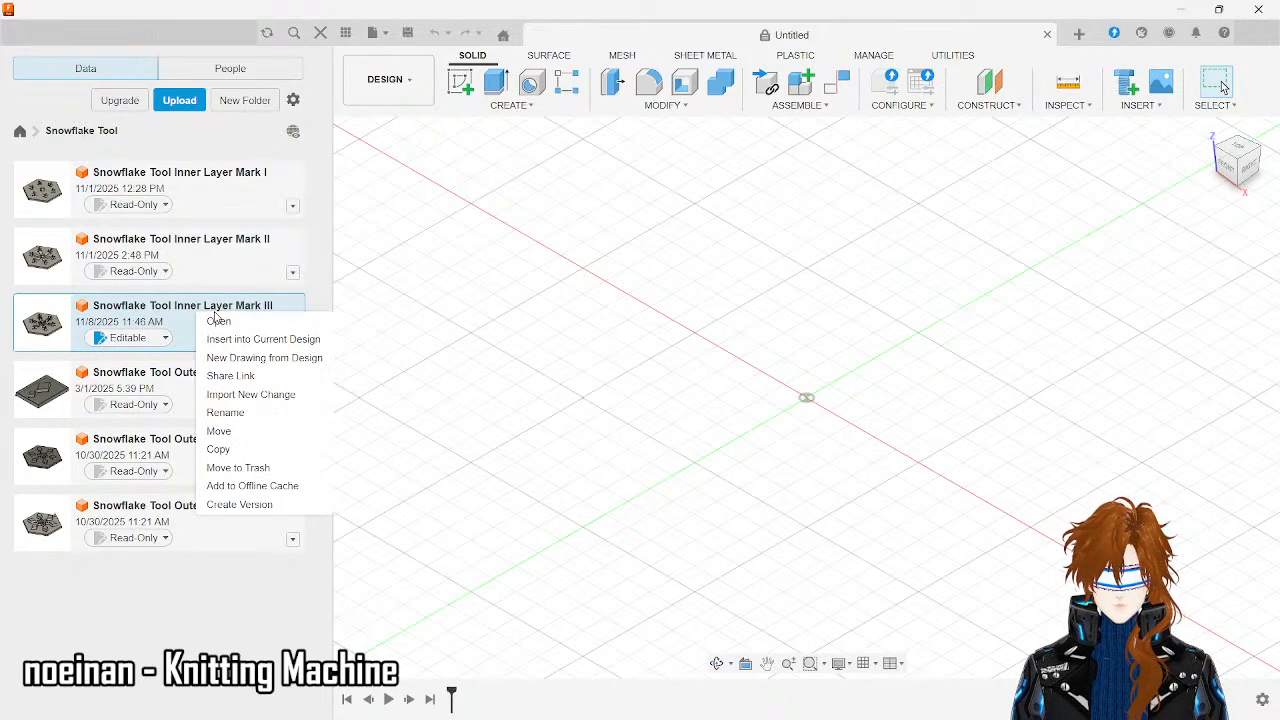
click(221, 321)
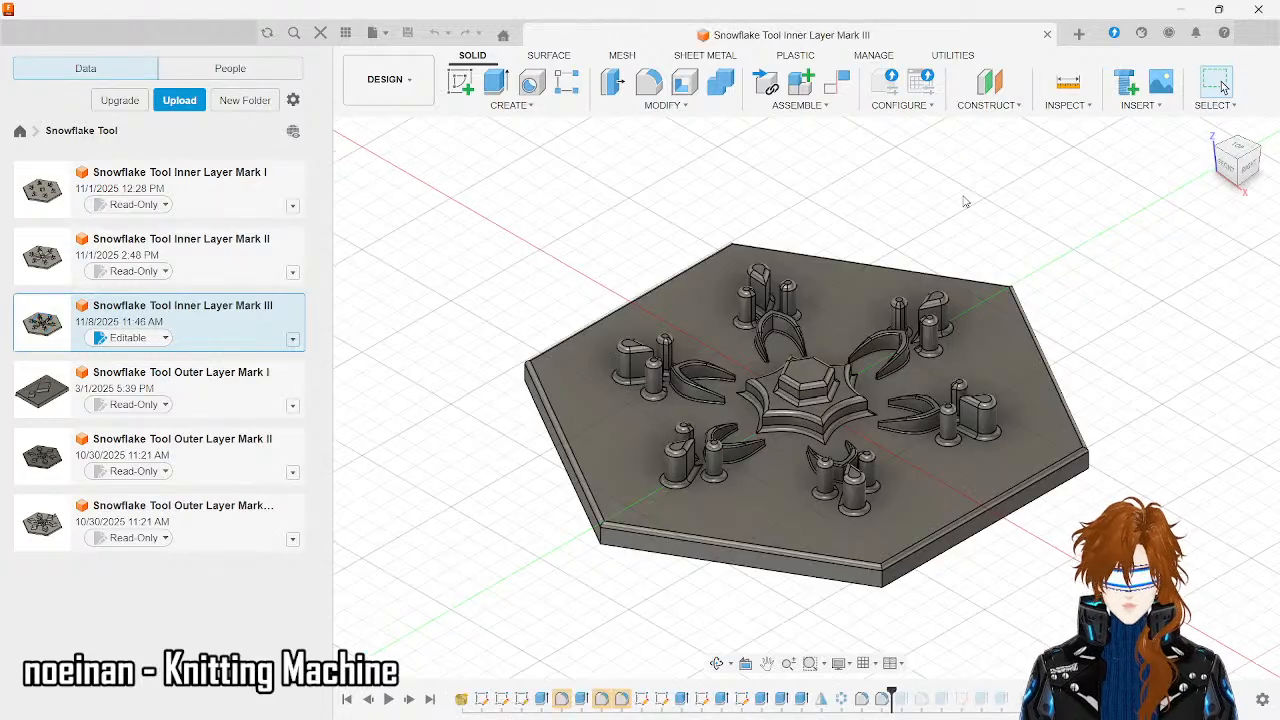
- Set Snowflake Tool Inner Layer Mark III to read-only and close the design
click(1241, 150)
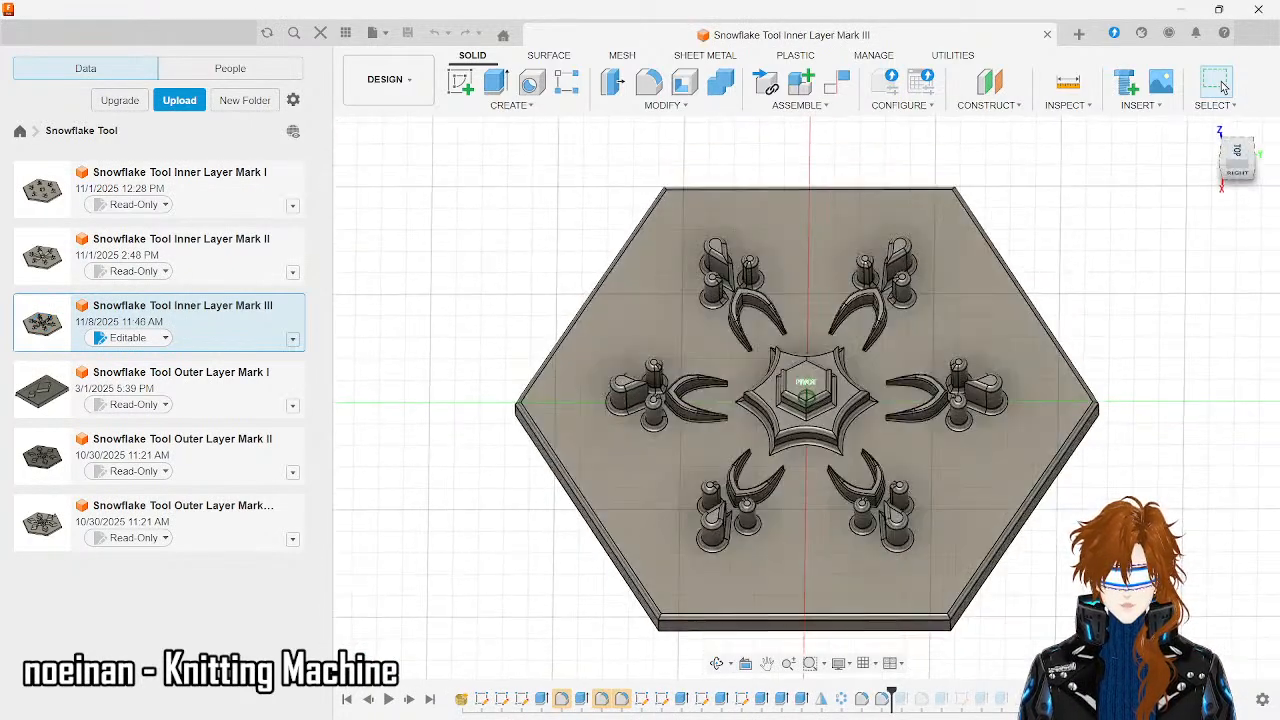
mouse_move(1237, 155)
mouse_down()
mouse_move(1240, 50)
mouse_move(1234, 170)
mouse_up()
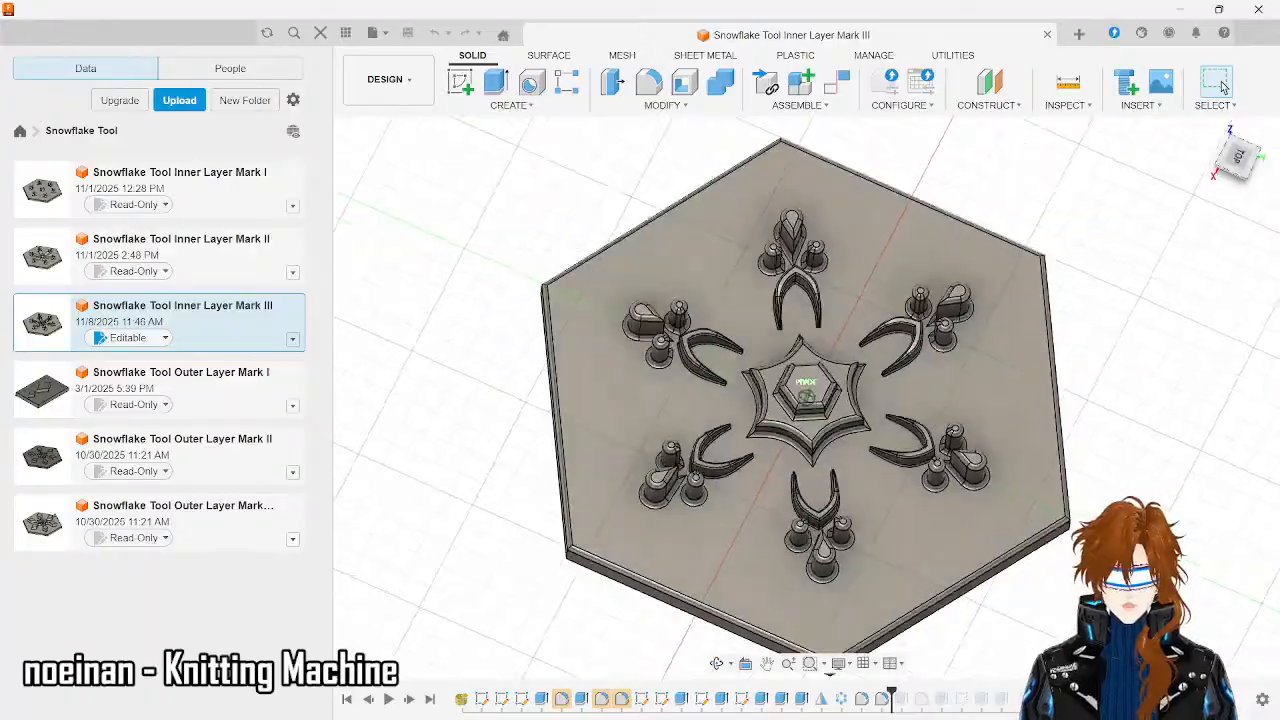
mouse_move(806, 397)
shift+middle_down()
mouse_move(806, 414)
mouse_move(826, 410)
mouse_move(868, 372)
mouse_move(772, 428)
shift+middle_up()
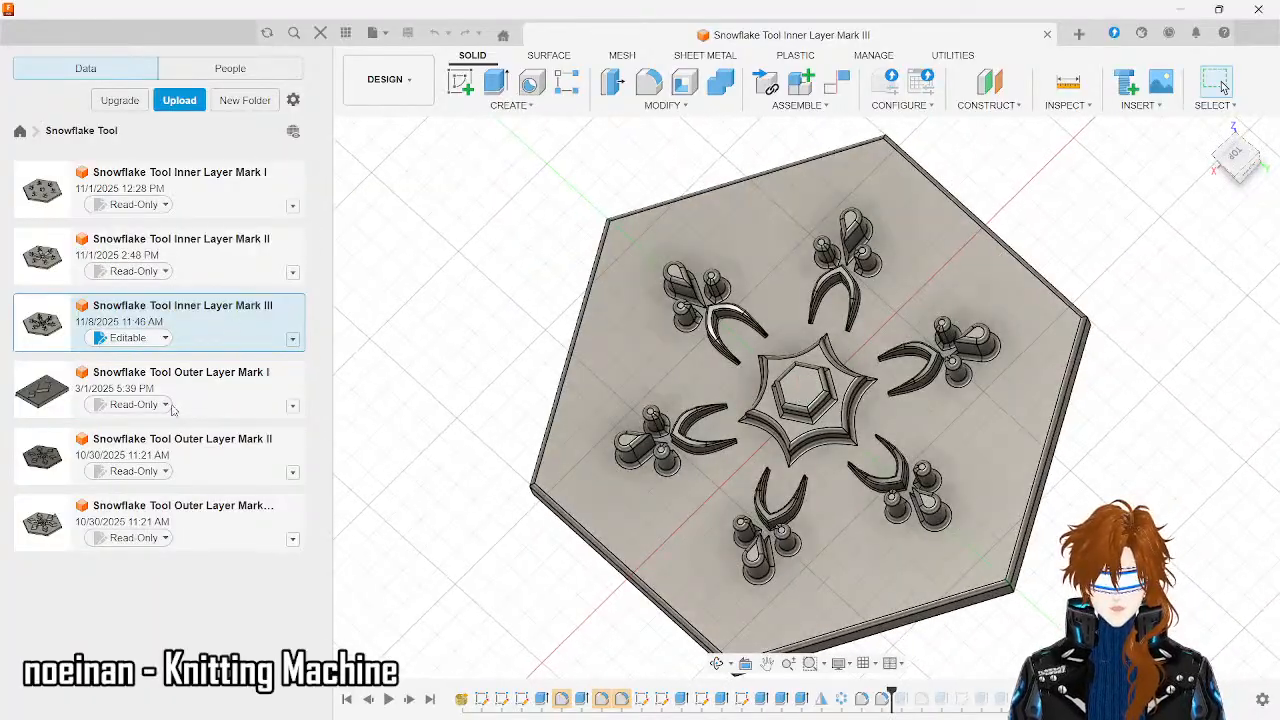
click(127, 339)
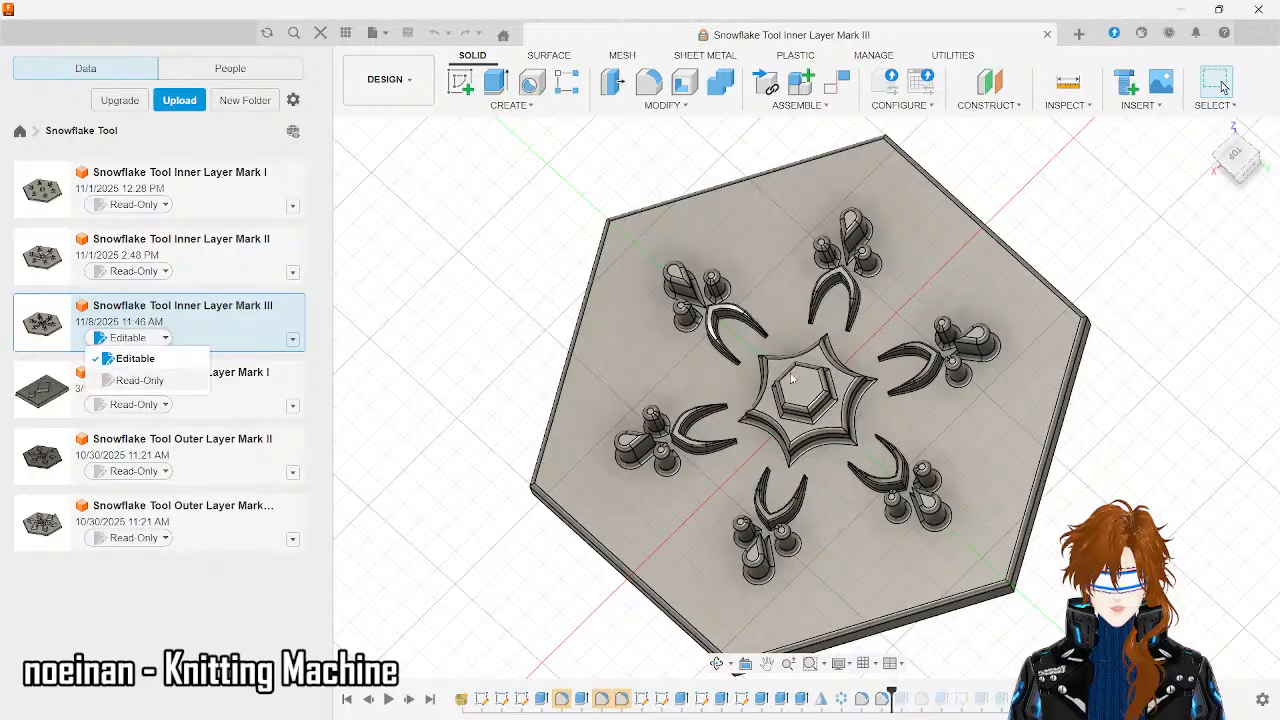
click(1047, 34)
- Open the Snowflake Tool Outer Layer Mark III final design and show the whole hexagonal plate from the top
right_click(189, 524)
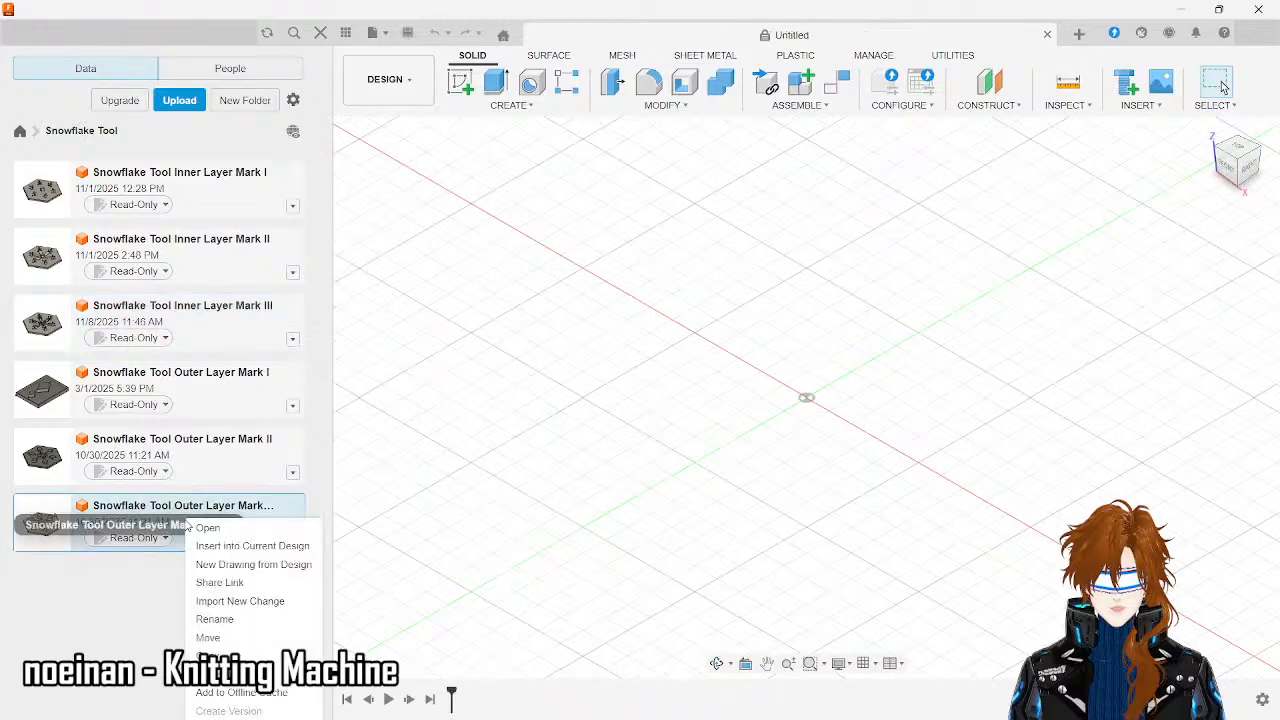
click(210, 530)
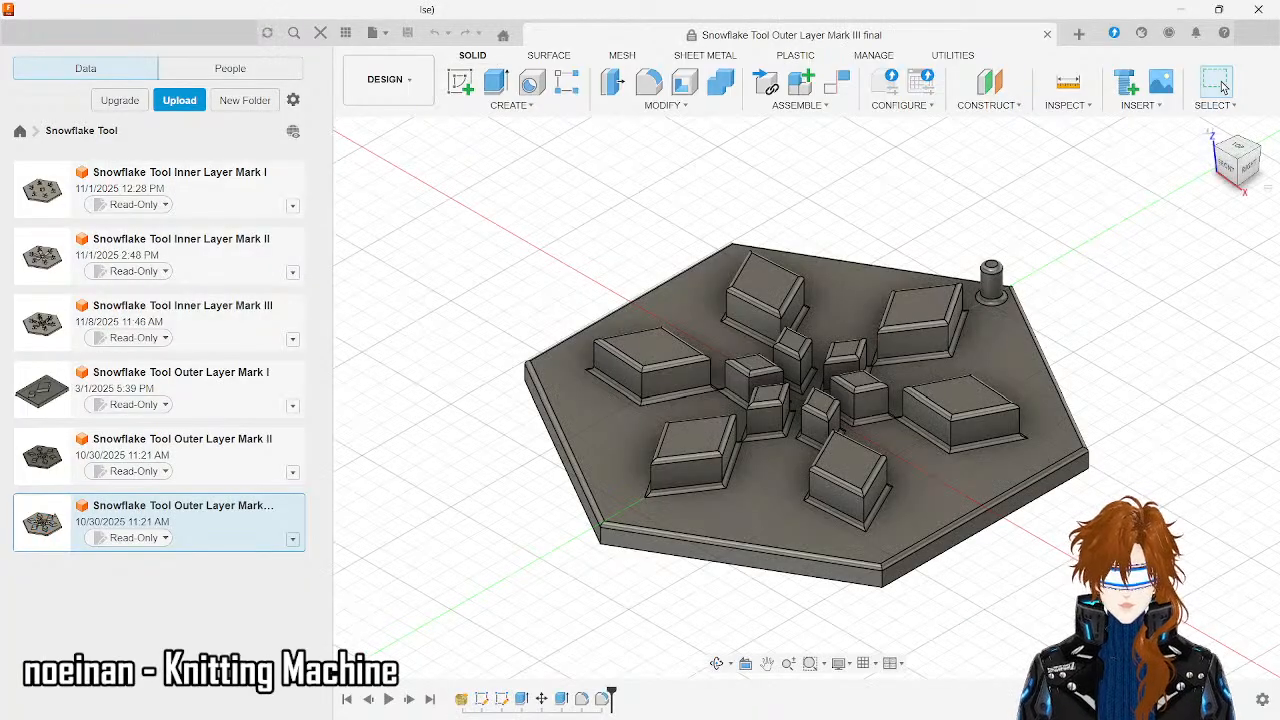
click(1238, 147)
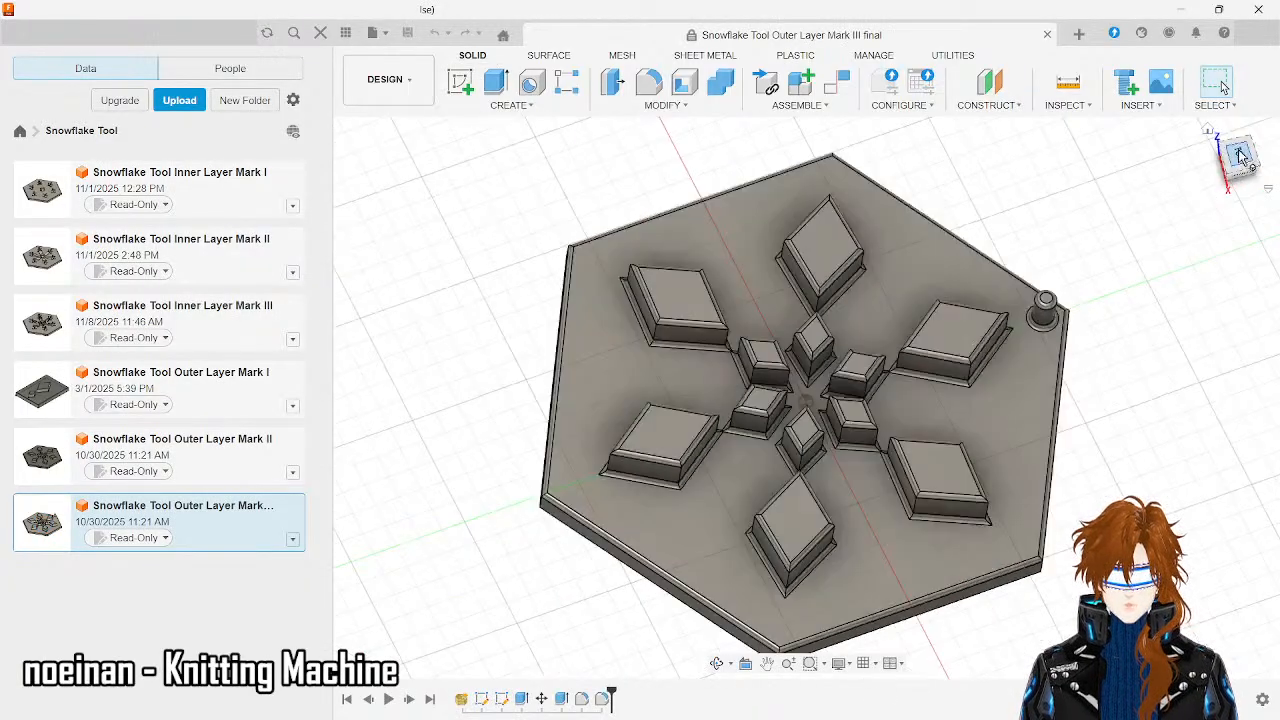
click(1258, 128)
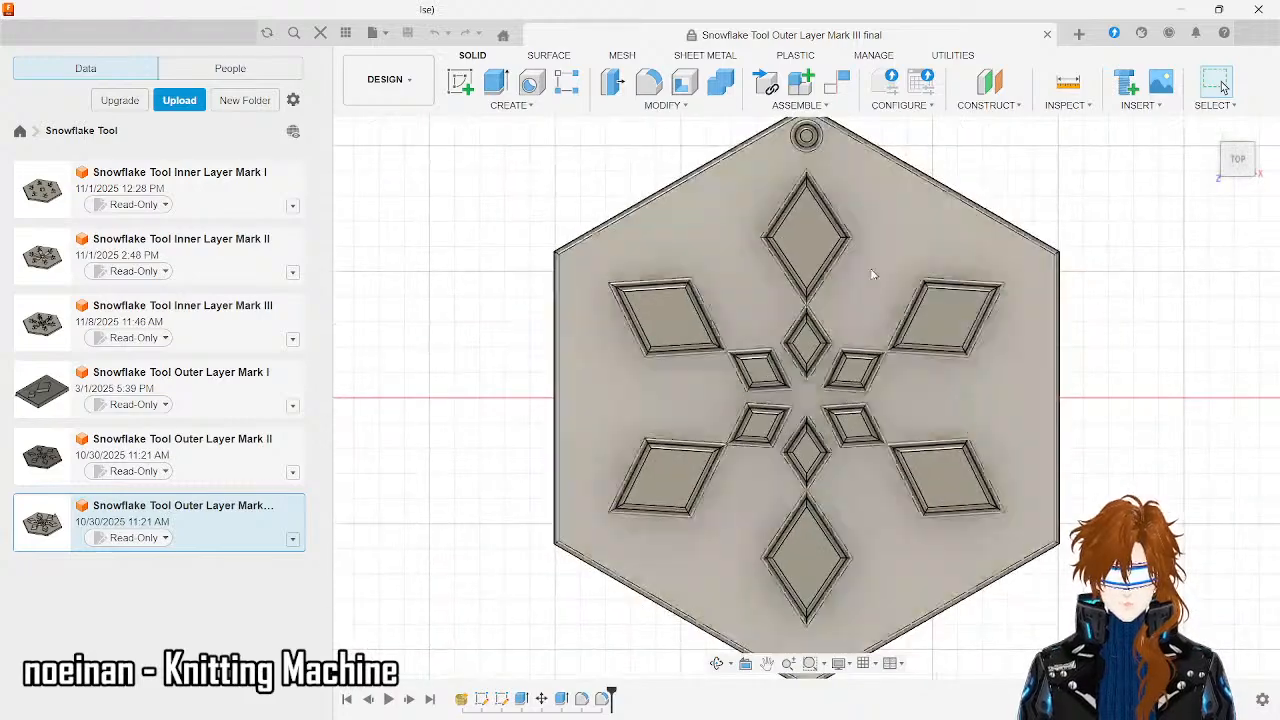
scroll(1079, 350, down, 3)
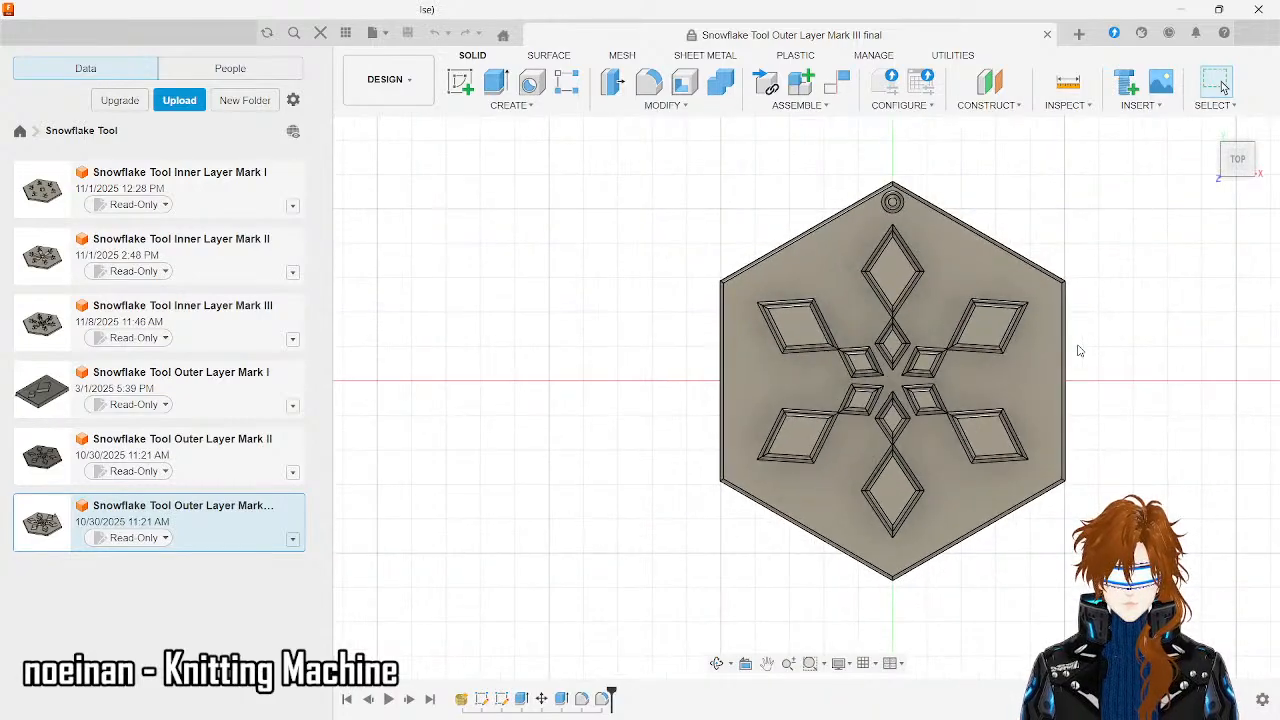
- Examine the raised diamonds and corner peg on the outer layer plate from several angles, and close the design
click(1208, 128)
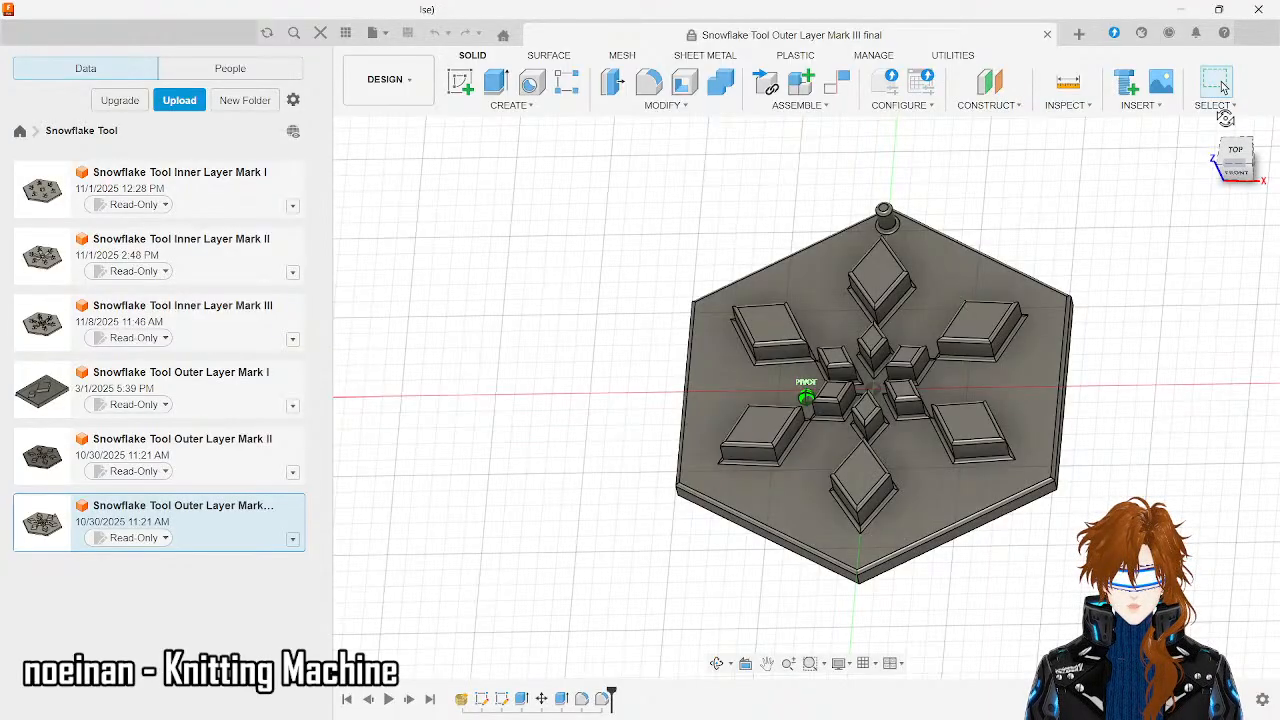
drag(1225, 118, 1240, 160)
mouse_move(806, 397)
shift+middle_down()
mouse_move(780, 400)
mouse_move(900, 400)
mouse_move(705, 372)
shift+middle_up()
mouse_move(1180, 155)
mouse_down()
mouse_move(1232, 150)
mouse_move(1220, 147)
mouse_up()
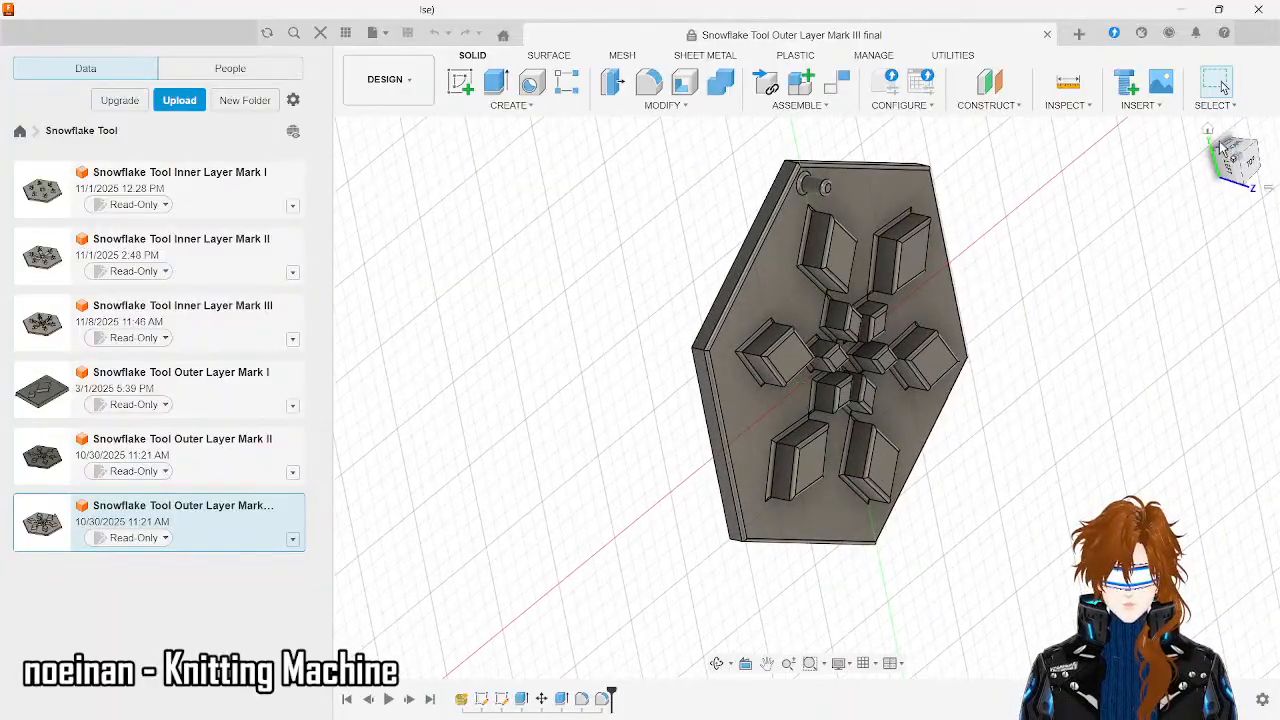
click(1257, 168)
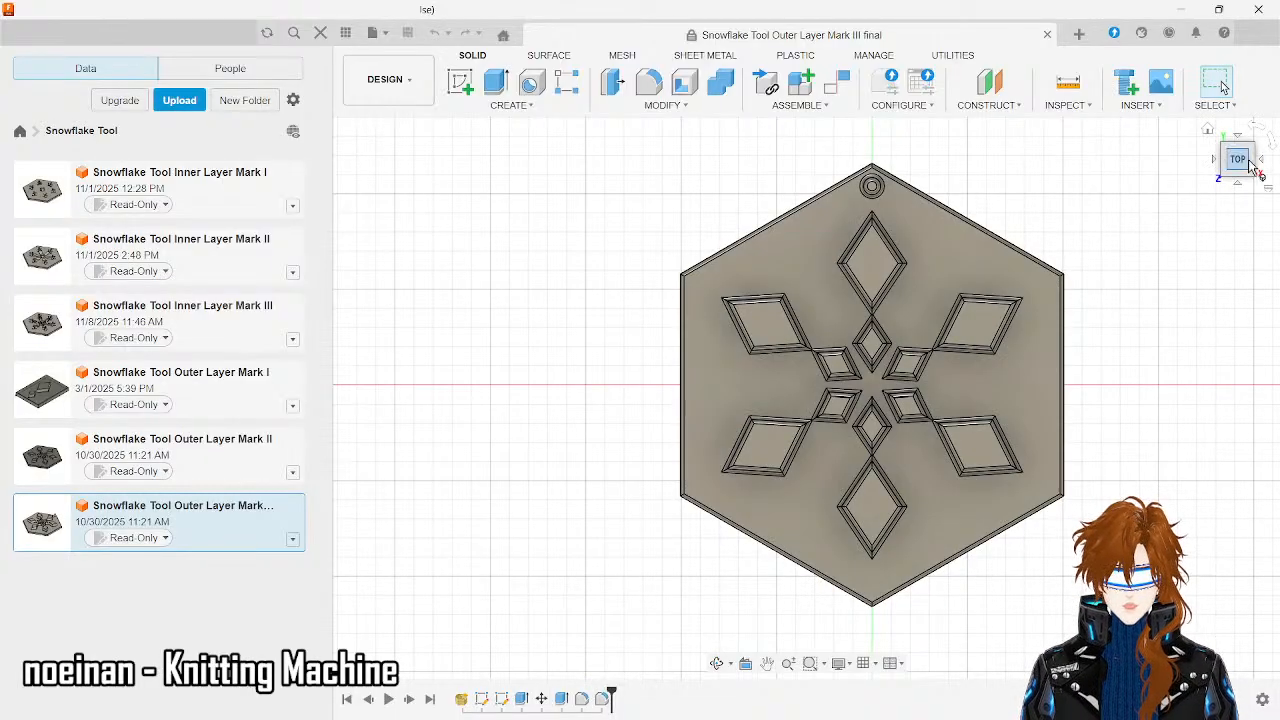
drag(1232, 165, 1241, 163)
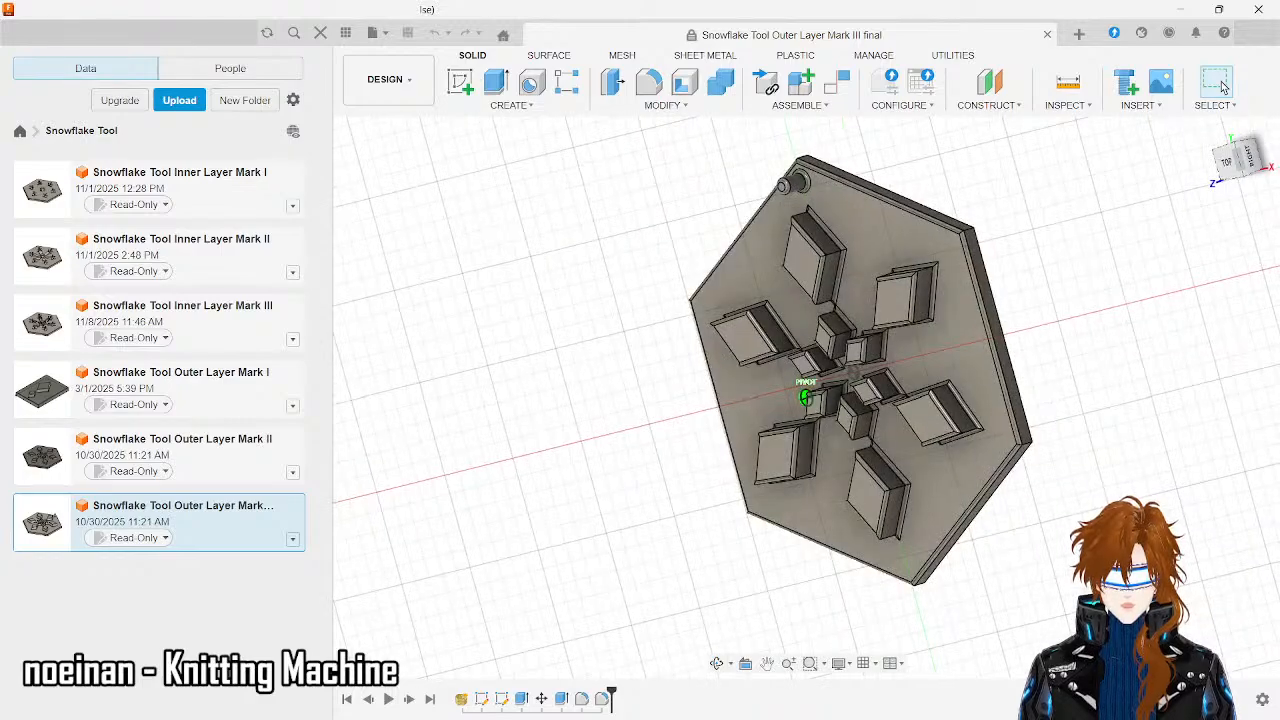
drag(1130, 162, 1186, 166)
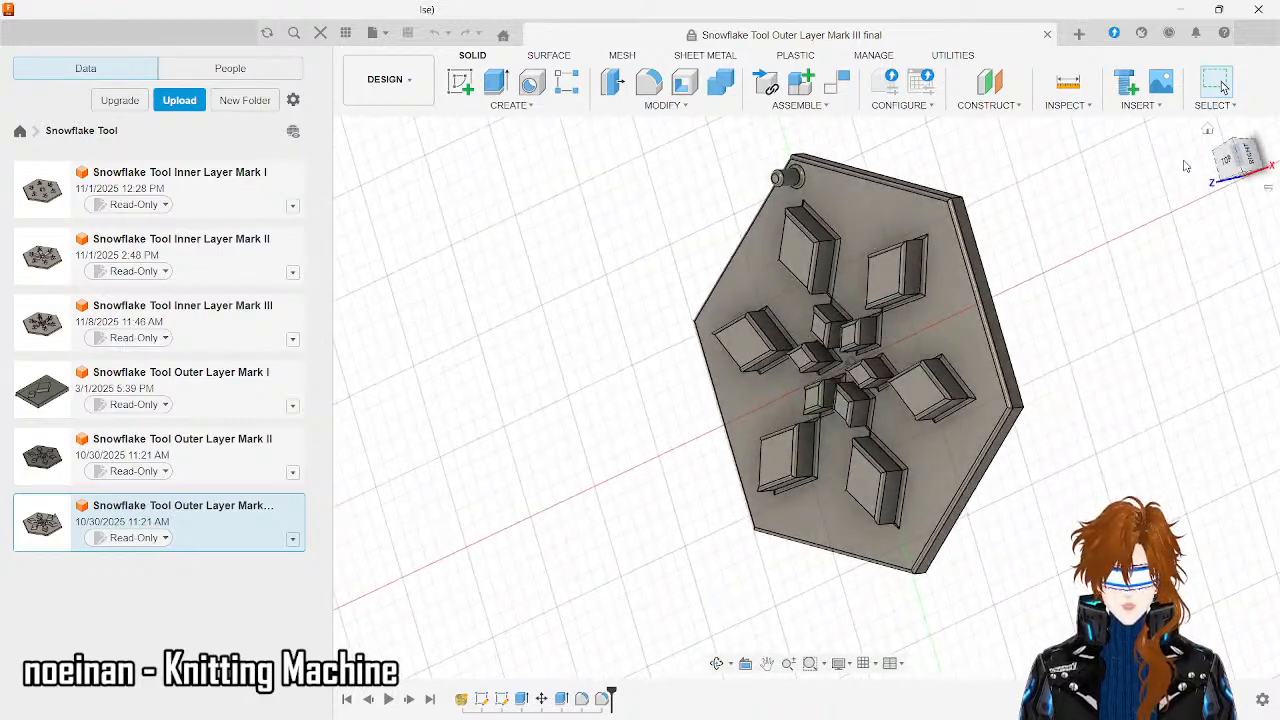
click(1236, 166)
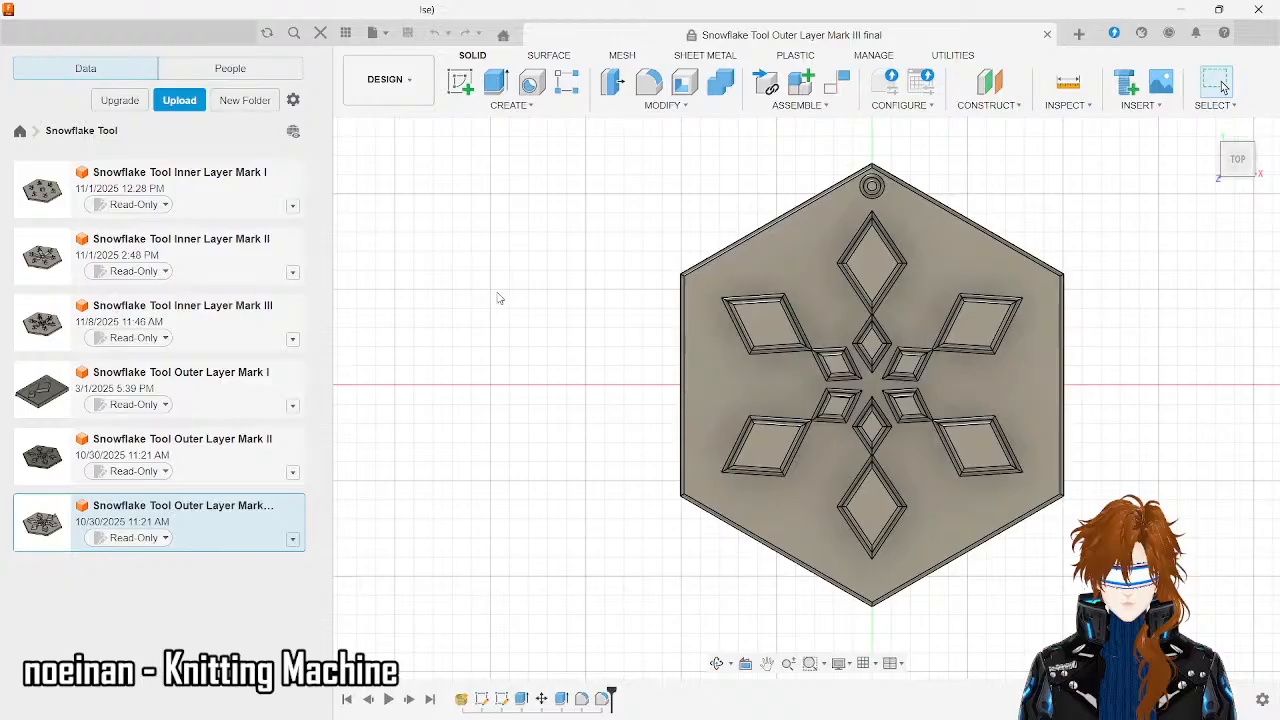
click(1046, 35)
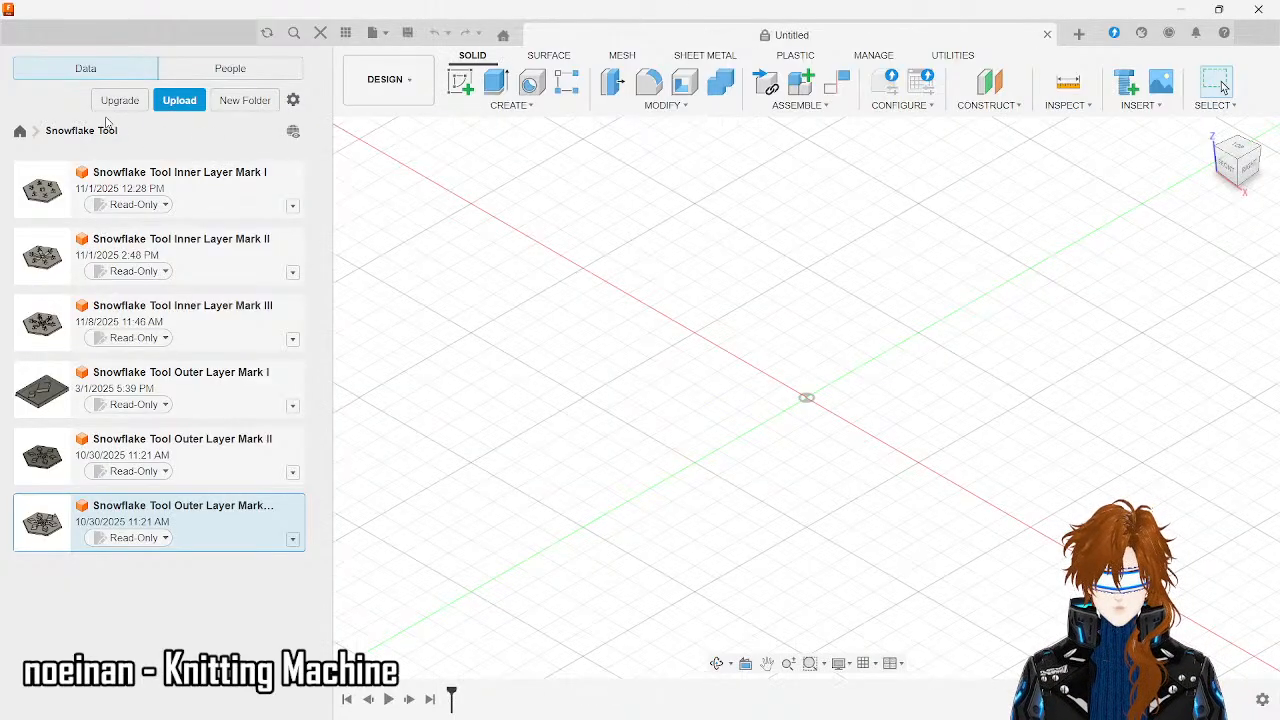
- Open the Magpie Mark I and Magpie Mark II designs together from the Articulated Bird Wing project
click(21, 131)
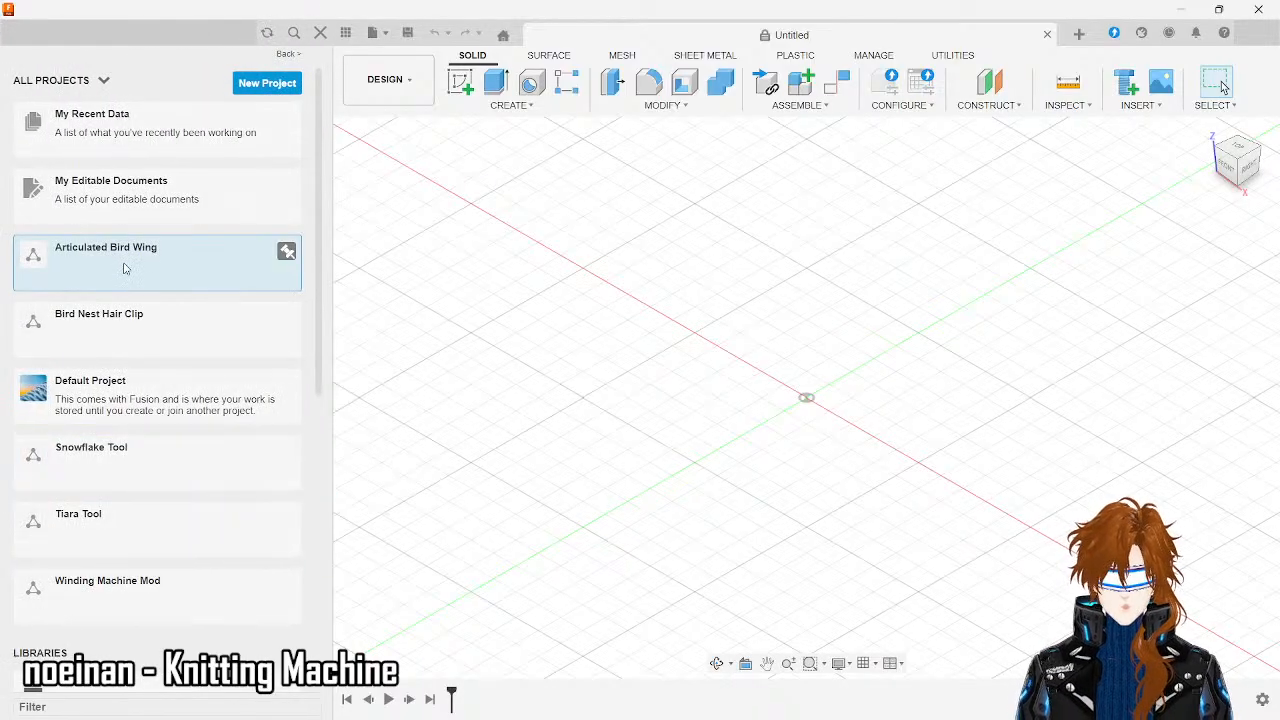
click(126, 268)
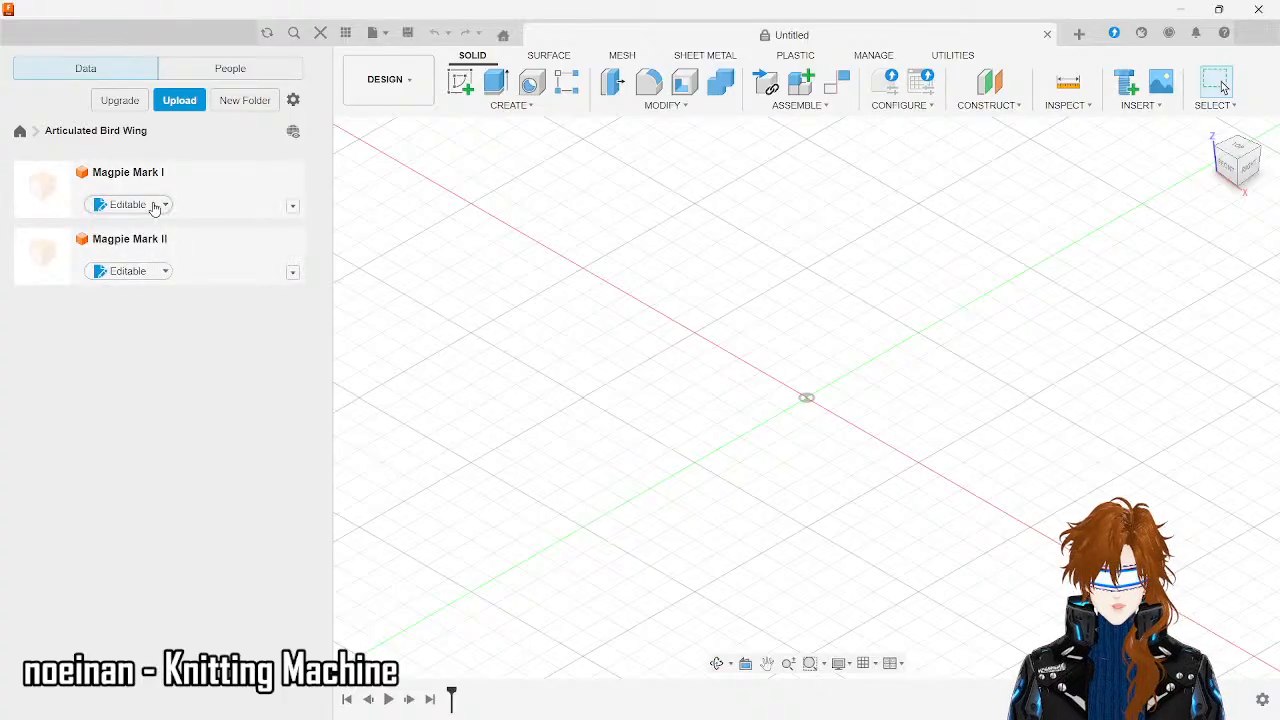
click(204, 243)
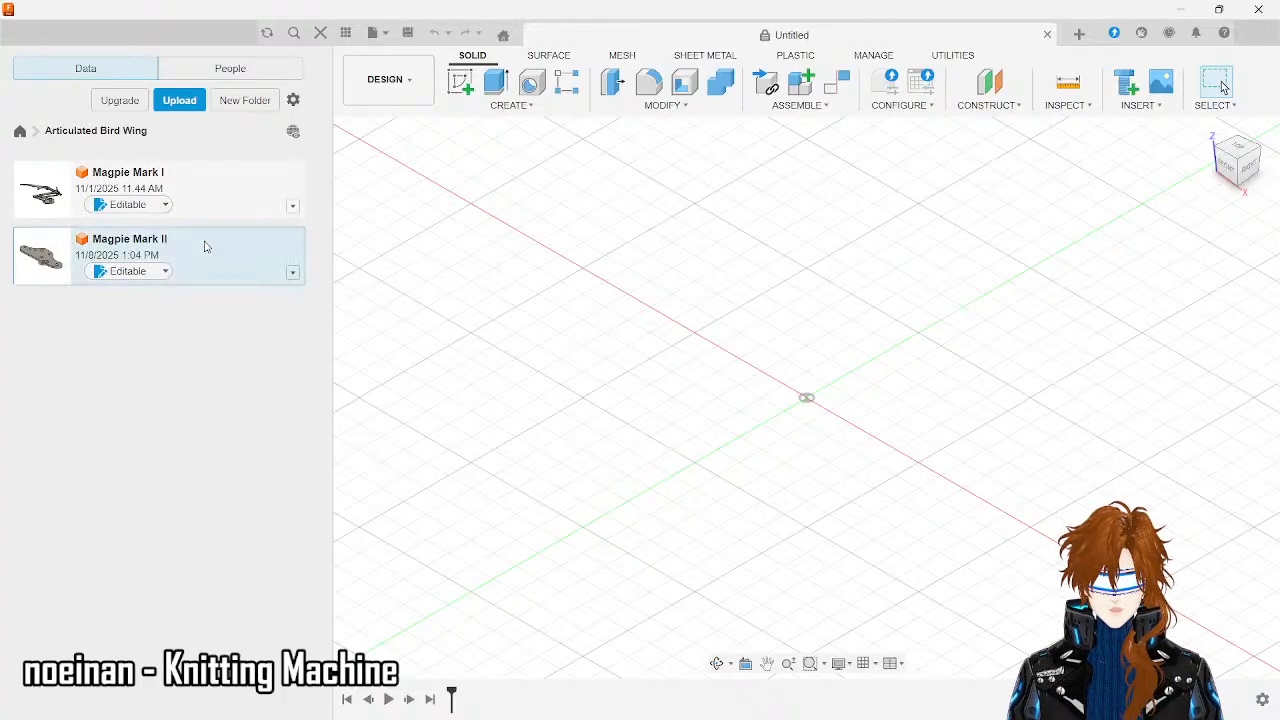
click(177, 190)
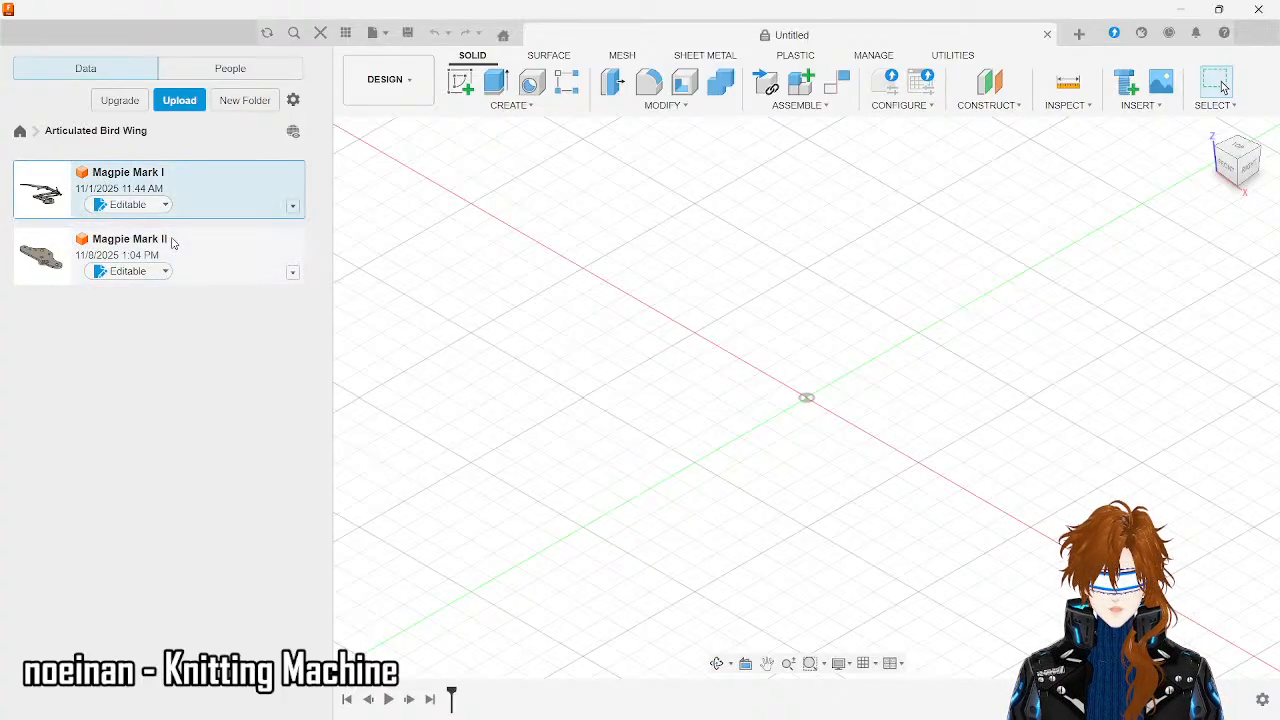
ctrl+click(176, 259)
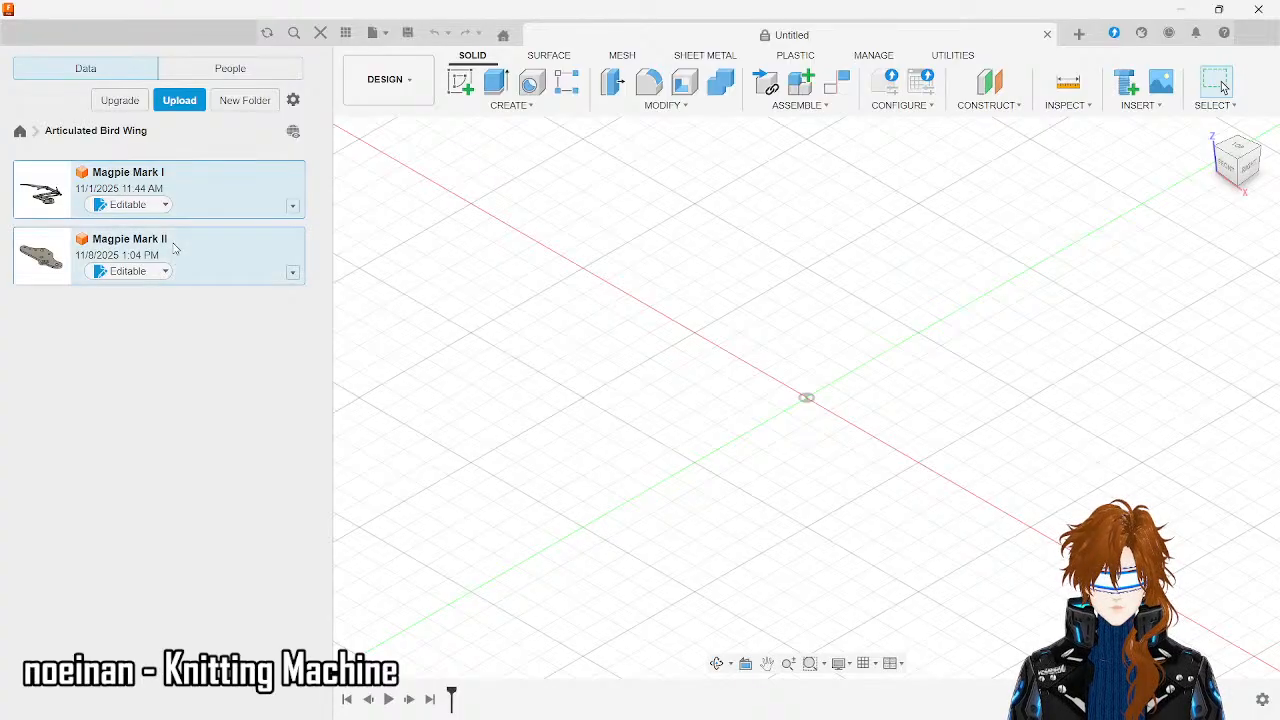
right_click(174, 245)
click(189, 252)
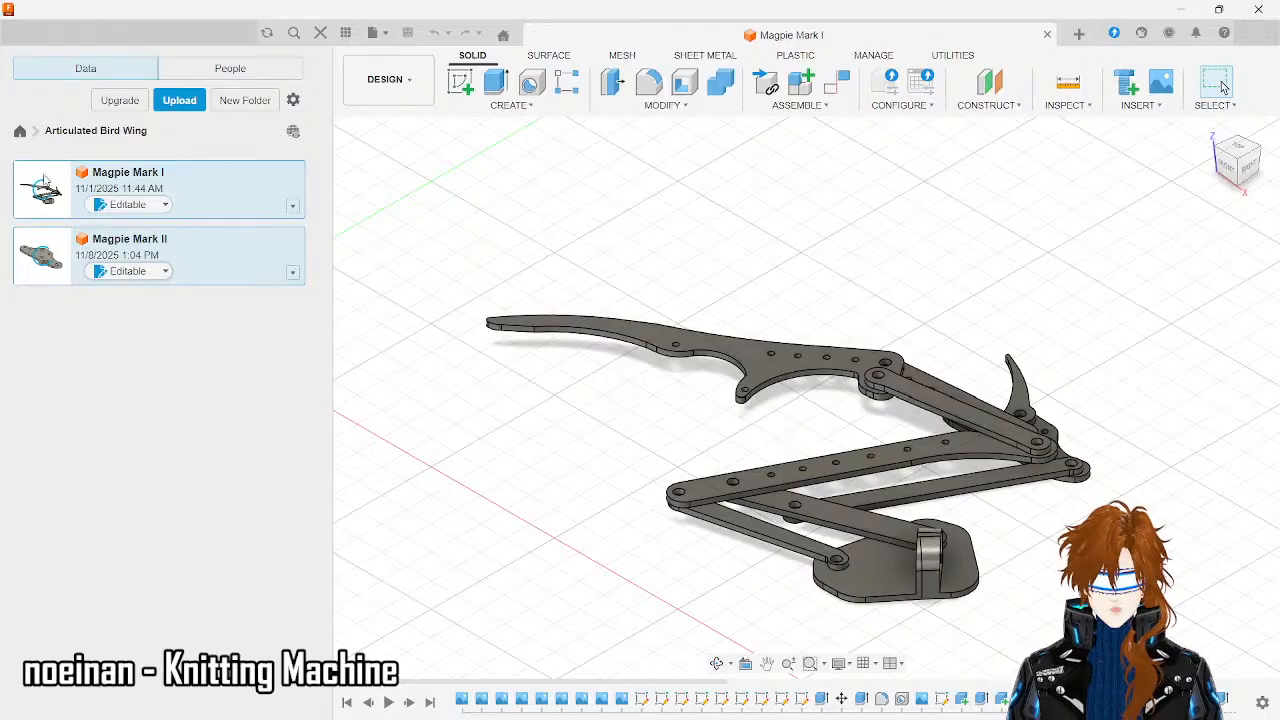
- Open the Magpie Mark II design to view its plate, and show the whole Magpie Mark I linkage upright from the top
double_click(189, 275)
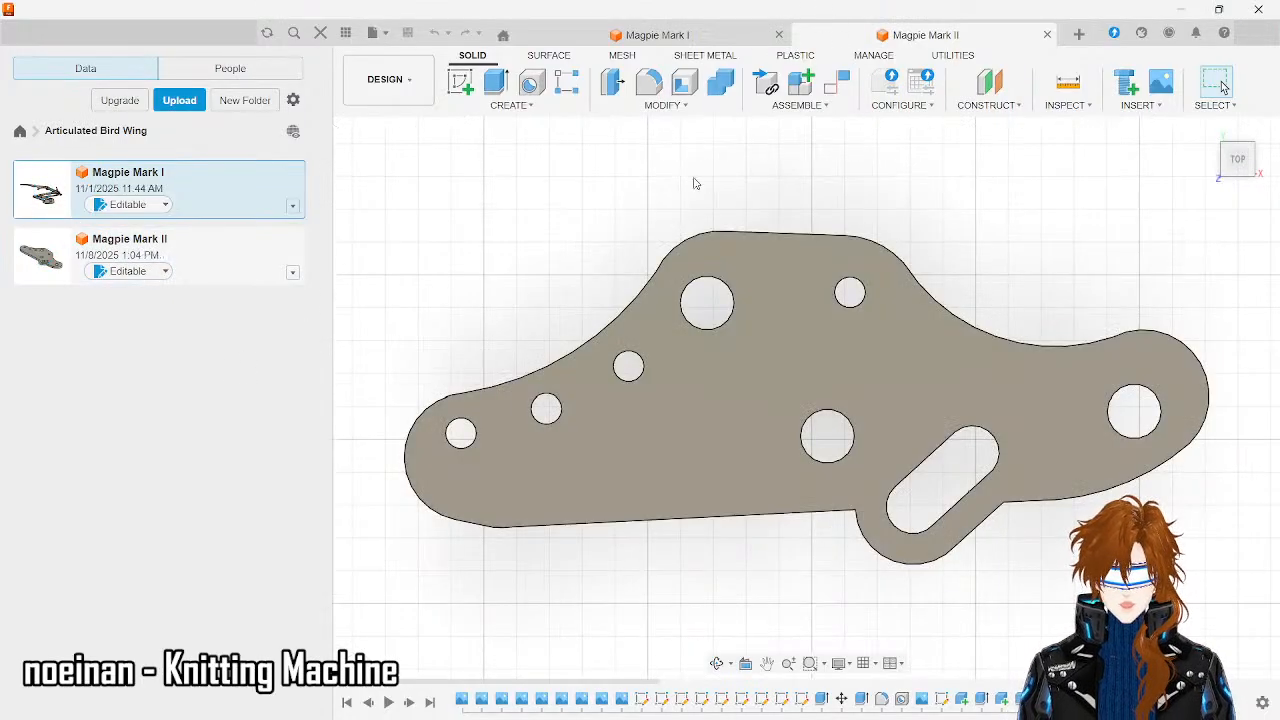
scroll(748, 287, down, 5)
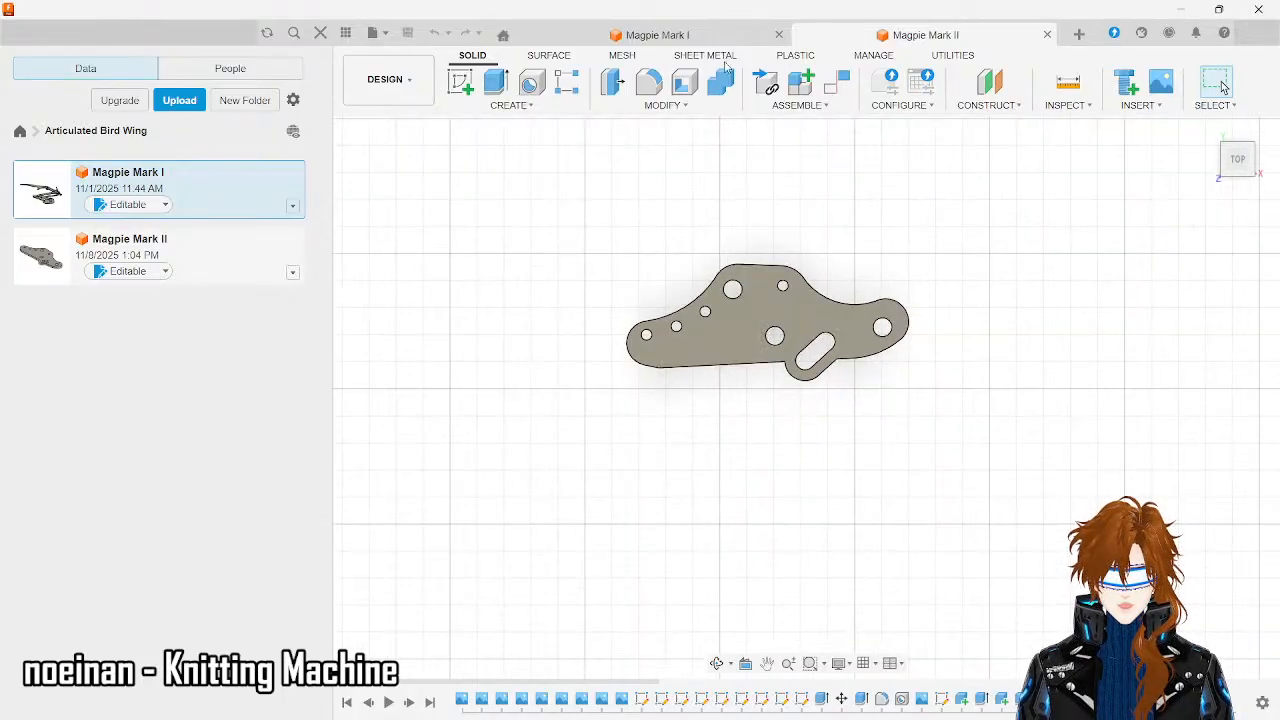
click(686, 35)
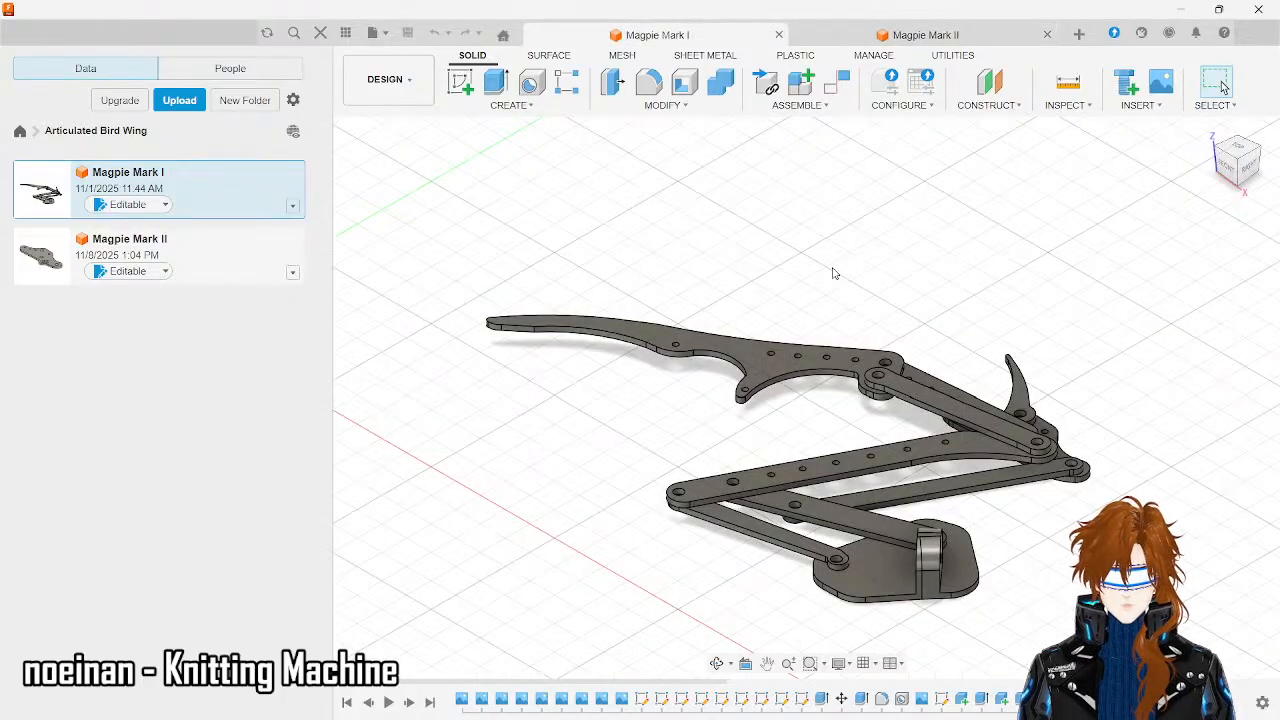
click(1240, 150)
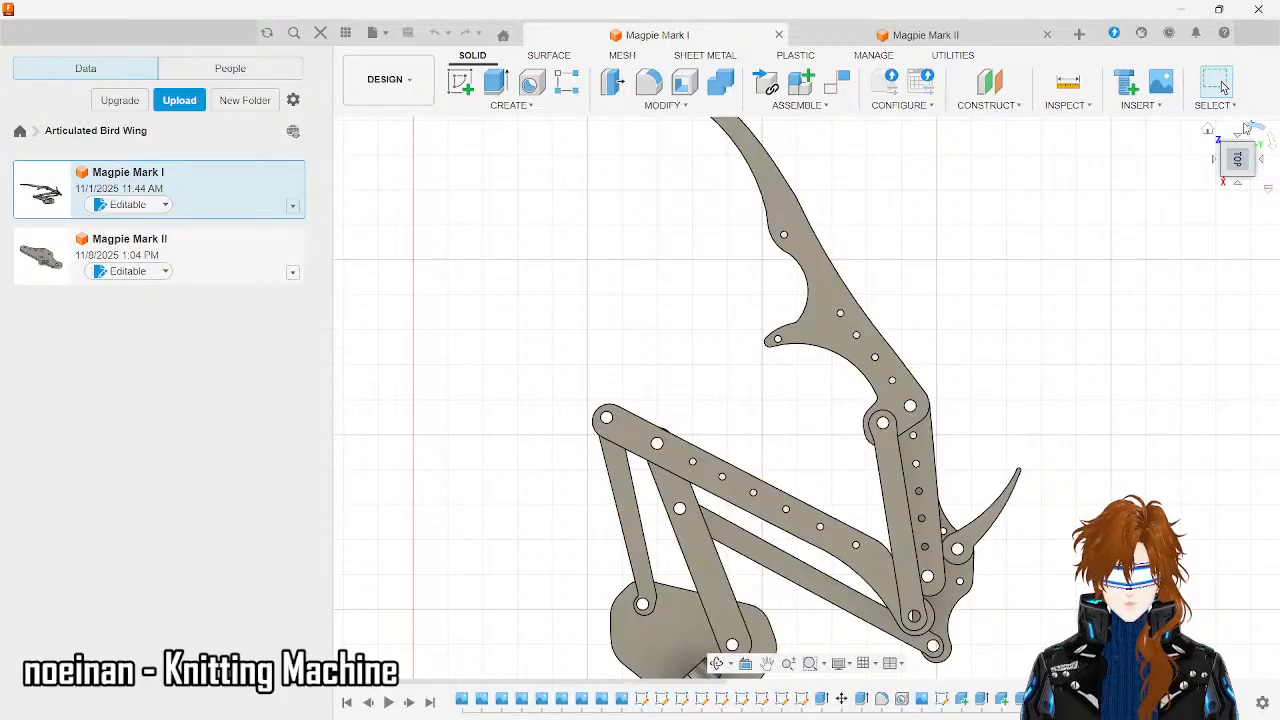
click(1263, 153)
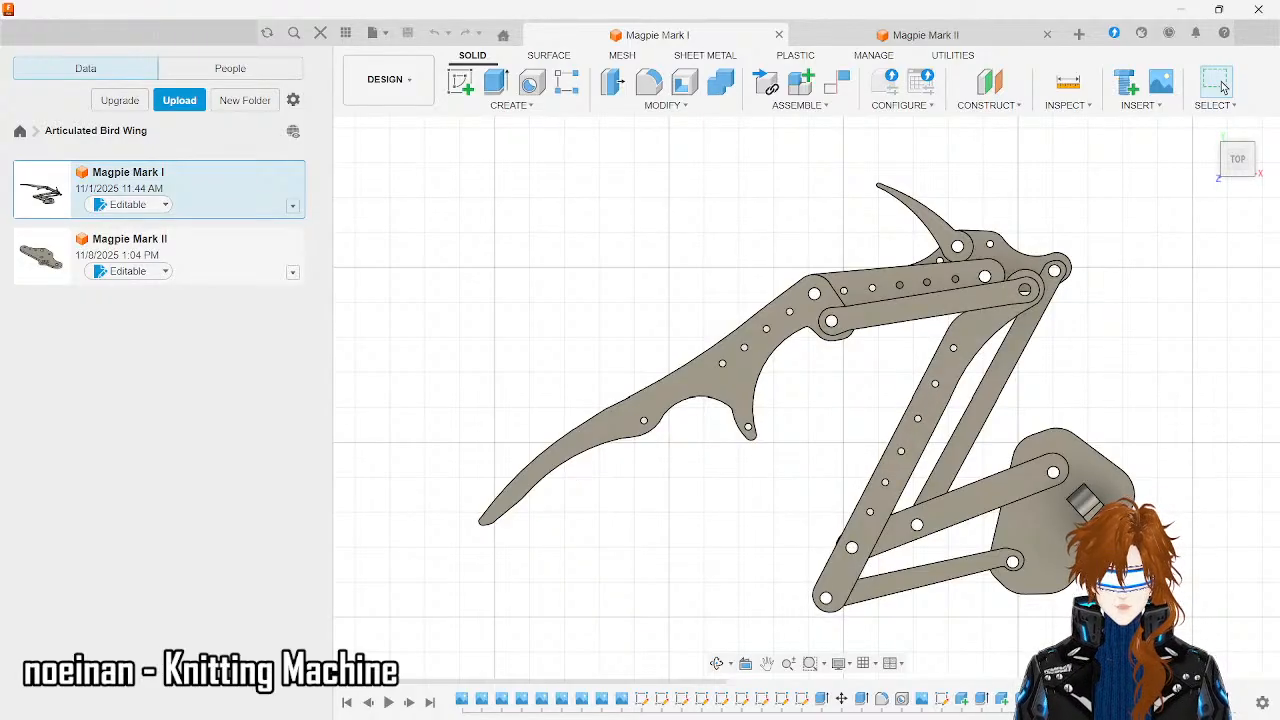
- Switch to OBS and hide the Game Alt source so that the display capture is shown
key(alt+Tab)
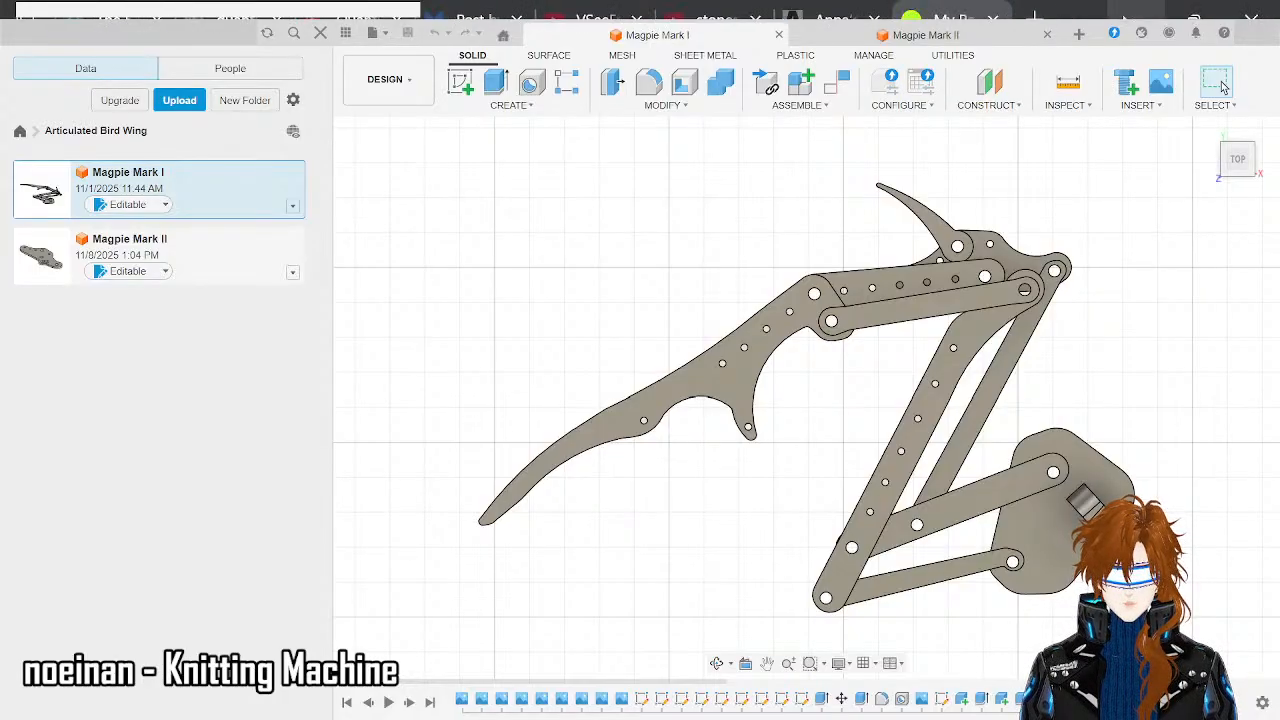
click(1136, 16)
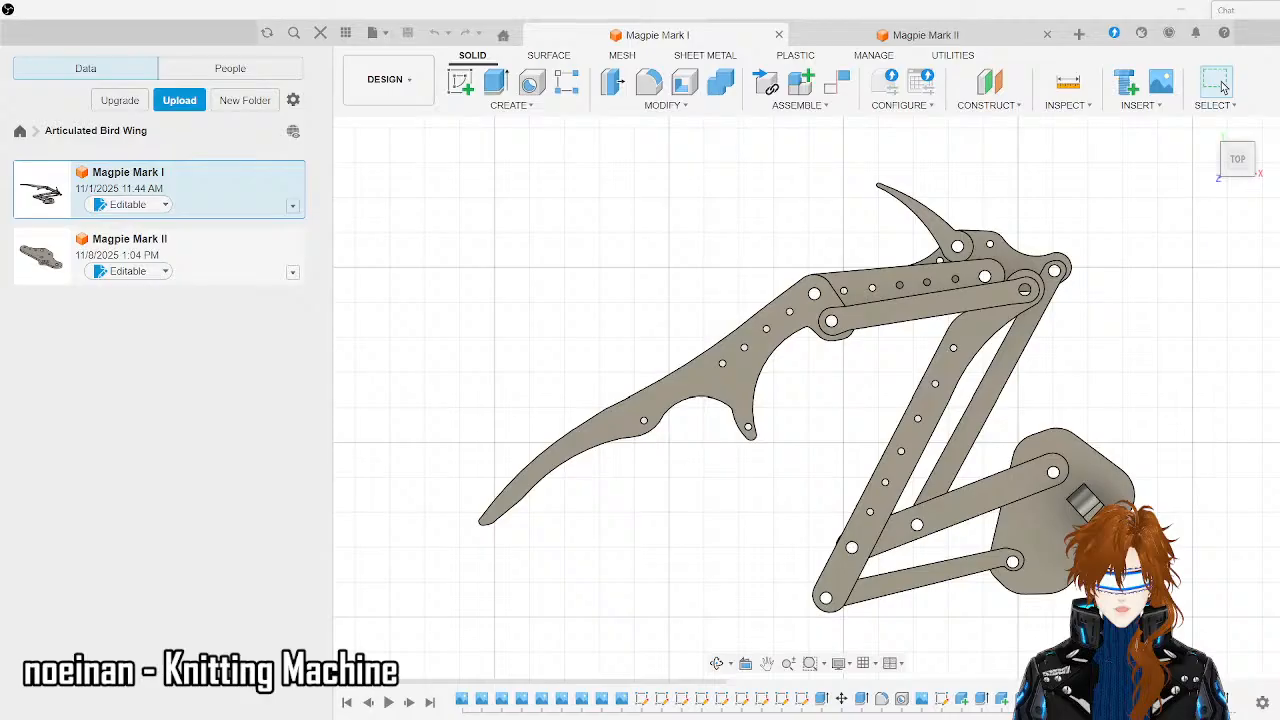
key(alt+Tab)
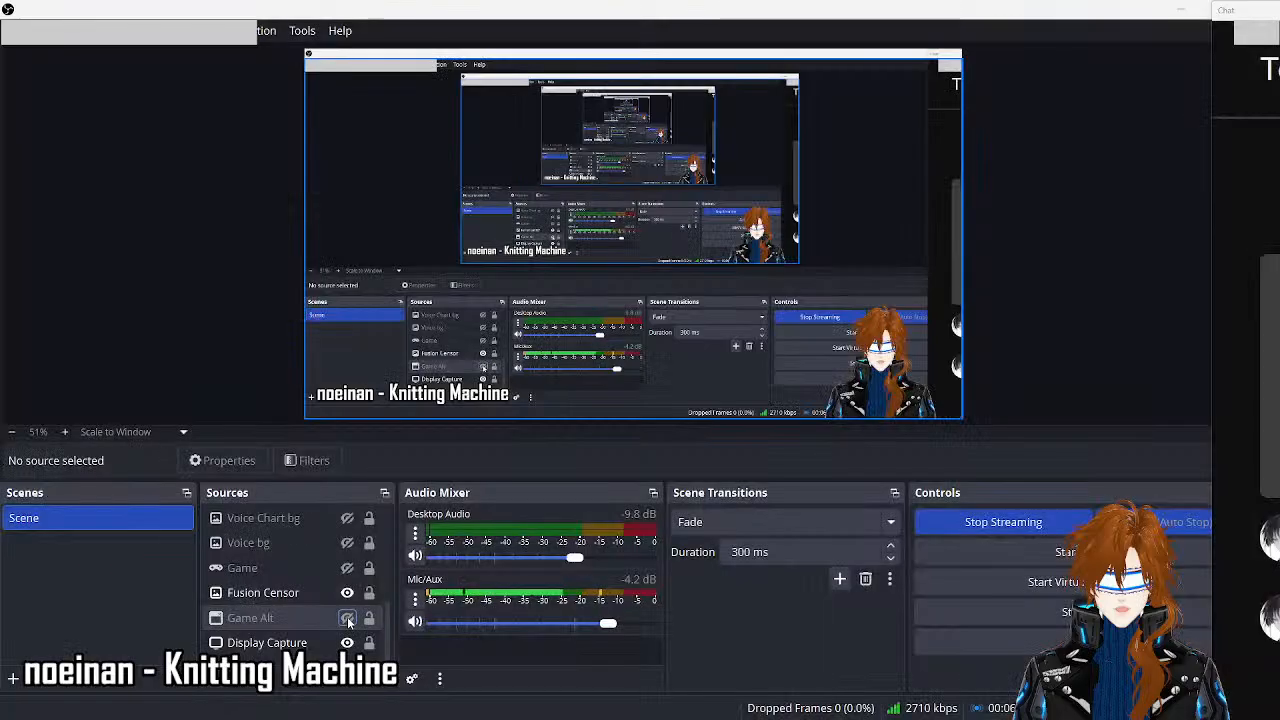
- Switch to the browser and watch the peacock sculpture video in the Bluesky post full screen, and pause it
key(alt+Tab)
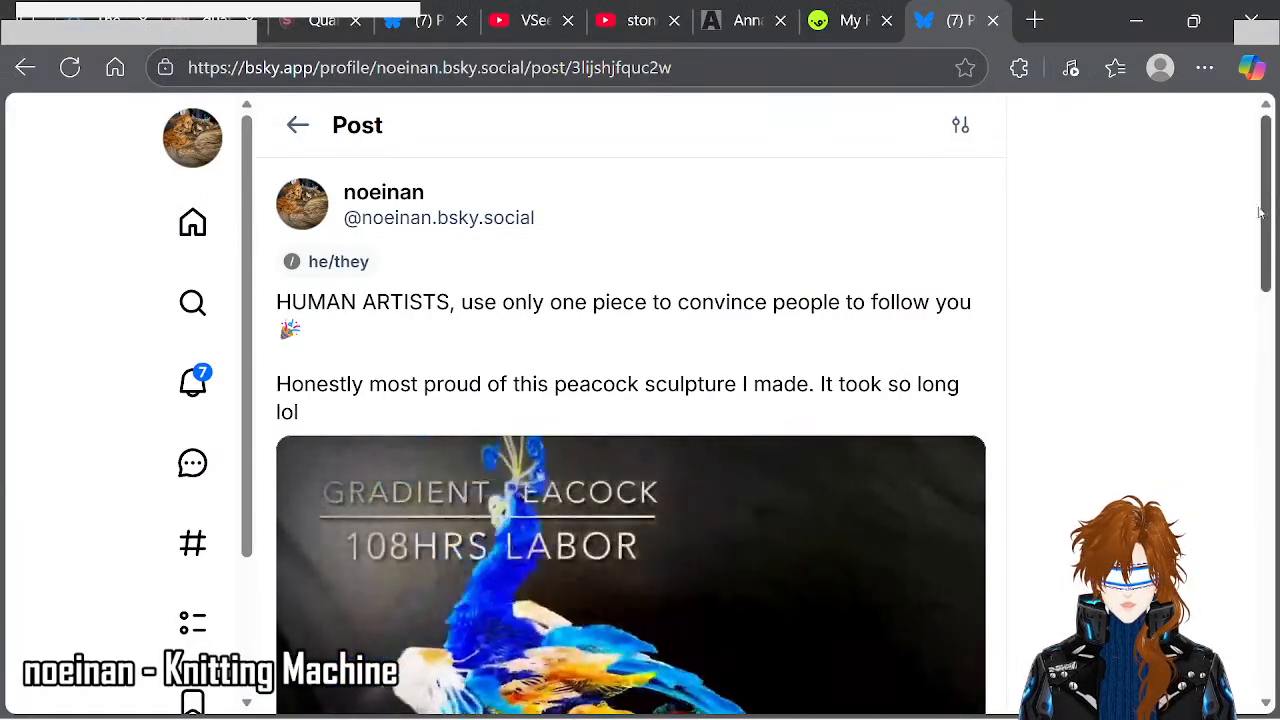
drag(1265, 228, 1267, 286)
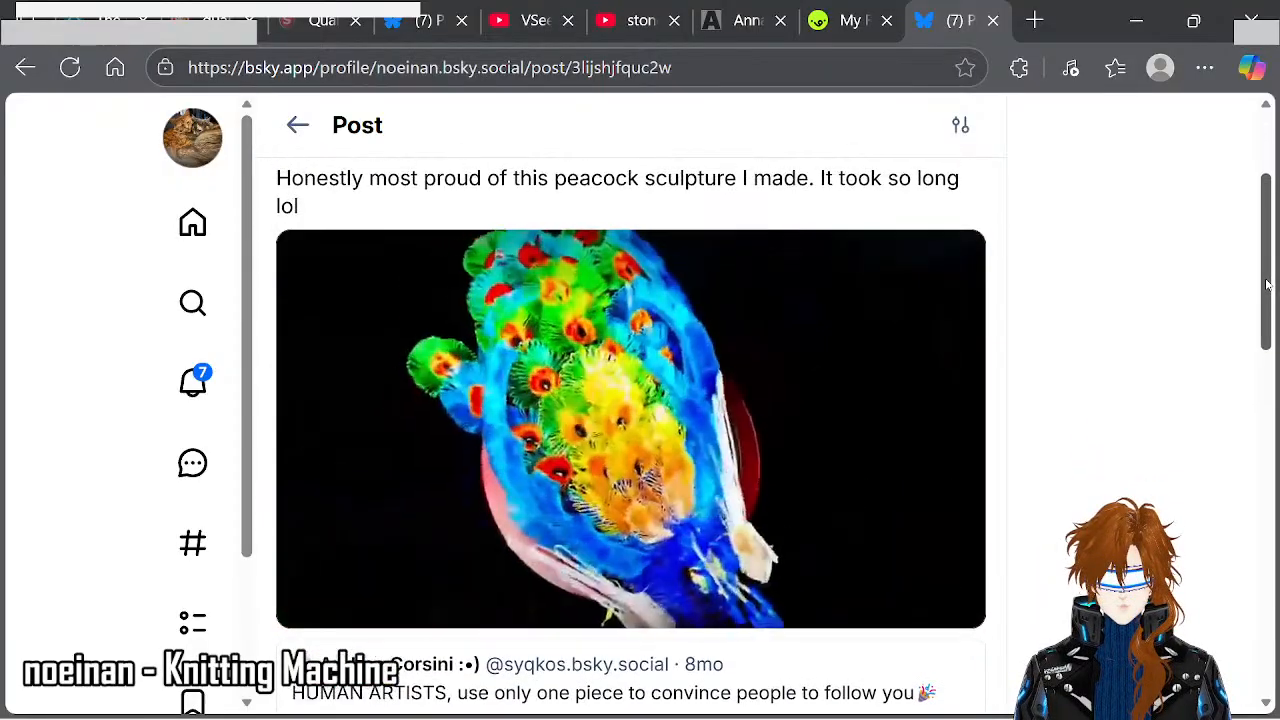
mouse_move(460, 503)
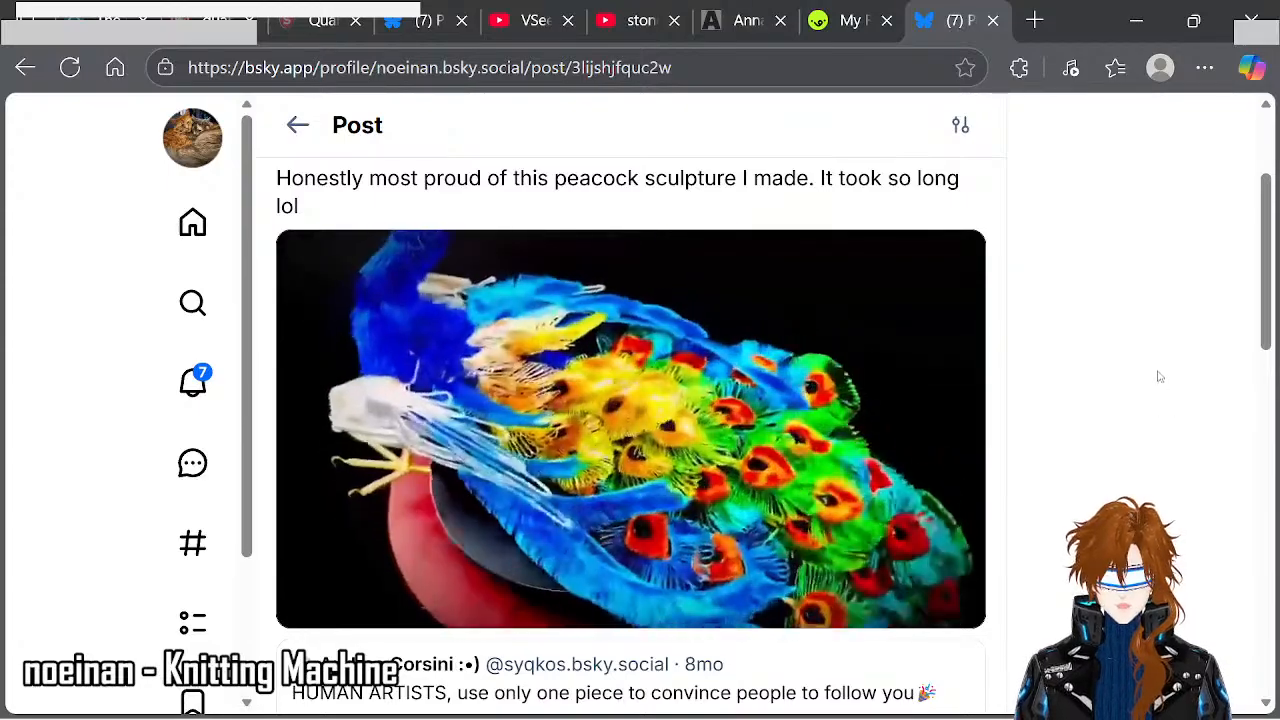
mouse_move(958, 603)
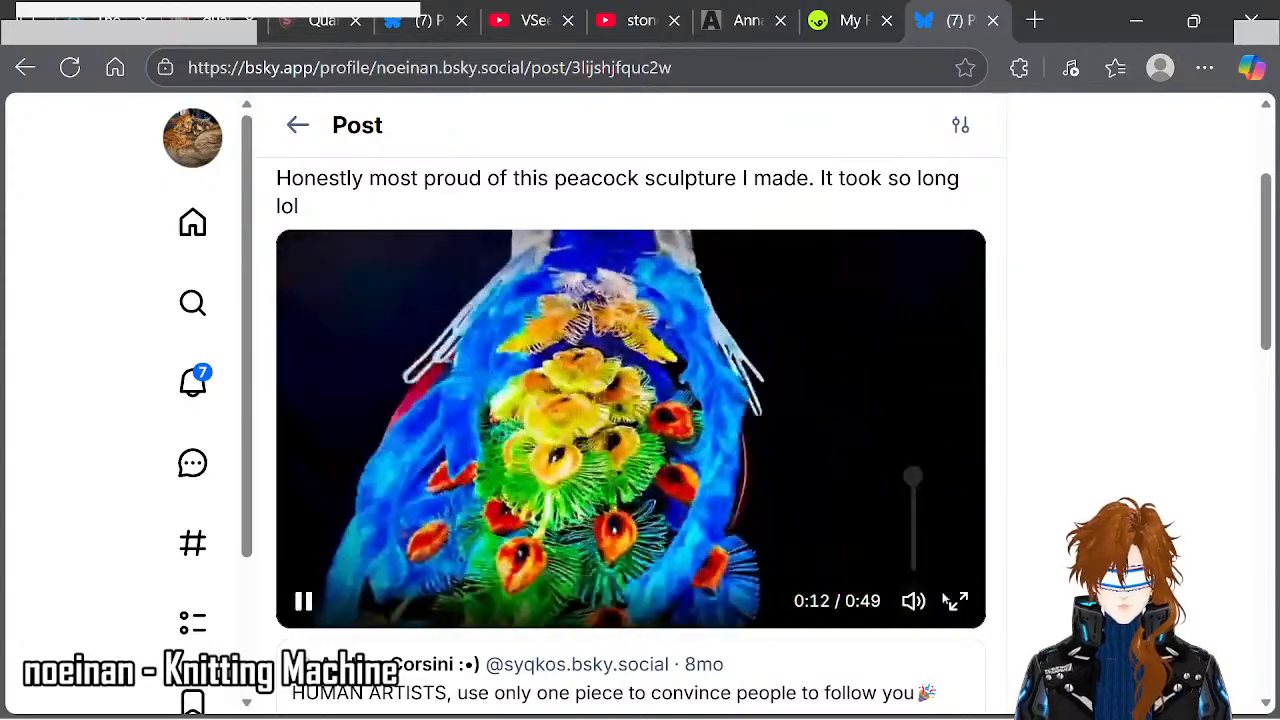
click(958, 602)
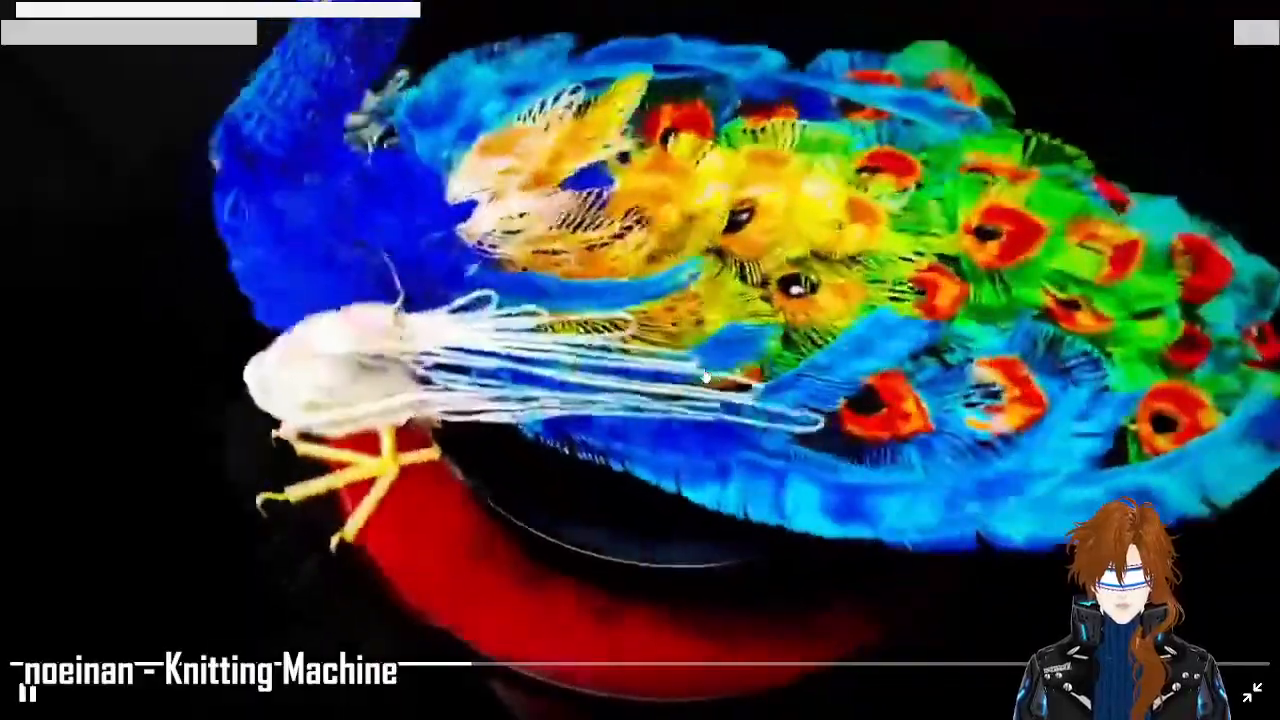
key(Escape)
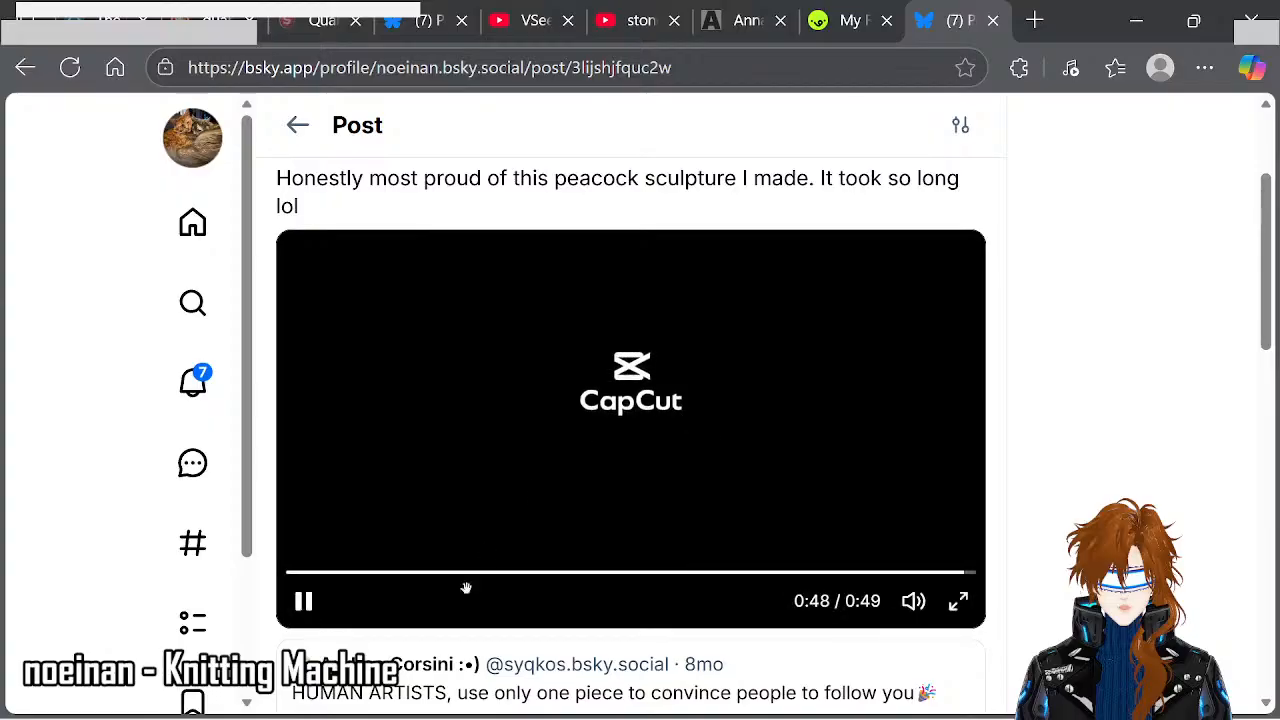
click(304, 601)
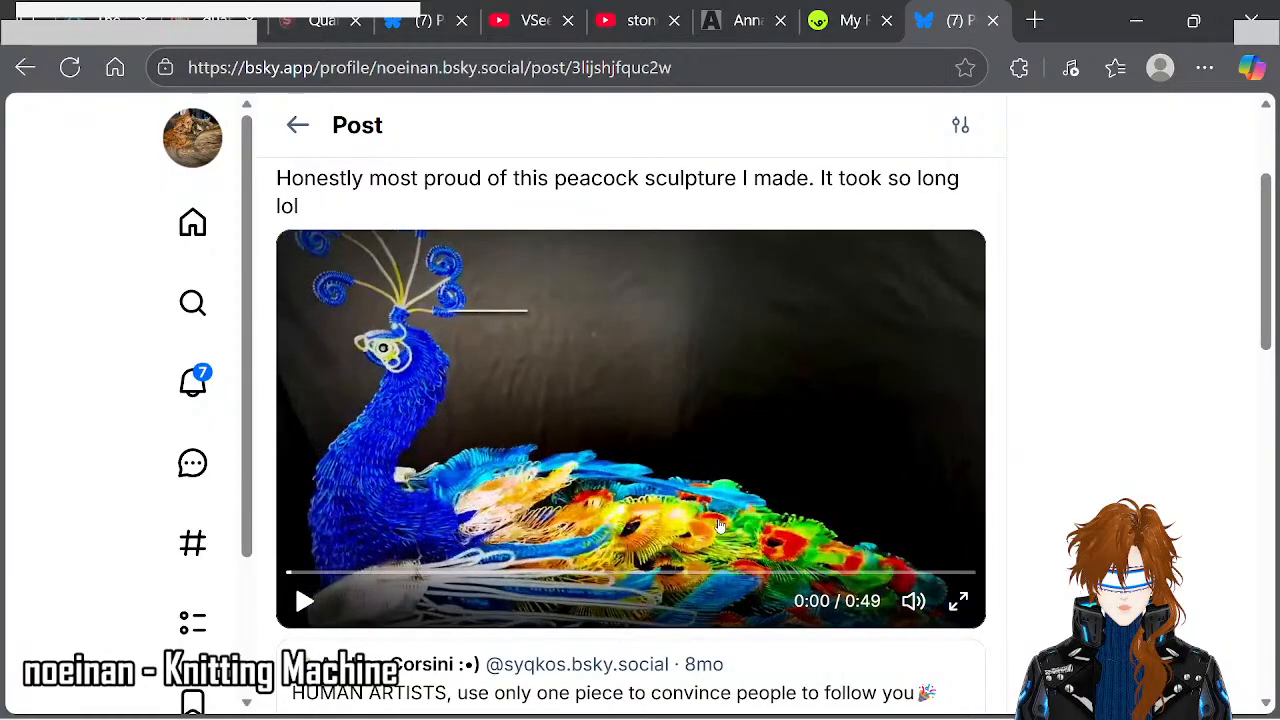
- Switch back to OBS and make the Game Alt source visible again
key(alt+Tab)
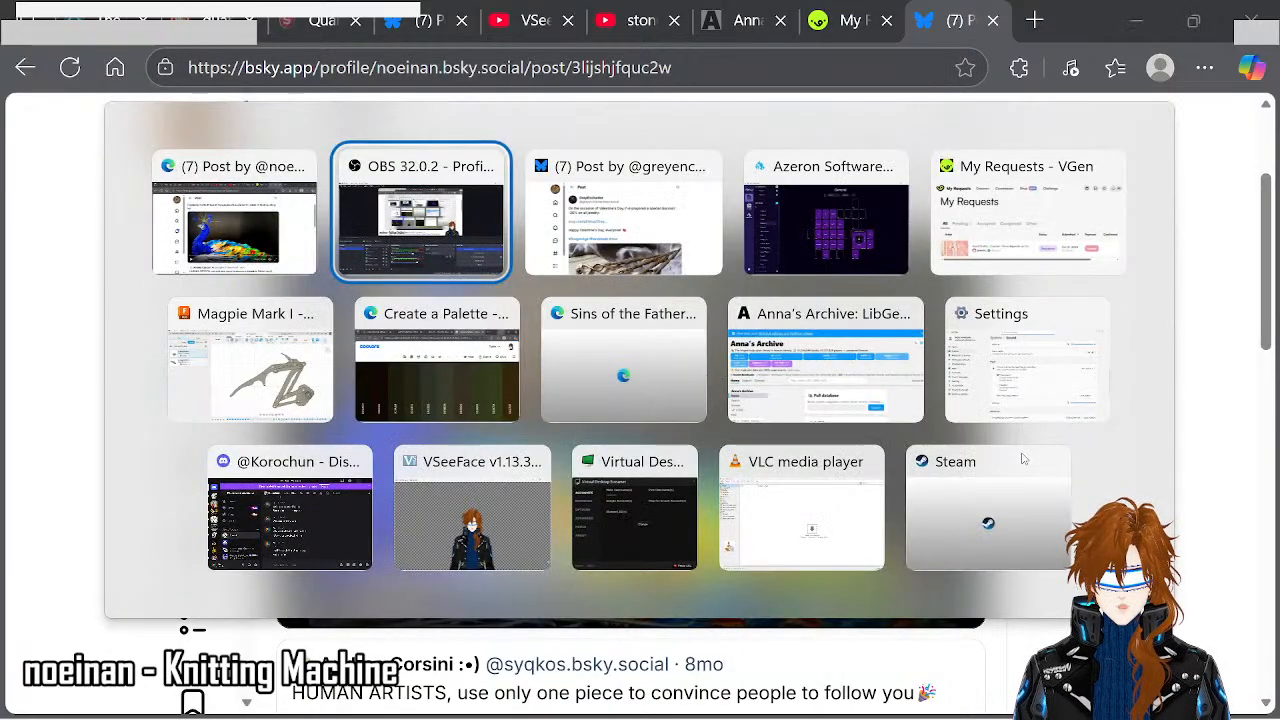
key(alt+shift+Tab)
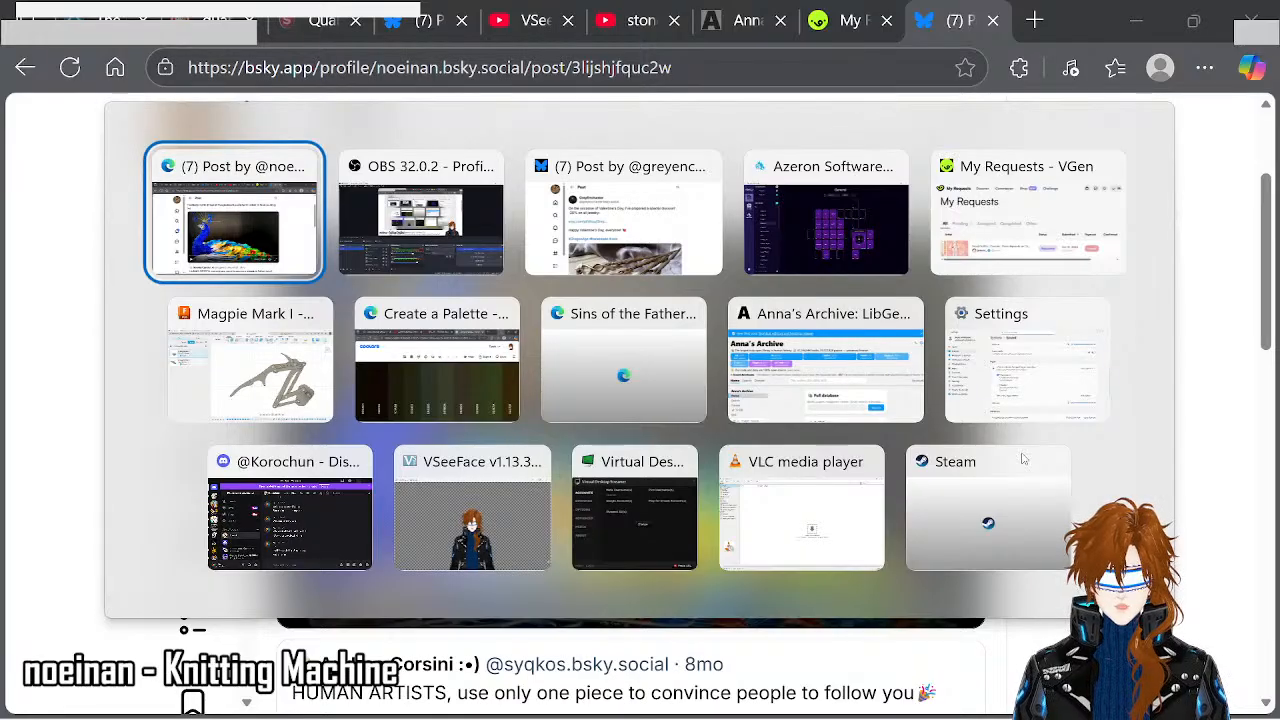
key(Down)
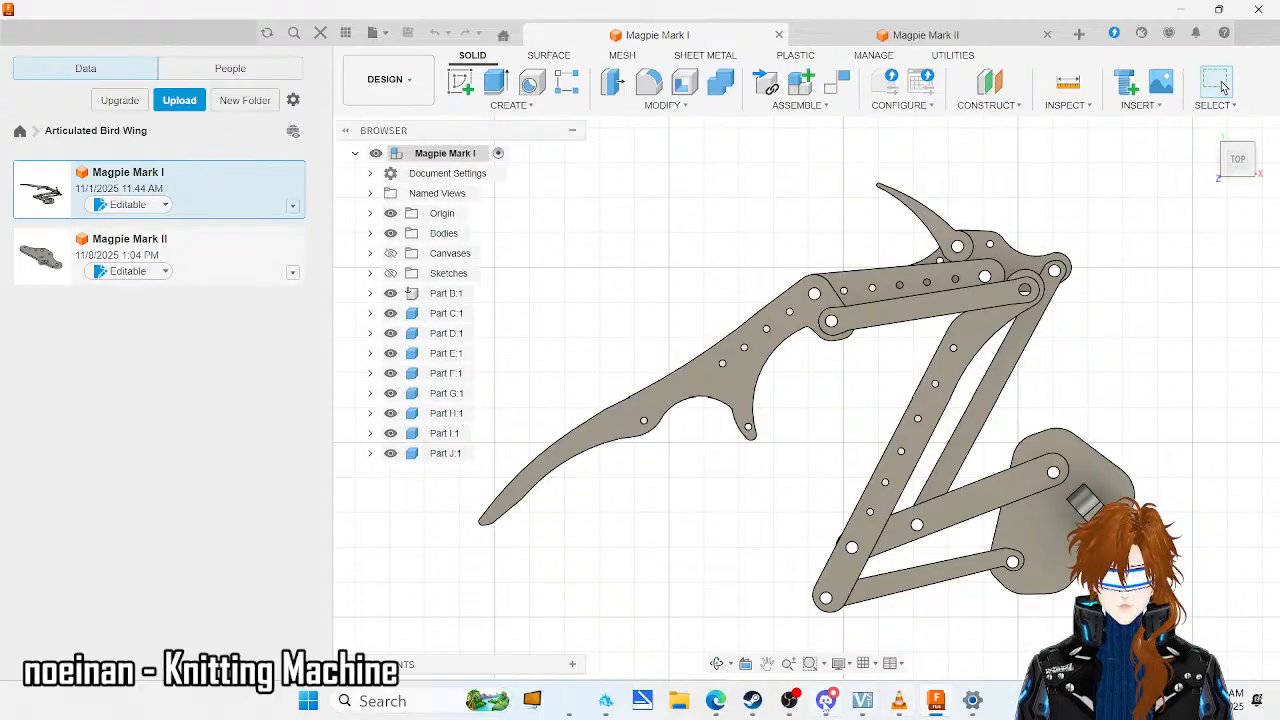
click(787, 706)
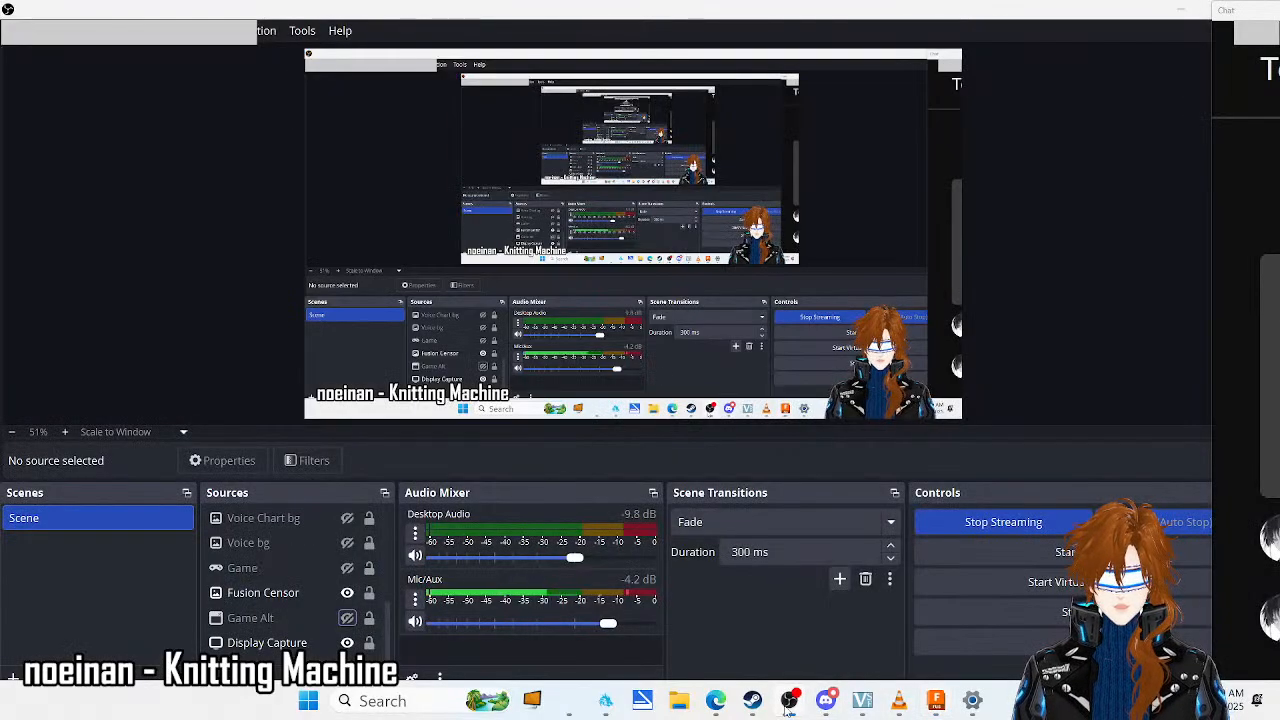
click(347, 619)
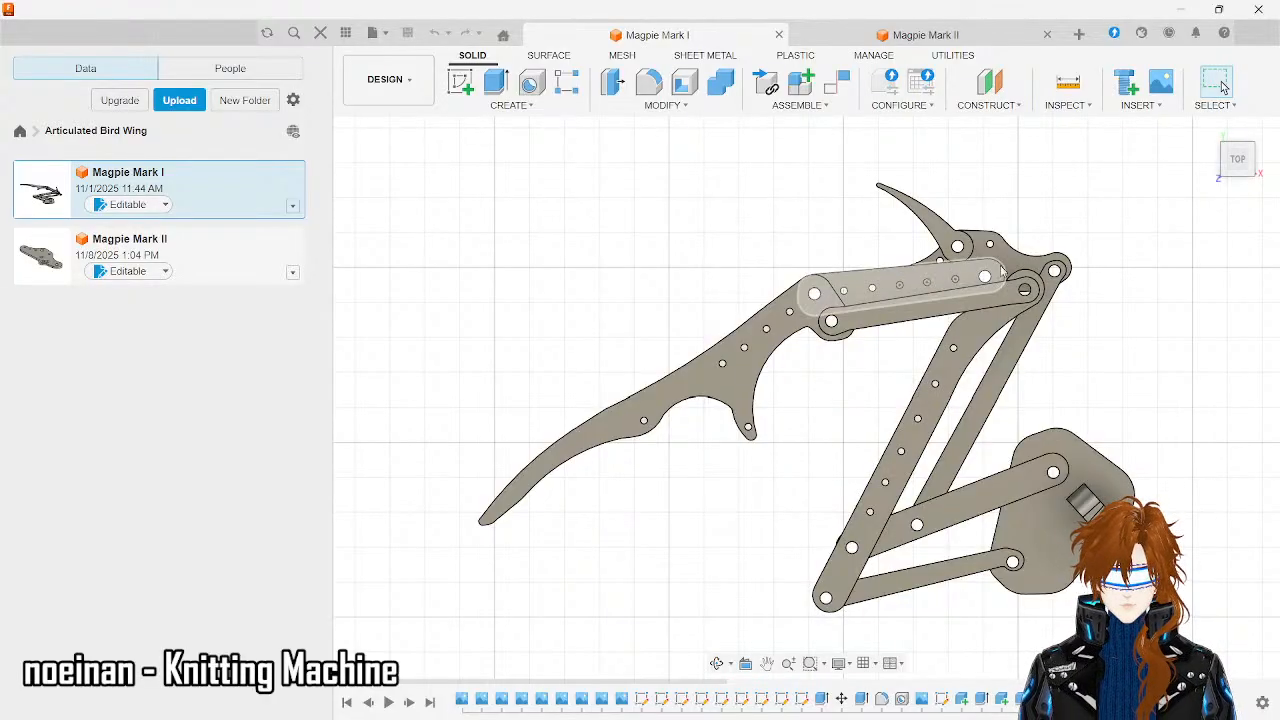
- Look over the Magpie Mark I linkage and the Magpie Mark II plate in Fusion, and close both designs
mouse_move(1240, 162)
mouse_down()
mouse_move(1150, 400)
mouse_move(1240, 164)
mouse_move(1232, 142)
mouse_move(1236, 164)
mouse_up()
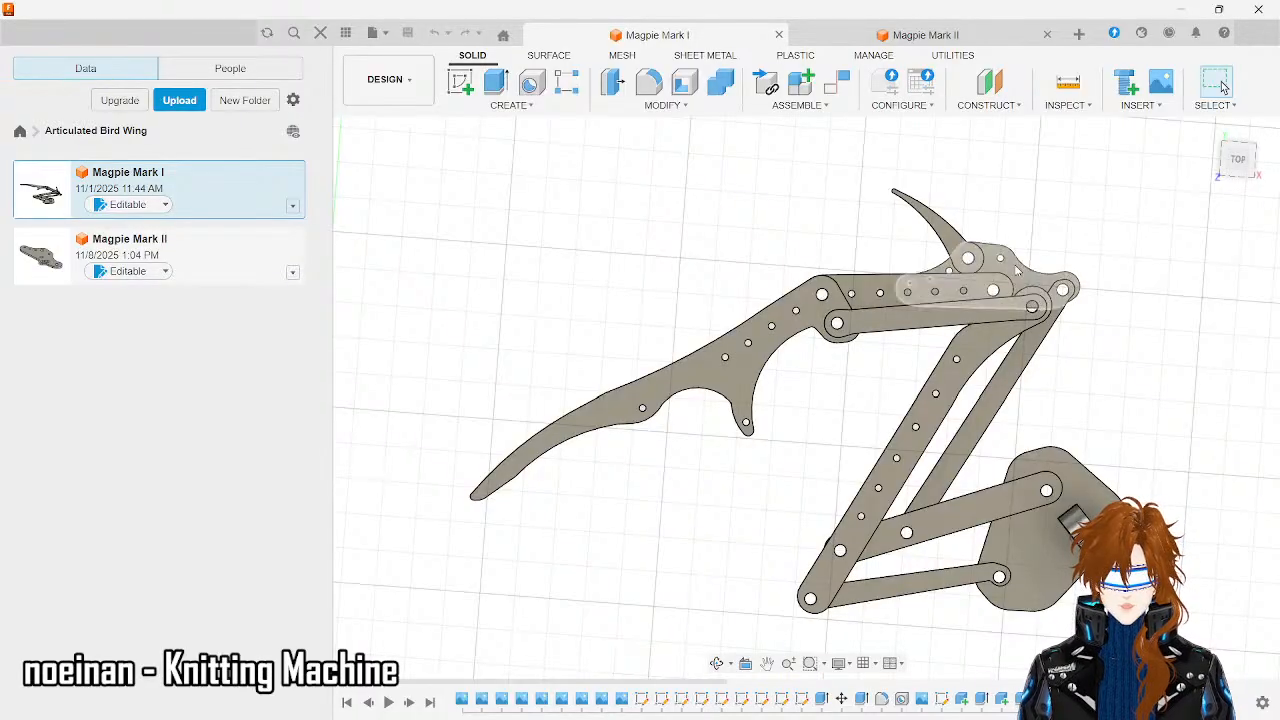
click(940, 30)
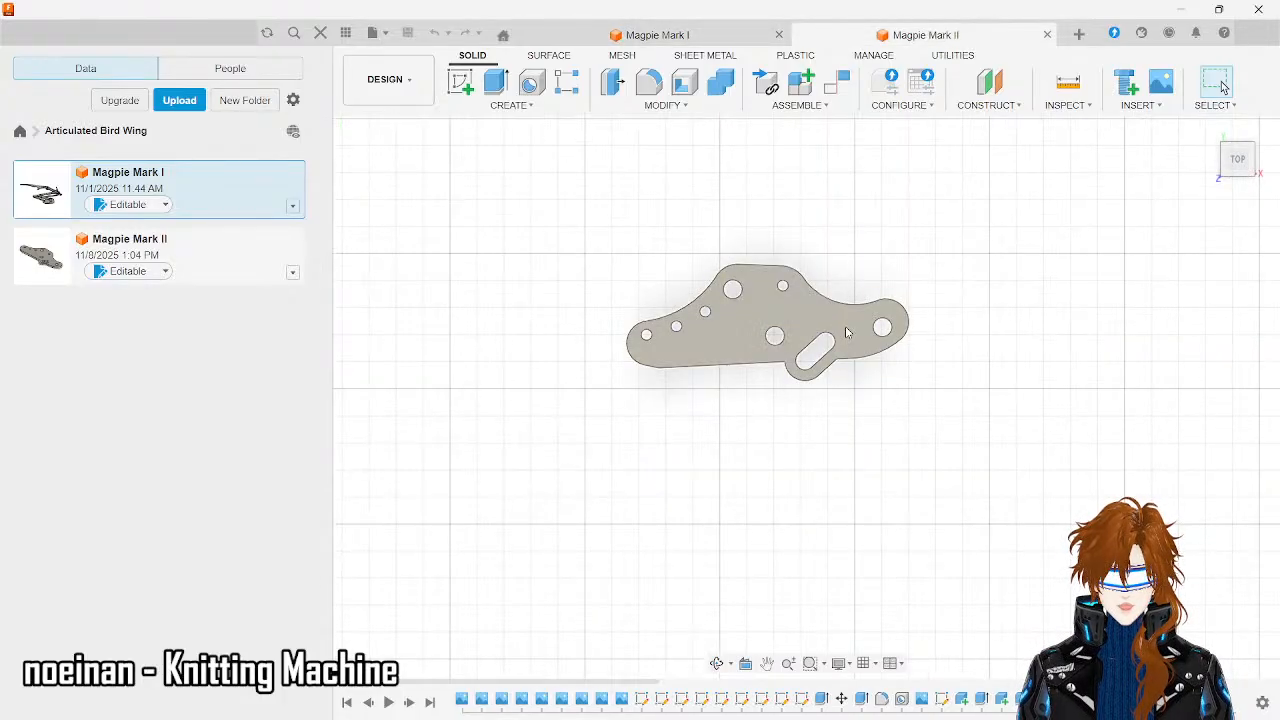
click(778, 35)
click(1047, 35)
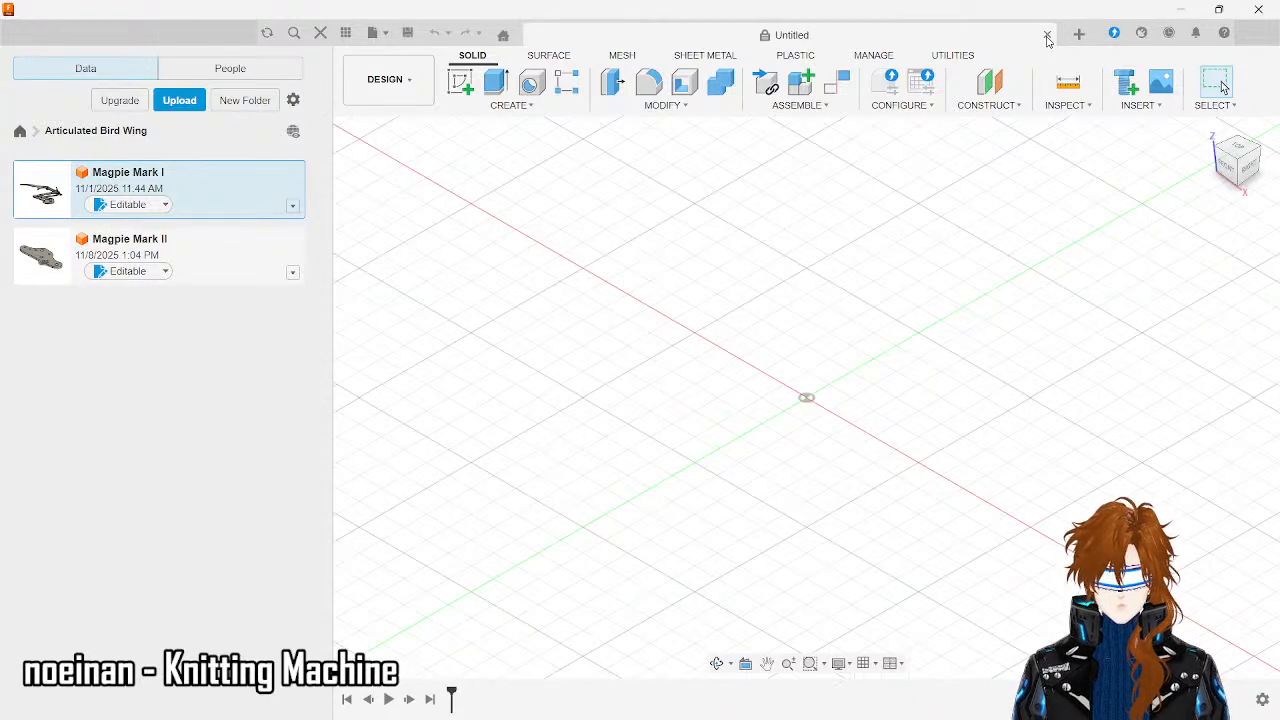
- Create a new project named Knitting Machine, and set the empty untitled design to the top view
click(24, 133)
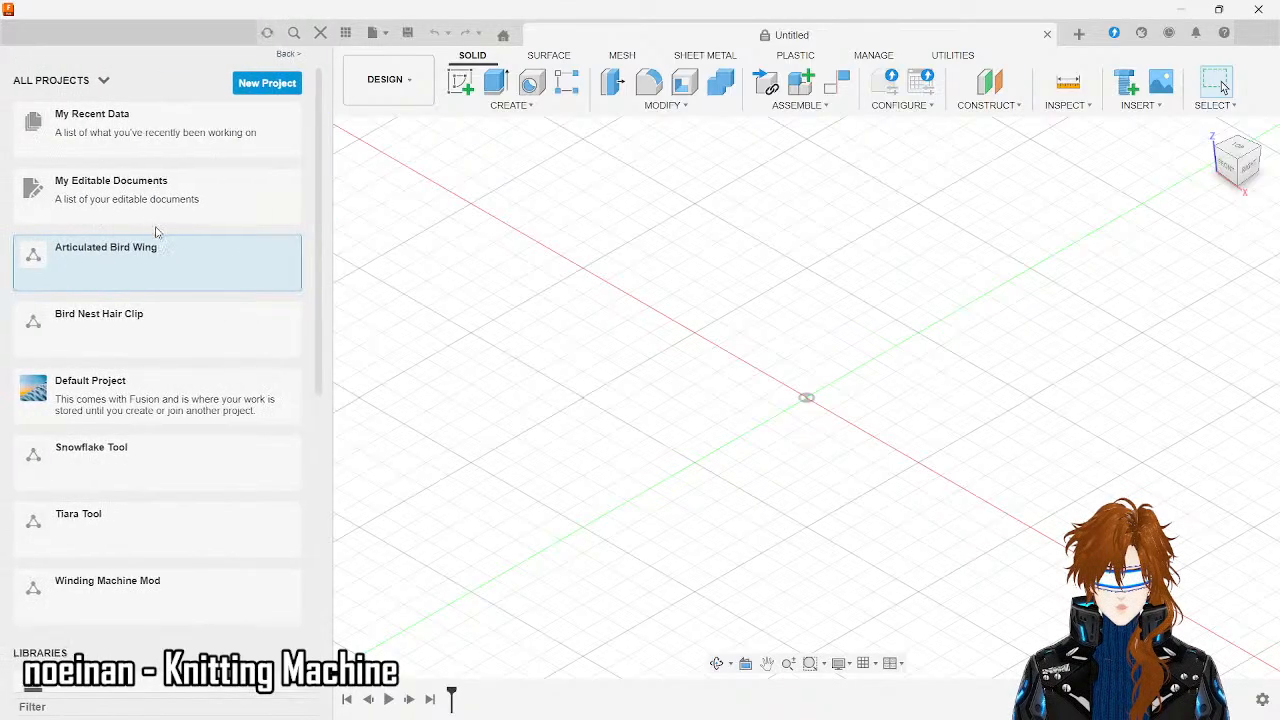
click(279, 83)
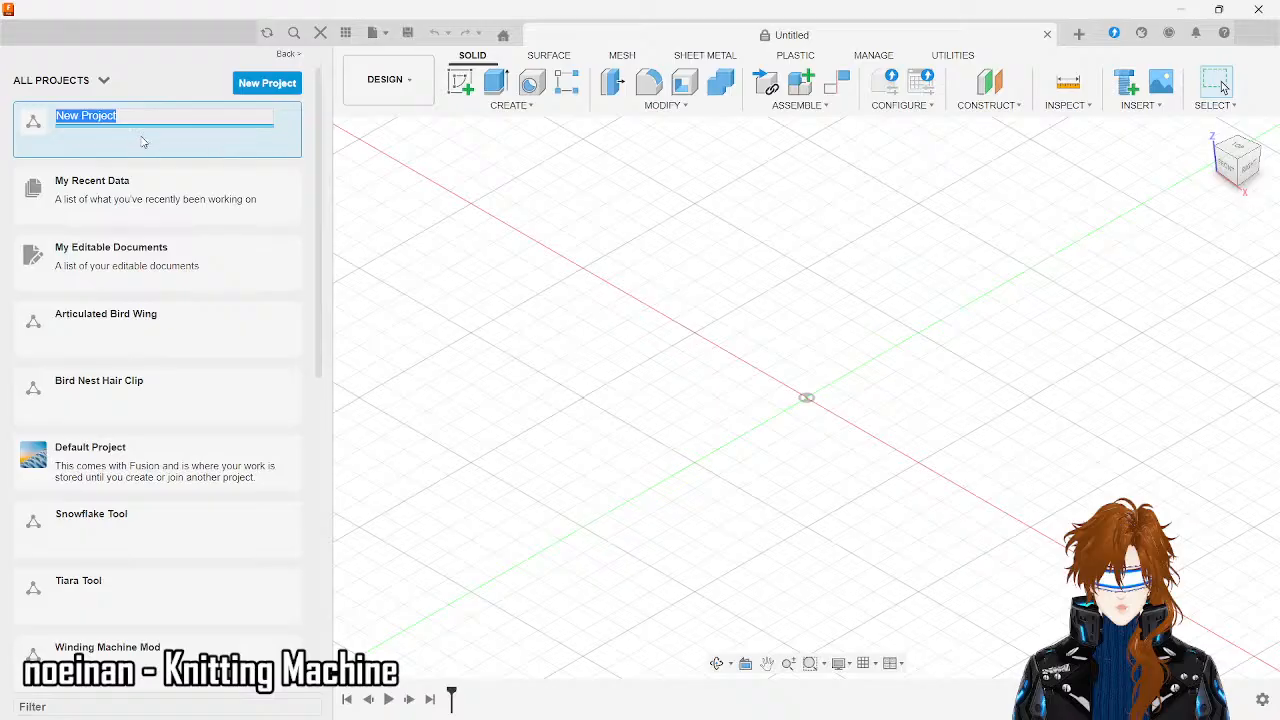
text(Knitting Machine)
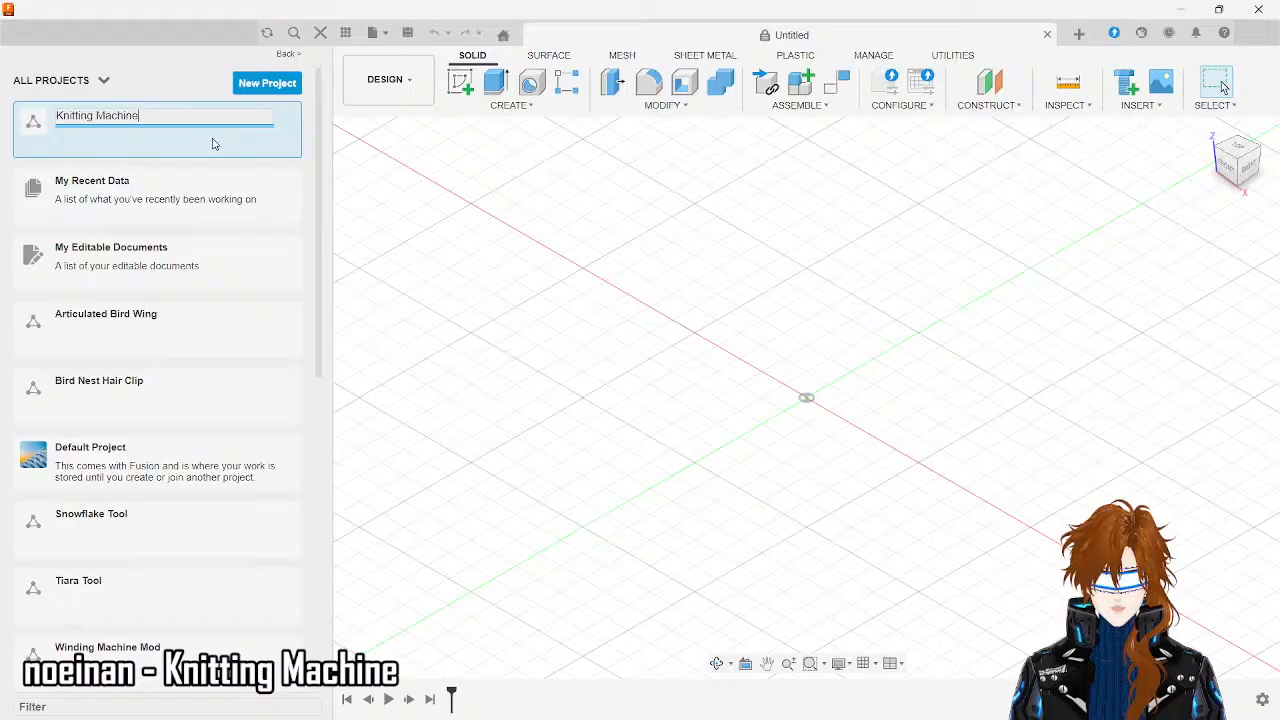
key(Return)
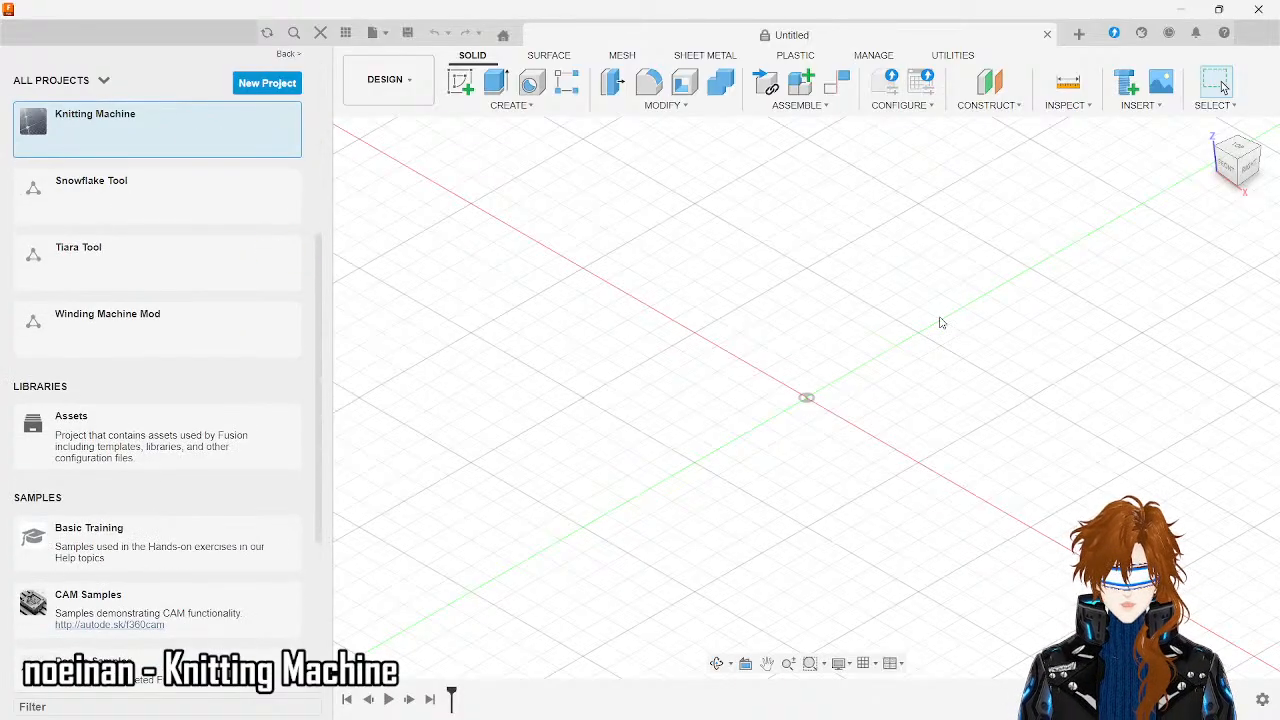
click(1244, 158)
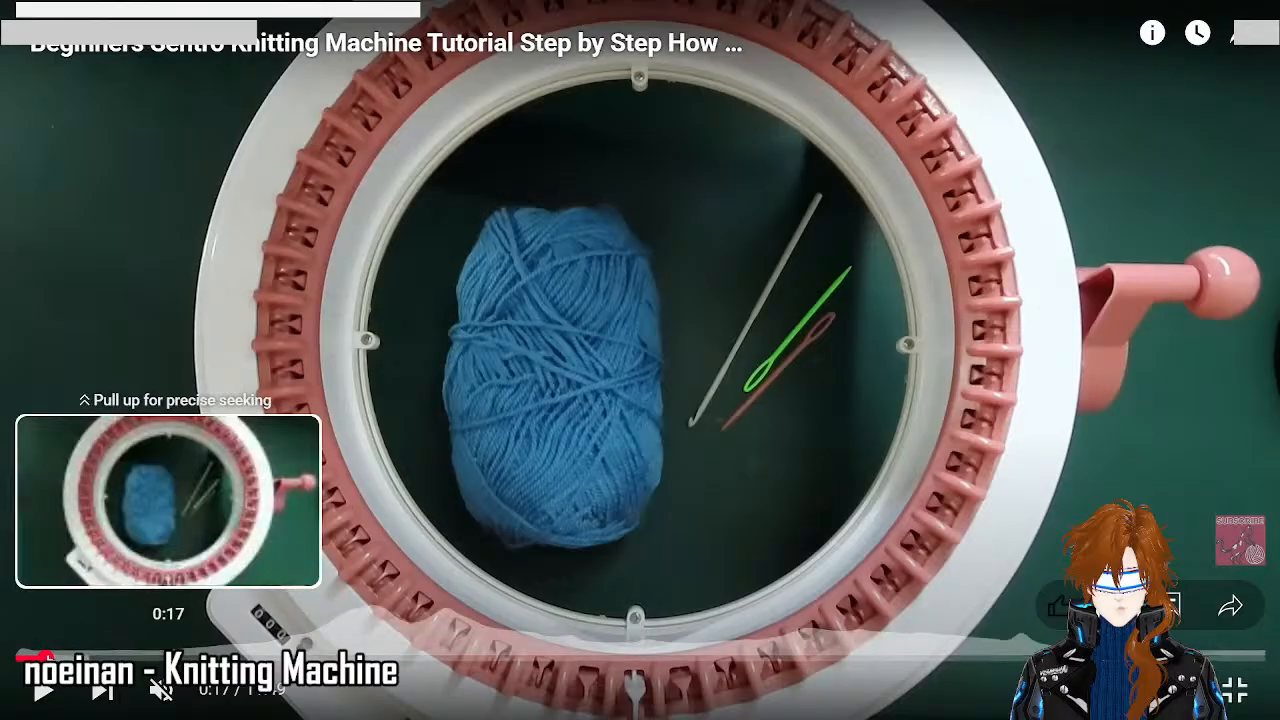
- Skim the beginners' Sentro knitting machine tutorial video in the browser, jumping ahead in stages to about 3:35
drag(46, 657, 96, 657)
click(43, 691)
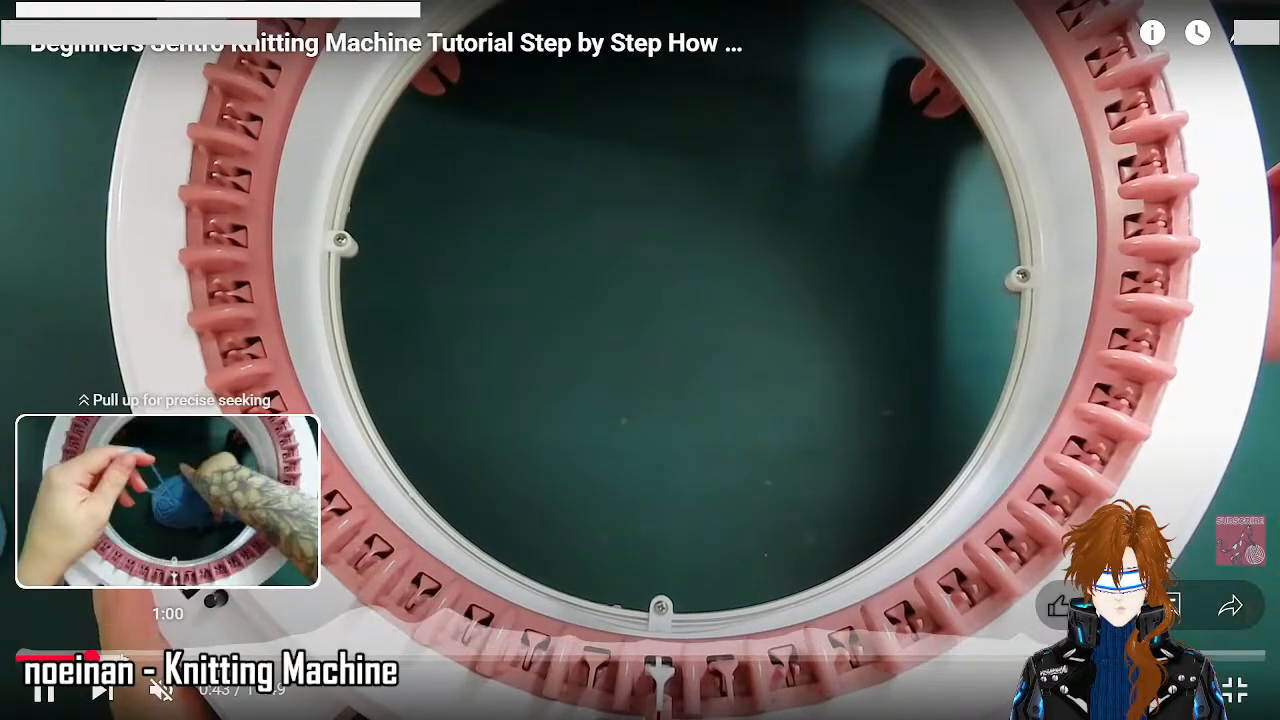
click(148, 657)
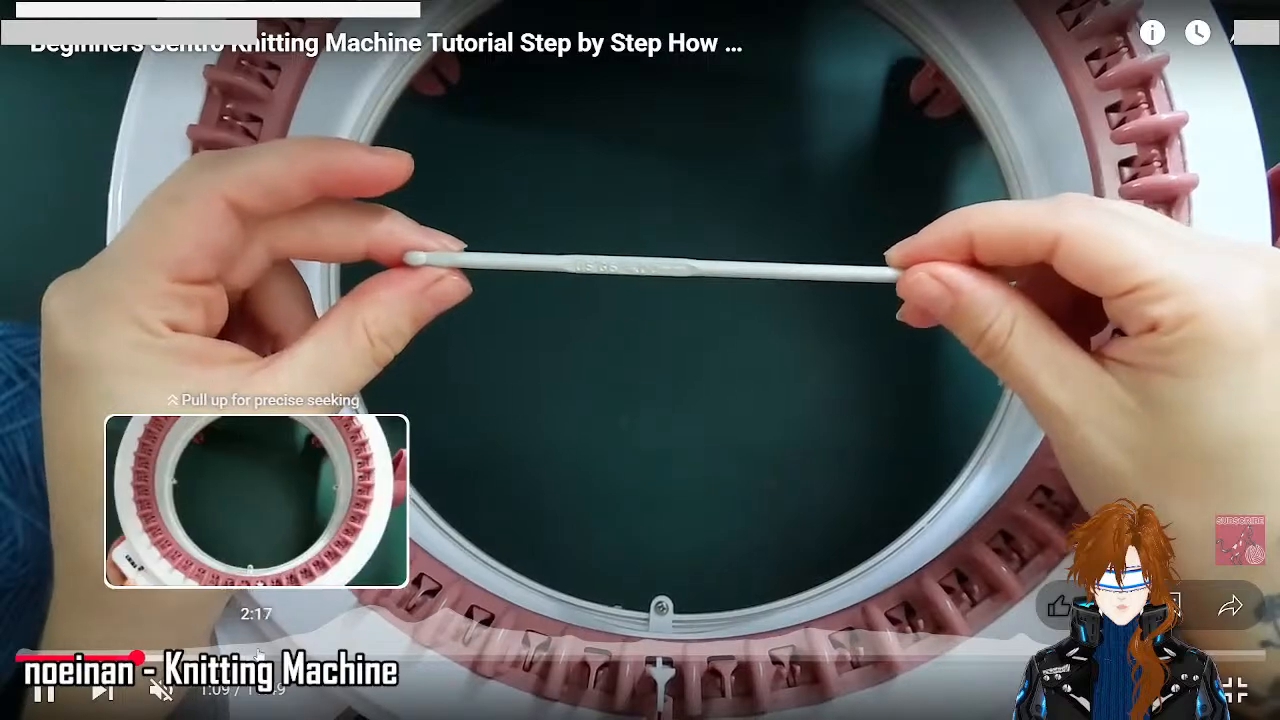
click(281, 657)
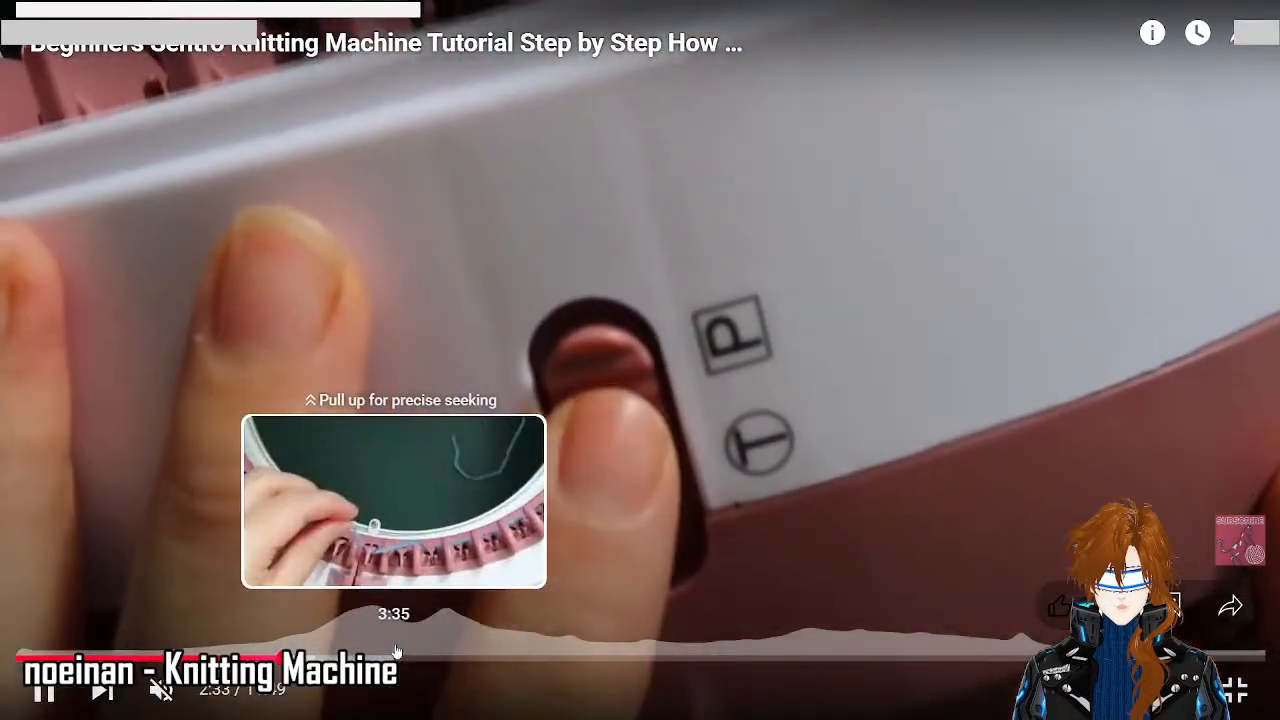
click(397, 655)
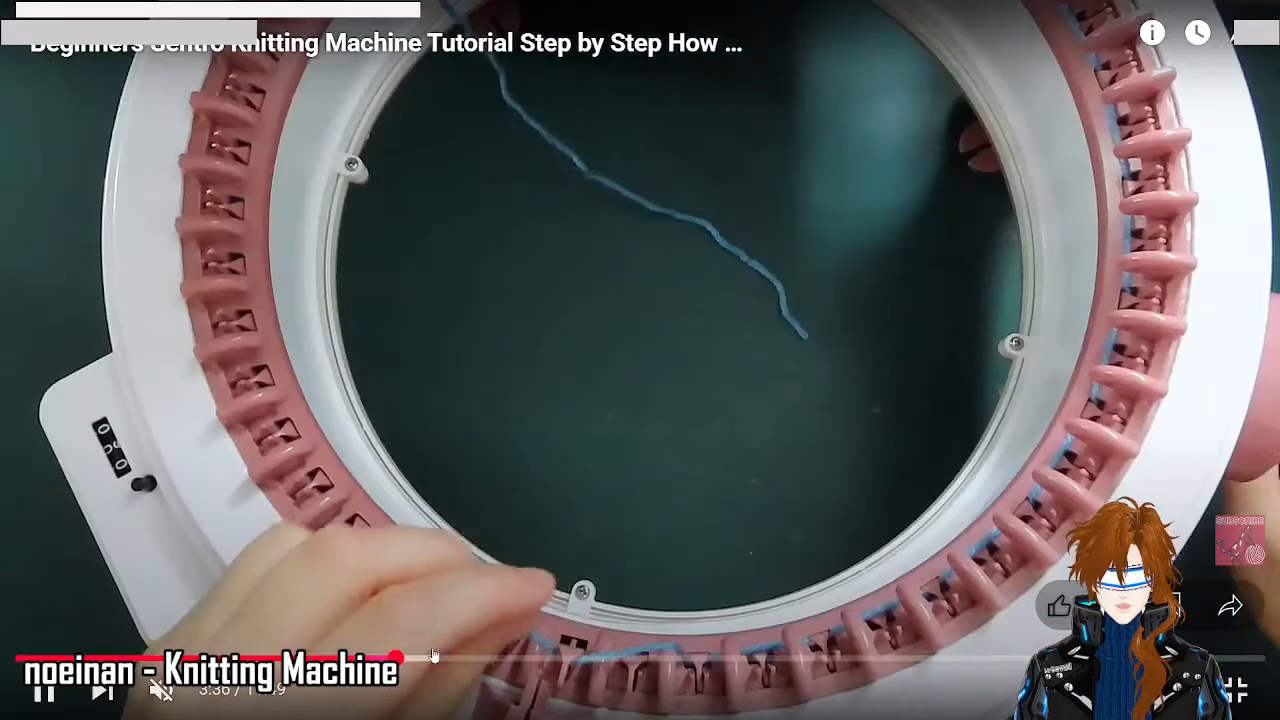
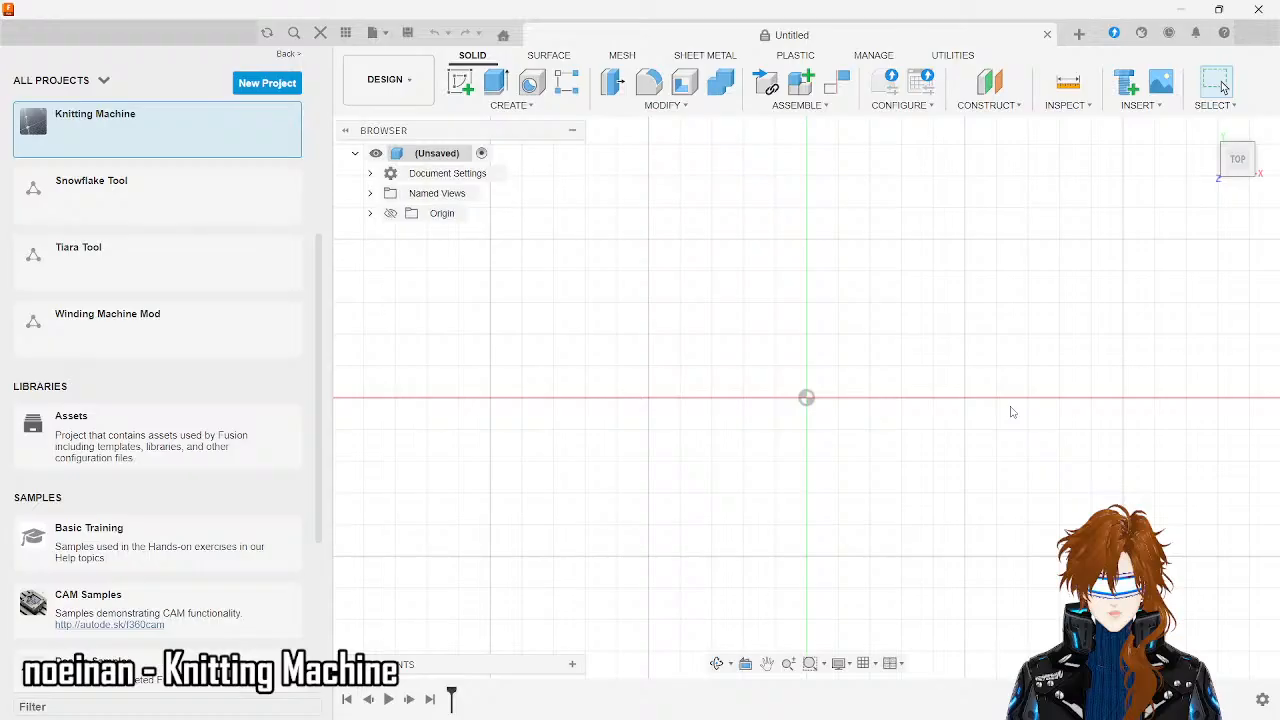
- Start a new sketch on the XY plane of the untitled design
scroll(1011, 411, down, 4)
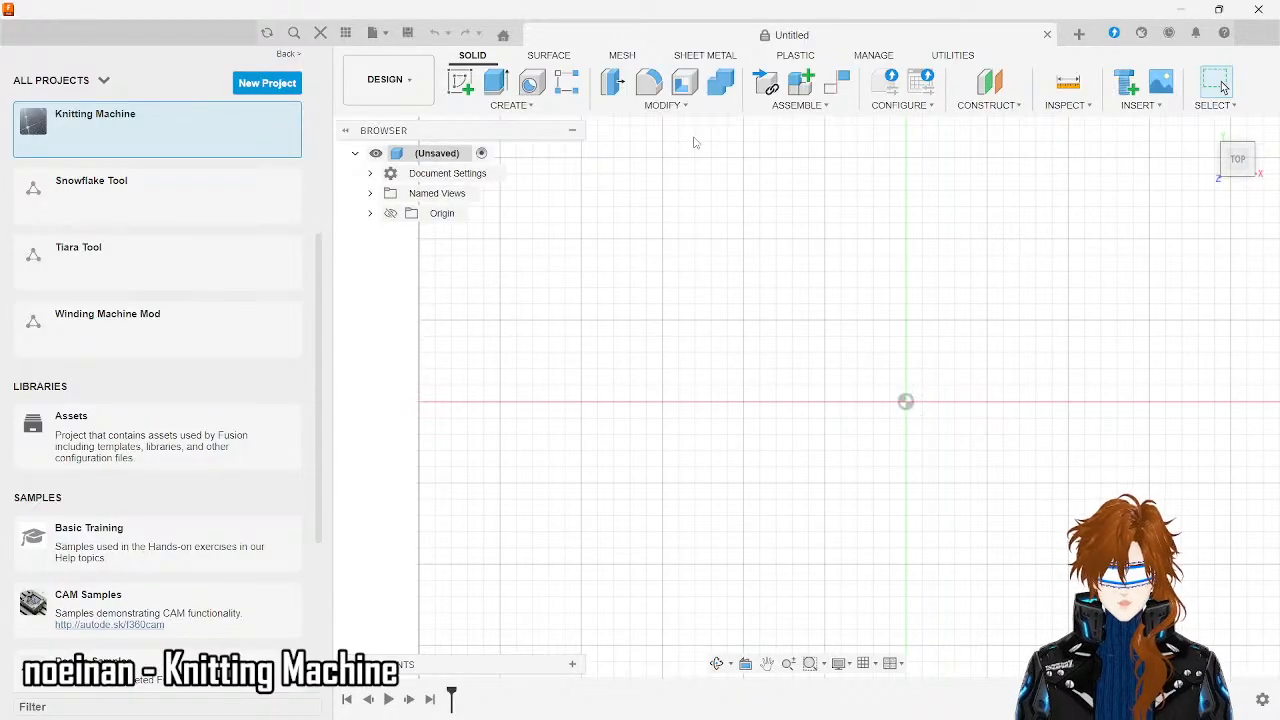
click(465, 87)
click(966, 372)
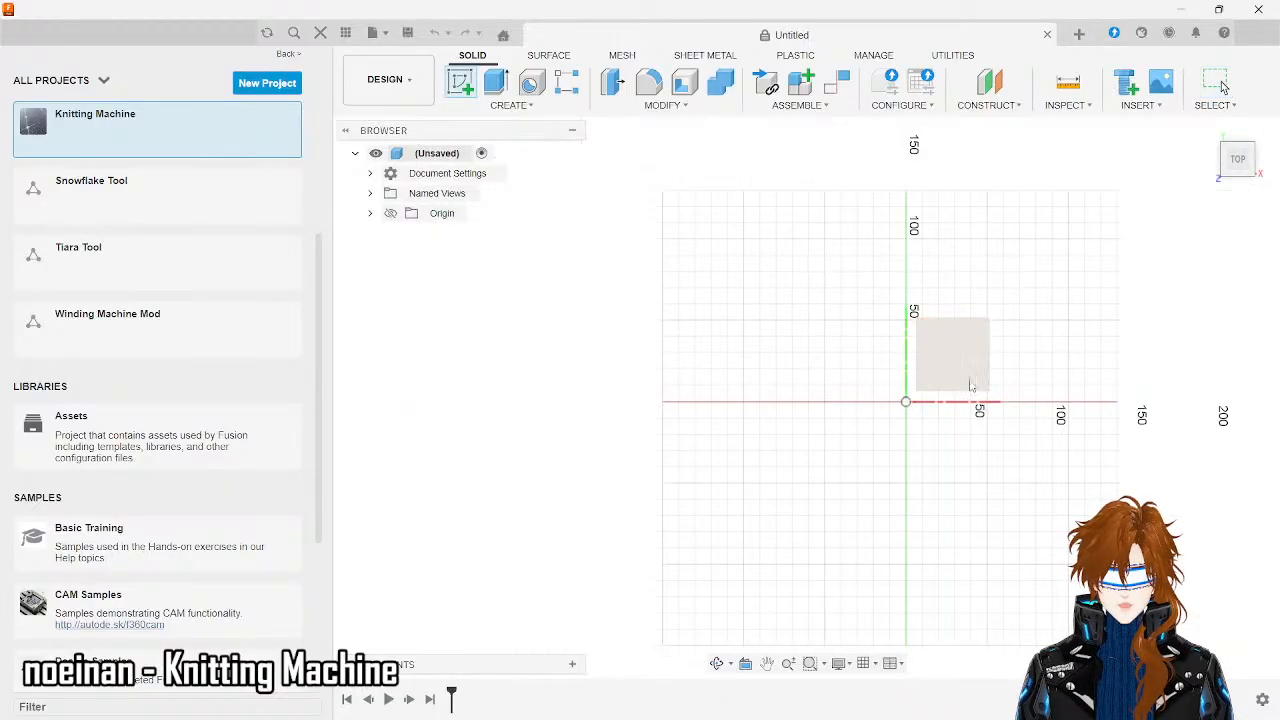
drag(1234, 164, 1236, 225)
drag(1236, 160, 1230, 133)
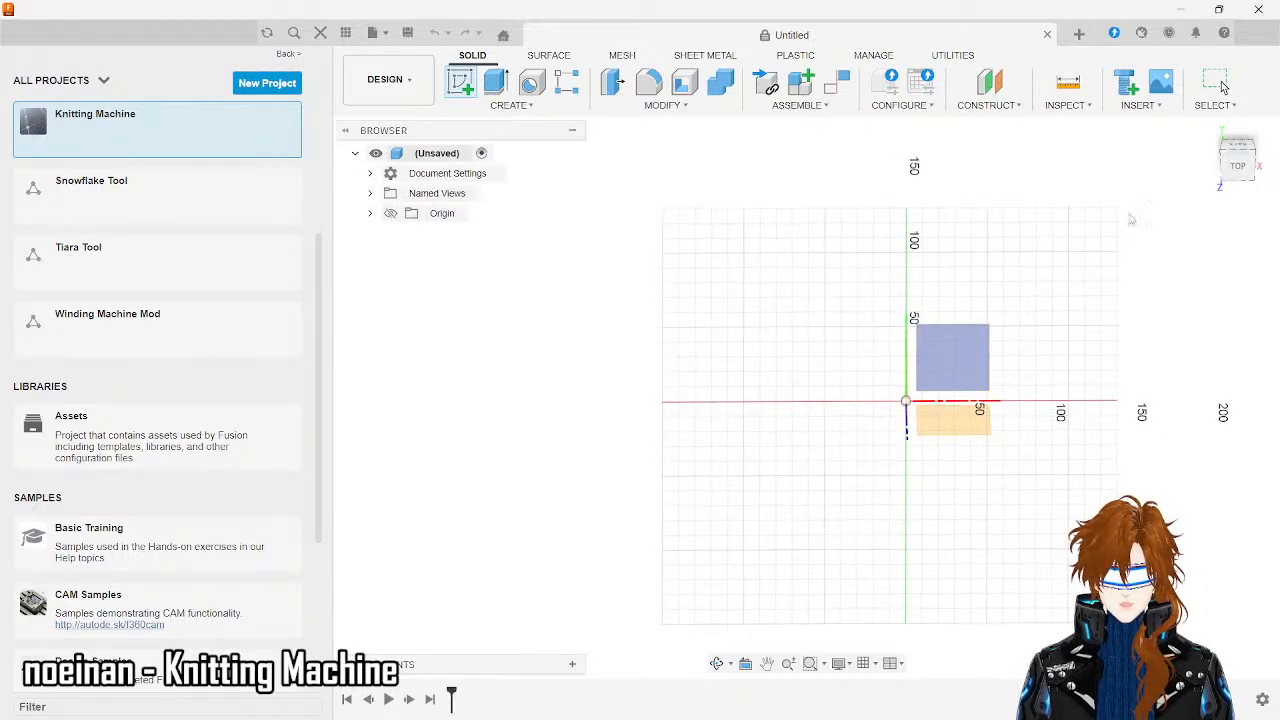
click(963, 366)
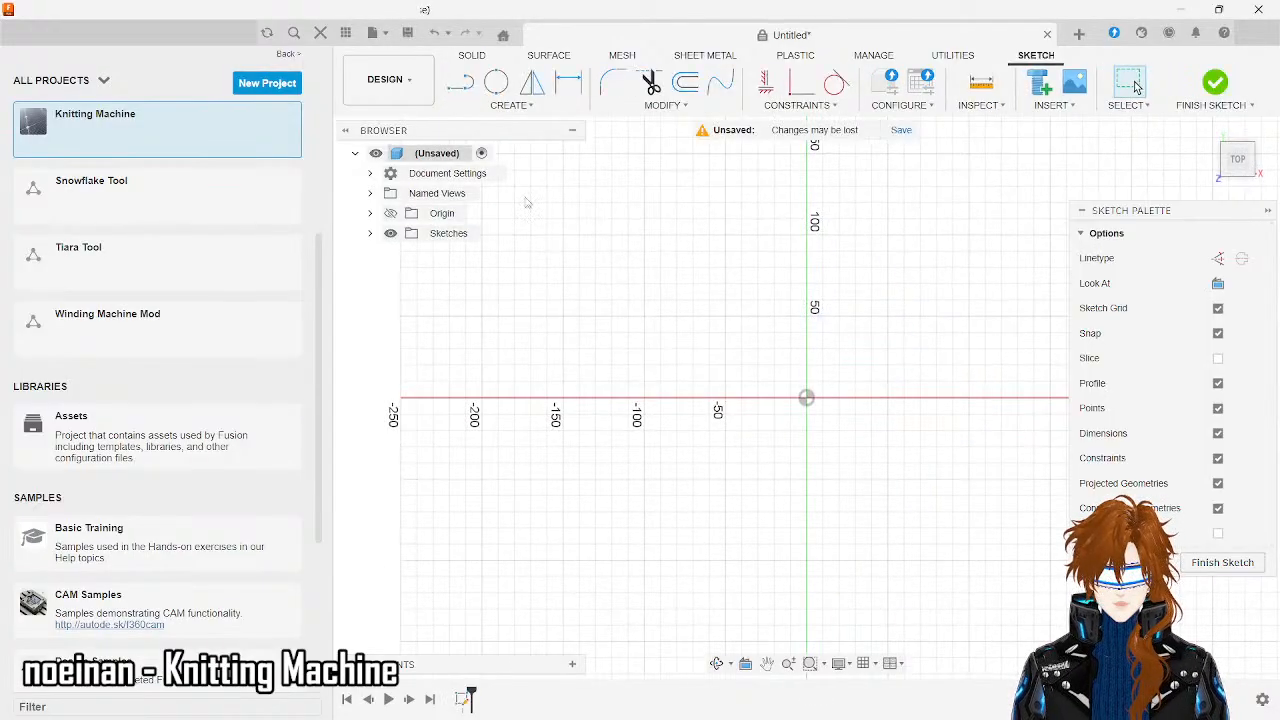
- Draw a center-diameter circle at the origin with a diameter of 3050 mm, and collapse the sketch options
click(510, 106)
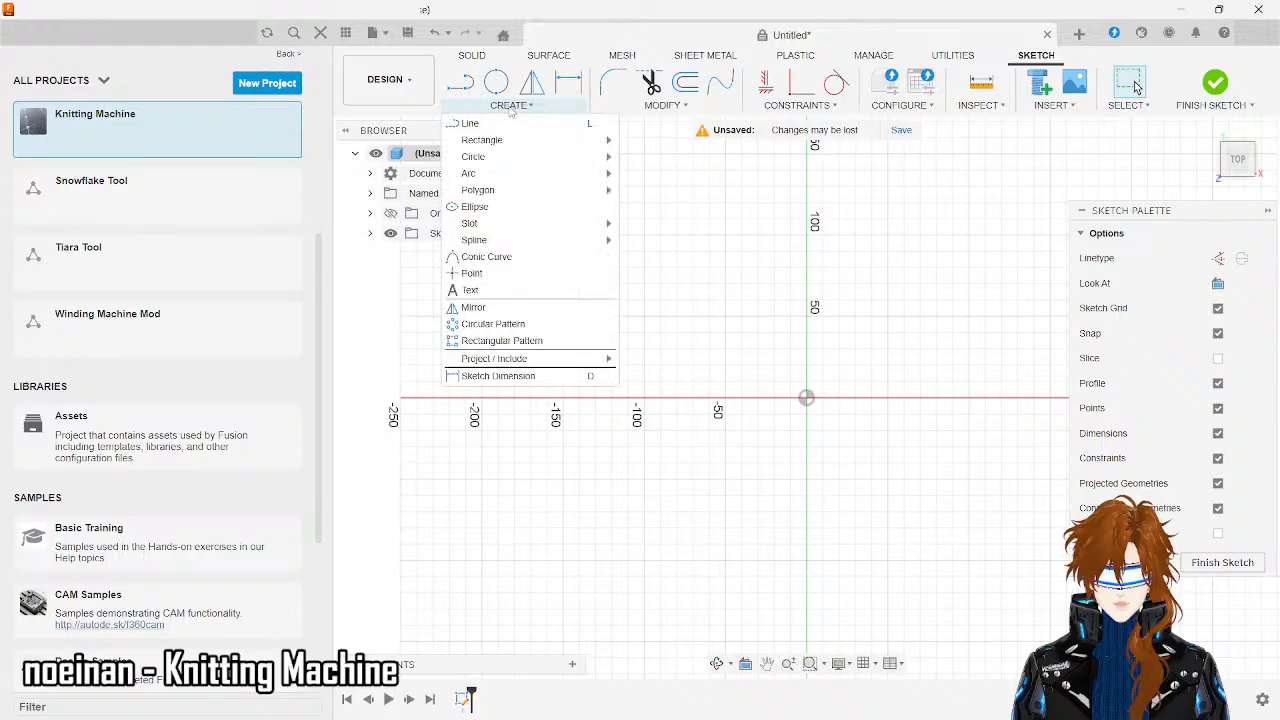
mouse_move(511, 165)
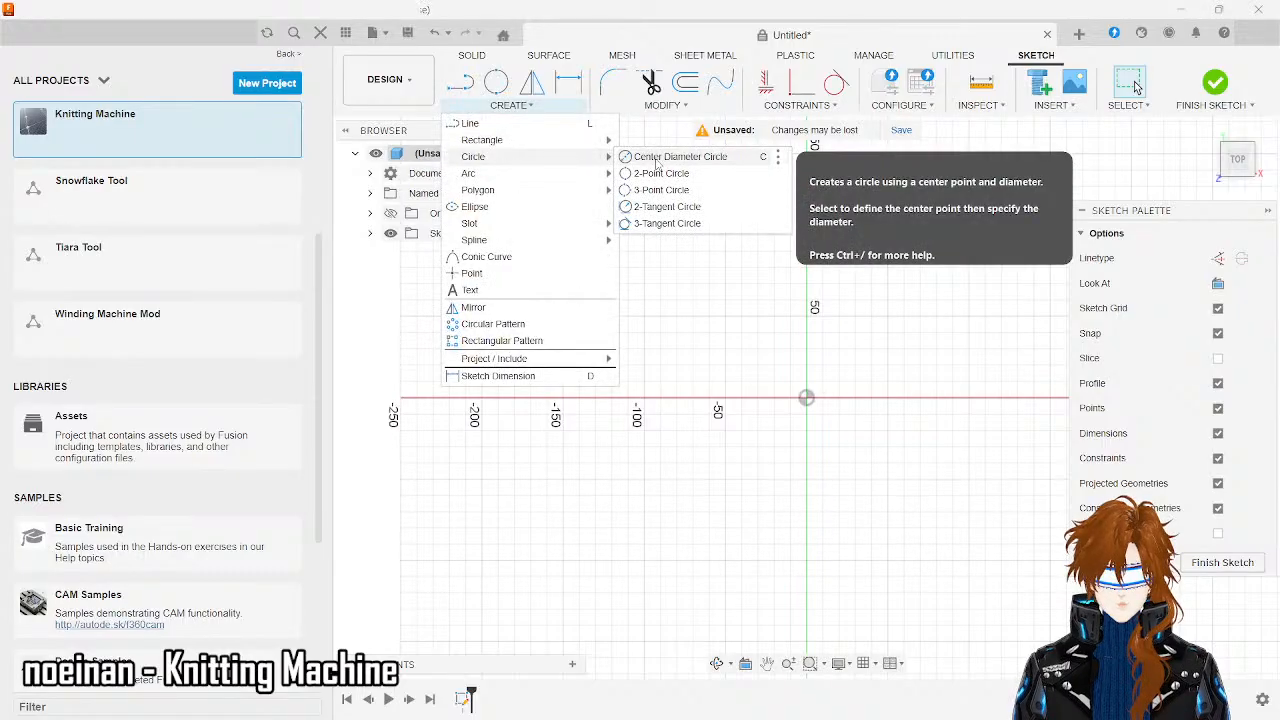
click(657, 160)
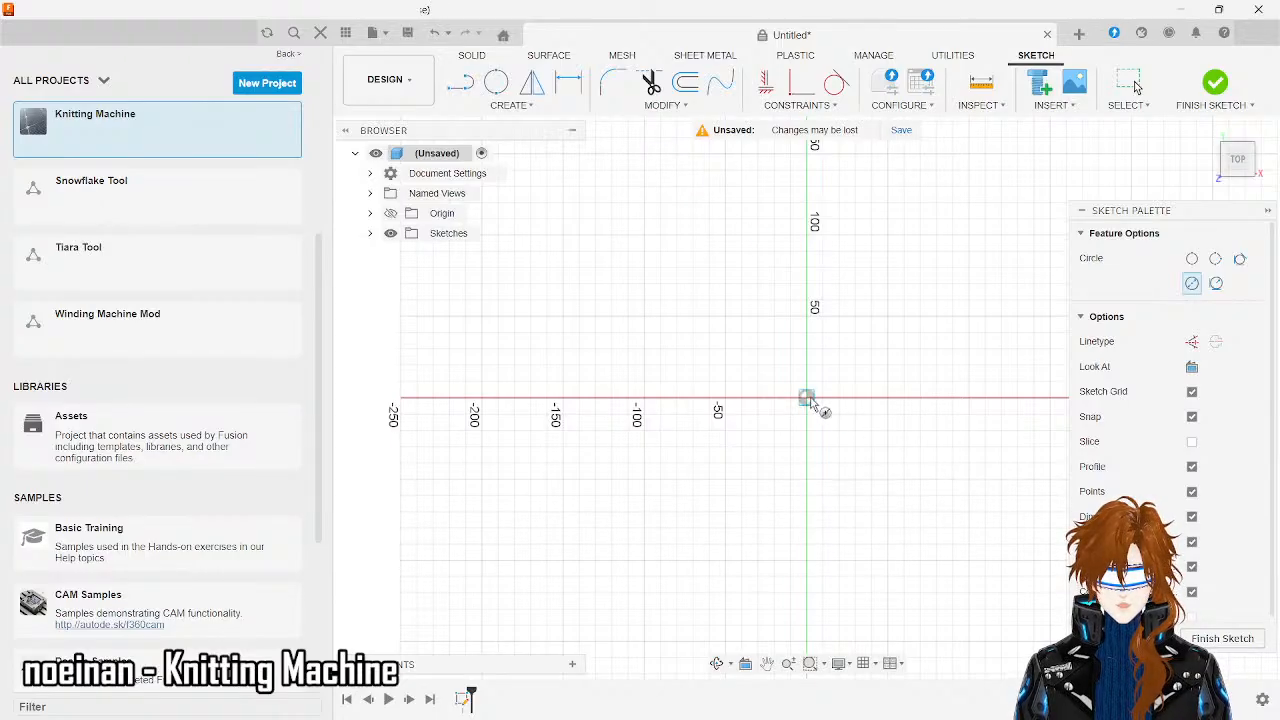
click(806, 399)
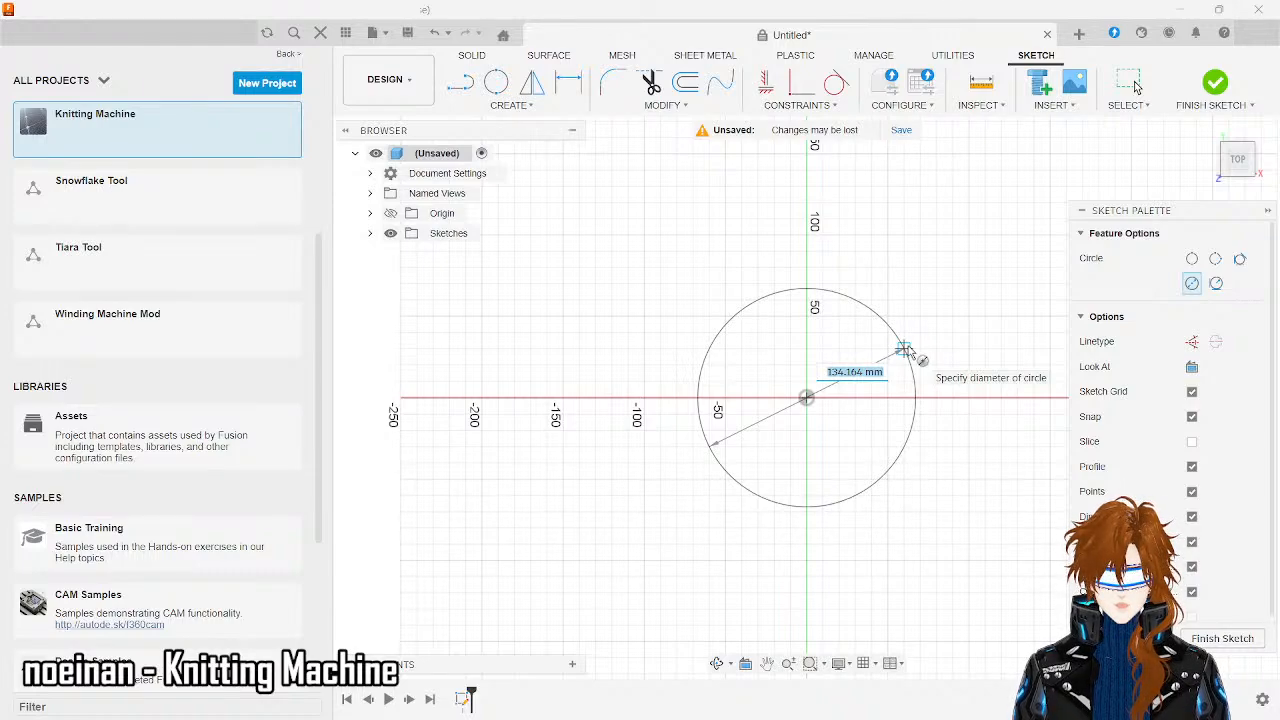
text(3)
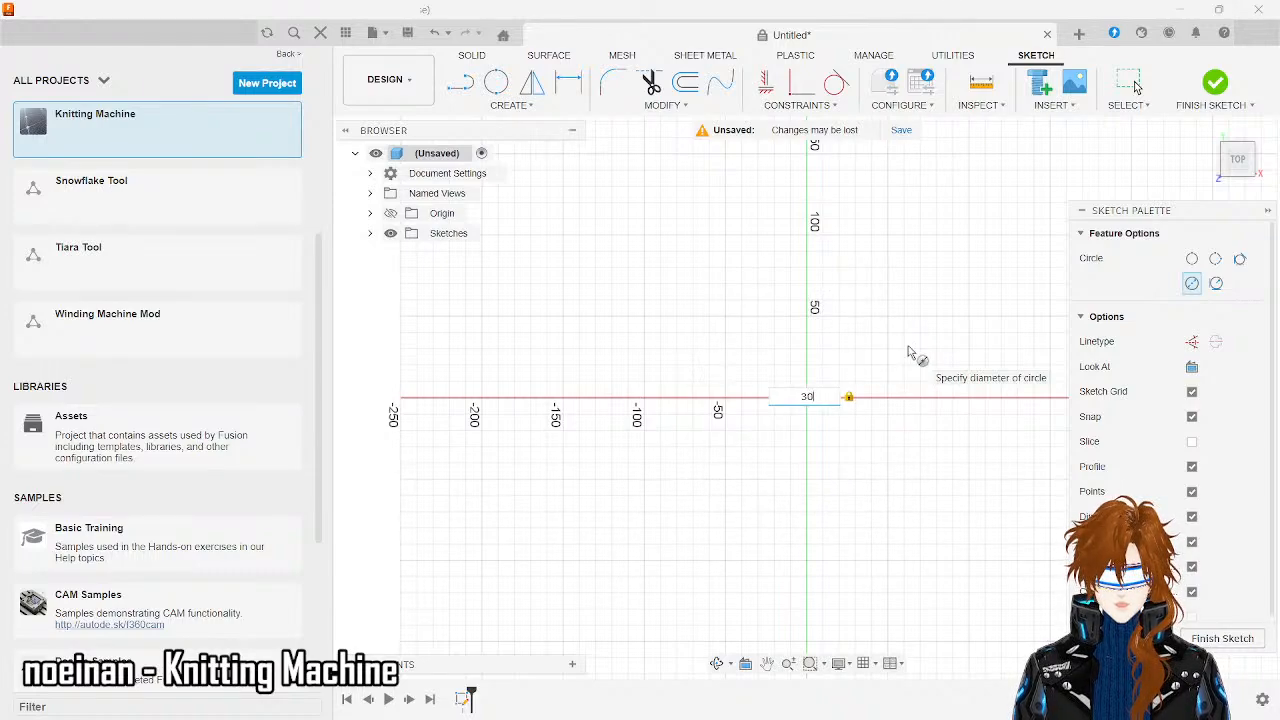
text(0)
text(00)
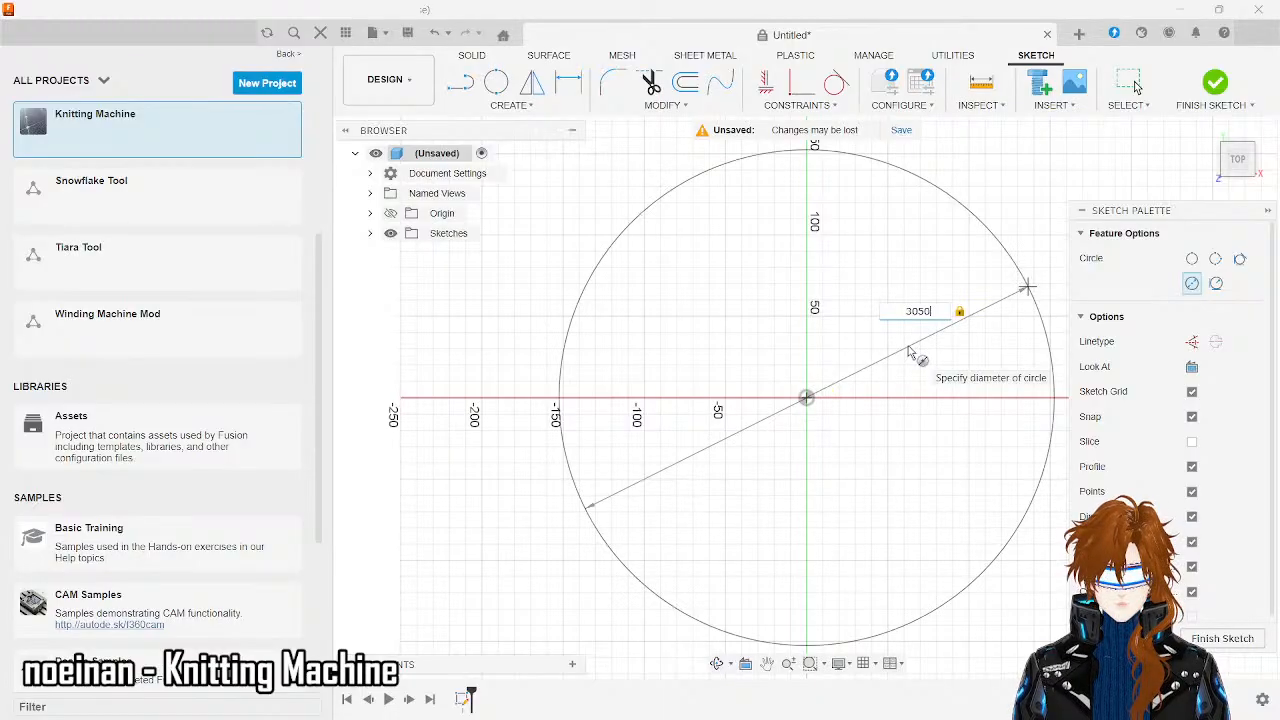
key(Return)
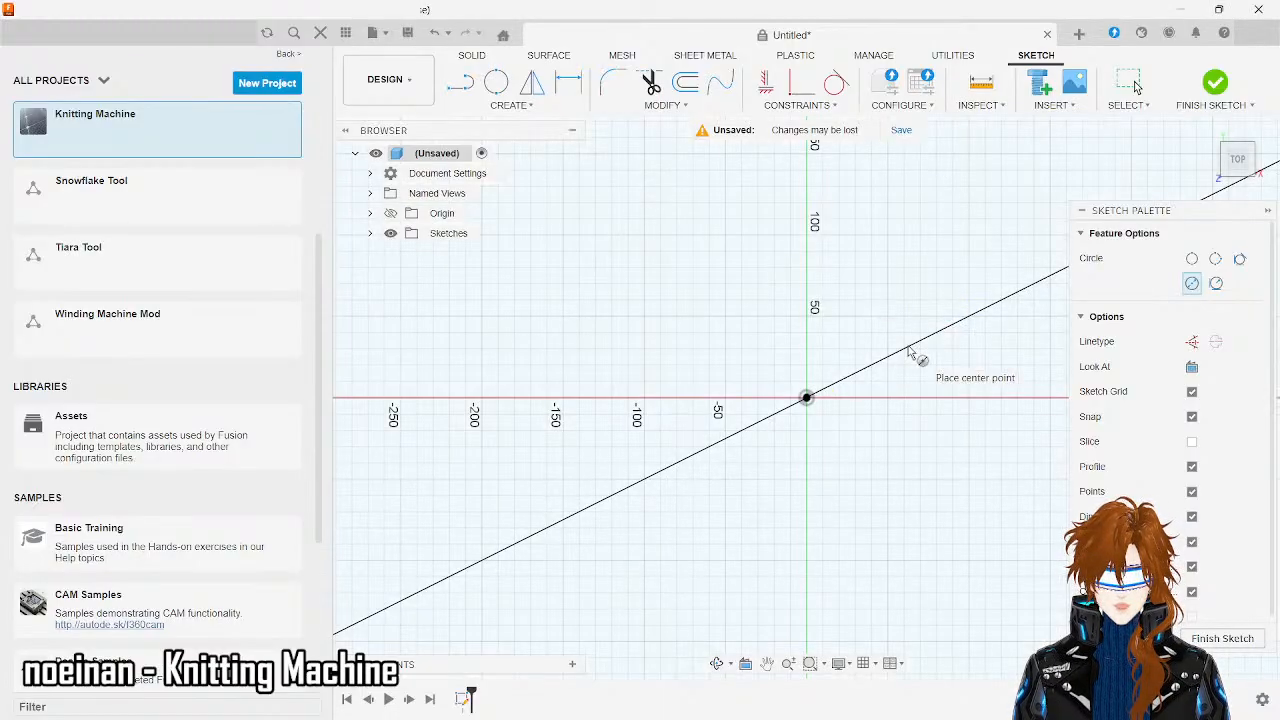
key(Escape)
scroll(908, 350, down, 10)
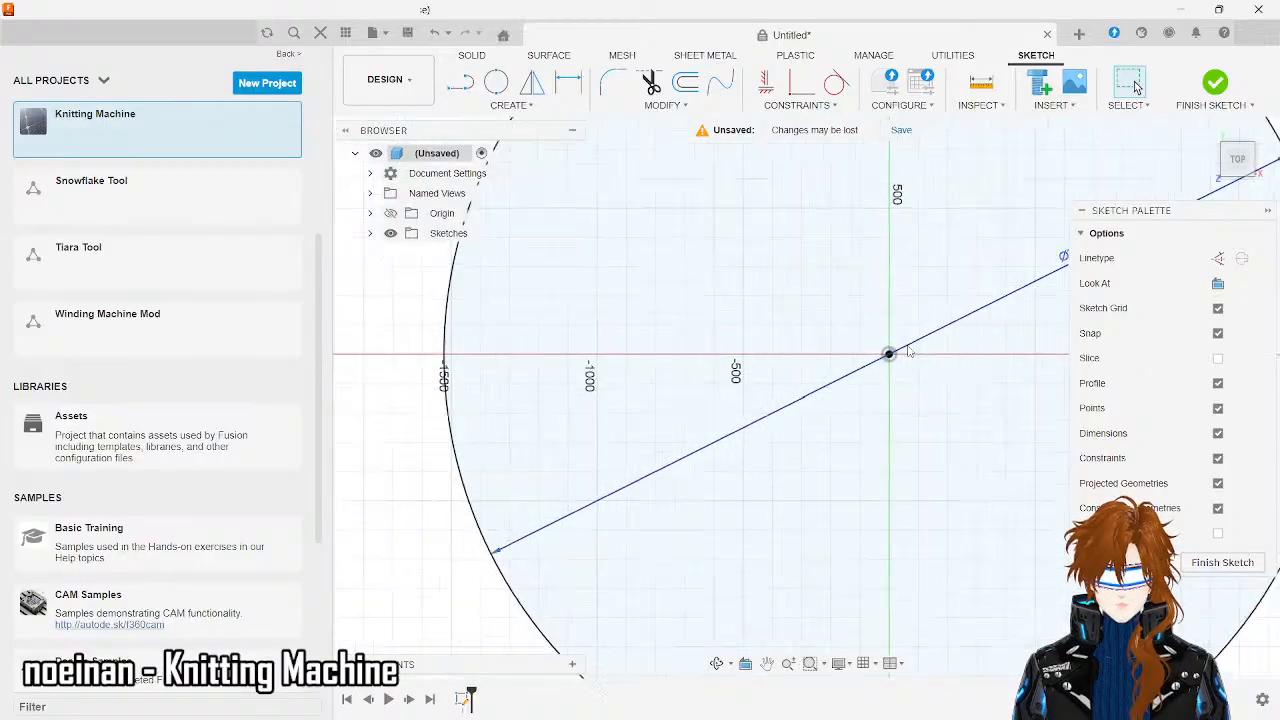
click(1267, 210)
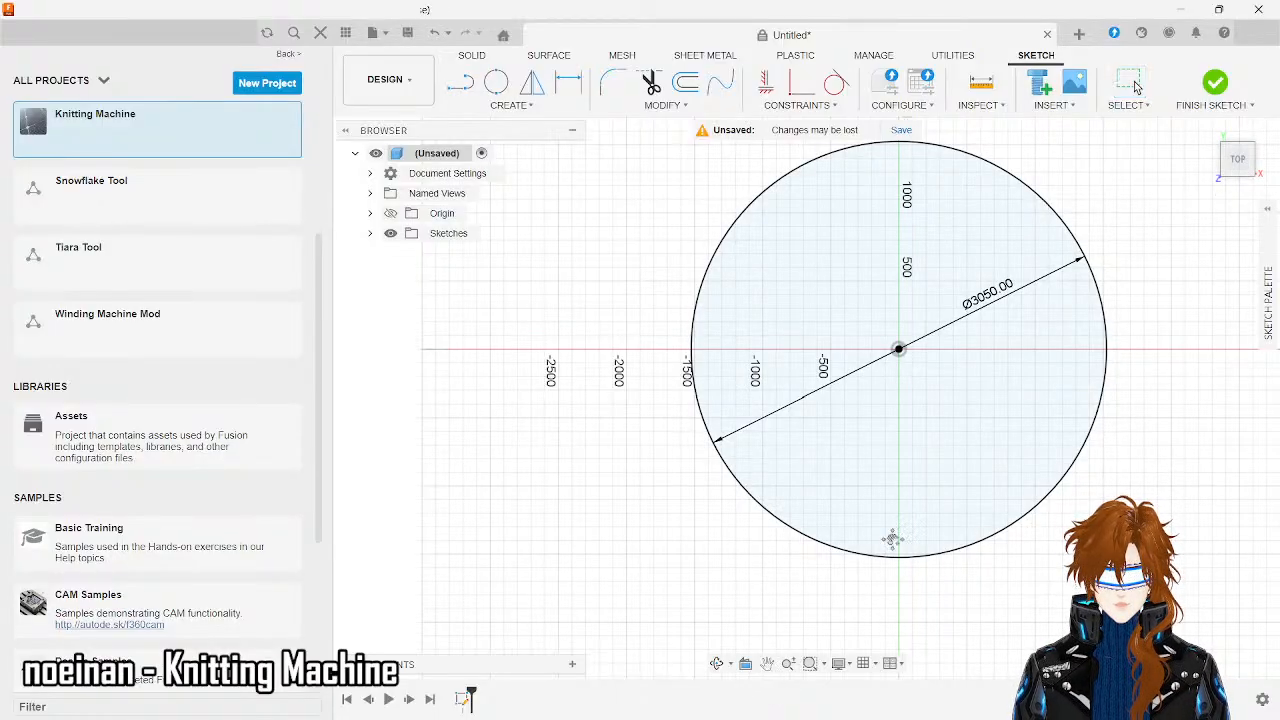
mouse_move(945, 424)
middle_down()
mouse_move(917, 449)
mouse_move(848, 464)
middle_up()
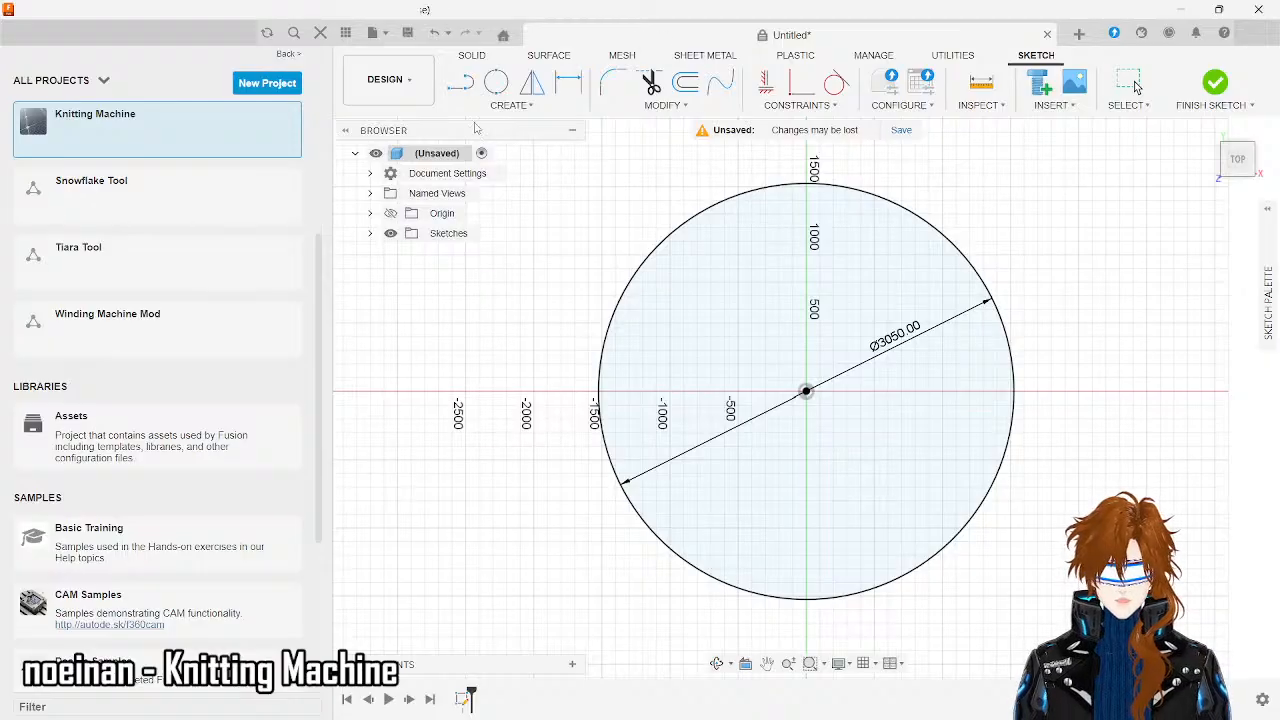
- Draw a second center-diameter circle at the origin with a diameter of 2000 mm
click(516, 111)
mouse_move(473, 156)
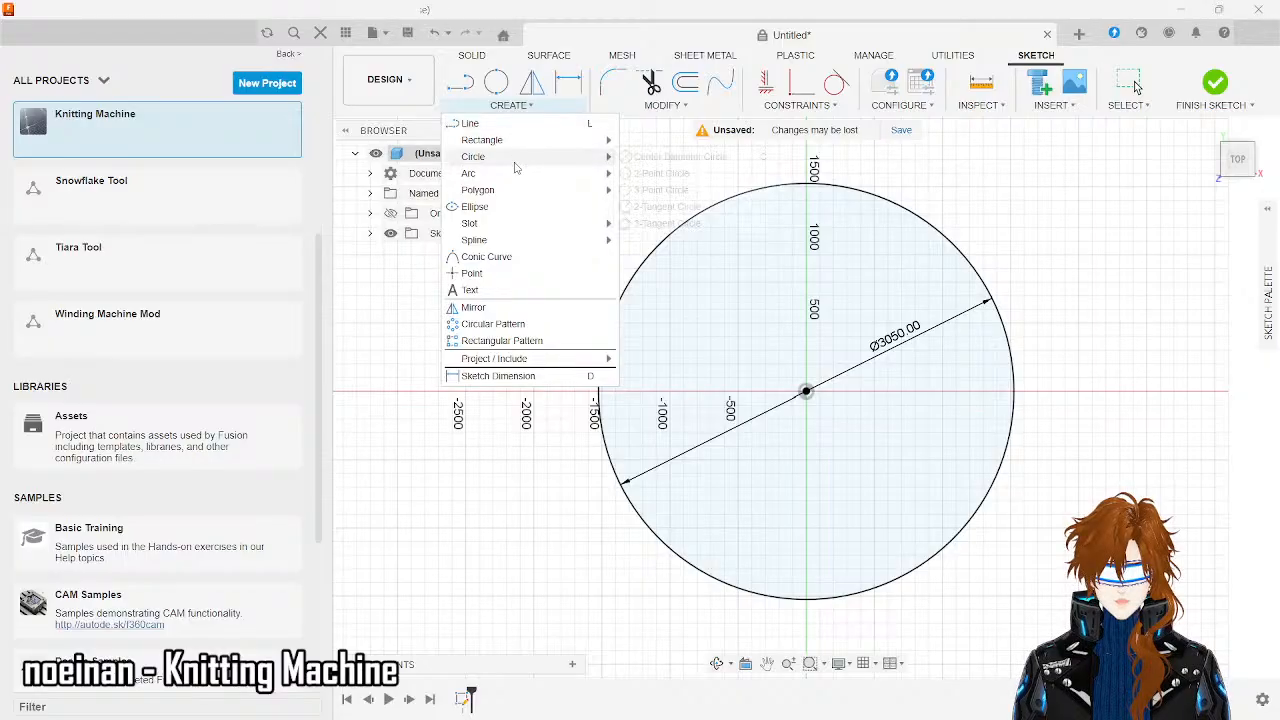
click(672, 156)
click(807, 391)
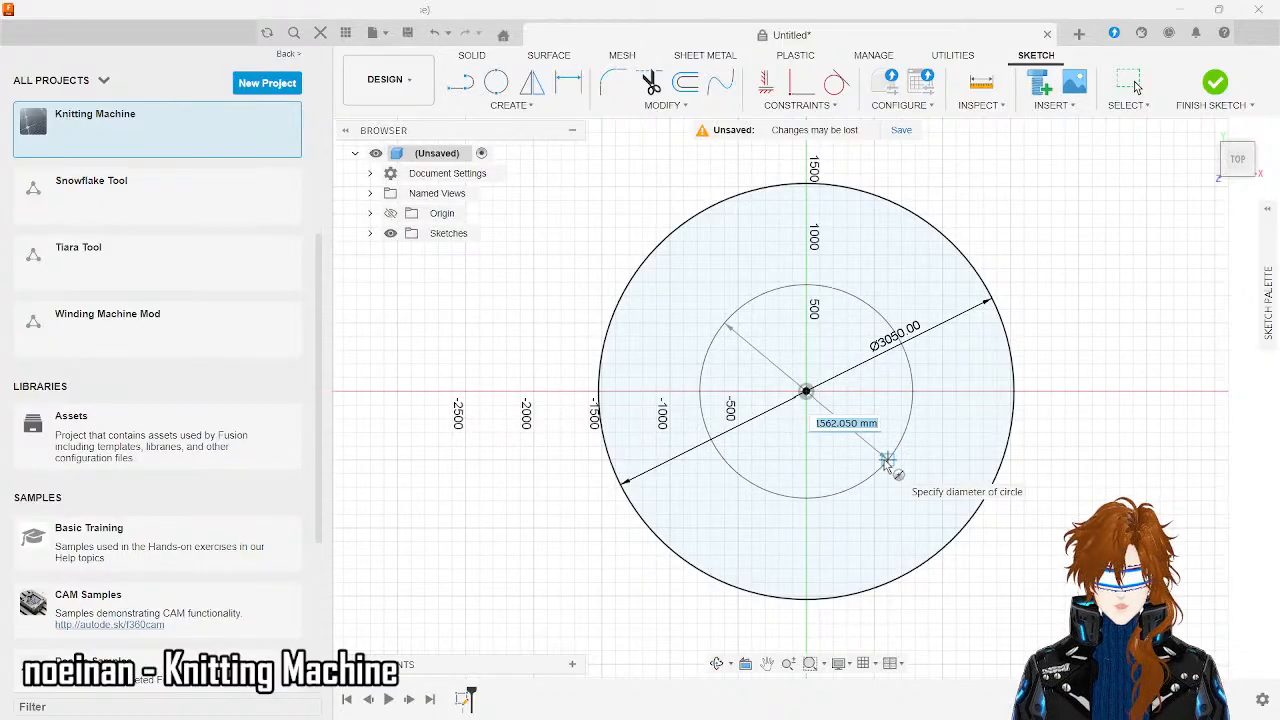
text(2000)
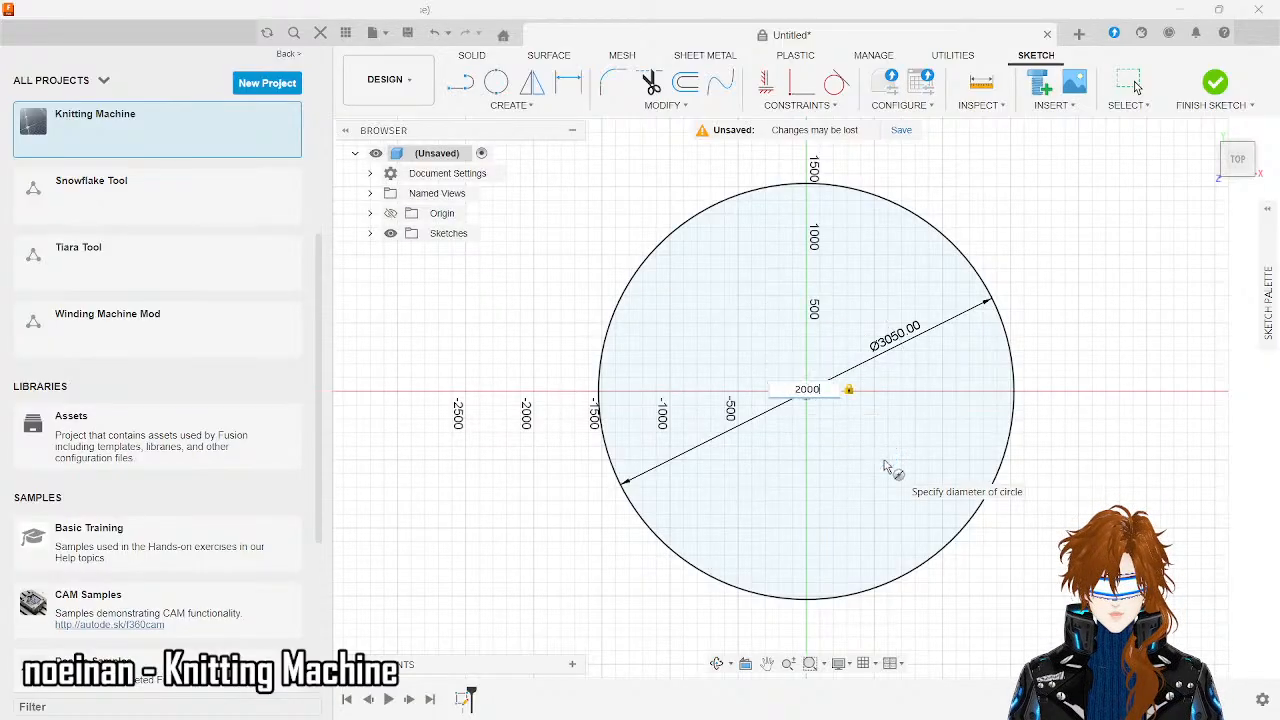
key(Return)
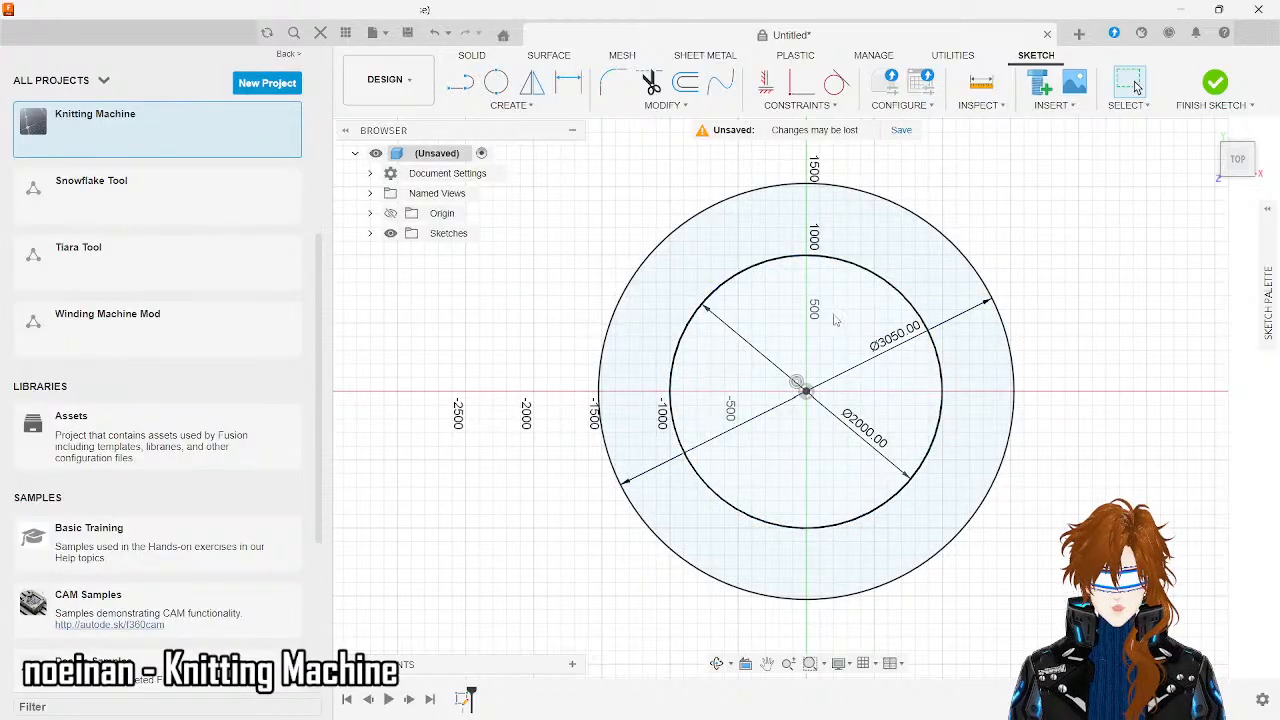
scroll(810, 275, up, 6)
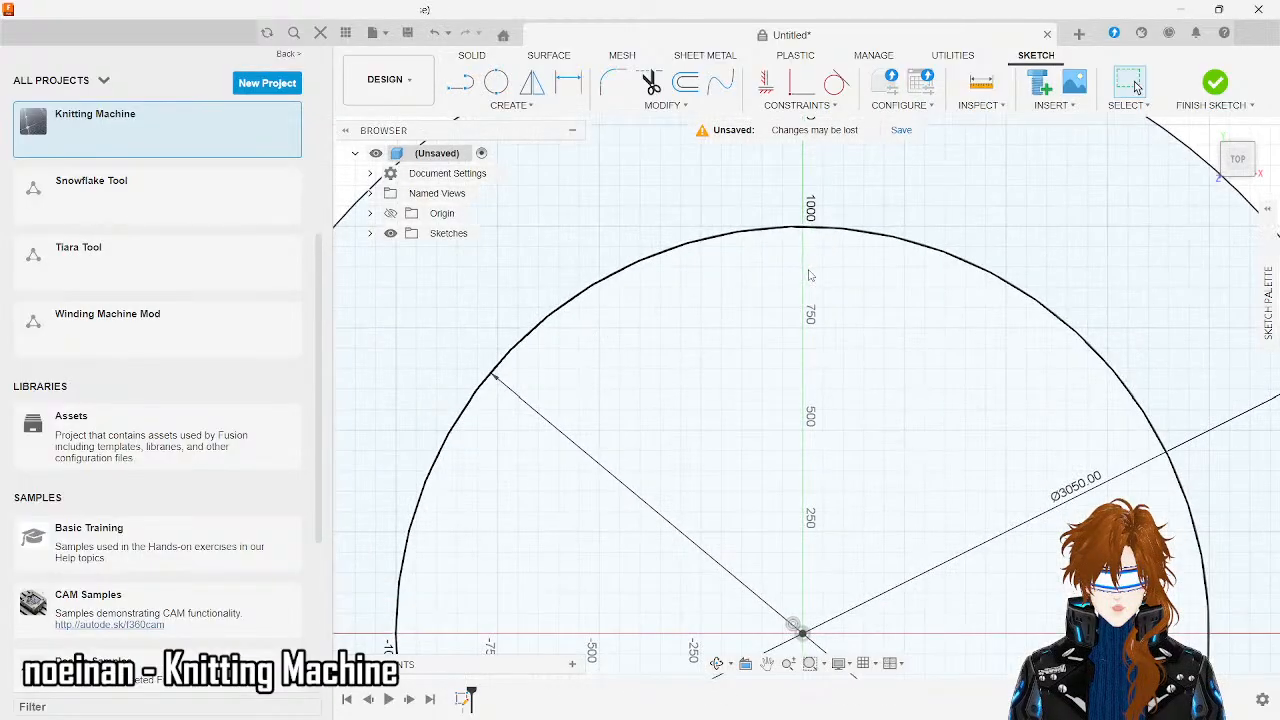
scroll(806, 209, up, 8)
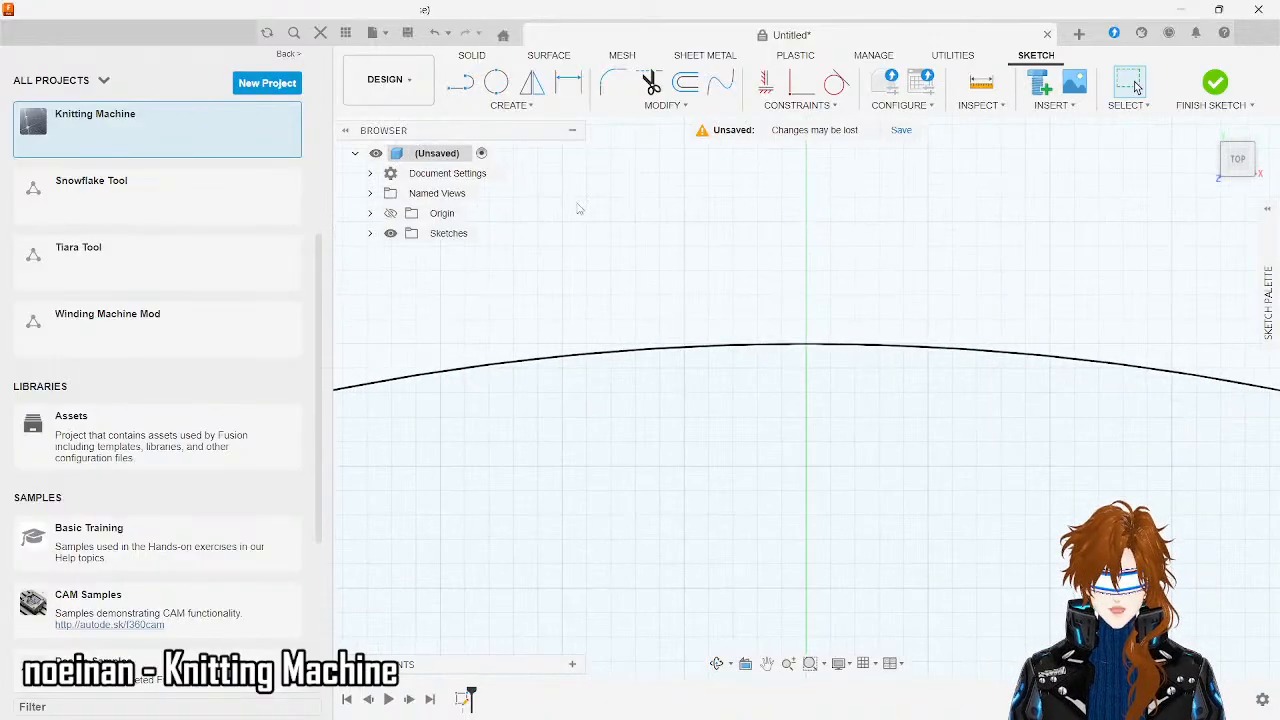
click(461, 81)
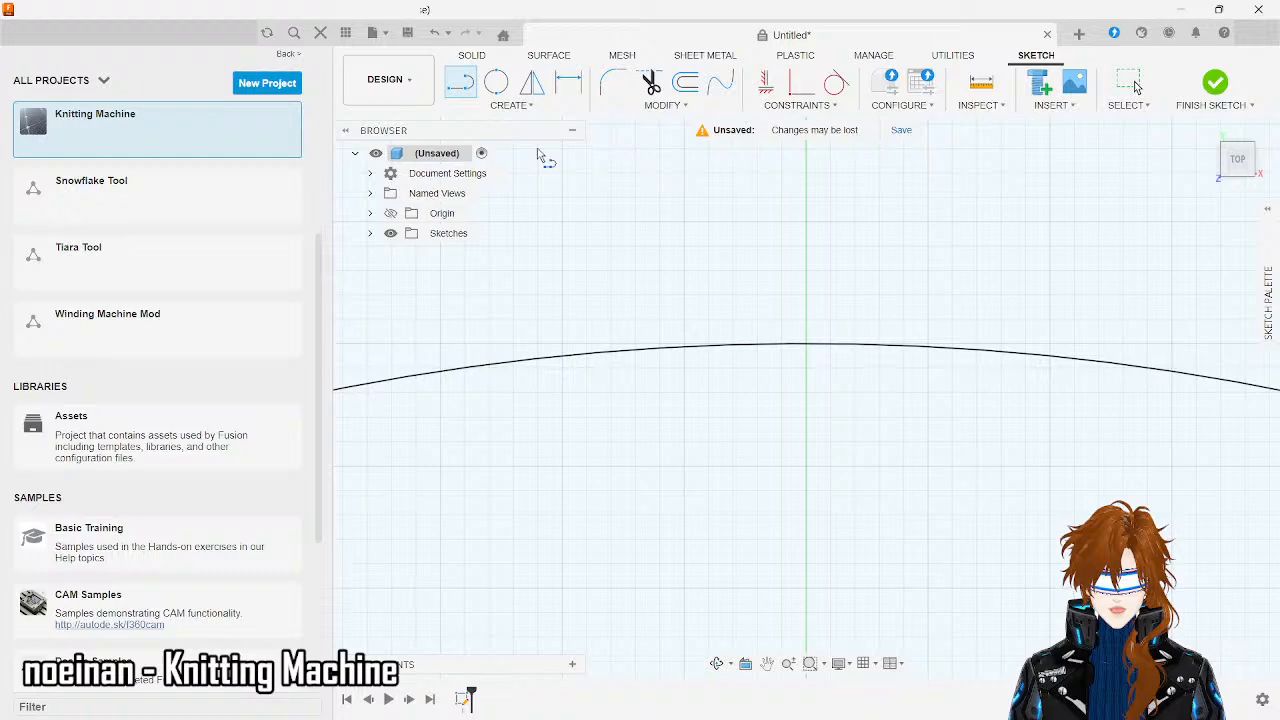
click(808, 347)
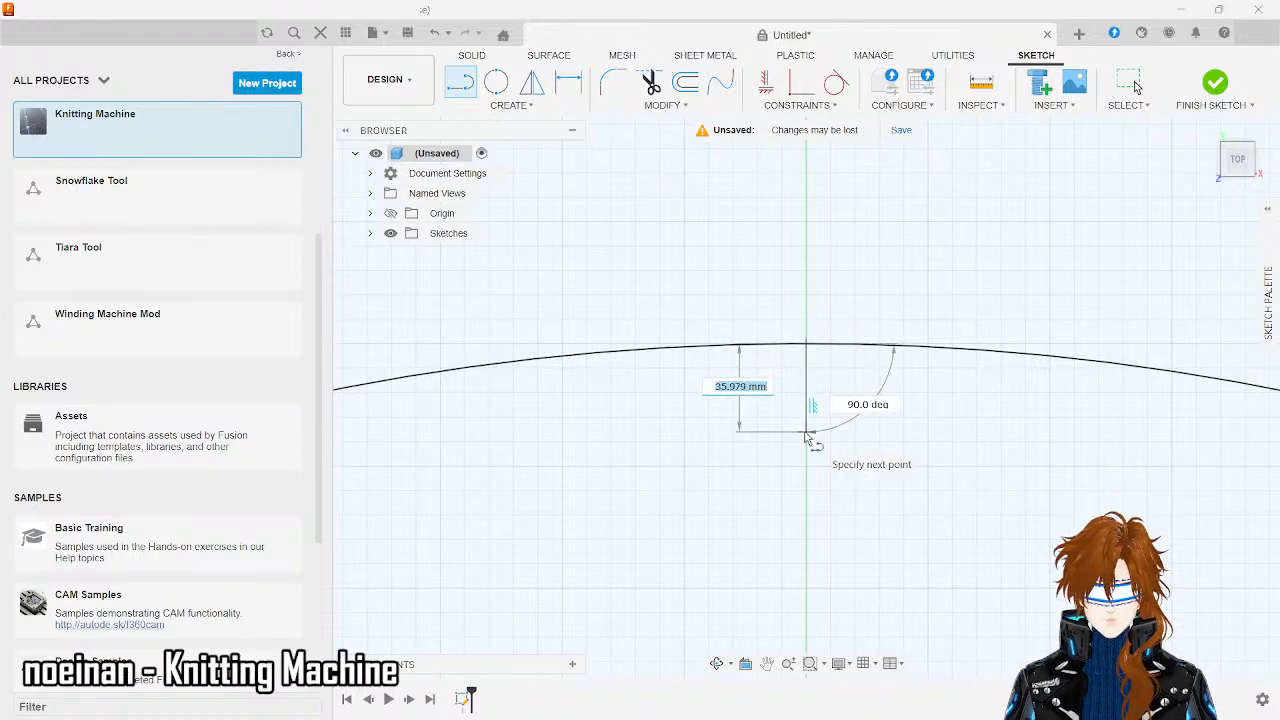
text(5)
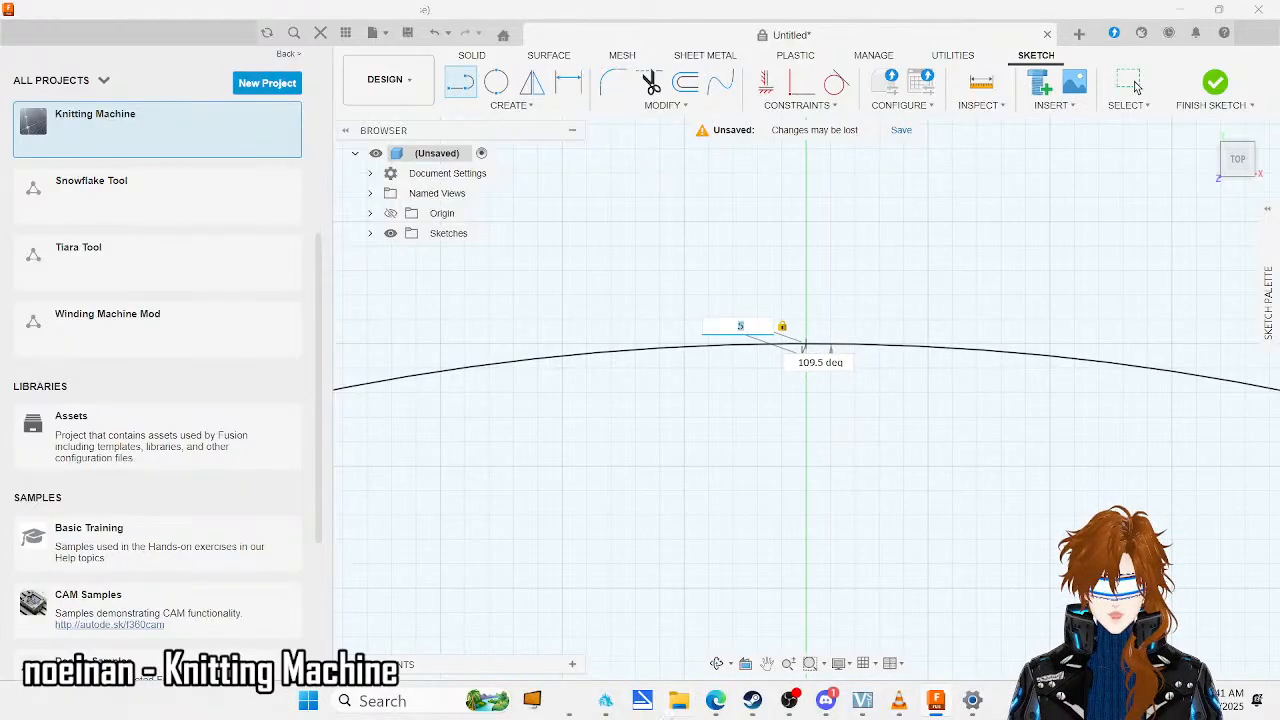
- Switch to the browser, exit the full-screen video, look up "cm to mm" in a new tab, and return to Fusion
mouse_move(716, 700)
mouse_move(762, 648)
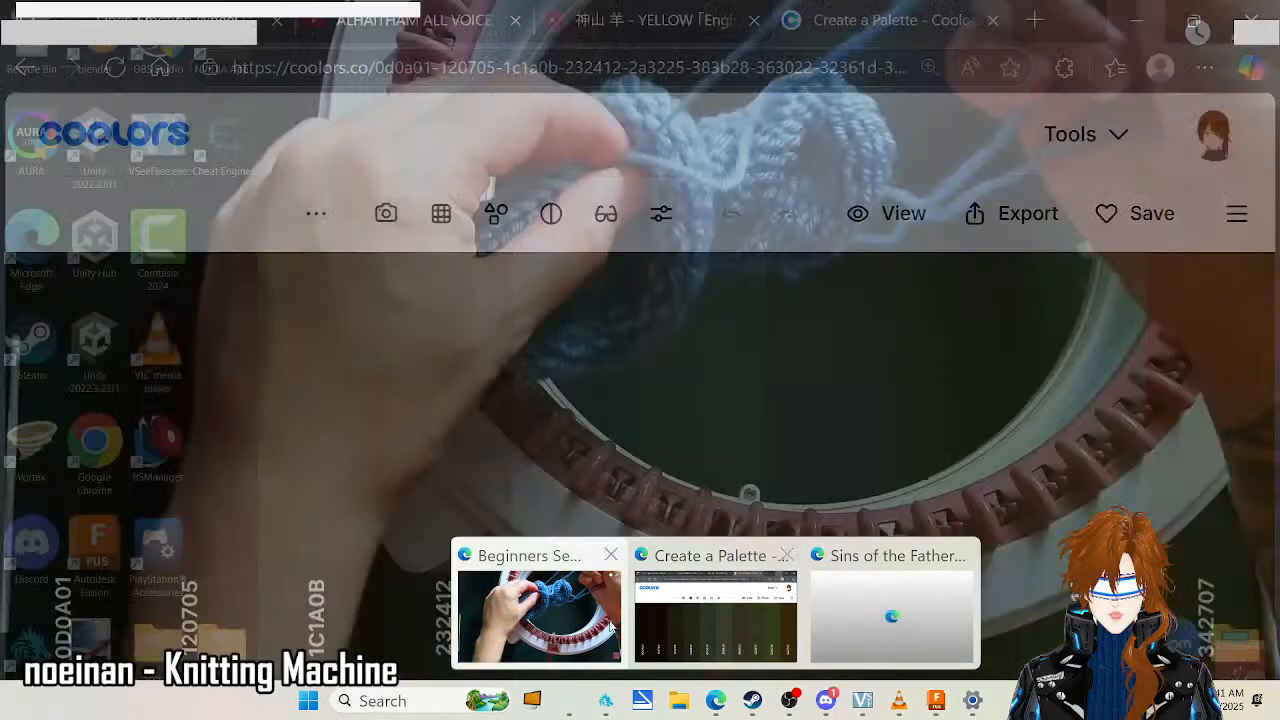
click(600, 620)
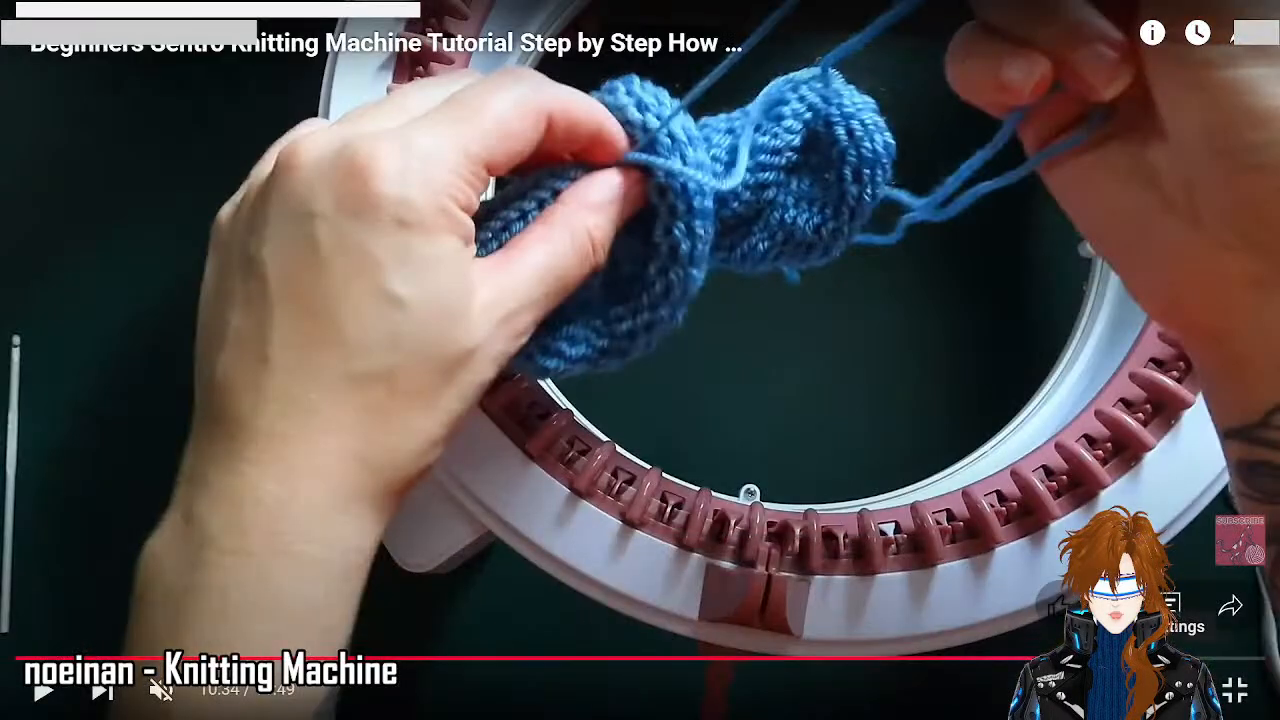
click(1236, 690)
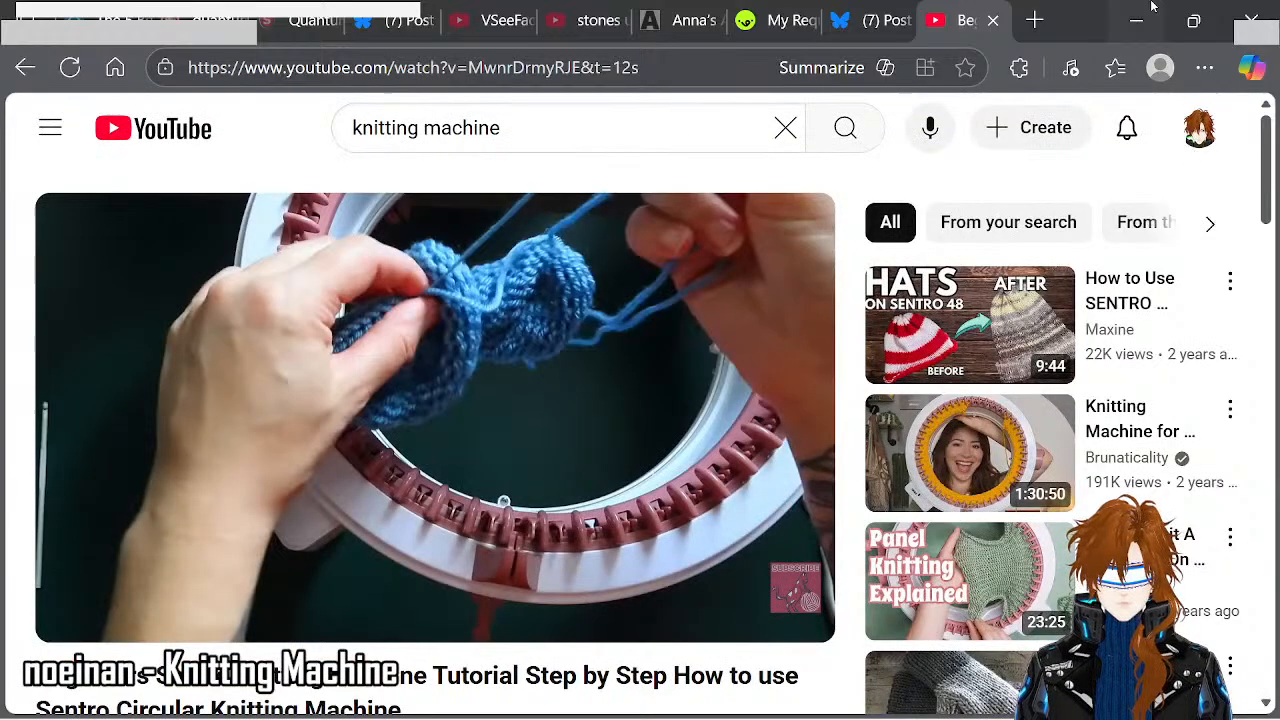
click(1033, 20)
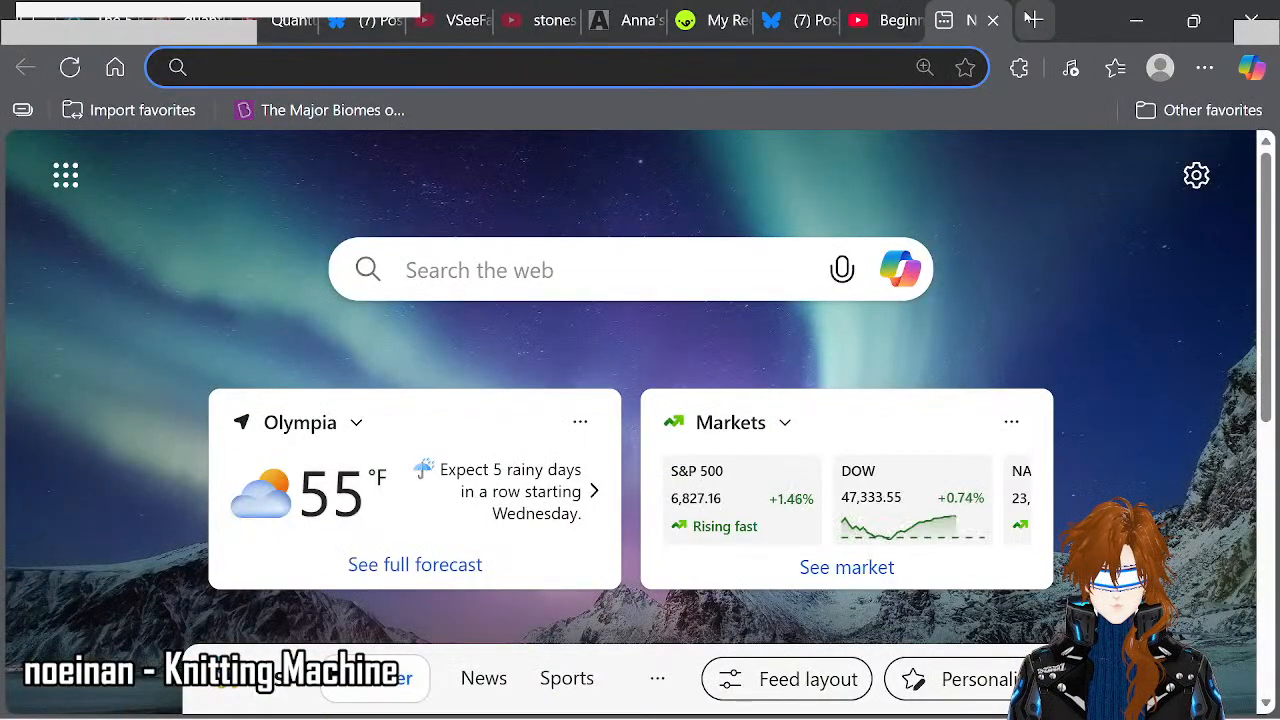
text(cm to mm)
key(Return)
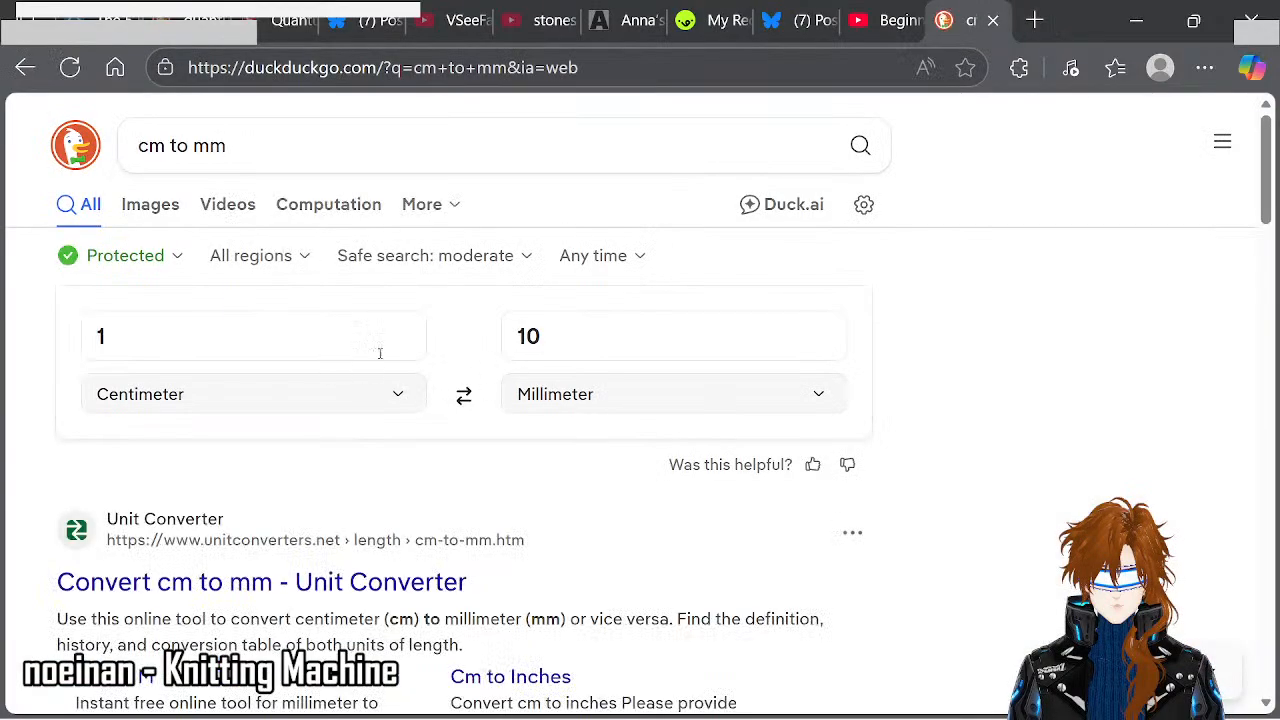
mouse_move(826, 700)
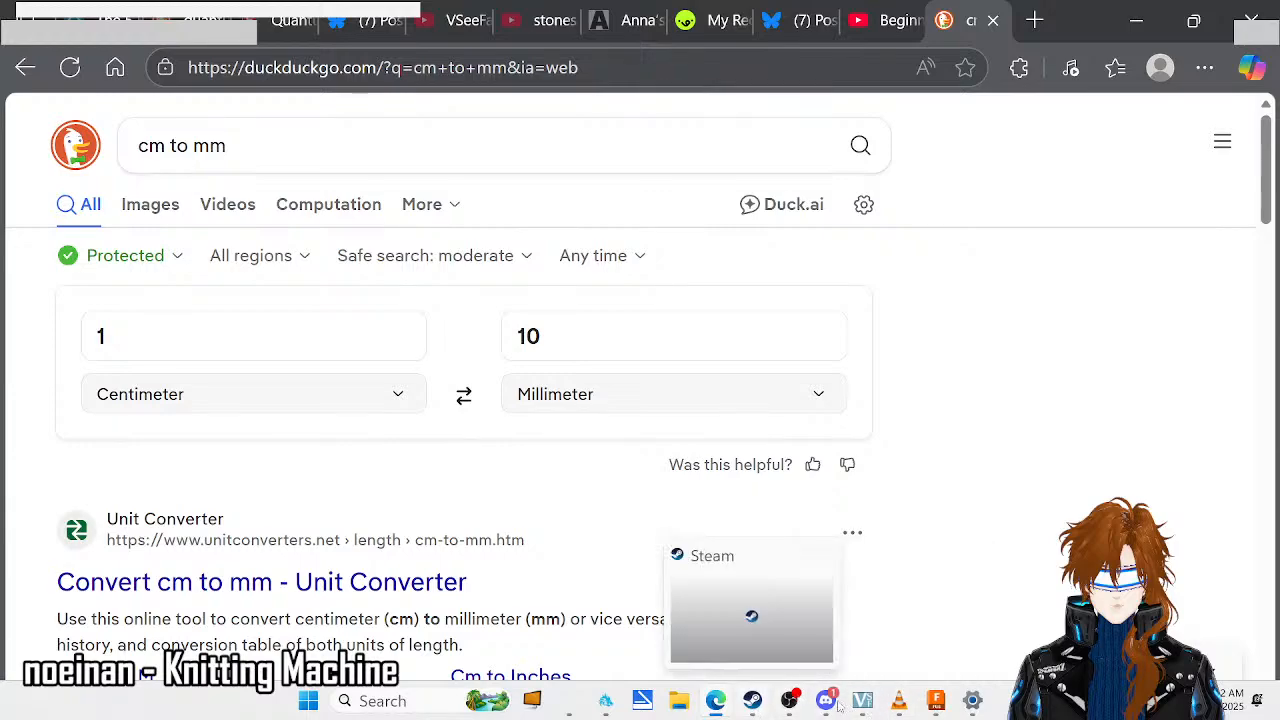
click(935, 700)
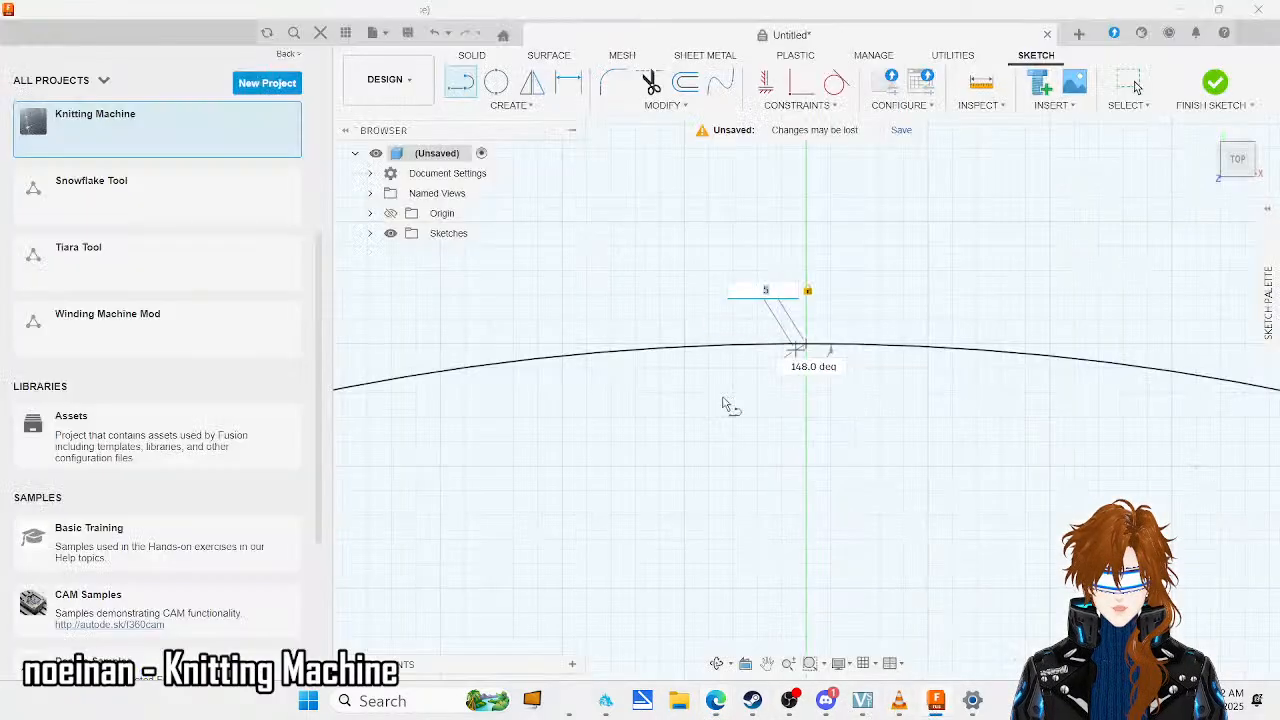
- Cancel the unfinished line and set the outer circle's diameter to 305 mm
scroll(722, 356, down, 5)
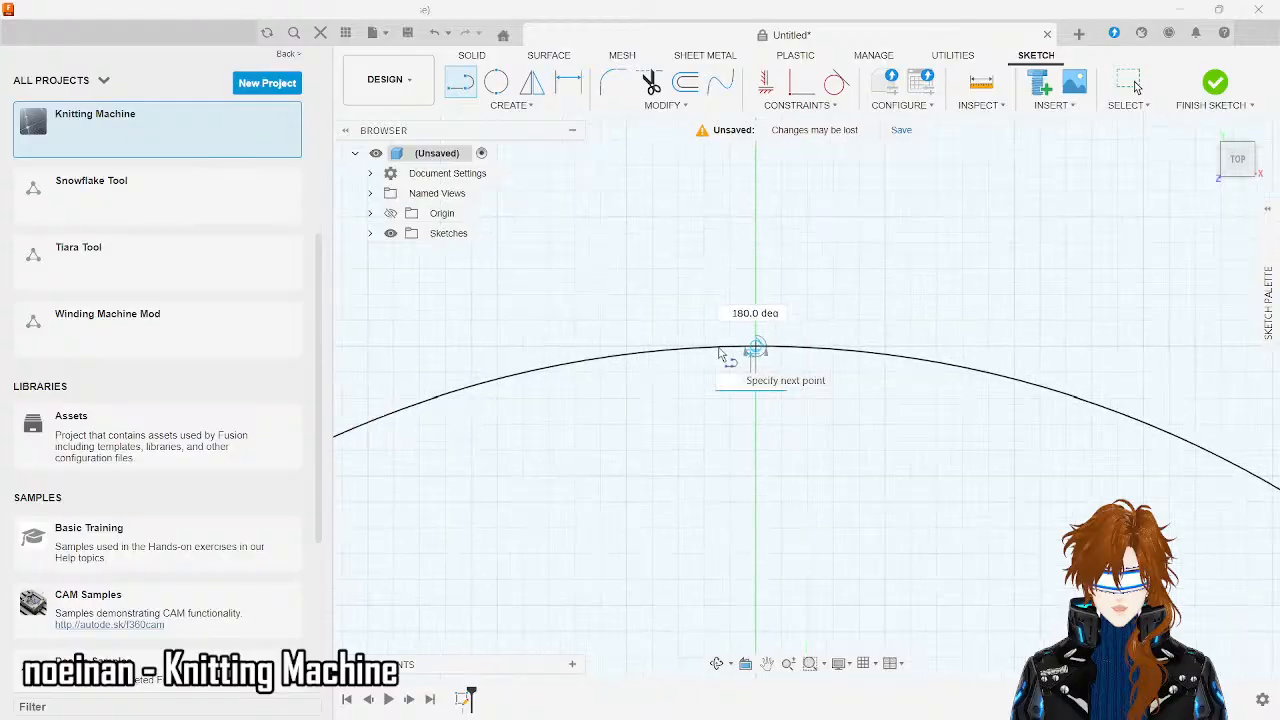
key(Escape)
scroll(787, 424, down, 5)
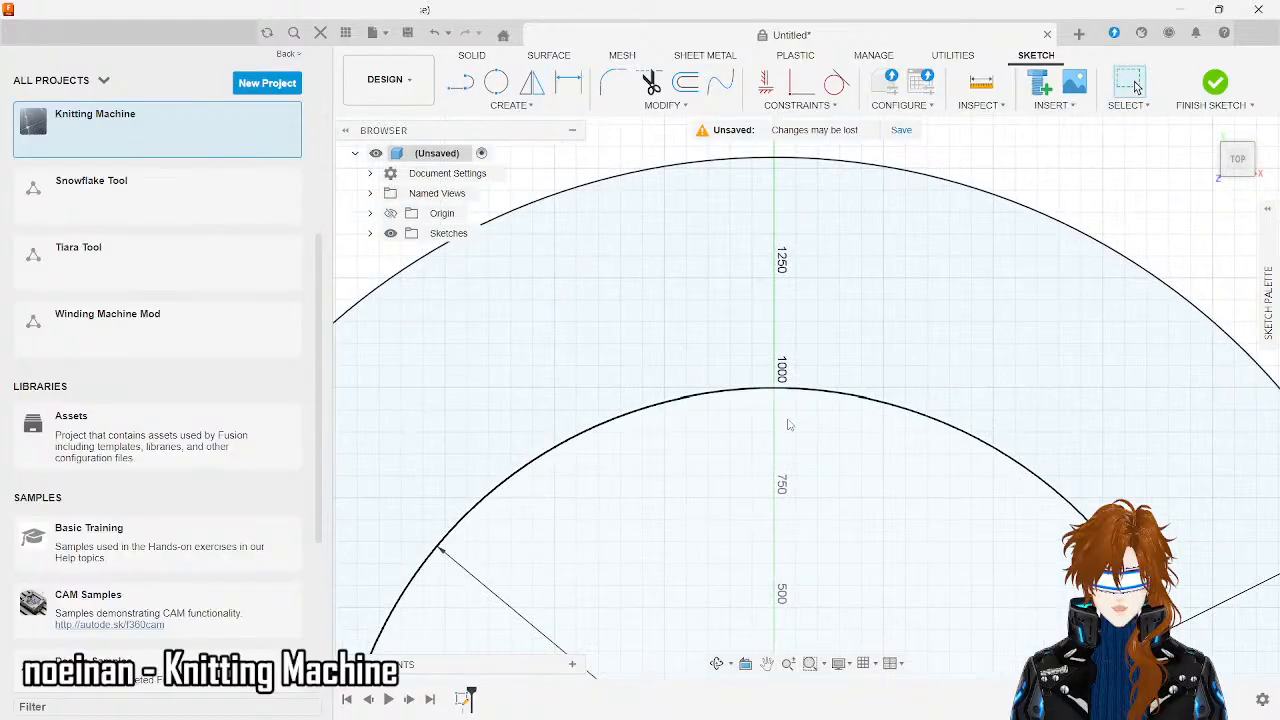
scroll(787, 424, down, 2)
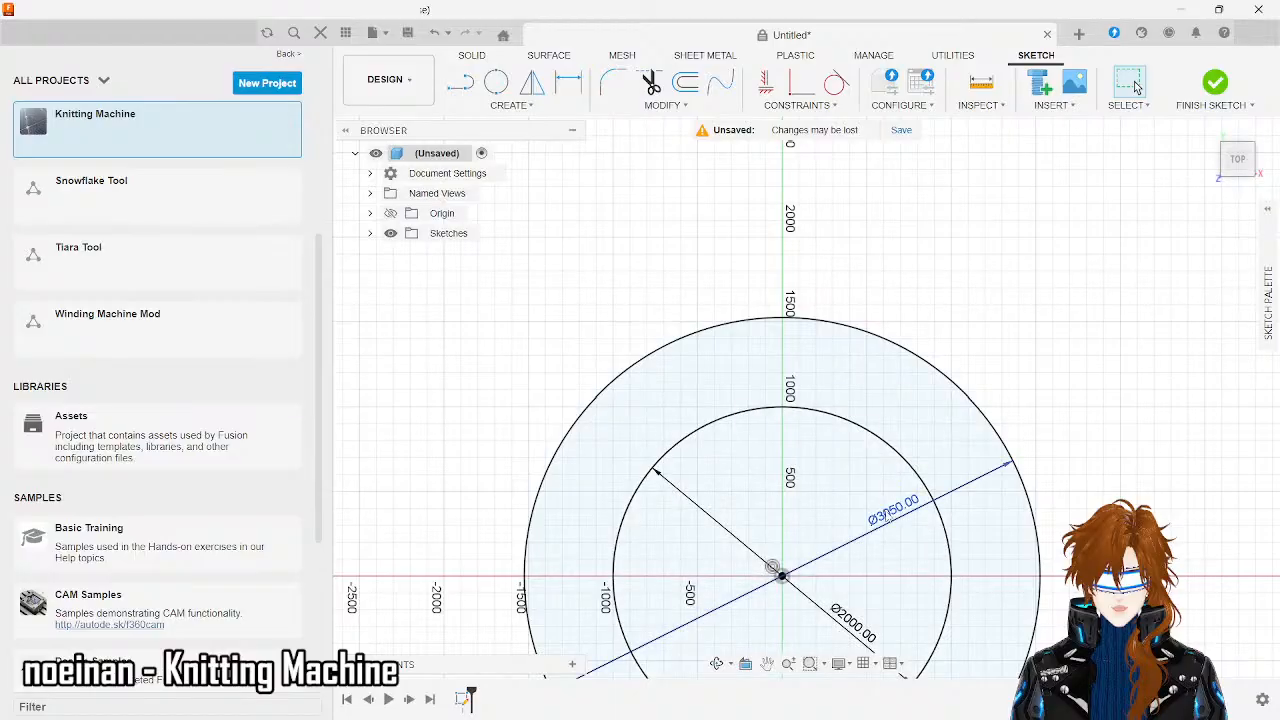
click(892, 520)
drag(903, 514, 904, 508)
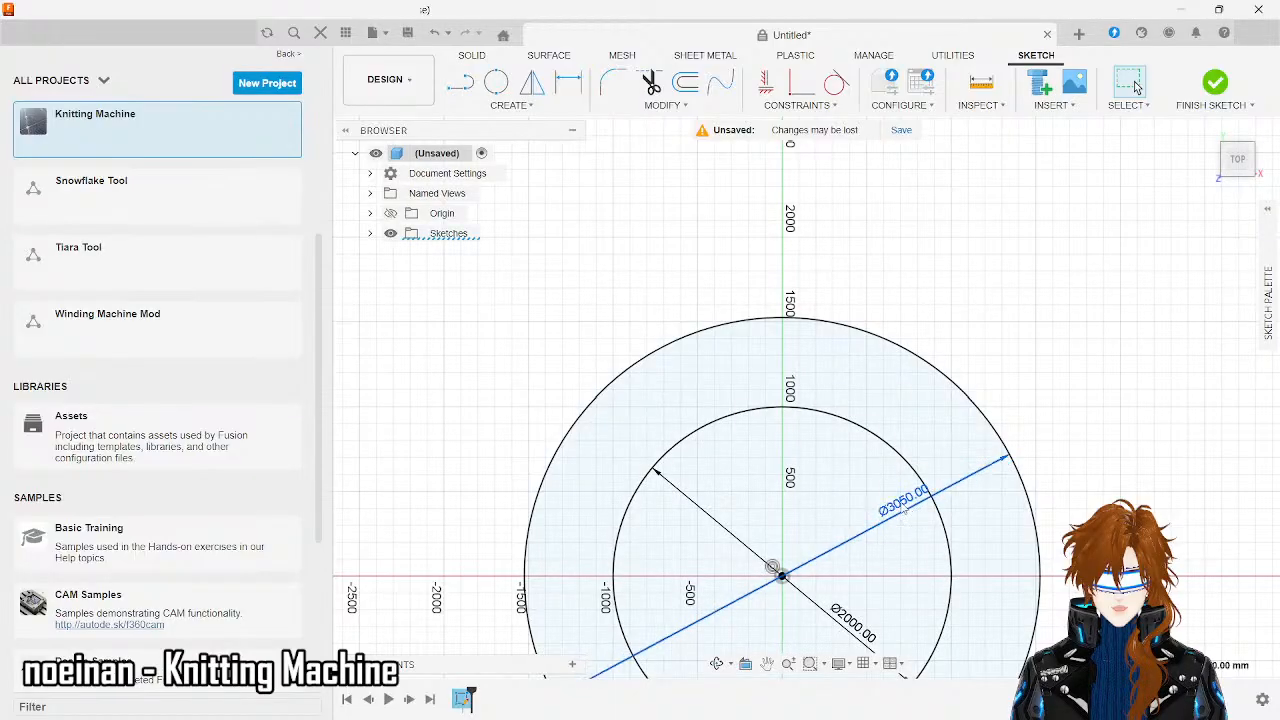
double_click(903, 508)
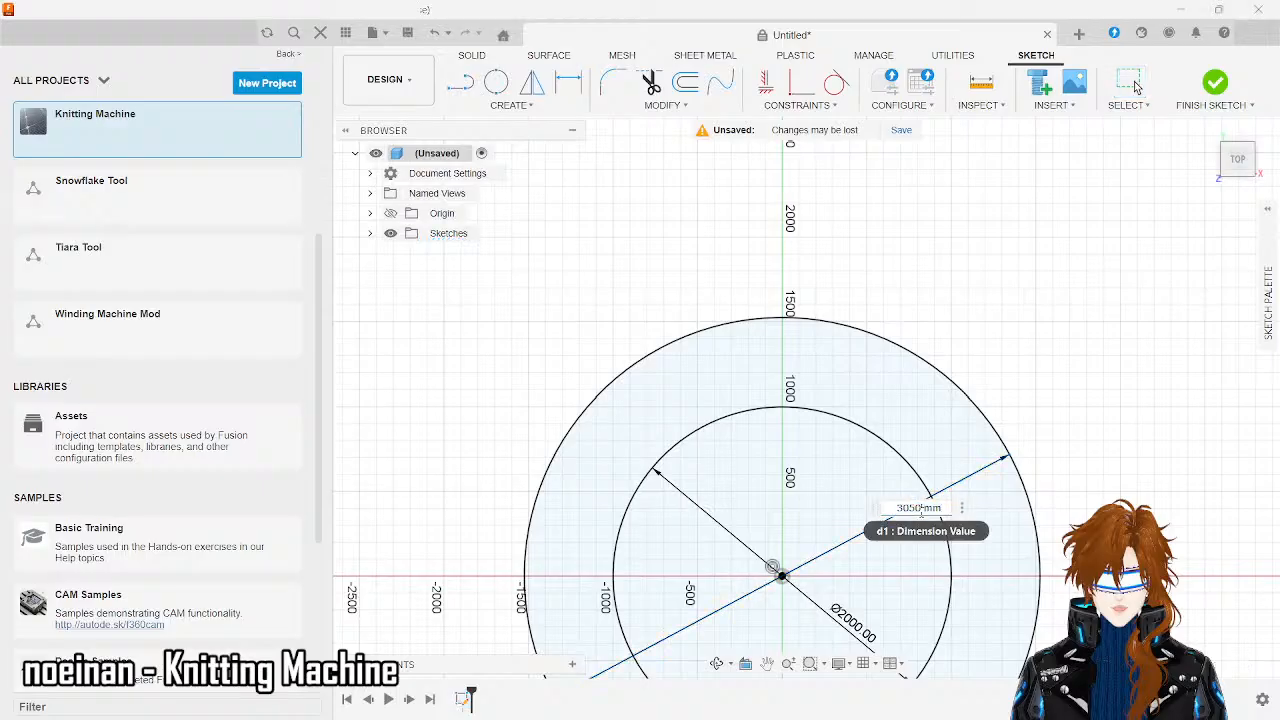
key(BackSpace)
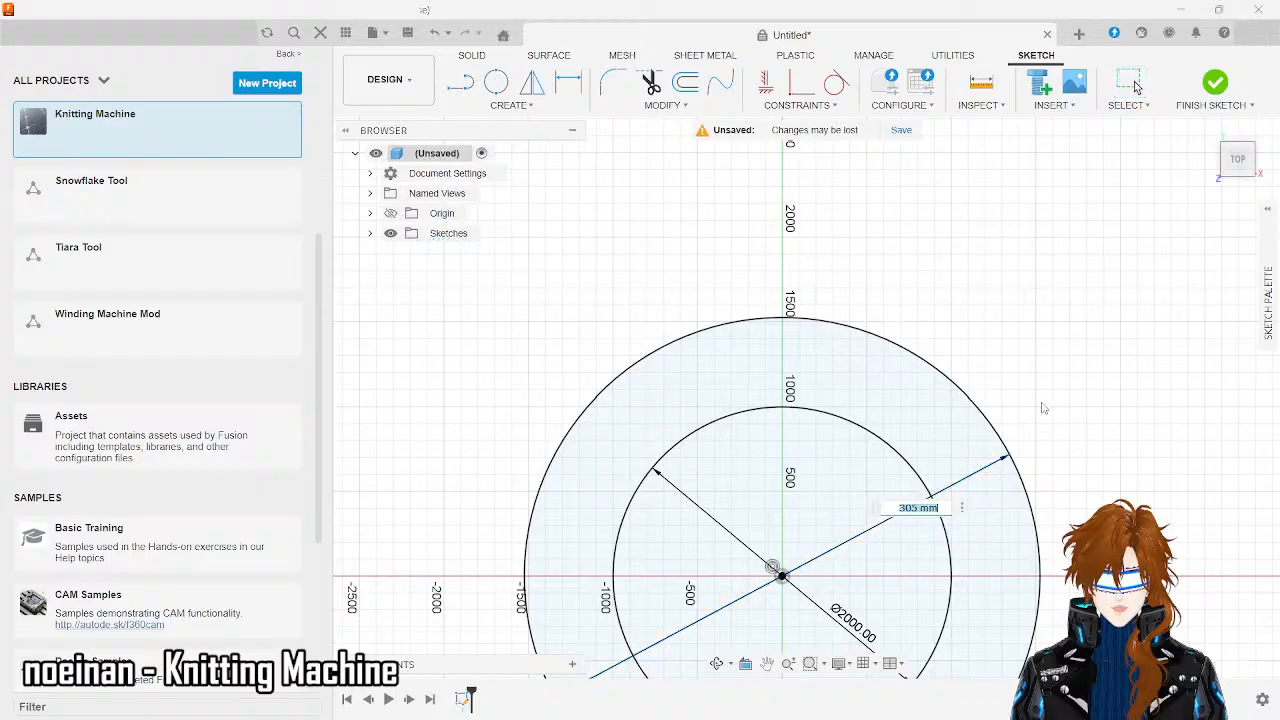
key(Return)
- Set the inner circle's diameter to 200 mm
click(874, 436)
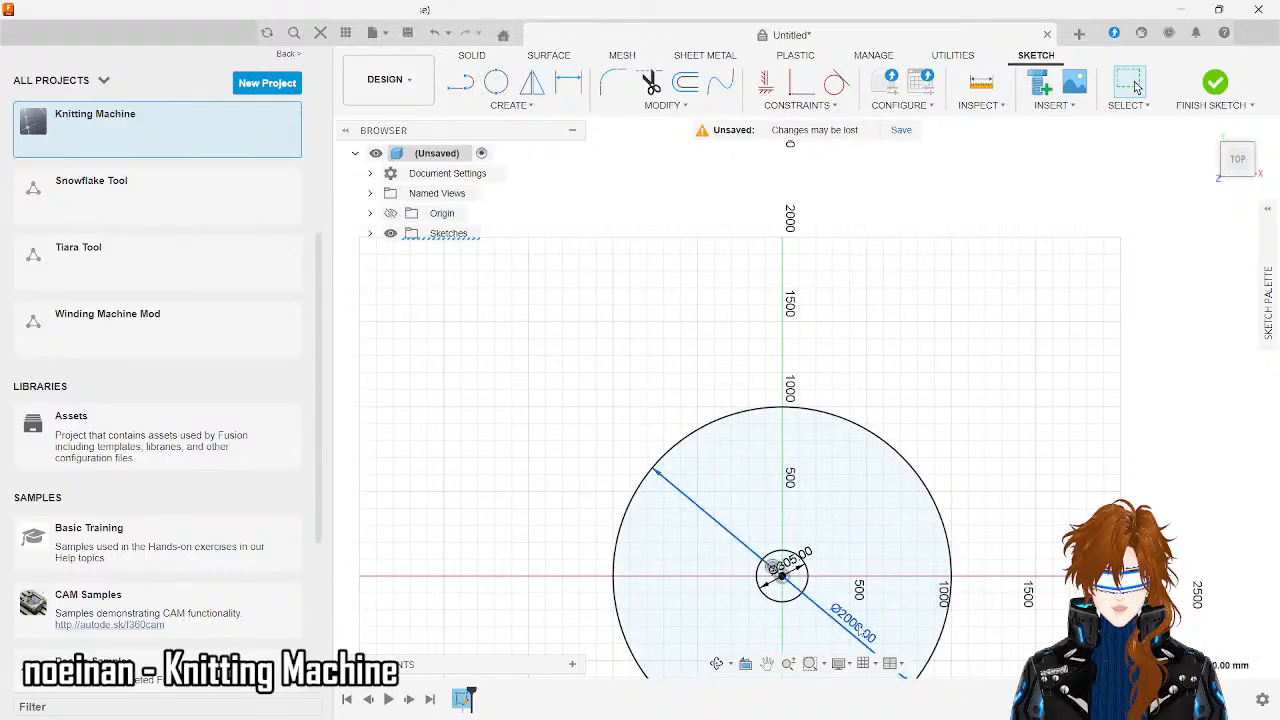
double_click(861, 624)
click(859, 629)
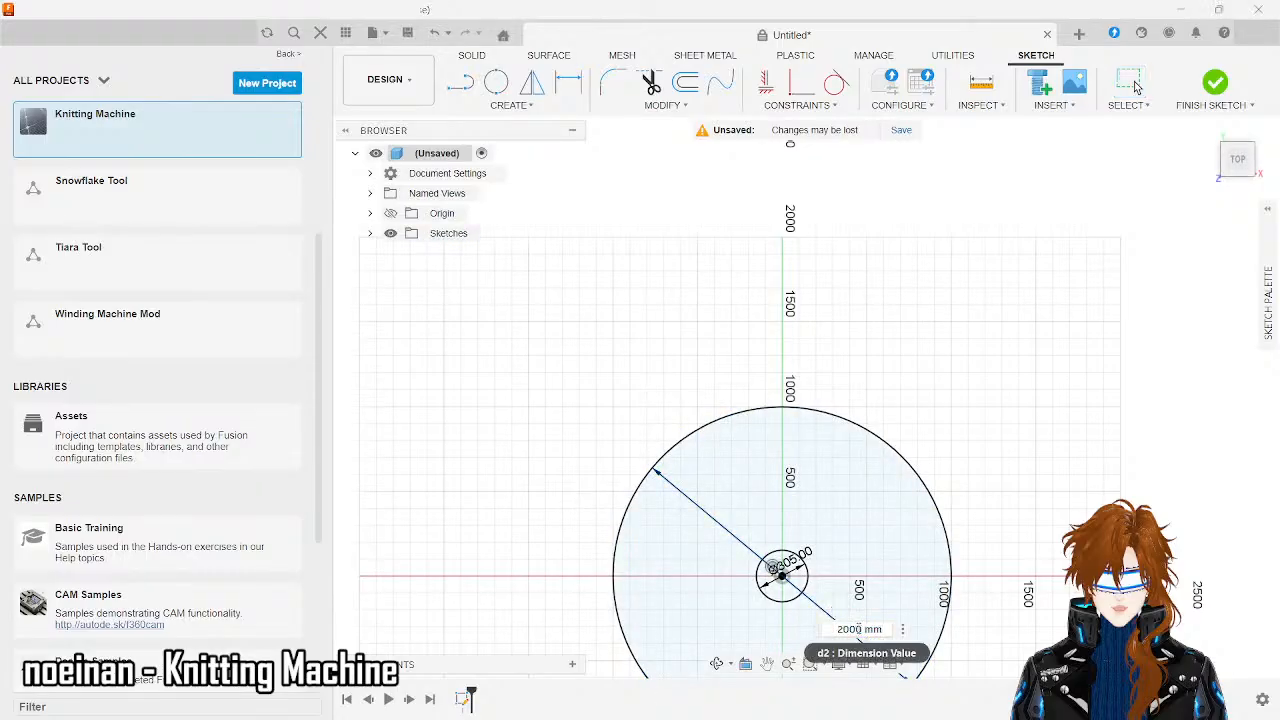
key(BackSpace)
key(Return)
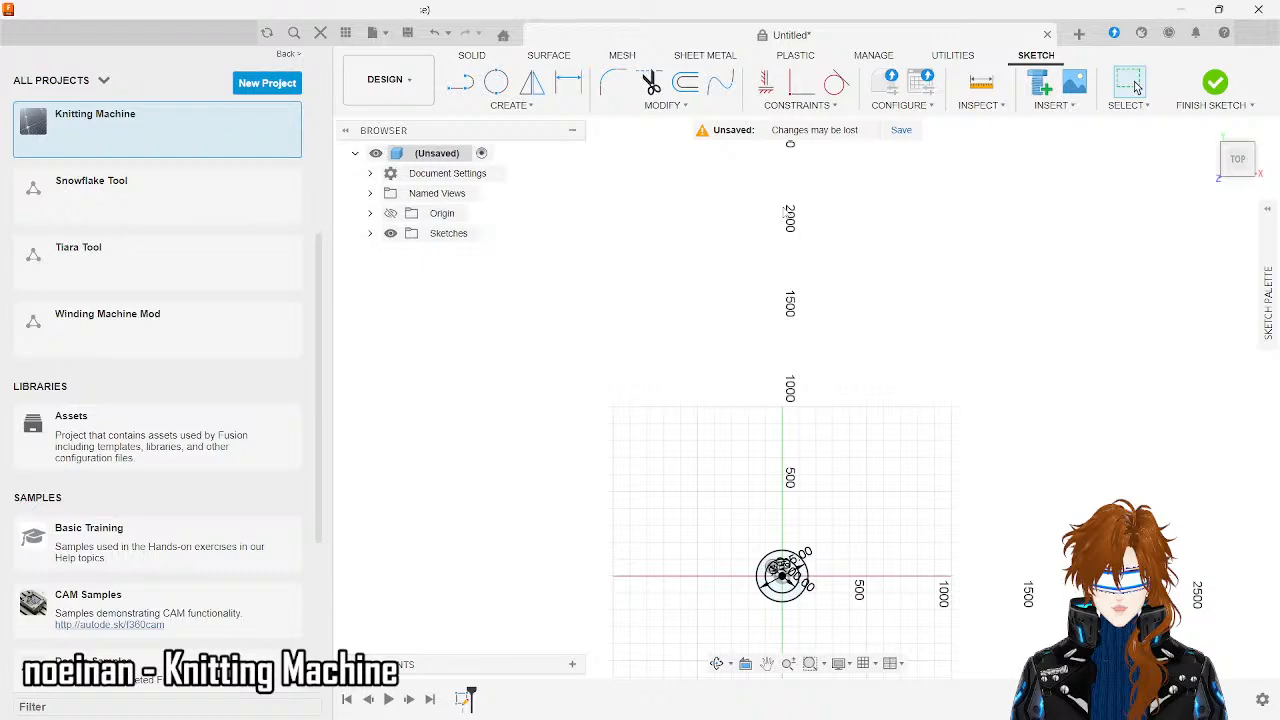
- Draw a vertical line 5 mm long downward from the inner circle's topmost point on the vertical axis
scroll(788, 215, down, 3)
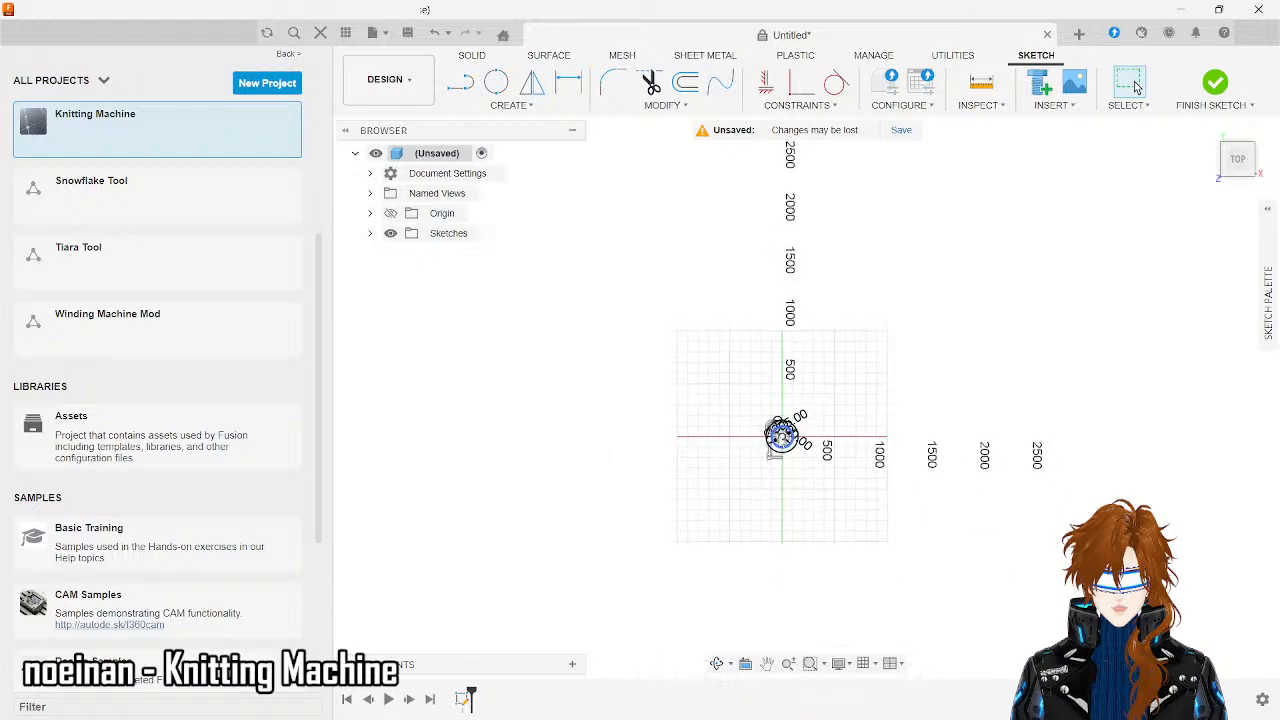
scroll(778, 437, up, 6)
scroll(794, 420, up, 4)
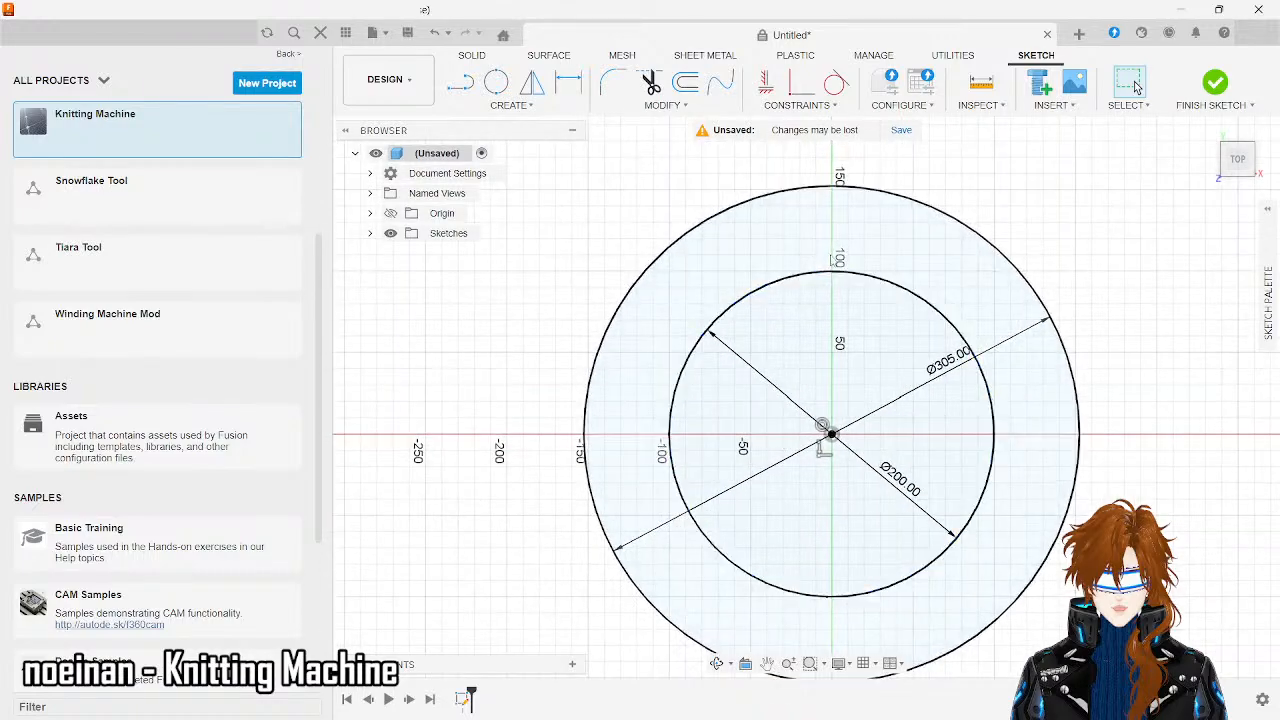
scroll(843, 268, up, 1)
scroll(843, 270, up, 3)
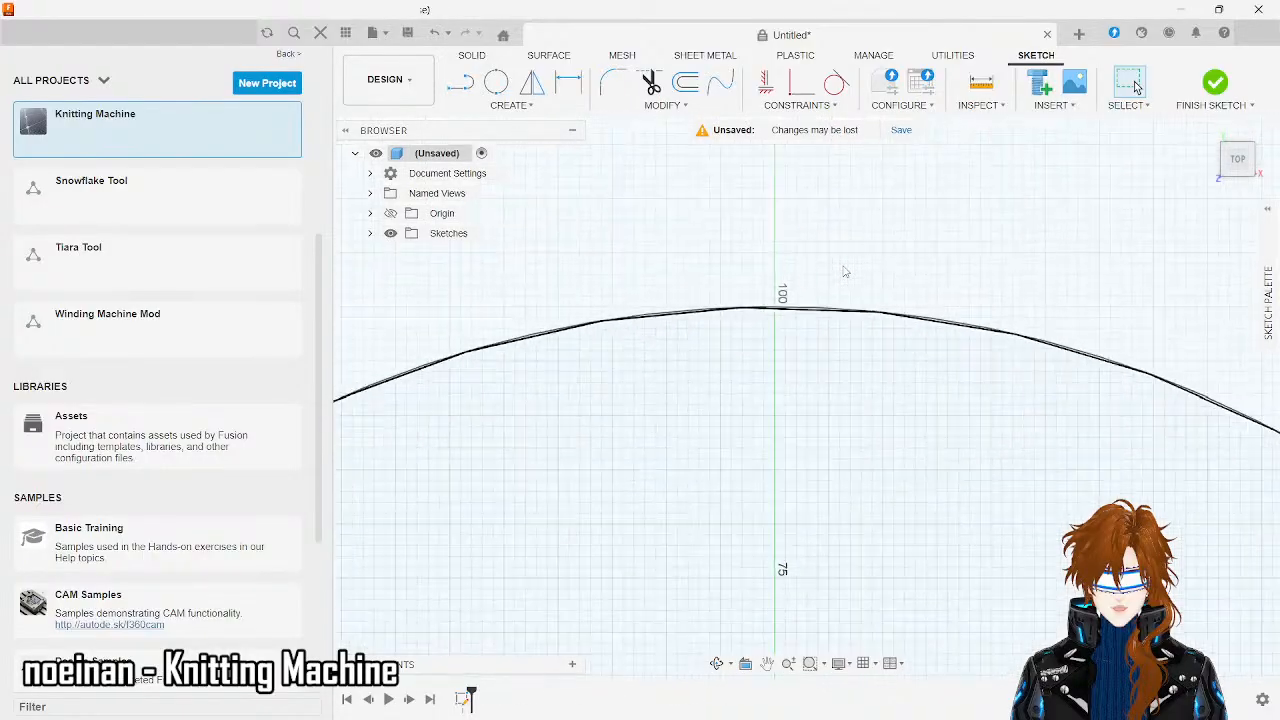
click(460, 84)
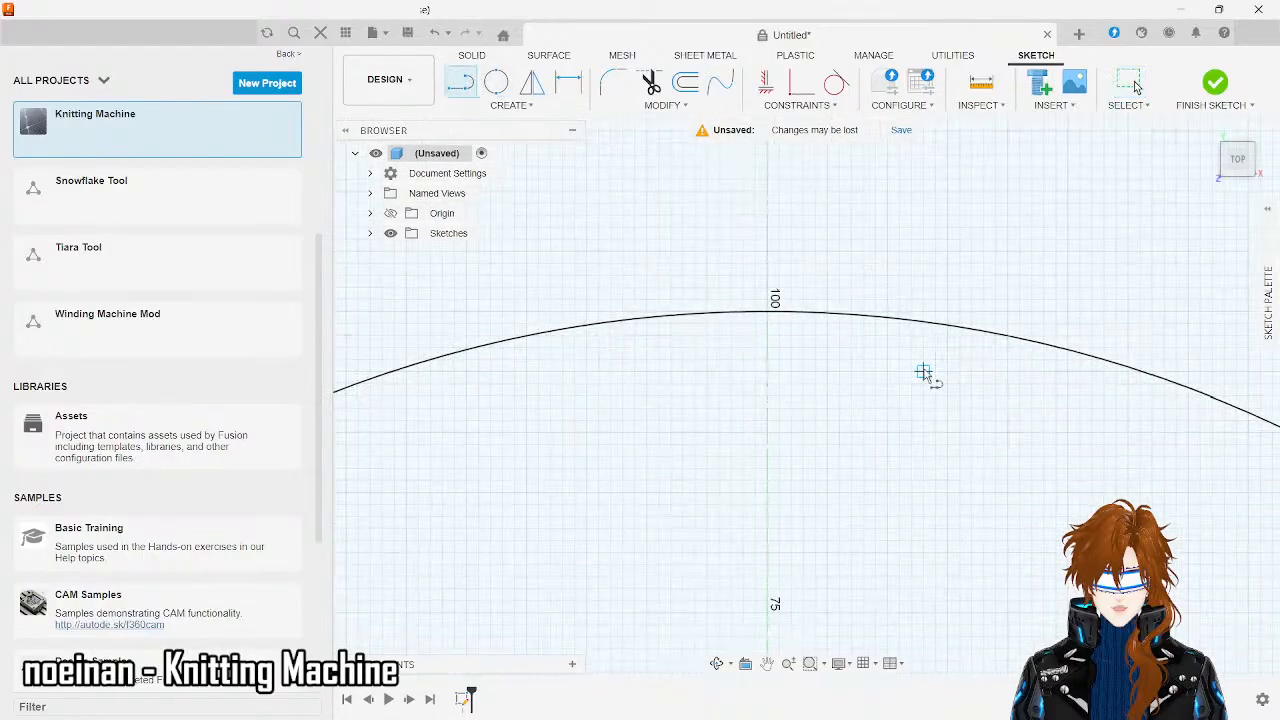
click(768, 316)
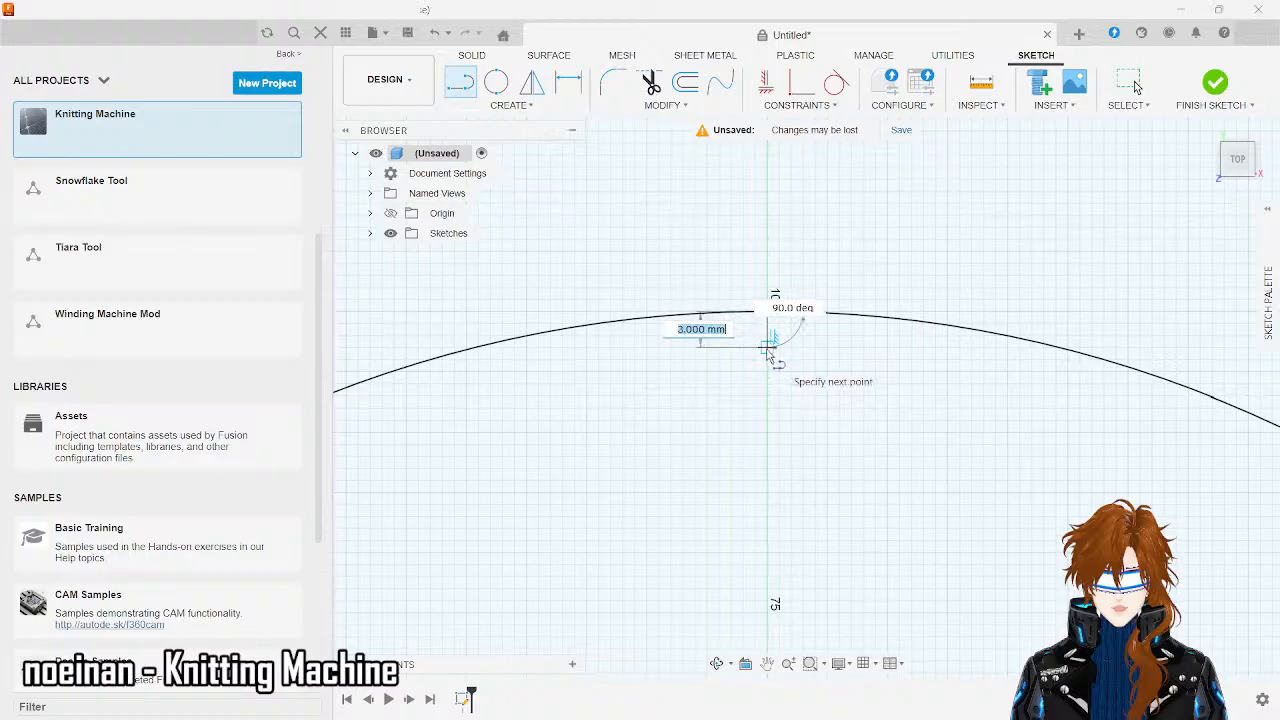
text(5)
key(Return)
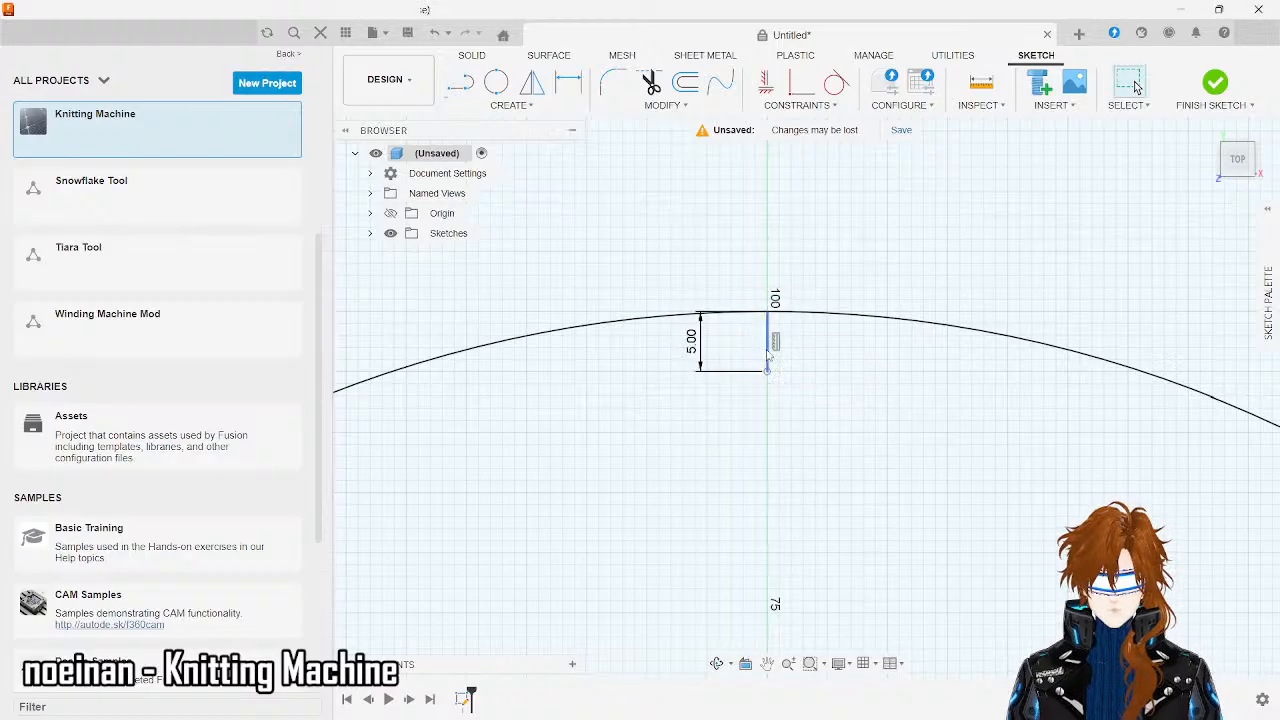
key(Escape)
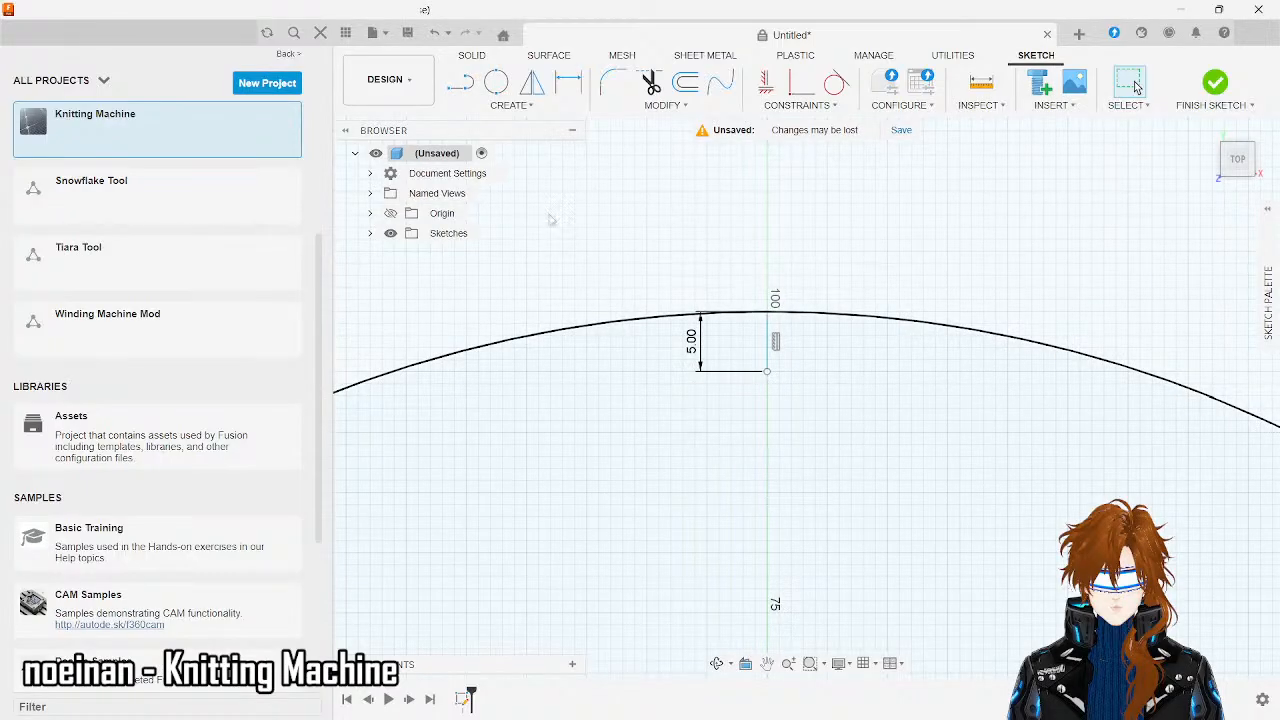
click(460, 82)
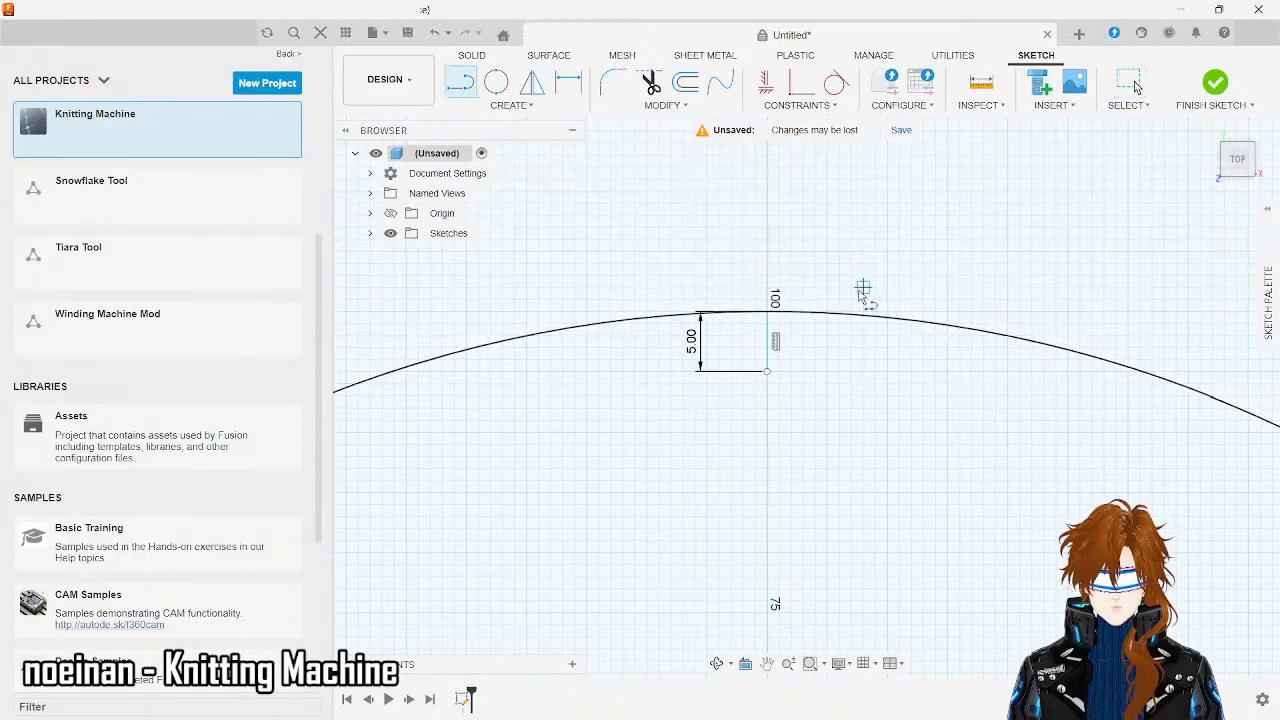
click(767, 314)
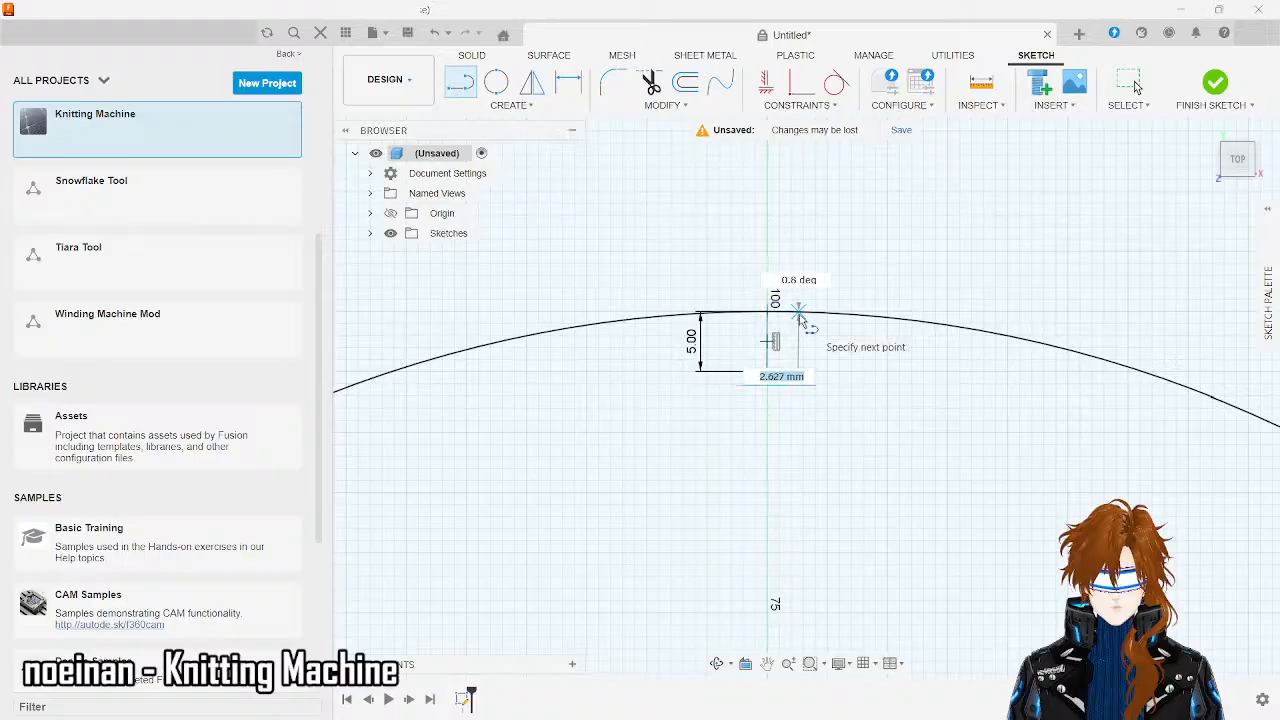
text(.)
key(BackSpace)
key(Escape)
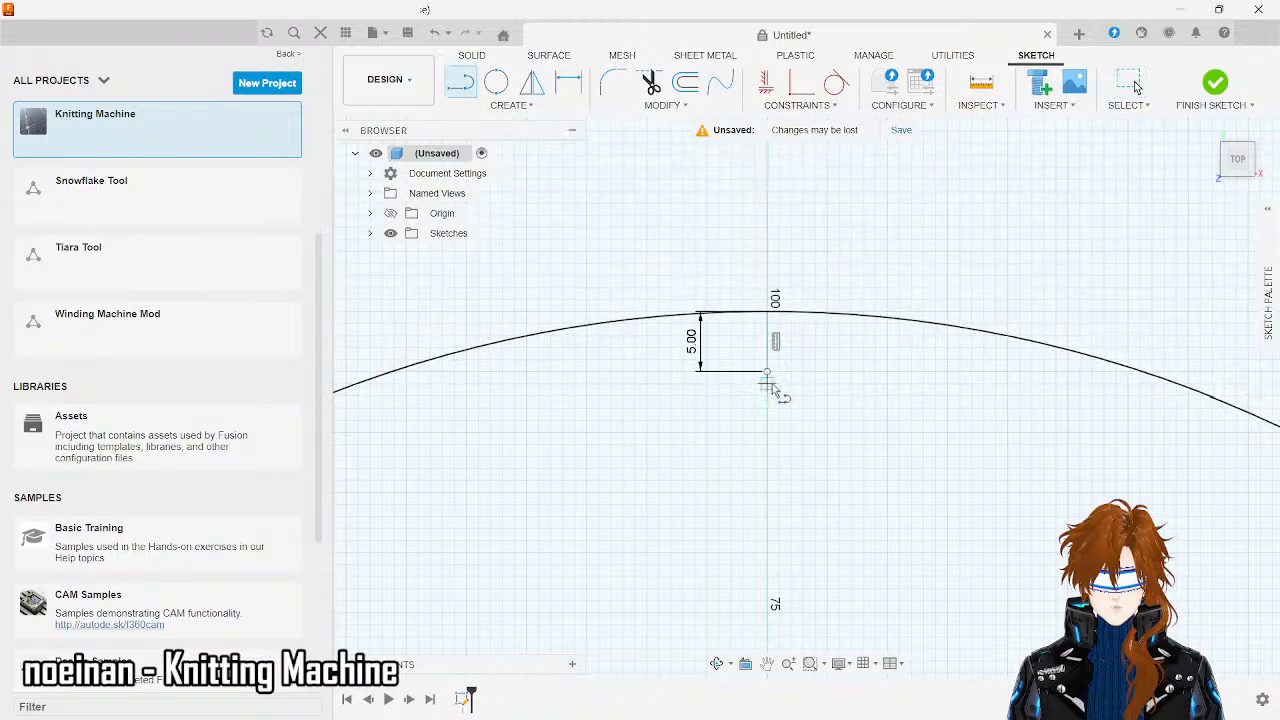
- Draw a 2 mm line rightward from the upper end of the 5 mm vertical line, along the top of the inner circle
click(771, 314)
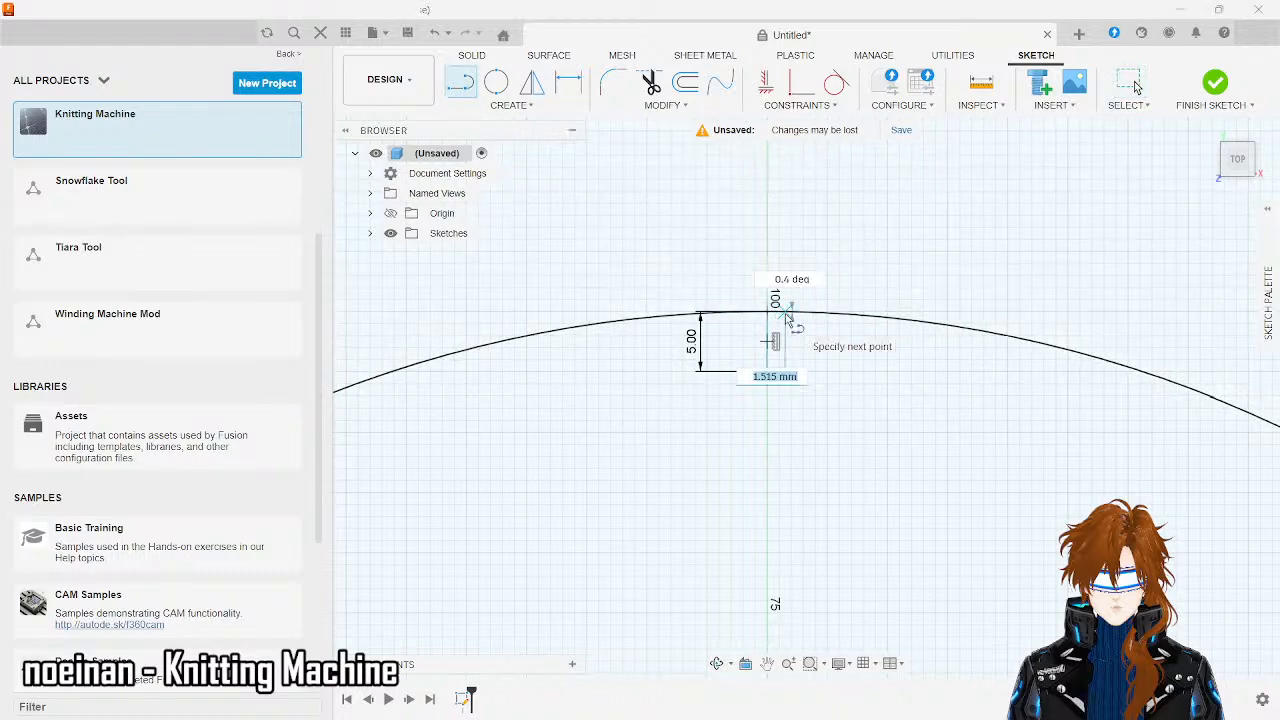
text(2)
key(Return)
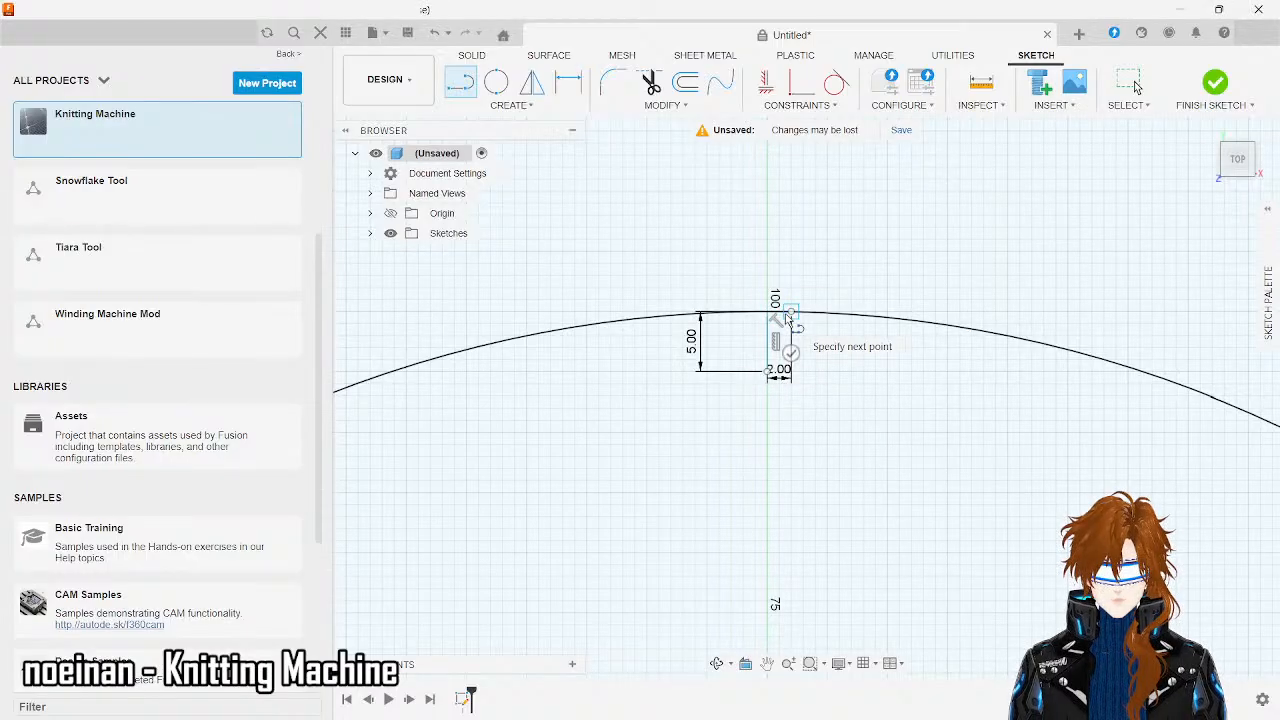
scroll(790, 318, up, 5)
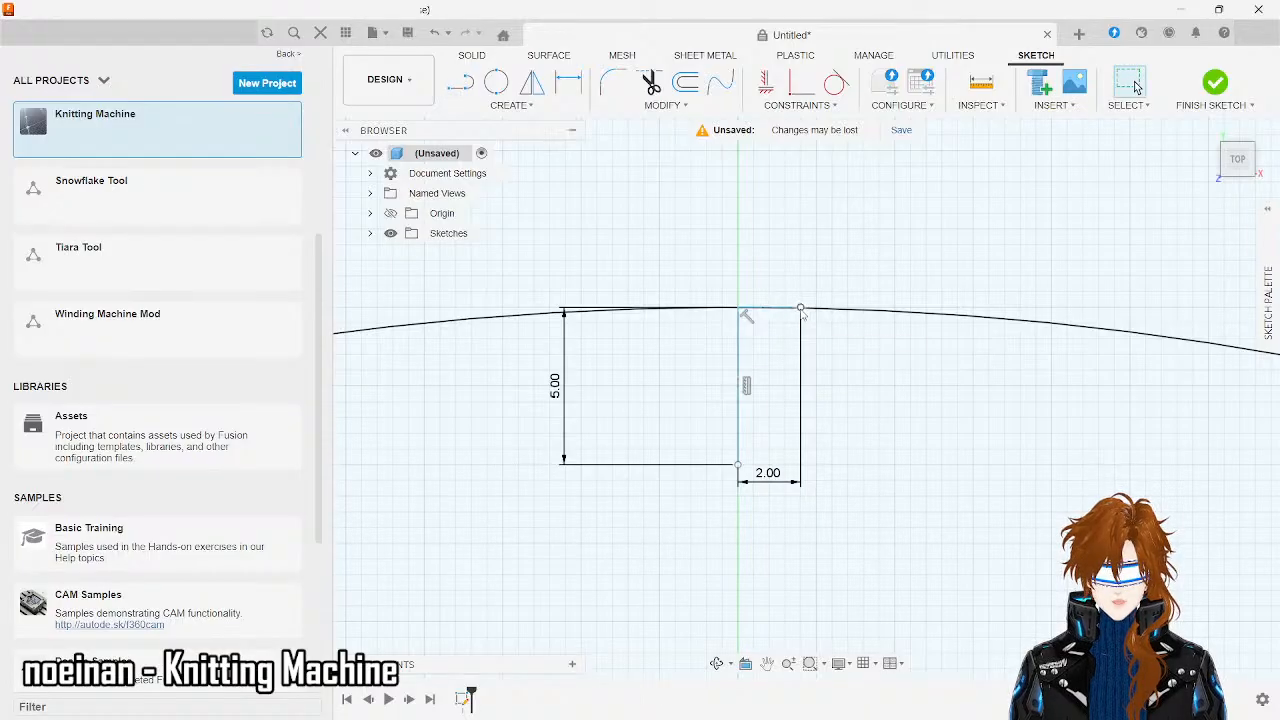
key(Escape)
- Draw a 2.5 mm line leftward from the upper end of the vertical line, along the top of the inner circle
key(l)
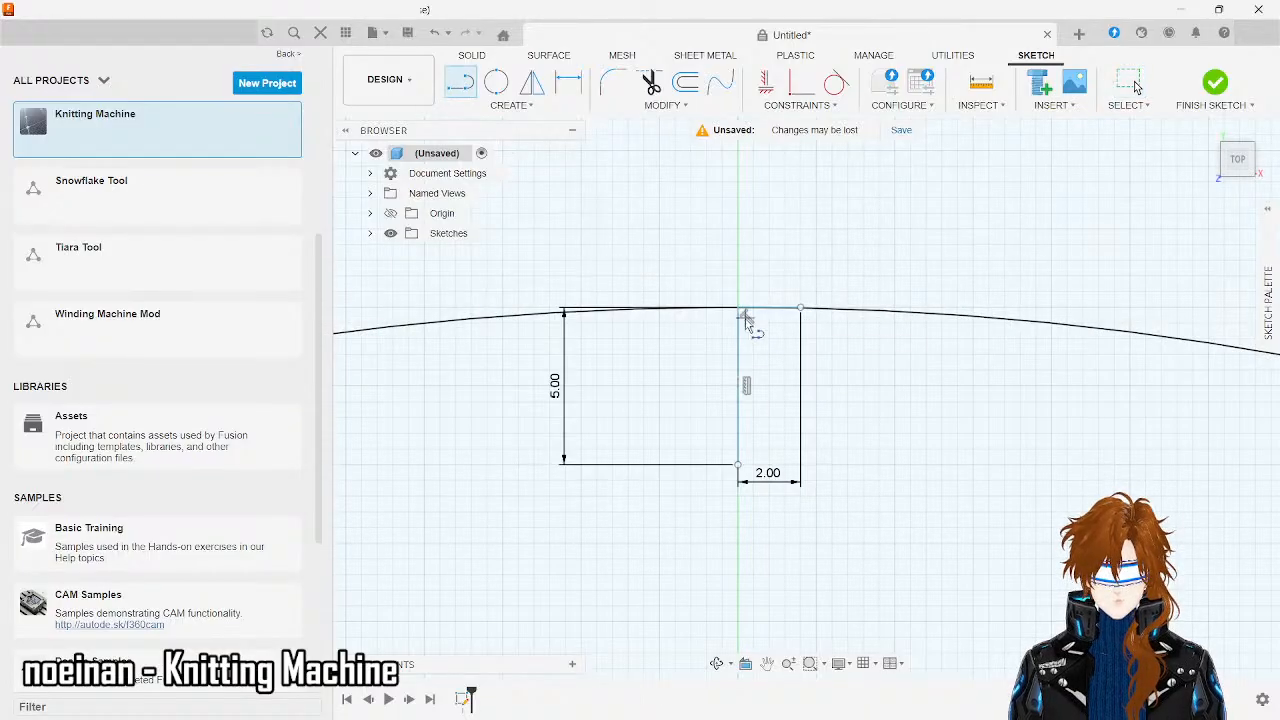
click(739, 309)
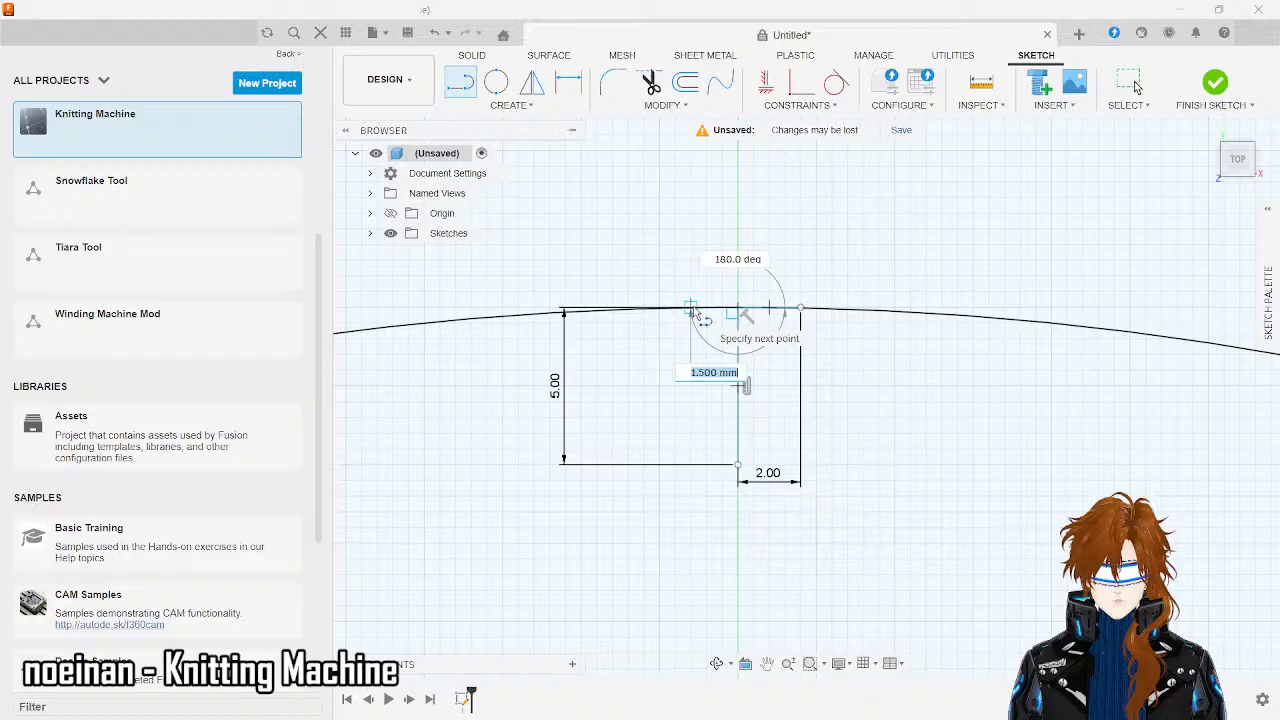
text(2.5)
key(Return)
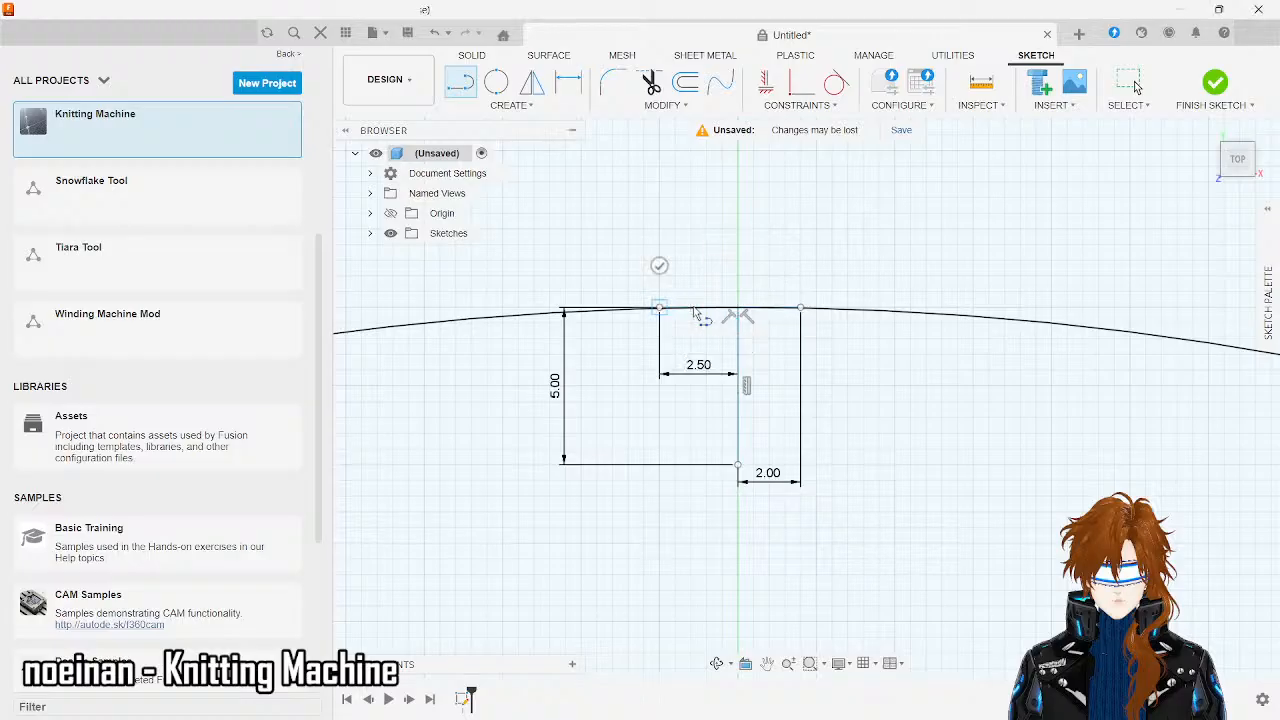
key(Escape)
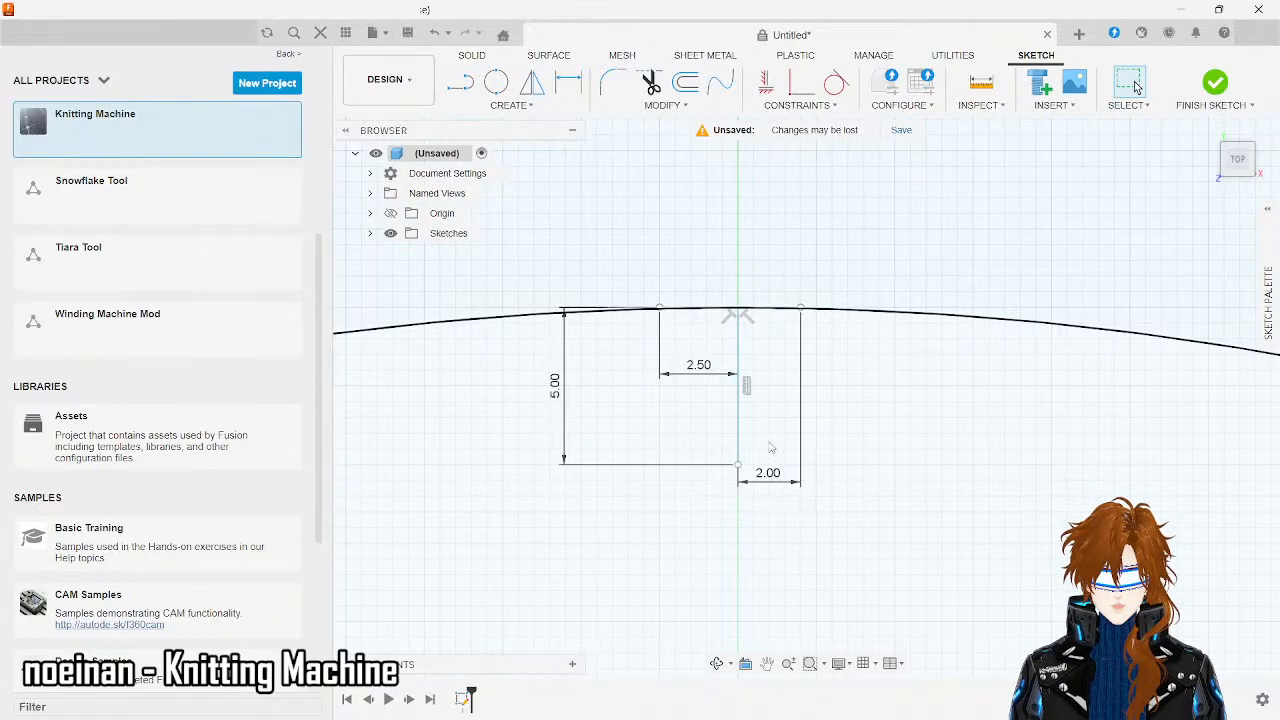
- Set the length of the short line to the right of the vertical line to 3.75 mm
click(768, 476)
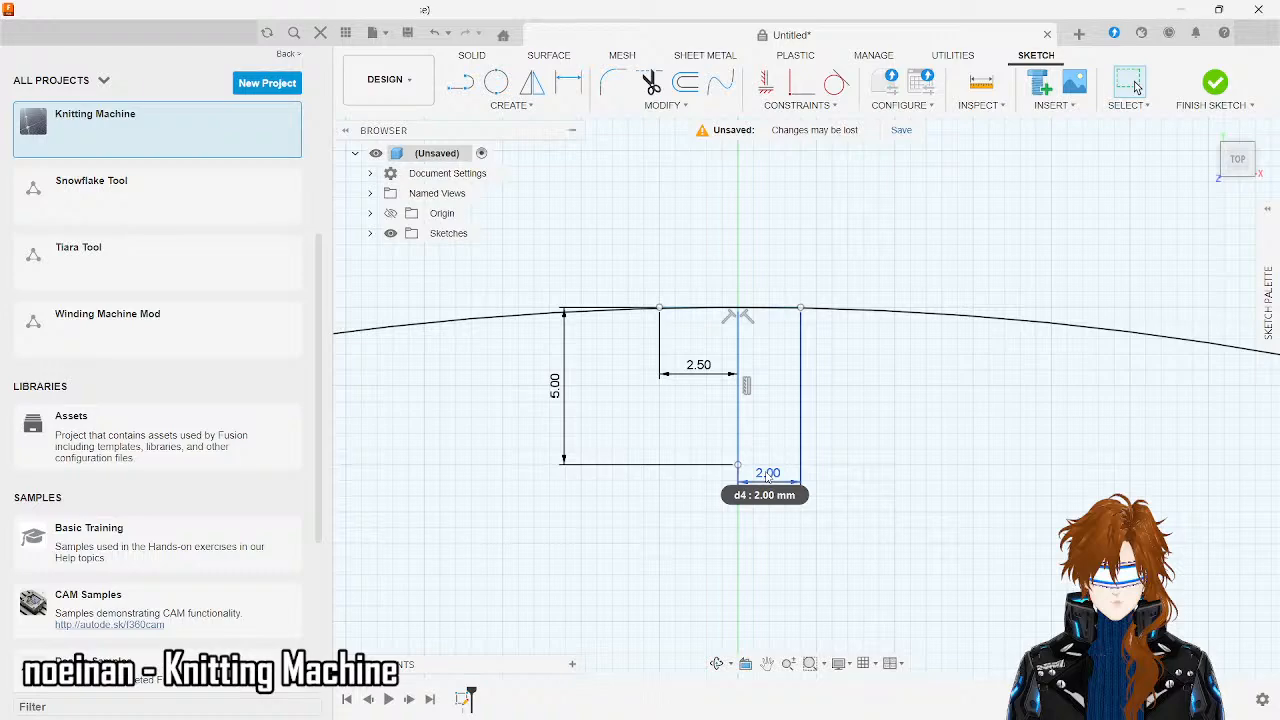
click(768, 477)
double_click(770, 477)
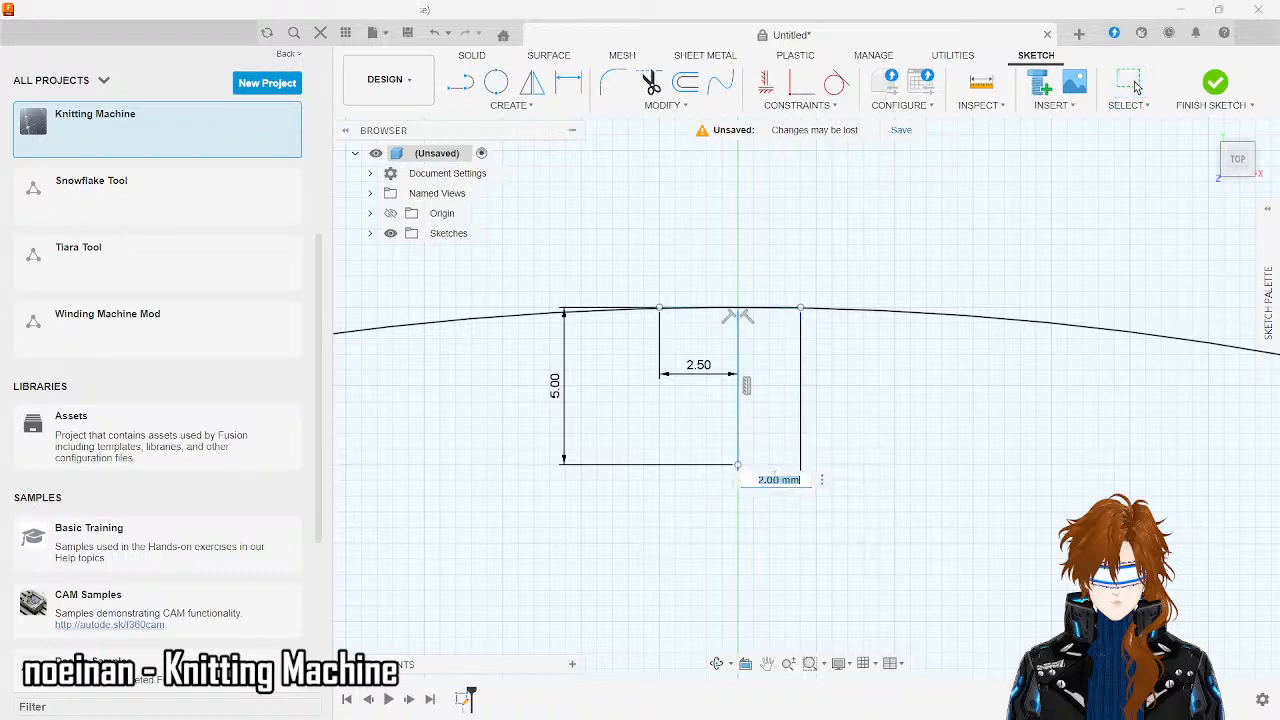
key(BackSpace)
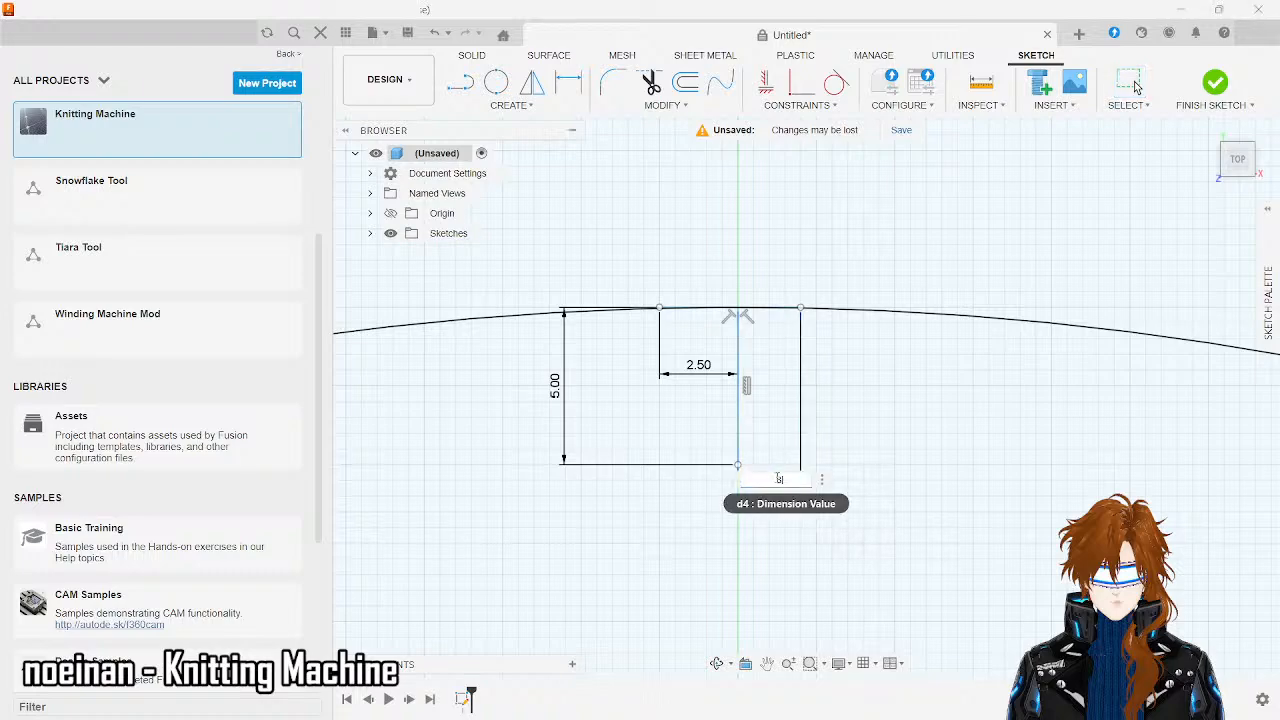
text(3.75)
key(Return)
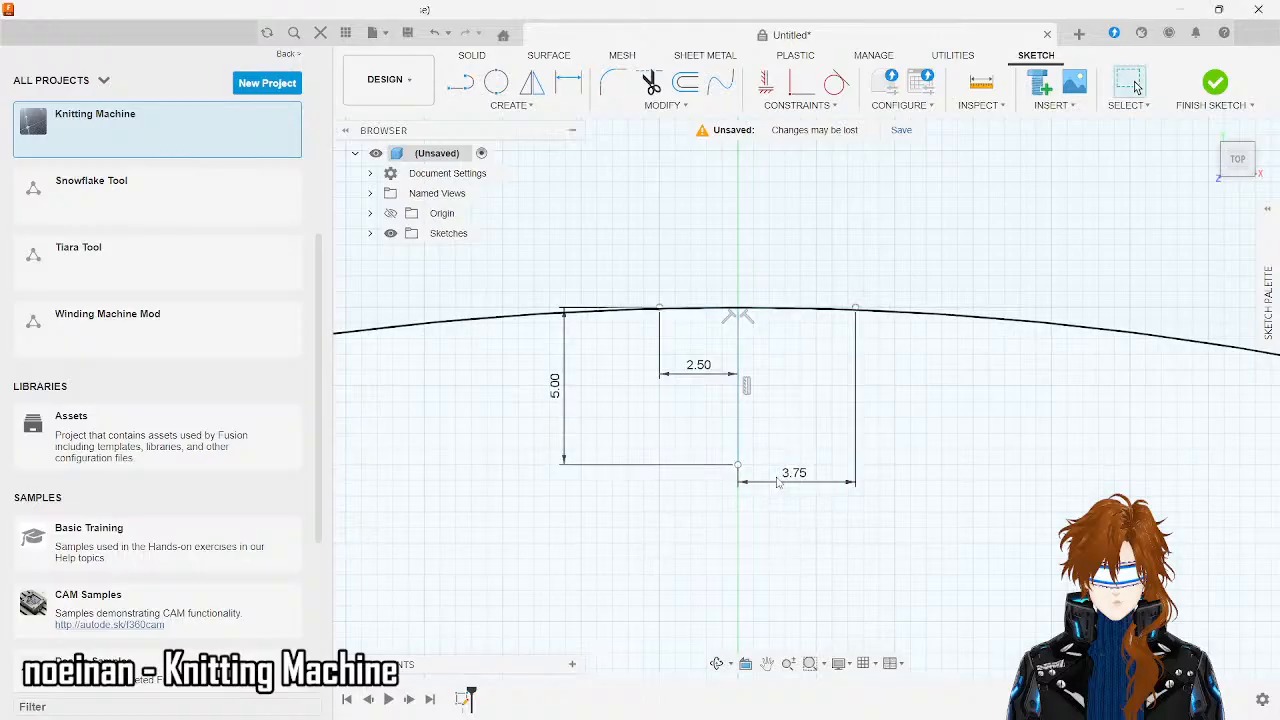
- Enter 3.075 mm as the length of the short line to the left of the vertical line
double_click(698, 365)
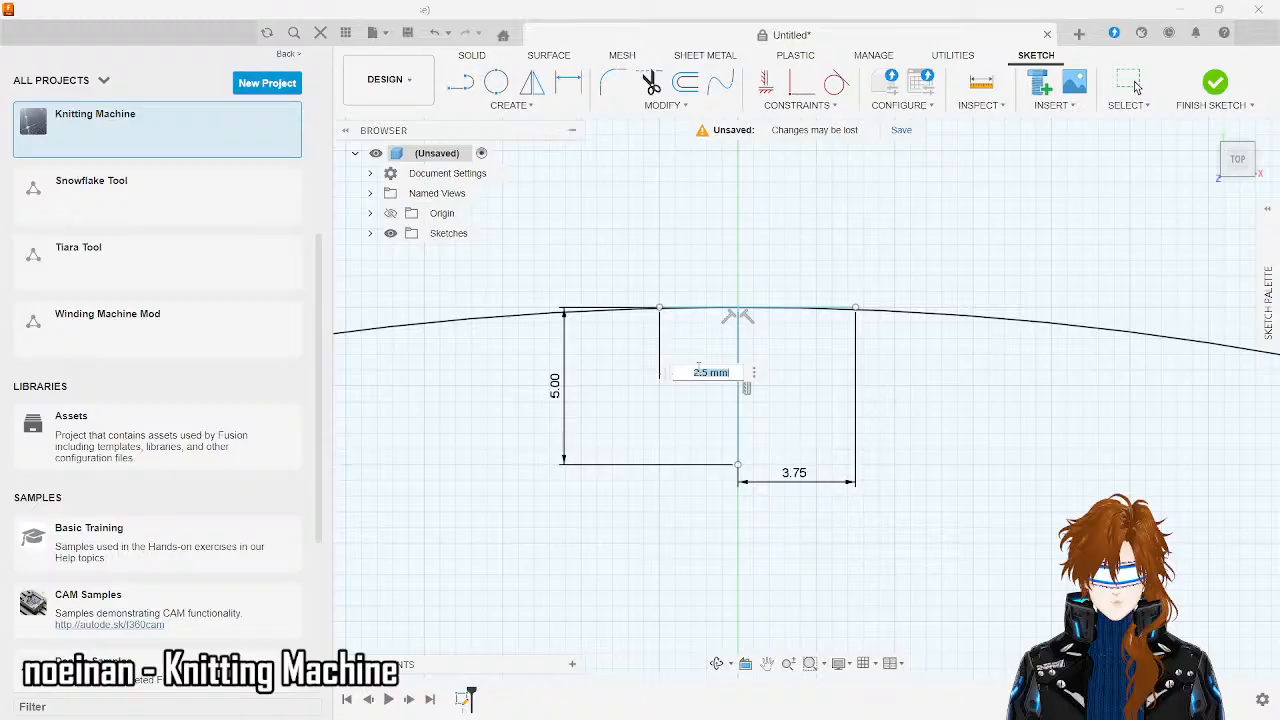
text(3.075)
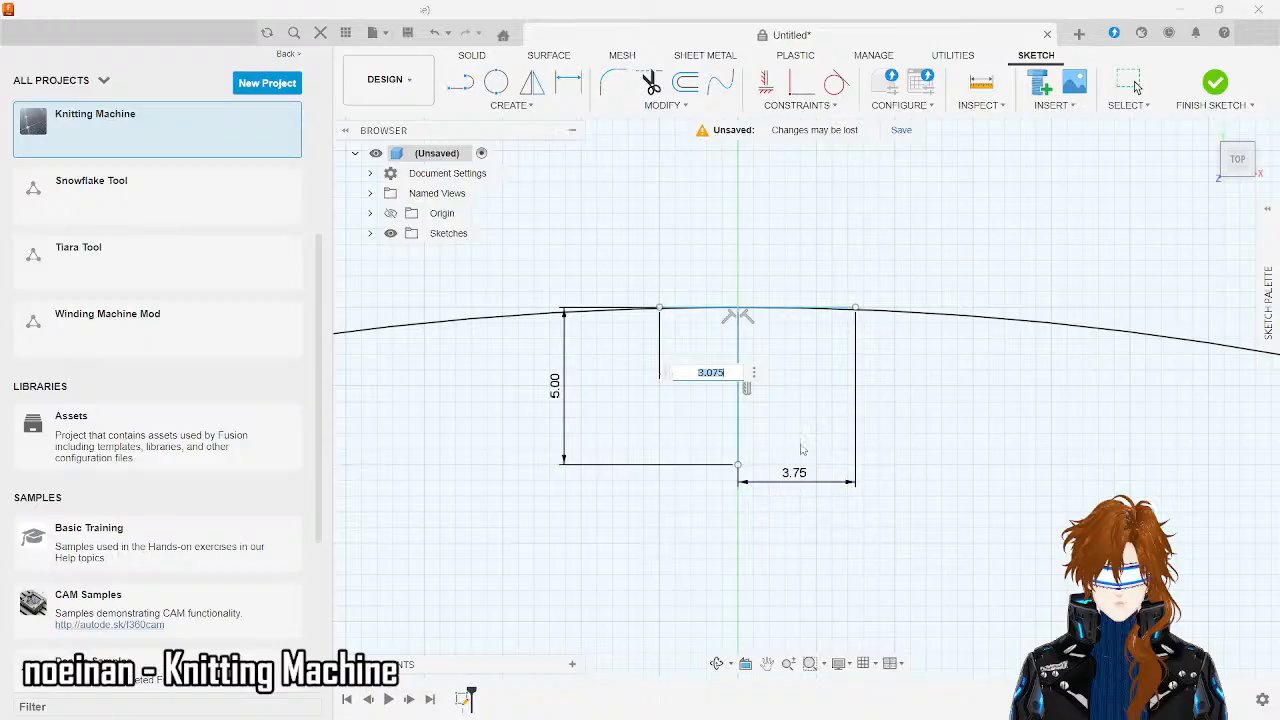
click(795, 476)
click(795, 477)
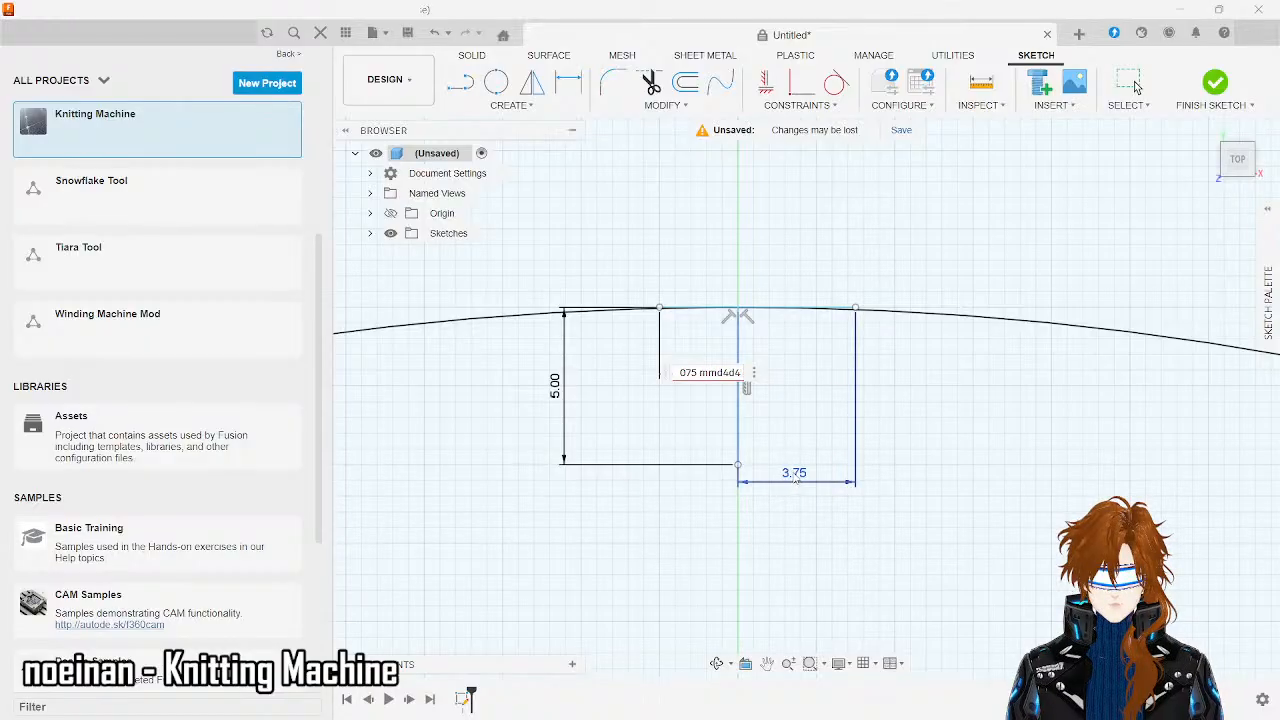
click(795, 477)
click(797, 475)
click(797, 475)
click(796, 477)
click(801, 481)
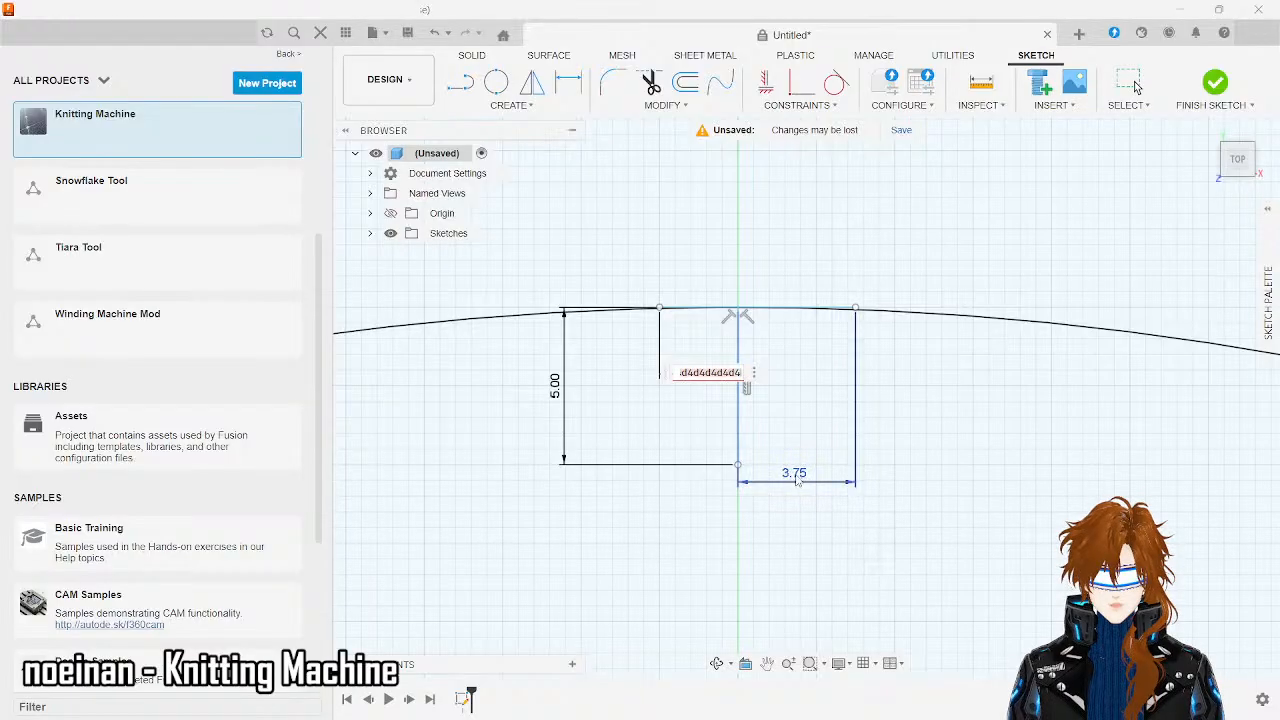
click(799, 480)
key(BackSpace)
key(BackSpace)
key(BackSpace)
key(BackSpace)
key(BackSpace)
key(BackSpace)
key(BackSpace)
key(BackSpace)
key(BackSpace)
key(BackSpace)
key(BackSpace)
key(BackSpace)
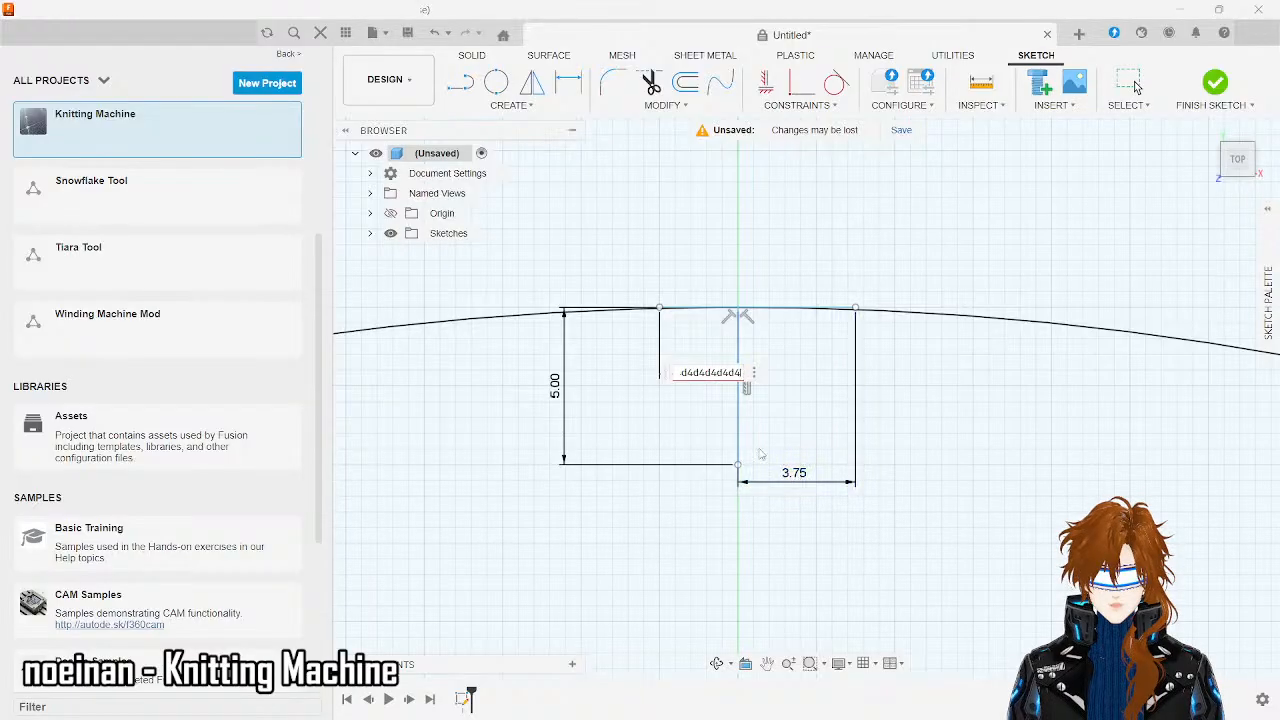
key(BackSpace)
- Confirm the length entered for the left short line and set the right short line's length to 3.075 mm
key(Return)
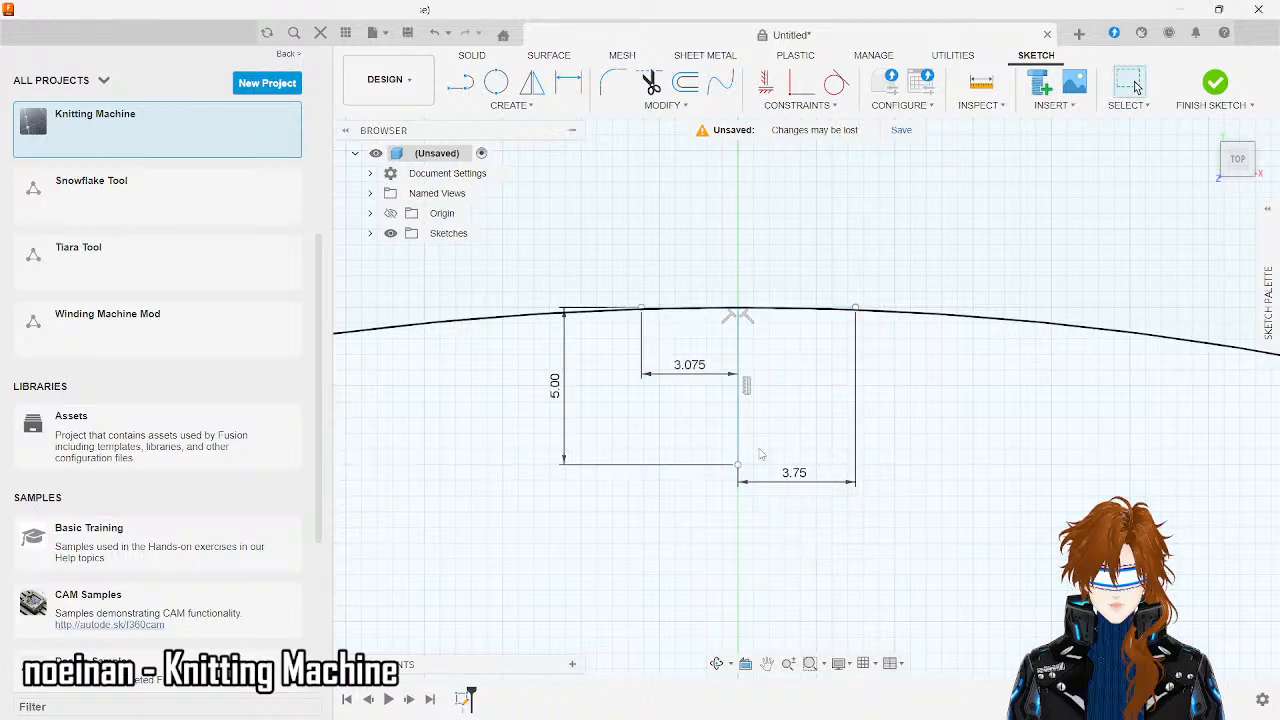
click(791, 478)
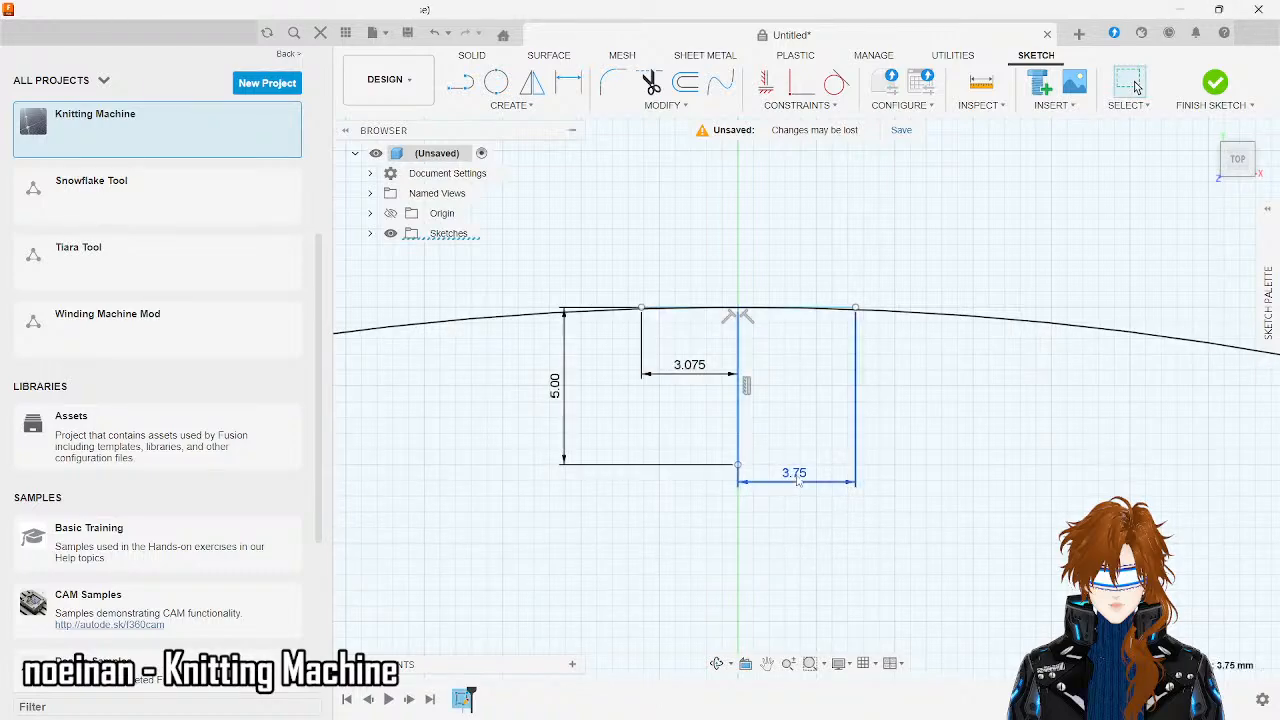
double_click(794, 476)
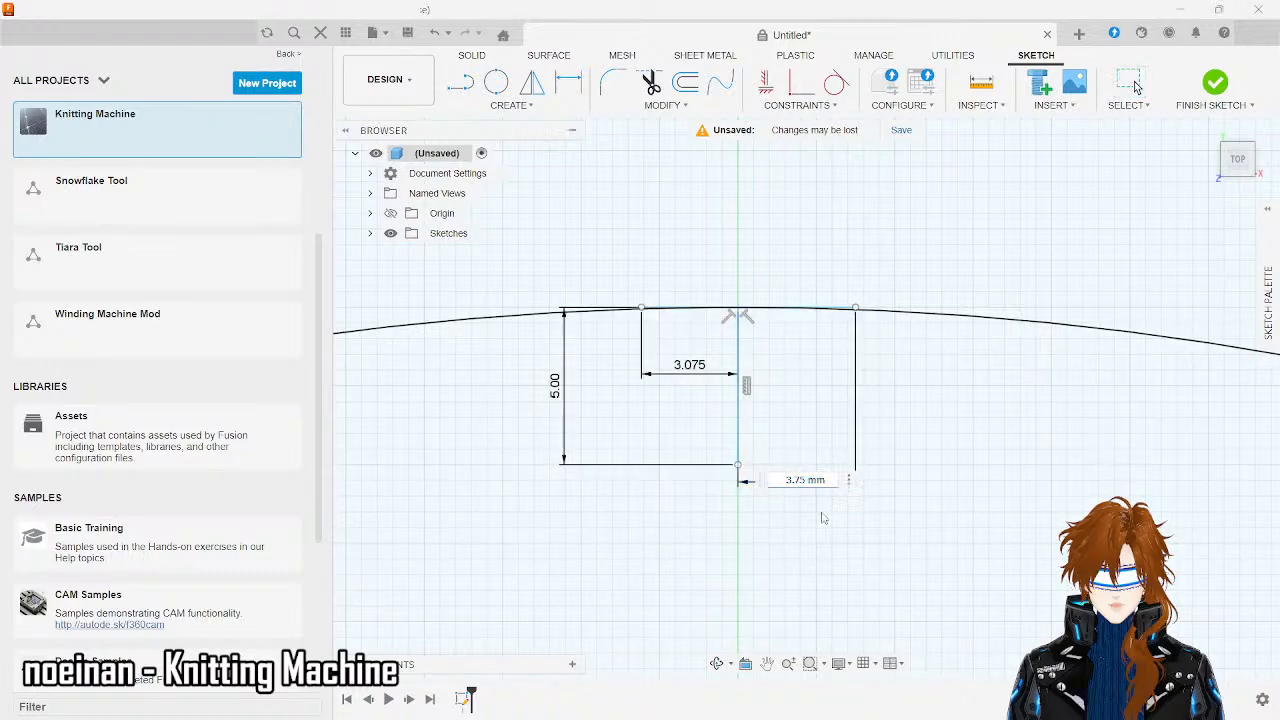
text(3.075)
key(Return)
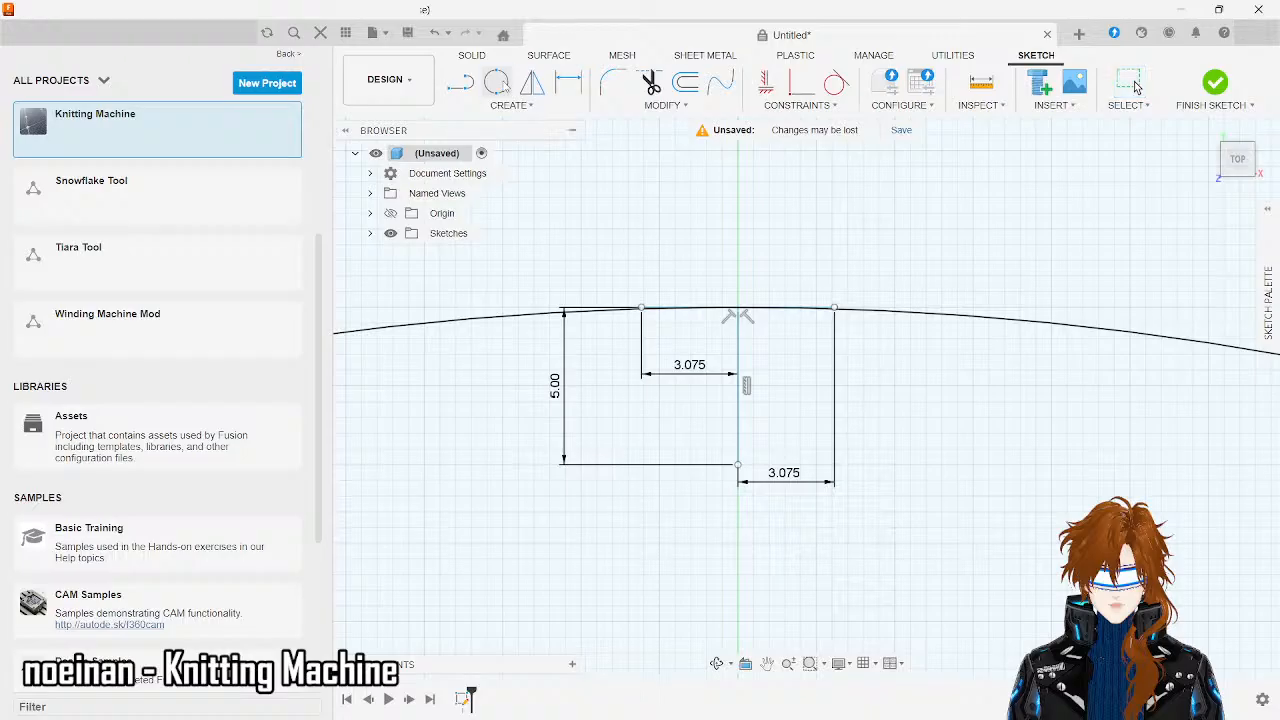
- Draw a 5 mm diameter circle centred on the lower end of the vertical line
click(512, 106)
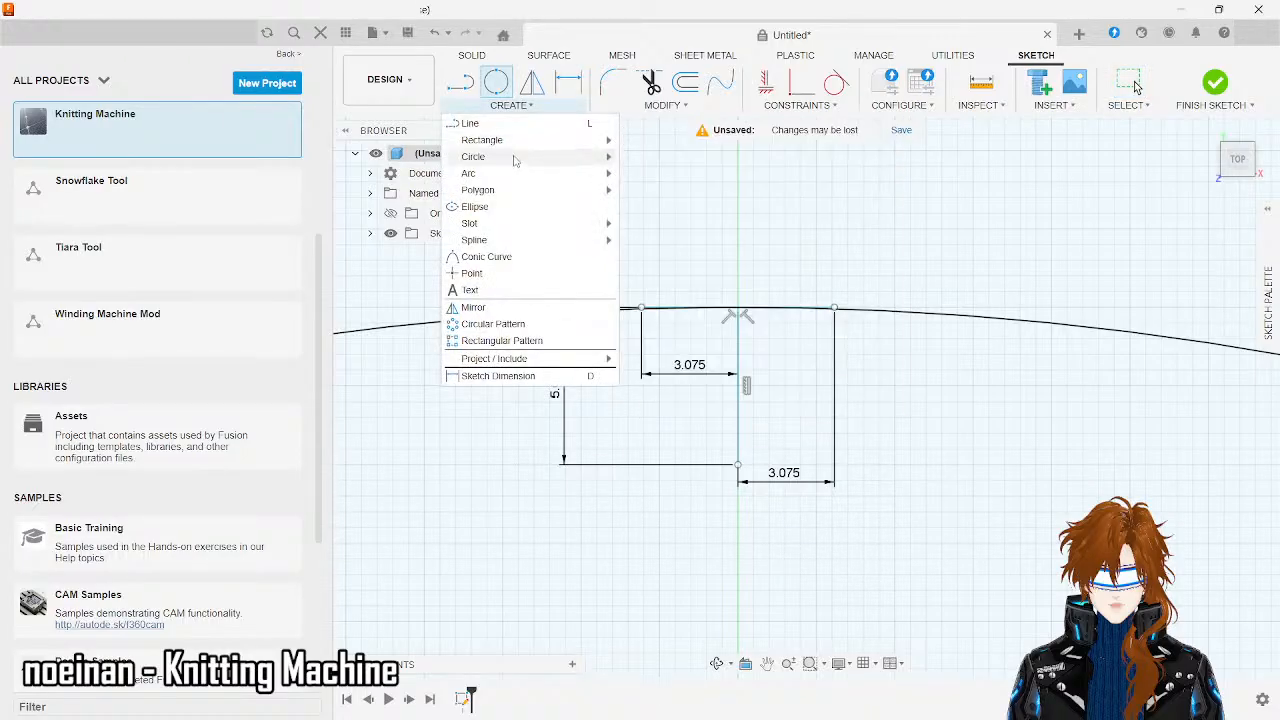
mouse_move(518, 158)
click(627, 157)
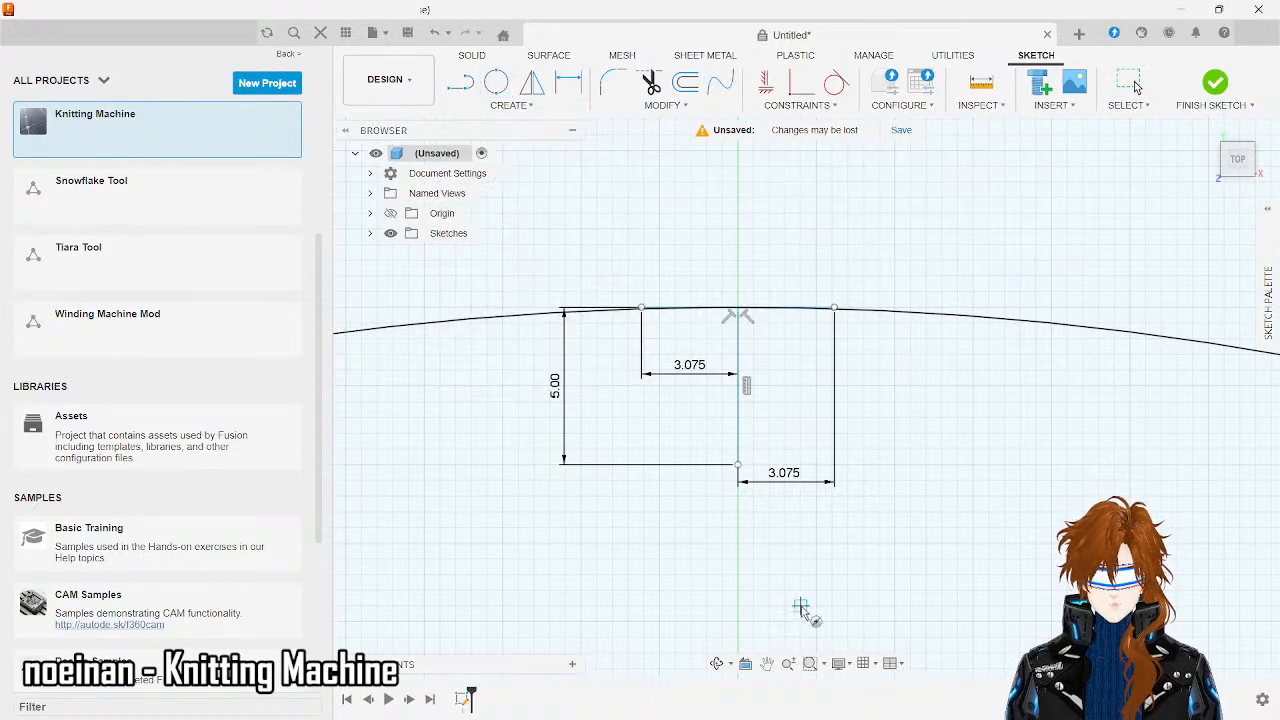
click(738, 464)
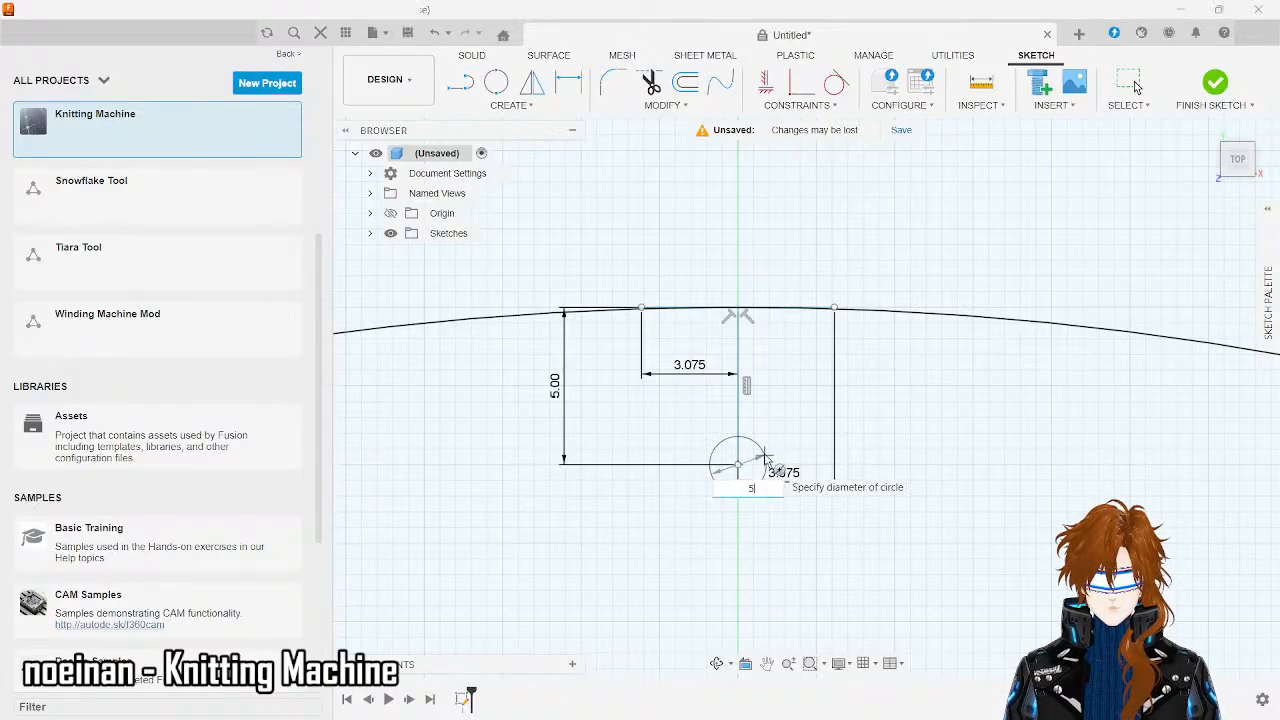
text(5)
key(Return)
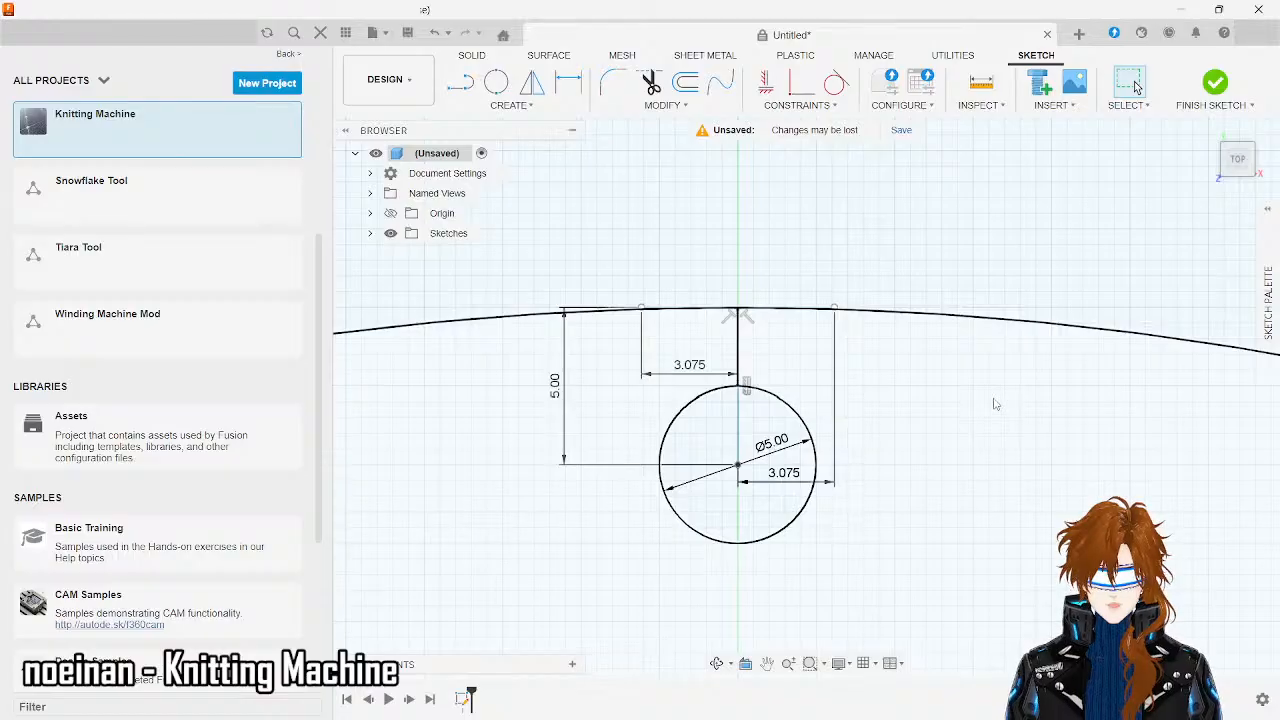
- Draw two slanted lines from the outer ends of the short horizontal lines down to the sides of the 5 mm circle, tangent to it
key(l)
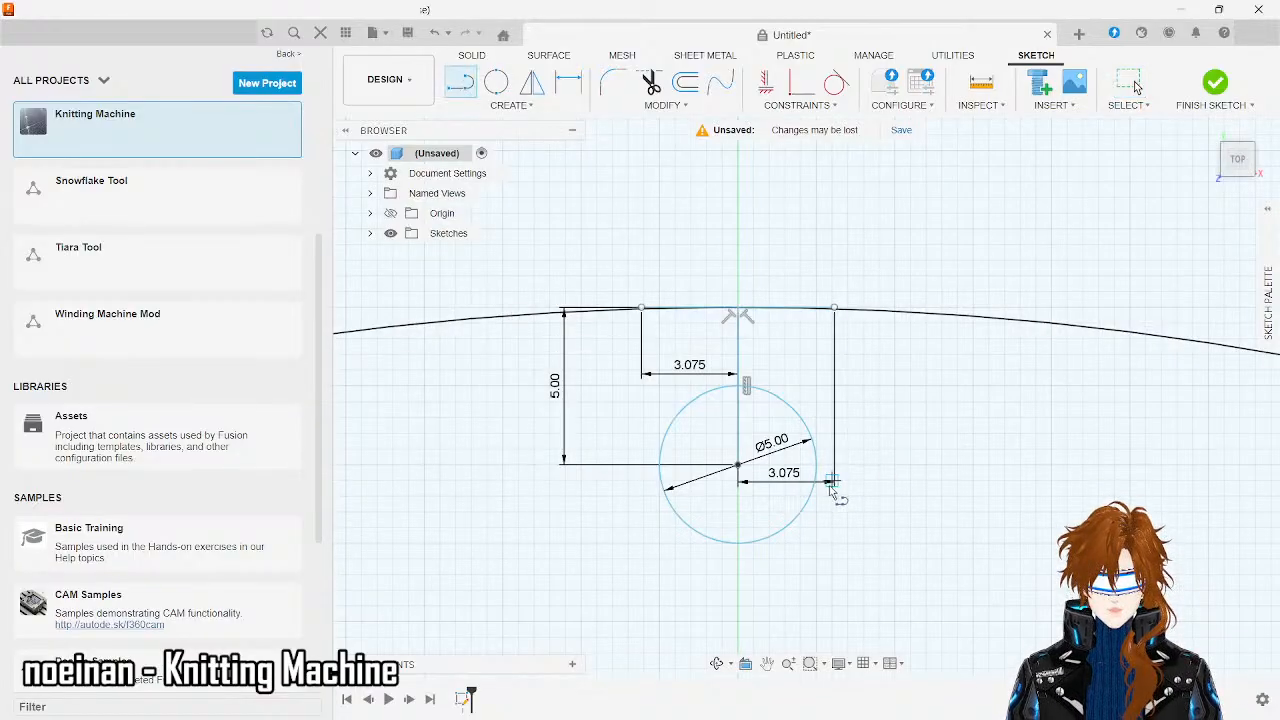
click(835, 309)
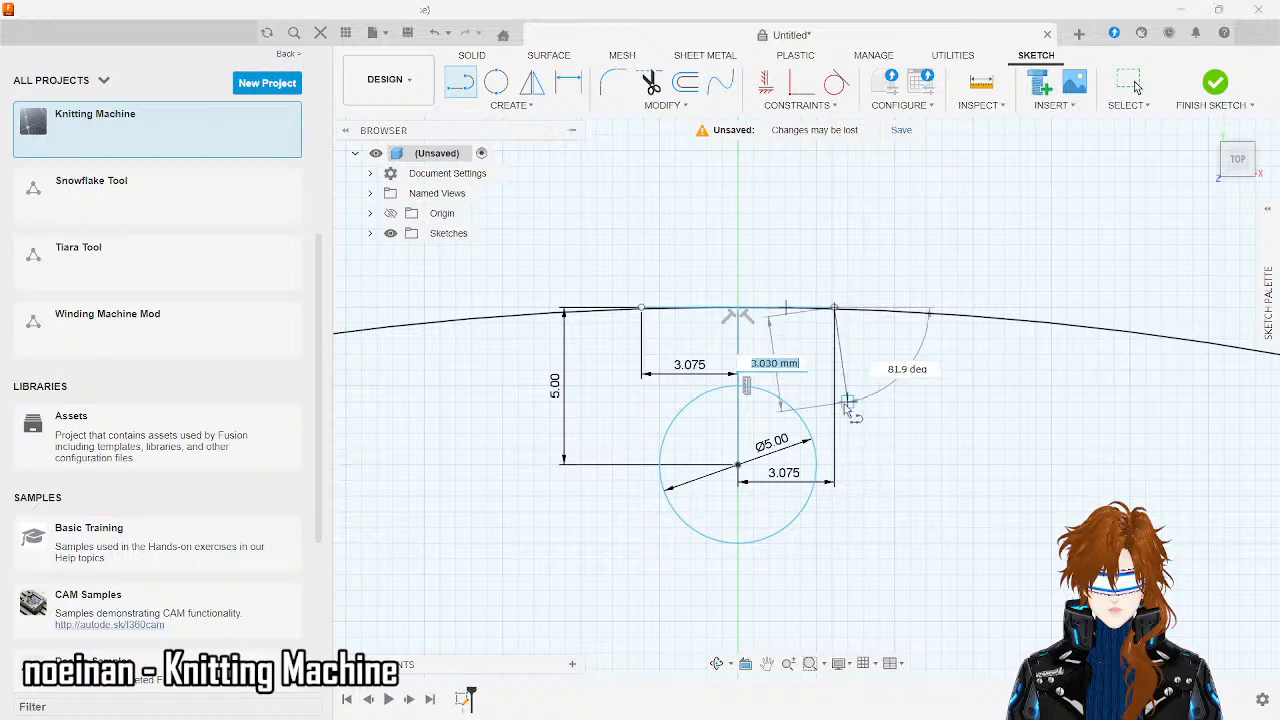
double_click(818, 472)
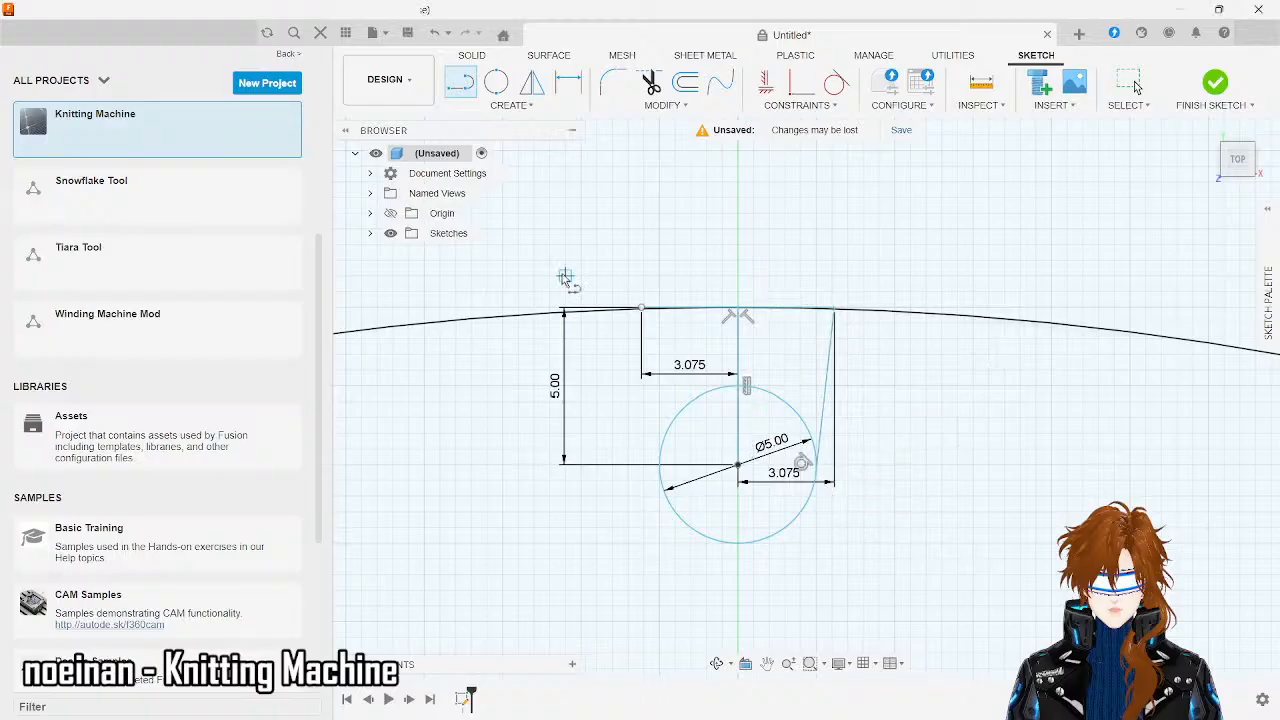
click(642, 310)
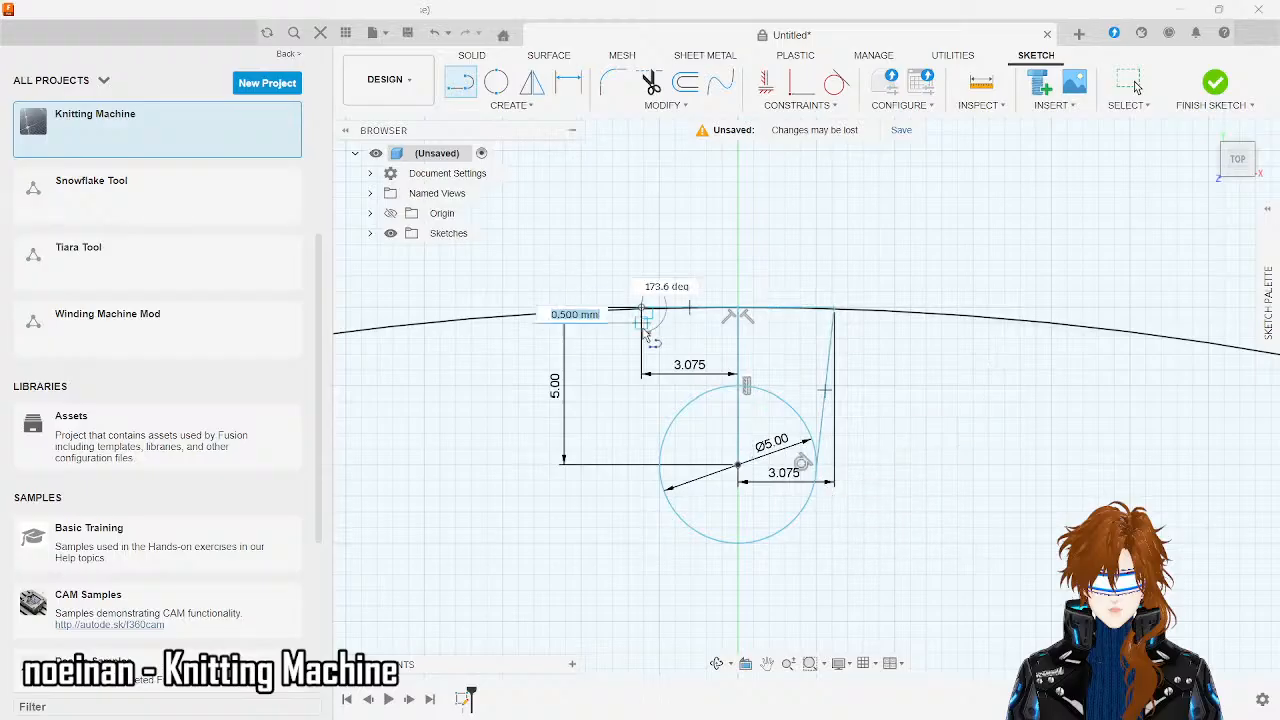
click(660, 470)
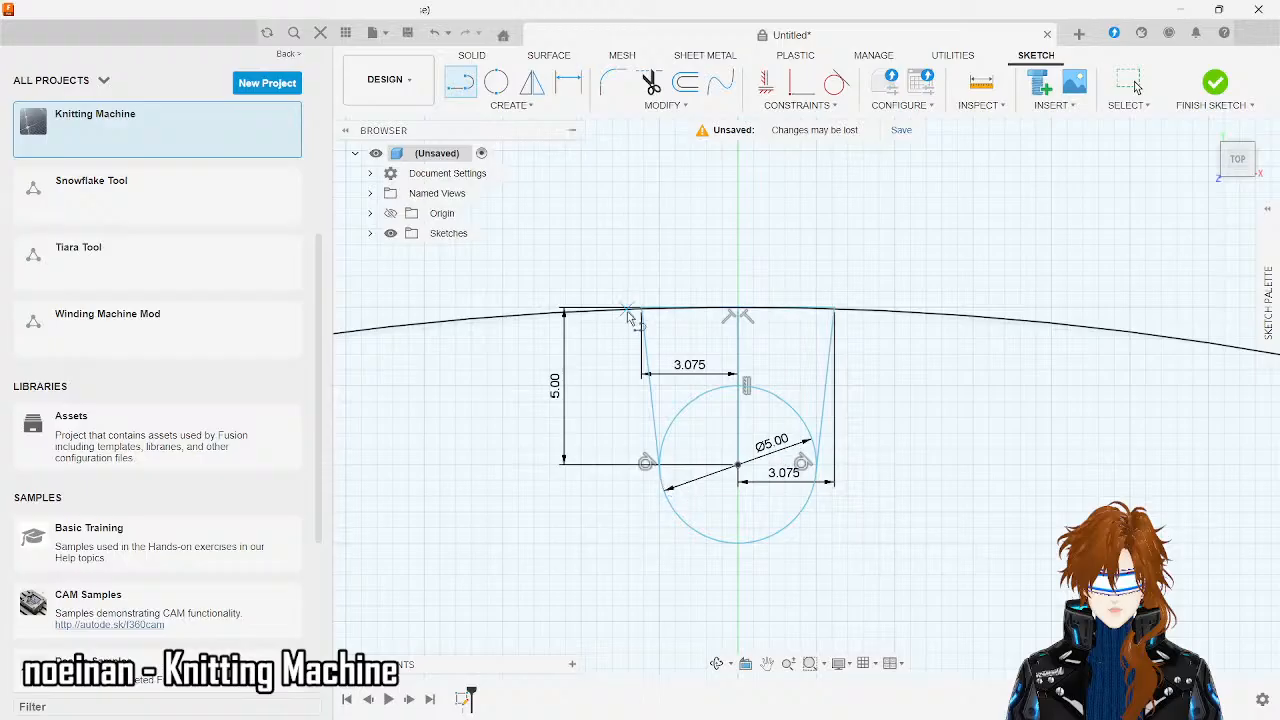
scroll(738, 305, down, 5)
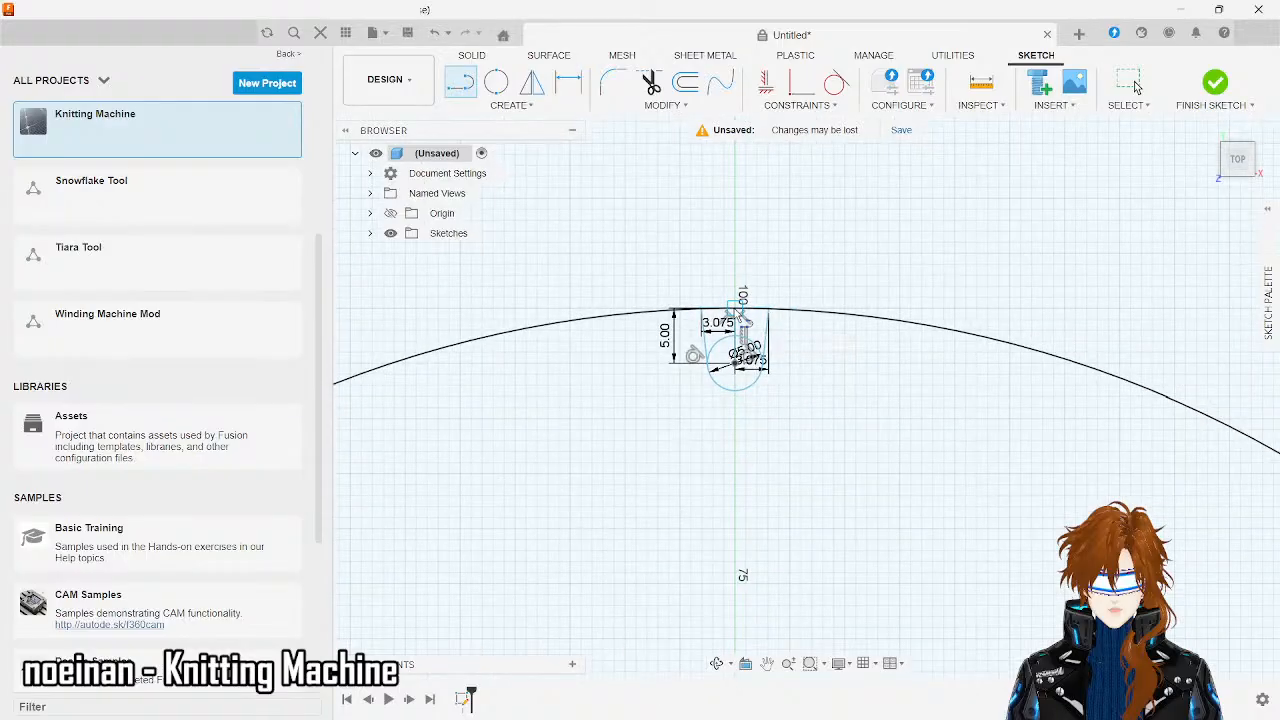
key(Escape)
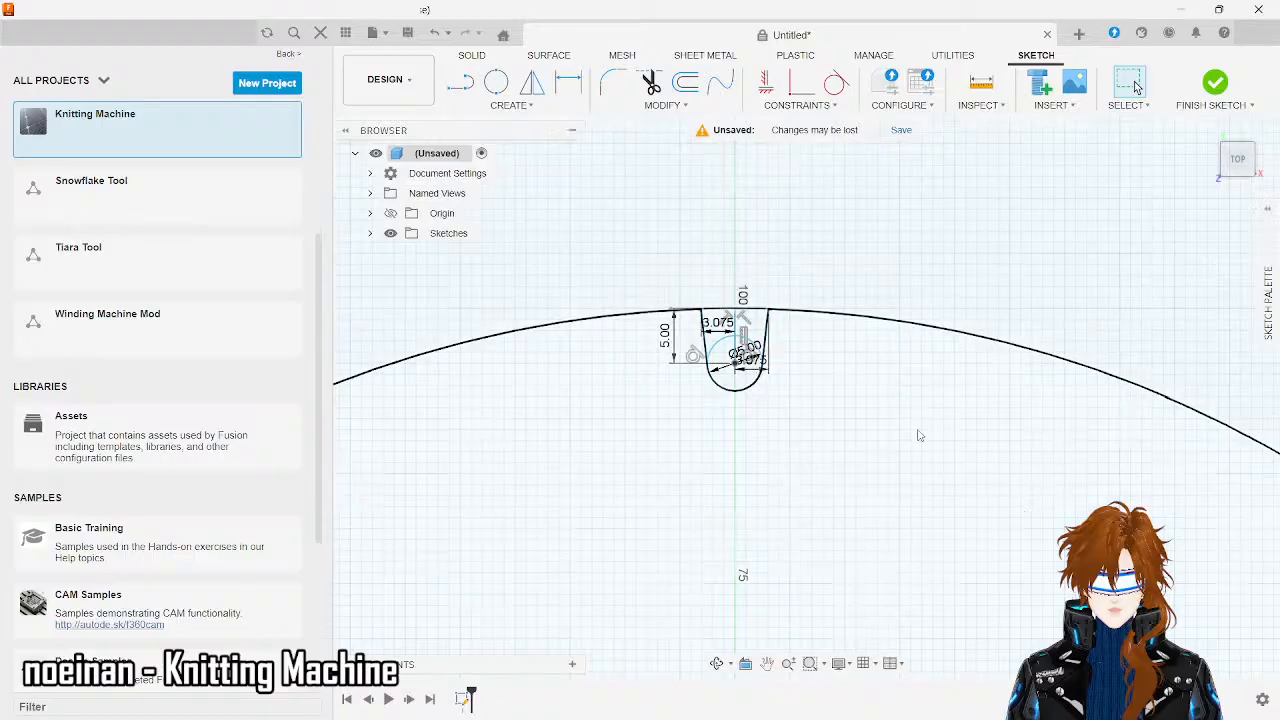
- Create a full circular pattern of the slot's two slanted lines and 5 mm circle around the large circles' centre, with quantity 4
scroll(918, 434, down, 4)
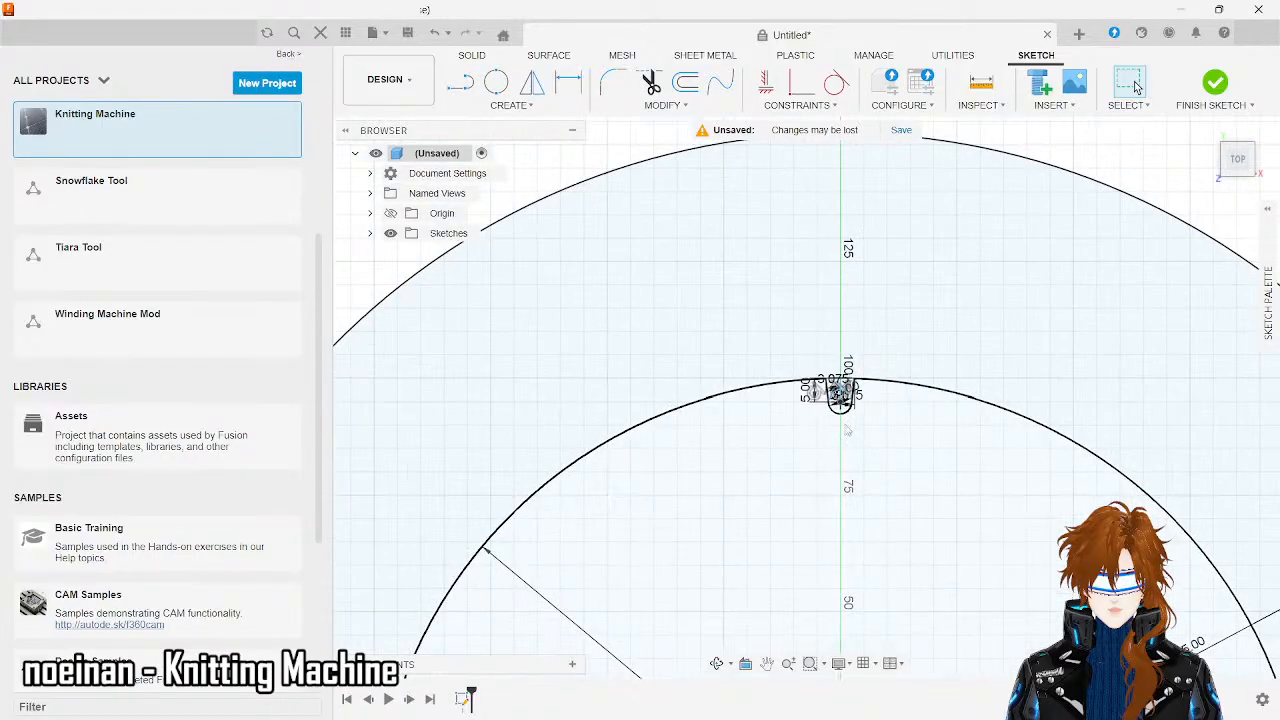
scroll(847, 430, up, 5)
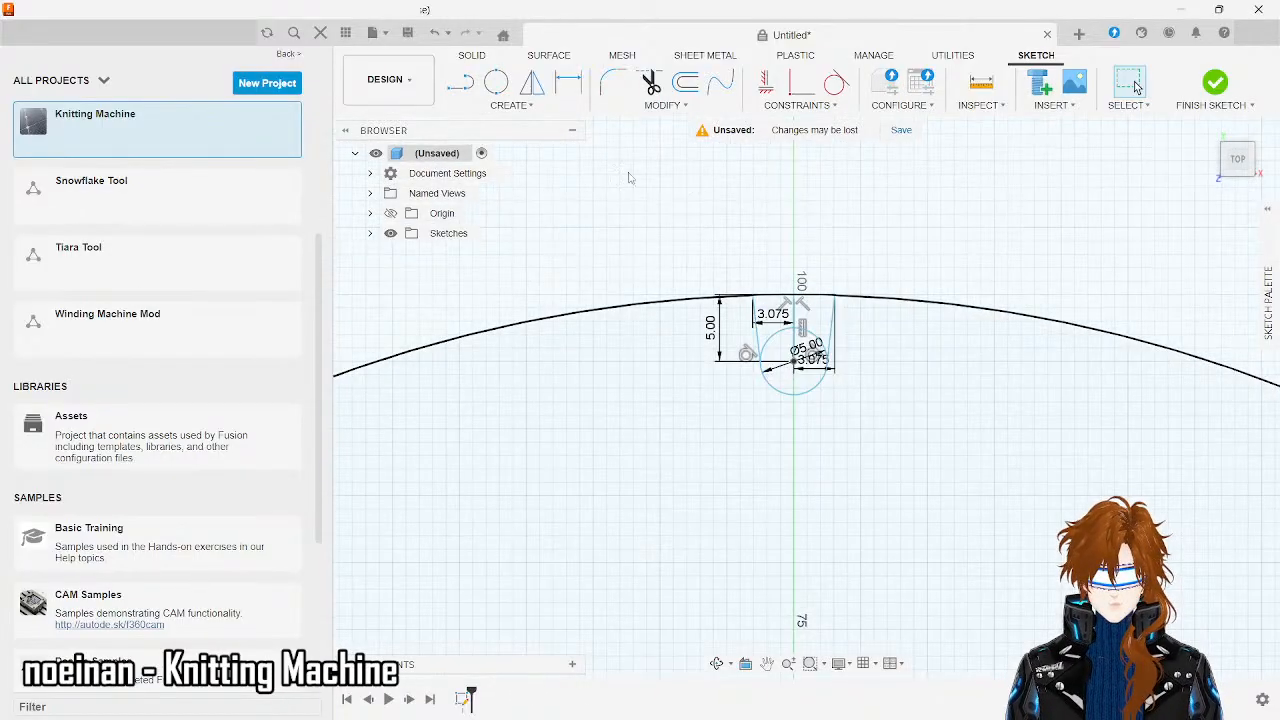
click(530, 106)
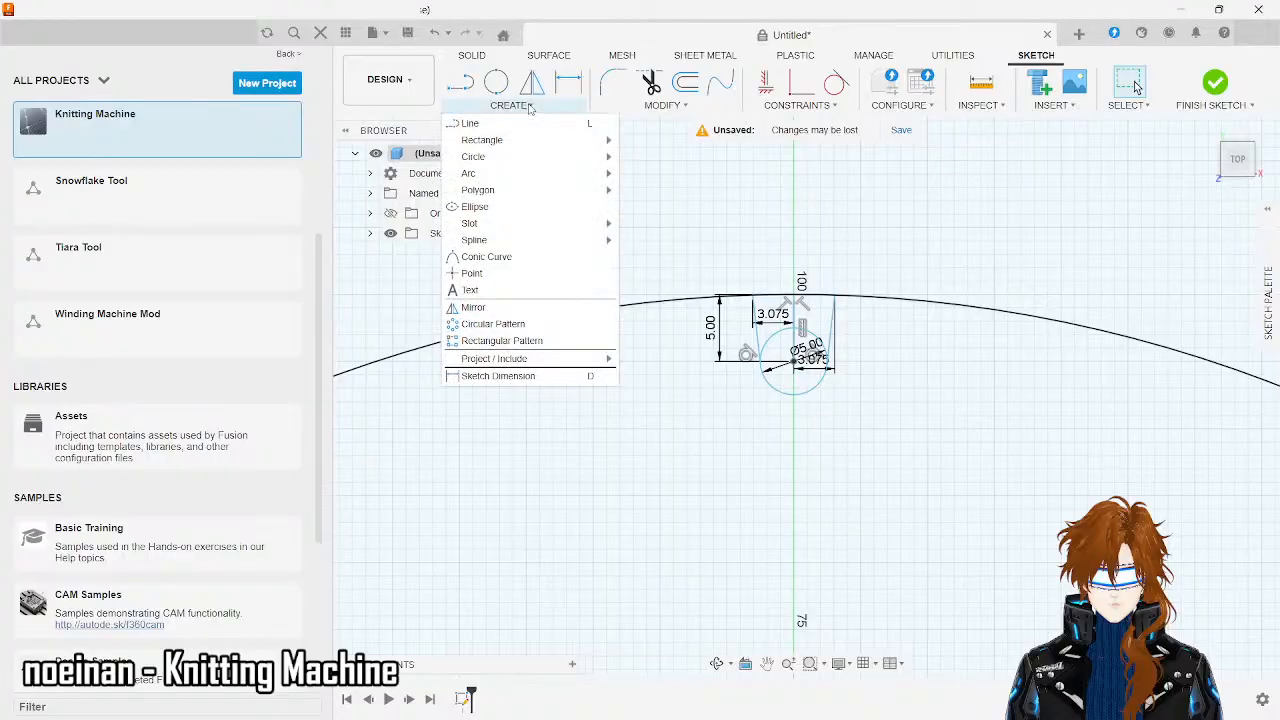
click(495, 324)
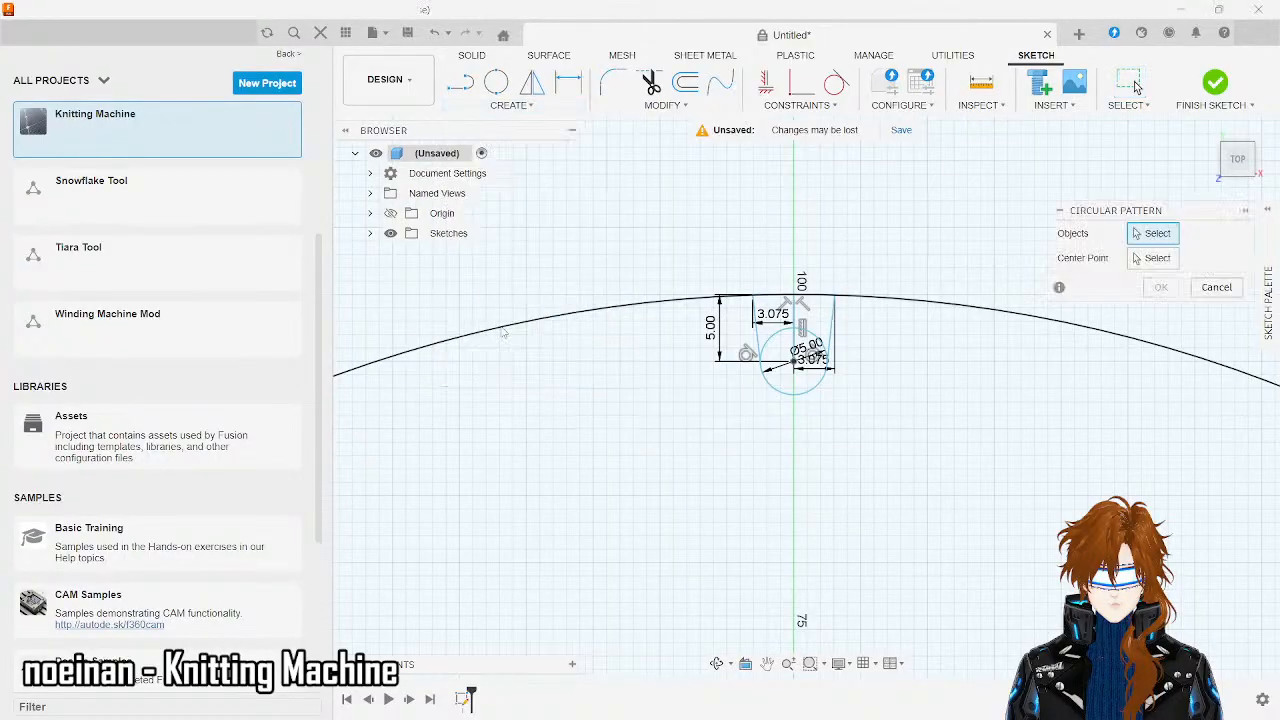
click(832, 345)
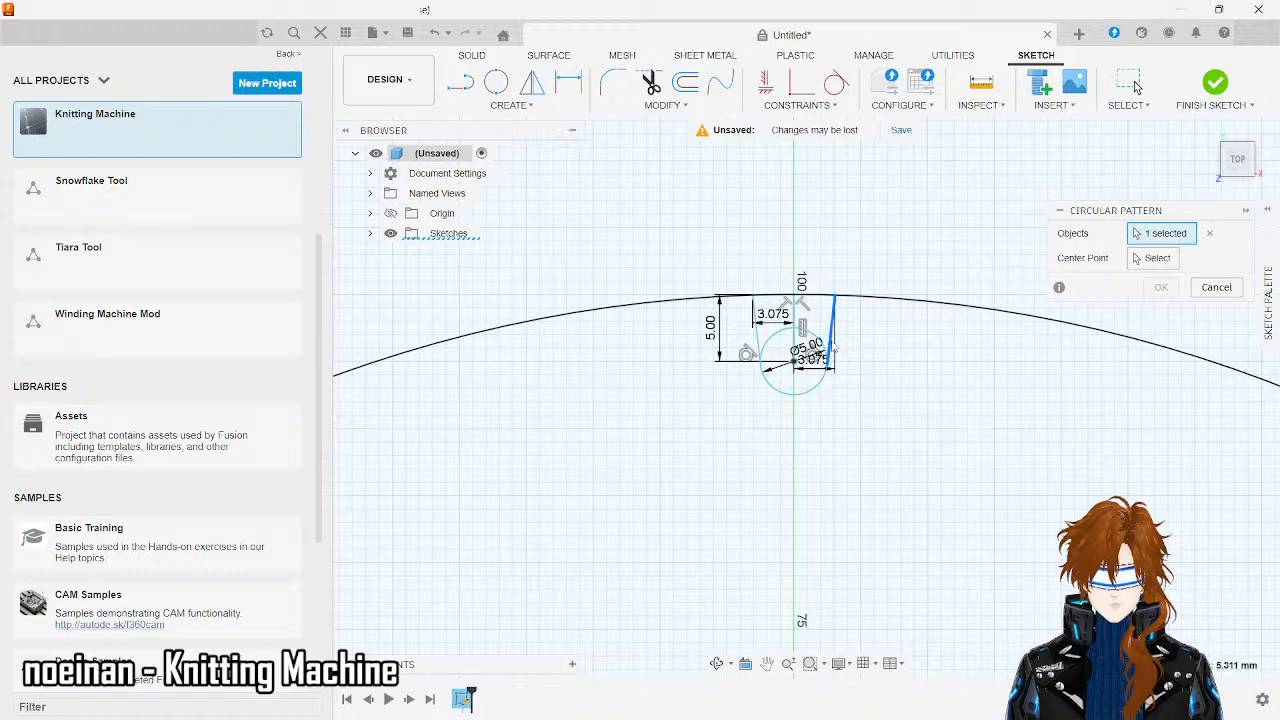
click(767, 344)
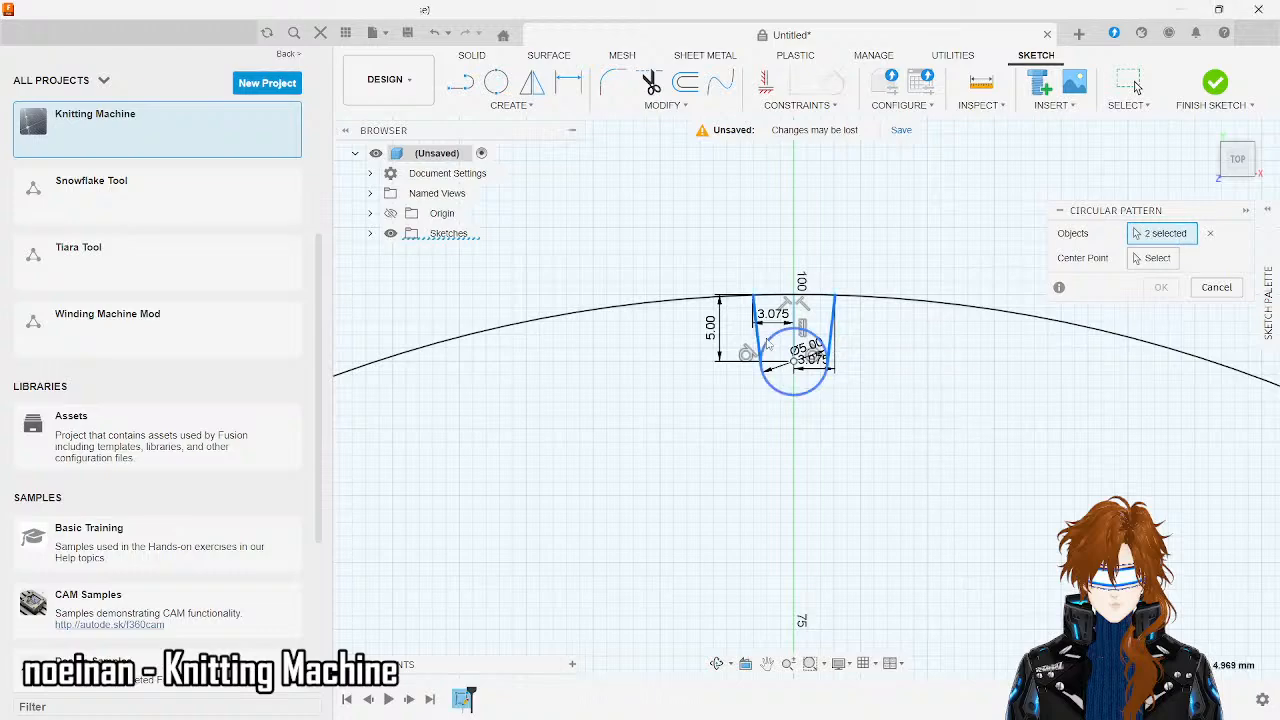
click(768, 345)
scroll(950, 410, down, 3)
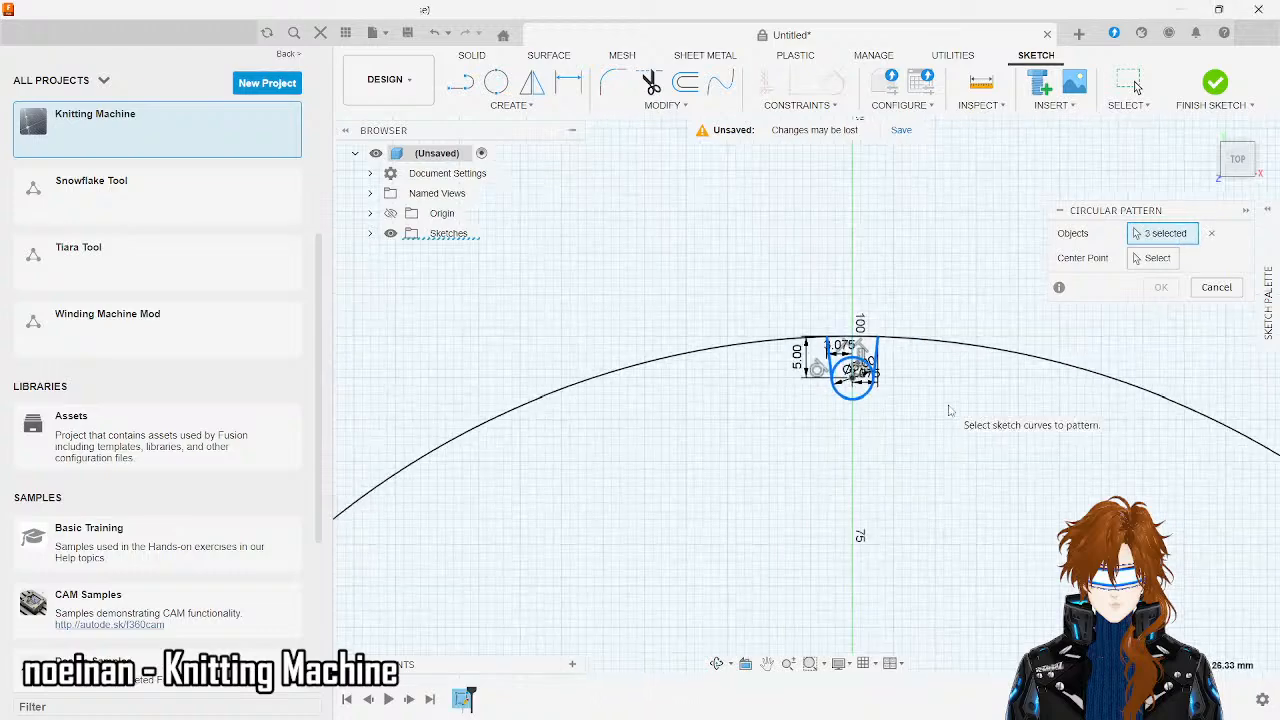
scroll(950, 410, up, 2)
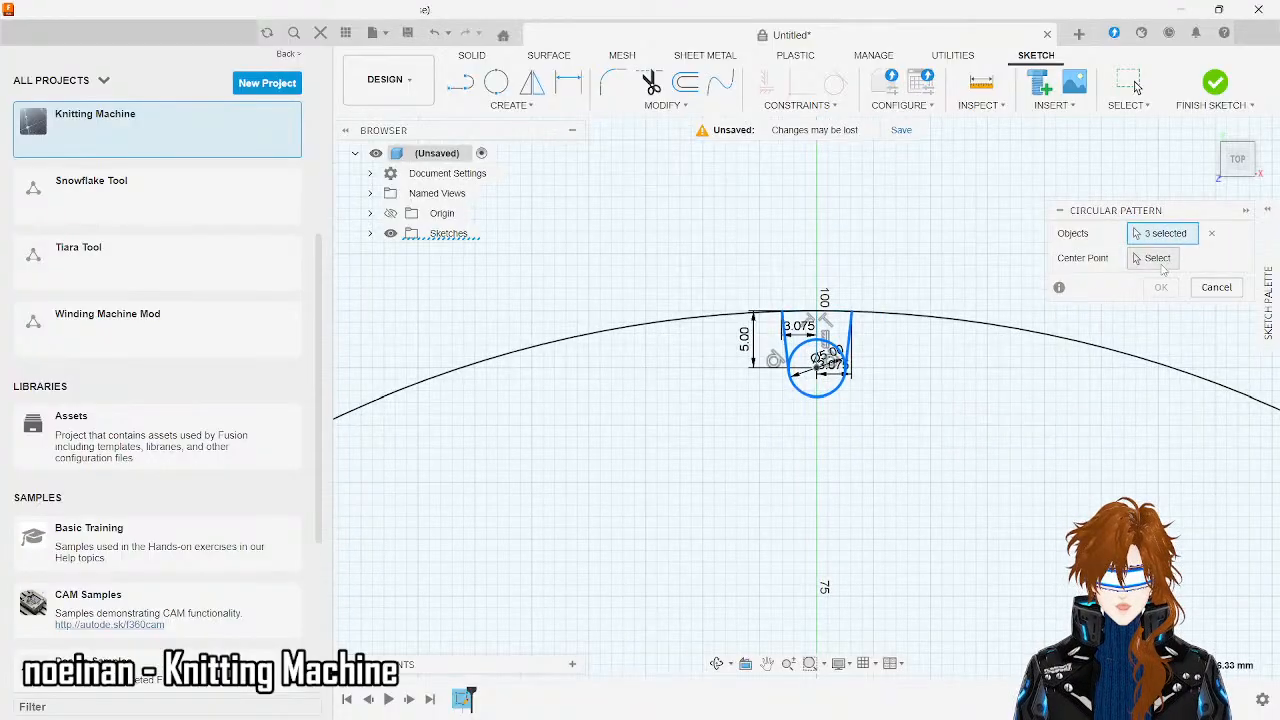
scroll(813, 188, down, 2)
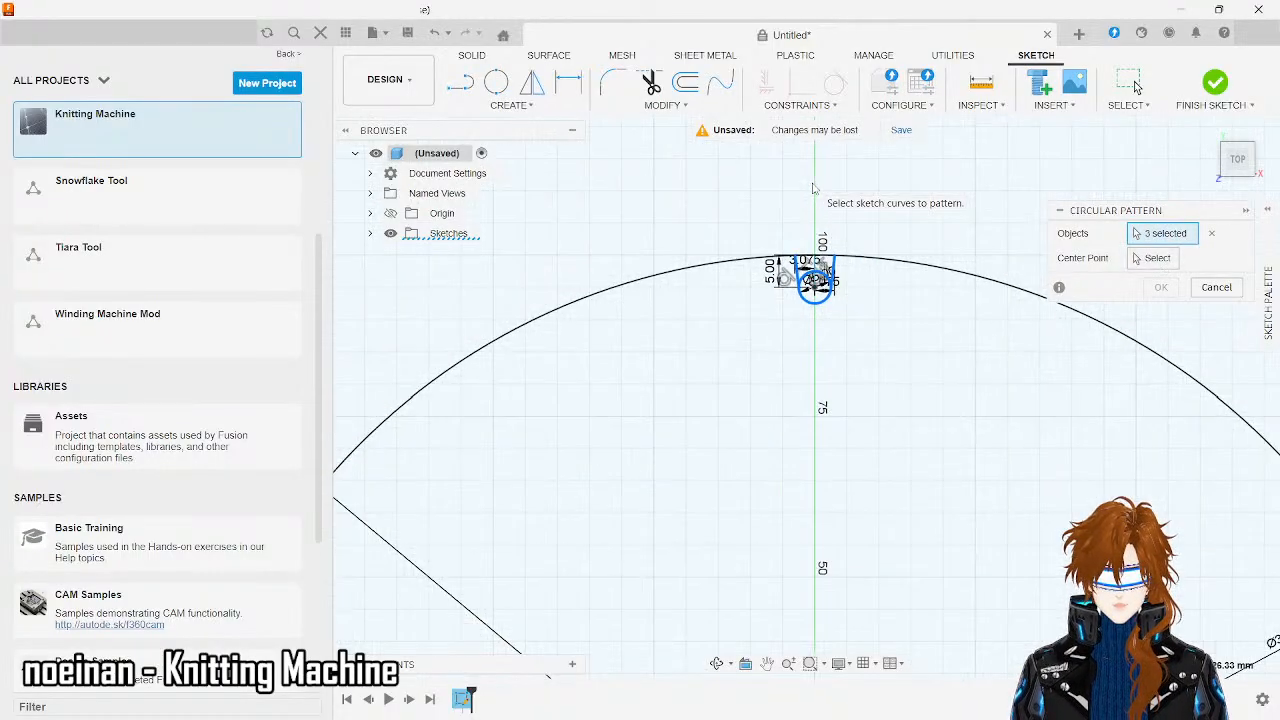
scroll(813, 188, down, 3)
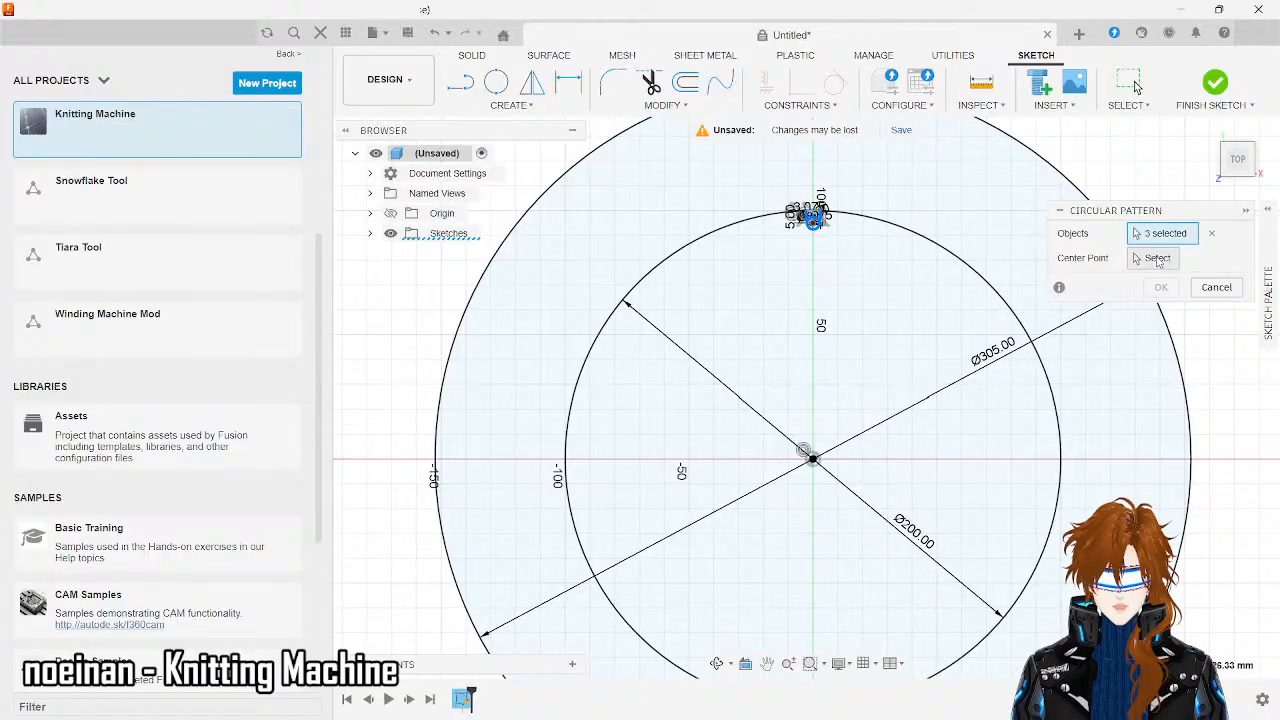
click(1157, 259)
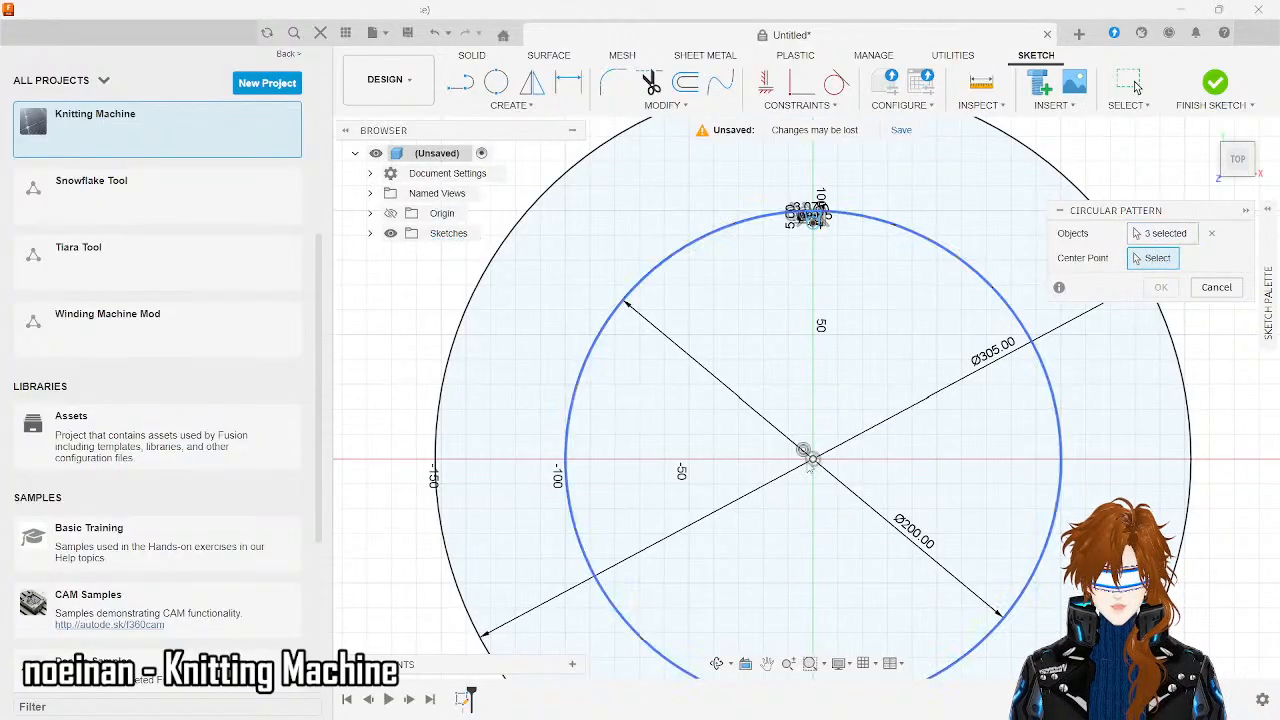
click(812, 457)
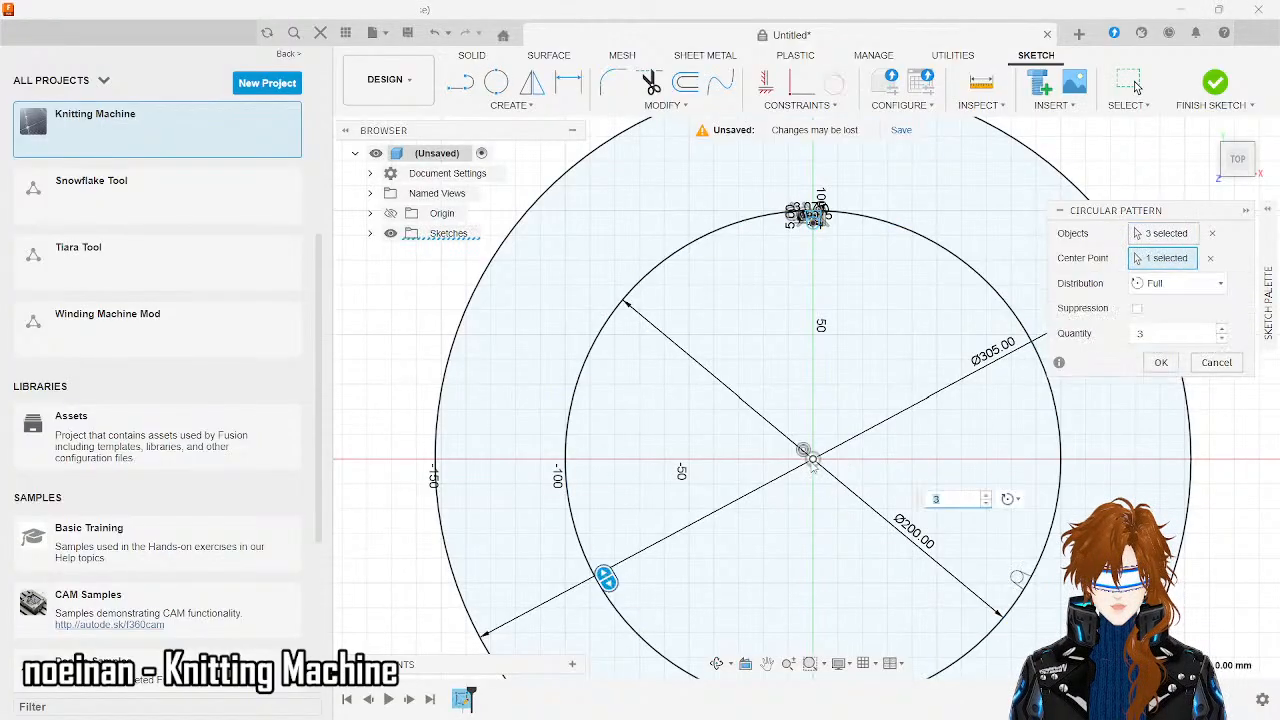
click(1221, 329)
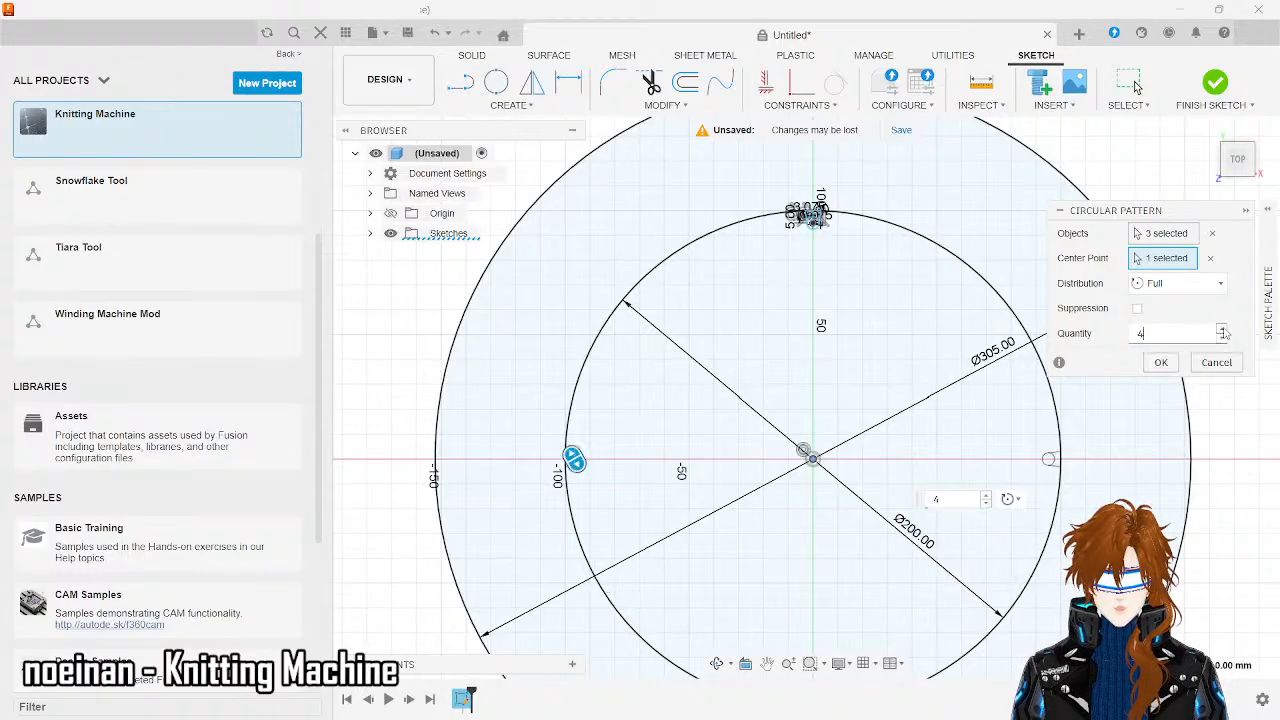
click(1161, 362)
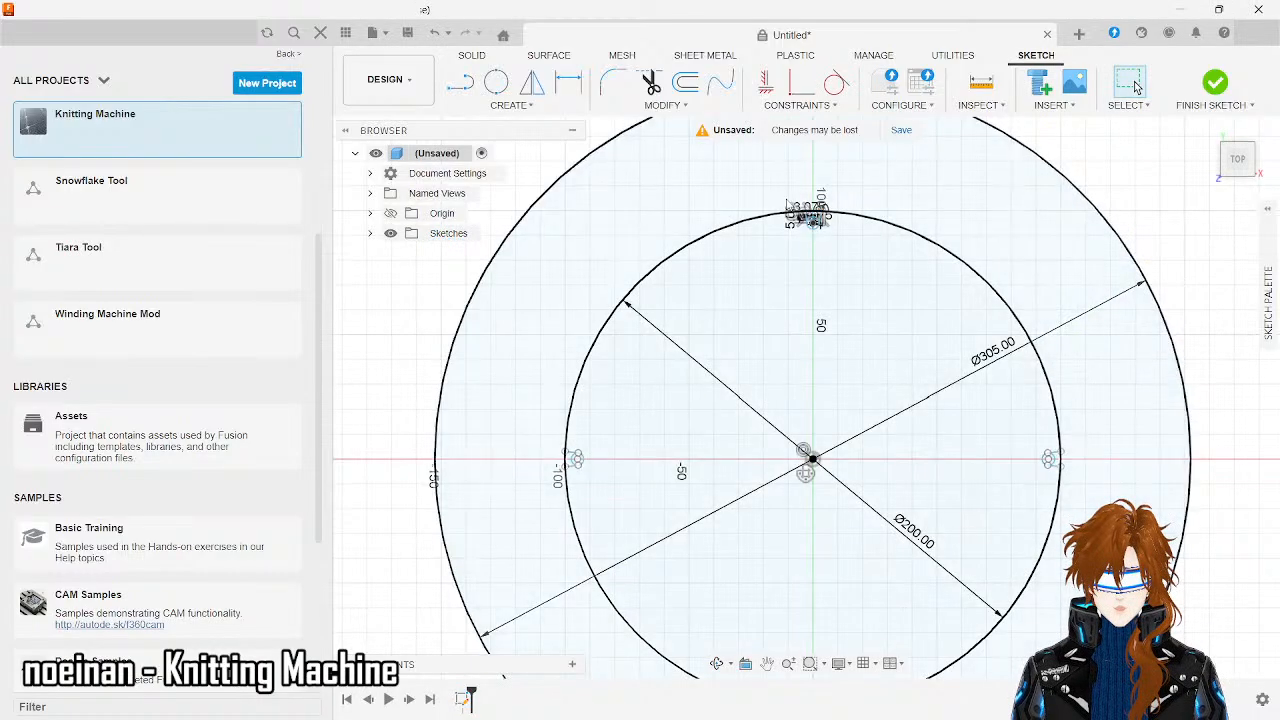
click(885, 328)
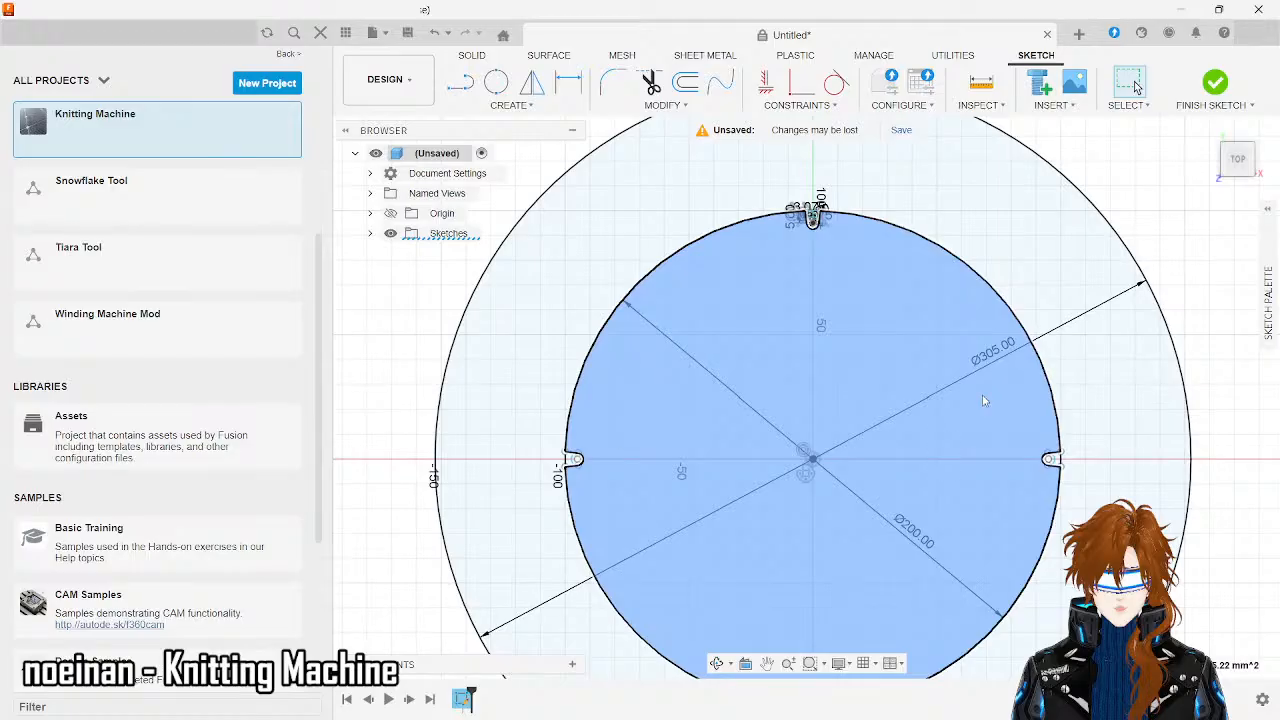
click(1160, 424)
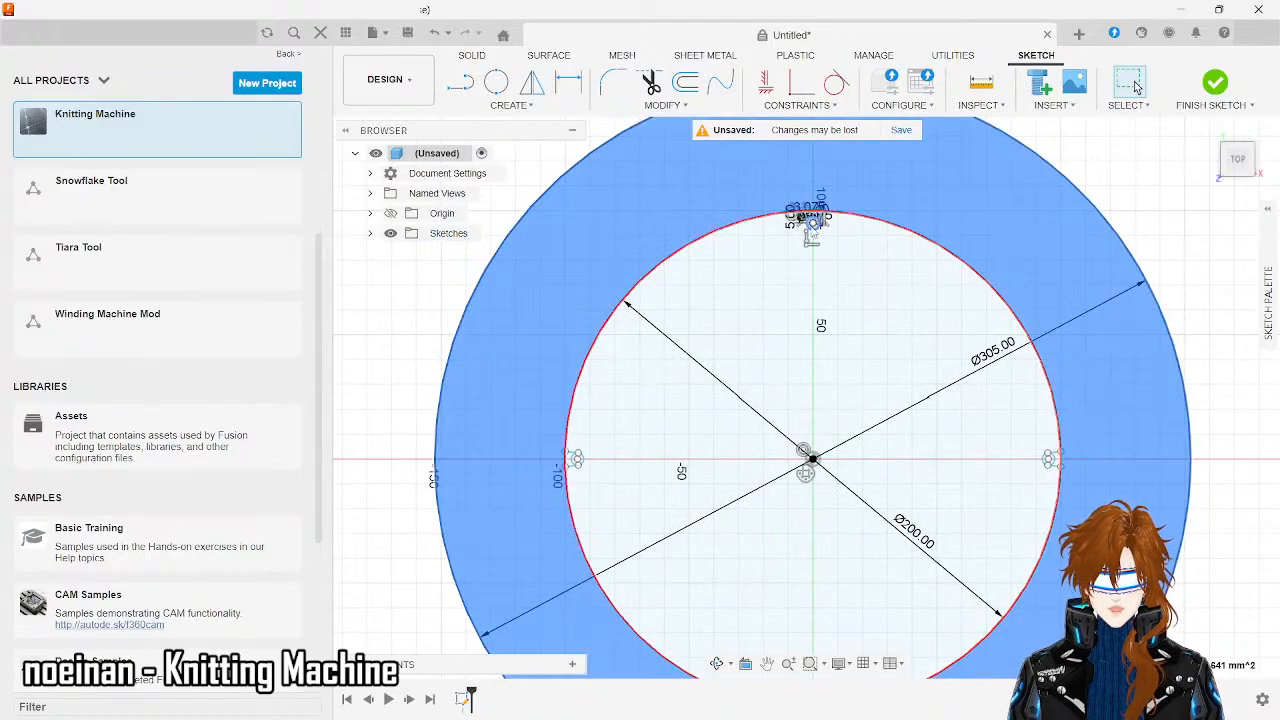
click(1220, 338)
scroll(1220, 338, down, 4)
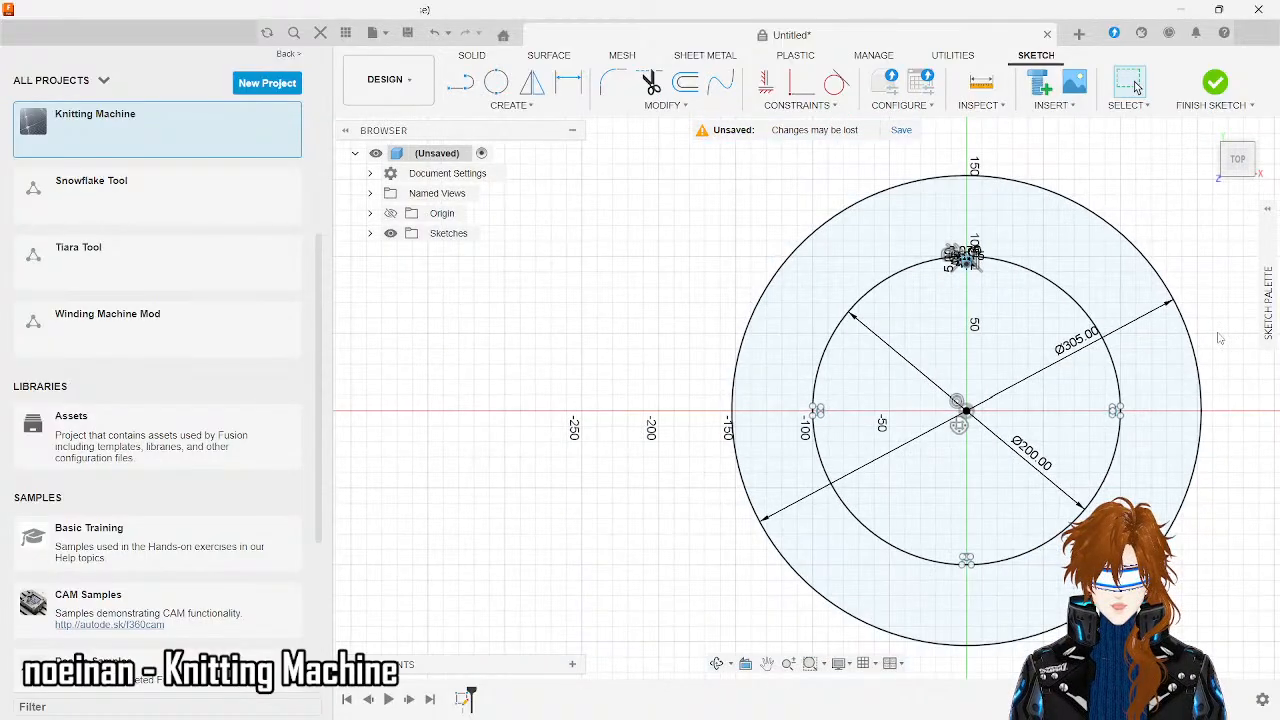
- Draw a 31 mm, nearly horizontal line to the right from the topmost point of the 305 mm circle
scroll(1220, 338, up, 4)
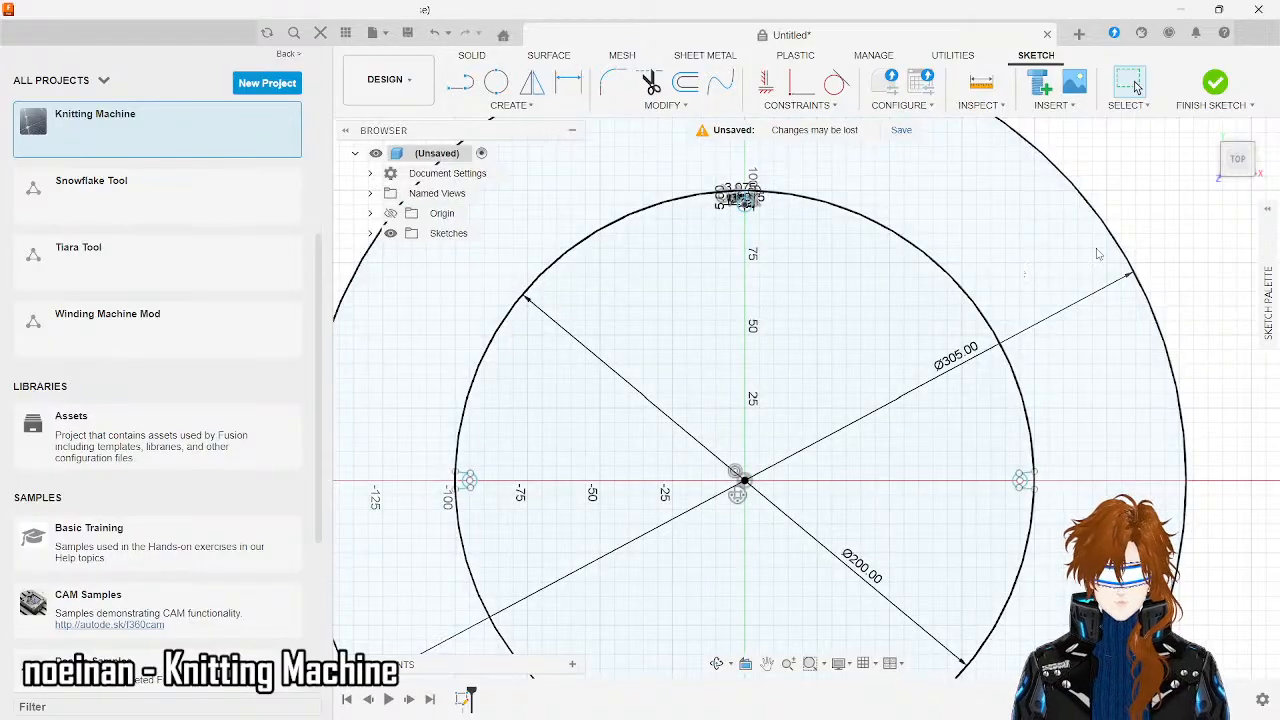
scroll(838, 363, down, 2)
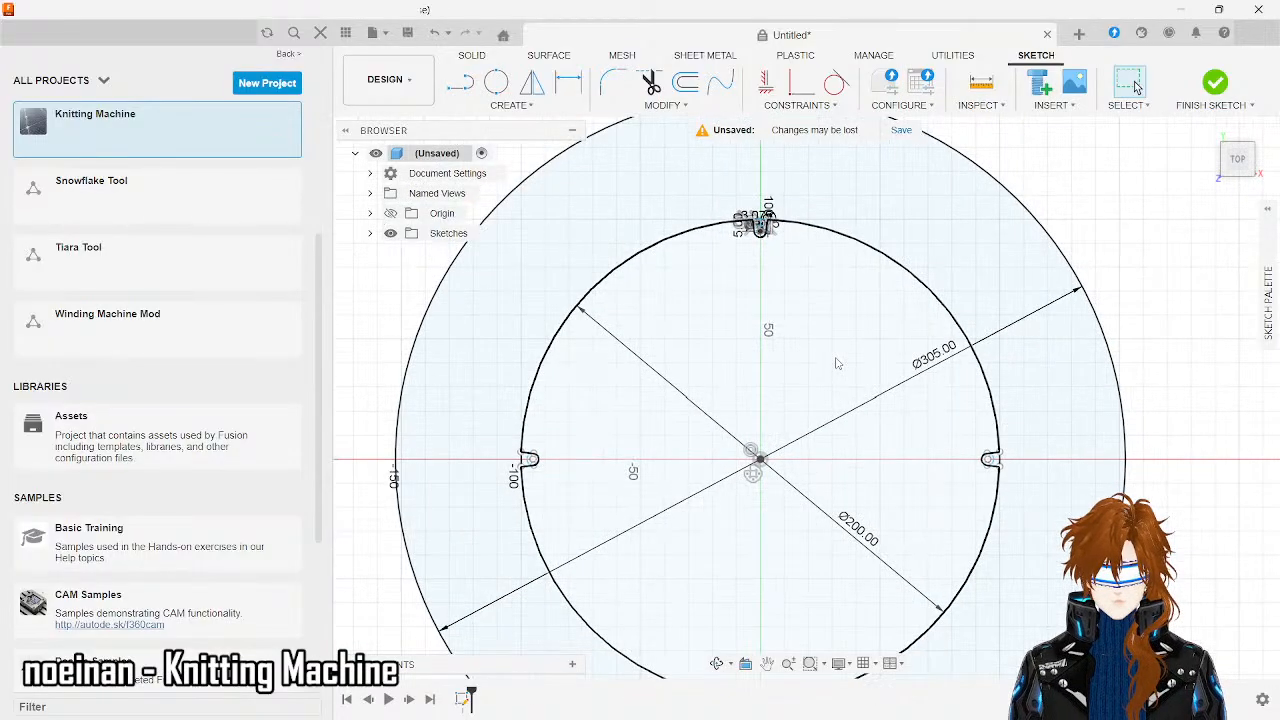
scroll(838, 363, down, 2)
scroll(786, 178, up, 4)
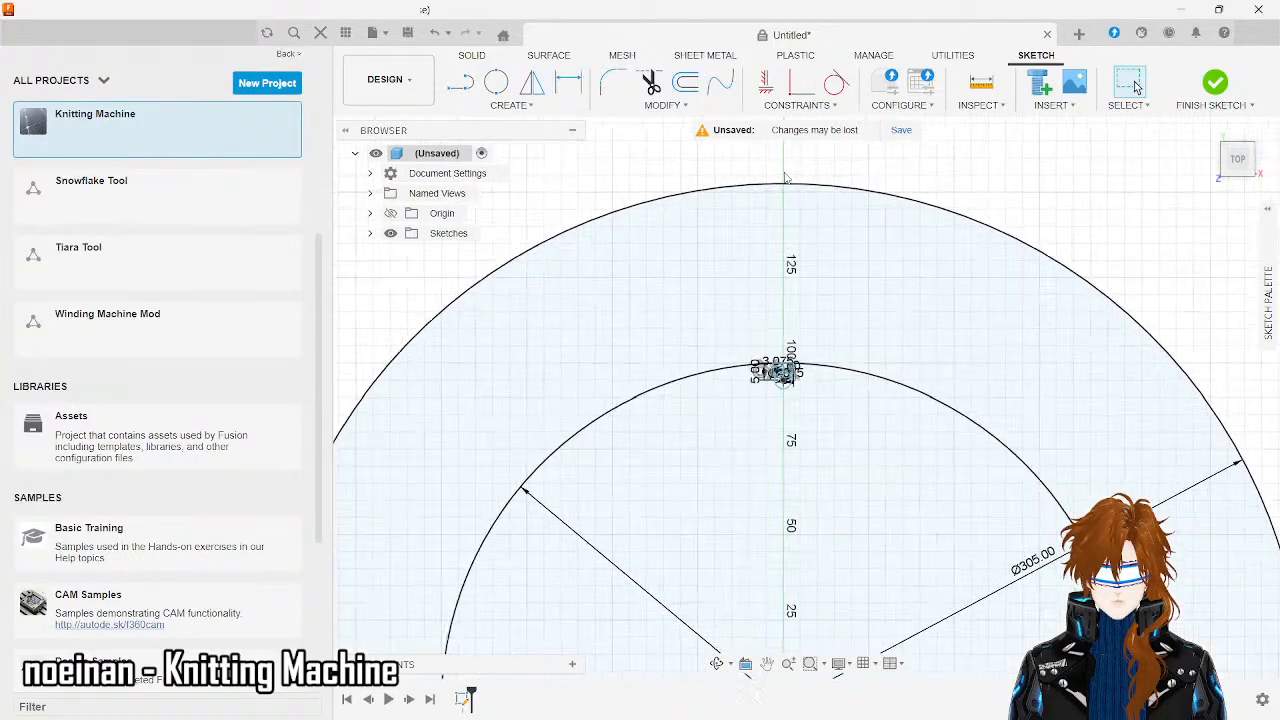
scroll(786, 178, up, 2)
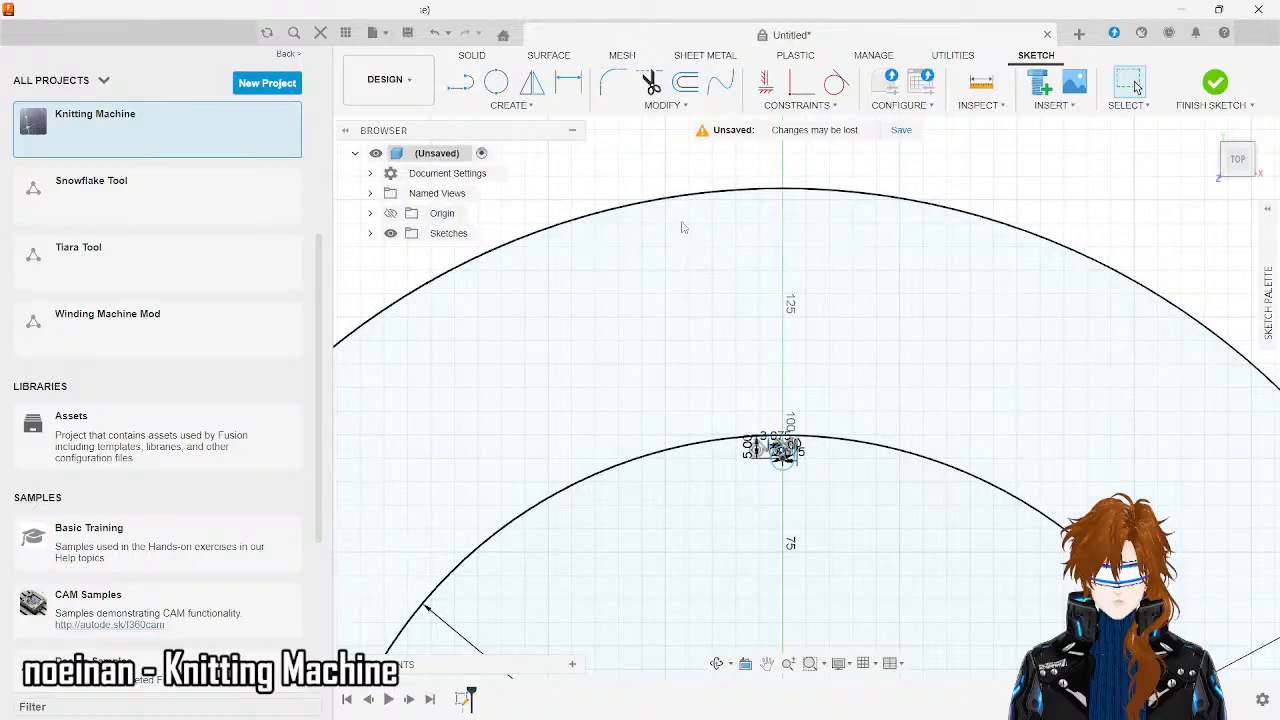
click(460, 83)
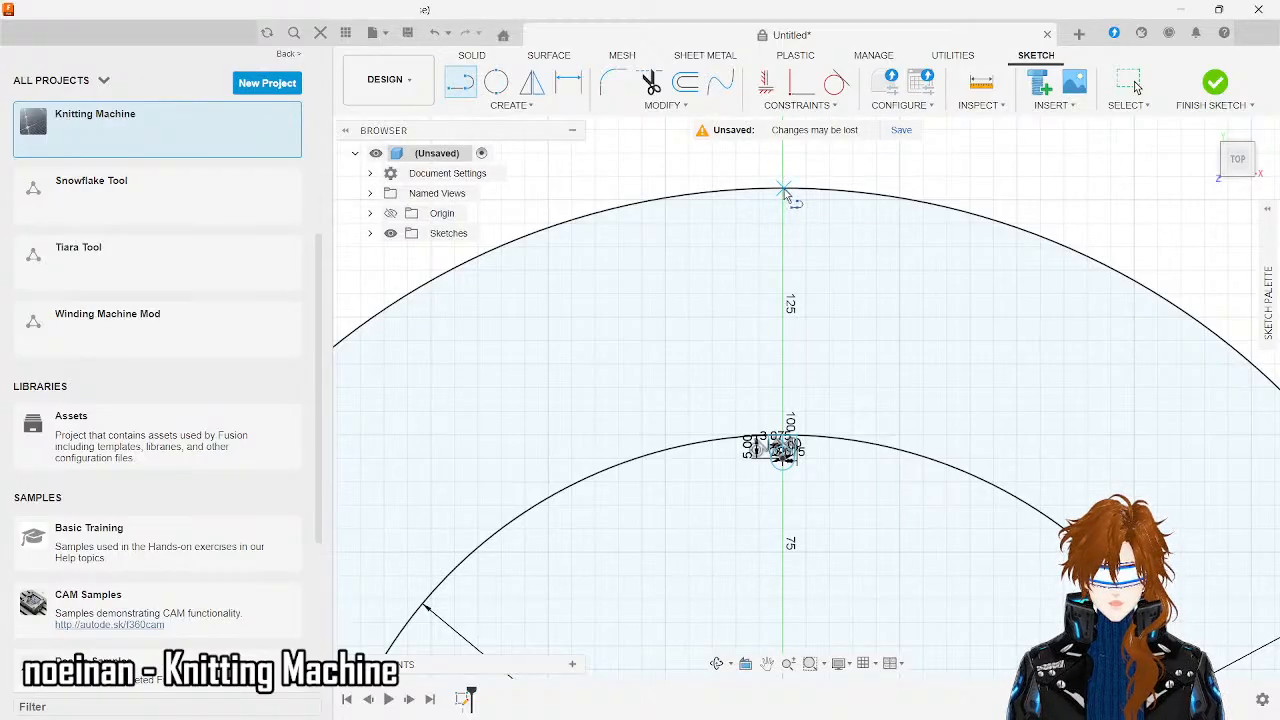
scroll(785, 192, up, 5)
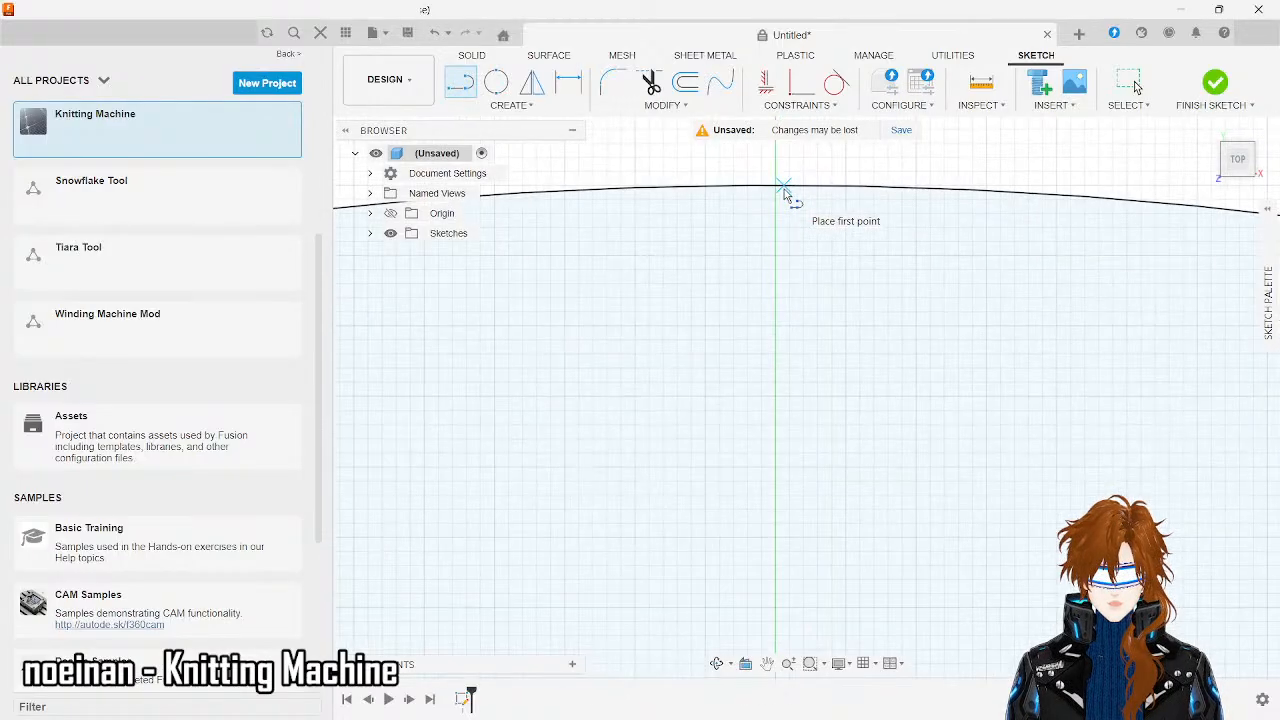
click(775, 187)
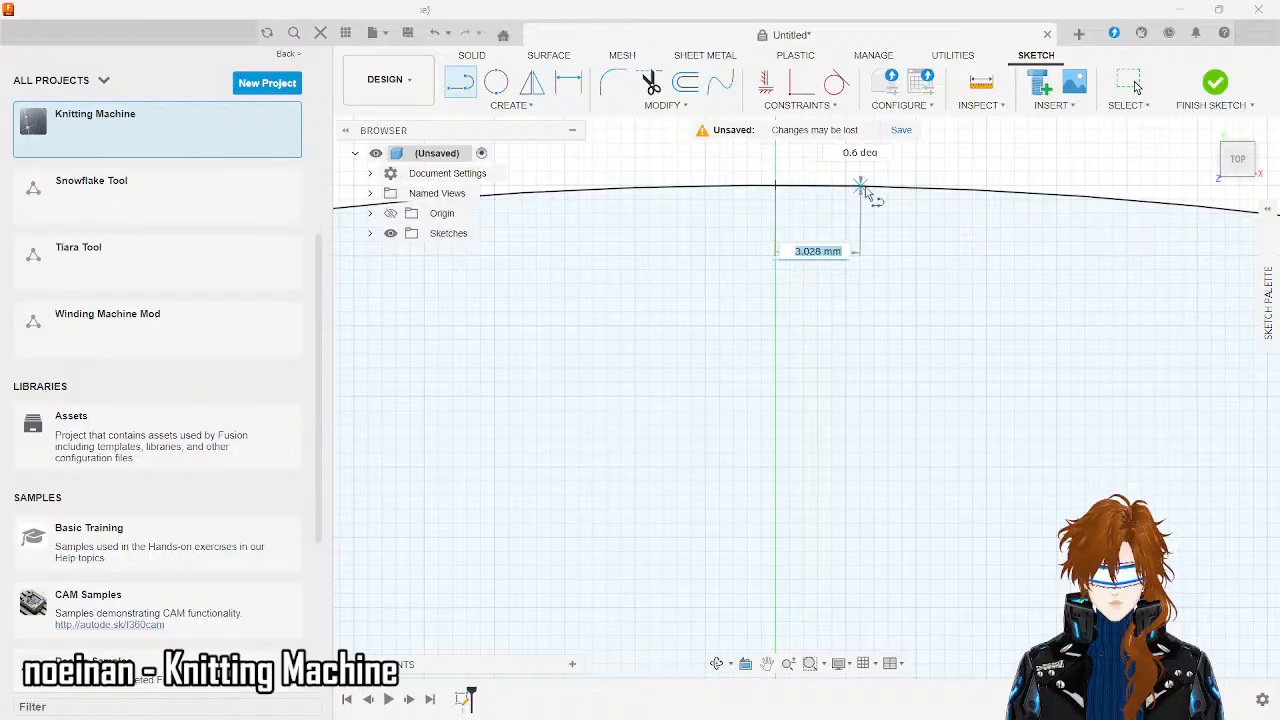
text(31)
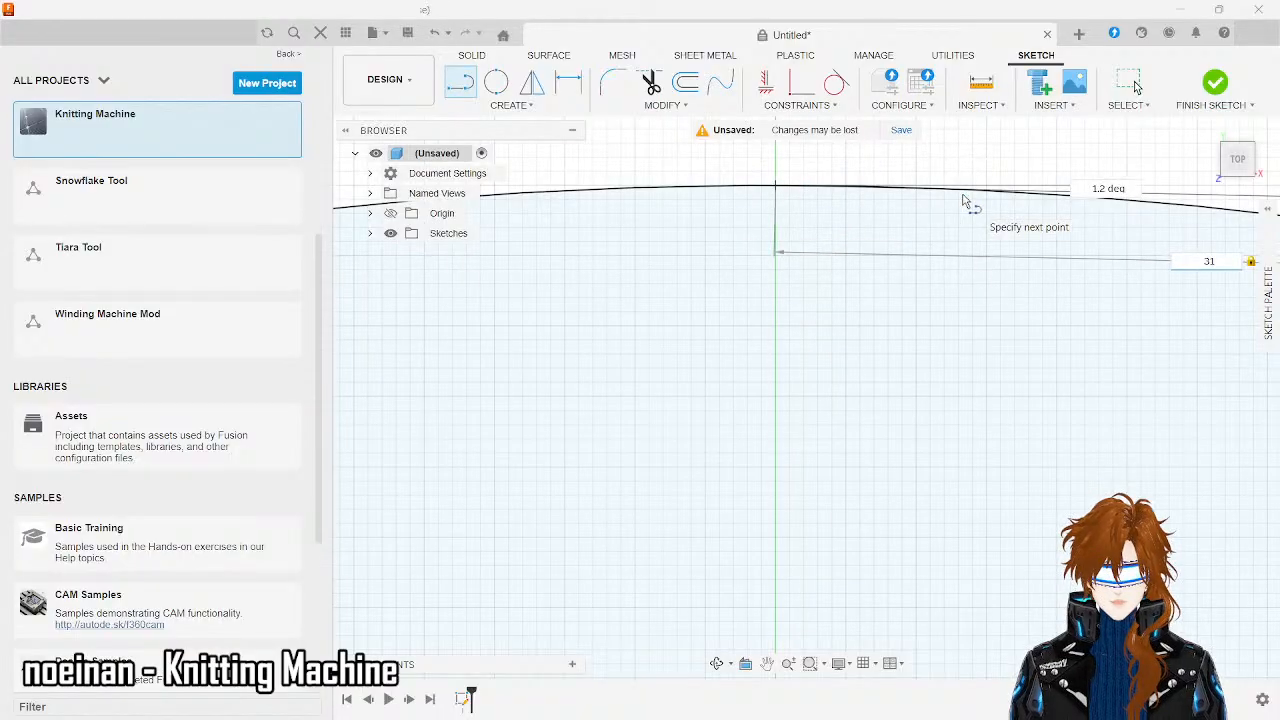
key(Return)
key(Escape)
- Draw a matching 31 mm line to the left from the topmost point of the 305 mm circle
scroll(963, 200, down, 1)
scroll(963, 200, down, 3)
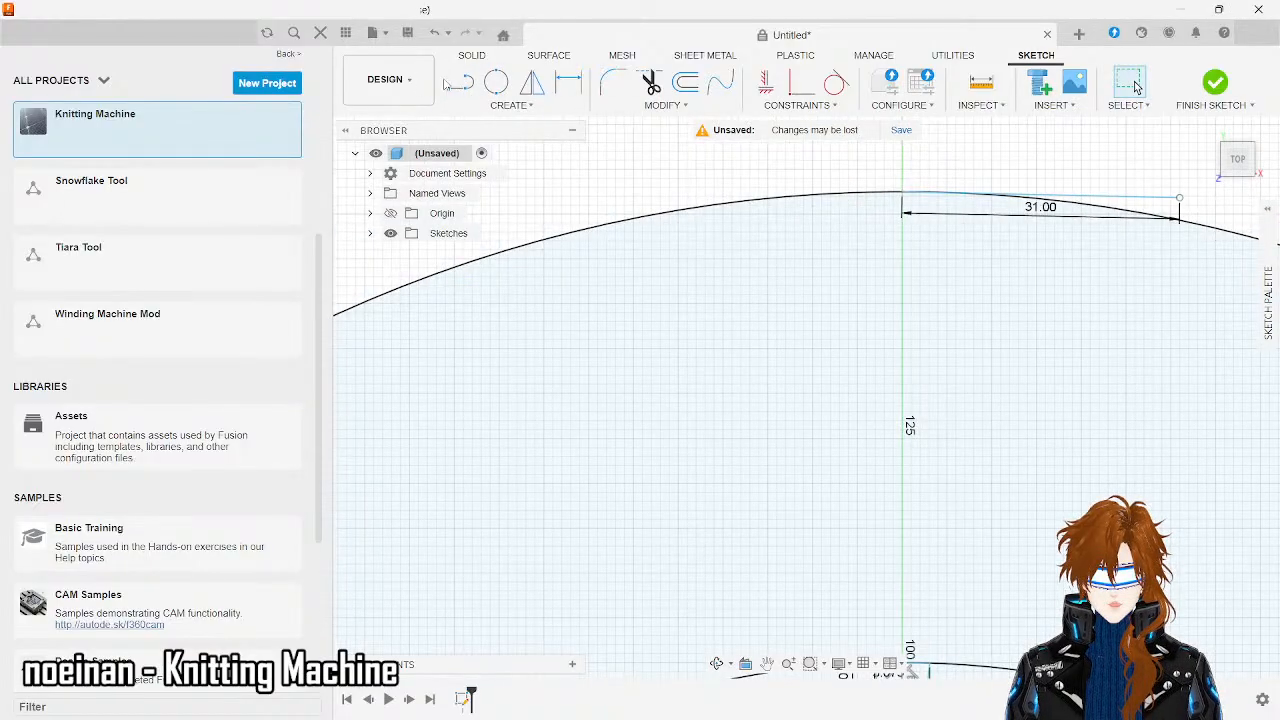
click(461, 85)
drag(905, 197, 708, 203)
text(31)
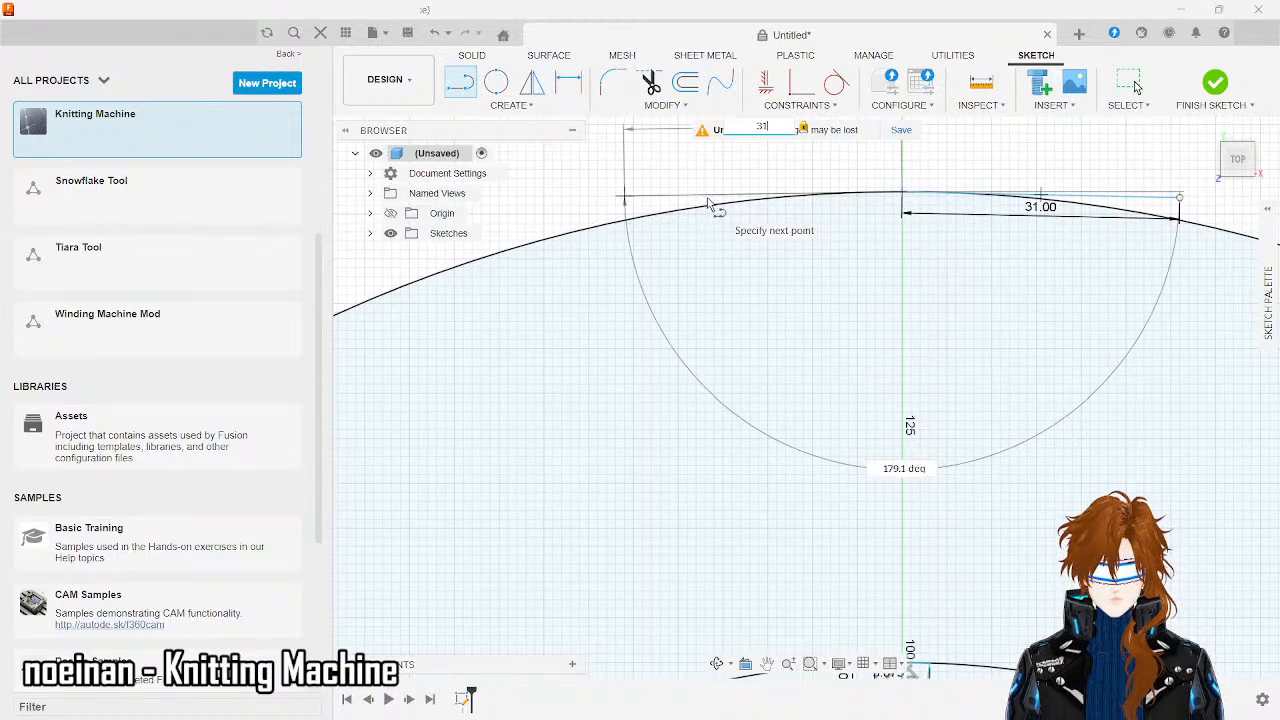
key(Return)
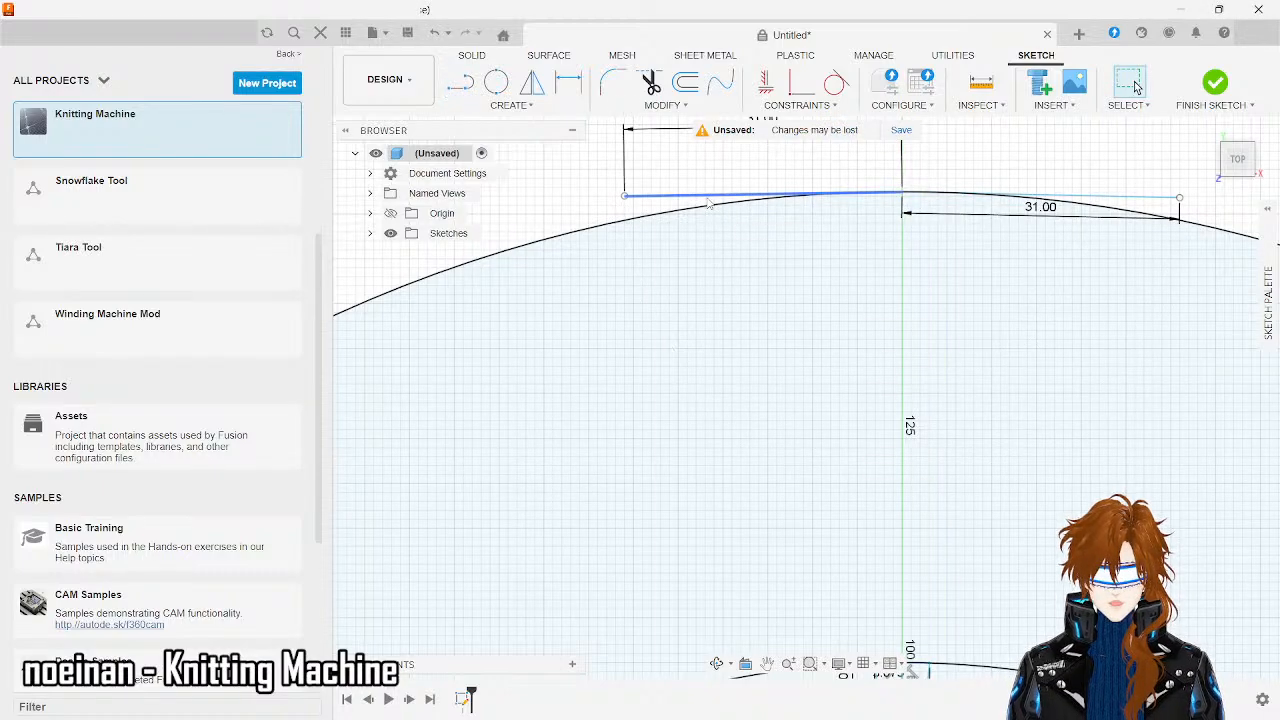
- Draw a short line, about 2.7 mm long, from the outer end of the left 31 mm line down to the 305 mm circle
scroll(709, 203, down, 4)
scroll(709, 203, down, 1)
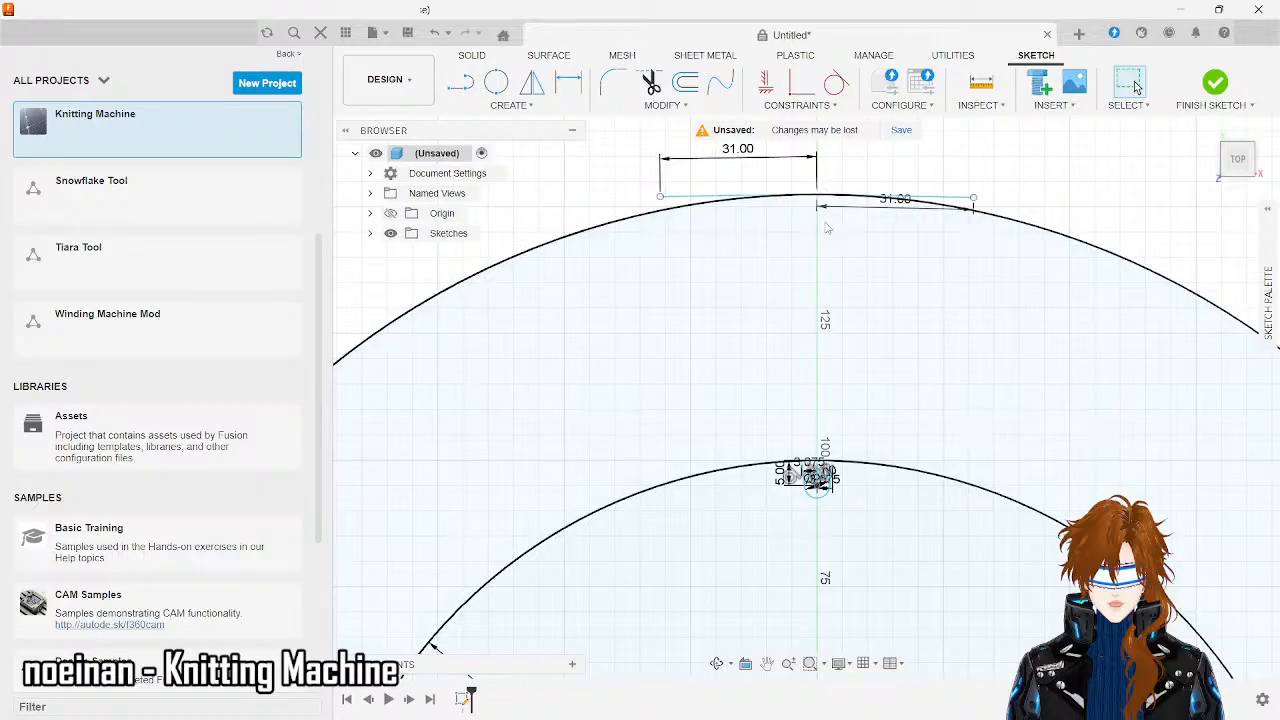
key(l)
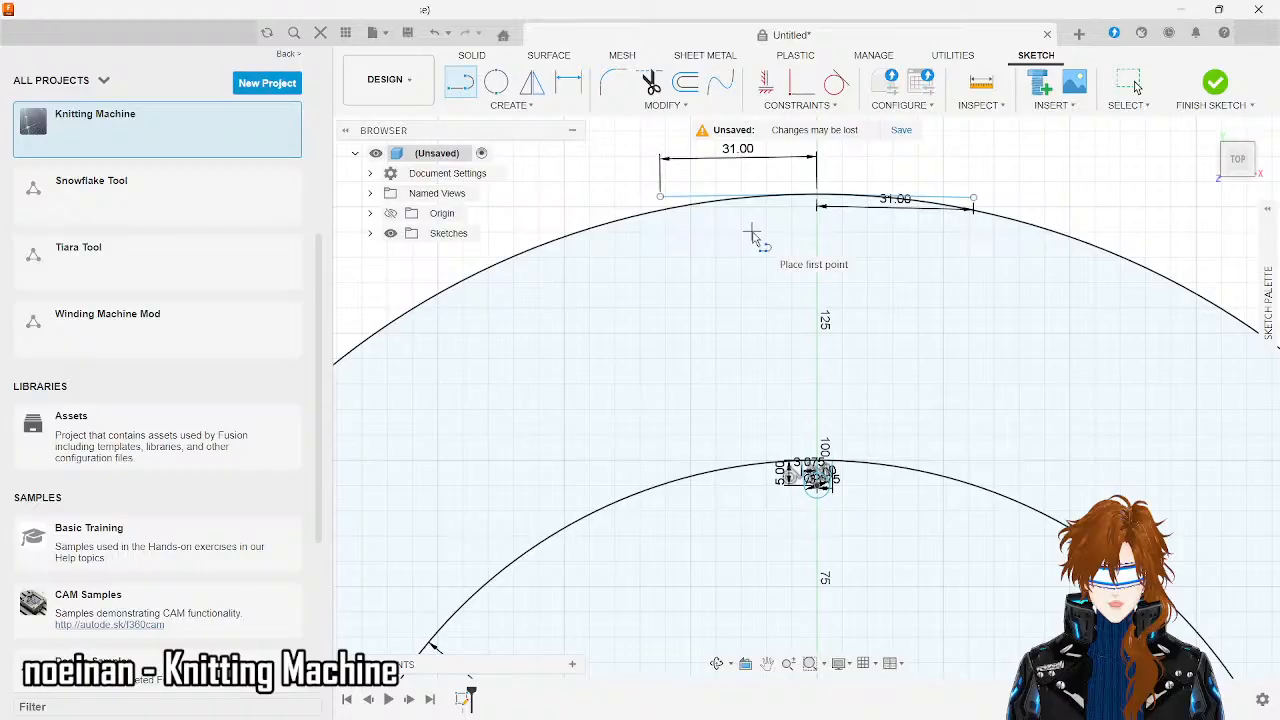
click(661, 198)
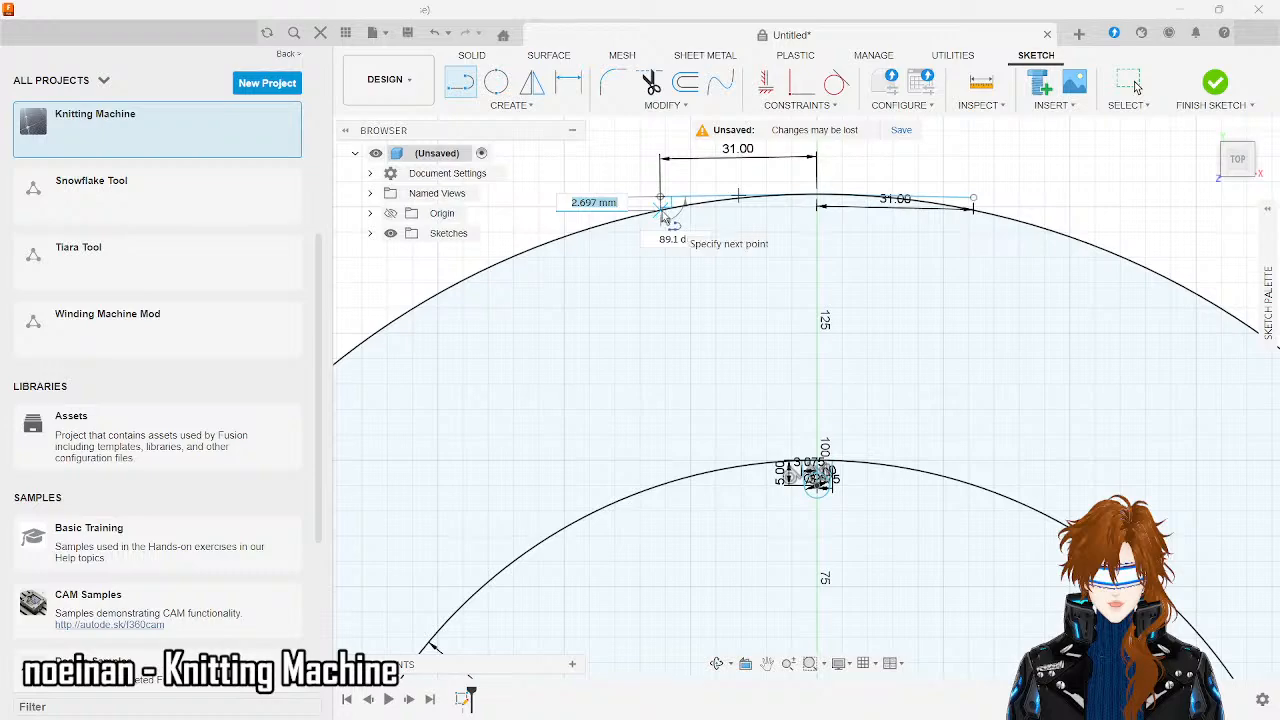
key(Escape)
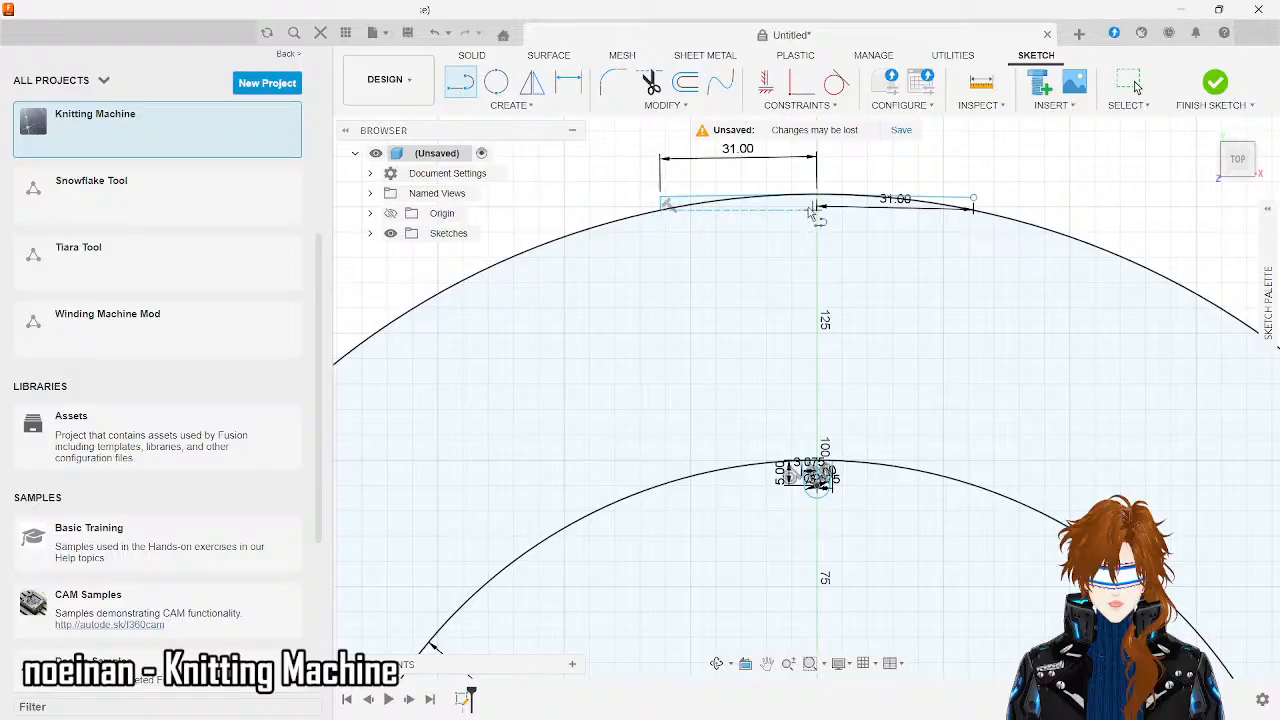
- Draw a 5 mm vertical line upward from where the left short line meets the 305 mm circle
scroll(657, 202, up, 5)
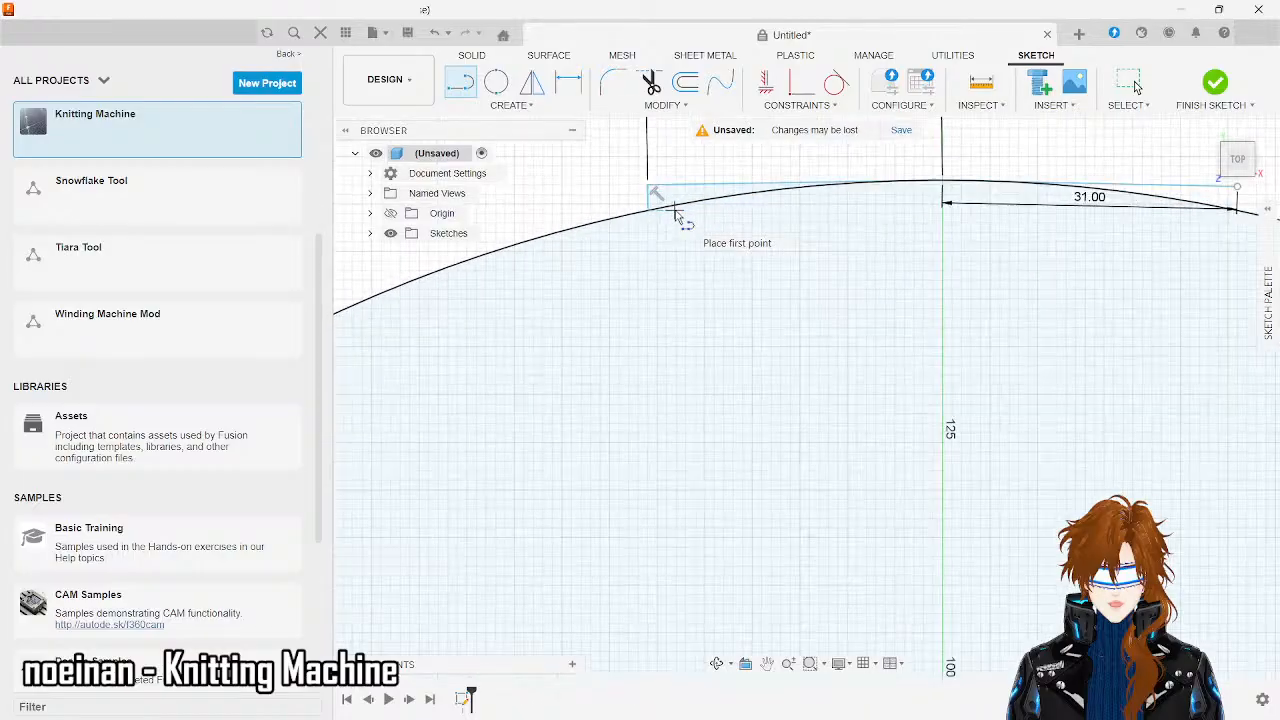
click(593, 215)
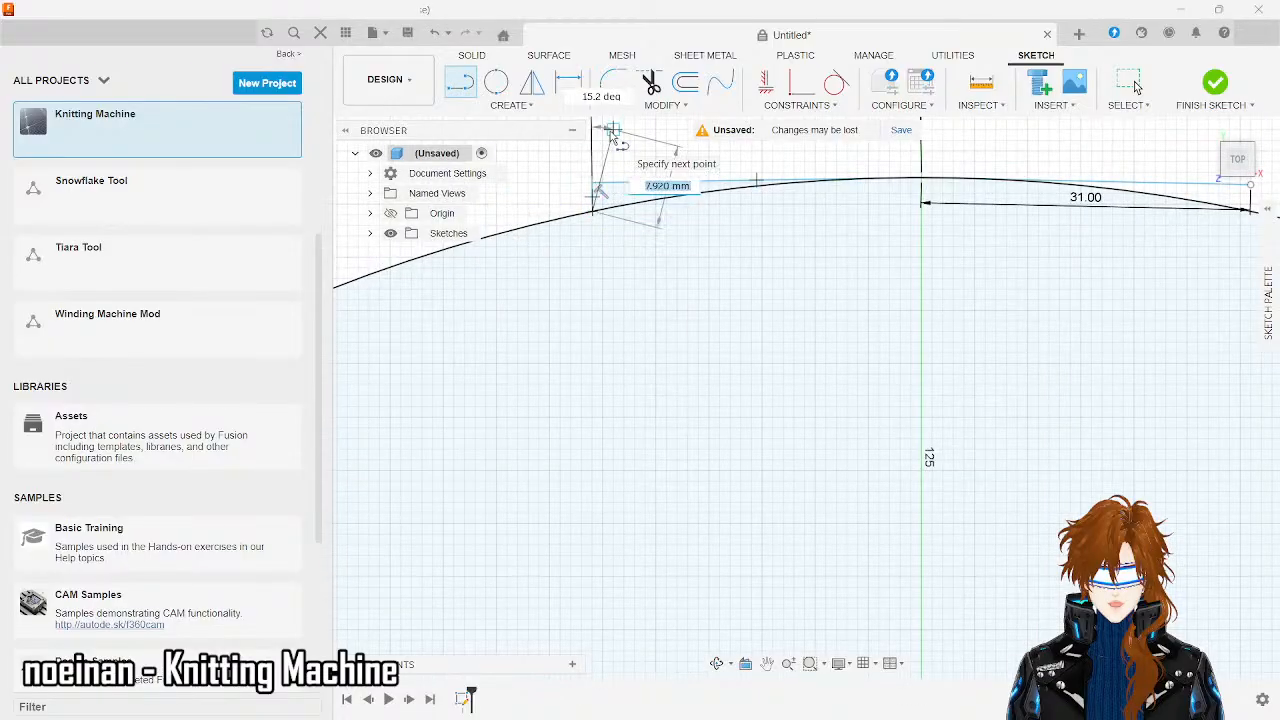
text(5)
key(Tab)
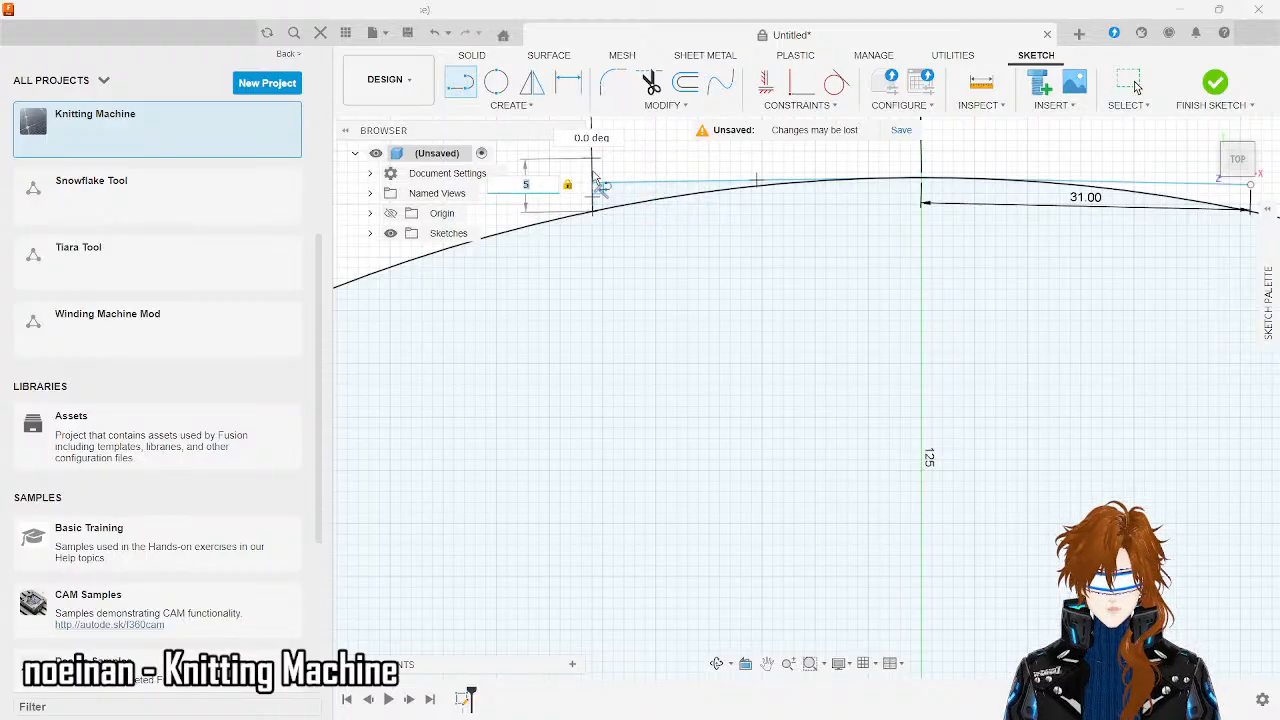
key(Return)
key(Escape)
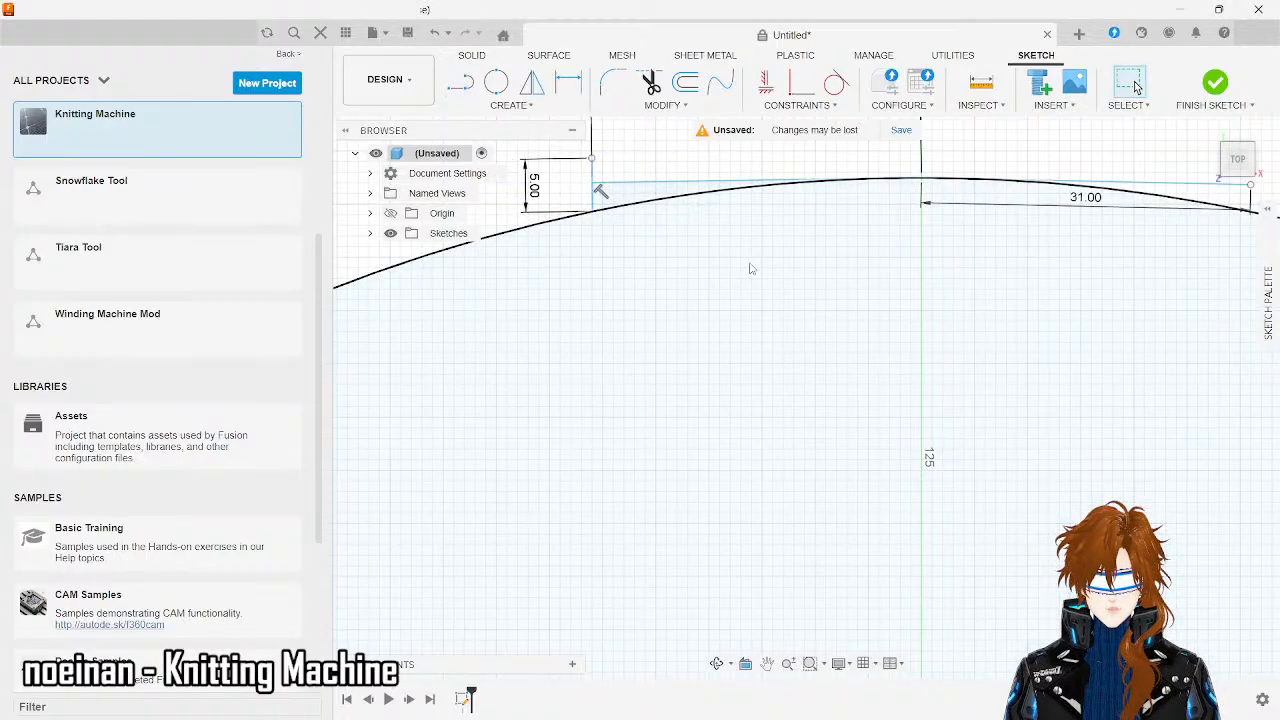
- Draw a short line, about 2.5 mm long, from the outer end of the right 31 mm line down to the 305 mm circle
scroll(751, 268, down, 2)
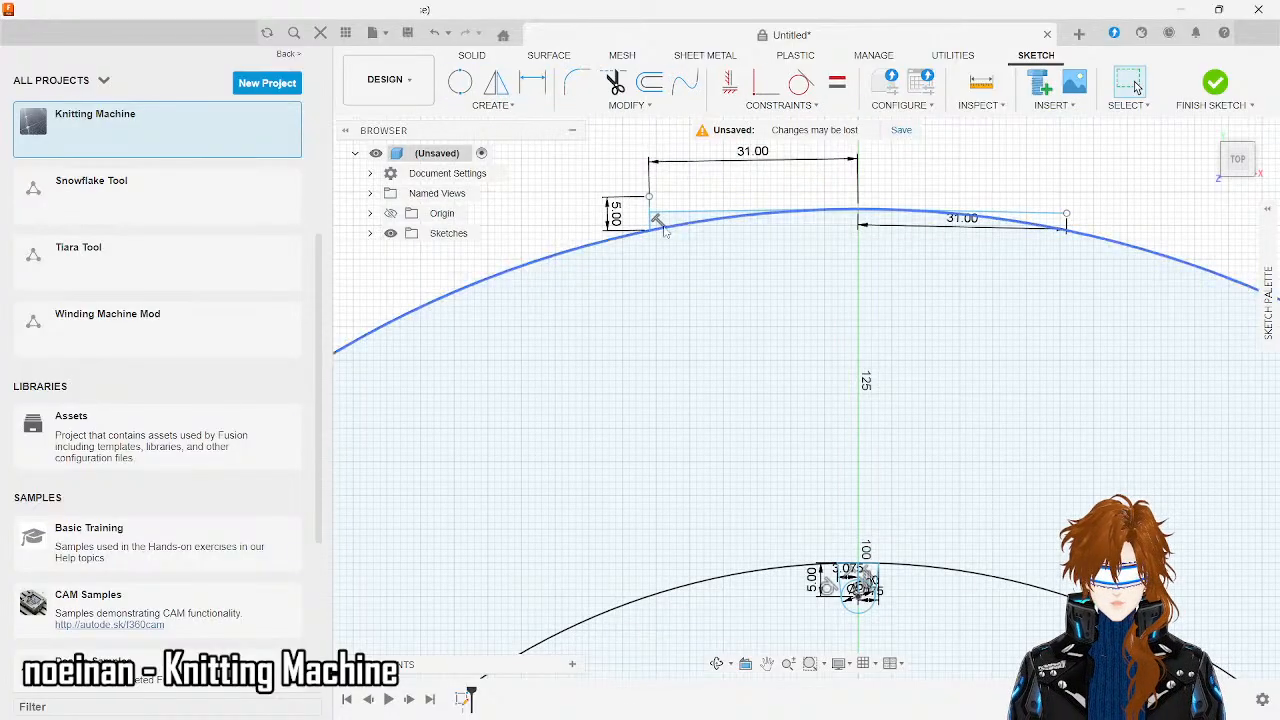
scroll(640, 222, up, 5)
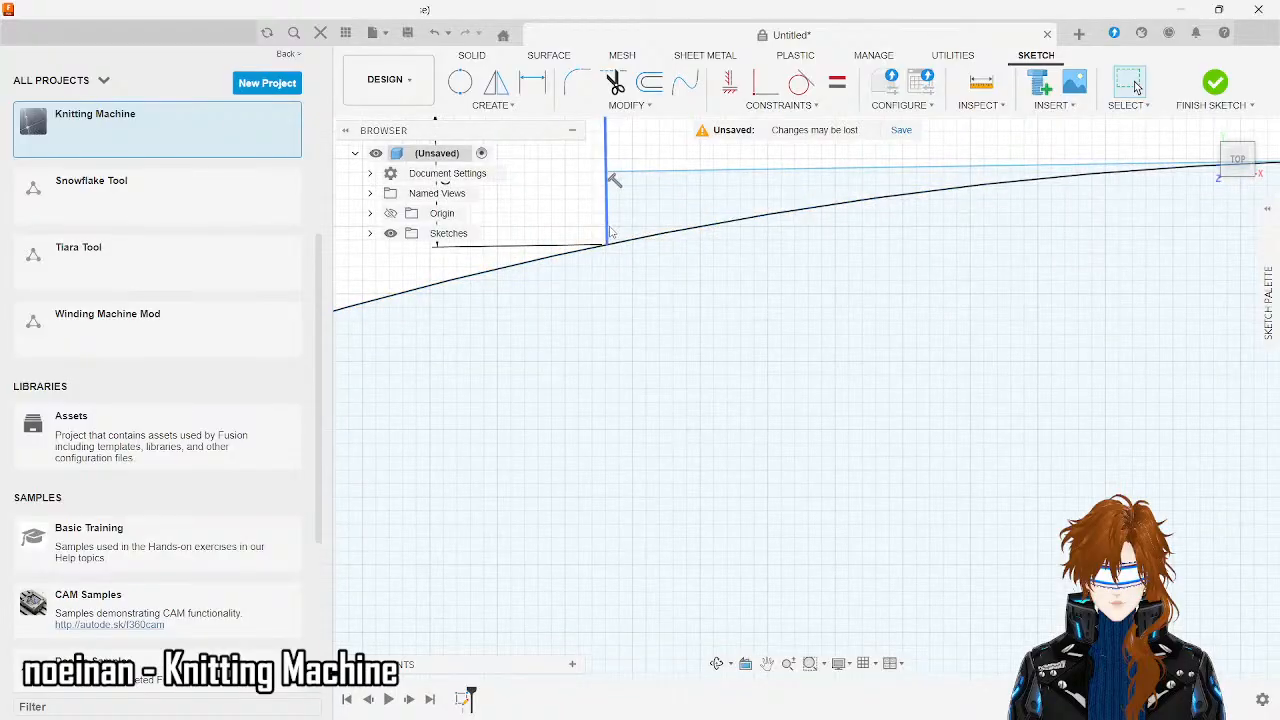
scroll(606, 212, down, 5)
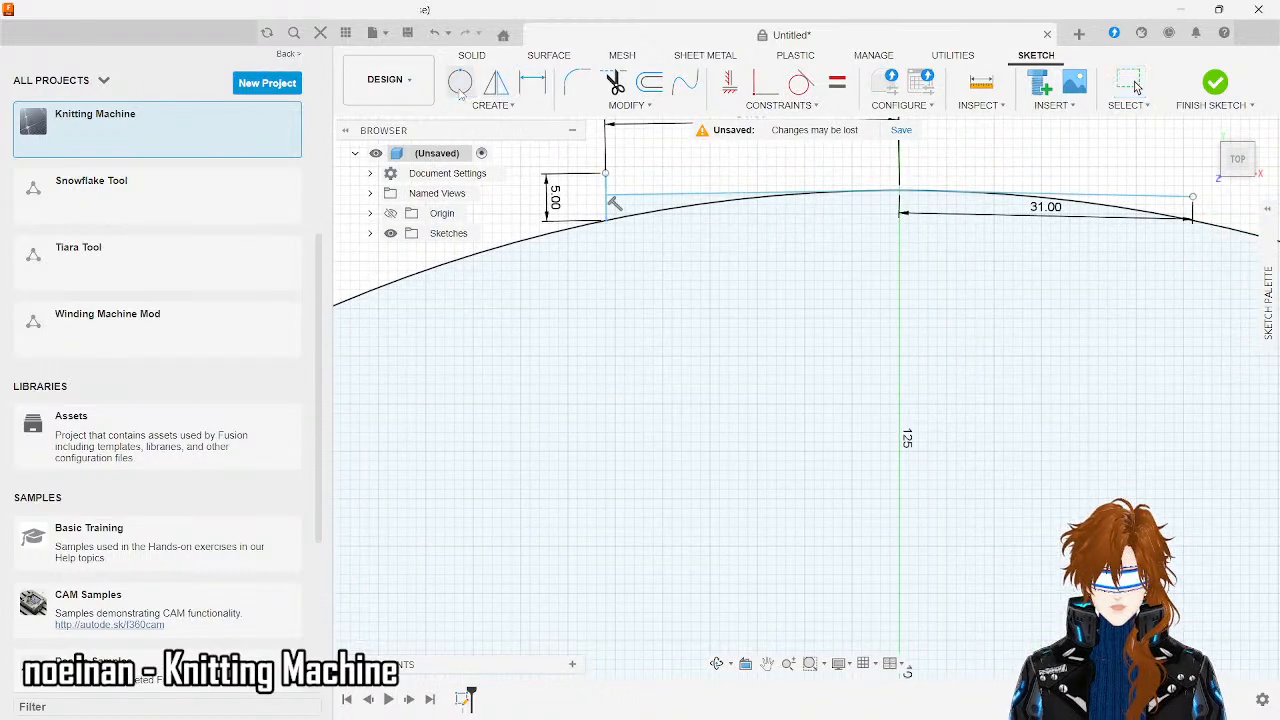
click(507, 105)
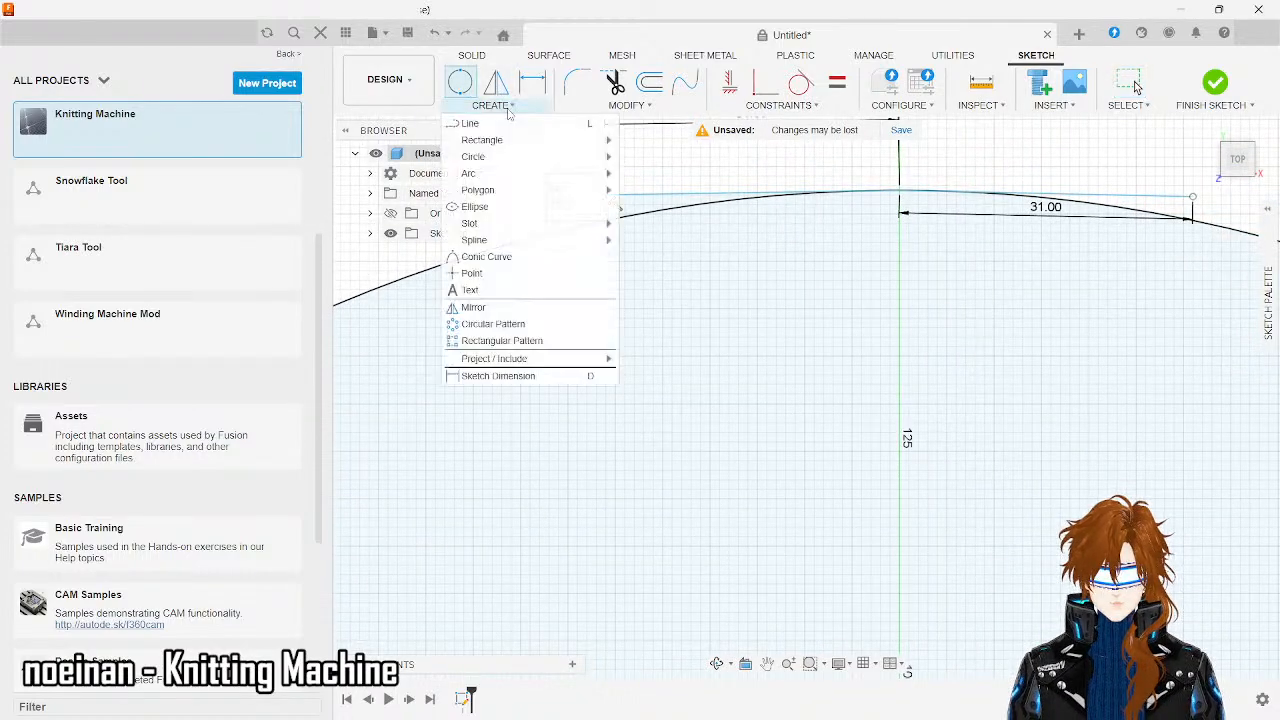
click(485, 123)
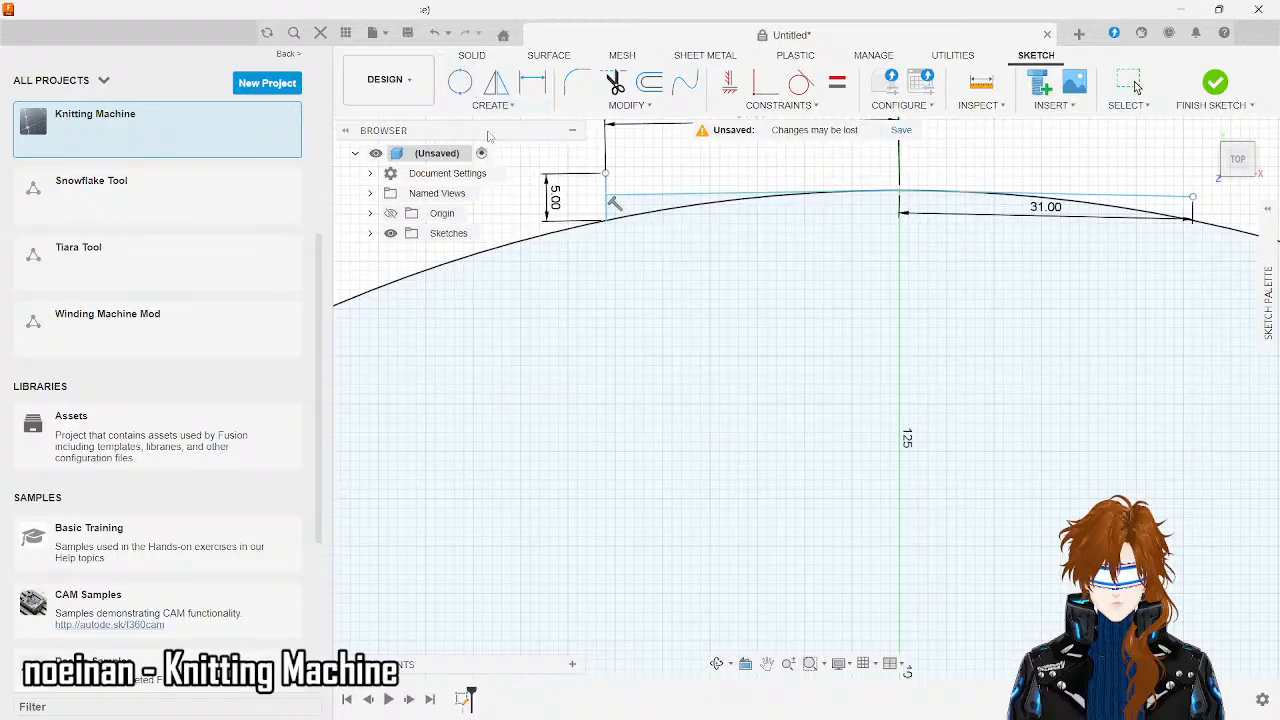
click(1193, 198)
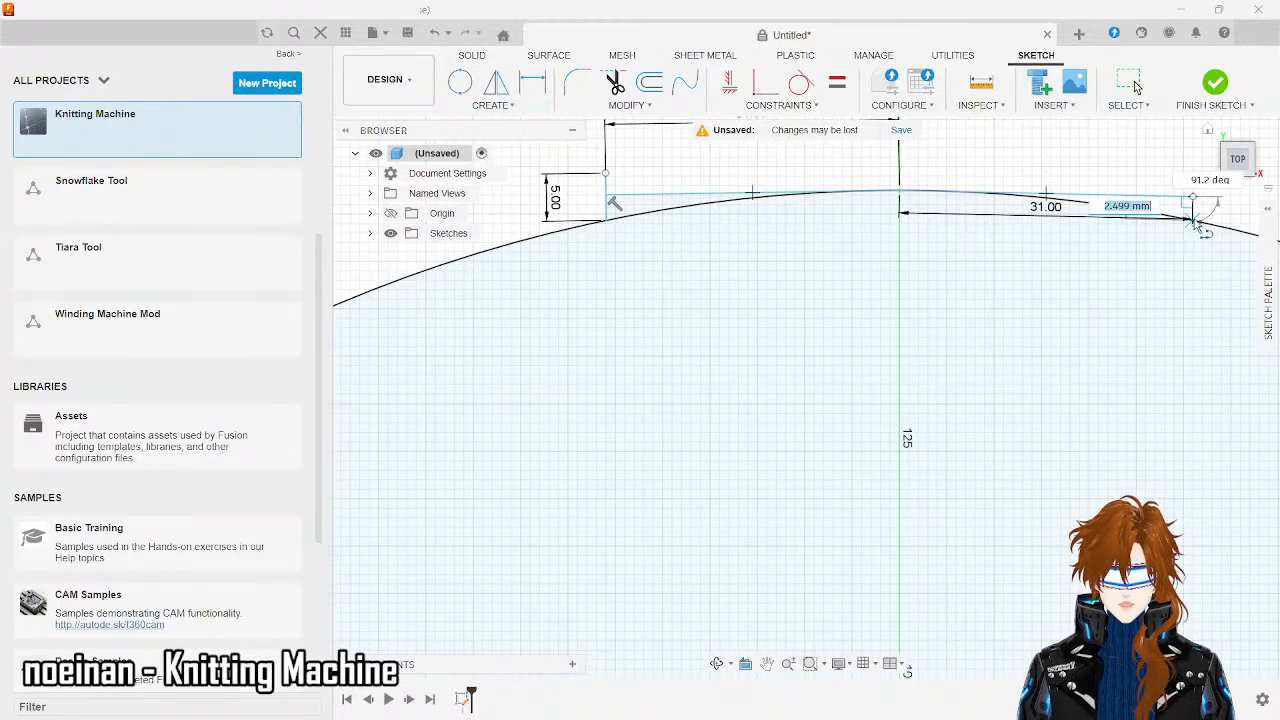
click(1193, 220)
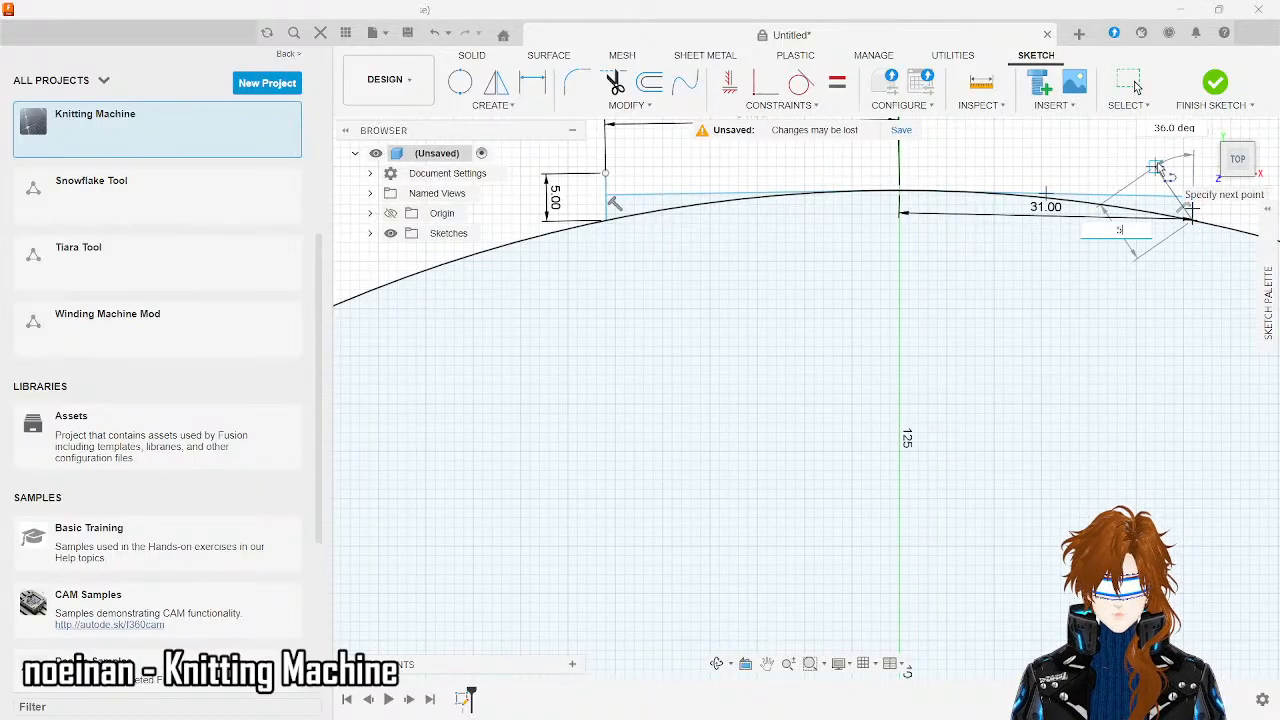
- Draw a 5 mm vertical line upward from where the right short line meets the 305 mm circle
text(5)
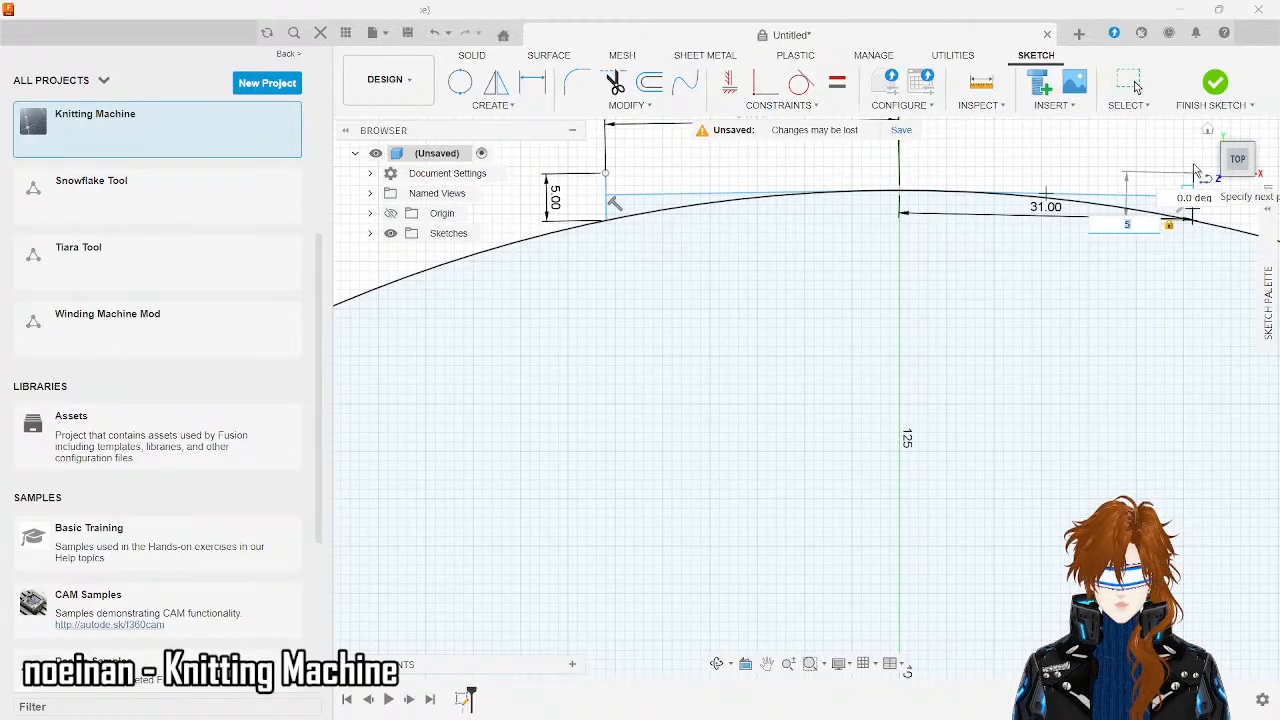
key(Return)
key(Escape)
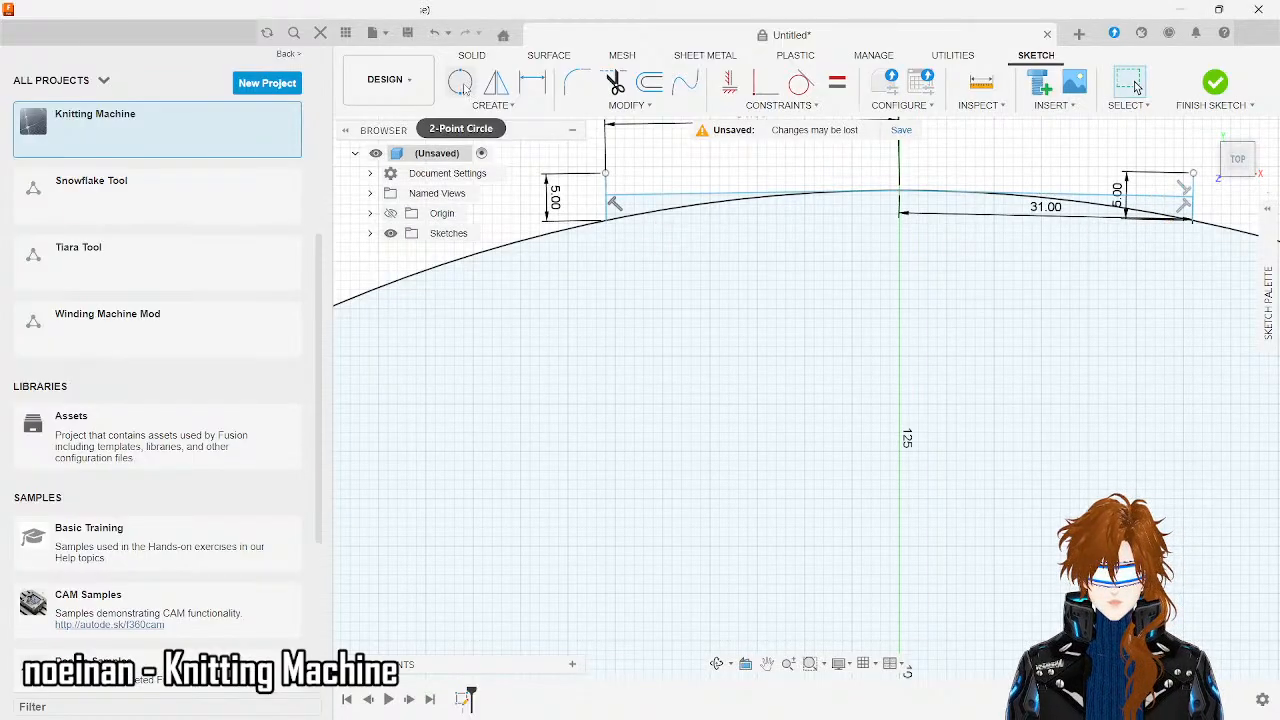
- Pin the Line command to the toolbar
click(505, 107)
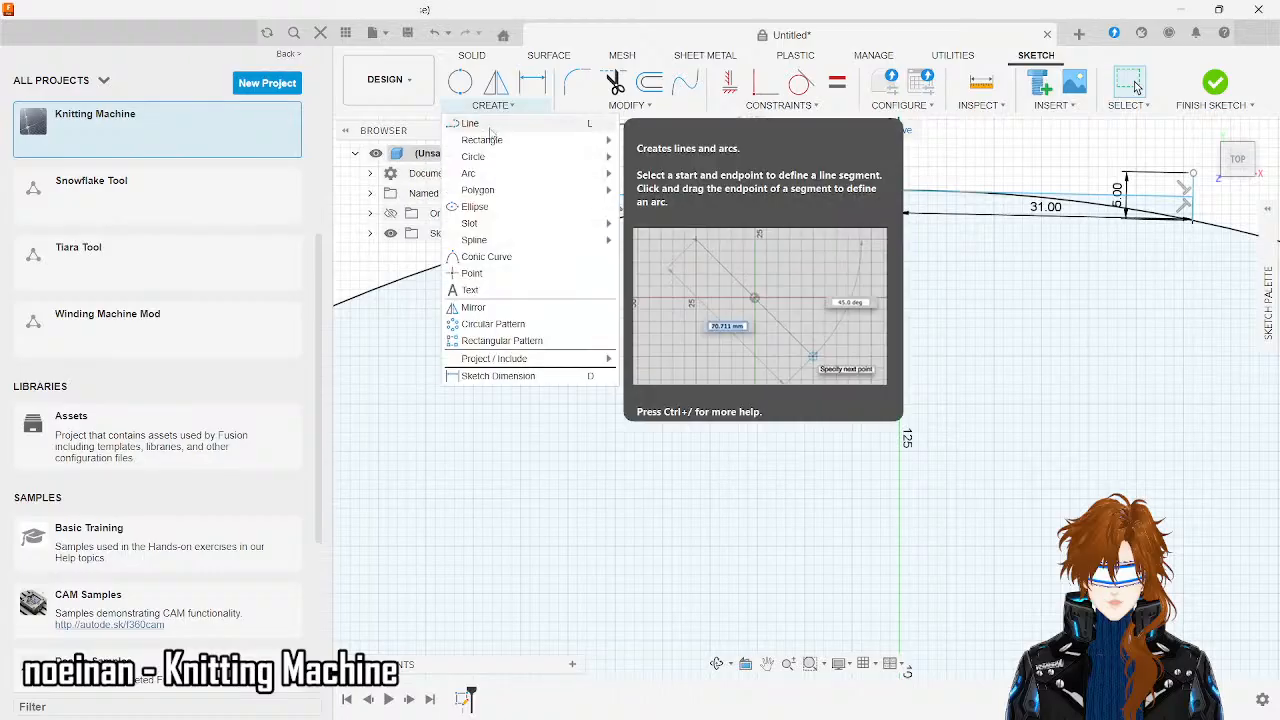
click(478, 127)
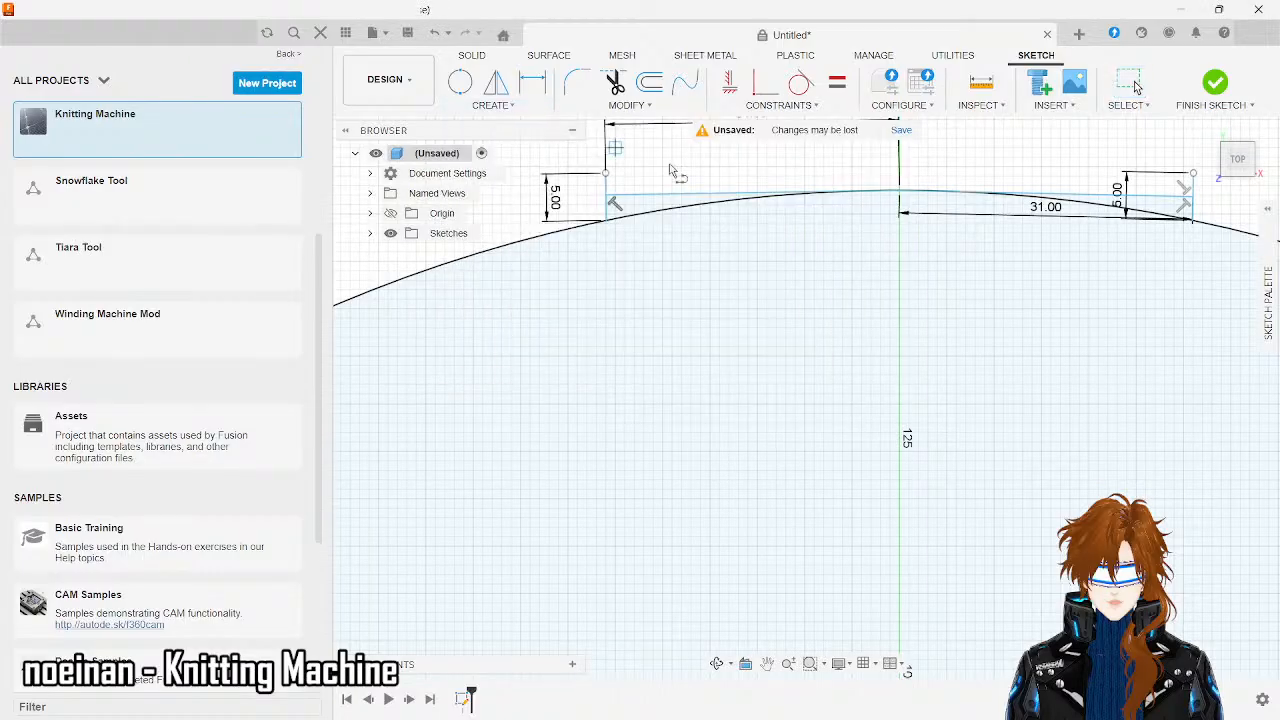
click(495, 106)
click(497, 131)
click(497, 106)
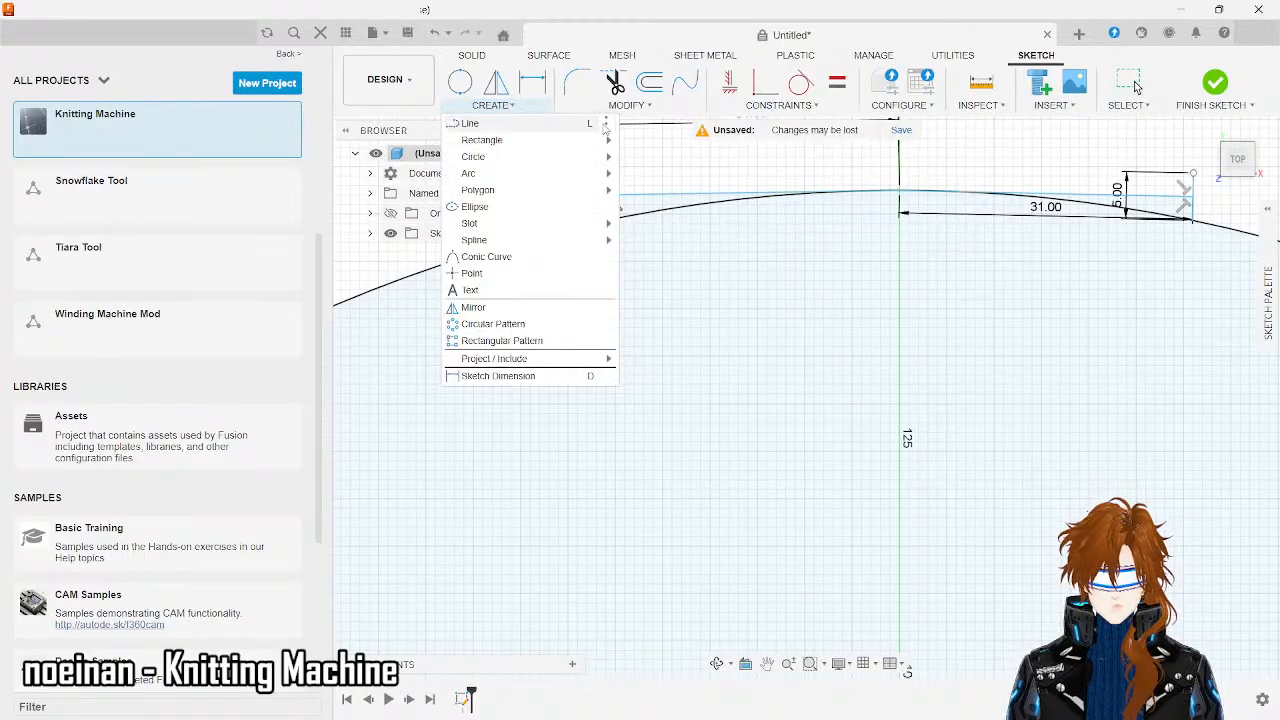
click(606, 125)
click(627, 129)
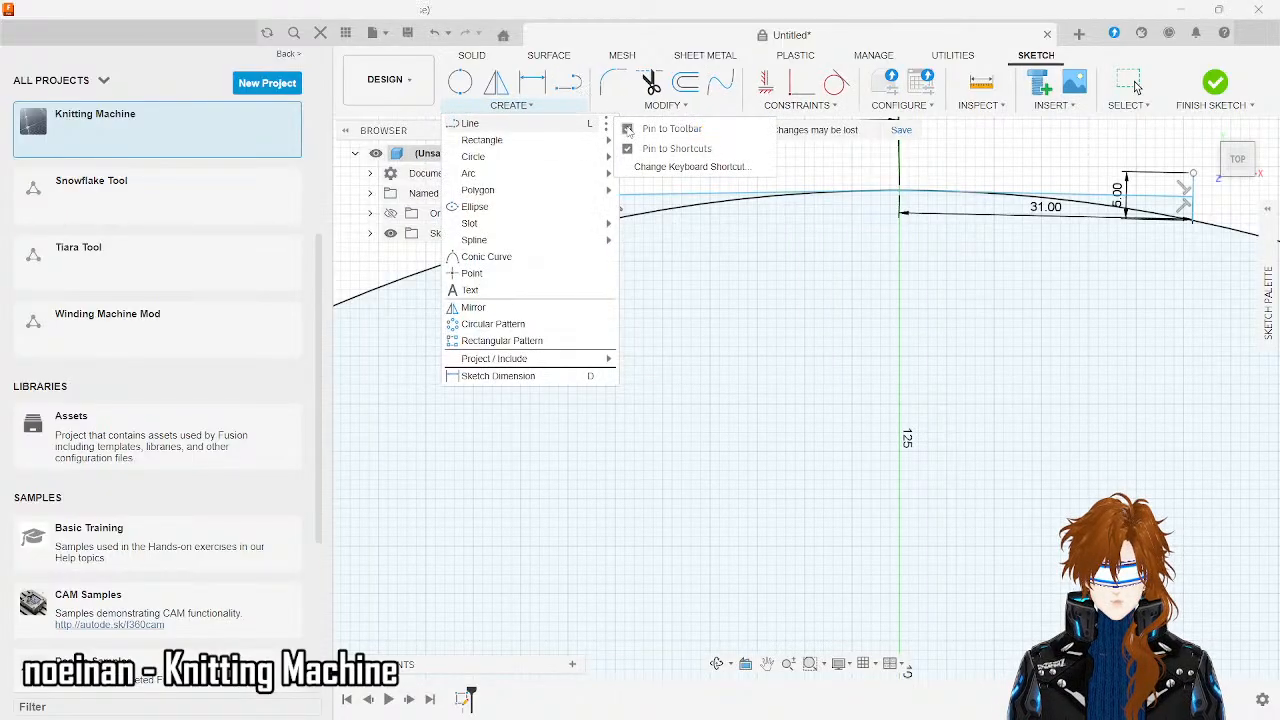
- Draw a line connecting the upper ends of the two 5 mm vertical lines above the 305 mm circle
click(567, 88)
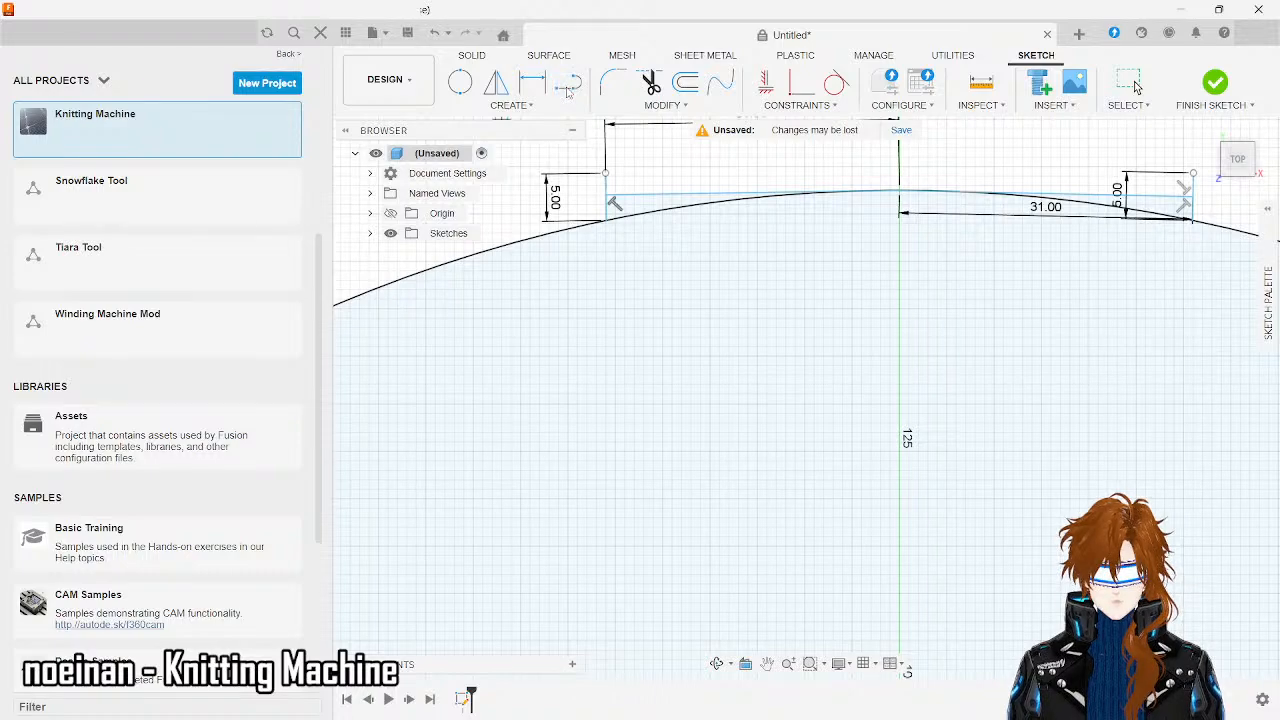
click(1194, 174)
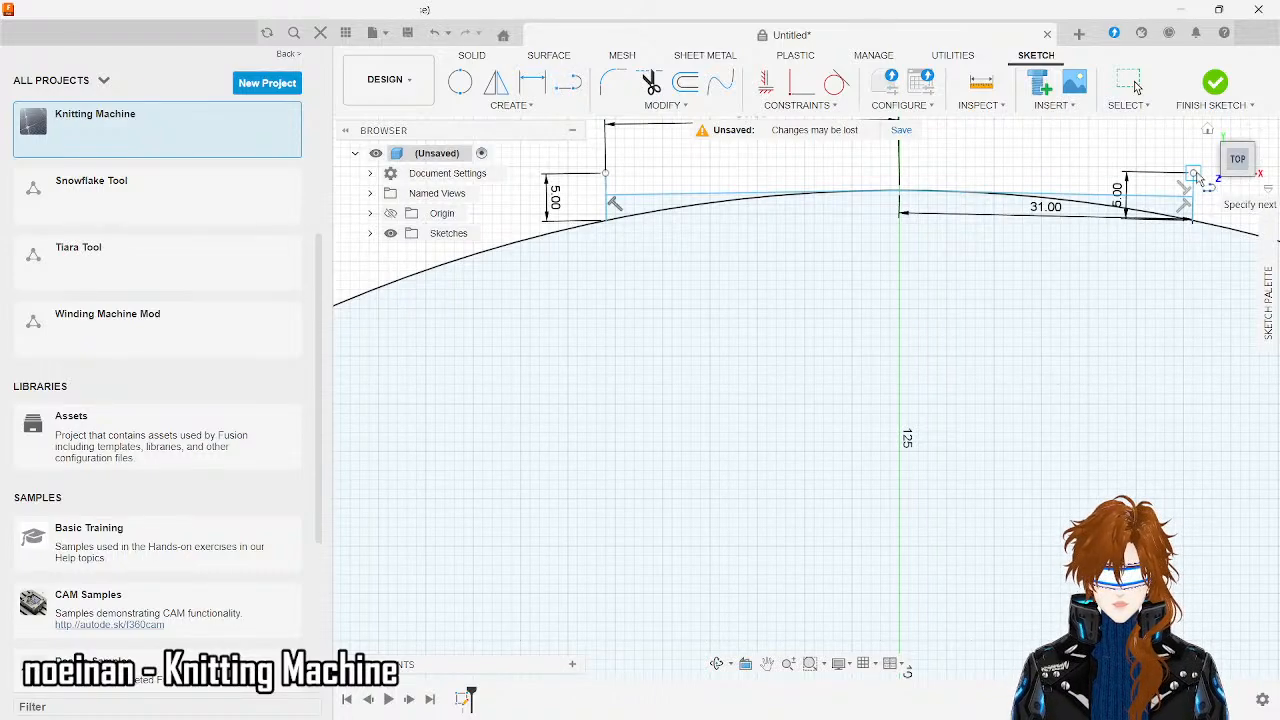
click(605, 173)
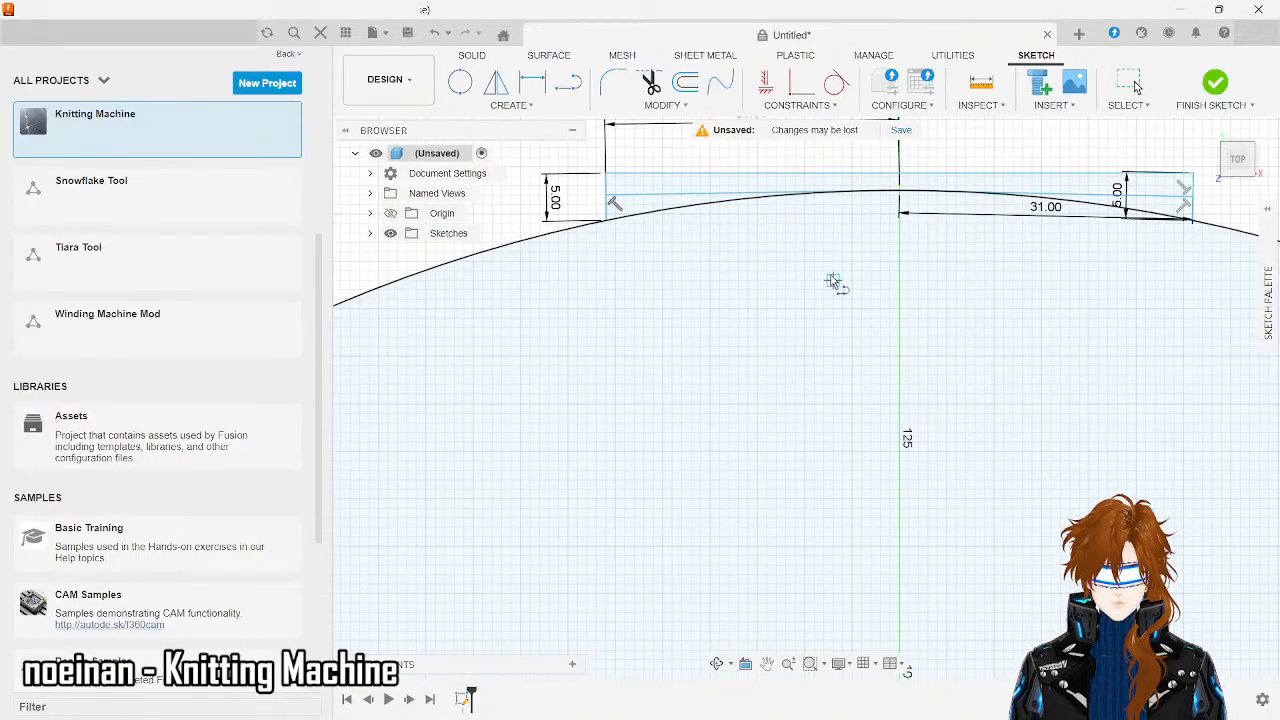
- Delete the two 31 mm construction lines running through the tab on either side of the vertical axis
scroll(832, 281, down, 3)
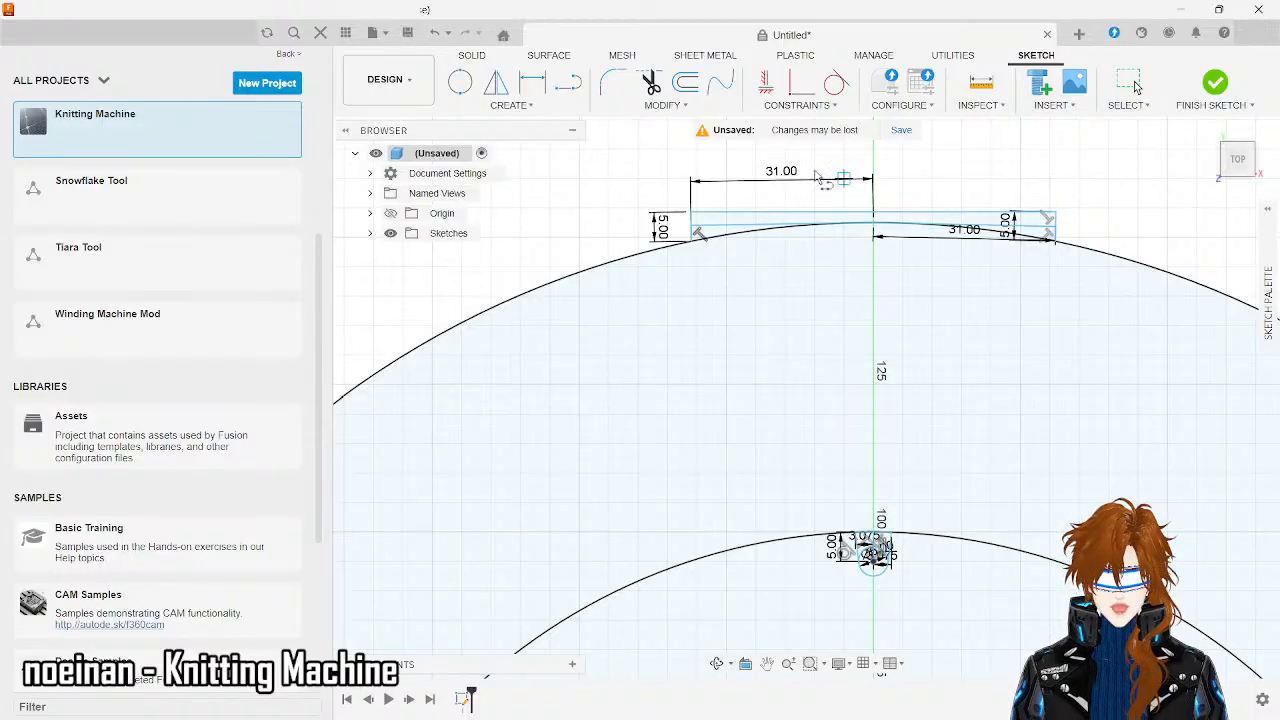
key(Escape)
click(757, 226)
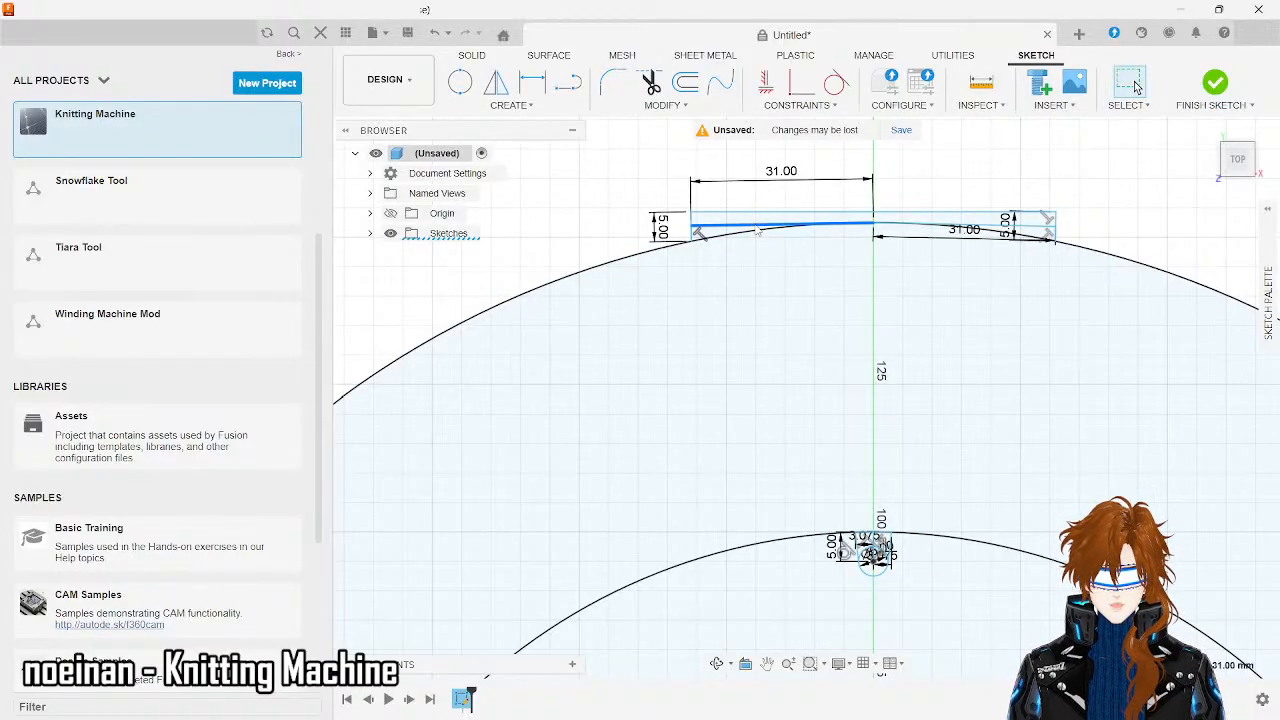
key(Delete)
key(ctrl+z)
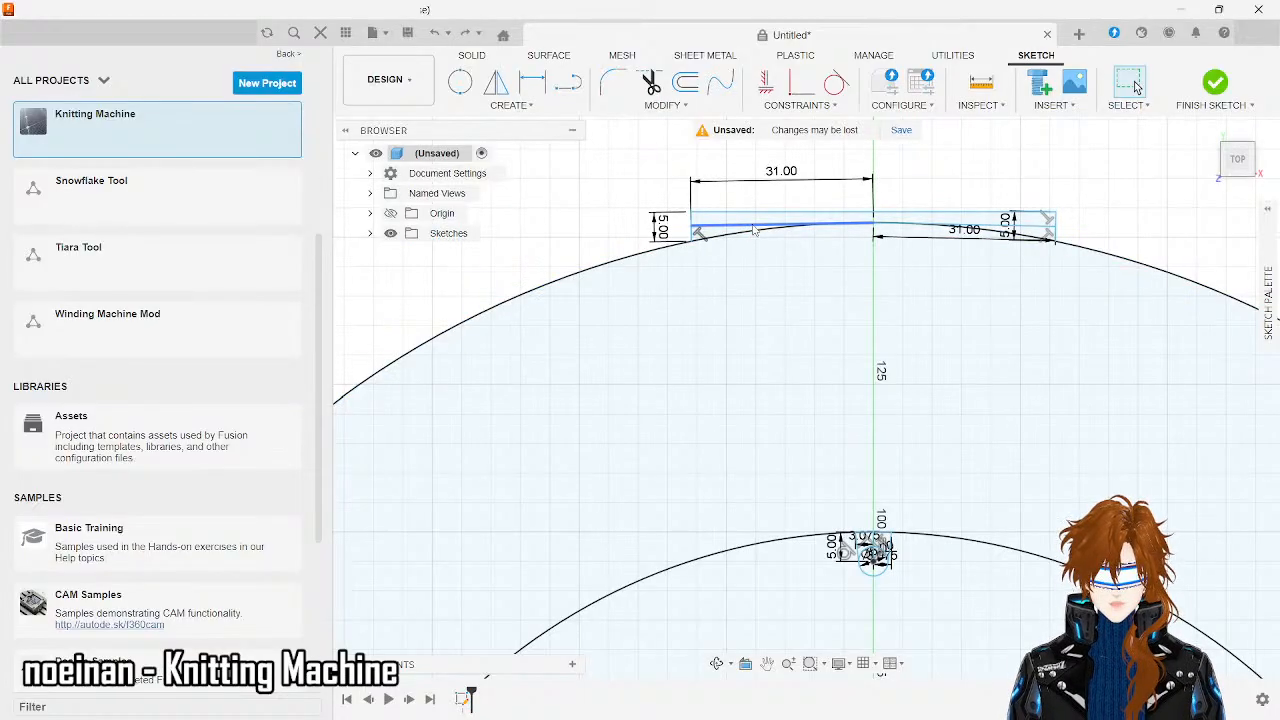
click(755, 229)
click(1030, 228)
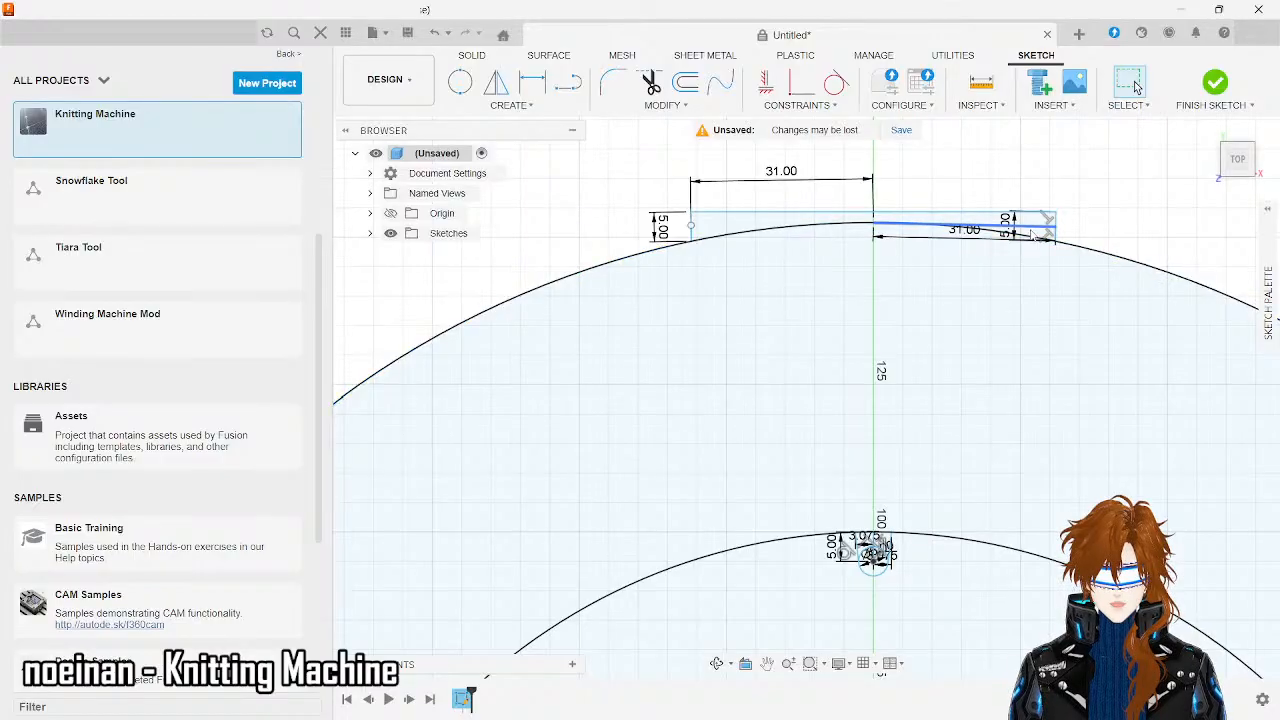
key(Delete)
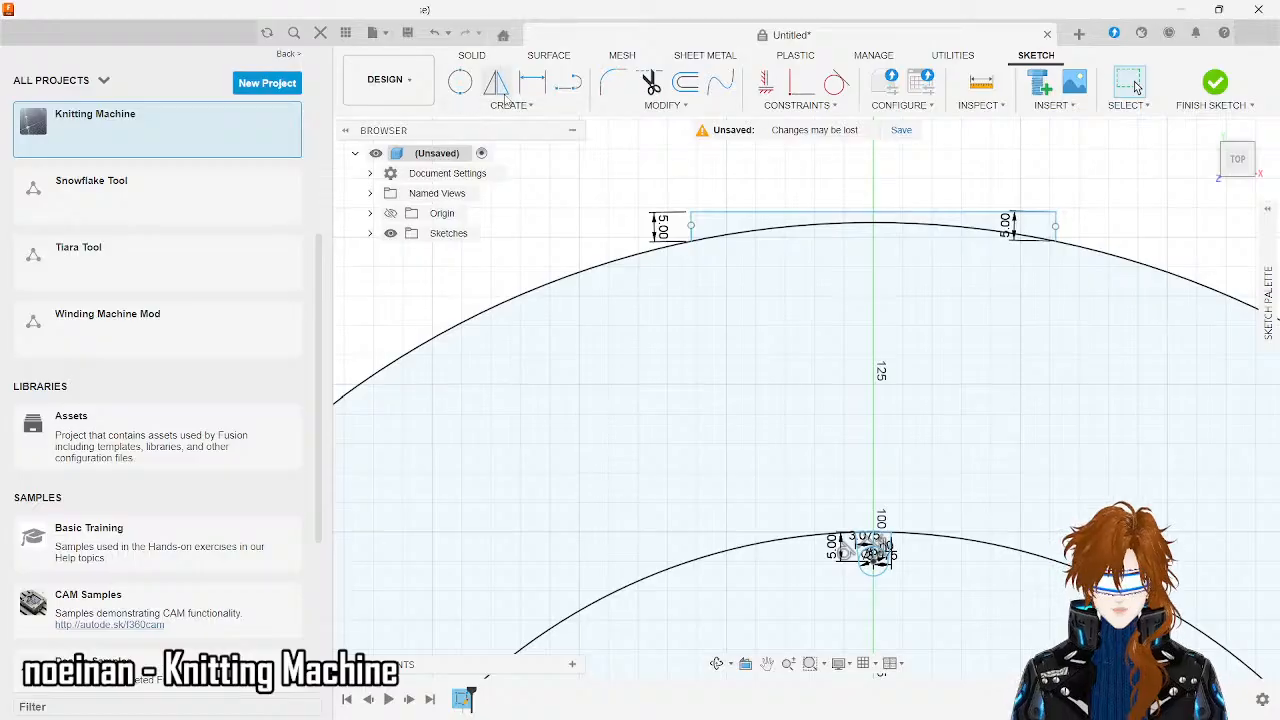
- Draw a 2 mm vertical line upward from the midpoint of the tab's top line
click(567, 82)
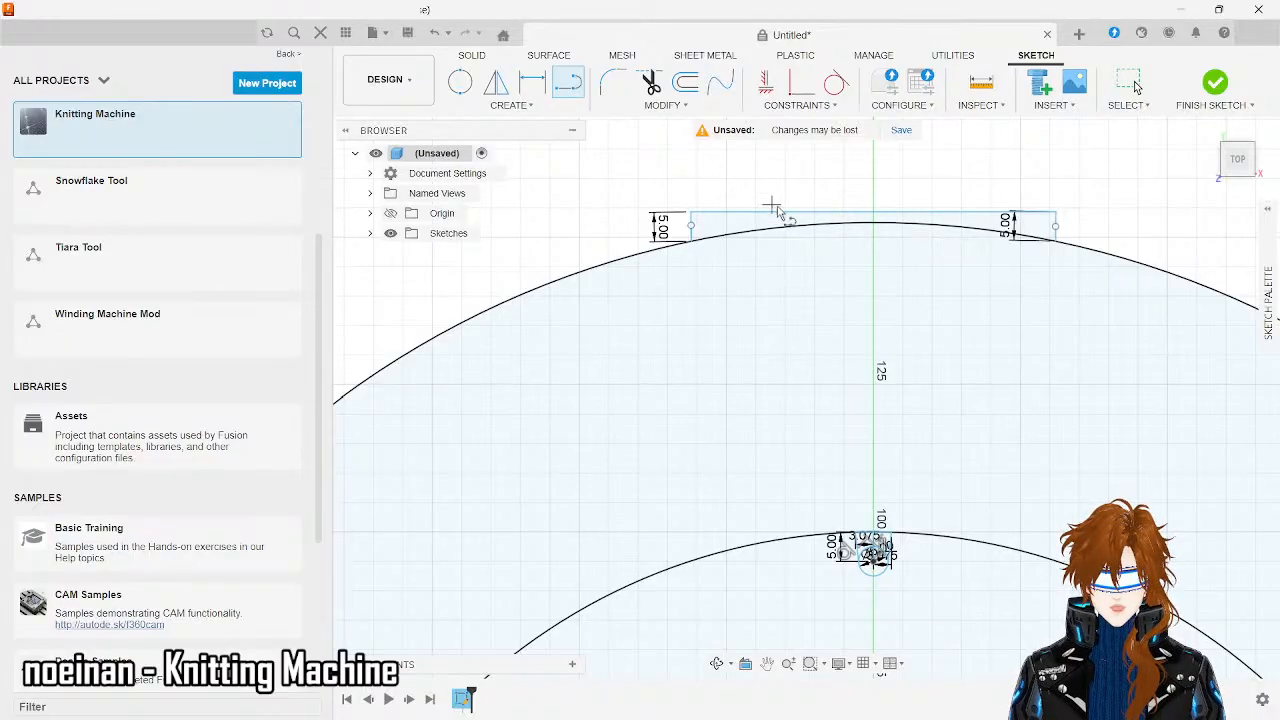
click(875, 212)
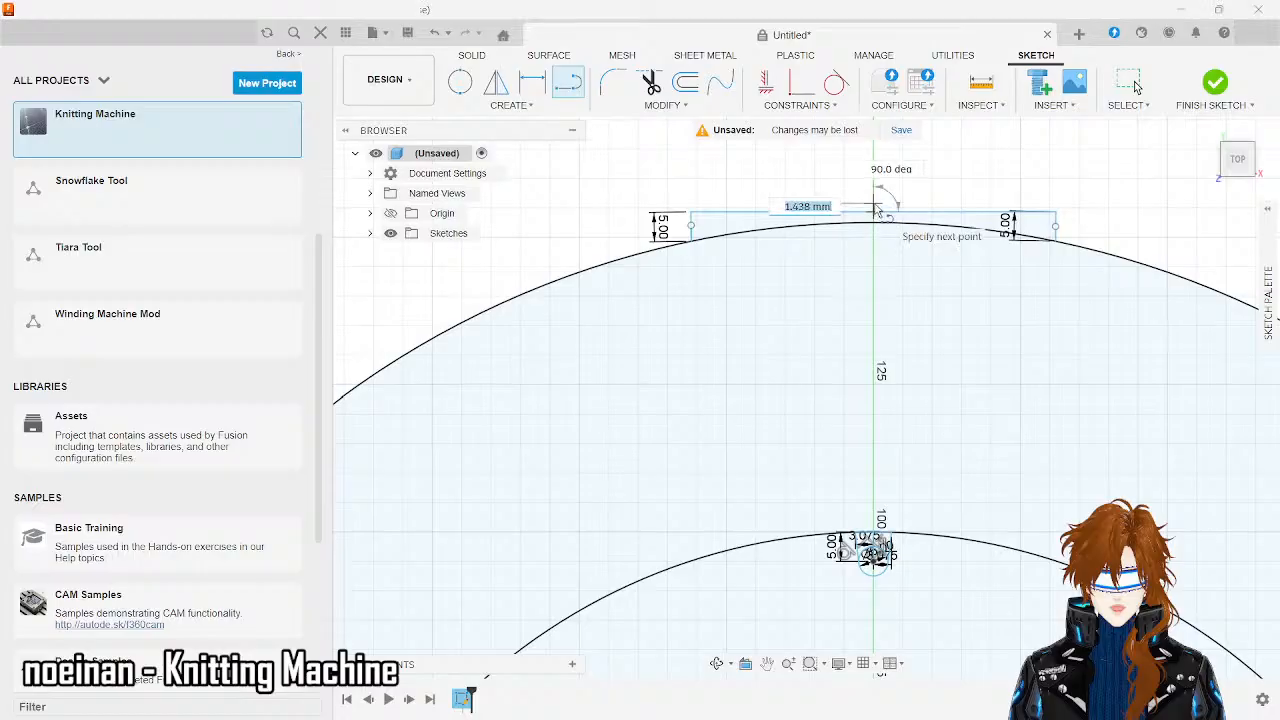
text(2)
key(Return)
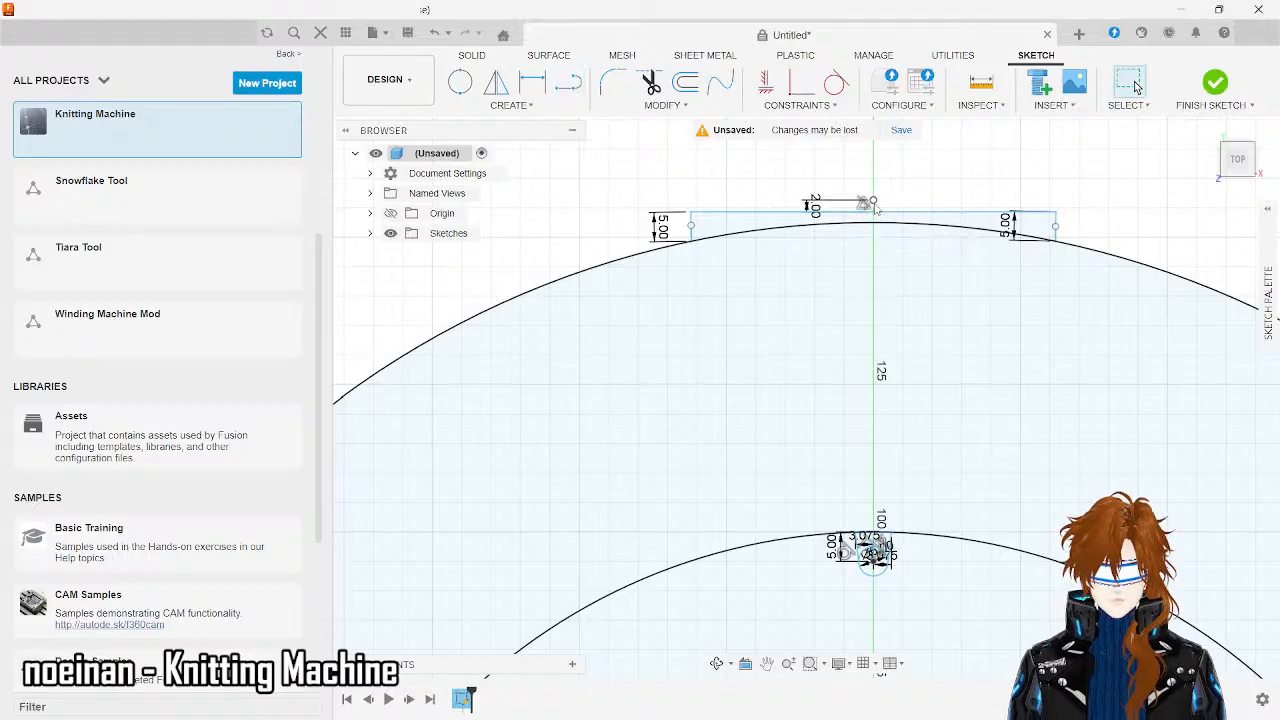
key(Escape)
- Draw a 29 mm horizontal line to the right from the upper end of the 2 mm vertical line
click(567, 84)
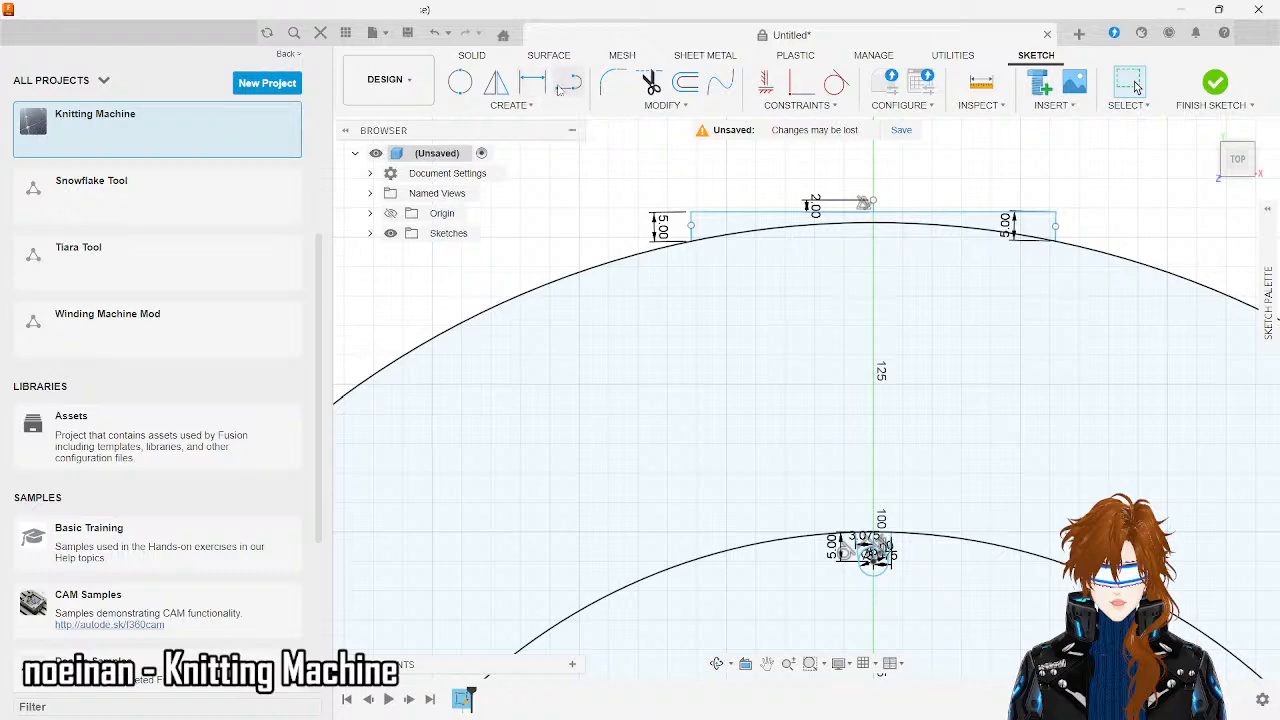
click(870, 202)
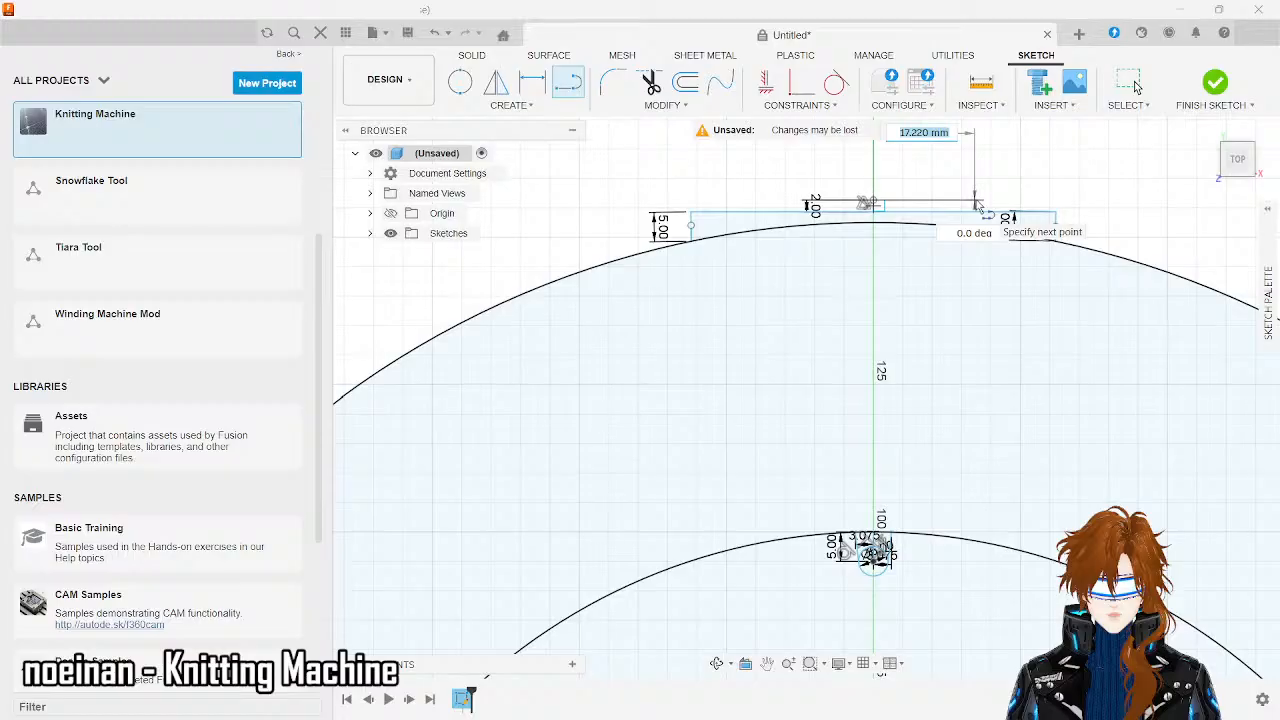
text(29)
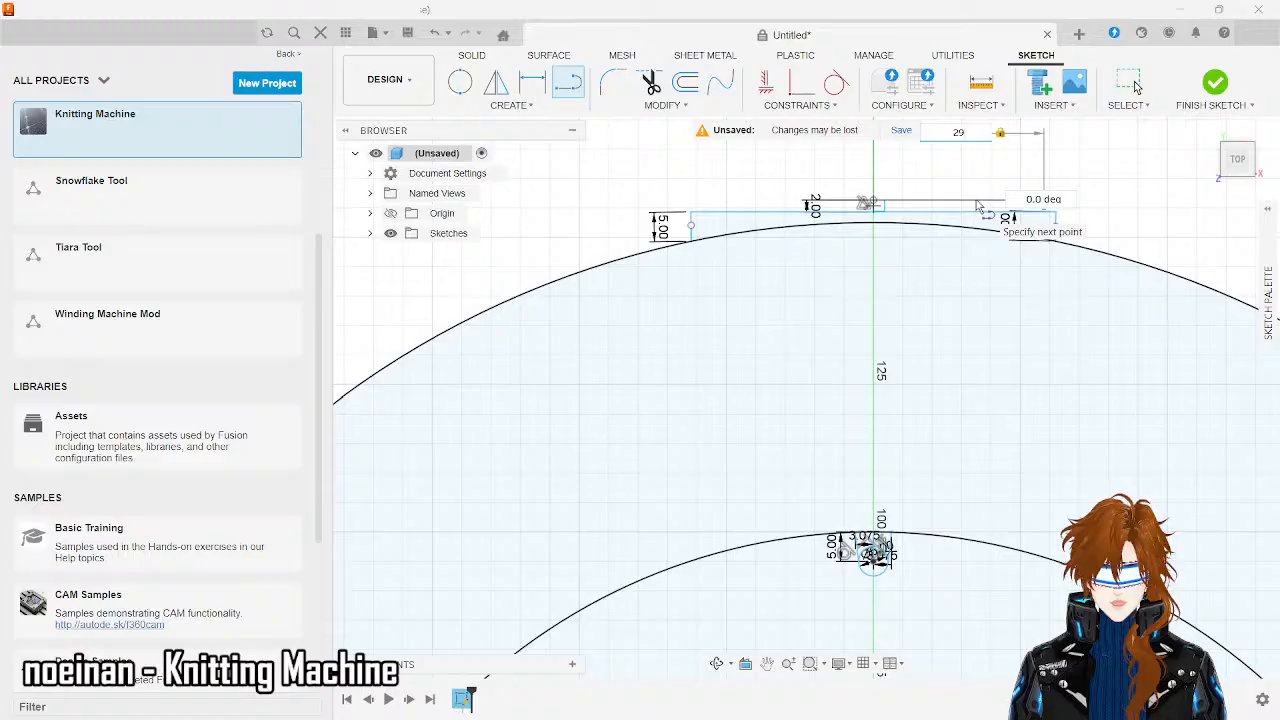
key(Return)
key(Escape)
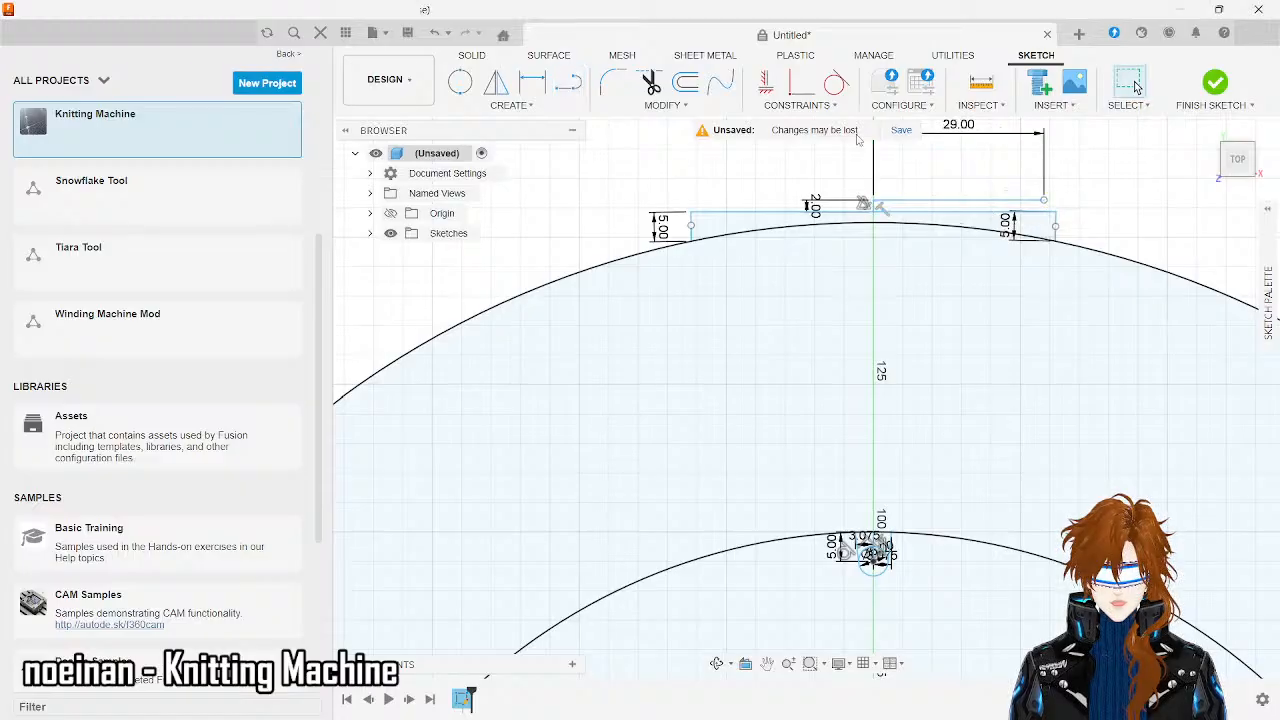
click(567, 83)
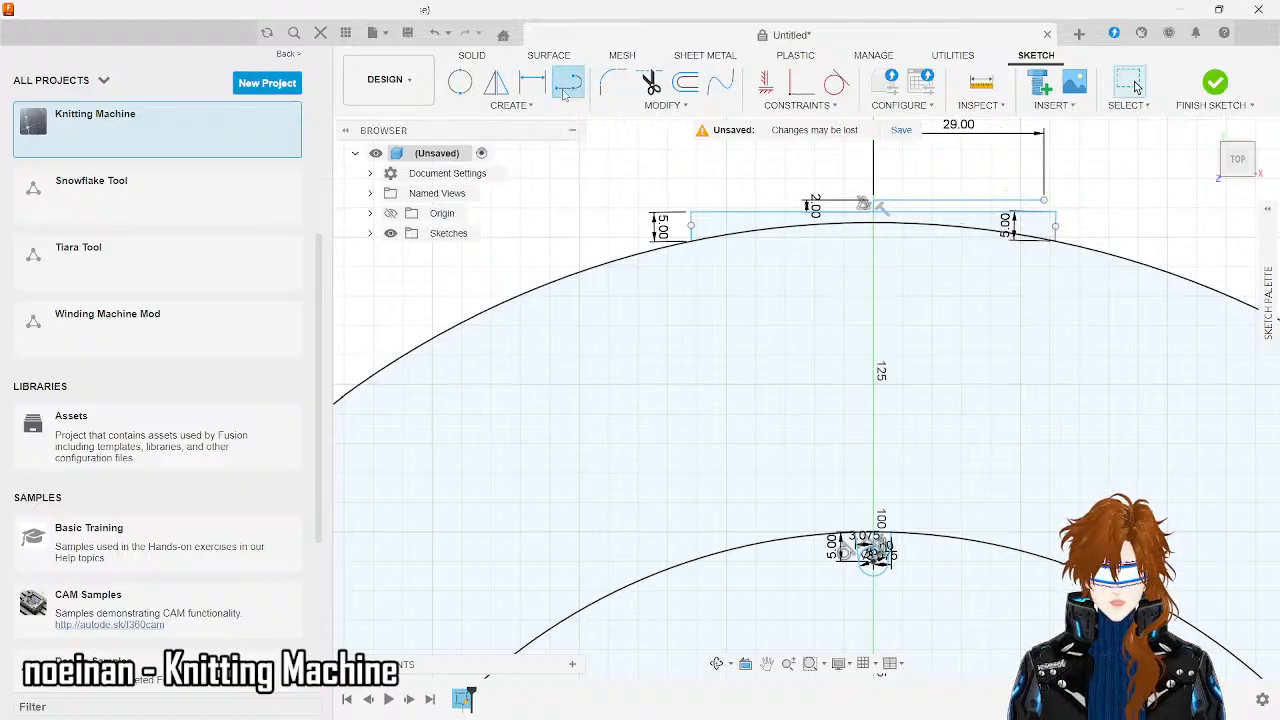
click(873, 200)
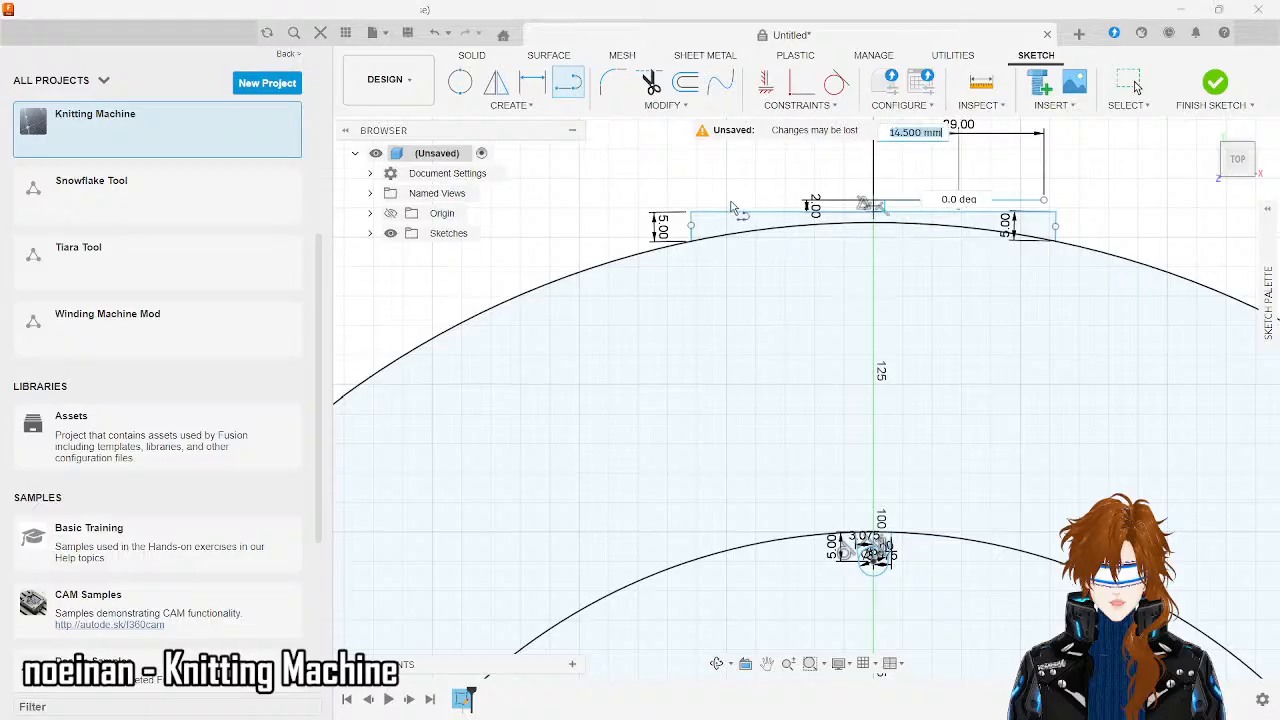
text(2)
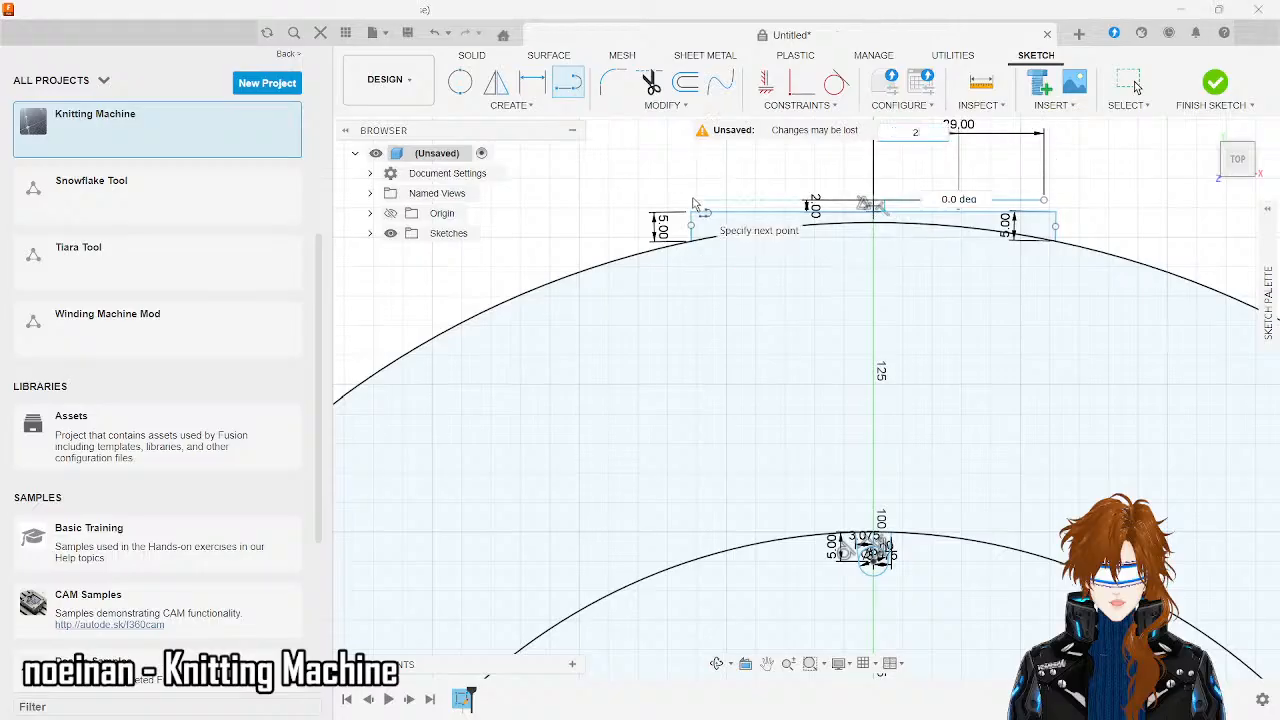
text(9)
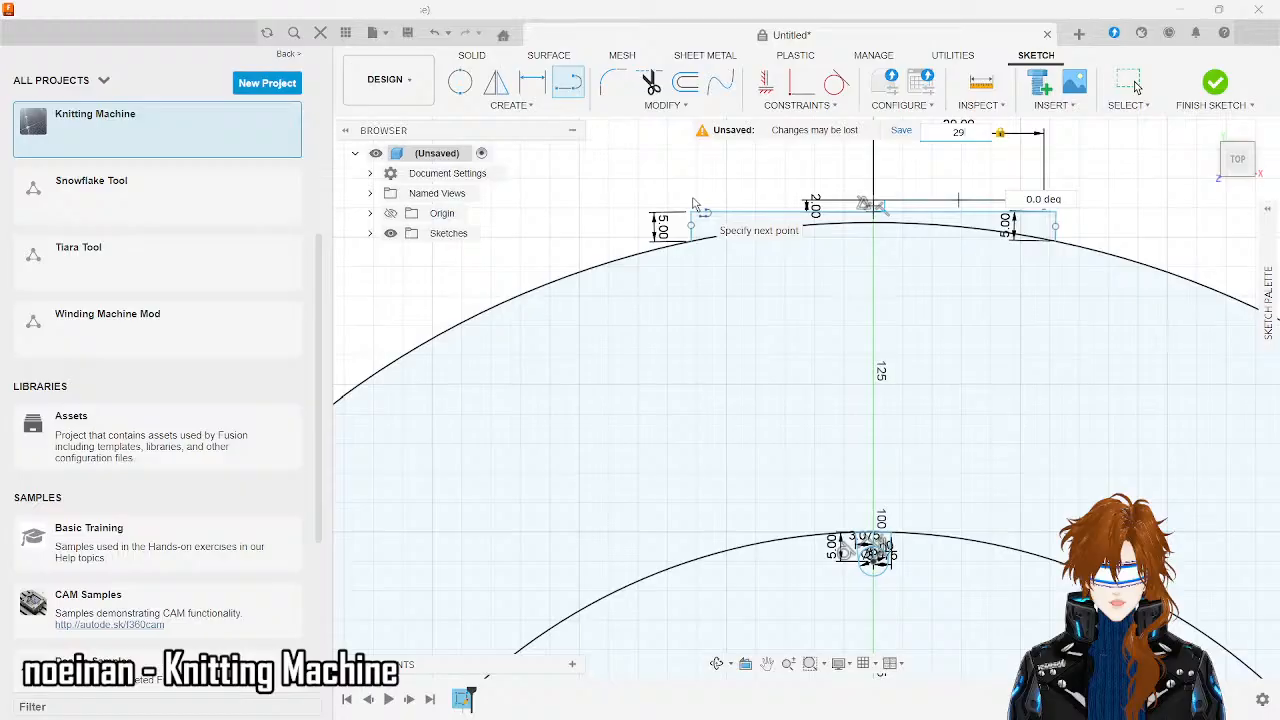
key(Return)
key(Escape)
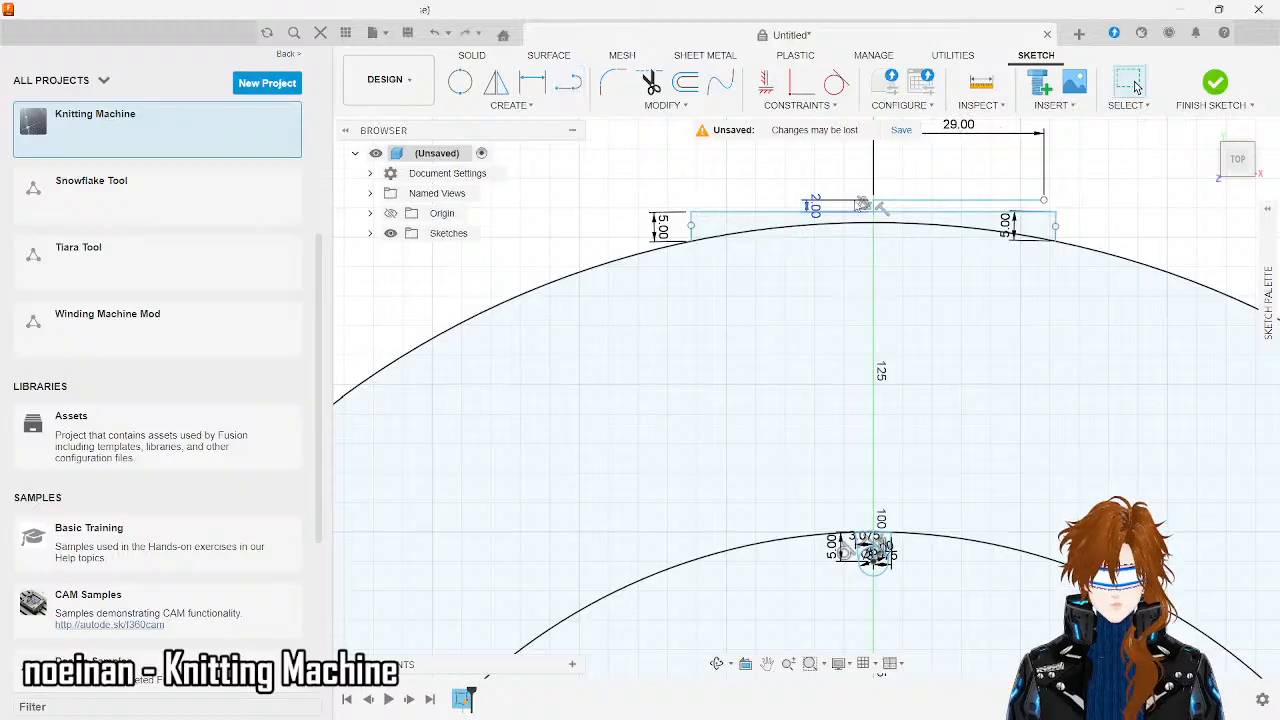
- Draw a 29 mm horizontal line to the left from the upper end of the 2 mm vertical line
click(566, 84)
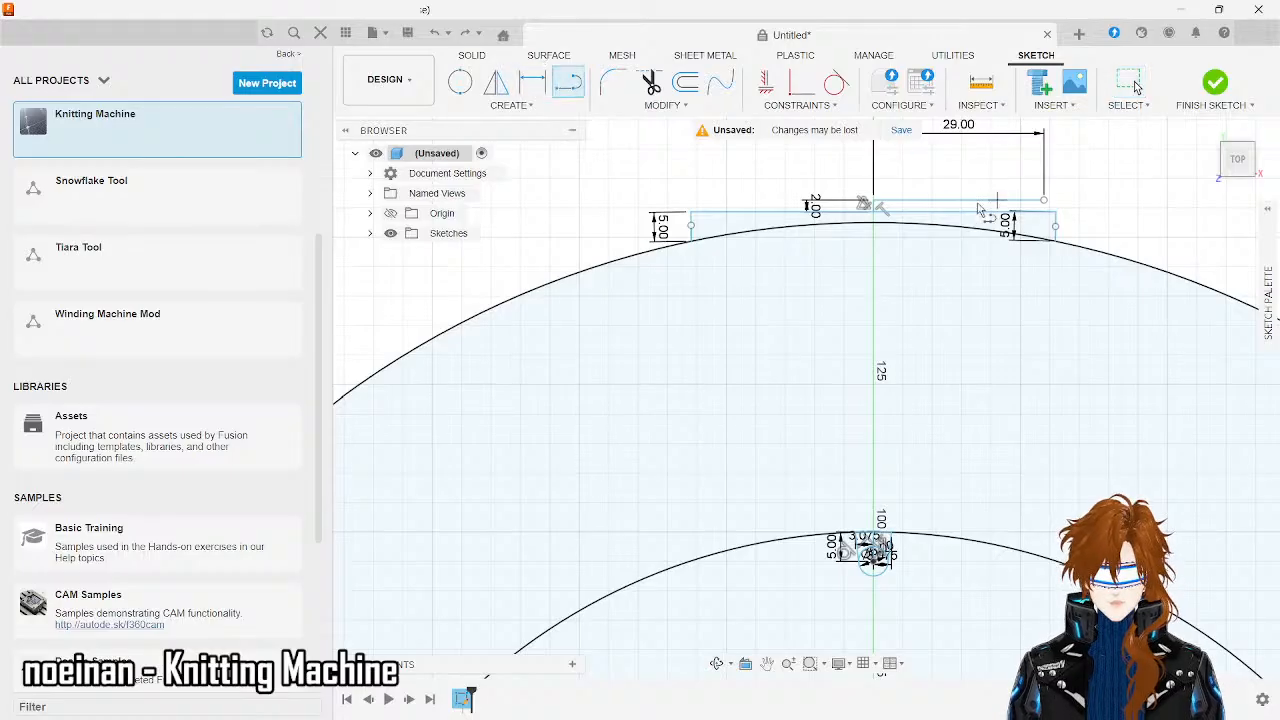
click(872, 201)
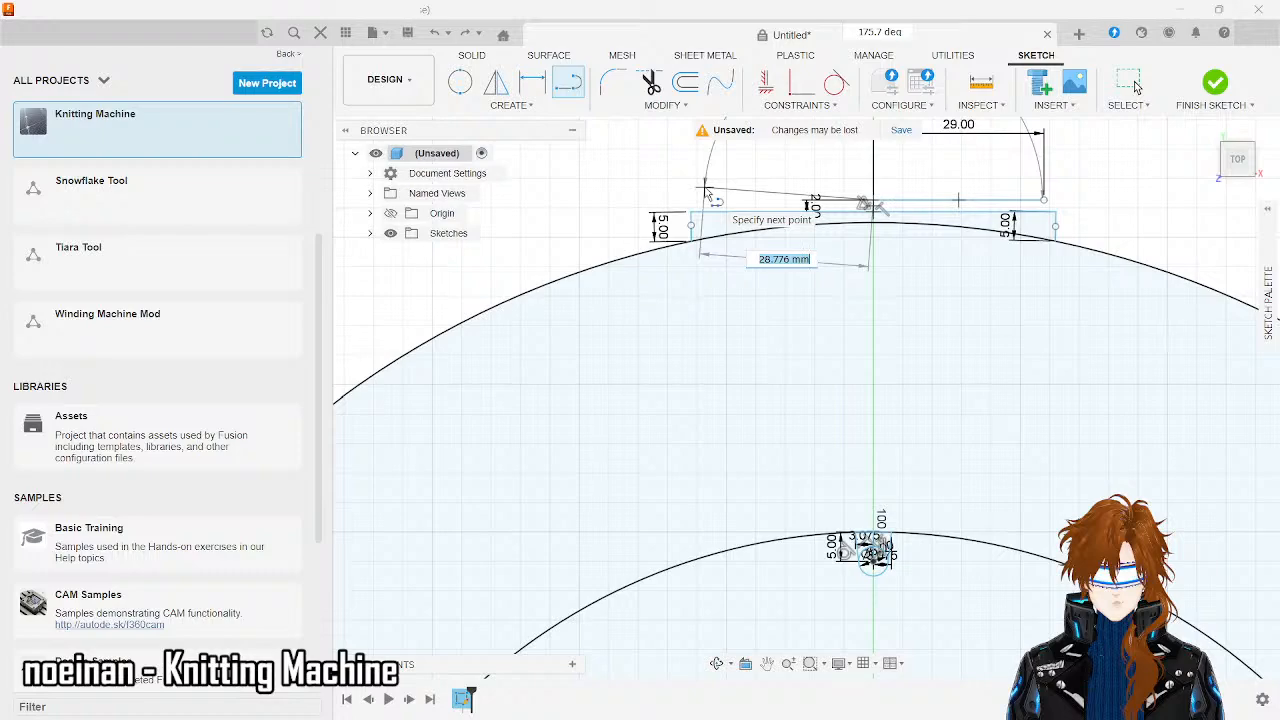
text(29)
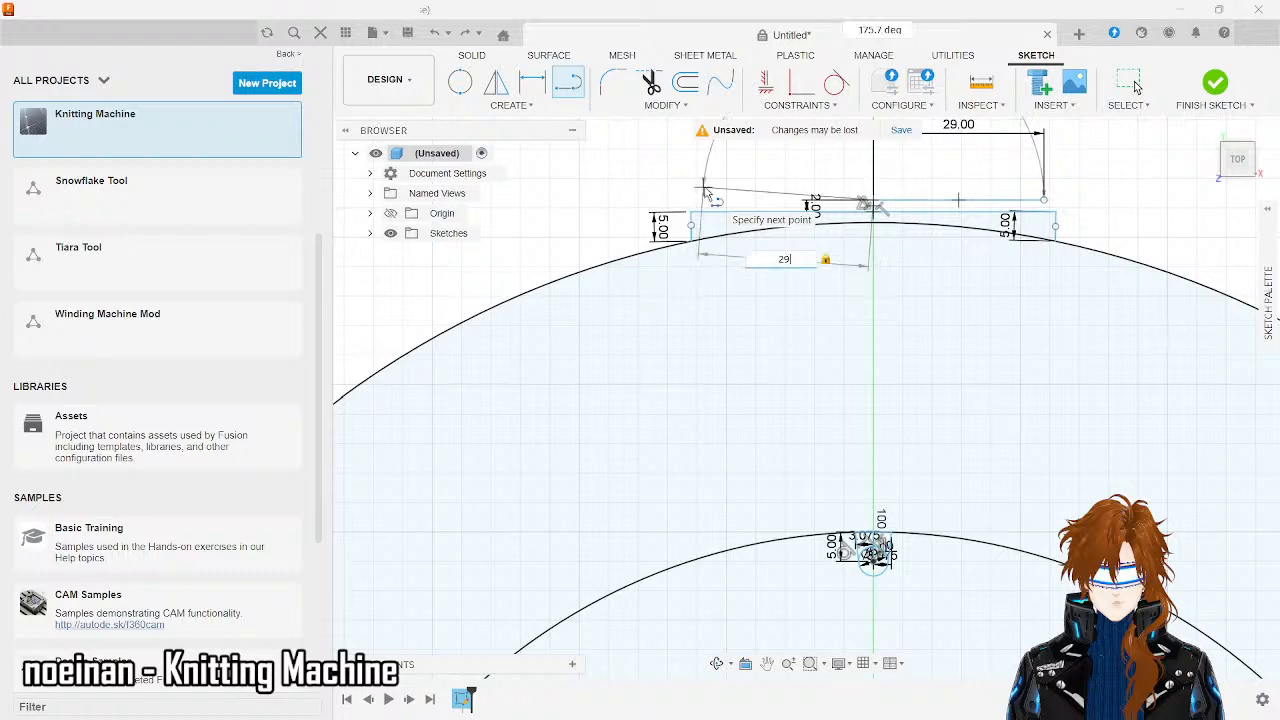
click(702, 201)
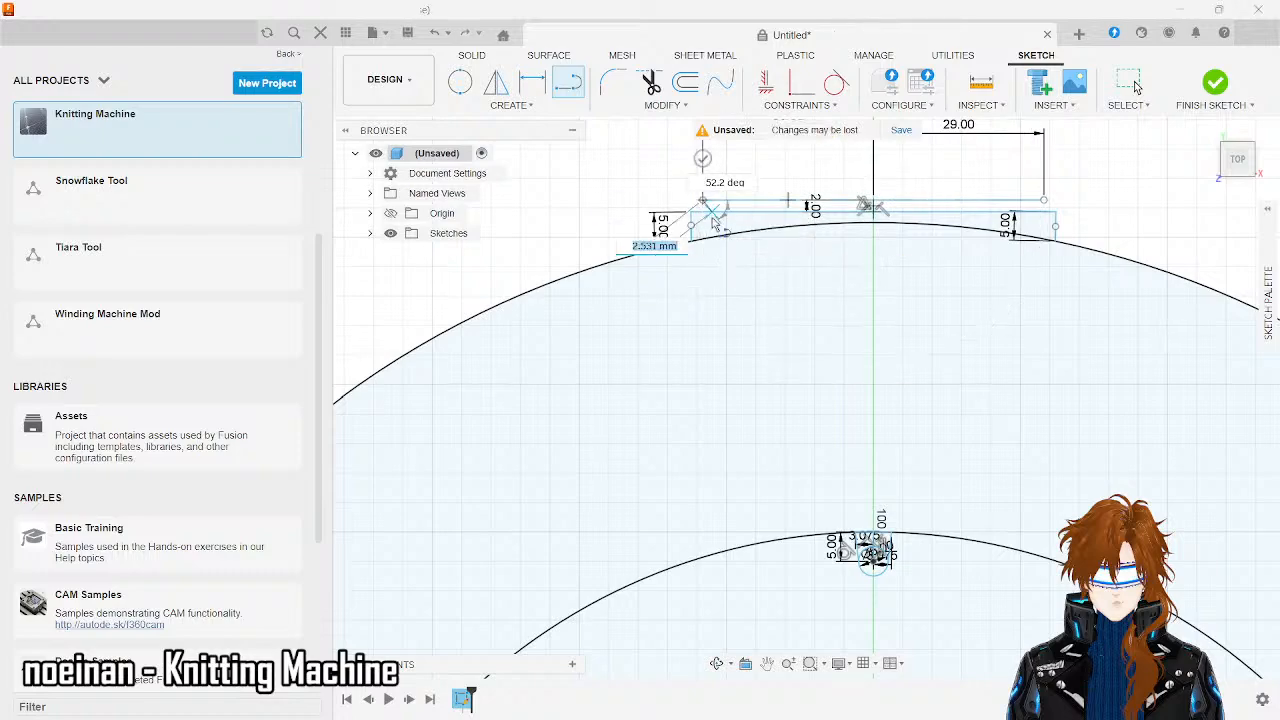
- Connect the outer ends of both 29 mm lines down to the tab's top line, with short shoulder lines out to the tab's corners
click(702, 212)
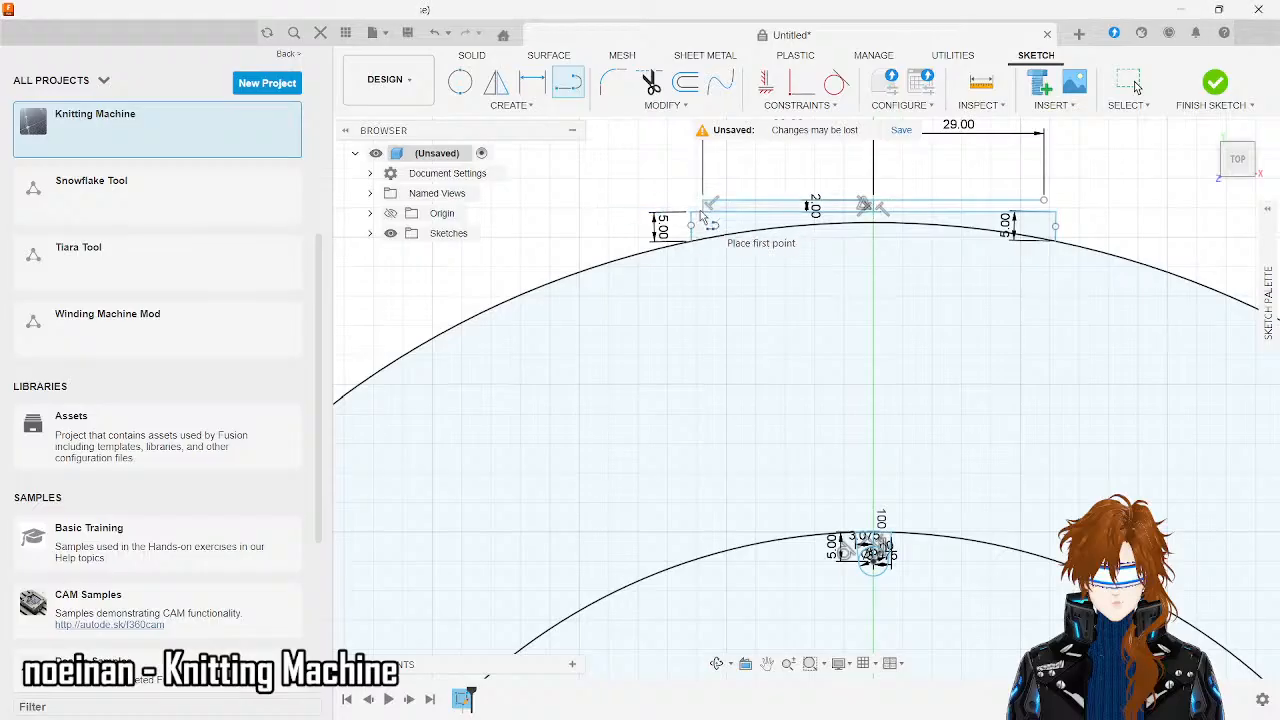
click(1043, 200)
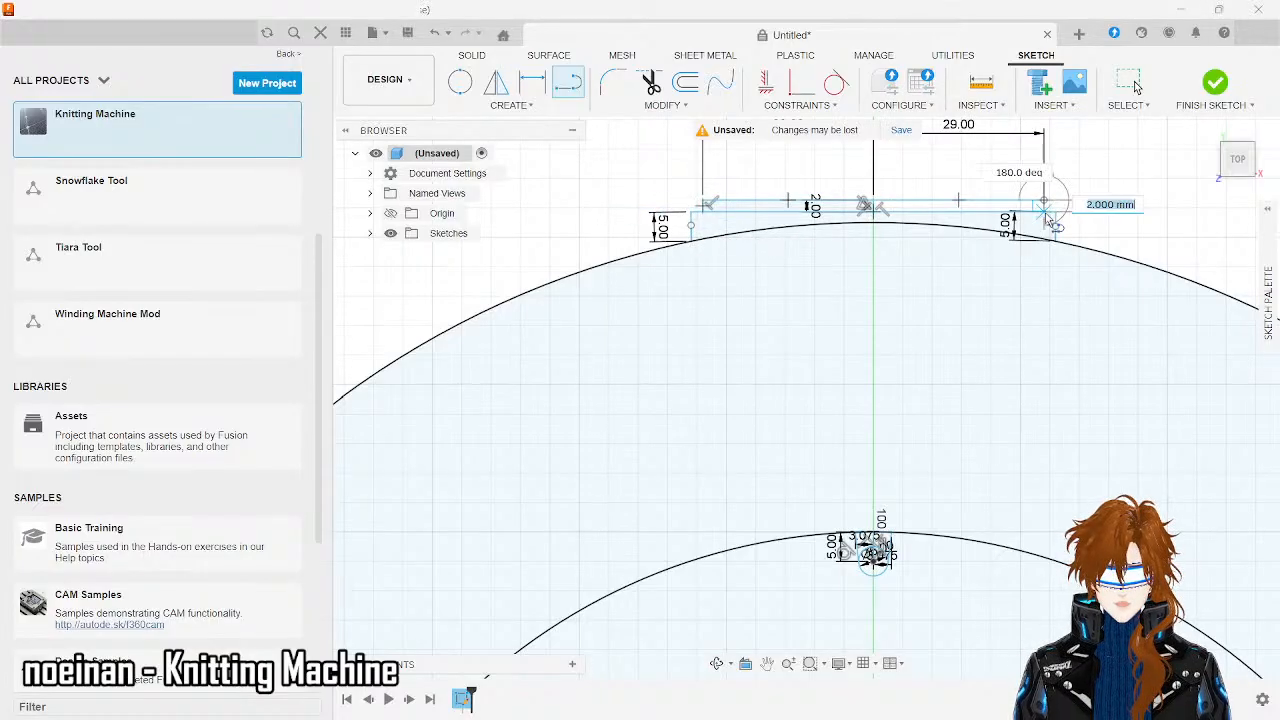
click(1045, 212)
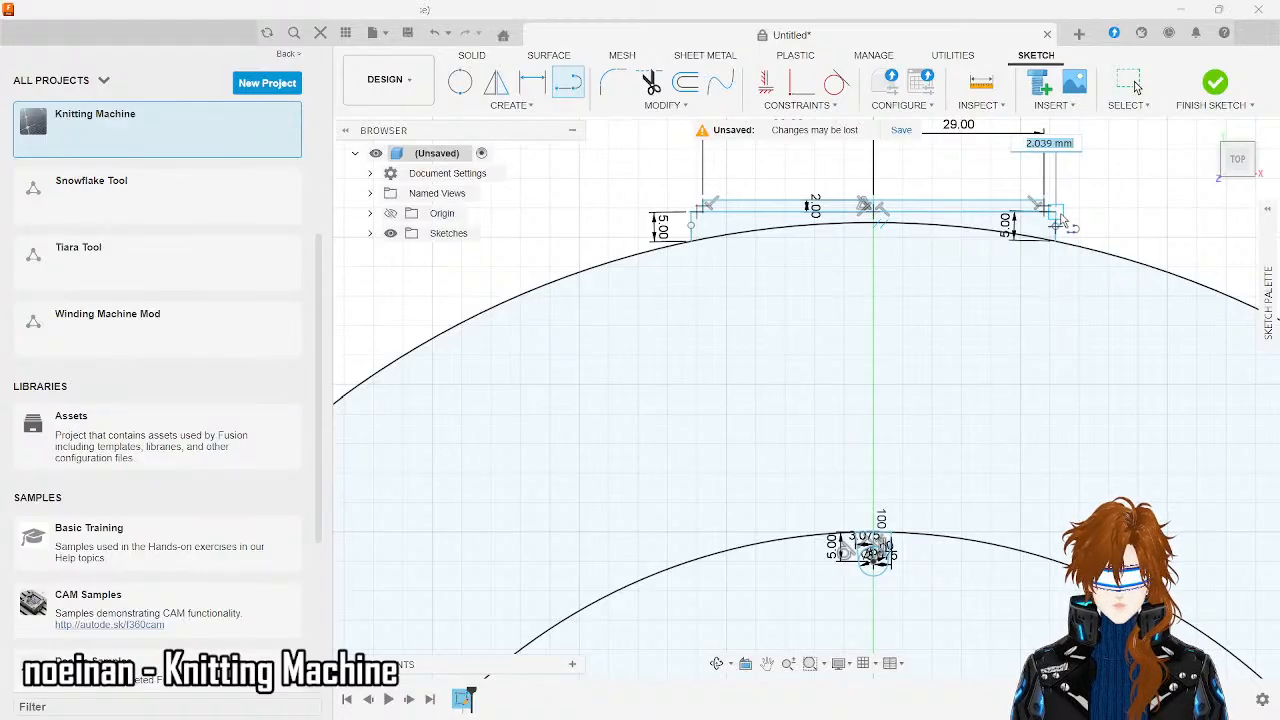
key(Escape)
- Delete the long horizontal line joining the two 5 mm sides beneath the raised step
click(948, 213)
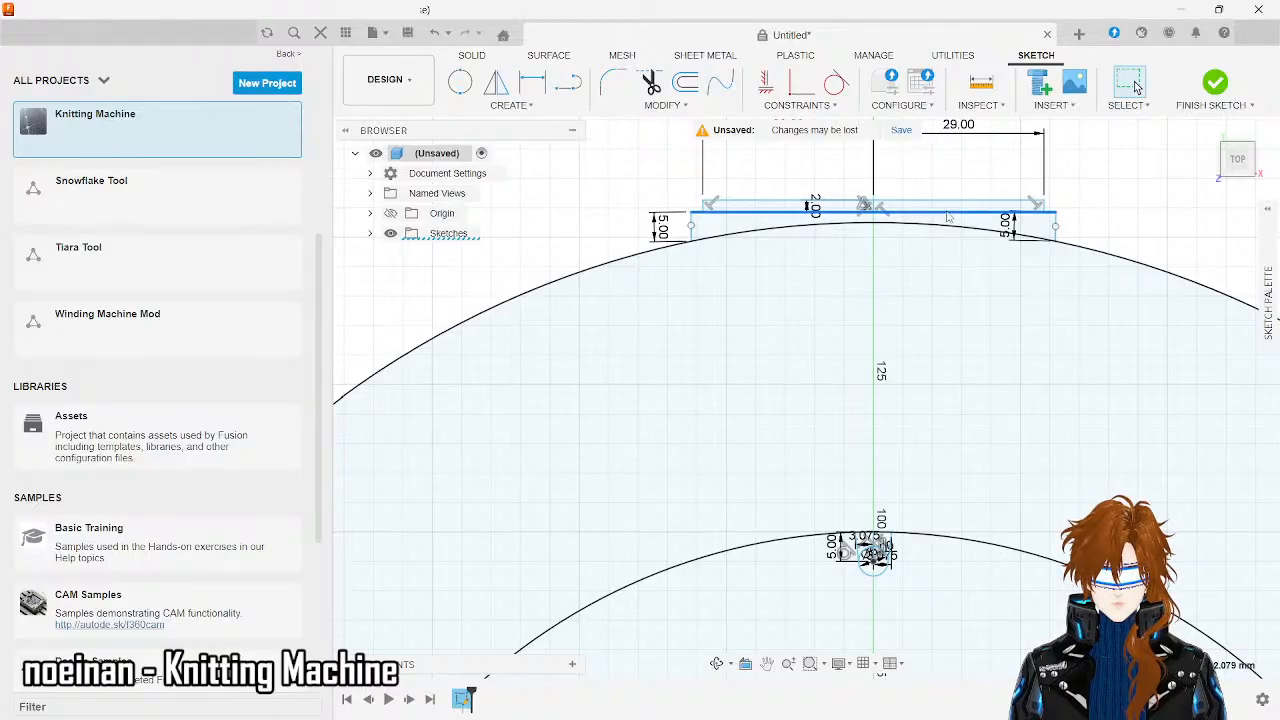
key(Delete)
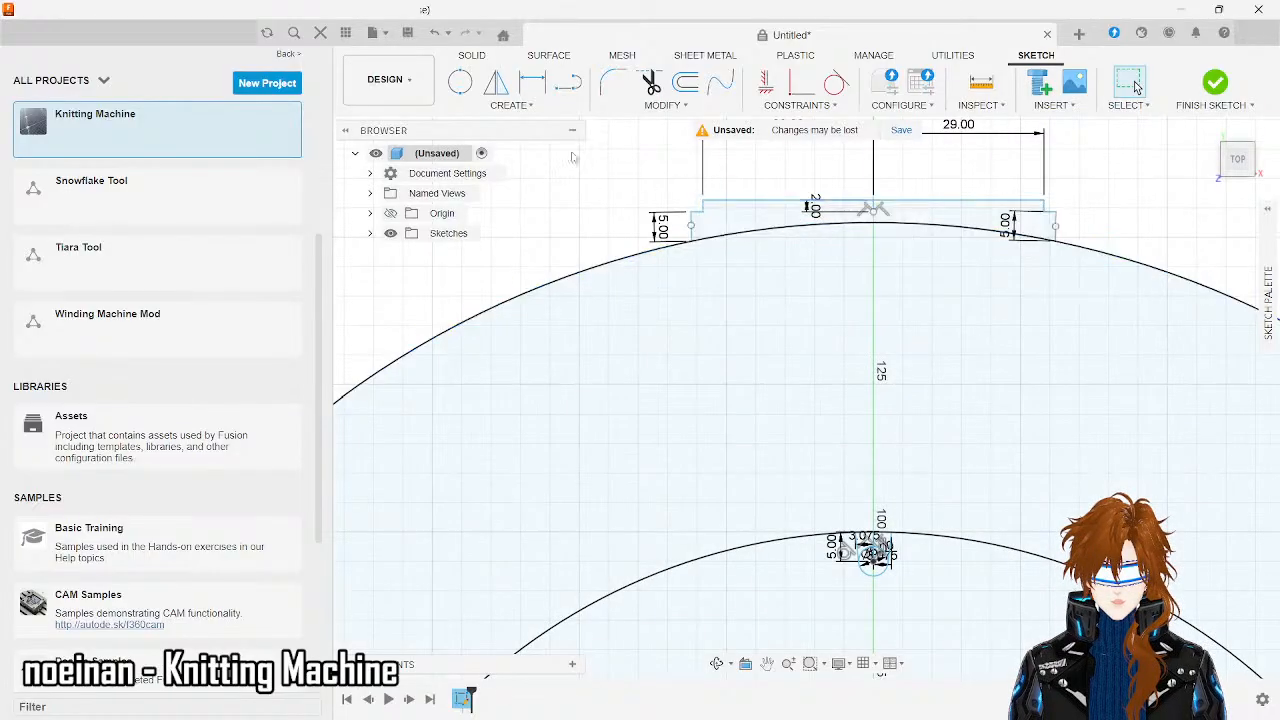
- Draw an 8 mm vertical line downward from the midpoint of the tab's raised top edge
click(567, 83)
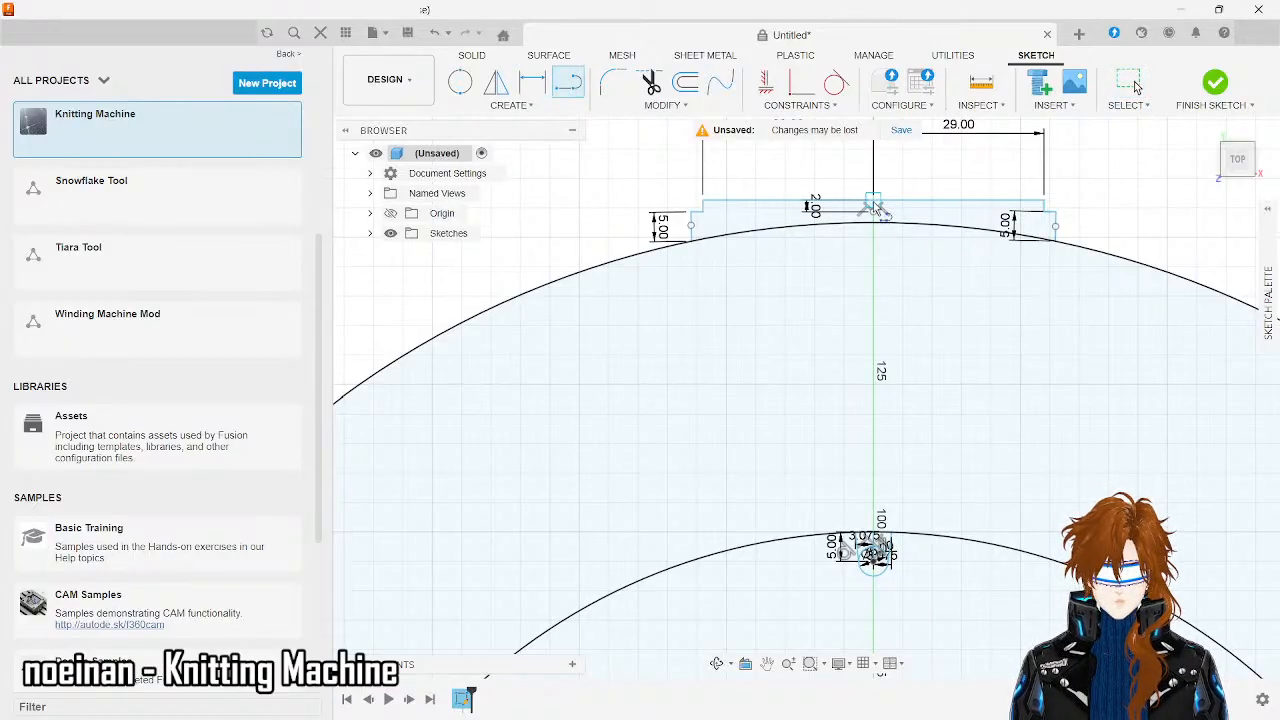
click(873, 200)
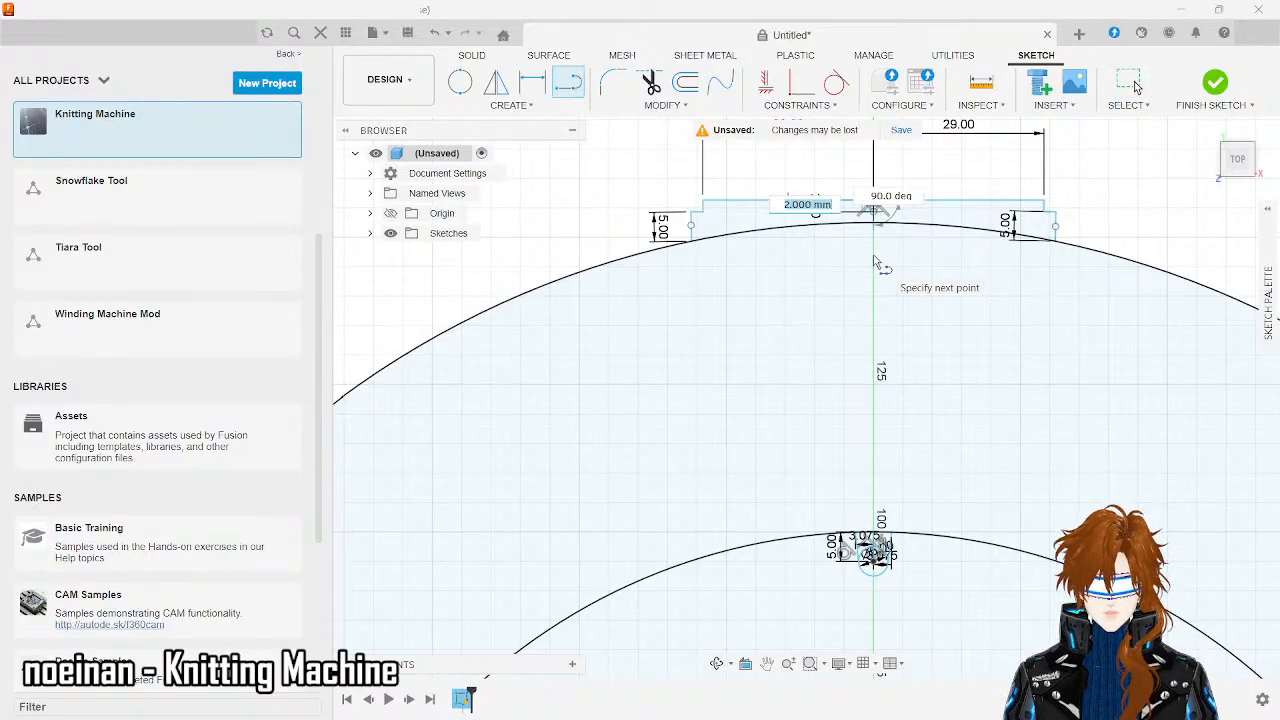
text(8)
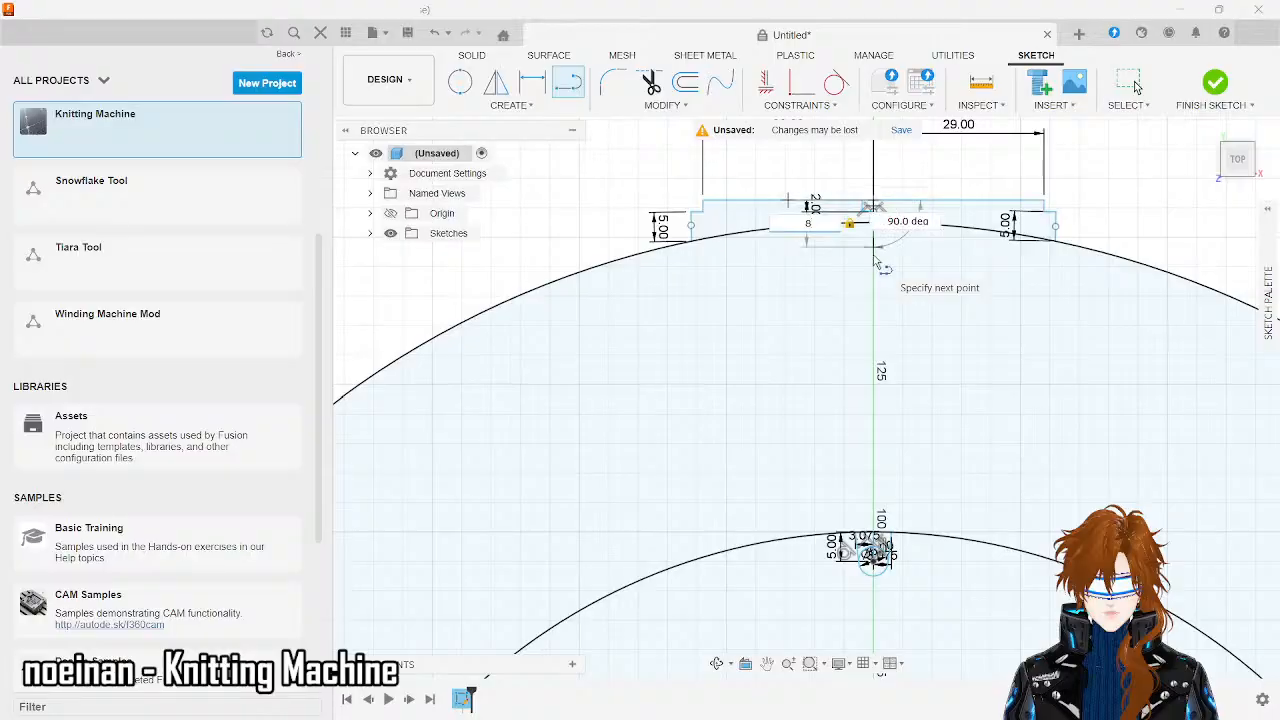
key(Return)
key(Escape)
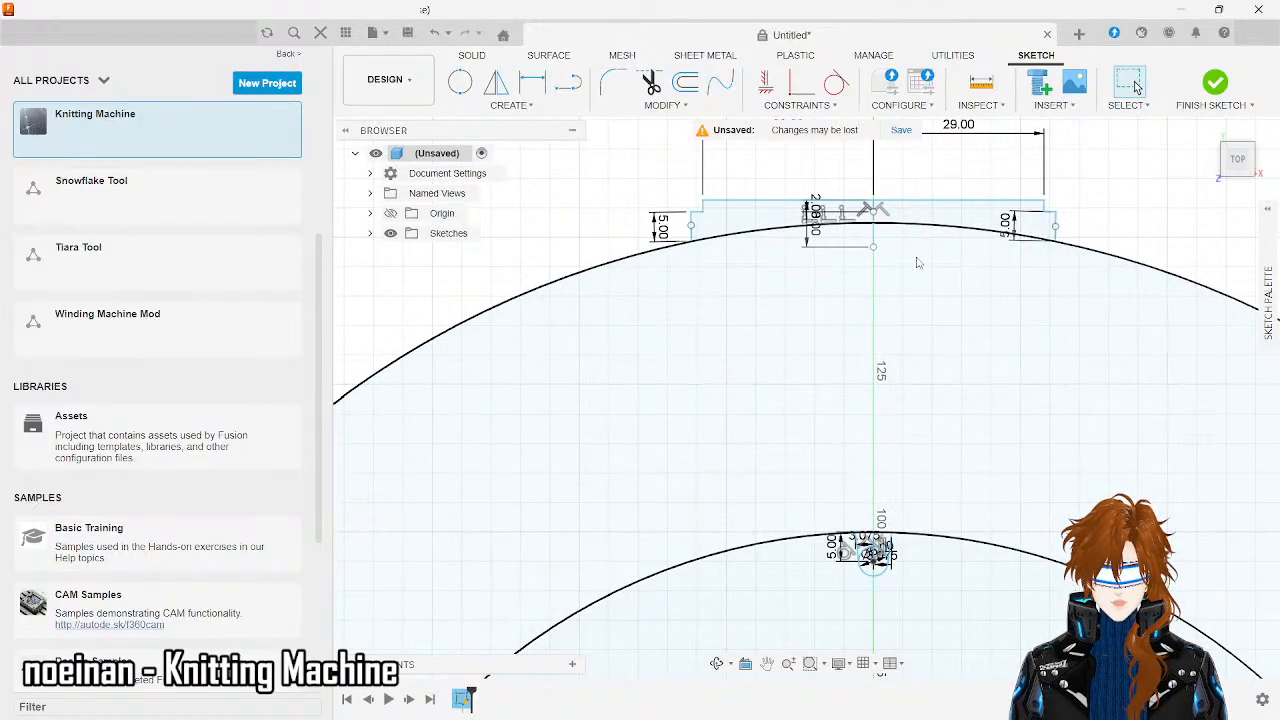
- Delete the 2 mm vertical line at the centre of the tab
click(918, 263)
scroll(878, 210, up, 6)
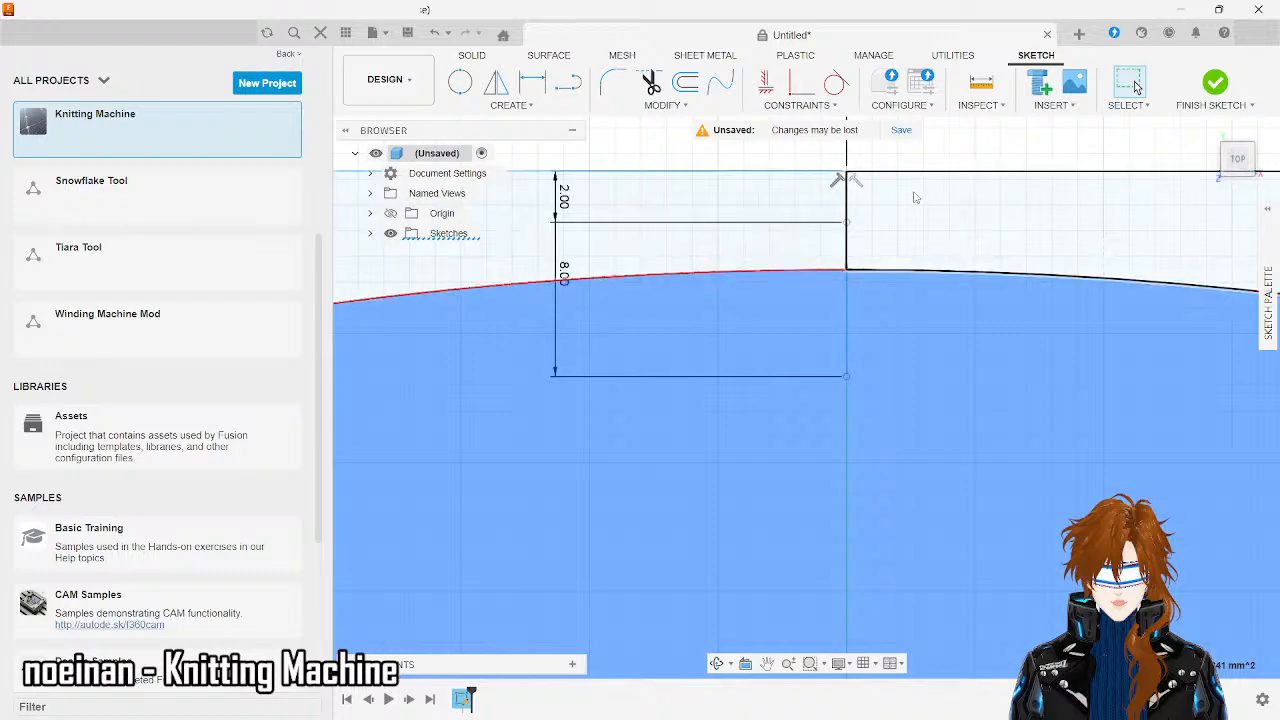
click(847, 194)
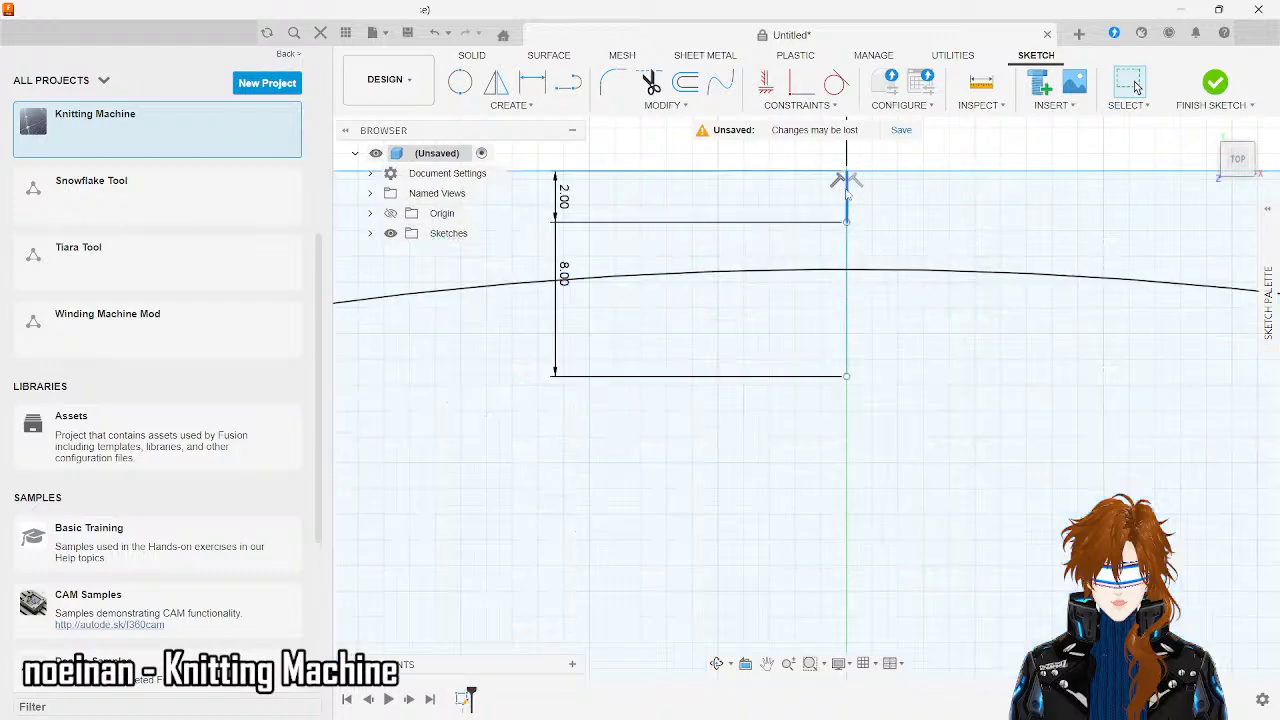
key(Delete)
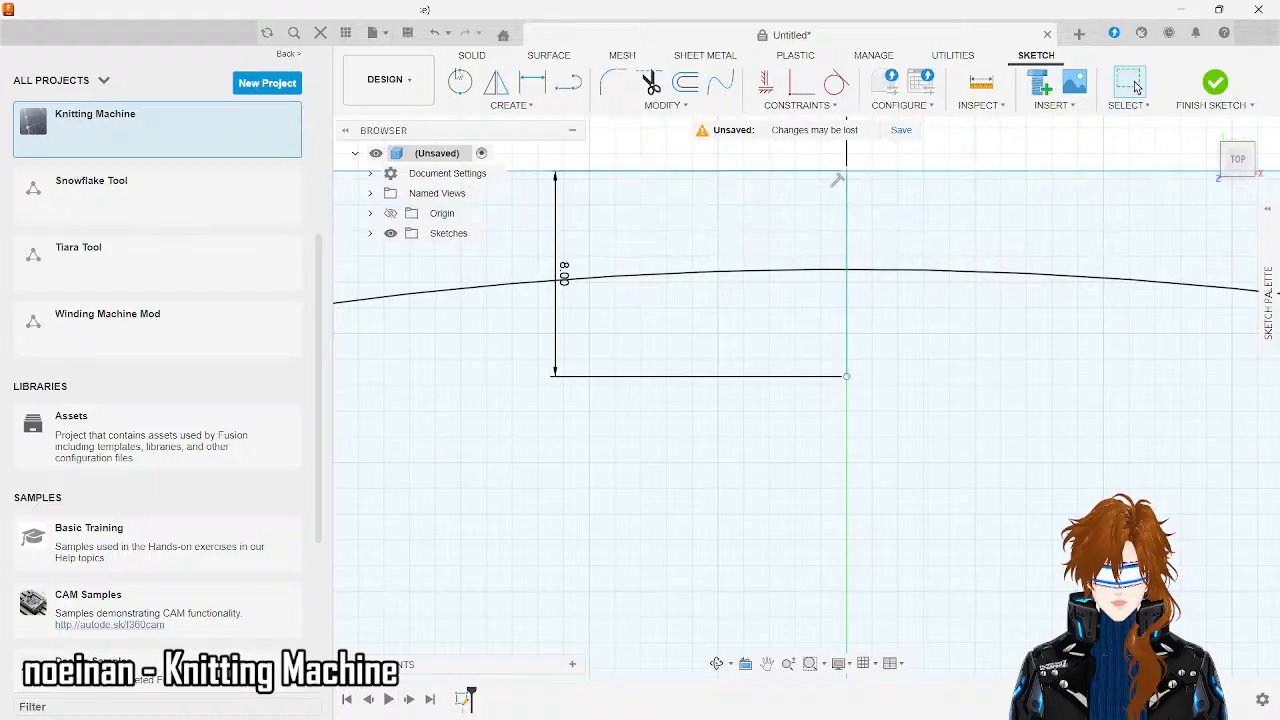
- Draw a 0.75 mm vertical line downward from the midpoint of the tab's raised top edge
click(568, 83)
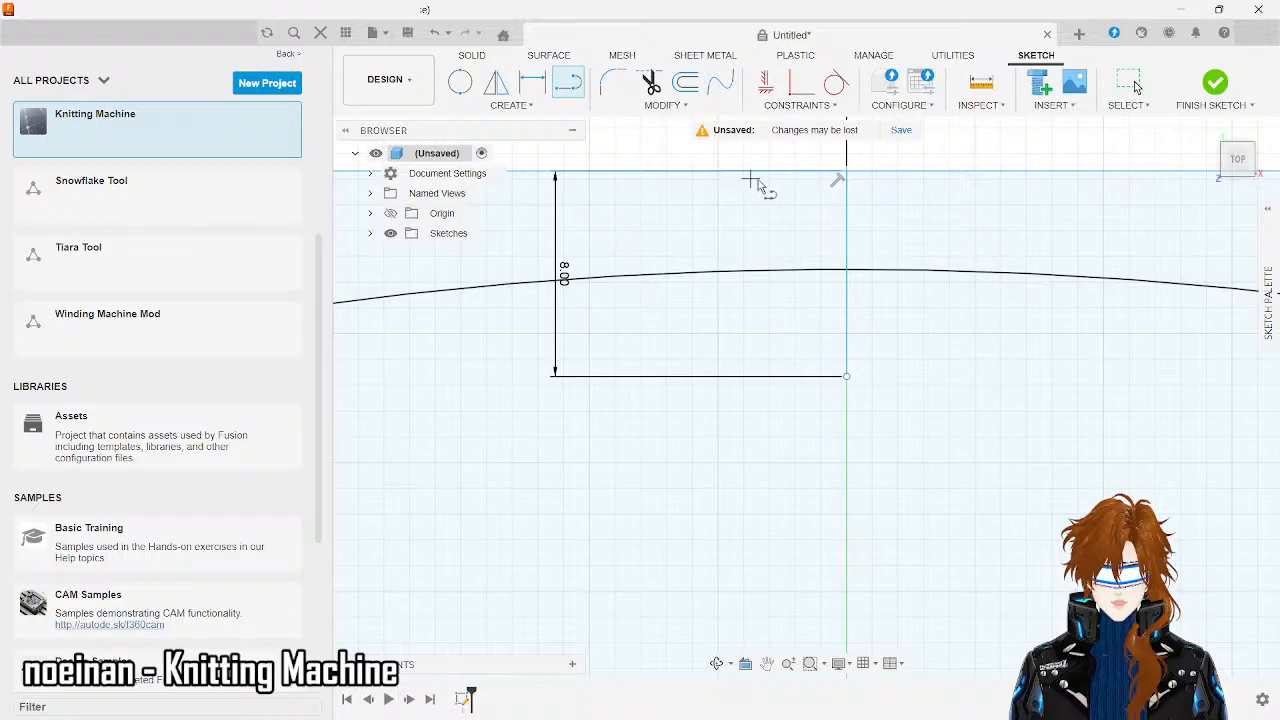
click(848, 175)
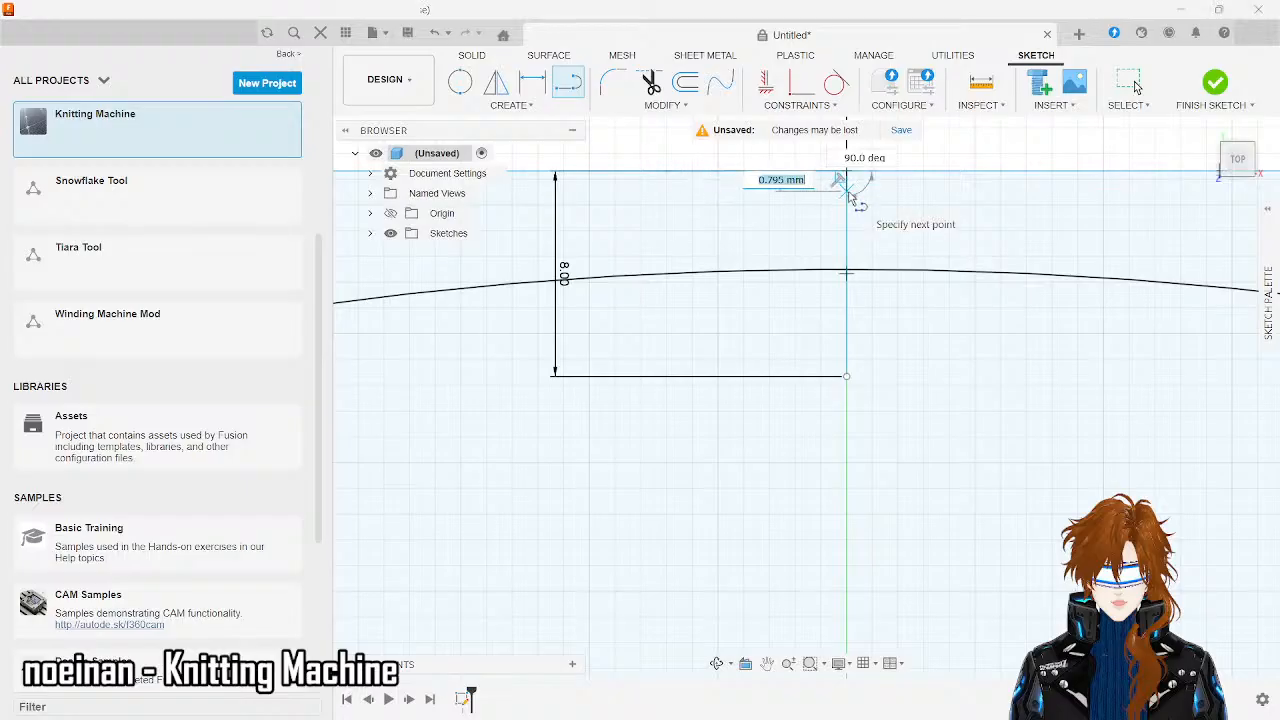
text(.75)
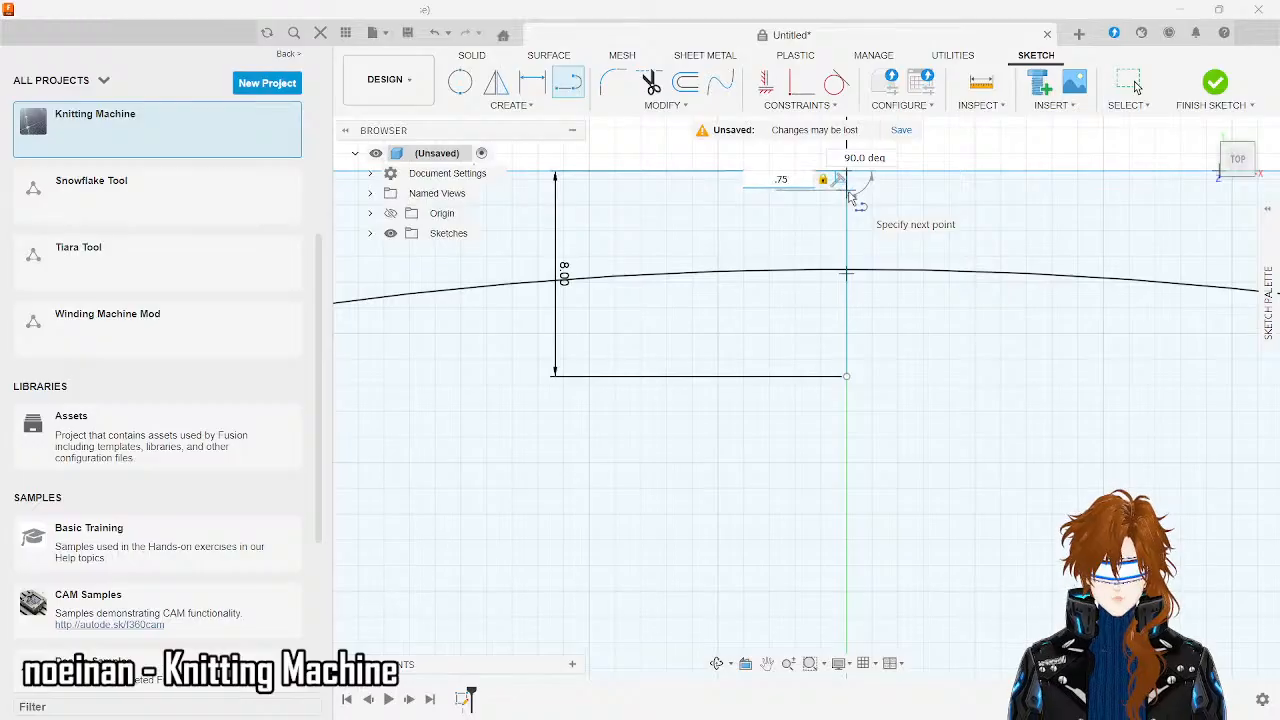
key(Return)
key(Escape)
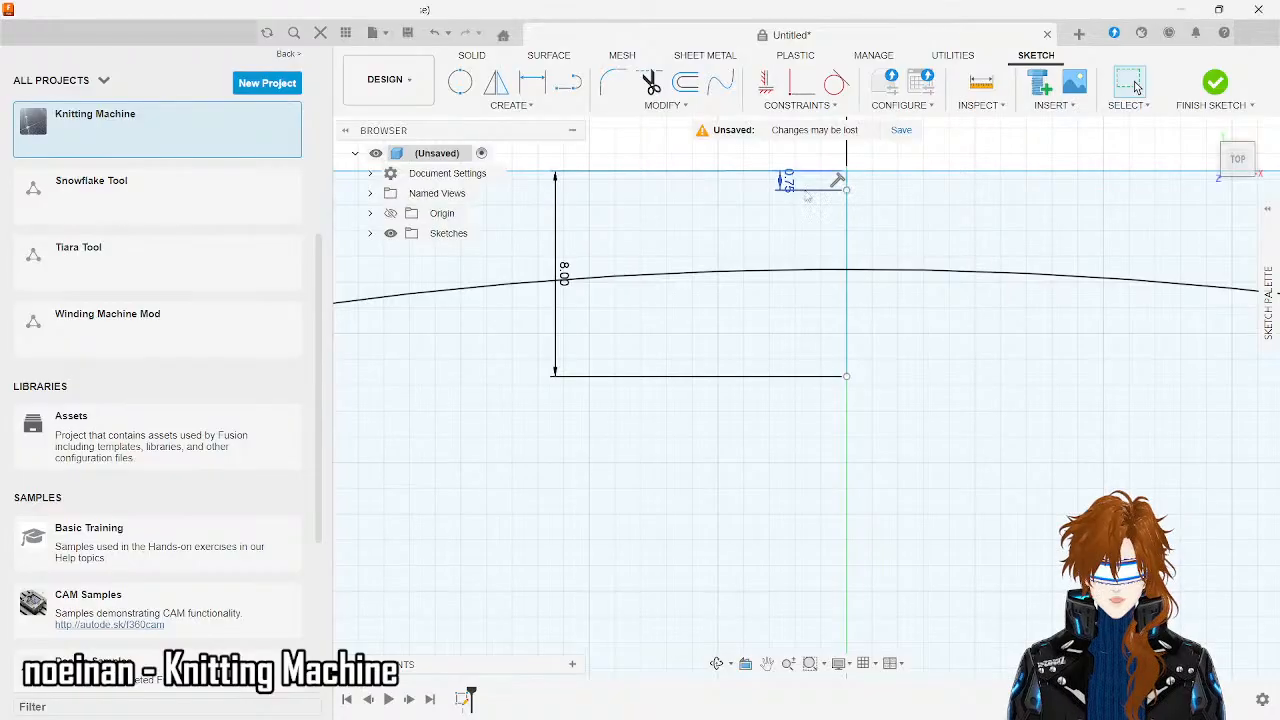
- Draw a 0.75 mm vertical line downward from the raised top edge, just inside its left corner
scroll(806, 185, down, 5)
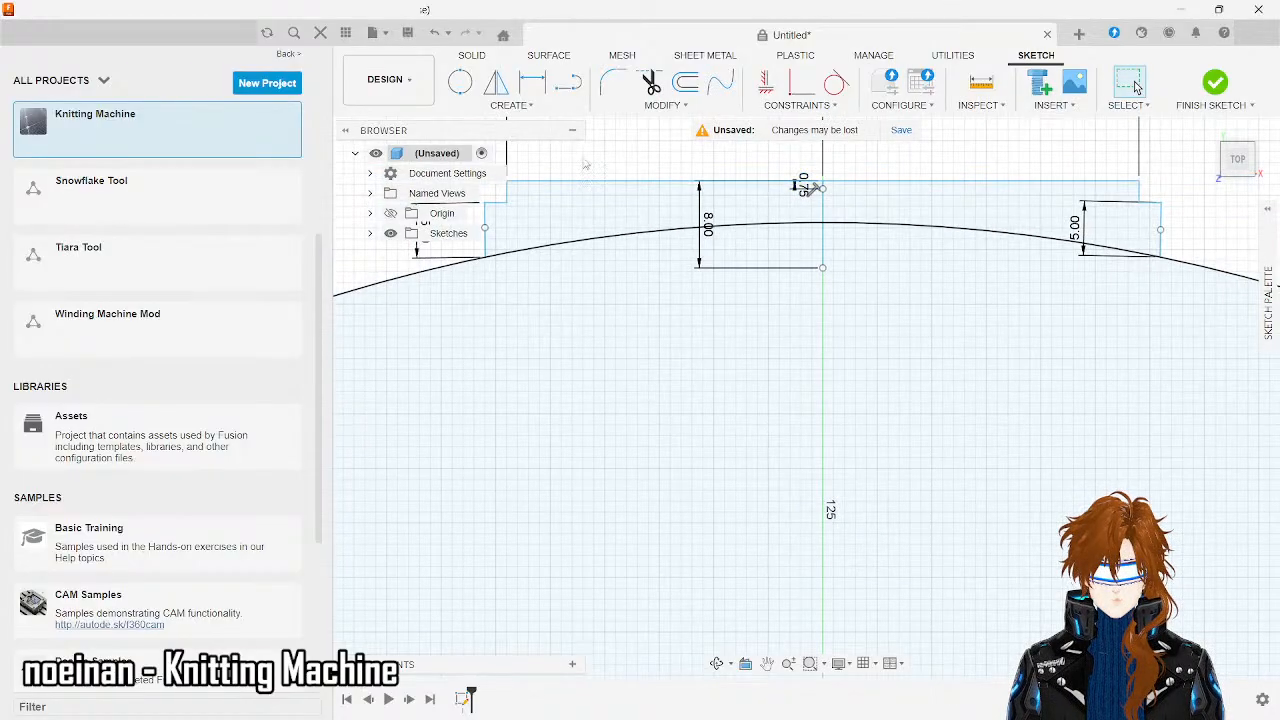
scroll(519, 188, up, 3)
scroll(519, 188, up, 1)
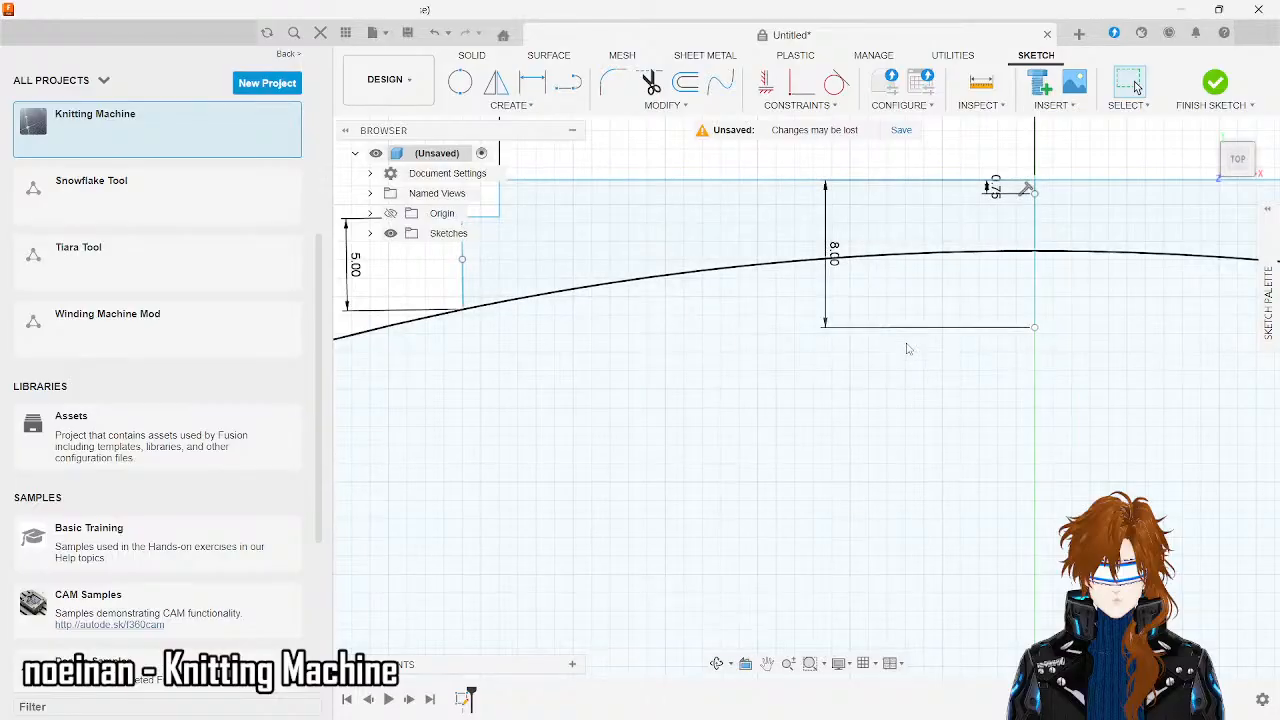
scroll(909, 346, down, 4)
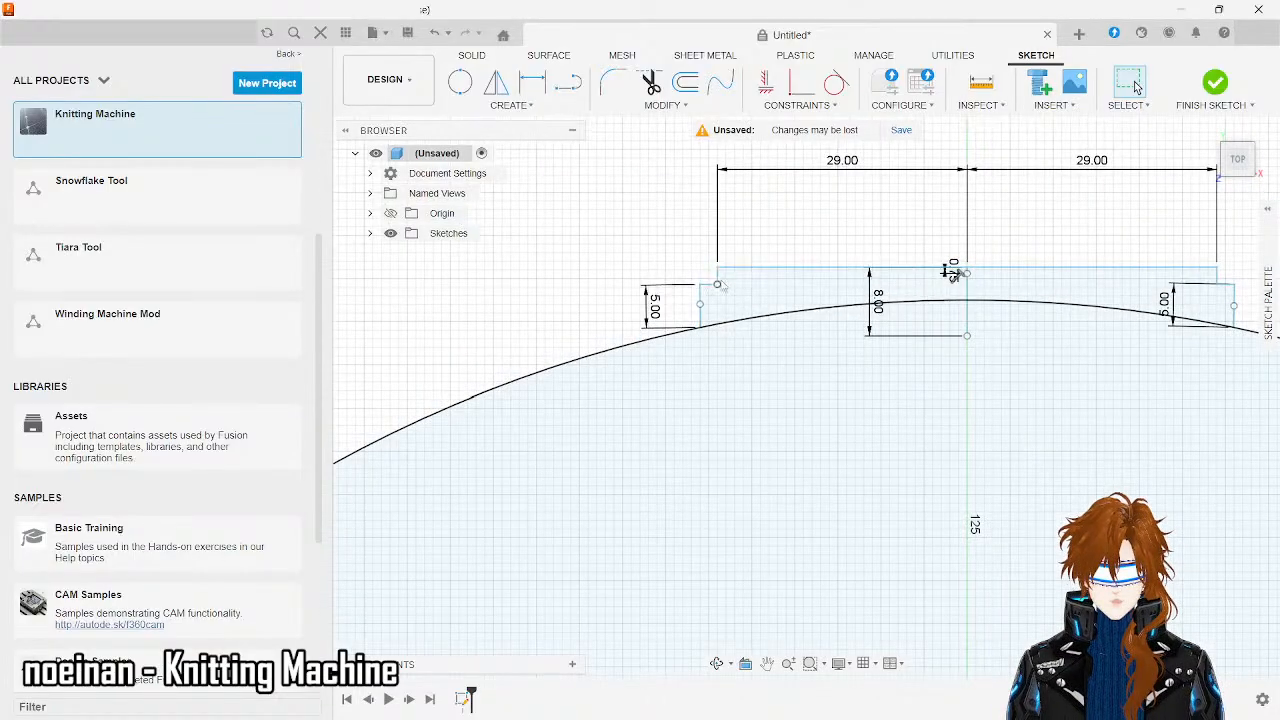
scroll(730, 270, up, 5)
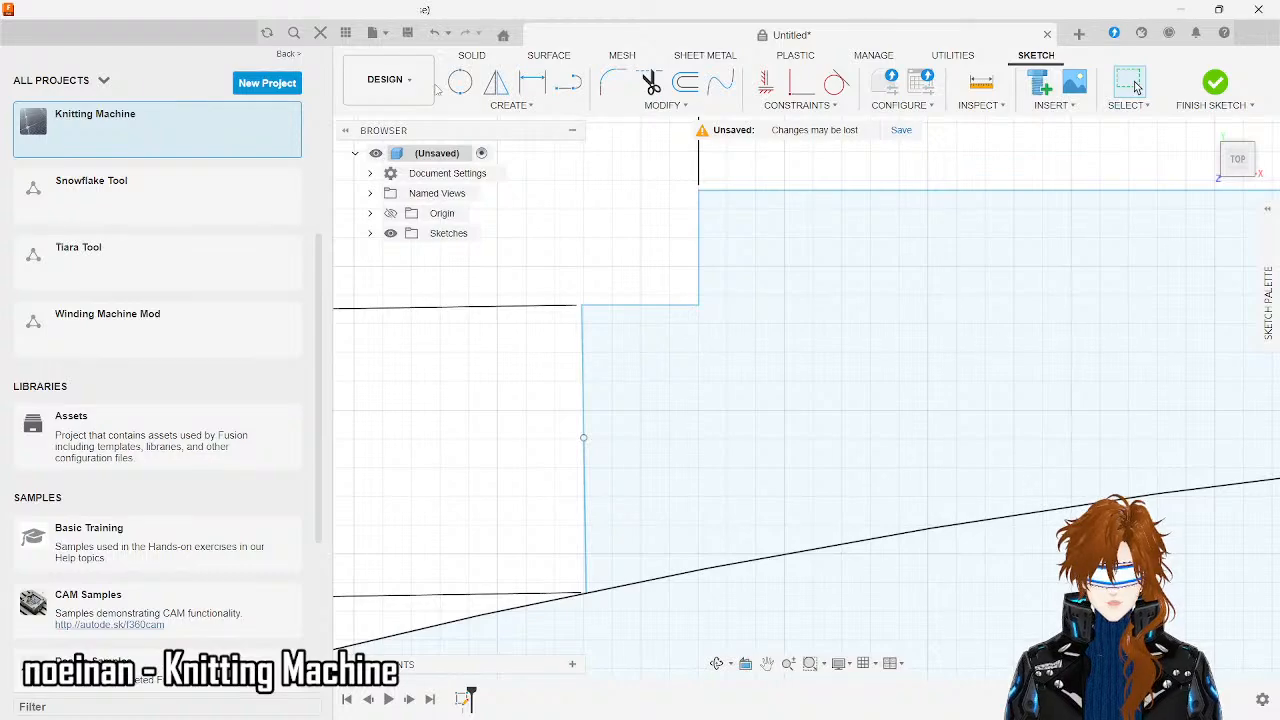
click(567, 83)
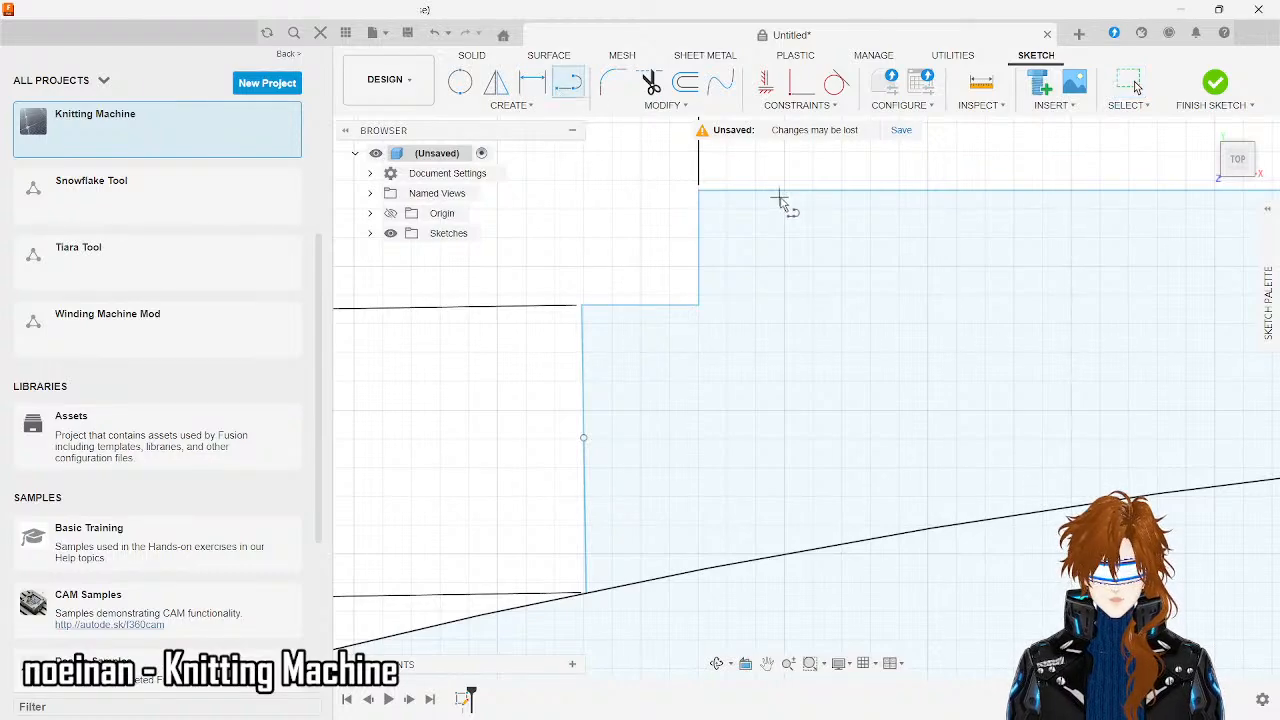
click(728, 194)
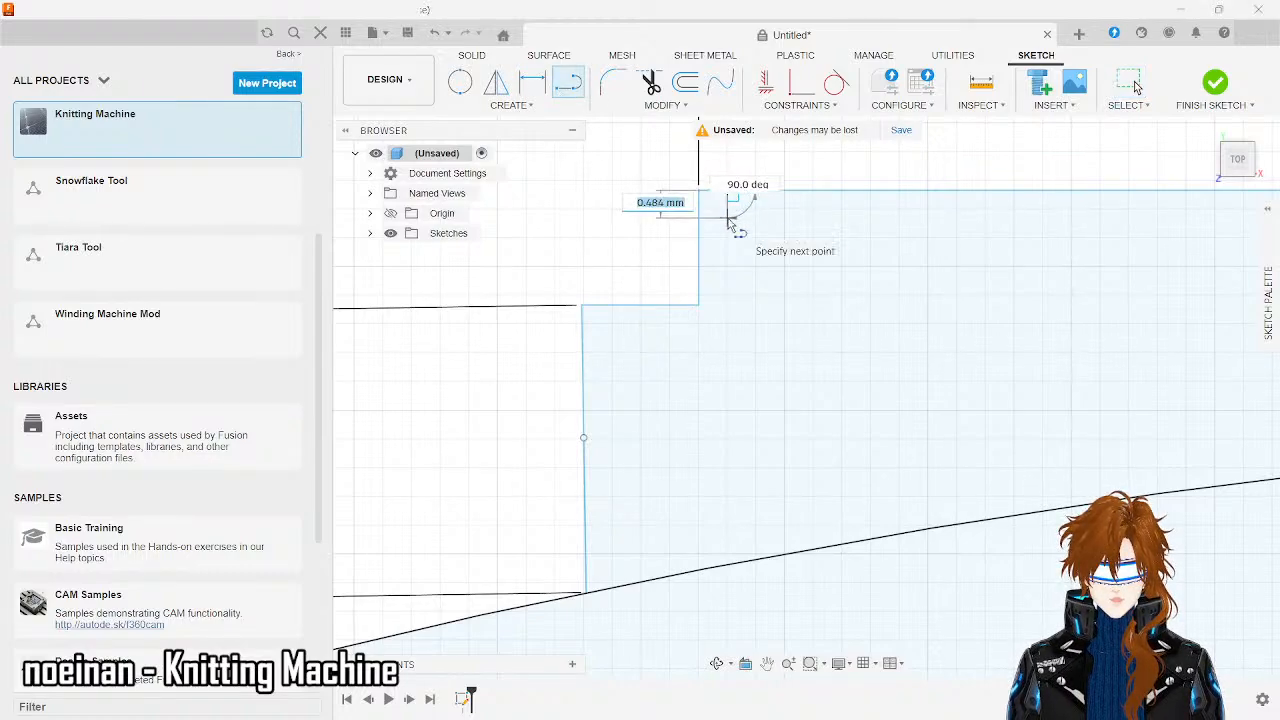
key(BackSpace)
text(.75)
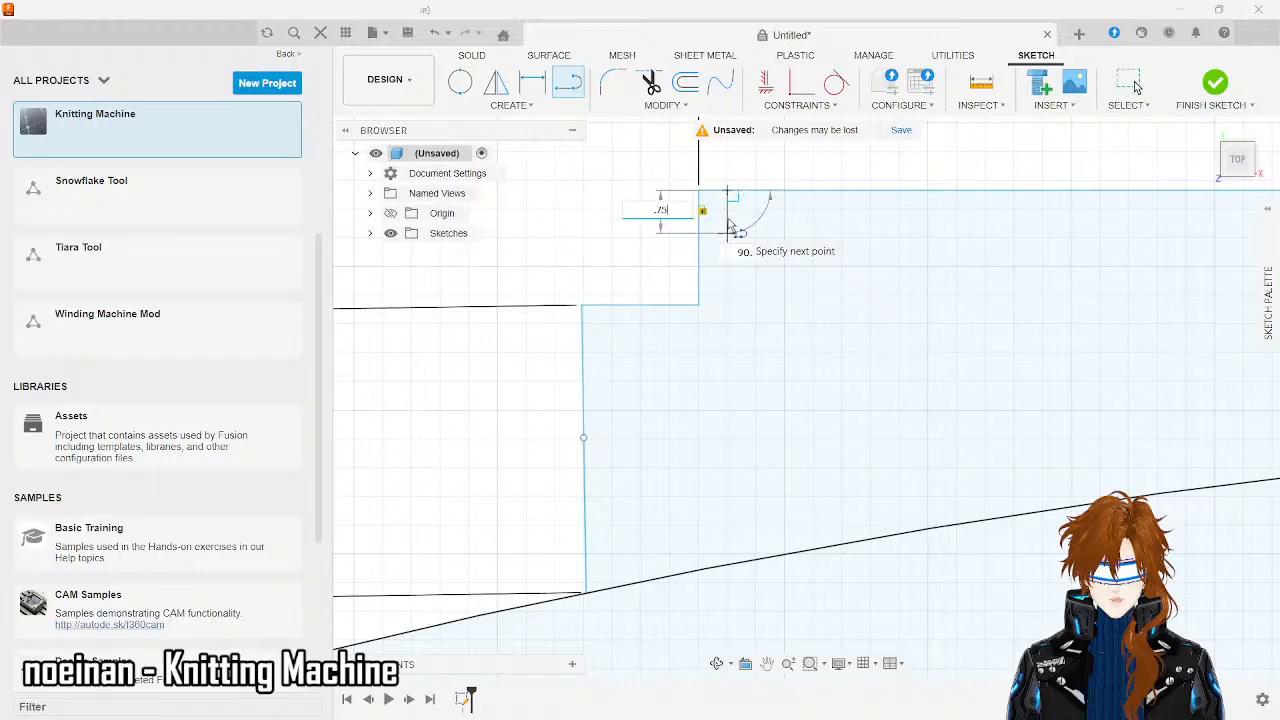
key(Return)
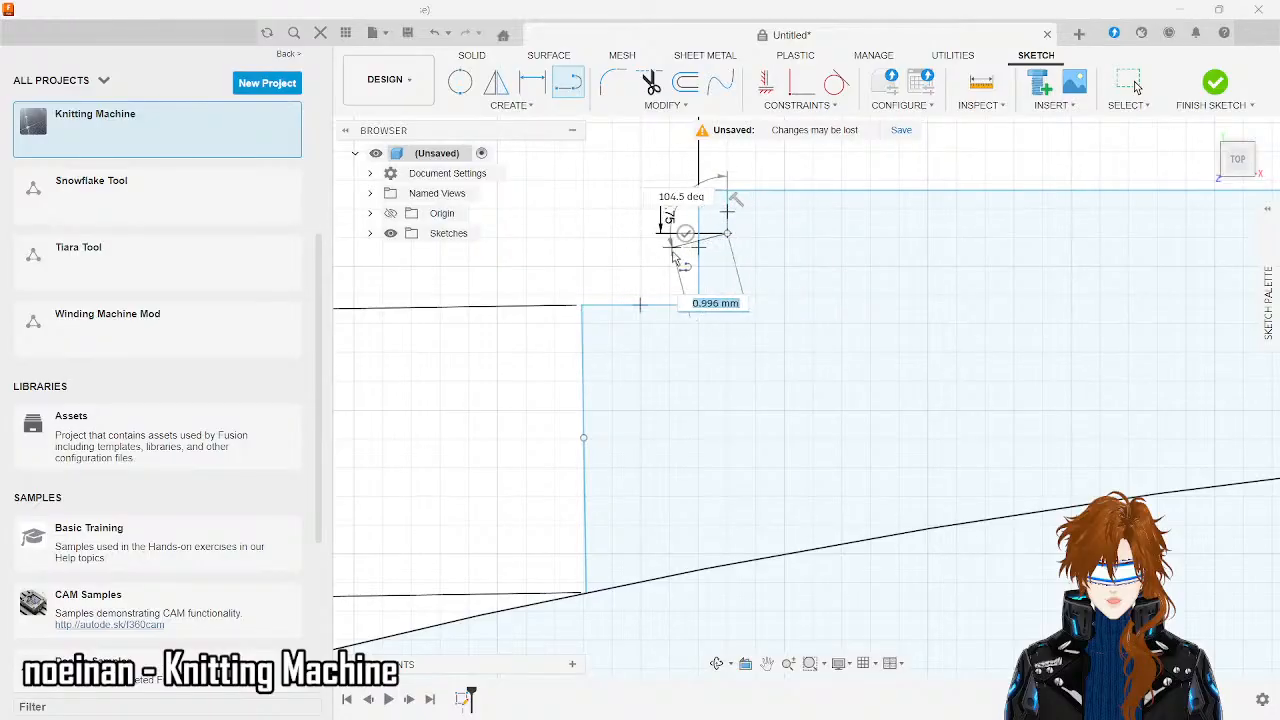
key(Escape)
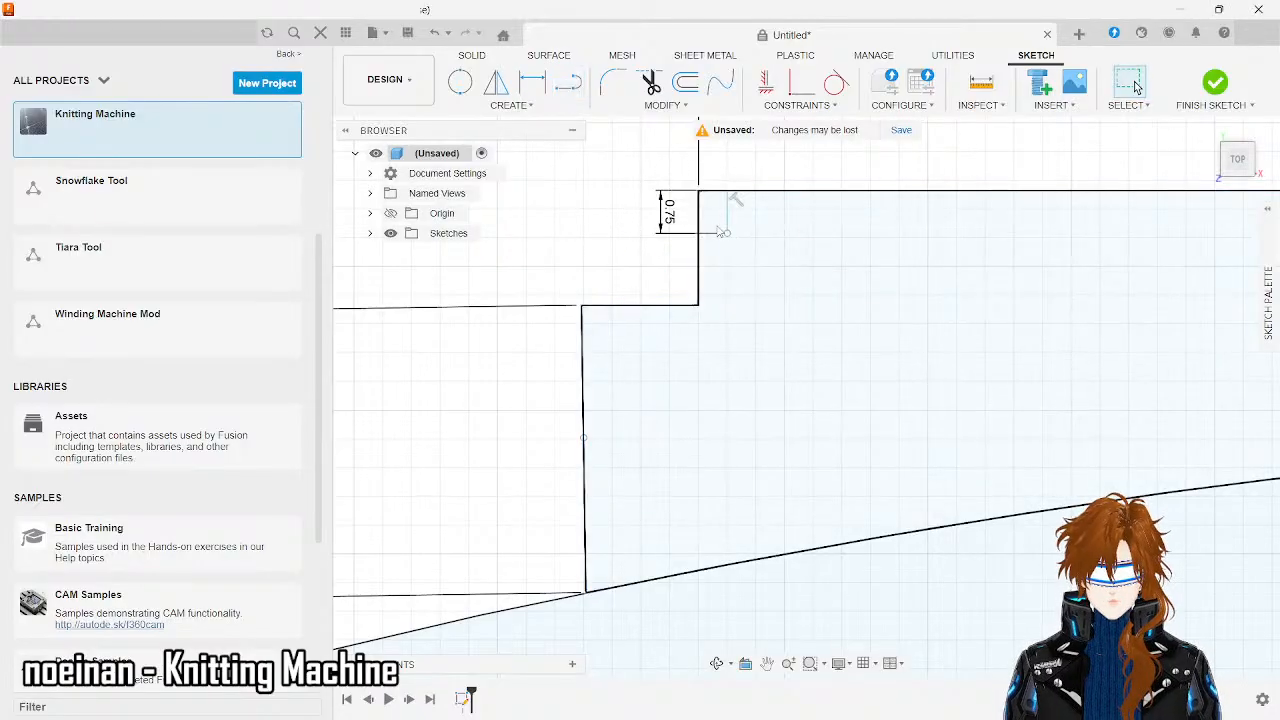
- Draw a 0.75 mm horizontal line inward from the short left side of the raised step
click(562, 85)
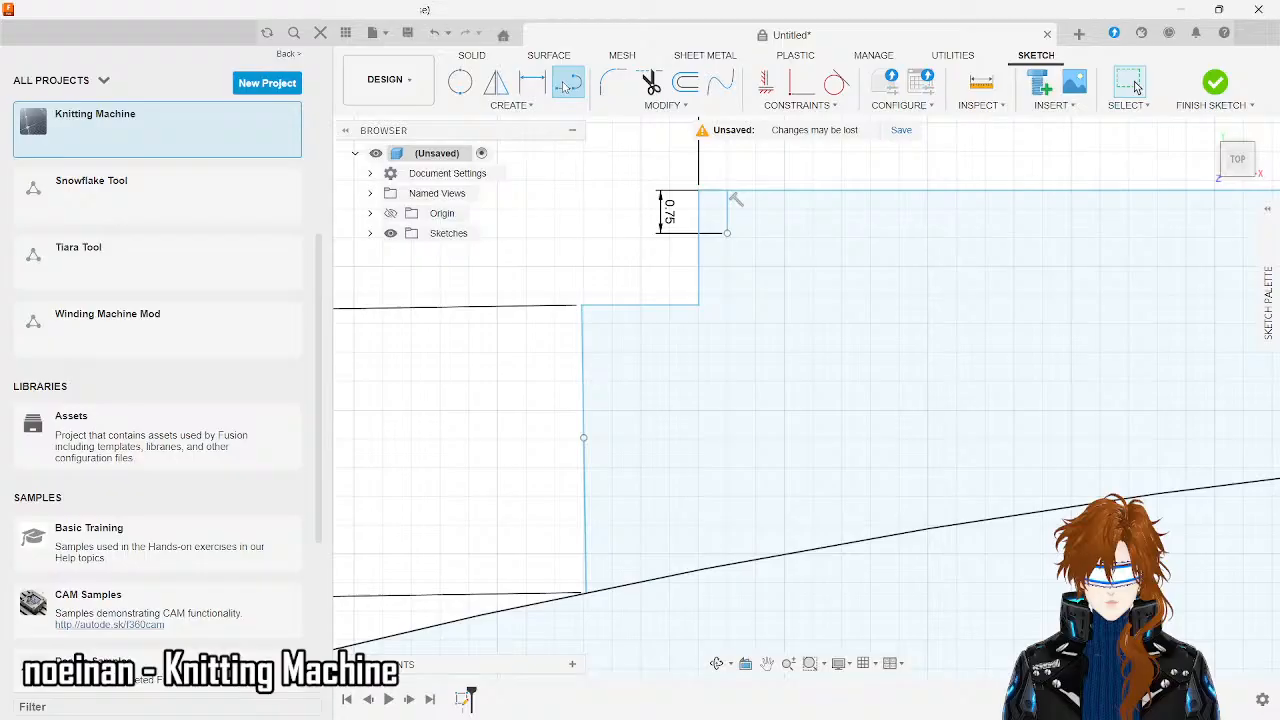
click(700, 267)
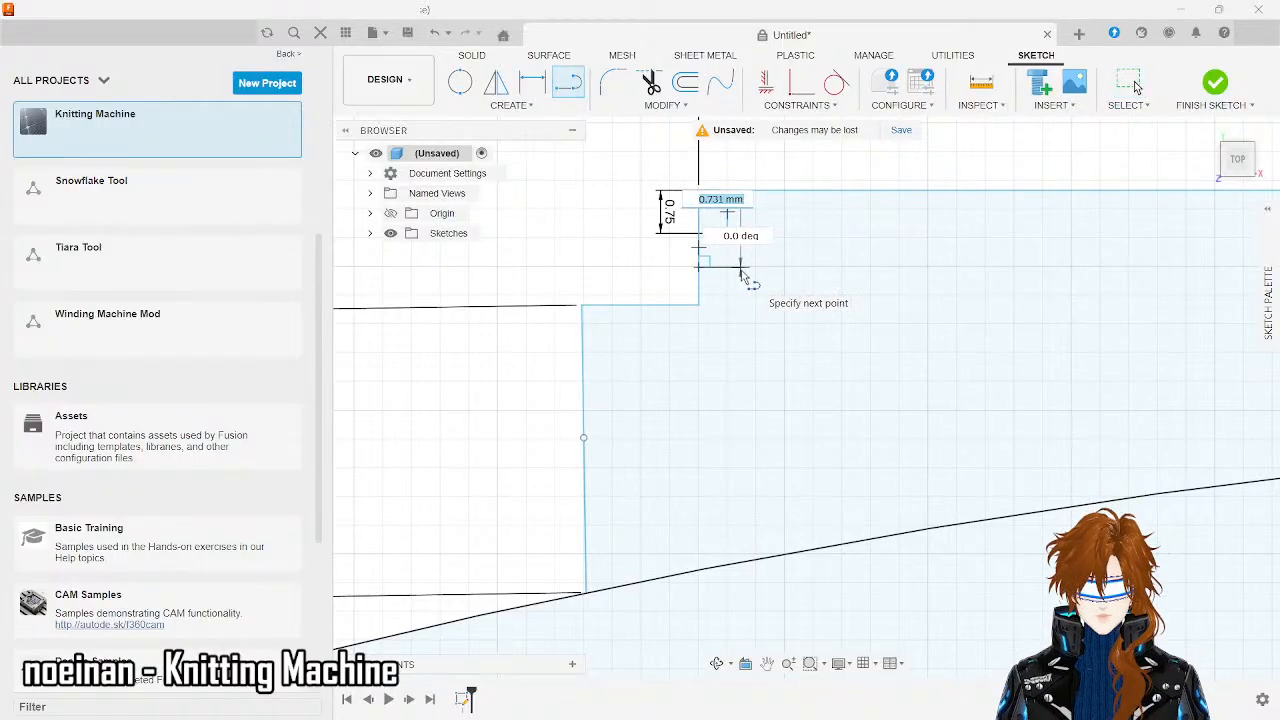
text(.75)
key(Return)
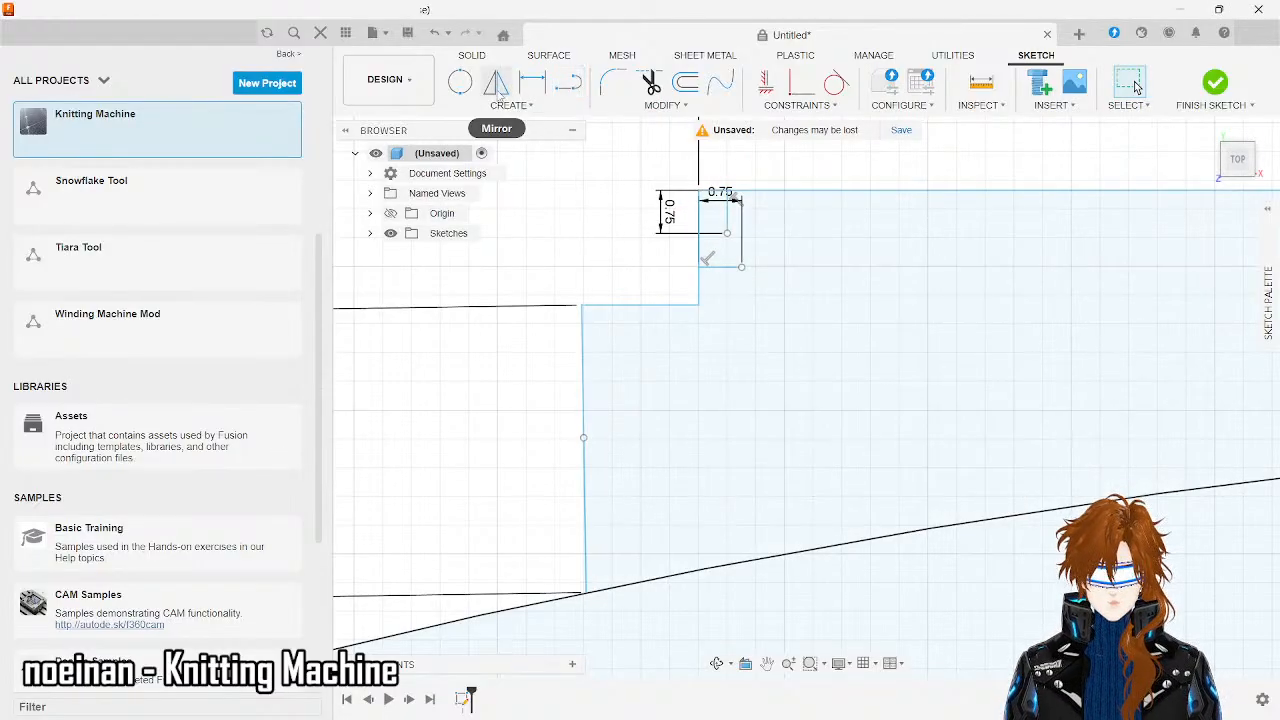
- Draw a vertical line about 0.75 mm long down from the raised top edge, directly above the inner end of the short horizontal line
click(567, 83)
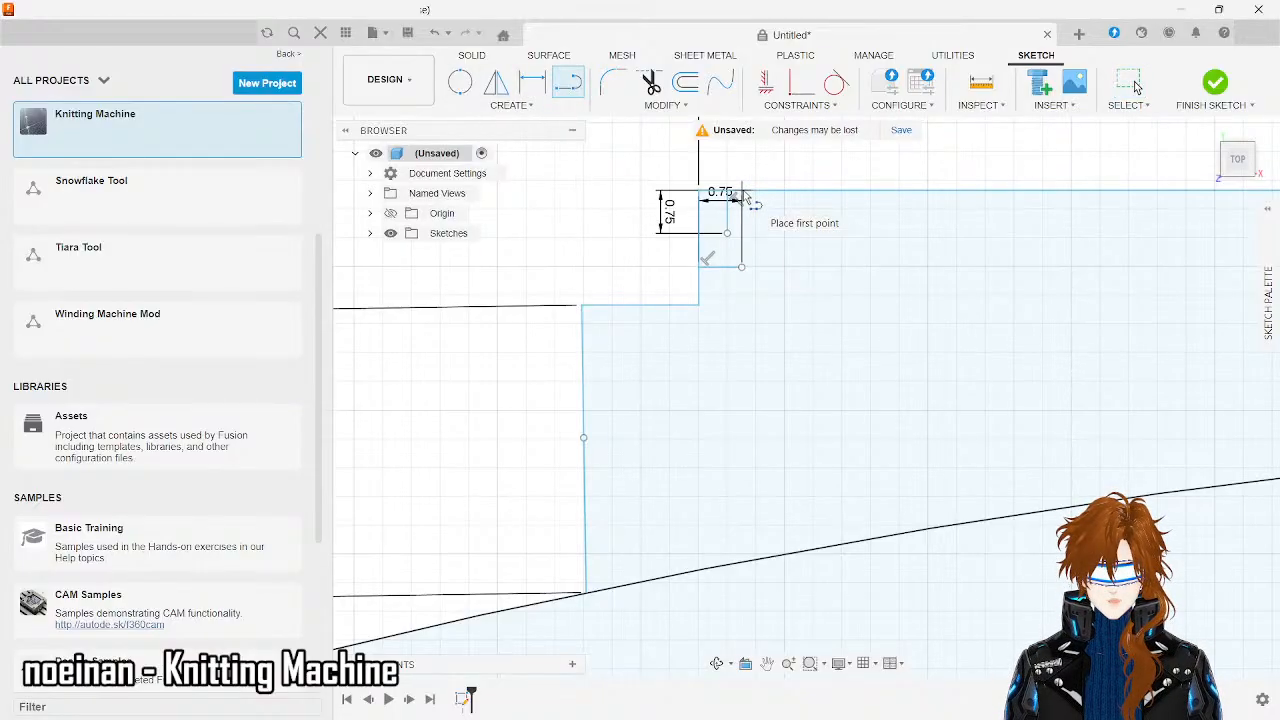
click(742, 194)
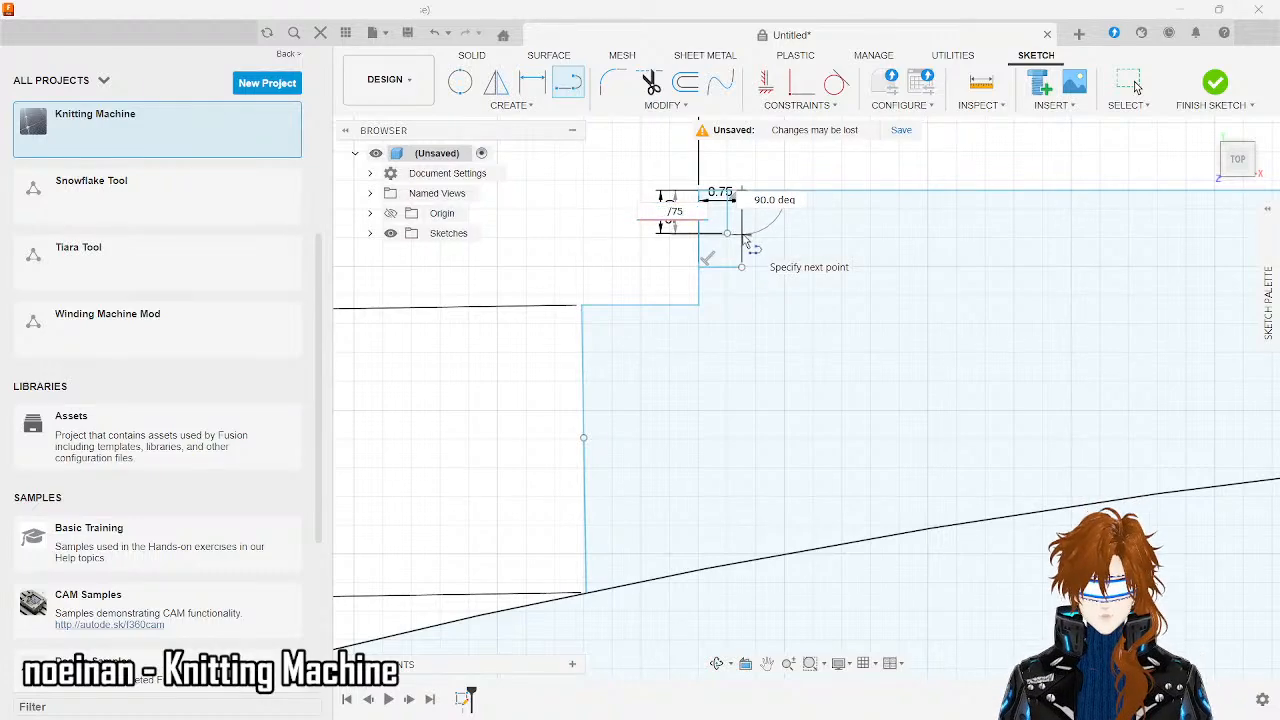
key(Return)
key(Escape)
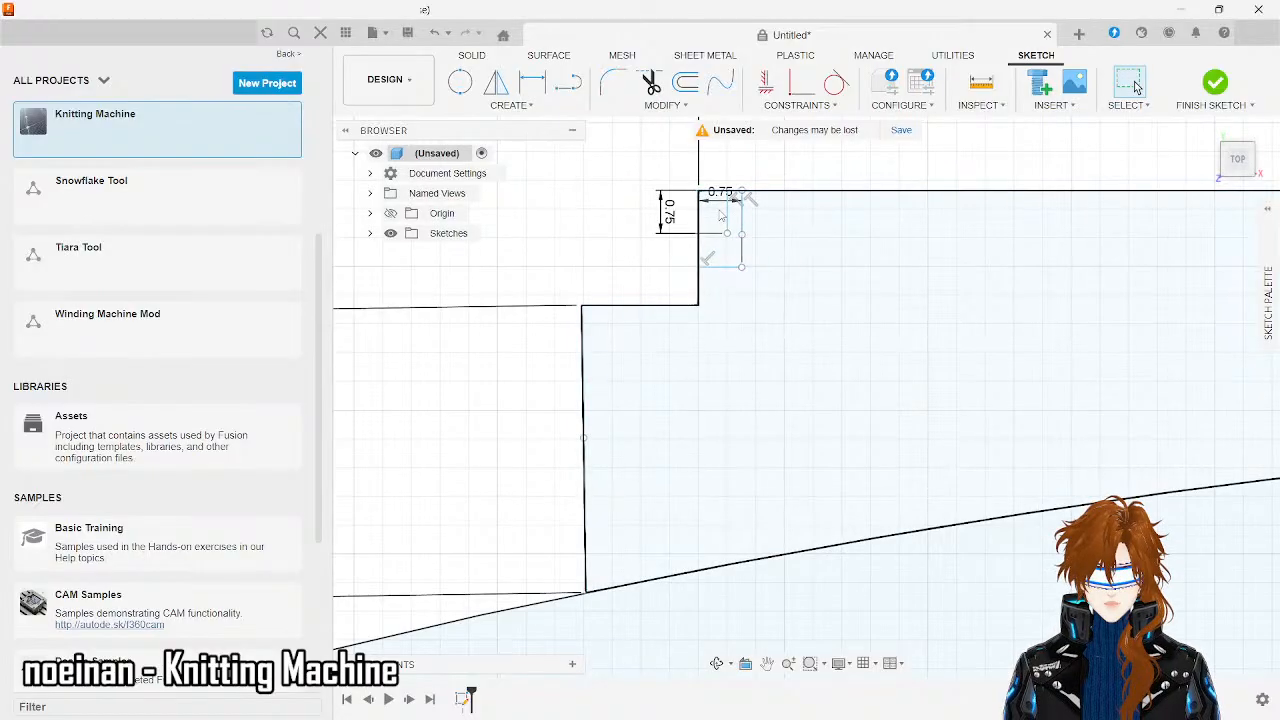
- Delete the dimensioned 0.75 mm vertical line nearest the raised step's left corner
click(727, 219)
key(Delete)
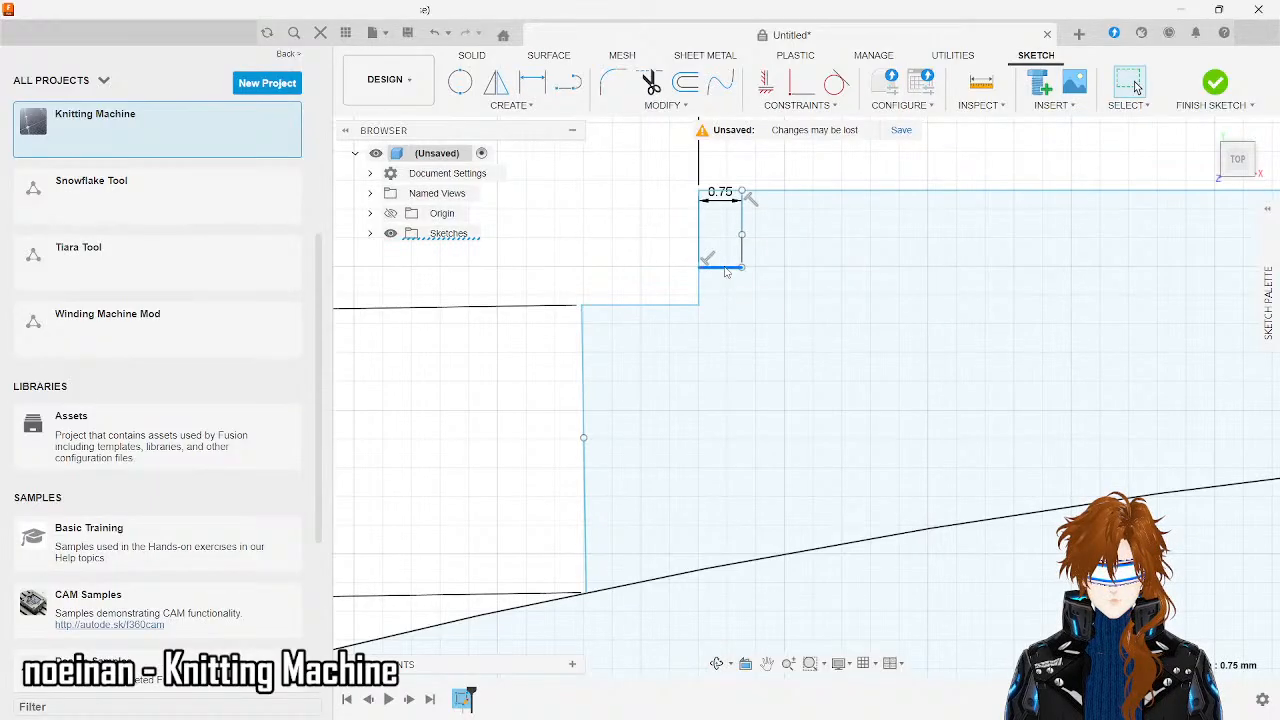
- Try a 0.75 mm horizontal line from the left shoulder's inner corner outward along the shoulder, and undo it
click(567, 84)
click(700, 307)
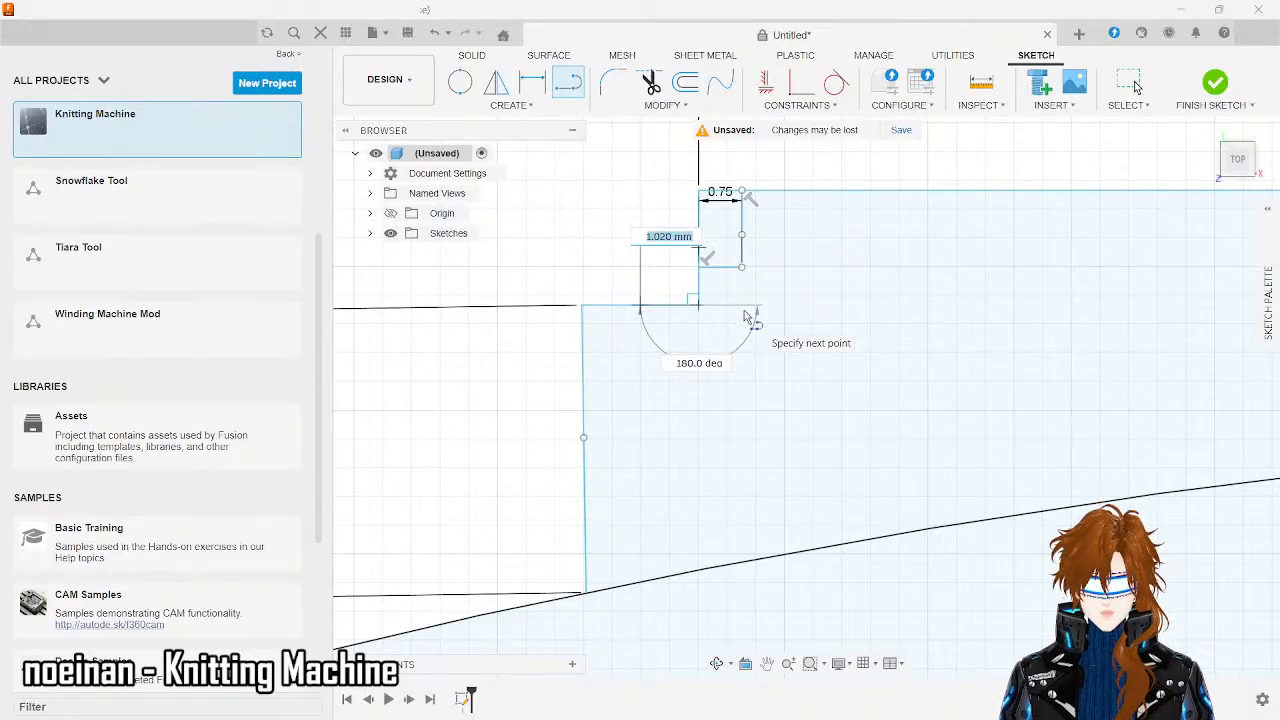
text(.7)
key(Tab)
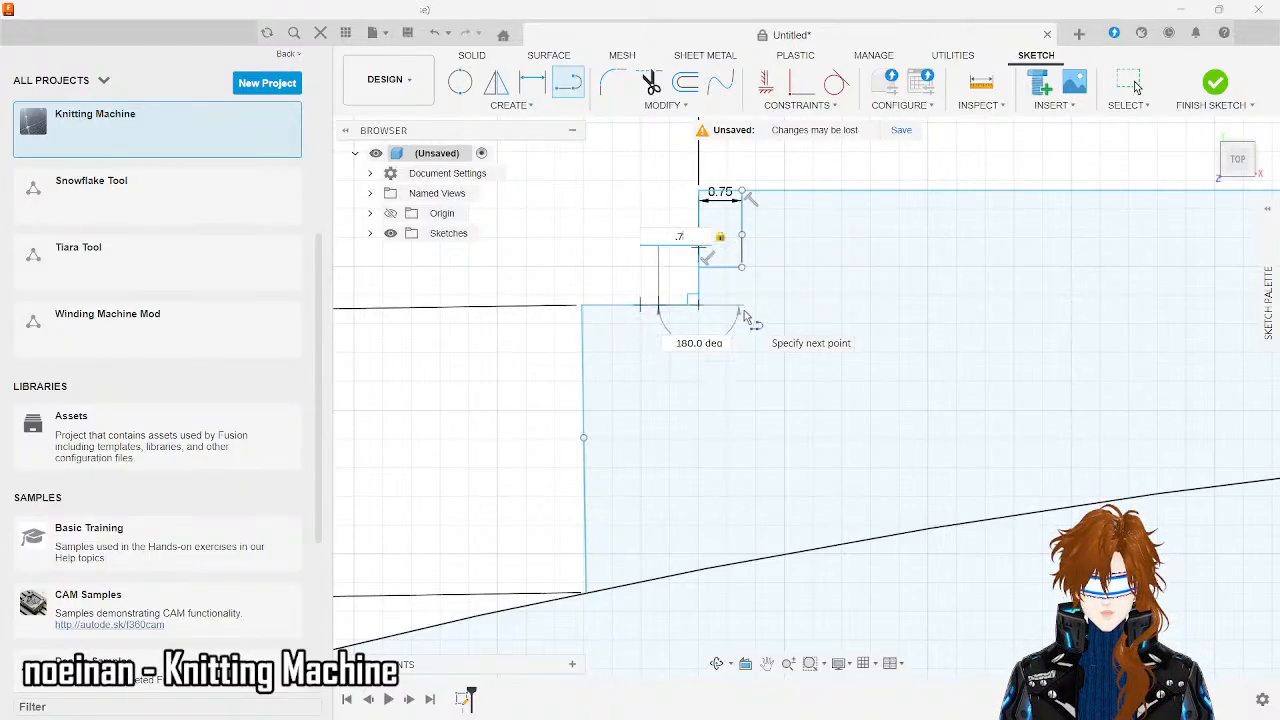
key(Return)
key(Escape)
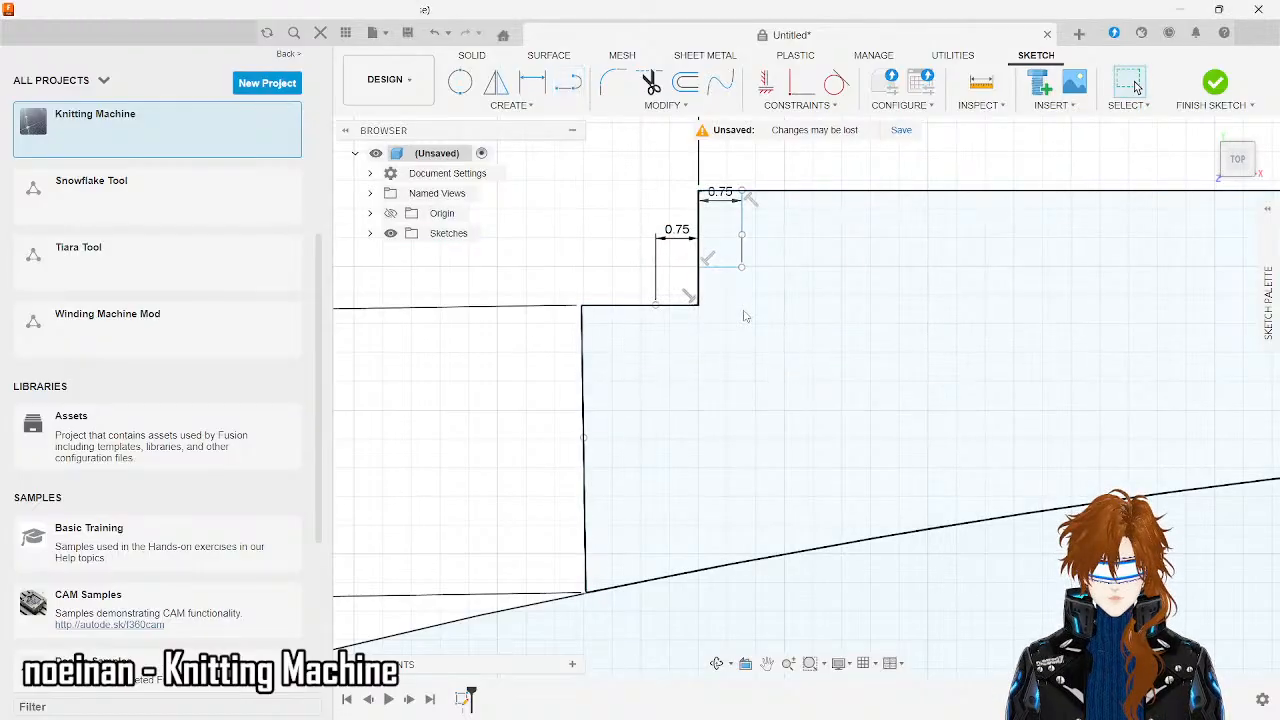
click(744, 315)
key(Escape)
- Draw a 0.75 mm line from the left shoulder's inner corner, sloping about 32 degrees down into the tab
key(l)
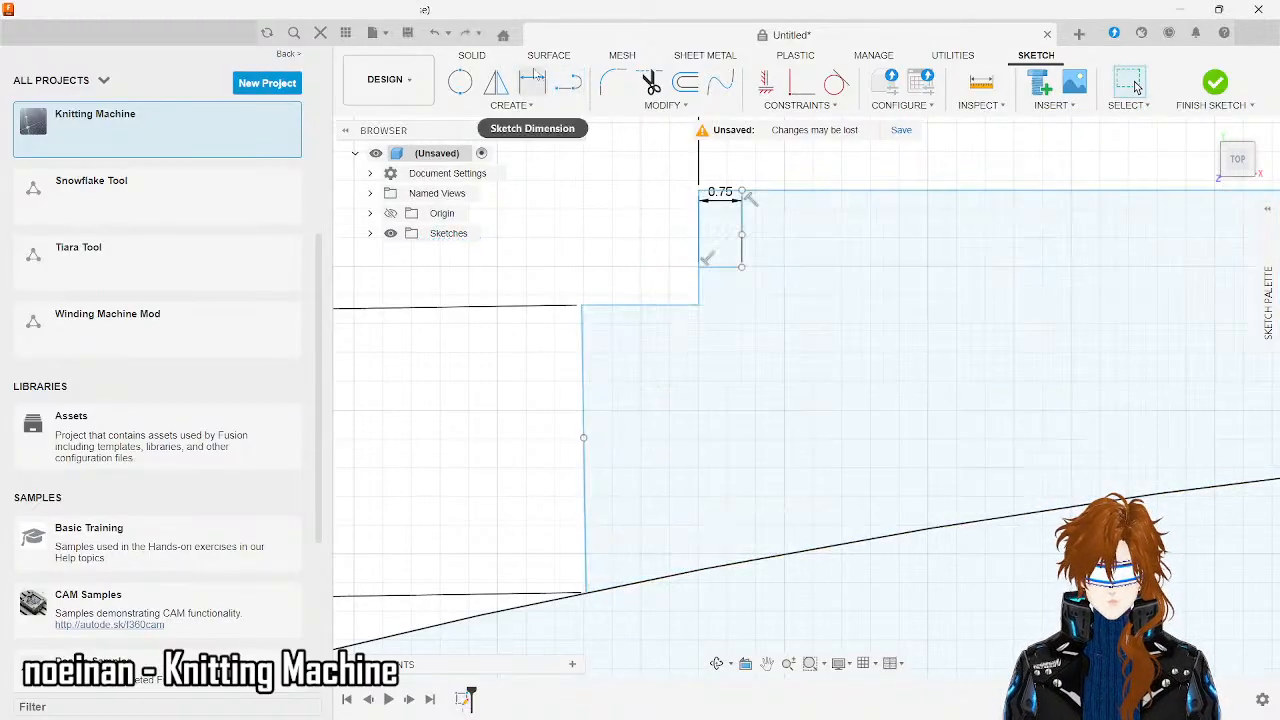
click(698, 305)
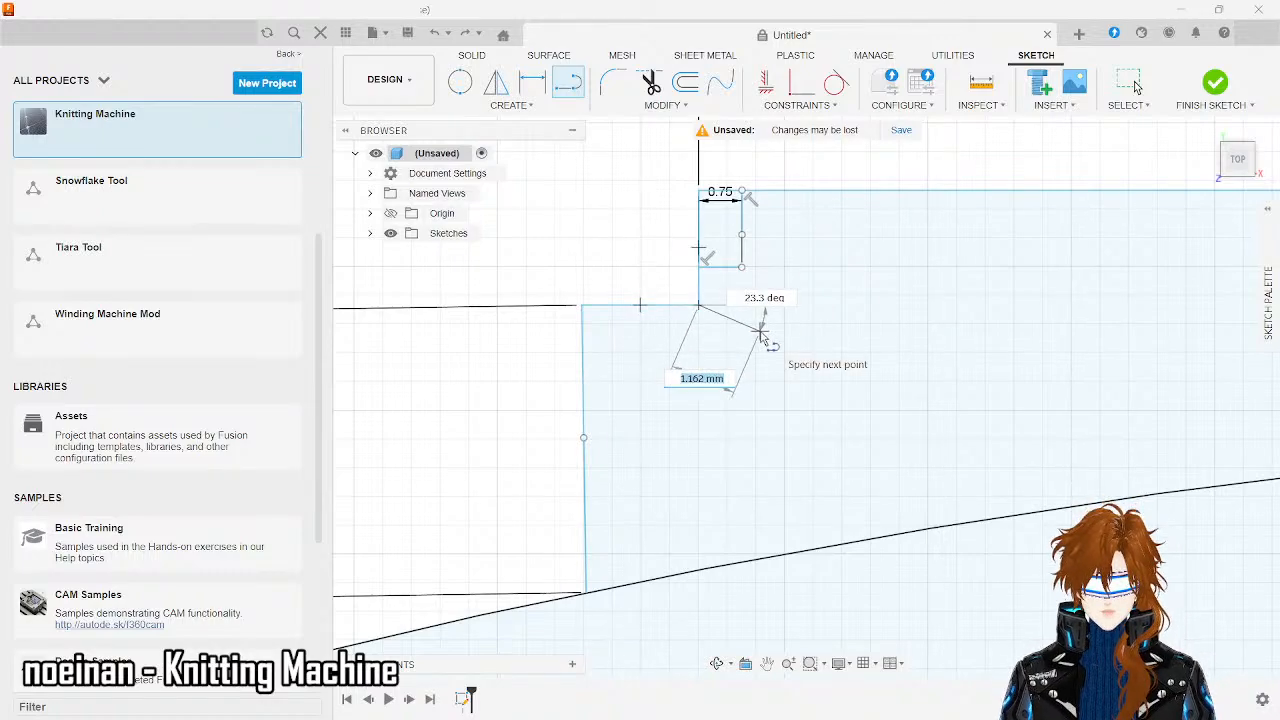
key(BackSpace)
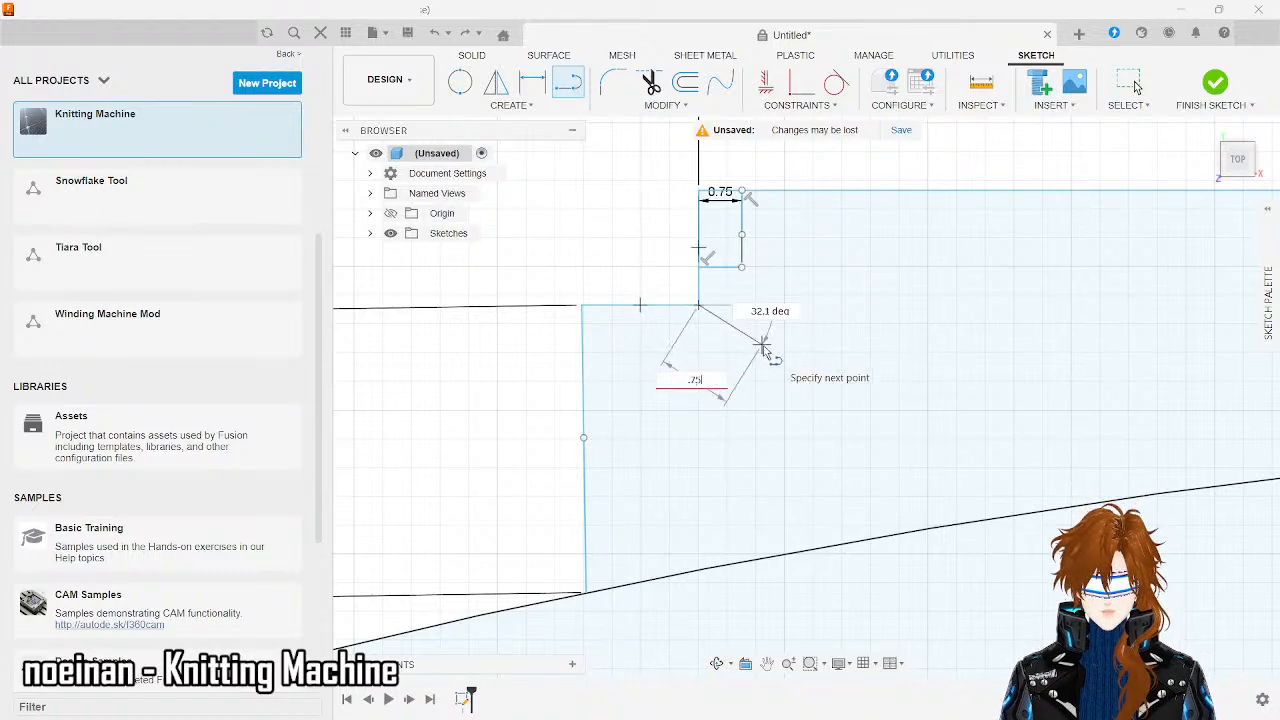
text(.75)
key(Return)
key(Escape)
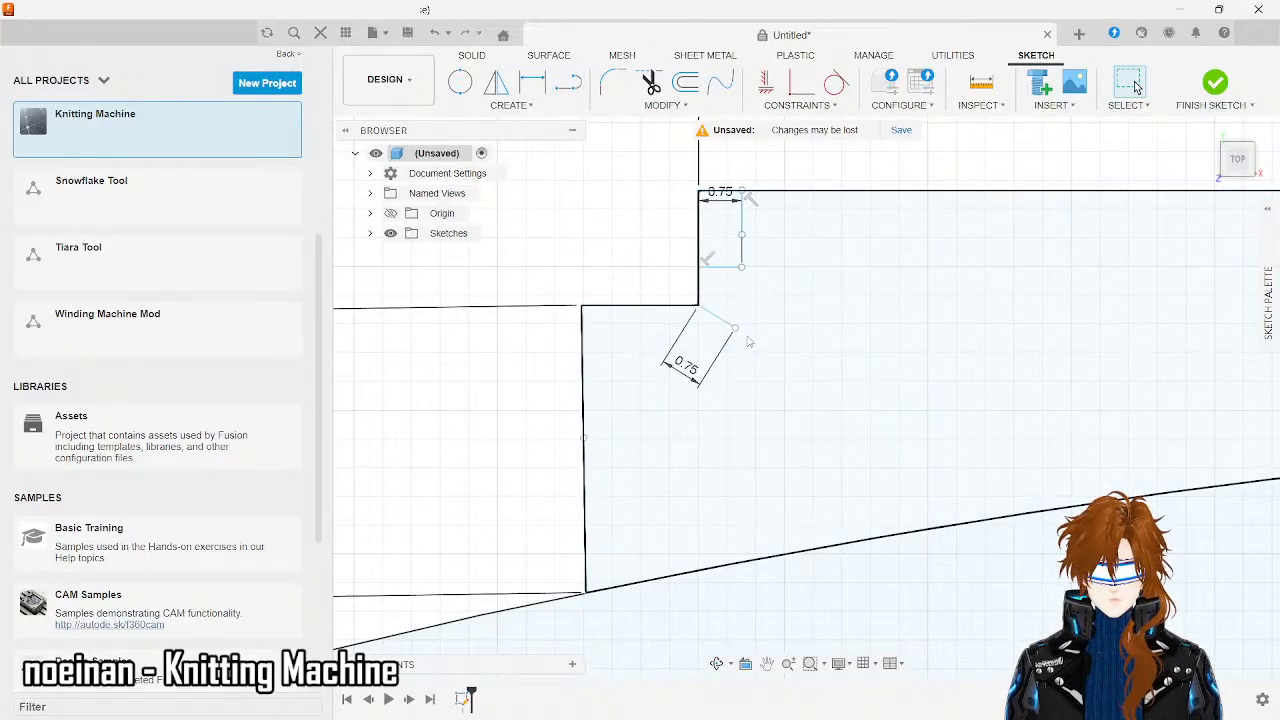
- Try to move the free endpoint of the sloped 0.75 mm line with Move/Copy, then undo the move and the line
click(735, 329)
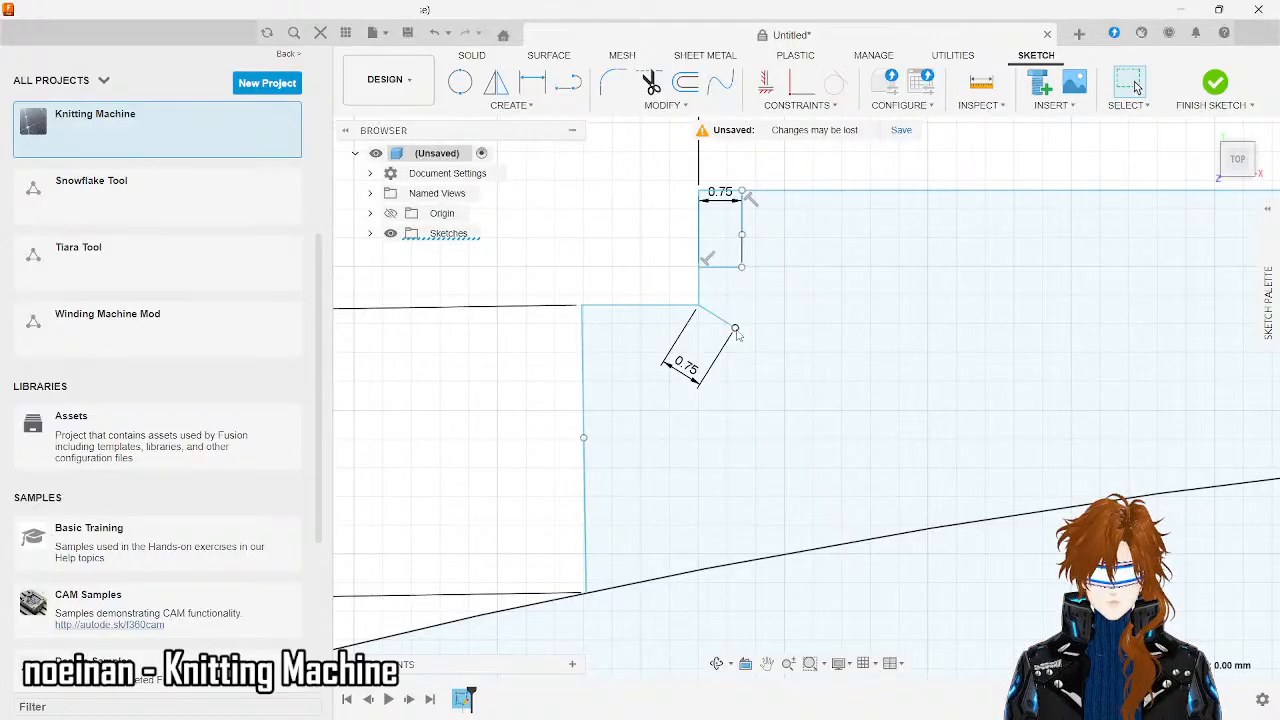
right_click(735, 329)
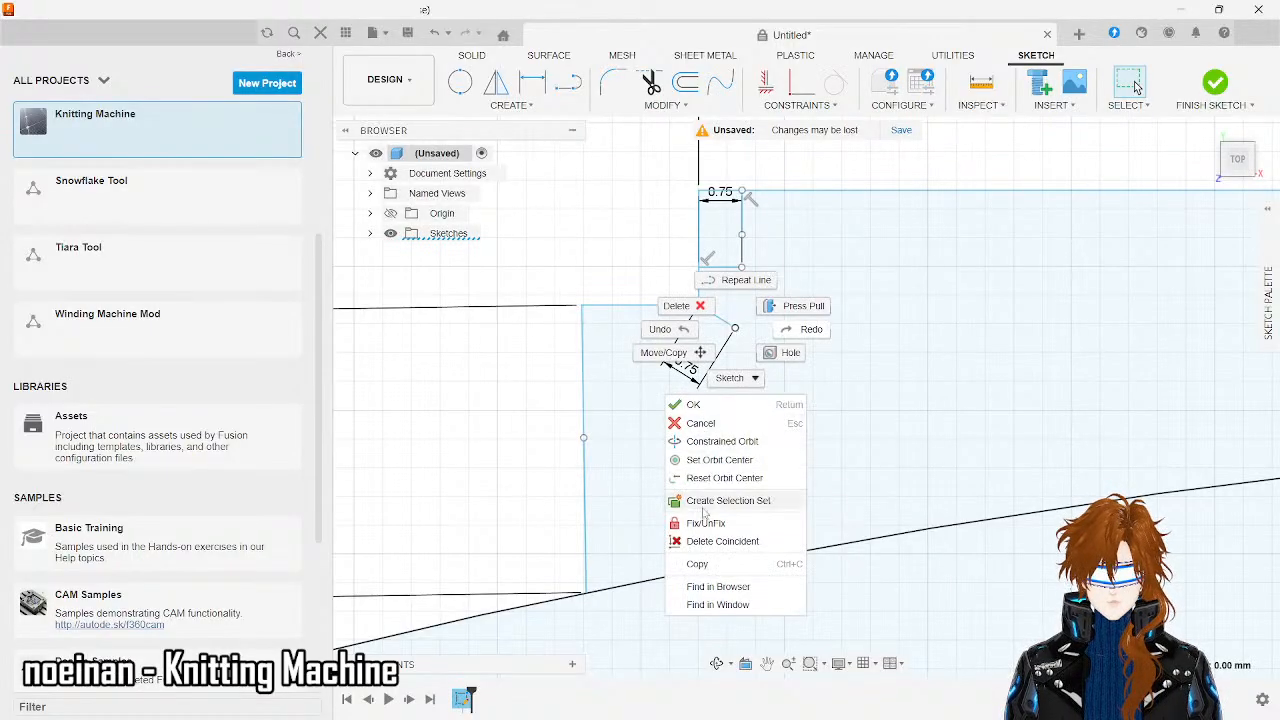
click(663, 352)
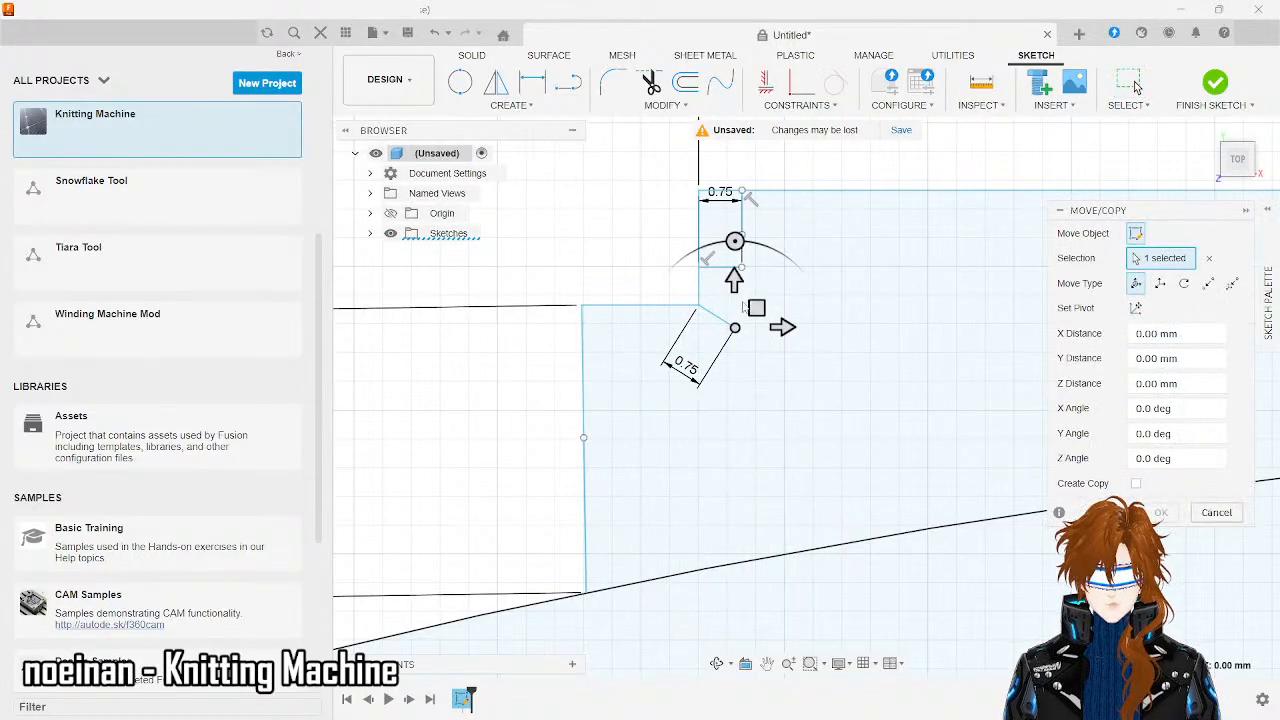
drag(752, 303, 757, 294)
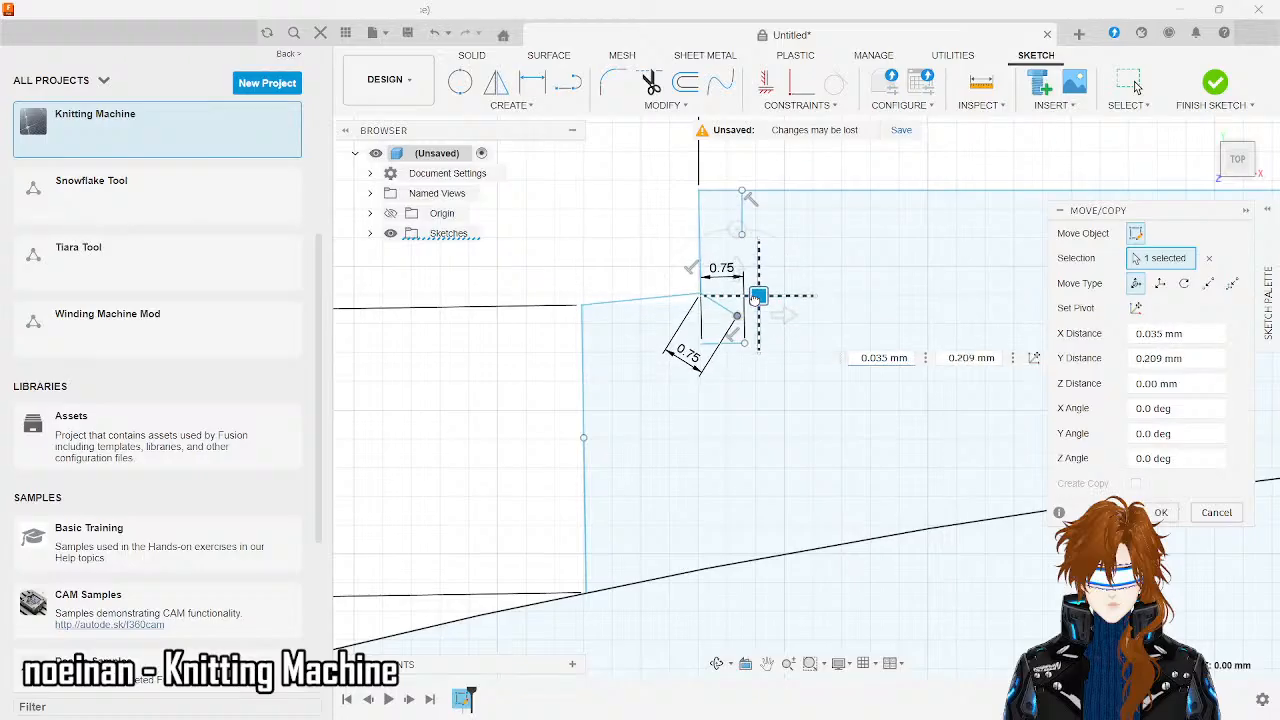
key(Return)
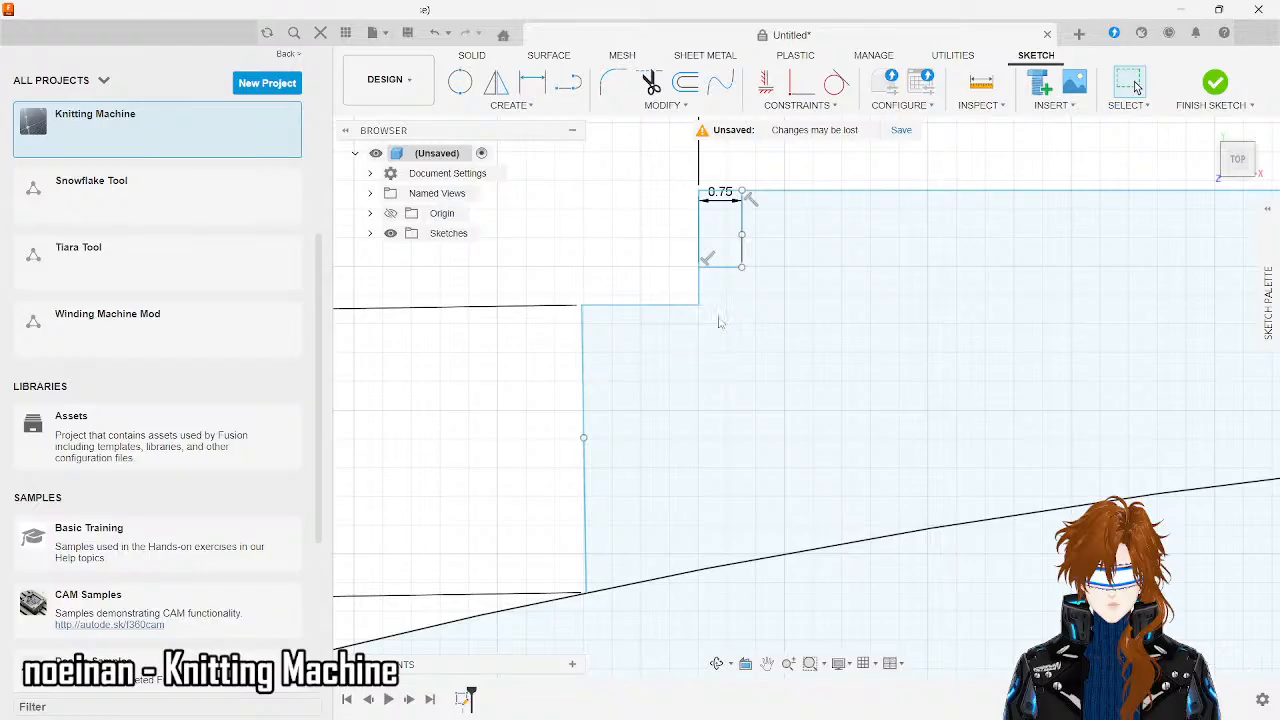
- Draw a 0.75 mm horizontal line from the left shoulder's inner corner into the tab
mouse_move(718, 316)
mouse_down()
mouse_move(520, 148)
mouse_move(560, 157)
mouse_up()
key(Escape)
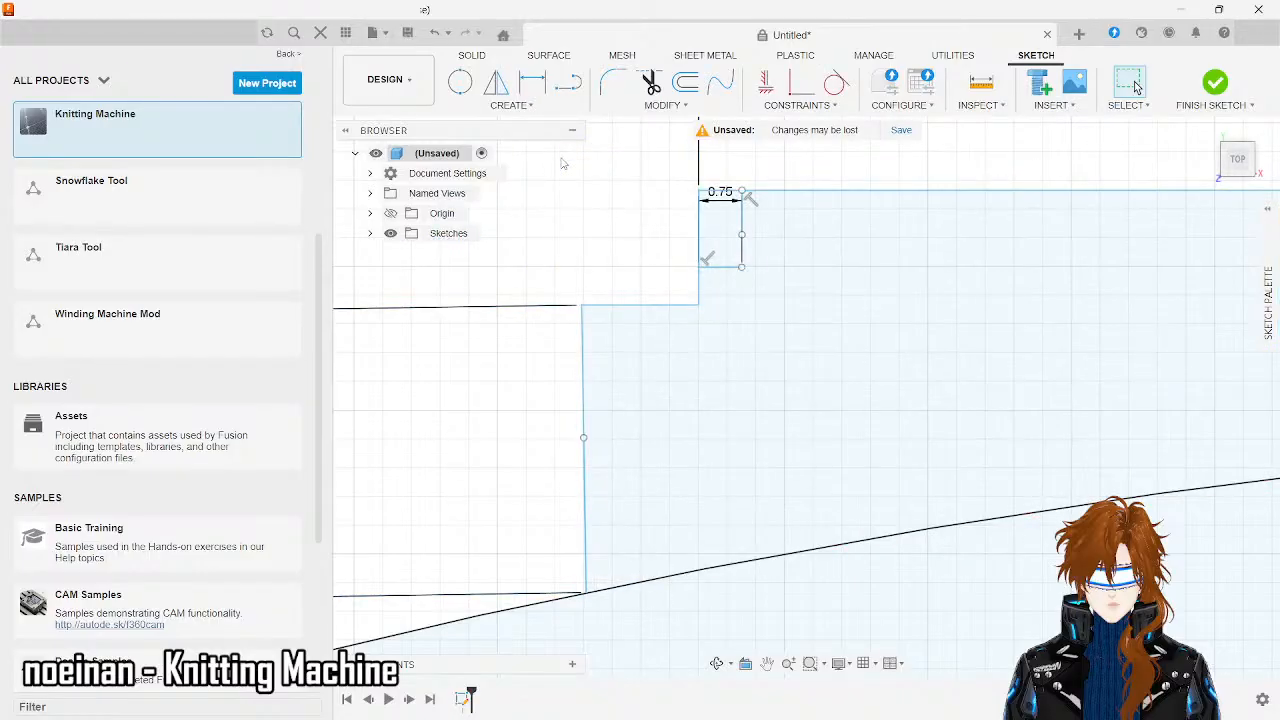
click(568, 86)
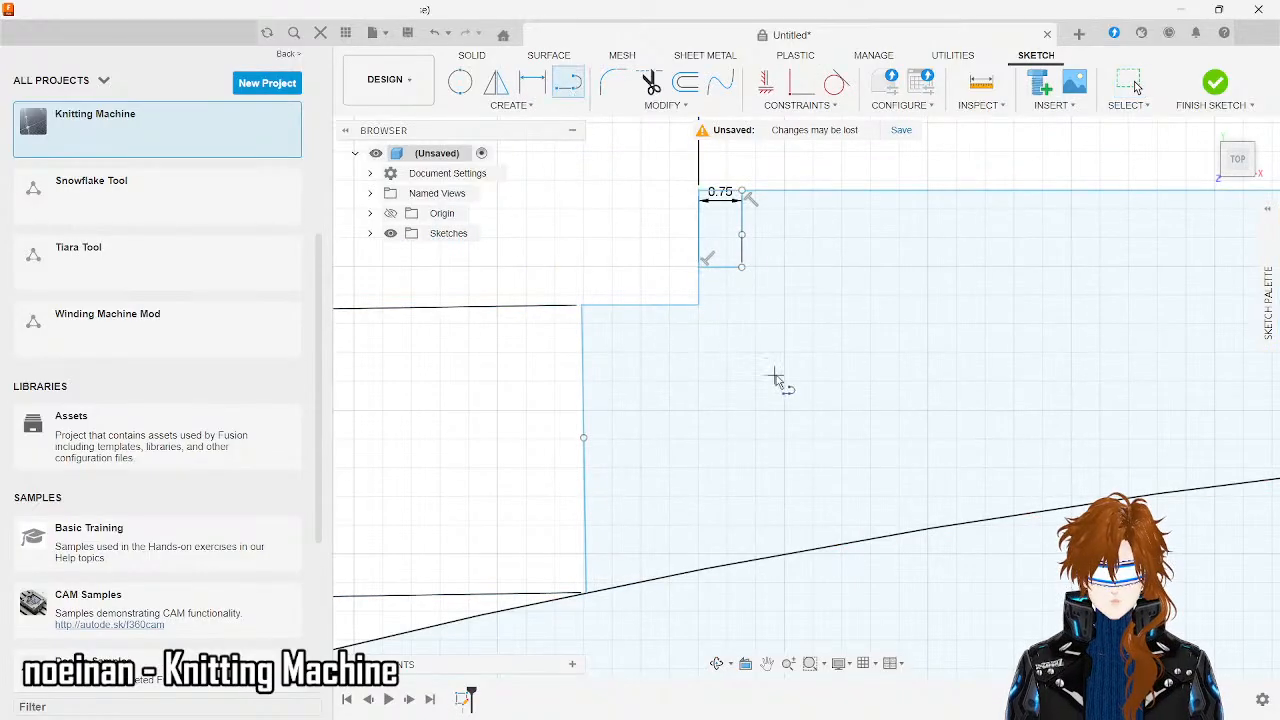
click(700, 304)
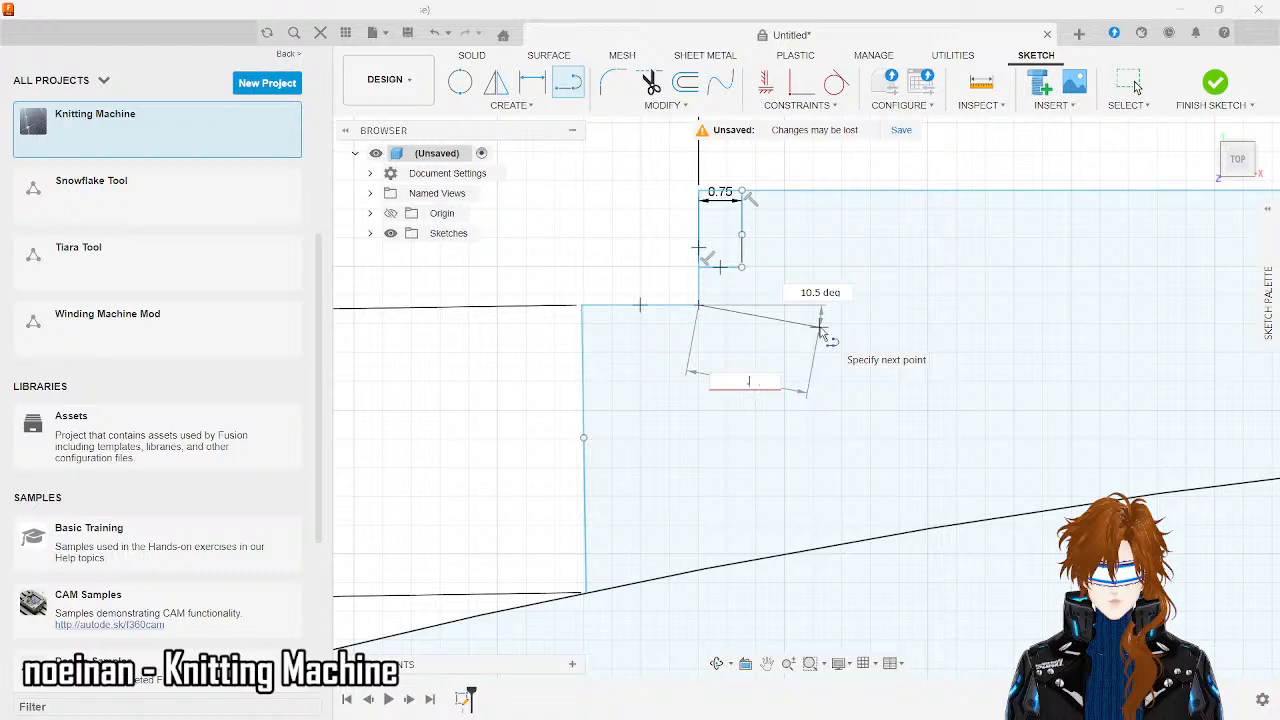
text(.75)
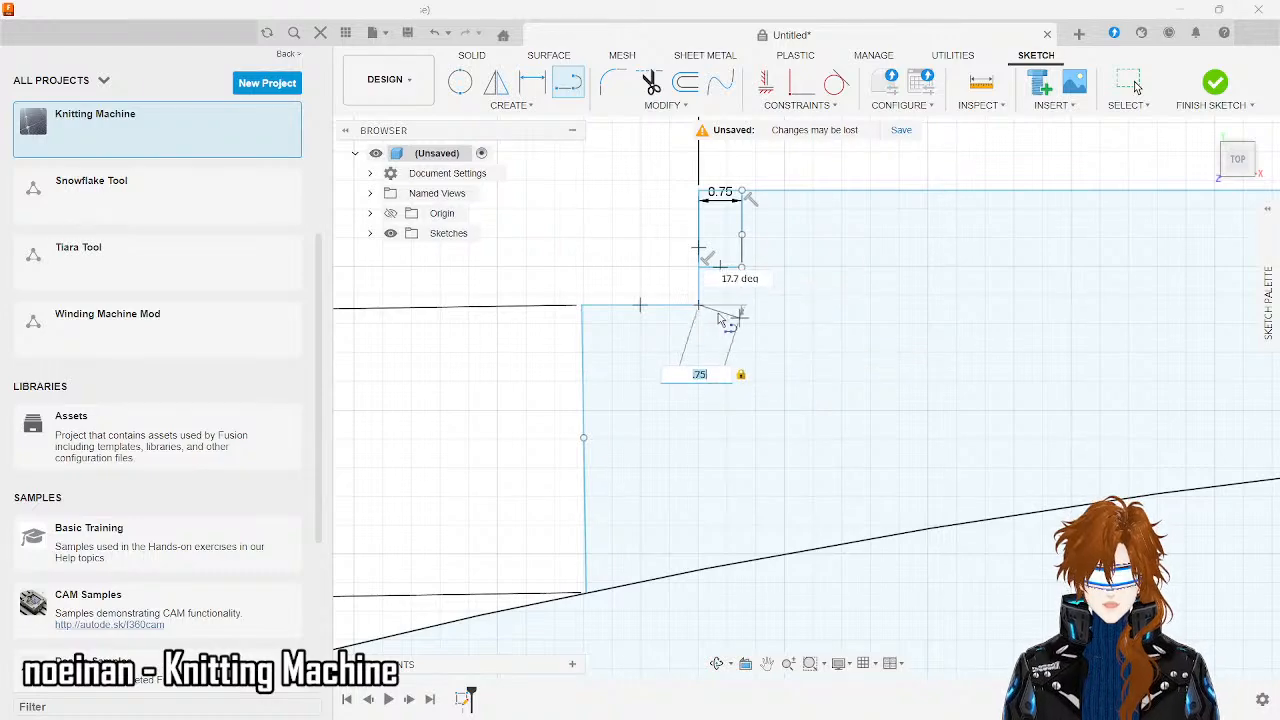
click(744, 310)
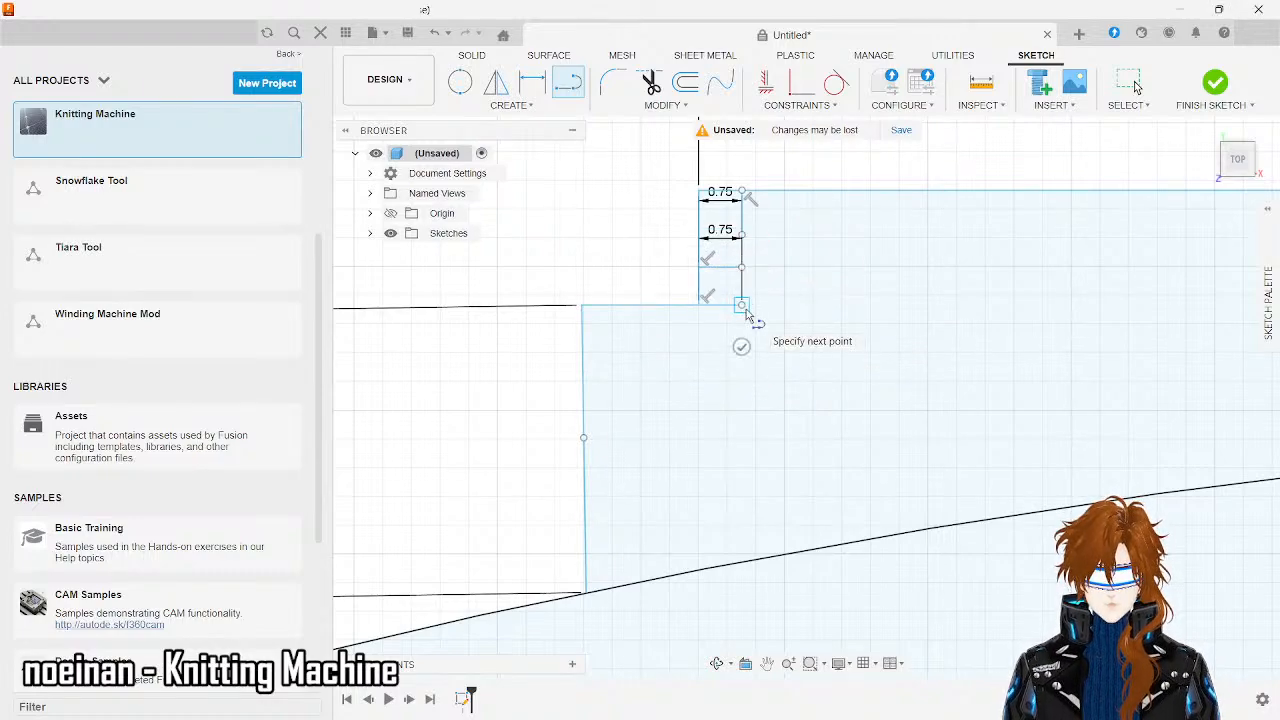
key(Escape)
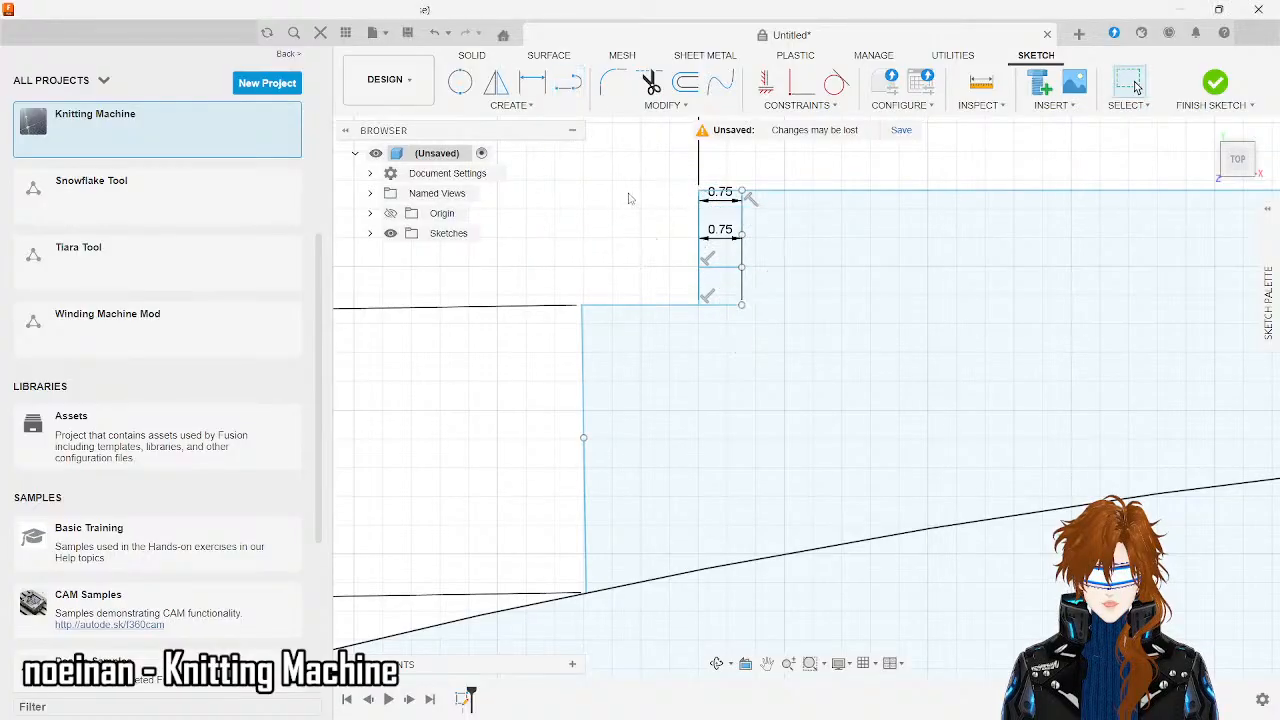
- Draw a 0.75 mm vertical line from the left shoulder's inner corner down into the tab
click(567, 86)
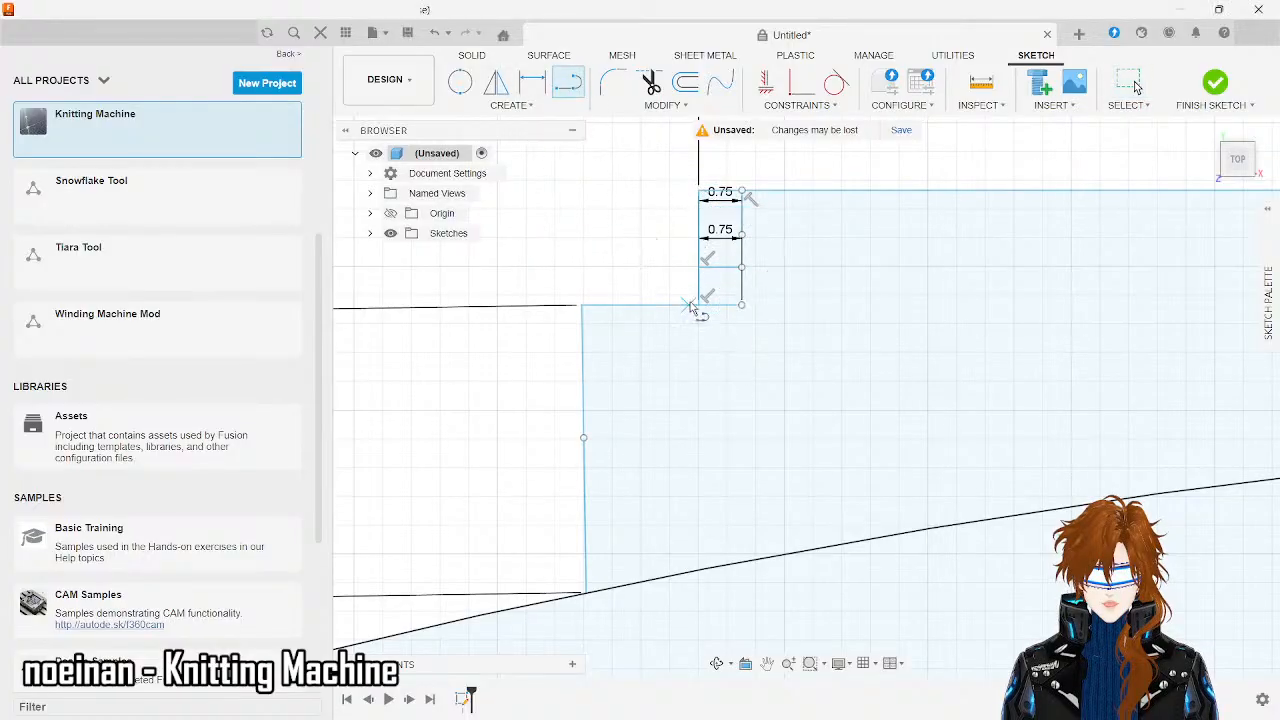
click(701, 306)
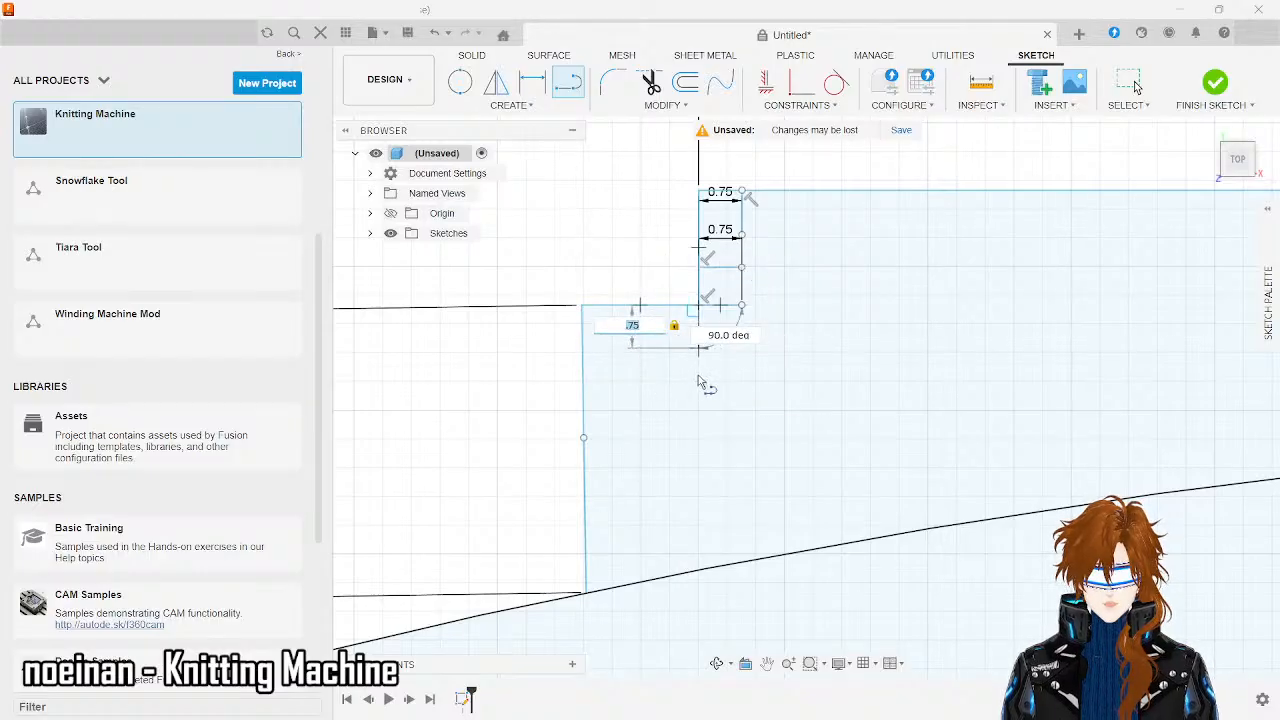
click(696, 375)
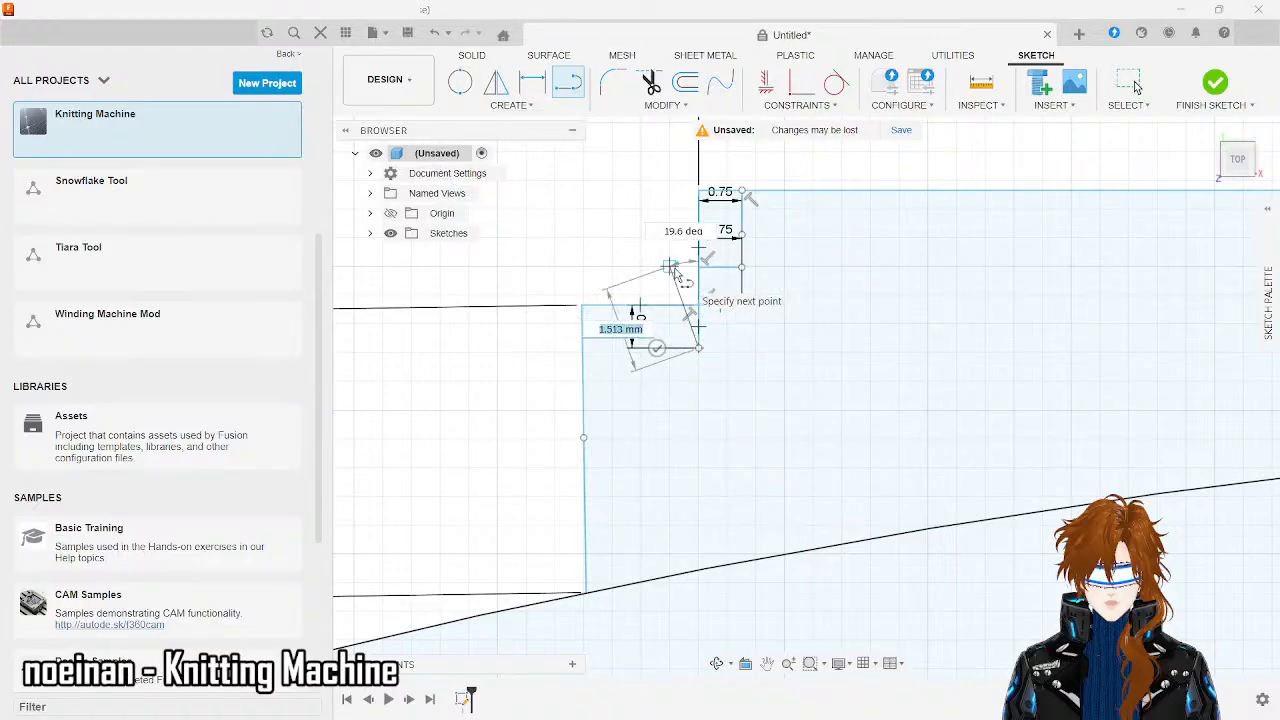
key(Escape)
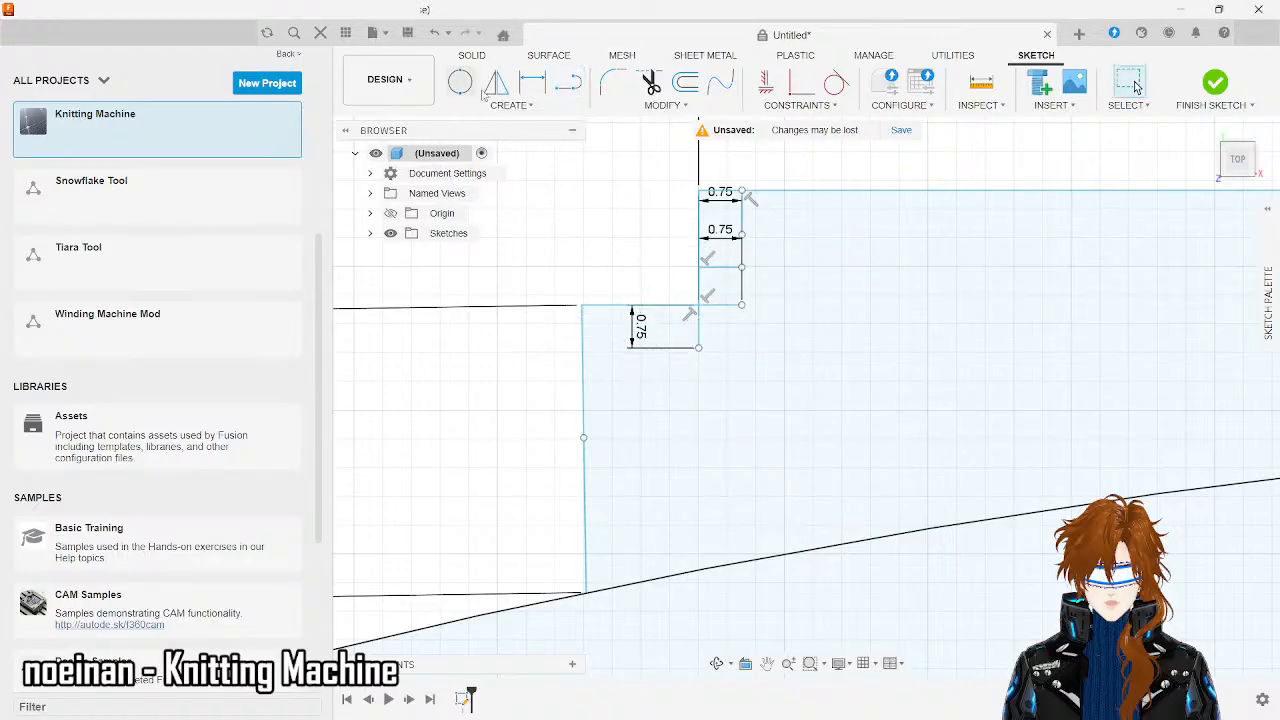
- Draw a 0.75 mm horizontal line inward from the tab's left edge, level with the lower end of the vertical helper line
click(567, 83)
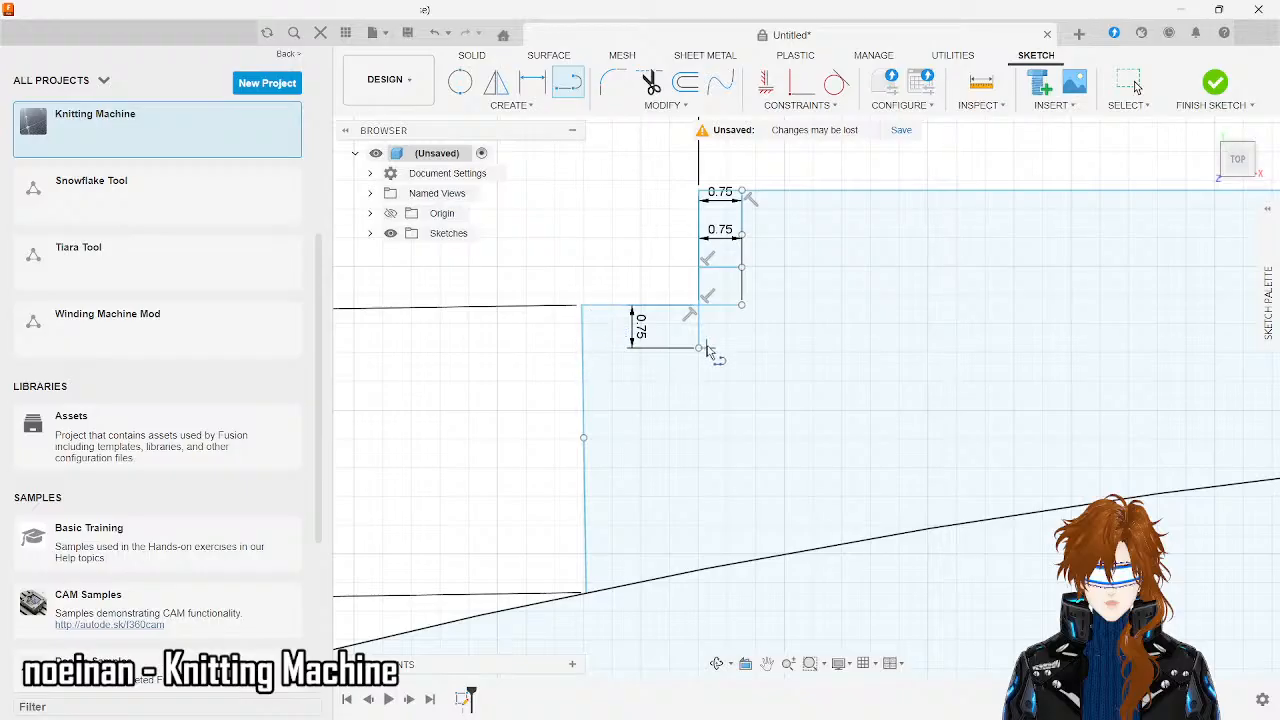
click(583, 349)
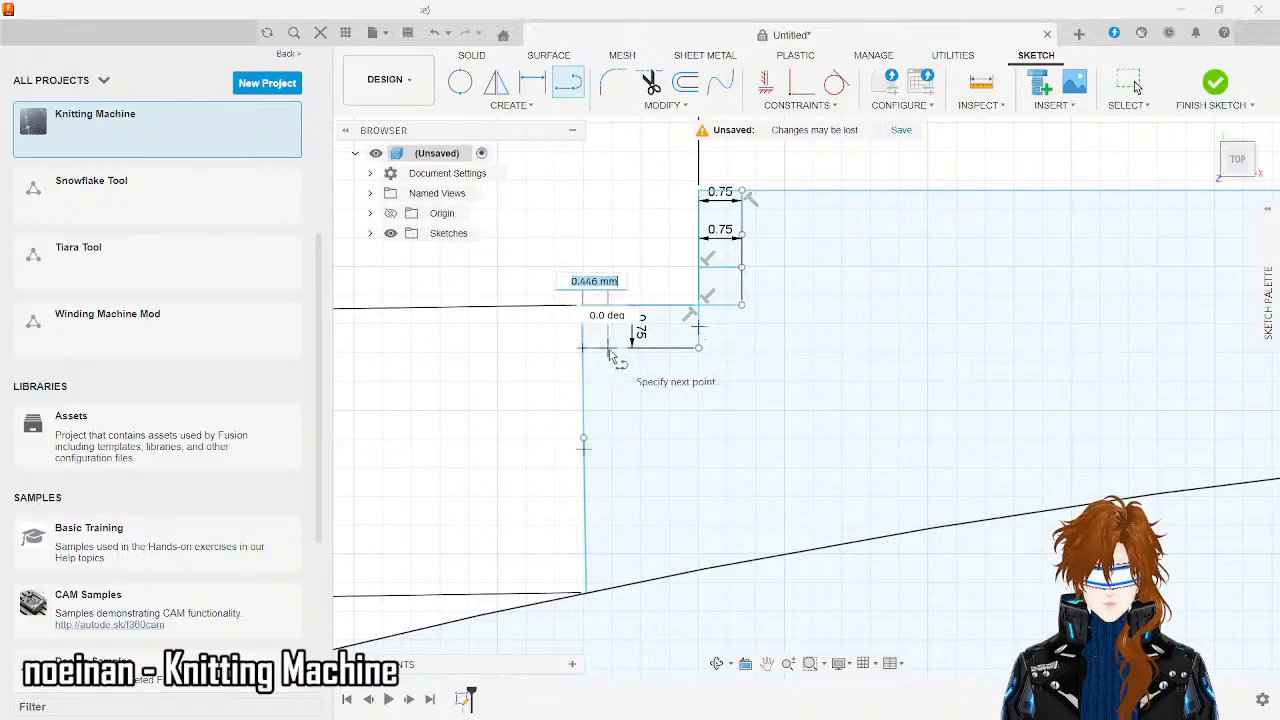
key(Return)
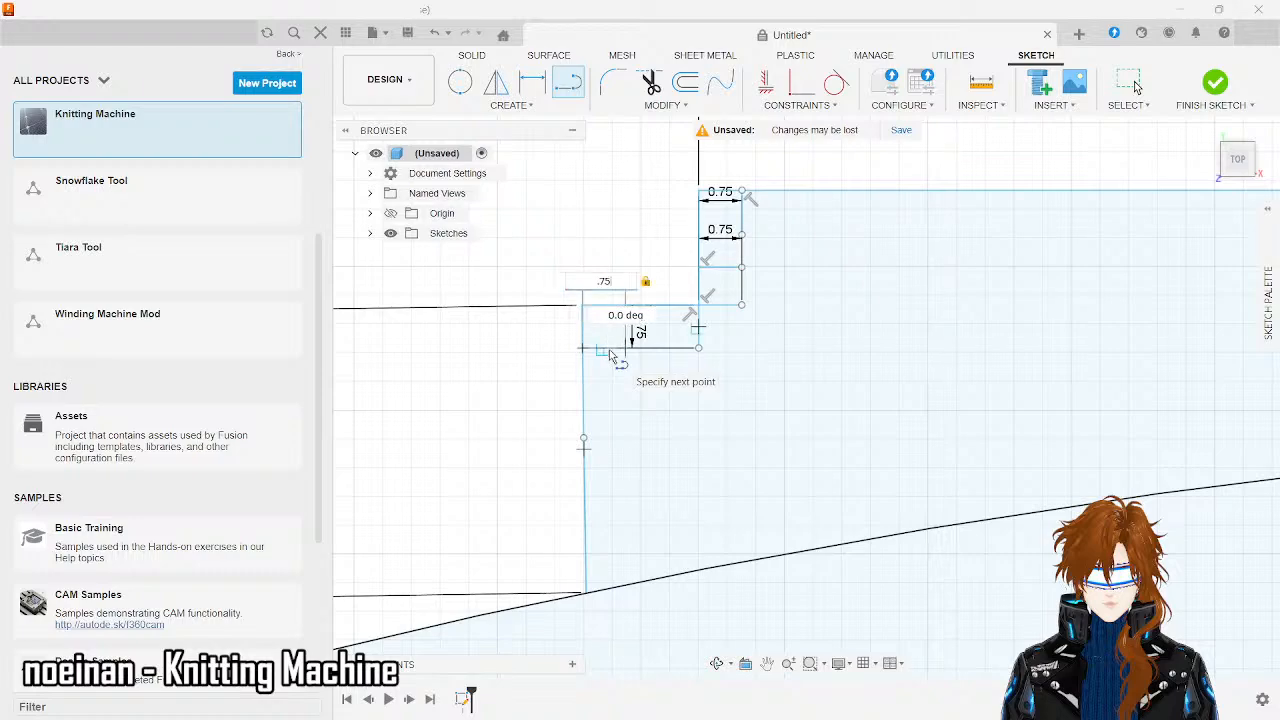
key(Escape)
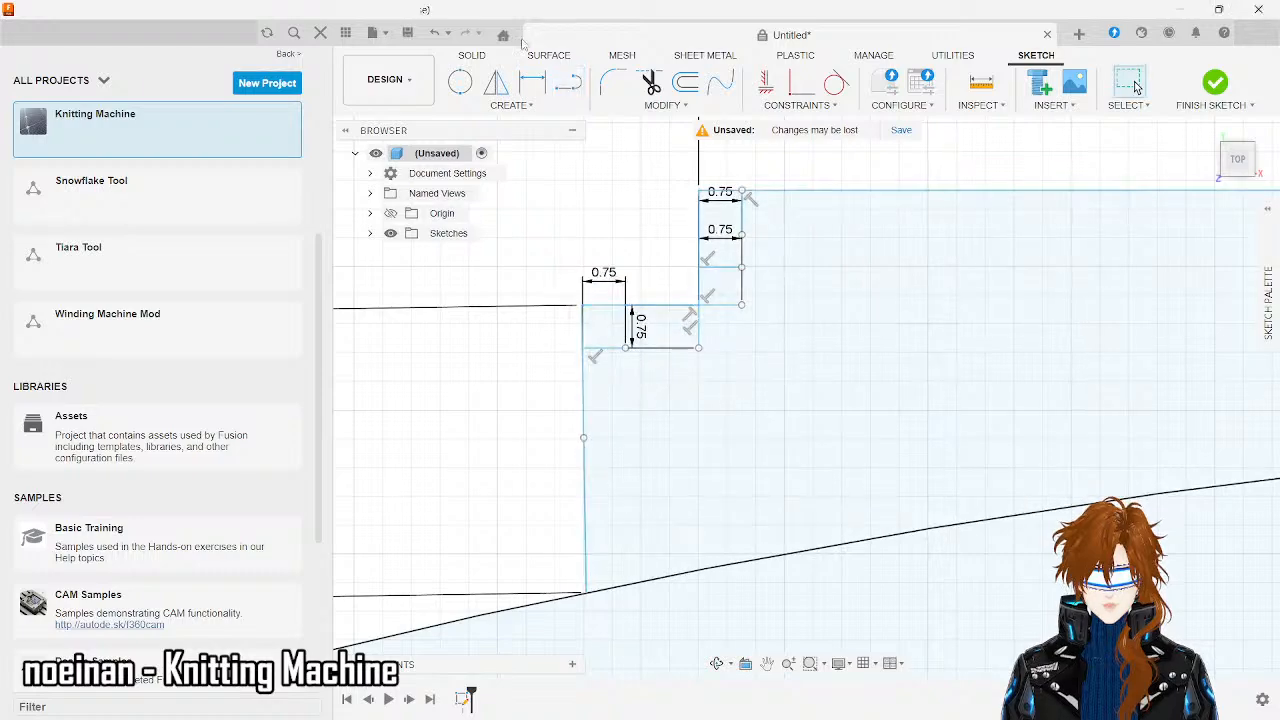
click(567, 84)
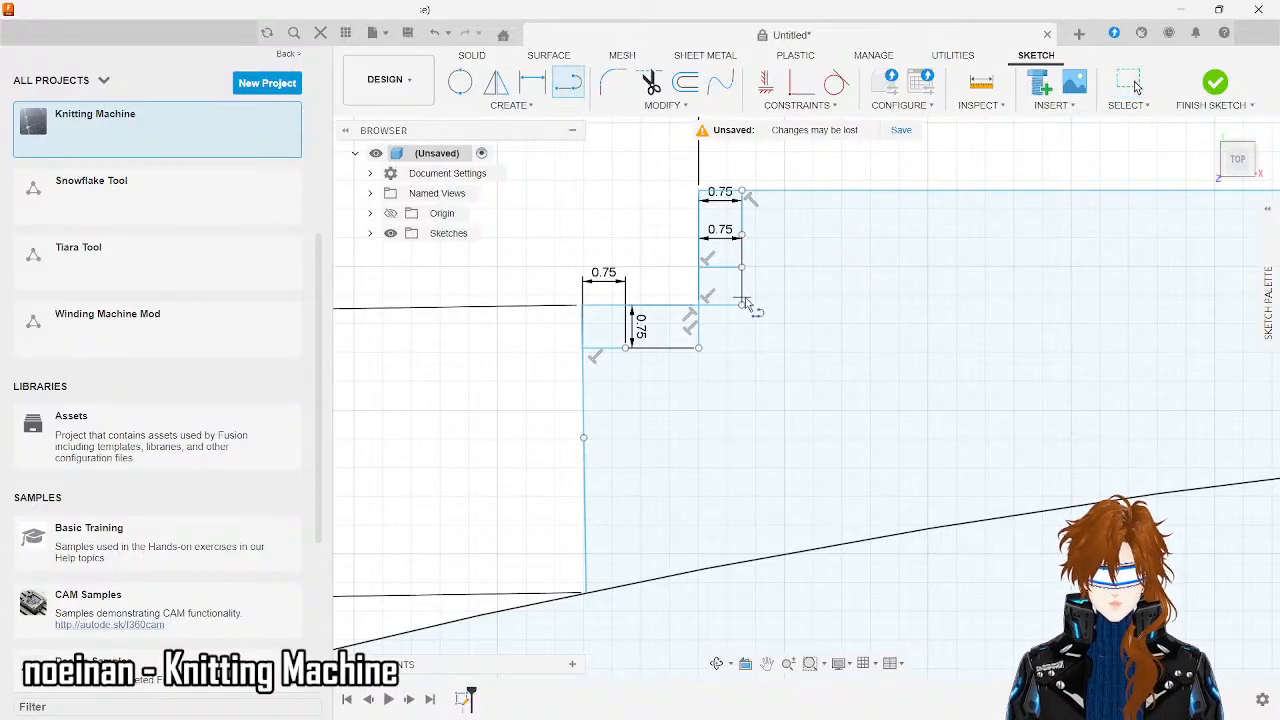
click(742, 235)
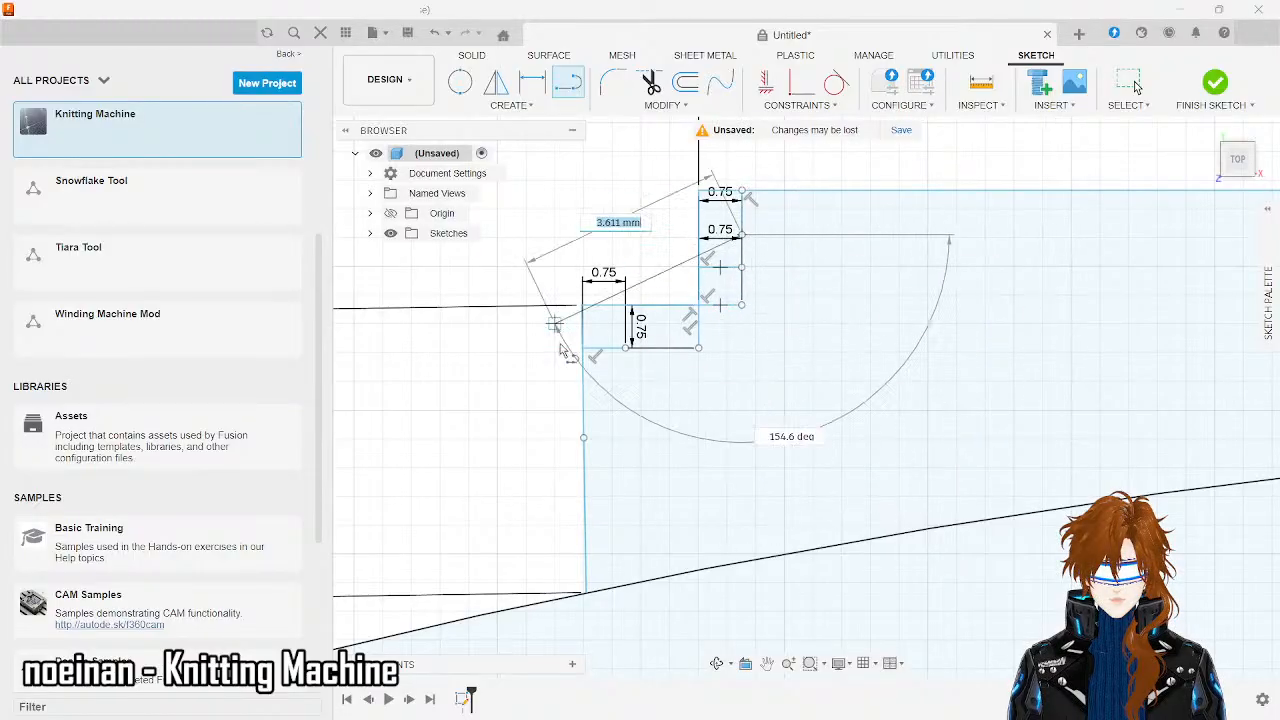
key(Escape)
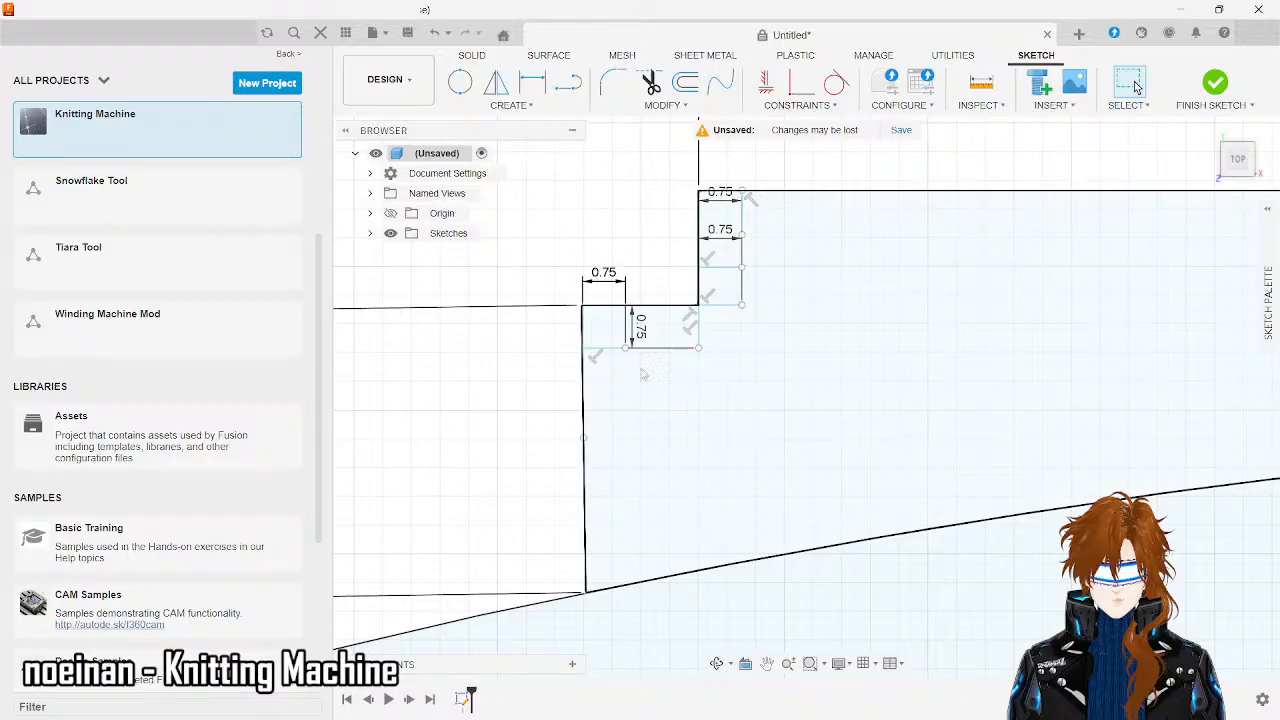
- From the free end of the left-edge helper line, draw a vertical line down to the arc and a horizontal line to the vertical helper's lower end
click(566, 88)
click(626, 348)
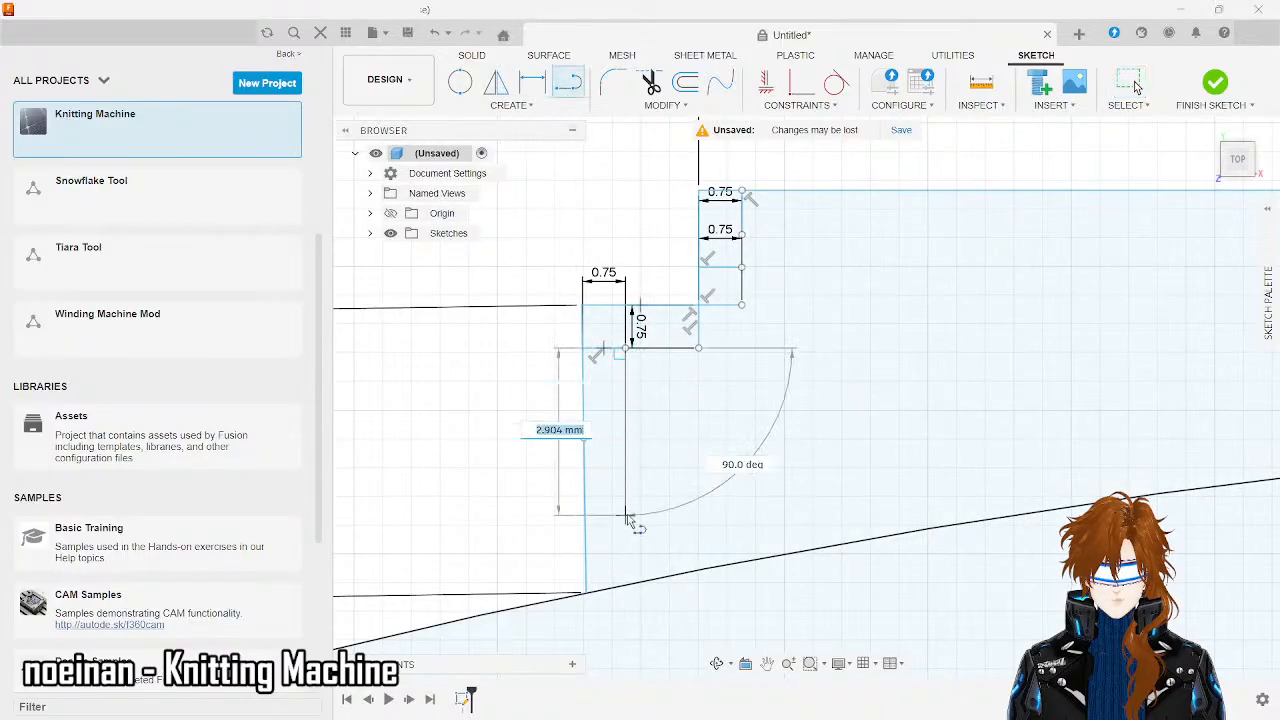
double_click(624, 582)
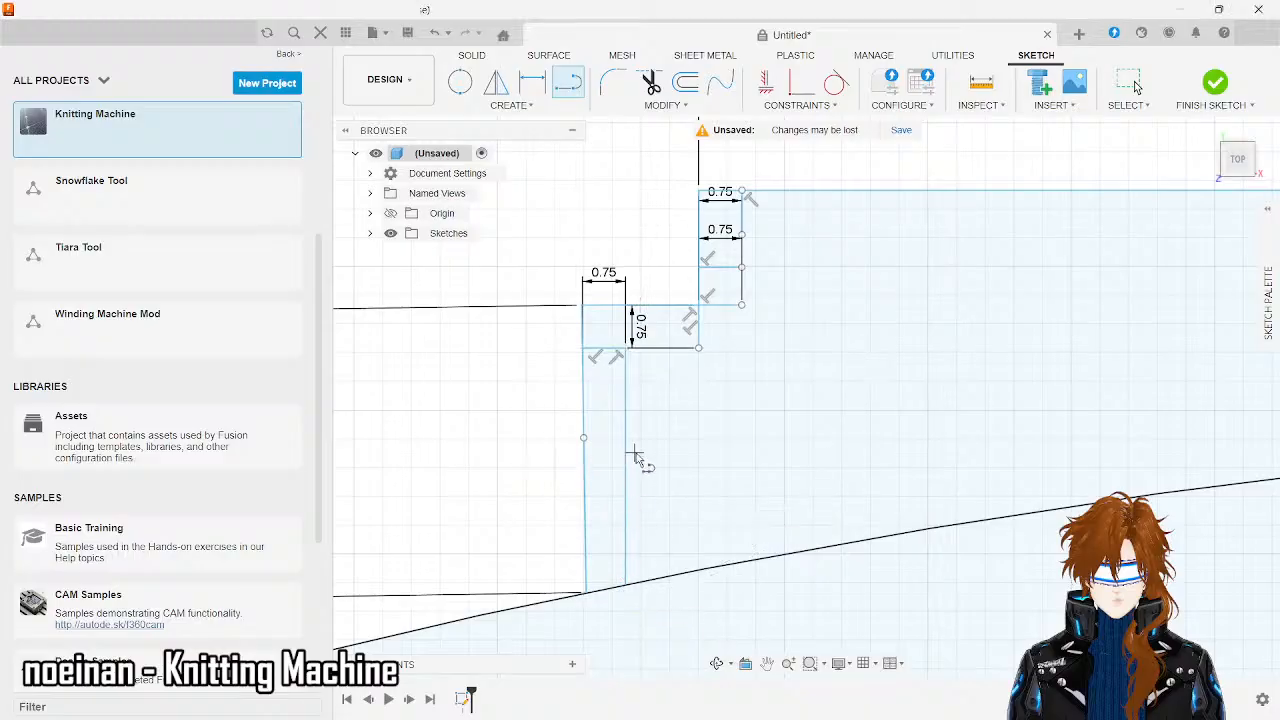
click(626, 350)
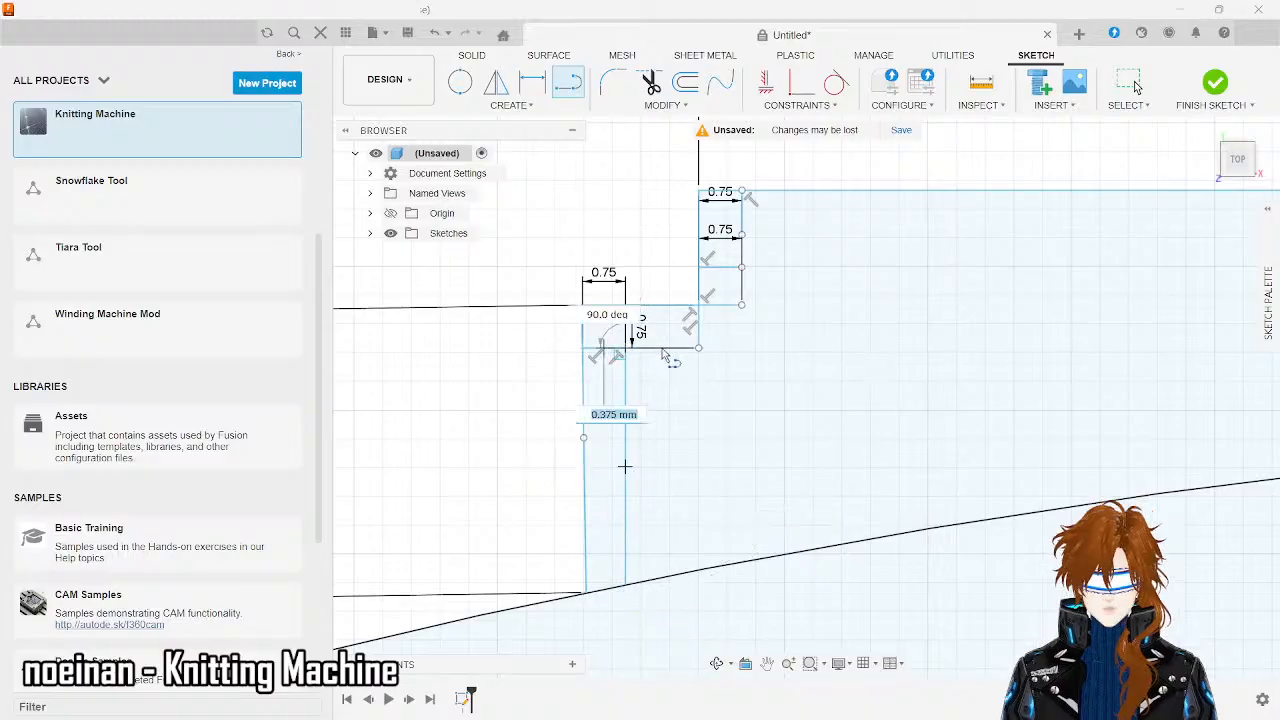
double_click(698, 350)
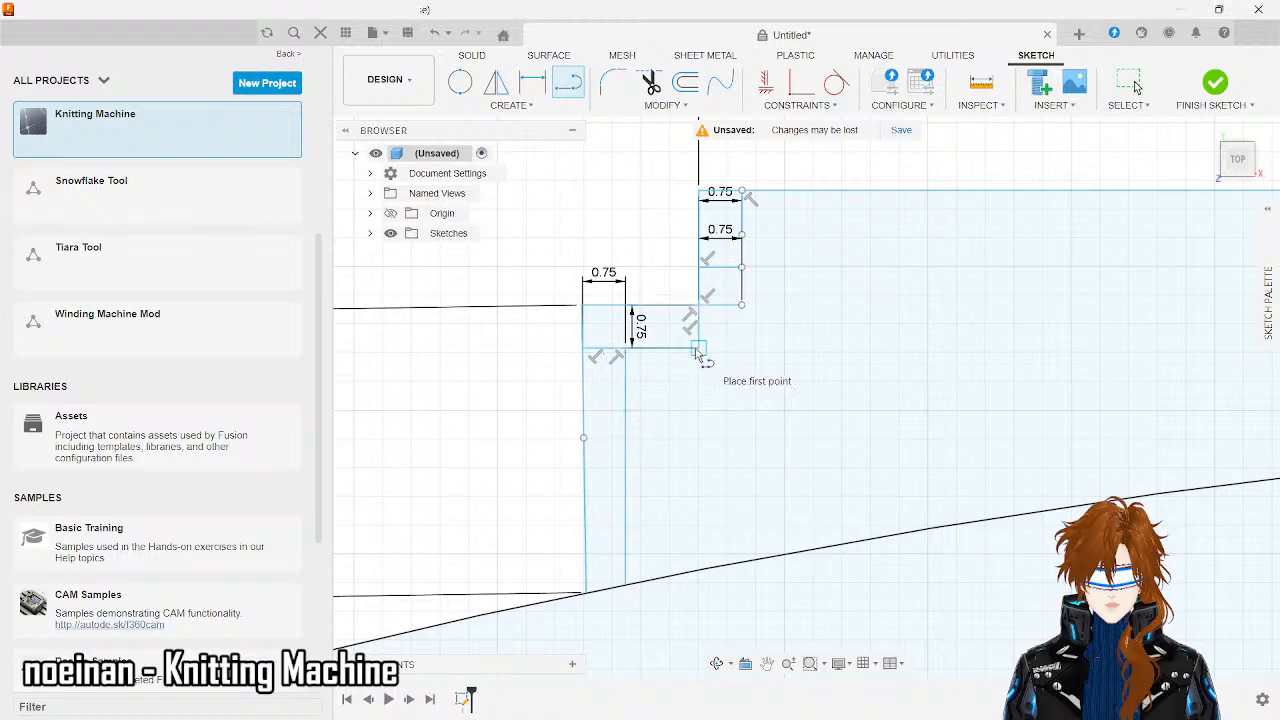
- Extend the inner shoulder outline with a 0.75 mm horizontal line from the vertical helper's lower end further into the tab
click(700, 350)
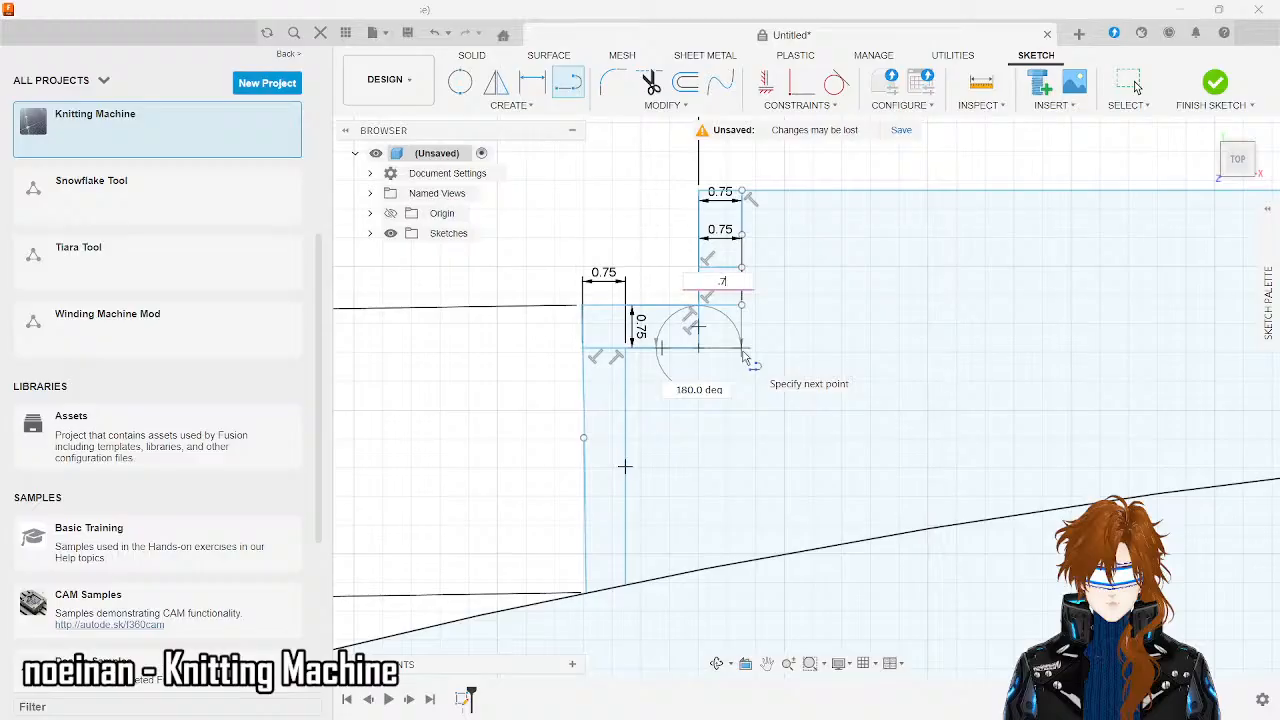
text(.75)
key(Tab)
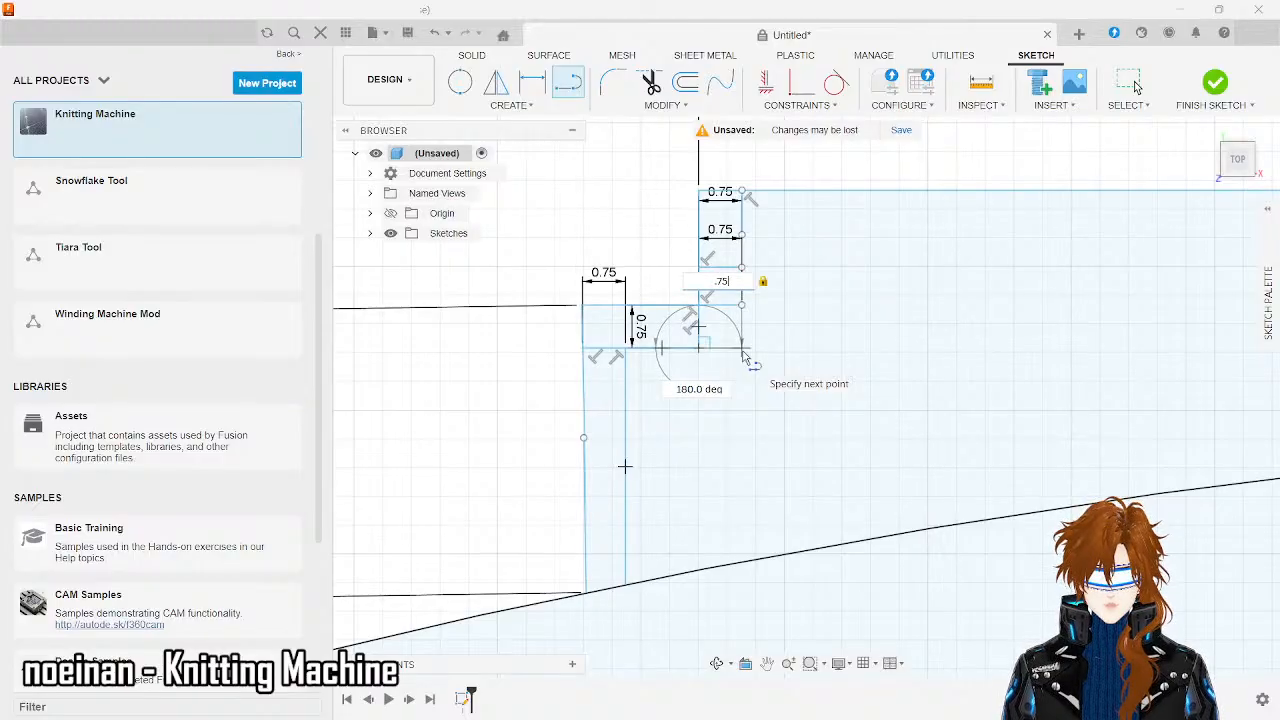
click(743, 355)
key(Escape)
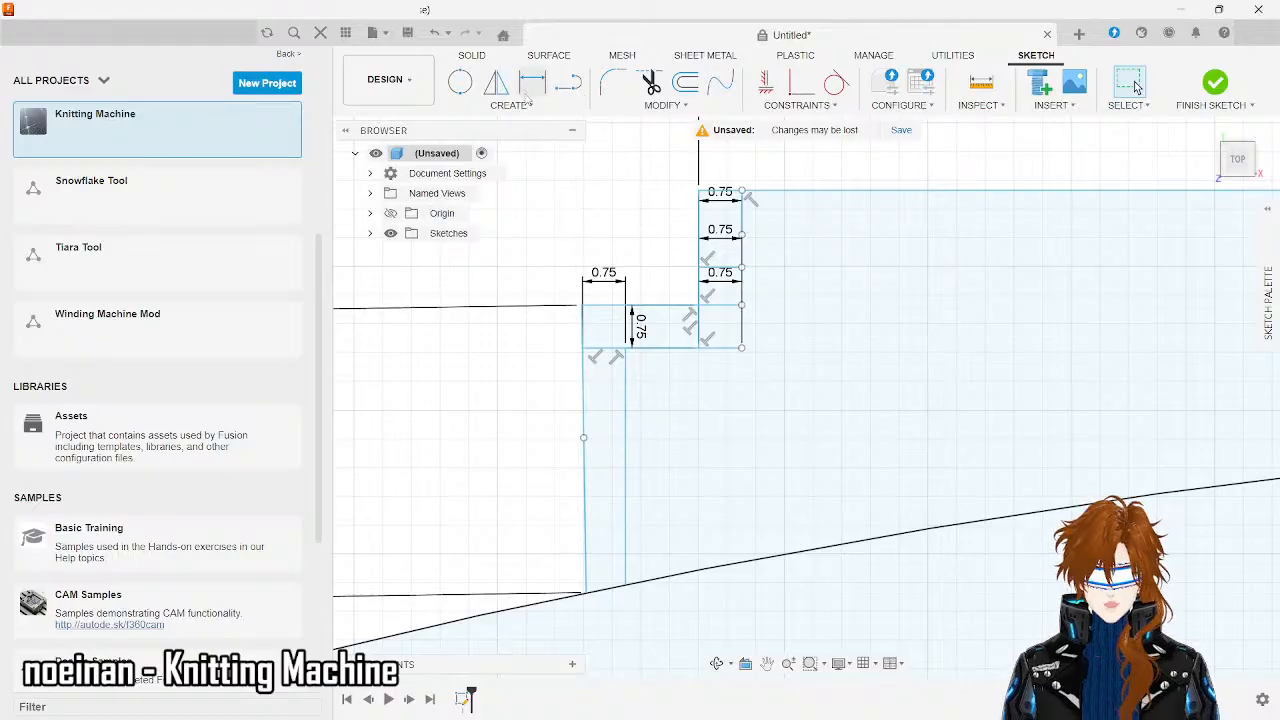
- Draw a vertical line from the end of the inner shoulder outline up to the lower end of the raised step's inner line
click(567, 84)
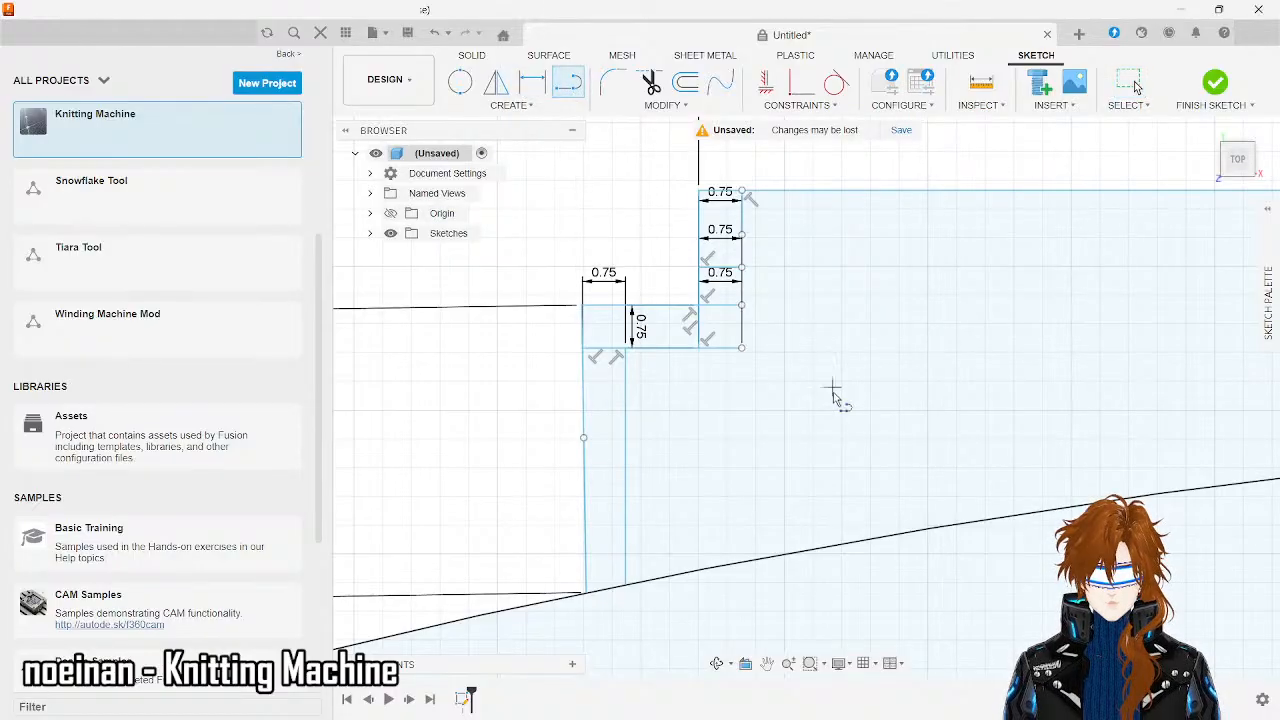
click(742, 348)
click(741, 235)
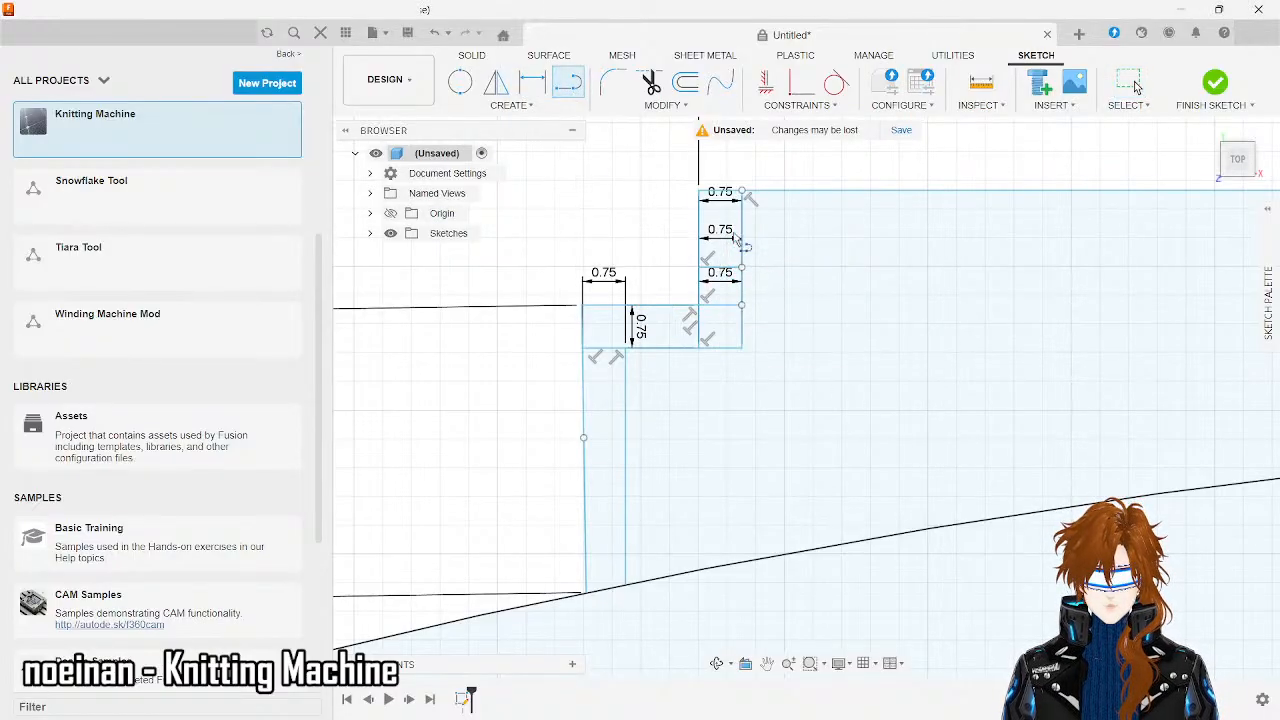
key(Escape)
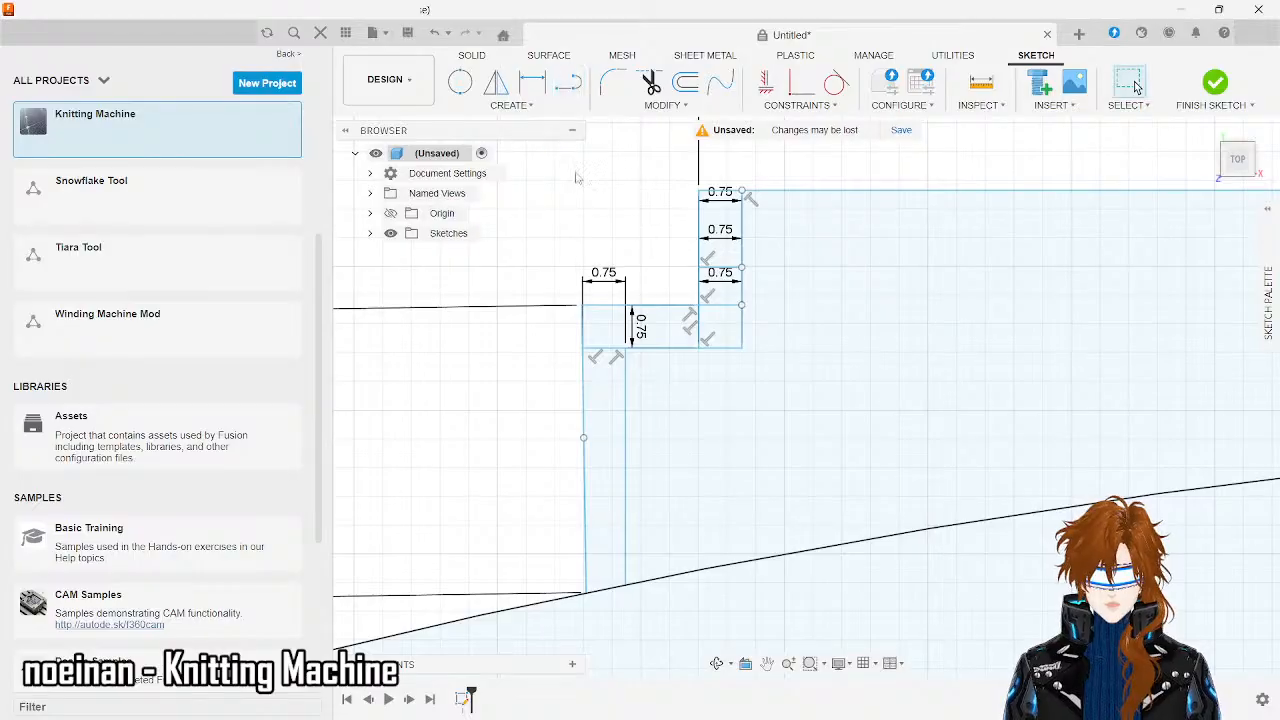
- Delete the four short helper lines between the outer and inner outlines at the left edge, shoulder corner and raised step
click(604, 352)
key(Delete)
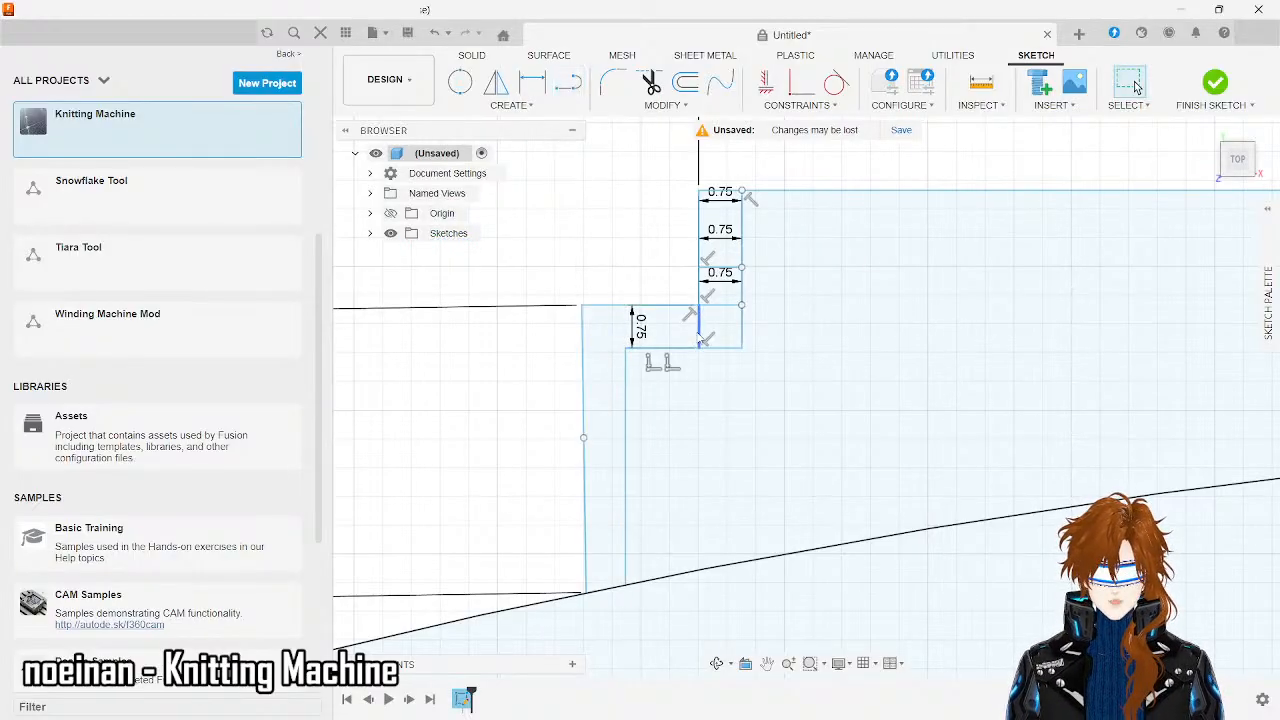
click(698, 333)
key(Delete)
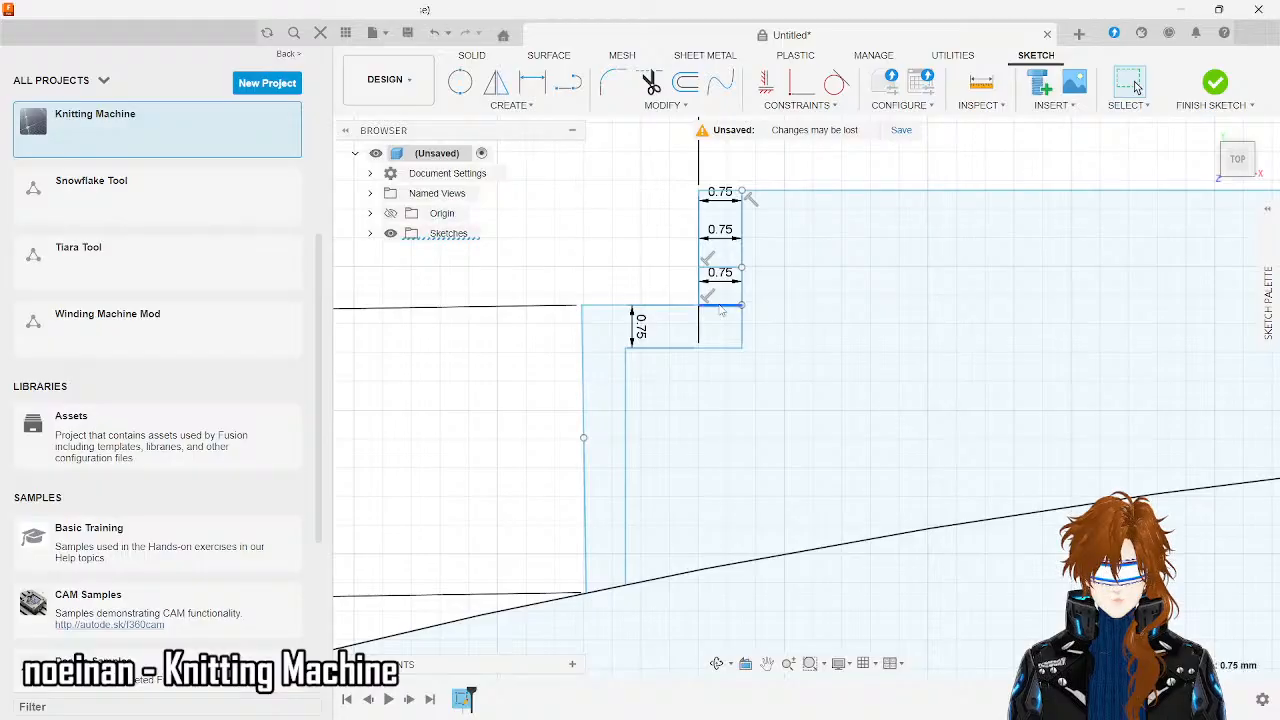
click(720, 307)
key(Delete)
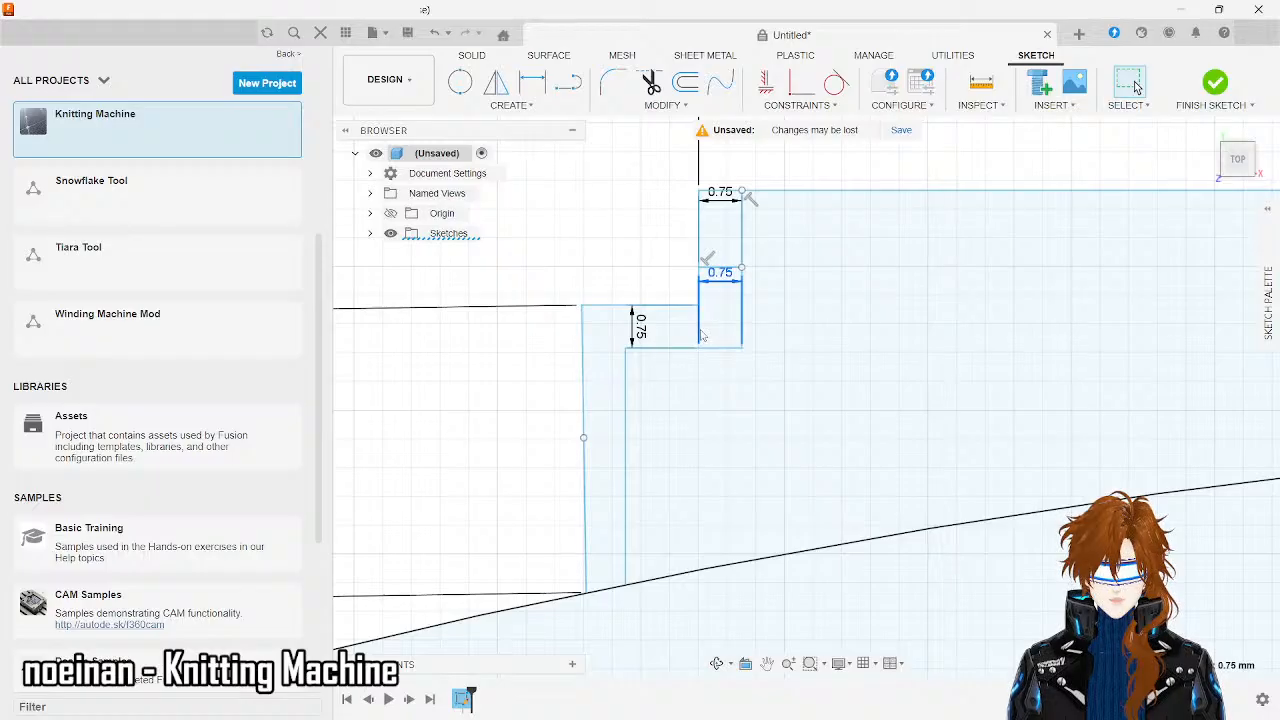
click(724, 268)
key(Delete)
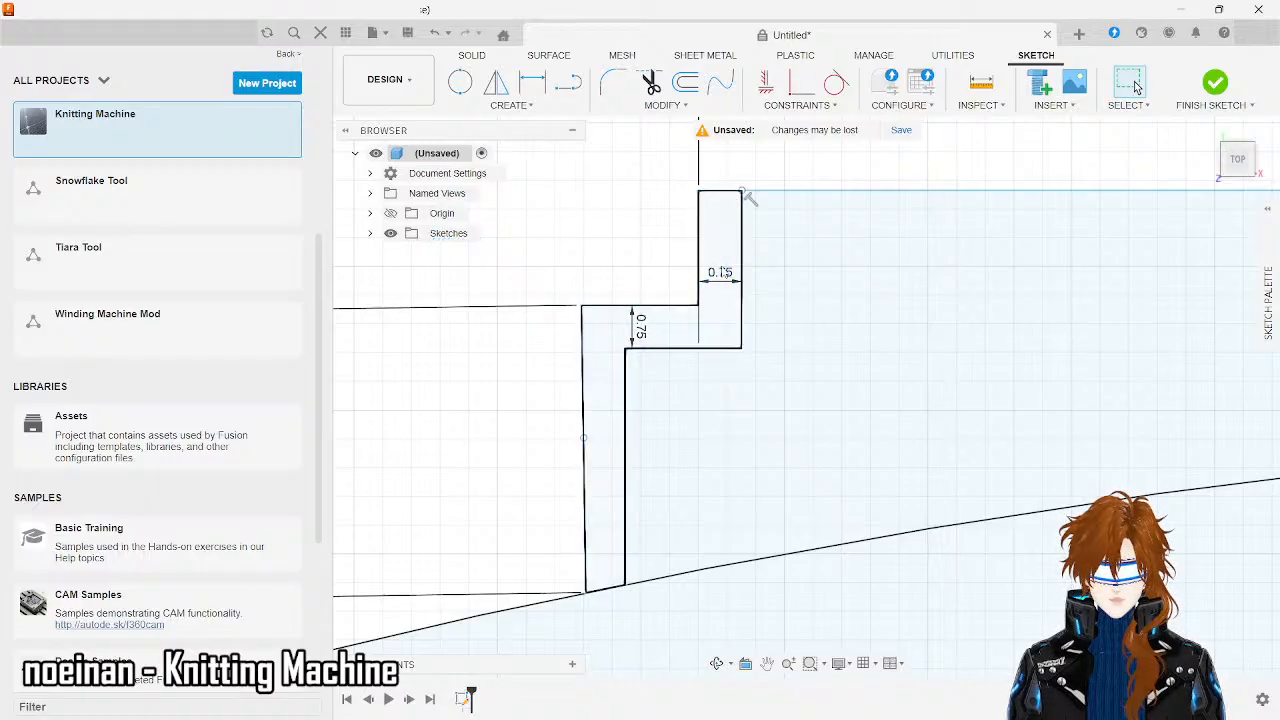
- Delete the remaining horizontal 0.75 mm dimension between the raised step's outer and inner vertical lines
click(700, 331)
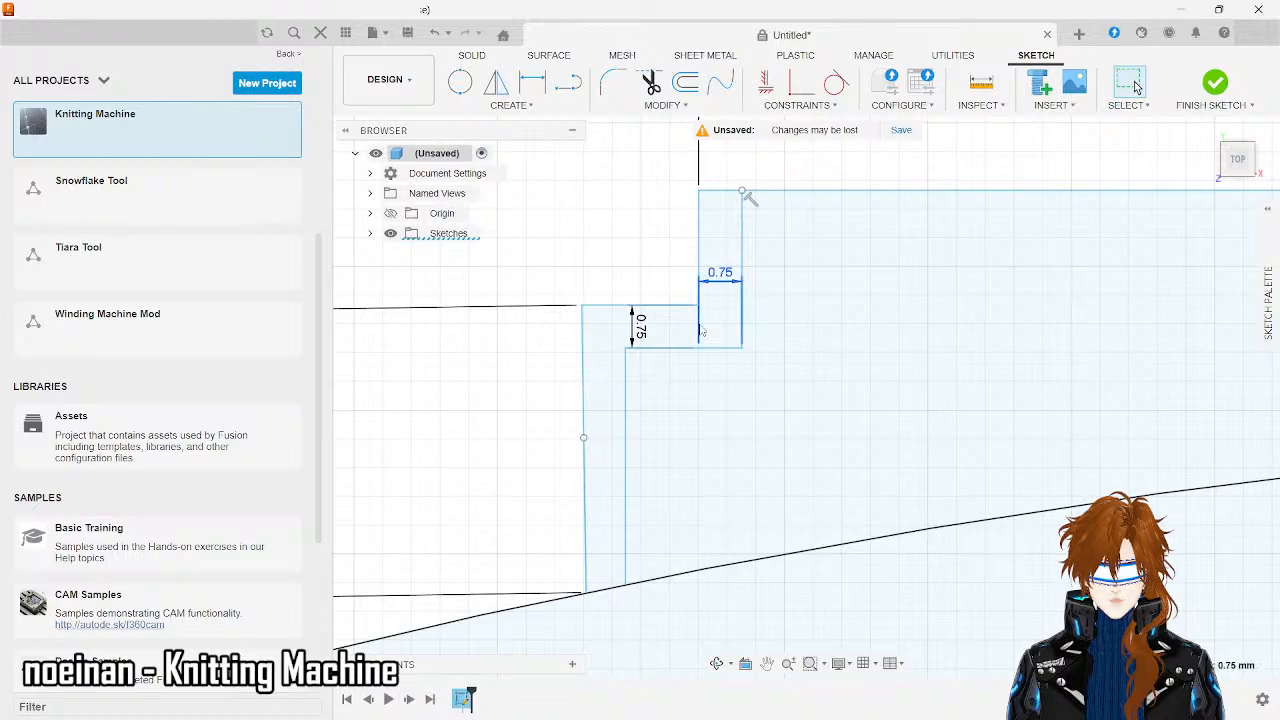
key(Delete)
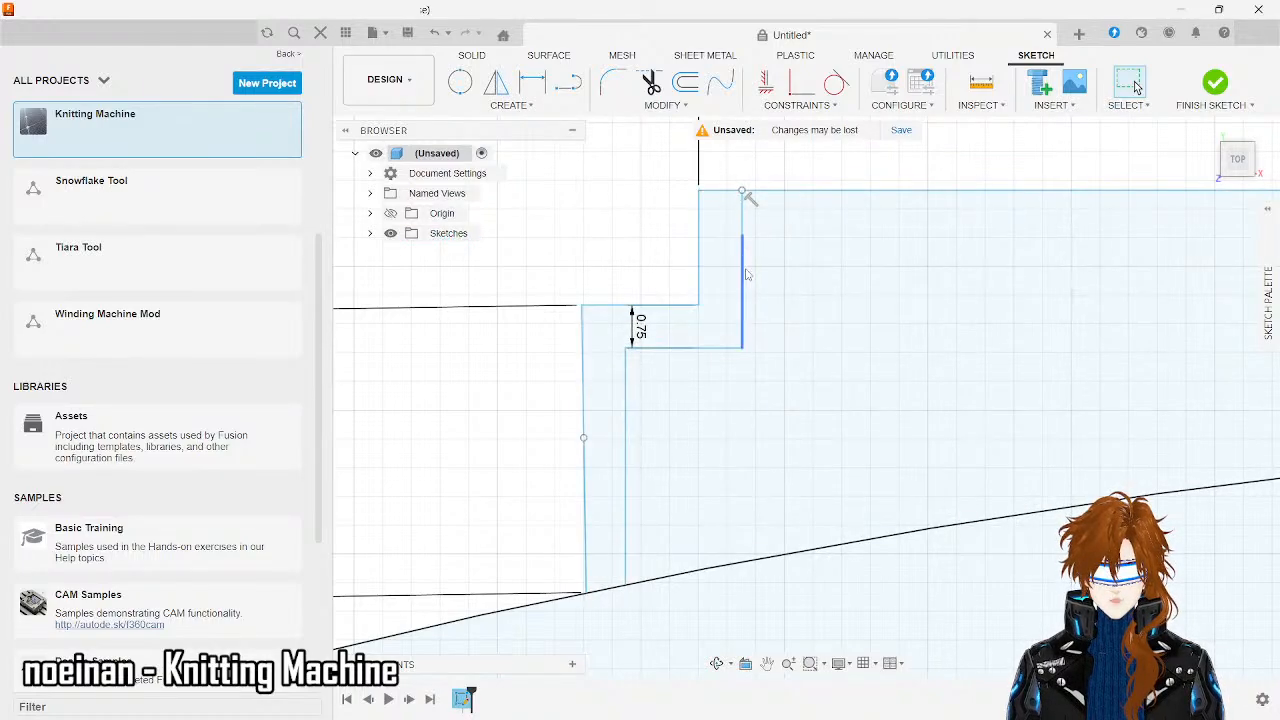
key(l)
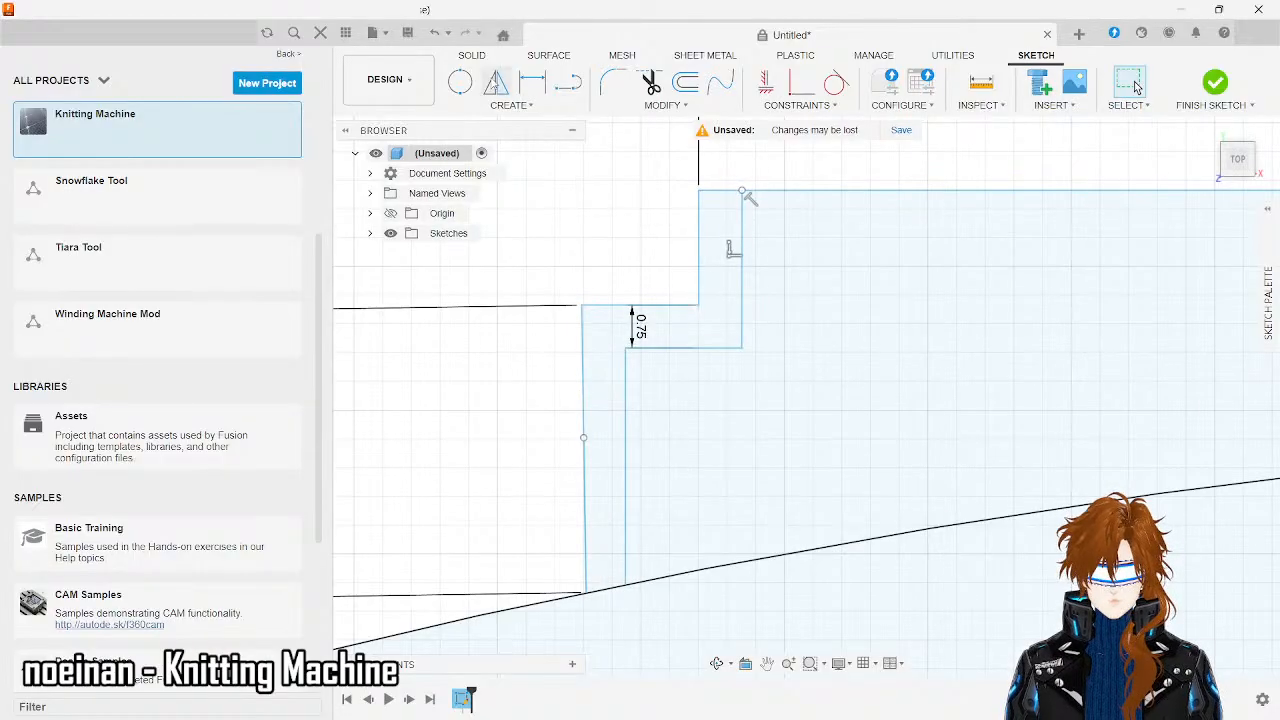
key(Escape)
scroll(879, 239, down, 2)
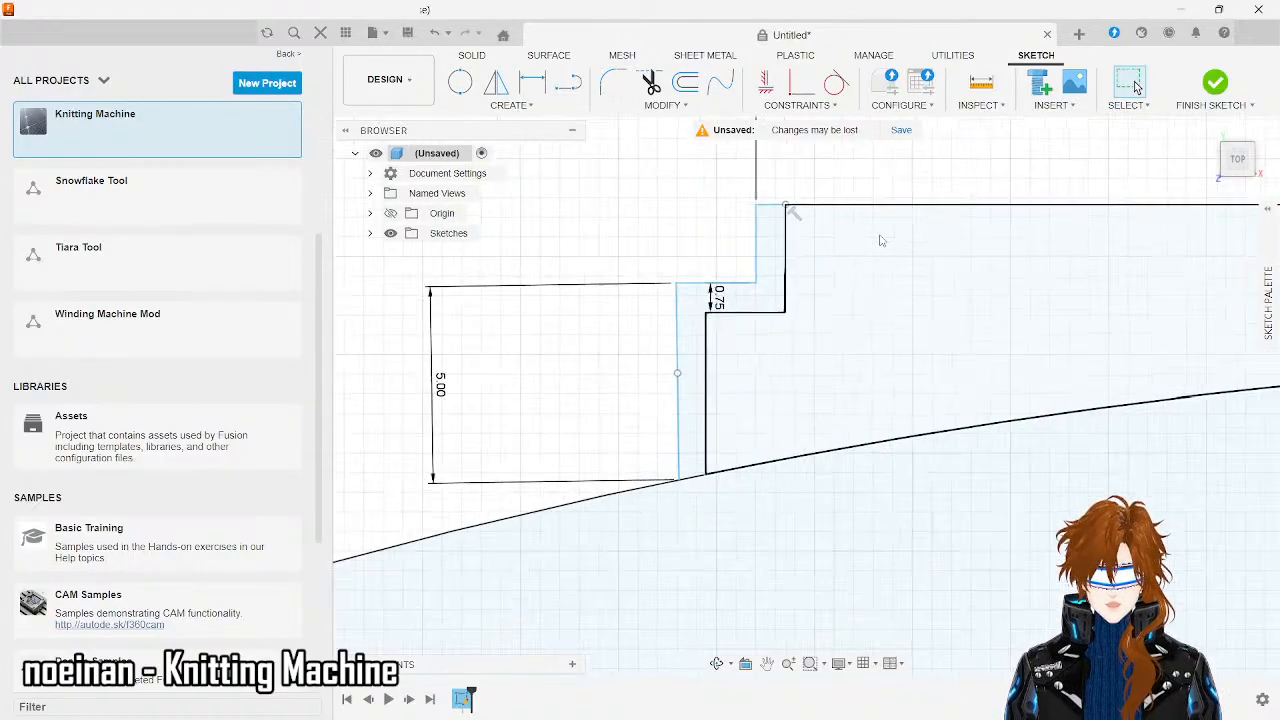
- Draw a horizontal inner line 0.75 mm below the tab's top edge, from the raised step's inner vertical line to the centre line
scroll(879, 239, down, 2)
scroll(563, 506, down, 3)
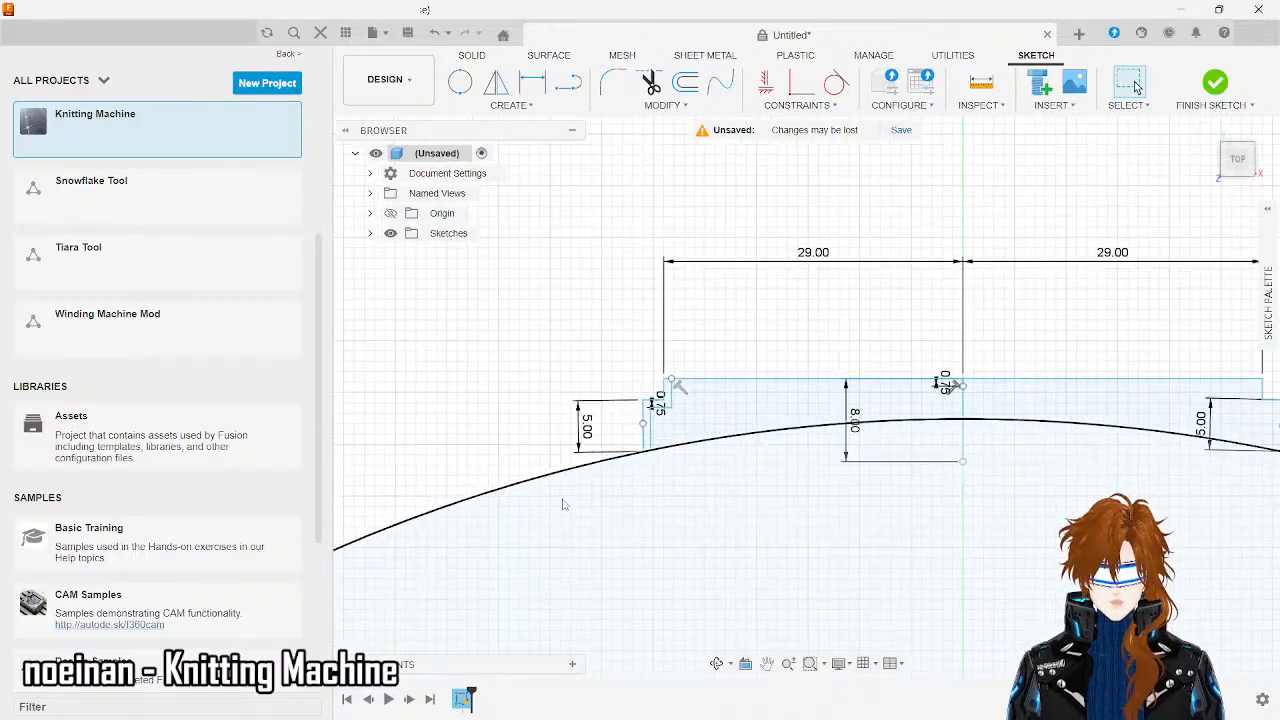
click(568, 85)
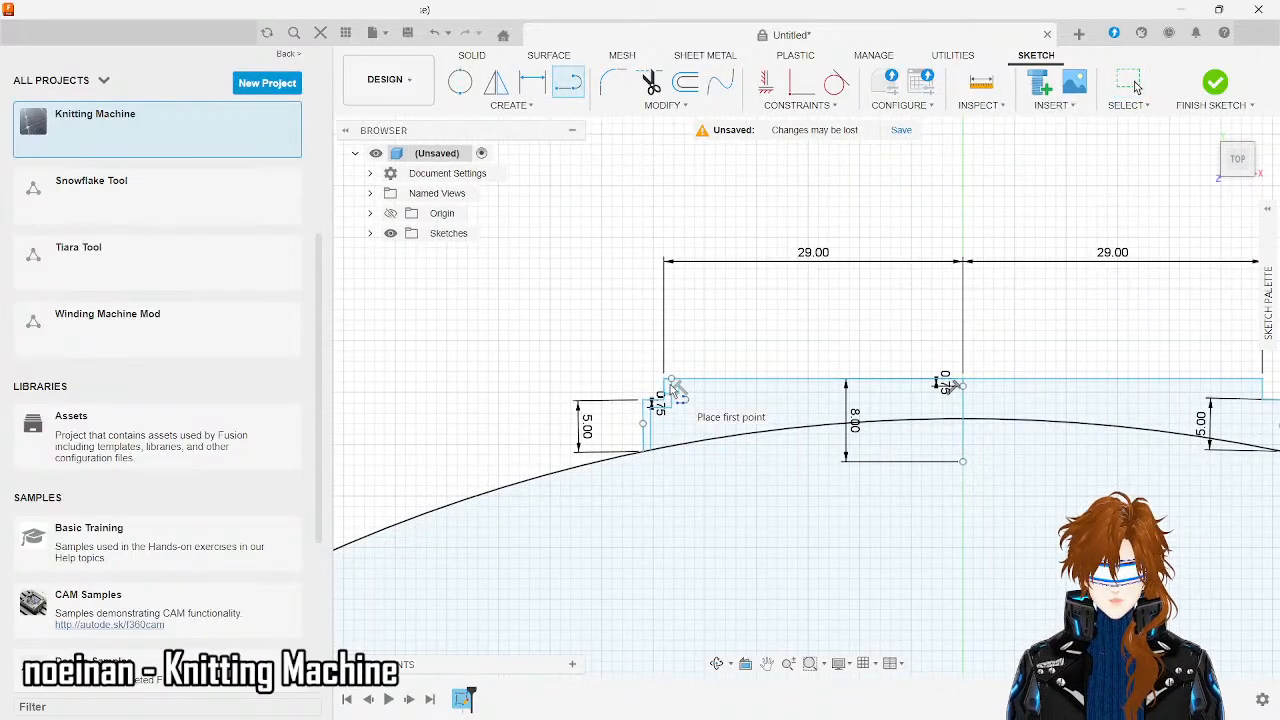
scroll(670, 385, up, 5)
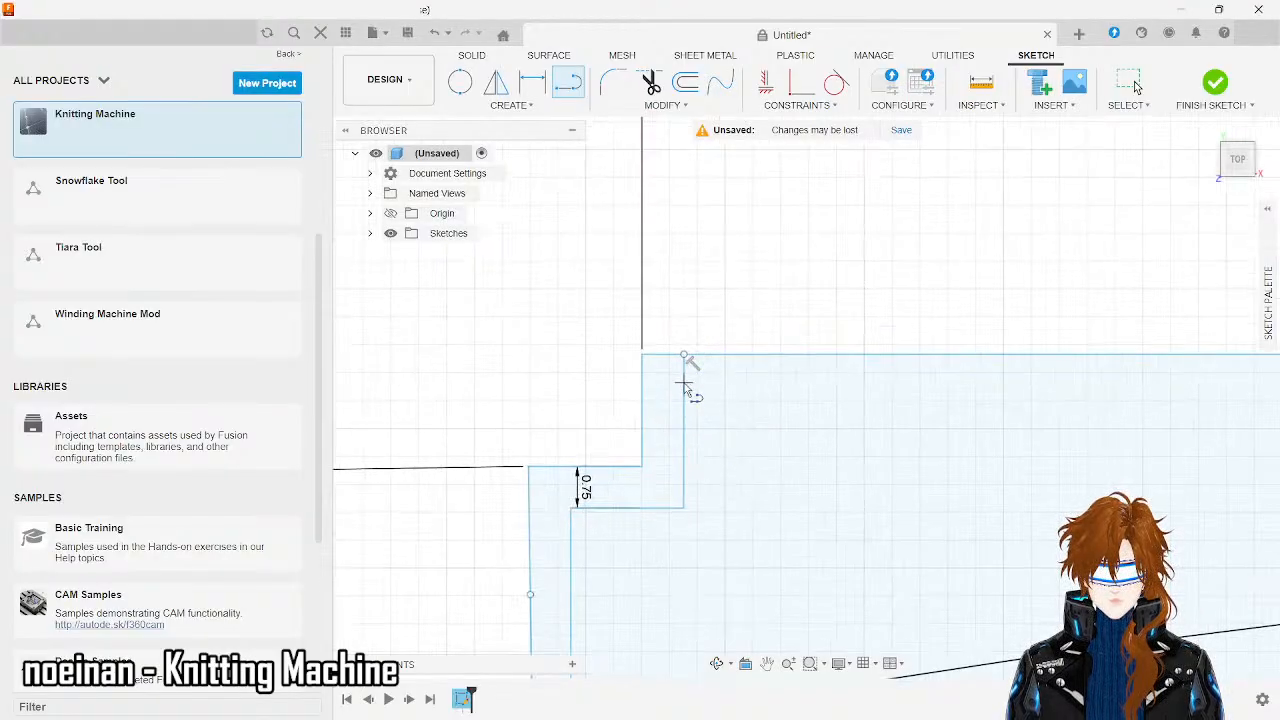
scroll(757, 407, down, 5)
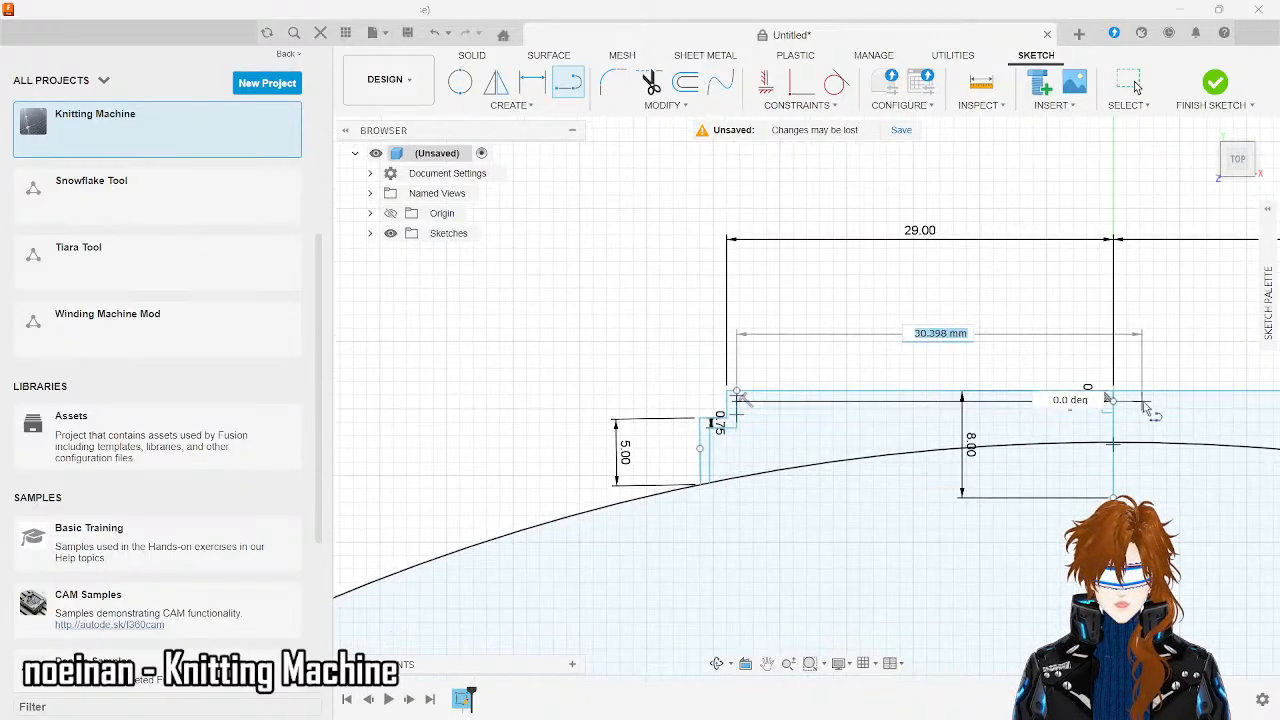
click(1110, 400)
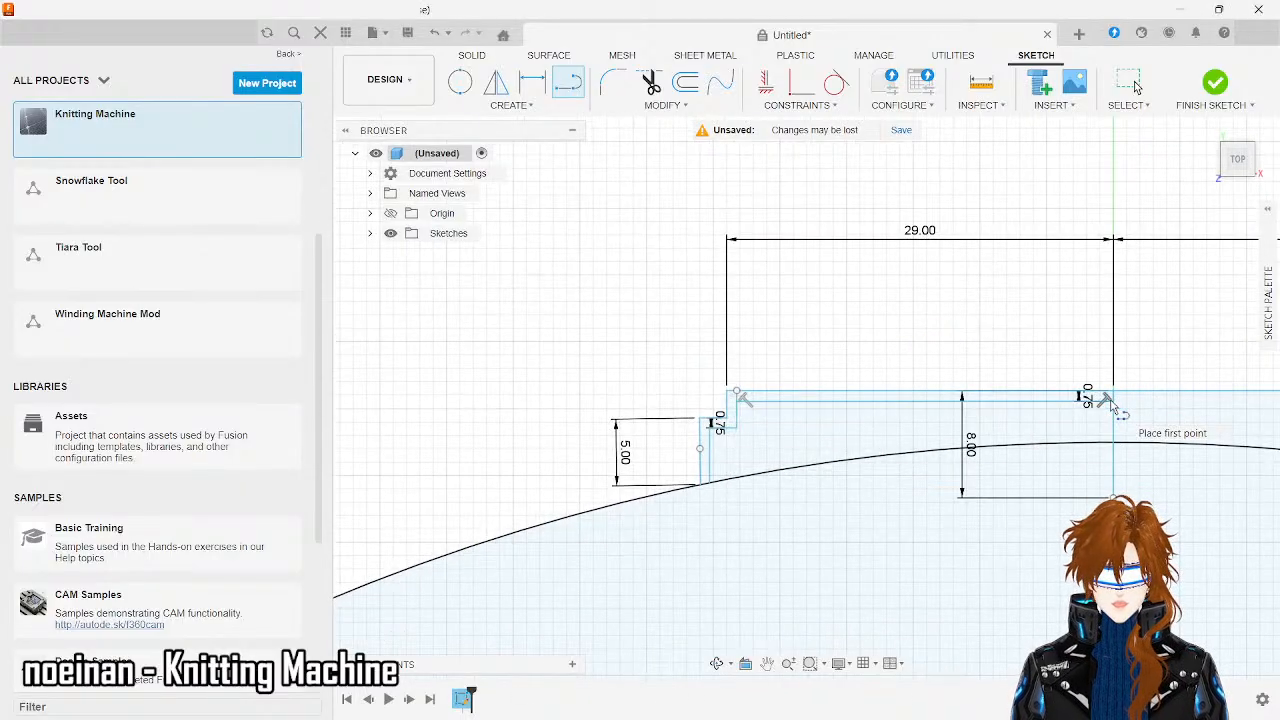
- Remove the short vertical stub between the tab's outer top edge and the new inner line at the raised step
scroll(745, 395, up, 5)
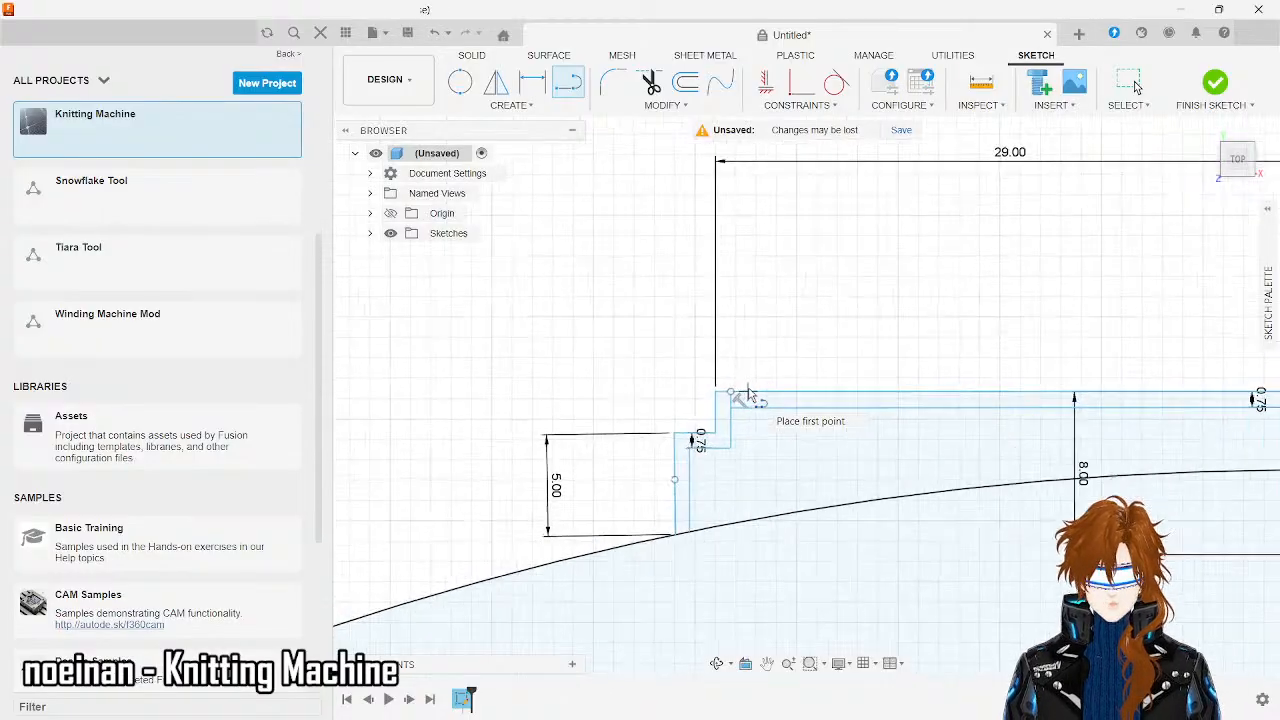
key(Escape)
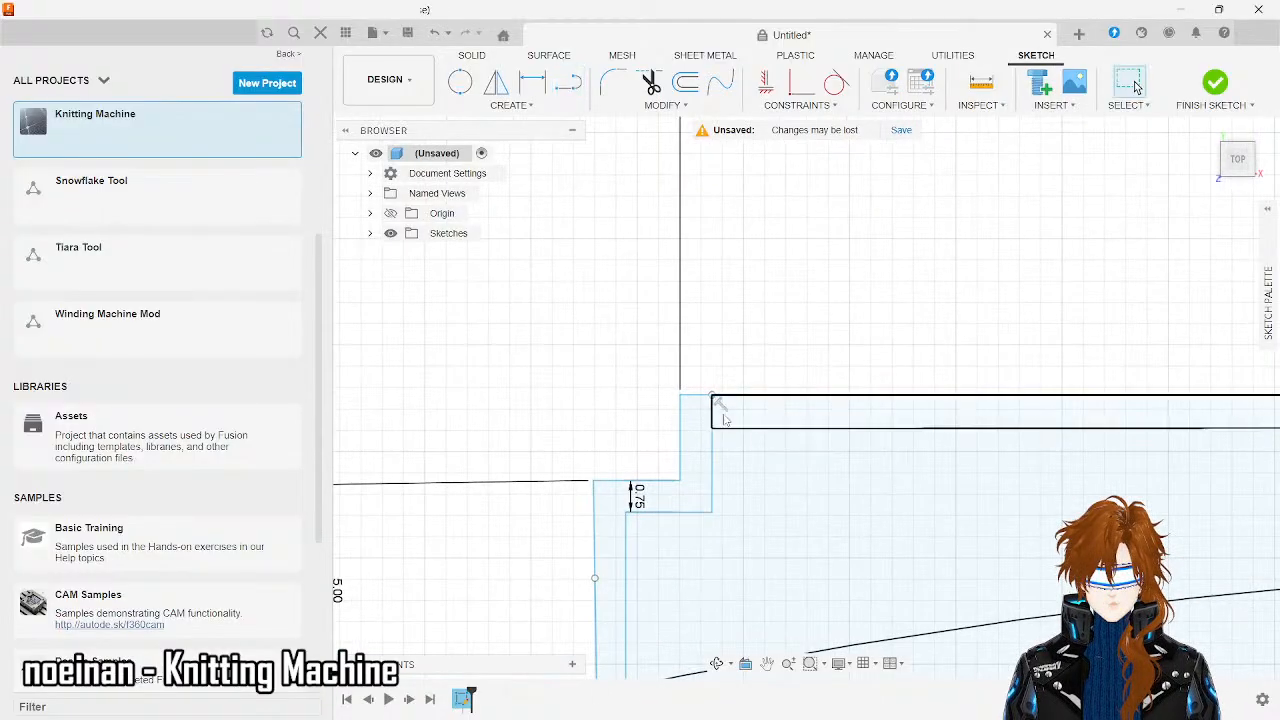
scroll(713, 420, down, 4)
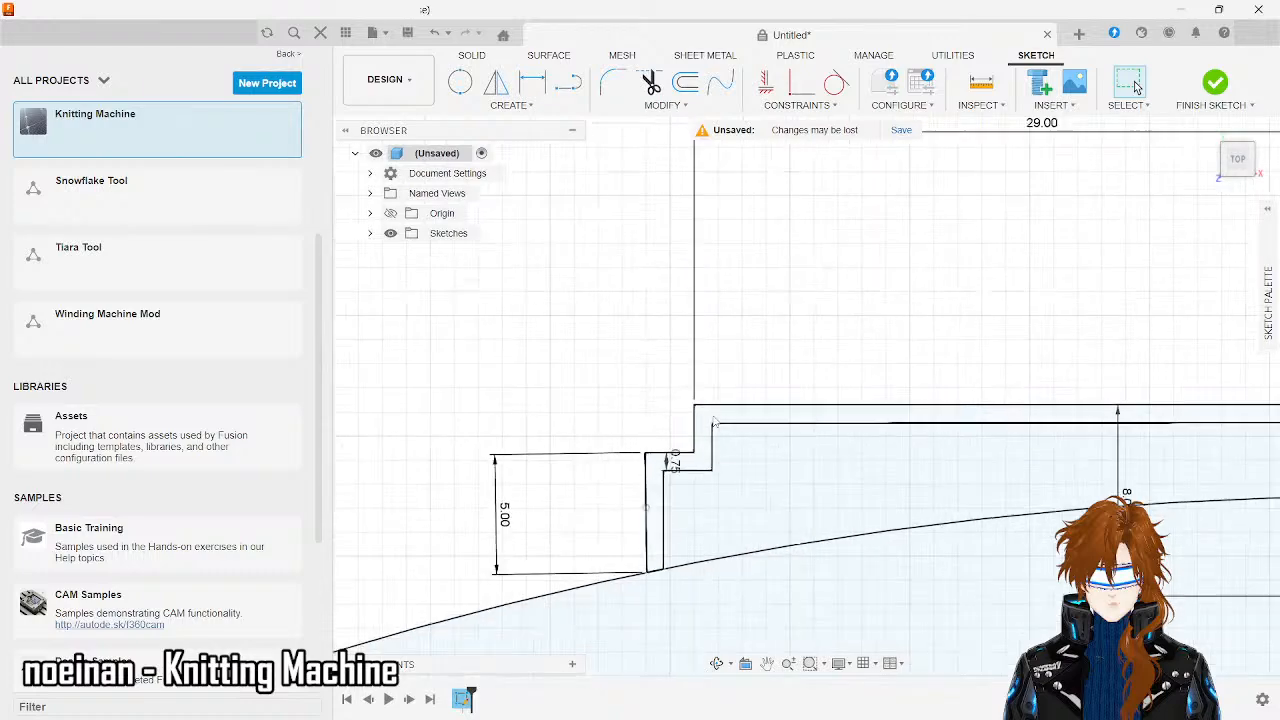
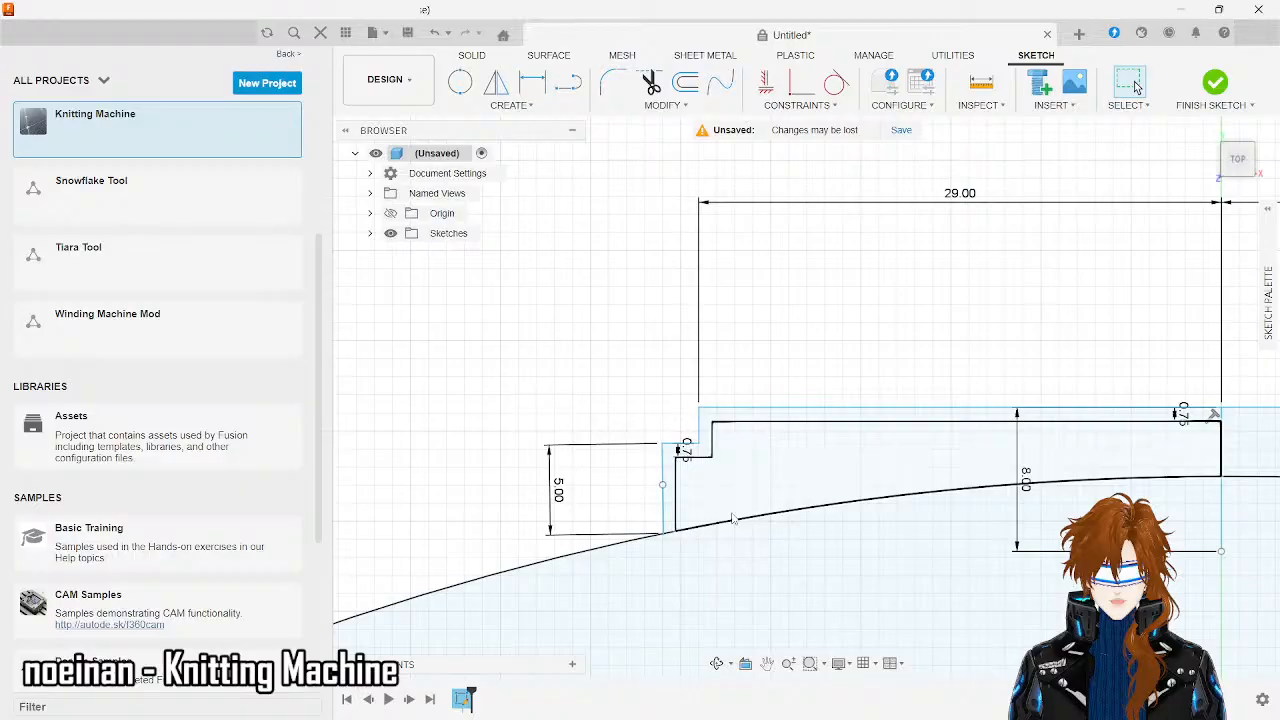
- Draw a 1 mm vertical helper line downward from the inner outline's corner between shoulder and raised step
scroll(744, 460, up, 4)
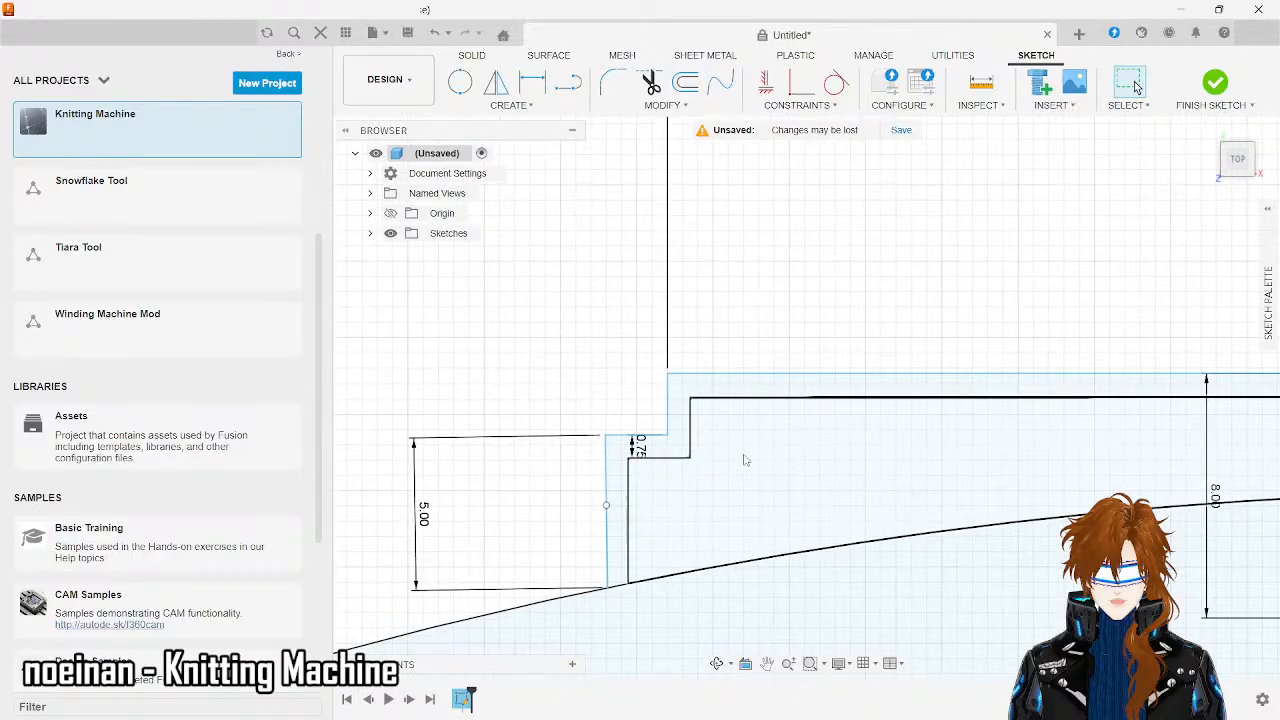
click(567, 84)
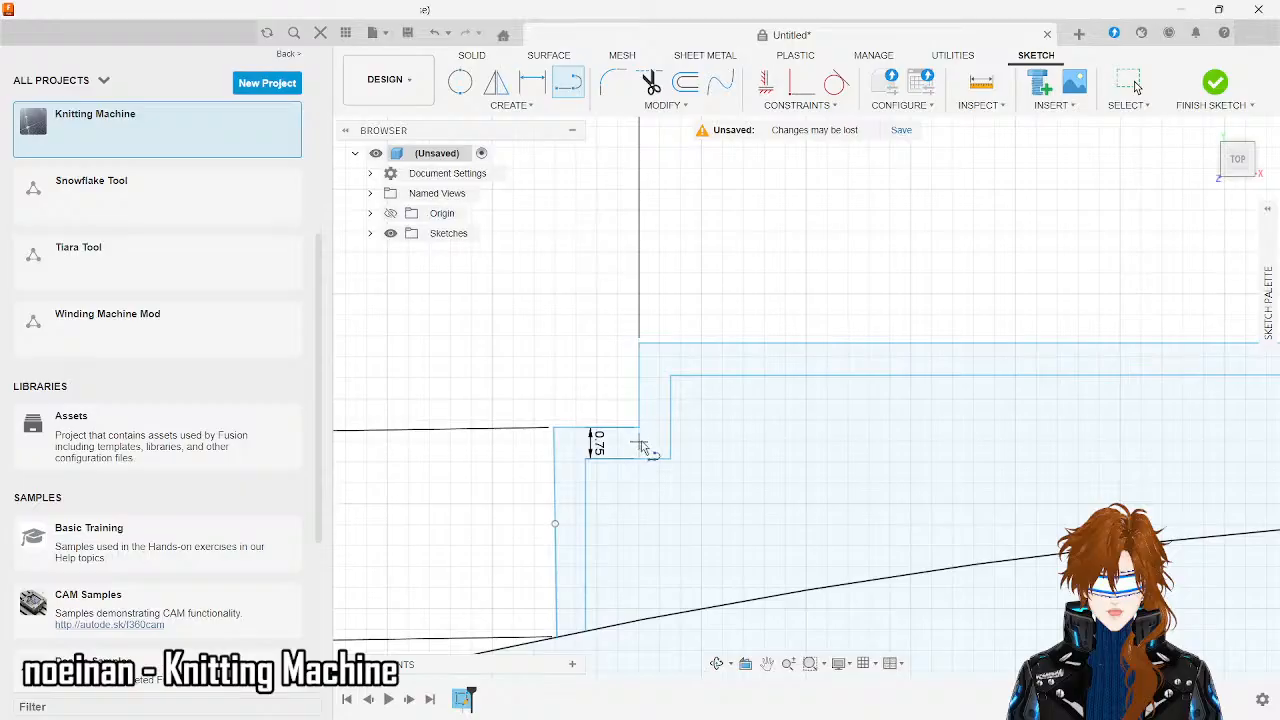
click(670, 460)
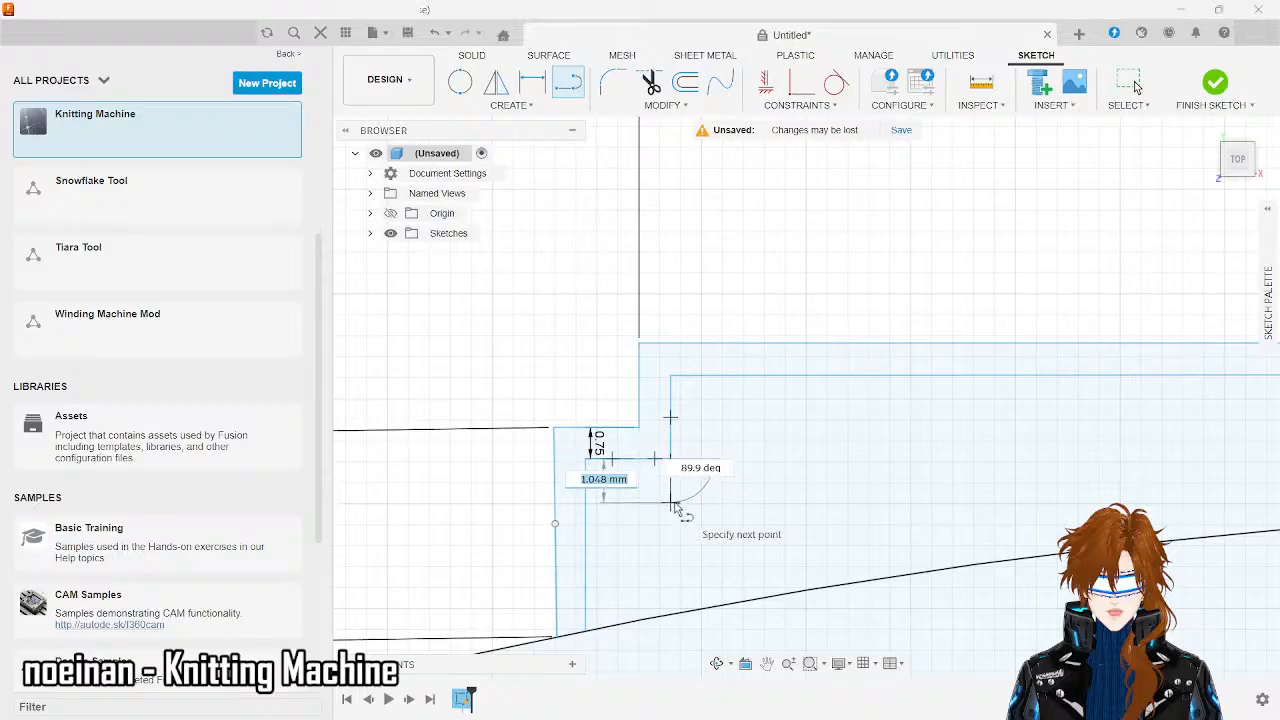
text(1)
key(Return)
key(Escape)
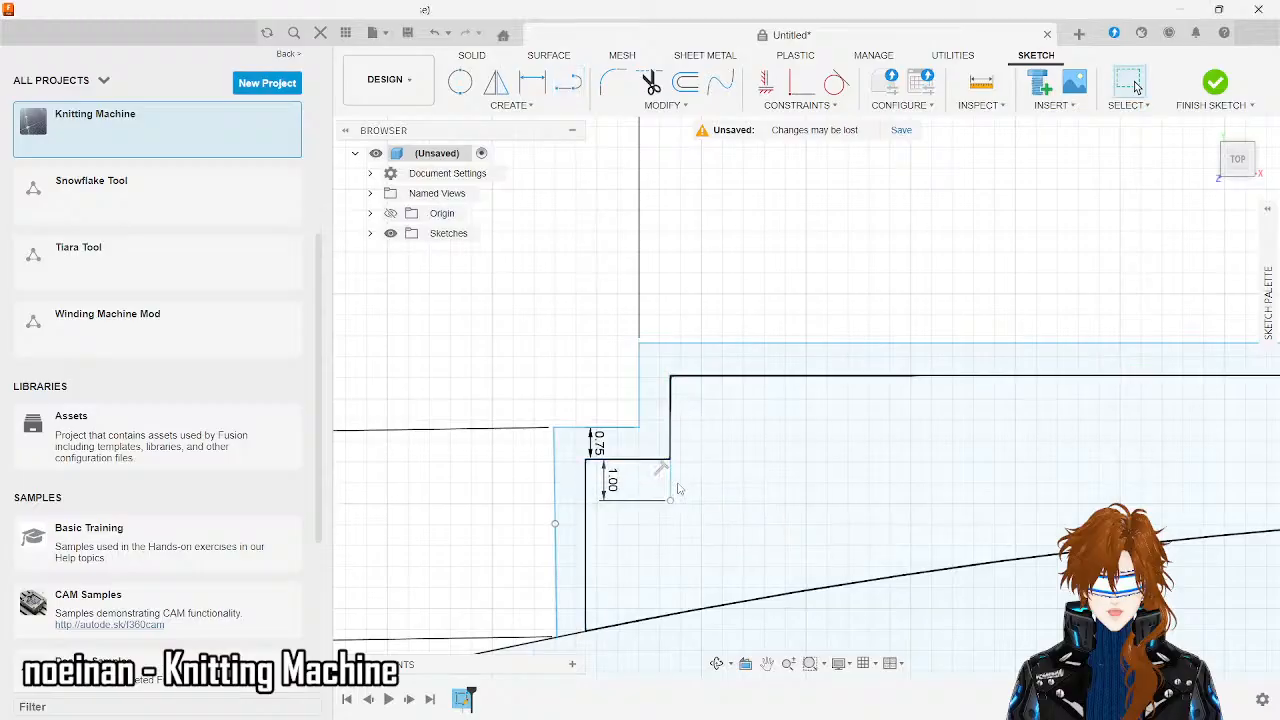
- Draw a 1 mm horizontal line from the inner left vertical line into the tab, level with the helper line's lower end
click(566, 86)
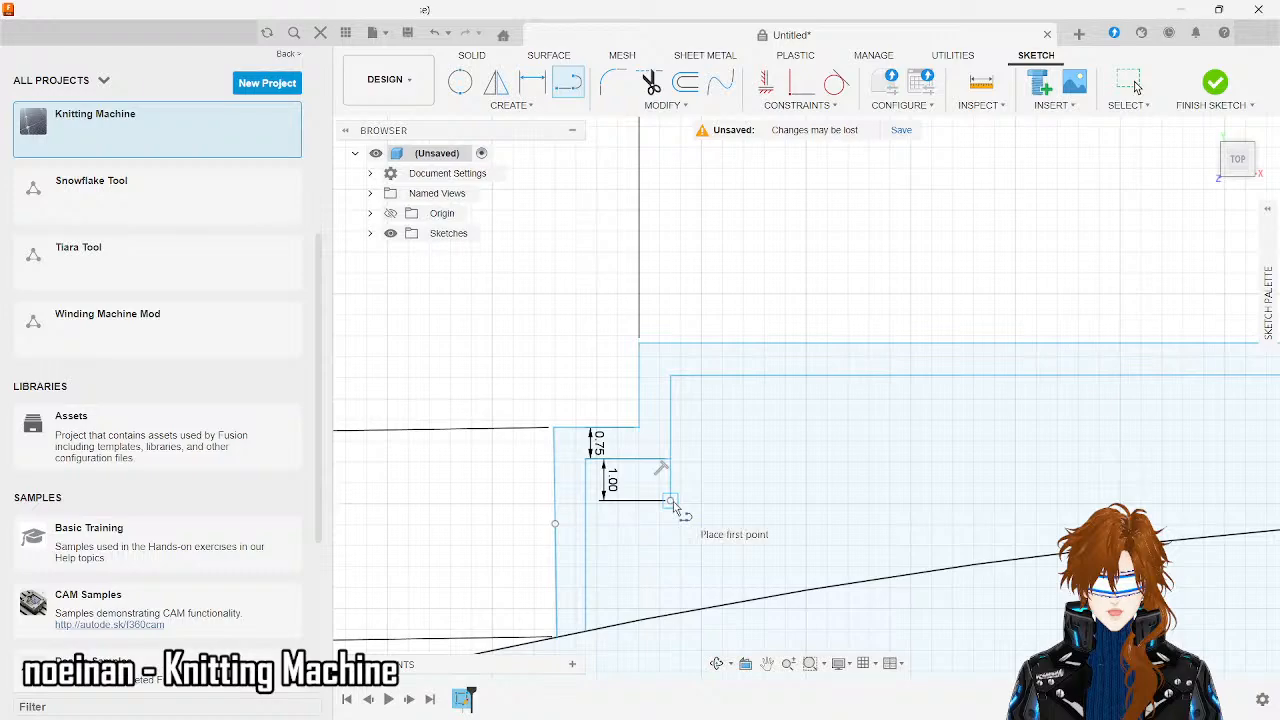
click(586, 502)
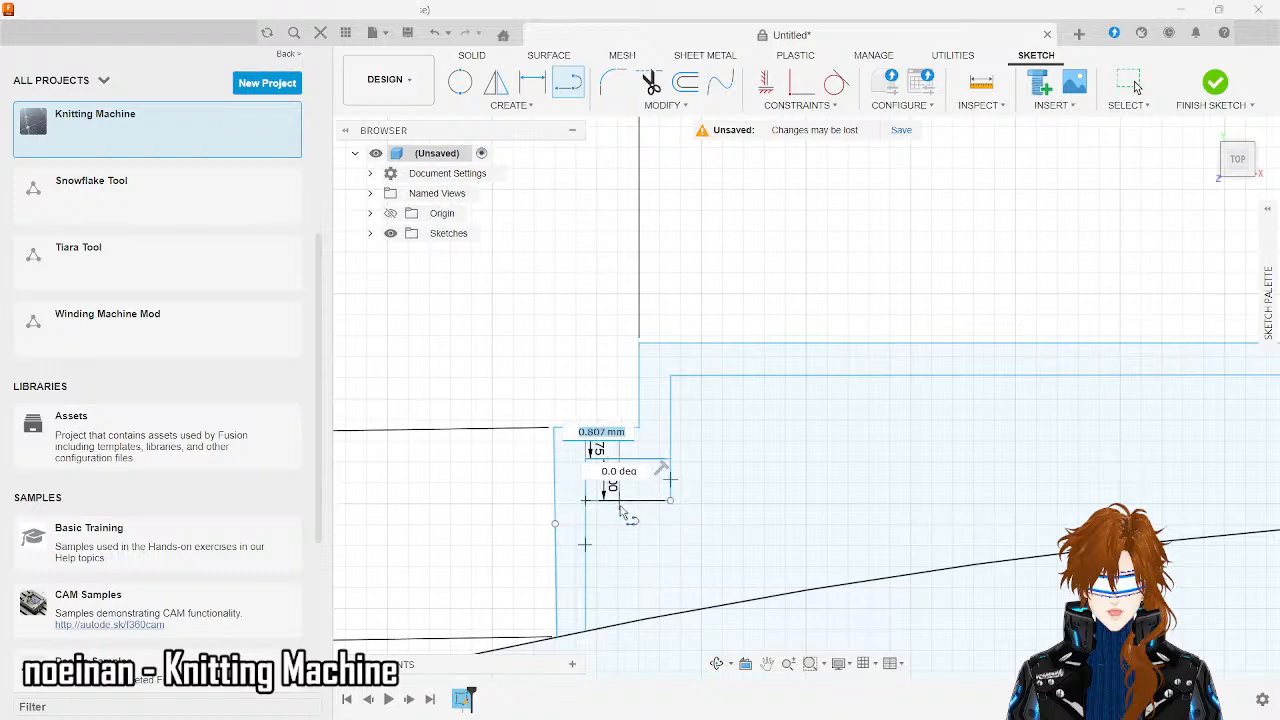
text(1)
key(Tab)
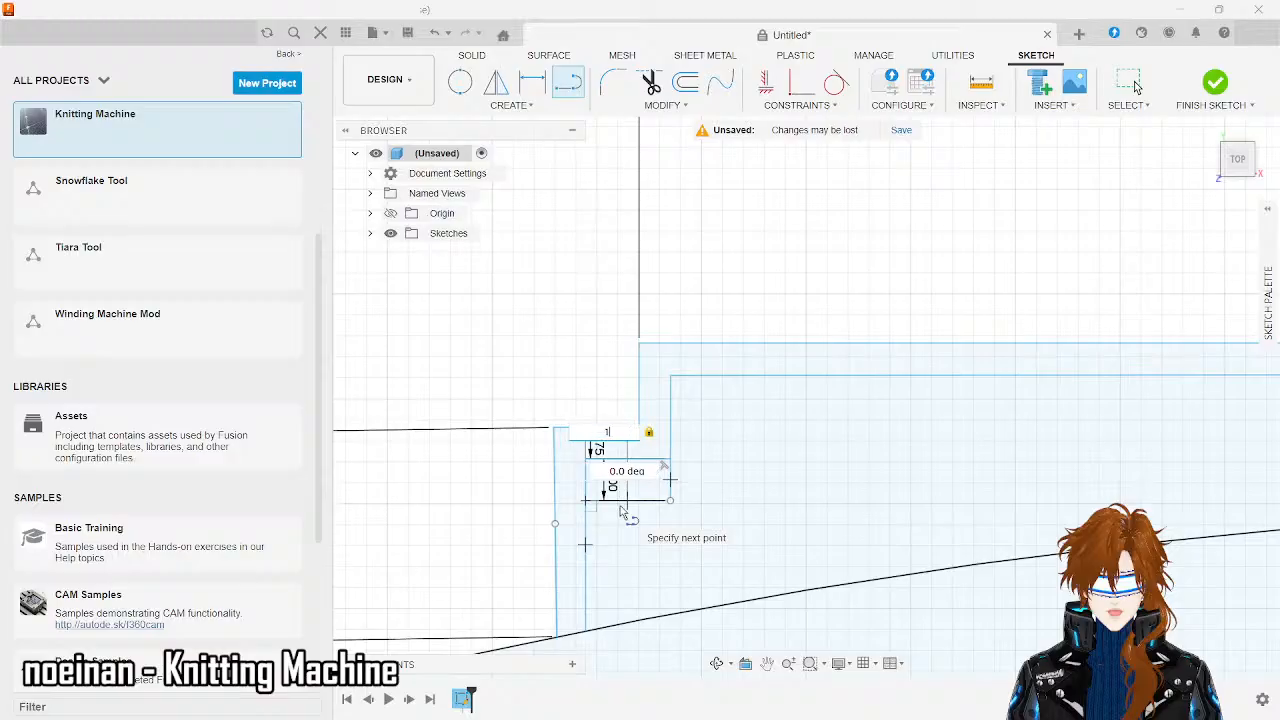
key(Return)
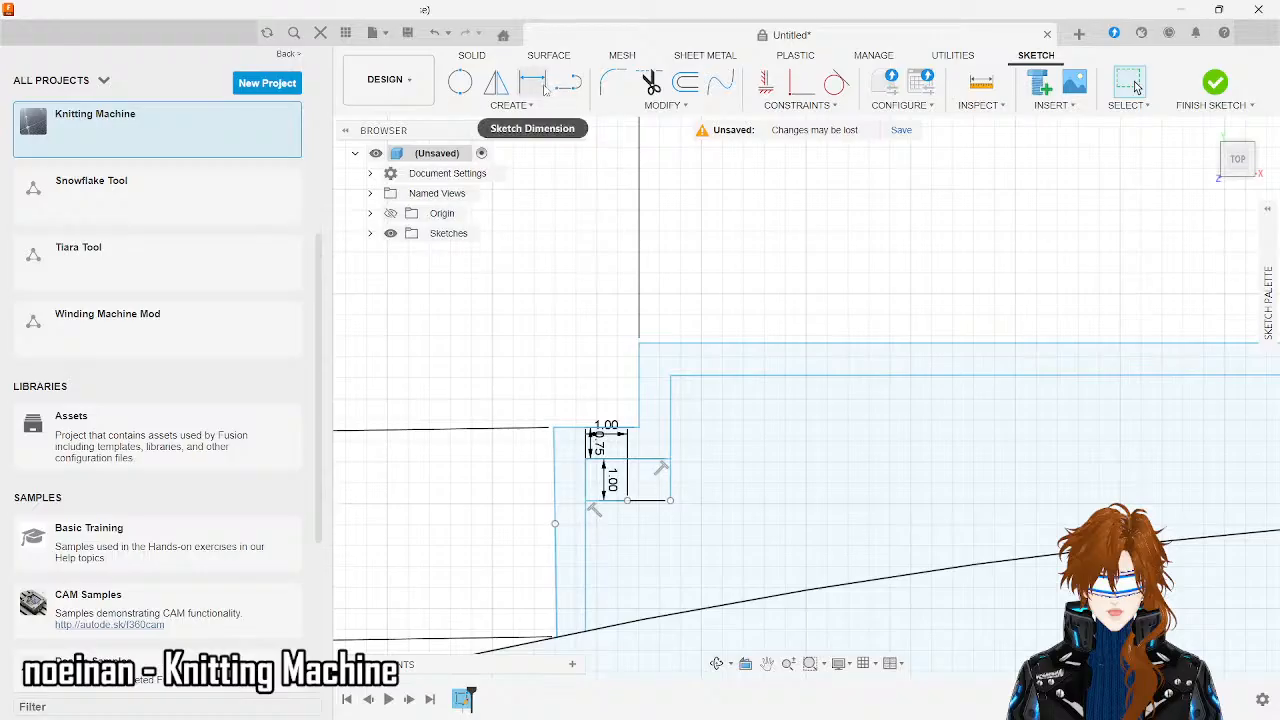
- Draw a vertical line from the end of the 1 mm horizontal line down to the large circle's arc
click(568, 87)
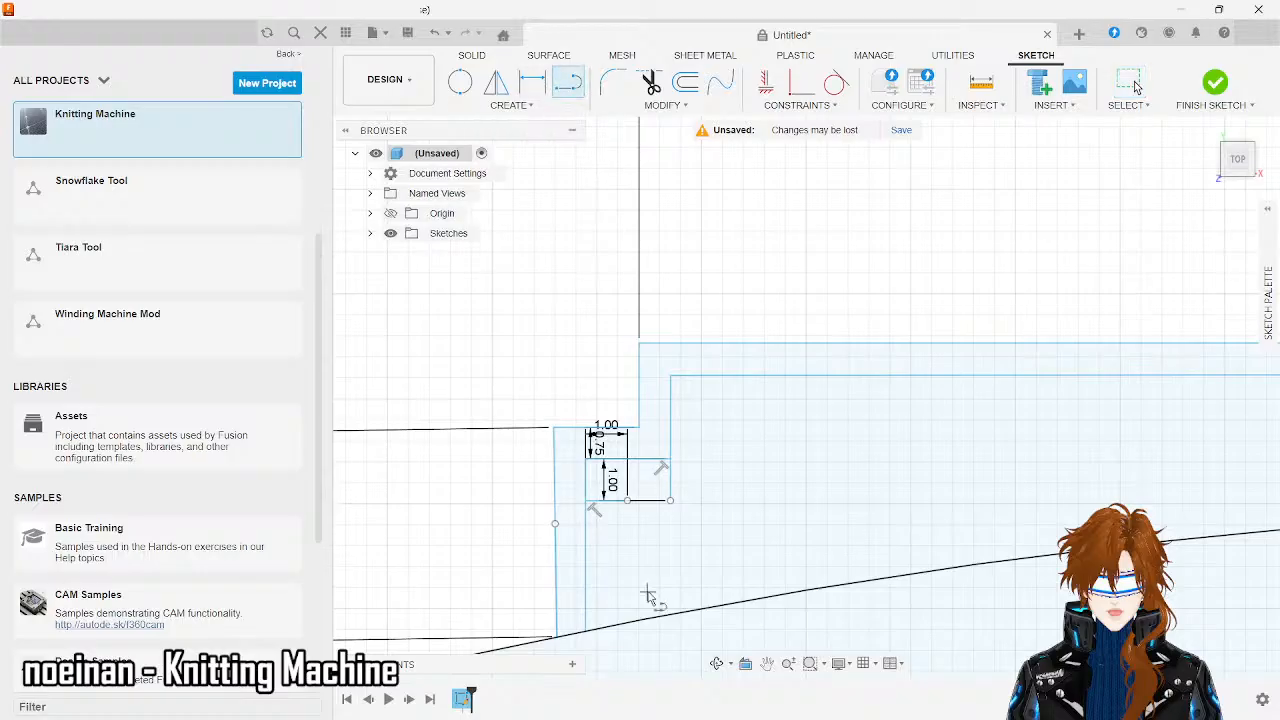
click(627, 501)
click(628, 621)
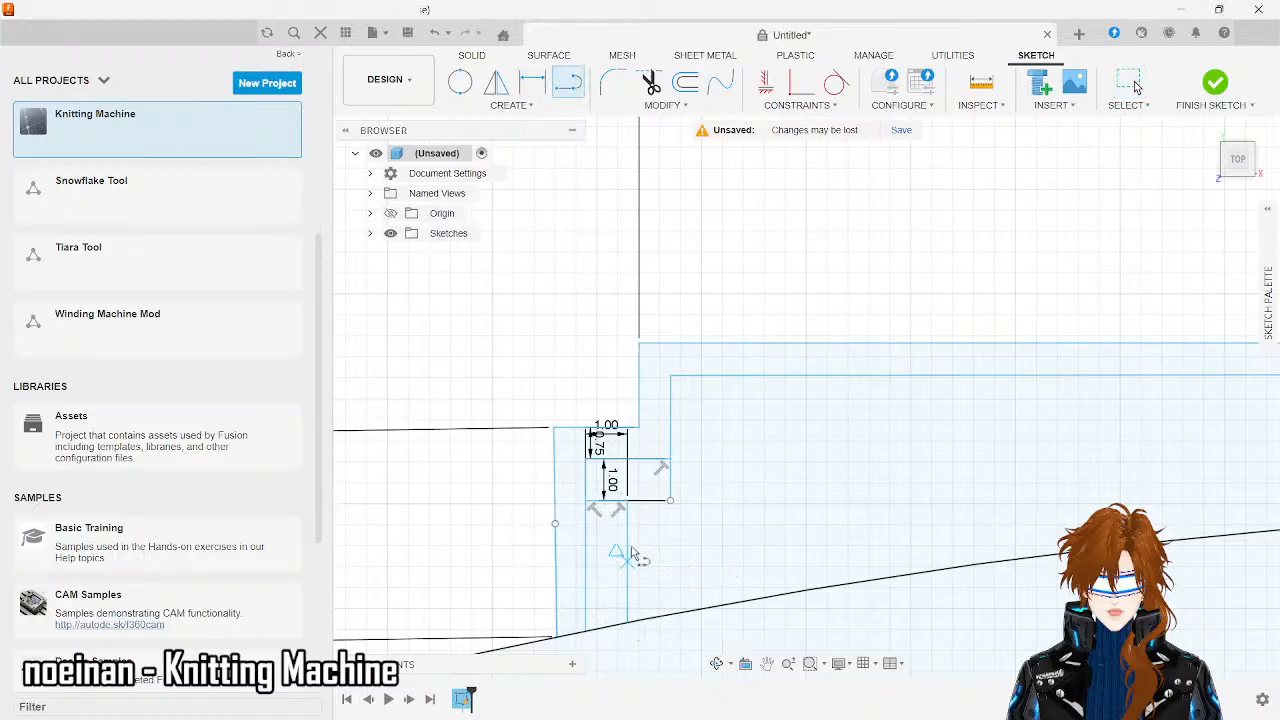
click(671, 501)
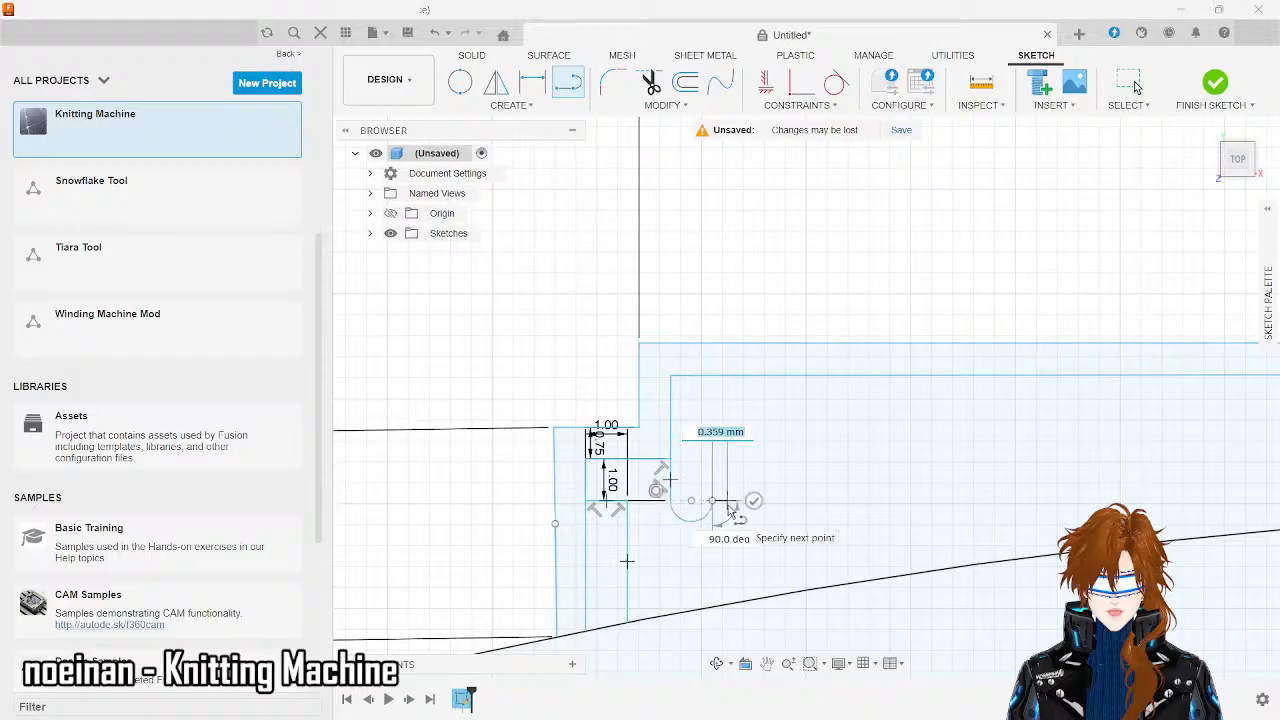
text(1)
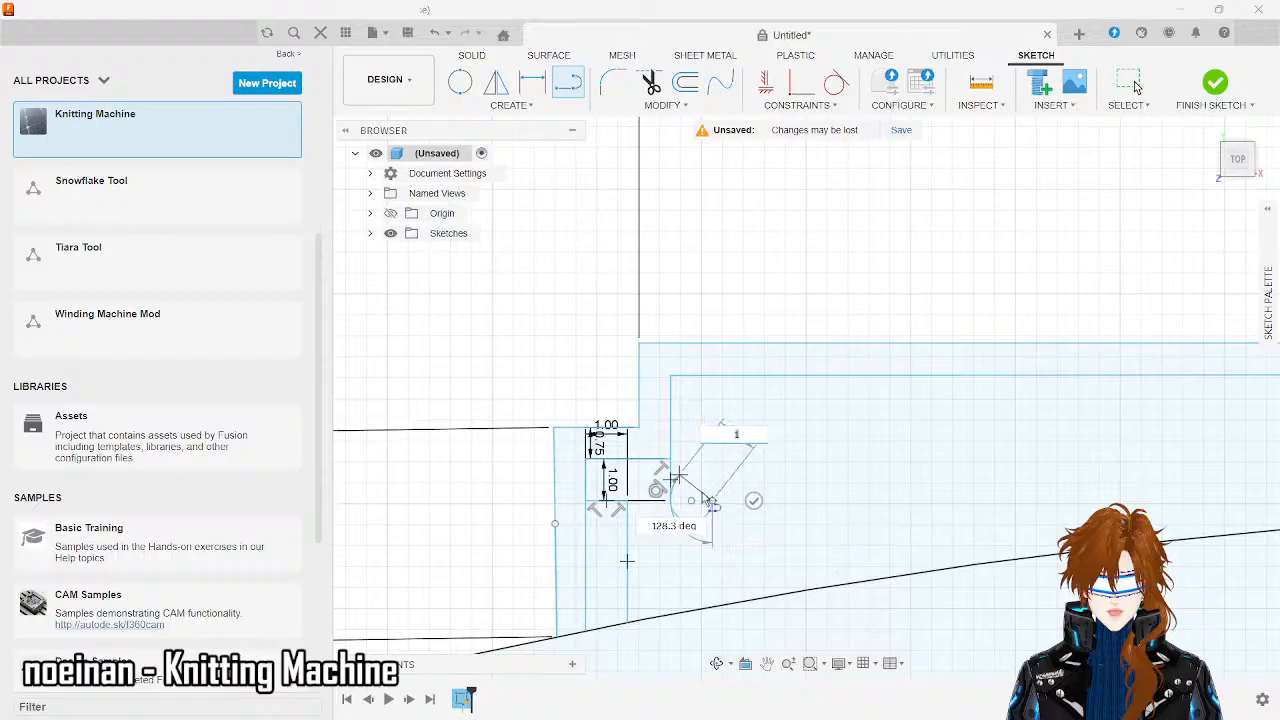
key(Escape)
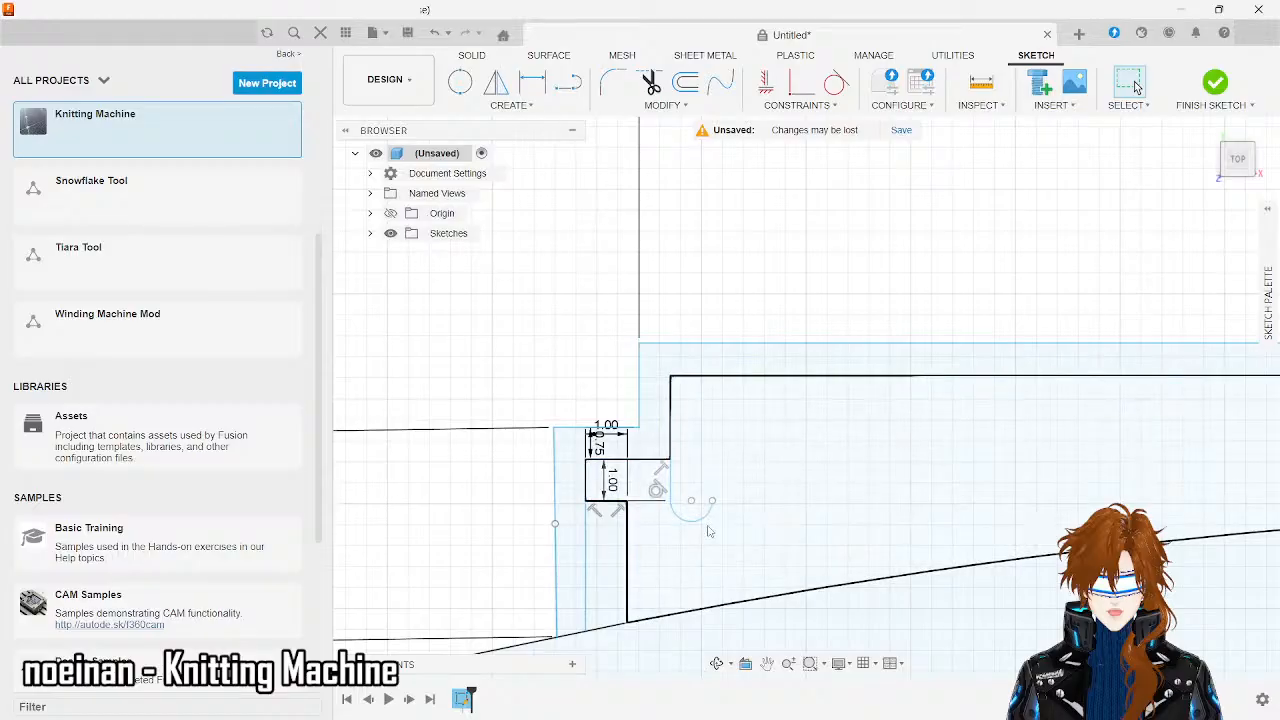
key(ctrl+z)
- Draw a 1 mm horizontal line from the vertical helper's lower end further into the tab
click(568, 84)
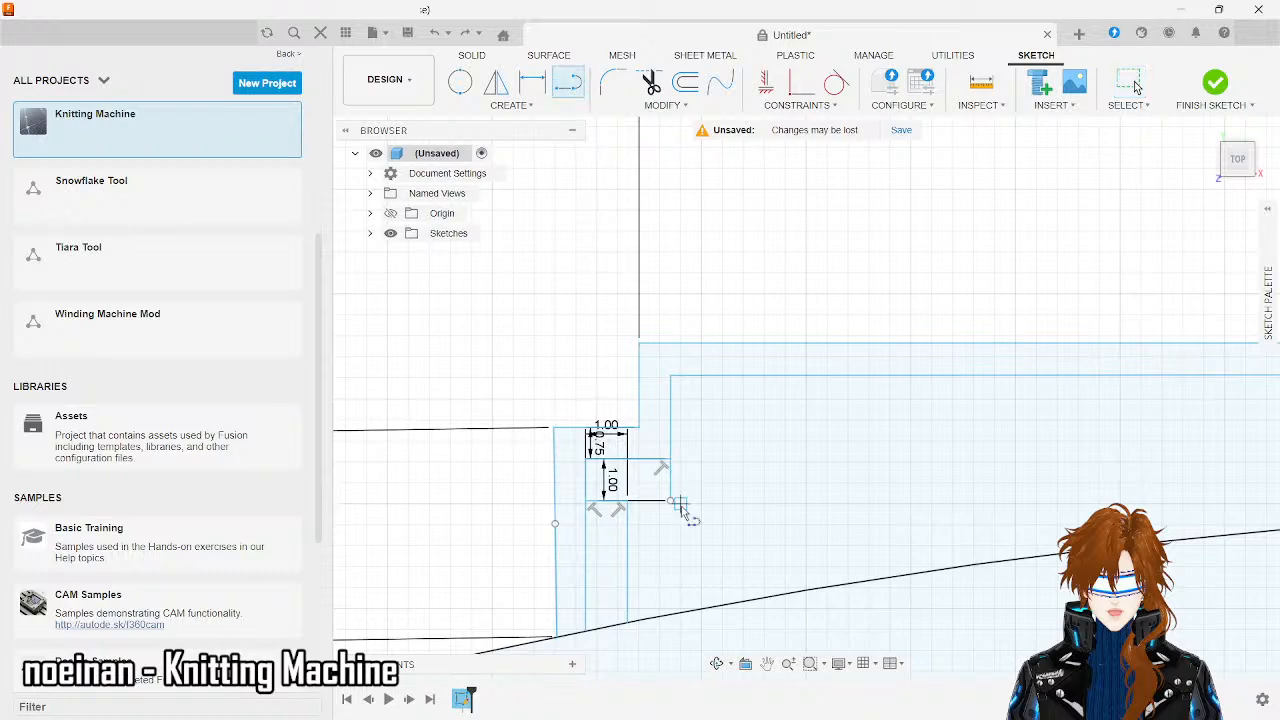
click(670, 500)
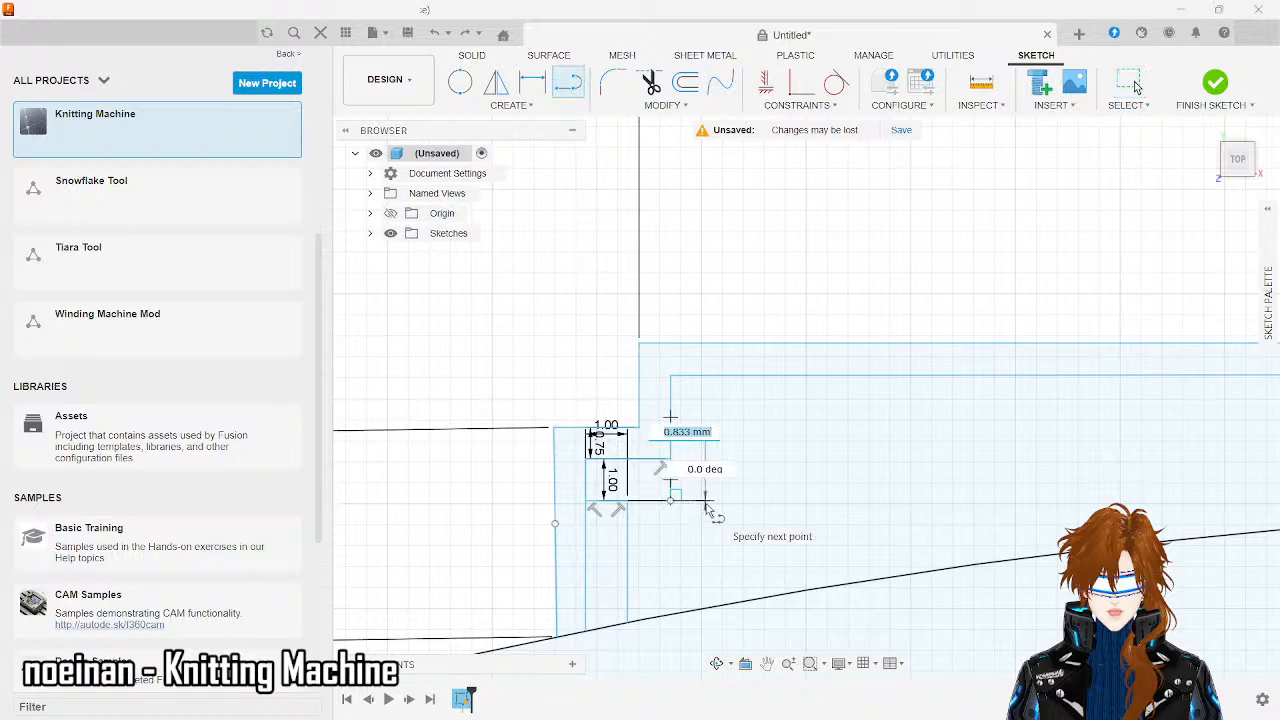
text(1)
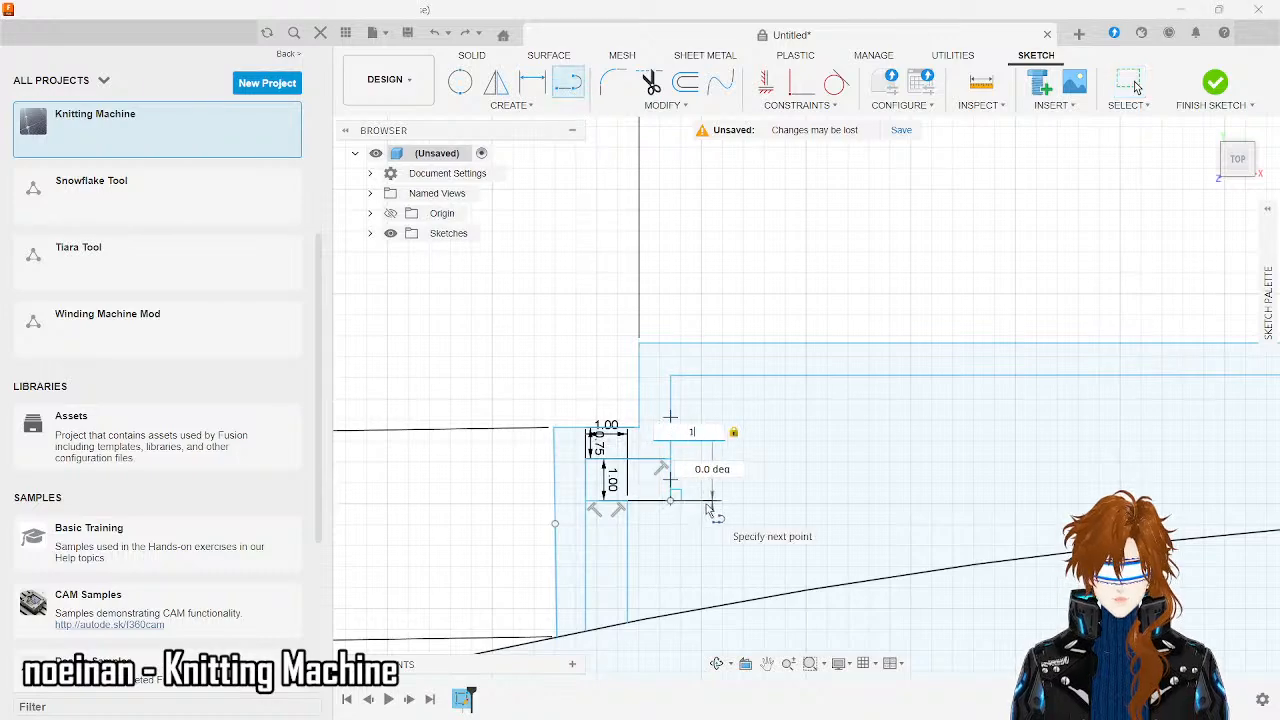
key(Return)
key(Escape)
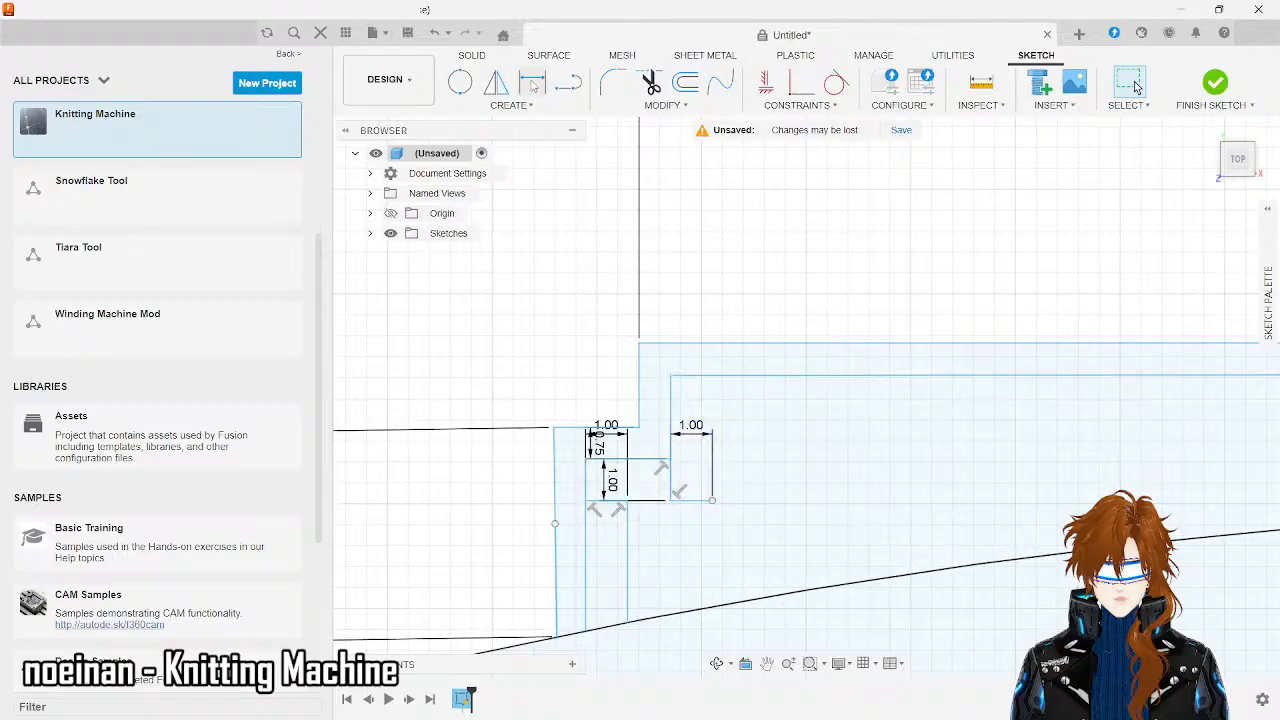
- Draw a vertical line from the end of that 1 mm horizontal line up to the inner top line
click(567, 82)
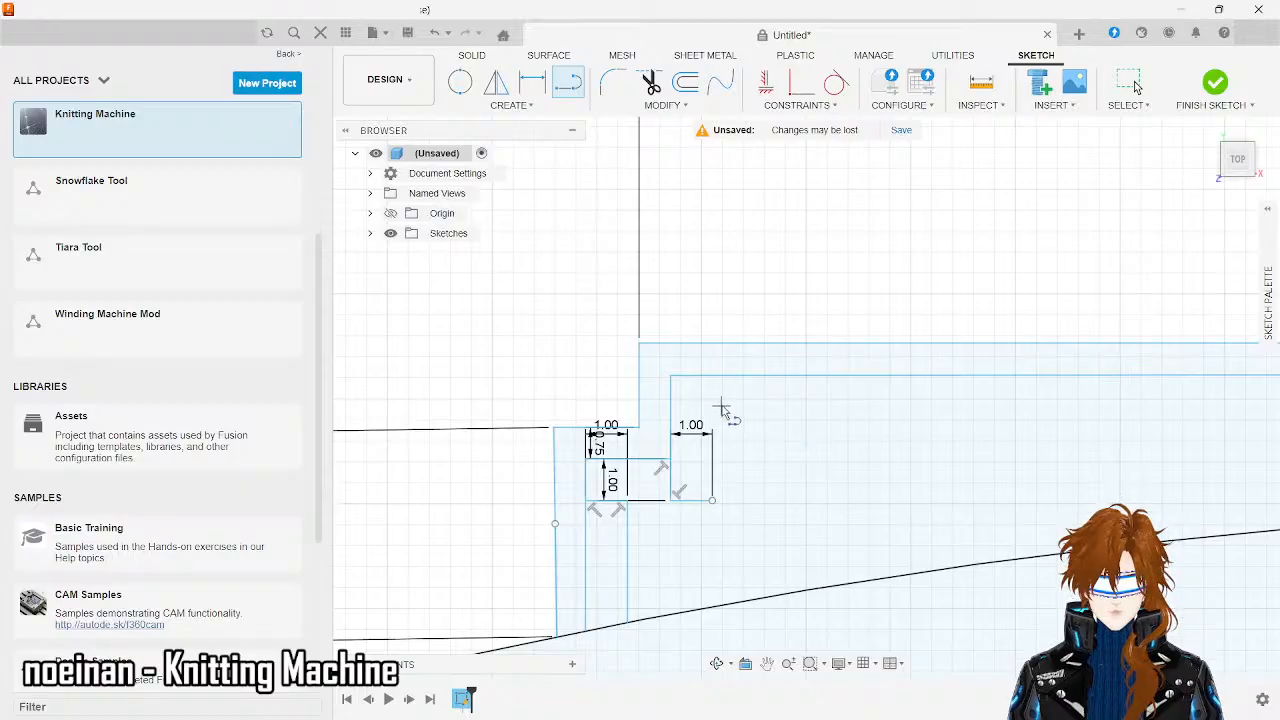
click(714, 502)
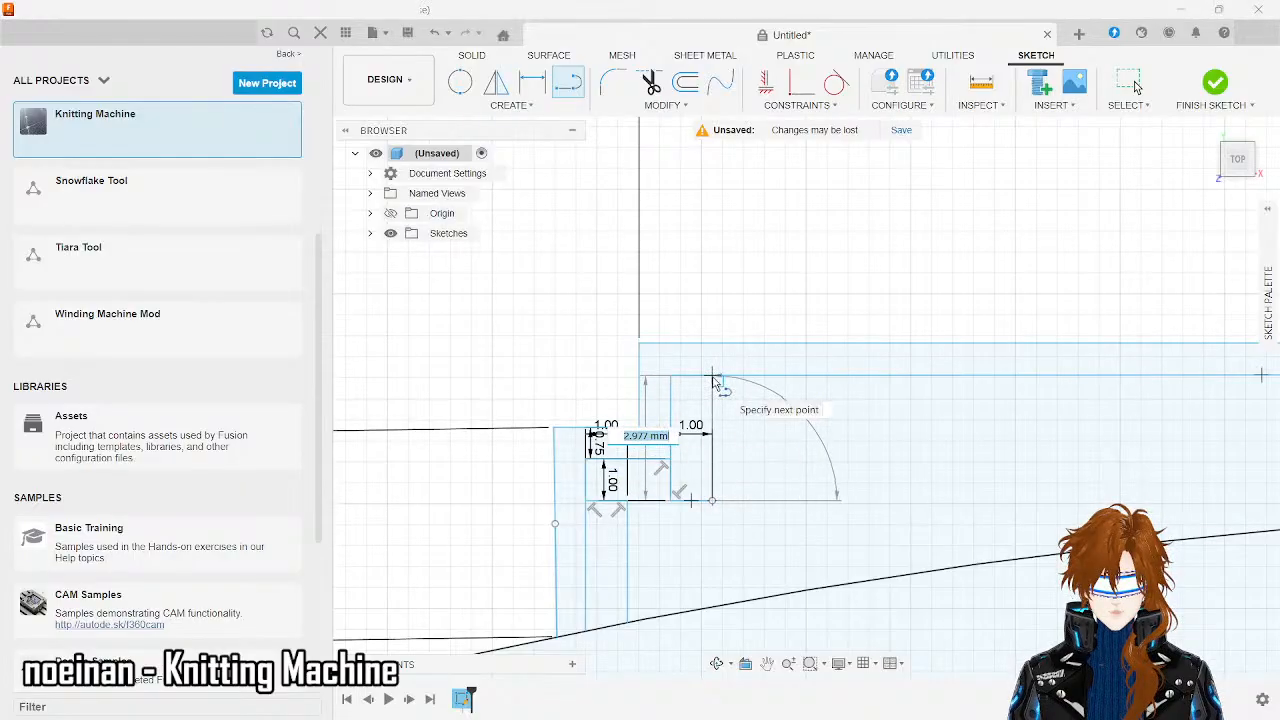
double_click(713, 377)
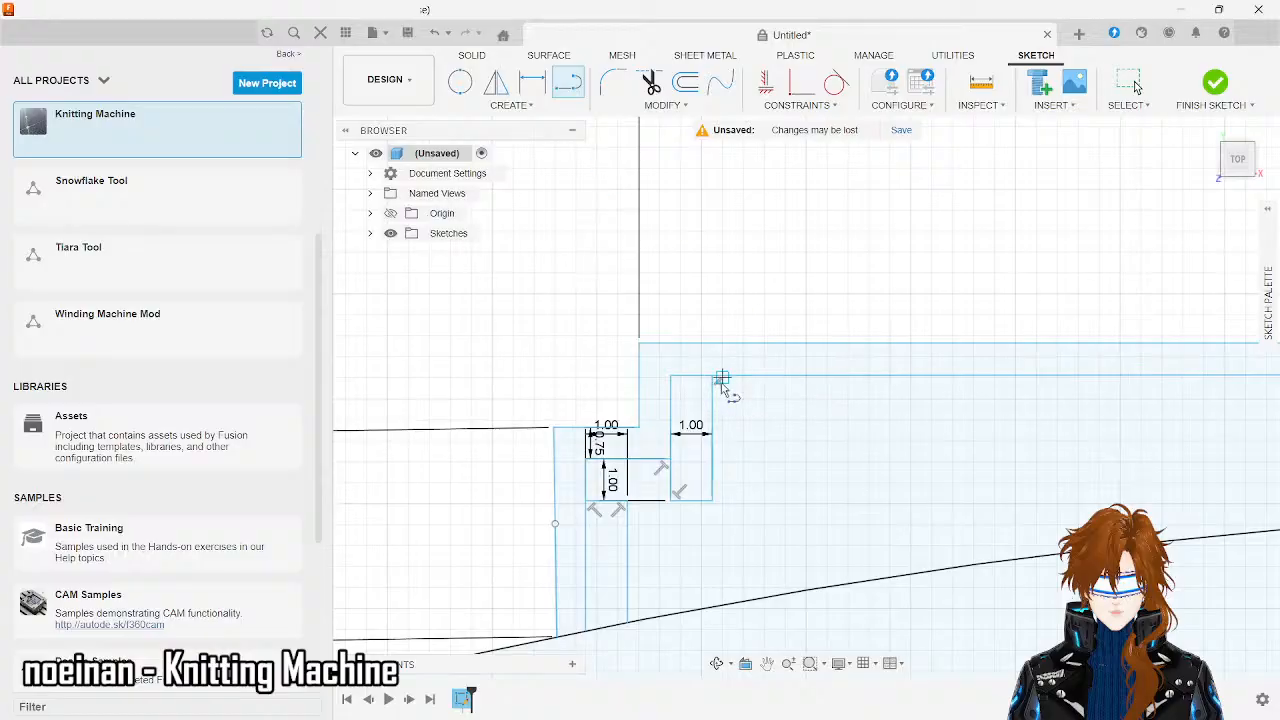
- Draw a 1 mm vertical helper line downward from where the new vertical line meets the inner top line
click(713, 378)
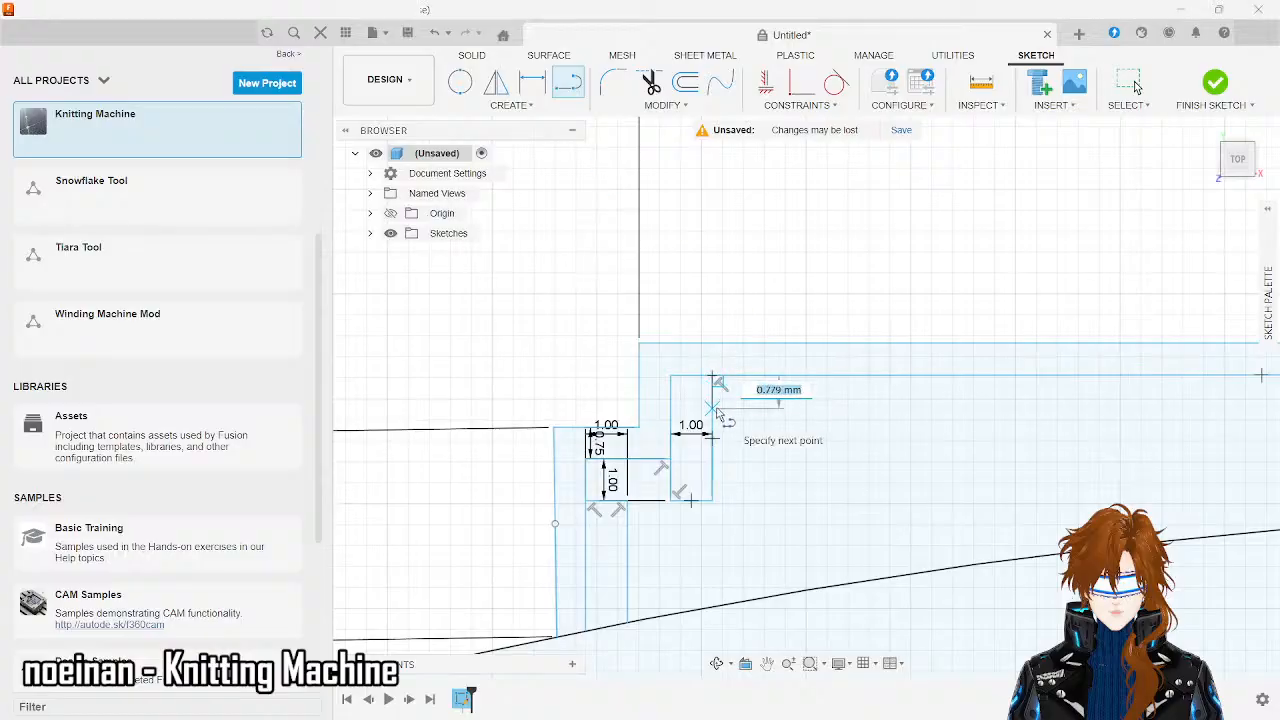
text(1)
key(Return)
key(Escape)
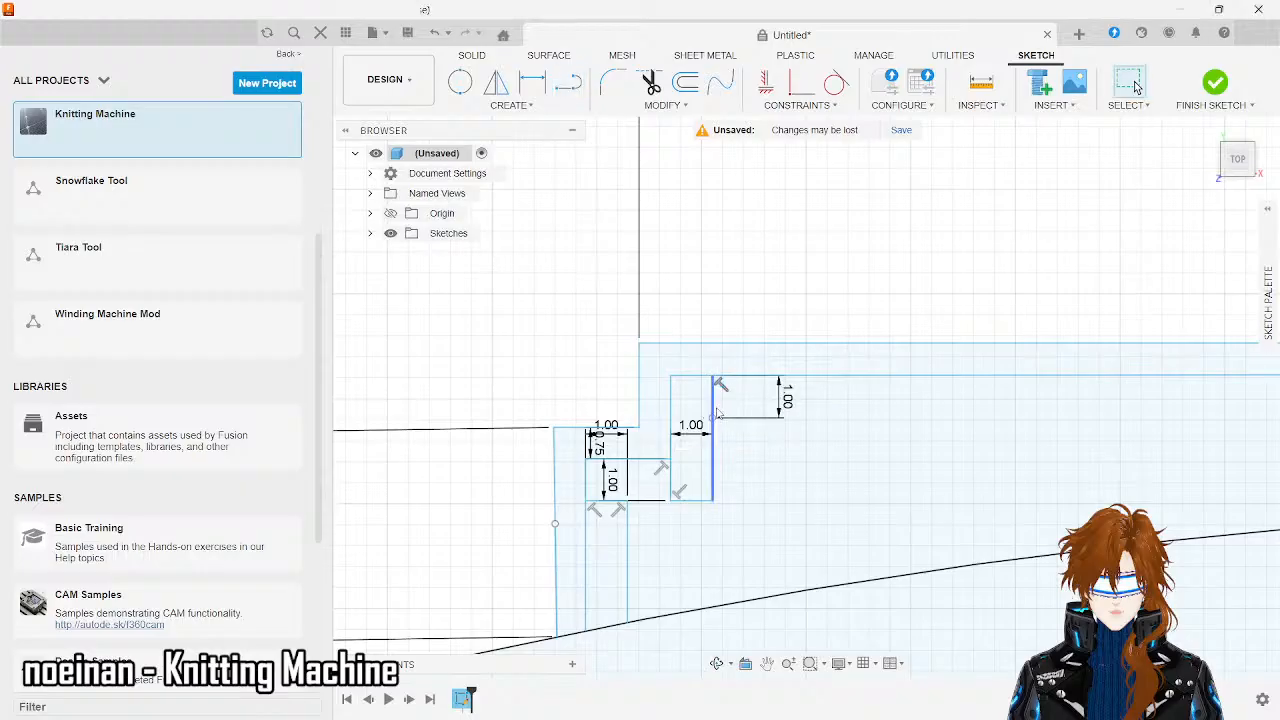
- Draw a 1 mm vertical helper line downward from the inner top line's end on the tab's centre line
scroll(717, 412, down, 5)
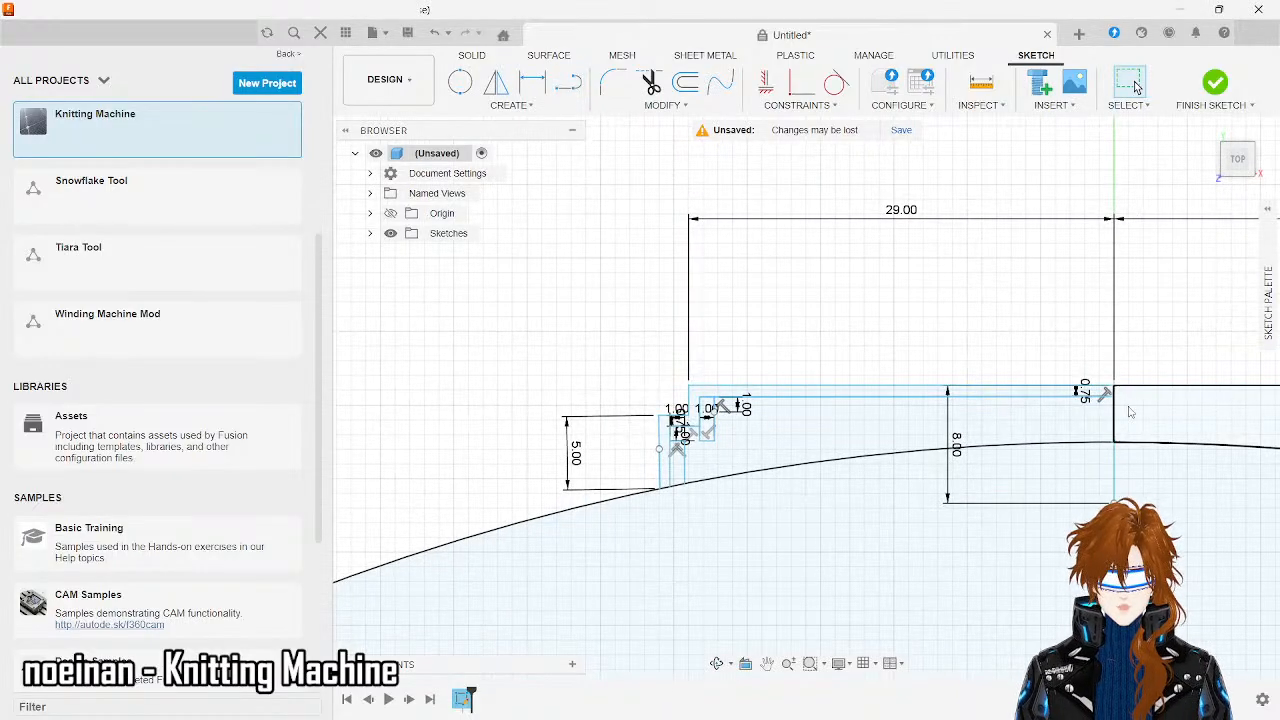
scroll(1128, 410, up, 5)
scroll(1128, 410, up, 2)
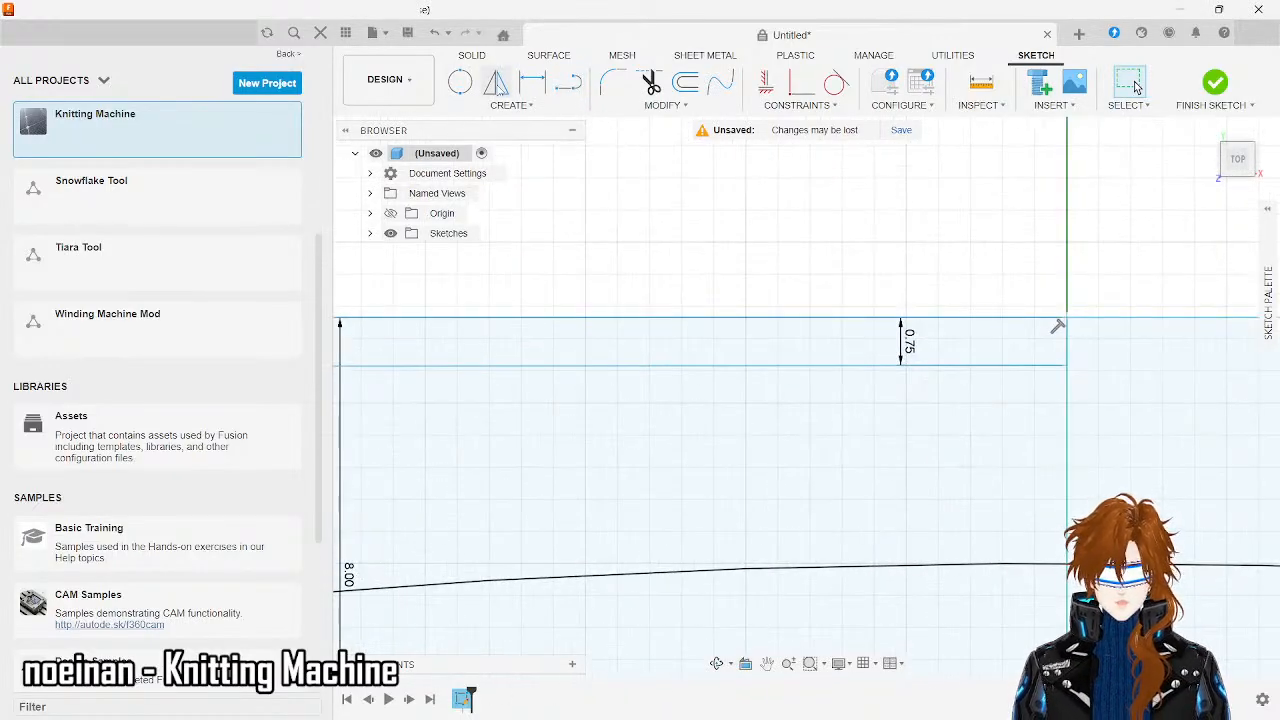
click(575, 88)
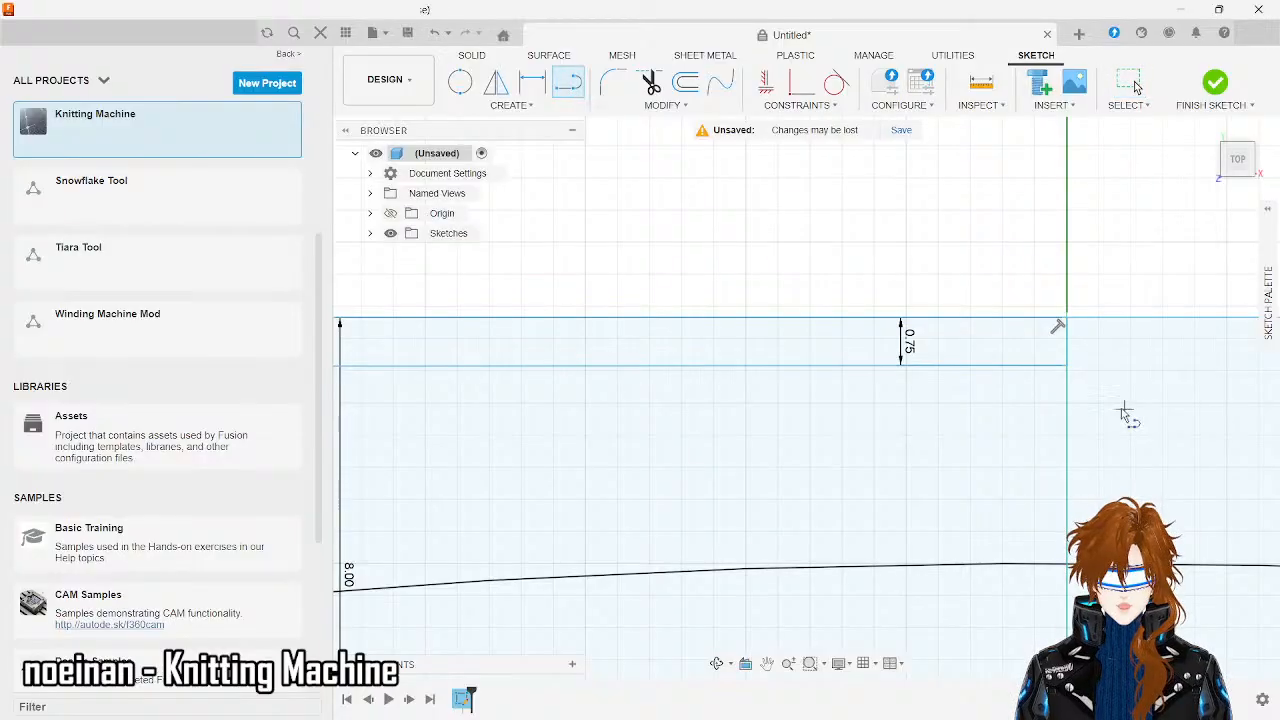
click(1066, 366)
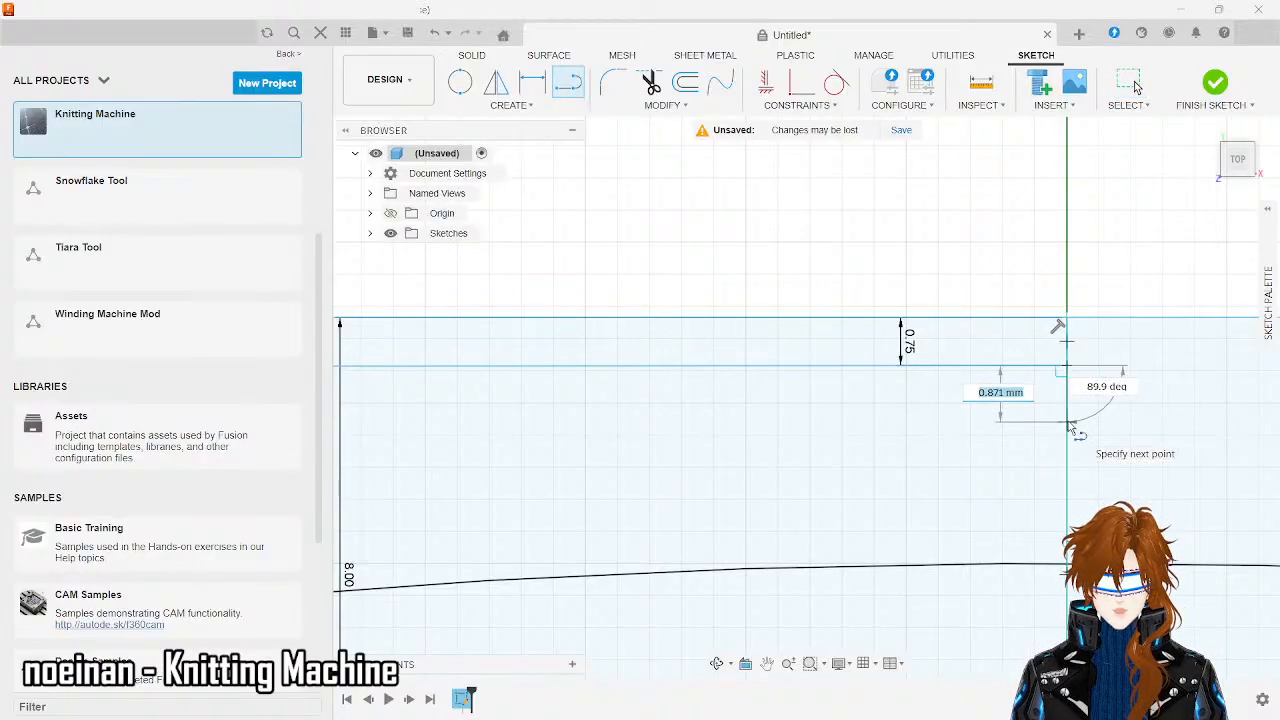
text(1)
key(Return)
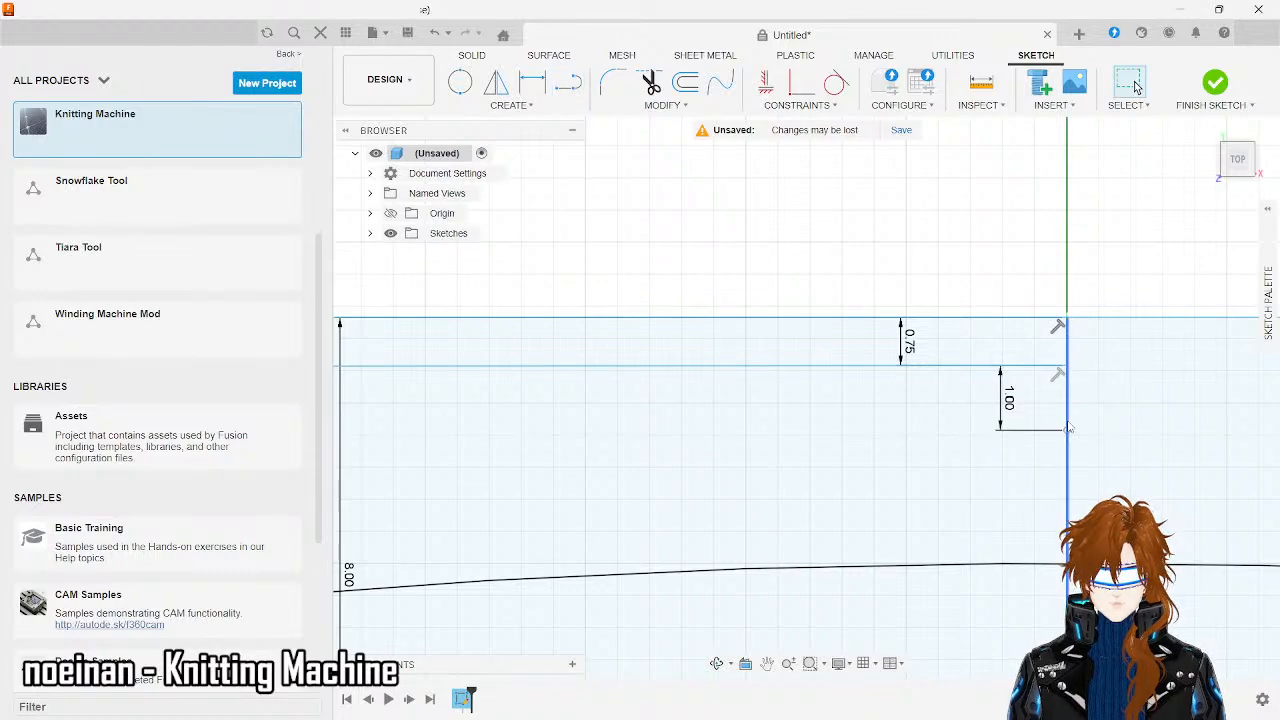
key(Escape)
- Draw a horizontal line from the centre helper's lower end across to the lower end of the 1 mm helper near the step
scroll(1068, 425, down, 2)
scroll(1068, 425, down, 2)
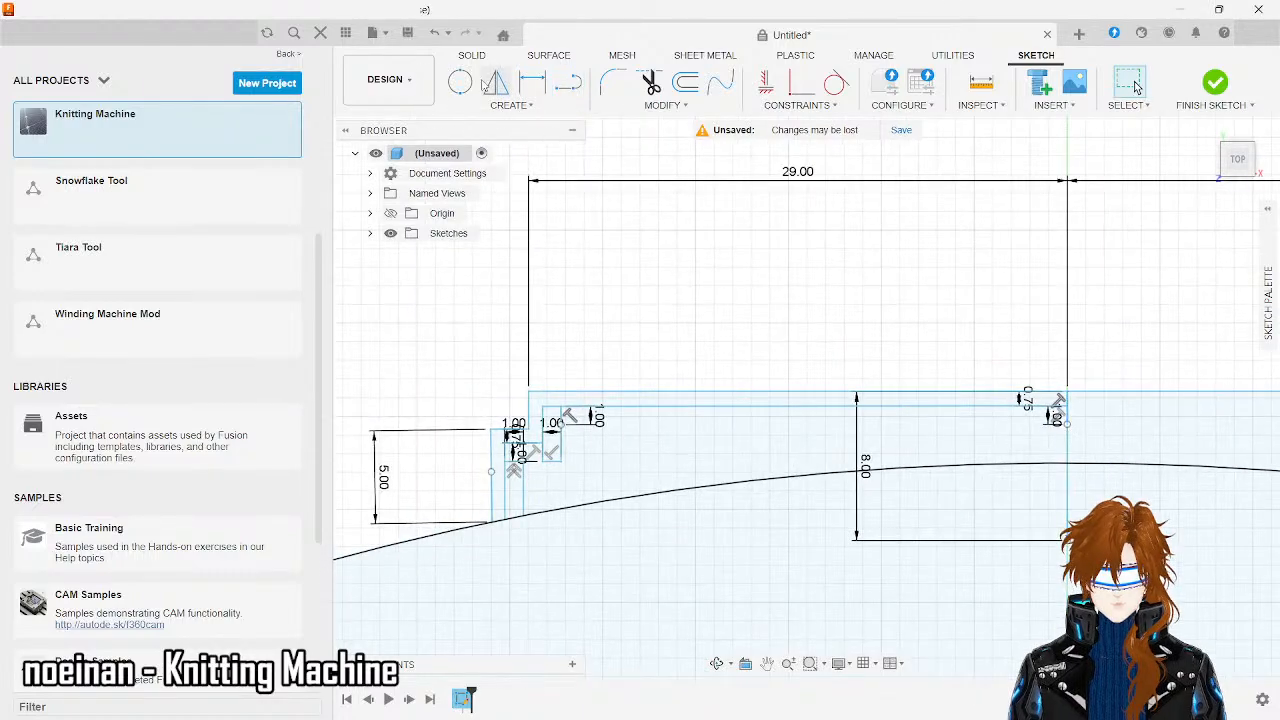
click(567, 83)
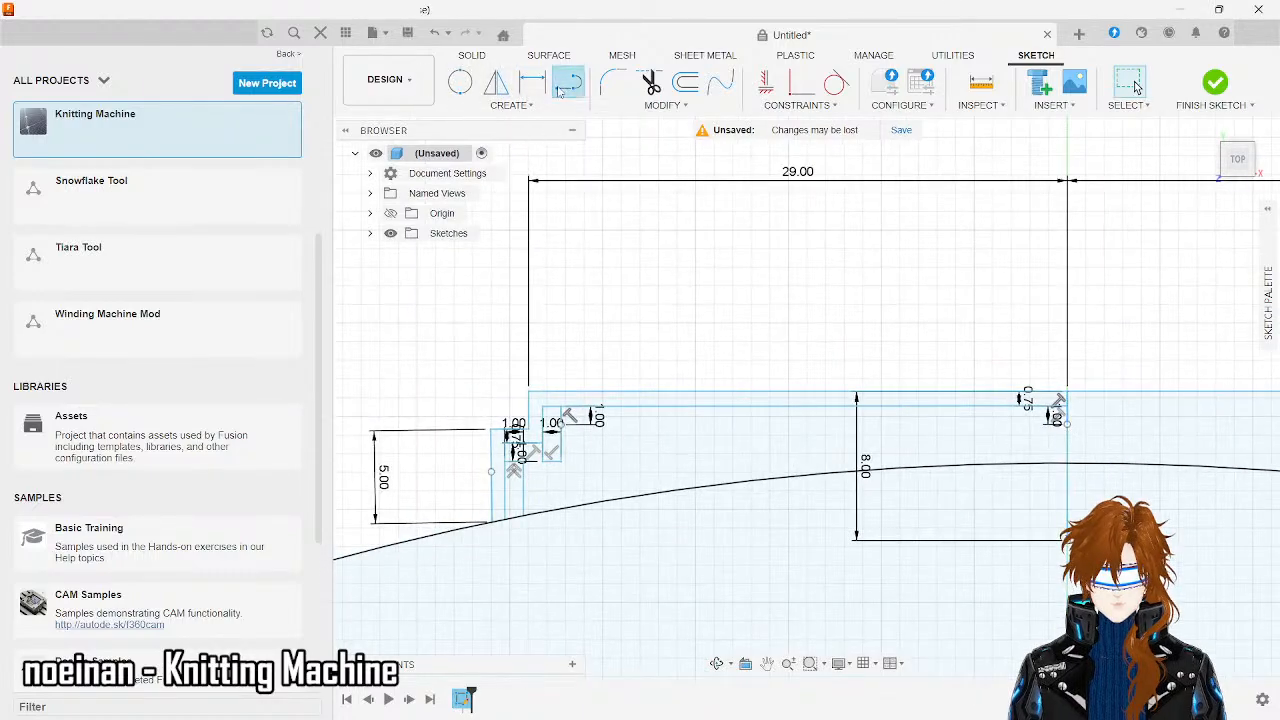
click(1064, 419)
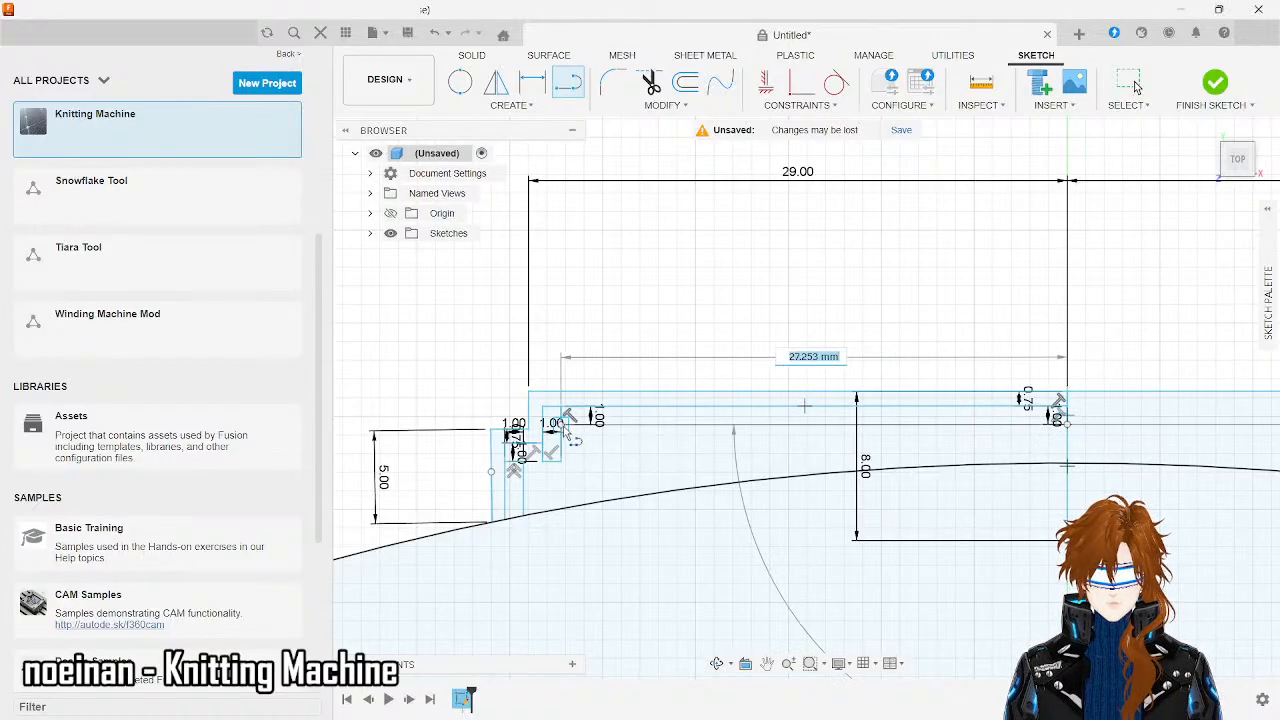
click(1135, 87)
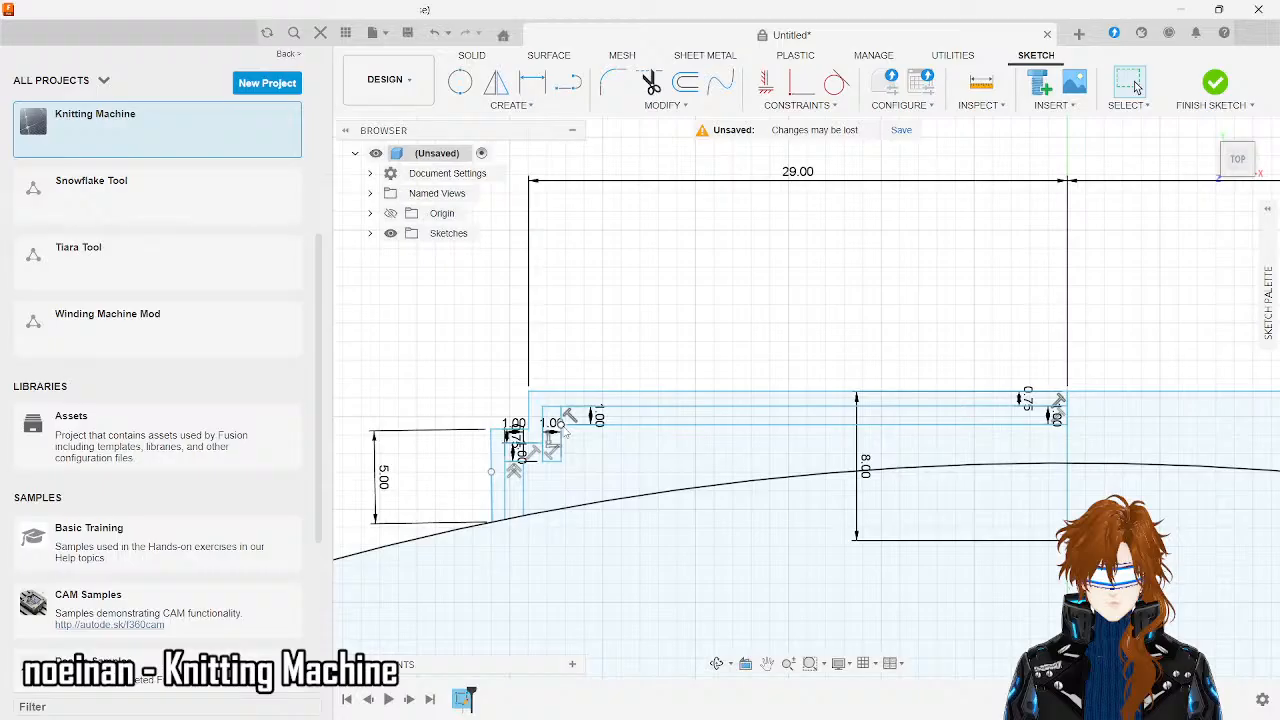
- Delete the long vertical line at the step and the short vertical helper below the 0.75 mm outline's inner corner
scroll(545, 440, up, 3)
right_click(567, 426)
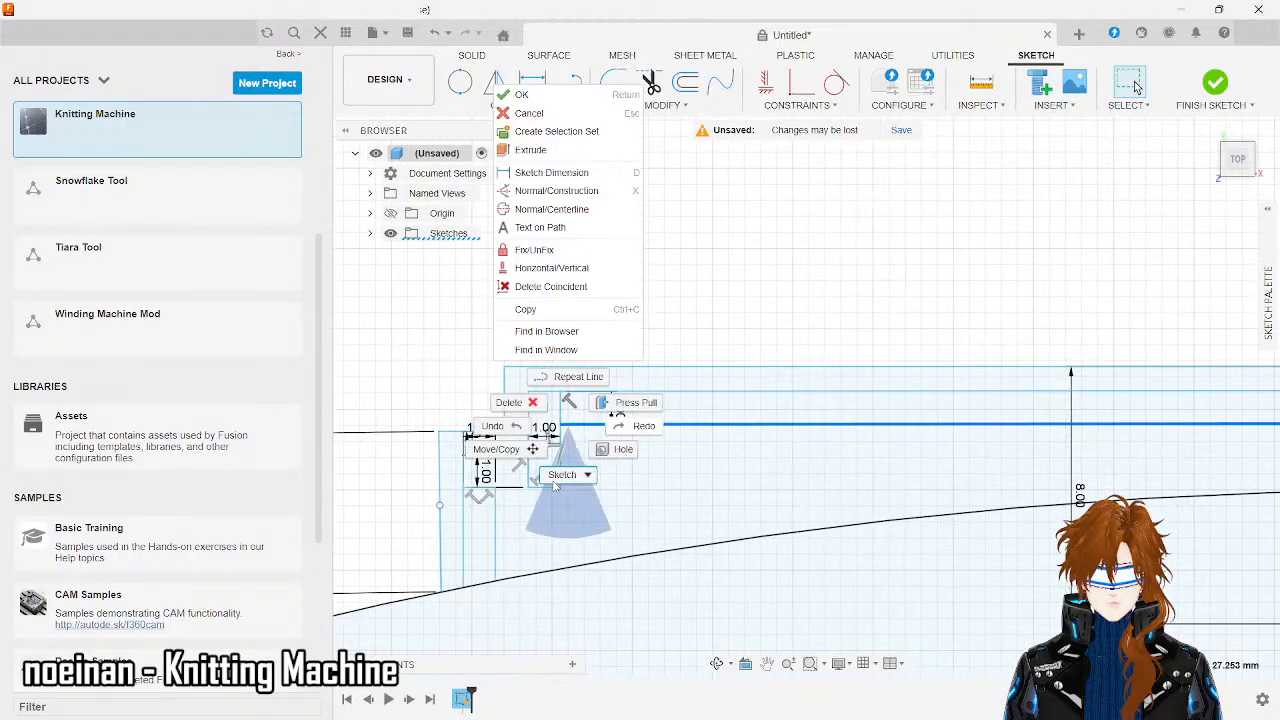
key(Escape)
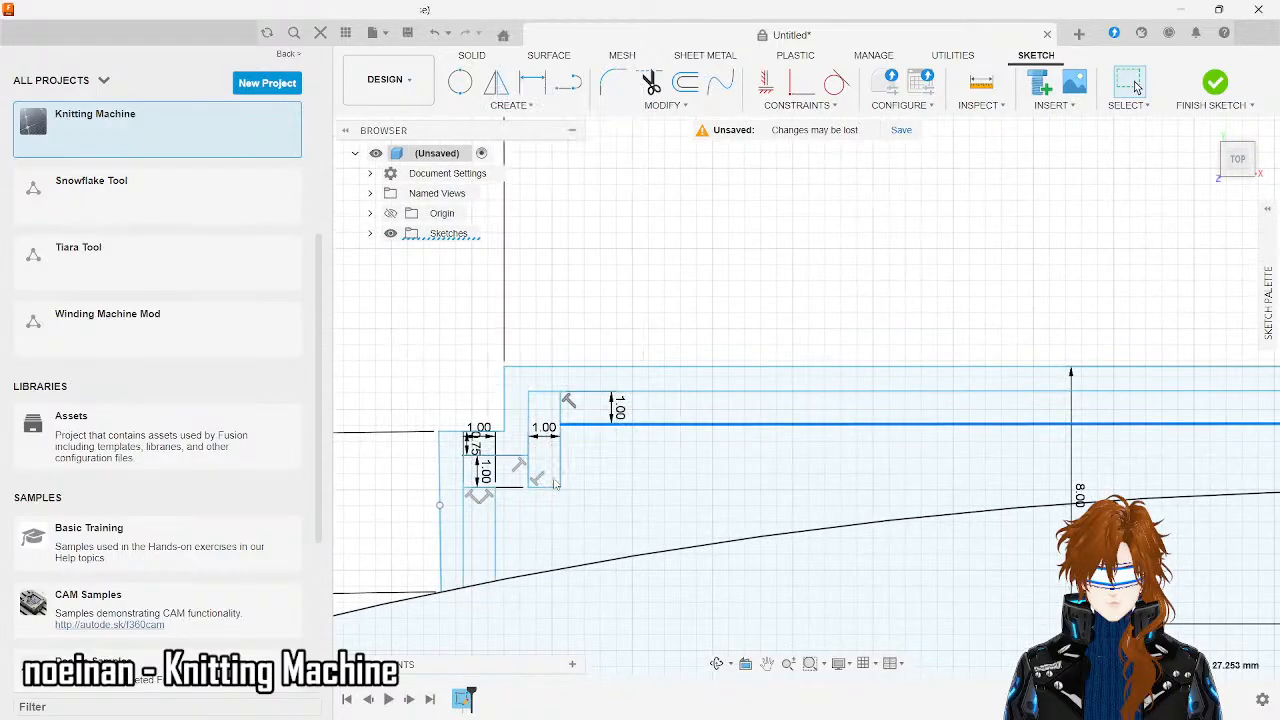
click(564, 408)
key(Delete)
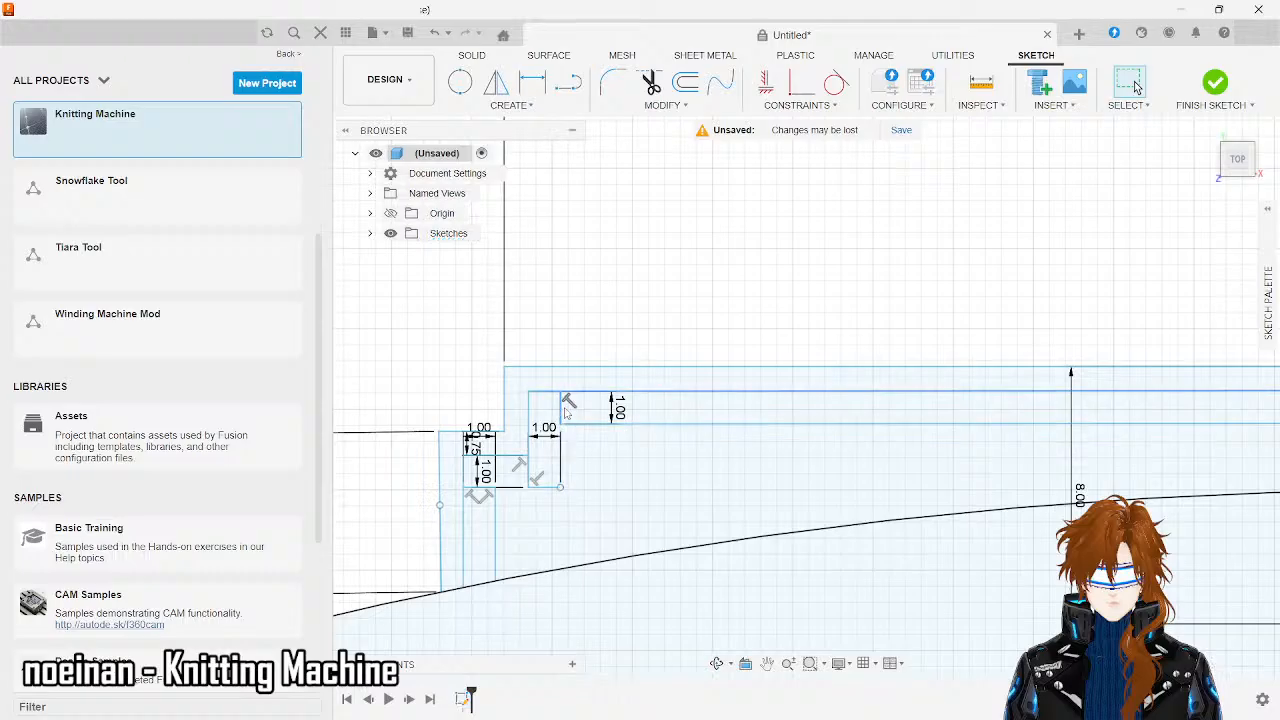
click(567, 400)
scroll(554, 467, up, 2)
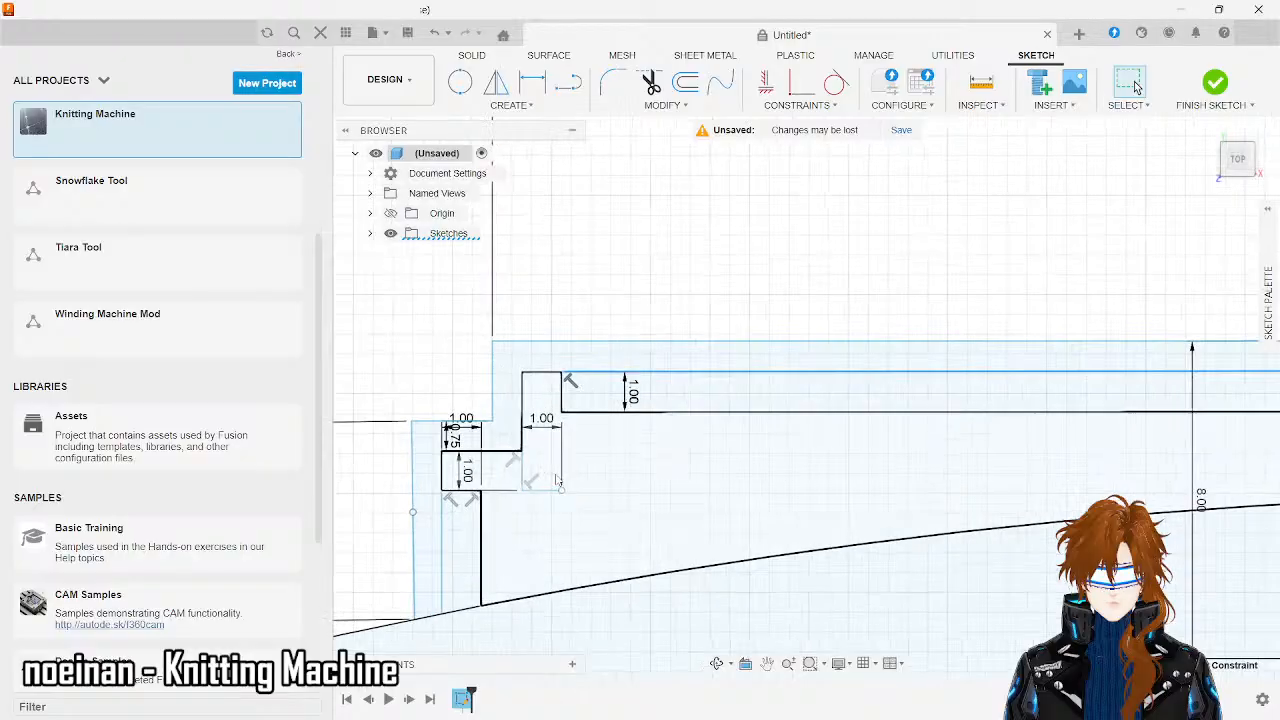
click(514, 478)
key(Delete)
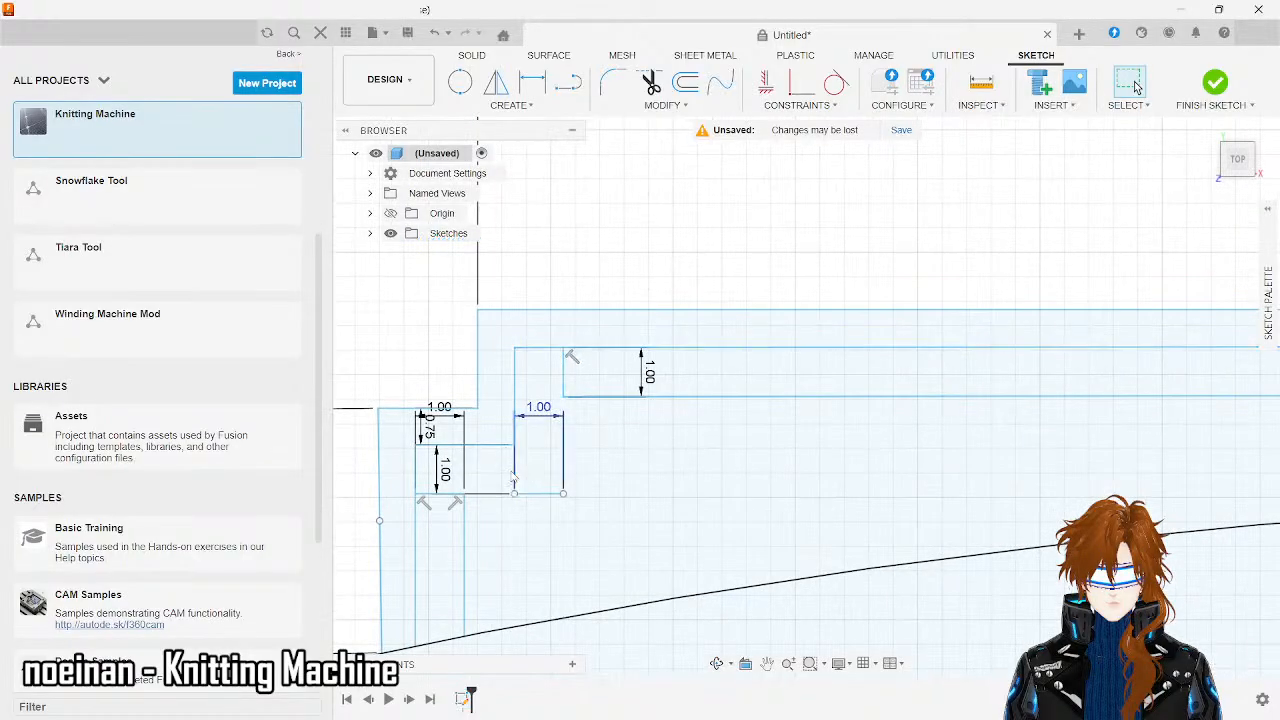
- Draw the 1 mm inset's step: a vertical line down from the inset top line, and a horizontal line across to the outer vertical line
click(567, 83)
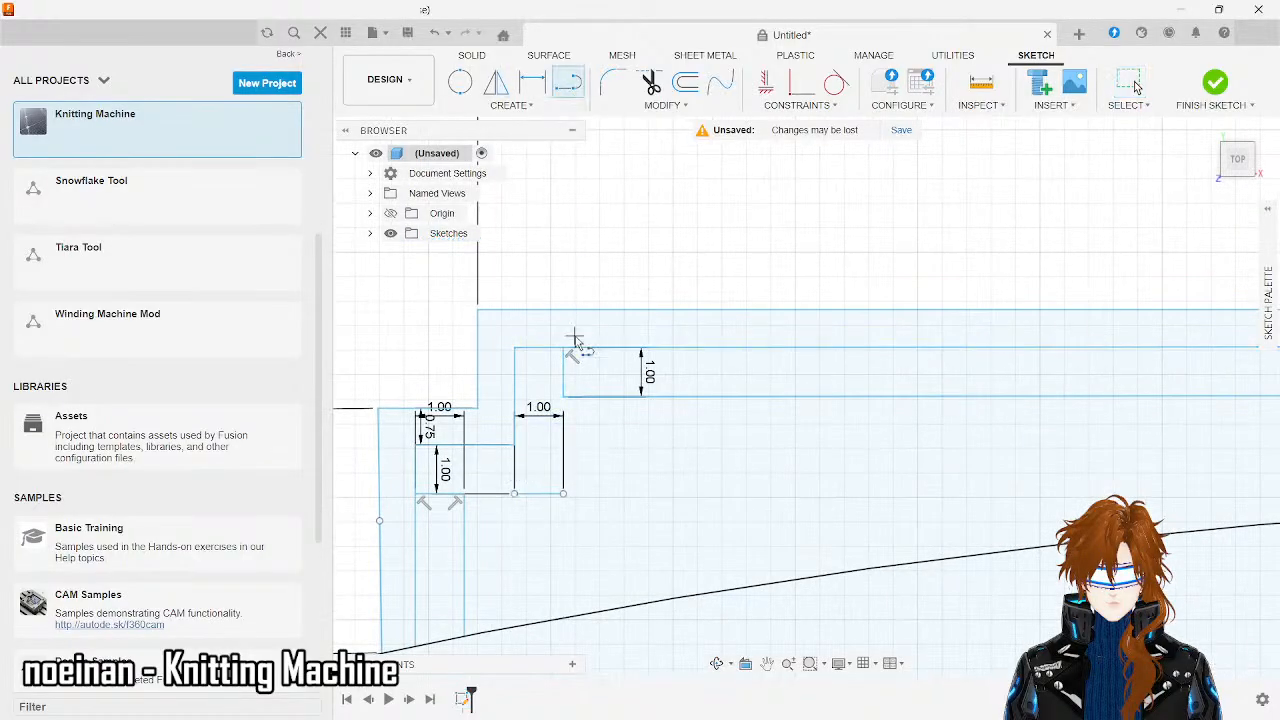
click(563, 399)
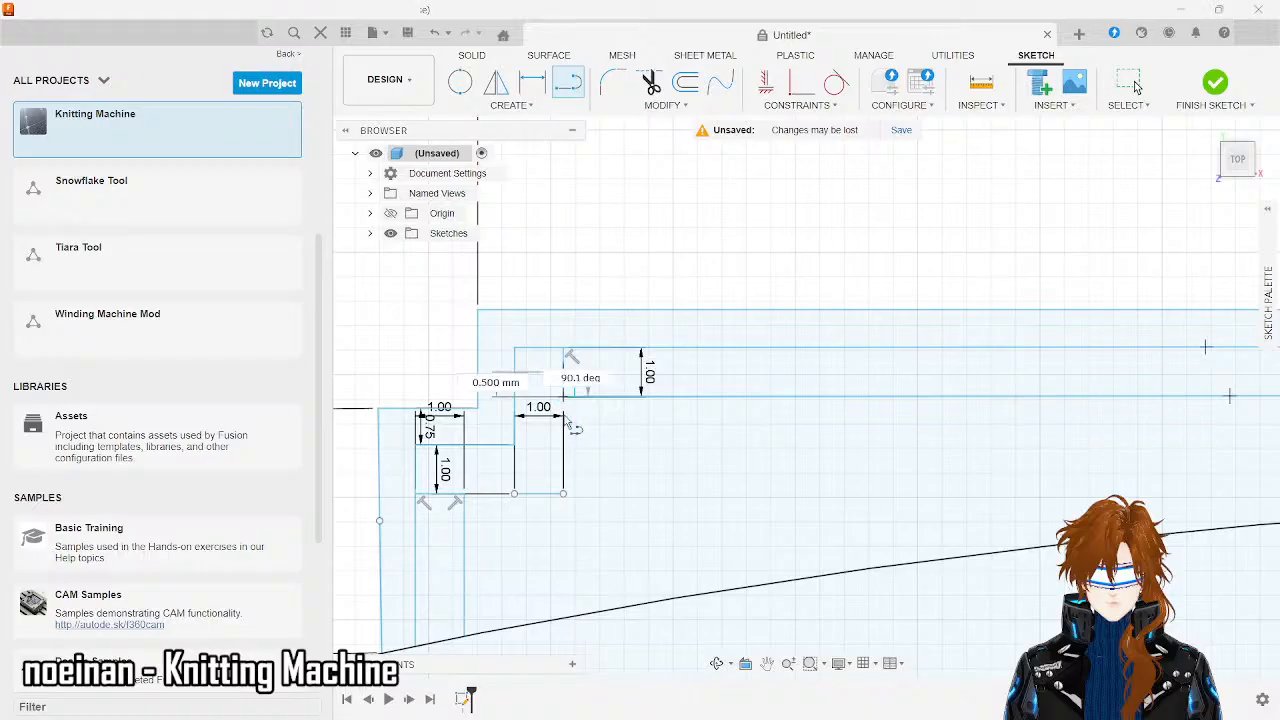
click(564, 494)
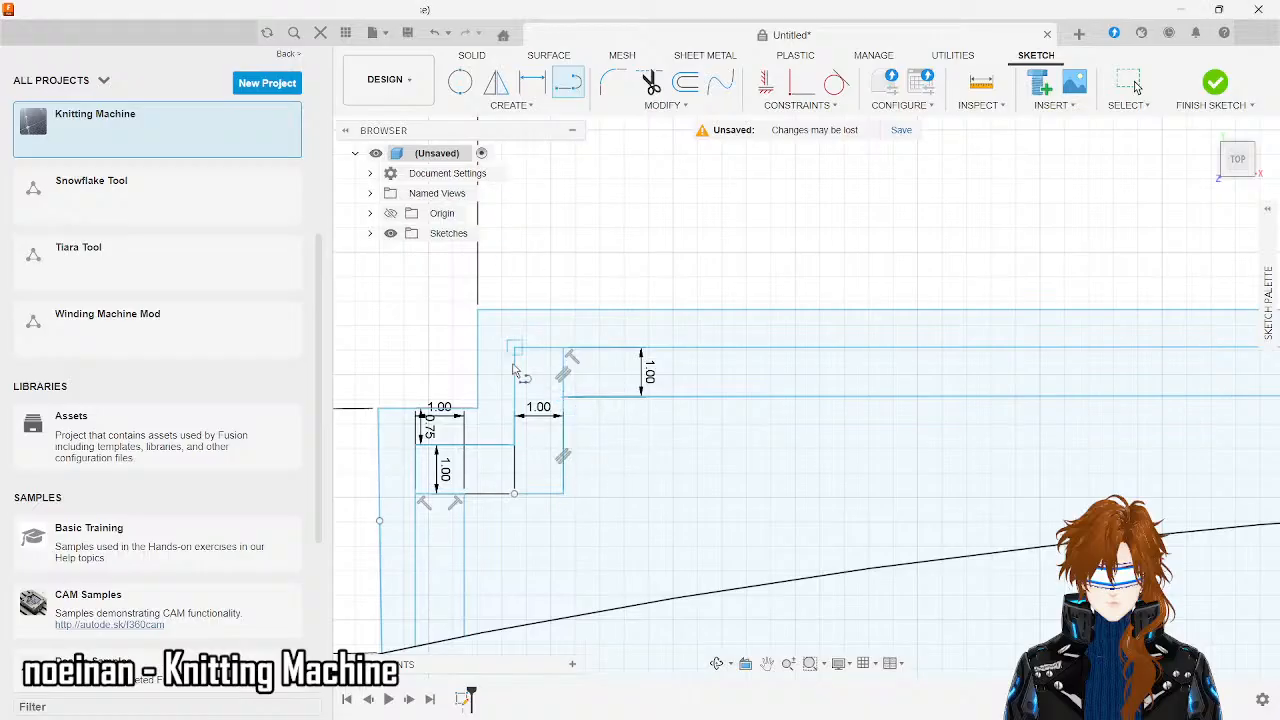
click(563, 495)
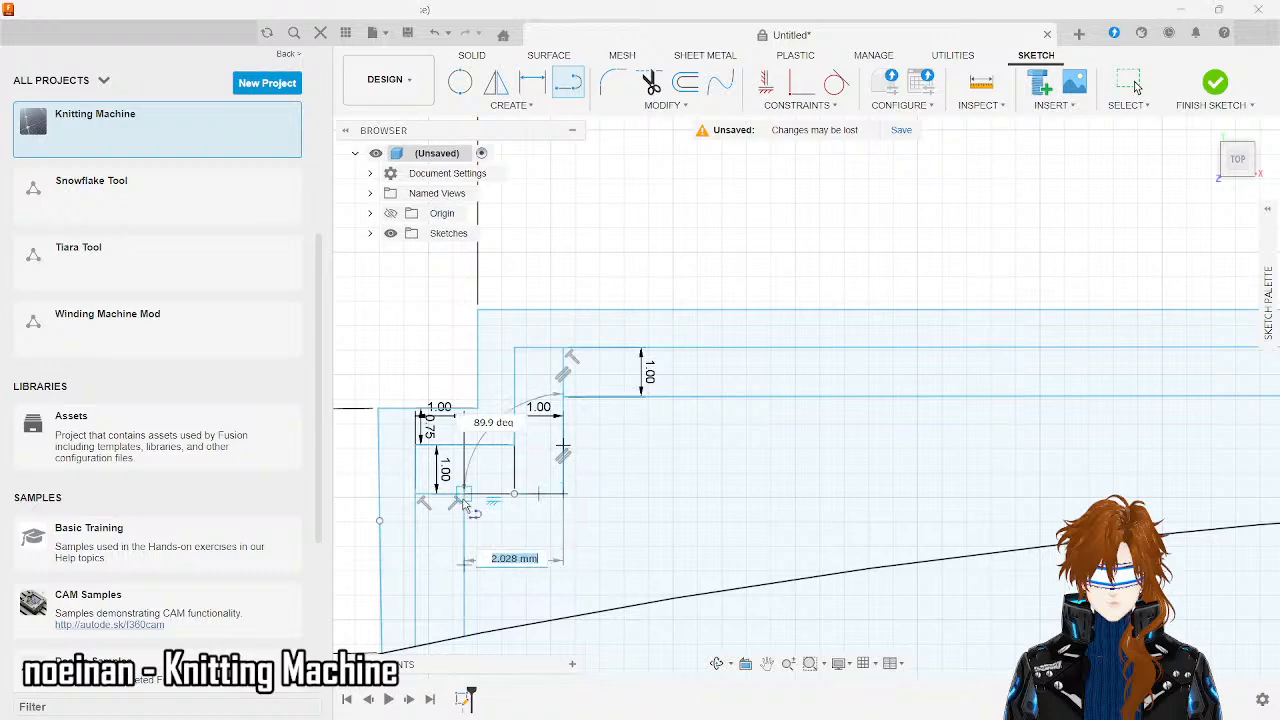
key(Escape)
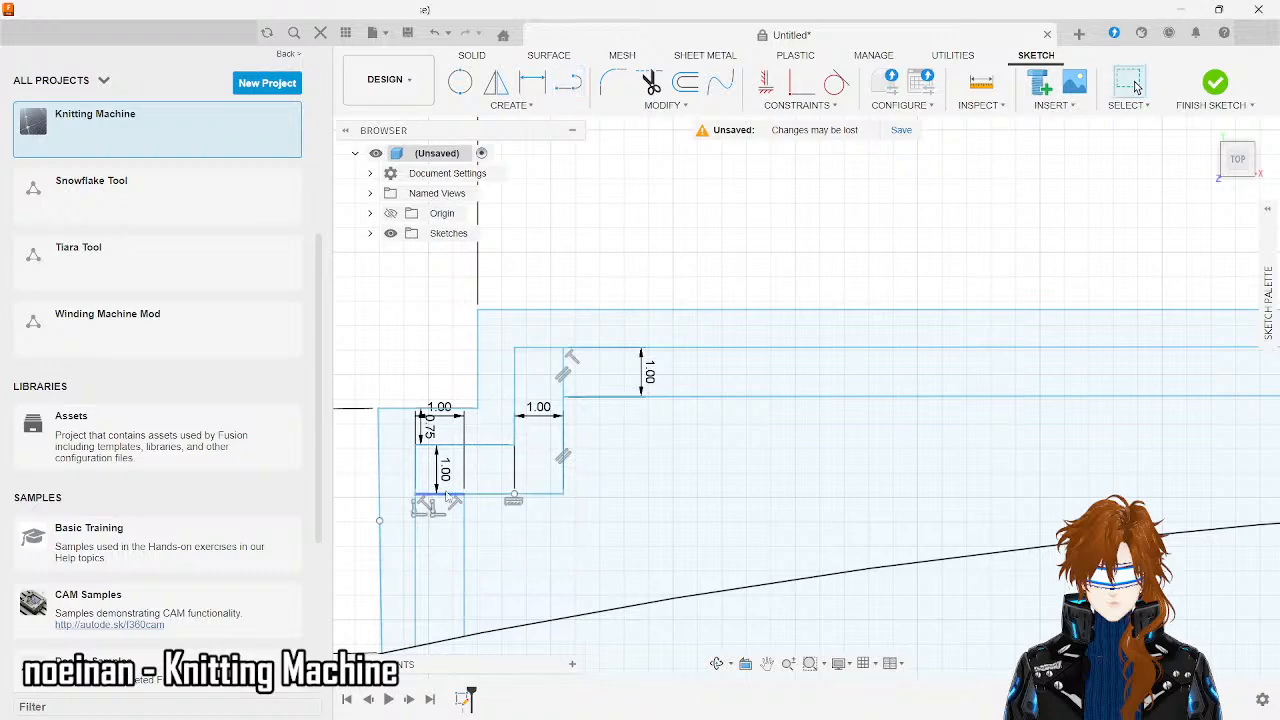
- Delete the leftover 1 mm helper lines around the step, keeping the clean 1 mm inset outline
click(552, 502)
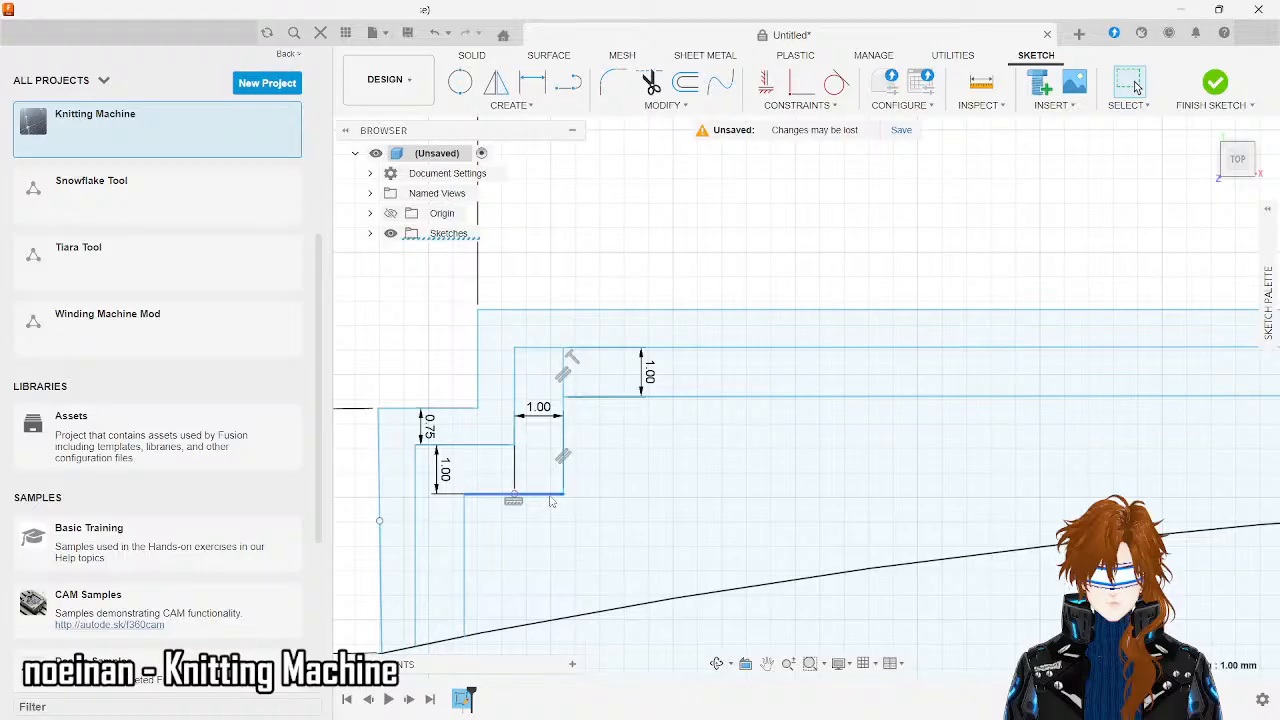
key(Delete)
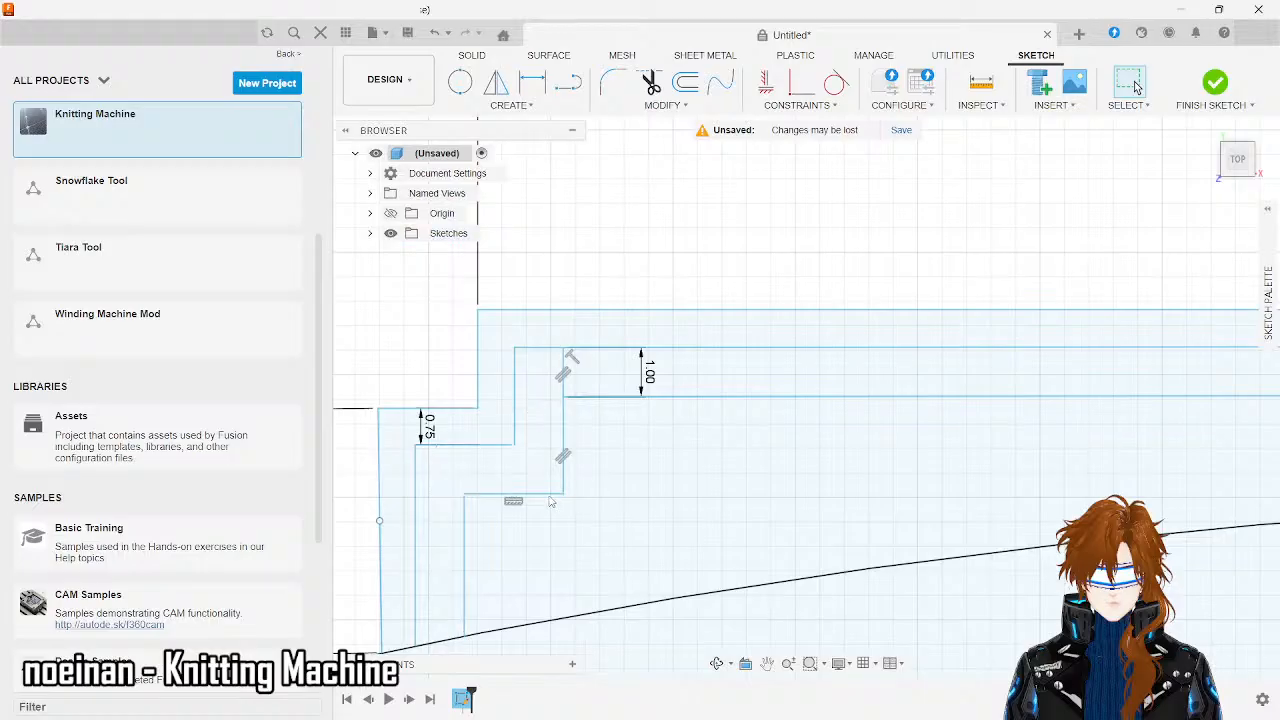
click(564, 388)
key(Delete)
- Draw a 0.75 mm vertical helper line downward from the 1 mm inset top line's end on the tab's centre line
scroll(566, 388, down, 3)
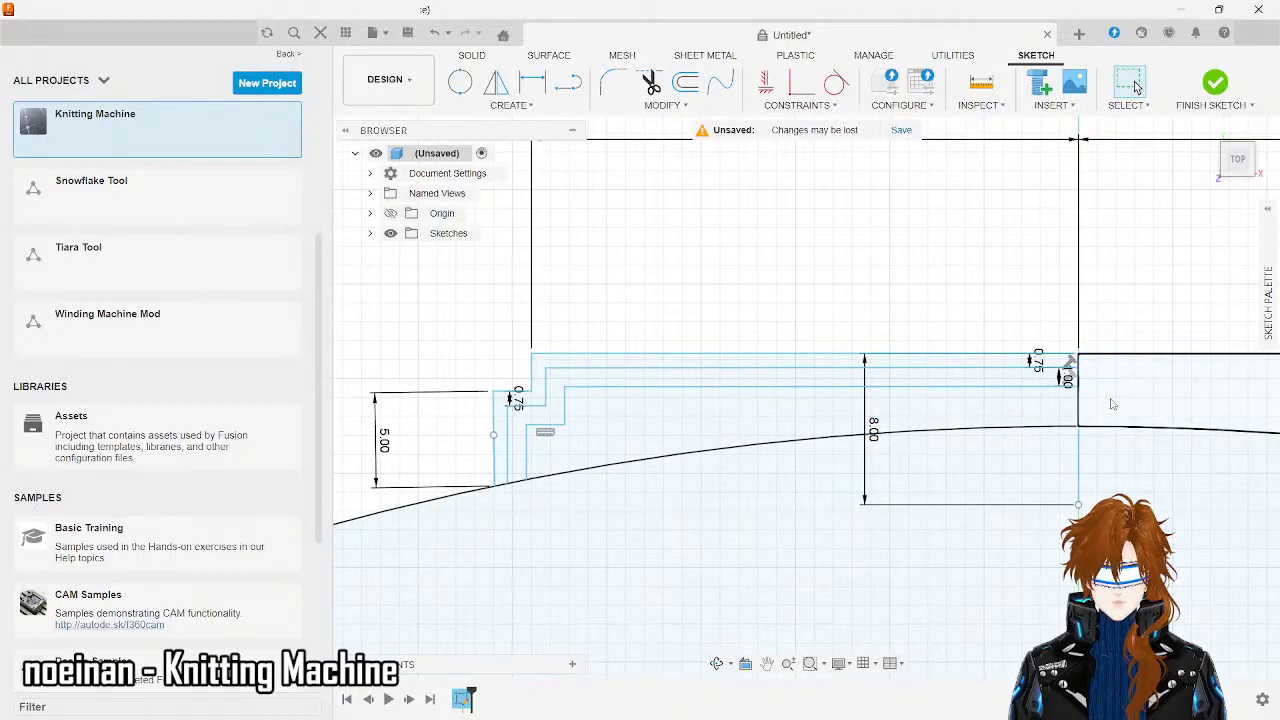
scroll(1110, 403, up, 5)
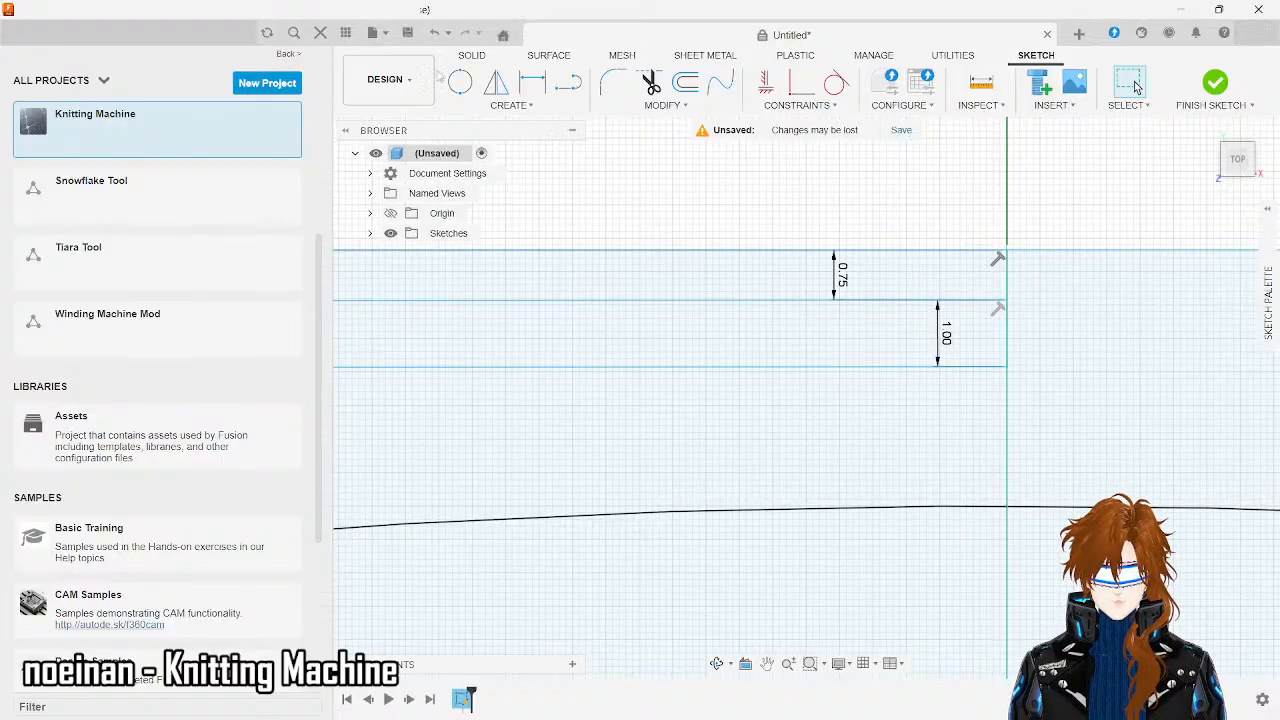
click(565, 87)
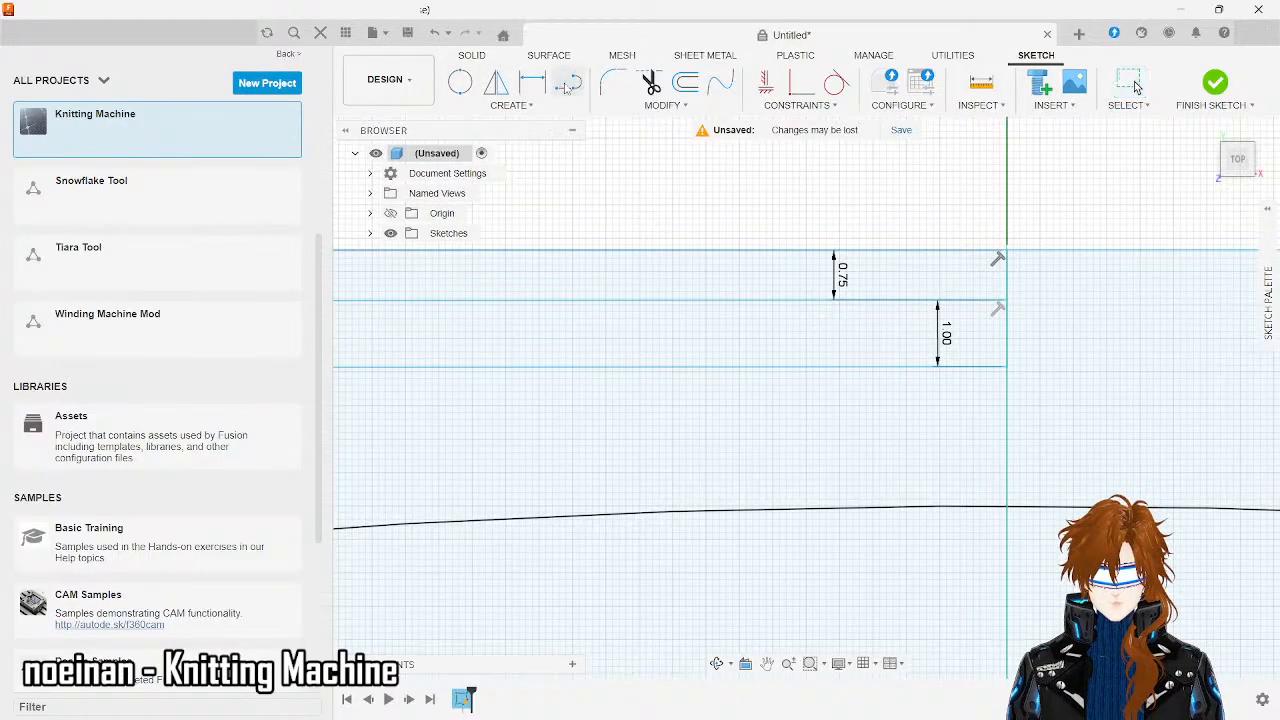
click(1007, 368)
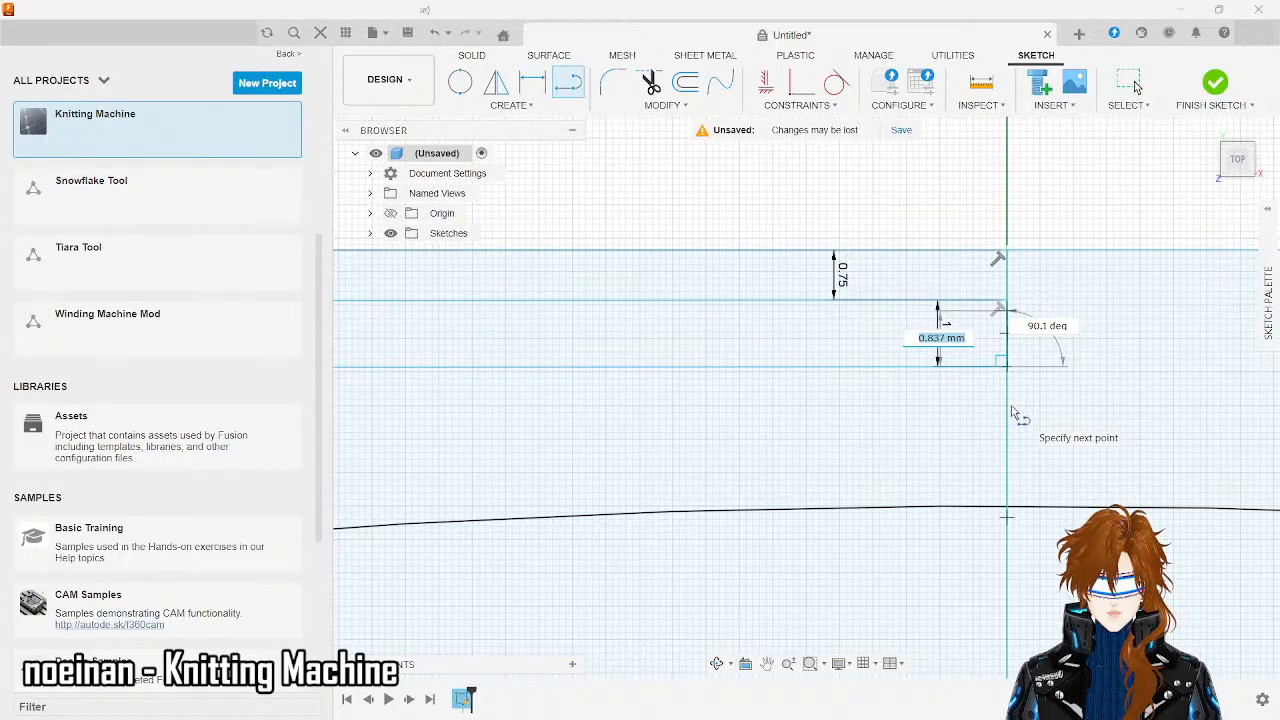
text(.75)
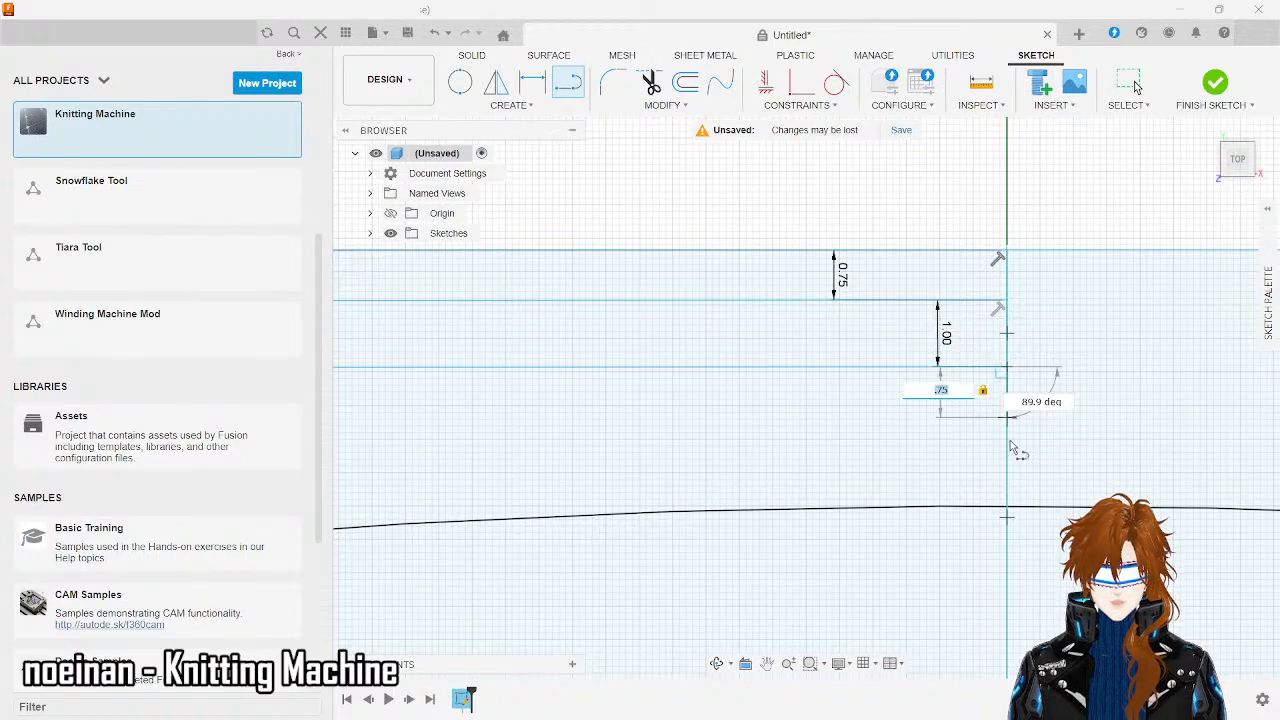
click(1010, 447)
key(Escape)
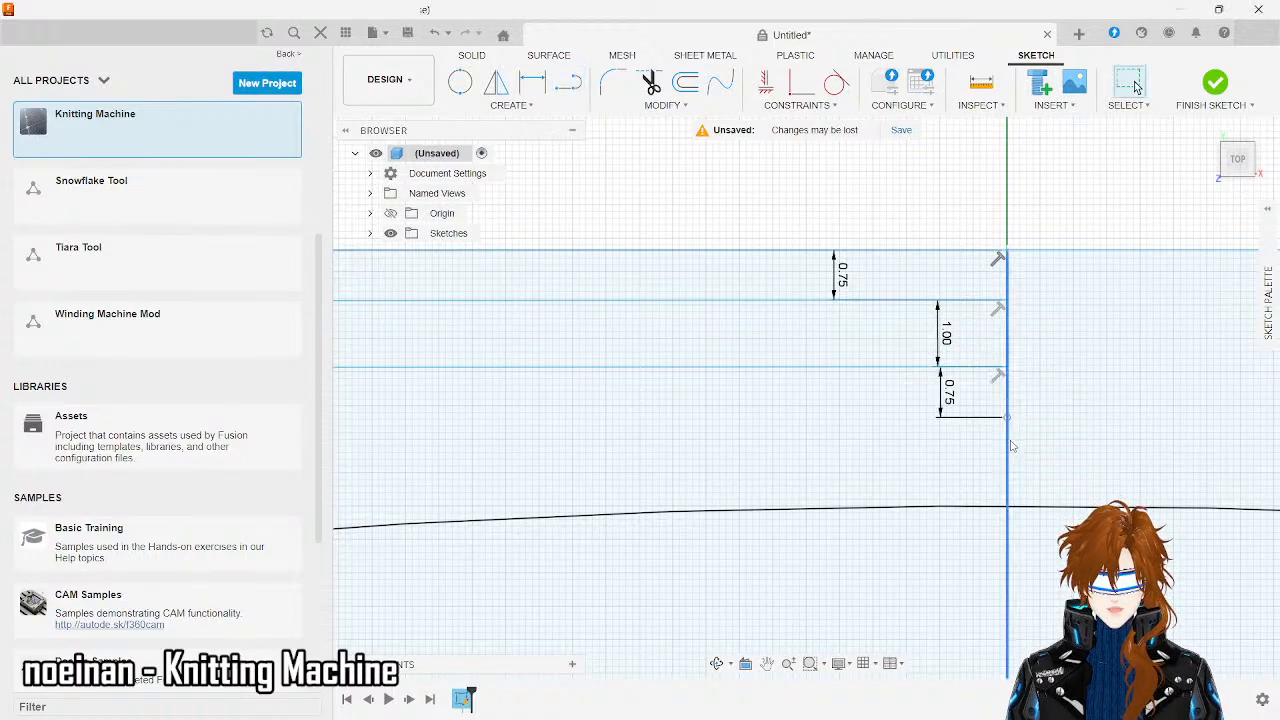
- Draw a 0.75 mm horizontal helper line from the 1 mm inset outline's inner step corner further into the tab
scroll(679, 509, down, 5)
scroll(679, 509, down, 3)
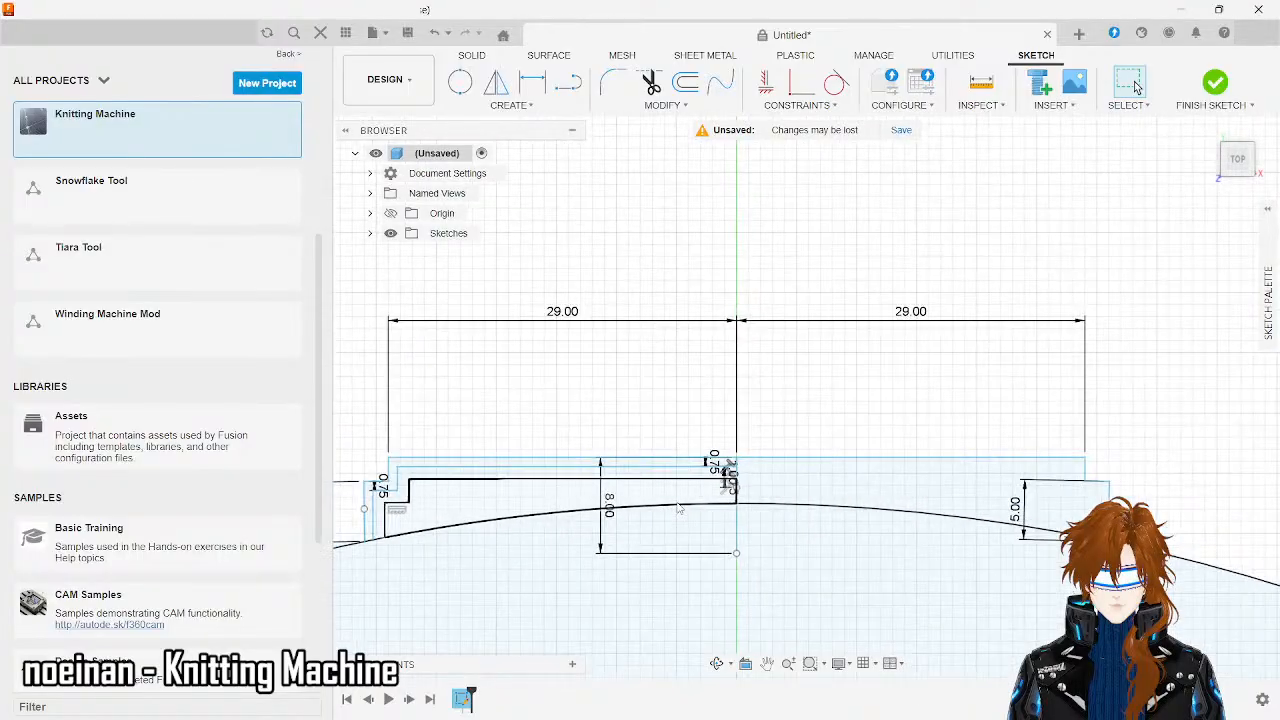
scroll(360, 530, up, 6)
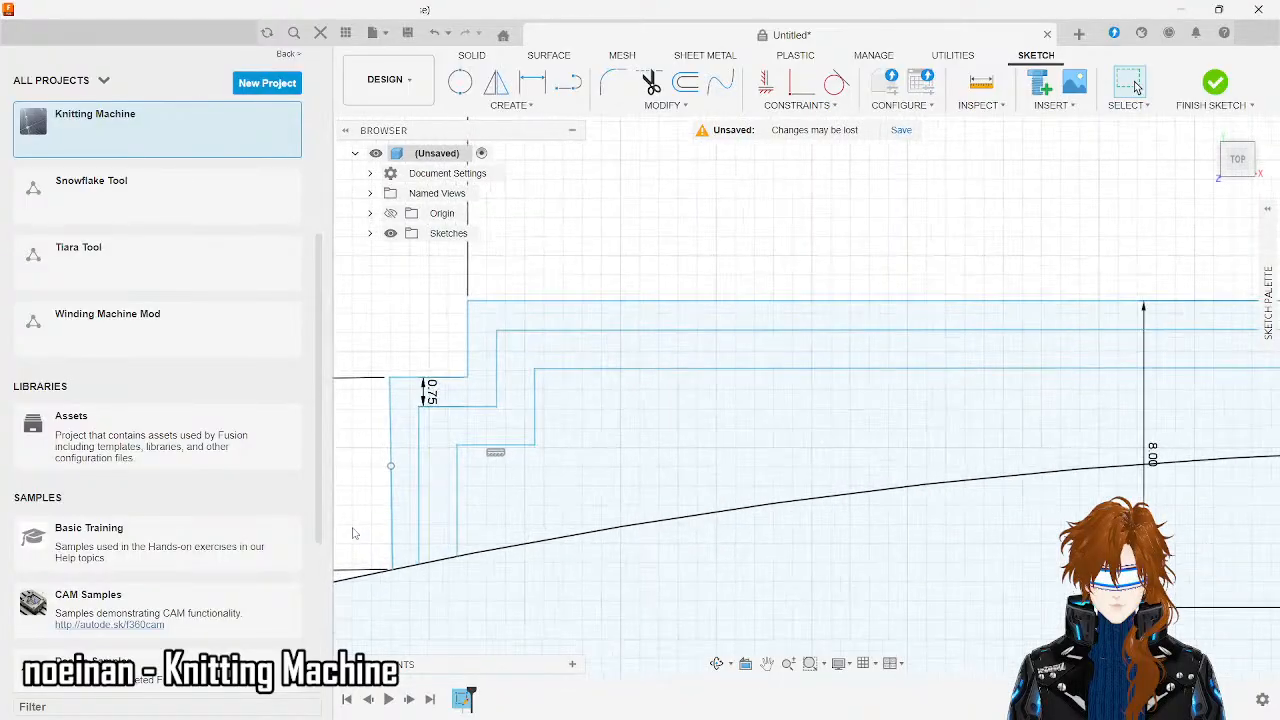
right_click(354, 532)
click(569, 86)
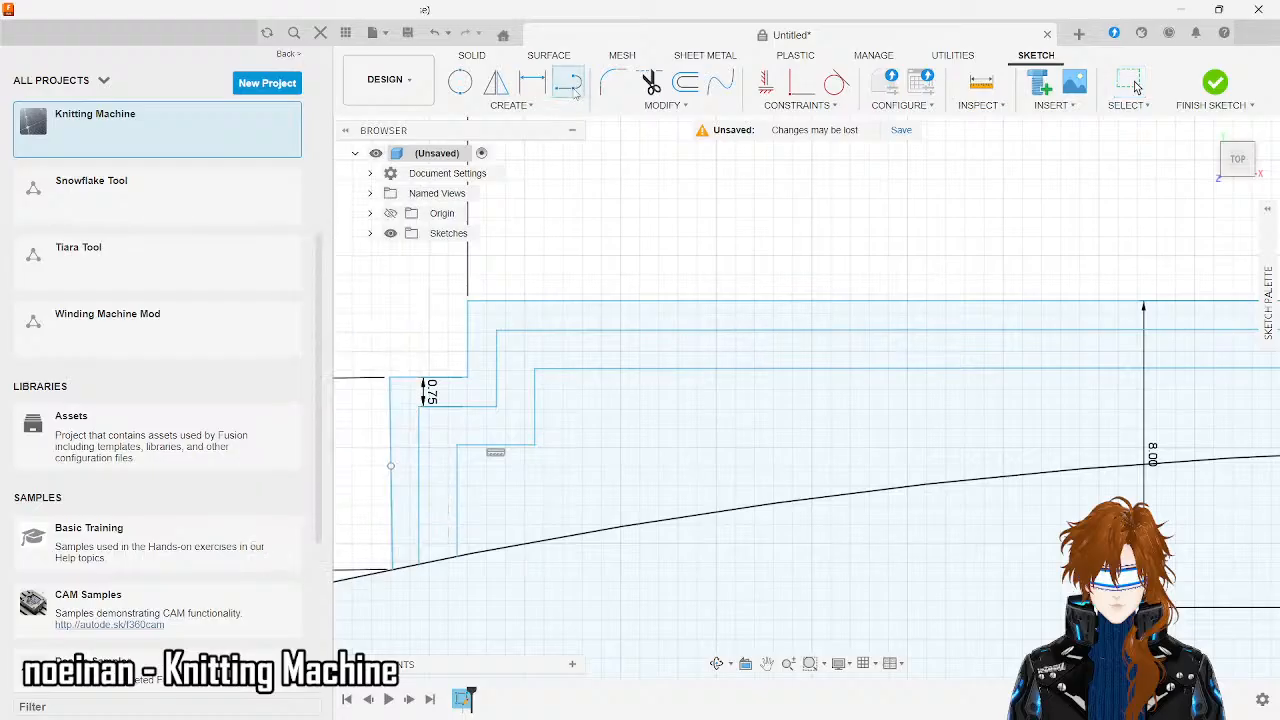
click(536, 446)
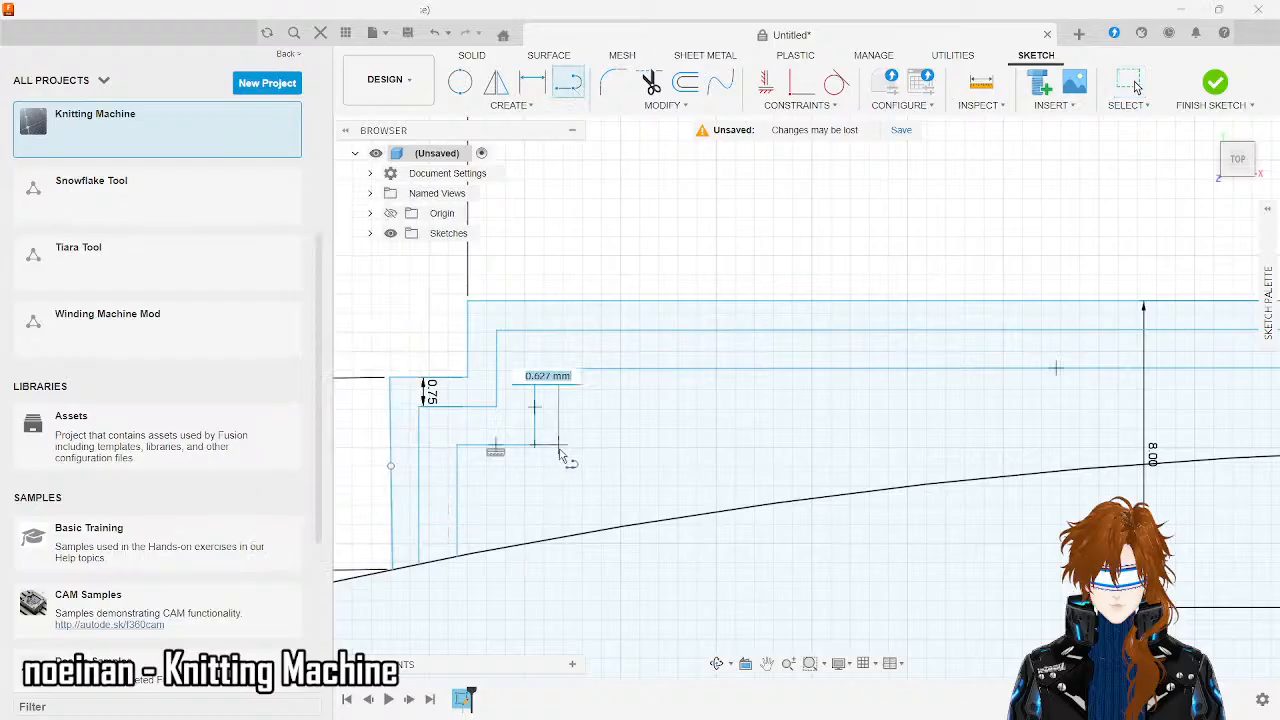
text(.)
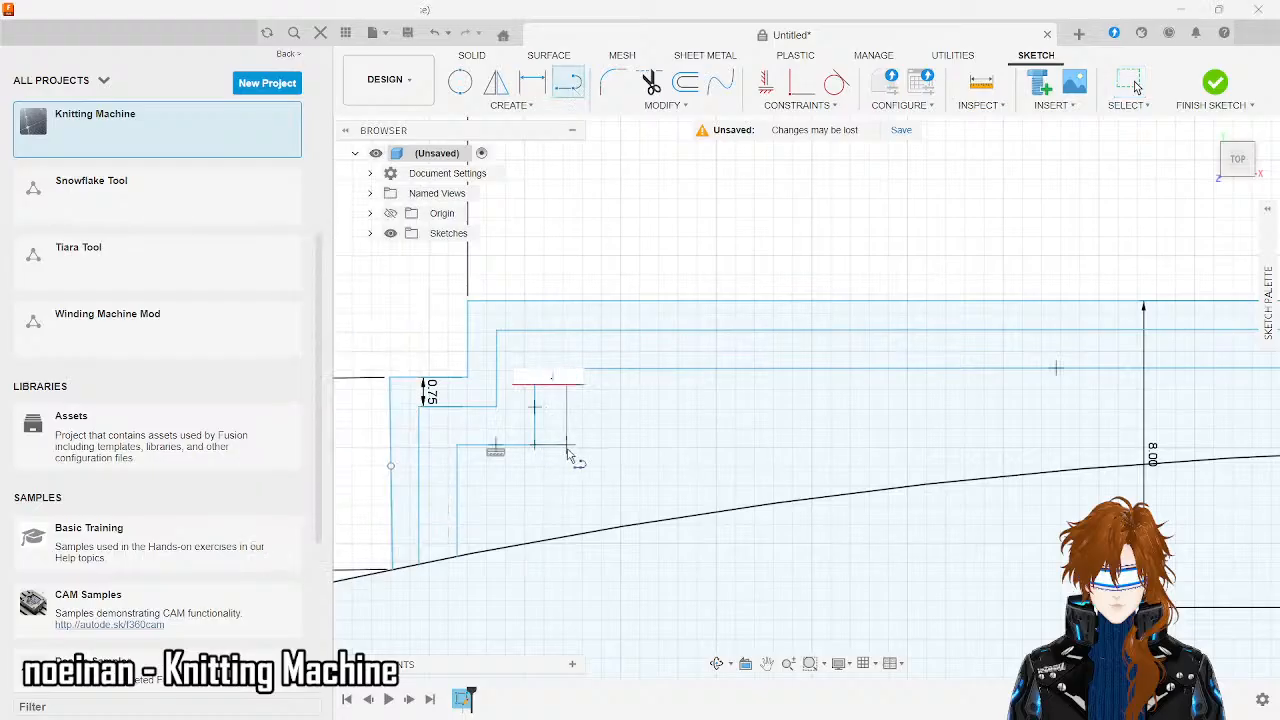
text(75)
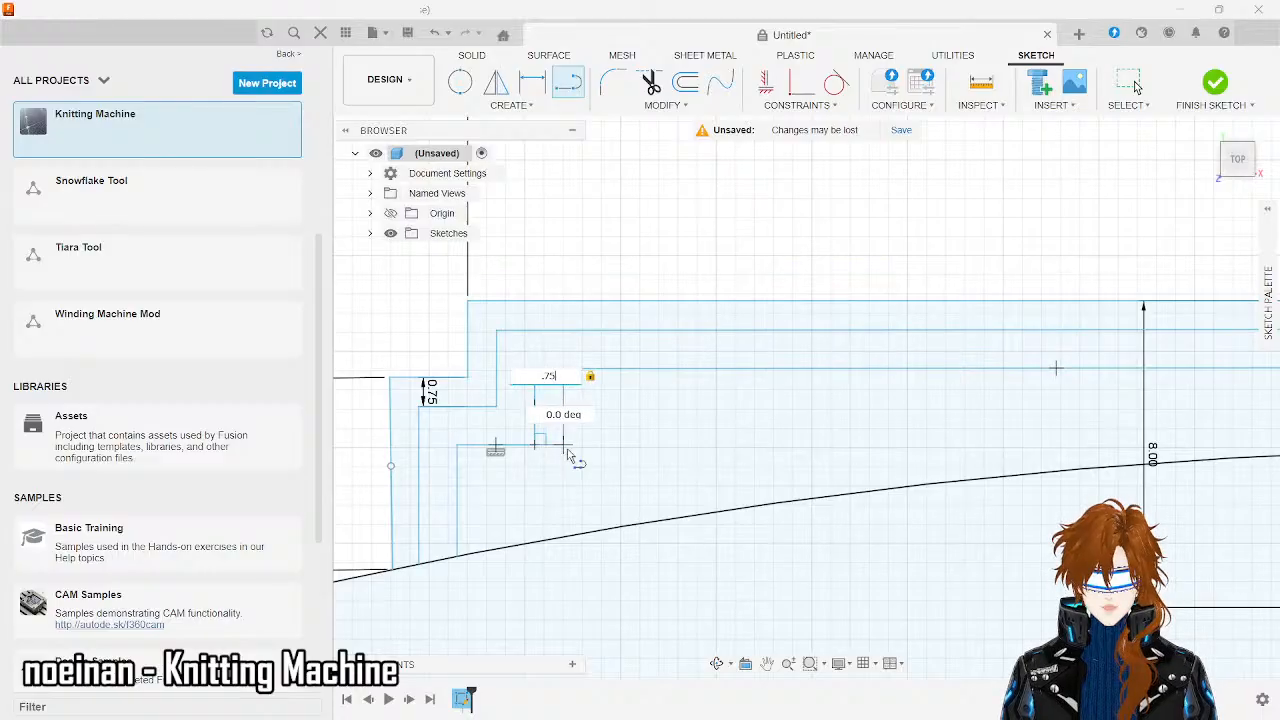
key(Return)
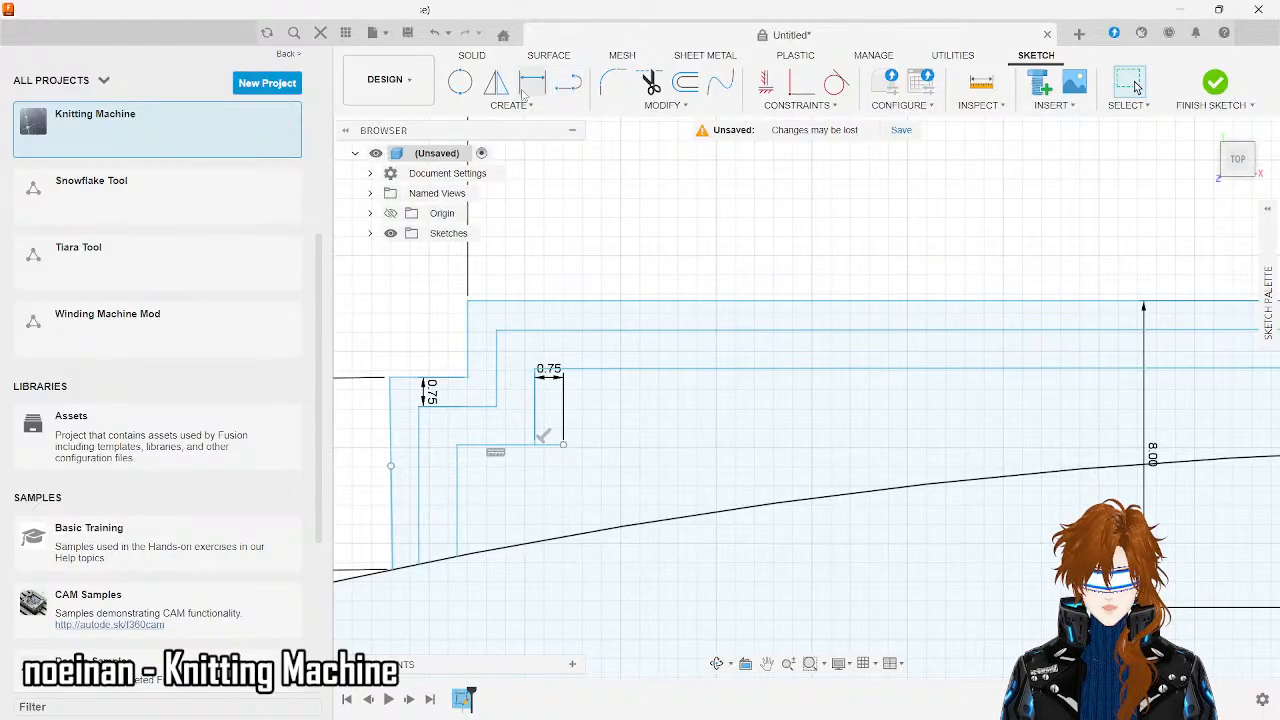
- Draw a 0.75 mm vertical helper line down from the 1 mm inset's top line, directly above the horizontal helper line's free end
click(567, 86)
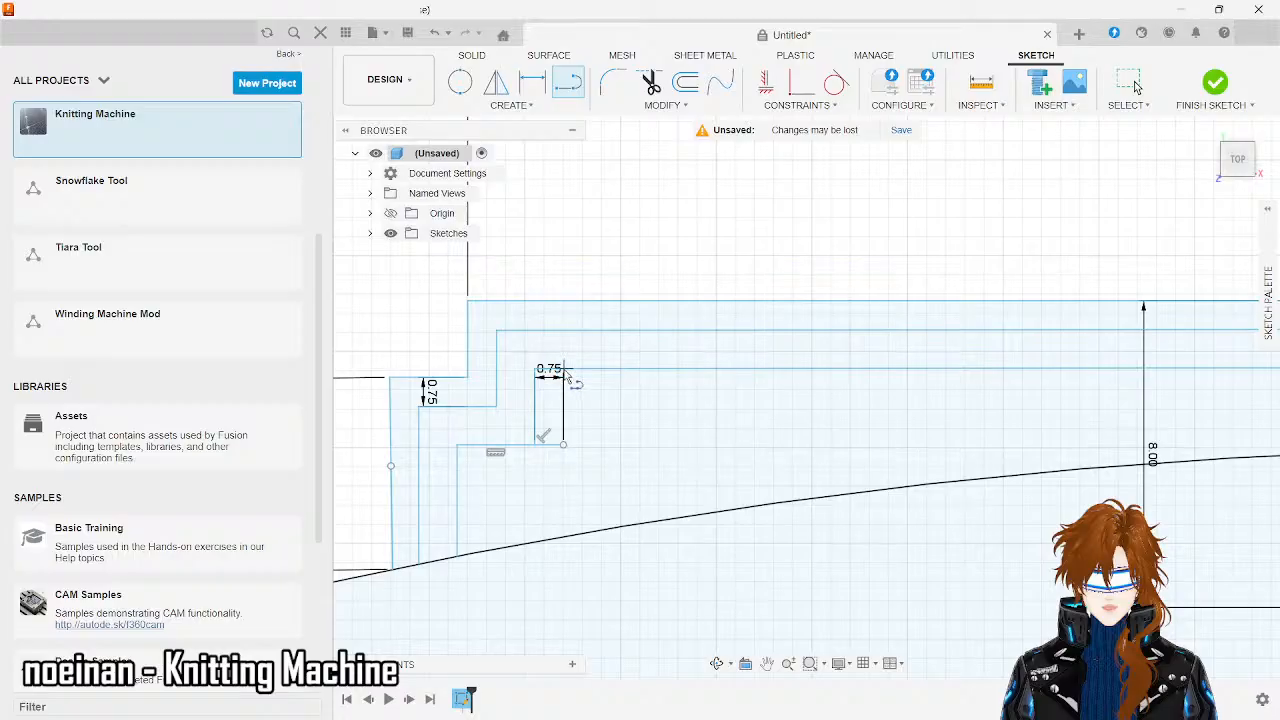
click(563, 443)
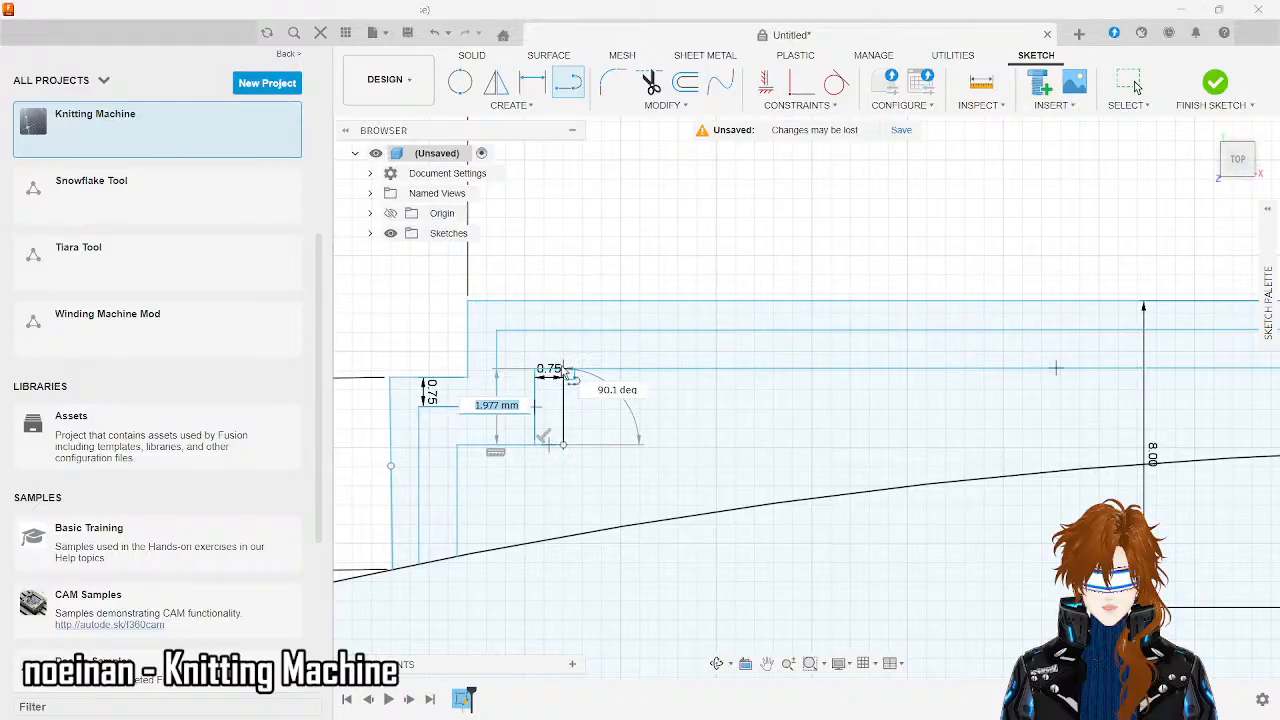
click(564, 370)
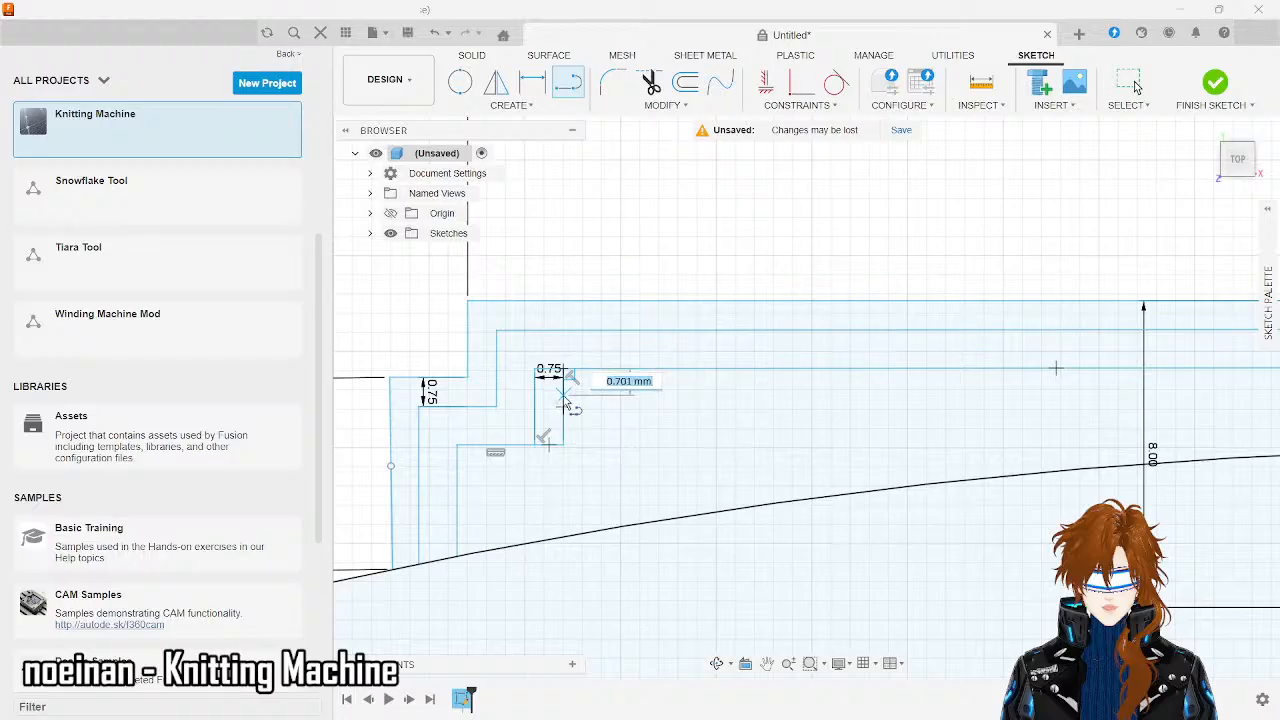
text(.75)
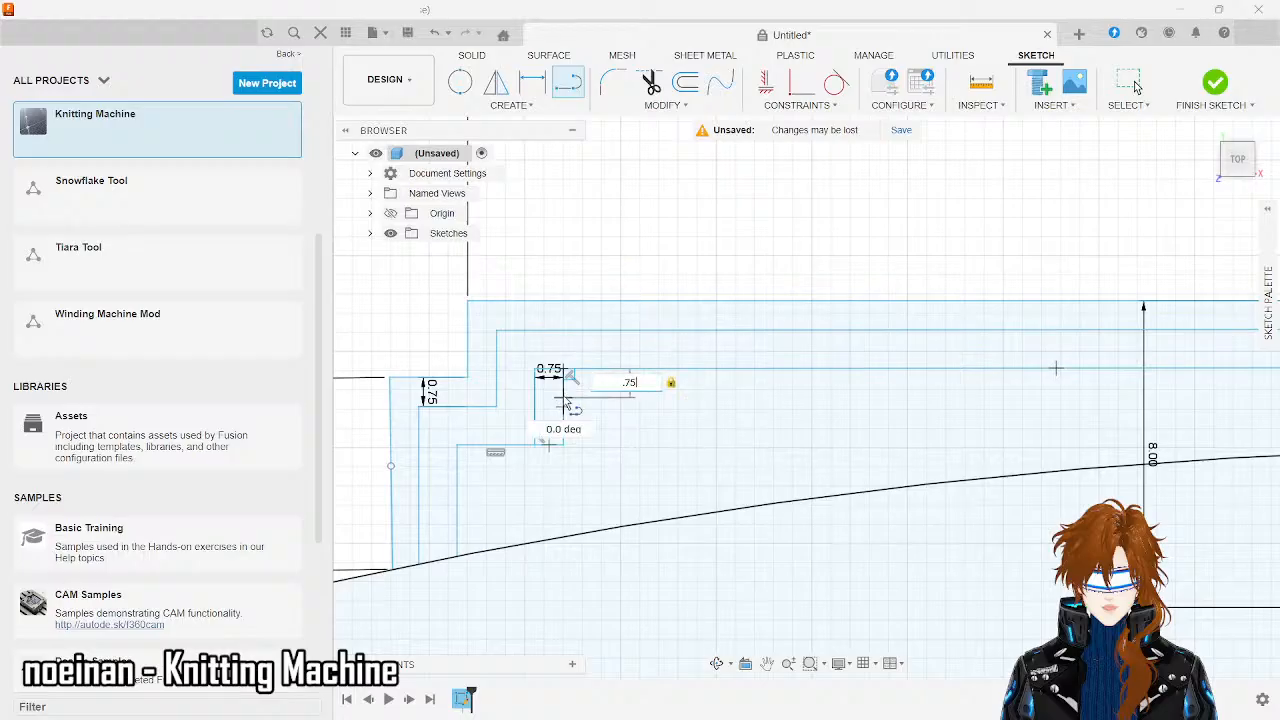
key(Return)
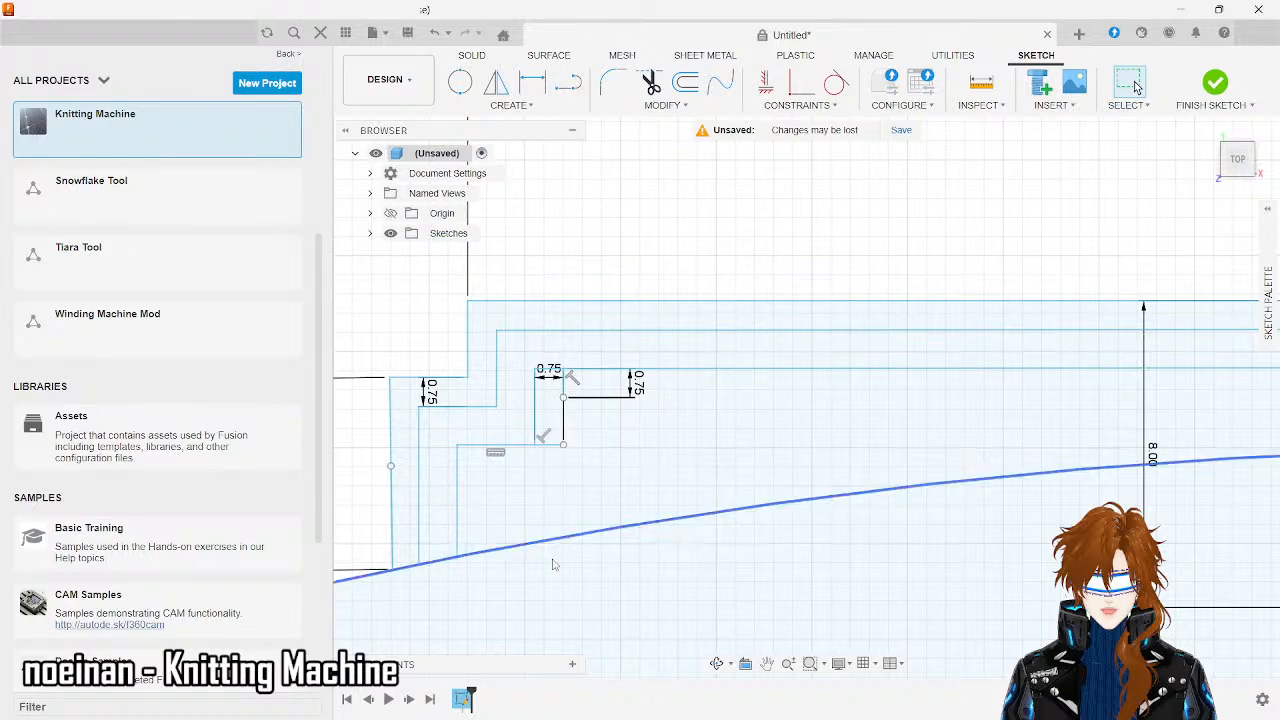
- Draw a 0.75 mm vertical helper line downward from the free end of the horizontal helper line at the inner step corner
click(567, 82)
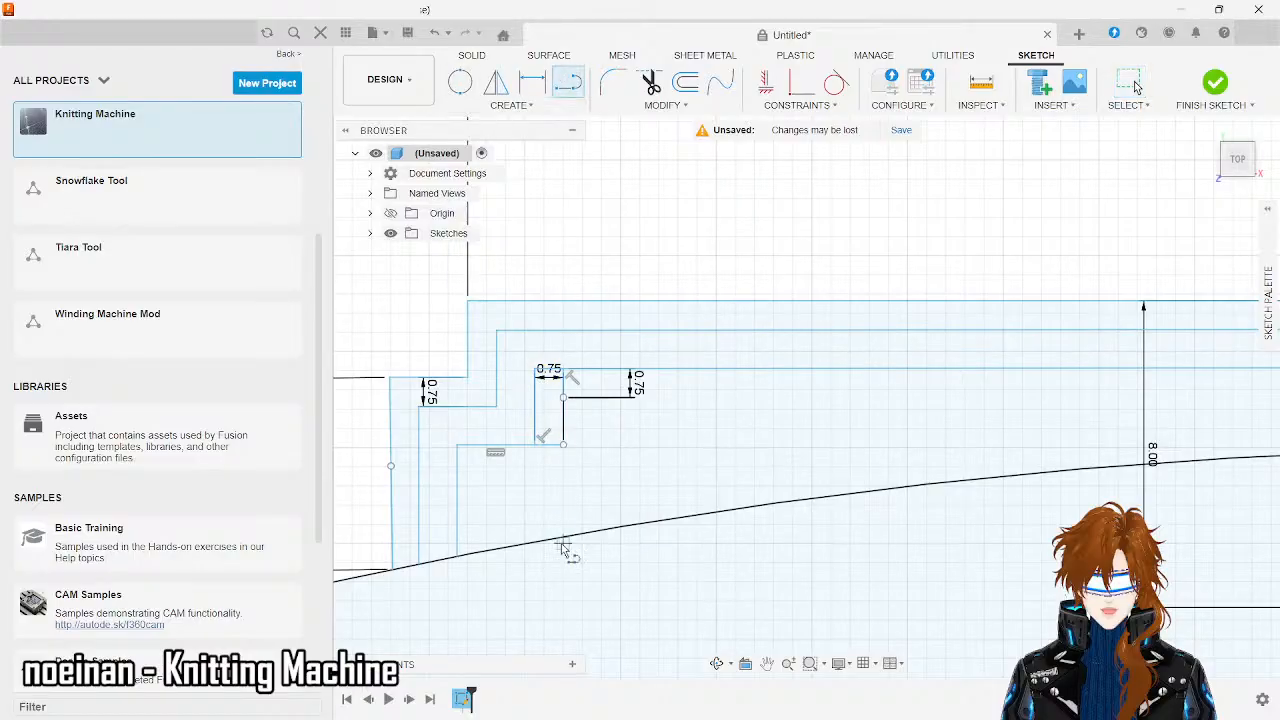
click(563, 446)
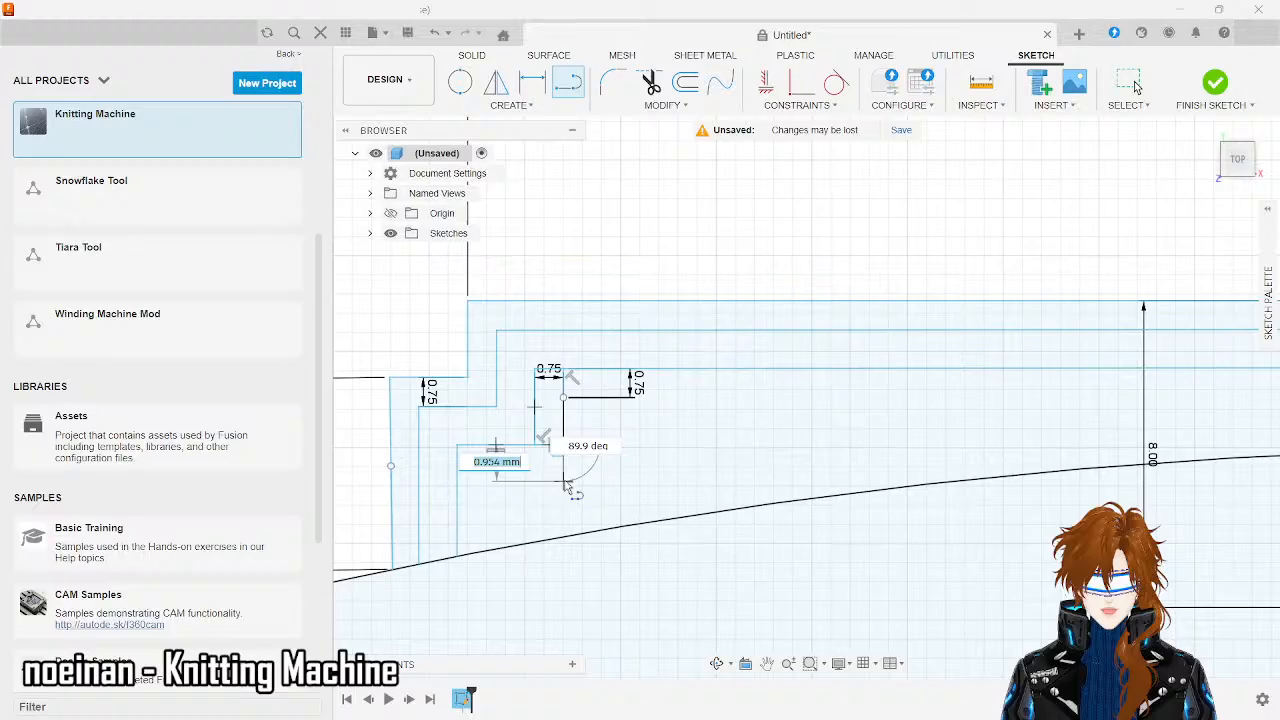
key(BackSpace)
text(.75)
key(Return)
key(Escape)
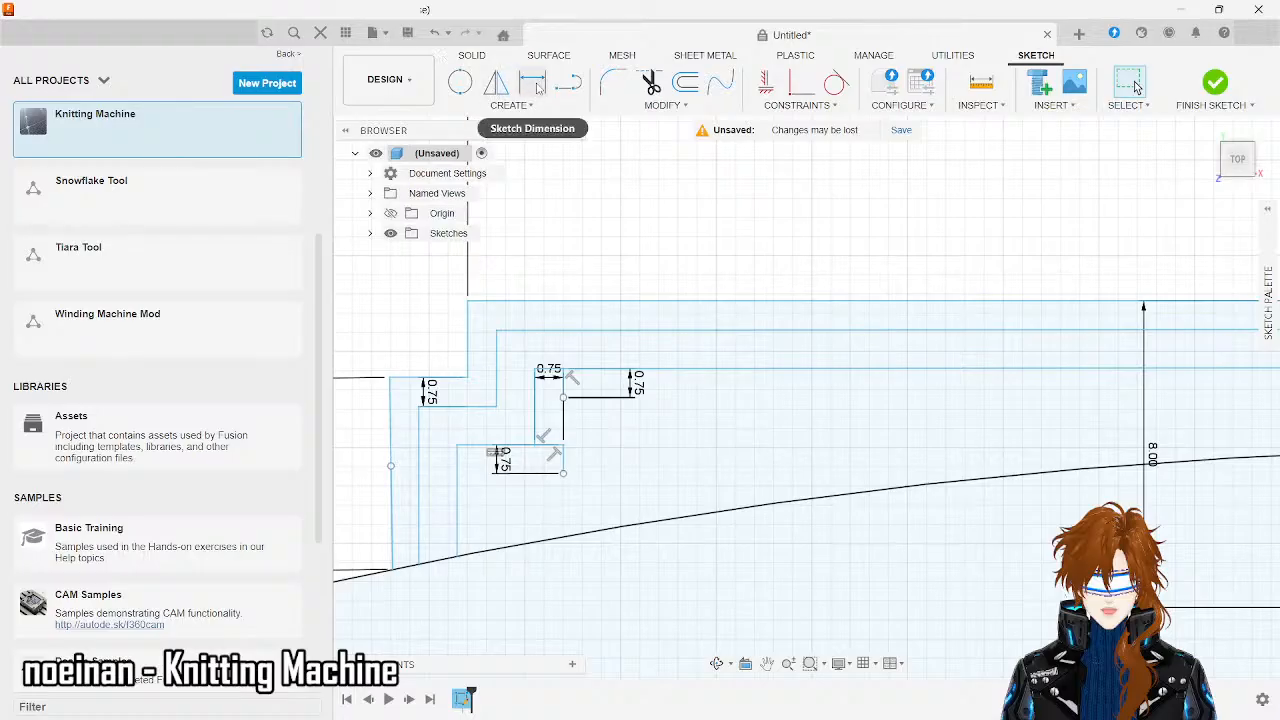
- Close the bottom of the innermost step with a horizontal line and add a 0.75 mm line along it from the left wall
click(567, 85)
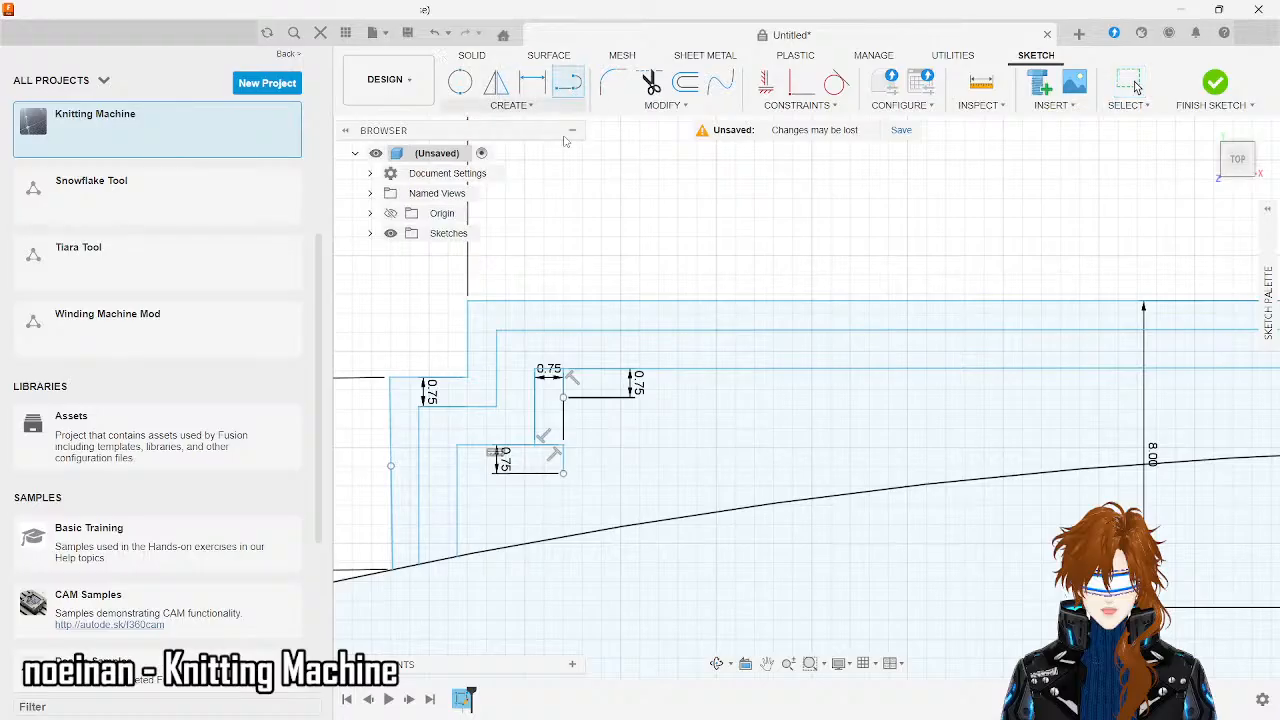
click(563, 473)
click(457, 473)
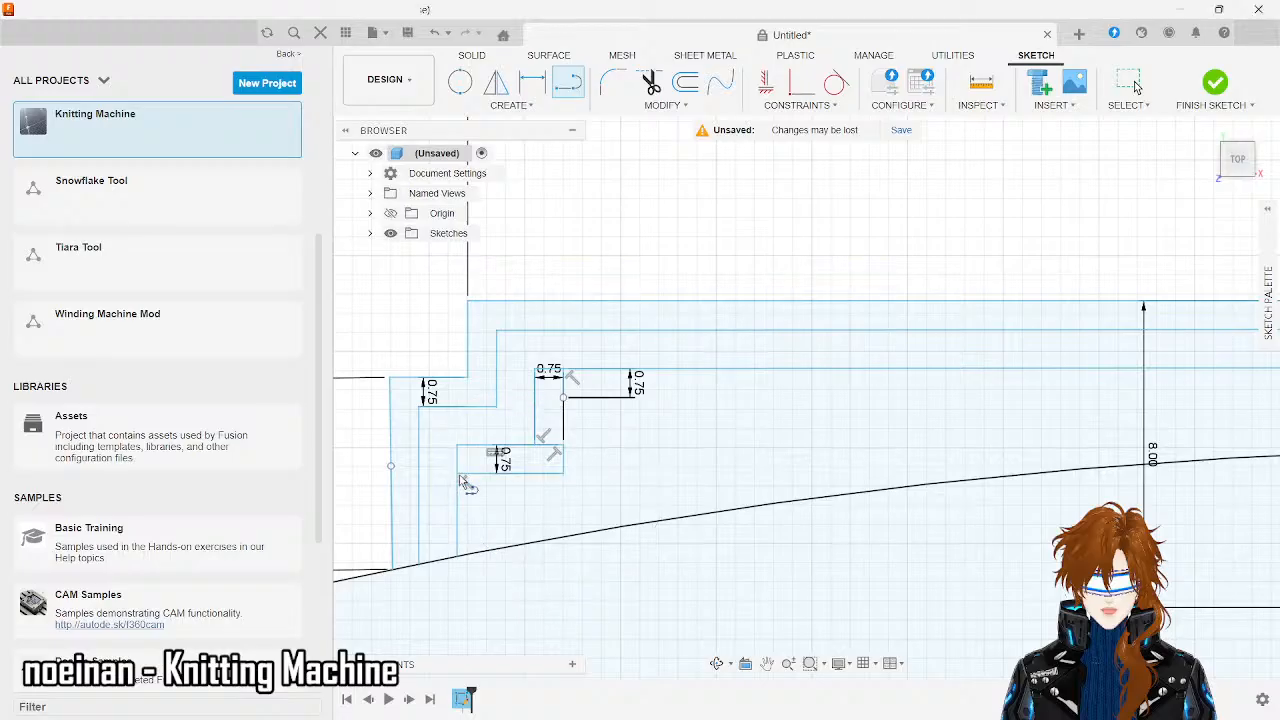
click(458, 475)
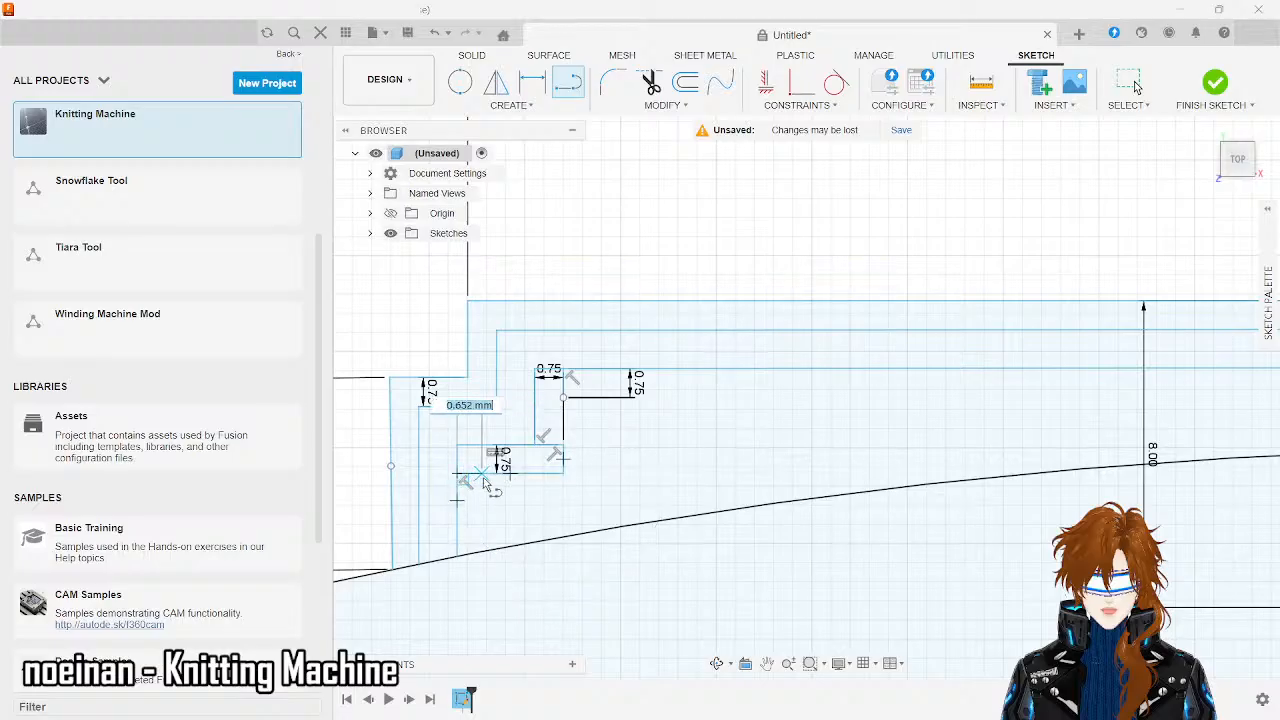
key(BackSpace)
key(Tab)
key(Return)
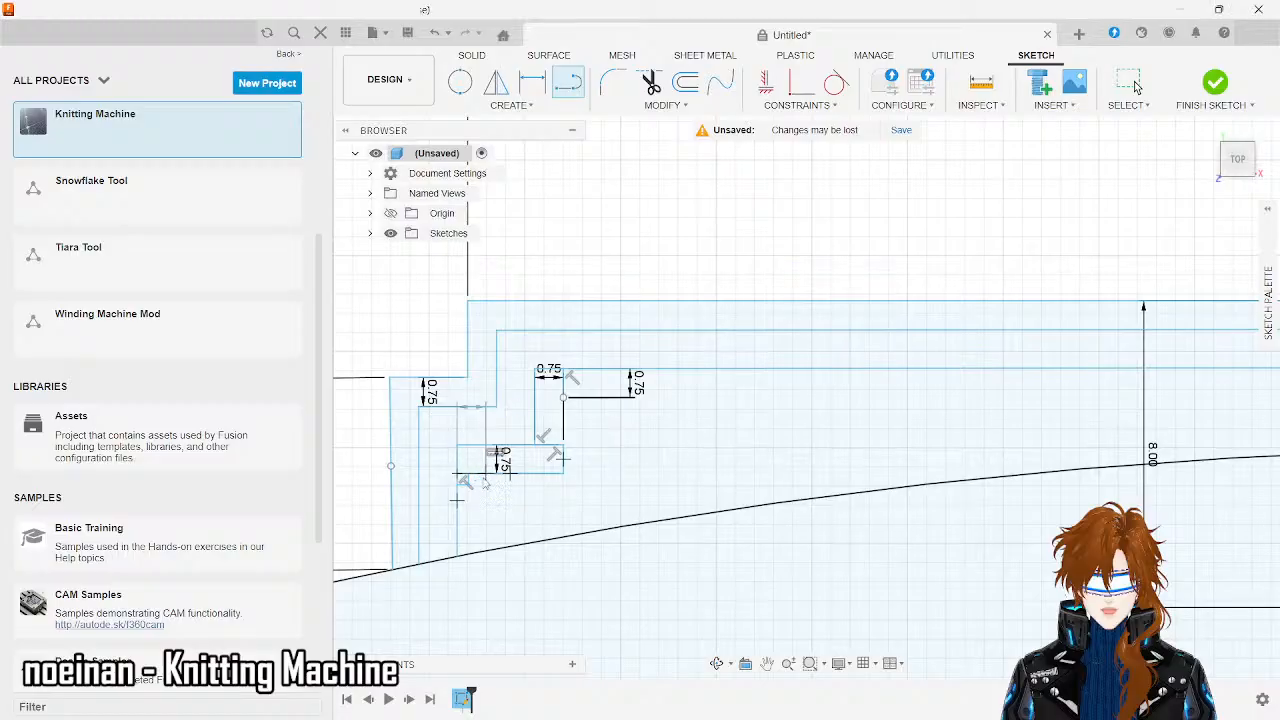
key(Escape)
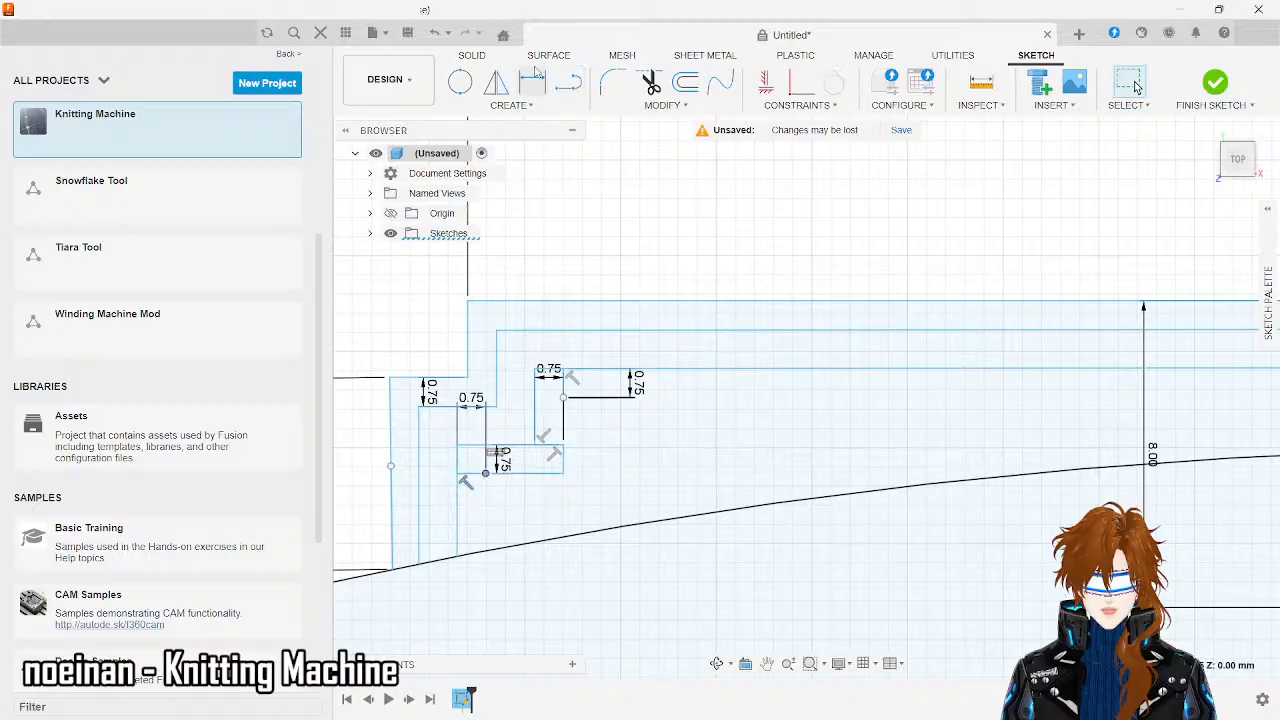
- Sketch a vertical line about 2.02 mm long from the end of the 0.75 mm line down to the large arc
click(567, 82)
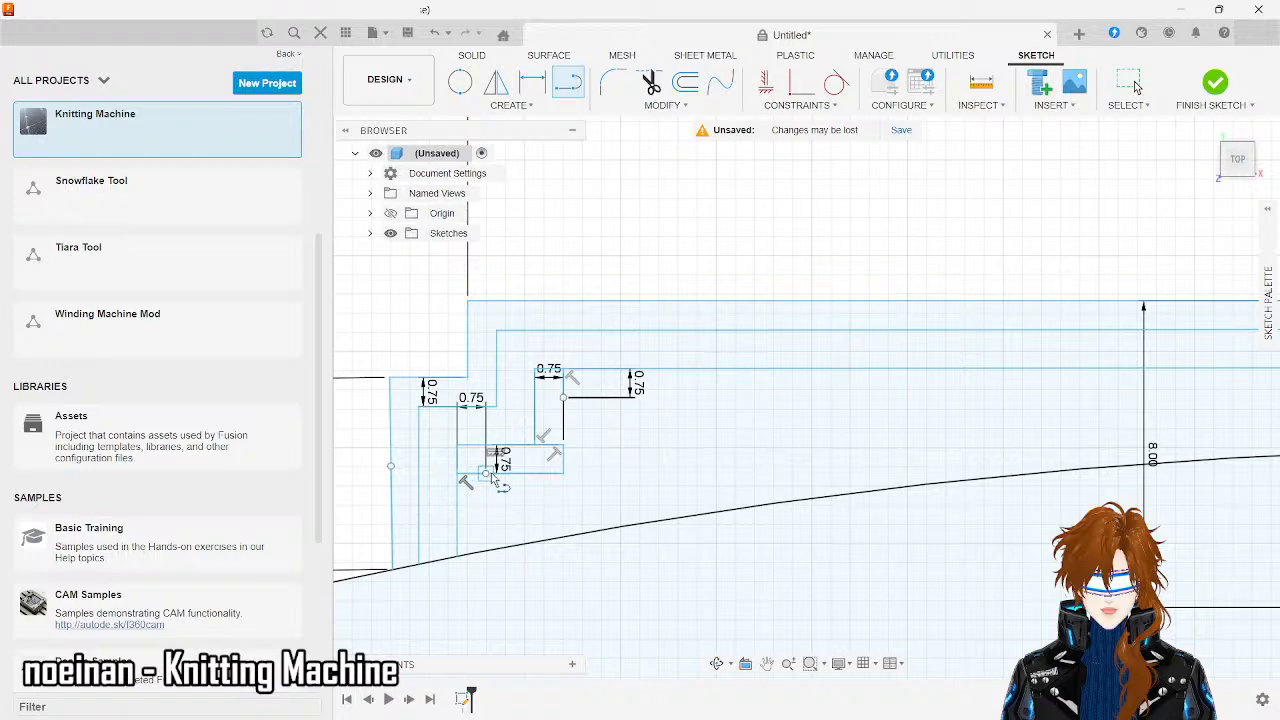
click(484, 473)
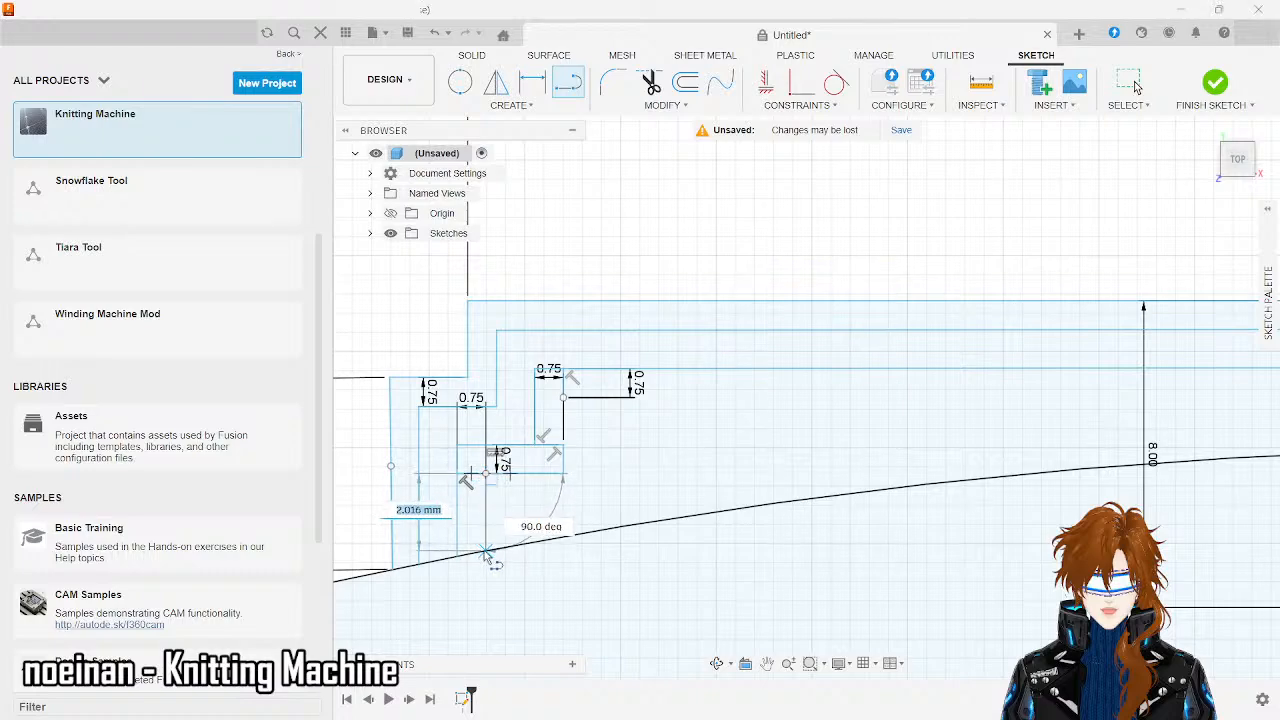
click(485, 551)
key(Escape)
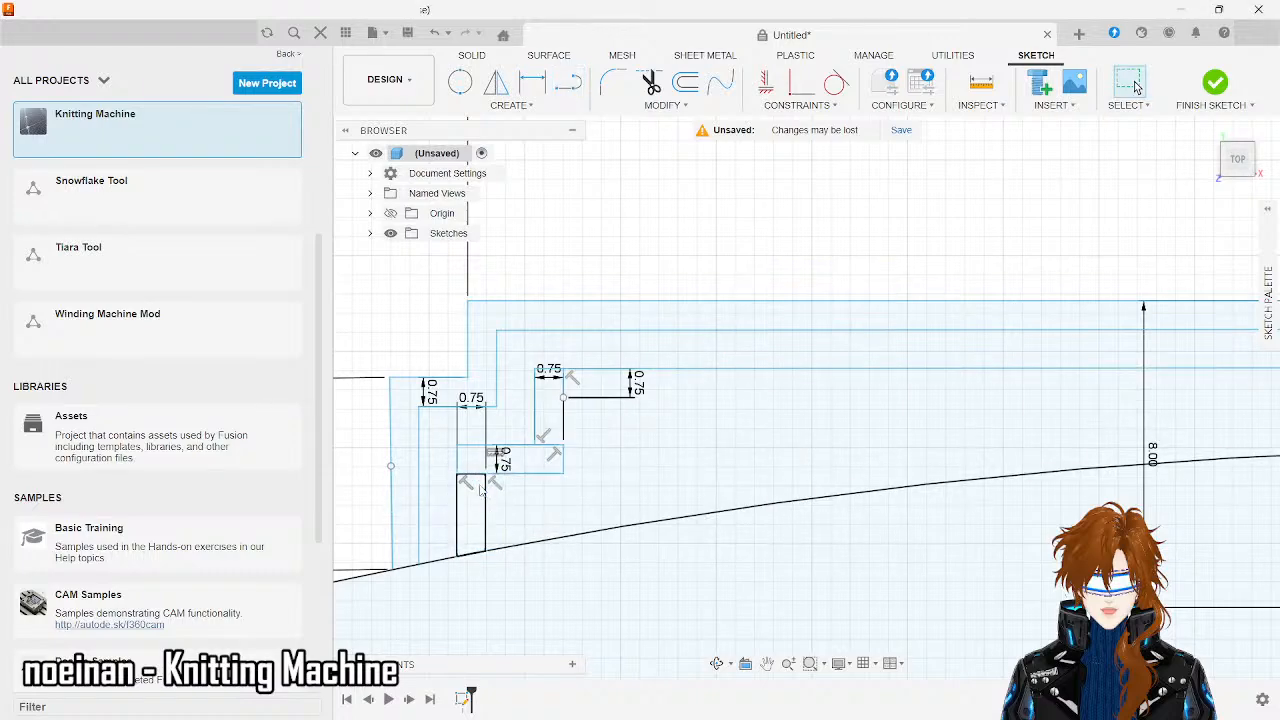
- Delete the horizontal lines closing the innermost step's bottom and the short horizontal segment extending the ledge to the inner vertical
click(475, 474)
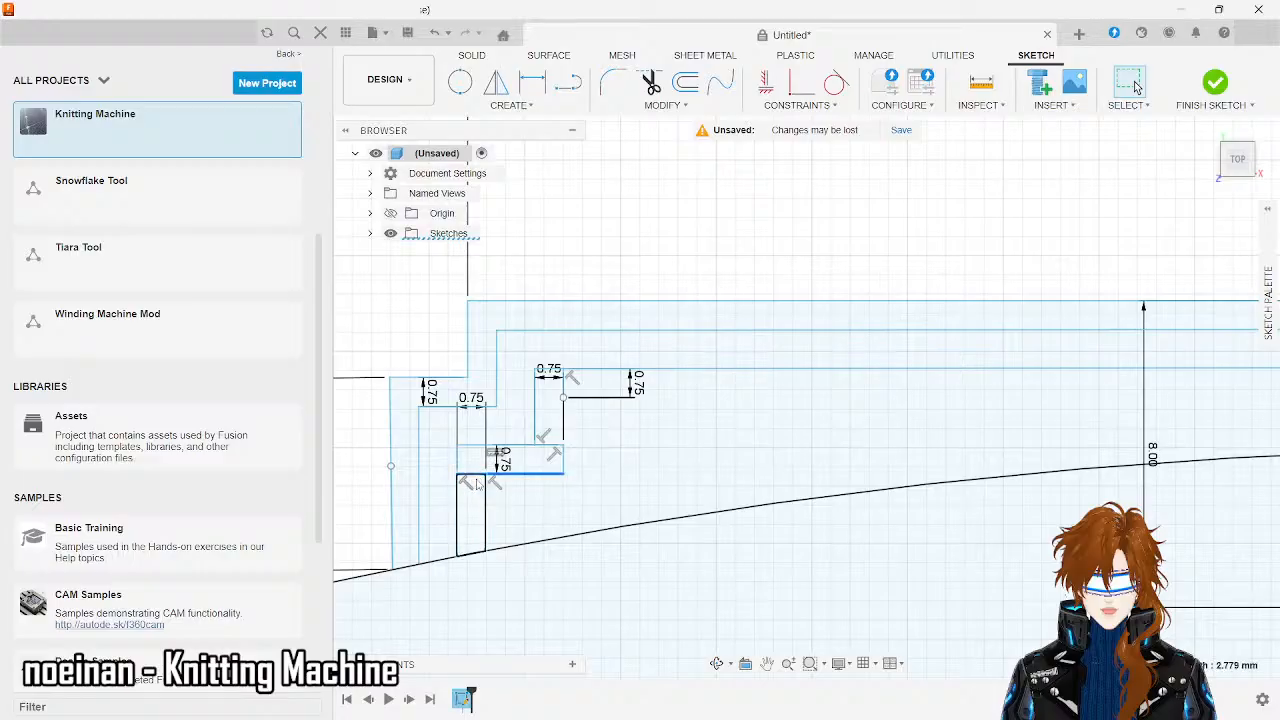
scroll(477, 484, down, 3)
scroll(480, 484, up, 6)
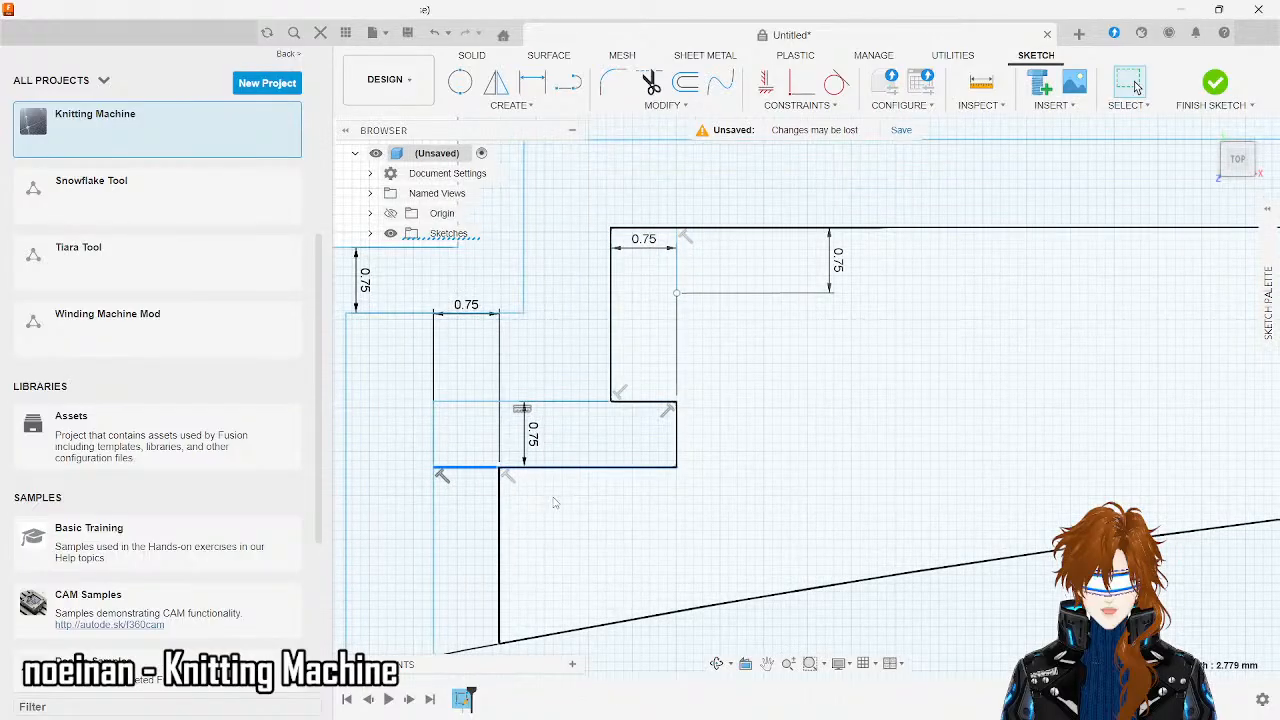
click(502, 484)
click(478, 468)
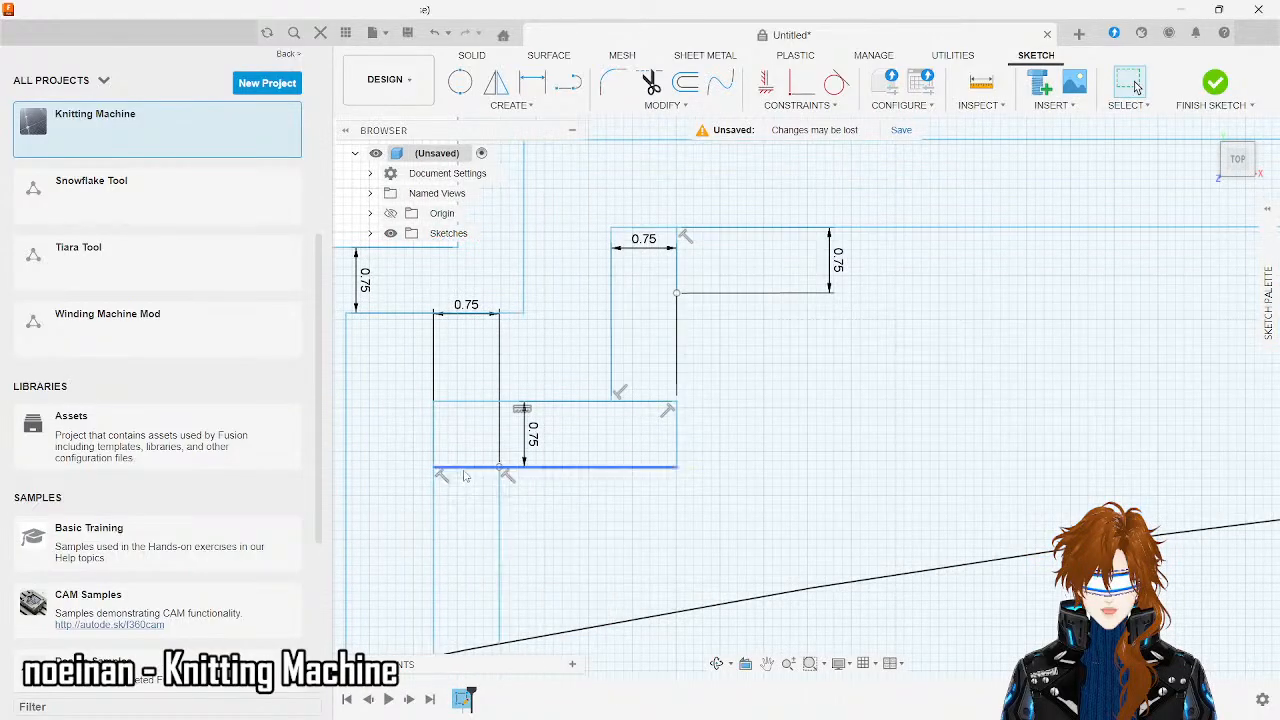
key(Delete)
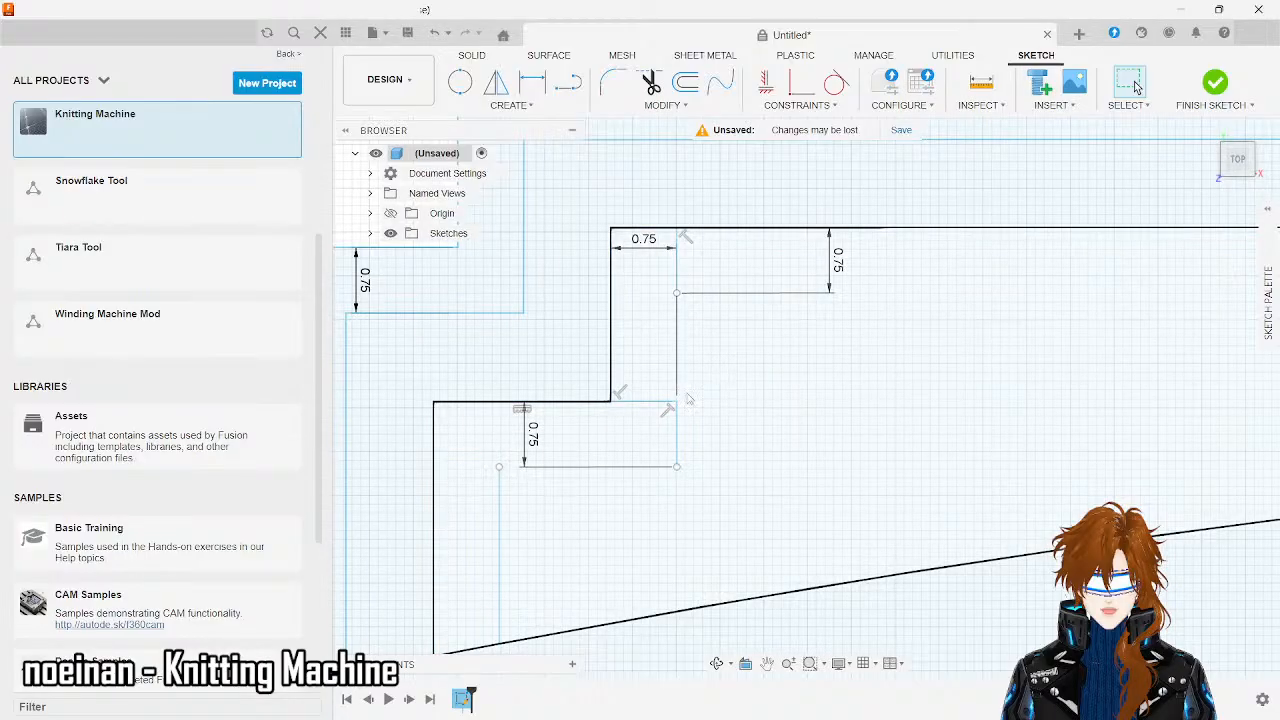
click(658, 403)
key(Delete)
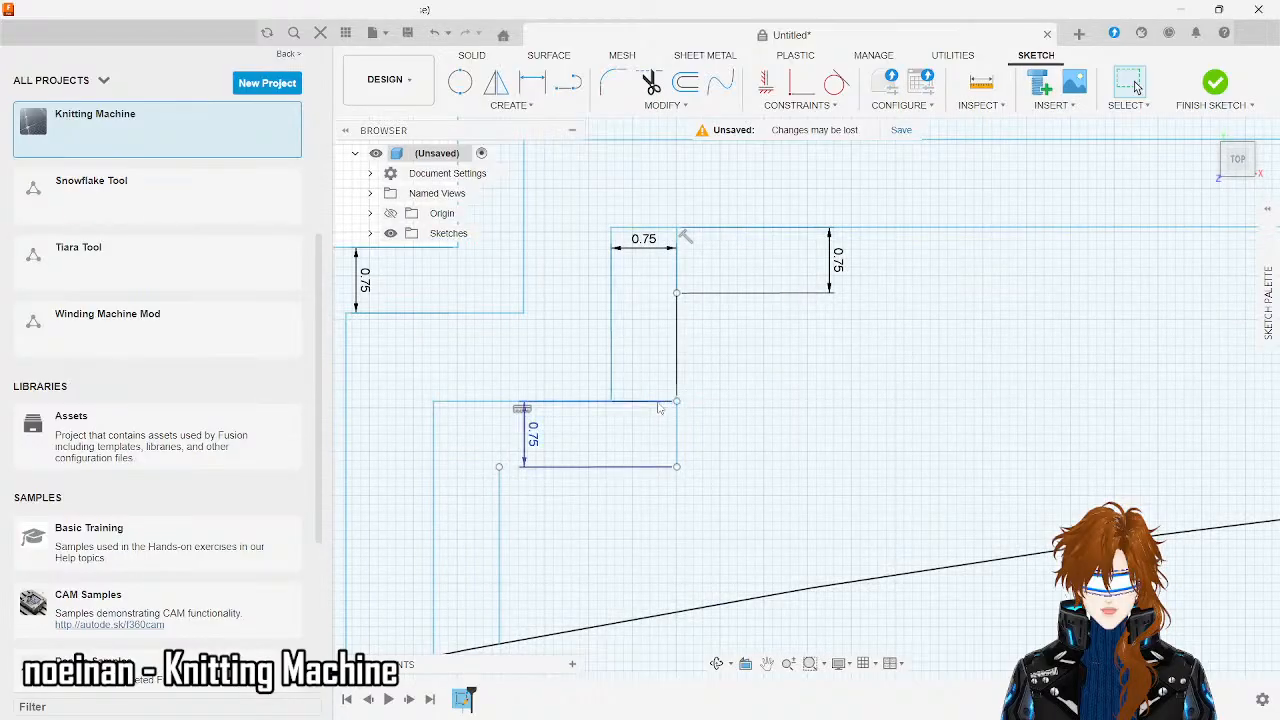
- Try deleting the 0.75 mm vertical segment below the innermost outline's top edge, and undo the deletion
click(678, 262)
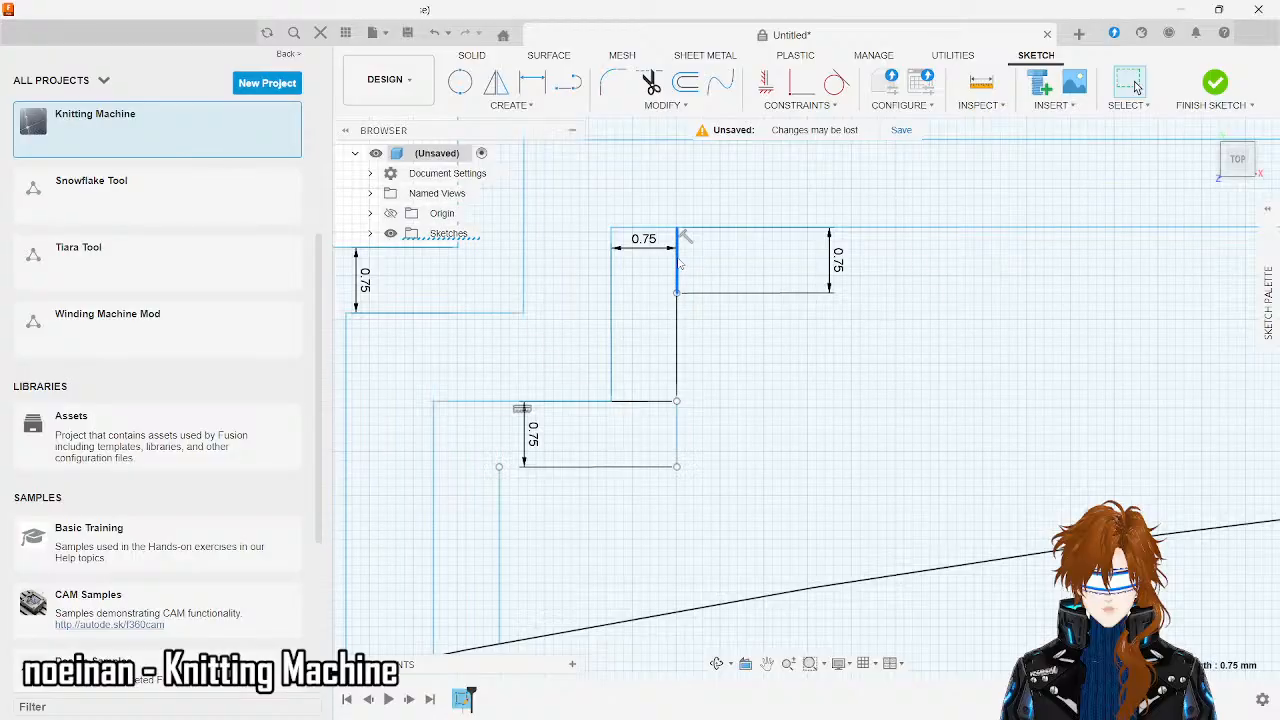
key(Delete)
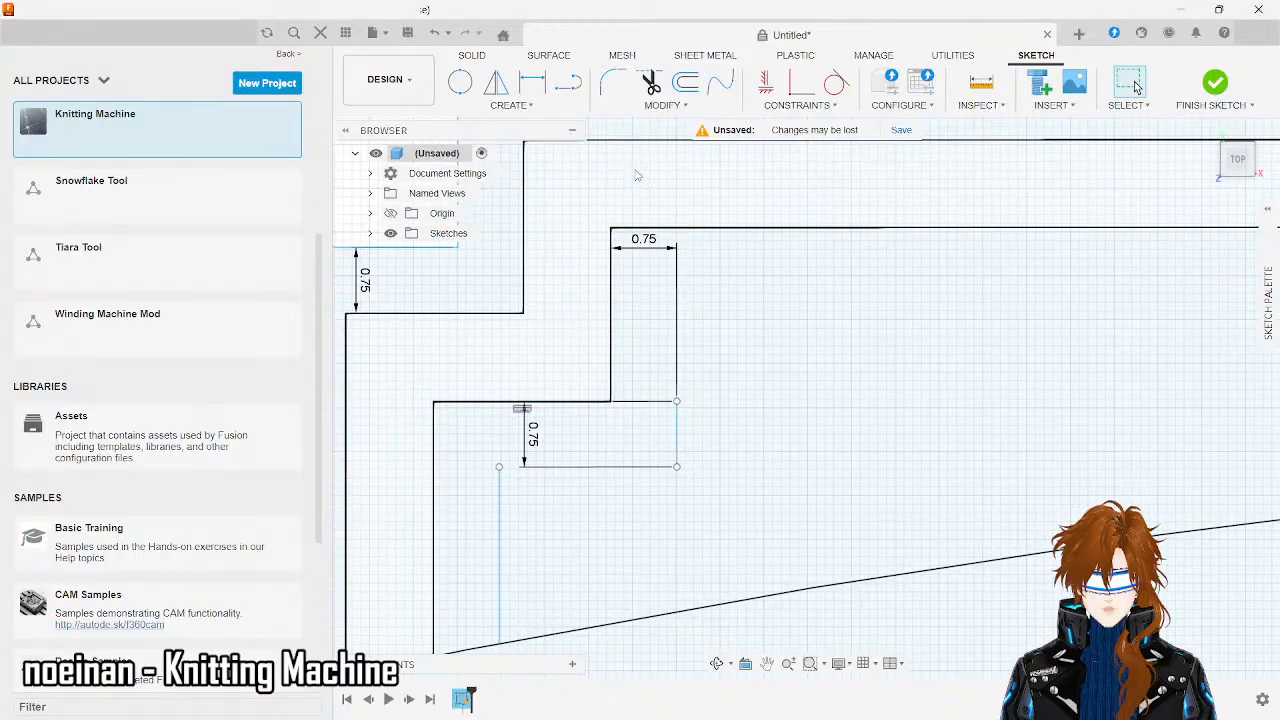
key(ctrl+z)
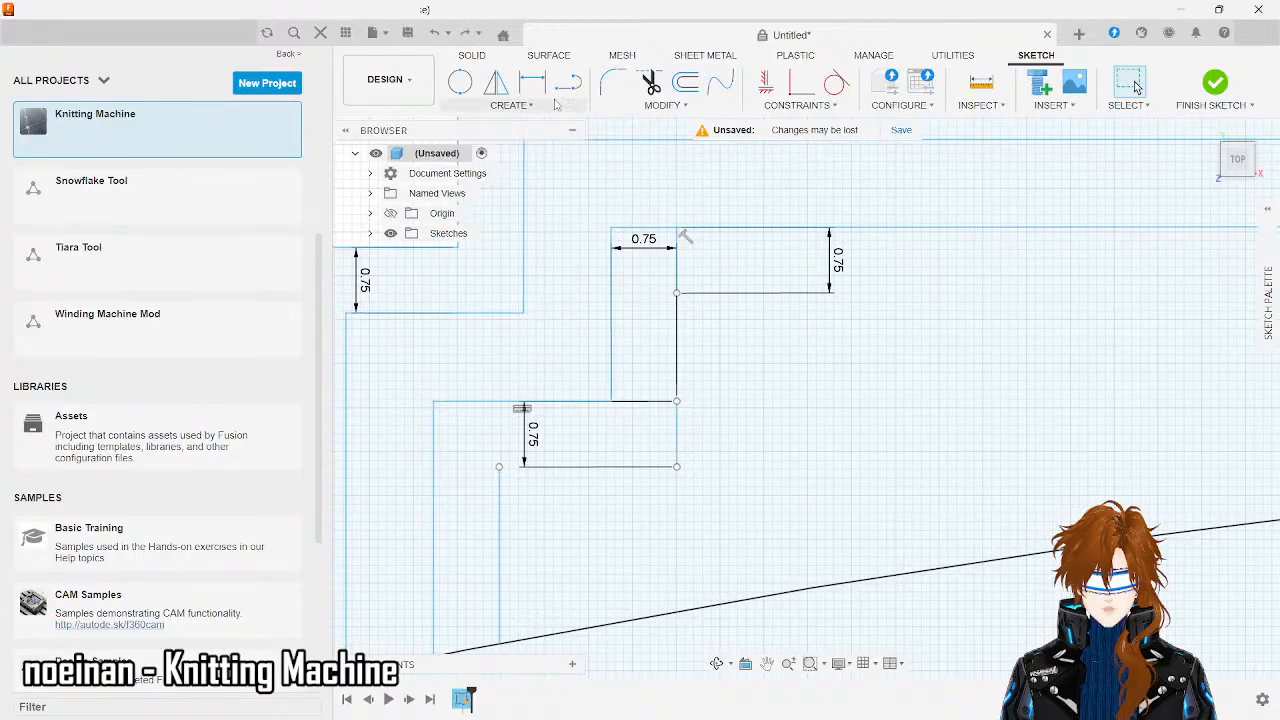
- Connect the inner offset outline with a horizontal line about 2.03 mm long at its ledge and a vertical line closing the gap above
click(567, 86)
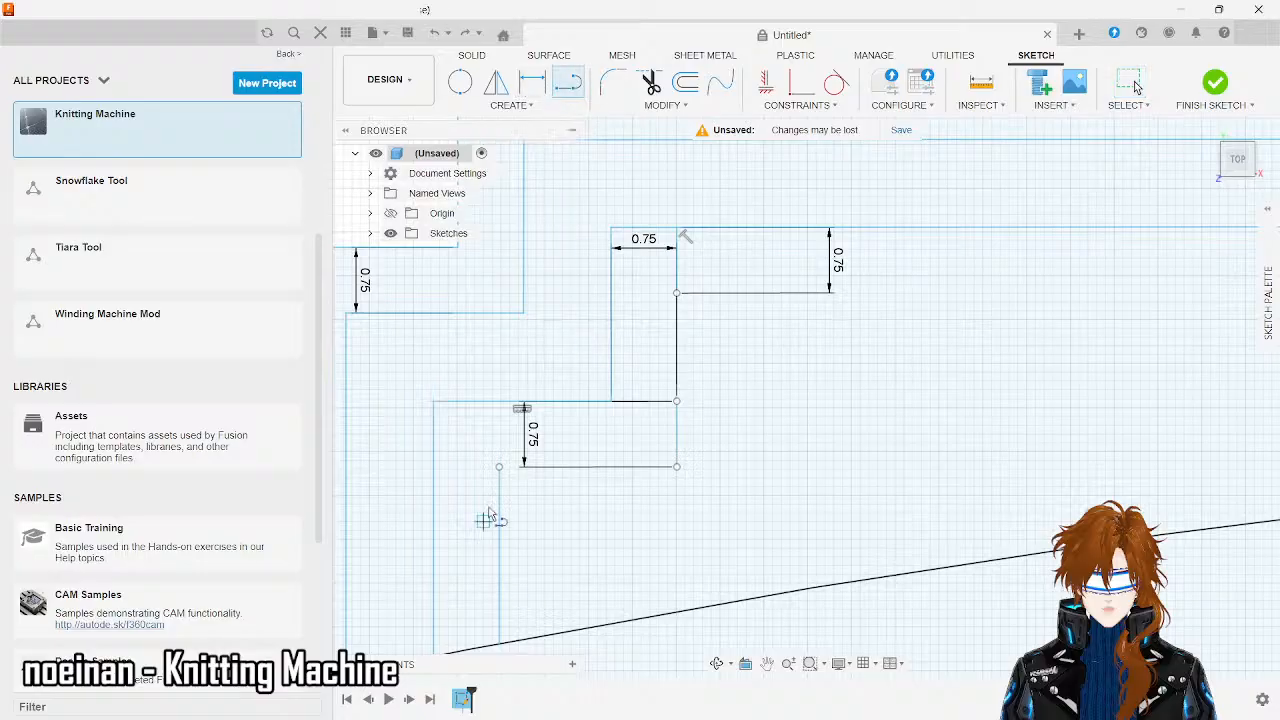
click(499, 466)
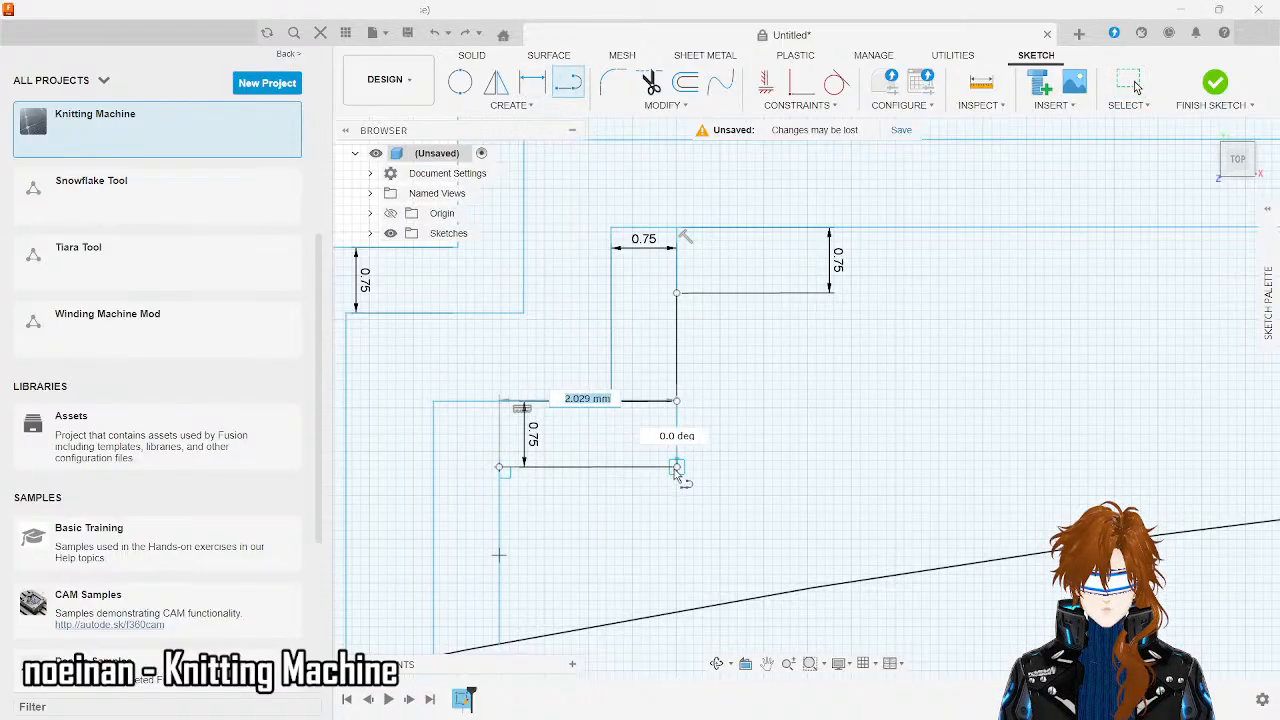
click(677, 466)
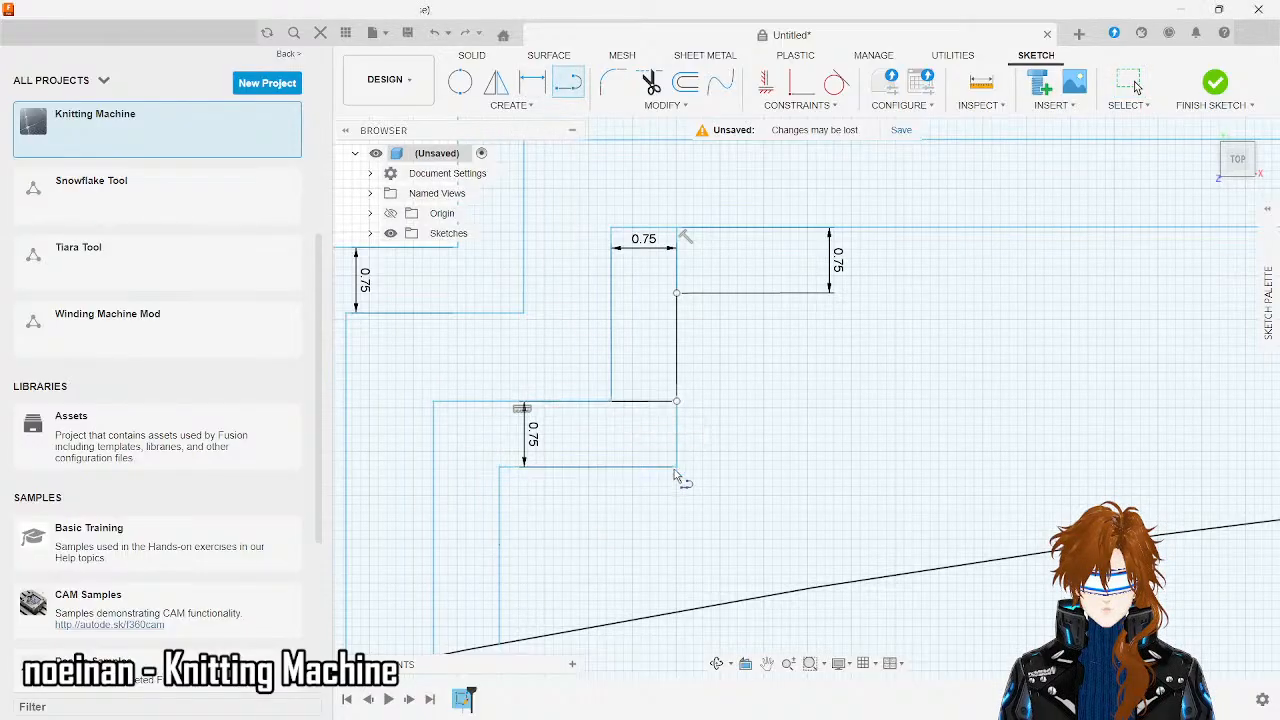
click(676, 402)
click(677, 293)
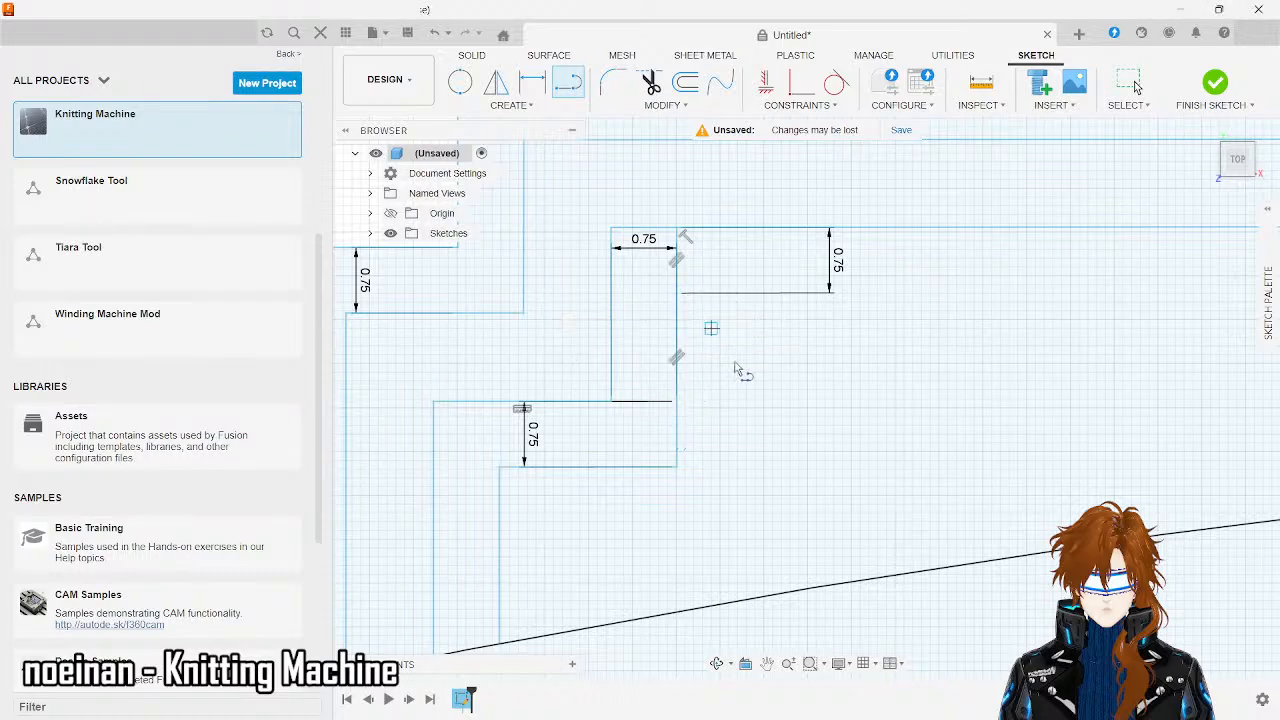
- Sketch a horizontal line about 26.5 mm long from the top of the inner vertical to the vertical centre axis
scroll(765, 450, down, 5)
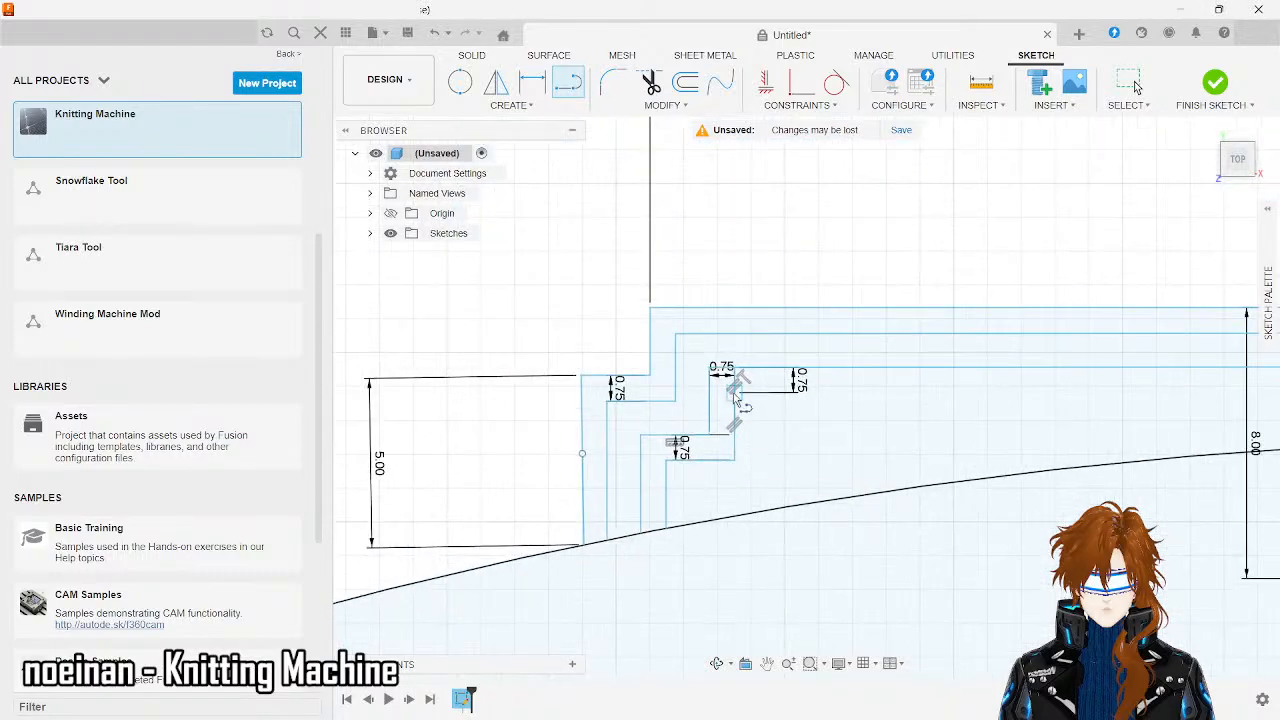
click(735, 393)
scroll(347, 410, down, 5)
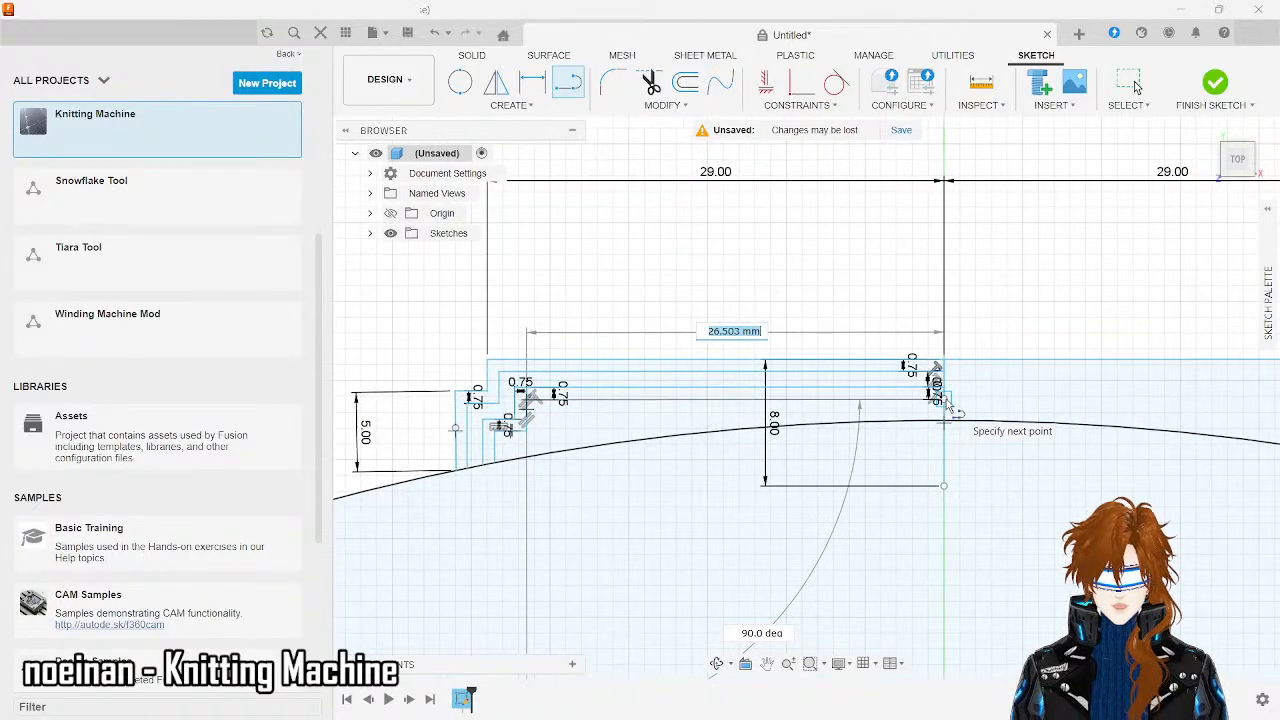
key(Escape)
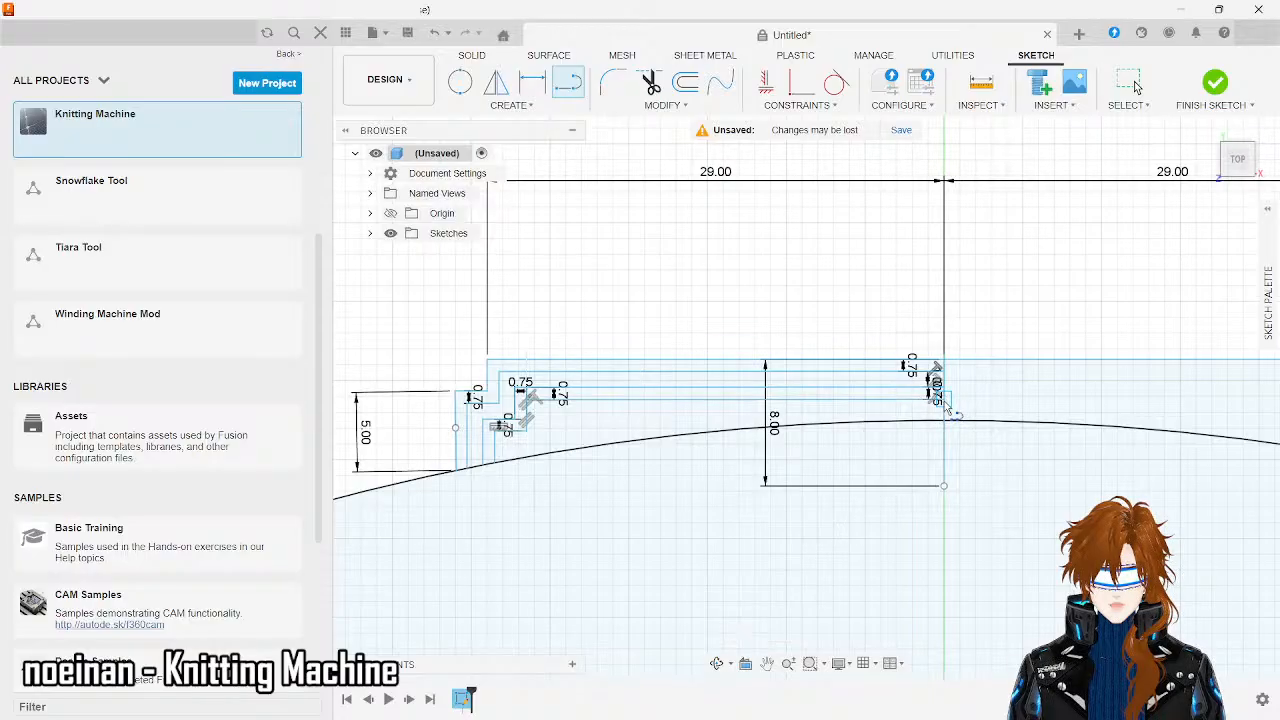
key(Escape)
- Delete the 0.75 mm vertical segment joining the two innermost horizontal lines at the step's upper corner
scroll(386, 440, up, 5)
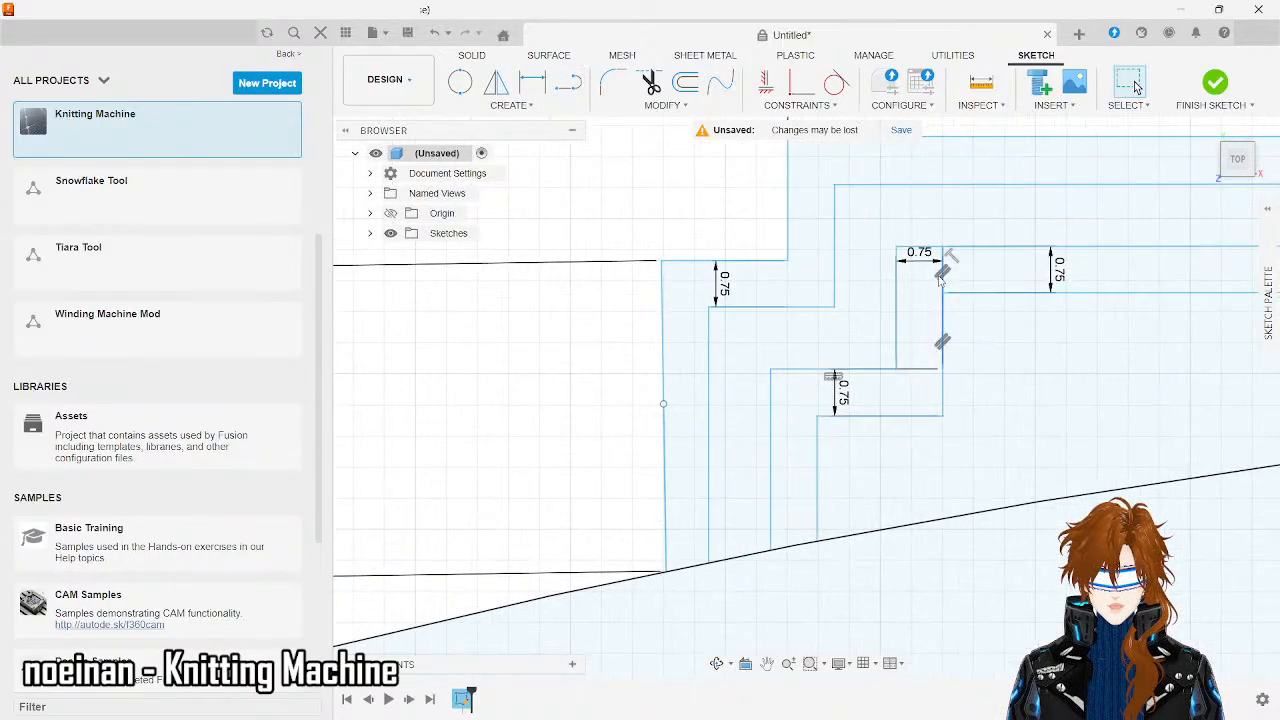
scroll(945, 290, up, 5)
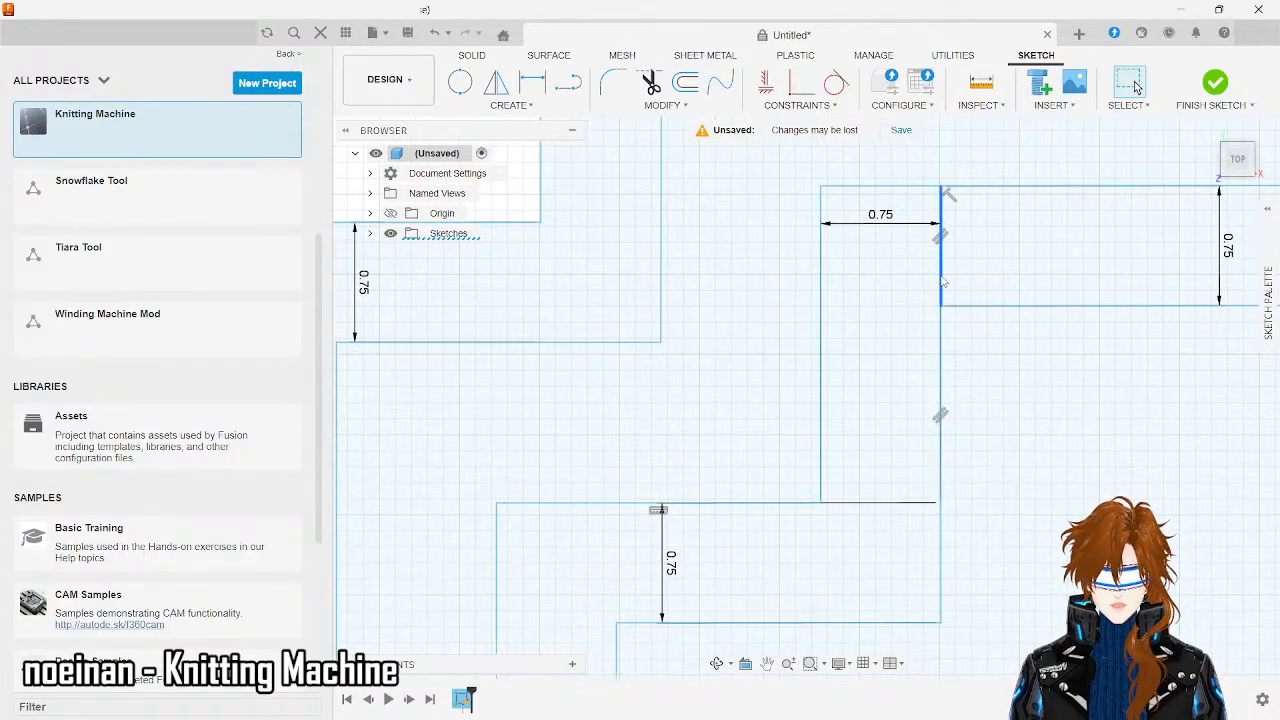
scroll(828, 363, down, 5)
scroll(828, 363, down, 4)
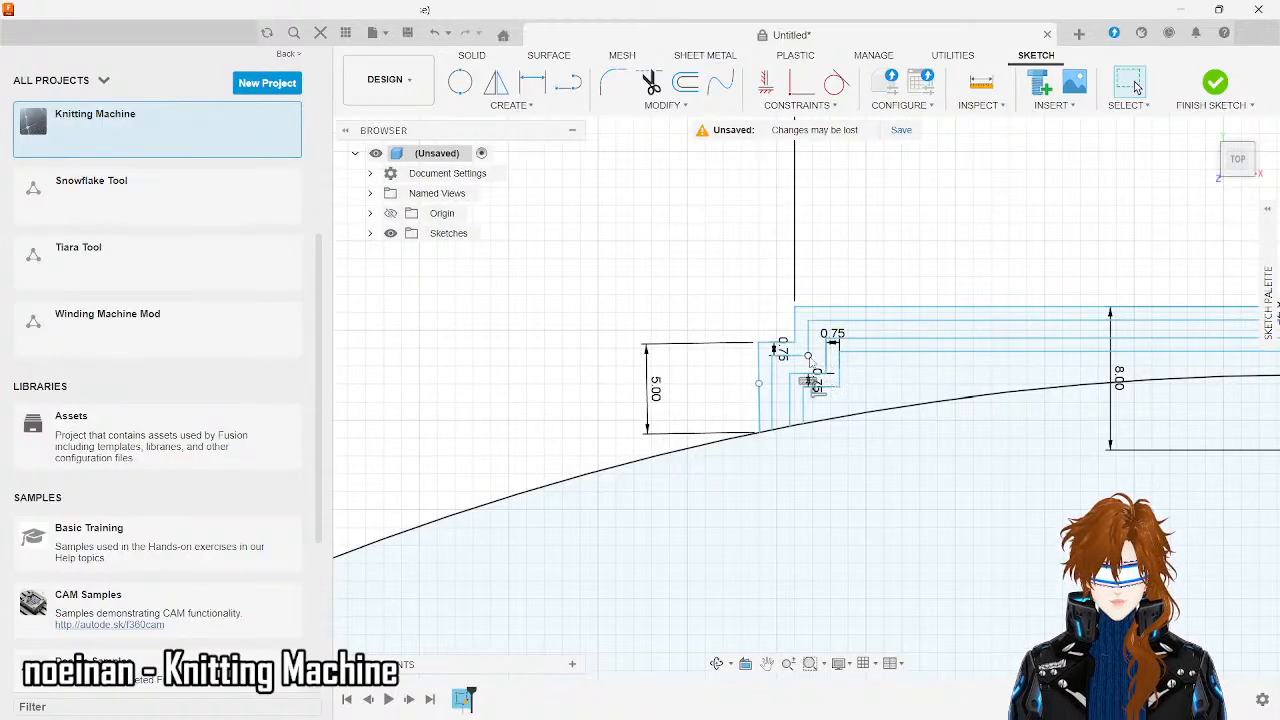
- Delete the outer profile's long top edge on the right side of the centre axis
scroll(790, 372, down, 1)
scroll(800, 375, down, 2)
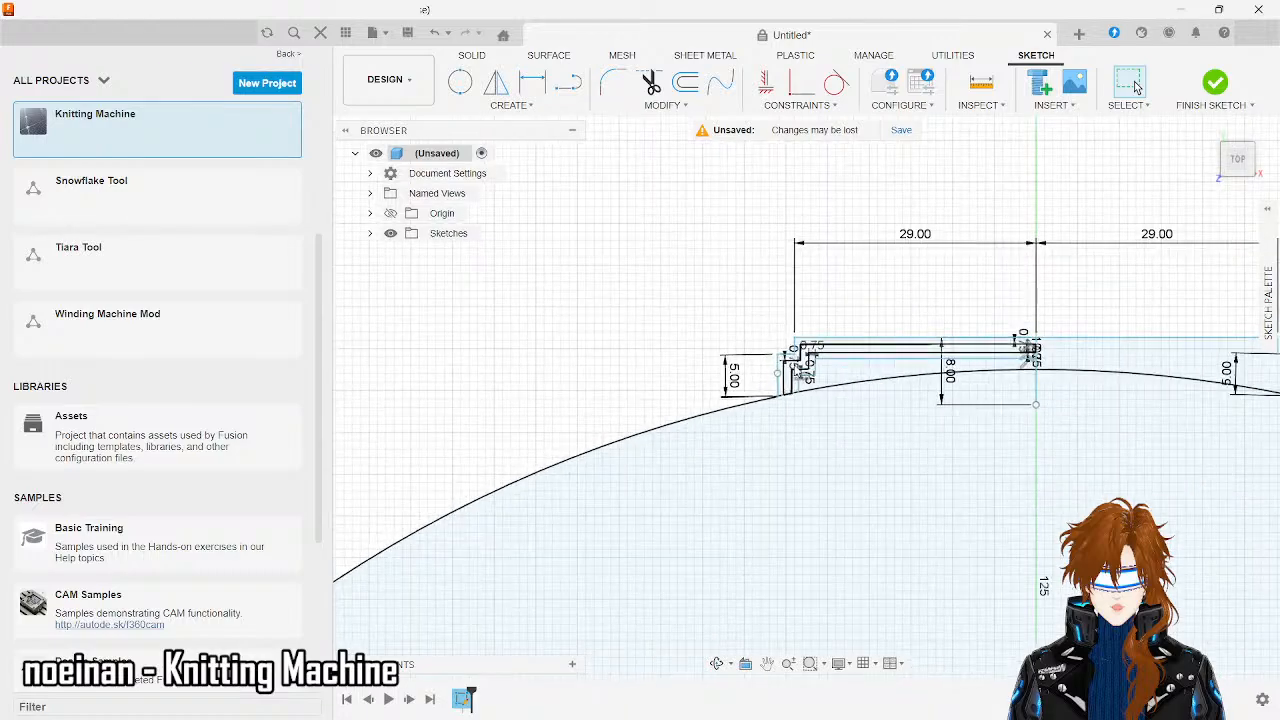
scroll(1077, 427, down, 1)
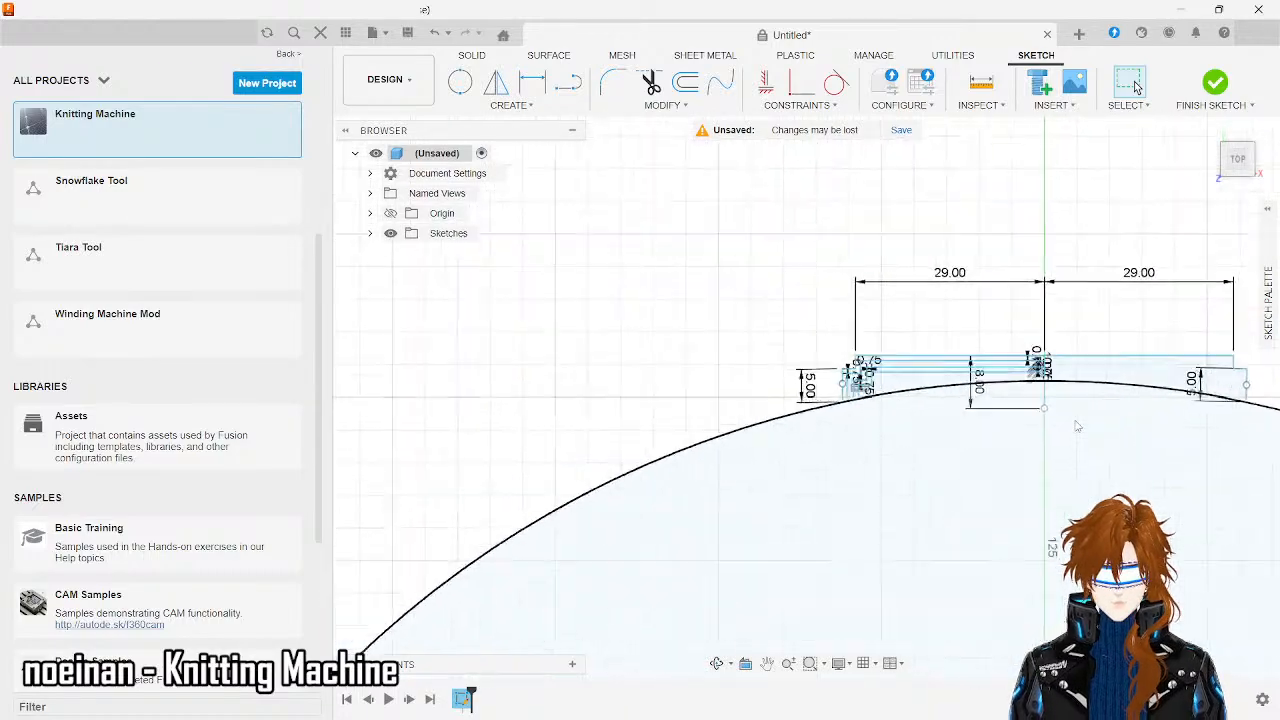
scroll(1077, 427, up, 3)
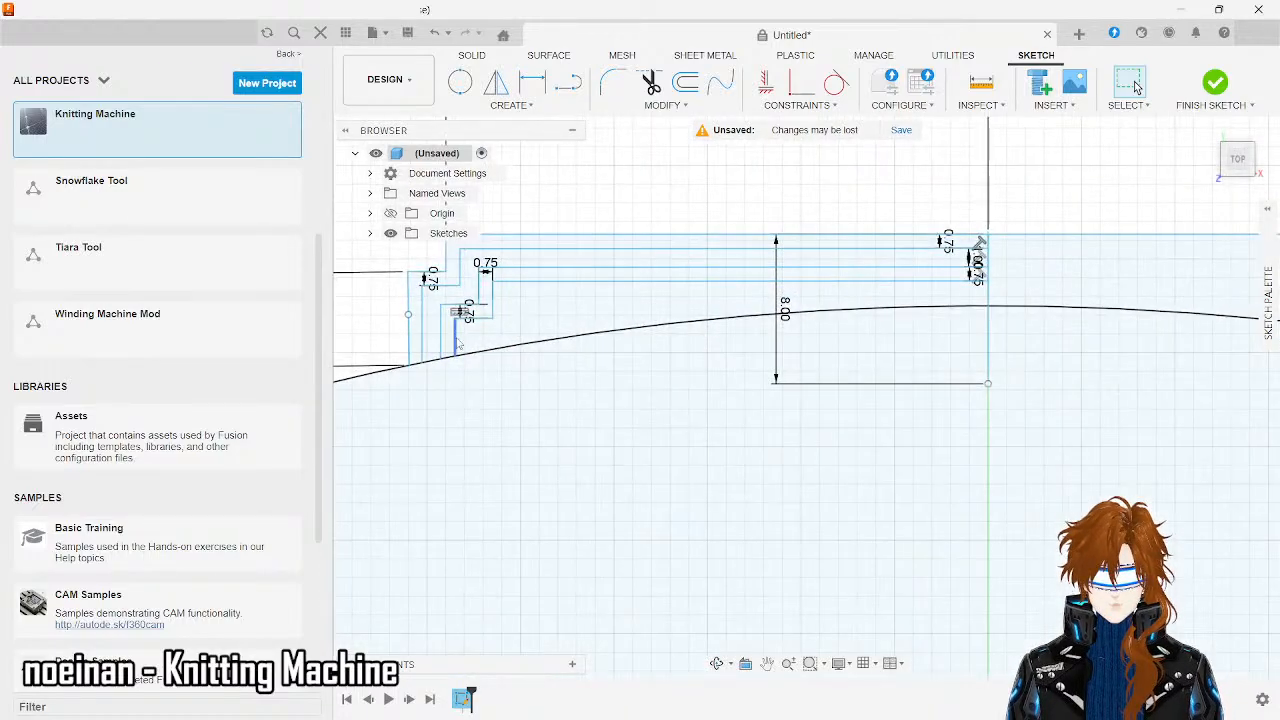
scroll(480, 358, down, 3)
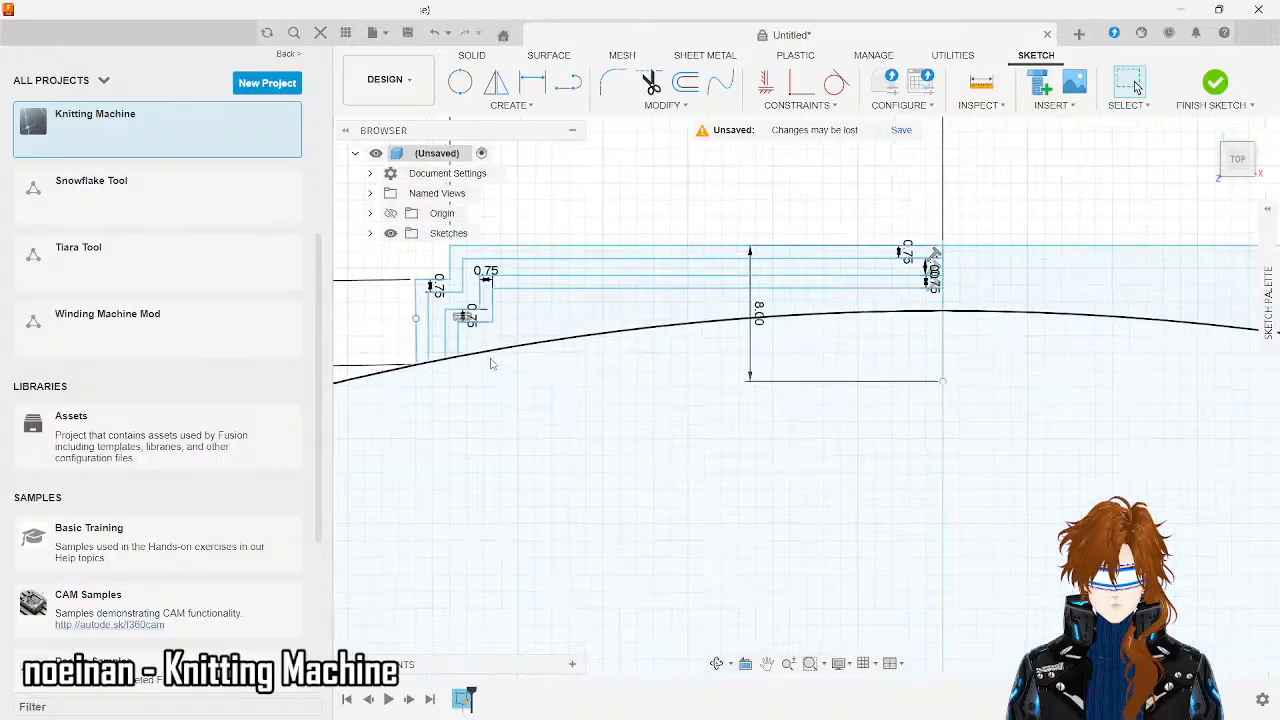
scroll(491, 364, down, 1)
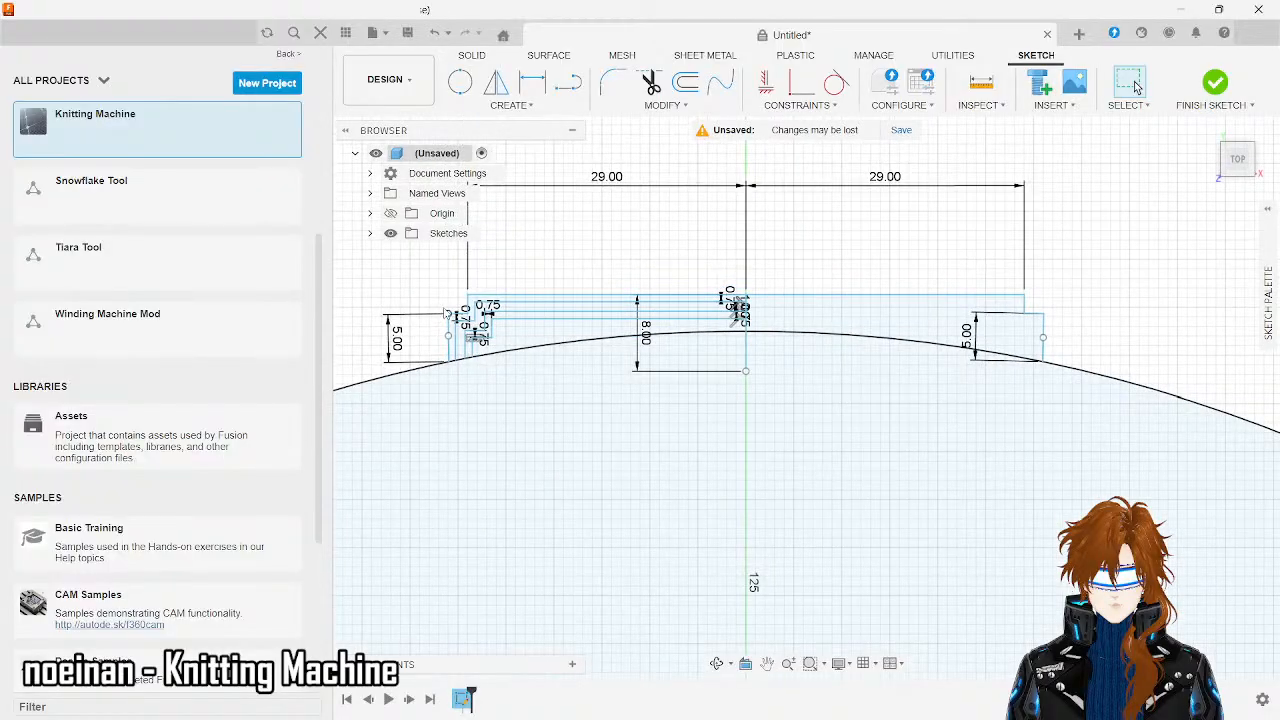
click(926, 297)
key(Delete)
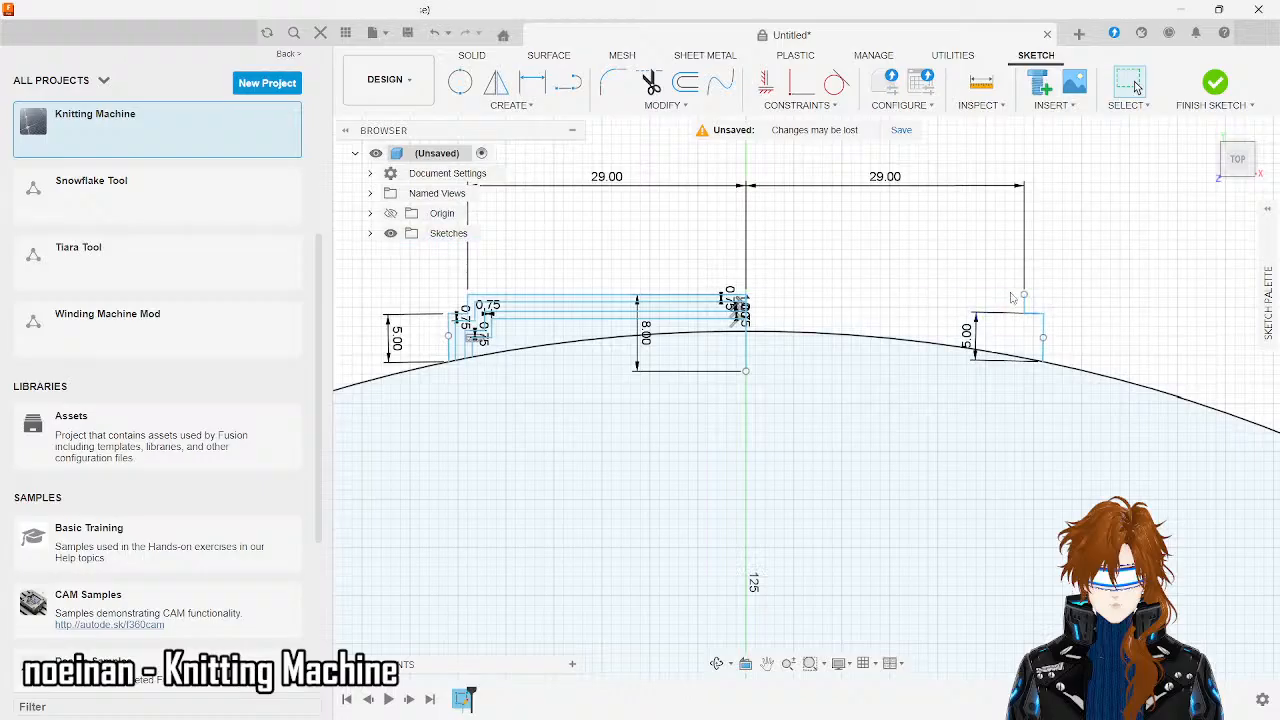
- Delete the remaining stepped outline and its dimensions on the right side of the centre axis
mouse_move(1006, 285)
mouse_down()
mouse_move(1074, 372)
mouse_move(1068, 362)
mouse_up()
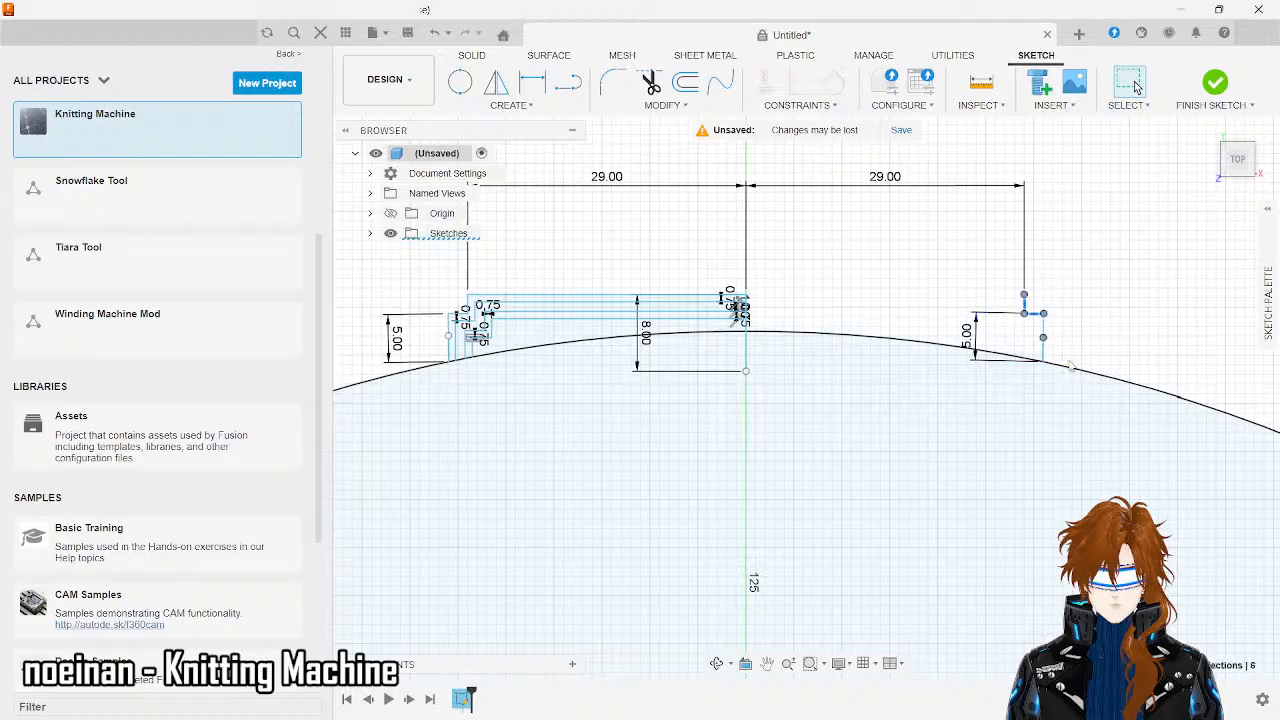
key(Delete)
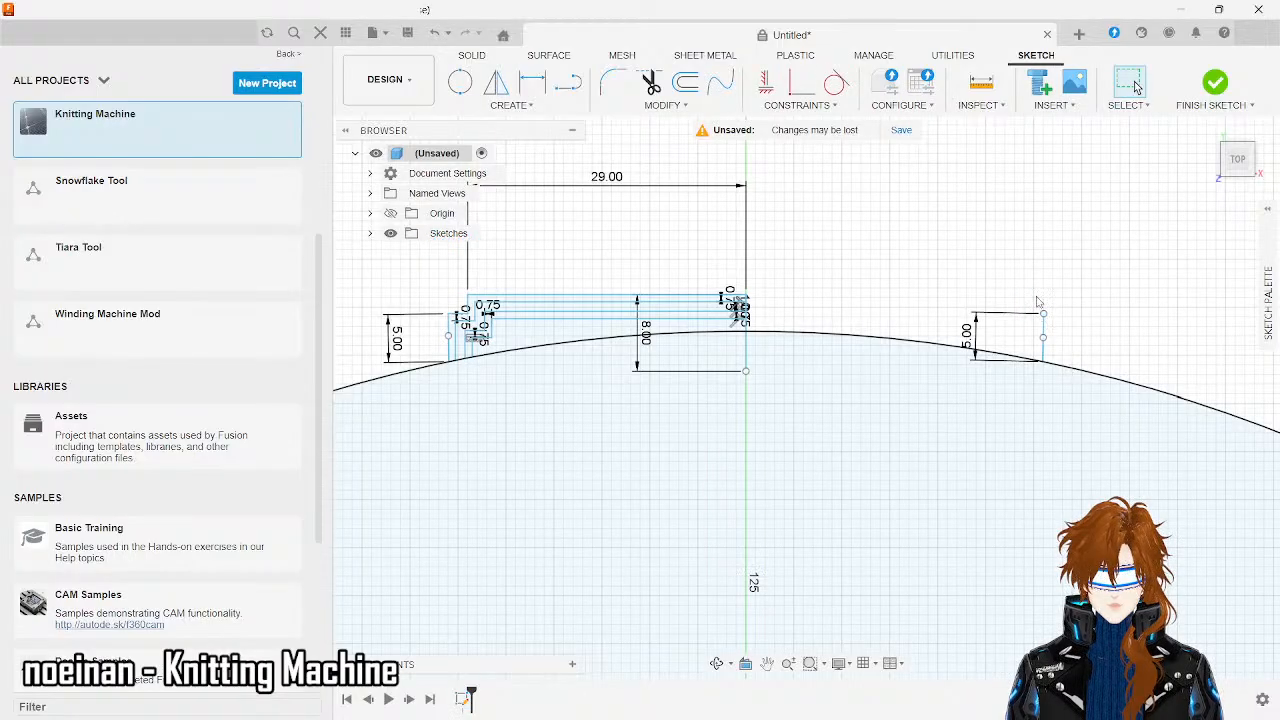
drag(1035, 295, 1058, 366)
key(Delete)
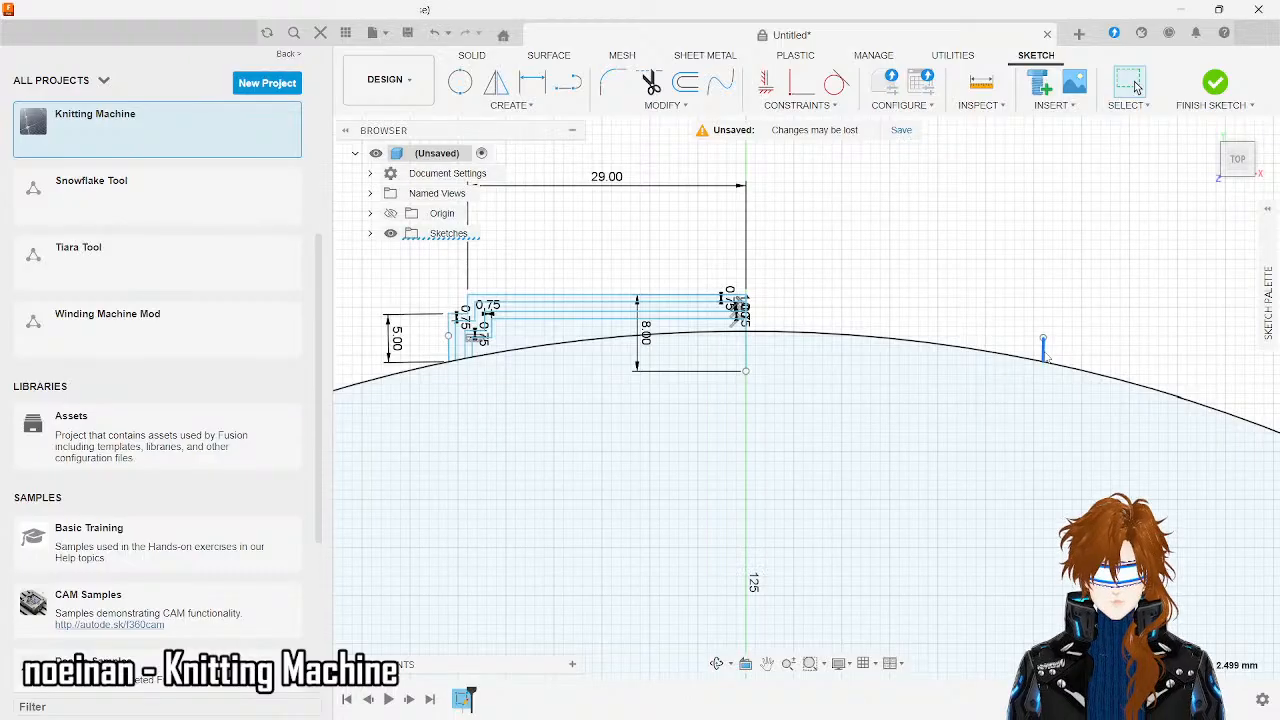
key(Delete)
scroll(589, 371, down, 2)
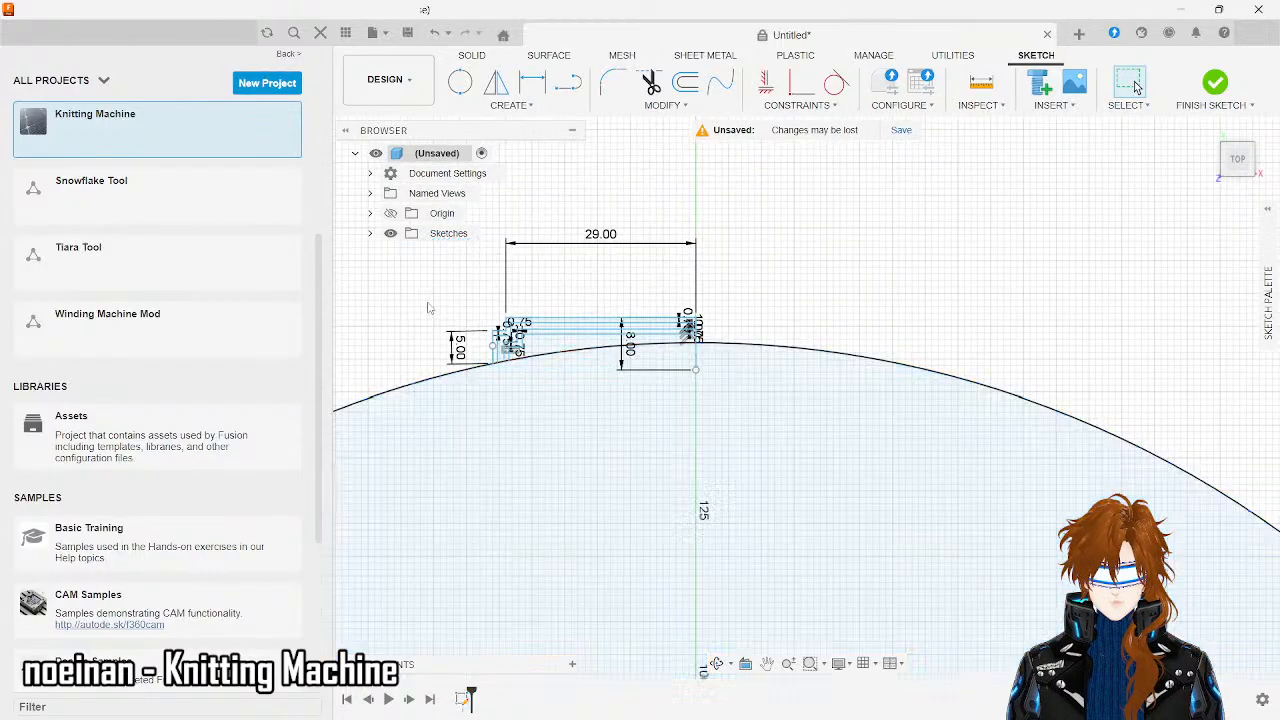
- Sketch a 4.5 mm horizontal line leftward from the vertical centre axis, midway between the profile's two middle horizontal lines
scroll(427, 307, up, 4)
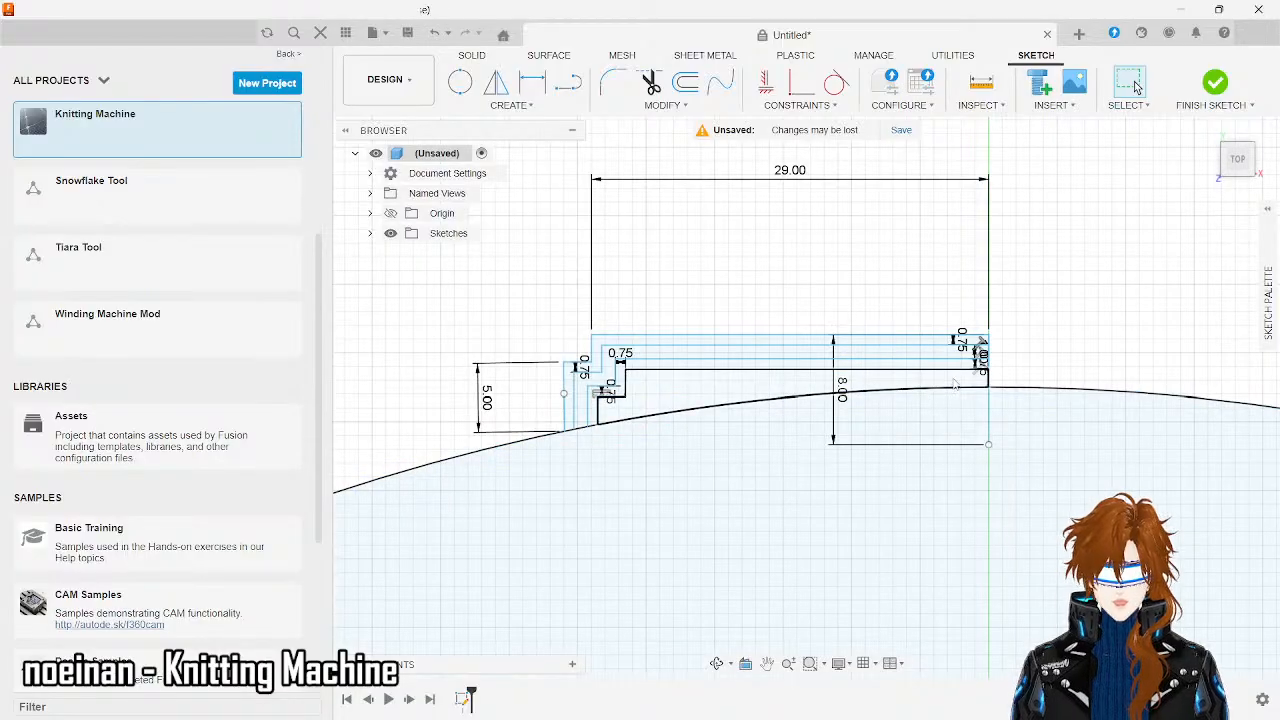
scroll(996, 340, up, 5)
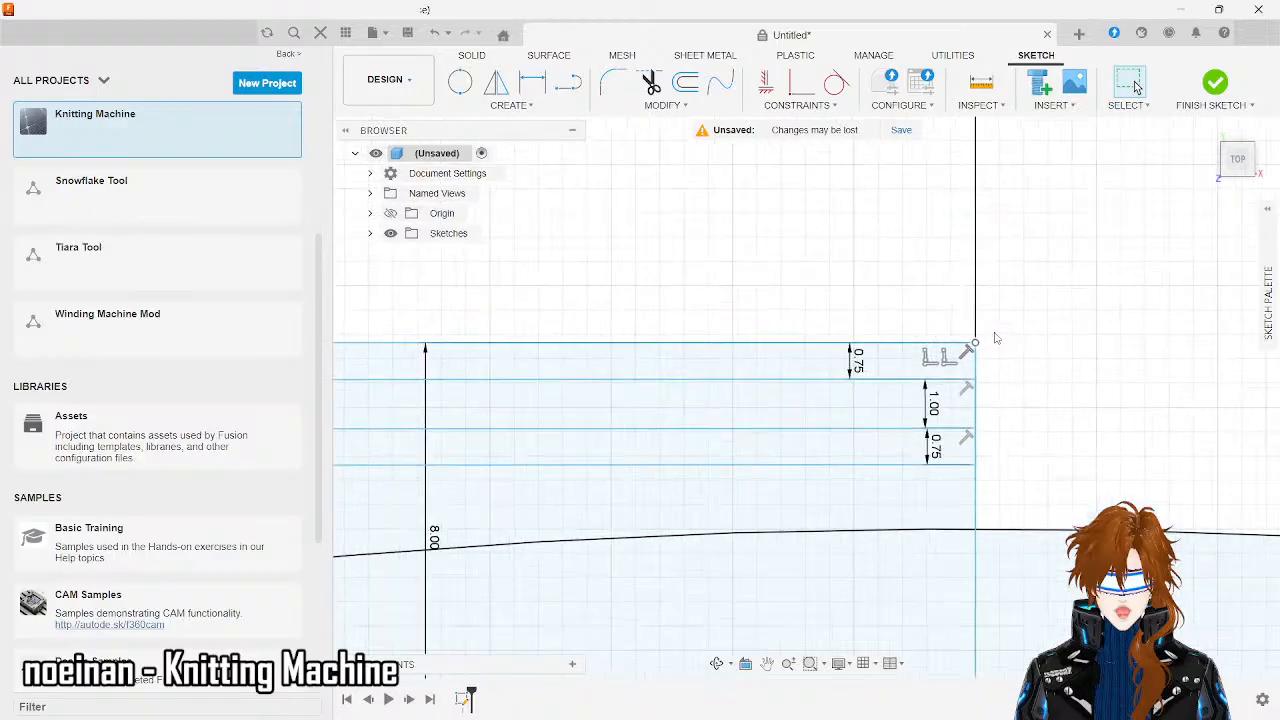
click(567, 84)
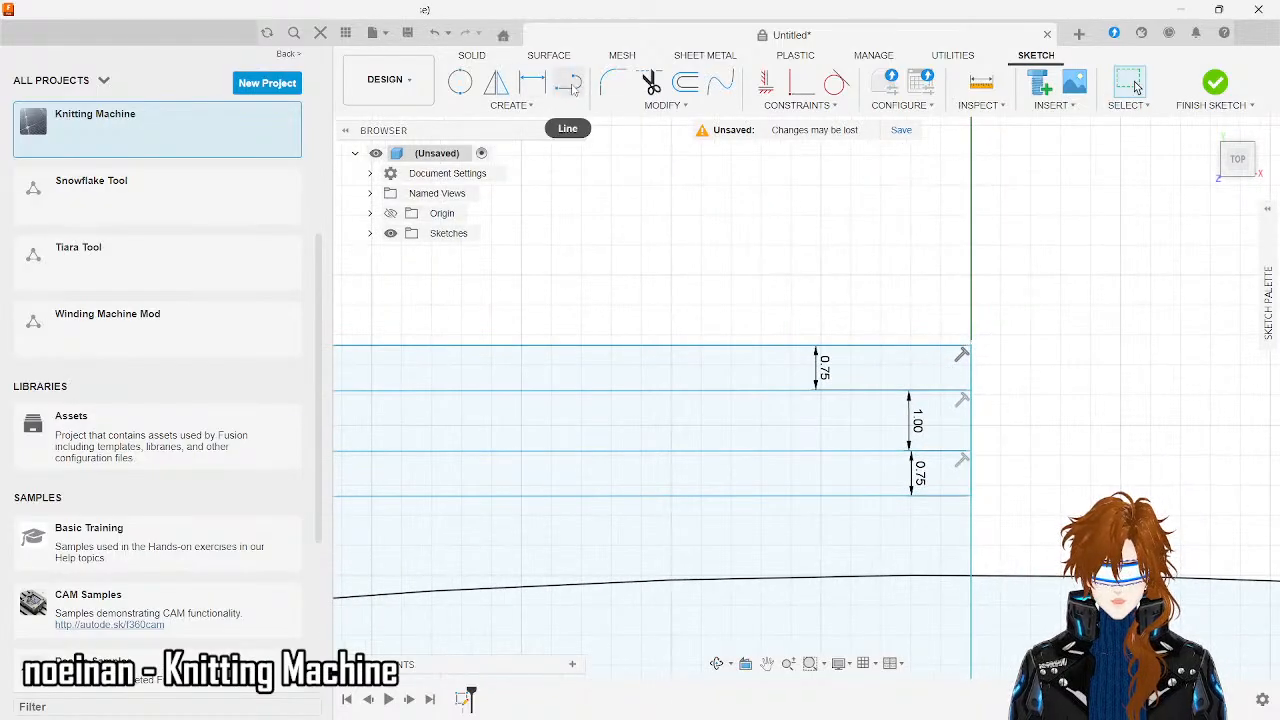
click(970, 422)
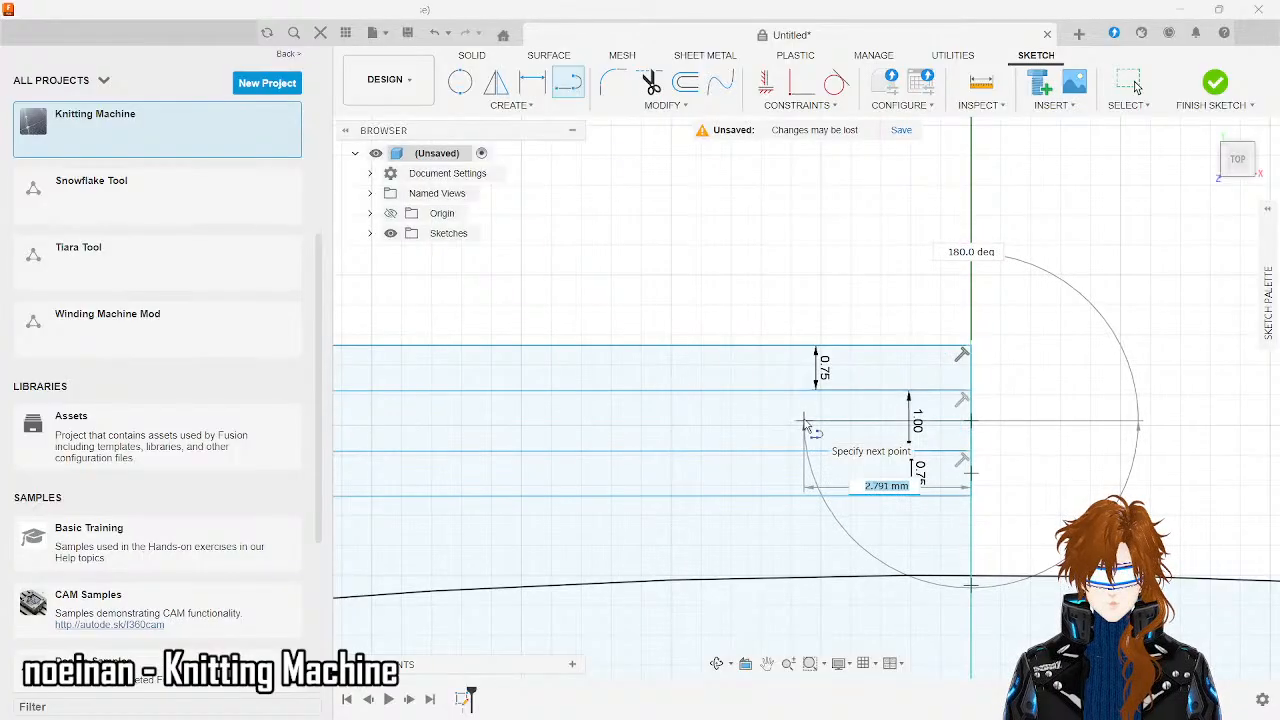
text(4.5)
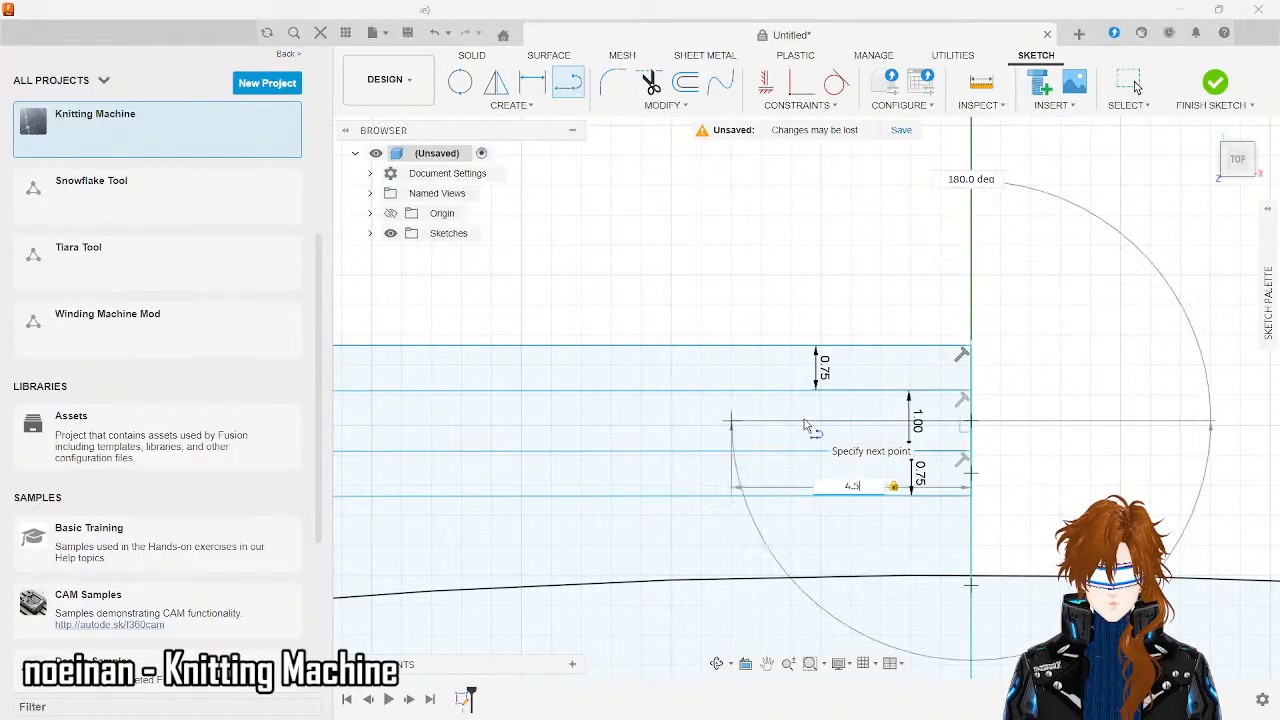
drag(804, 420, 705, 383)
key(ctrl+z)
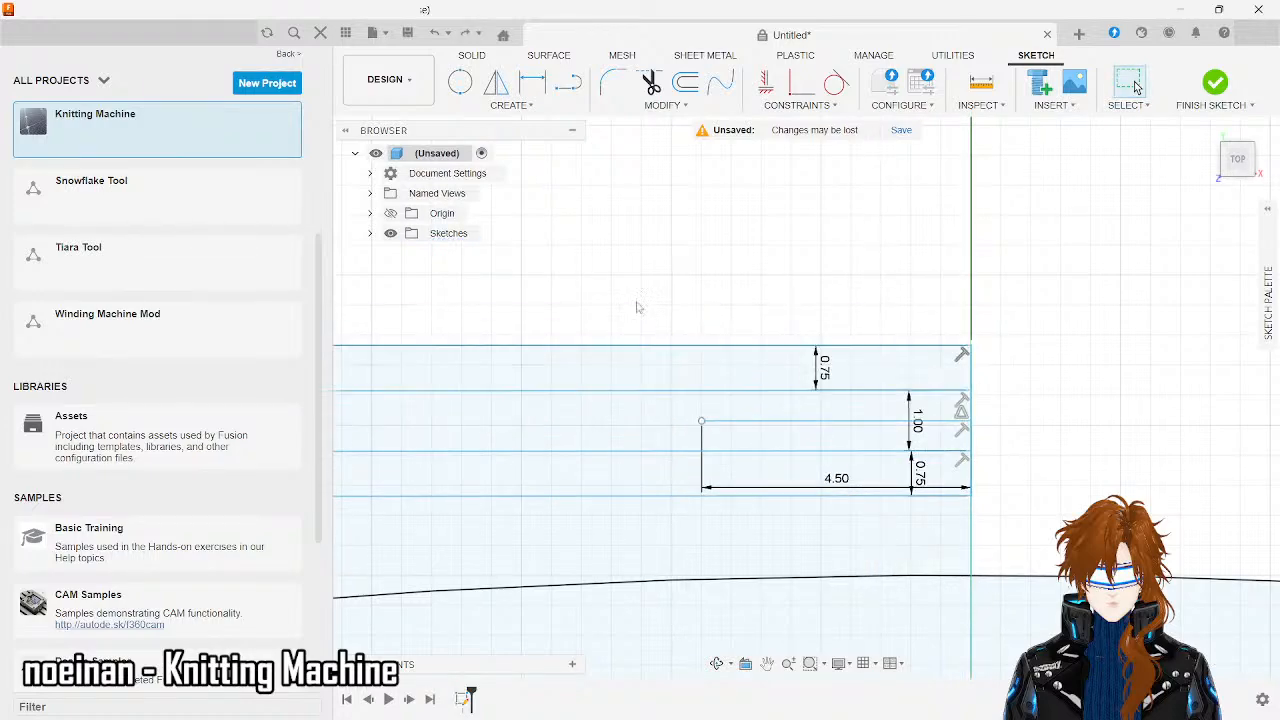
- Sketch a vertical line through the free end of the 4.5 mm line, from the profile's top edge to its lowest horizontal line
click(569, 86)
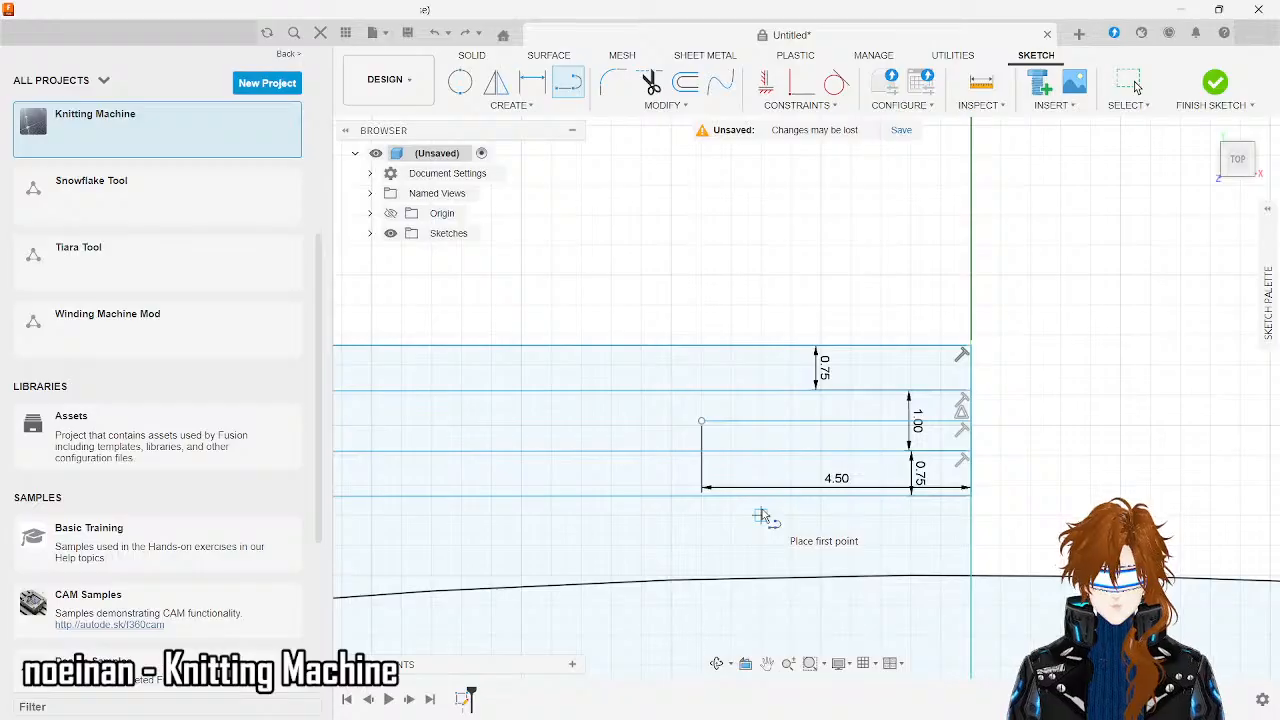
click(701, 346)
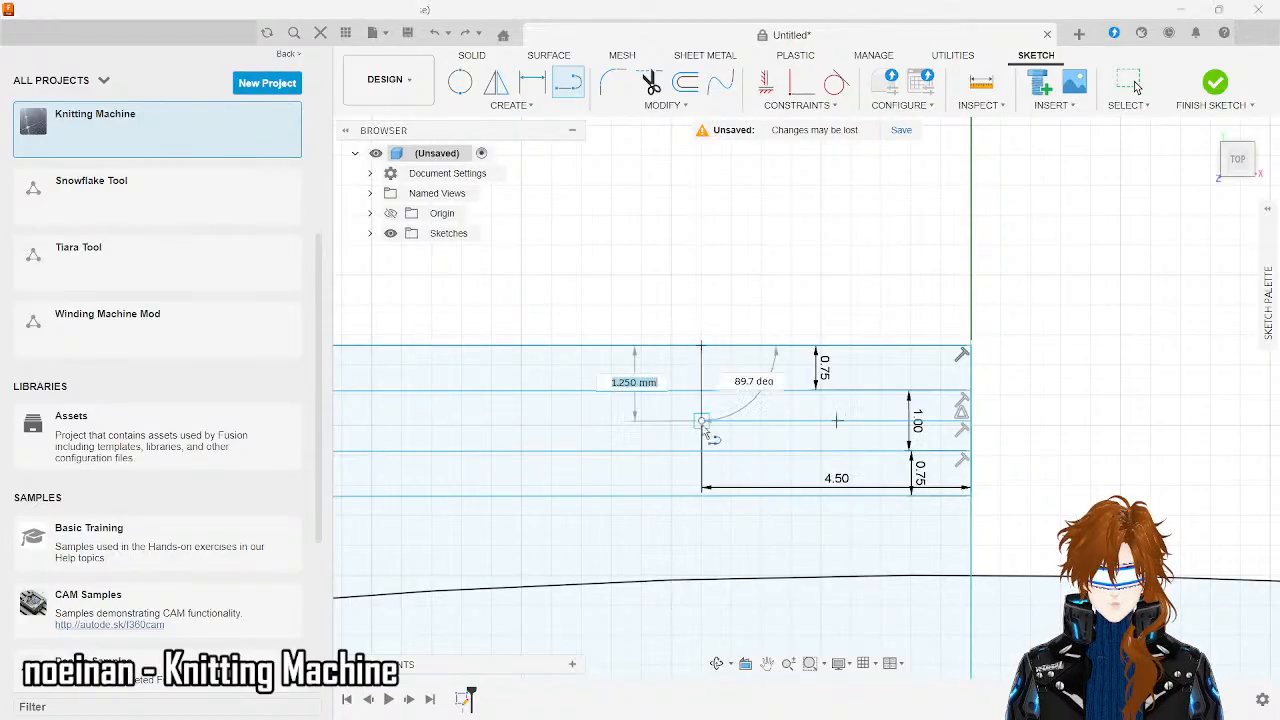
click(701, 496)
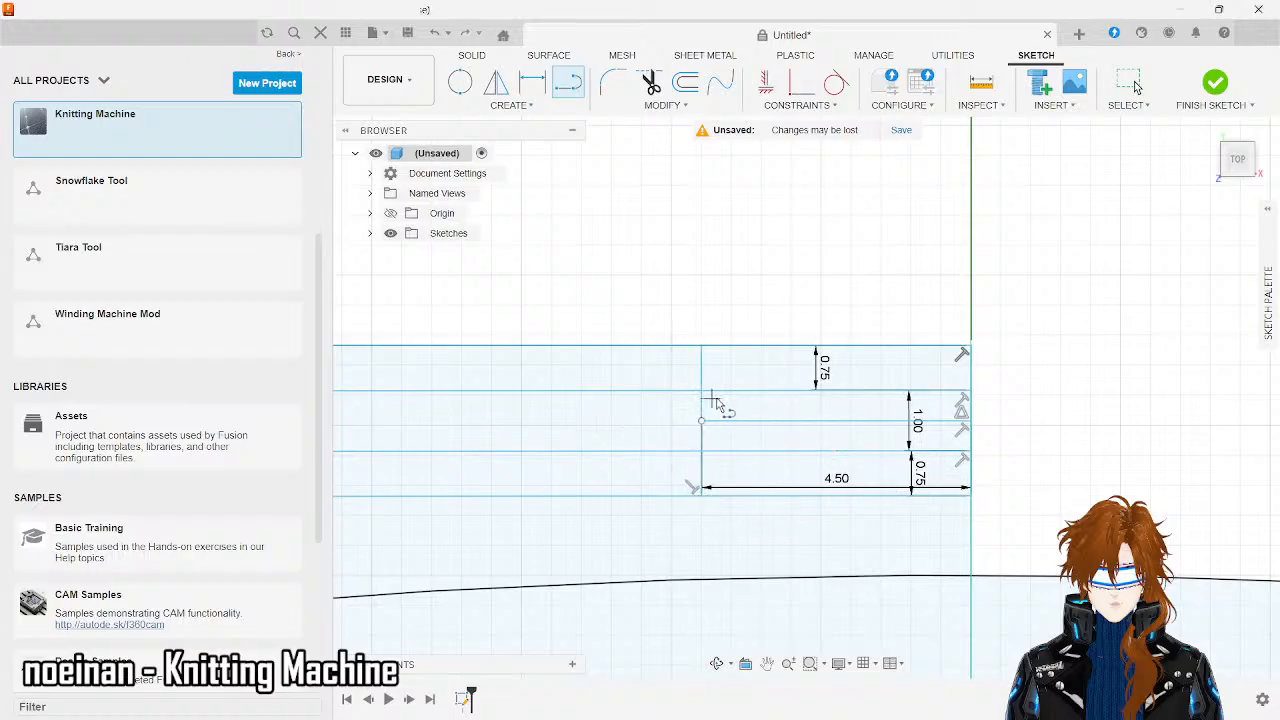
key(Escape)
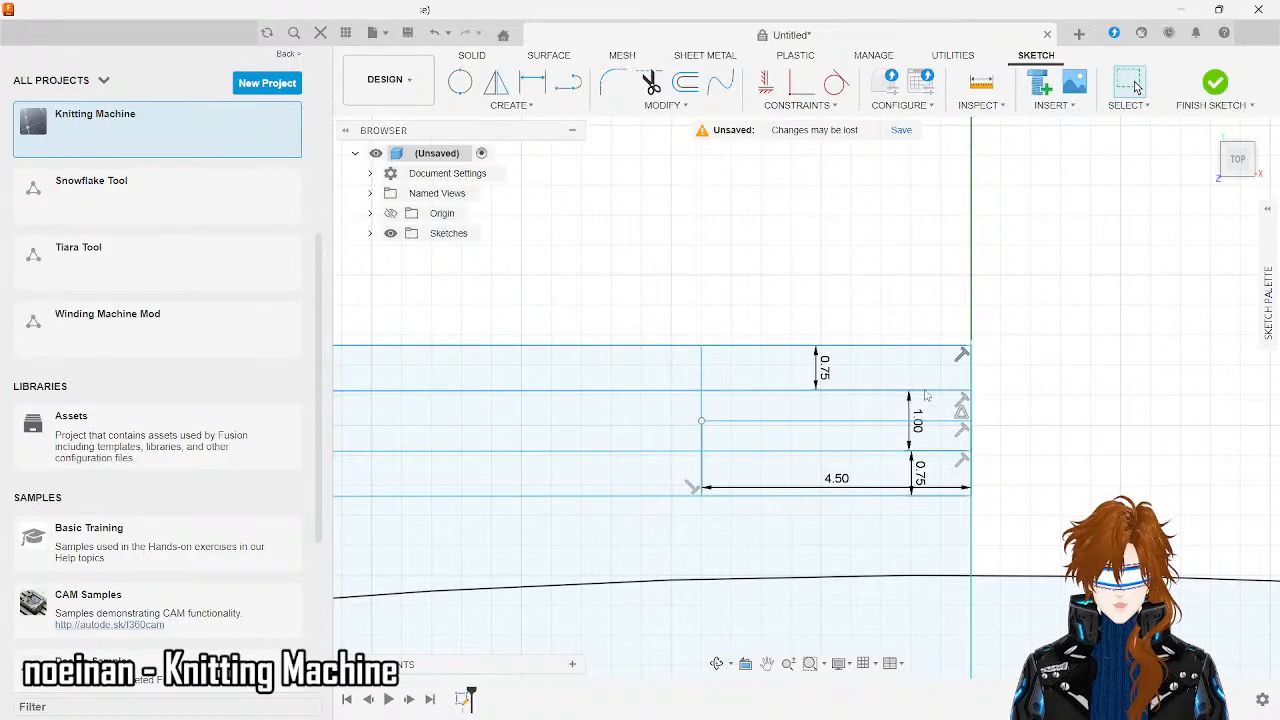
- Delete the profile's two long middle horizontal lines and the 4.5 mm helper line
click(882, 397)
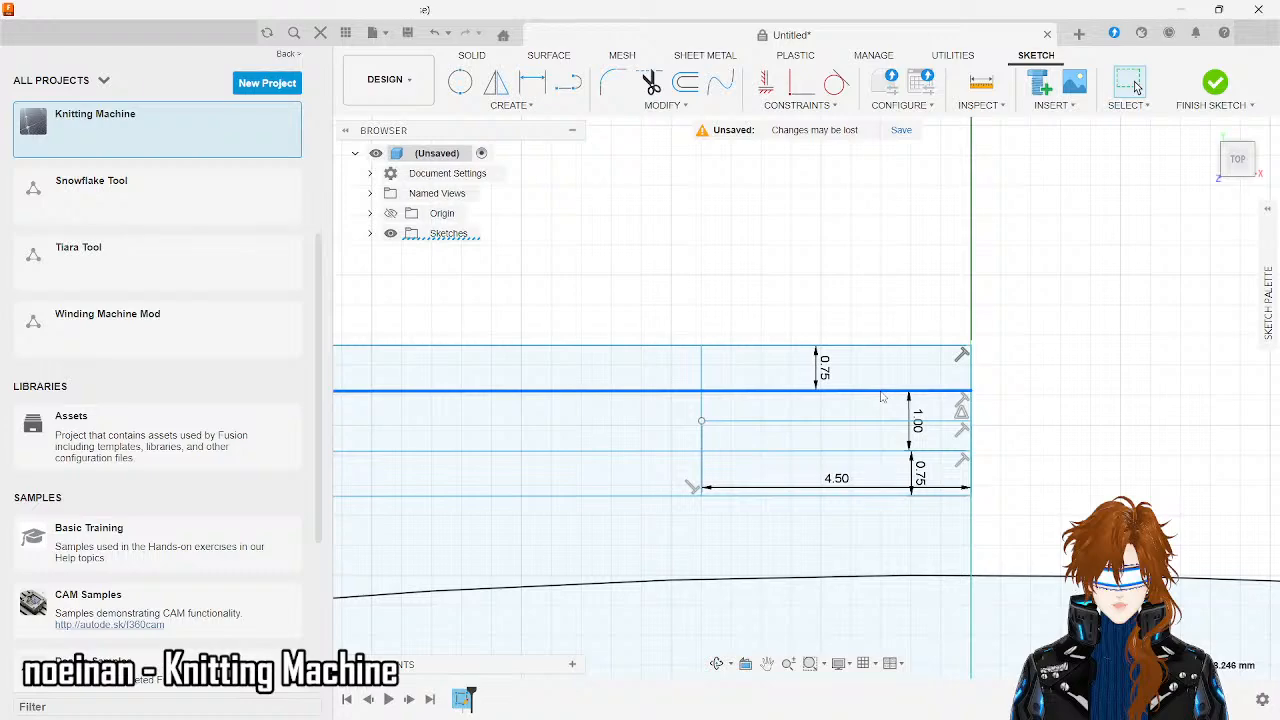
click(855, 453)
key(Delete)
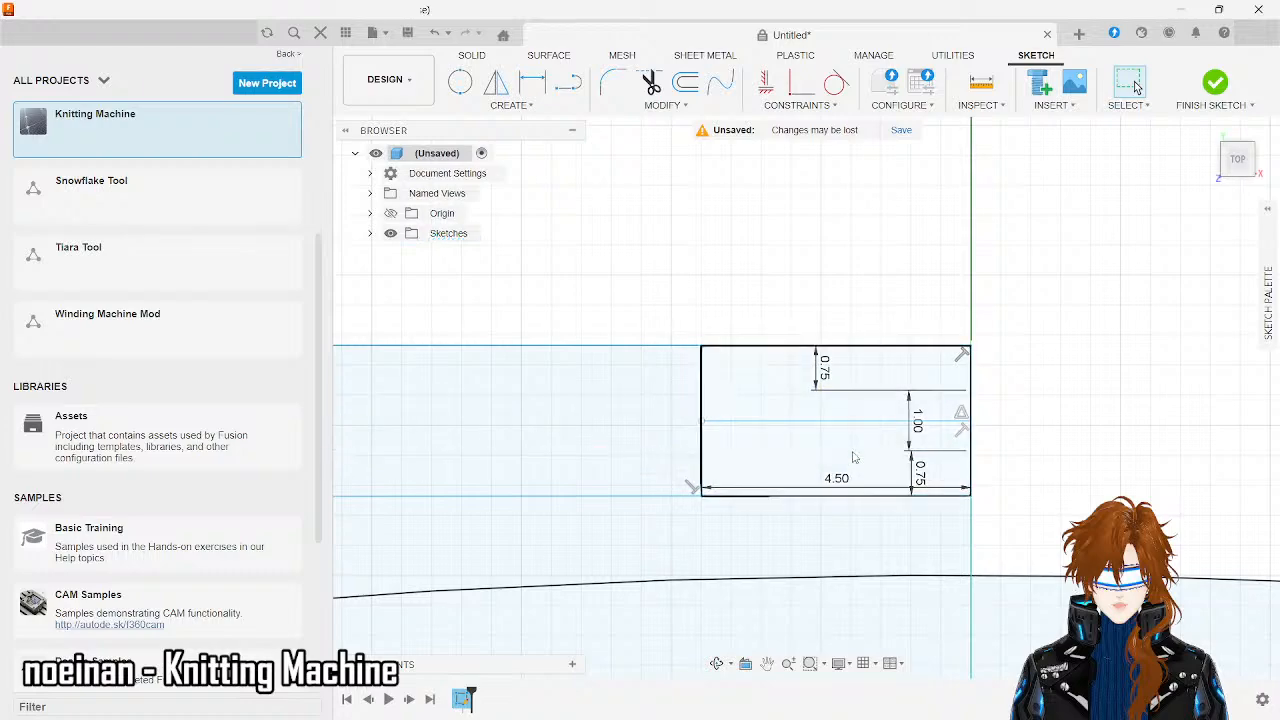
click(853, 422)
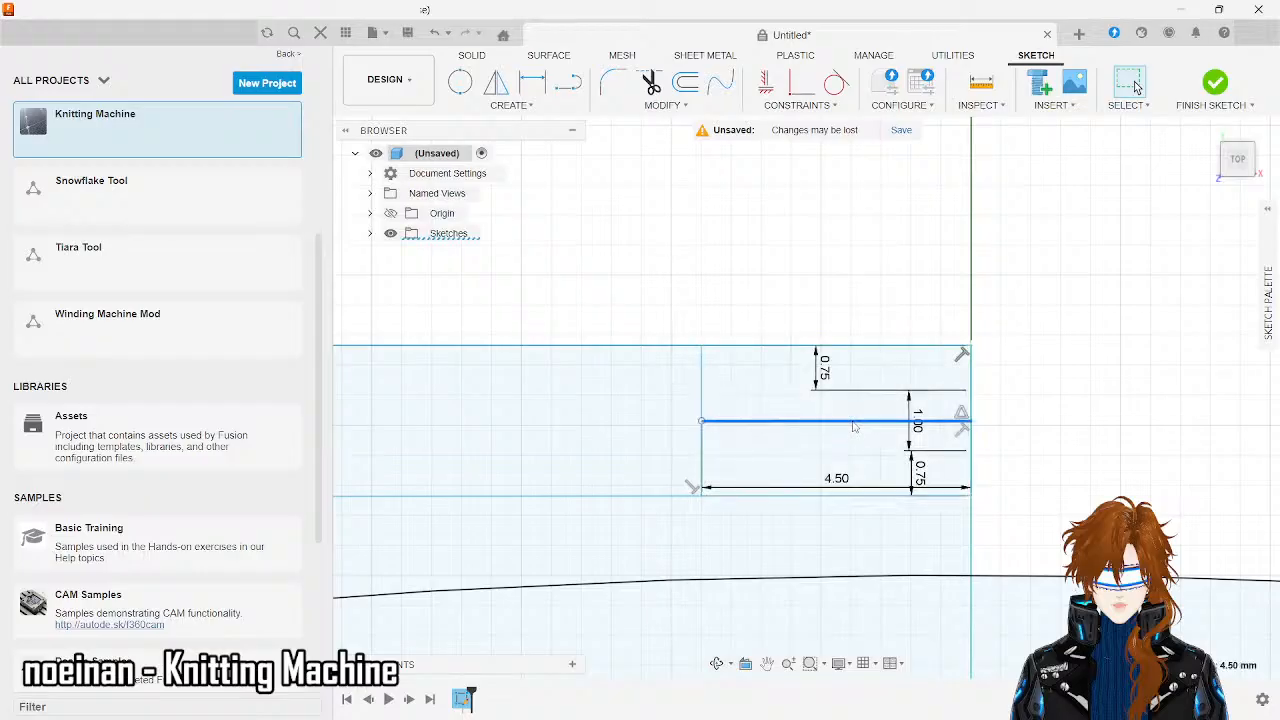
key(Delete)
scroll(853, 427, down, 5)
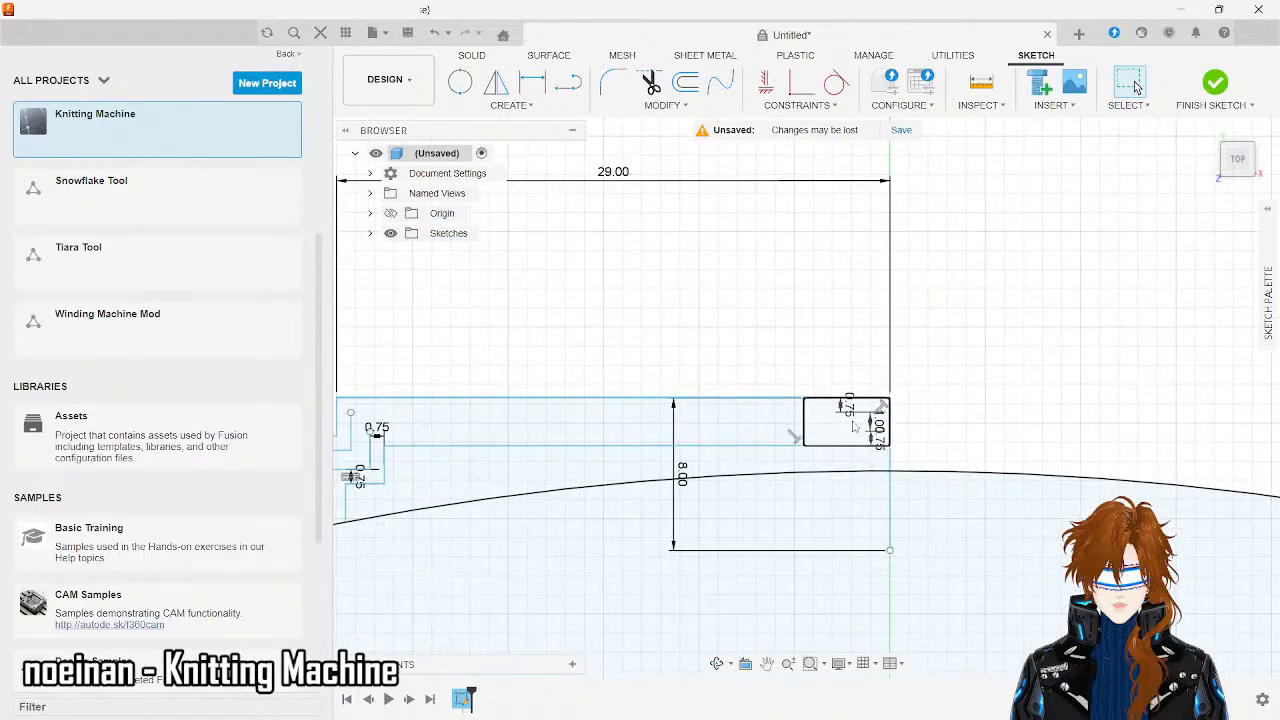
- Try to connect the outer offset's upper corner to the new vertical line with a horizontal line about 23.7 mm long
click(567, 85)
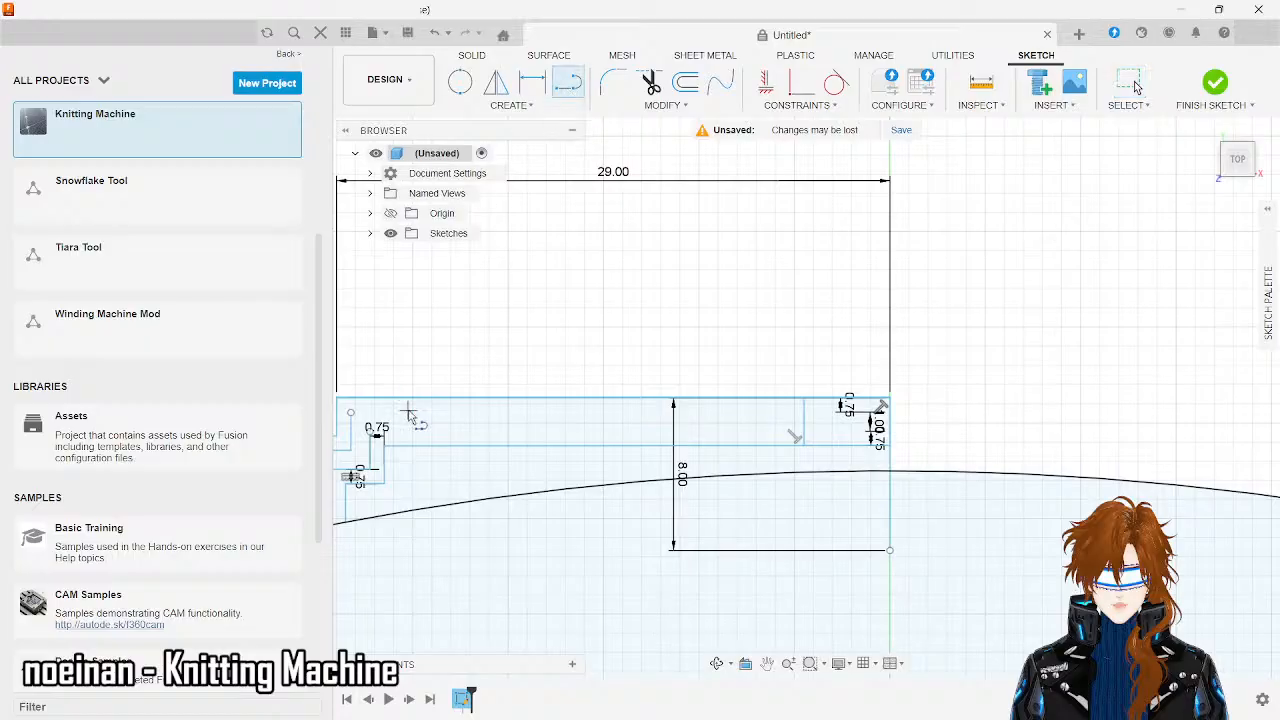
click(350, 412)
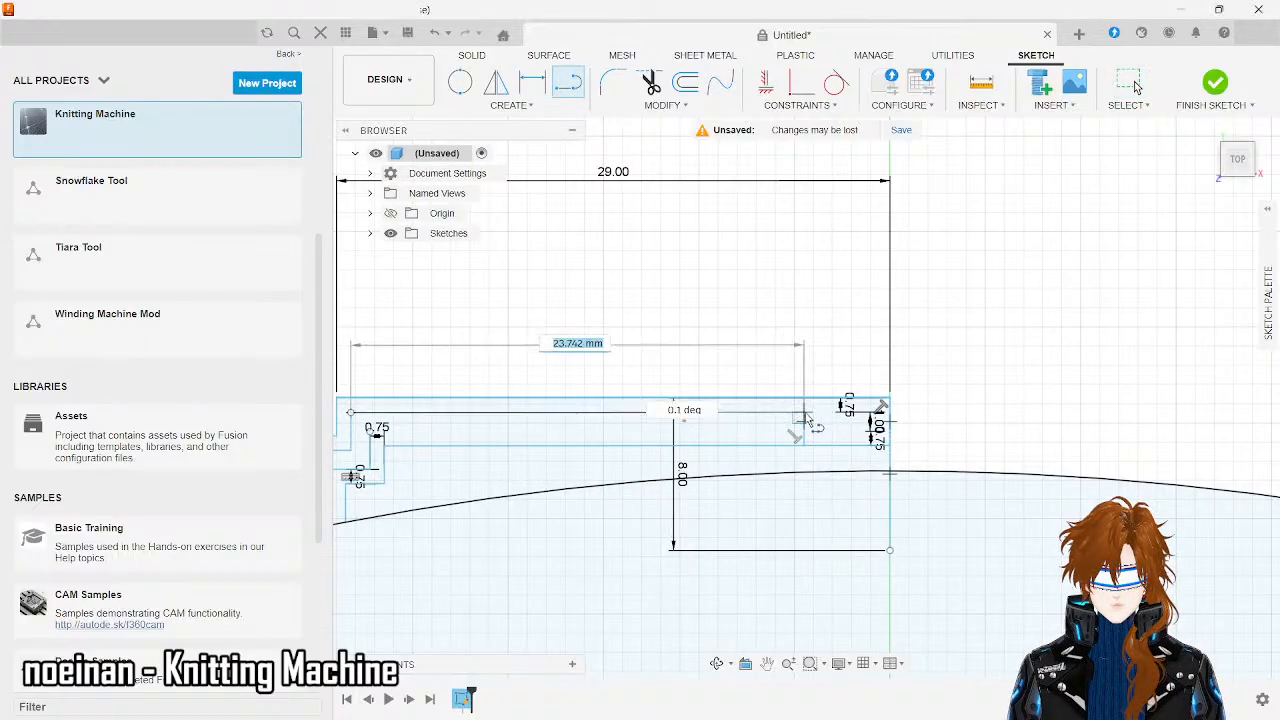
key(Escape)
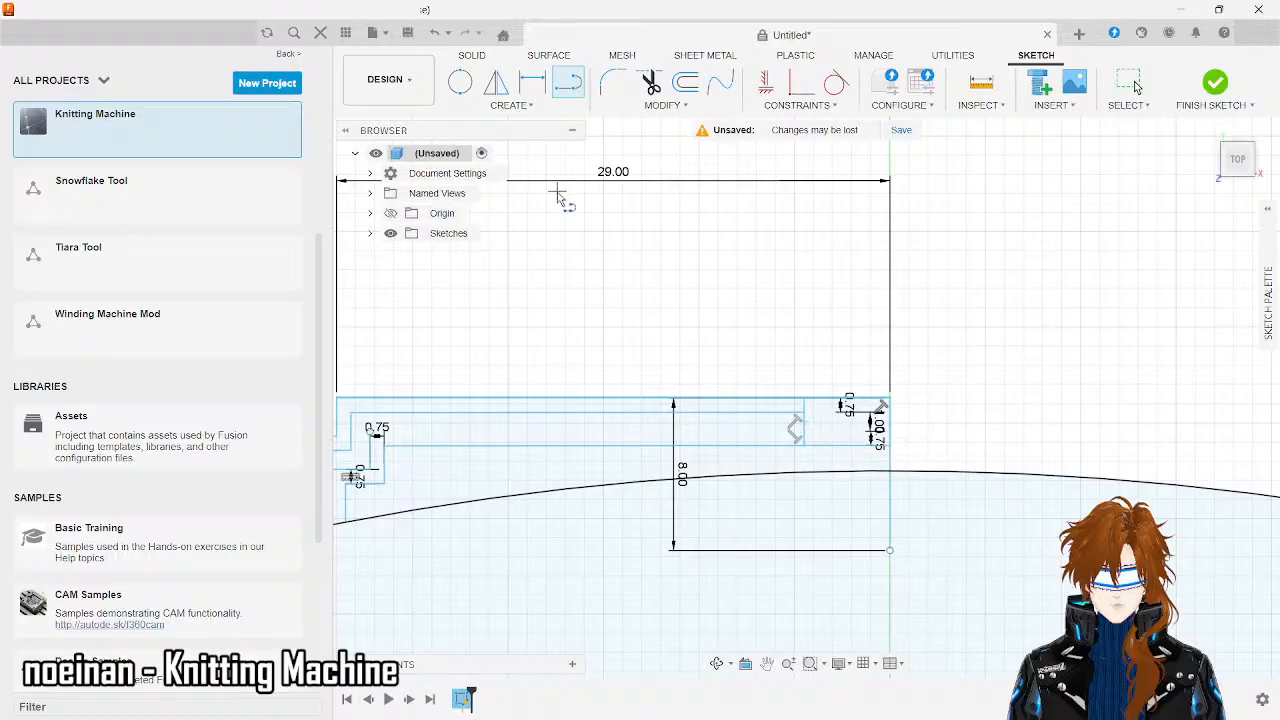
key(Escape)
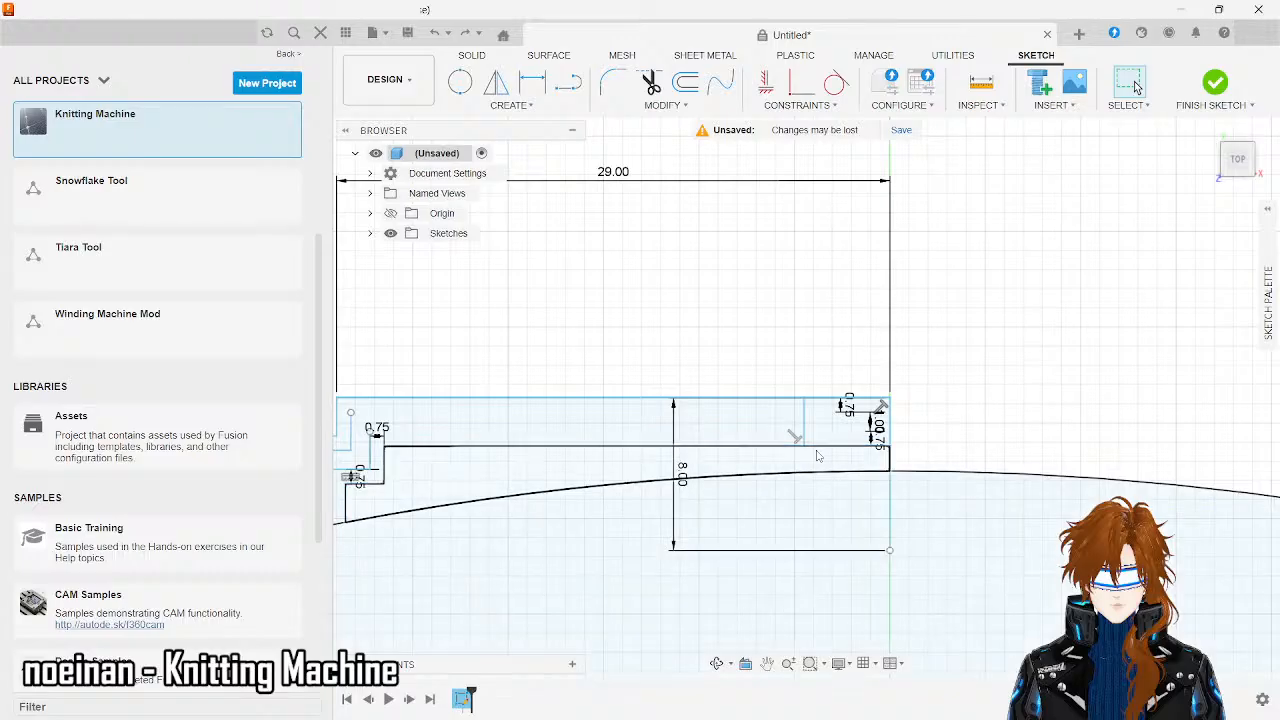
- Sketch a 2.5 mm horizontal line leftward from the midpoint of the vertical divider near the centre axis
scroll(790, 440, up, 5)
right_click(816, 455)
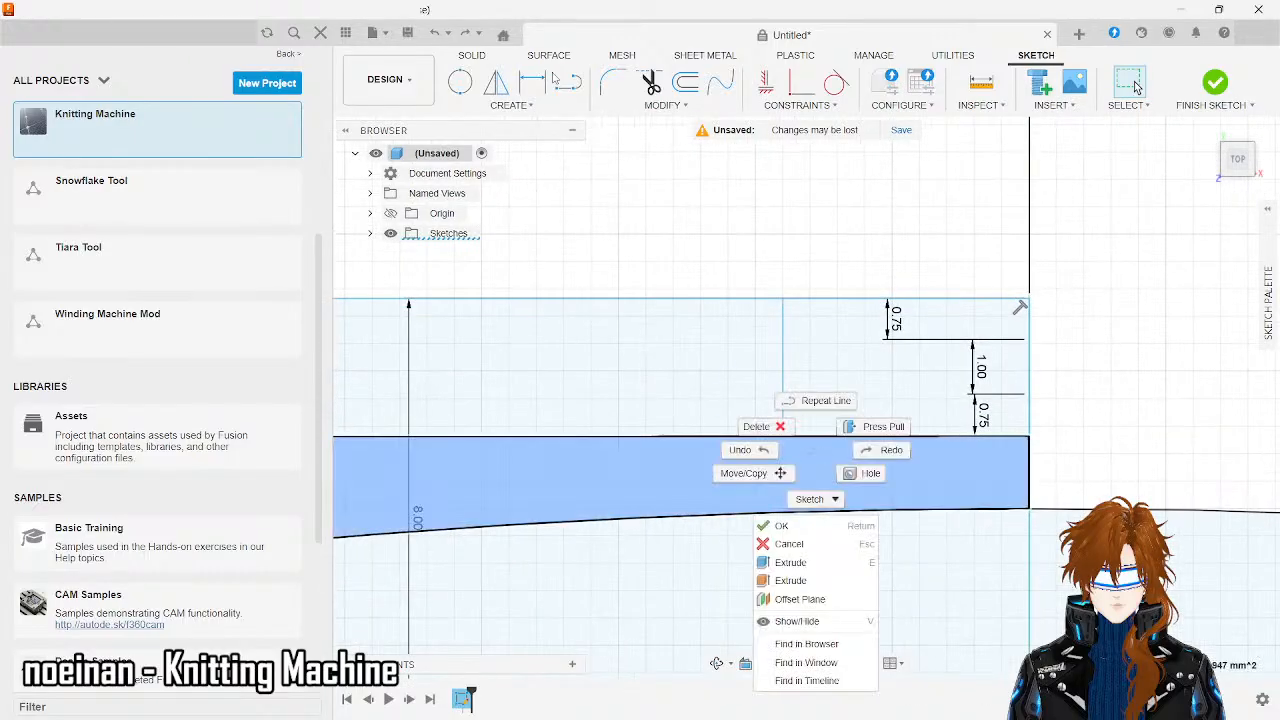
click(826, 400)
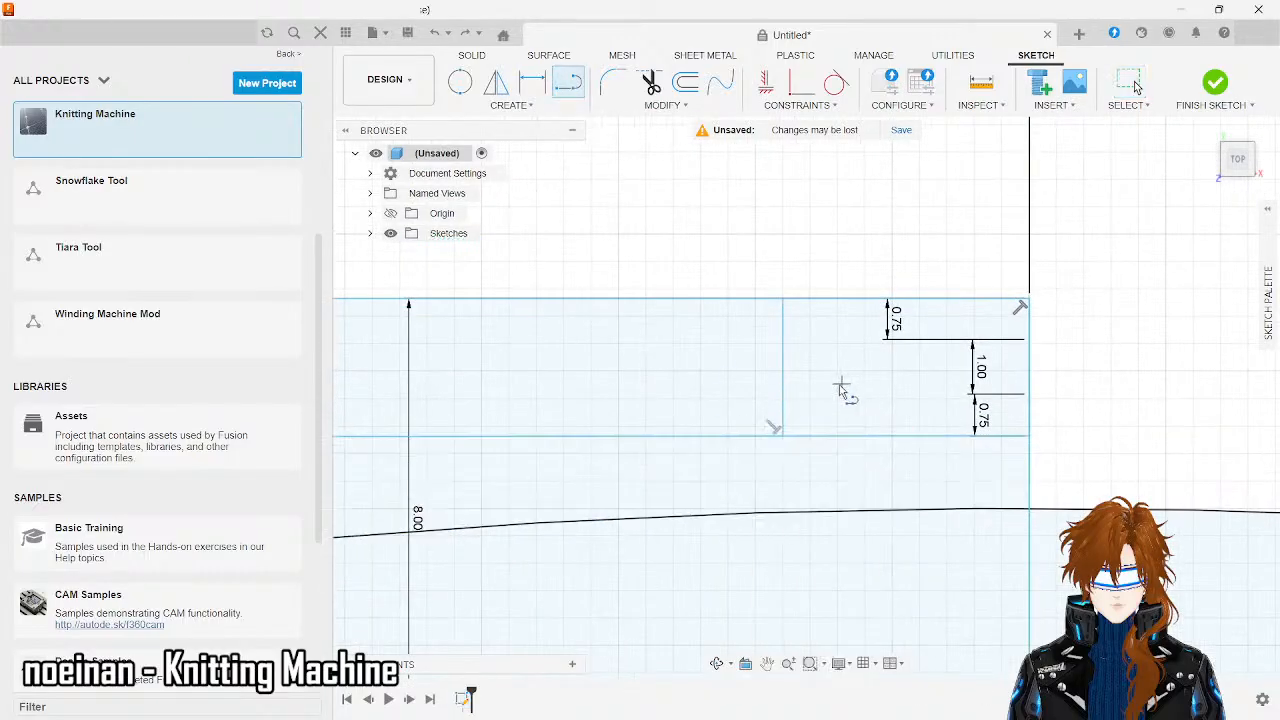
click(781, 368)
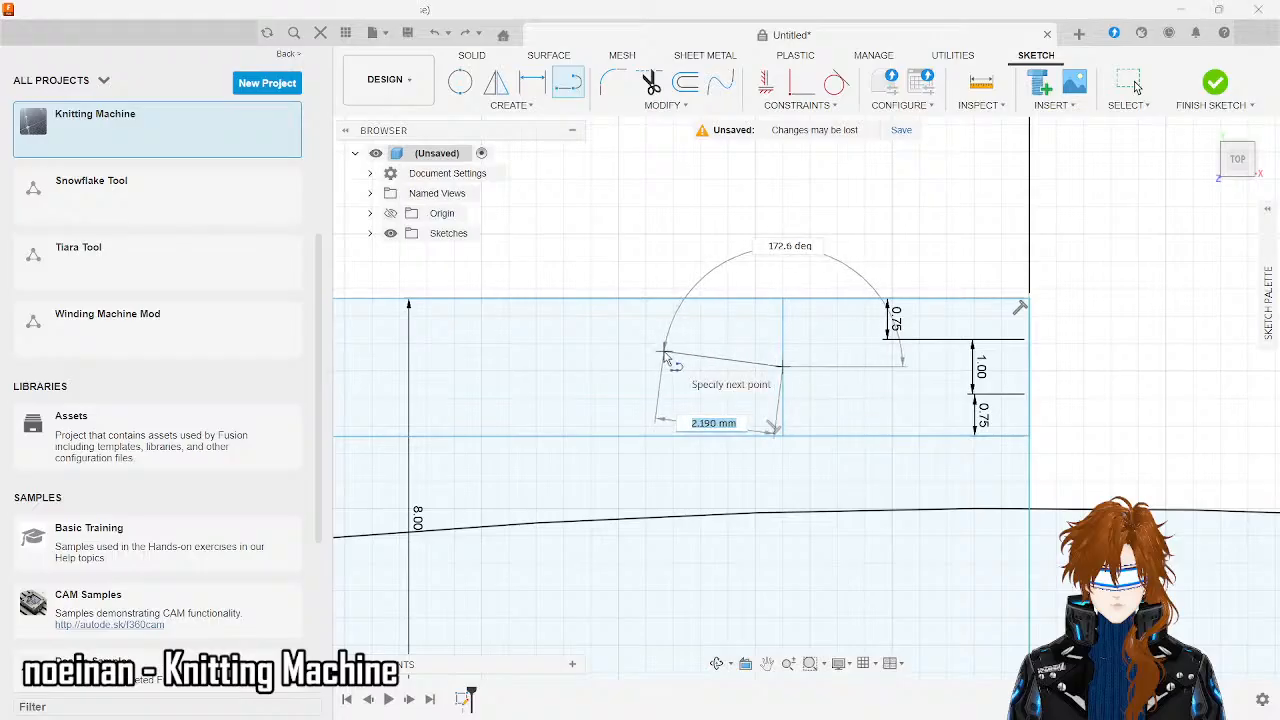
text(2.5)
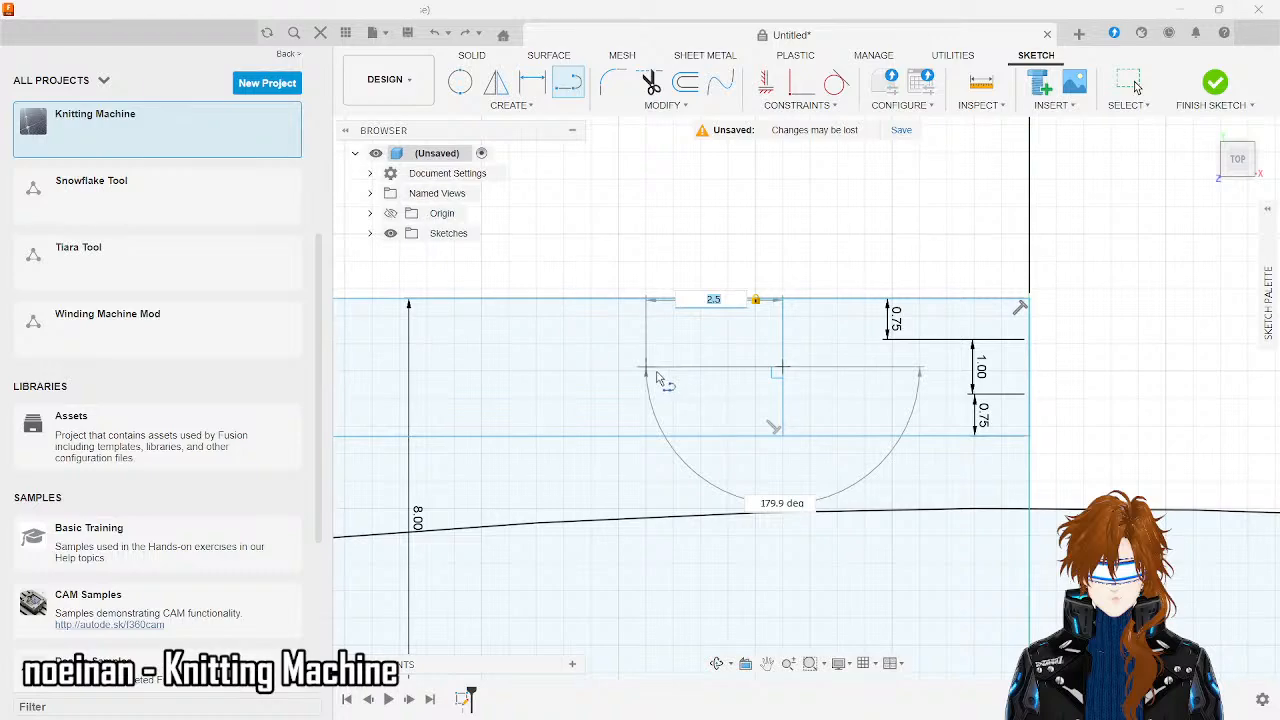
key(Return)
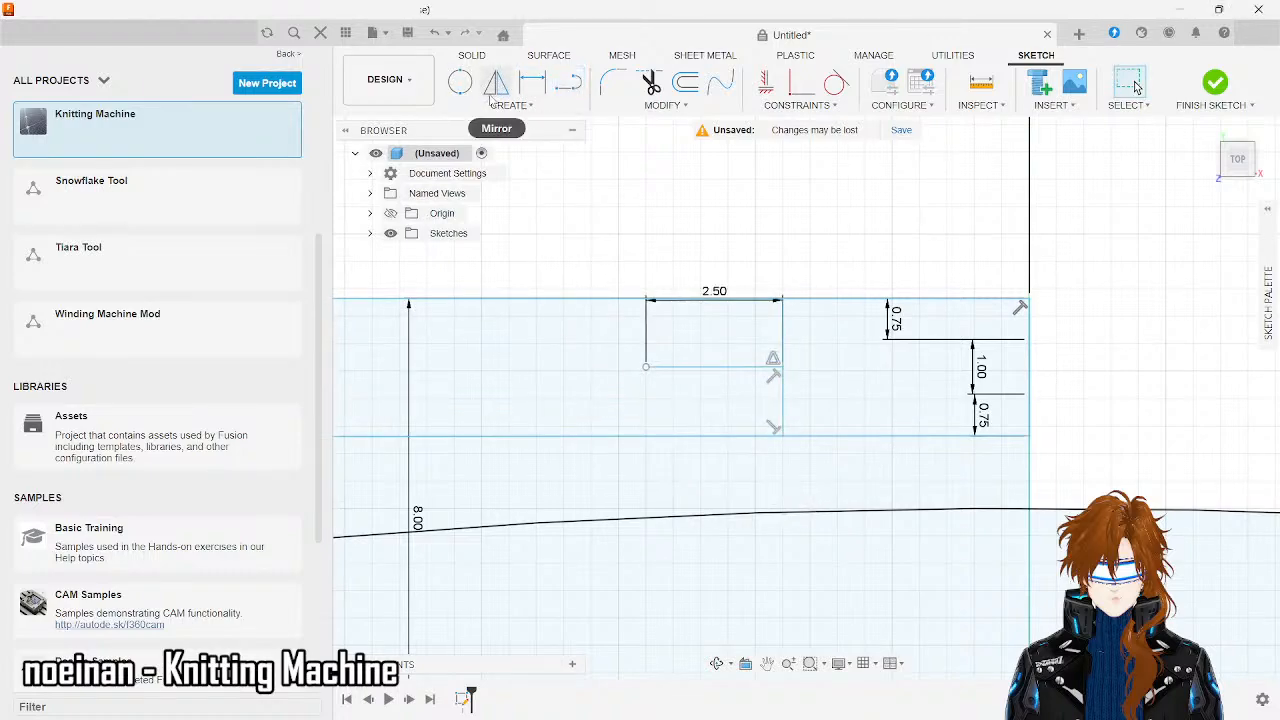
- Sketch a vertical line through the free end of the 2.5 mm line, from the profile's top edge to its lowest horizontal line
click(567, 84)
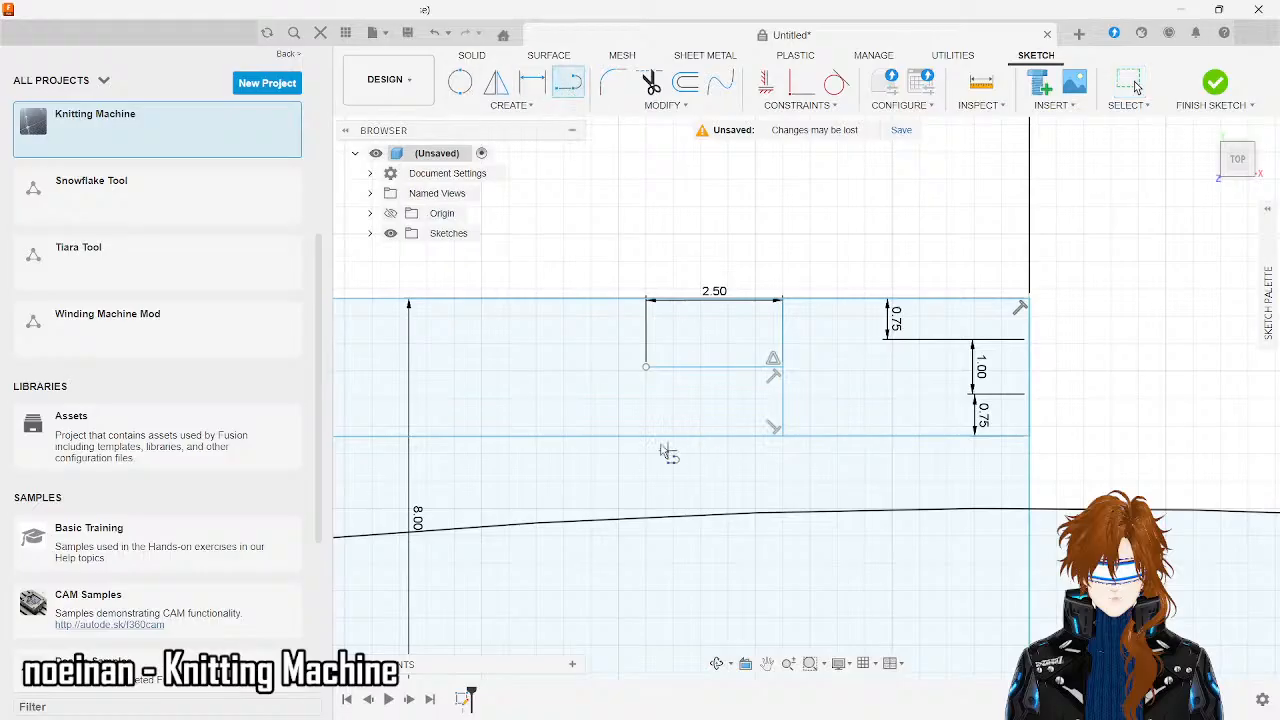
click(646, 298)
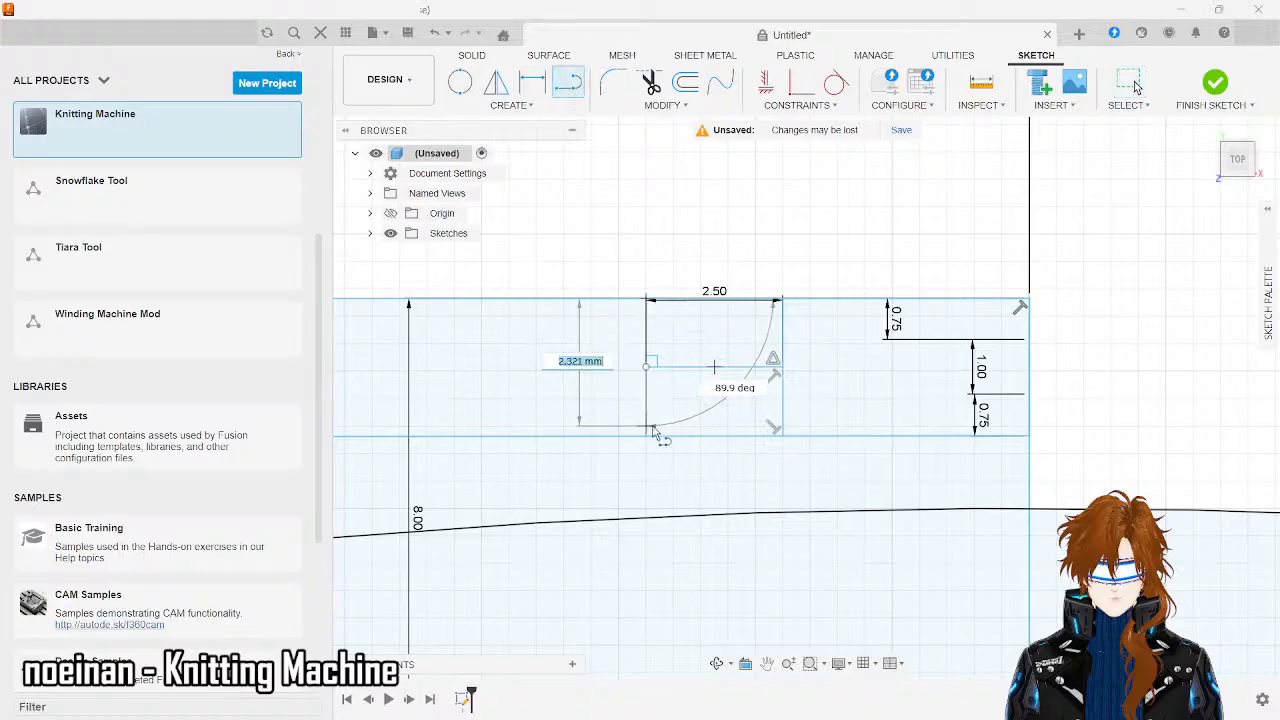
double_click(647, 434)
- Connect the two open middle offset outlines to the left vertical divider with horizontal lines about 21.2 mm and 20.2 mm long
scroll(650, 440, down, 2)
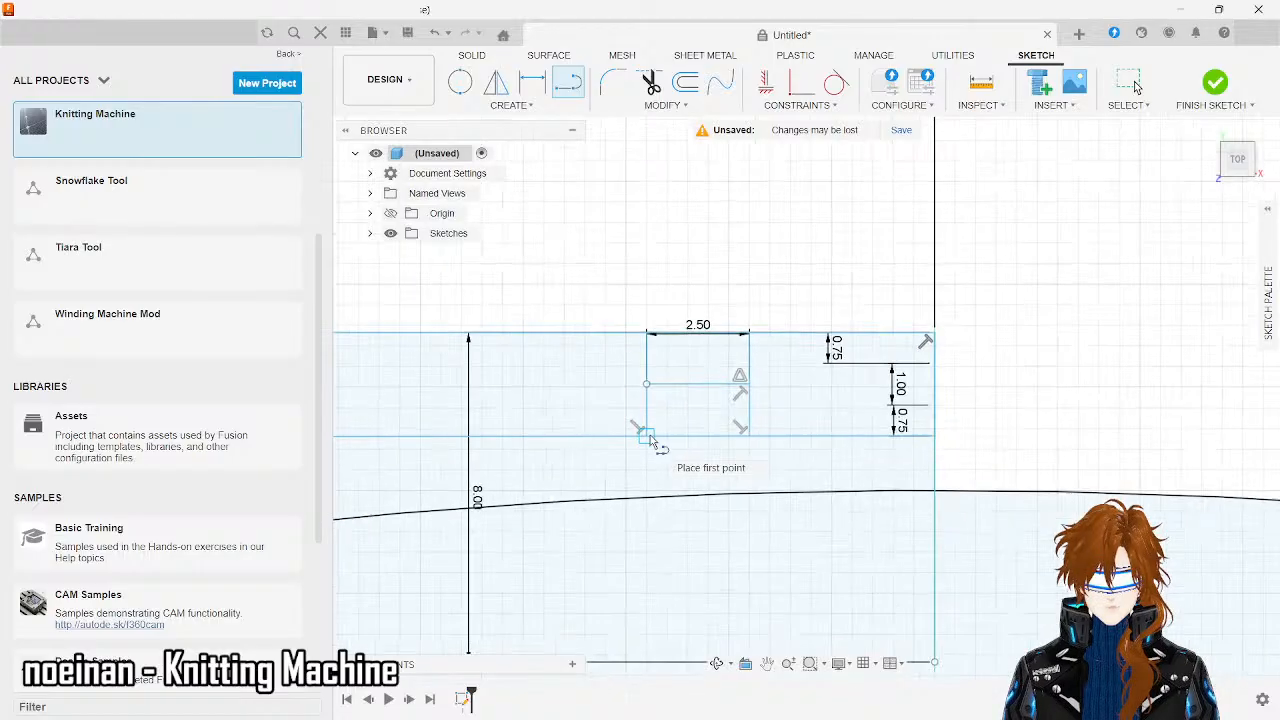
scroll(650, 440, down, 2)
scroll(1040, 432, down, 3)
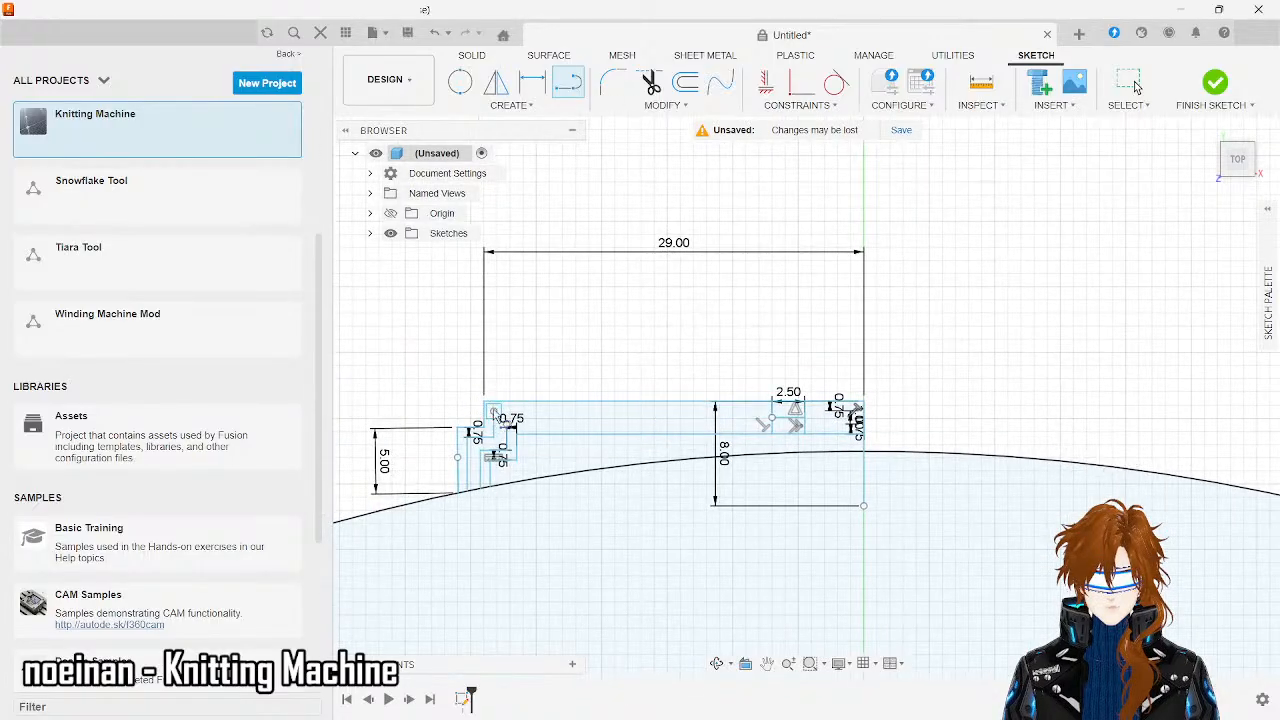
click(493, 411)
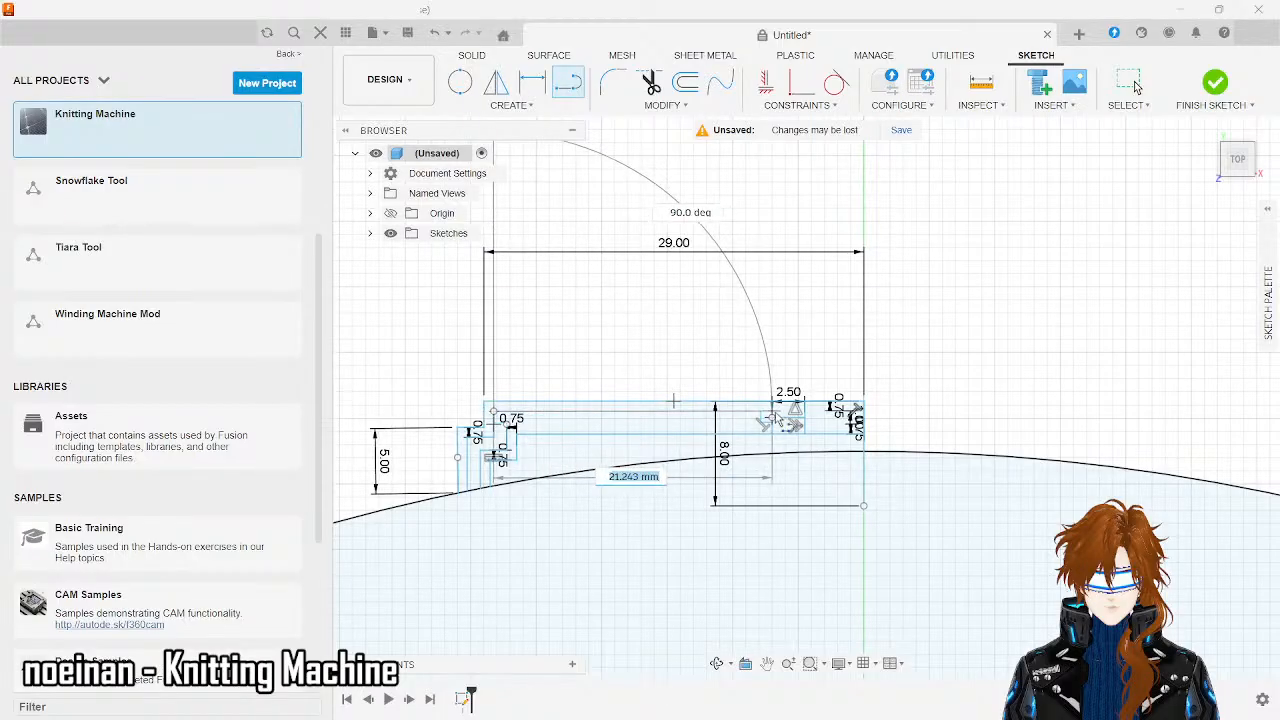
key(Escape)
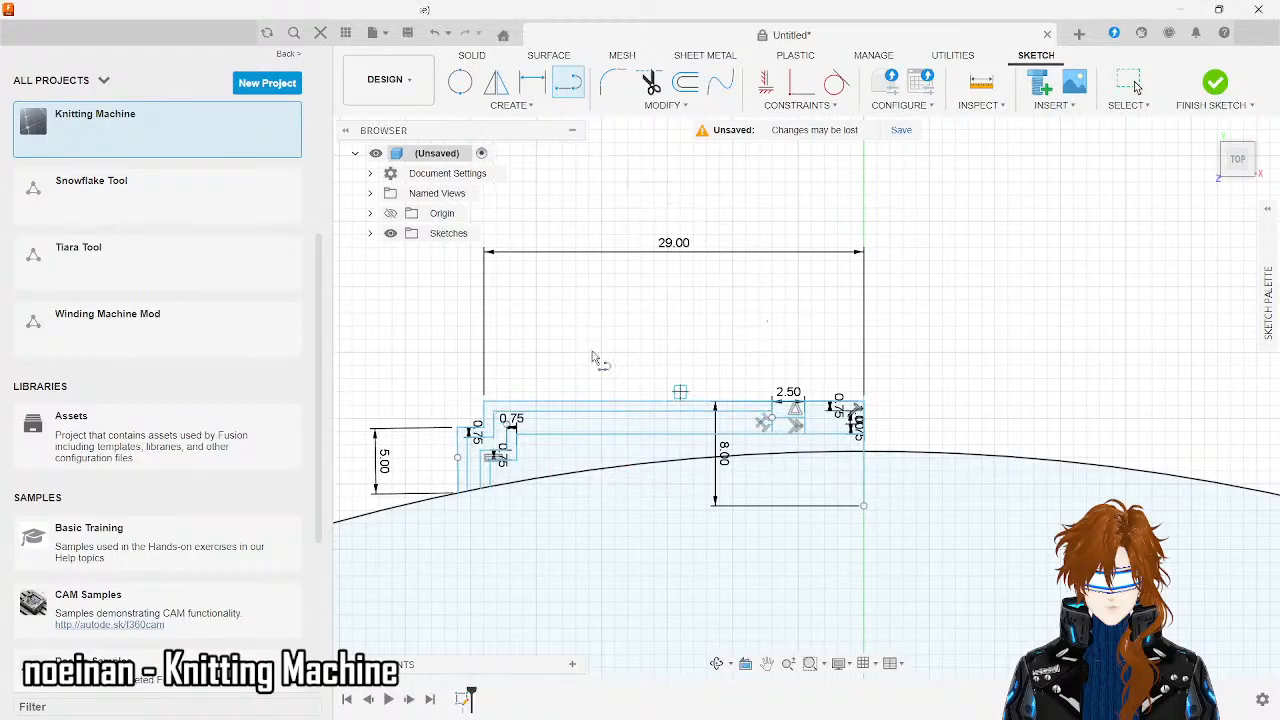
click(510, 427)
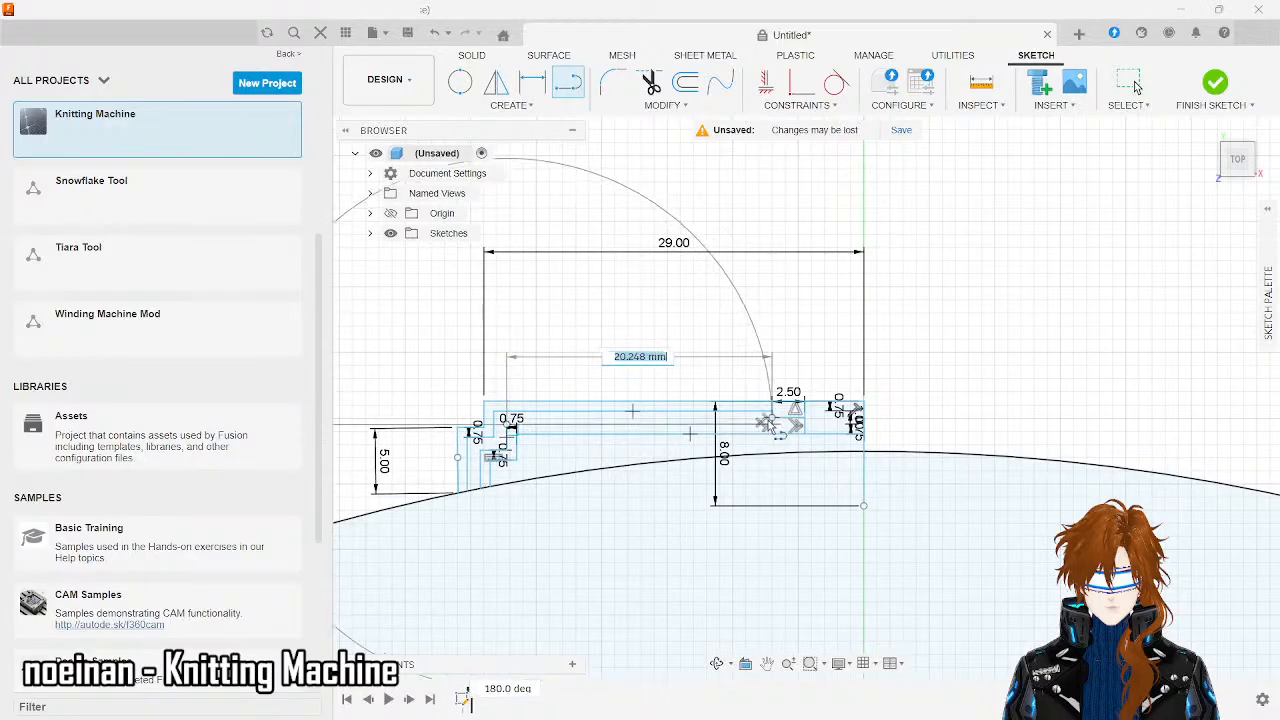
key(Escape)
scroll(771, 428, up, 5)
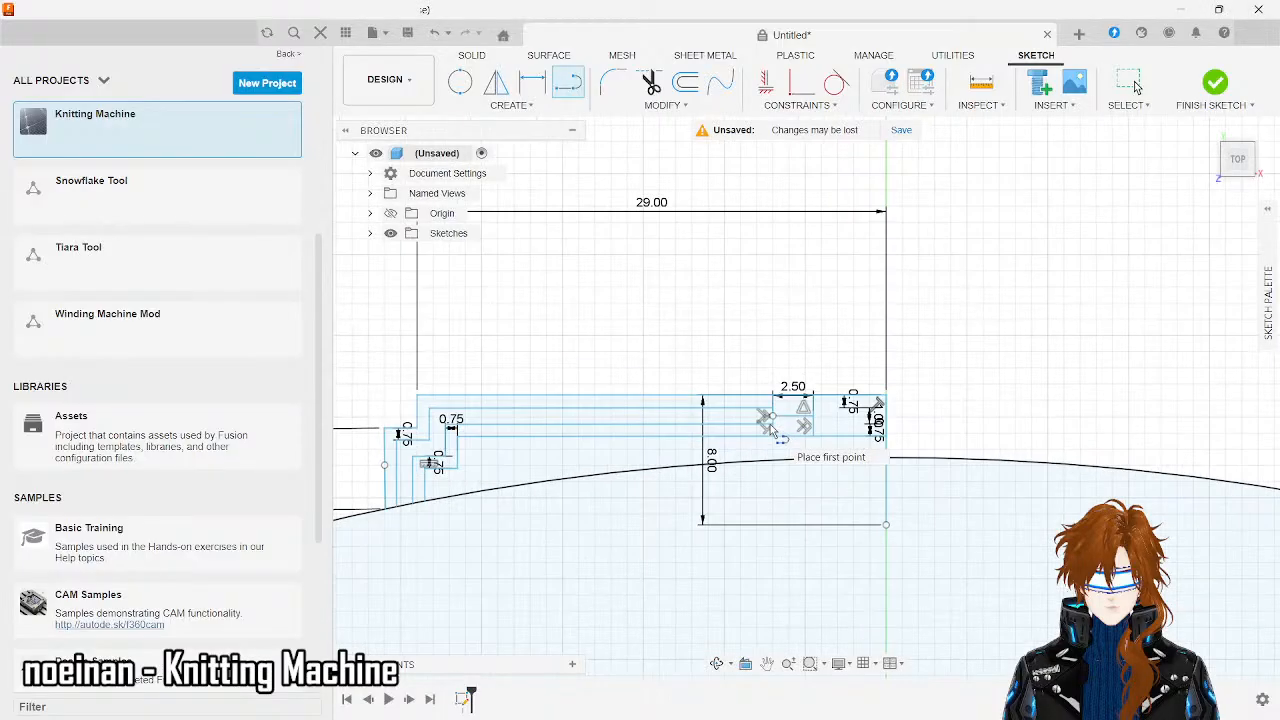
- Delete the vertical divider farther from the centre axis and the 2.5 mm horizontal line joining the two dividers
scroll(770, 428, up, 3)
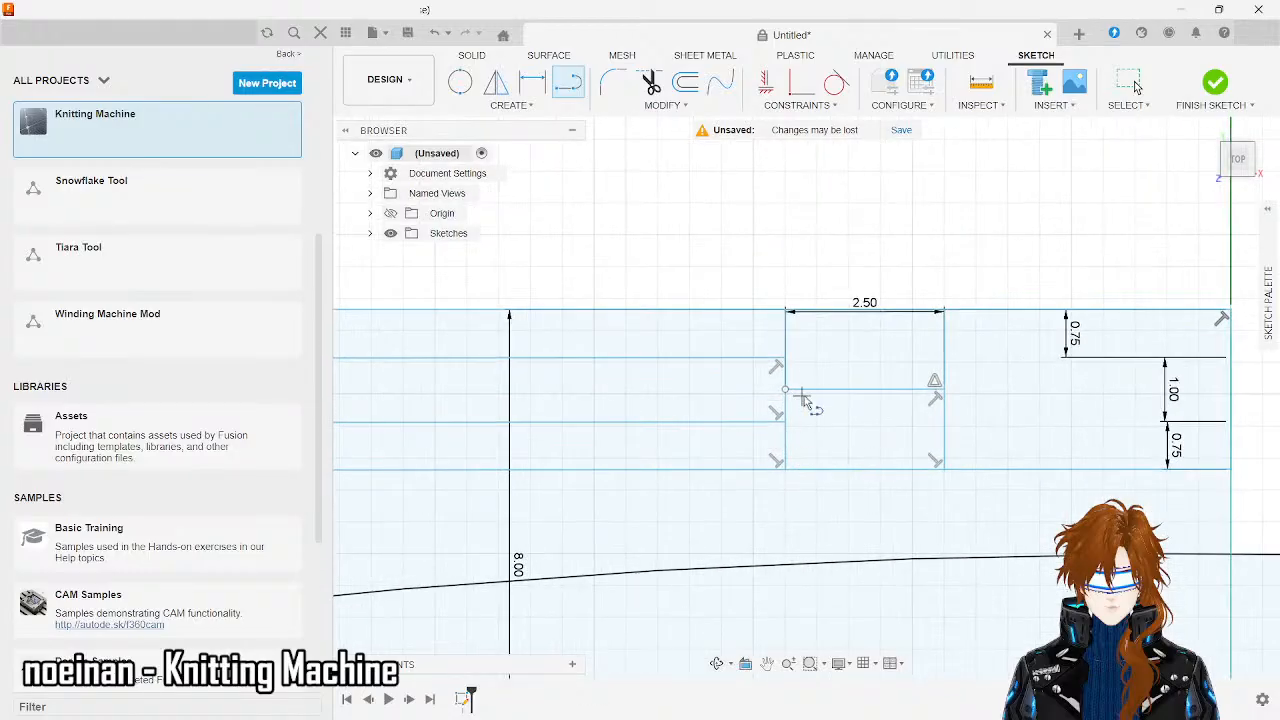
key(Escape)
click(786, 350)
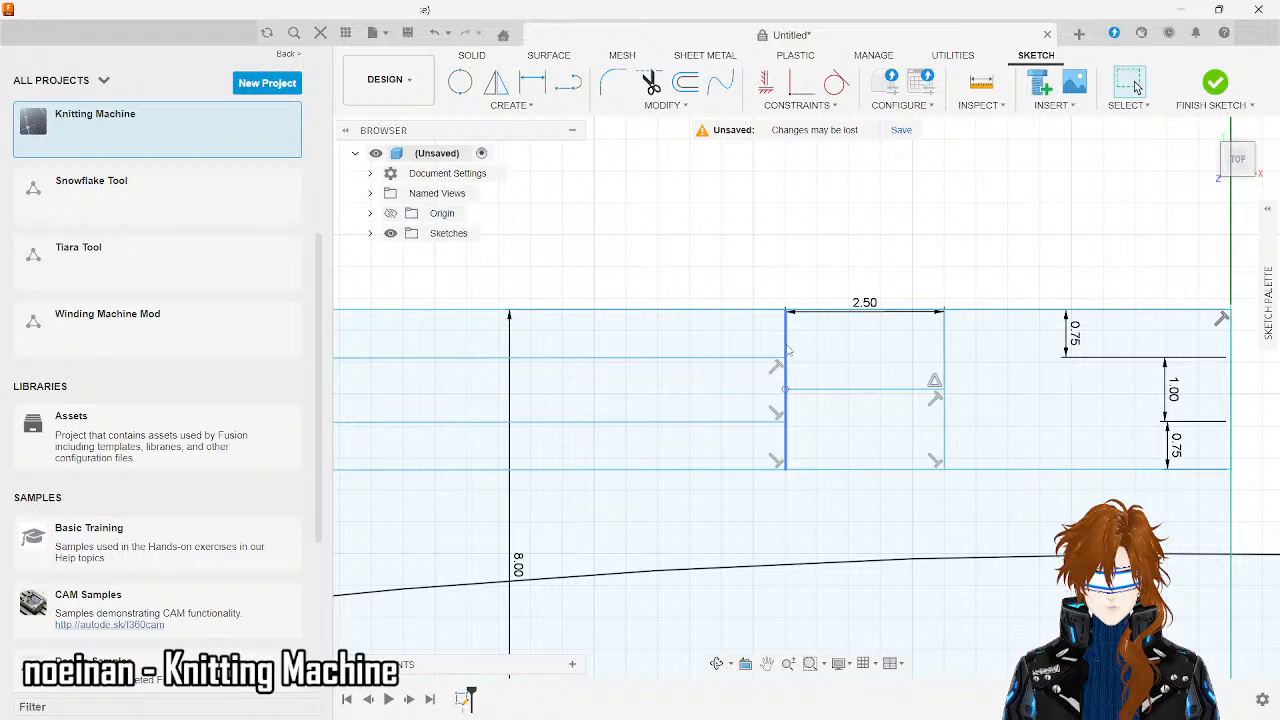
click(843, 353)
click(787, 419)
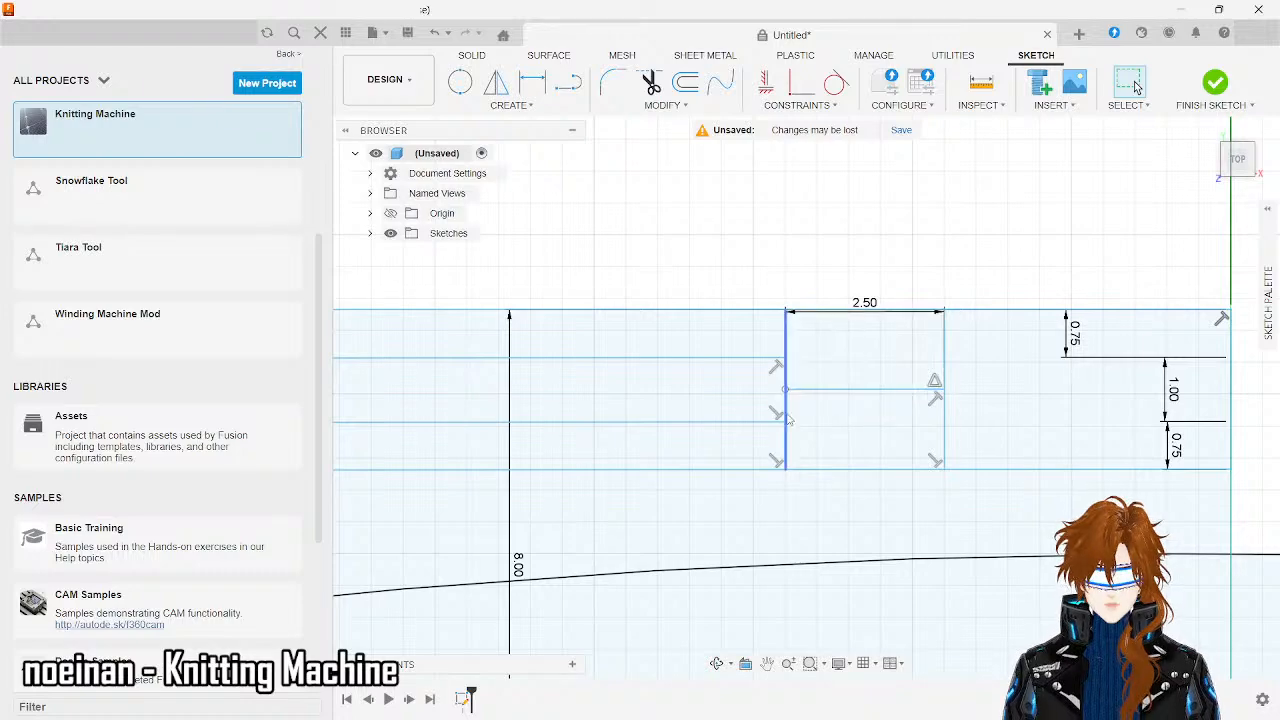
key(Delete)
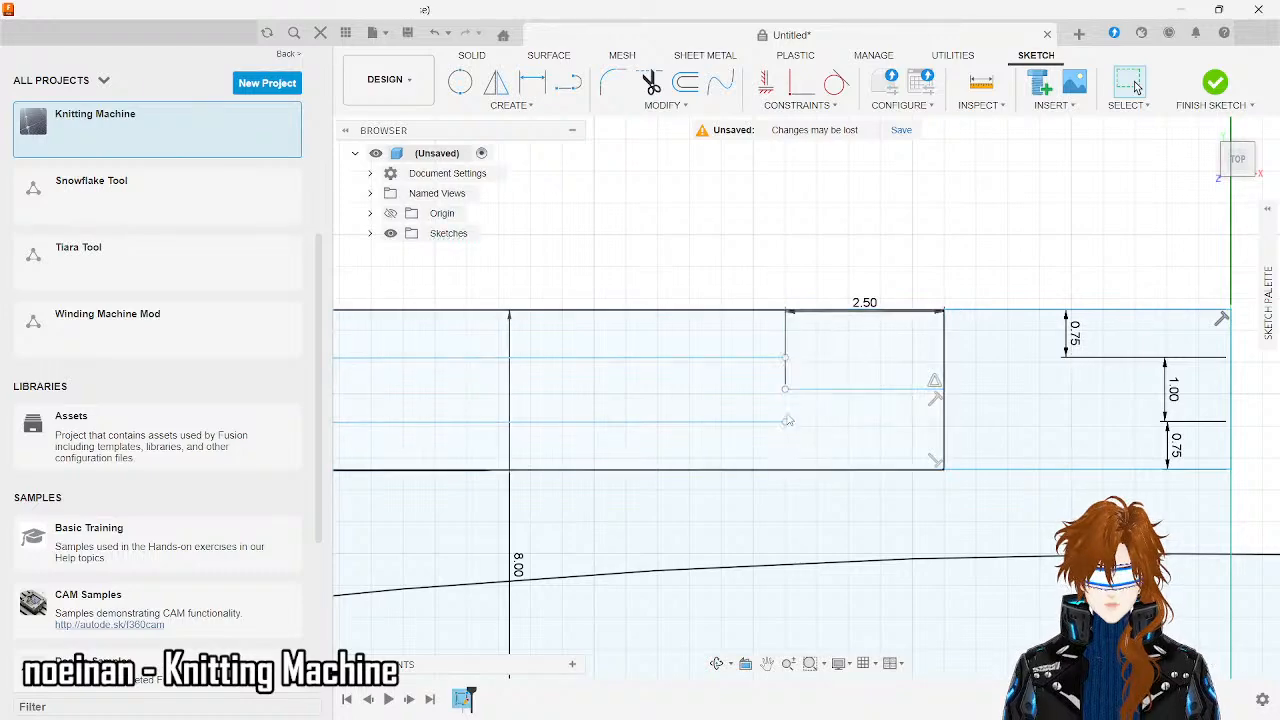
click(815, 391)
key(Delete)
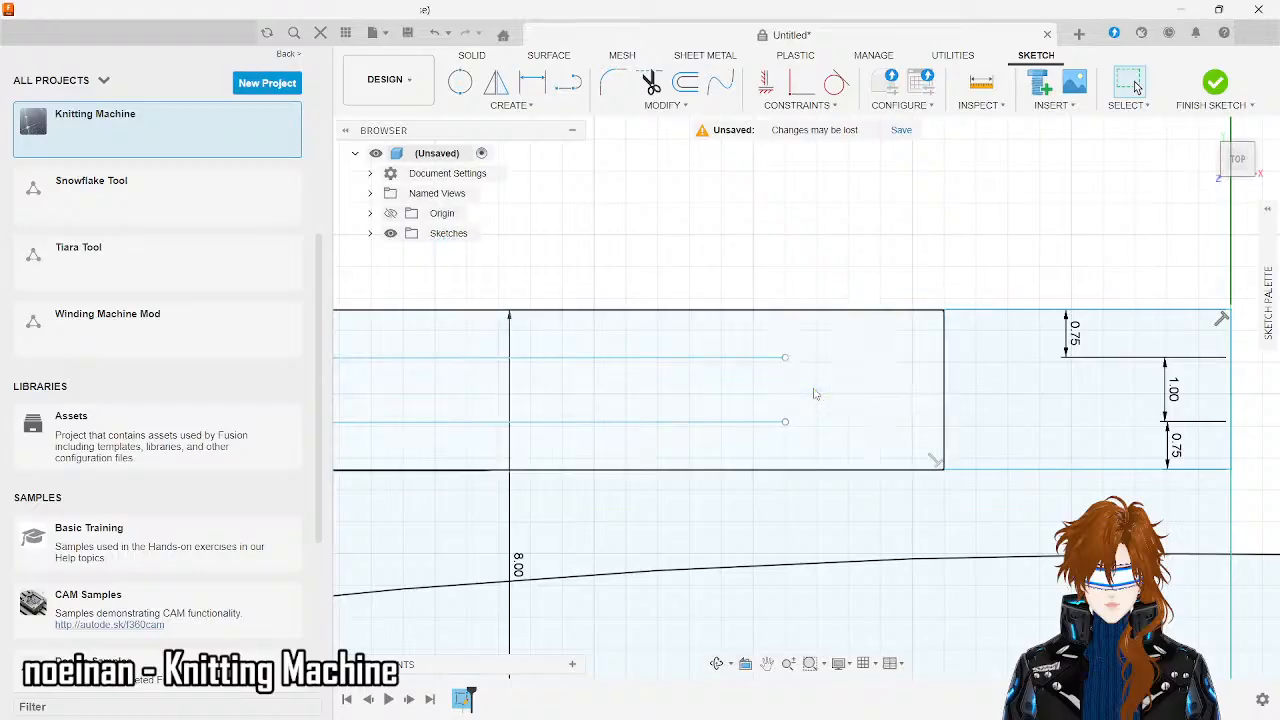
- Close the open ends of the two middle horizontal outlines with a vertical line about 1 mm long
click(567, 82)
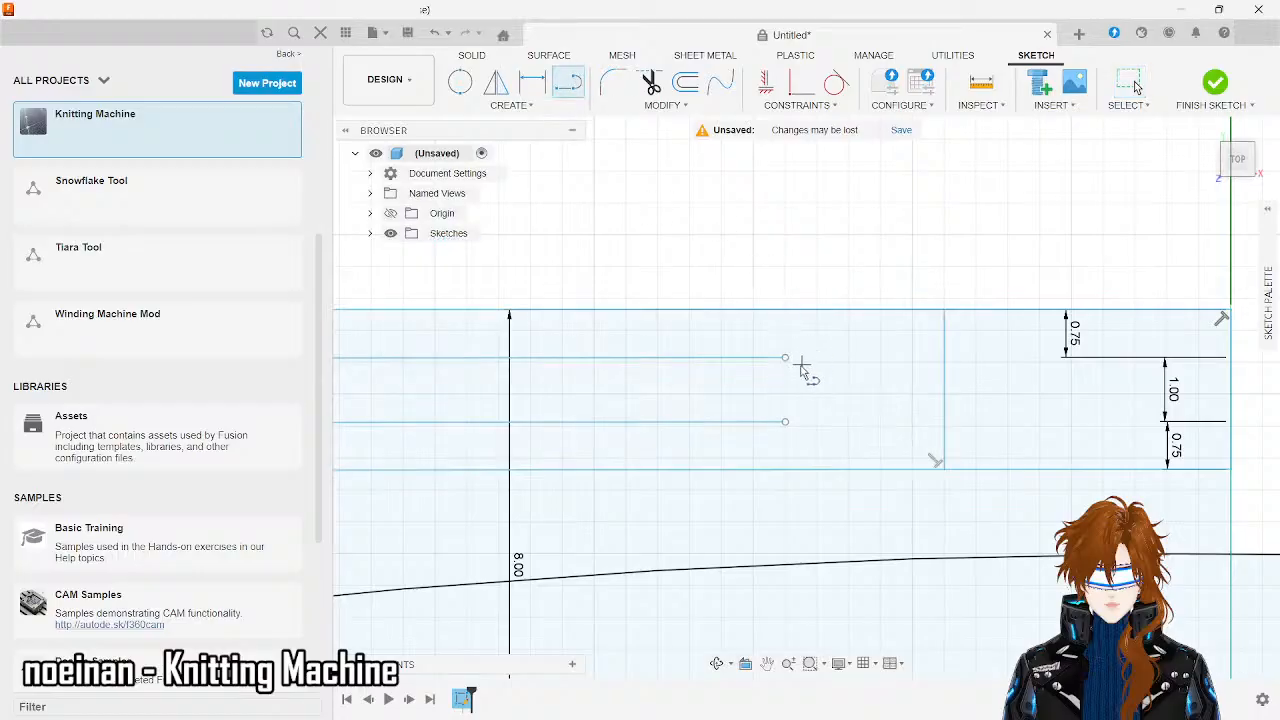
click(785, 357)
click(785, 421)
scroll(785, 421, down, 6)
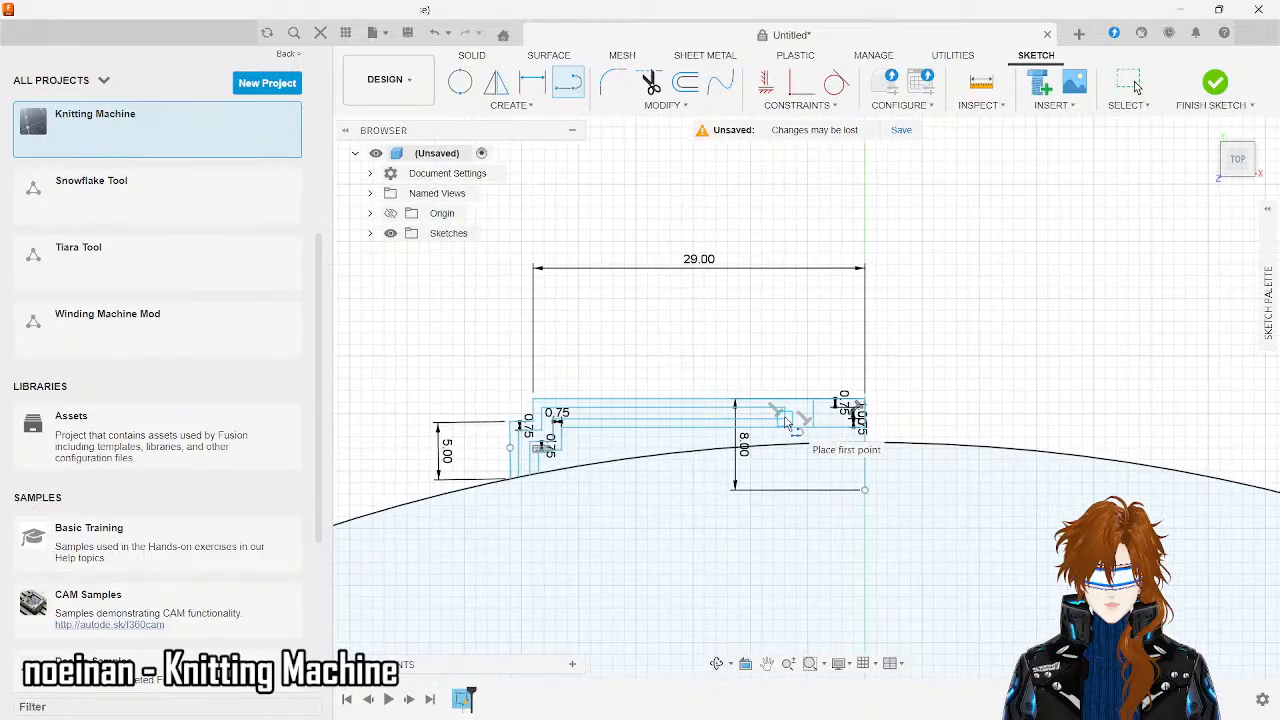
scroll(418, 468, up, 5)
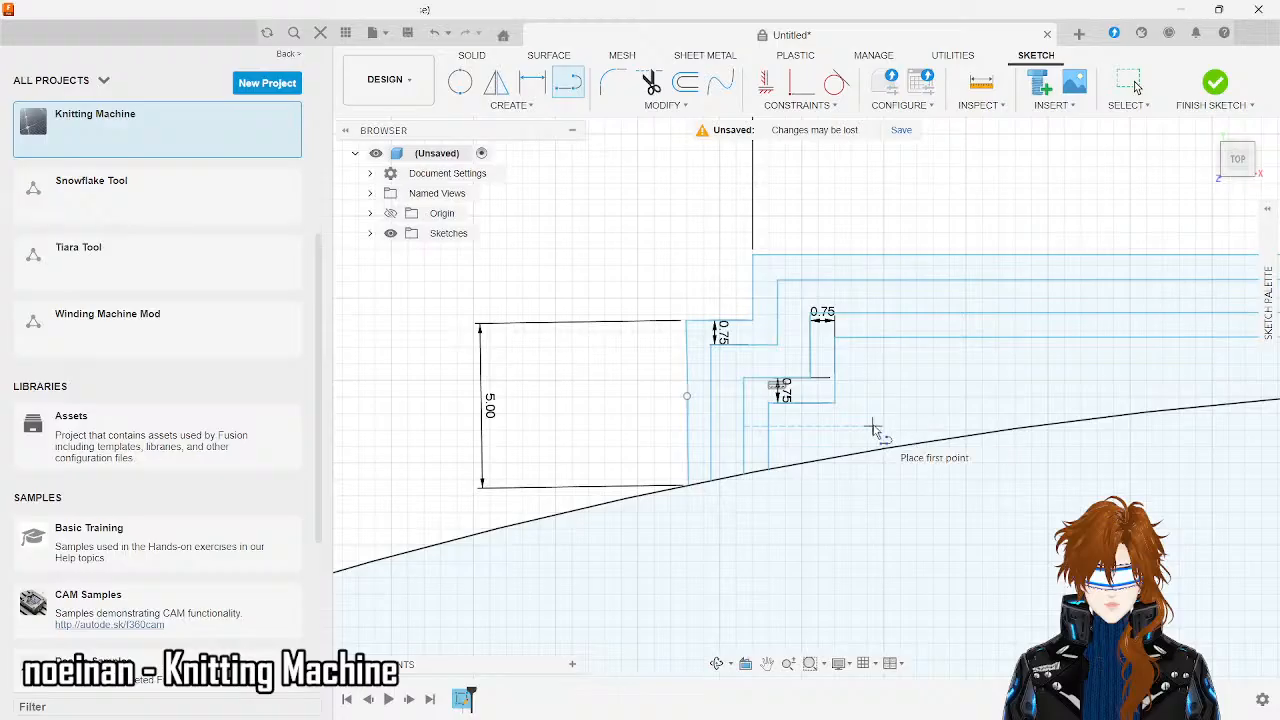
scroll(873, 428, down, 2)
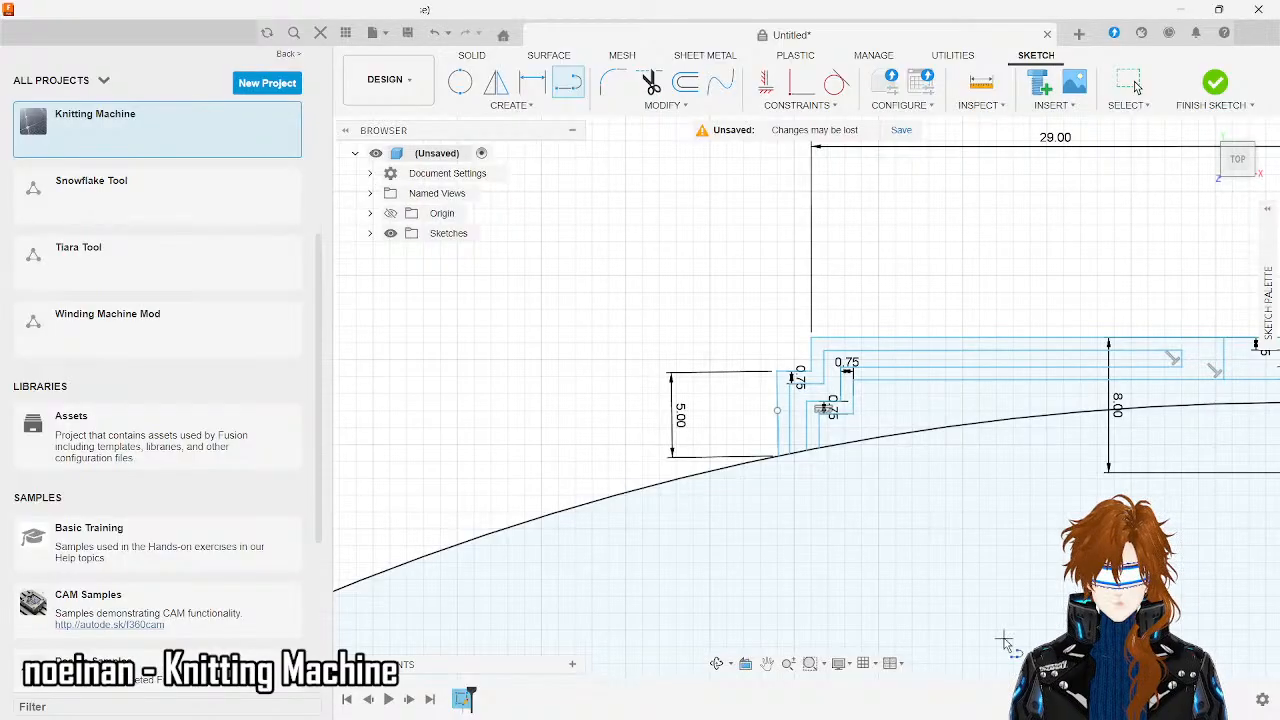
scroll(460, 420, down, 4)
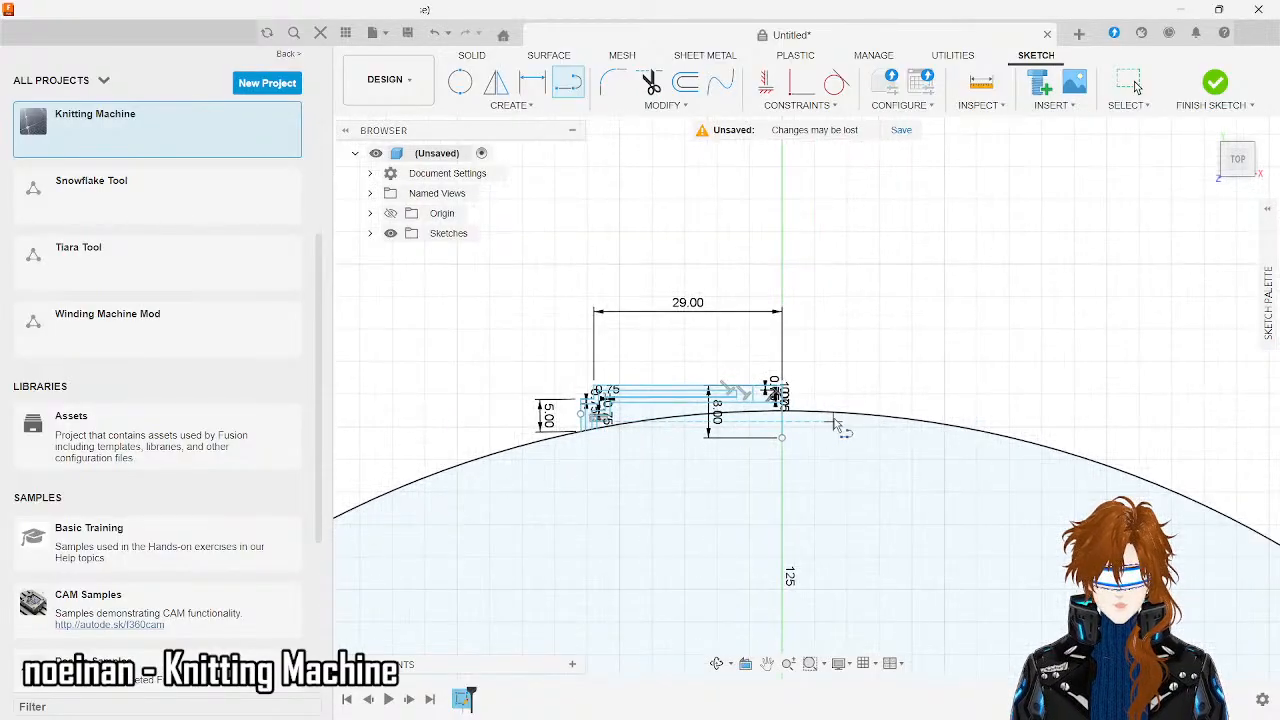
scroll(710, 415, up, 3)
scroll(710, 415, up, 3)
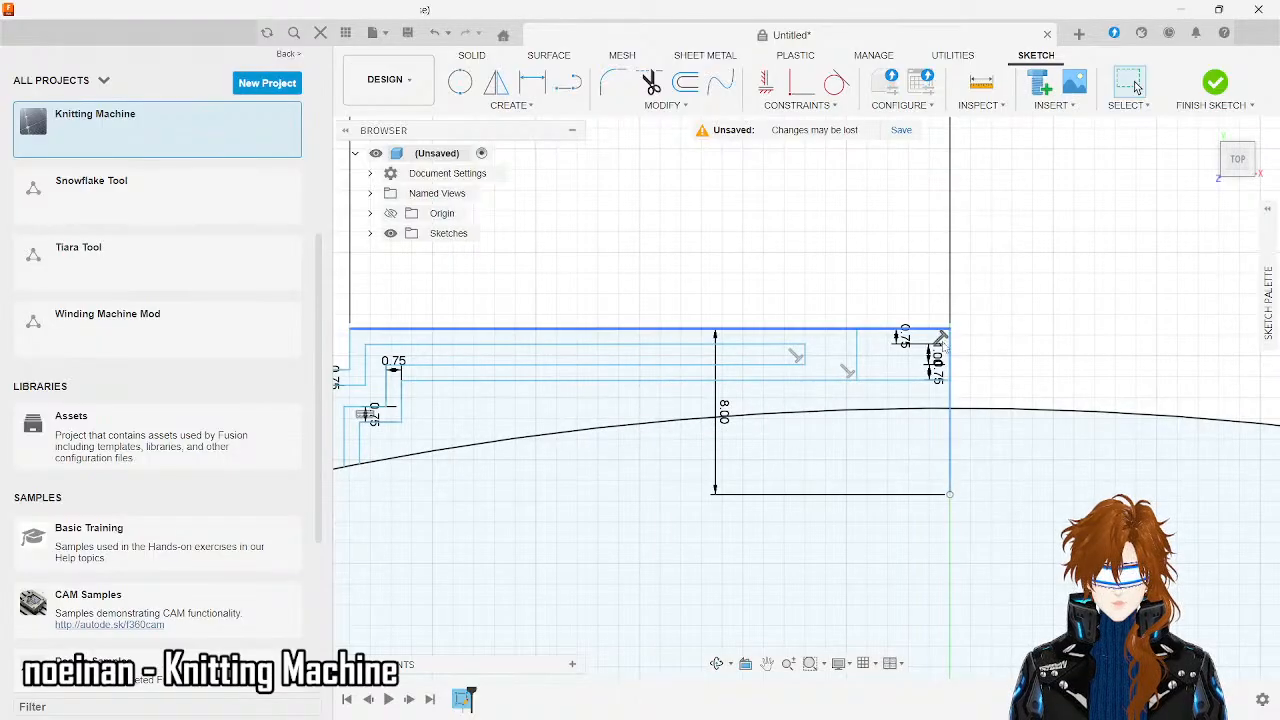
scroll(755, 350, down, 2)
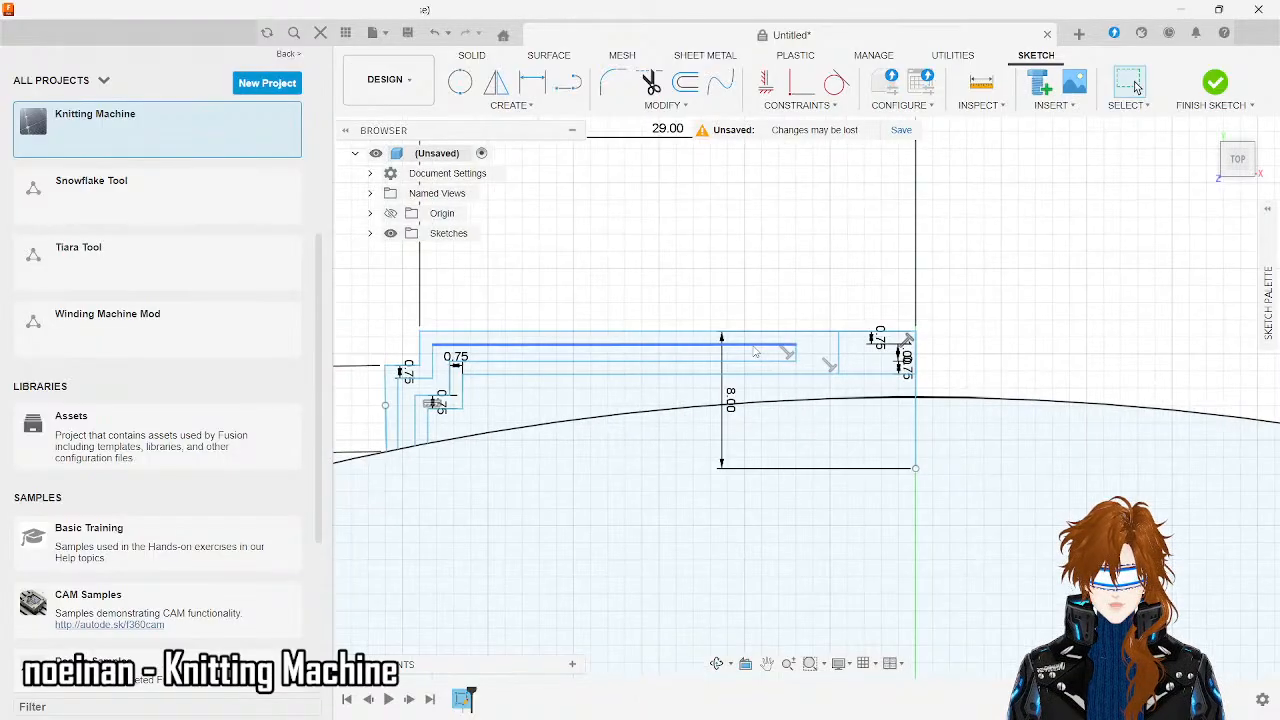
click(522, 106)
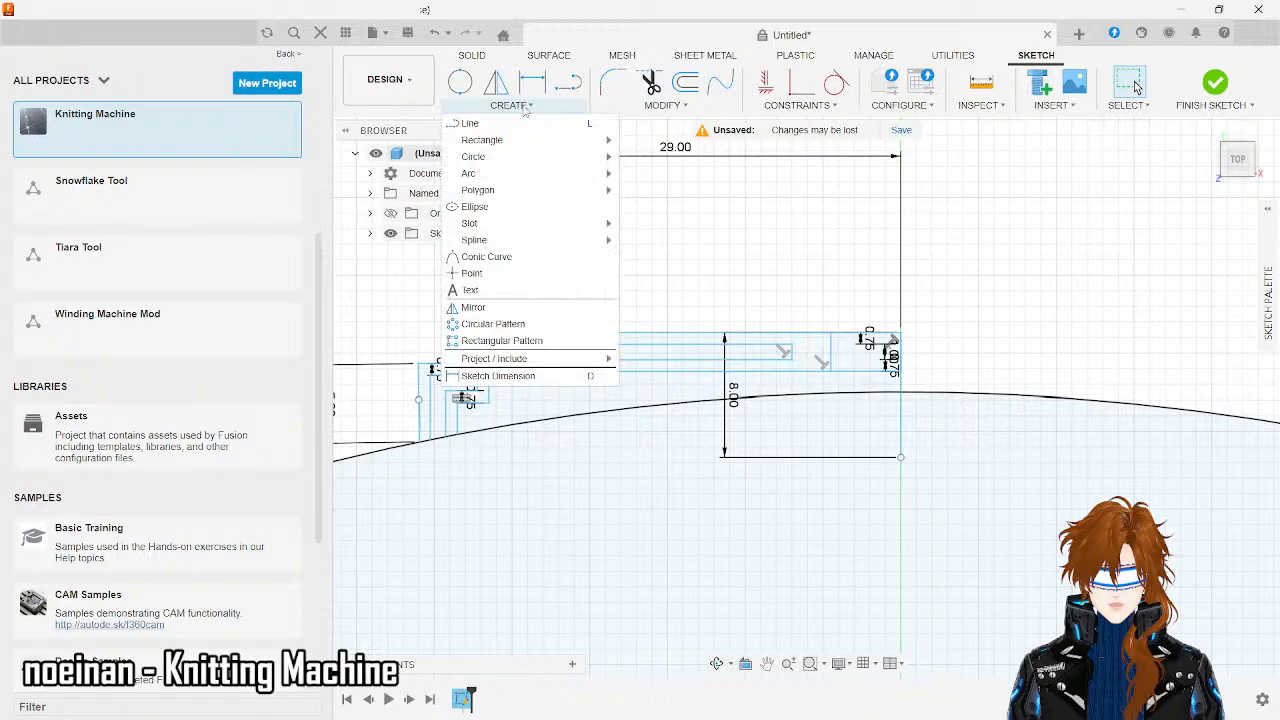
click(473, 307)
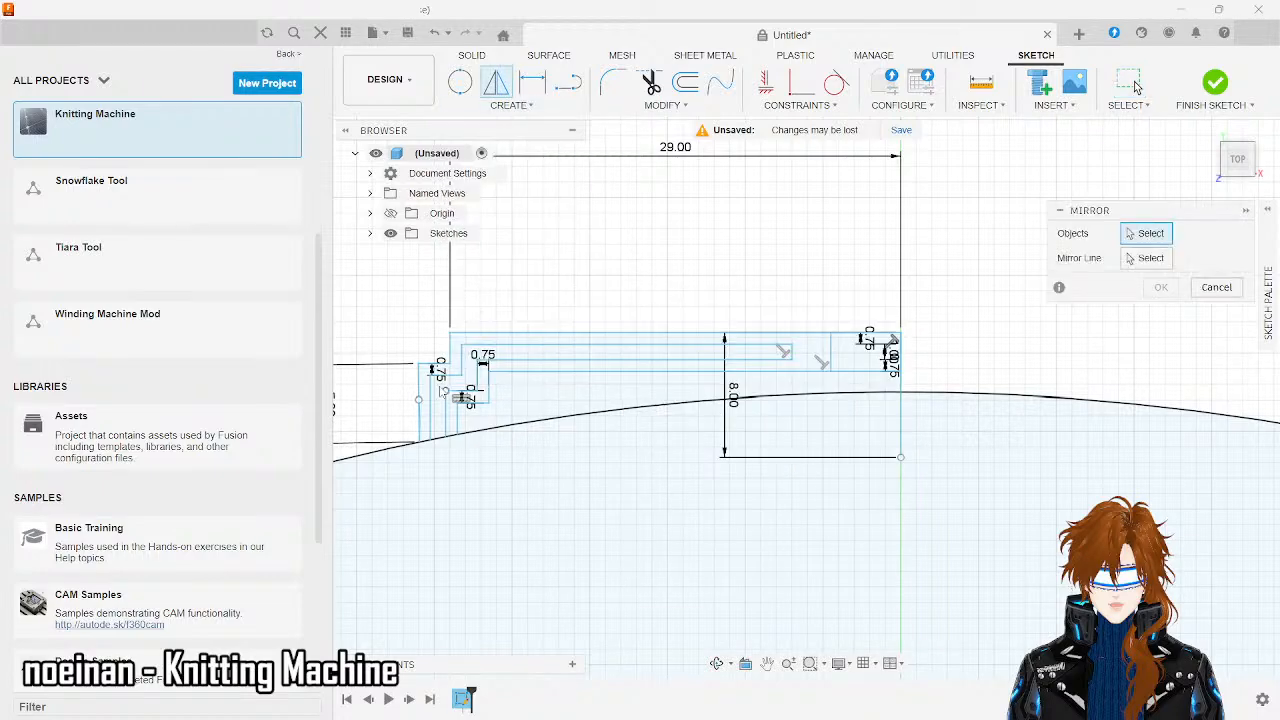
click(420, 396)
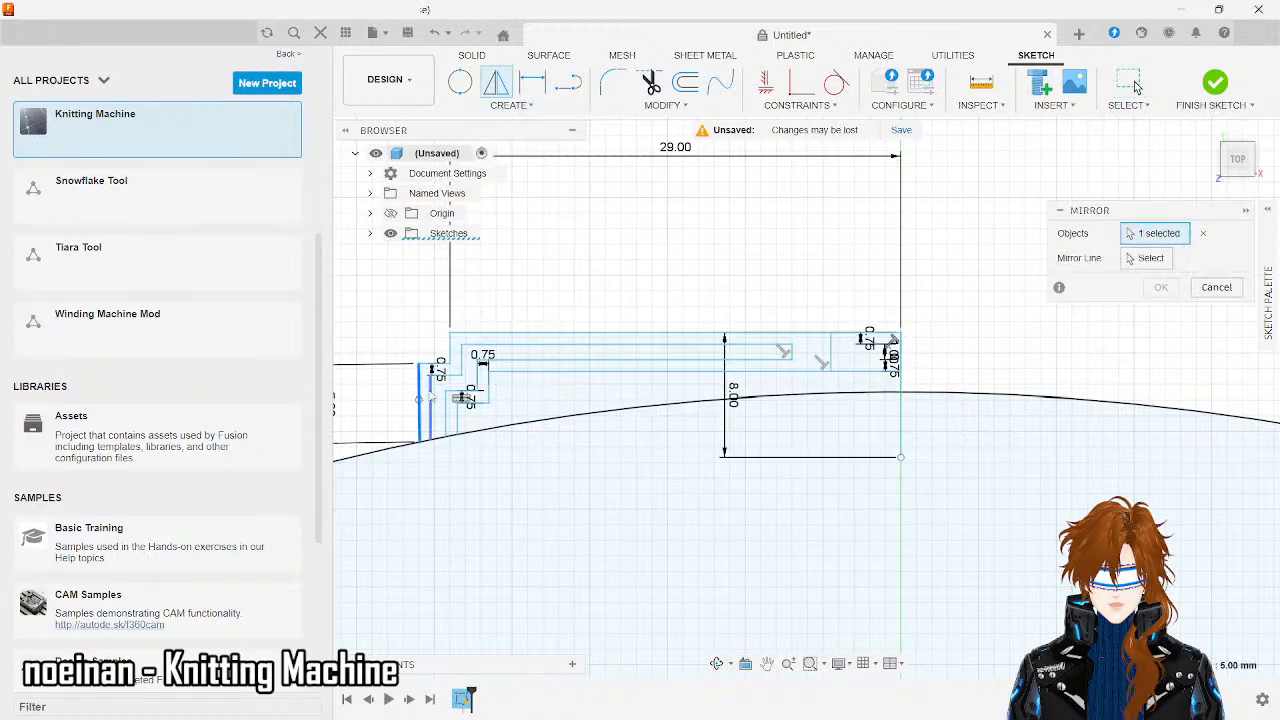
click(449, 401)
click(460, 416)
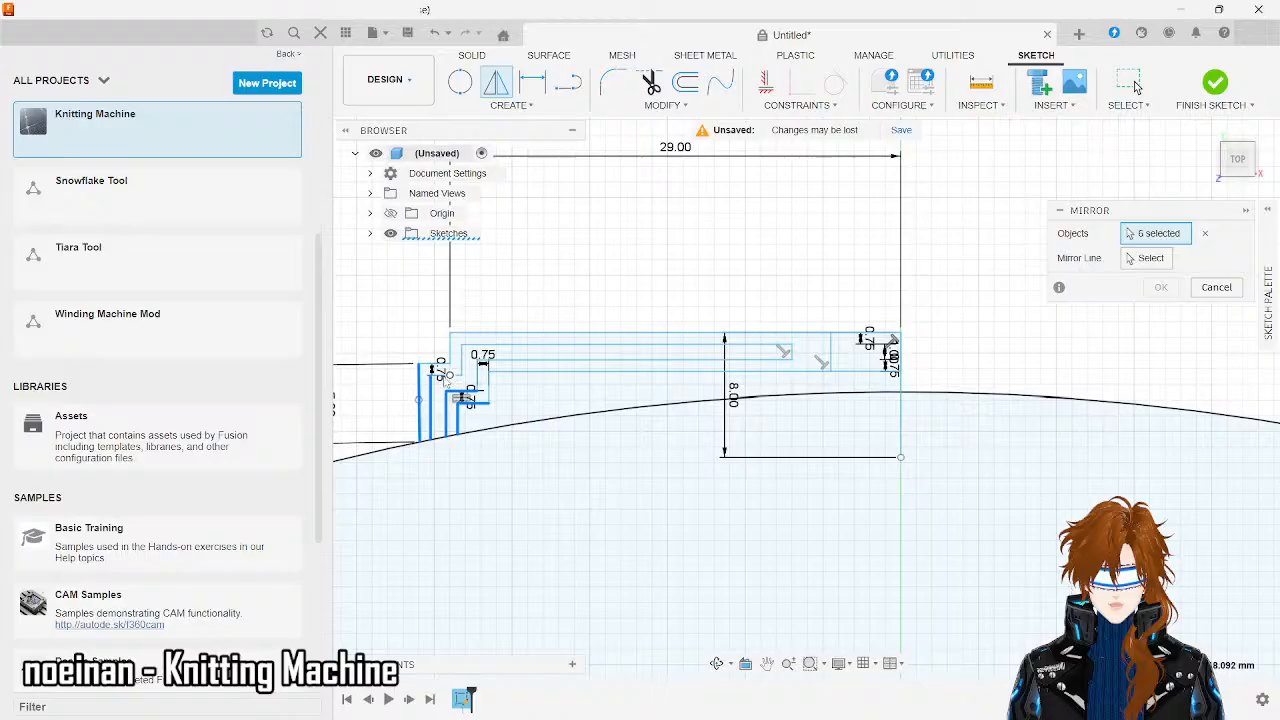
key(Escape)
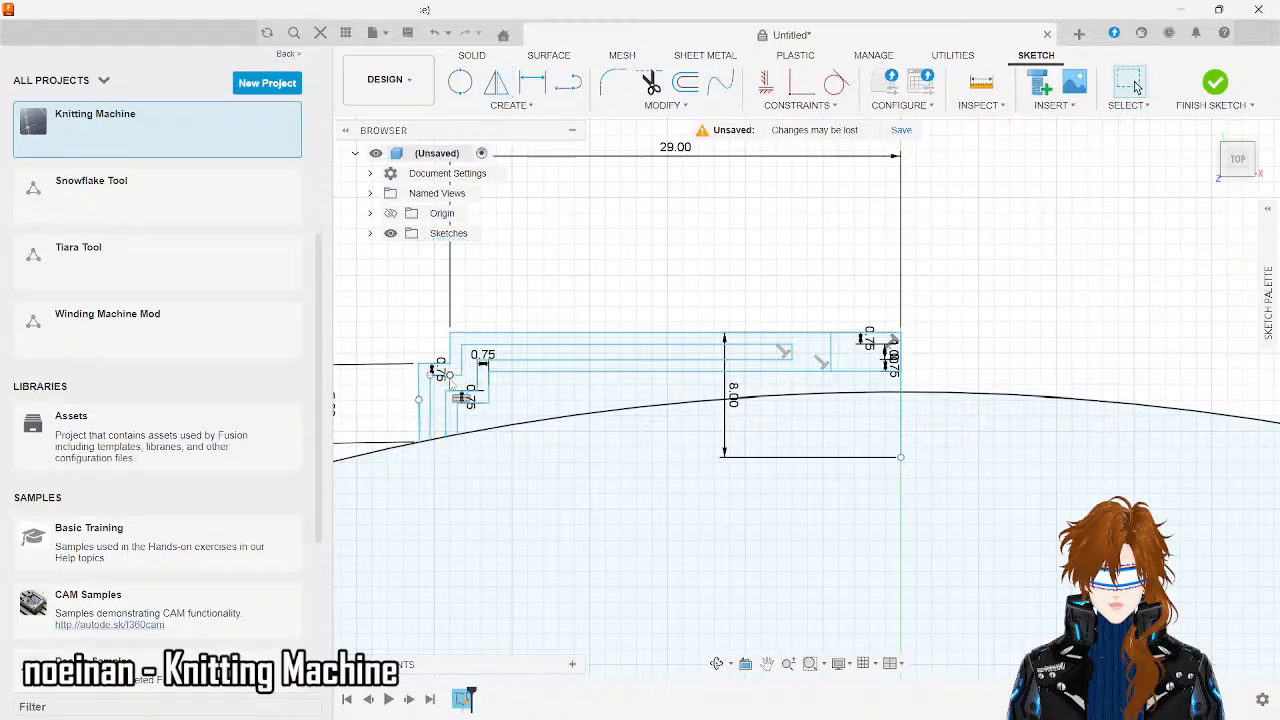
- Replace the split horizontal step of the second outline with a single horizontal line between its two vertical segments
scroll(460, 376, up, 5)
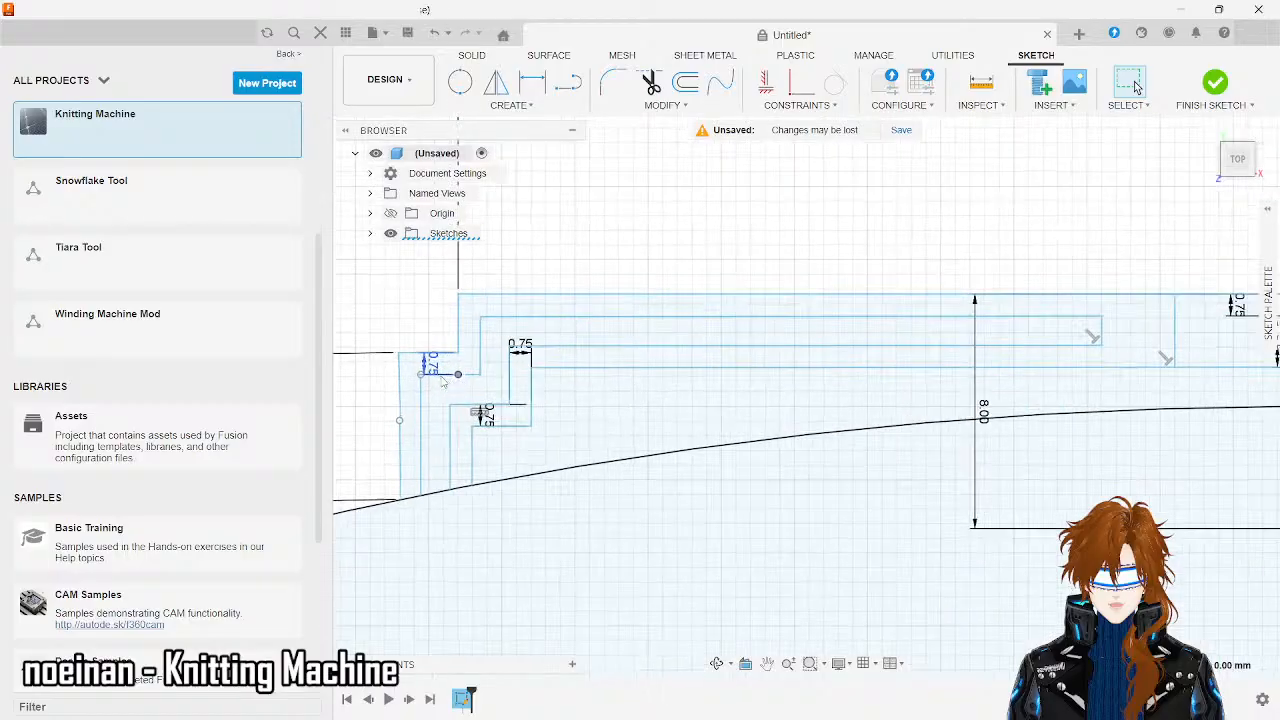
click(487, 375)
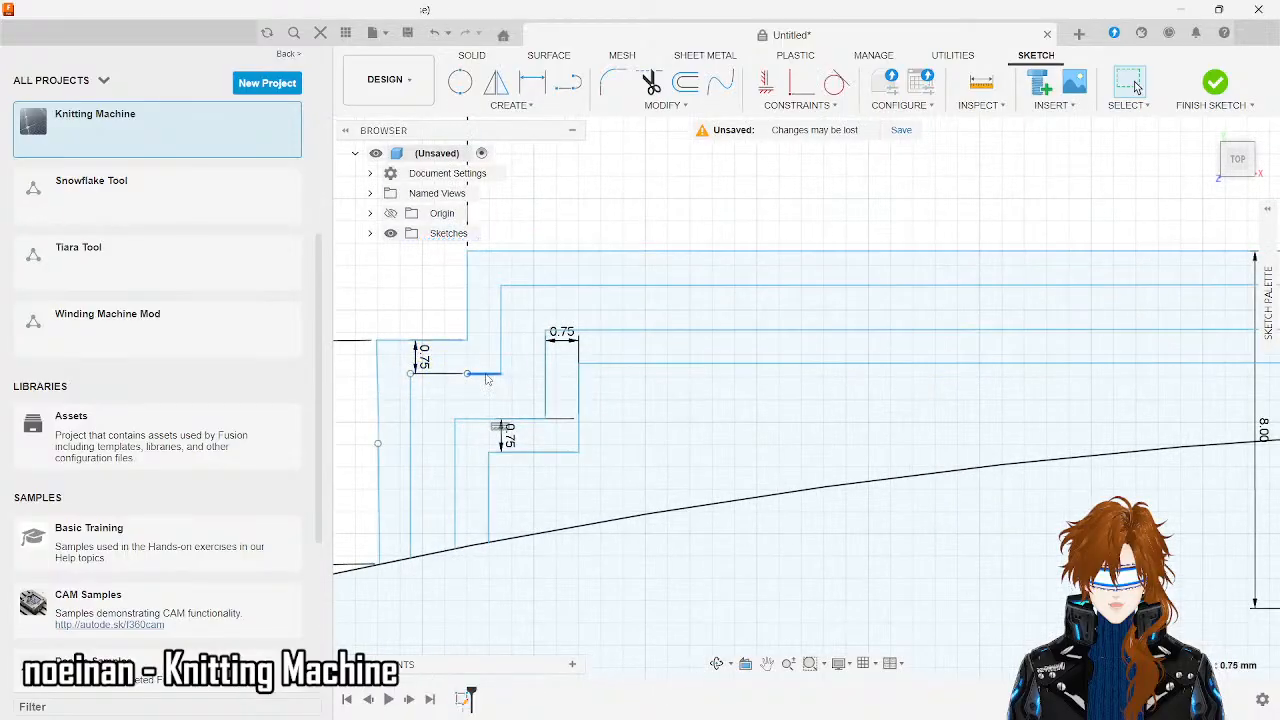
key(Delete)
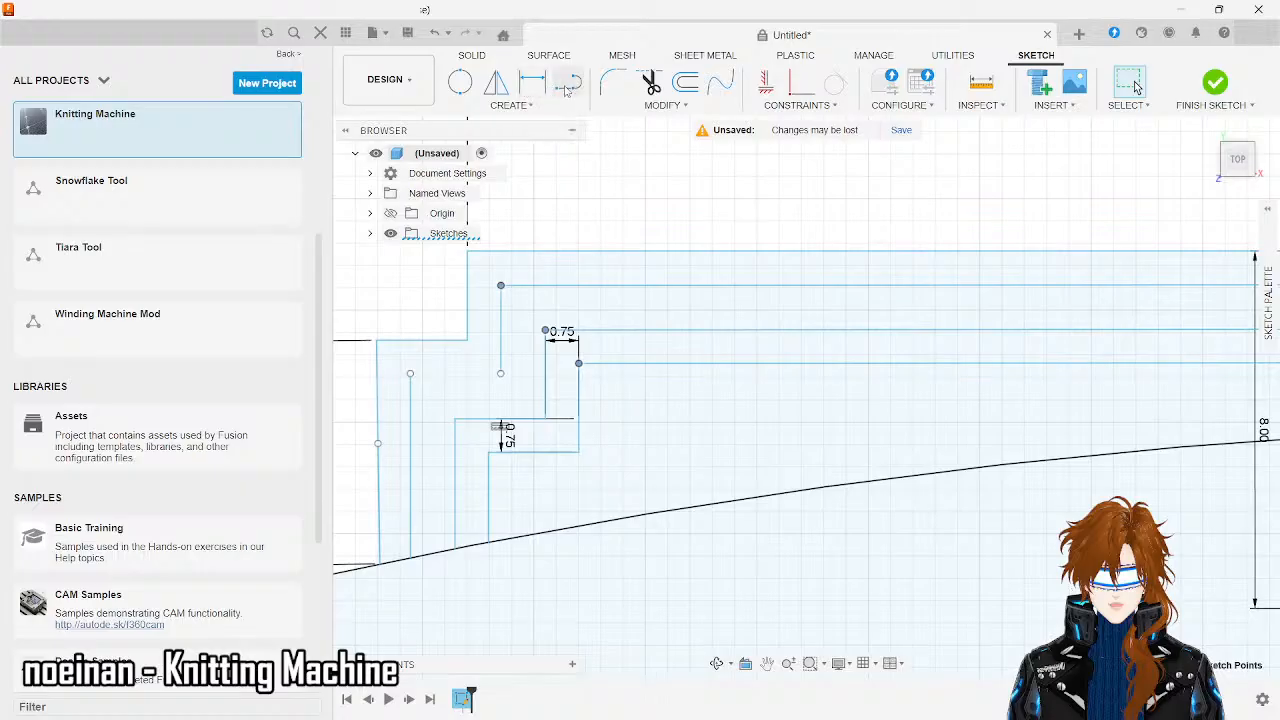
click(567, 83)
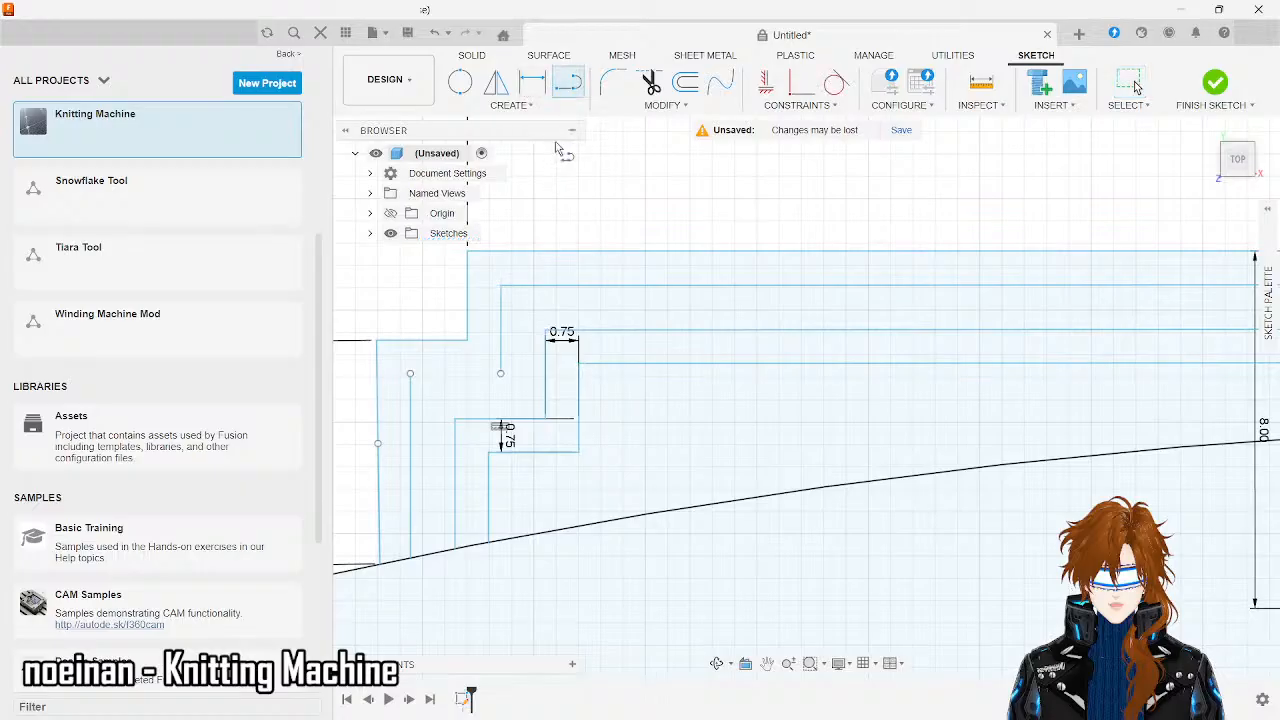
click(501, 375)
click(410, 374)
key(Escape)
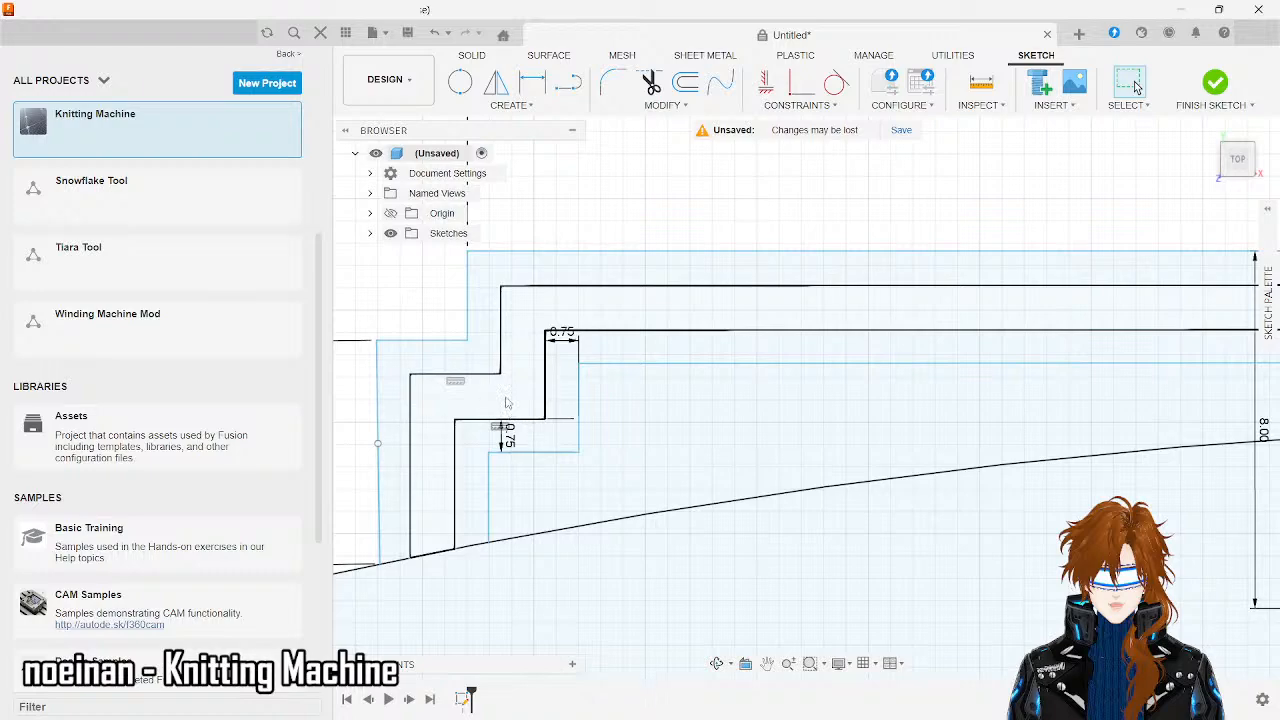
scroll(505, 402, down, 3)
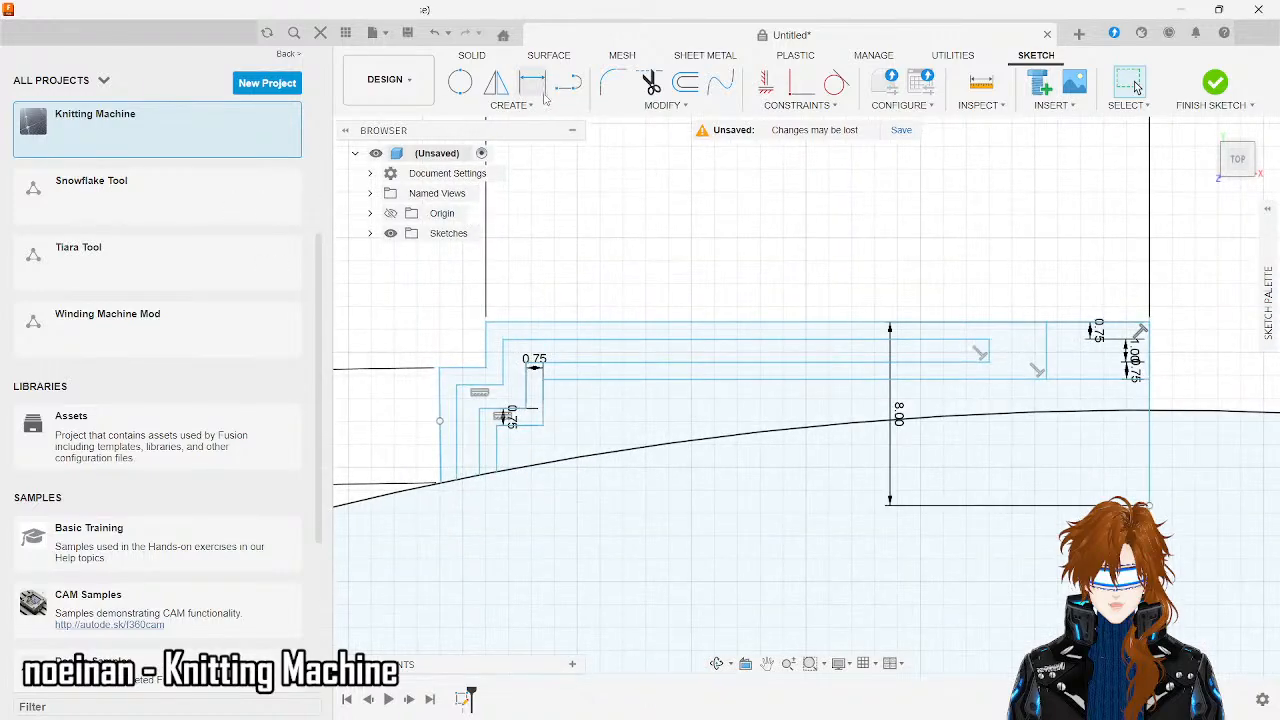
click(511, 105)
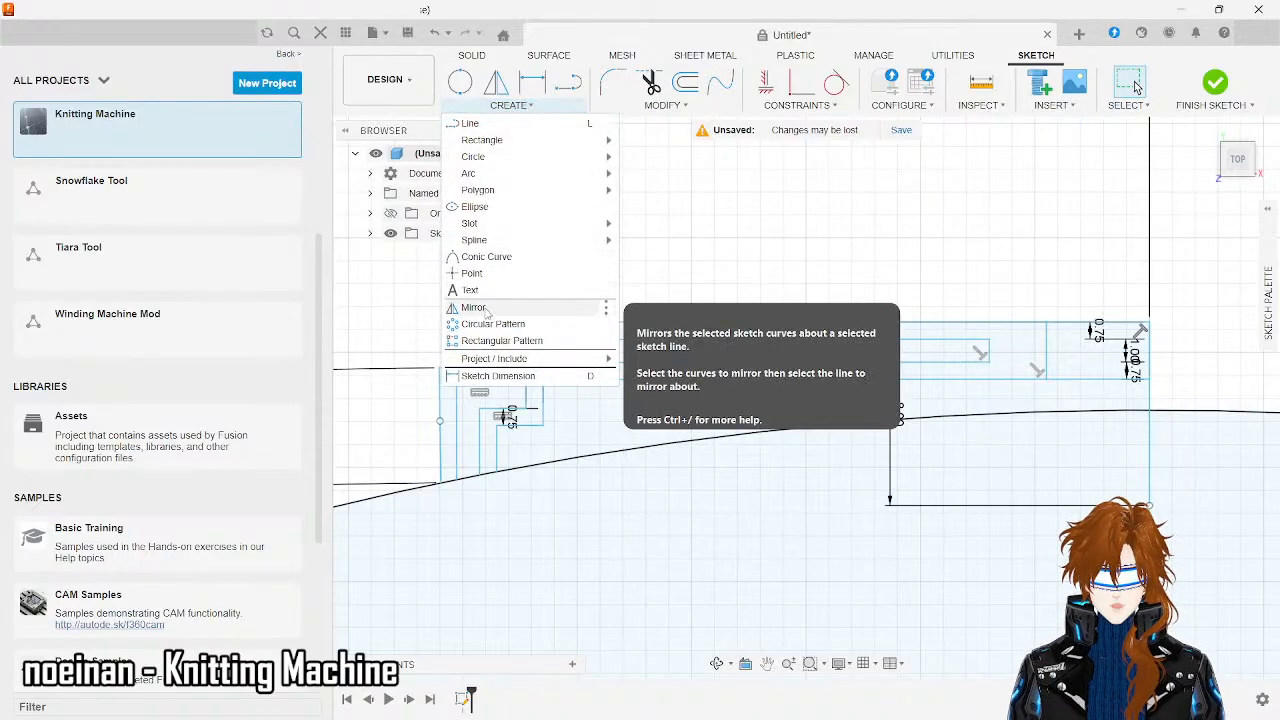
click(474, 307)
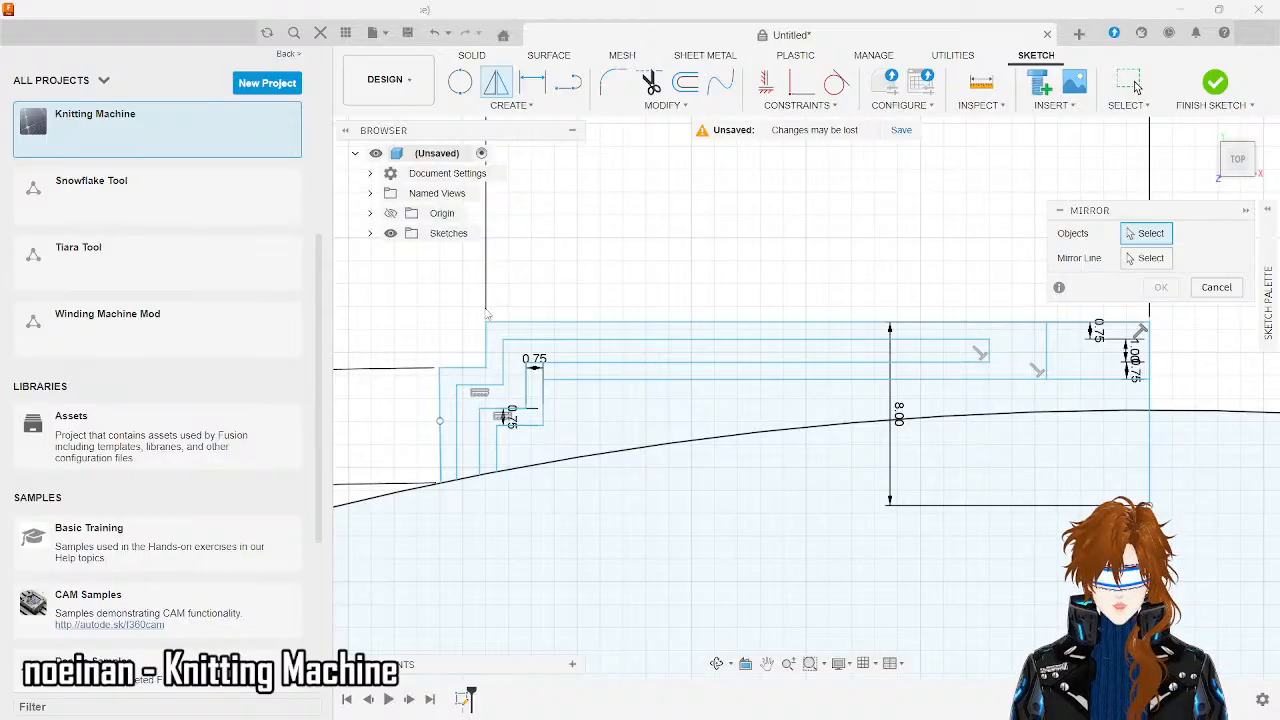
click(441, 472)
click(456, 466)
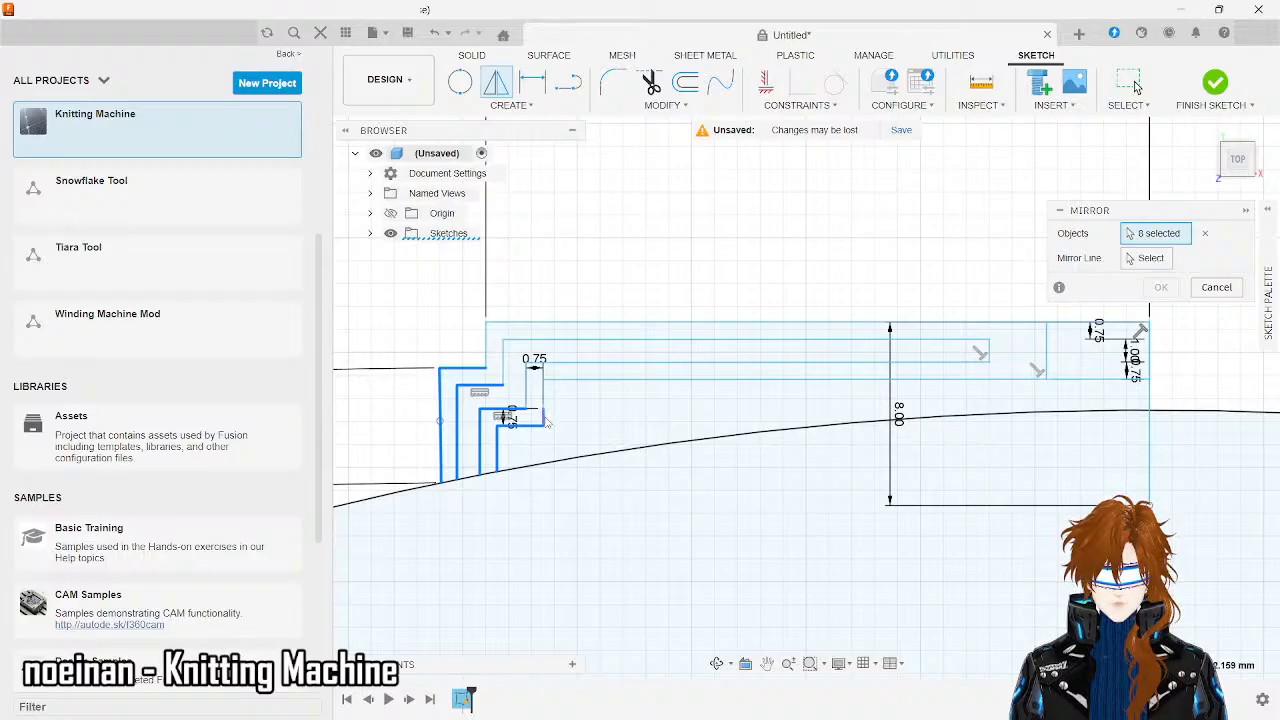
key(Escape)
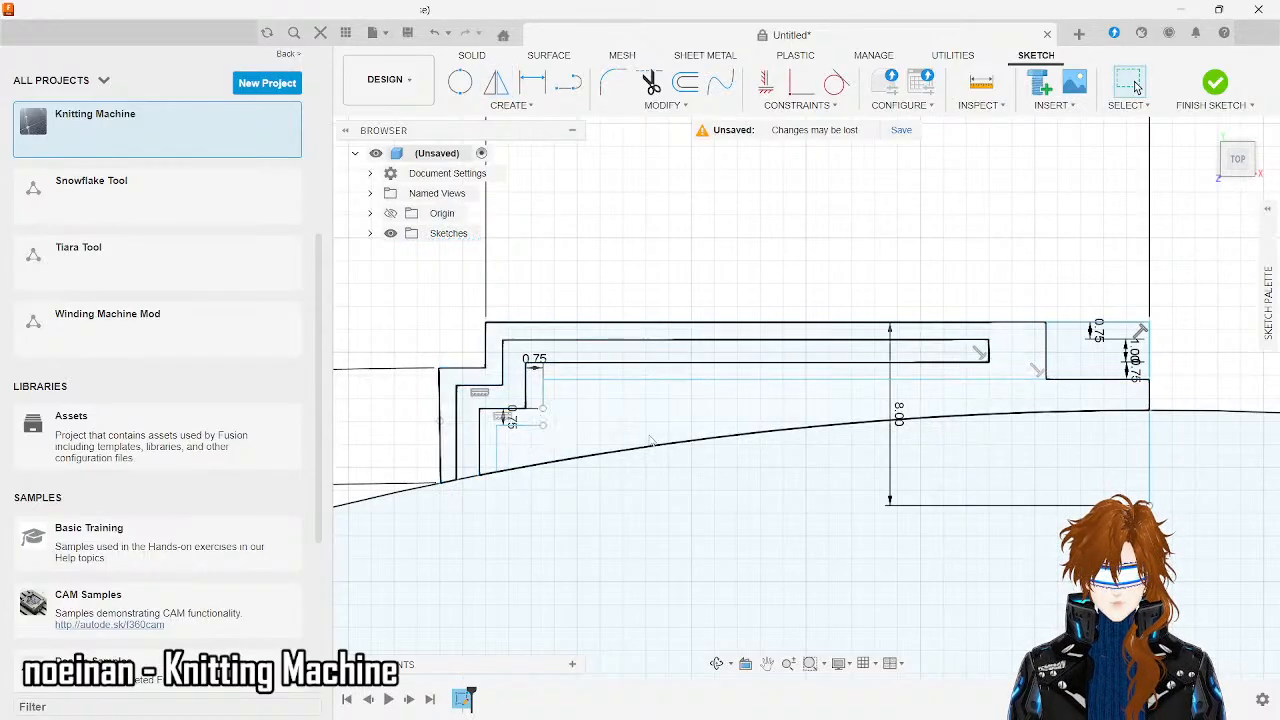
- Replace the innermost outline's split vertical step with a single vertical line about 2 mm long
click(543, 388)
key(Delete)
click(567, 85)
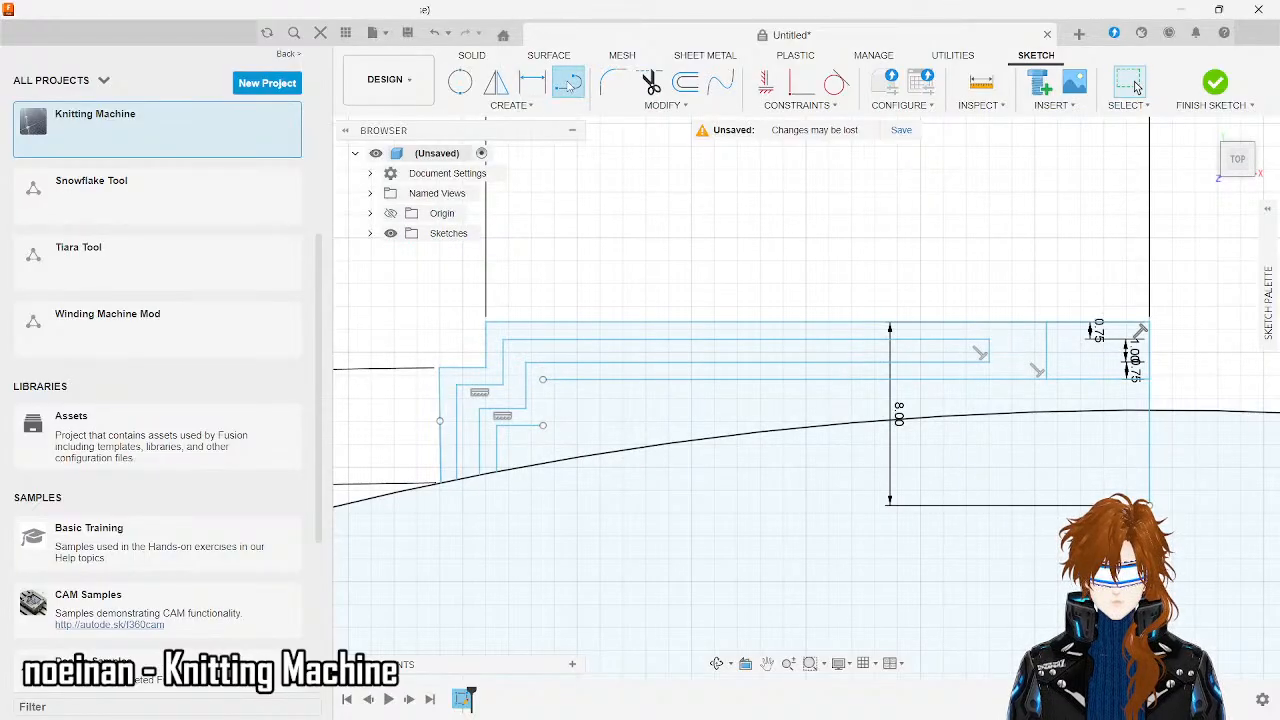
click(542, 379)
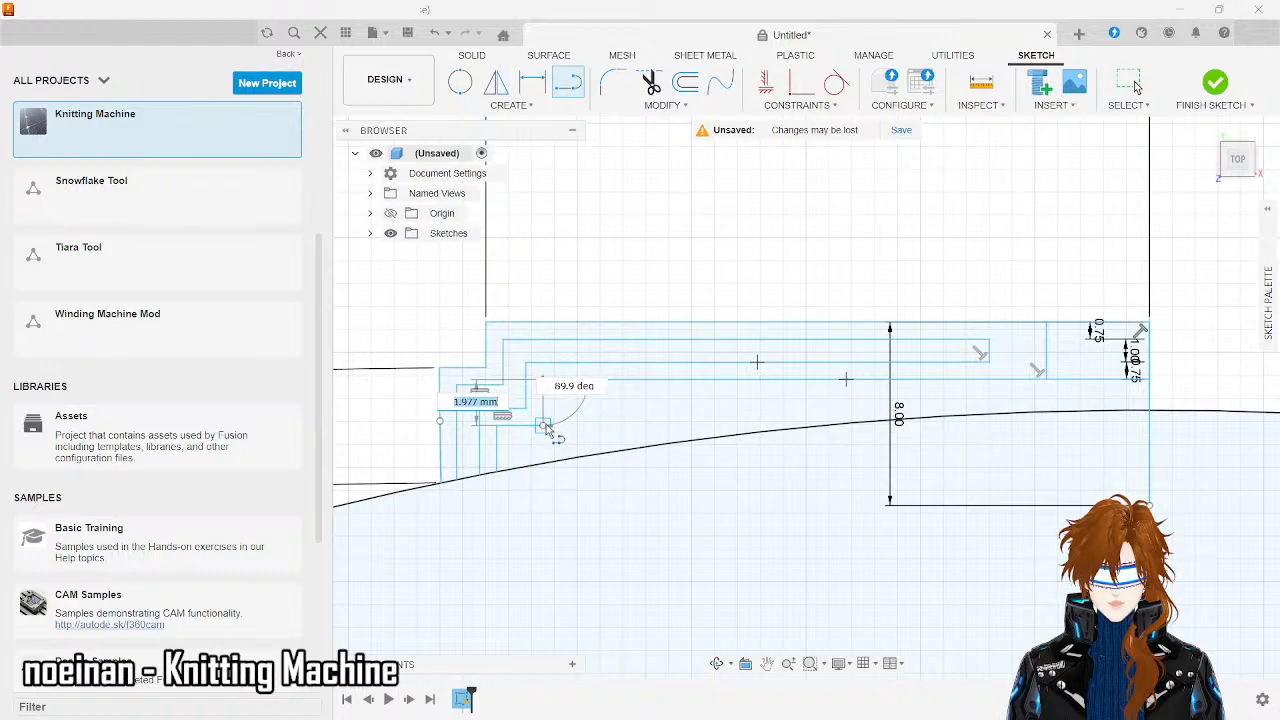
click(542, 425)
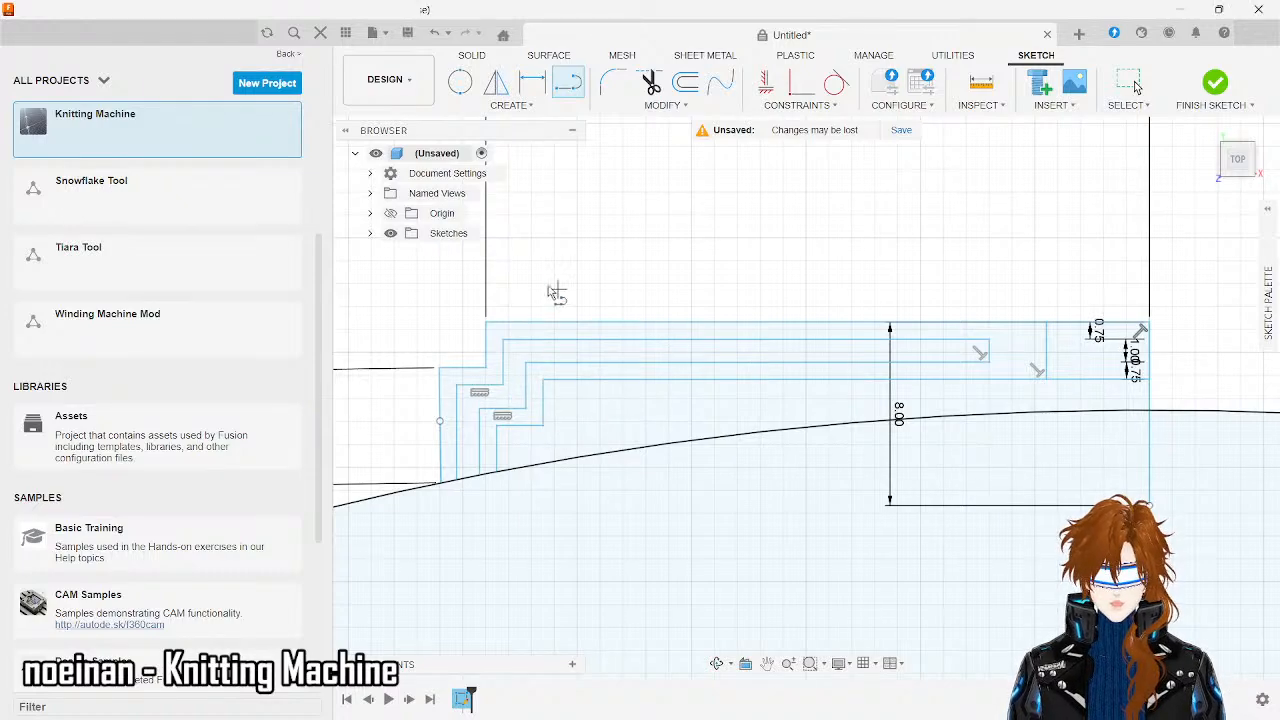
key(Escape)
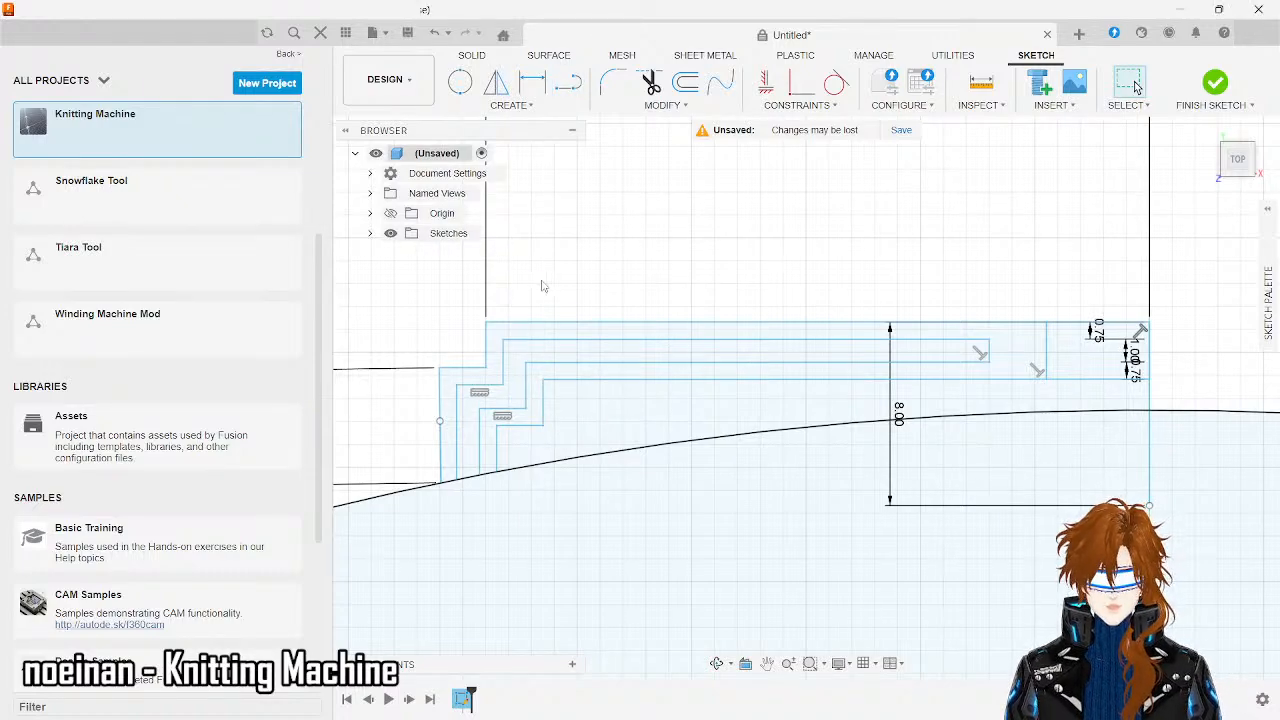
click(440, 444)
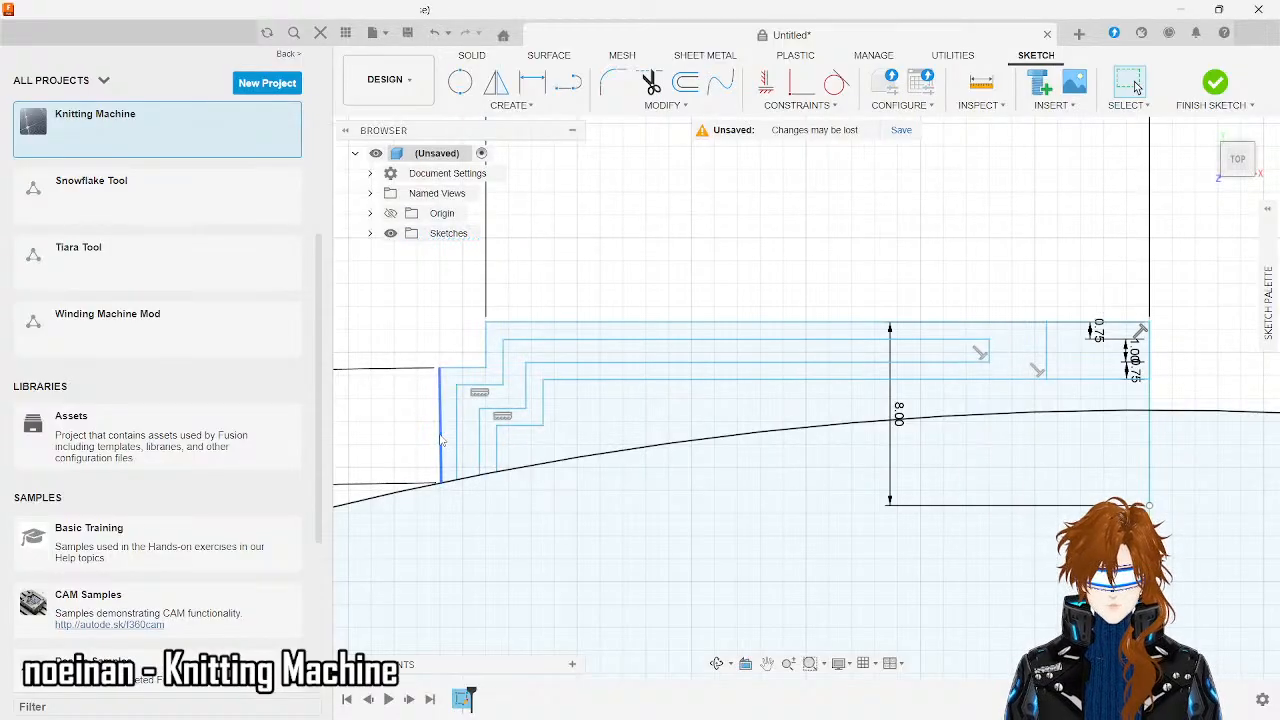
click(531, 105)
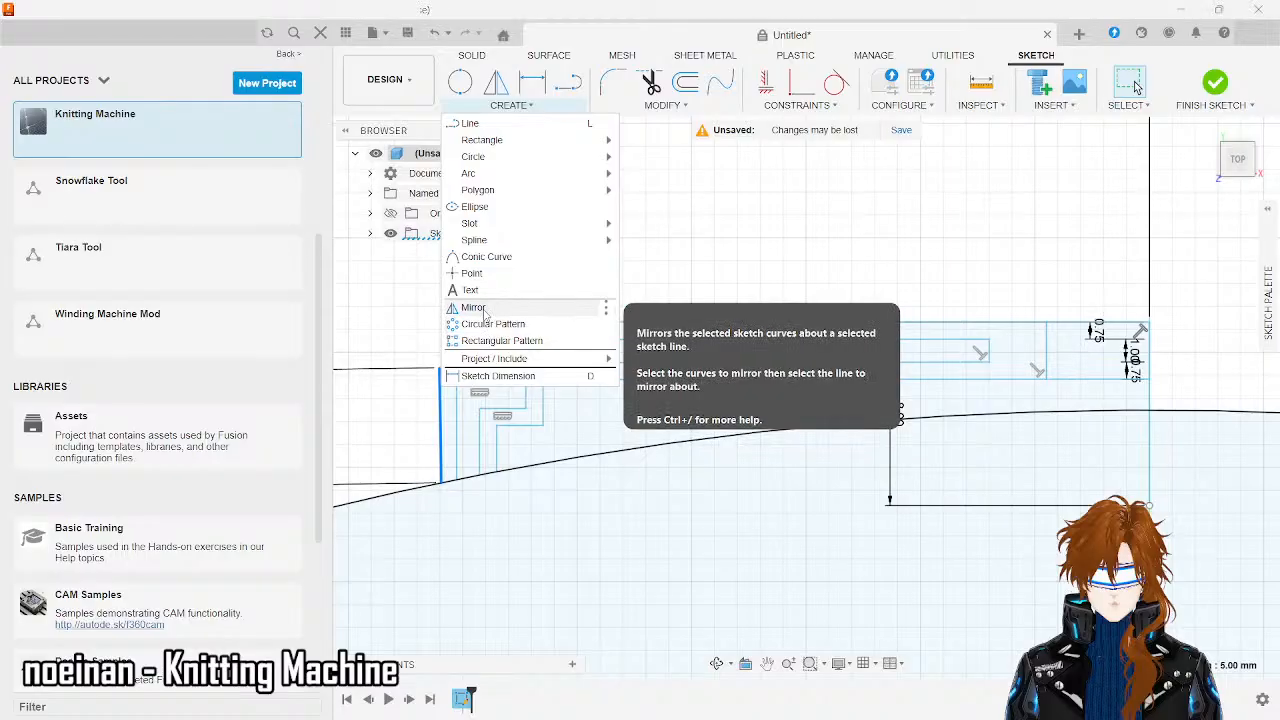
click(473, 307)
click(441, 434)
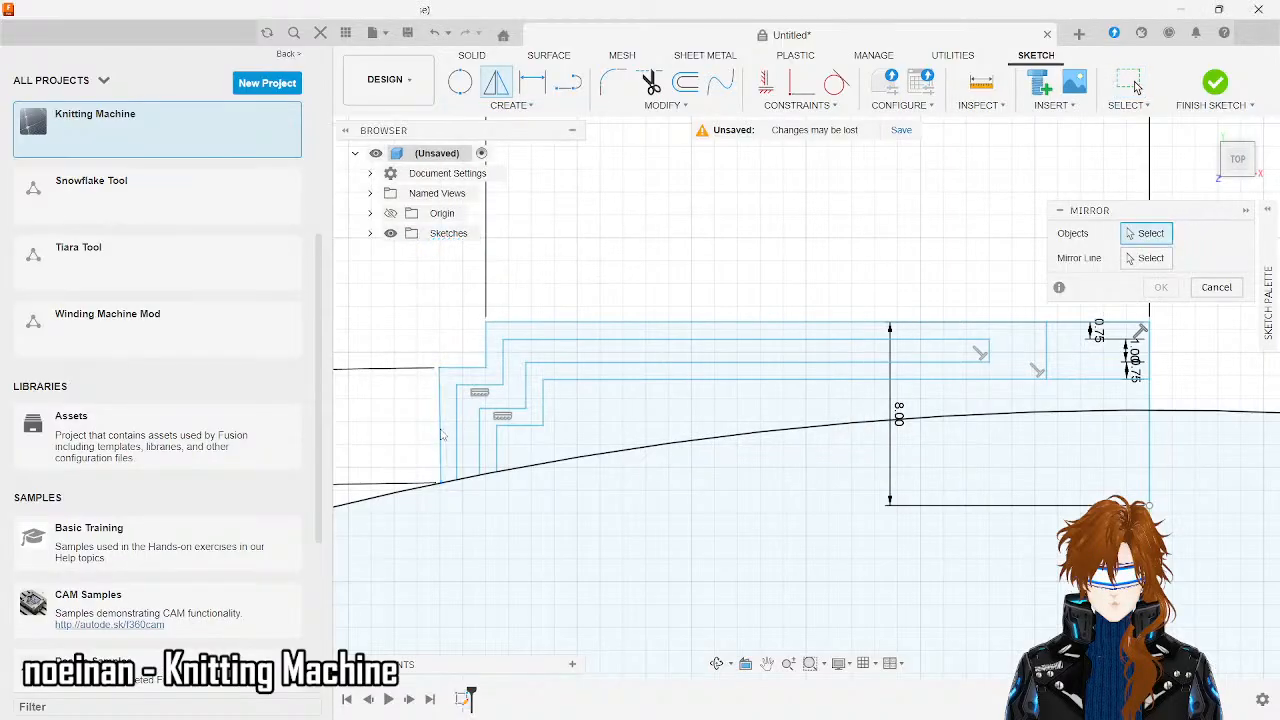
drag(433, 431, 651, 310)
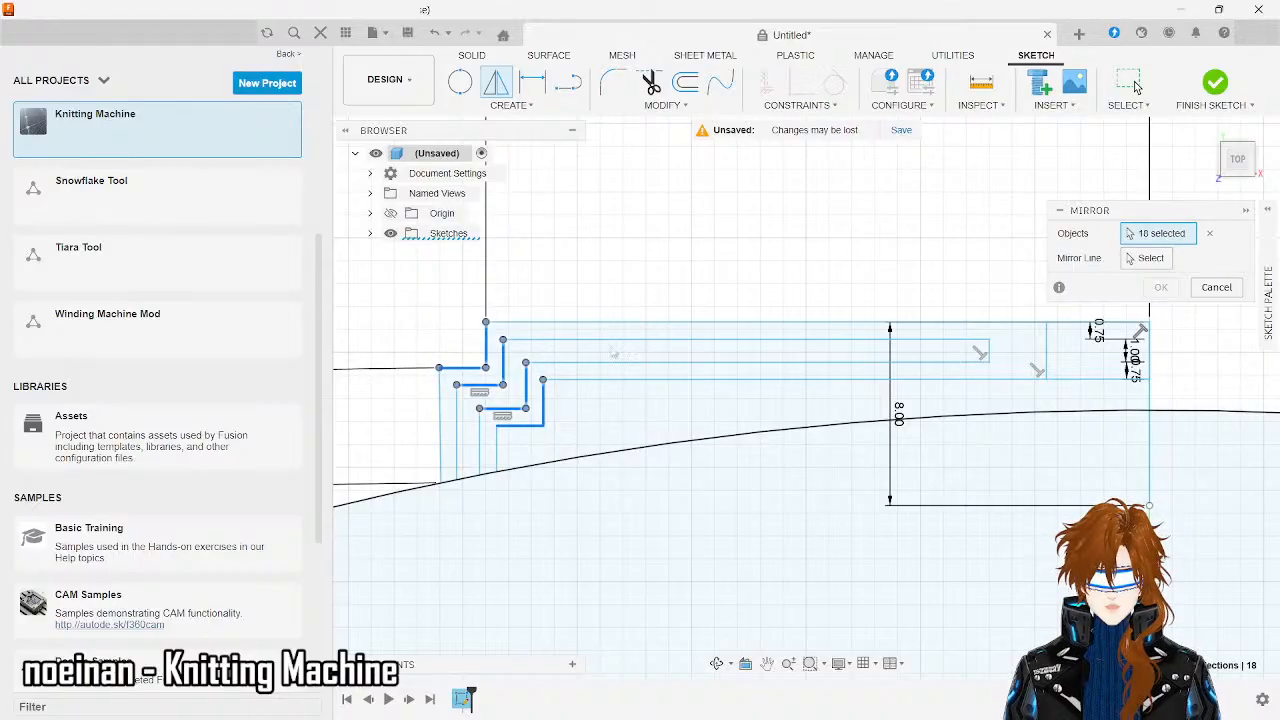
click(442, 430)
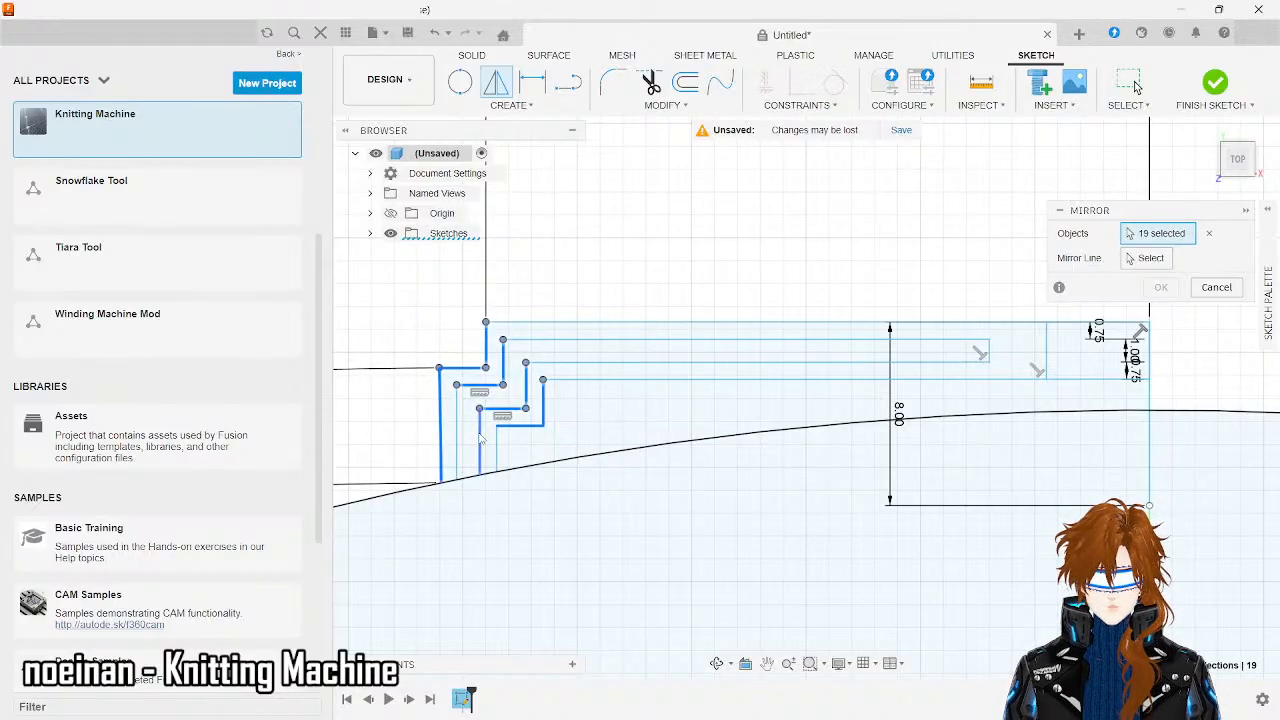
click(481, 440)
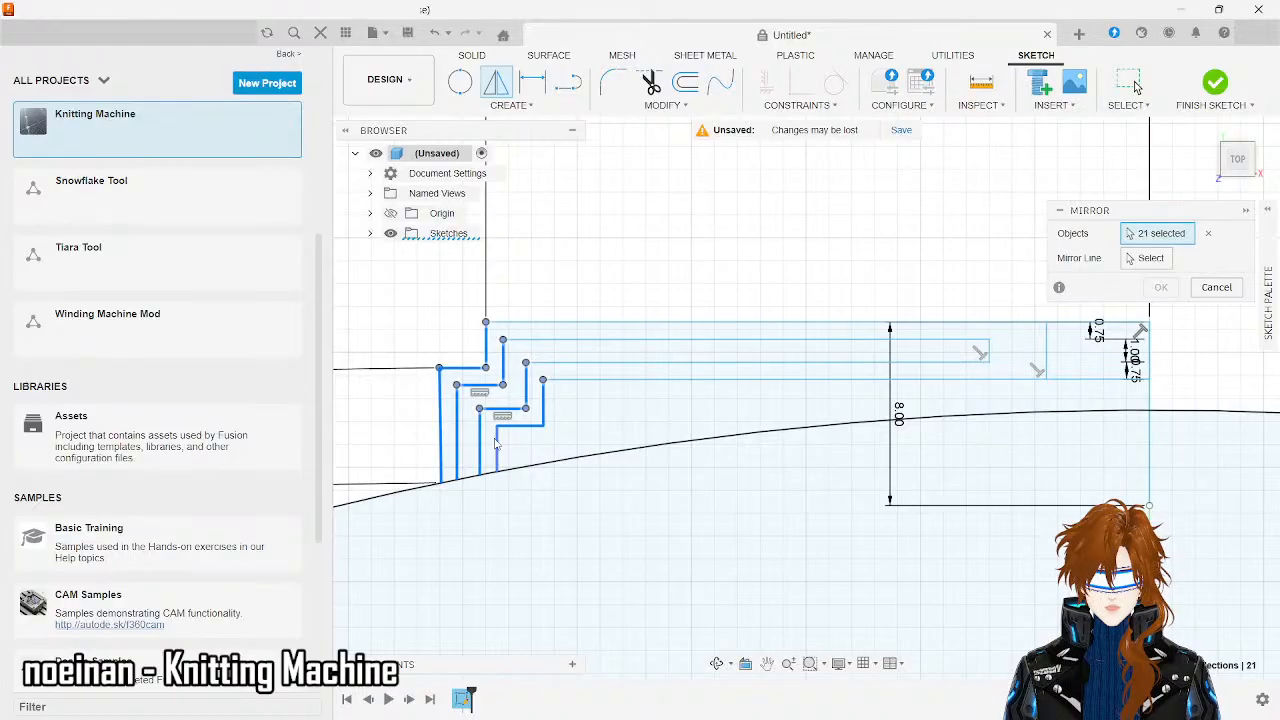
click(557, 323)
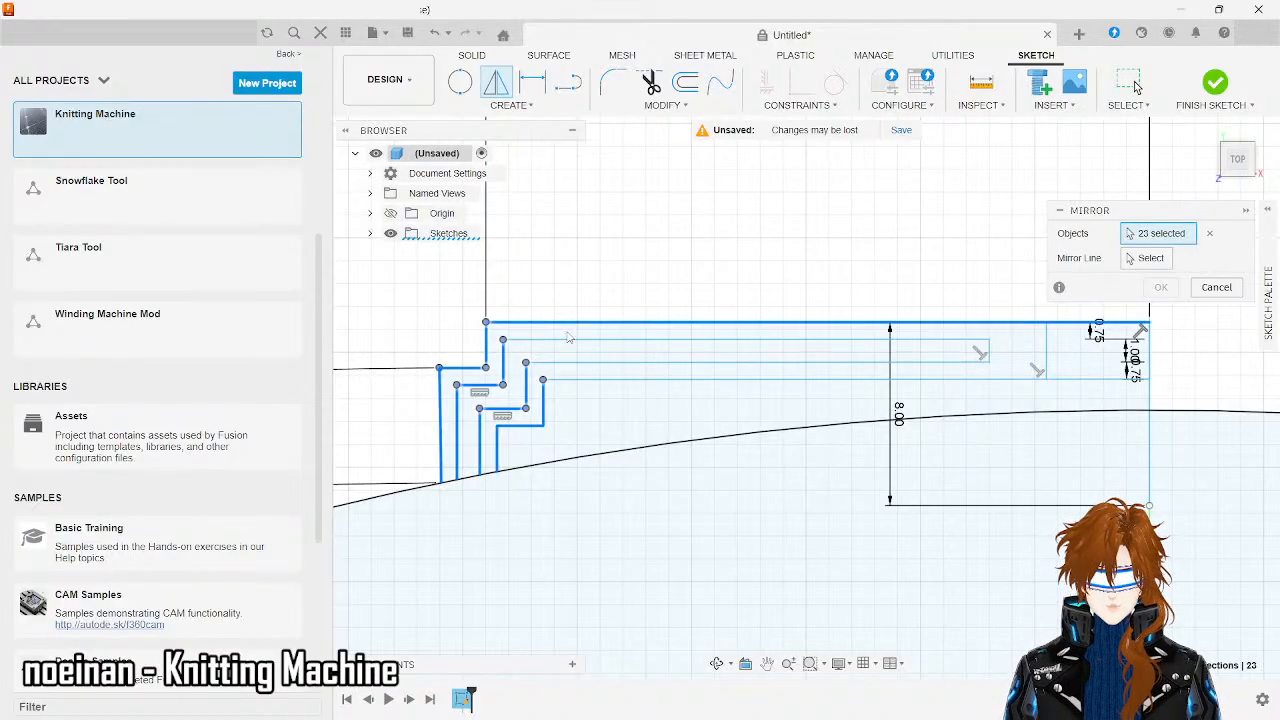
click(571, 341)
click(572, 363)
click(572, 376)
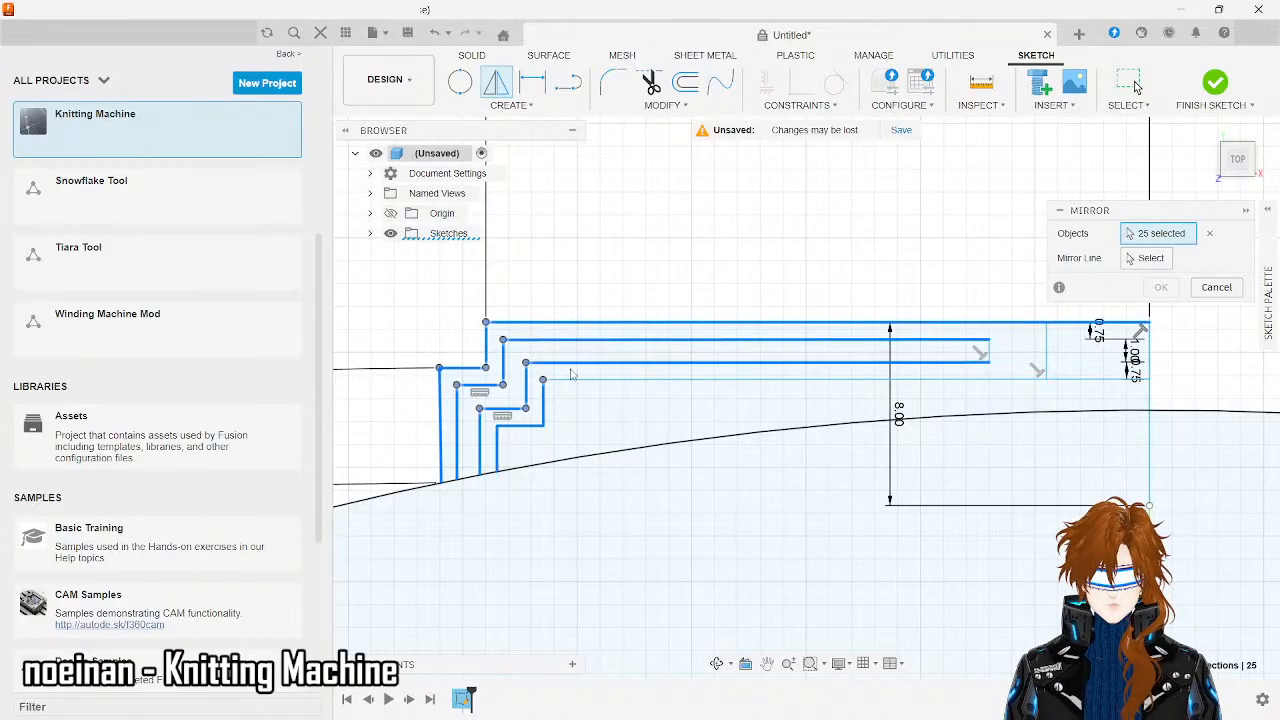
click(571, 379)
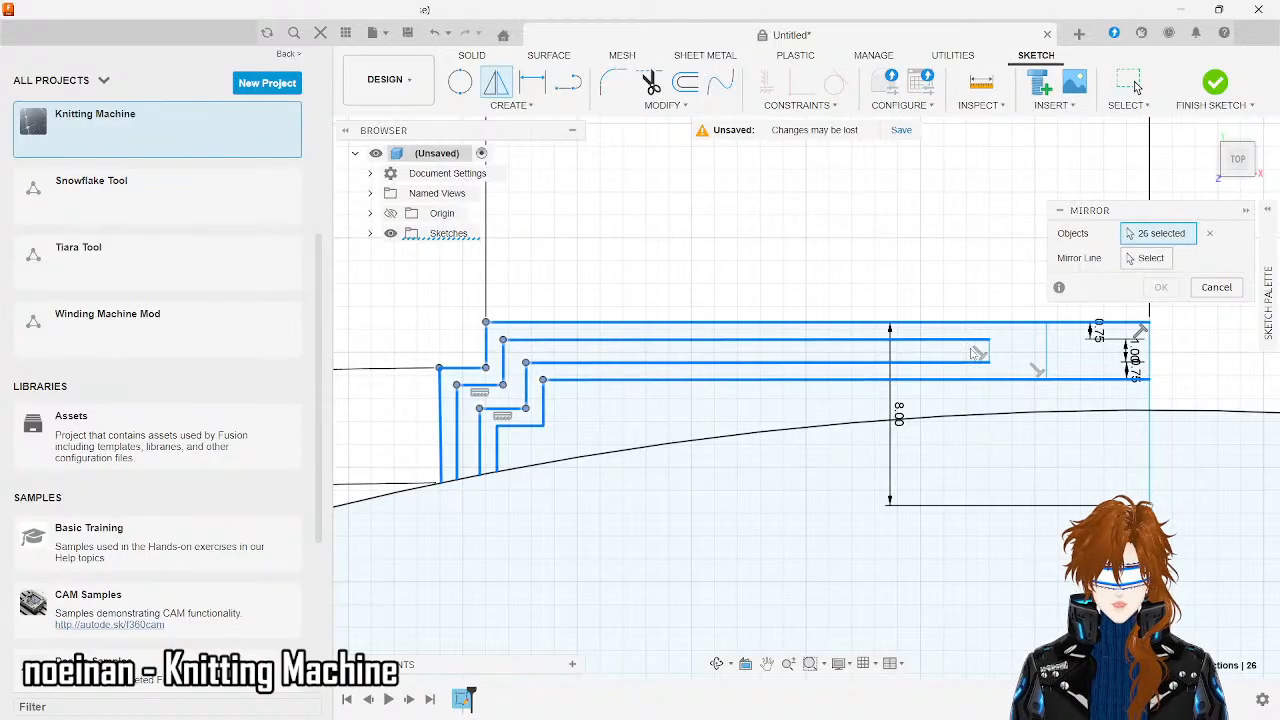
click(991, 350)
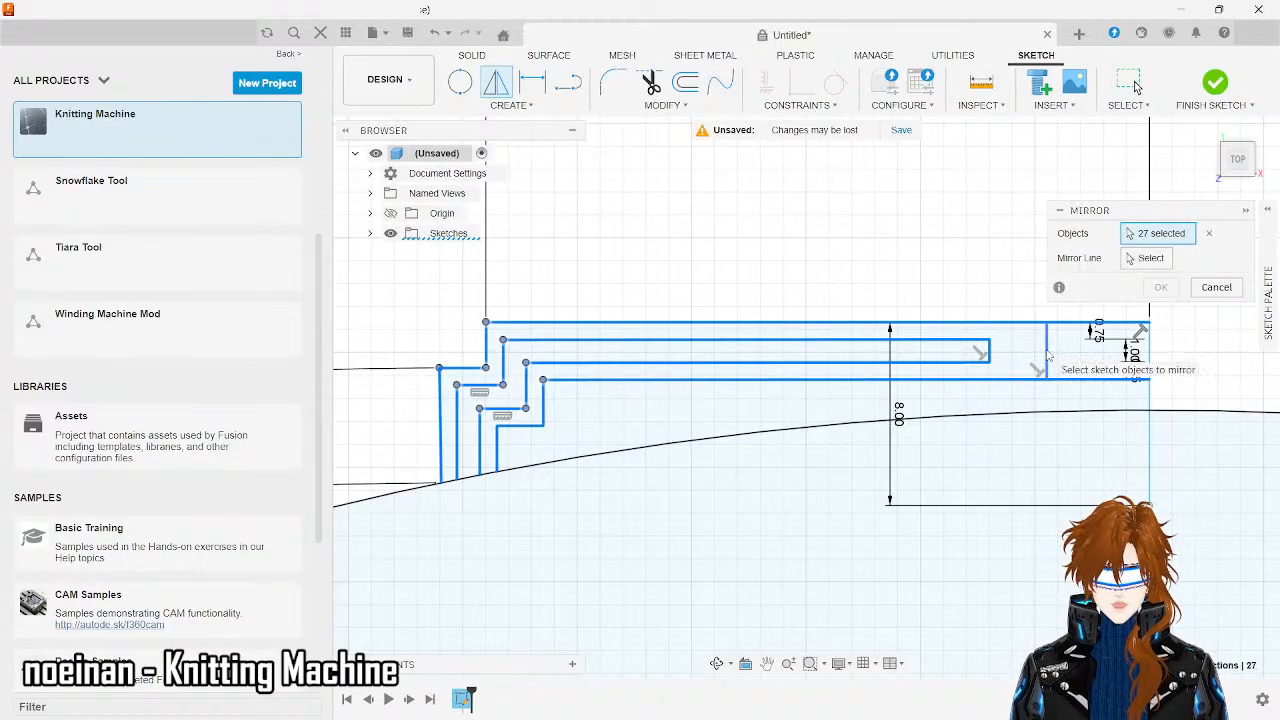
click(1047, 350)
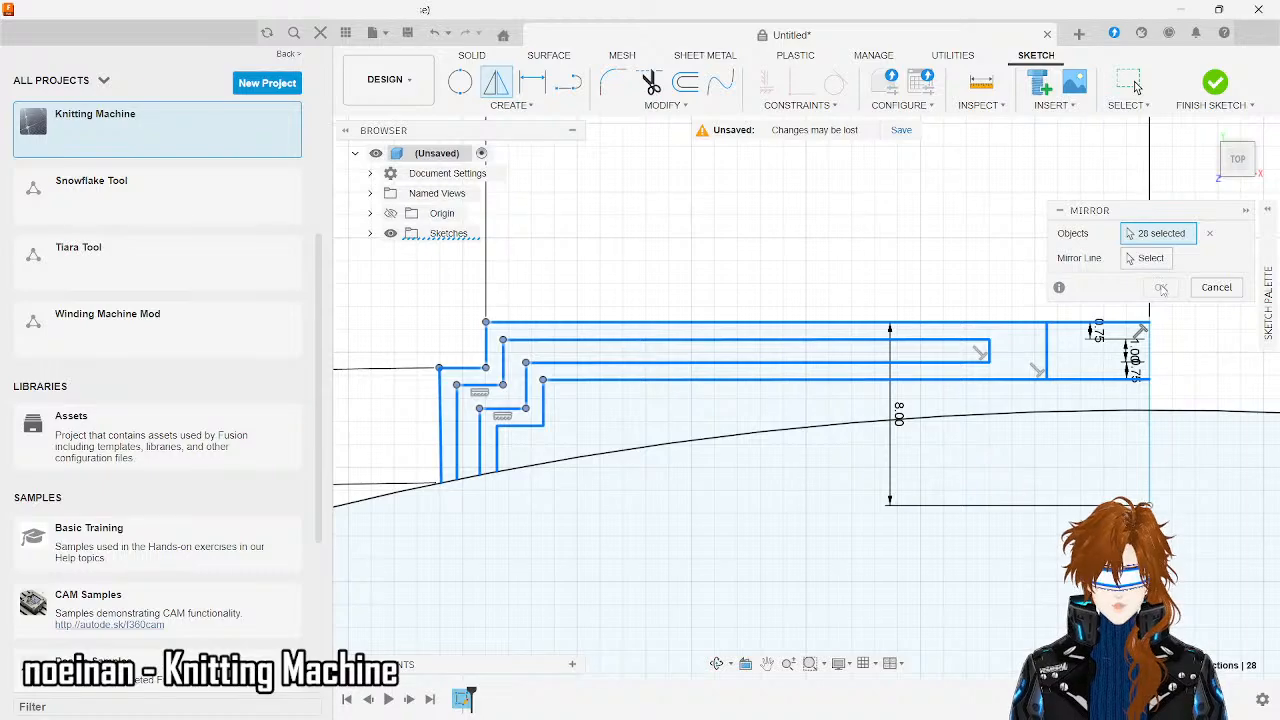
scroll(758, 228, down, 3)
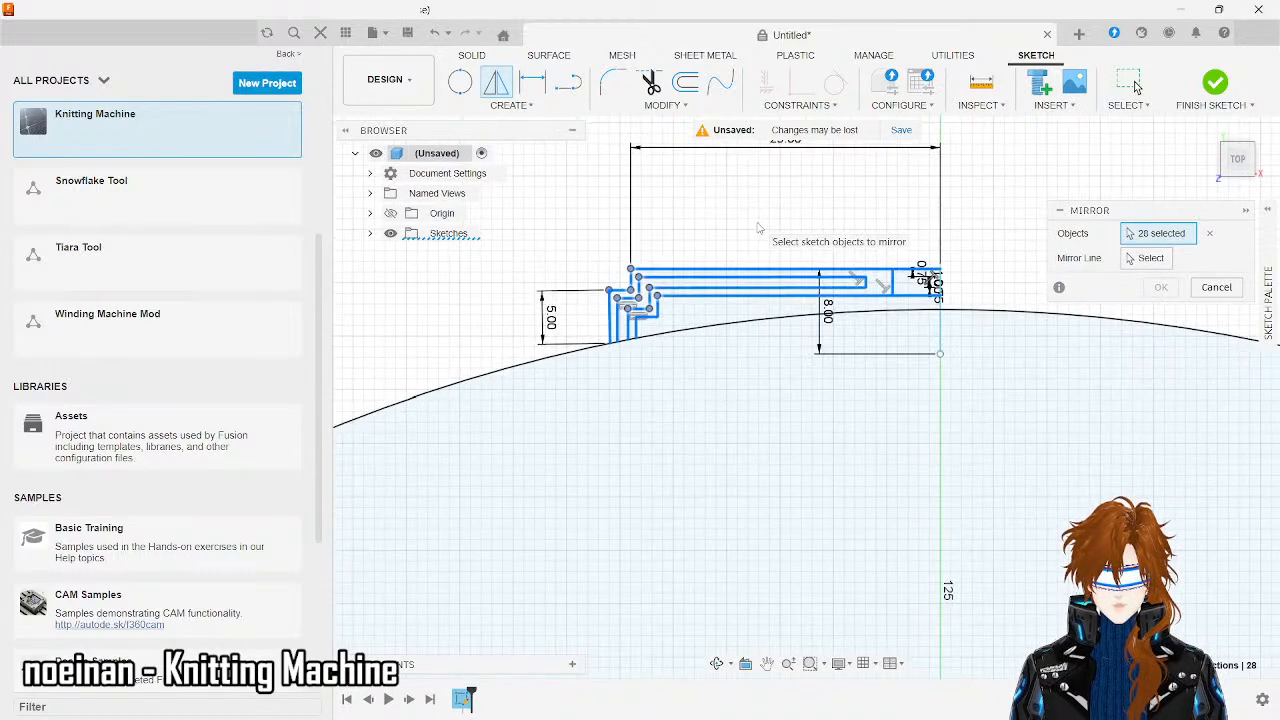
click(1150, 258)
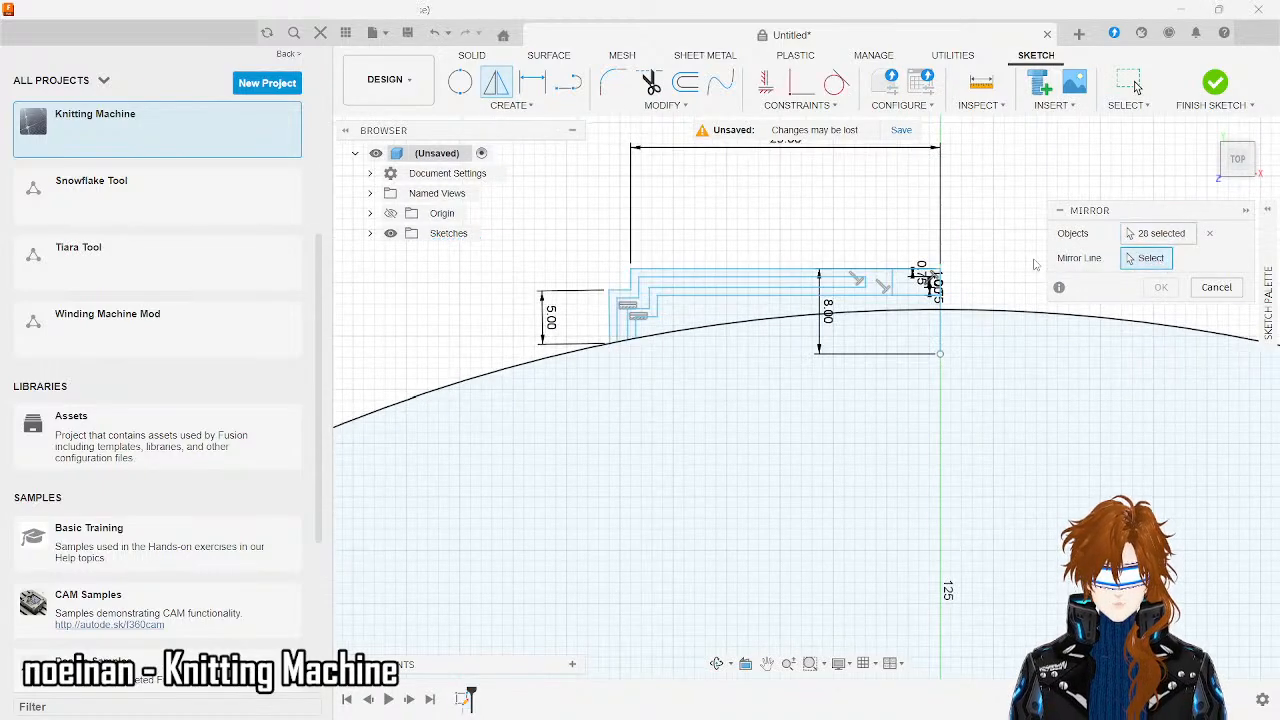
scroll(1035, 263, up, 5)
scroll(1035, 263, up, 1)
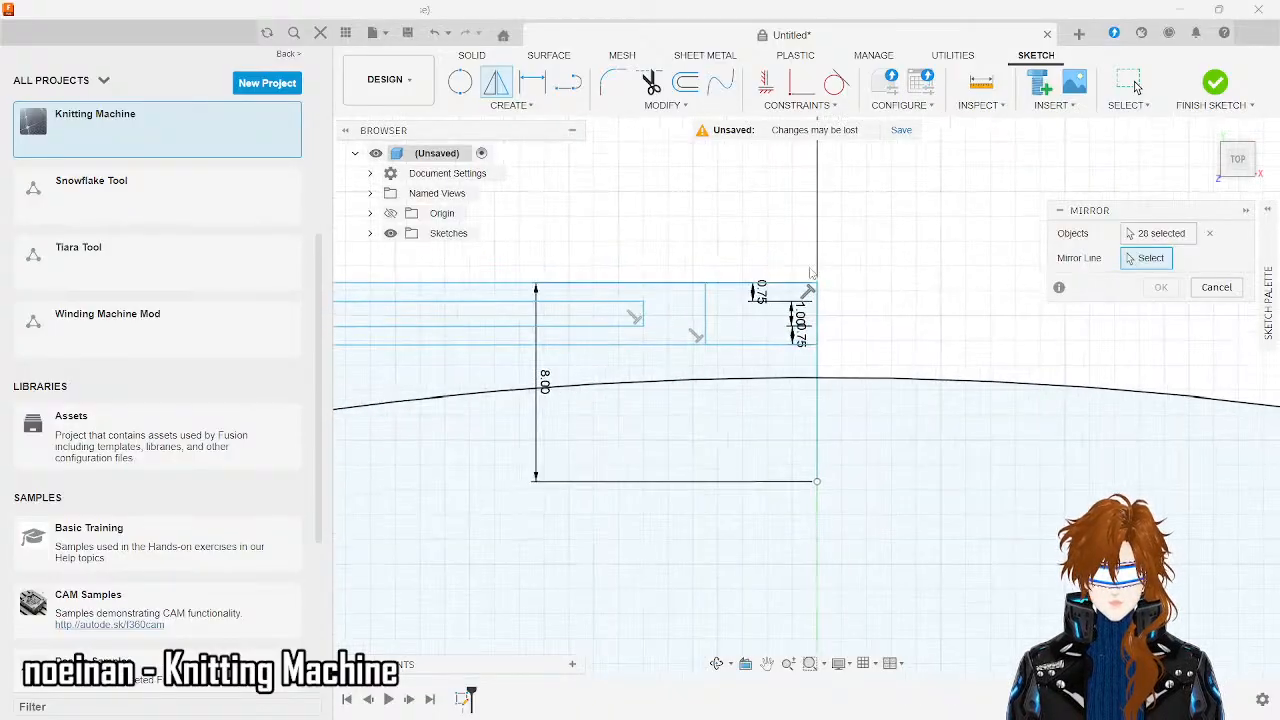
click(706, 319)
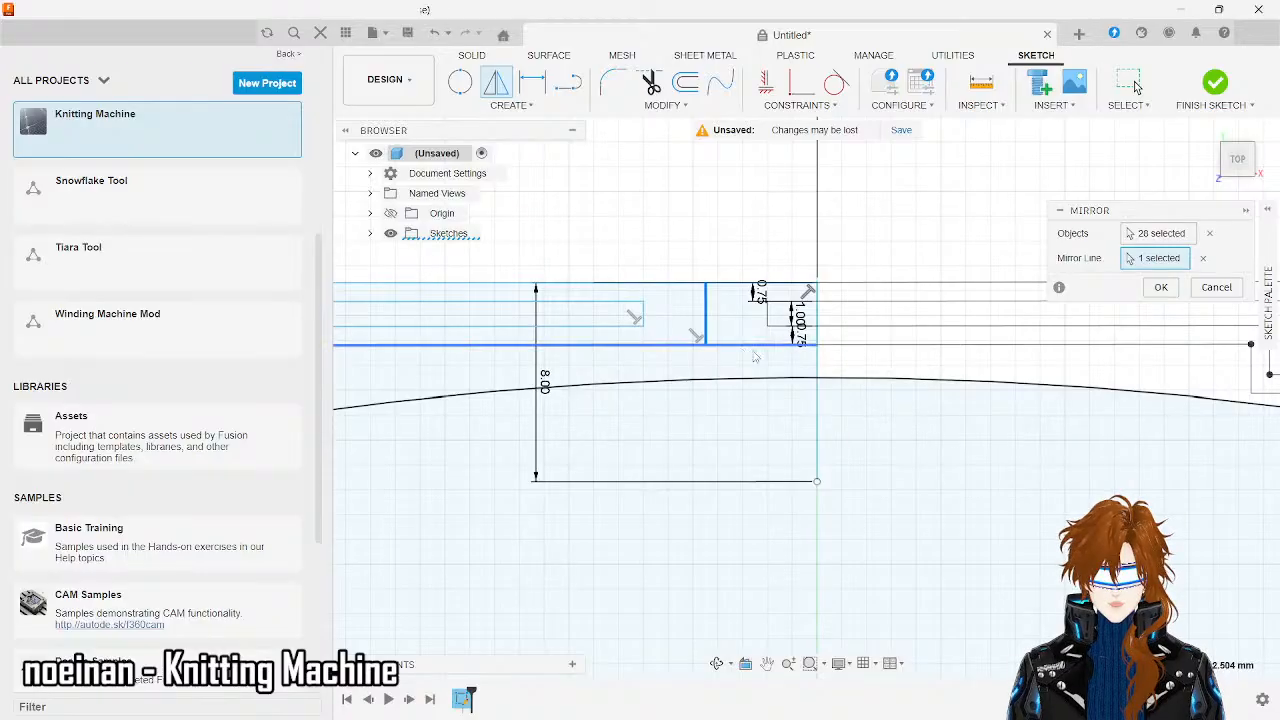
scroll(746, 362, down, 5)
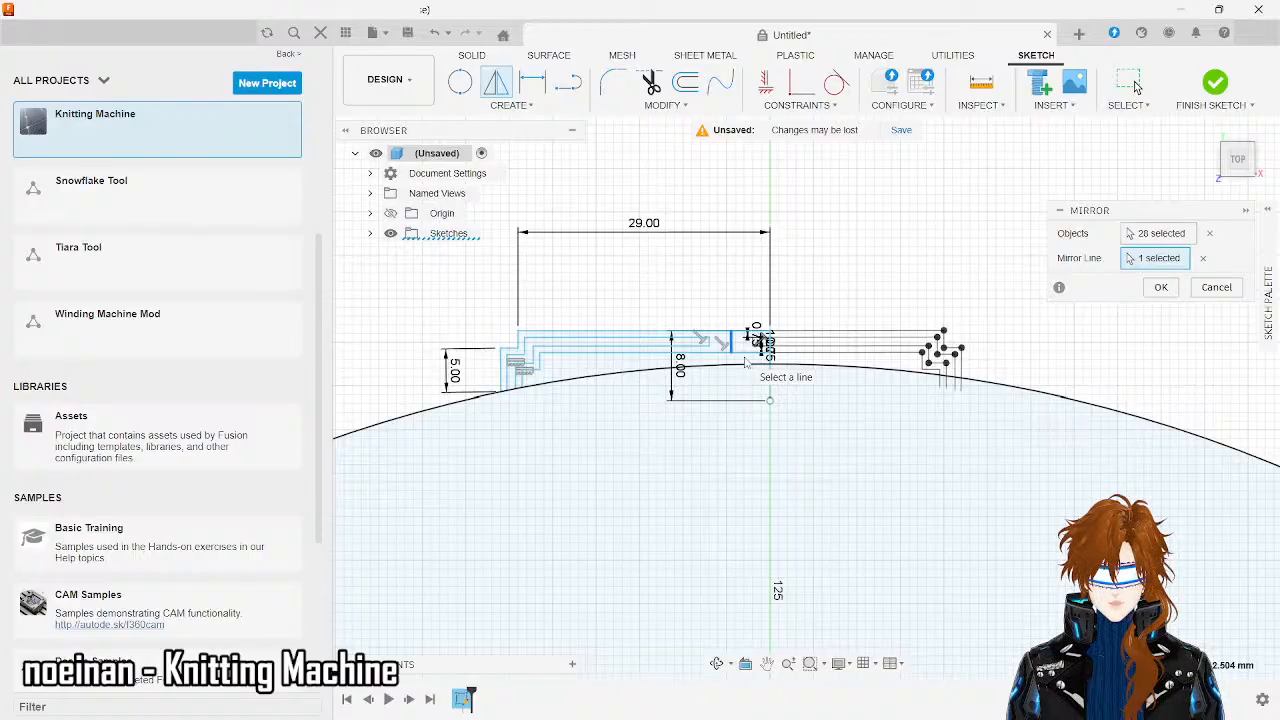
click(1203, 258)
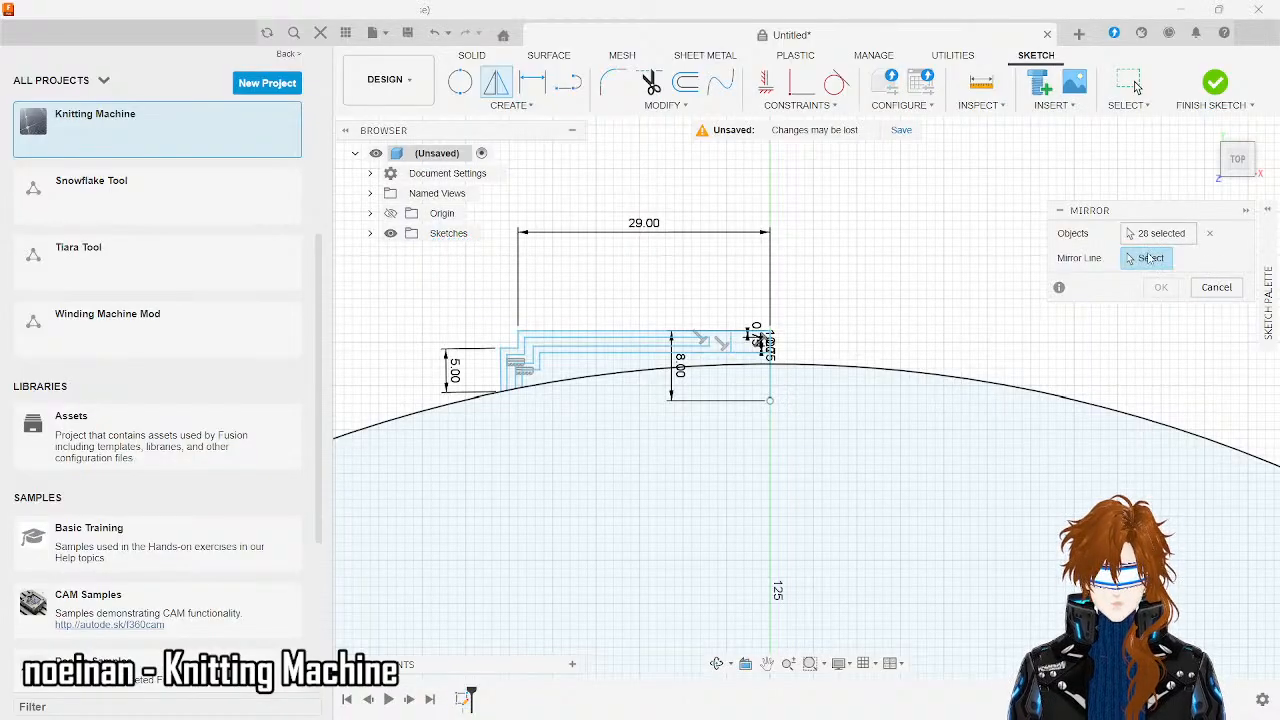
click(772, 384)
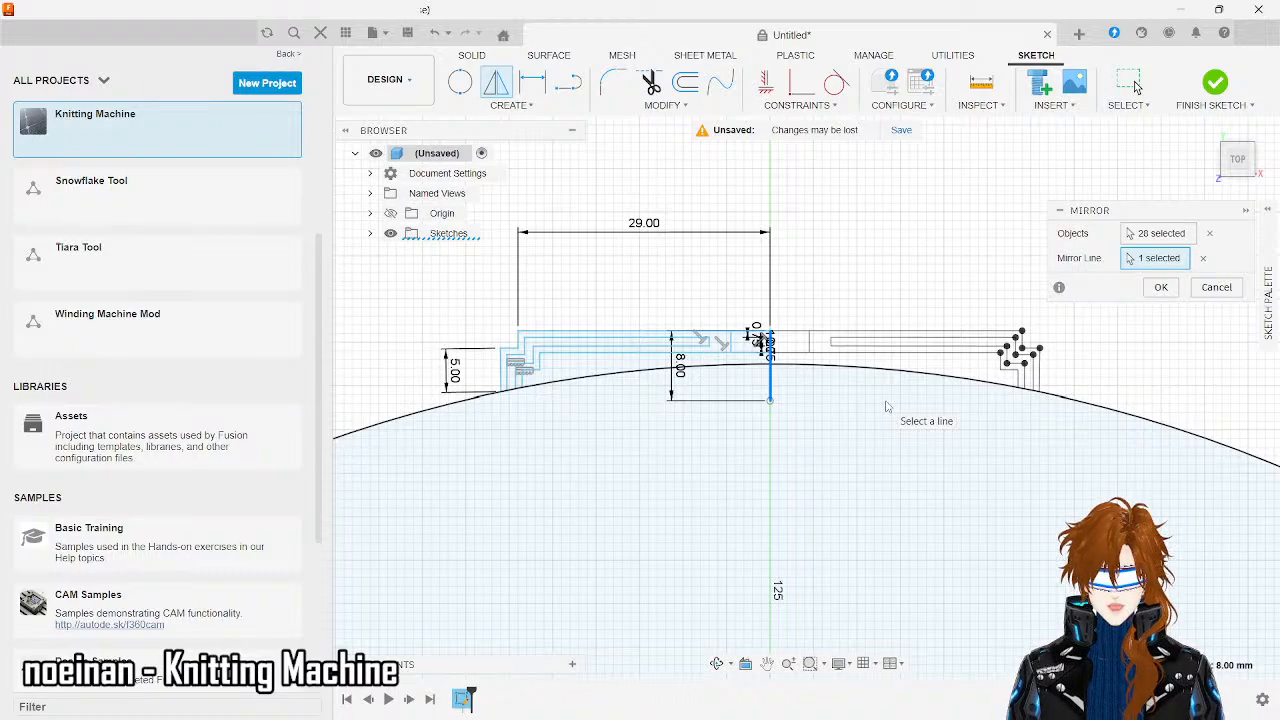
key(Escape)
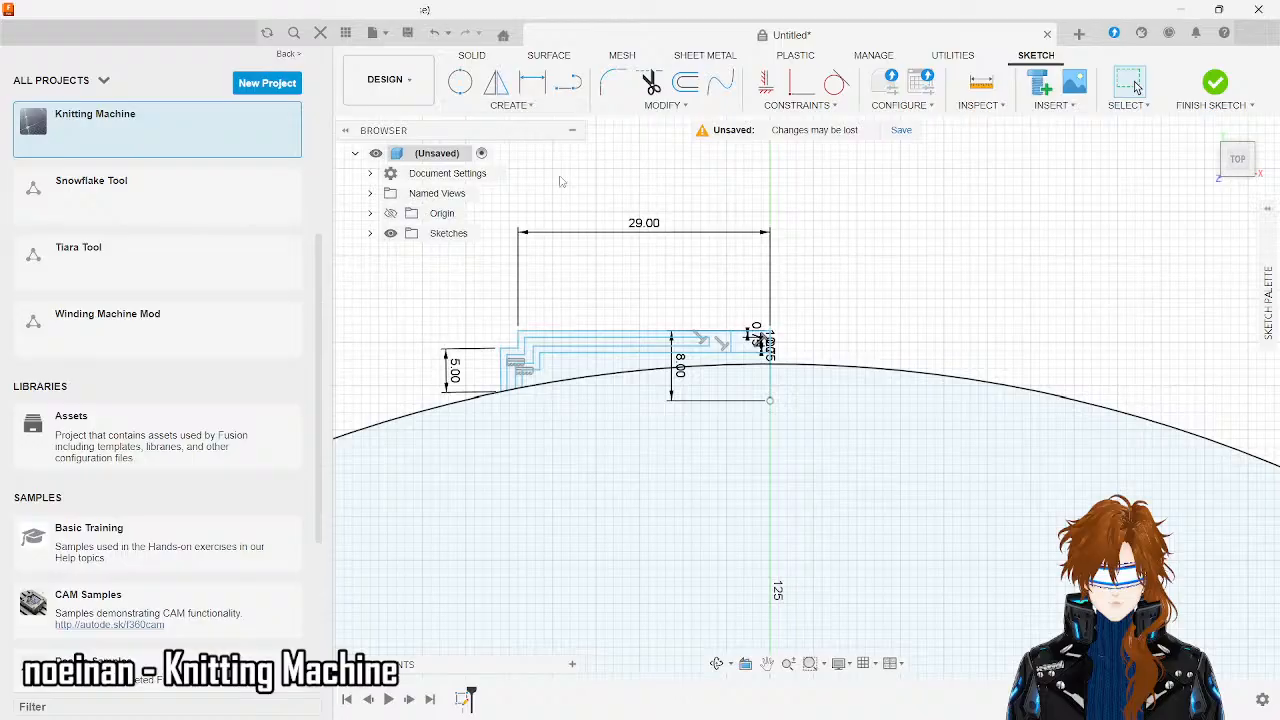
- Delete the short 1 mm segment lying on the centre axis line between the two middle outlines' levels
scroll(736, 325, up, 5)
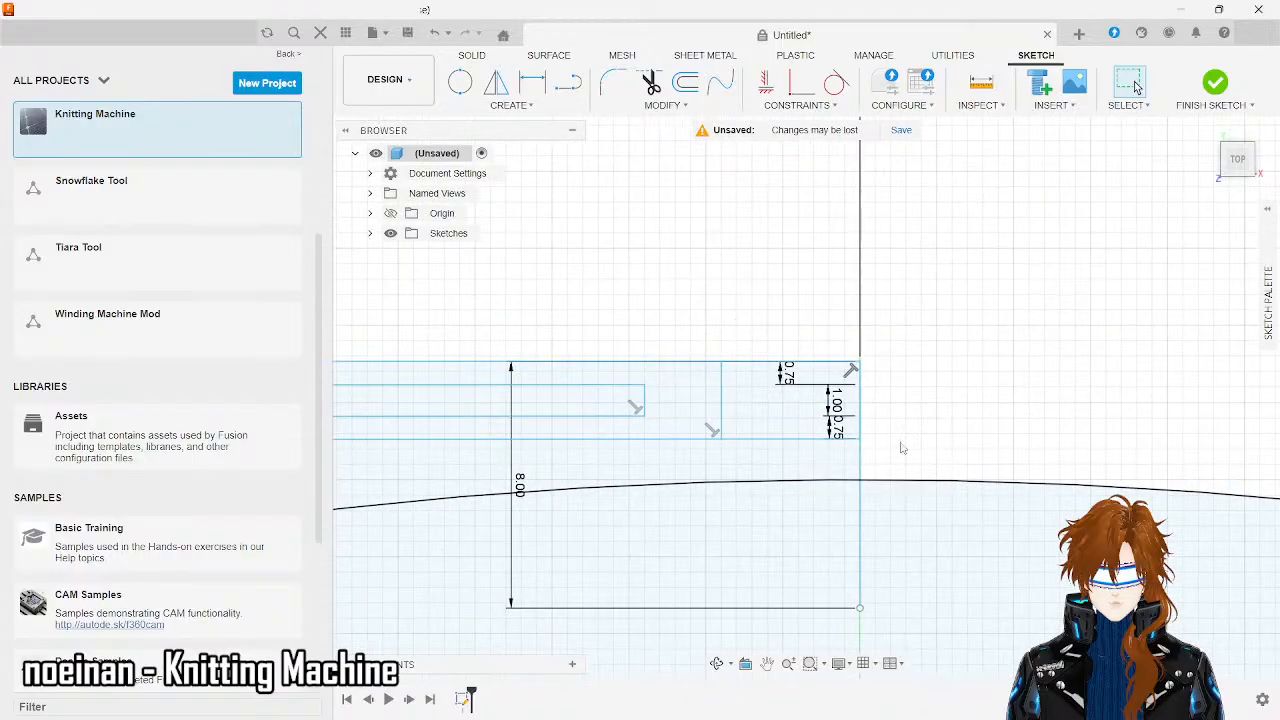
scroll(900, 448, down, 9)
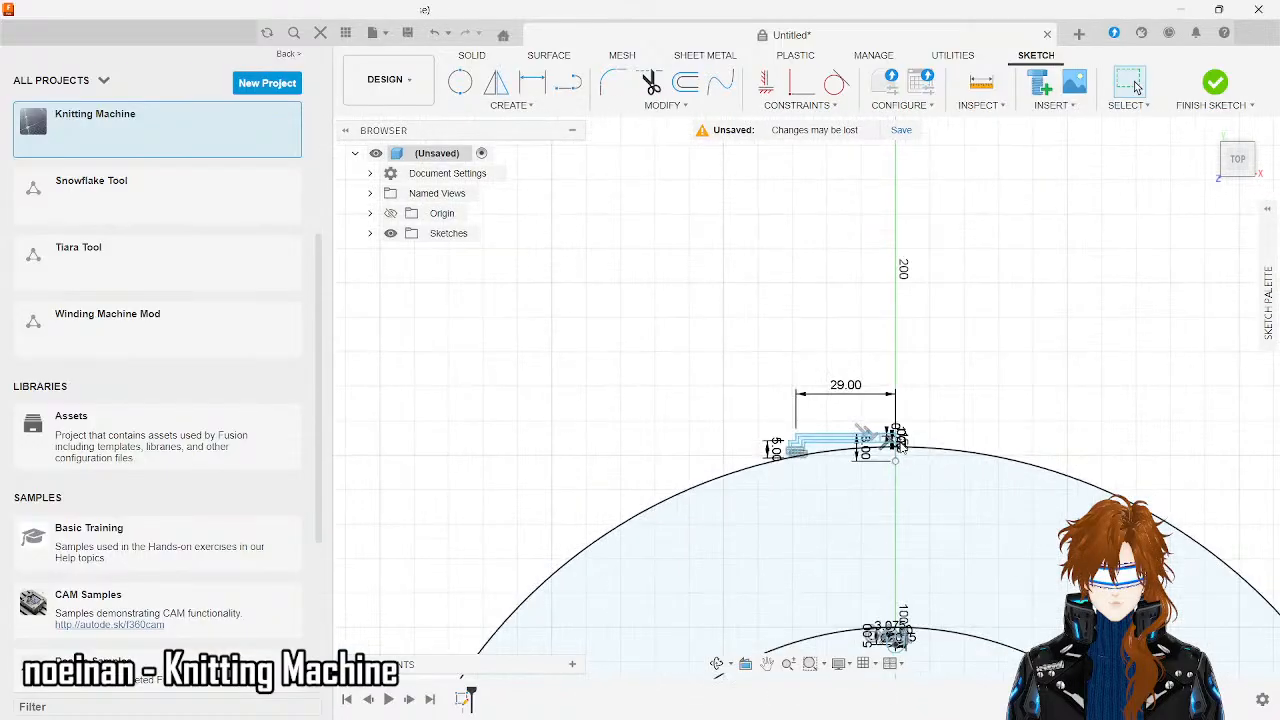
scroll(899, 446, down, 3)
scroll(901, 447, up, 6)
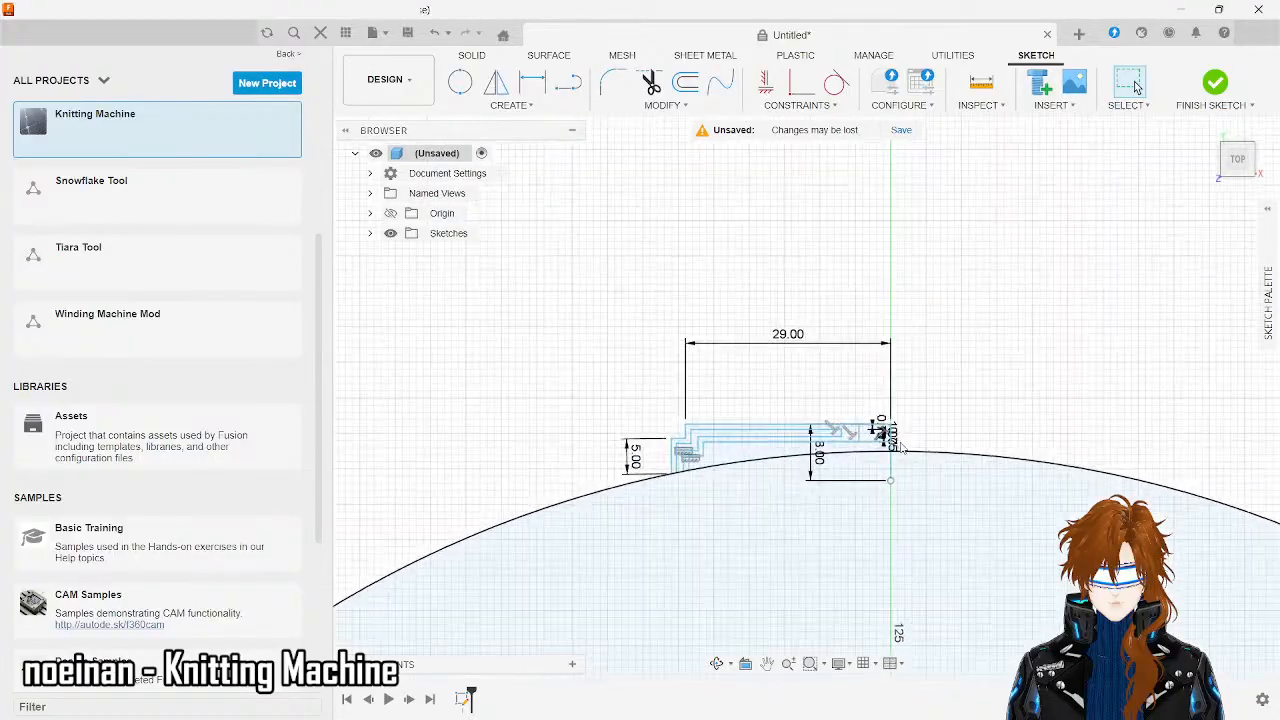
scroll(900, 447, up, 7)
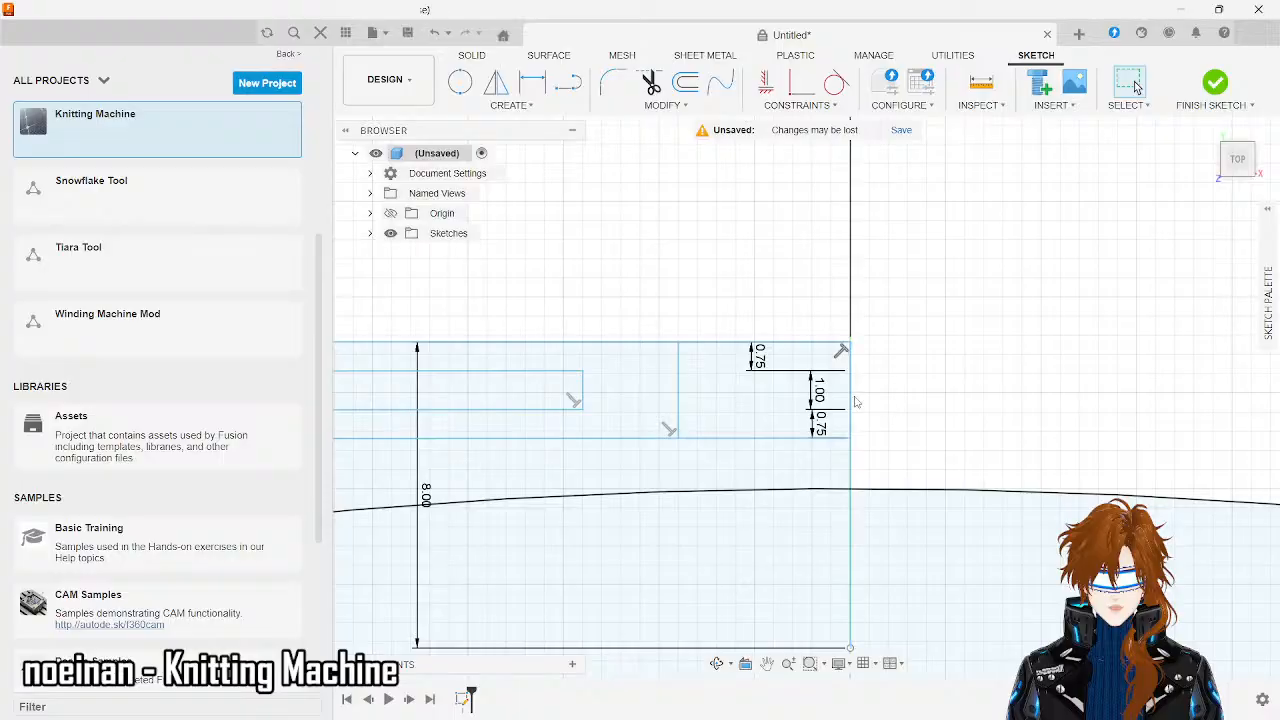
click(851, 402)
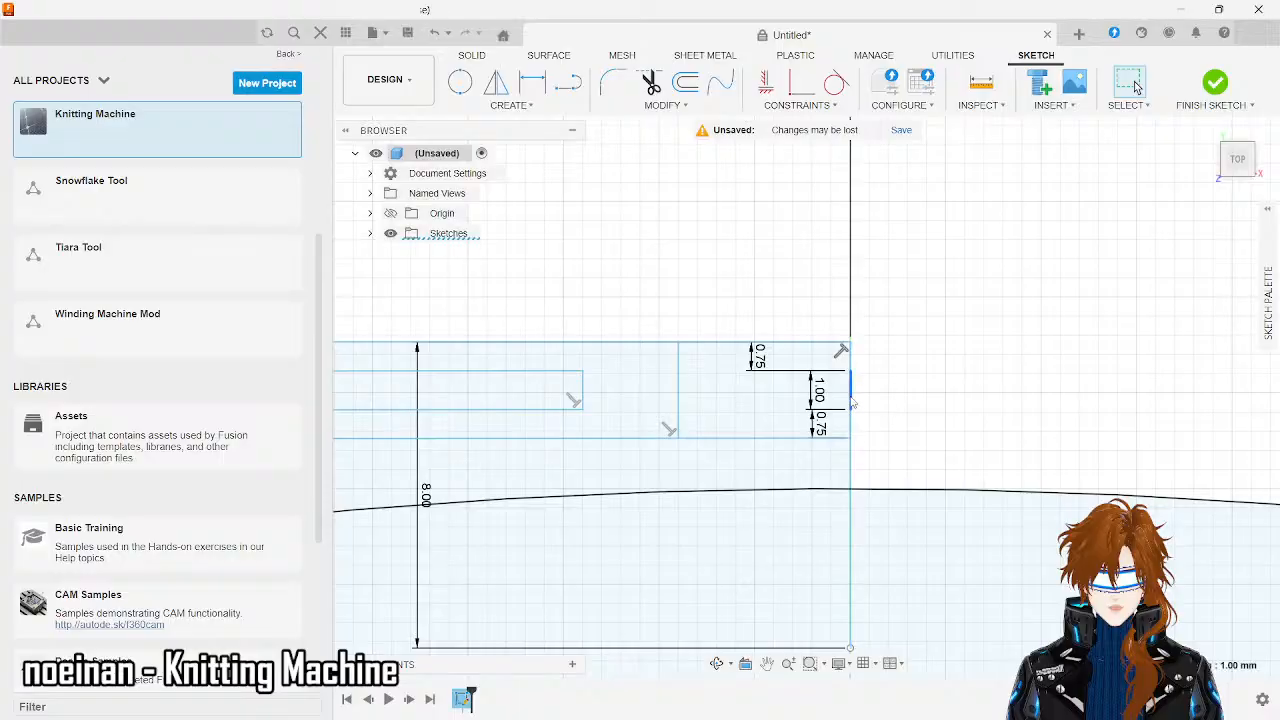
click(861, 414)
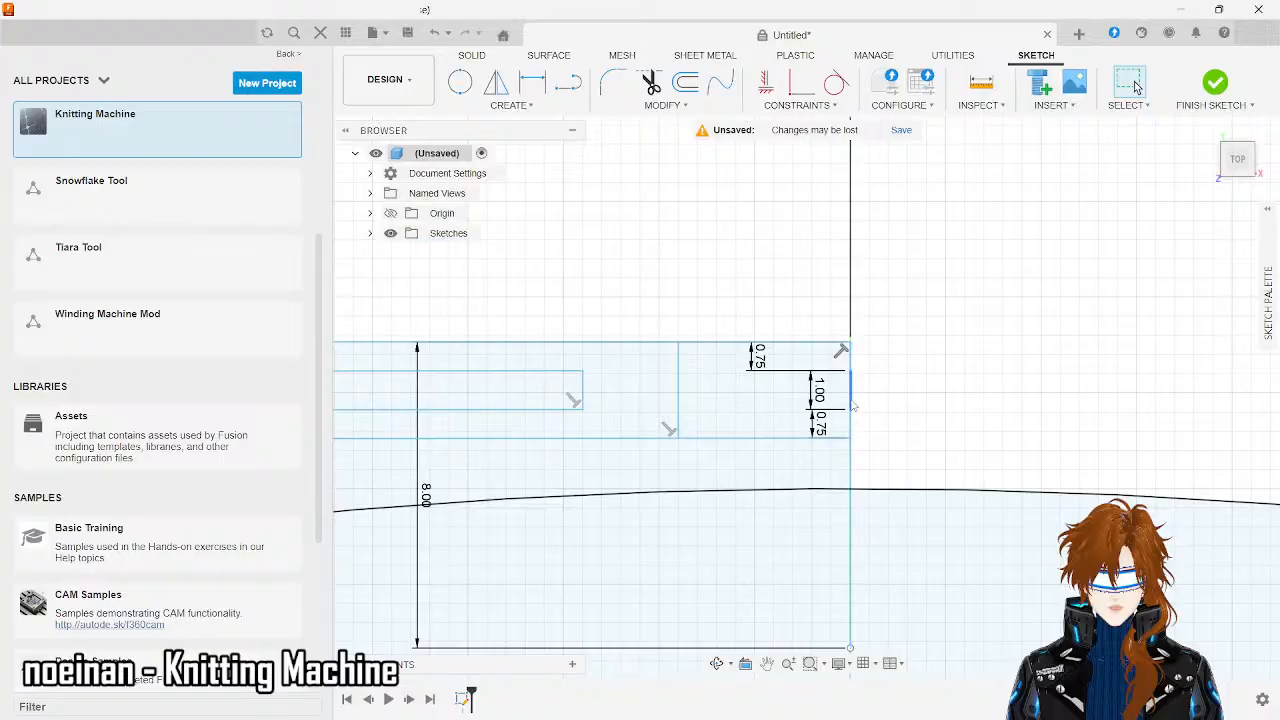
click(850, 403)
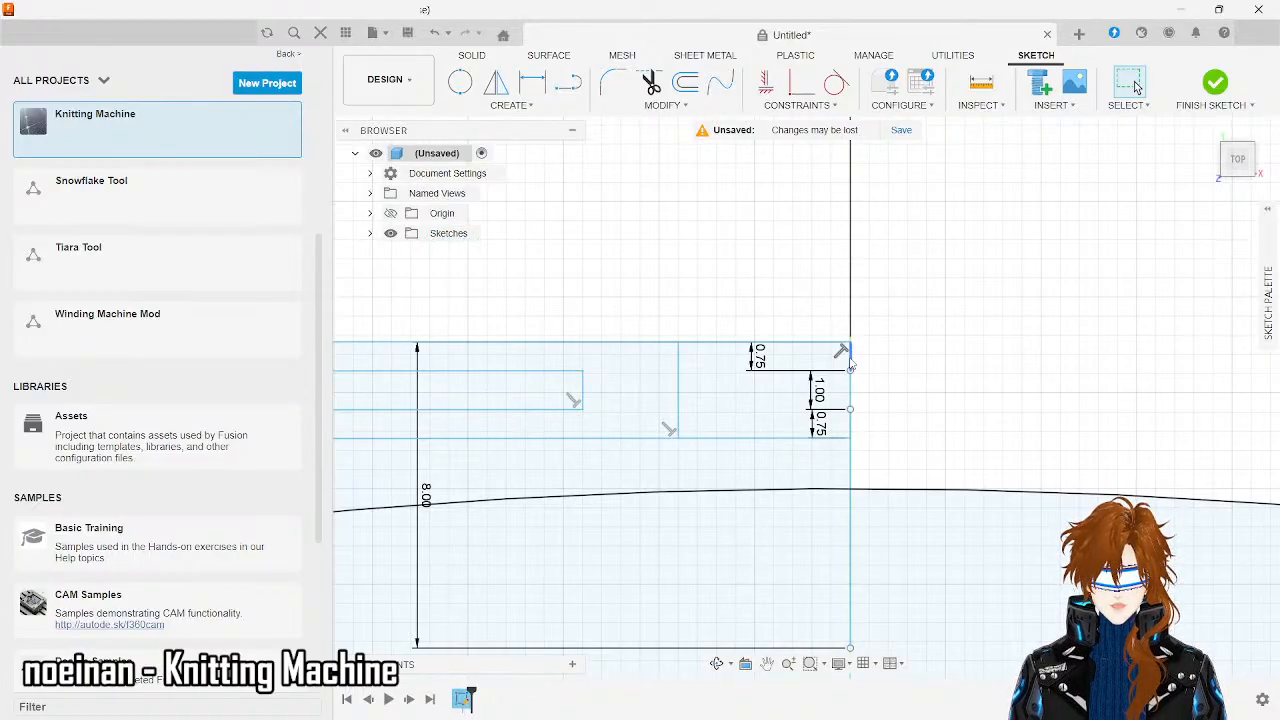
- Mirror the entire stepped wall profile, including its horizontal lines and two vertical closing lines, about the short 0.75 mm segment on the centre axis
scroll(797, 410, down, 5)
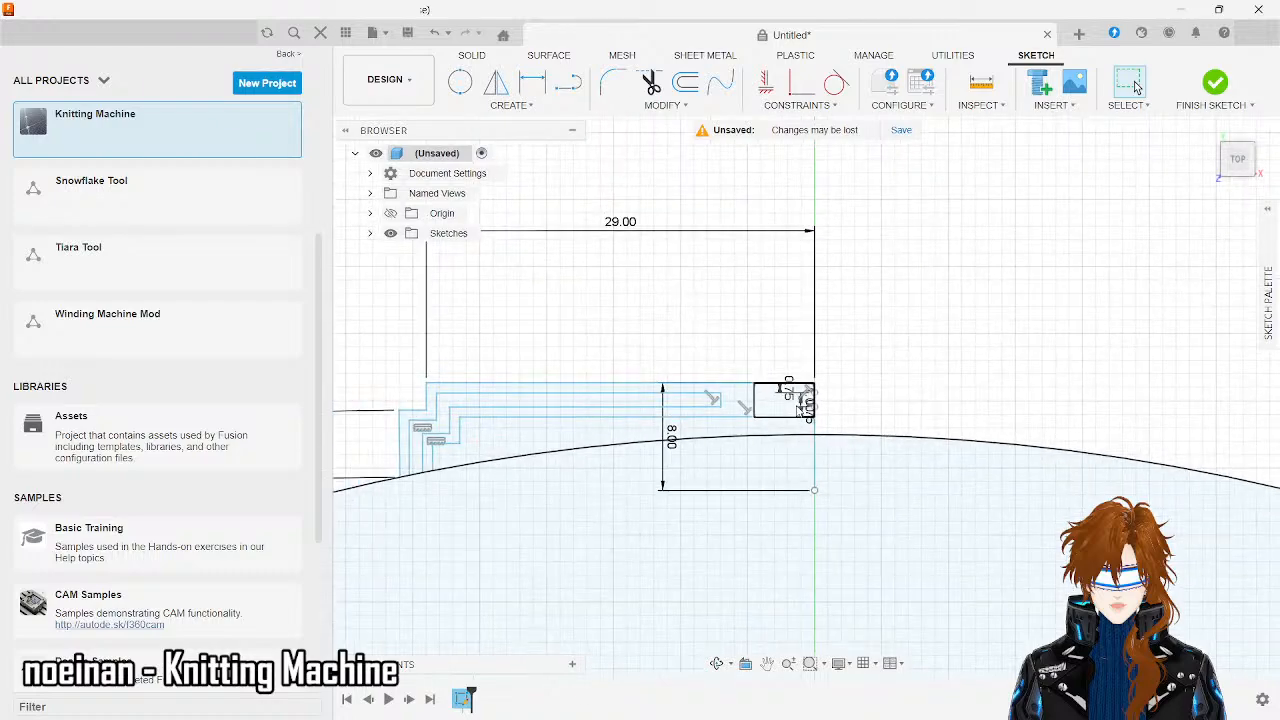
mouse_move(367, 357)
mouse_down()
mouse_move(664, 424)
mouse_move(808, 420)
mouse_up()
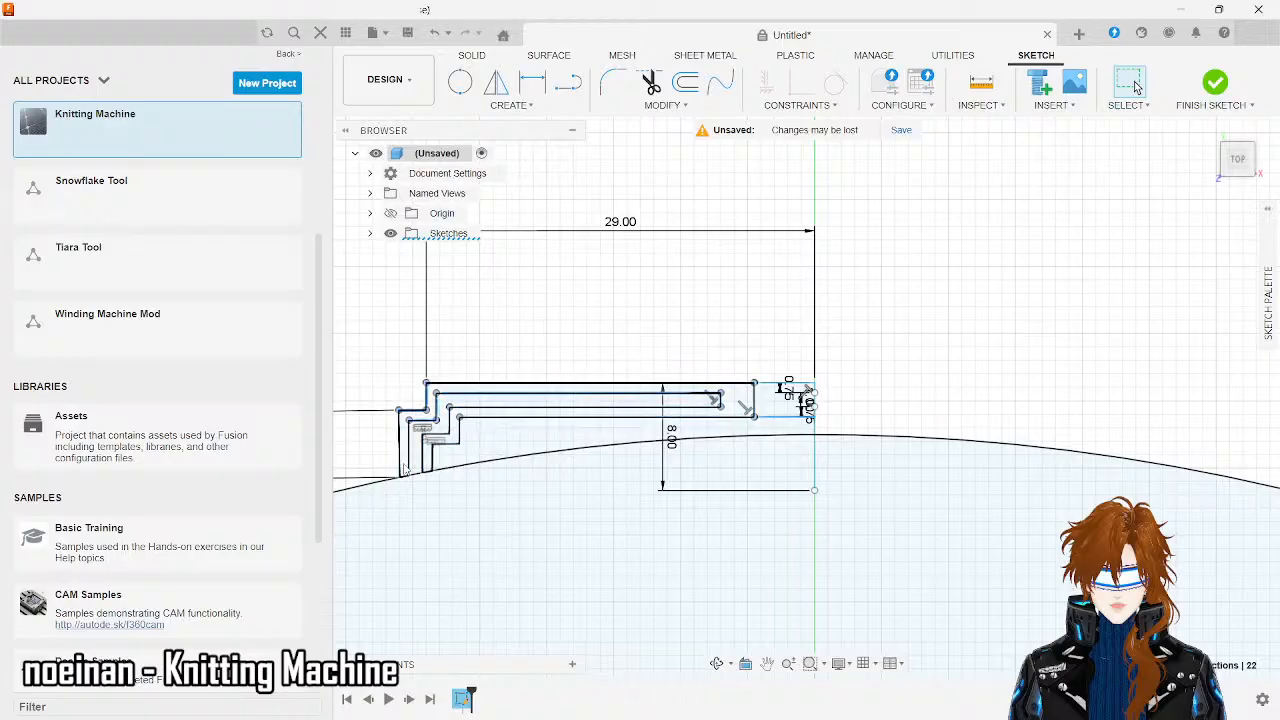
mouse_move(353, 456)
mouse_down()
mouse_move(528, 412)
mouse_move(540, 358)
mouse_move(505, 357)
mouse_up()
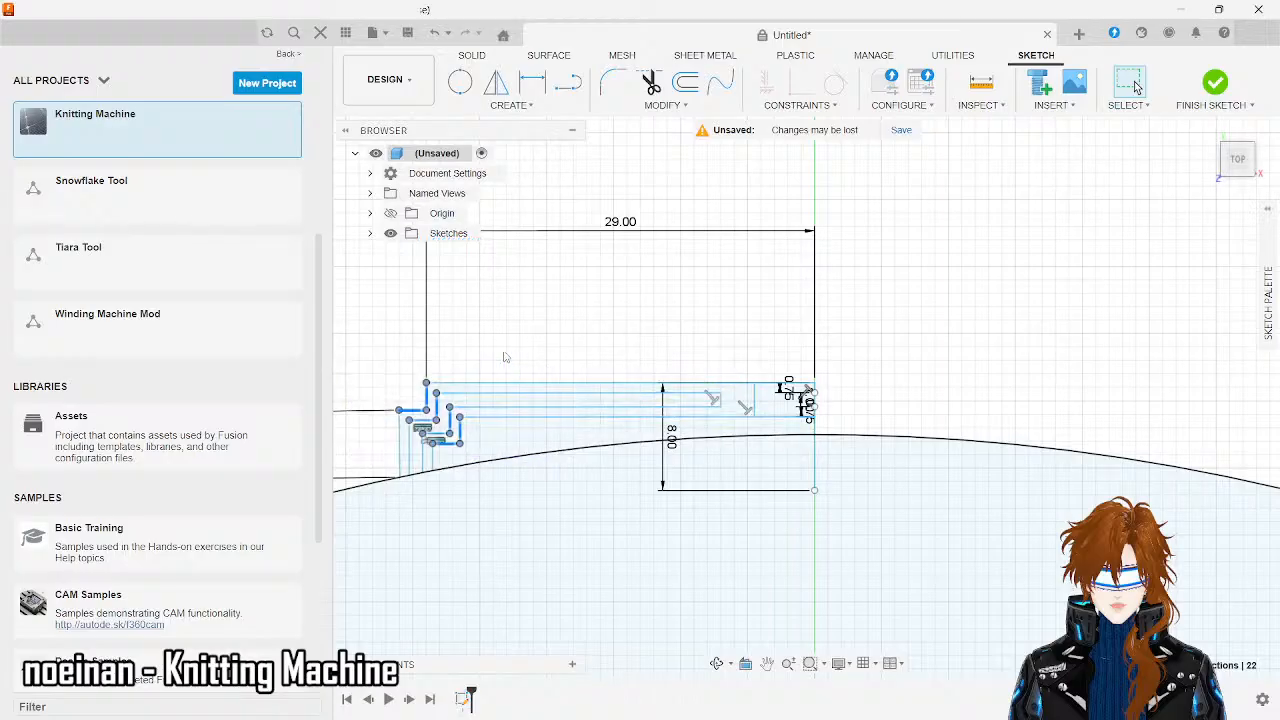
click(399, 439)
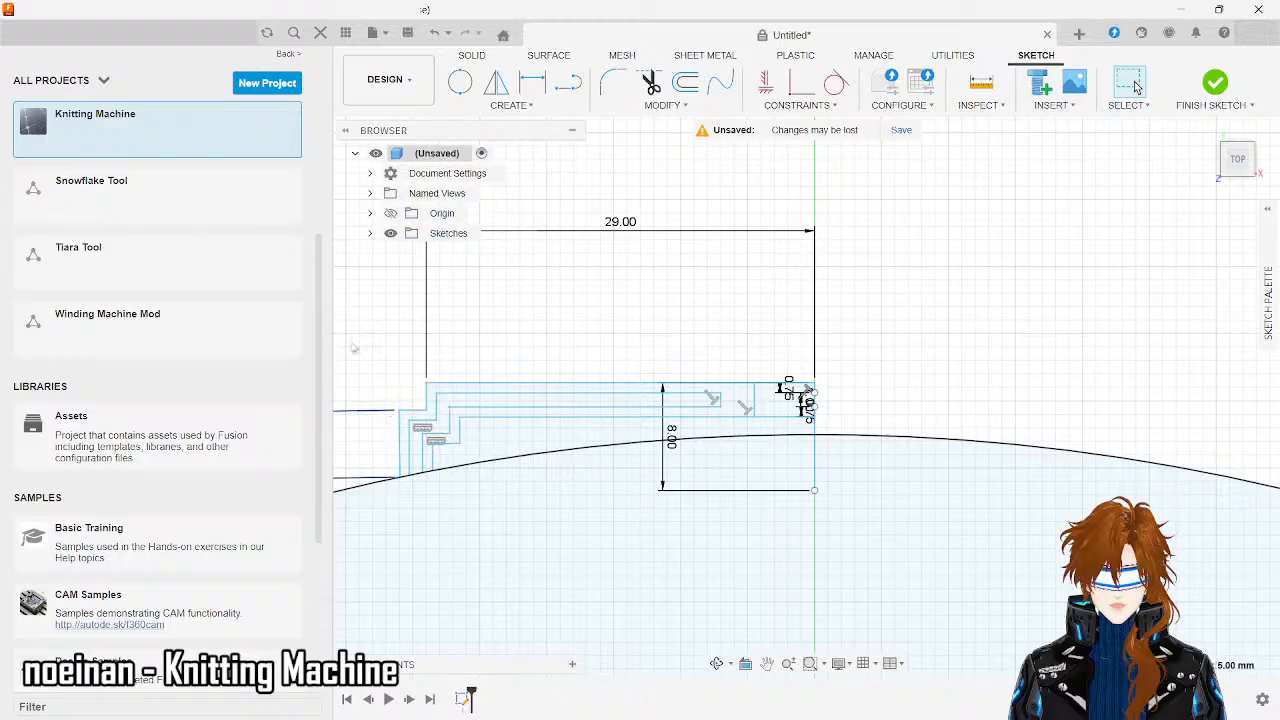
mouse_move(351, 342)
mouse_down()
mouse_move(508, 464)
mouse_move(481, 455)
mouse_up()
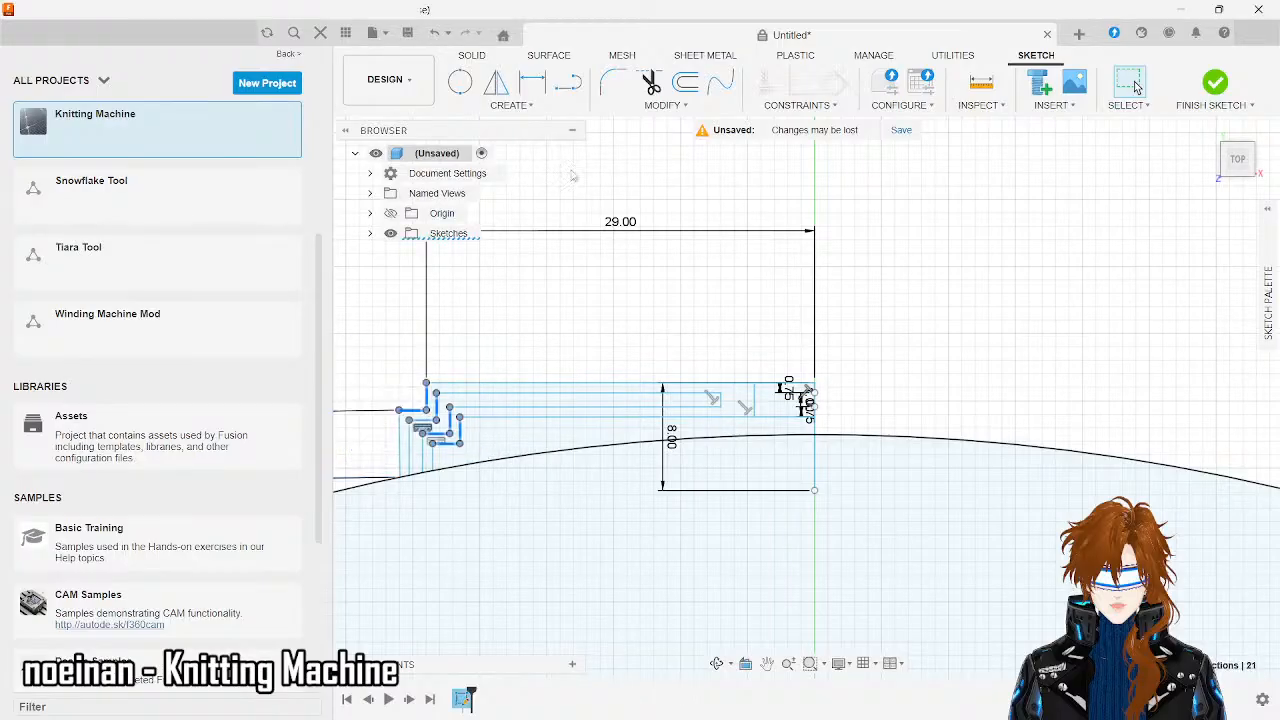
click(511, 105)
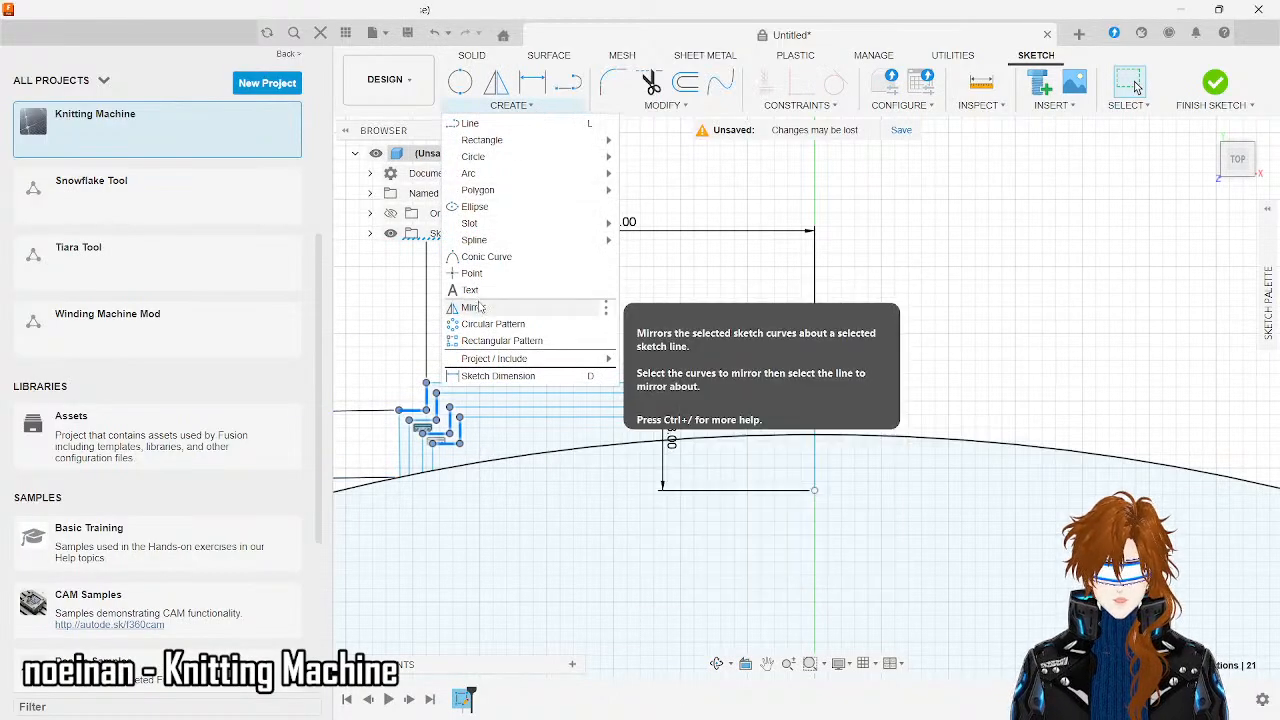
click(474, 307)
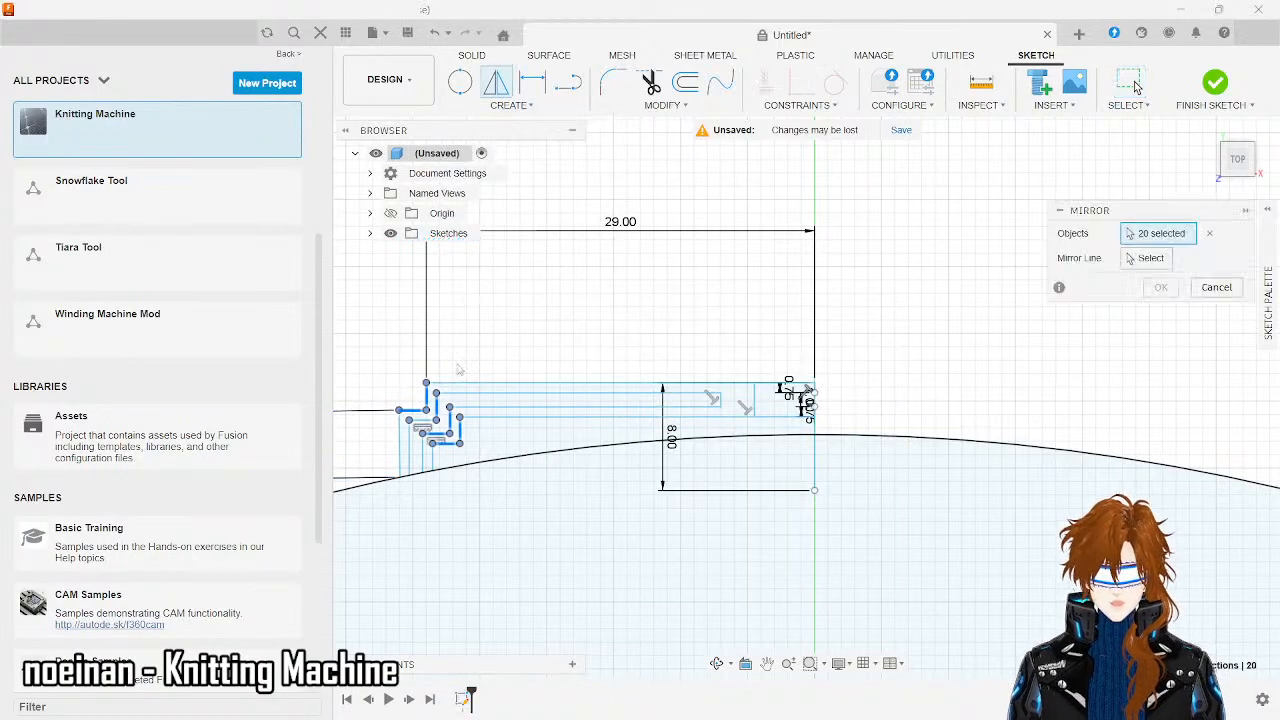
click(407, 448)
click(430, 455)
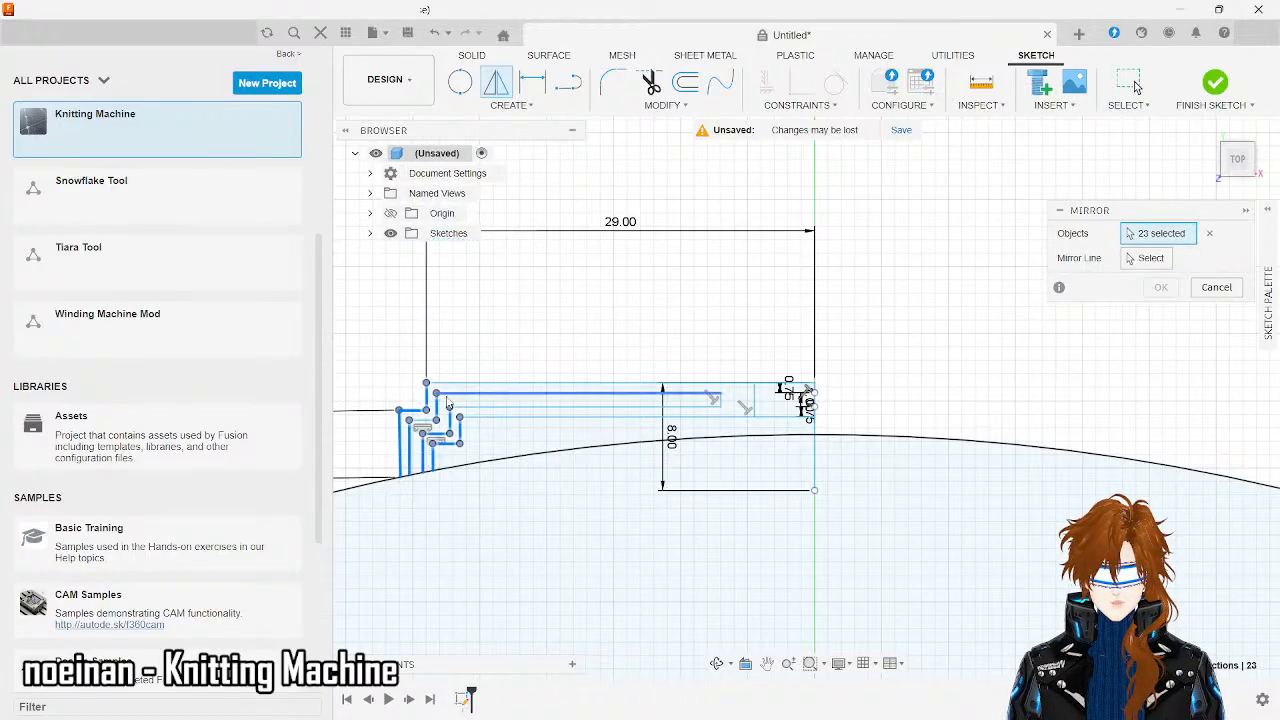
click(451, 394)
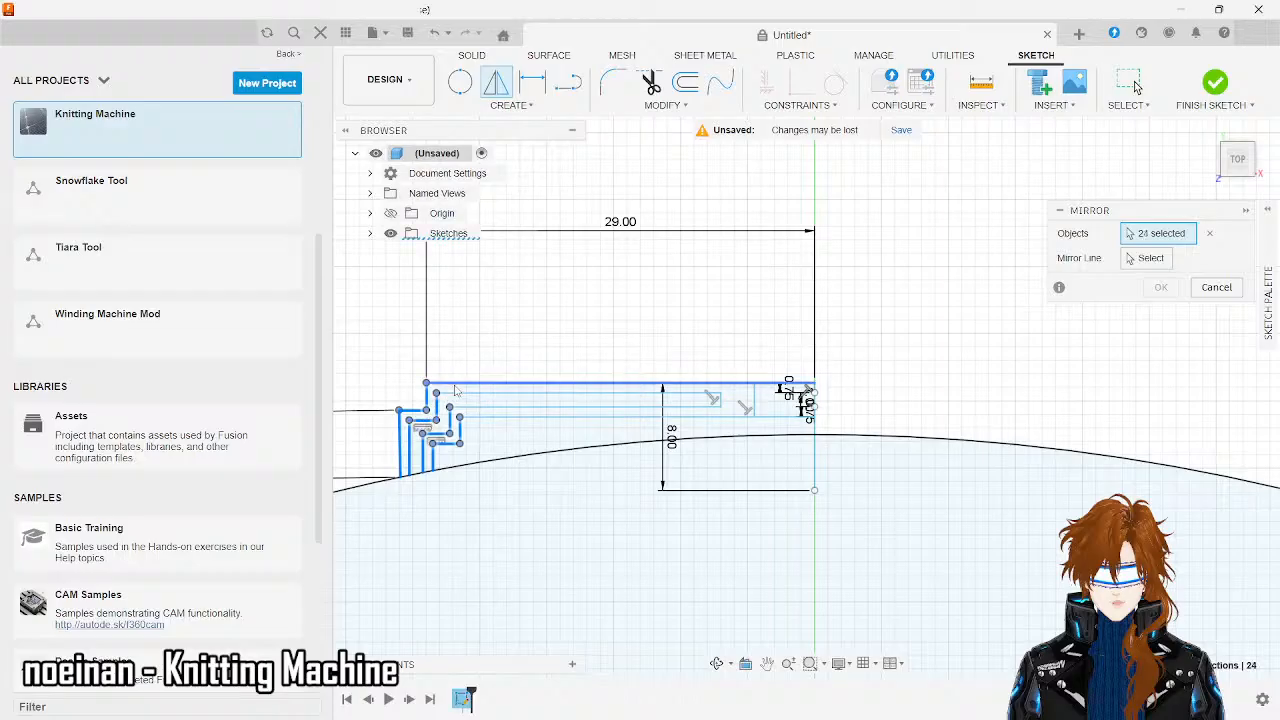
click(456, 383)
click(465, 393)
click(479, 408)
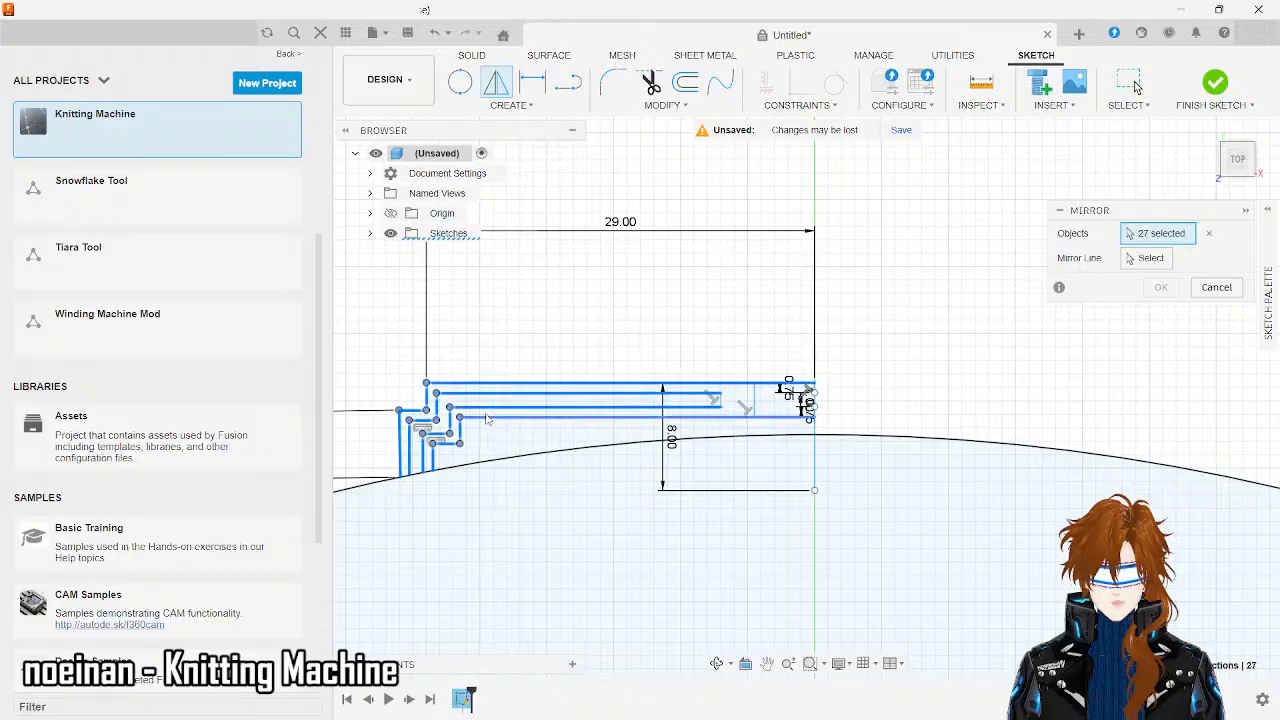
click(485, 417)
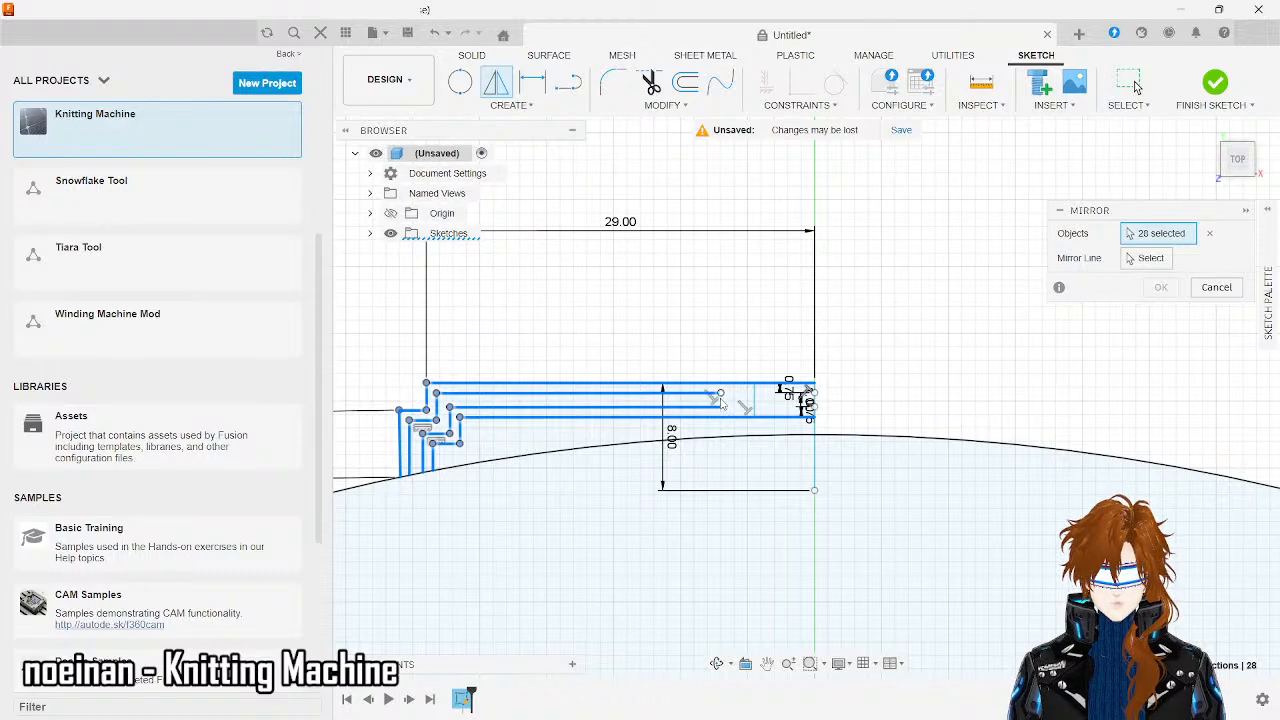
scroll(720, 402, up, 2)
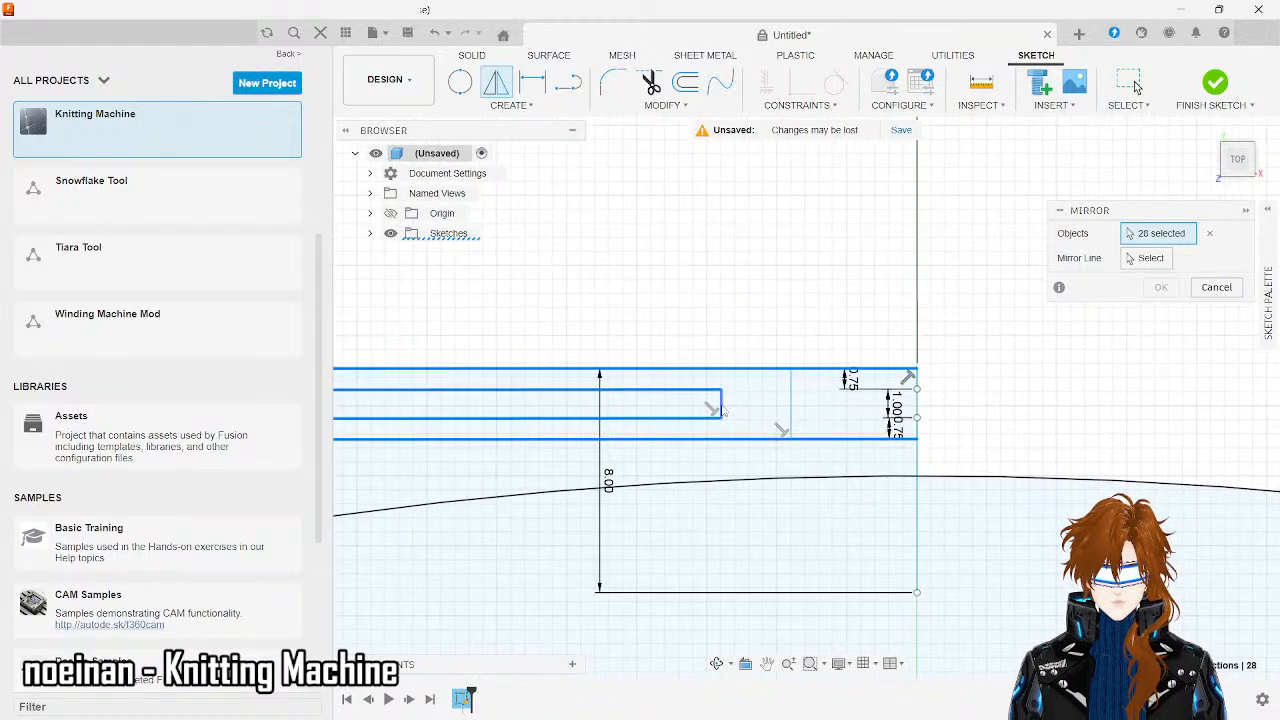
click(791, 410)
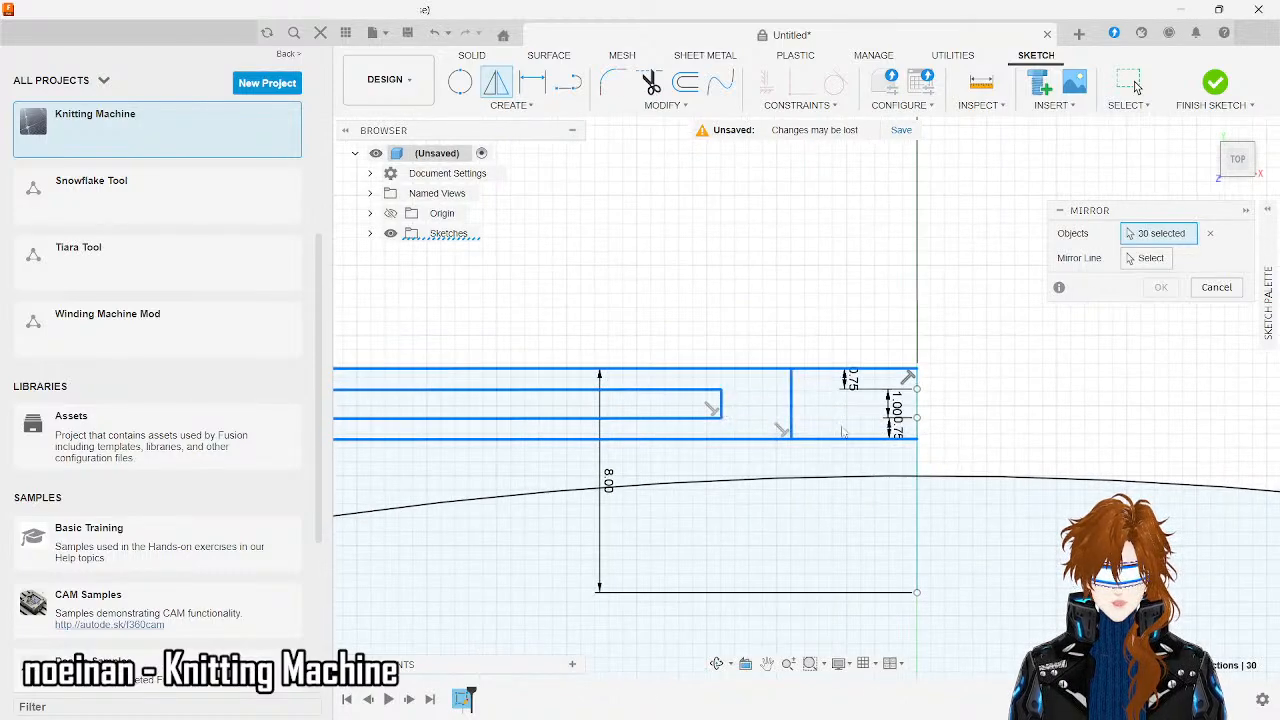
scroll(822, 403, down, 4)
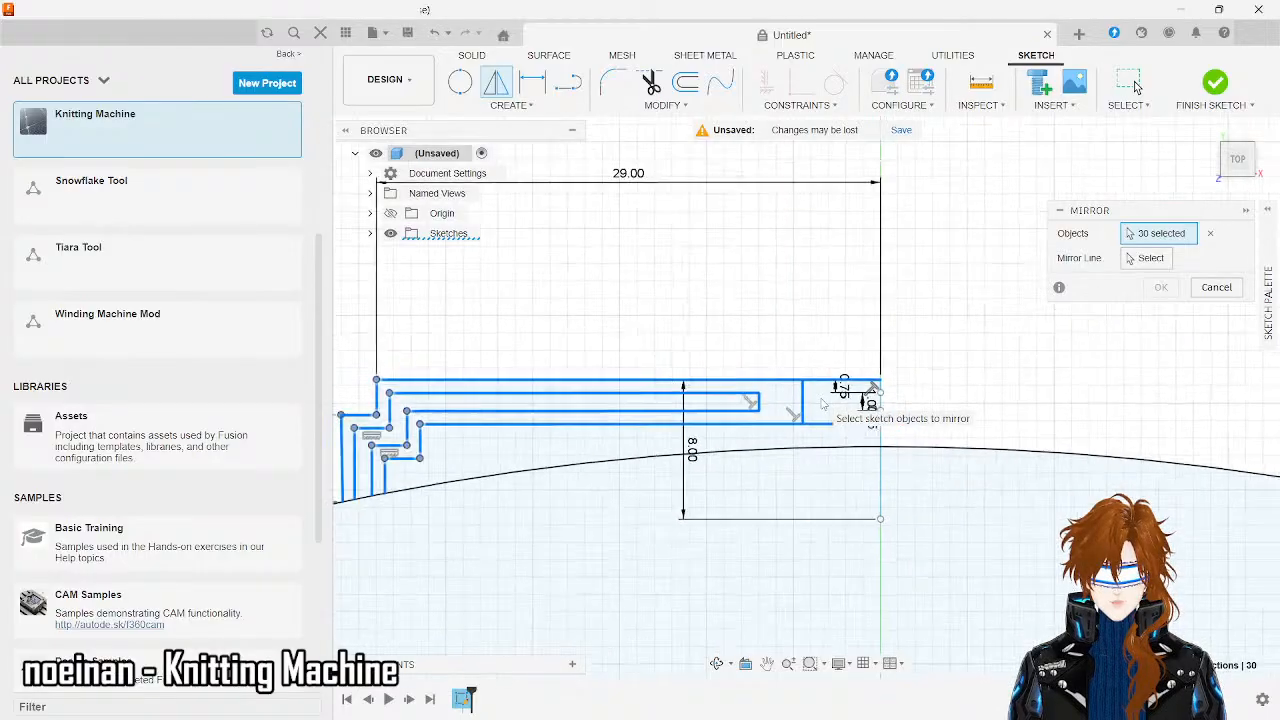
click(1168, 258)
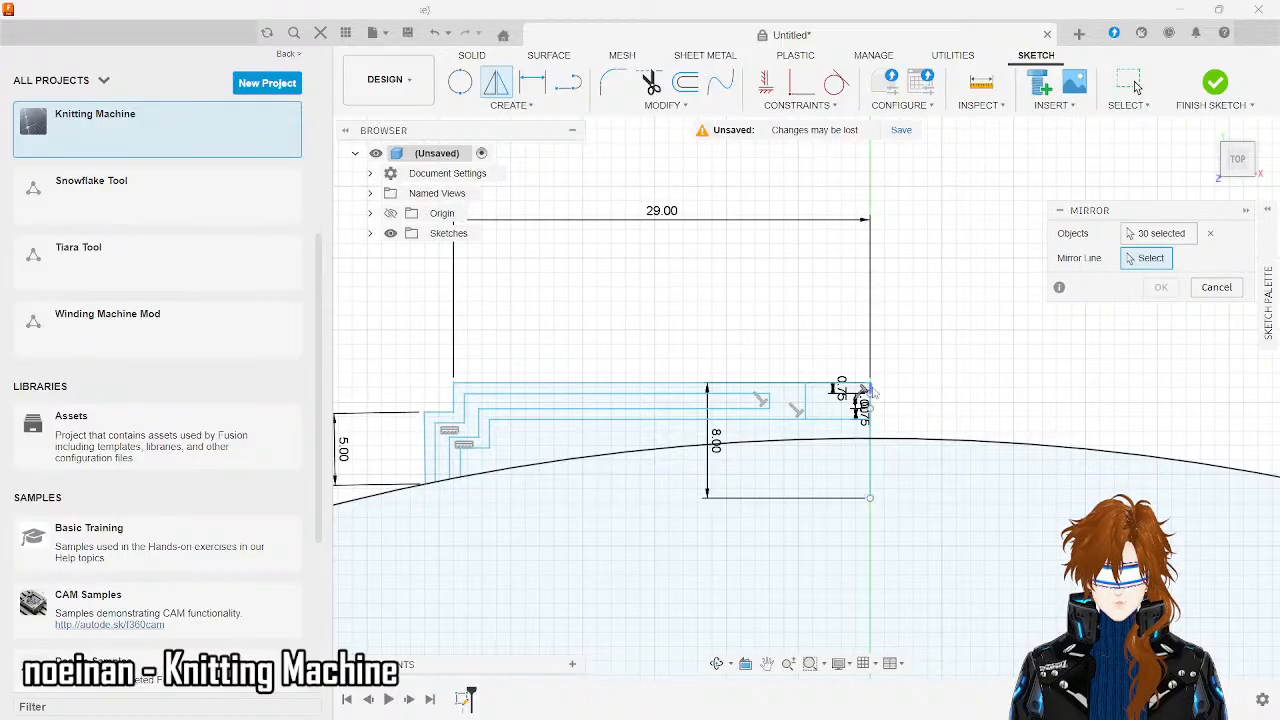
click(870, 392)
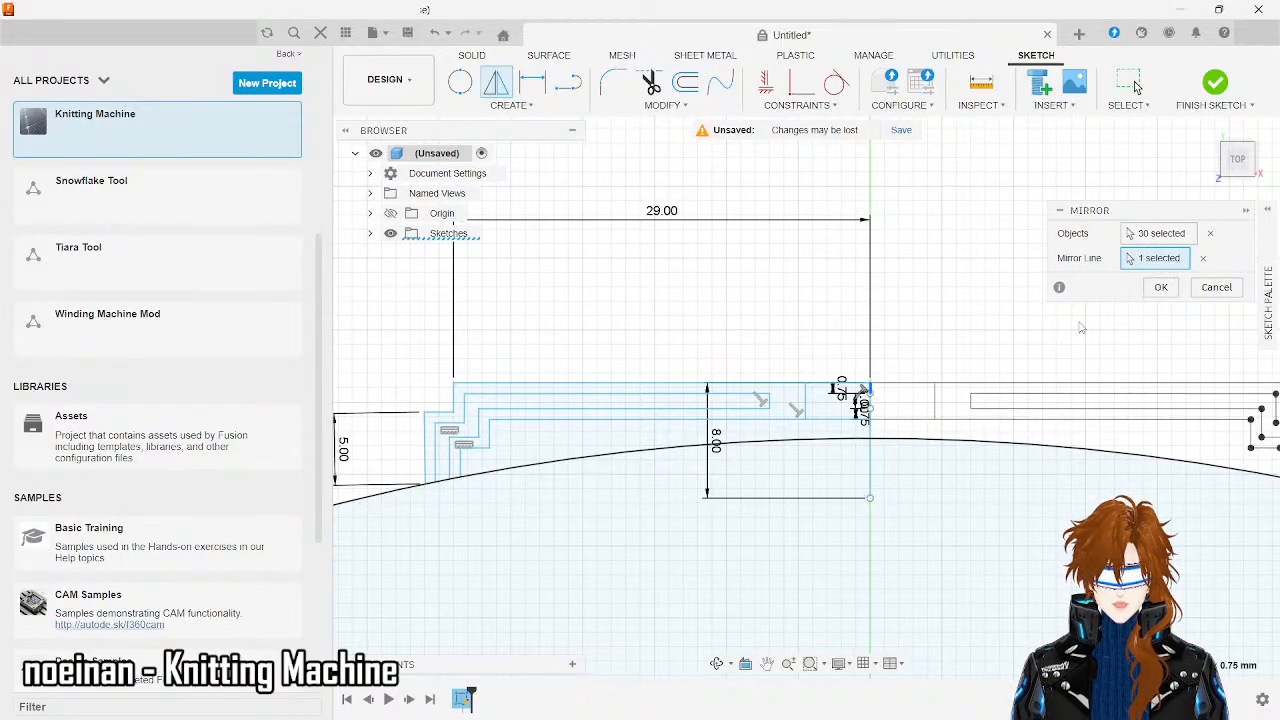
click(1161, 287)
scroll(978, 370, down, 3)
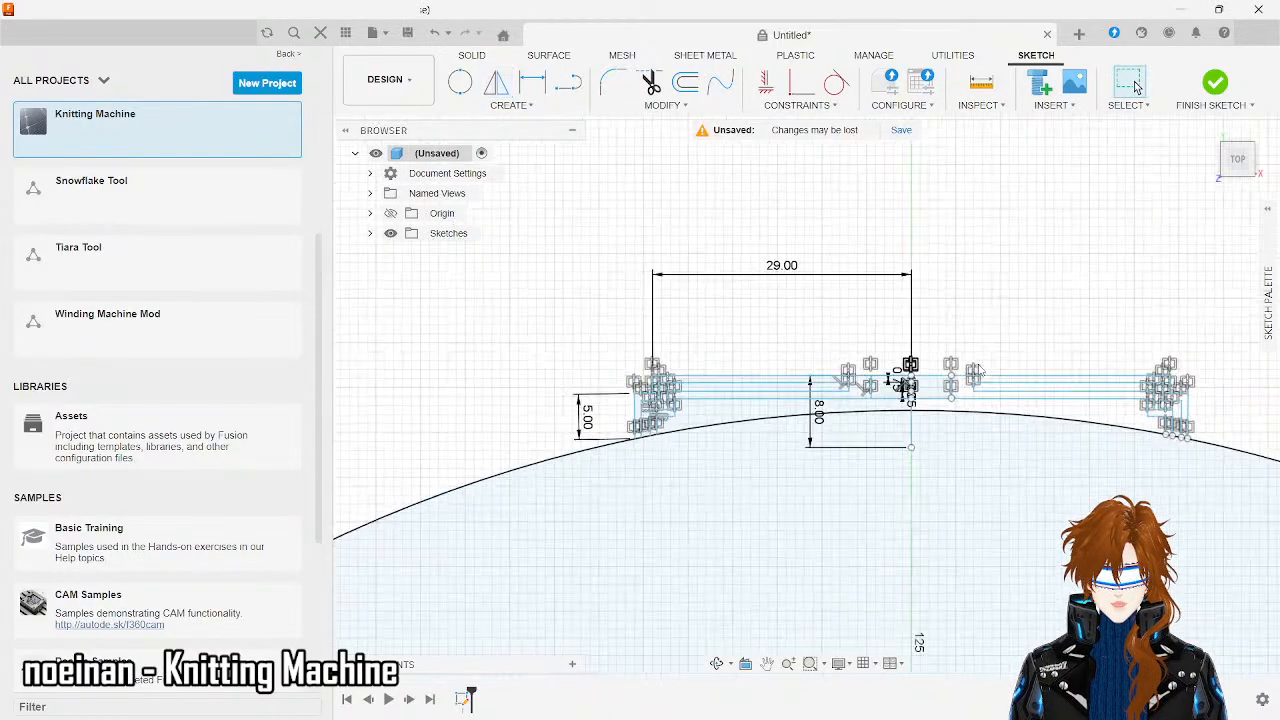
scroll(978, 370, up, 3)
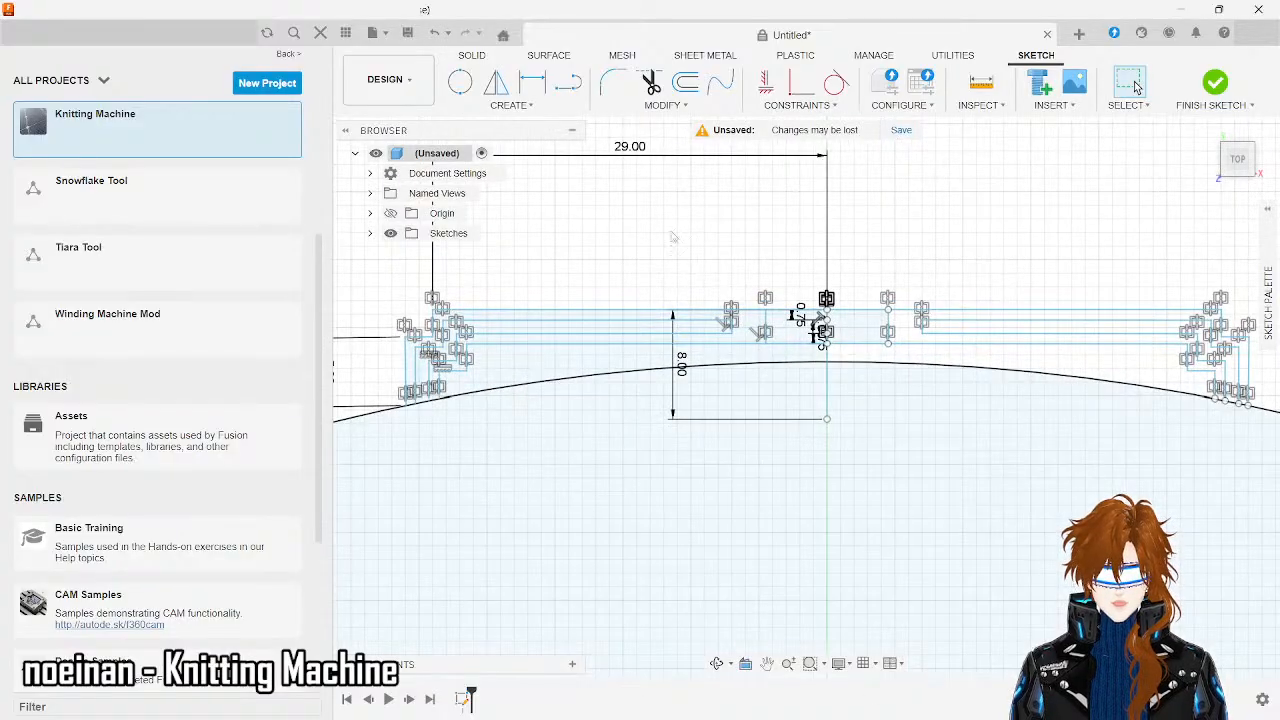
scroll(894, 457, down, 4)
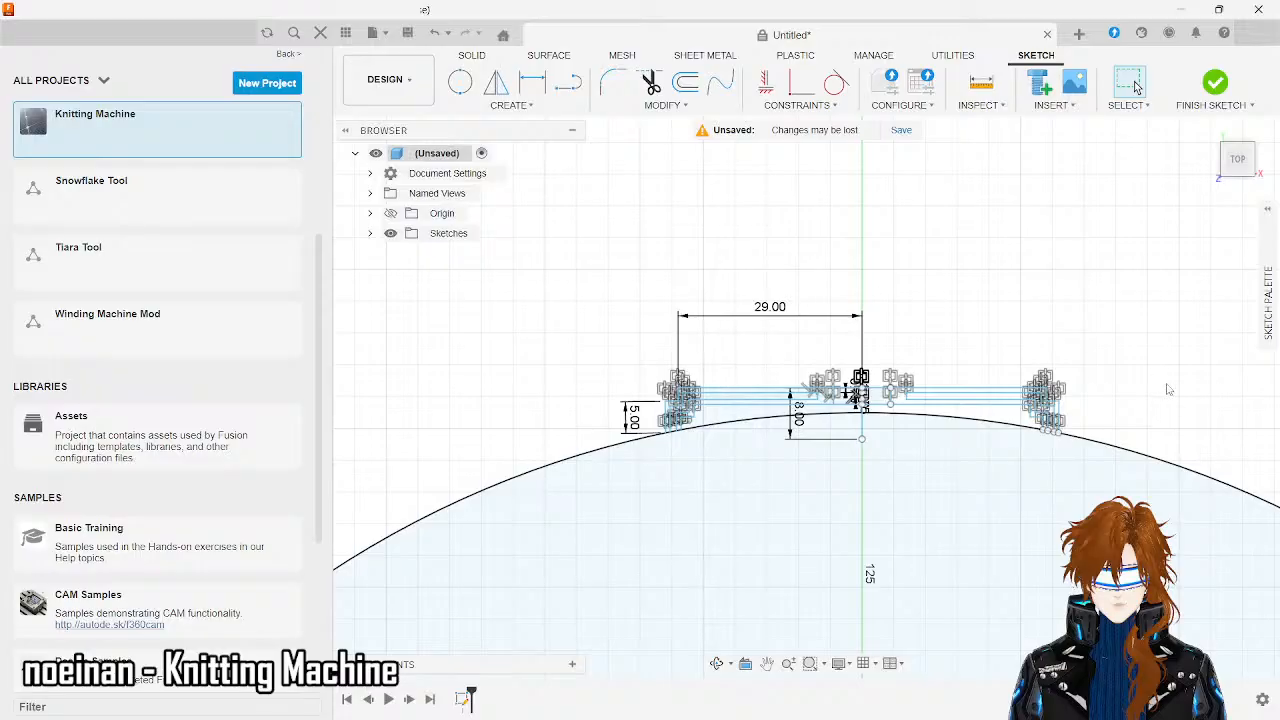
scroll(1167, 389, down, 5)
scroll(1167, 389, up, 7)
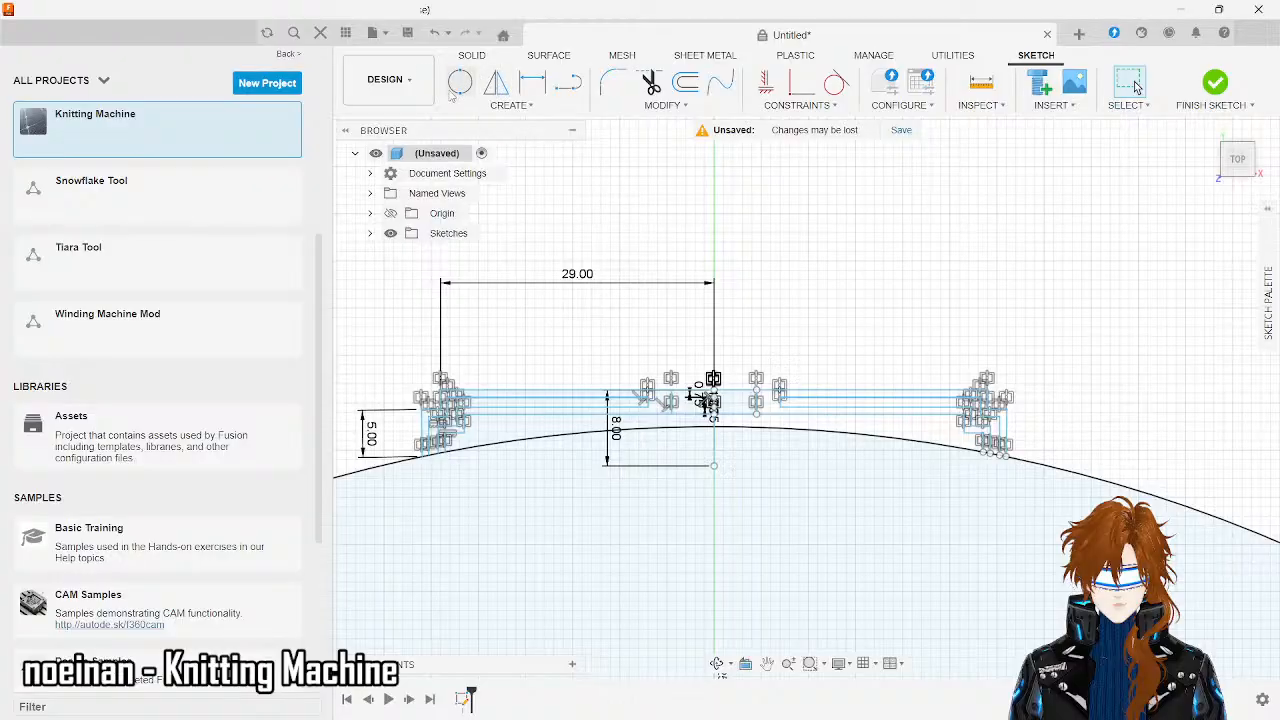
- Delete the vertical line on the centre axis that runs from the wall profile's lower outline down inside the outer circle
click(567, 83)
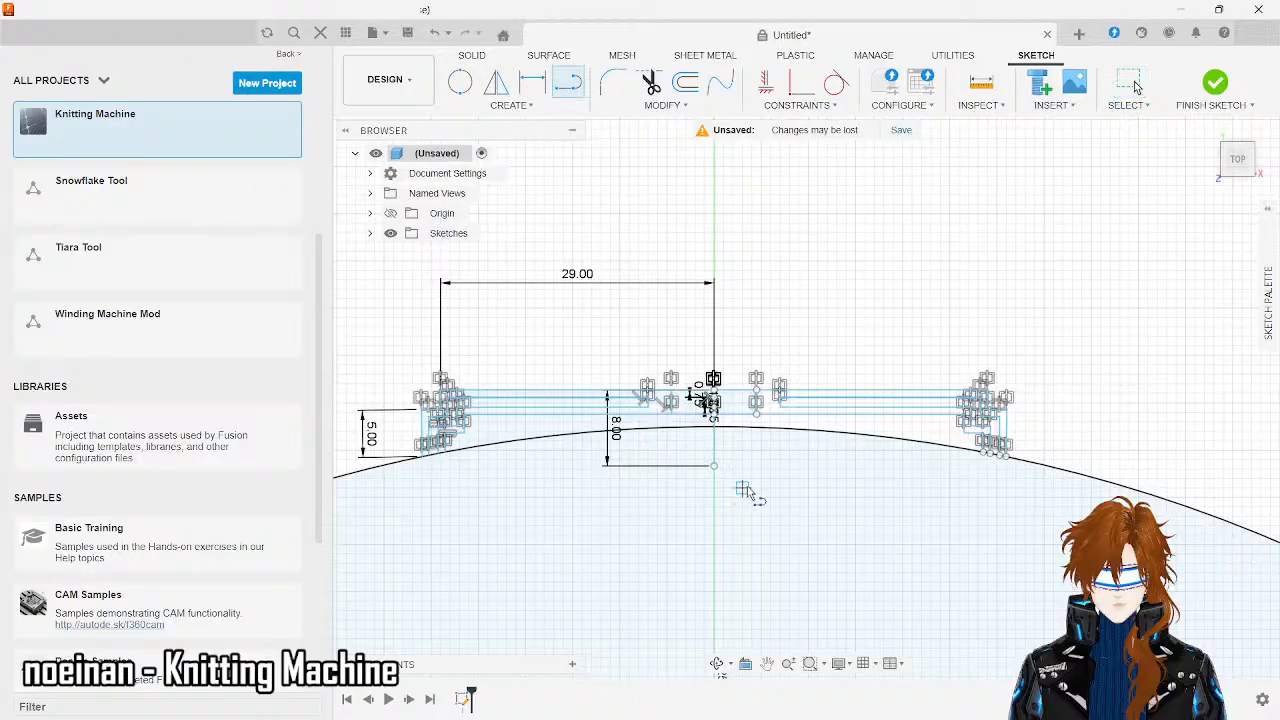
scroll(737, 492, up, 3)
scroll(737, 492, up, 2)
key(Escape)
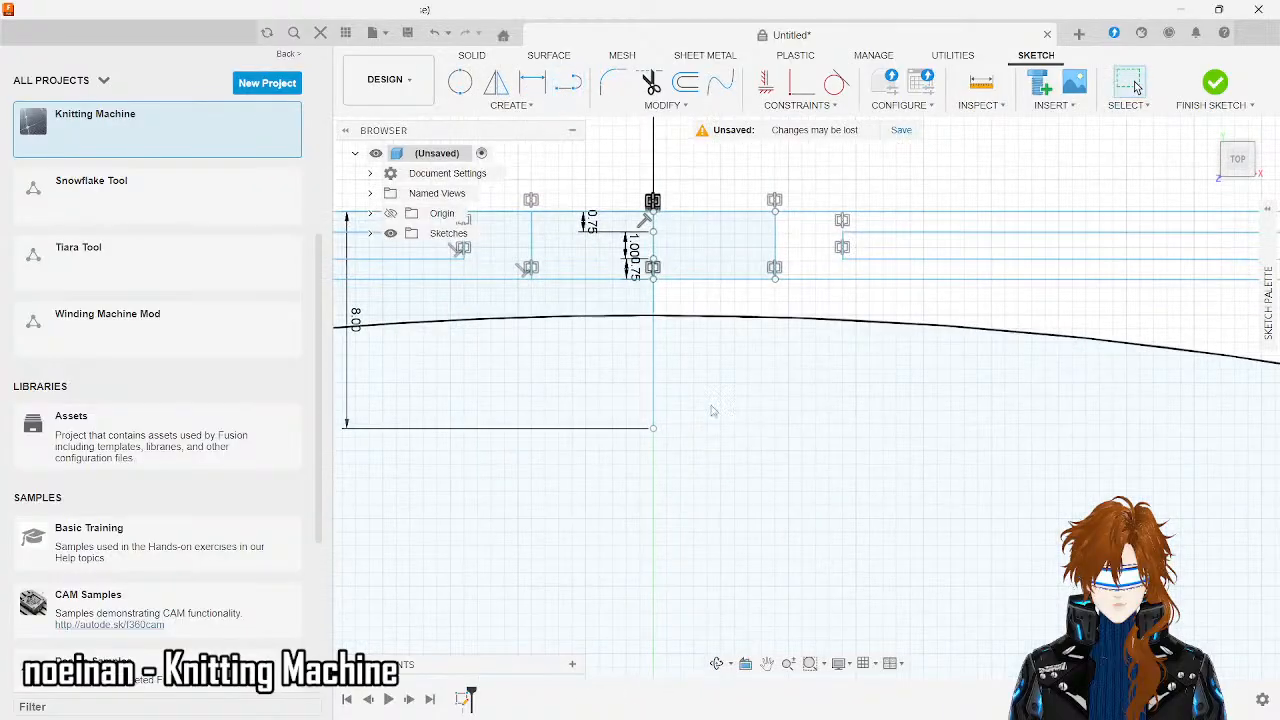
click(655, 383)
key(Delete)
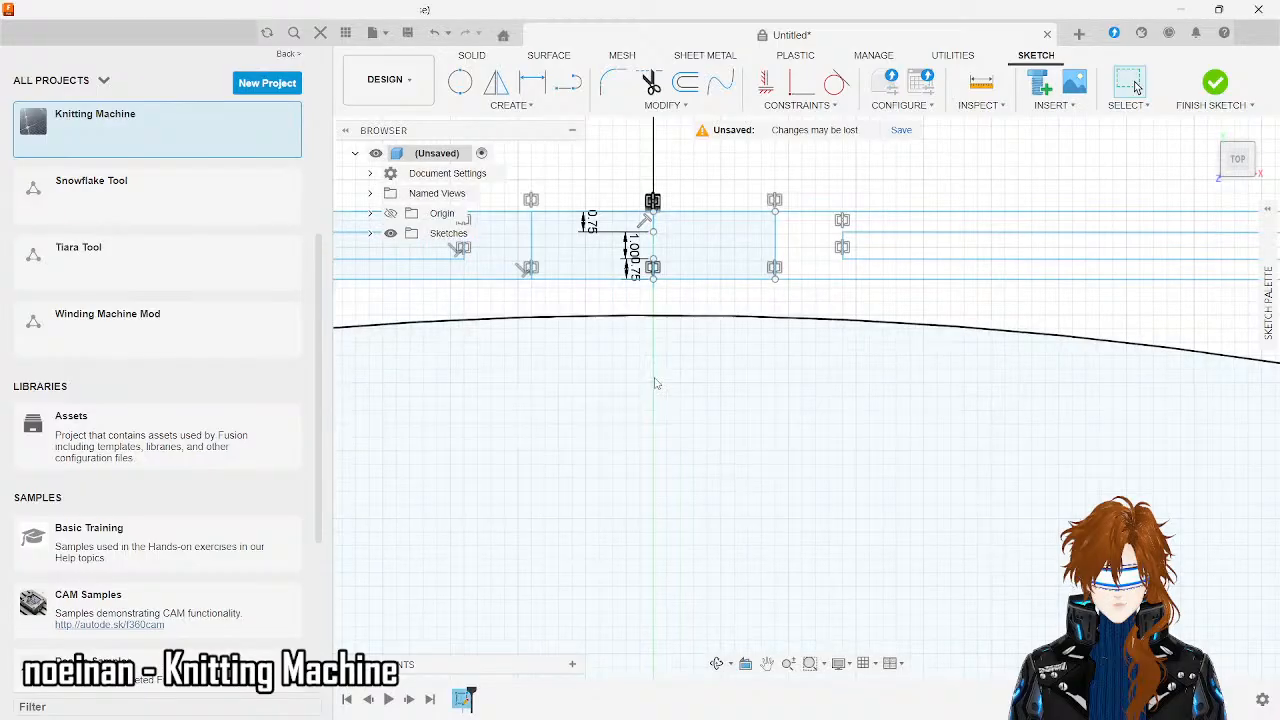
- Draw a 0.75 mm vertical line on the centre axis, from the outer circle's highest point inward
click(563, 79)
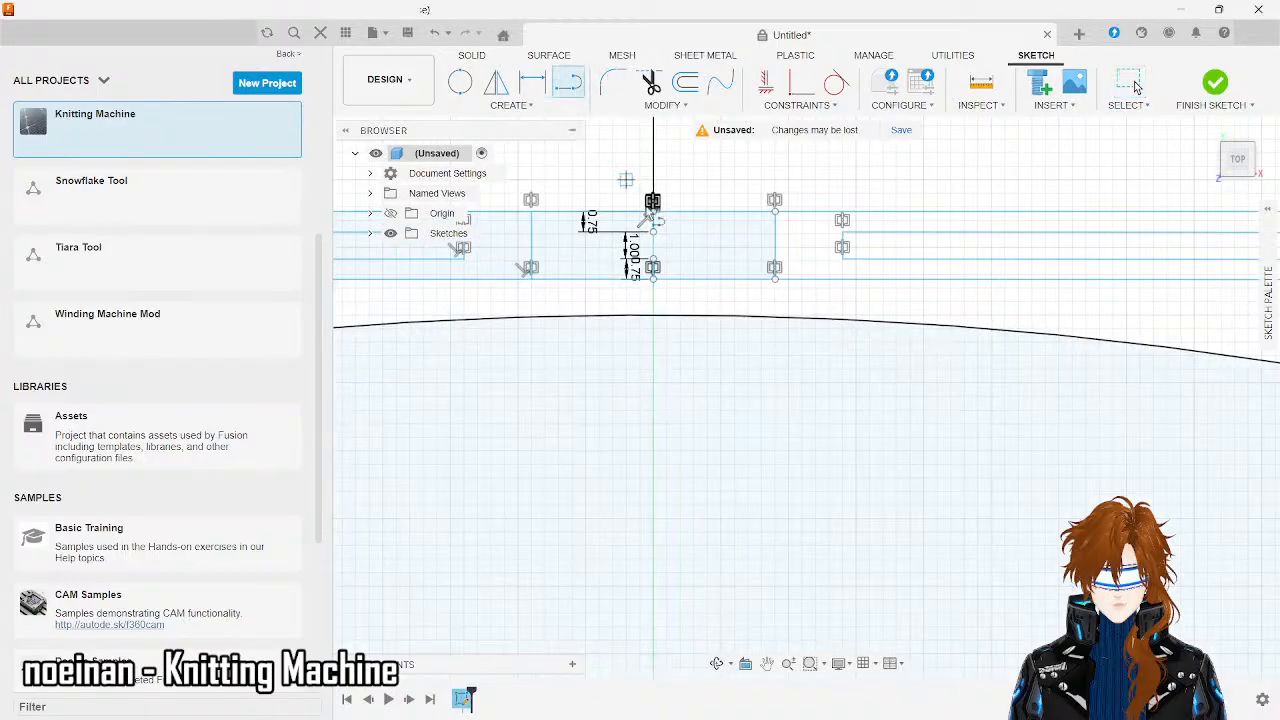
click(656, 326)
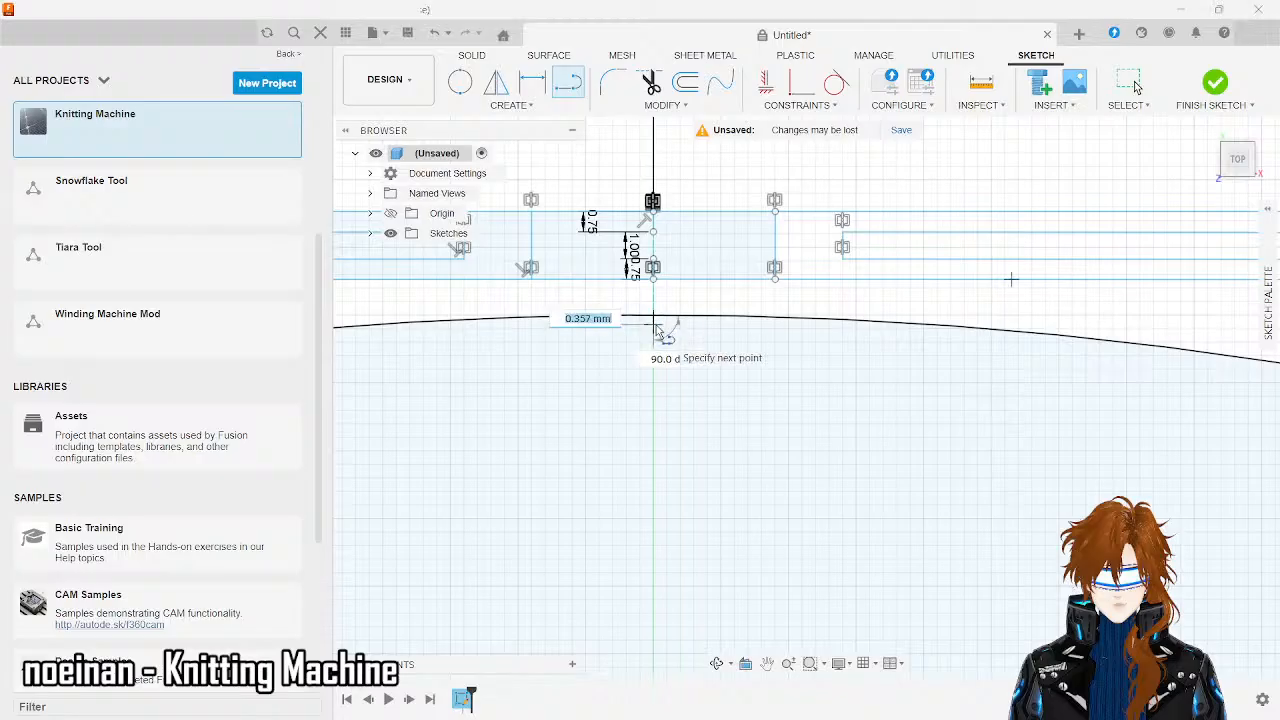
key(BackSpace)
text(.75)
key(Tab)
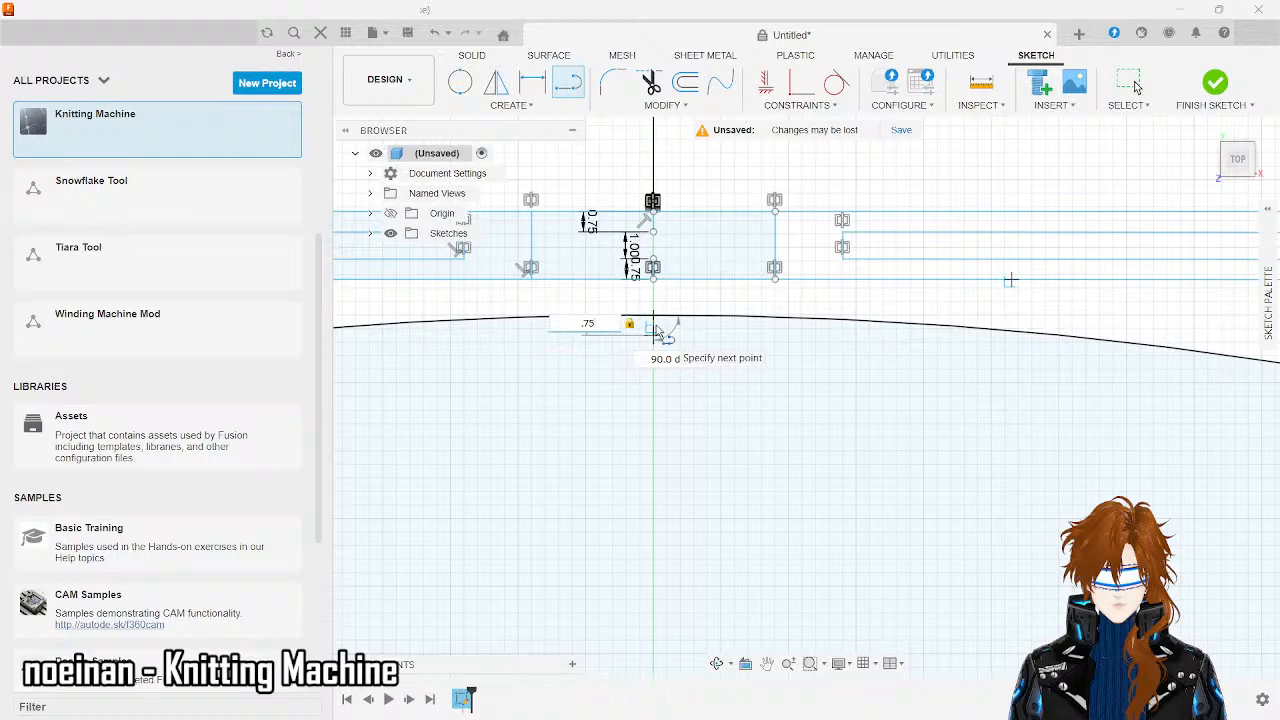
key(Return)
key(Escape)
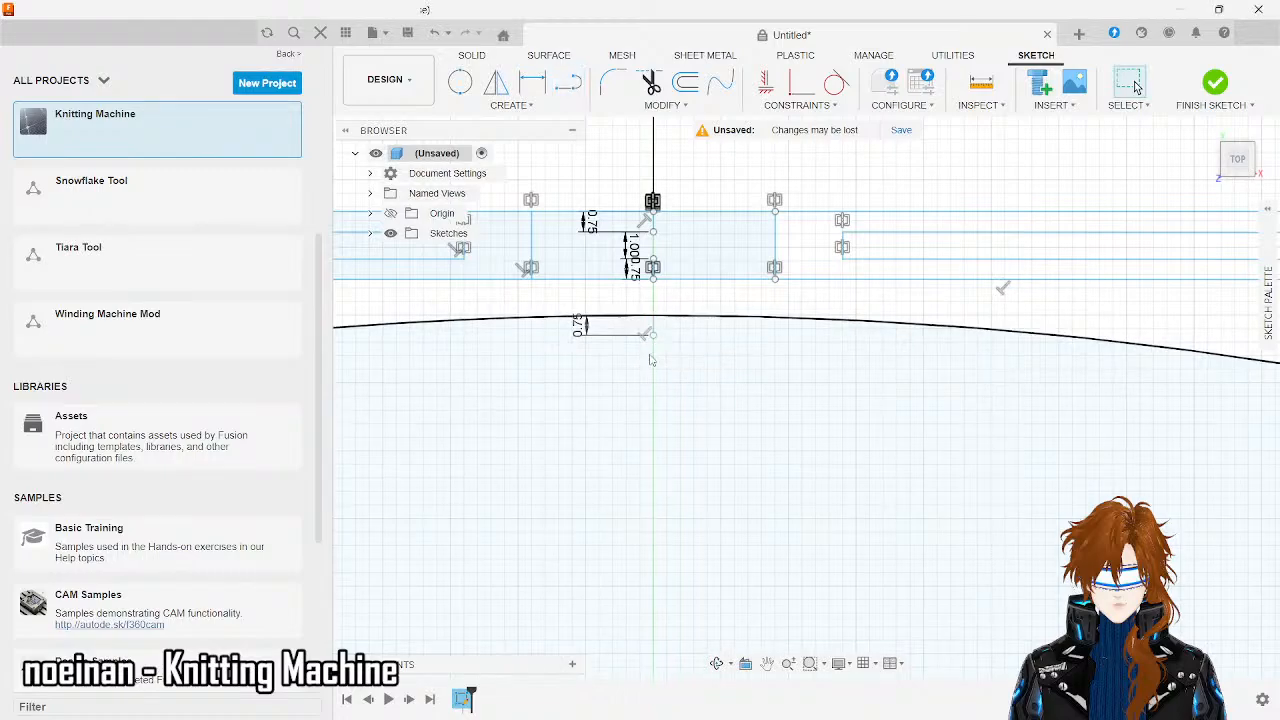
- Draw a vertical line about 339 mm long on the centre axis, from the 0.75 mm line's inner end through the circles to beyond the outer circle's lowest point
scroll(650, 360, down, 10)
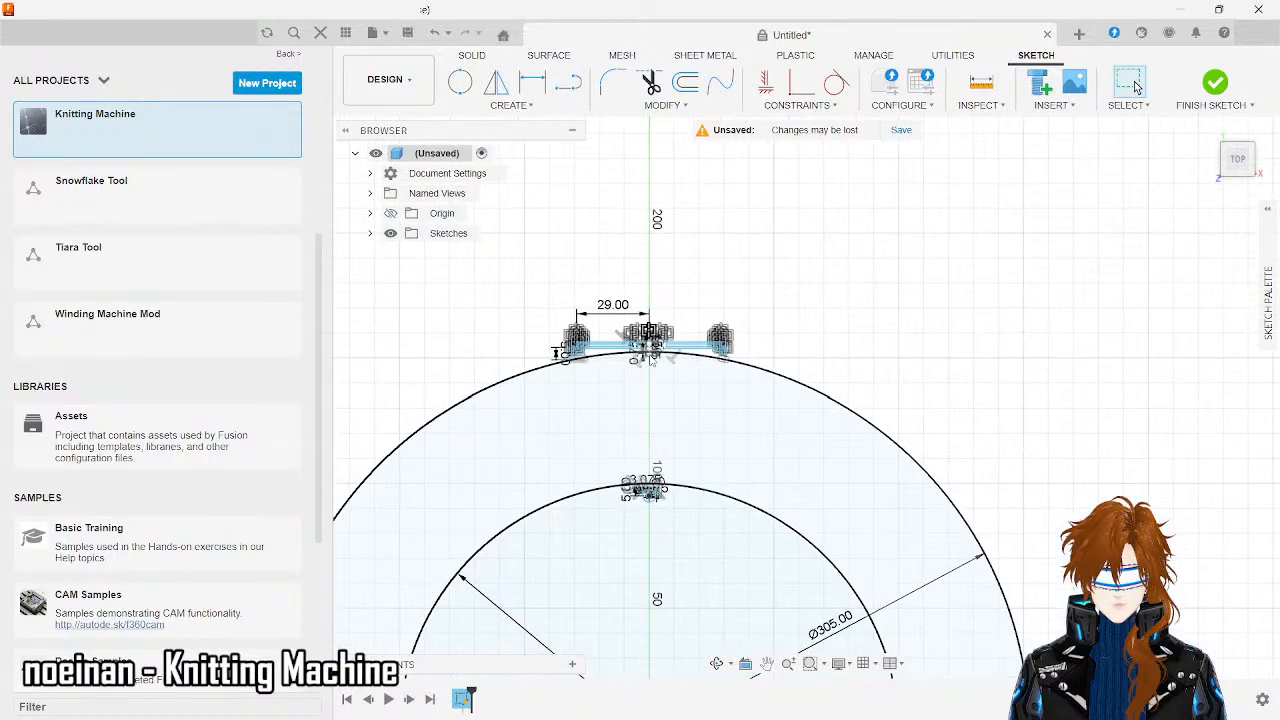
scroll(651, 615, up, 10)
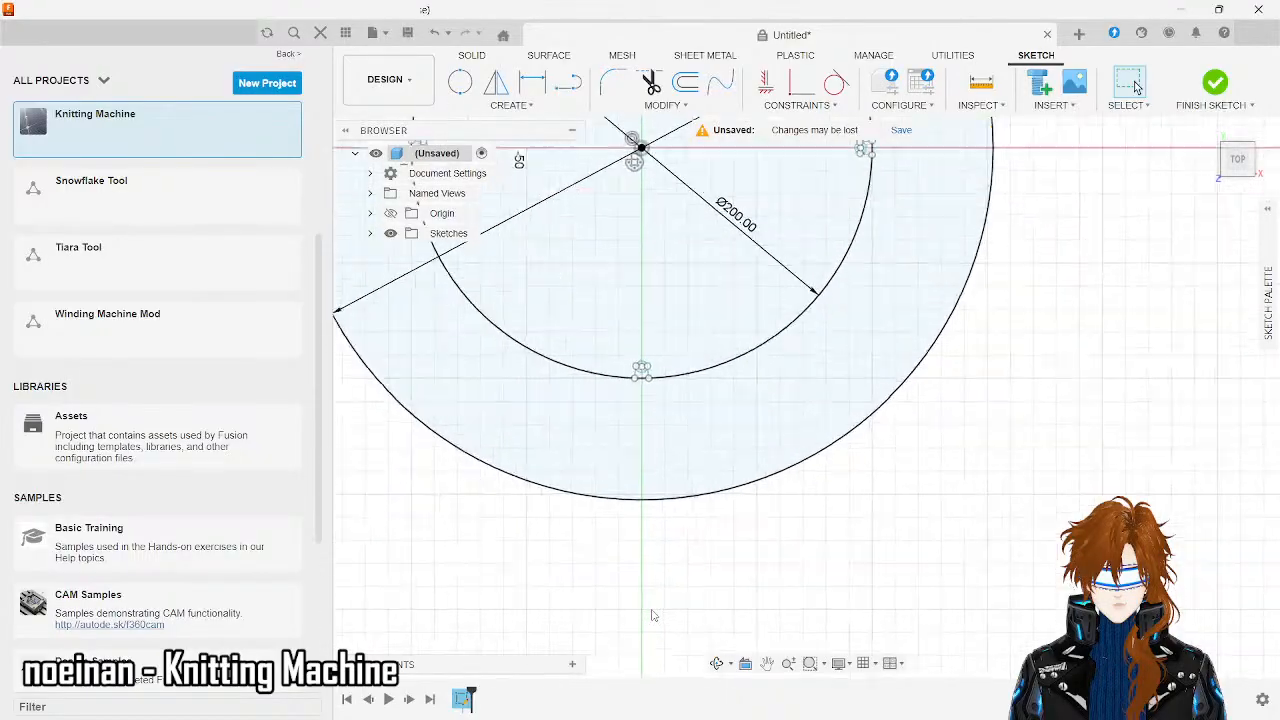
click(567, 83)
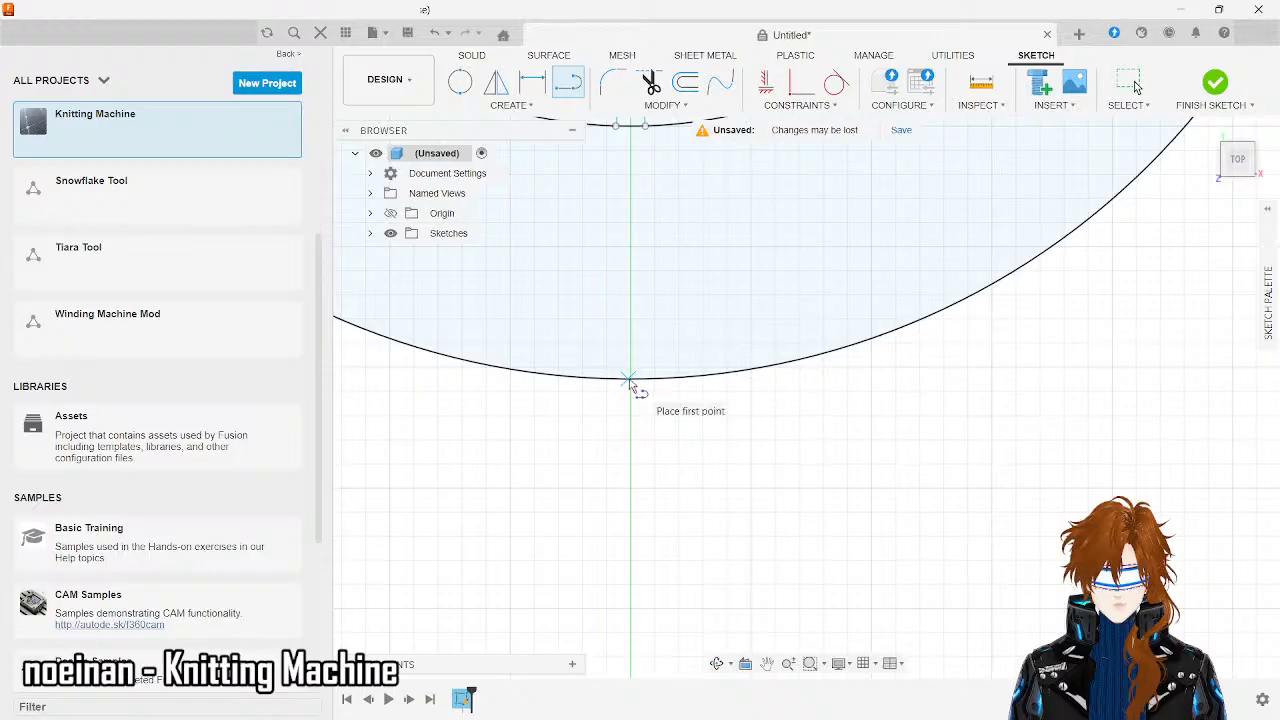
scroll(634, 385, up, 5)
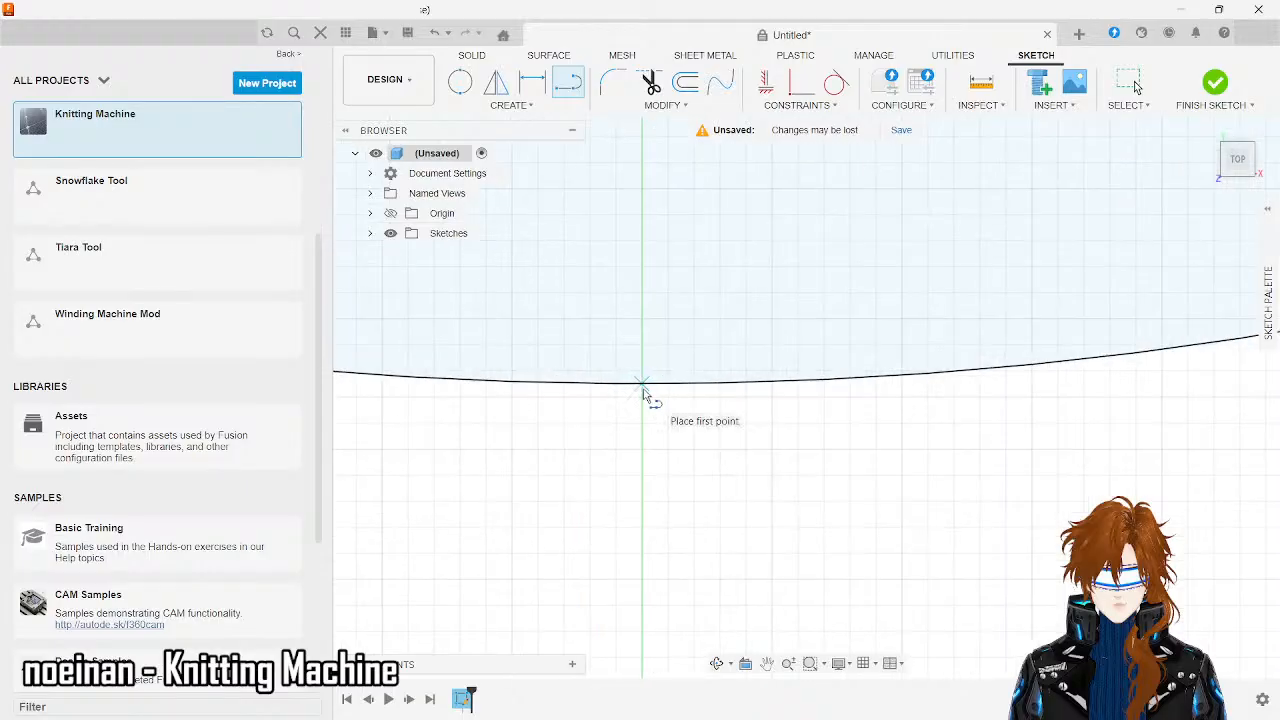
scroll(645, 393, down, 5)
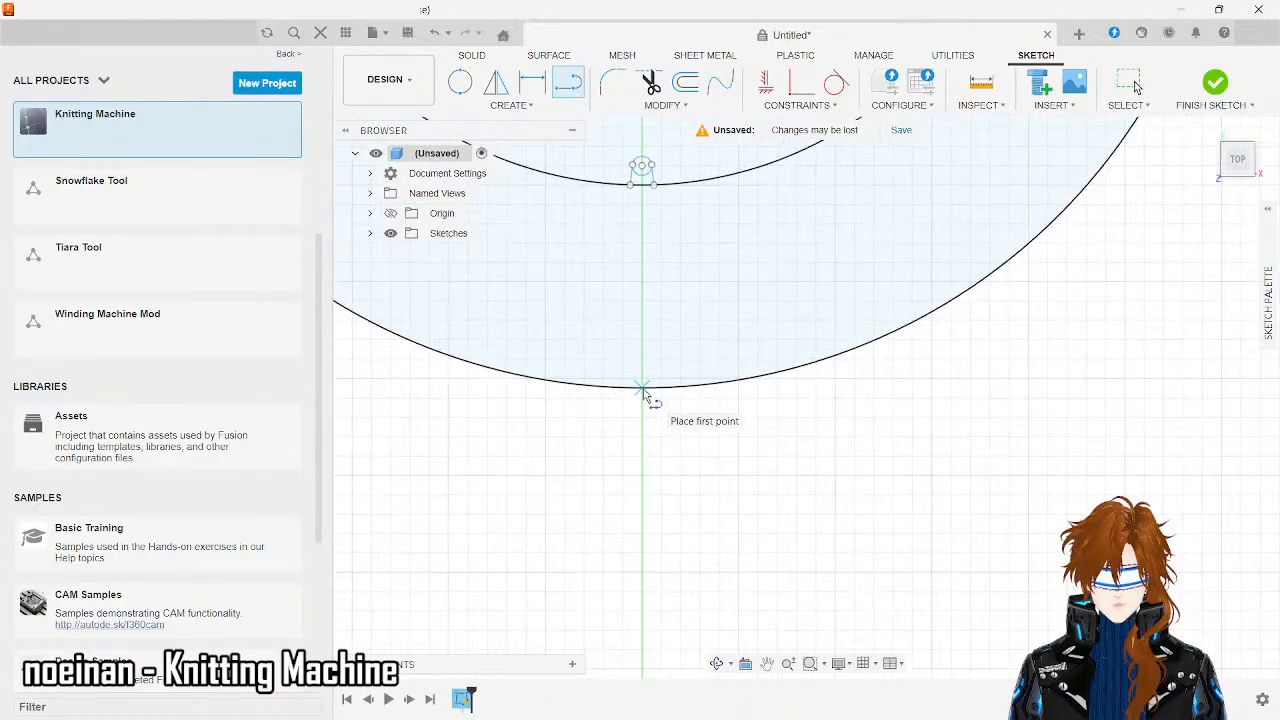
scroll(645, 393, down, 6)
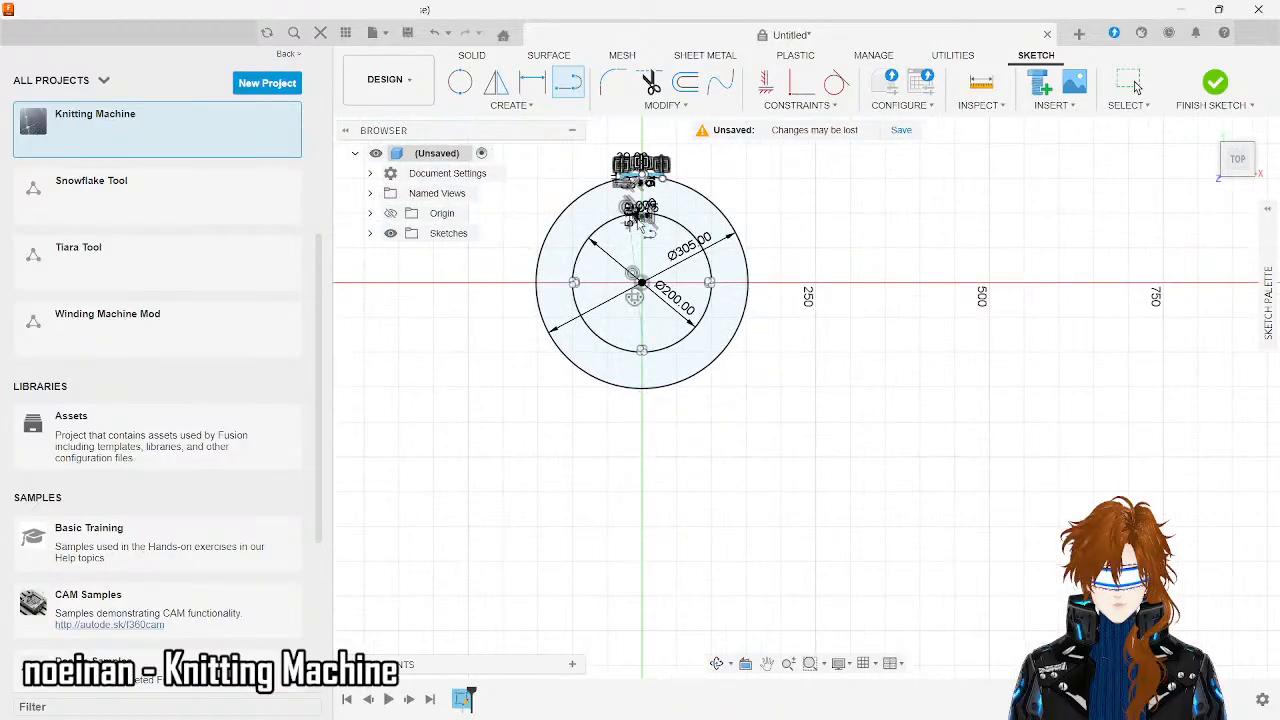
scroll(645, 226, up, 8)
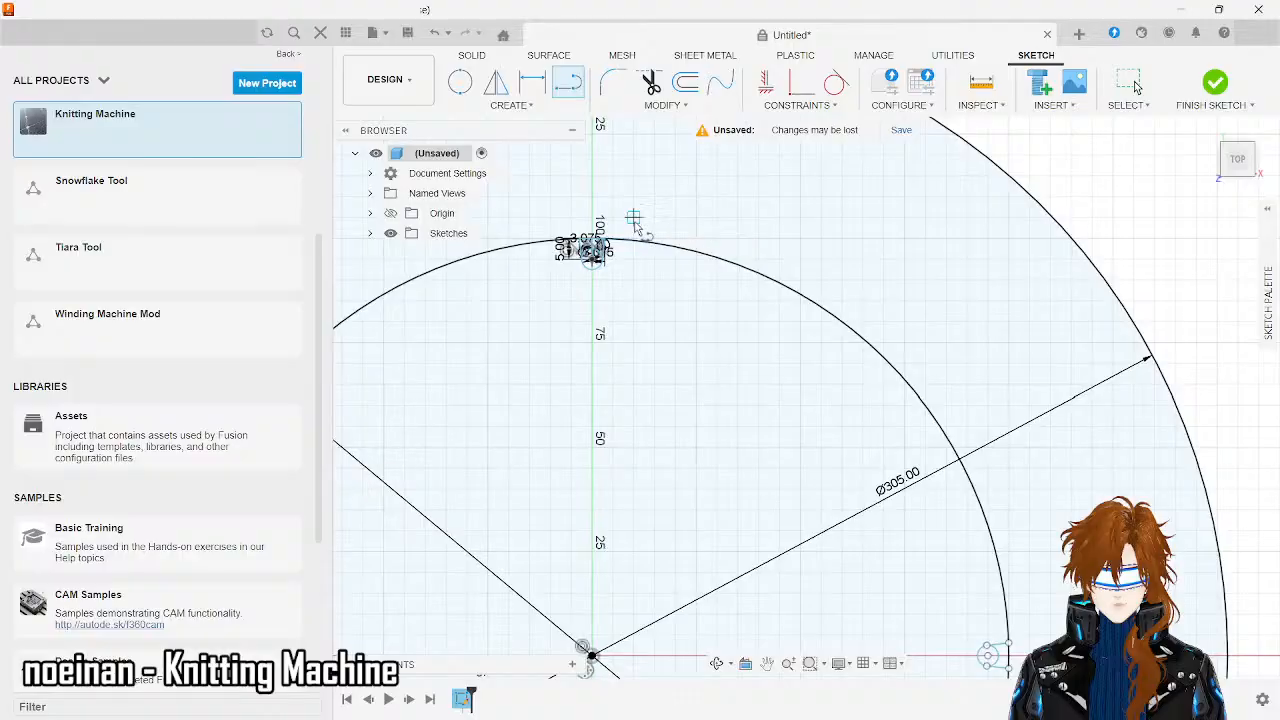
scroll(592, 205, down, 4)
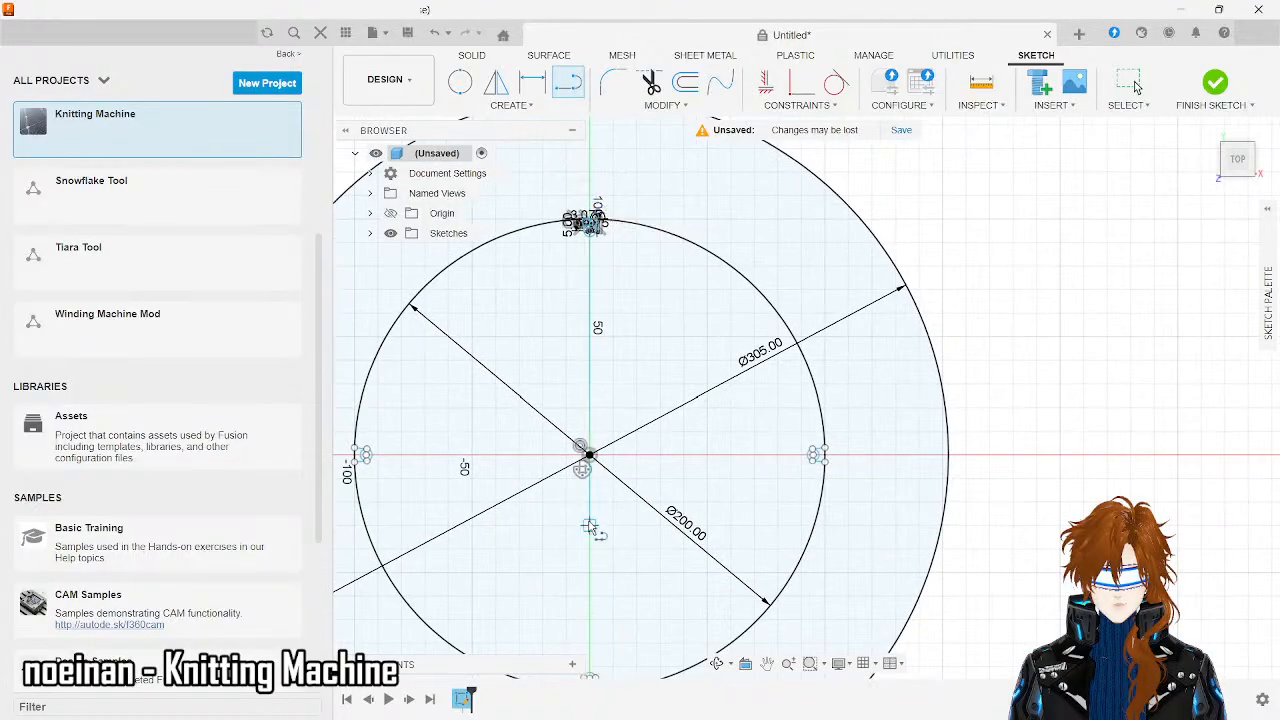
scroll(589, 515, down, 3)
scroll(589, 320, up, 6)
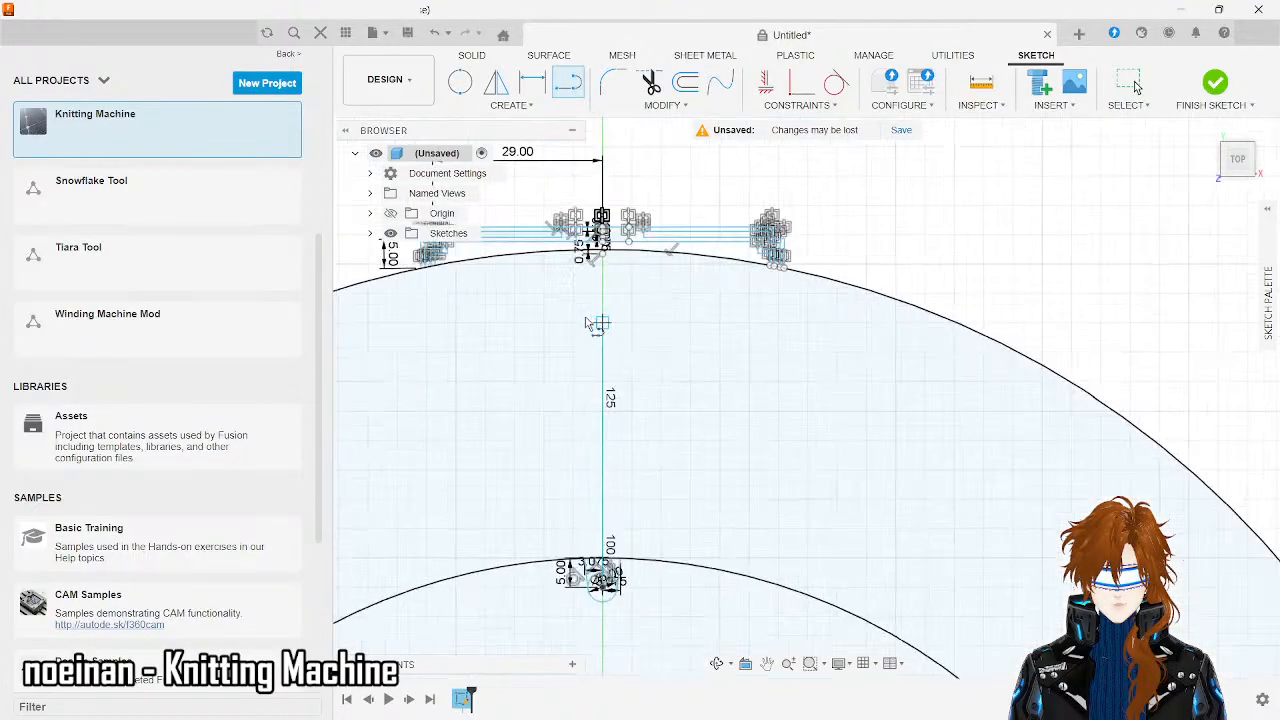
scroll(607, 250, up, 2)
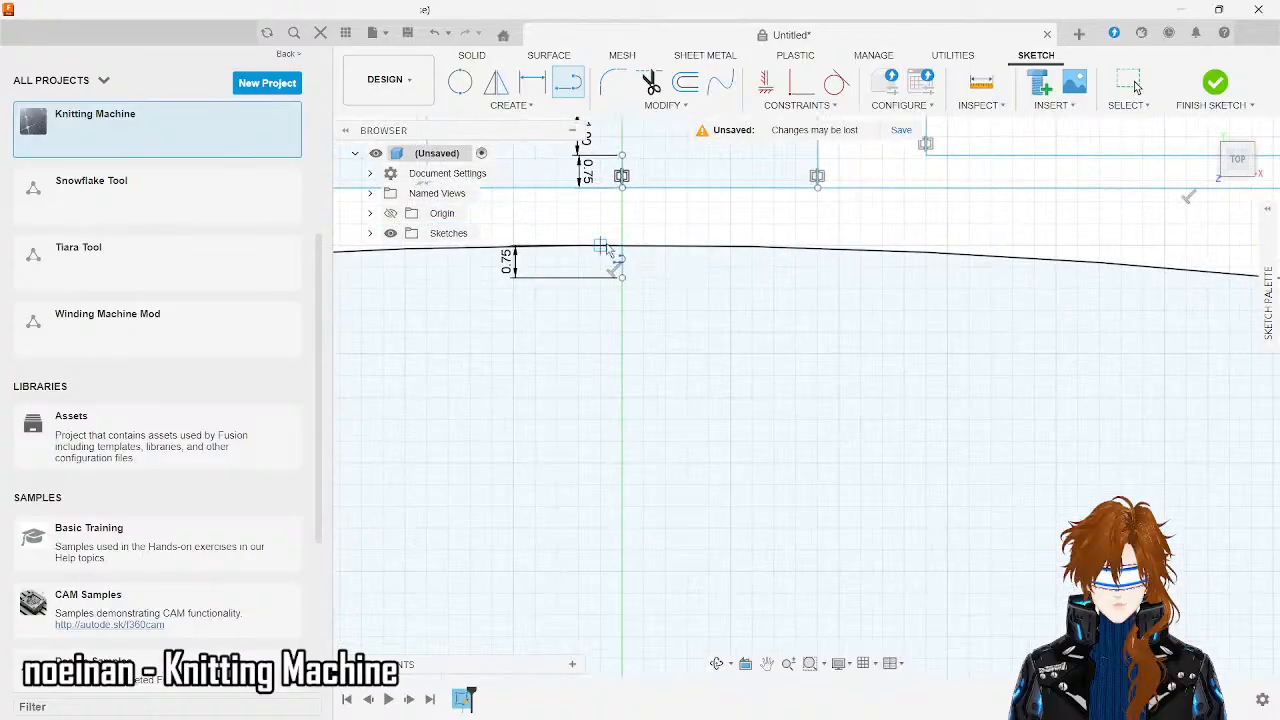
click(621, 263)
scroll(627, 349, down, 6)
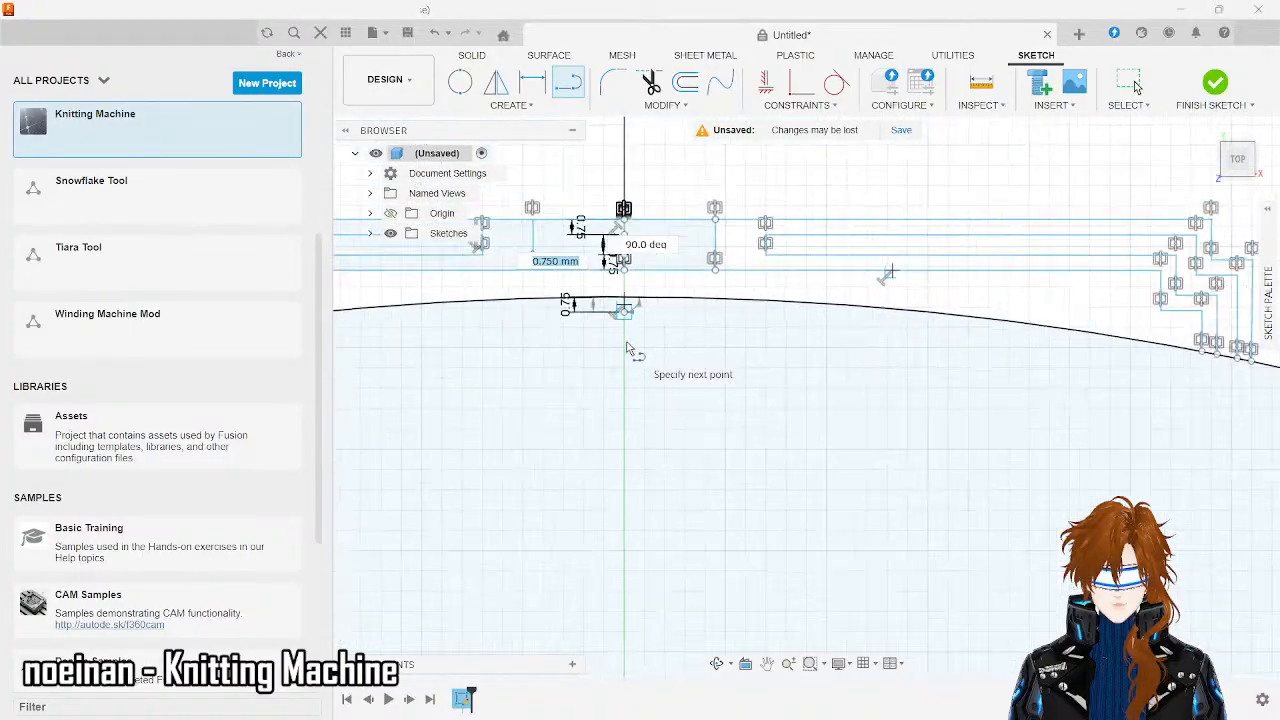
scroll(627, 345, down, 2)
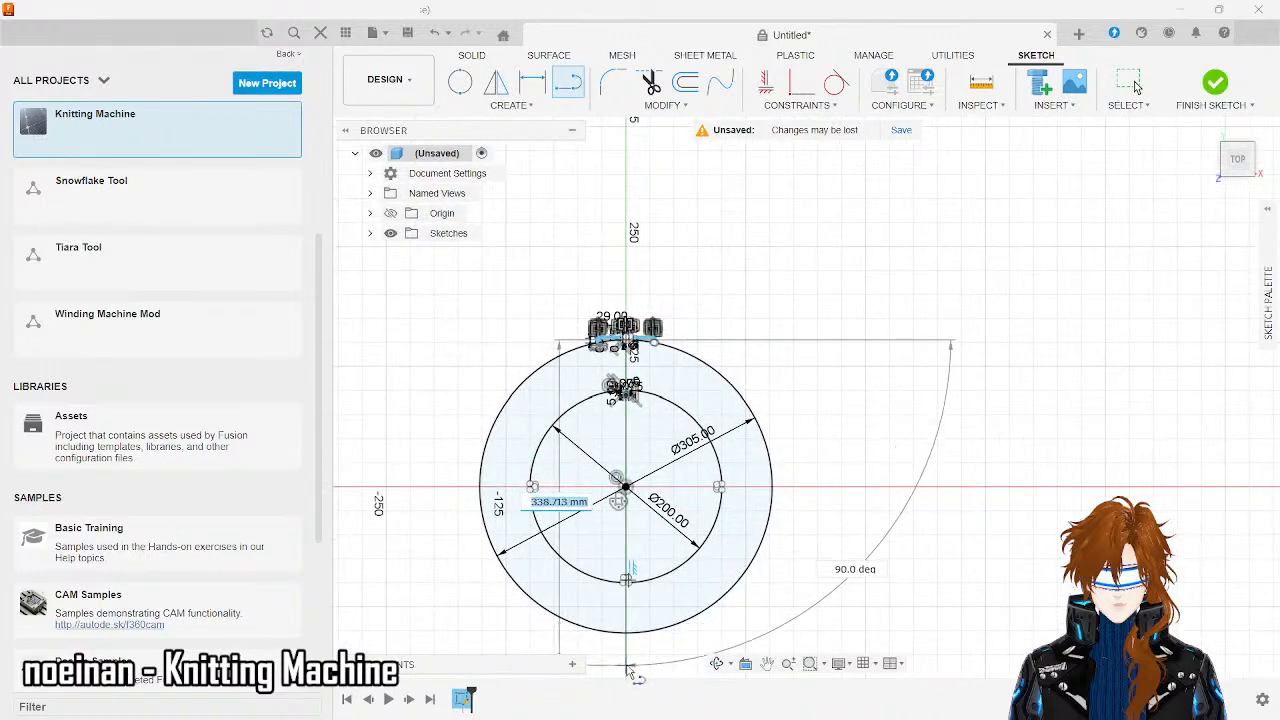
click(627, 667)
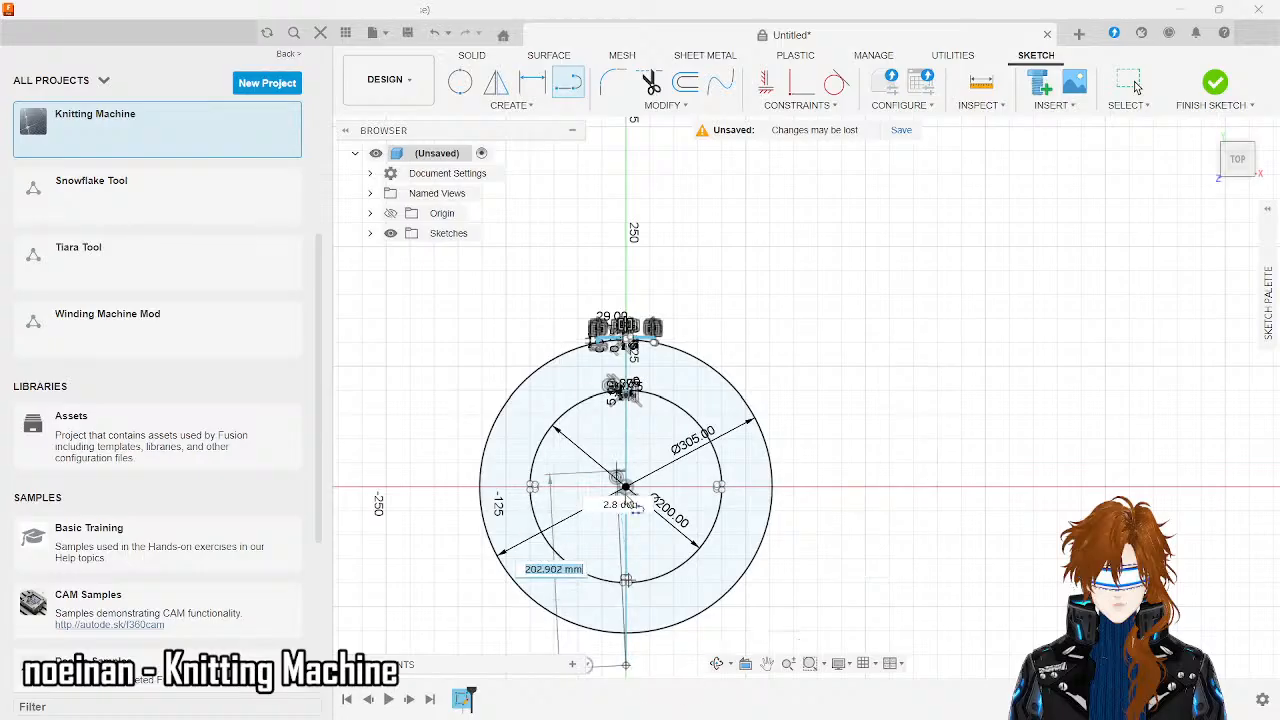
key(Escape)
- Draw a 0.75 mm vertical line on the centre axis, from the outer circle's lowest point inward
scroll(615, 517, up, 4)
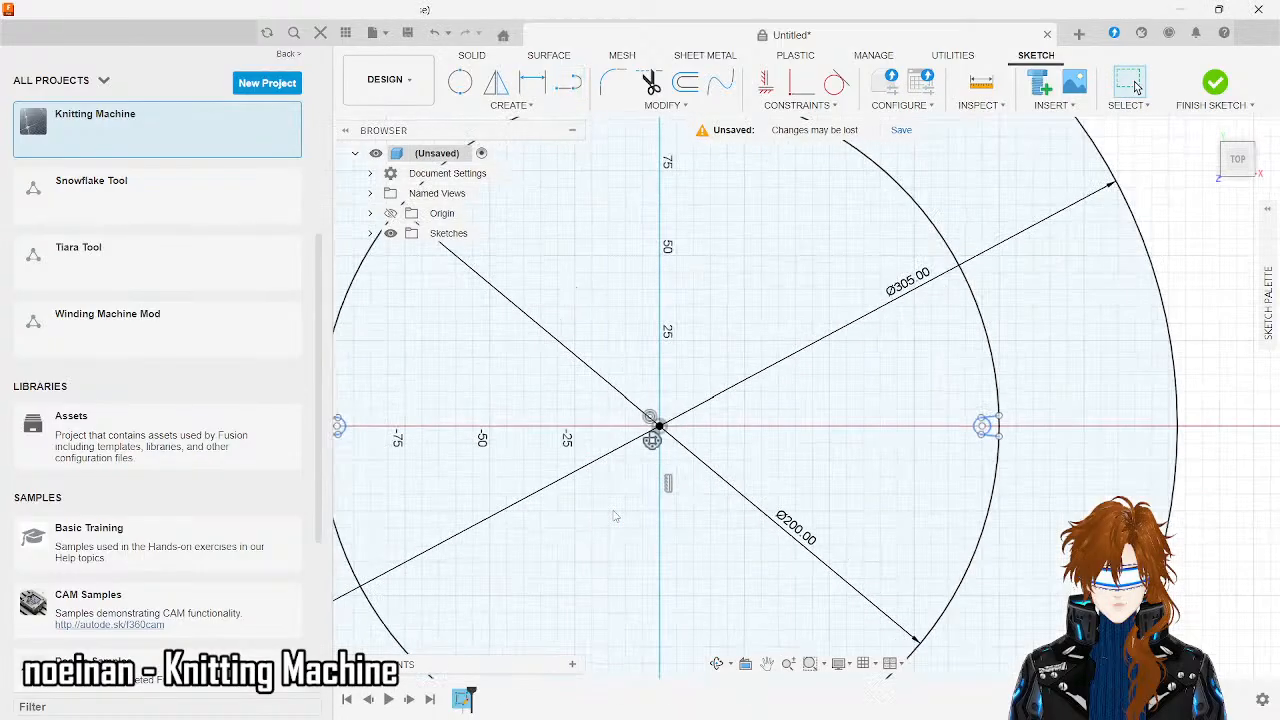
scroll(714, 402, down, 4)
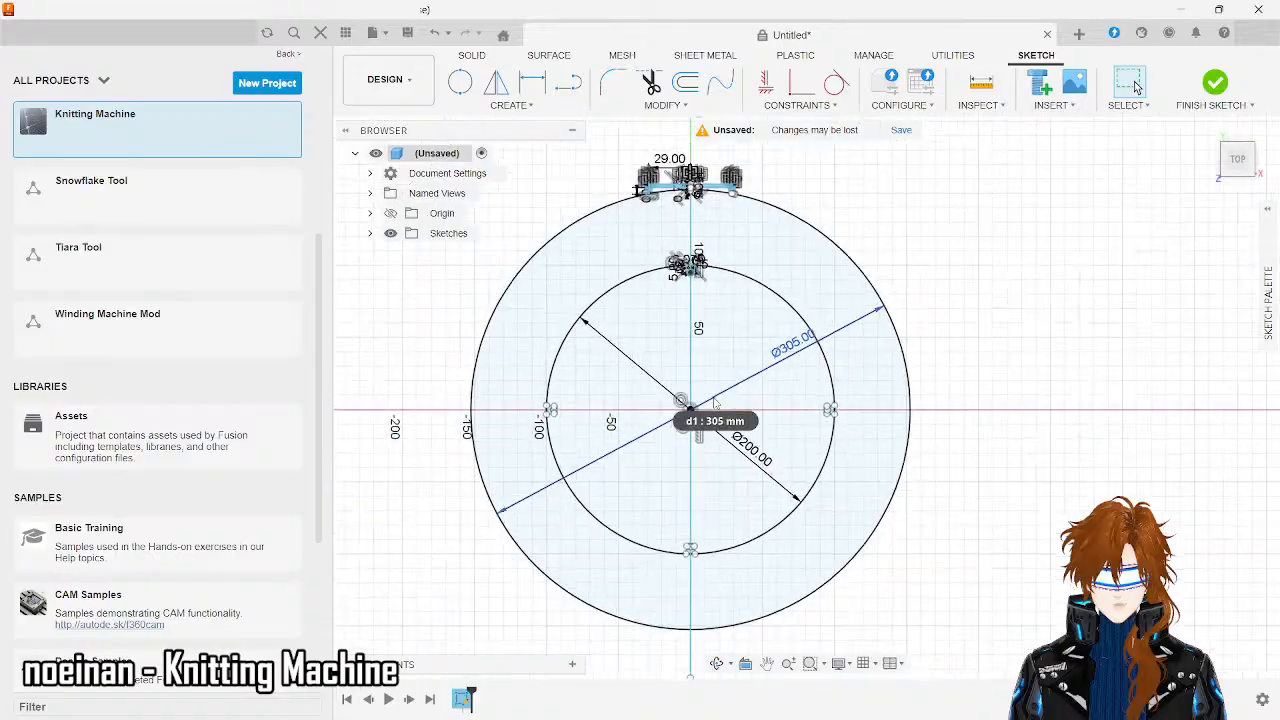
scroll(704, 565, up, 4)
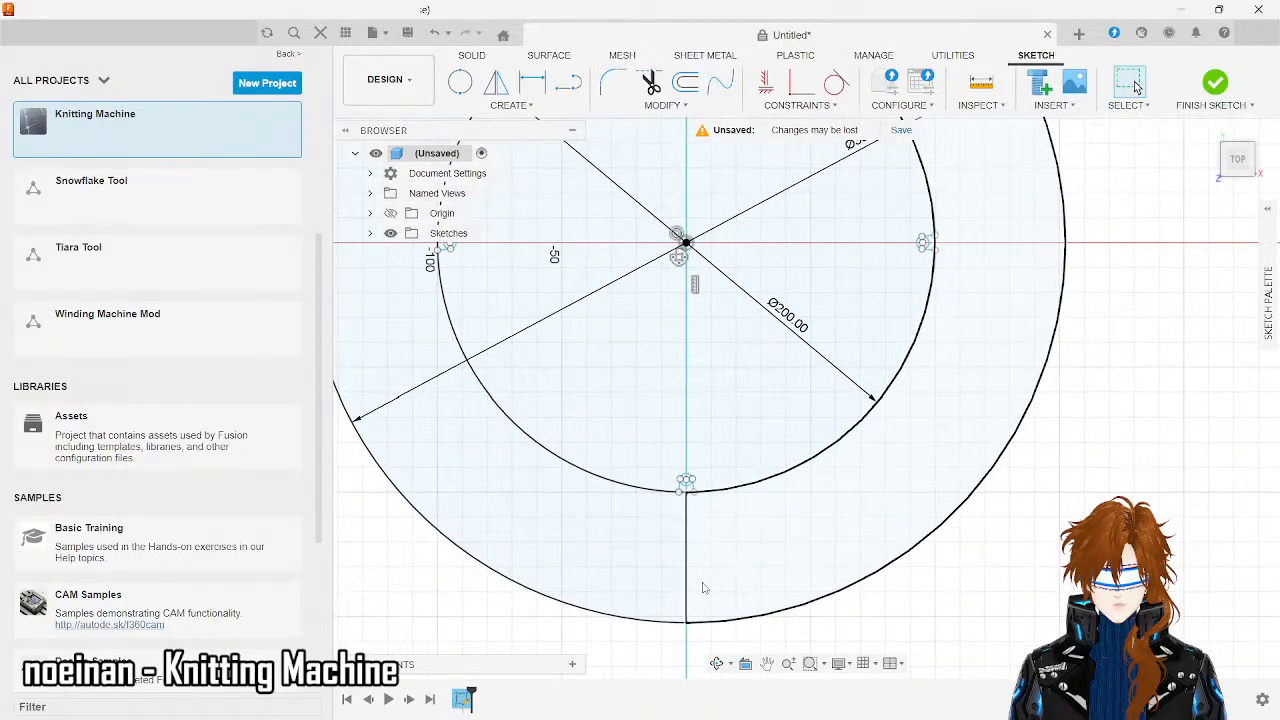
scroll(700, 580, up, 6)
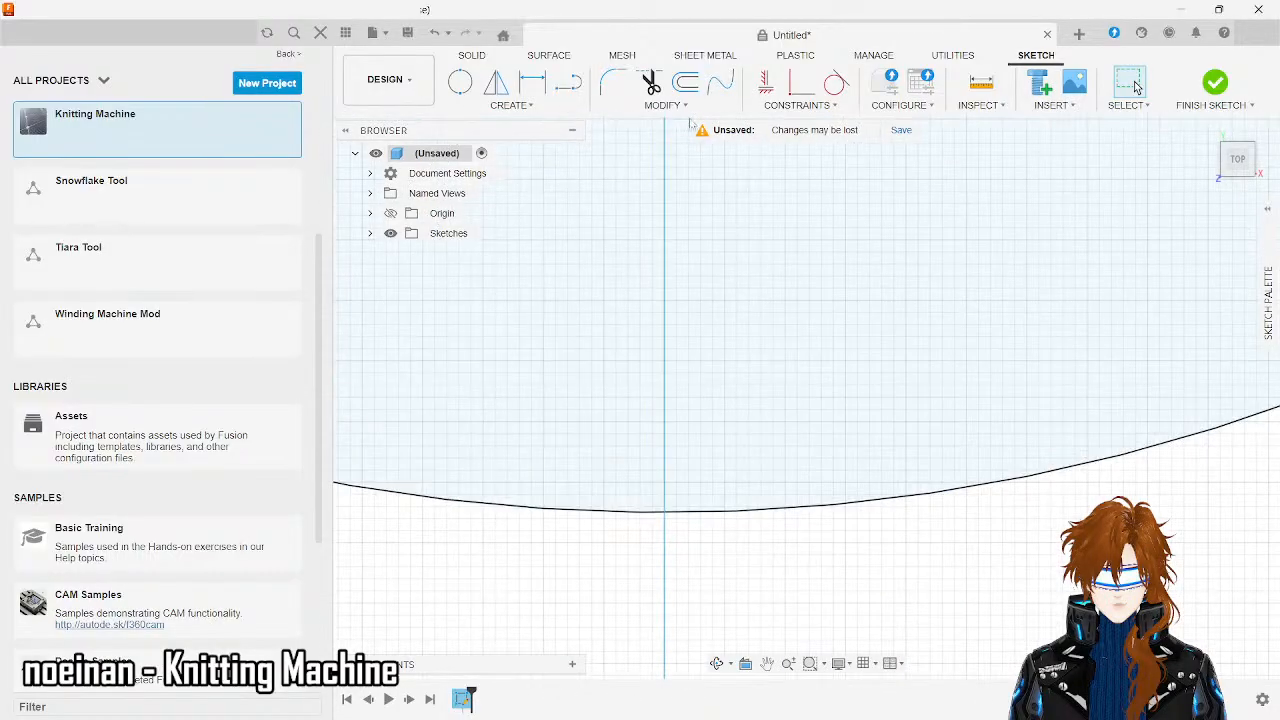
click(567, 83)
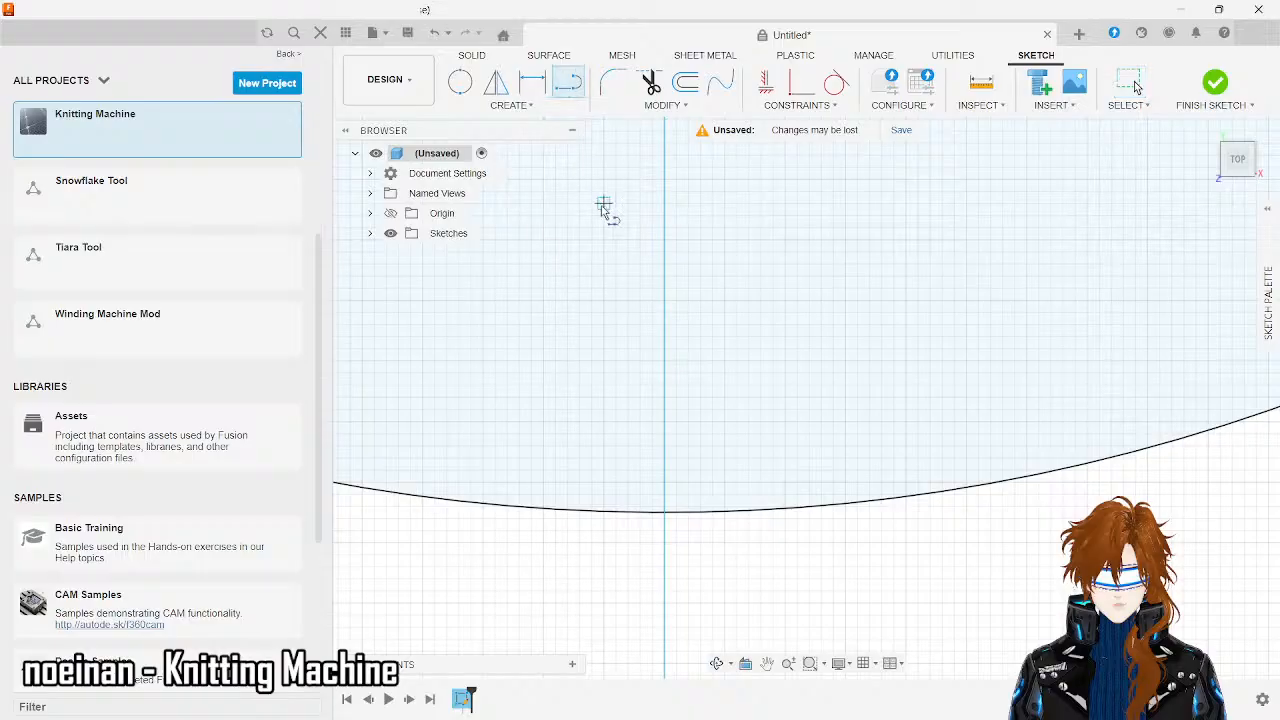
click(665, 512)
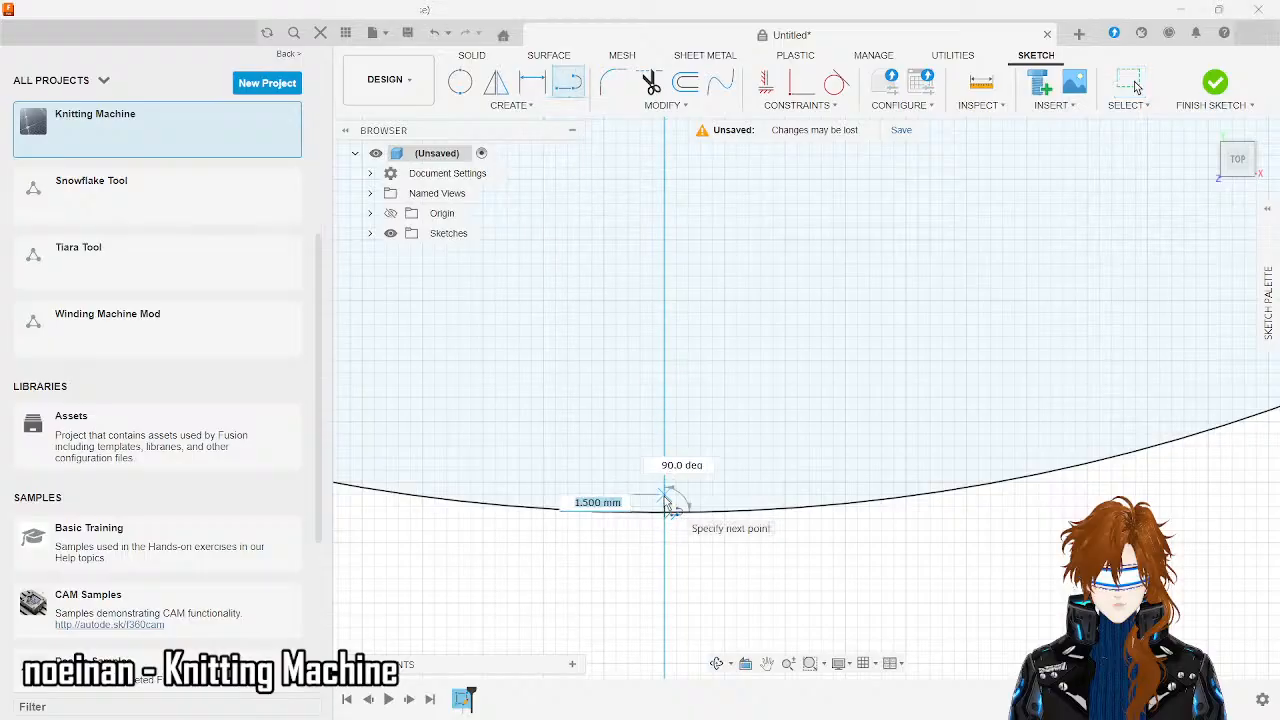
text(.75)
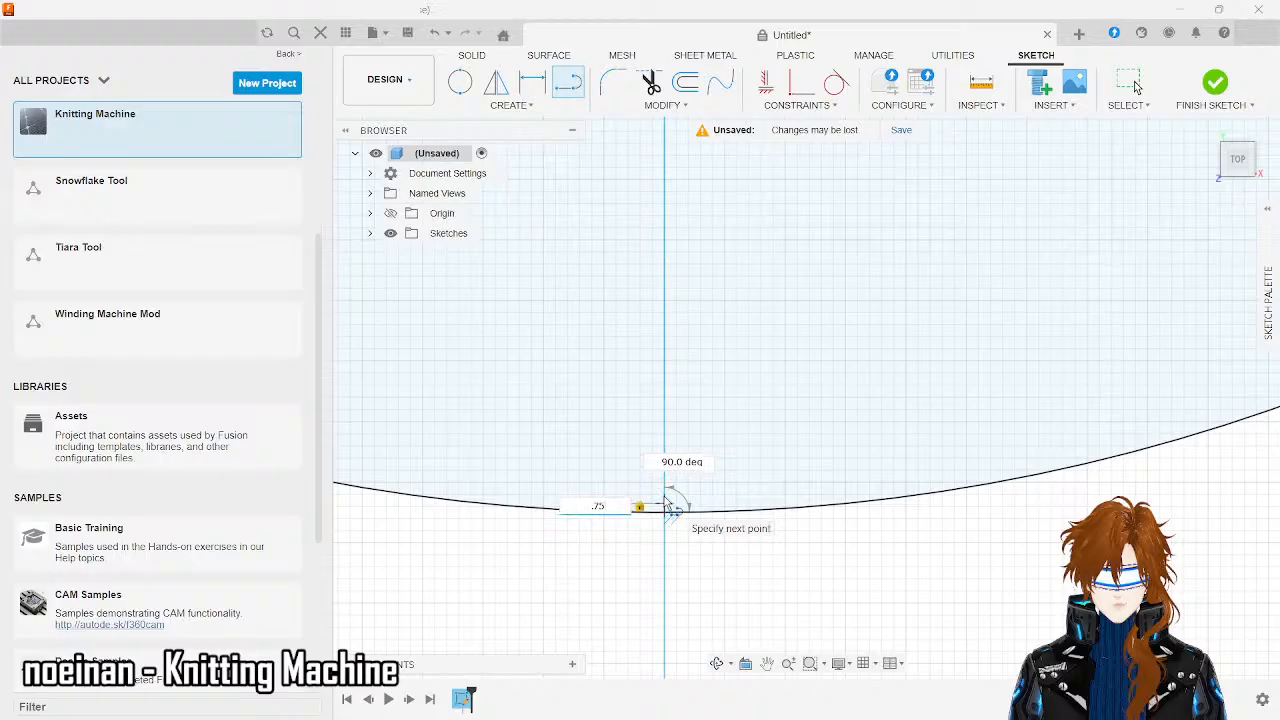
key(Return)
key(Escape)
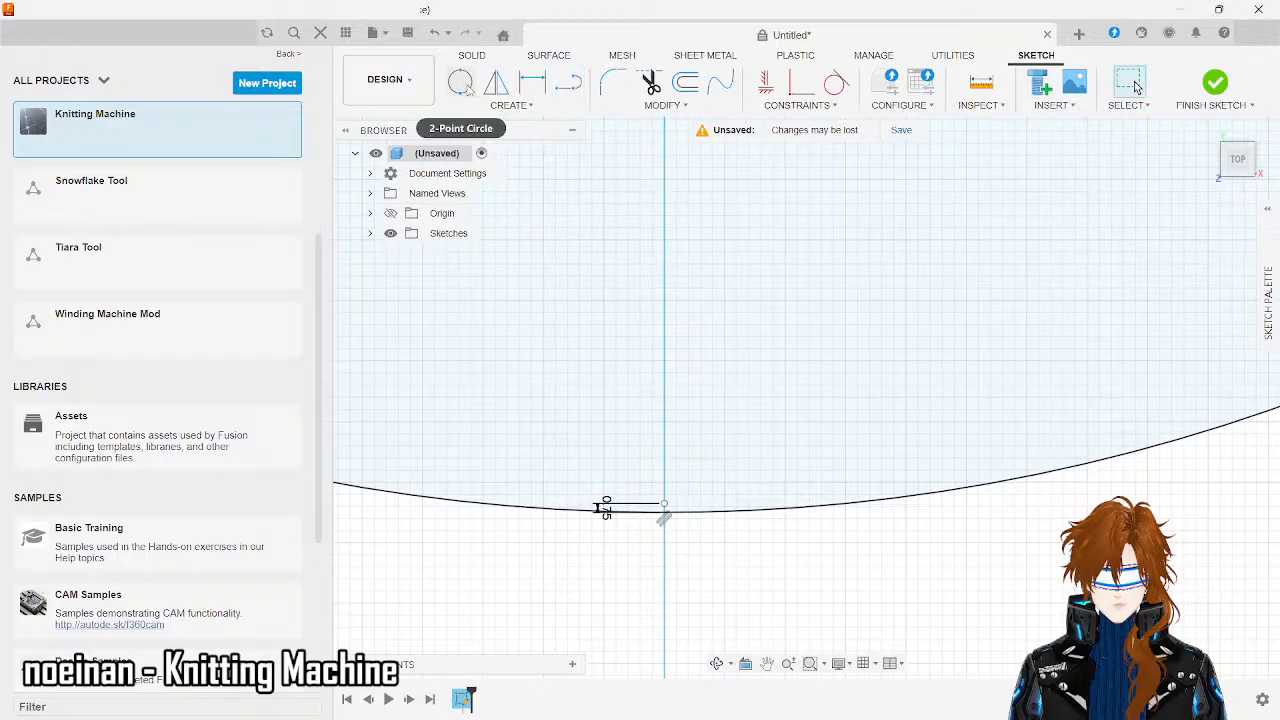
- Draw a 2-Point Circle inside the outer circle, spanning the inner ends of the lower and upper 0.75 mm lines
click(463, 85)
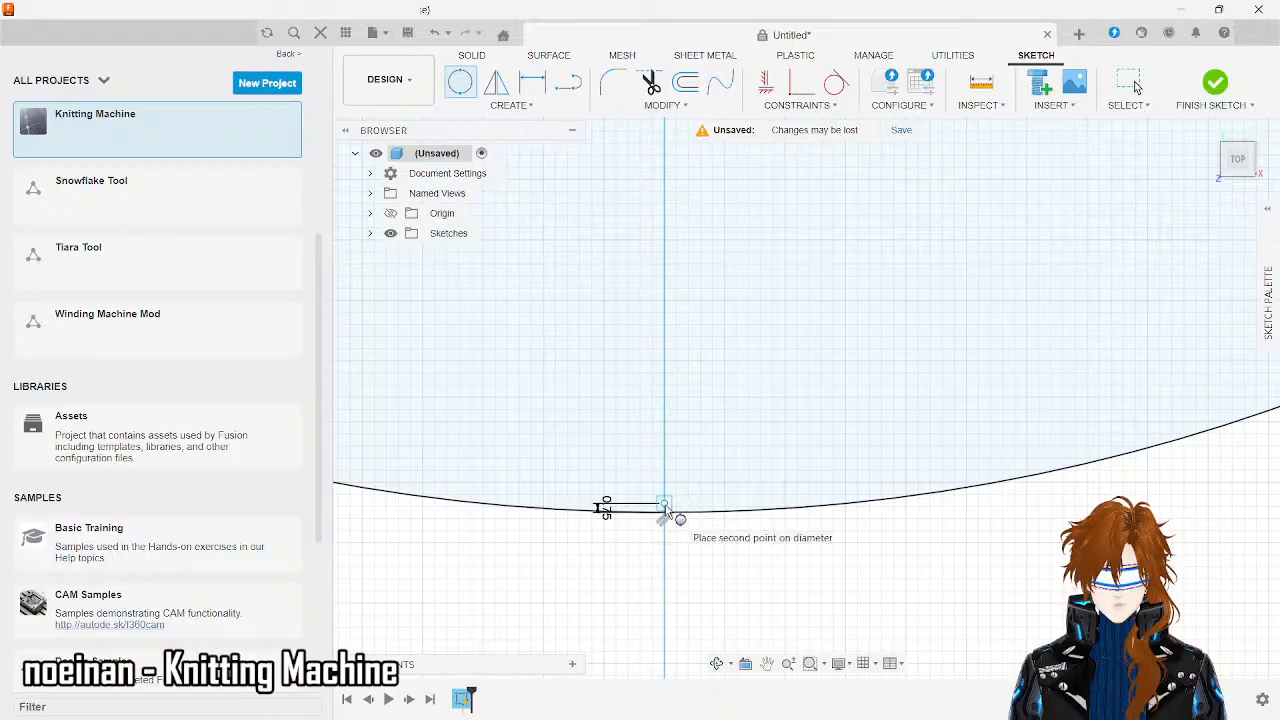
scroll(665, 510, down, 4)
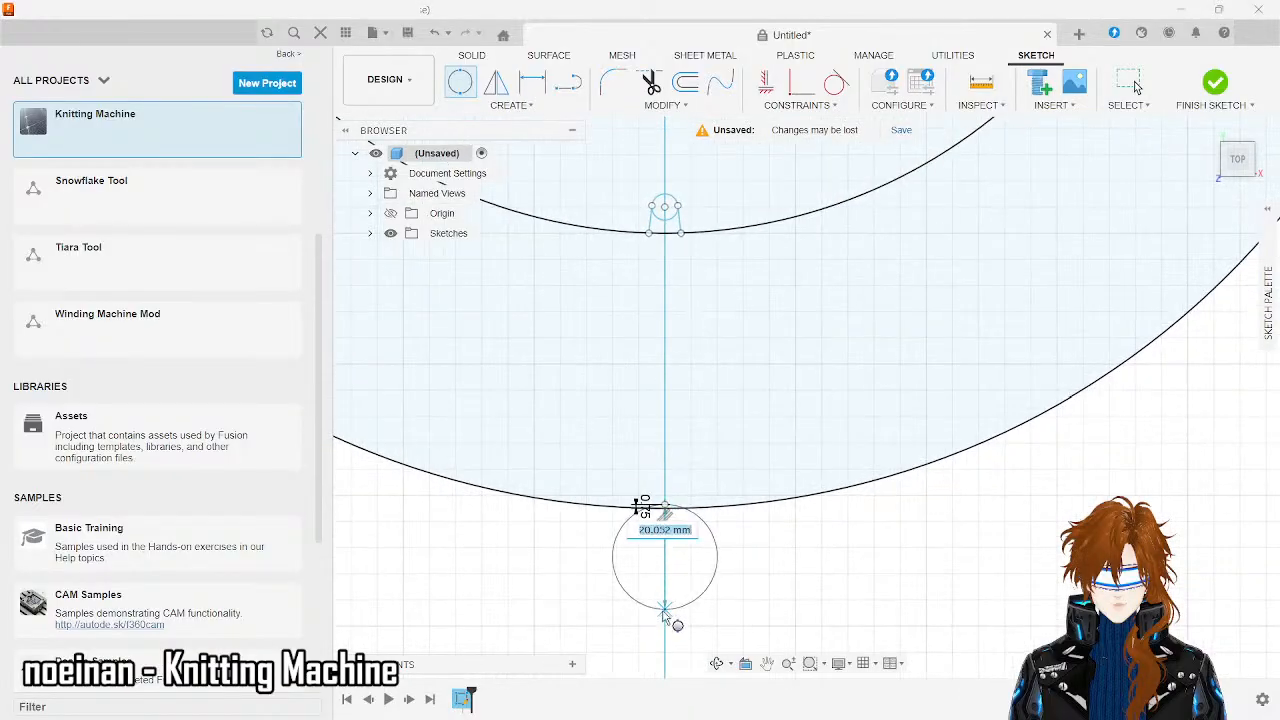
scroll(665, 614, down, 5)
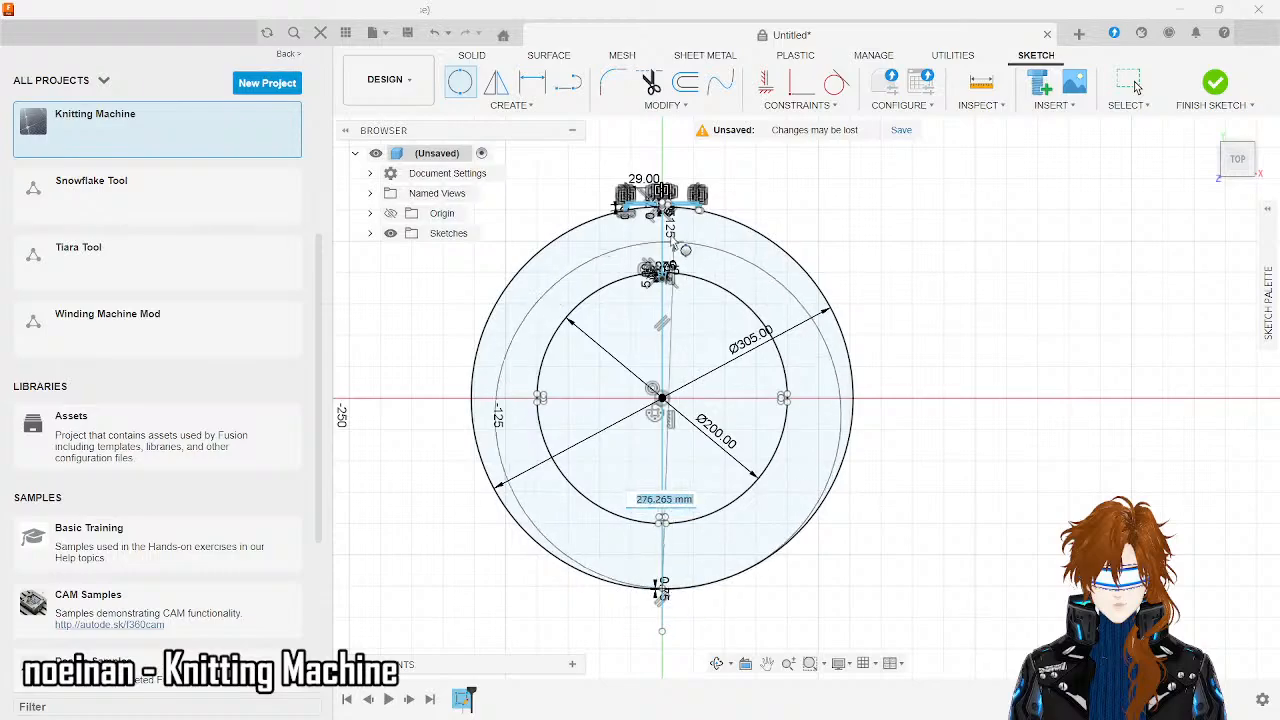
scroll(667, 205, up, 5)
scroll(667, 205, up, 3)
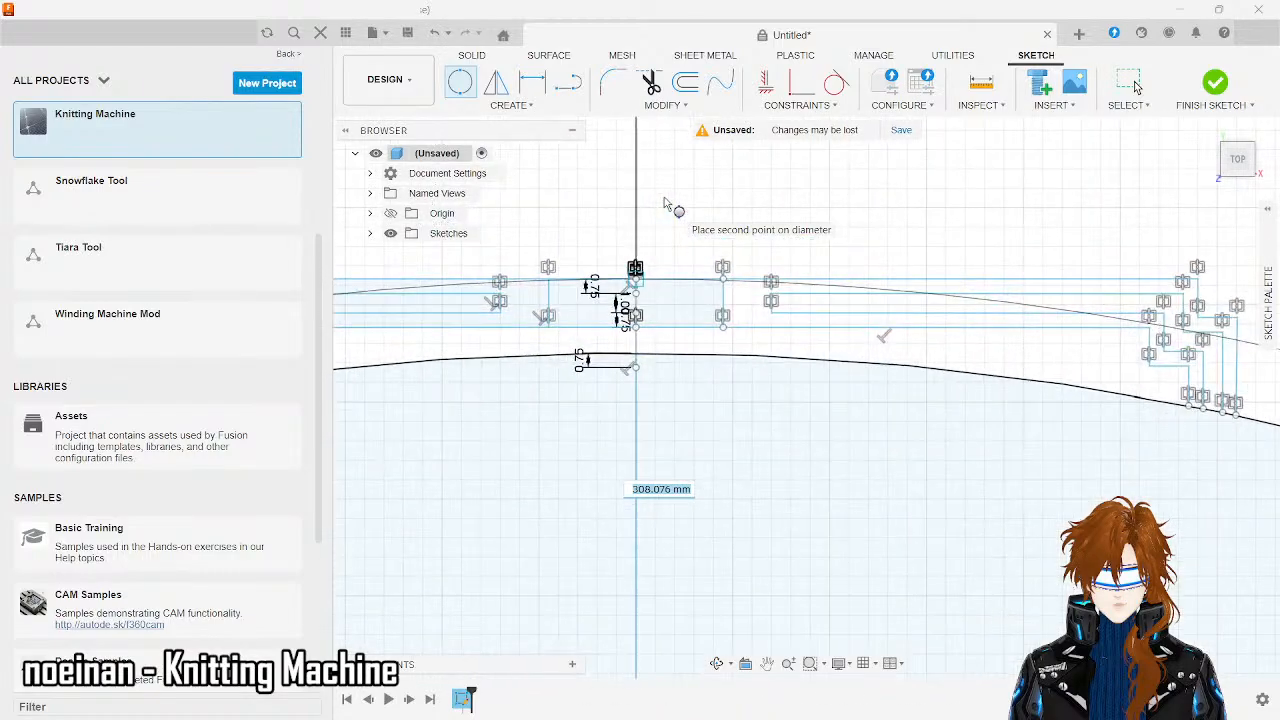
click(640, 372)
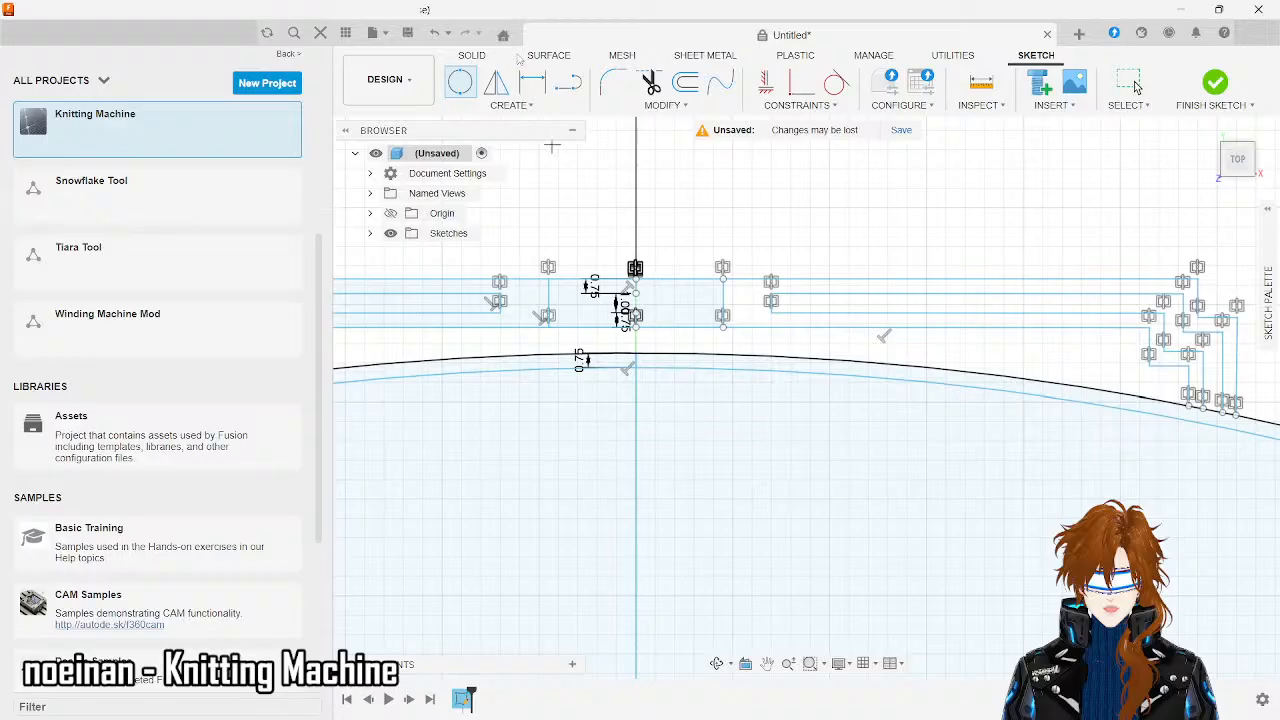
click(635, 367)
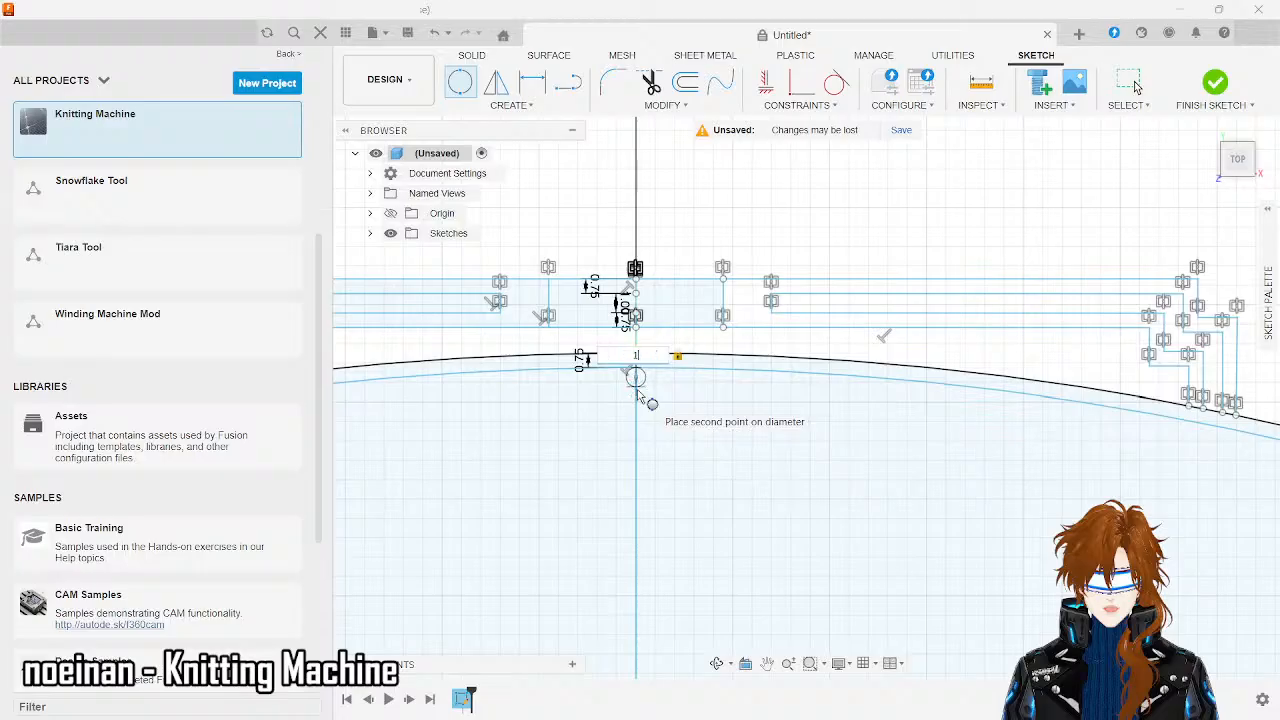
key(Return)
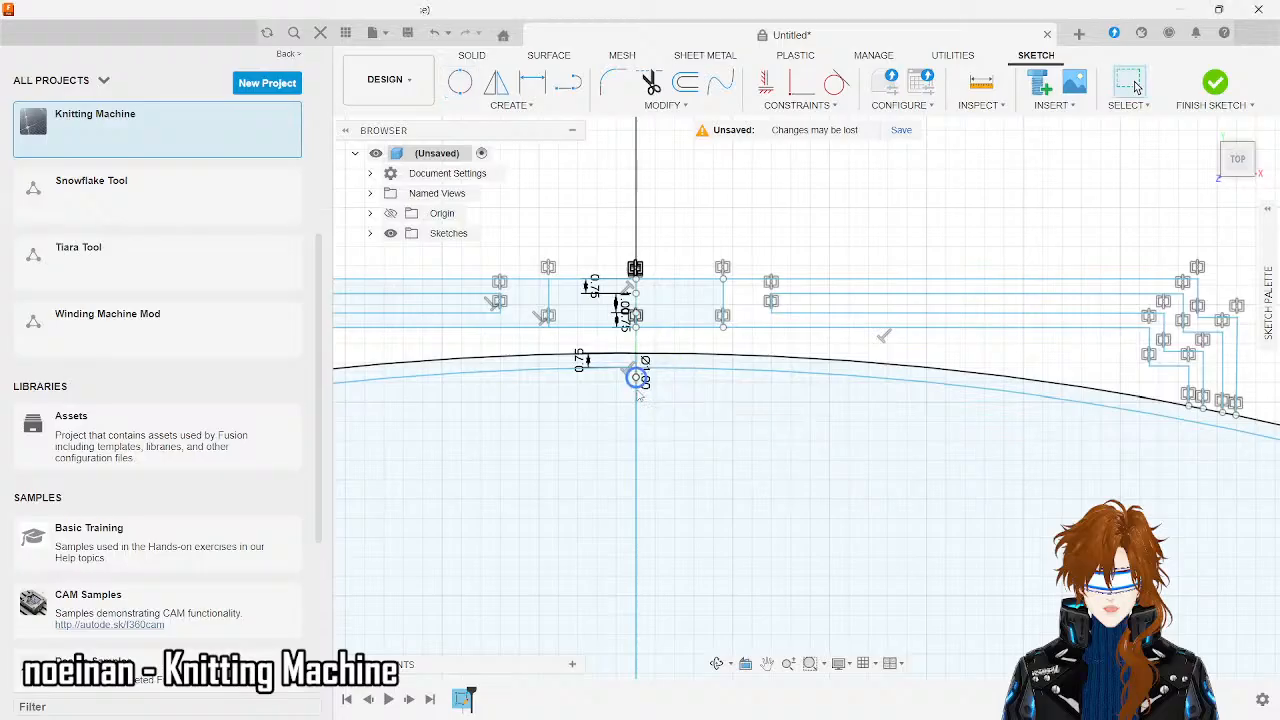
key(ctrl+z)
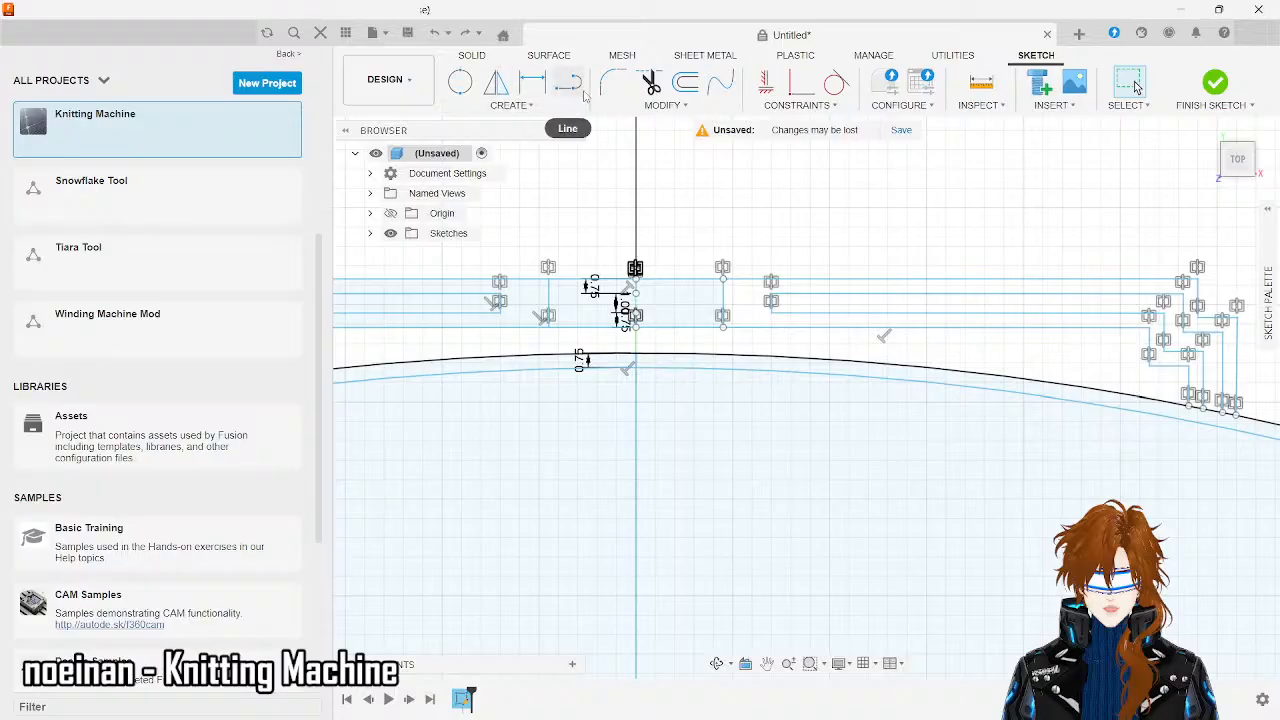
- Draw a 1 mm vertical line on the centre axis, from the highest point of the circle inset 0.75 mm inward
click(568, 84)
click(636, 369)
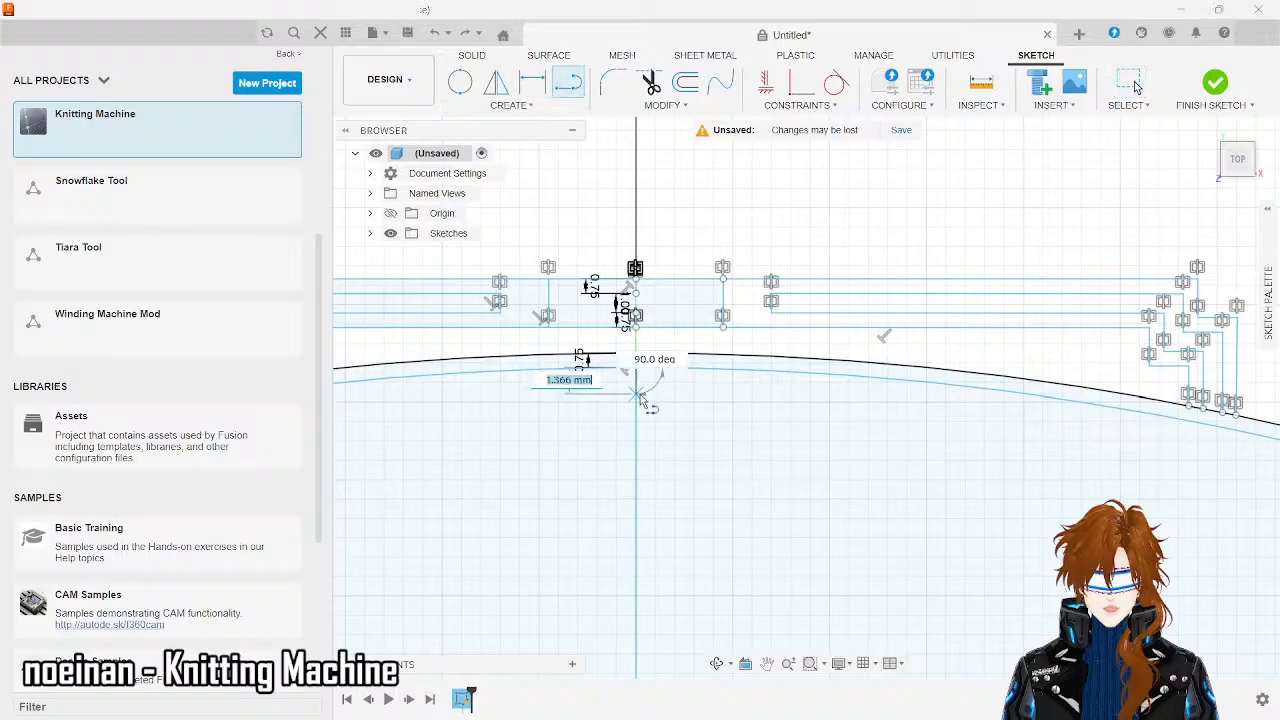
text(125)
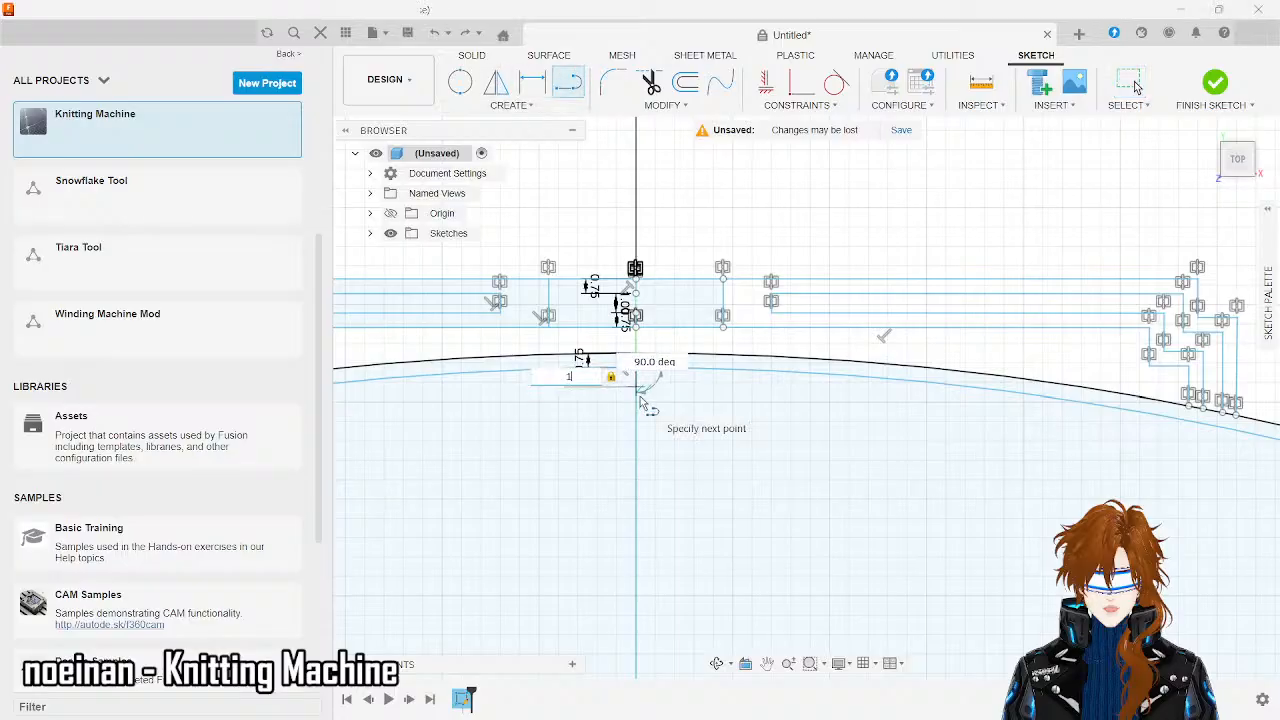
key(Return)
key(Escape)
- Draw a 1 mm vertical line on the centre axis, from the lowest point of the circle inset 0.75 mm inward
scroll(640, 400, down, 5)
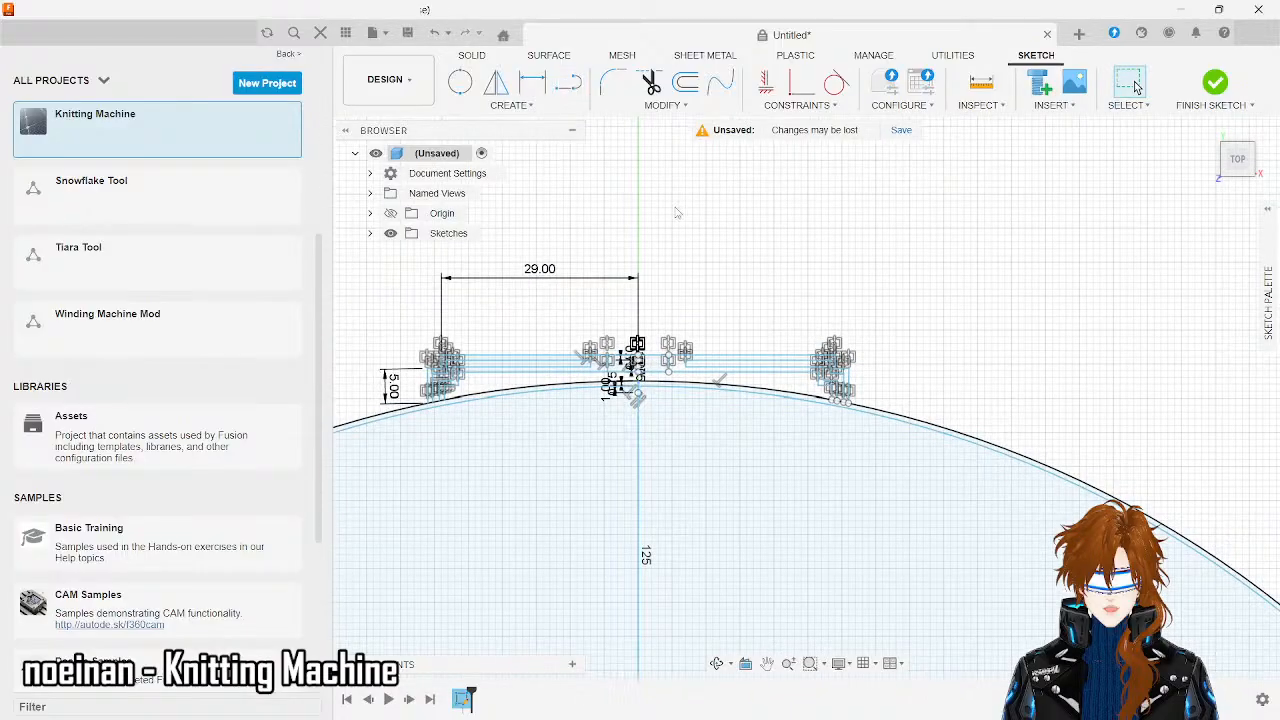
scroll(676, 208, down, 8)
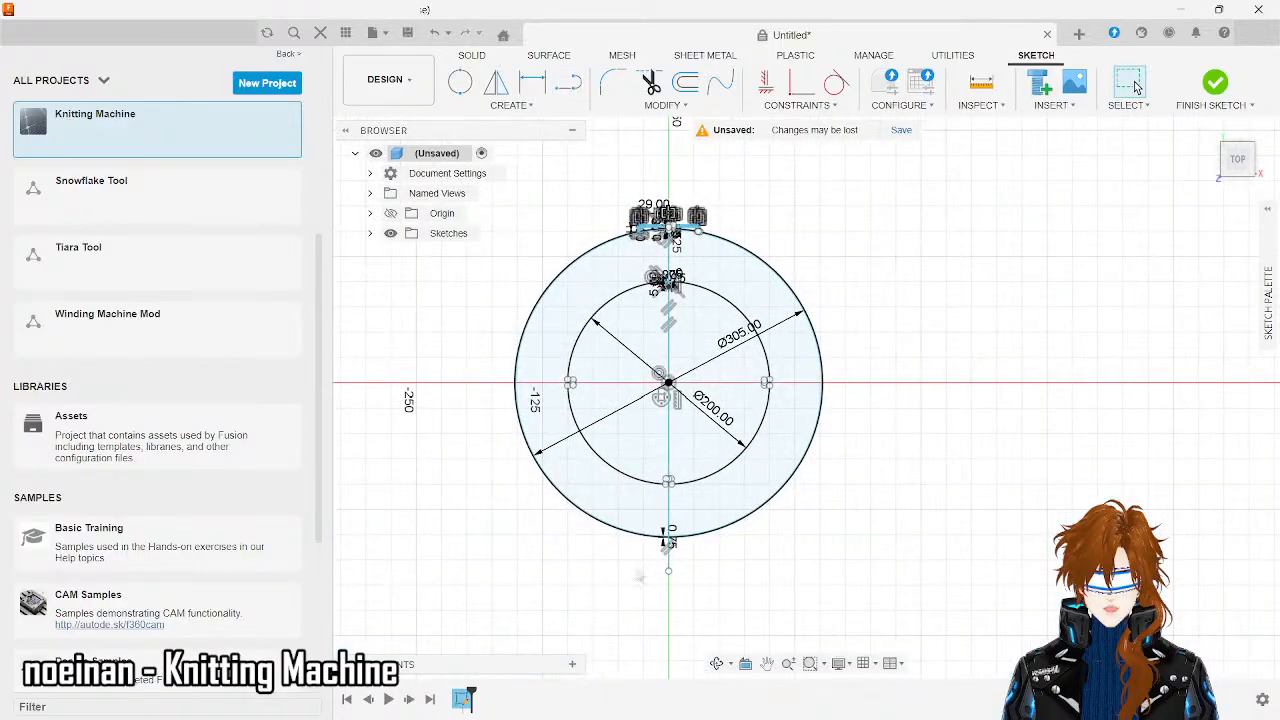
scroll(636, 578, up, 5)
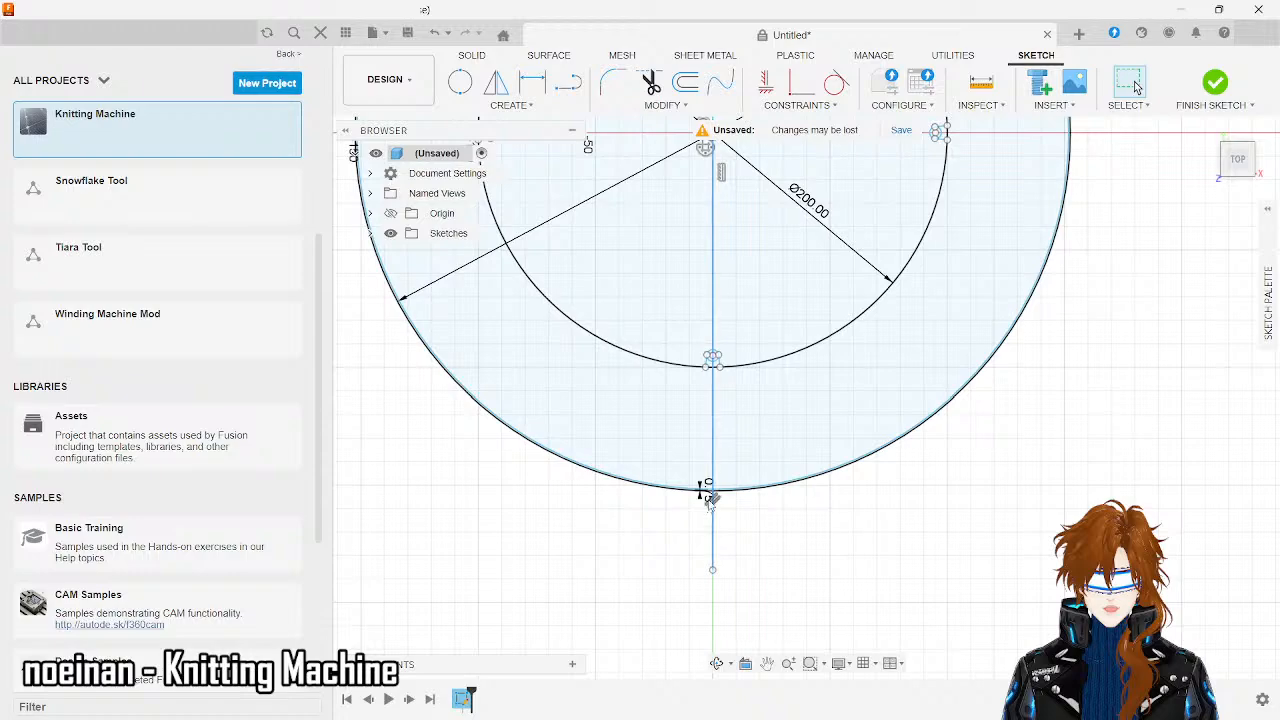
scroll(706, 503, up, 5)
click(567, 82)
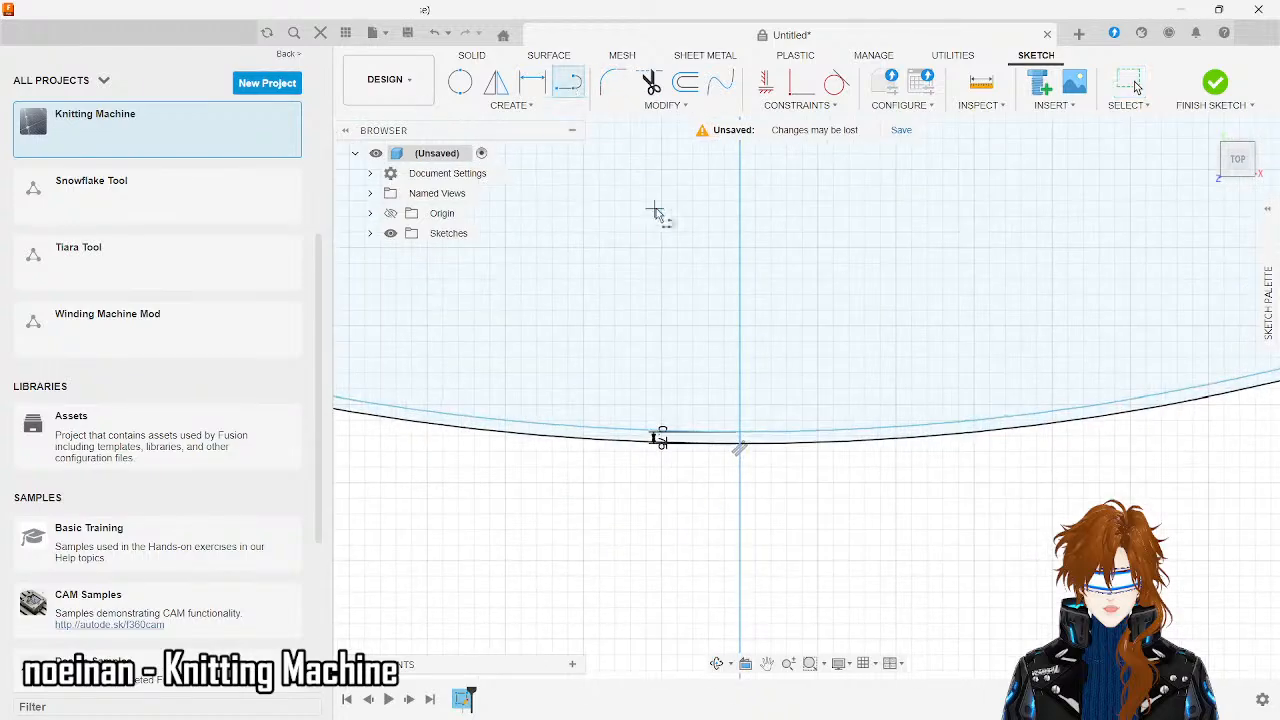
click(740, 434)
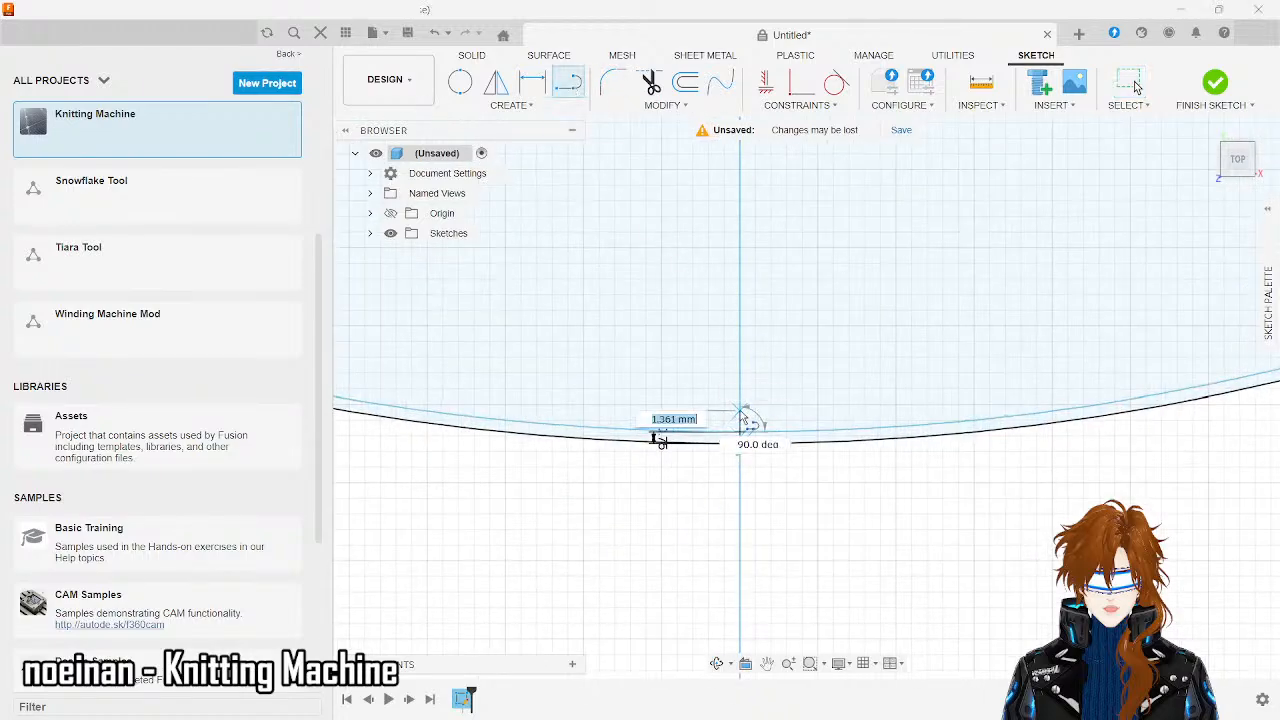
text(1)
key(Tab)
key(Return)
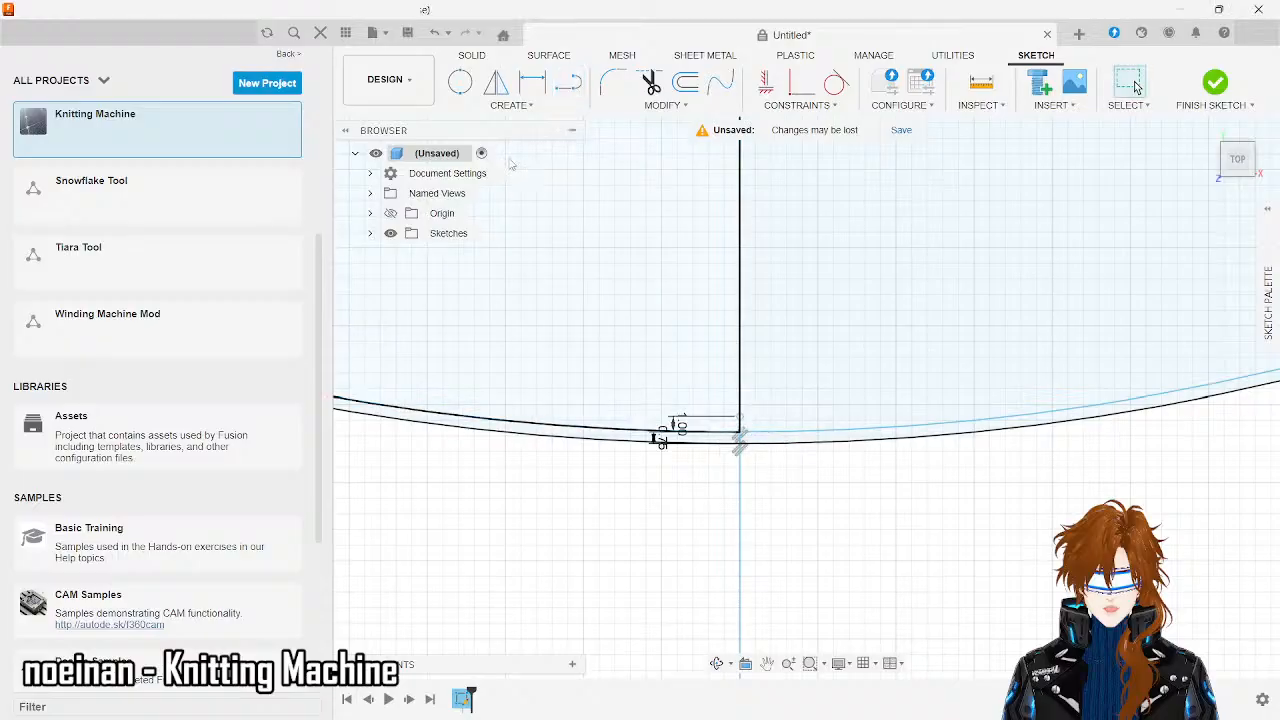
- Draw a 2-Point Circle spanning the inner ends of the lower and upper 1 mm lines
click(460, 82)
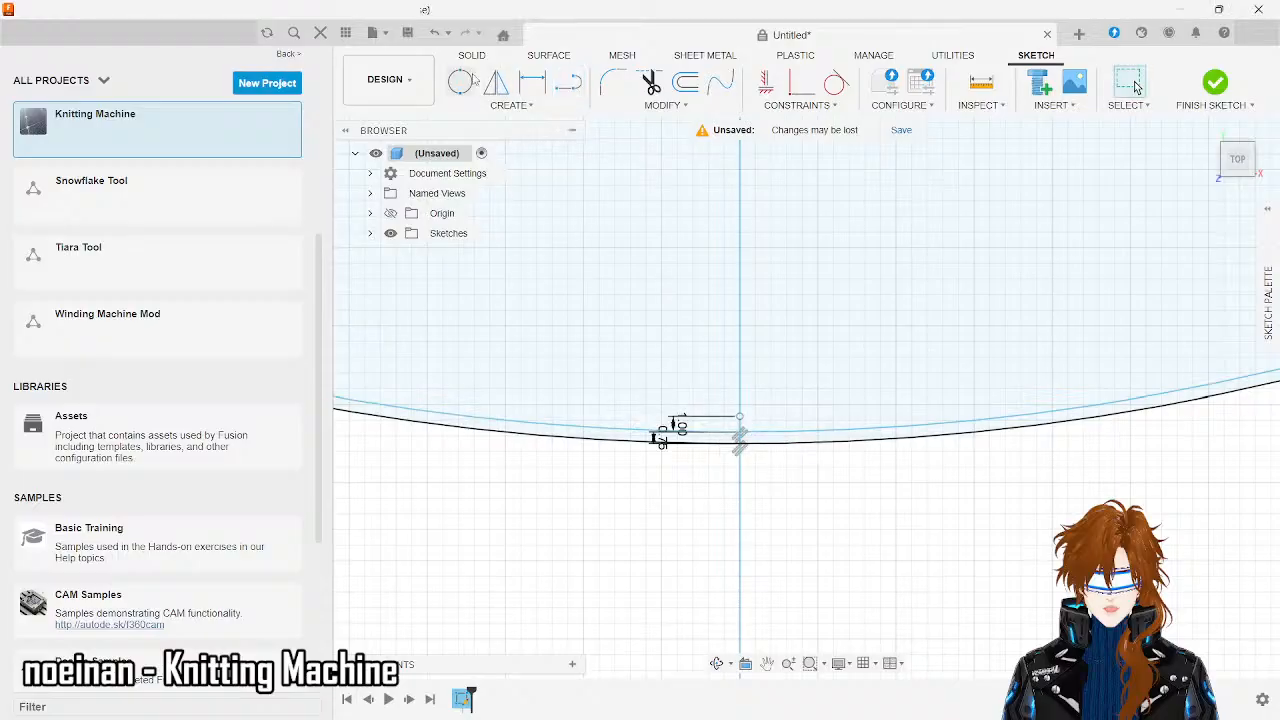
click(742, 420)
scroll(742, 420, up, 3)
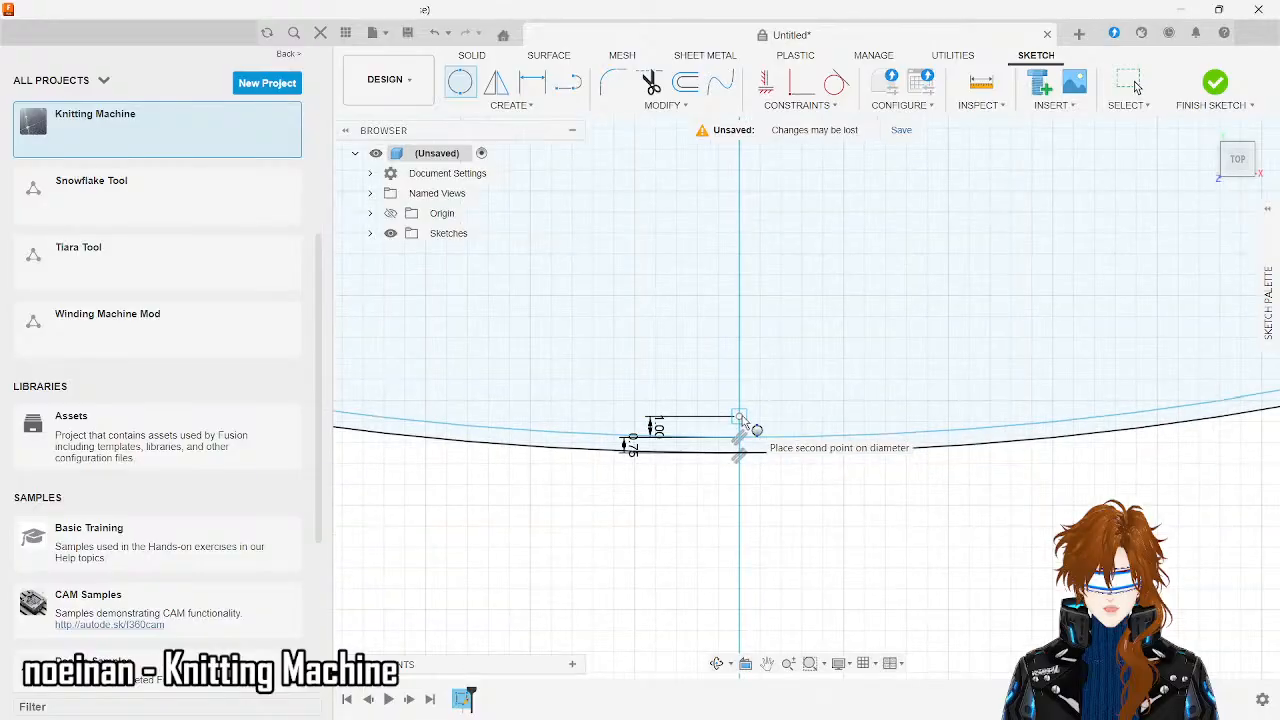
scroll(742, 420, down, 3)
scroll(746, 655, down, 5)
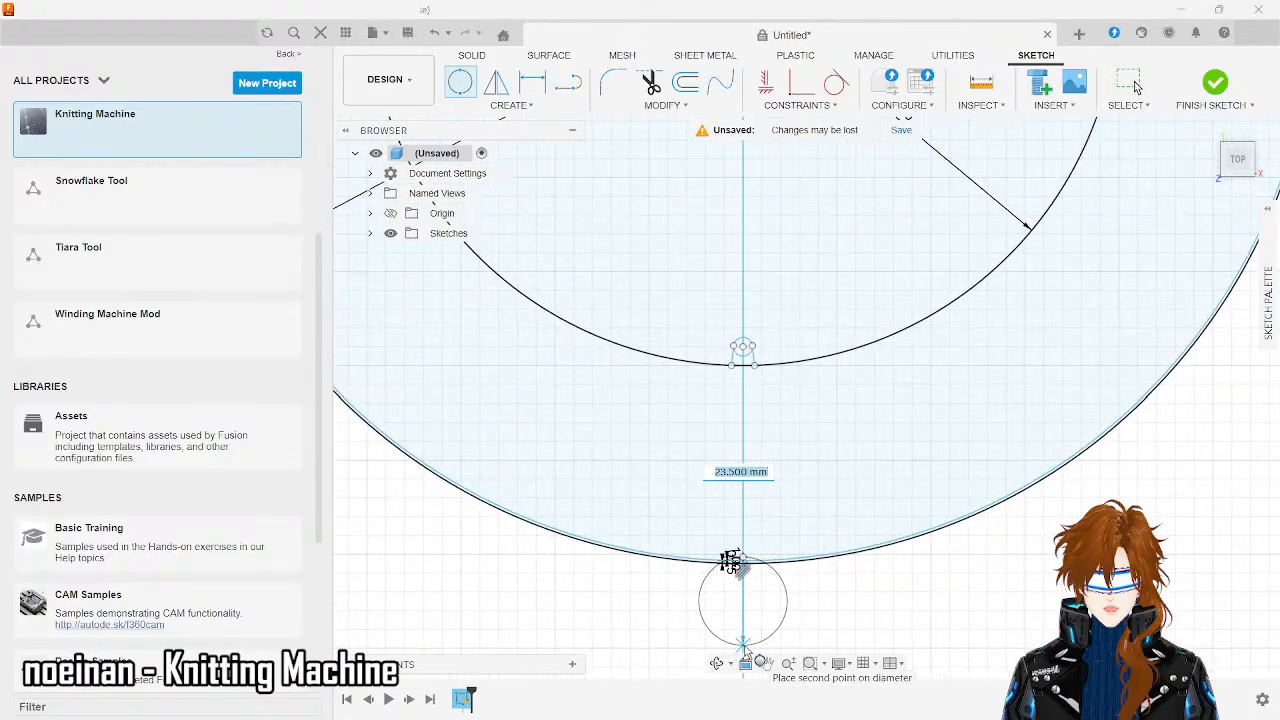
scroll(742, 645, down, 5)
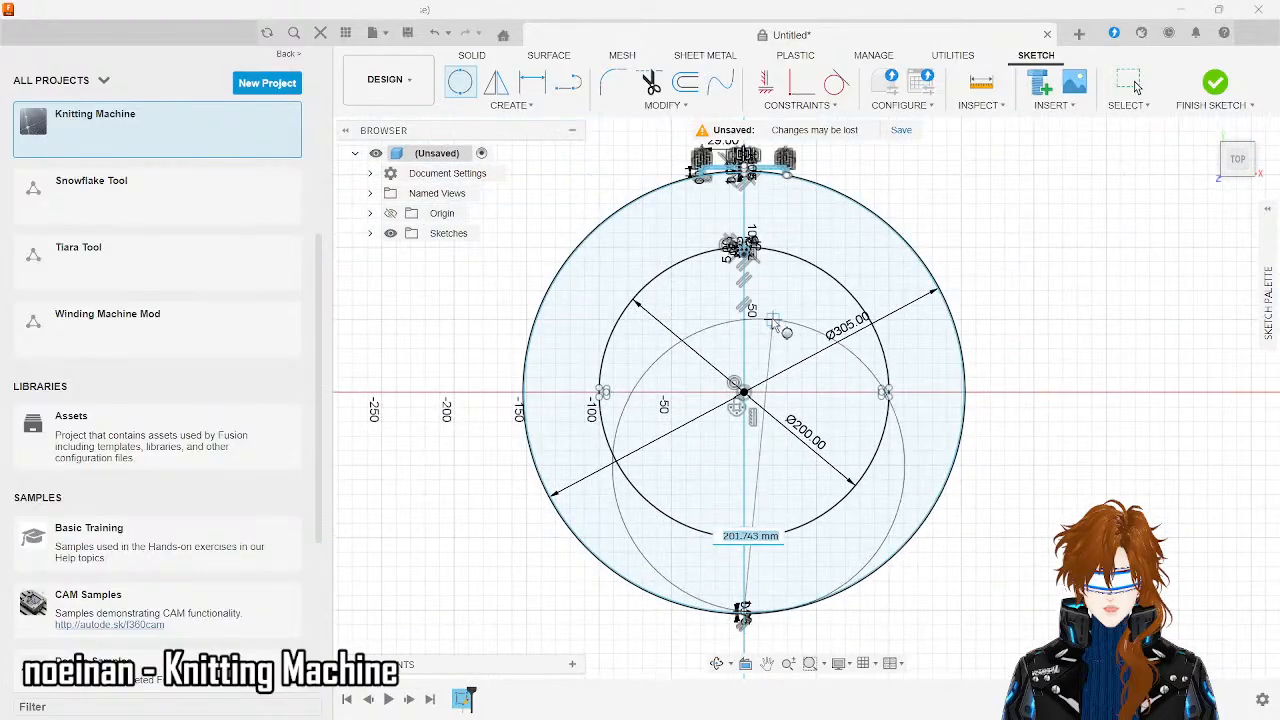
scroll(760, 180, up, 3)
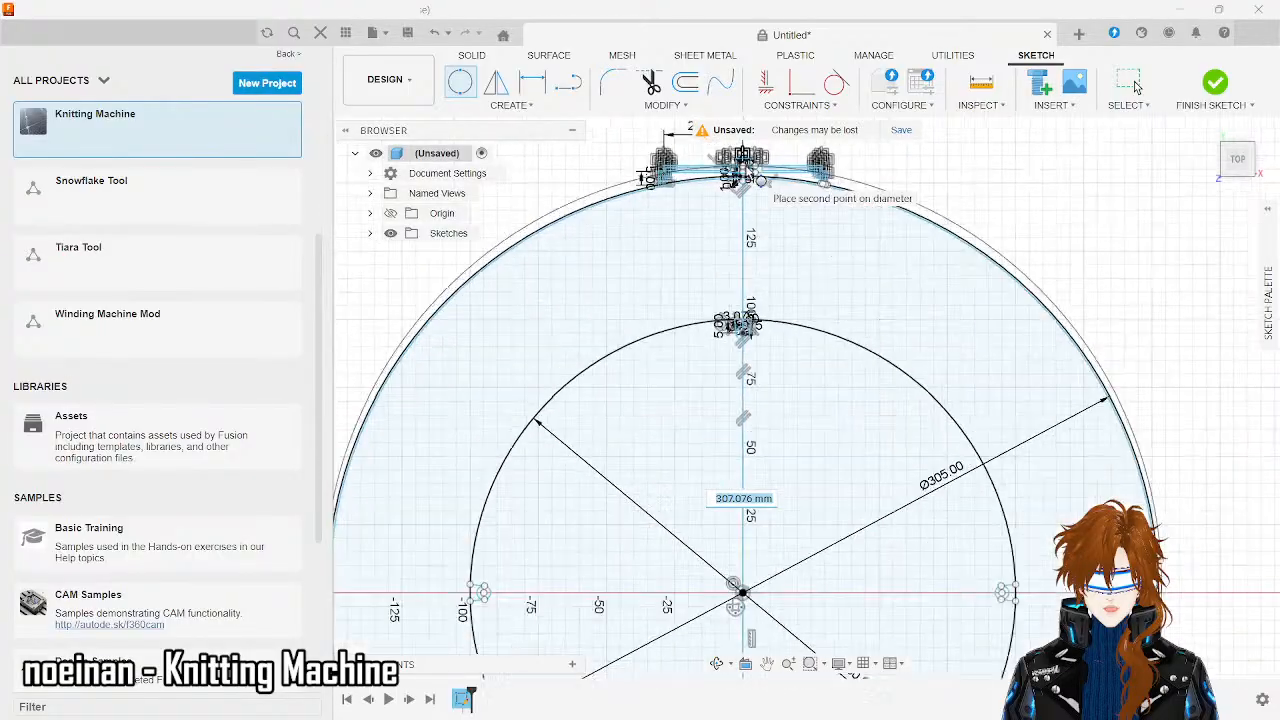
scroll(760, 180, up, 5)
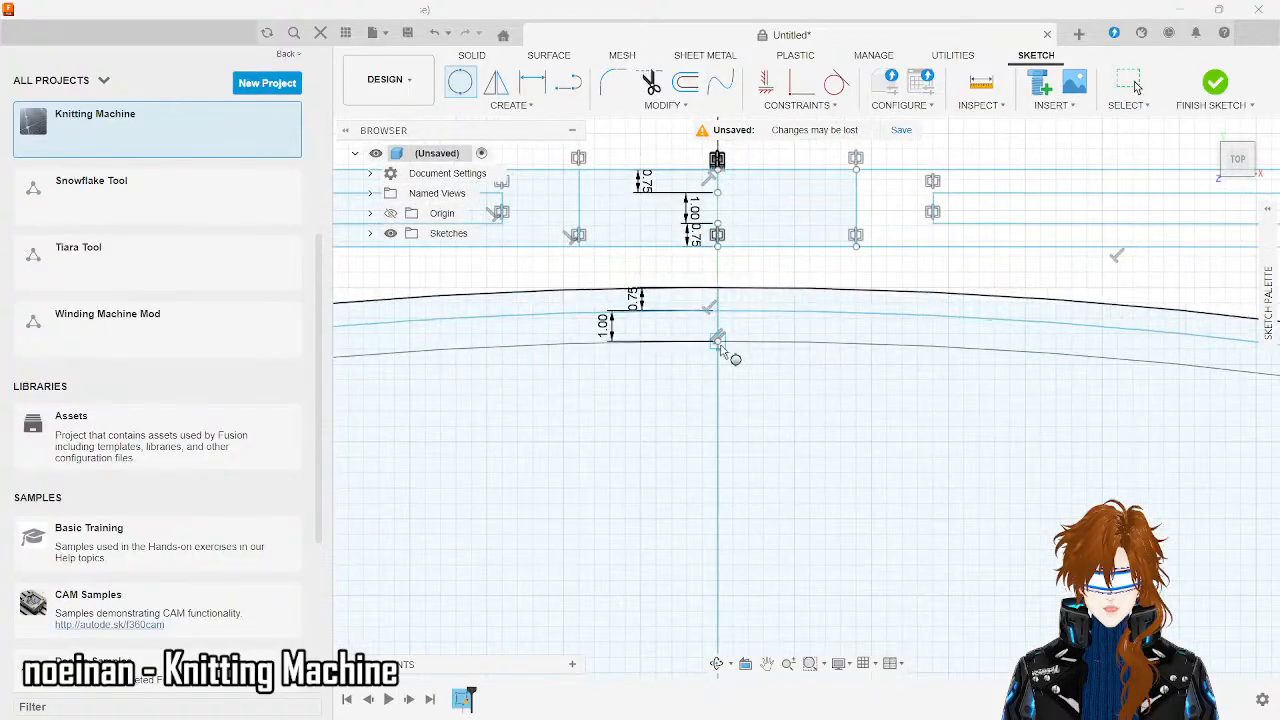
click(719, 342)
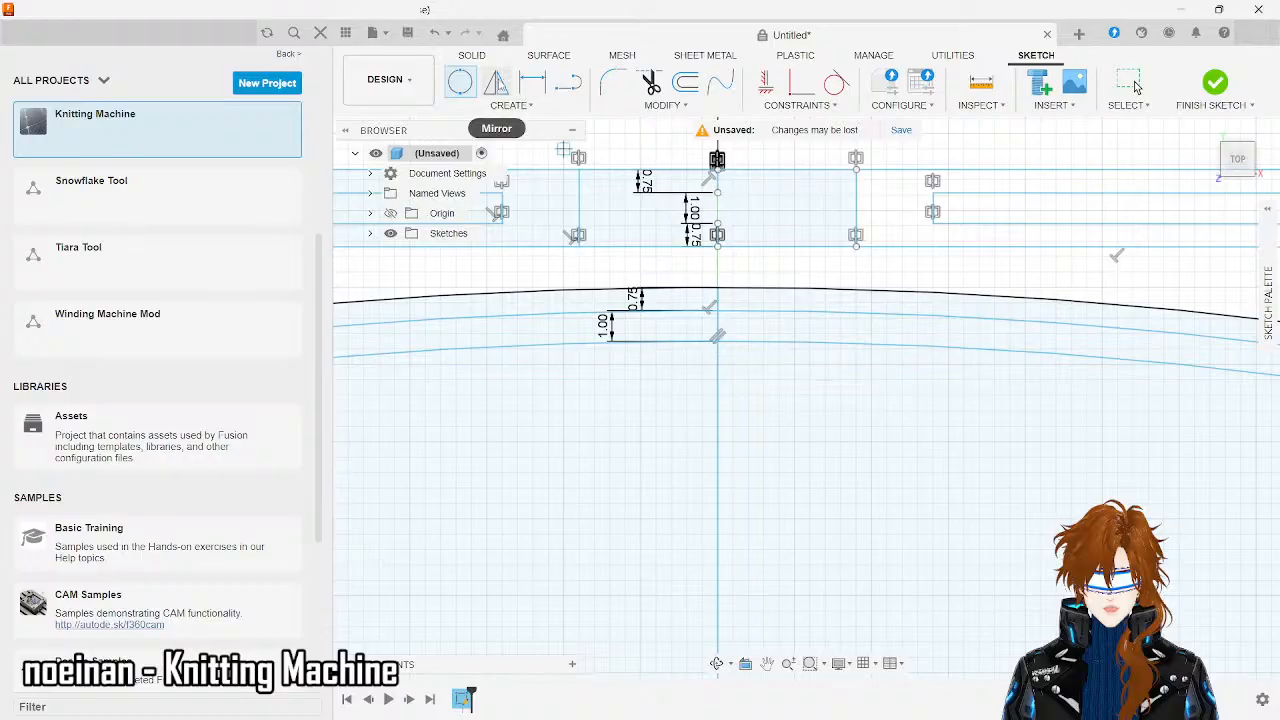
- Draw a 0.75 mm vertical line inward on the centre axis, from the highest point of the innermost of the closely spaced outer circles
click(567, 83)
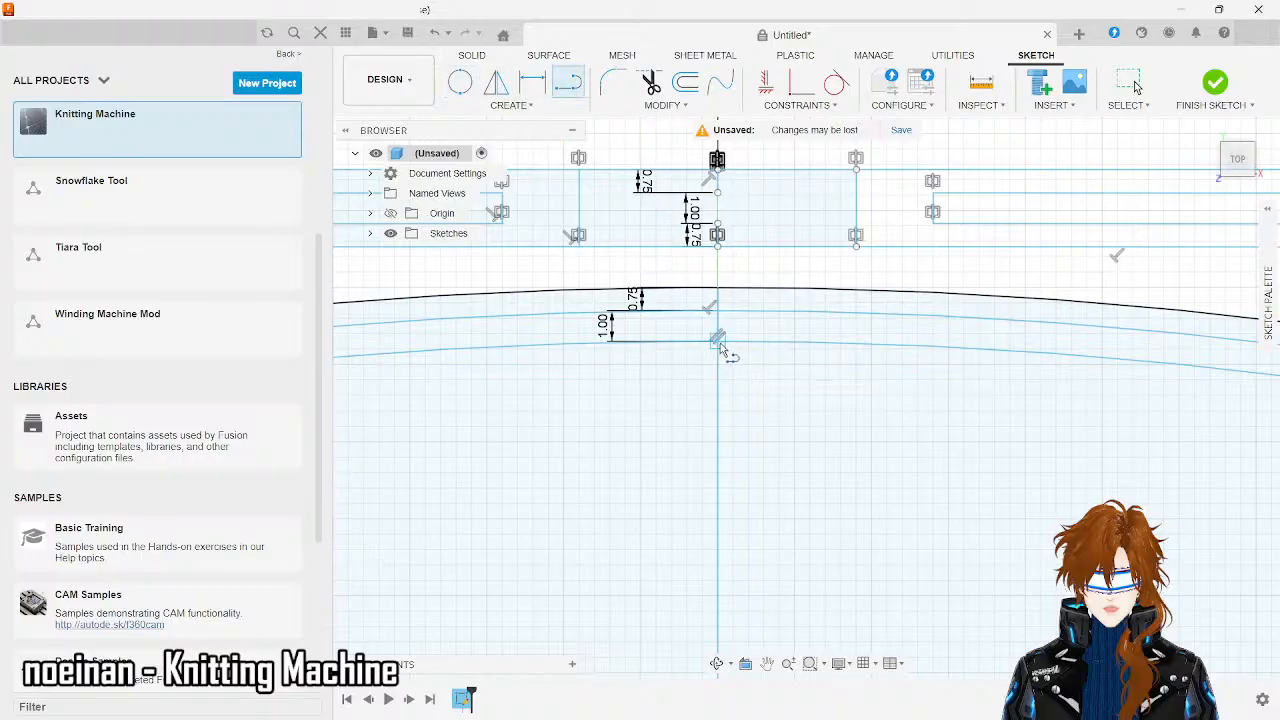
click(719, 344)
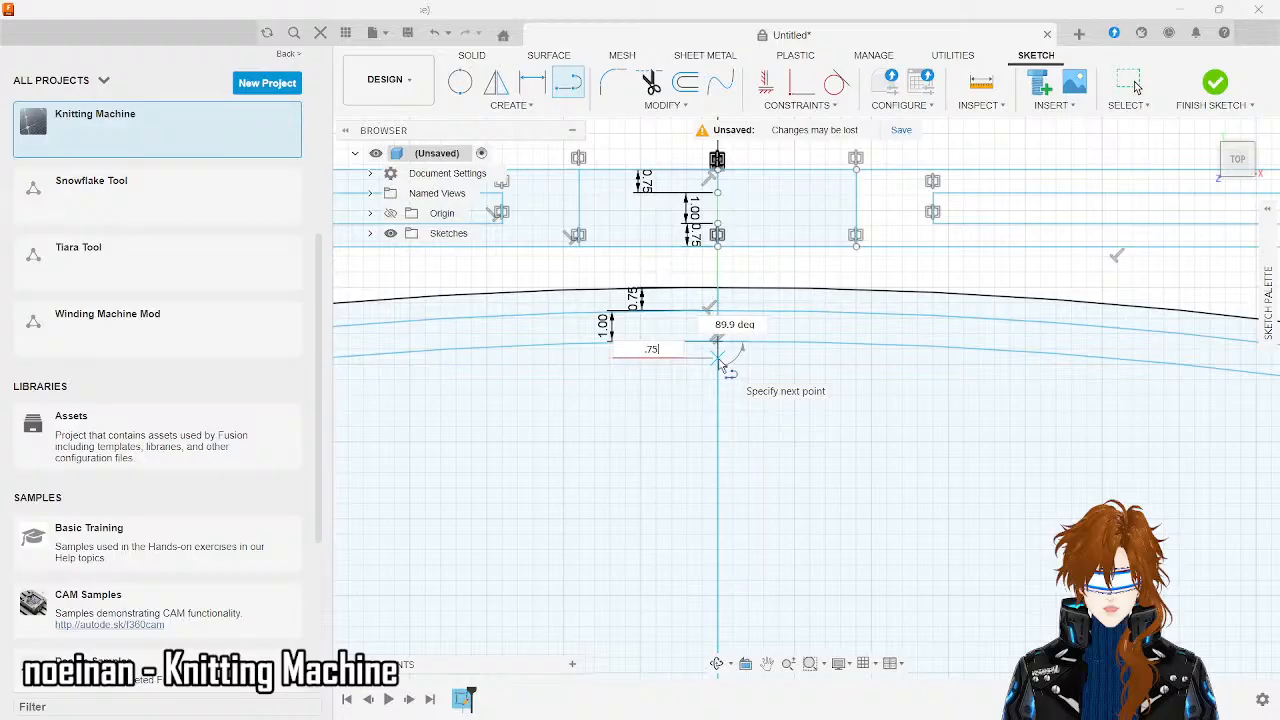
text(.75)
key(Return)
key(Escape)
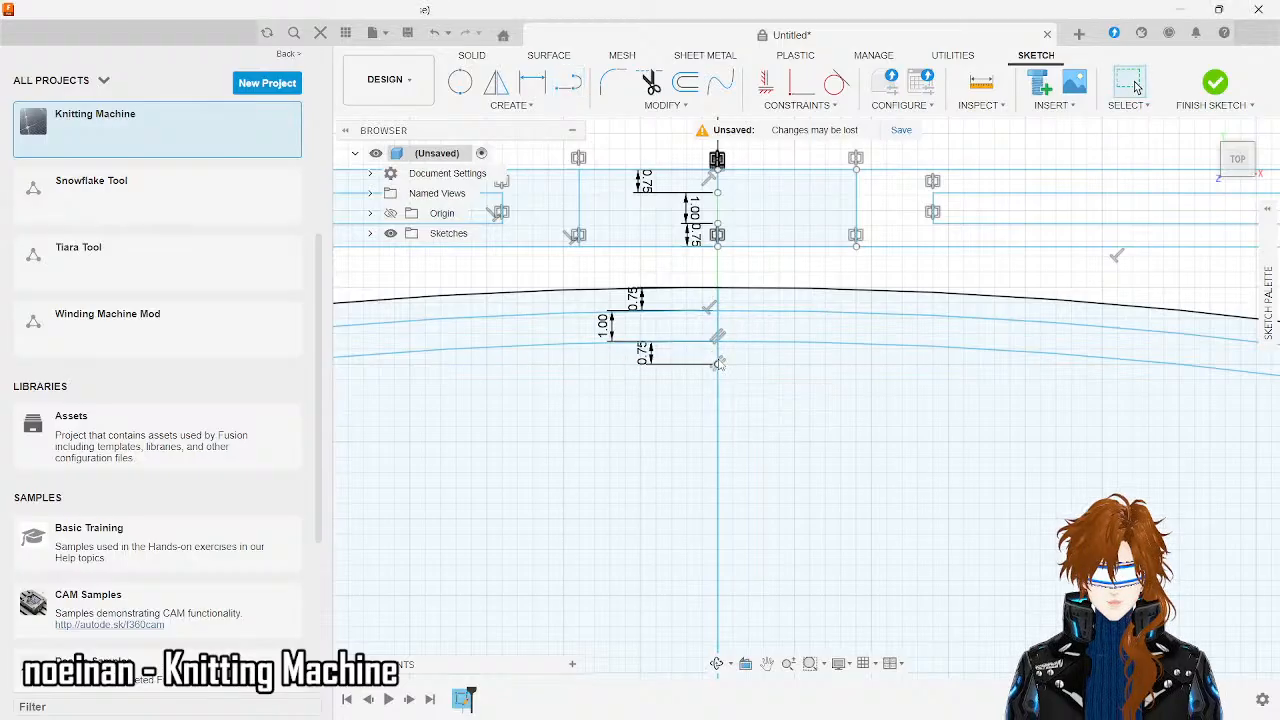
- Draw a 0.75 mm vertical line inward on the centre axis, from the lowest point of the circle through the 1 mm lines' inner ends
scroll(716, 232, down, 10)
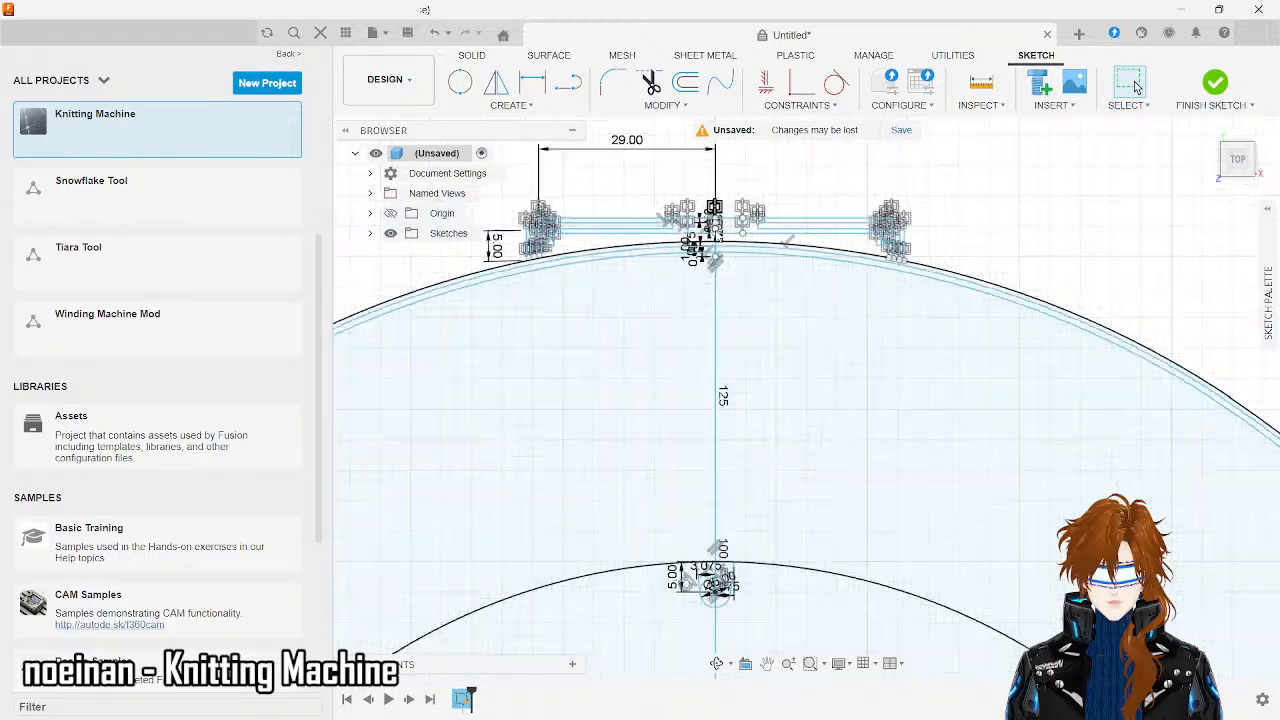
scroll(716, 232, down, 1)
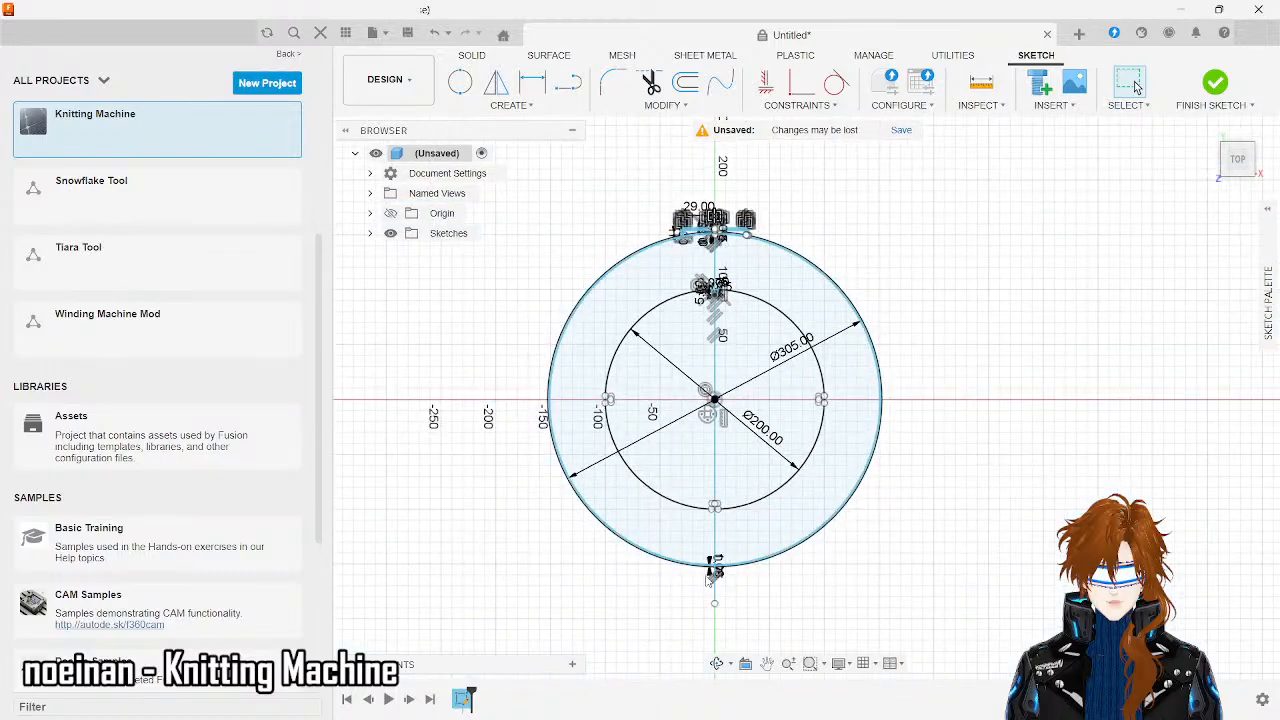
scroll(732, 565, up, 6)
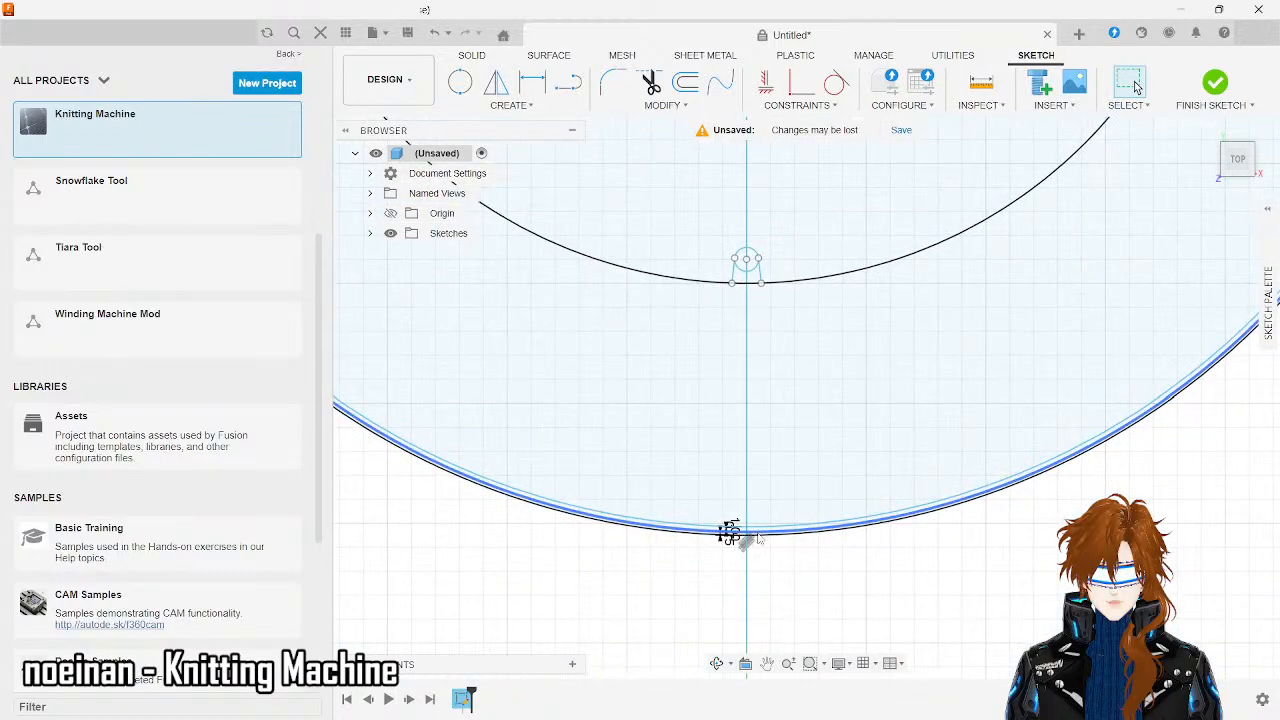
scroll(732, 565, up, 5)
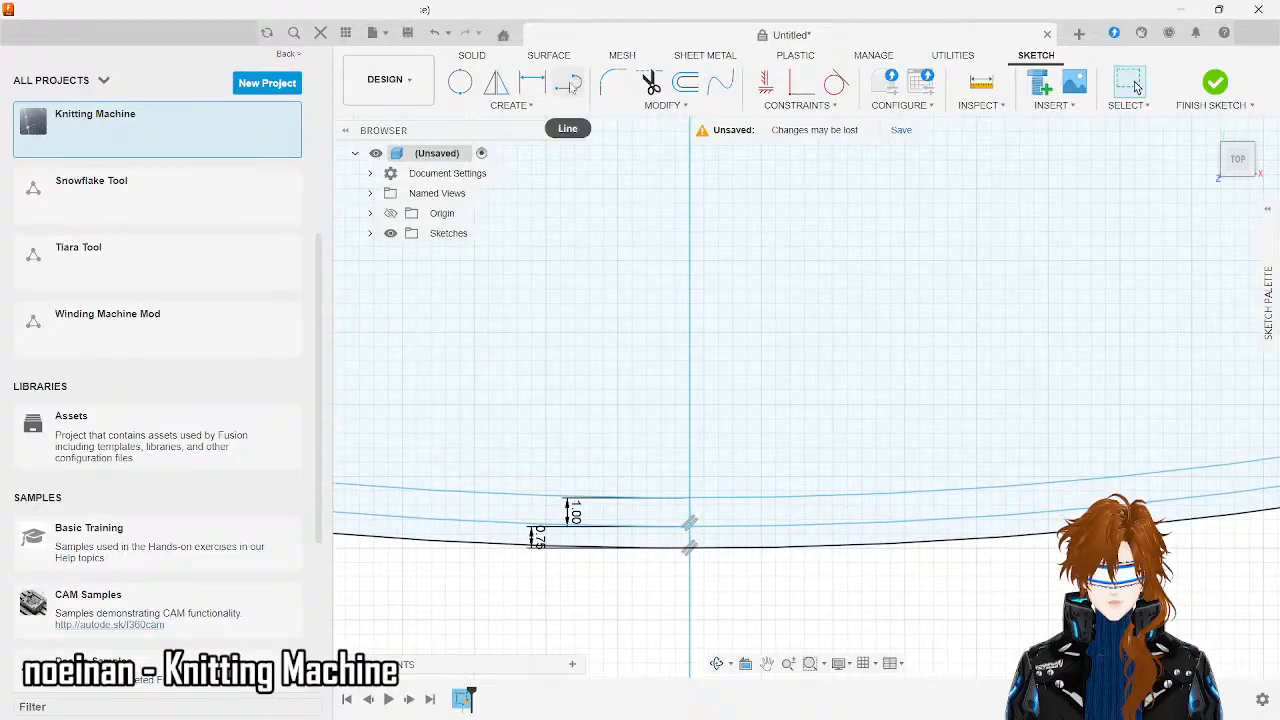
click(567, 83)
click(690, 497)
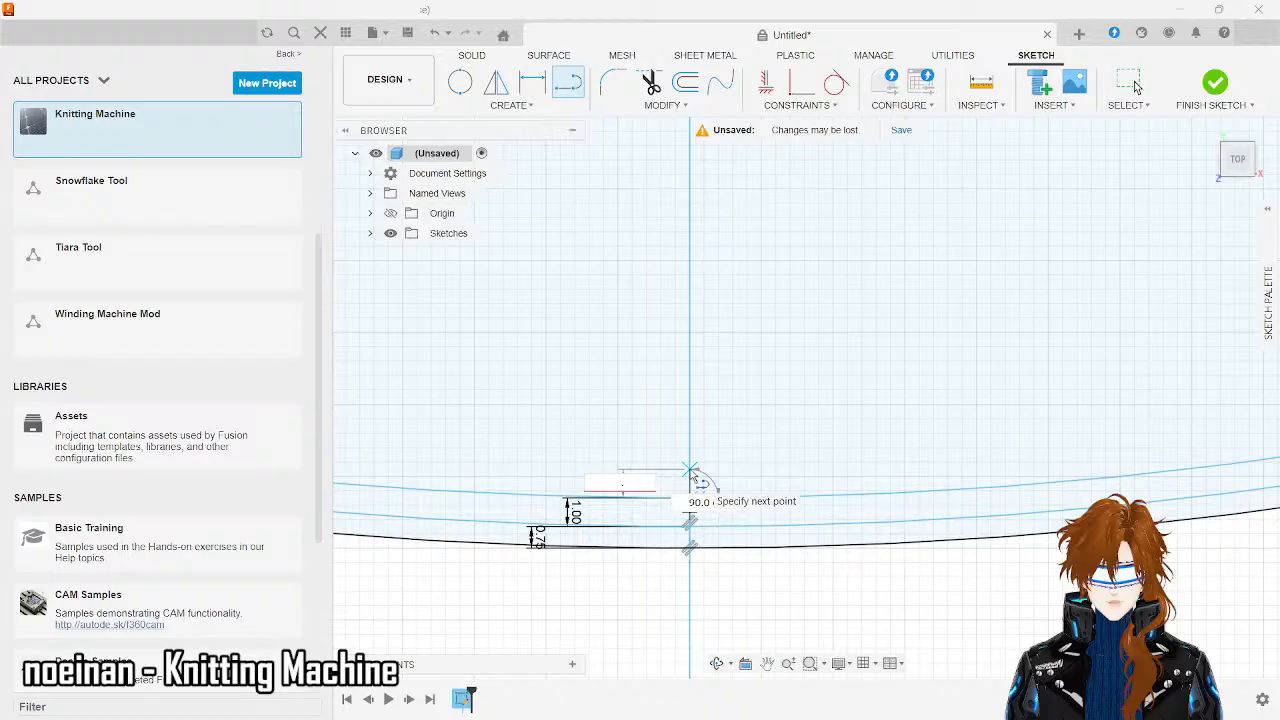
key(Return)
key(Escape)
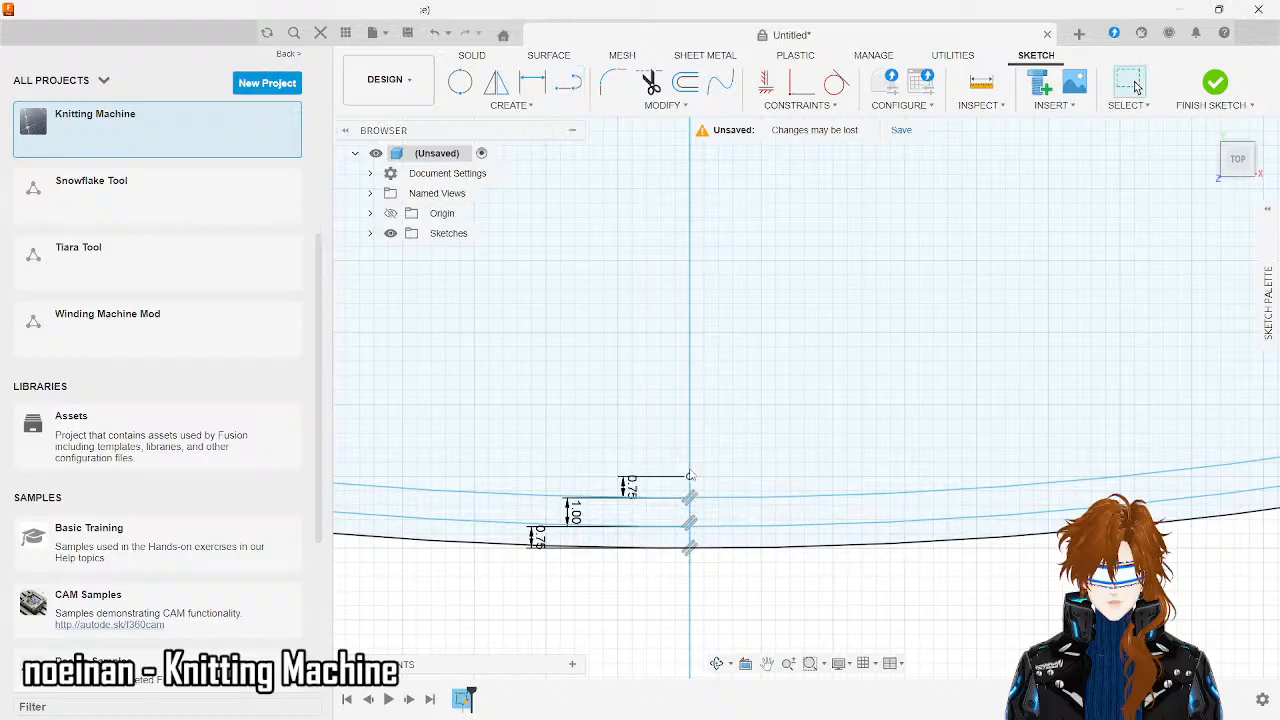
- Draw a 2-Point Circle spanning the inner ends of the innermost lower and upper 0.75 mm lines
click(460, 83)
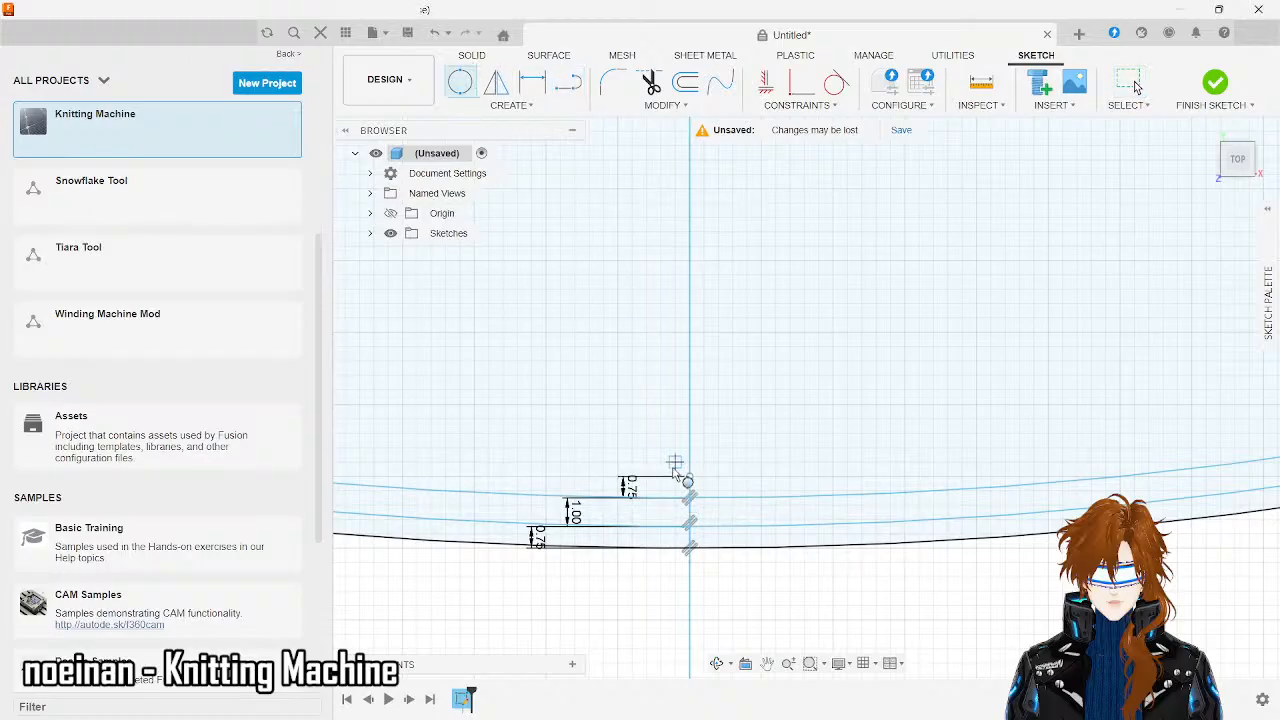
click(690, 476)
scroll(690, 476, up, 5)
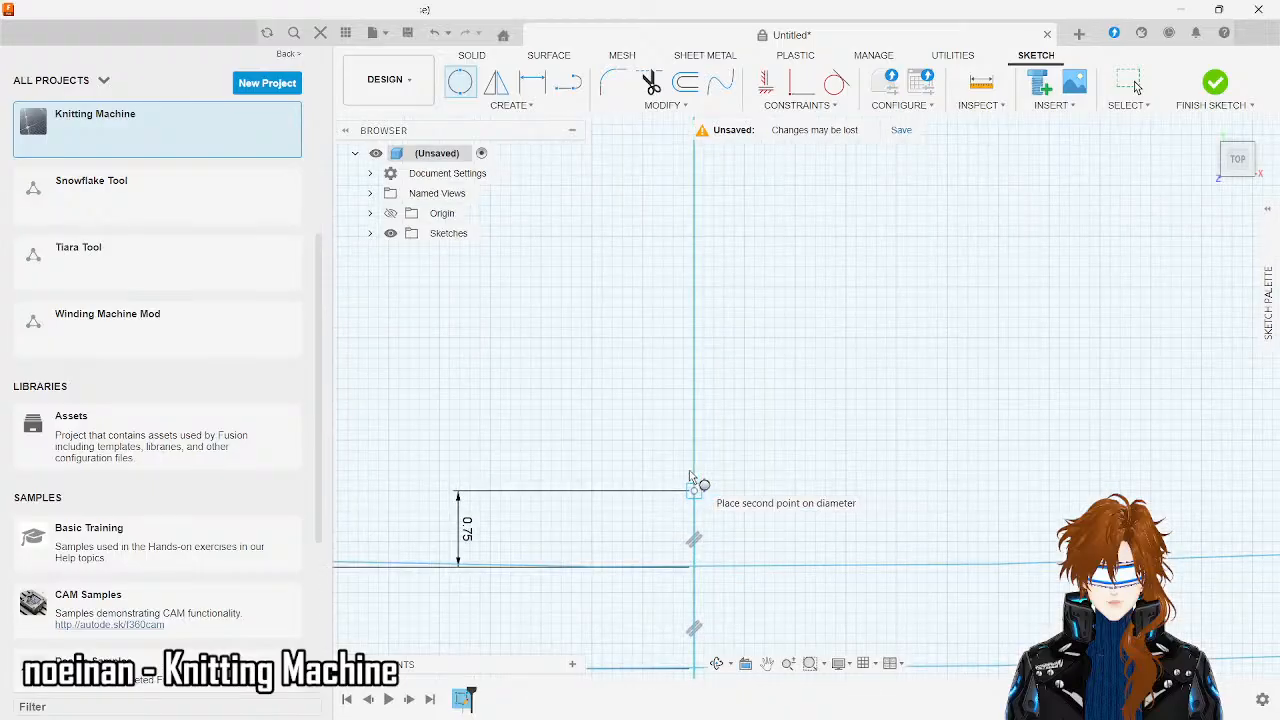
scroll(690, 476, down, 3)
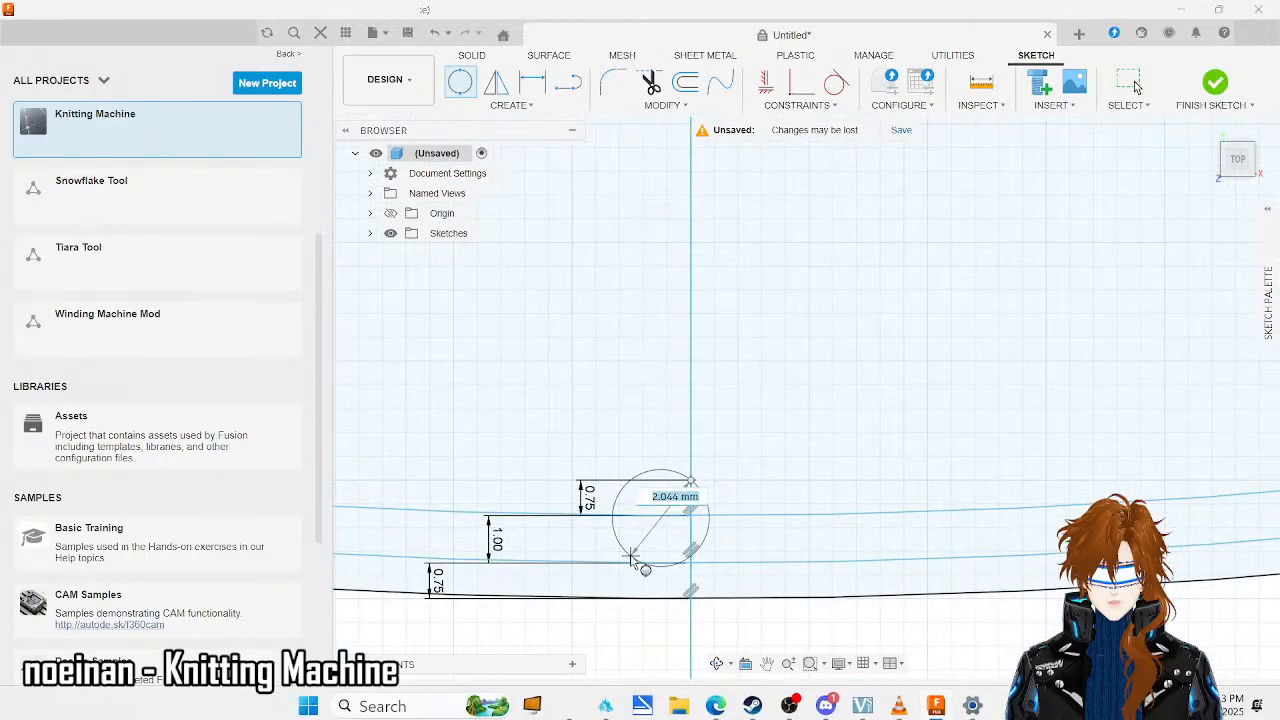
scroll(655, 612, down, 2)
scroll(650, 611, down, 5)
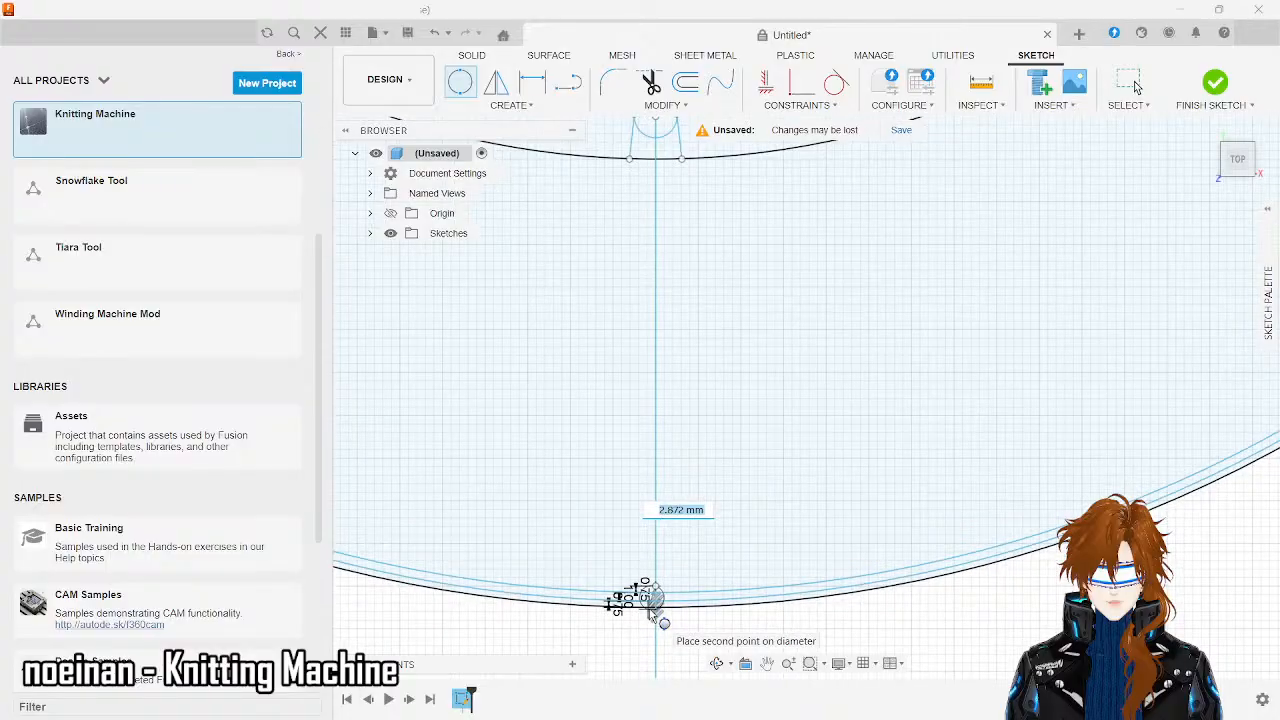
scroll(650, 611, down, 4)
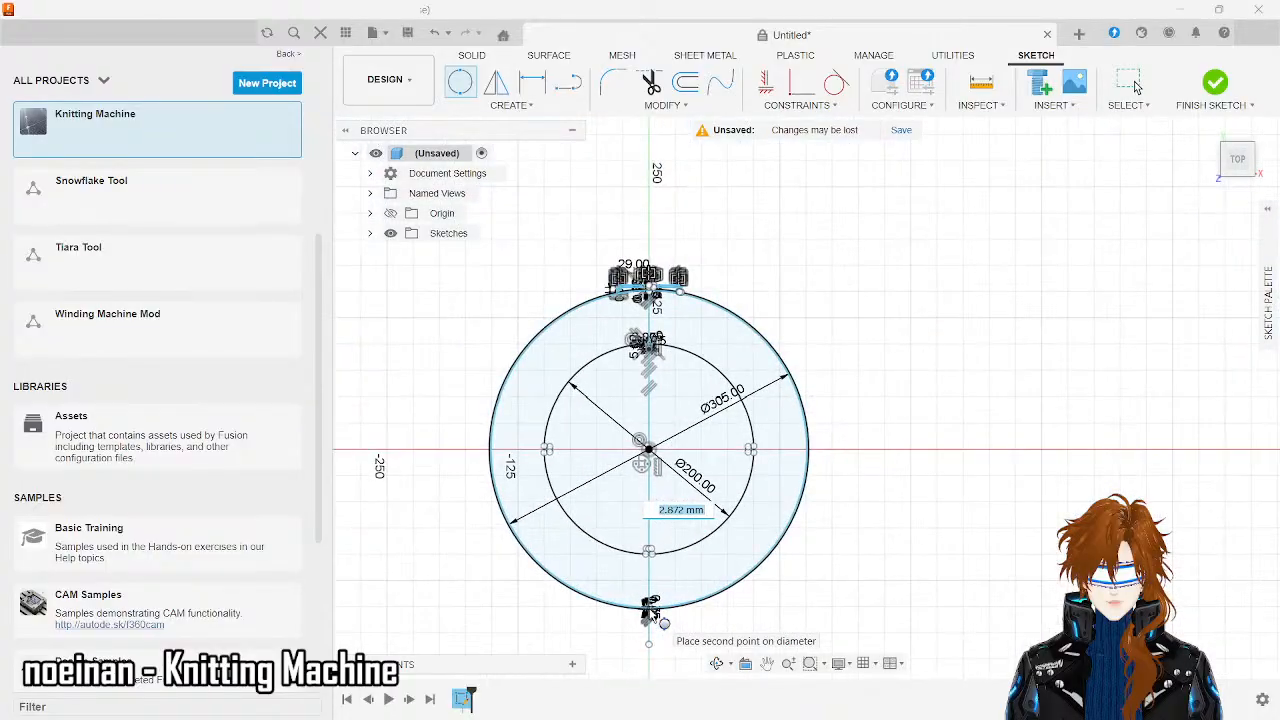
scroll(650, 611, up, 5)
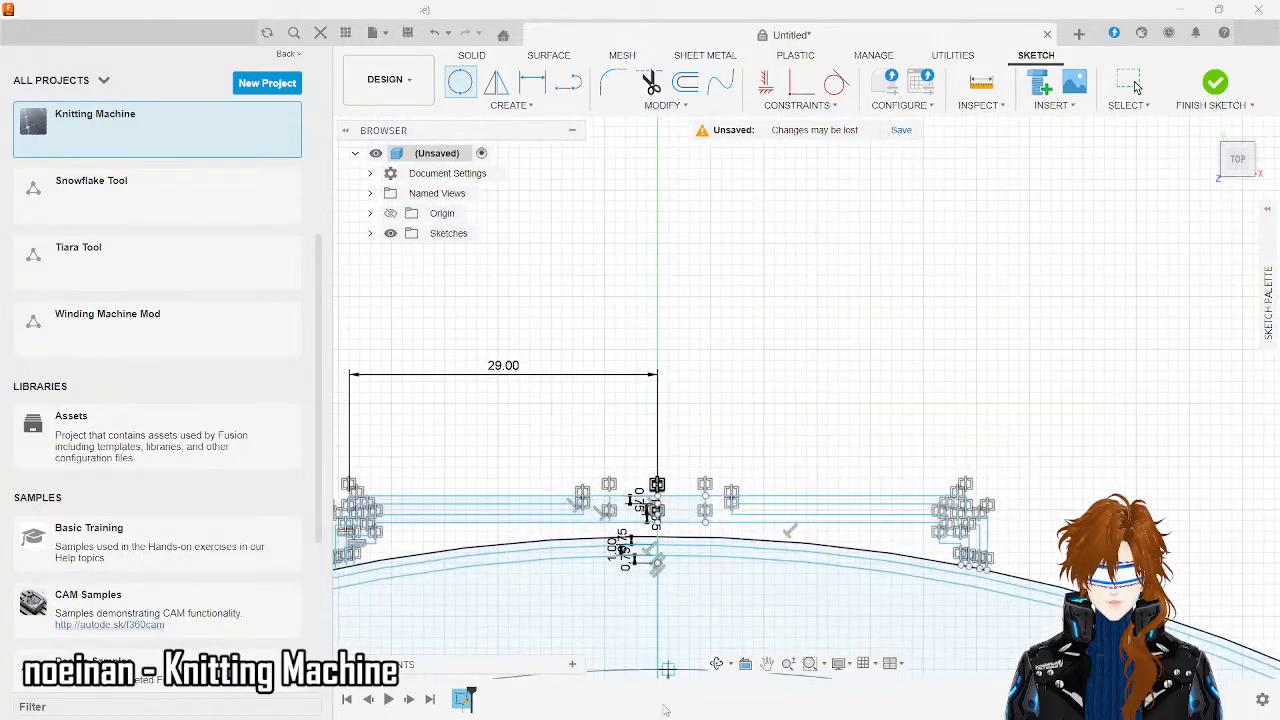
scroll(658, 636, up, 2)
scroll(658, 636, up, 1)
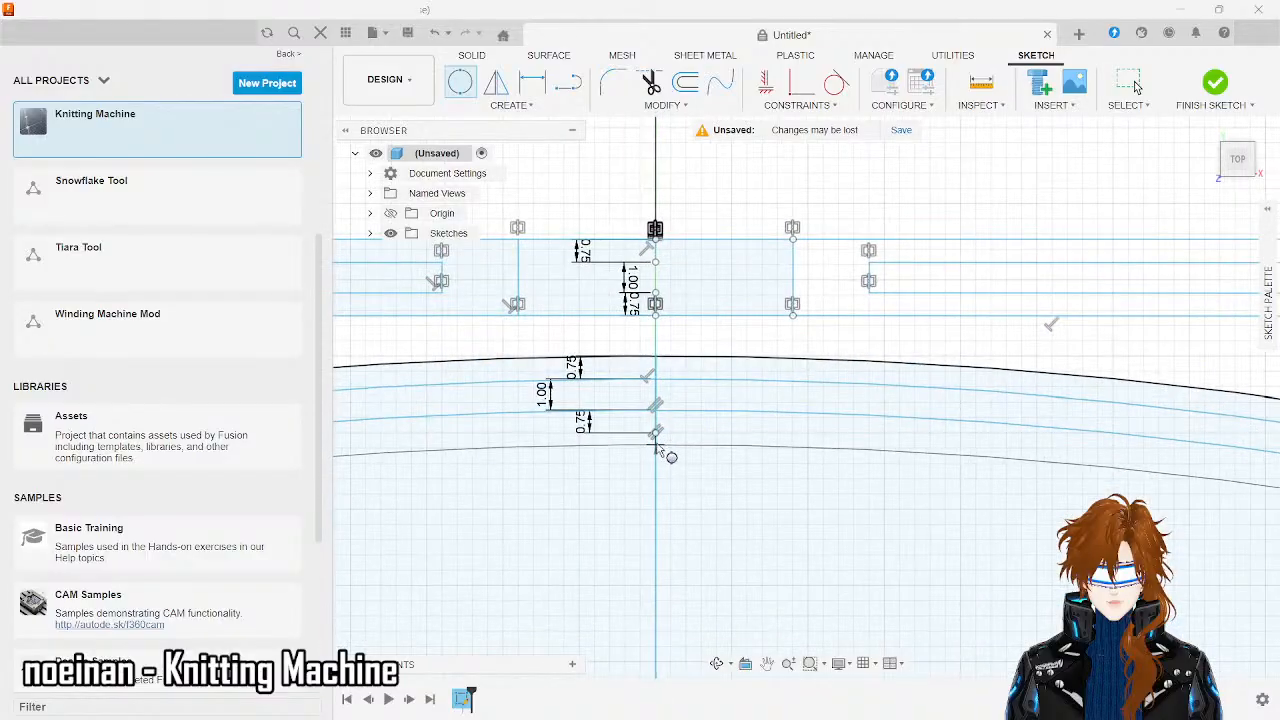
key(Escape)
- Delete the long vertical centre line and the 0.75 mm, 1 mm and 0.75 mm spacing lines at the circles' highest points
click(655, 376)
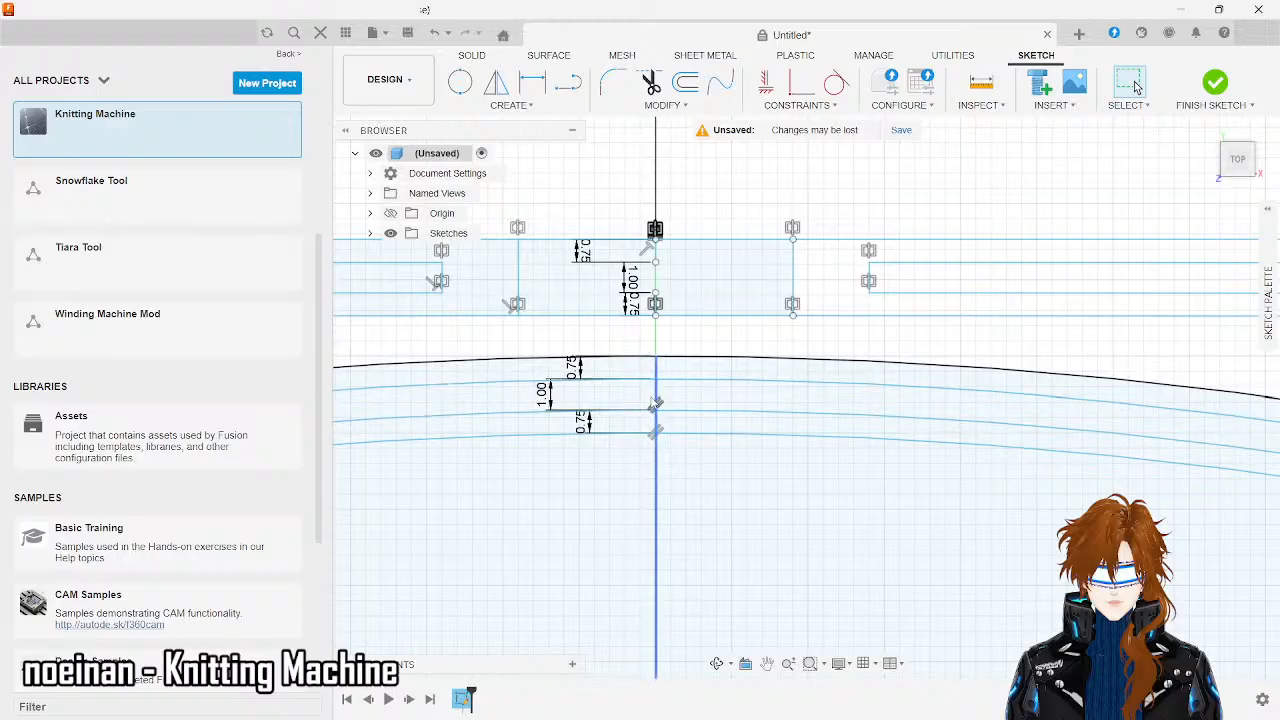
click(652, 404)
scroll(648, 400, up, 5)
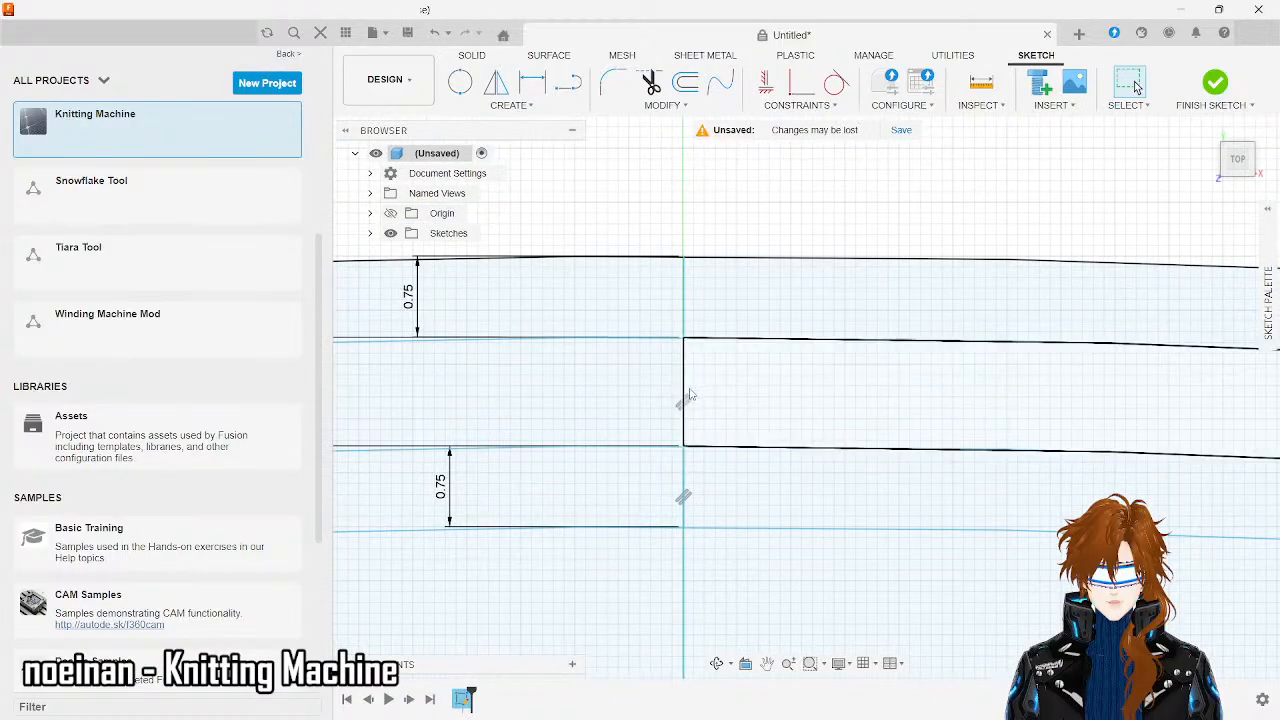
click(683, 396)
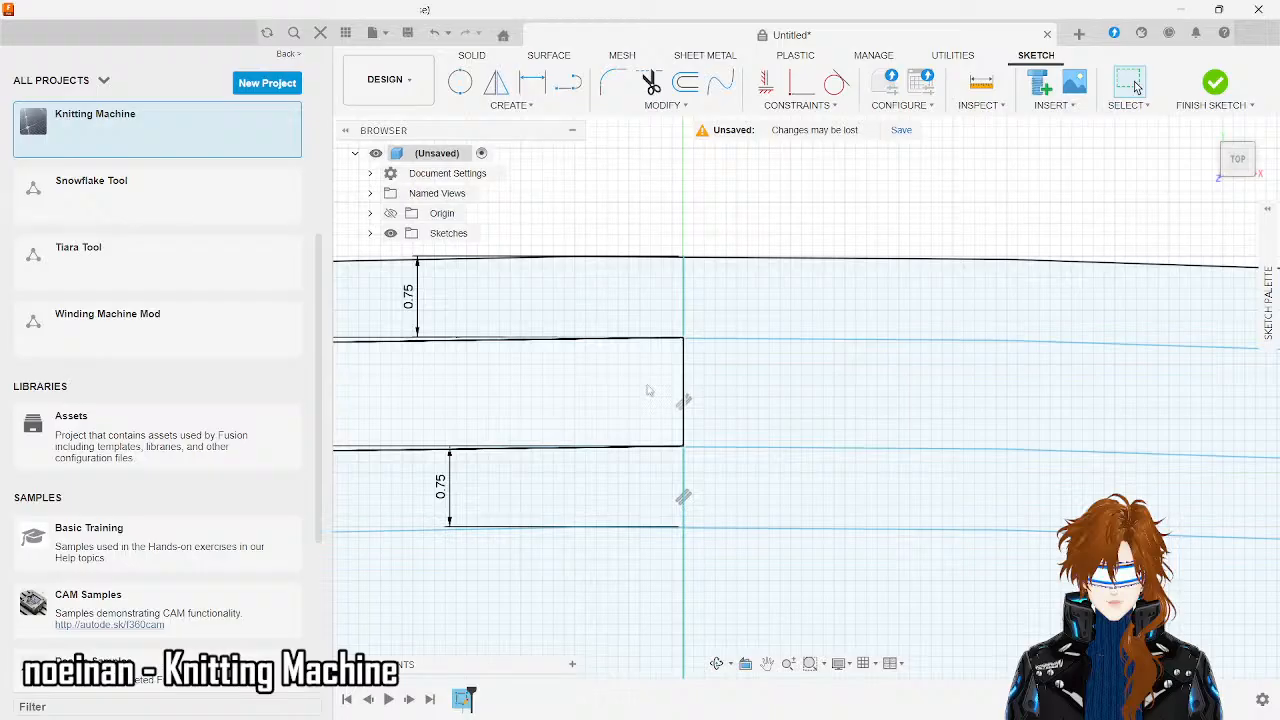
click(678, 390)
click(684, 421)
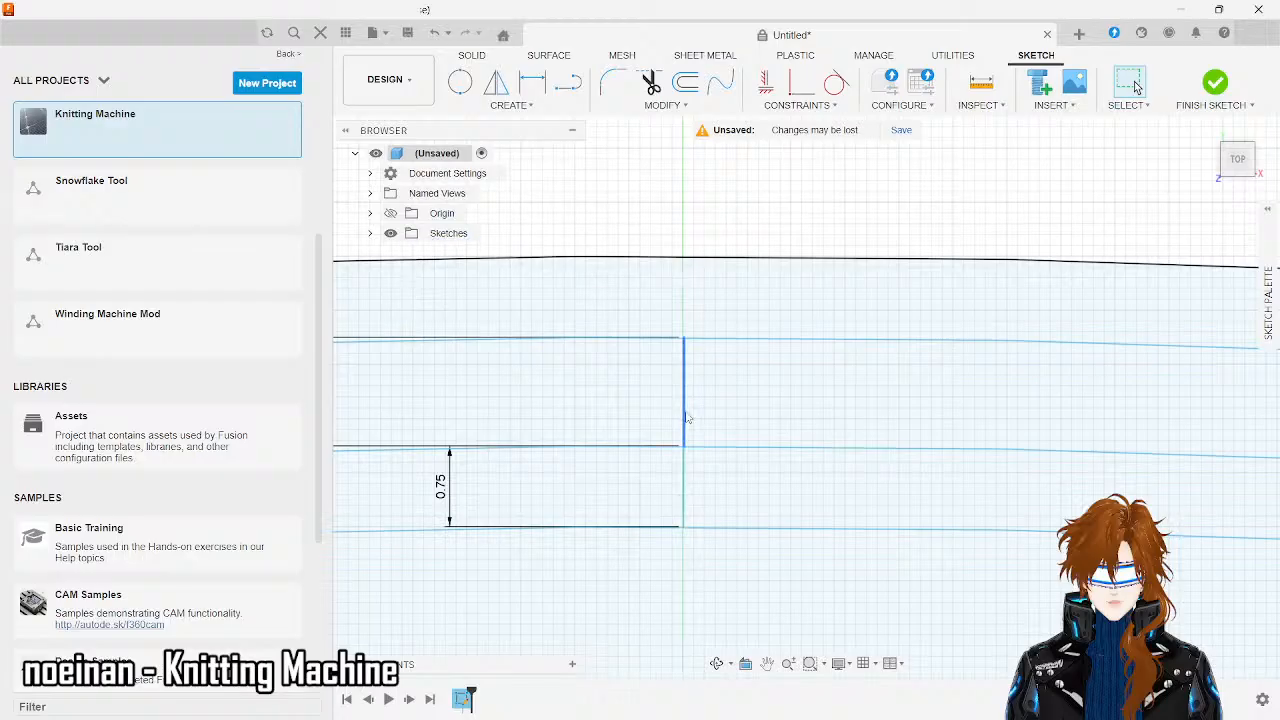
click(686, 418)
key(Delete)
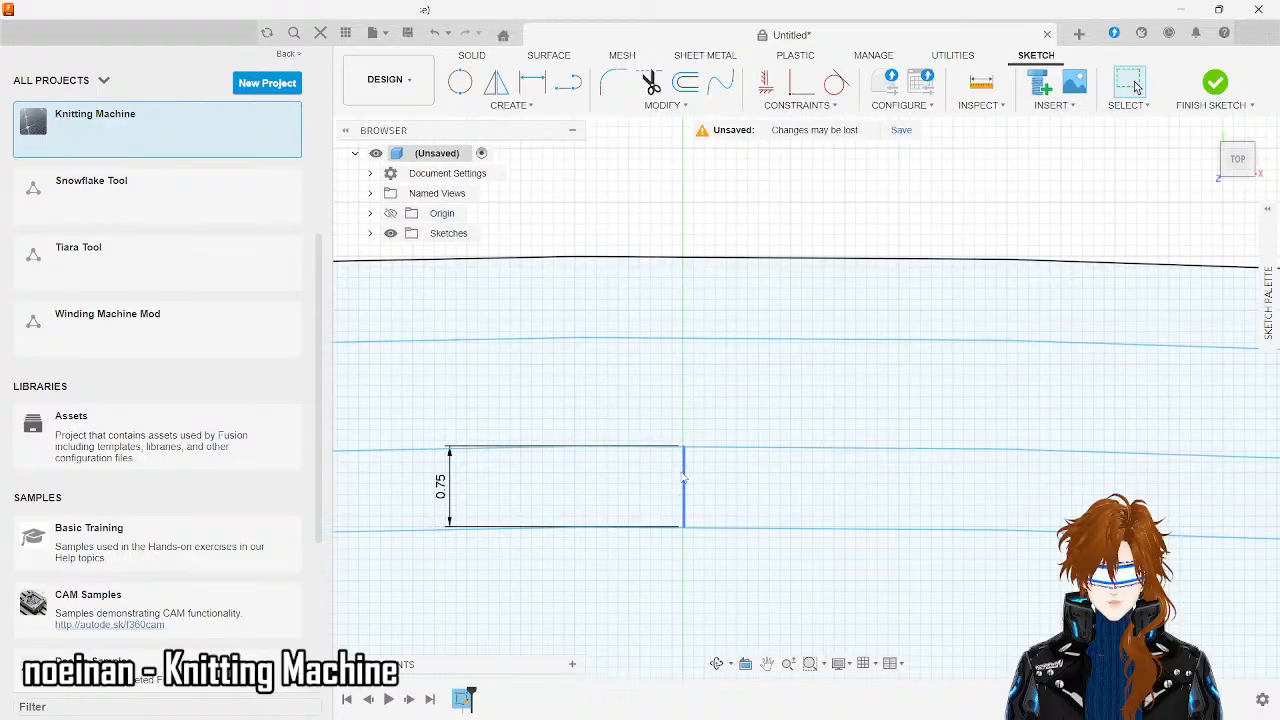
click(684, 478)
key(Delete)
scroll(684, 478, down, 3)
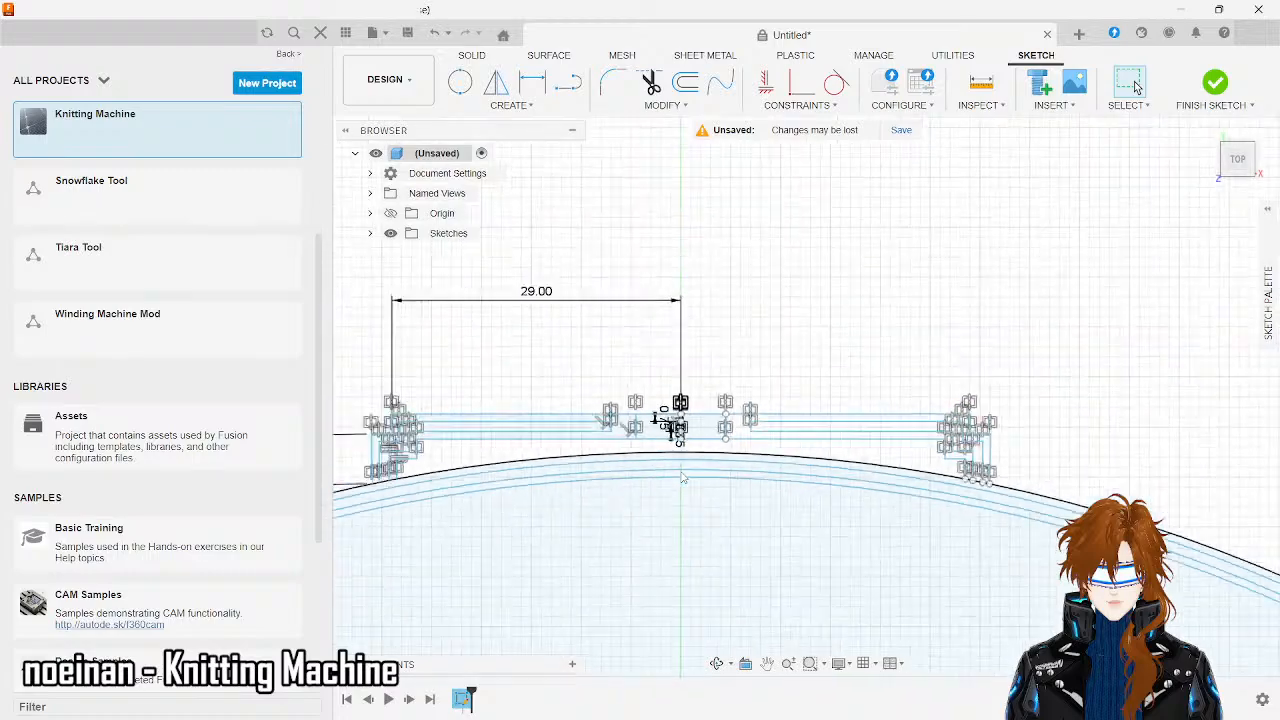
- Delete the 0.75 mm, 1 mm and 0.75 mm vertical spacing lines at the lowest points of the closely spaced outer circles
scroll(683, 479, down, 5)
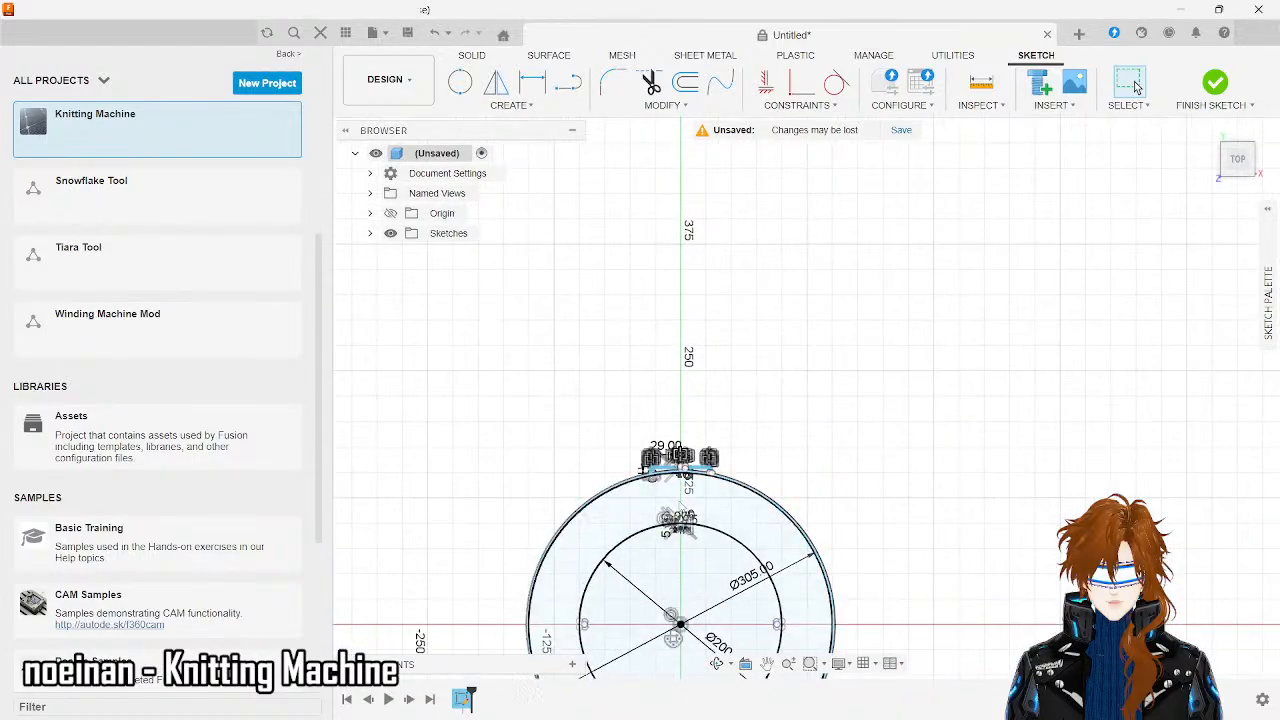
scroll(681, 445, down, 4)
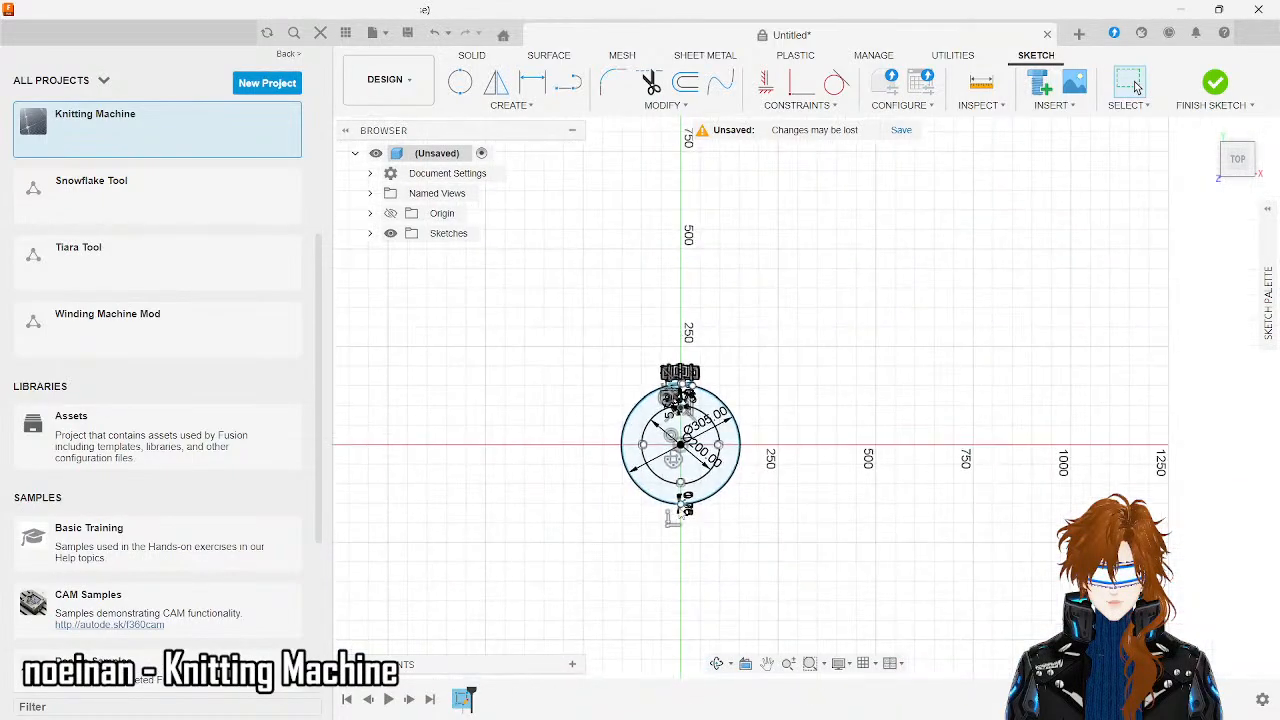
scroll(684, 500, up, 10)
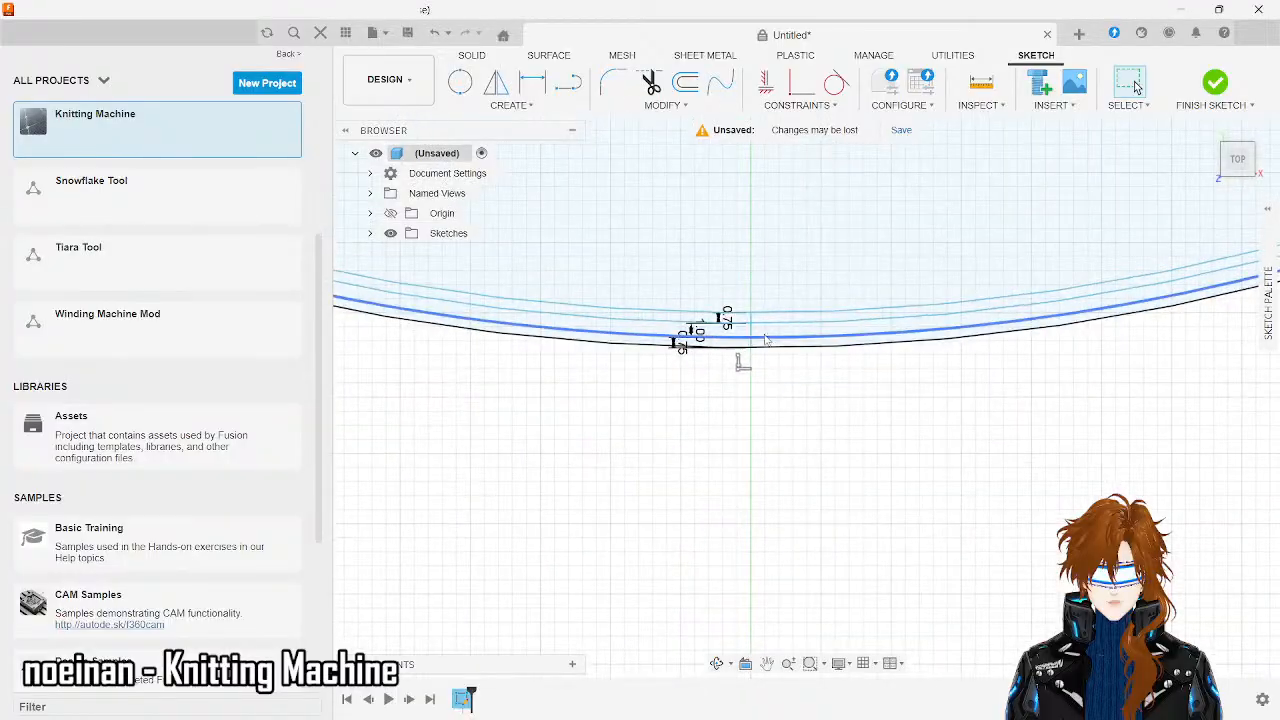
scroll(751, 348, up, 5)
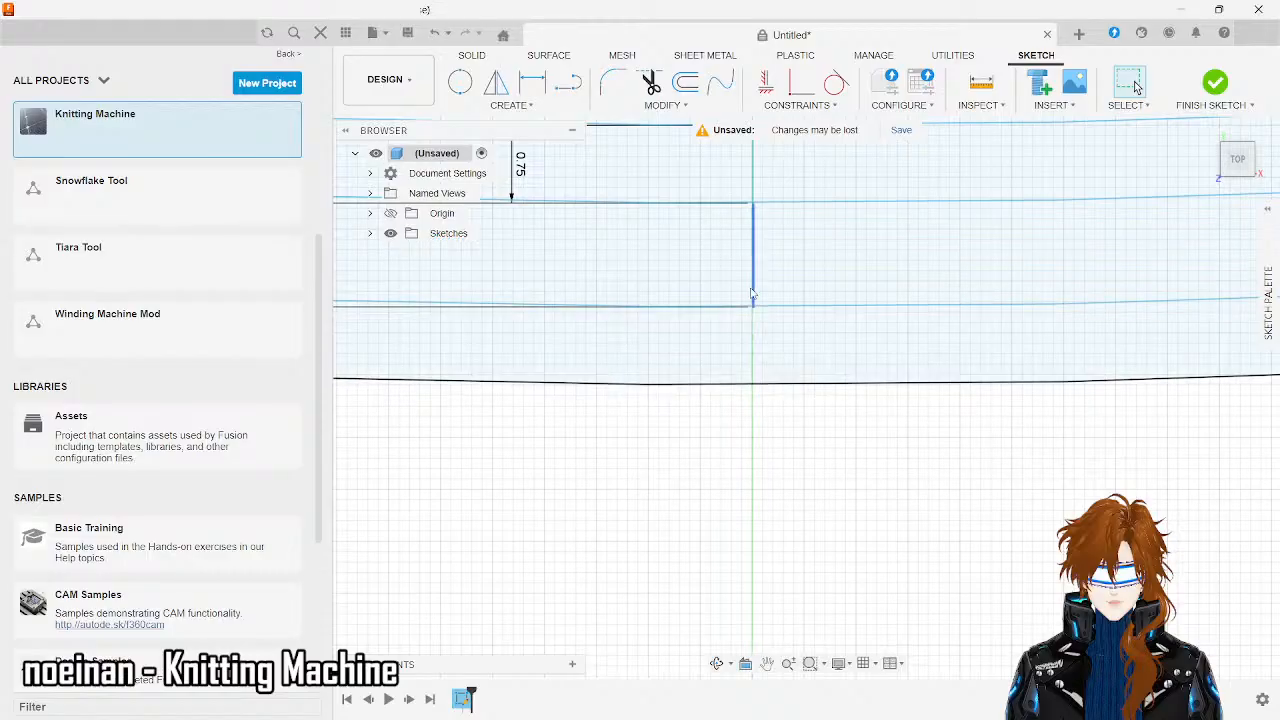
click(753, 289)
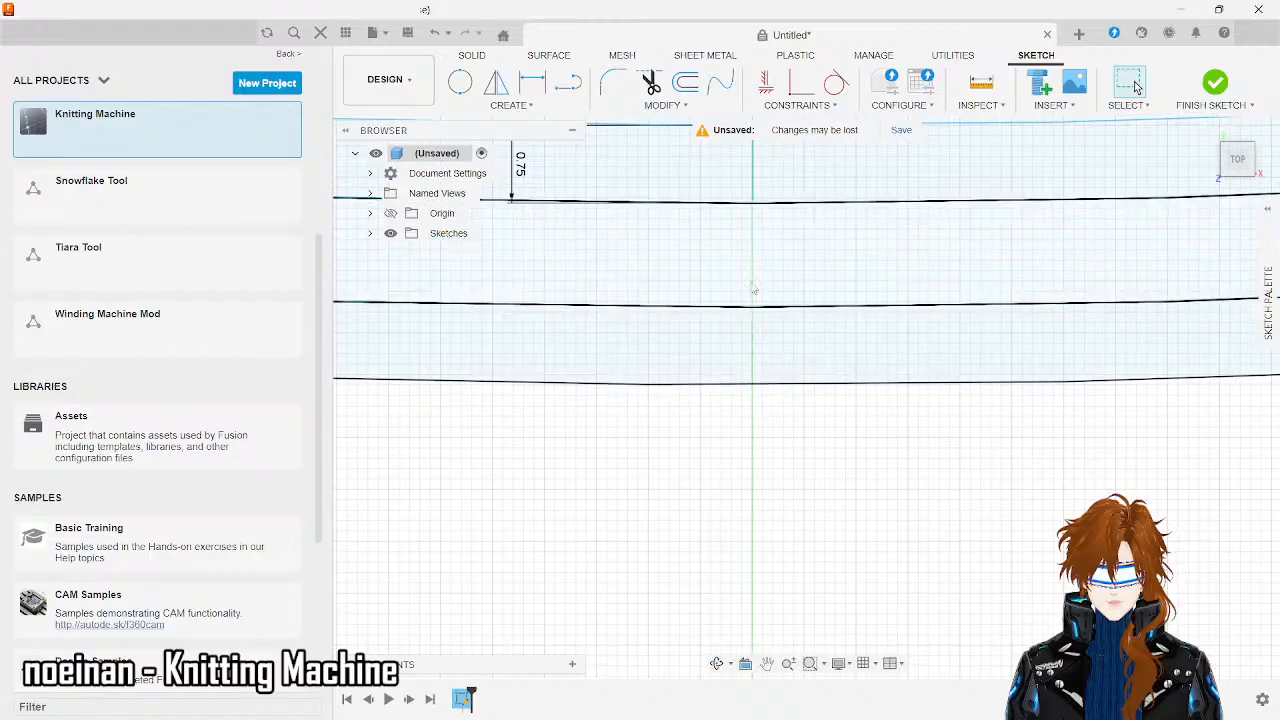
click(754, 175)
scroll(755, 188, down, 5)
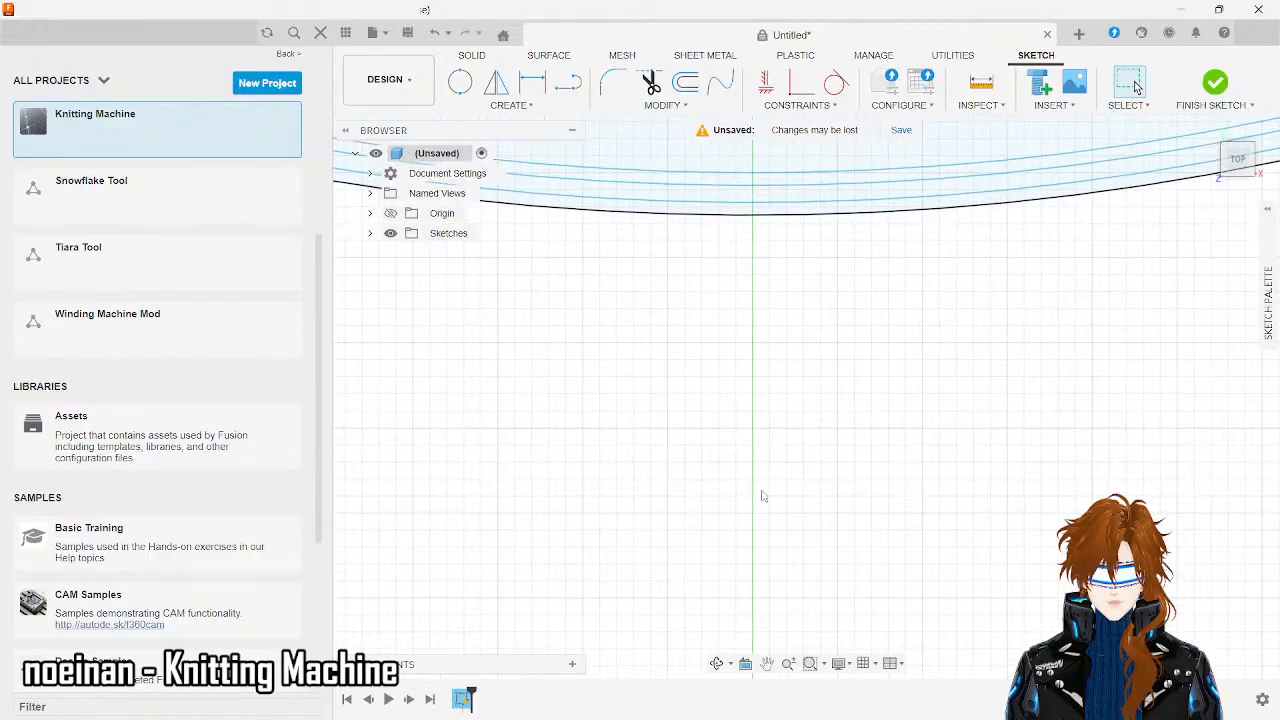
- Draw a vertical line continuing the second upright of the stepped wall's left end from the 305 mm circle to the first inner circle
scroll(760, 505, down, 6)
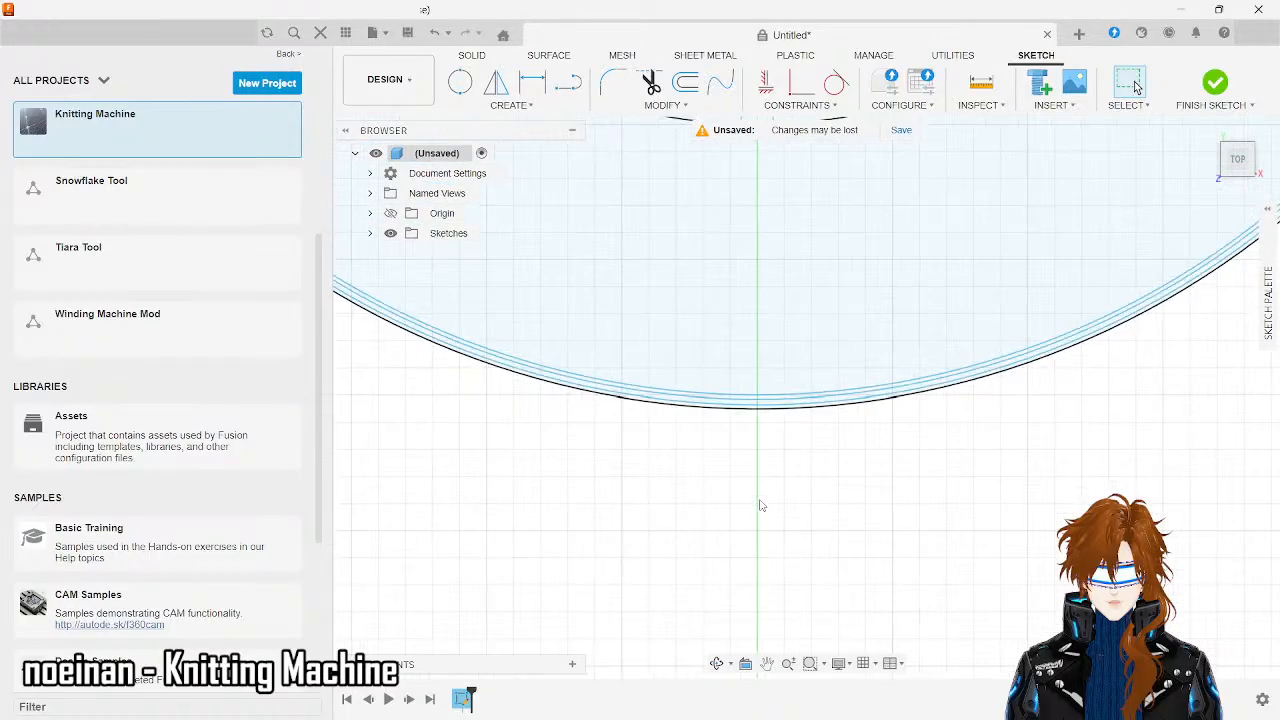
scroll(760, 505, down, 3)
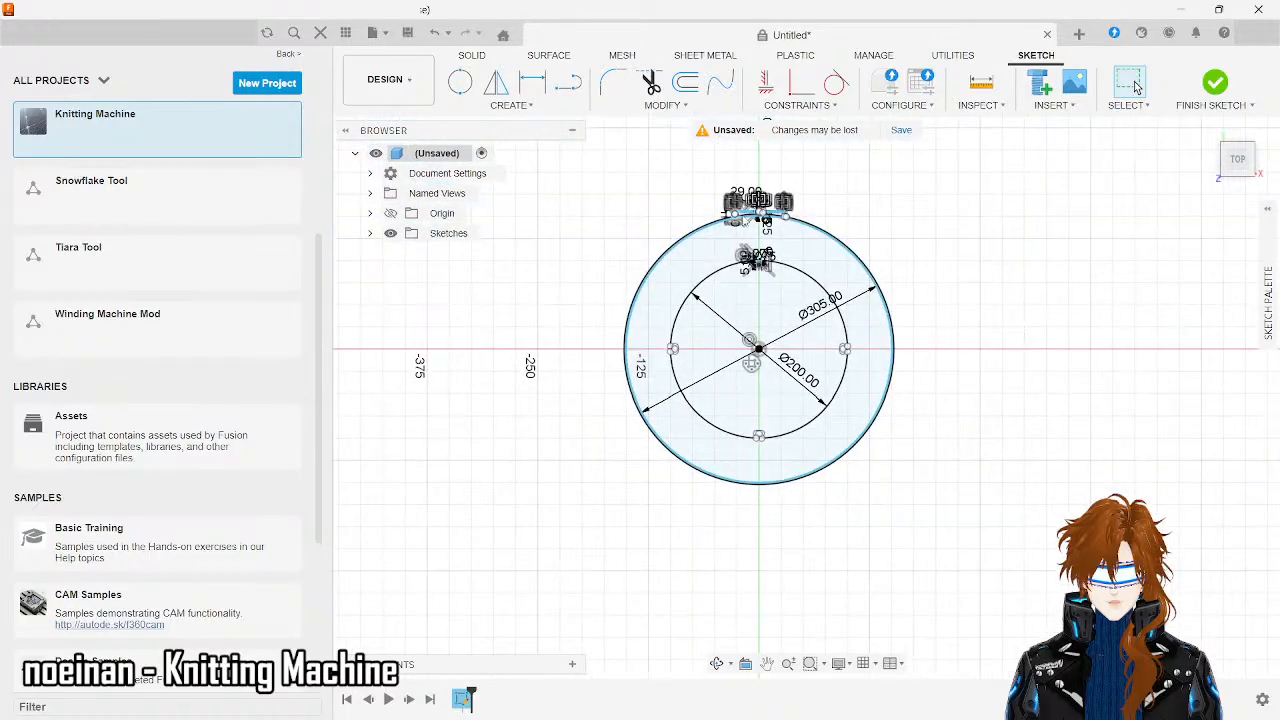
scroll(741, 220, up, 10)
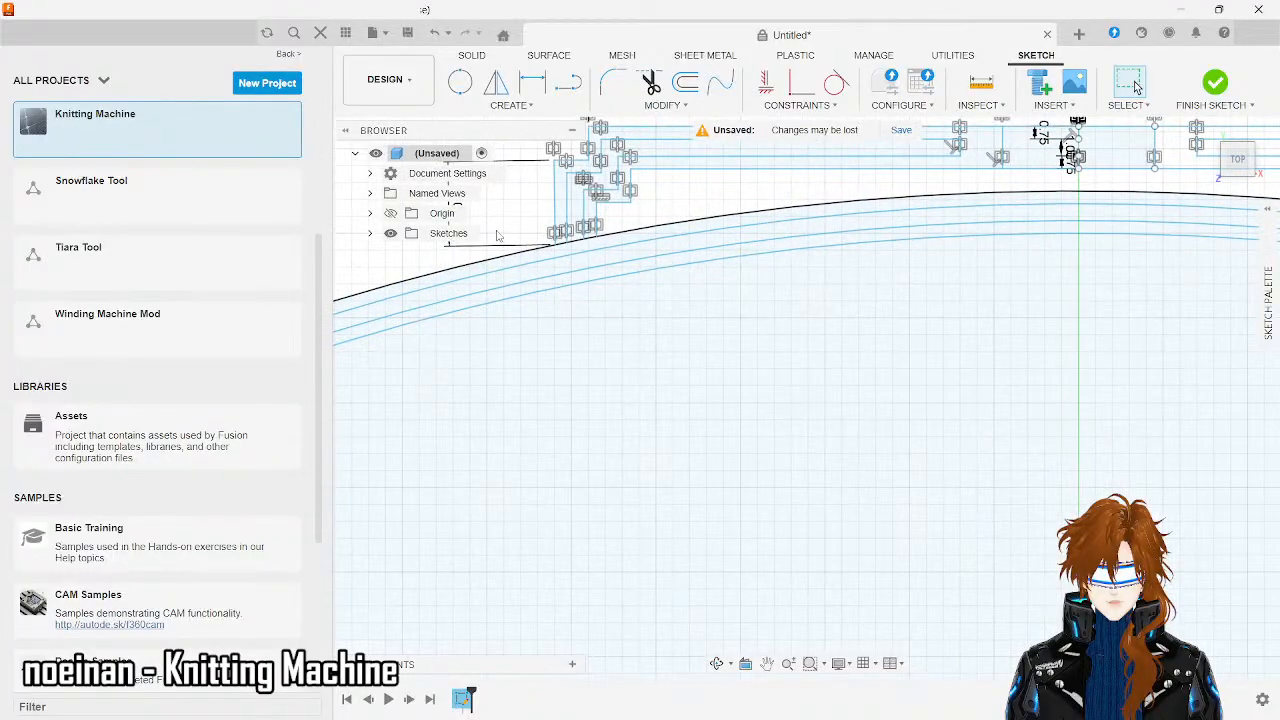
scroll(517, 225, up, 3)
scroll(517, 225, up, 2)
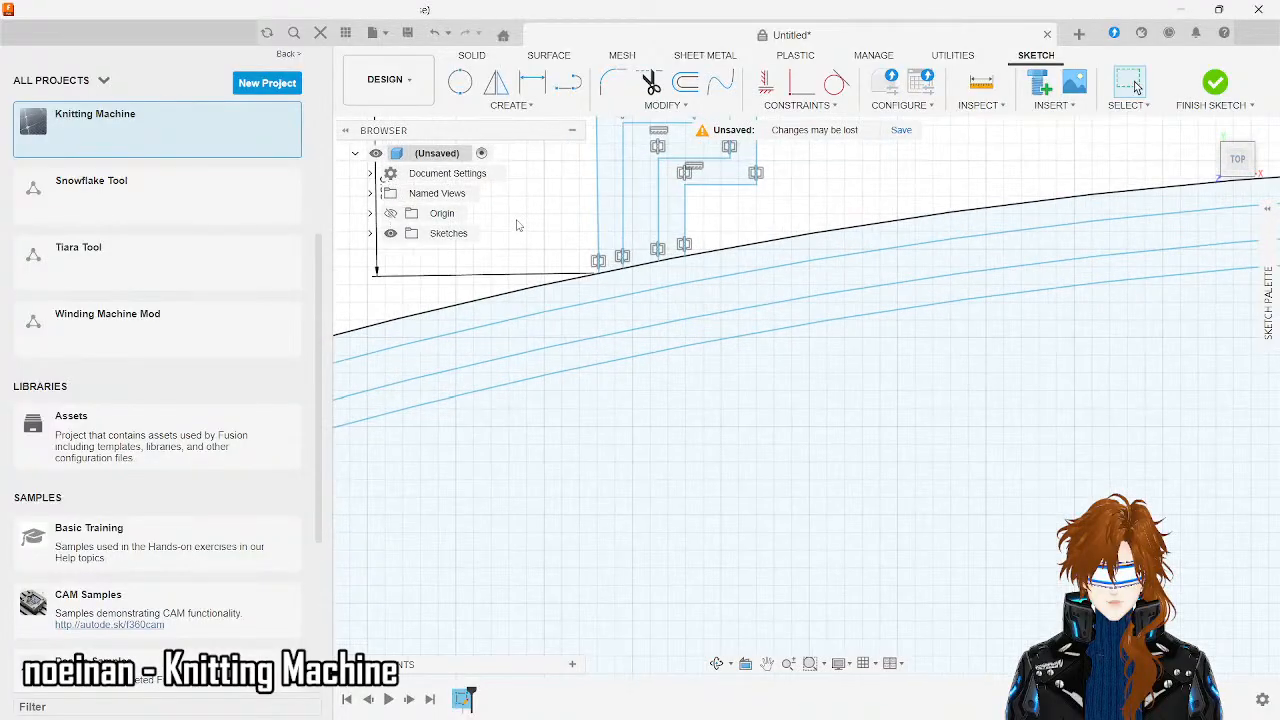
scroll(517, 225, down, 5)
scroll(517, 225, up, 3)
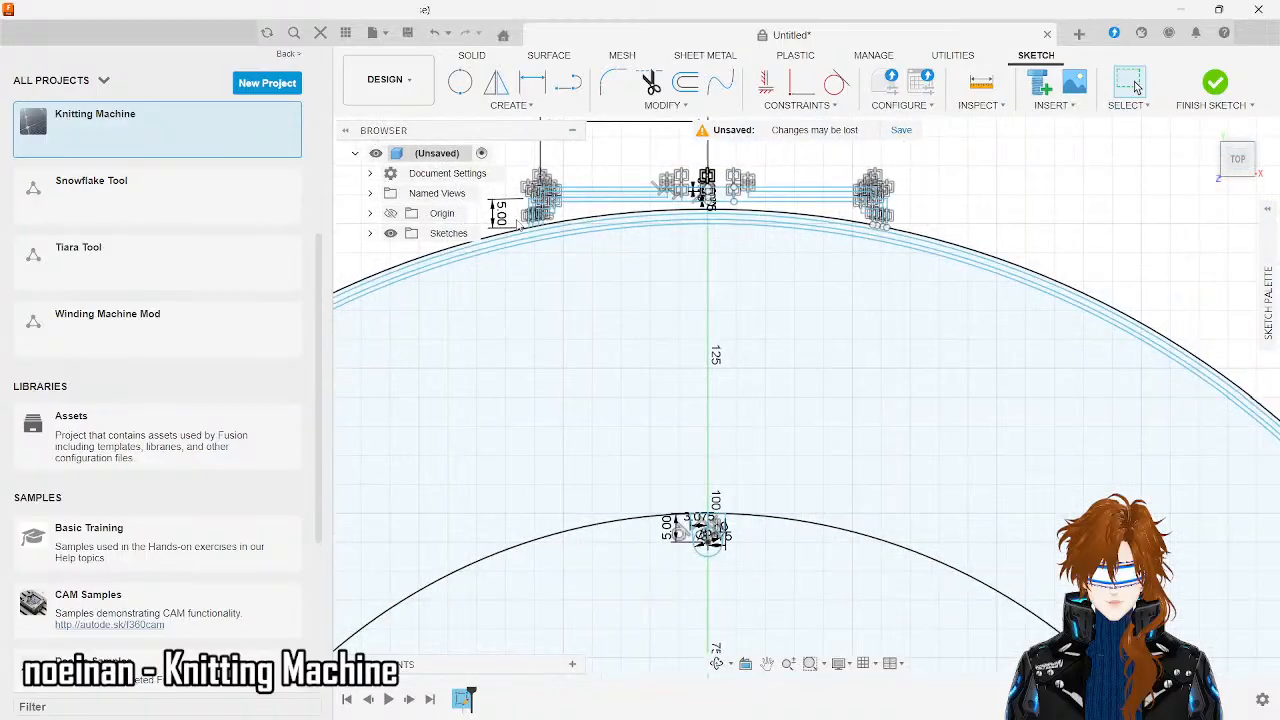
scroll(517, 225, up, 4)
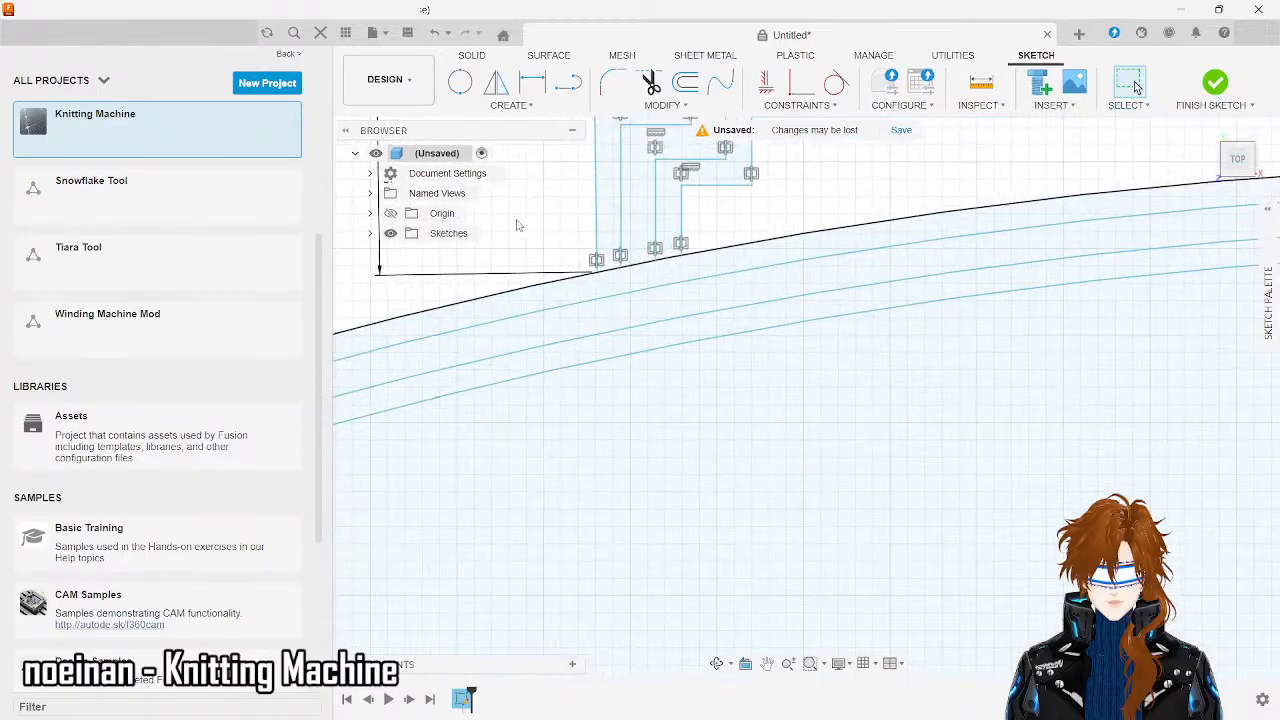
click(567, 83)
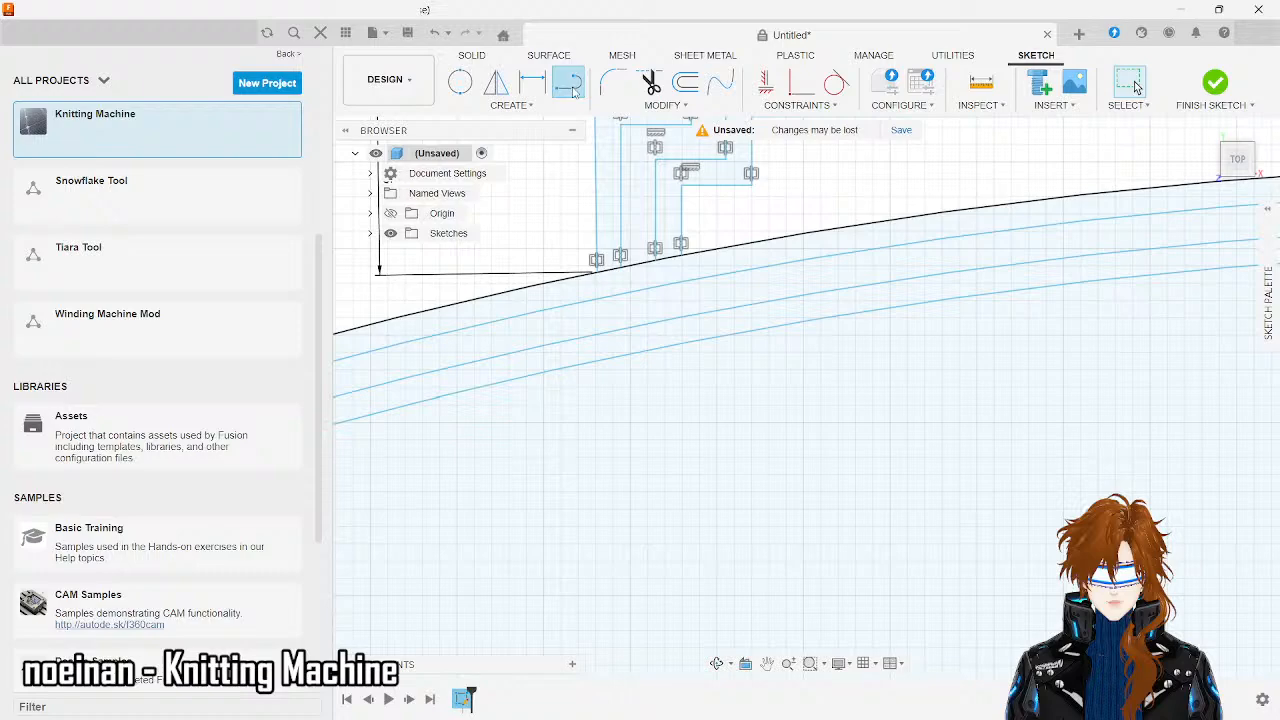
click(621, 280)
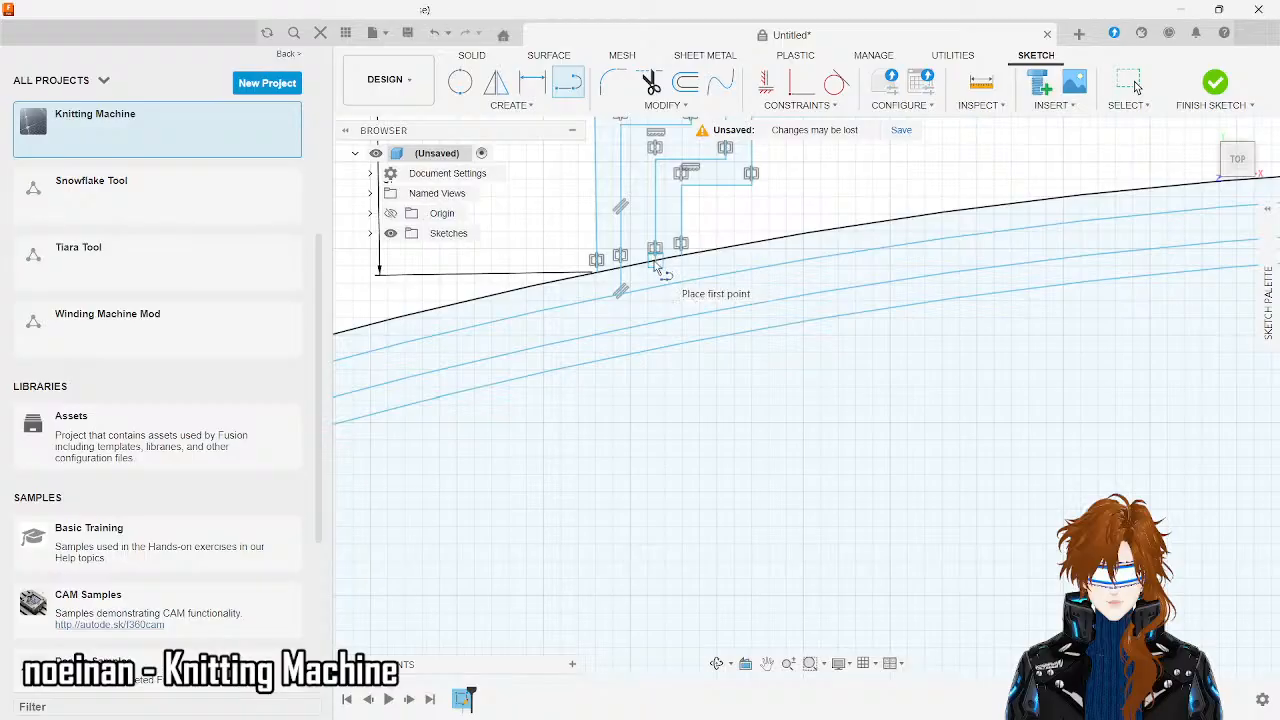
- Draw vertical lines continuing the left end's third and fourth uprights from the 305 mm circle to the second and third inner circles respectively
click(655, 262)
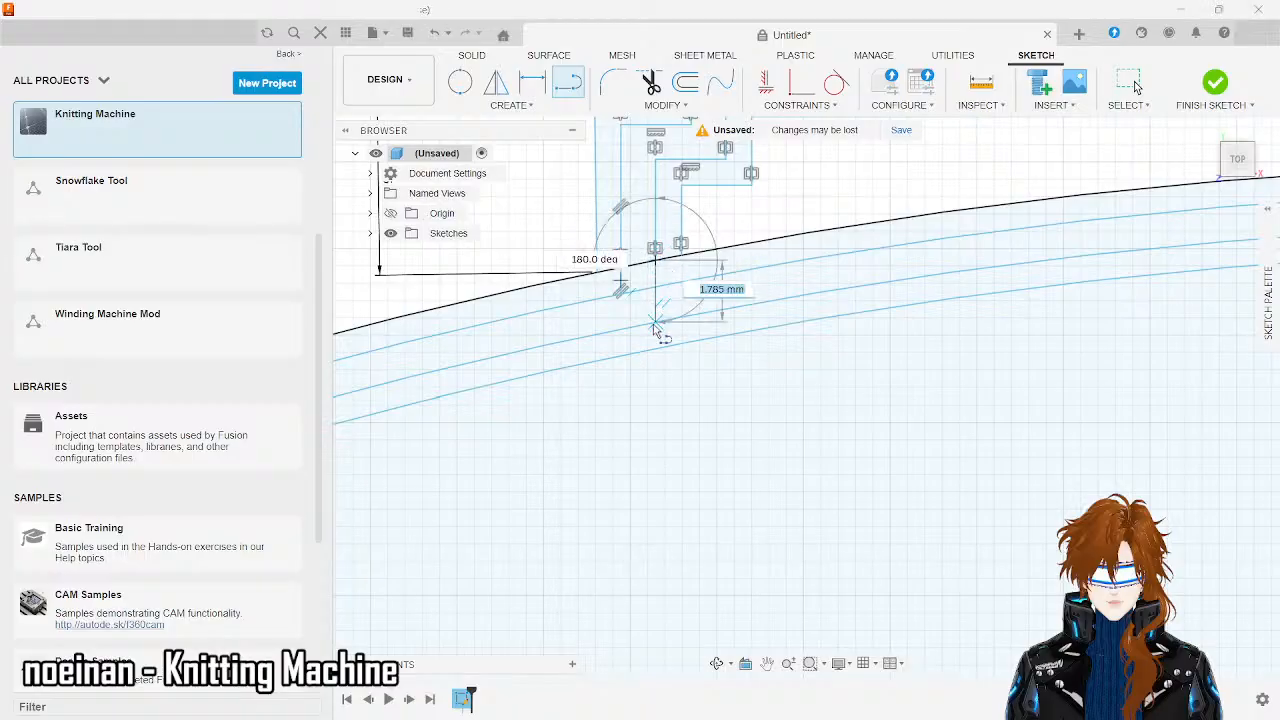
double_click(655, 328)
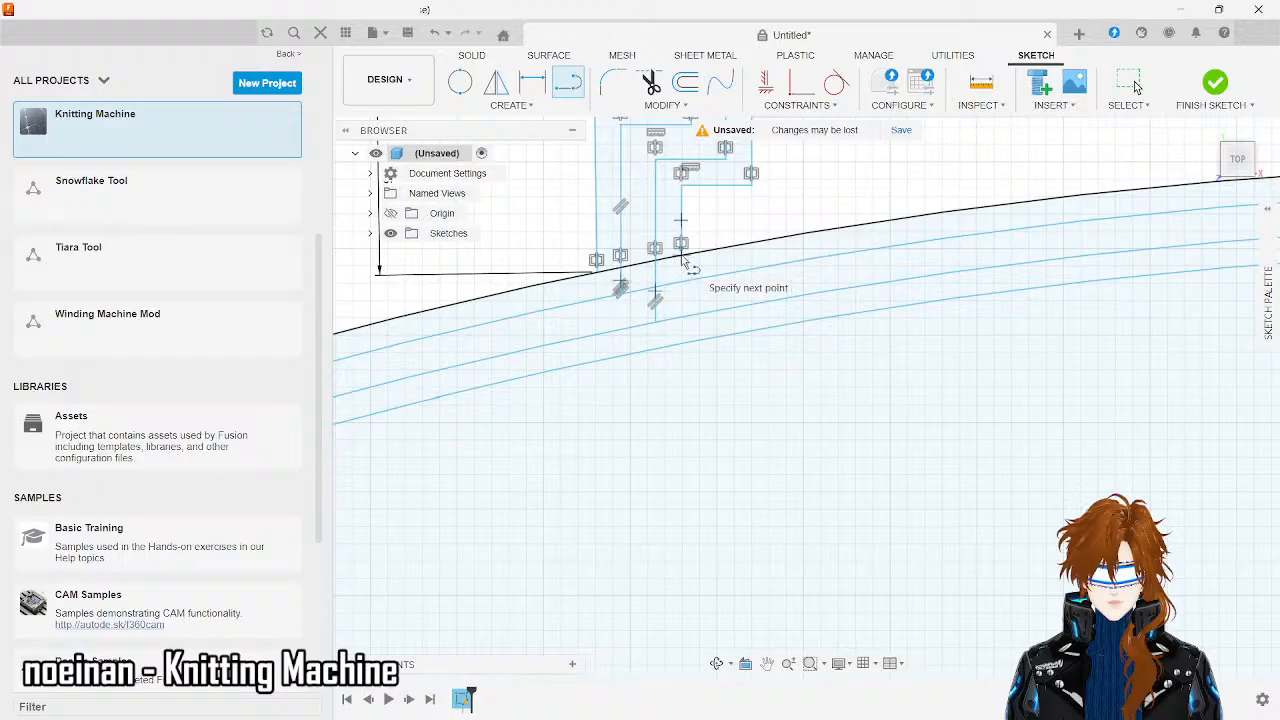
key(Escape)
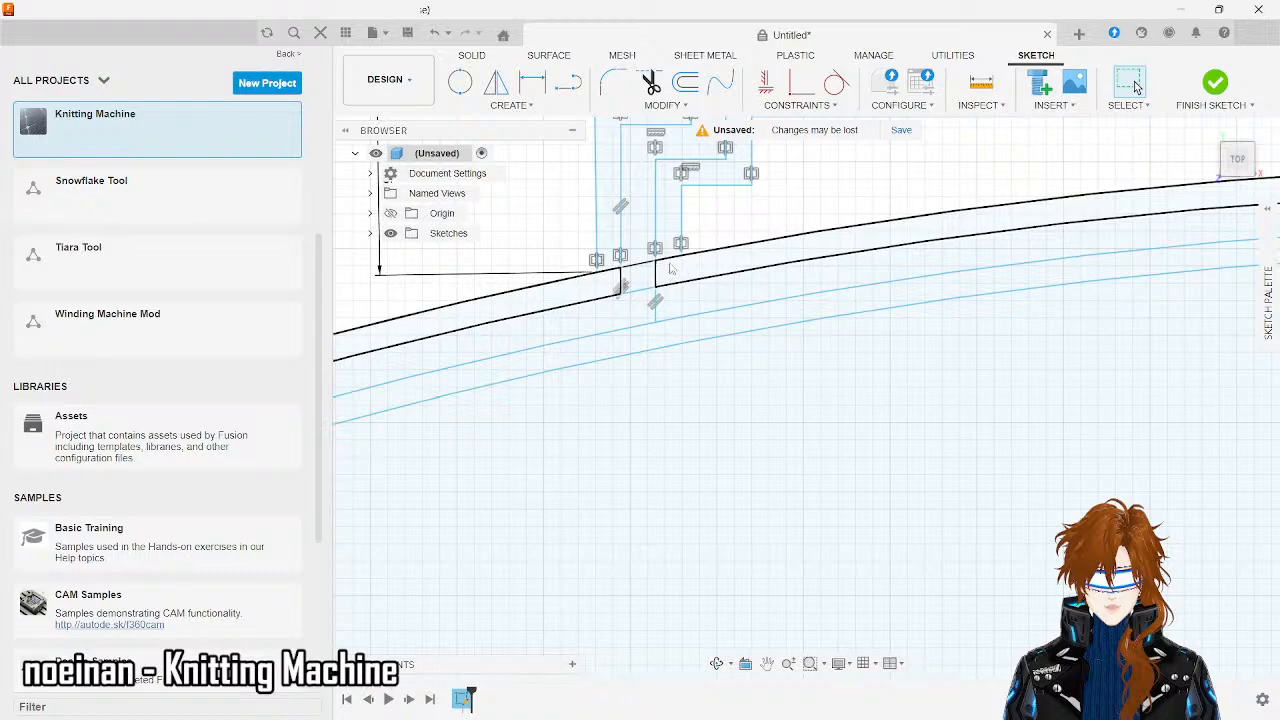
key(ctrl+z)
click(567, 83)
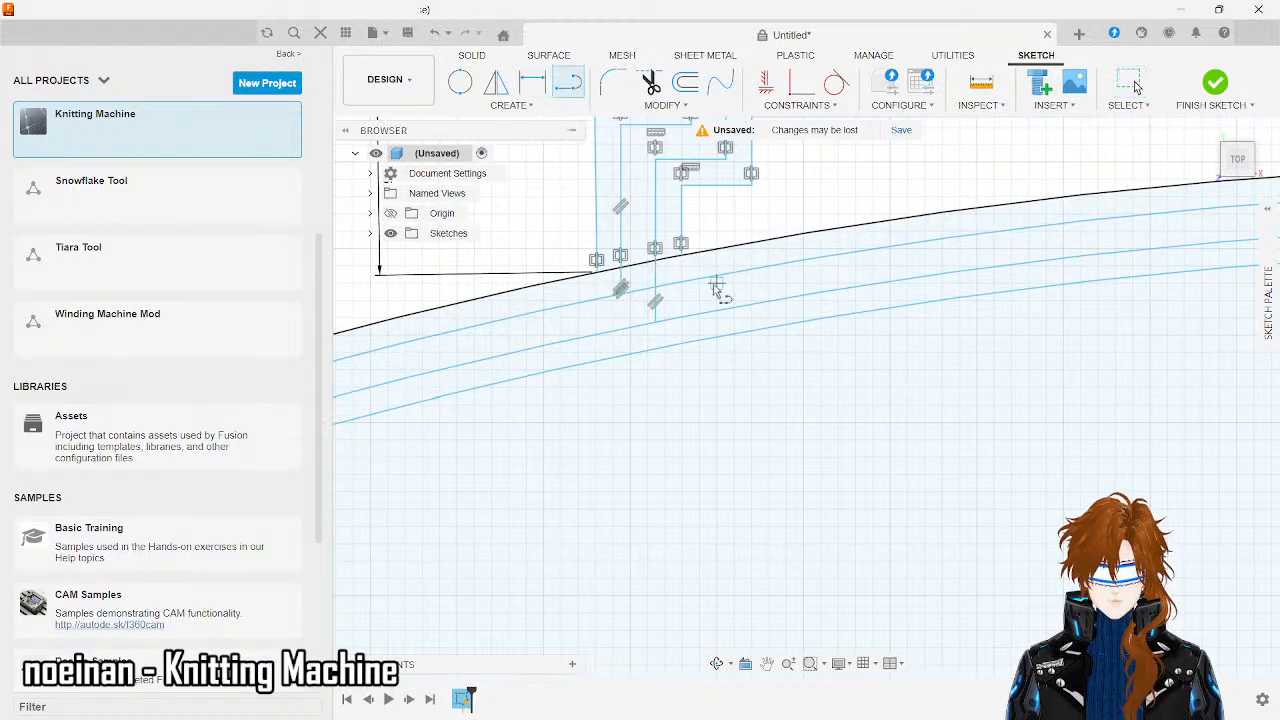
click(681, 247)
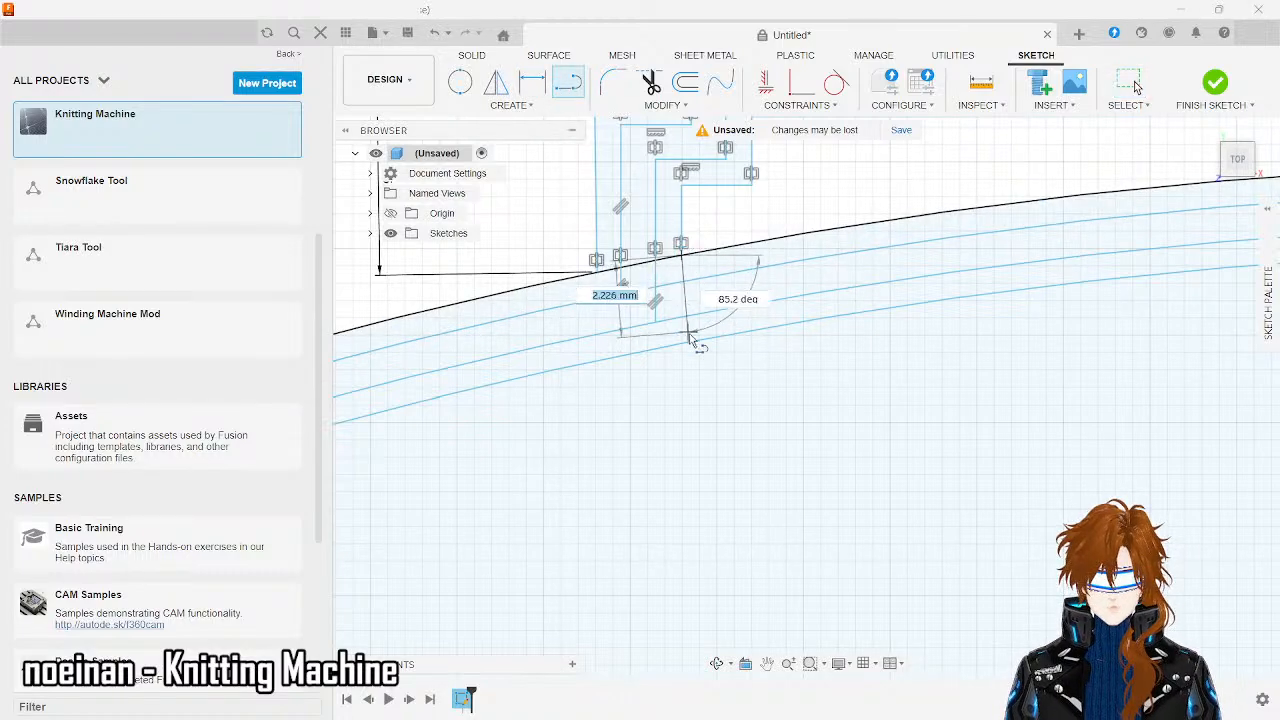
click(681, 340)
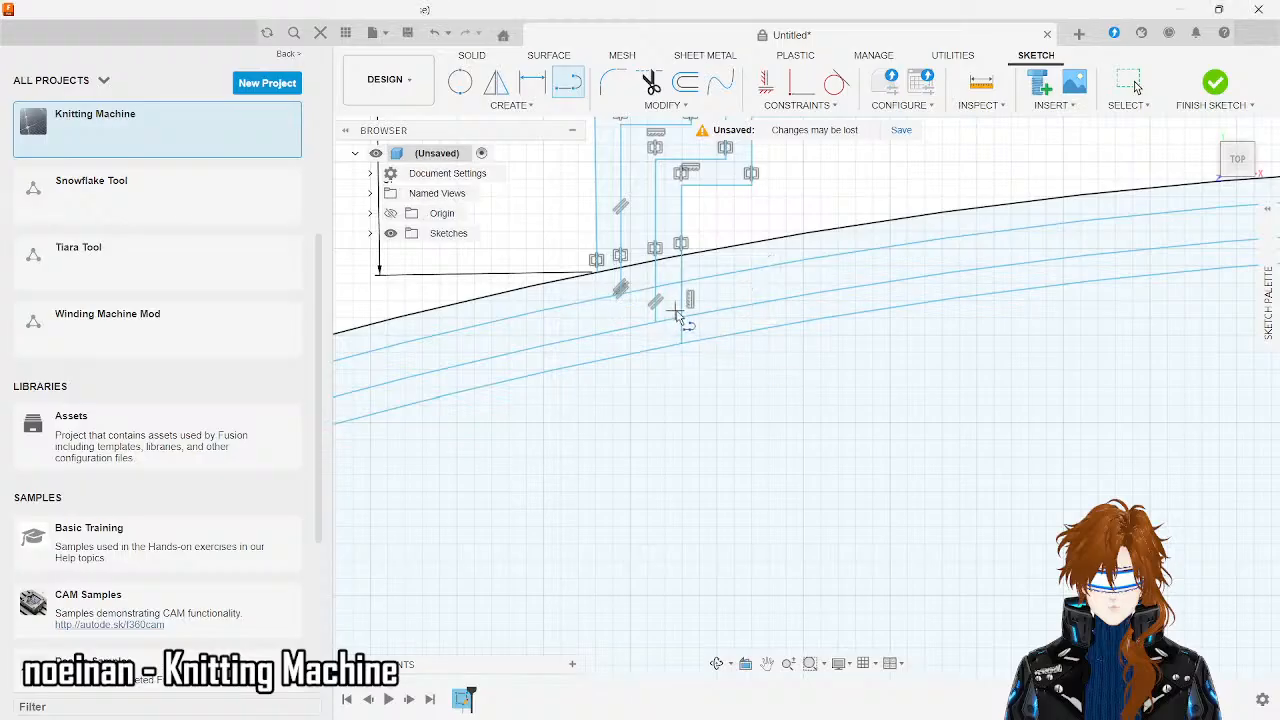
key(Escape)
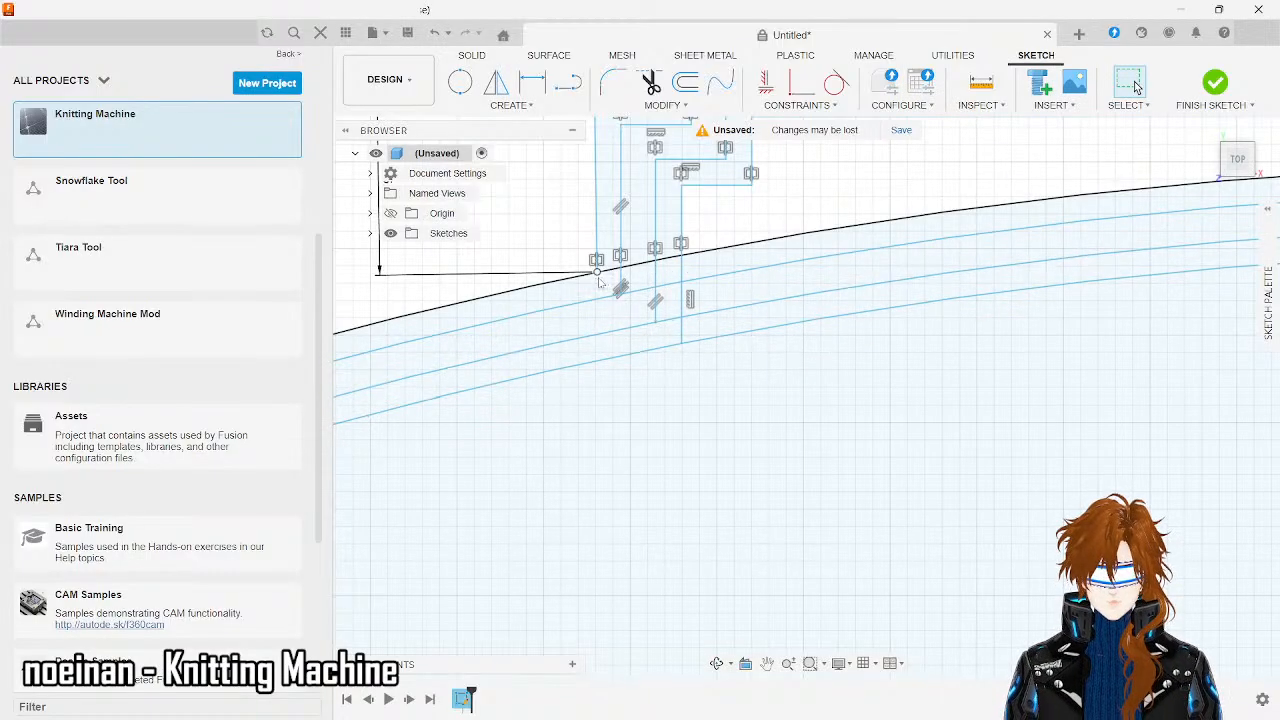
- Mirror the three vertical extension lines at the wall's left end about the upper 0.75 mm line on the centre axis
scroll(620, 254, down, 5)
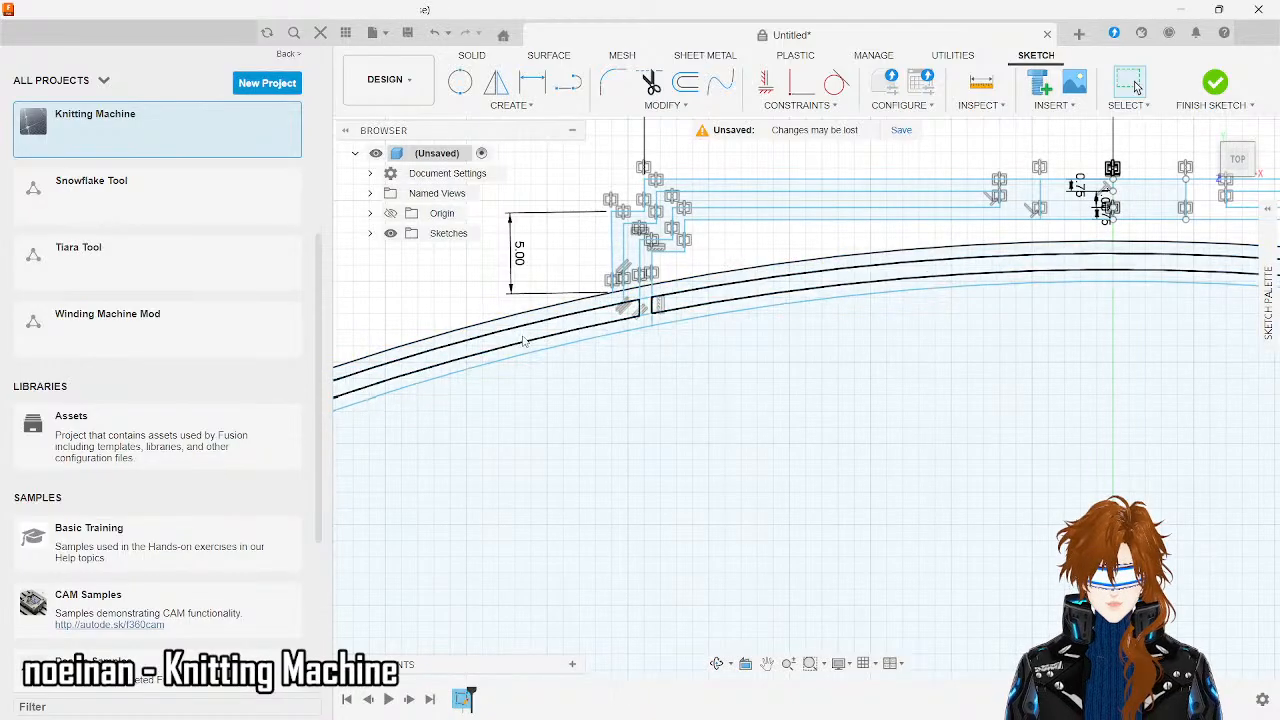
scroll(557, 347, up, 5)
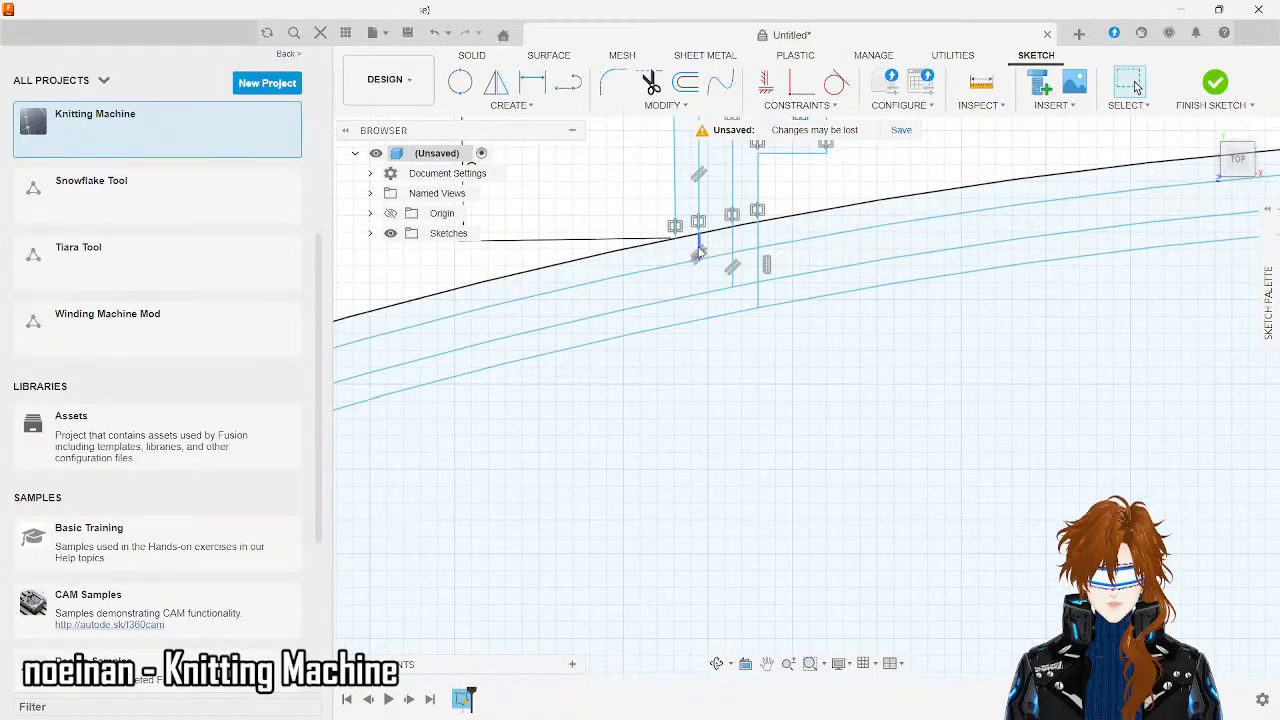
click(511, 105)
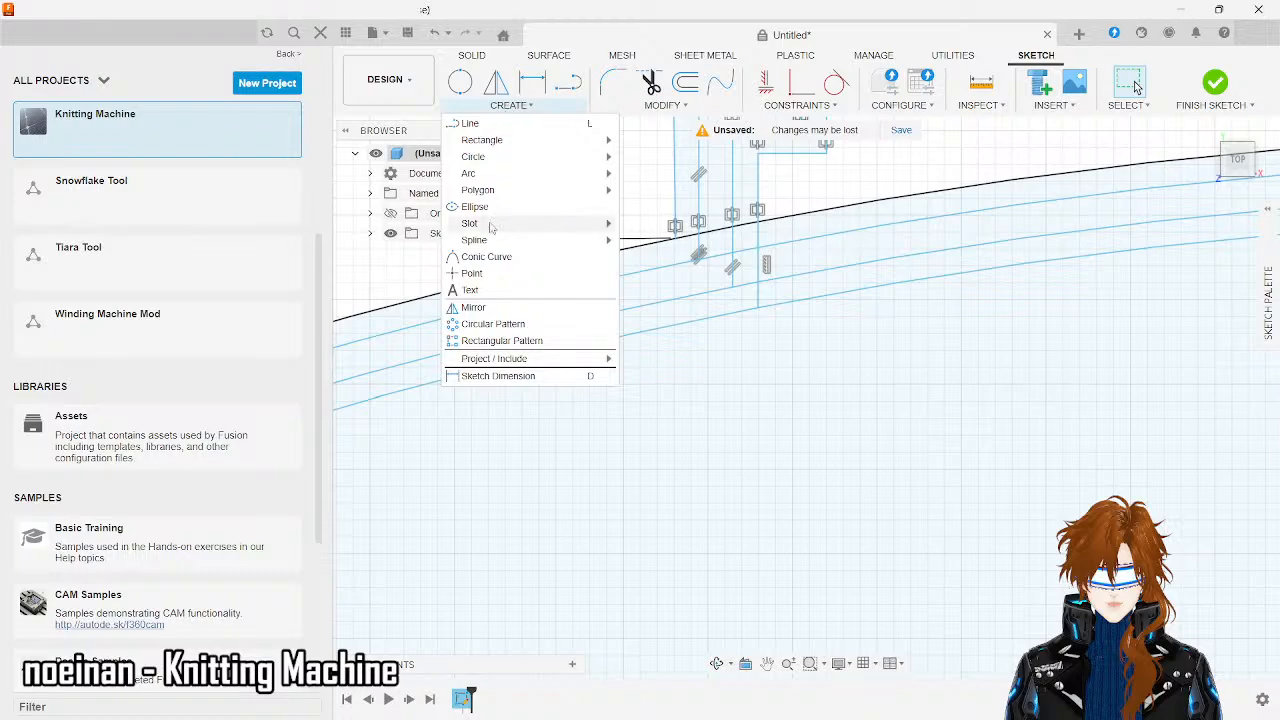
click(478, 307)
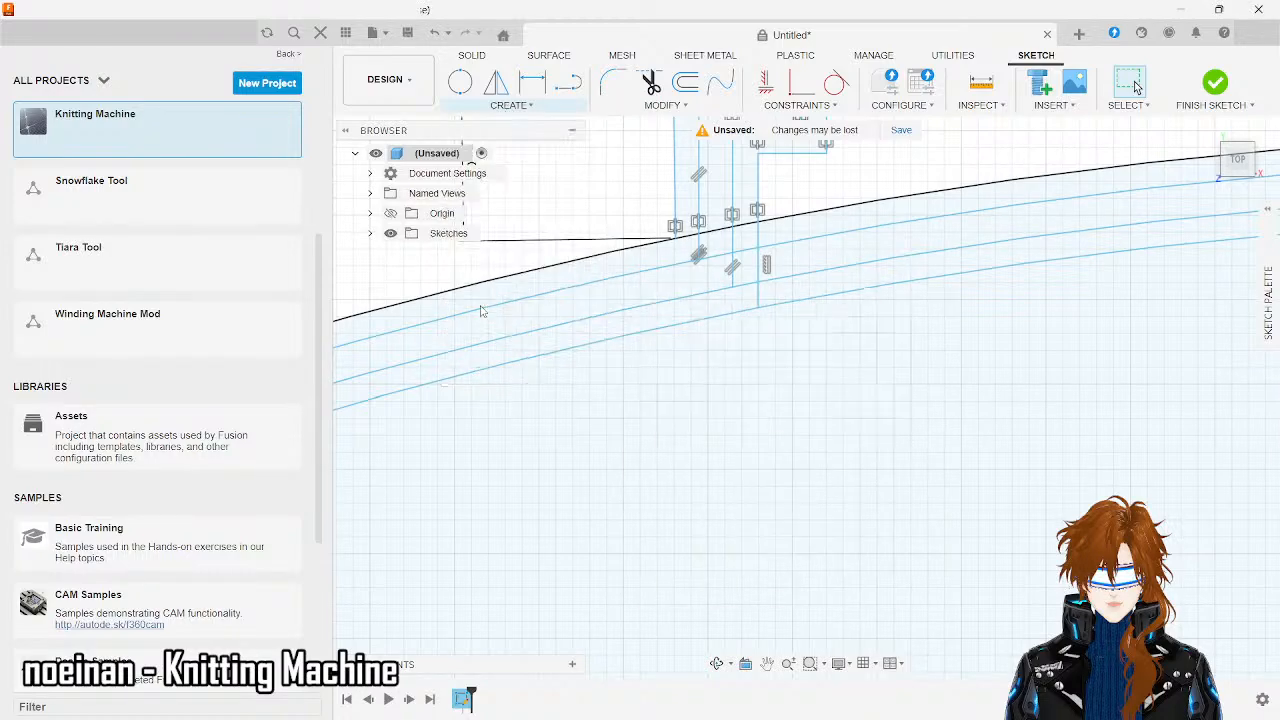
click(699, 249)
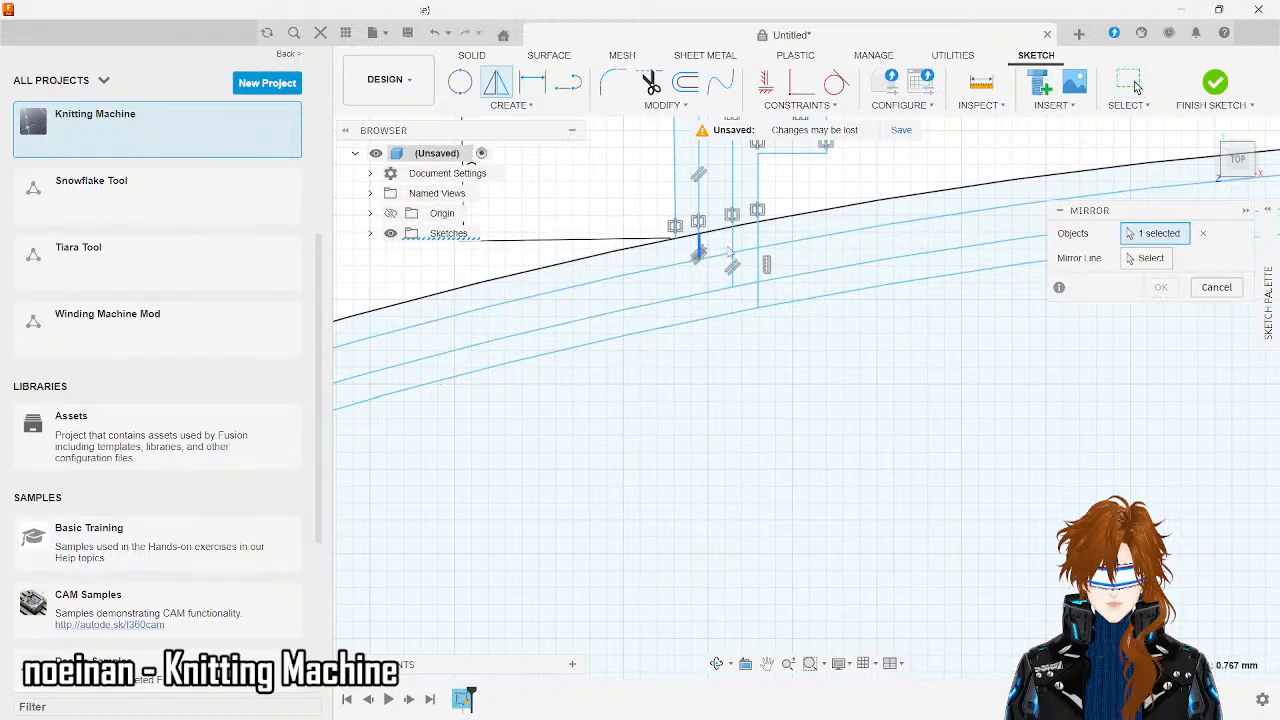
click(732, 254)
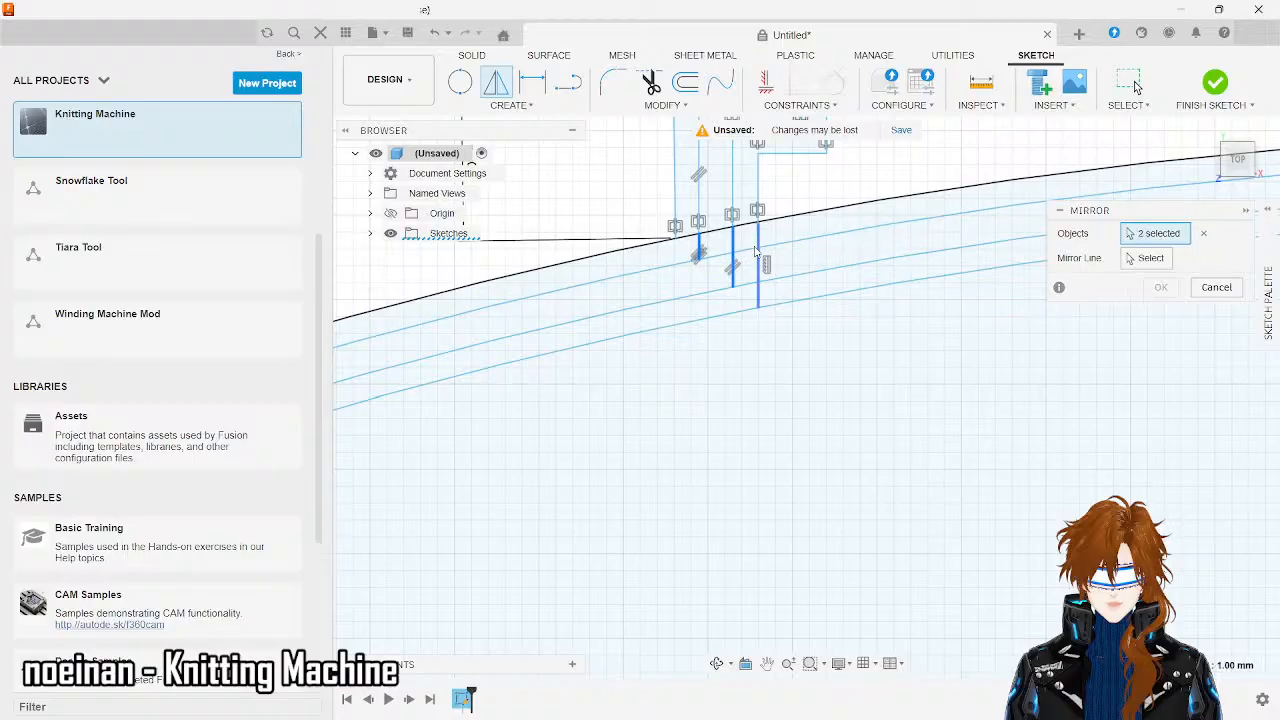
click(757, 252)
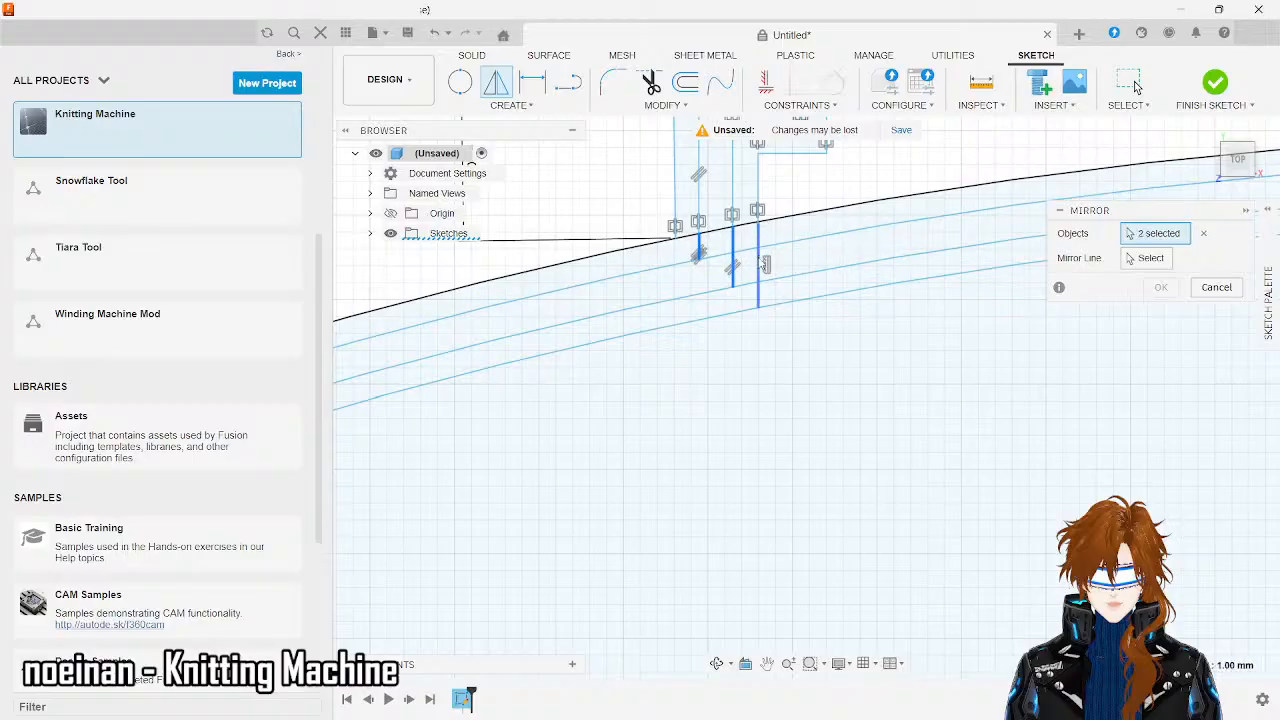
click(1152, 261)
scroll(900, 304, down, 3)
scroll(474, 289, down, 1)
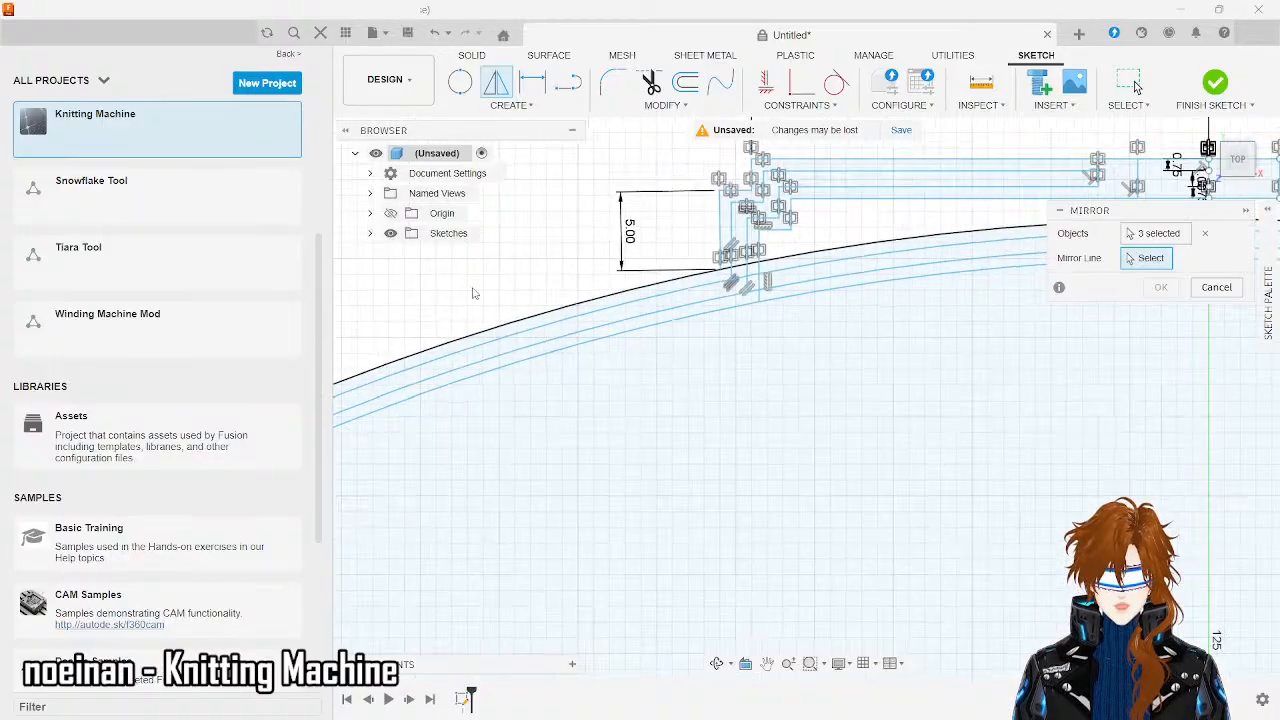
scroll(474, 293, down, 2)
scroll(640, 302, up, 4)
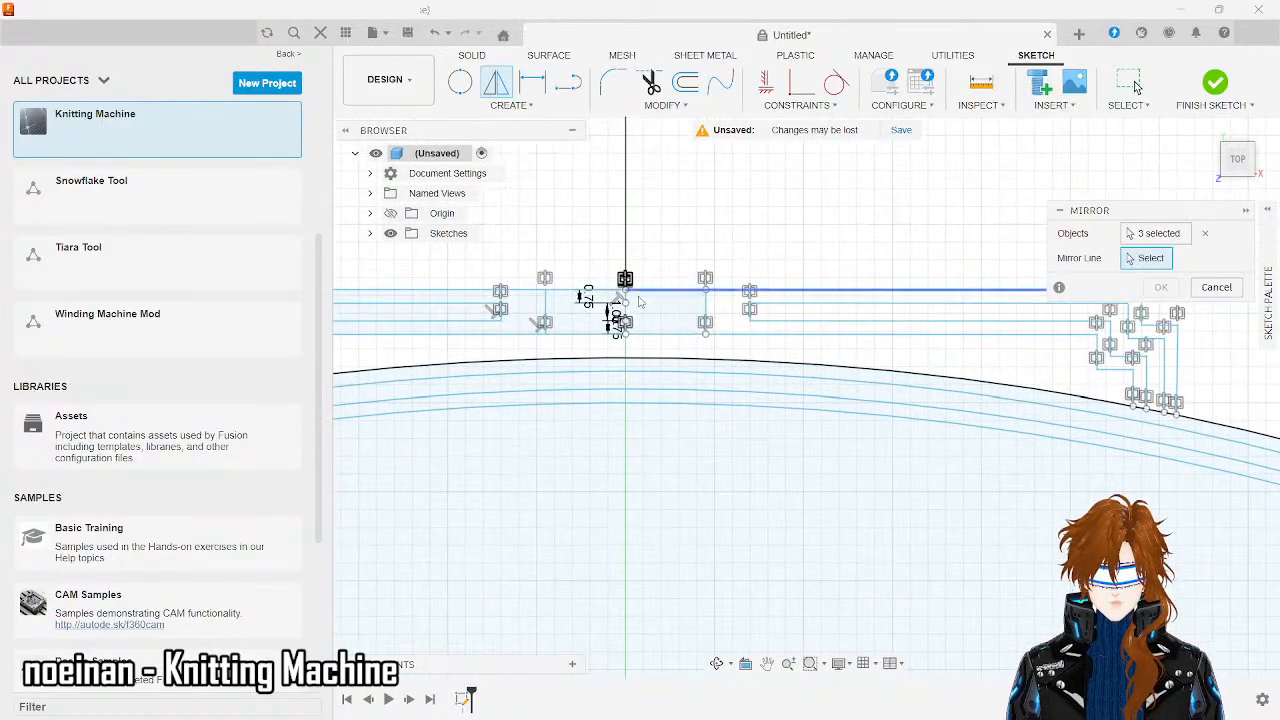
scroll(640, 302, up, 6)
click(632, 272)
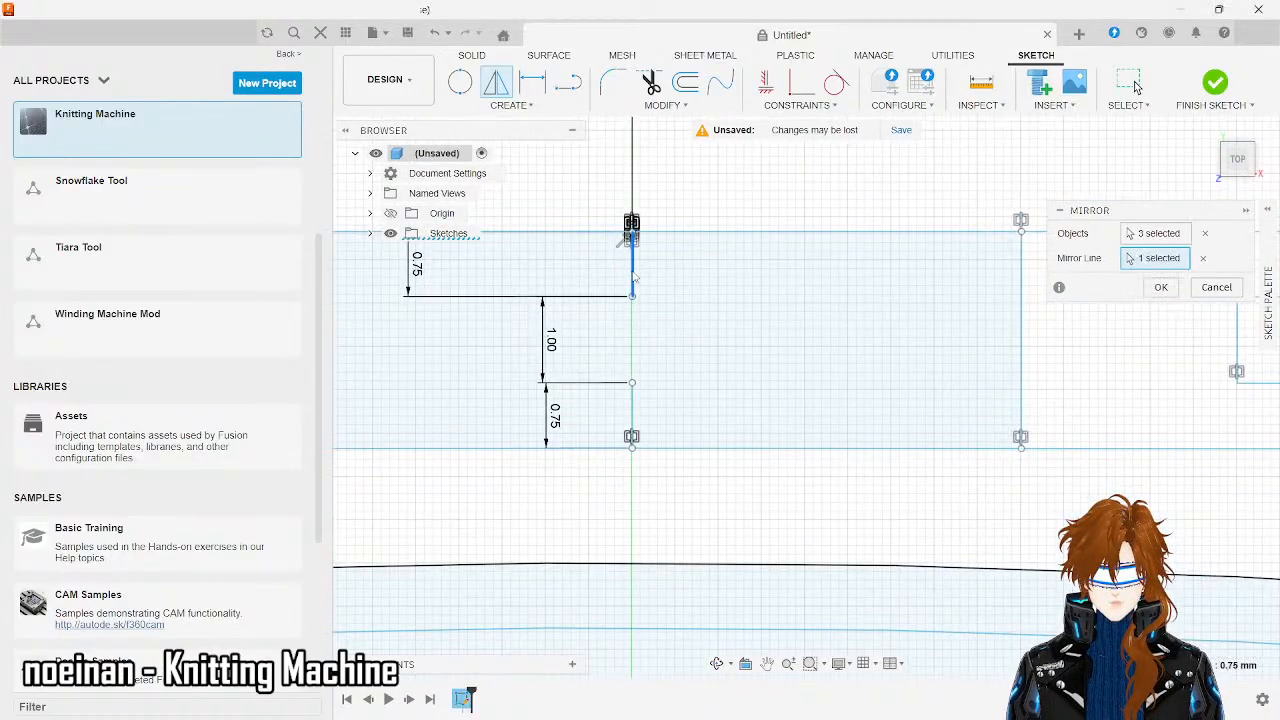
click(1161, 287)
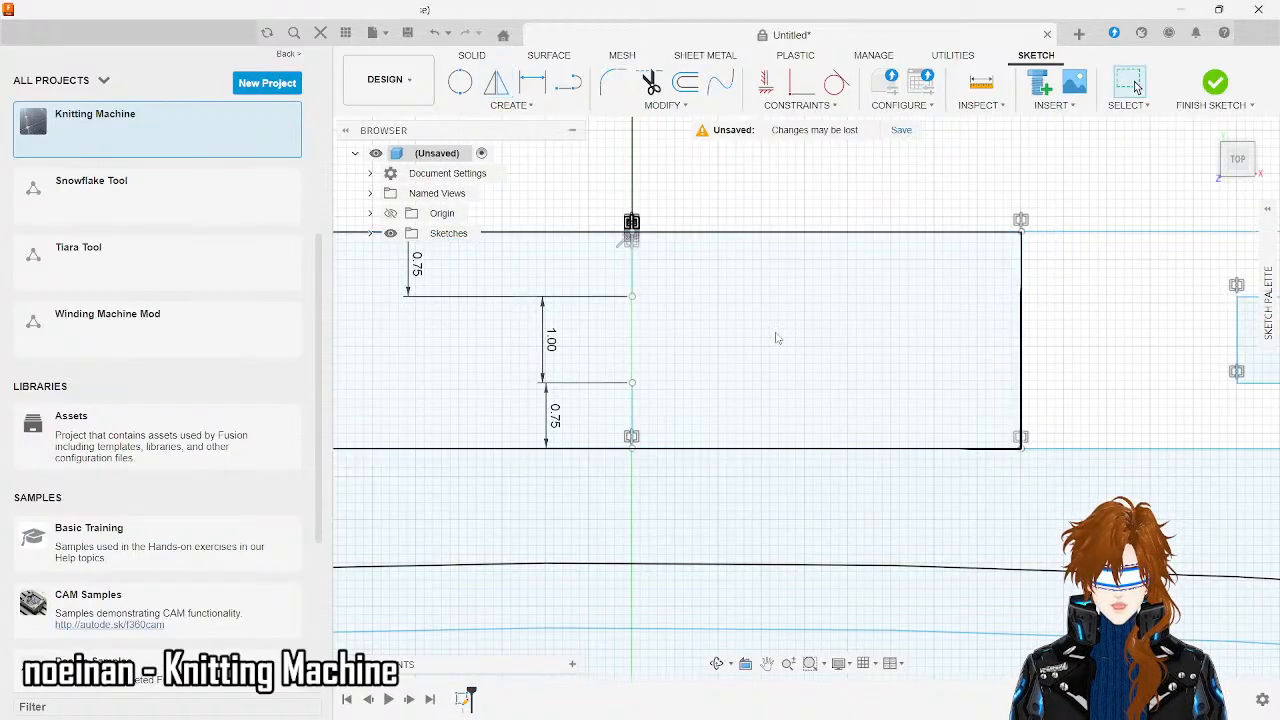
- Delete the lower 0.75 mm and 1 mm vertical spacing lines on the centre axis inside the wall's middle block
scroll(776, 338, down, 3)
scroll(776, 338, up, 3)
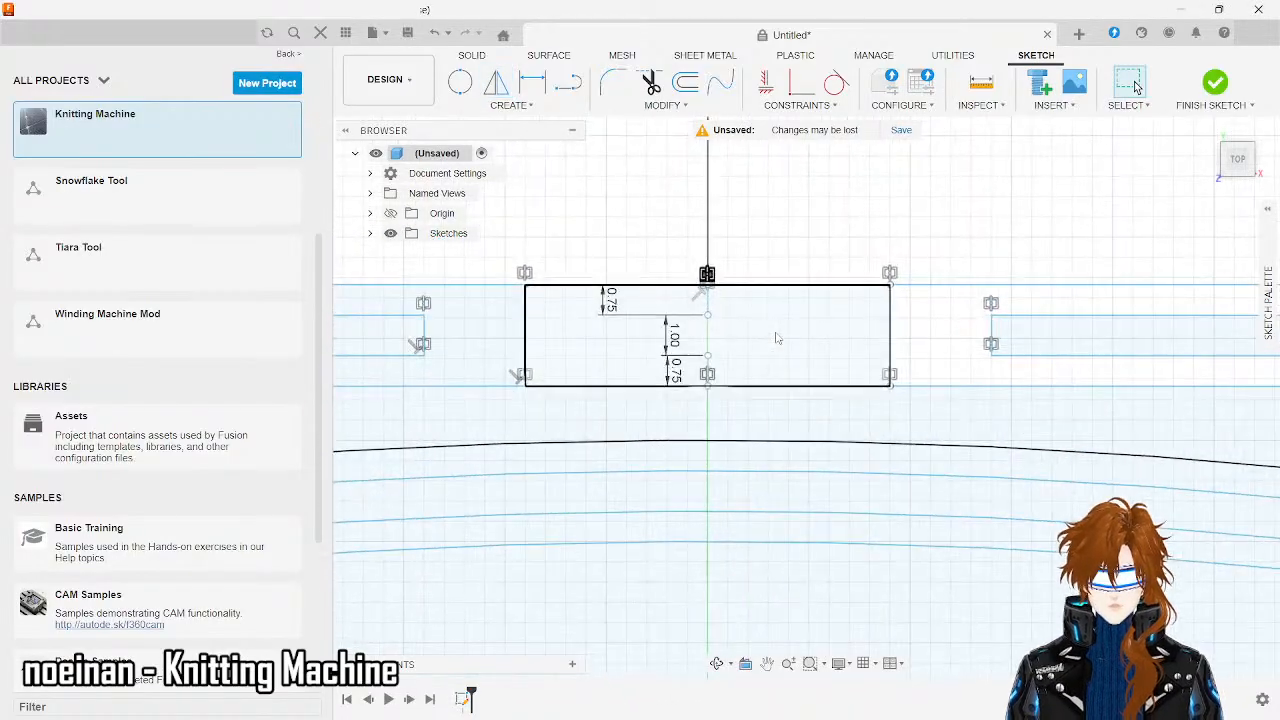
scroll(776, 338, up, 3)
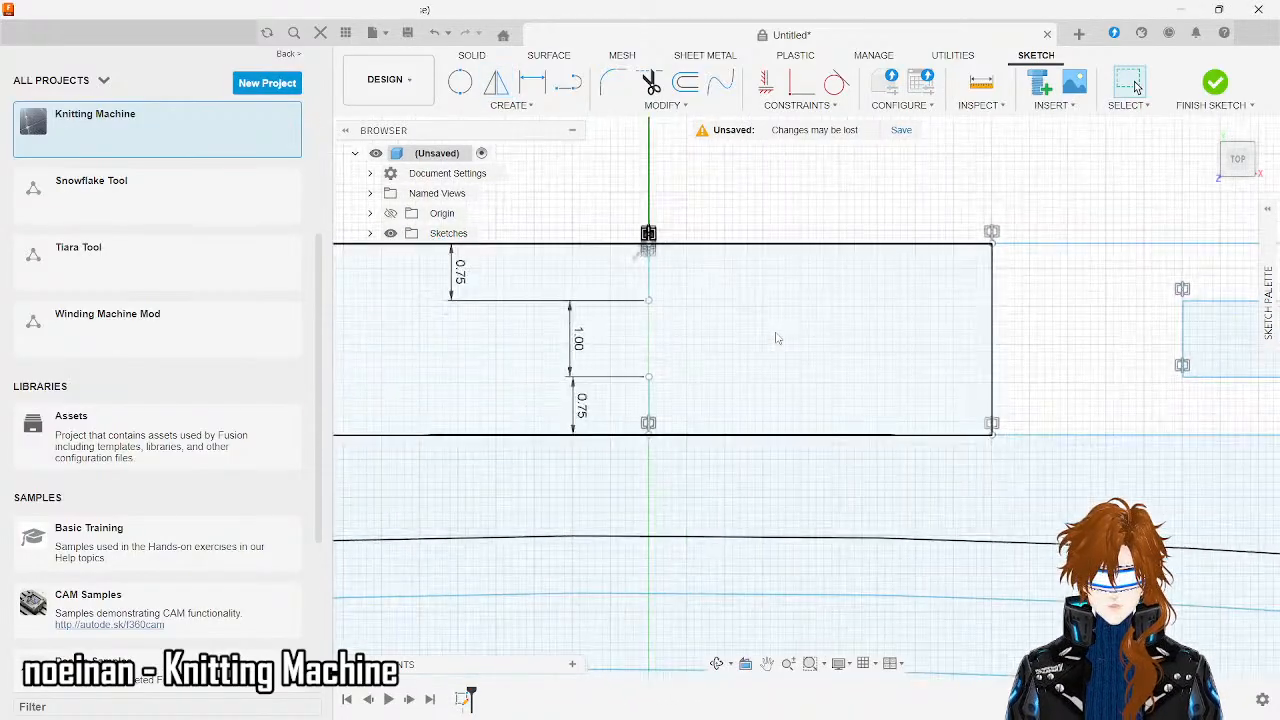
click(654, 408)
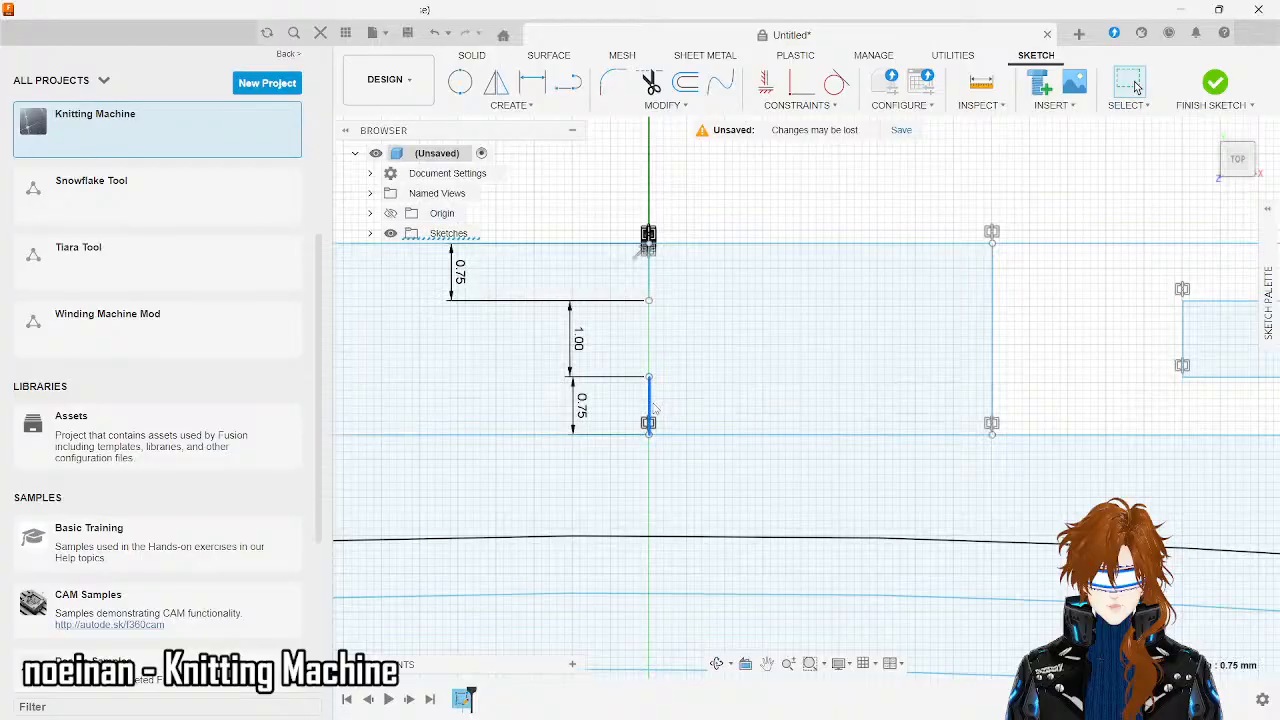
key(Delete)
scroll(651, 405, down, 3)
scroll(651, 405, down, 5)
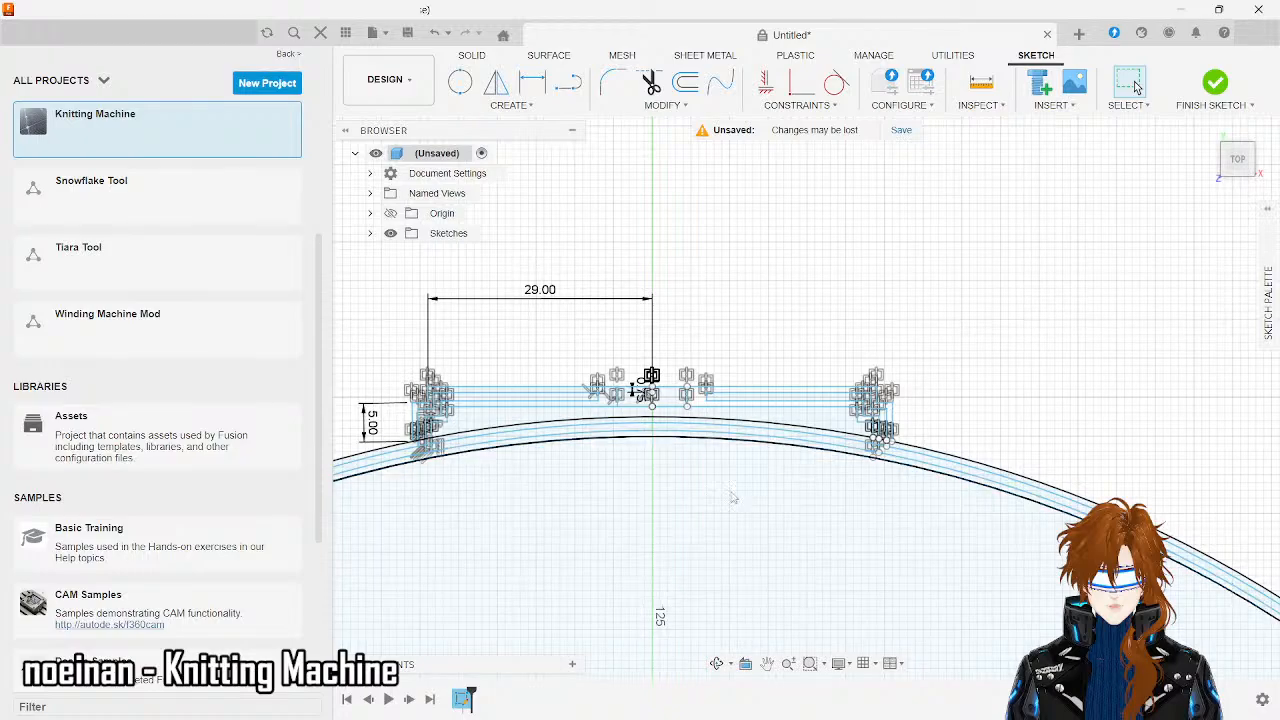
scroll(702, 531, down, 5)
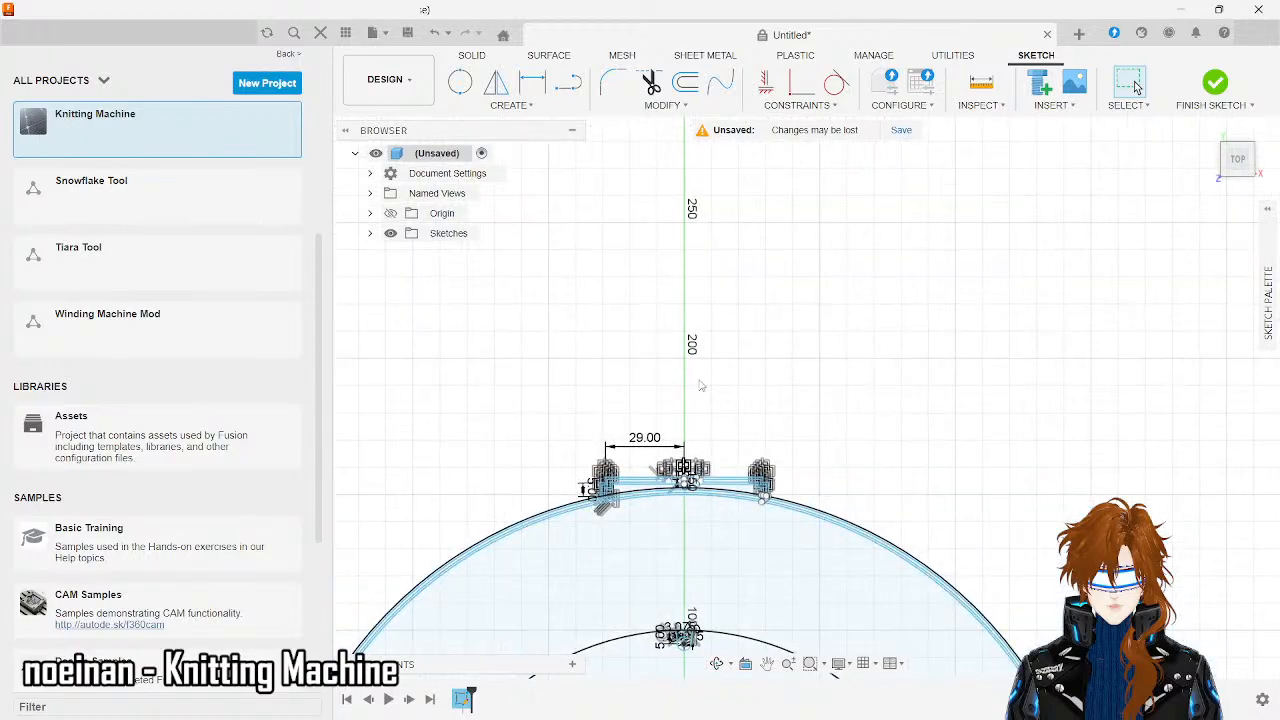
scroll(697, 385, down, 3)
scroll(703, 460, up, 3)
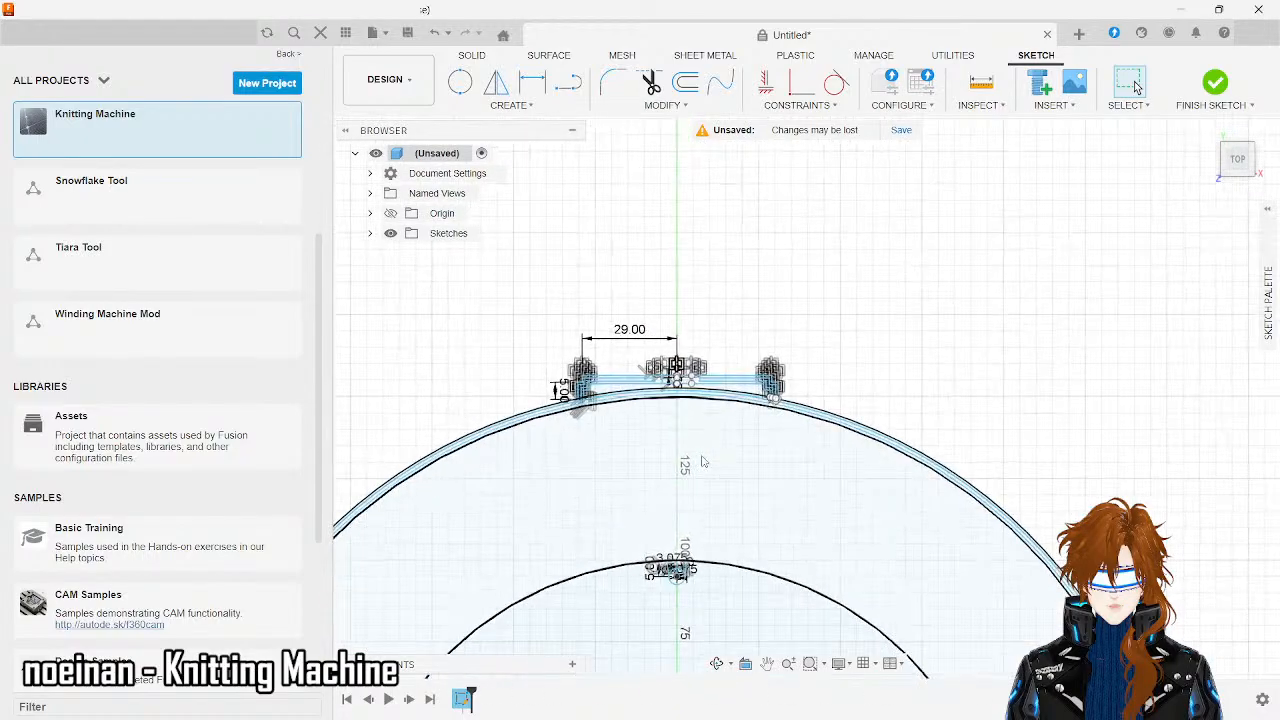
scroll(702, 460, up, 2)
right_click(702, 460)
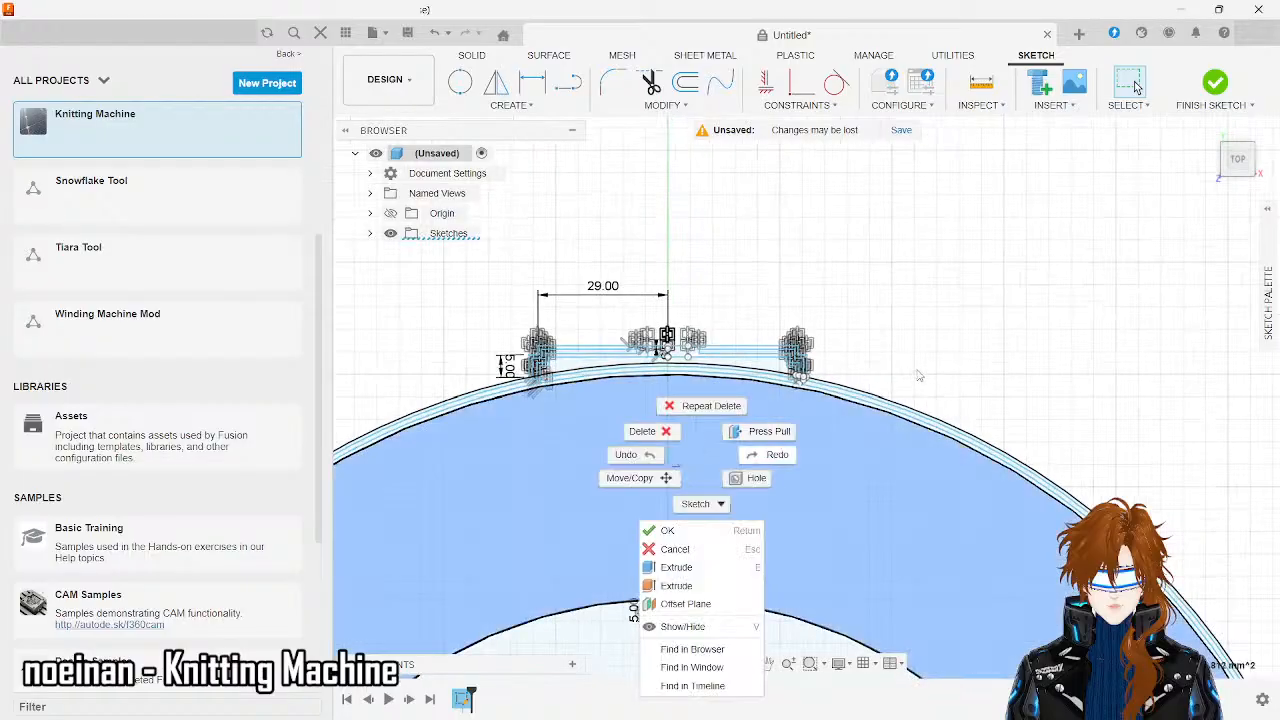
click(916, 373)
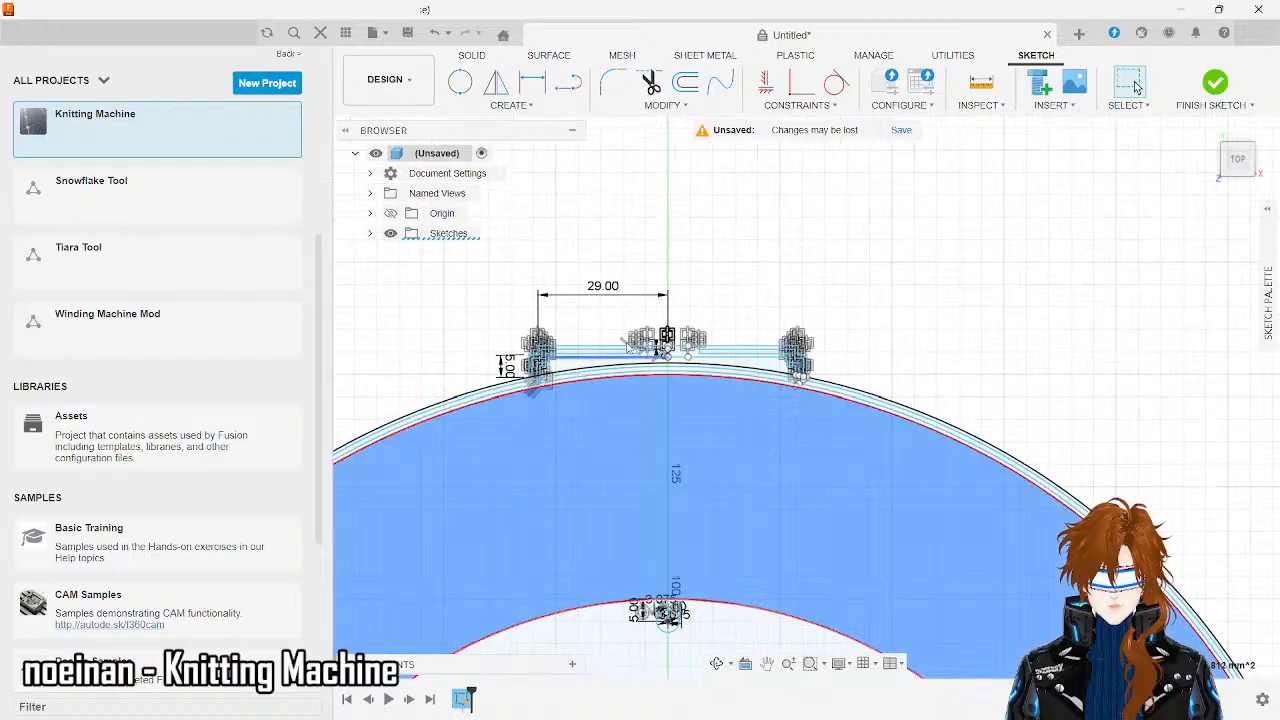
- Draw an 8 mm vertical line down the centre axis from the lower edge of the wall's middle block
scroll(673, 383, up, 3)
scroll(673, 383, up, 2)
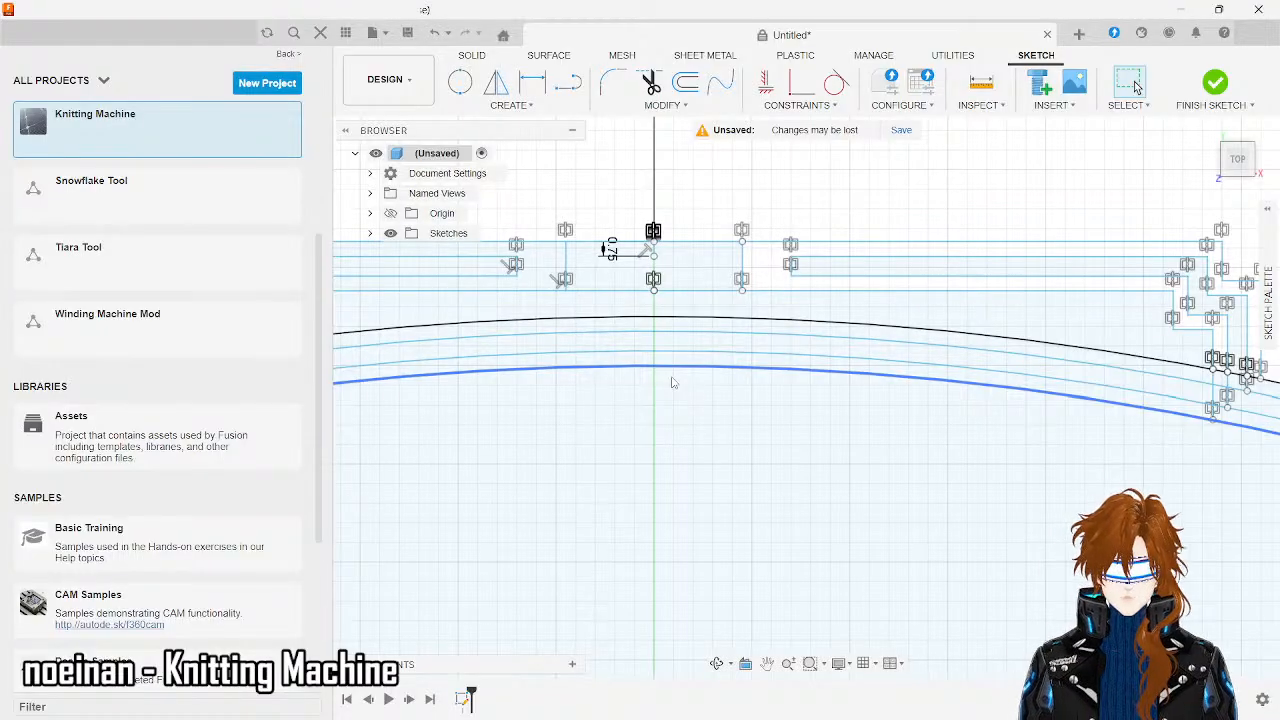
click(673, 382)
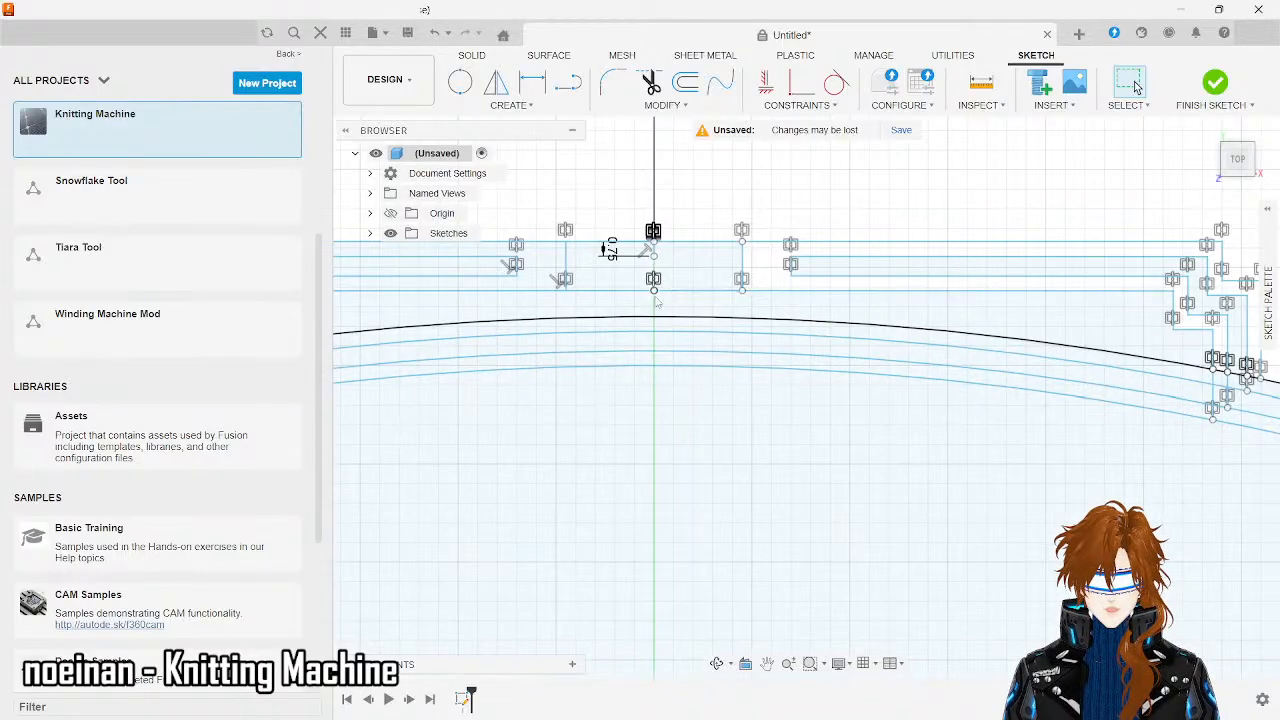
key(o)
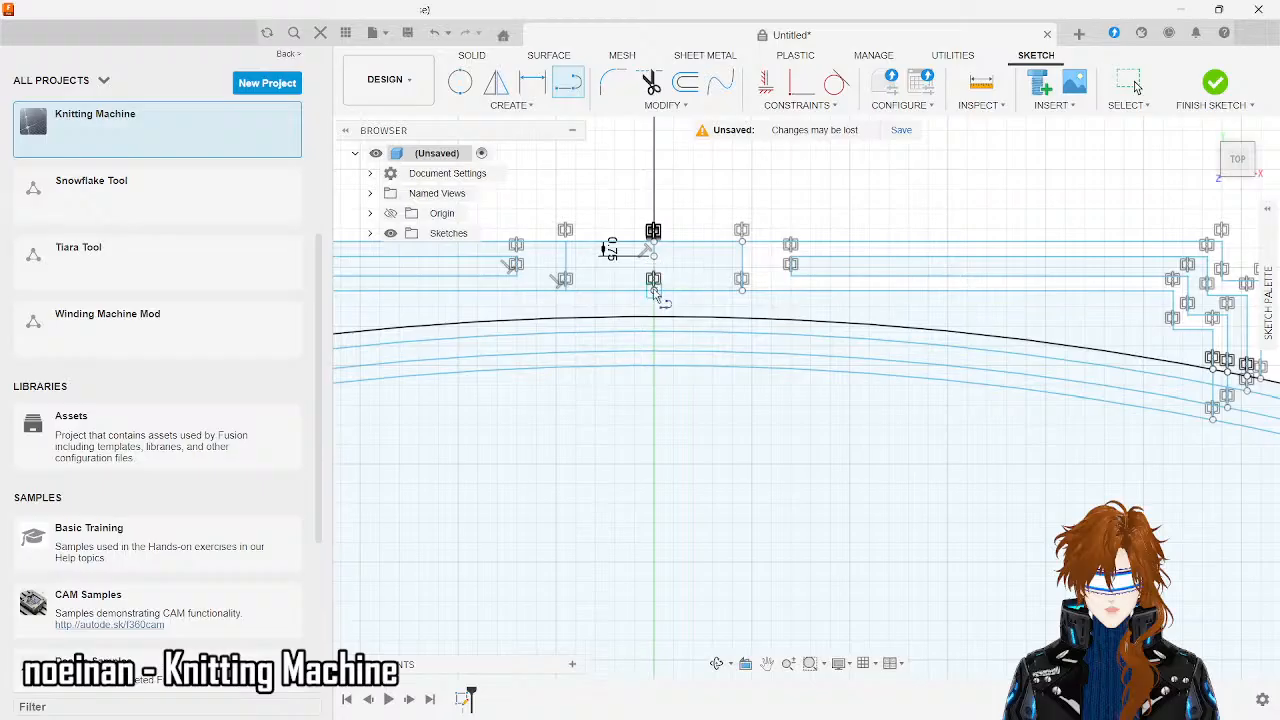
click(653, 290)
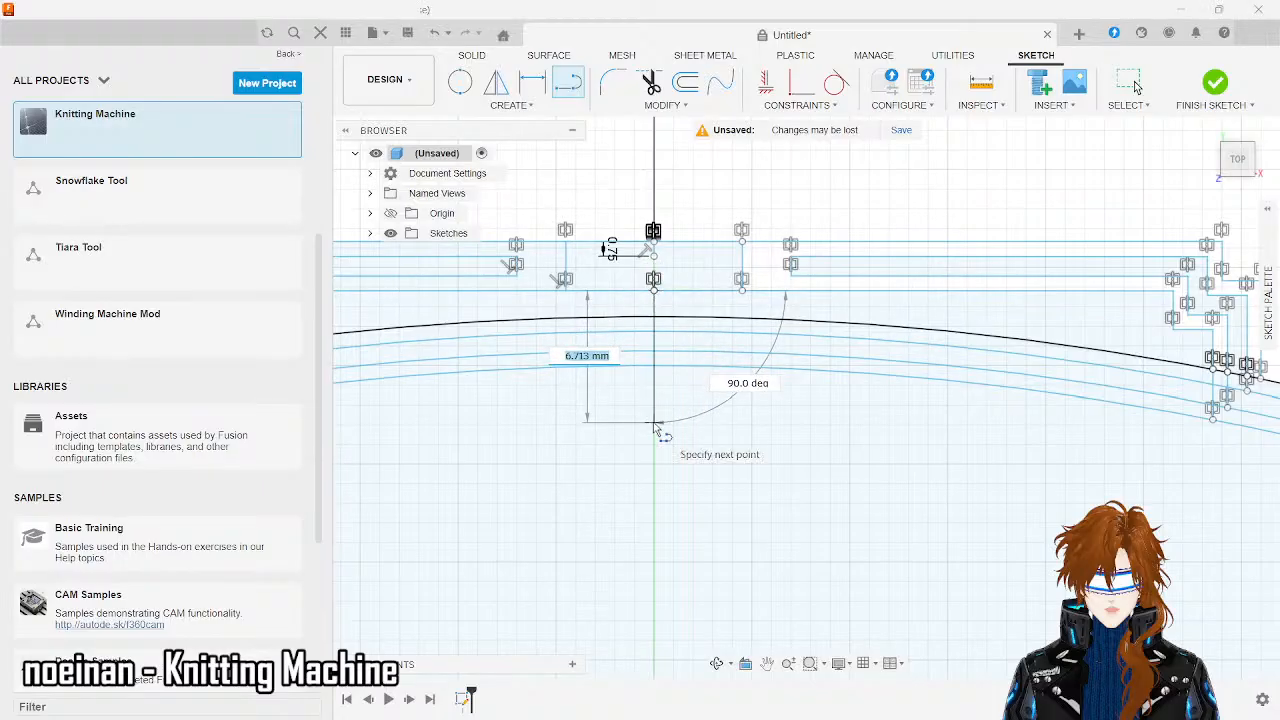
text(8)
key(Return)
key(Escape)
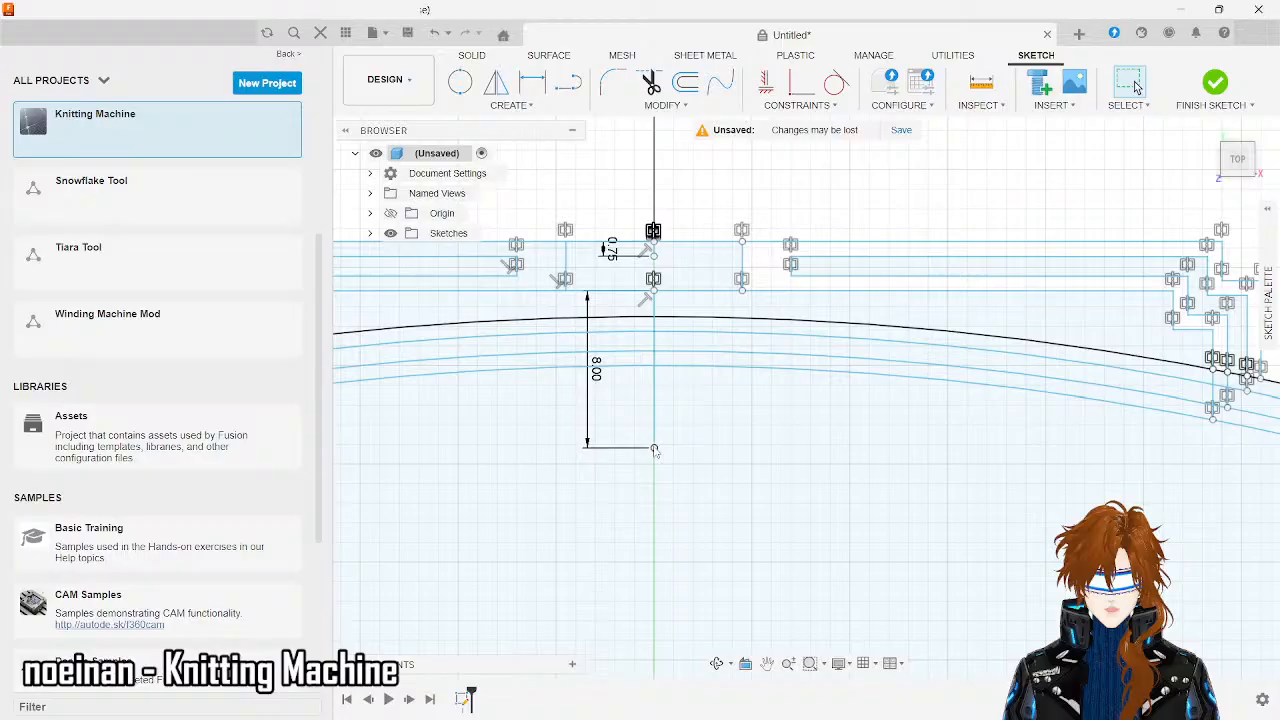
- Draw a 5 mm two-point circle on the centre axis, hanging from the lower end of the 8 mm line
click(462, 88)
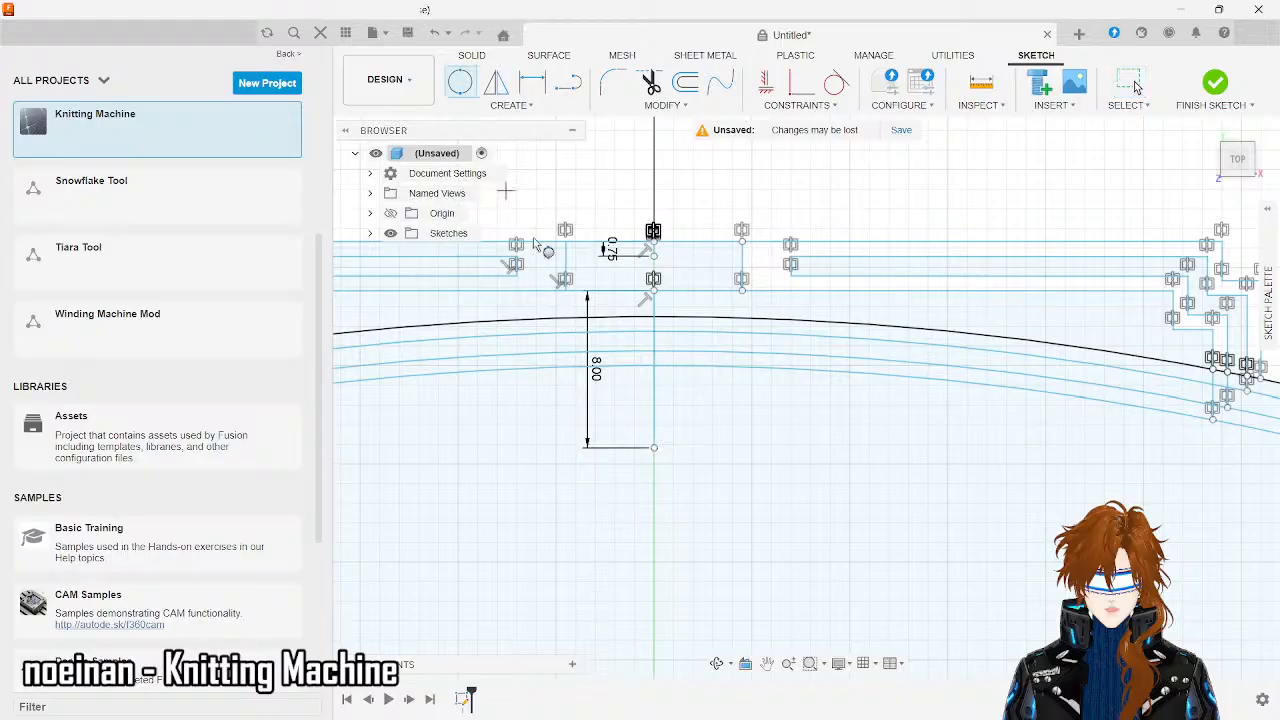
click(654, 448)
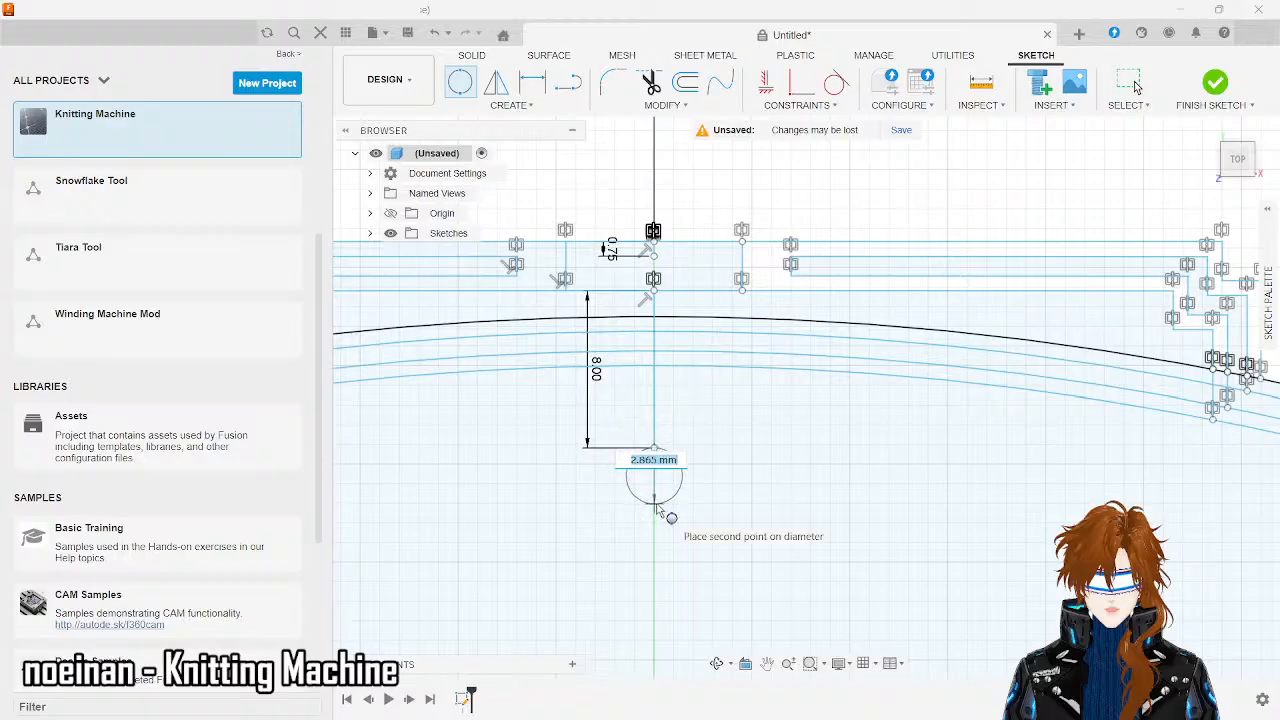
text(5)
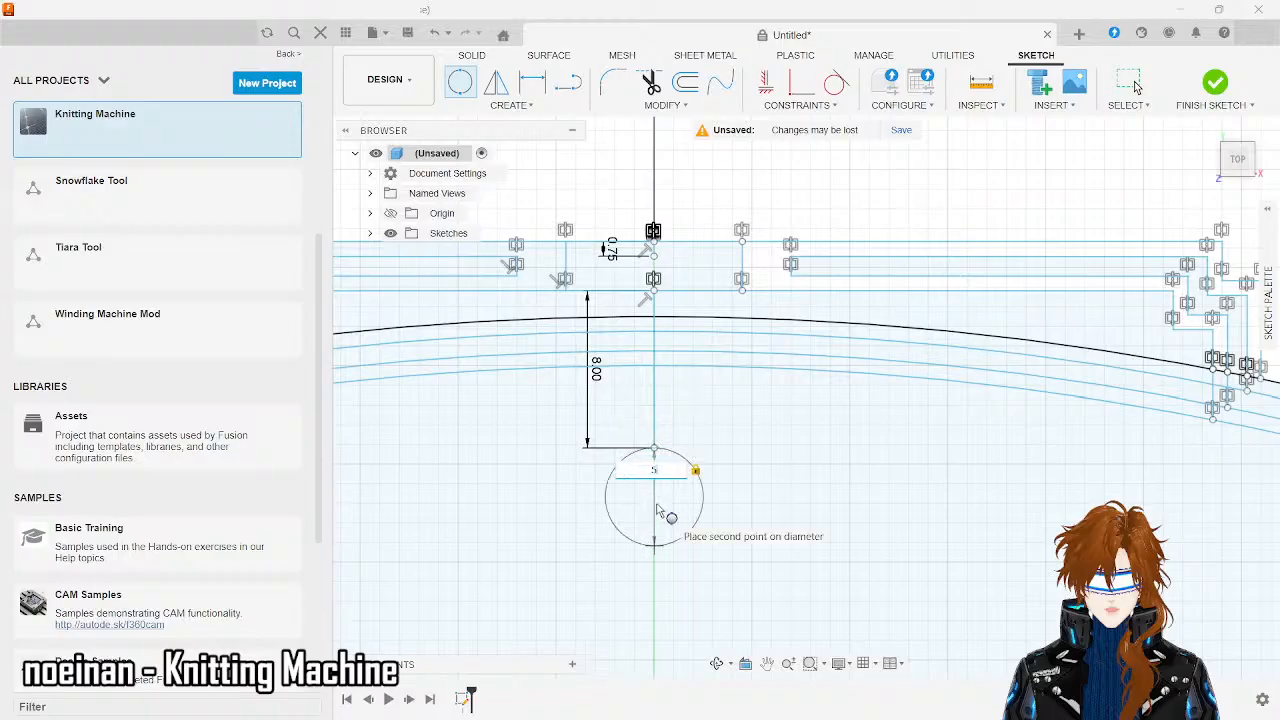
key(Return)
key(Escape)
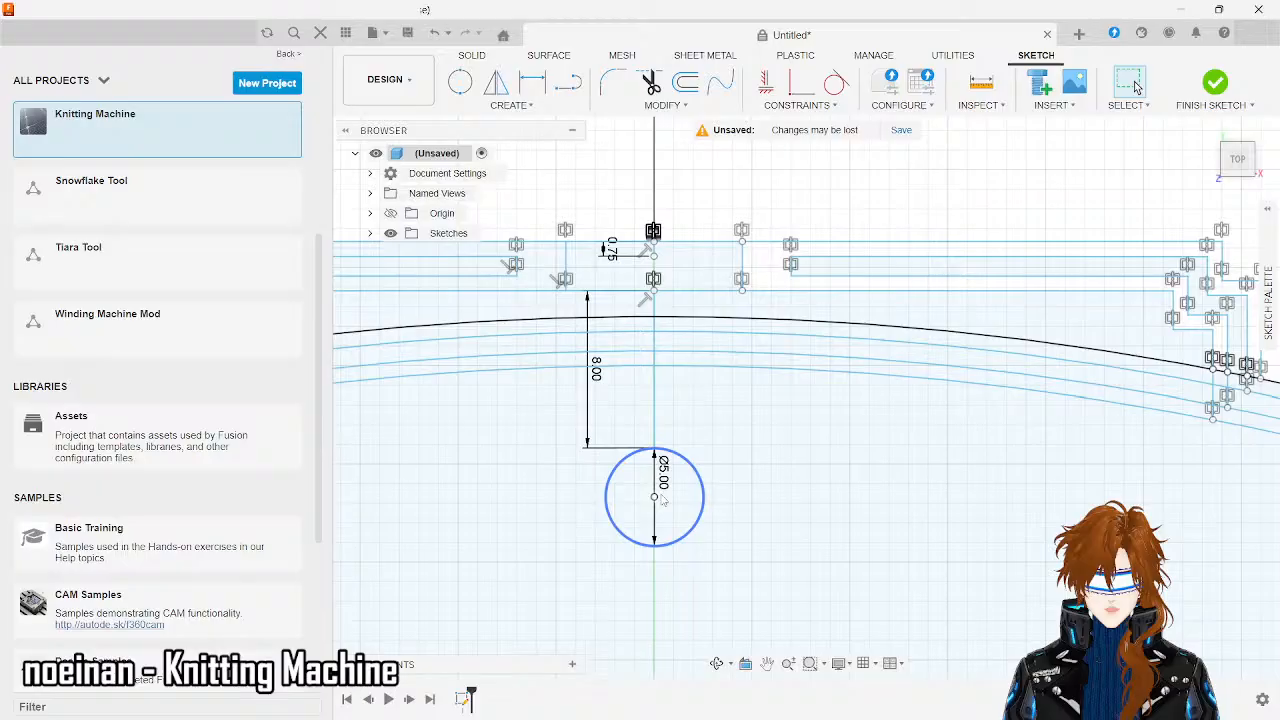
- Draw a 2 mm vertical line down from the 5 mm circle's highest point and continue with a second segment to its lowest point
click(567, 83)
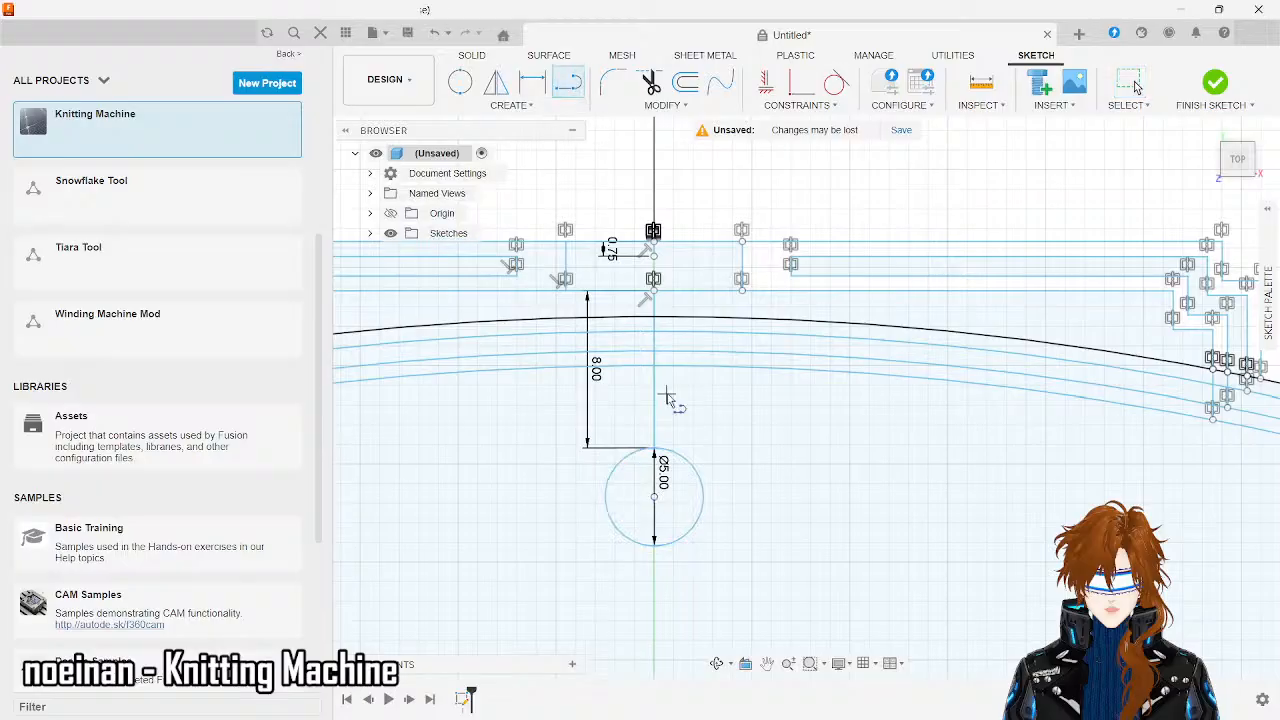
scroll(668, 398, up, 2)
scroll(668, 398, up, 2)
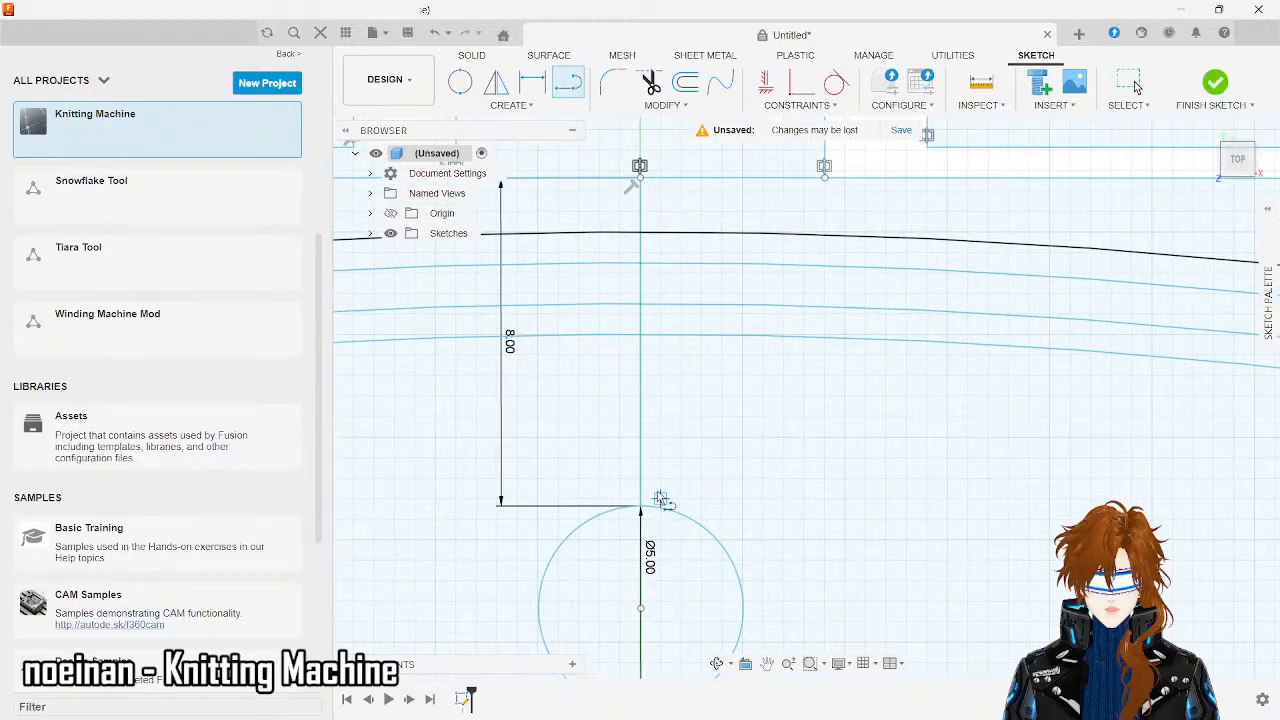
scroll(652, 343, down, 1)
scroll(651, 598, up, 3)
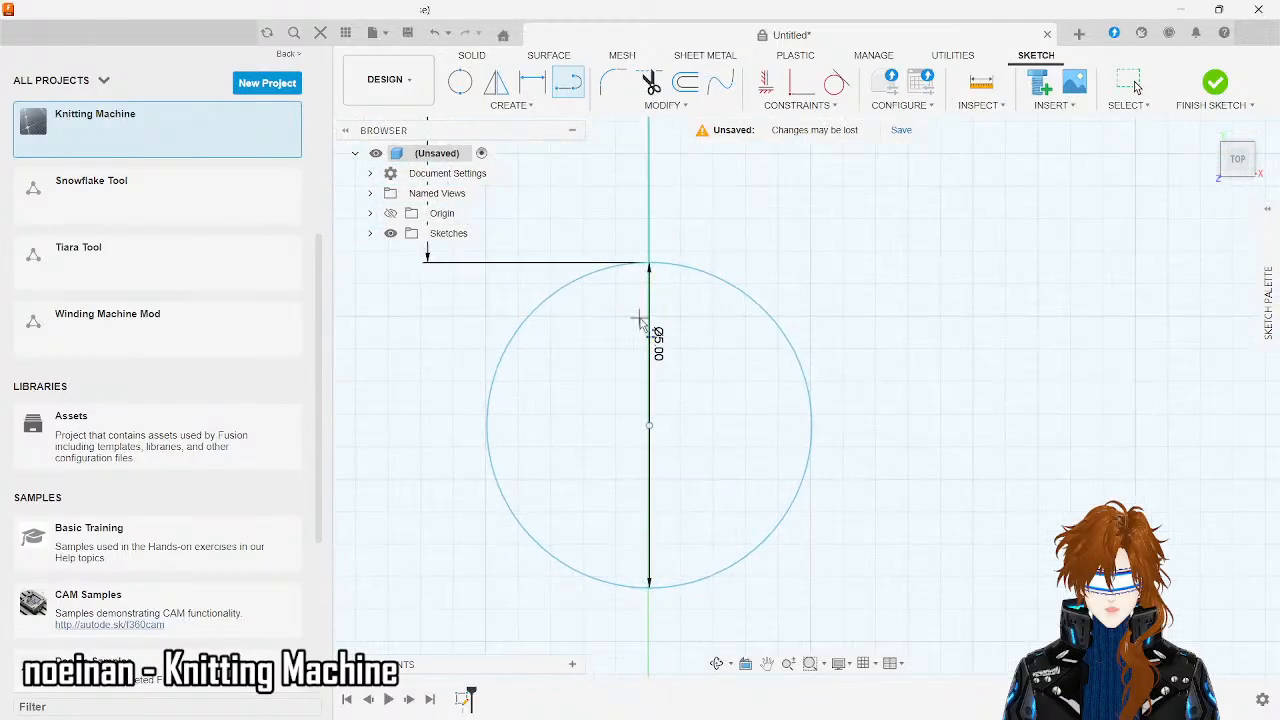
click(649, 264)
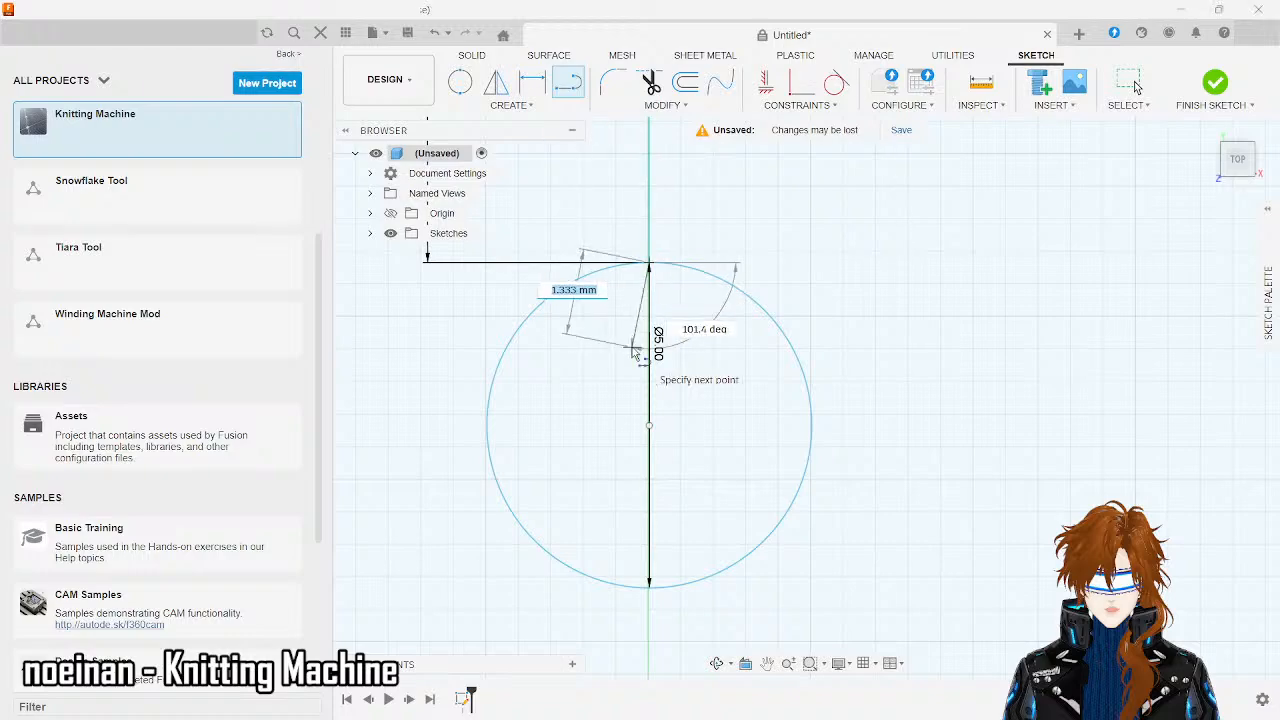
text(2)
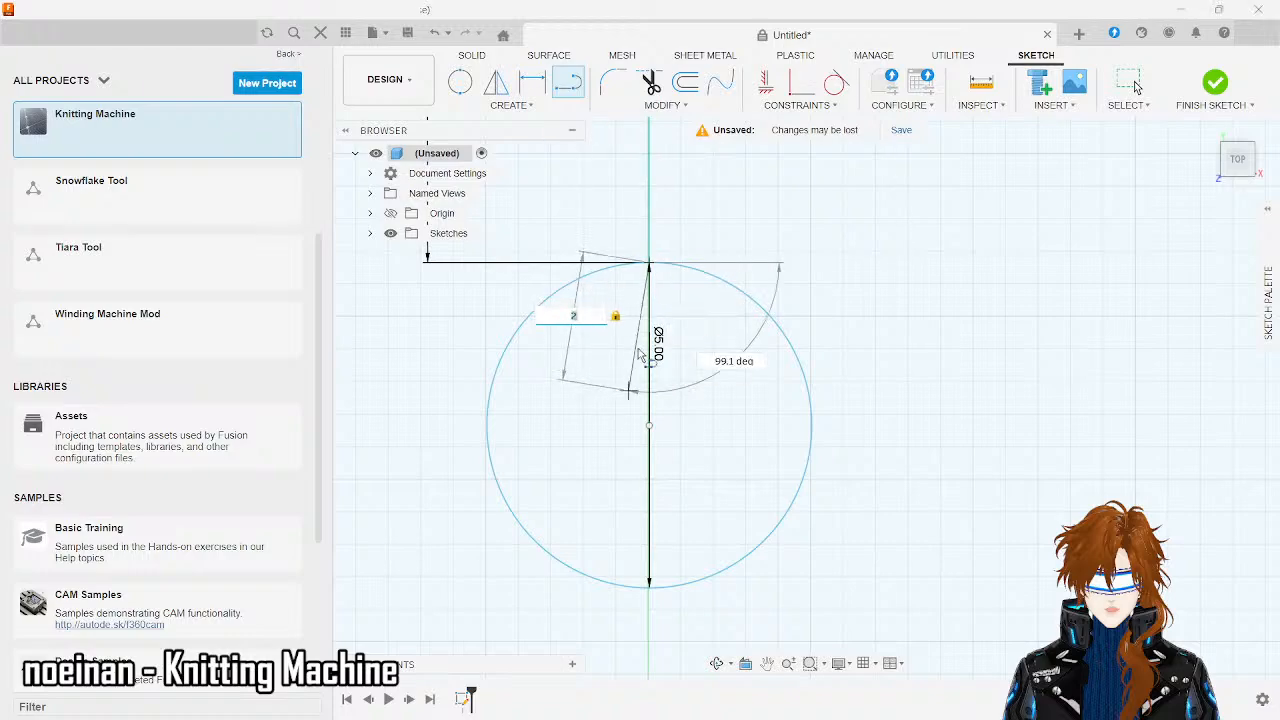
click(661, 366)
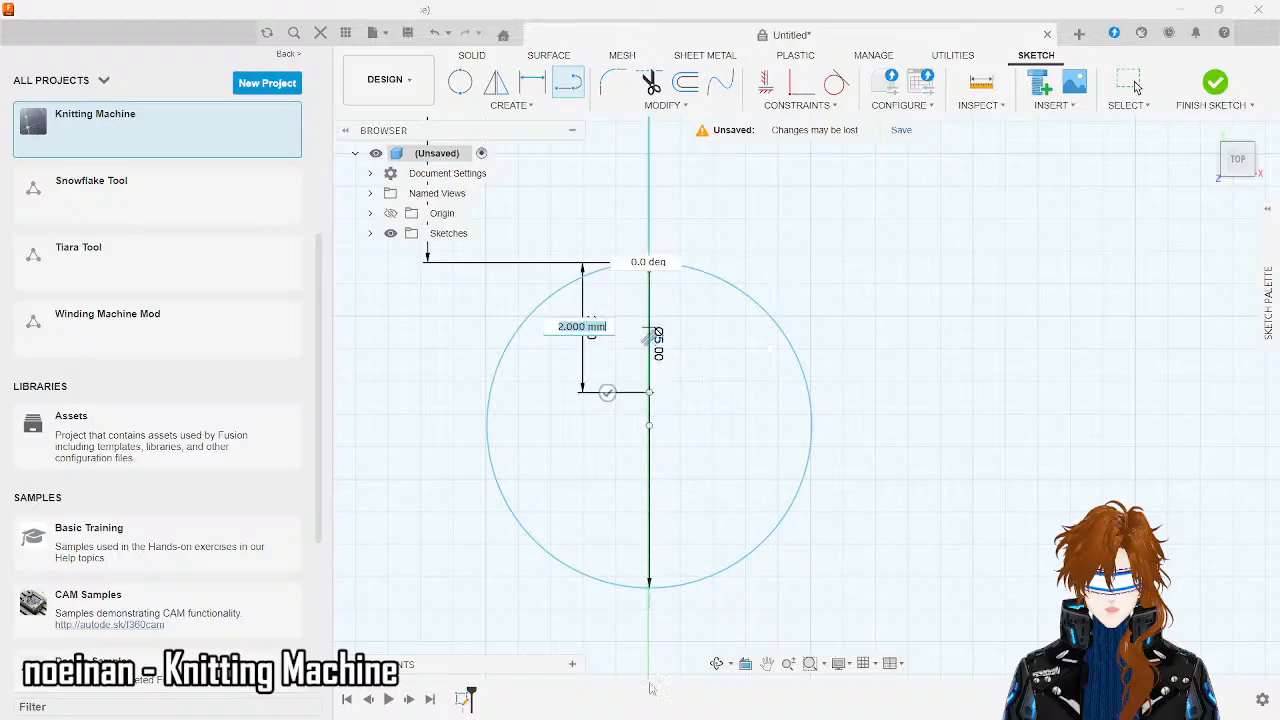
click(652, 560)
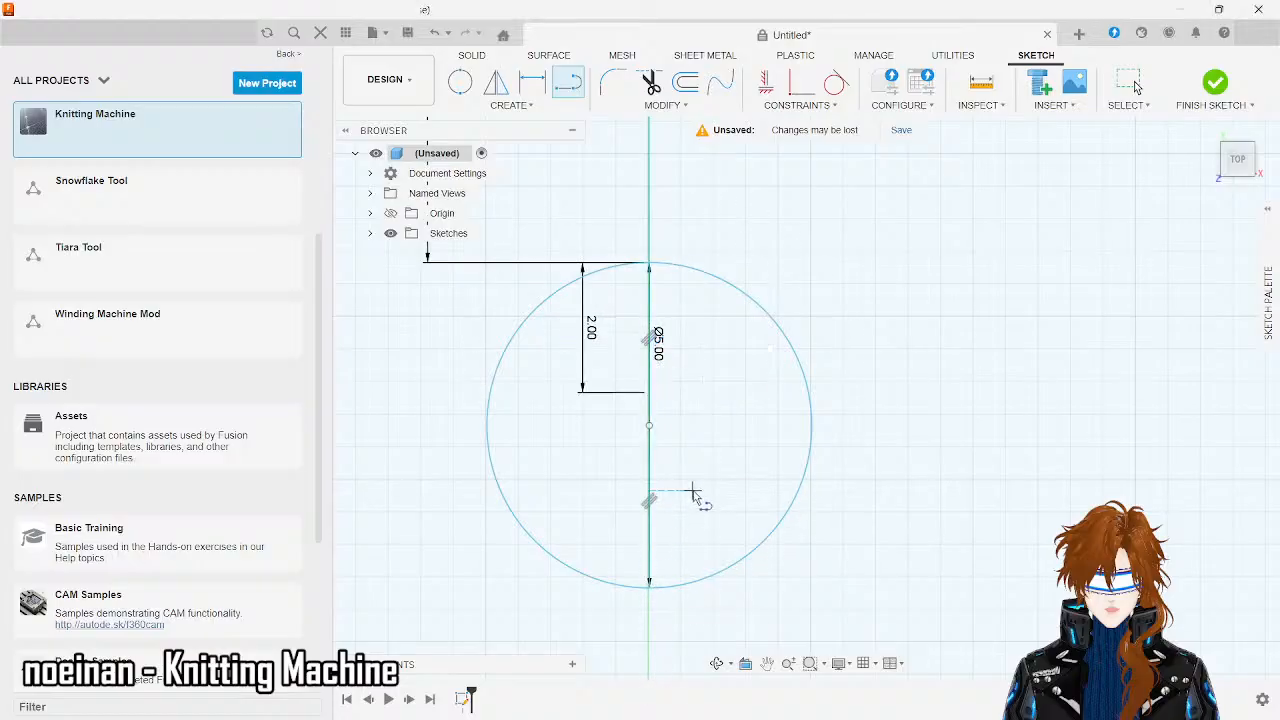
- Draw a 2 mm vertical line up from the 5 mm circle's lowest point along the centre axis
click(651, 590)
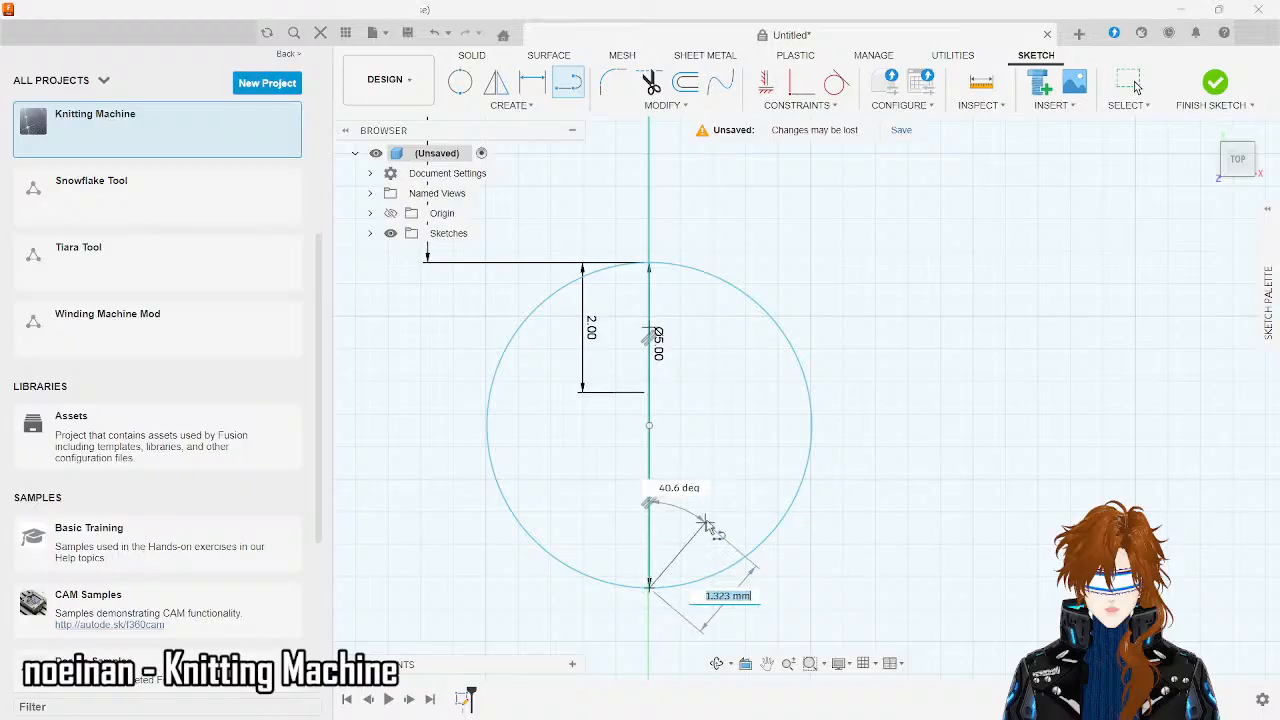
text(2)
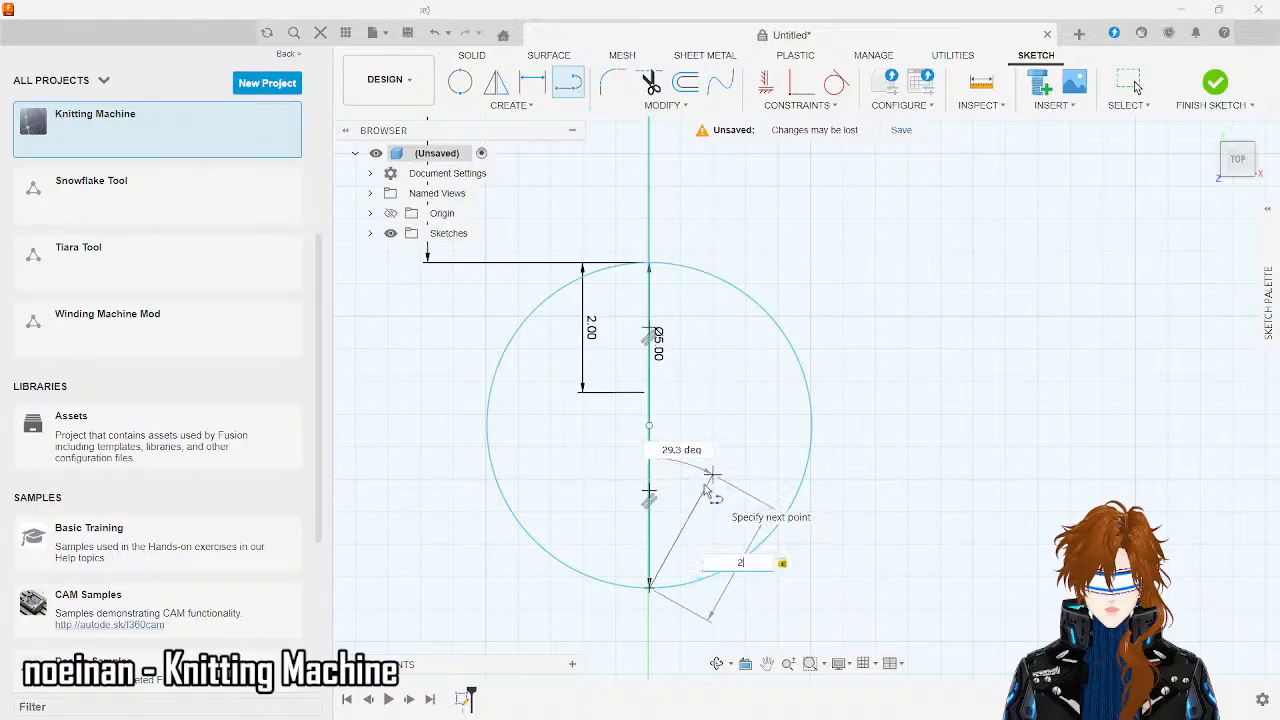
key(Return)
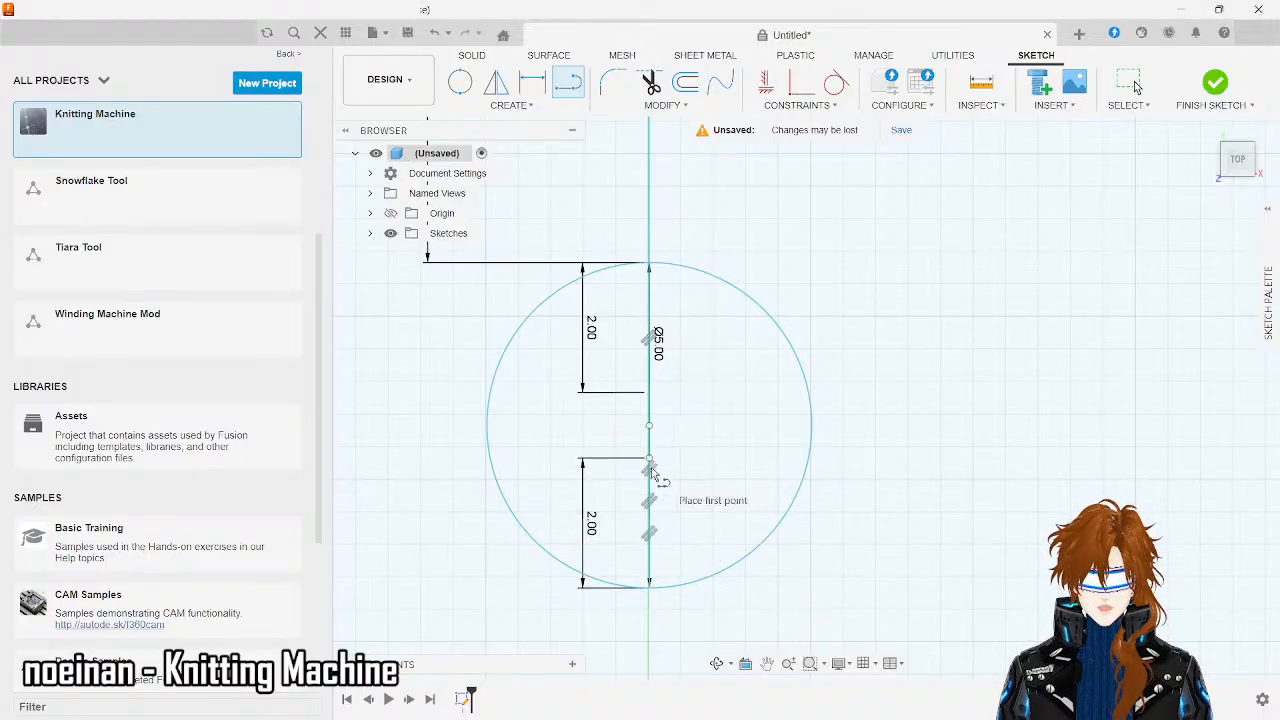
- Draw a small two-point circle between the inner ends of the two 2 mm lines inside the 5 mm circle
click(460, 82)
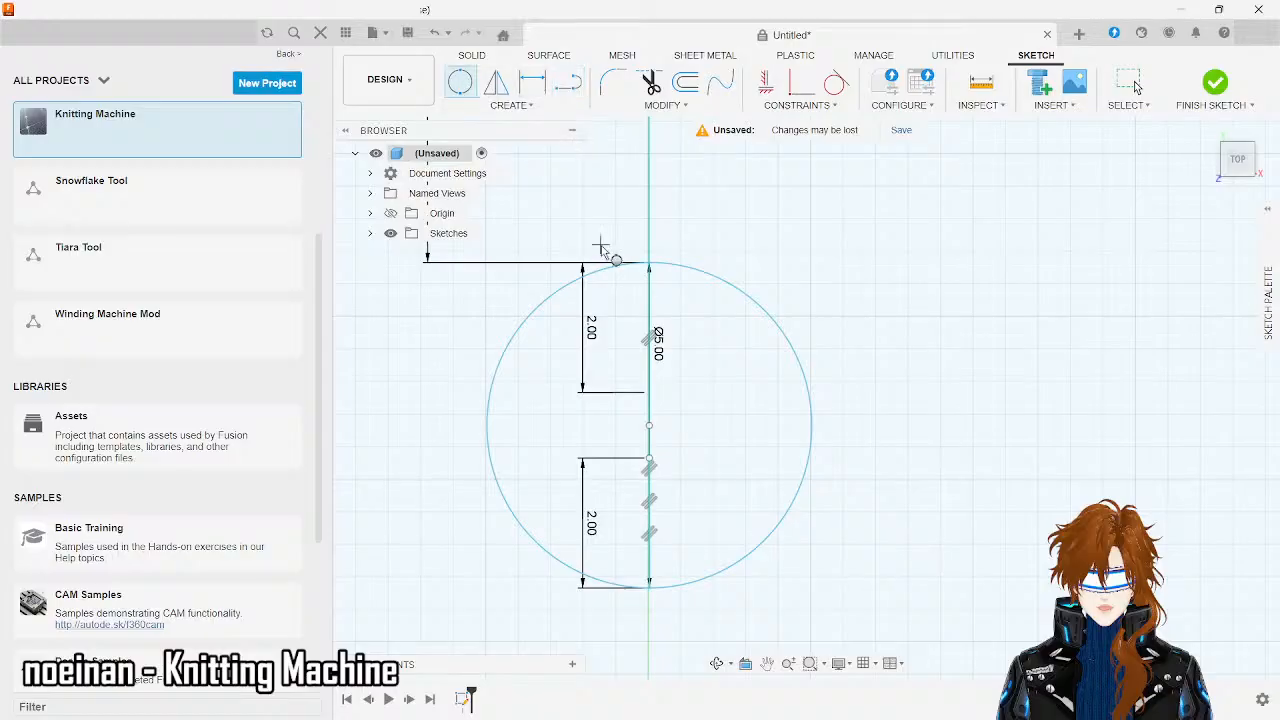
click(649, 393)
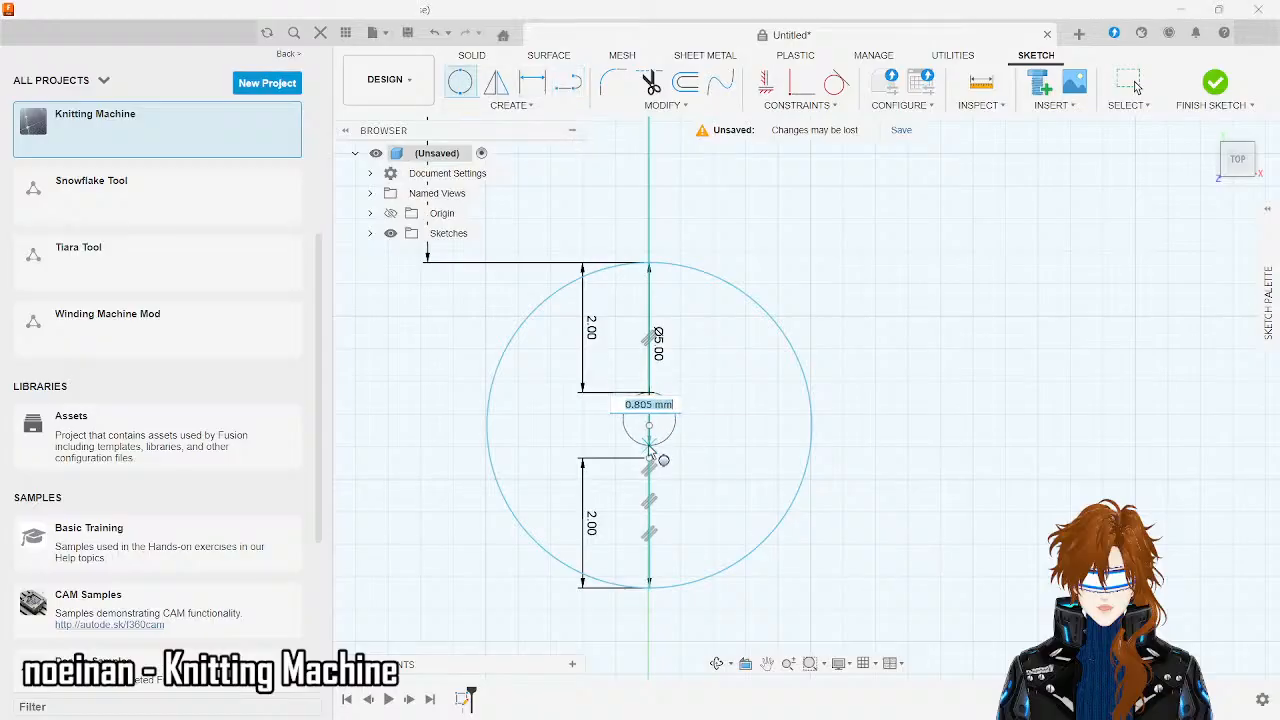
key(Escape)
- Delete the vertical helper lines inside the 5 mm circle, keeping both concentric circles
click(648, 506)
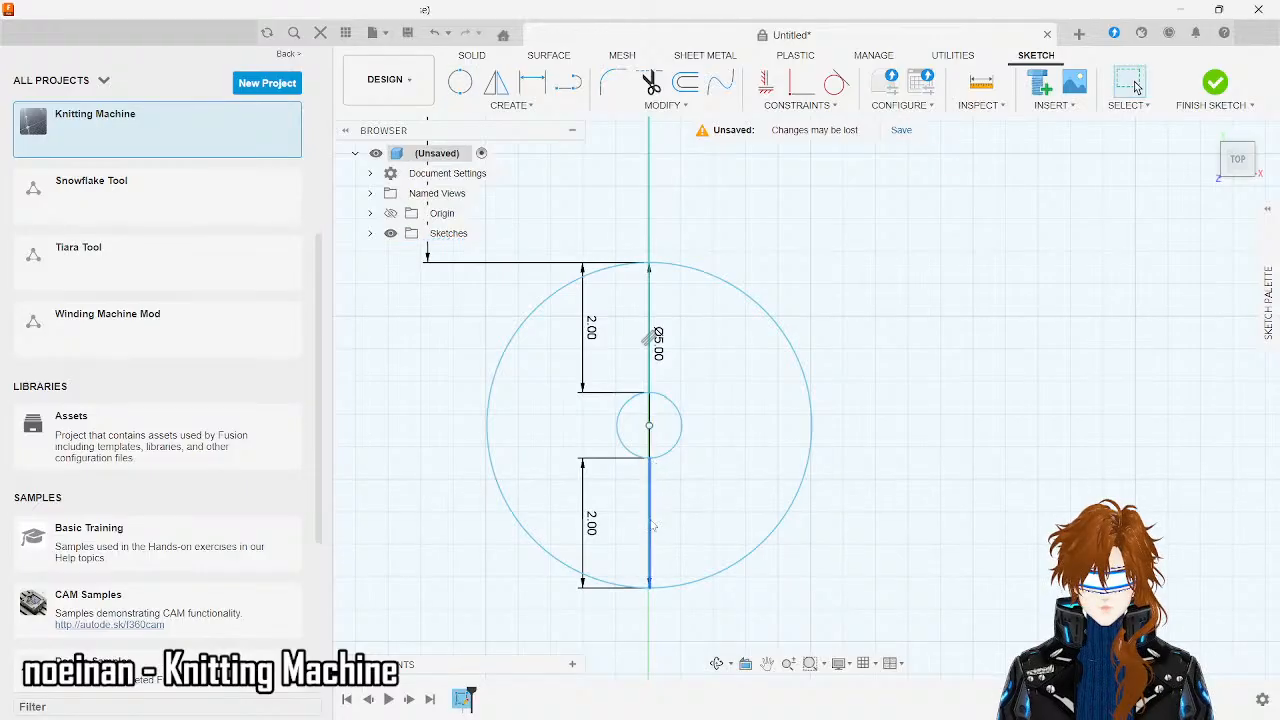
click(655, 507)
key(Delete)
click(651, 378)
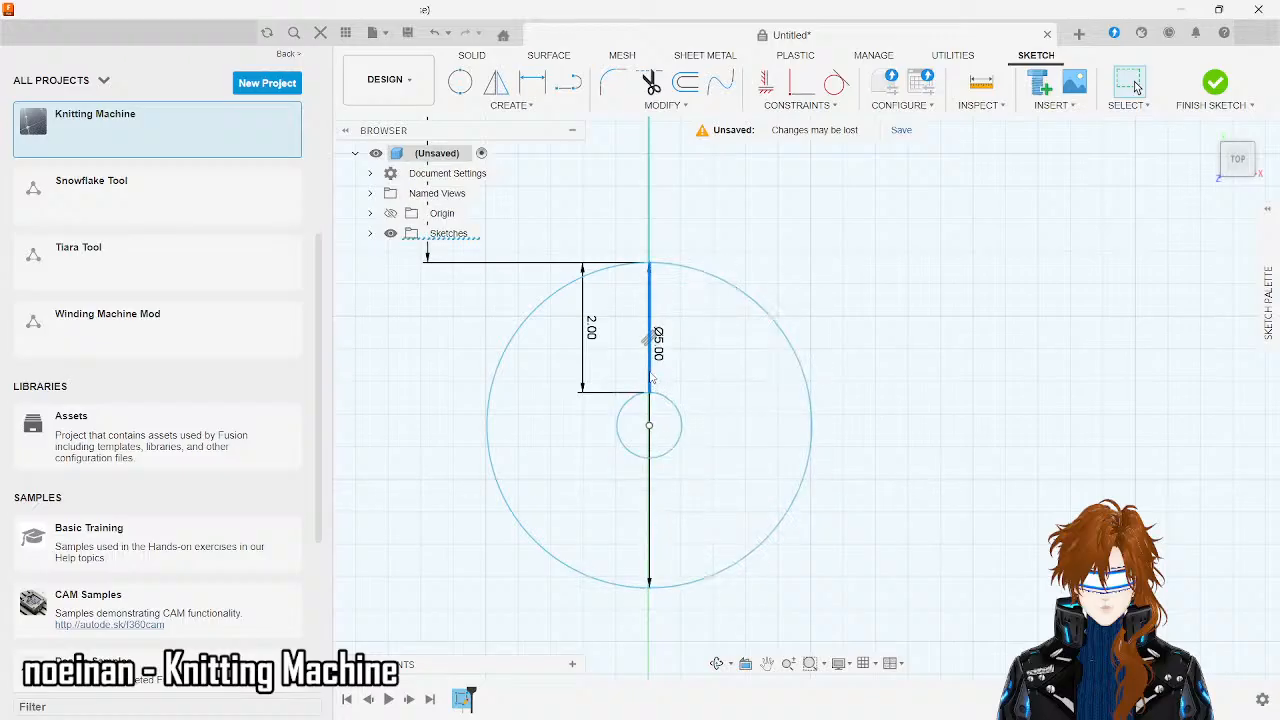
key(Delete)
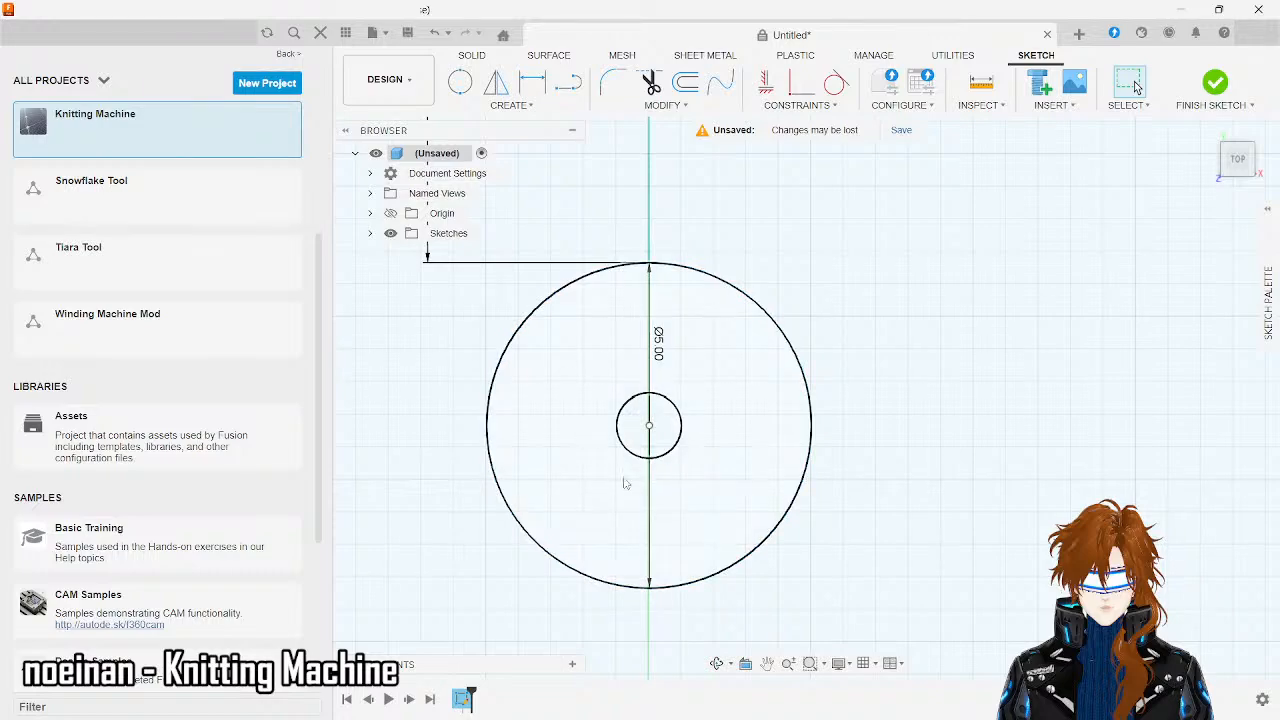
- Undo the last two sketch edits
scroll(982, 384, down, 5)
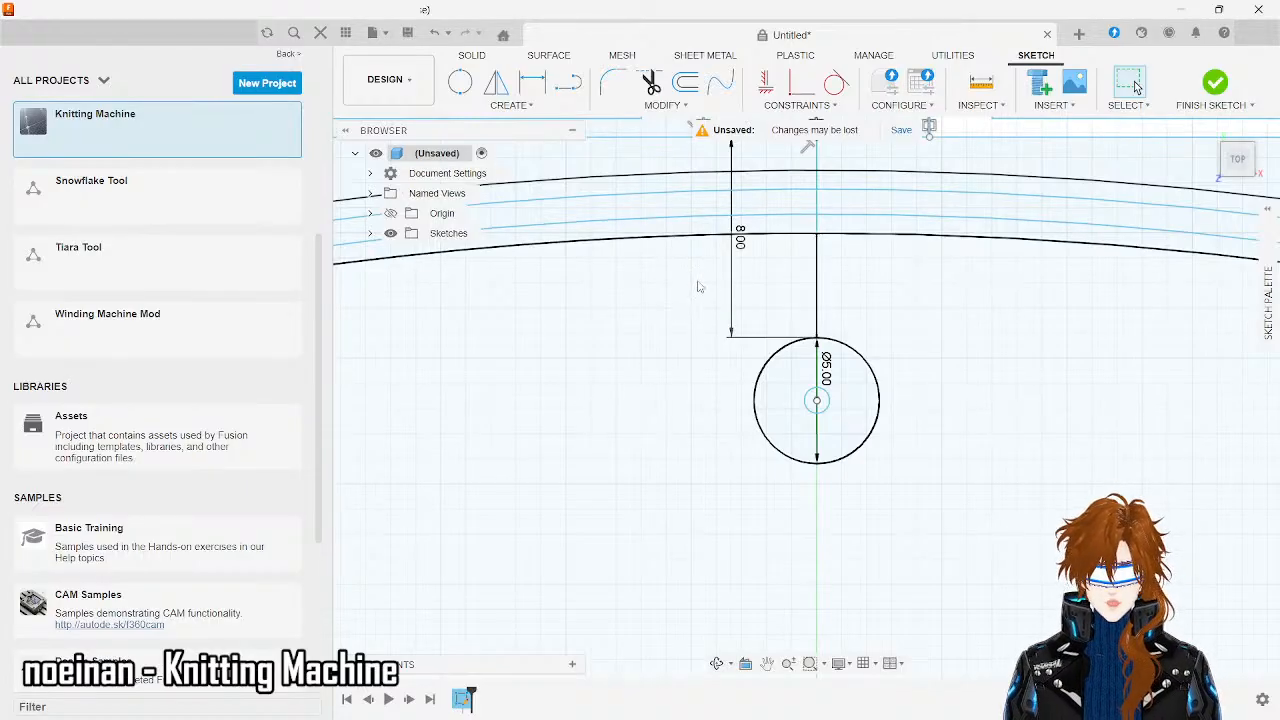
key(ctrl+z)
key(ctrl+z)
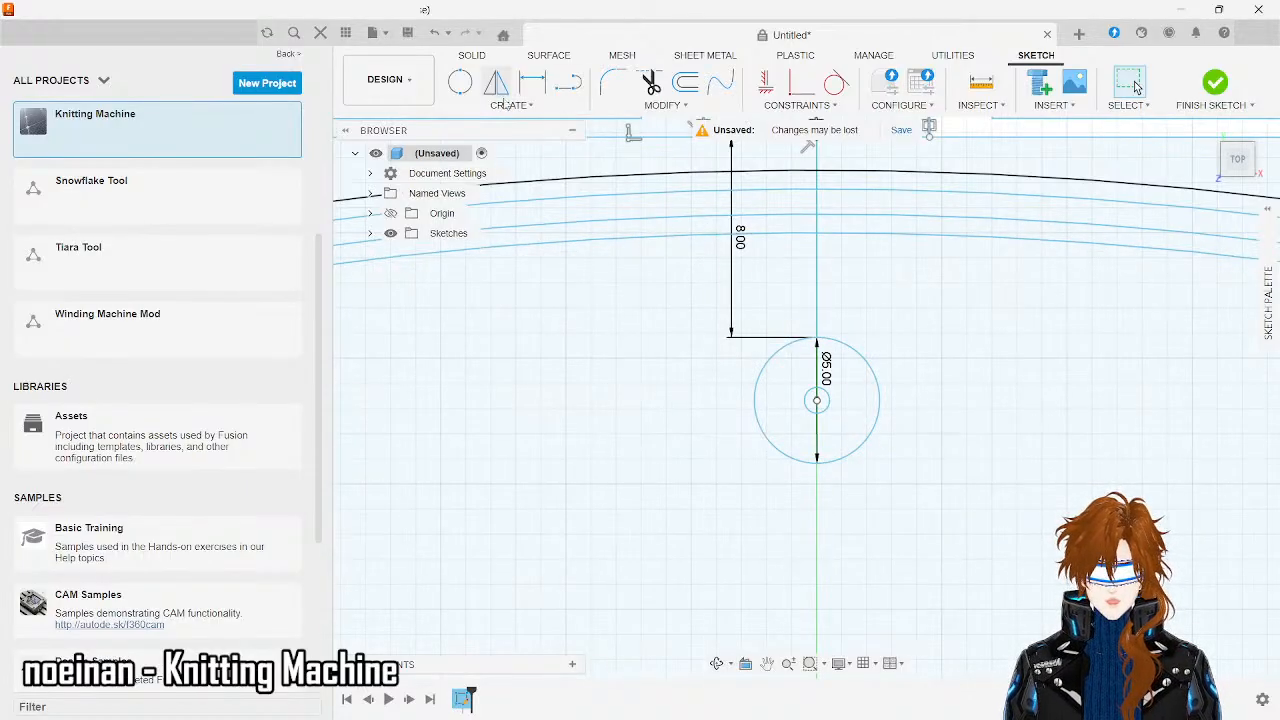
- Draw a 3 mm vertical line down from the 5 mm circle's lowest point along the centre axis
click(567, 84)
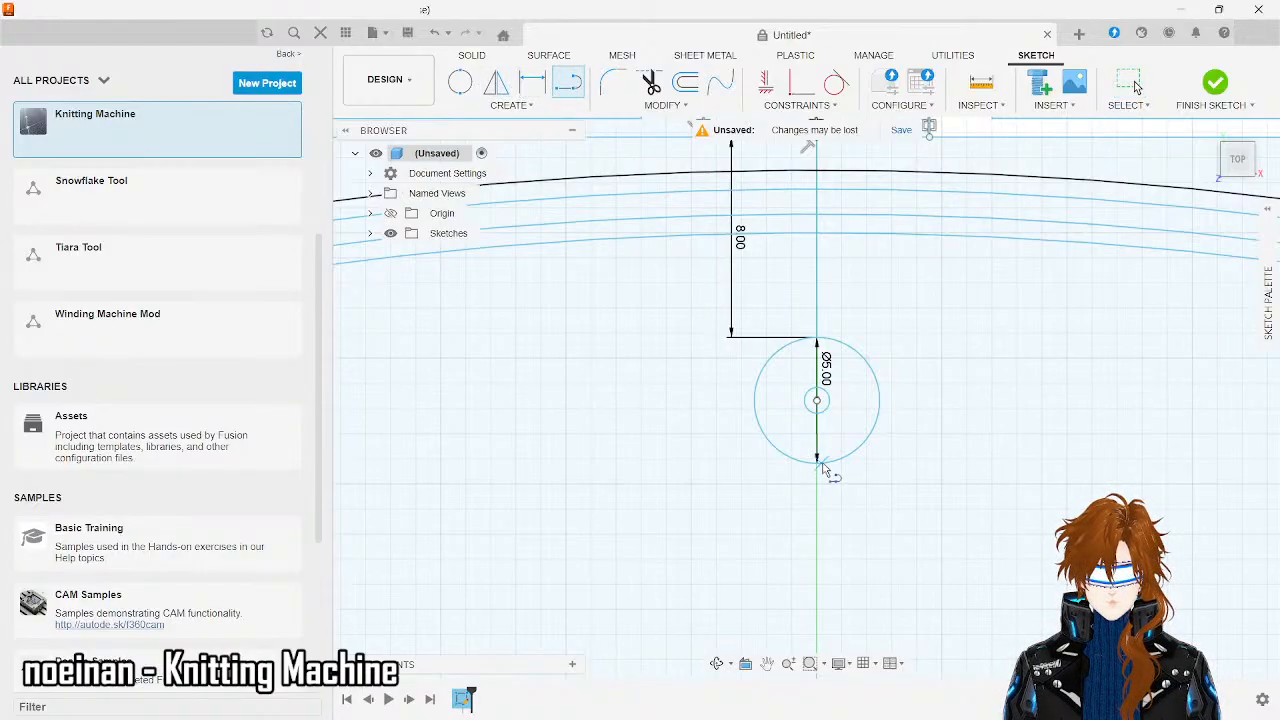
scroll(820, 463, up, 5)
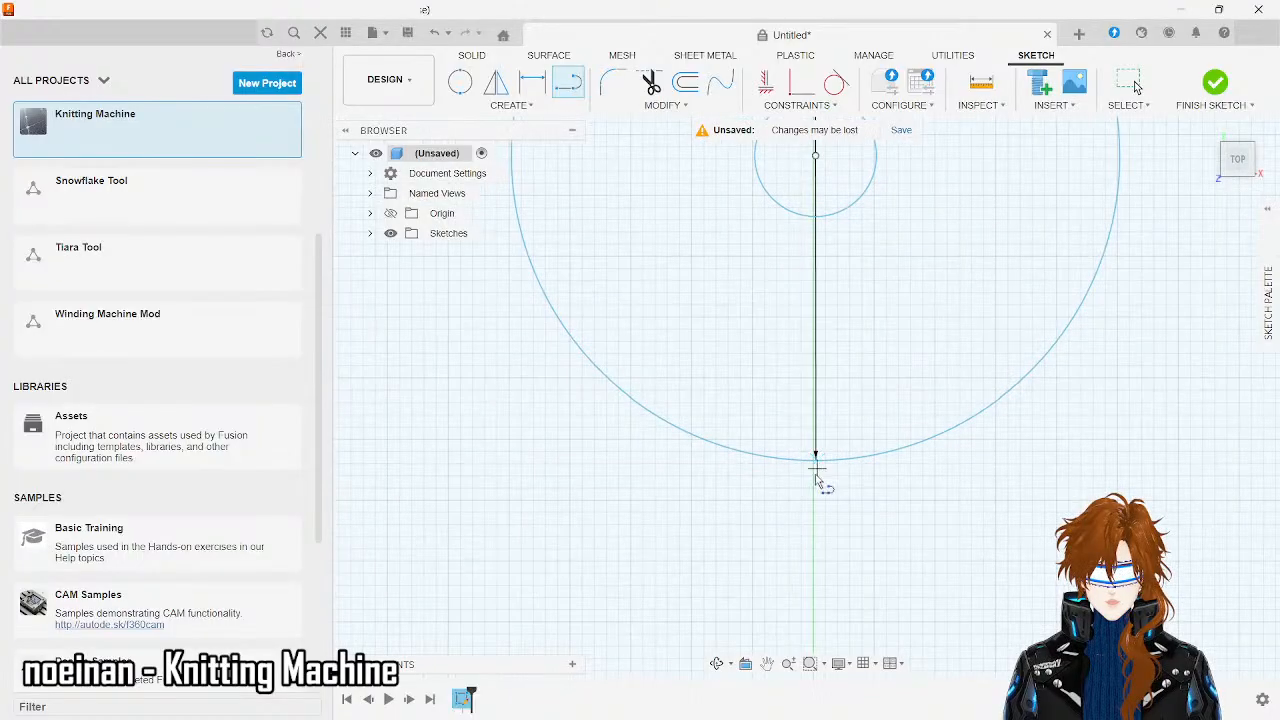
click(815, 461)
scroll(816, 466, up, 2)
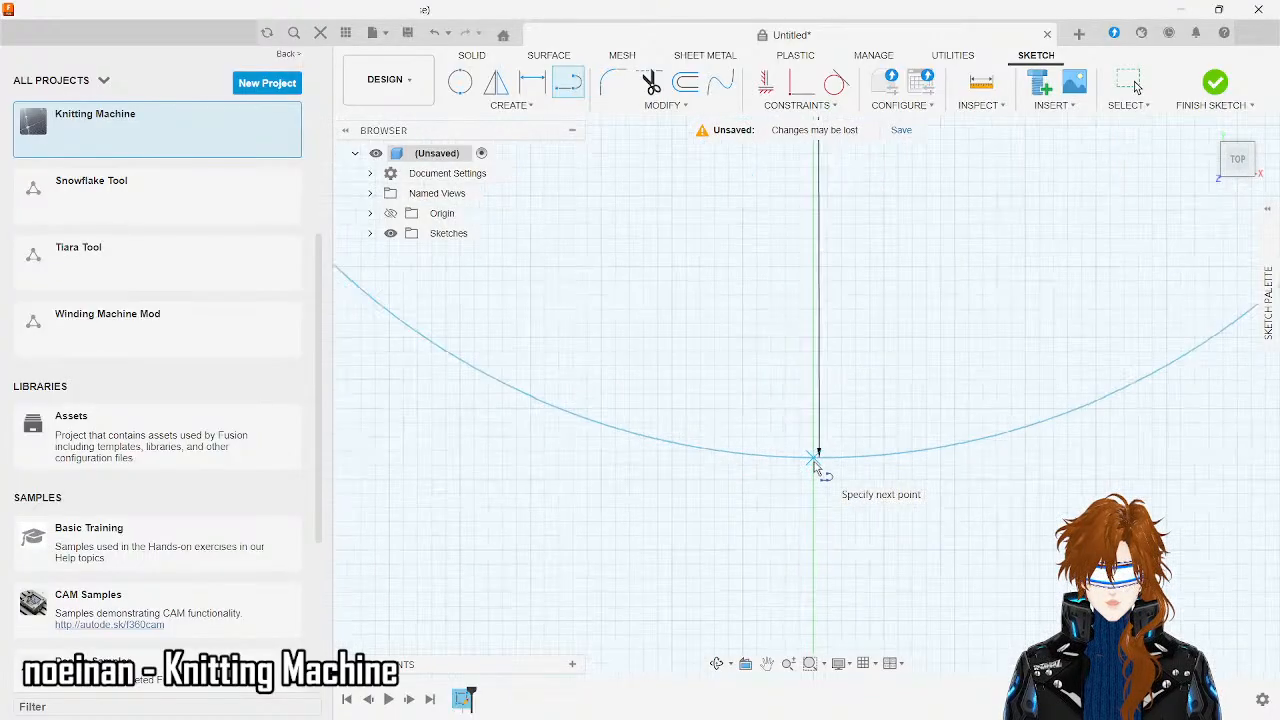
scroll(815, 461, up, 2)
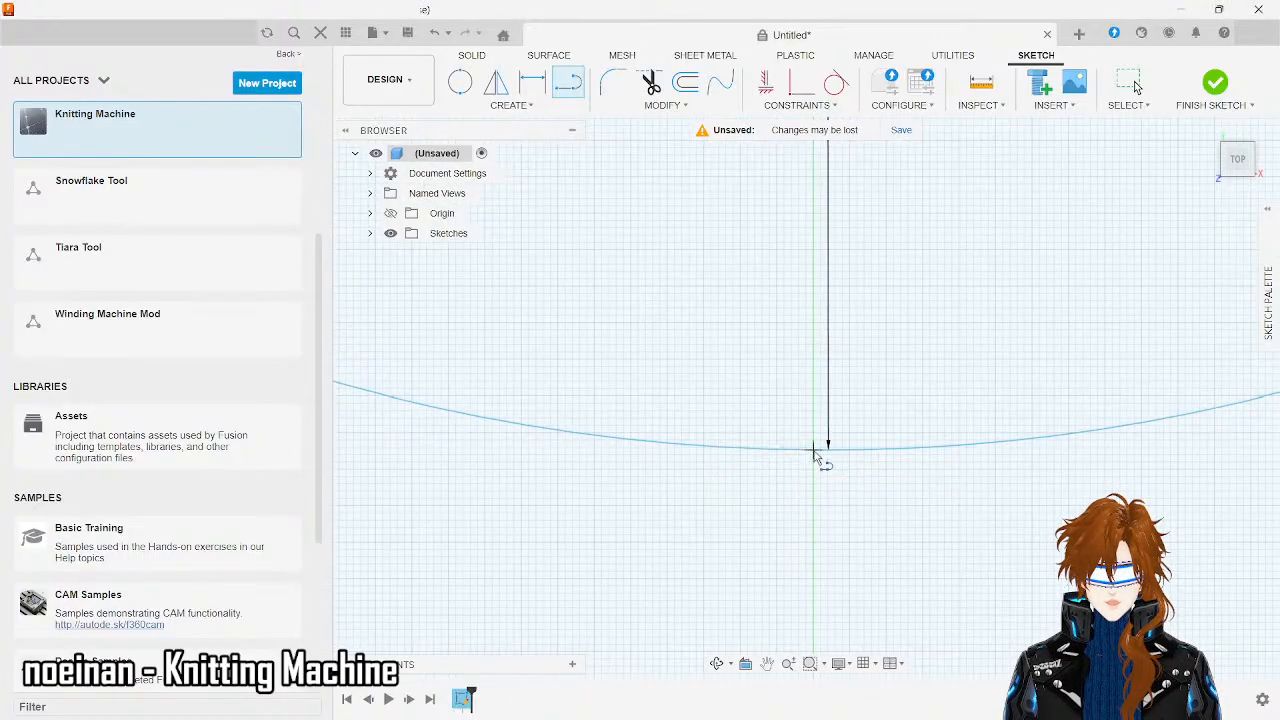
scroll(818, 455, down, 3)
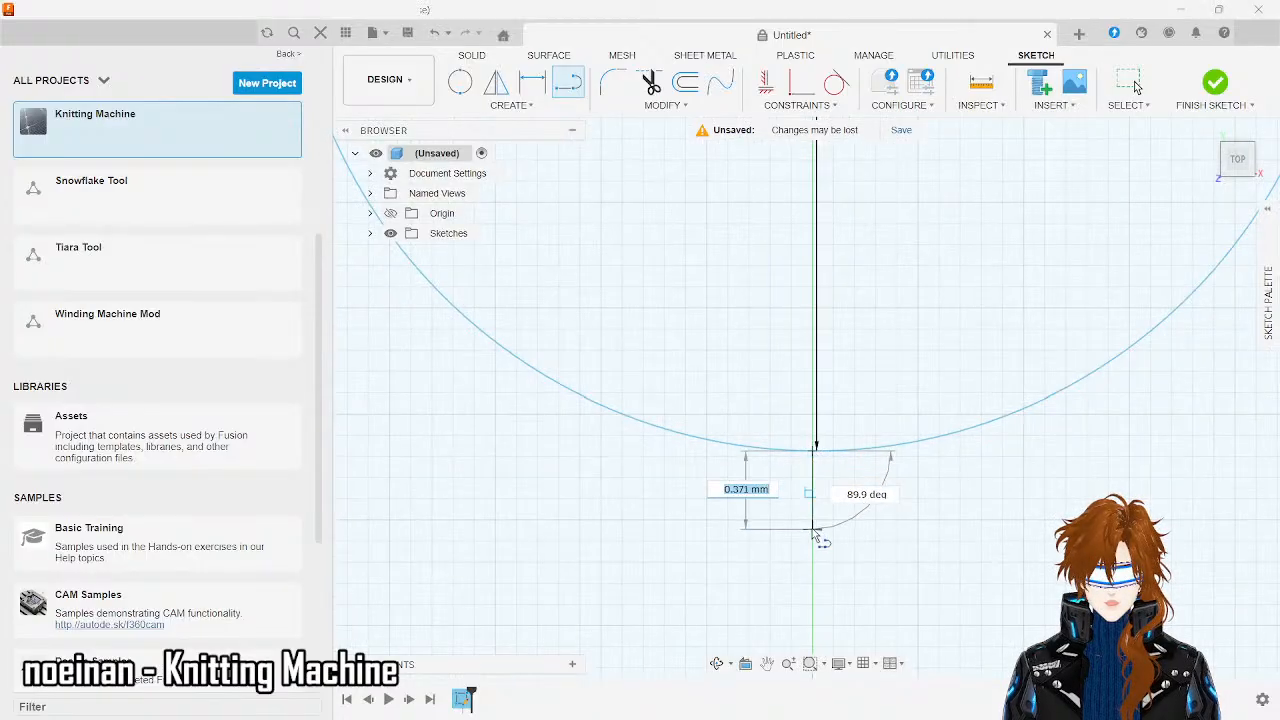
text(6)
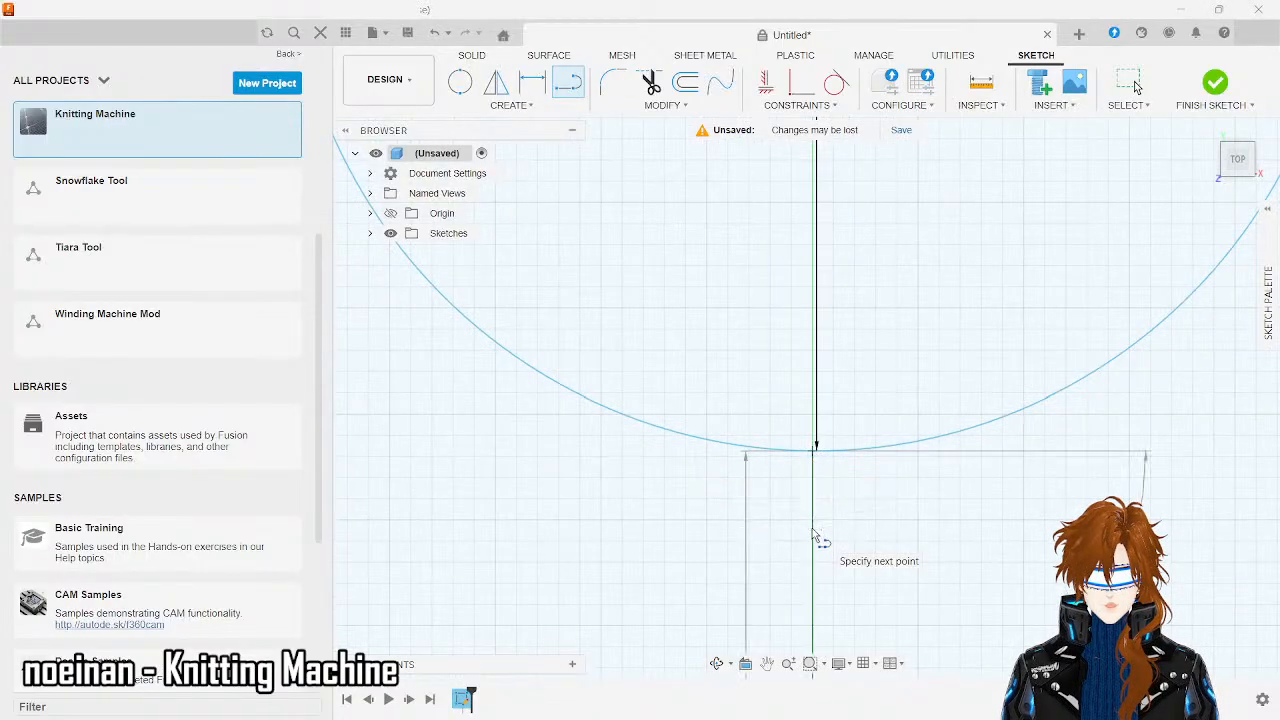
key(Return)
scroll(720, 414, down, 2)
scroll(720, 414, up, 2)
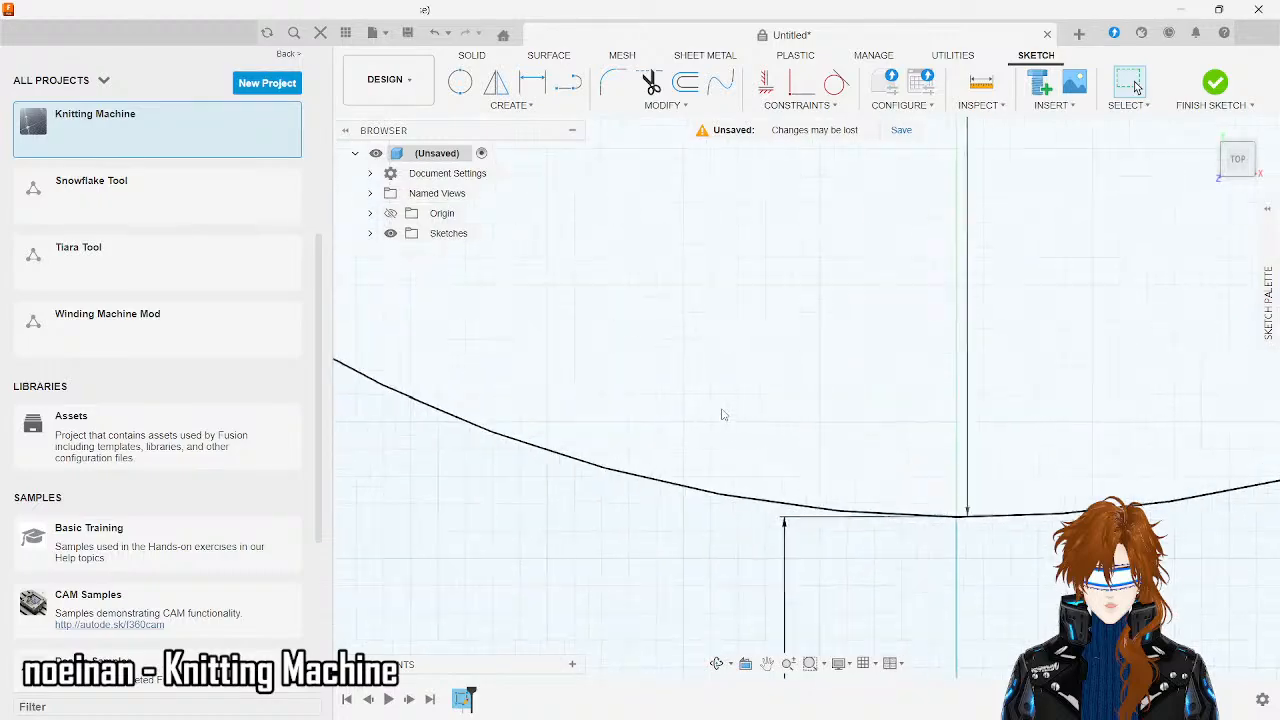
scroll(720, 414, down, 4)
scroll(722, 414, down, 2)
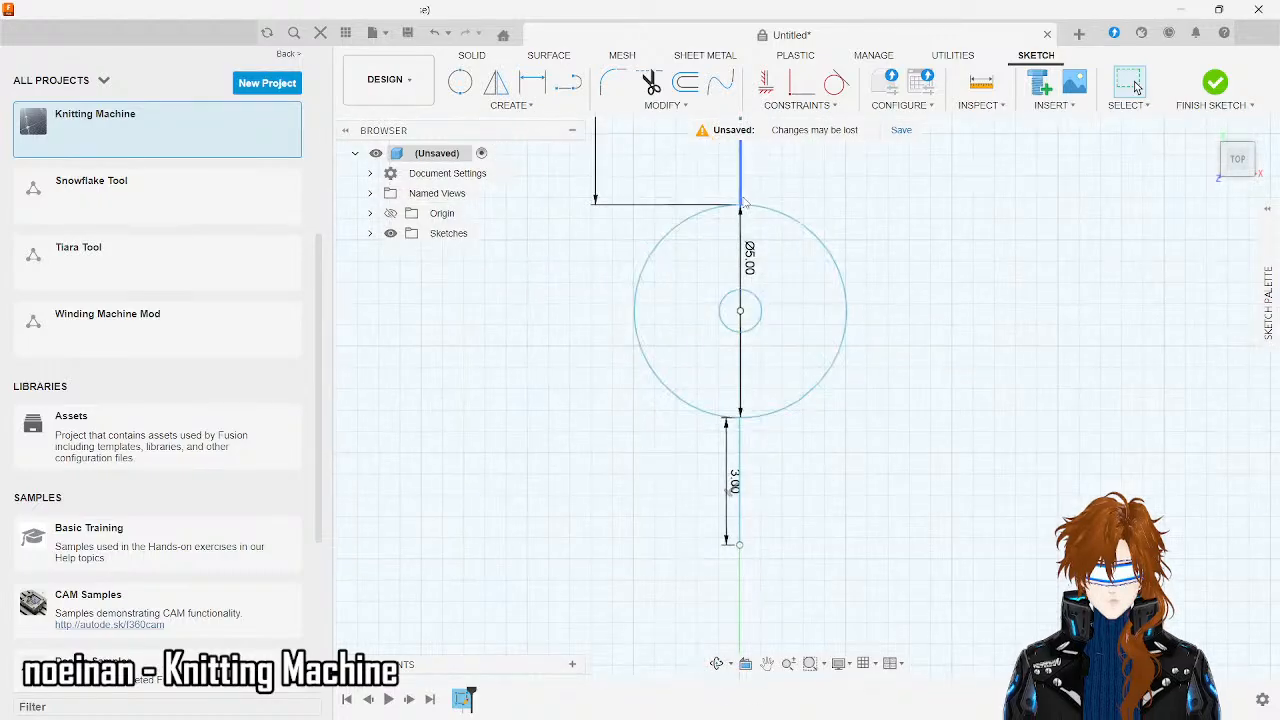
- Examine the vertical centre line where it meets the 5 mm circle and the lower edge of the stepped wall
scroll(744, 203, up, 7)
scroll(744, 203, up, 4)
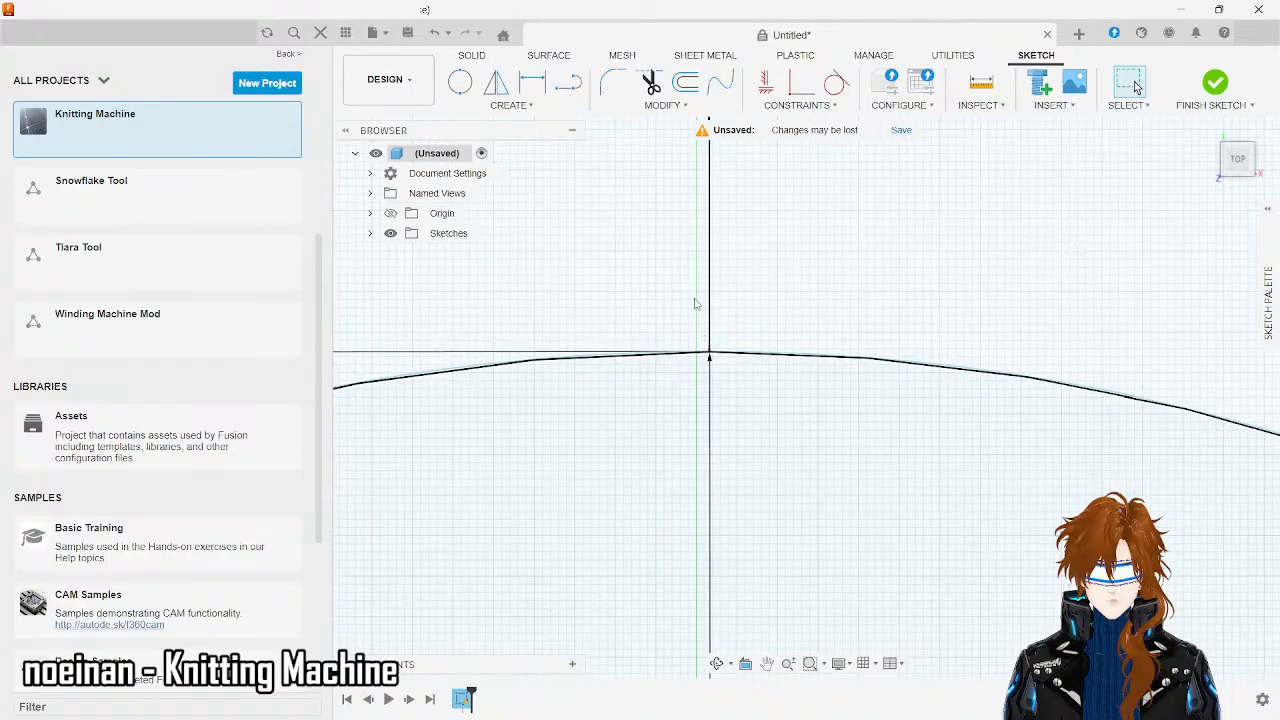
scroll(697, 303, down, 3)
scroll(697, 303, down, 6)
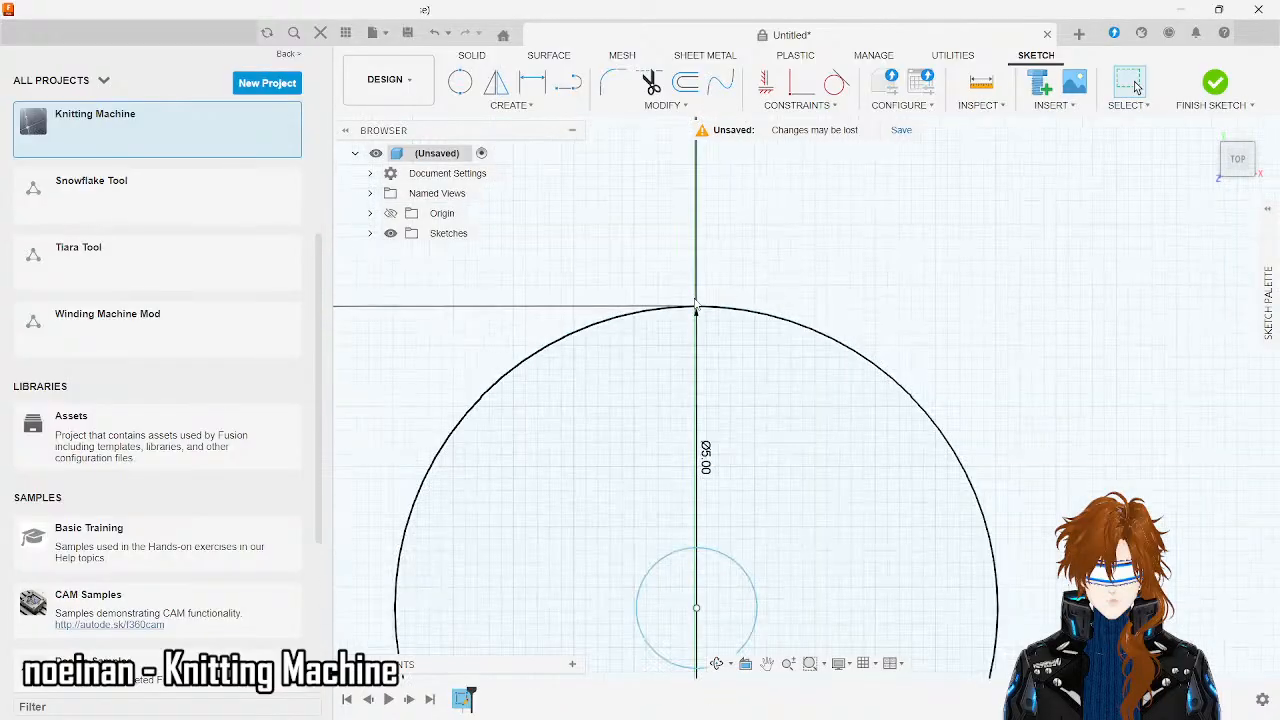
scroll(697, 303, down, 3)
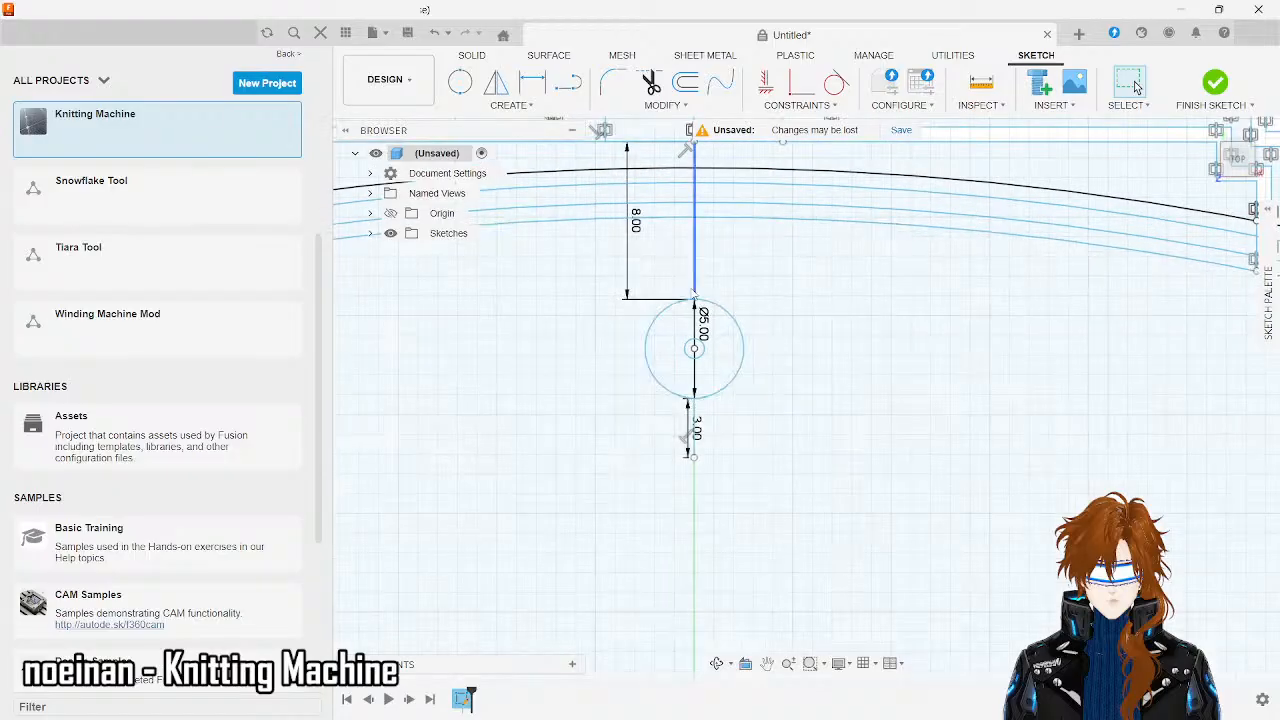
scroll(683, 258, up, 5)
scroll(683, 258, up, 4)
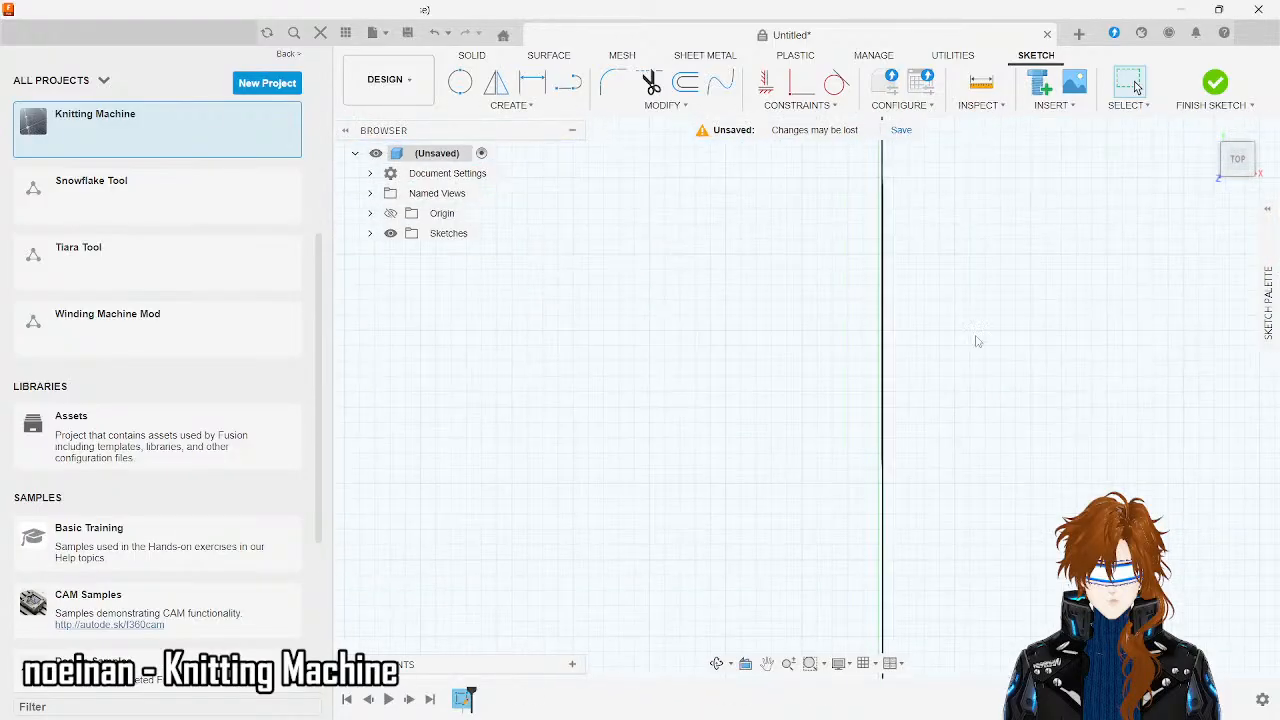
scroll(898, 365, down, 2)
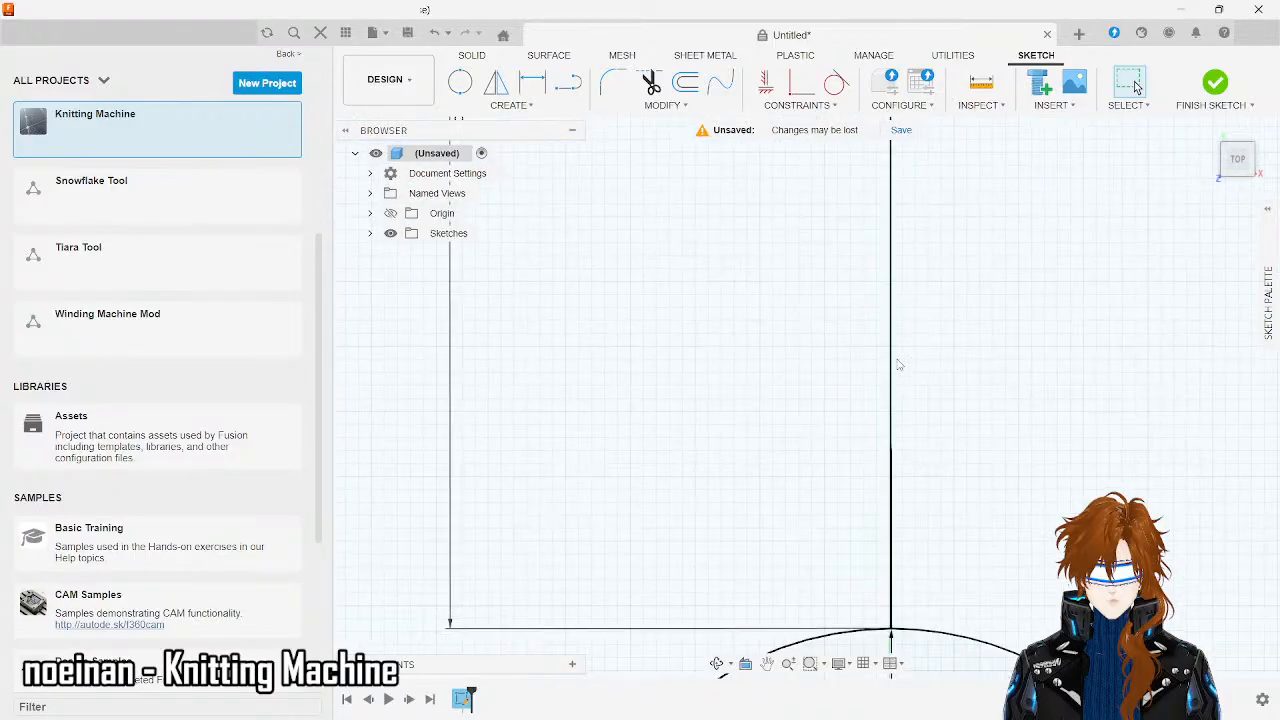
scroll(898, 365, down, 4)
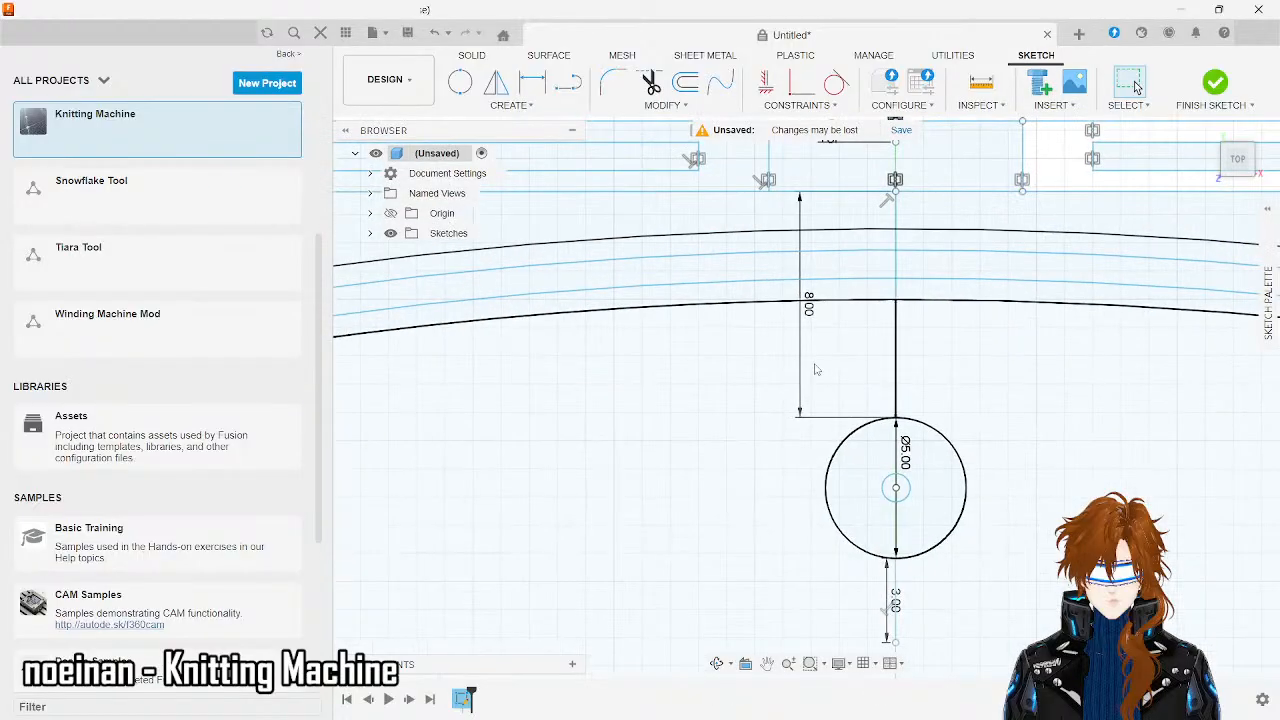
scroll(613, 377, down, 2)
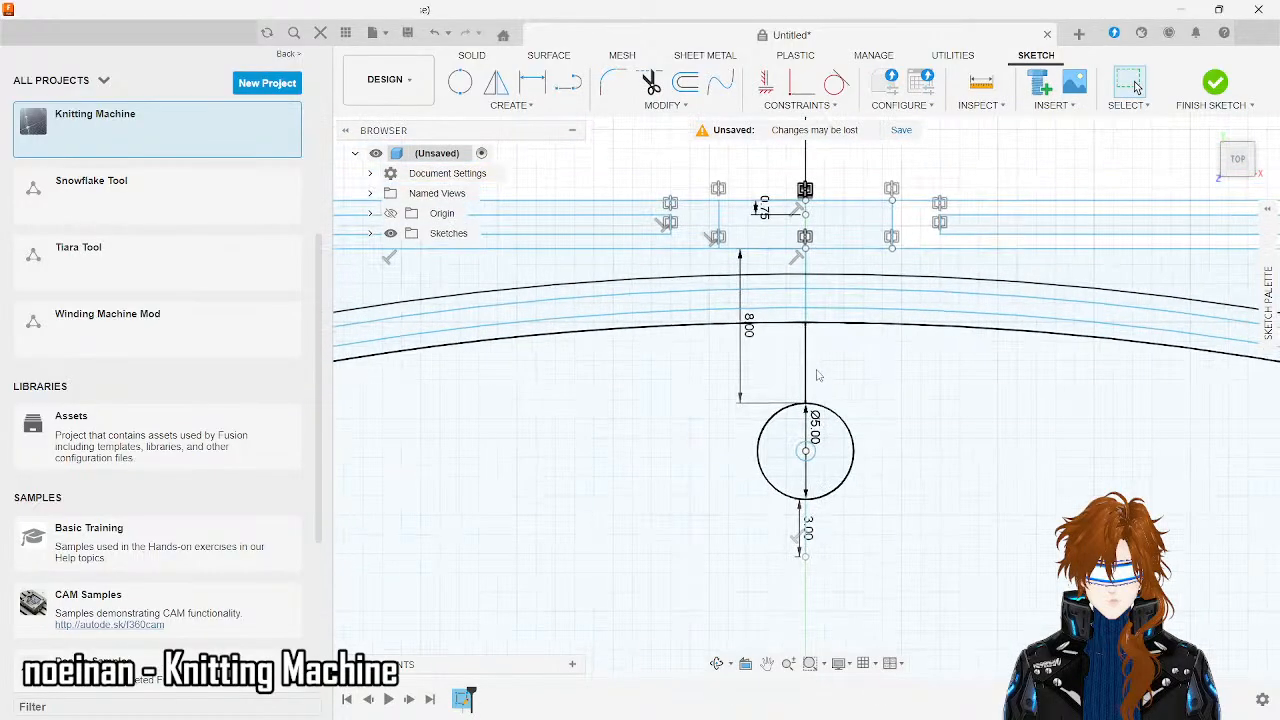
scroll(813, 497, up, 5)
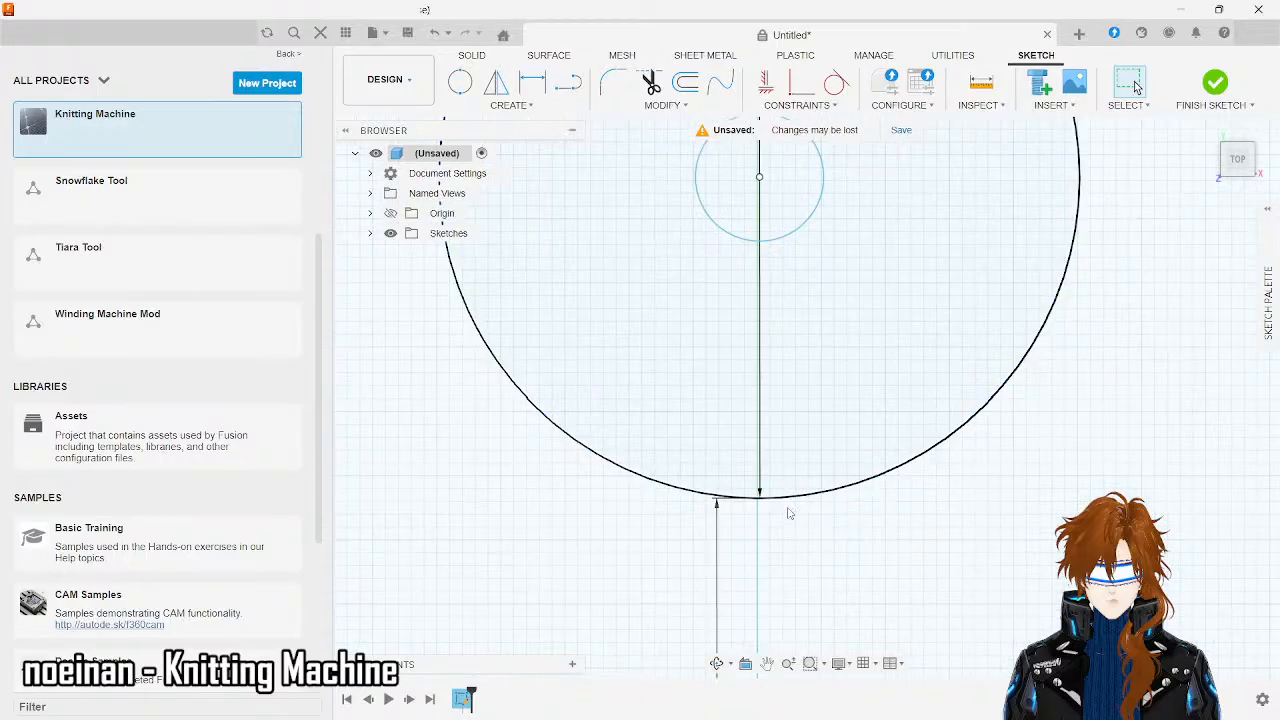
scroll(762, 477, up, 5)
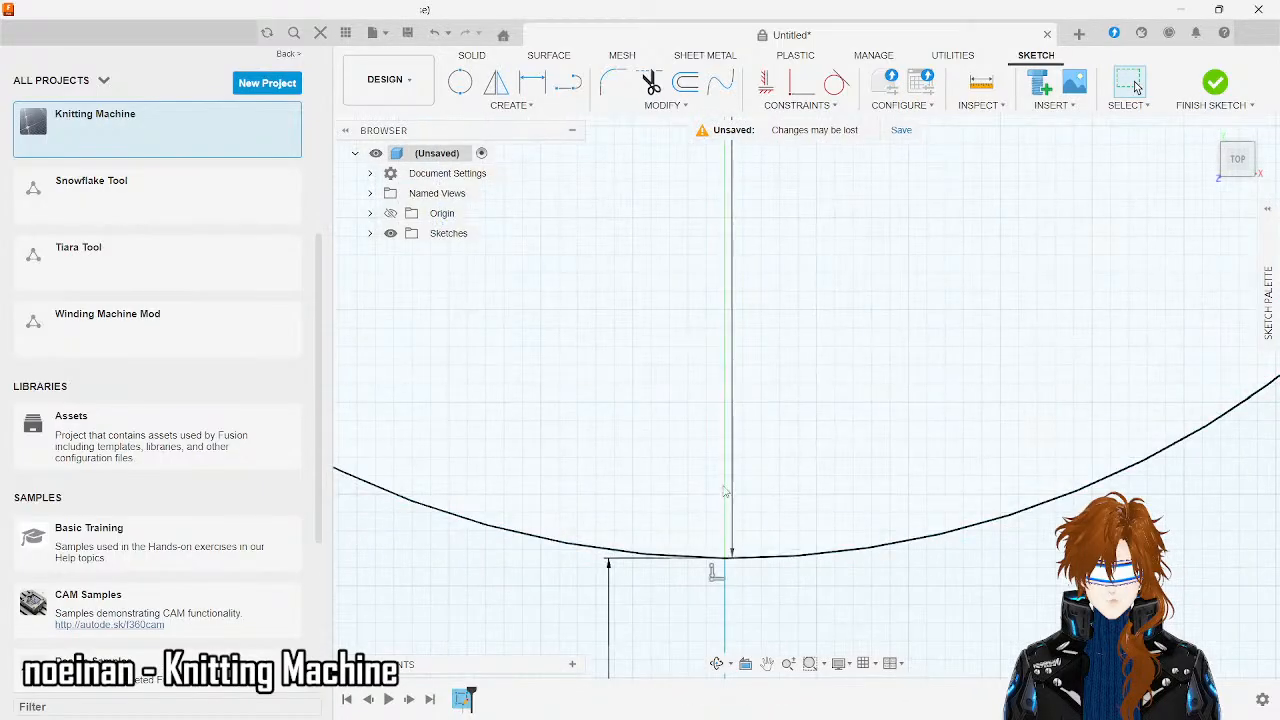
scroll(757, 532, down, 5)
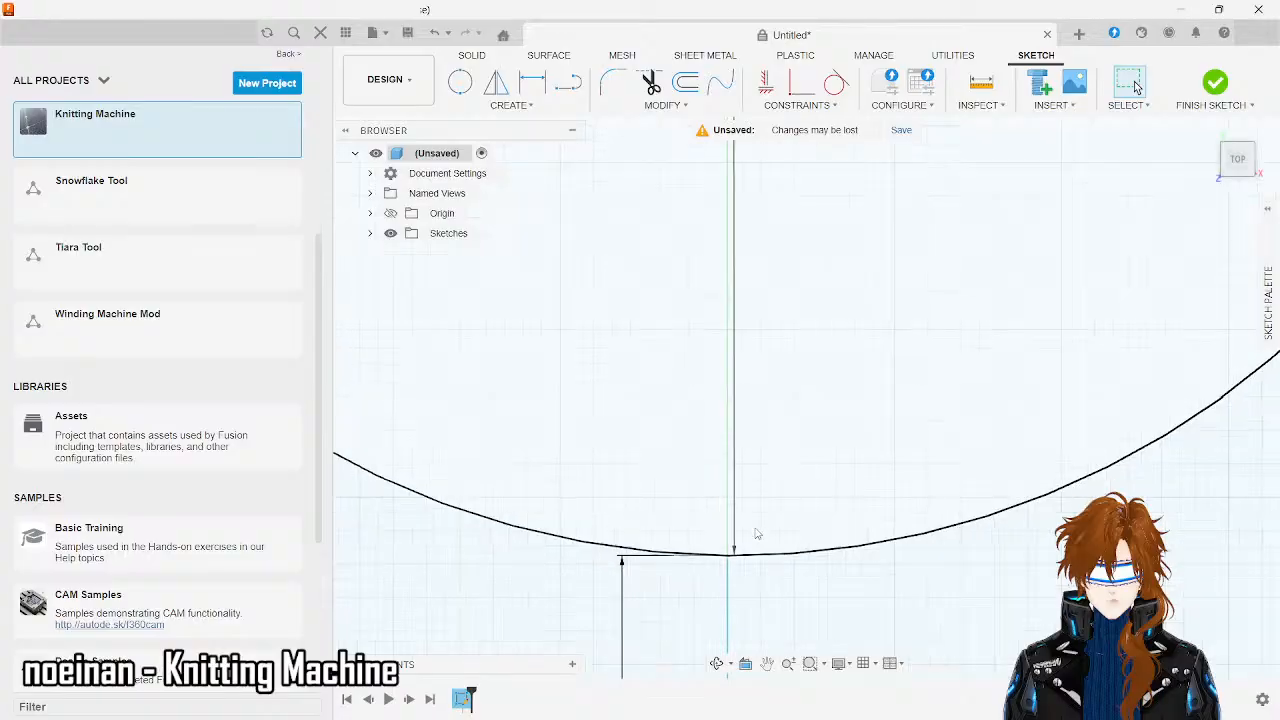
scroll(757, 534, down, 1)
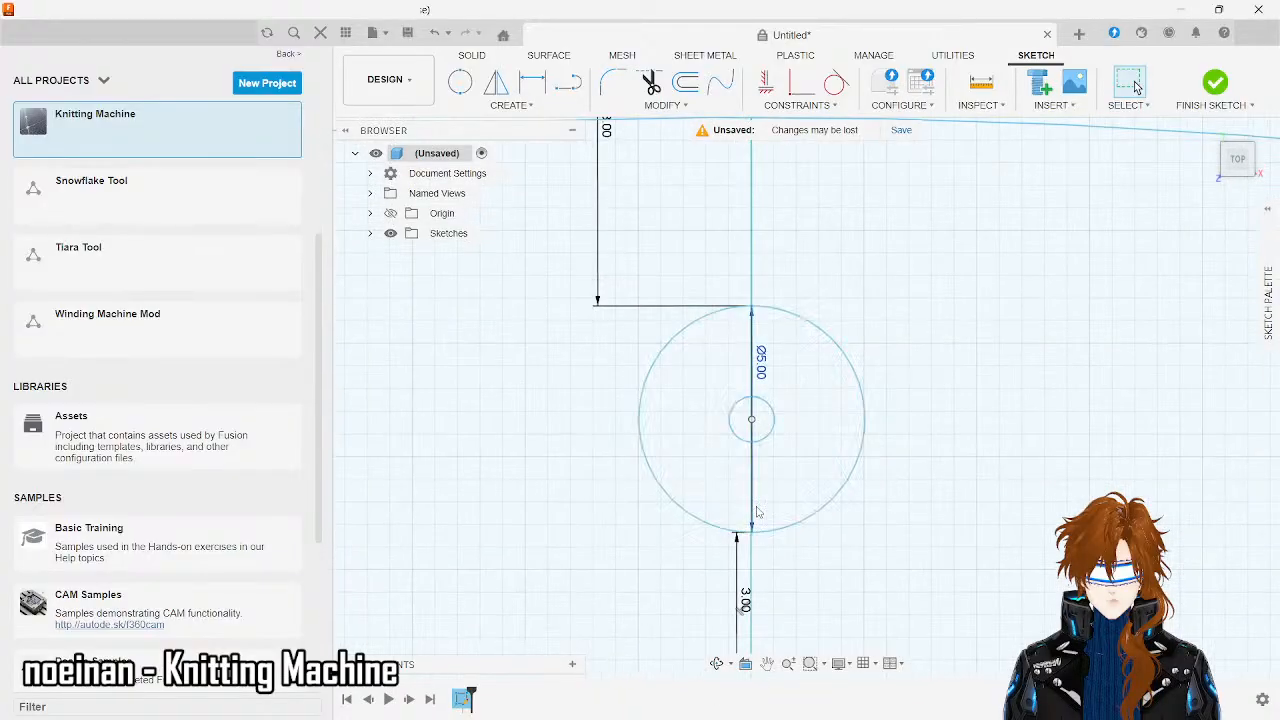
scroll(750, 230, down, 3)
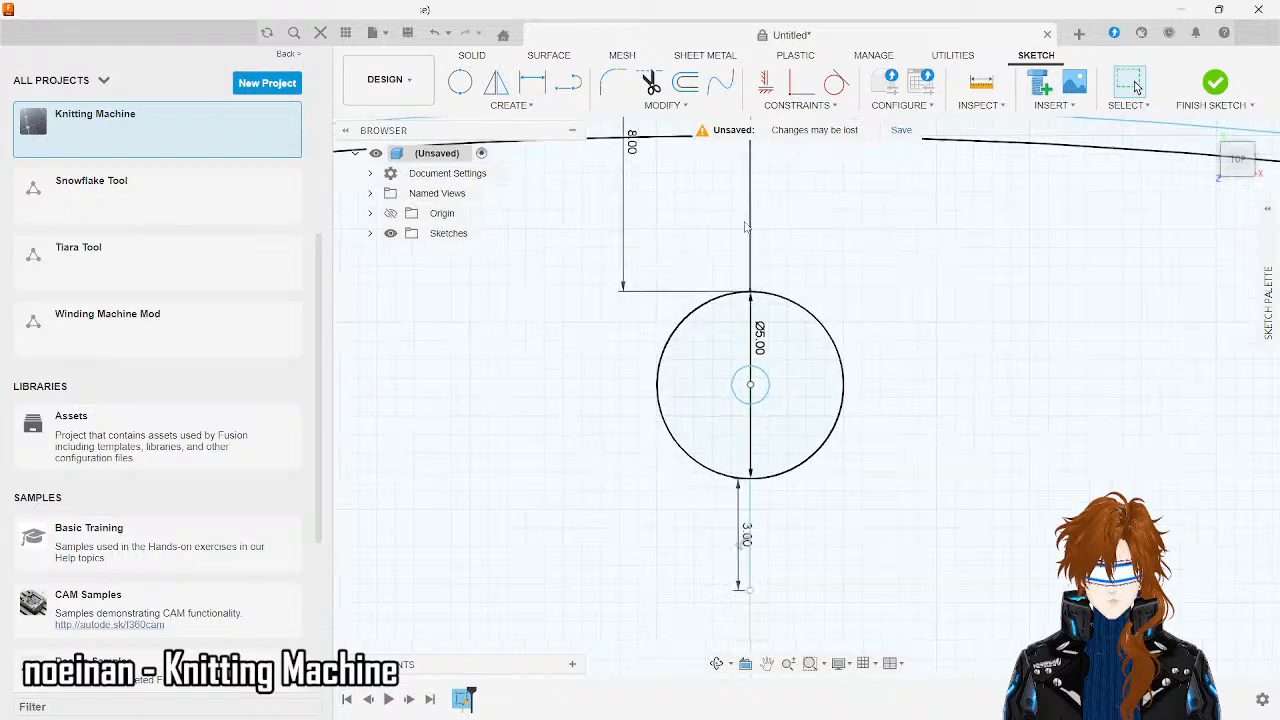
scroll(749, 152, up, 5)
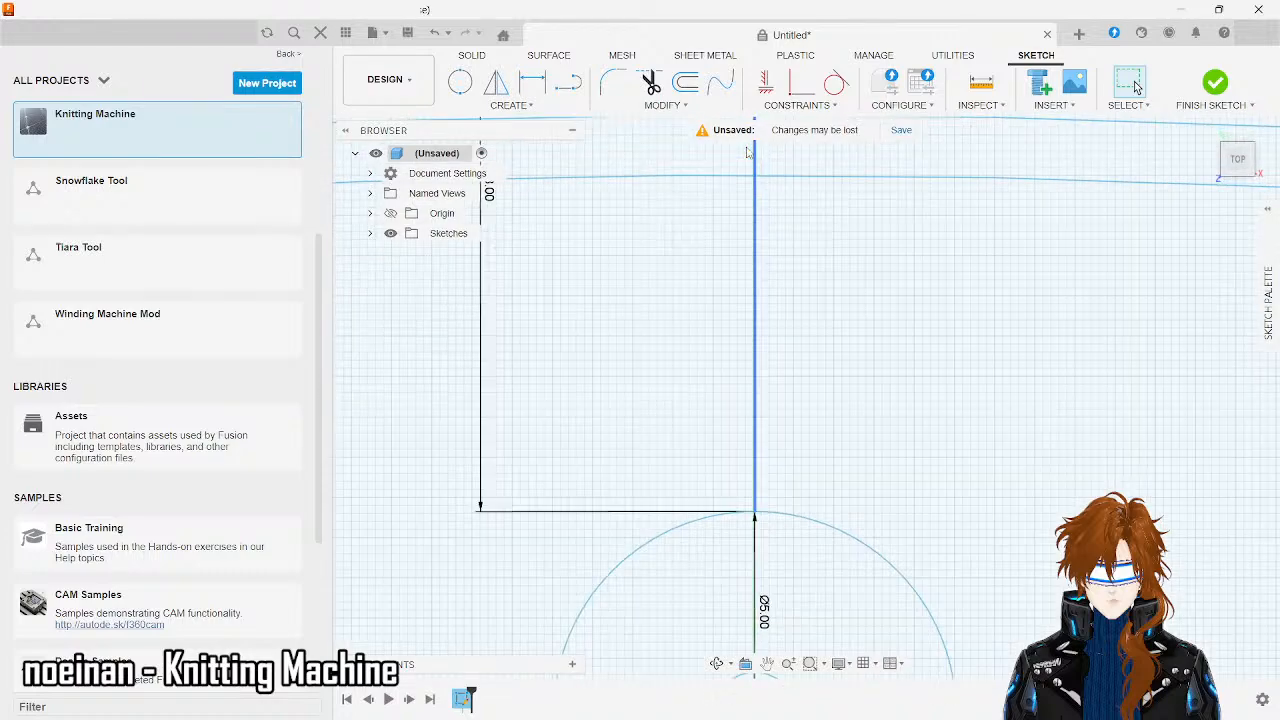
scroll(731, 348, up, 3)
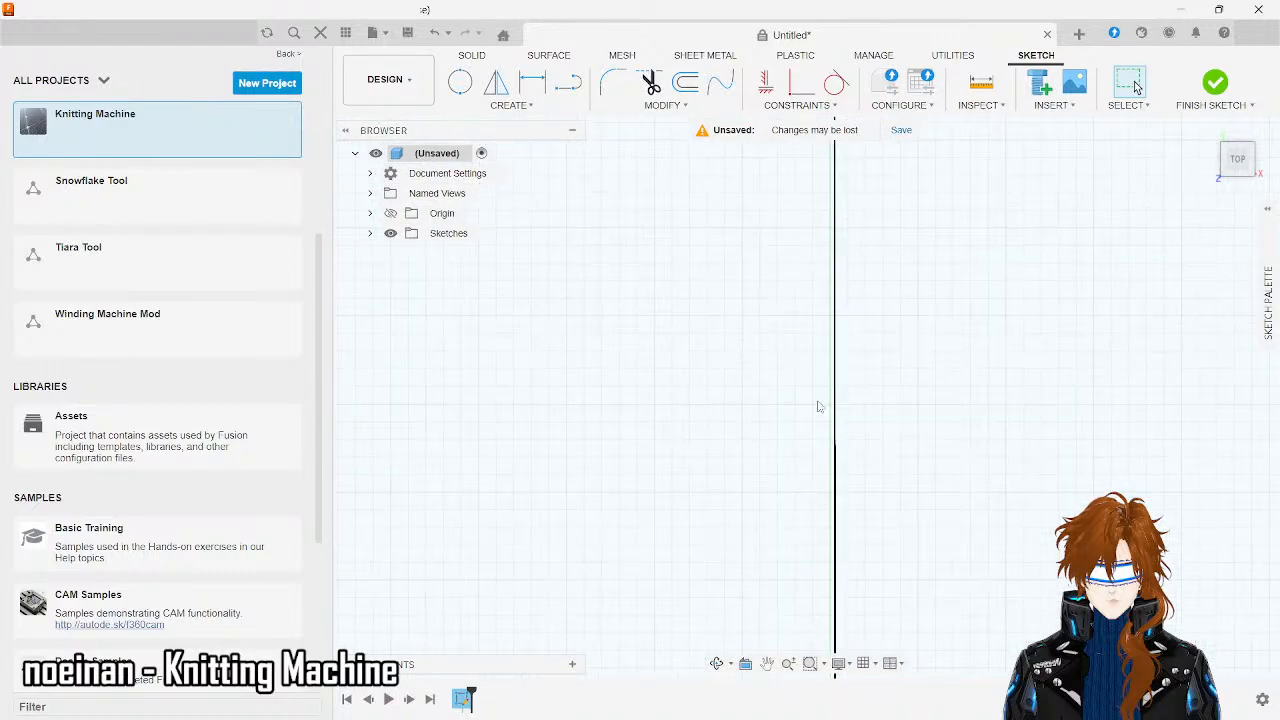
scroll(826, 410, down, 6)
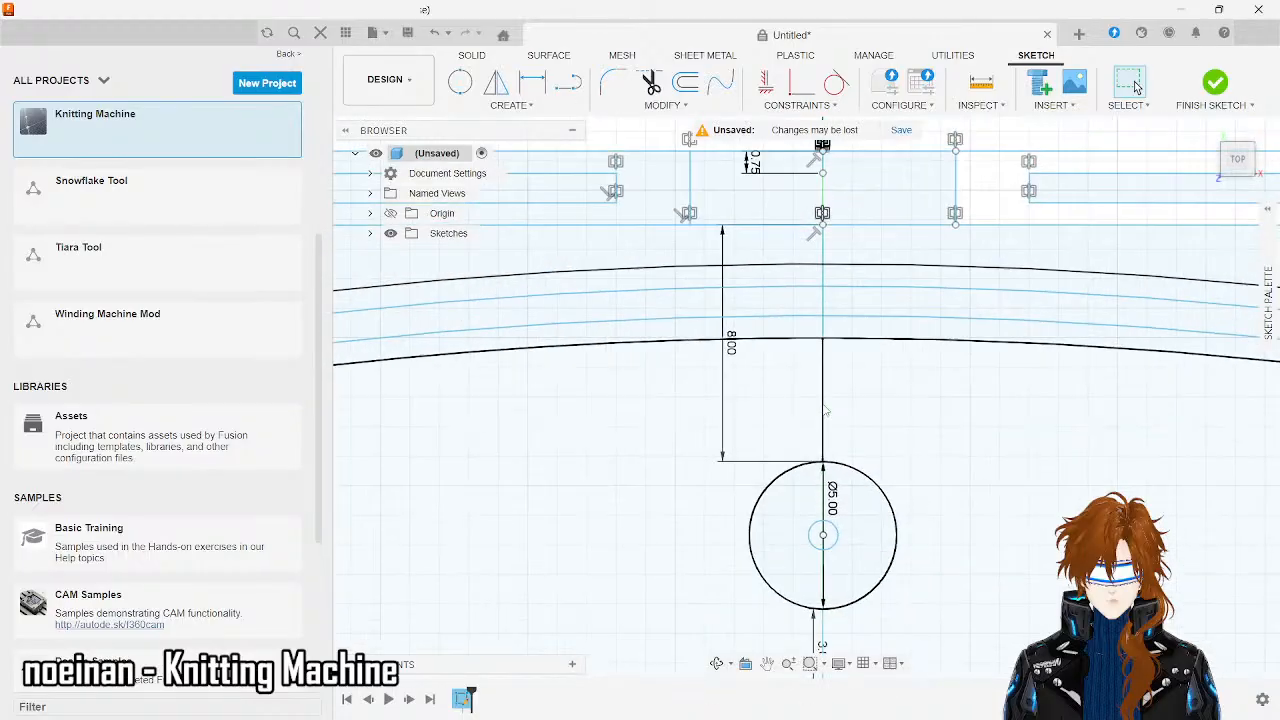
scroll(842, 185, up, 4)
right_click(843, 185)
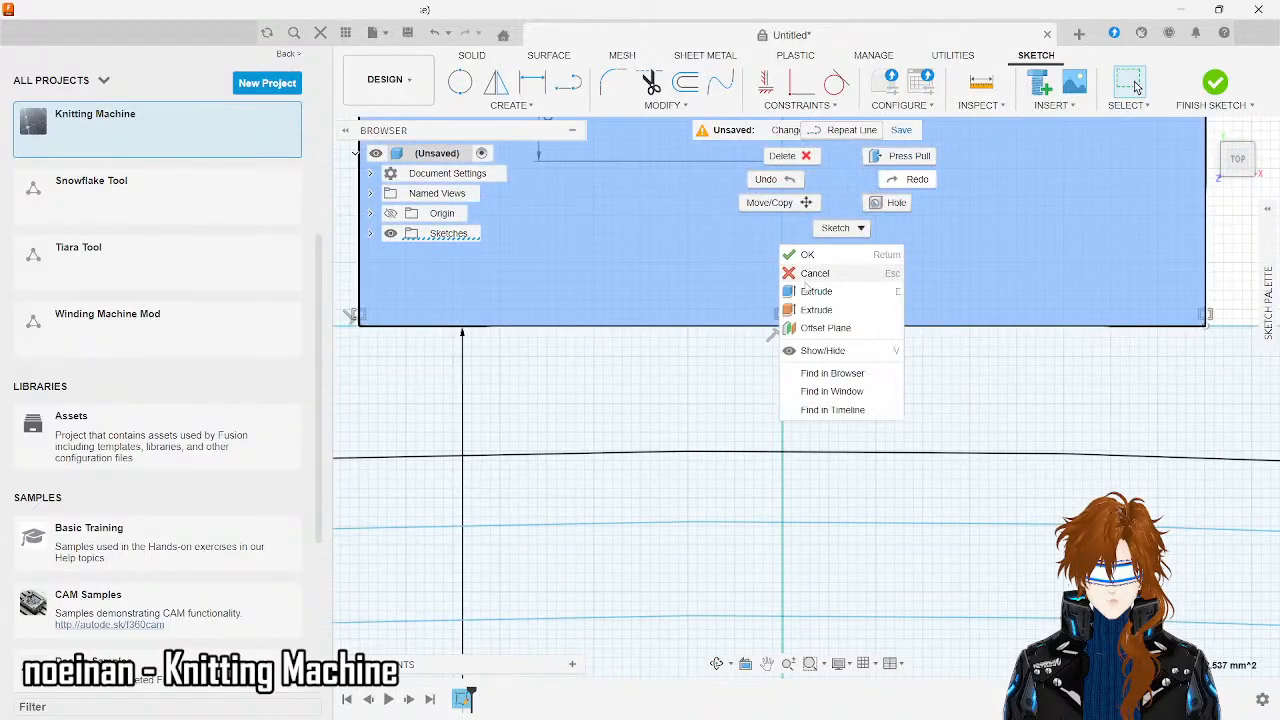
click(746, 363)
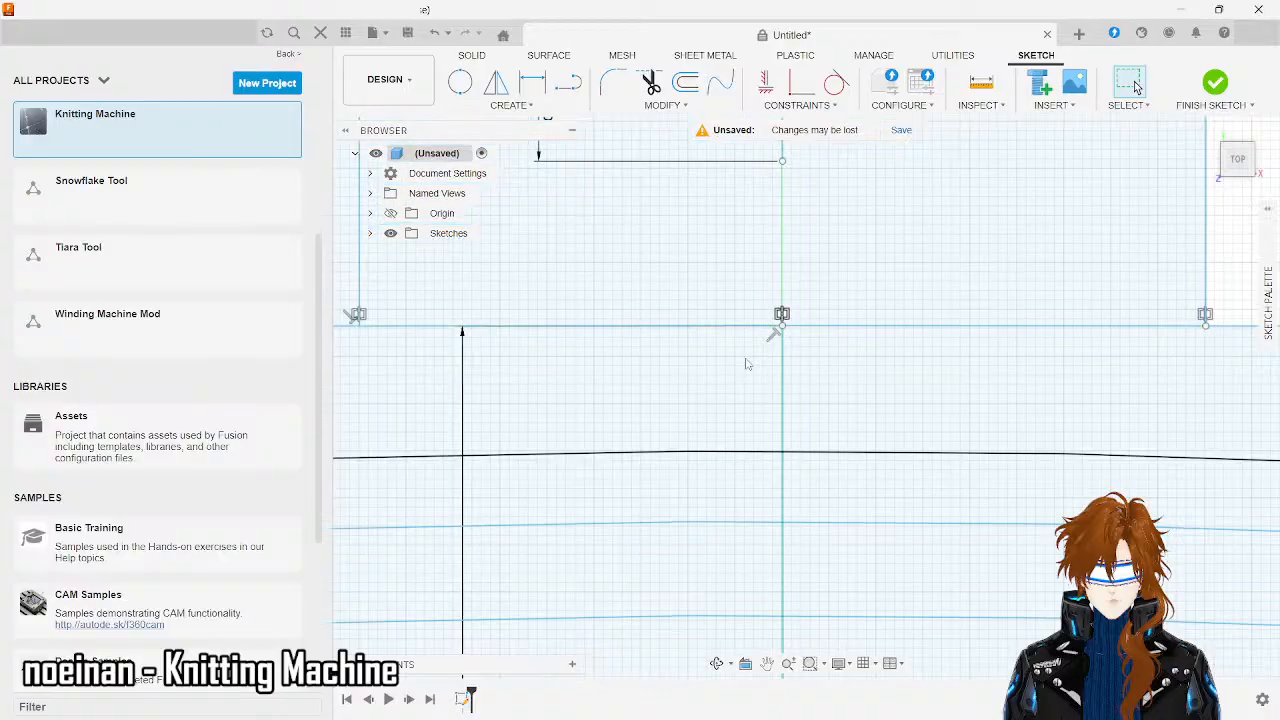
scroll(746, 362, up, 4)
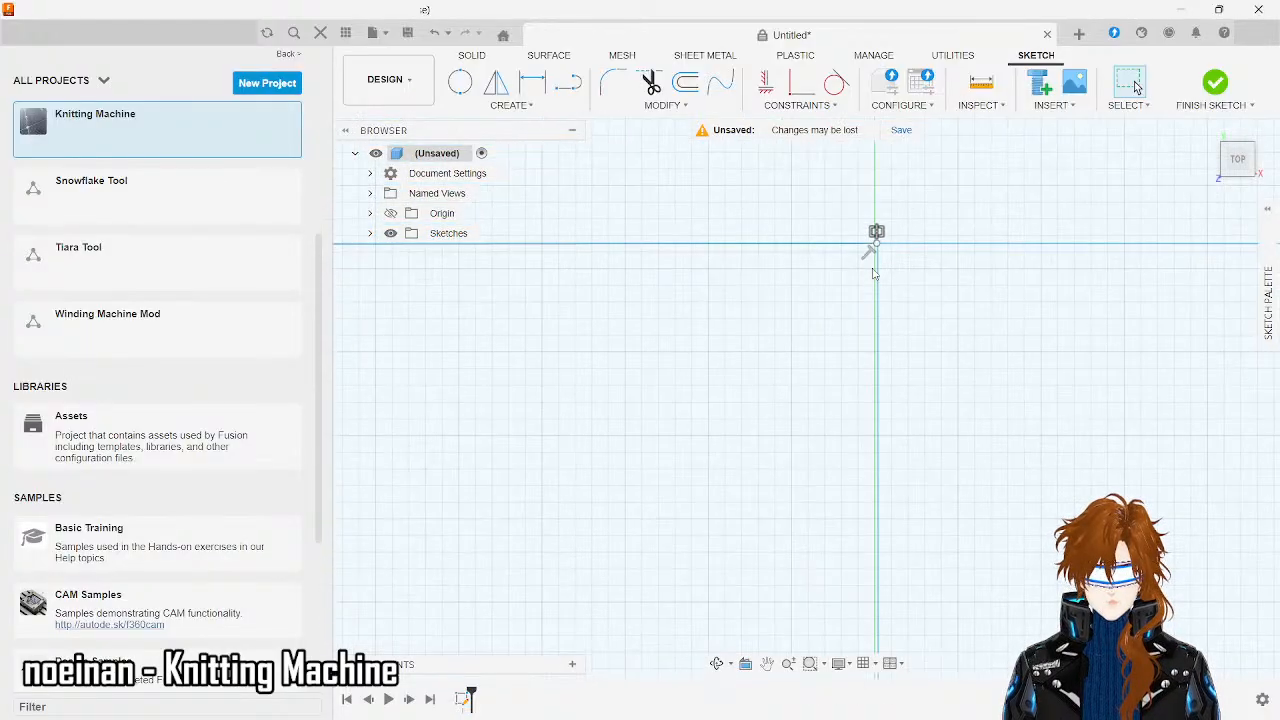
scroll(857, 294, down, 5)
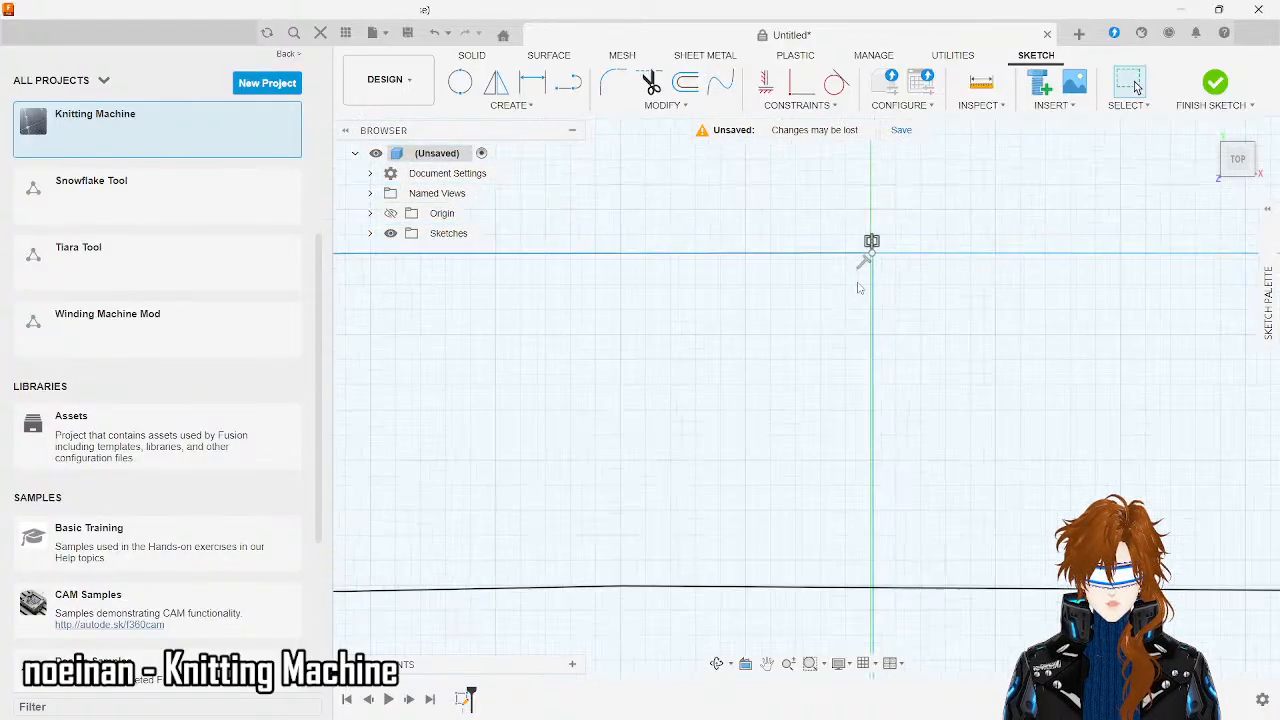
scroll(857, 285, down, 3)
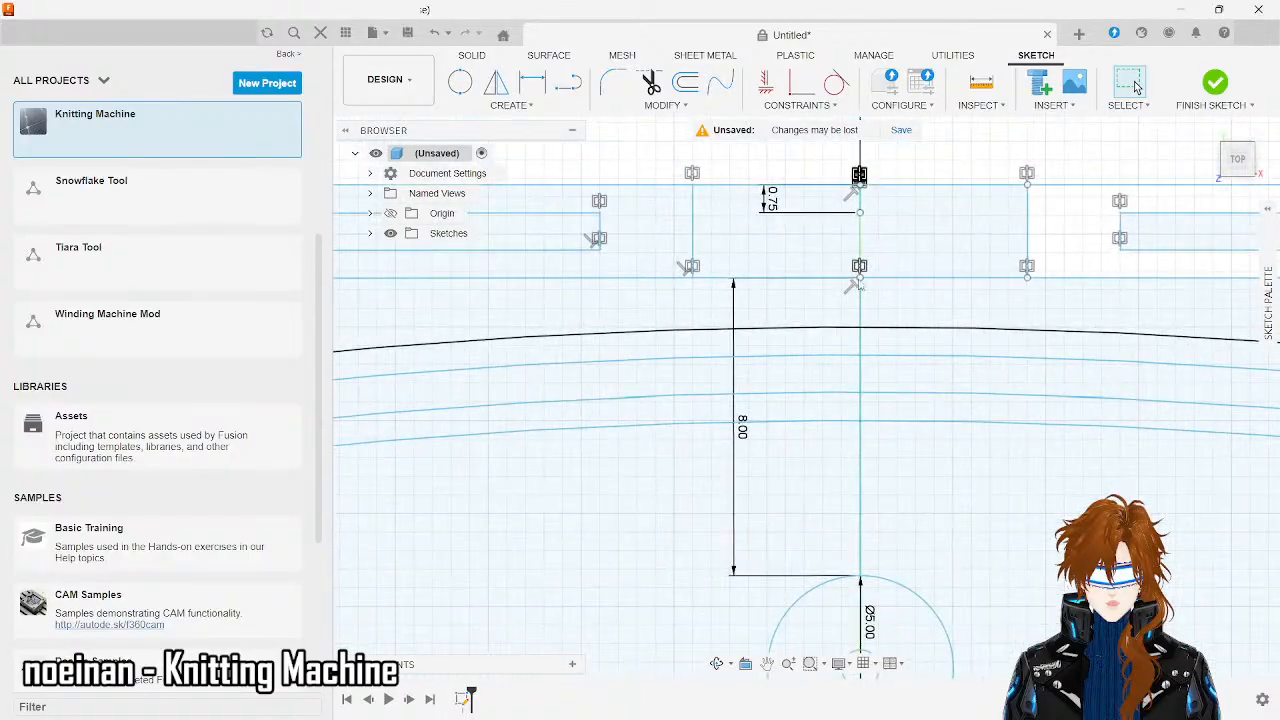
- Select the 0.75 mm vertical line on the centre axis inside the stepped wall and inspect its constraints
scroll(874, 174, up, 6)
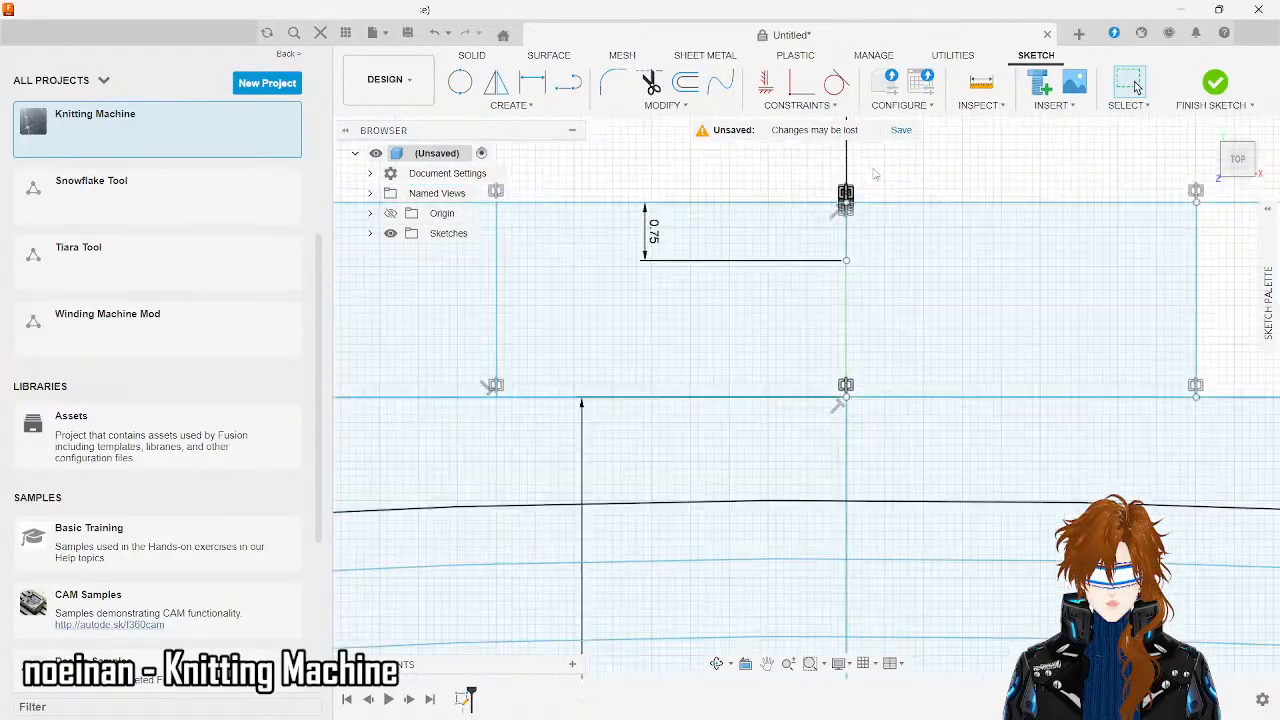
scroll(854, 316, up, 4)
right_click(854, 318)
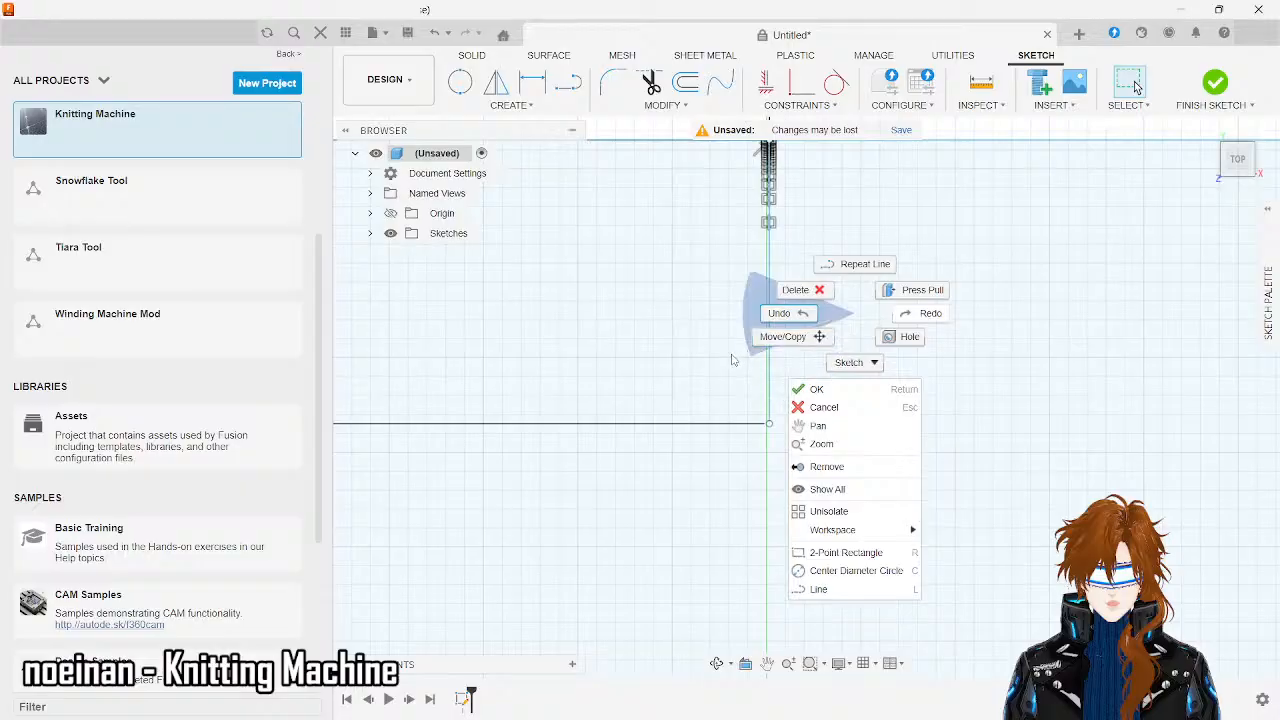
click(675, 354)
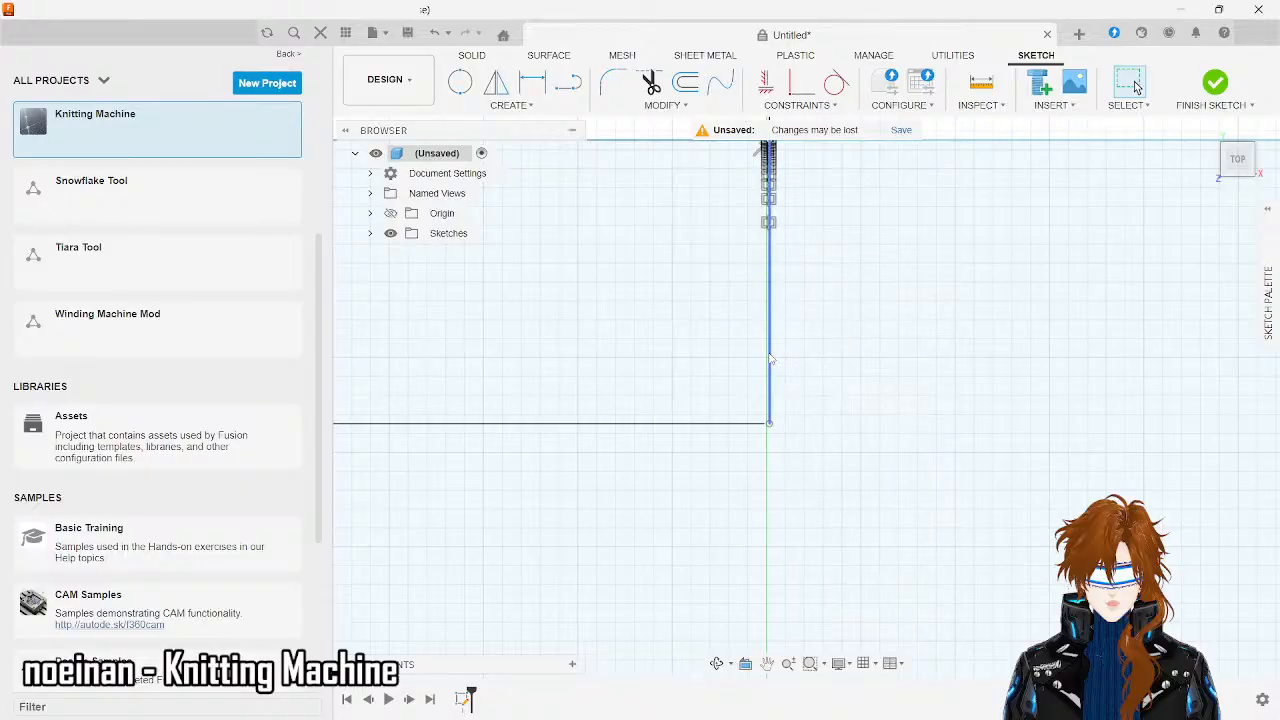
scroll(738, 311, up, 5)
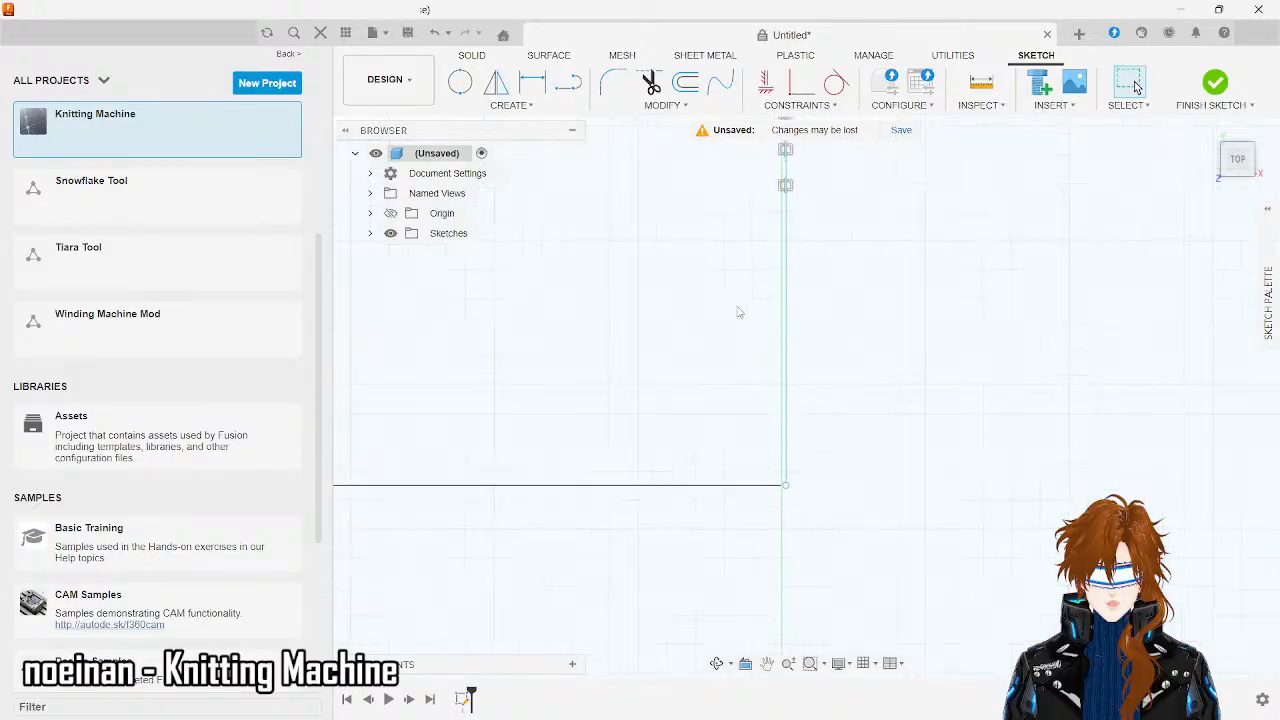
click(808, 400)
drag(809, 403, 805, 402)
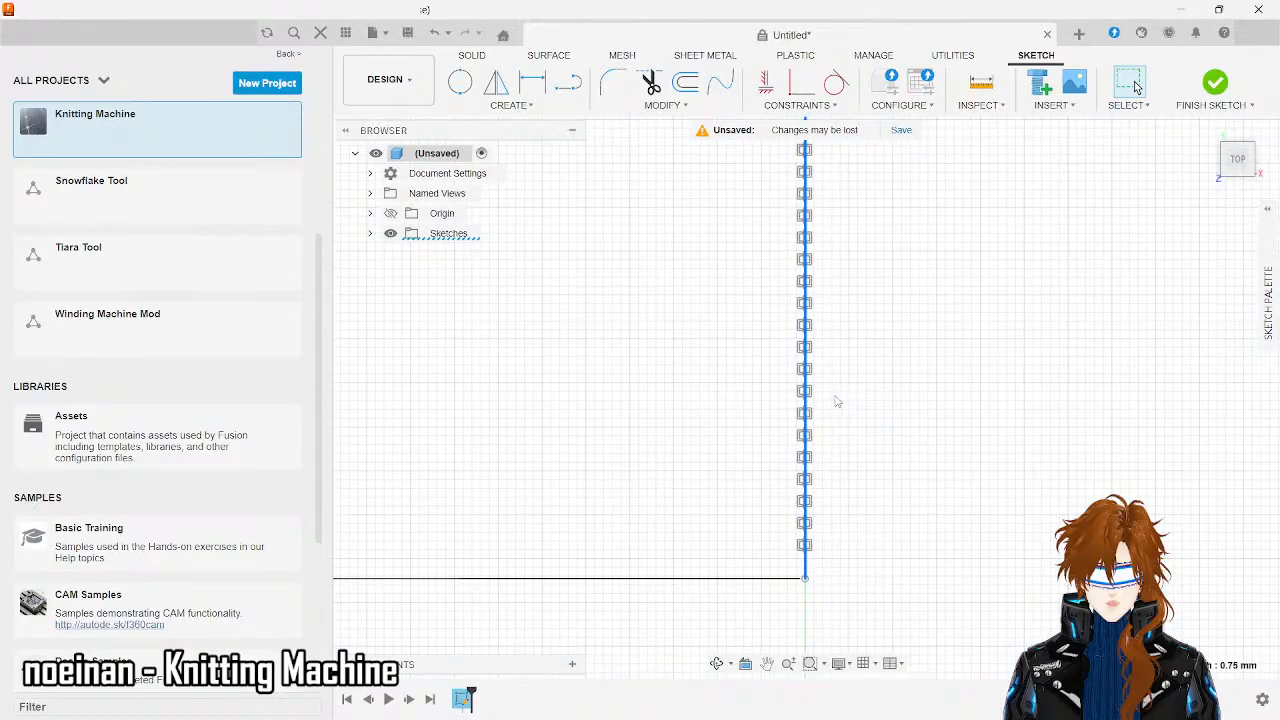
scroll(853, 402, down, 6)
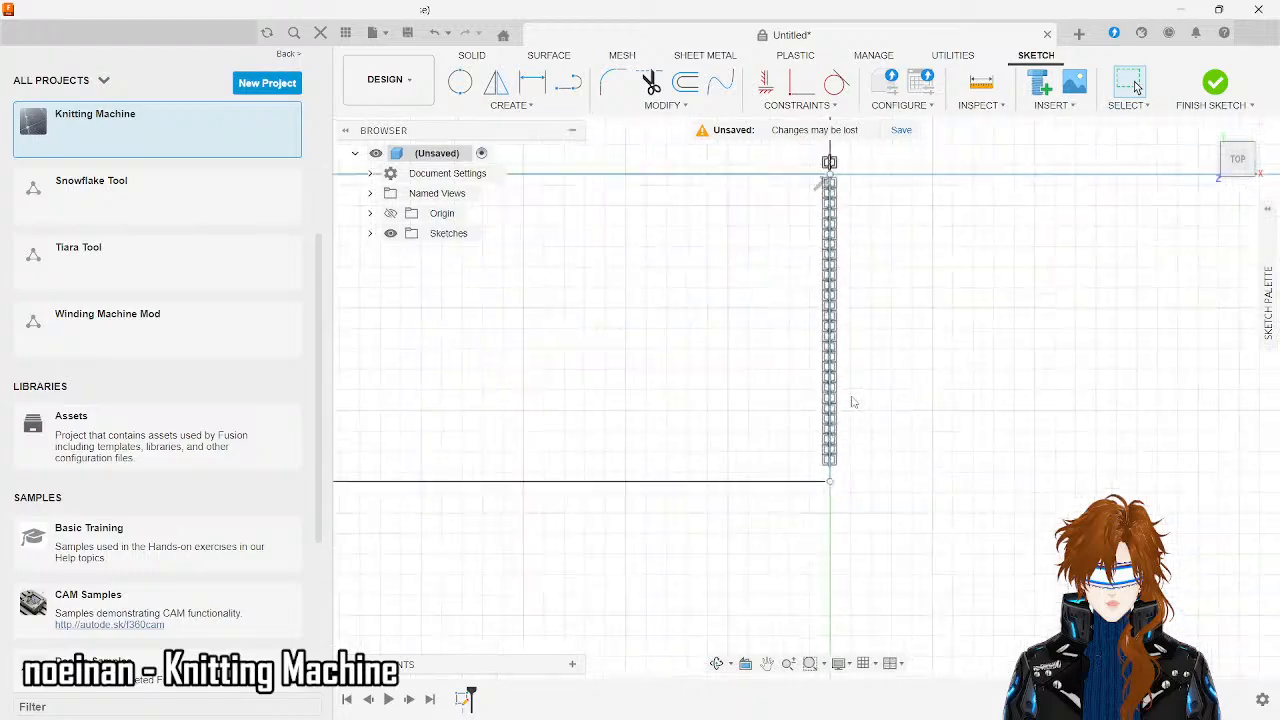
scroll(853, 402, down, 5)
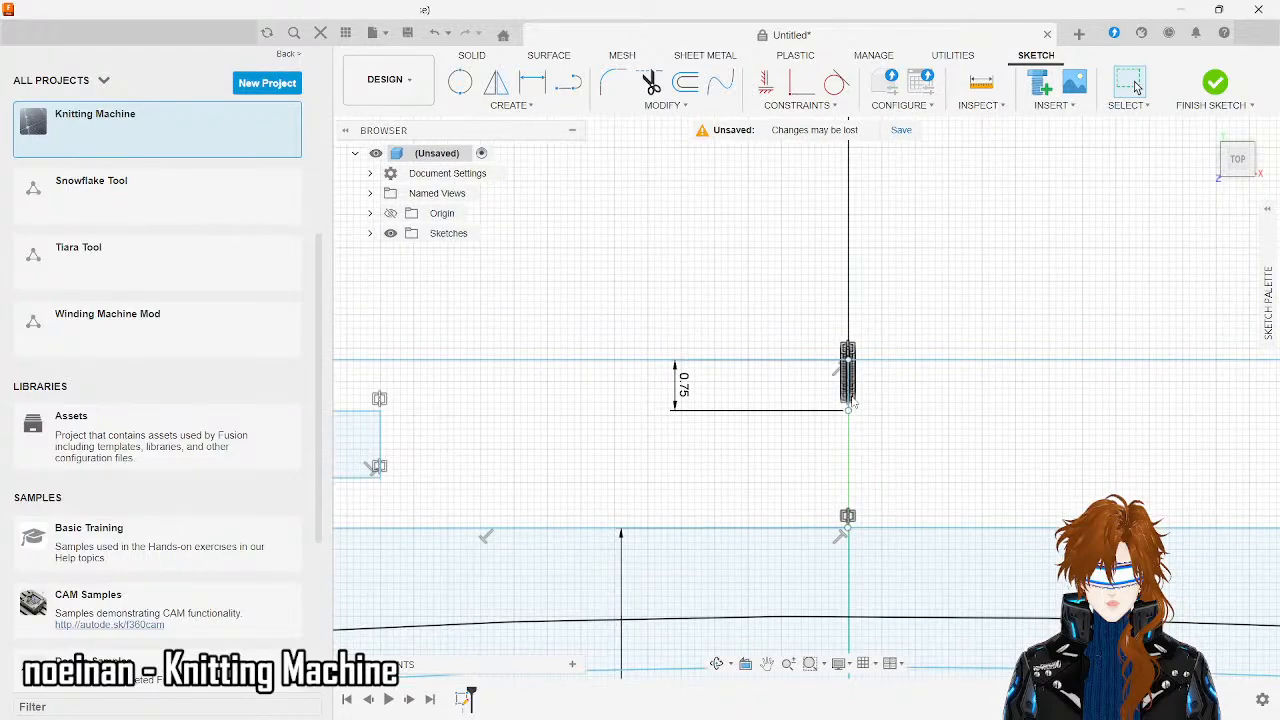
- Examine the 0.75 mm vertical line and its endpoints along the centre axis inside the stepped wall
scroll(853, 402, down, 2)
scroll(853, 402, up, 8)
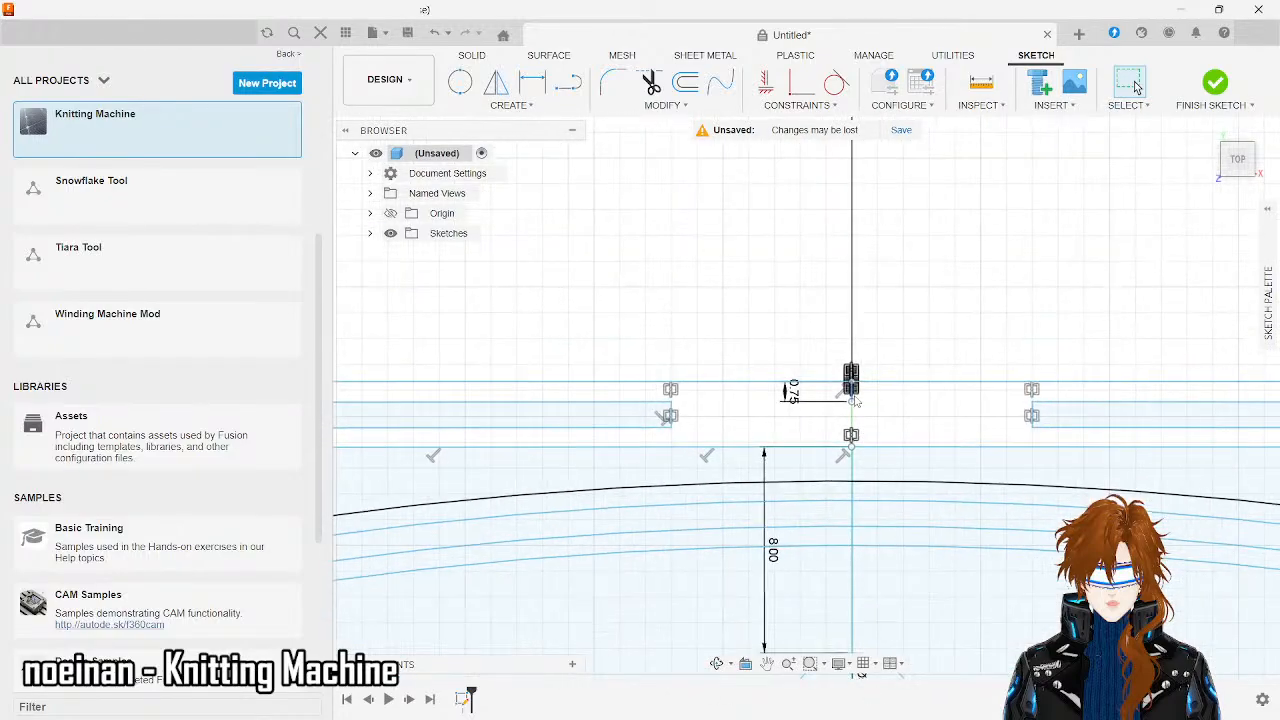
scroll(853, 402, up, 5)
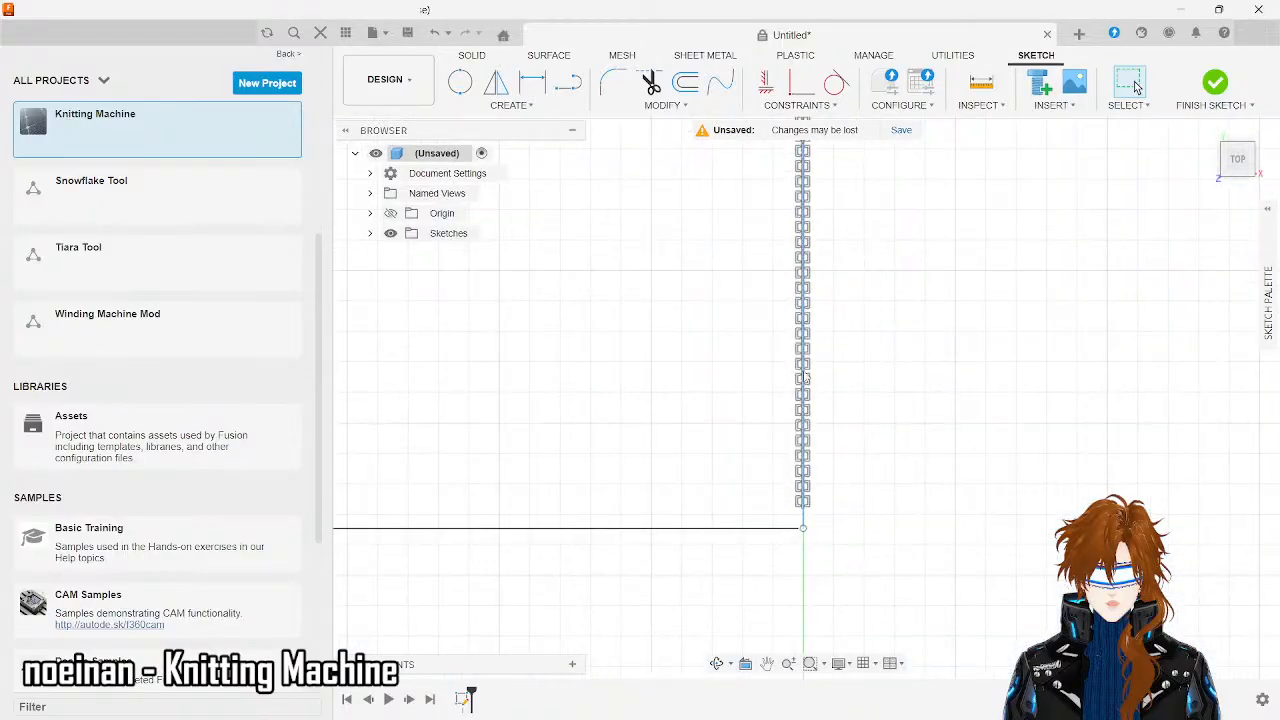
scroll(903, 332, up, 5)
scroll(903, 332, up, 1)
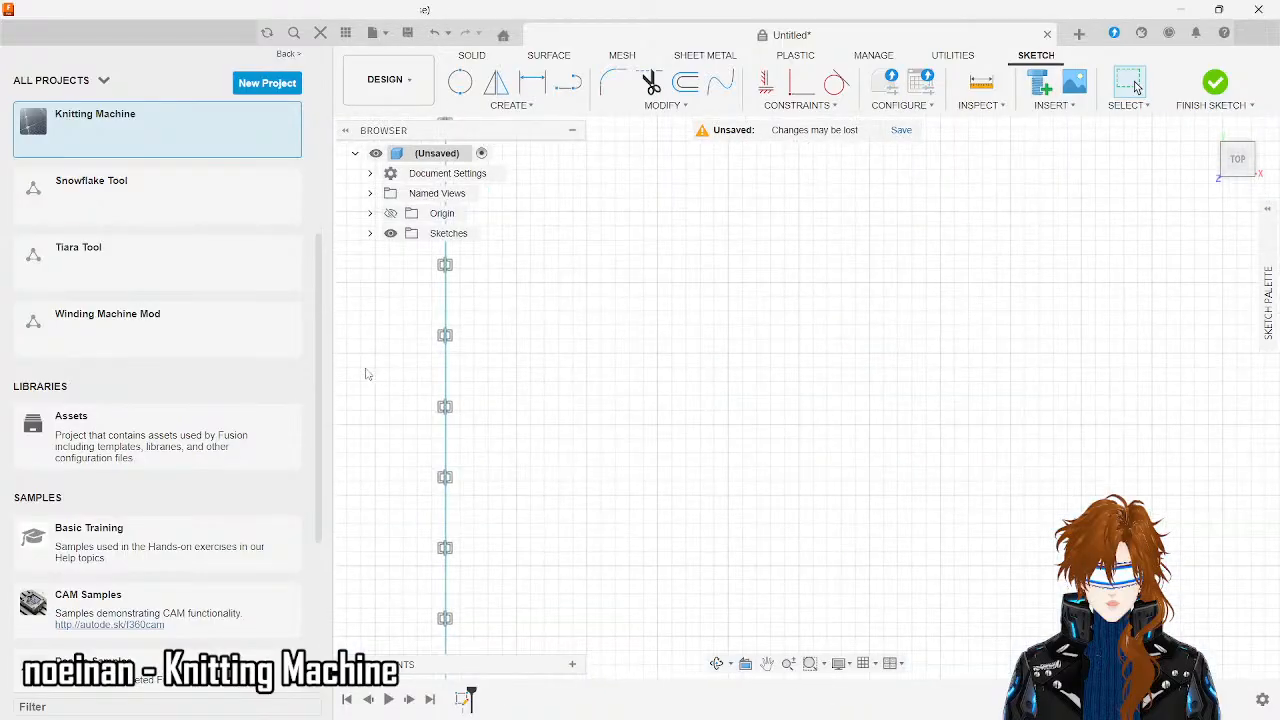
scroll(365, 373, up, 3)
scroll(553, 420, up, 3)
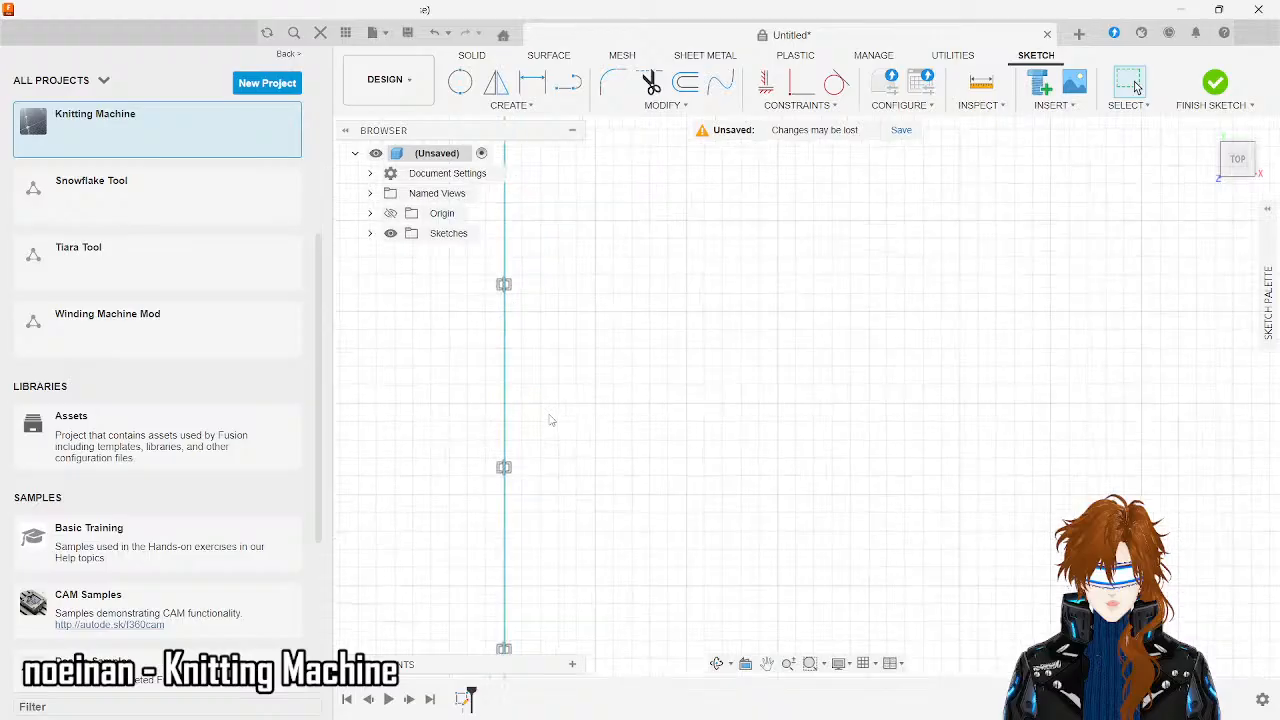
scroll(492, 420, down, 8)
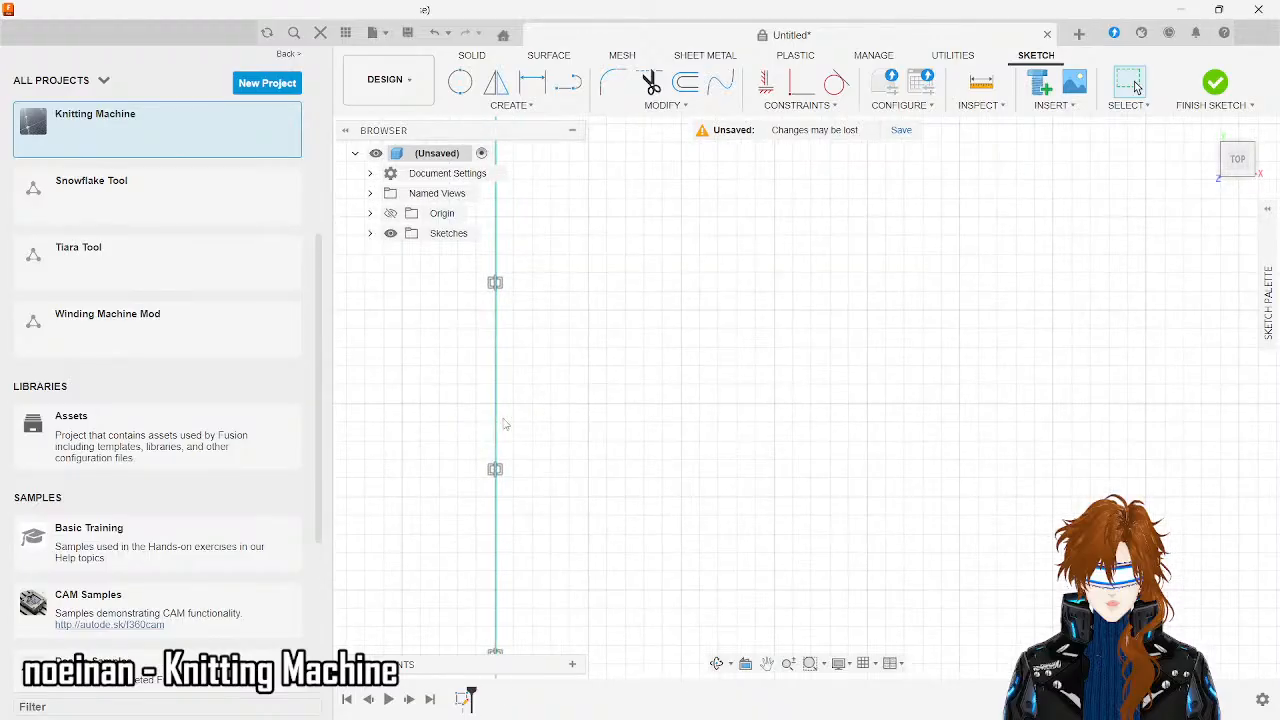
scroll(503, 423, down, 10)
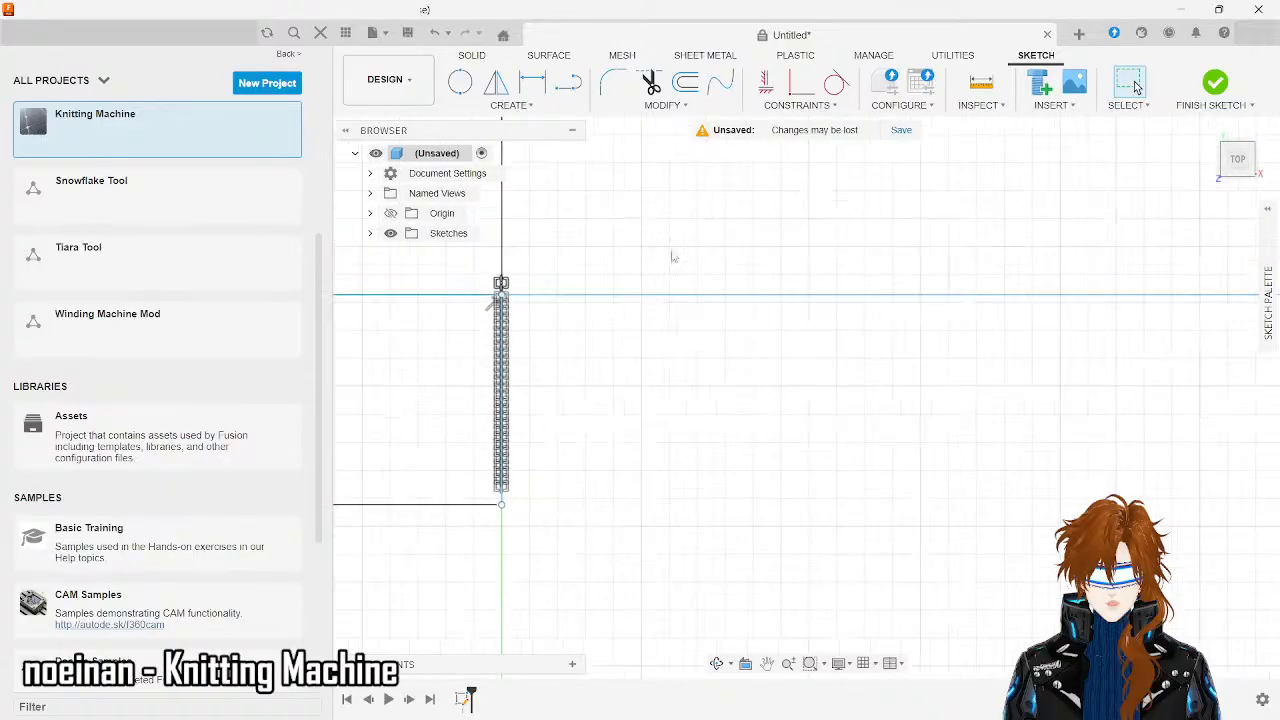
scroll(709, 310, down, 4)
scroll(709, 310, down, 2)
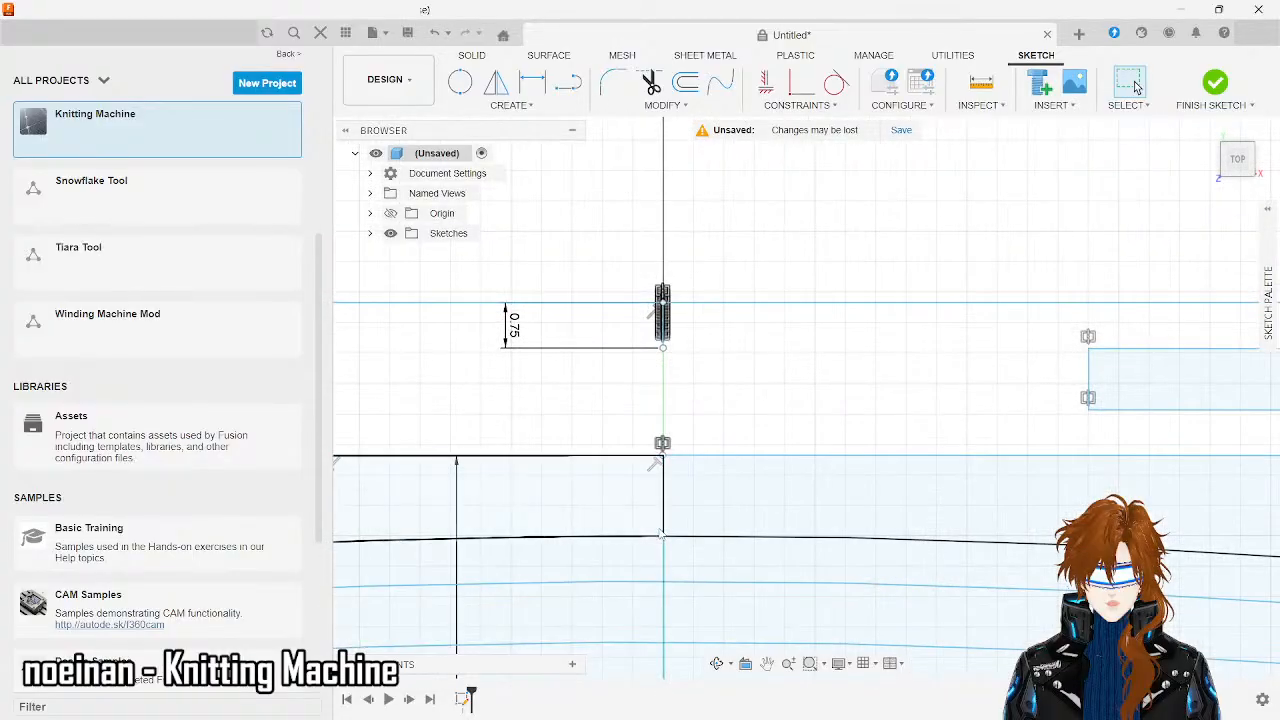
- Shift the 8 mm vertical line below the stepped wall sideways towards the centre axis
scroll(660, 531, up, 6)
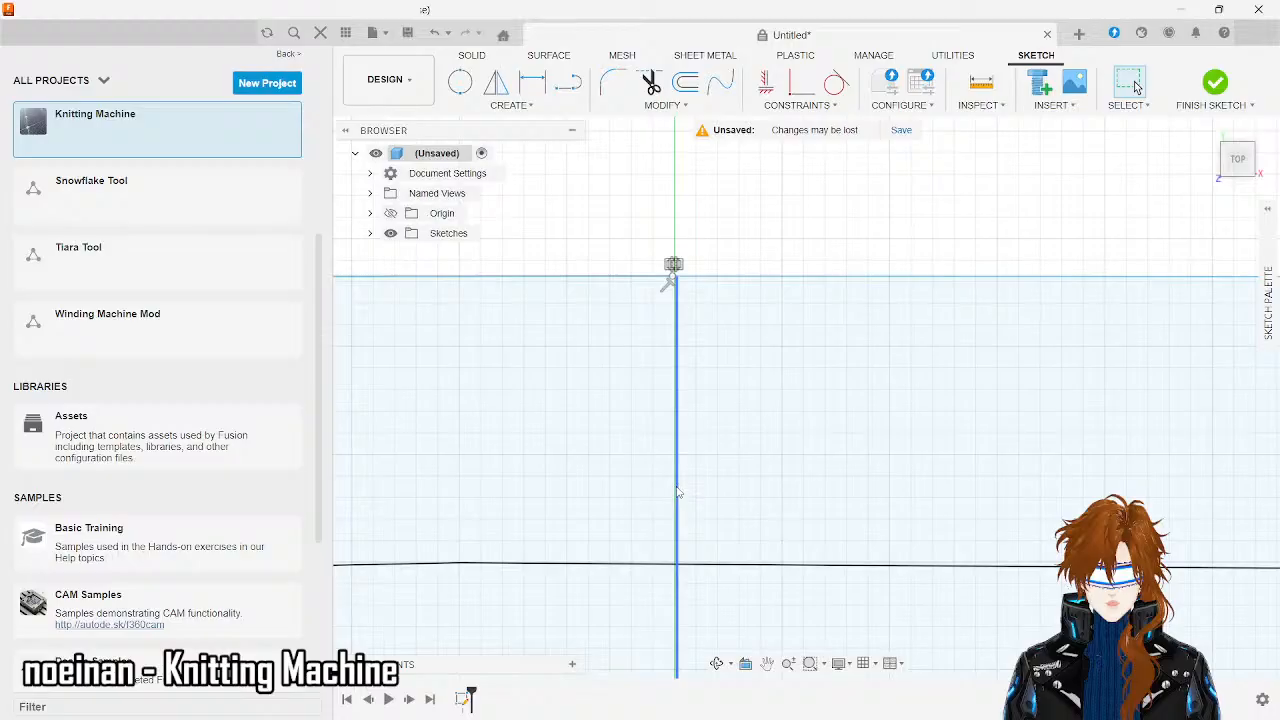
click(677, 492)
scroll(677, 492, up, 3)
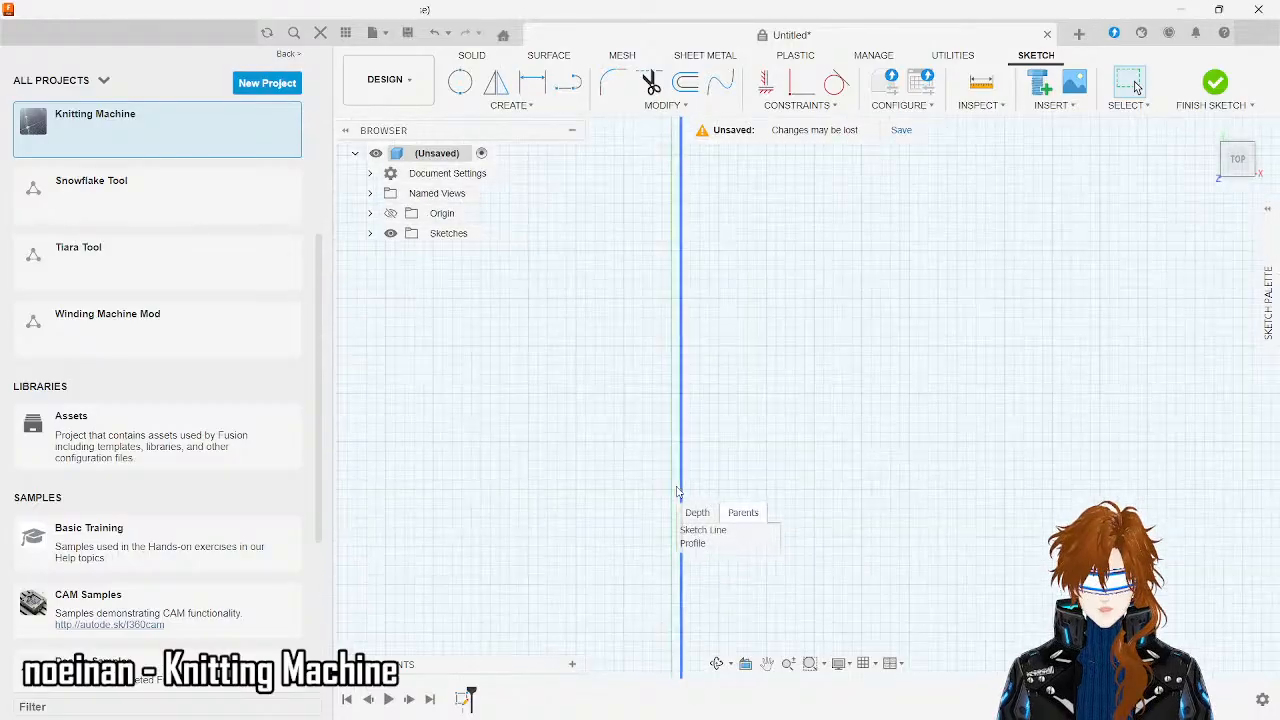
drag(684, 486, 671, 486)
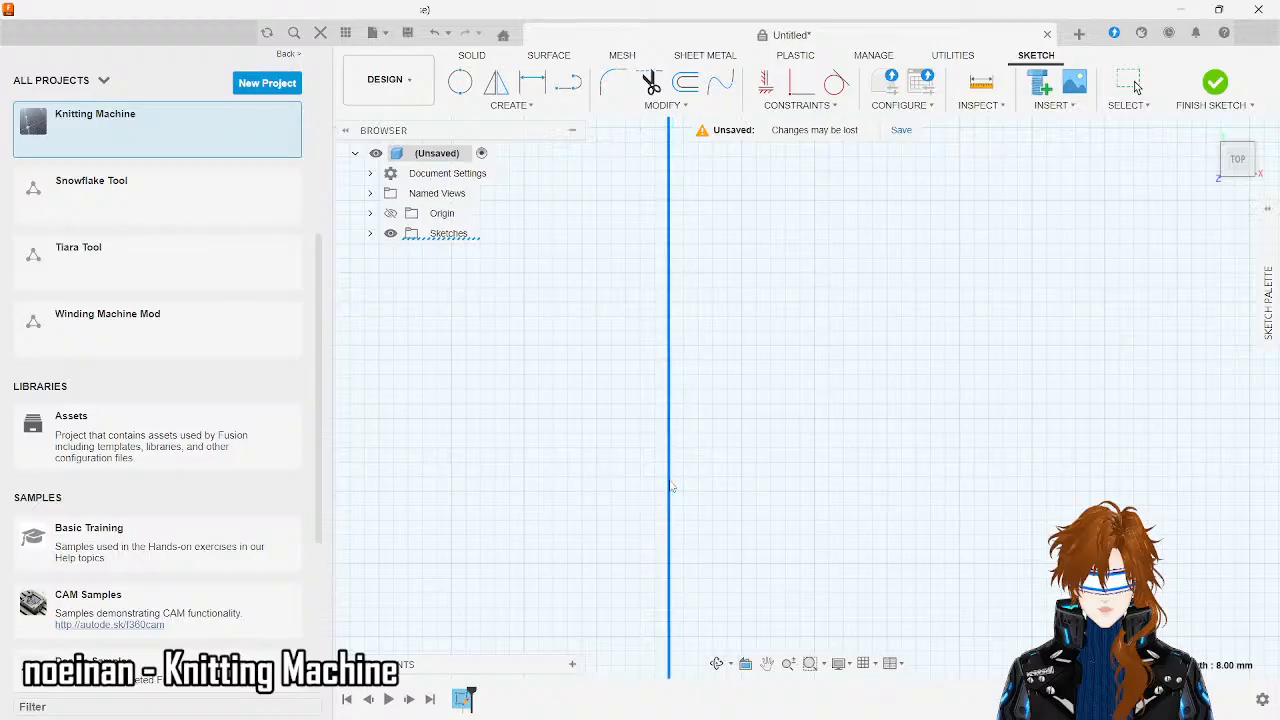
- Try to nudge the 8 mm line's lower end and the 5 mm circle onto the centre axis, and undo the circle's move
scroll(671, 486, down, 8)
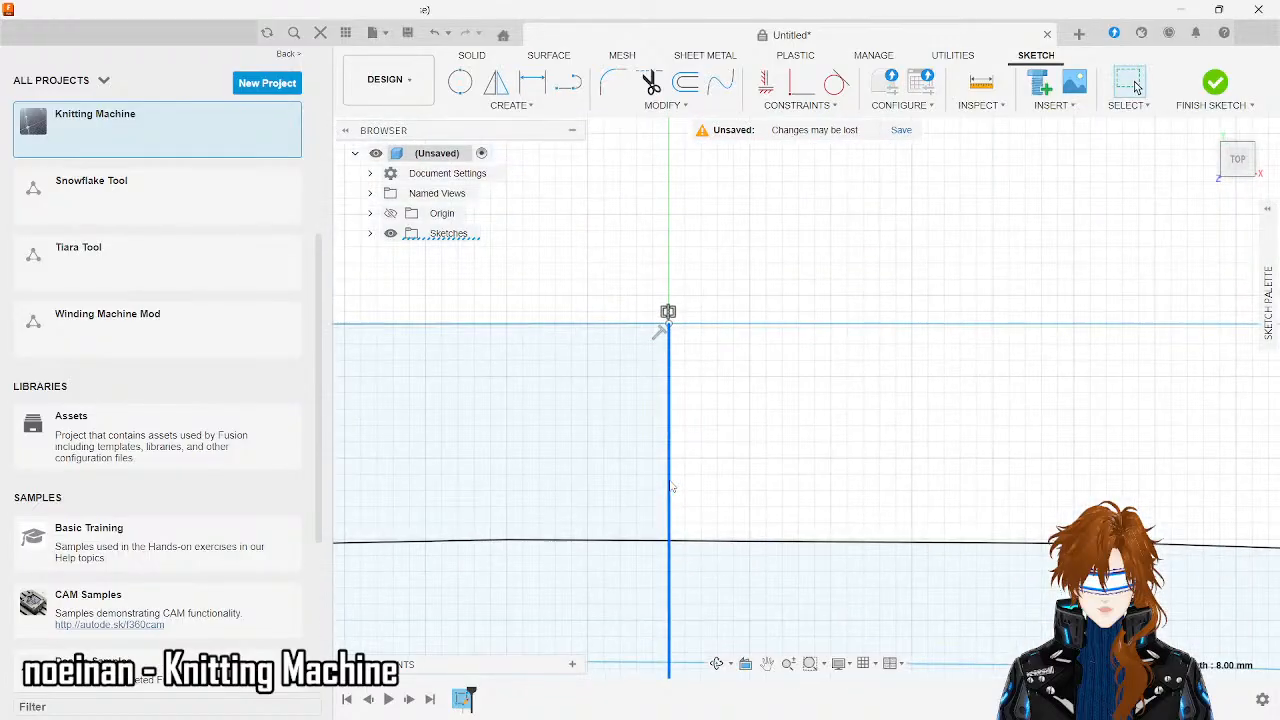
scroll(671, 486, down, 8)
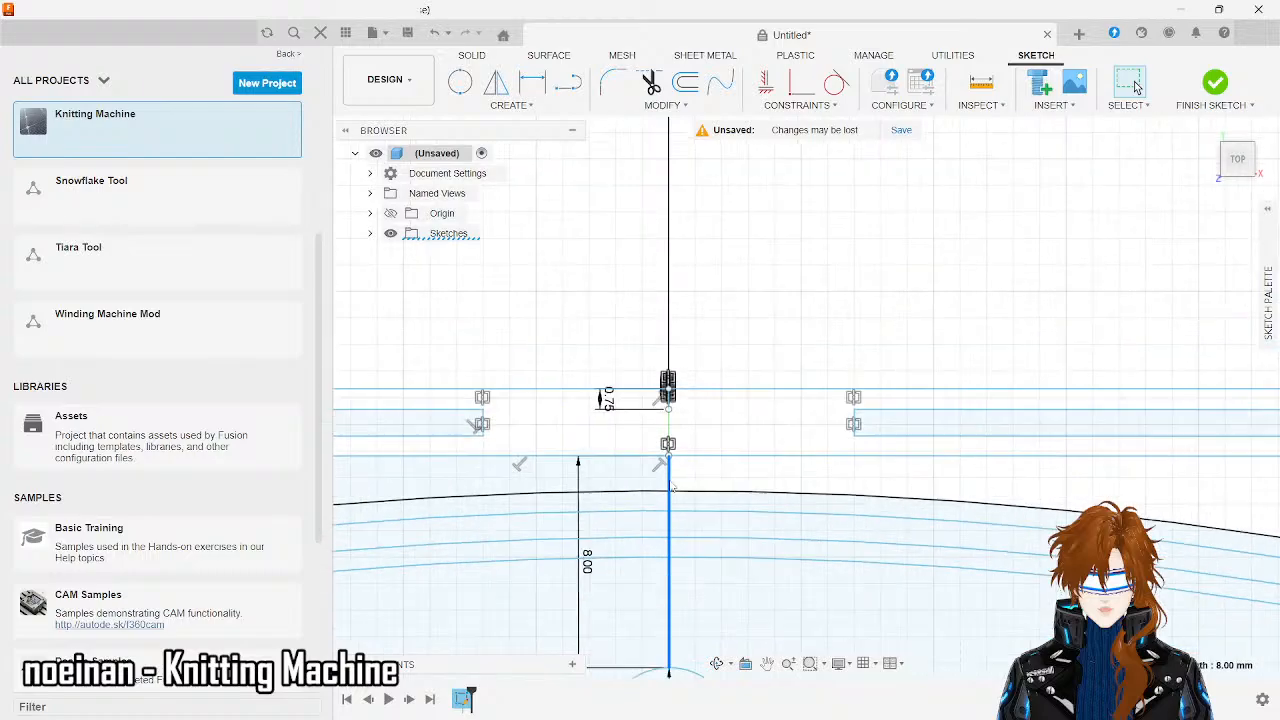
scroll(672, 486, down, 3)
scroll(668, 643, up, 6)
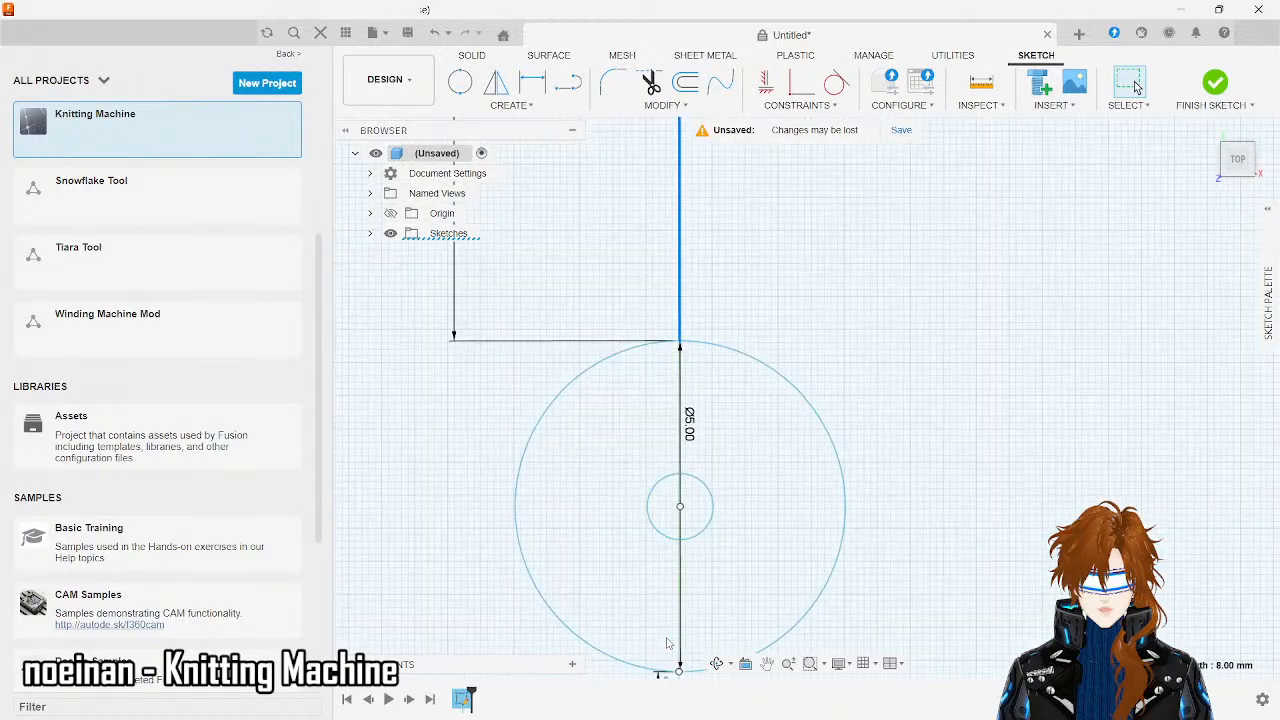
scroll(681, 360, up, 5)
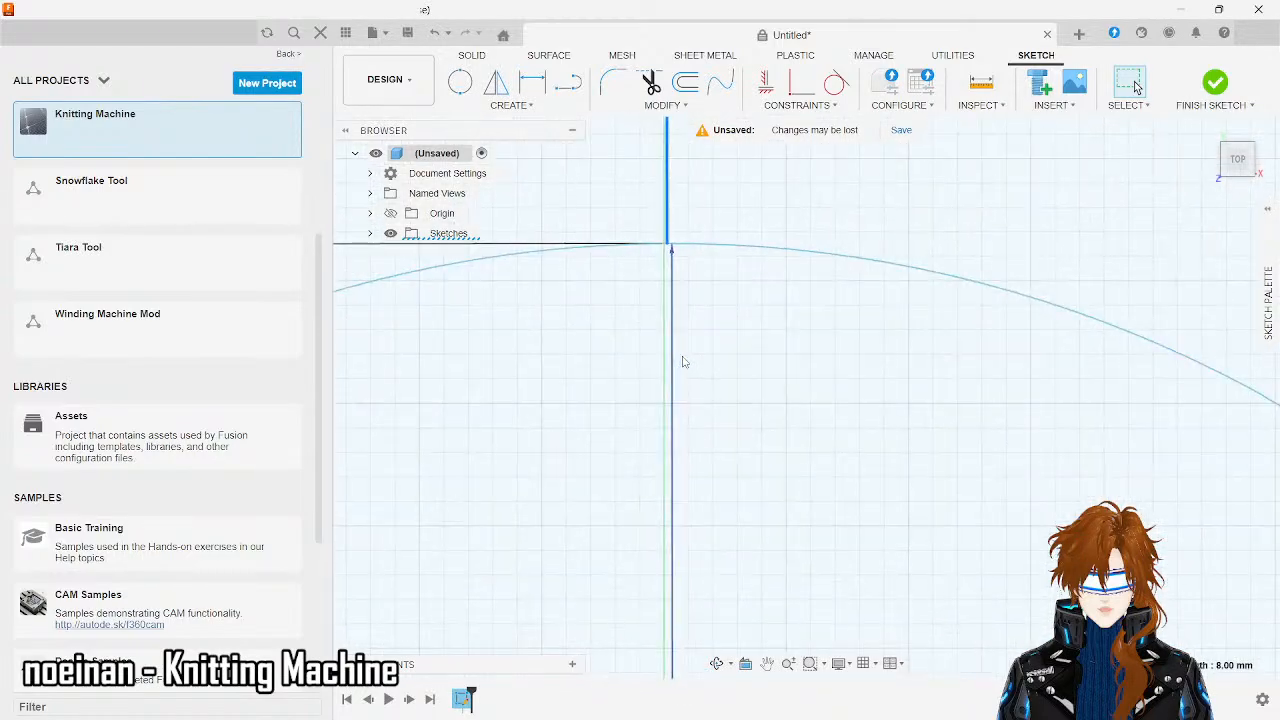
click(667, 205)
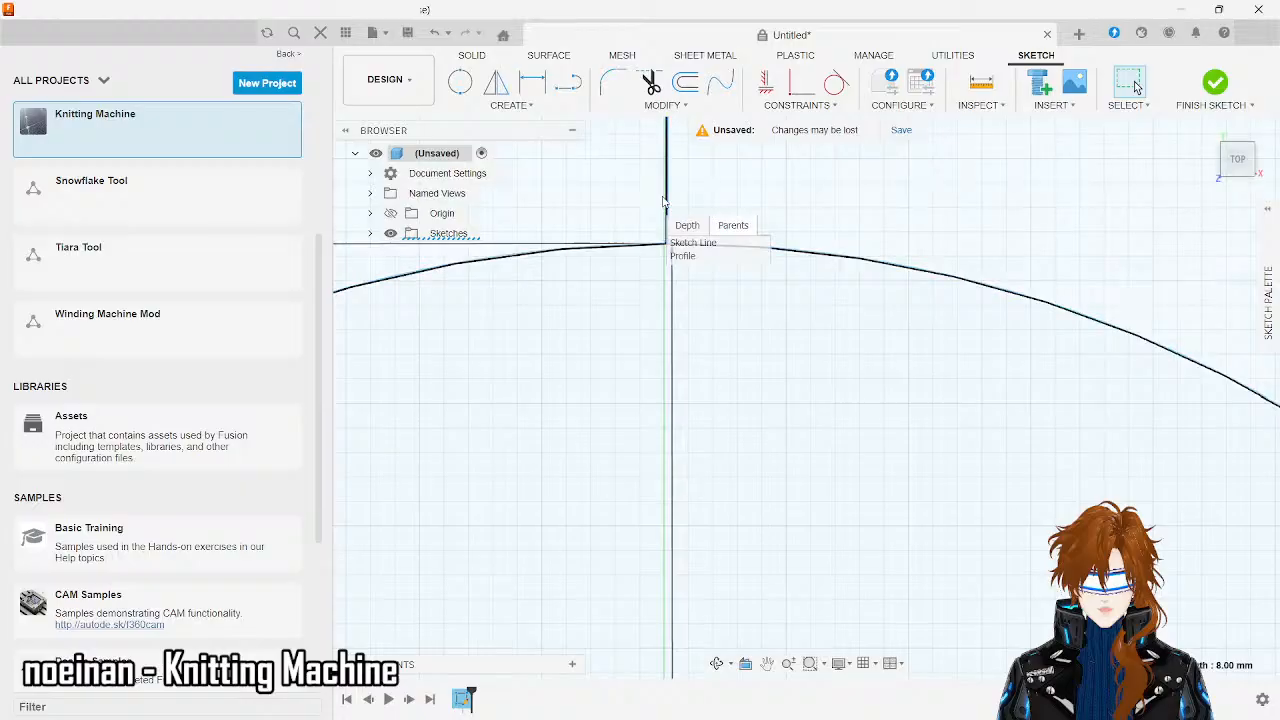
click(667, 203)
click(720, 286)
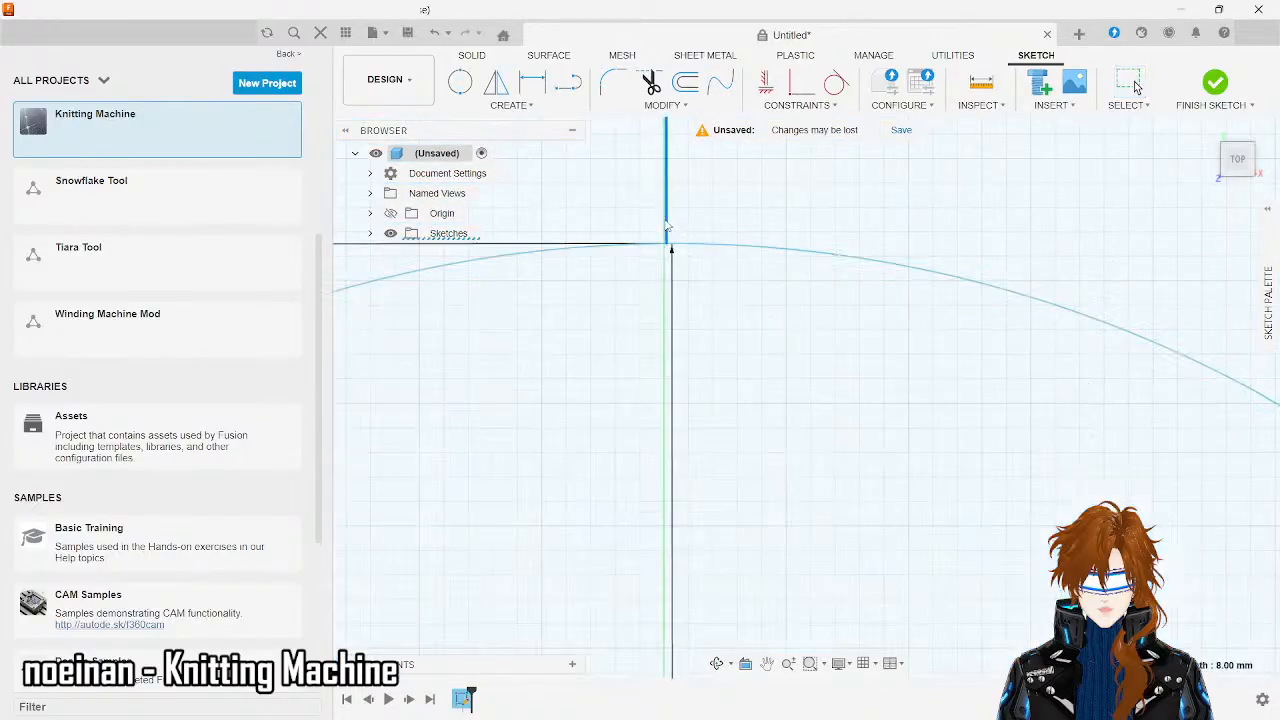
drag(665, 219, 663, 220)
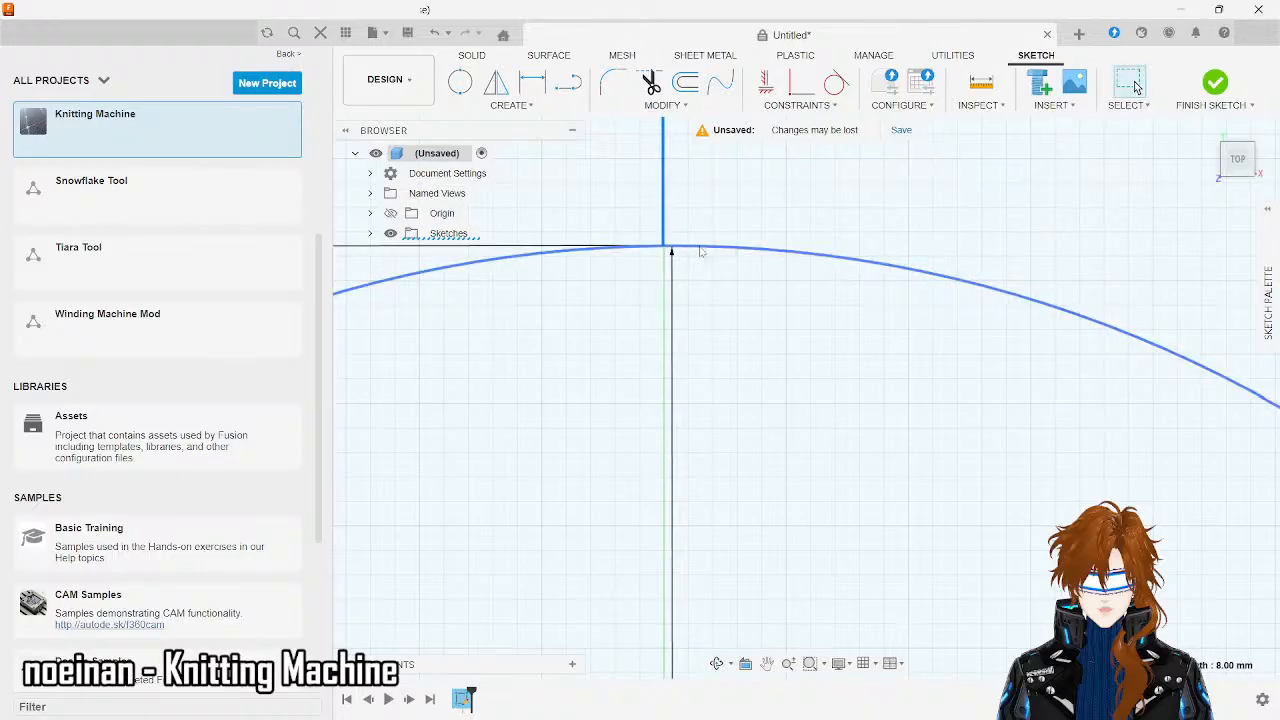
drag(700, 247, 686, 250)
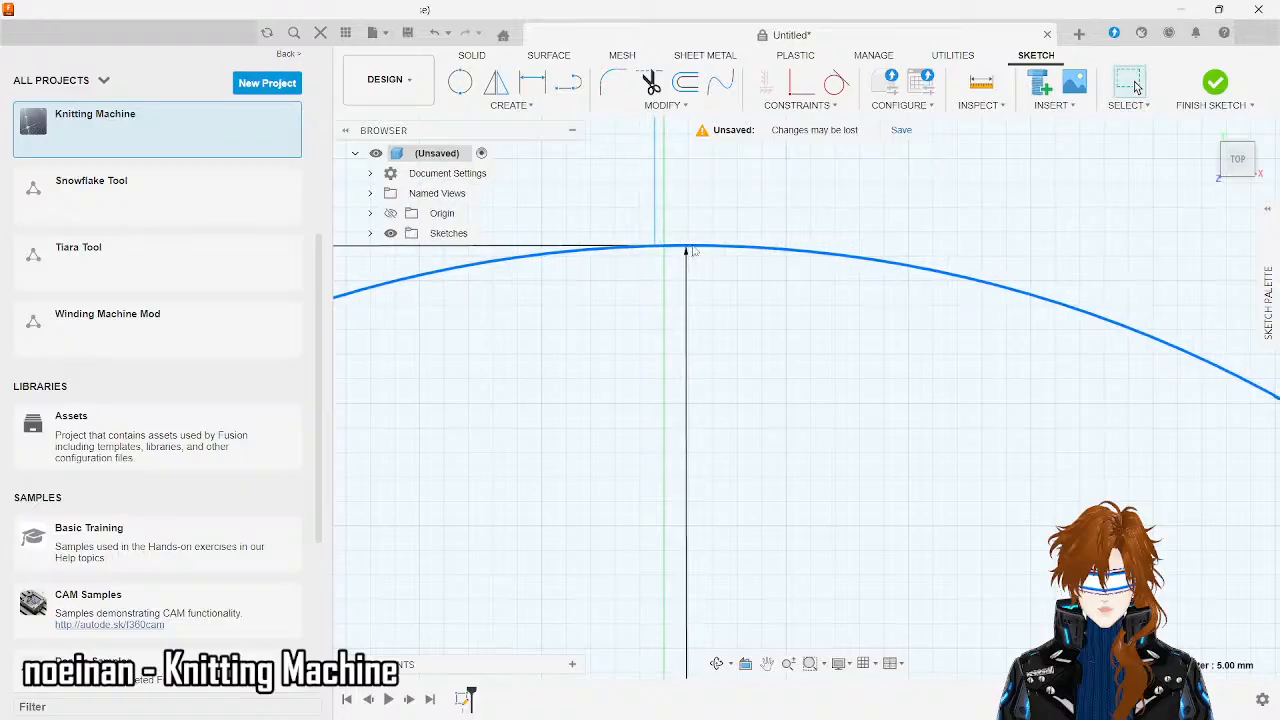
key(ctrl+z)
- Delete the 8 mm vertical line connecting the stepped wall's lower edge to the 5 mm circle
scroll(694, 250, down, 6)
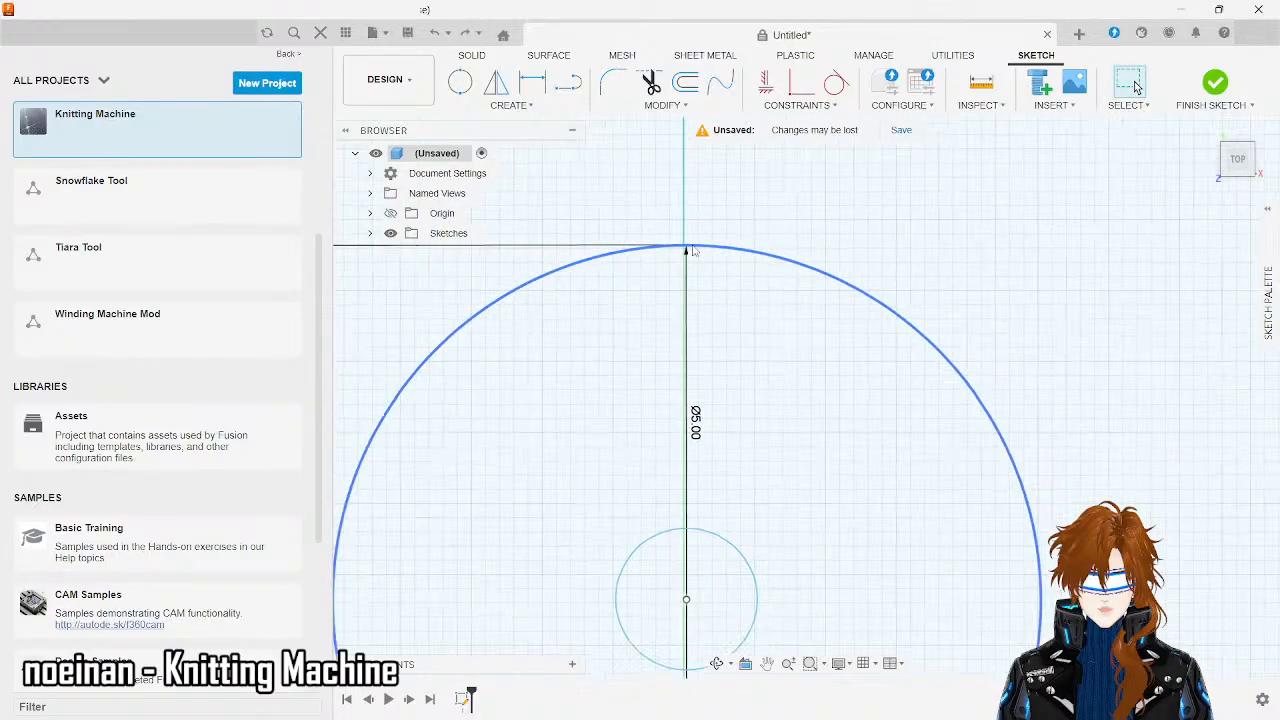
scroll(664, 211, down, 3)
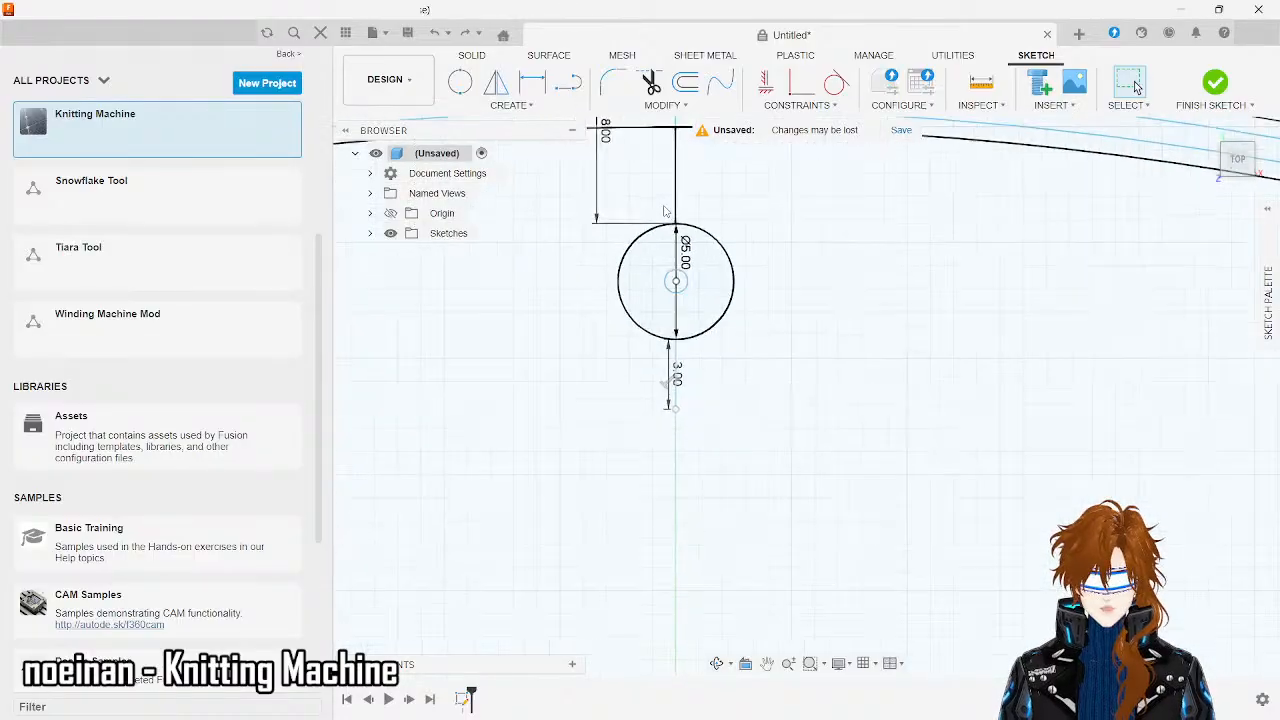
scroll(544, 276, down, 4)
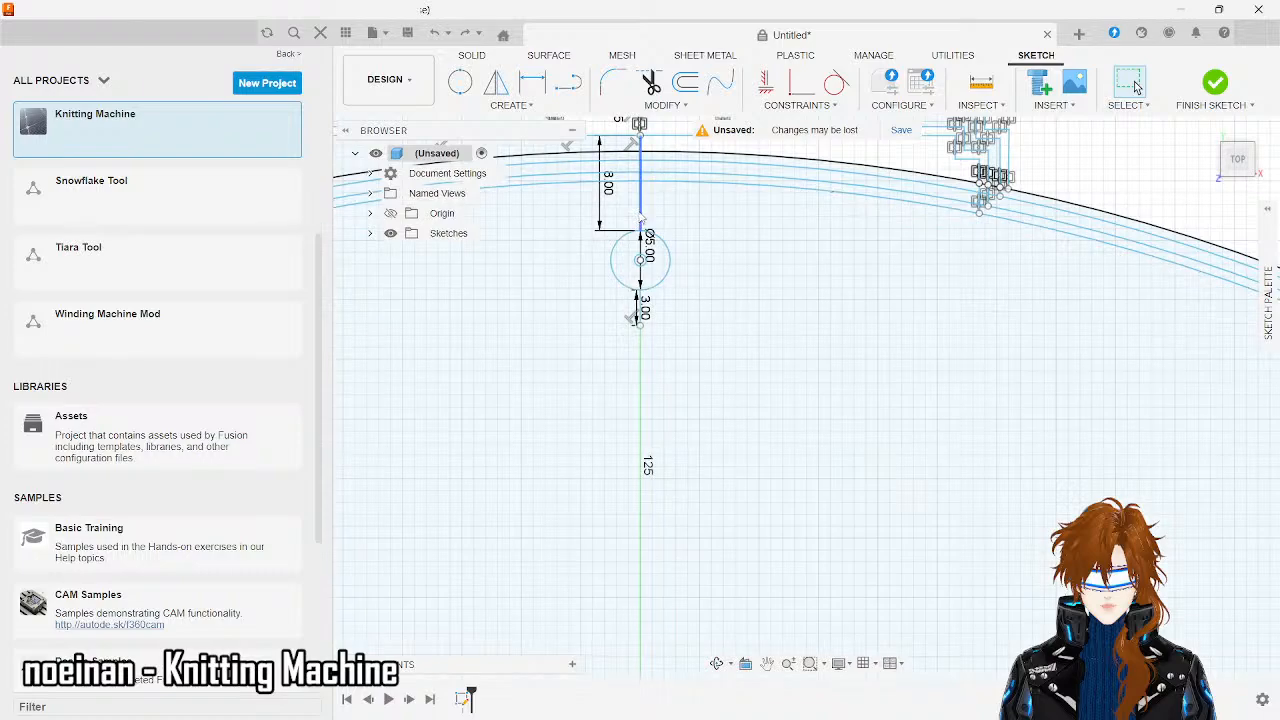
click(640, 212)
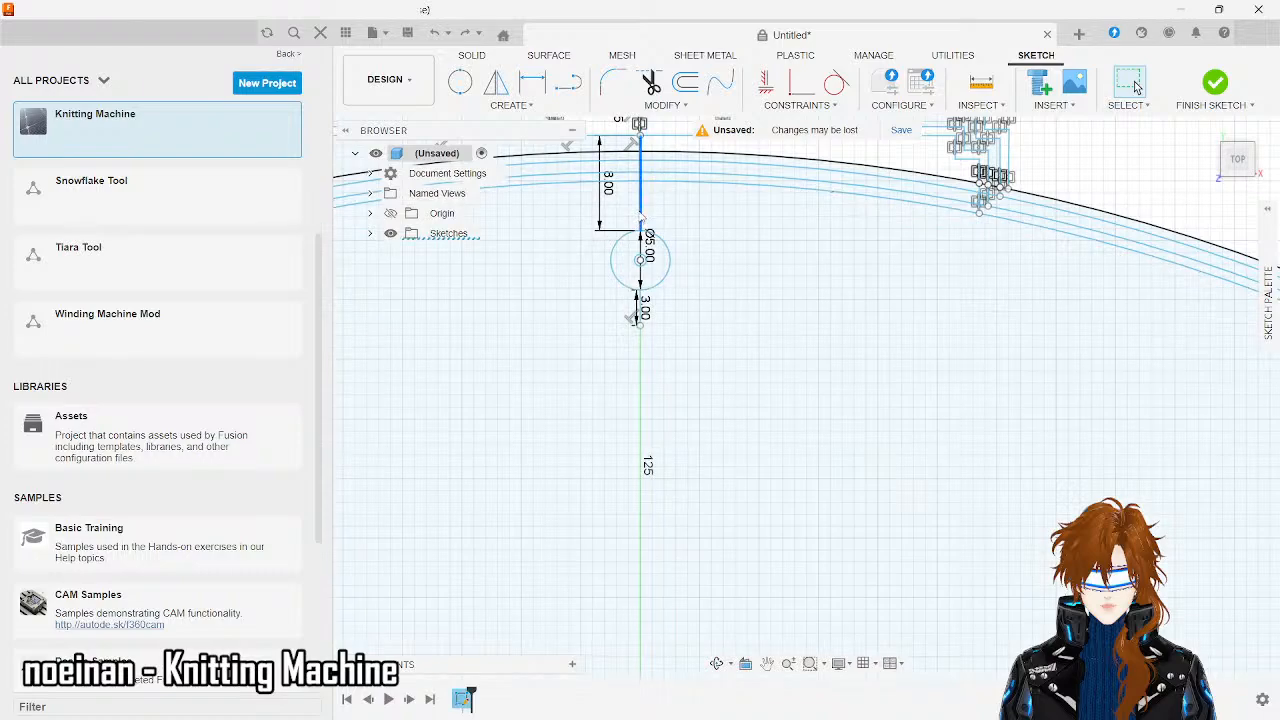
key(Delete)
scroll(641, 216, up, 3)
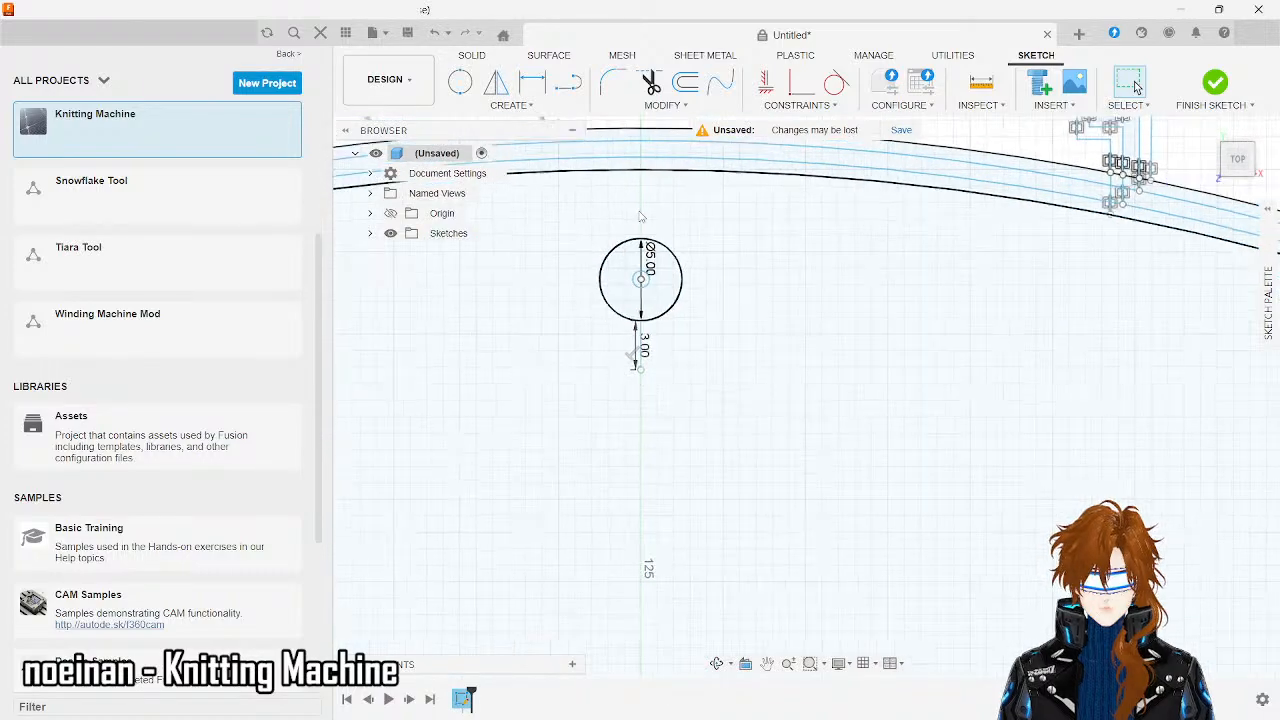
scroll(767, 654, down, 3)
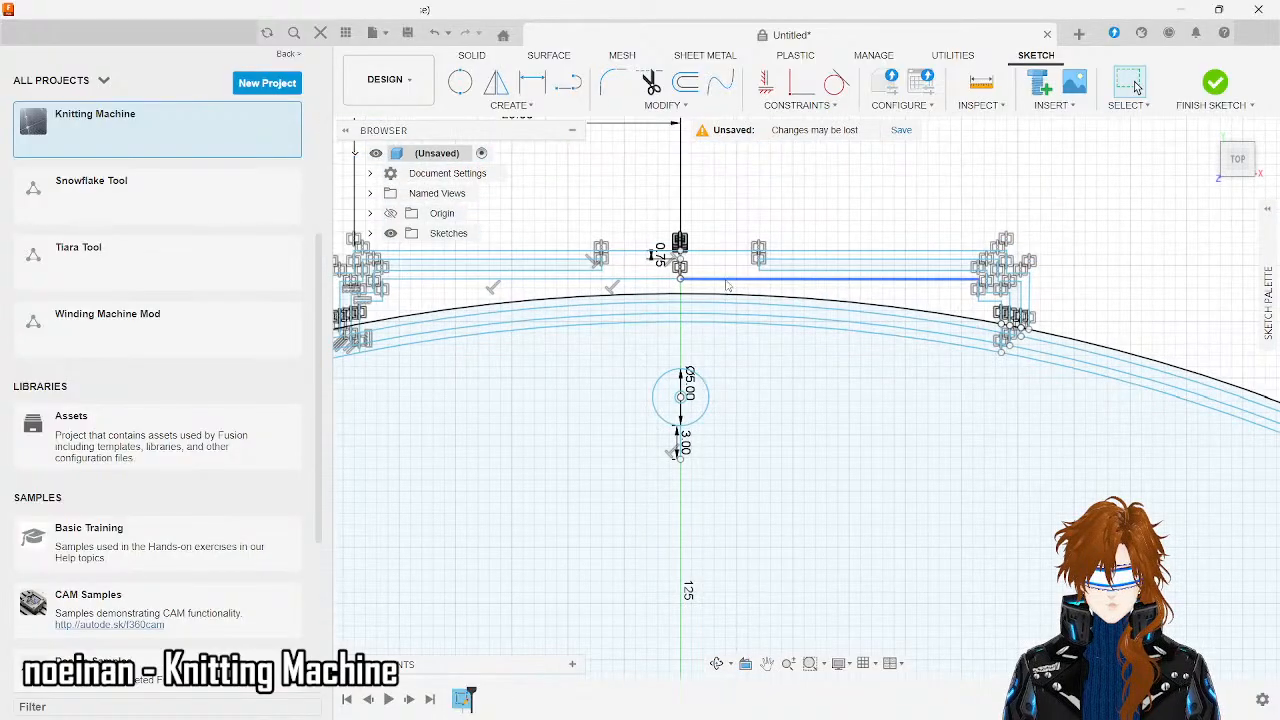
- Examine the centre axis between the 0.75 mm line and the stepped wall's lower edge
scroll(728, 285, up, 5)
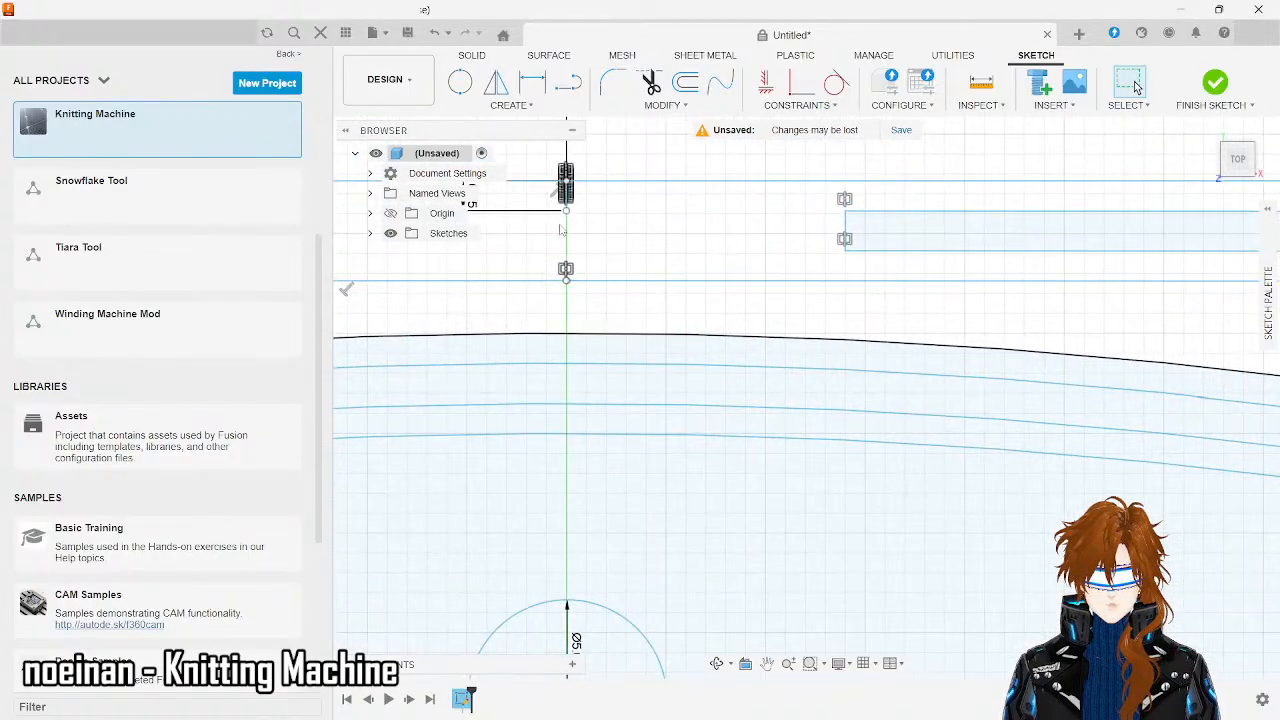
scroll(561, 229, up, 4)
right_click(565, 215)
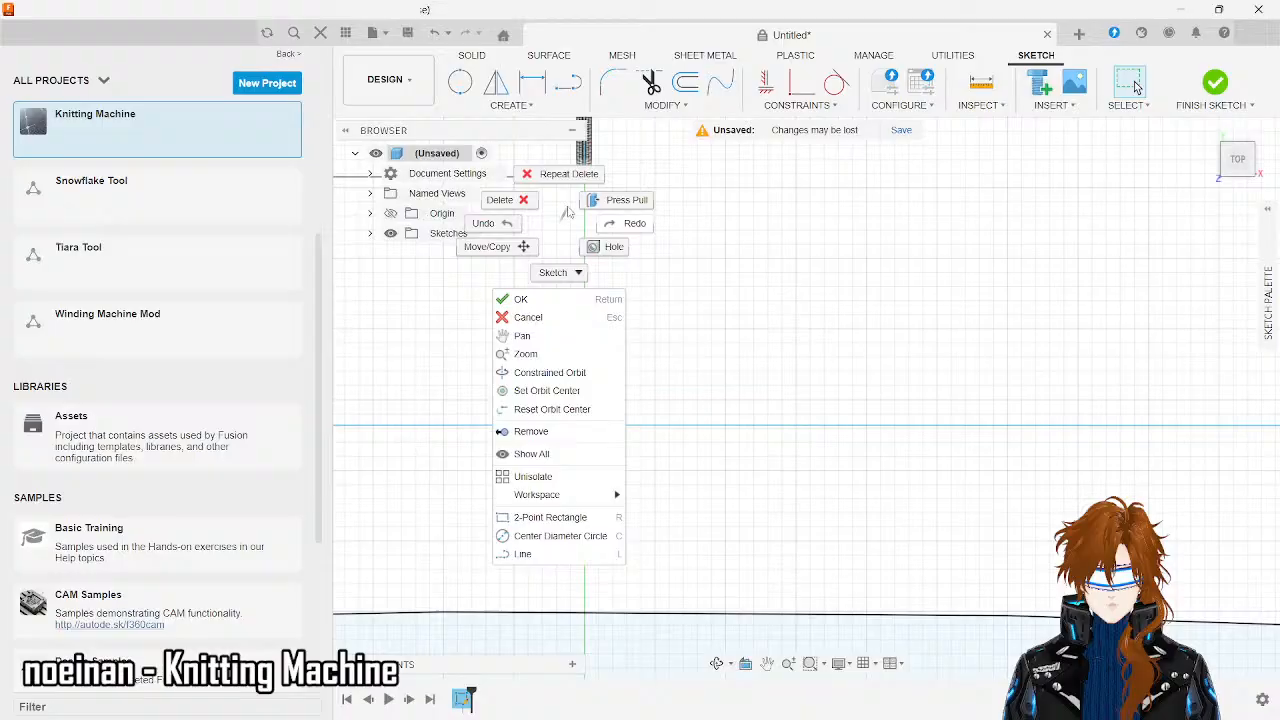
click(744, 297)
scroll(591, 229, down, 4)
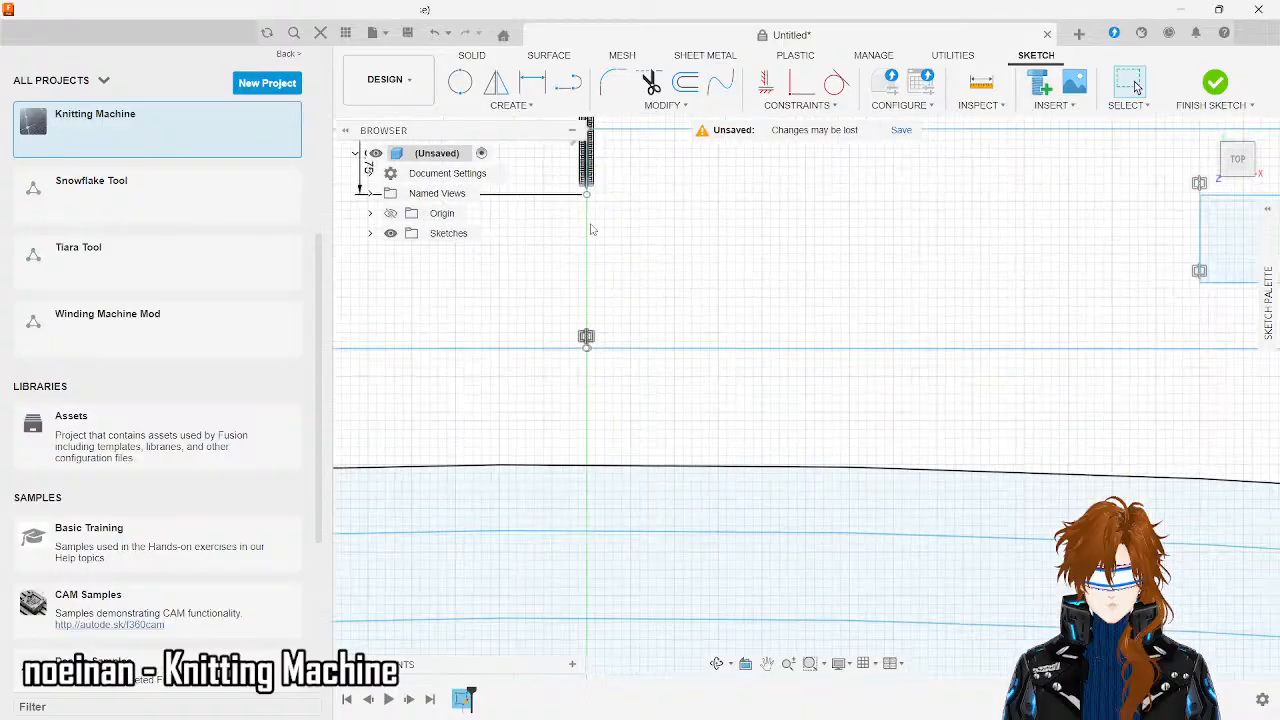
scroll(570, 168, up, 5)
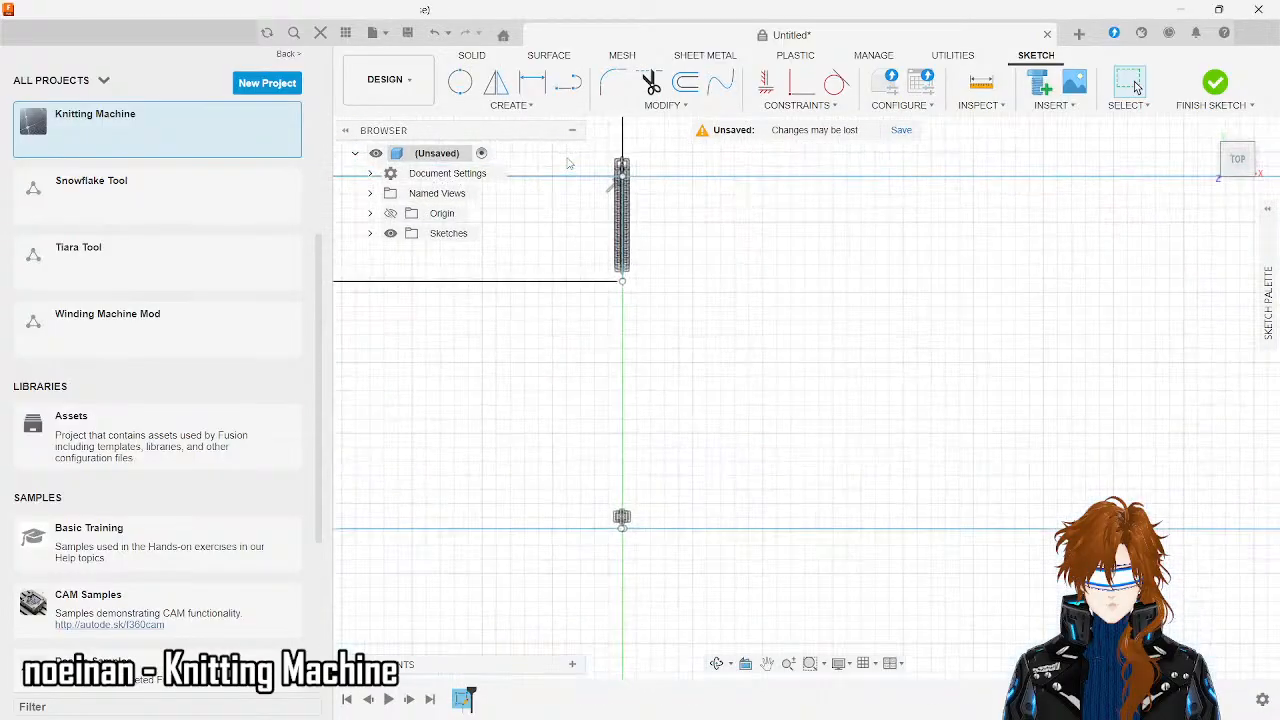
scroll(650, 228, up, 5)
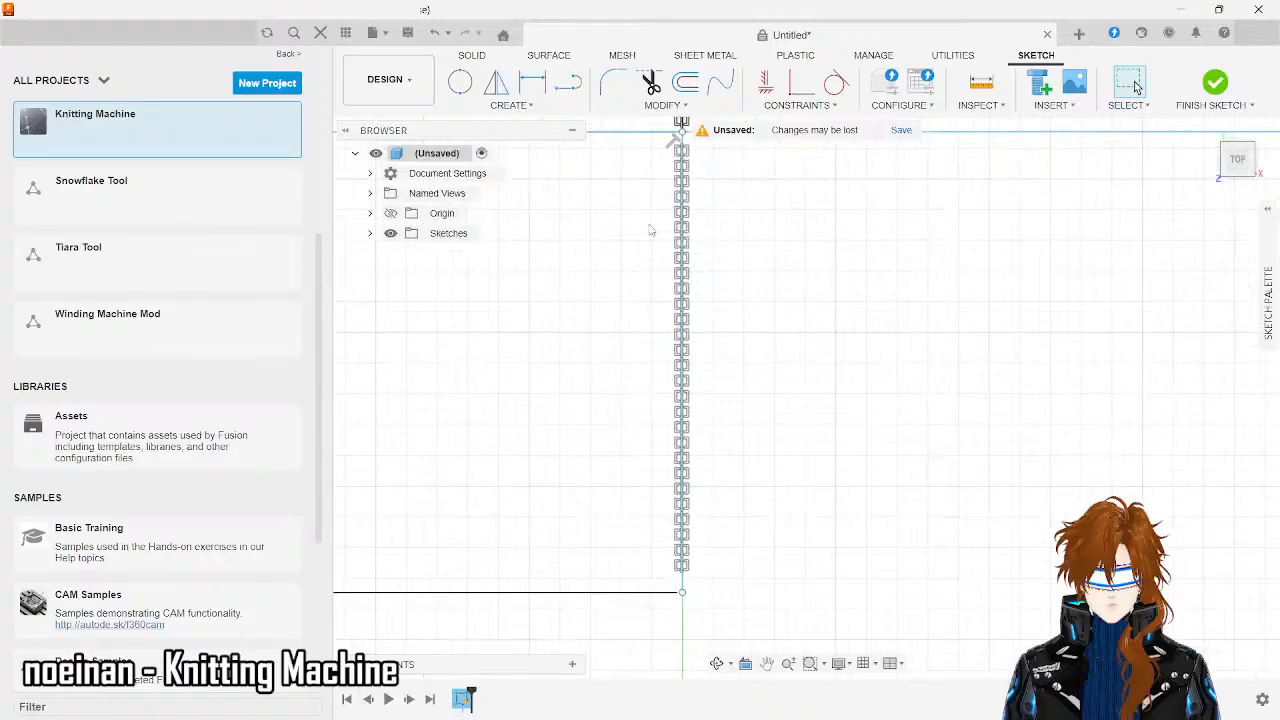
scroll(650, 230, down, 6)
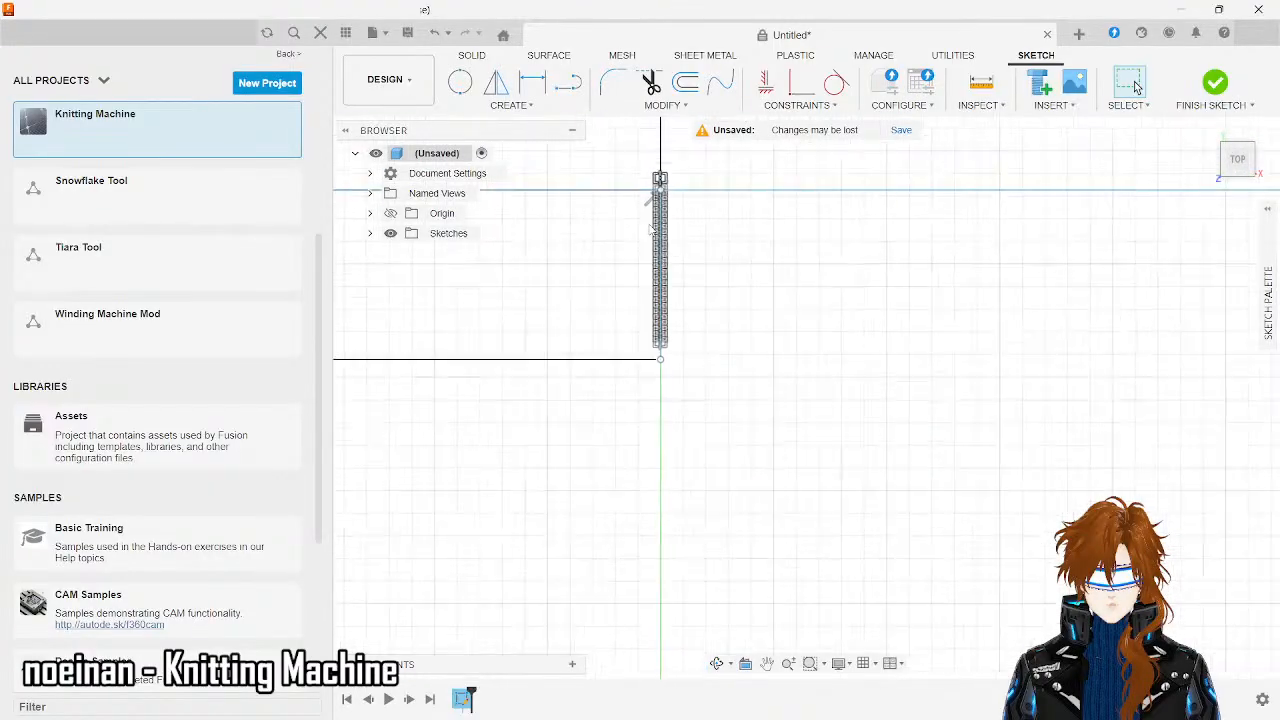
scroll(650, 228, down, 6)
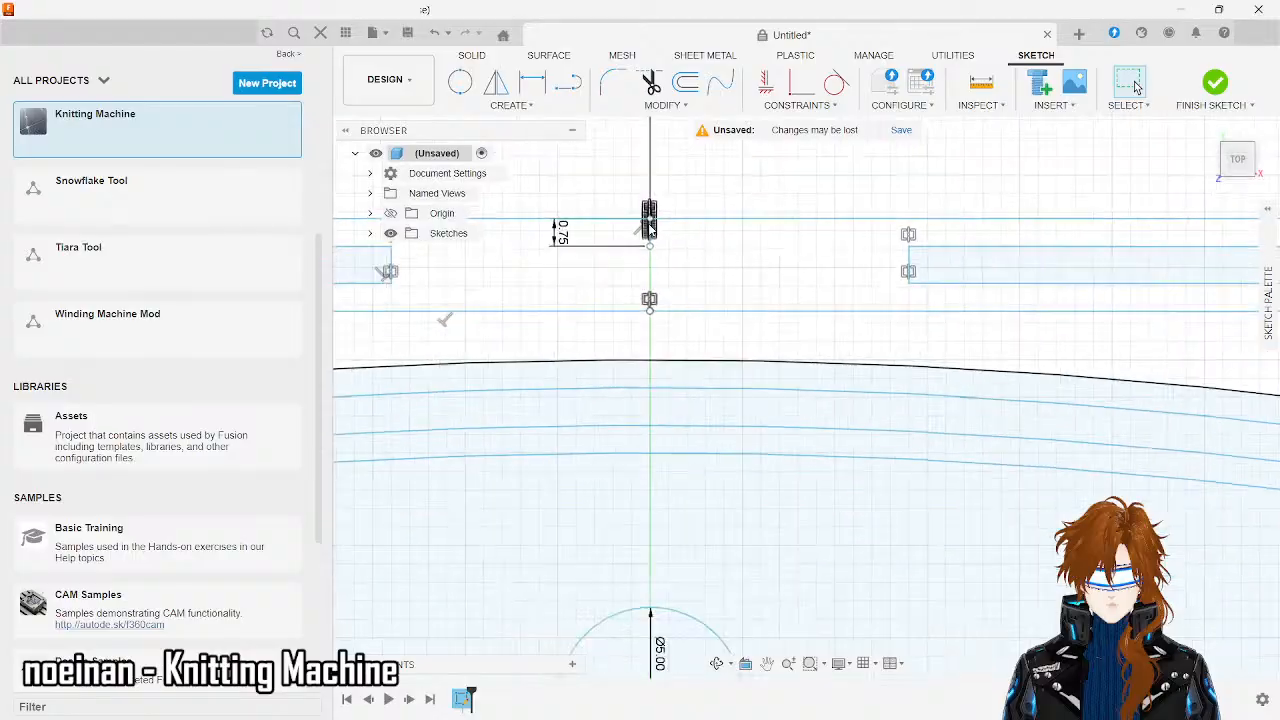
right_click(650, 224)
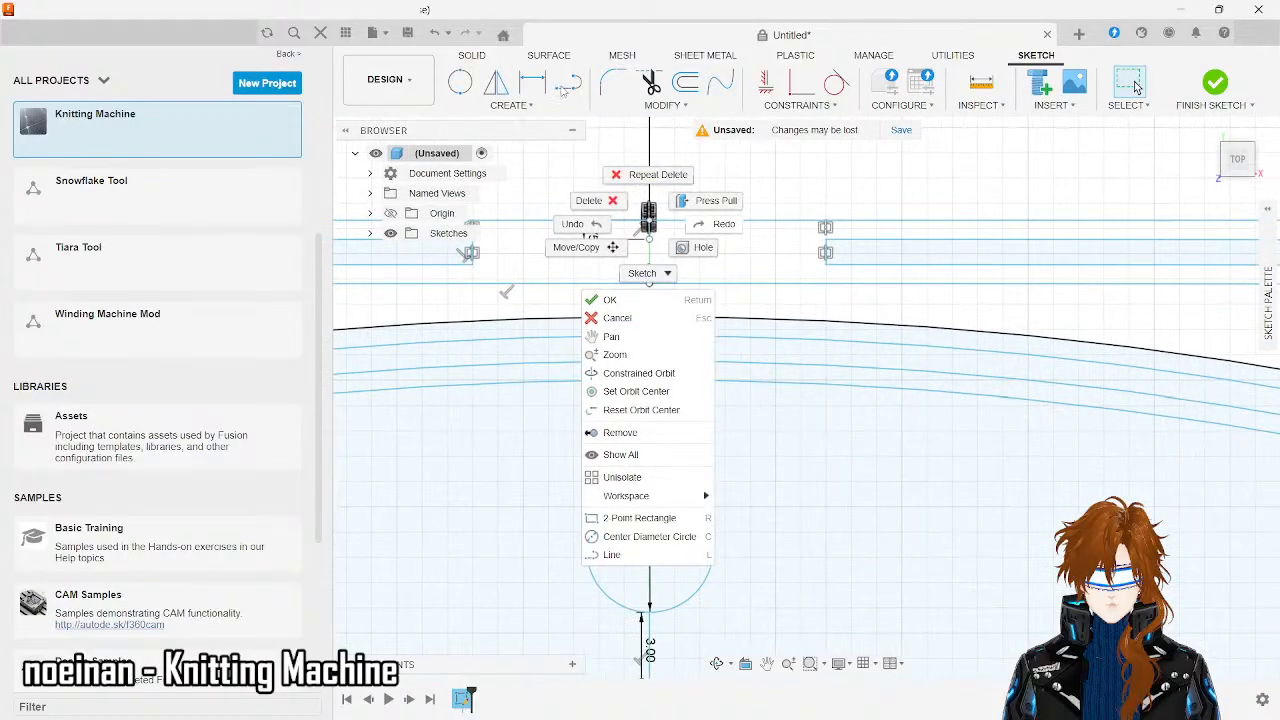
click(565, 86)
click(648, 280)
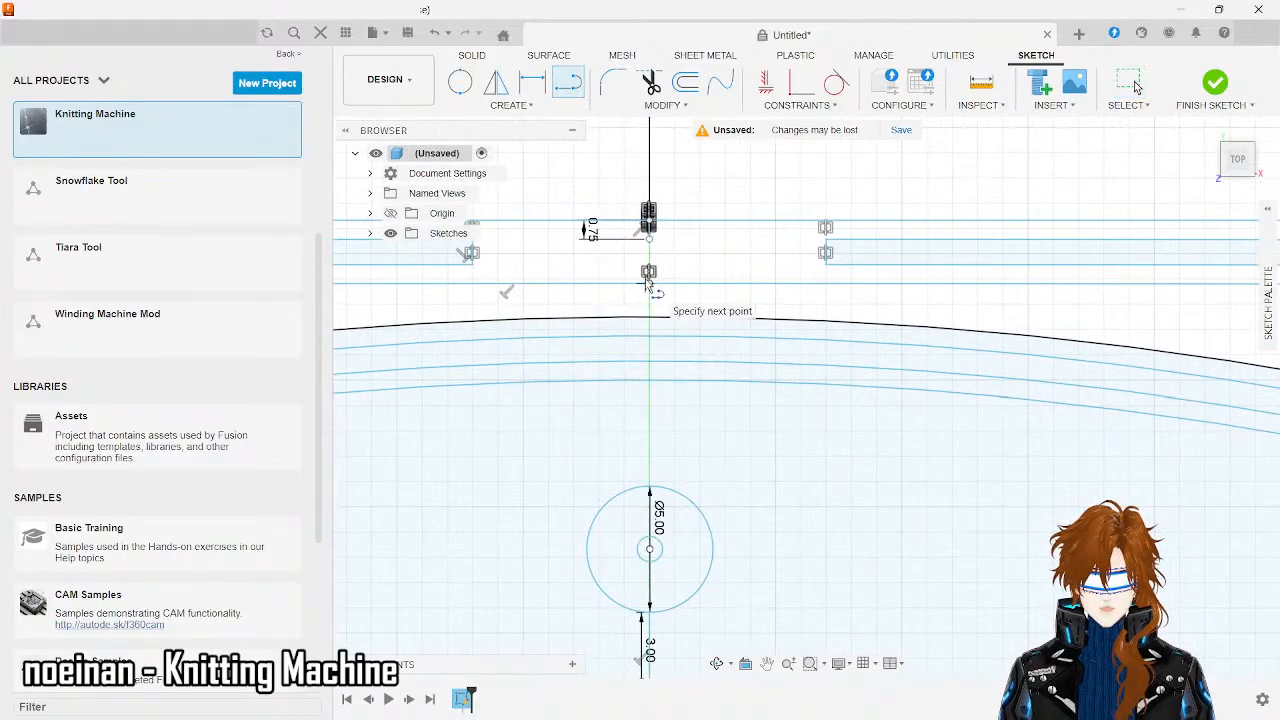
key(Escape)
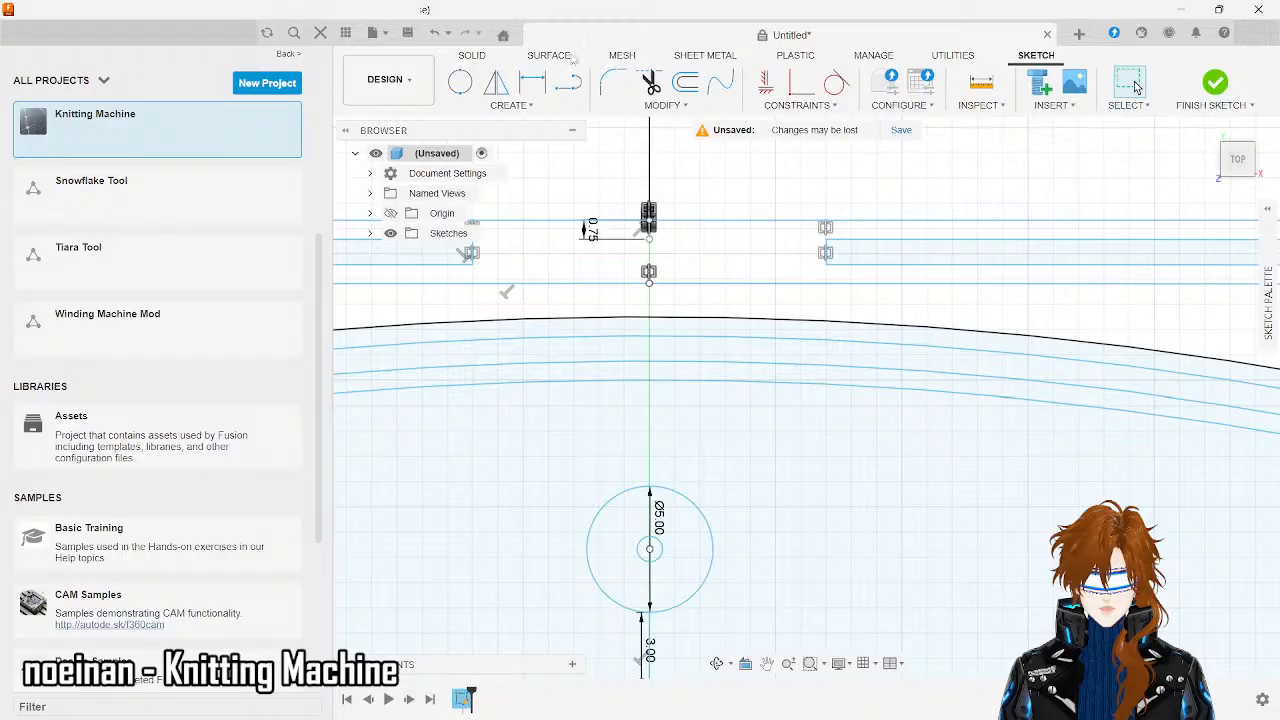
click(567, 84)
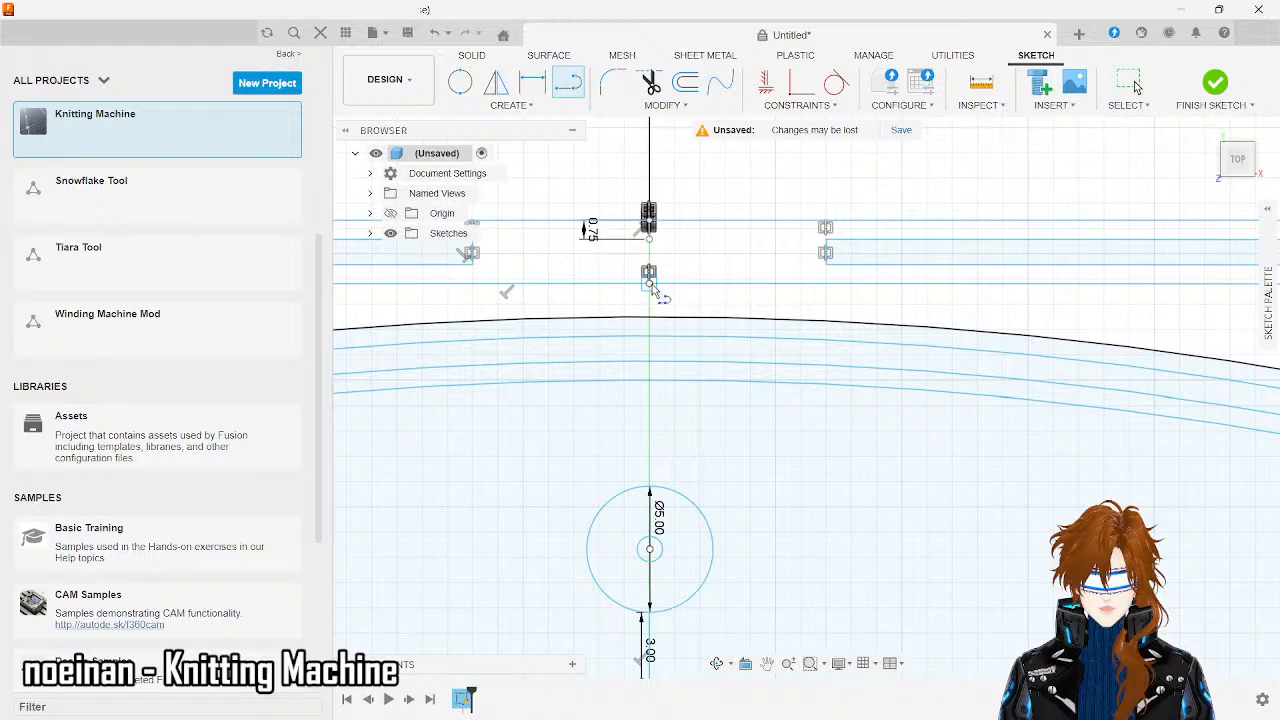
key(Escape)
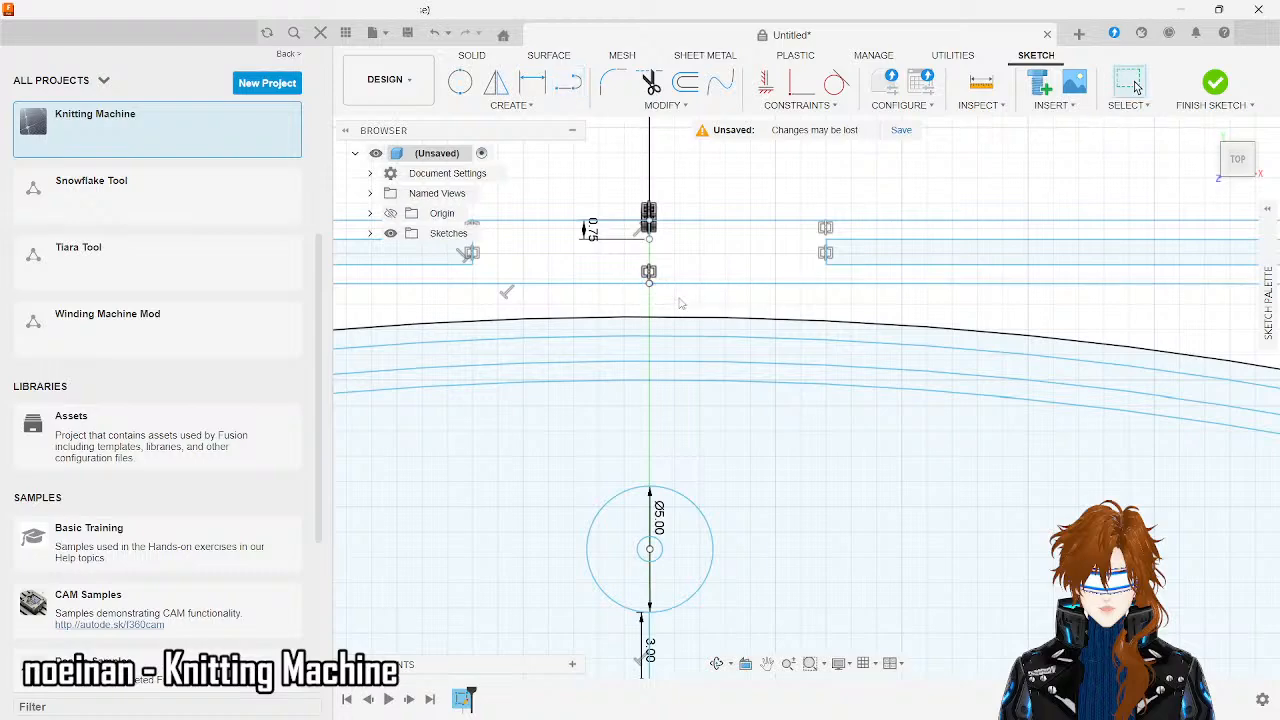
- Delete the four mirrored horizontal lines of the stepped wall and its inner slot on the mirrored side of the centre axis
drag(678, 297, 828, 182)
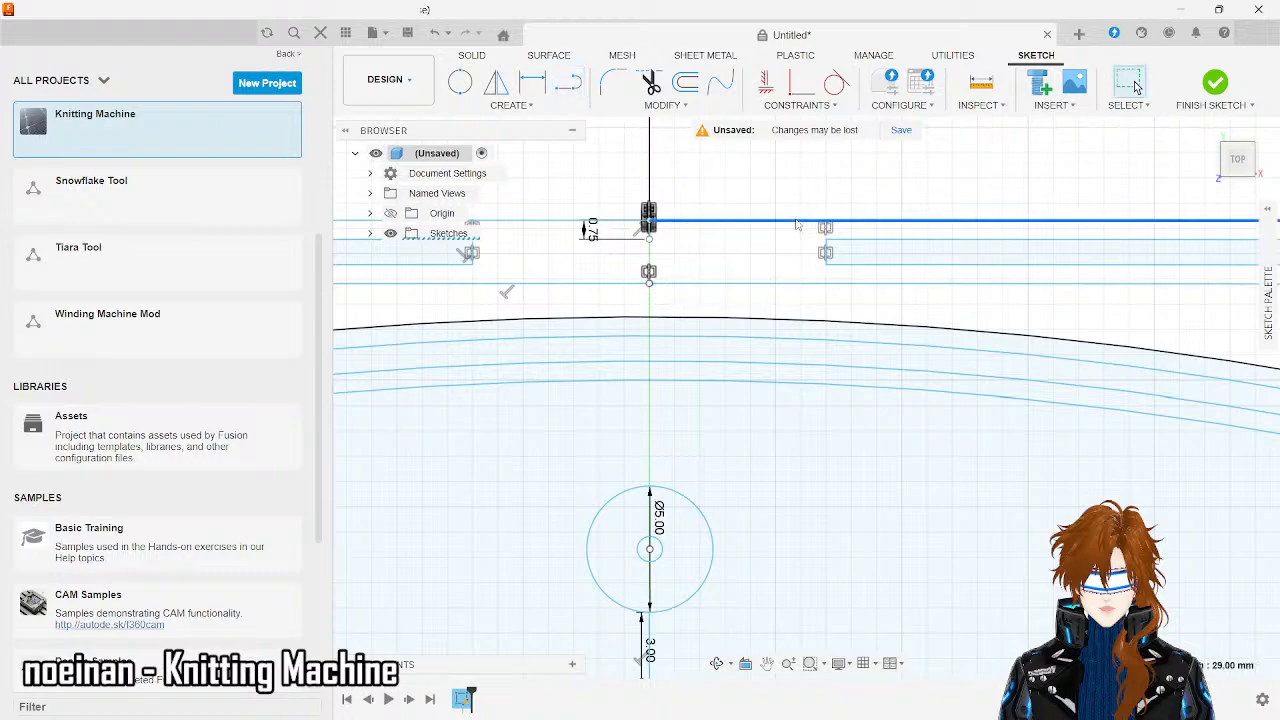
click(800, 284)
key(Delete)
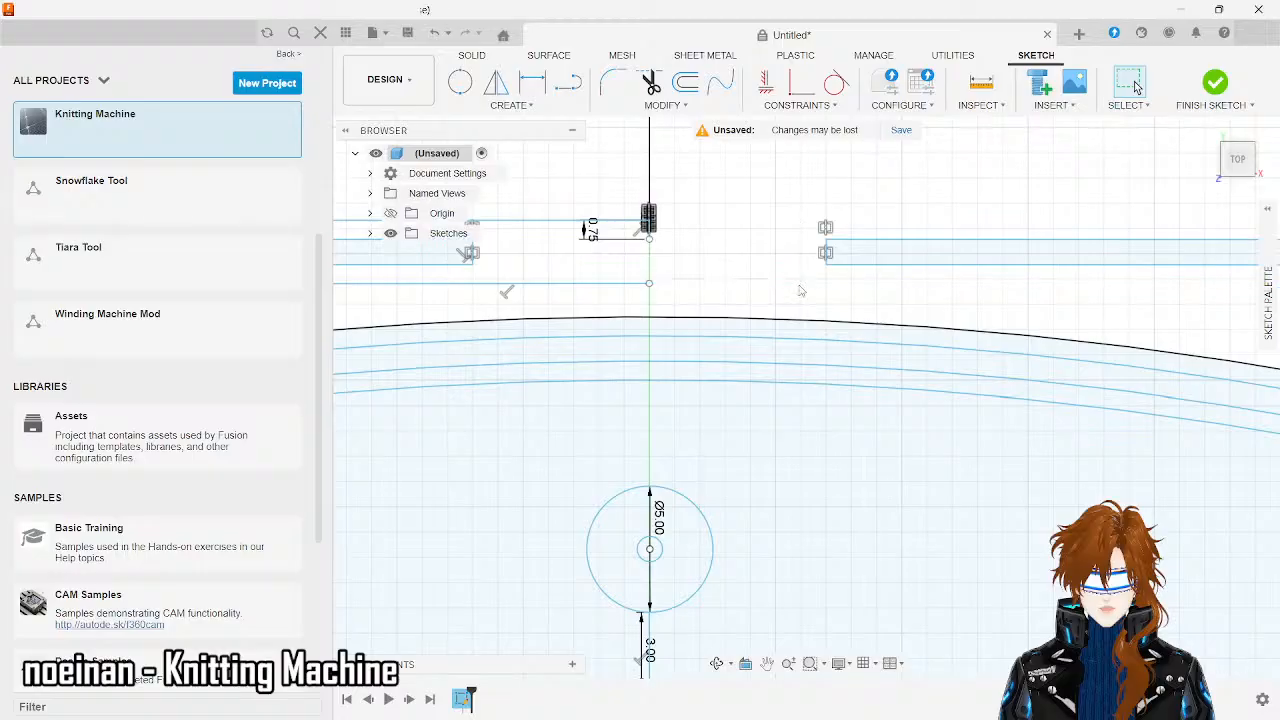
click(845, 265)
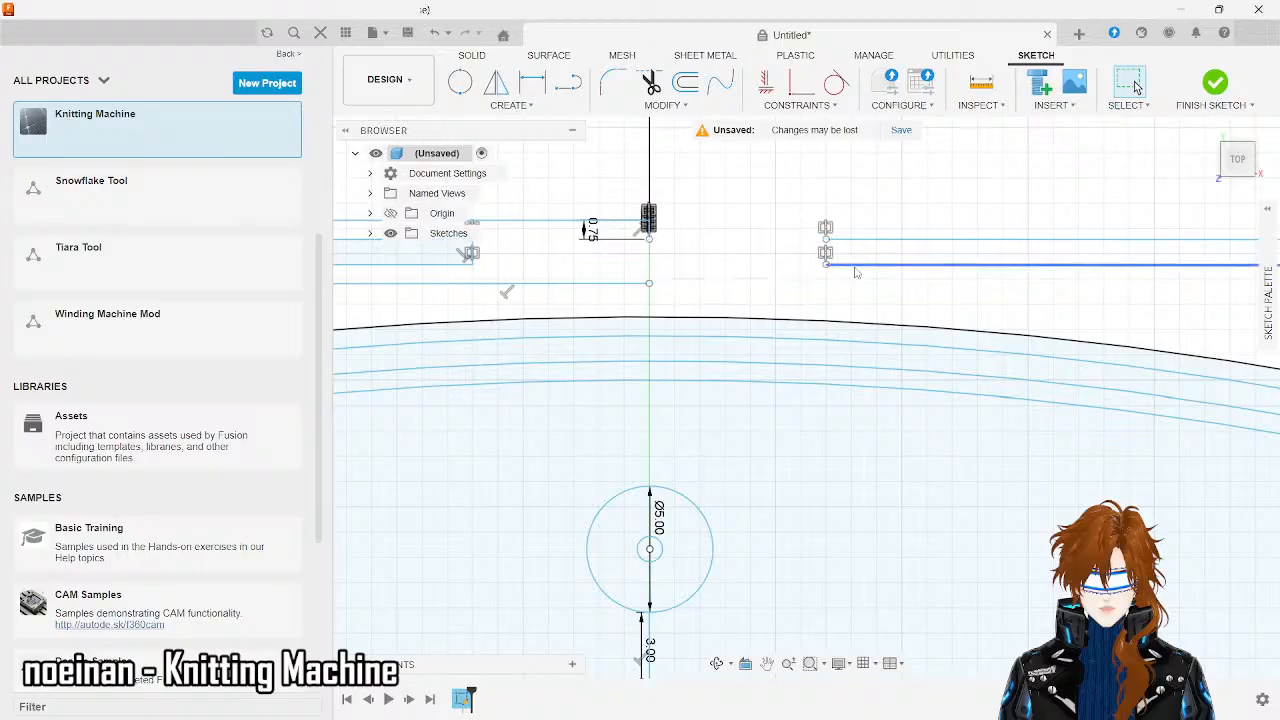
key(Delete)
click(853, 240)
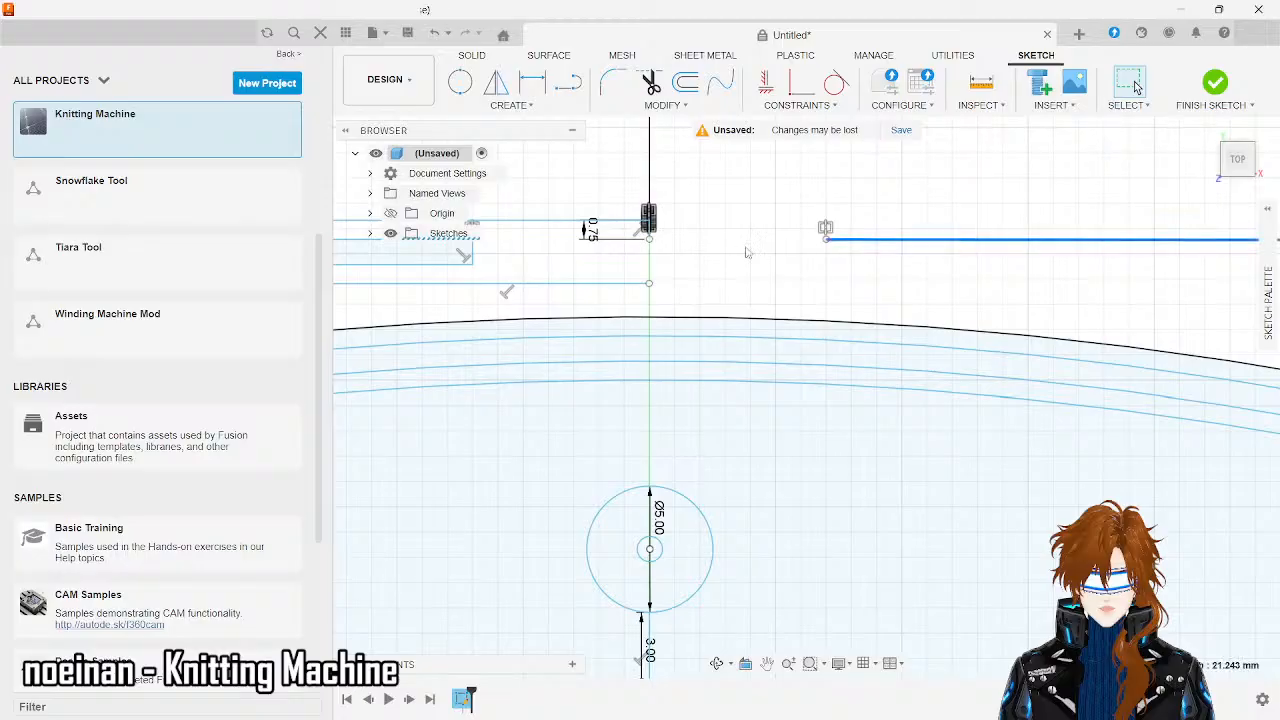
key(Delete)
scroll(730, 259, down, 3)
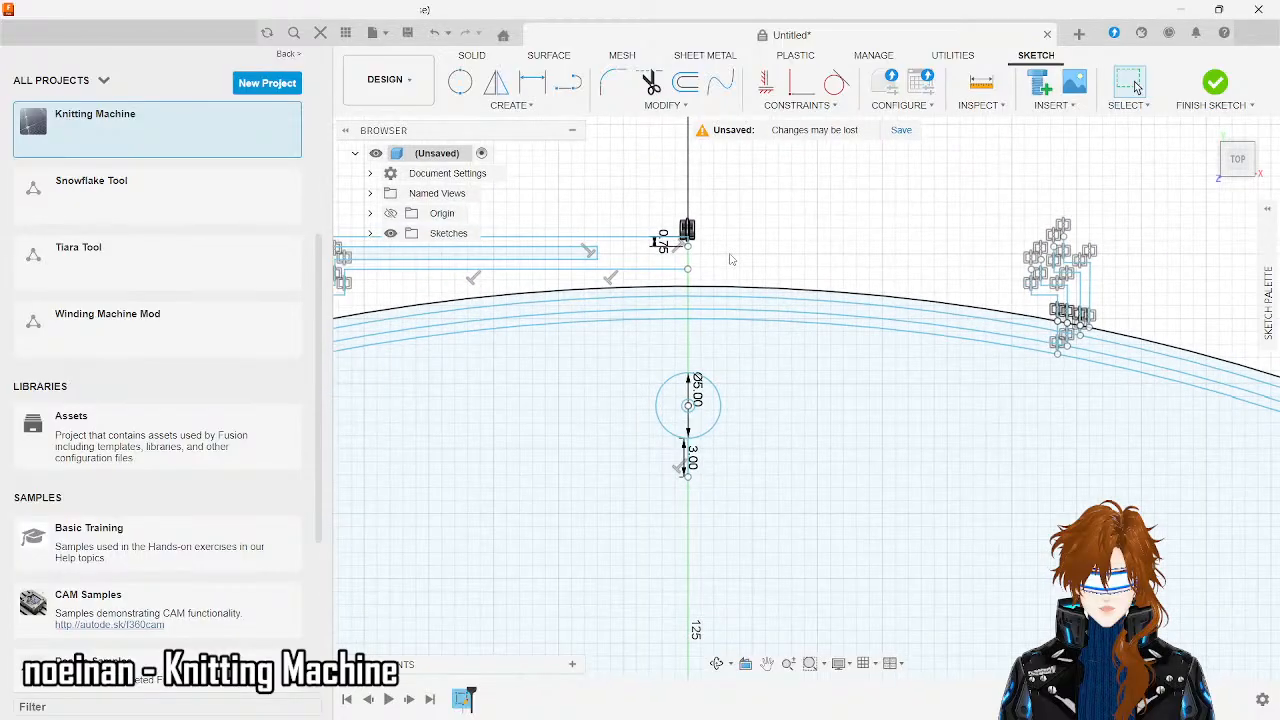
- Delete the three short vertical lines crossing the concentric arcs beneath the mirrored stepped wall
mouse_move(1266, 300)
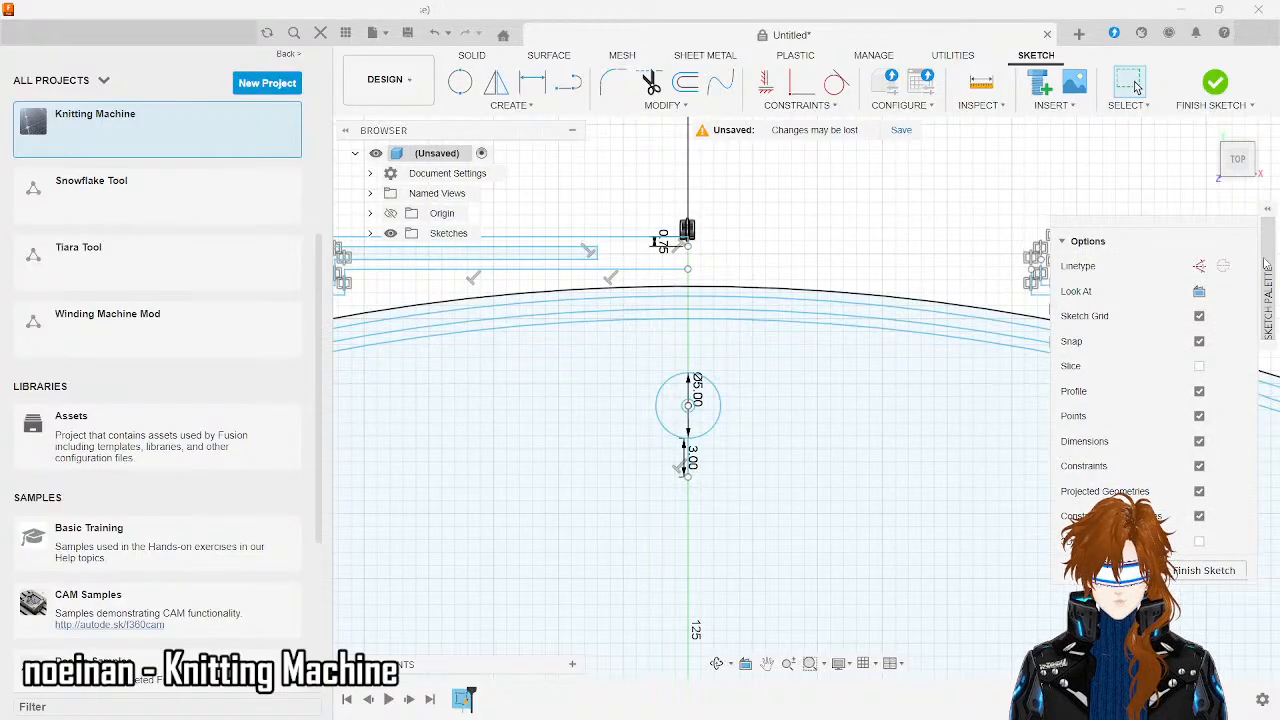
scroll(1013, 265, up, 3)
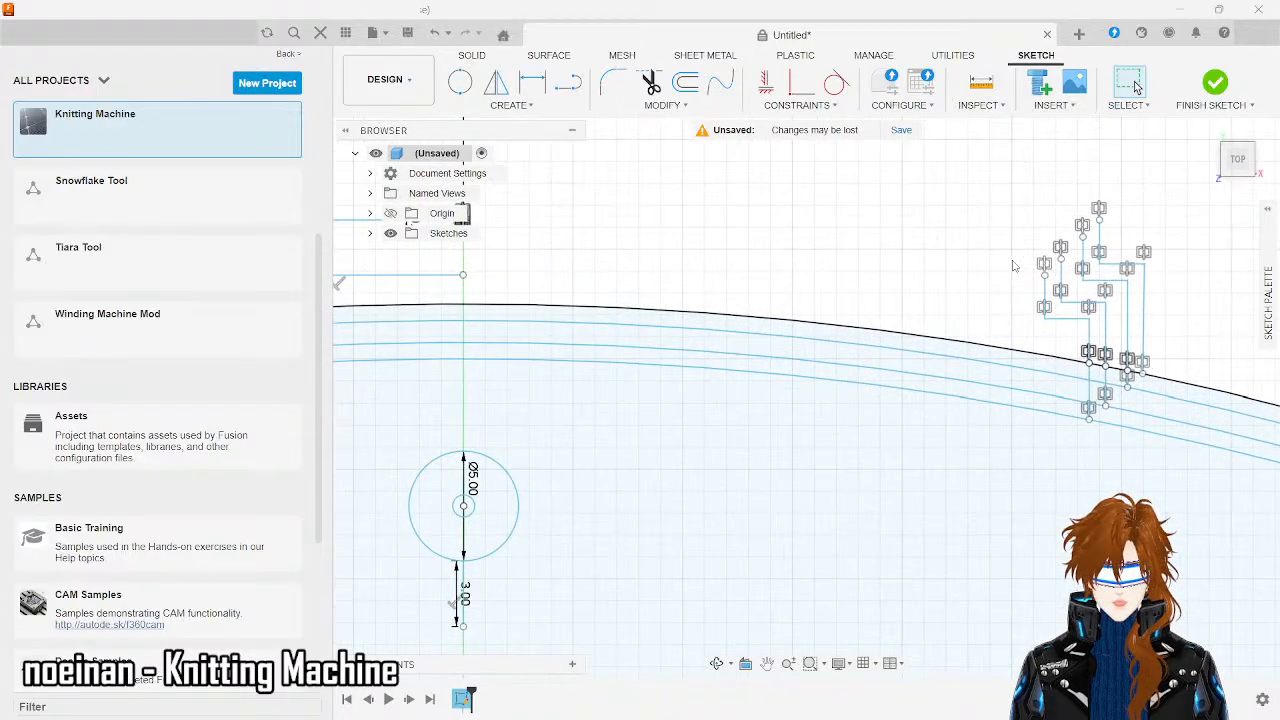
scroll(655, 264, down, 5)
scroll(826, 262, up, 5)
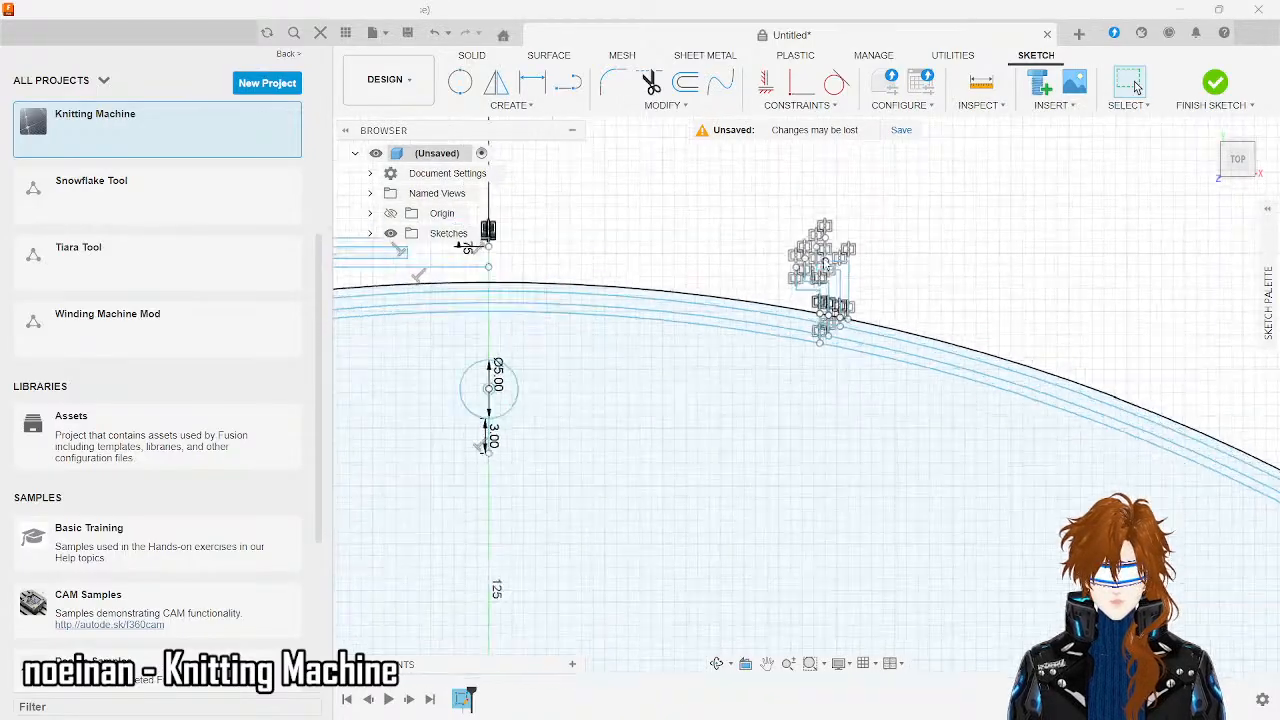
click(813, 447)
key(Delete)
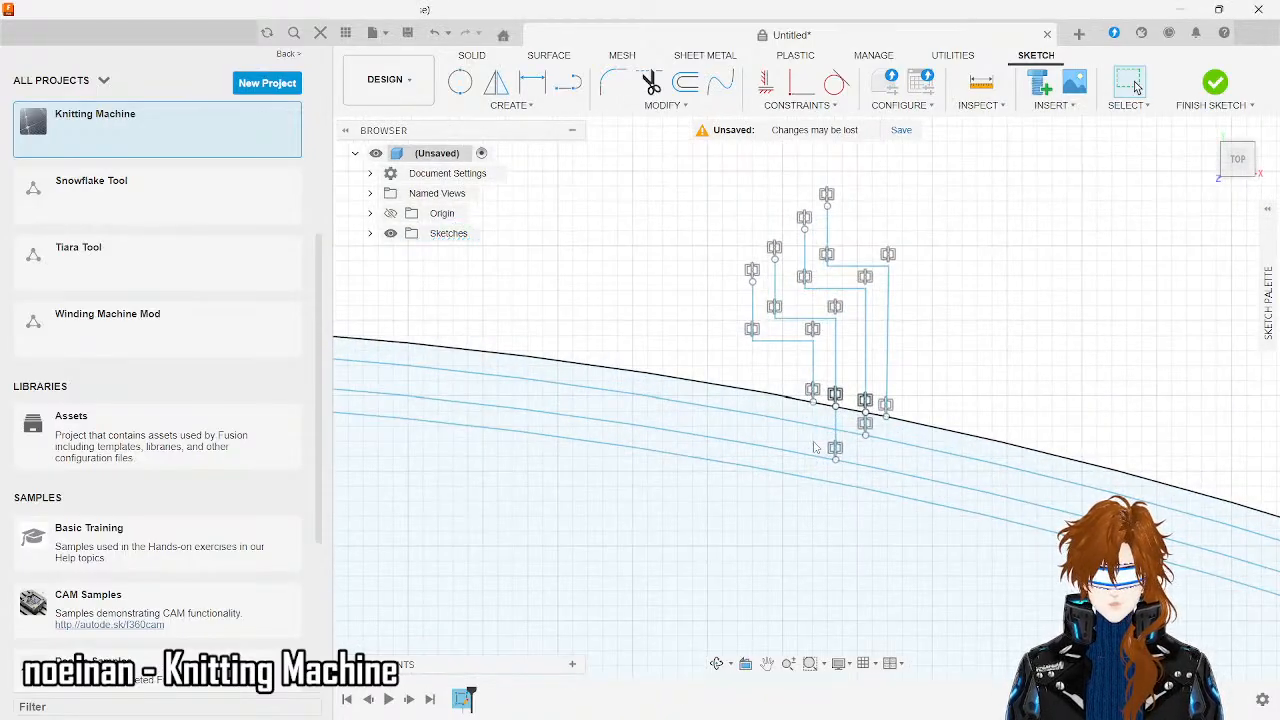
click(836, 426)
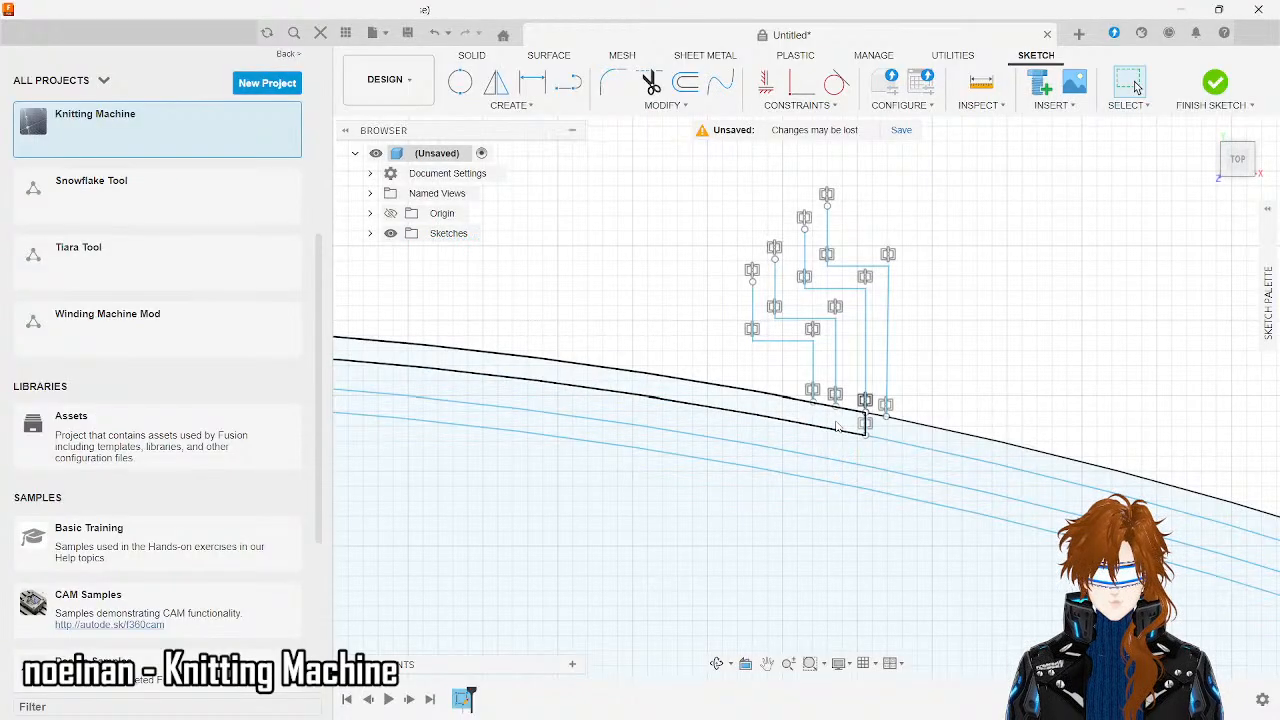
key(Delete)
click(865, 425)
key(Delete)
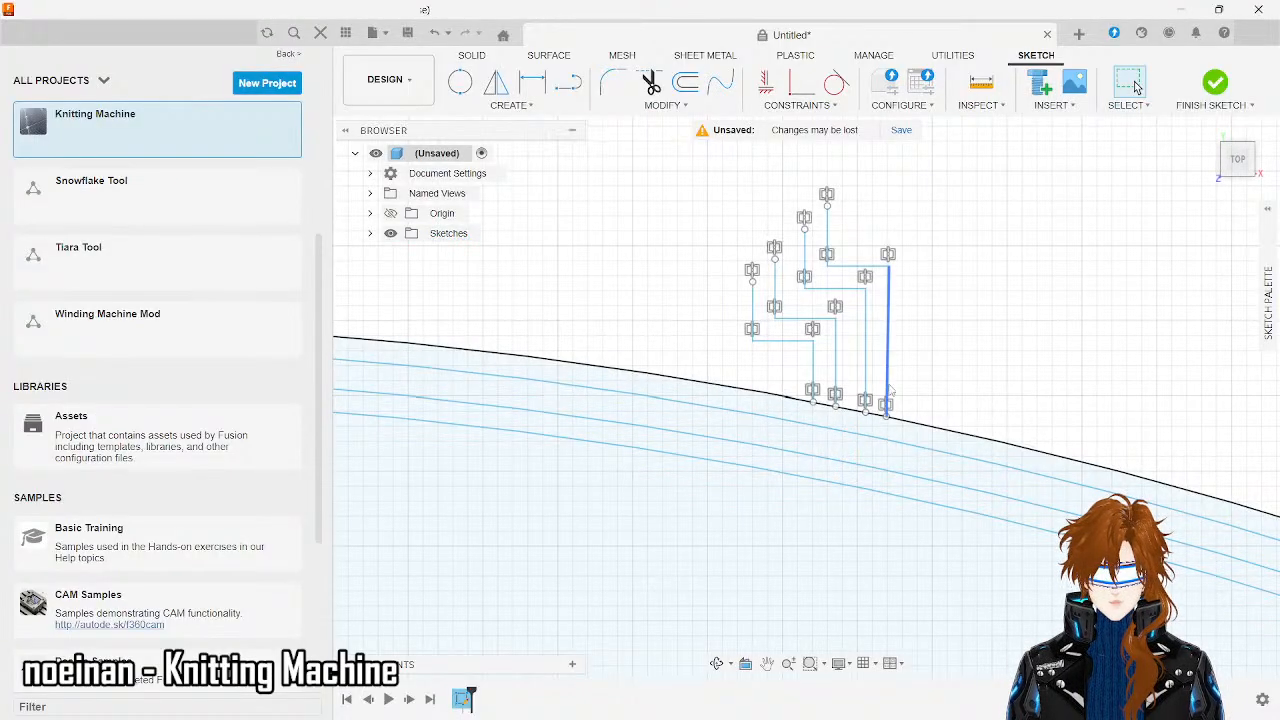
- Delete the four vertical lines running from the mirrored steps down to the outer arc
click(888, 390)
key(Delete)
click(866, 388)
key(Delete)
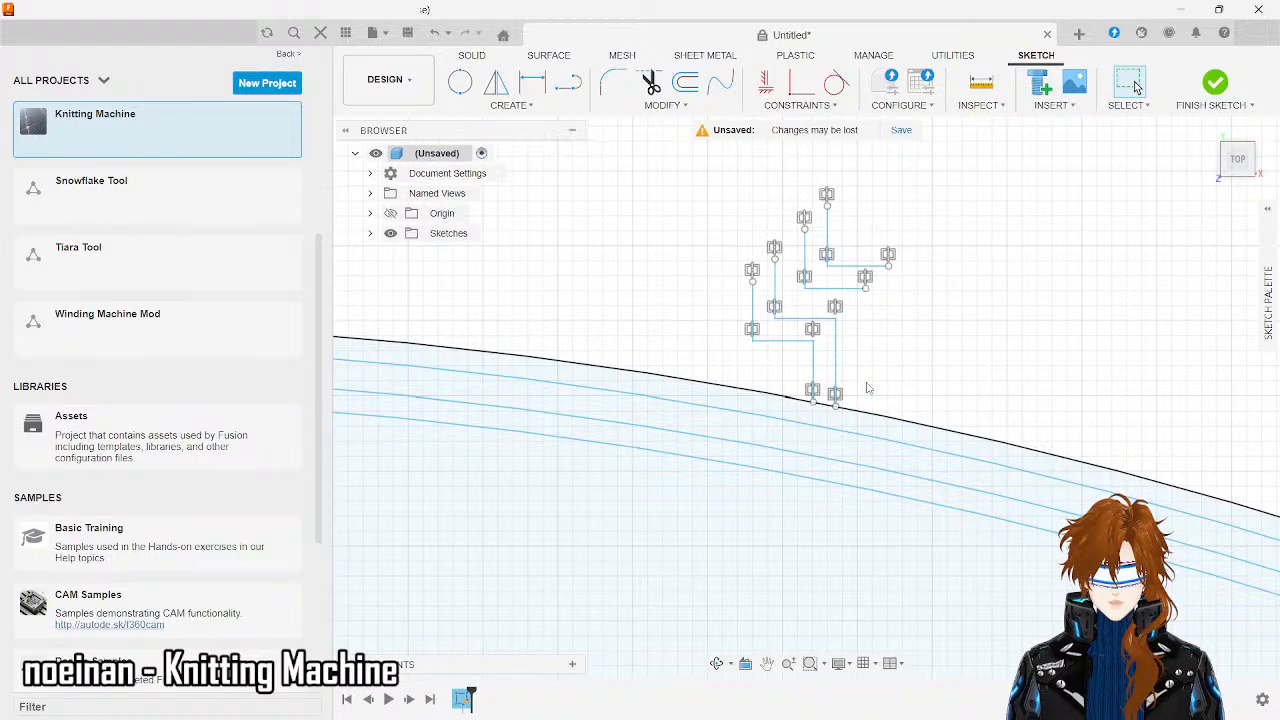
click(836, 377)
key(Delete)
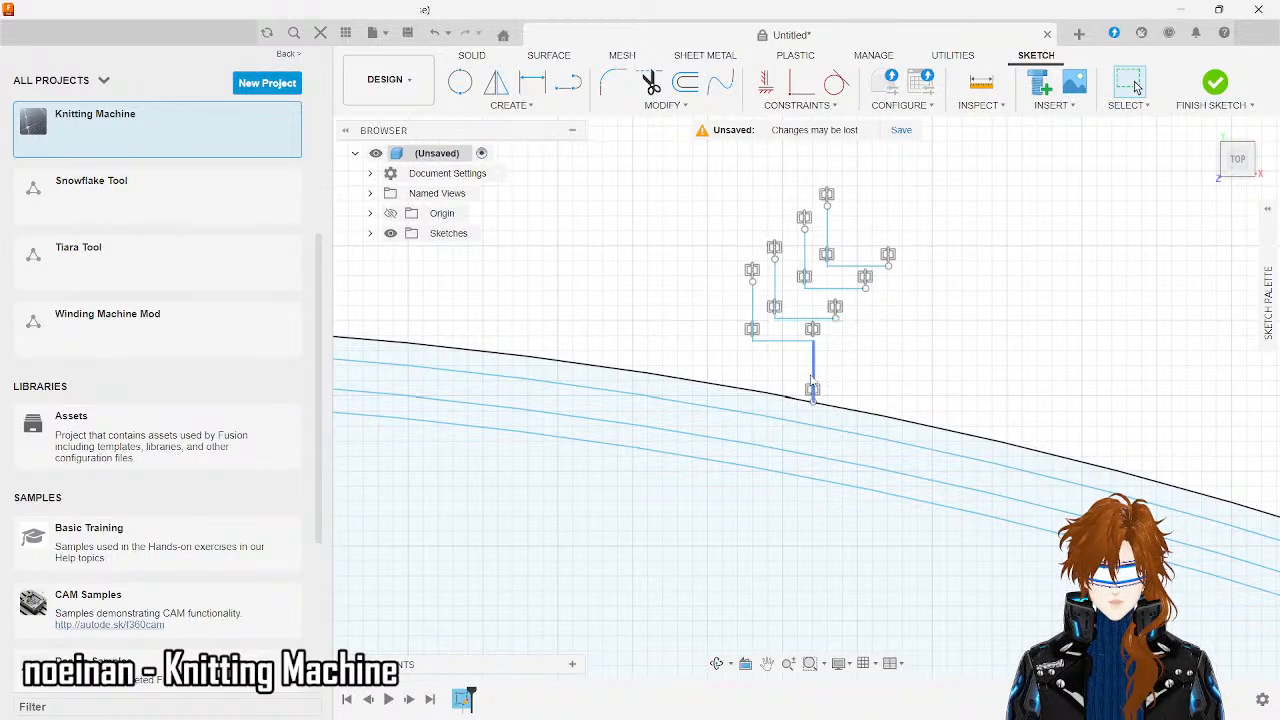
click(812, 378)
key(Delete)
- Delete all remaining step segments of the mirrored wall above the outer arc
drag(716, 344, 1036, 162)
key(Delete)
scroll(793, 284, down, 2)
scroll(793, 284, down, 2)
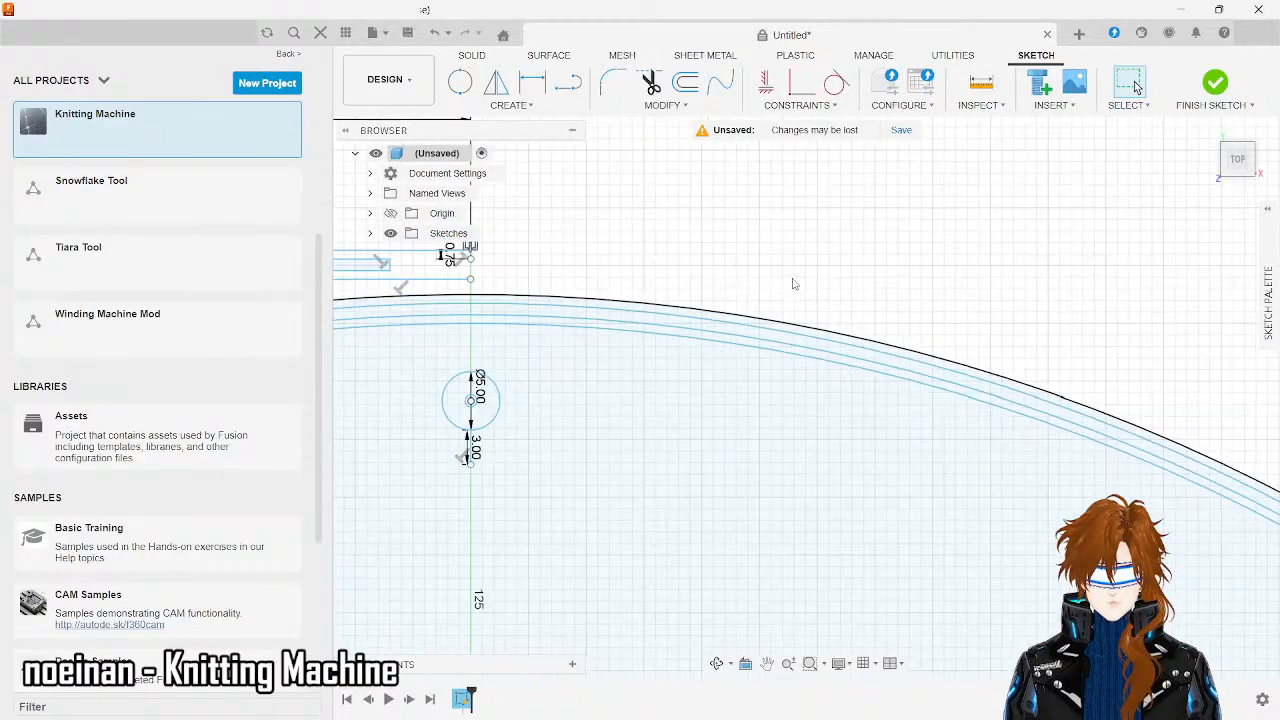
scroll(866, 315, down, 3)
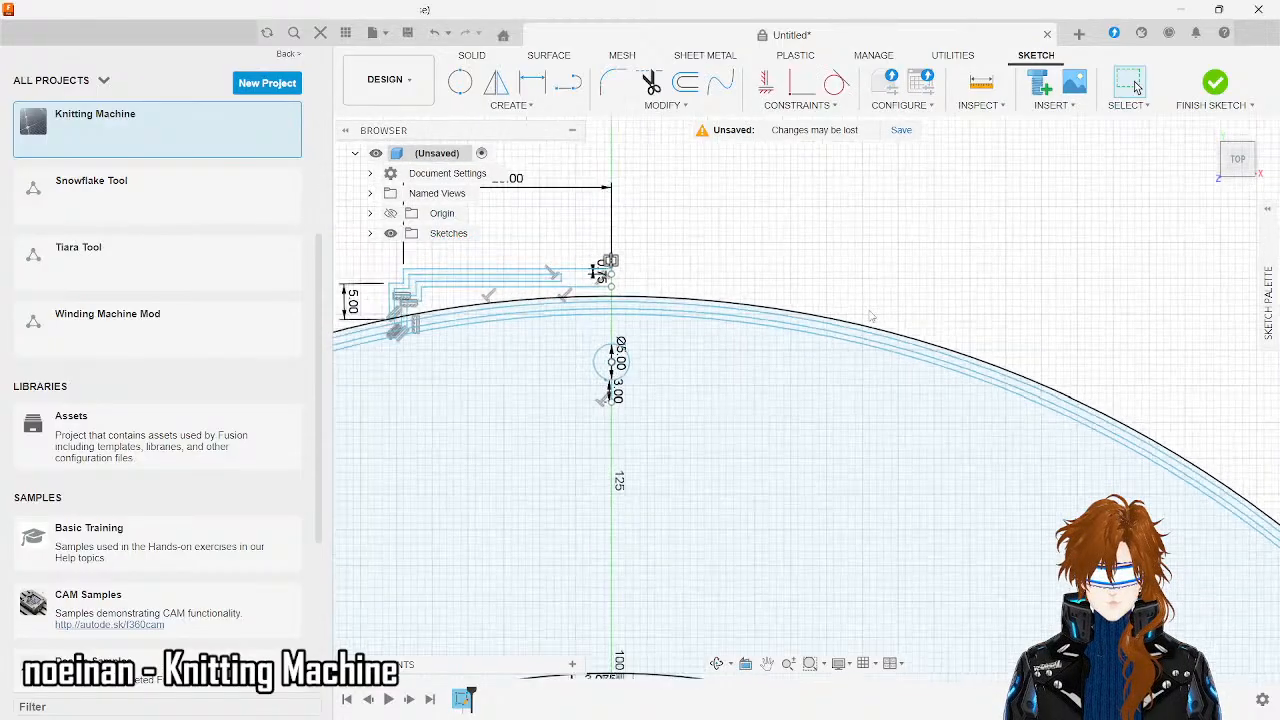
- Examine how the 0.75 mm vertical line at the stepped wall's end aligns with the centre axis
scroll(664, 279, up, 6)
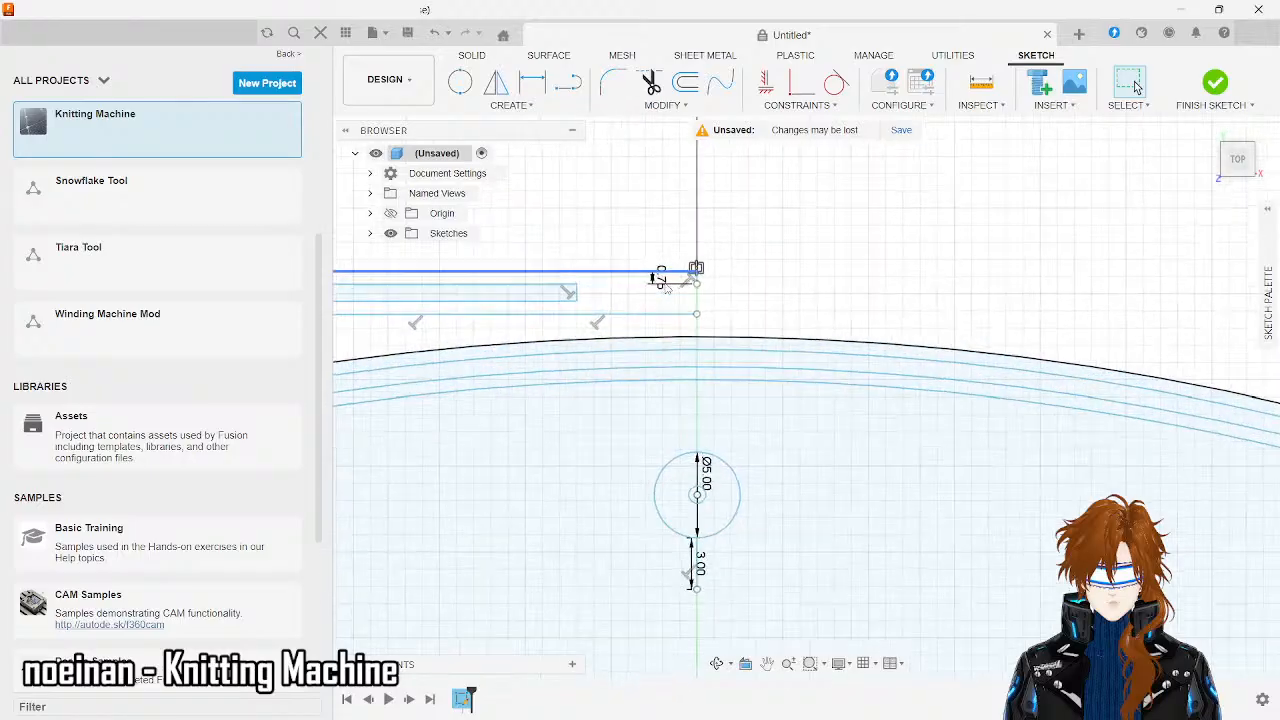
scroll(667, 289, up, 2)
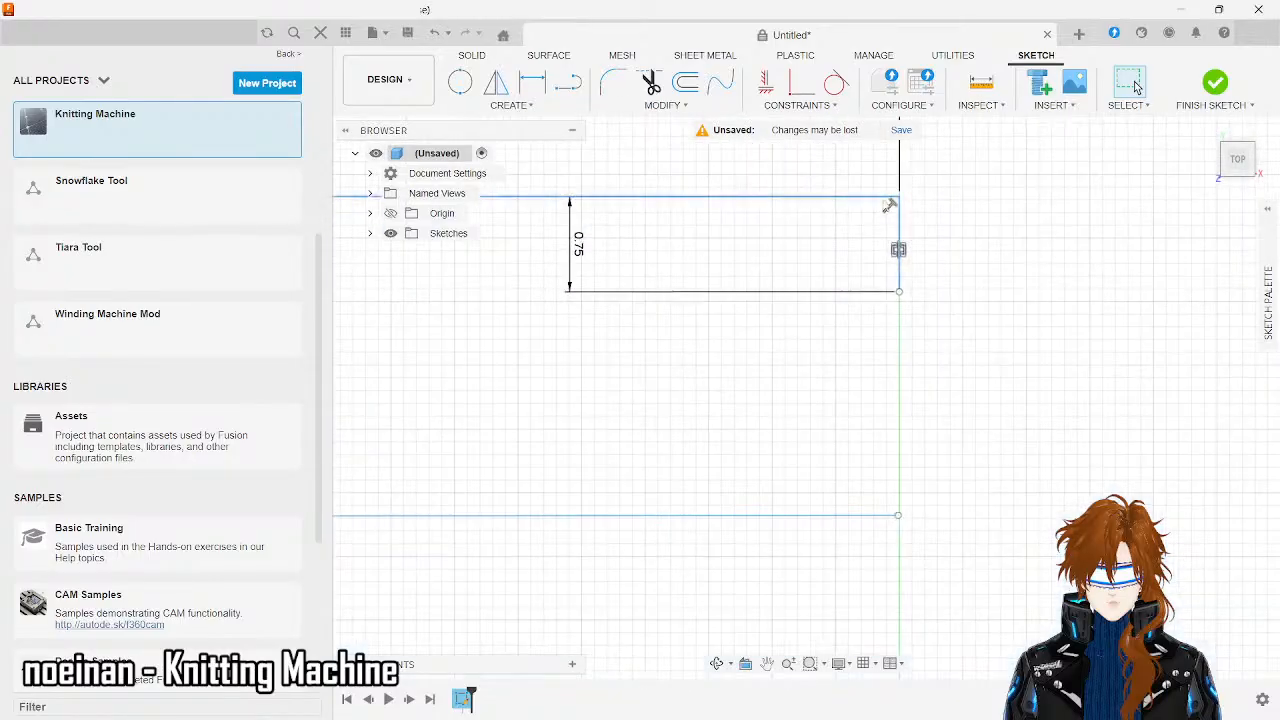
scroll(905, 212, up, 5)
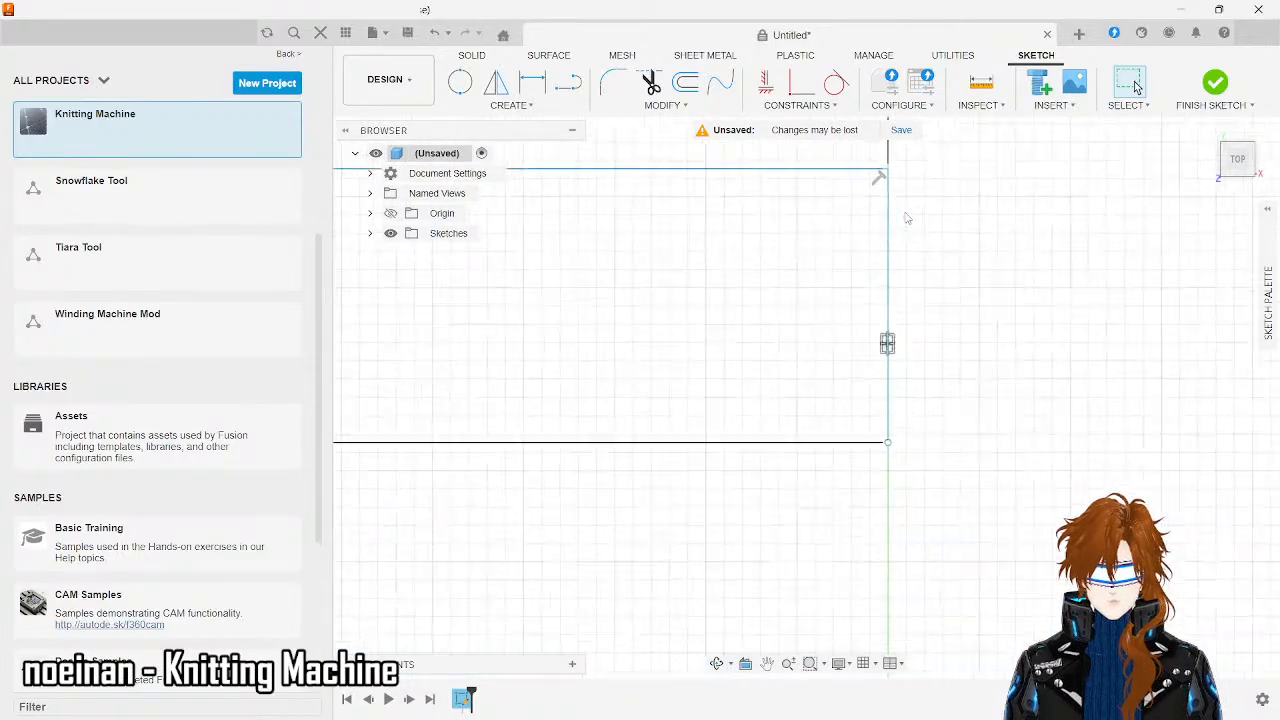
scroll(892, 334, up, 6)
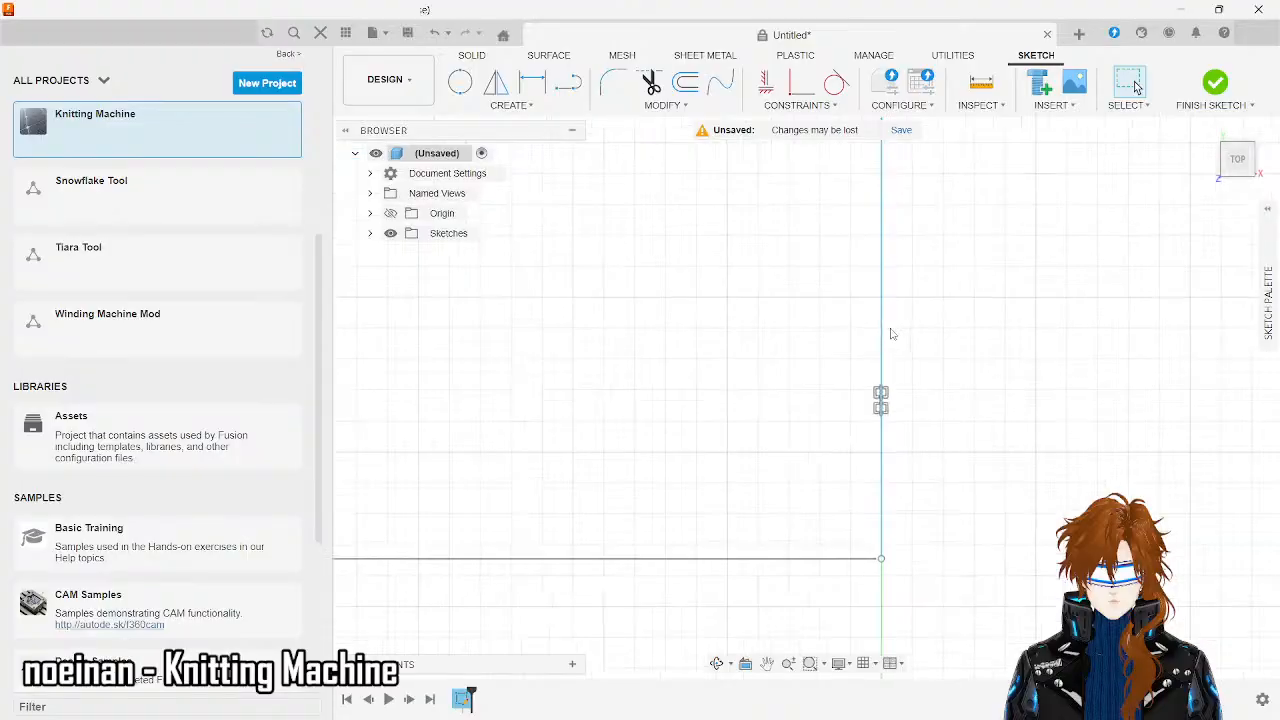
scroll(892, 334, down, 5)
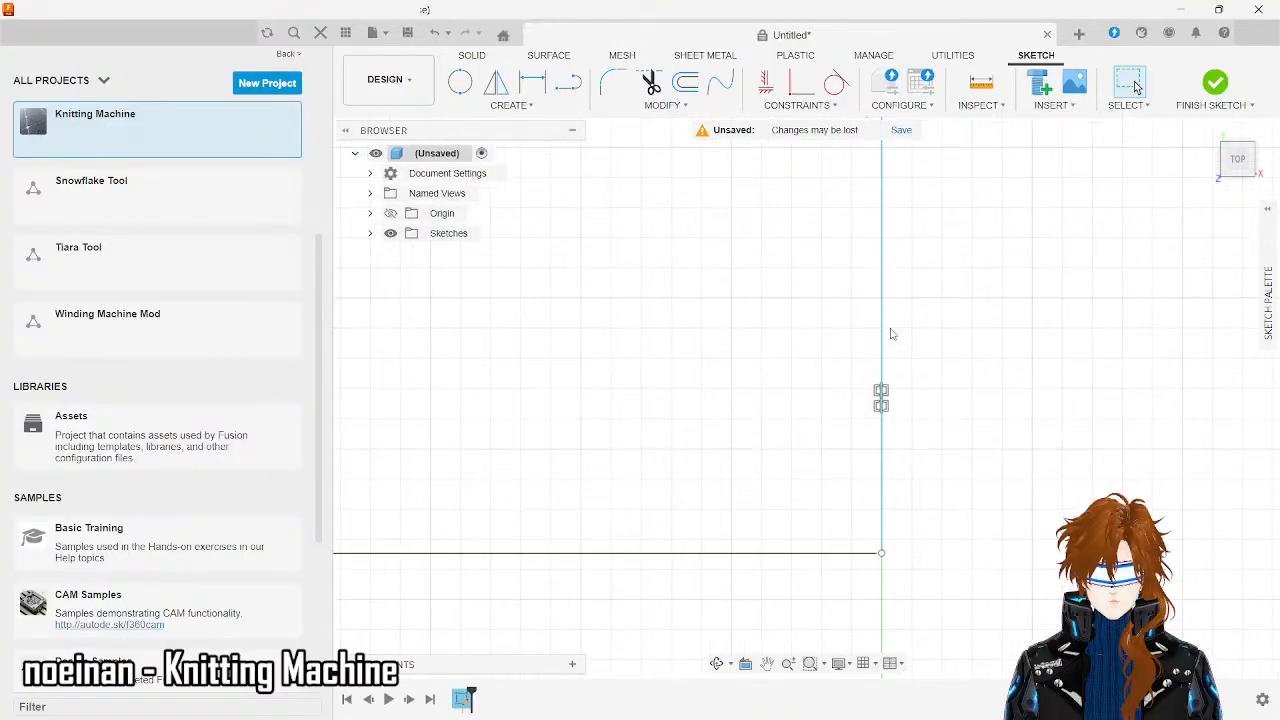
- Draw an 8 mm vertical line downward from the inner end of the stepped profile's lower edge
scroll(888, 337, down, 5)
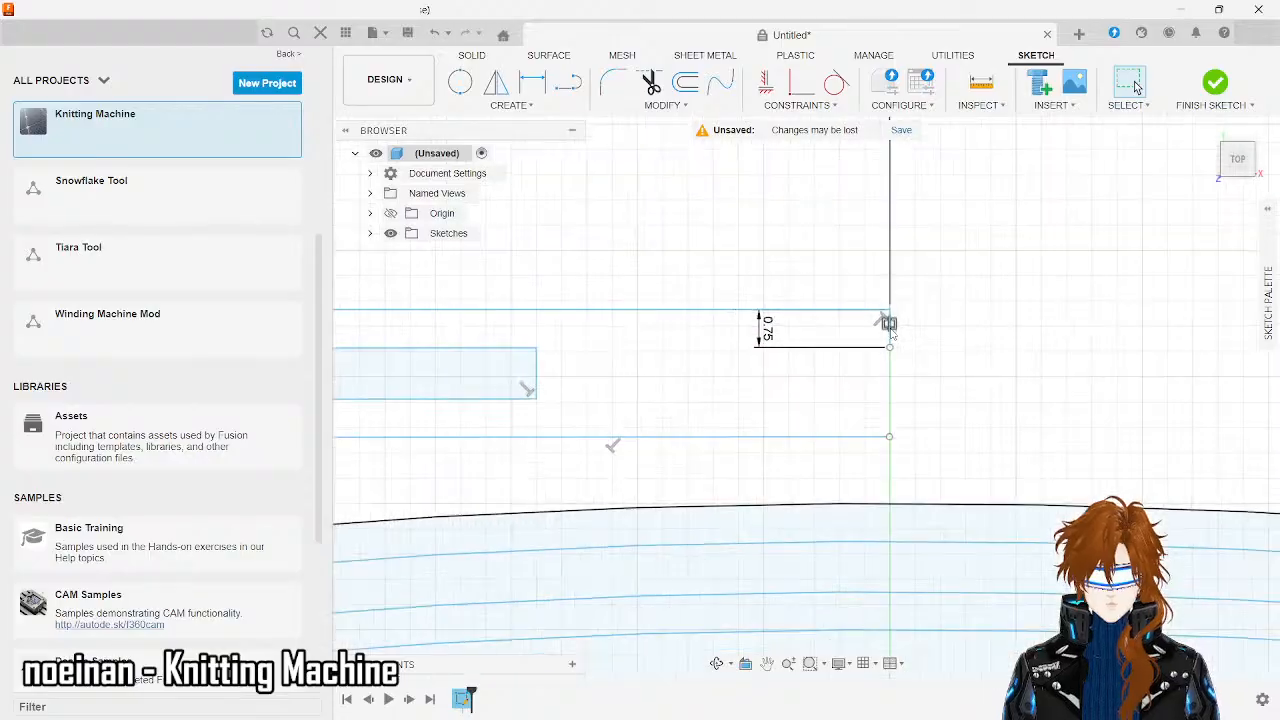
scroll(890, 336, down, 5)
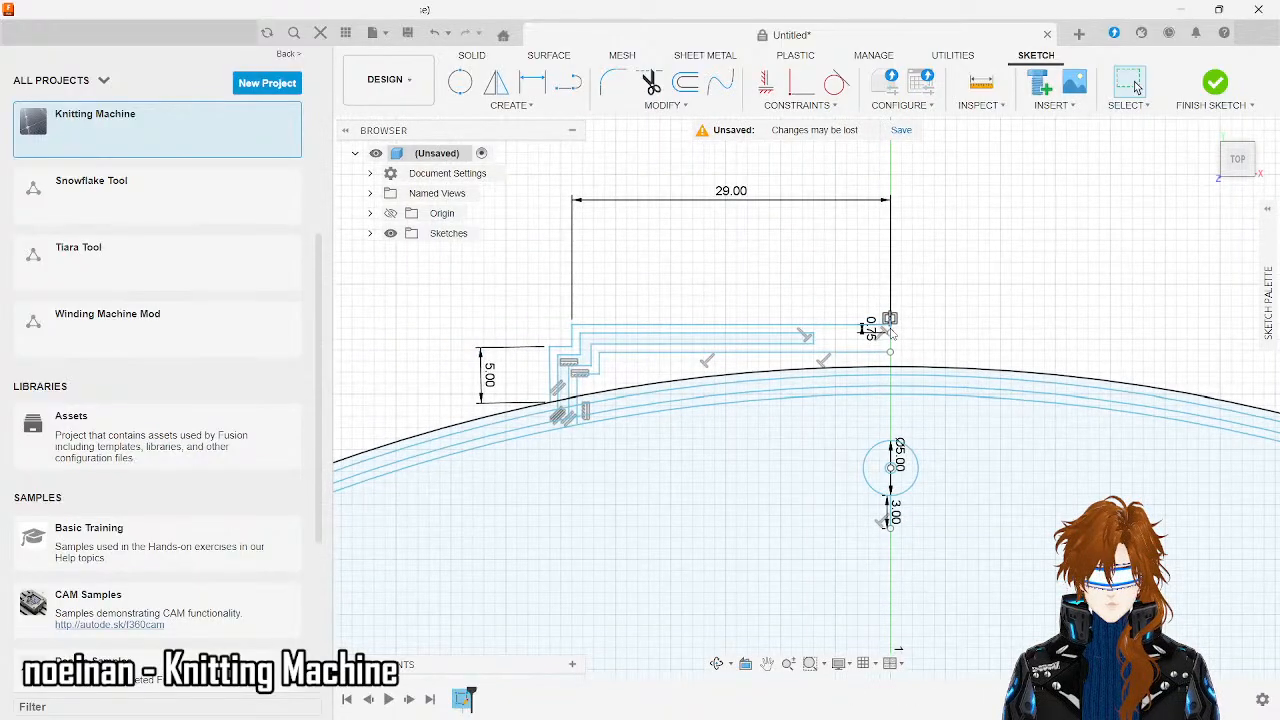
scroll(915, 432, up, 8)
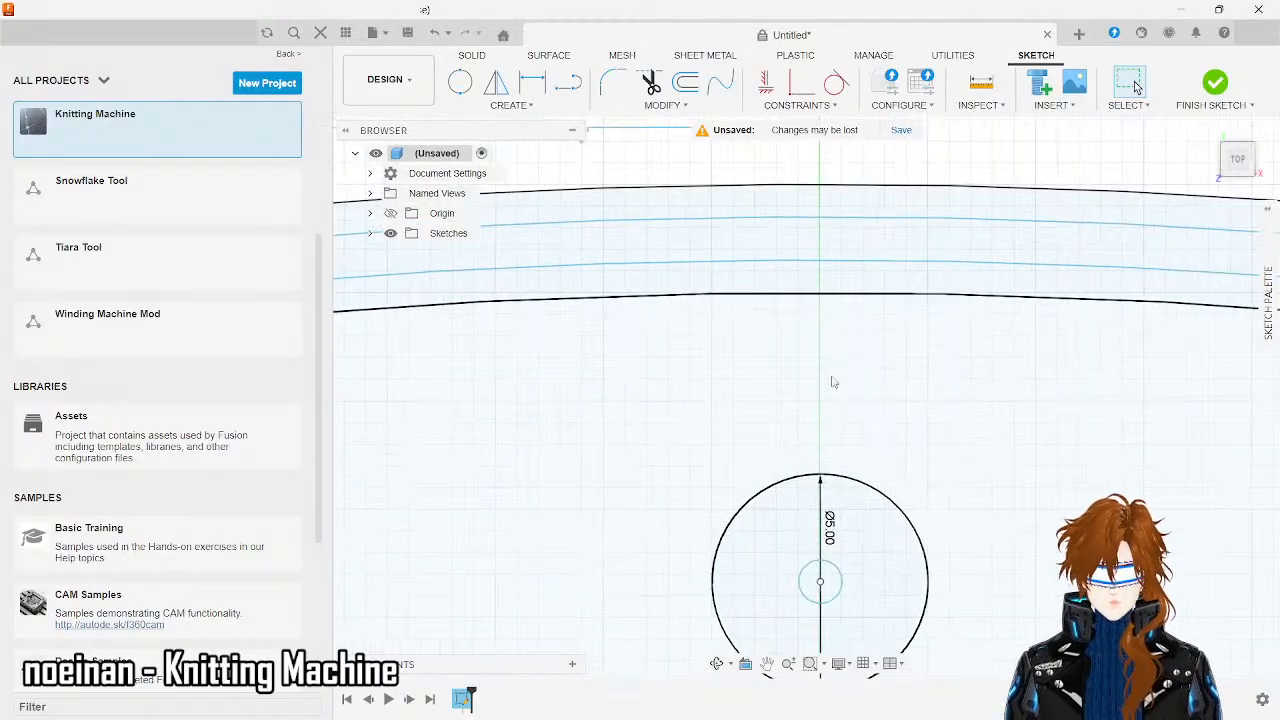
scroll(833, 382, down, 4)
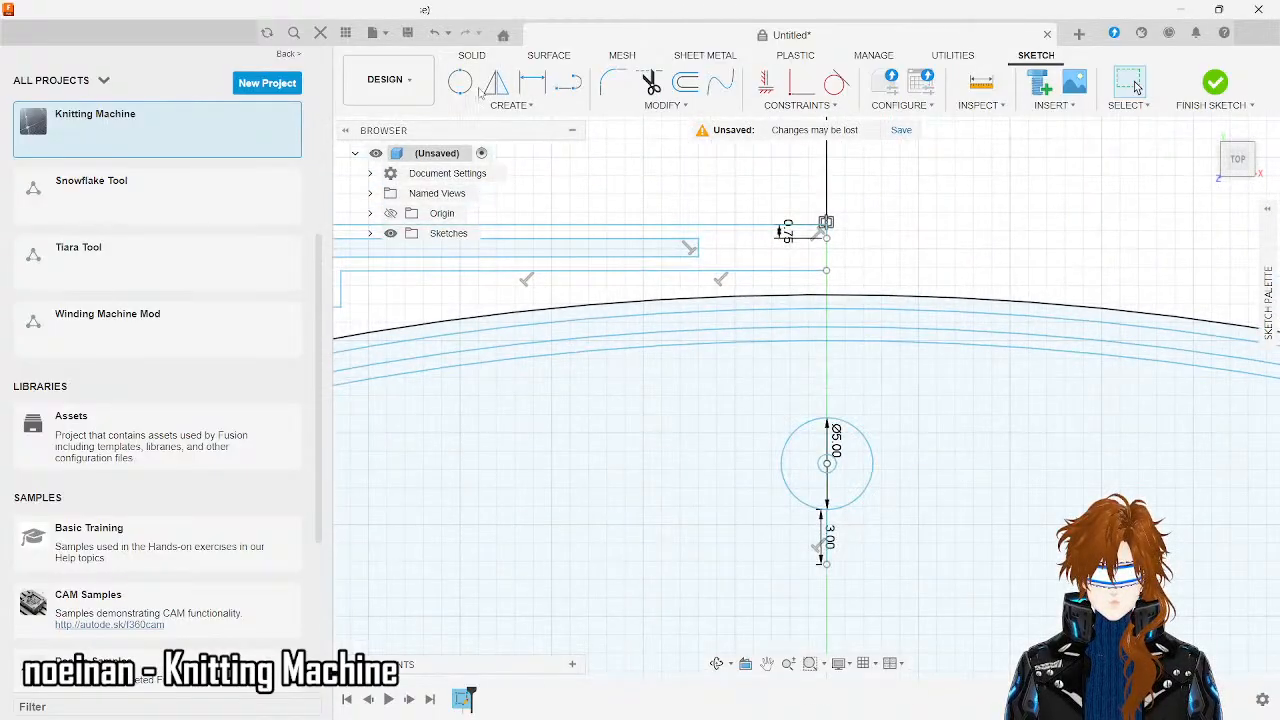
click(567, 82)
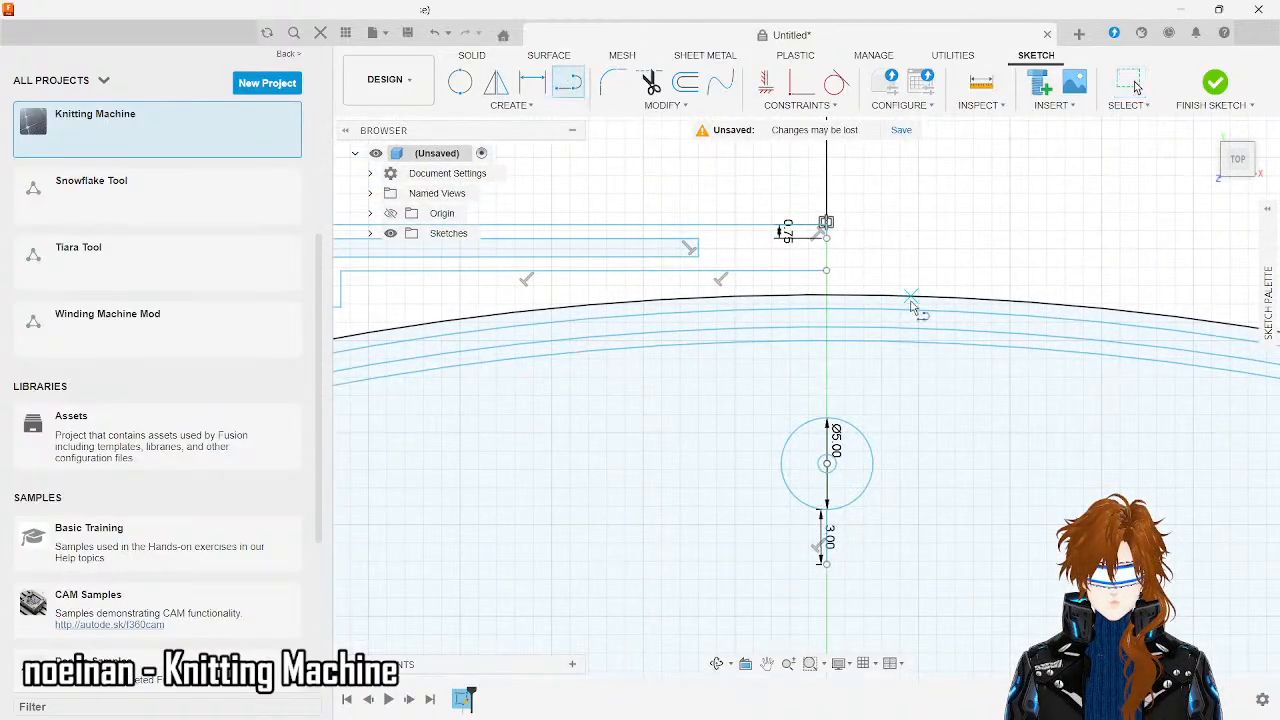
click(827, 272)
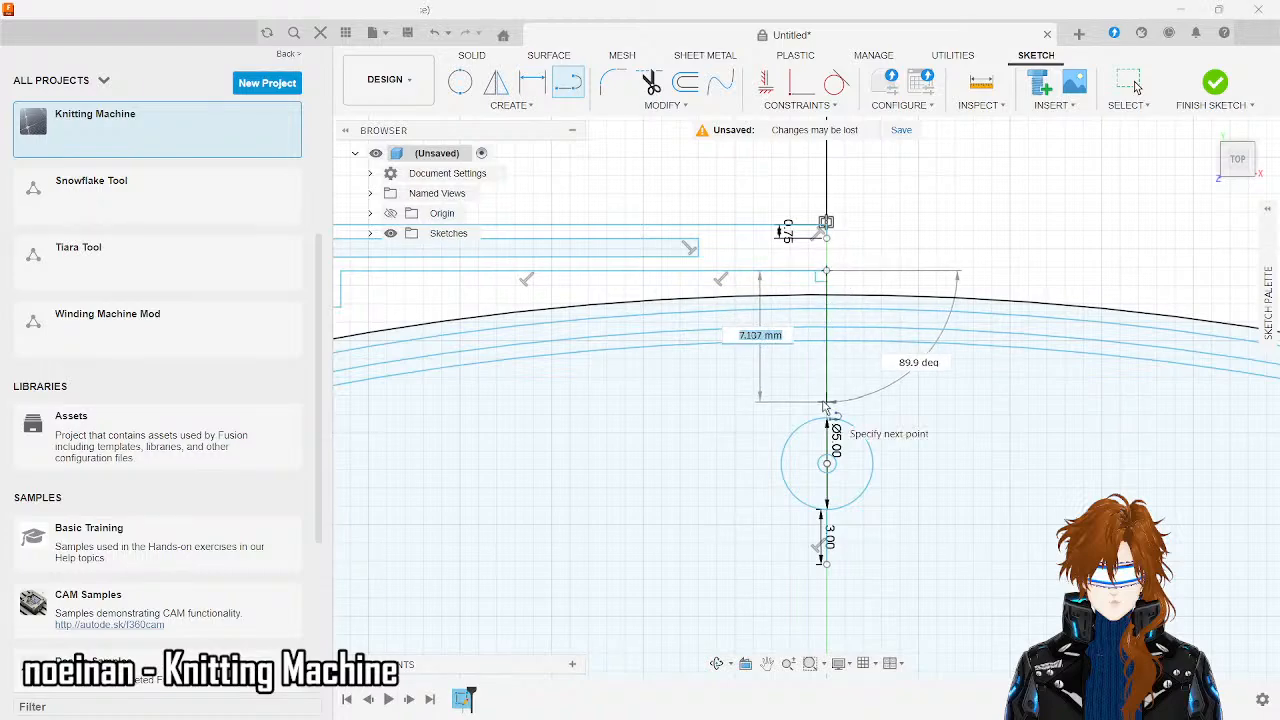
text(8)
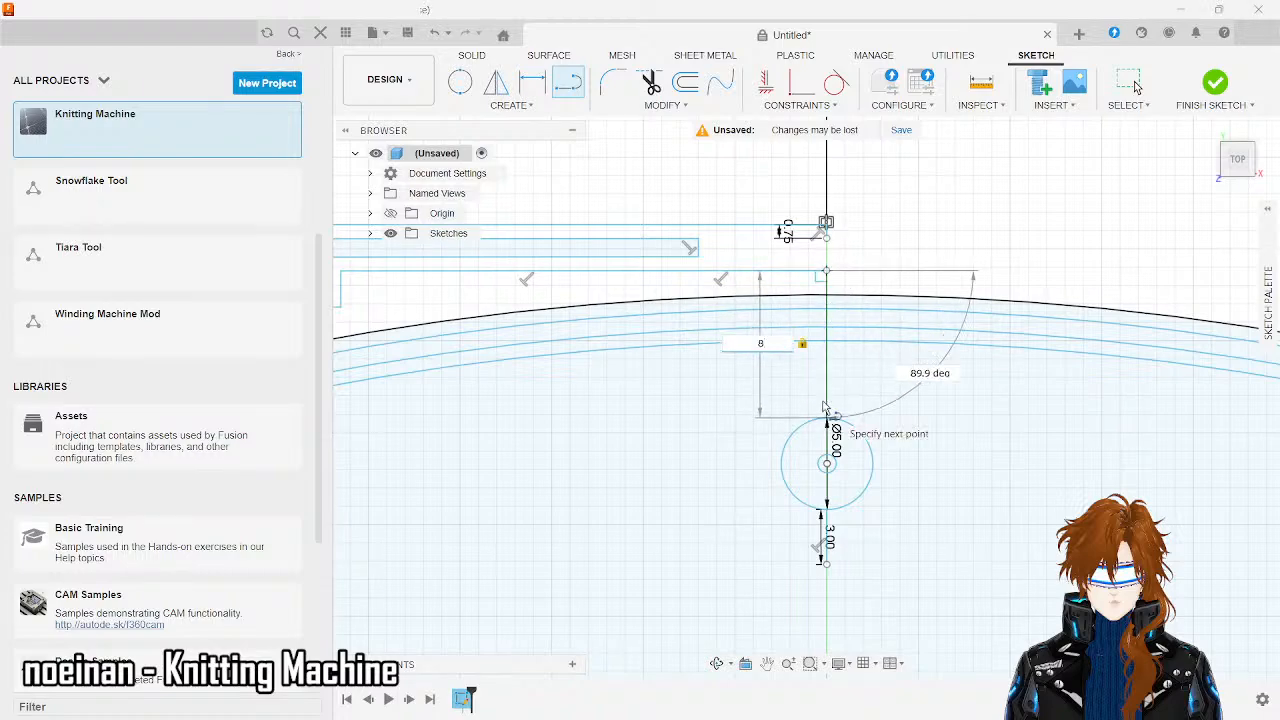
key(Return)
key(Escape)
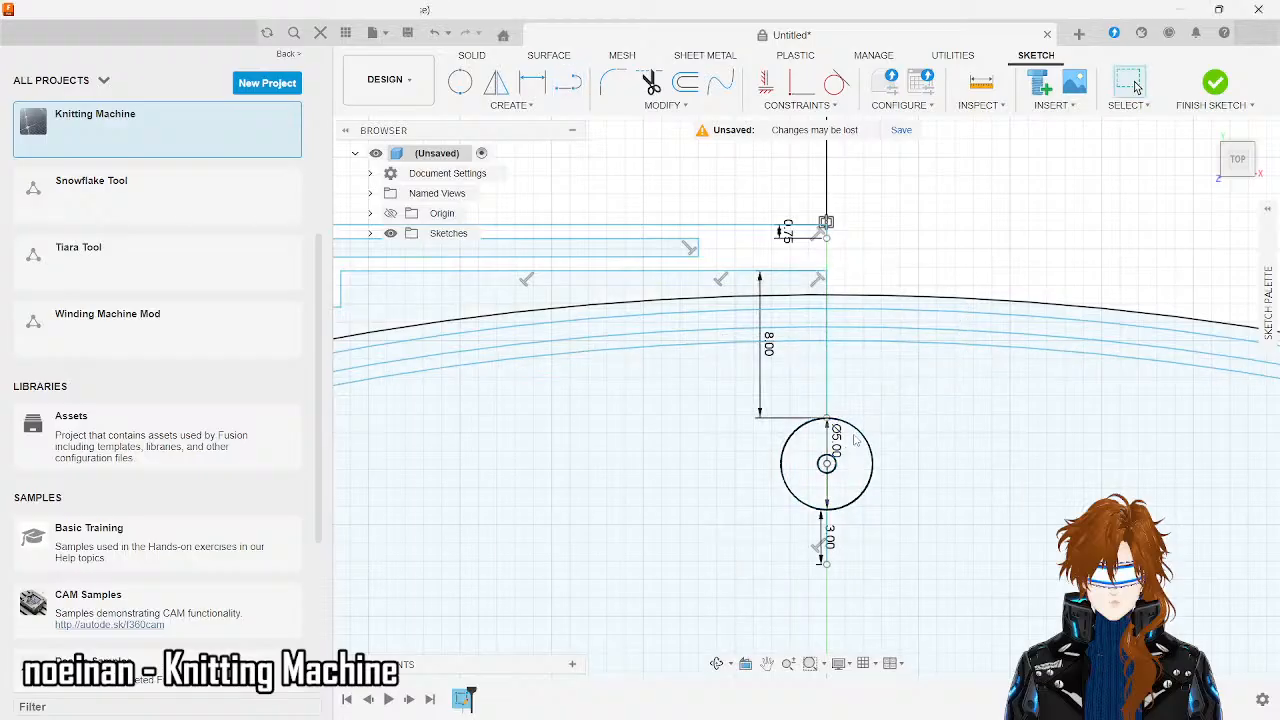
- Replace the 5 mm circle with a 5 mm two-point circle starting at the lower end of the 8 mm line
click(850, 428)
key(Delete)
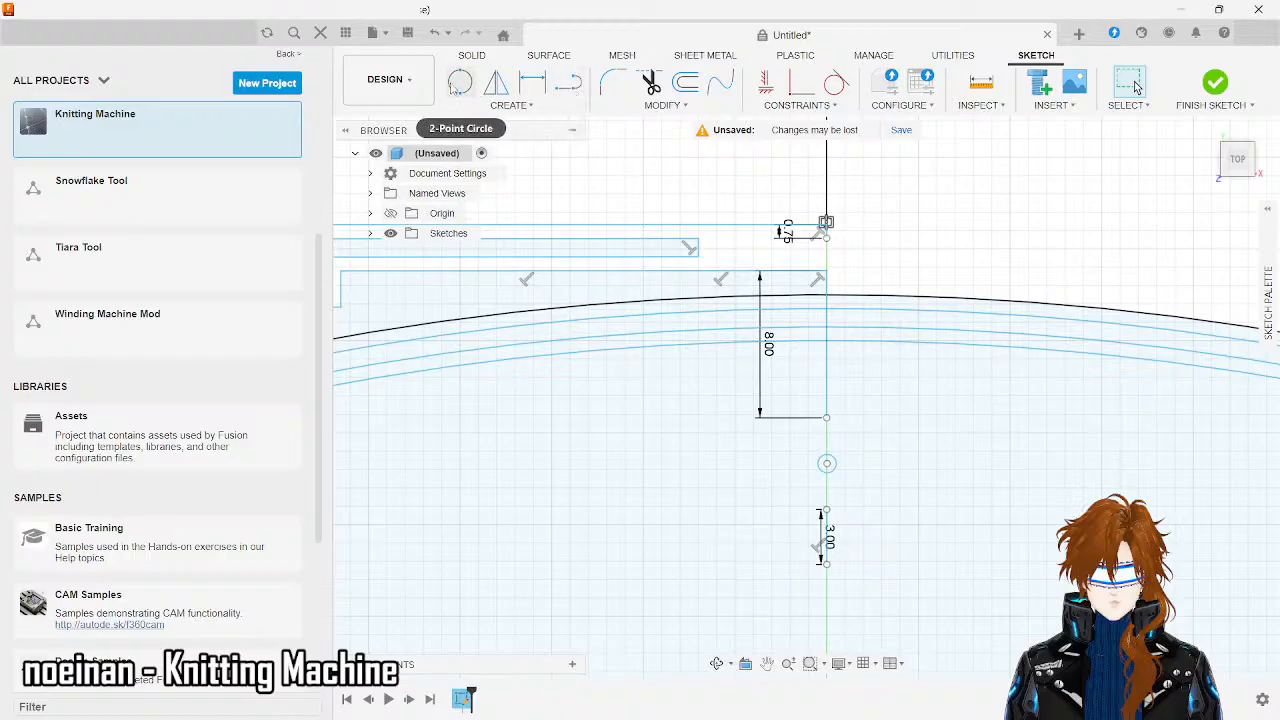
click(458, 84)
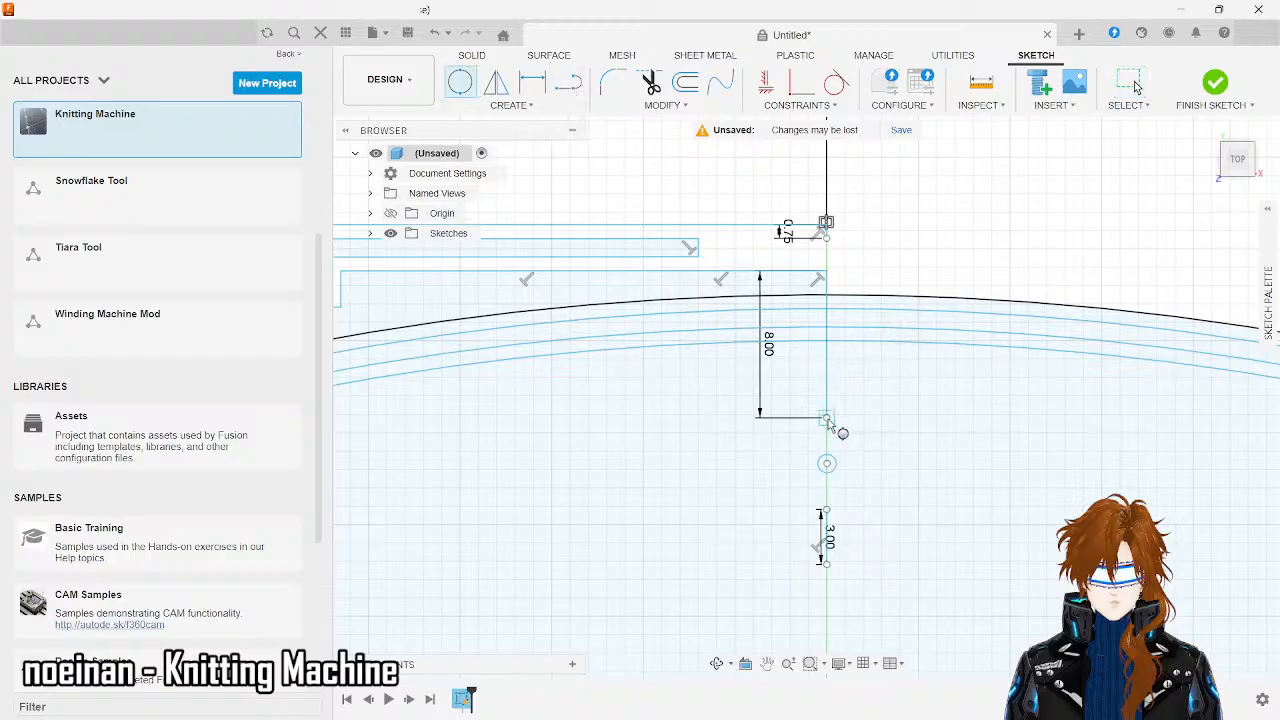
click(826, 419)
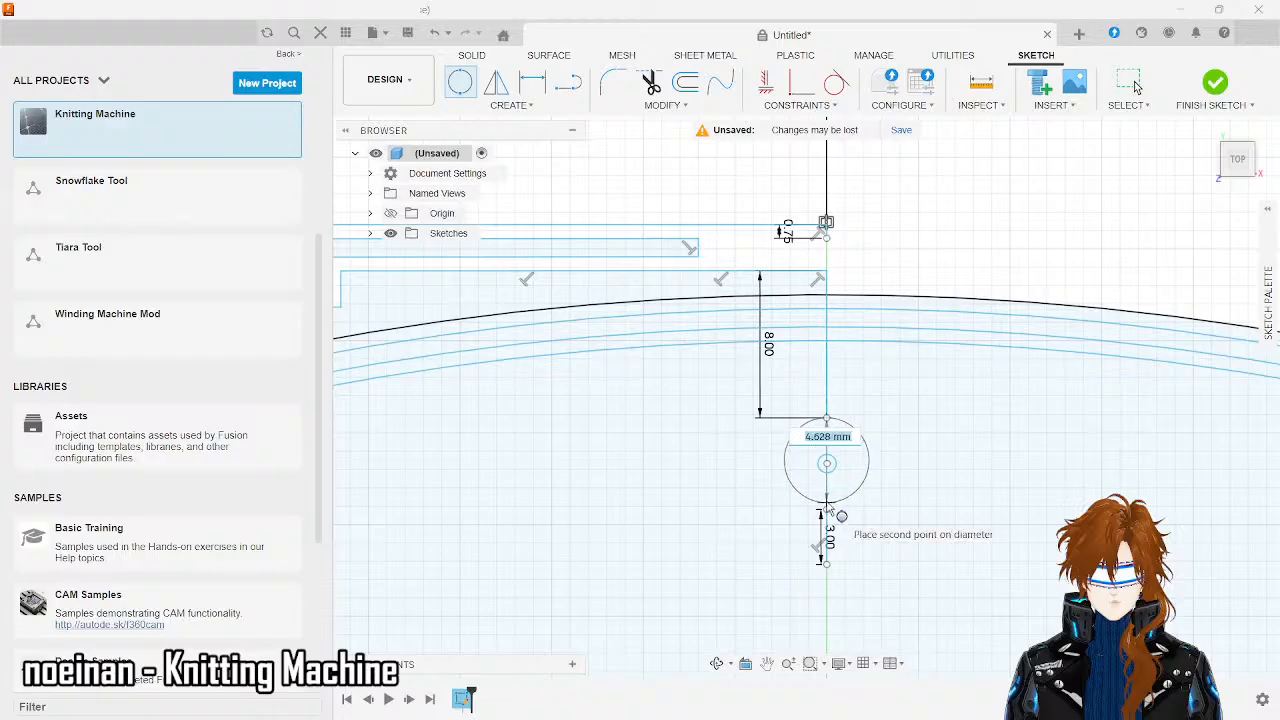
text(5)
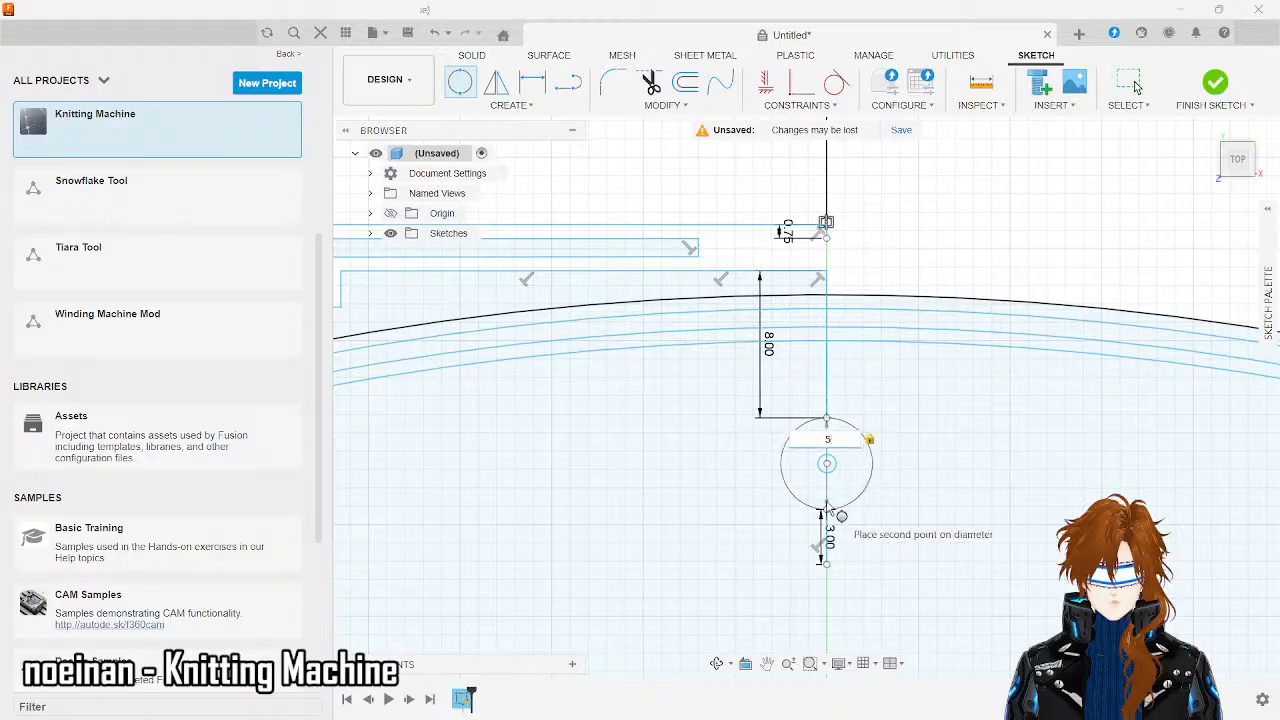
key(Return)
key(Escape)
- Remove the small inner circle and draw a 2 mm vertical line downward from the 5 mm circle's upper point
scroll(825, 500, up, 5)
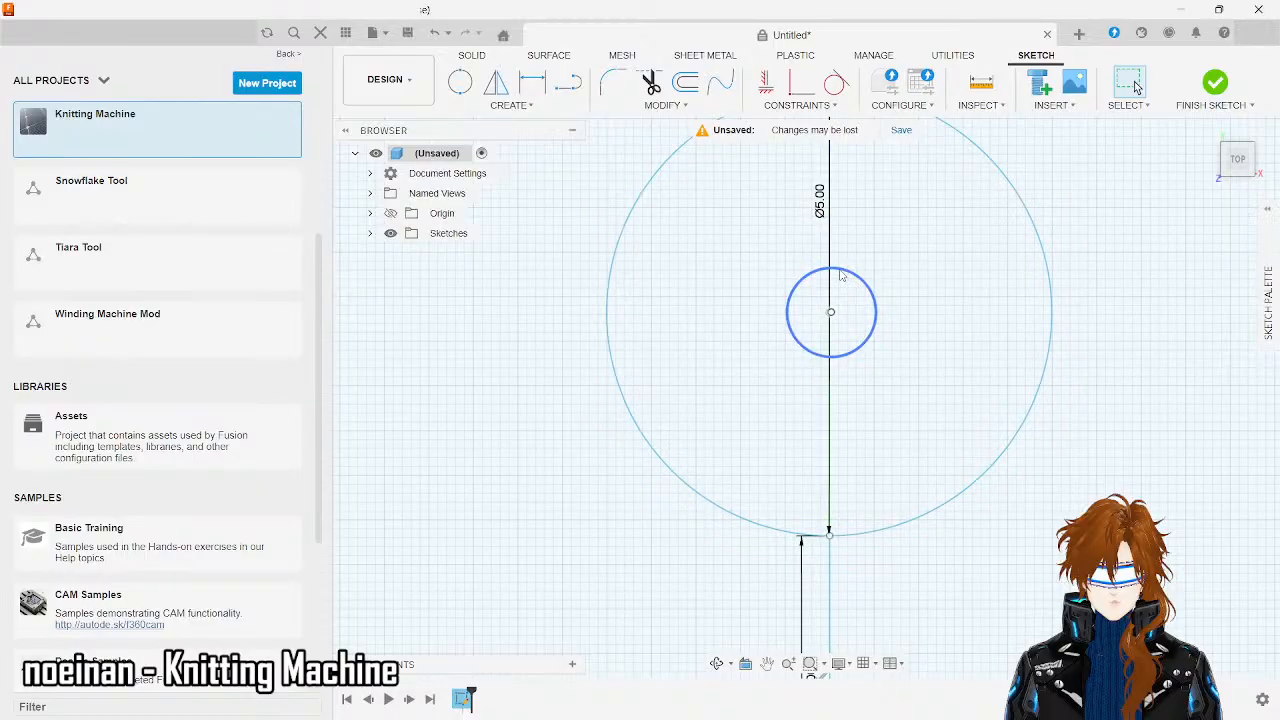
scroll(842, 276, down, 1)
scroll(842, 276, down, 1)
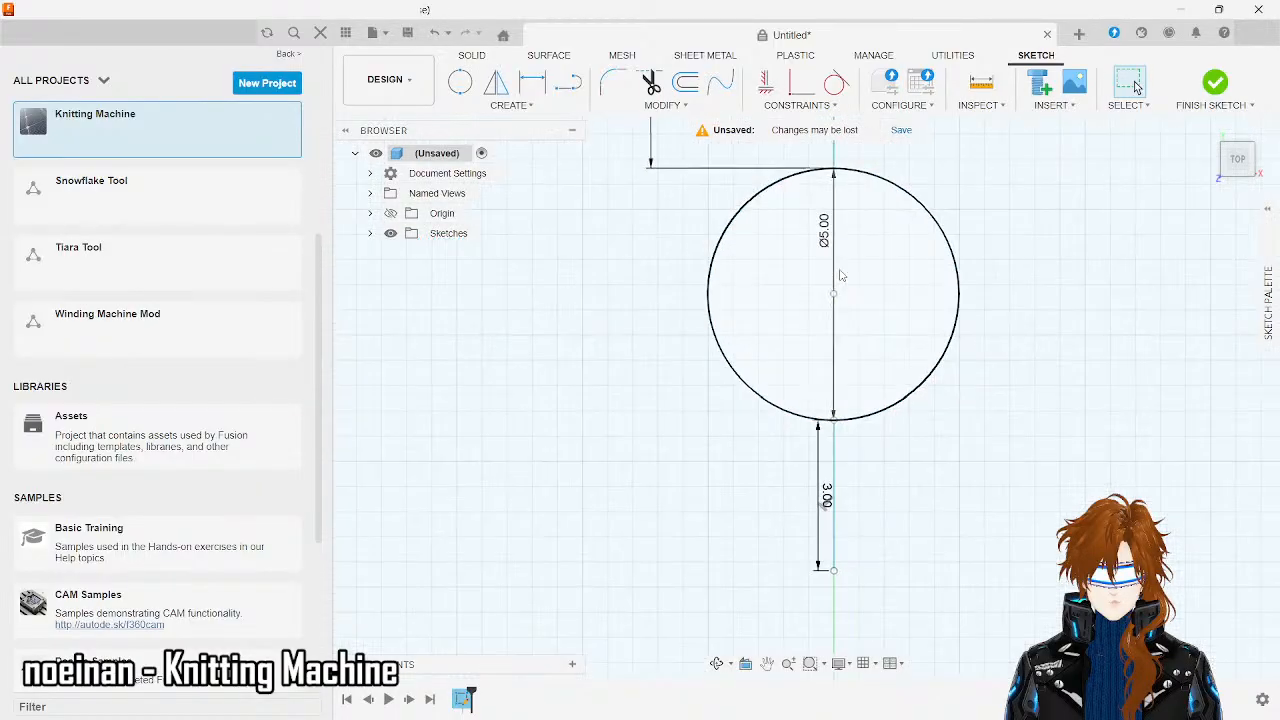
click(567, 82)
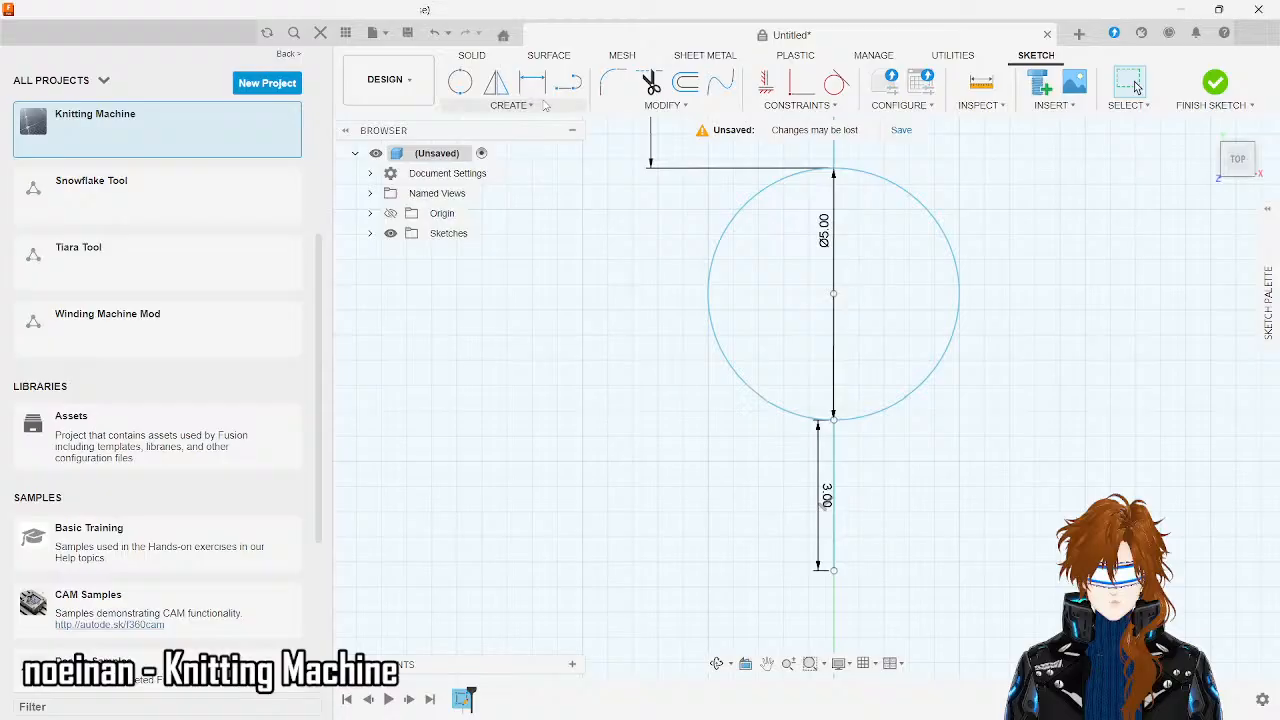
click(834, 172)
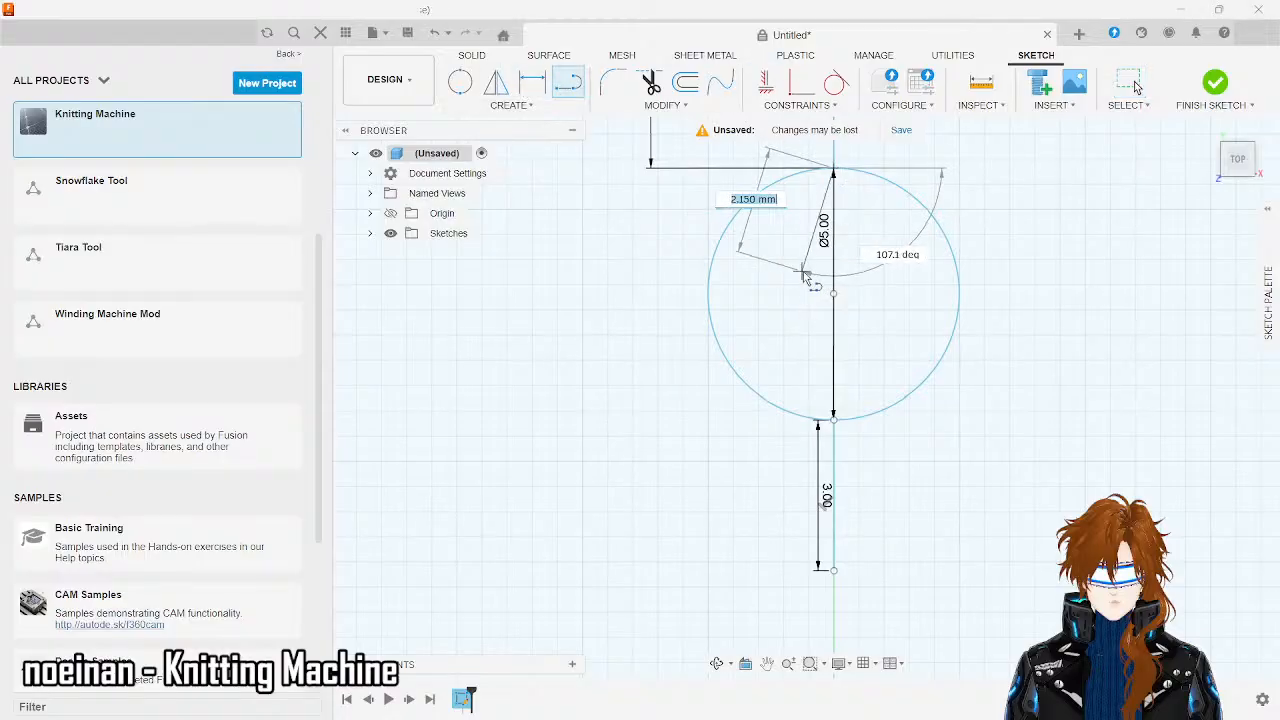
key(Tab)
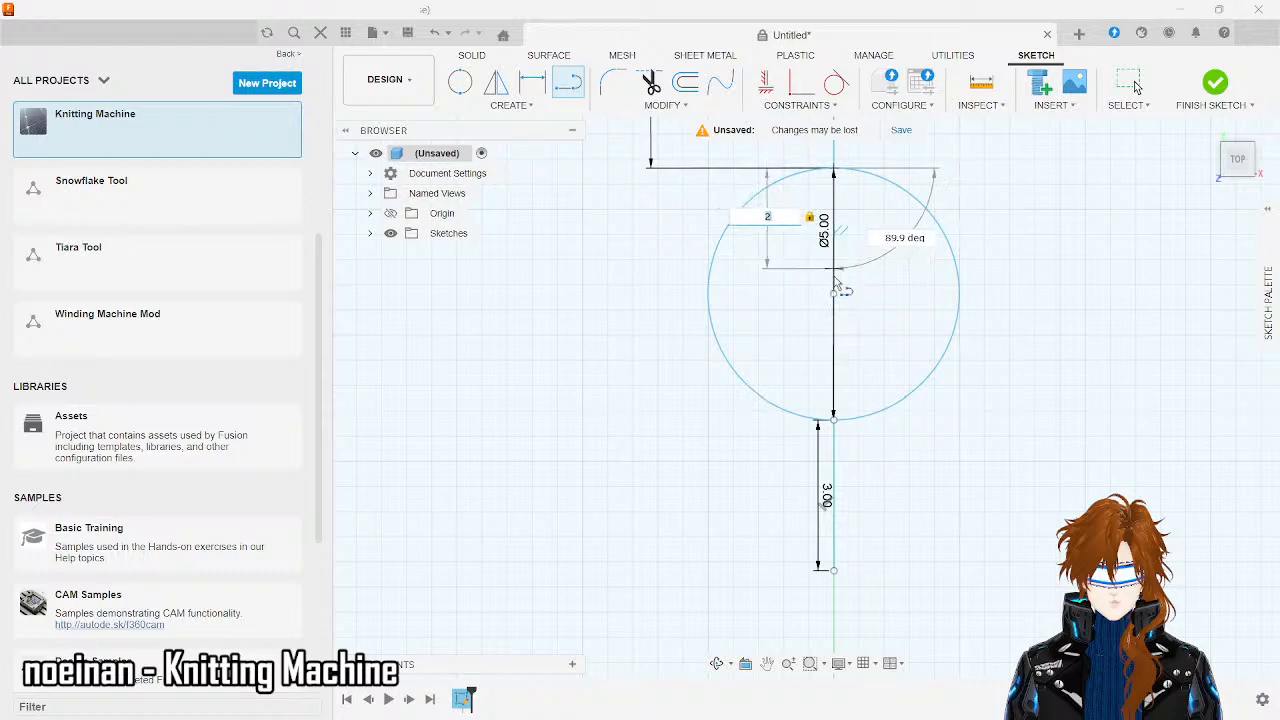
click(838, 288)
key(Escape)
click(567, 83)
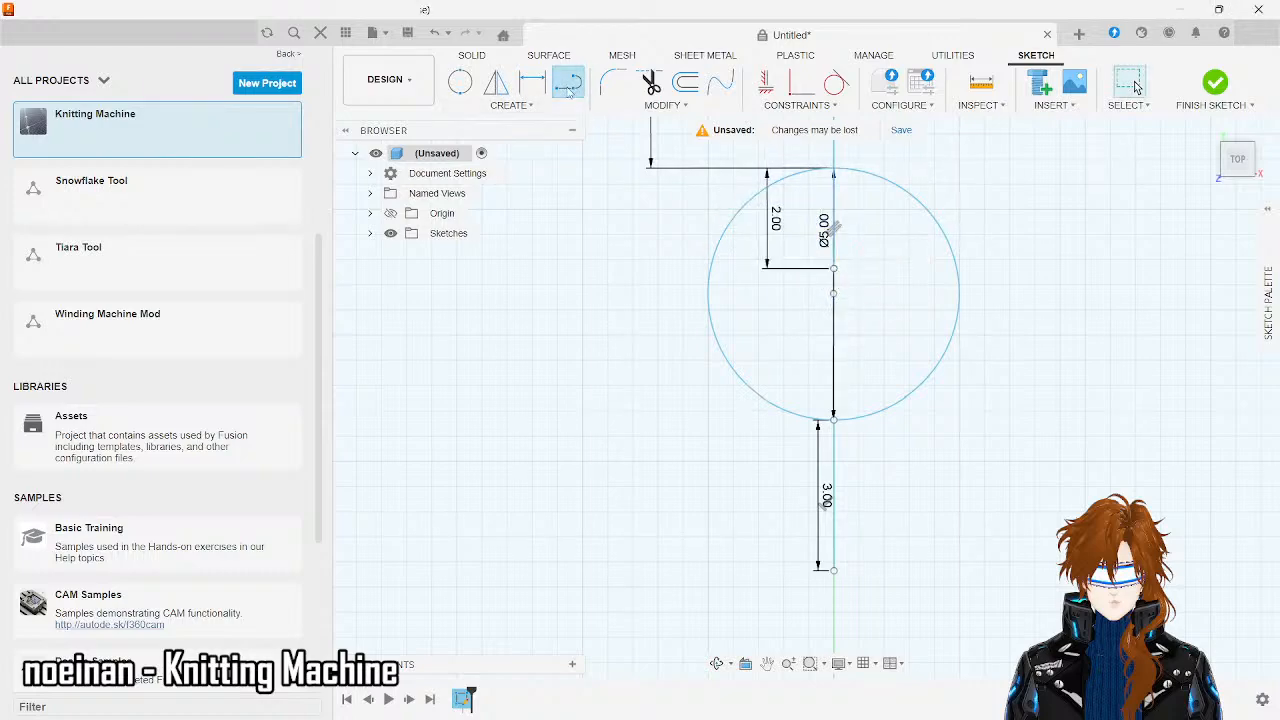
click(834, 417)
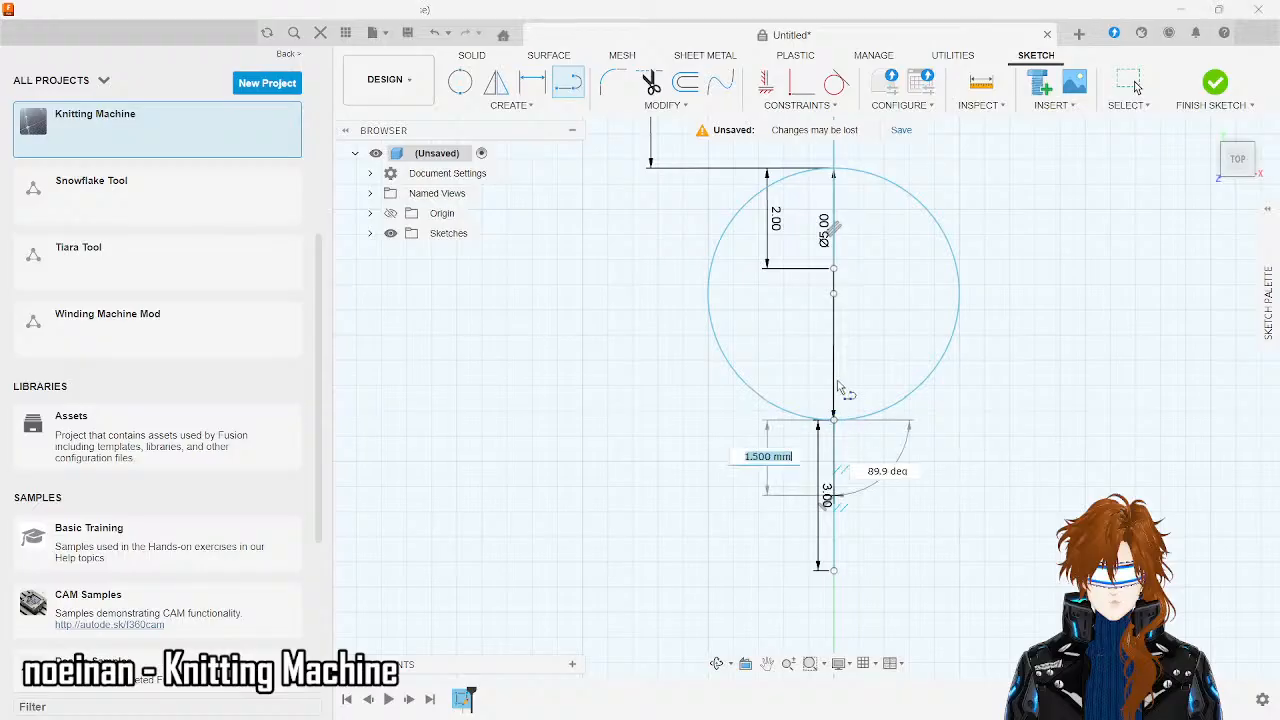
key(Escape)
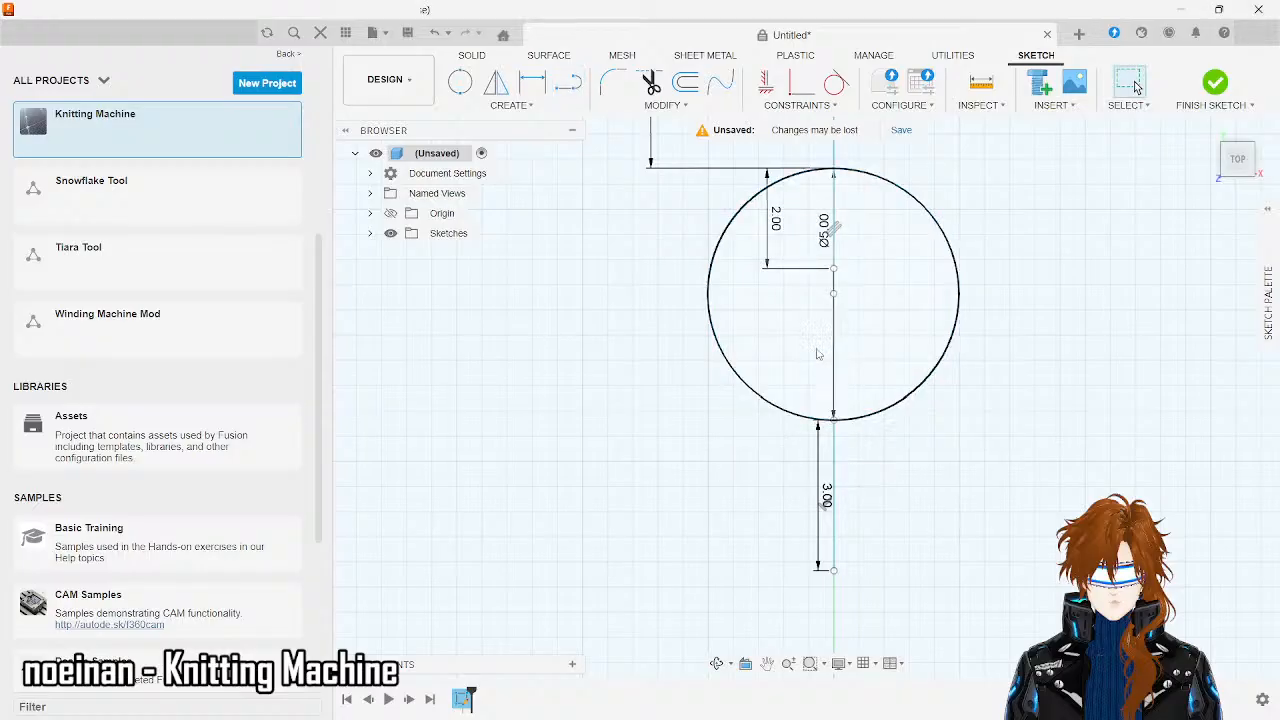
- Delete the 3 mm vertical line below the 5 mm circle
click(838, 472)
click(838, 472)
key(Delete)
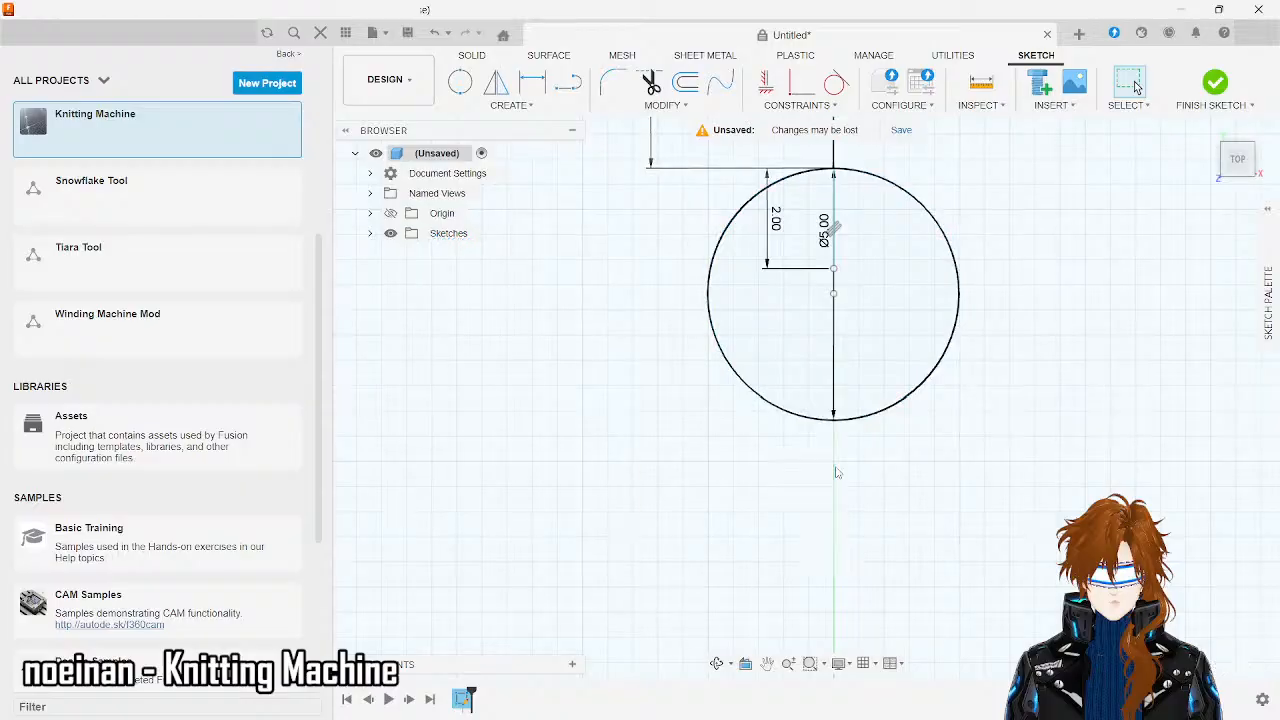
- Examine how the 5 mm circle's upper and lower points align with the vertical axis
click(567, 83)
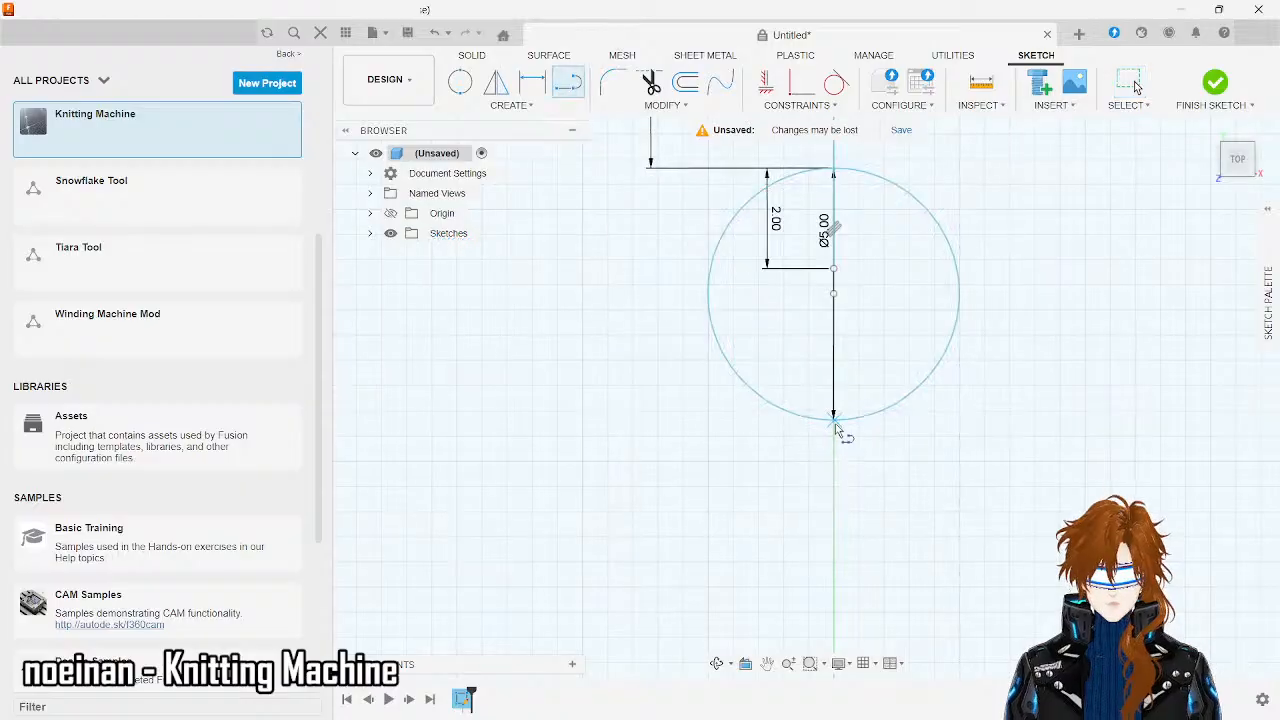
scroll(838, 430, up, 10)
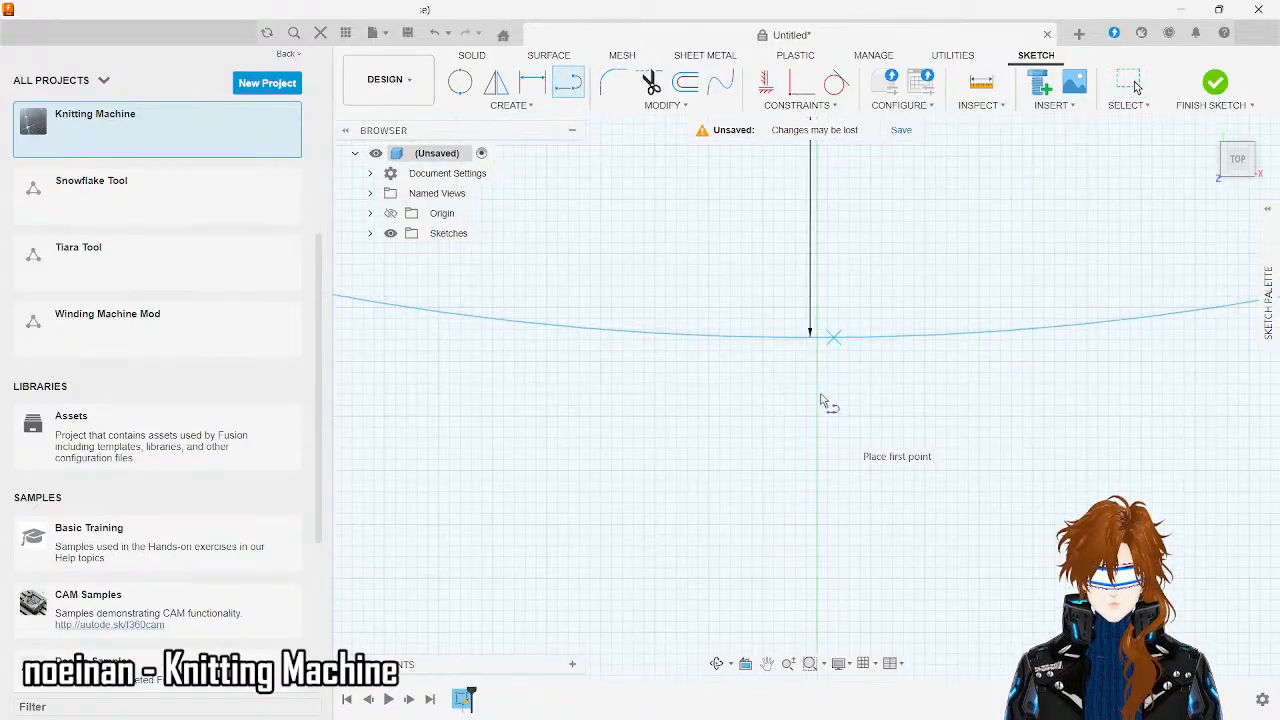
scroll(818, 335, down, 6)
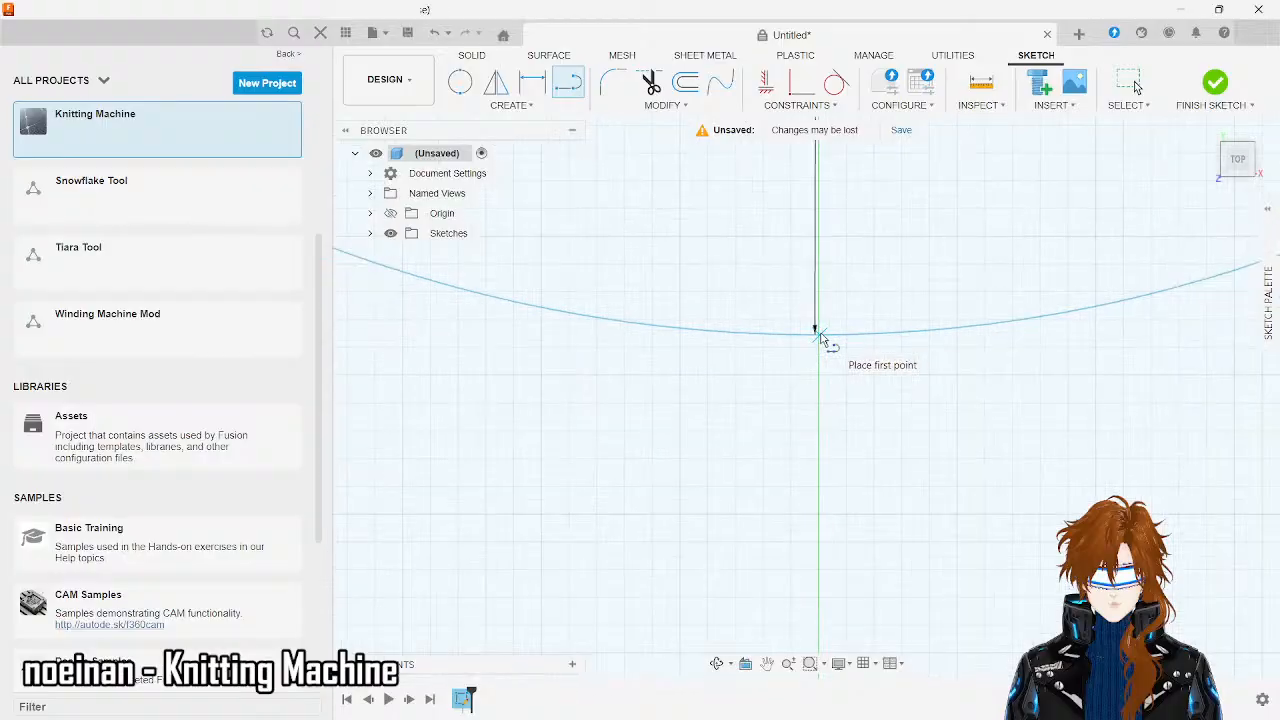
scroll(818, 335, down, 2)
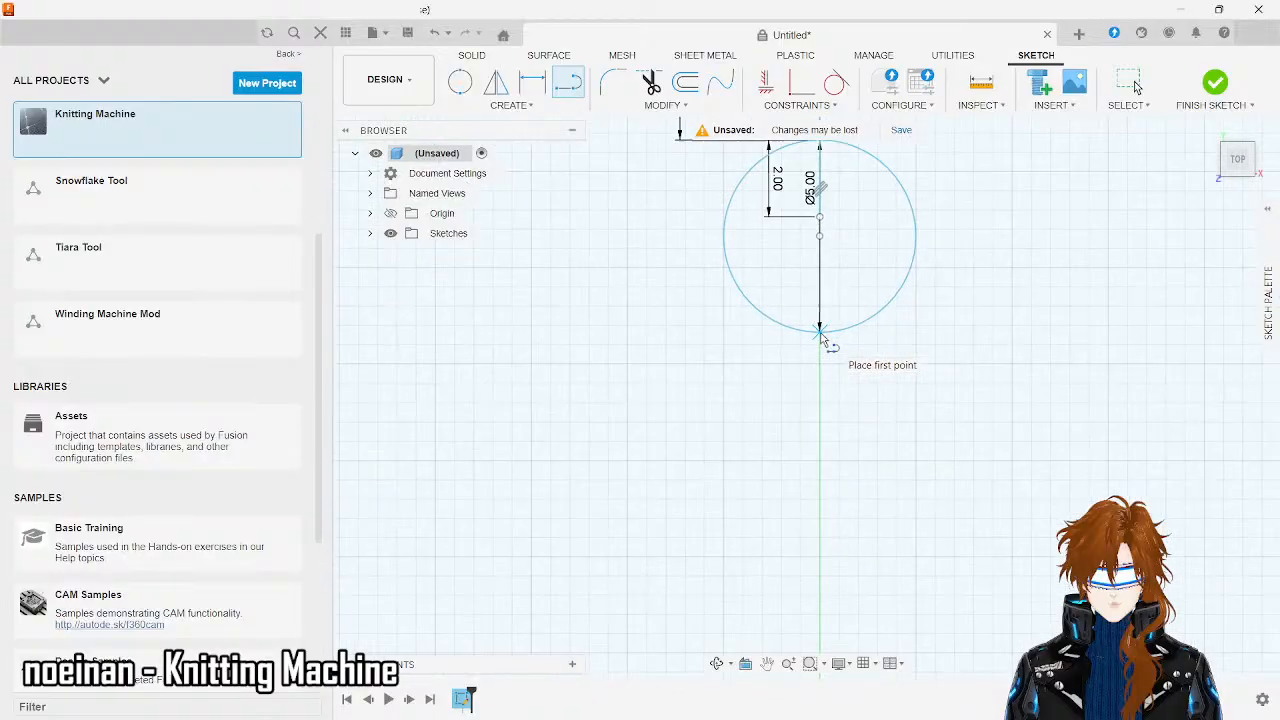
scroll(820, 192, down, 2)
scroll(820, 192, down, 1)
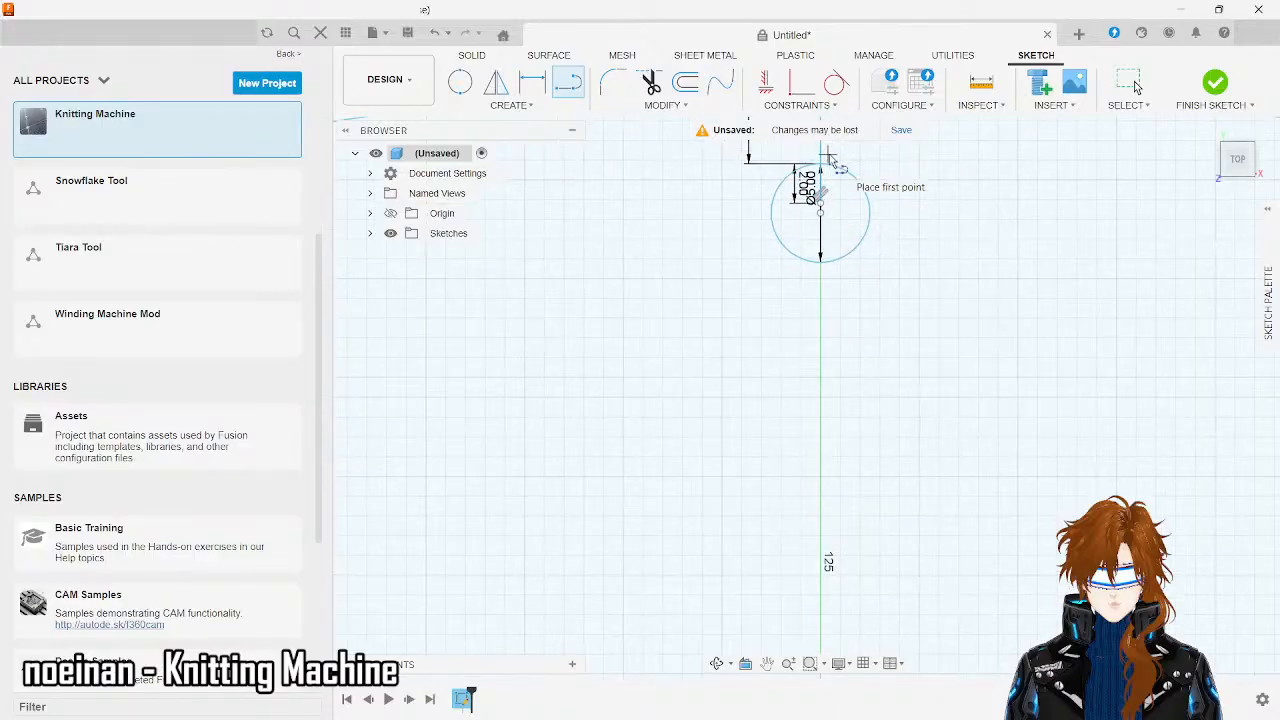
scroll(828, 160, up, 5)
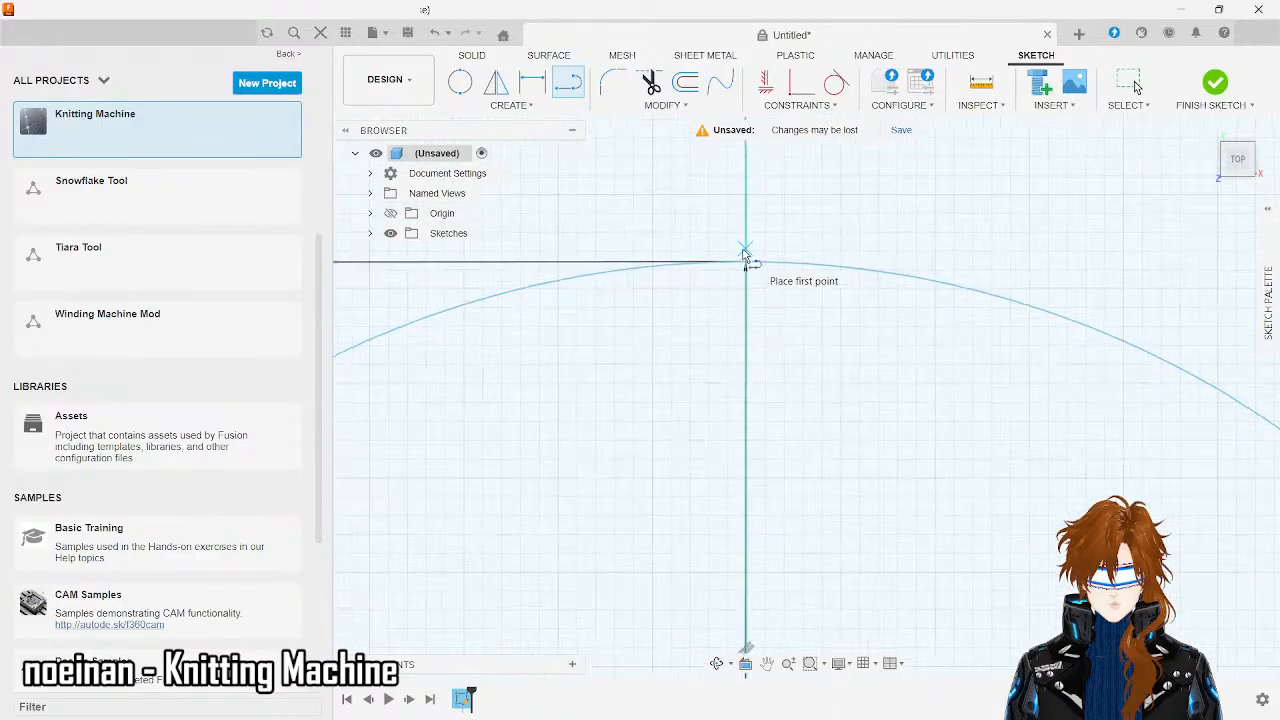
scroll(745, 255, up, 4)
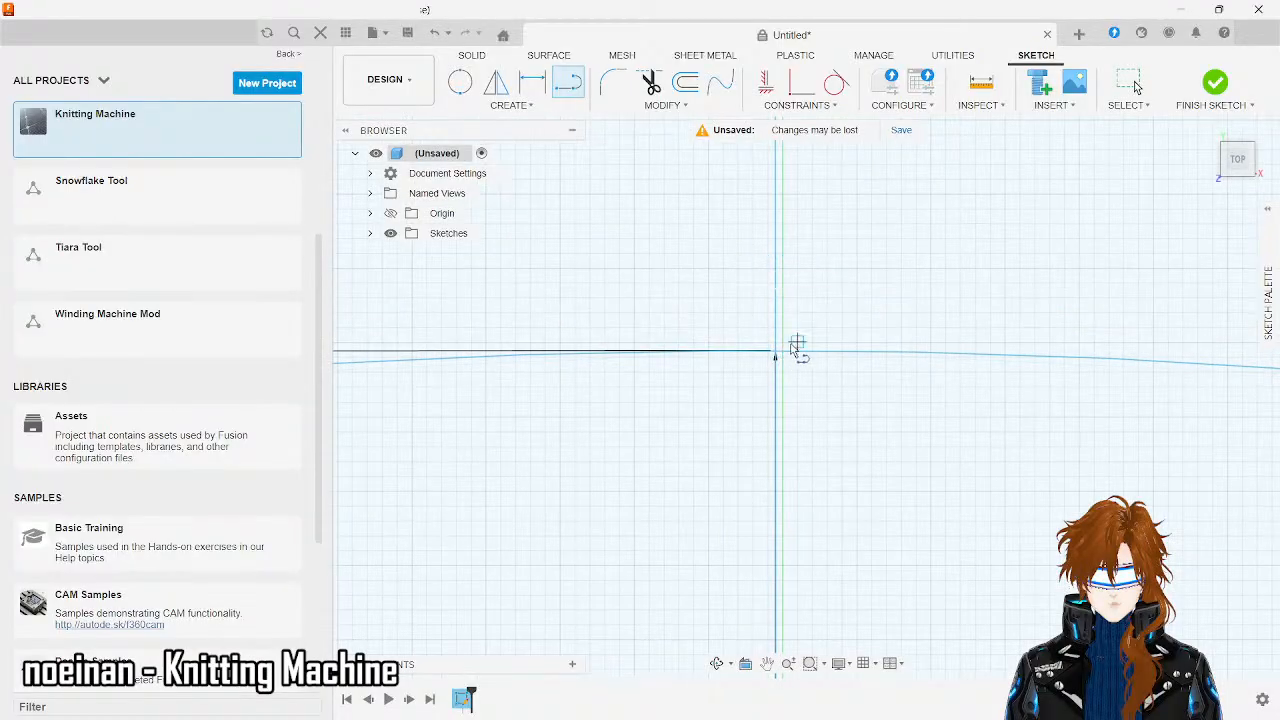
- Delete the 8 mm vertical line connecting the stepped profile to the 5 mm circle
key(Escape)
click(776, 325)
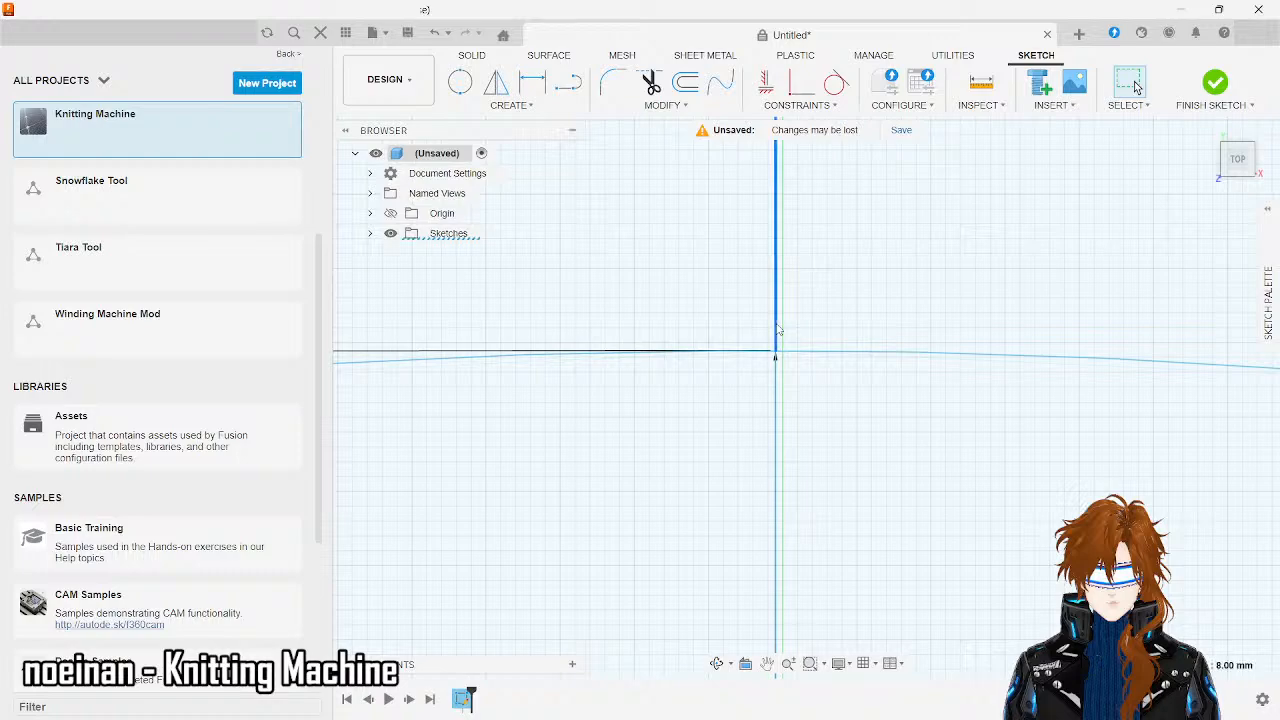
key(Delete)
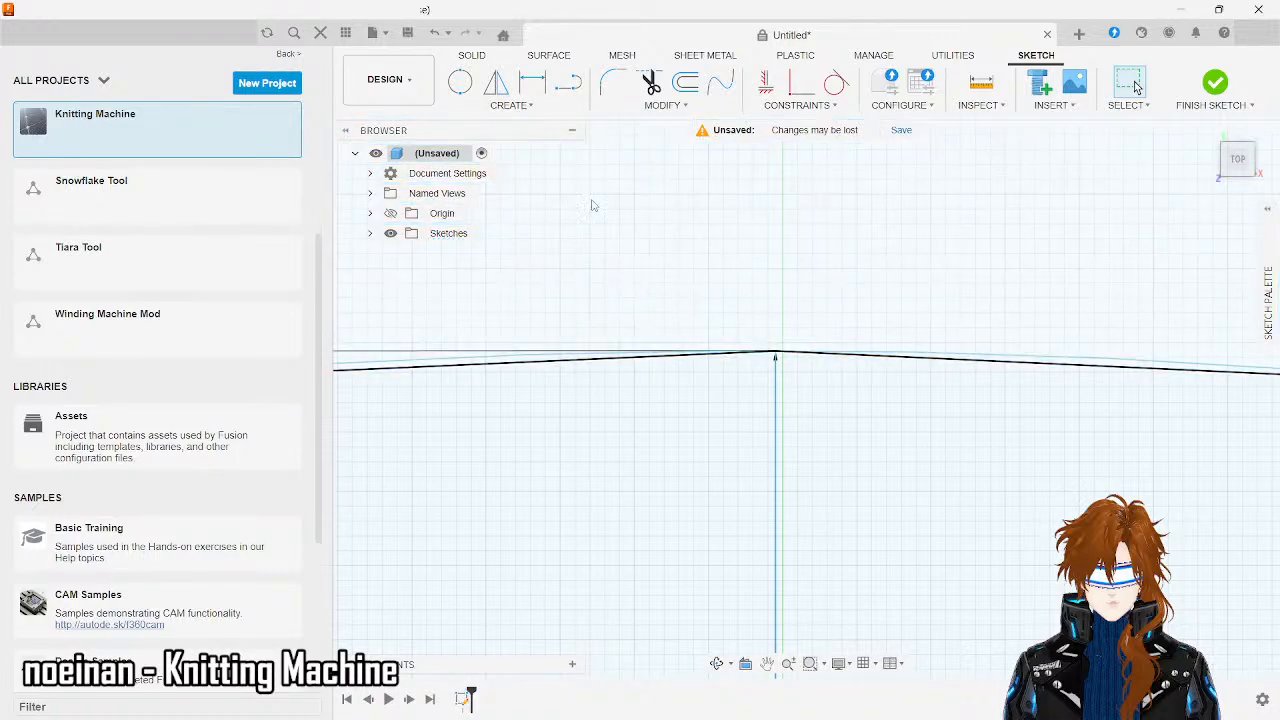
- Delete the stepped profile's lower horizontal line whose end misses the vertical axis
click(567, 83)
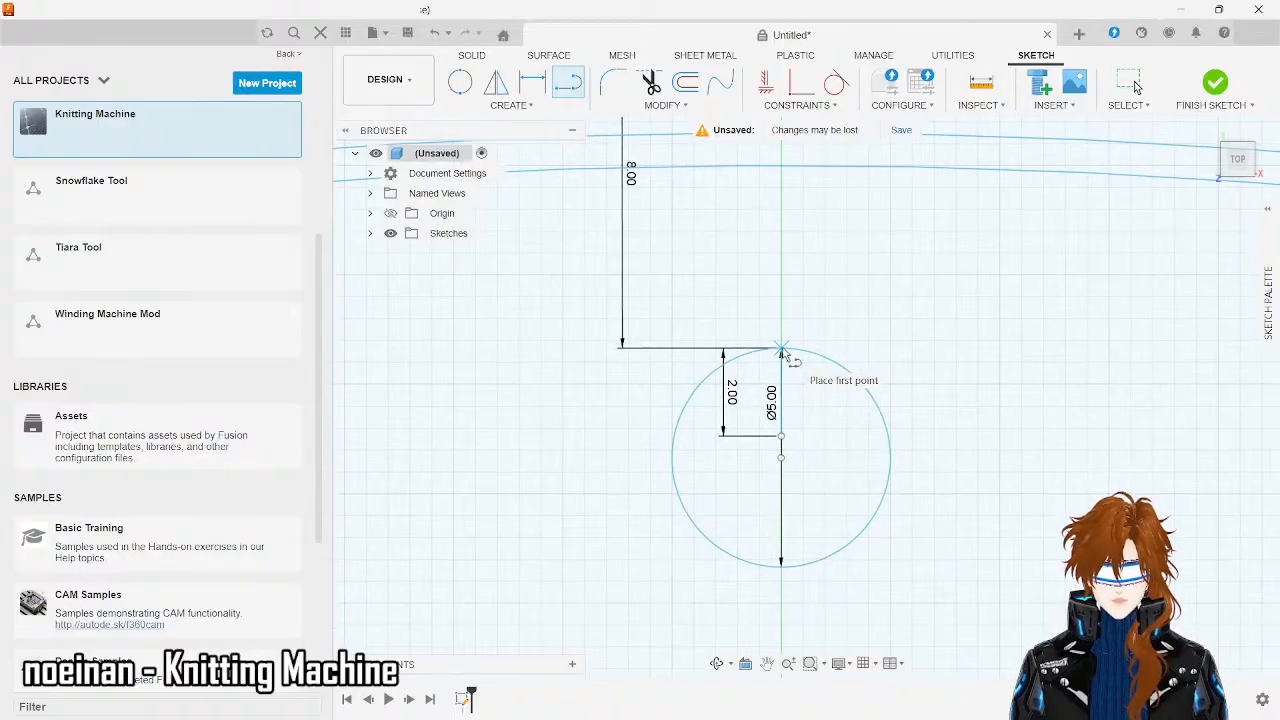
scroll(785, 185, up, 4)
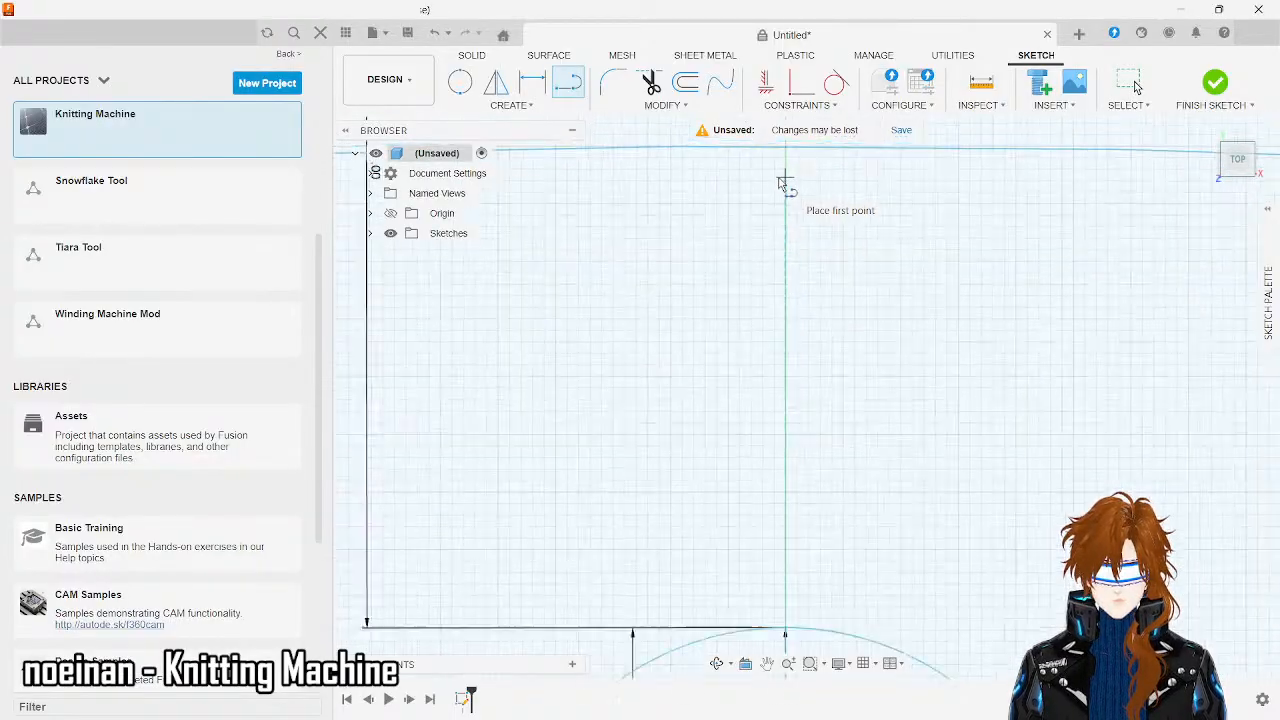
scroll(780, 180, down, 4)
scroll(580, 443, down, 2)
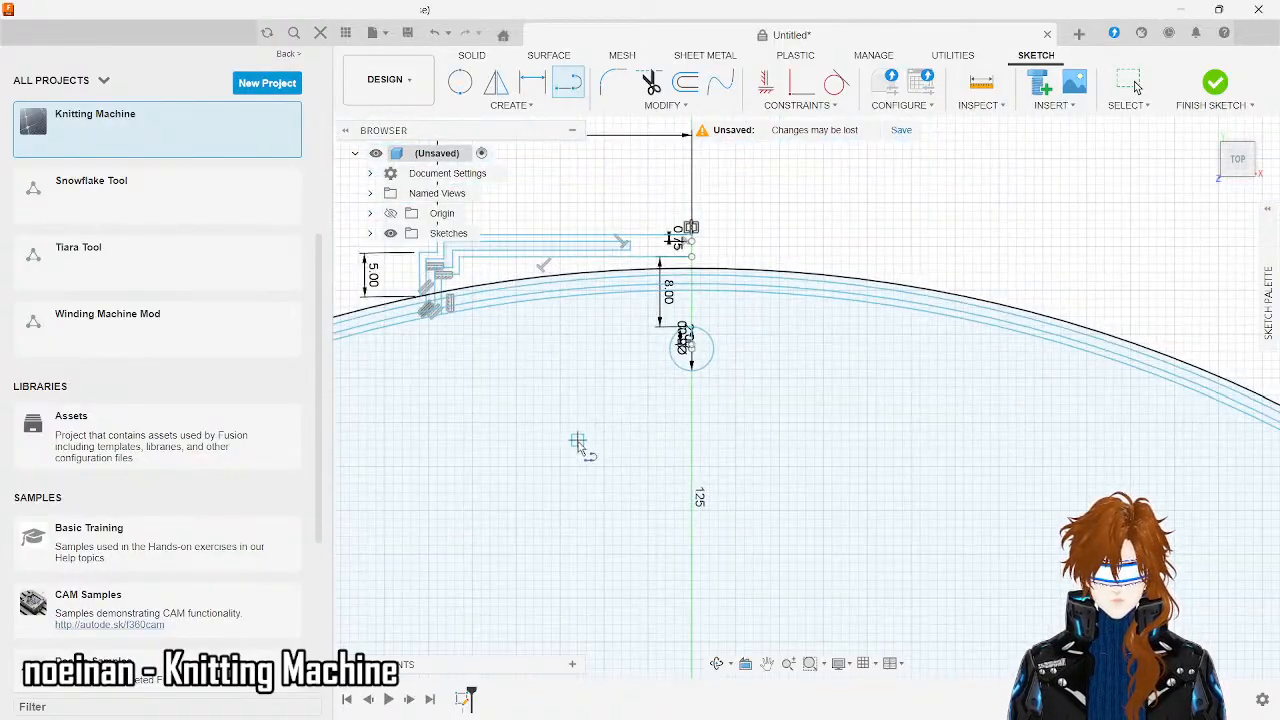
scroll(692, 235, up, 3)
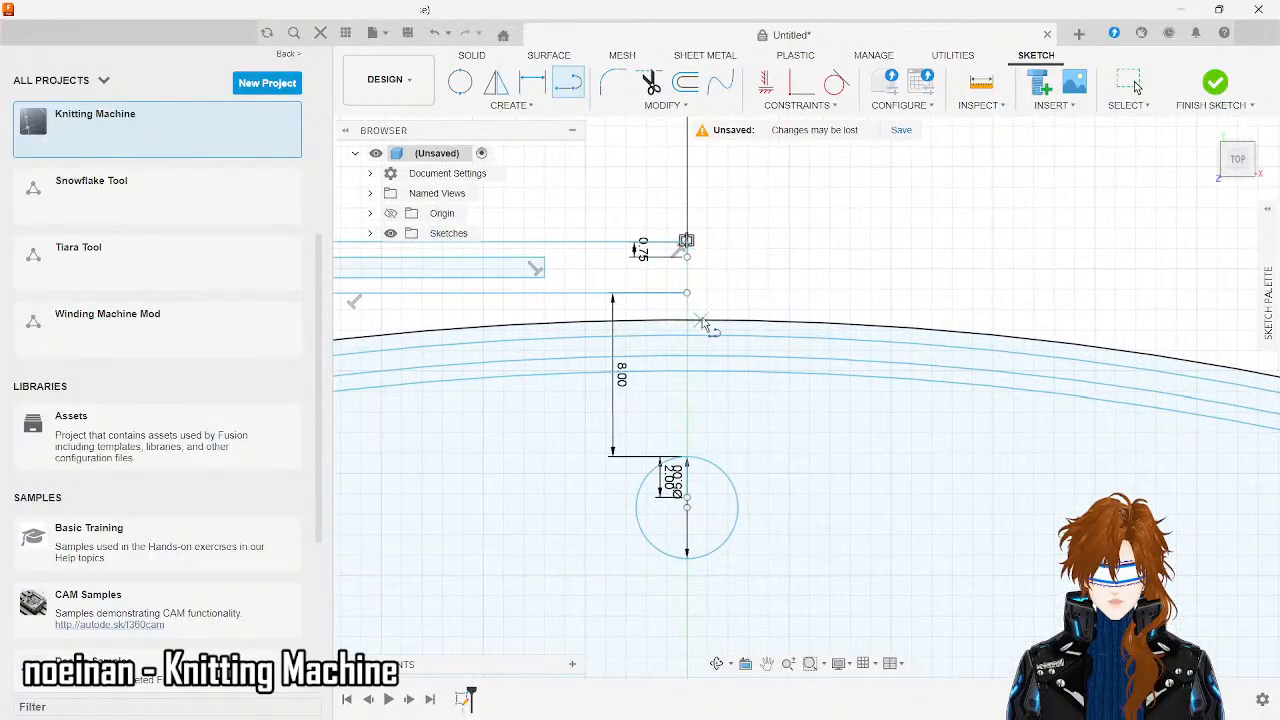
scroll(688, 298, up, 6)
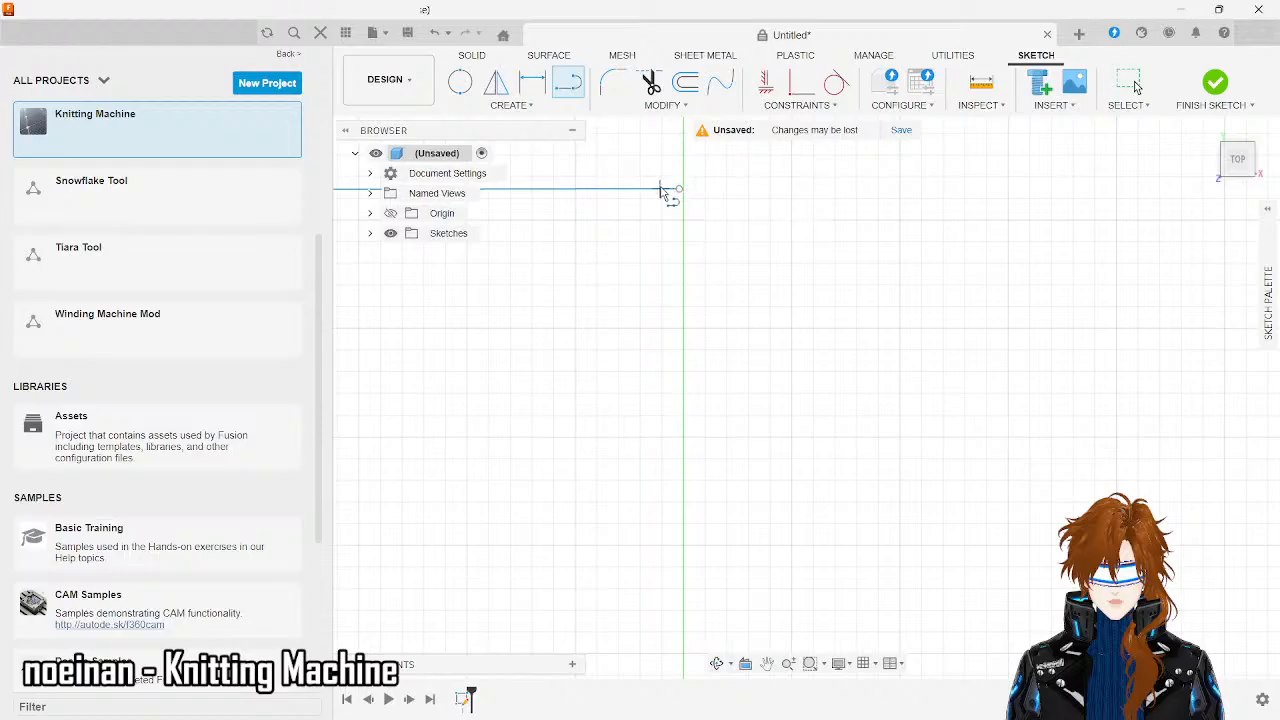
key(Escape)
click(661, 189)
key(Delete)
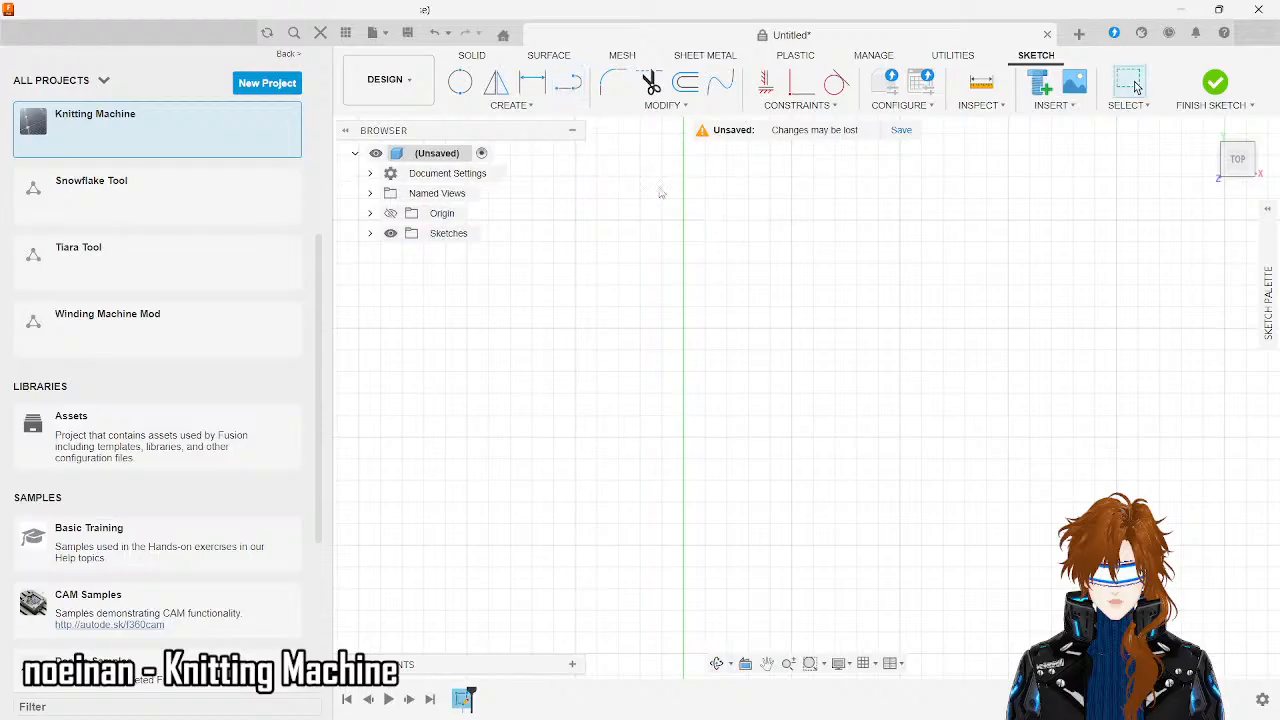
- Replace the stepped profile's upper horizontal line with a 29 mm horizontal line from its outer corner to the vertical axis
scroll(661, 192, down, 3)
scroll(661, 192, down, 6)
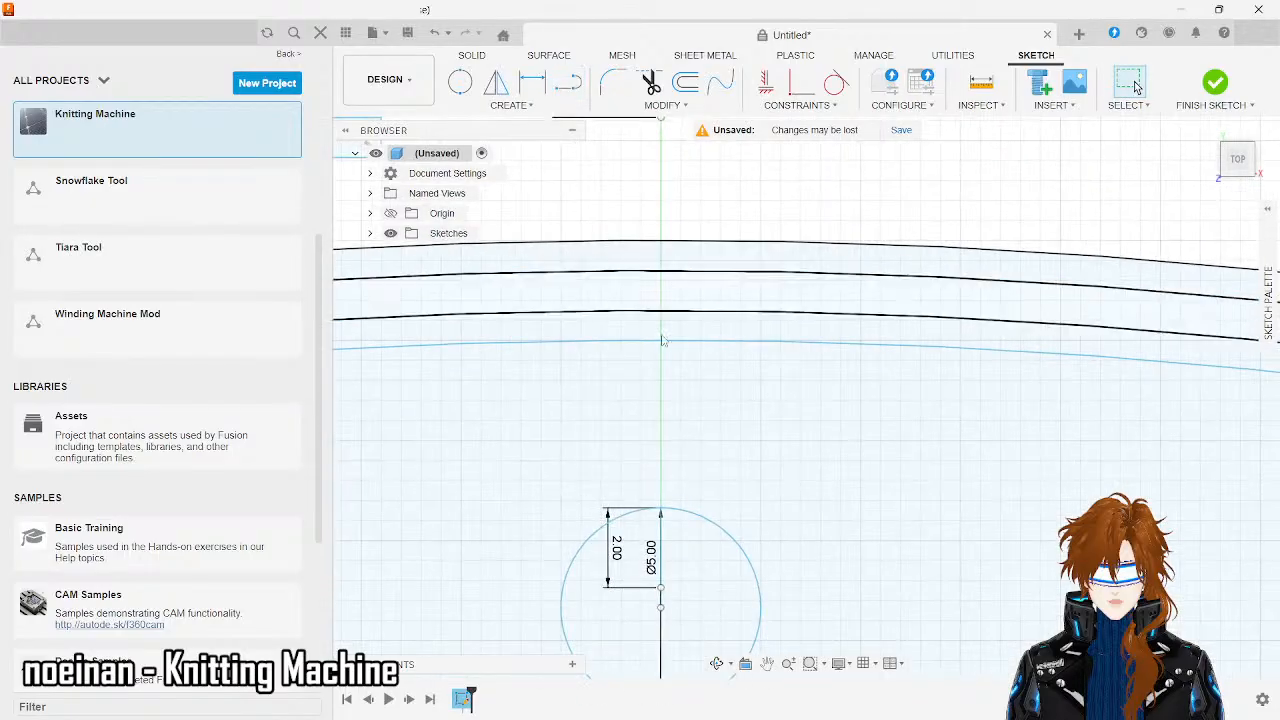
scroll(660, 520, down, 4)
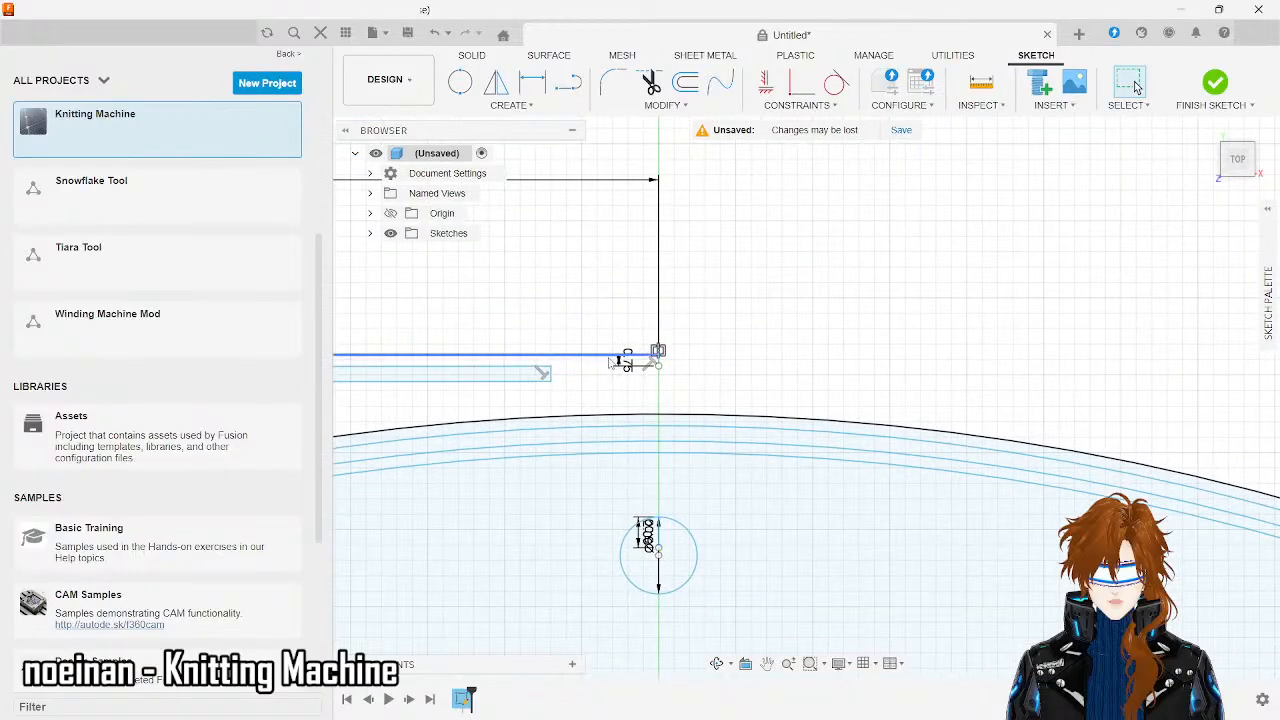
scroll(816, 367, down, 3)
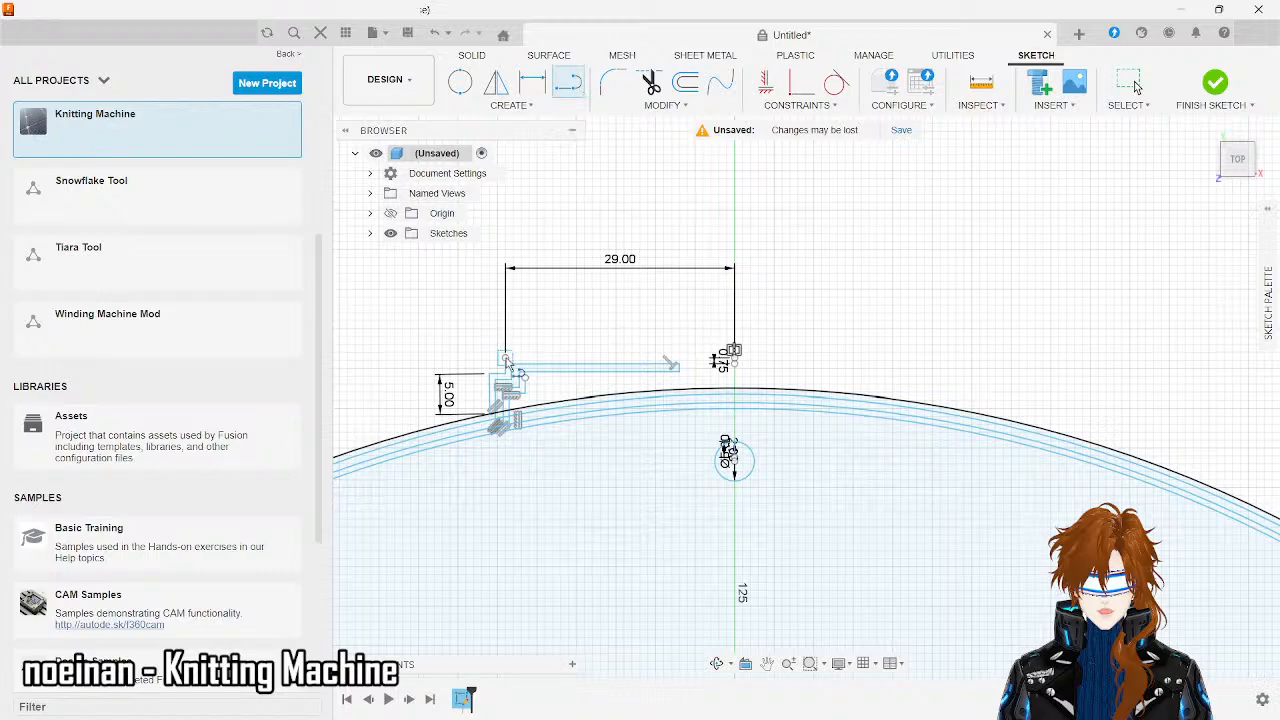
click(506, 358)
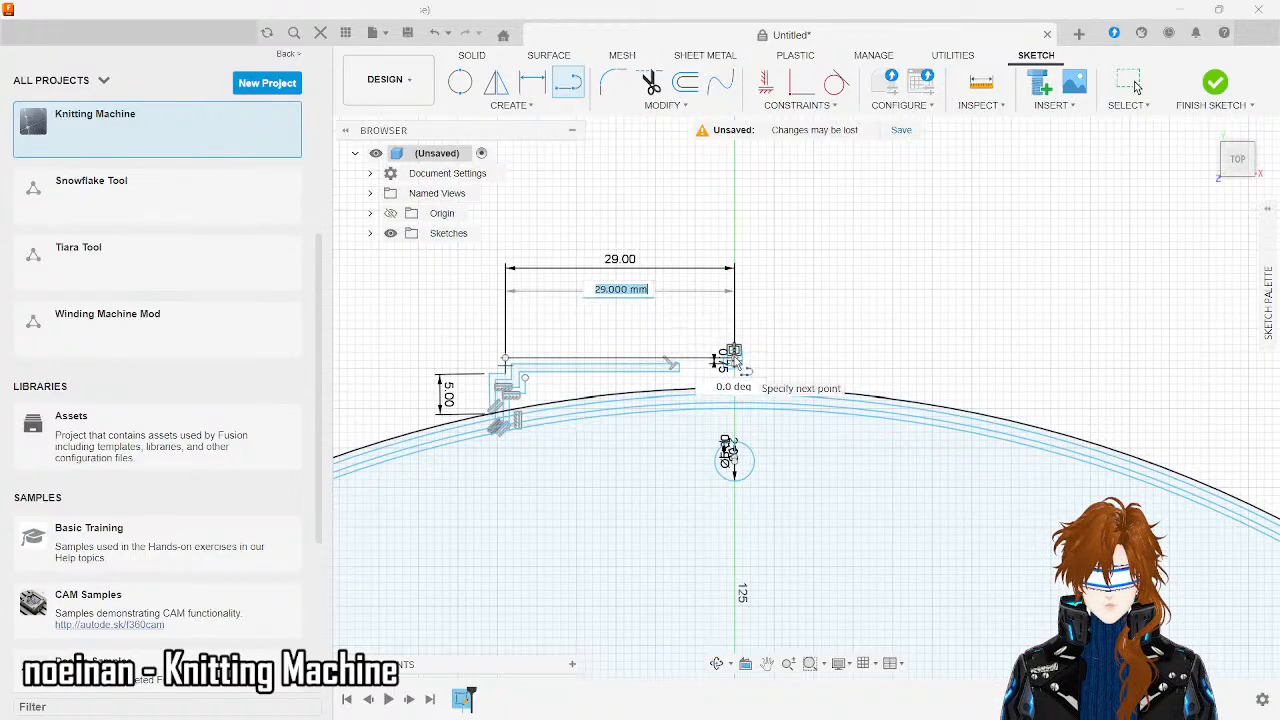
click(734, 357)
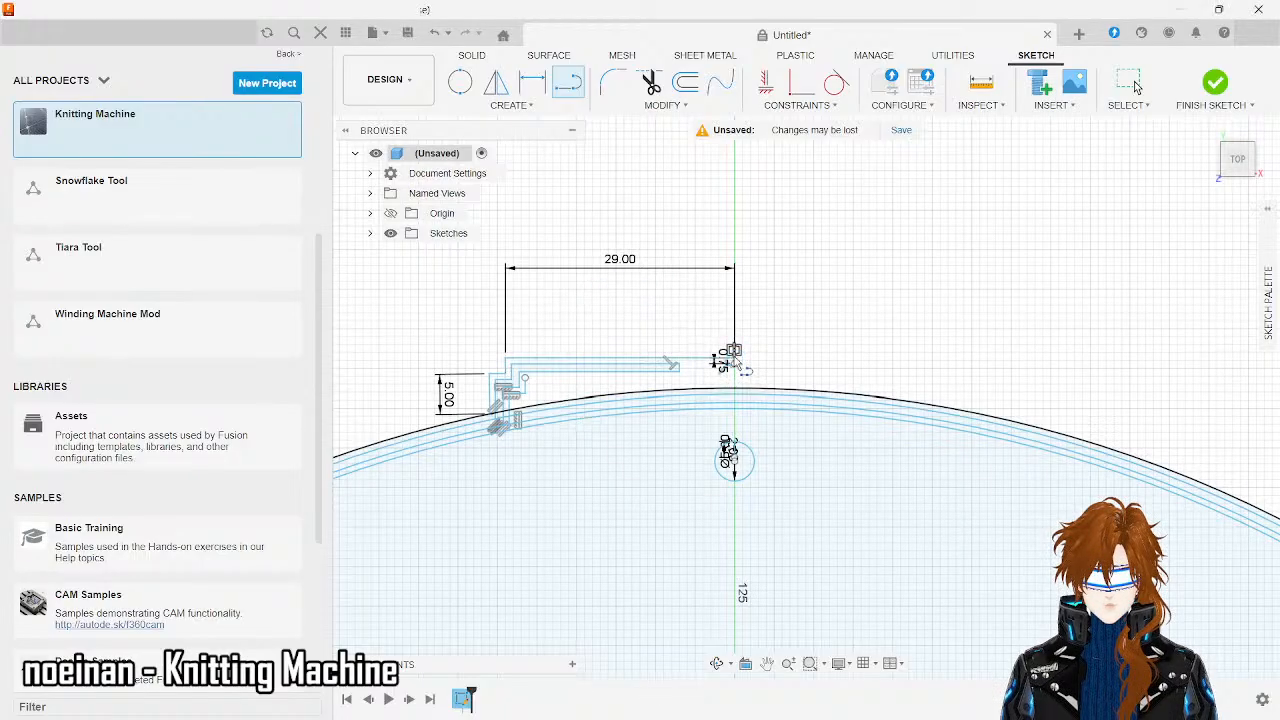
- Draw the stepped profile's lower horizontal line from its inner corner to the vertical axis
click(525, 379)
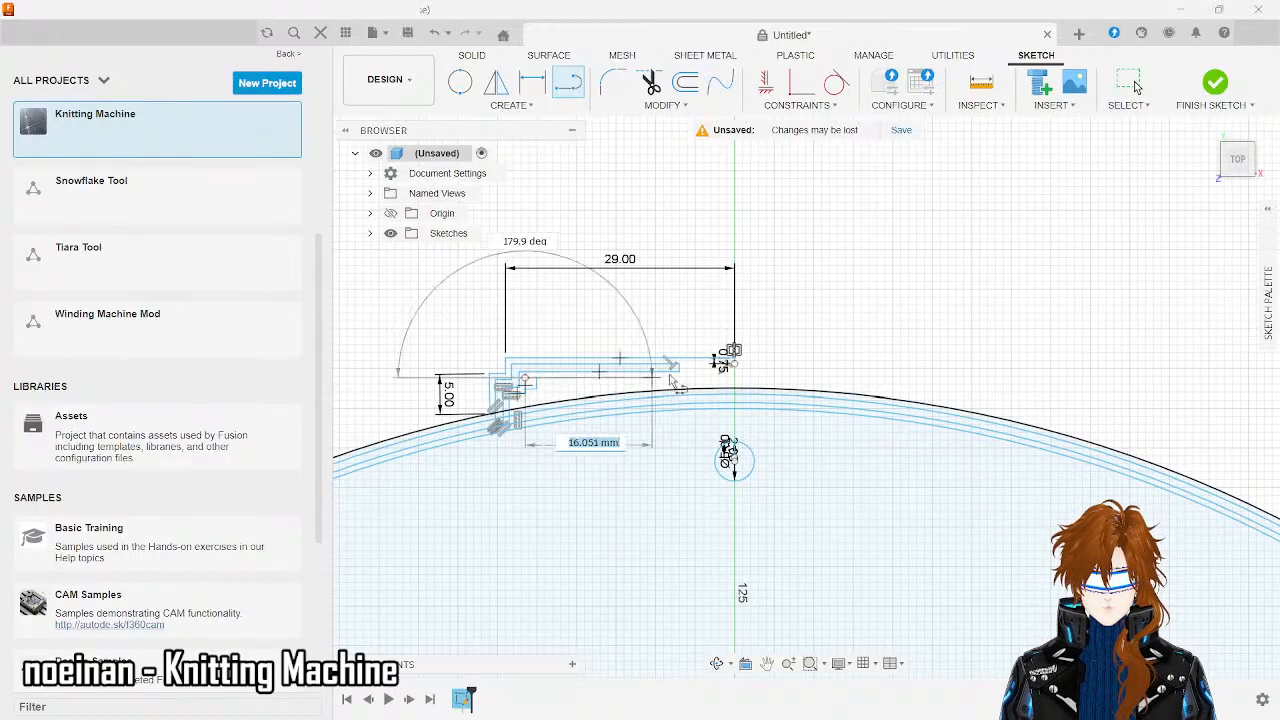
click(736, 384)
scroll(737, 385, up, 3)
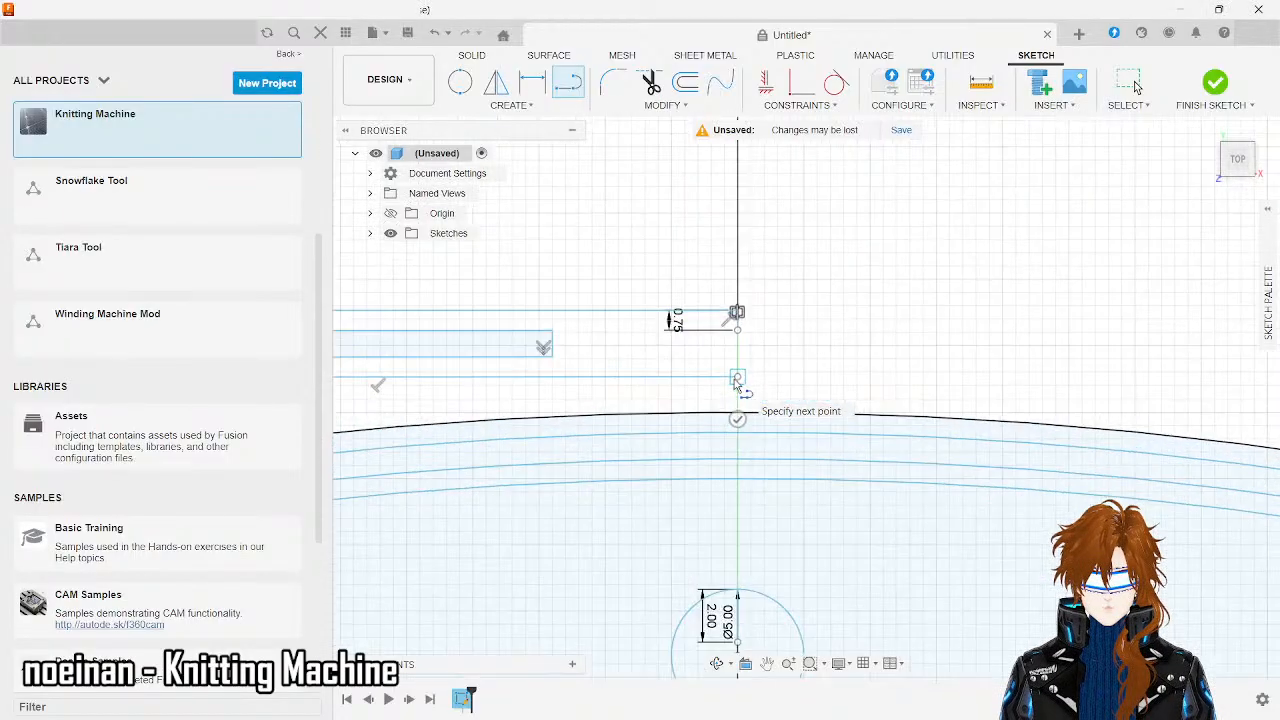
scroll(737, 384, up, 5)
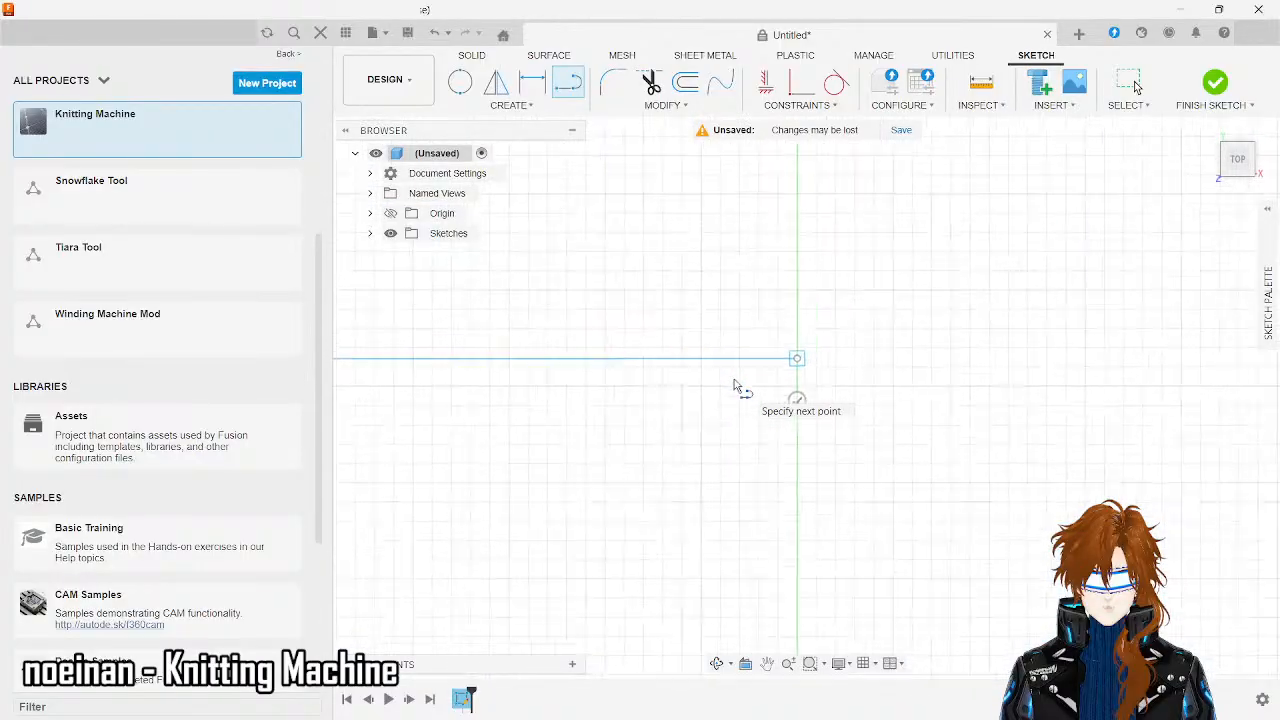
scroll(735, 385, down, 6)
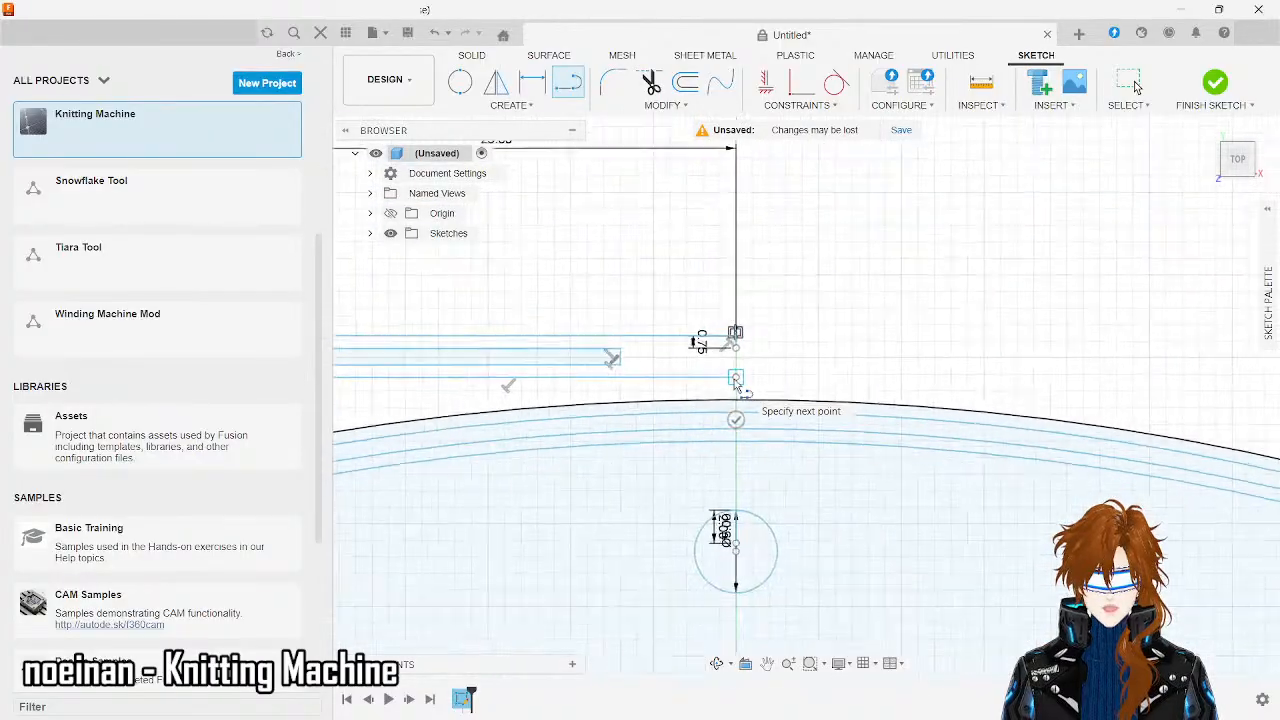
scroll(736, 384, down, 3)
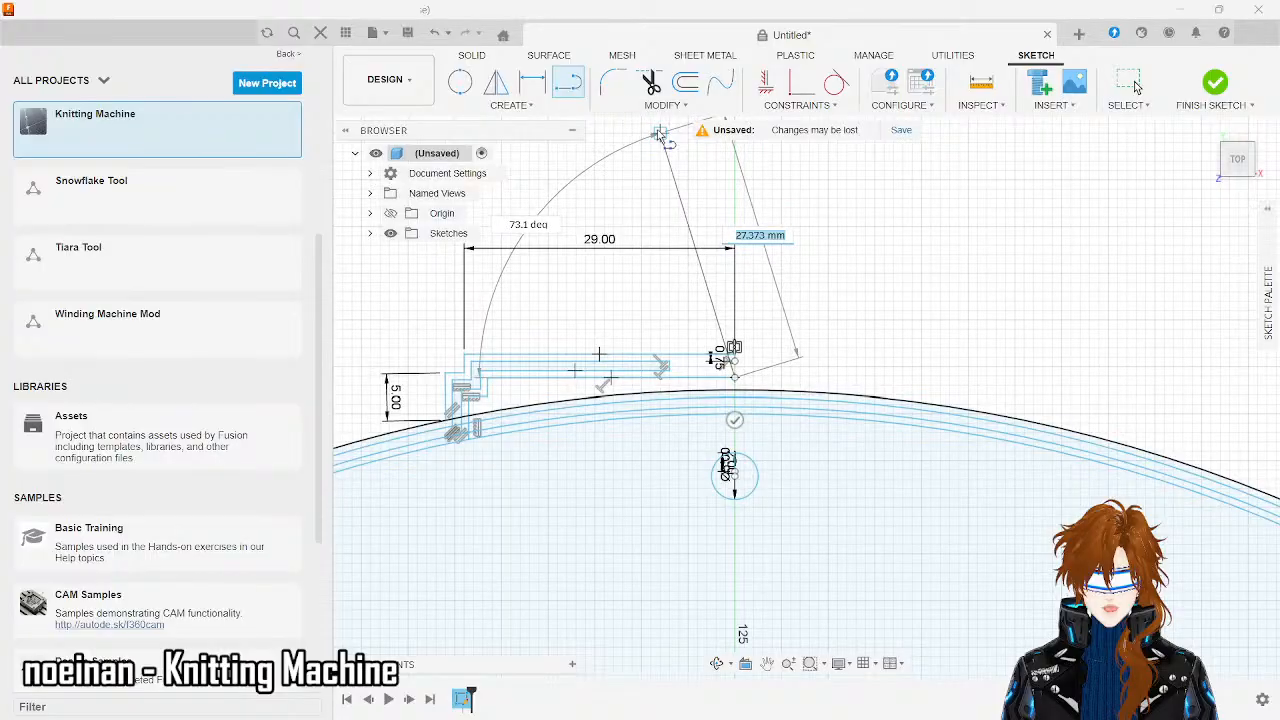
key(Escape)
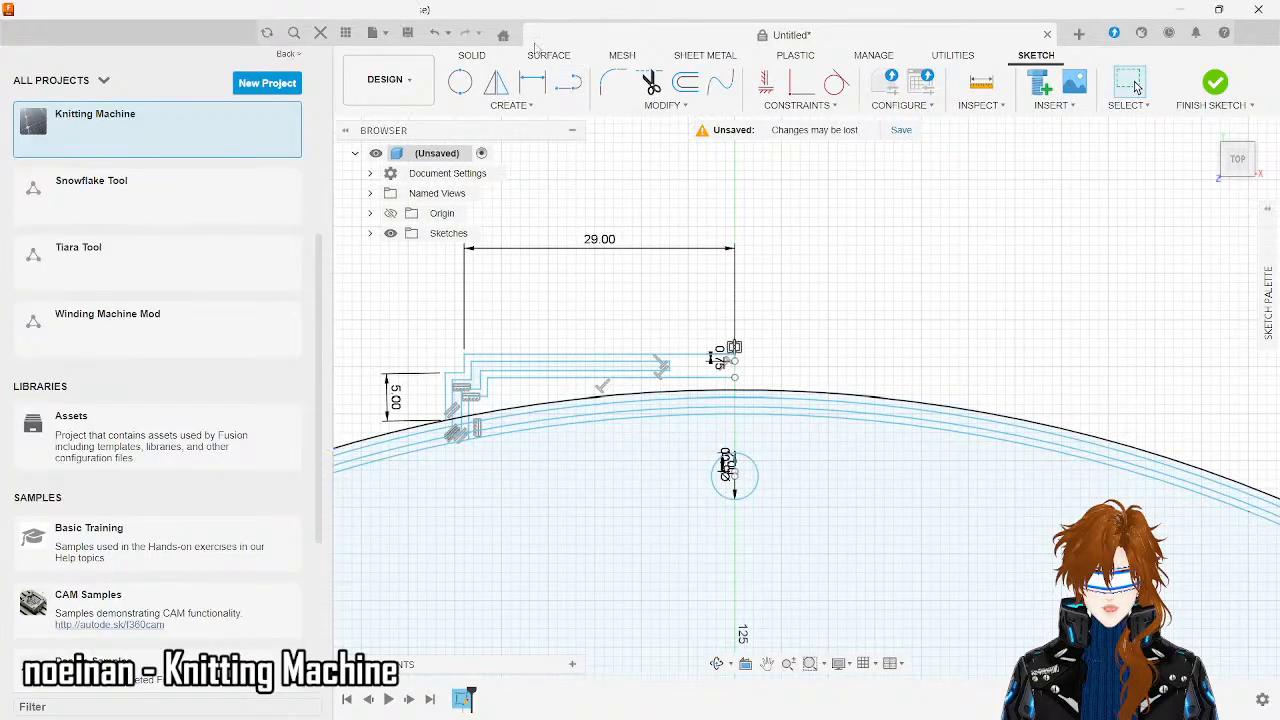
- Draw an 8 mm vertical line downward along the axis from the end of the profile's lower horizontal line
click(567, 82)
click(738, 381)
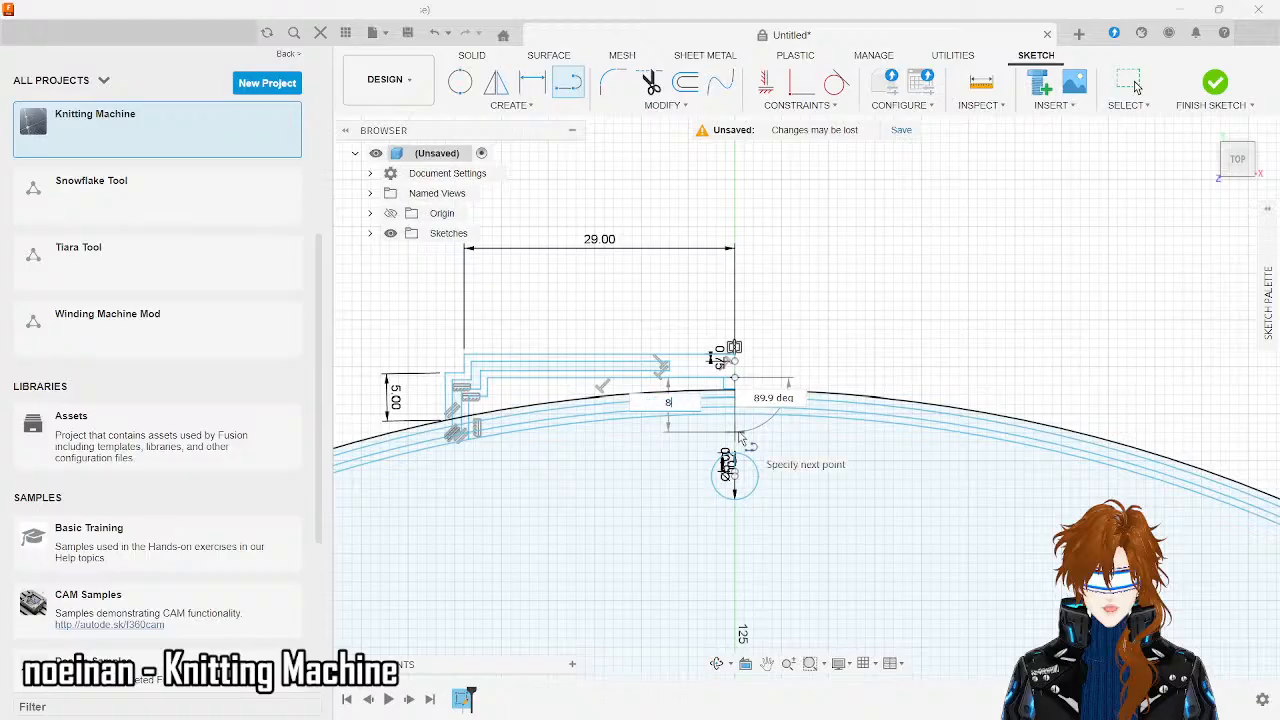
key(Tab)
key(Return)
- Delete the 5 mm circle and the 2 mm vertical line inside it
scroll(739, 432, up, 6)
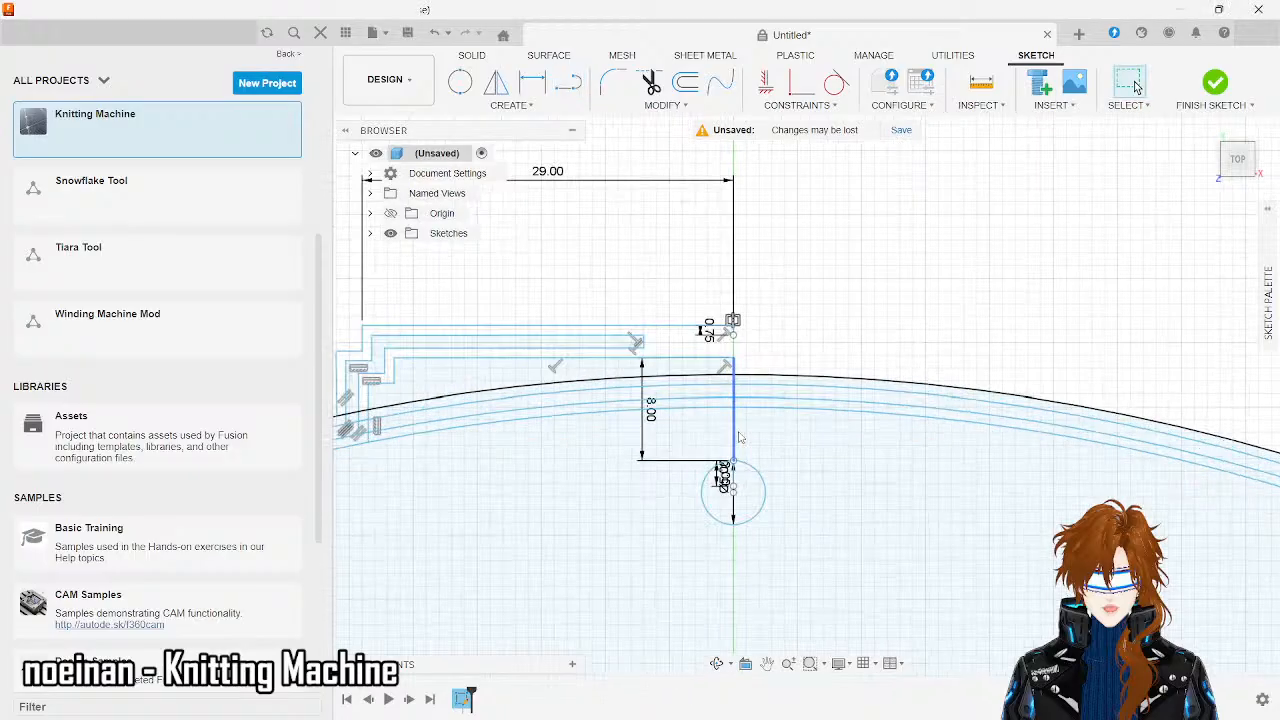
scroll(738, 558, up, 4)
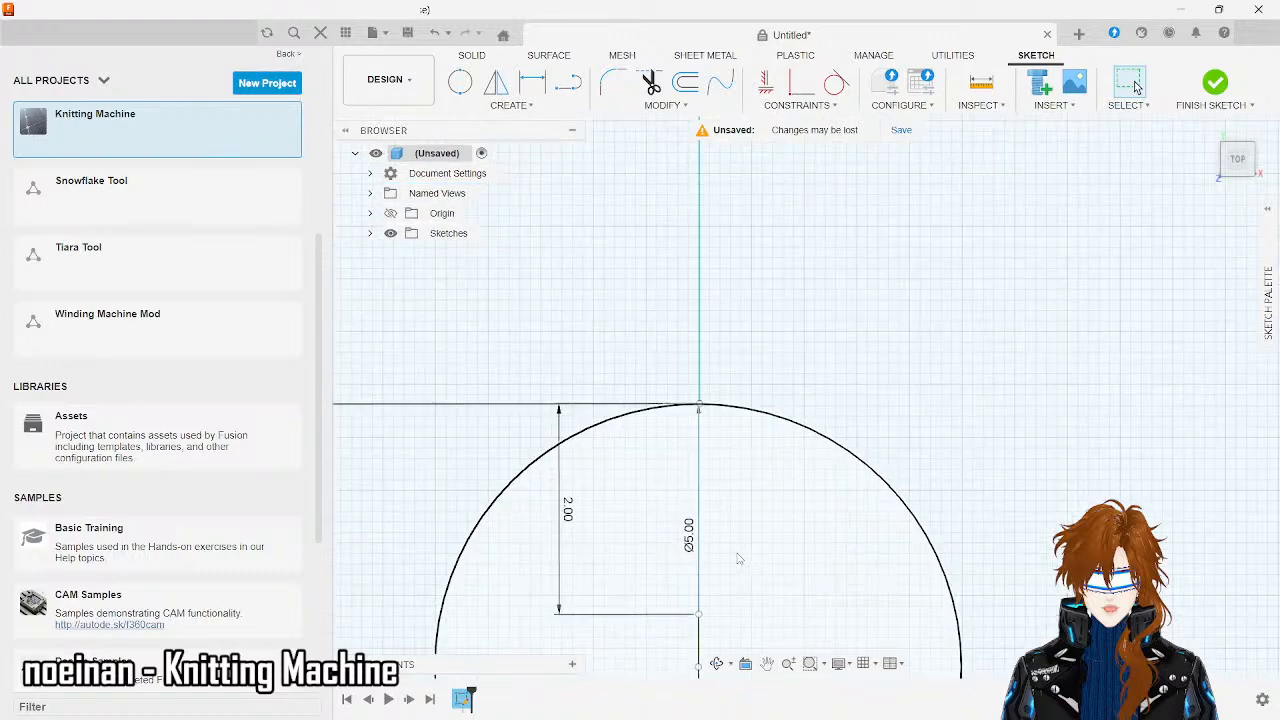
click(733, 412)
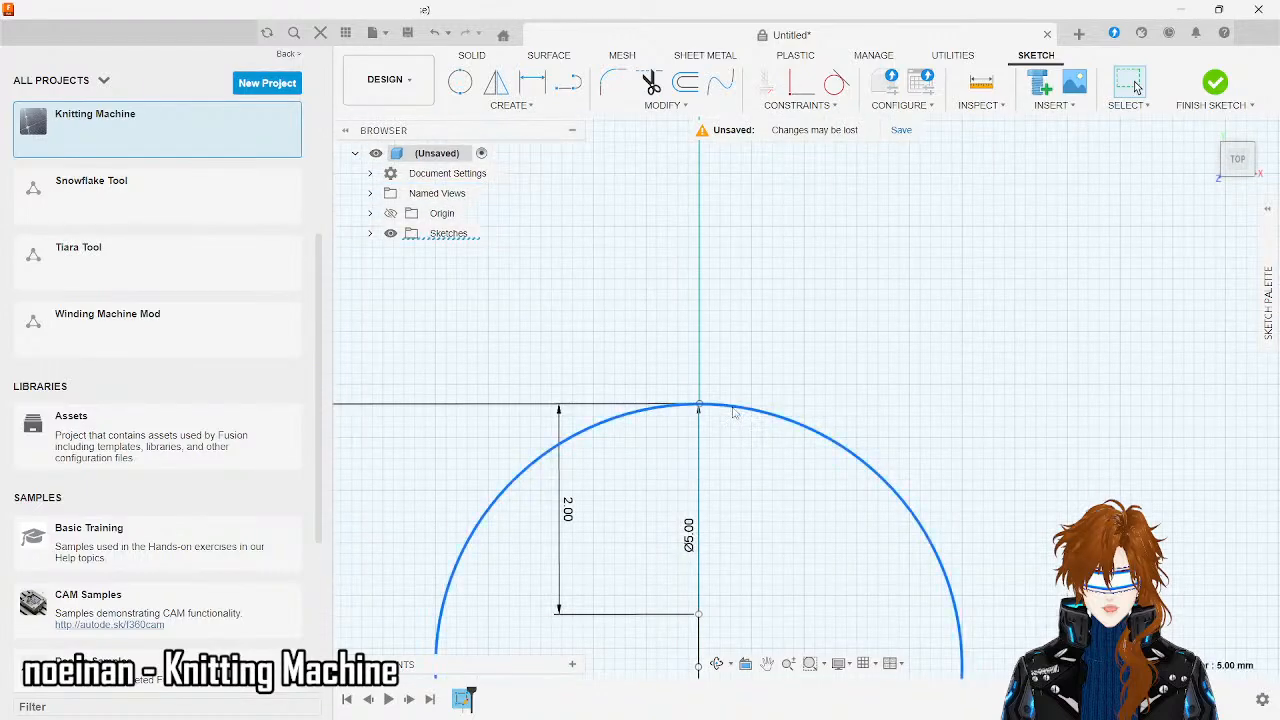
key(Delete)
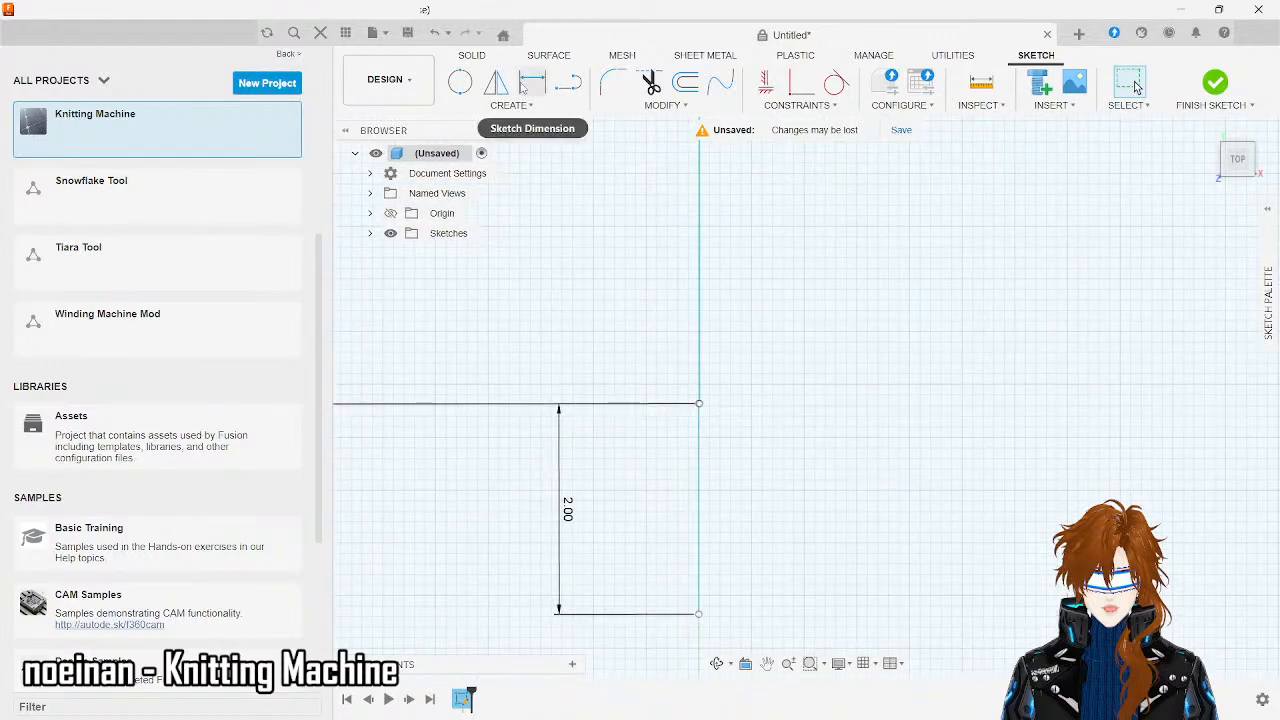
click(460, 85)
scroll(803, 419, down, 5)
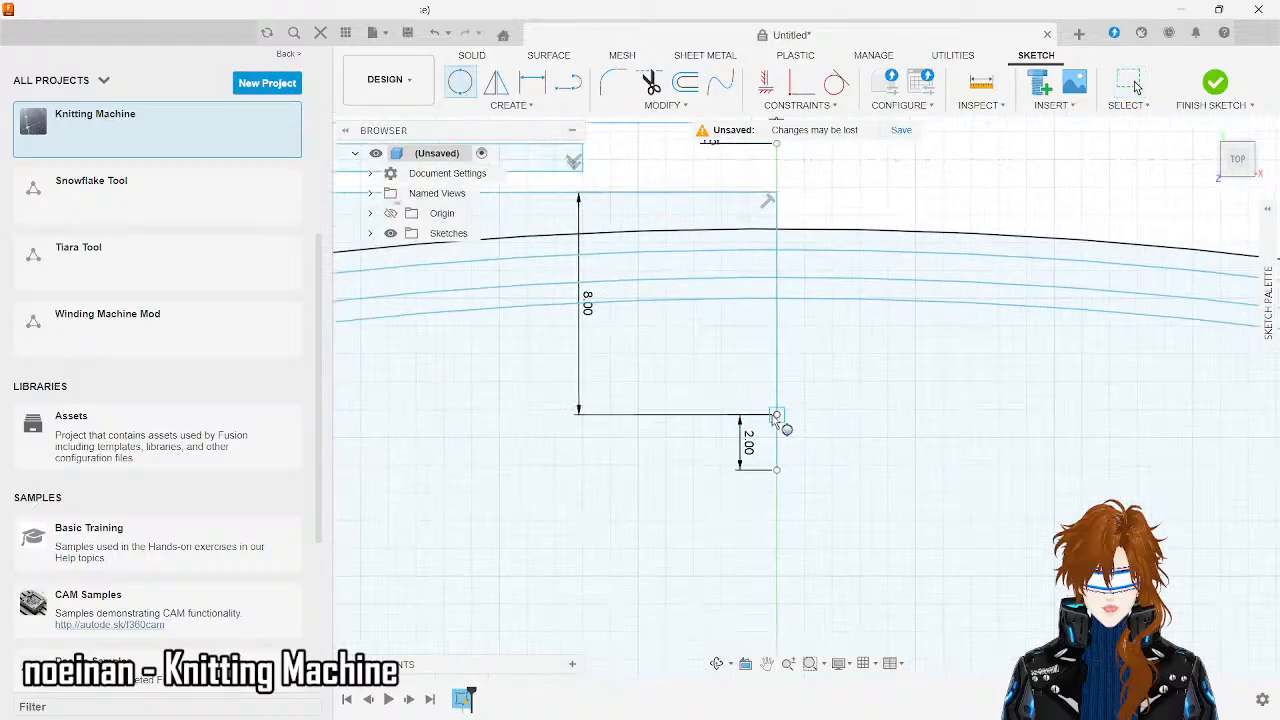
key(Escape)
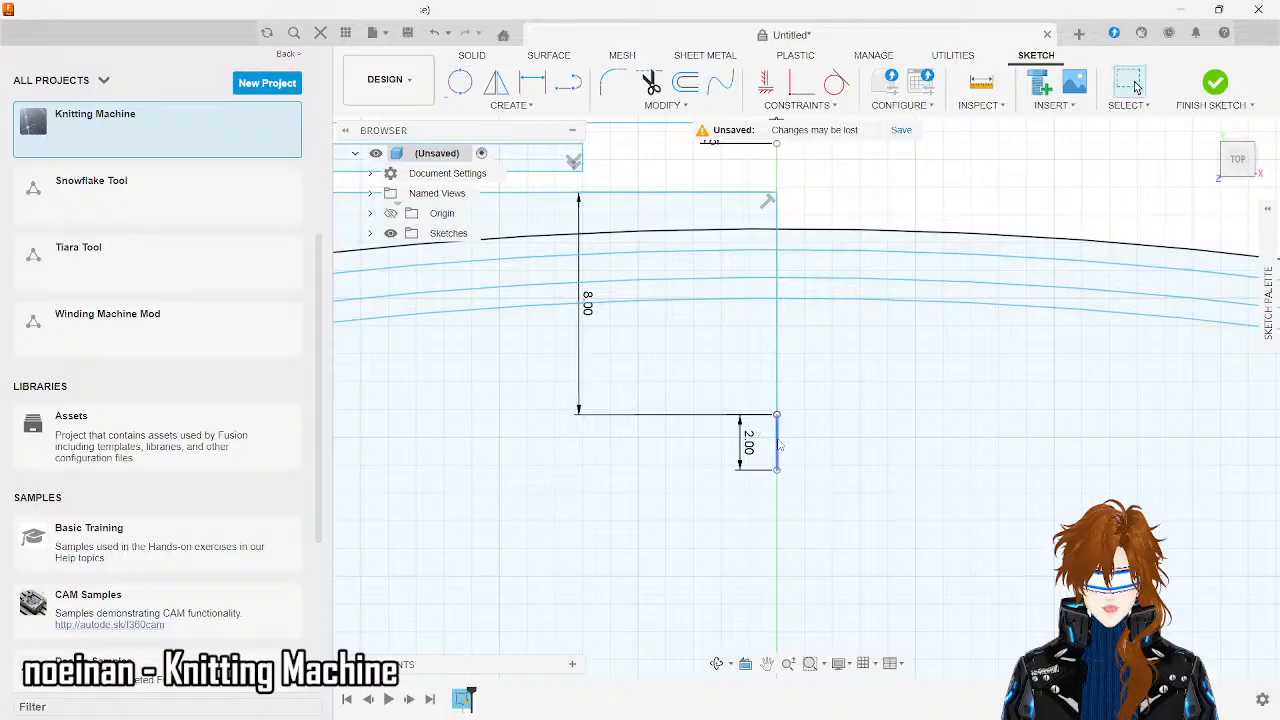
click(777, 445)
key(Delete)
- Draw a 5 mm diameter two-point circle downward along the axis from the lower end of the 8 mm line
click(460, 84)
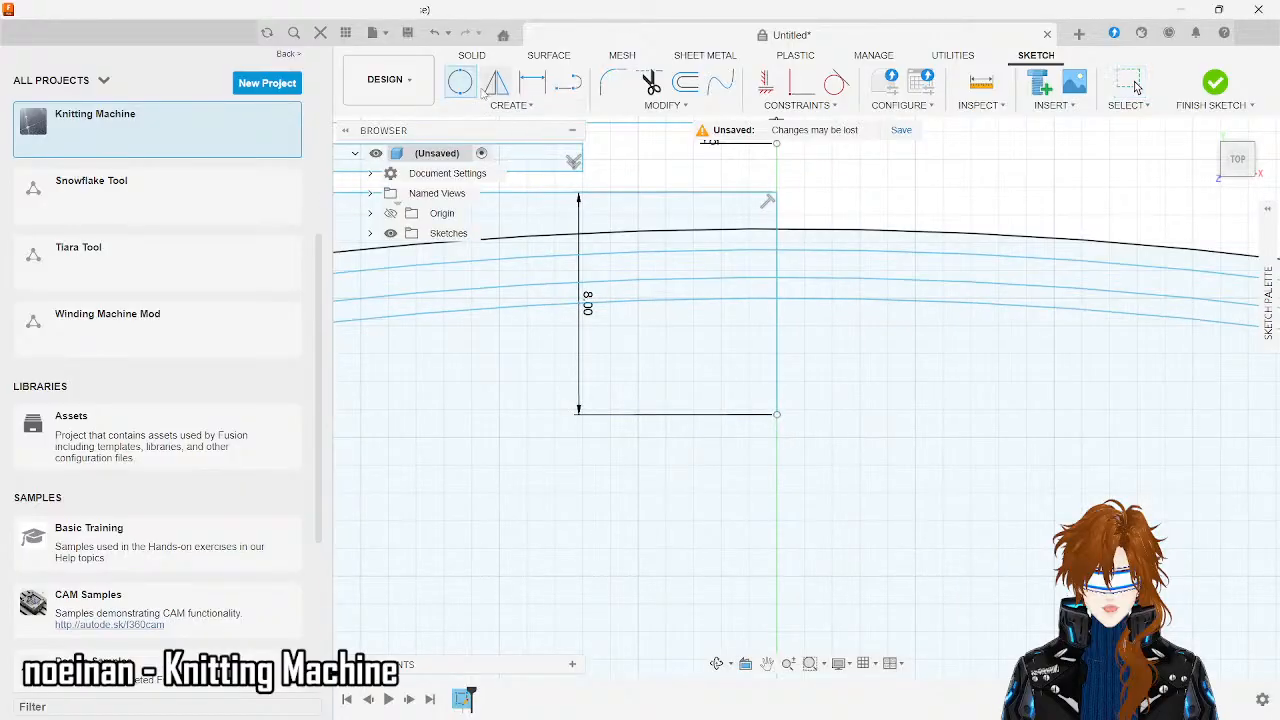
click(777, 415)
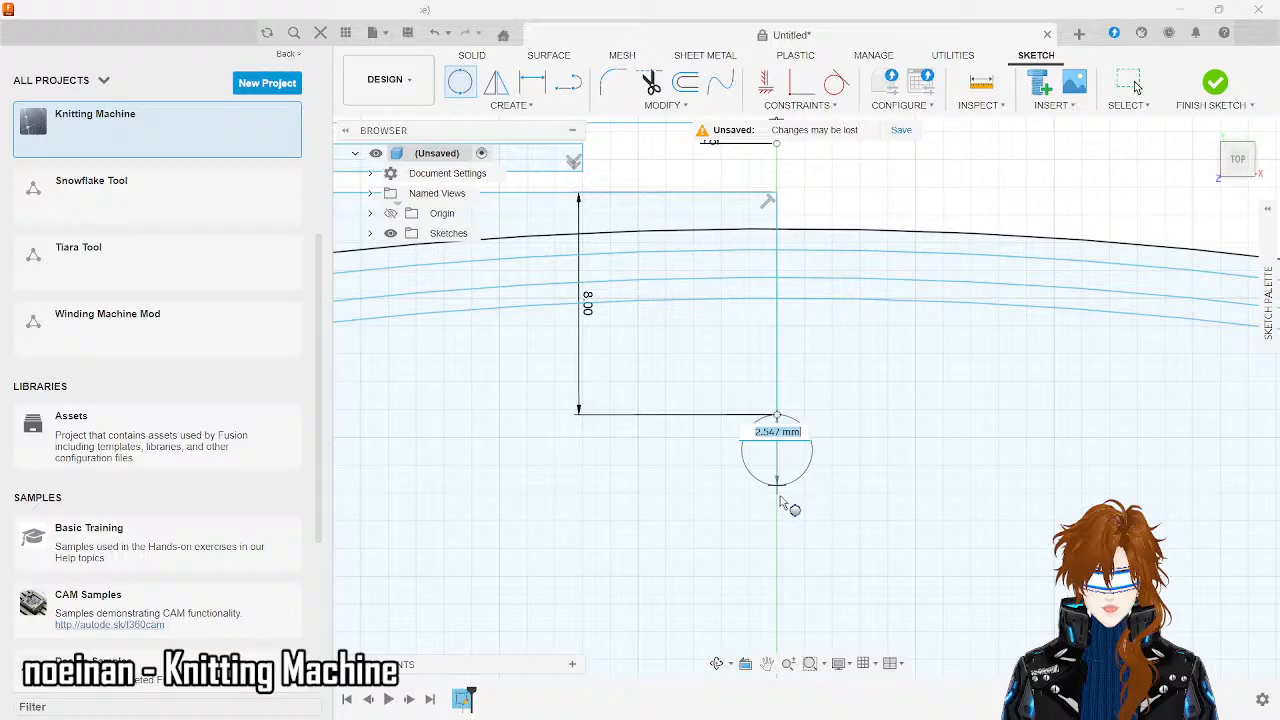
key(Tab)
click(778, 550)
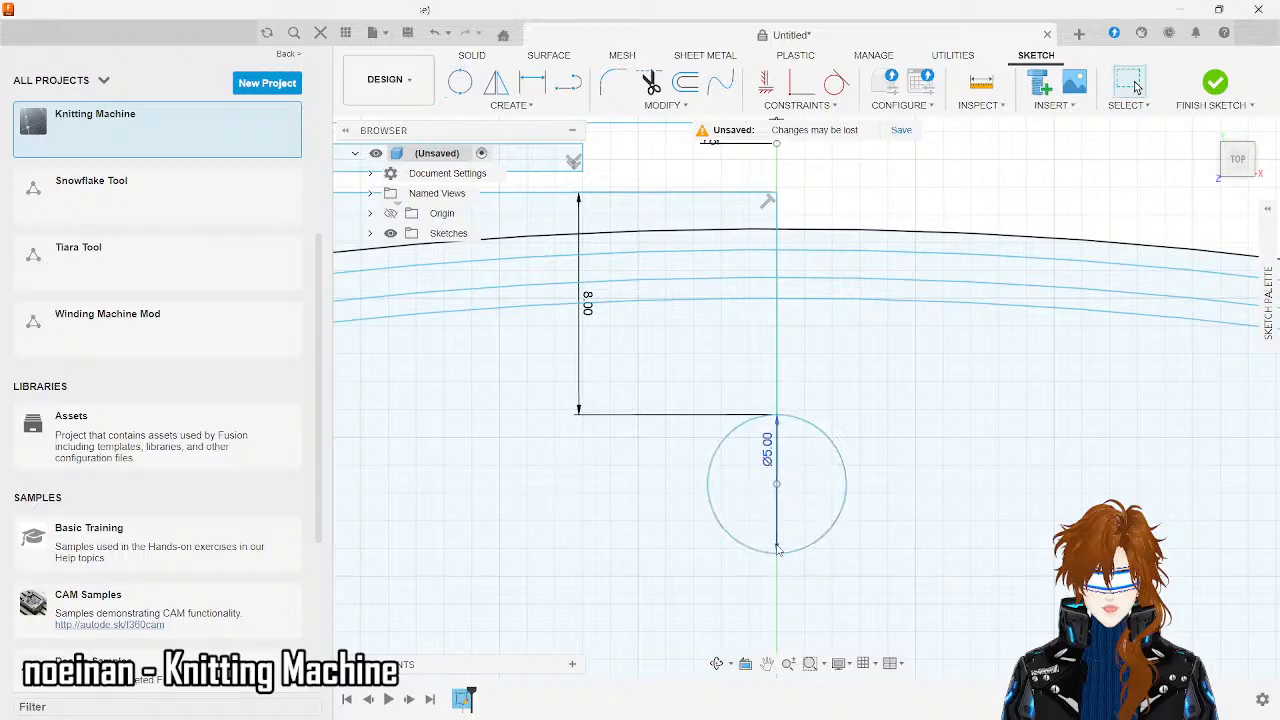
- Draw 2 mm vertical lines inward from the upper and lower points of the 5 mm circle
click(567, 83)
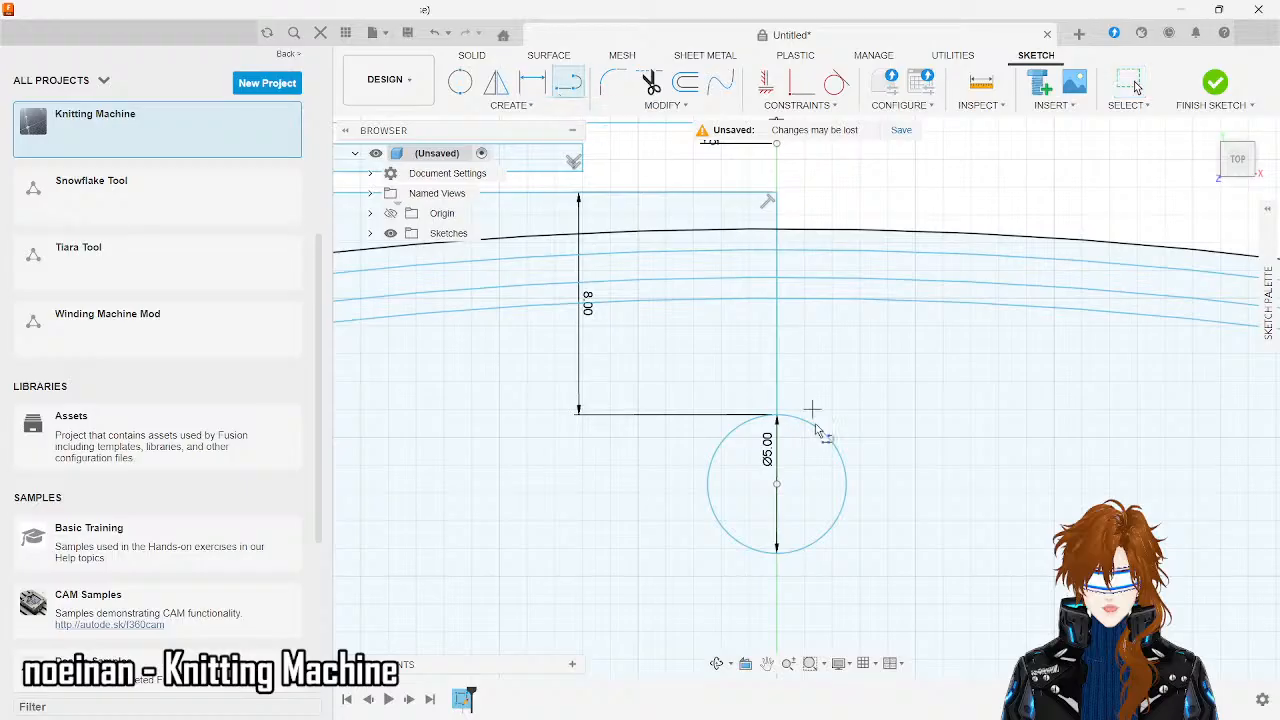
click(777, 415)
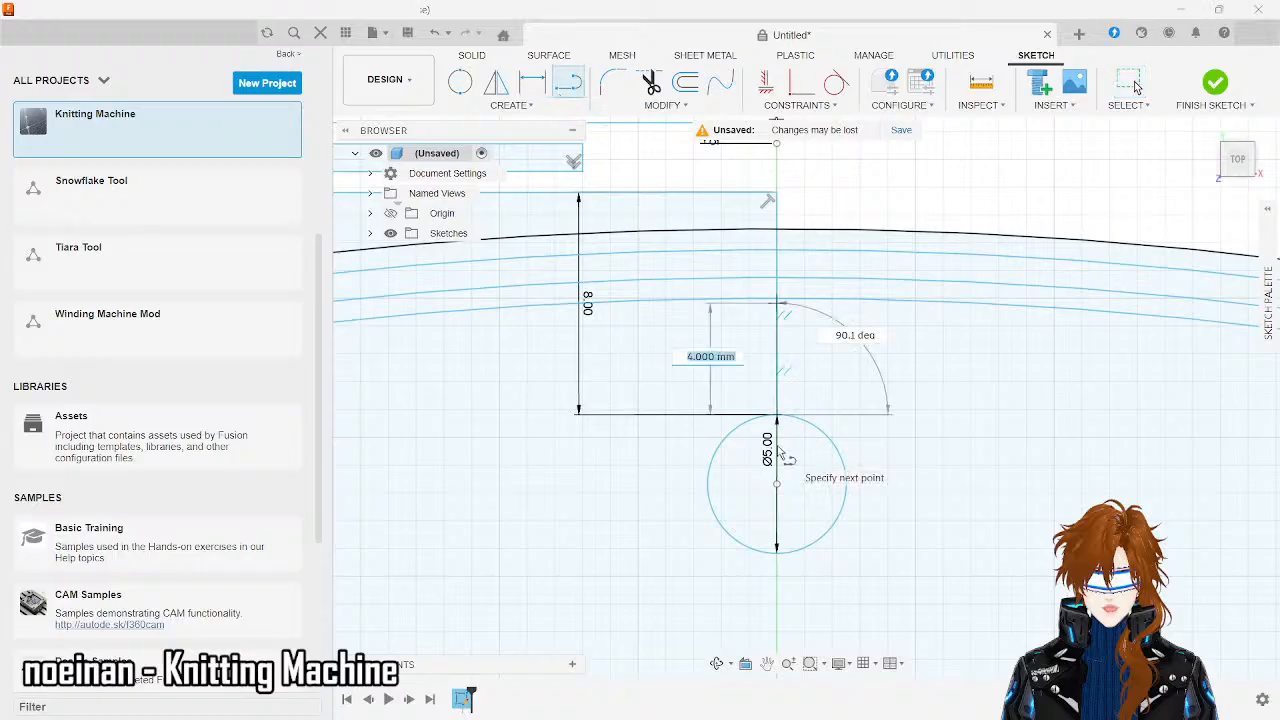
text(2)
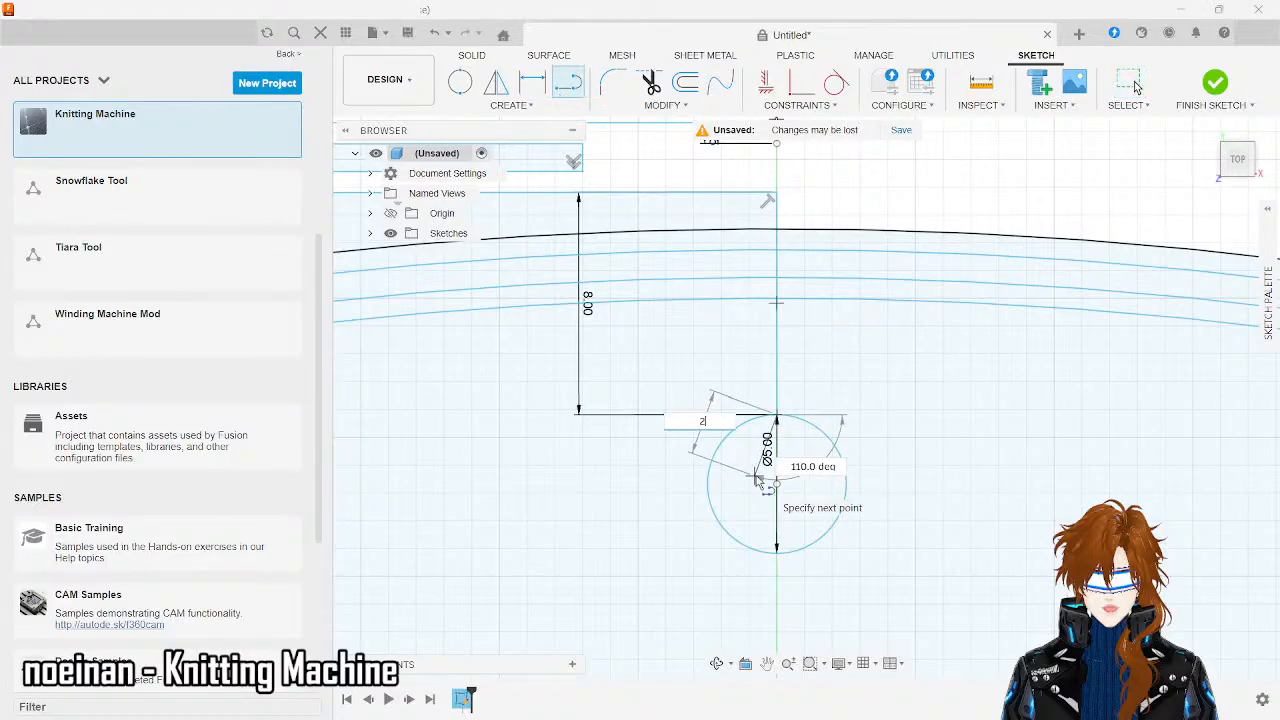
key(Tab)
key(Return)
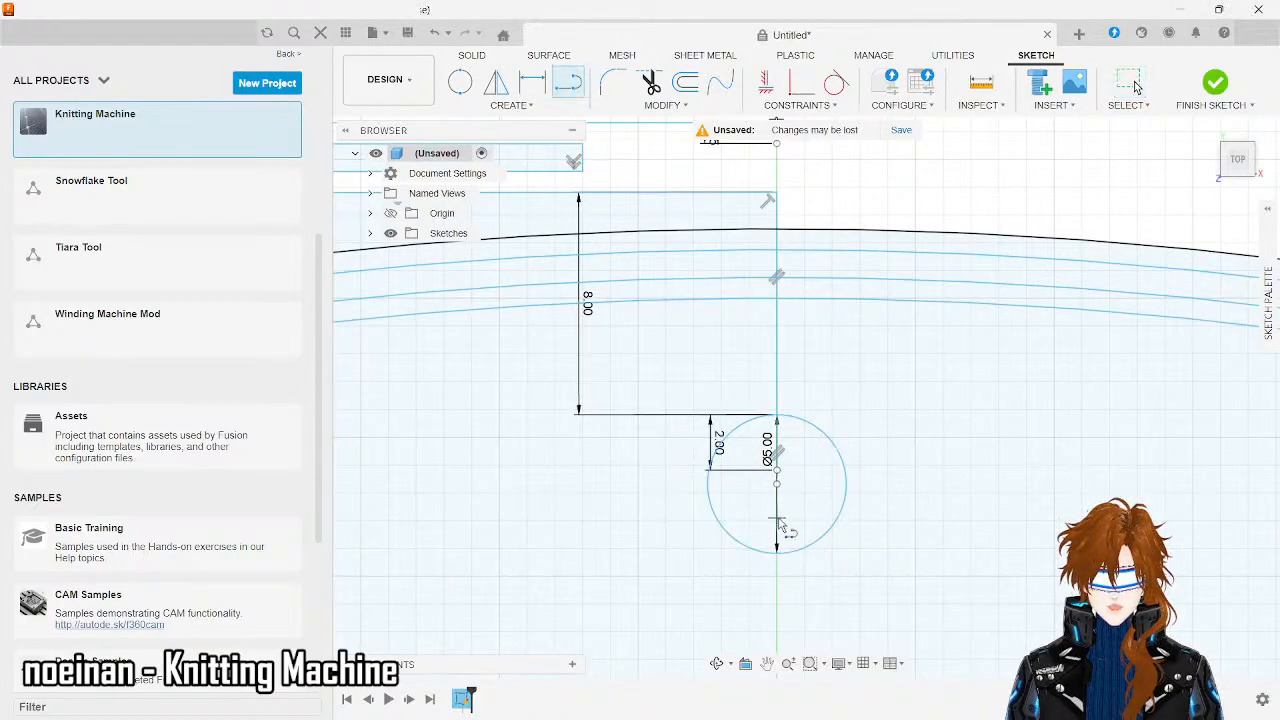
click(777, 553)
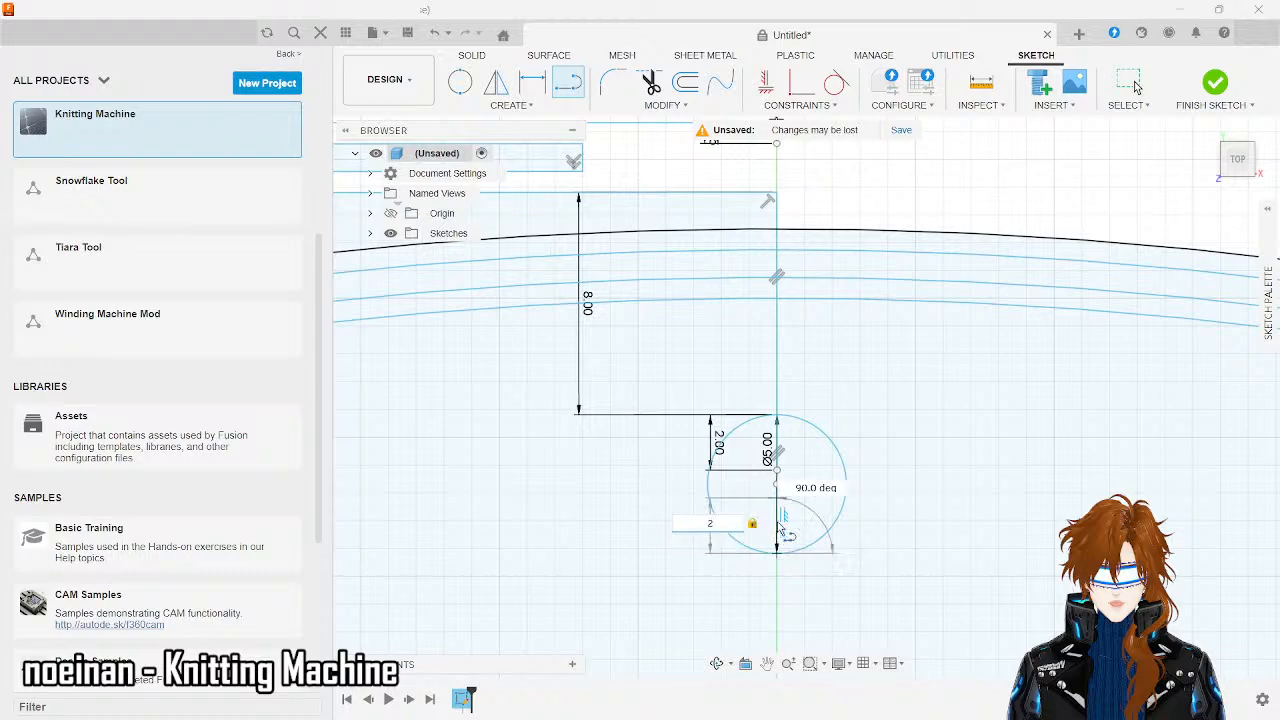
key(Return)
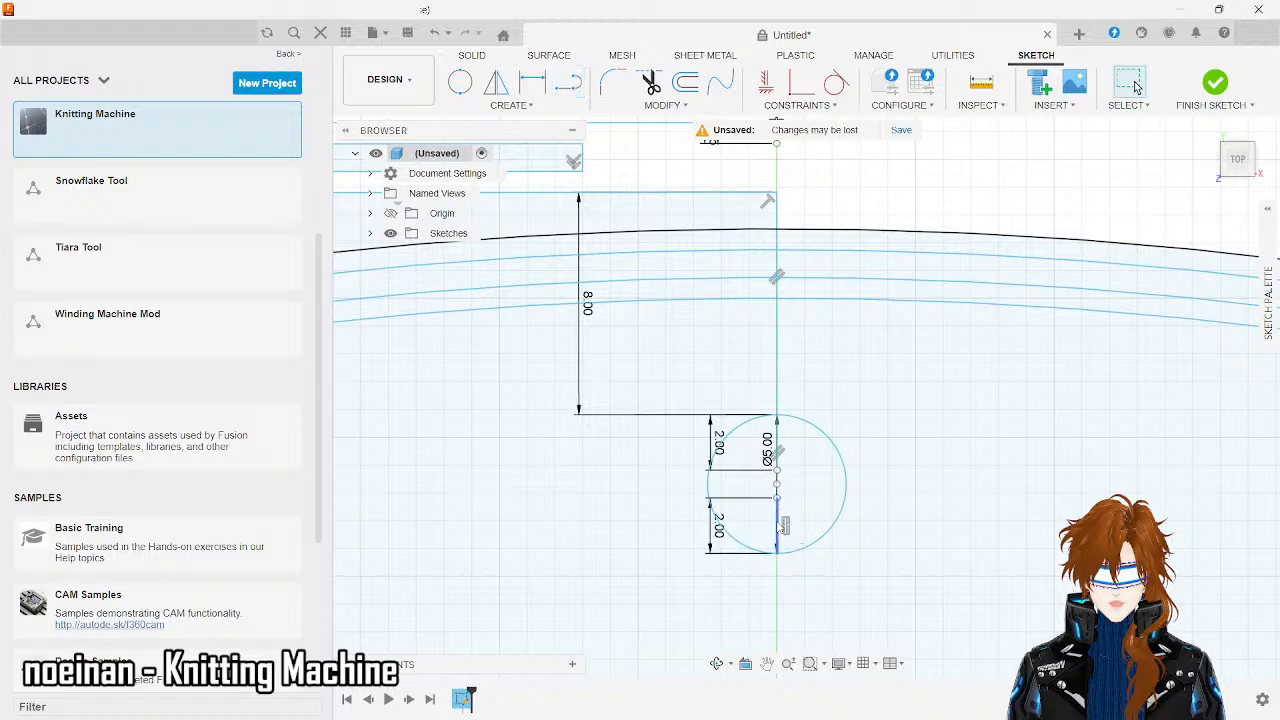
- Draw a small circle concentric with the 5 mm circle, passing through the inner ends of the two 2 mm lines
click(460, 82)
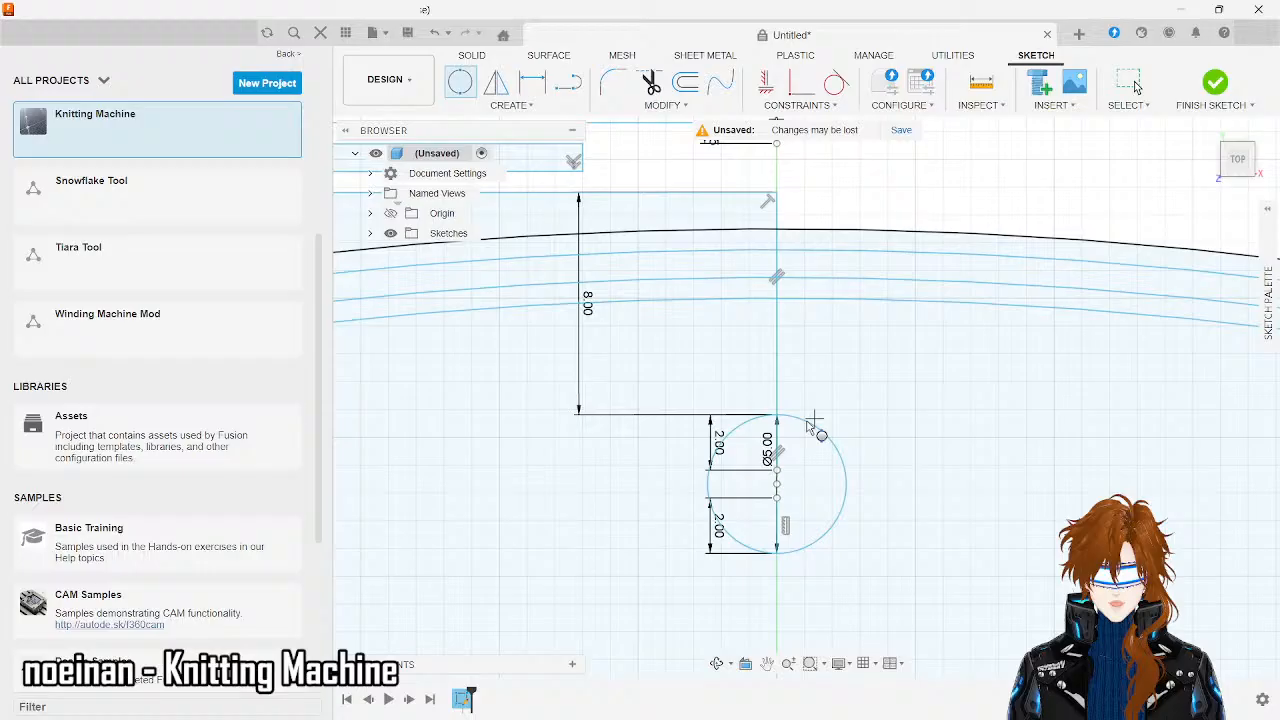
click(777, 484)
key(Return)
key(Escape)
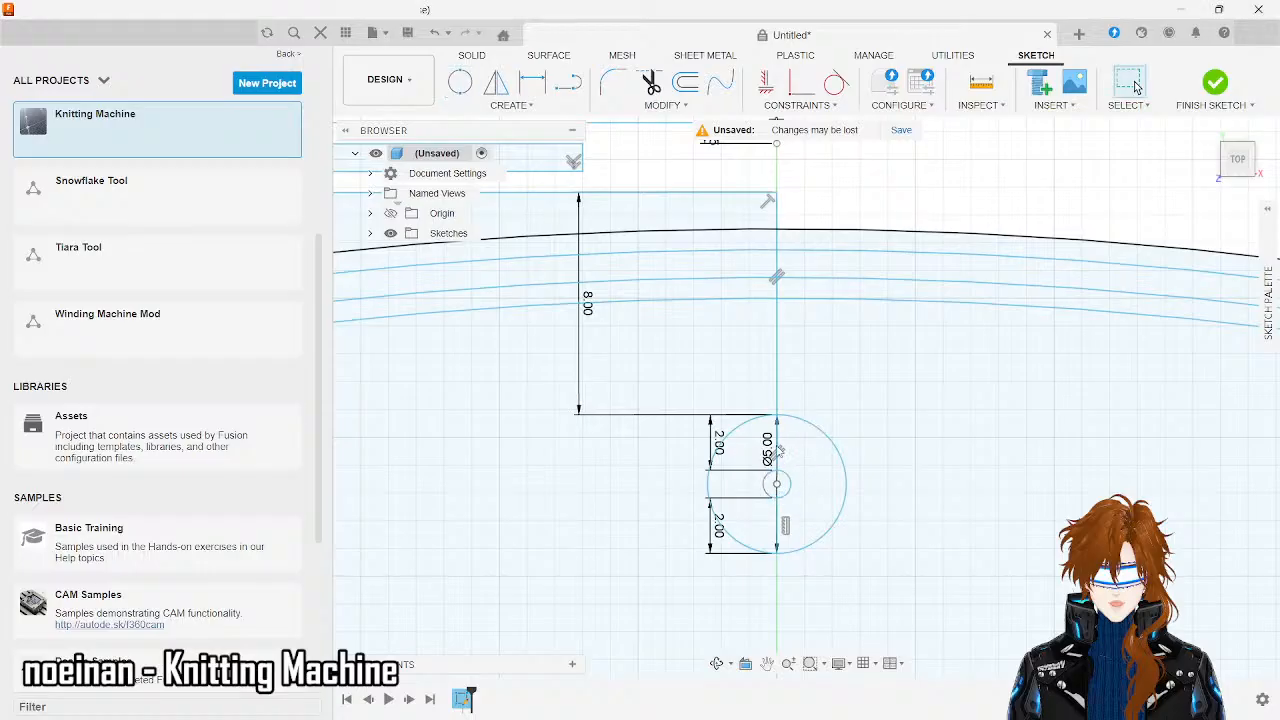
- Delete the 8 mm vertical line and the two 2 mm lines inside the 5 mm circle
click(777, 398)
key(Delete)
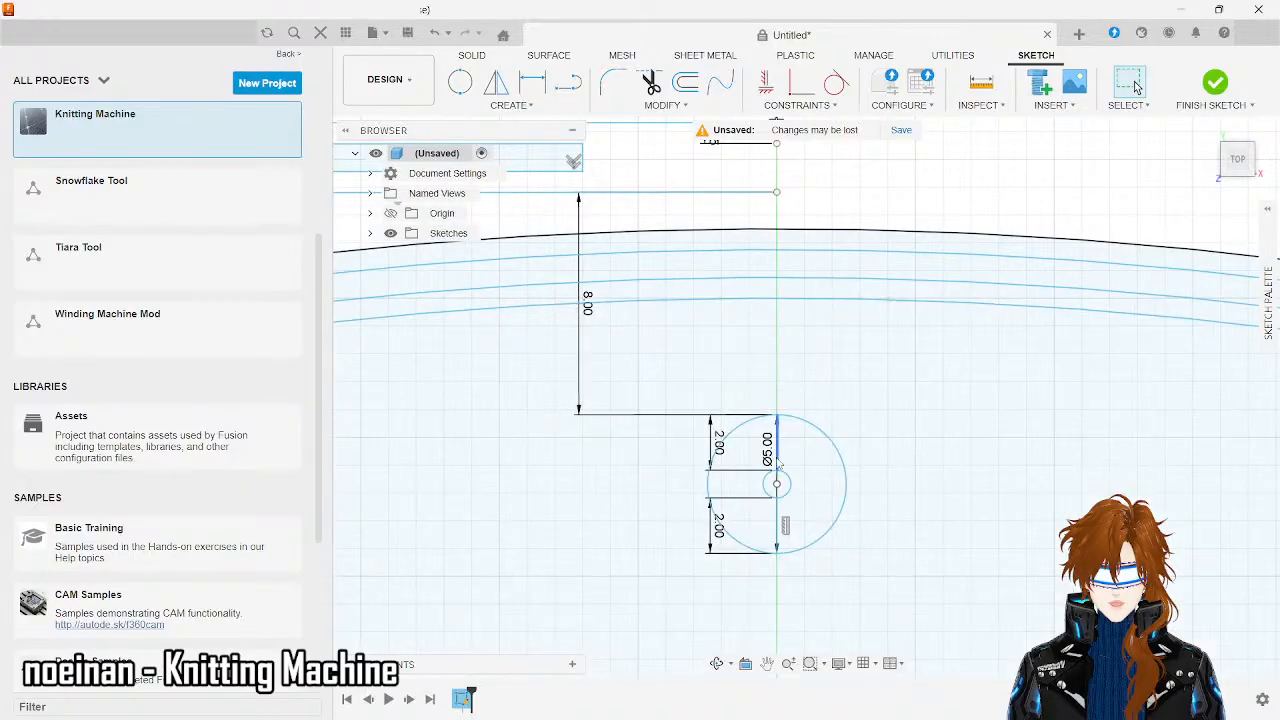
click(778, 458)
key(Delete)
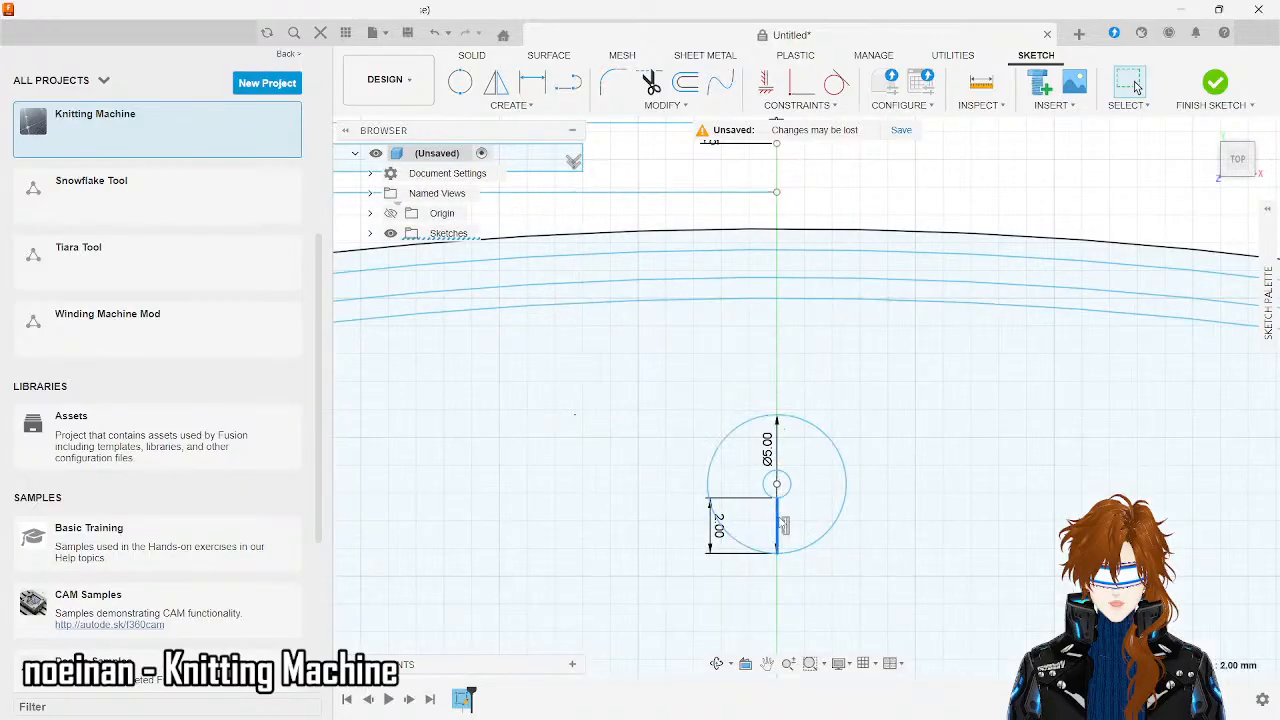
click(779, 522)
key(Delete)
click(777, 484)
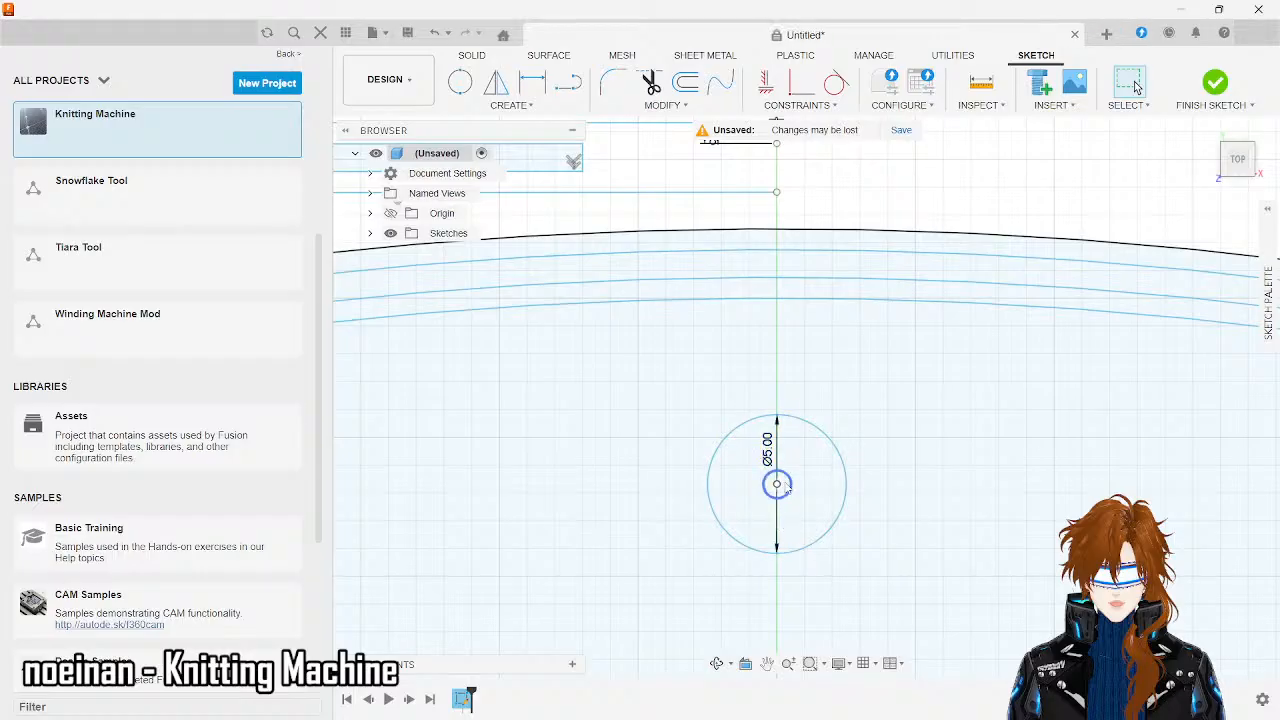
key(Escape)
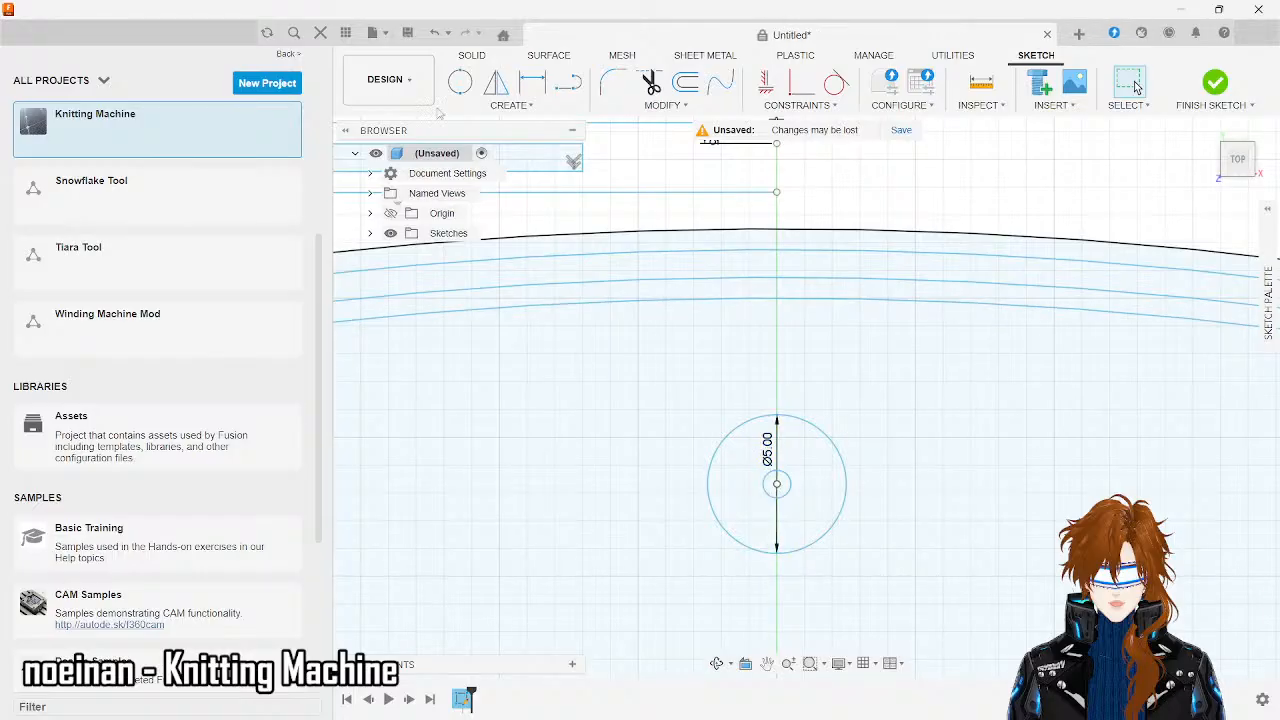
- Draw a vertical line from the end of the lowest horizontal profile line down to the uppermost point of the 5 mm circle
click(567, 87)
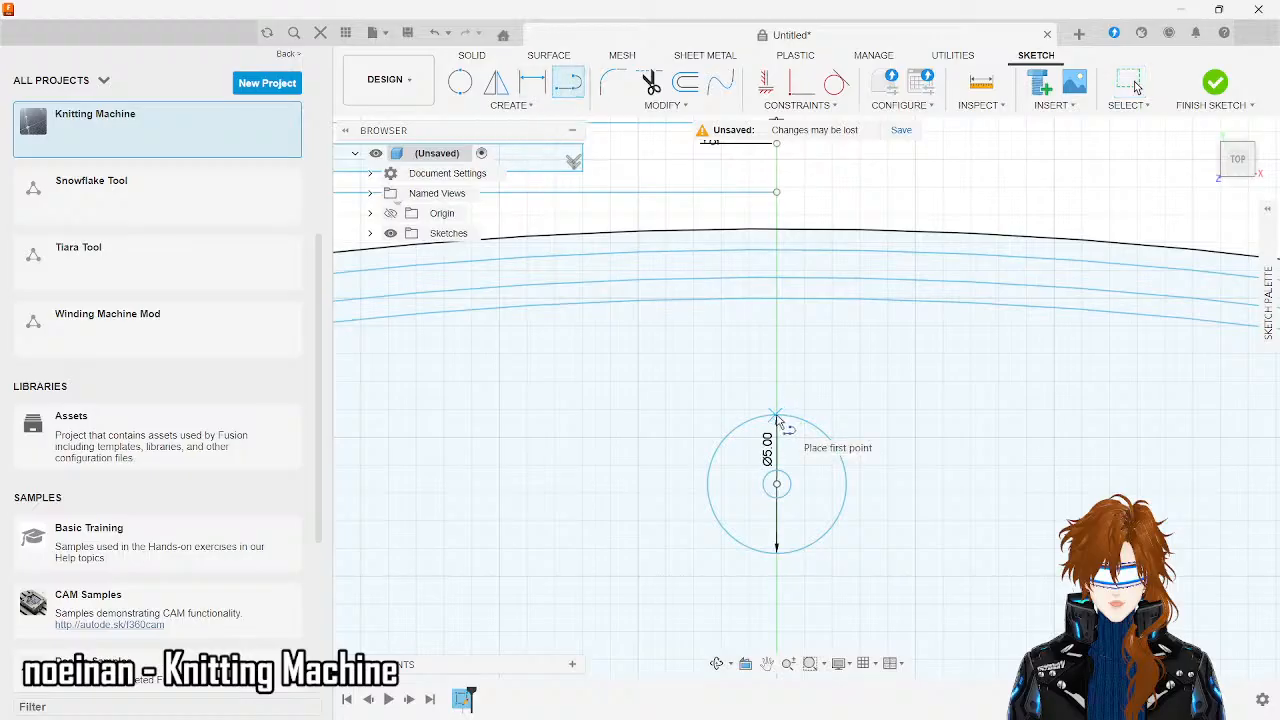
scroll(776, 418, down, 3)
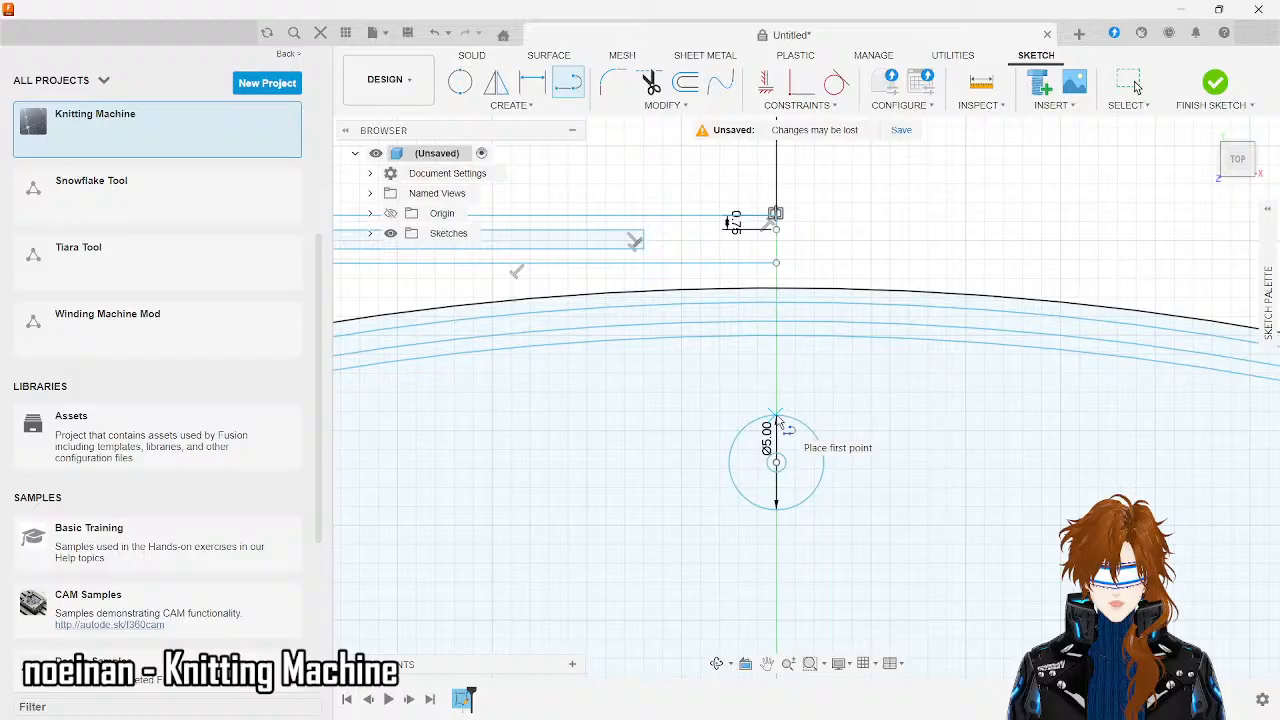
click(776, 265)
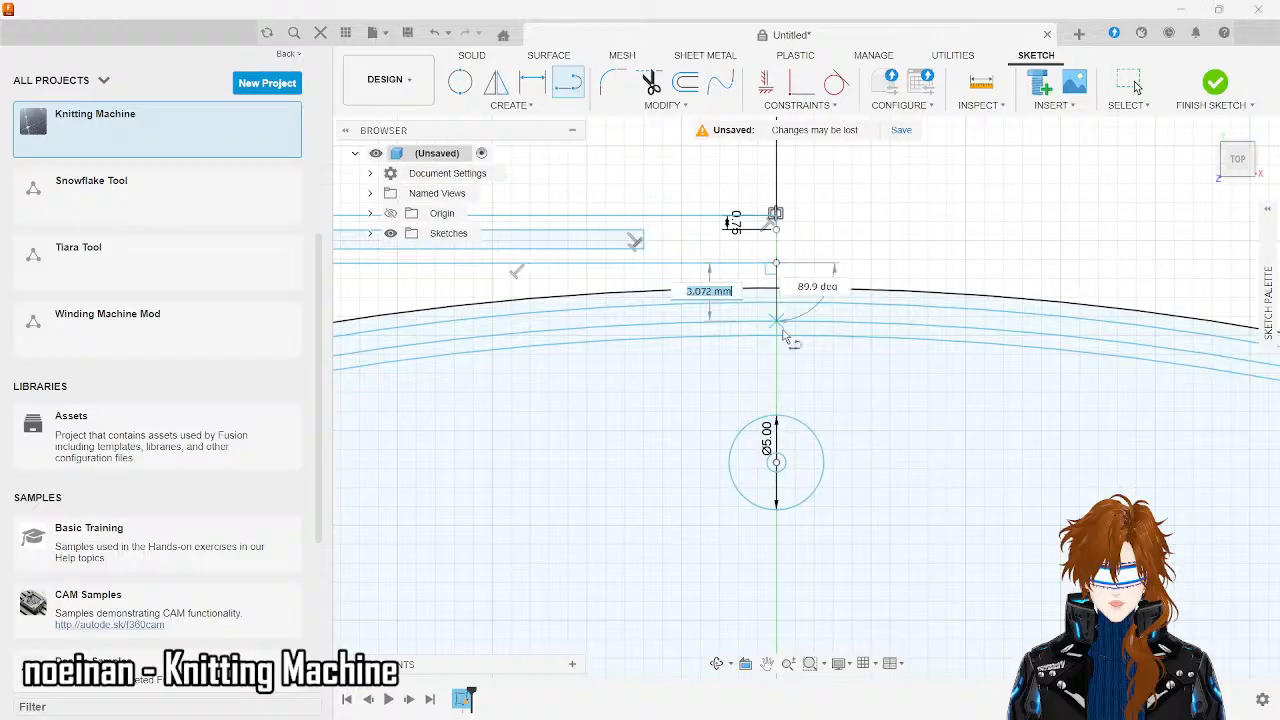
click(776, 415)
scroll(777, 418, up, 5)
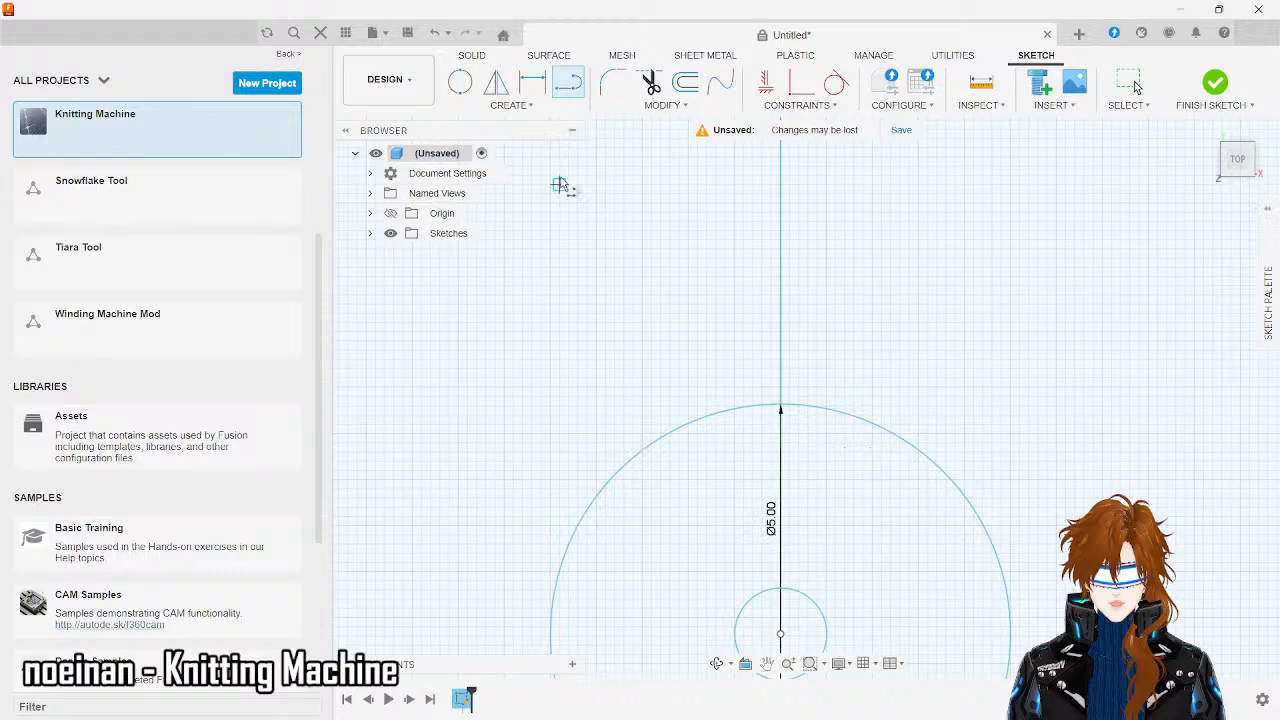
- Draw a 1 mm vertical line upward from the uppermost point of the 5 mm circle
click(781, 408)
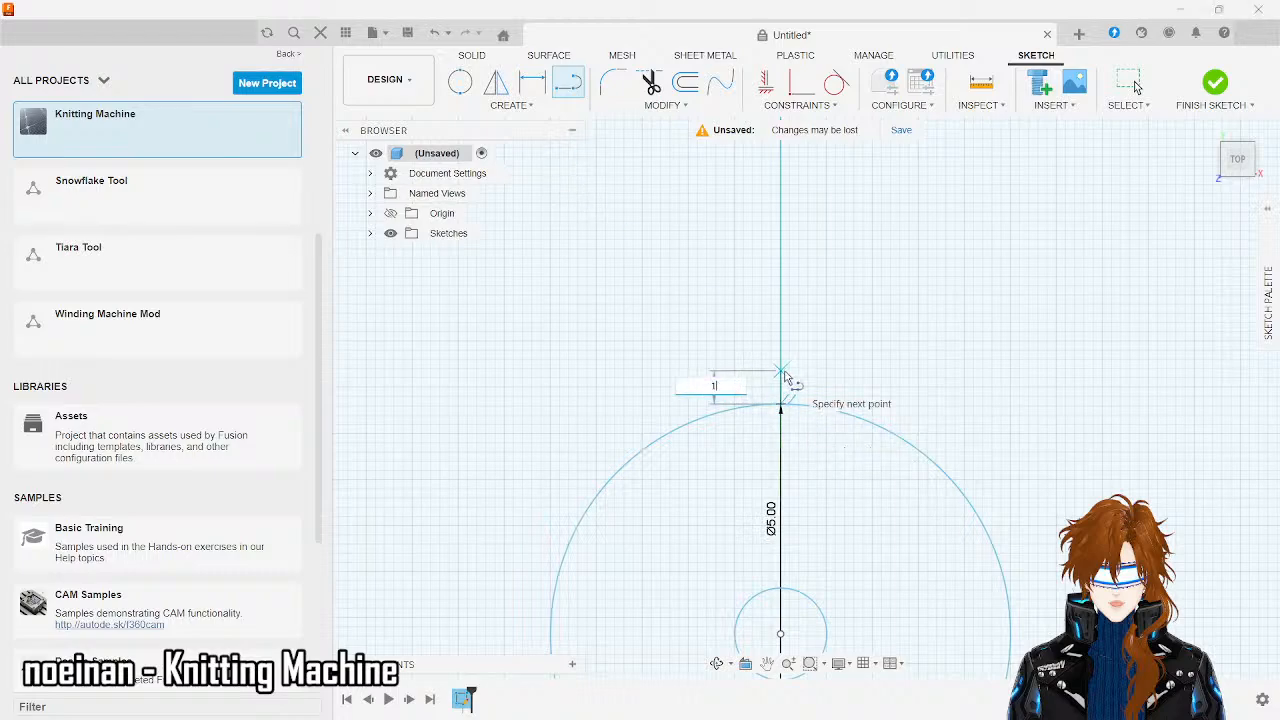
key(Tab)
key(Return)
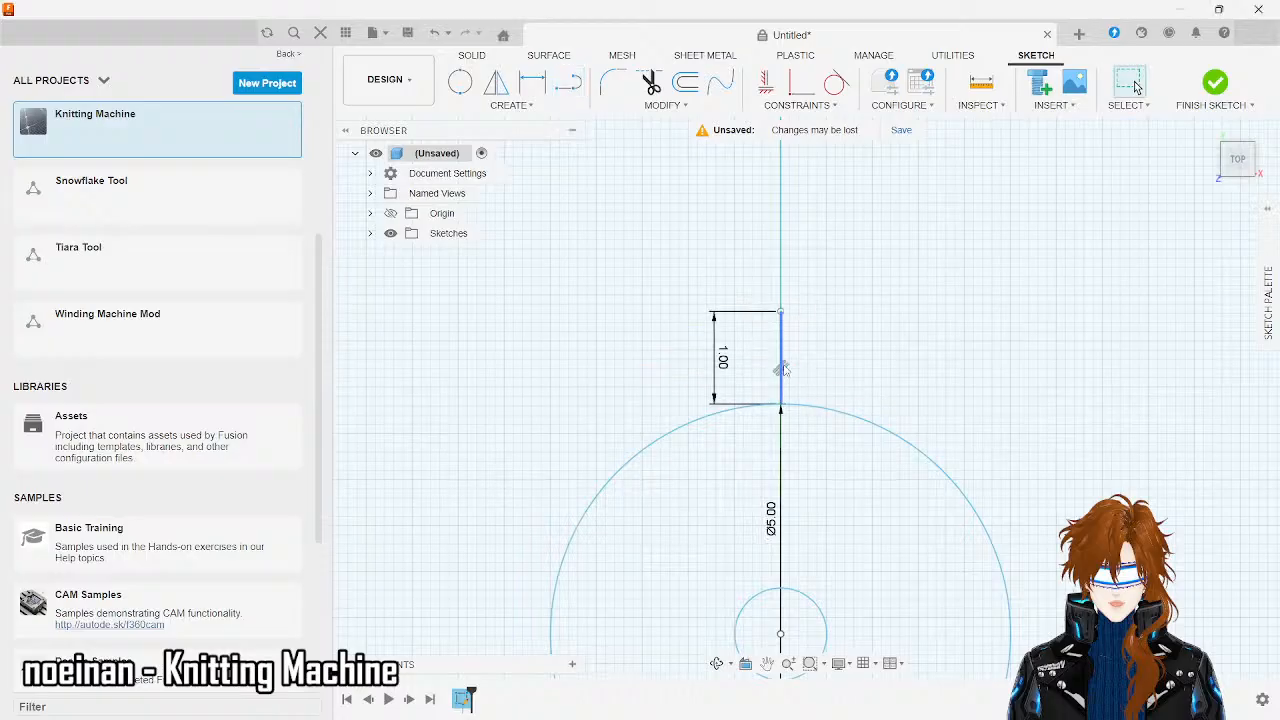
scroll(784, 368, down, 5)
scroll(785, 474, up, 5)
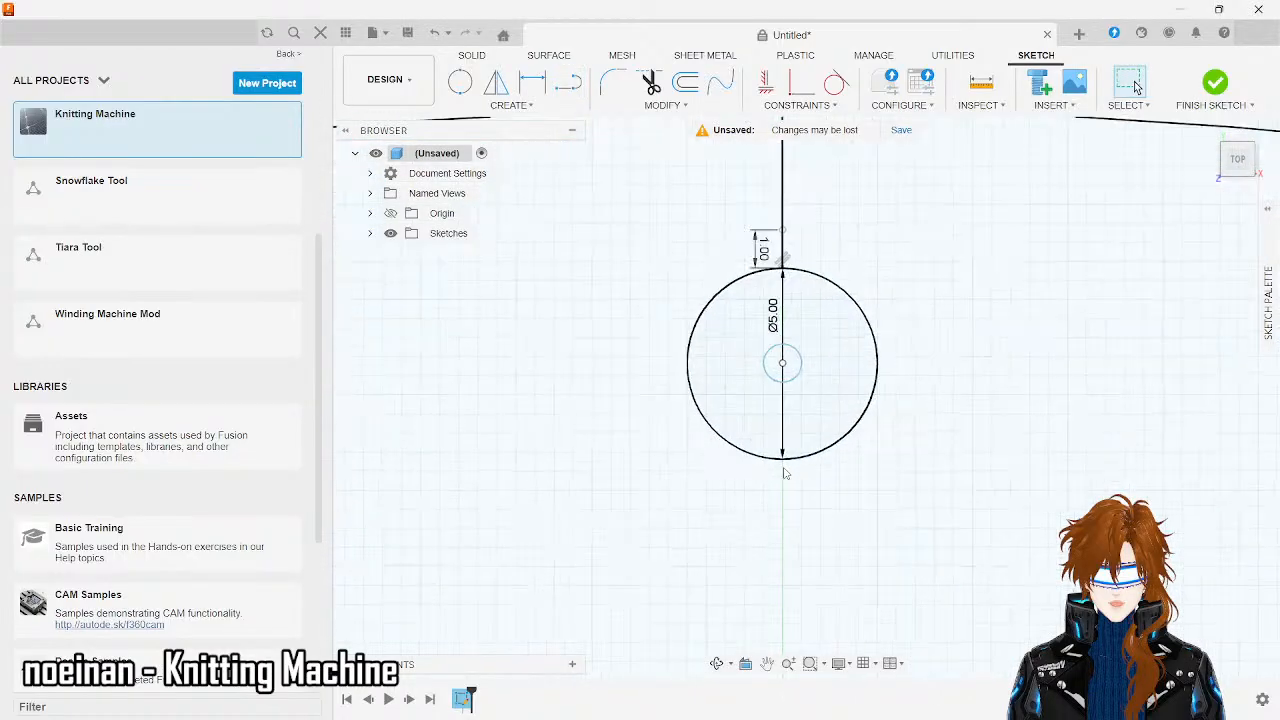
- Try to draw lines along the vertical axis from the 1 mm line's upper end and from the 5 mm circle's uppermost point
click(557, 86)
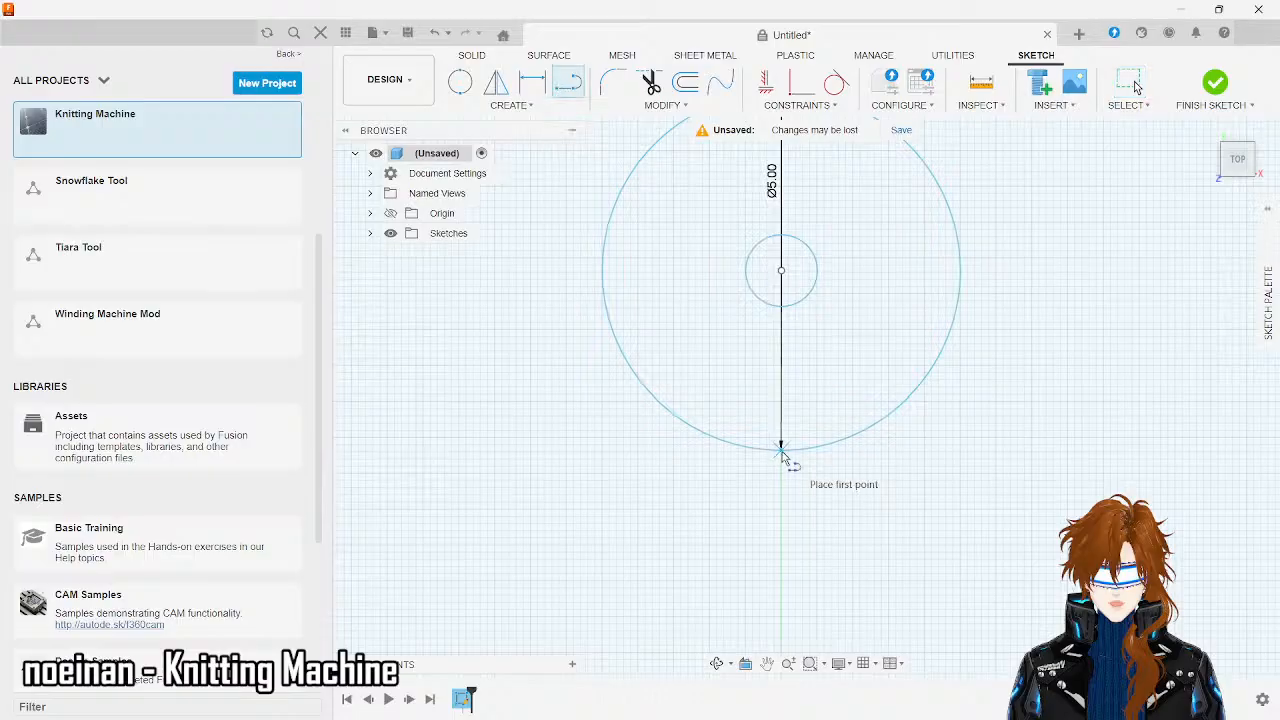
scroll(785, 455, down, 3)
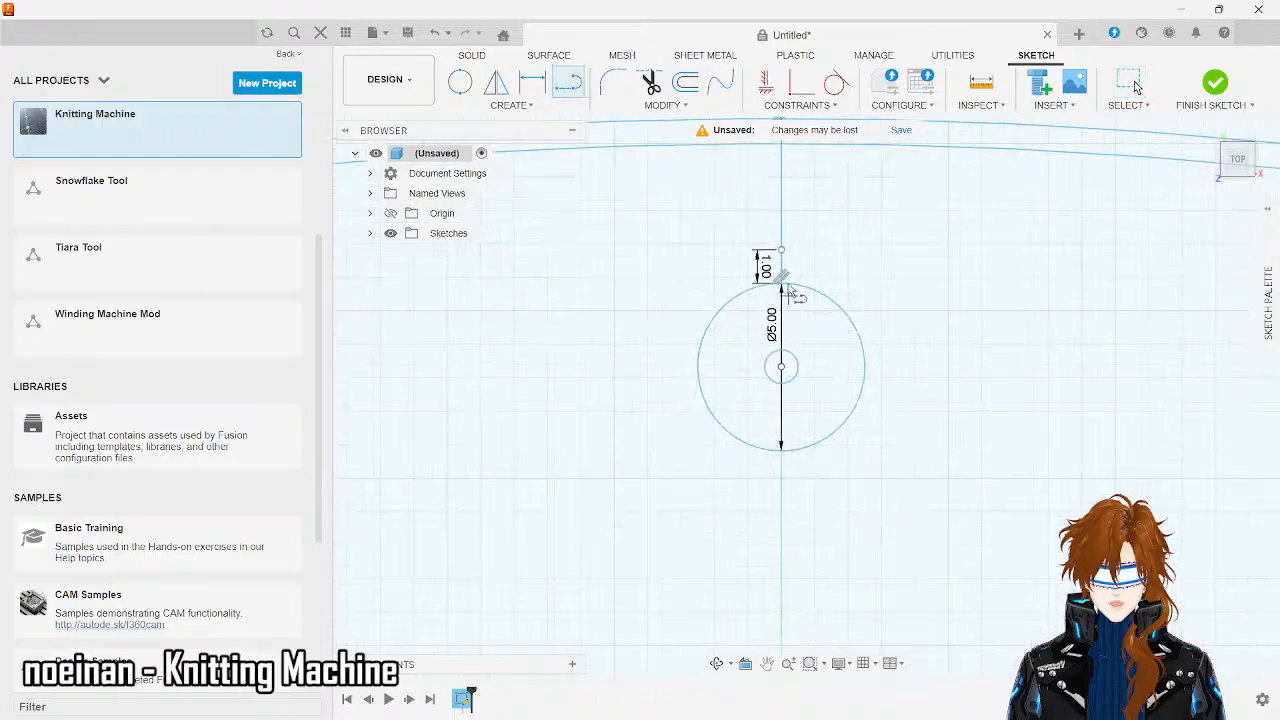
click(781, 251)
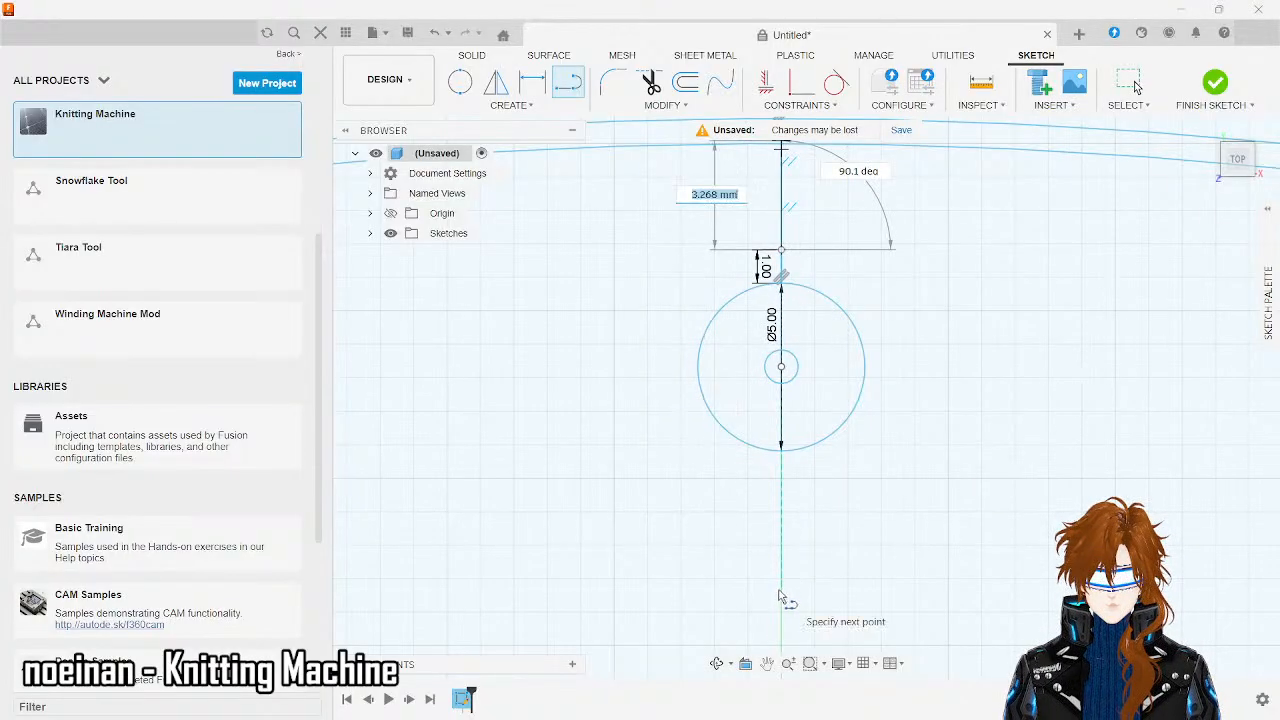
key(Return)
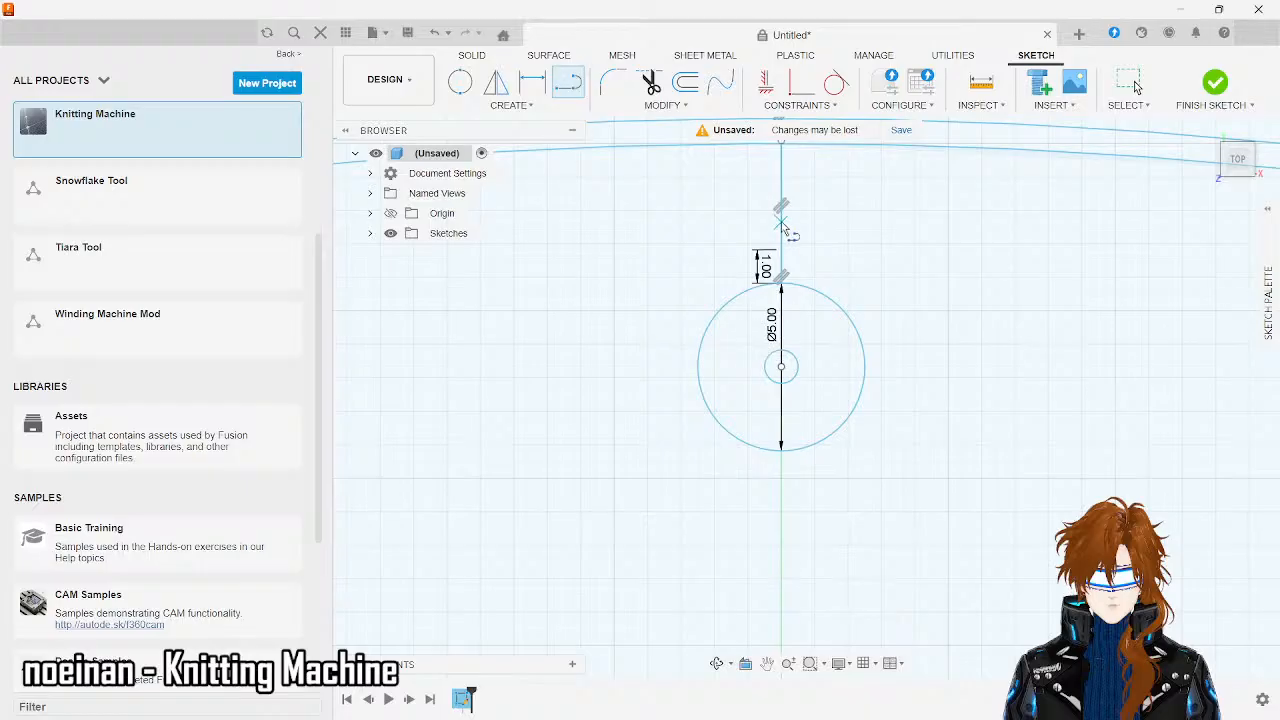
click(782, 286)
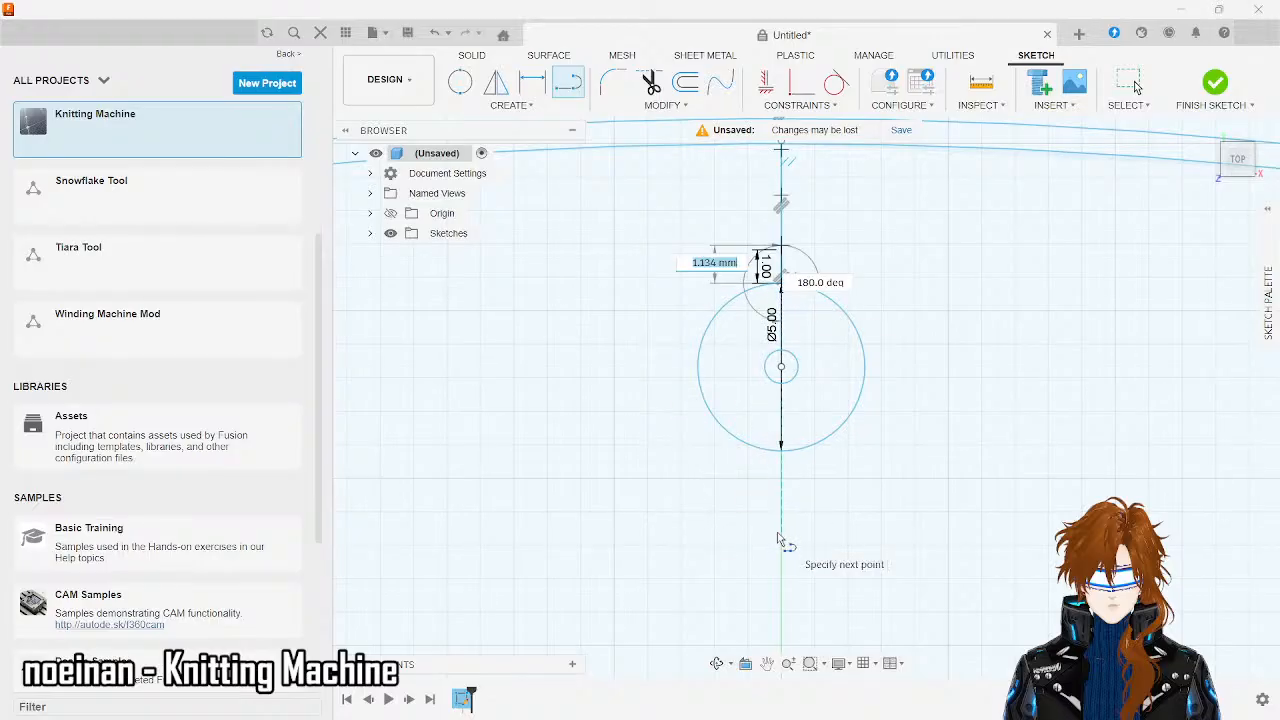
key(Escape)
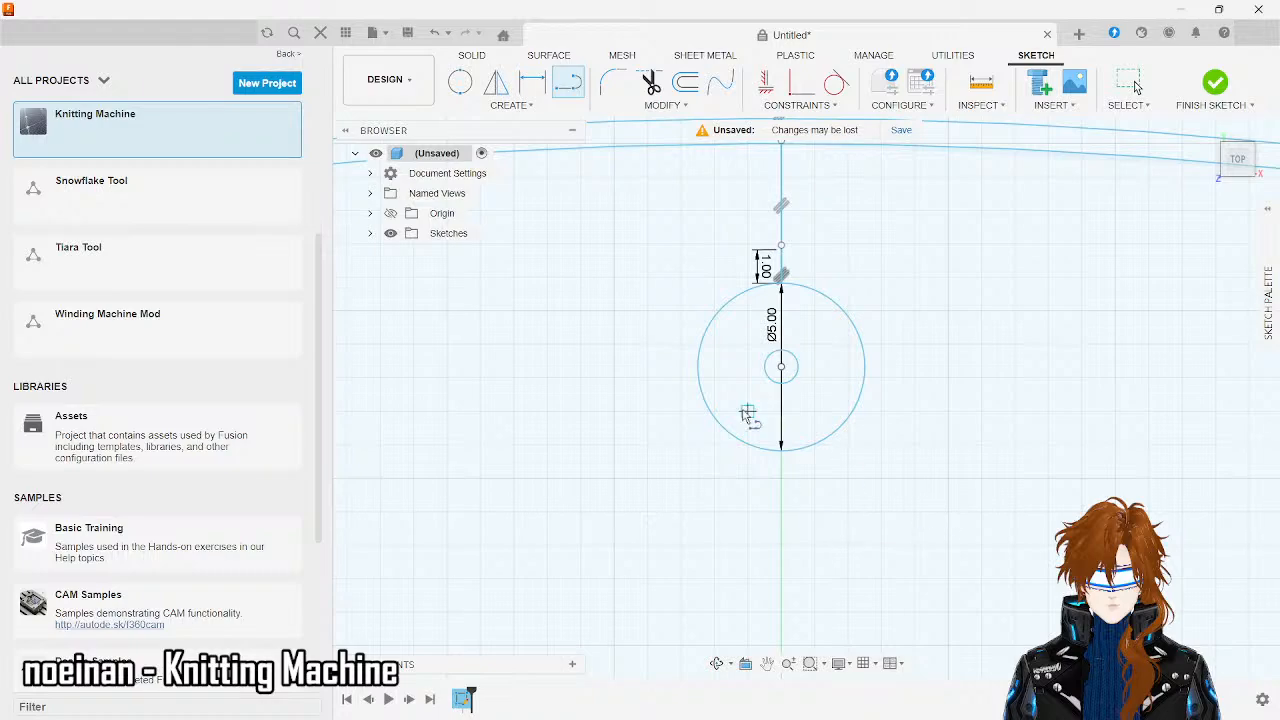
key(Escape)
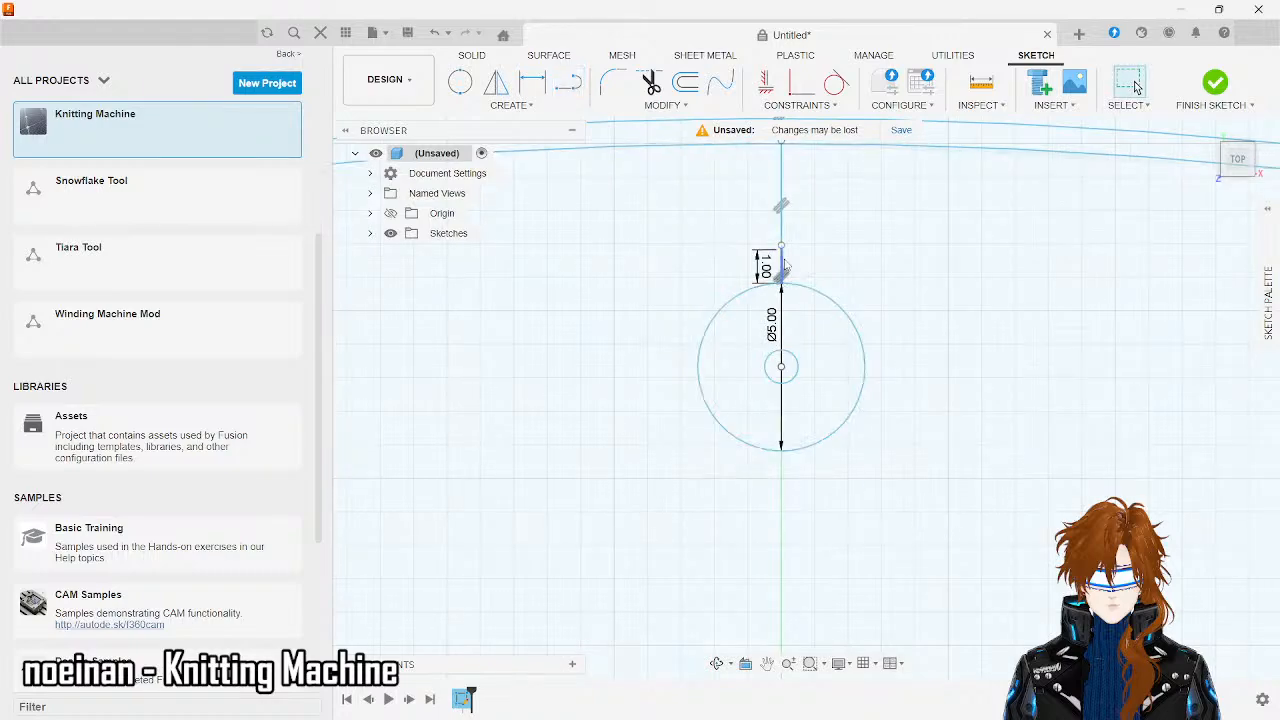
- Delete the overlapping vertical lines between the lowest horizontal profile line and the 5 mm circle
click(783, 234)
scroll(785, 270, up, 10)
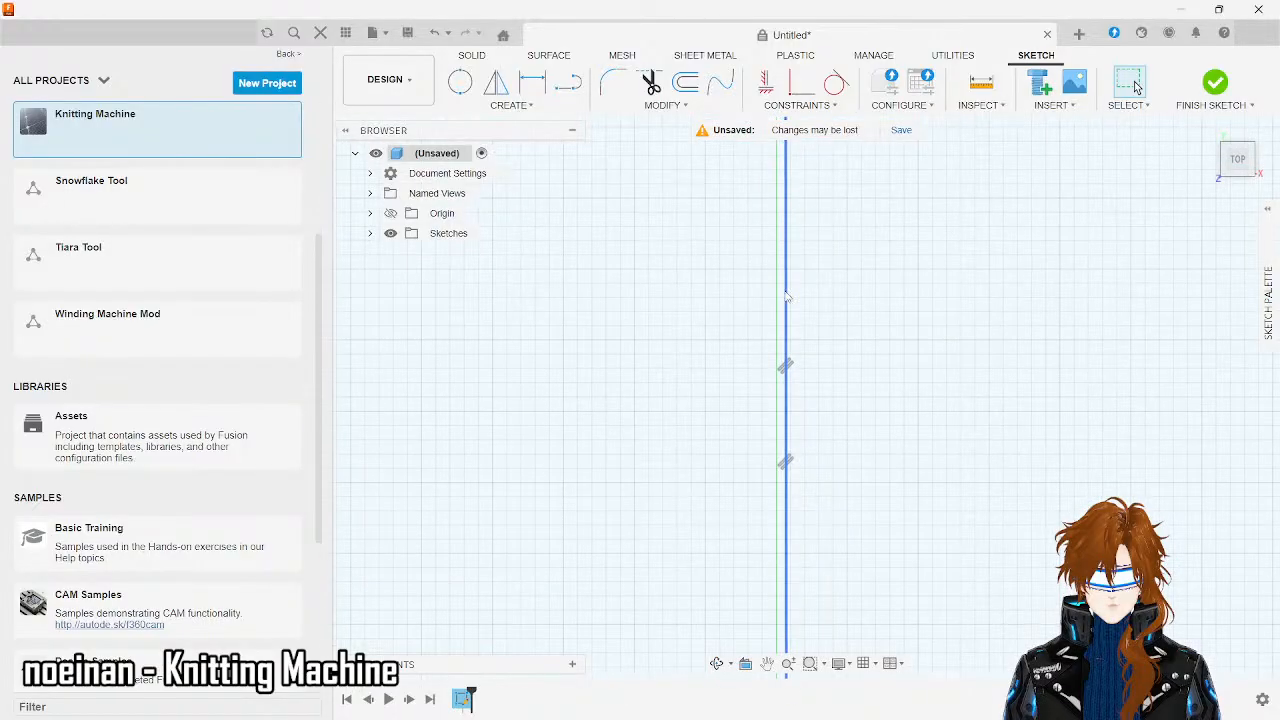
click(785, 291)
key(Delete)
click(786, 317)
key(Delete)
click(786, 317)
key(Delete)
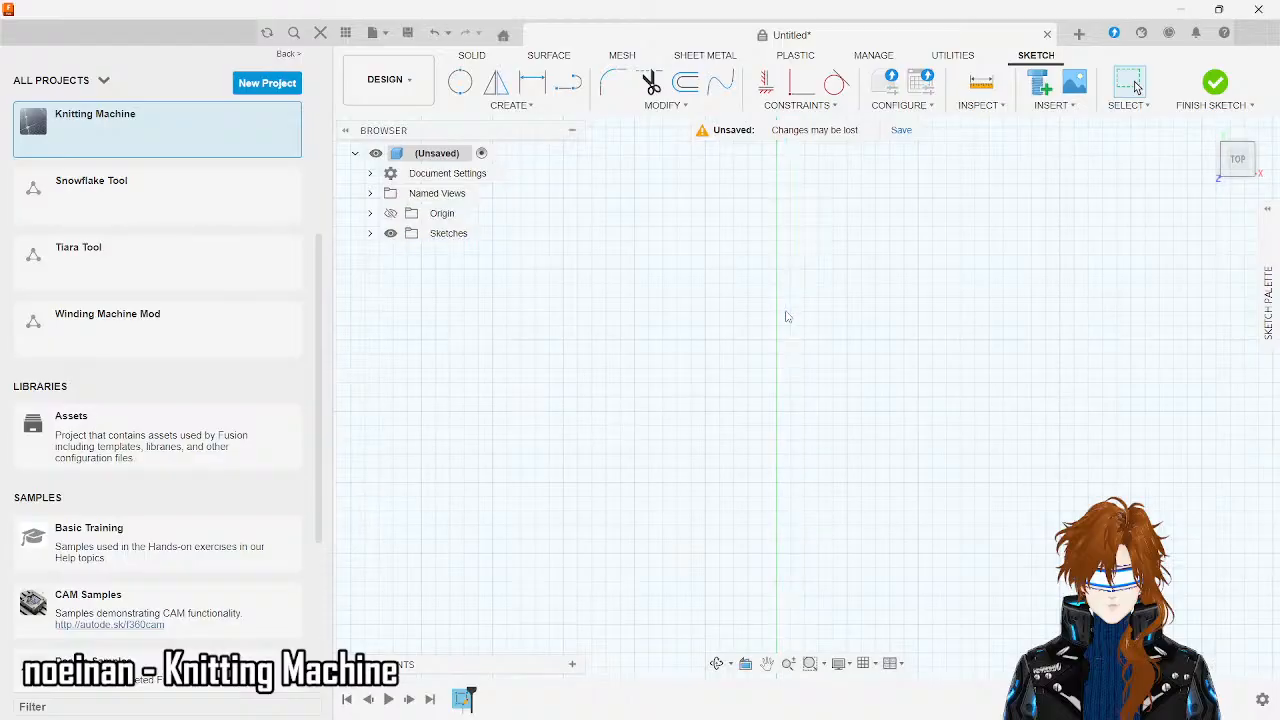
- Draw a 10 mm vertical line downward from the axis end of the lowest horizontal profile line
scroll(787, 317, down, 5)
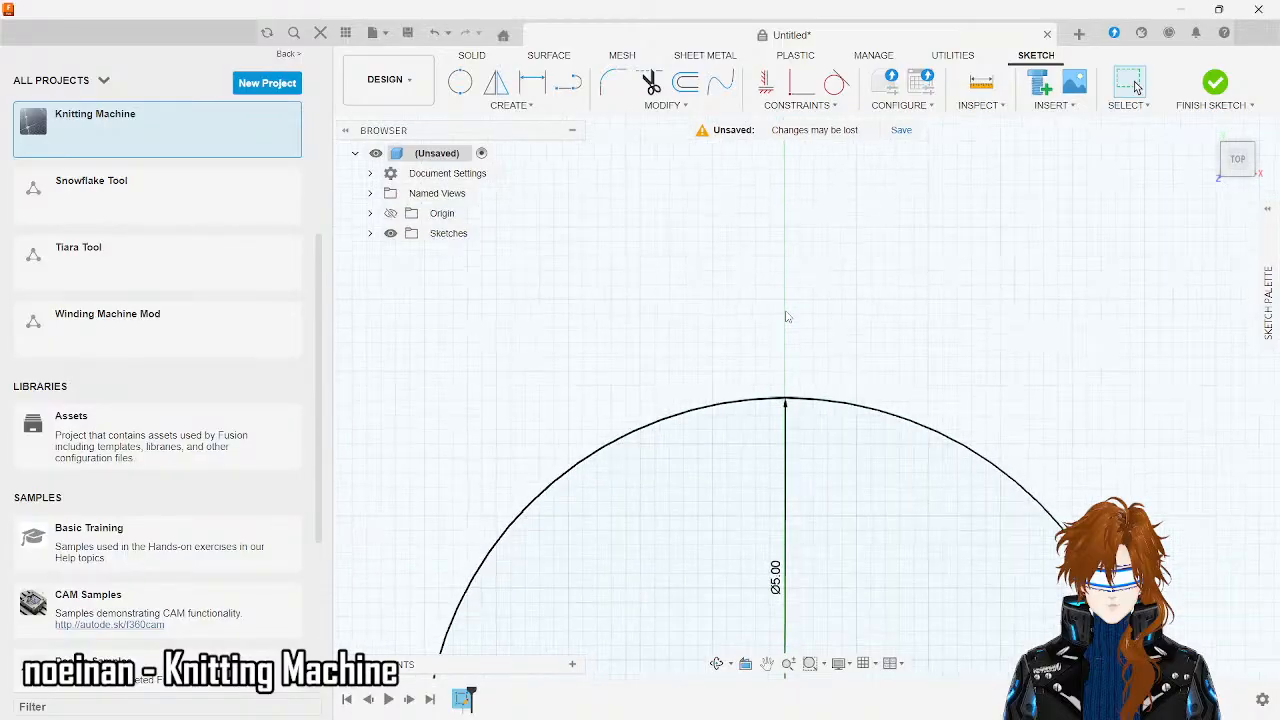
scroll(786, 317, up, 4)
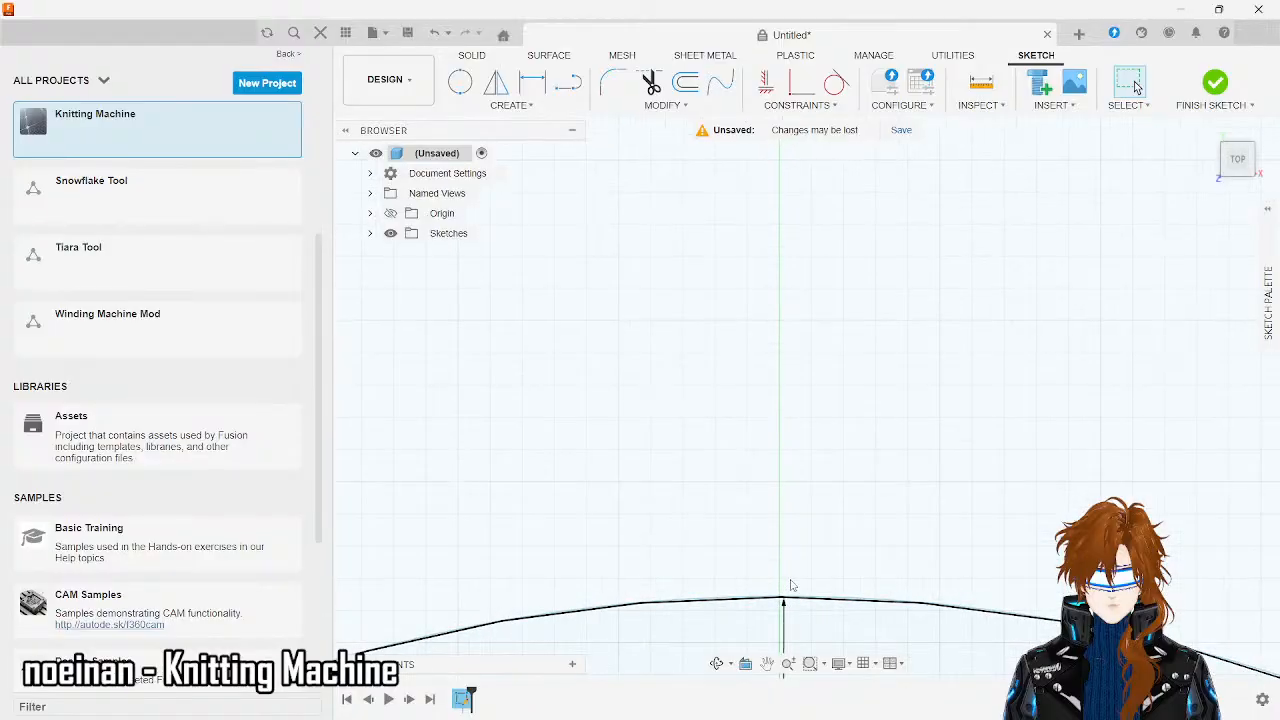
scroll(790, 585, up, 2)
scroll(790, 585, down, 4)
scroll(790, 585, up, 5)
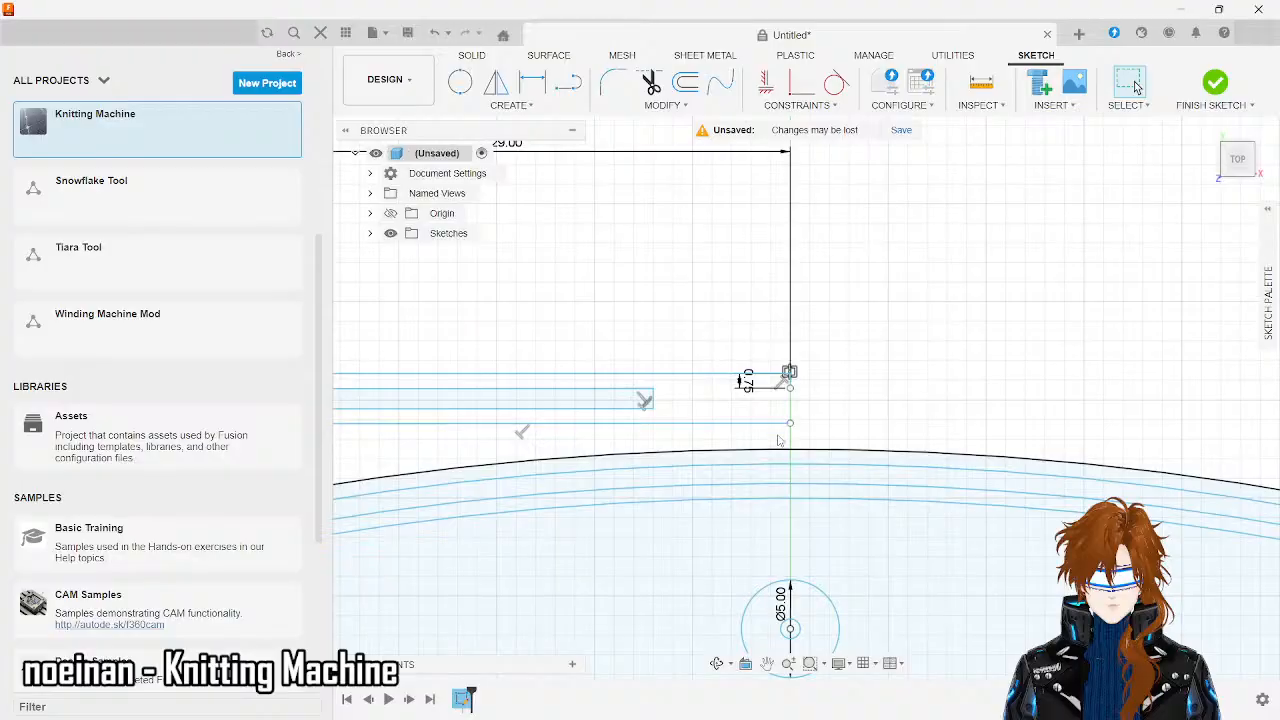
scroll(779, 440, up, 3)
scroll(856, 382, up, 3)
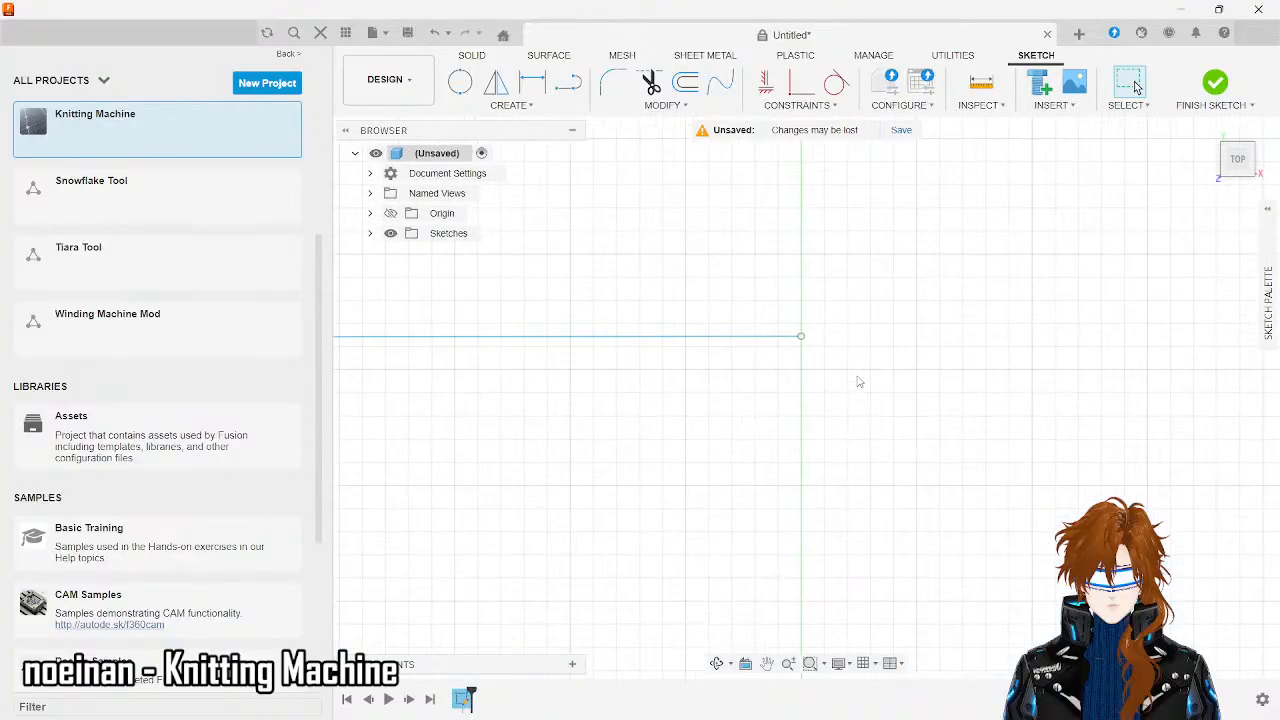
click(567, 83)
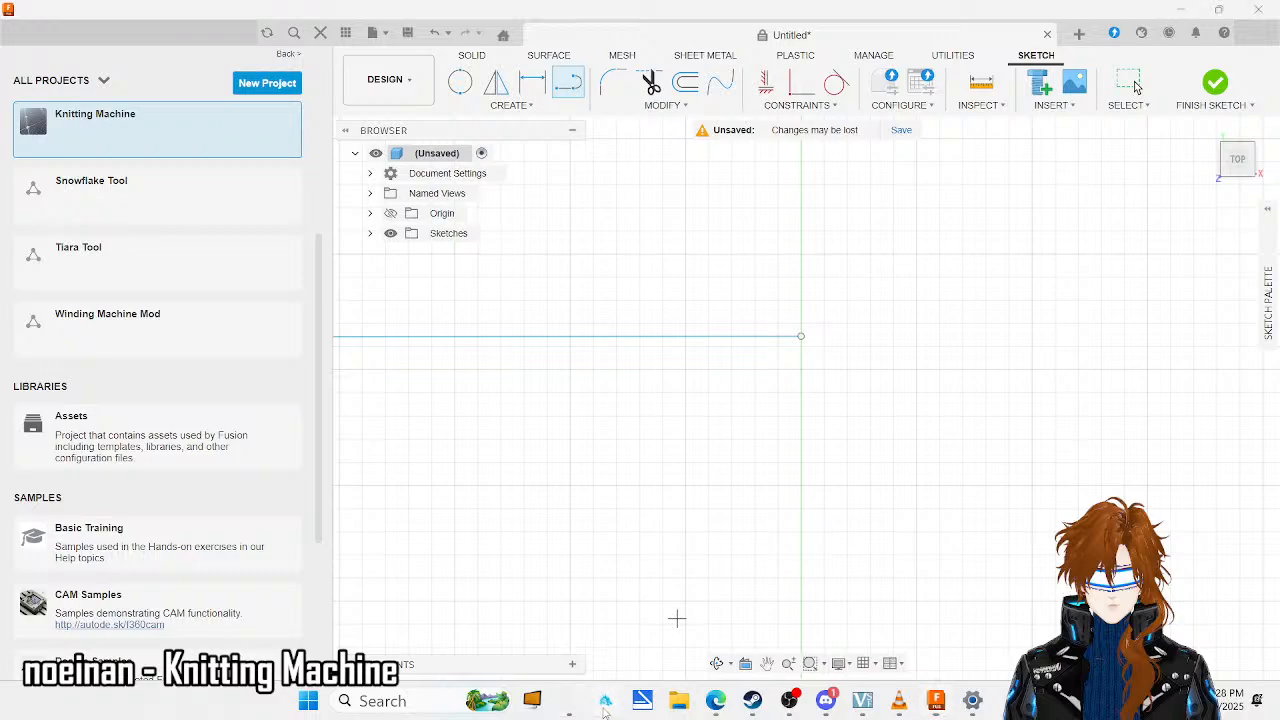
click(605, 700)
click(605, 700)
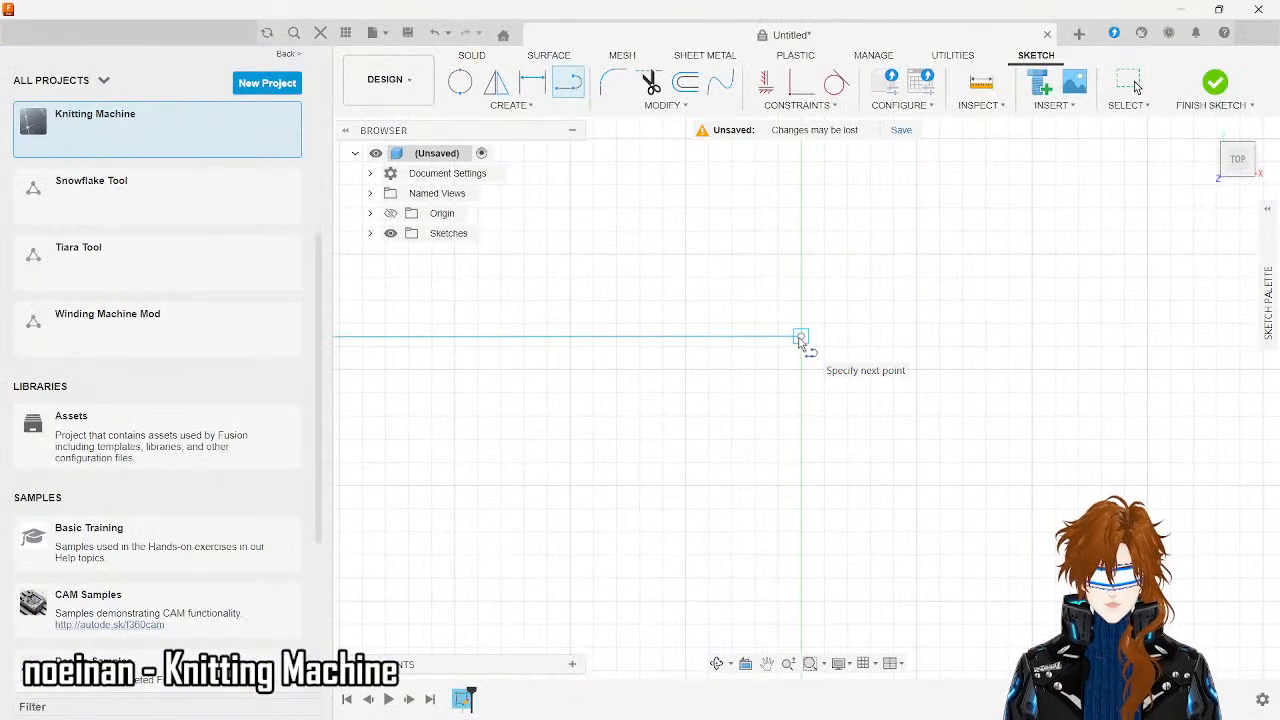
scroll(799, 339, up, 3)
scroll(799, 339, down, 4)
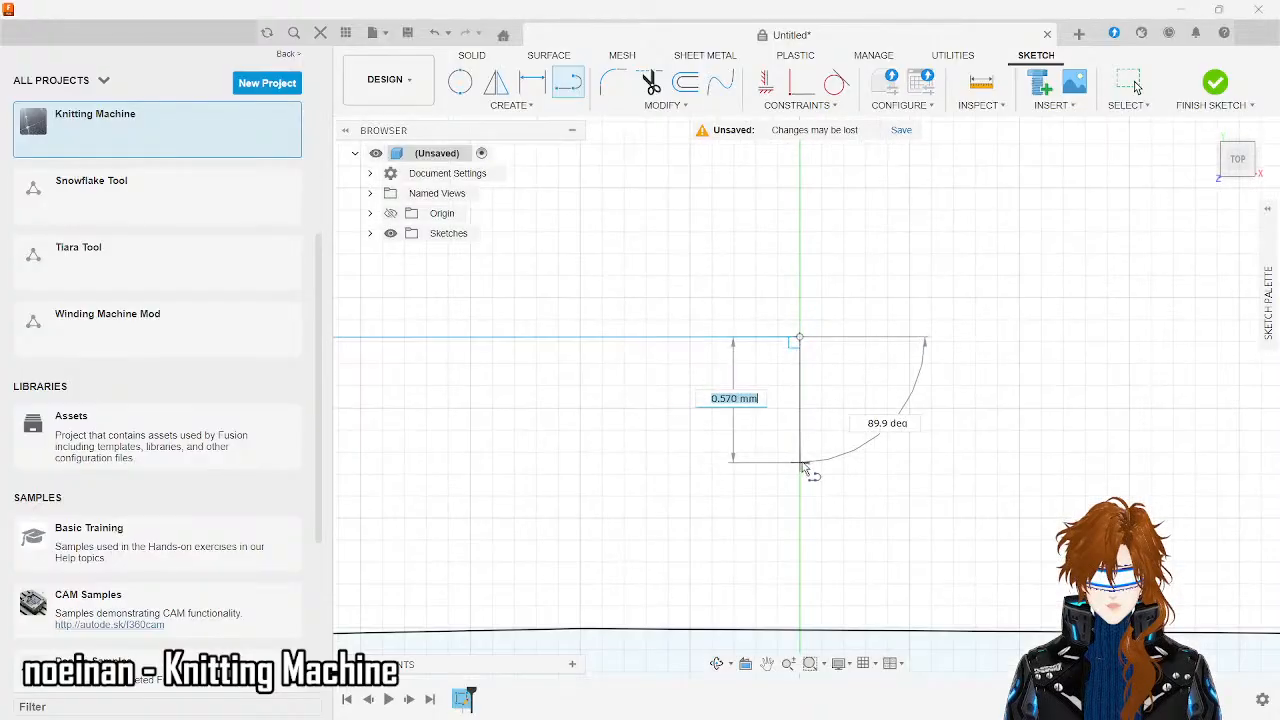
text(10)
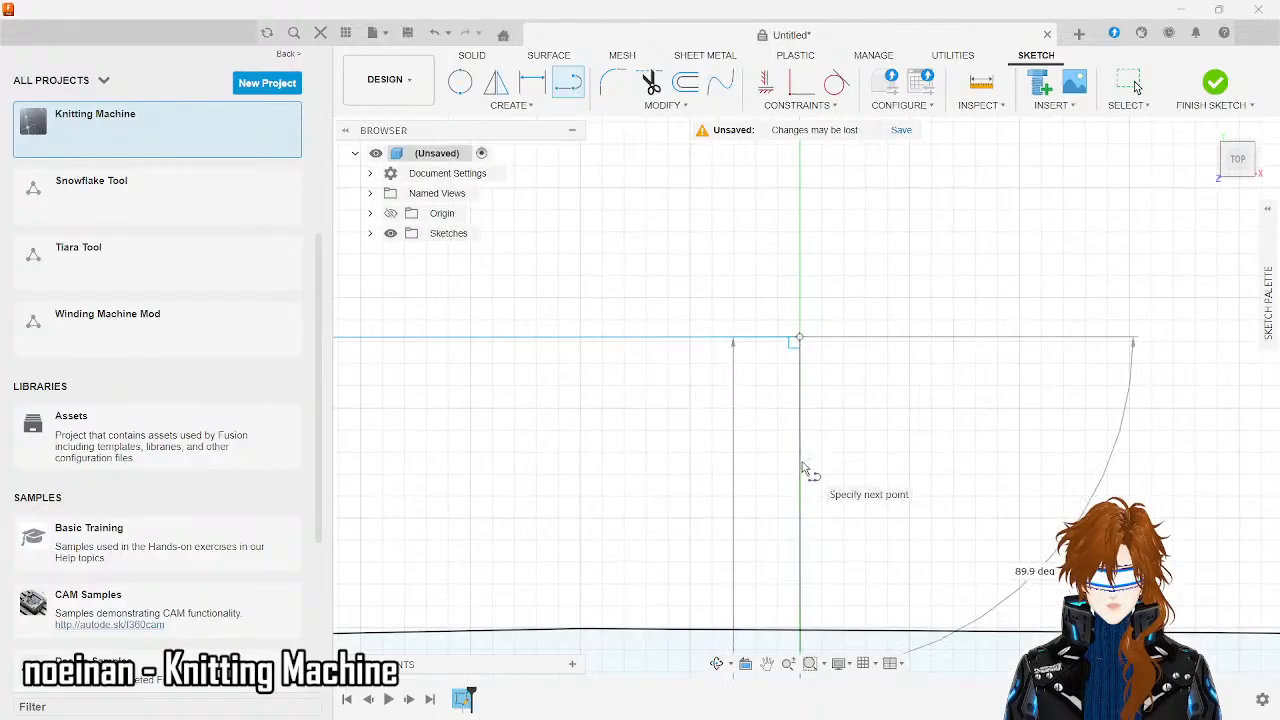
key(Return)
scroll(802, 467, down, 3)
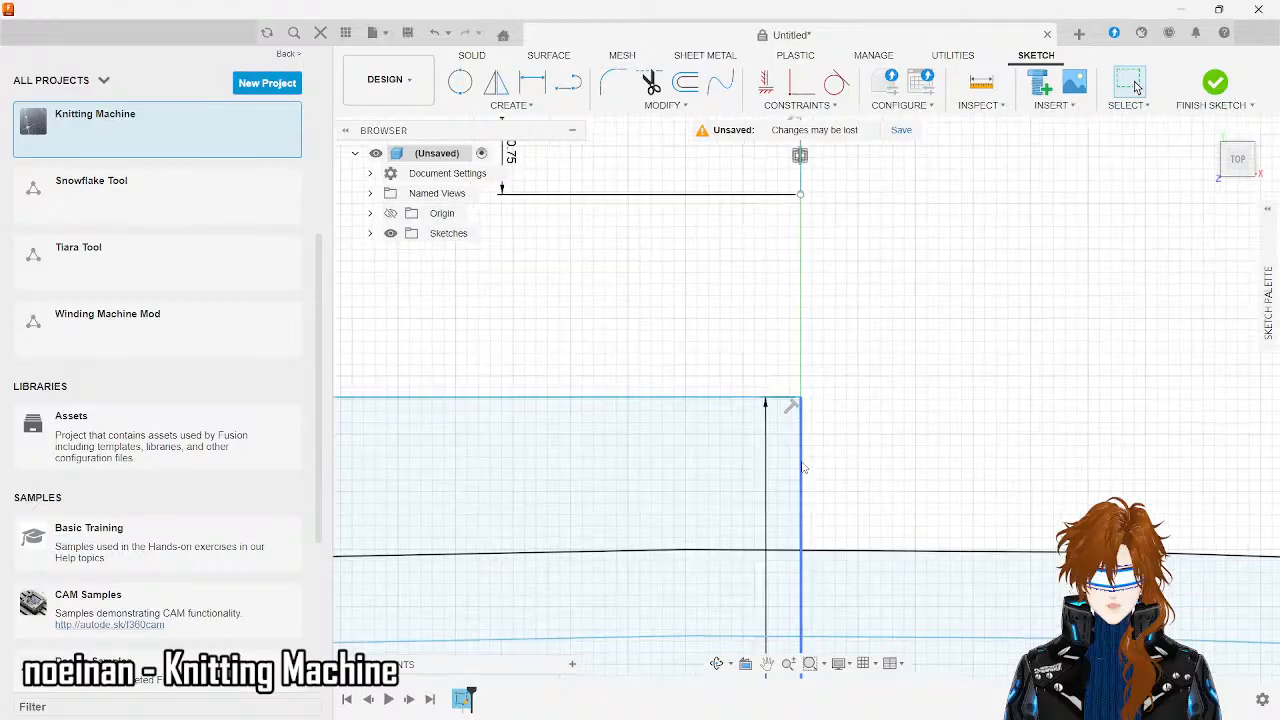
- Examine the 10 mm line and its upper corner for alignment with the vertical axis
scroll(802, 467, up, 6)
scroll(802, 462, up, 8)
scroll(802, 462, down, 3)
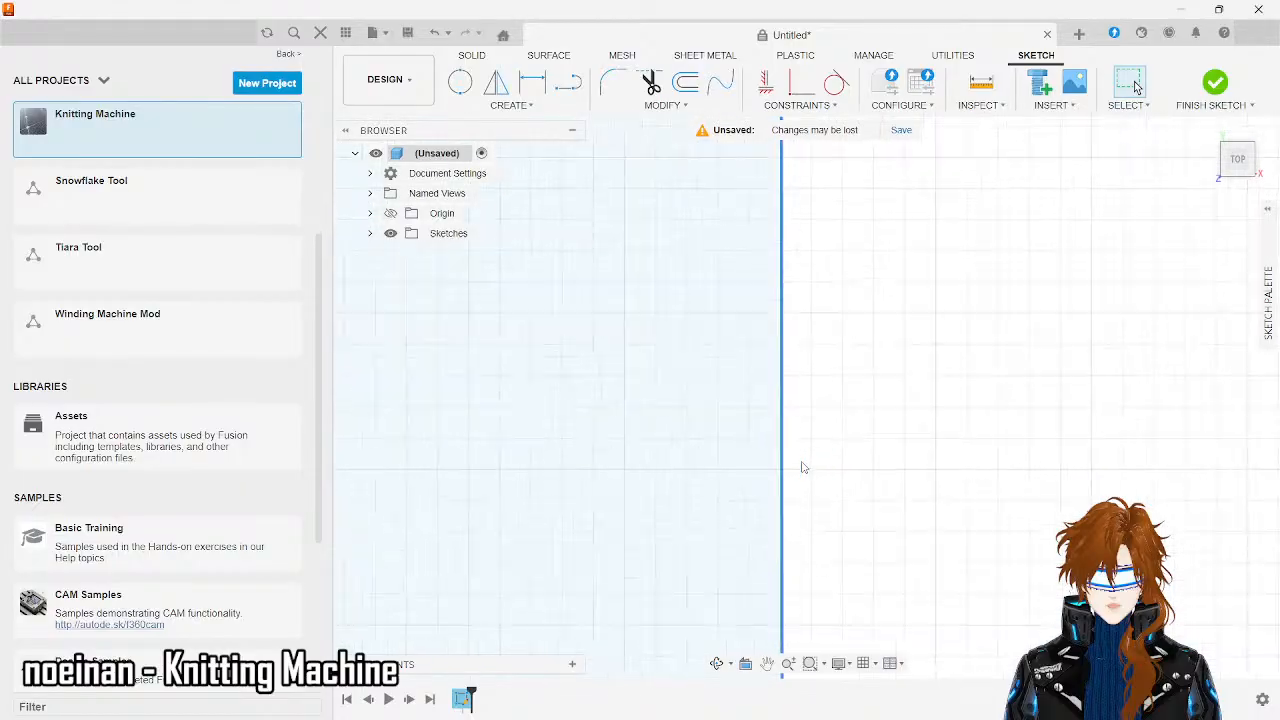
scroll(802, 462, up, 1)
scroll(729, 406, up, 2)
scroll(757, 383, up, 1)
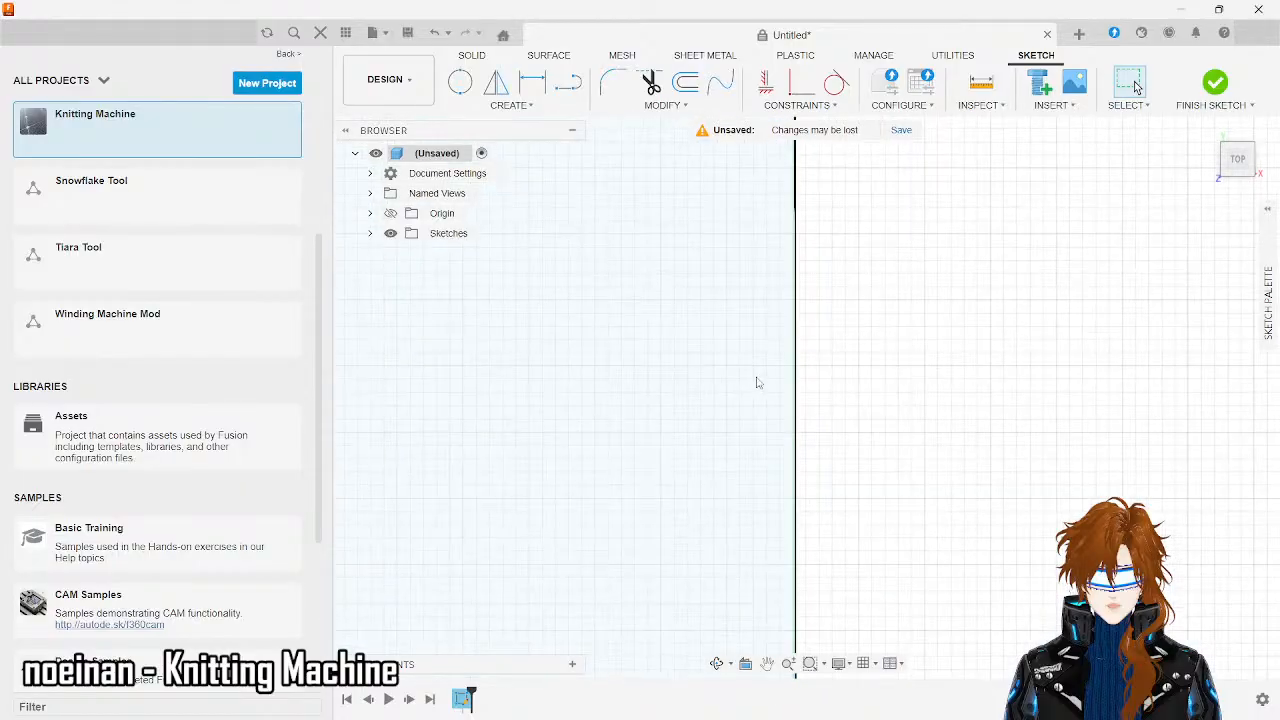
scroll(757, 383, down, 10)
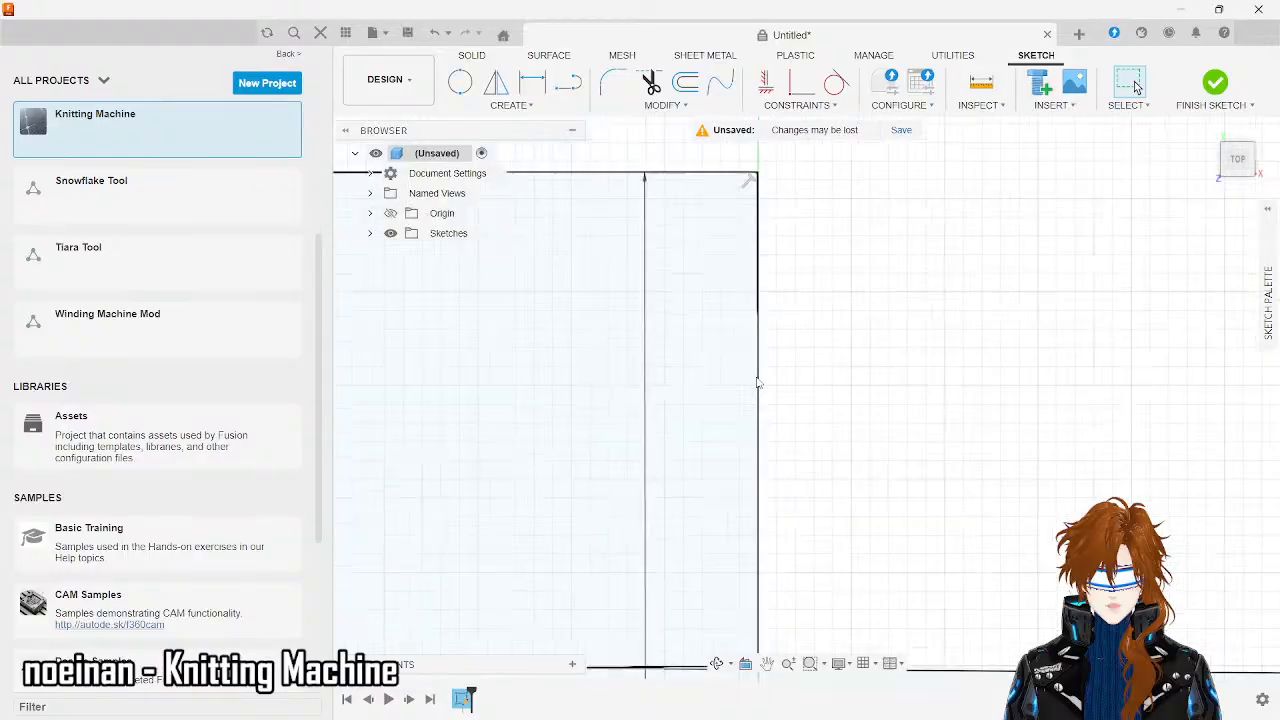
scroll(752, 246, up, 5)
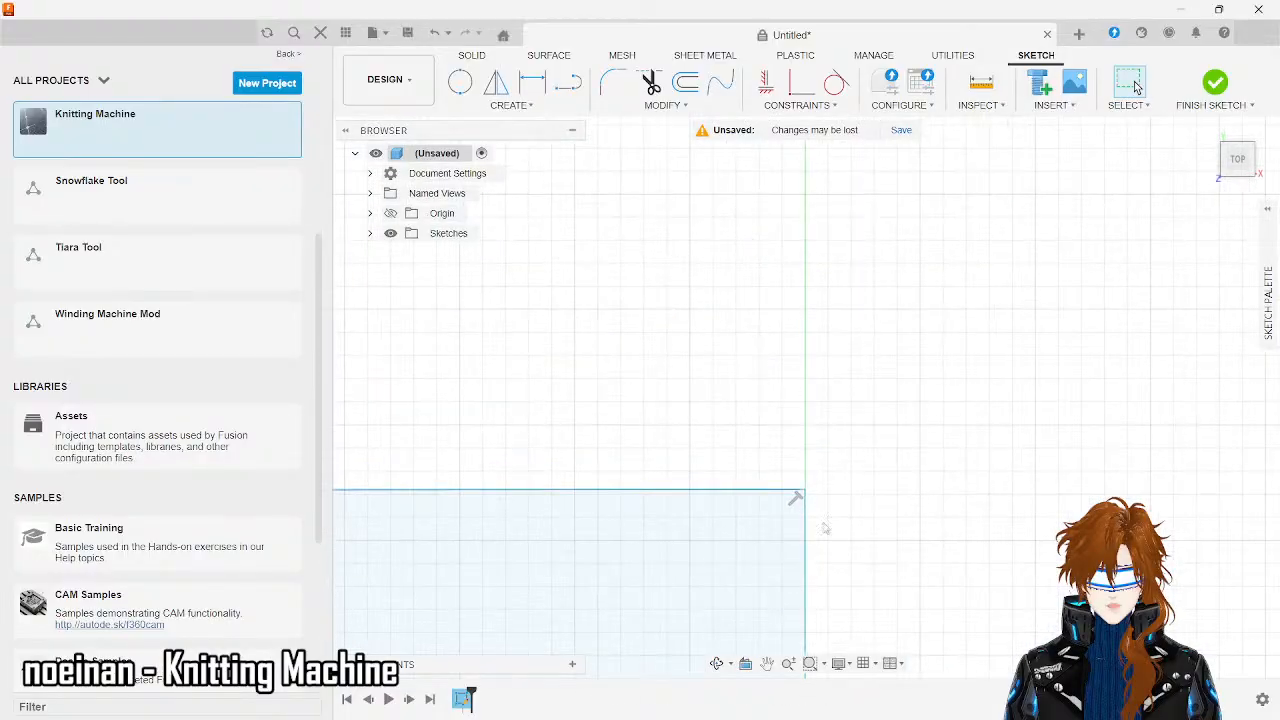
scroll(818, 505, down, 1)
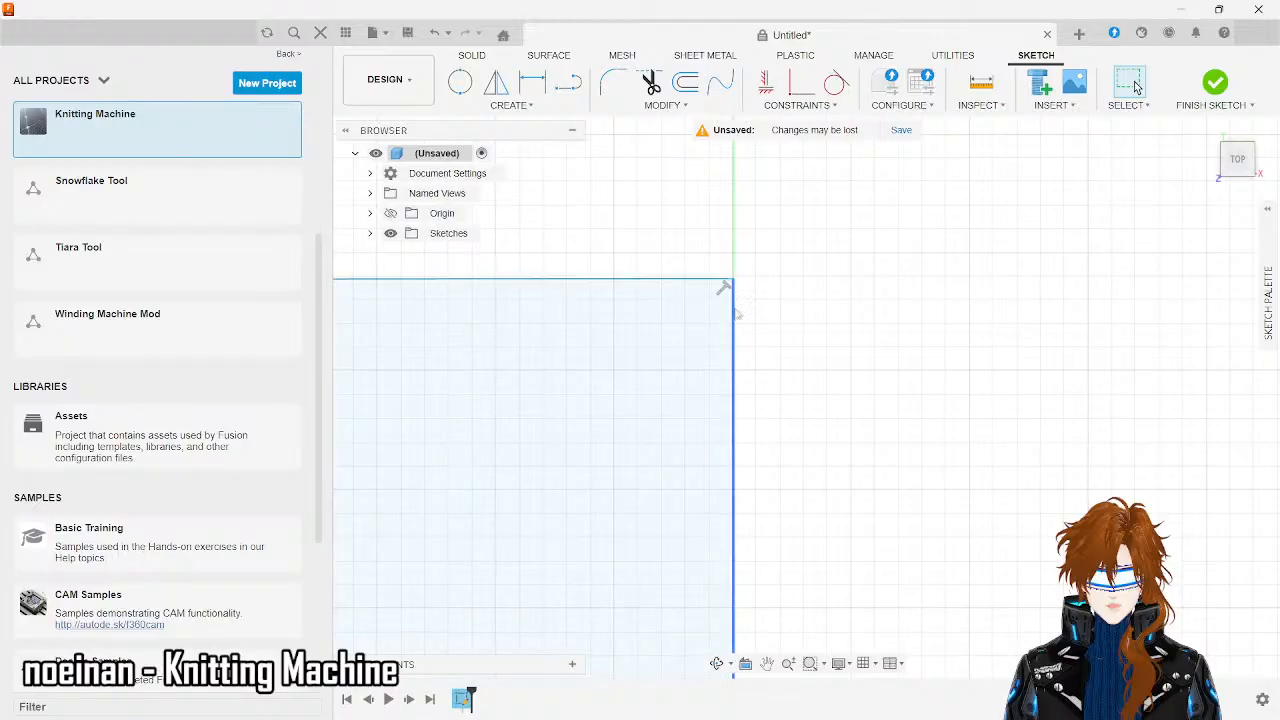
scroll(733, 256, down, 3)
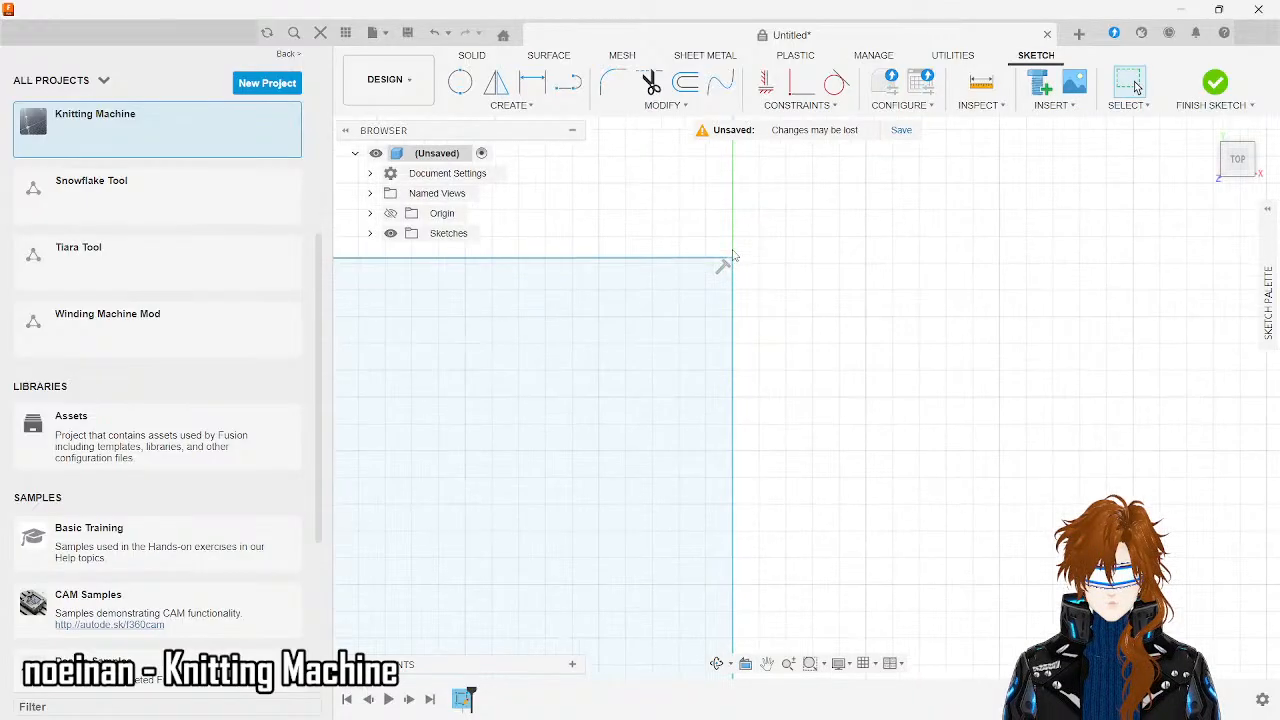
- Examine the stepped lines along the vertical axis and where the 10 mm line meets the 5 mm circle
scroll(733, 256, down, 3)
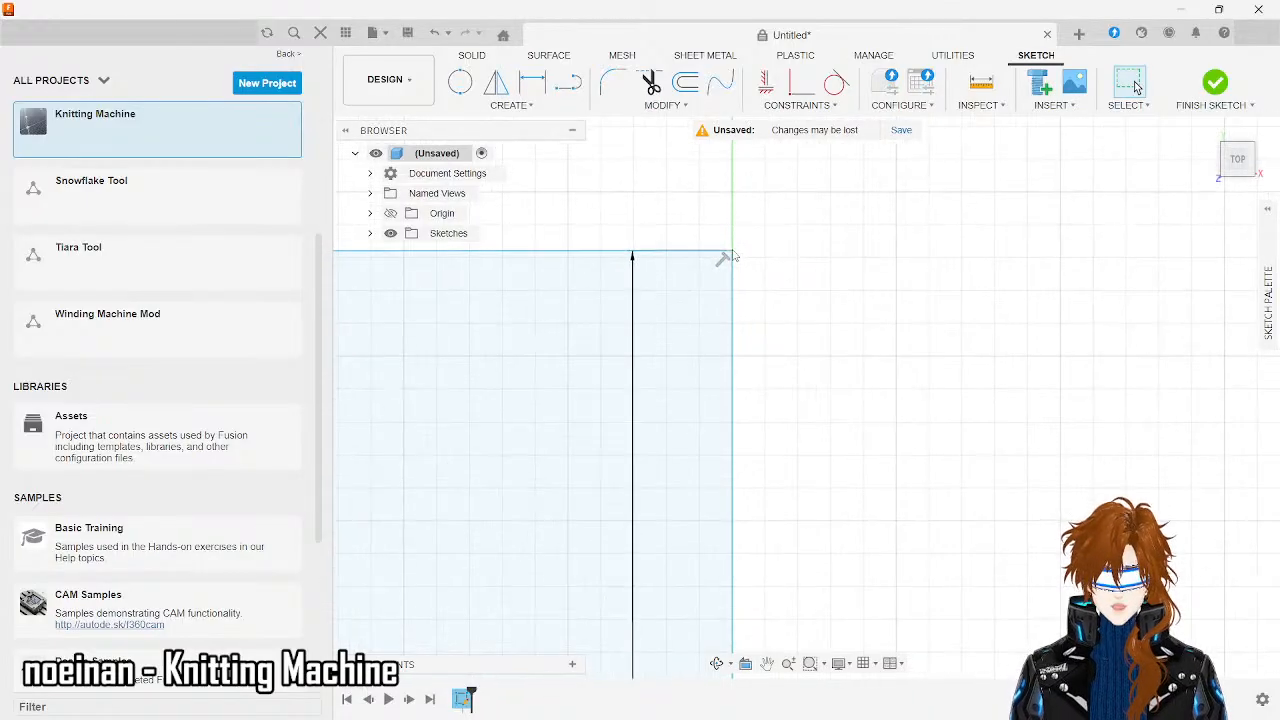
scroll(733, 256, down, 2)
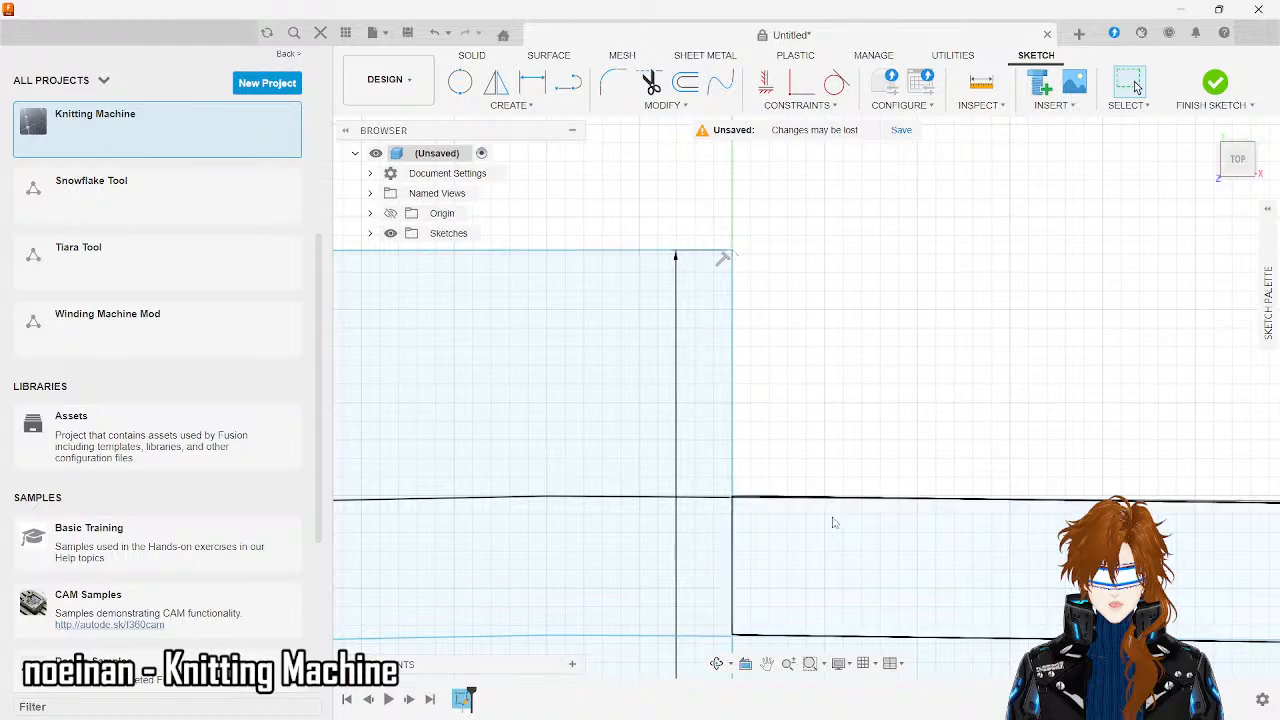
scroll(831, 520, down, 4)
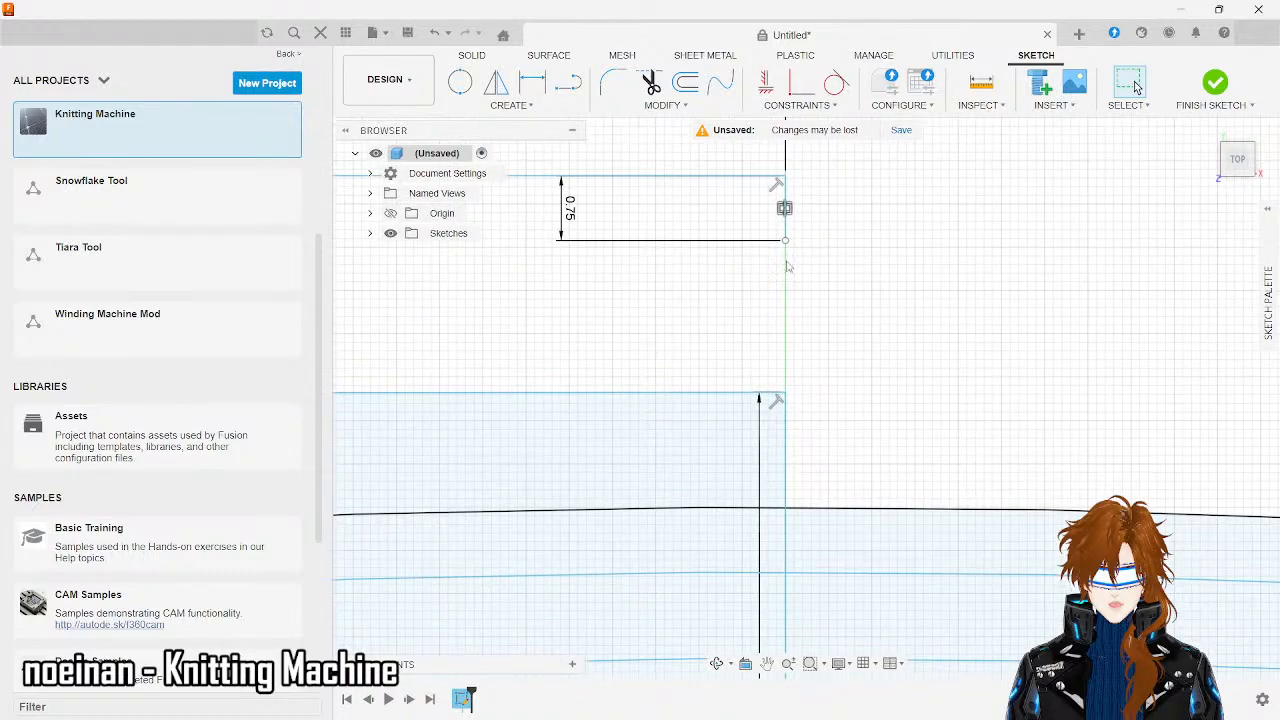
scroll(799, 301, down, 2)
scroll(799, 301, down, 2)
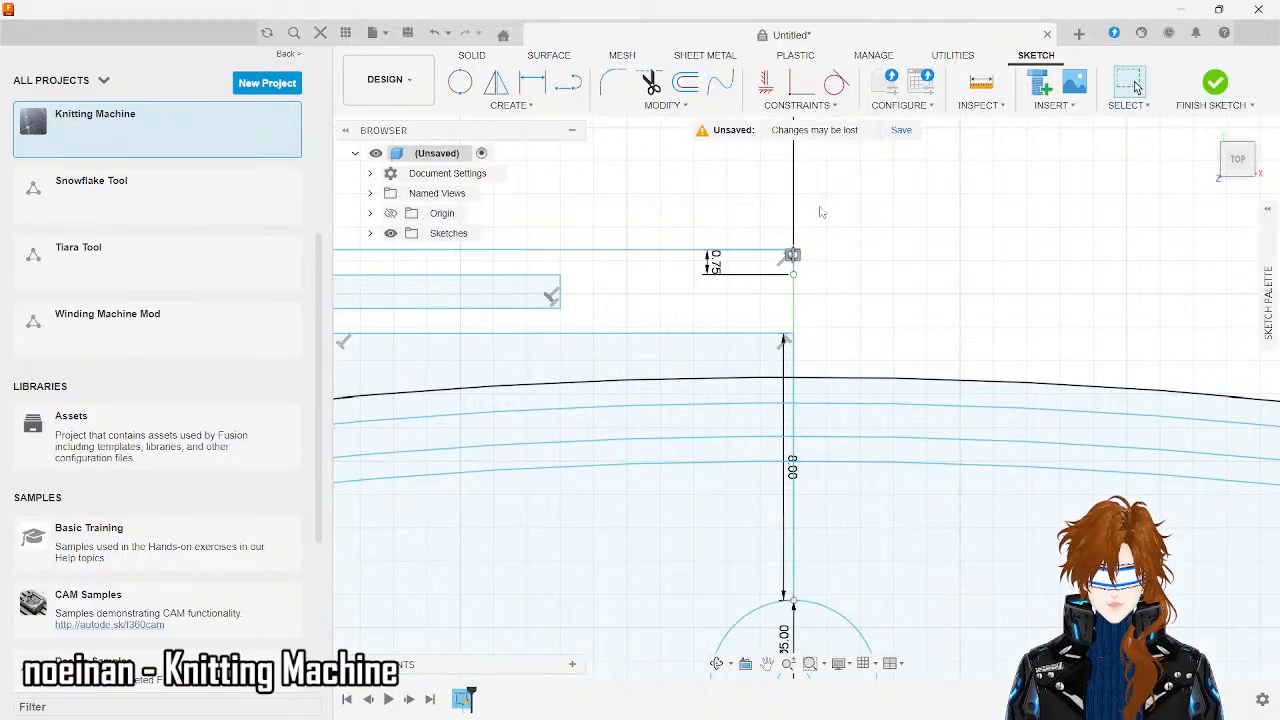
scroll(820, 211, down, 2)
scroll(828, 458, up, 5)
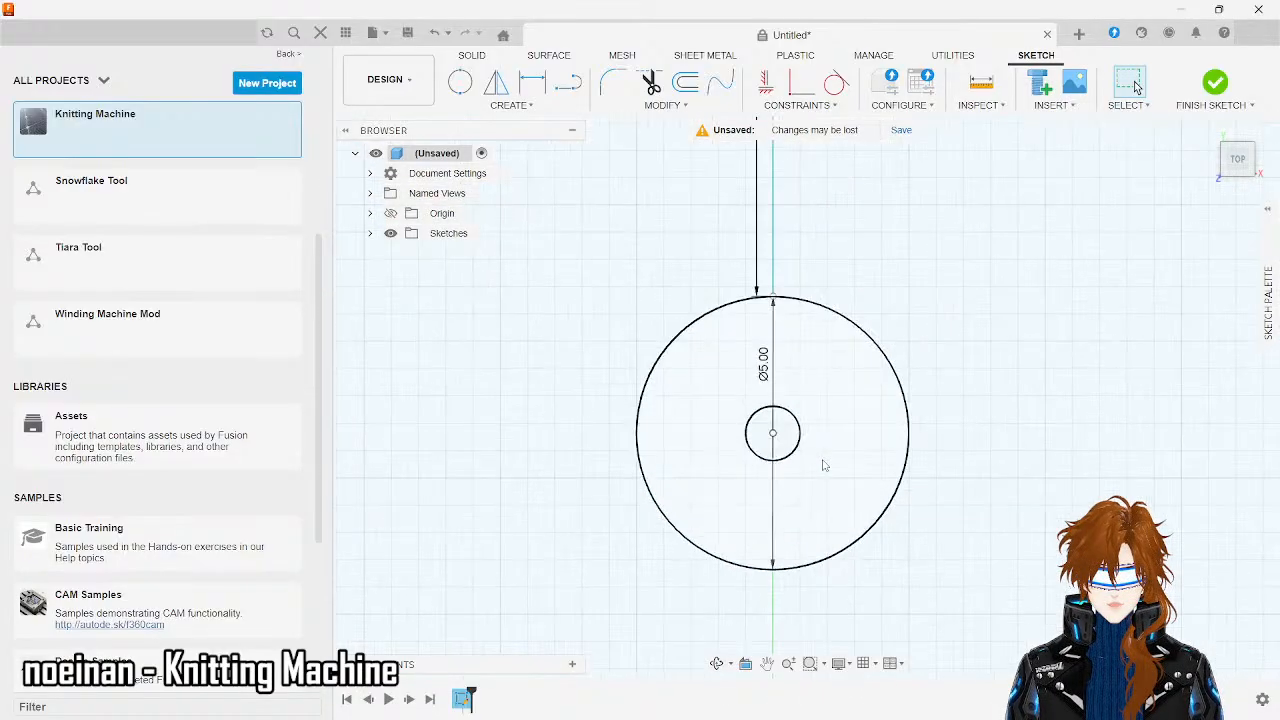
scroll(795, 302, up, 5)
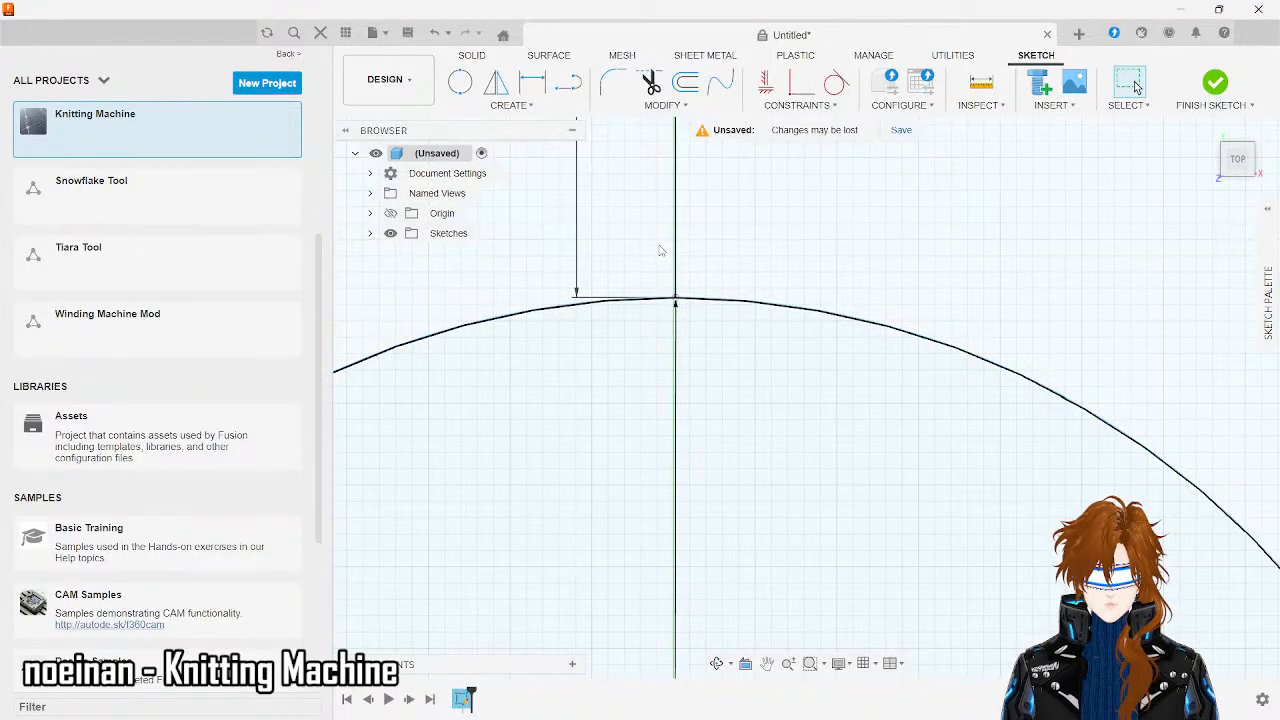
scroll(728, 284, down, 5)
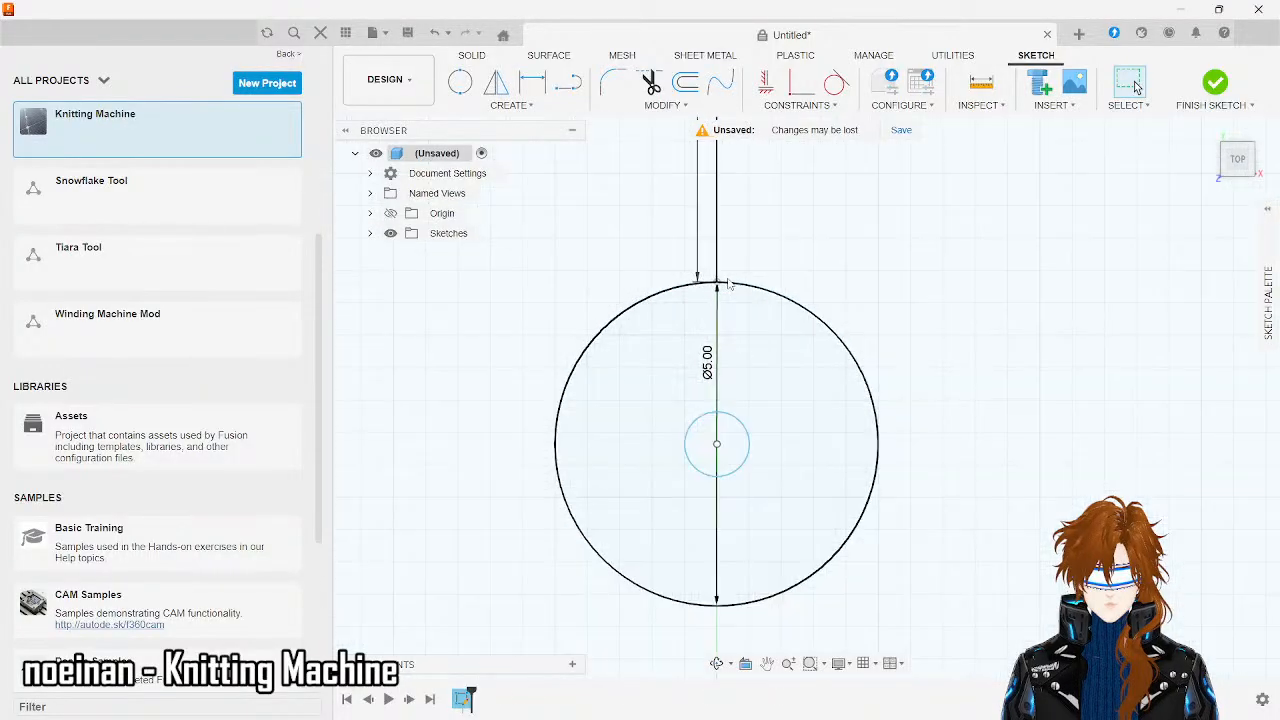
- Draw a 1 mm vertical line upward from the uppermost point of the 5 mm circle along the axis
click(567, 84)
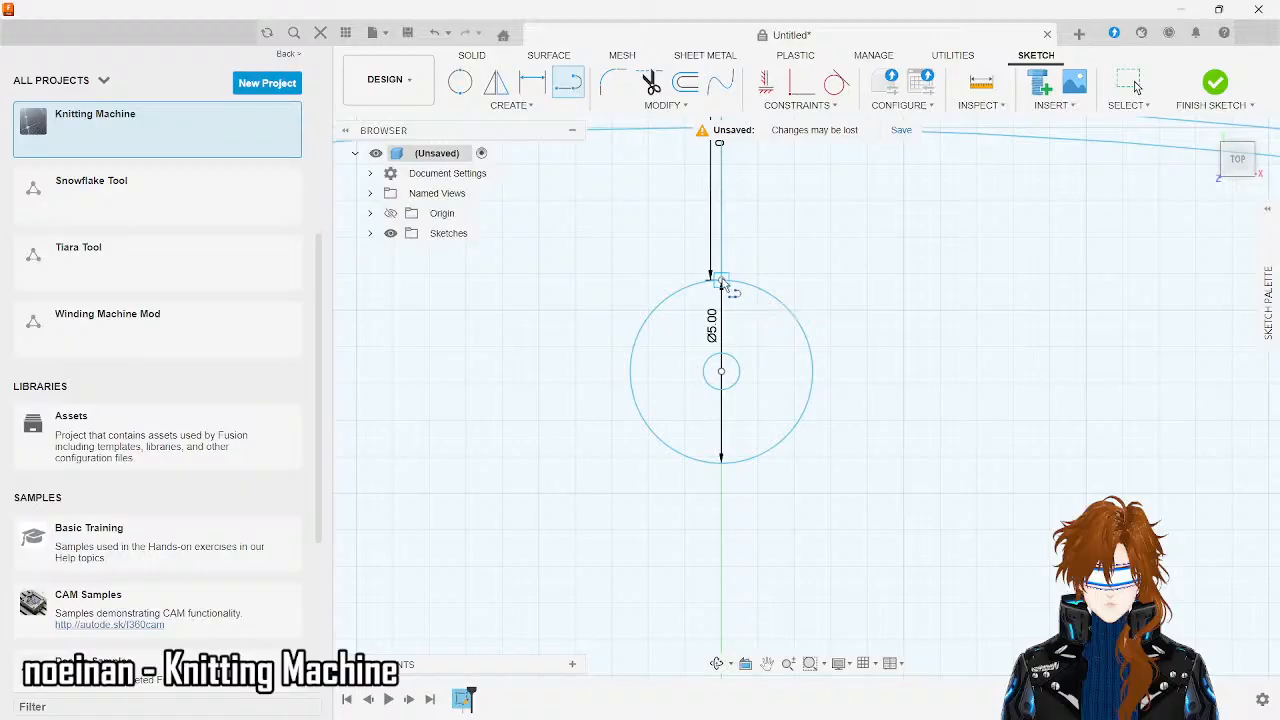
click(721, 280)
text(1)
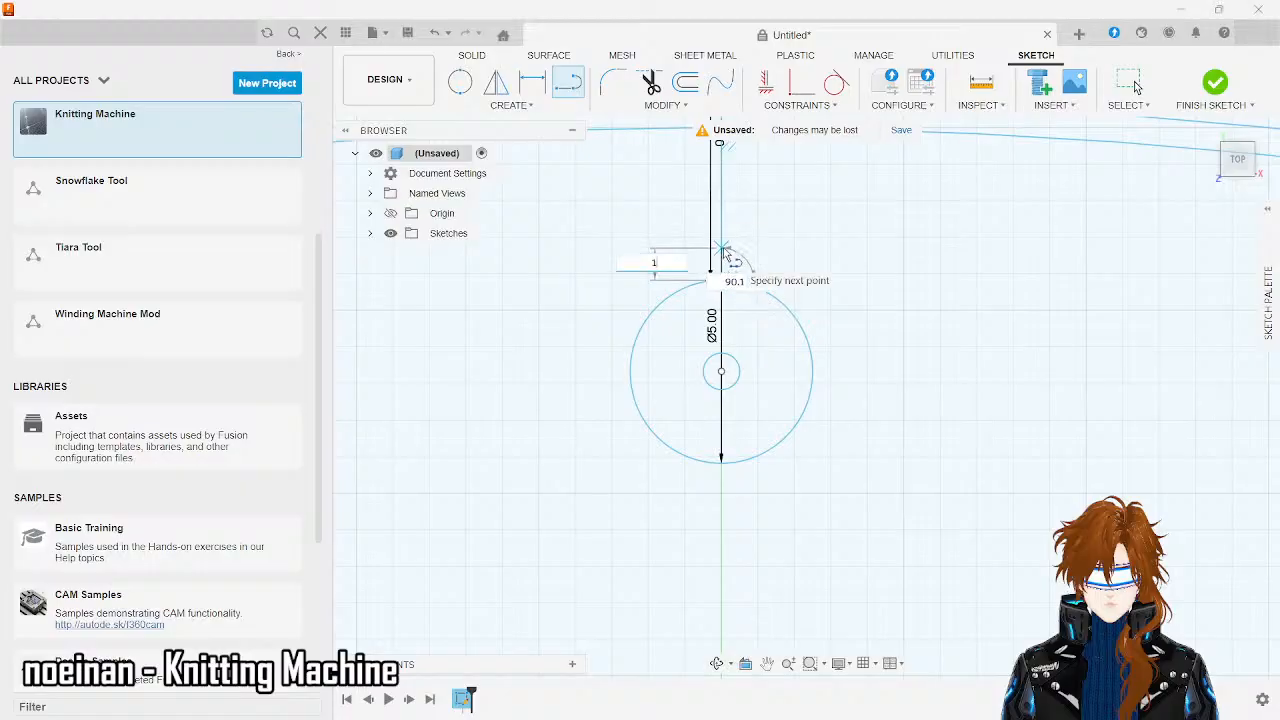
key(Return)
key(Escape)
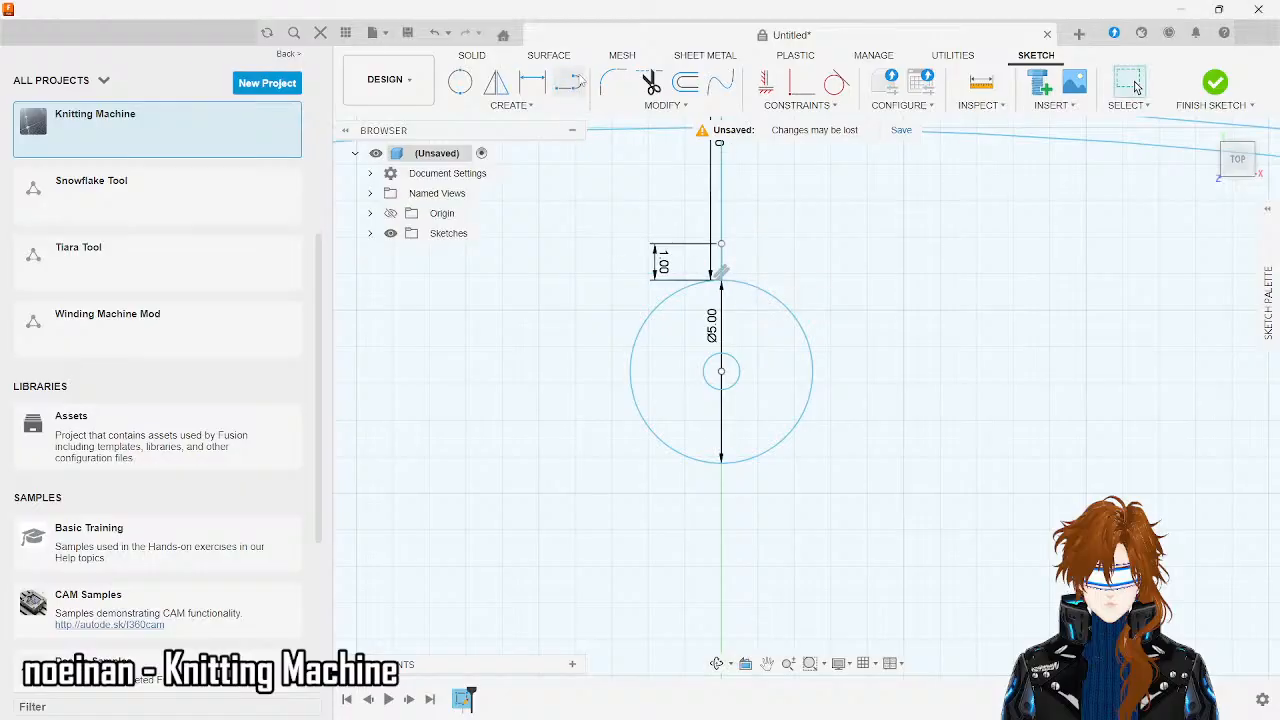
- Try to draw a 40 mm line downward along the axis from the 1 mm line's upper end
click(568, 82)
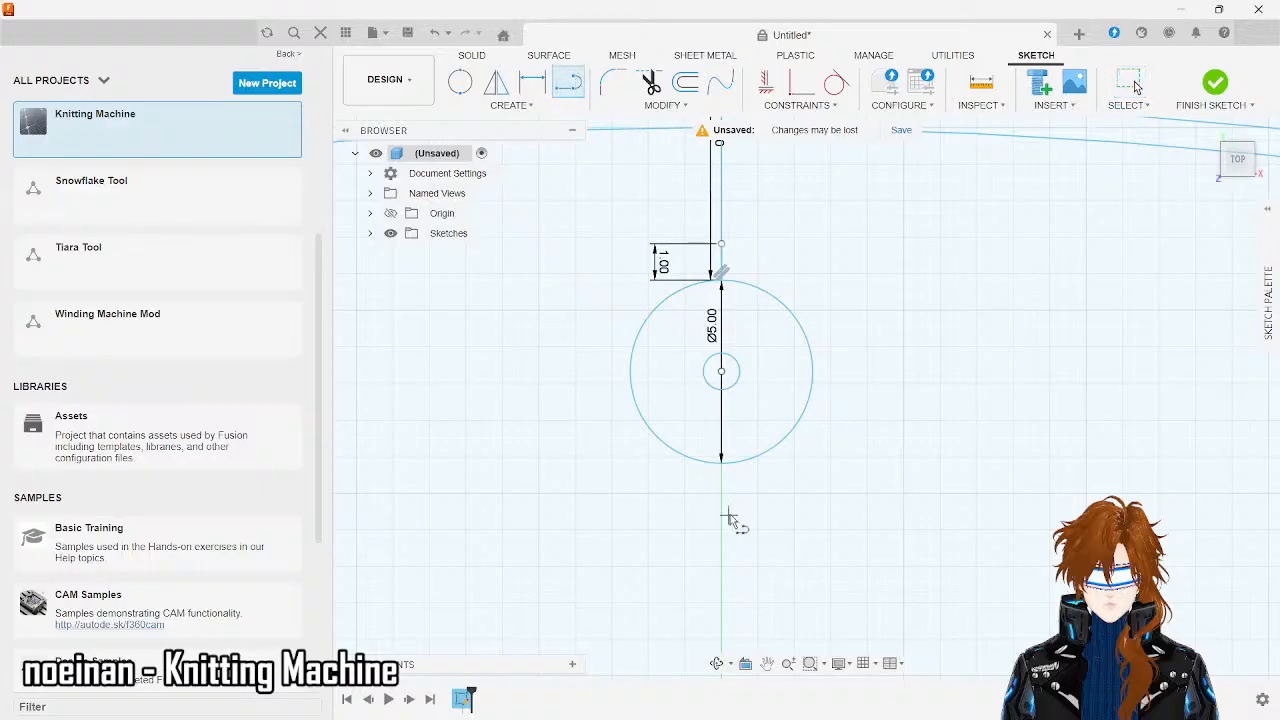
click(721, 244)
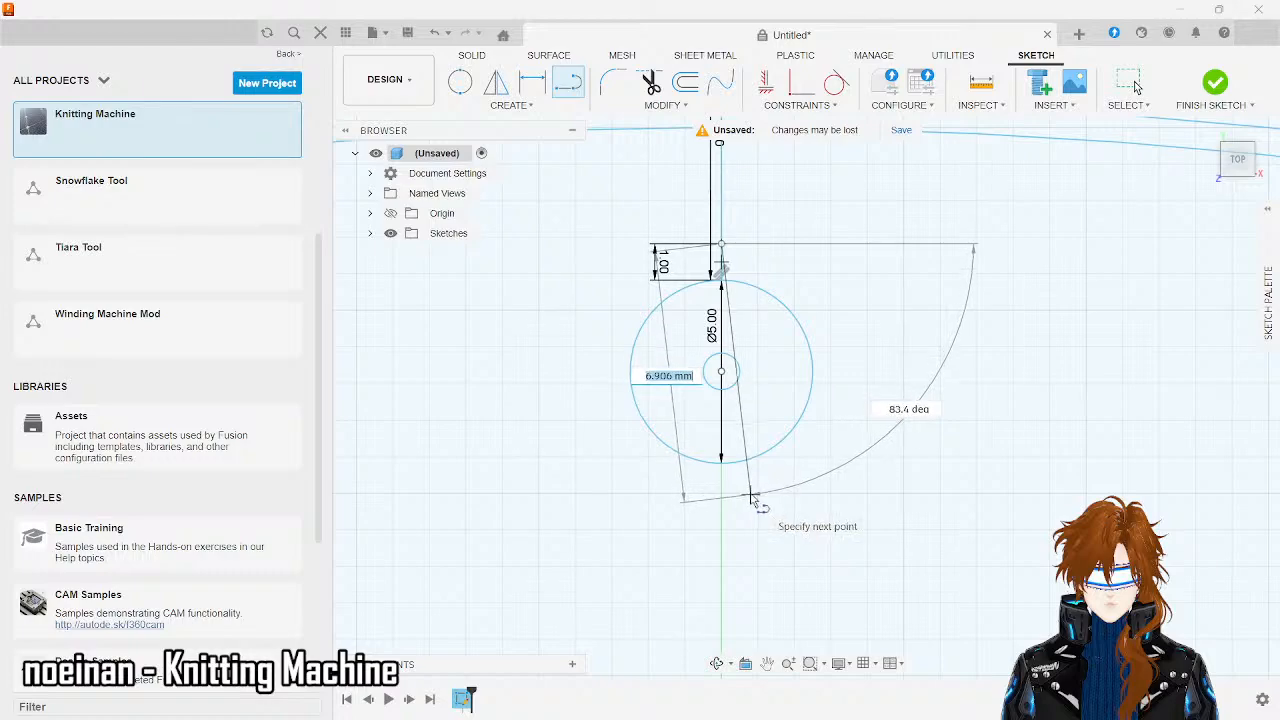
text(40)
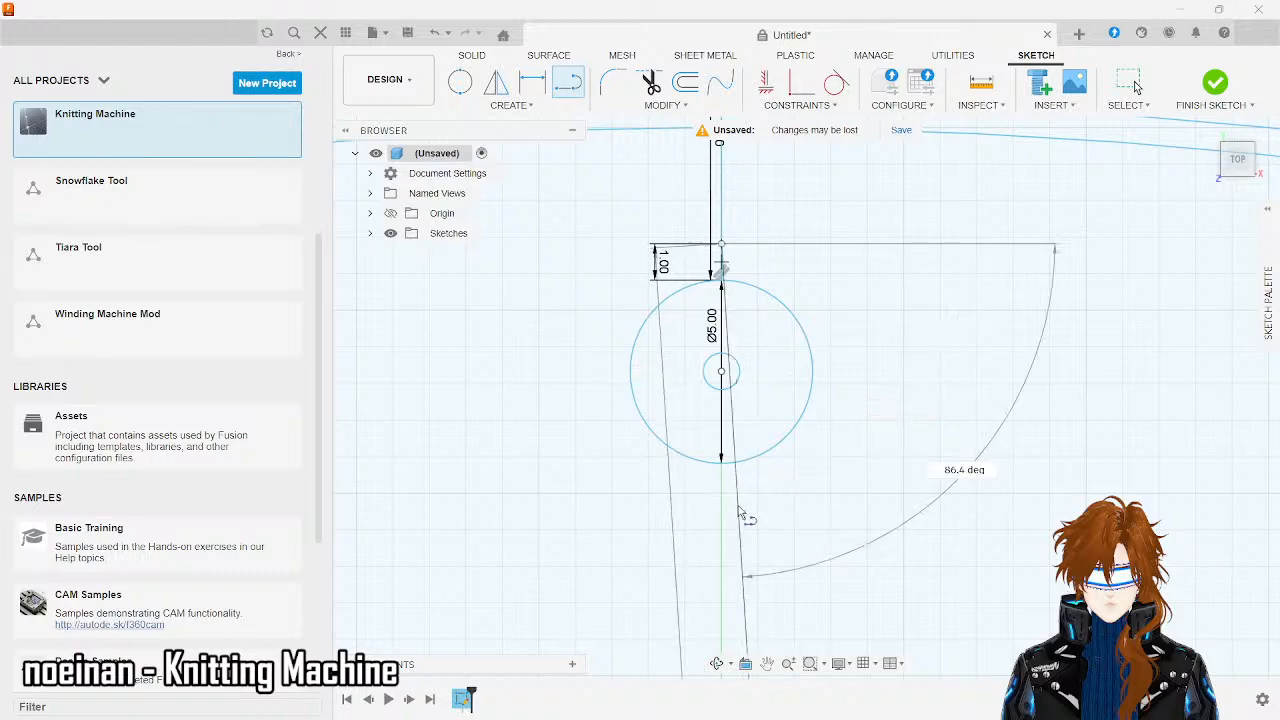
key(Return)
key(Escape)
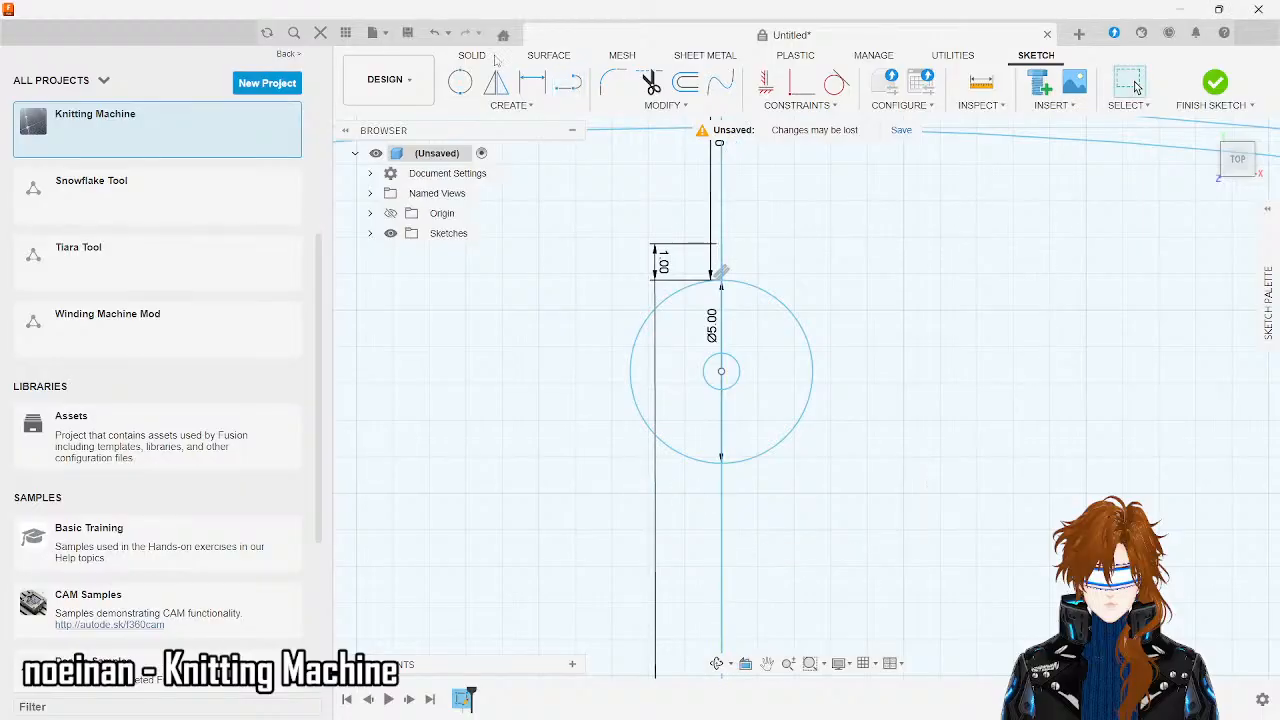
- Draw a 3 mm vertical line downward along the axis from the lowest point of the 5 mm circle
click(567, 83)
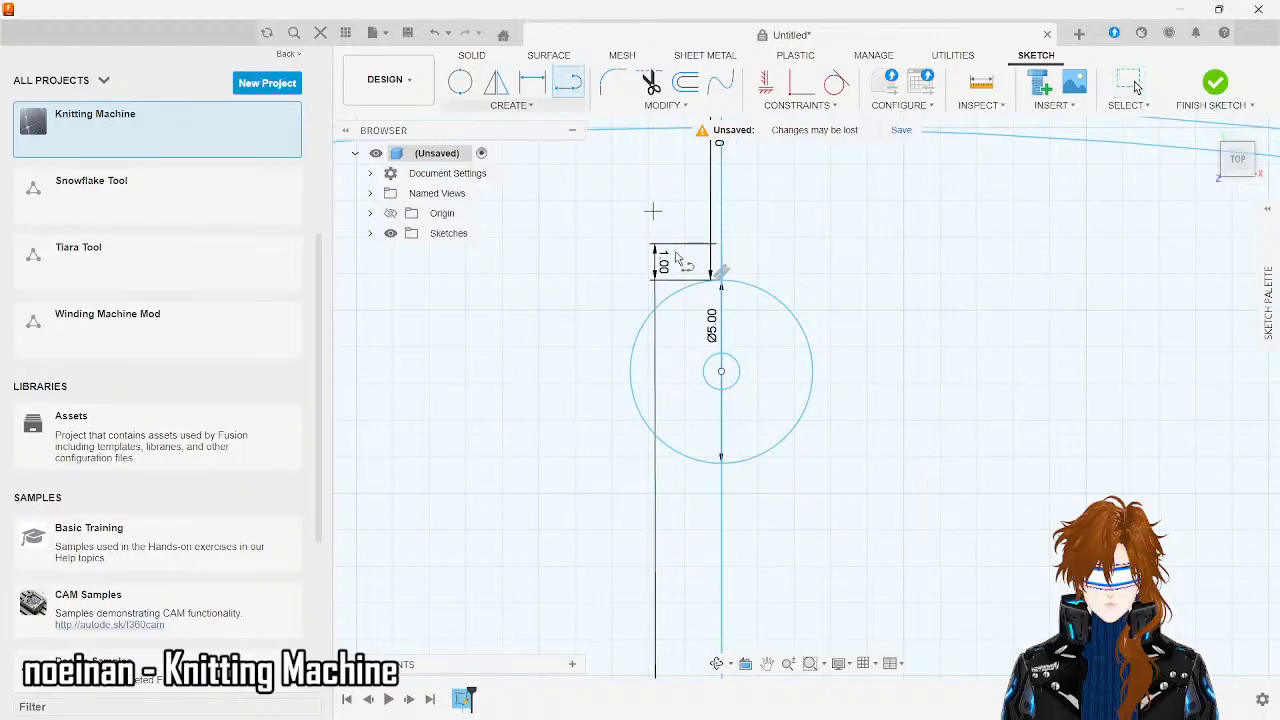
click(722, 466)
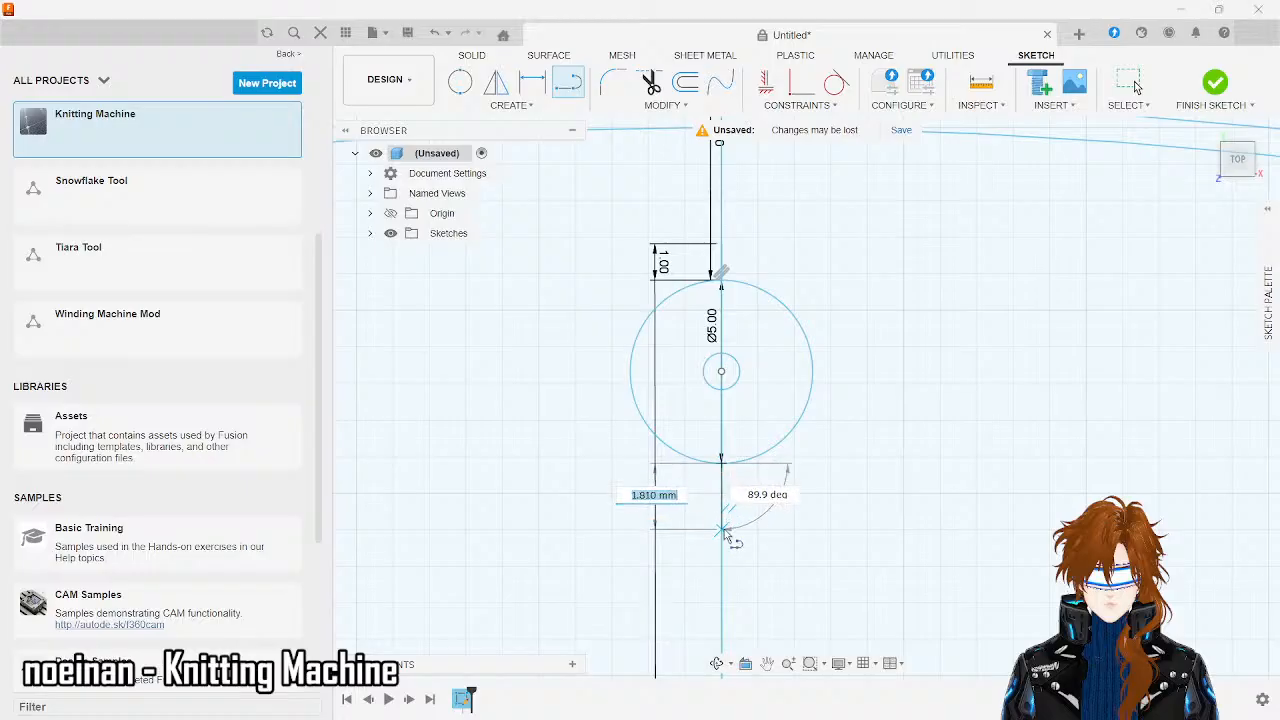
text(3)
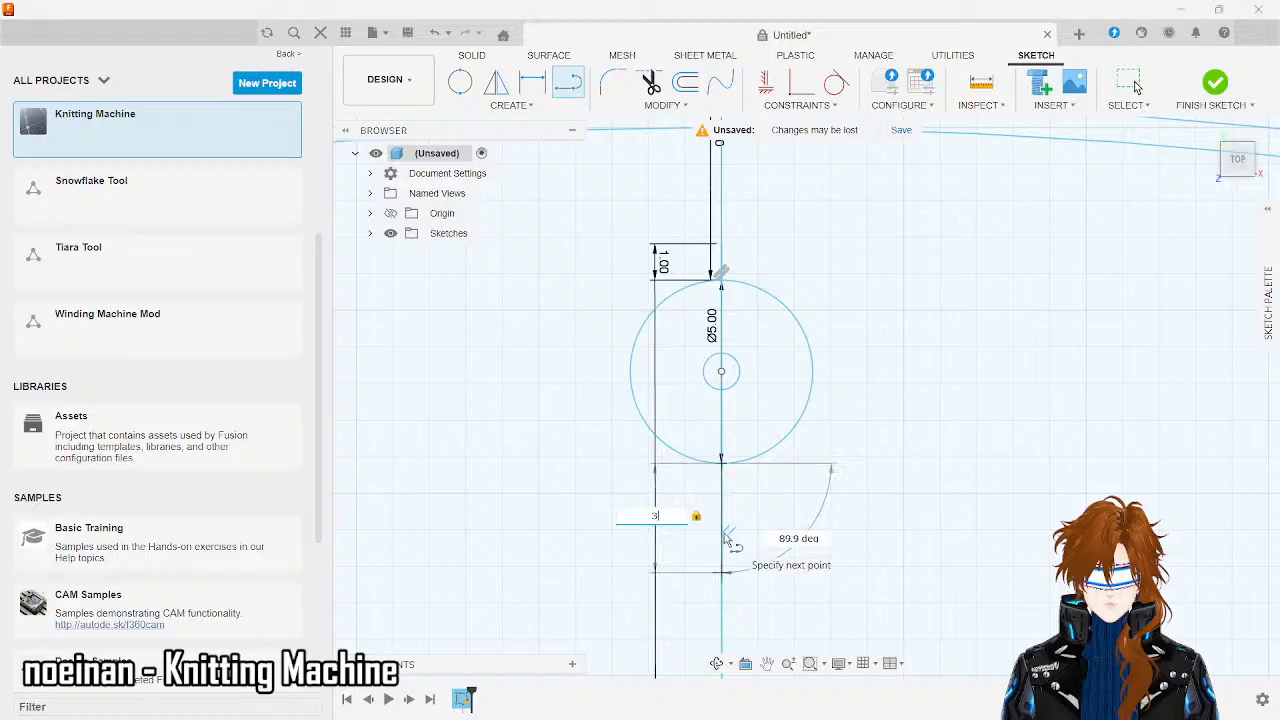
key(Return)
key(Escape)
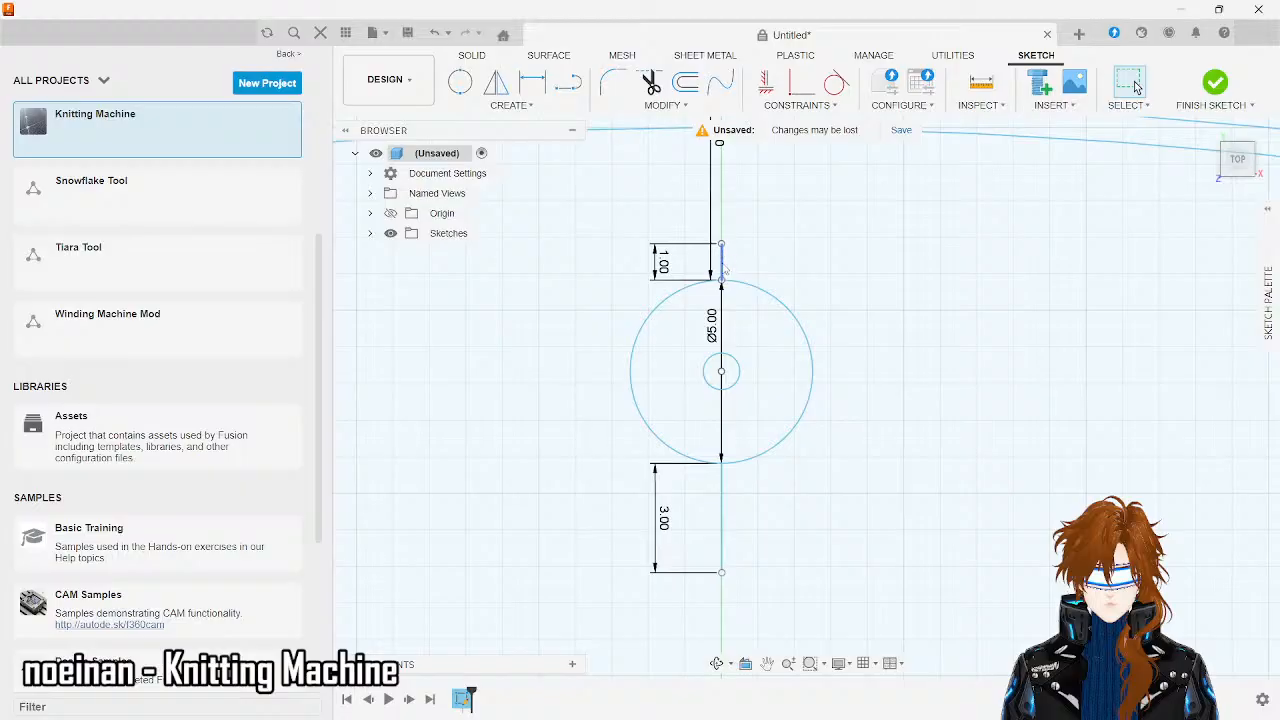
drag(721, 572, 718, 554)
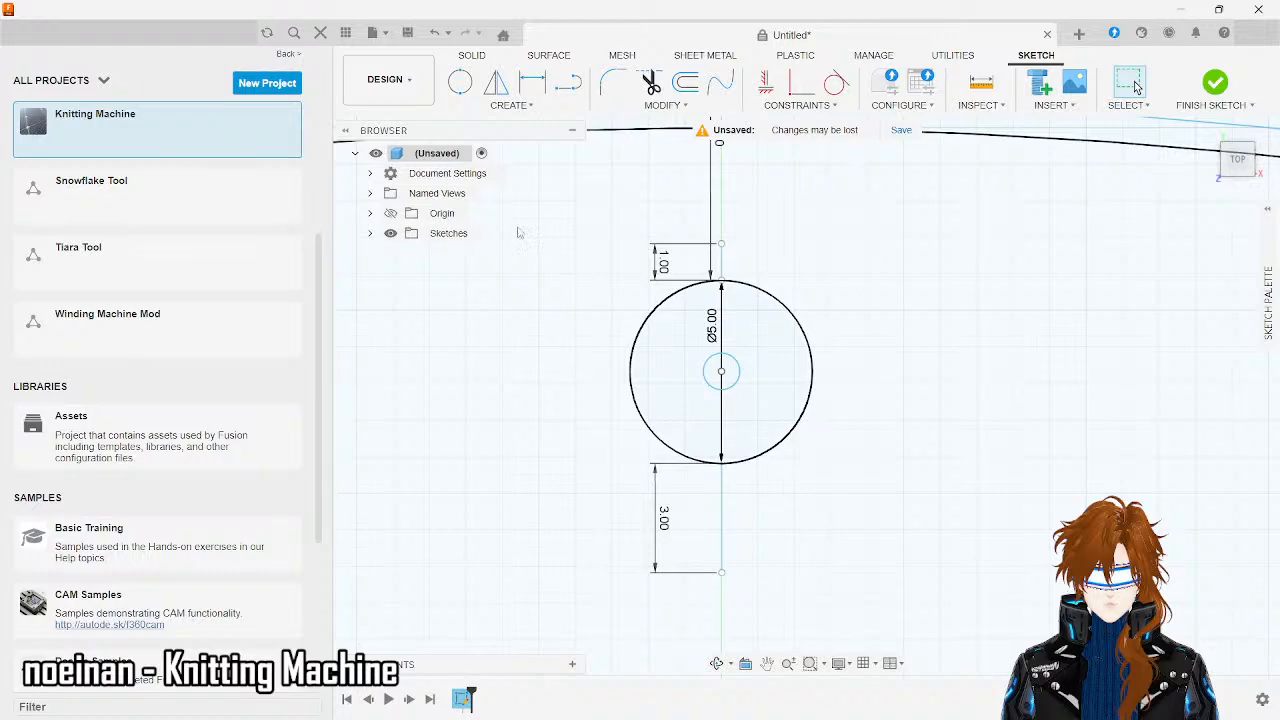
key(ctrl+z)
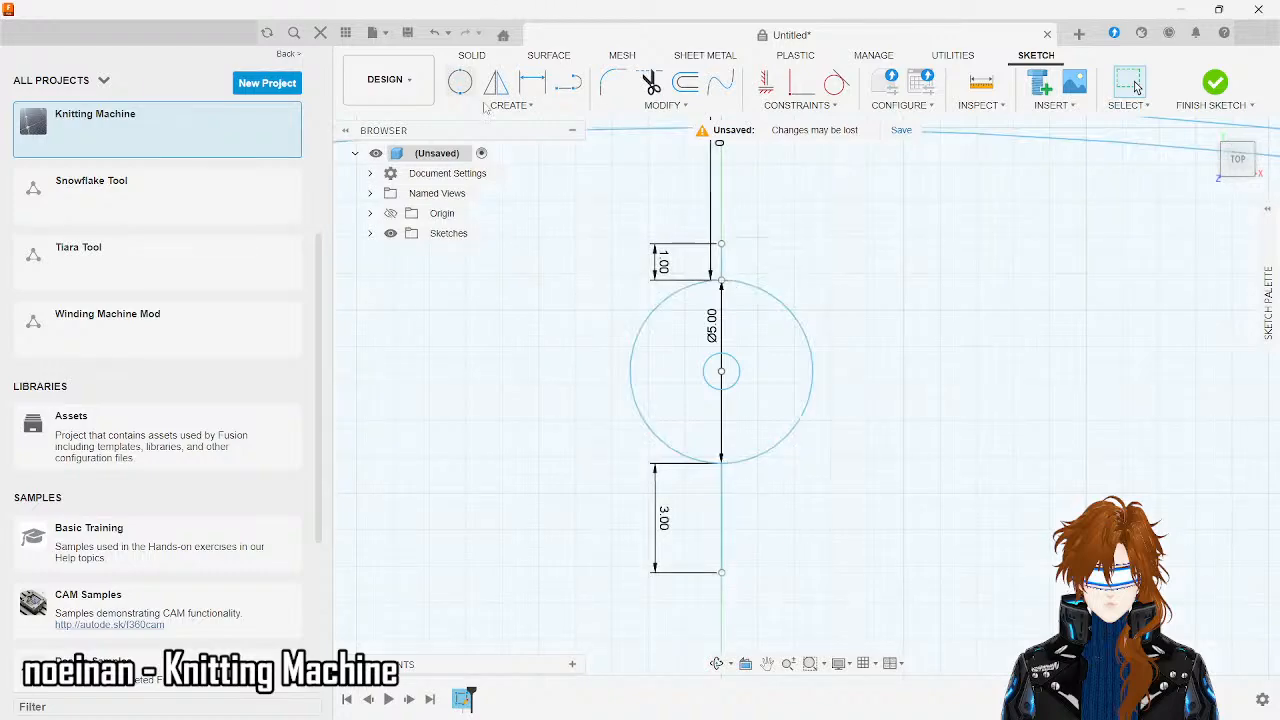
- Draw a 0.75 mm horizontal line to the right from the lower end of the 3 mm line
click(567, 83)
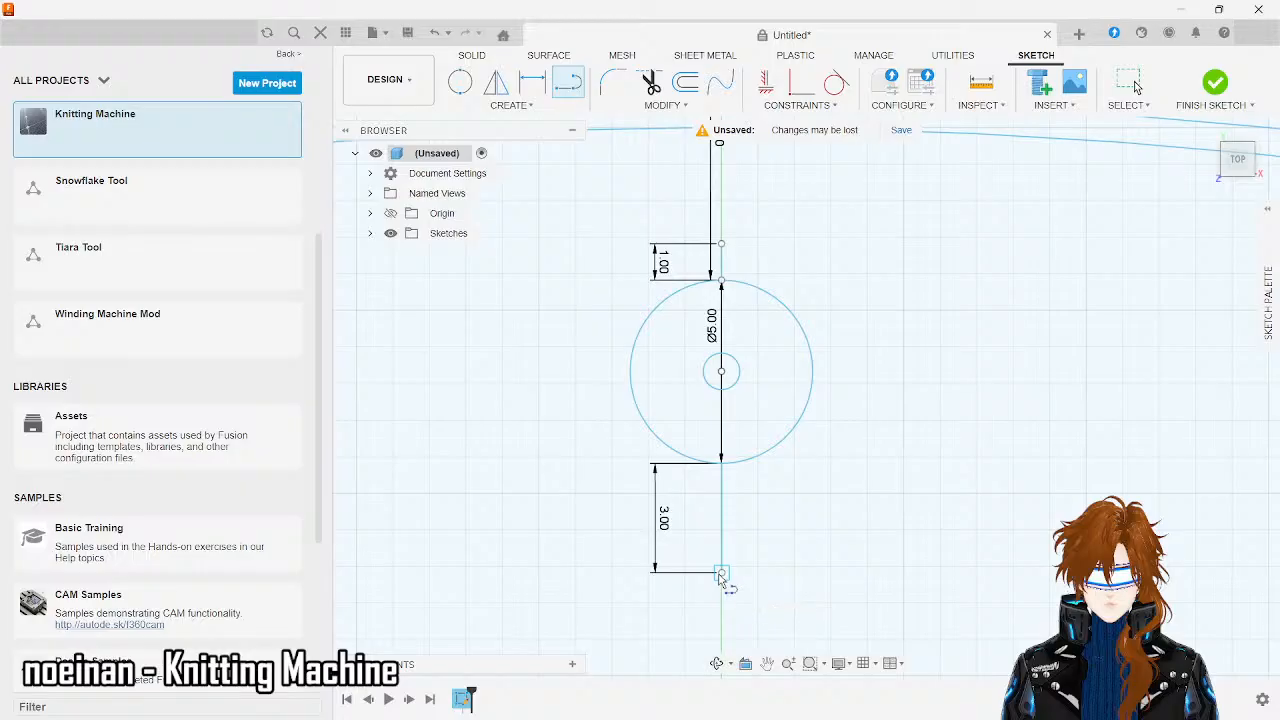
click(721, 574)
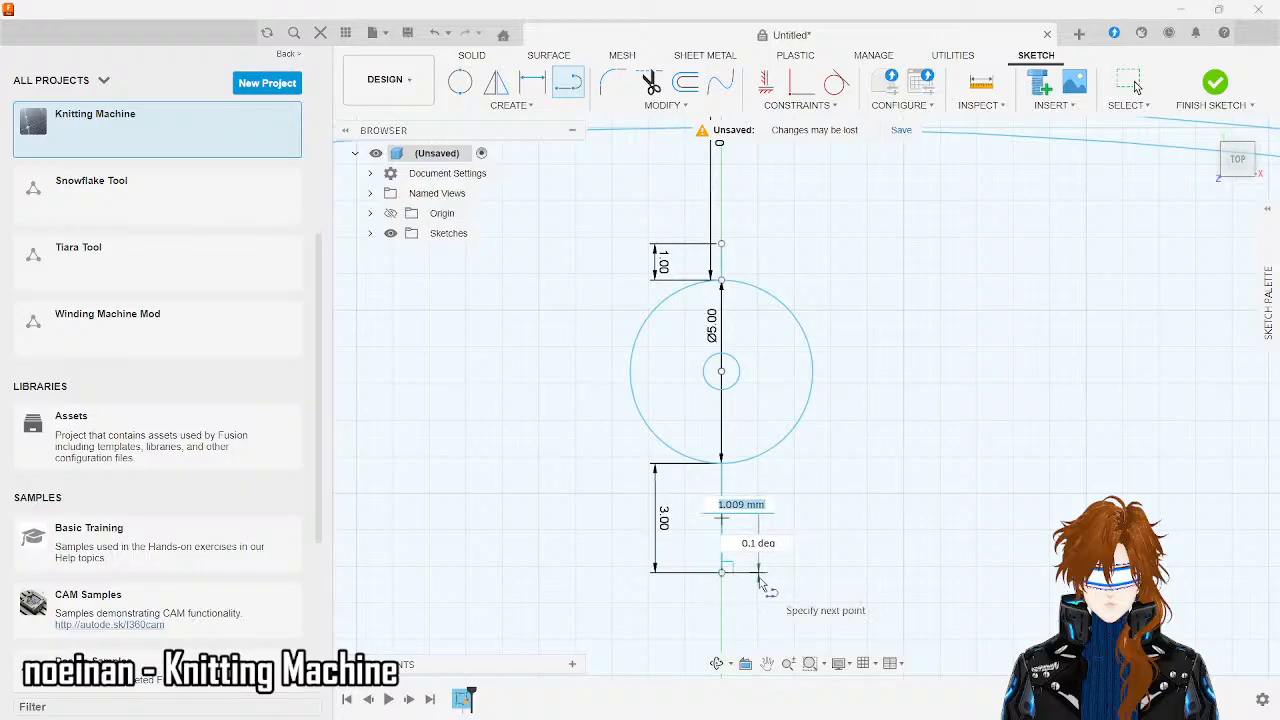
key(BackSpace)
text(.75)
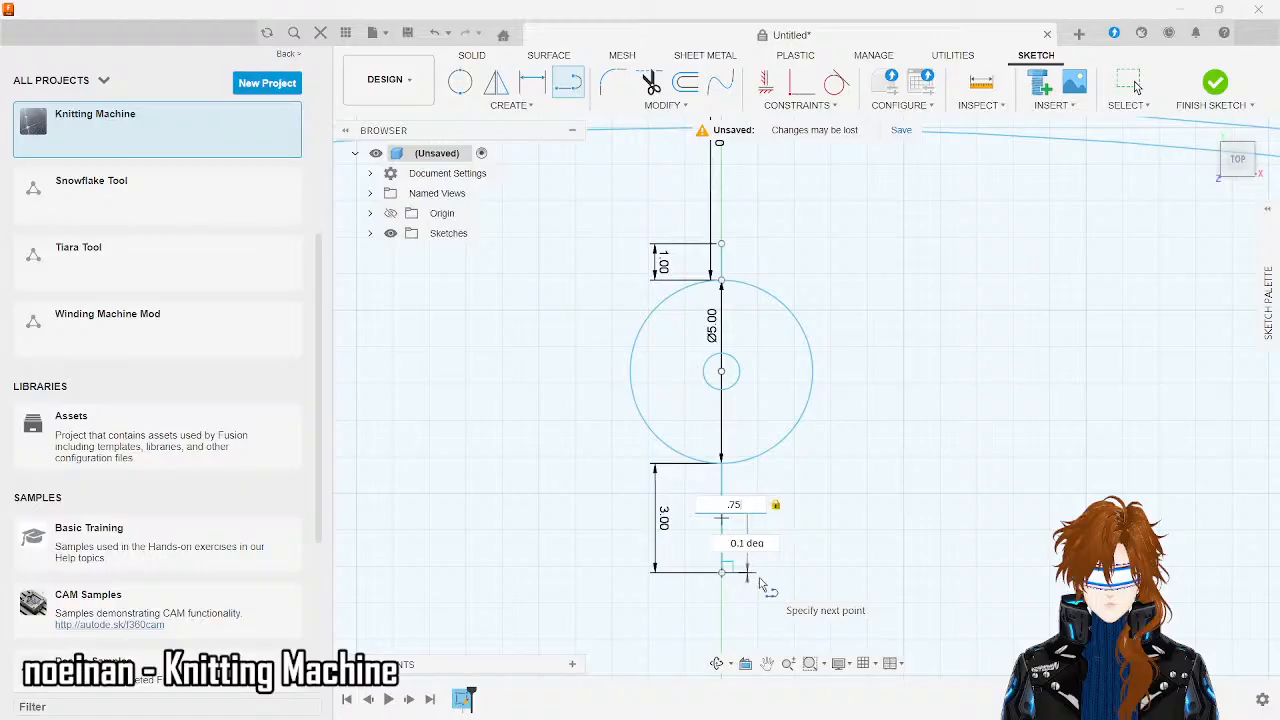
key(Return)
key(Escape)
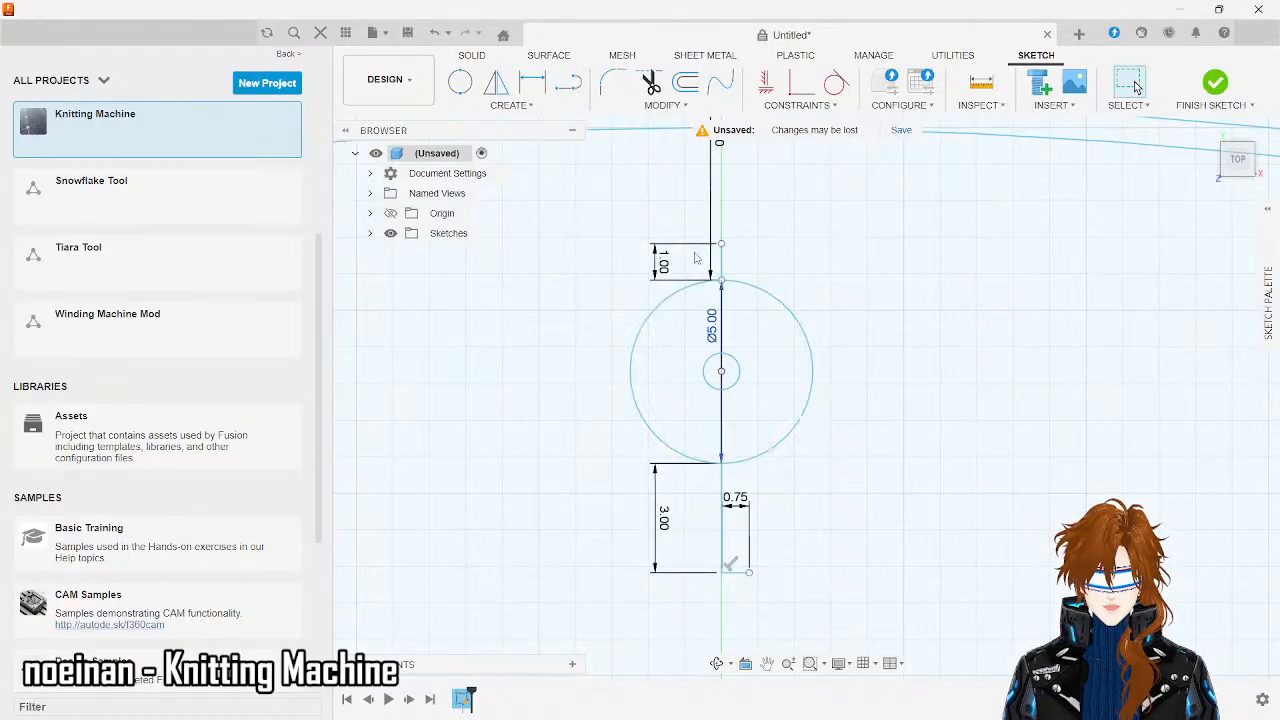
- Draw a matching 0.75 mm horizontal line to the left from the lower end of the 3 mm line
click(564, 86)
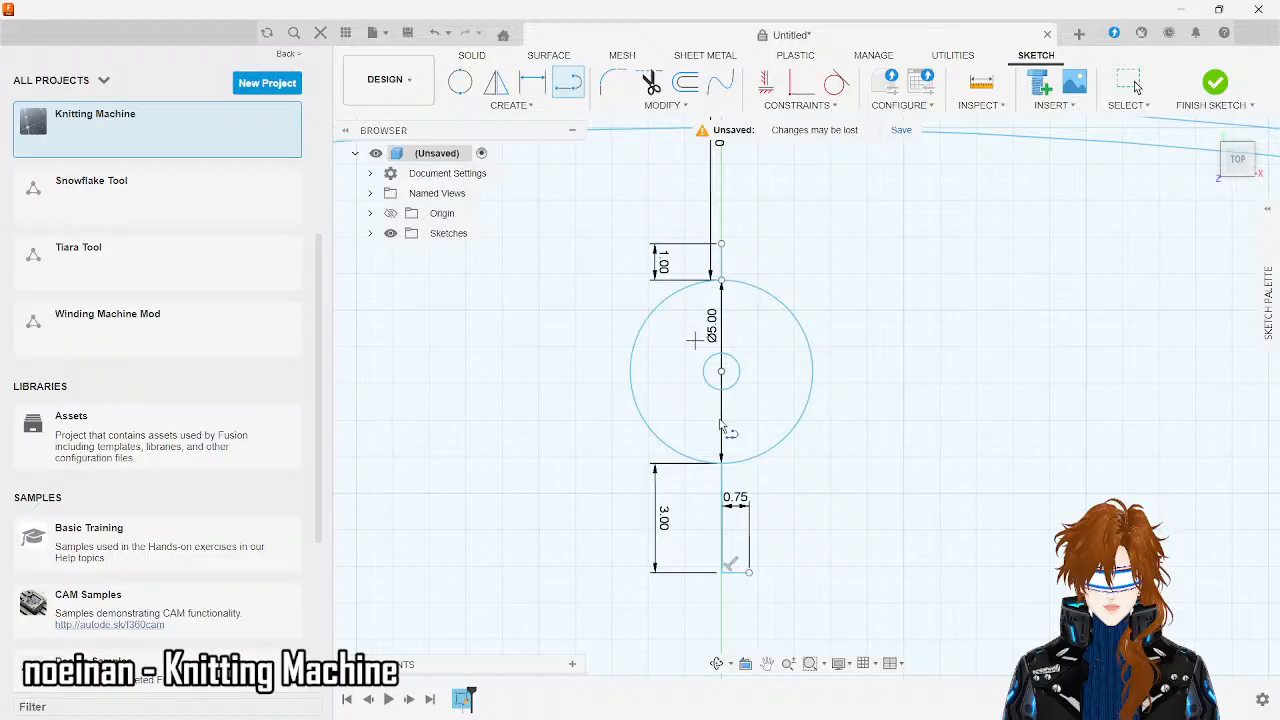
click(722, 576)
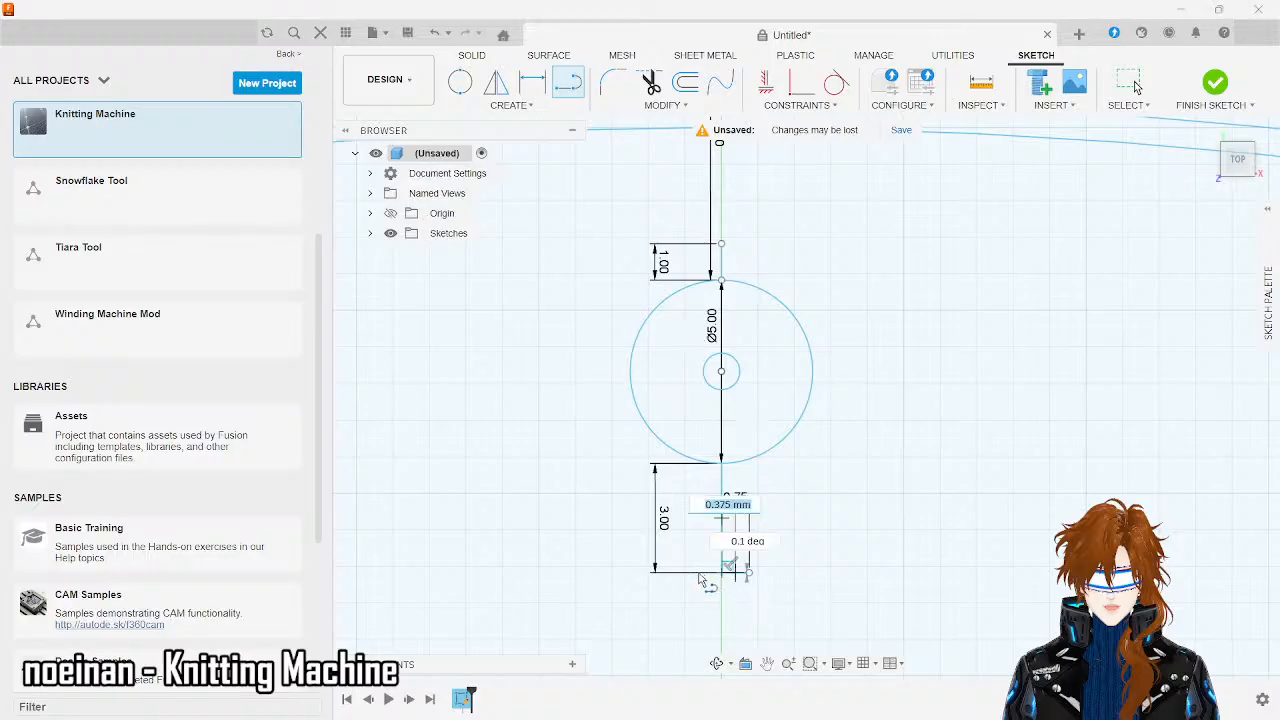
text(.)
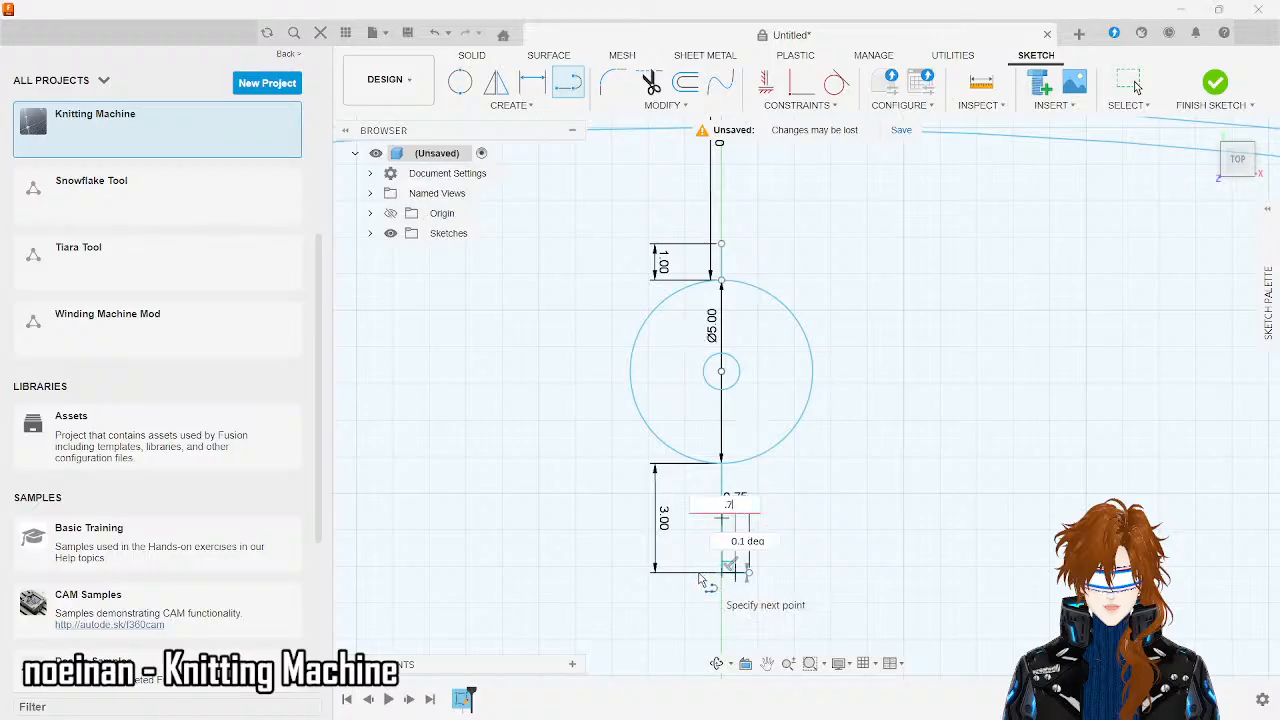
text(75)
key(Return)
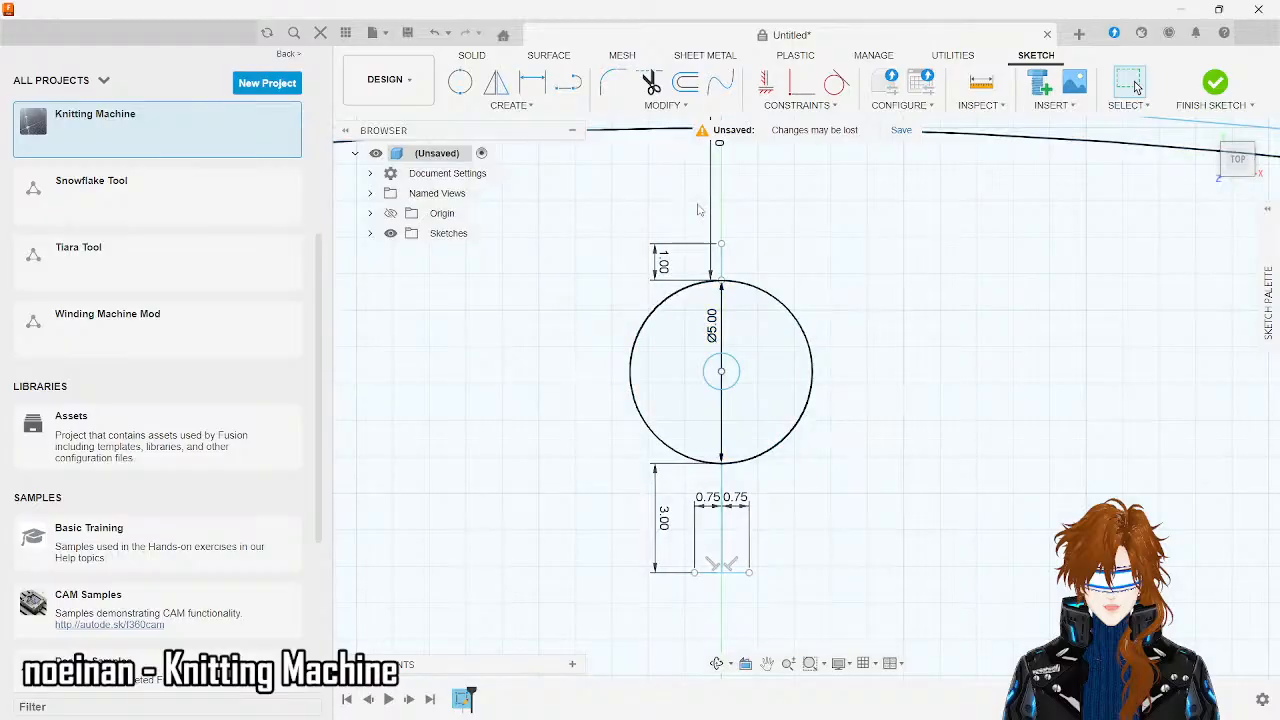
- Draw a vertical line from the right end of the 0.75 mm base line up through the 5 mm circle to its upper arc
click(567, 84)
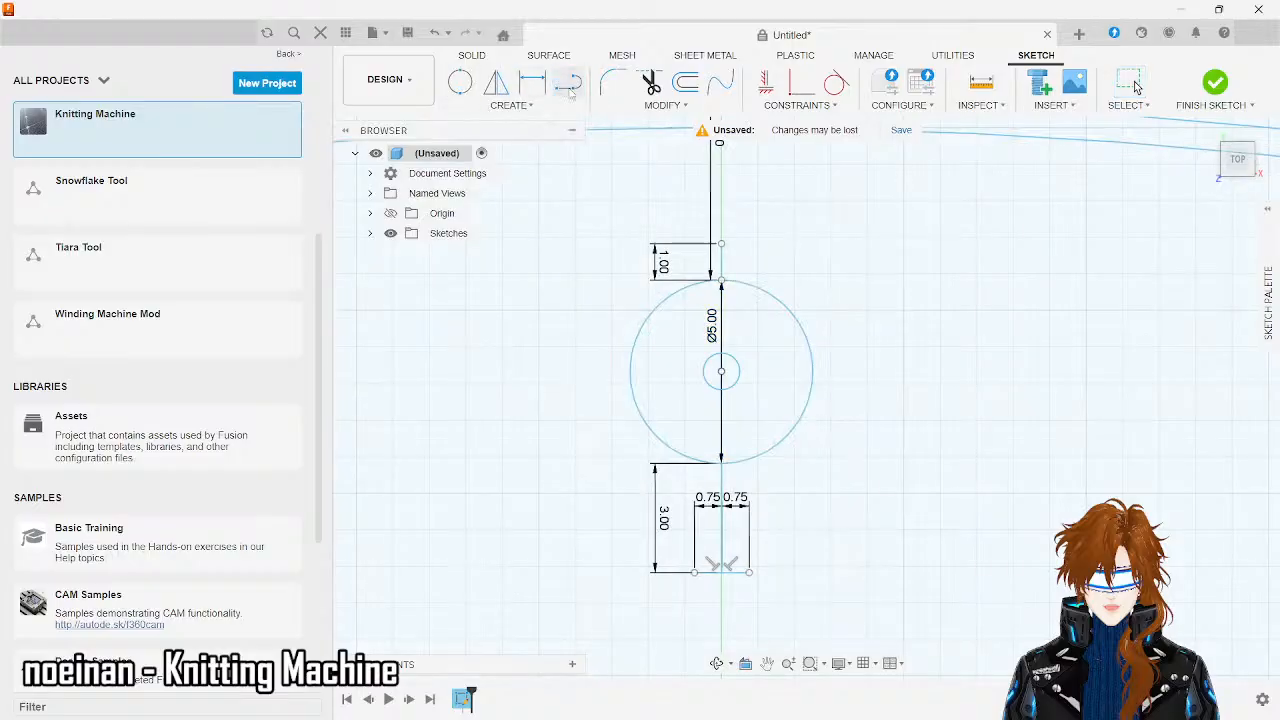
click(749, 573)
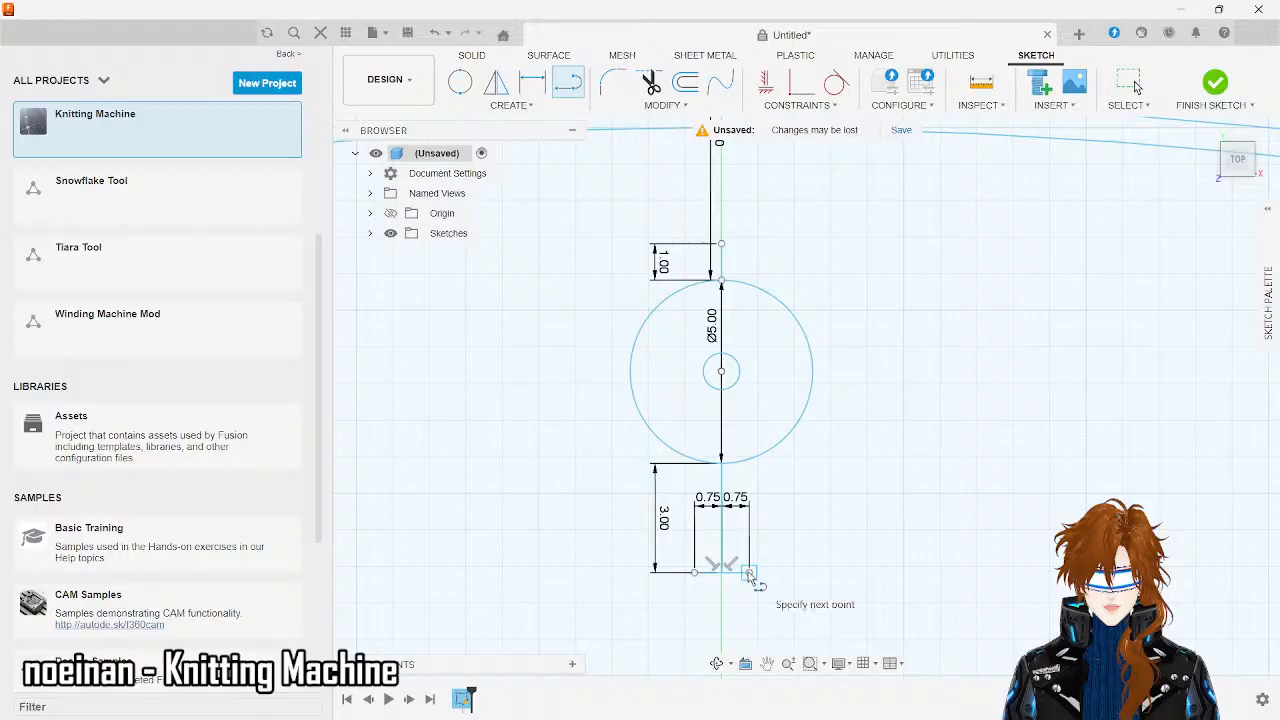
click(751, 460)
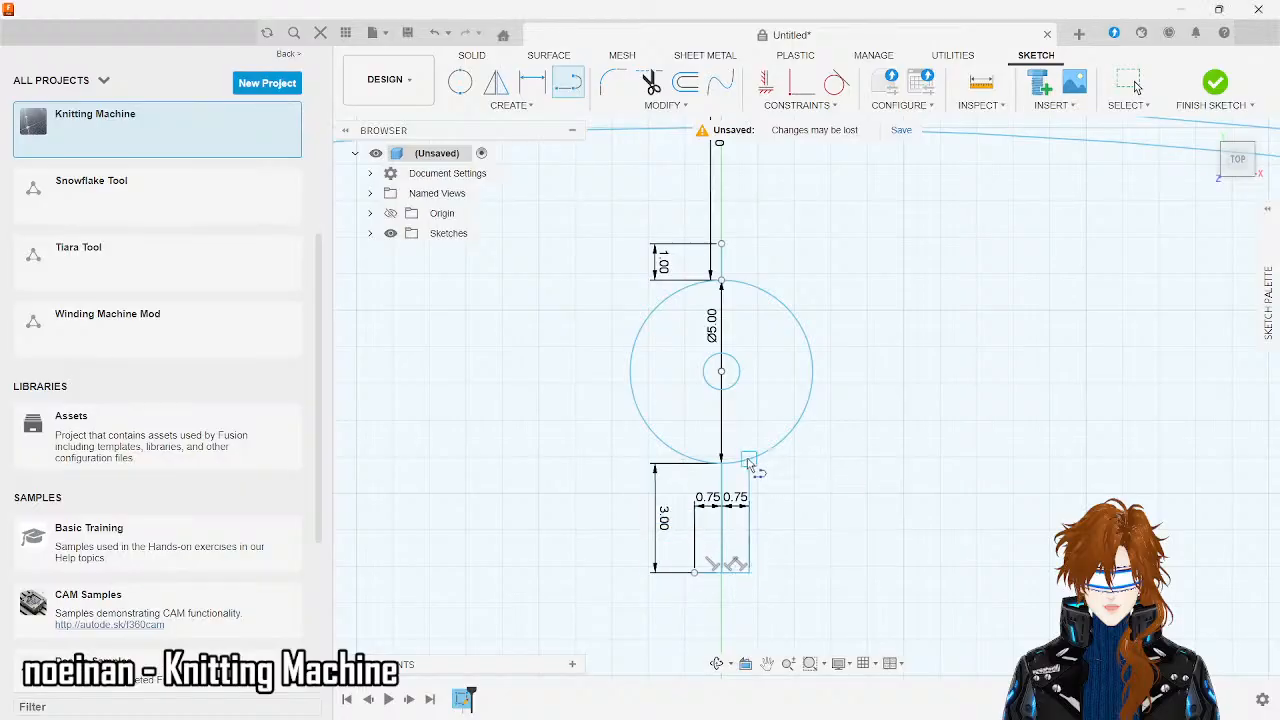
click(750, 460)
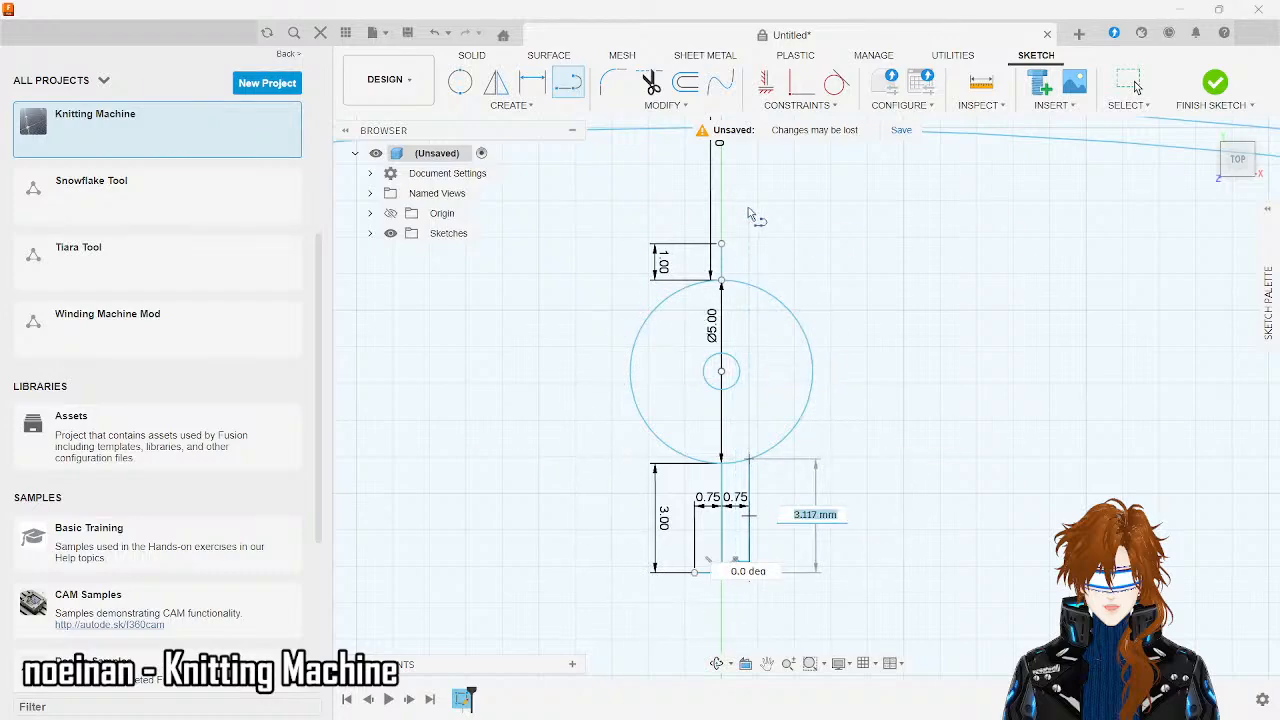
click(750, 287)
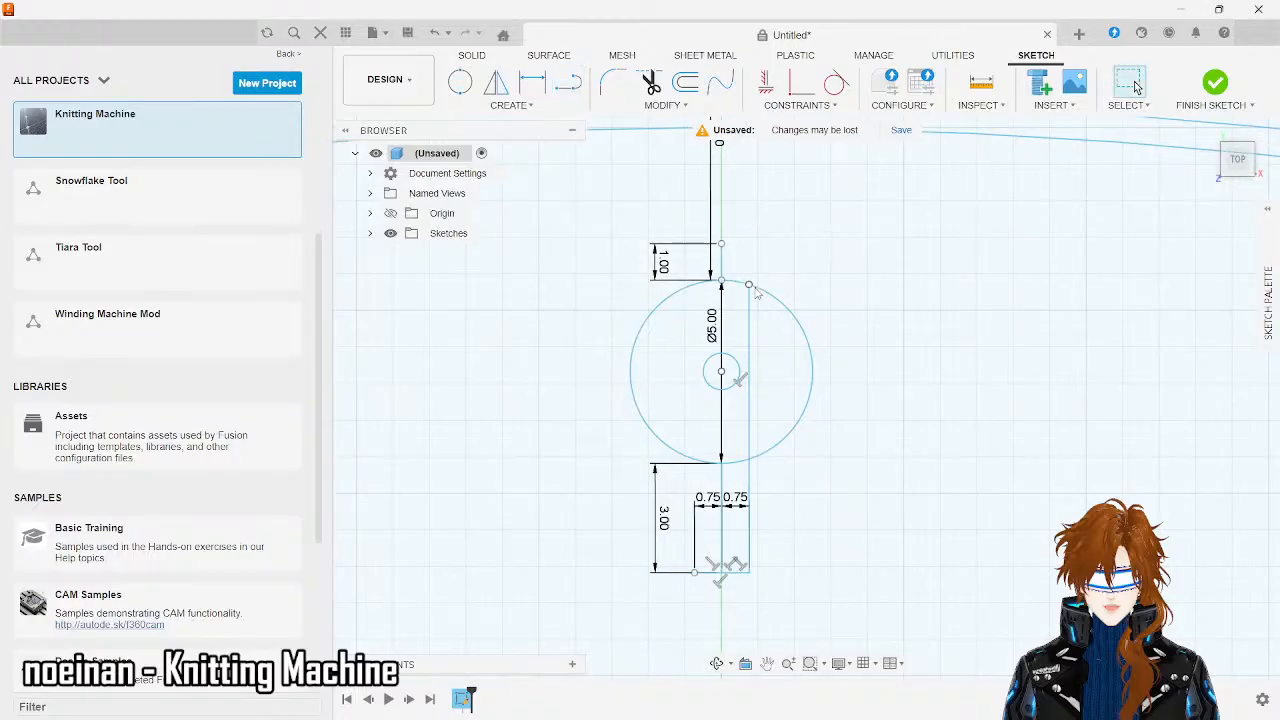
key(Escape)
click(567, 83)
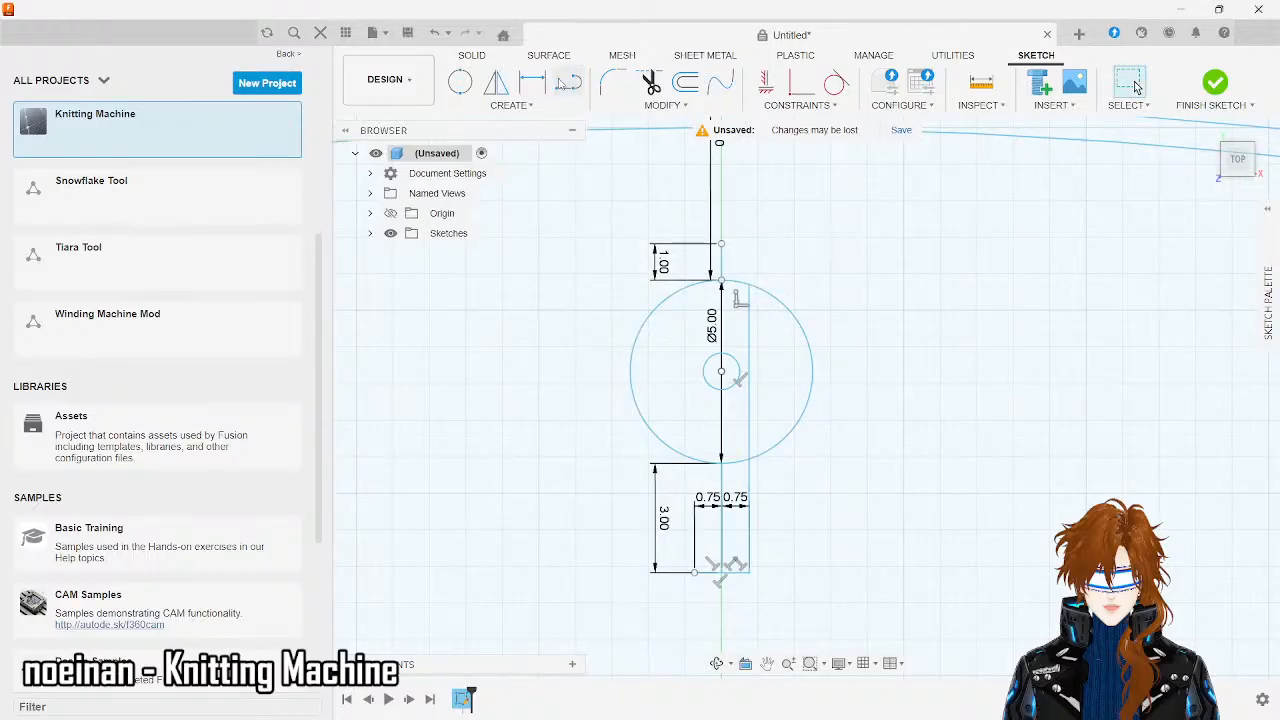
click(753, 287)
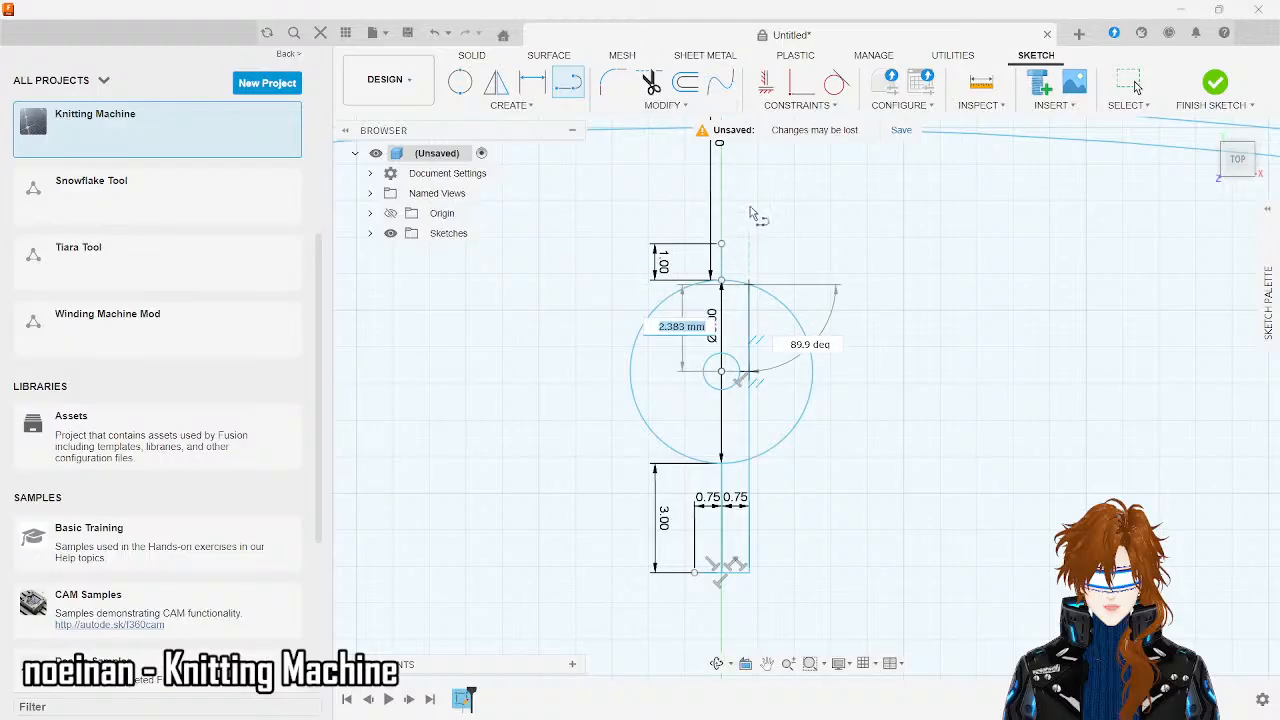
key(Escape)
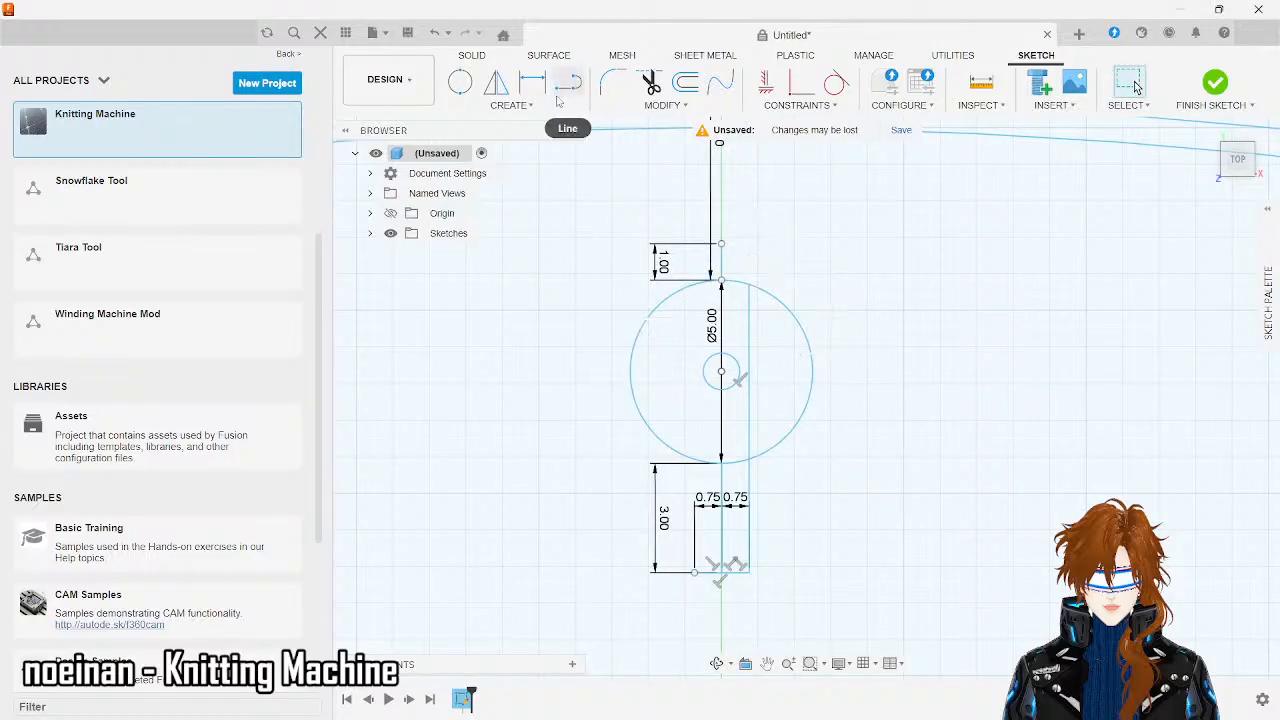
- Draw a horizontal guide line from the upper end of the 1 mm line to the right, past the stem's right side
click(568, 85)
click(721, 244)
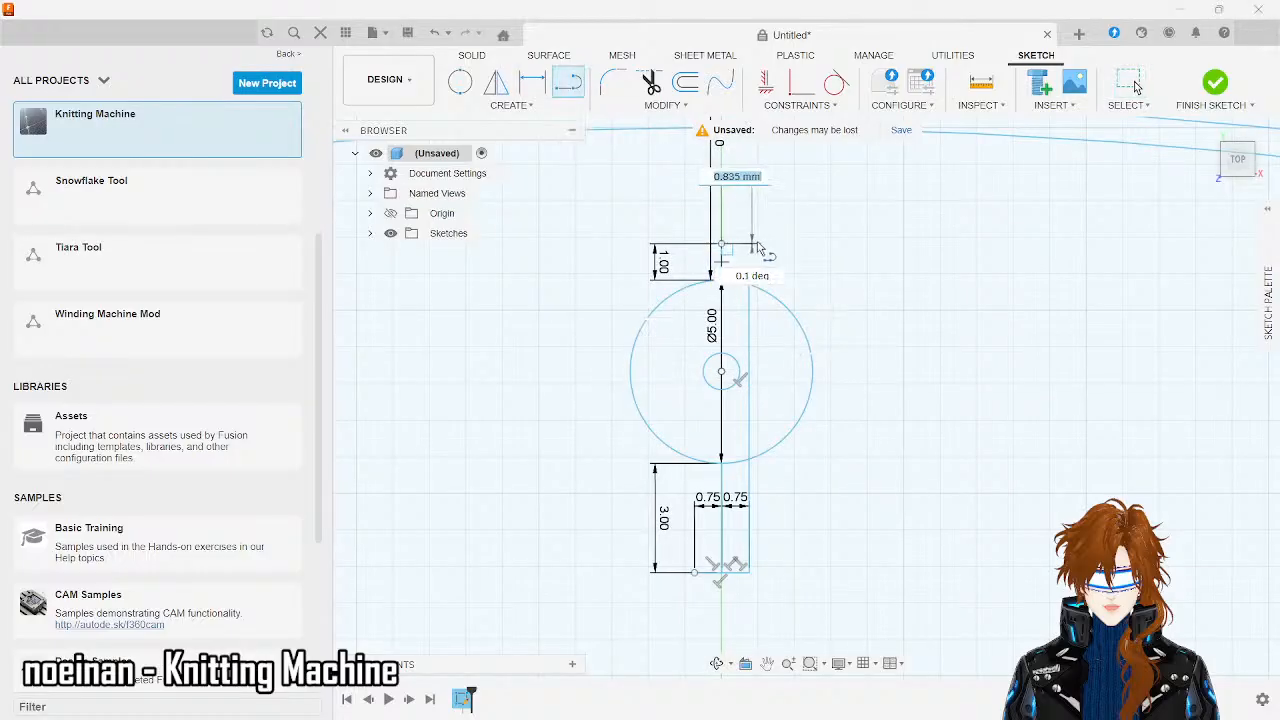
click(791, 244)
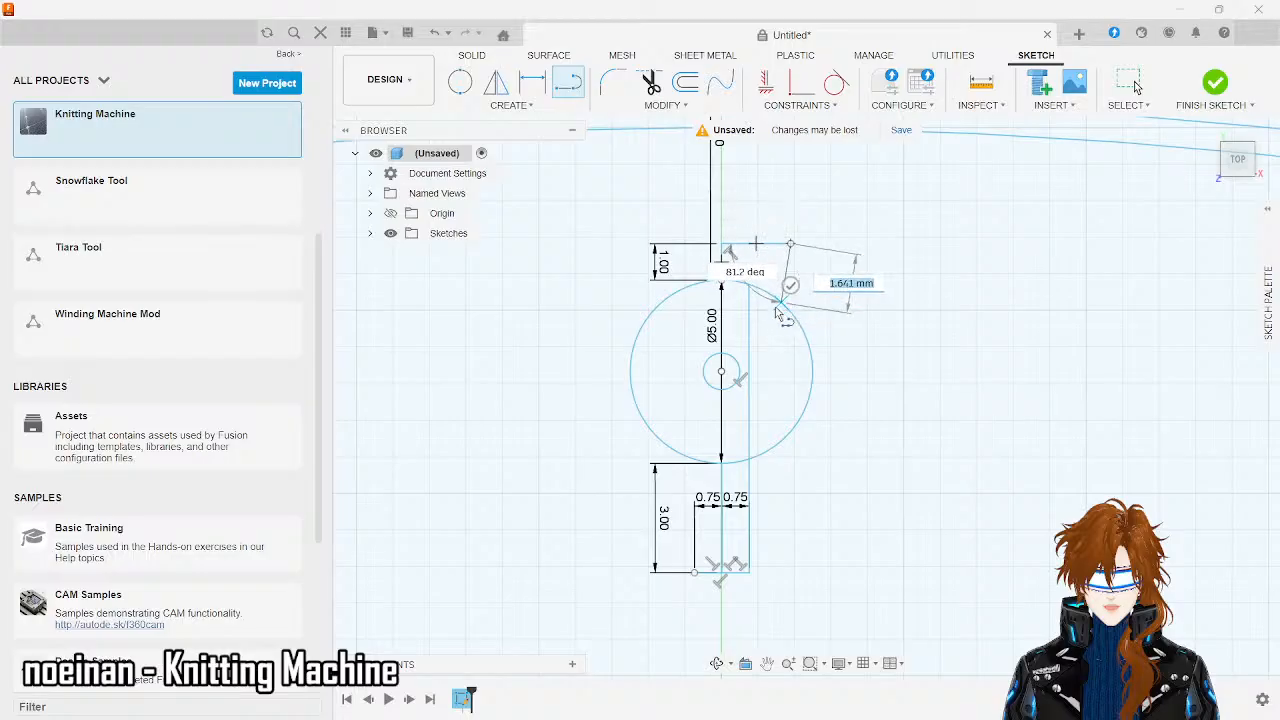
key(Escape)
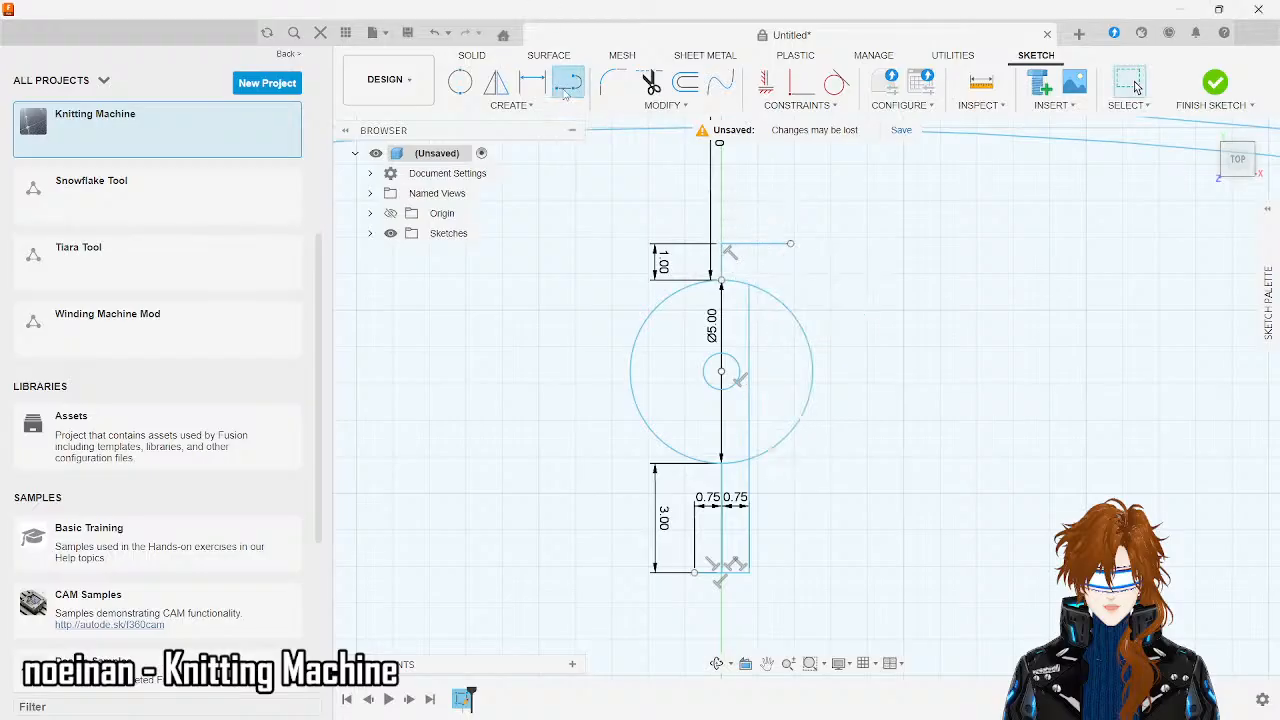
- Extend the stem's right side with a vertical line from the circle's upper arc up to the horizontal guide line
click(749, 284)
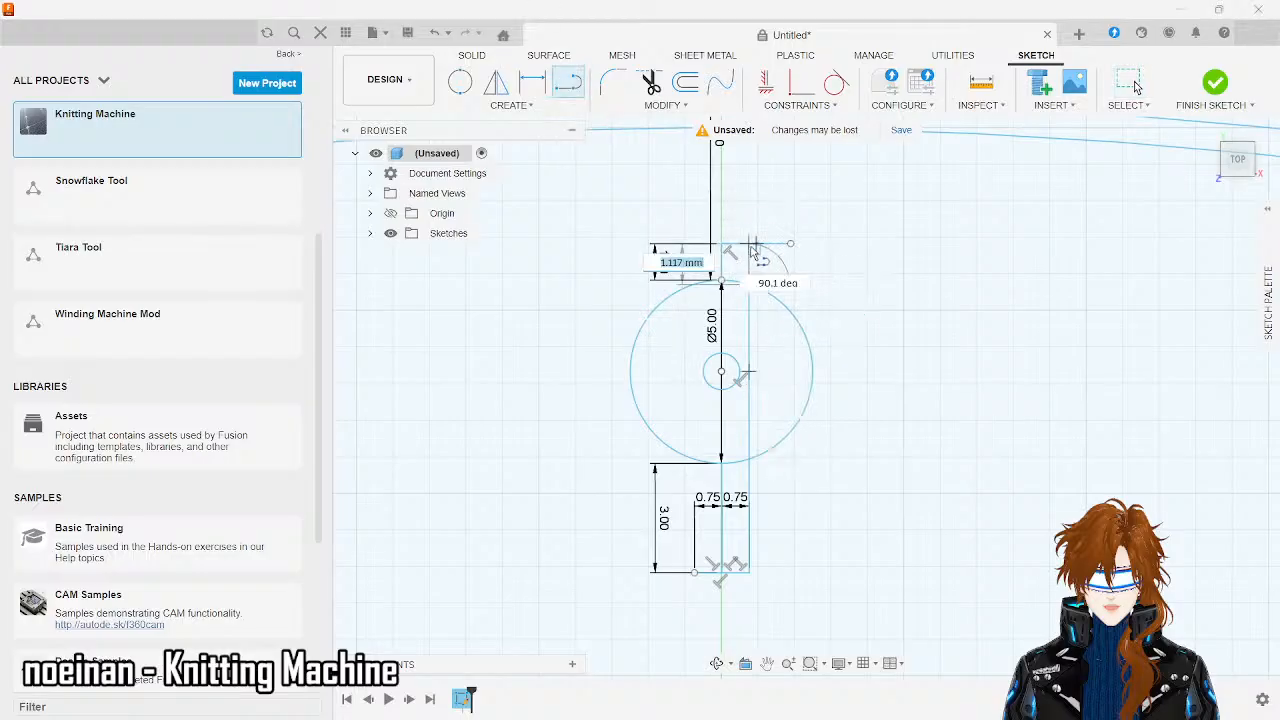
click(749, 244)
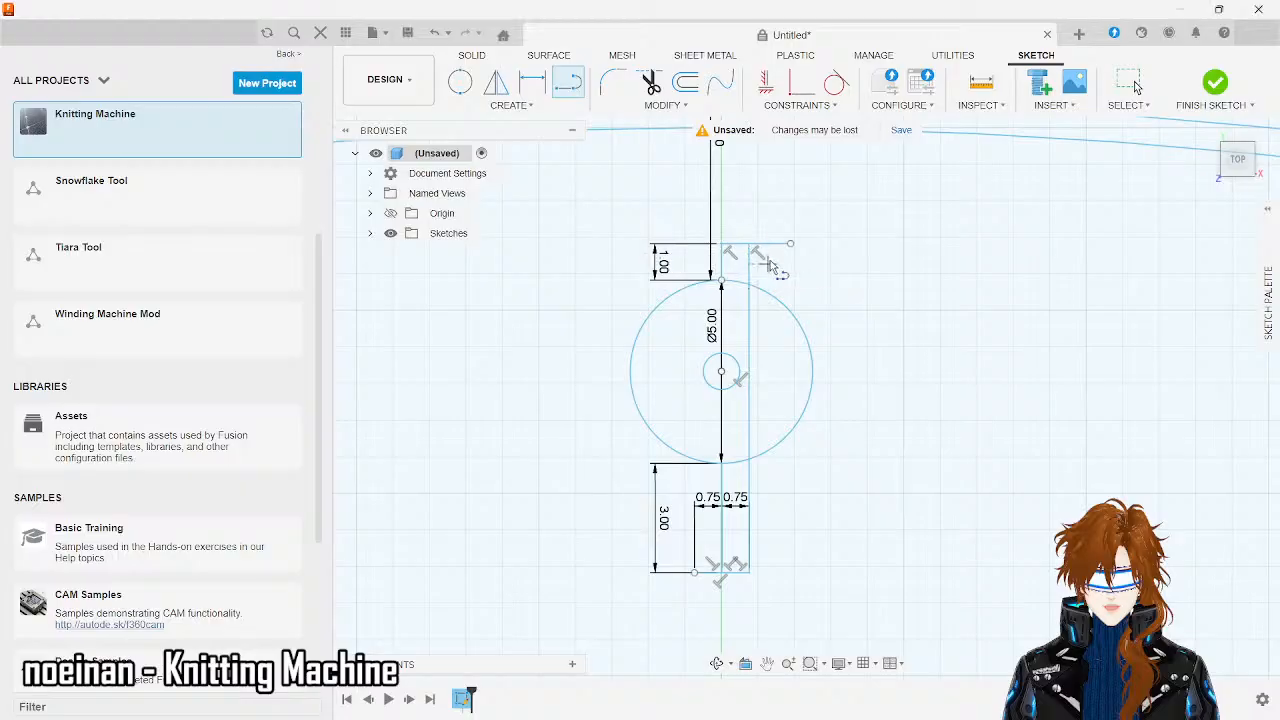
key(Escape)
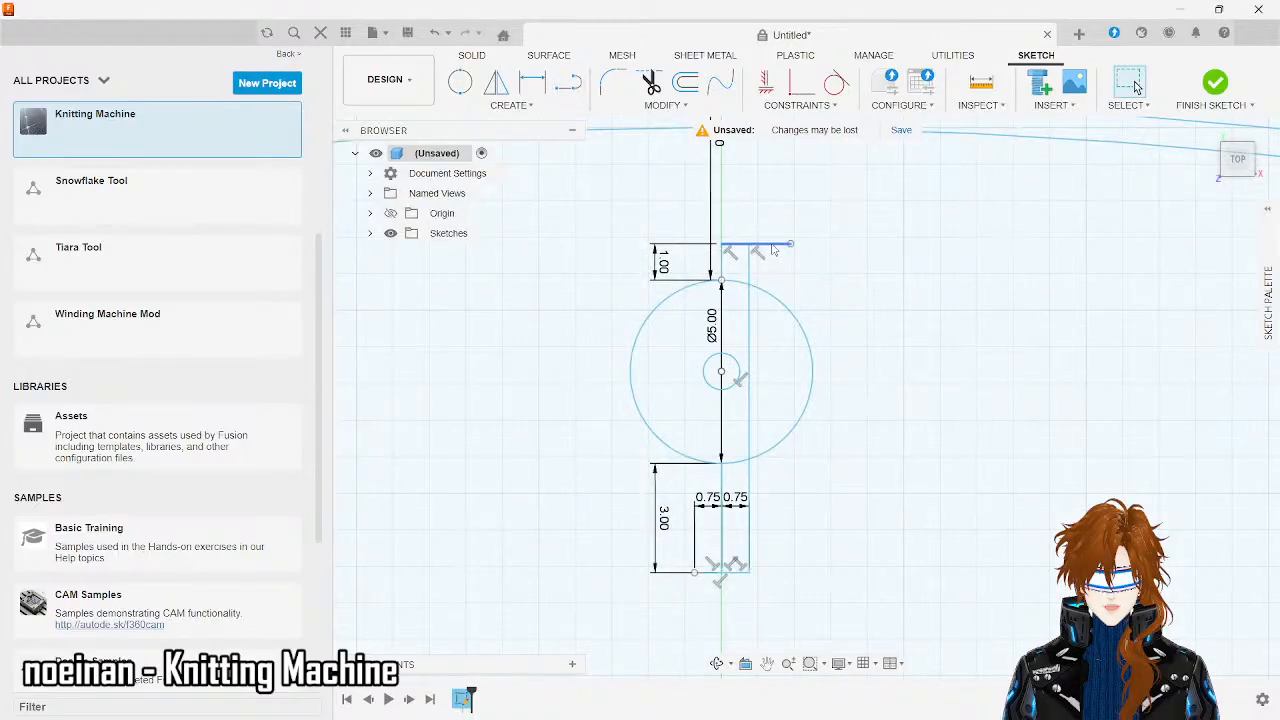
- Delete the horizontal guide line and the 3 mm centre line below the circle
click(772, 246)
key(Delete)
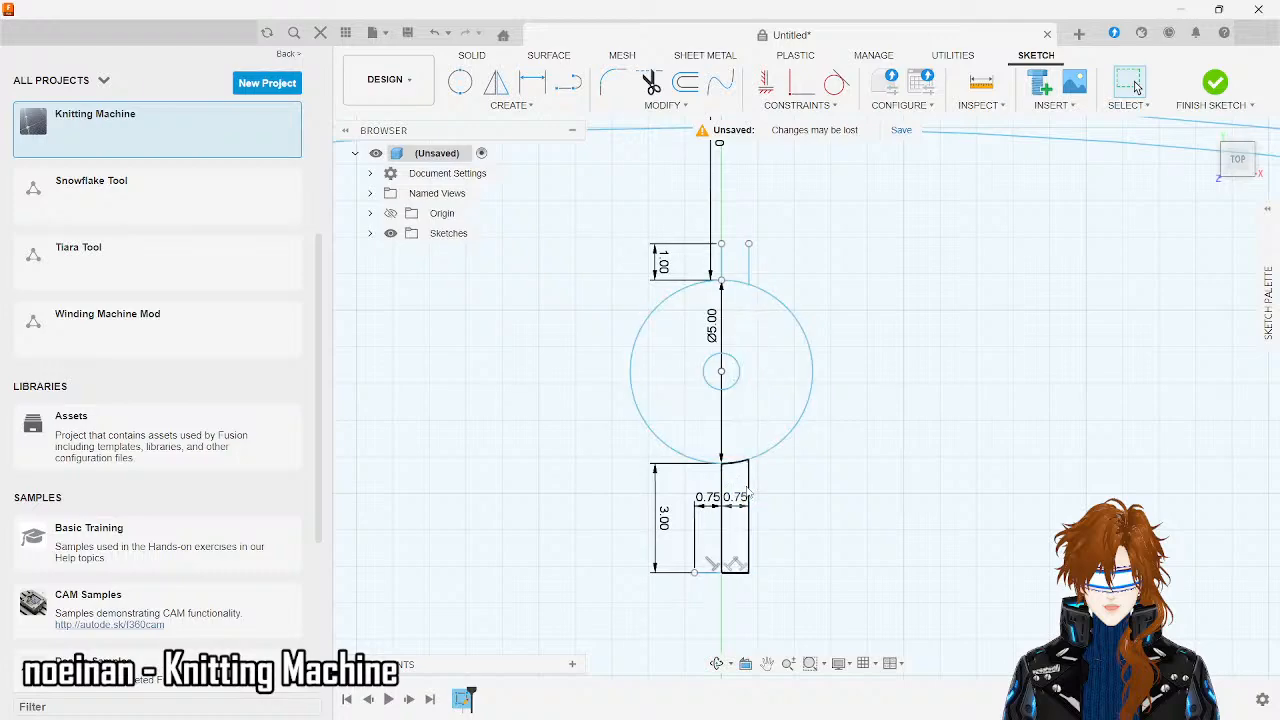
click(723, 560)
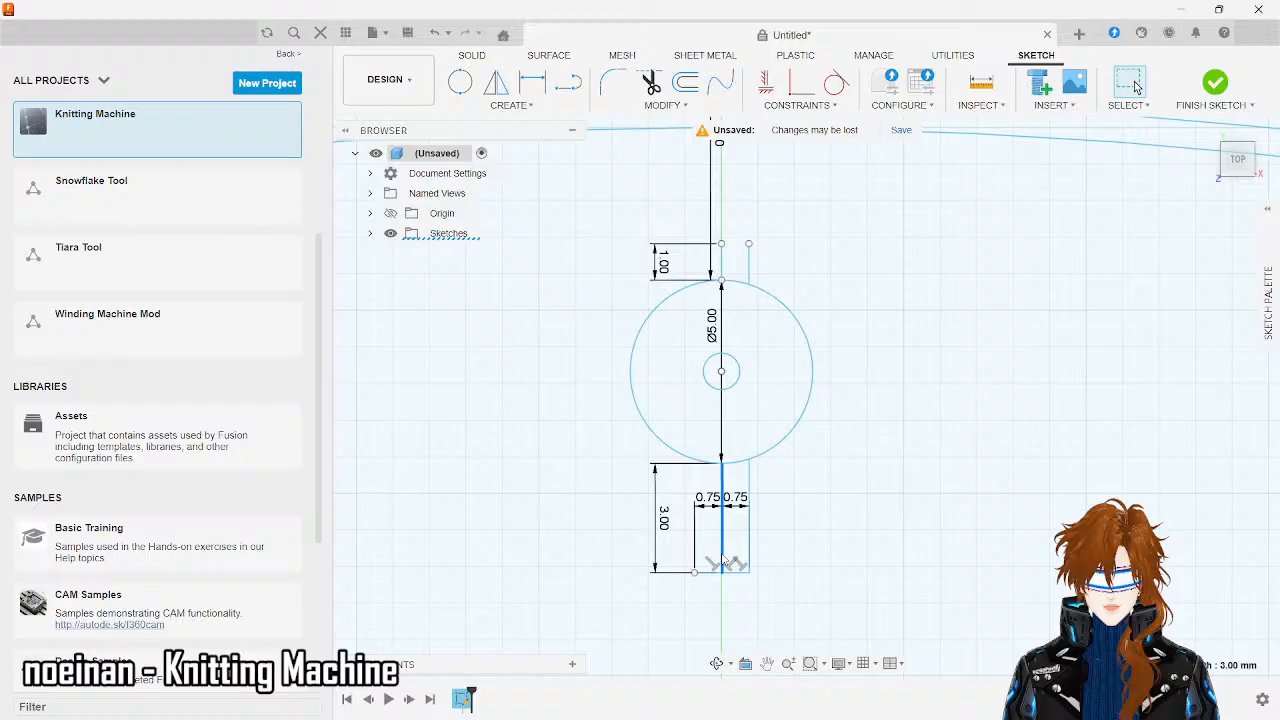
key(Delete)
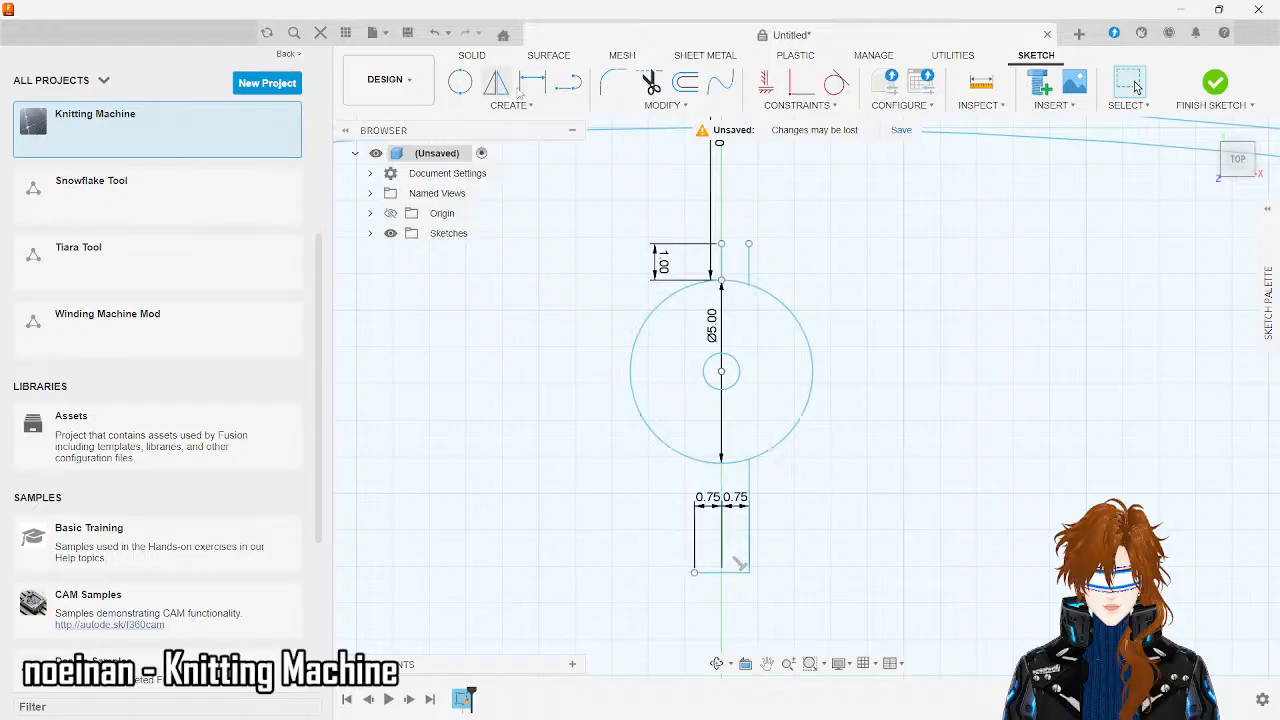
- Draw the stem's left side up from the base line to the 1 mm line's top height, and close the top with a horizontal line
click(568, 83)
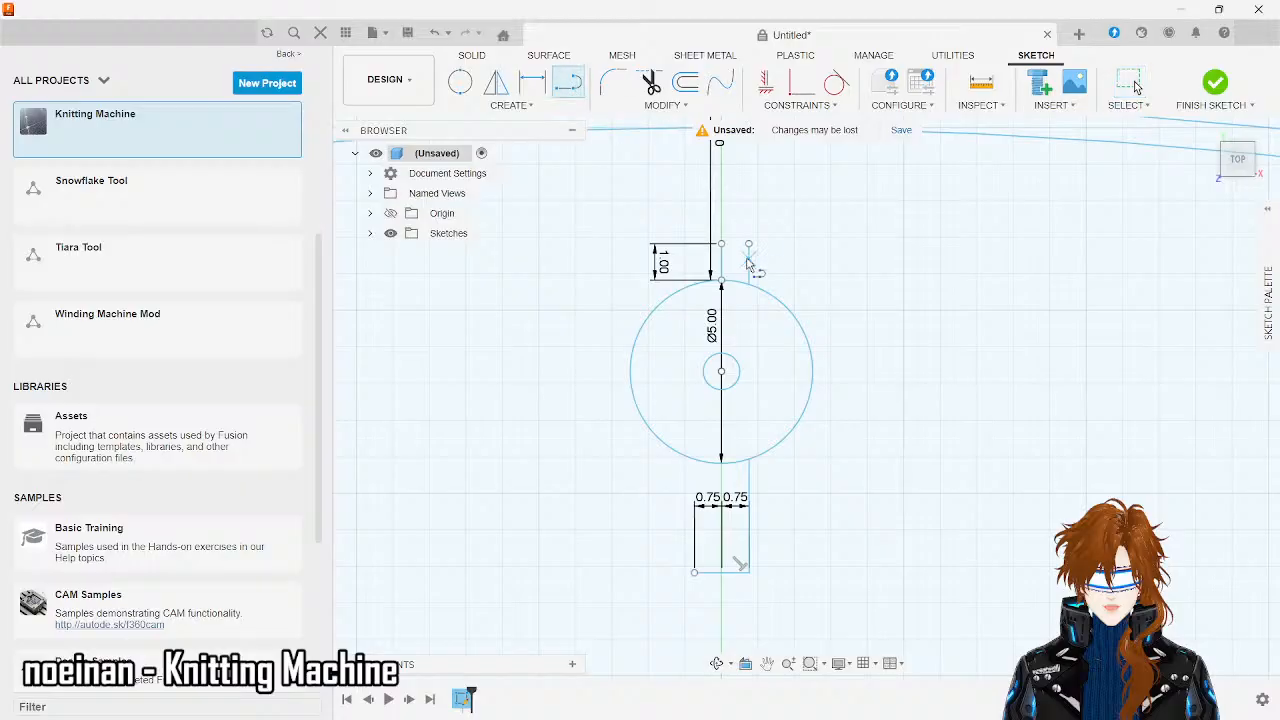
click(694, 571)
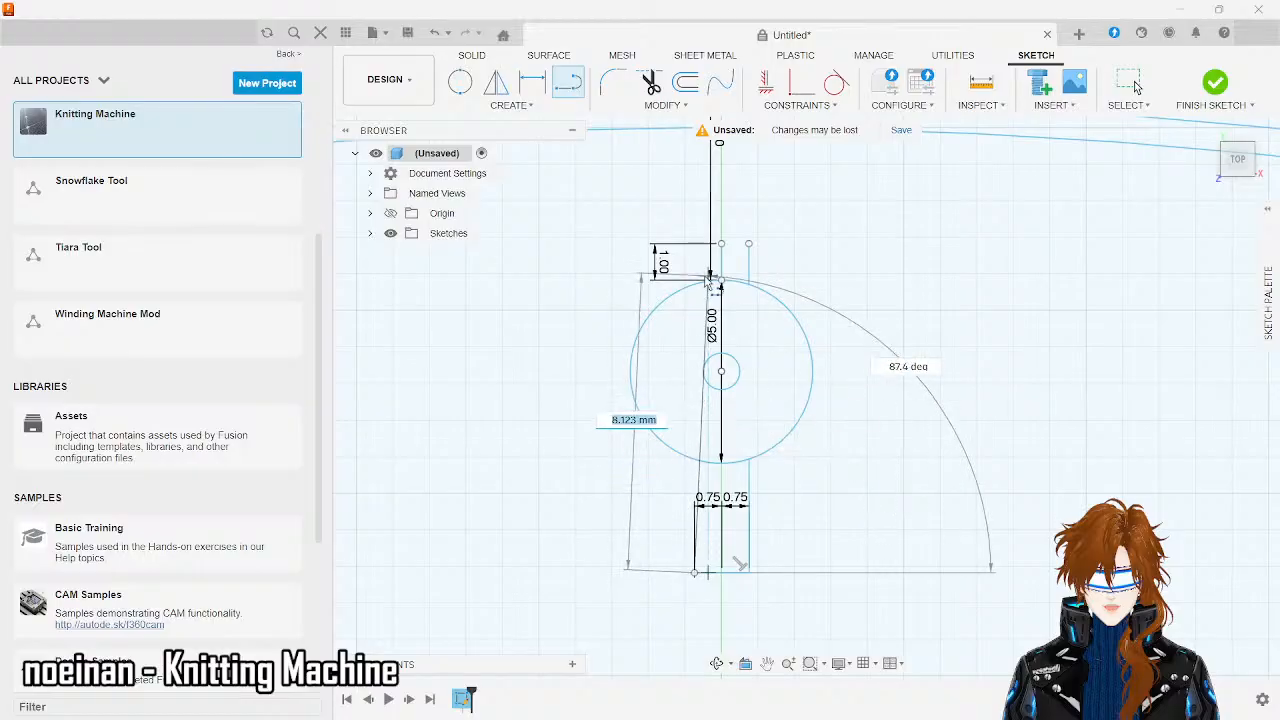
click(695, 245)
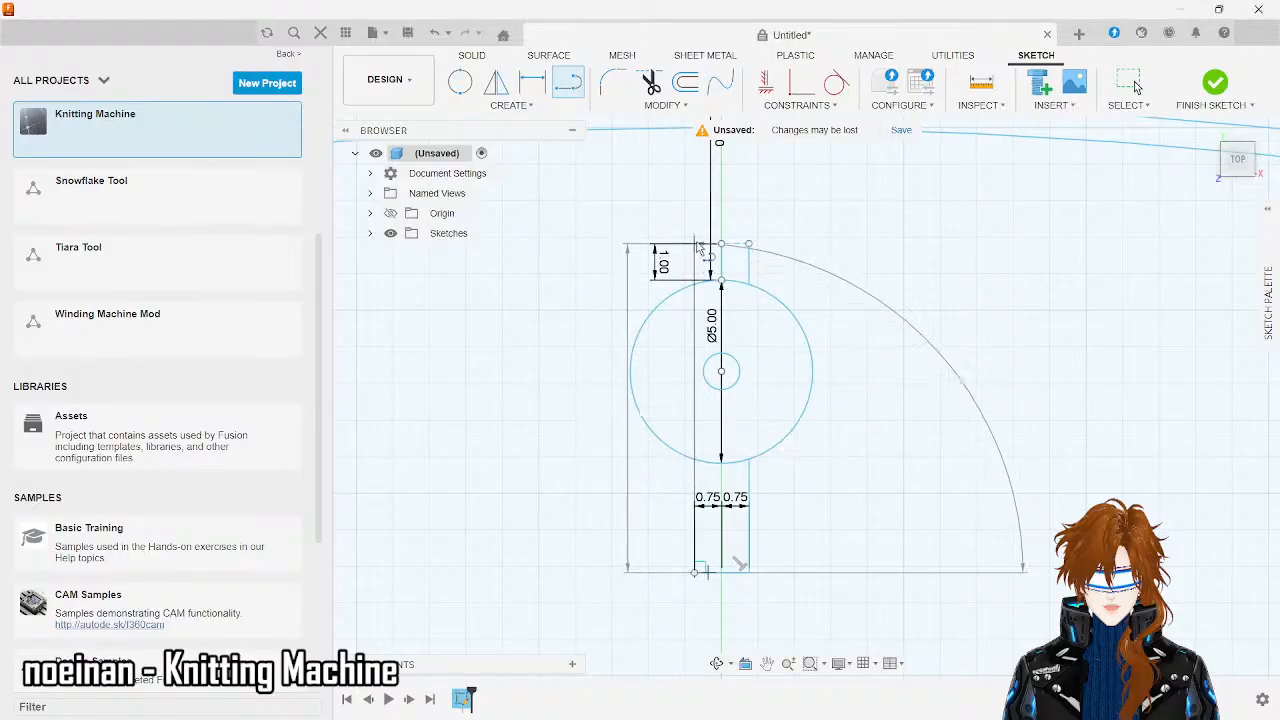
click(749, 245)
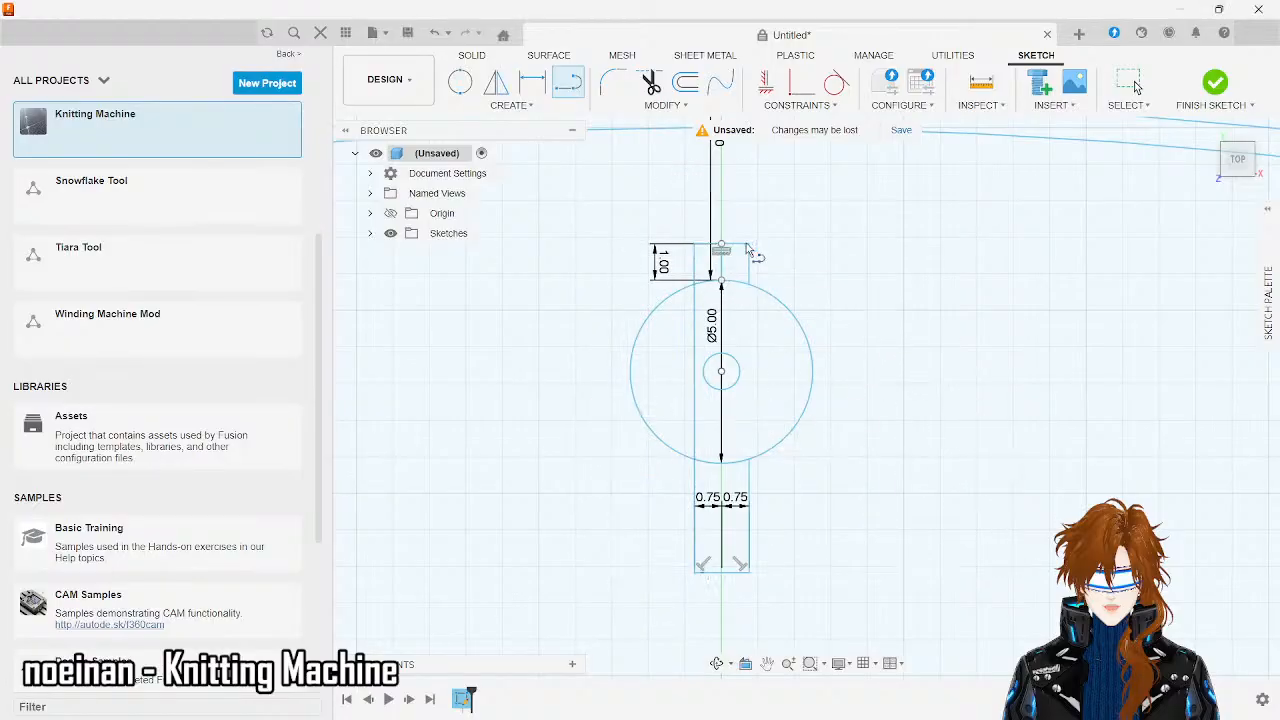
key(Escape)
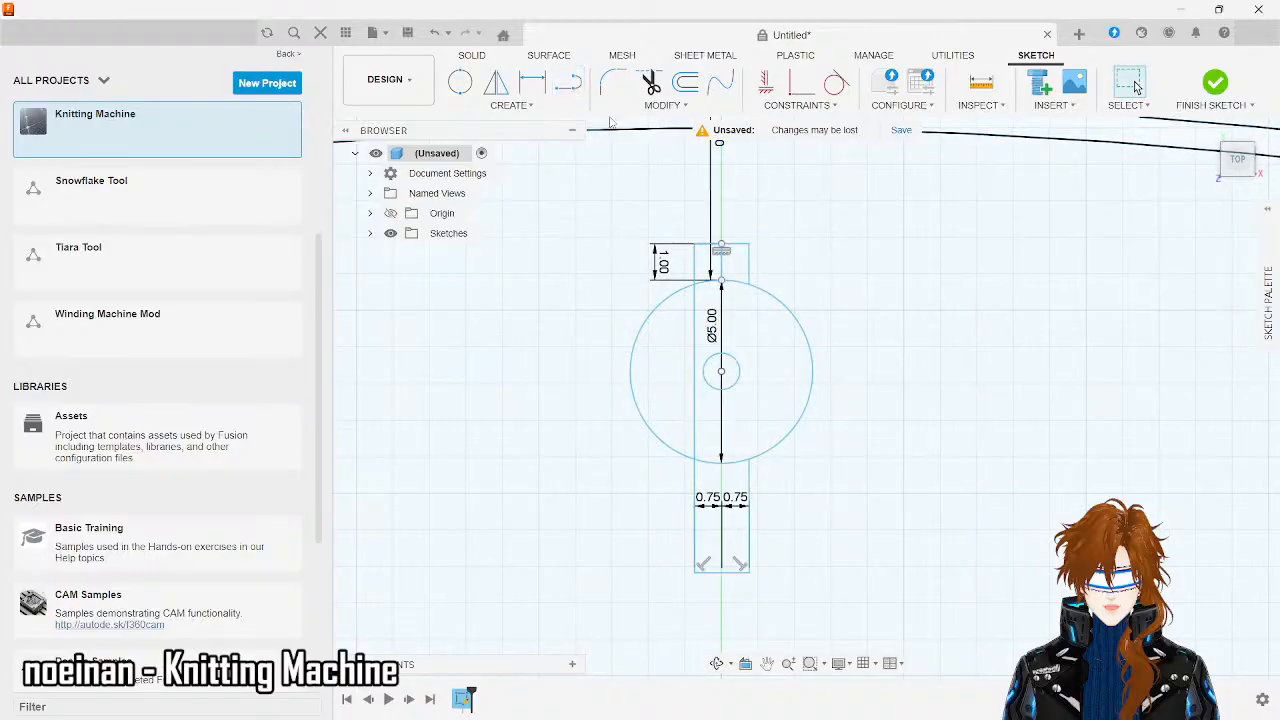
- Draw separate lines for the left half of the upper tab, from its outer corner to the axis and down to the circle
click(567, 83)
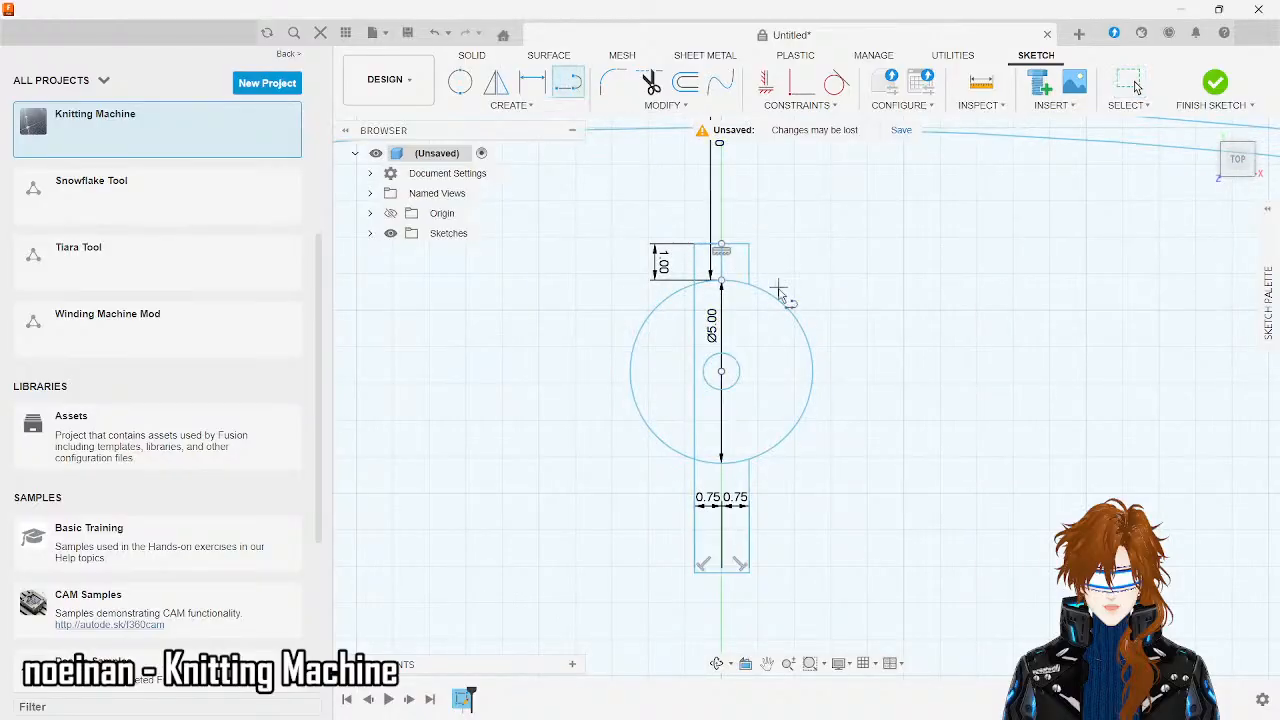
click(721, 280)
key(Escape)
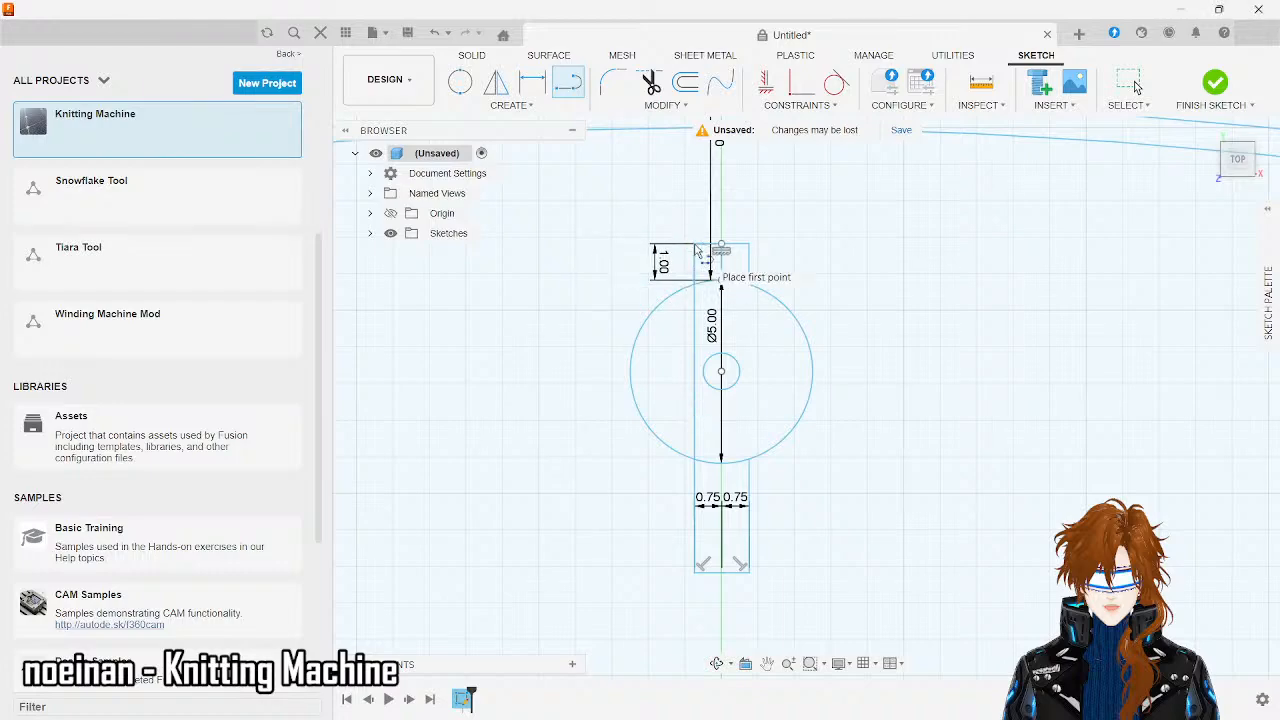
click(694, 243)
click(721, 243)
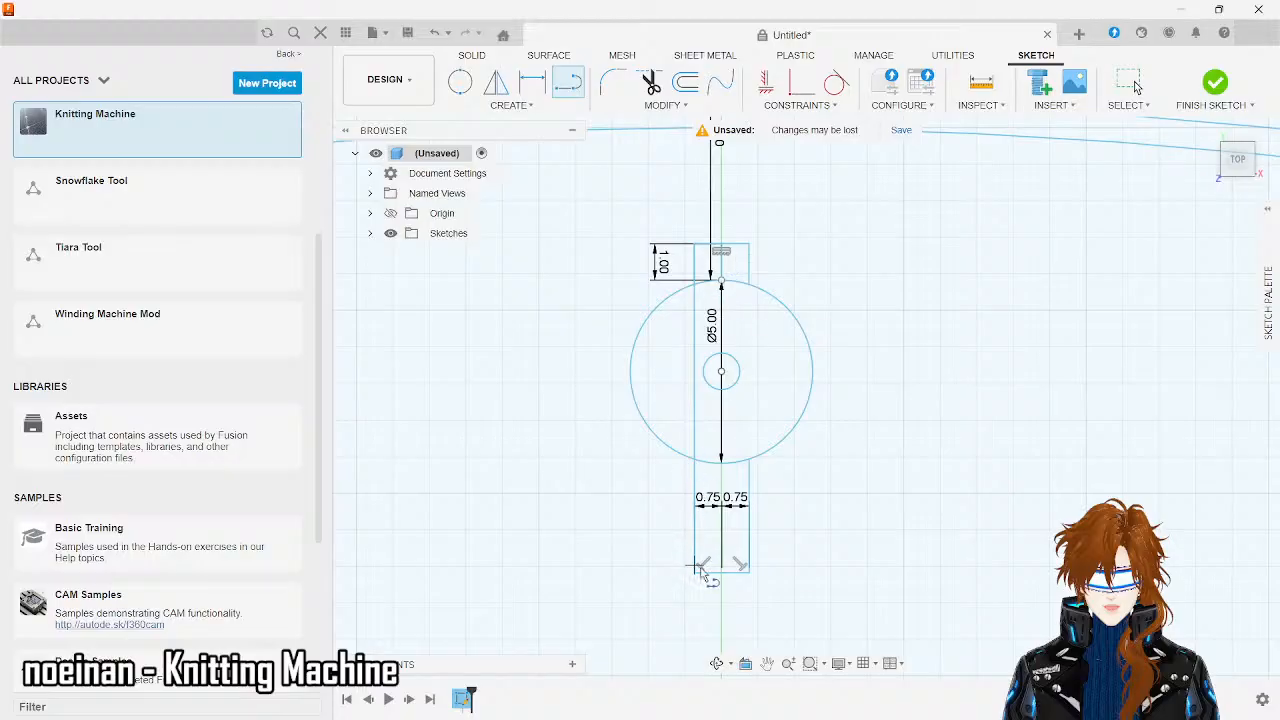
click(693, 461)
key(Escape)
- Delete the stem's full-height left line, all its lines on the right half, and the full-width top line
key(t)
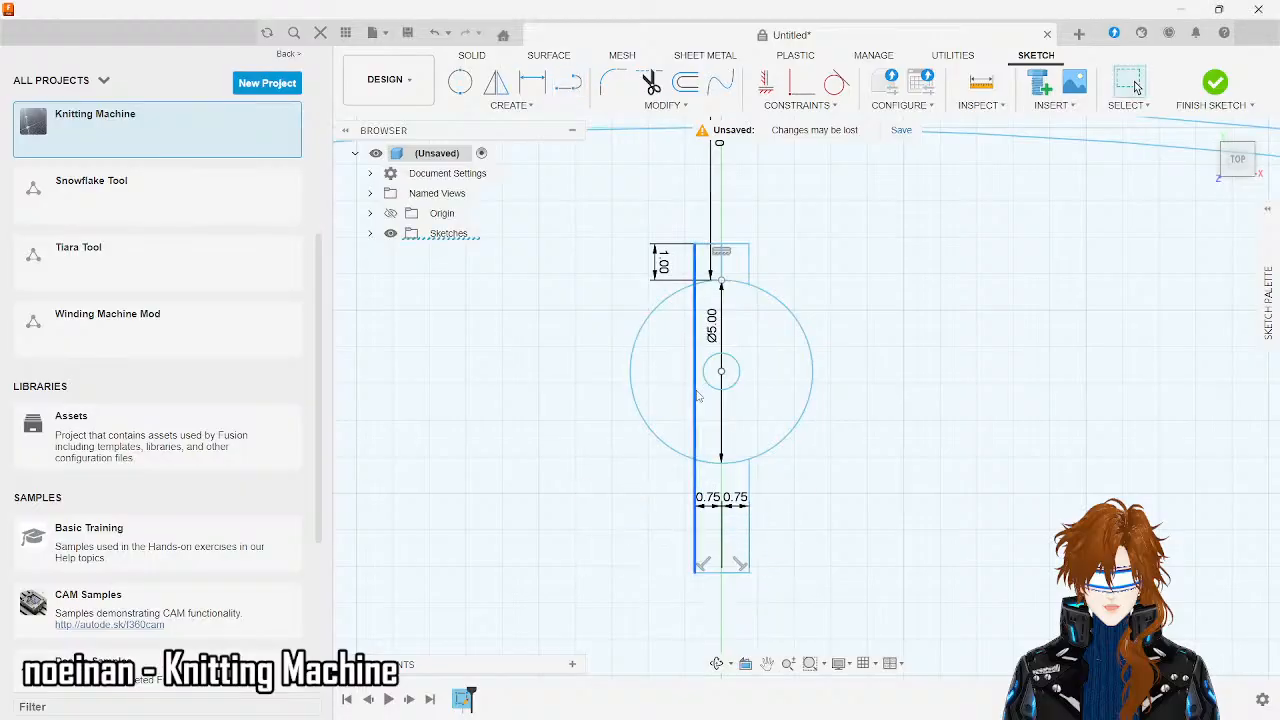
click(698, 397)
click(696, 515)
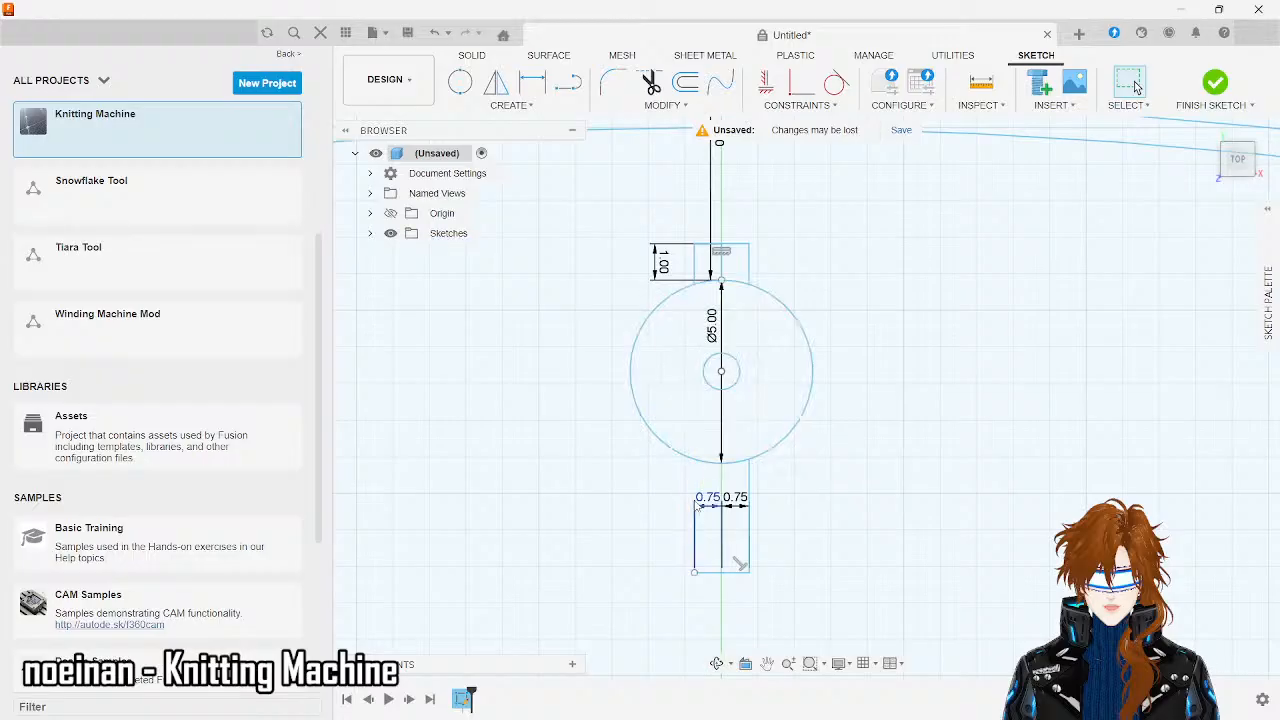
click(751, 539)
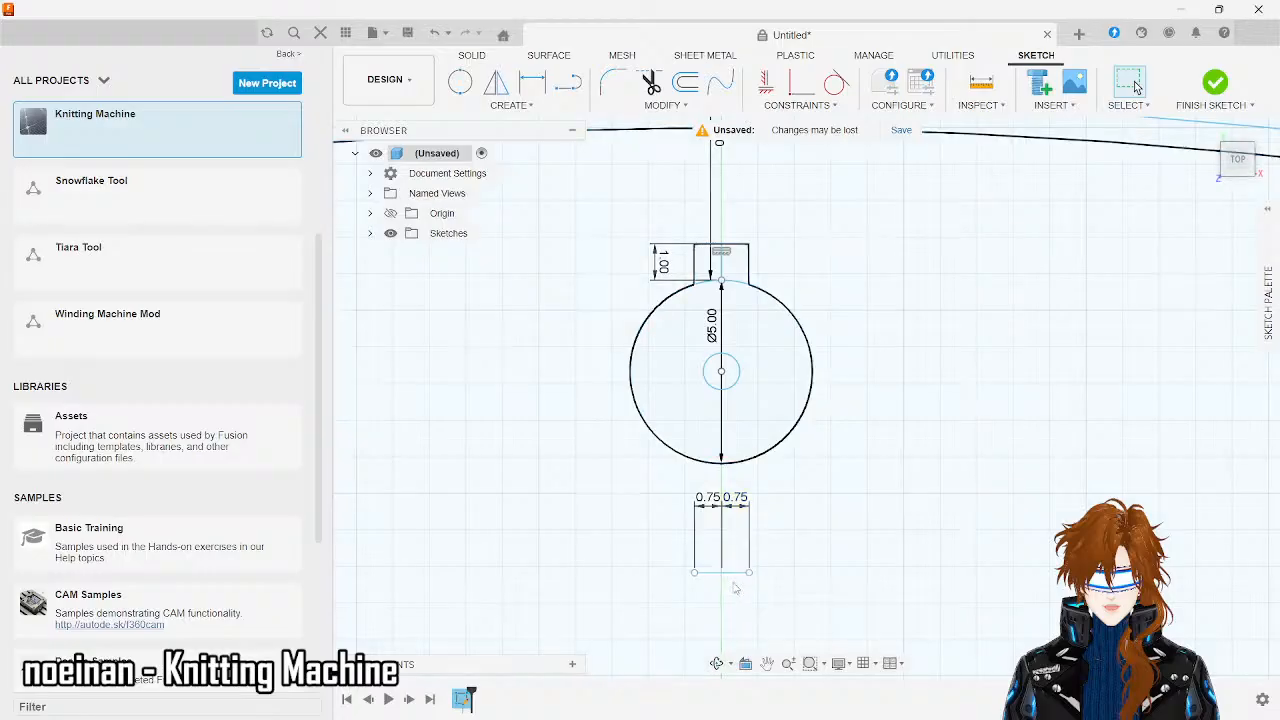
click(736, 573)
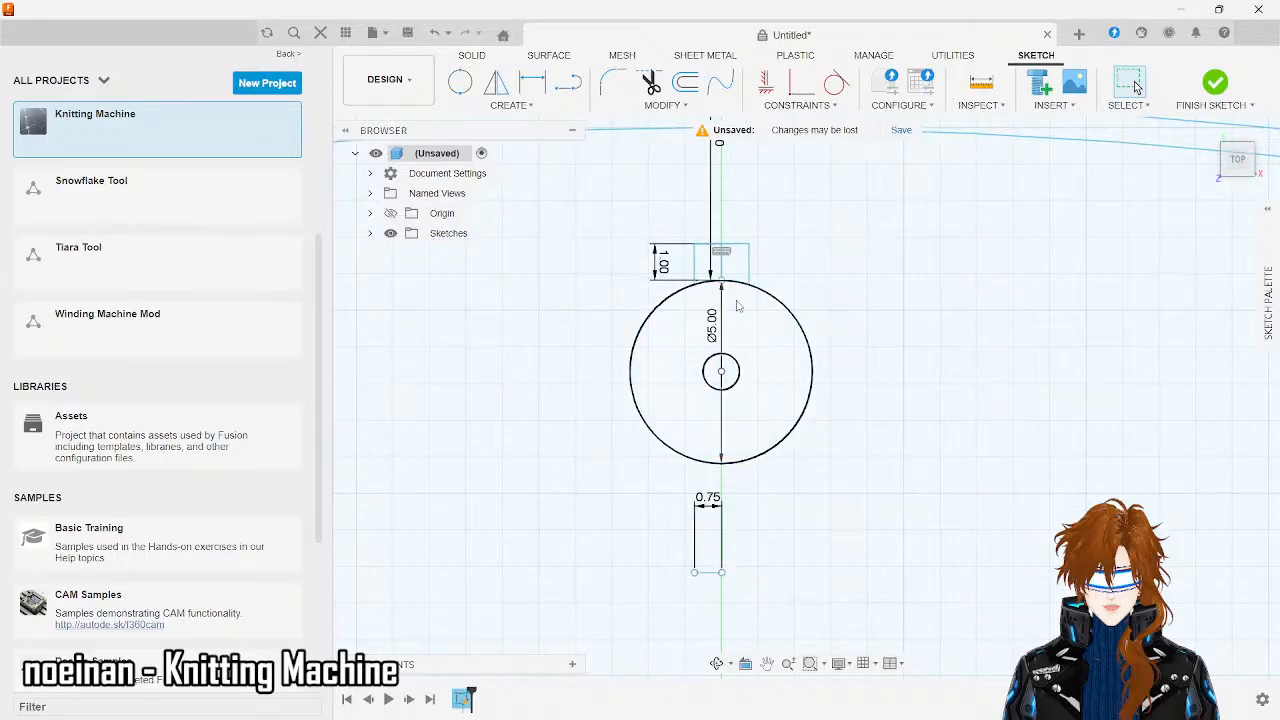
click(749, 261)
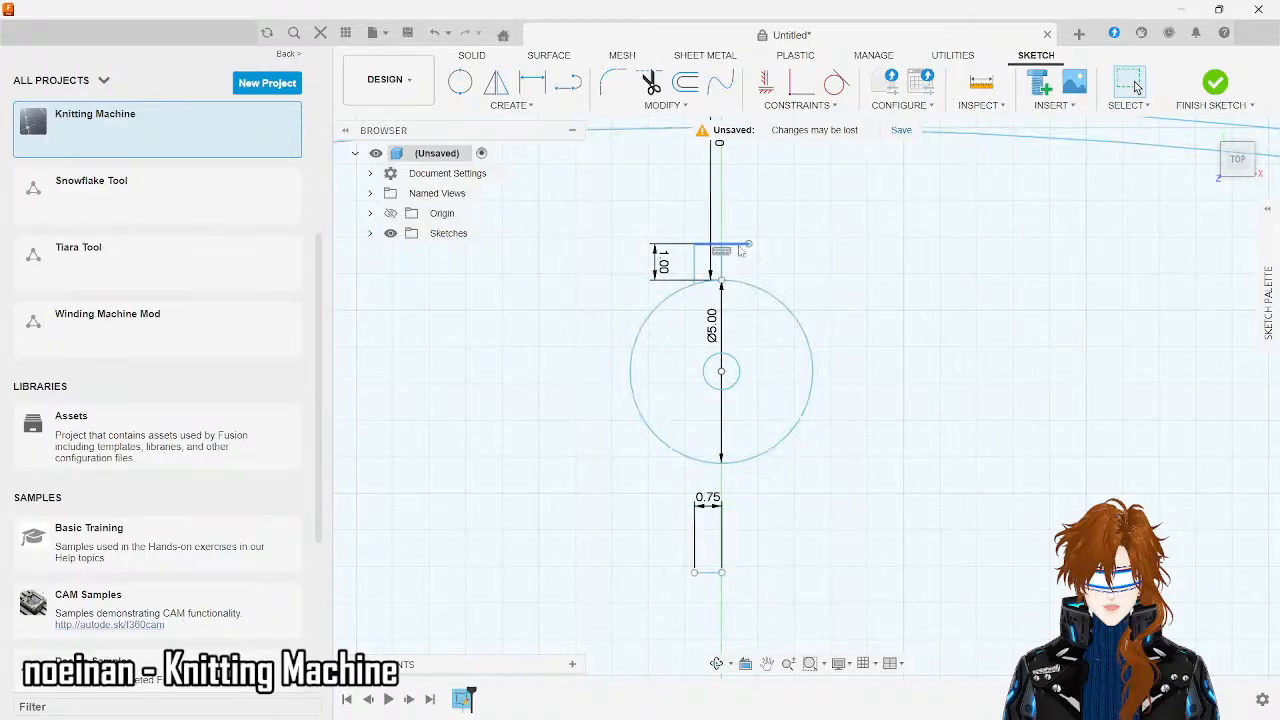
click(737, 247)
- Draw a vertical line about 3.11 mm long from the left end of the base line up to the circle's lower arc
click(567, 83)
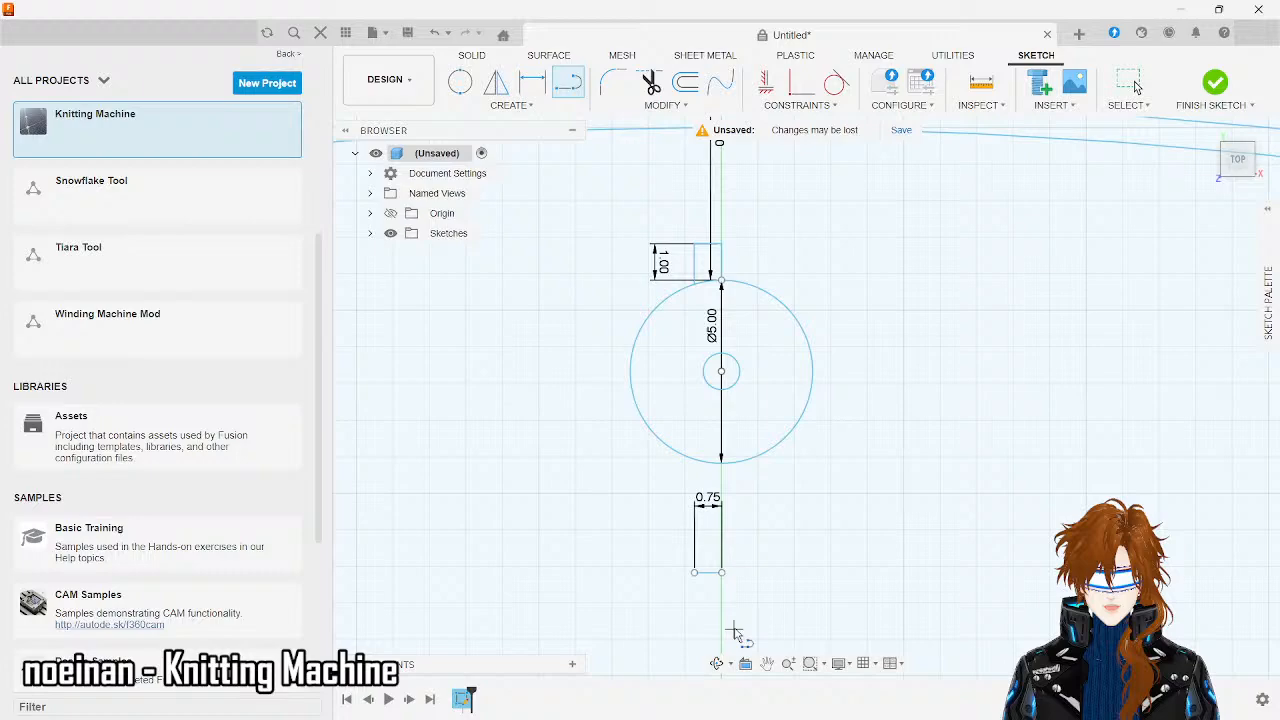
click(695, 573)
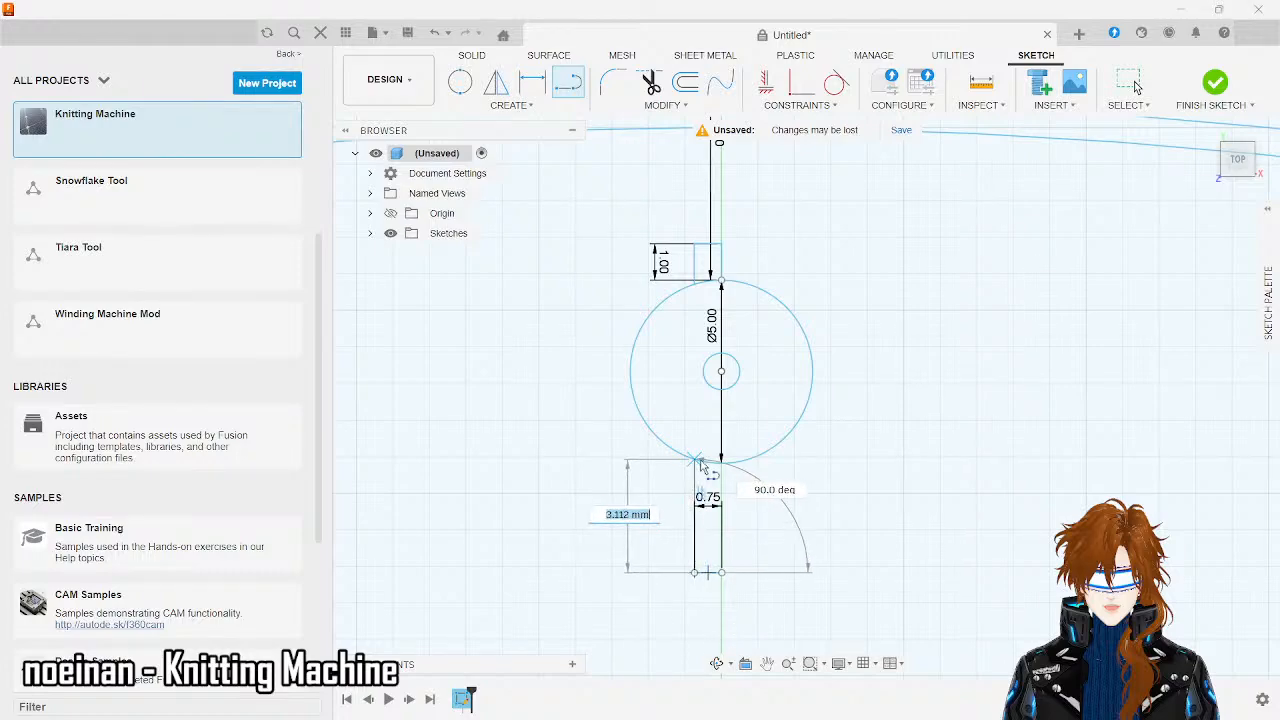
key(Escape)
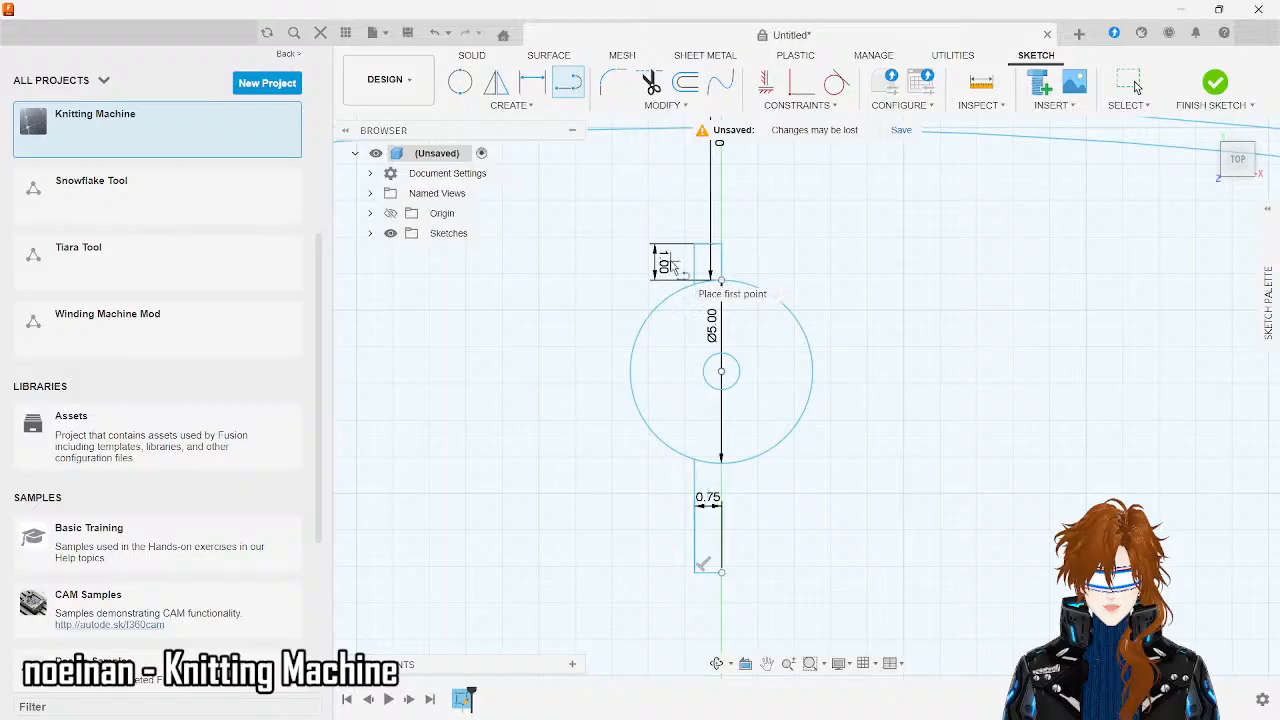
- Mirror the four left-half stem lines above and below the circle about the 1 mm line on the axis
click(527, 106)
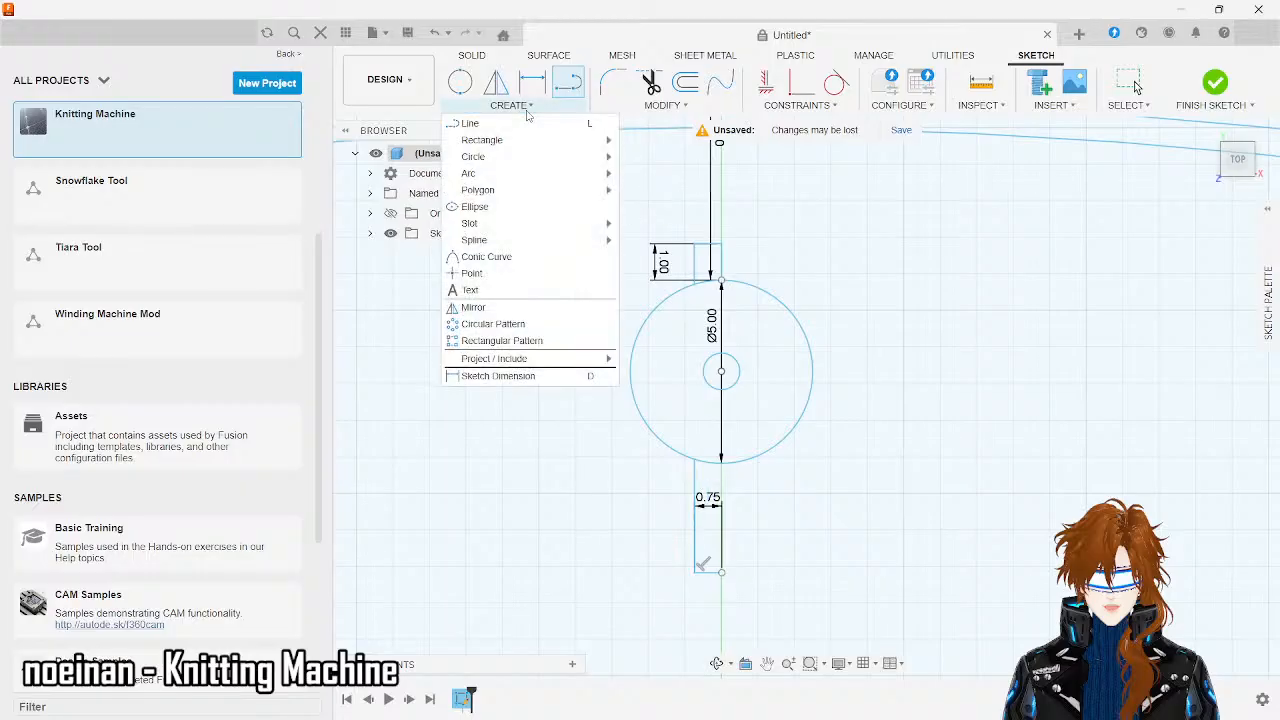
click(491, 309)
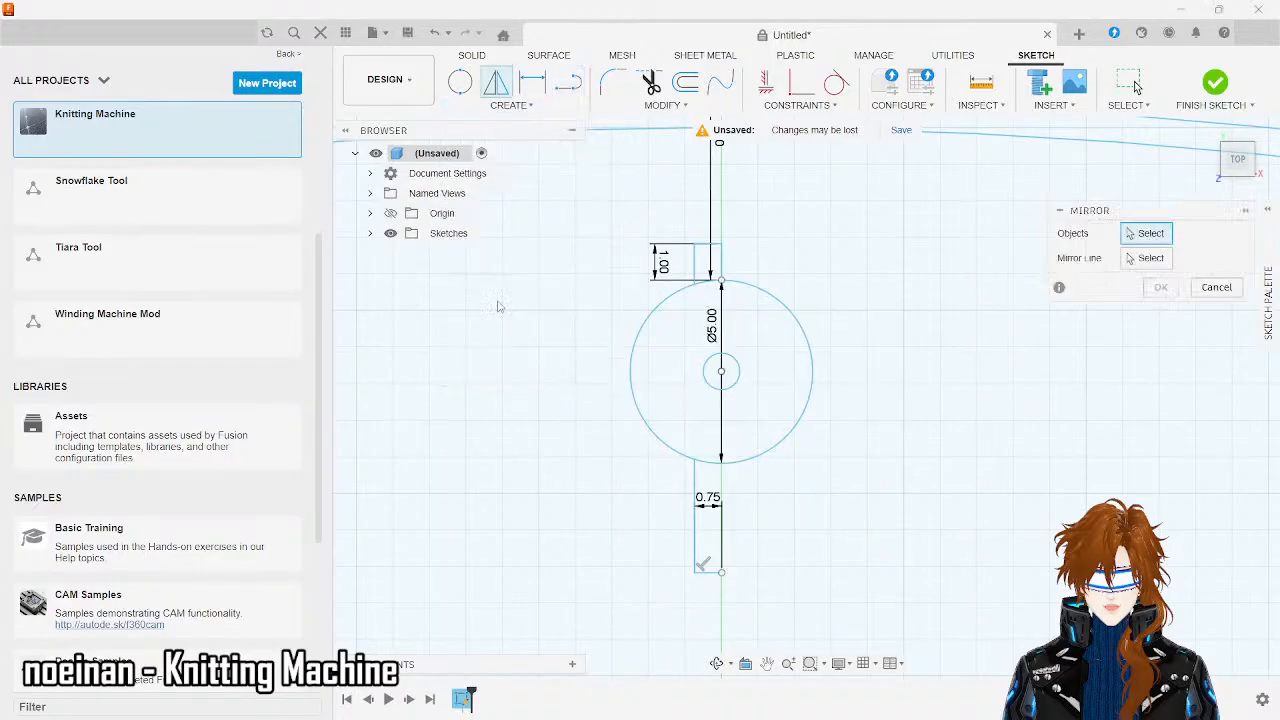
click(709, 248)
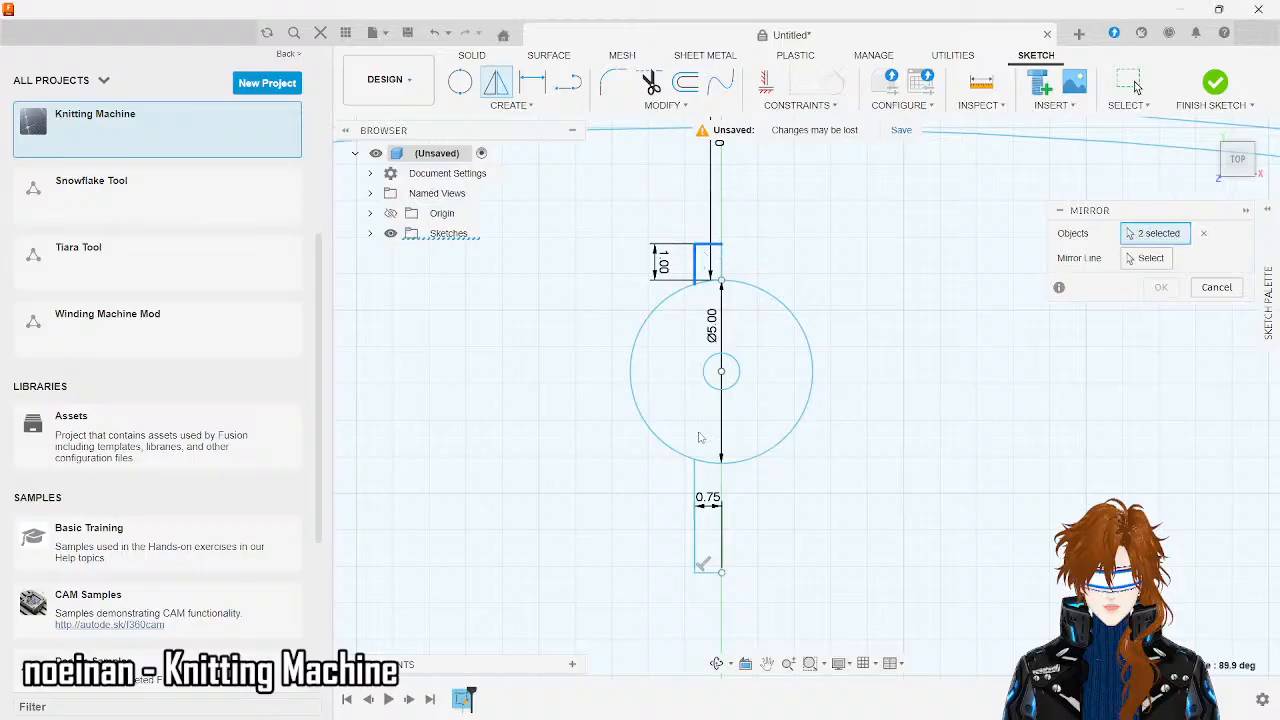
click(696, 483)
click(696, 483)
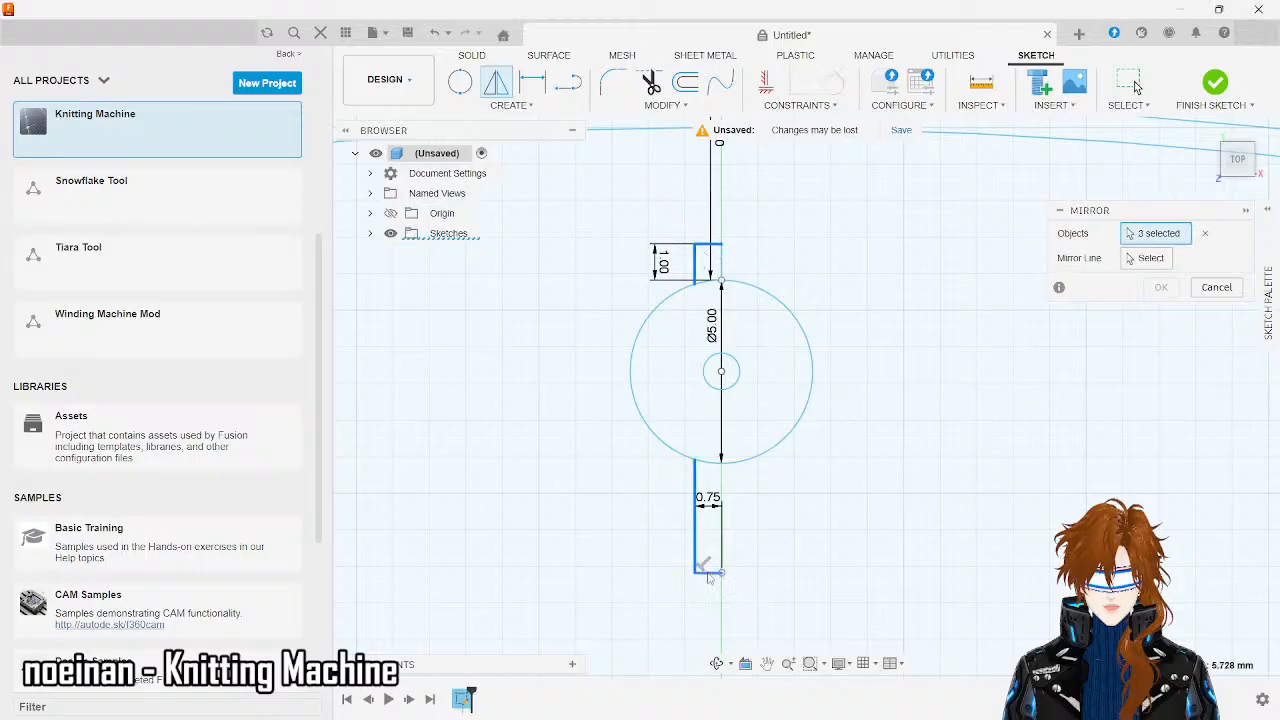
click(708, 572)
click(1150, 258)
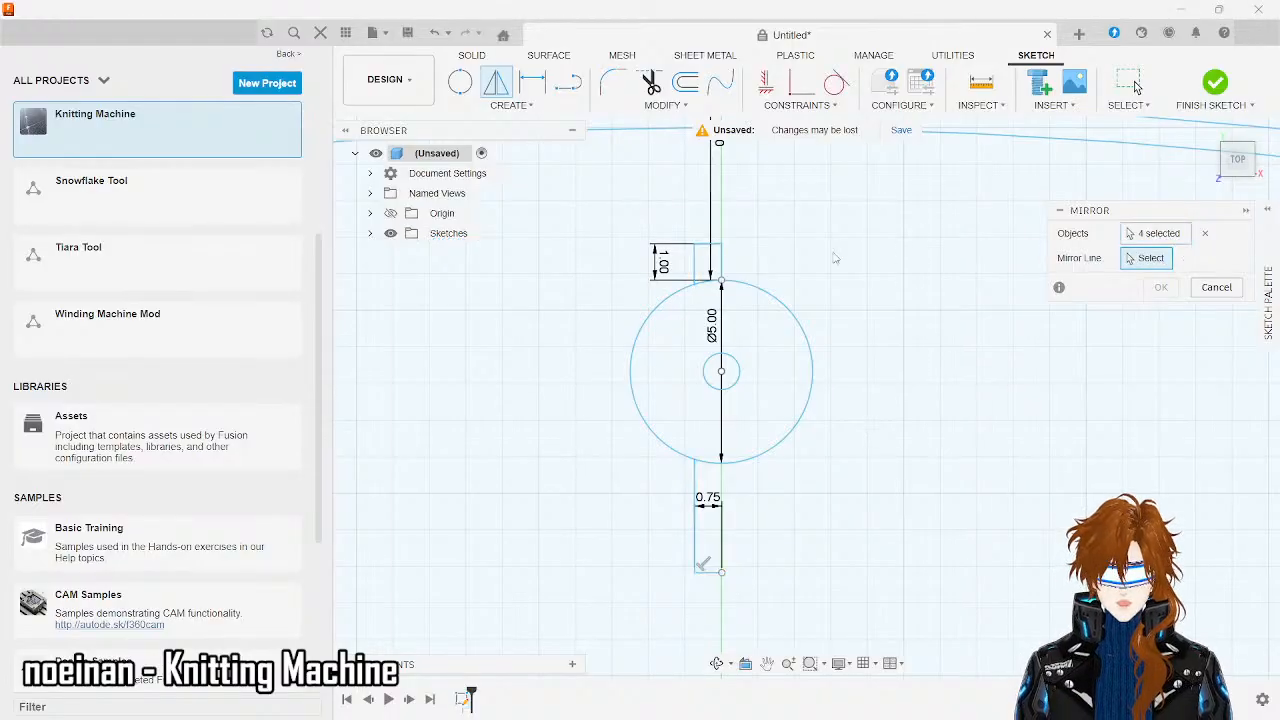
click(721, 272)
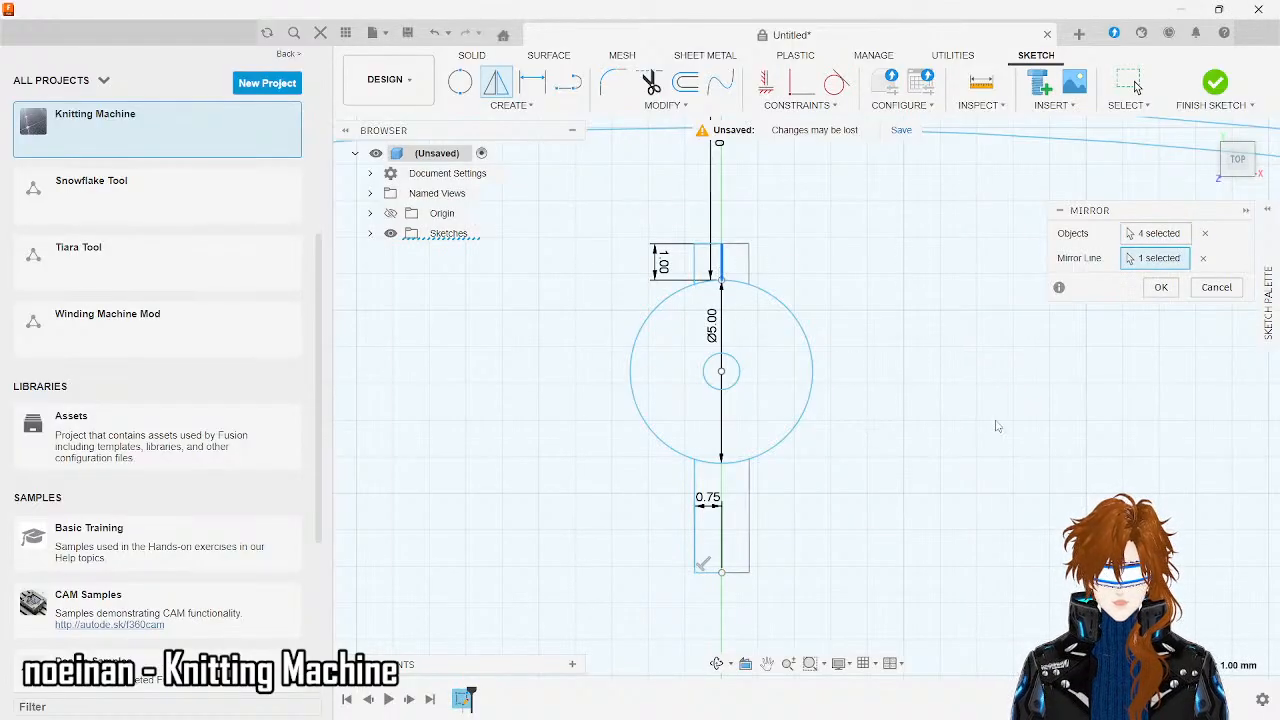
click(1158, 287)
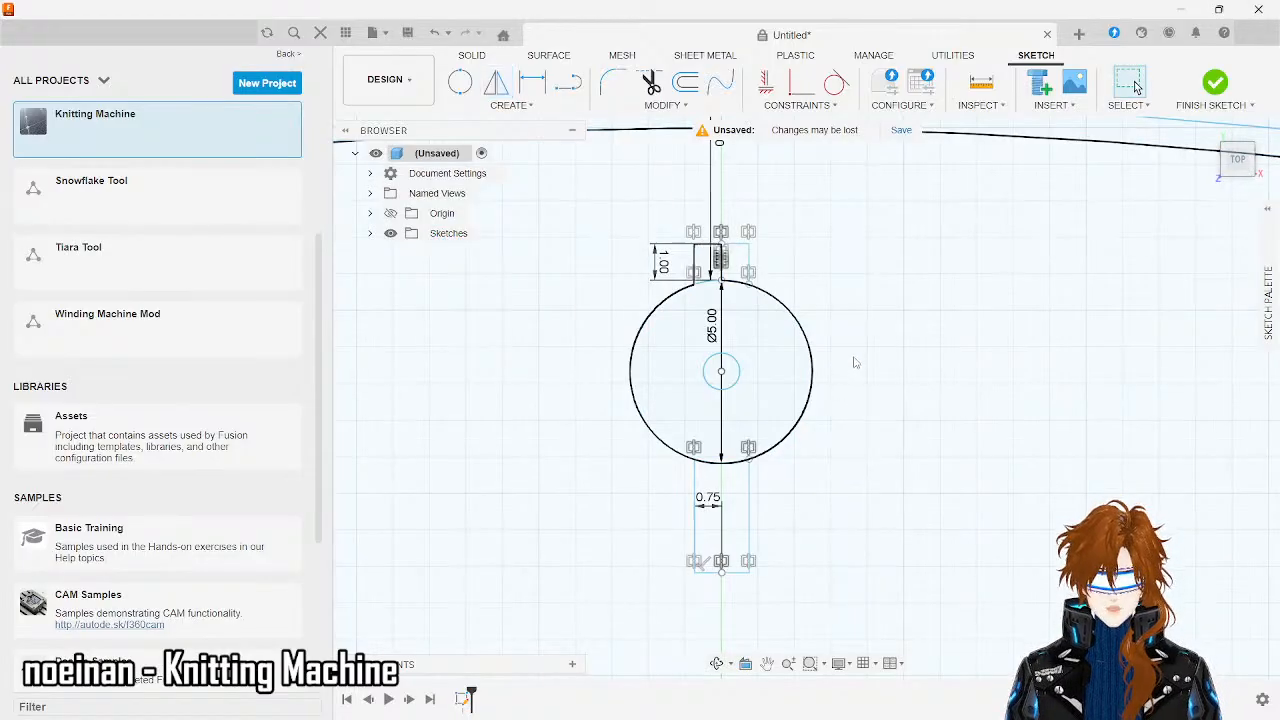
- Mirror the twenty left-half lines of the stepped bracket above the arcs, including the slot's end line, about the 0.75 mm line on the axis
scroll(855, 362, down, 4)
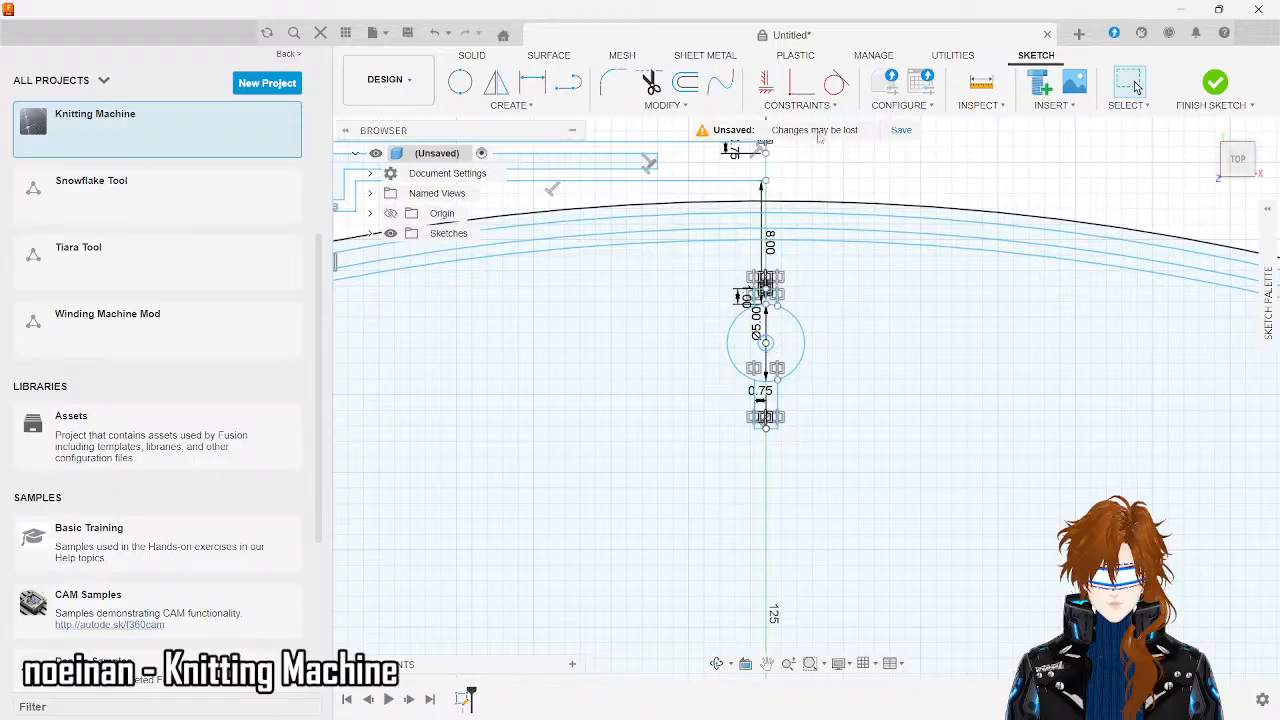
scroll(684, 330, down, 8)
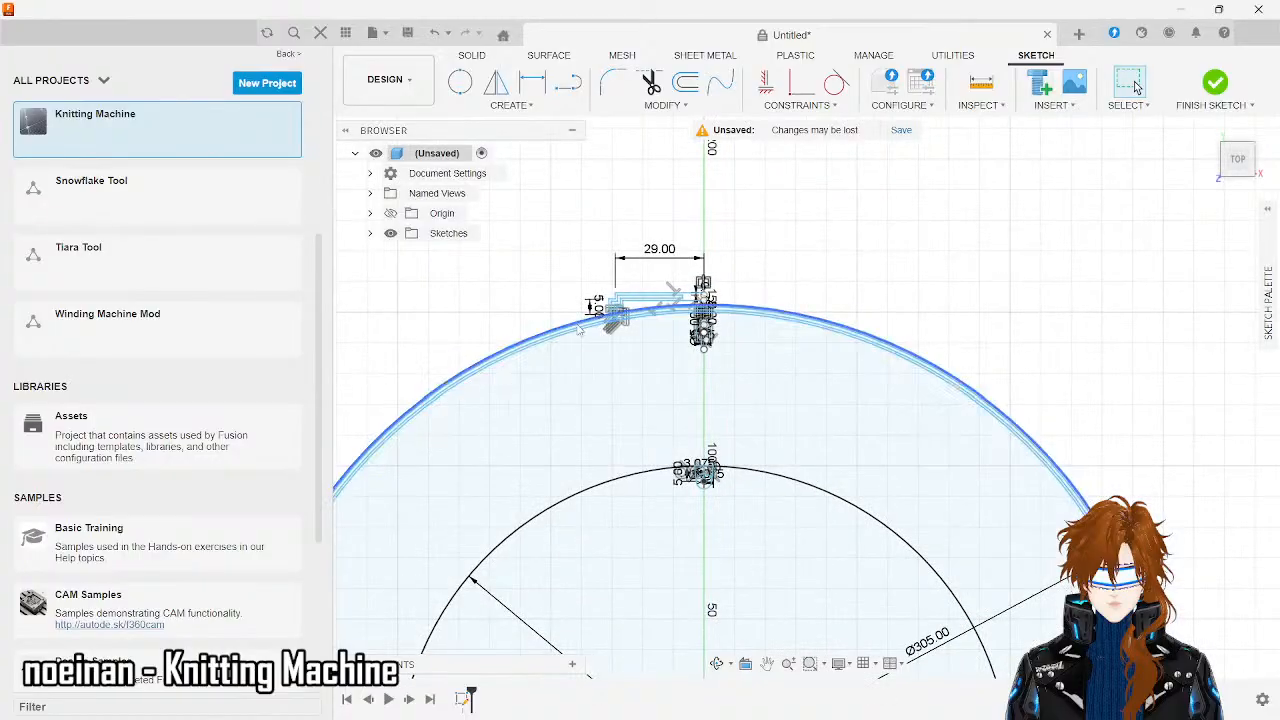
scroll(594, 277, up, 3)
scroll(594, 277, up, 4)
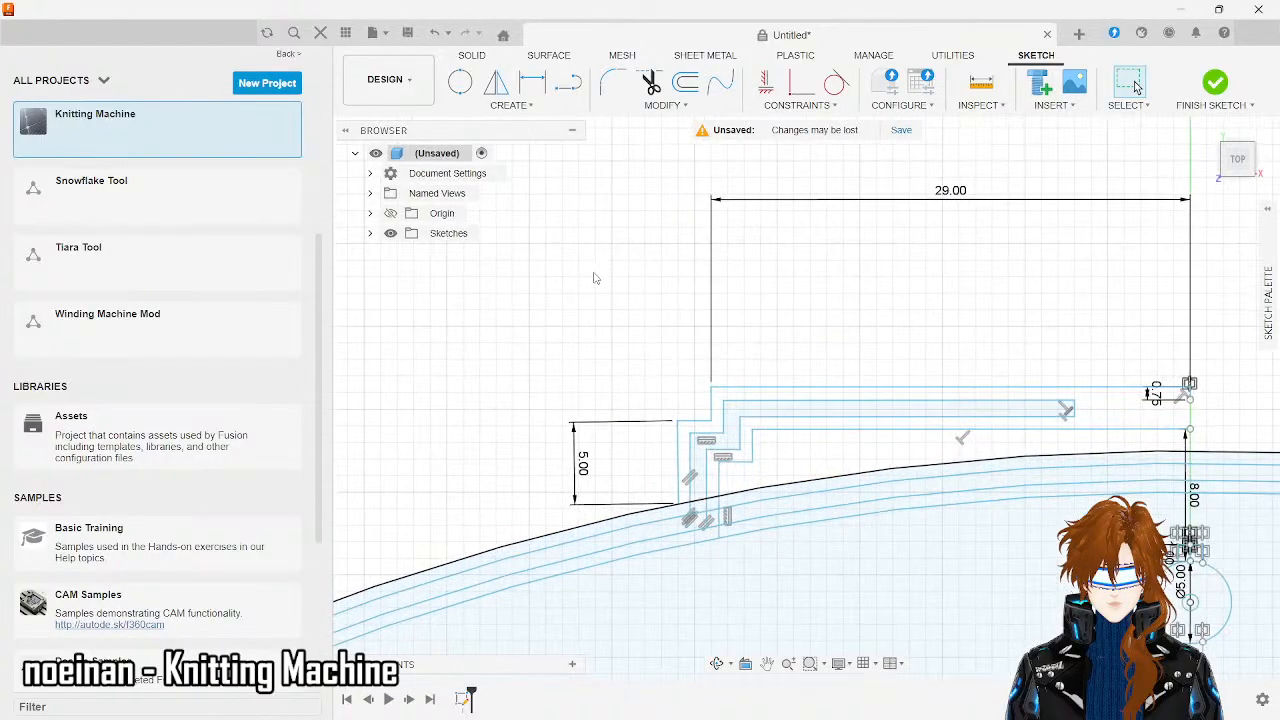
click(680, 476)
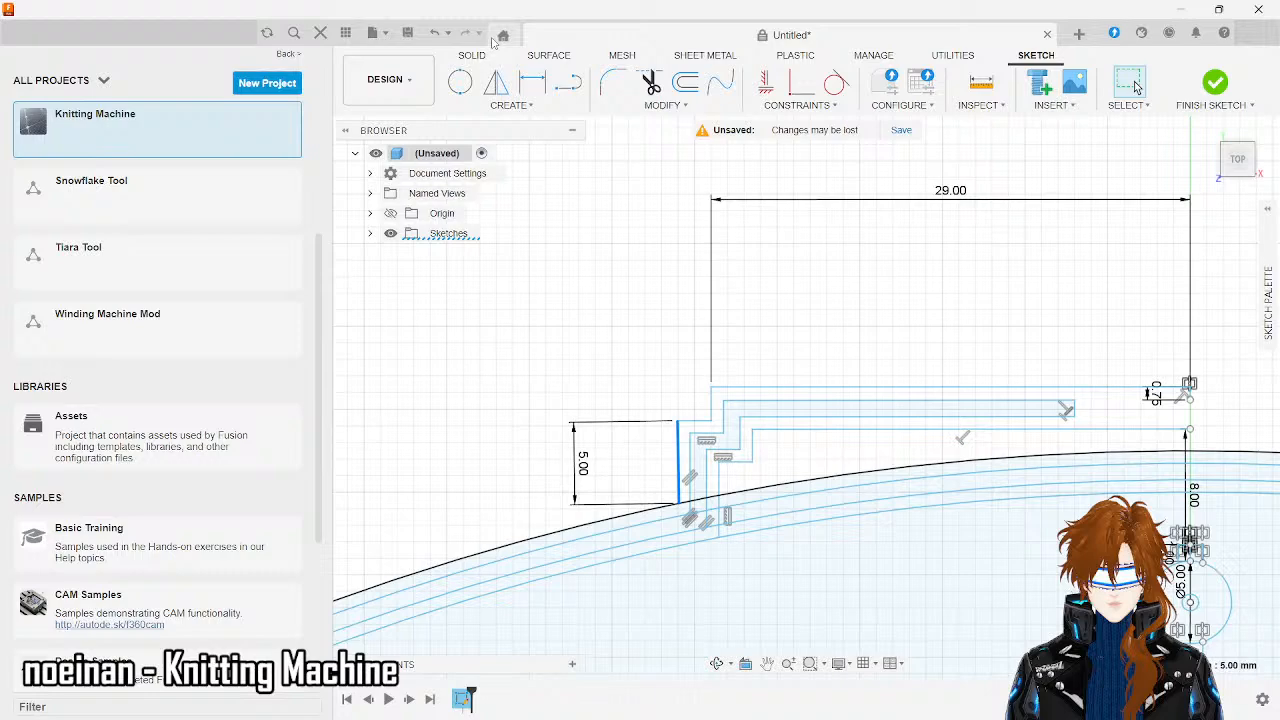
click(511, 105)
click(473, 307)
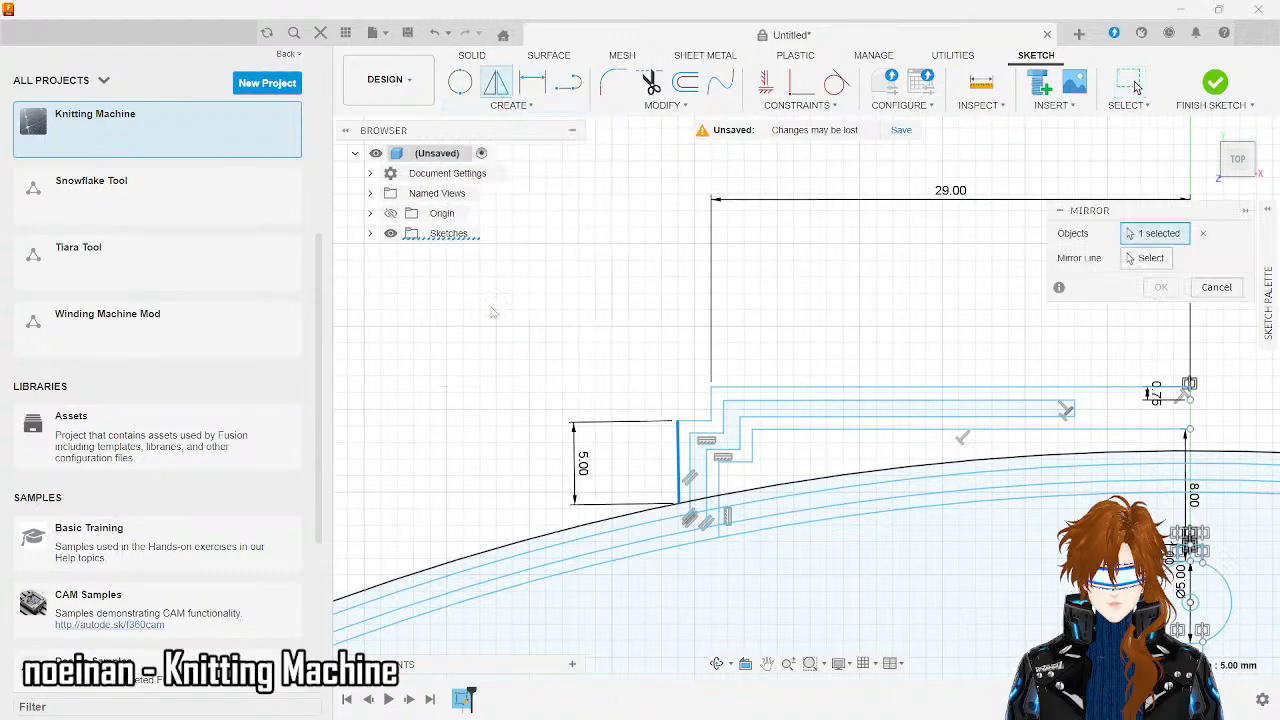
click(692, 470)
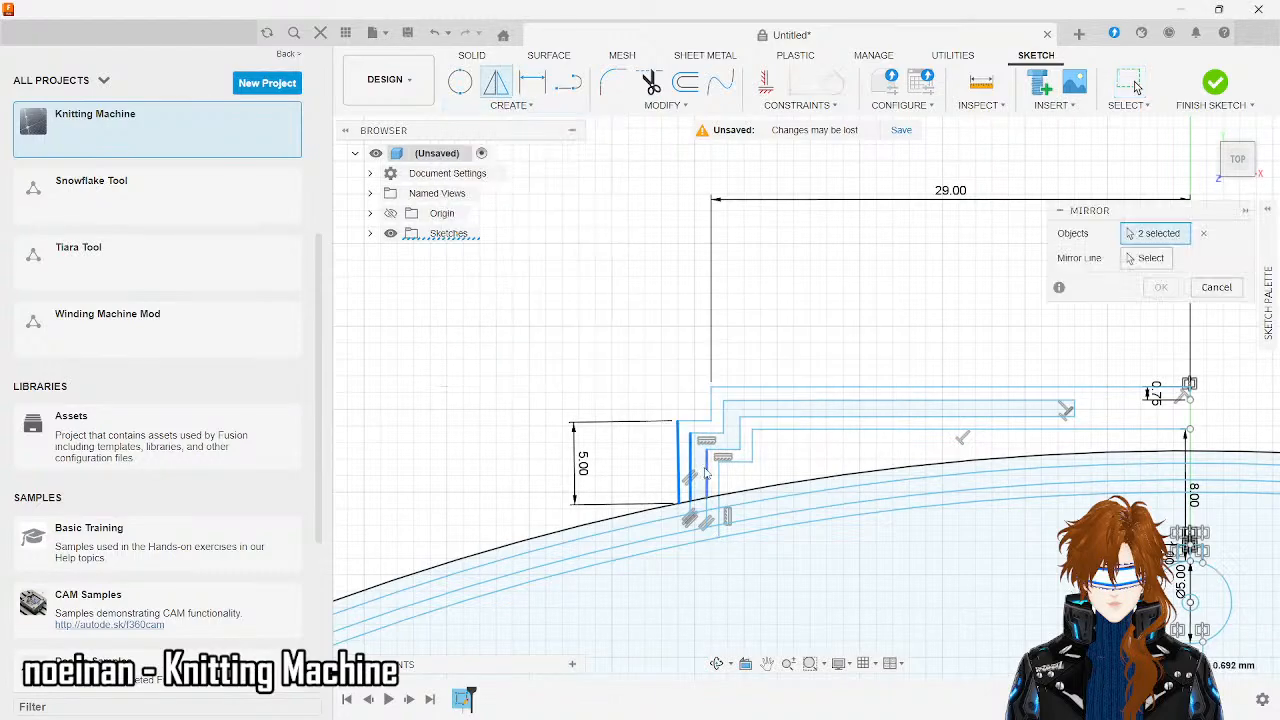
click(706, 474)
click(718, 476)
click(740, 461)
click(714, 437)
click(711, 428)
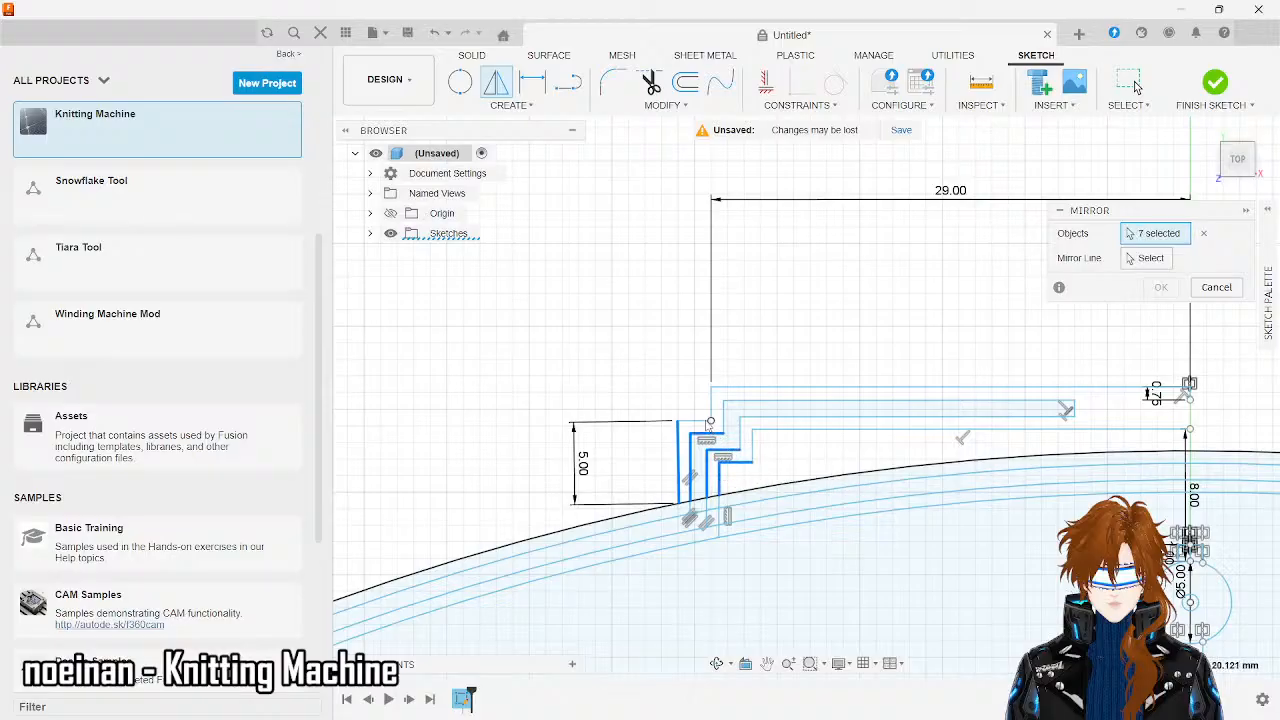
click(695, 422)
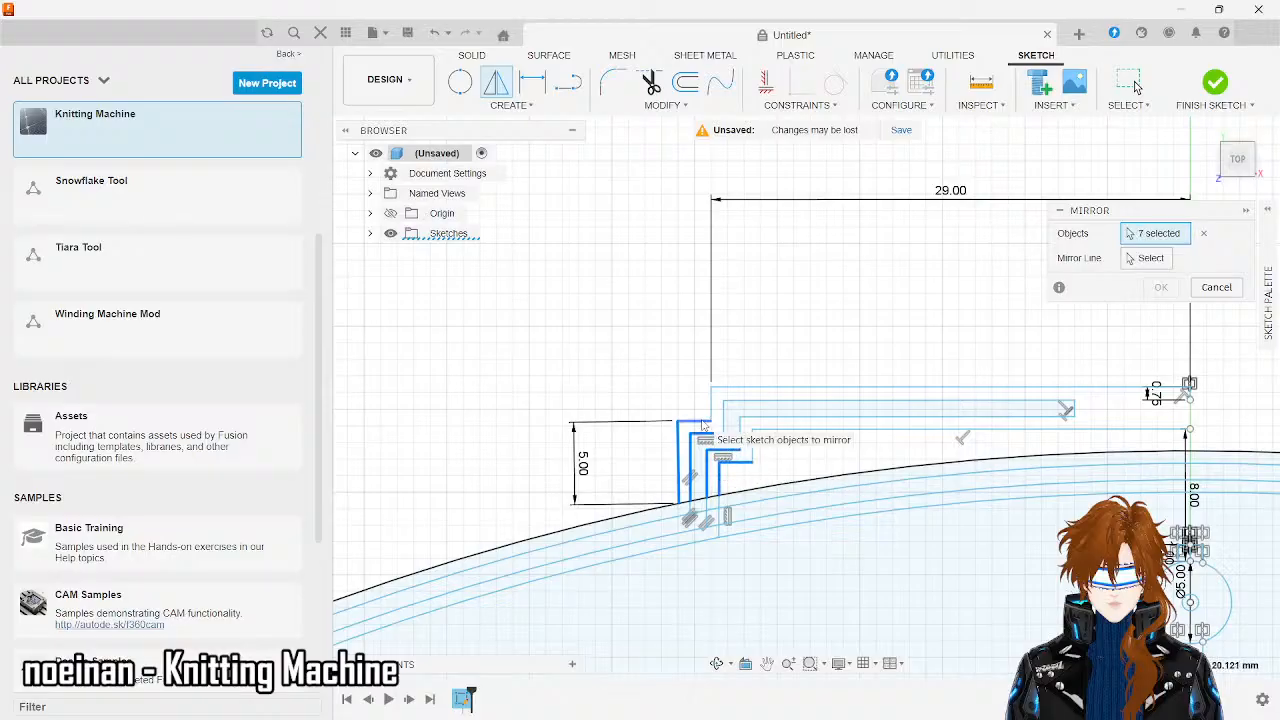
click(689, 515)
scroll(687, 516, up, 5)
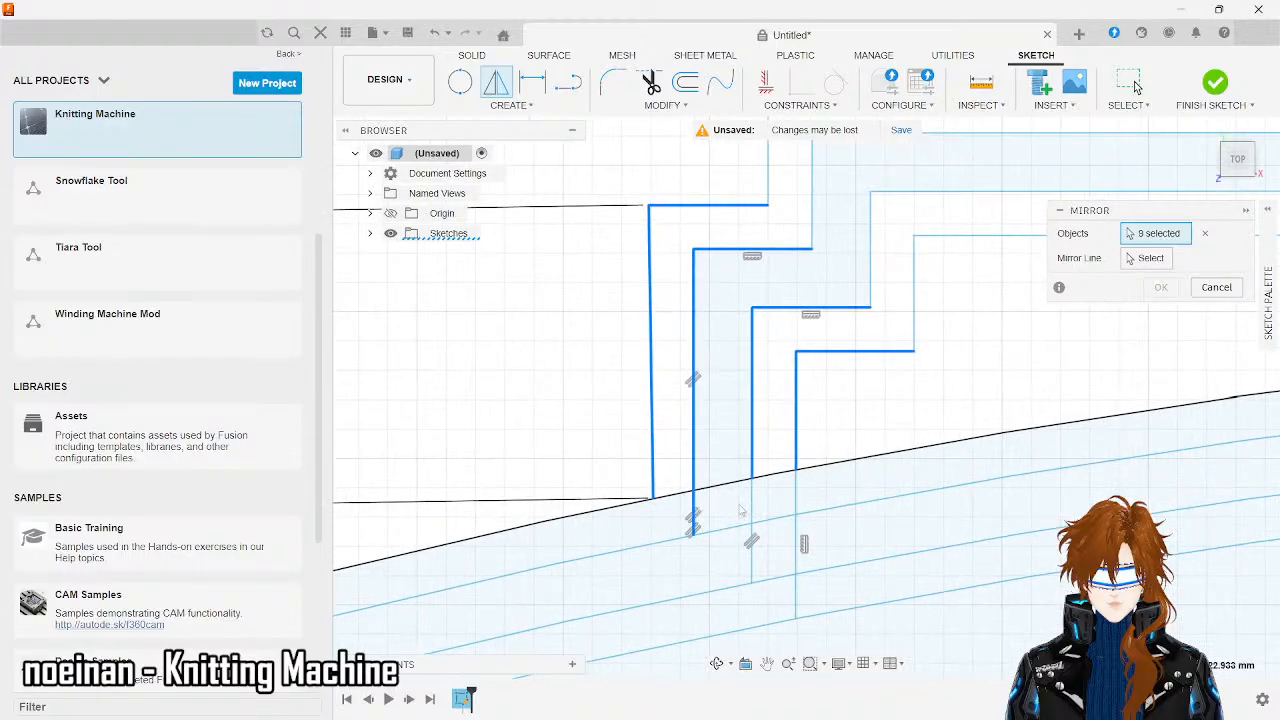
click(752, 511)
click(797, 510)
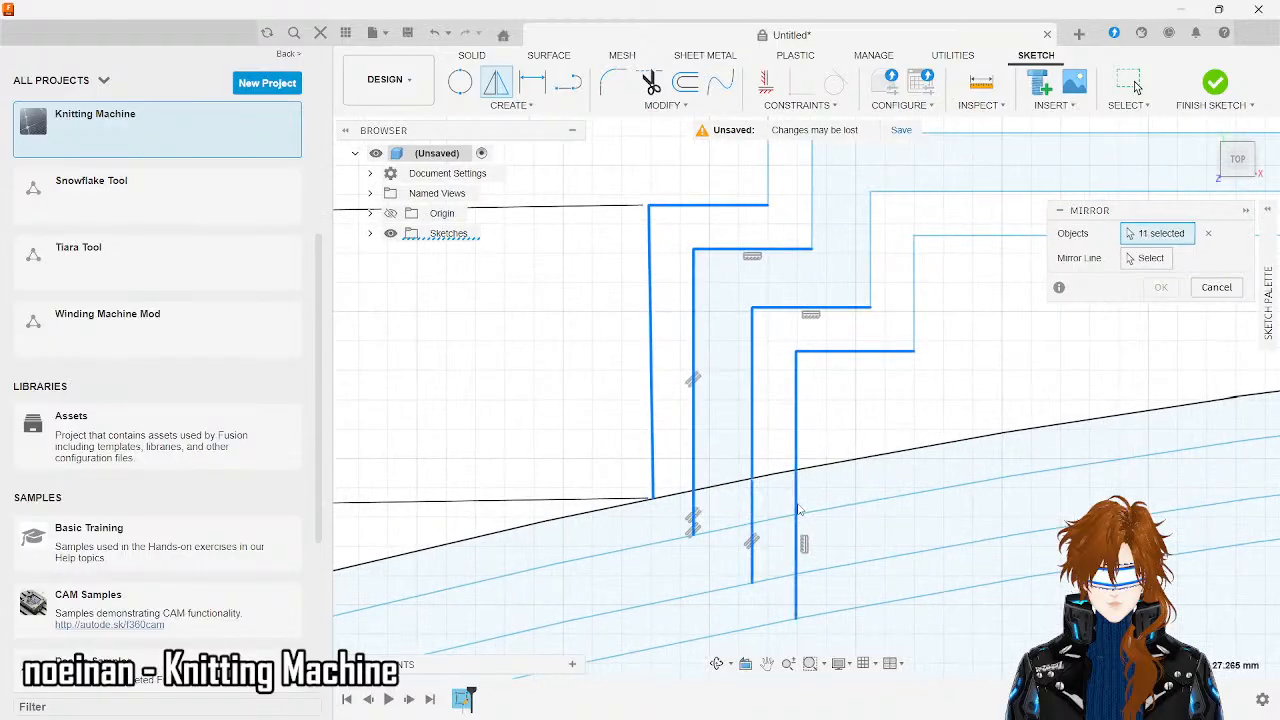
scroll(799, 510, down, 5)
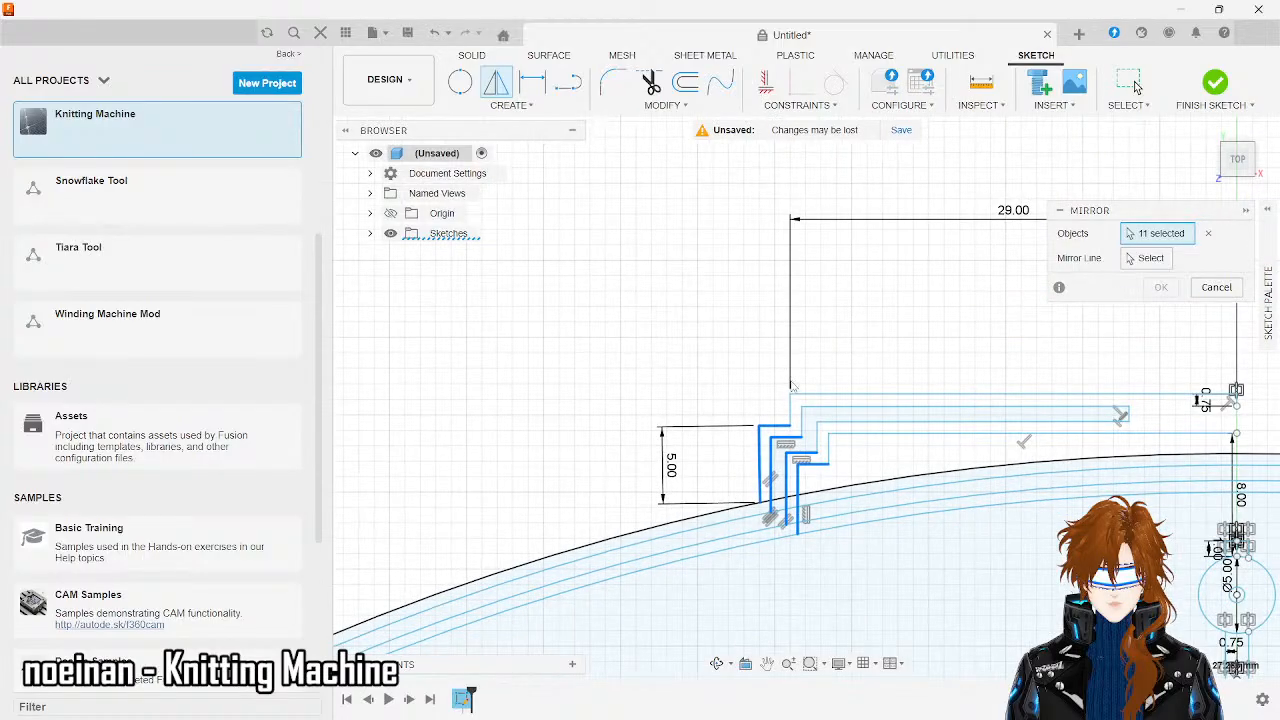
click(791, 410)
click(818, 432)
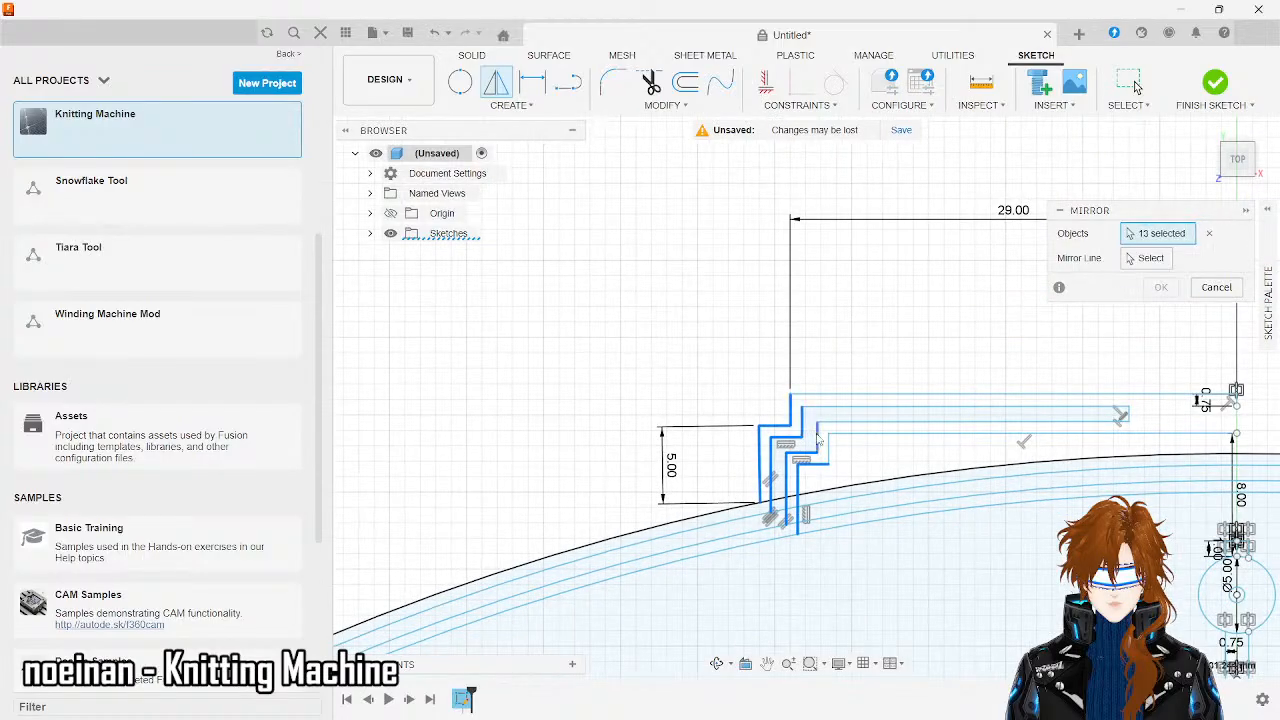
click(828, 448)
click(847, 395)
click(845, 407)
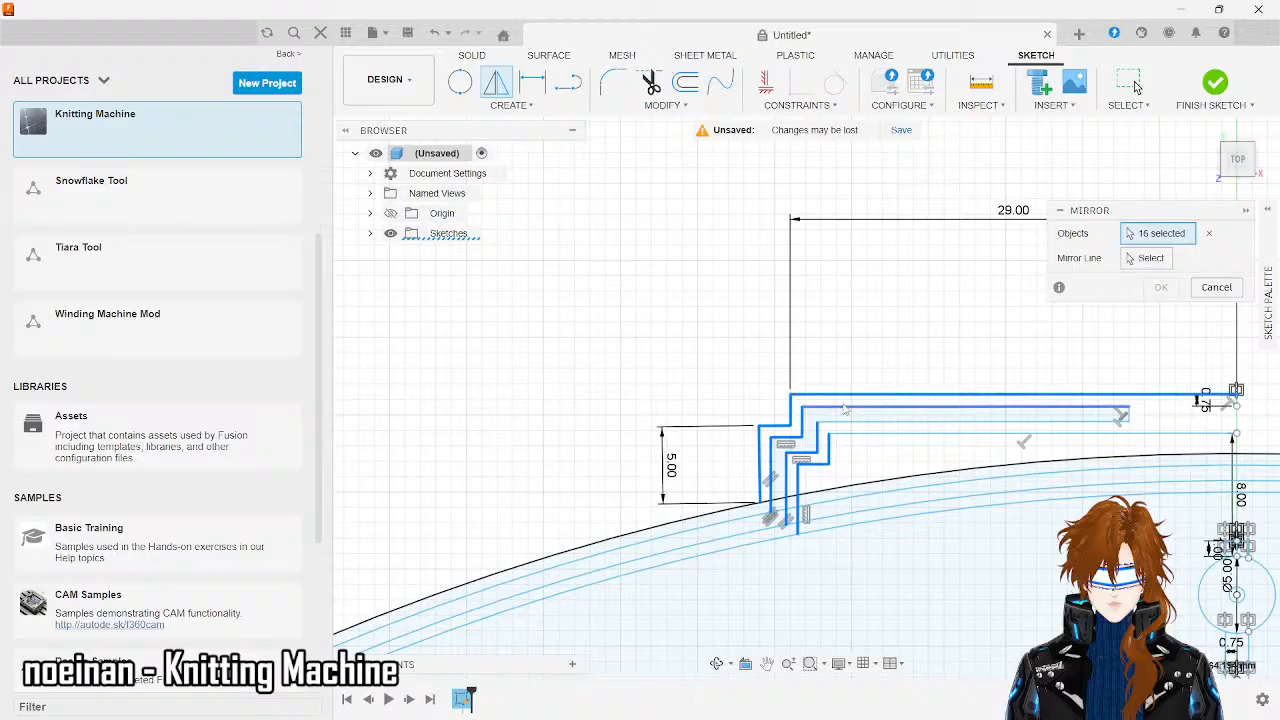
click(843, 406)
click(846, 421)
click(848, 433)
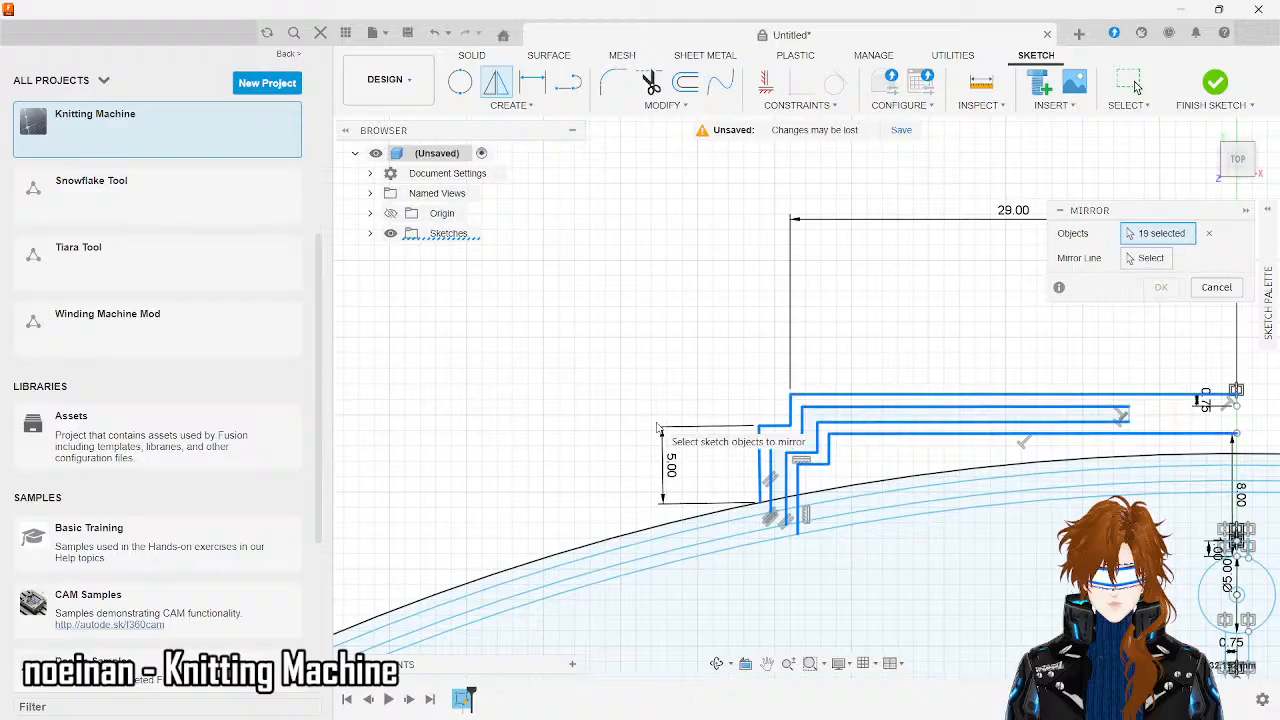
scroll(657, 427, down, 3)
scroll(947, 426, up, 5)
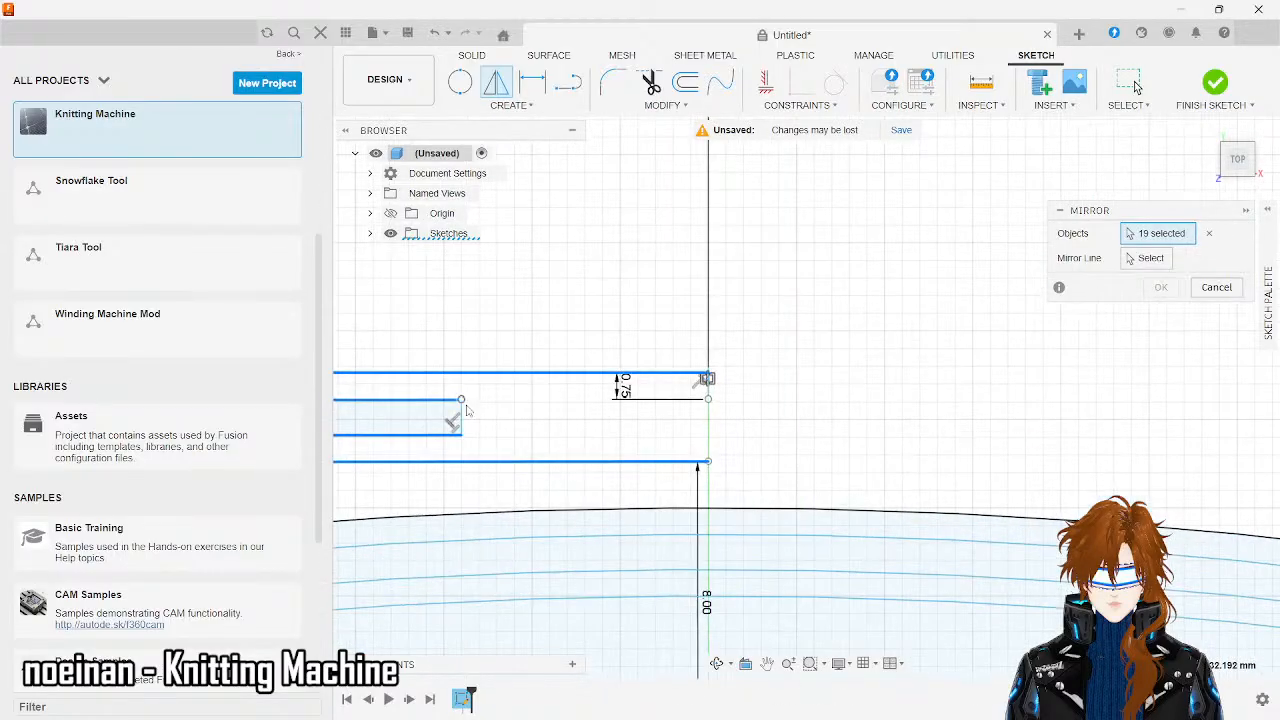
click(462, 423)
click(530, 106)
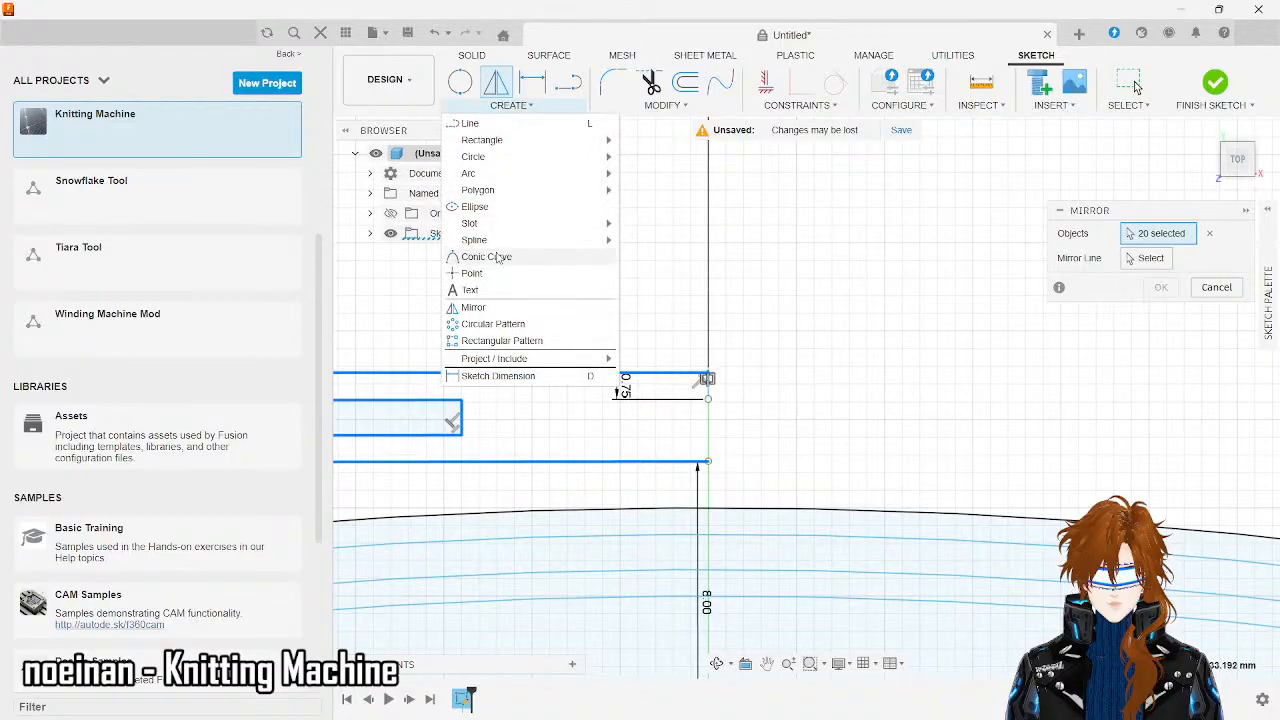
click(480, 308)
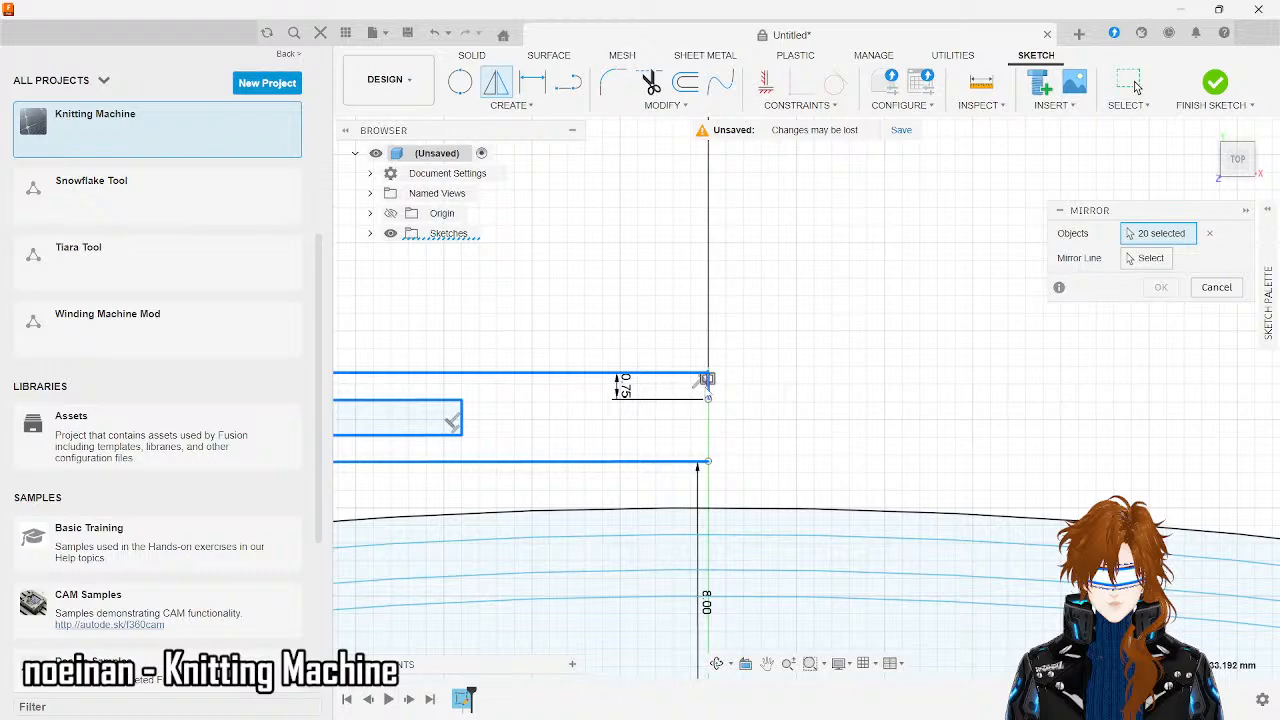
click(1150, 259)
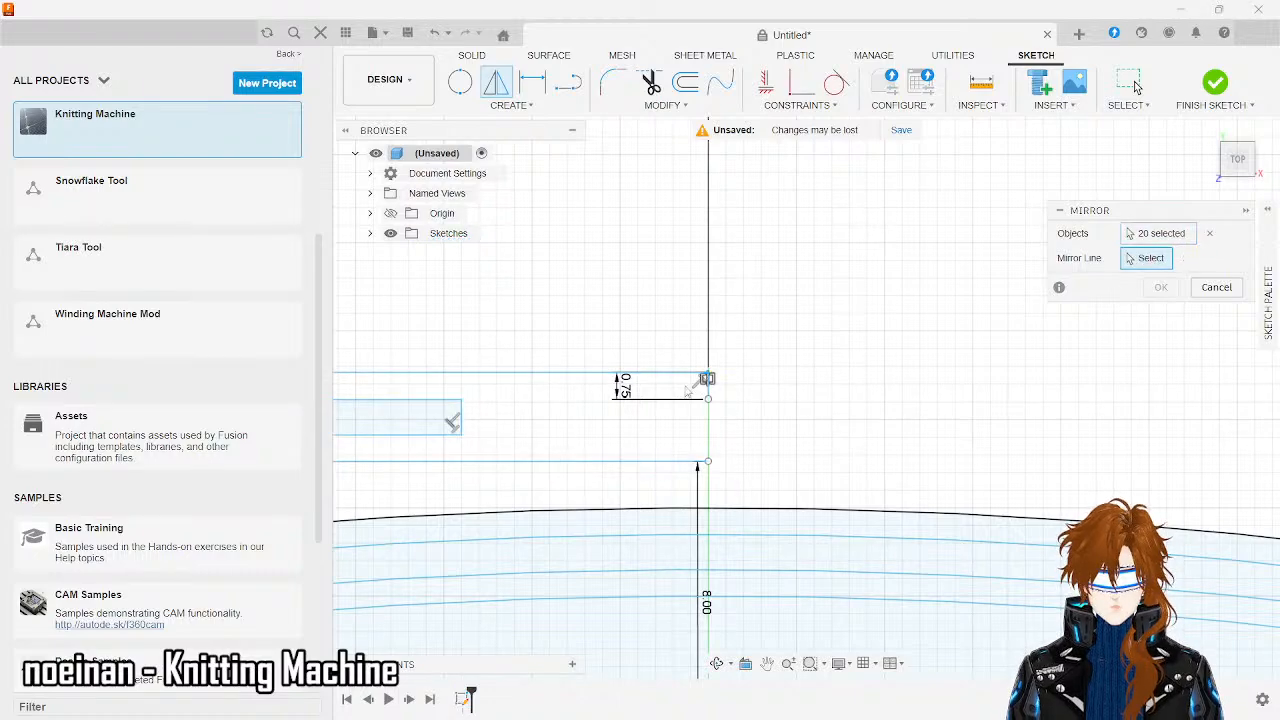
click(707, 393)
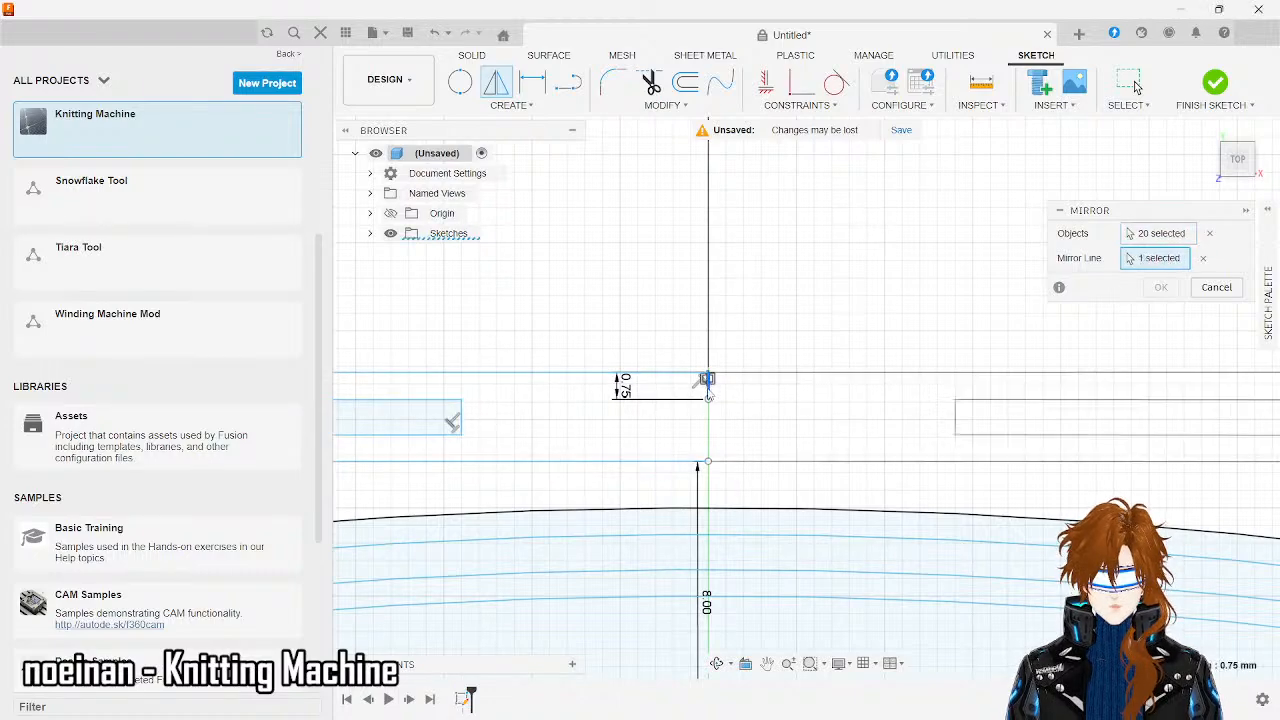
click(1160, 287)
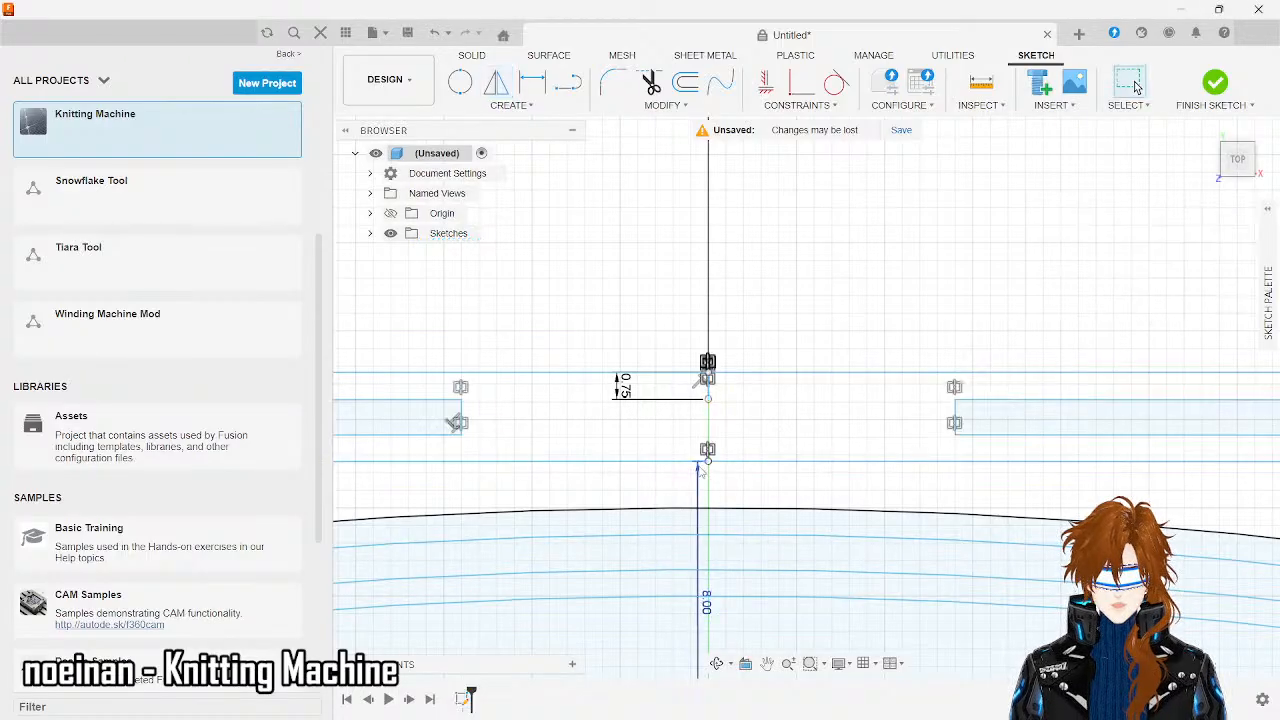
- Try to delete the left half of the bracket's lowest long horizontal line and undo the deletion
scroll(699, 468, up, 5)
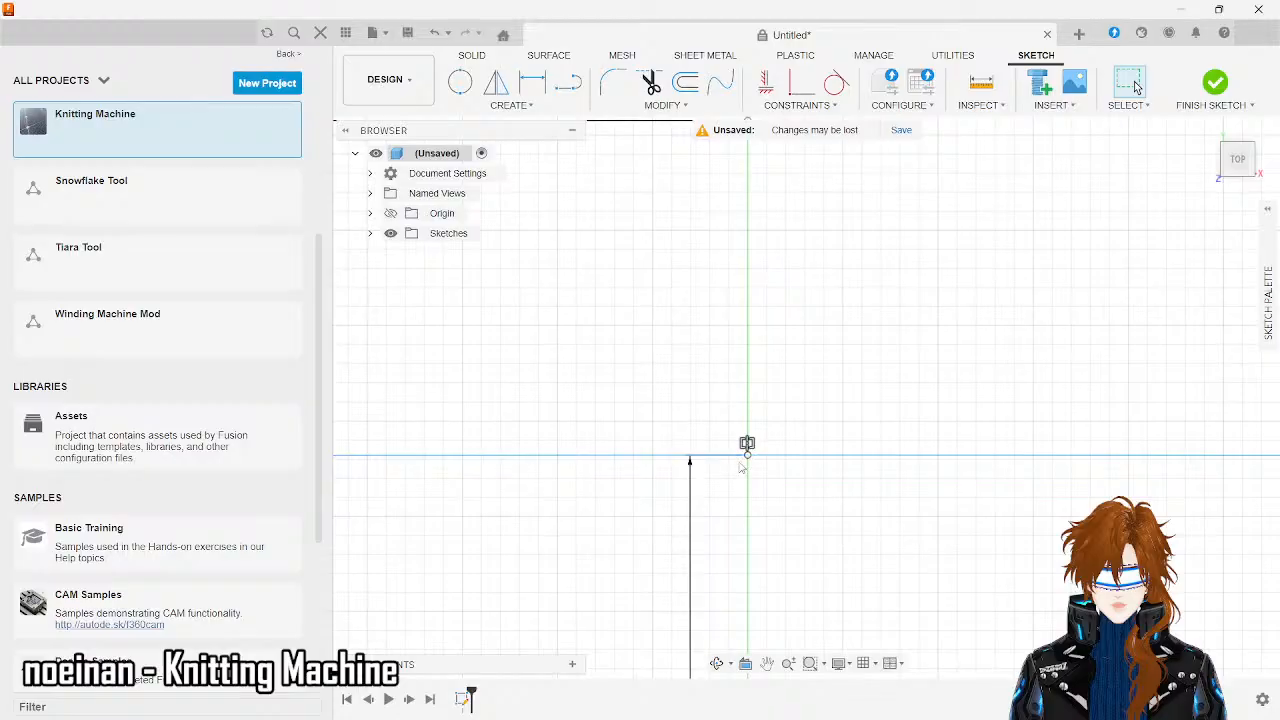
click(678, 457)
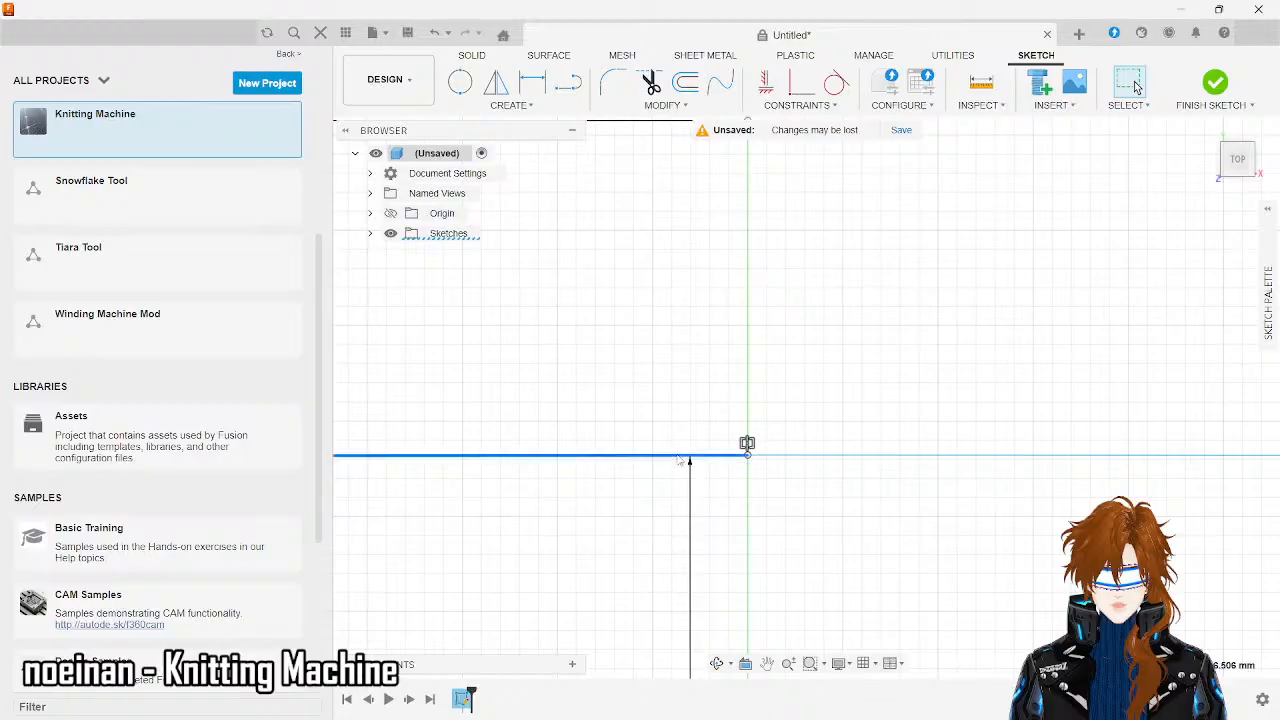
key(Delete)
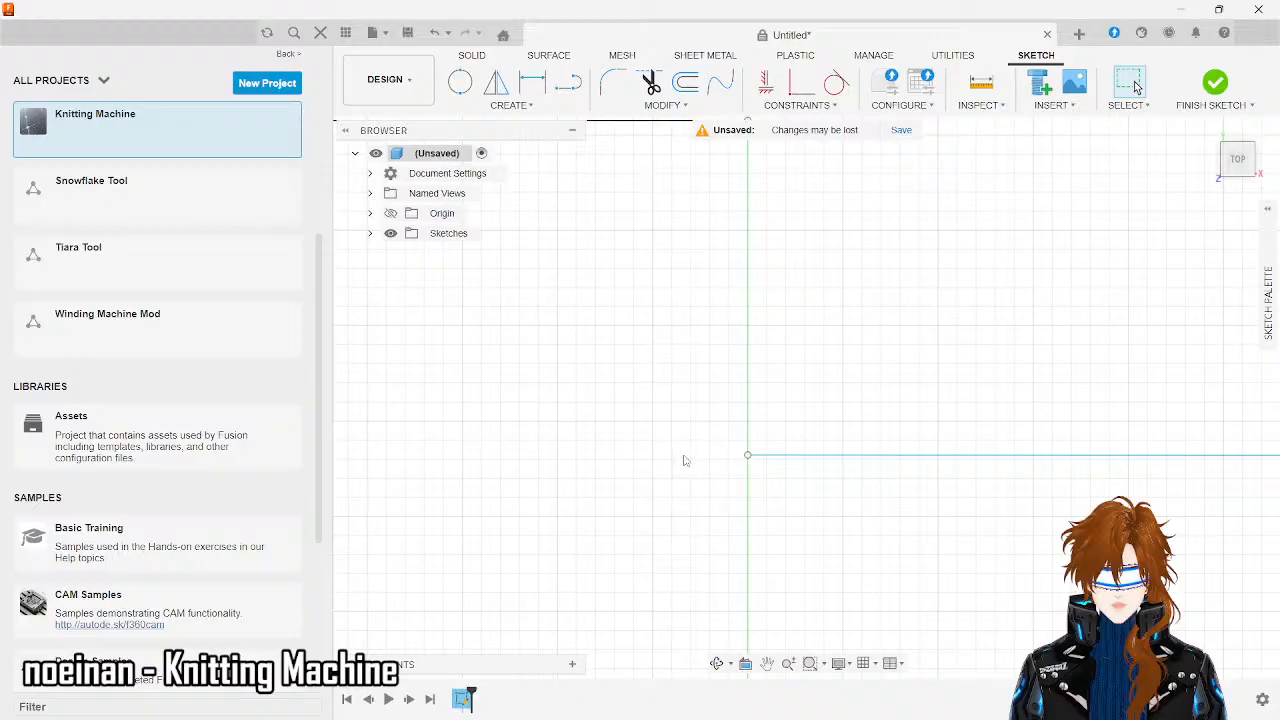
key(ctrl+z)
scroll(686, 459, down, 10)
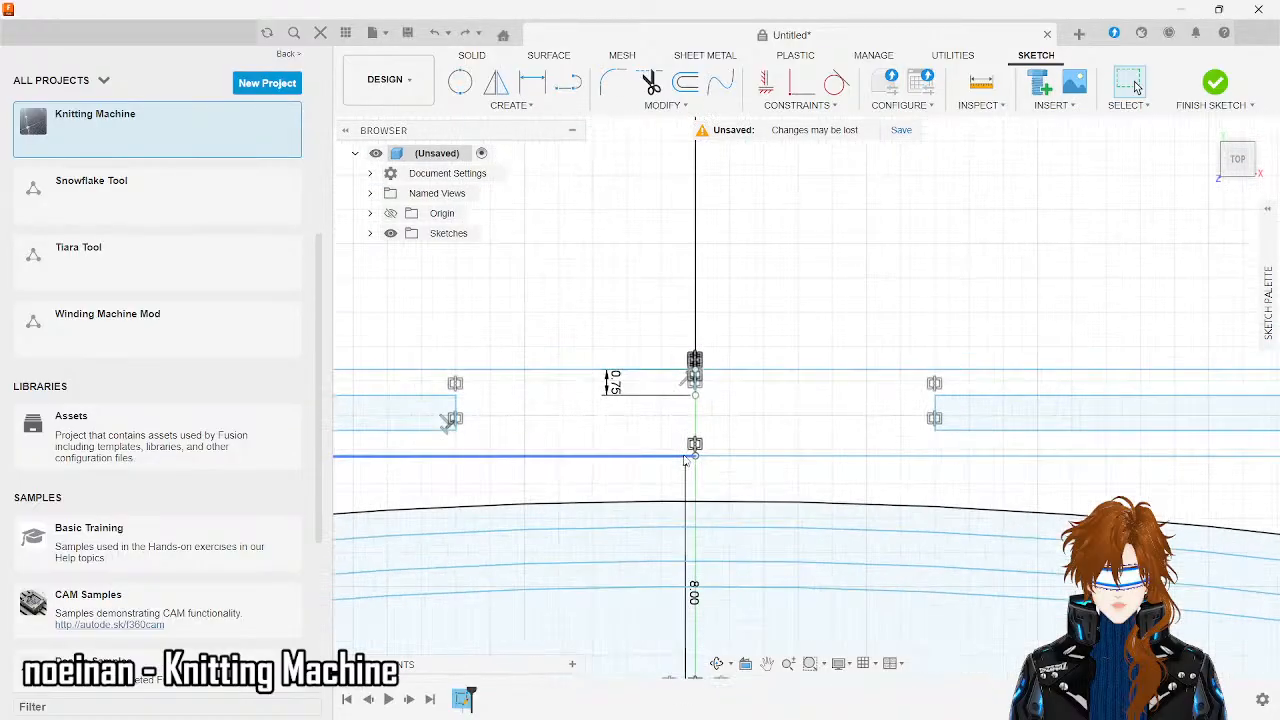
- Draw a 24 mm line from the lower end of the bracket's innermost left leg down-left to the innermost arc
scroll(686, 459, down, 5)
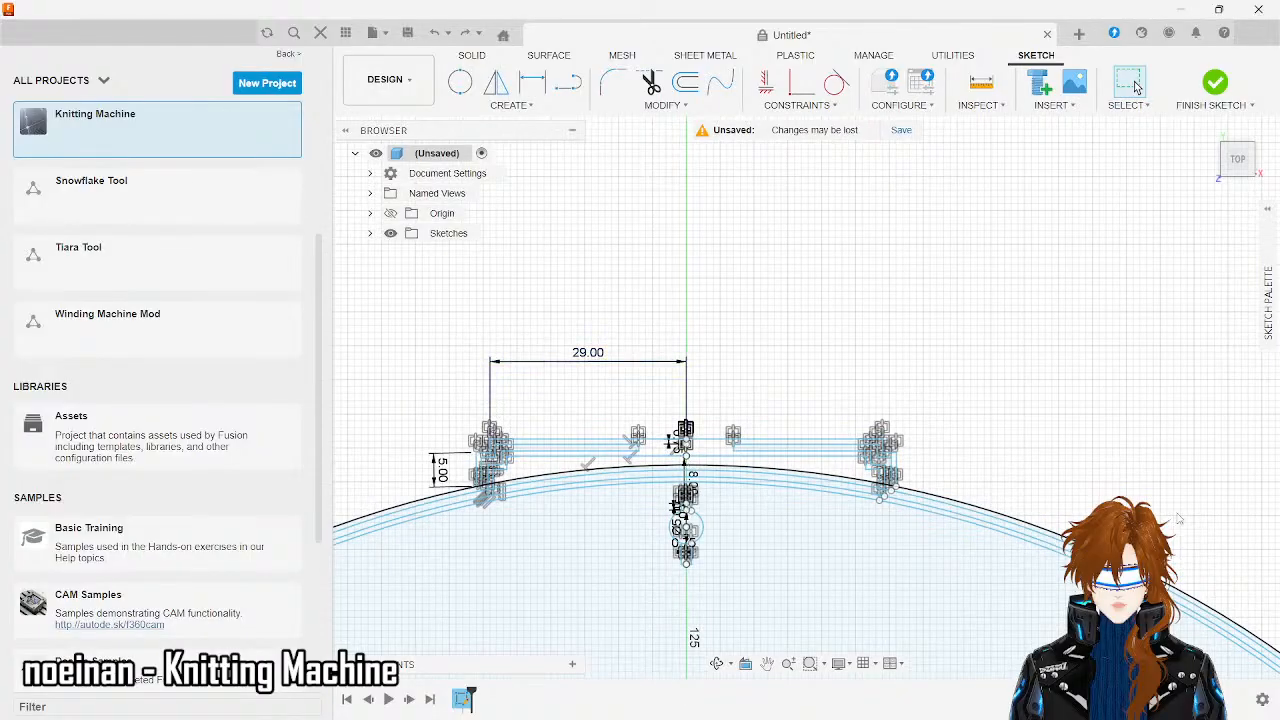
scroll(1178, 518, down, 3)
scroll(729, 540, up, 5)
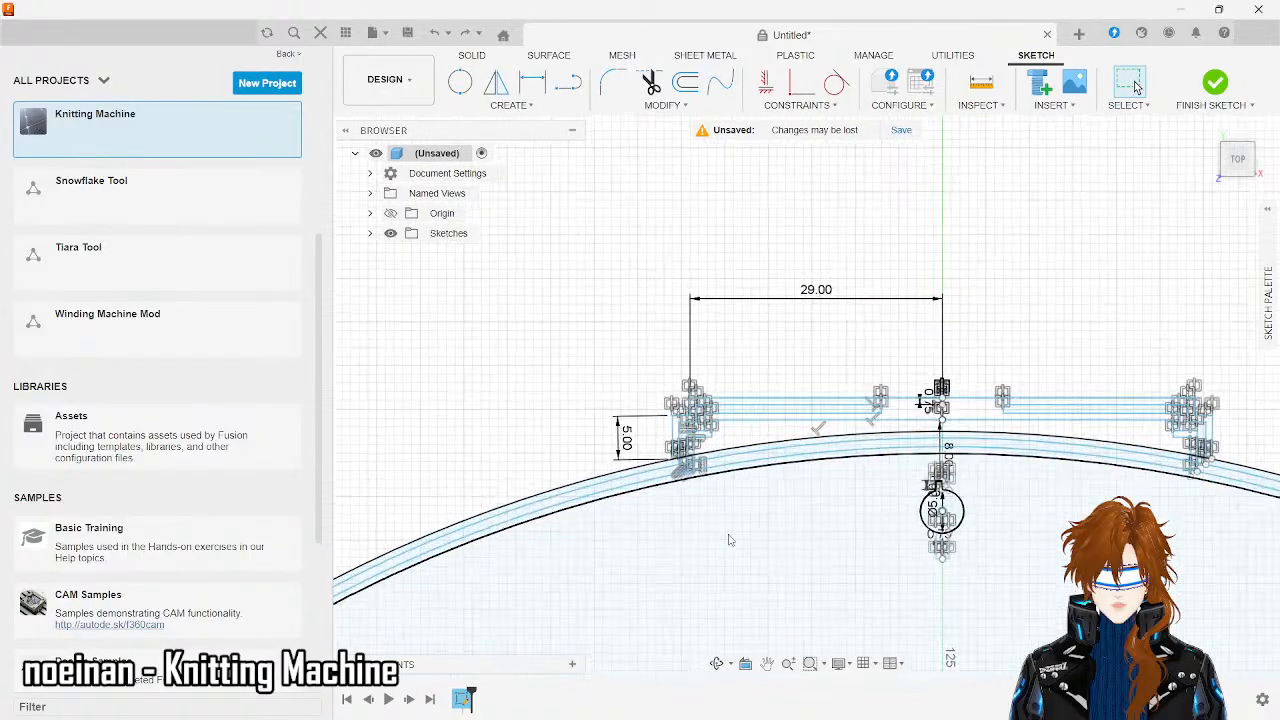
scroll(729, 540, up, 2)
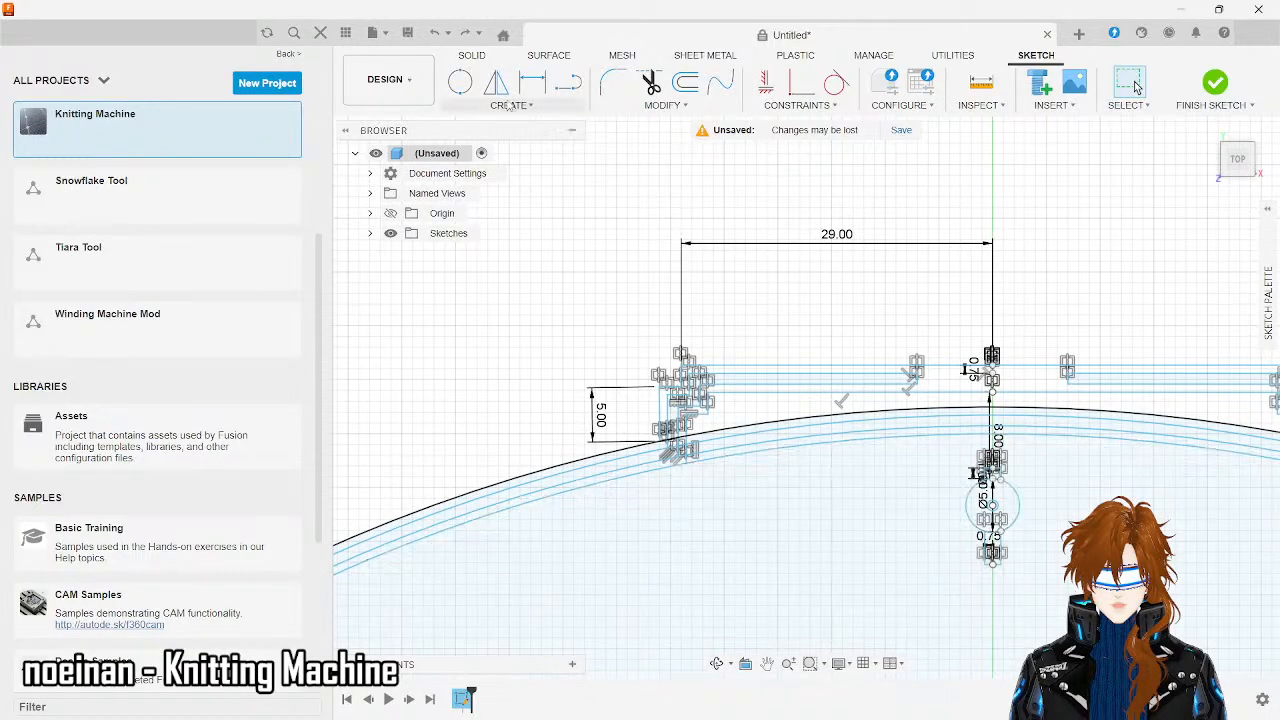
click(566, 84)
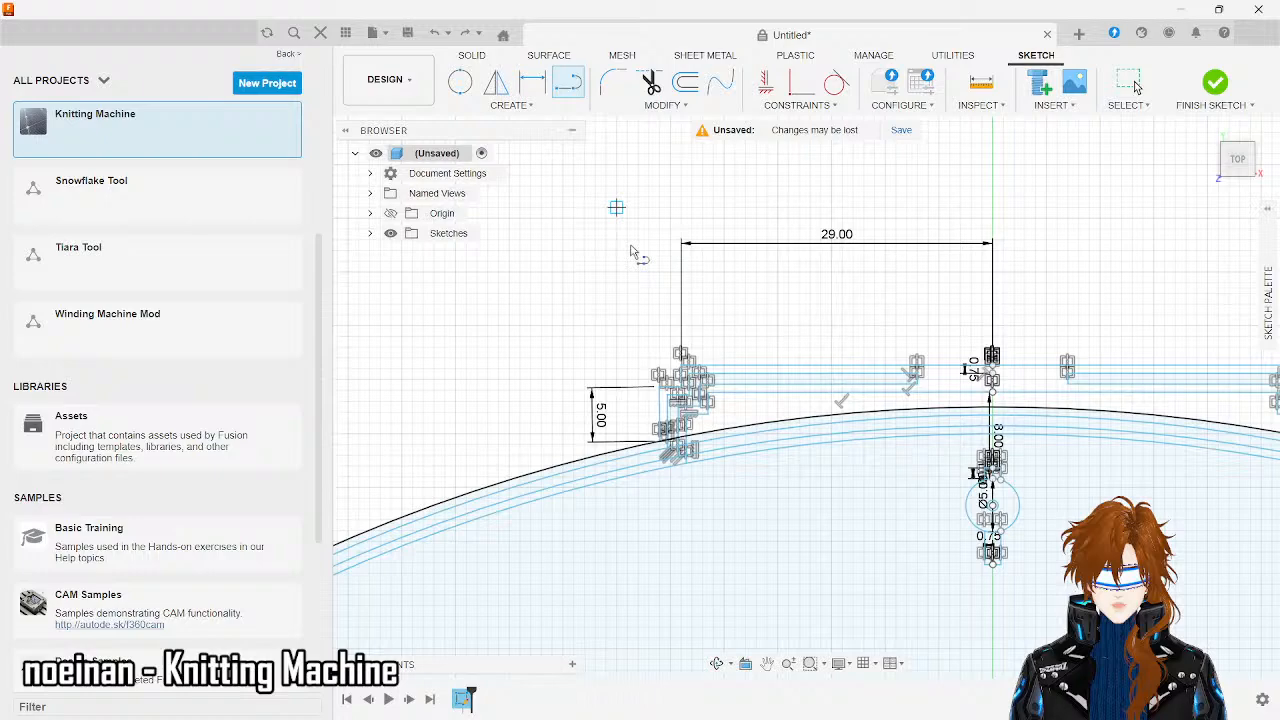
click(686, 462)
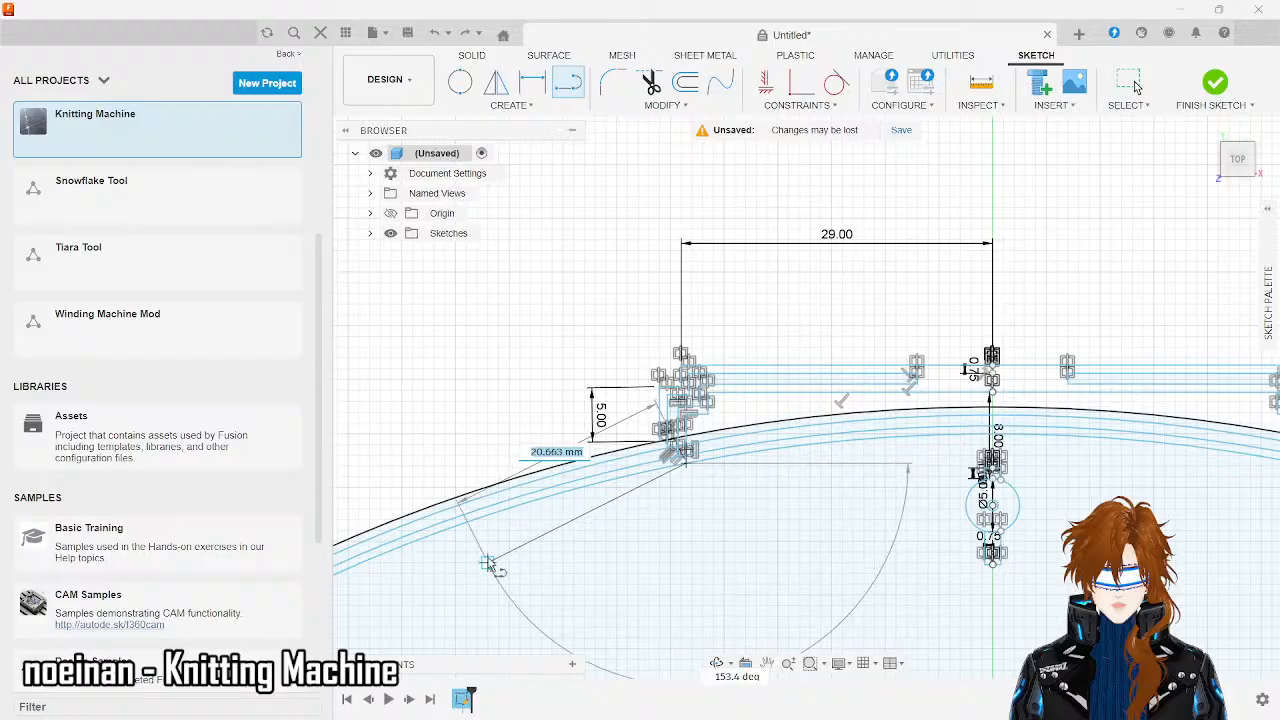
text(24)
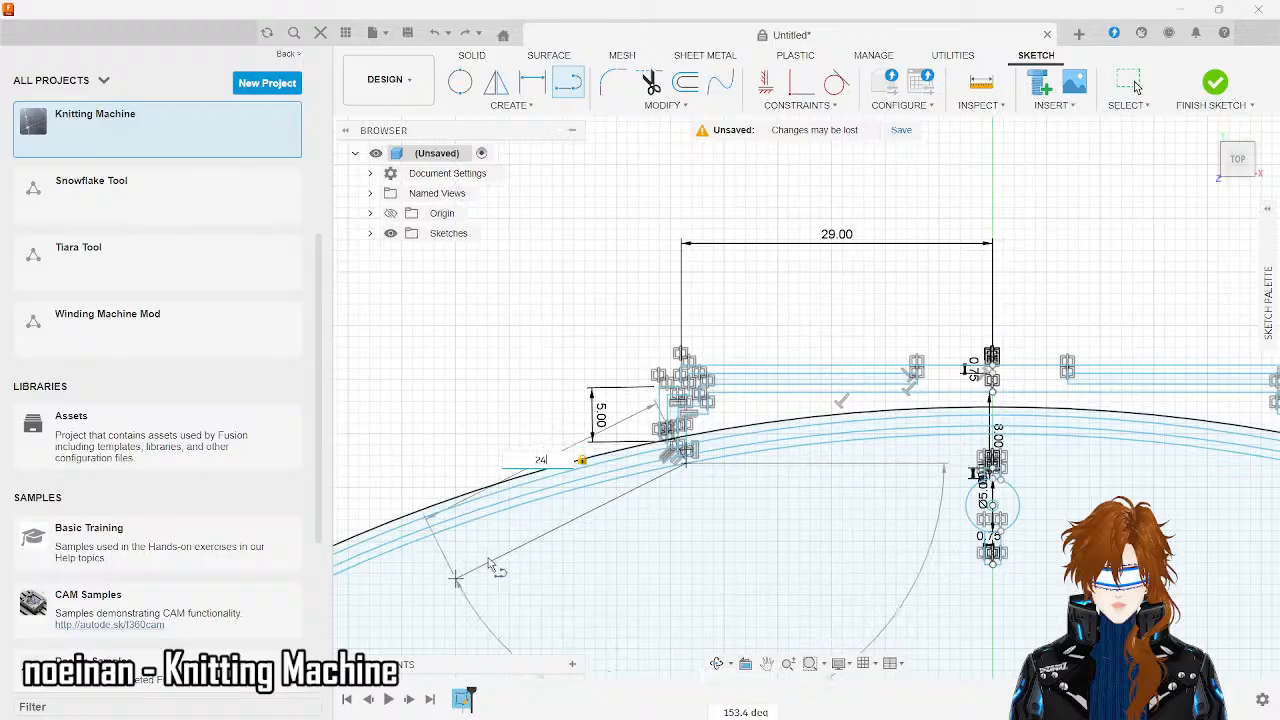
key(Tab)
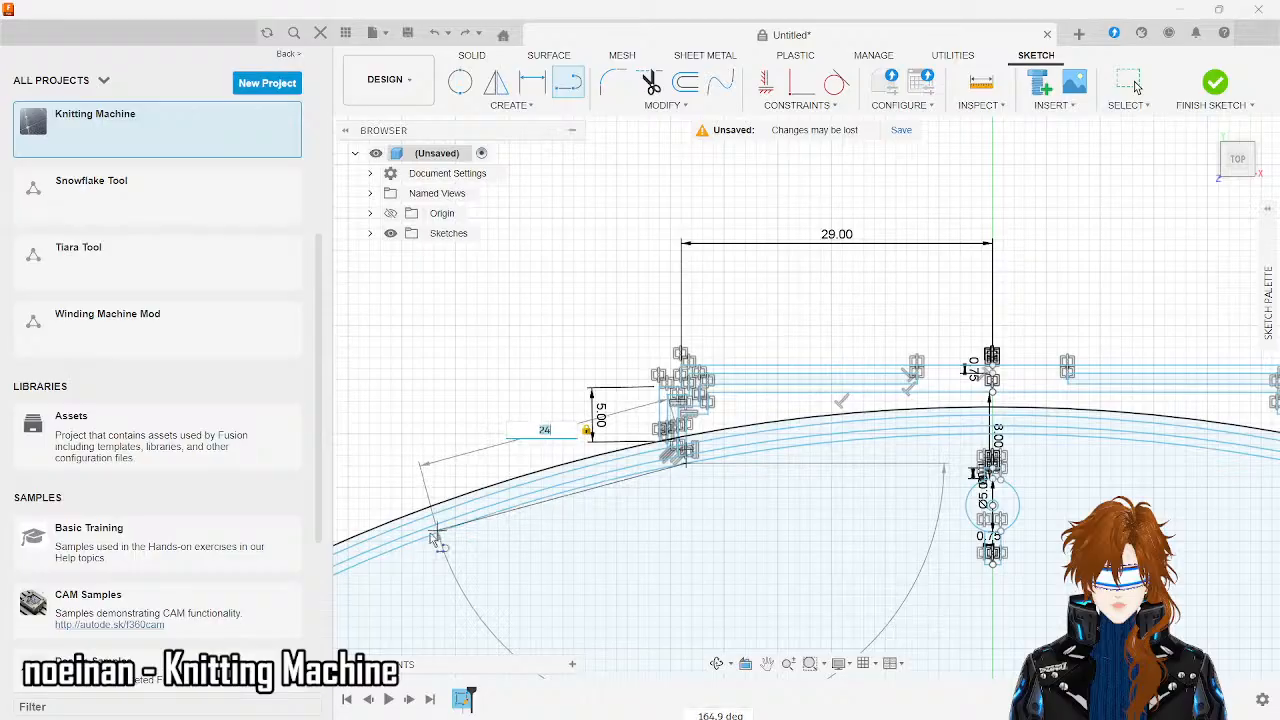
scroll(432, 543, up, 5)
right_click(430, 540)
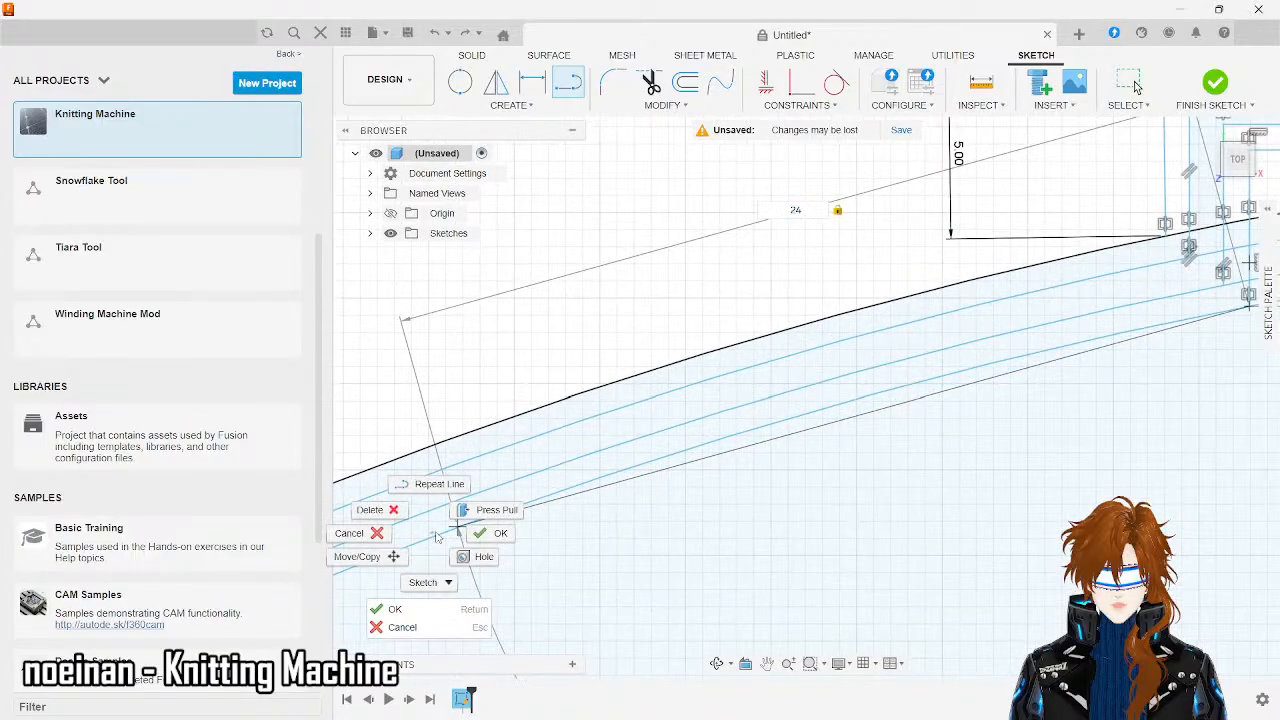
click(466, 530)
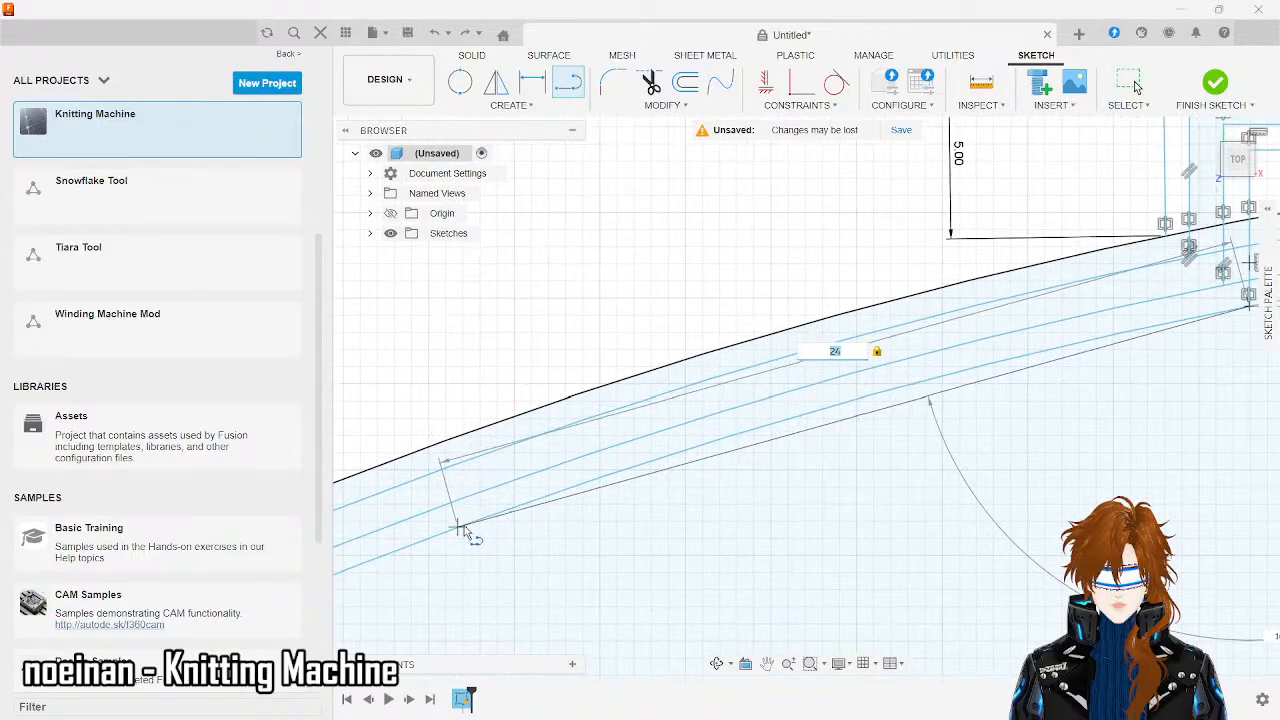
key(Return)
scroll(460, 535, down, 5)
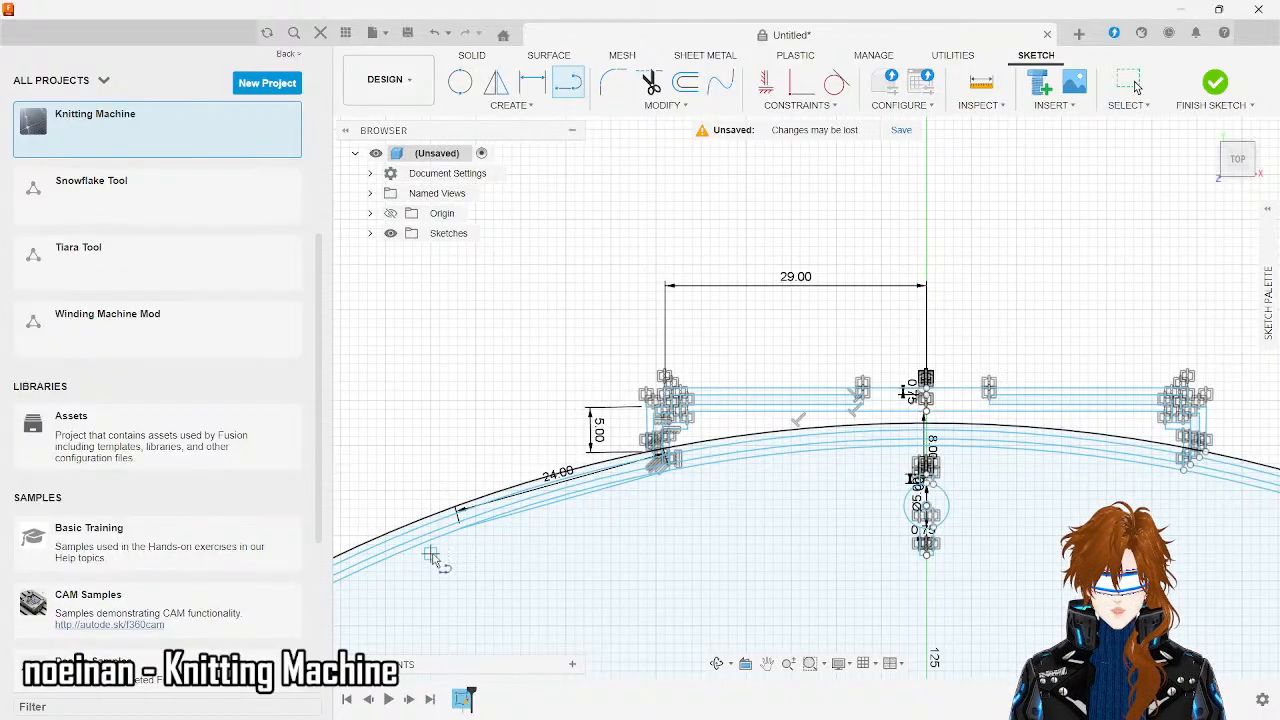
scroll(431, 557, up, 1)
scroll(431, 557, up, 5)
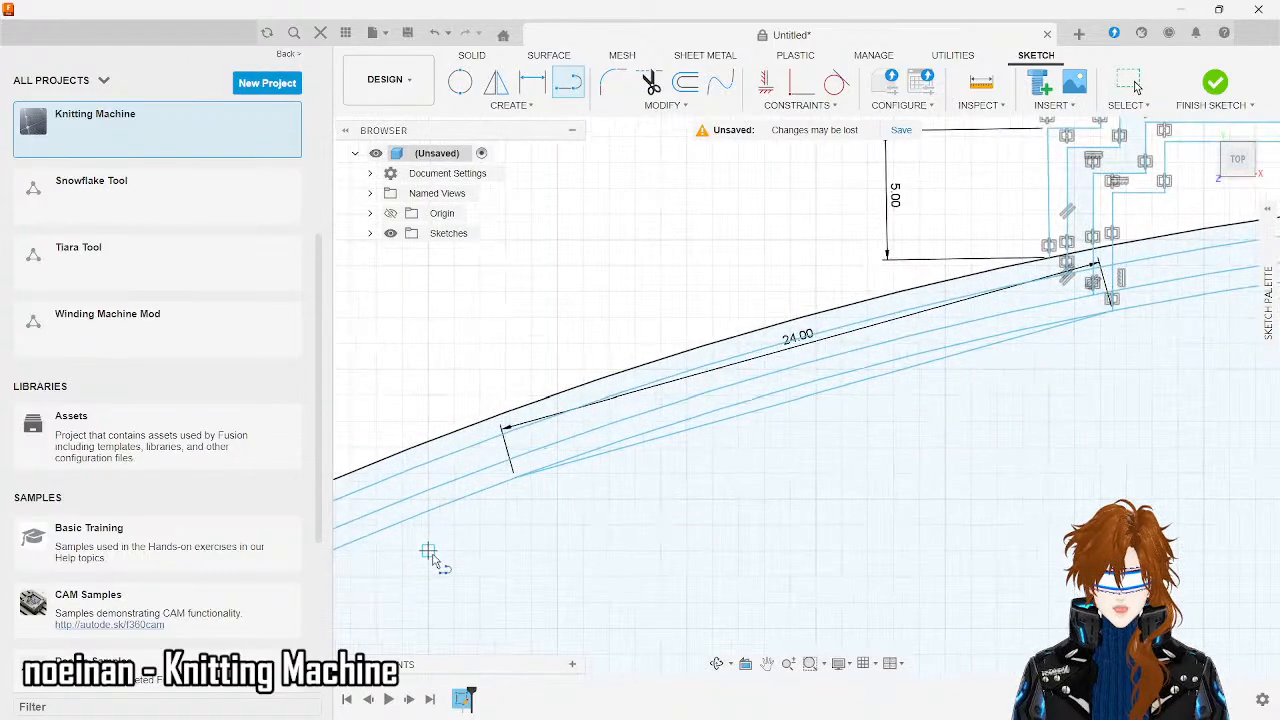
- Draw a 5.5 mm line at 80° below horizontal from the lower-left end of the 24 mm line, running down to the right
click(428, 550)
key(Escape)
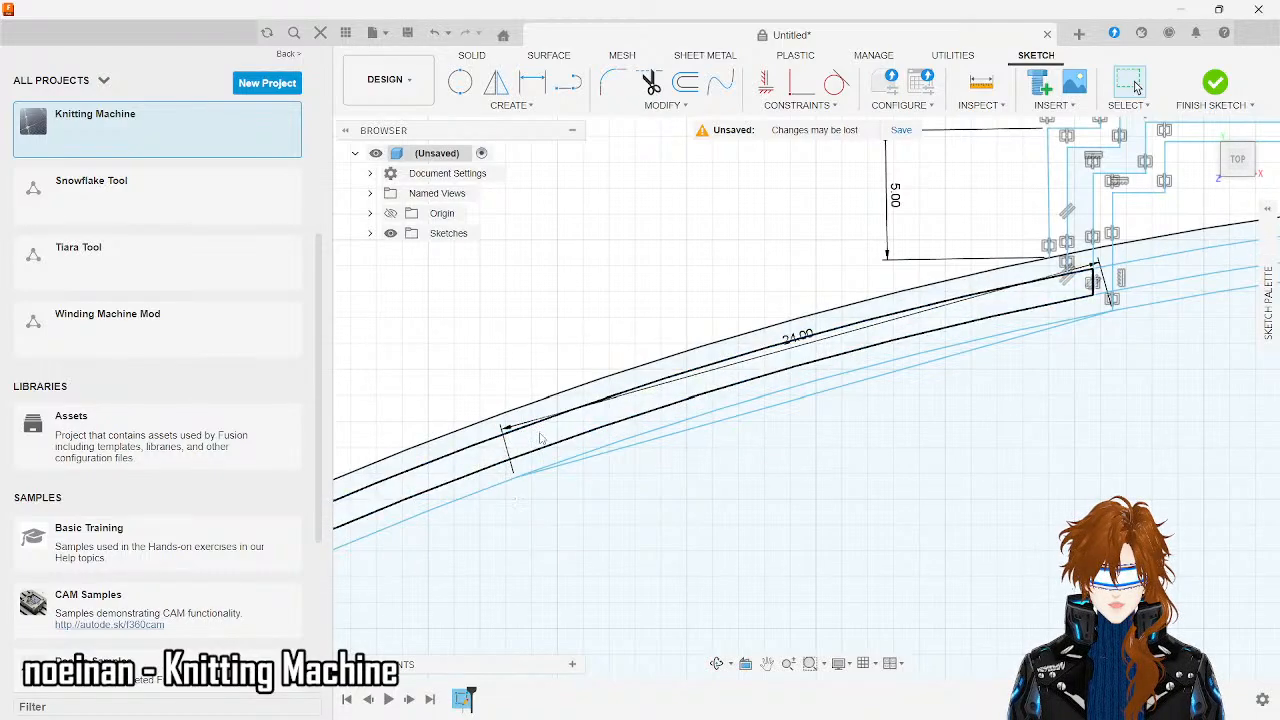
scroll(533, 510, up, 5)
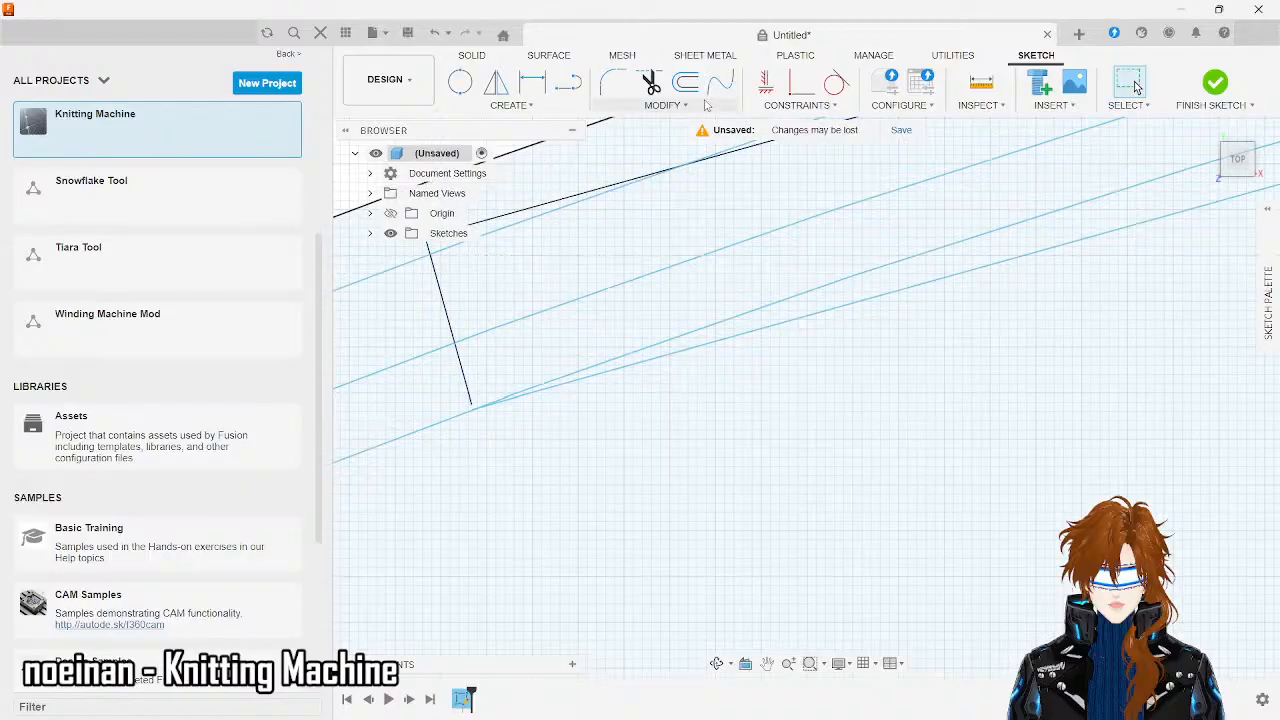
key(l)
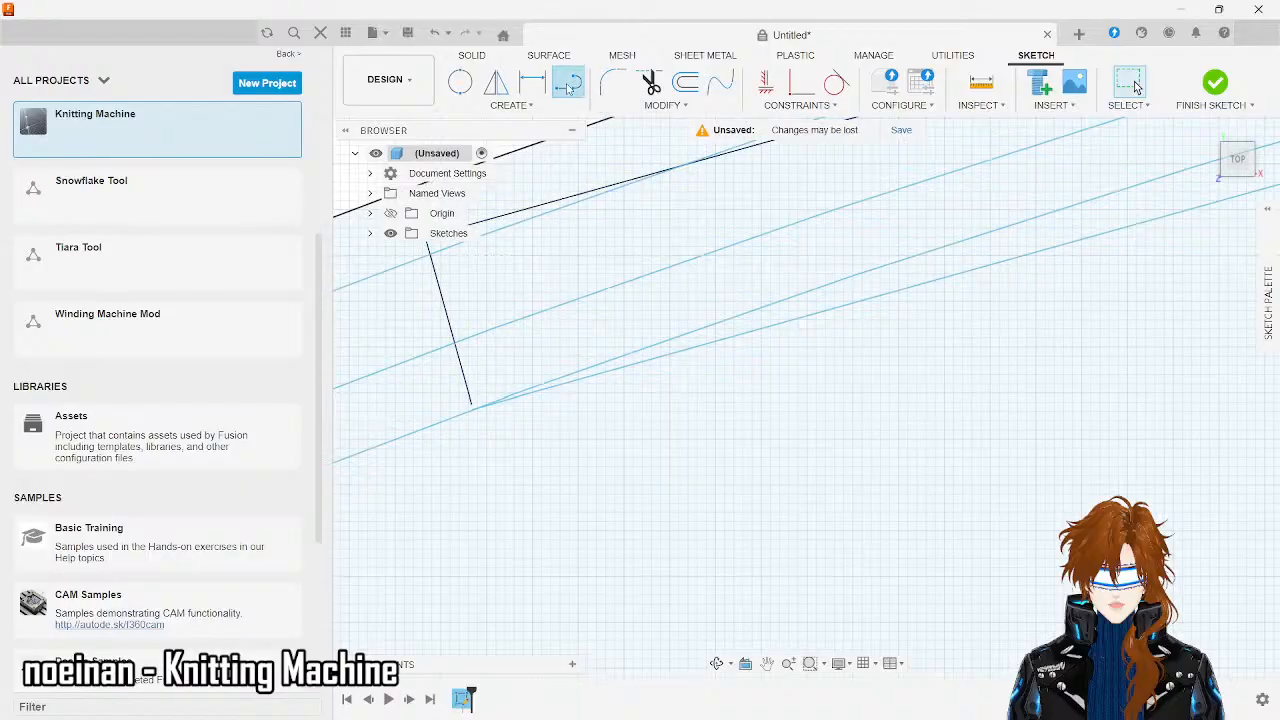
click(474, 418)
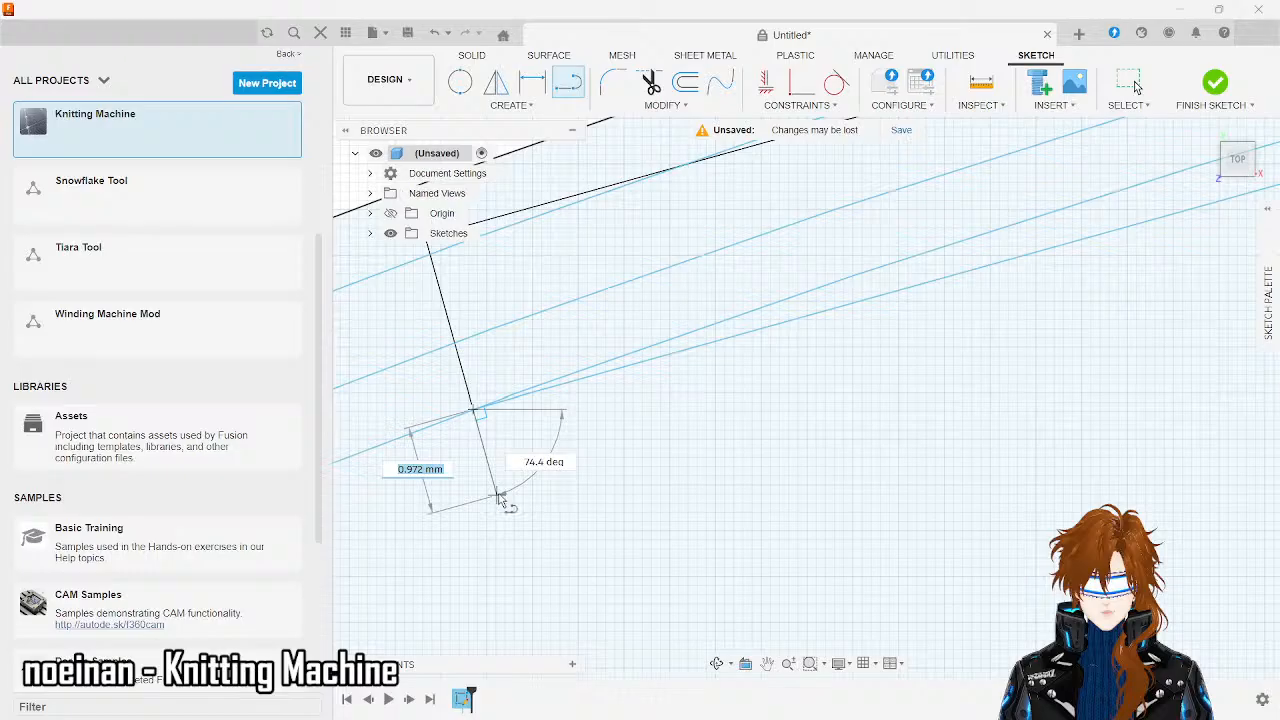
text(5)
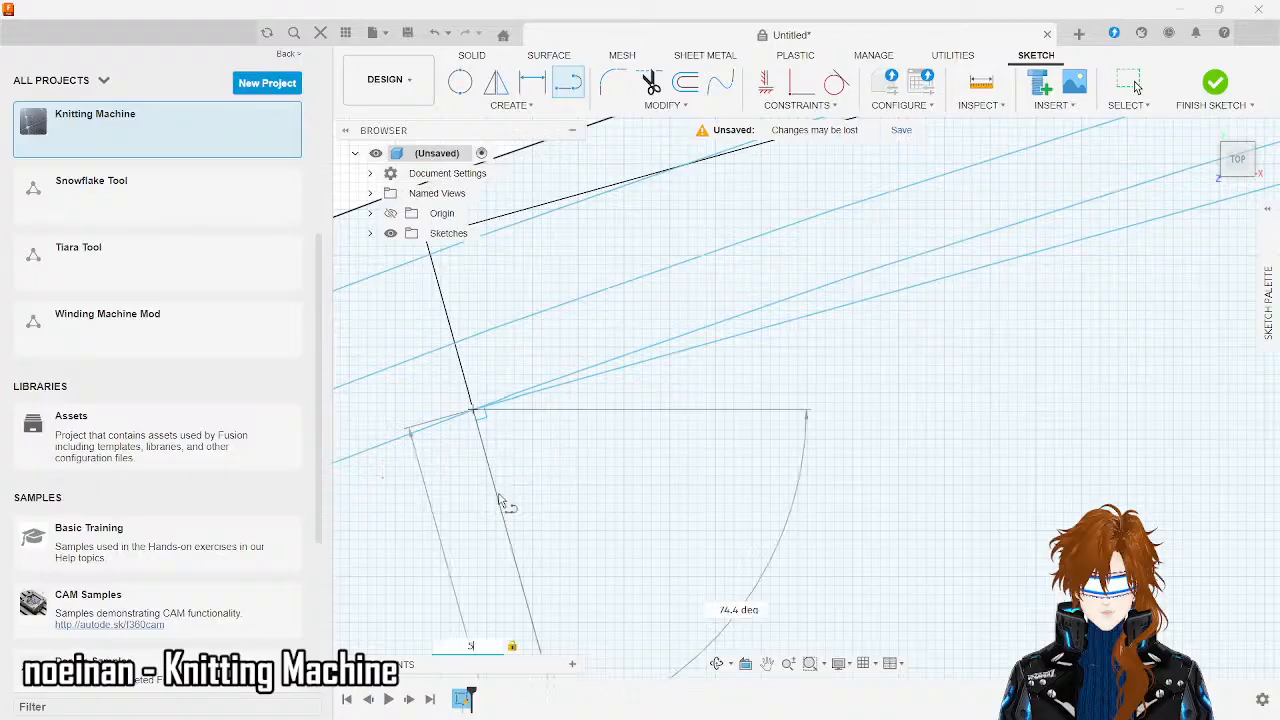
text(.5)
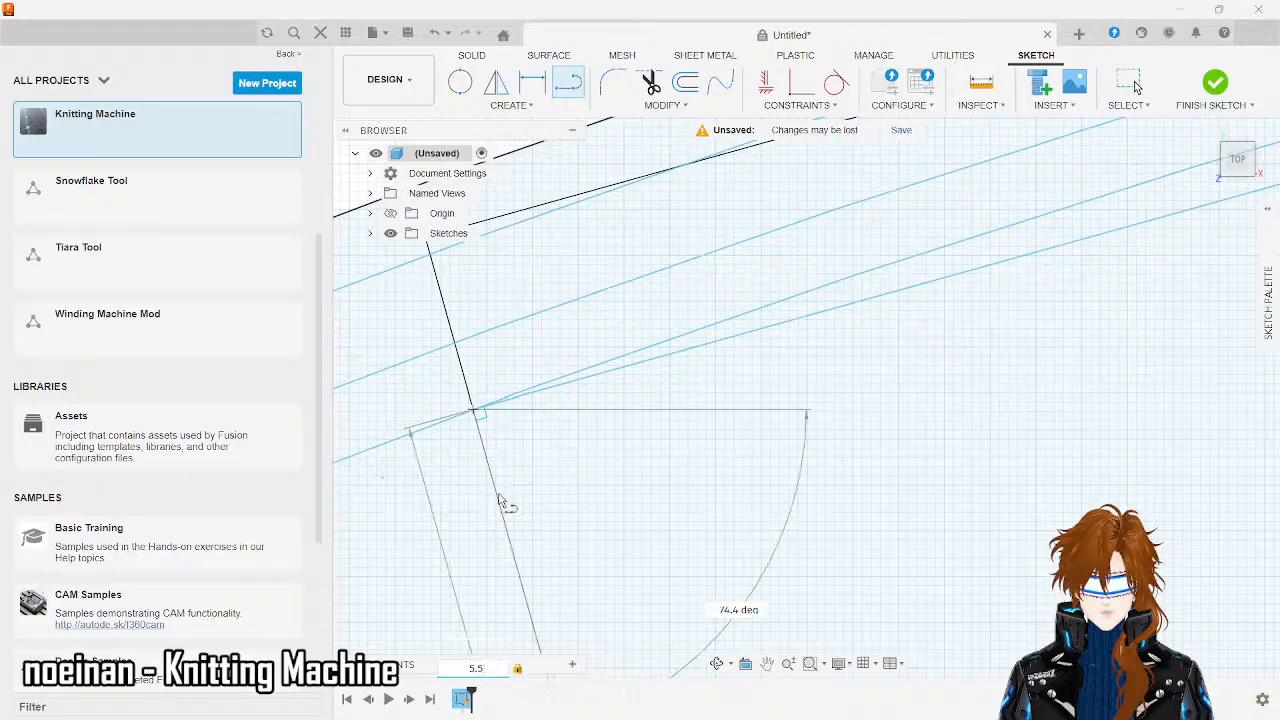
scroll(484, 440, down, 5)
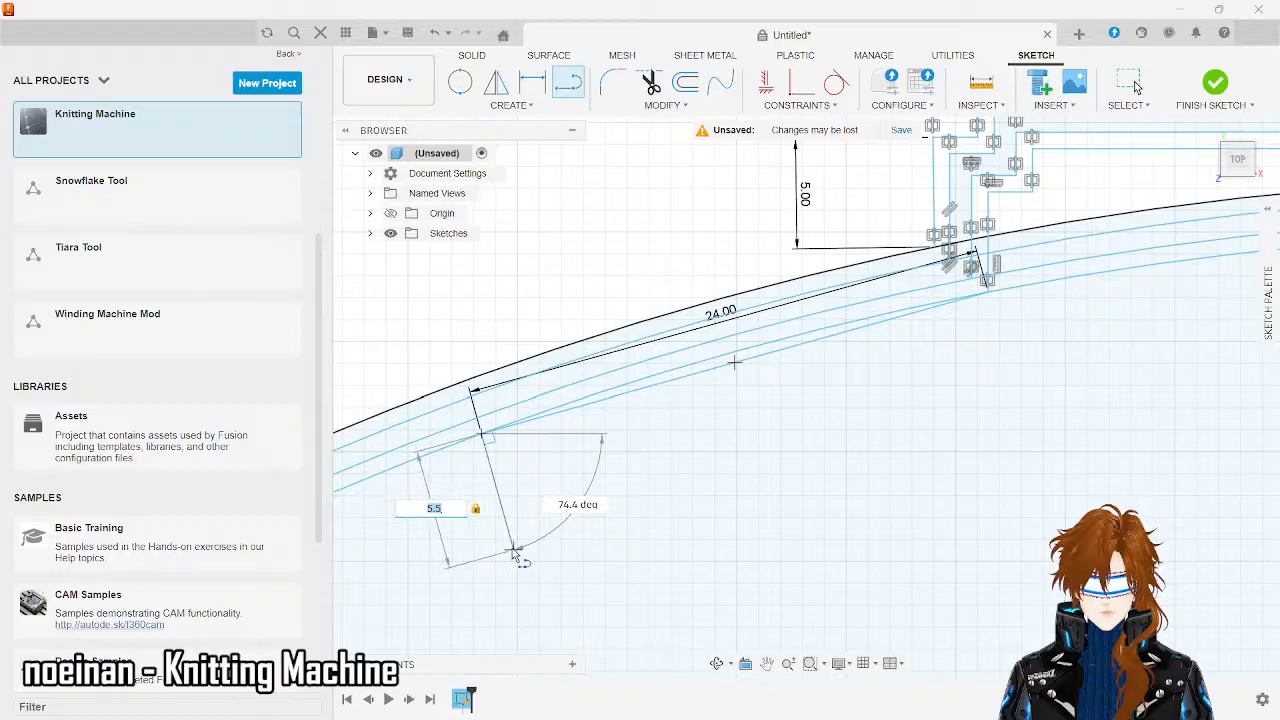
key(BackSpace)
key(BackSpace)
key(BackSpace)
text(5.5)
key(Tab)
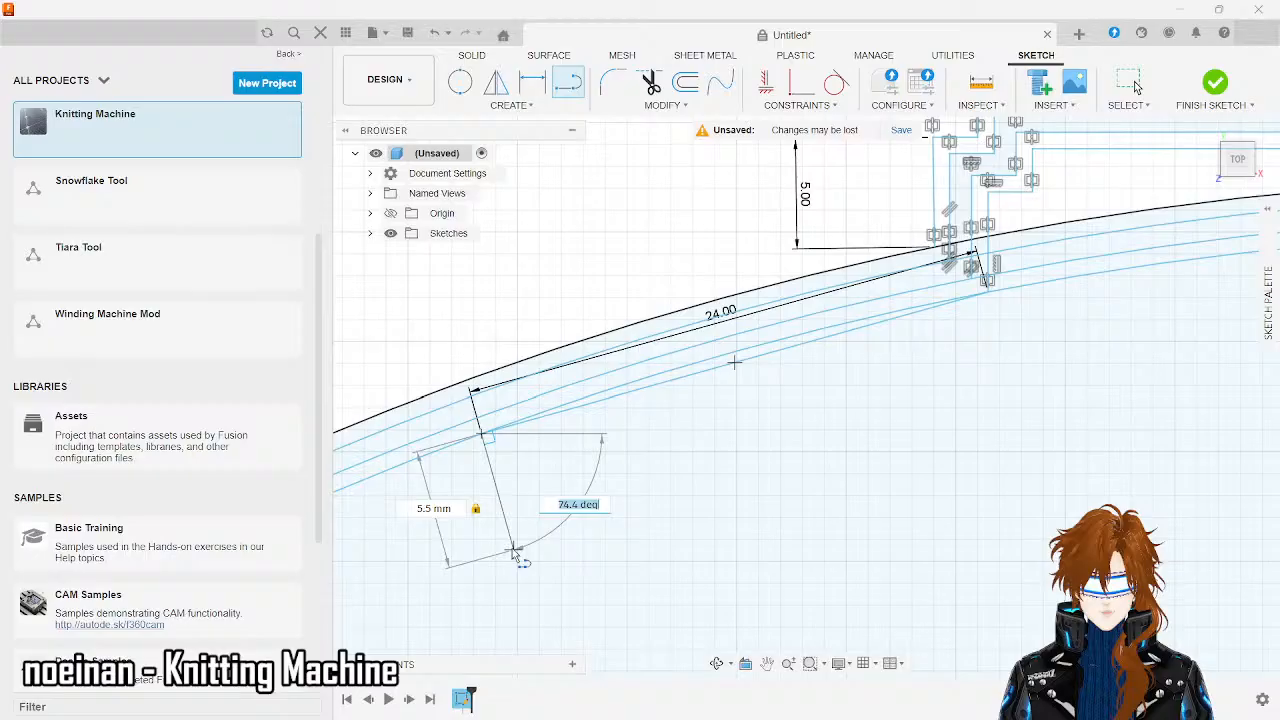
text(80)
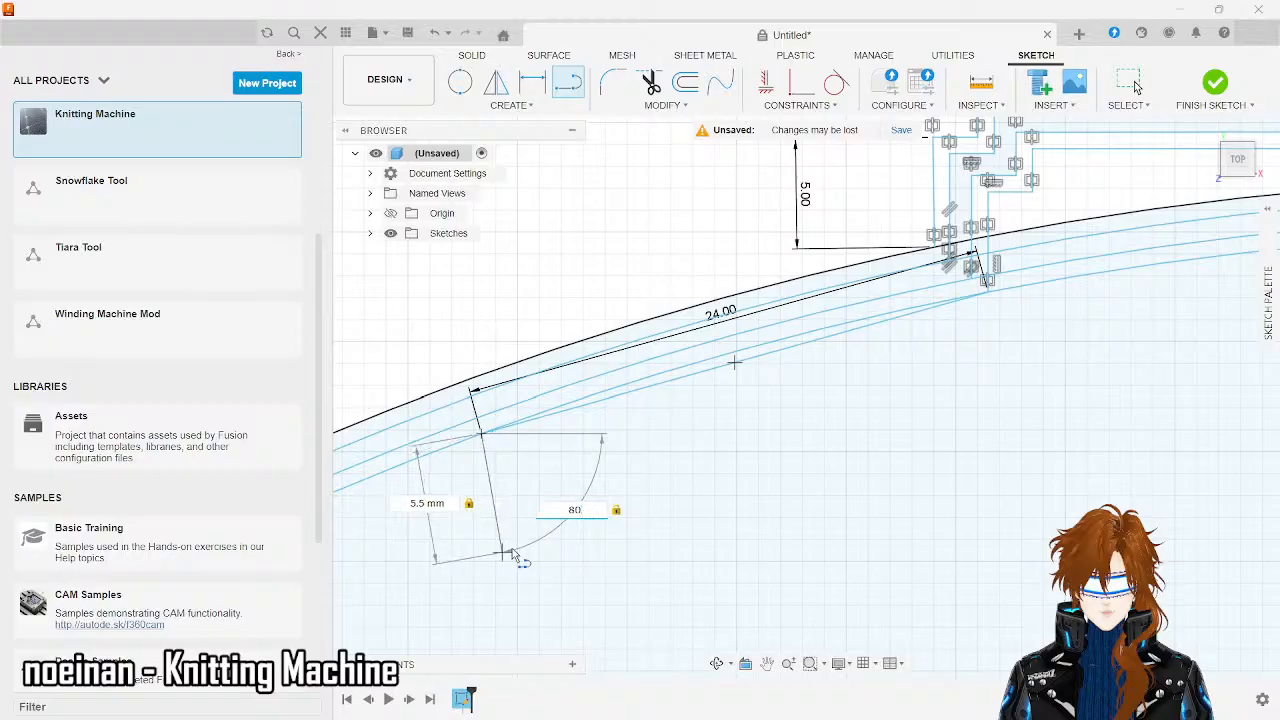
key(Return)
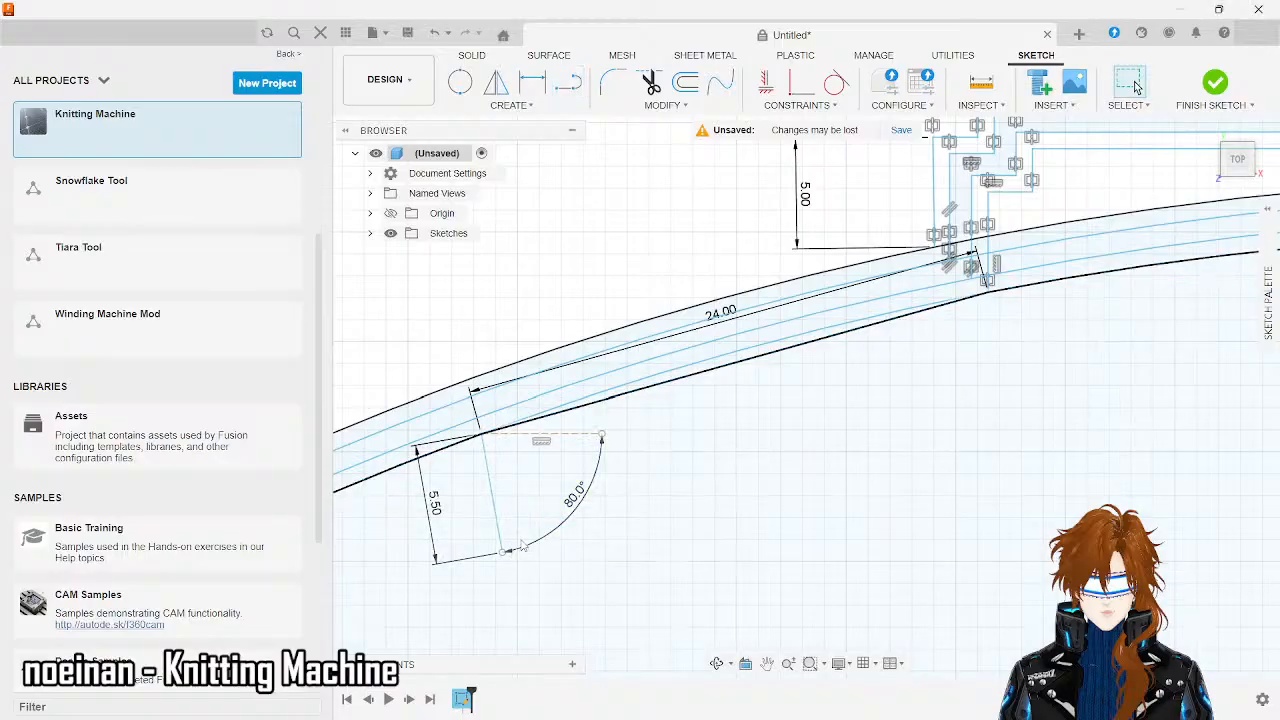
key(Escape)
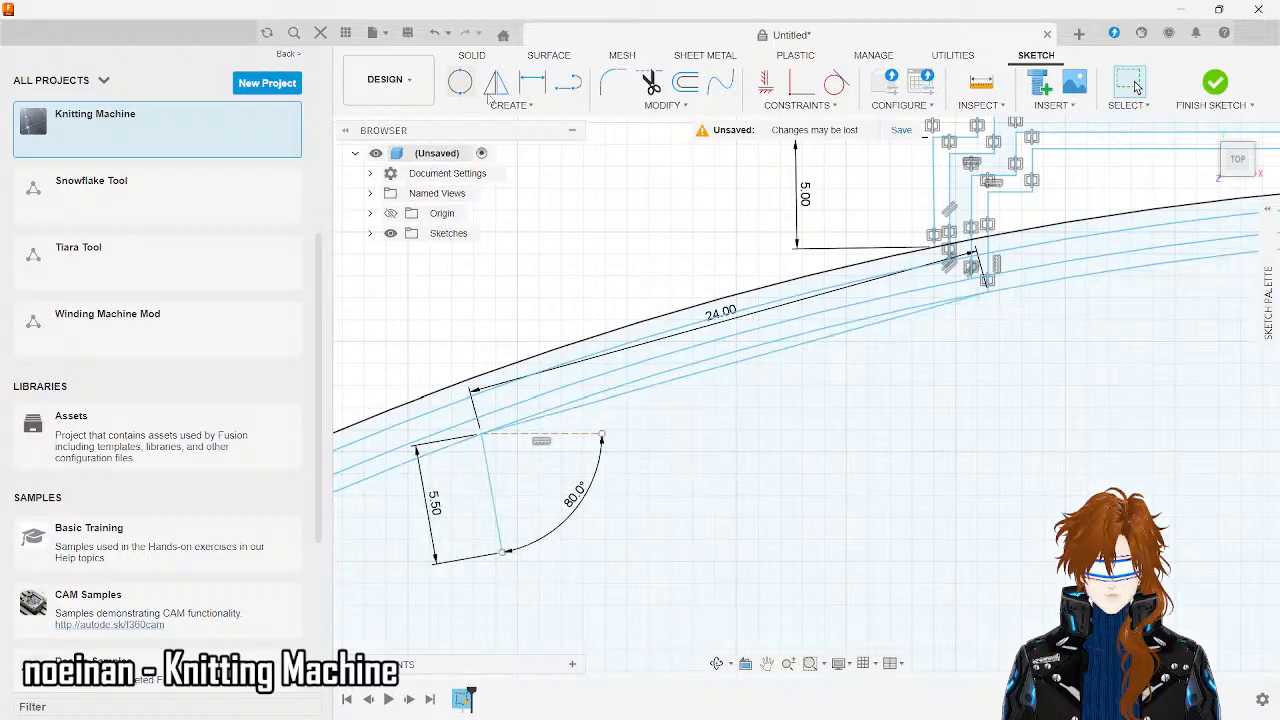
- Draw a 0.75 mm line perpendicular to the 5.5 mm line, running right from its lower end
click(567, 83)
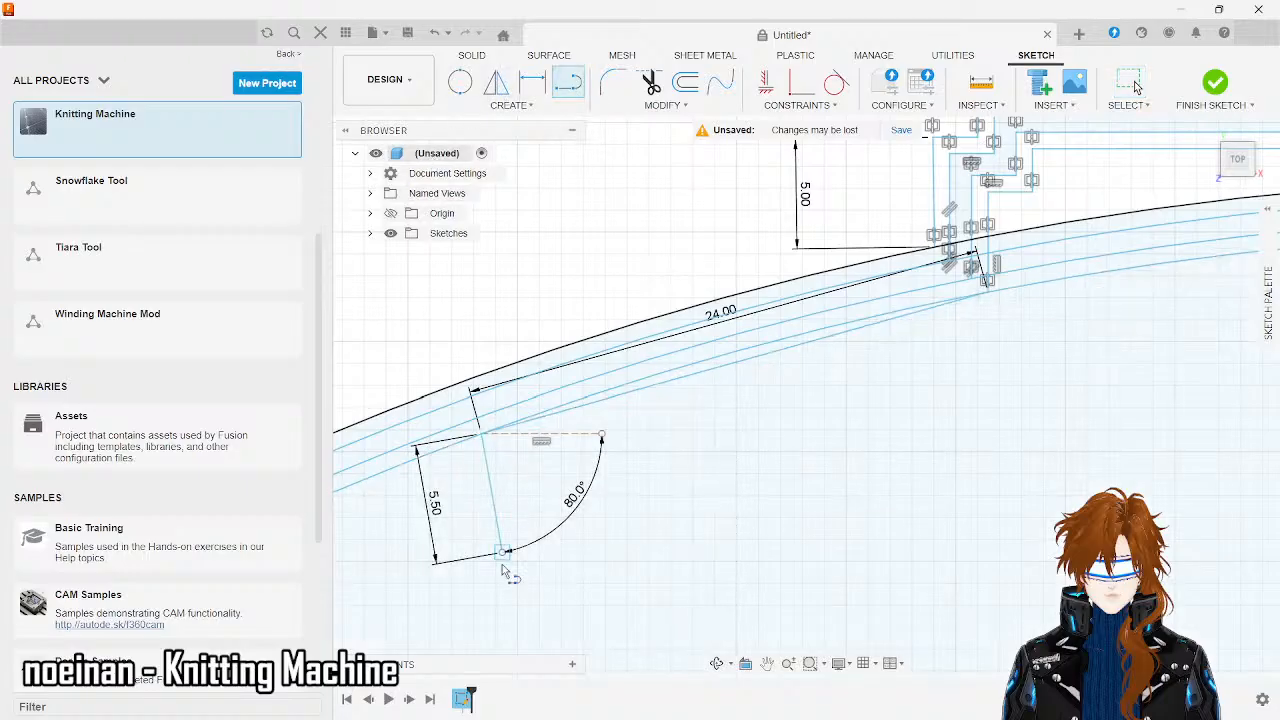
scroll(506, 580, up, 5)
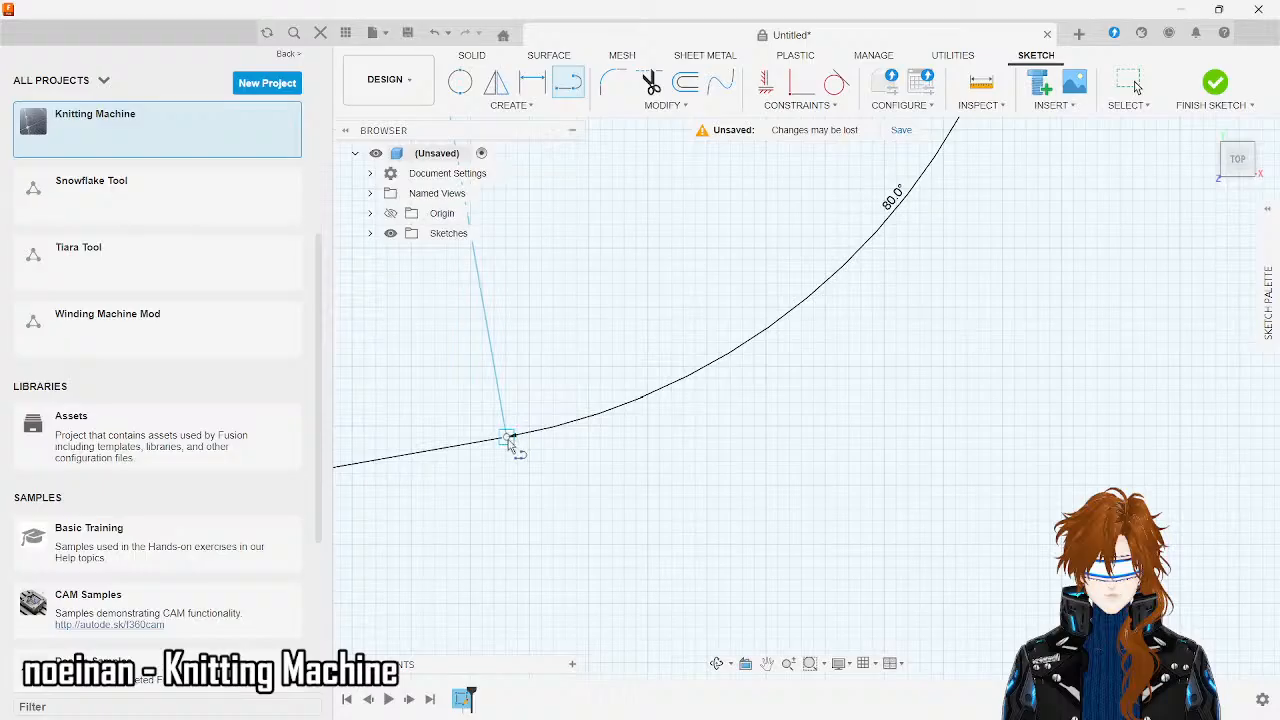
click(508, 438)
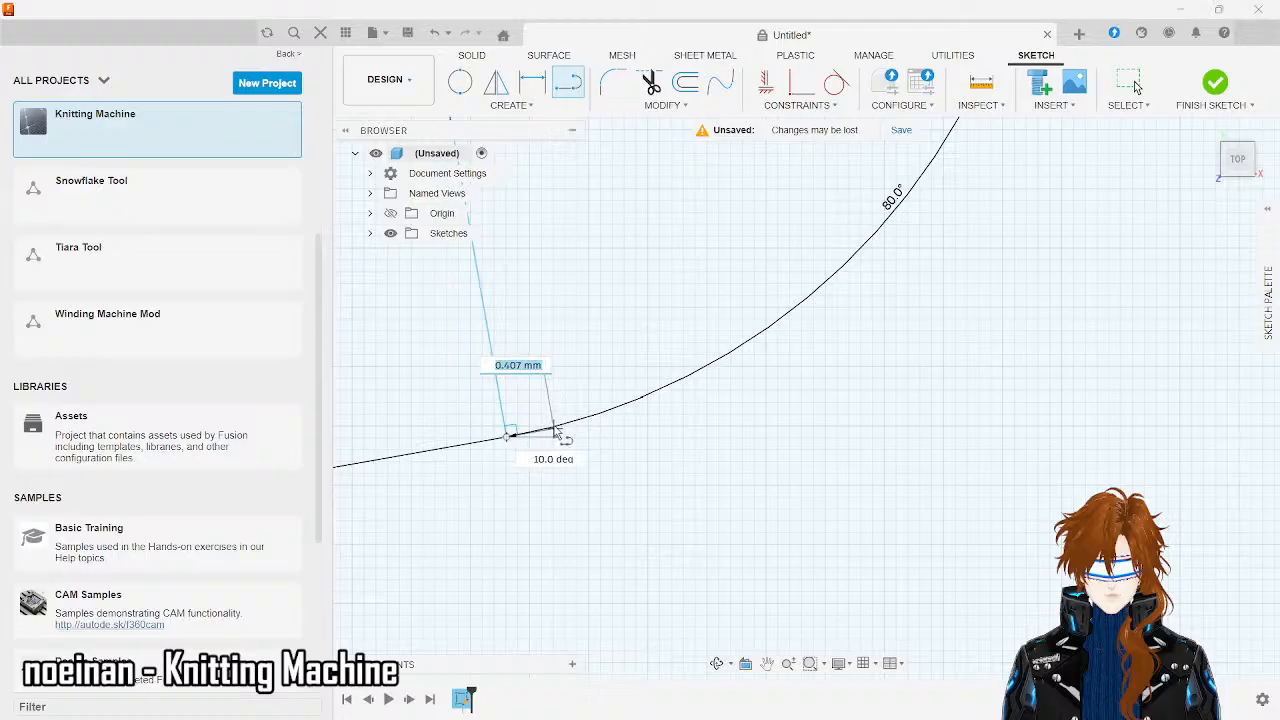
key(BackSpace)
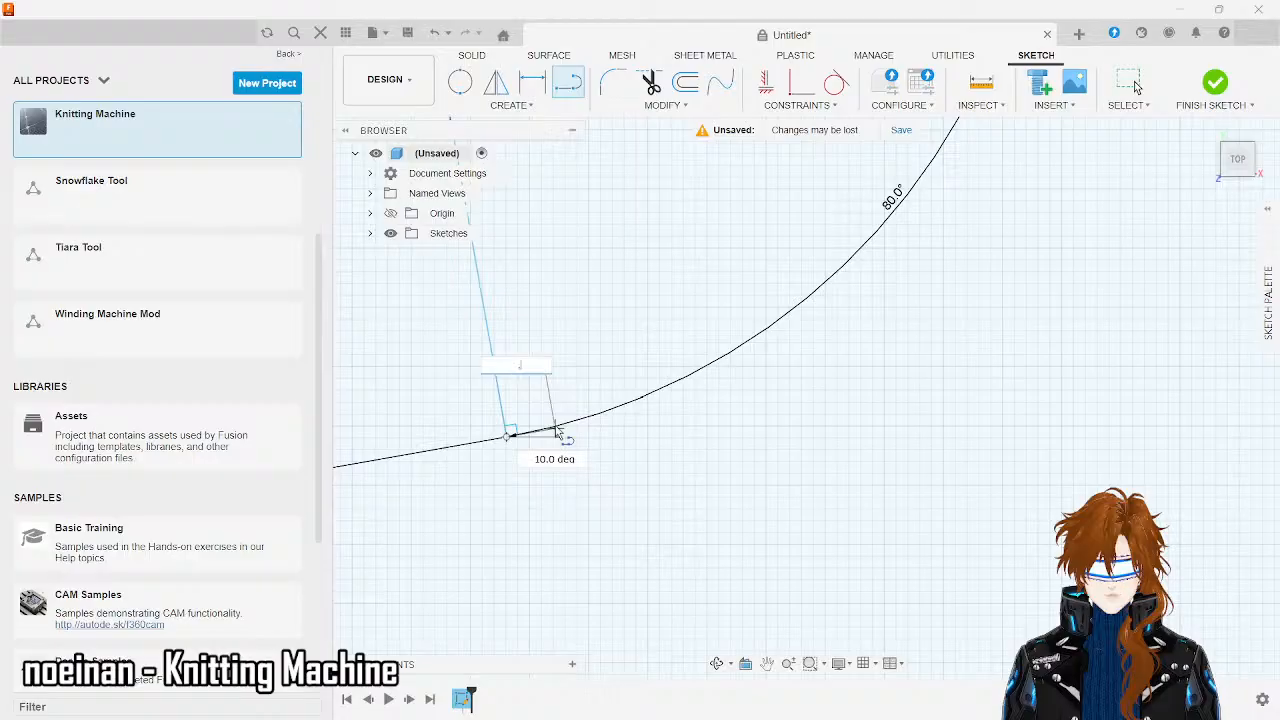
text(.75)
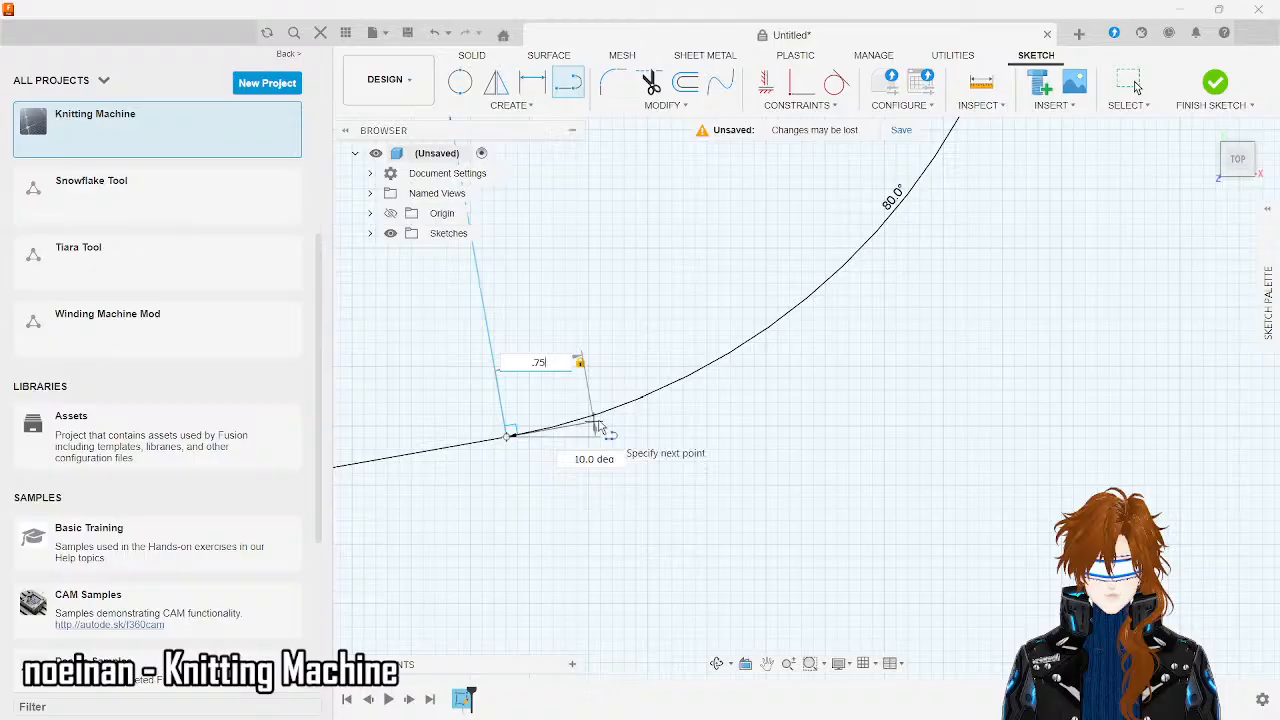
key(Return)
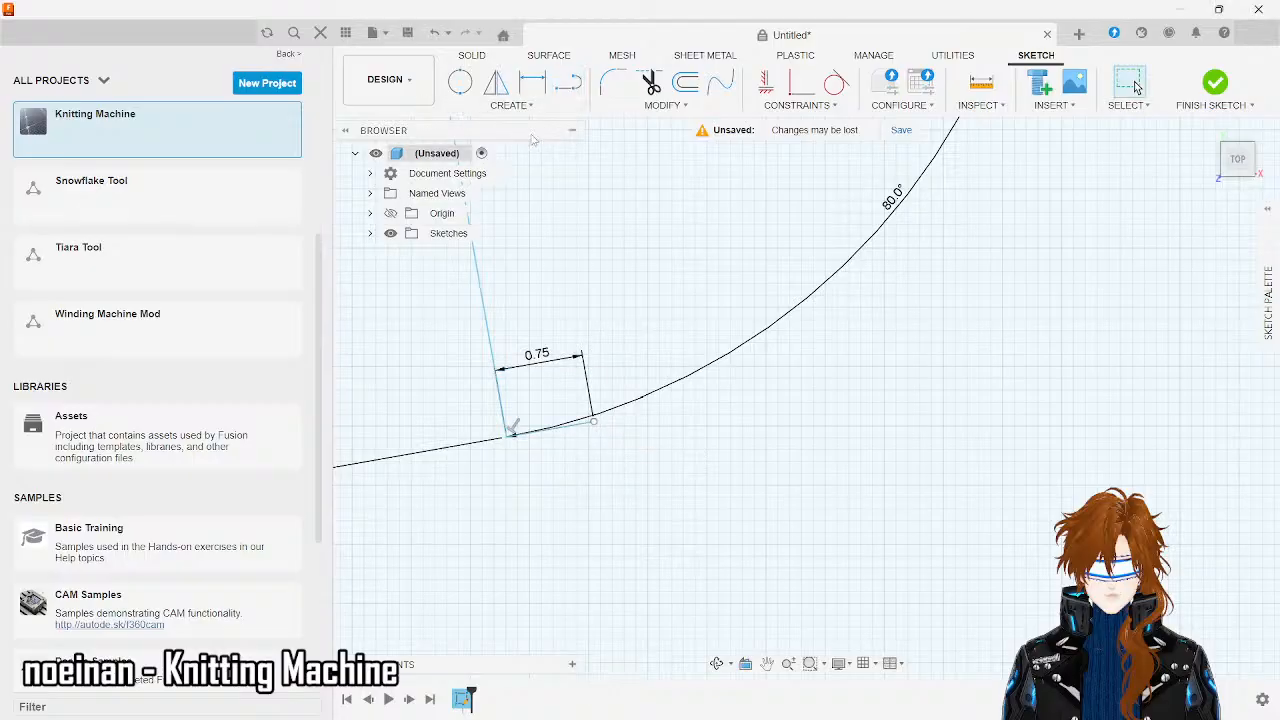
- Draw a matching 0.75 mm perpendicular line running left from the lower end of the 5.5 mm line
click(578, 87)
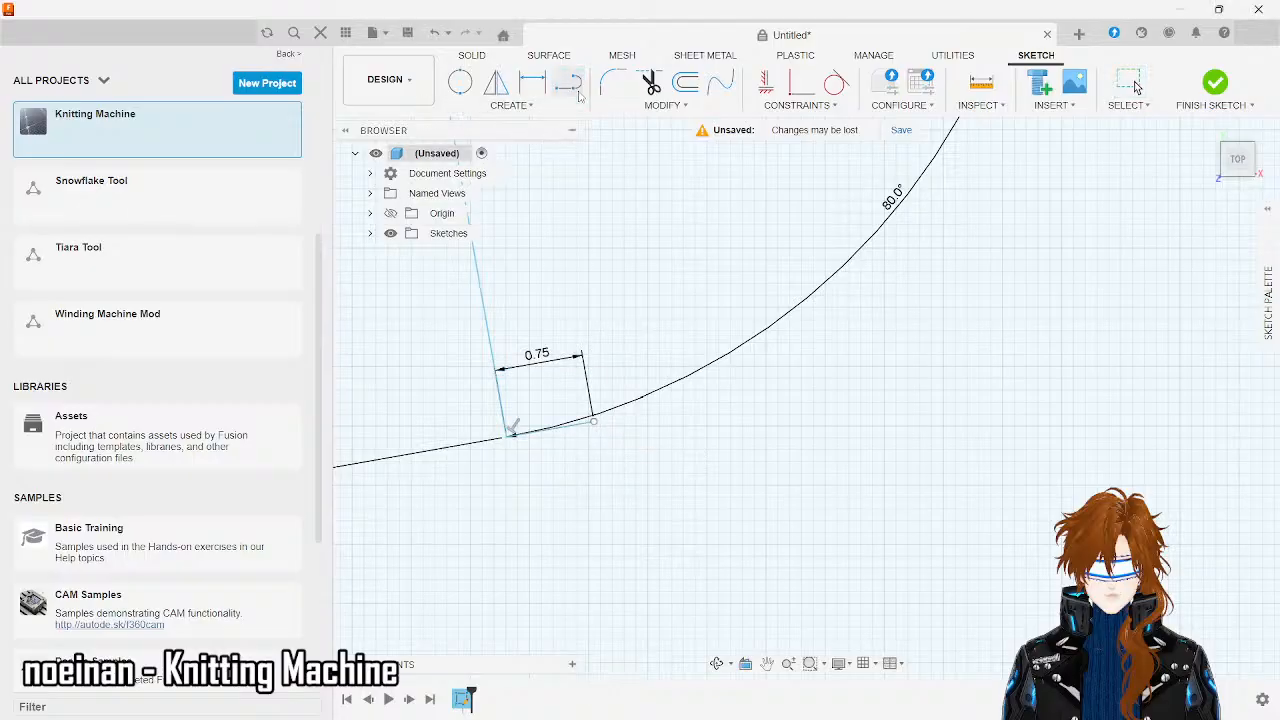
click(509, 436)
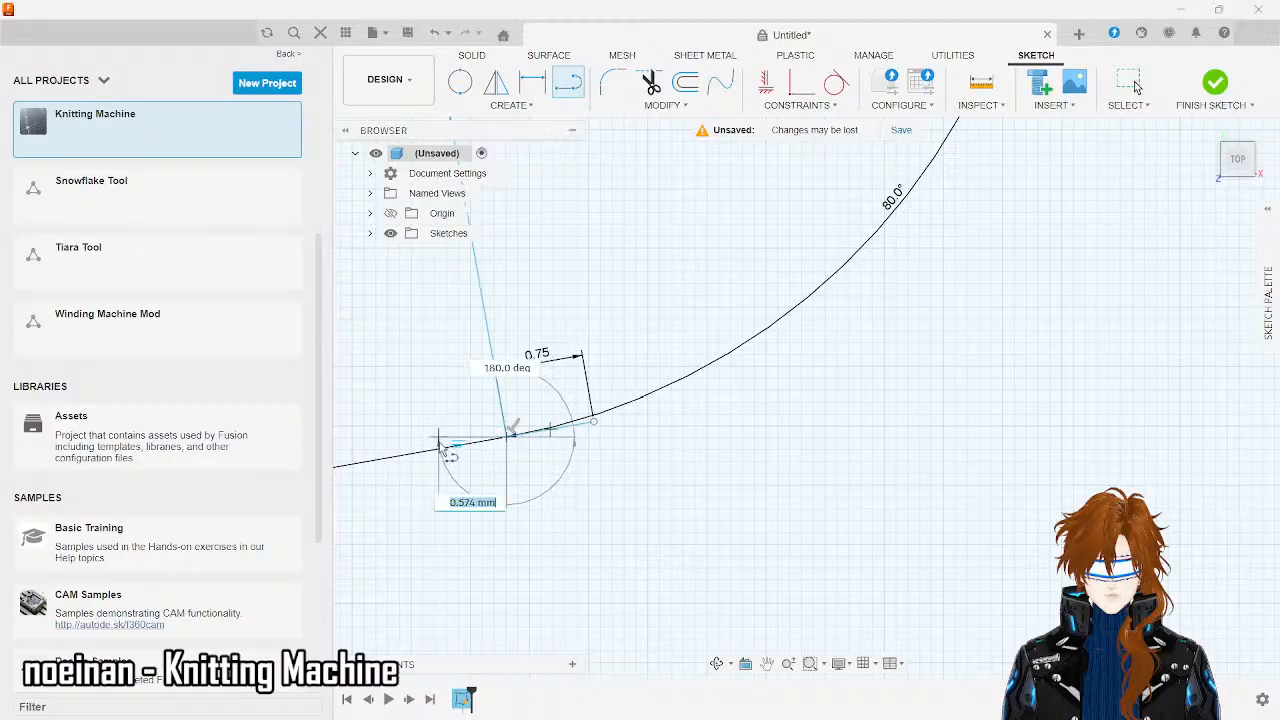
text(.75)
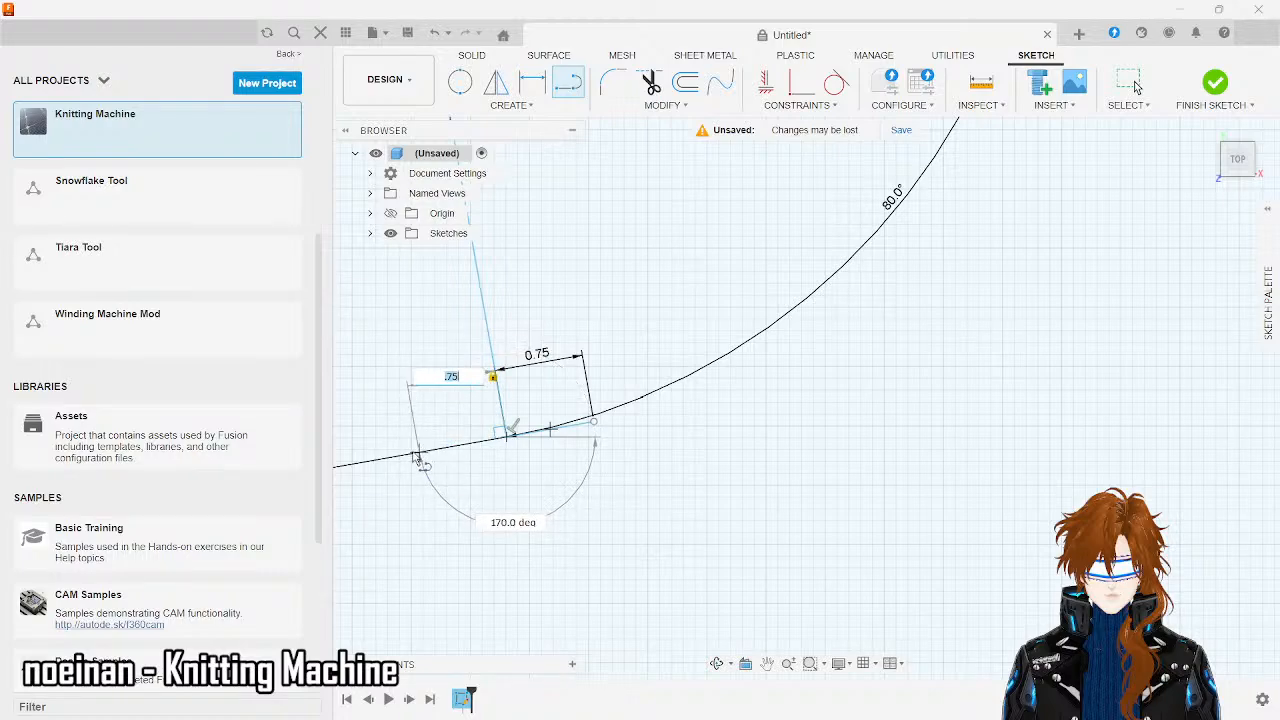
double_click(417, 456)
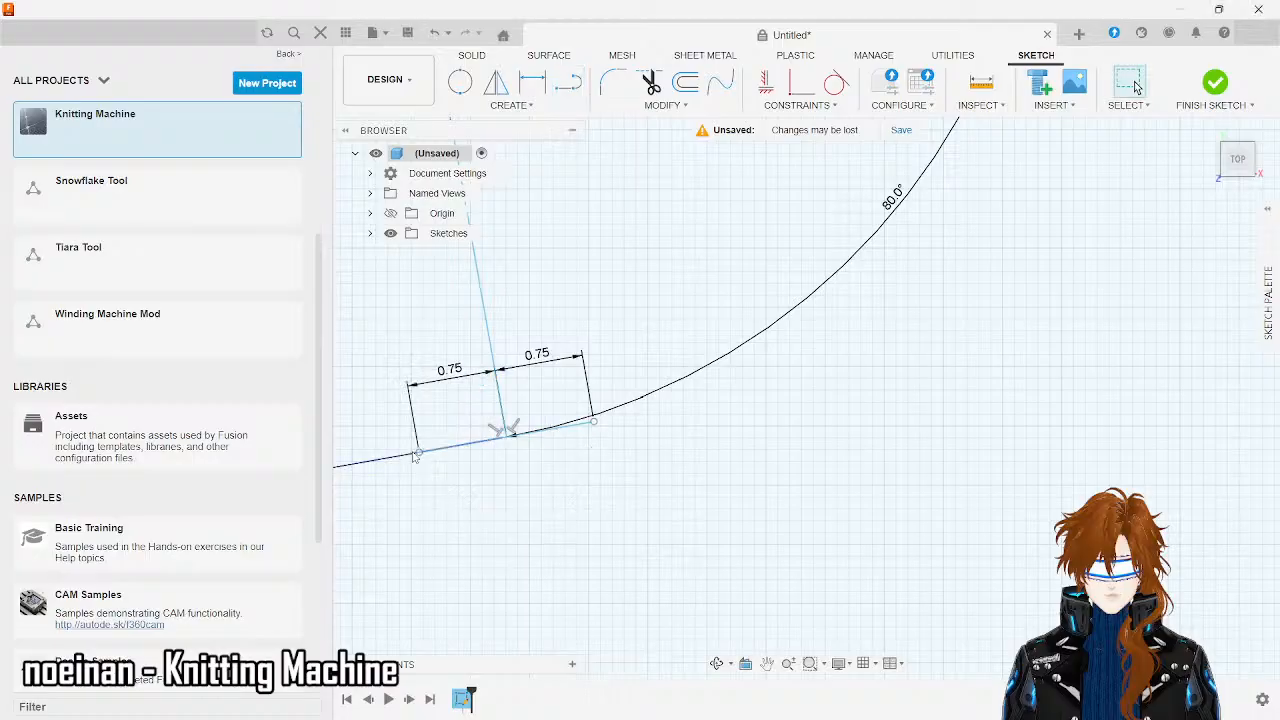
scroll(417, 456, down, 5)
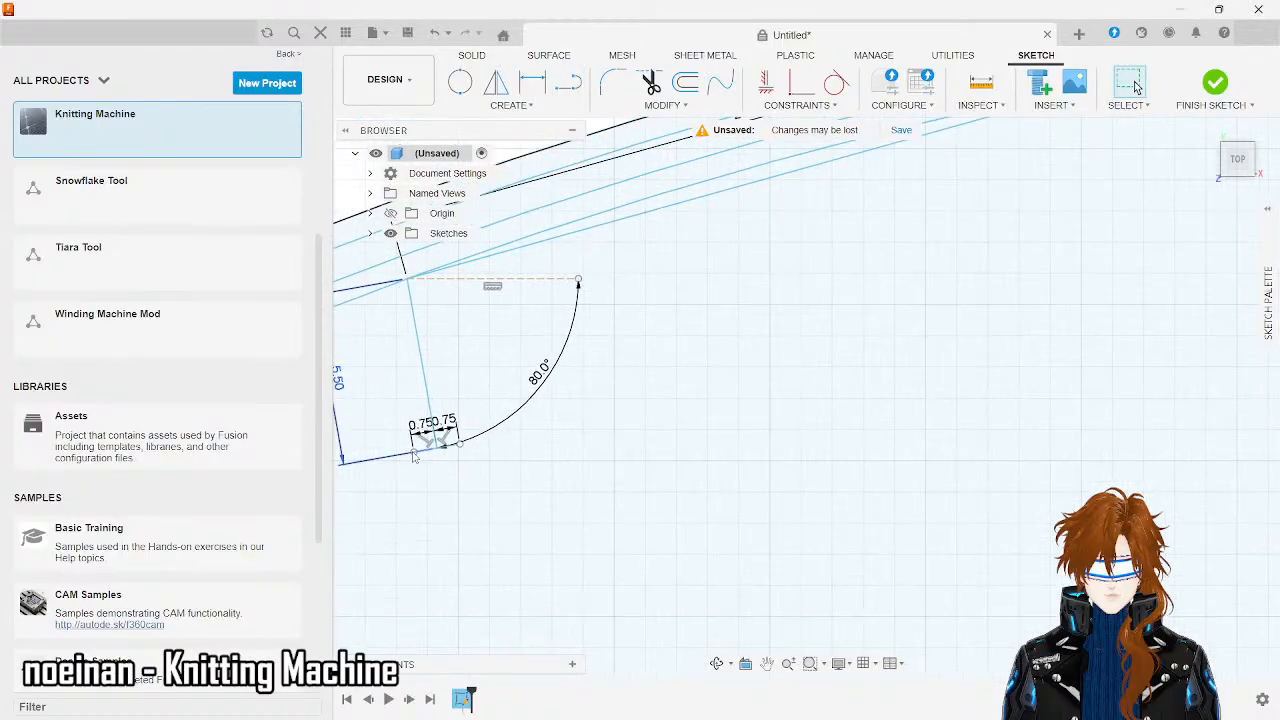
scroll(420, 456, down, 2)
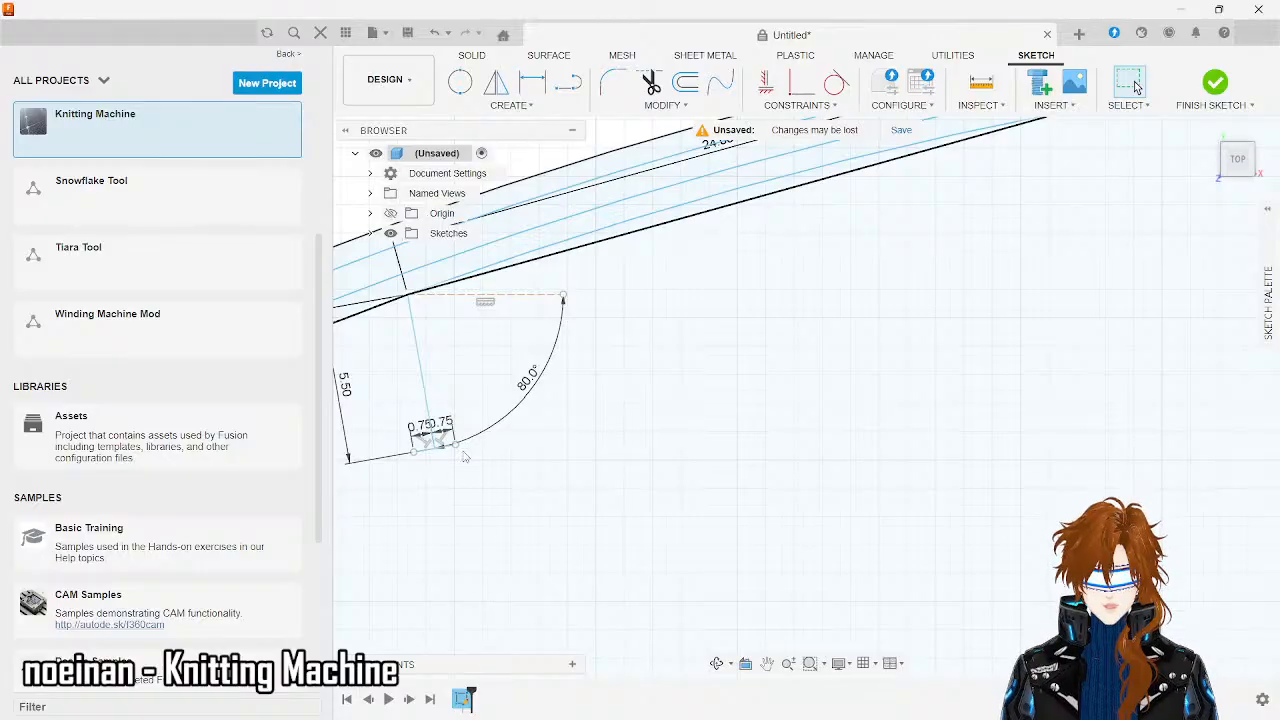
- Draw a 7.5 mm line continuing straight down in the direction of the 5.5 mm line from its lower end
key(ctrl+z)
click(567, 83)
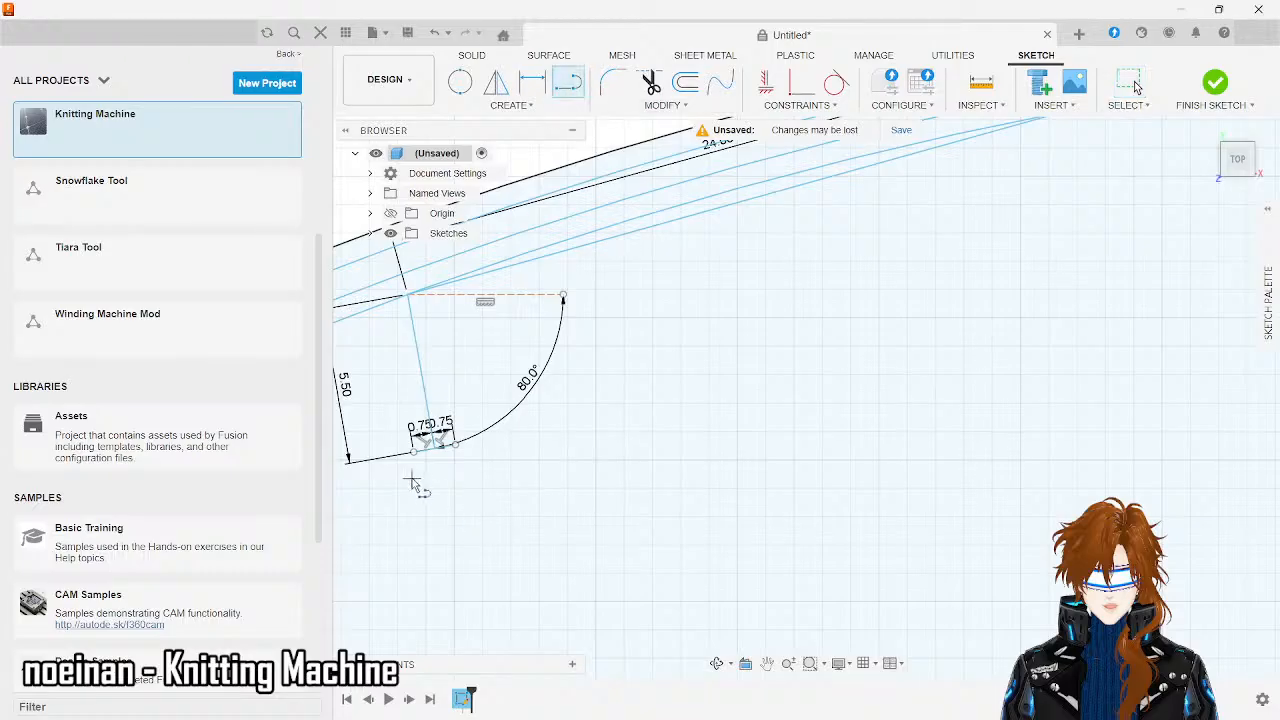
click(437, 451)
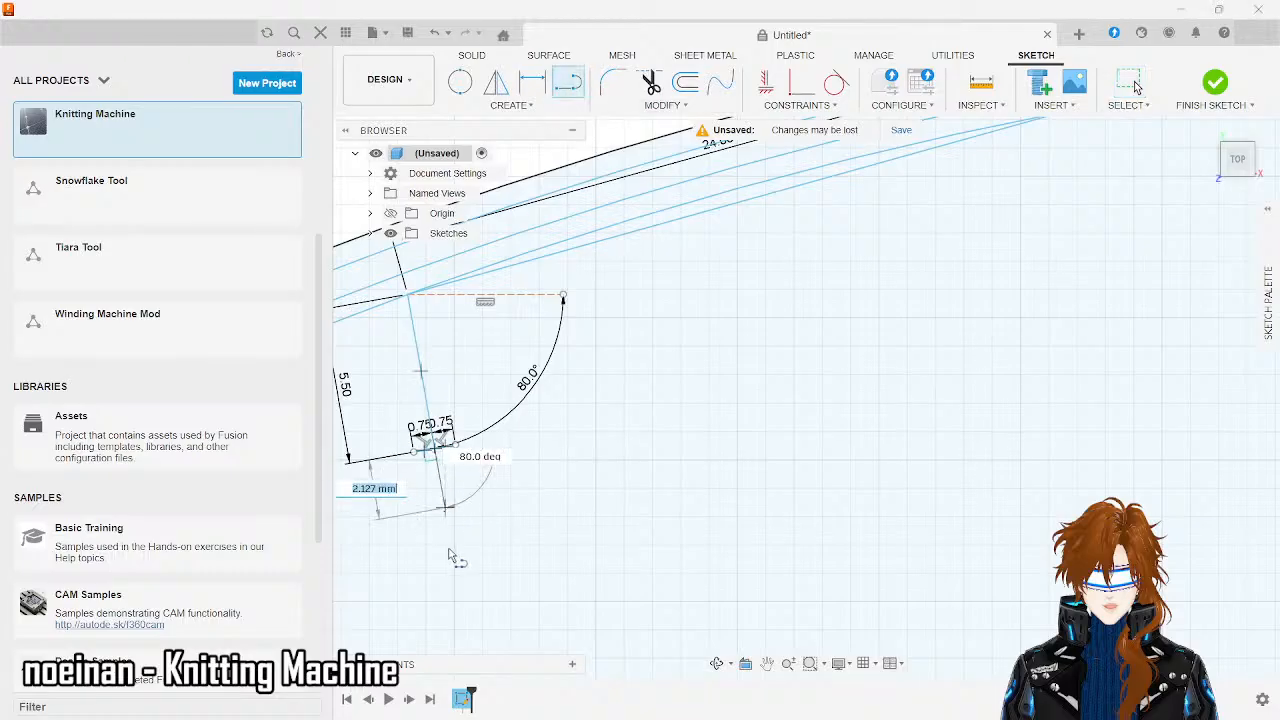
text(7.5)
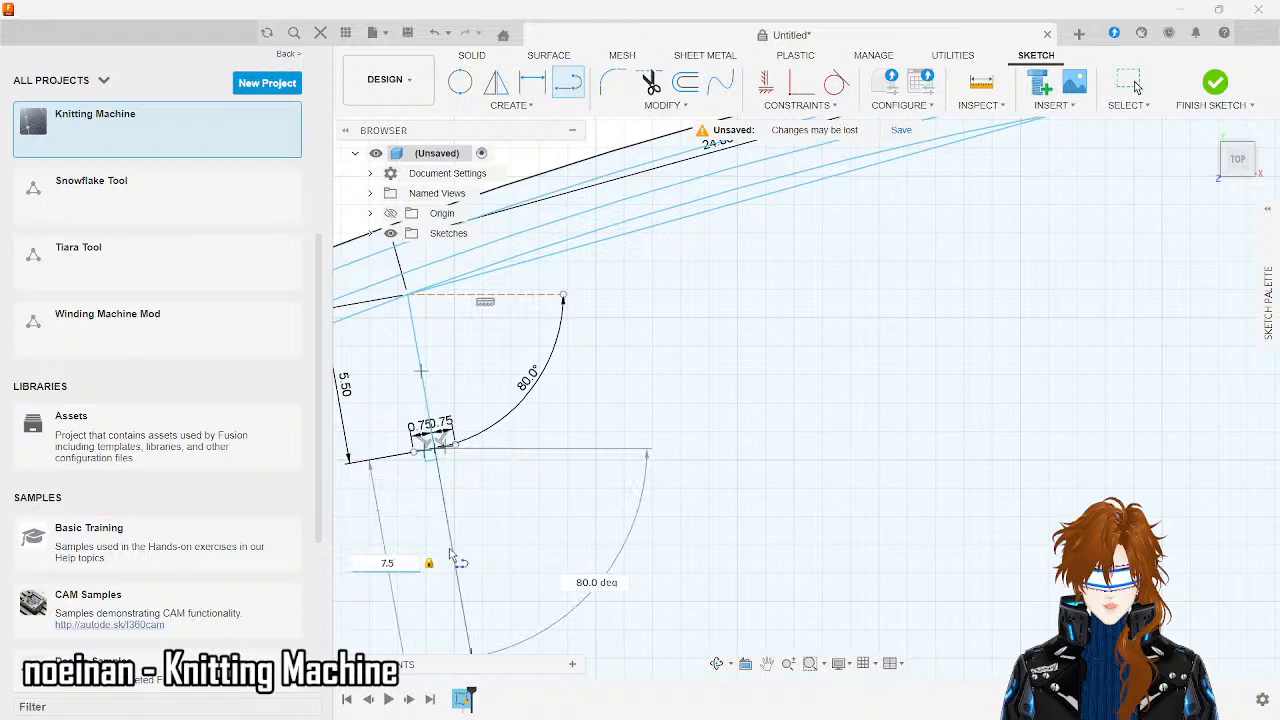
key(Return)
key(Escape)
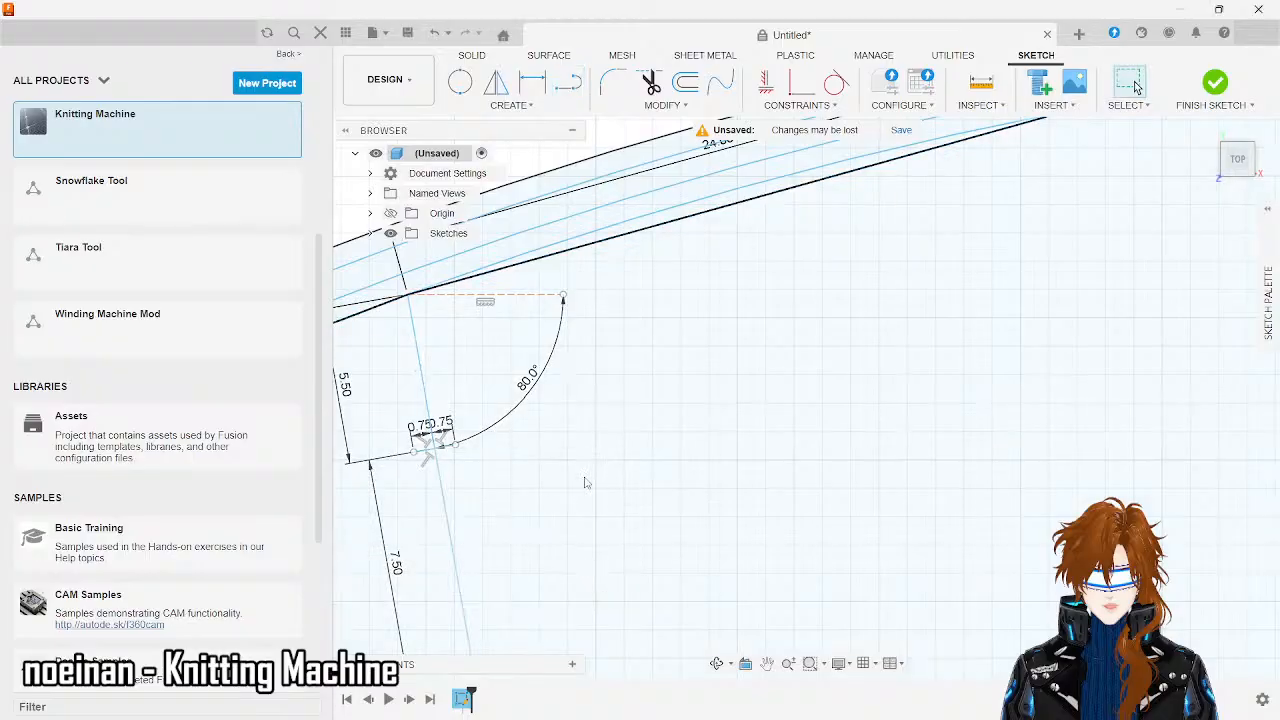
scroll(586, 483, down, 3)
scroll(586, 483, up, 2)
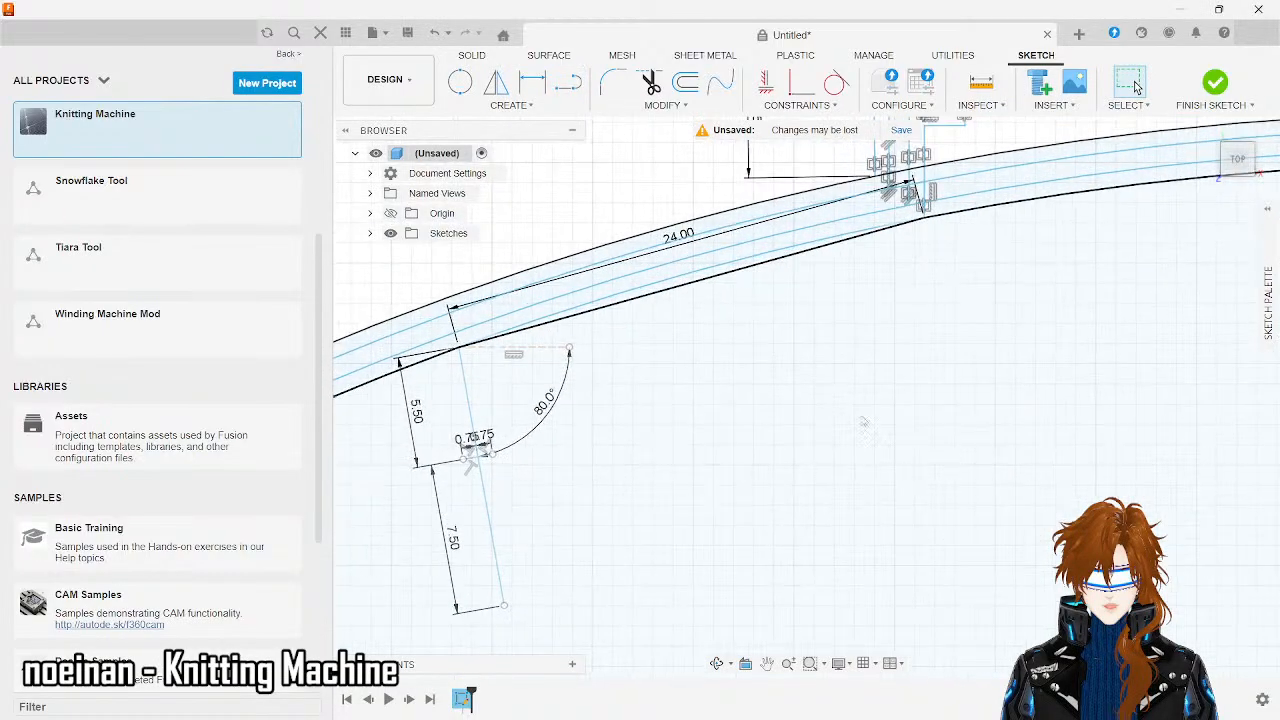
- Draw a circle centred on the midpoint of the 7.5 mm line, passing through the line's lower end
click(460, 82)
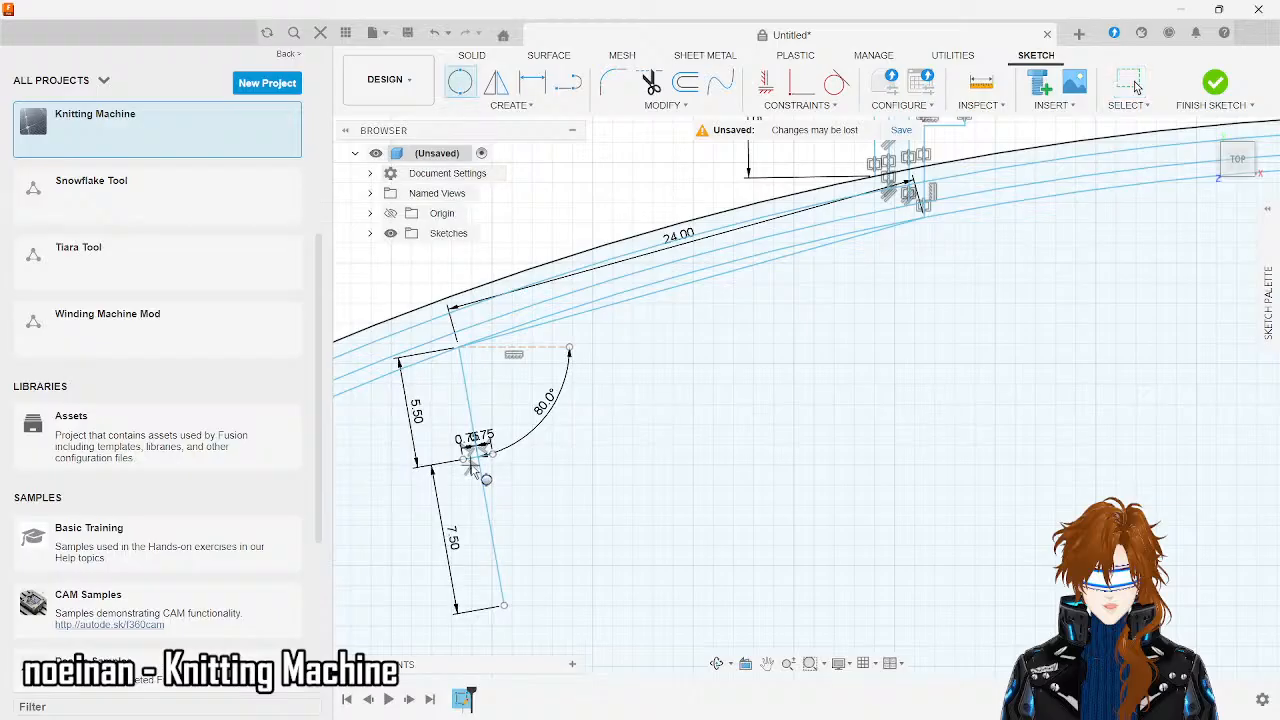
scroll(470, 456, up, 3)
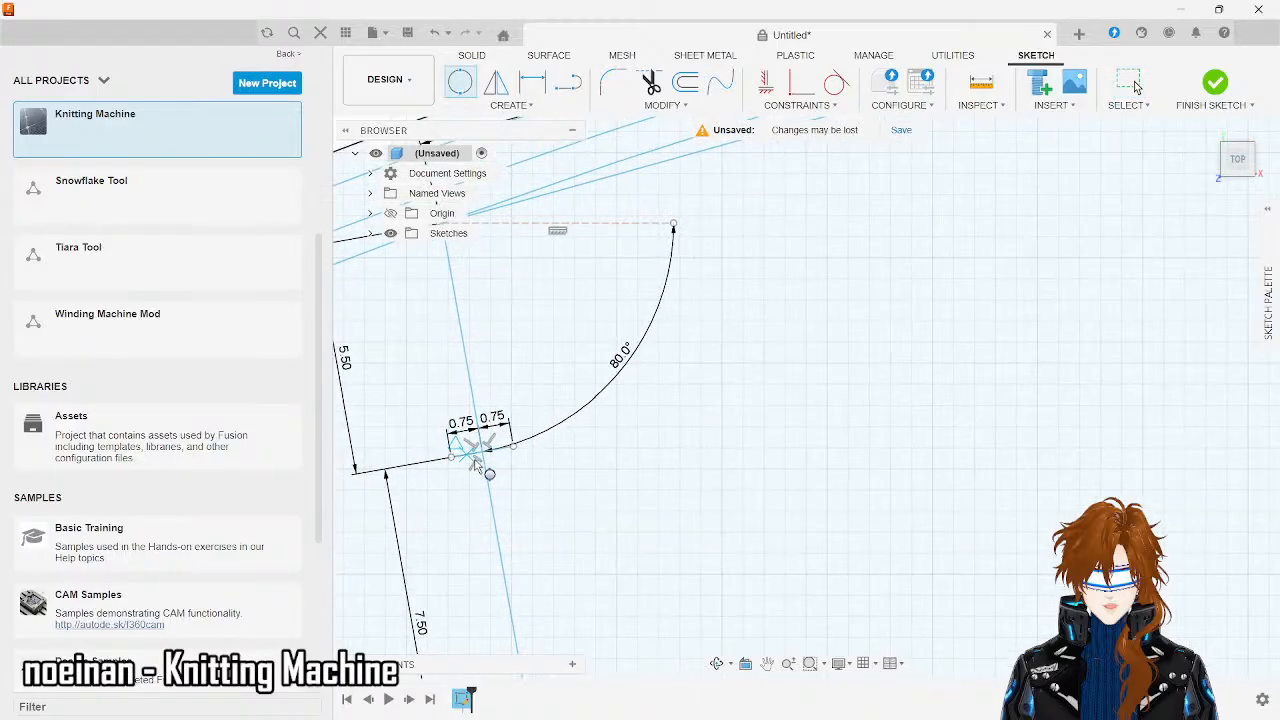
scroll(482, 452, down, 5)
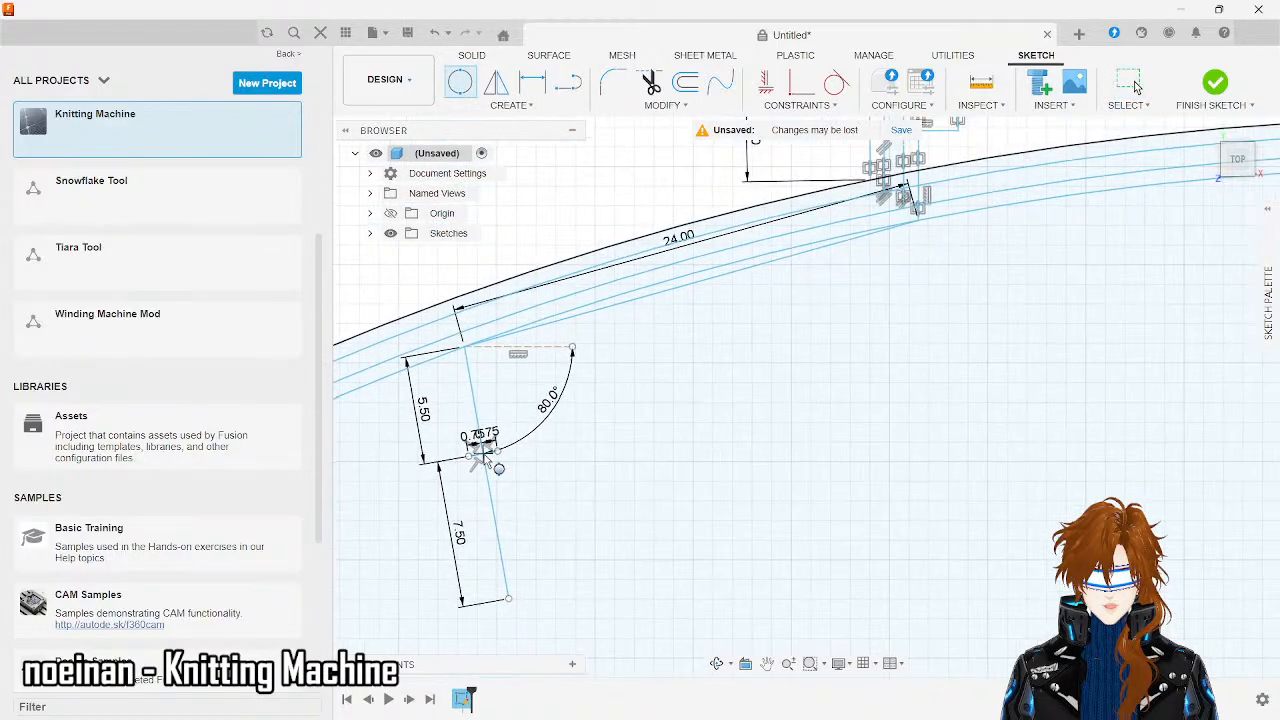
click(495, 527)
click(510, 597)
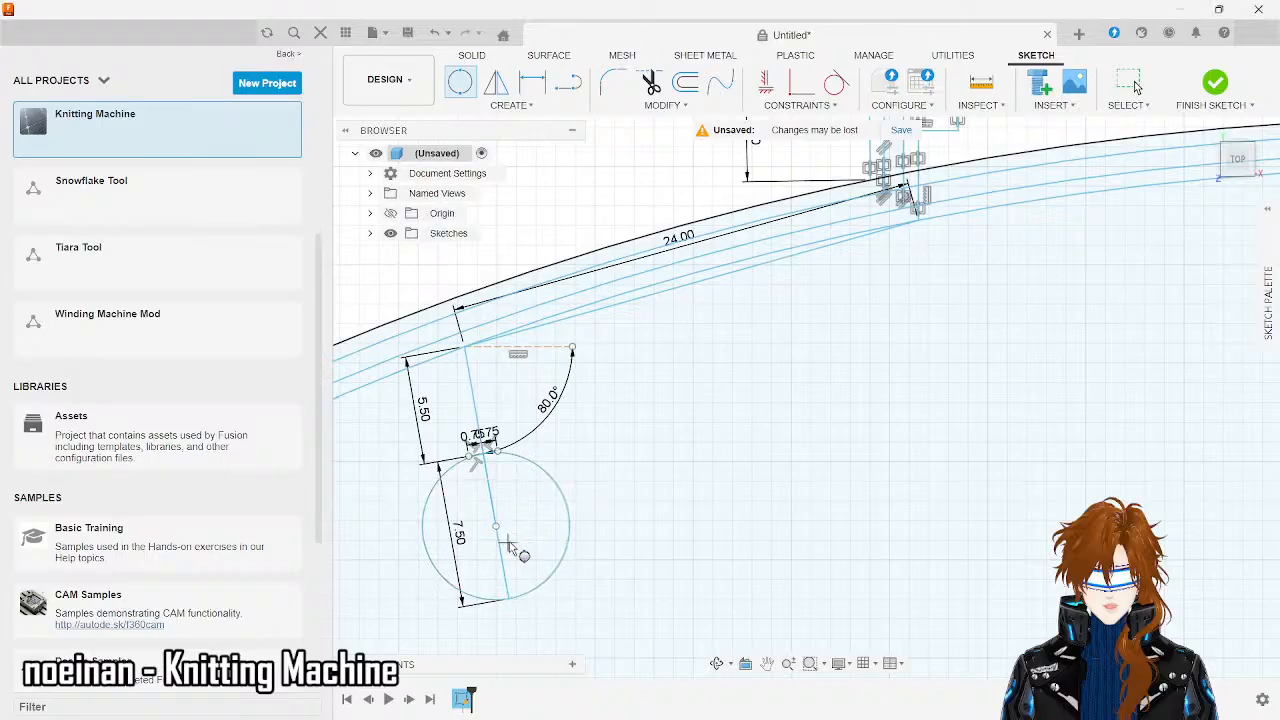
key(Escape)
- Draw a 1.25 mm line from the upper end of the 7.5 mm line, running down along it
click(503, 562)
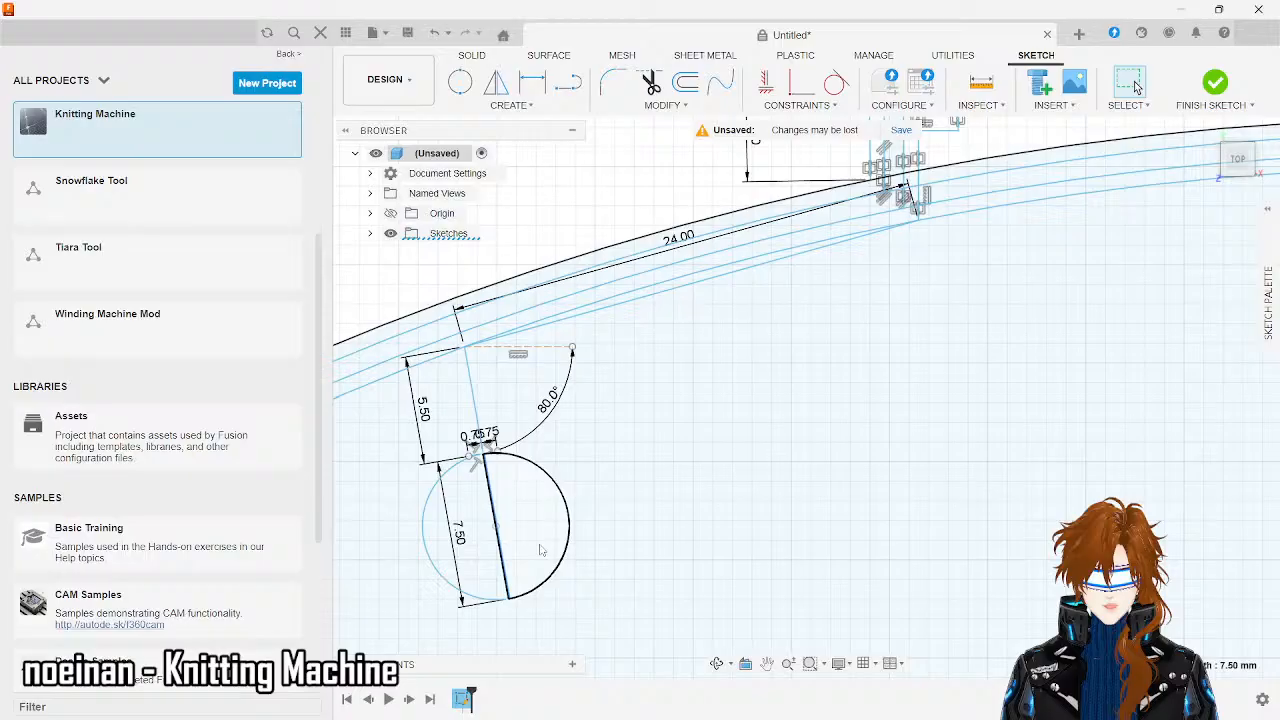
scroll(480, 509, up, 4)
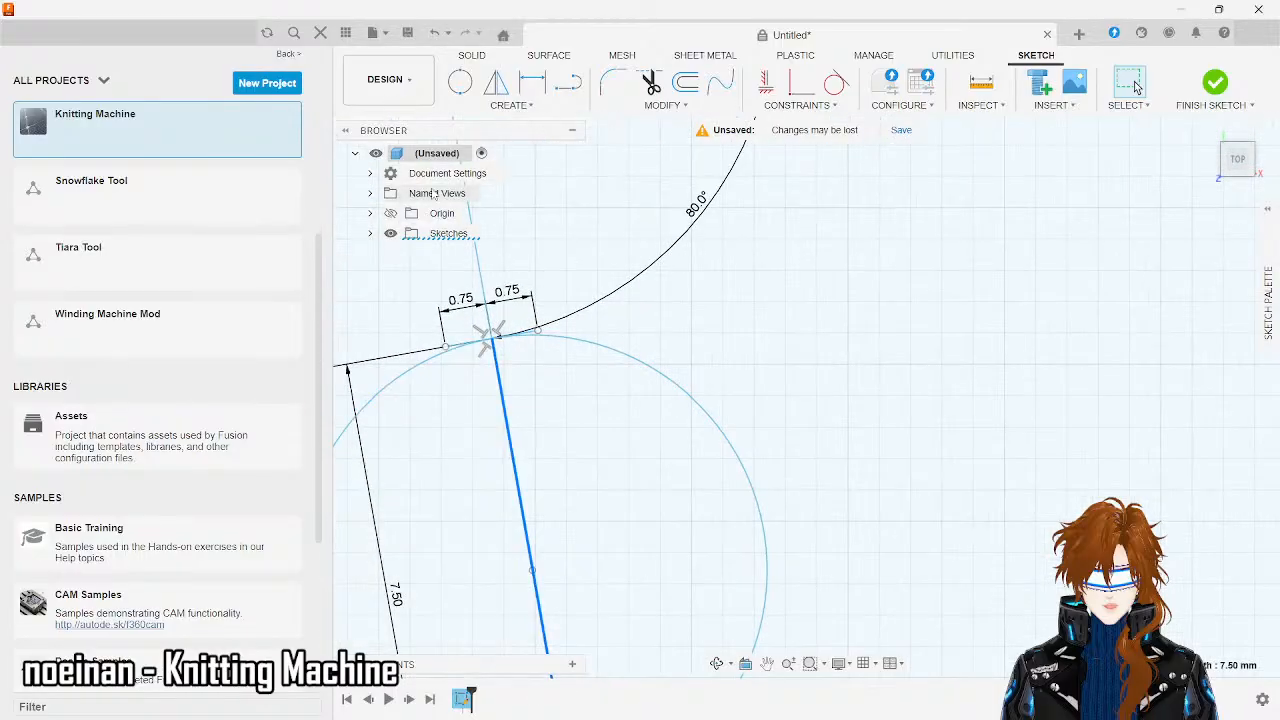
click(567, 82)
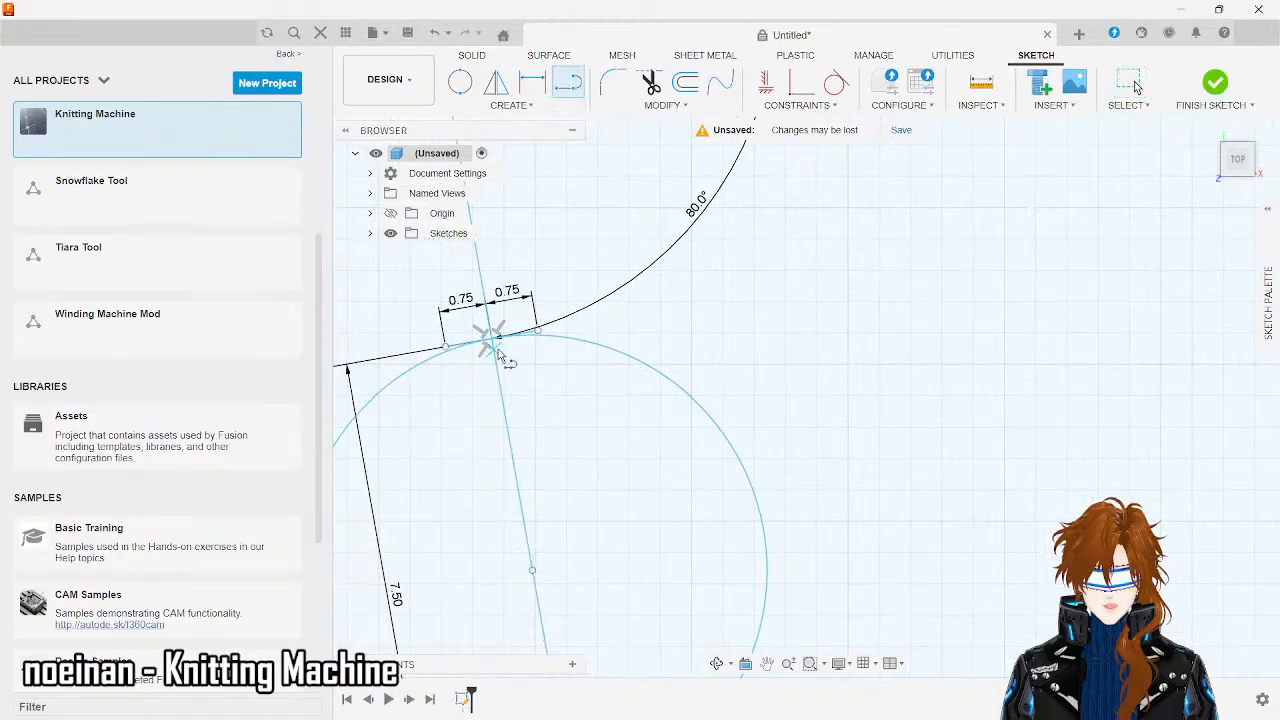
click(492, 340)
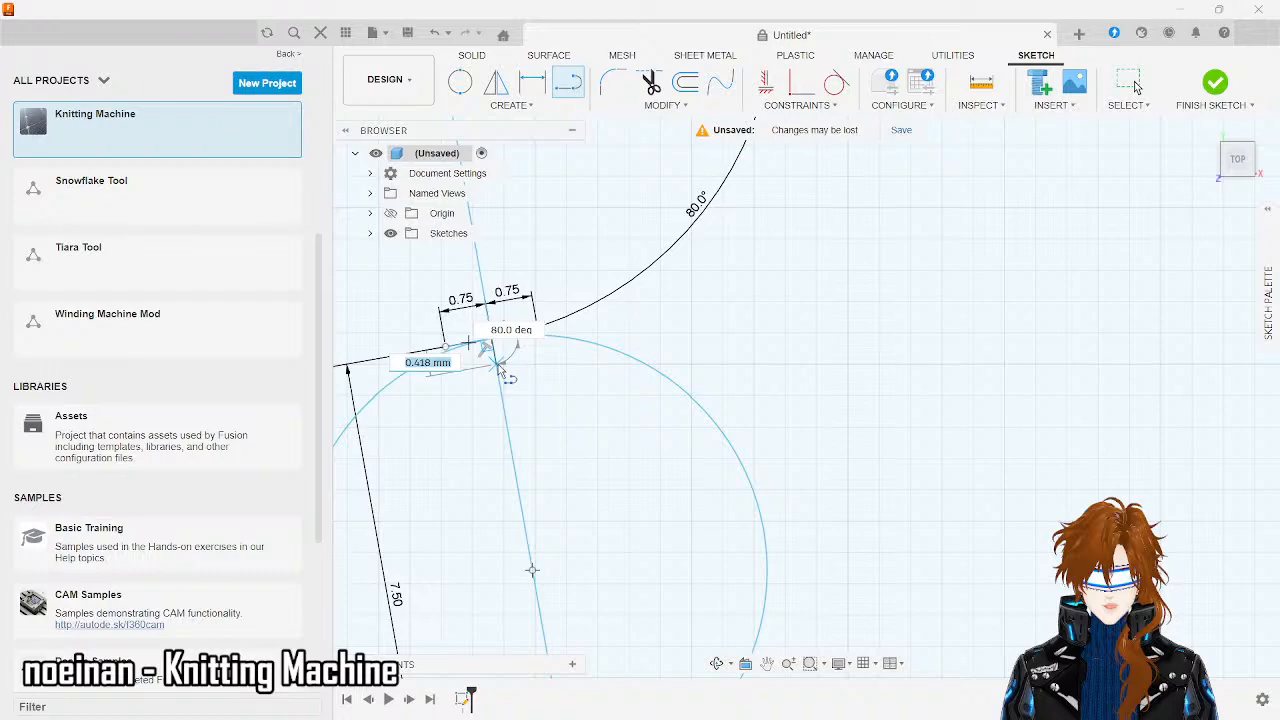
text(1.25)
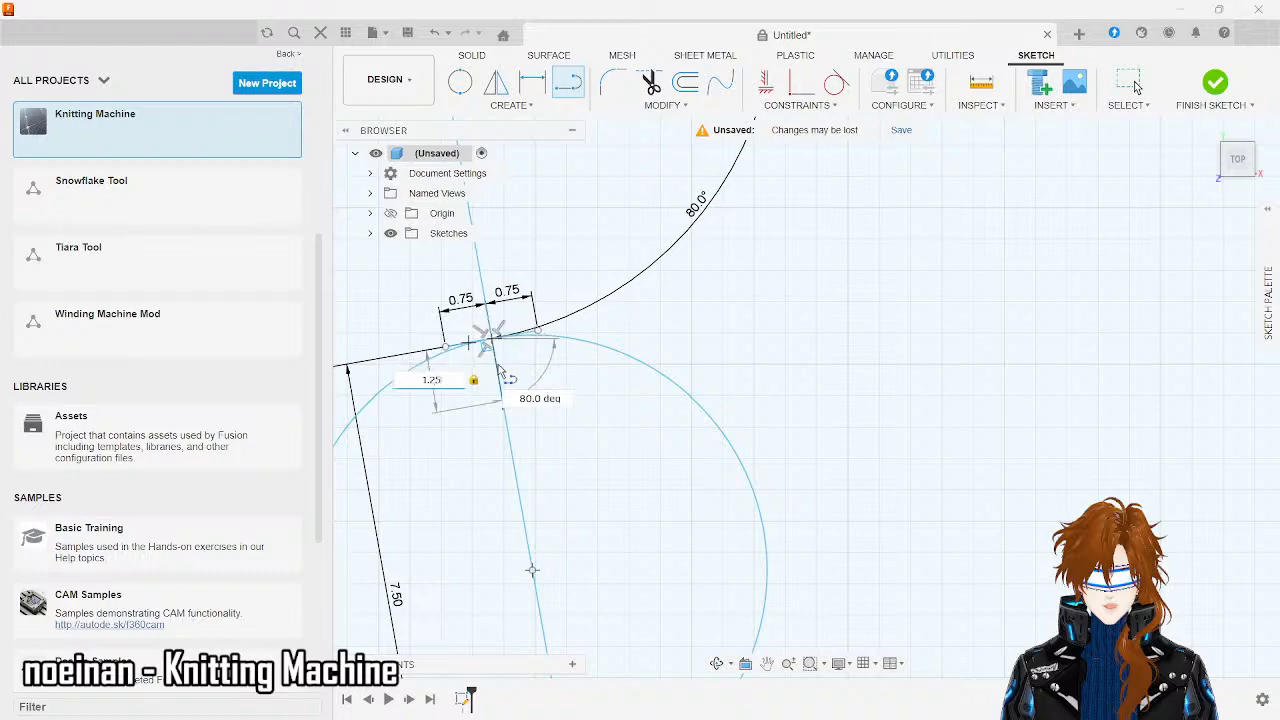
key(Return)
scroll(498, 365, down, 3)
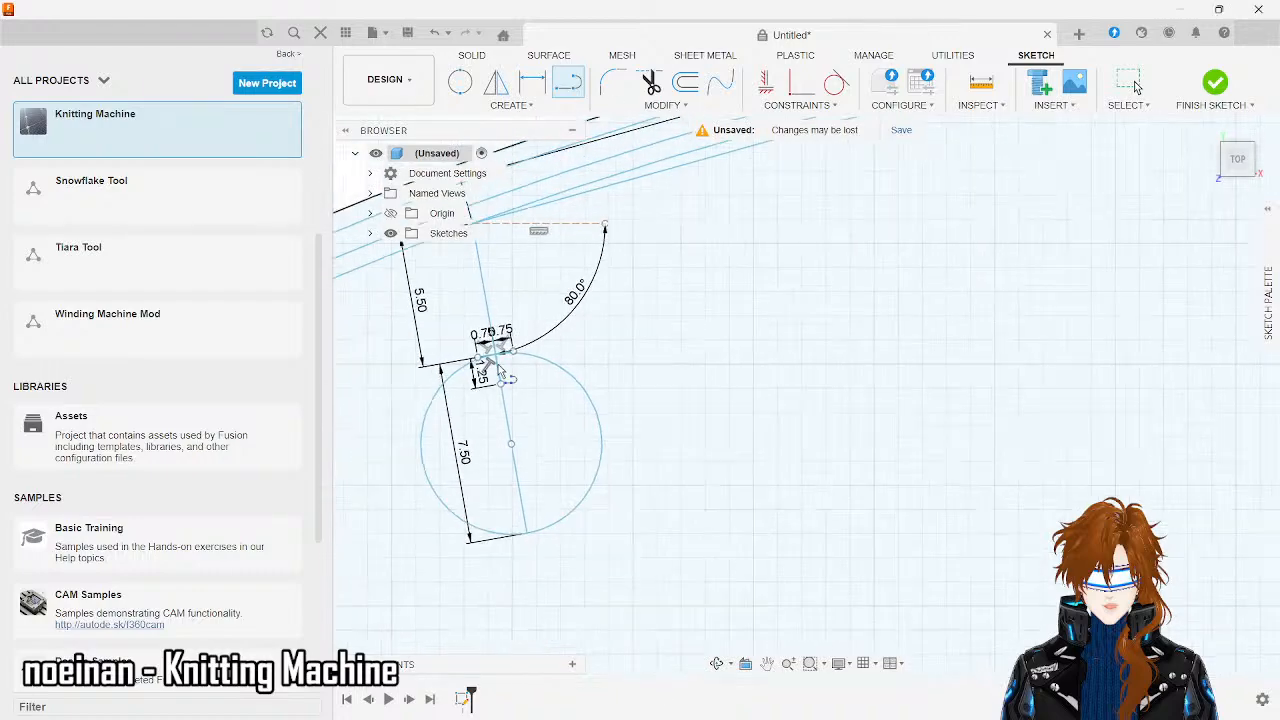
- Draw a matching 1.25 mm line from the lower end of the 7.5 mm line, running up along it
scroll(536, 582, up, 3)
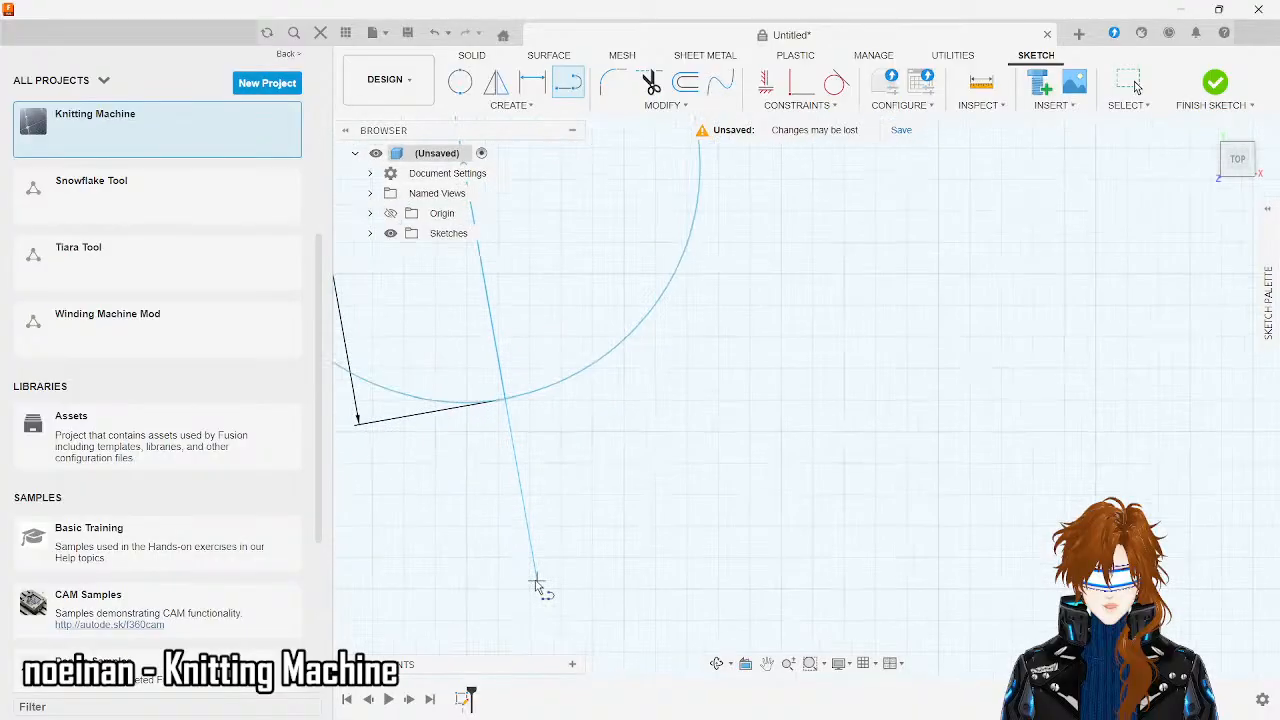
click(507, 400)
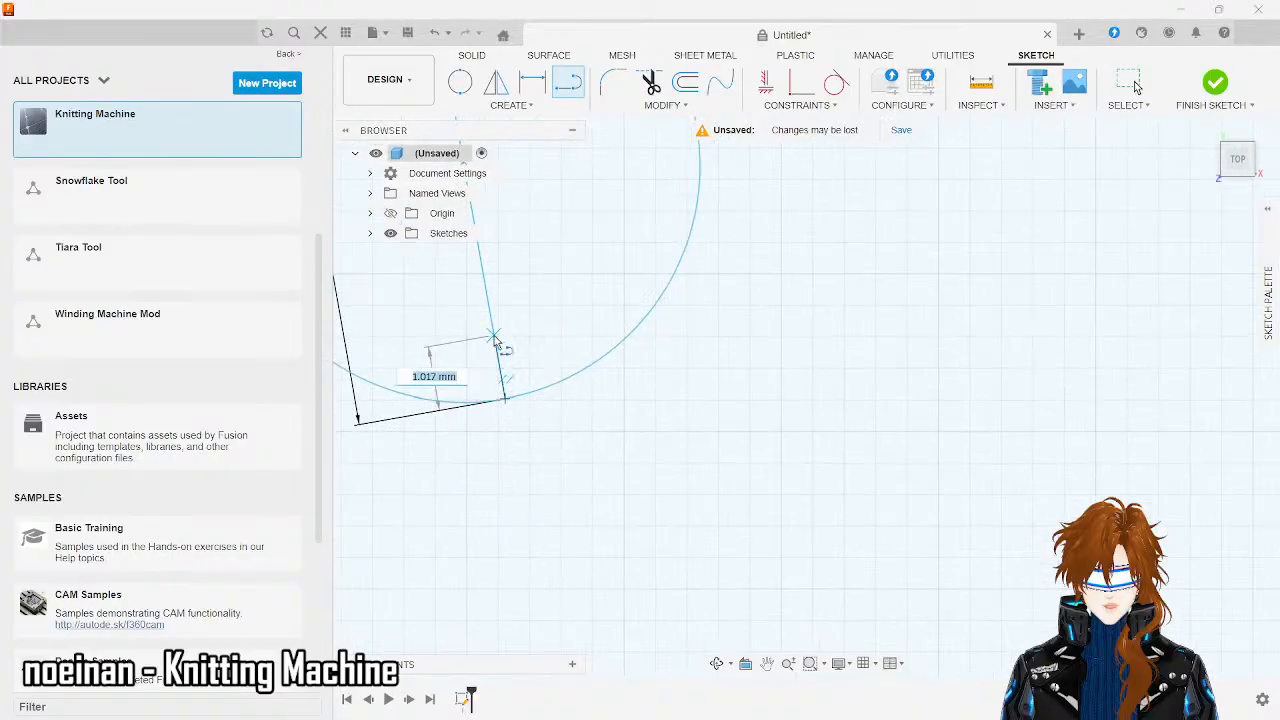
text(1.)
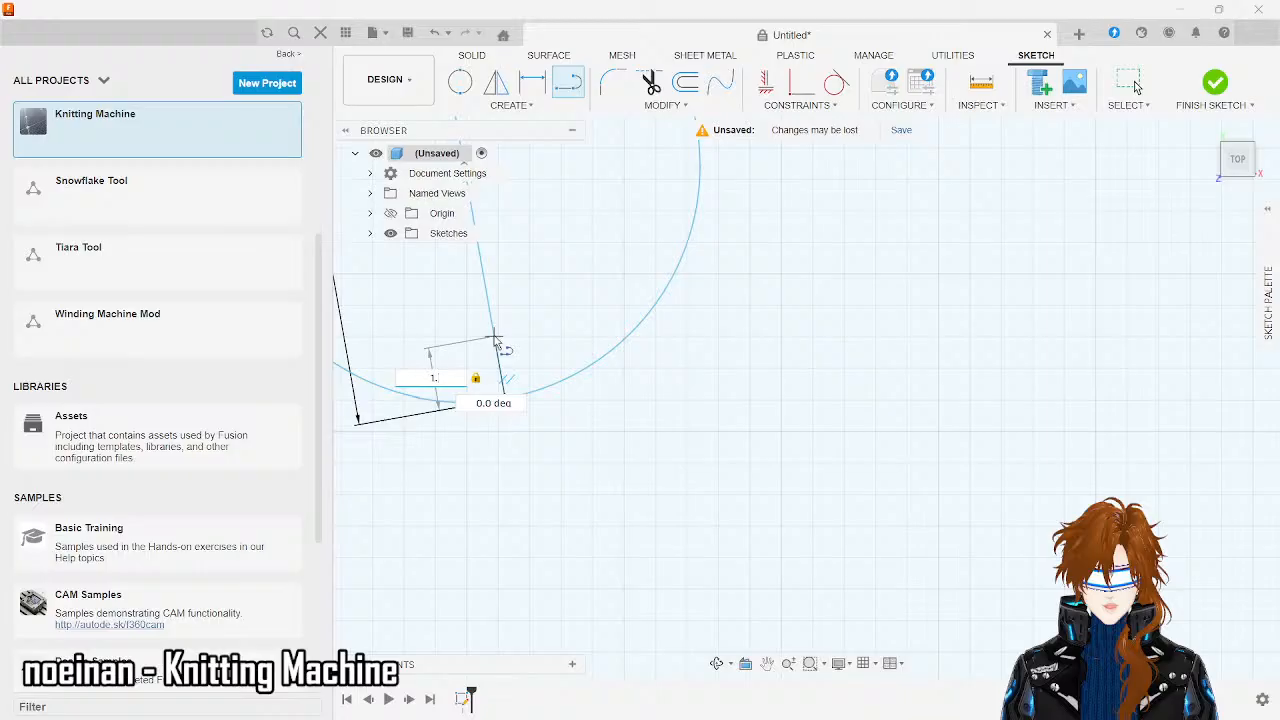
text(25)
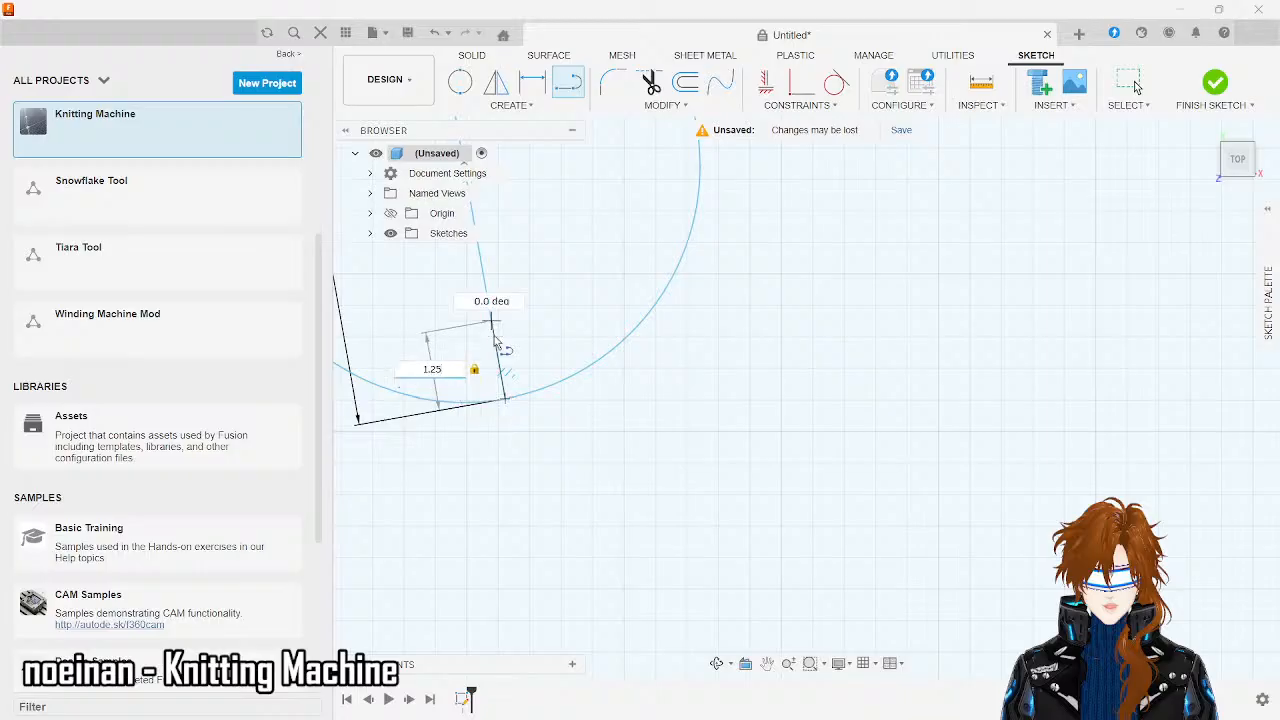
key(Return)
key(Escape)
scroll(493, 340, down, 4)
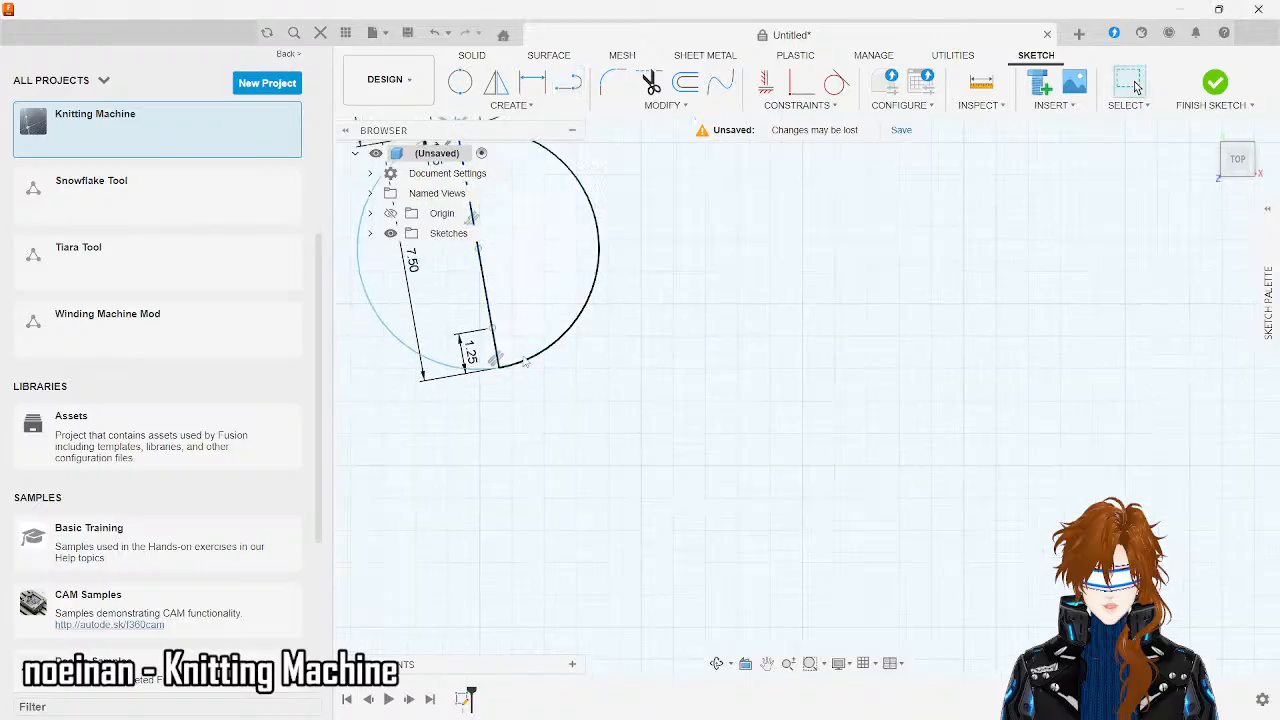
scroll(769, 523, down, 2)
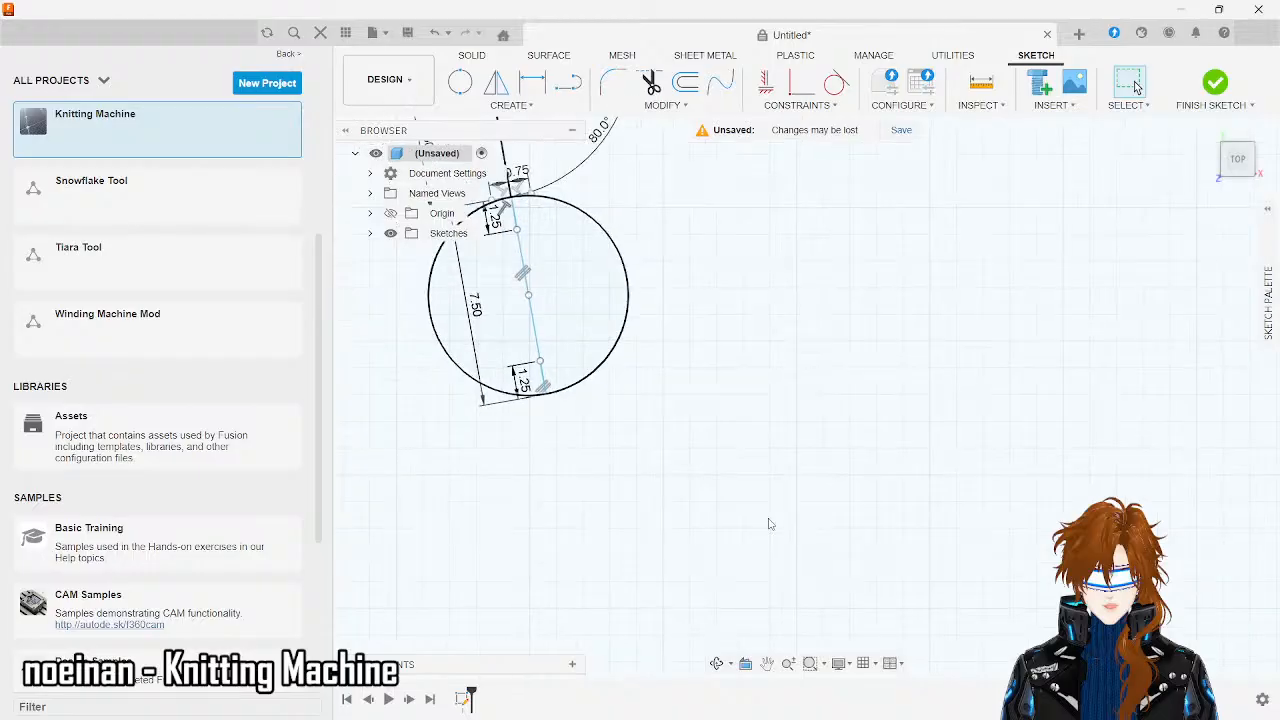
- Draw a 5 mm circle concentric with the 7.5 mm circle, passing through the inner ends of the 1.25 mm lines
click(460, 82)
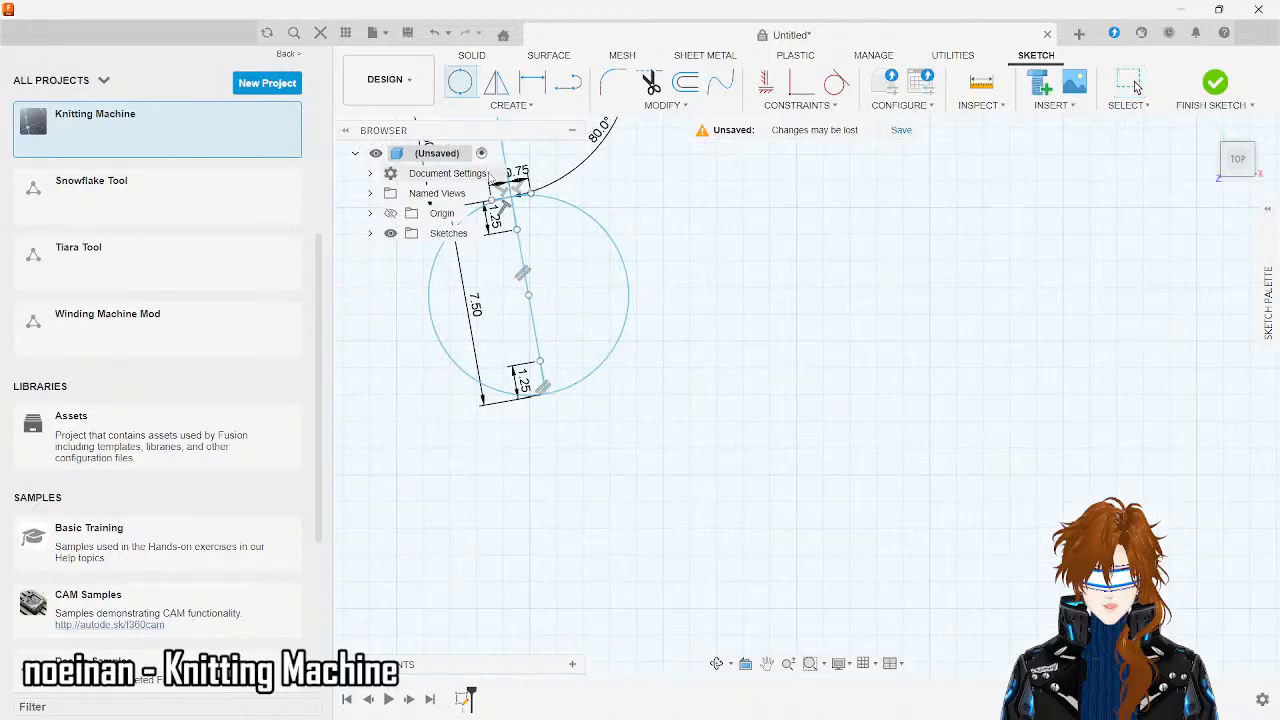
click(517, 230)
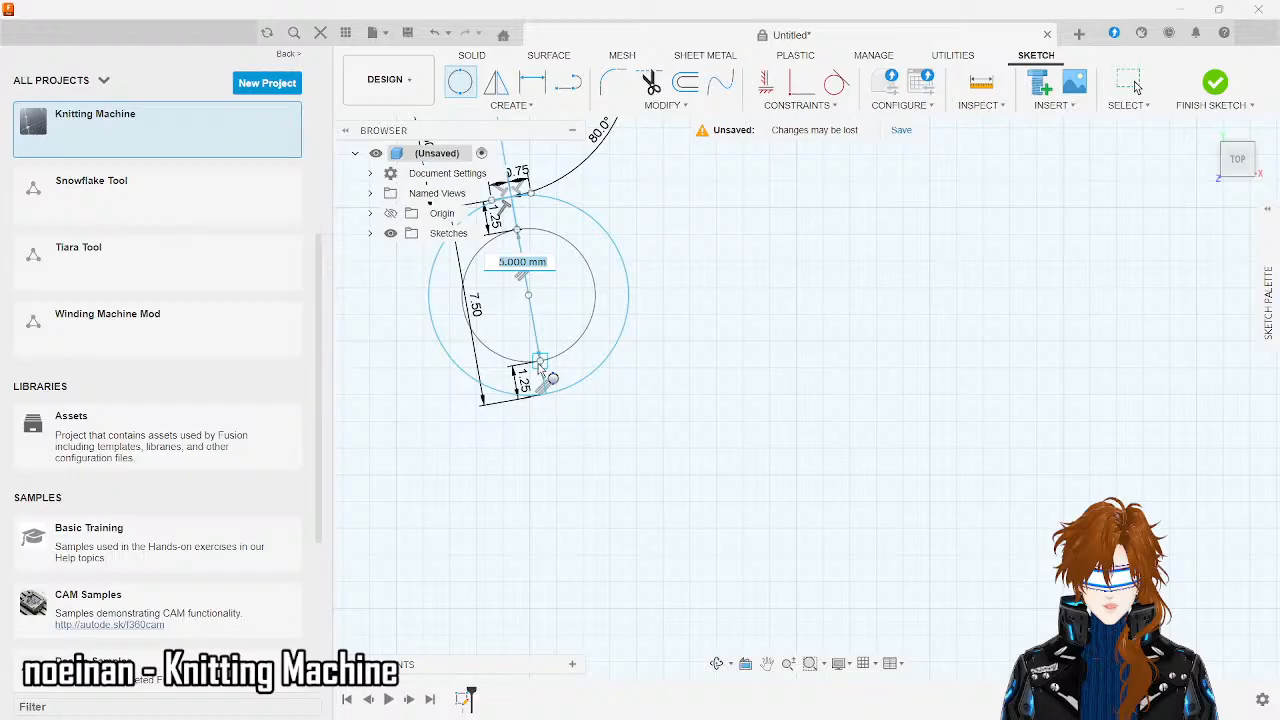
key(Tab)
click(540, 362)
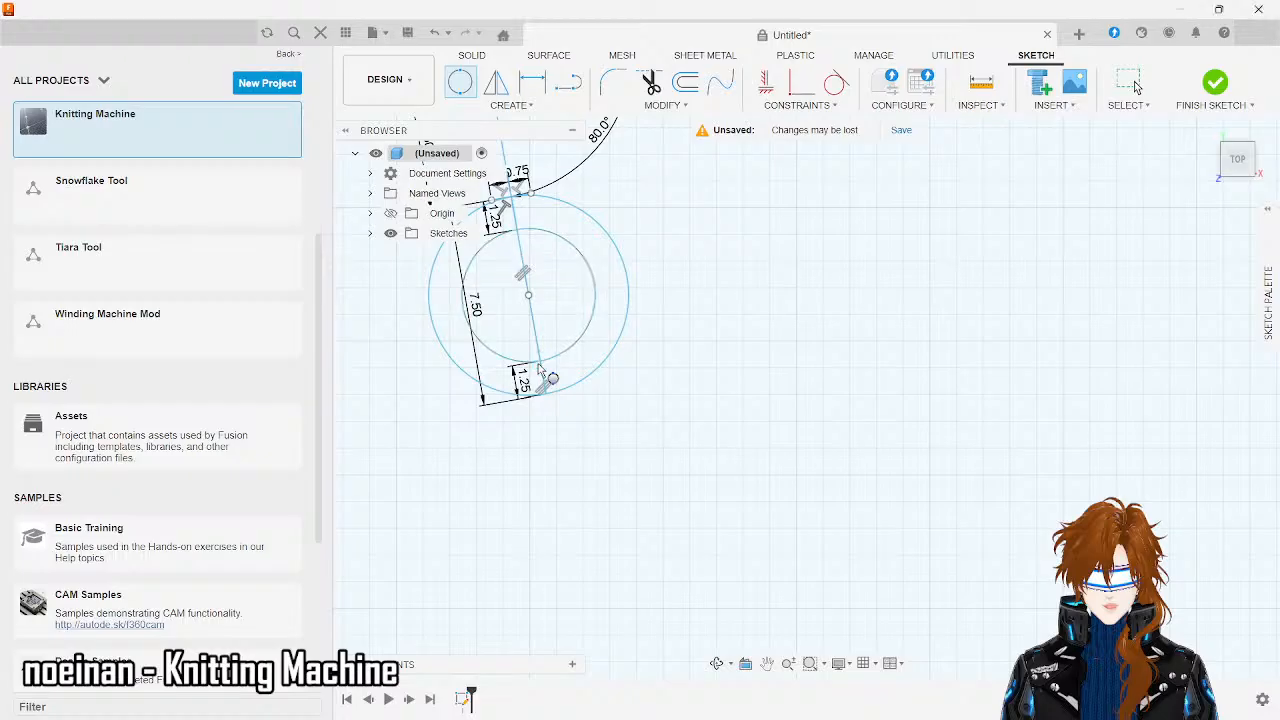
key(Escape)
- Draw a 1 mm line inward along the 7.5 mm line from the inner end of the upper 1.25 mm line
click(527, 284)
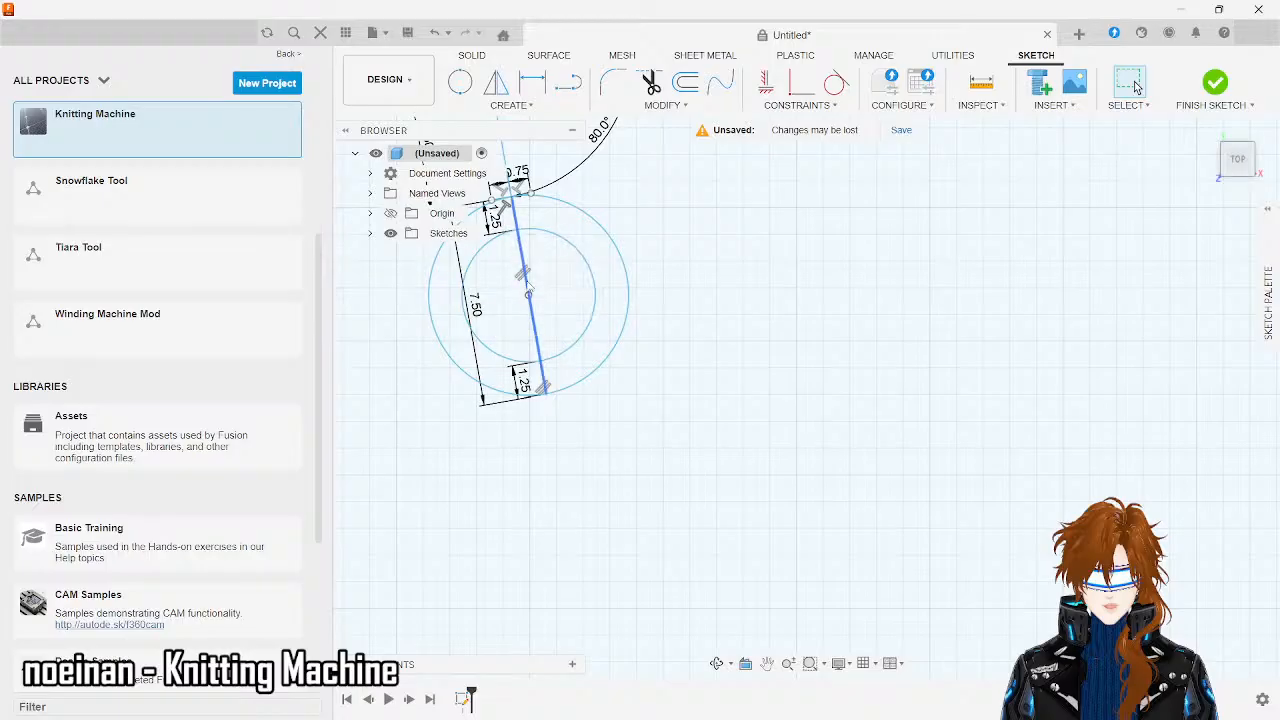
click(616, 480)
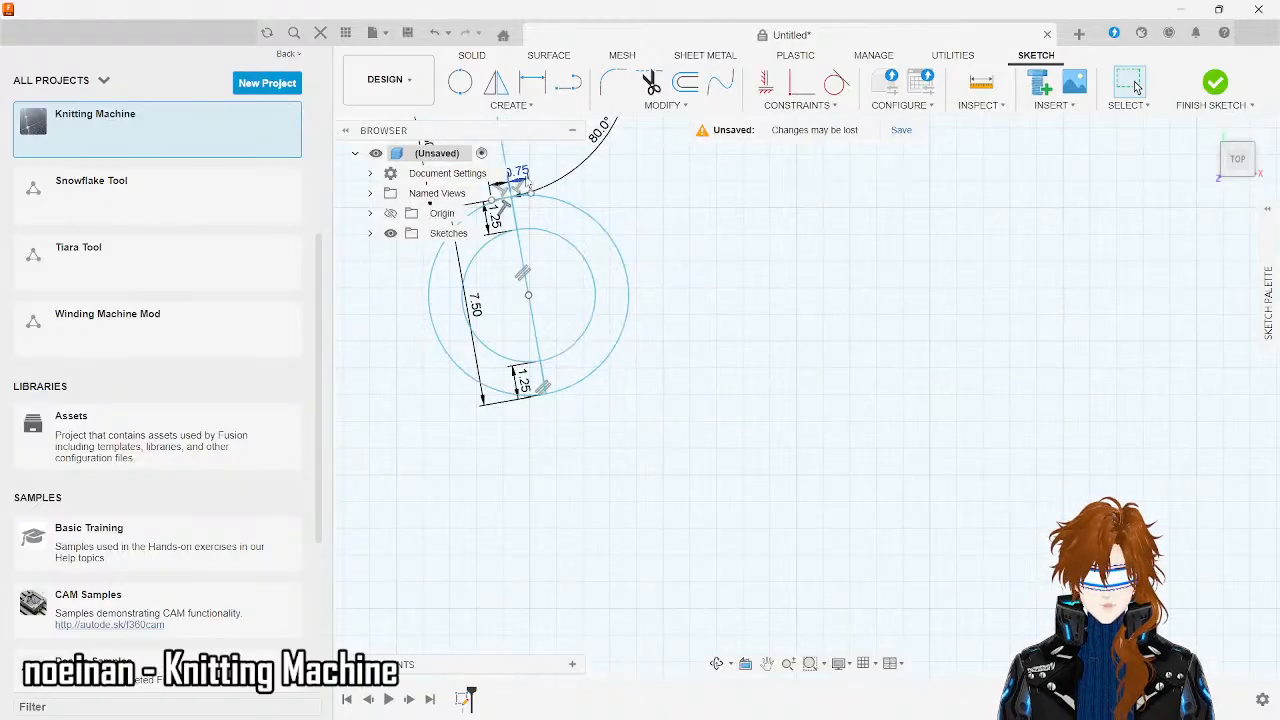
click(565, 84)
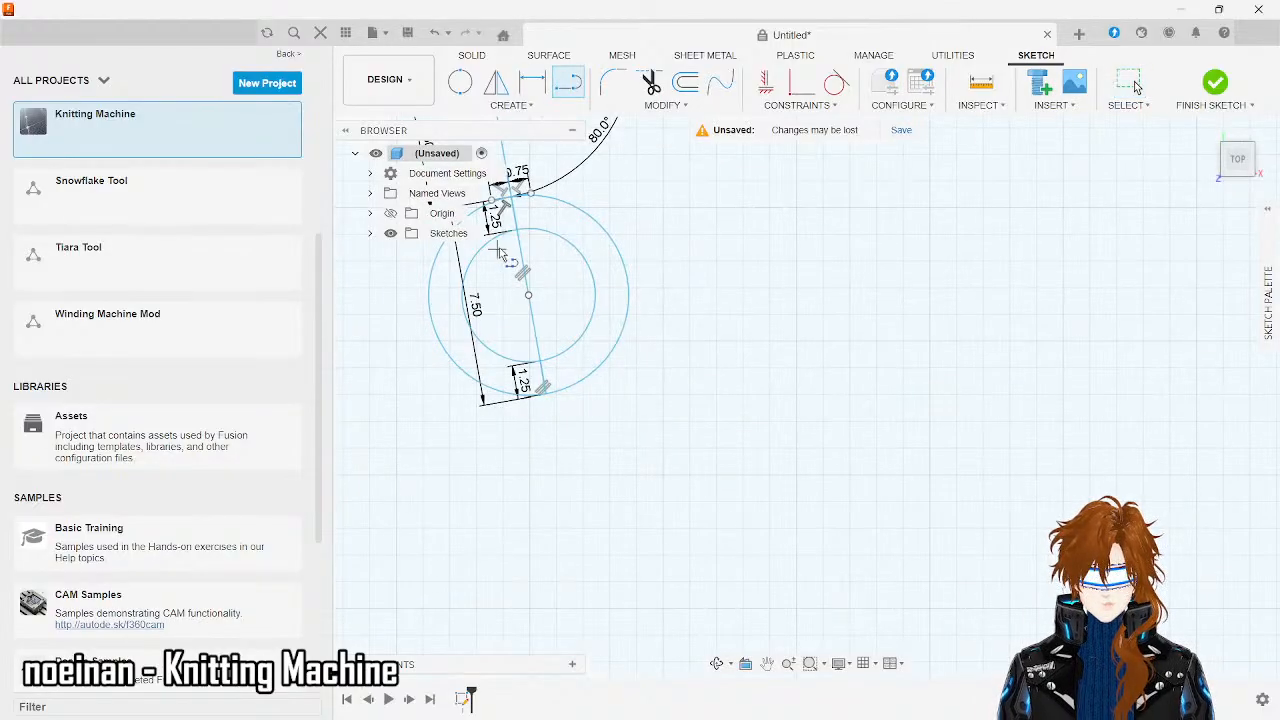
click(518, 244)
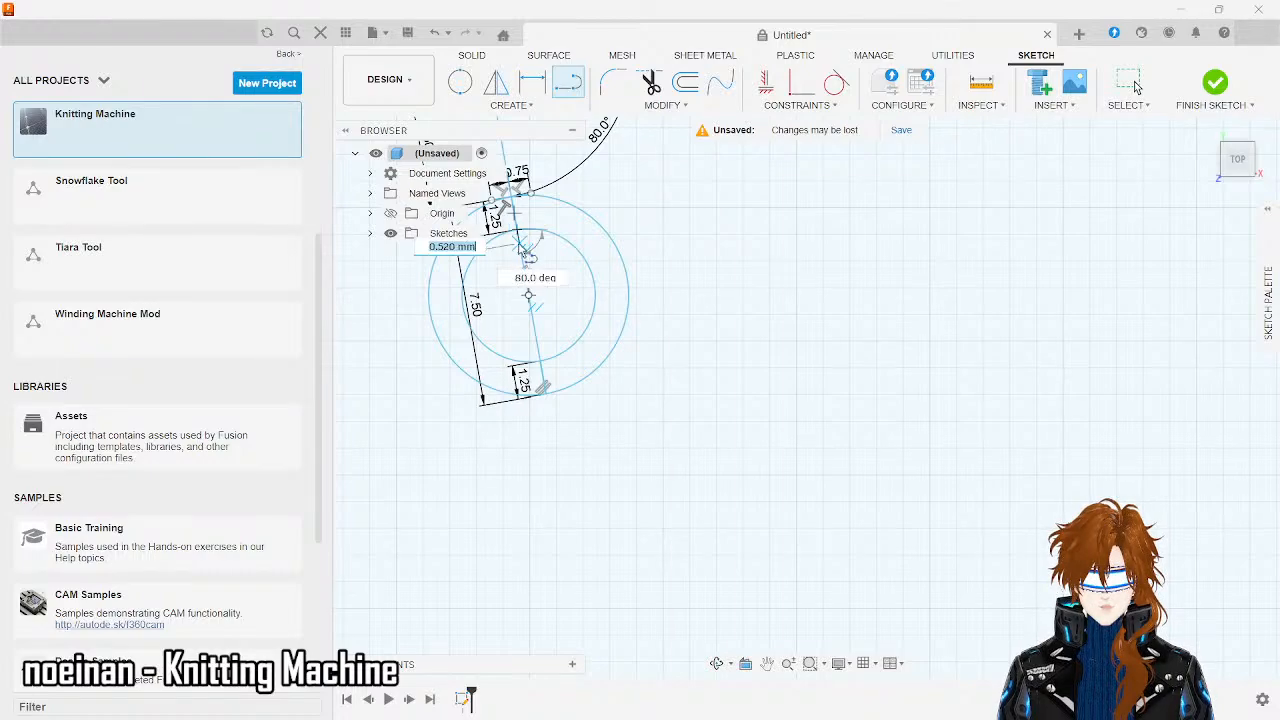
text(1)
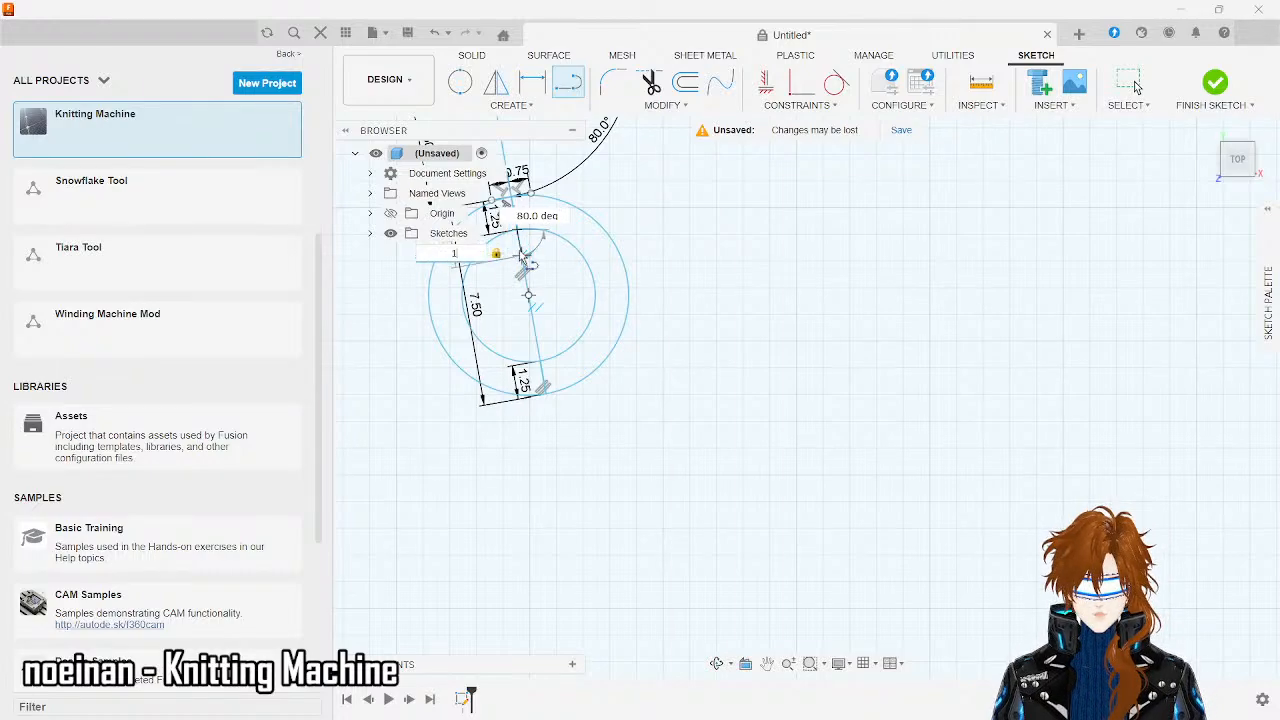
key(Return)
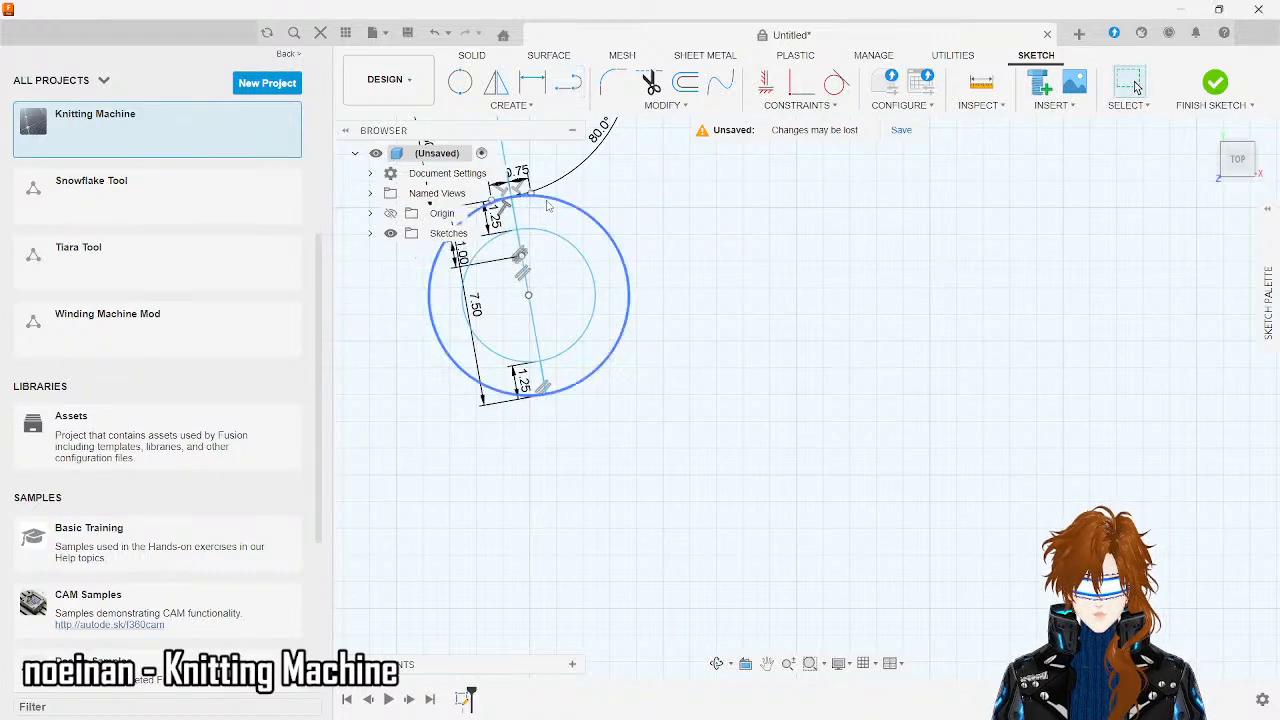
- Draw a matching 1 mm line inward from the inner end of the lower 1.25 mm line
click(542, 360)
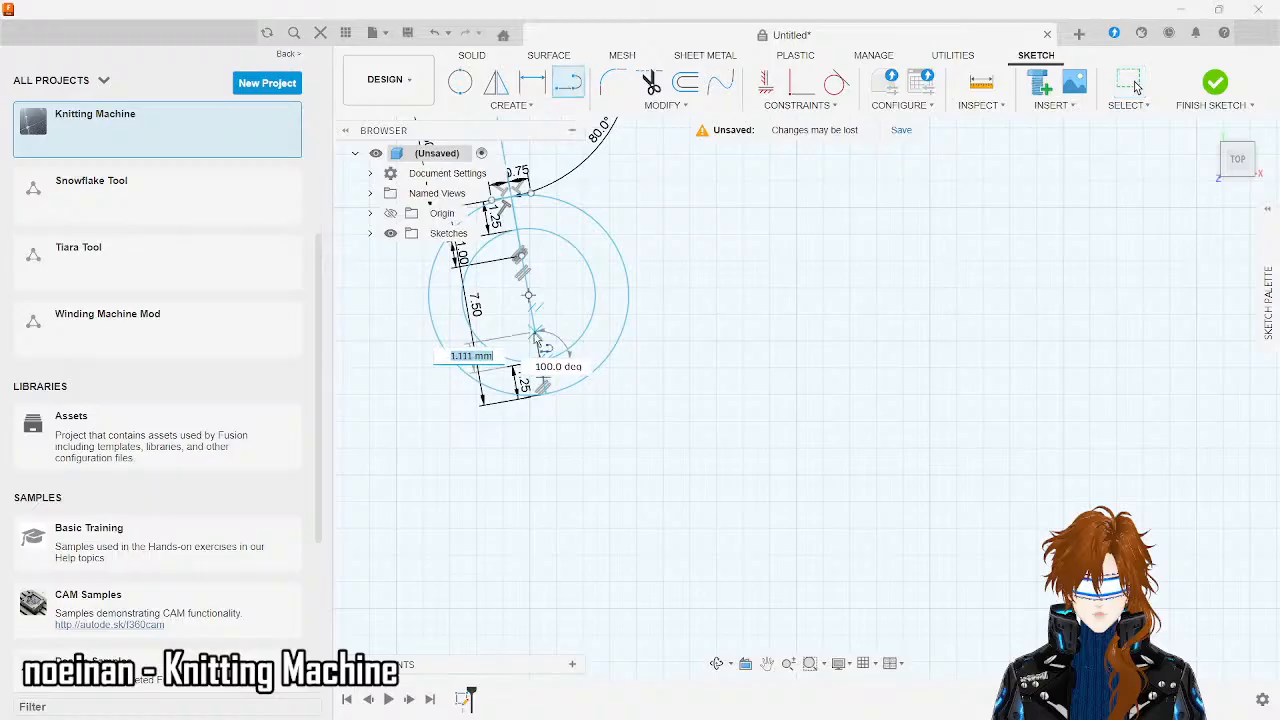
text(1)
key(Return)
key(Escape)
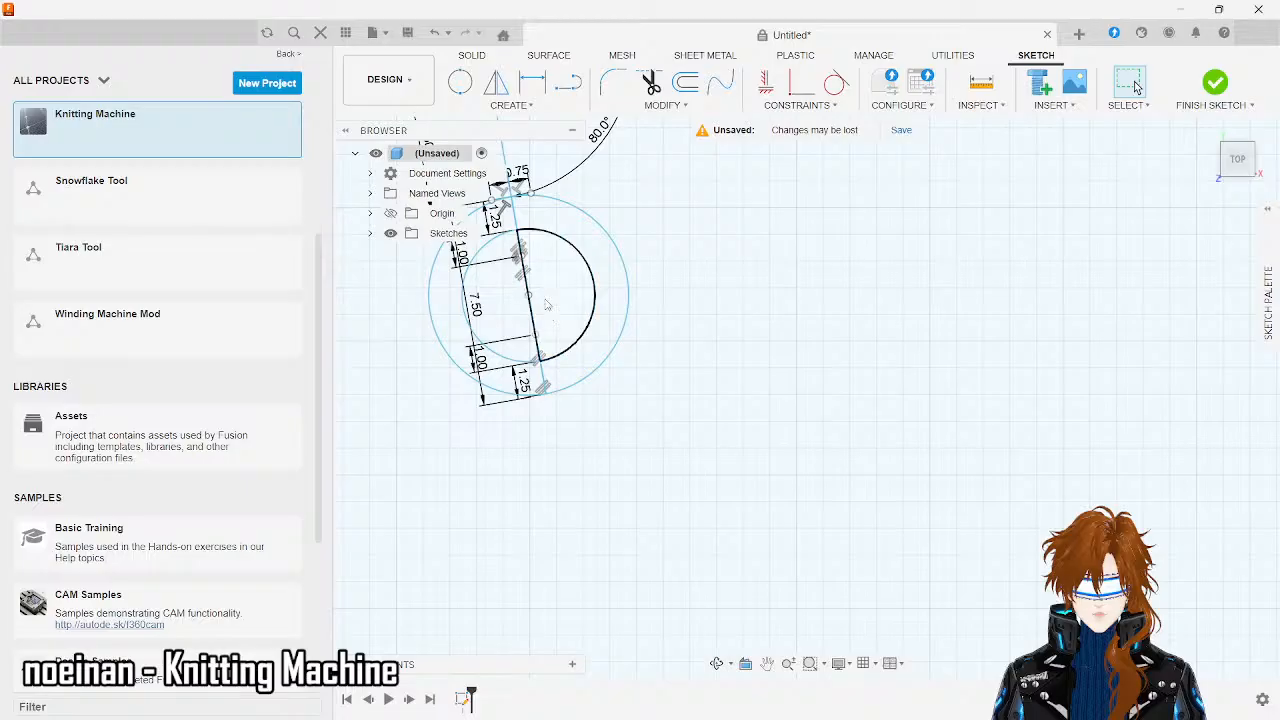
- Draw a 3 mm circle at the shared centre, passing through the inner ends of the 1 mm lines
click(460, 83)
click(528, 294)
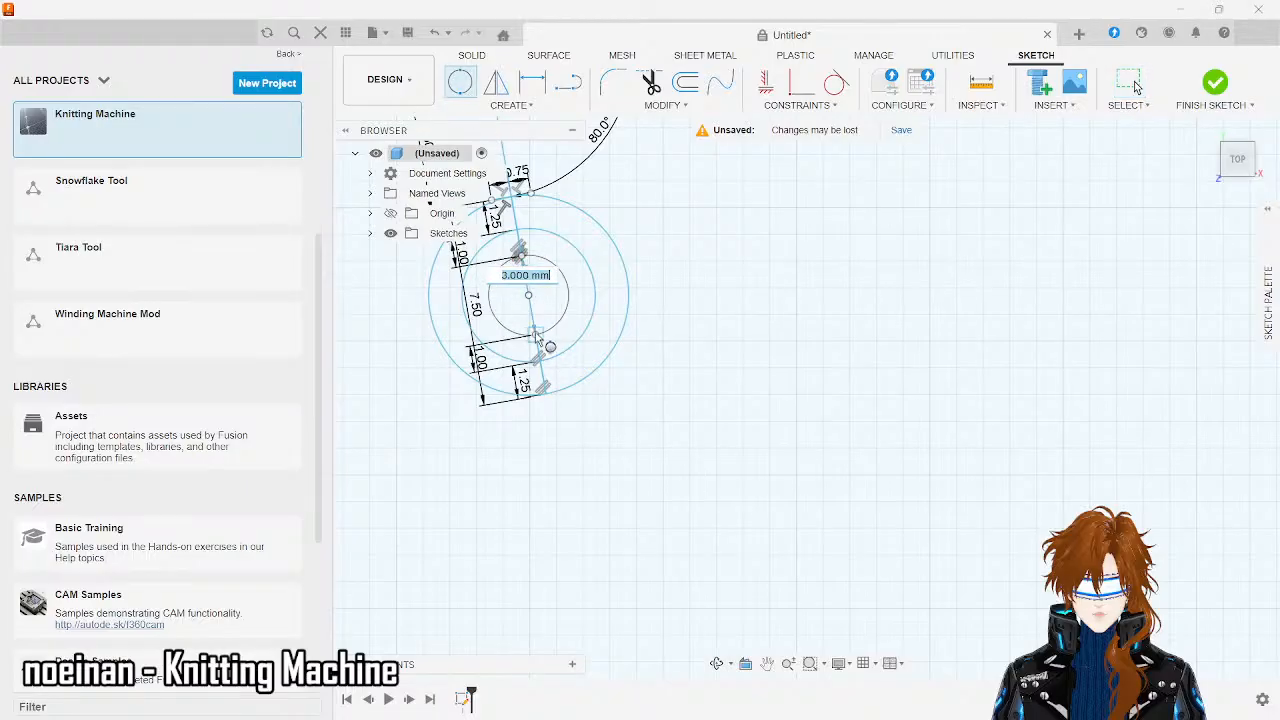
click(537, 341)
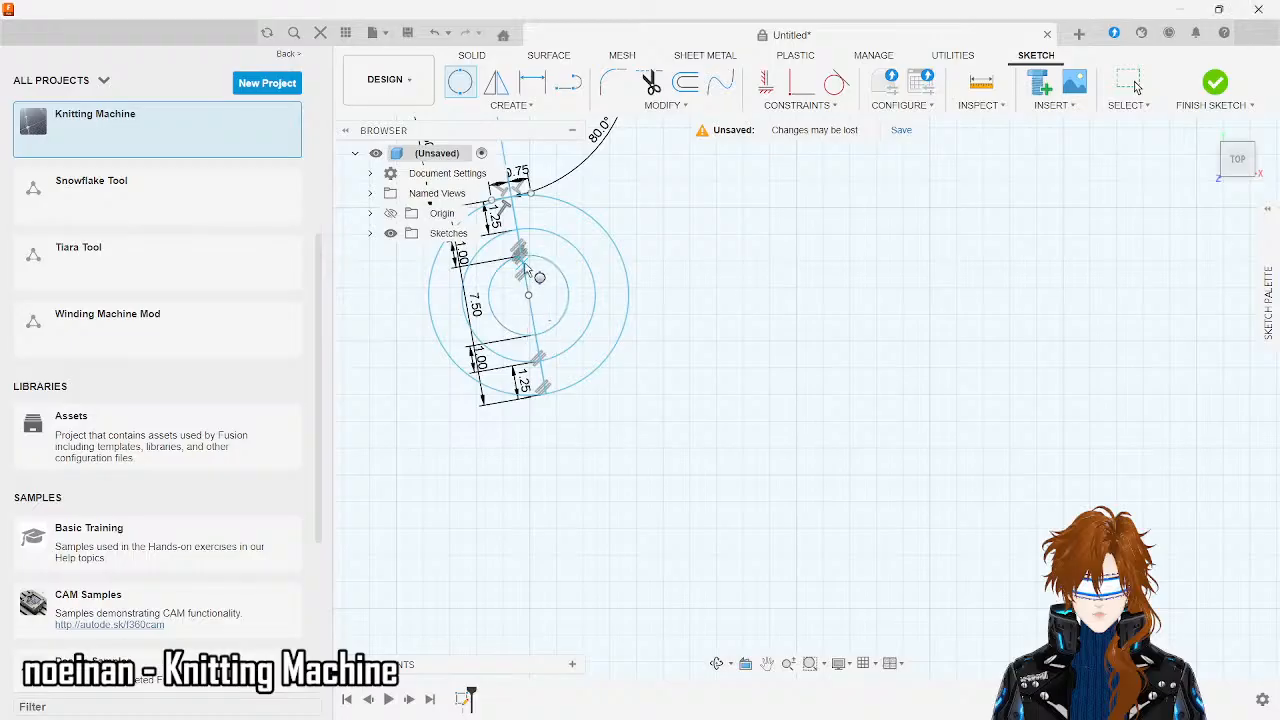
key(Escape)
click(520, 248)
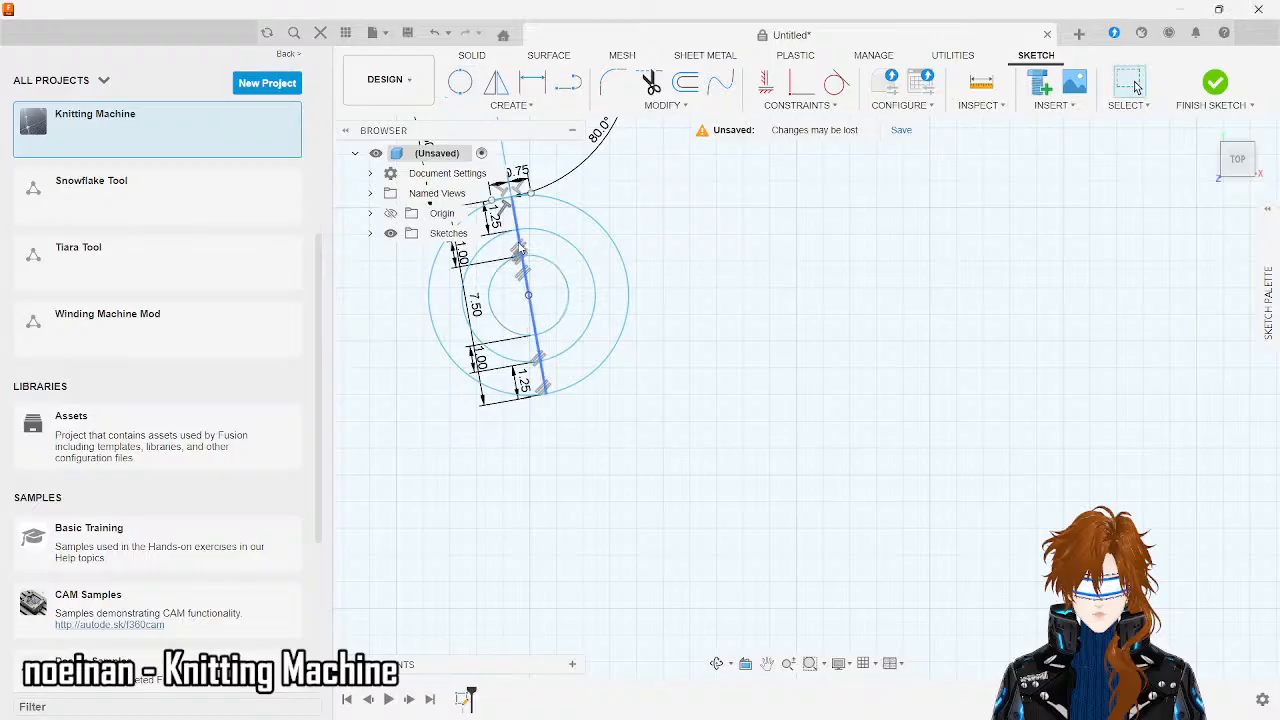
drag(520, 248, 574, 236)
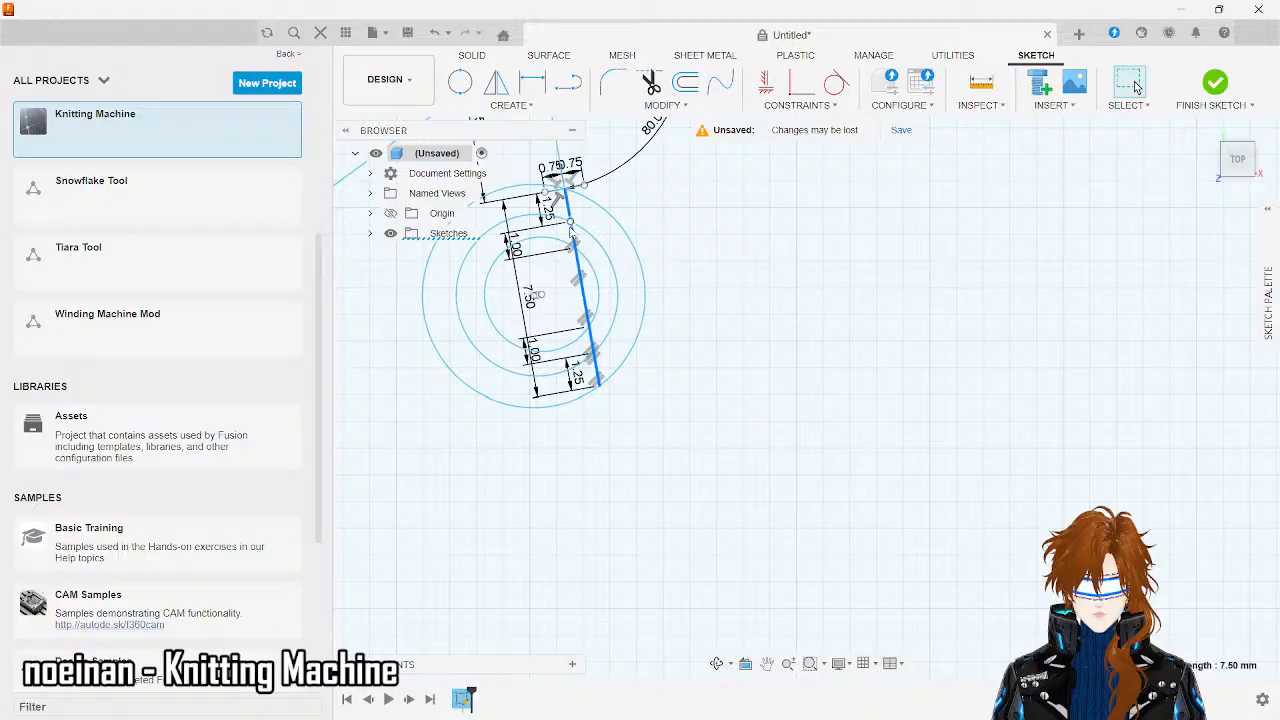
key(ctrl+z)
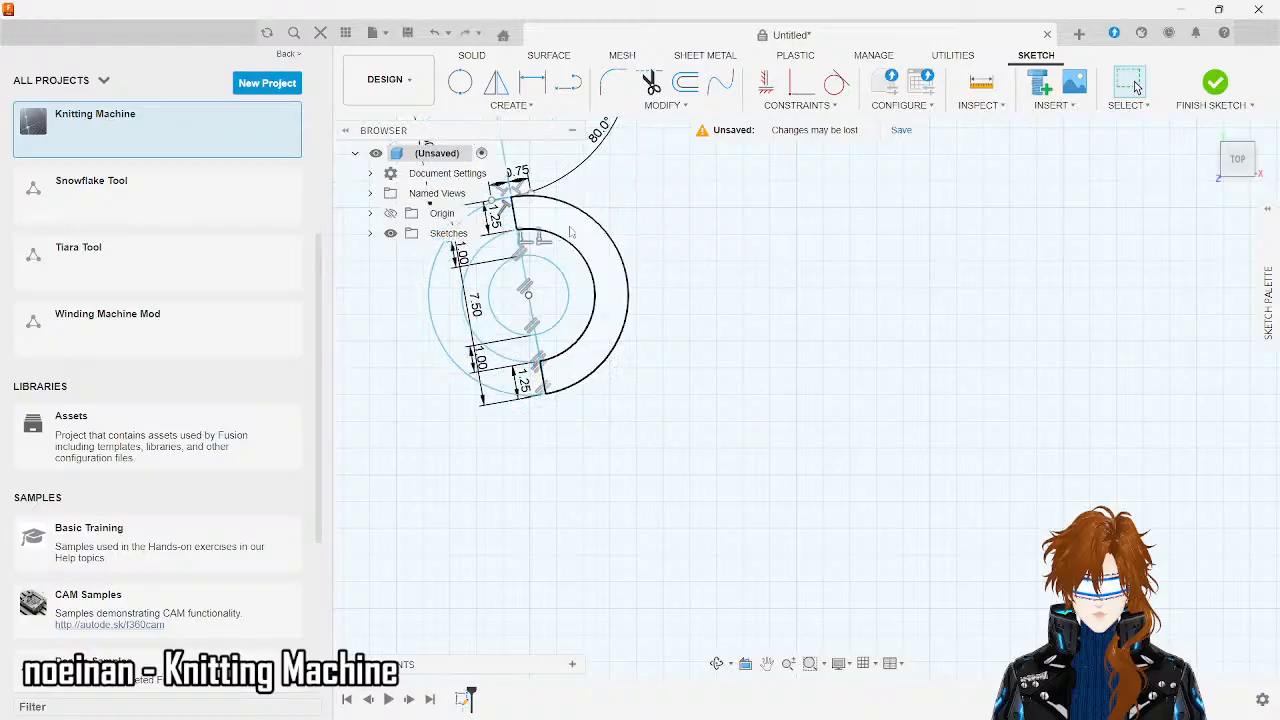
- Delete the 7.5 mm line and the 1 mm and 1.25 mm helper lines inside the circles
click(520, 246)
key(Delete)
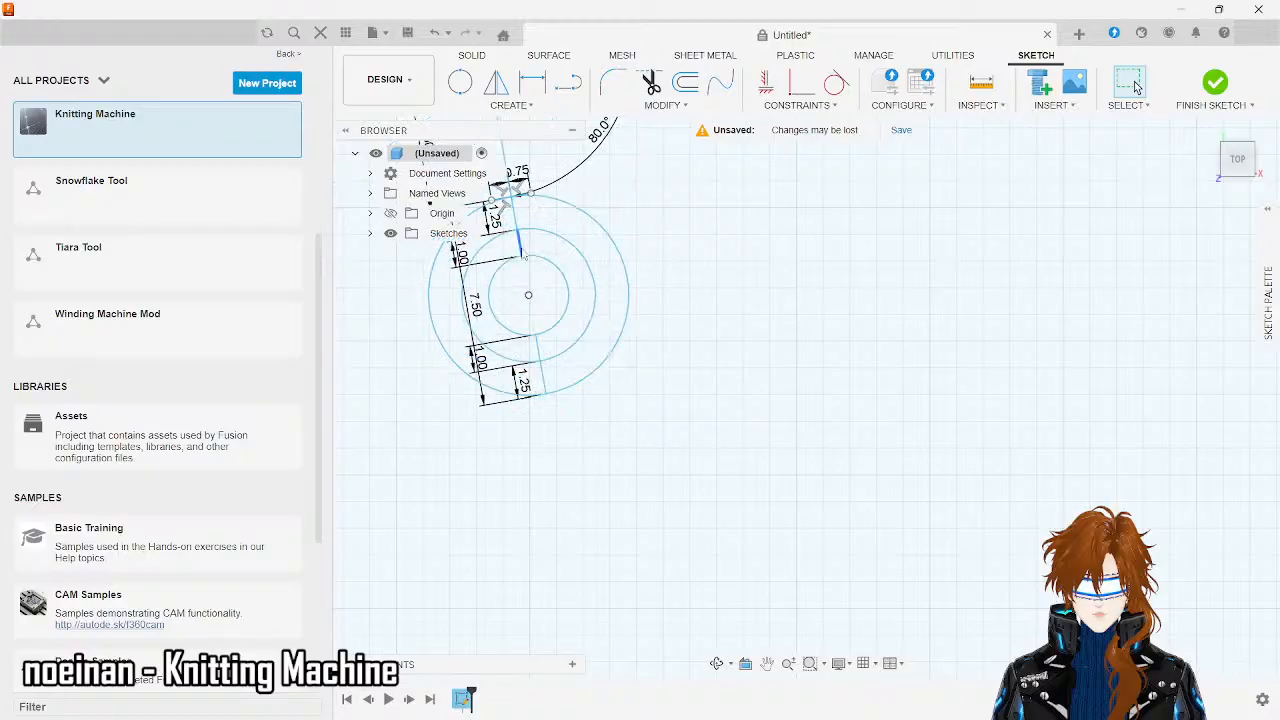
click(520, 248)
key(Delete)
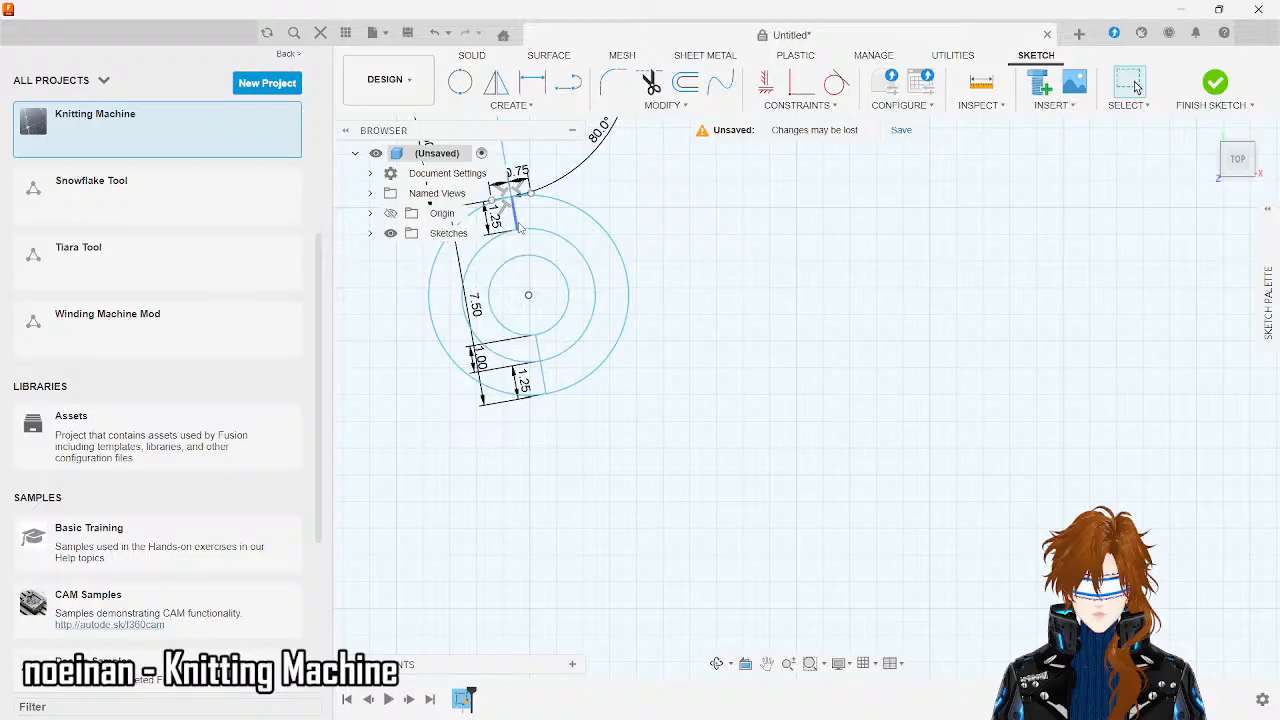
click(517, 222)
key(Delete)
click(540, 350)
key(Delete)
click(543, 378)
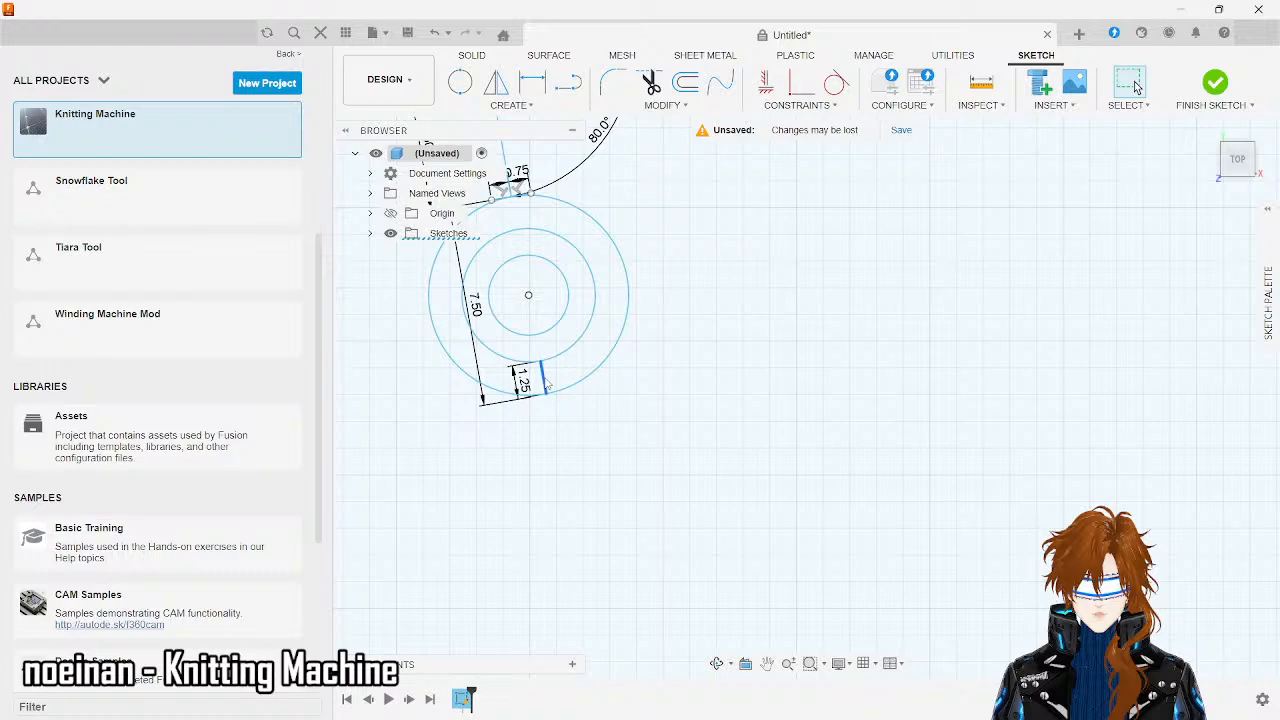
key(Delete)
- Draw a short perpendicular line about 0.08 mm long from the right 0.75 mm line's outer end to the 7.5 mm circle
scroll(547, 385, down, 3)
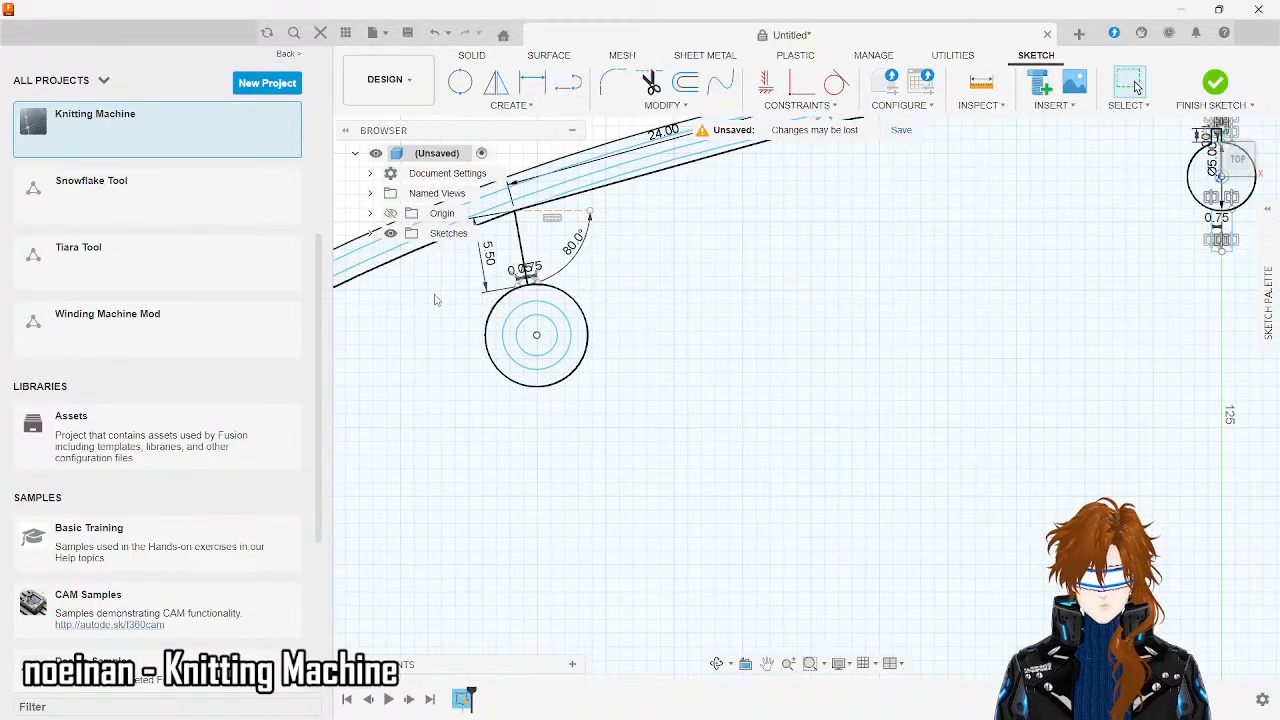
scroll(435, 299, up, 5)
scroll(869, 257, up, 3)
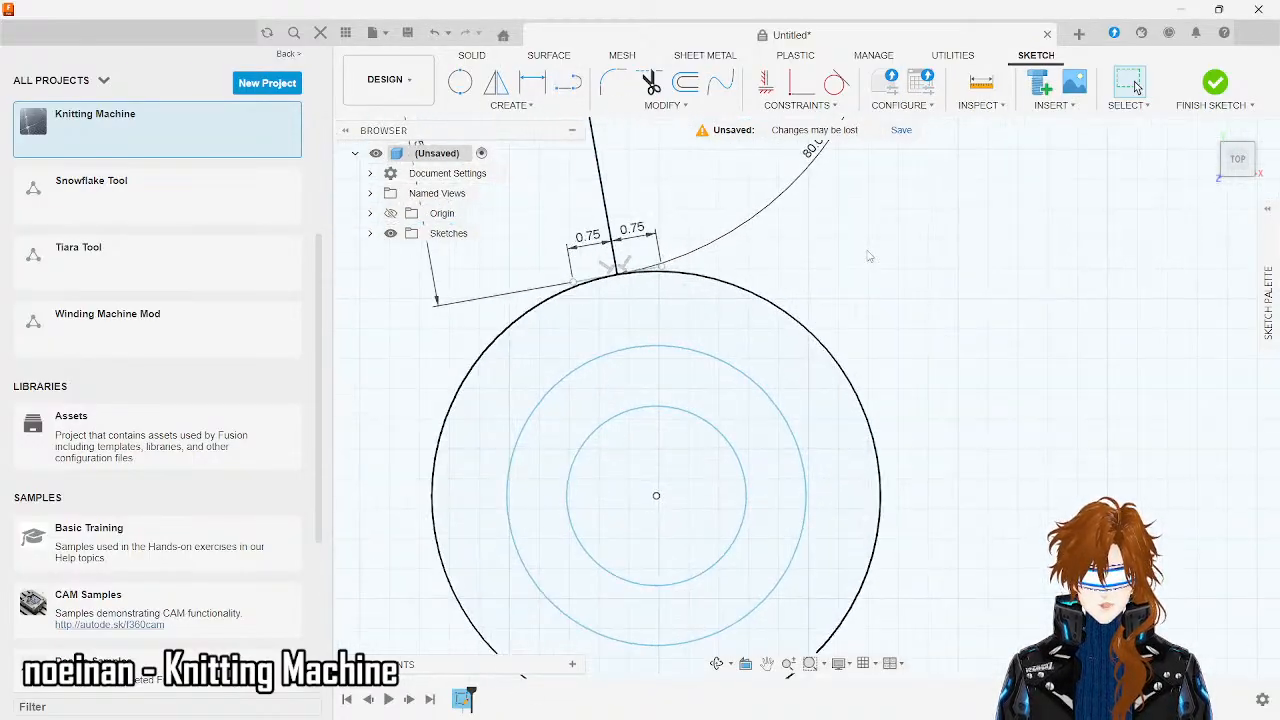
scroll(869, 257, up, 1)
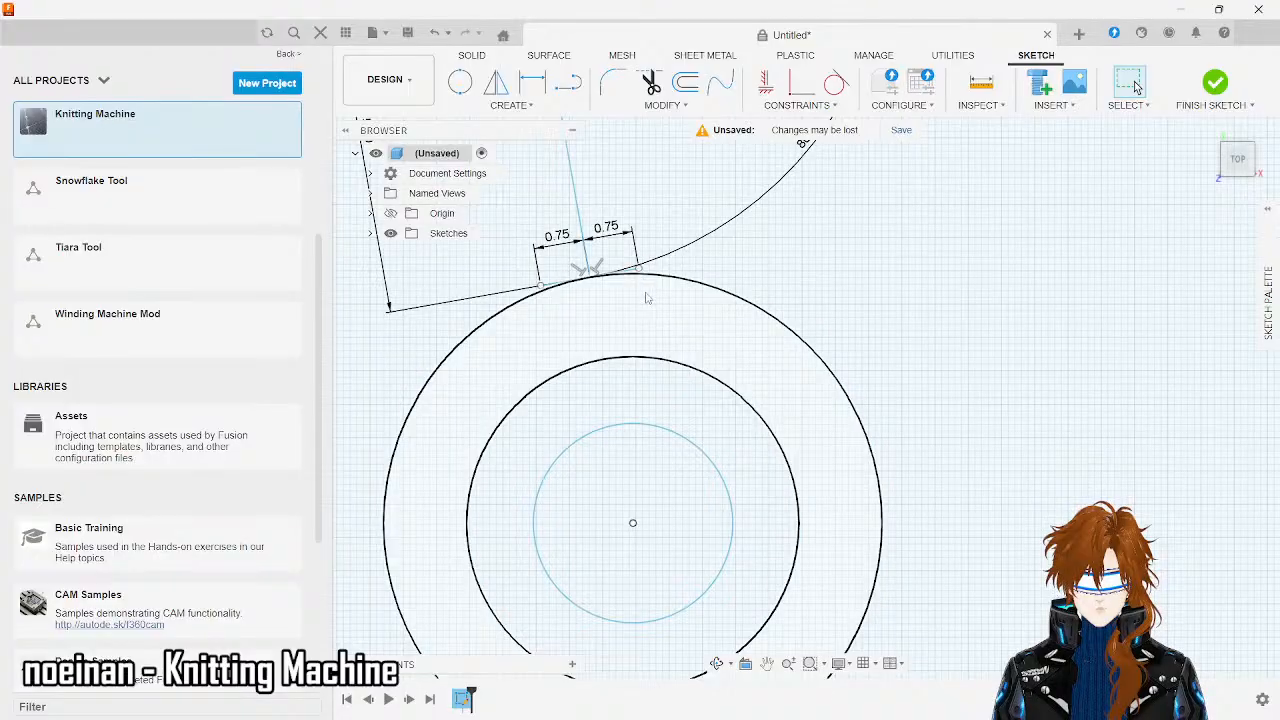
click(567, 82)
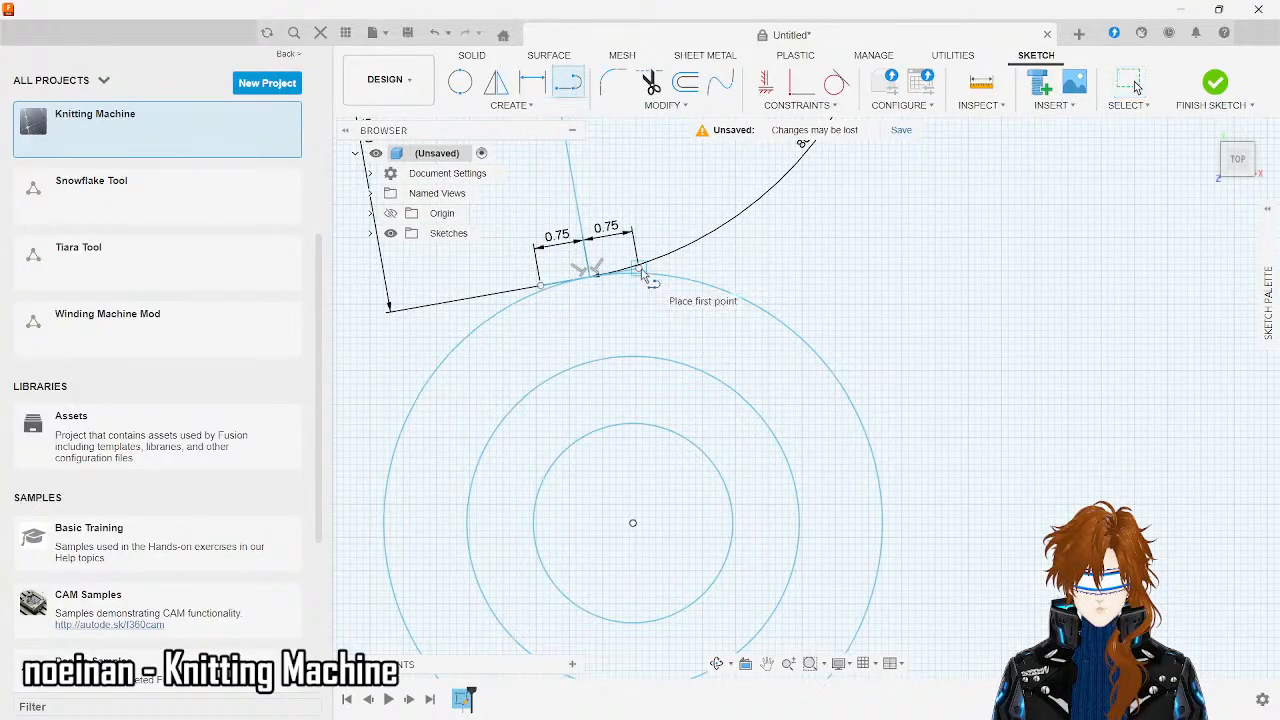
scroll(642, 280, up, 5)
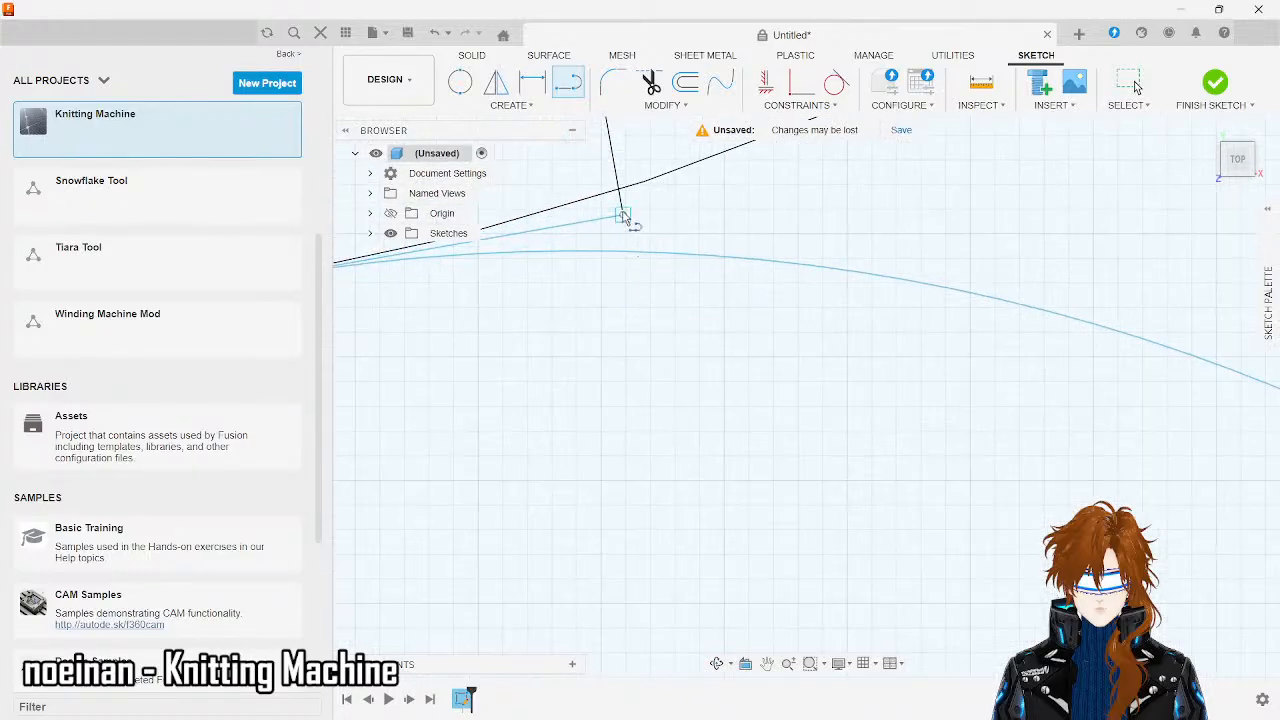
click(622, 217)
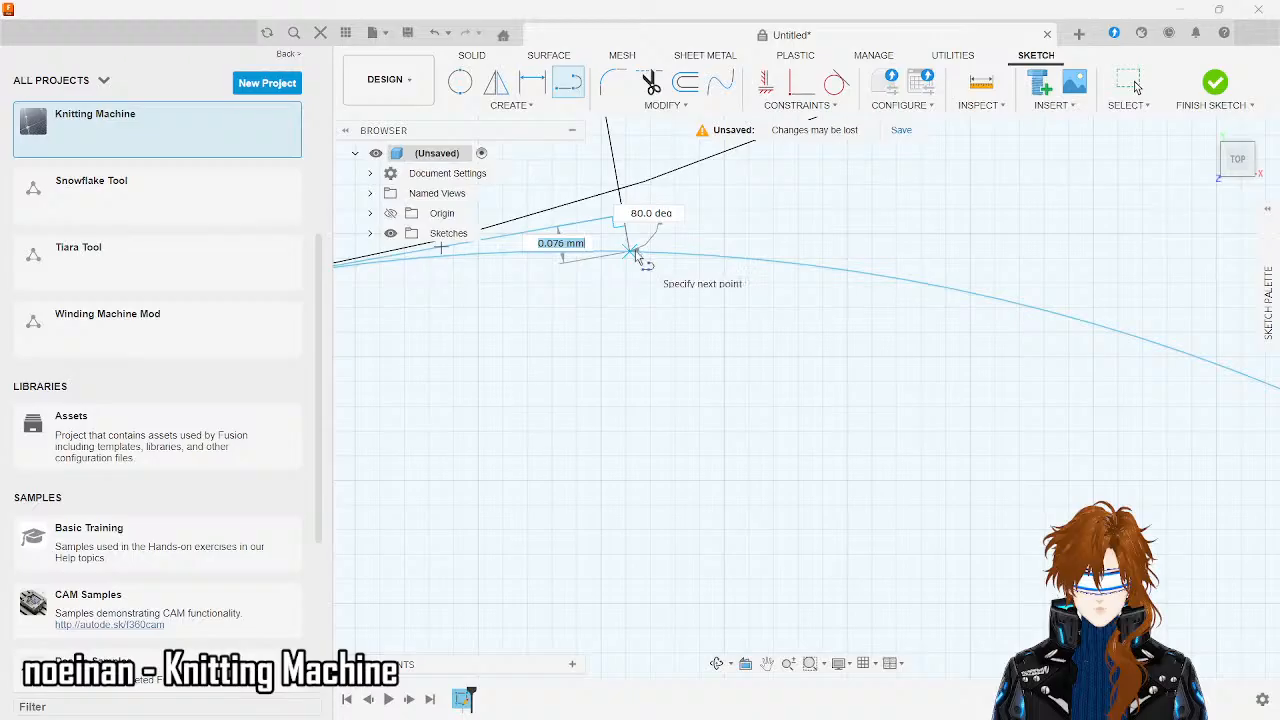
click(635, 251)
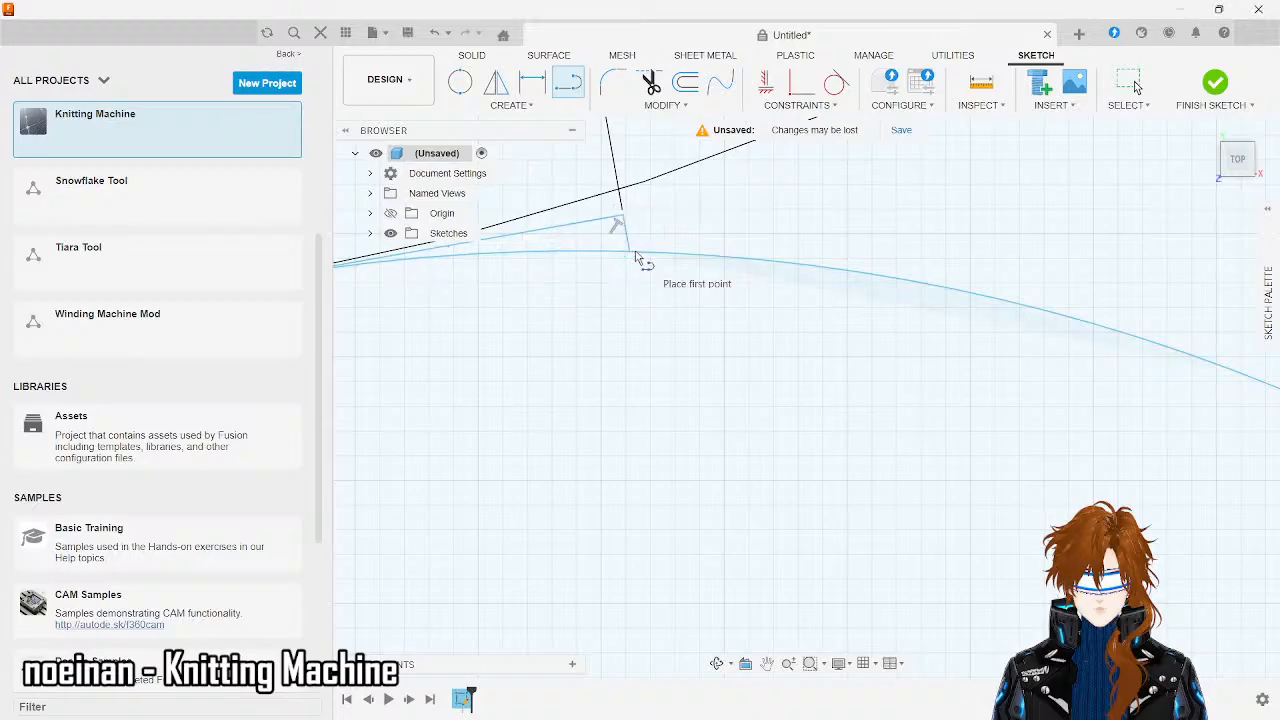
- Draw a matching short perpendicular line from the left 0.75 mm line's outer end to the 7.5 mm circle
scroll(635, 251, down, 4)
scroll(635, 256, down, 2)
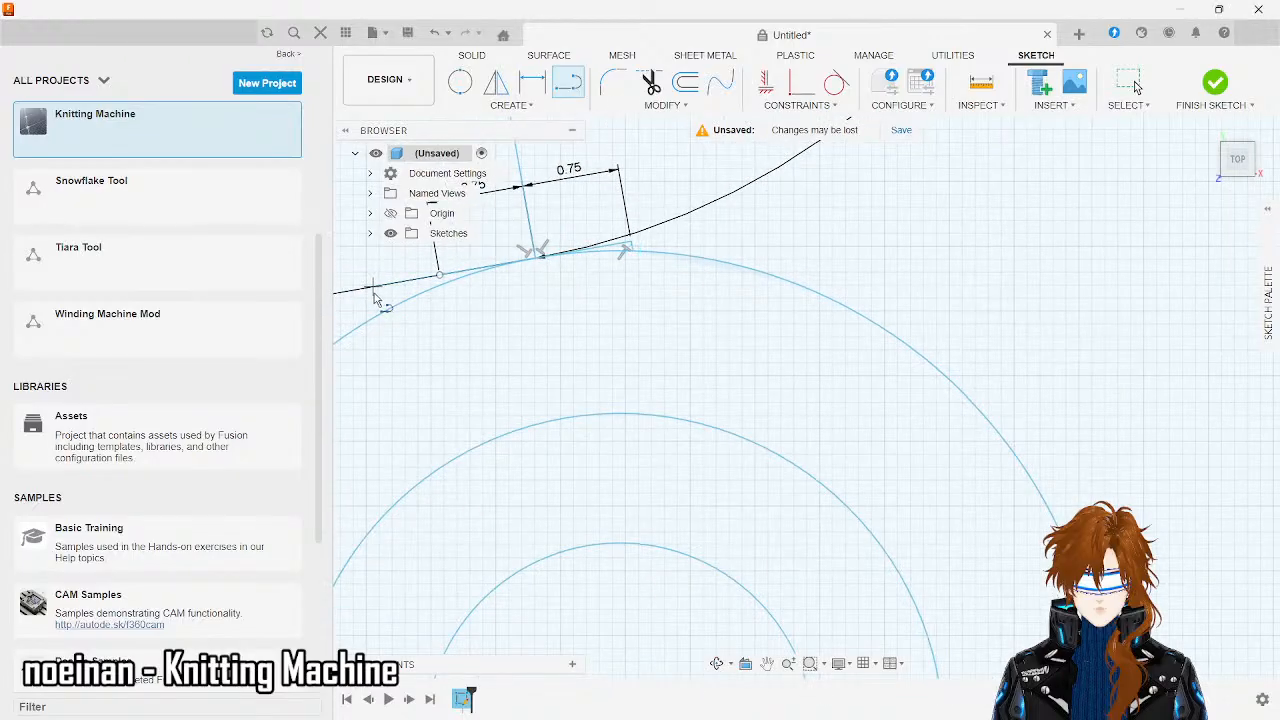
click(440, 278)
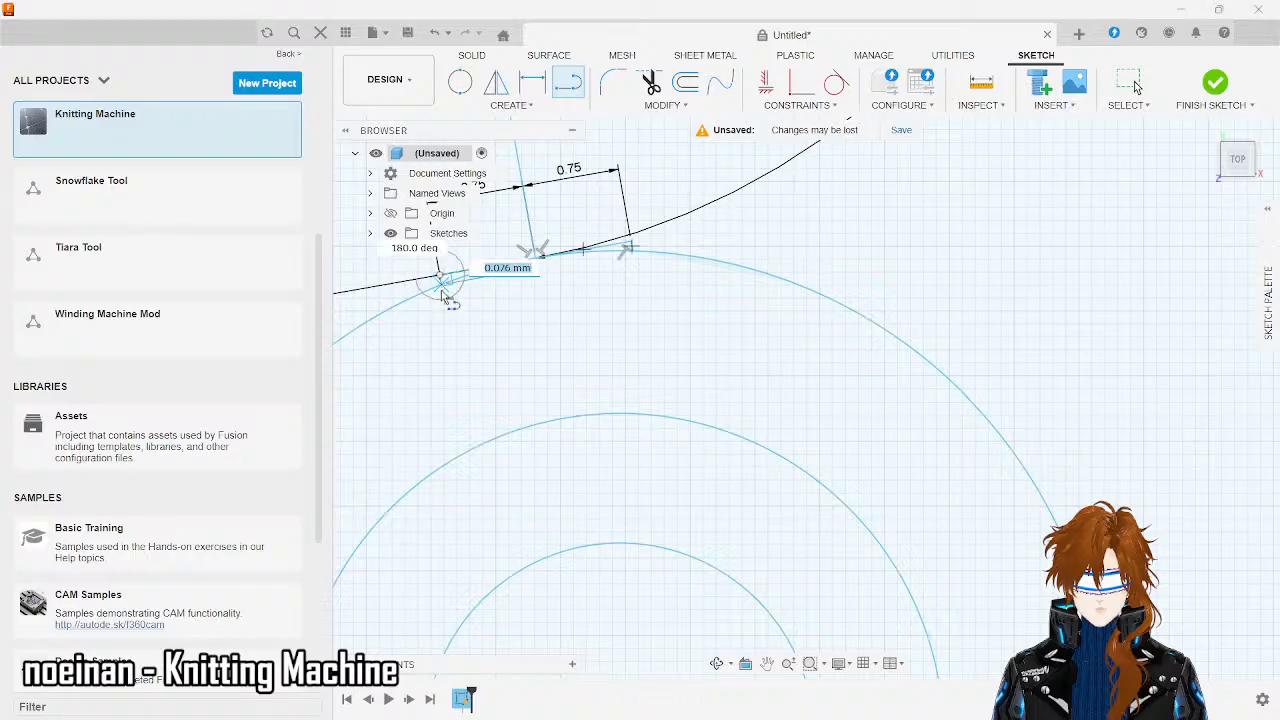
key(Escape)
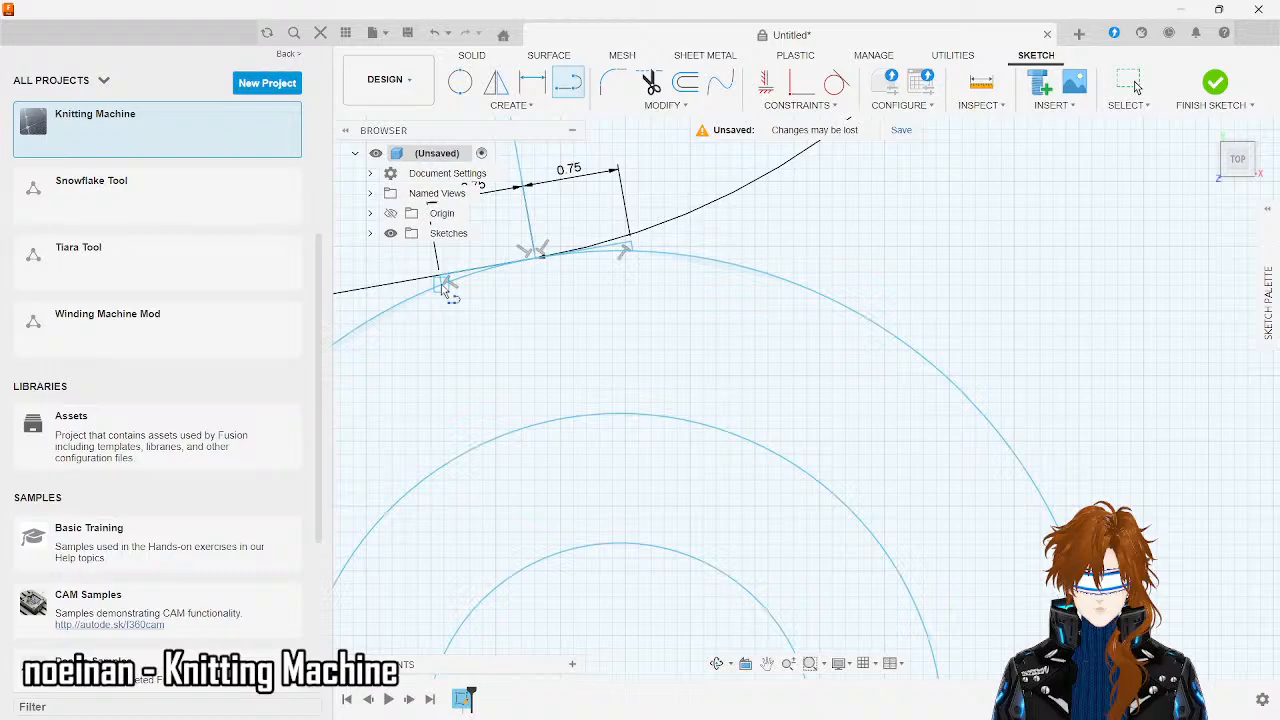
- Draw the stem's left side as a line about 5.44 mm long, parallel to the centre line, up to the bracket's lower edge
scroll(447, 287, down, 5)
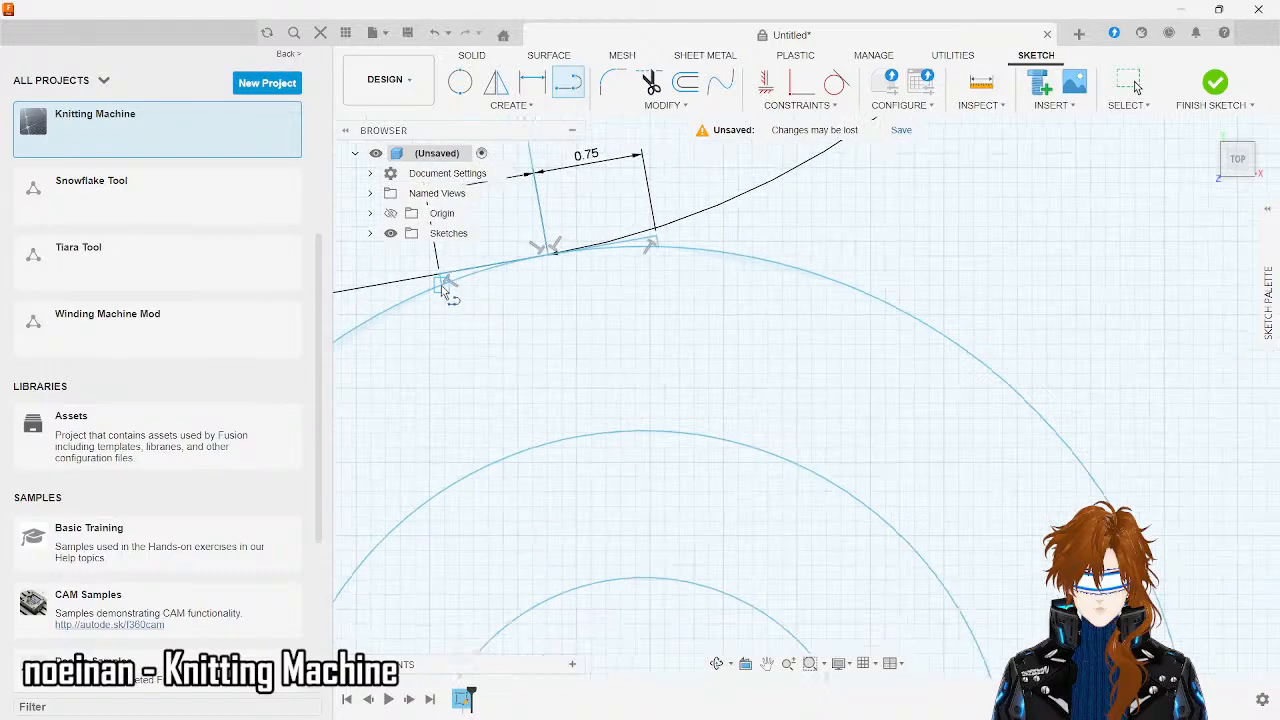
scroll(337, 258, up, 5)
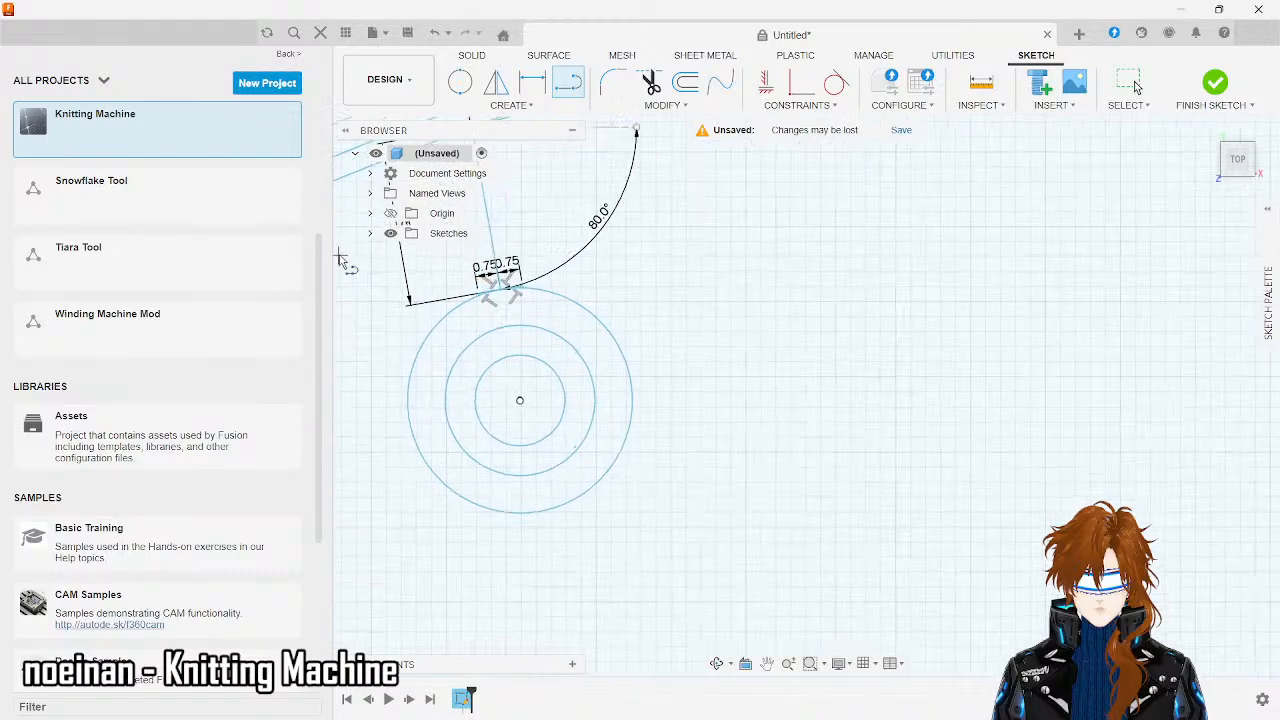
scroll(794, 590, down, 2)
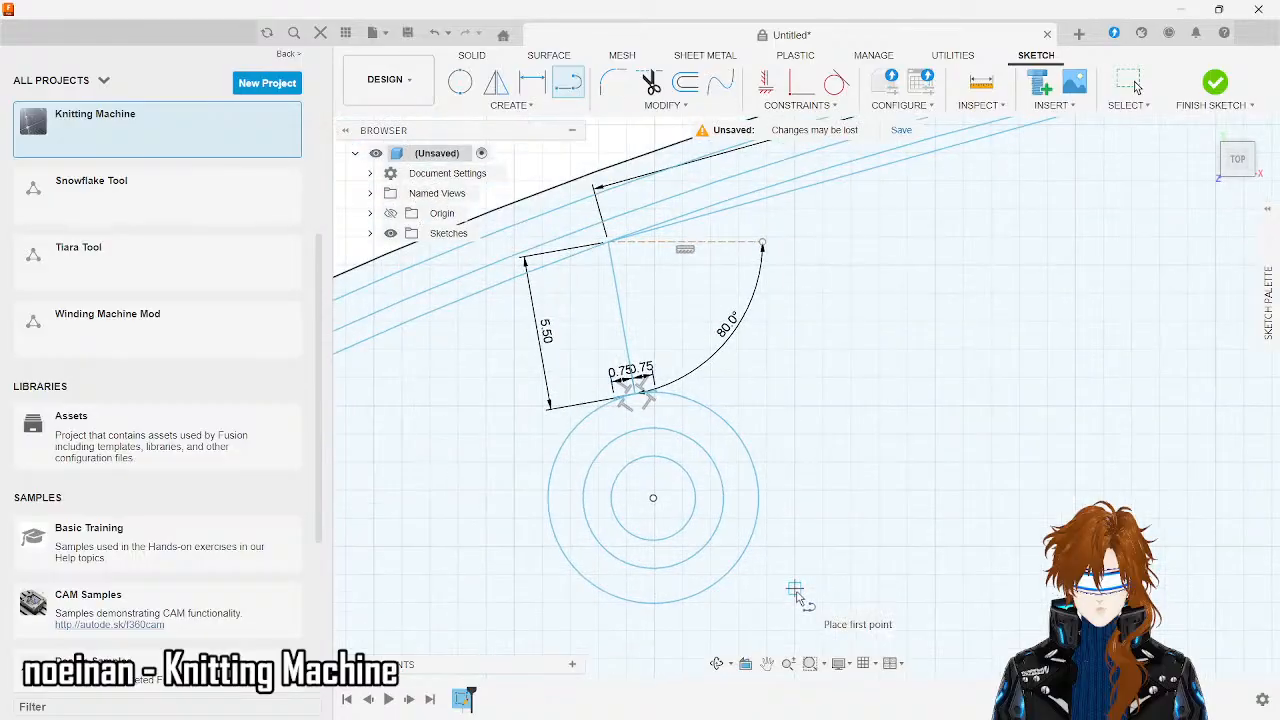
scroll(622, 403, up, 4)
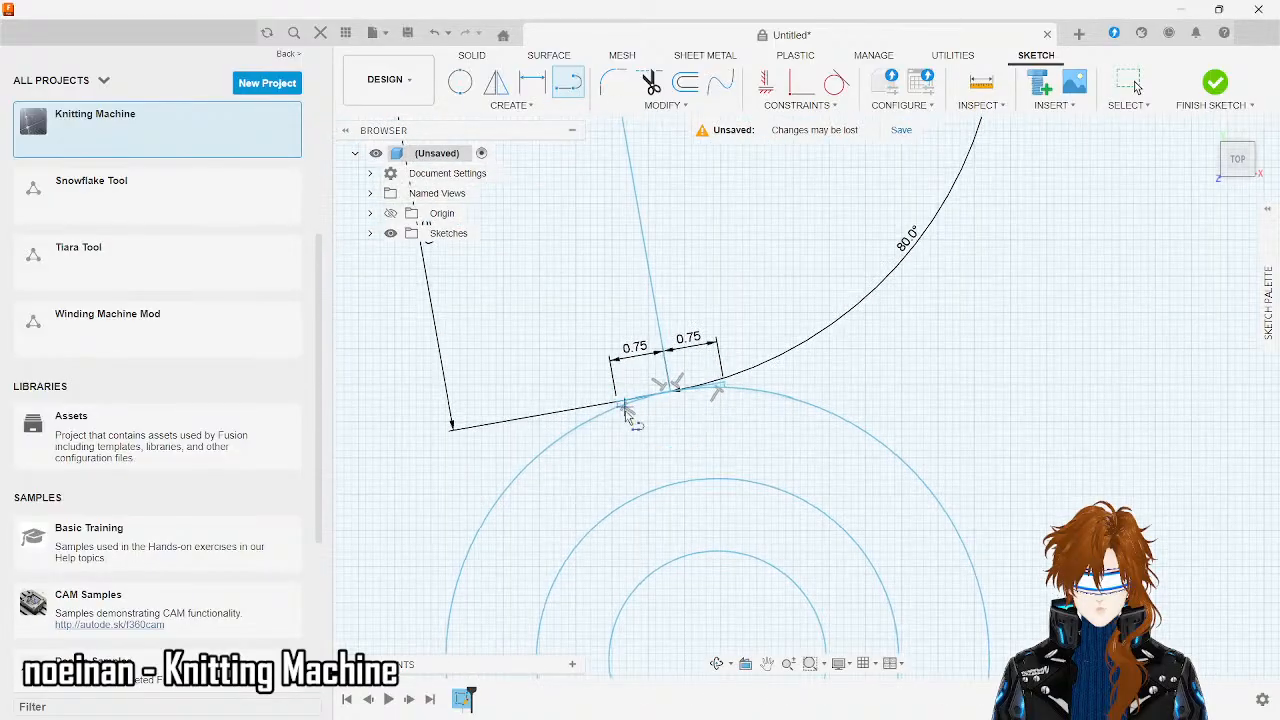
click(620, 412)
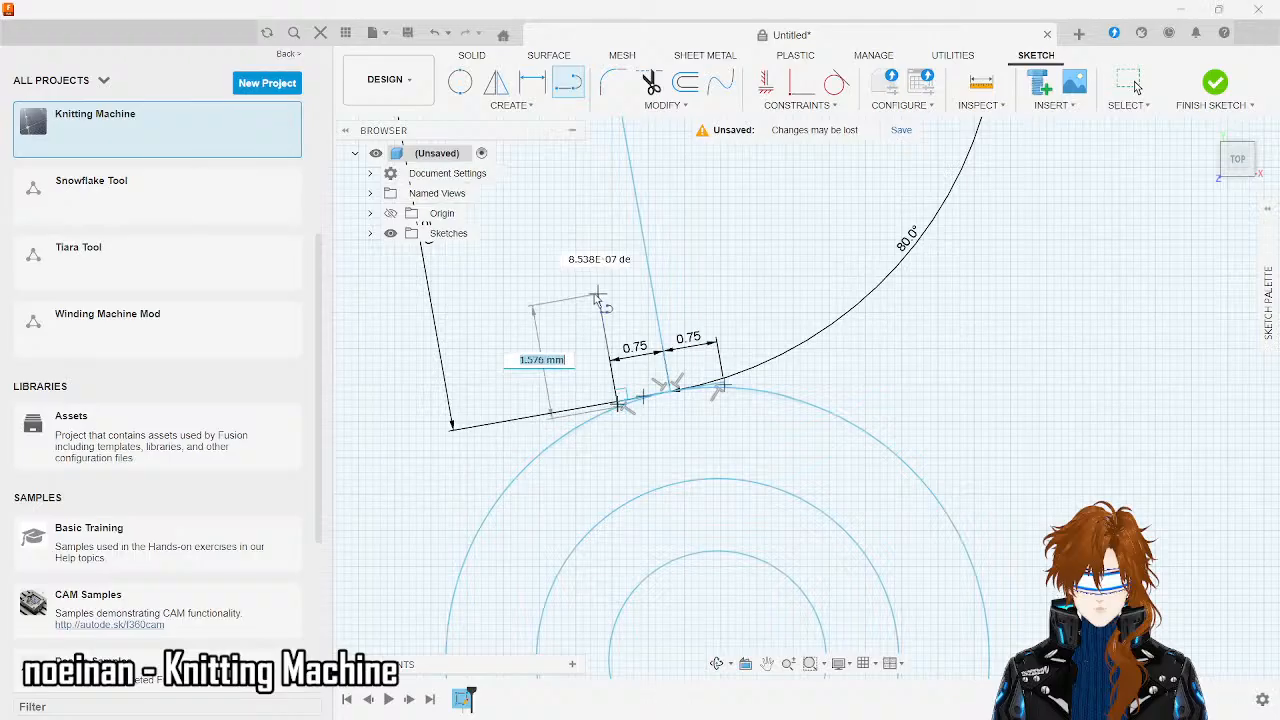
scroll(590, 247, down, 3)
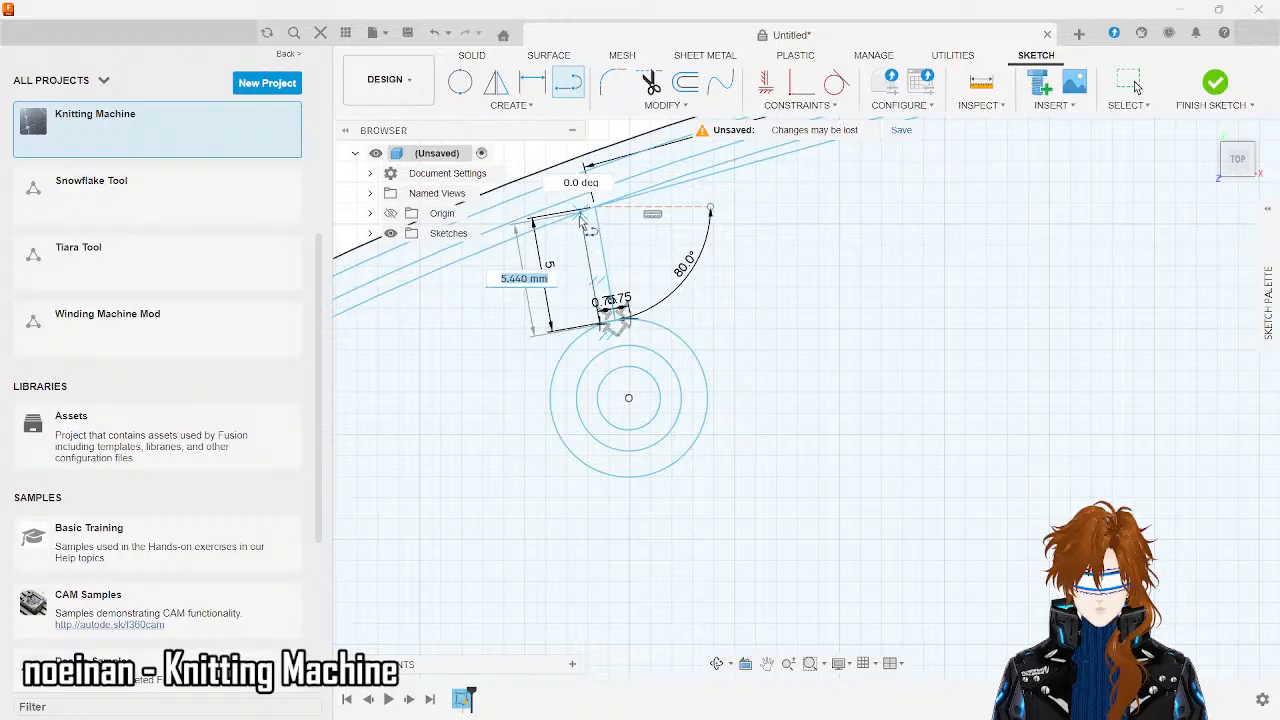
key(Escape)
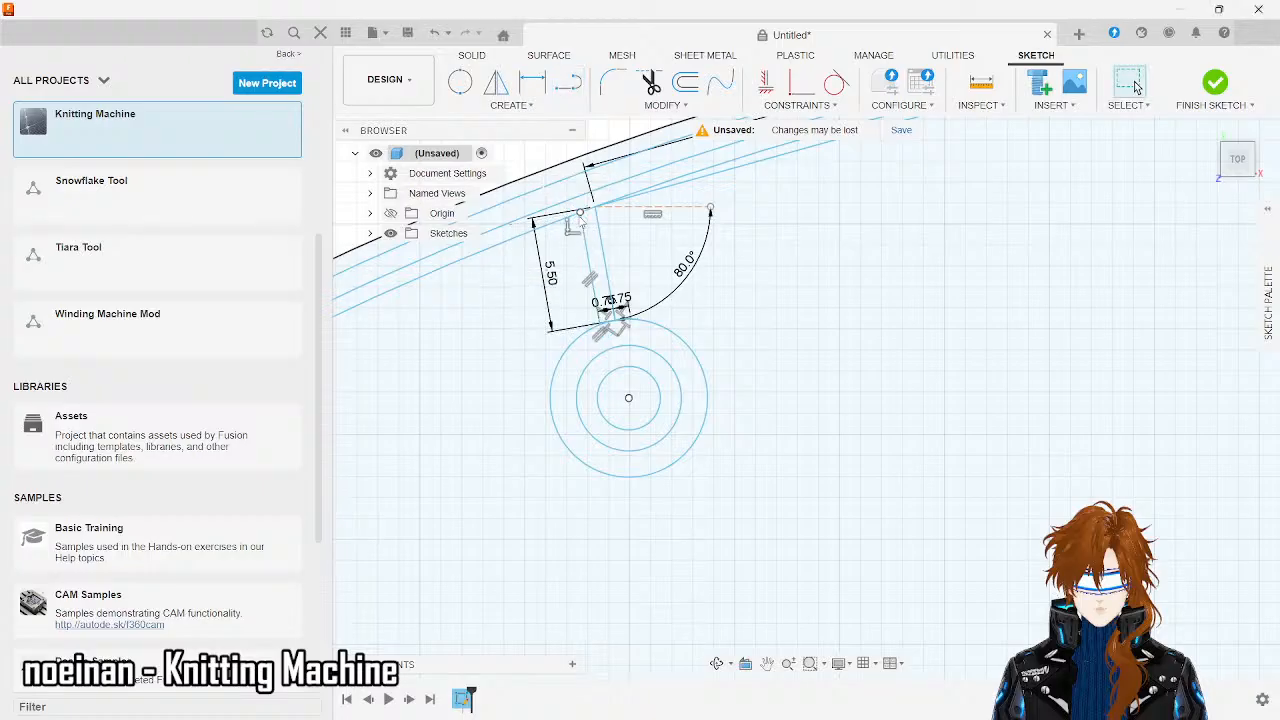
click(582, 94)
click(582, 92)
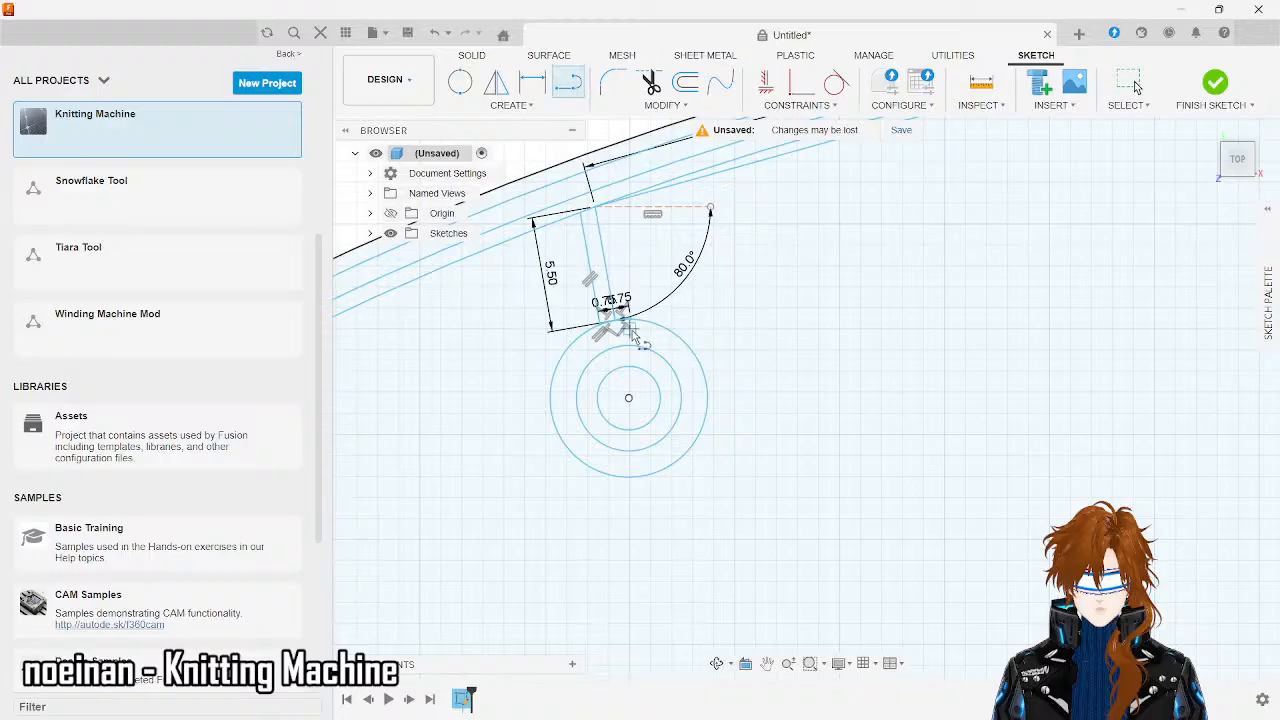
scroll(628, 328, up, 5)
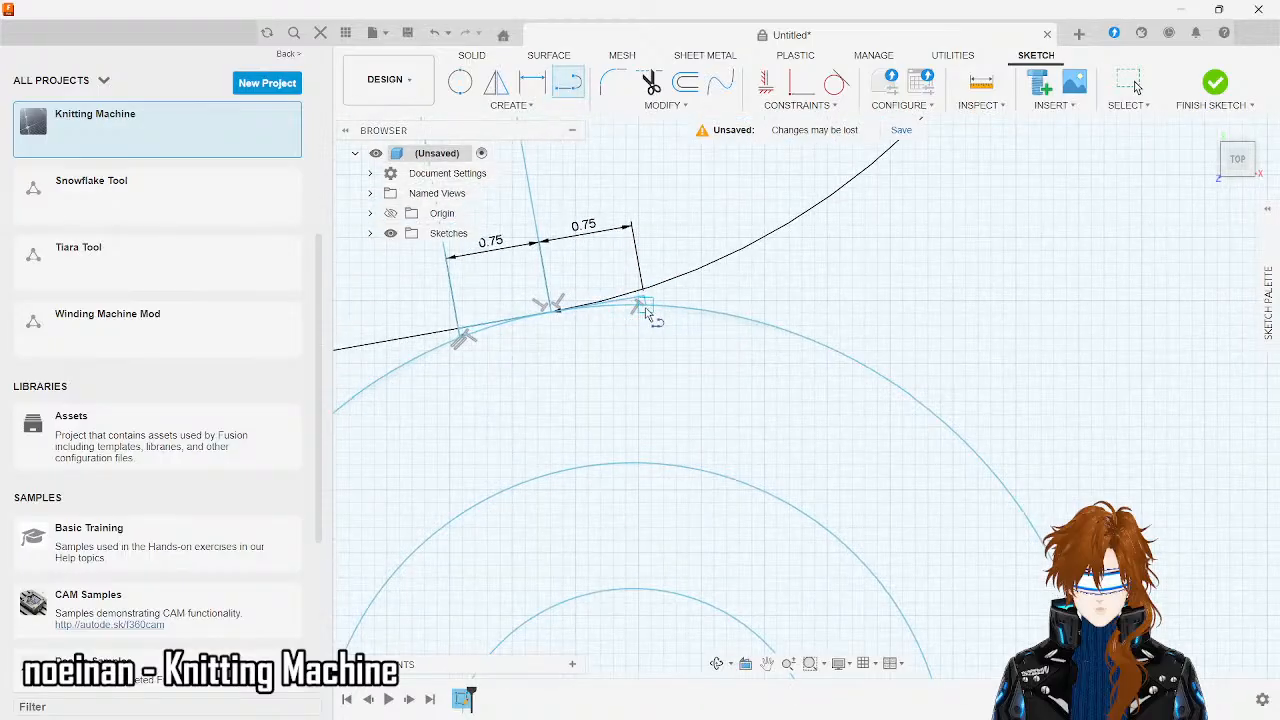
scroll(646, 313, down, 5)
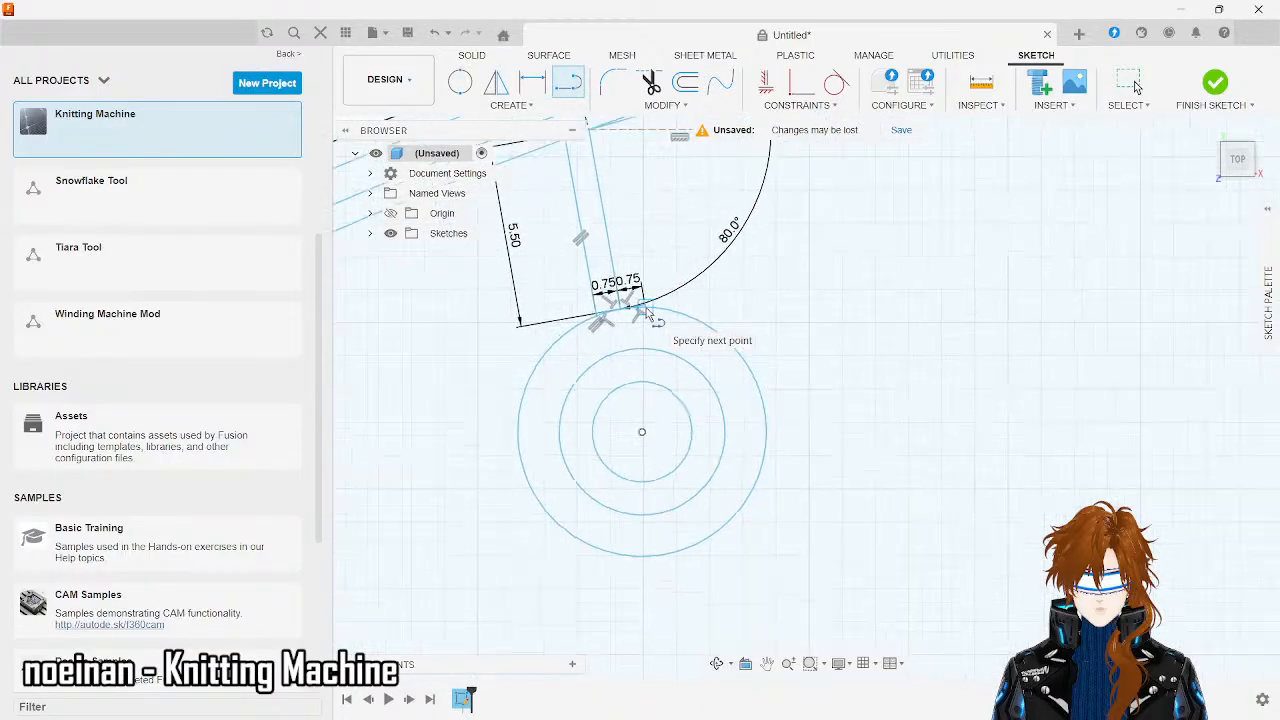
scroll(640, 260, down, 2)
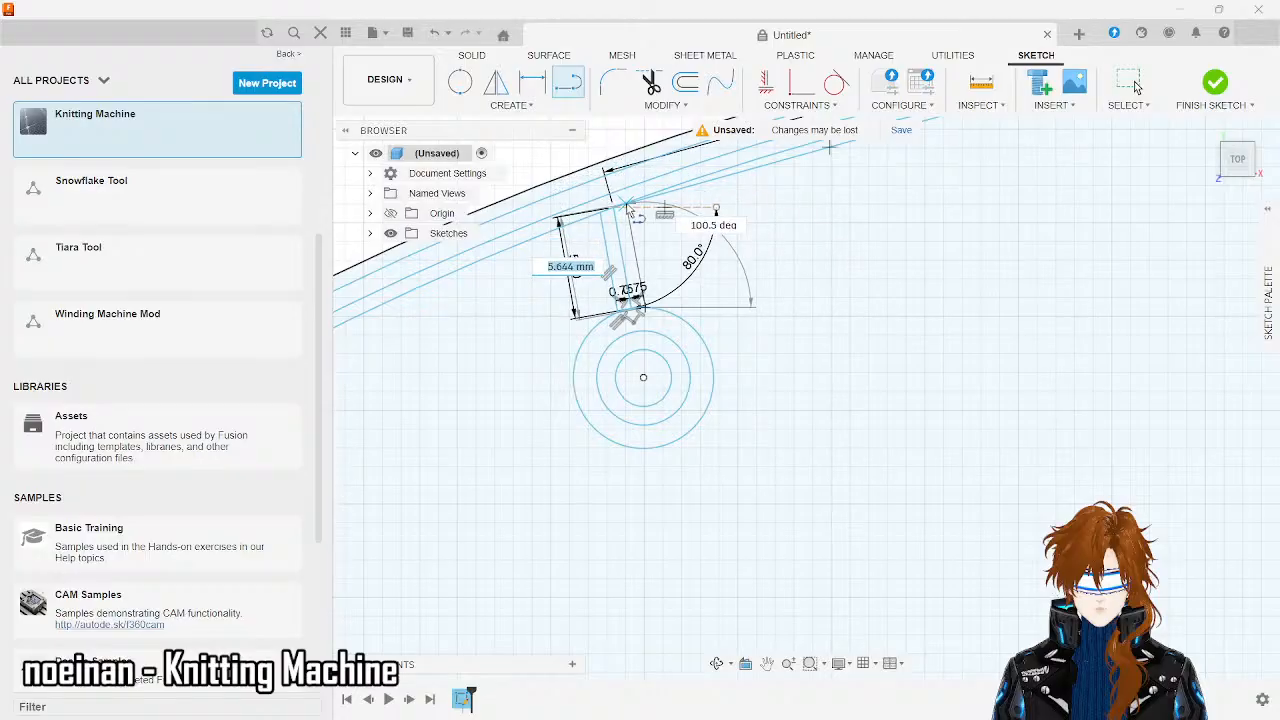
scroll(626, 190, up, 5)
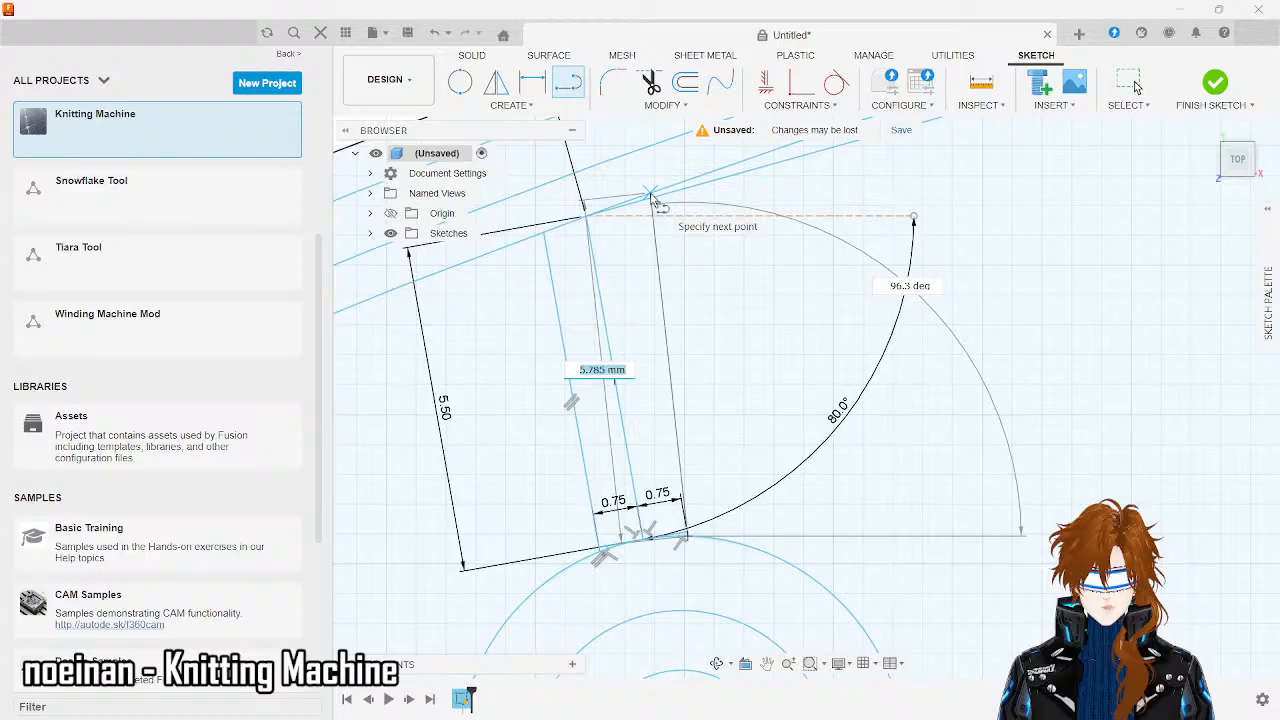
key(Escape)
- Draw the stem's right side from the right short line's end on the circle to the bracket at 100 degrees, about 5.7 mm long
click(576, 93)
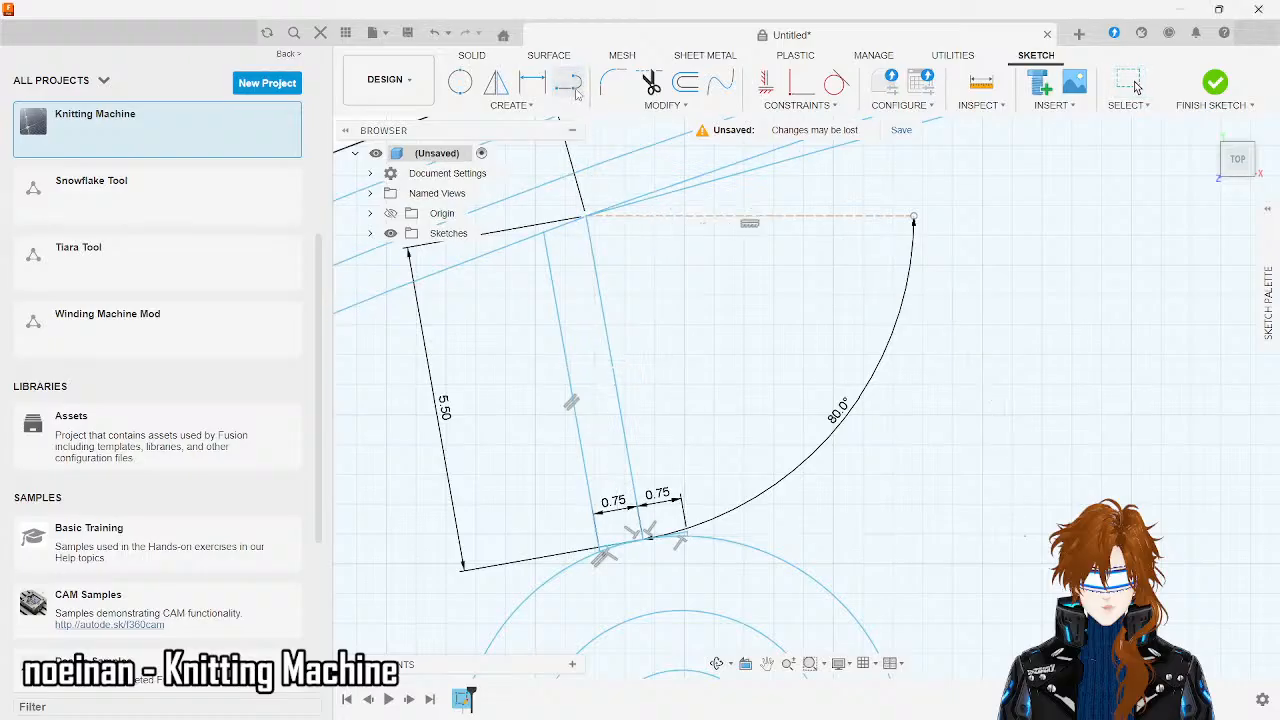
click(688, 536)
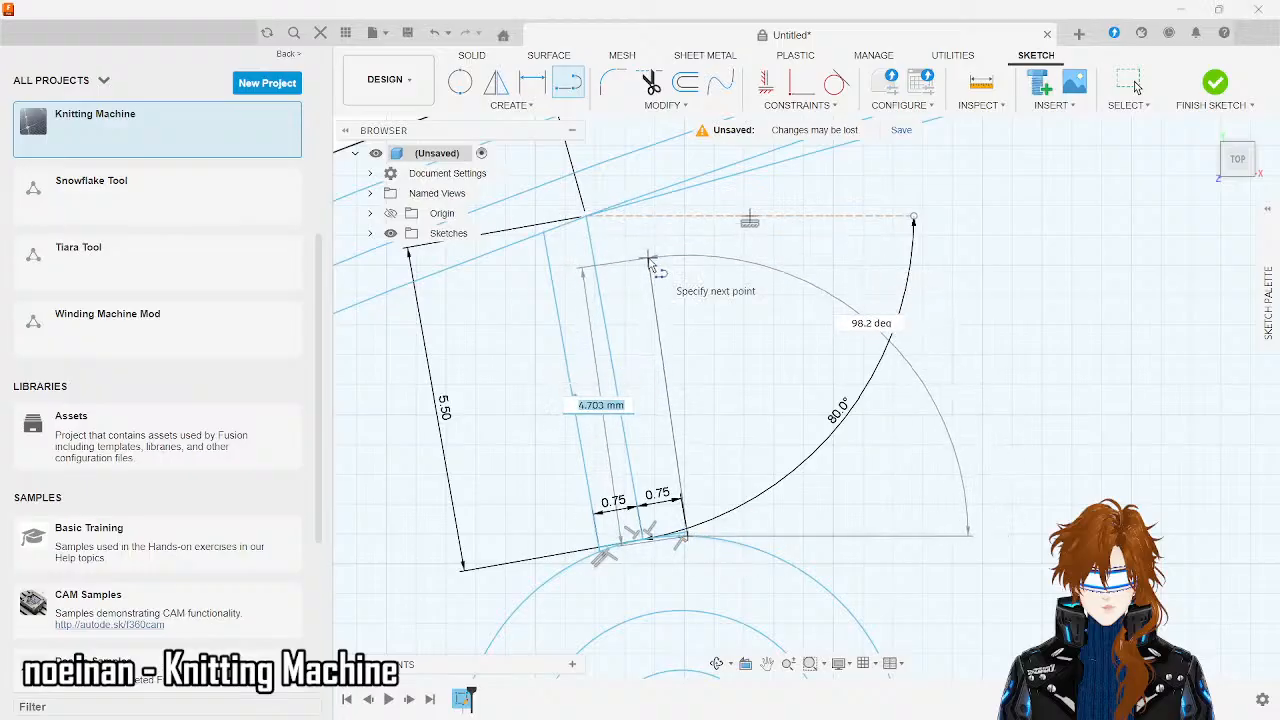
scroll(648, 265, down, 3)
scroll(648, 265, up, 5)
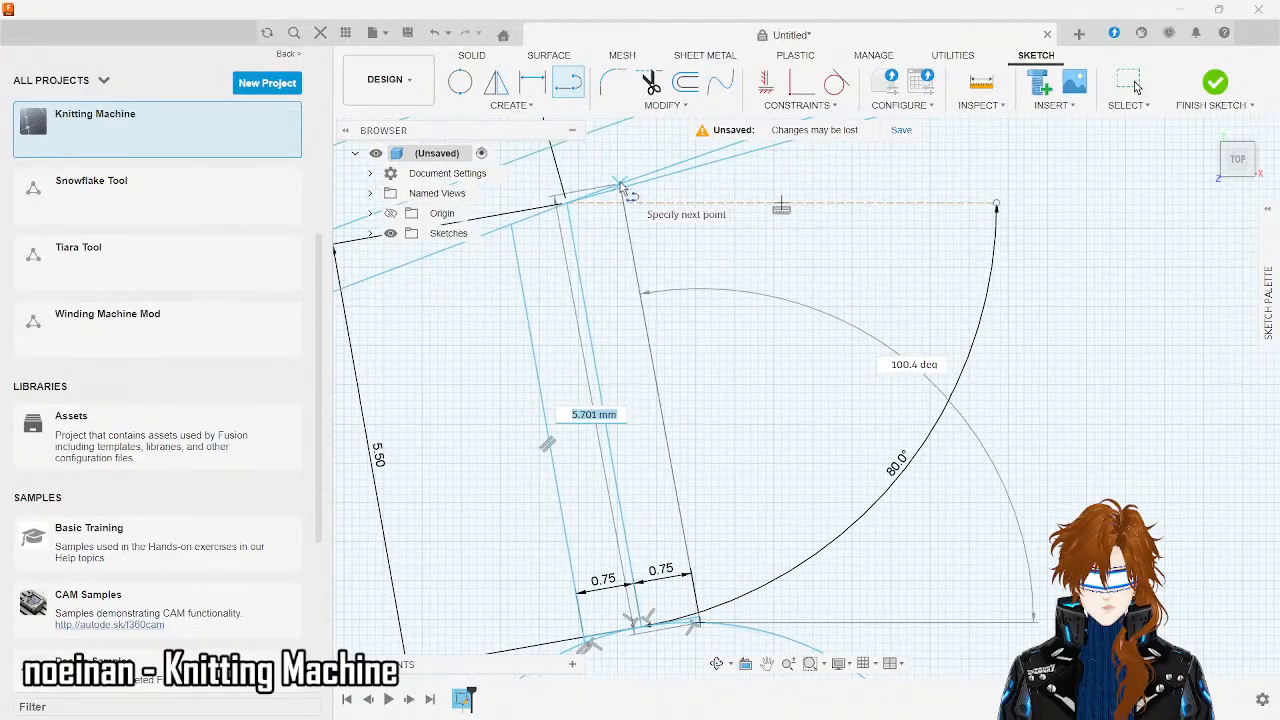
key(Tab)
text(1)
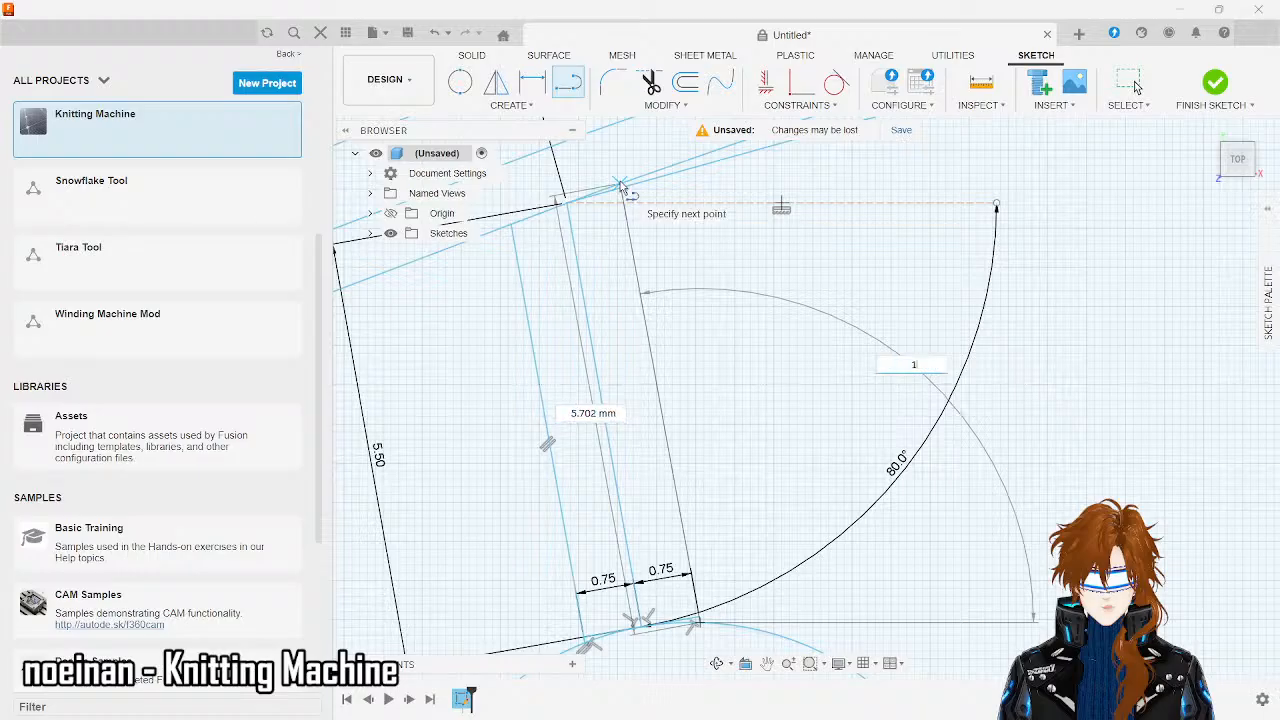
text(00)
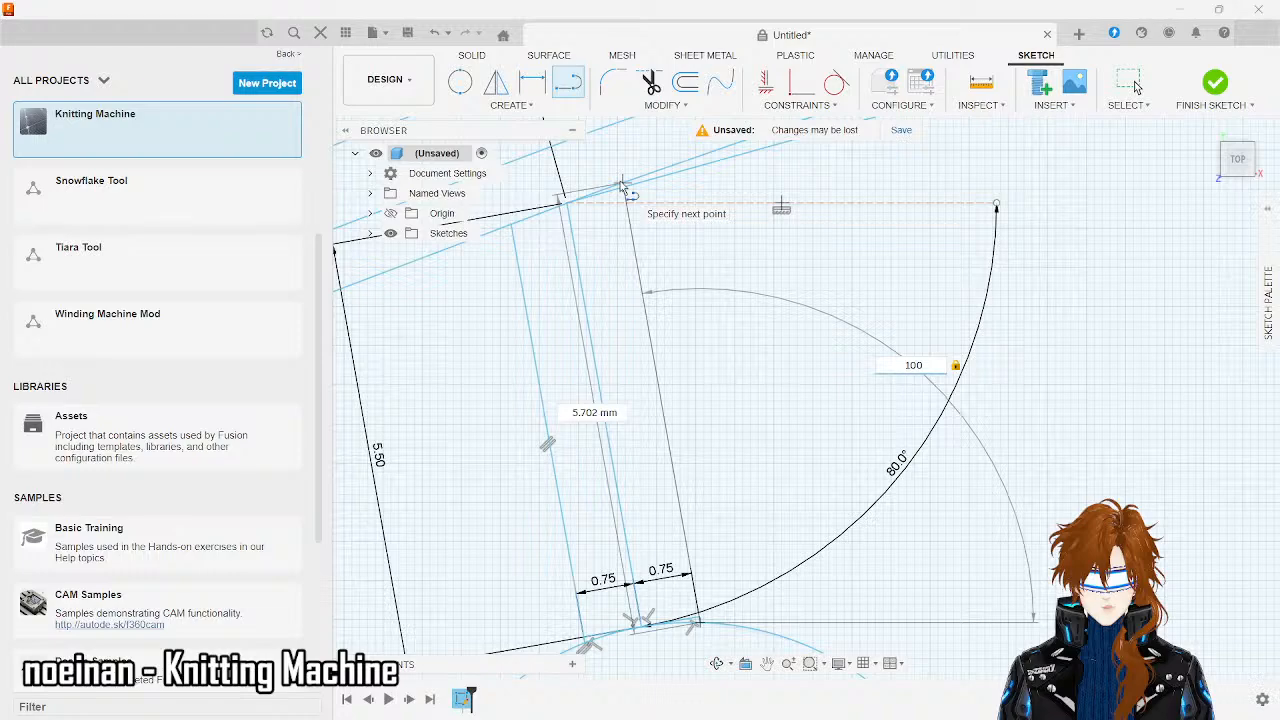
key(Return)
key(Escape)
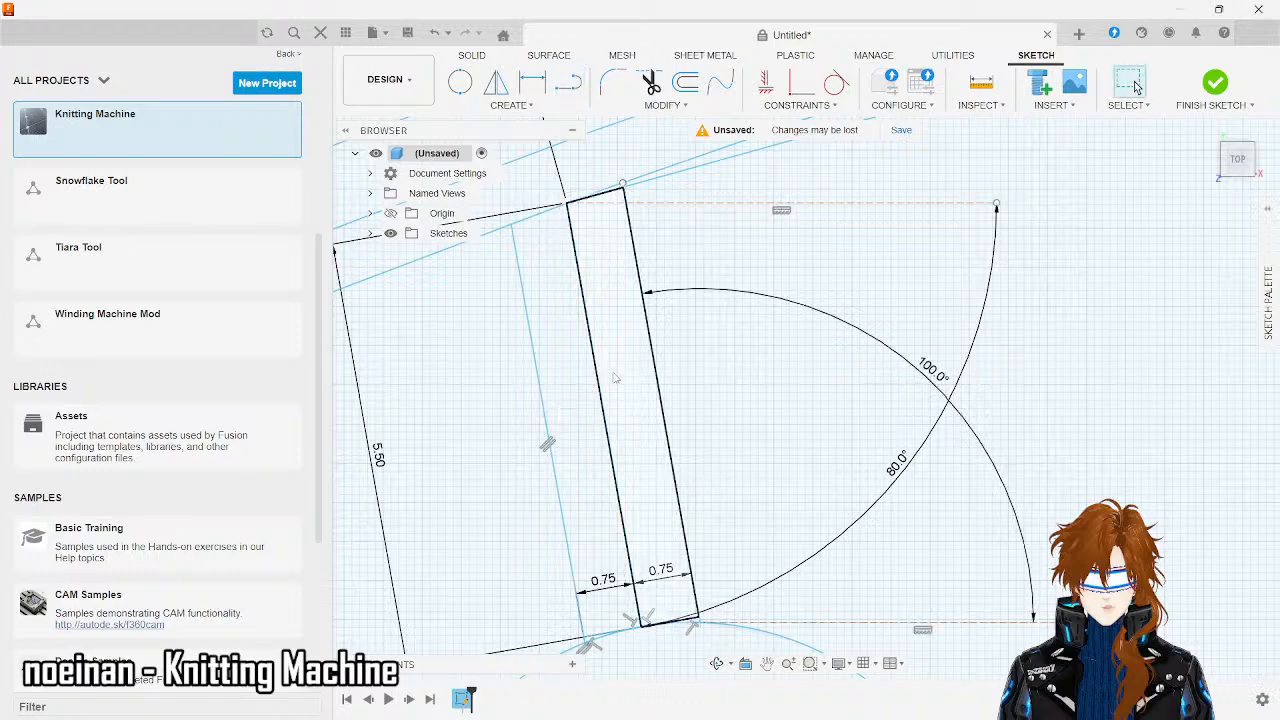
- Delete the 5.5 mm centre line between the stem's two sides
scroll(613, 375, down, 5)
click(600, 350)
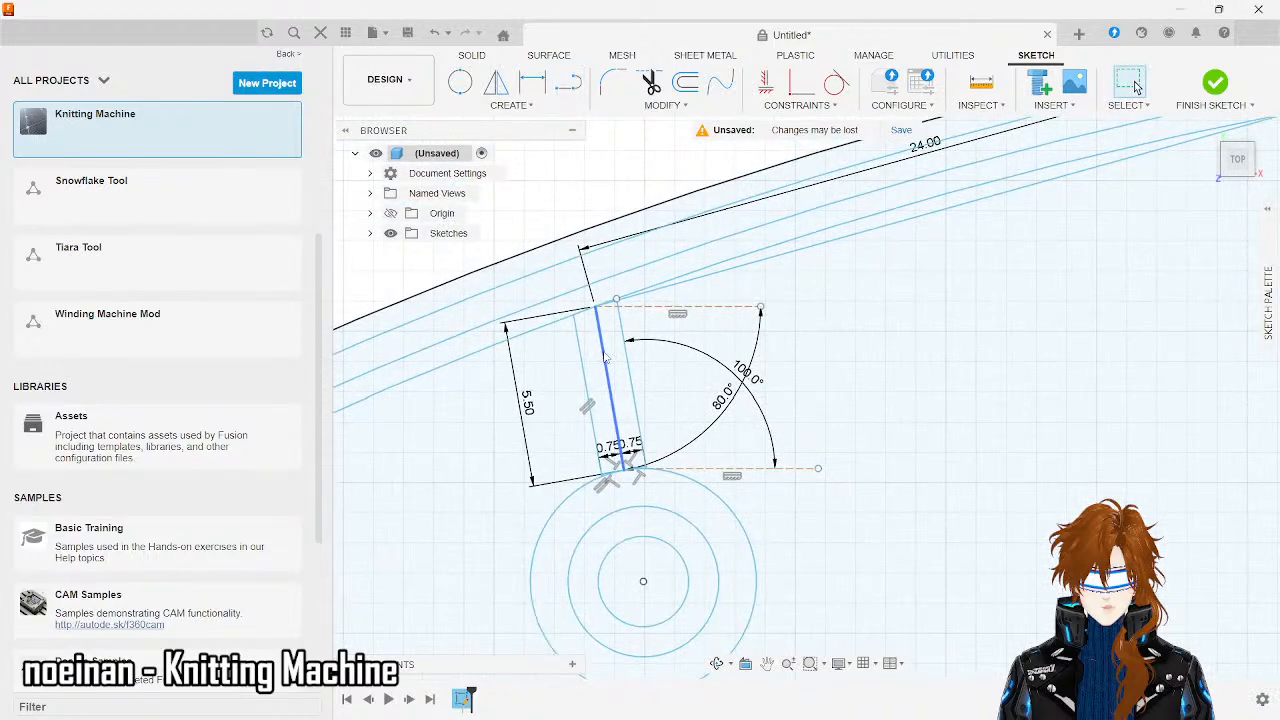
key(Delete)
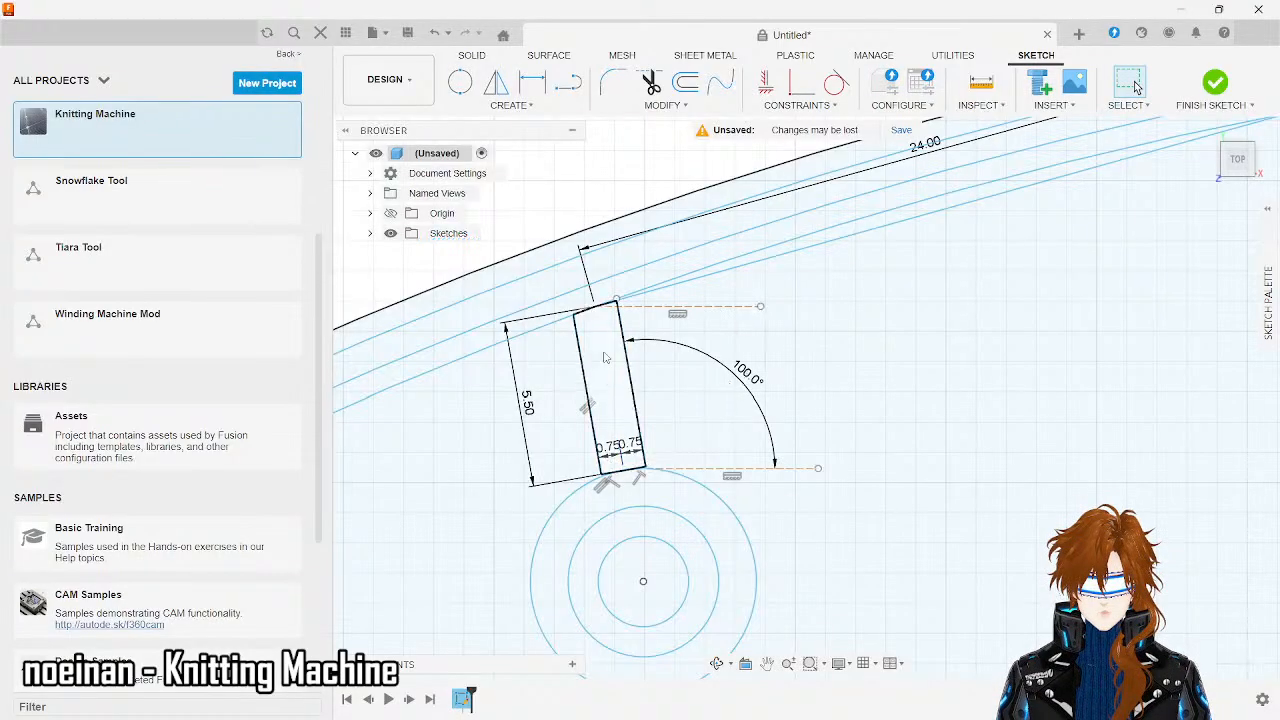
- Delete both 0.75 mm helper lines at the stem's base, leaving the circle's arc as its lower edge
scroll(612, 481, up, 10)
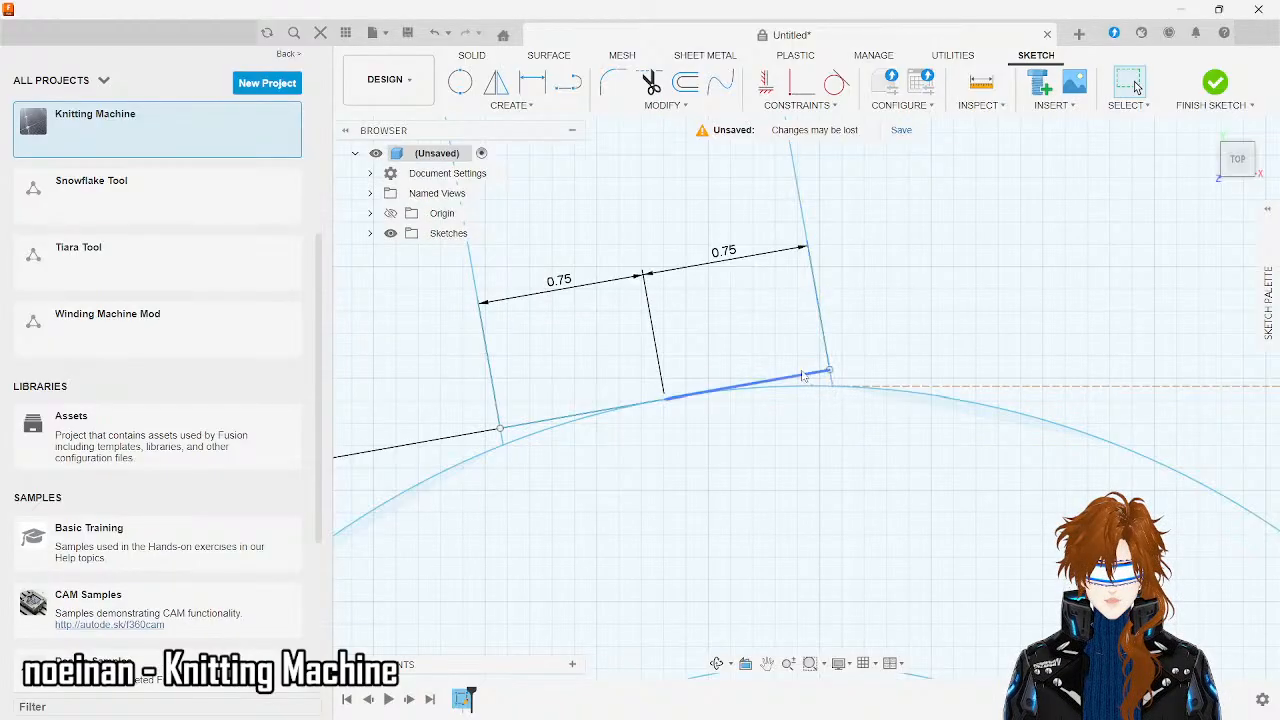
click(803, 377)
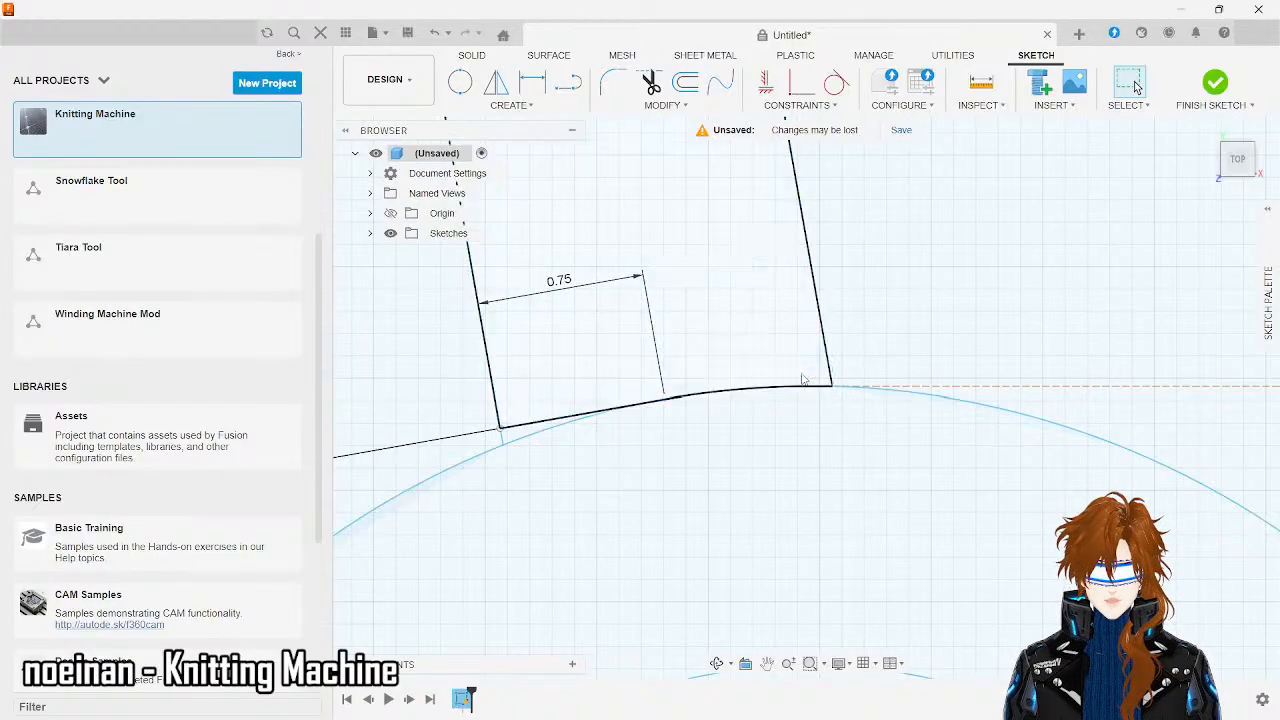
click(556, 422)
scroll(556, 423, down, 5)
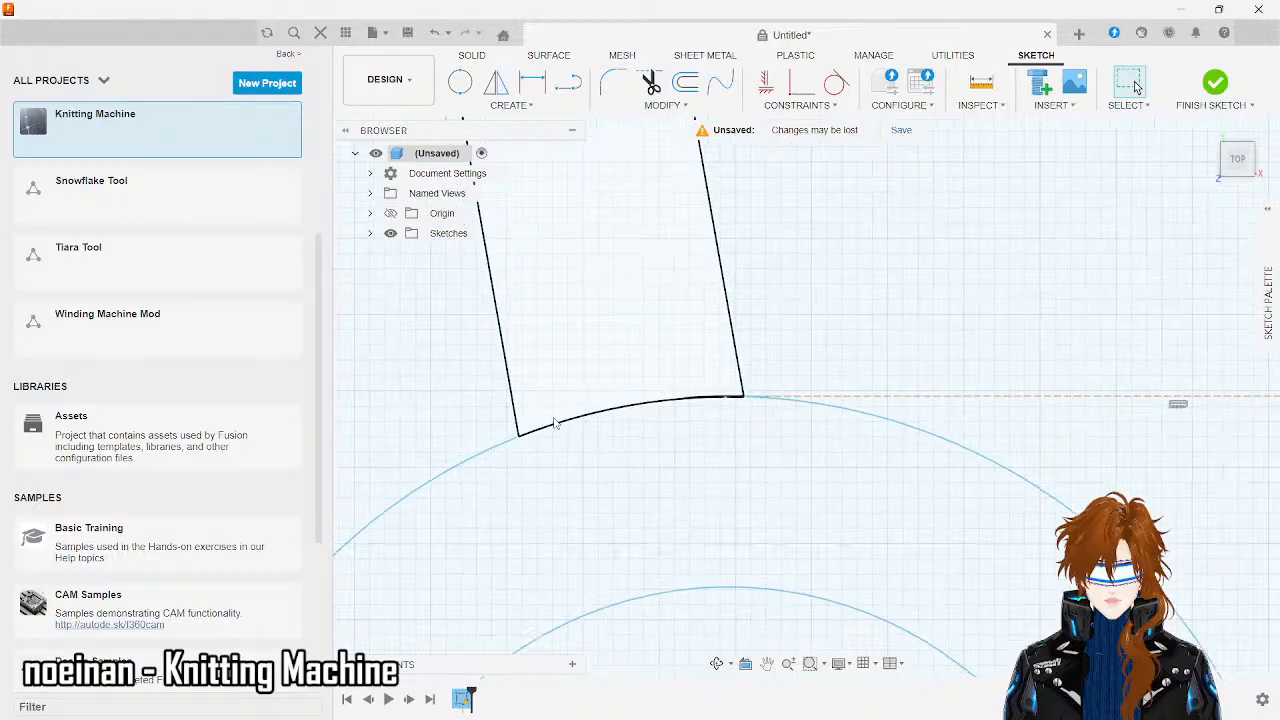
scroll(537, 286, down, 3)
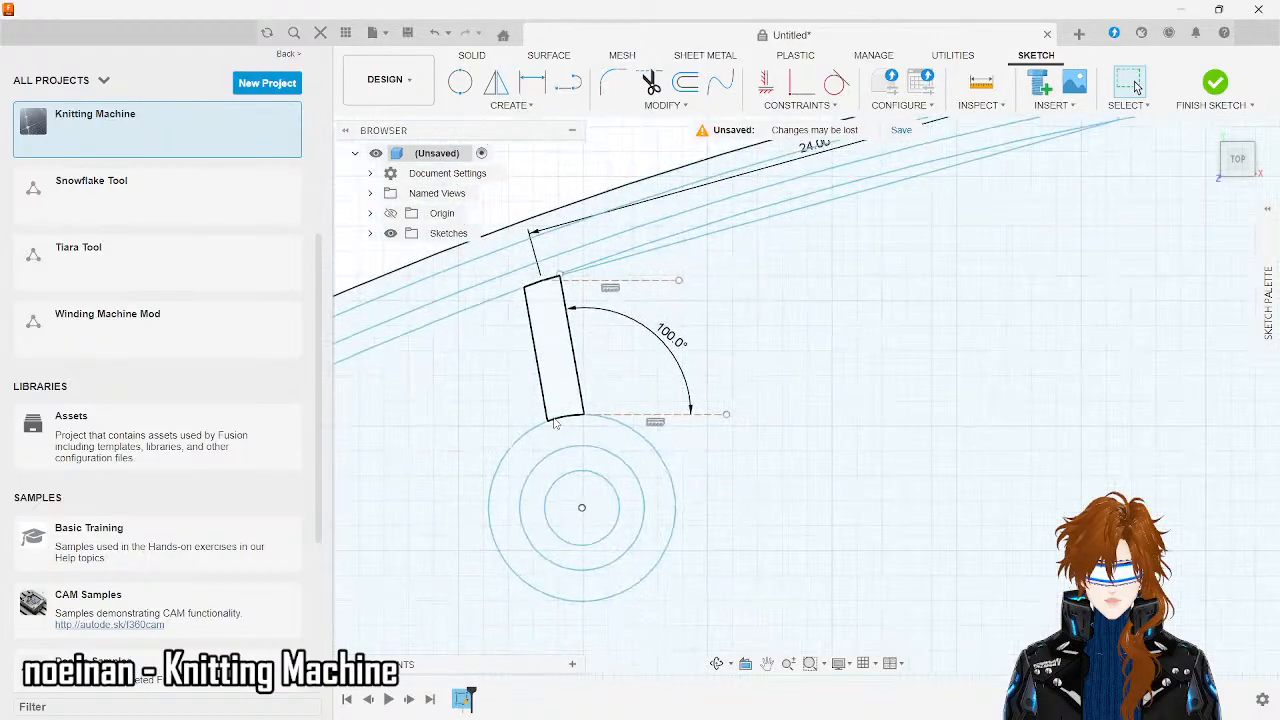
- Delete the straight 24 mm helper line that runs from the stem's upper end beneath the bracket's lower edge
scroll(537, 286, up, 3)
right_click(535, 283)
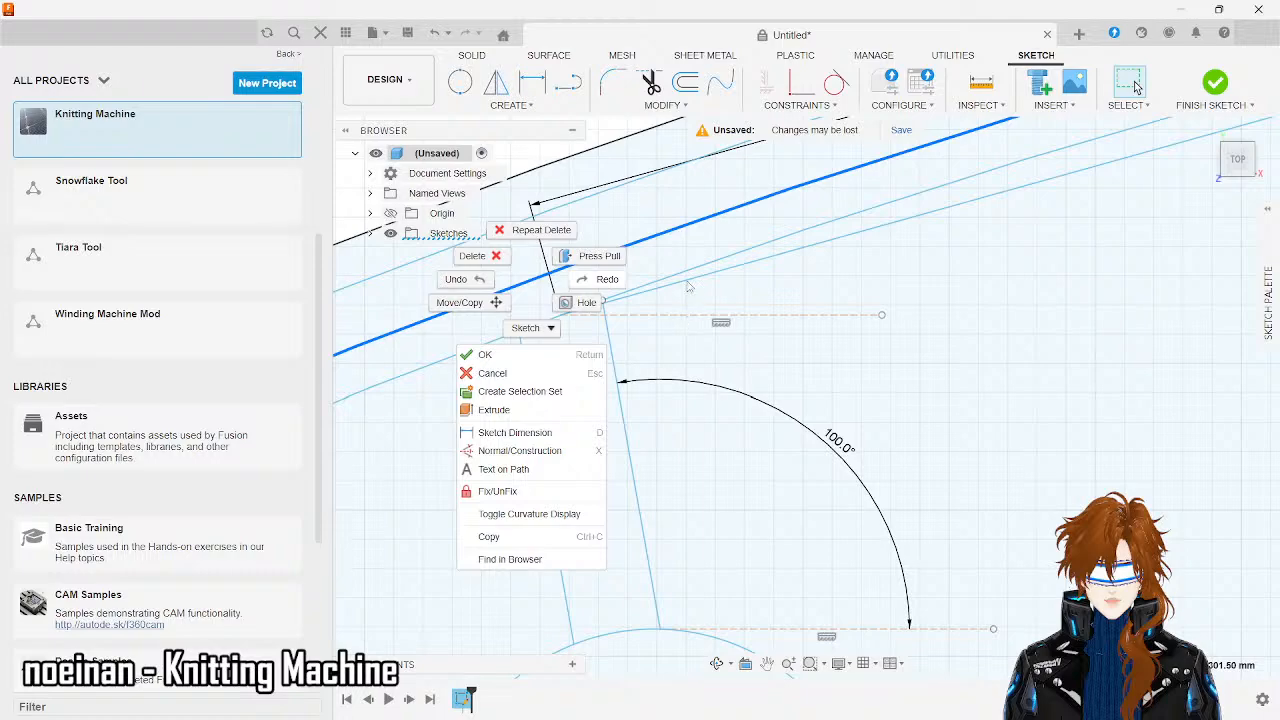
click(692, 285)
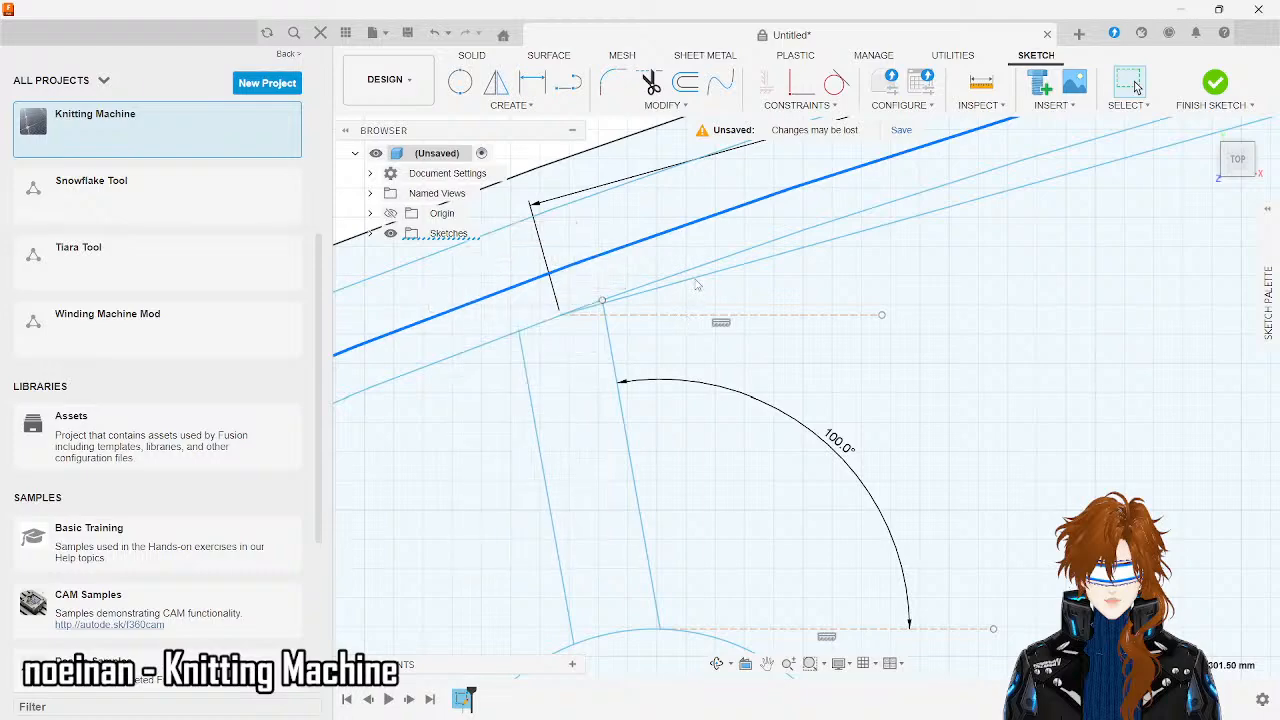
click(697, 280)
key(Delete)
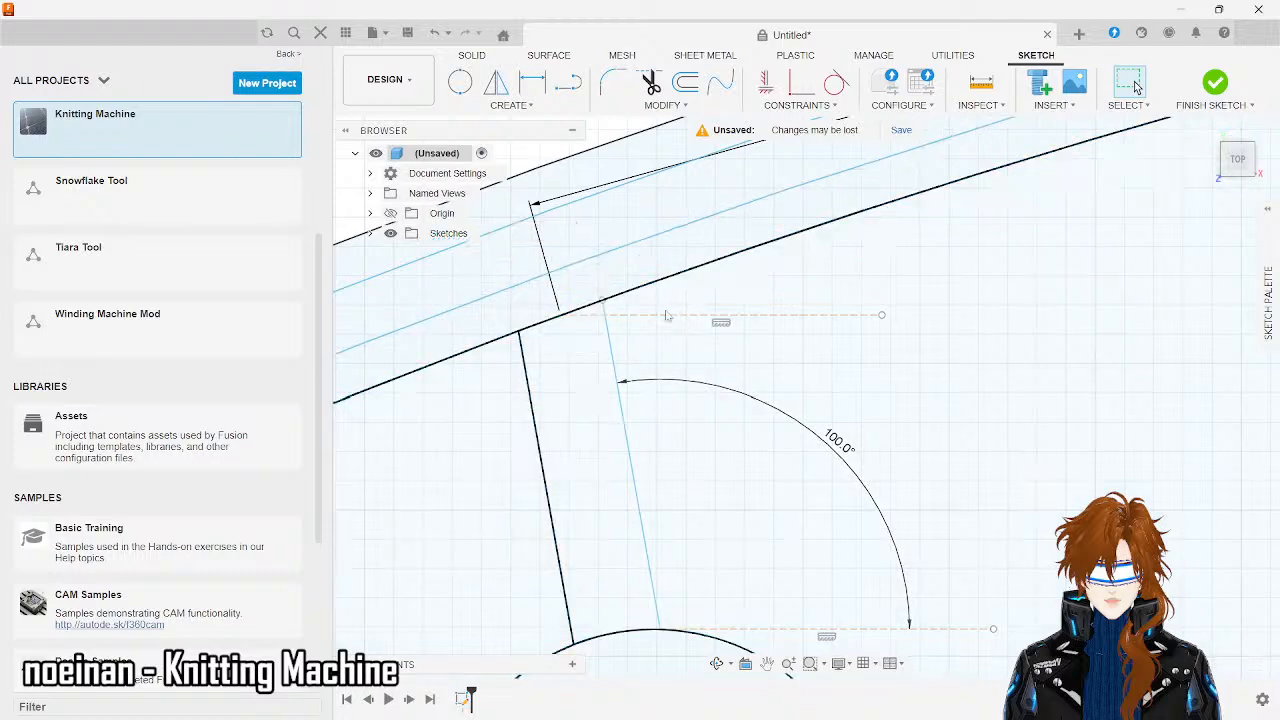
- Mirror the three concentric circles and the stem's two sides about the short 0.75 mm vertical line on the centre axis
scroll(610, 480, down, 5)
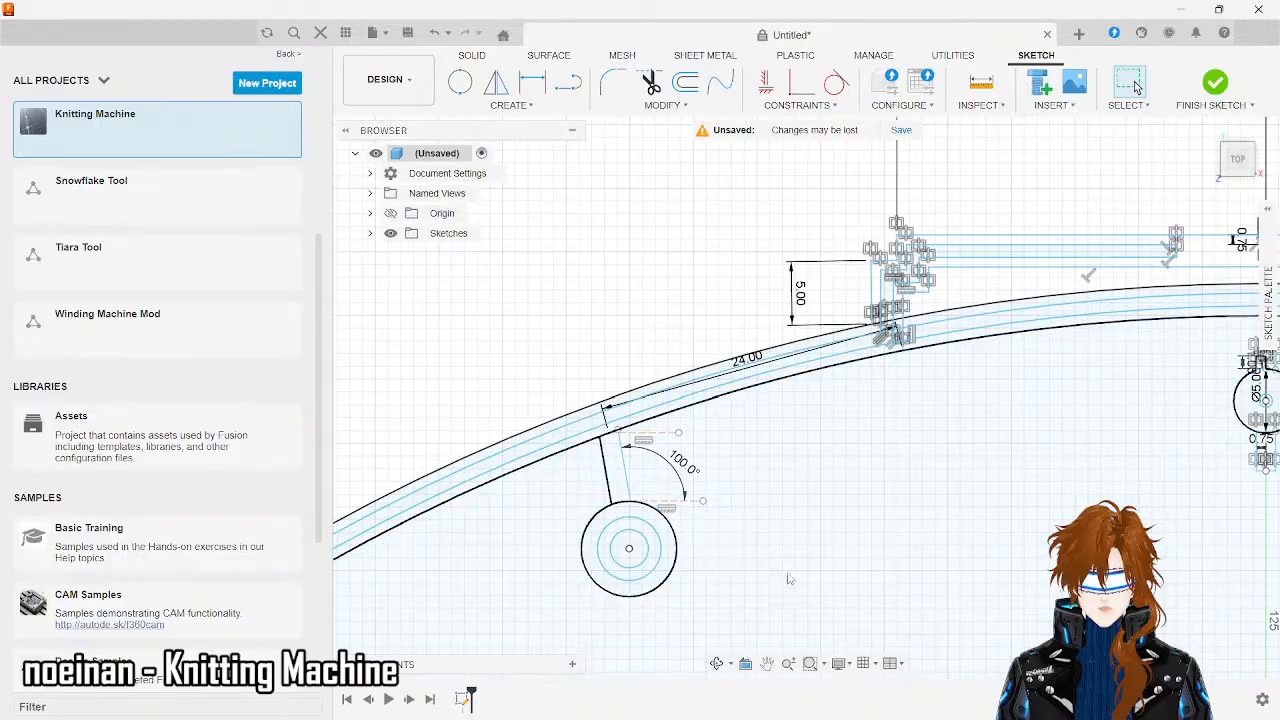
scroll(800, 587, down, 2)
scroll(800, 587, down, 2)
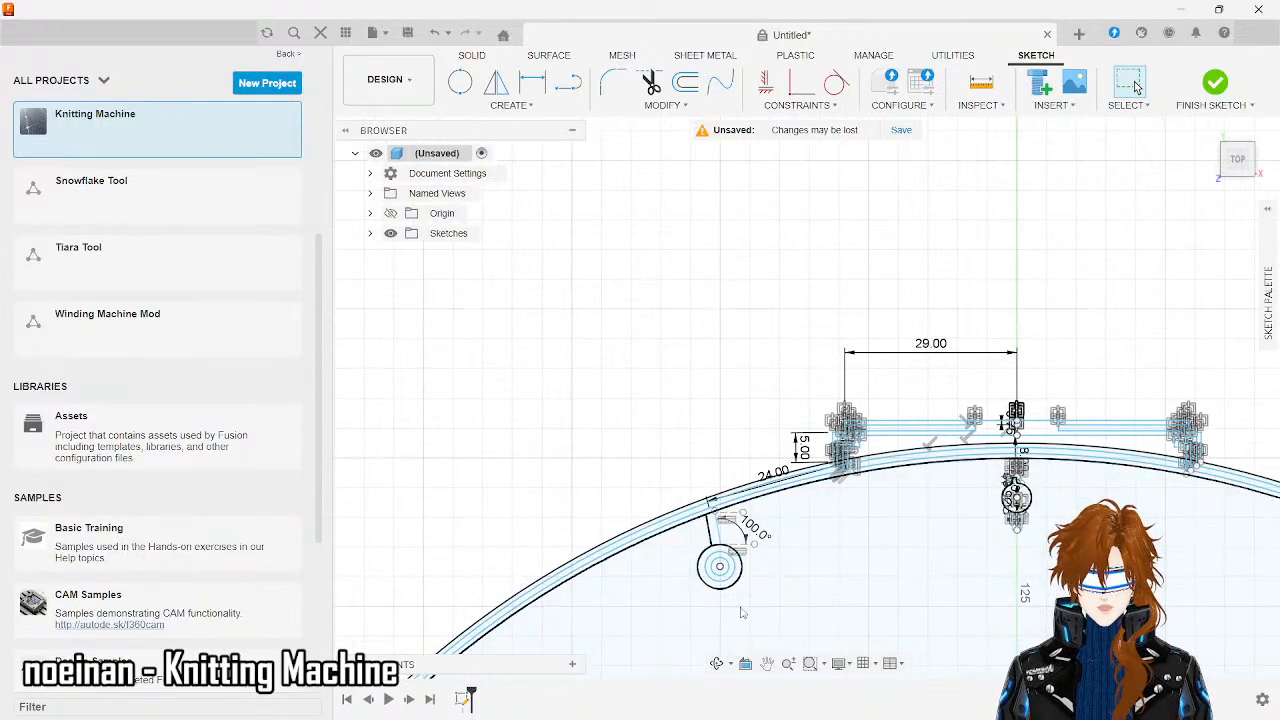
scroll(741, 613, up, 2)
scroll(741, 615, up, 3)
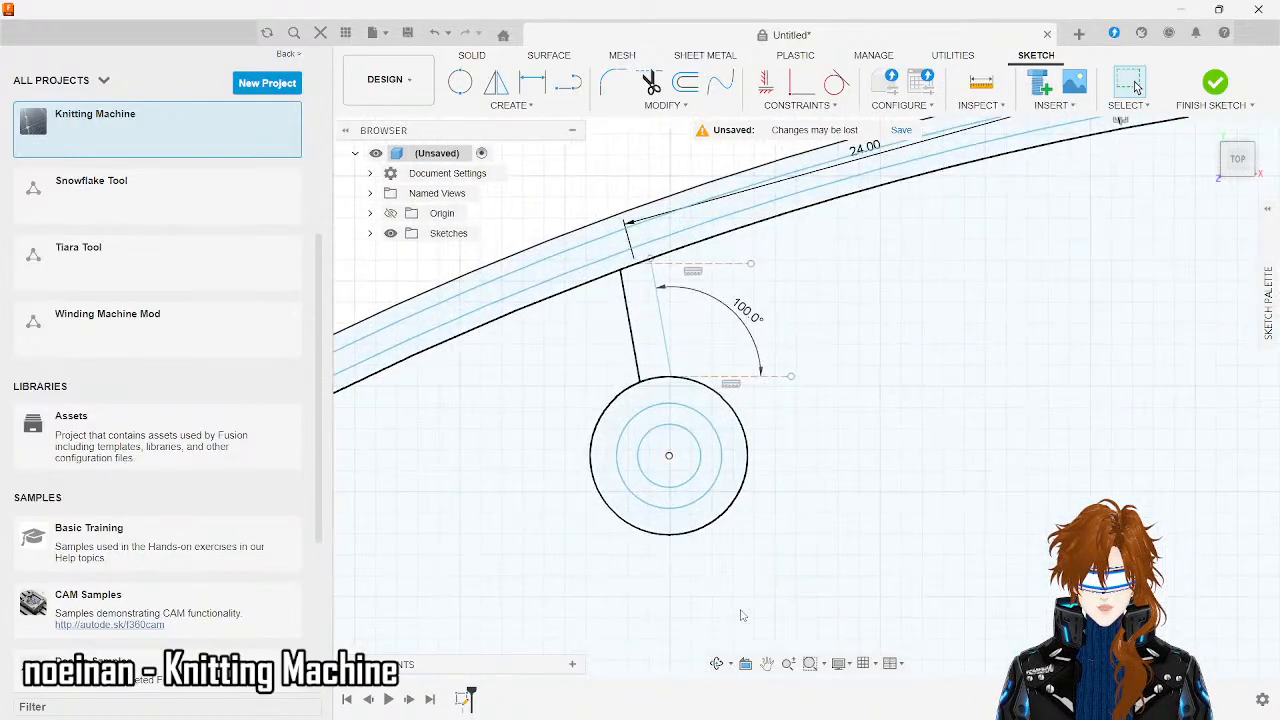
click(739, 510)
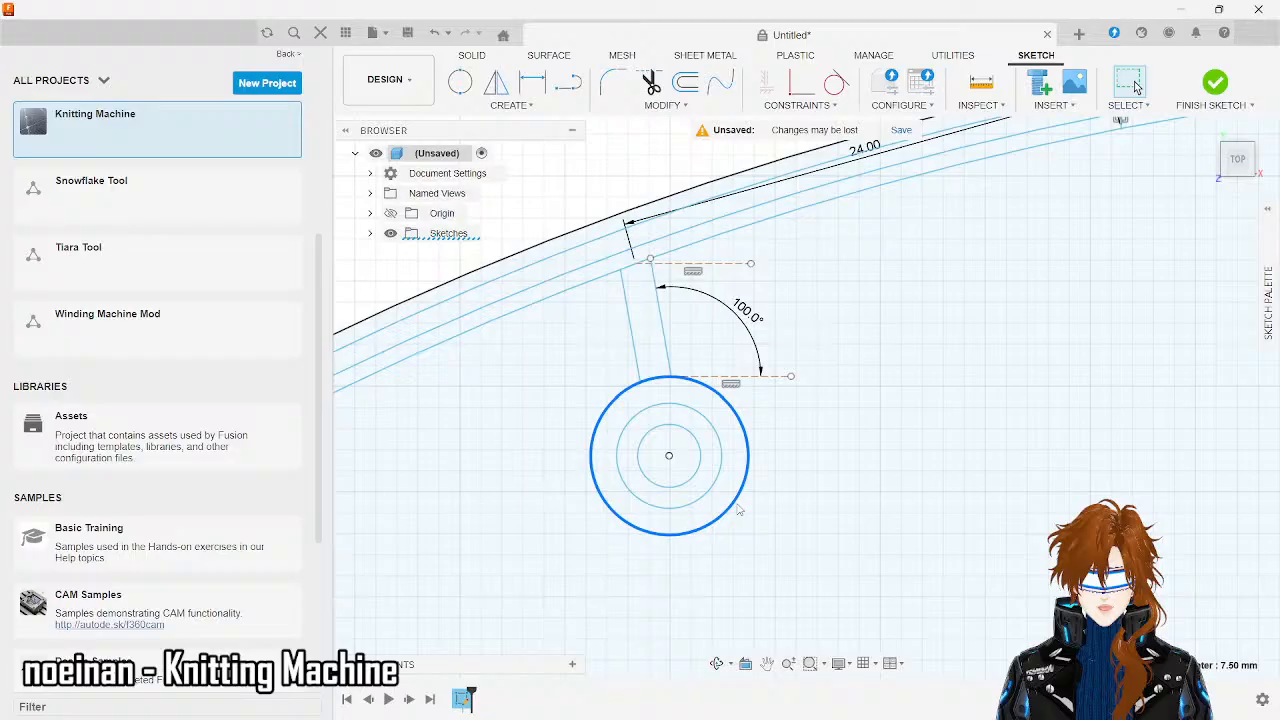
click(528, 106)
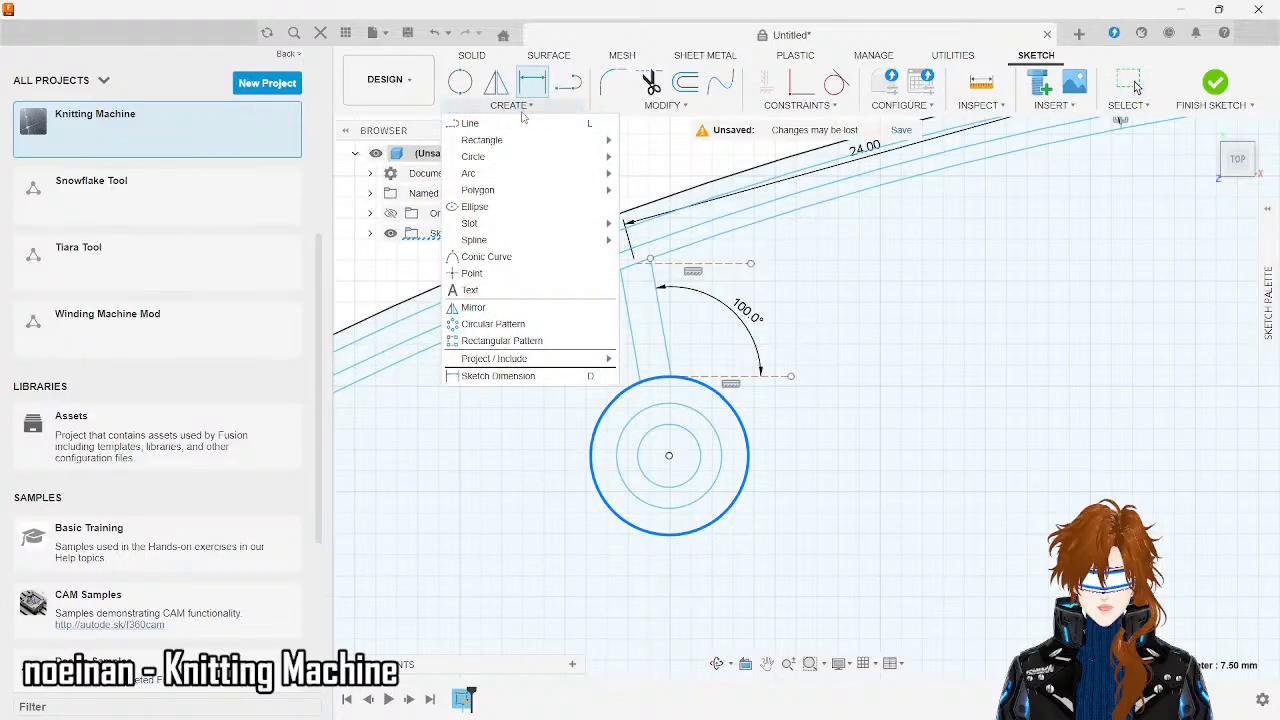
click(473, 307)
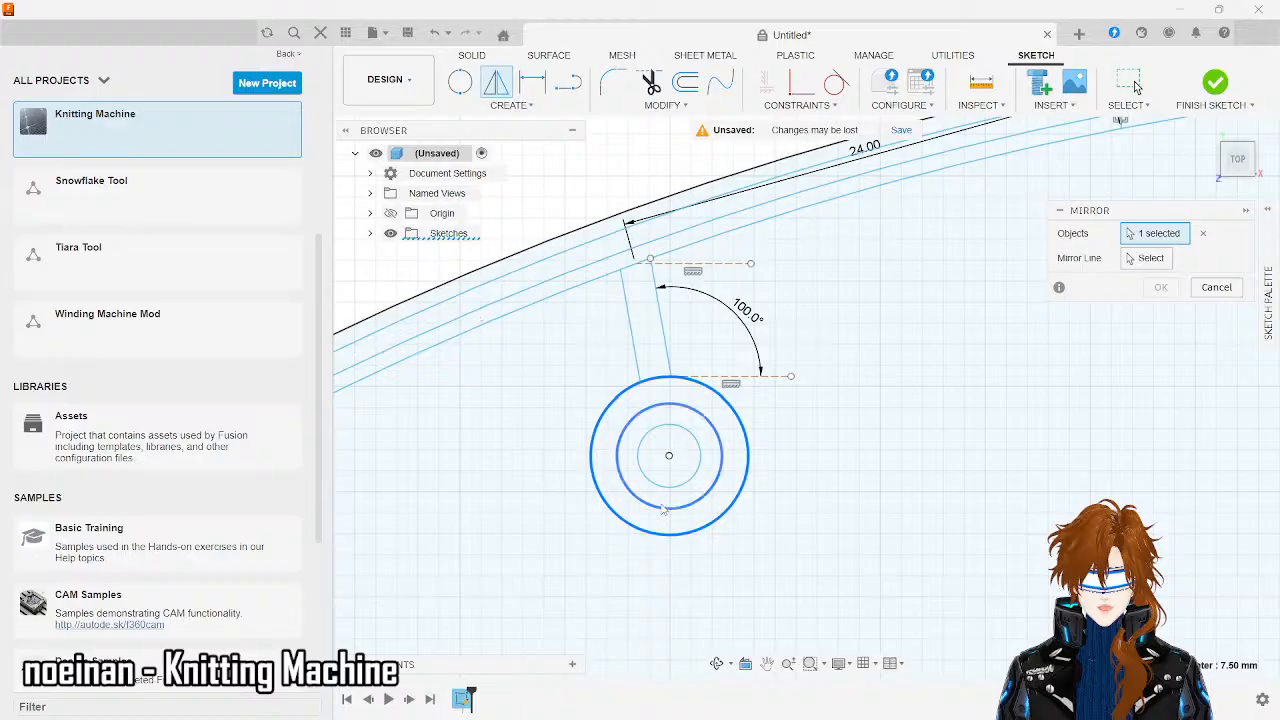
click(675, 508)
click(690, 478)
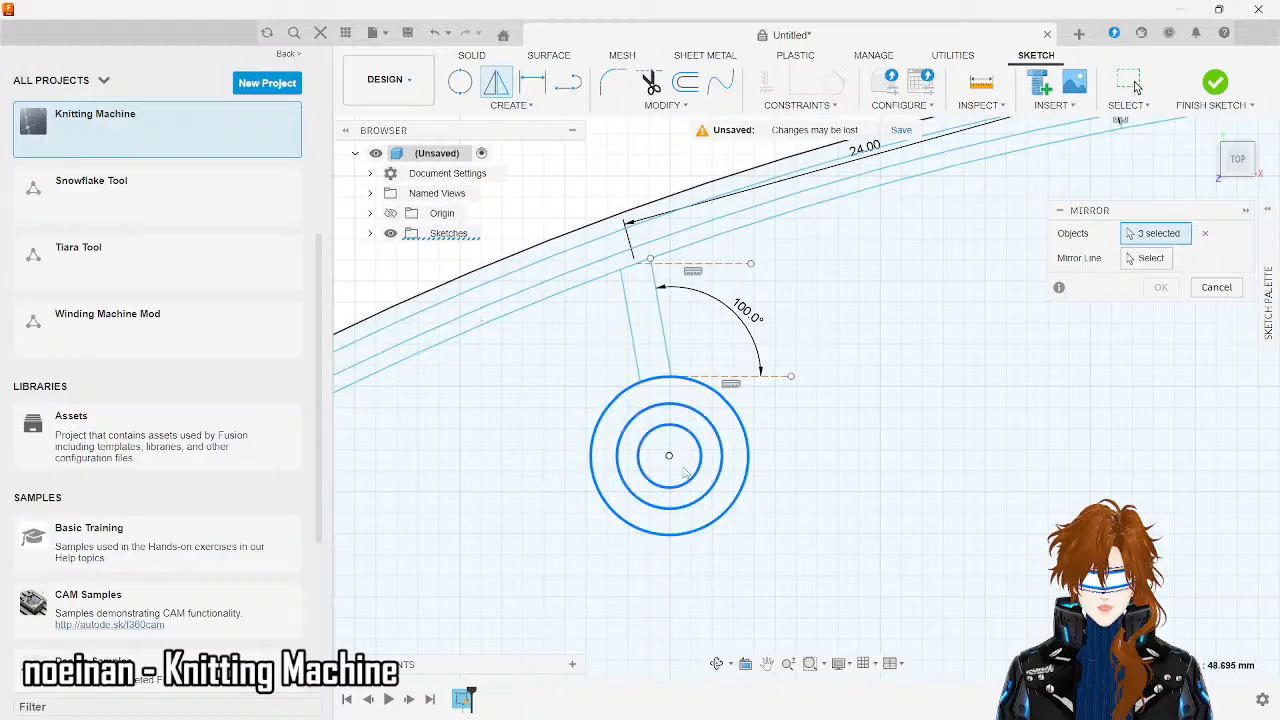
click(667, 362)
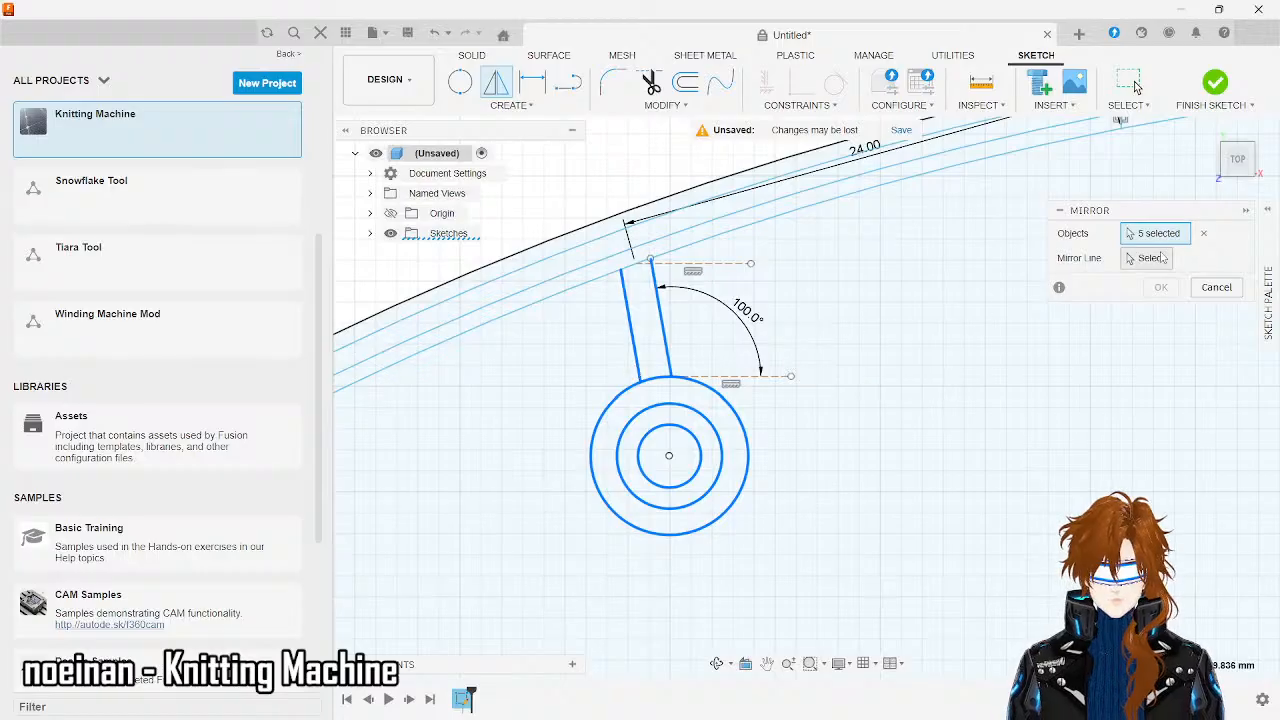
click(1163, 260)
scroll(770, 283, down, 5)
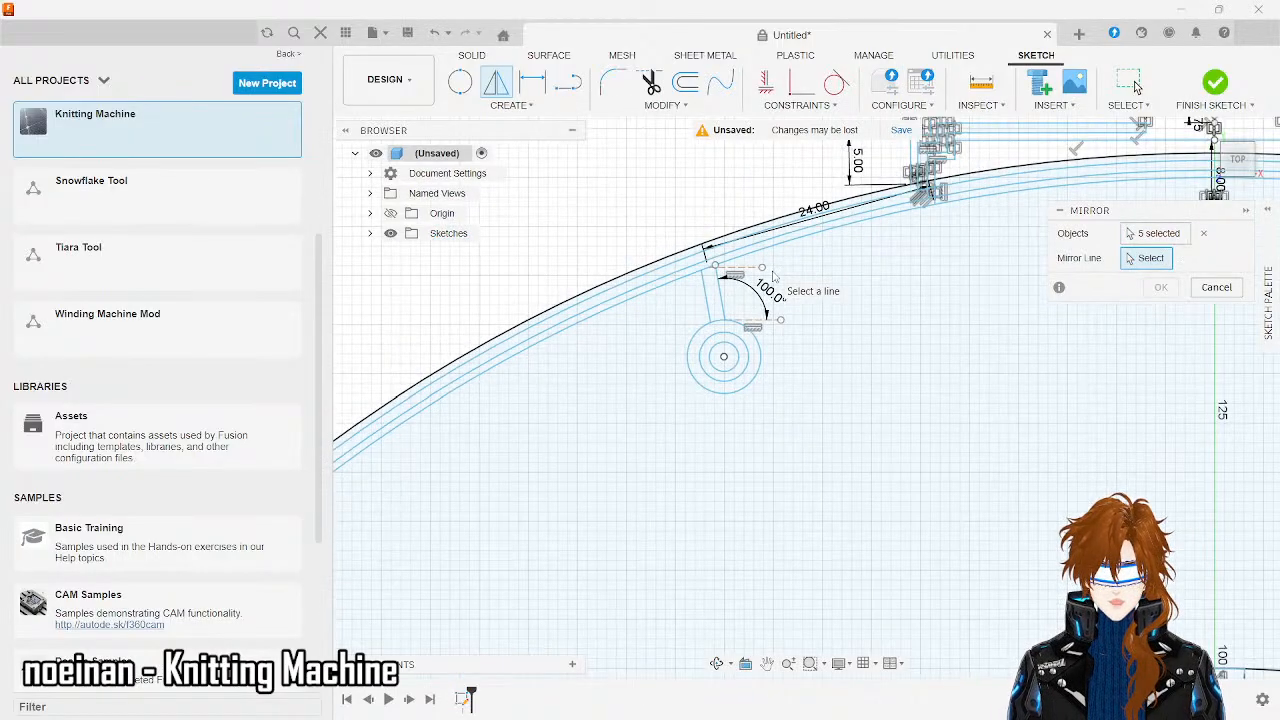
scroll(770, 283, down, 1)
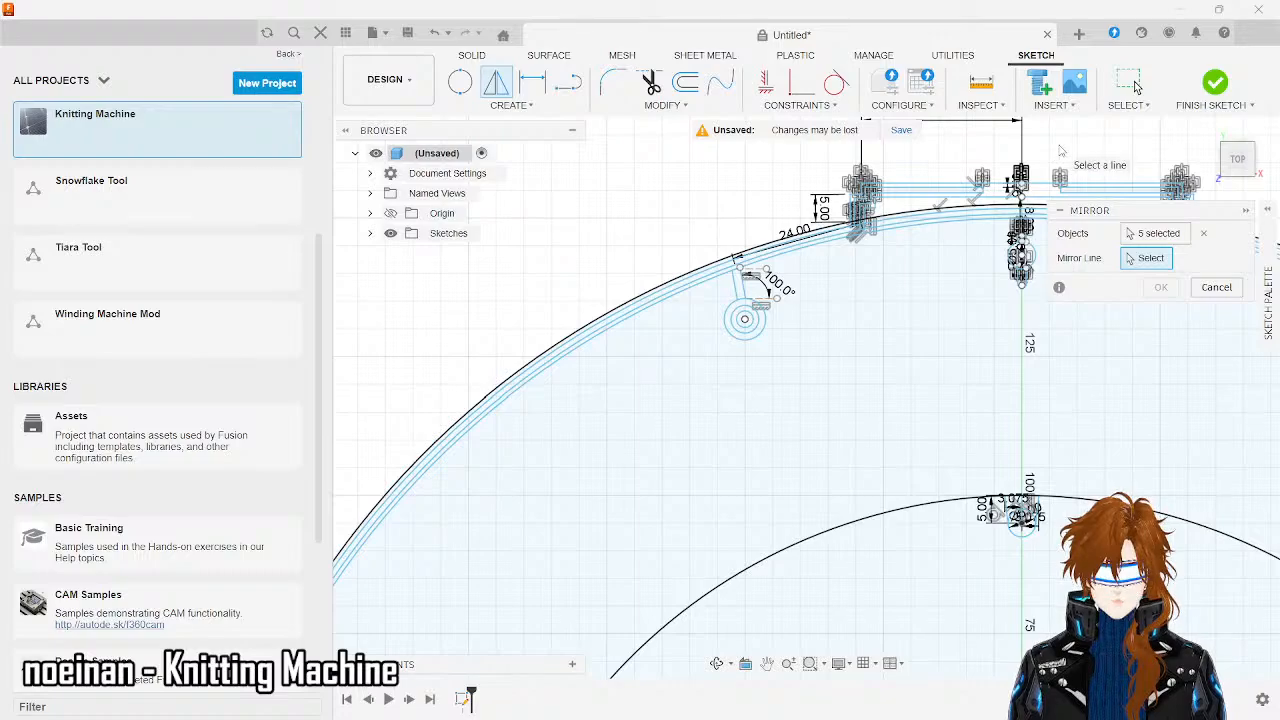
scroll(765, 521, up, 8)
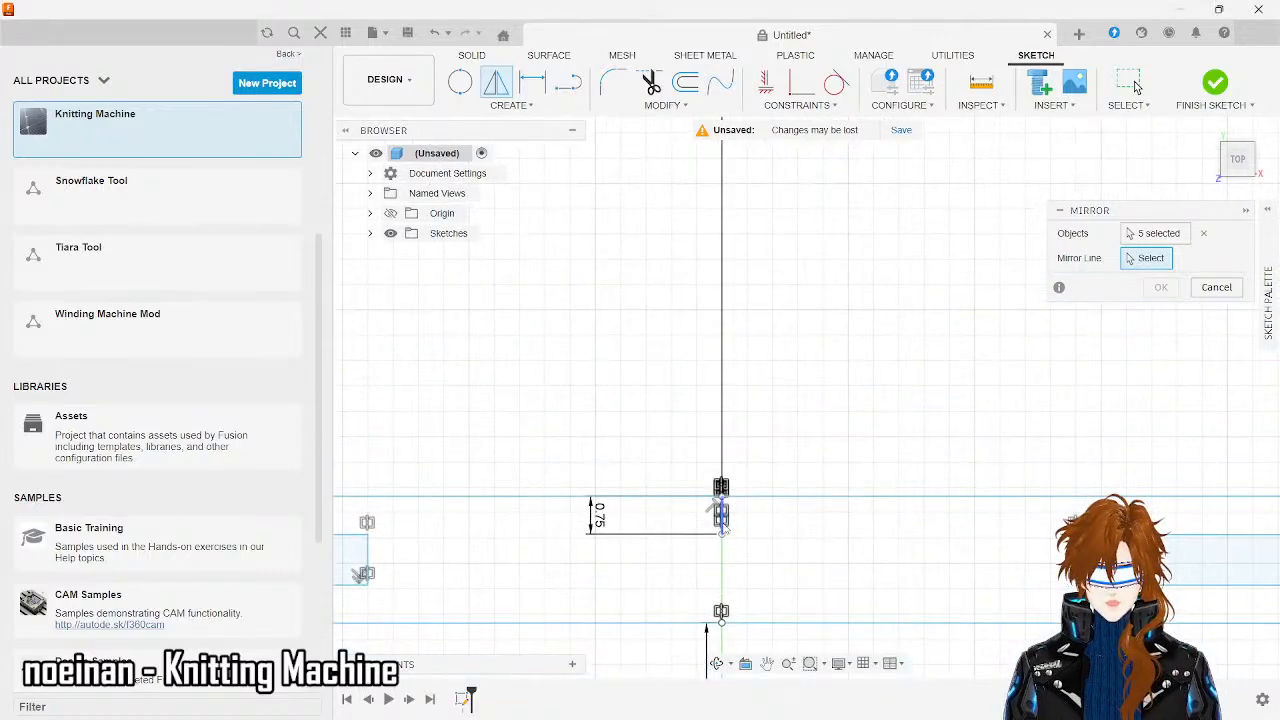
click(721, 528)
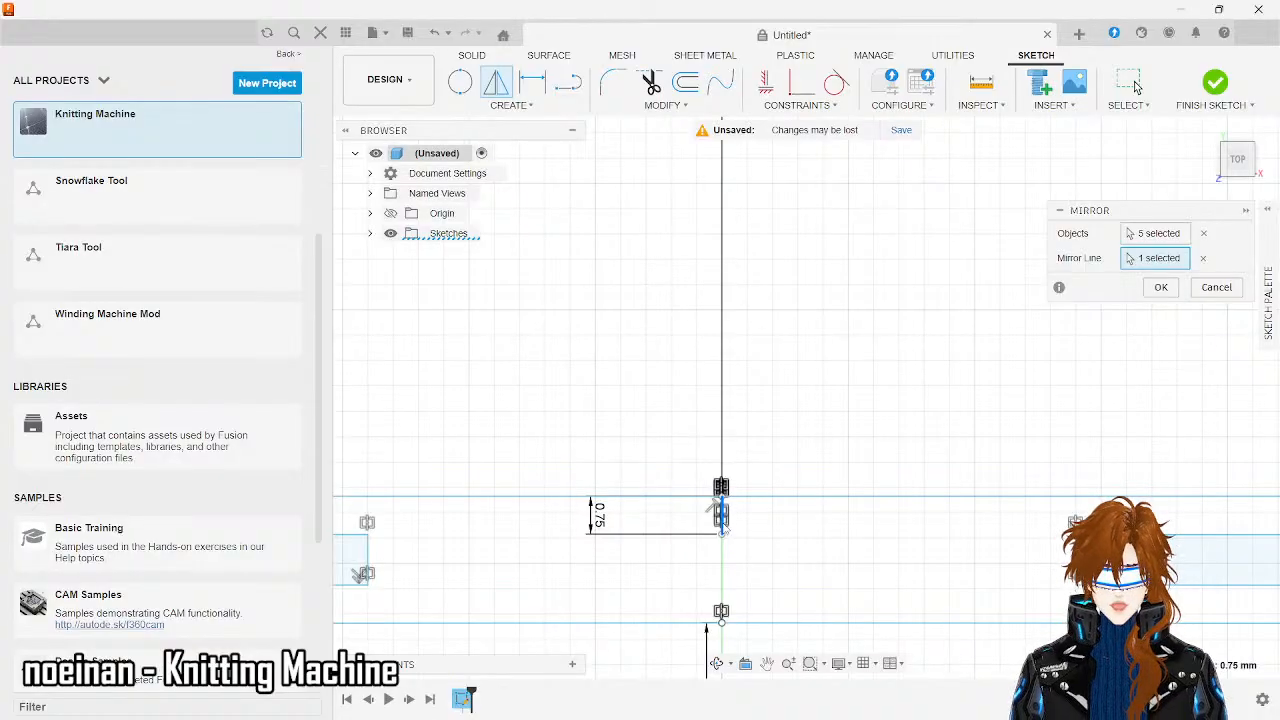
scroll(893, 487, down, 10)
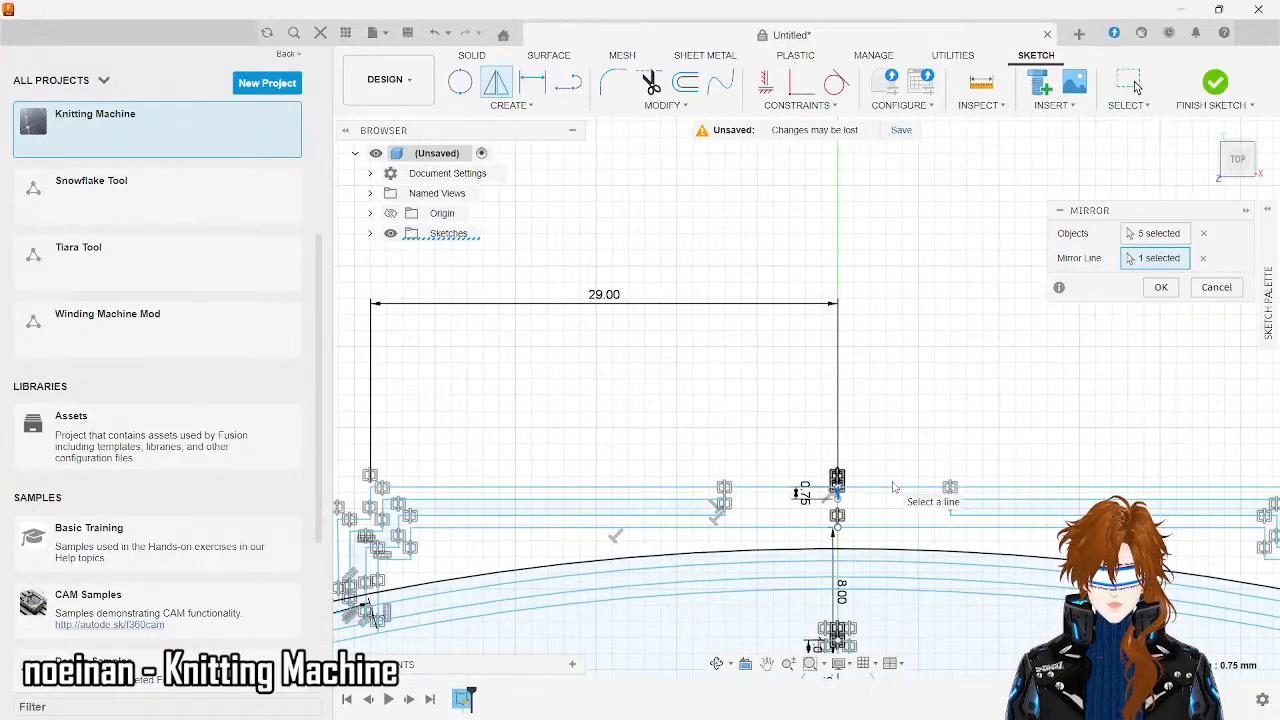
click(1161, 287)
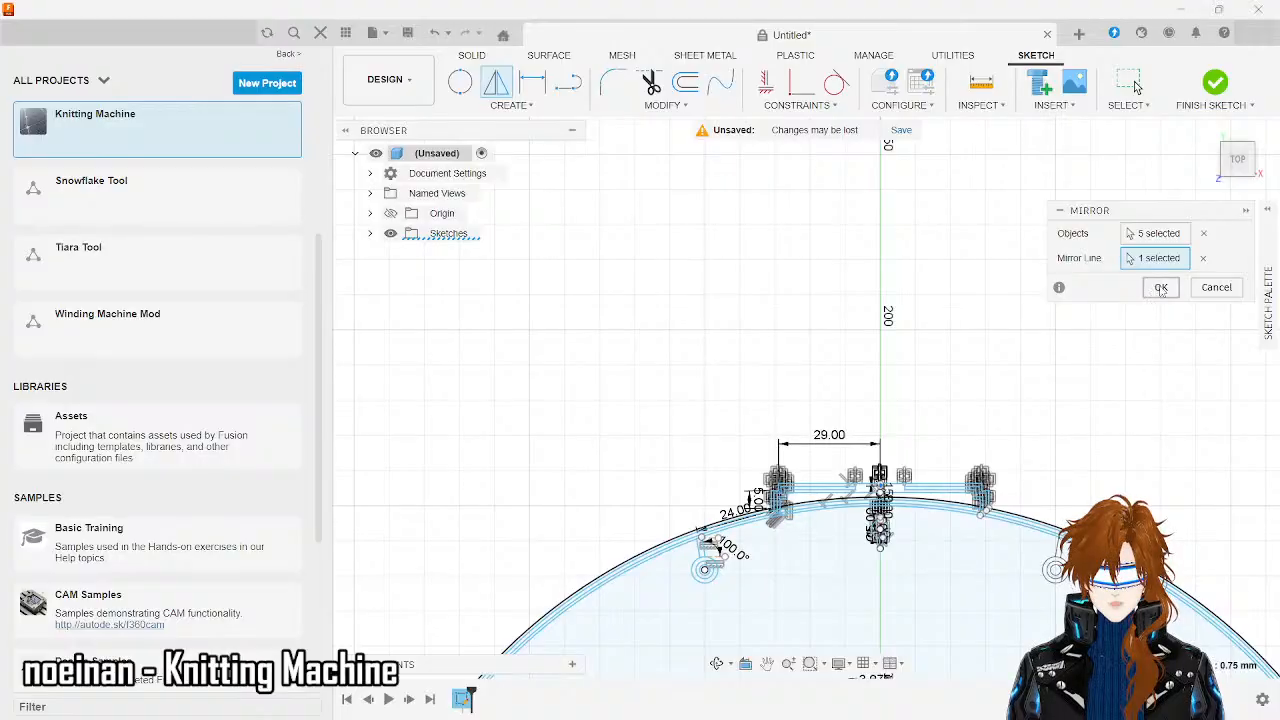
- Examine the mirrored stem and circles in relation to the whole sketch and its large inner and outer circles
scroll(1005, 437, down, 3)
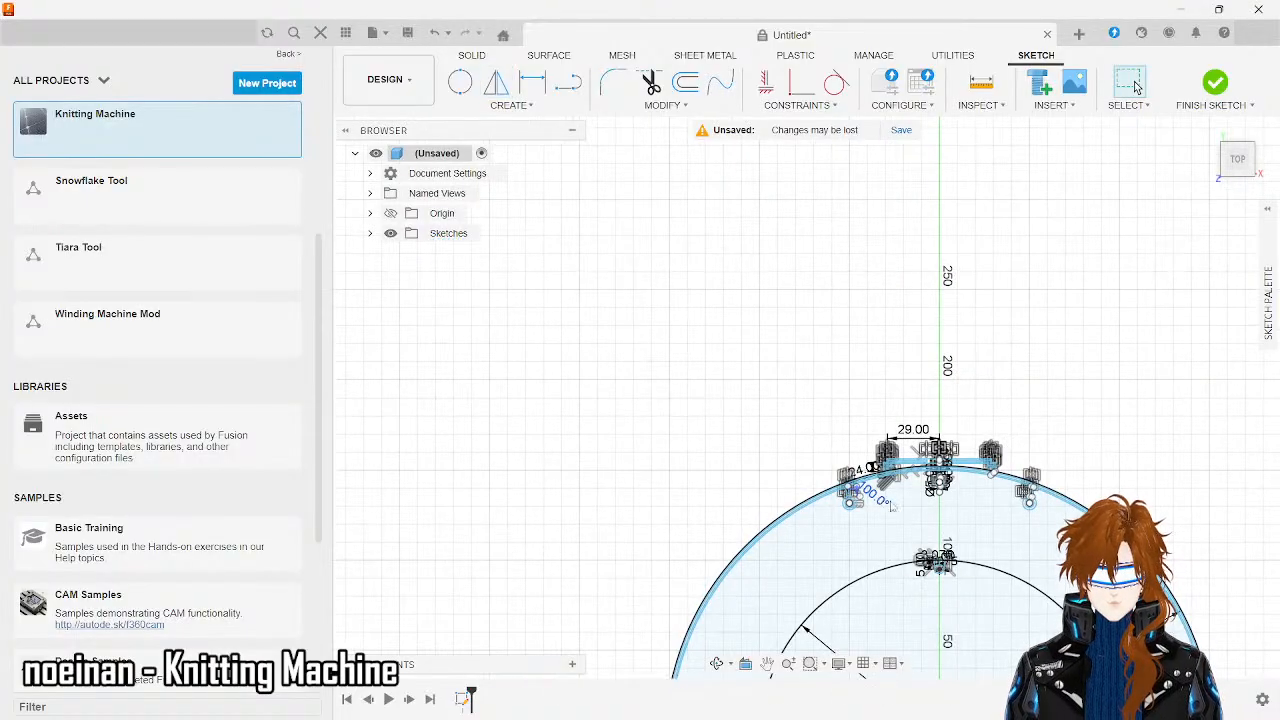
scroll(1166, 410, down, 4)
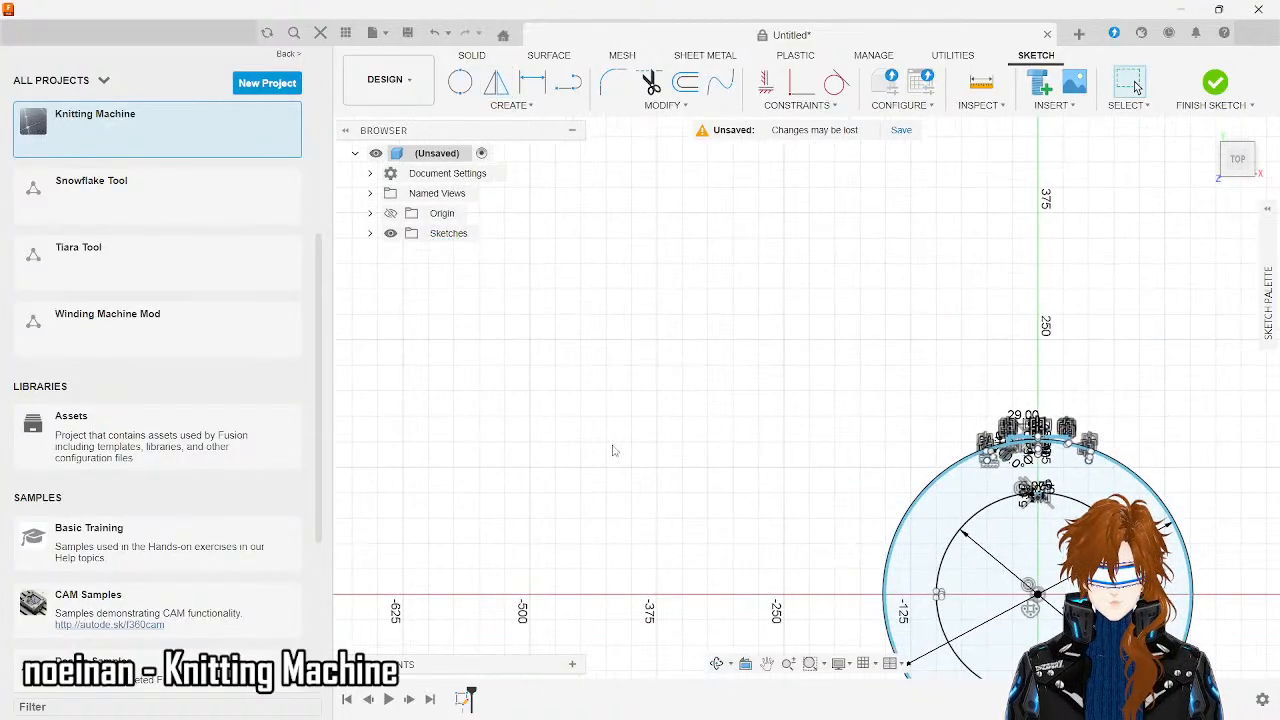
scroll(614, 451, down, 2)
scroll(857, 498, up, 3)
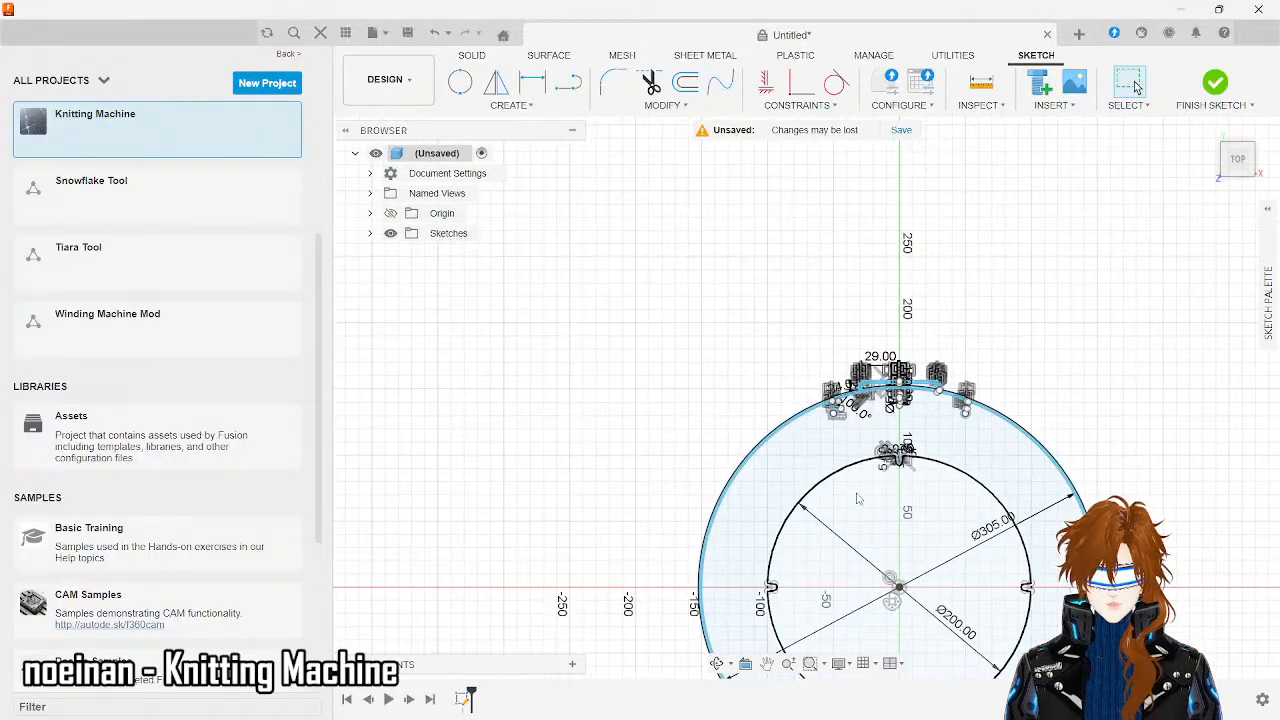
scroll(857, 498, up, 2)
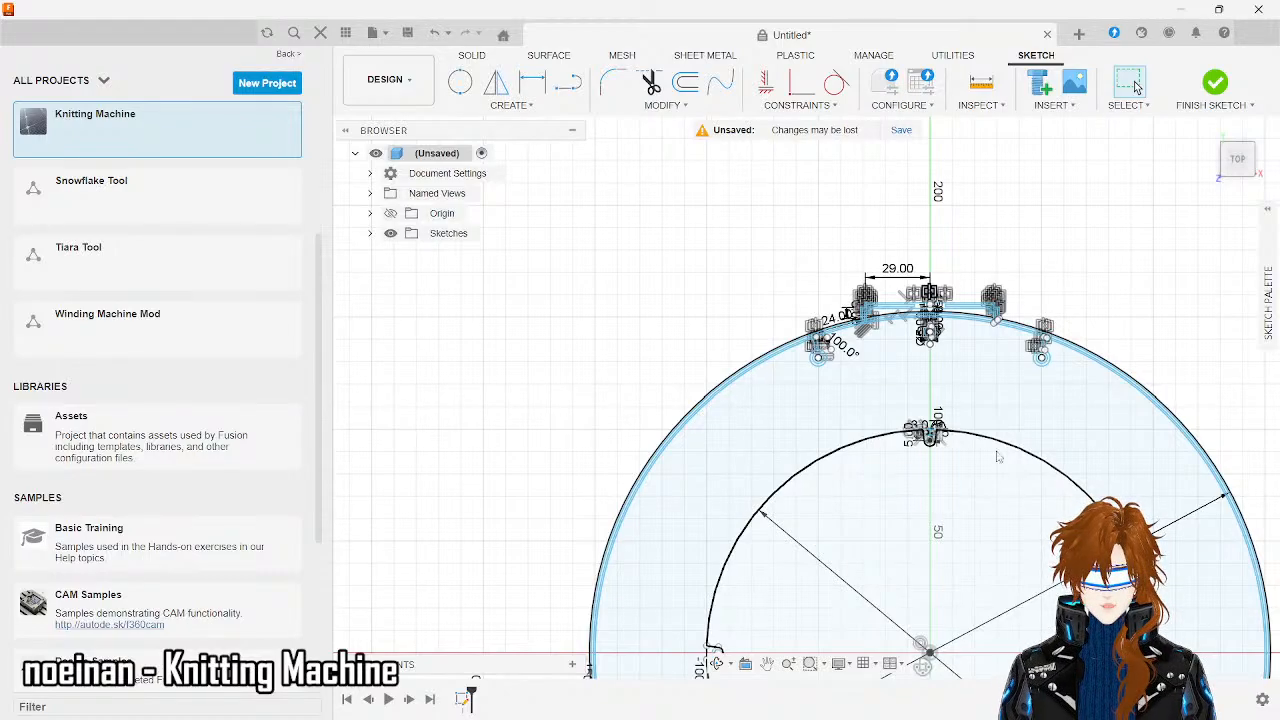
scroll(893, 358, up, 5)
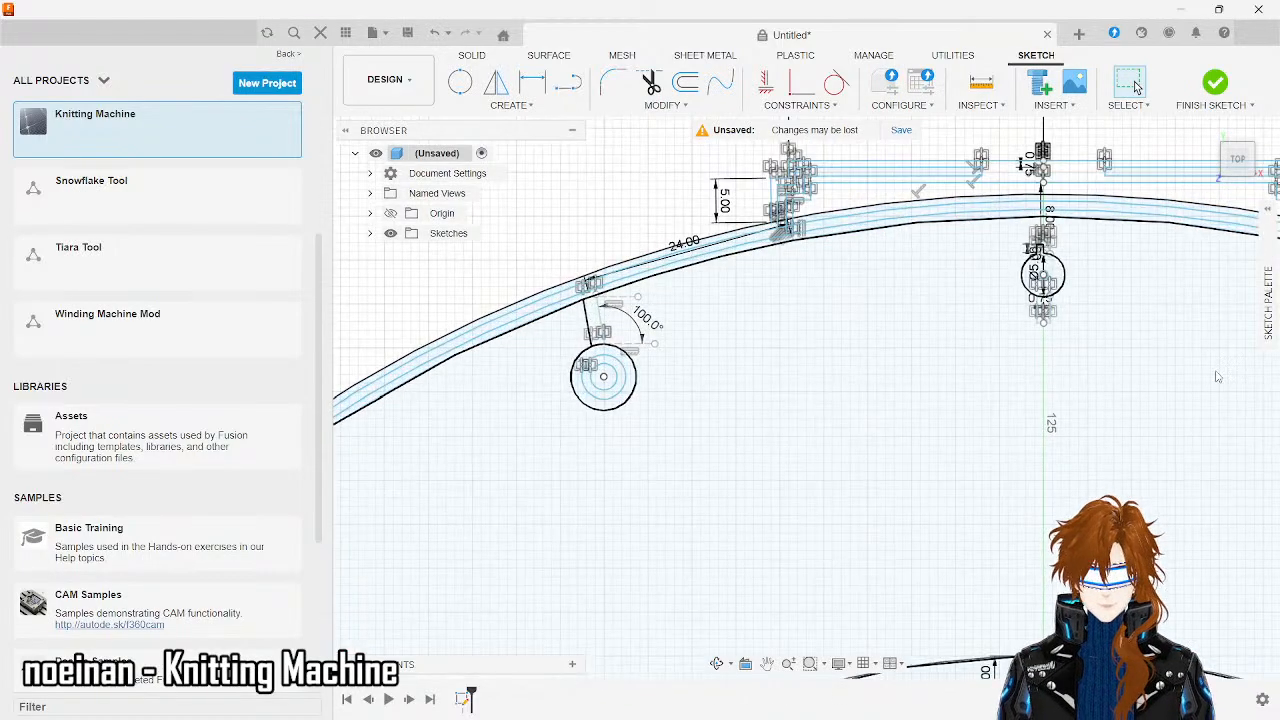
scroll(1095, 381, down, 4)
scroll(1095, 381, up, 3)
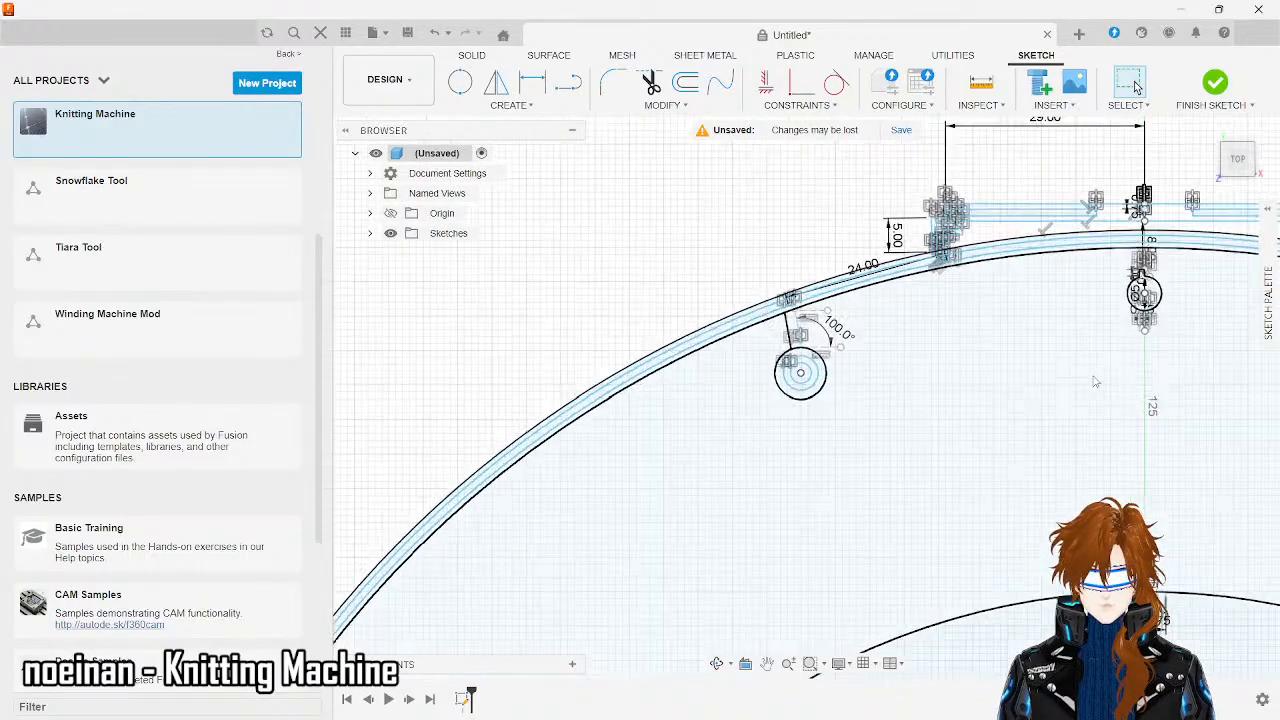
- Draw a 50 mm helper line from the original stem's outer upper corner down to the bracket's lower edge
click(568, 83)
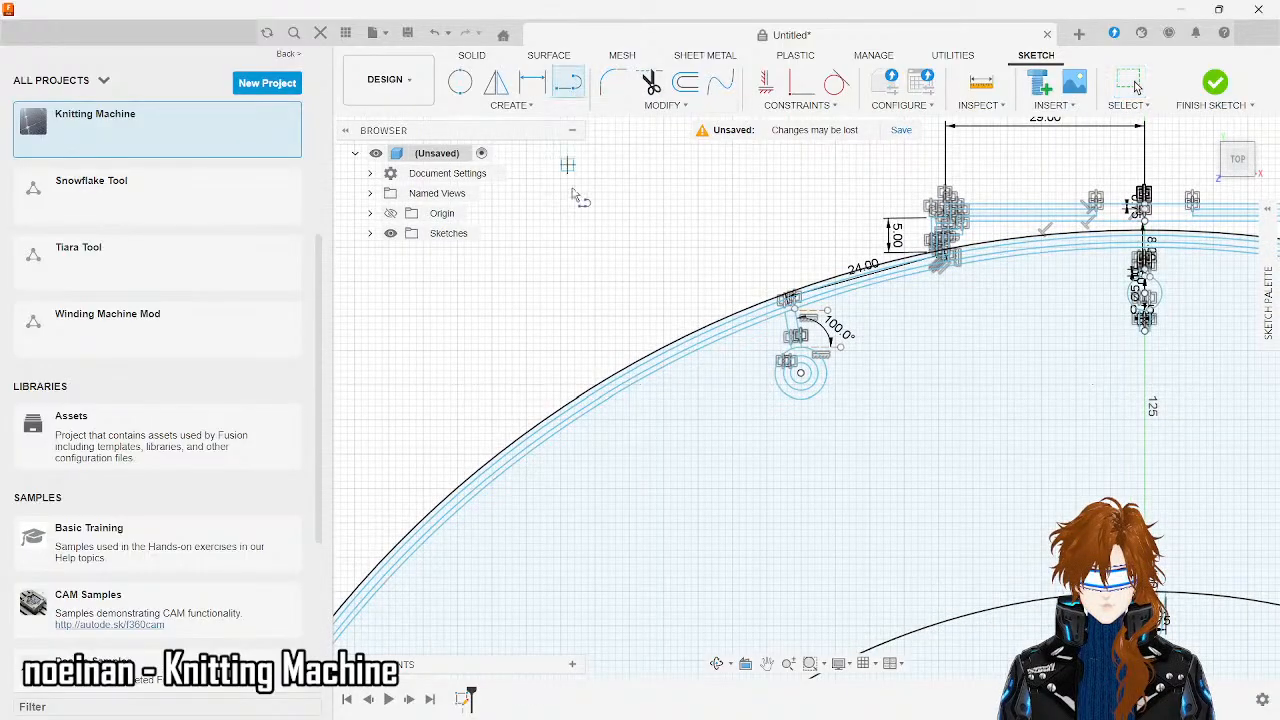
scroll(586, 277, down, 1)
right_click(582, 275)
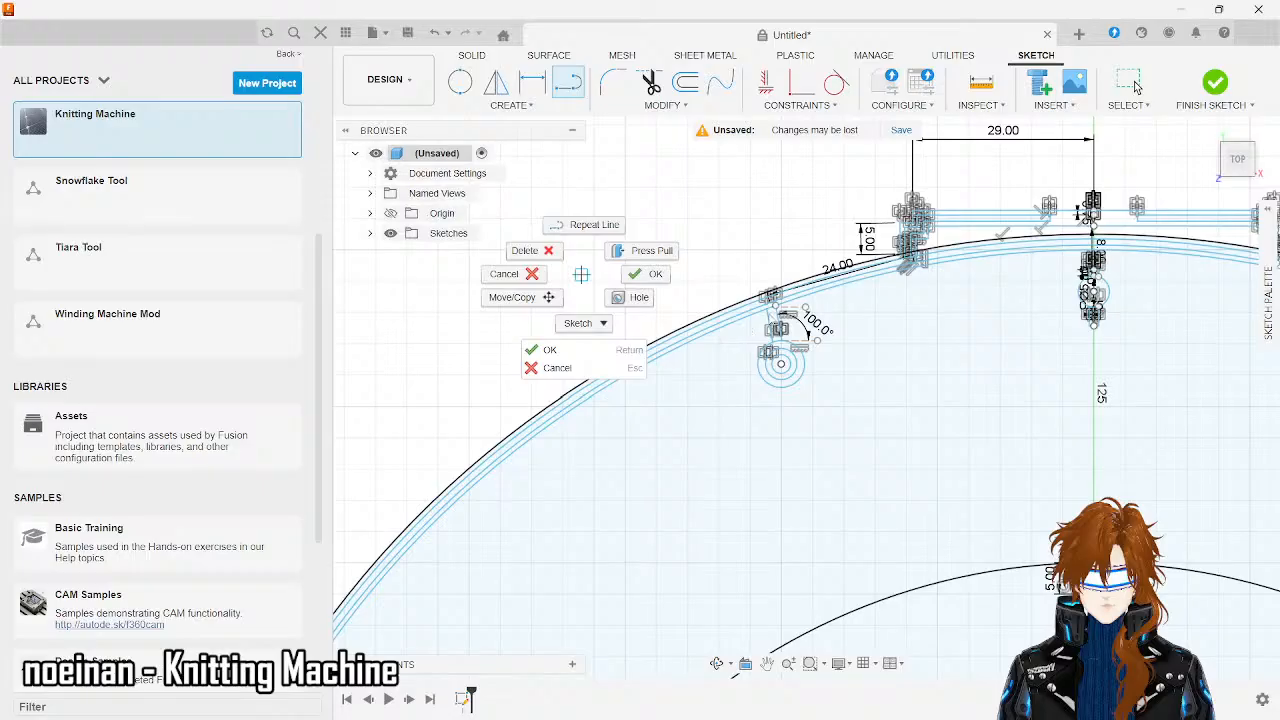
click(734, 276)
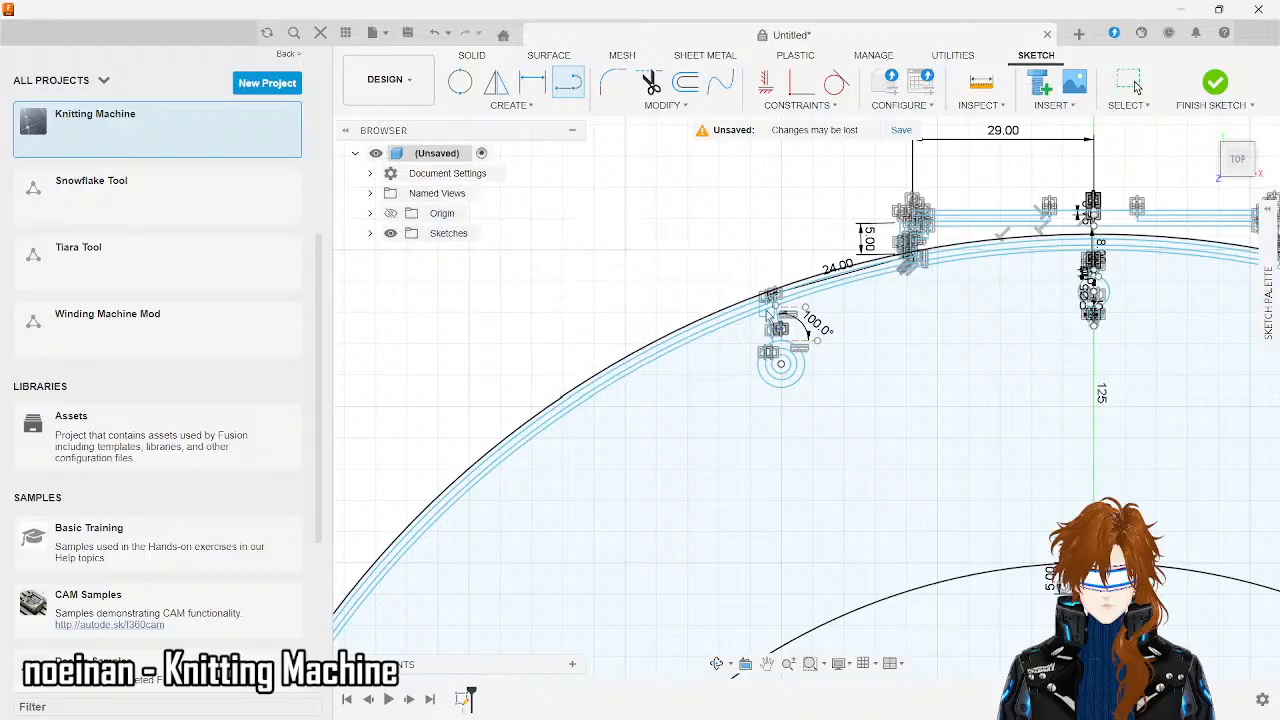
click(768, 310)
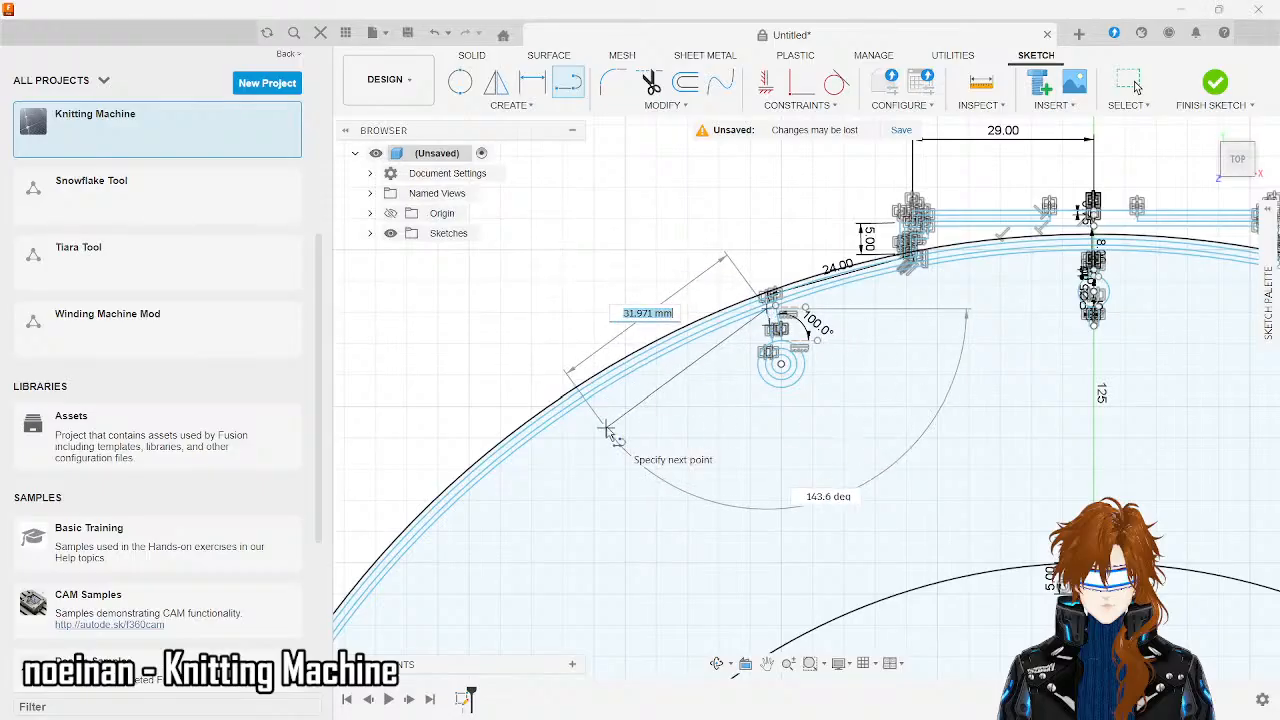
text(50)
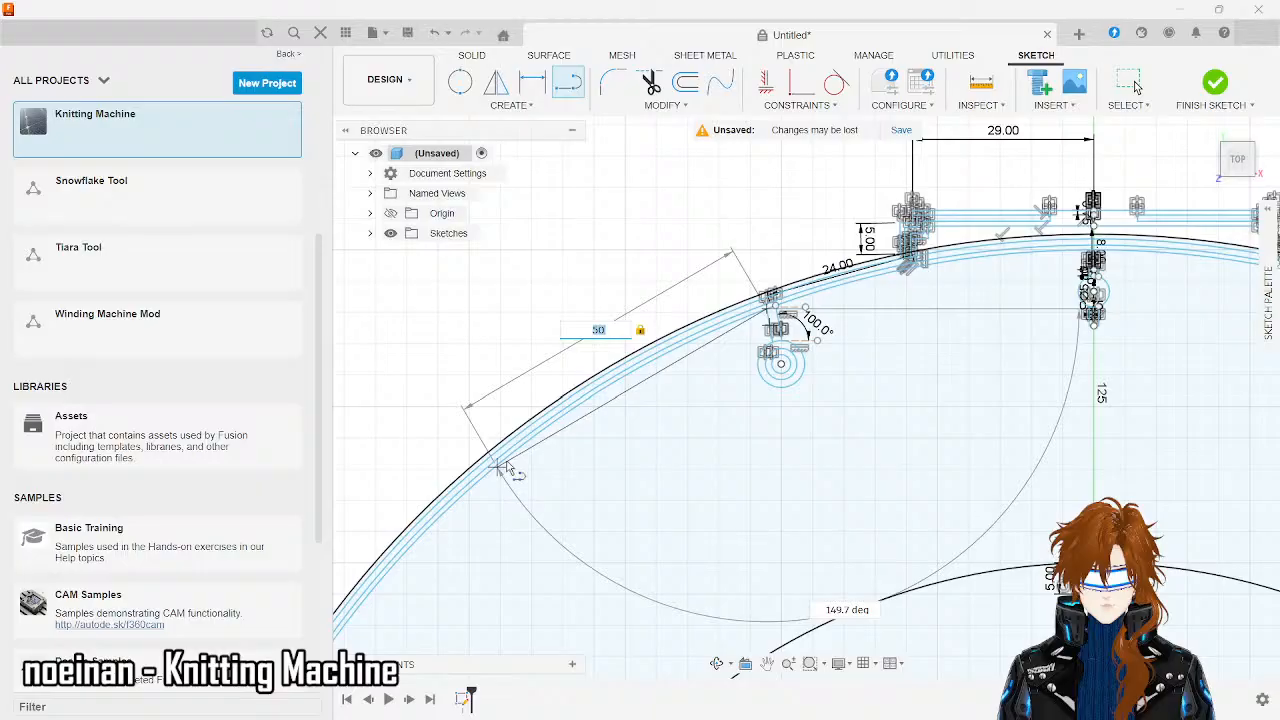
scroll(488, 482, up, 5)
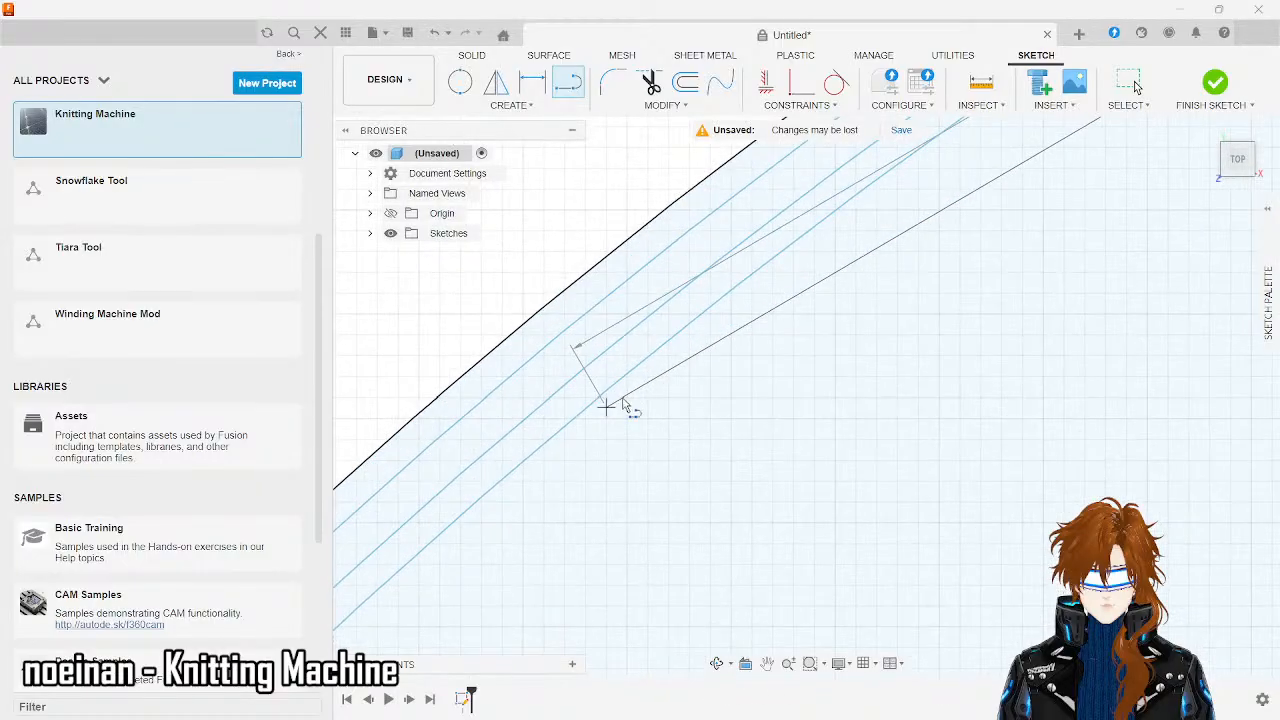
click(604, 405)
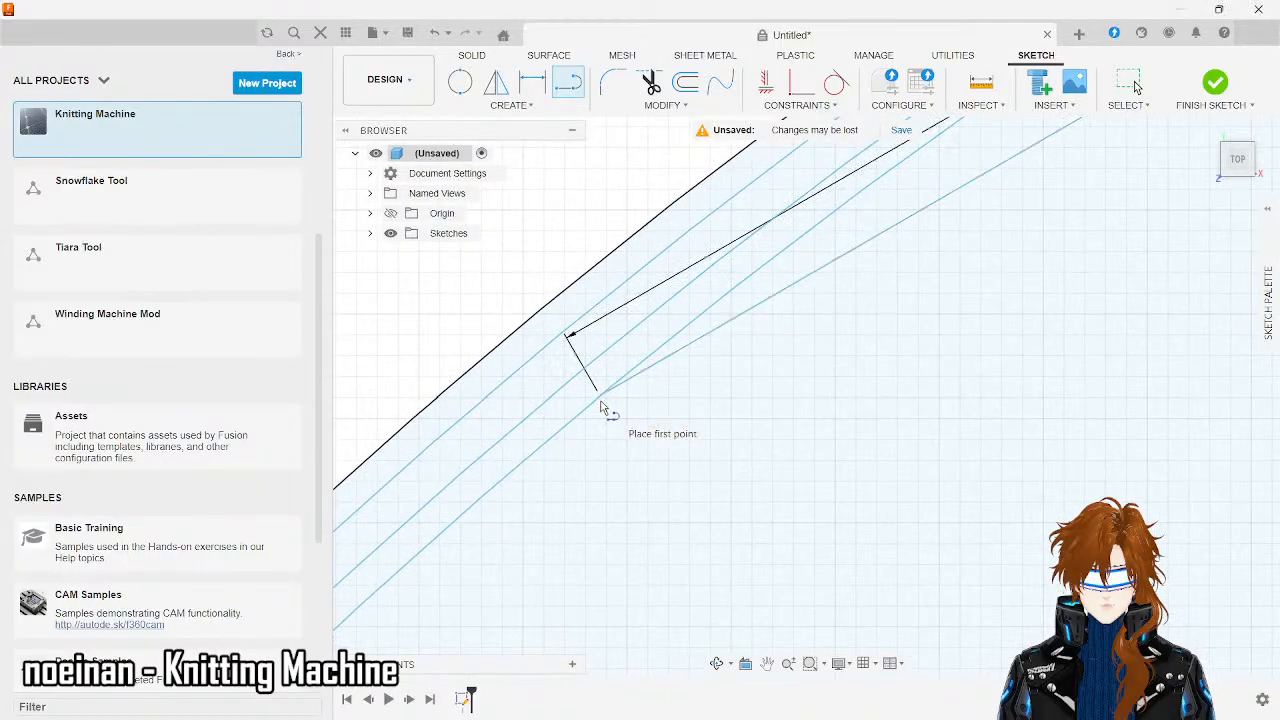
scroll(601, 407, down, 6)
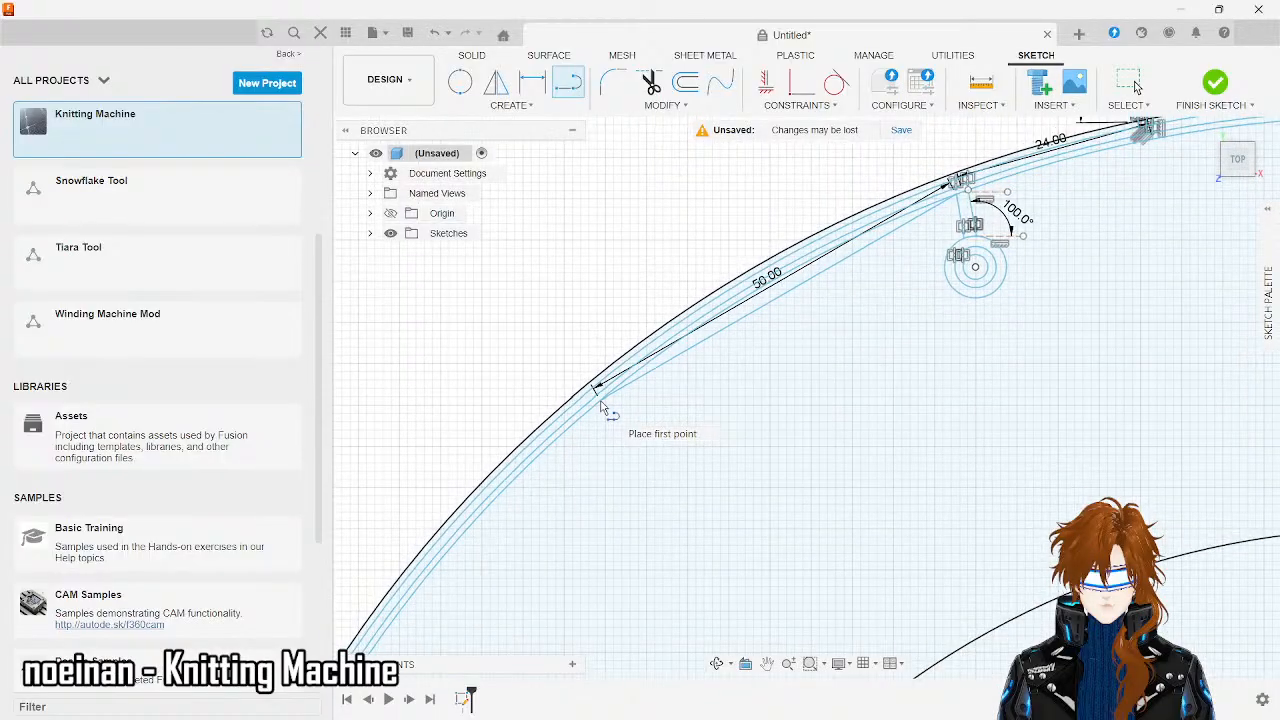
- Draw a 7 mm line from the 50 mm helper line's lower end, at 80 degrees to that helper line
scroll(601, 407, up, 2)
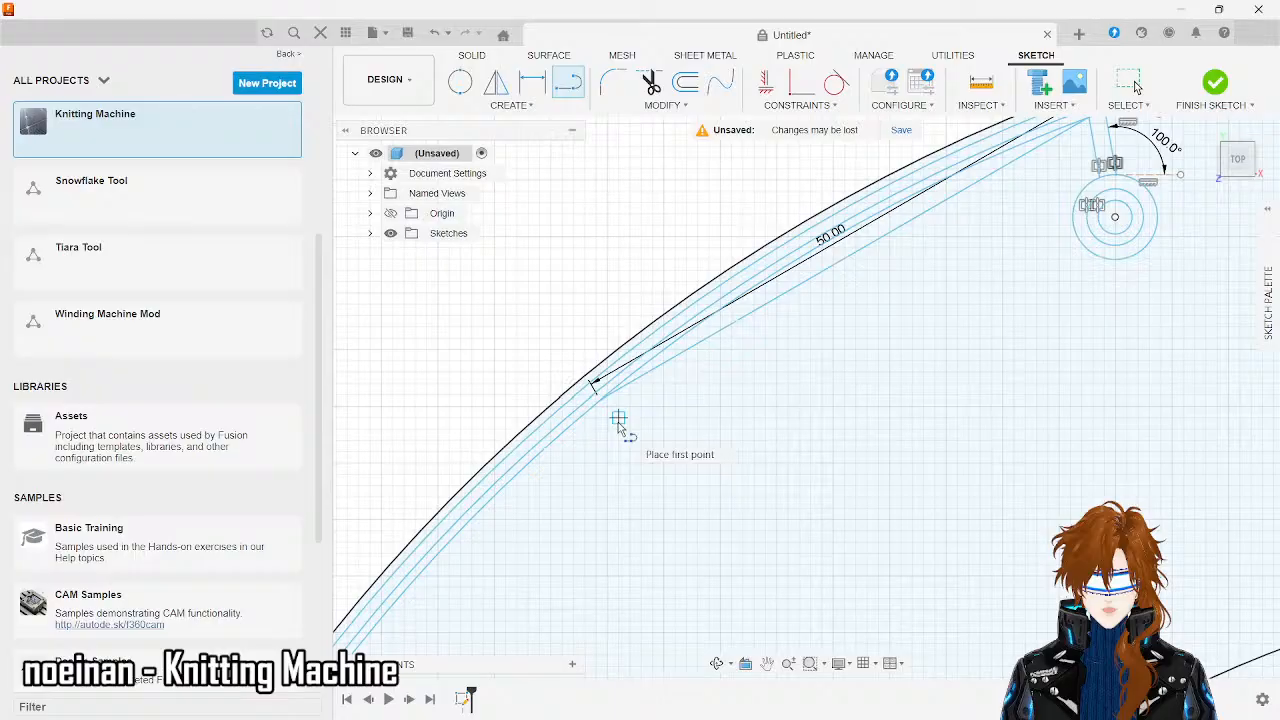
scroll(619, 422, up, 5)
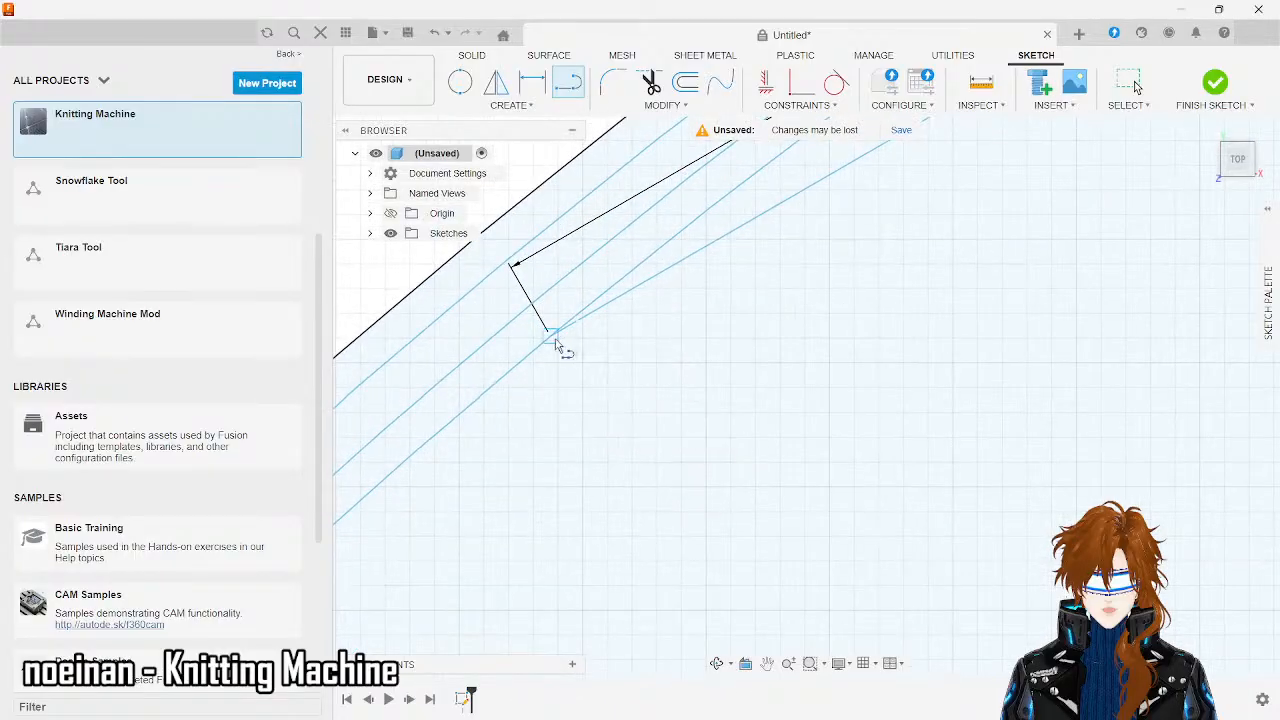
click(551, 336)
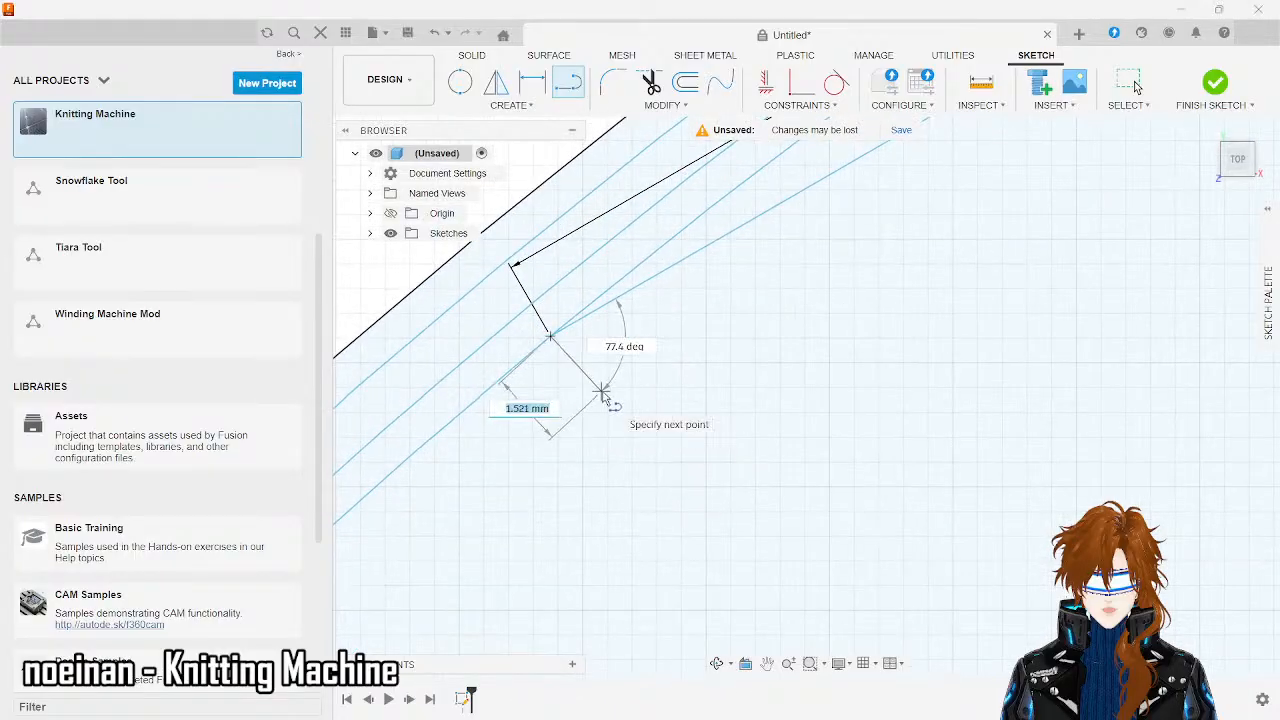
text(7)
key(Tab)
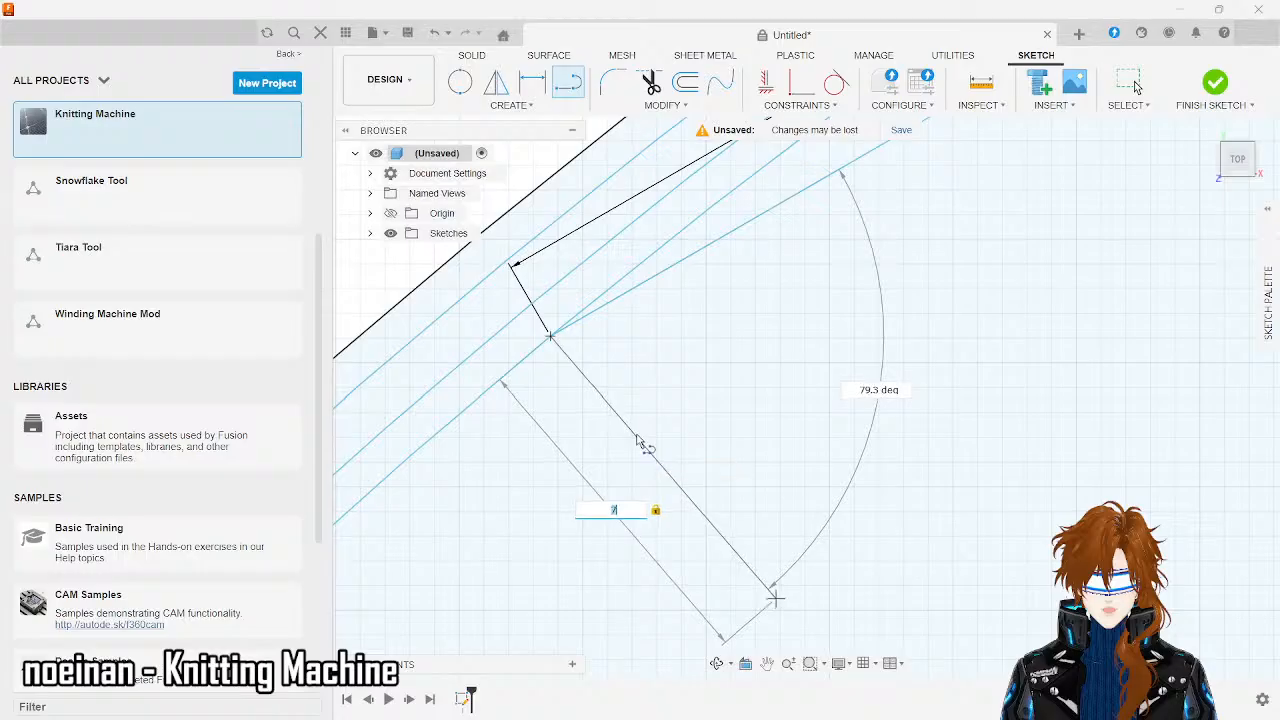
key(Tab)
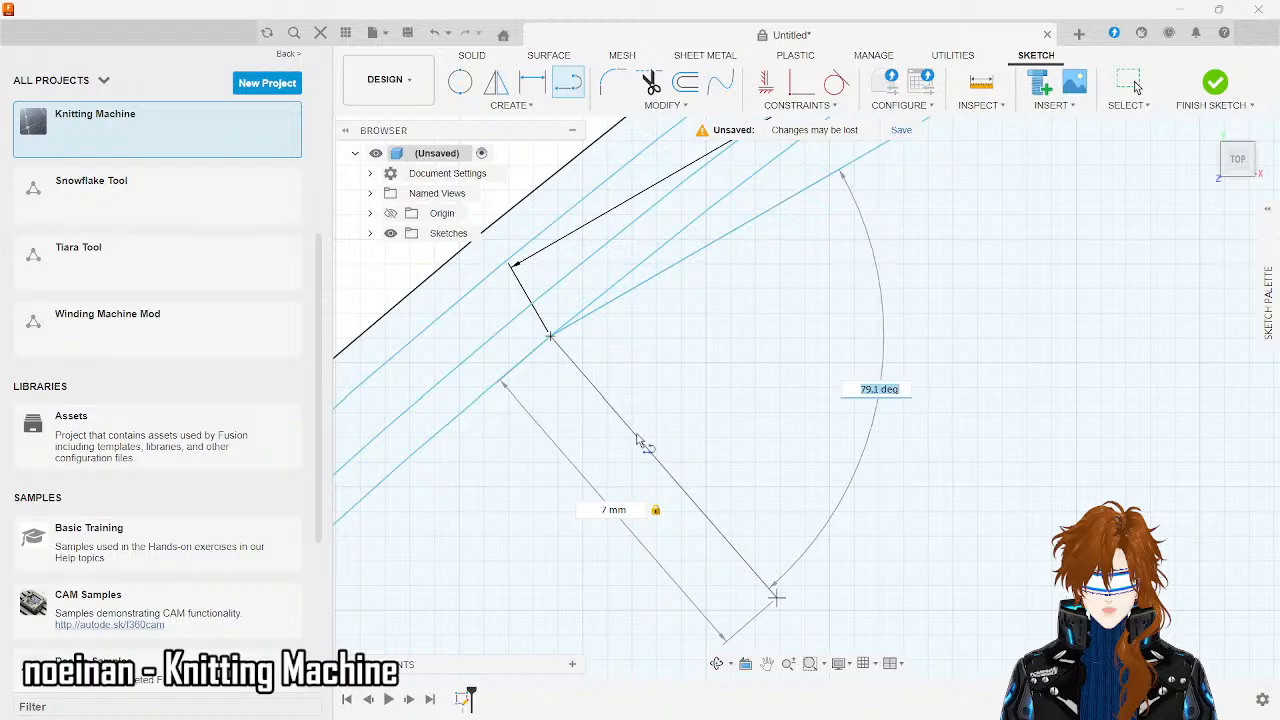
text(8)
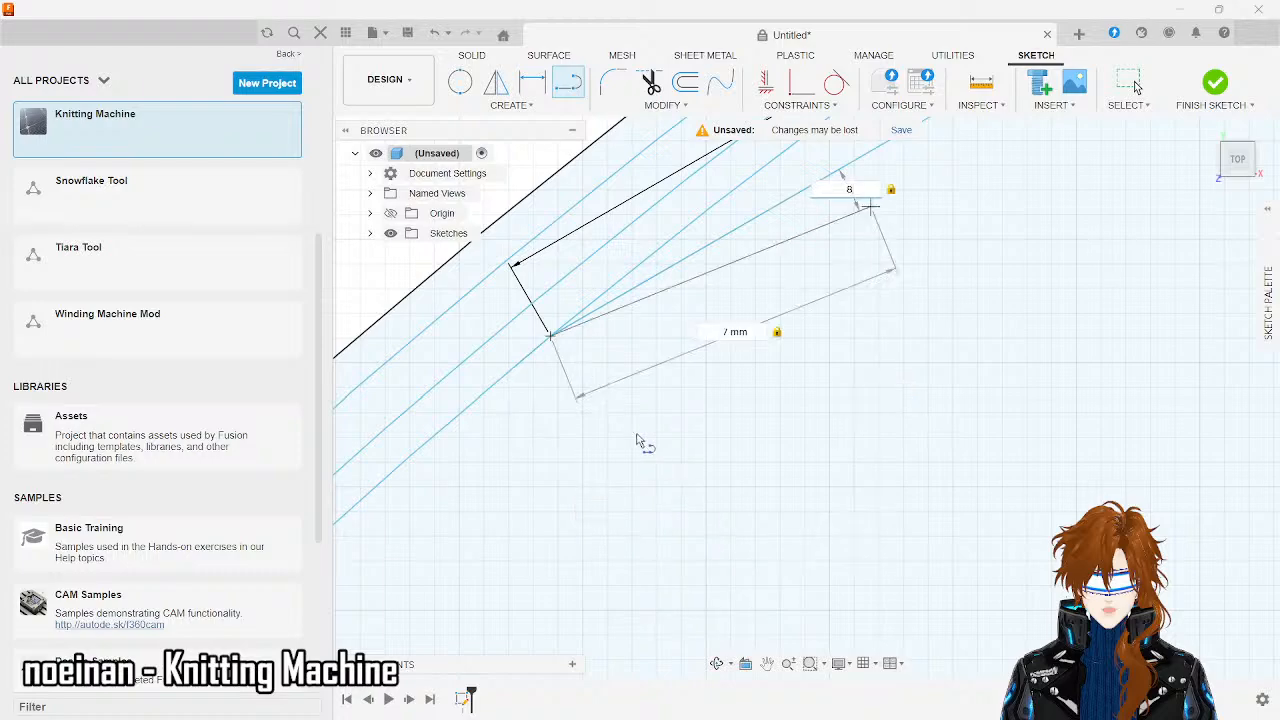
text(0)
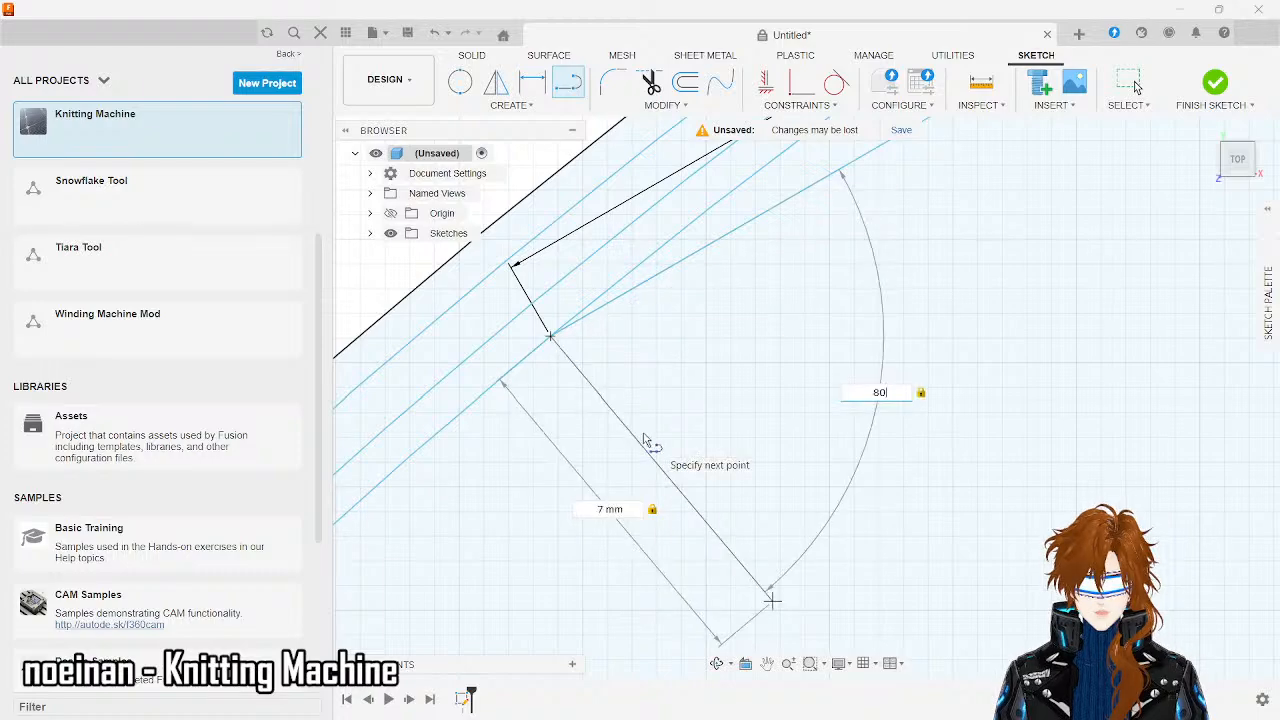
key(Return)
key(Escape)
scroll(645, 438, down, 4)
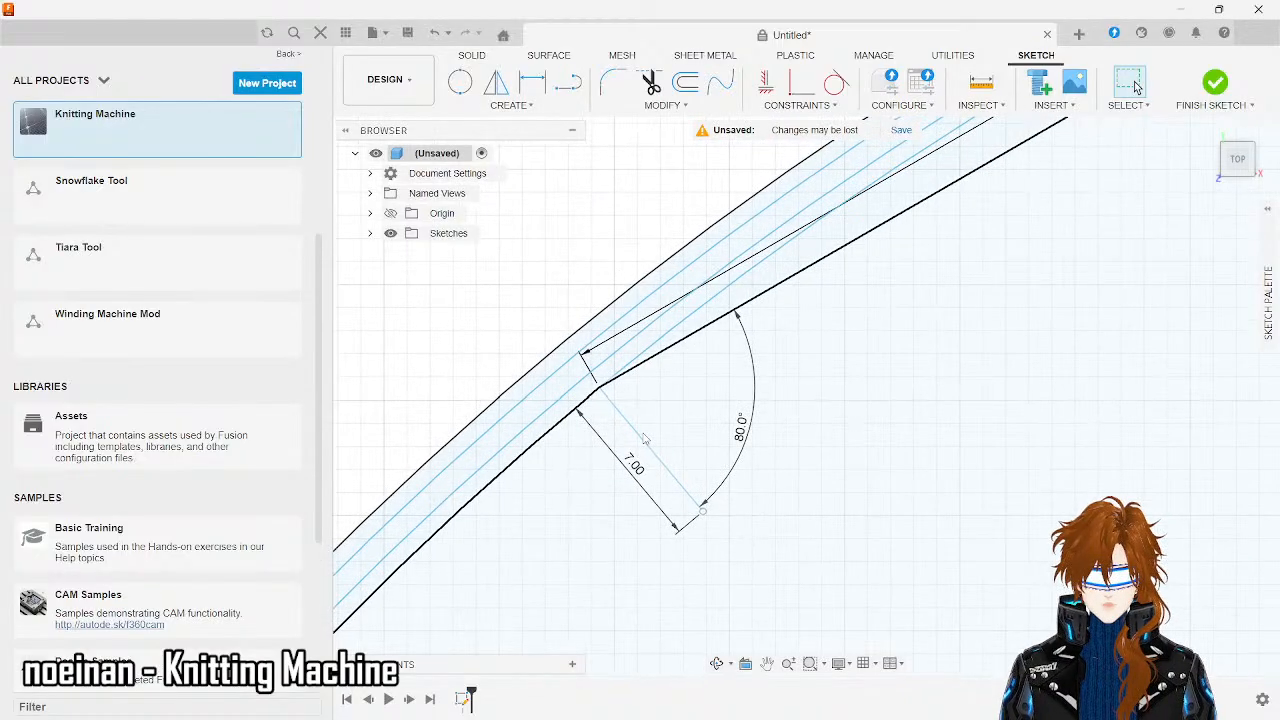
click(567, 85)
click(703, 512)
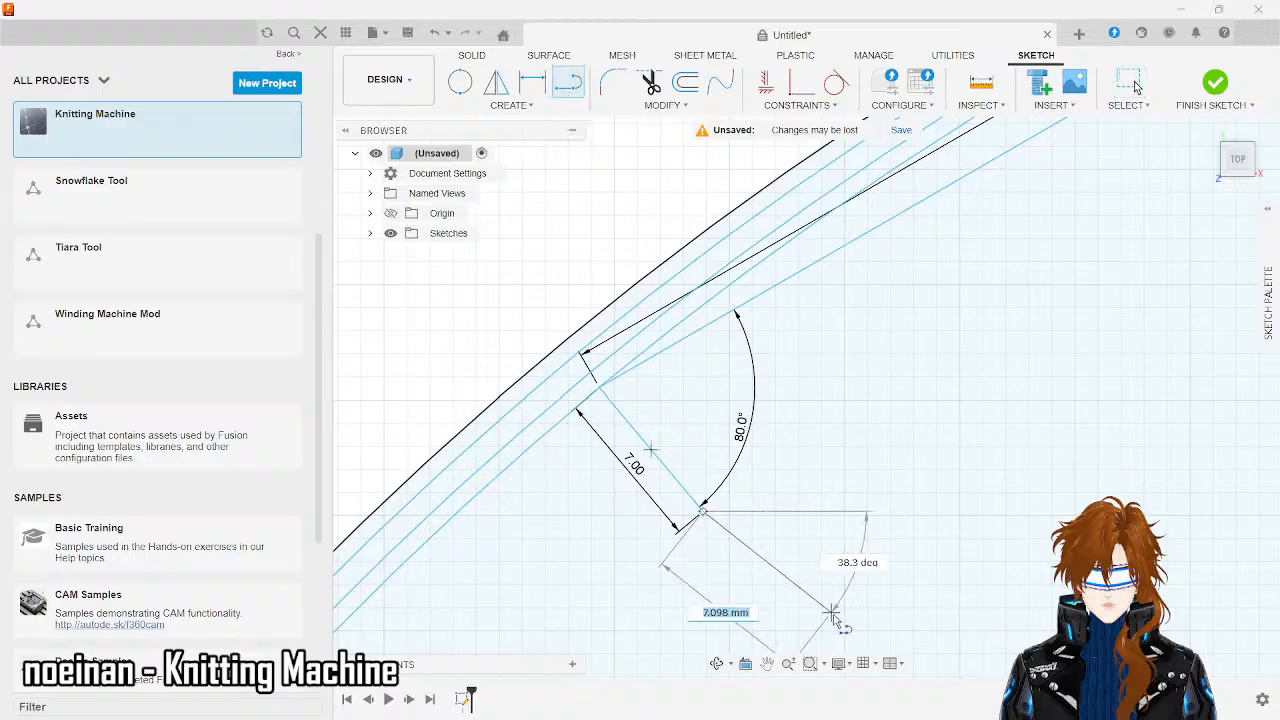
scroll(831, 612, down, 3)
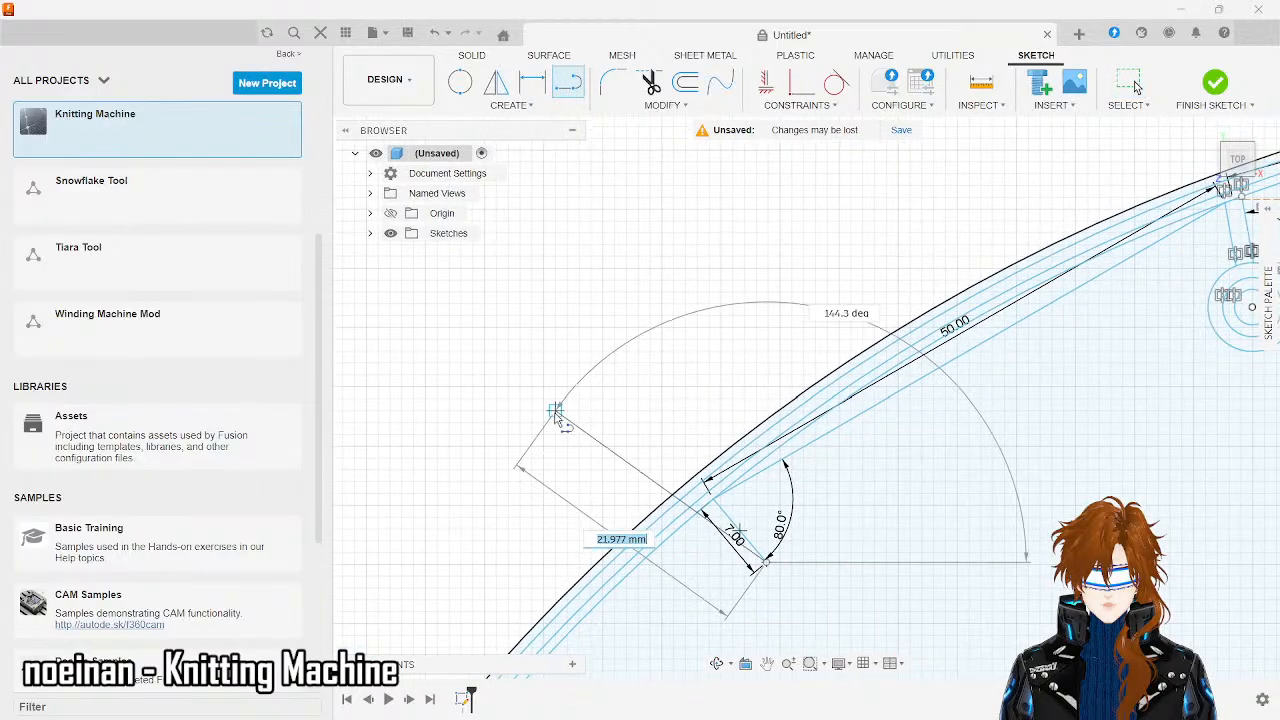
scroll(555, 412, down, 3)
scroll(722, 596, up, 3)
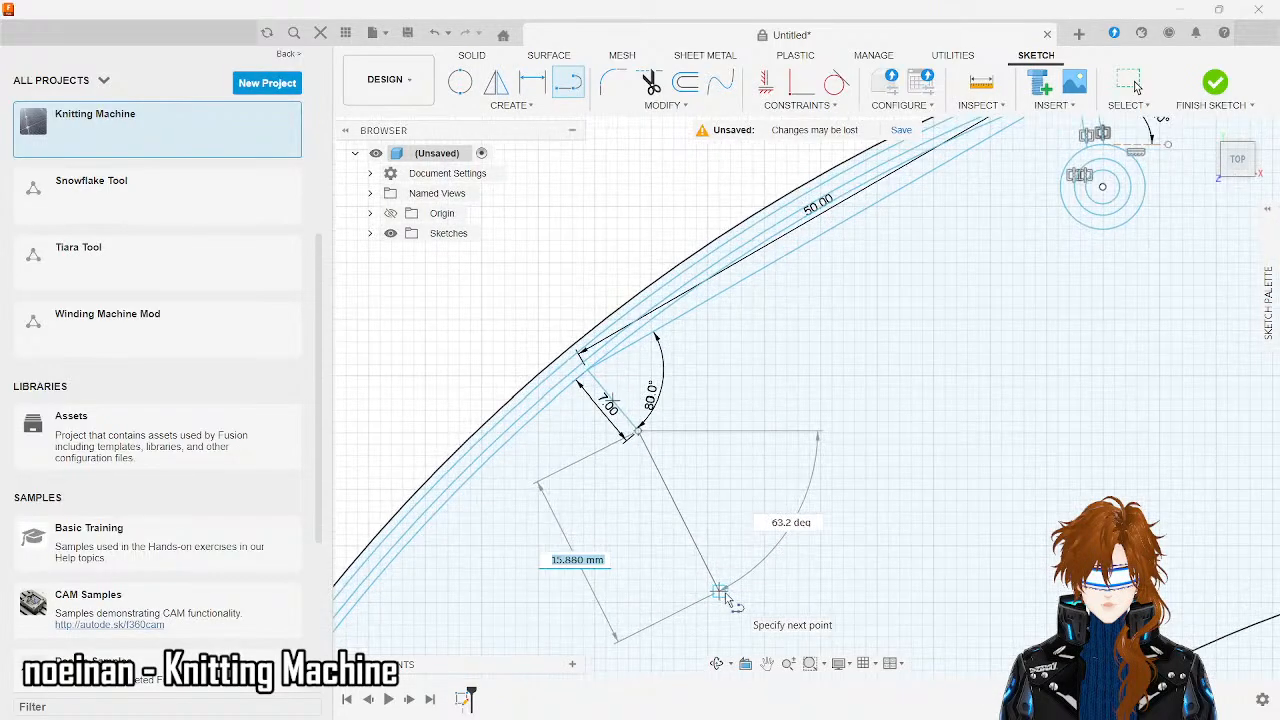
text(13)
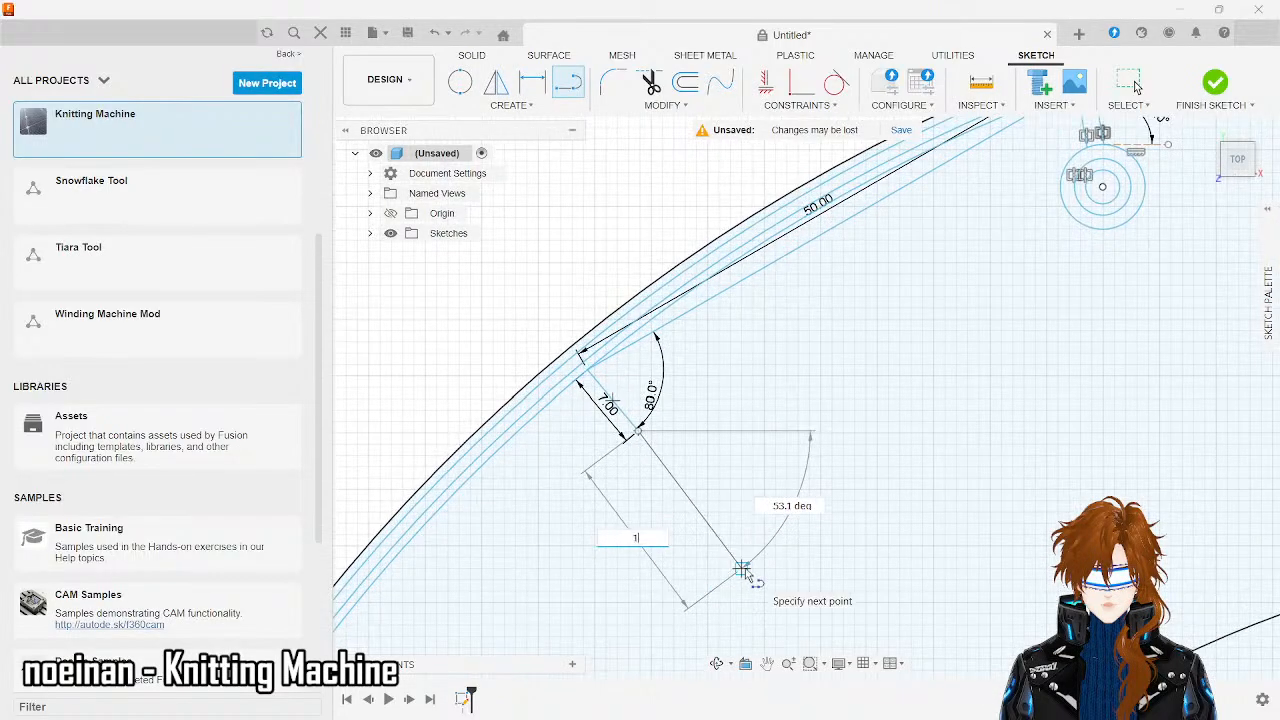
key(Tab)
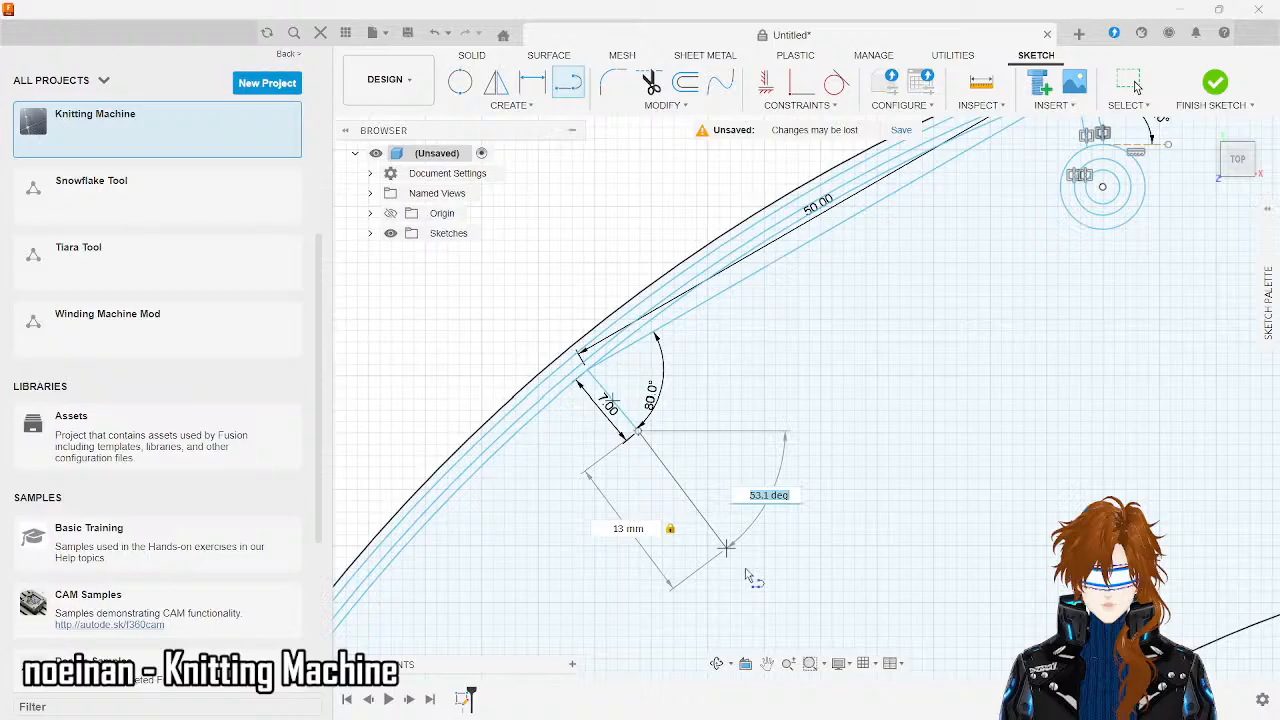
text(80)
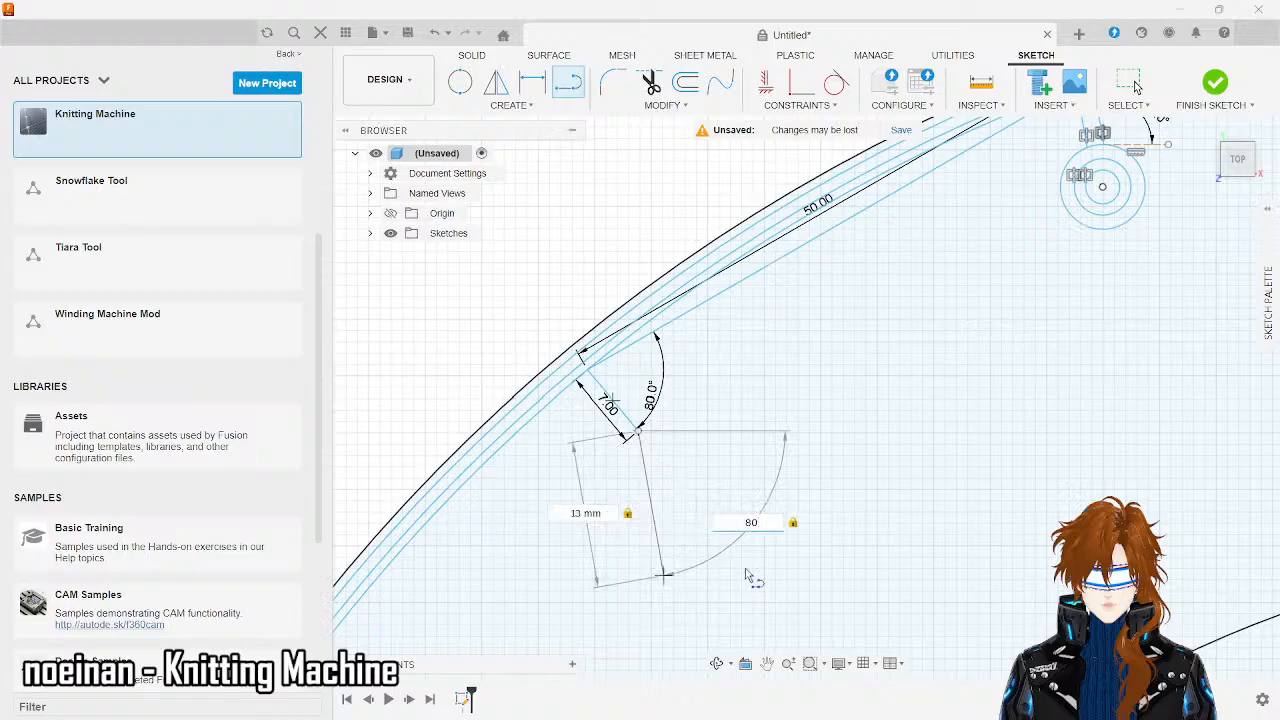
key(BackSpace)
key(BackSpace)
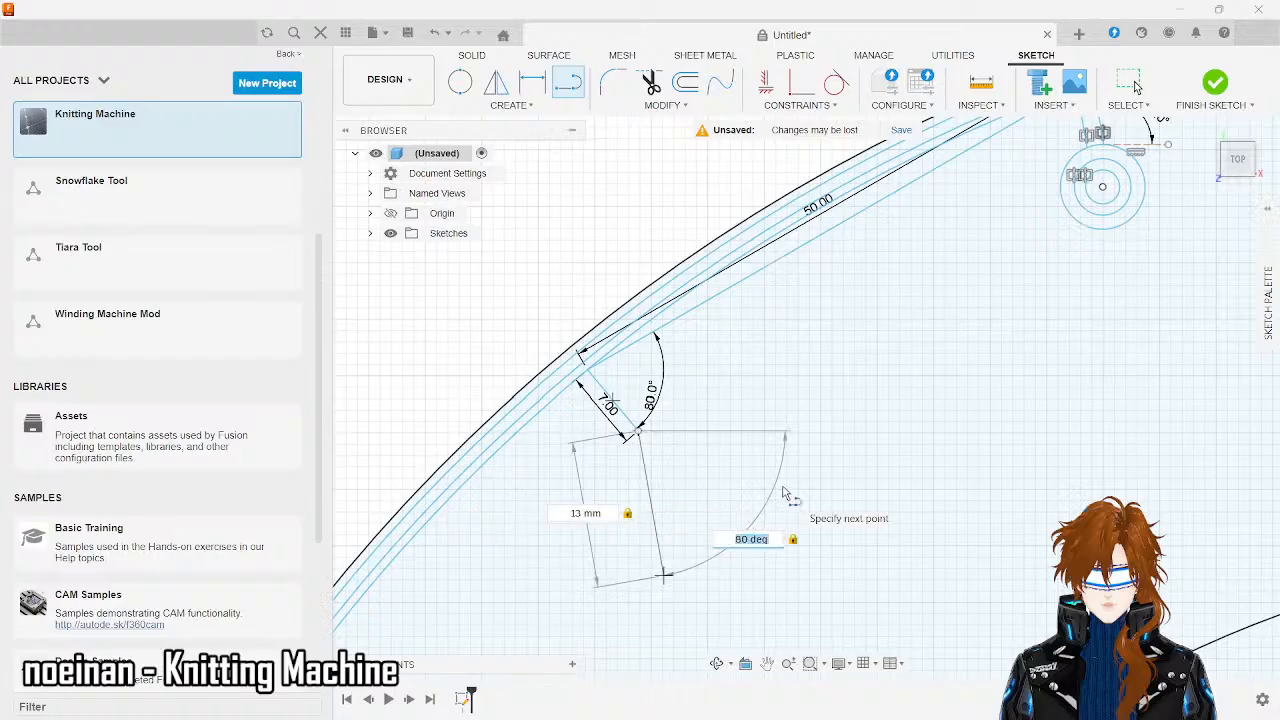
key(Tab)
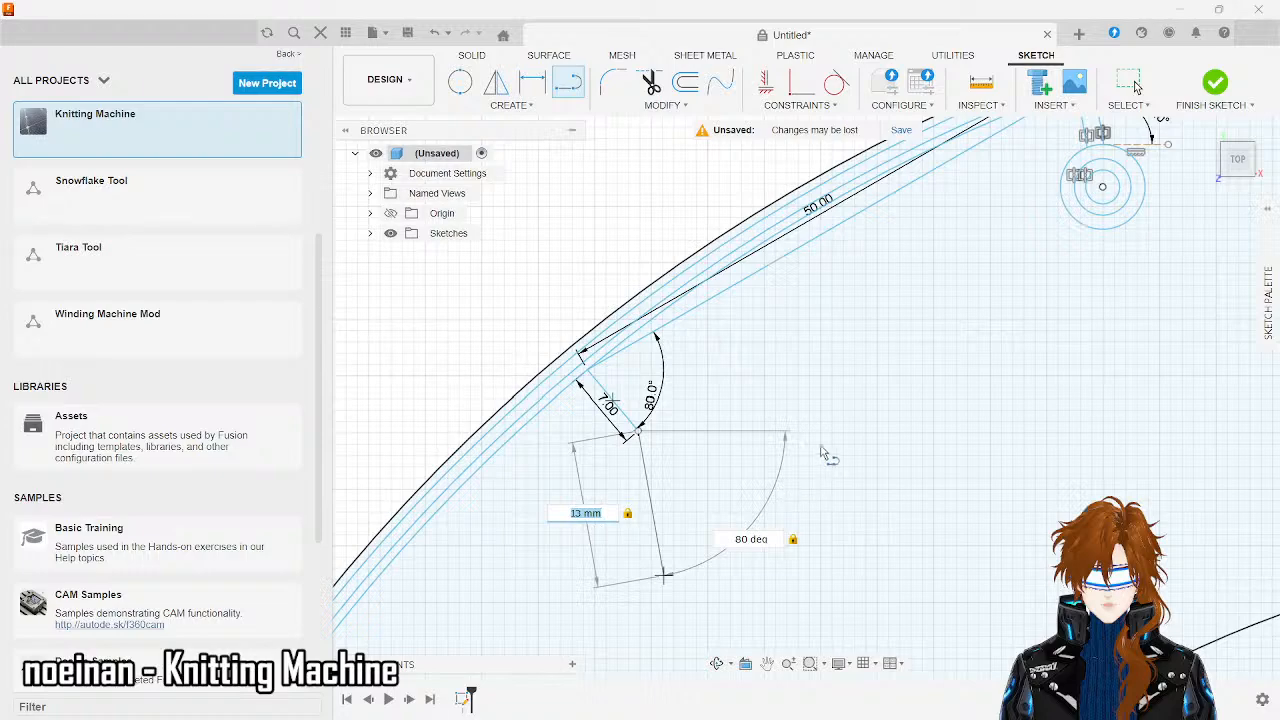
text(1)
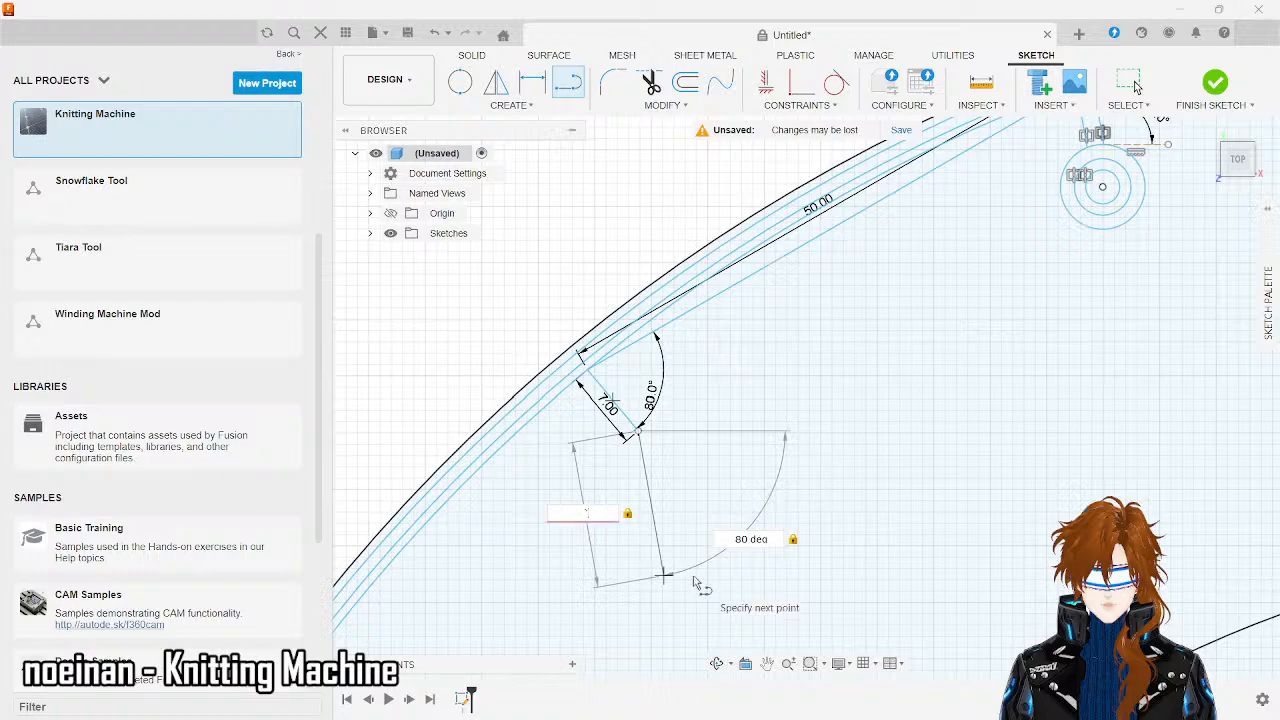
key(Escape)
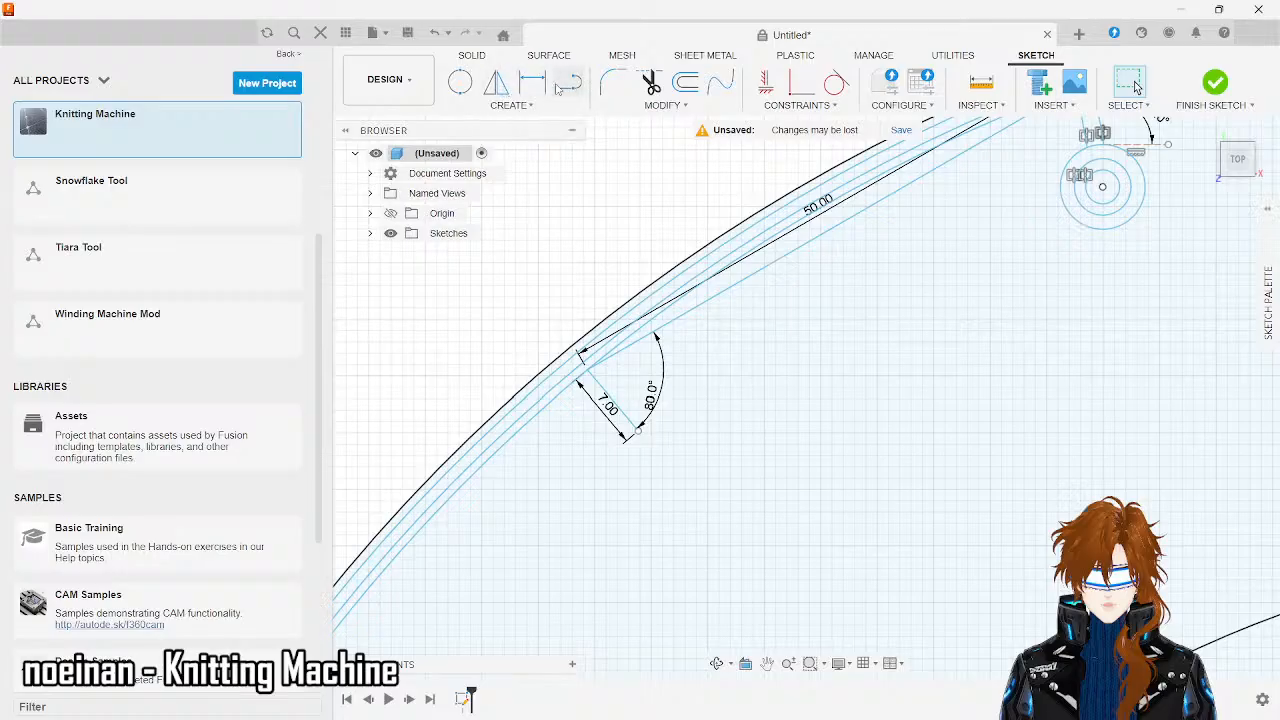
- Draw a 13 mm line from the 7 mm line's free end, continuing in the same direction
click(565, 86)
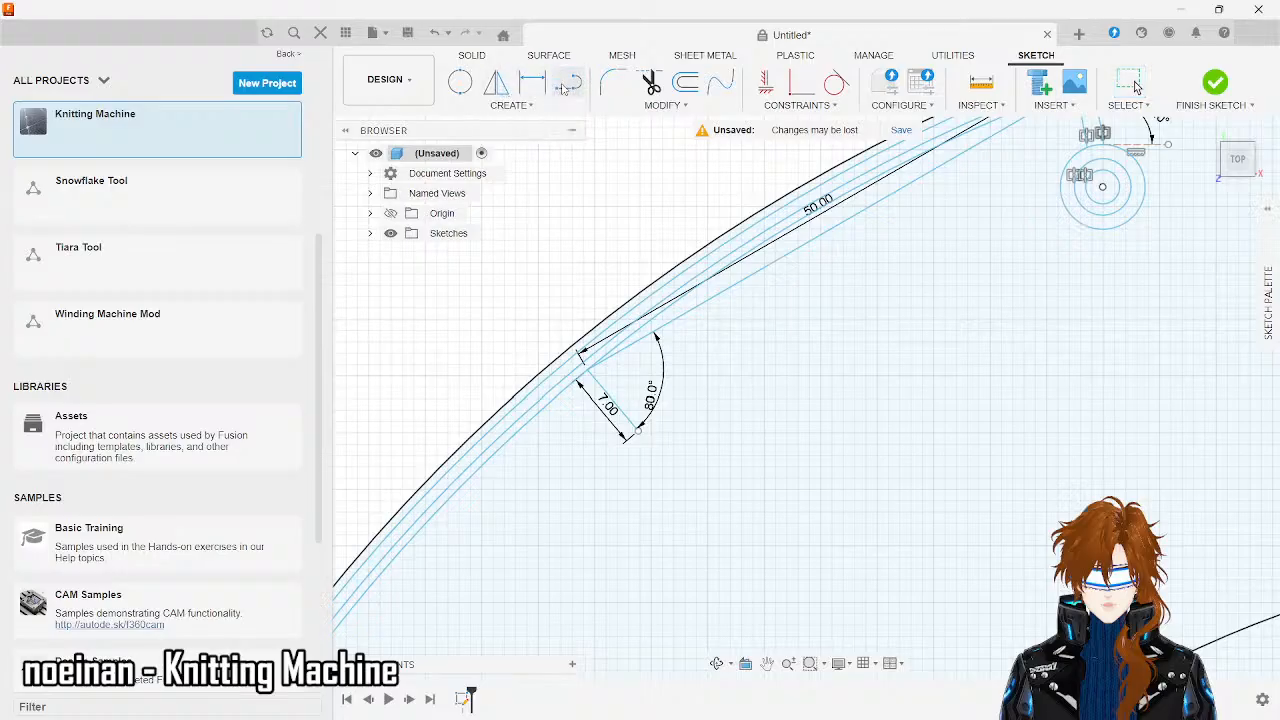
click(639, 435)
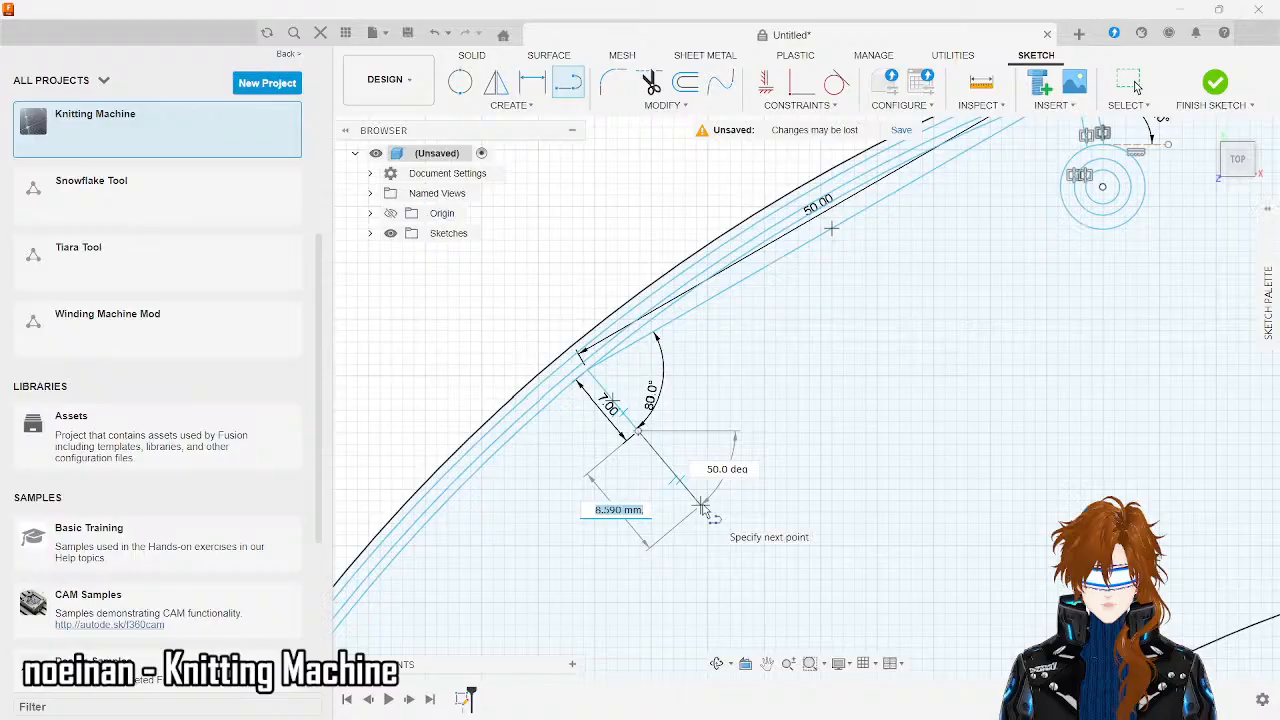
text(13)
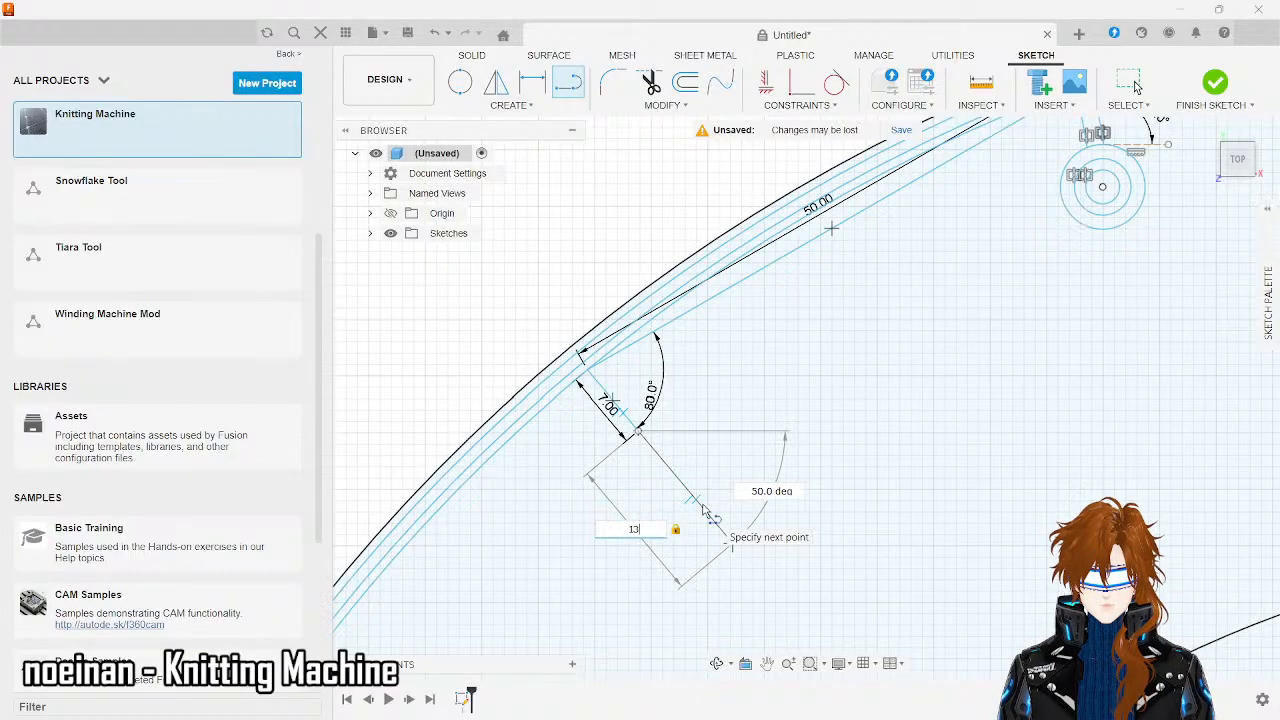
key(Return)
key(Escape)
scroll(703, 510, up, 3)
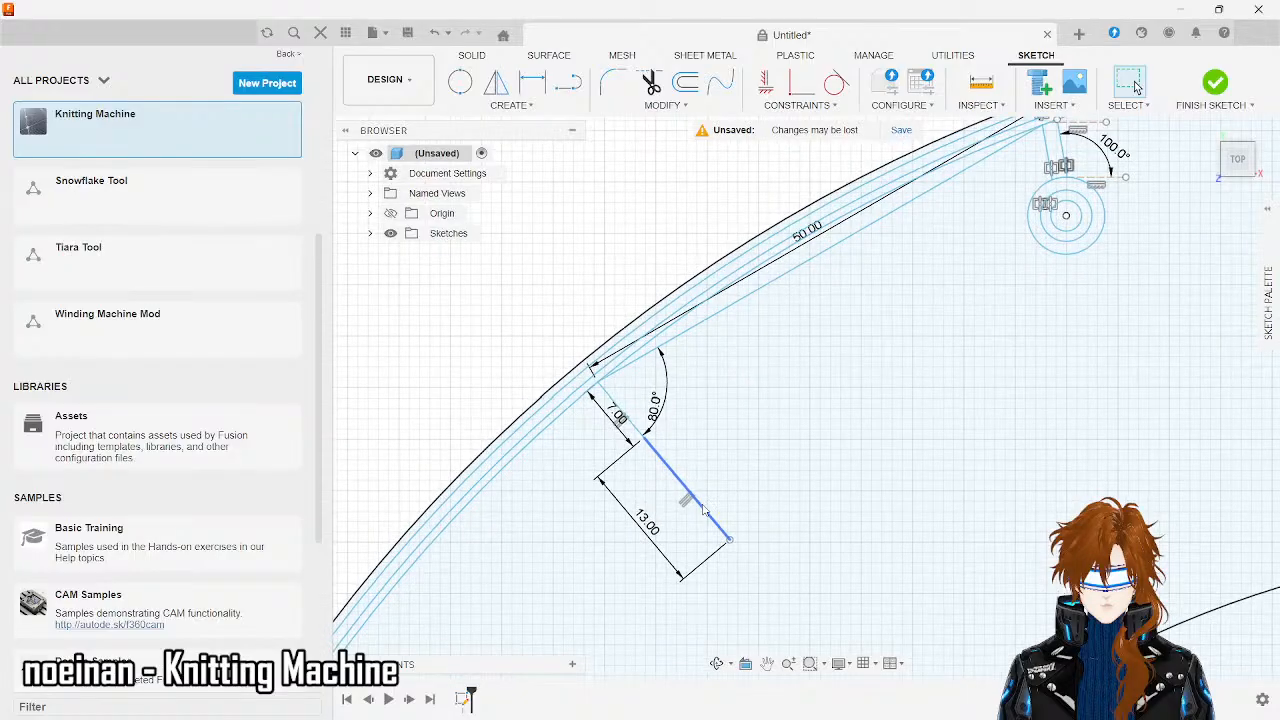
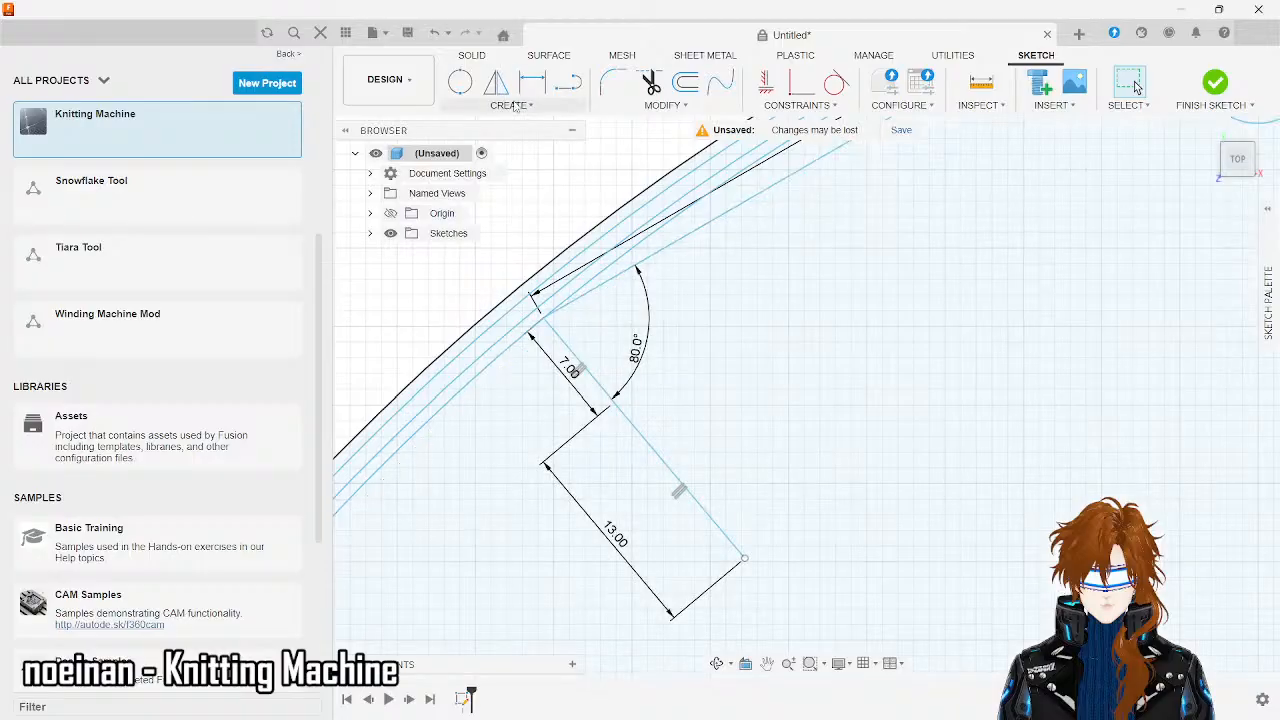
- Draw a 10.625 mm line perpendicular to the stem from the junction of its 7 mm and 13 mm lines, towards the outer side
click(568, 84)
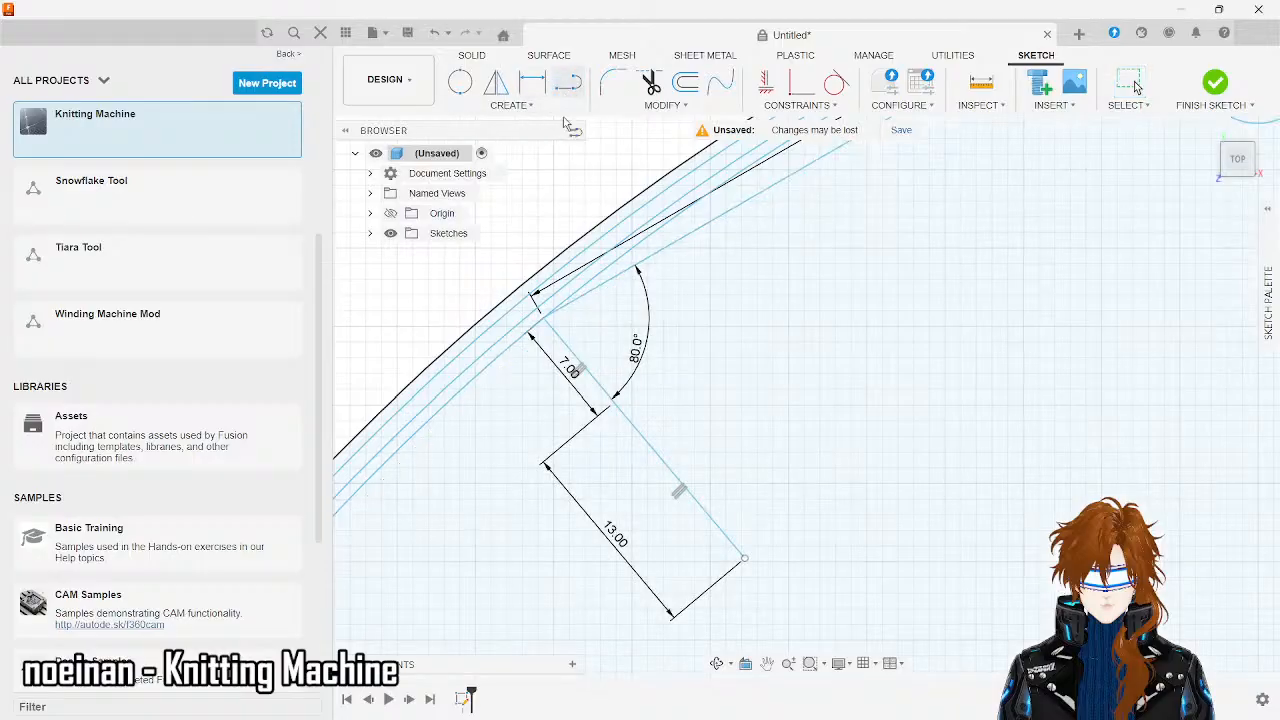
click(613, 401)
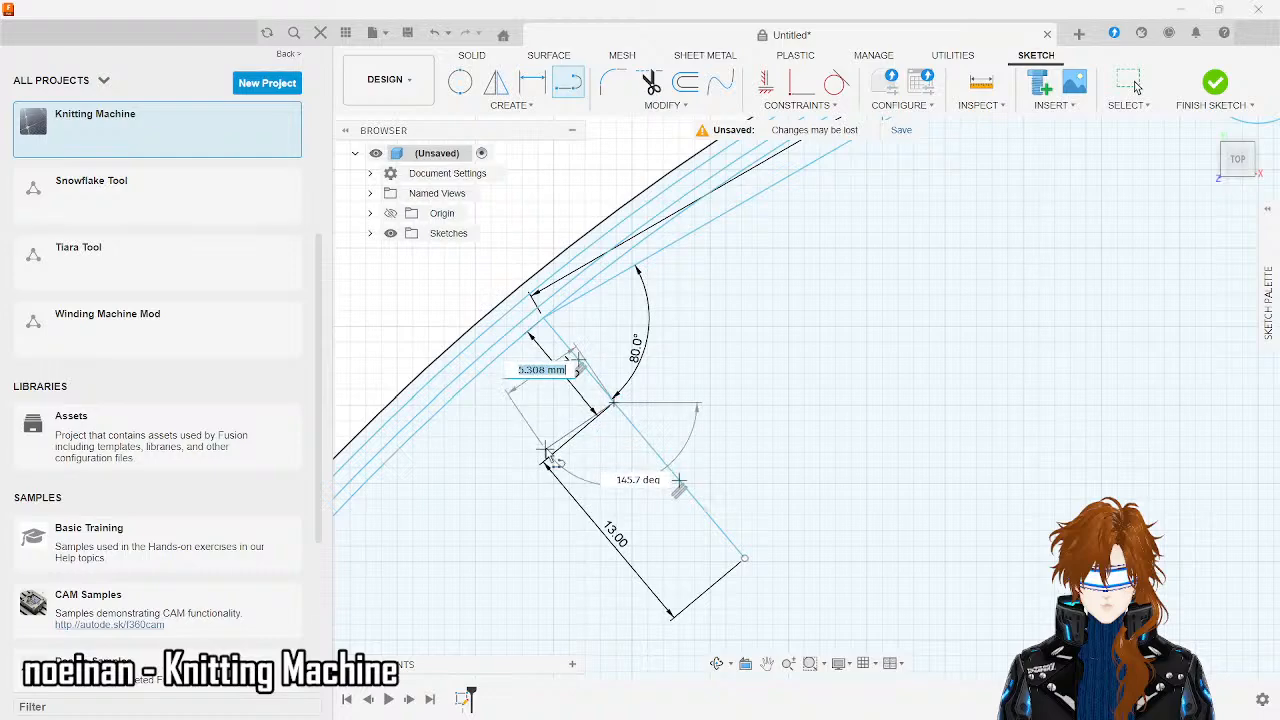
text(10.)
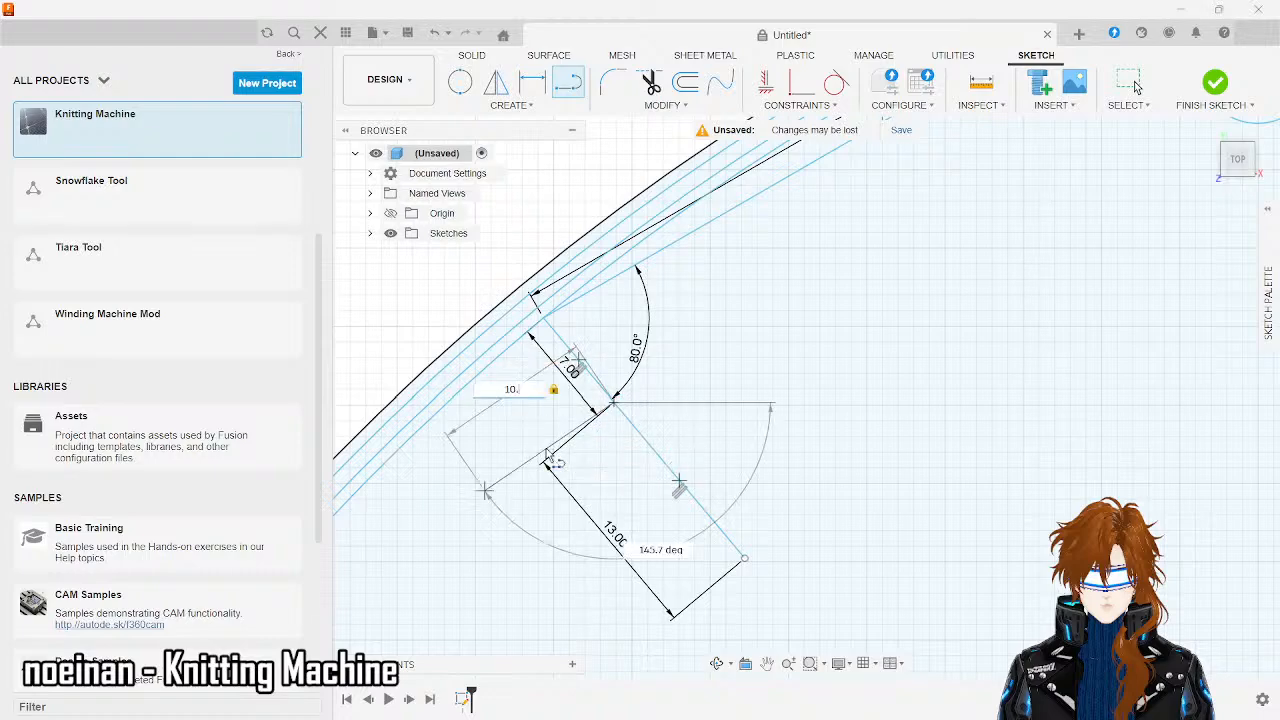
text(625)
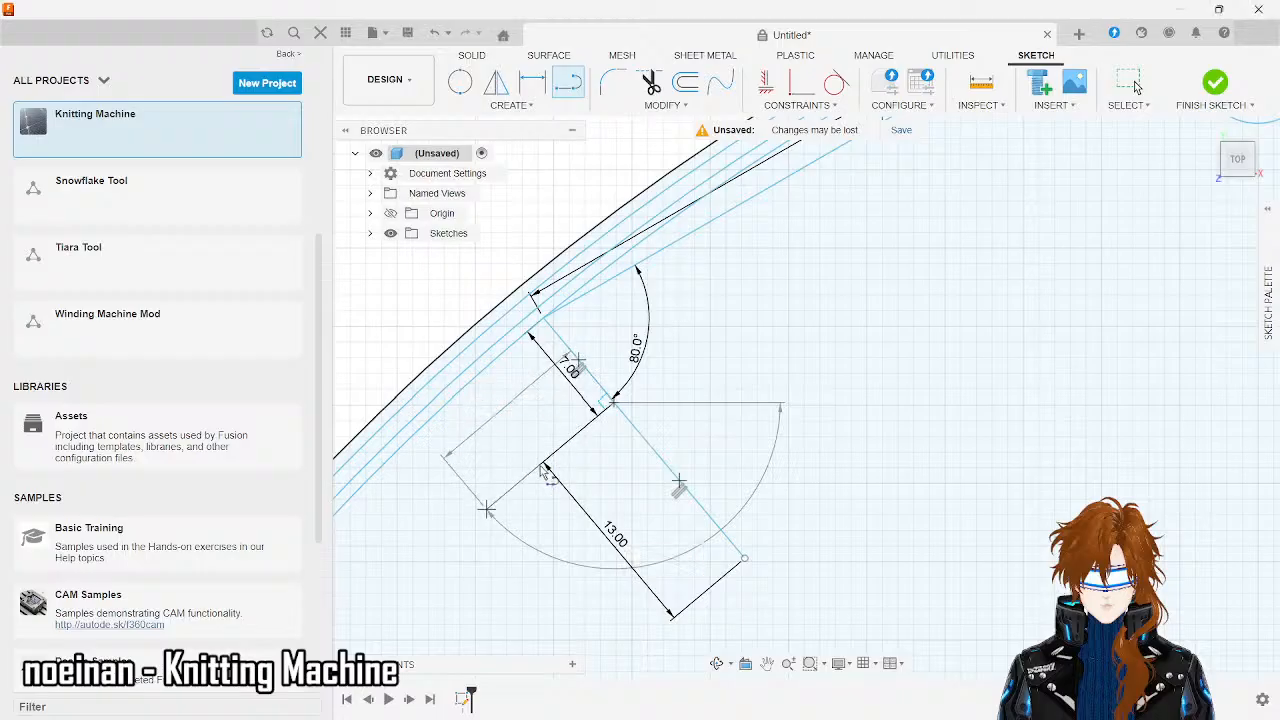
key(Return)
key(Escape)
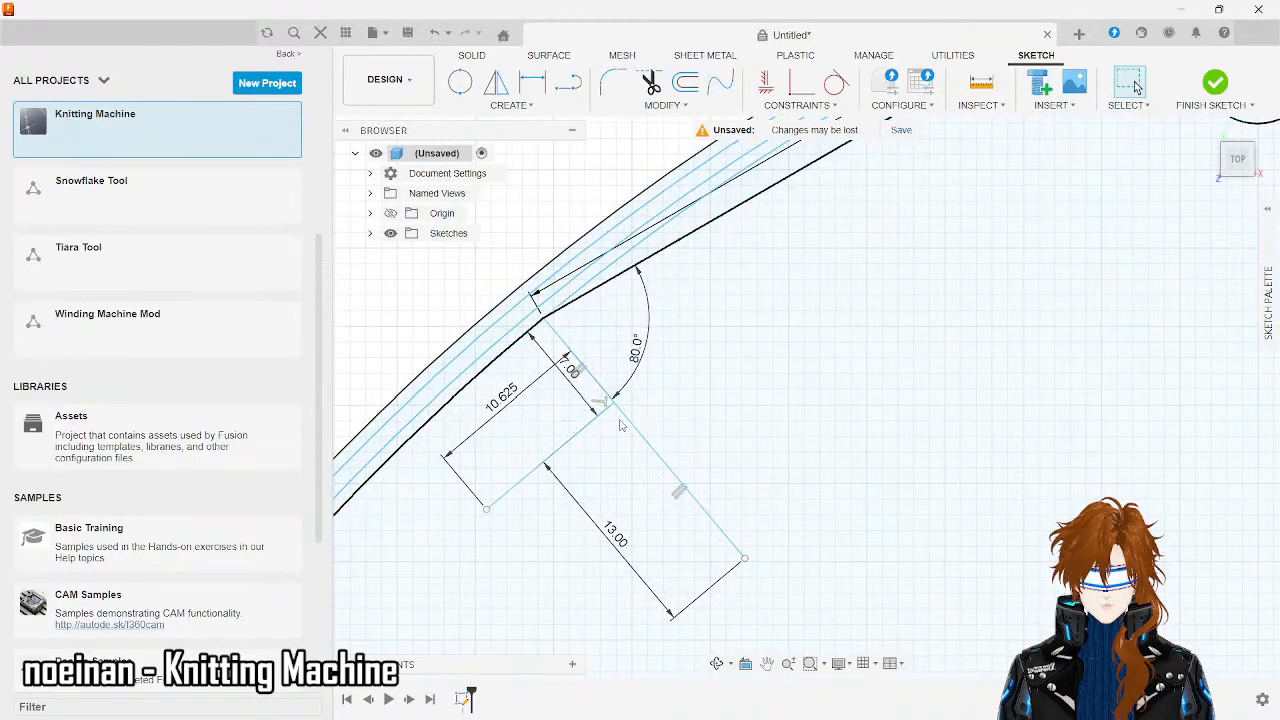
scroll(509, 533, down, 1)
scroll(509, 536, up, 1)
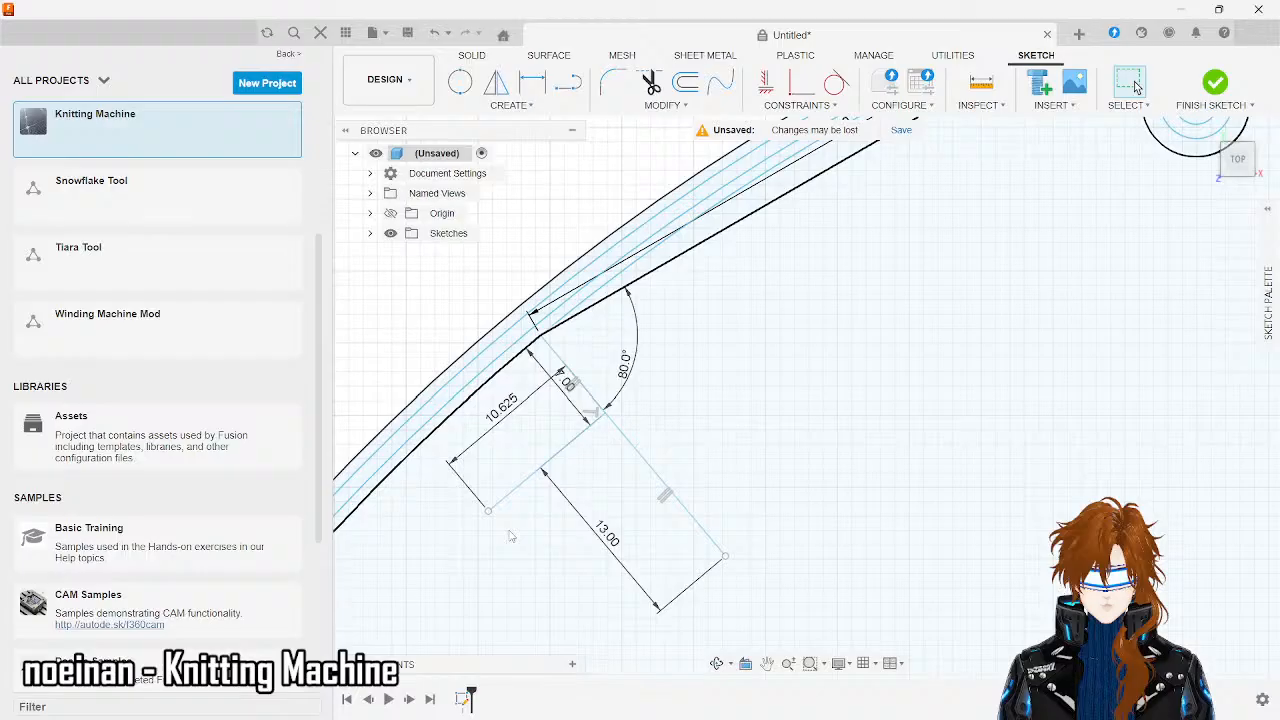
- Draw a 10.625 mm line perpendicular to the 13 mm line from its far end, parallel to the other crossing line
click(567, 81)
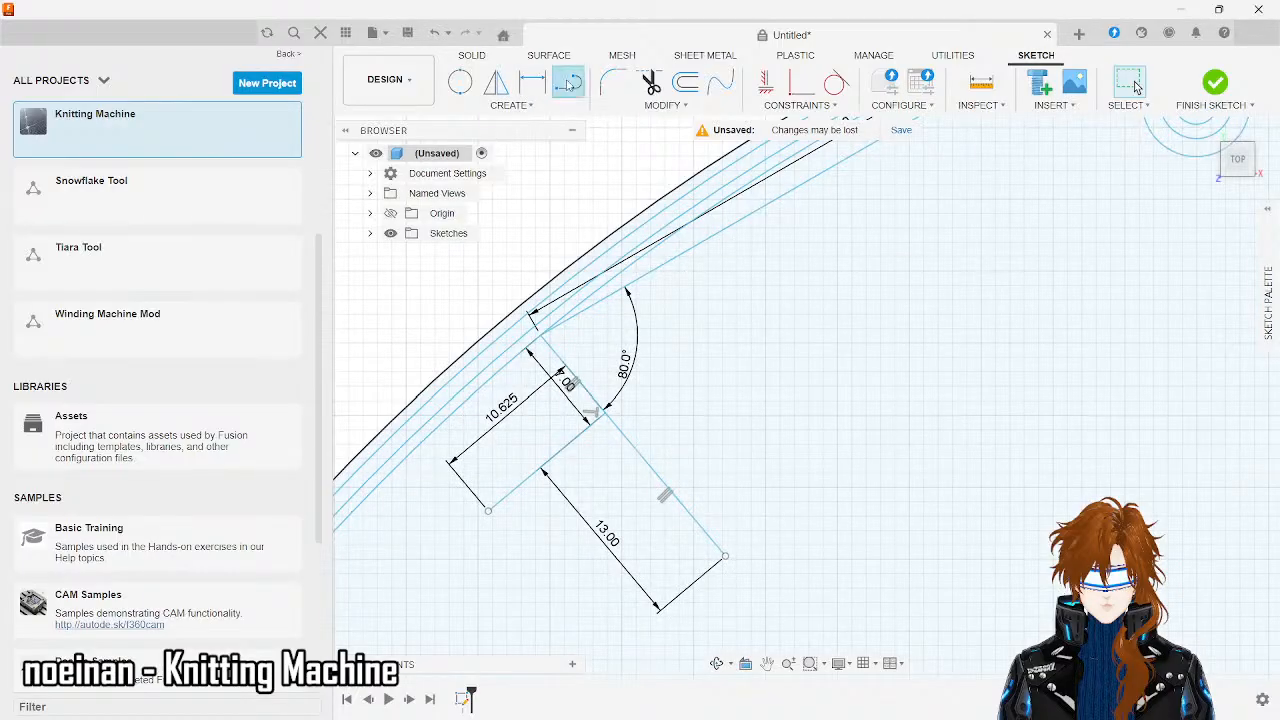
click(725, 556)
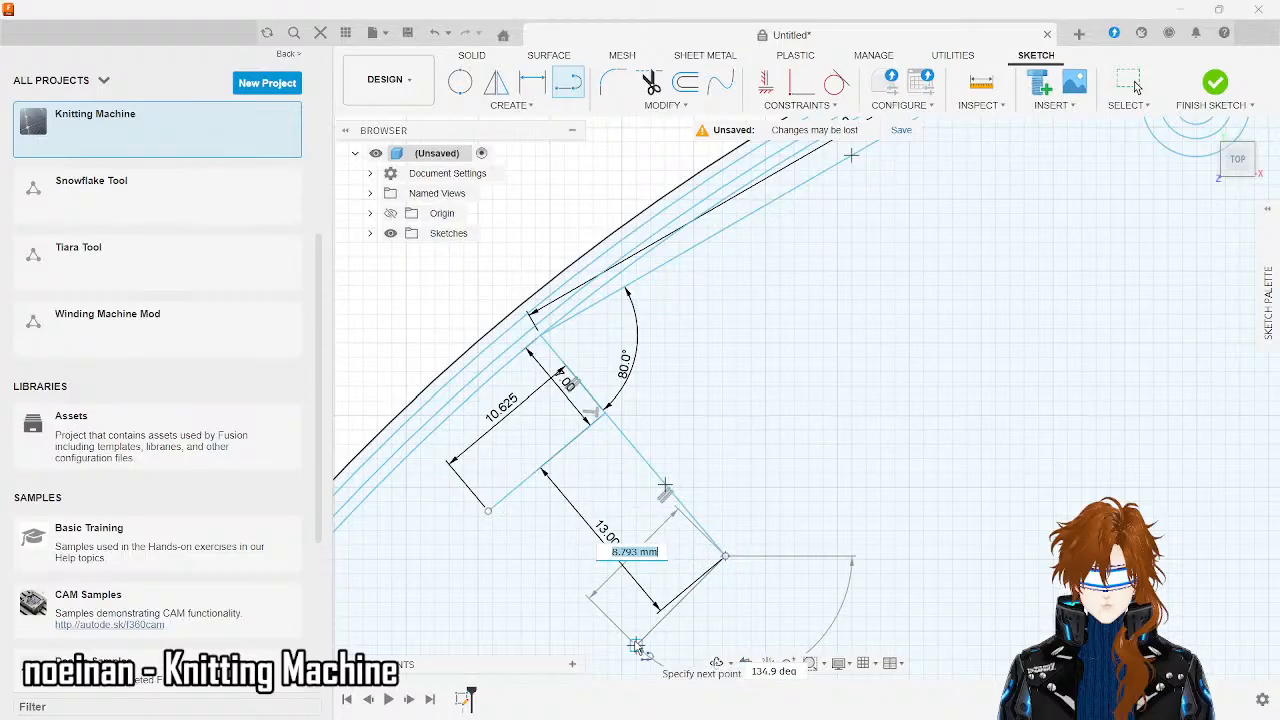
text(10.)
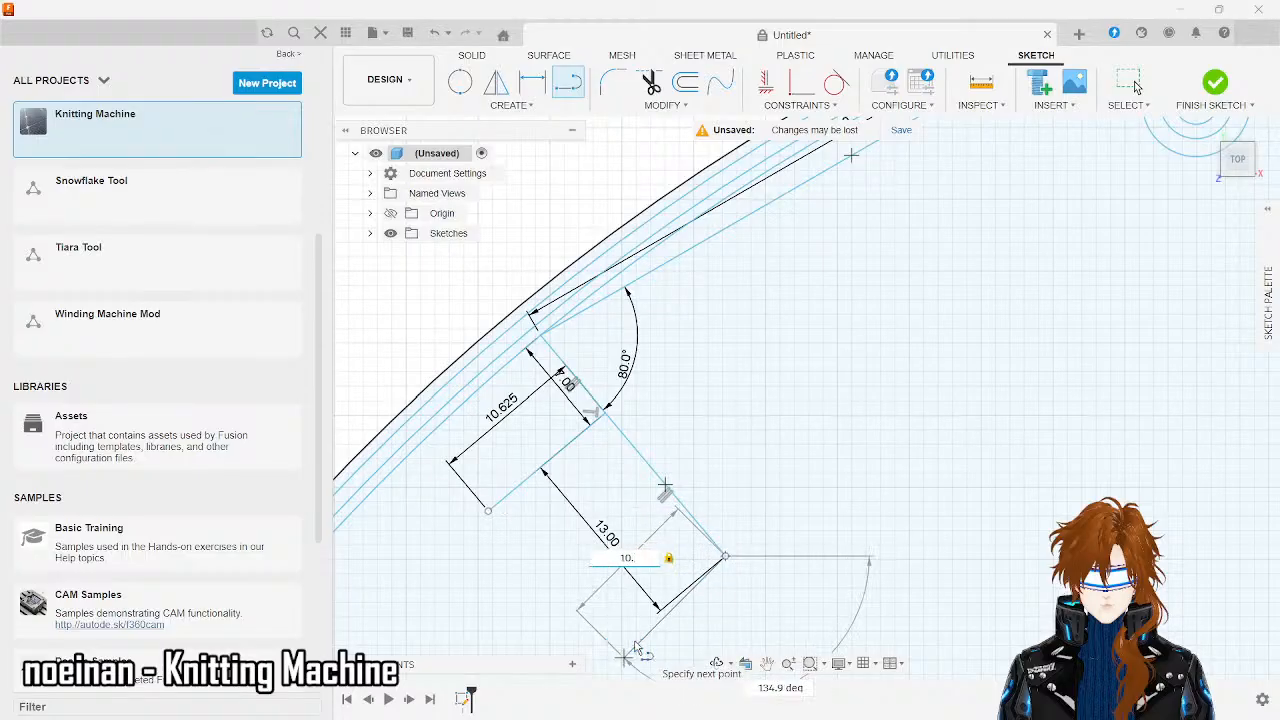
text(625)
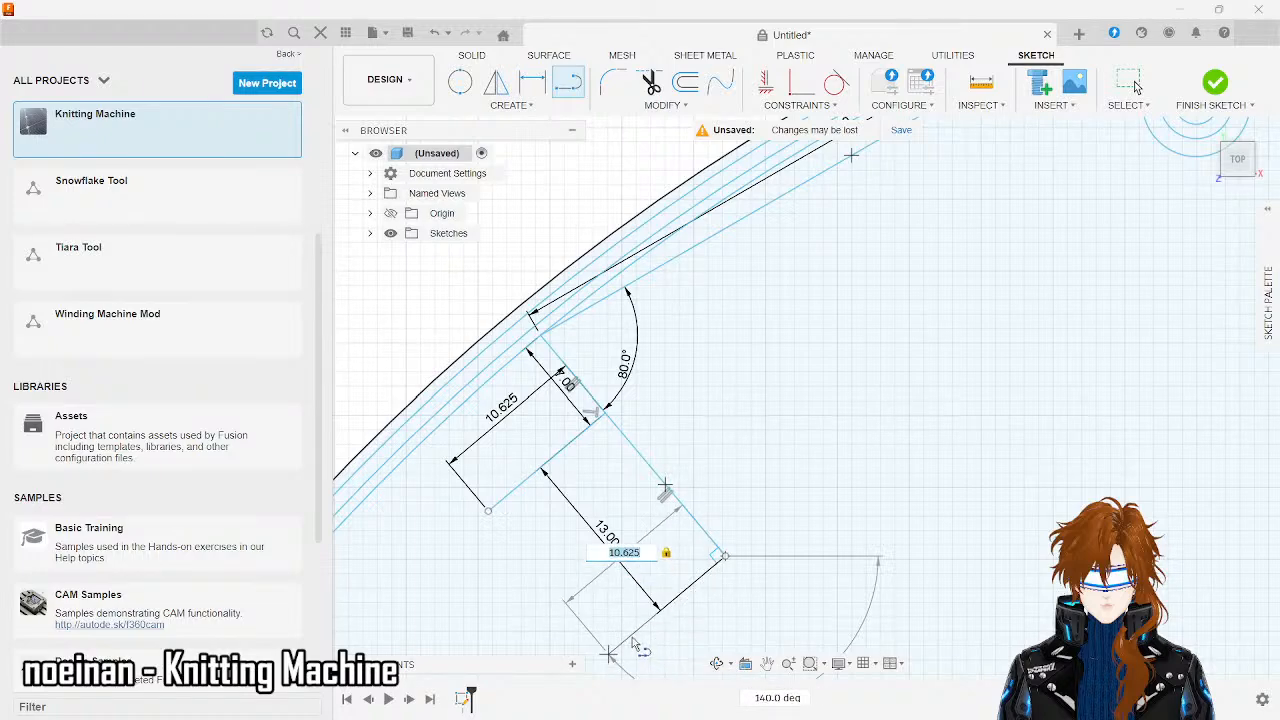
double_click(633, 643)
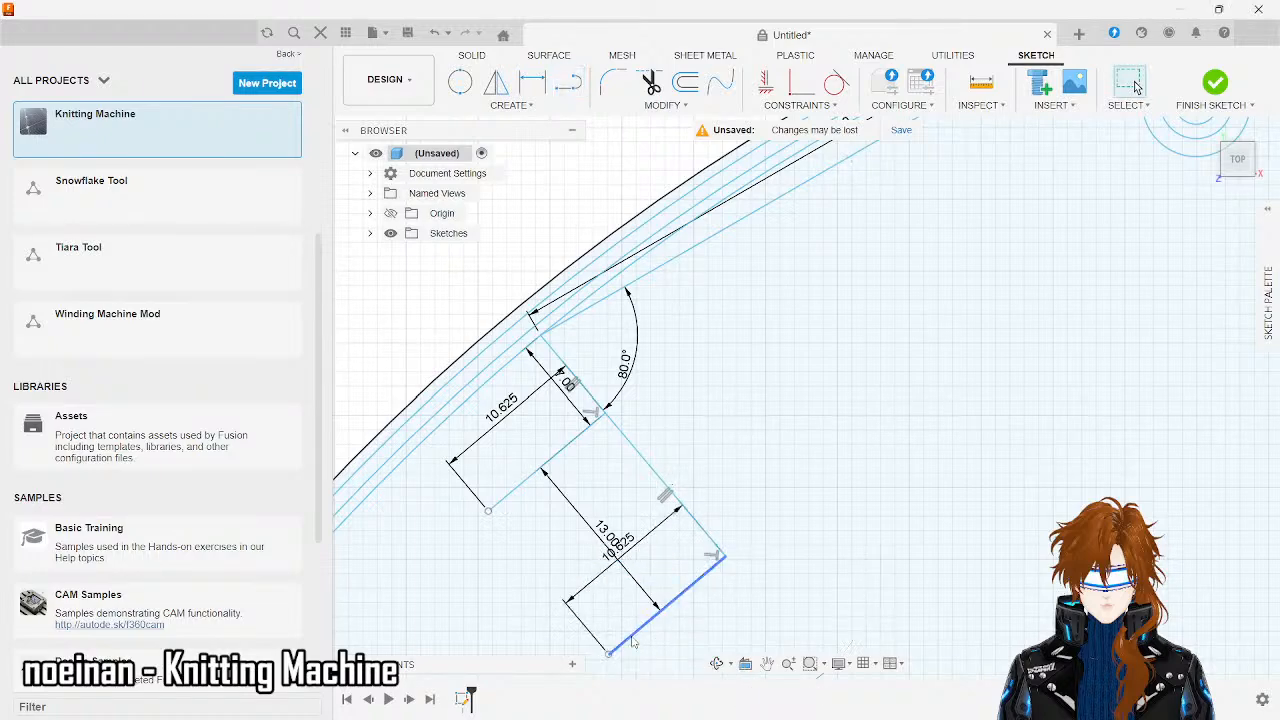
scroll(600, 545, down, 3)
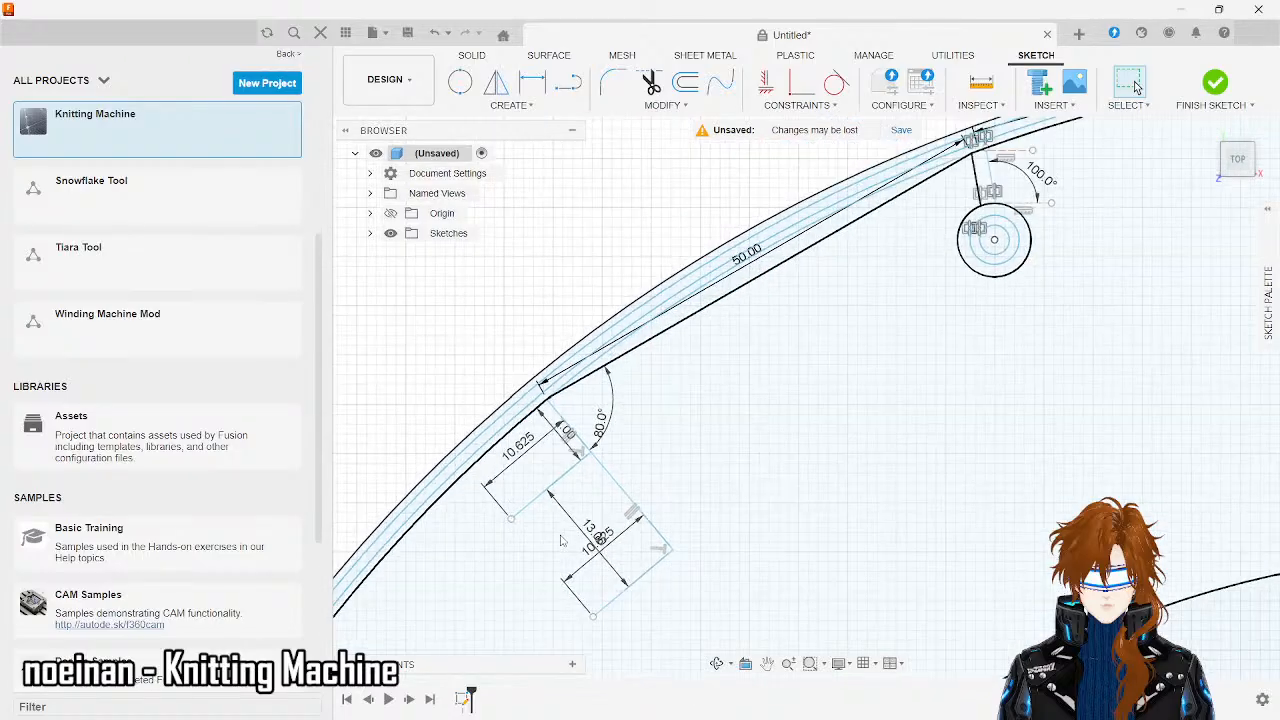
- Draw an 8.5 mm line from the outer end of the crossing line nearer the bracket, perpendicular to it and towards the other crossing line
scroll(872, 432, down, 2)
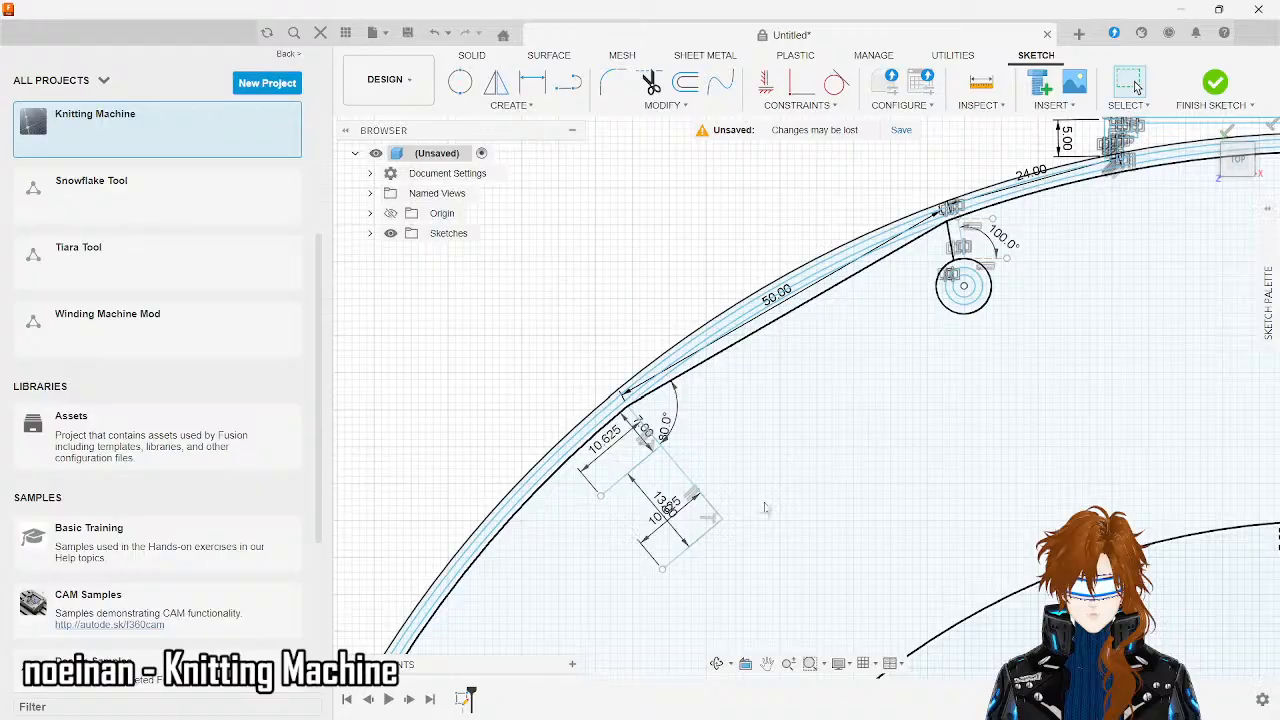
scroll(591, 540, up, 5)
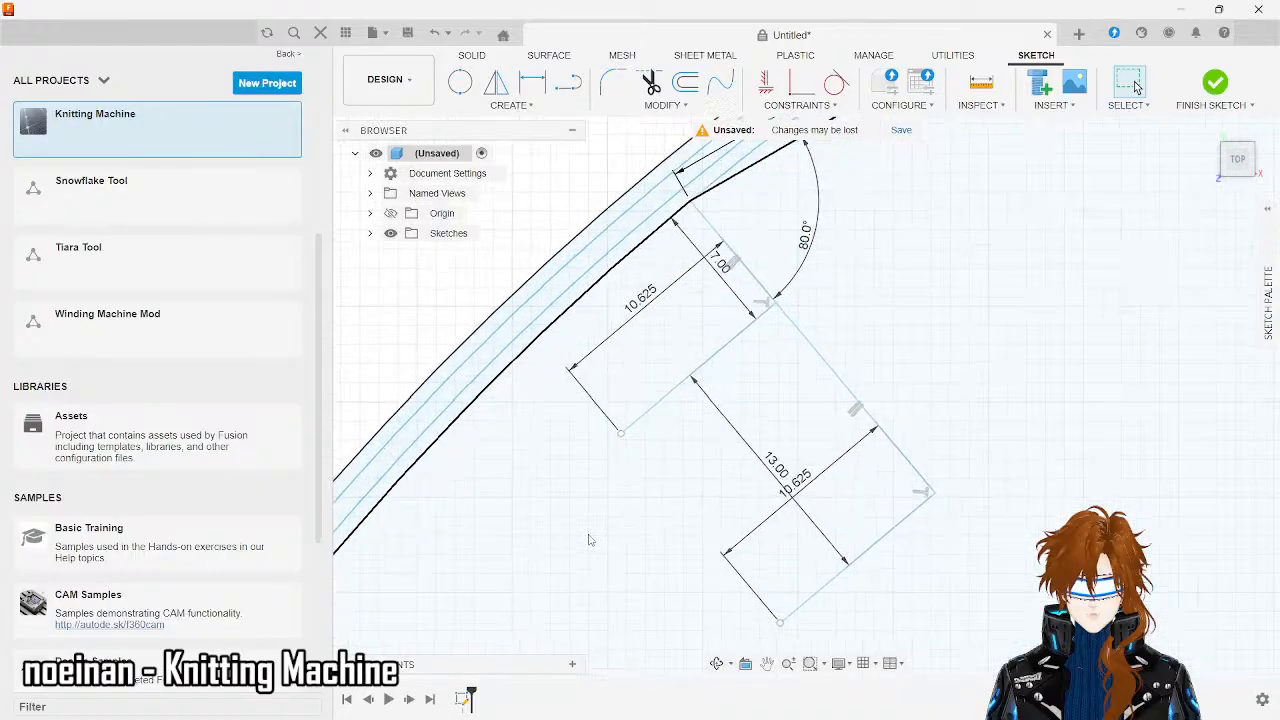
click(567, 83)
click(625, 422)
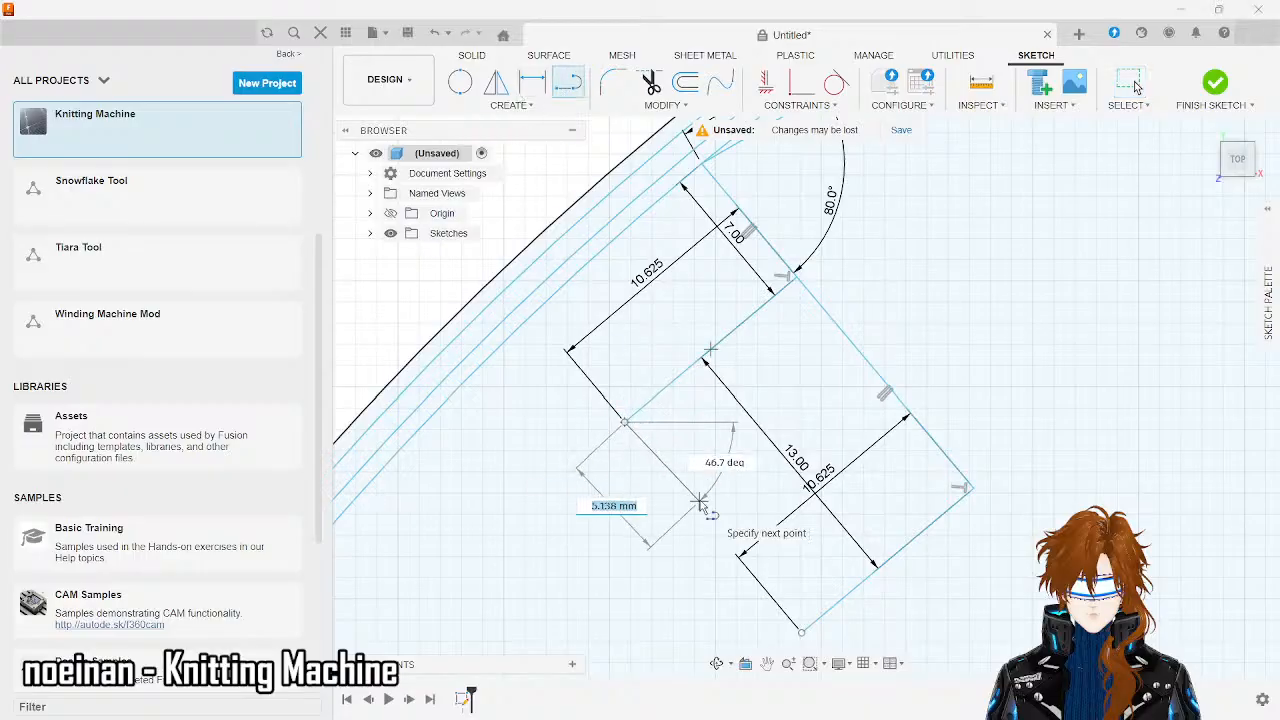
text(8.5)
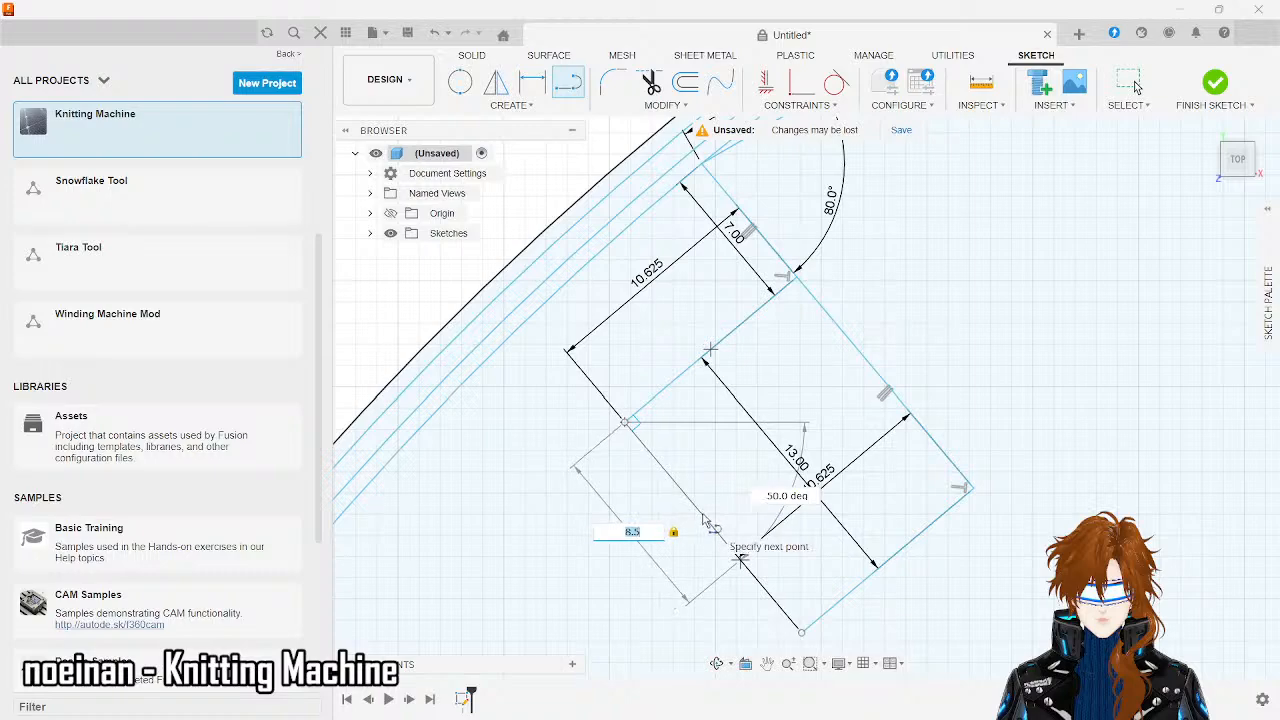
key(Return)
key(Escape)
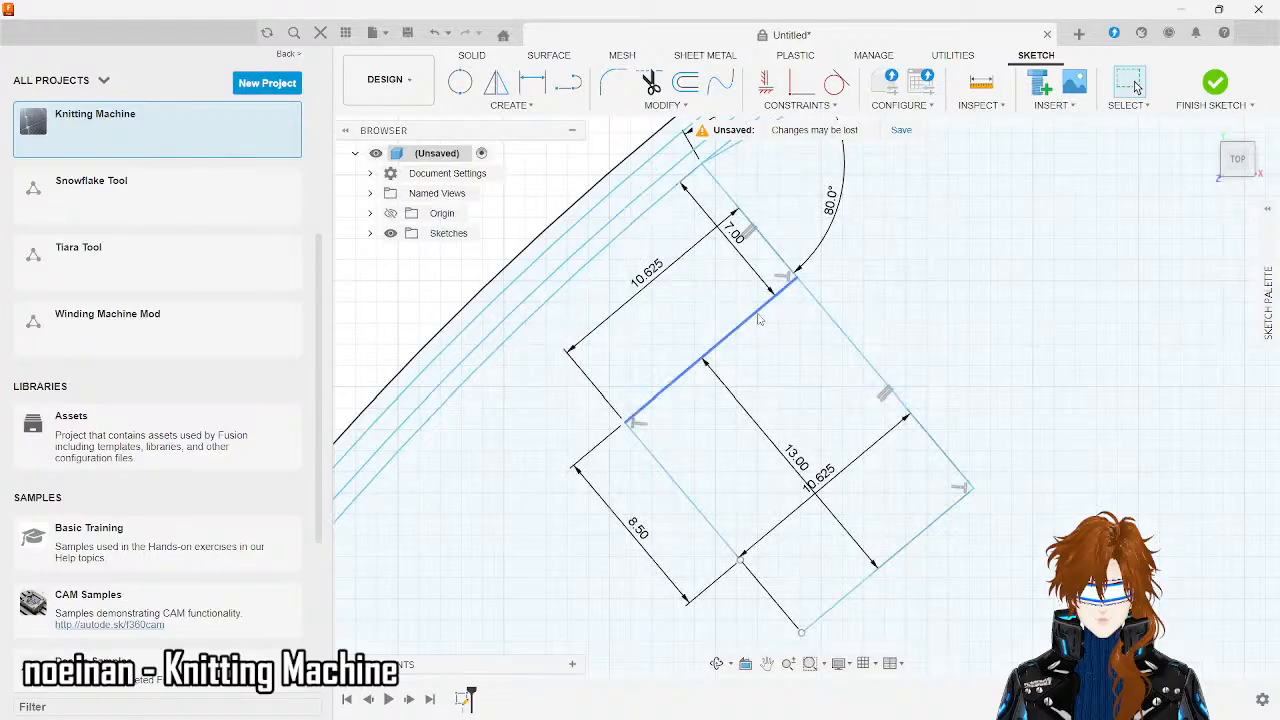
- Select the 10.625 mm crossing line nearer the bracket and bring up the sketch creation commands
click(649, 406)
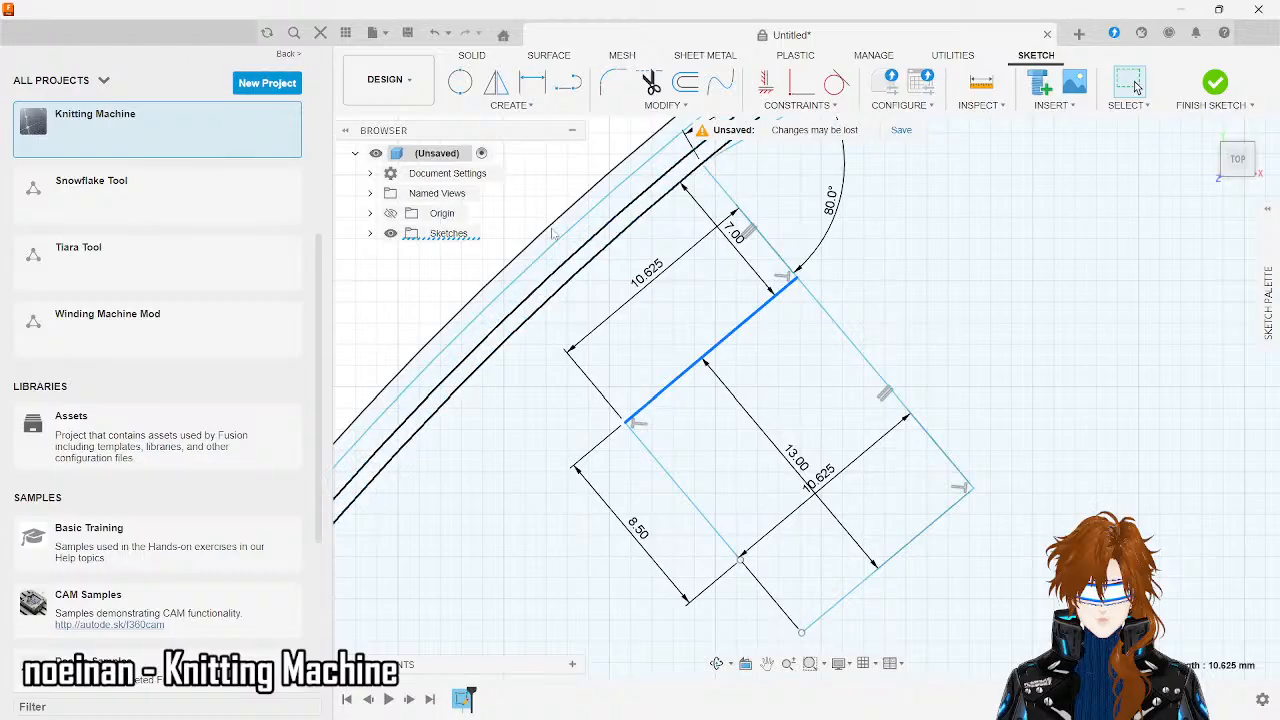
click(532, 106)
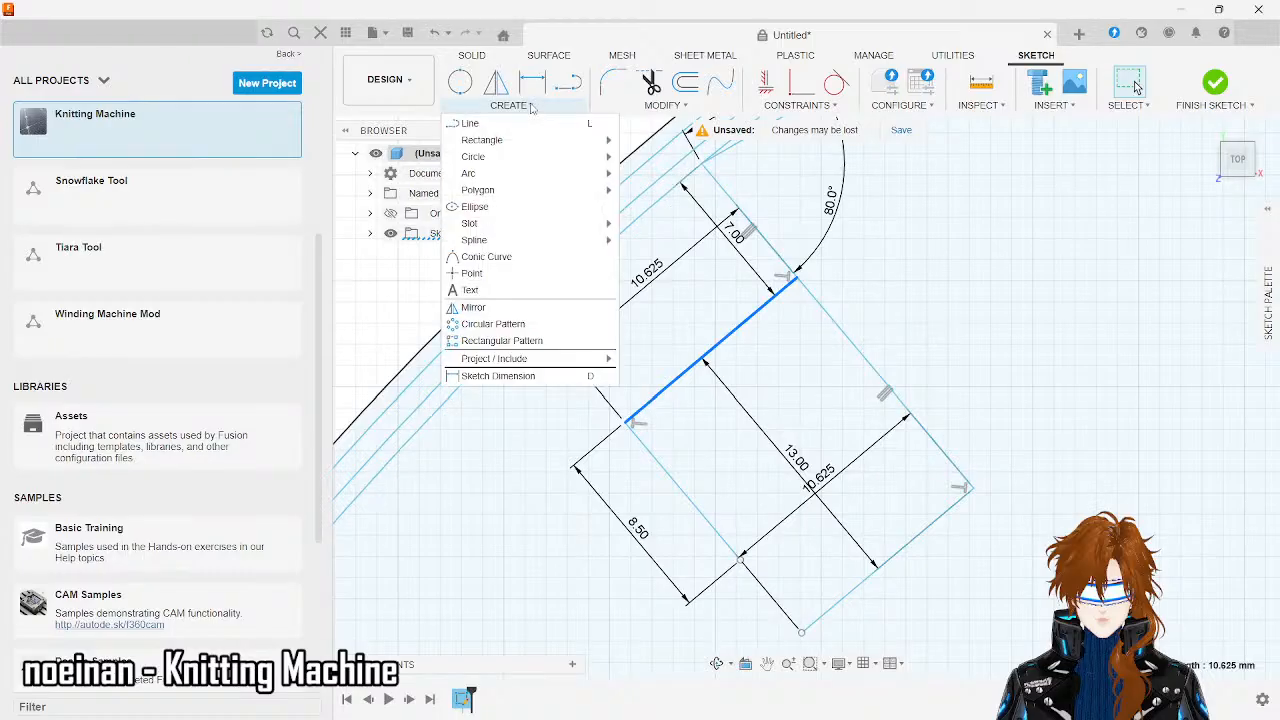
- Mirror the 10.625 mm shoulder line and the 8.50 mm side line about the 7 mm line
click(473, 307)
click(702, 515)
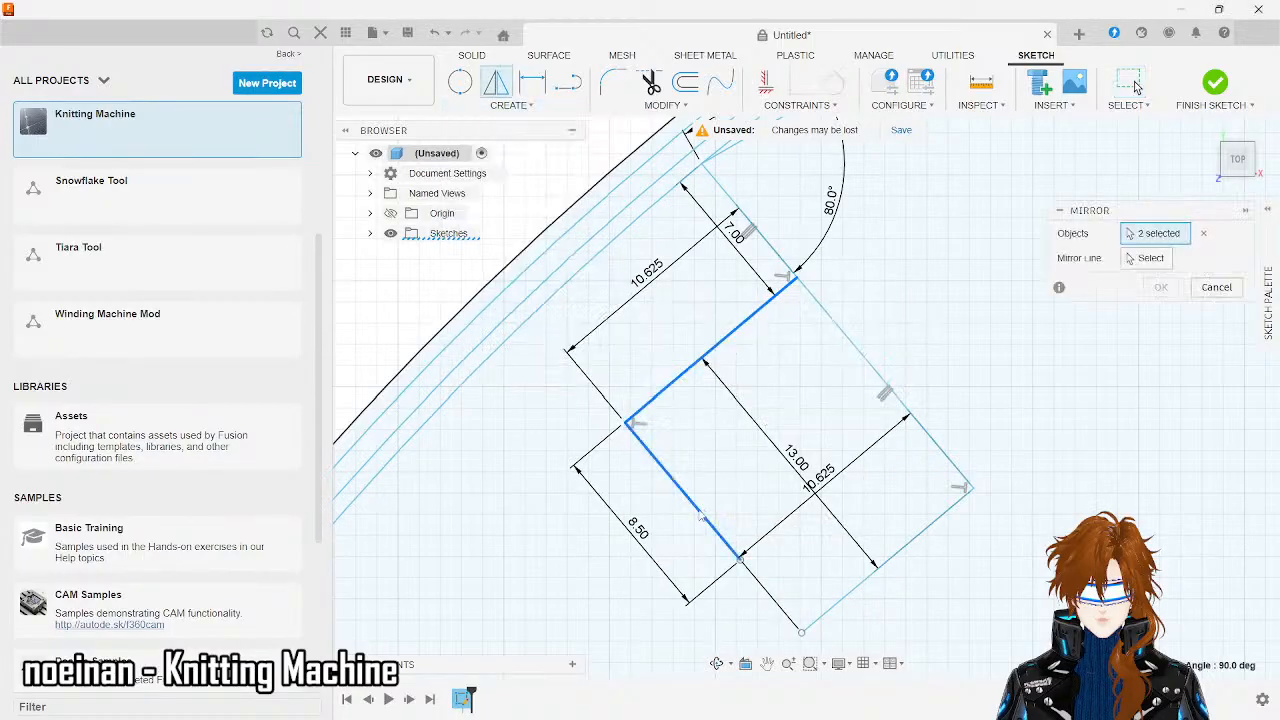
click(1150, 258)
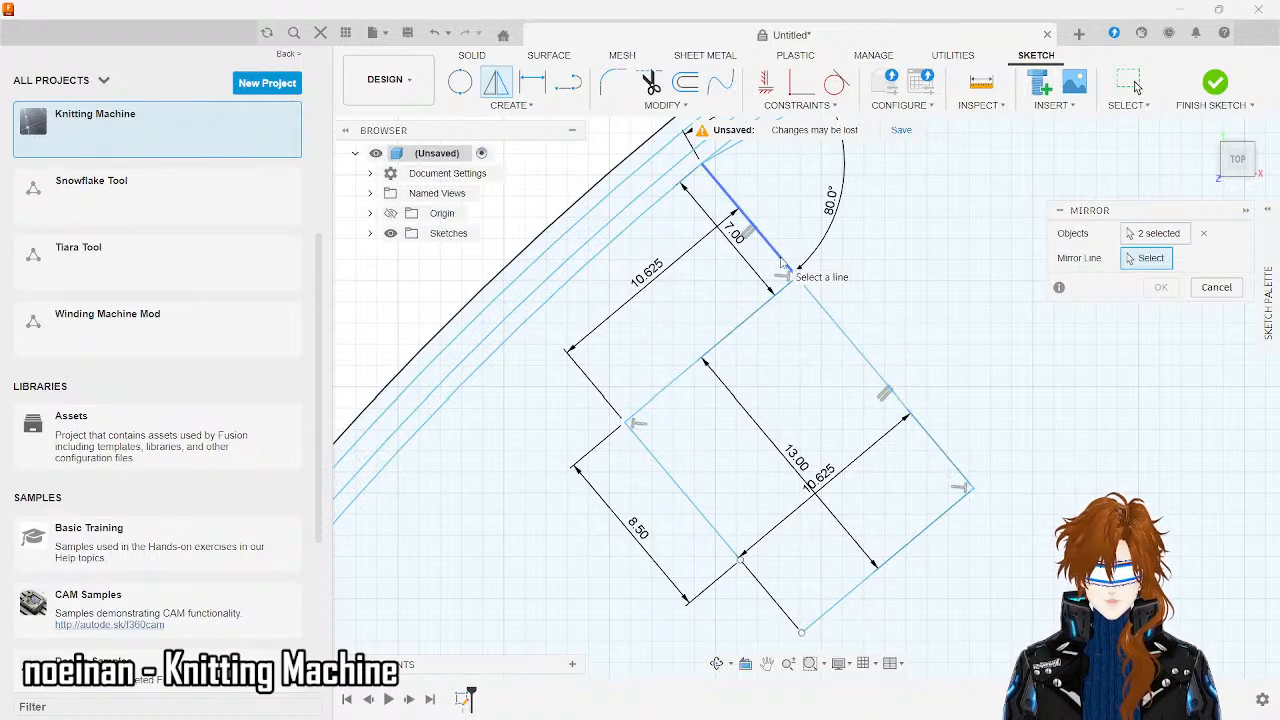
click(781, 259)
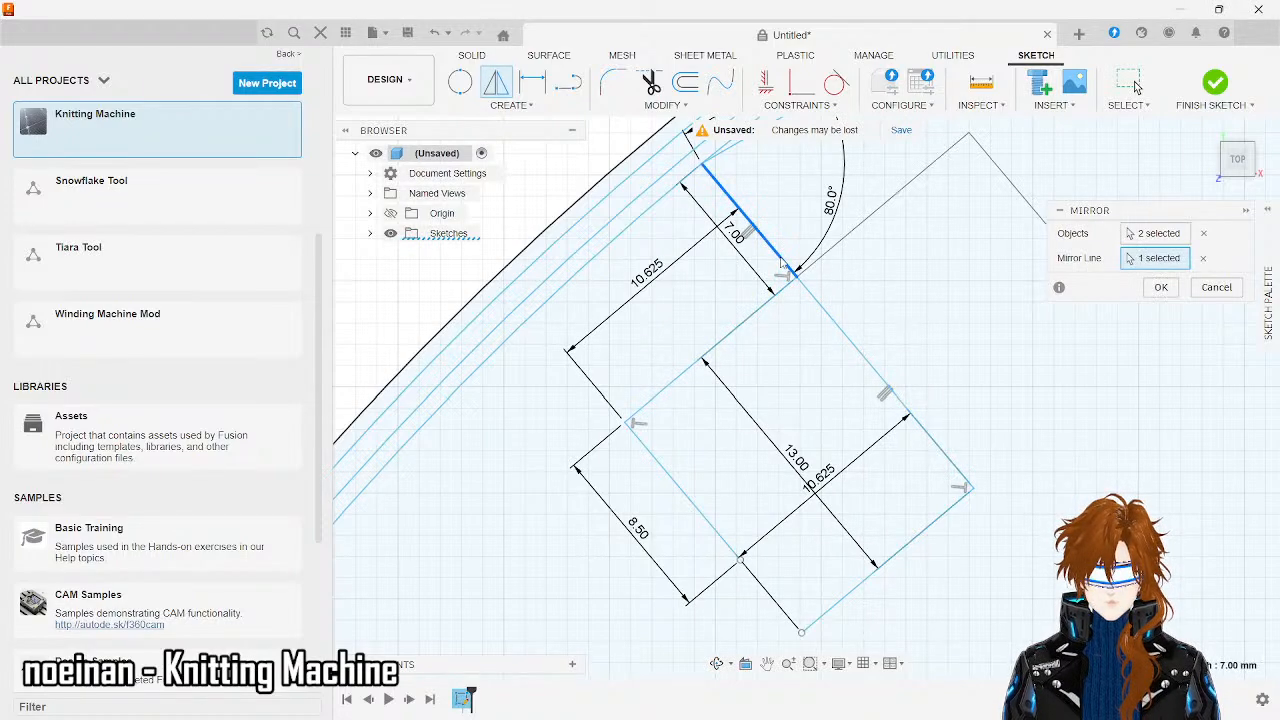
click(1159, 289)
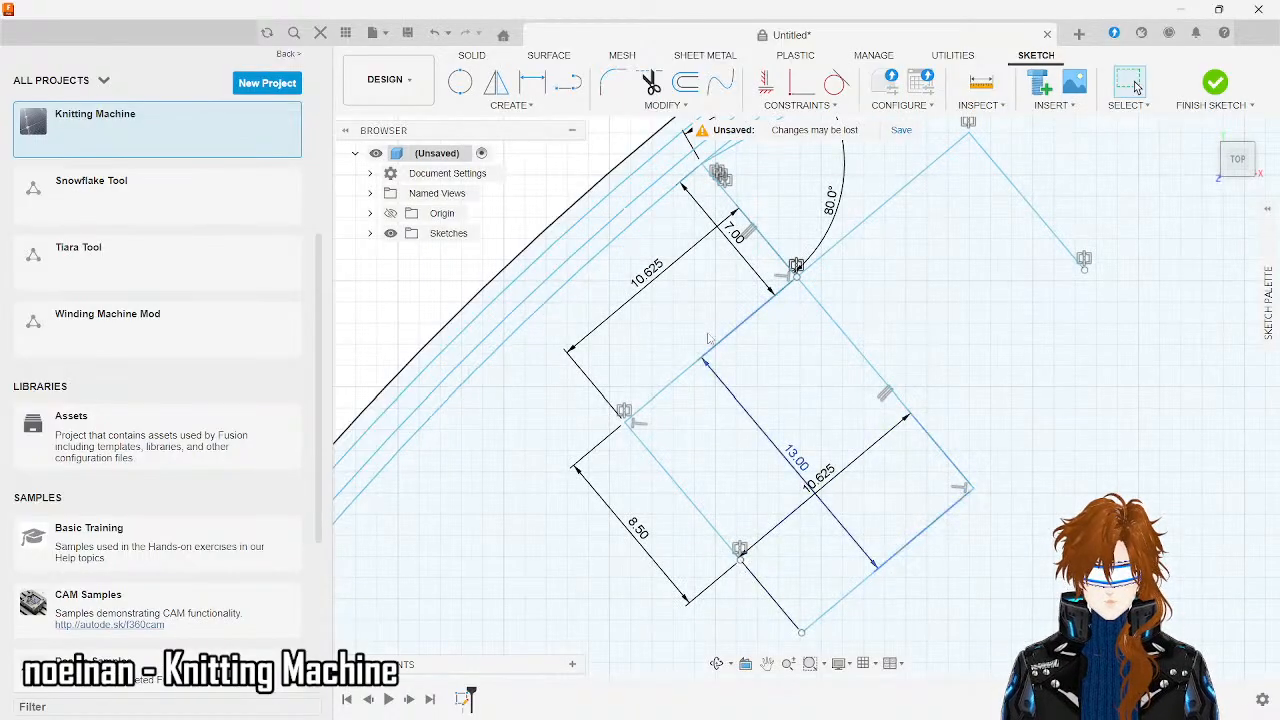
- Draw a fit point spline from the 8.50 mm line's free end through the centre line's lower end to the mirrored line's free end
click(521, 108)
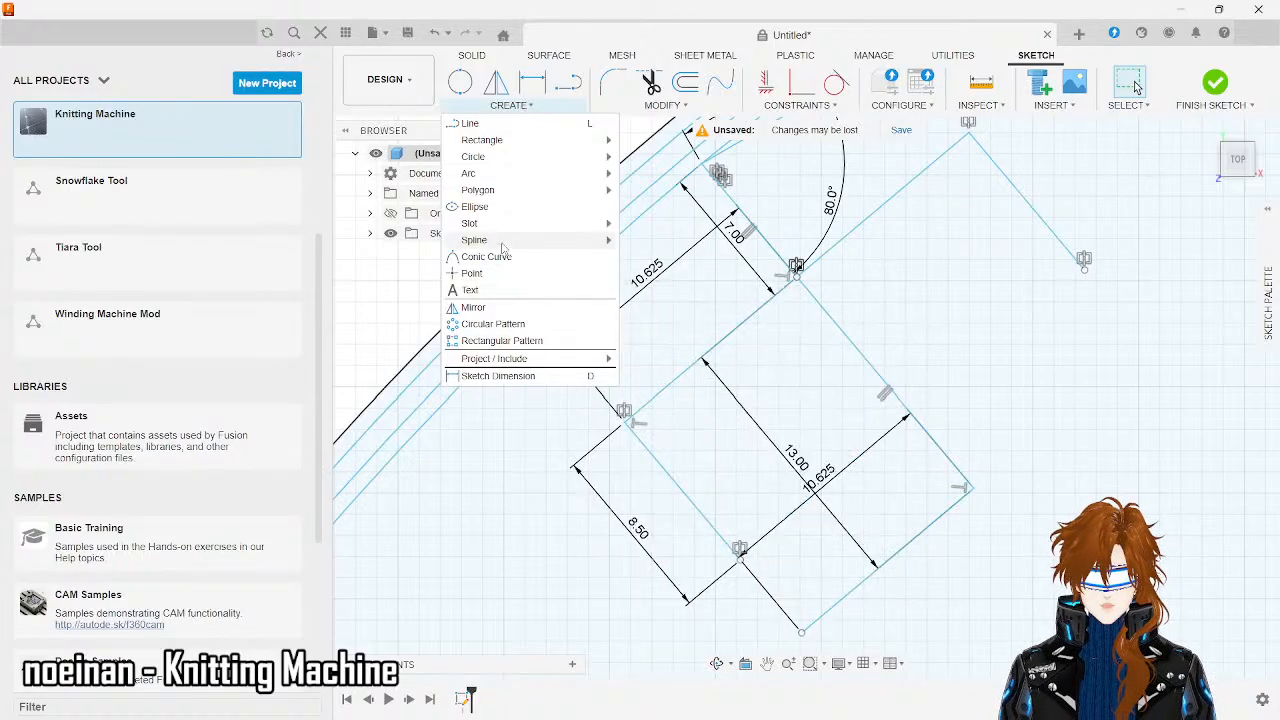
mouse_move(502, 247)
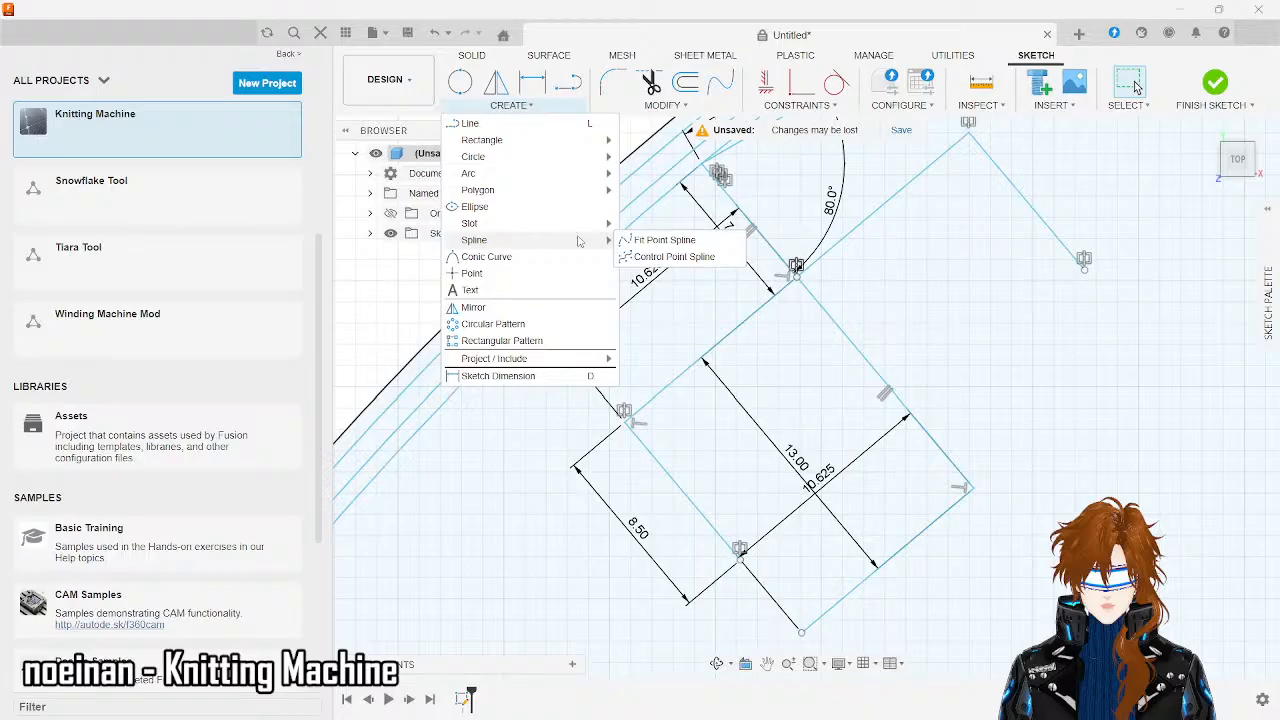
click(700, 241)
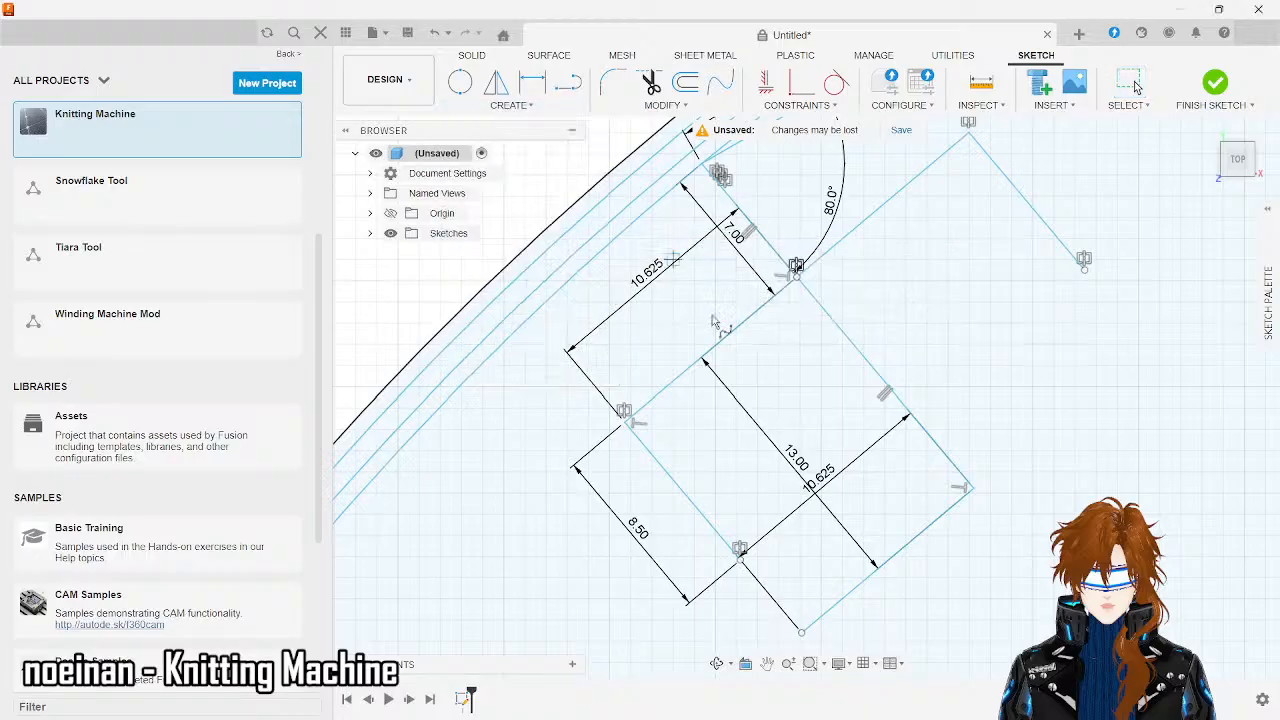
click(740, 556)
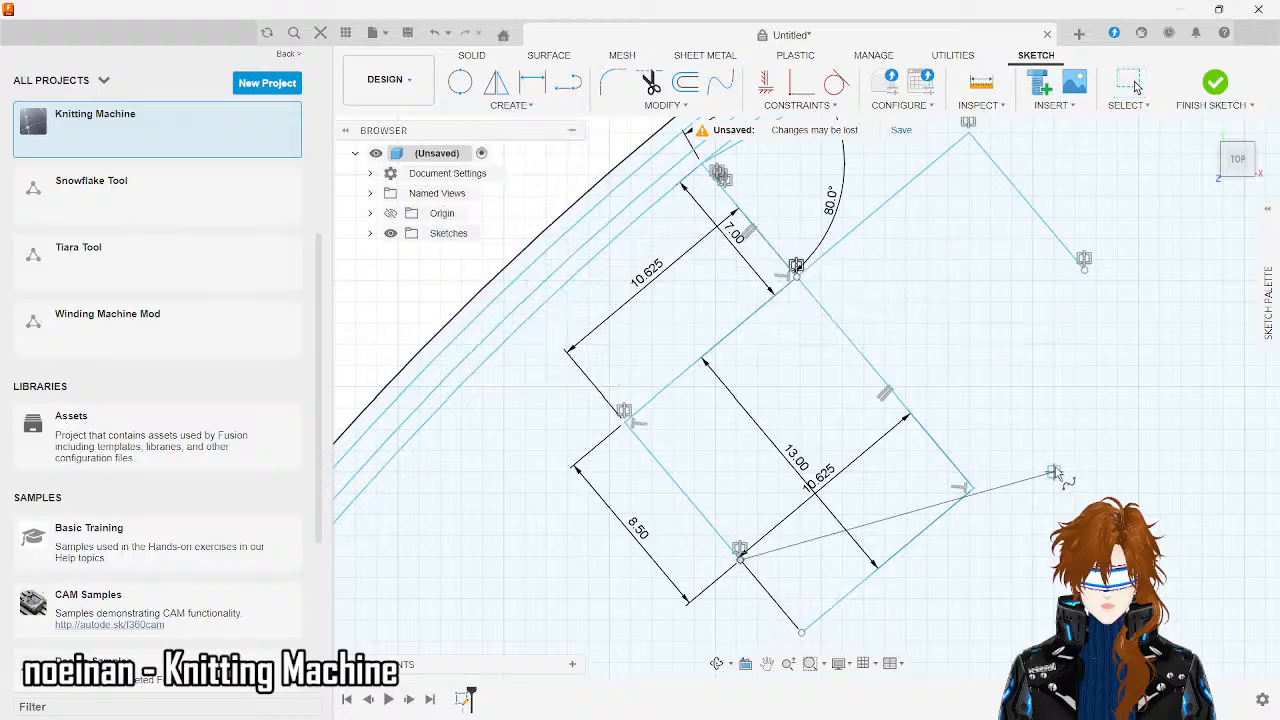
click(973, 488)
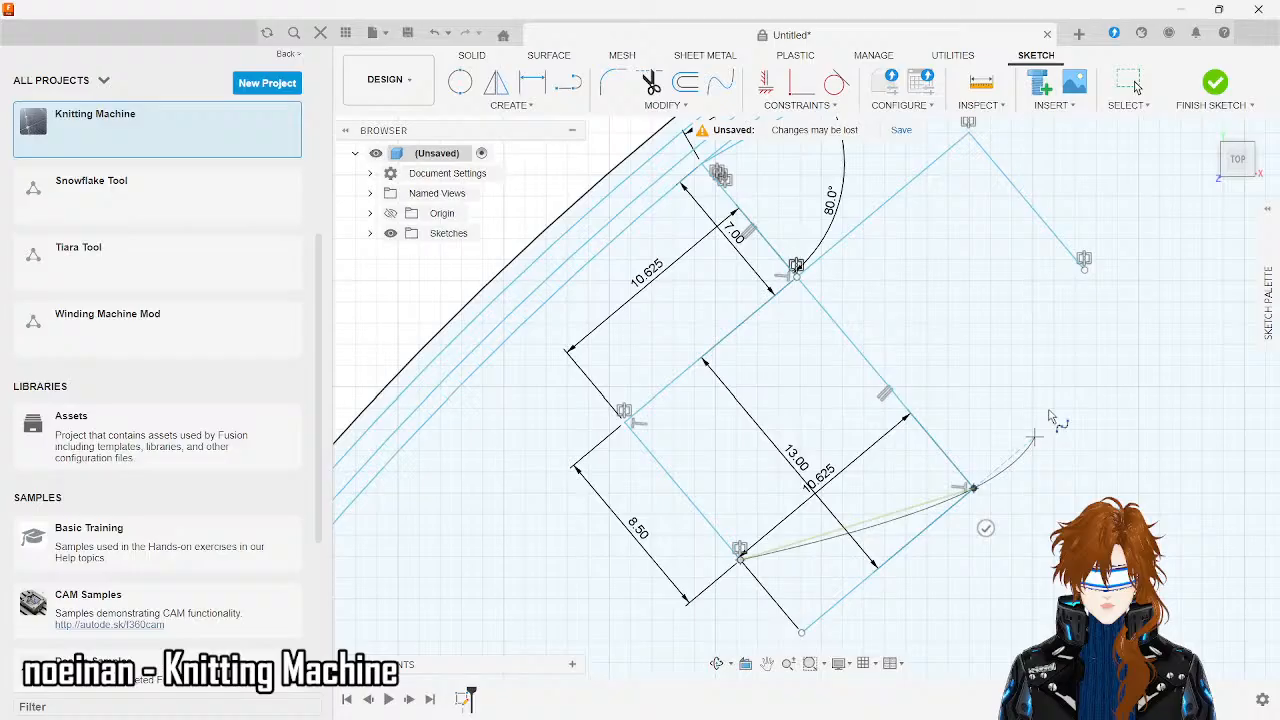
click(1087, 272)
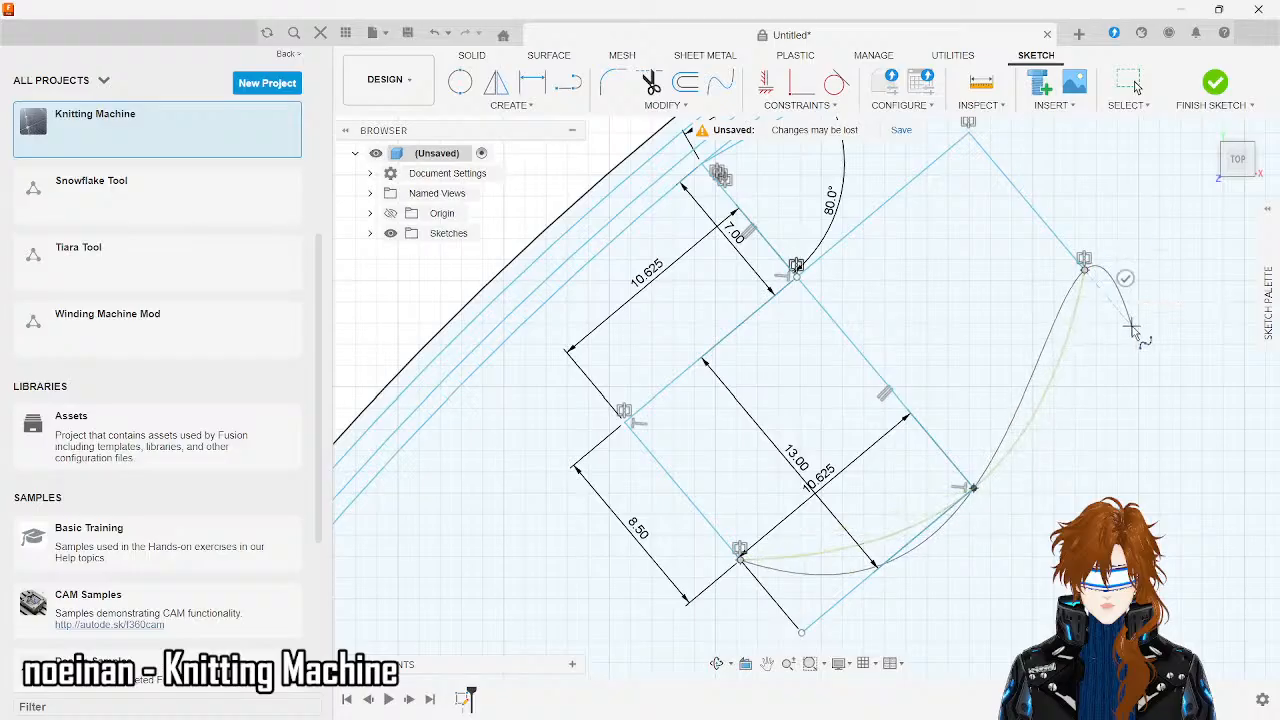
click(1124, 278)
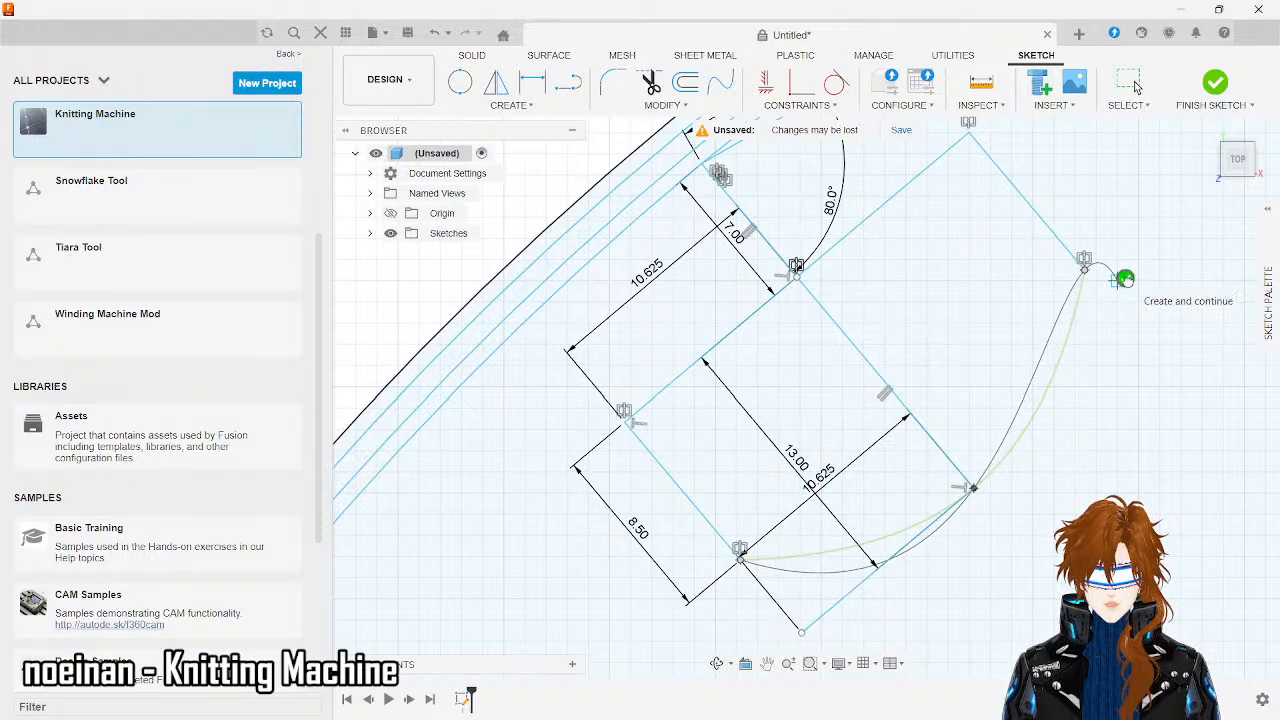
click(1124, 278)
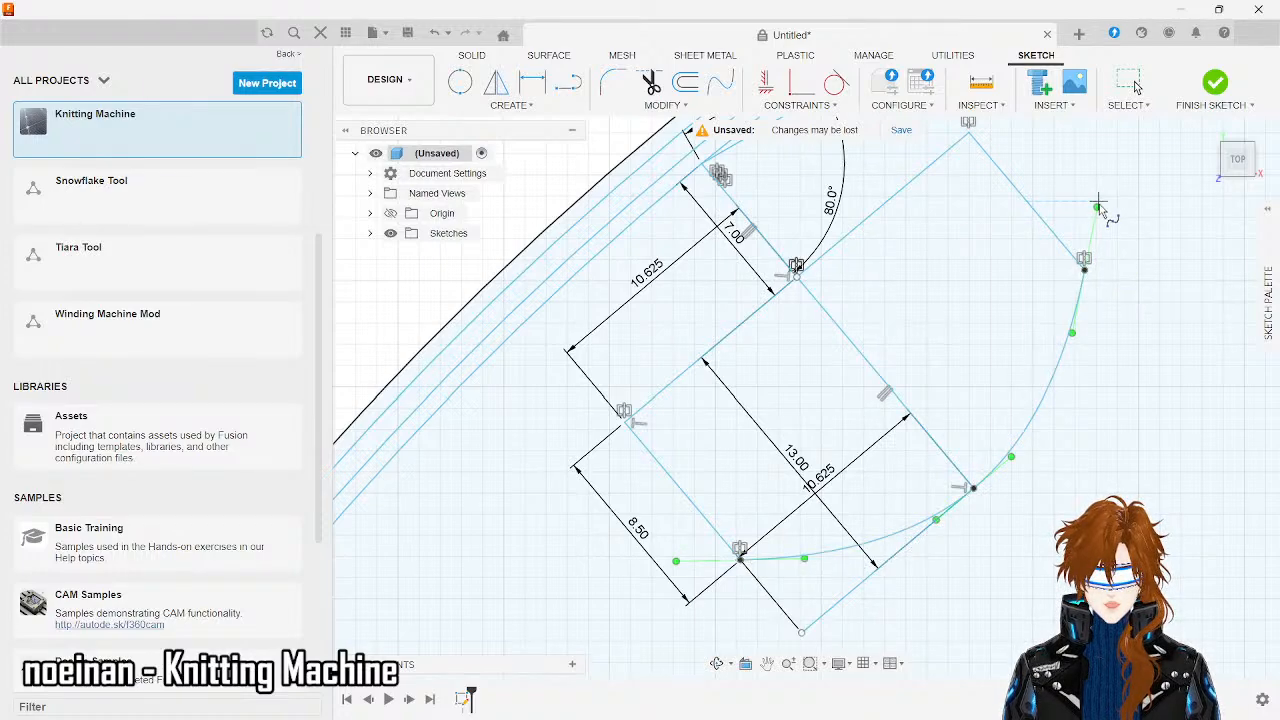
key(Escape)
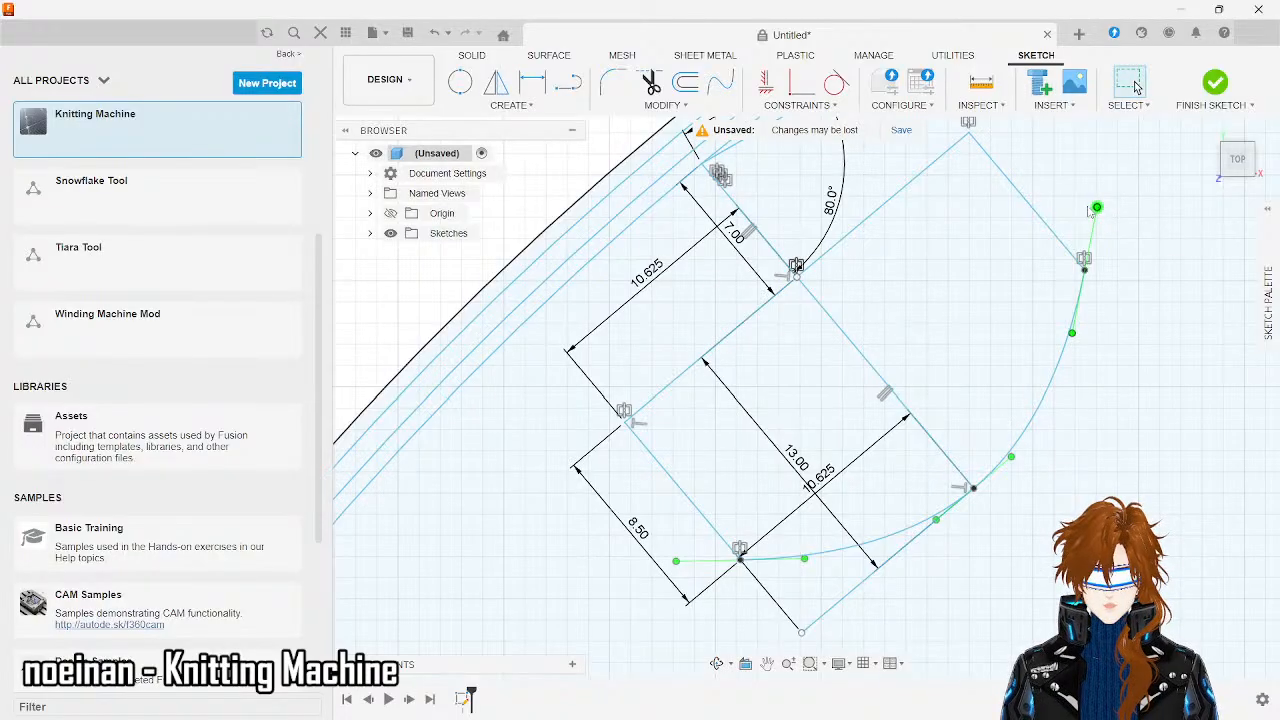
- Try reshaping both ends of the spline with its tangent handles, and undo the changes together with the spline
drag(1097, 208, 1082, 207)
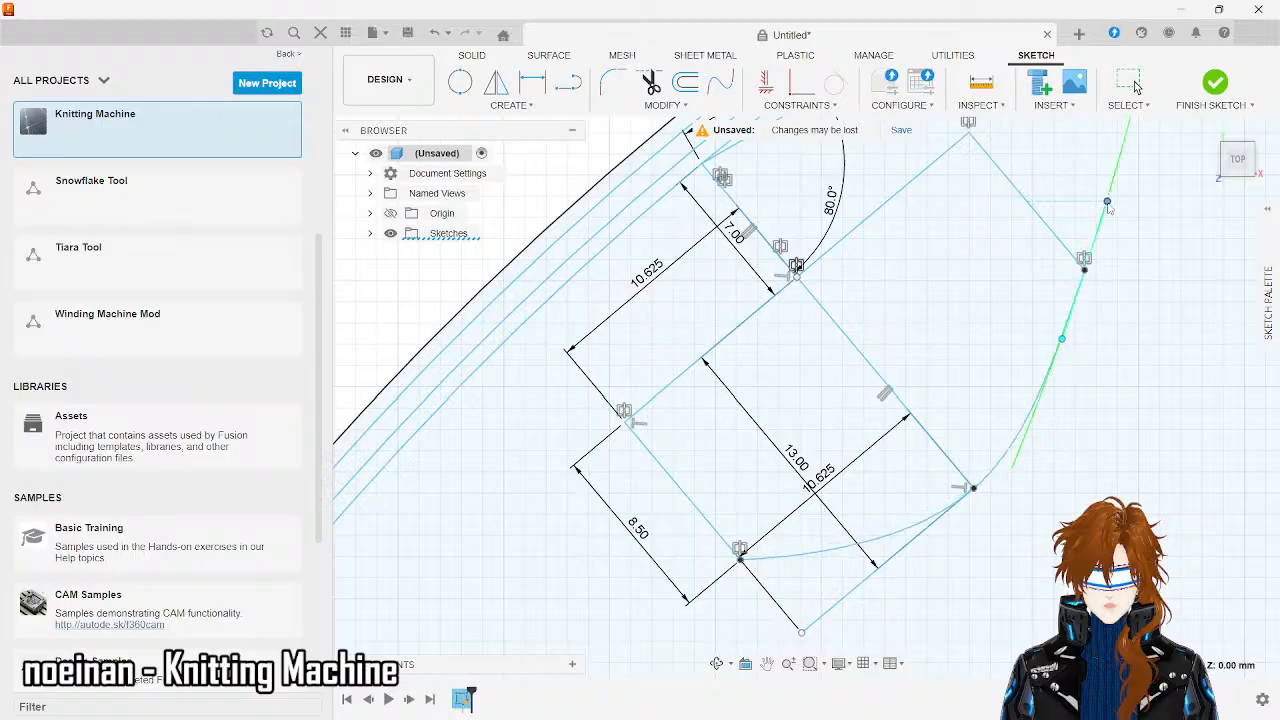
drag(1083, 201, 1075, 240)
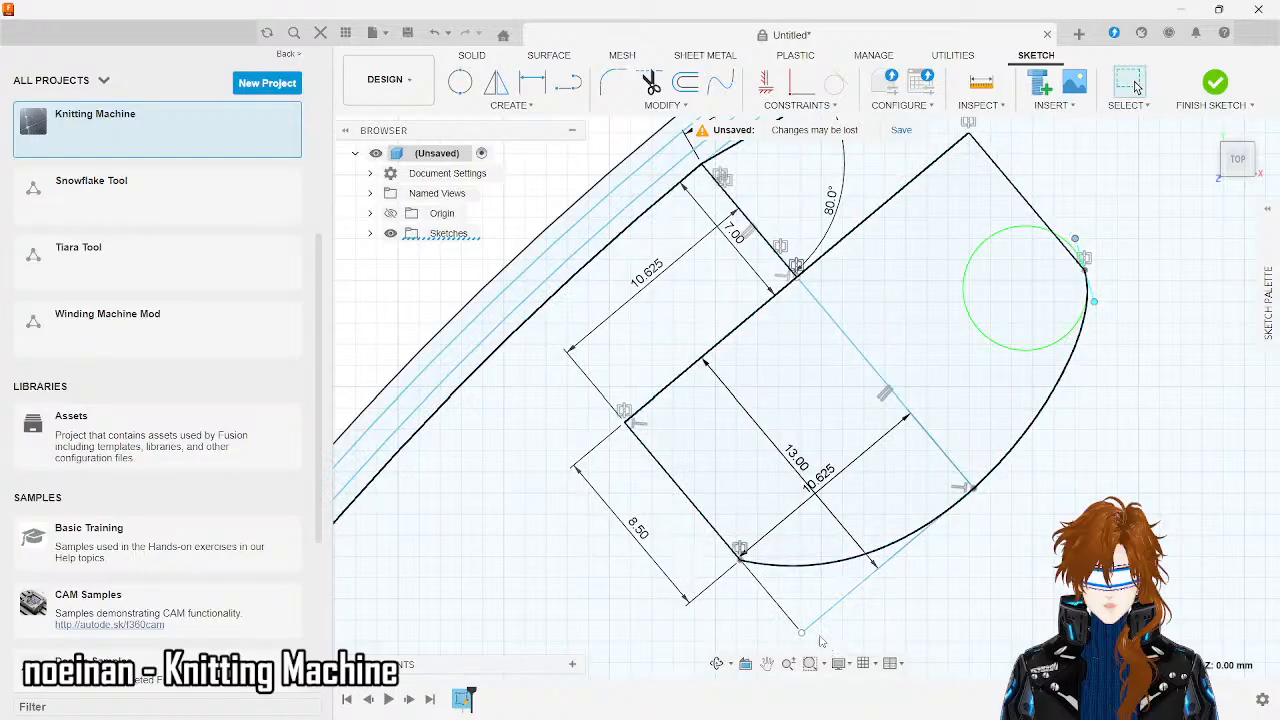
click(897, 548)
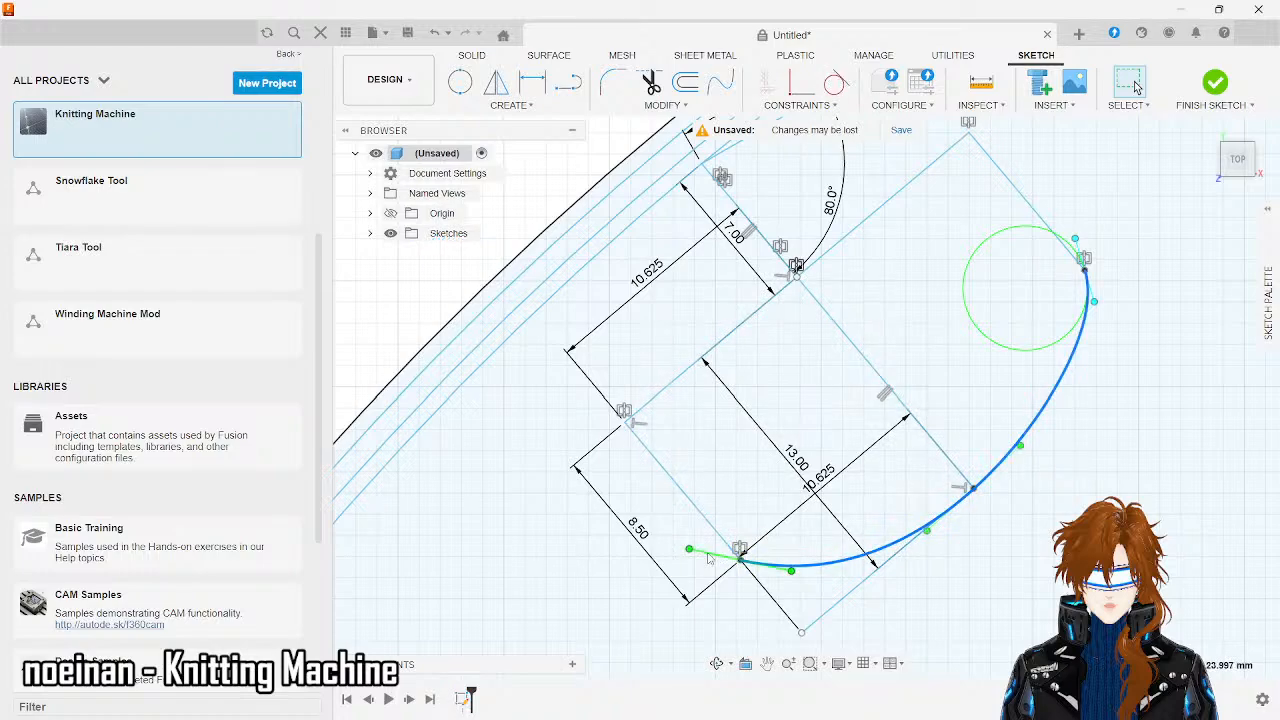
drag(688, 550, 741, 562)
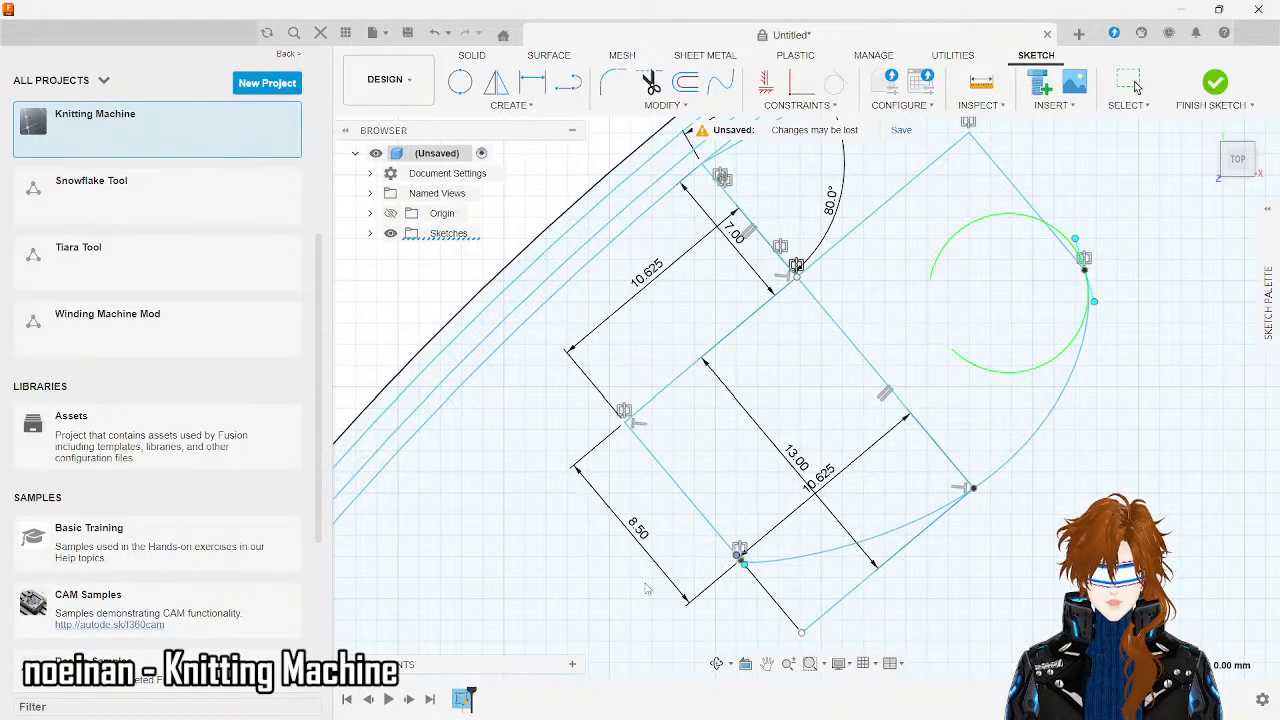
click(726, 556)
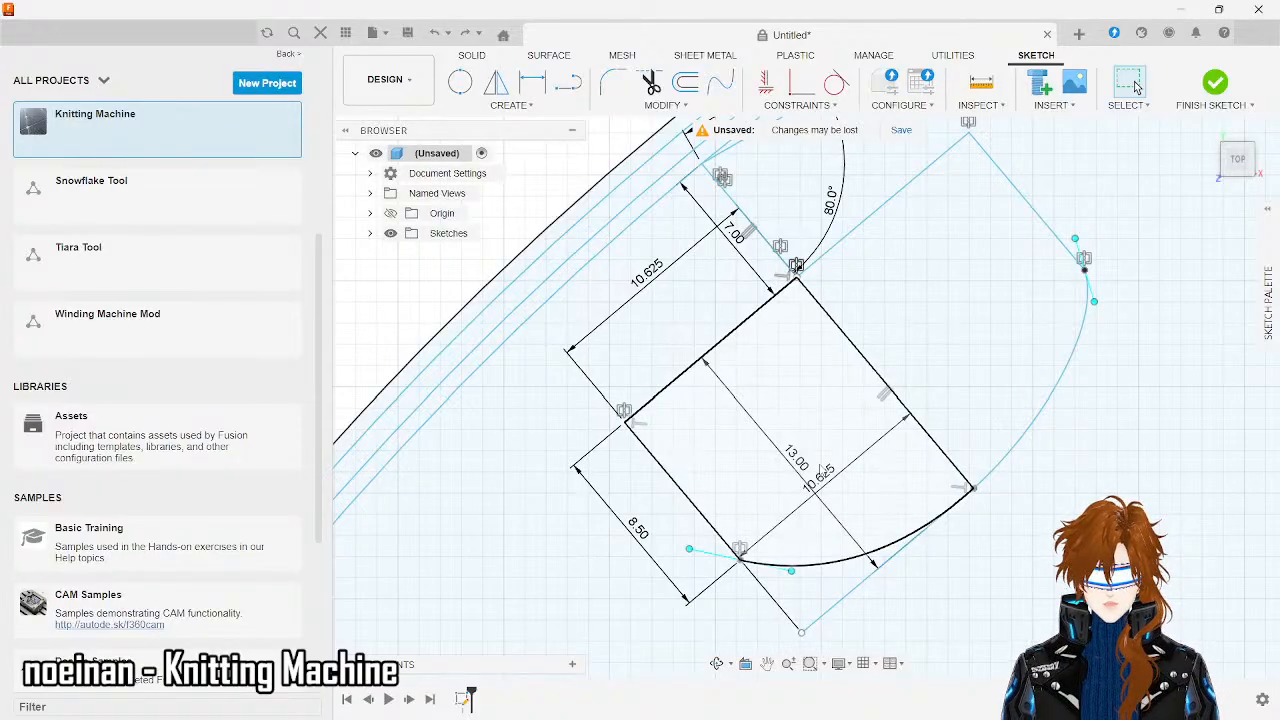
key(ctrl+z)
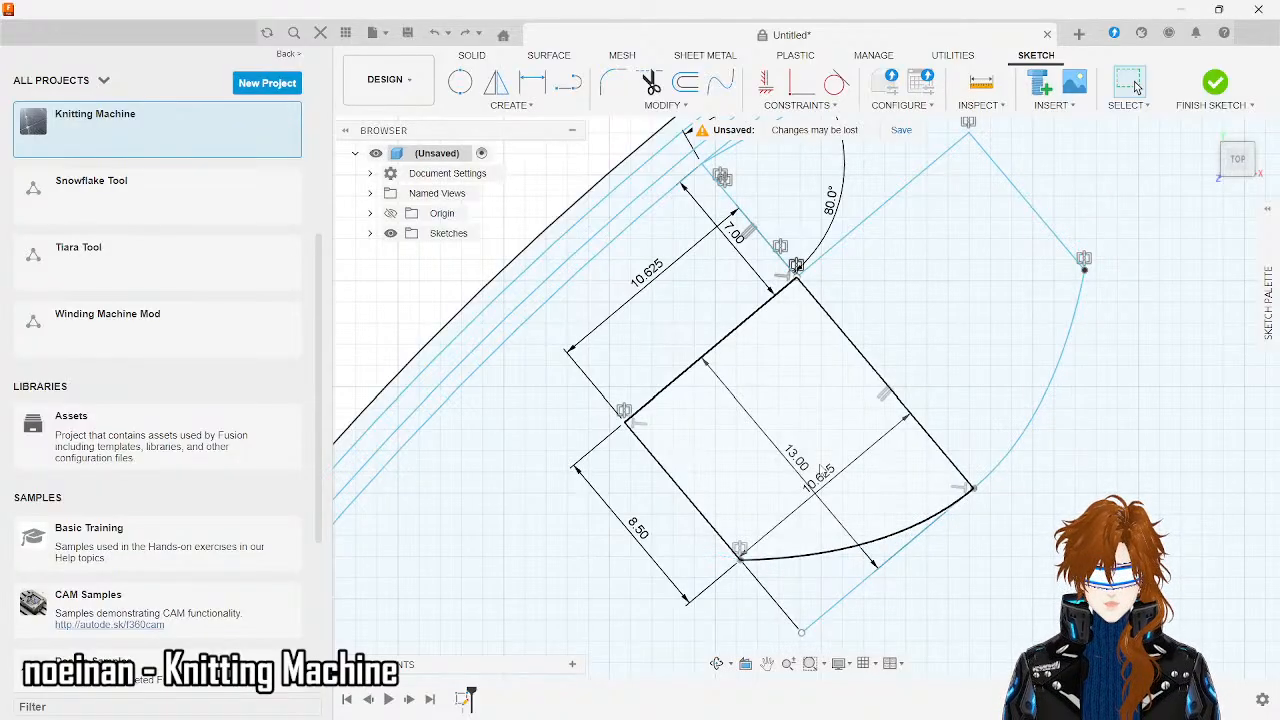
- Draw a 2-point circle about 24.3 mm in diameter, starting at the free end of the 8.50 mm line
click(470, 90)
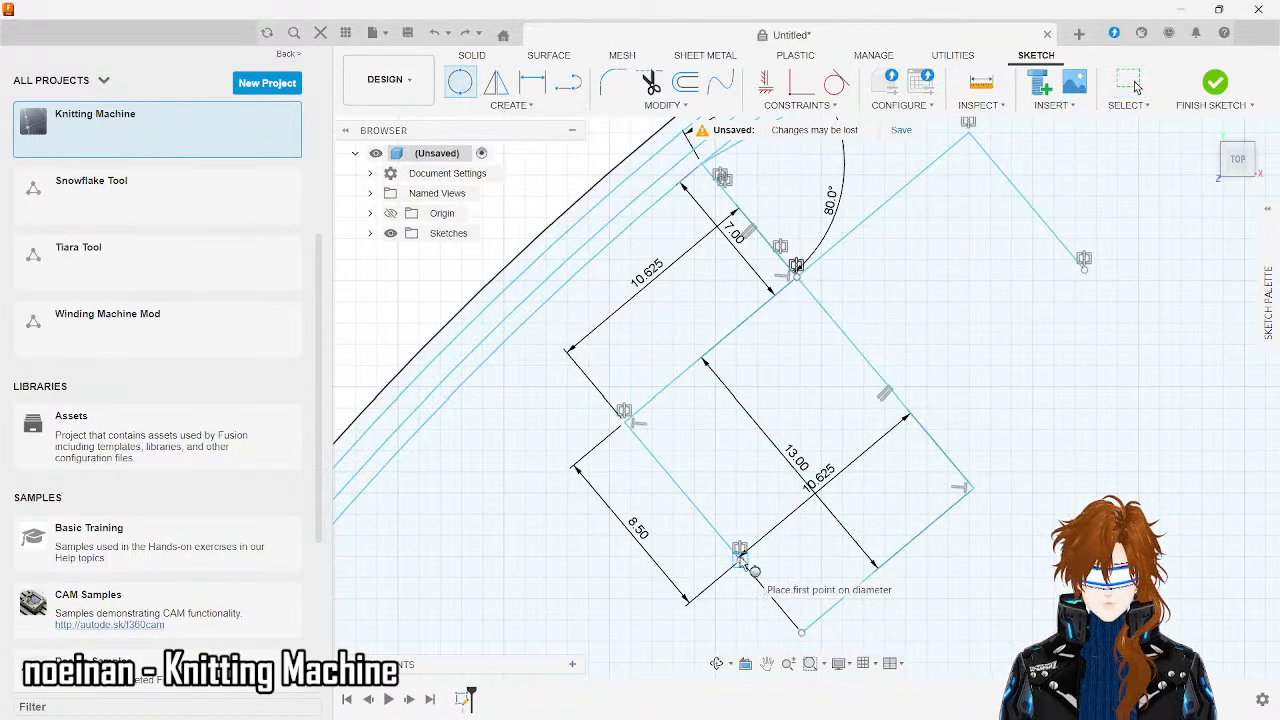
click(740, 556)
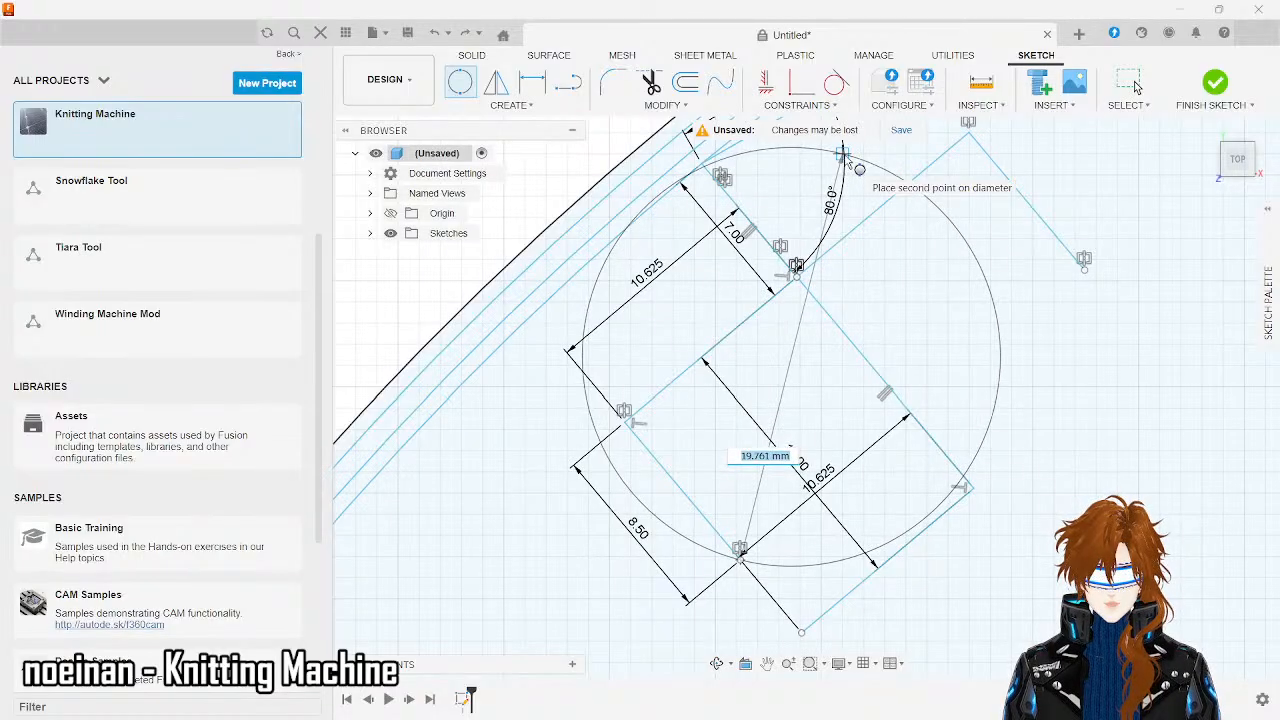
scroll(843, 155, down, 1)
scroll(843, 155, down, 3)
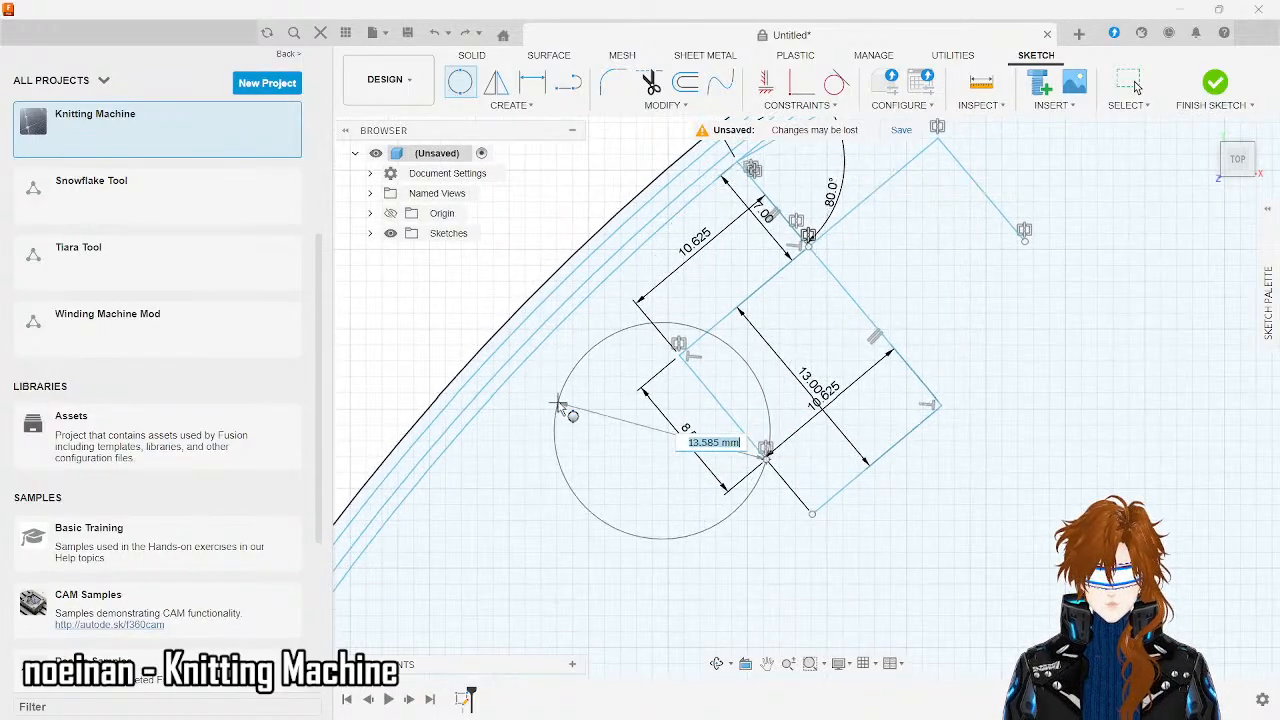
scroll(553, 402, down, 1)
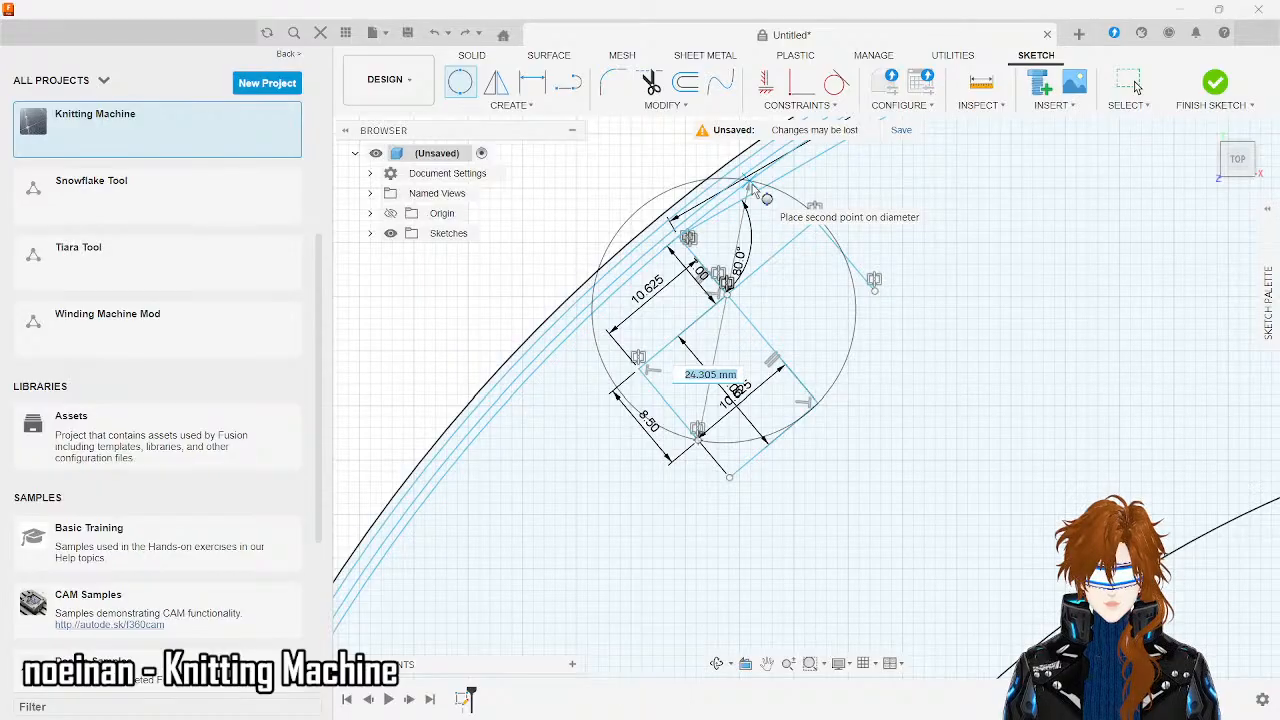
click(752, 188)
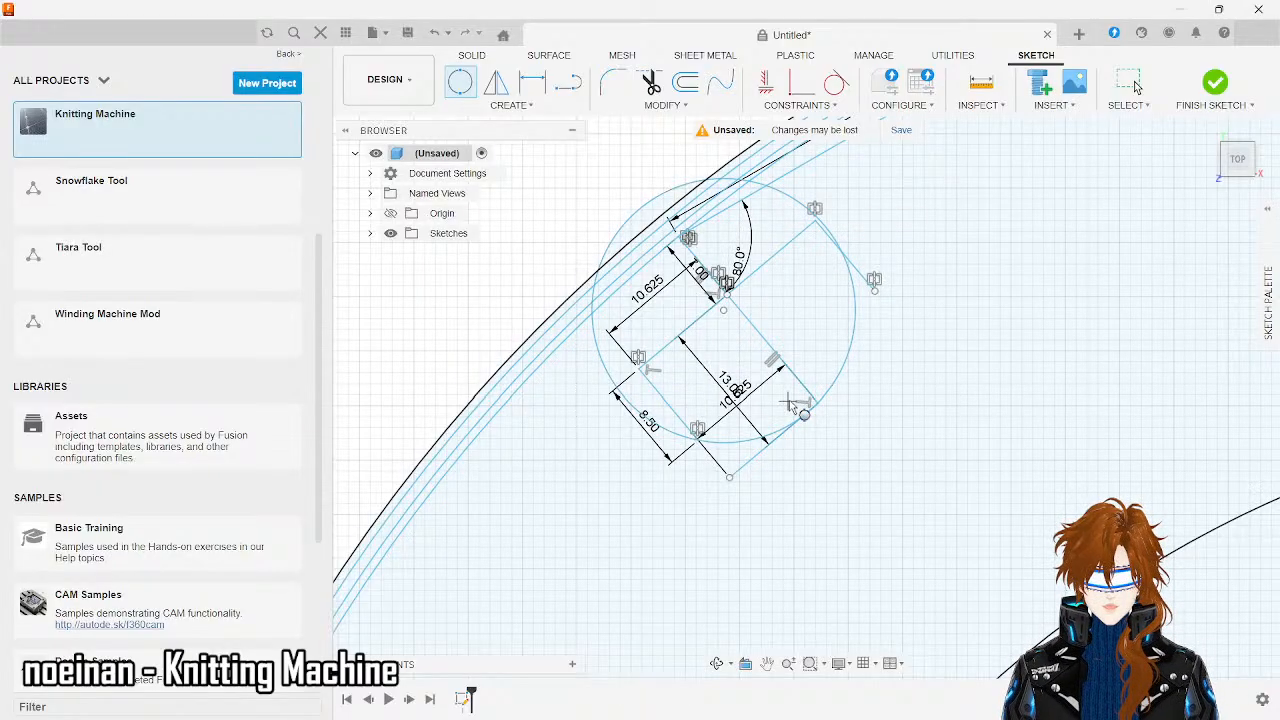
- Inspect how the circle meets the centre line's lower corner, and undo the circle
scroll(848, 463, up, 4)
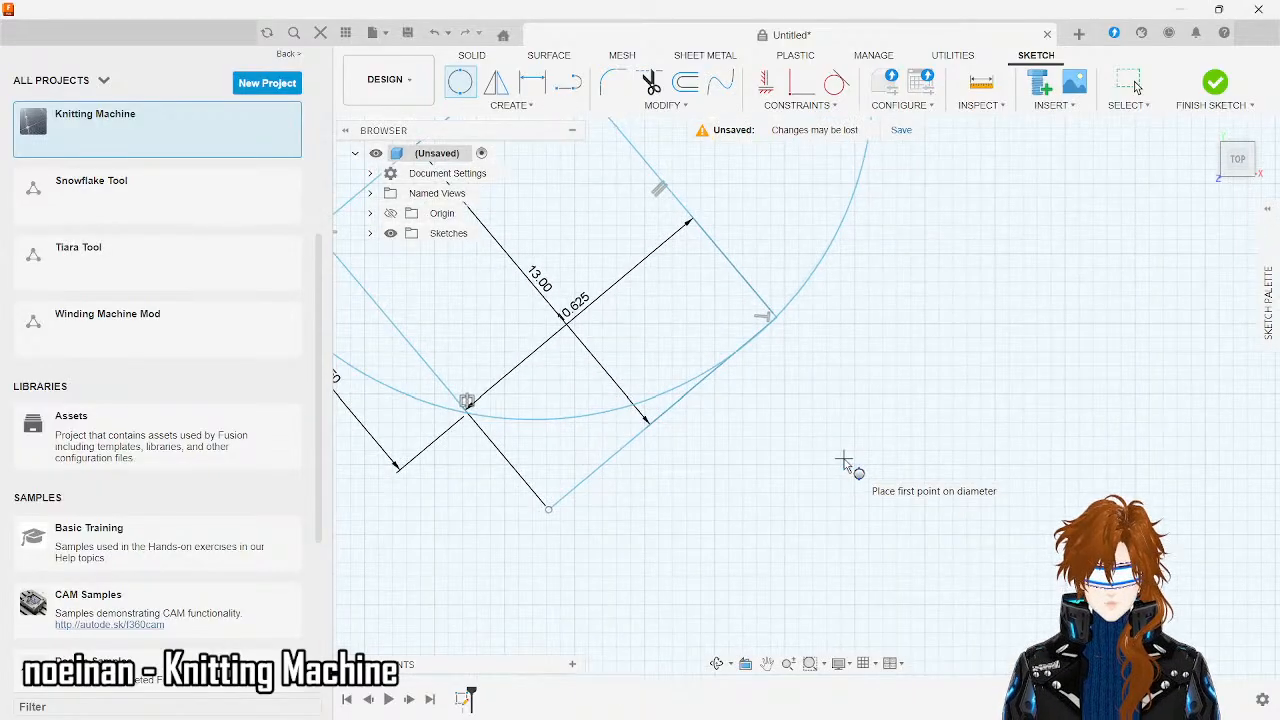
scroll(846, 465, up, 3)
scroll(742, 226, up, 2)
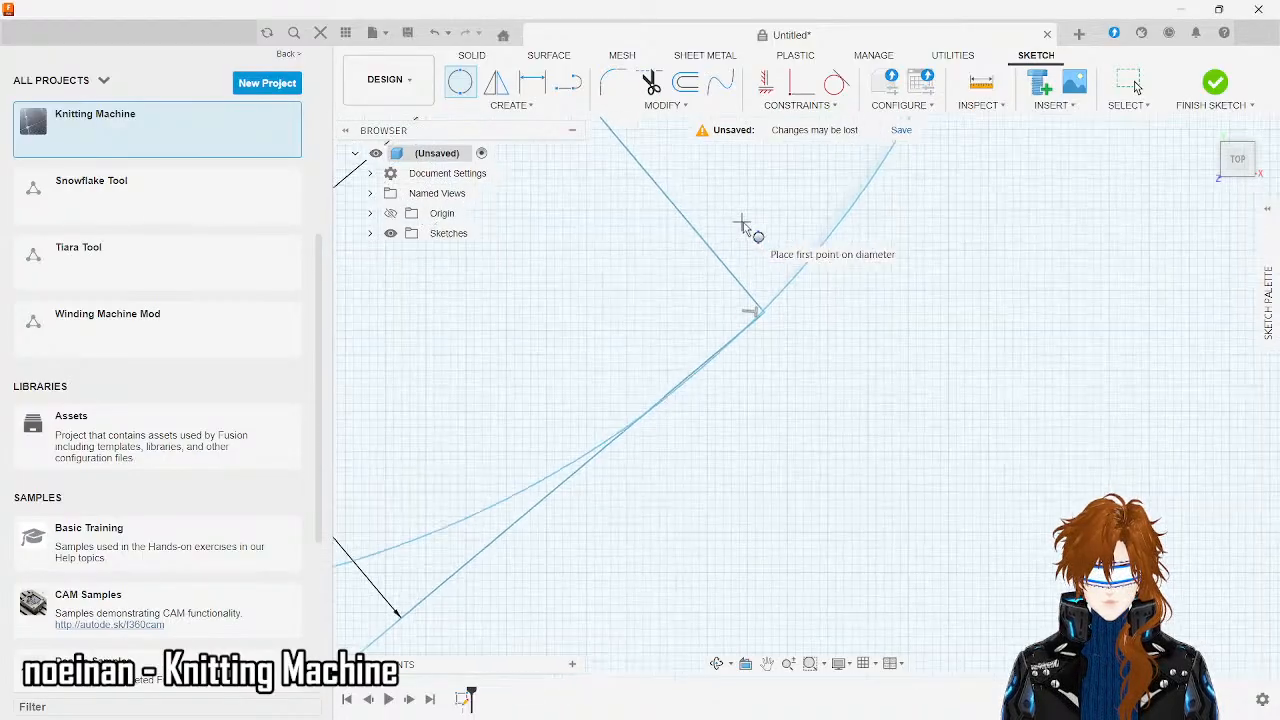
scroll(742, 223, up, 1)
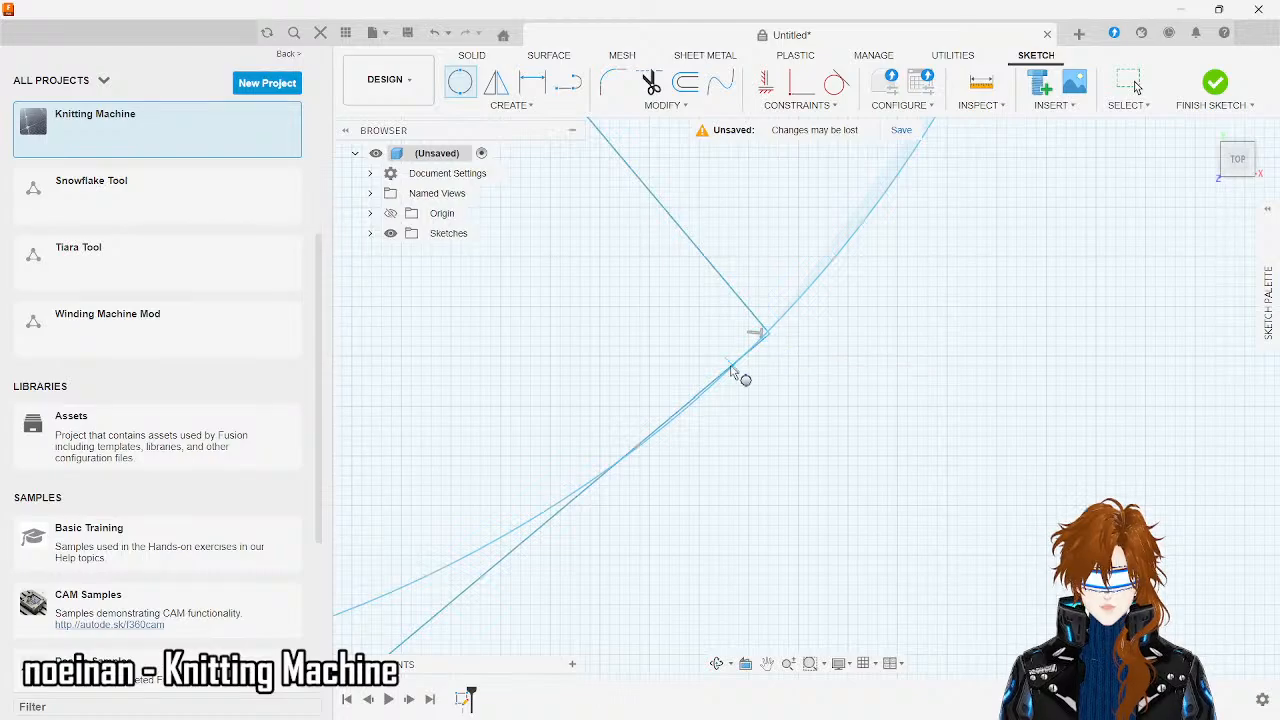
scroll(733, 366, down, 3)
scroll(731, 370, down, 1)
key(Escape)
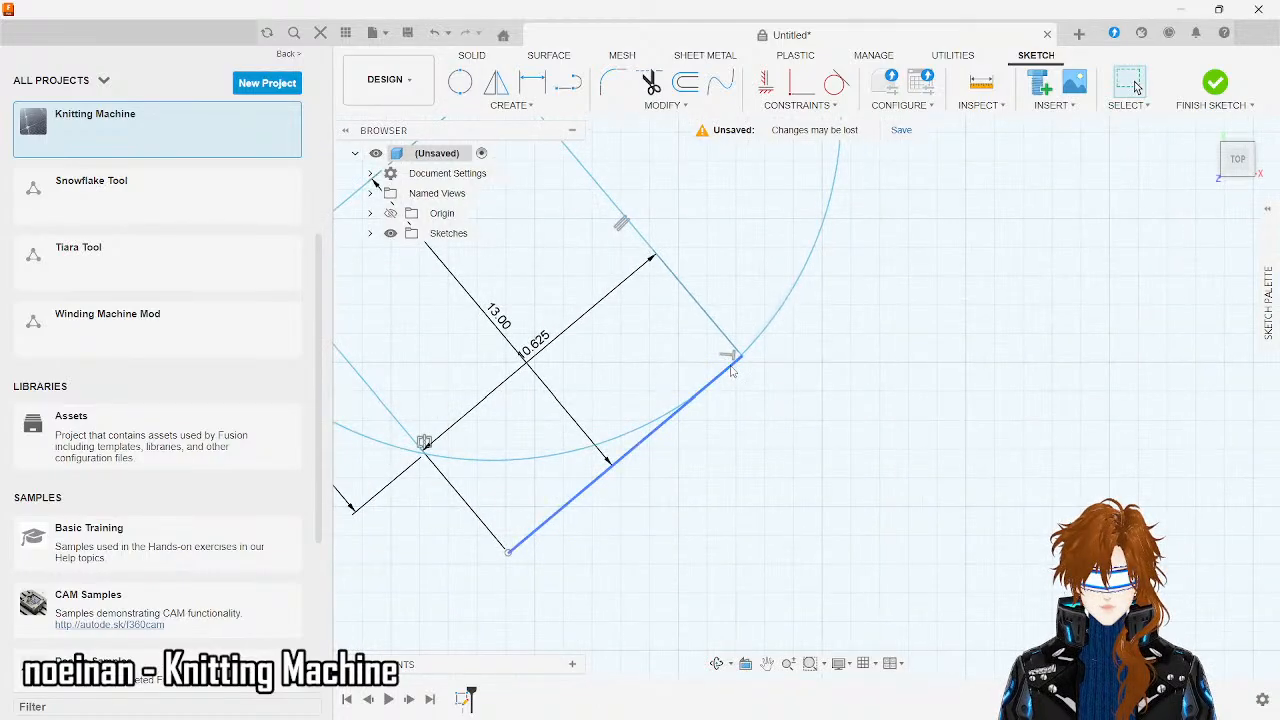
scroll(708, 425, down, 3)
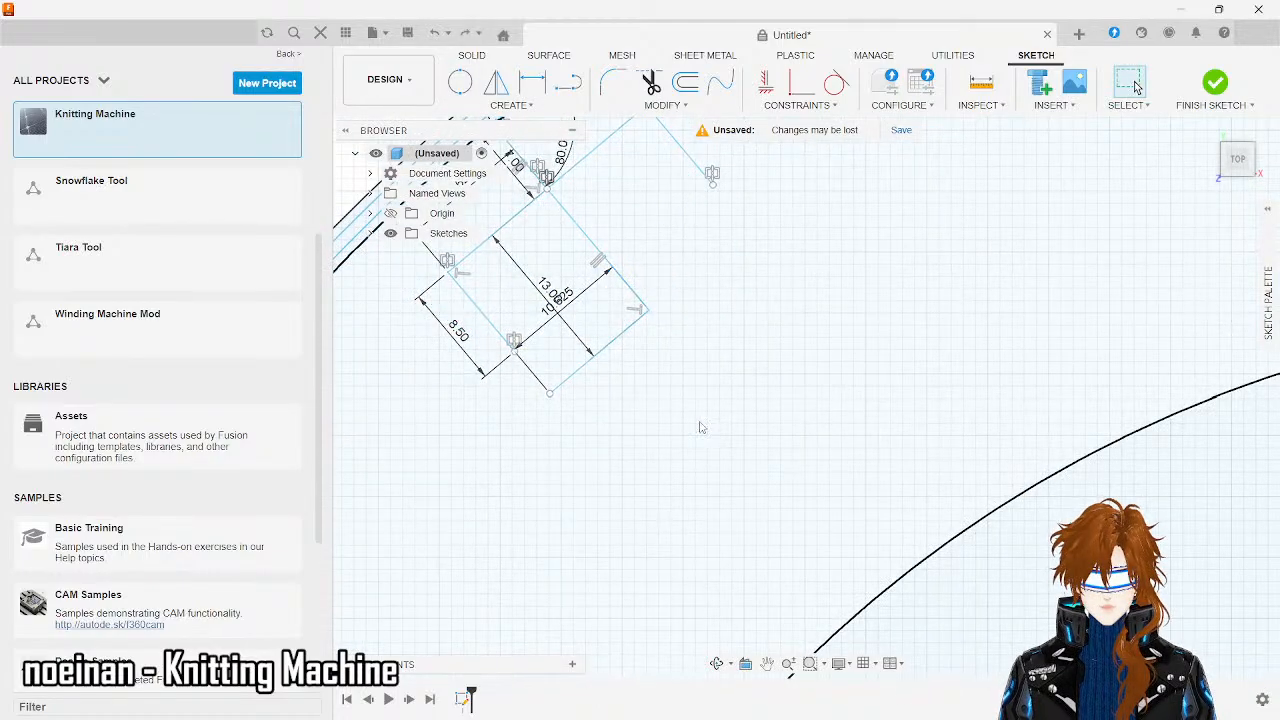
scroll(914, 468, down, 2)
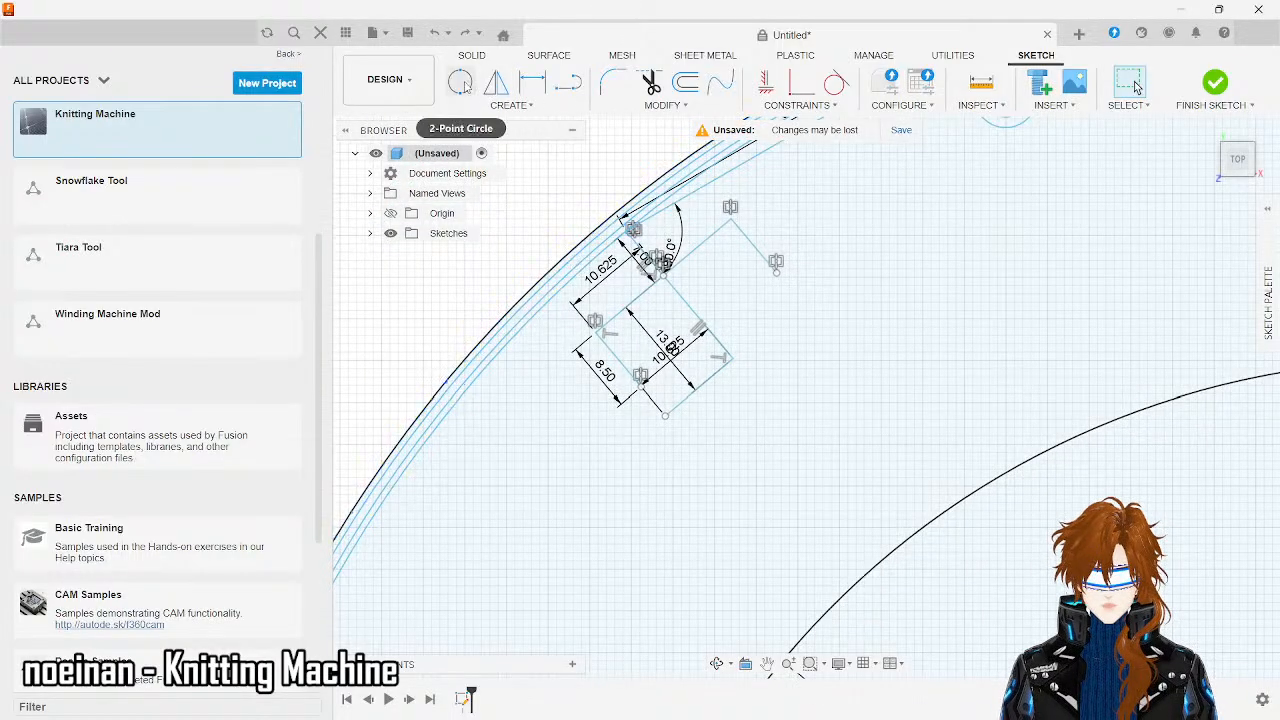
click(460, 82)
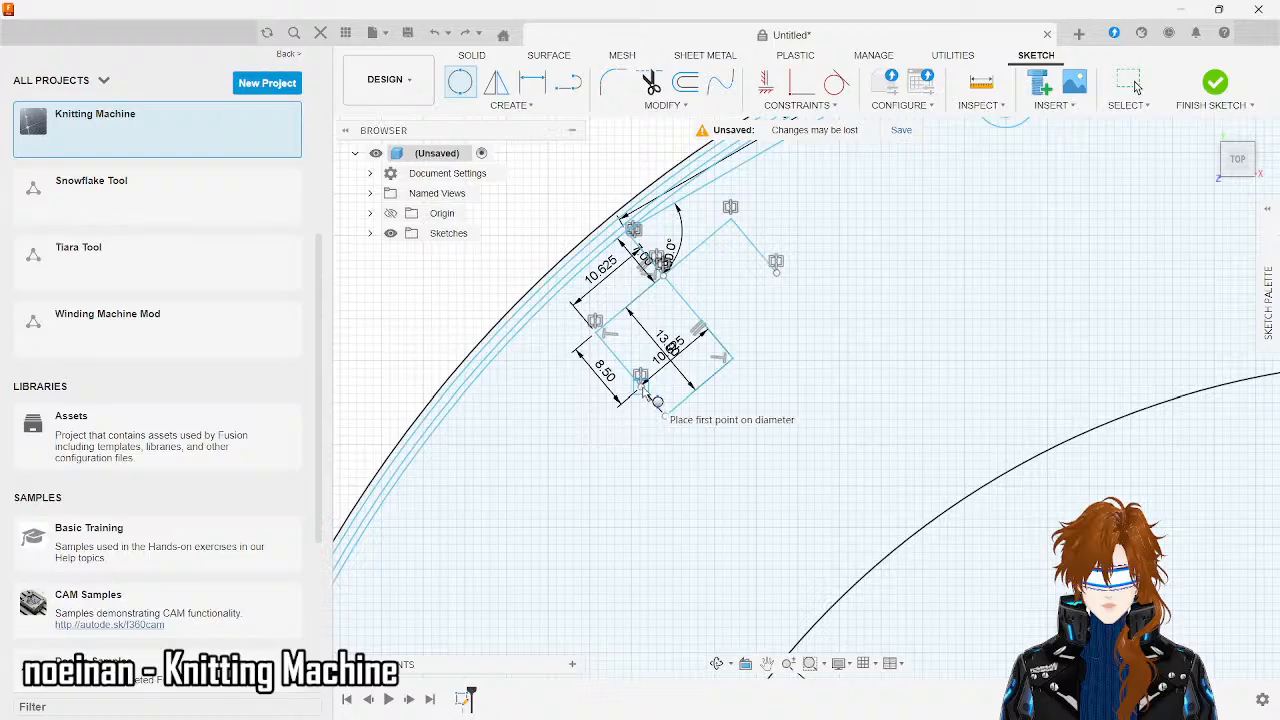
click(665, 415)
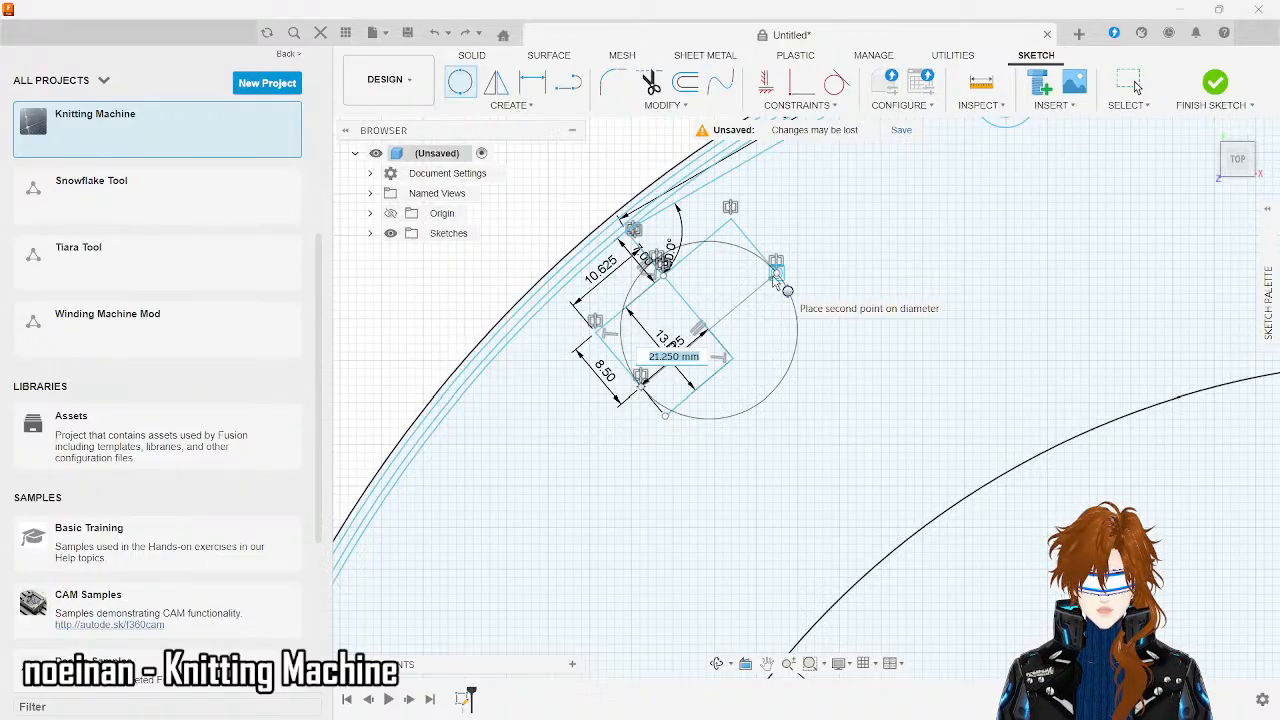
key(Escape)
click(510, 105)
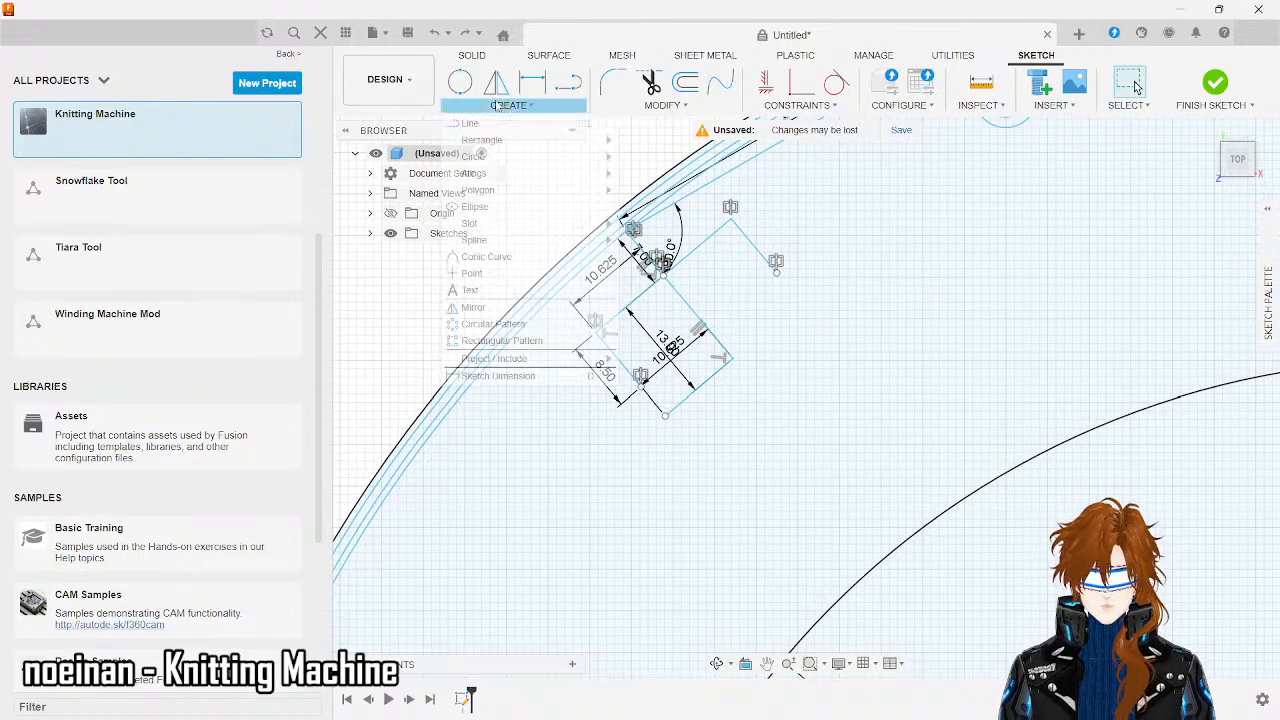
click(496, 208)
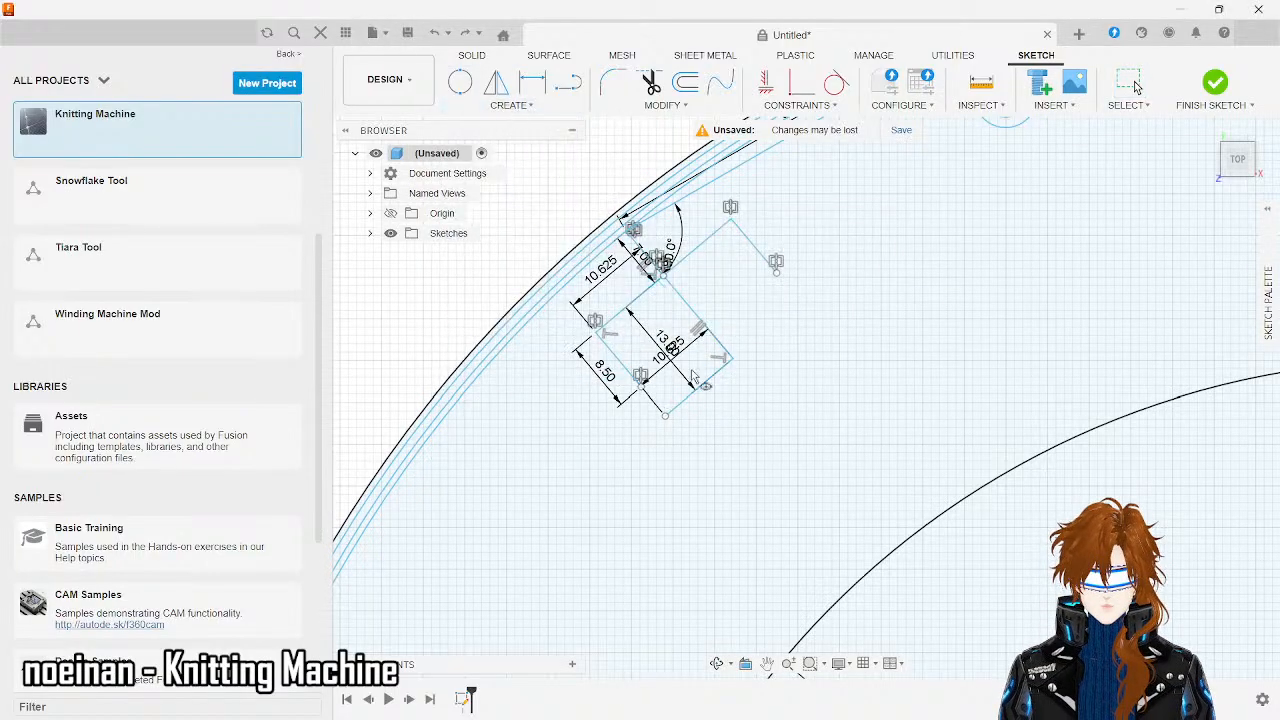
click(640, 379)
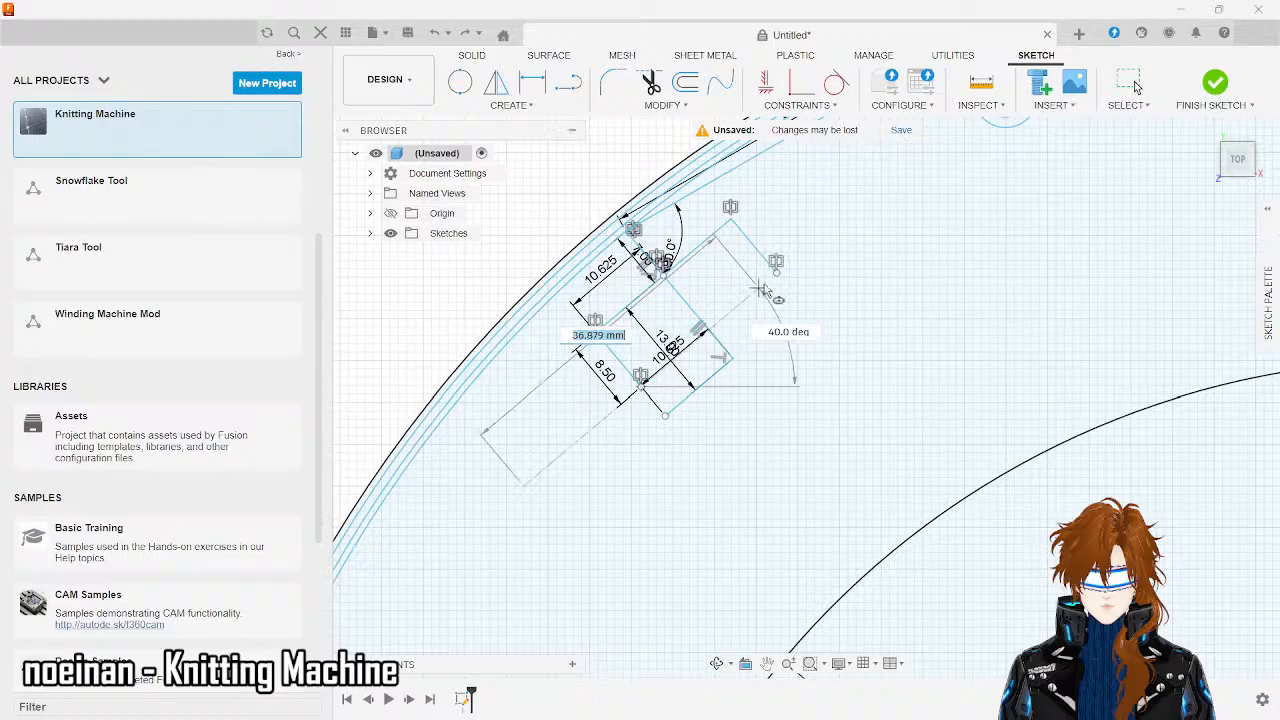
click(776, 272)
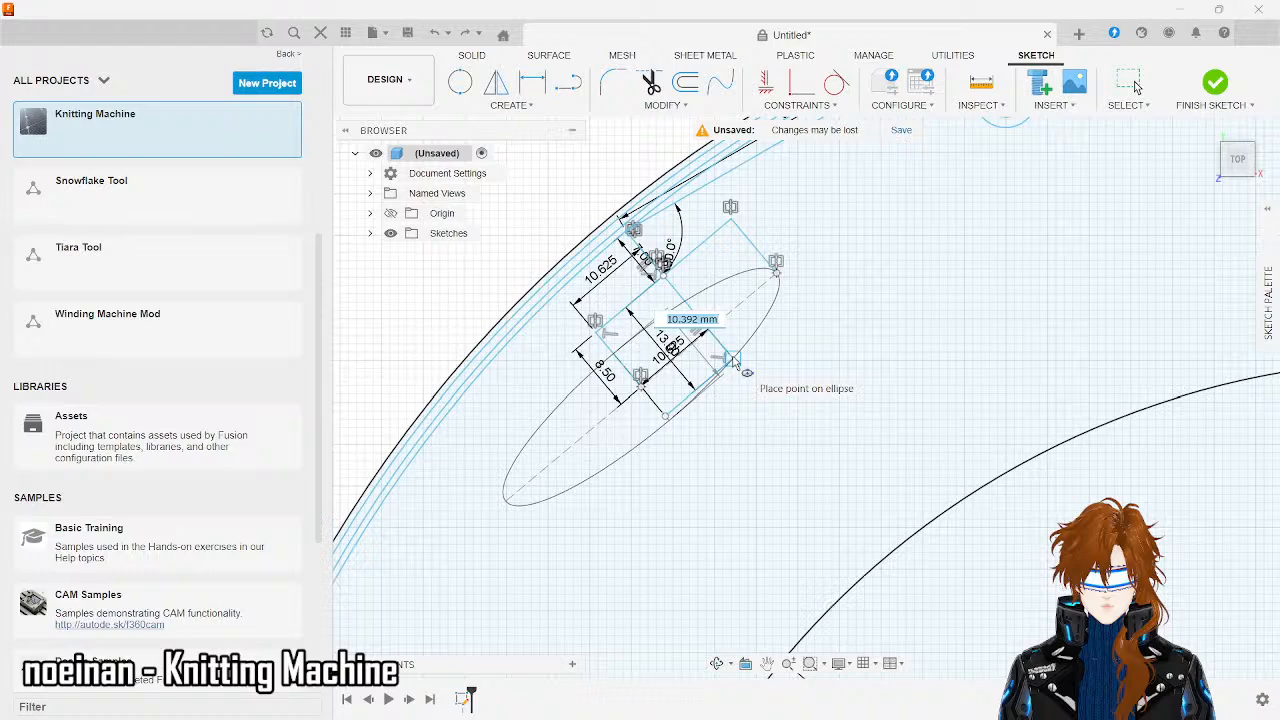
key(Escape)
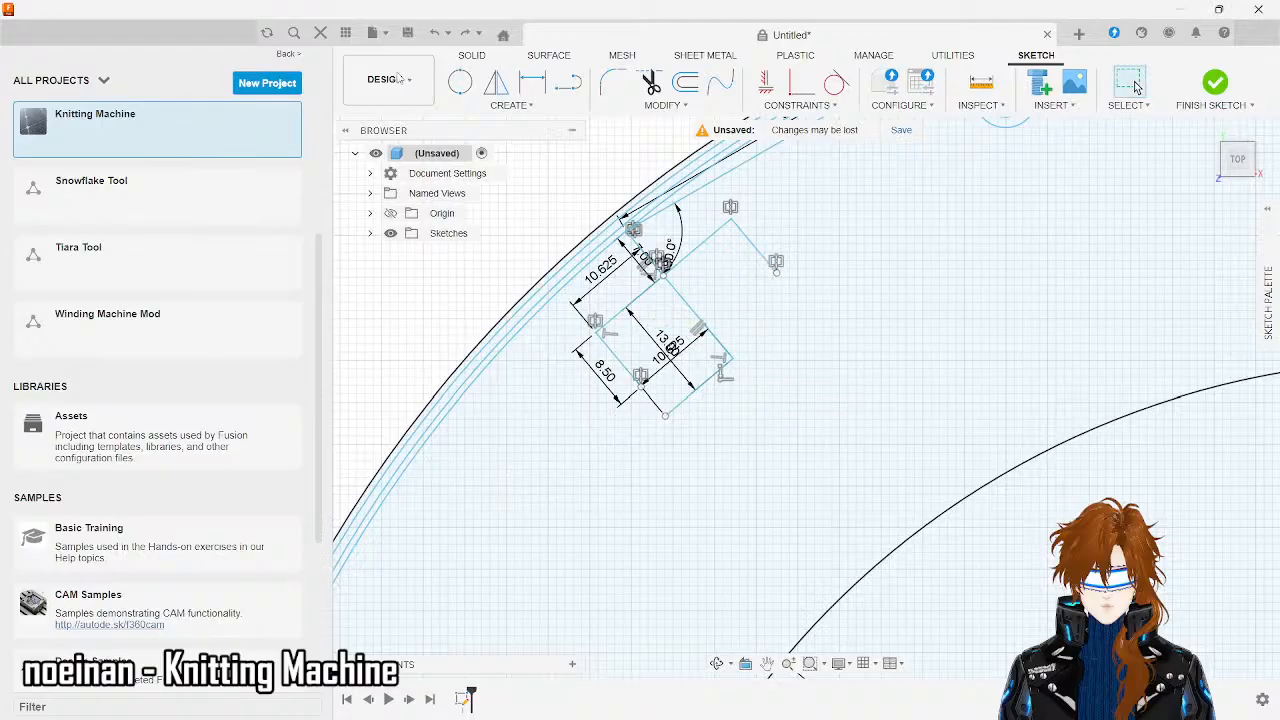
- Draw an ellipse centred on the centre line at the 10.625 mm dimension's end, through the mirrored line's free end and the centre line's lower end
click(510, 105)
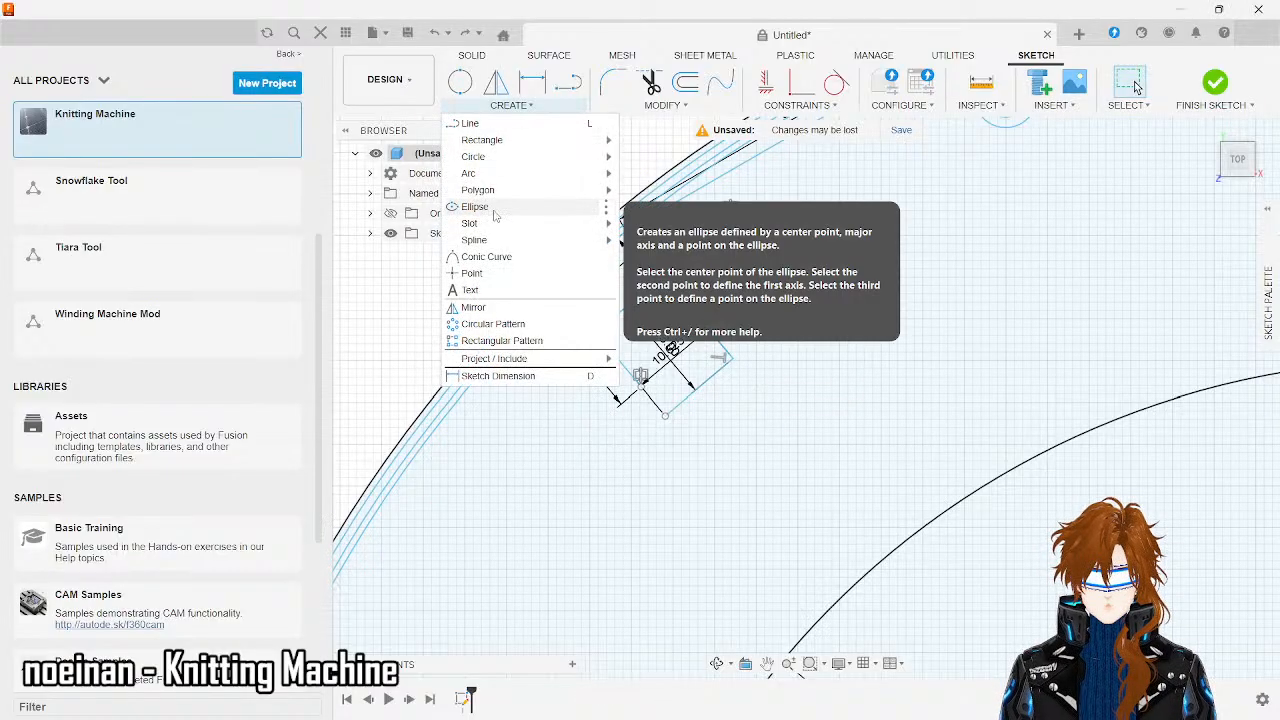
click(494, 212)
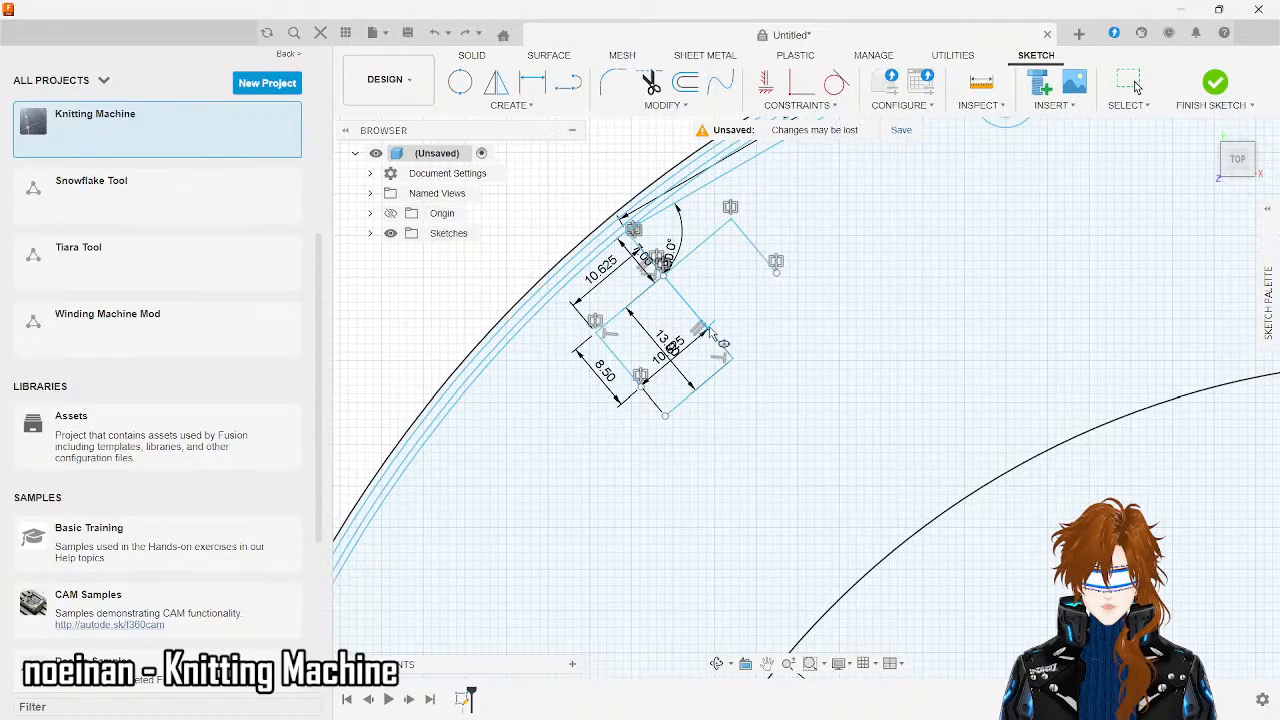
scroll(713, 335, up, 5)
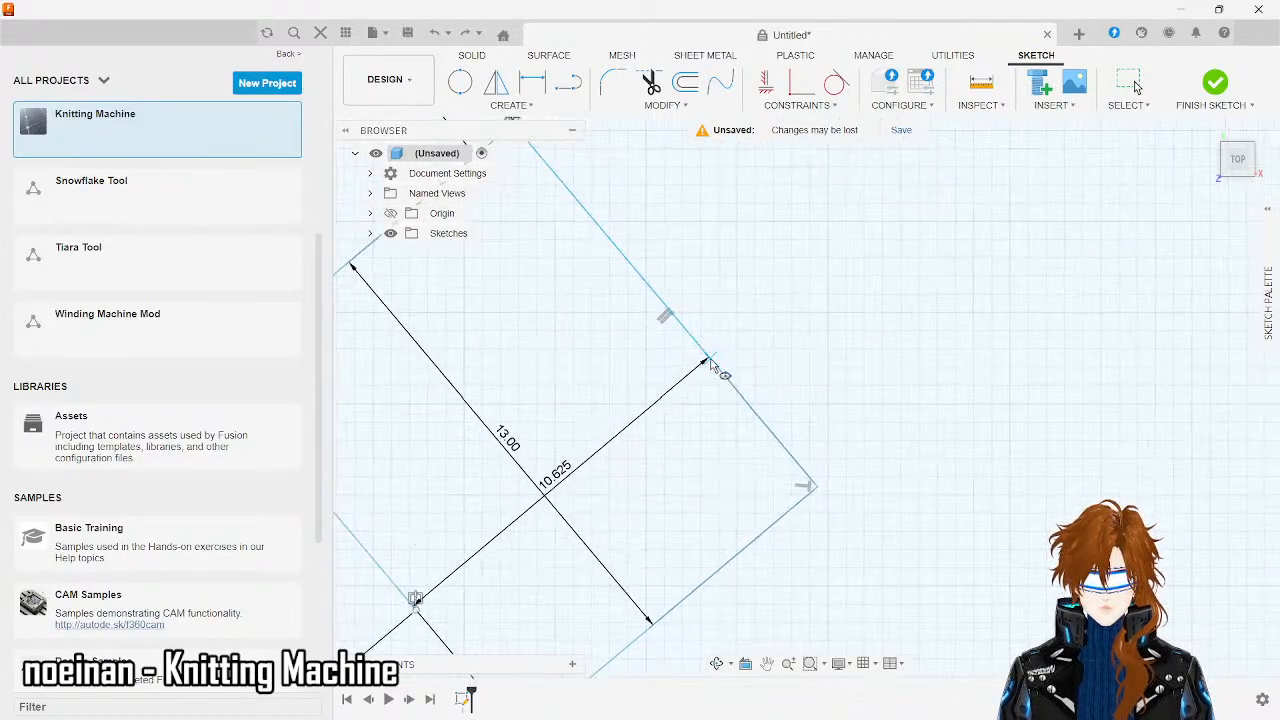
scroll(710, 365, up, 5)
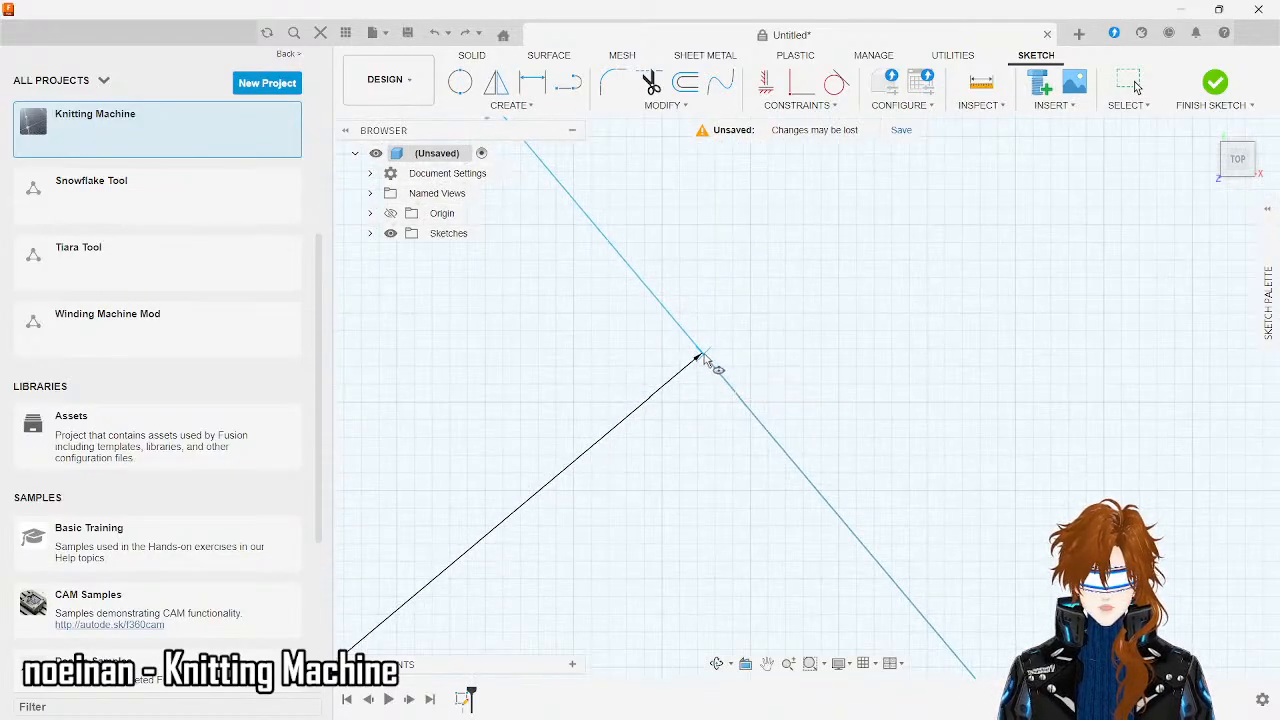
right_click(700, 356)
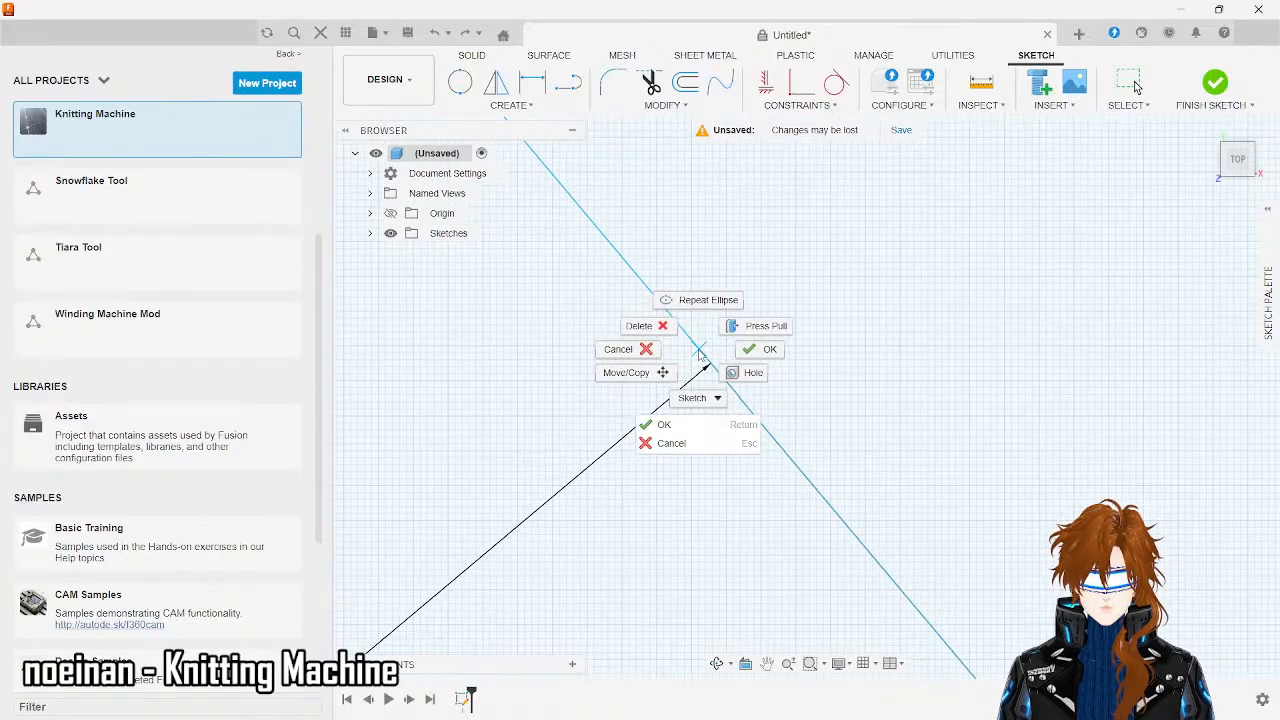
click(715, 376)
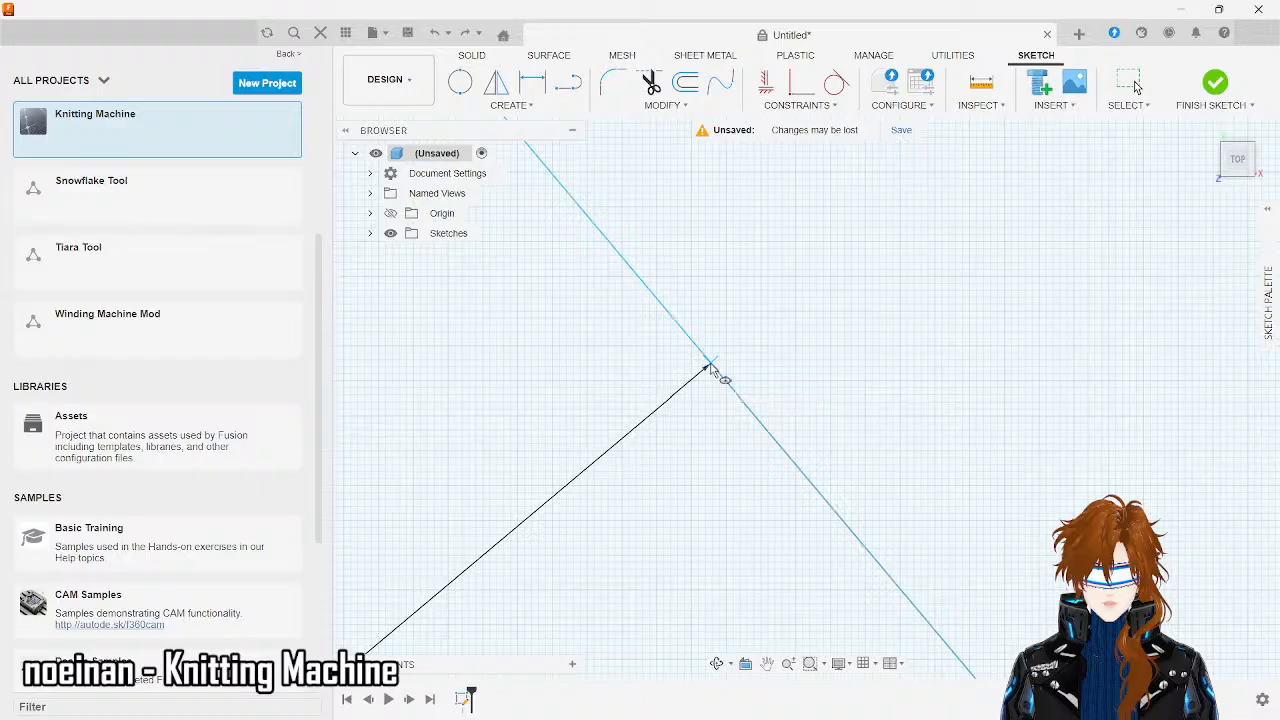
click(715, 376)
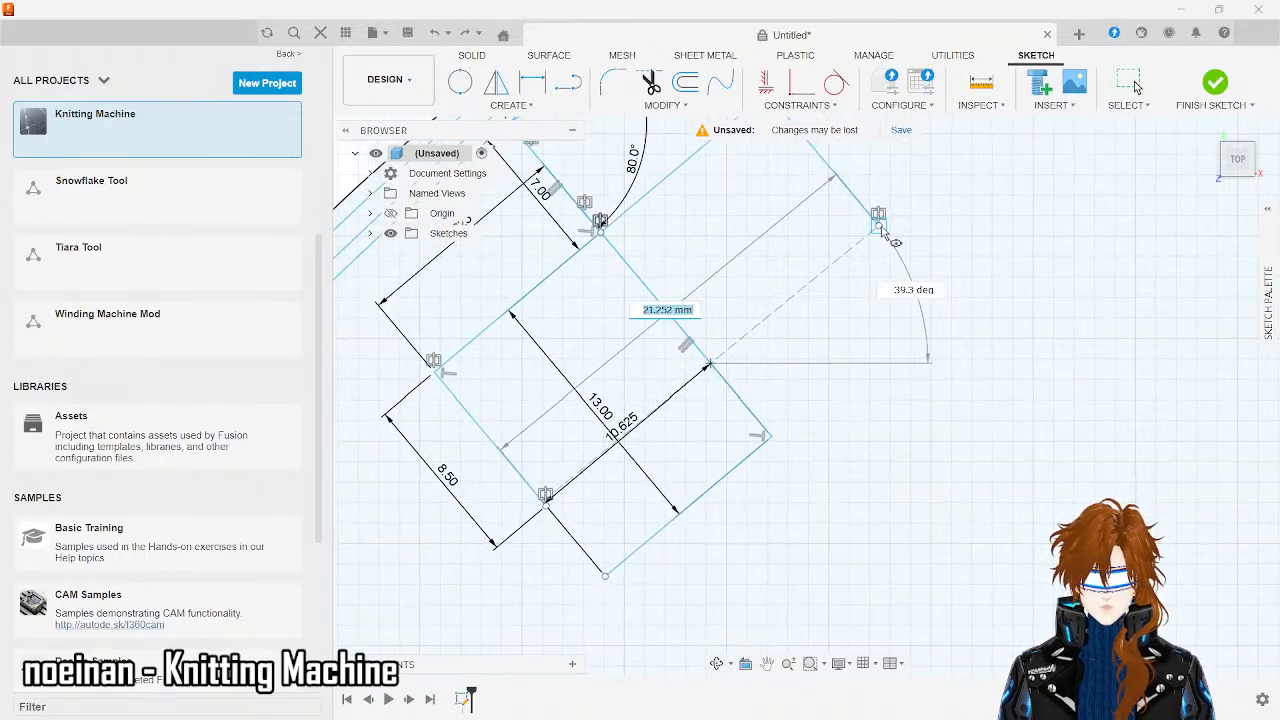
click(880, 224)
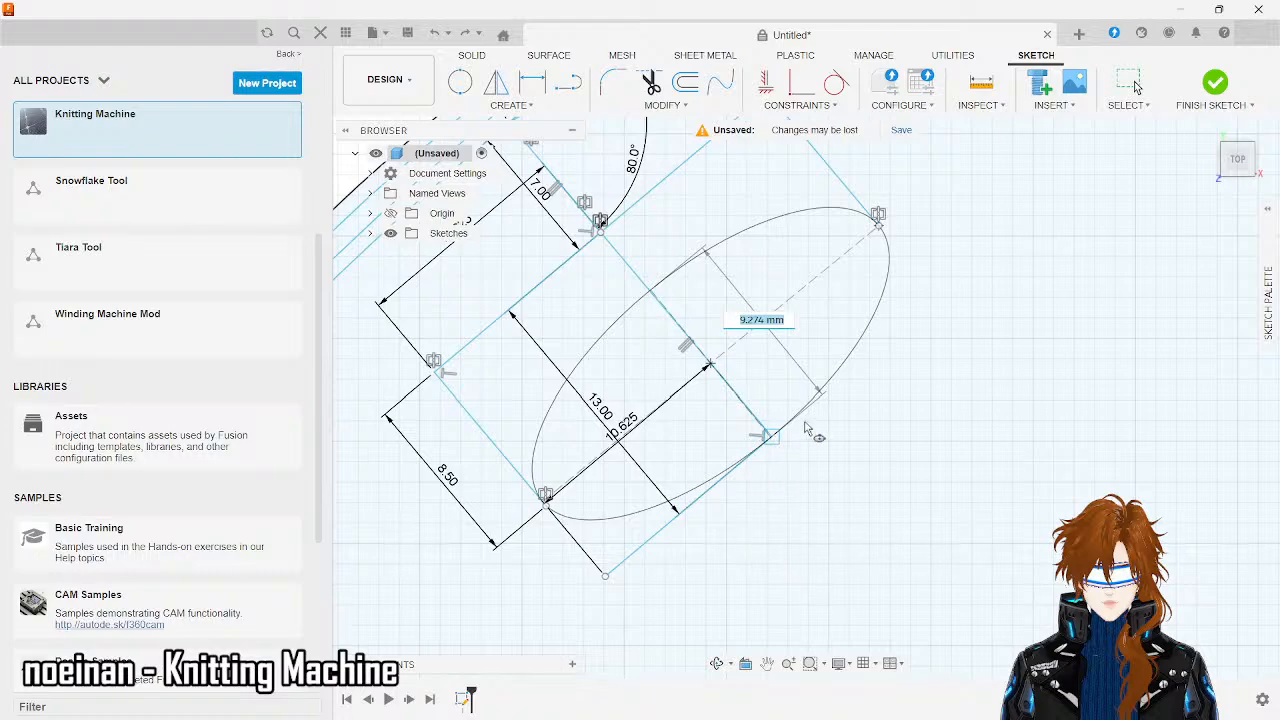
click(810, 428)
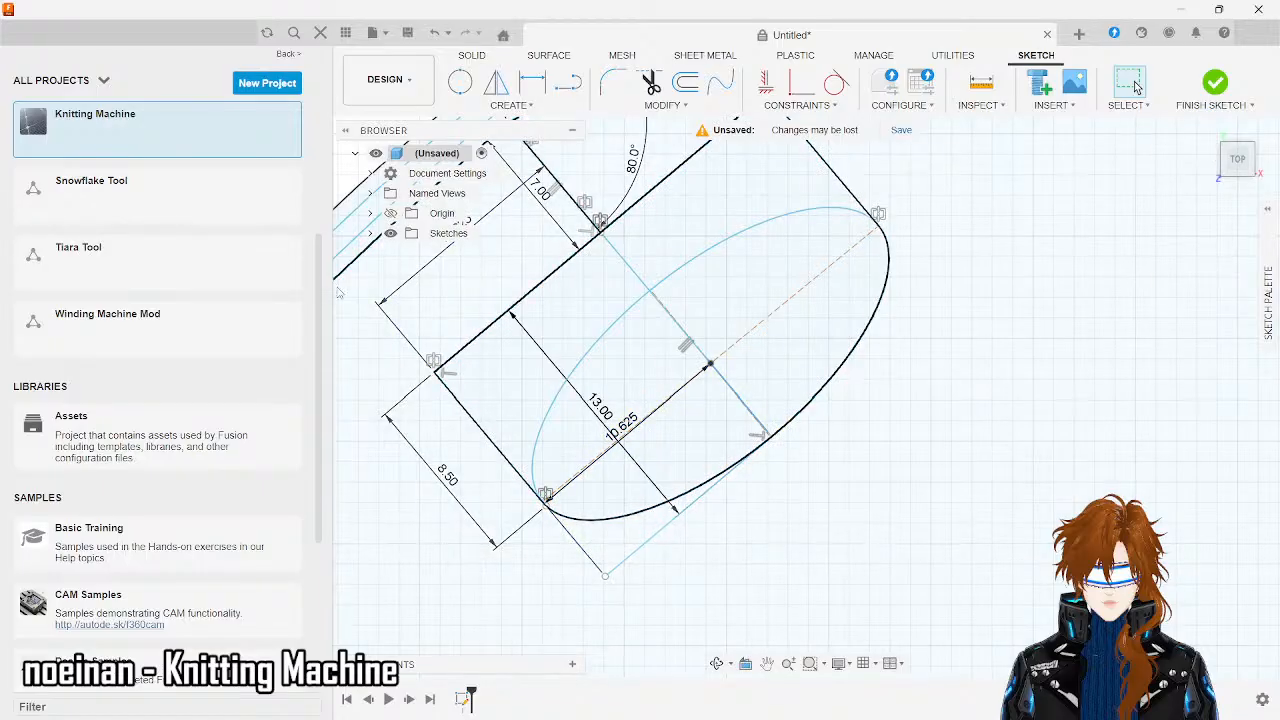
- Draw a 0.25 mm line from the 8.50 mm line's outer corner along the adjoining 10.625 mm edge
scroll(385, 388, up, 5)
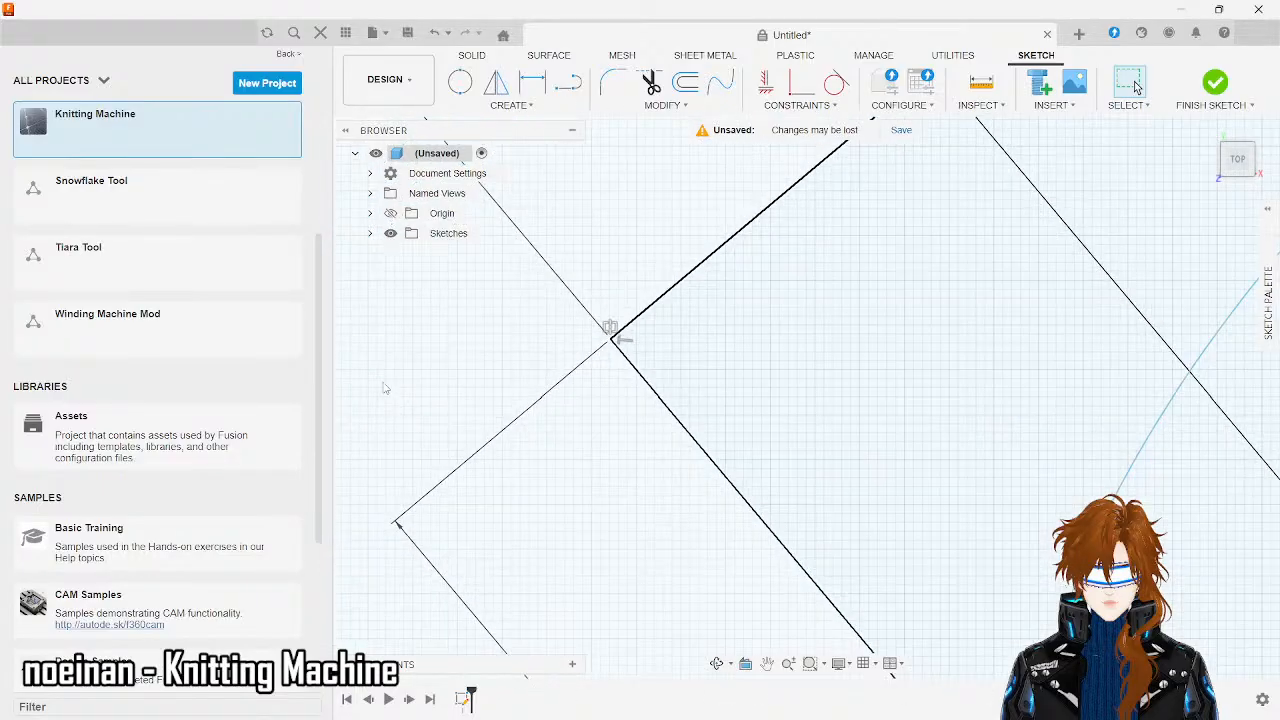
click(464, 86)
scroll(640, 338, up, 3)
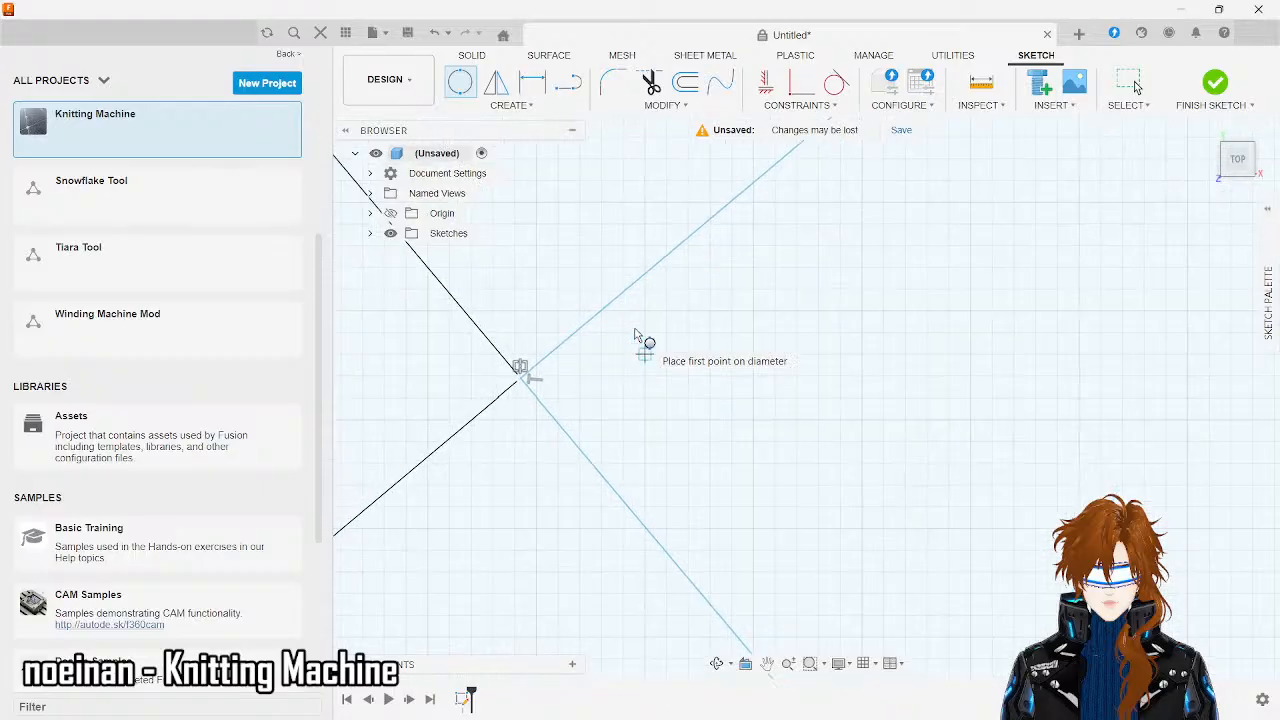
click(568, 85)
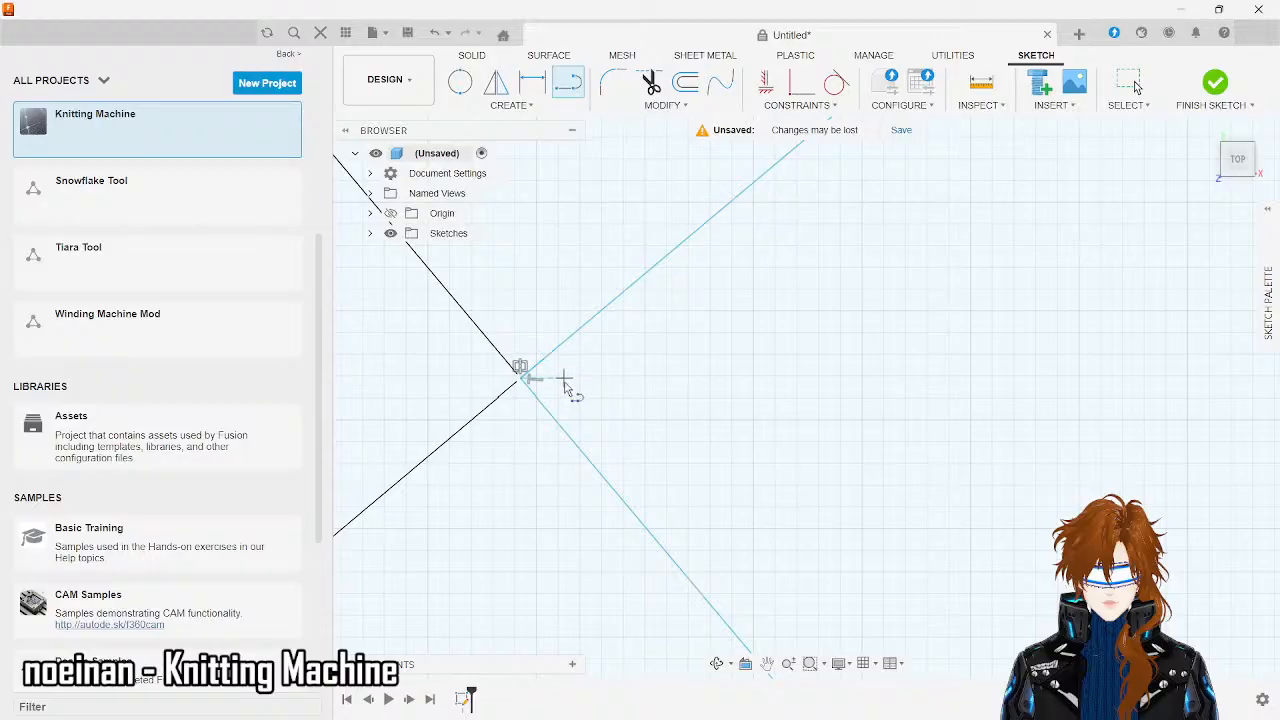
key(Escape)
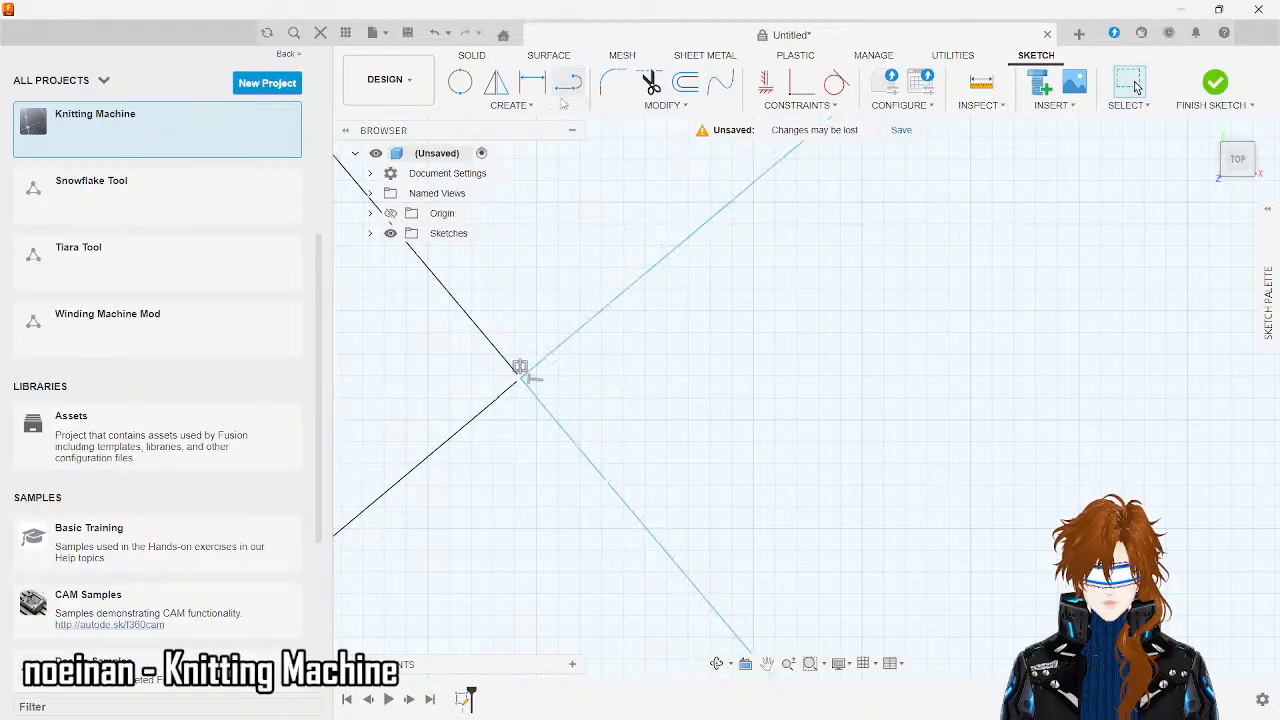
key(l)
click(520, 373)
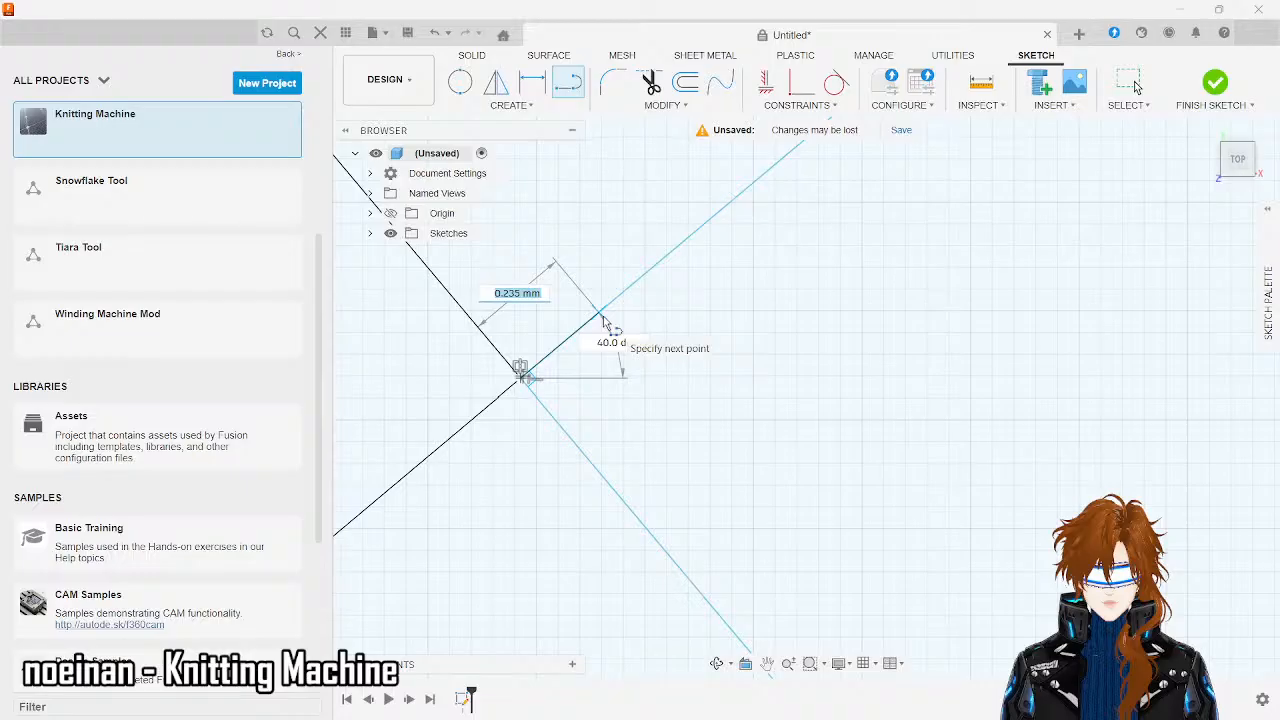
text(.25)
key(Tab)
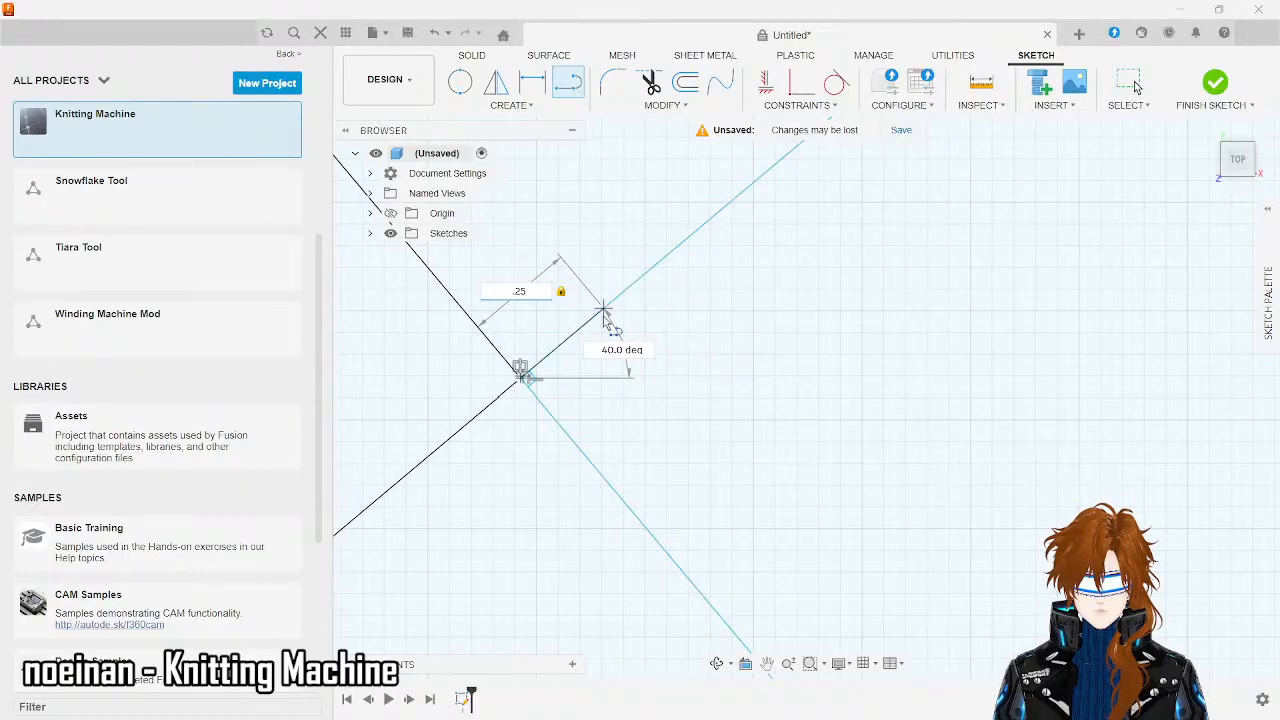
key(Return)
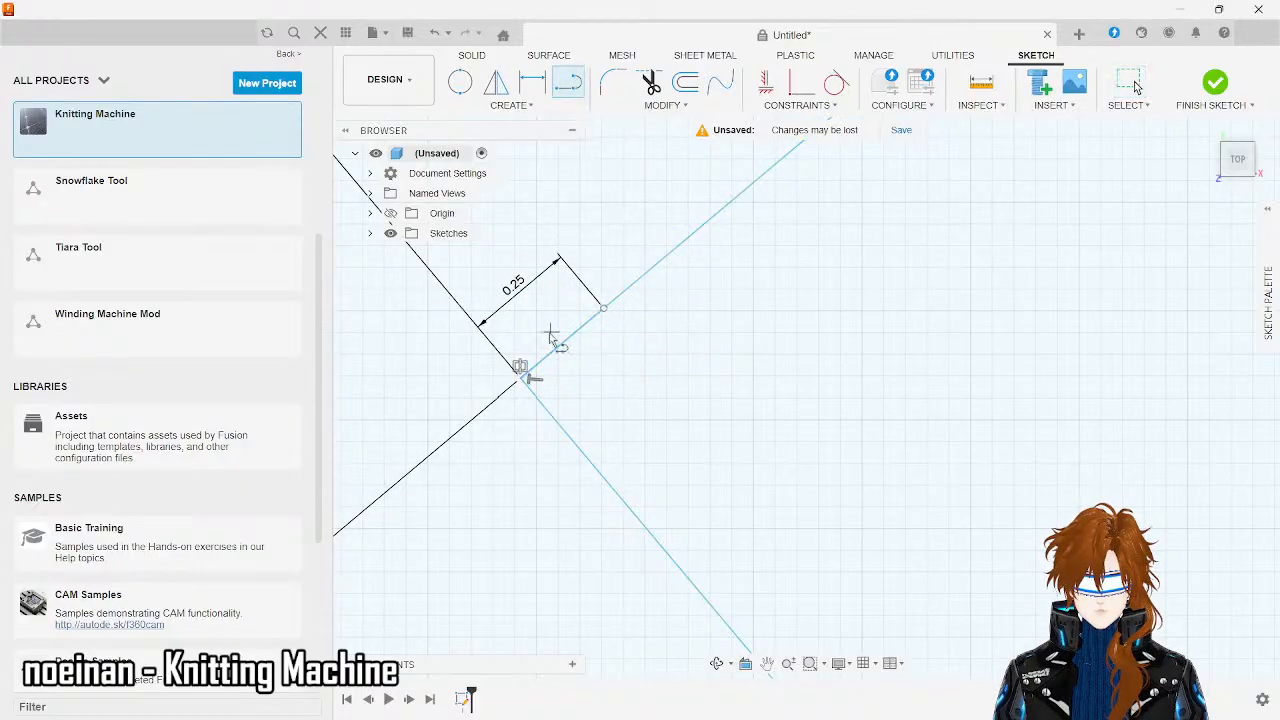
- Draw a second 0.25 mm line from the same corner along the 8.50 mm line
click(521, 370)
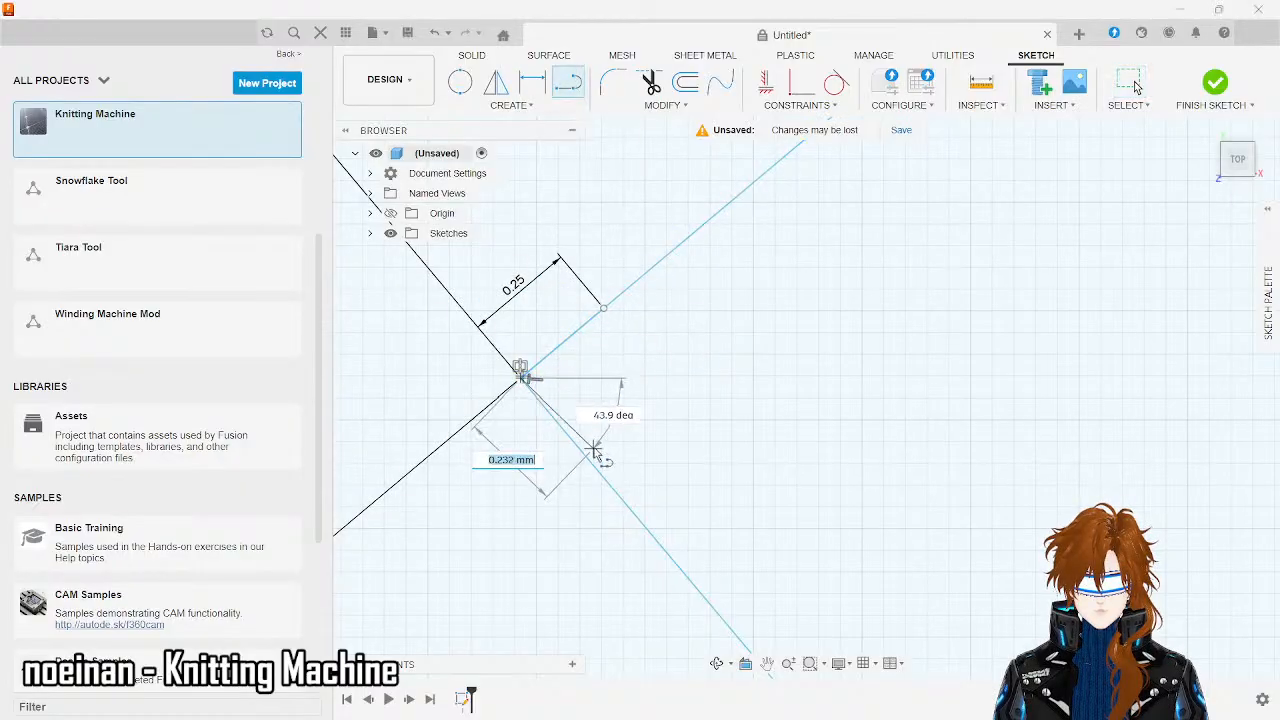
key(BackSpace)
text(.25)
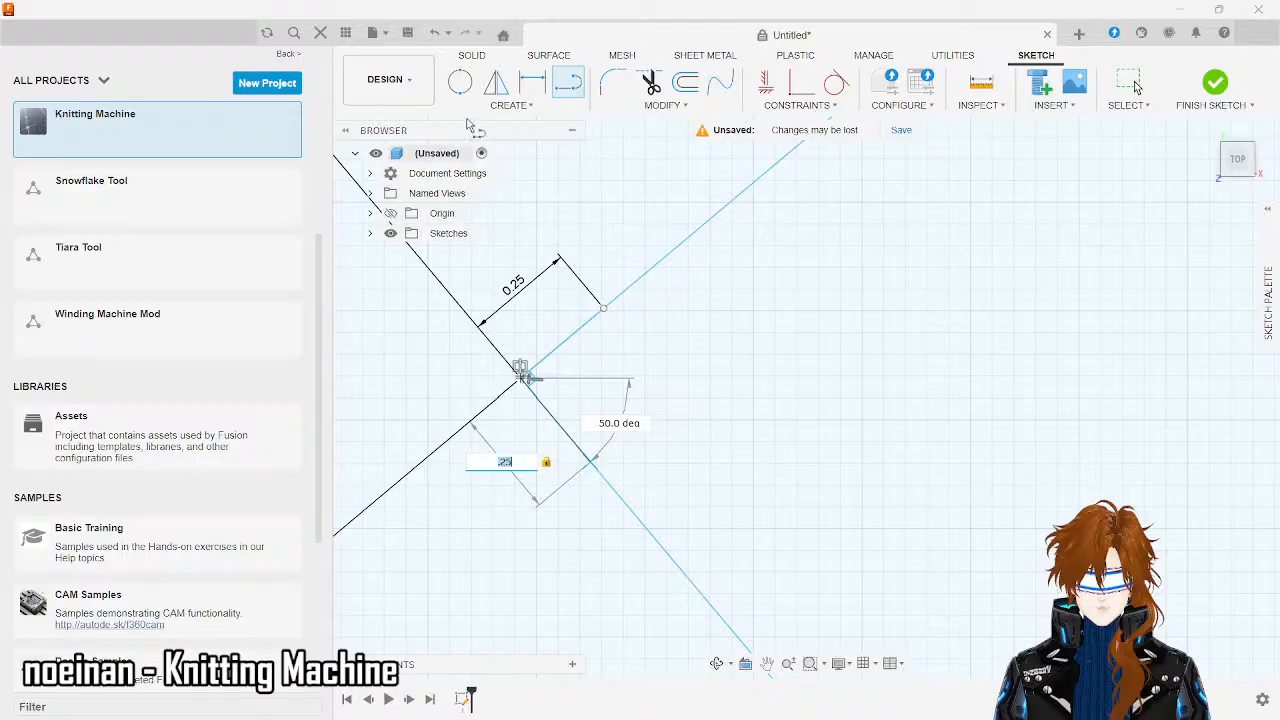
key(Return)
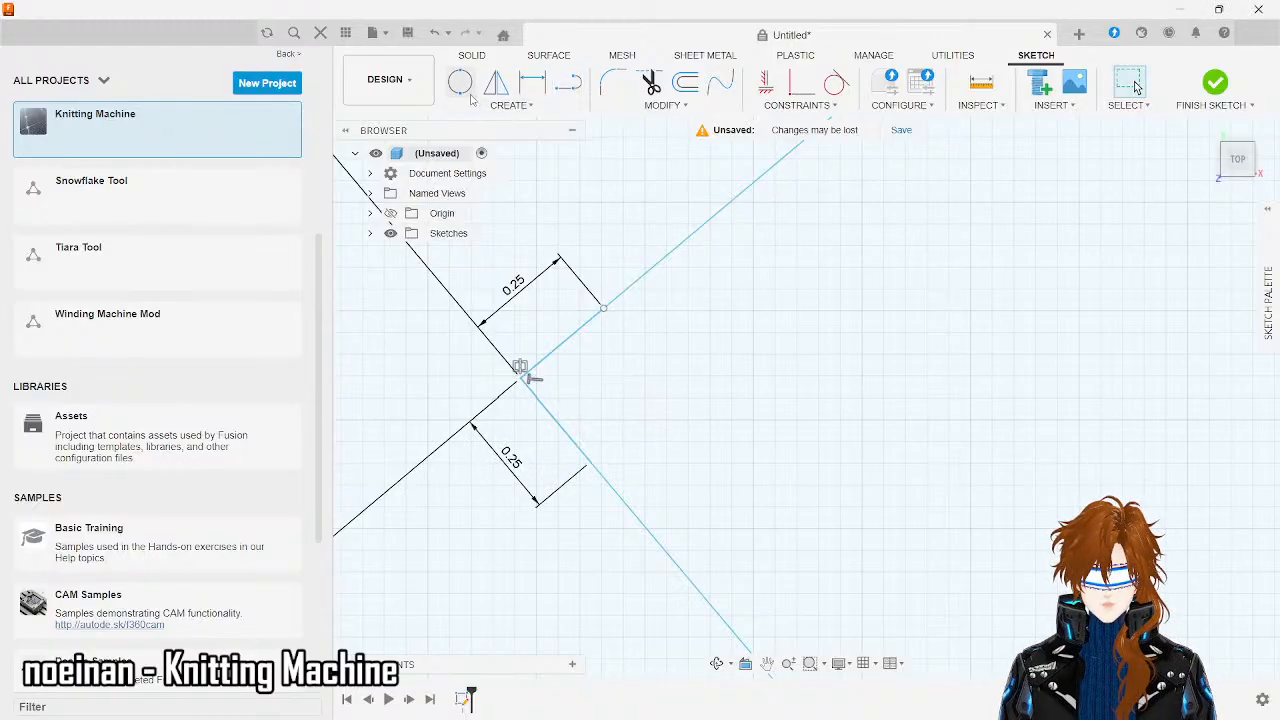
key(Escape)
click(603, 308)
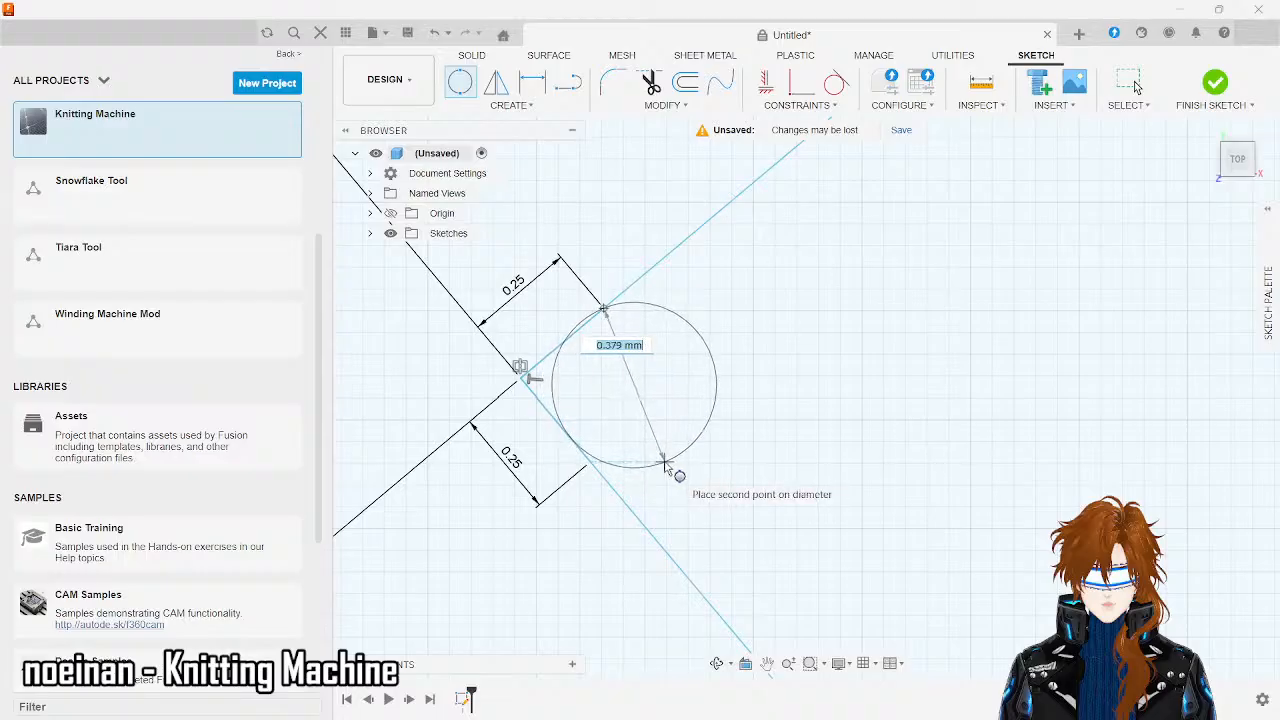
key(Escape)
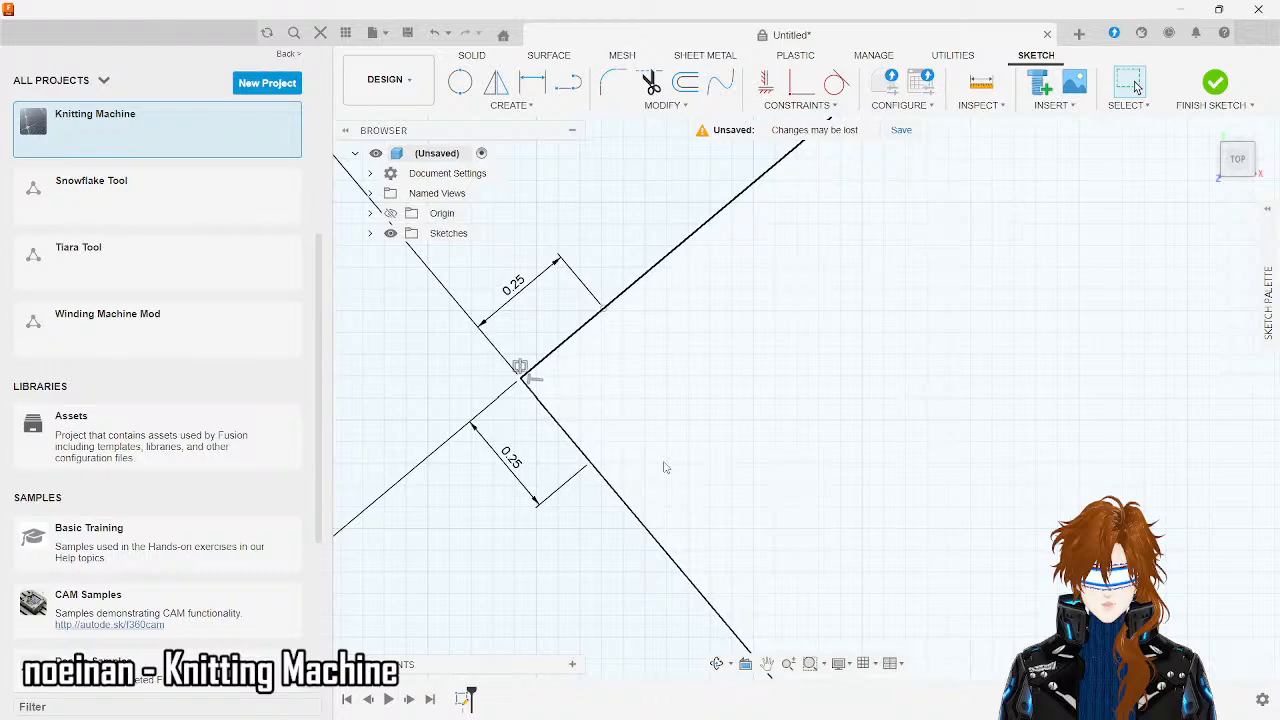
click(665, 467)
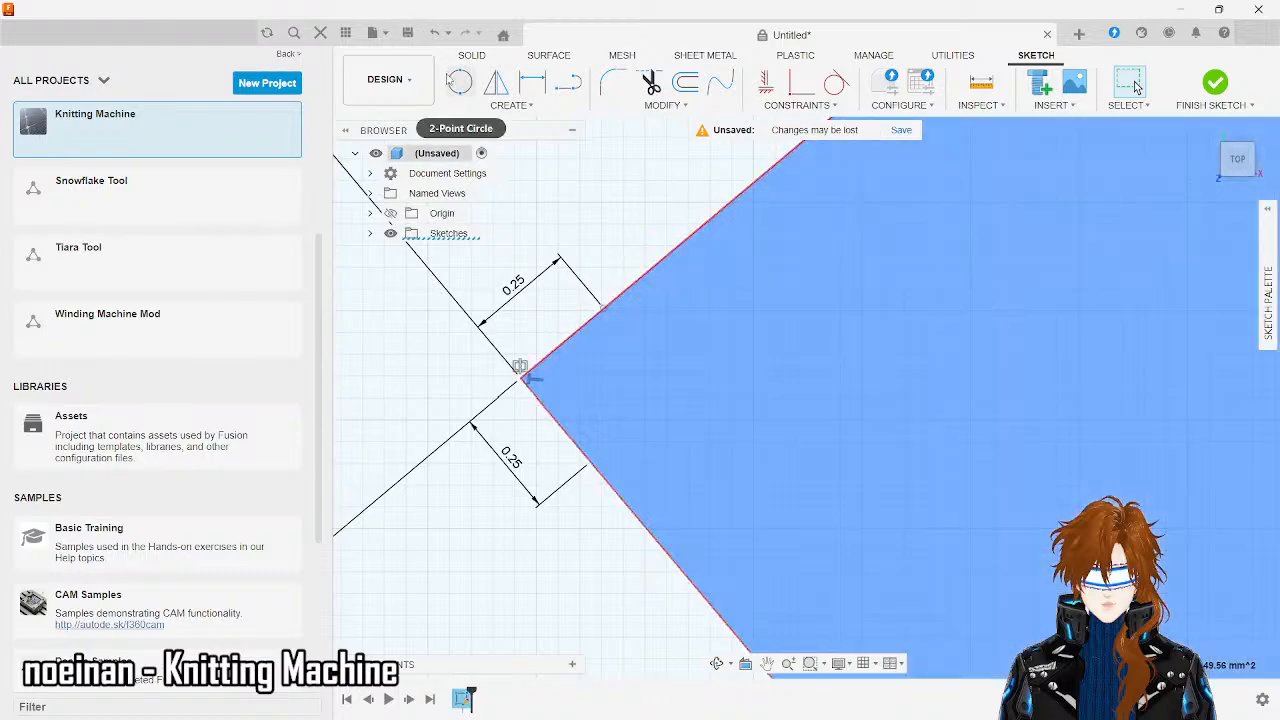
click(460, 82)
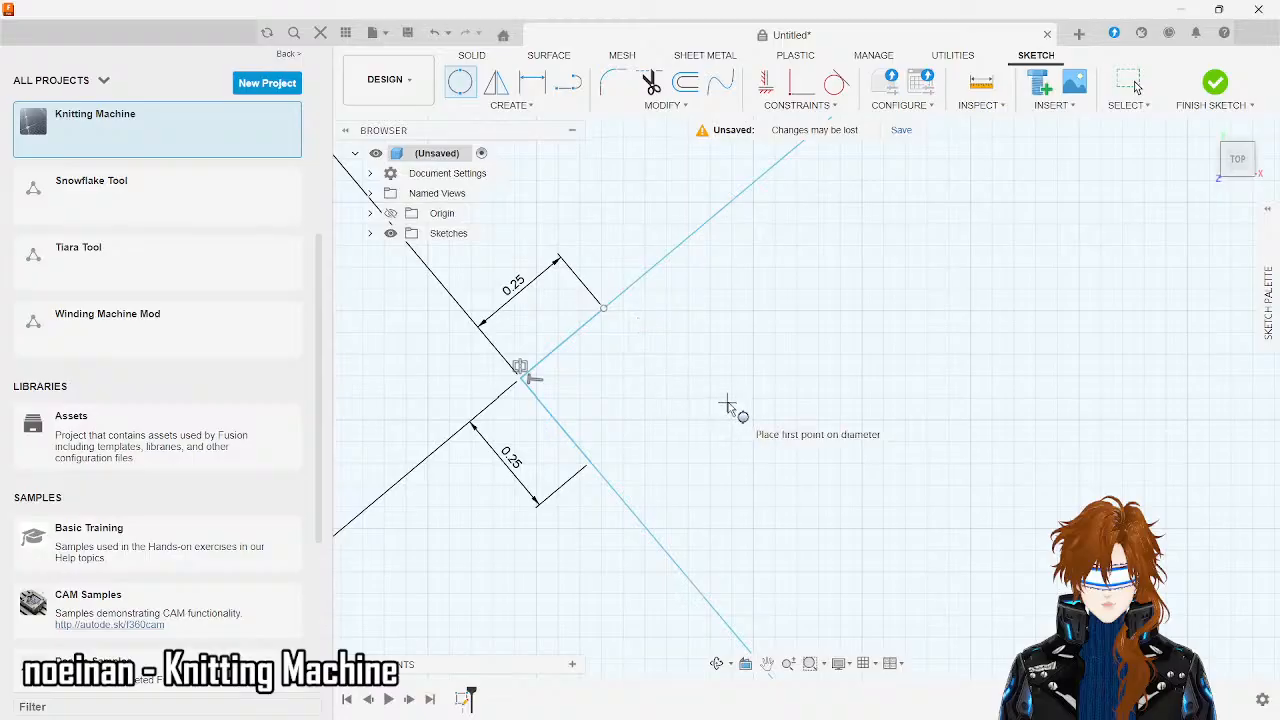
click(691, 402)
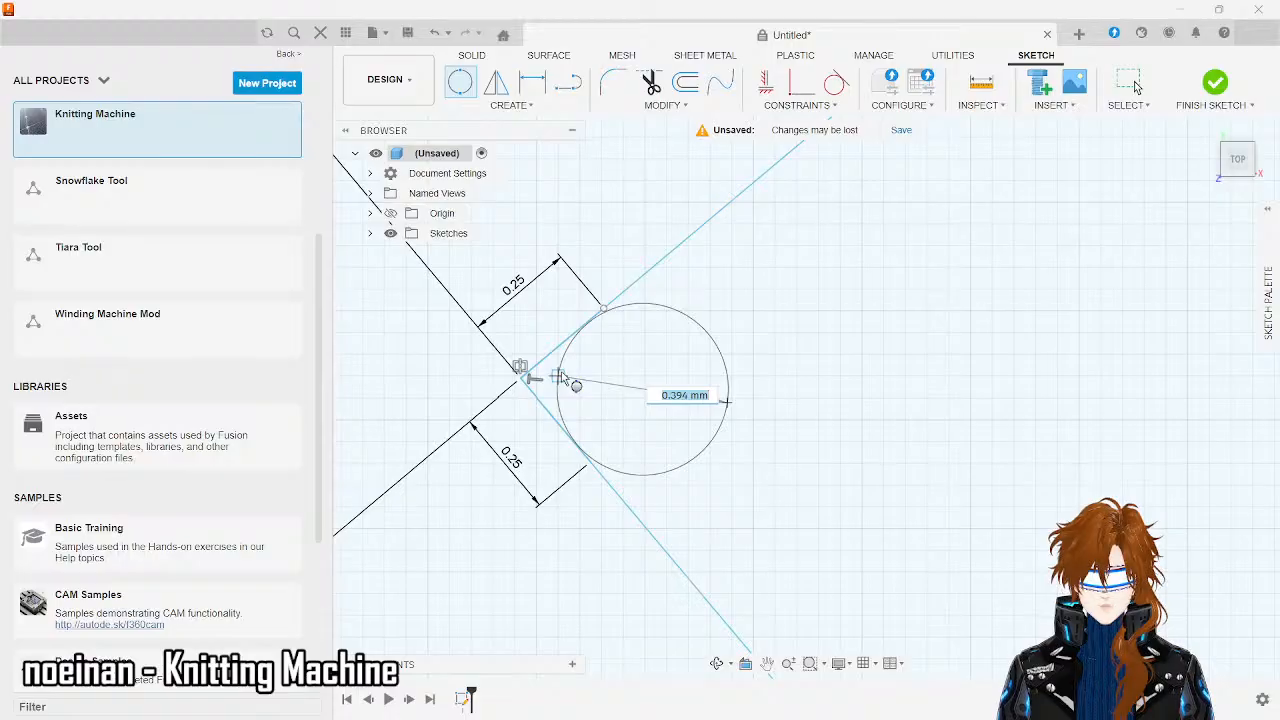
text(5)
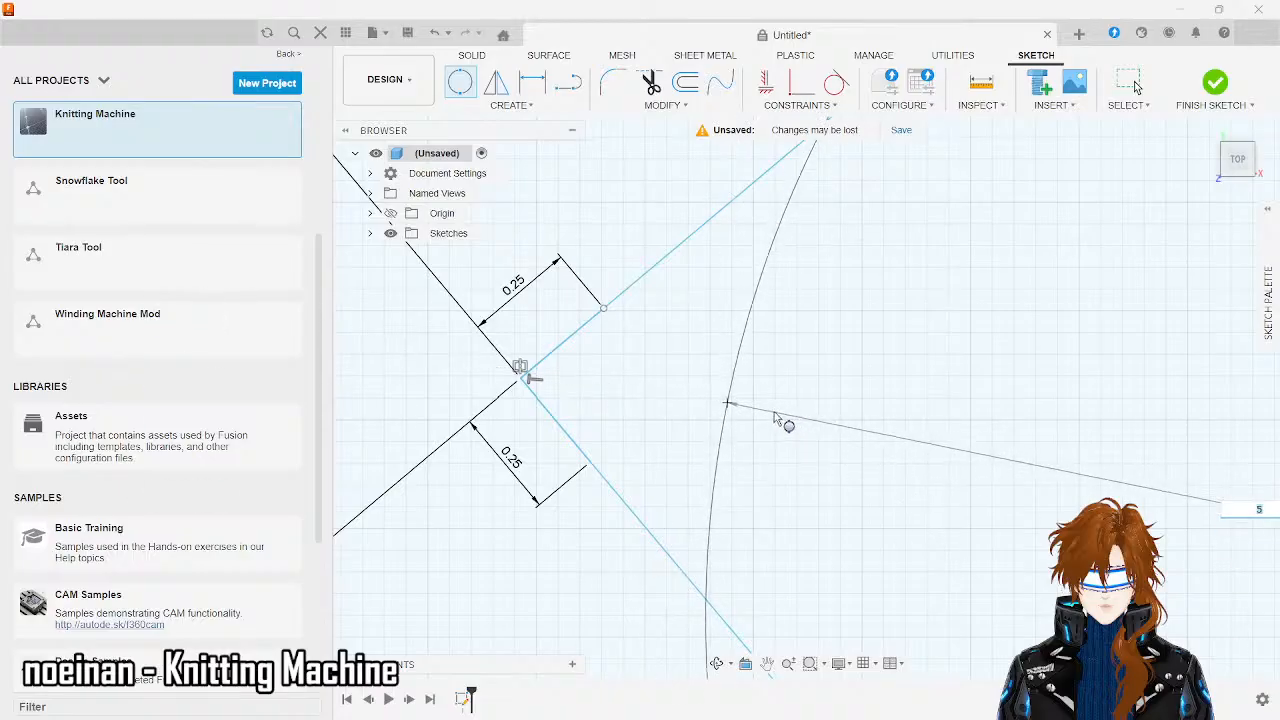
key(Escape)
click(456, 88)
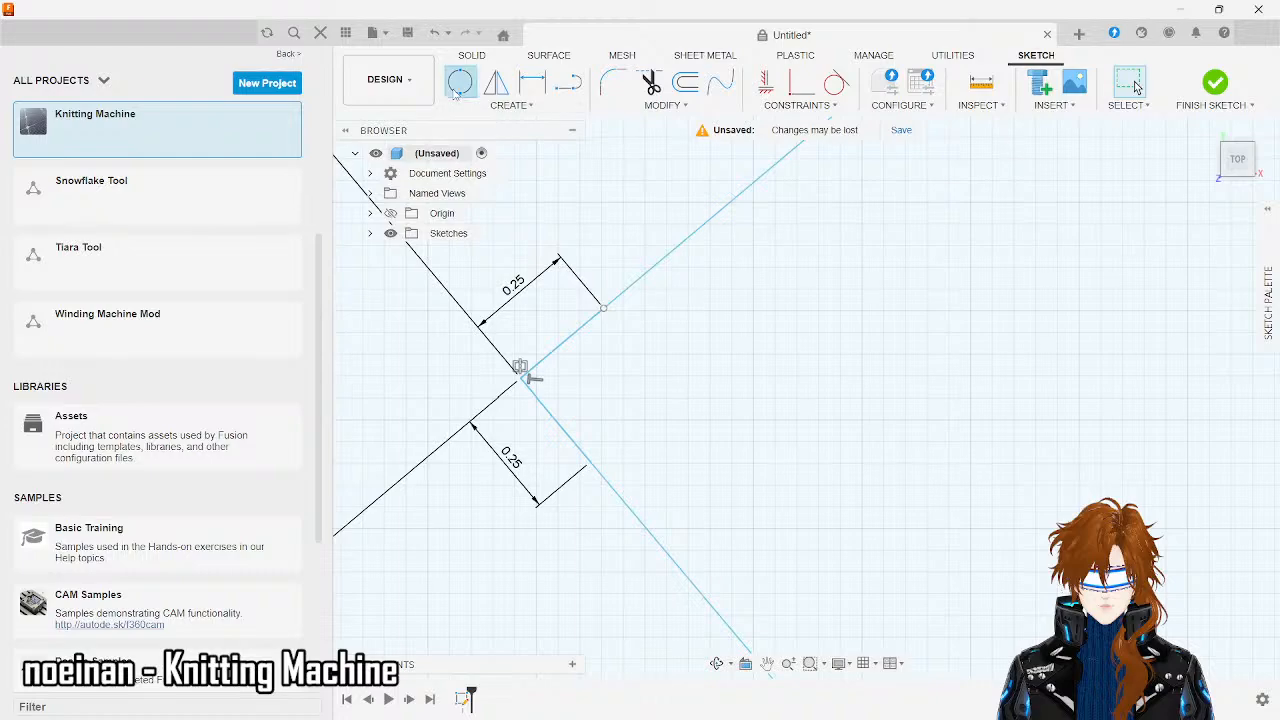
click(495, 105)
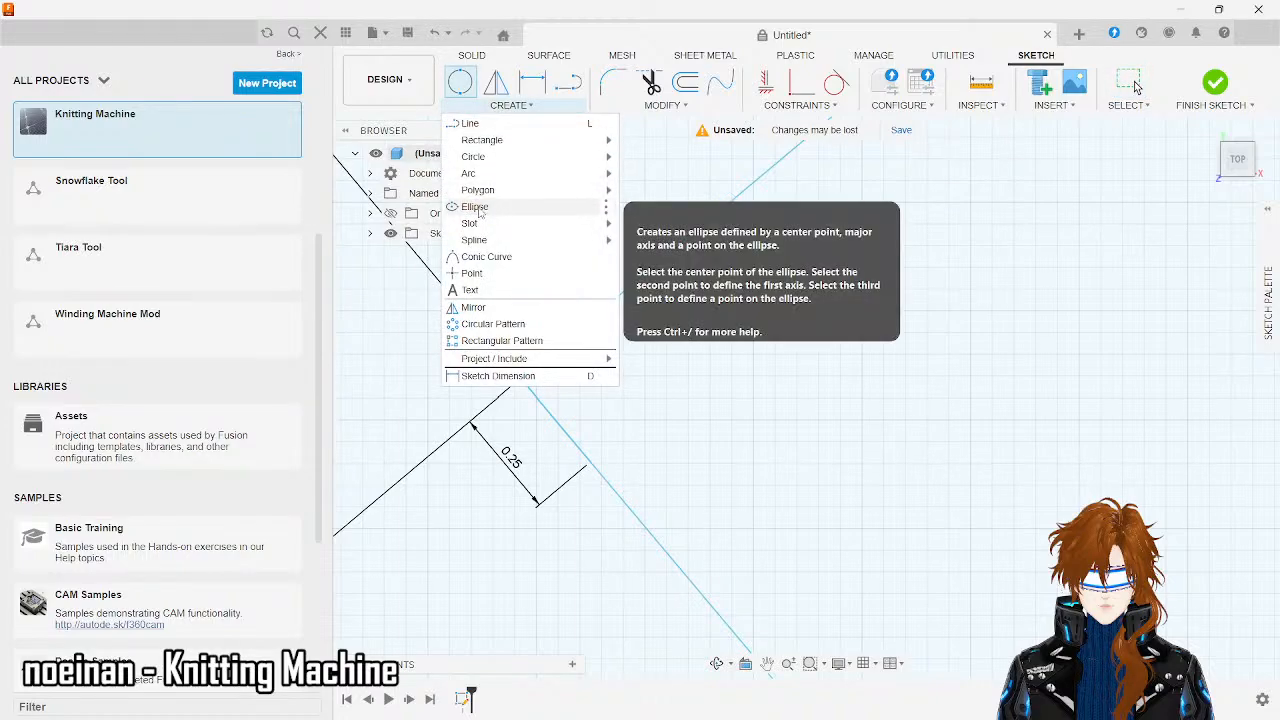
mouse_move(488, 156)
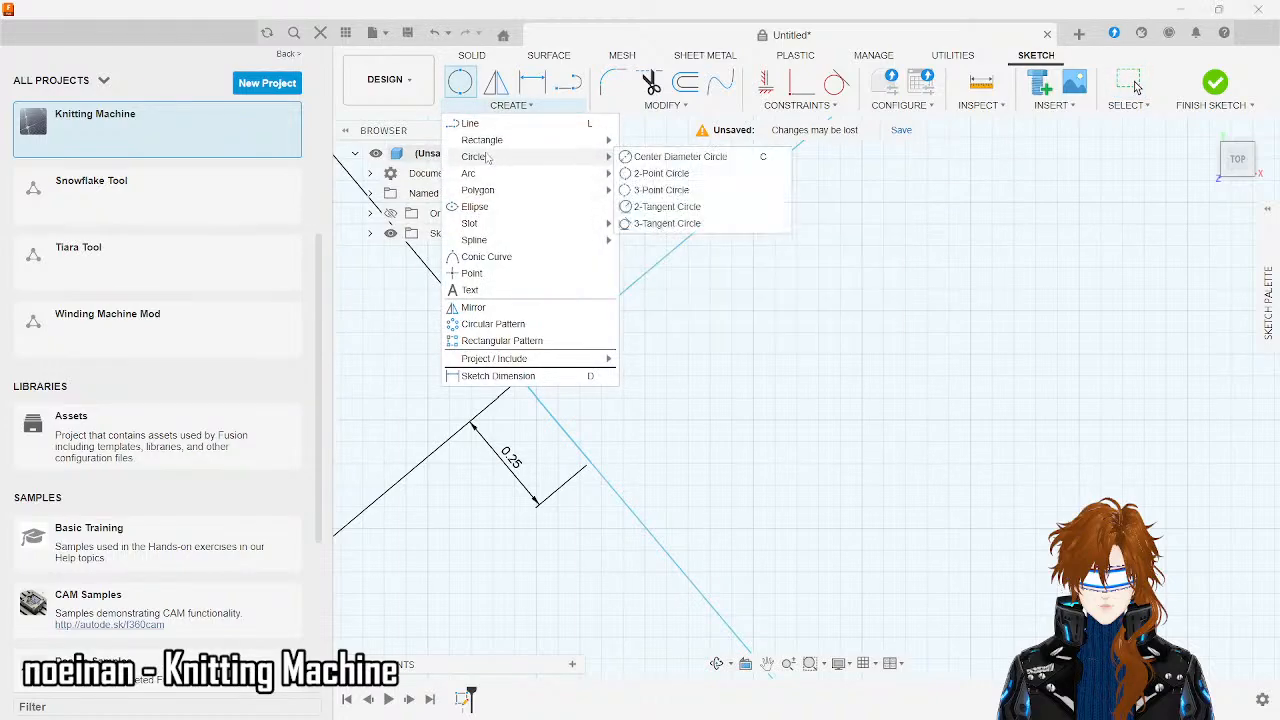
click(667, 190)
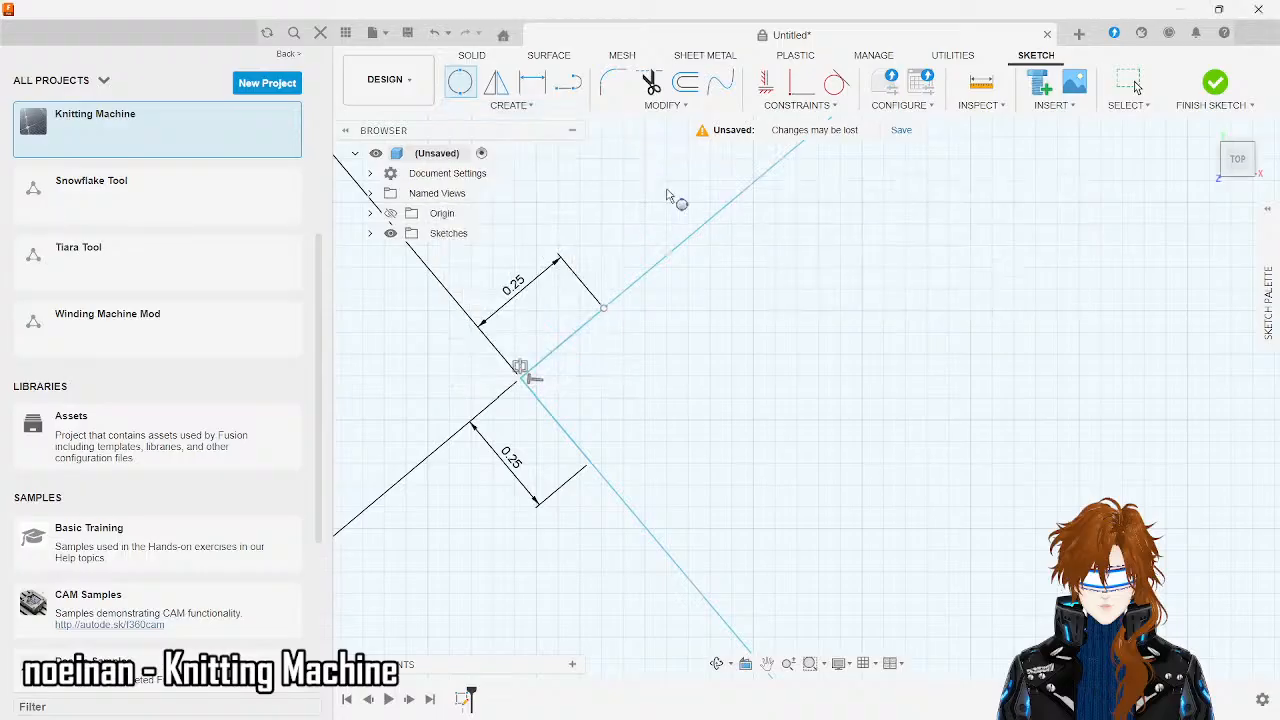
click(522, 380)
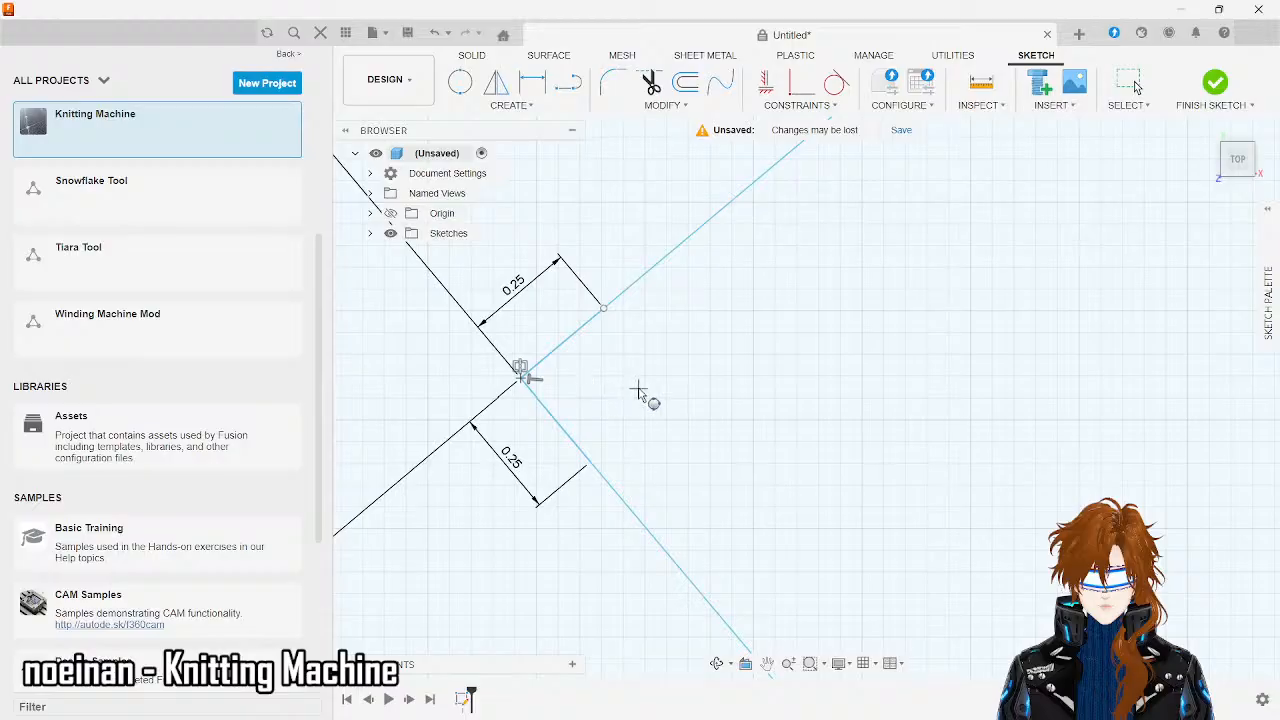
click(603, 308)
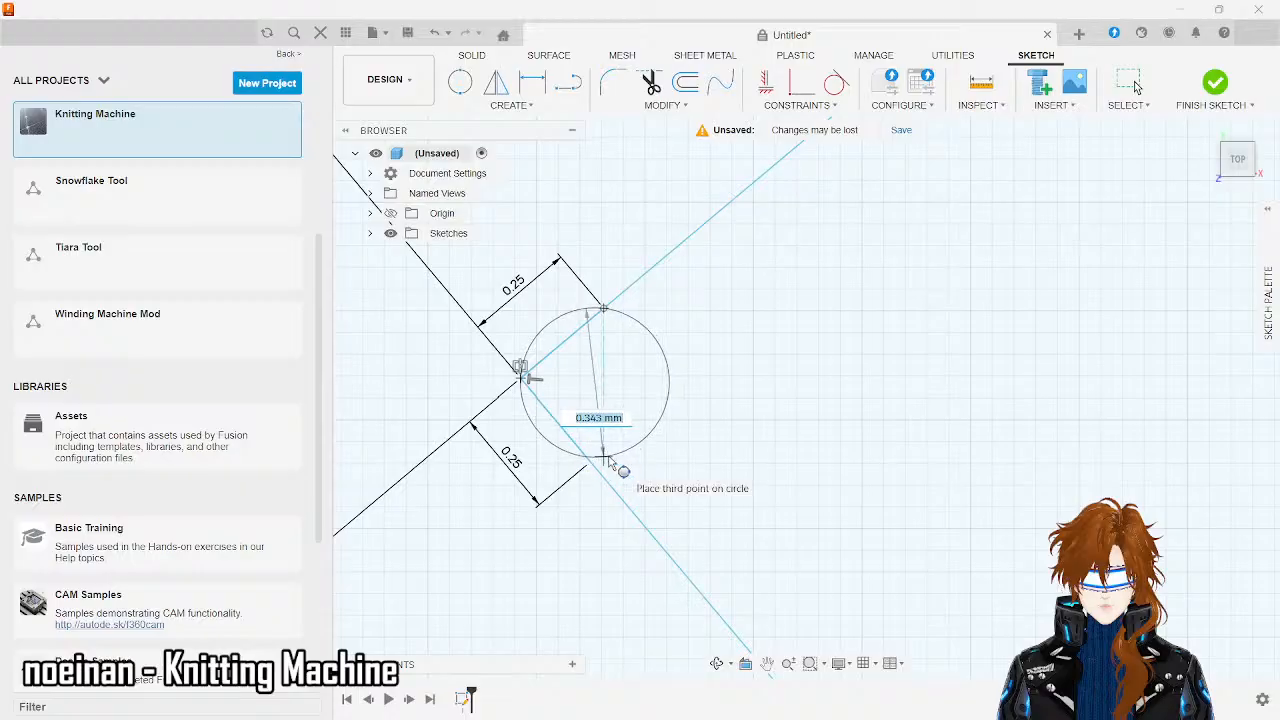
key(Escape)
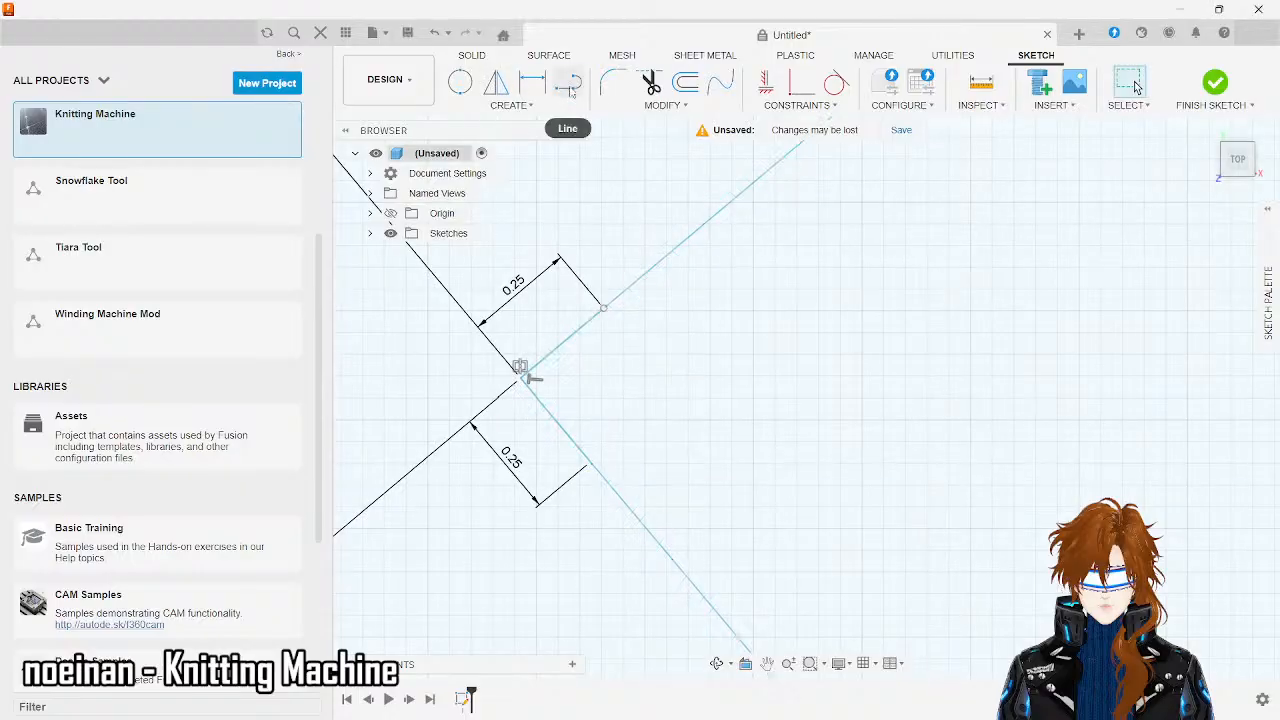
- Draw a horizontal line outward from the corner shared by the two 0.25 mm lines
click(567, 82)
click(520, 378)
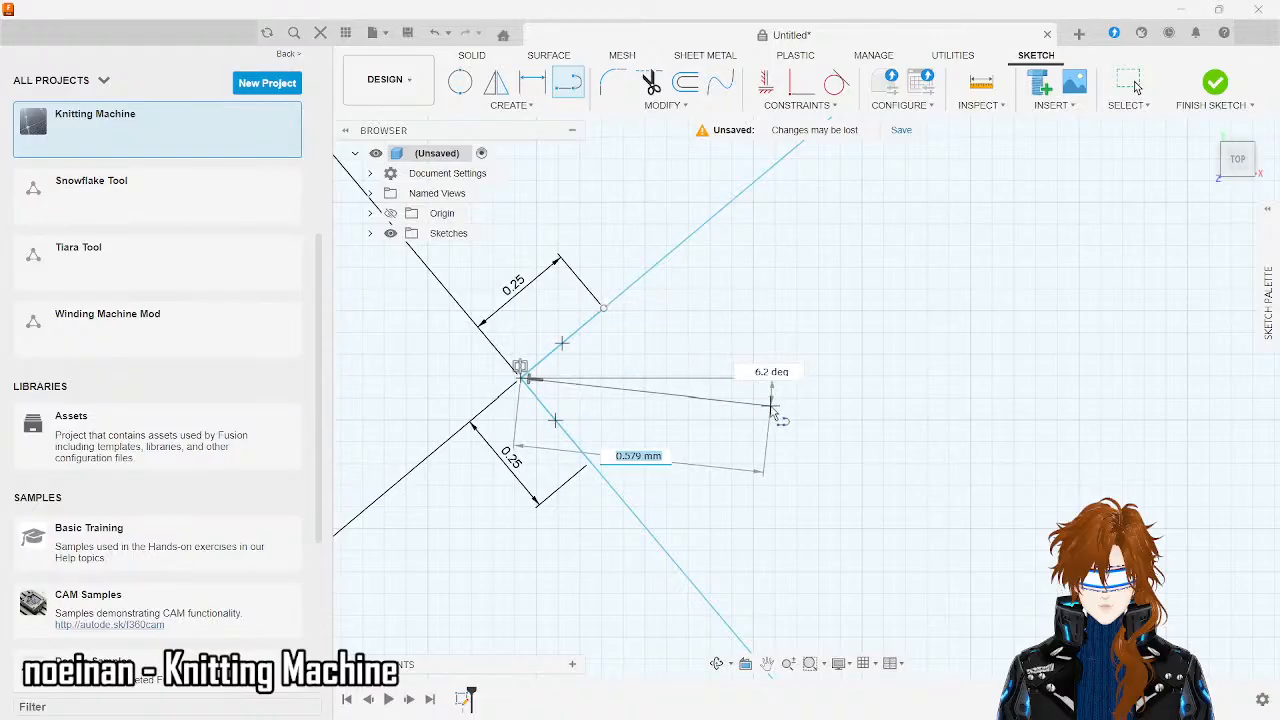
click(884, 378)
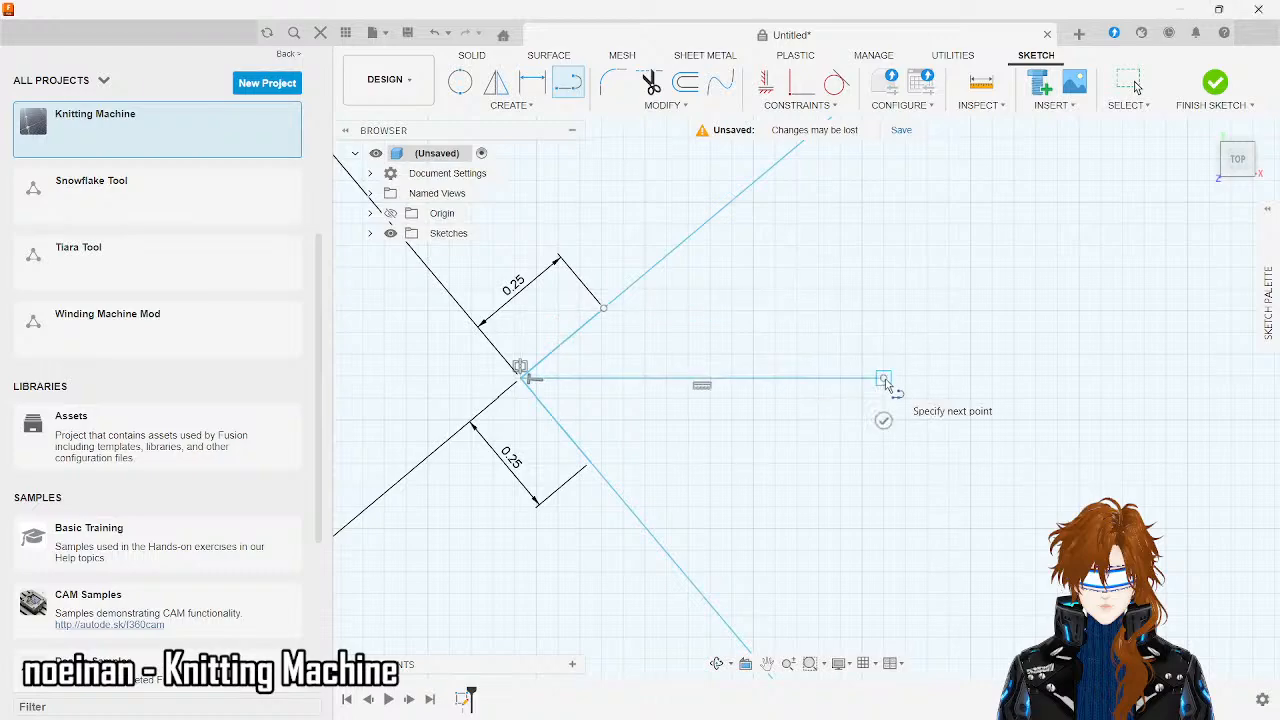
key(Escape)
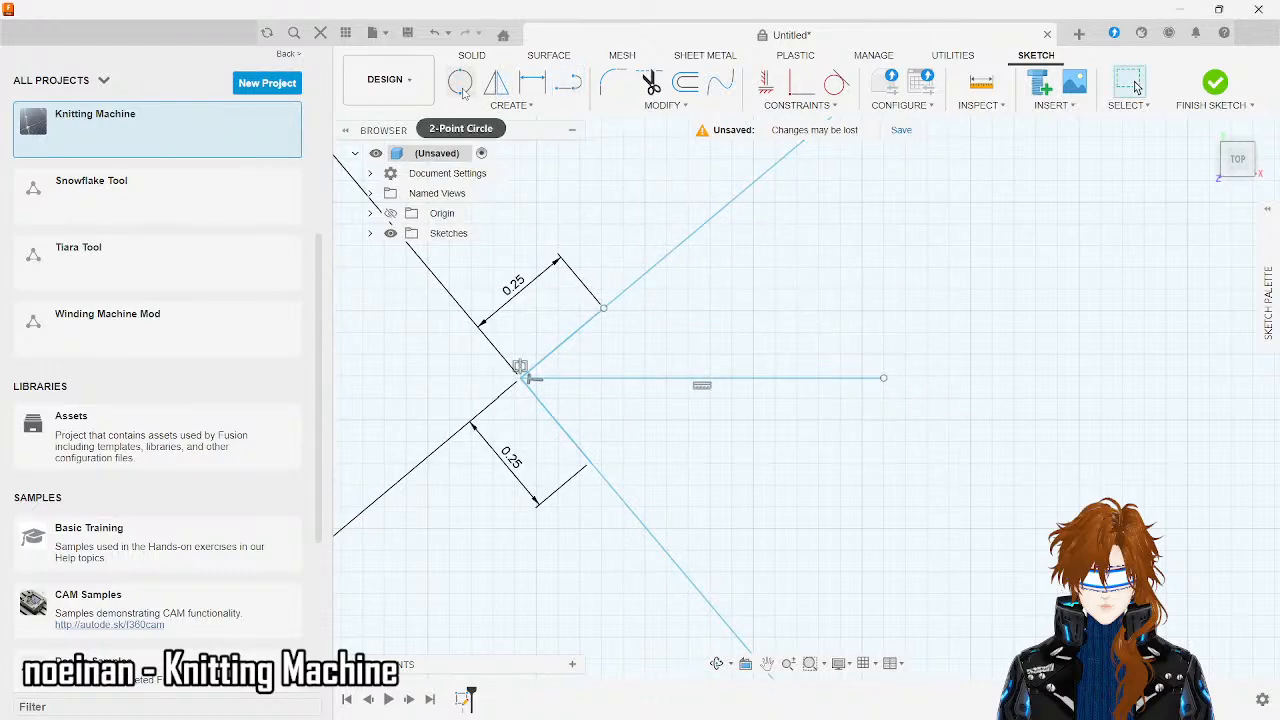
- Try to start a two-point circle at the horizontal line's midpoint, and undo that line
click(460, 82)
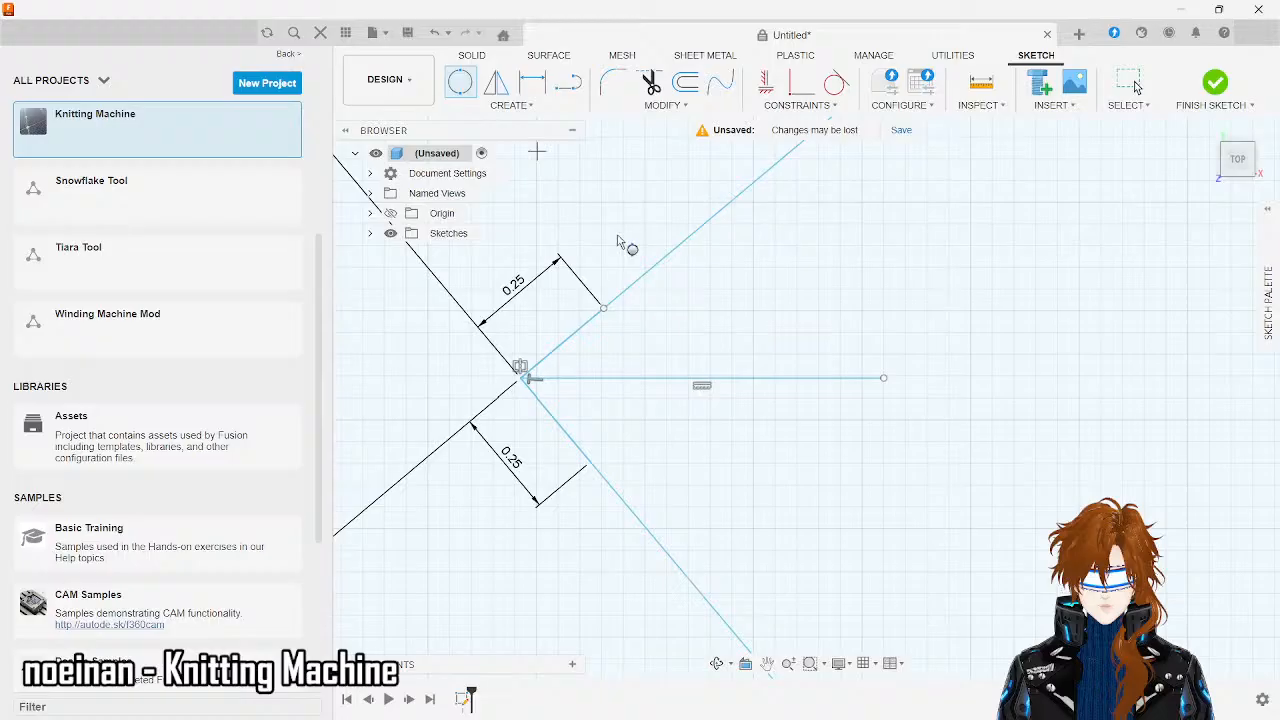
click(701, 380)
key(Escape)
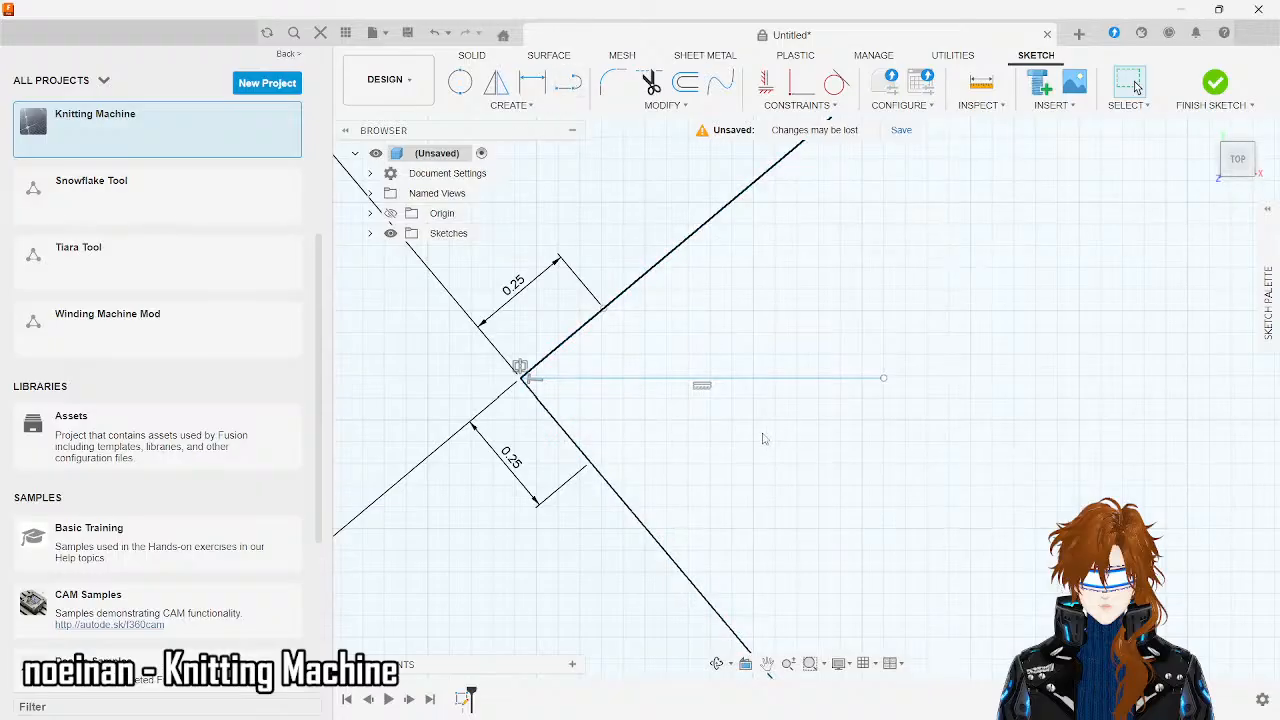
click(568, 86)
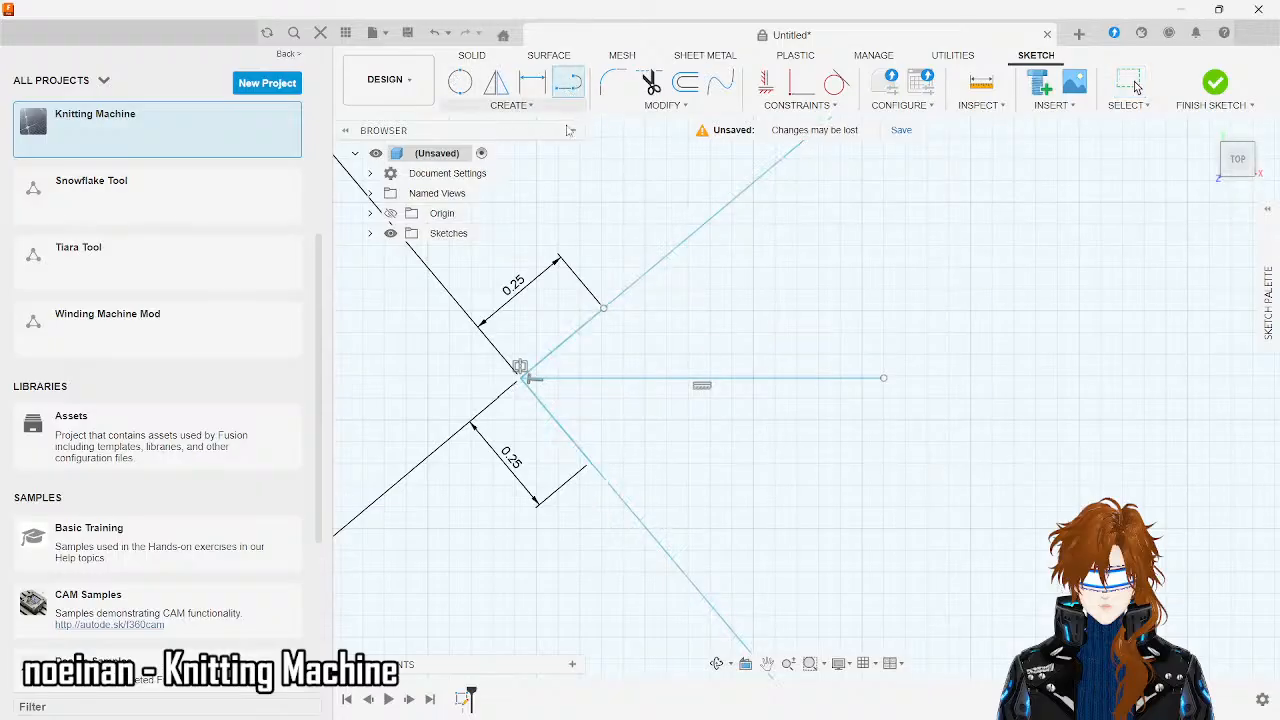
key(Escape)
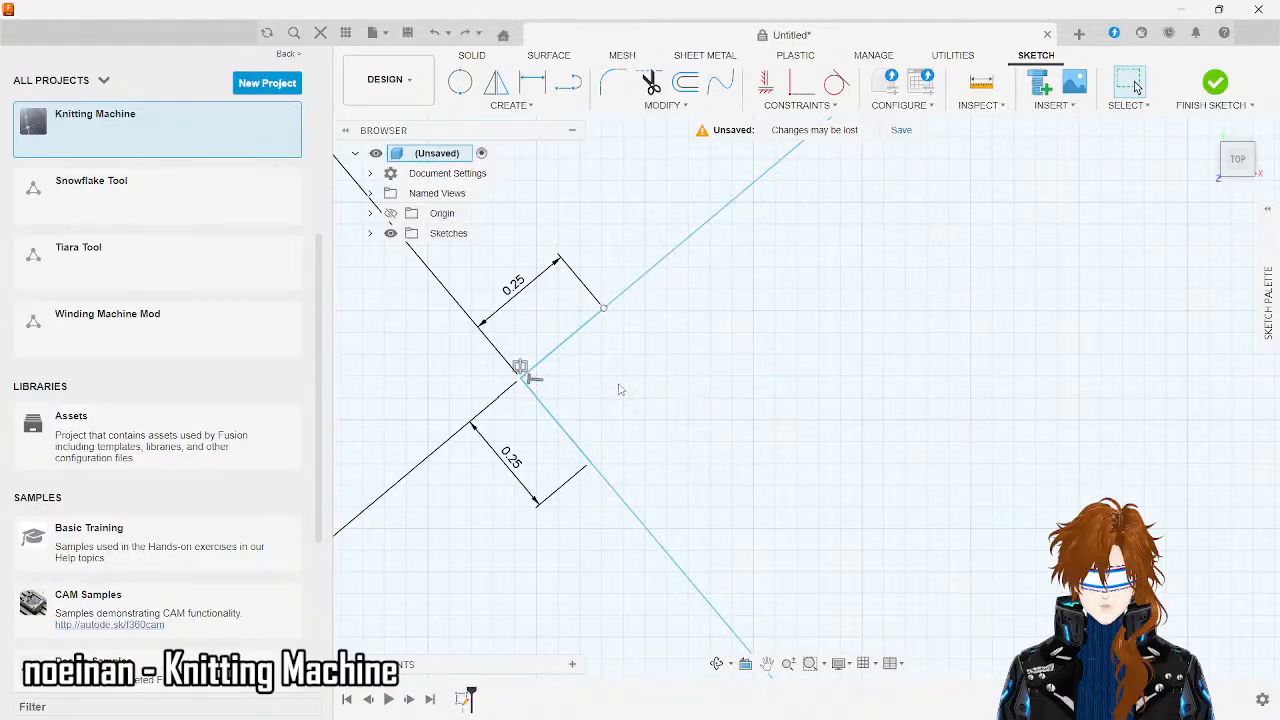
- Draw a 0.5 mm horizontal line outward from the corner shared by the two 0.25 mm lines
click(568, 86)
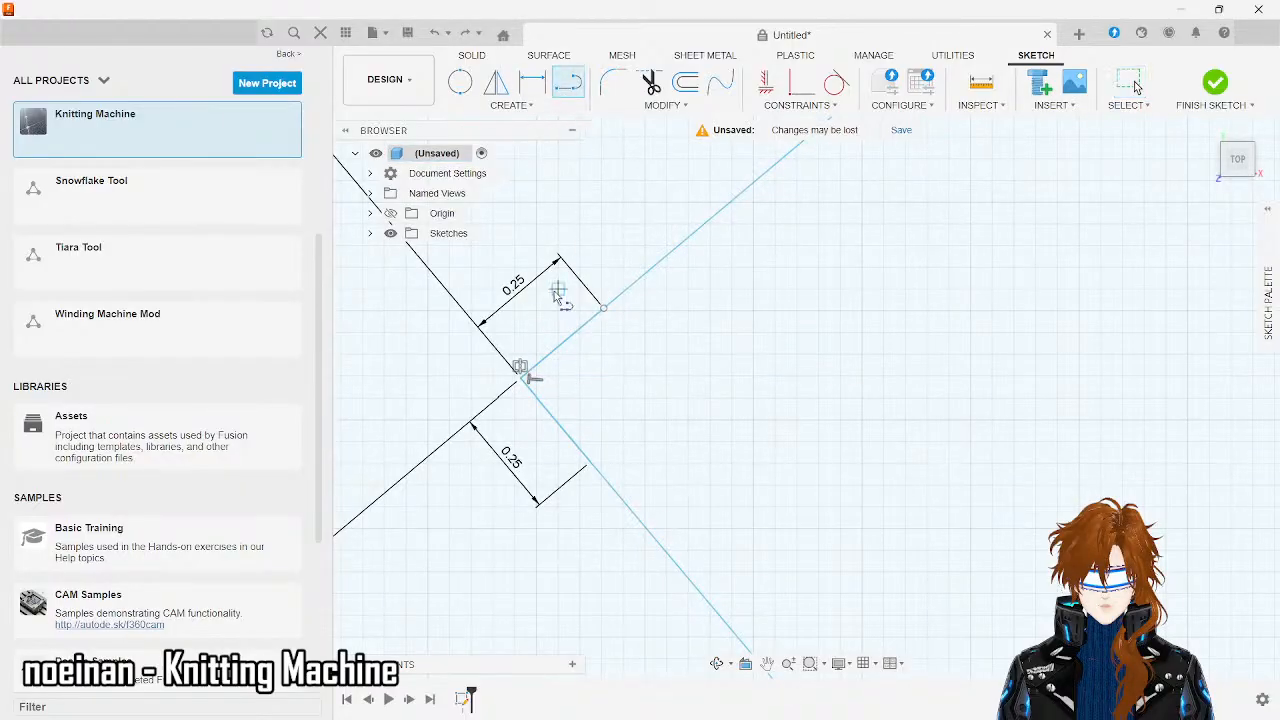
click(521, 376)
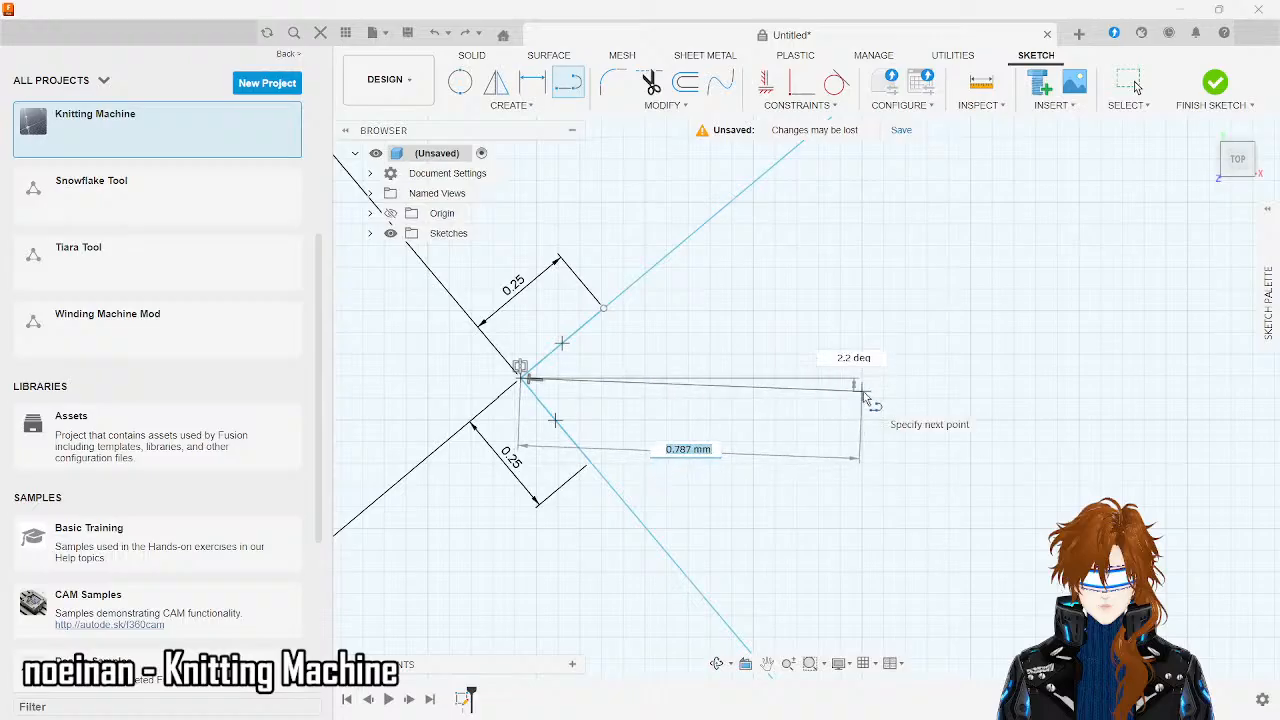
text(1)
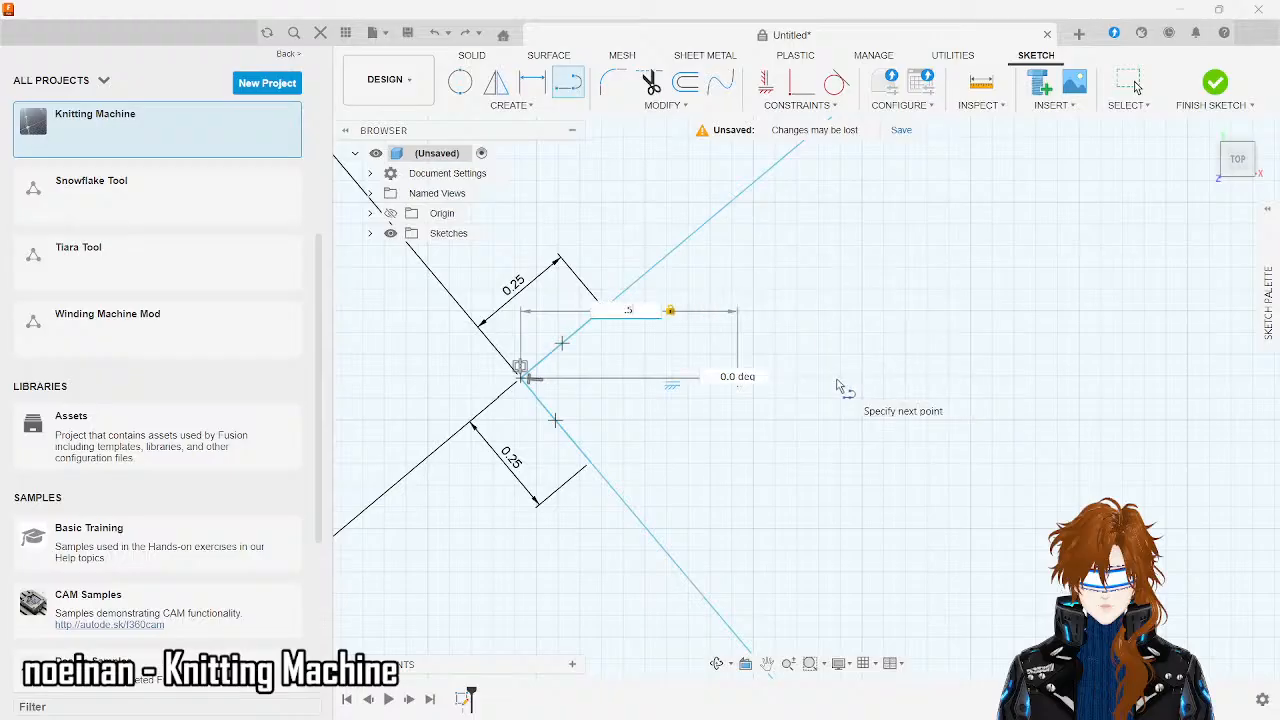
key(Return)
key(c)
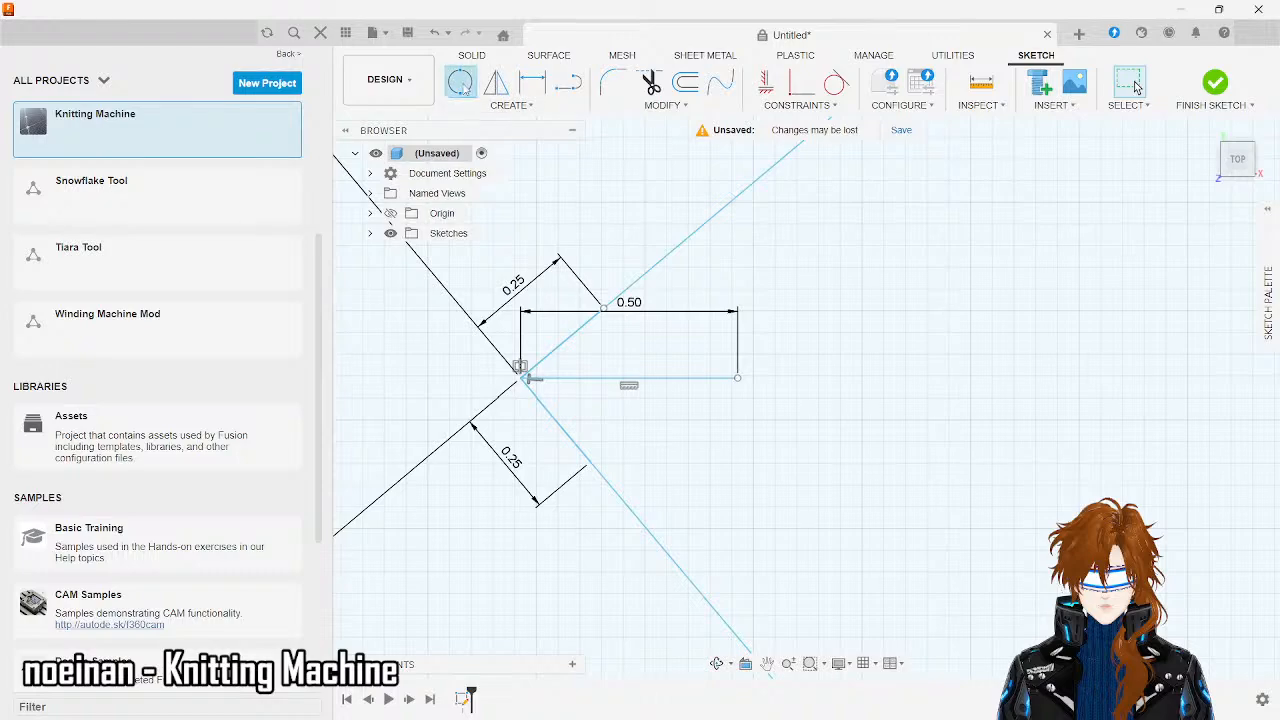
click(737, 377)
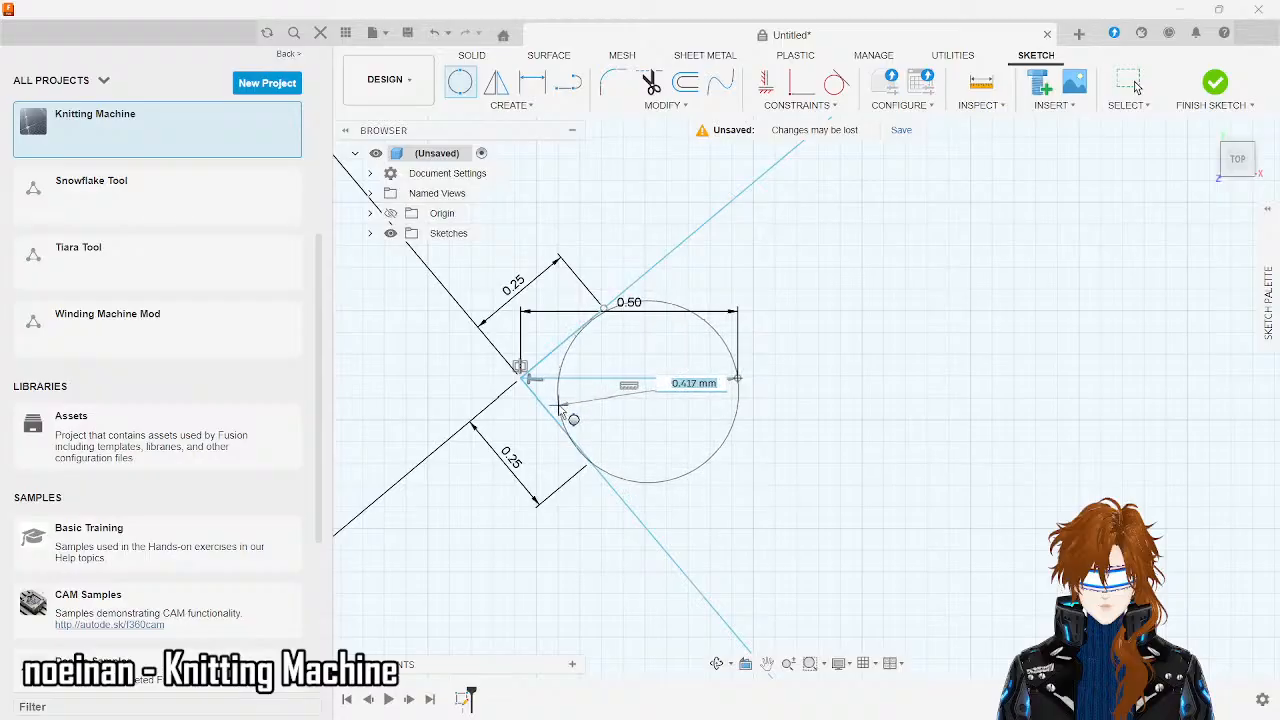
scroll(560, 405, up, 5)
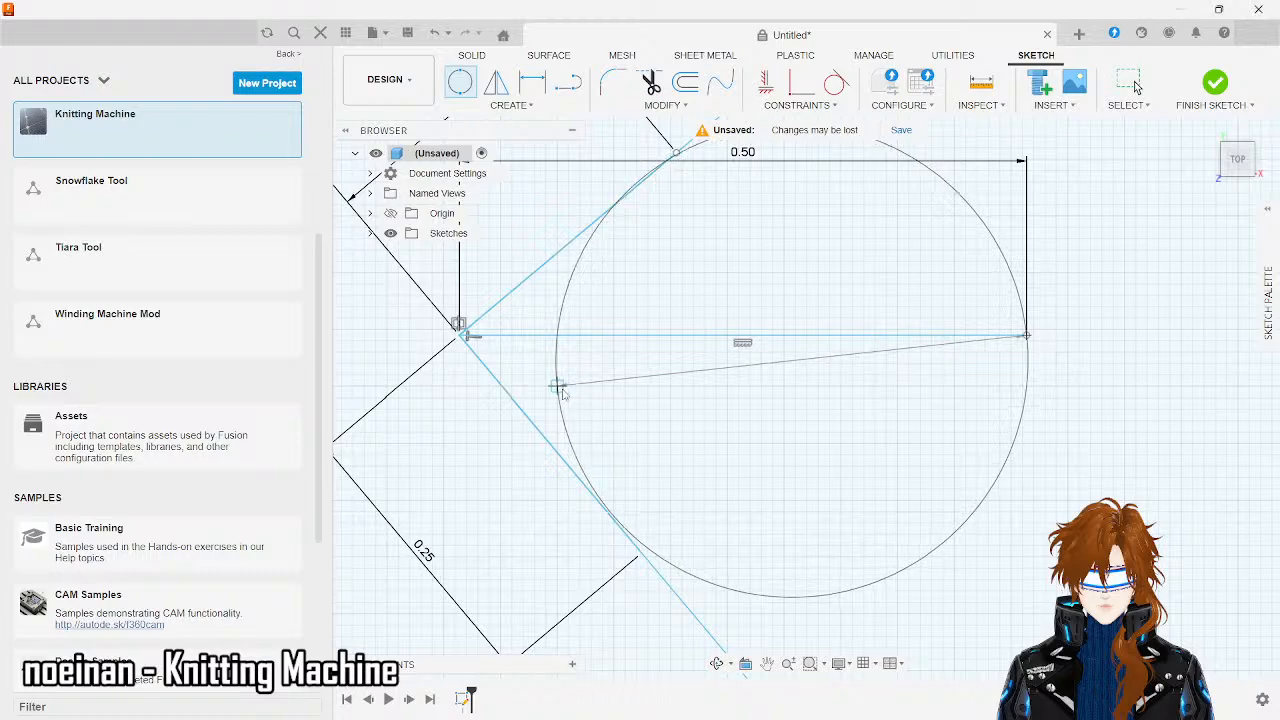
key(Escape)
- Switch to the web browser and search for "fusion how to round rectagle corner"
key(alt+Tab)
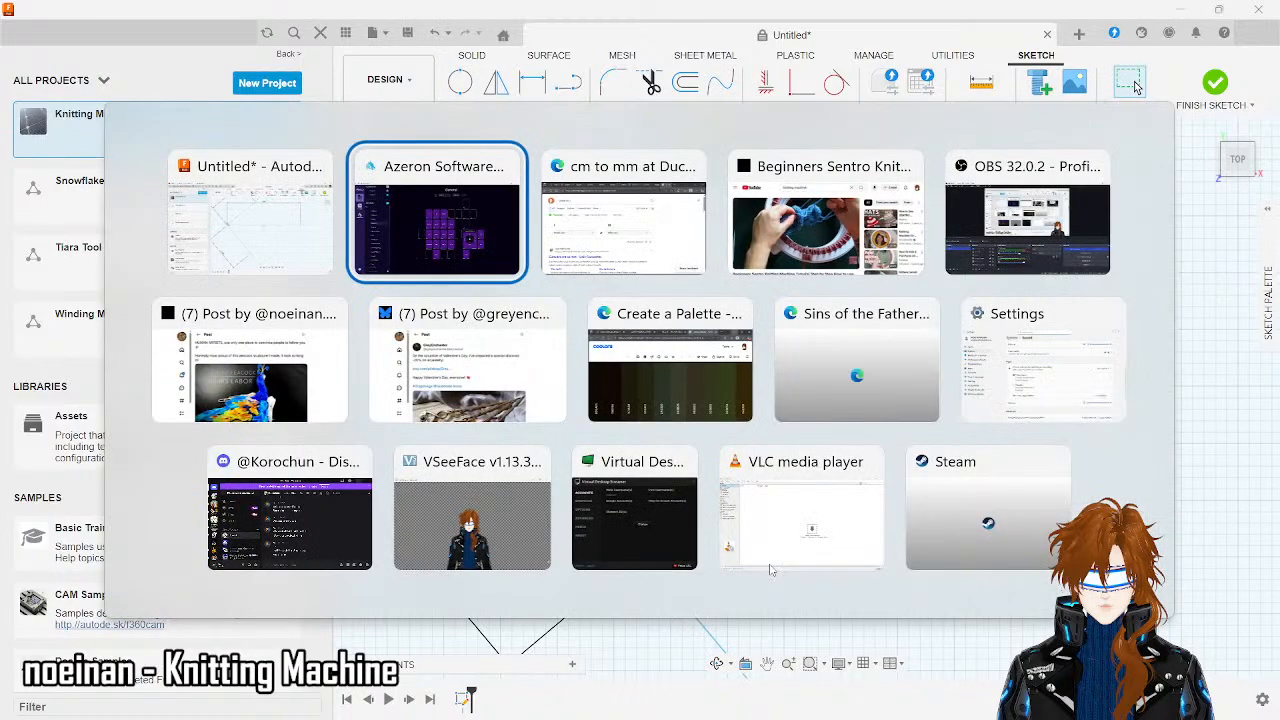
click(697, 241)
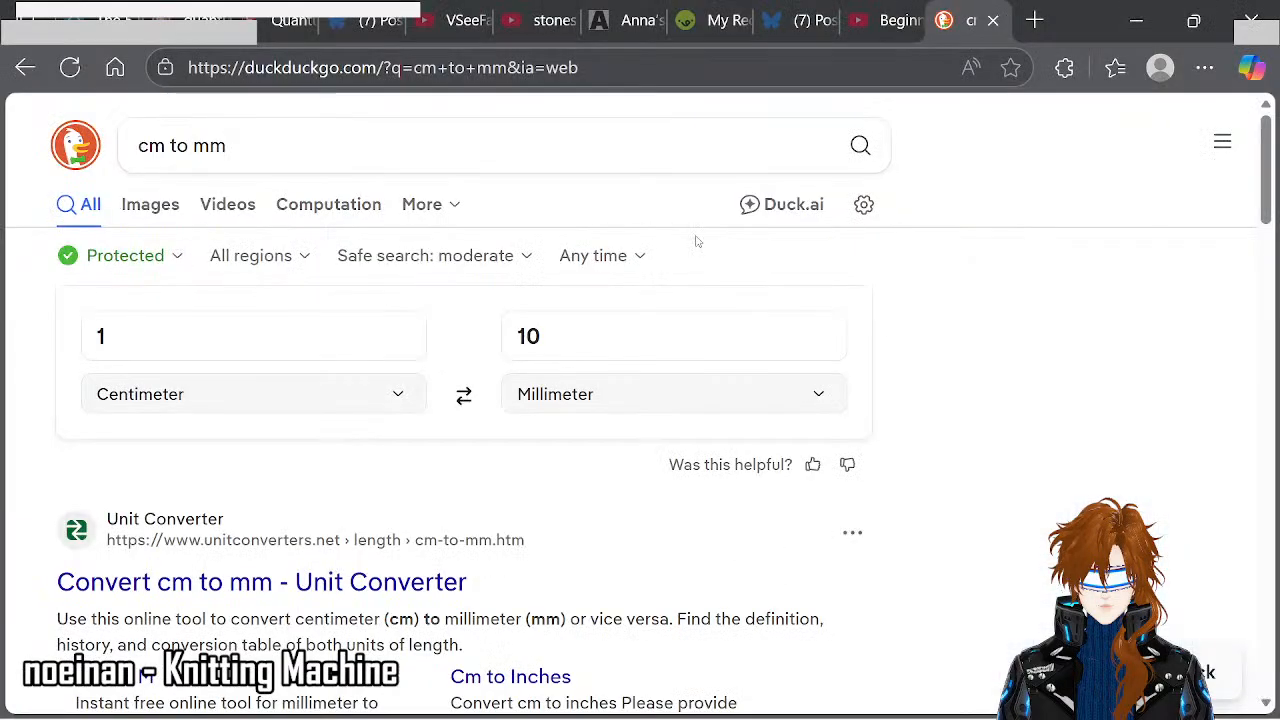
click(664, 71)
text(fusion )
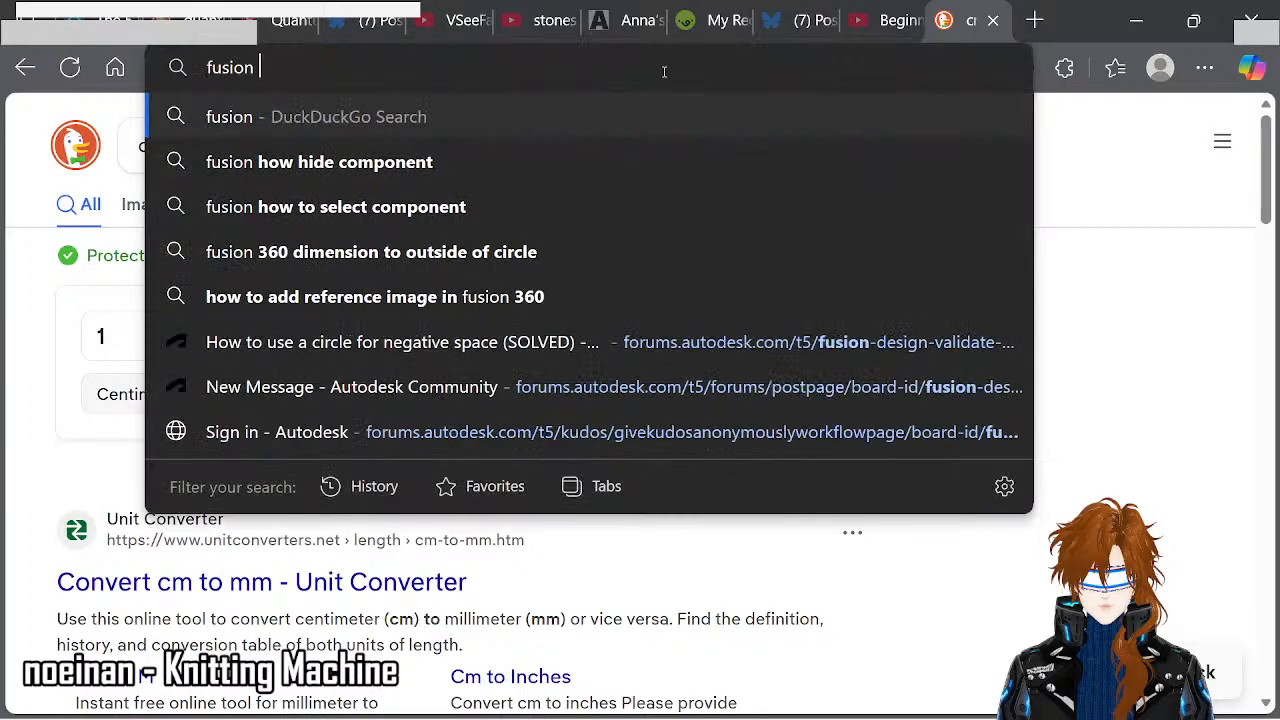
text(how to round )
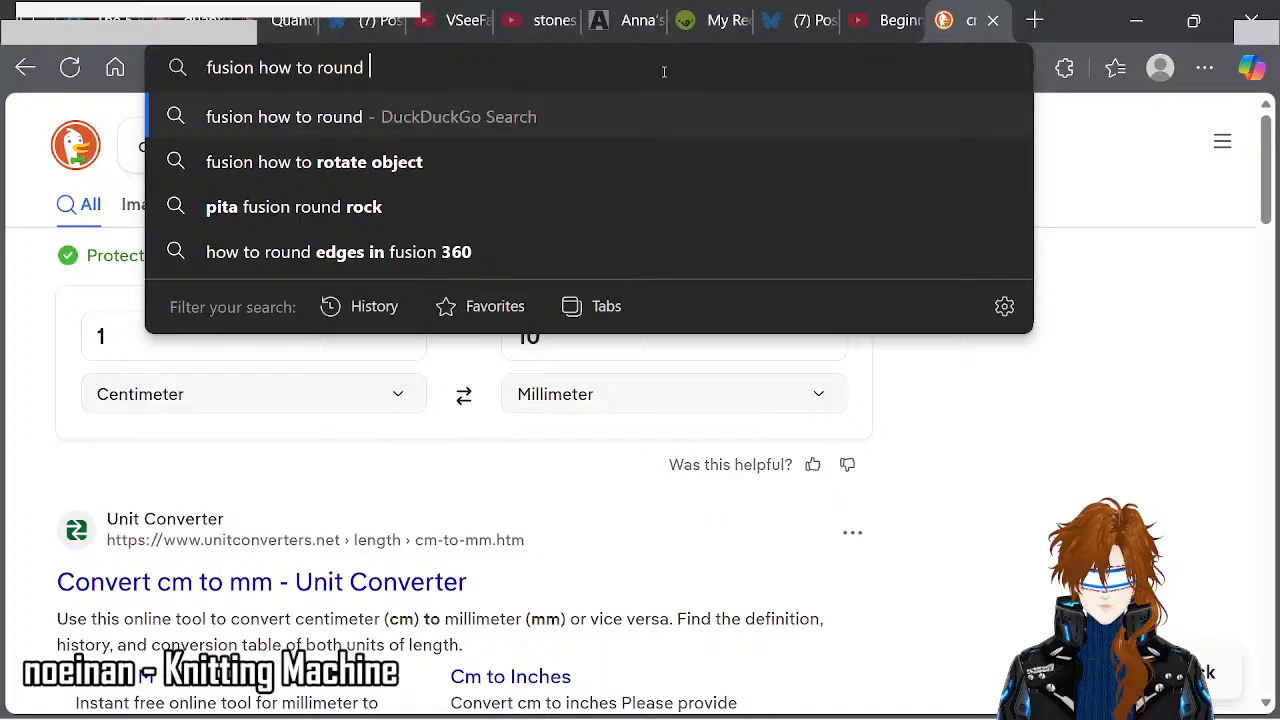
text(rectab)
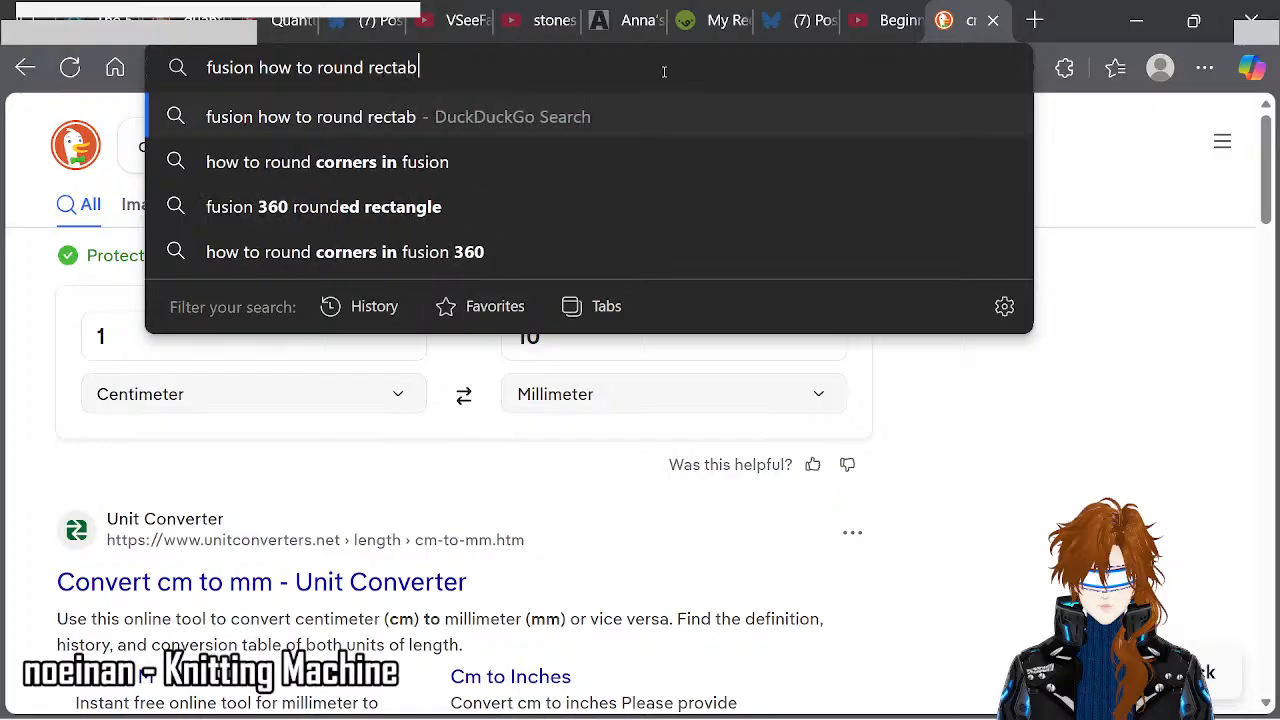
key(BackSpace)
text(gle corner)
key(Return)
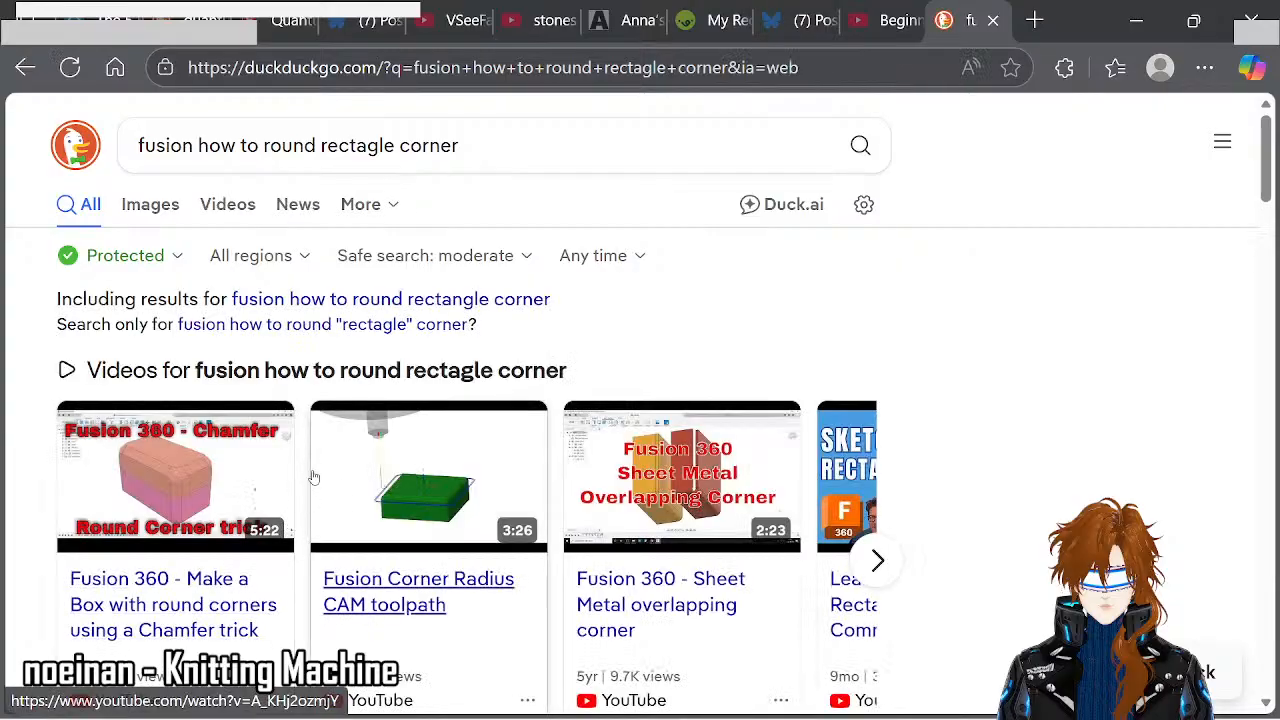
- Look through the video and web results for a guide to rounding sketch corners in Fusion 360
scroll(310, 472, down, 8)
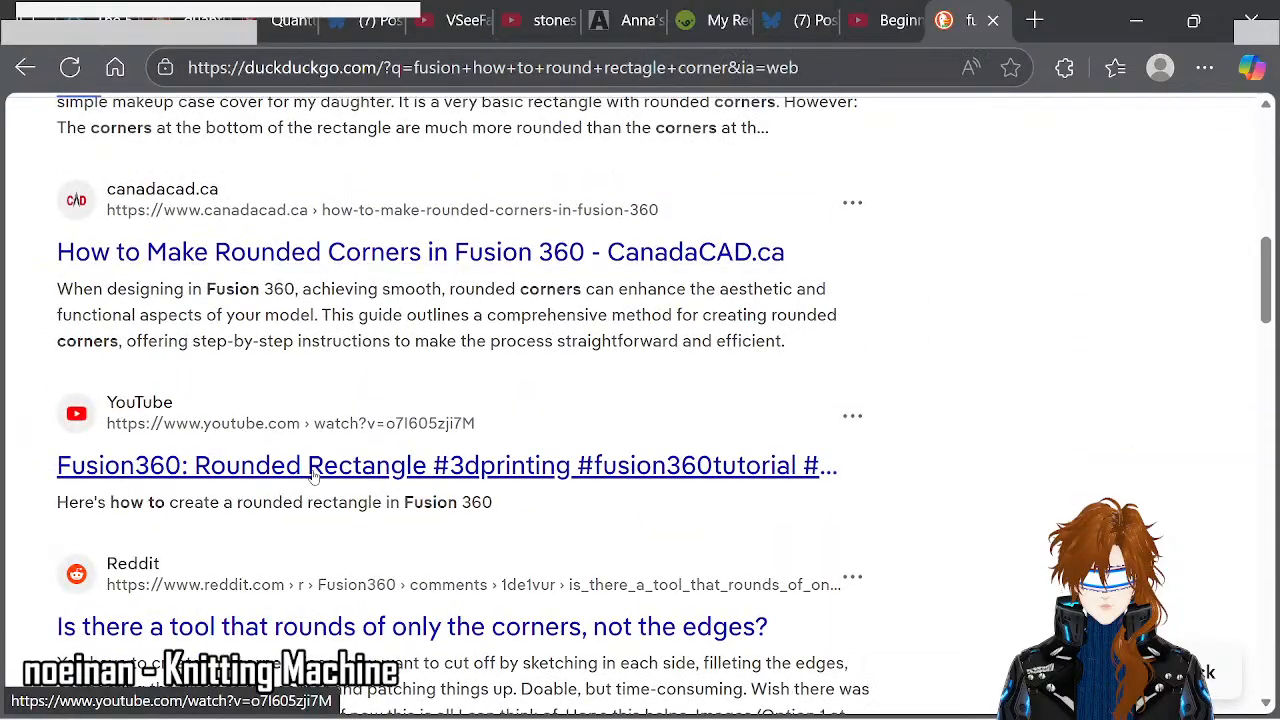
scroll(312, 477, up, 8)
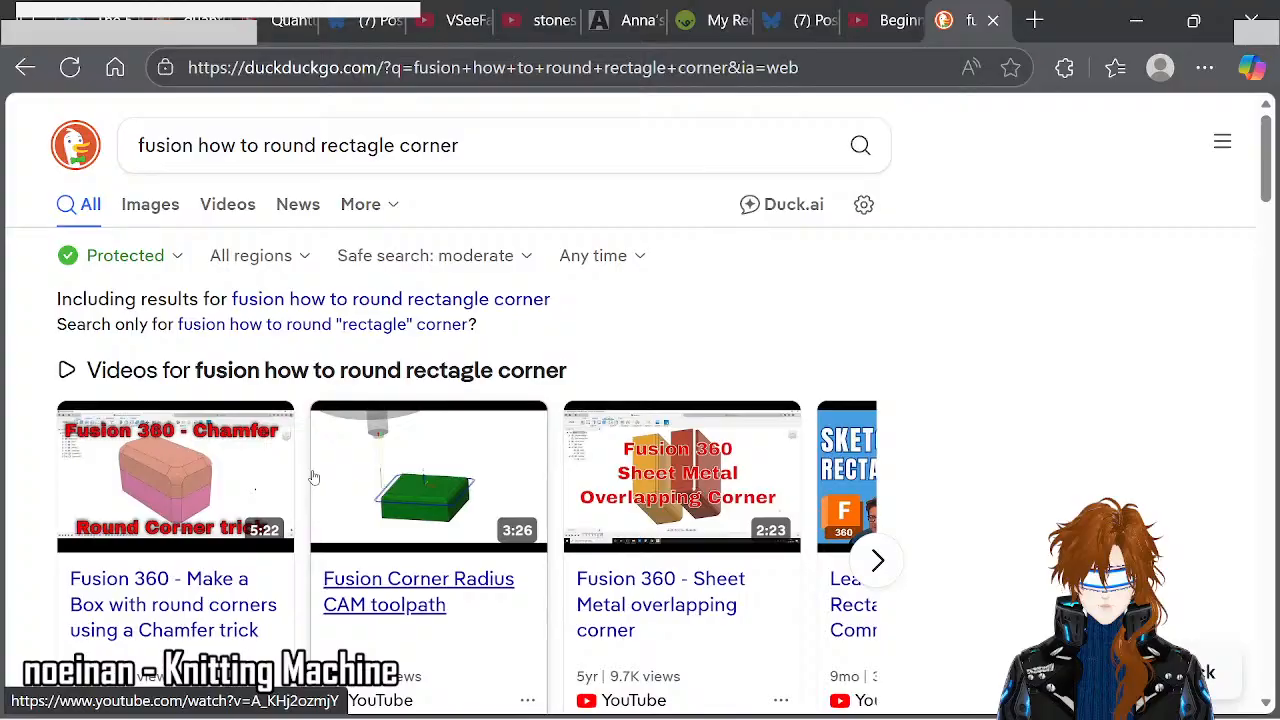
scroll(313, 477, down, 1)
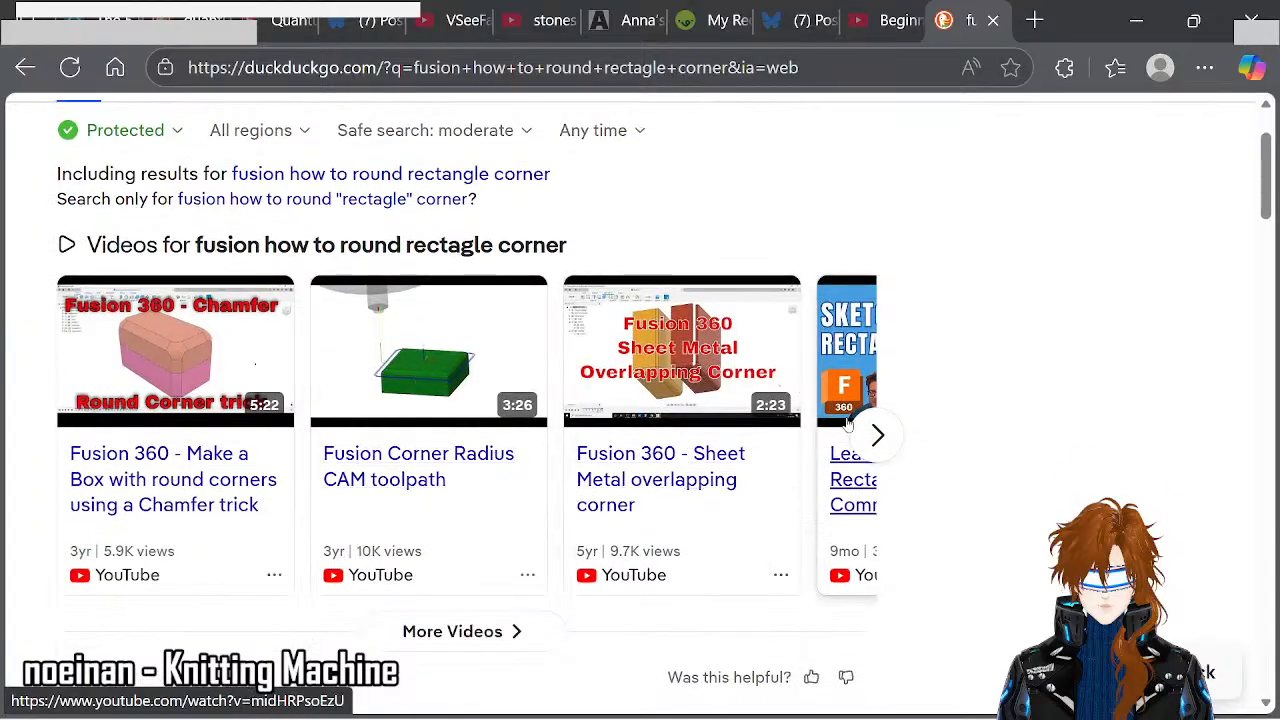
click(870, 435)
click(862, 437)
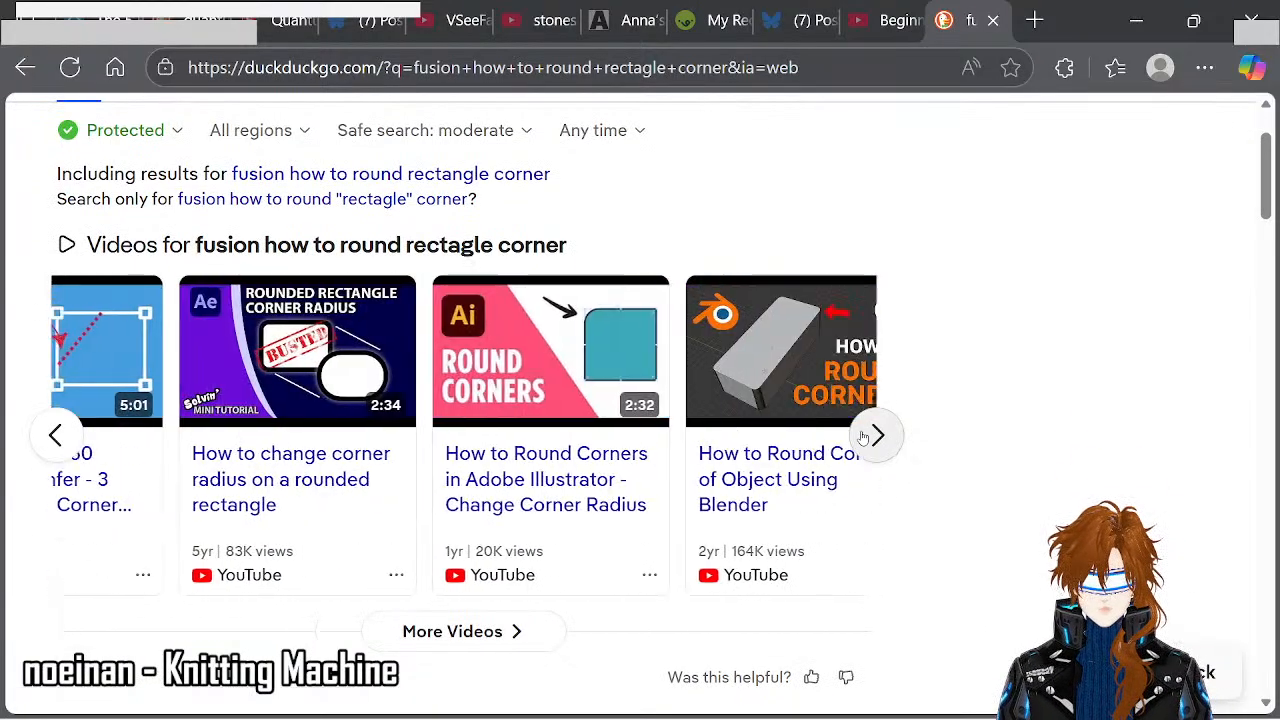
click(875, 434)
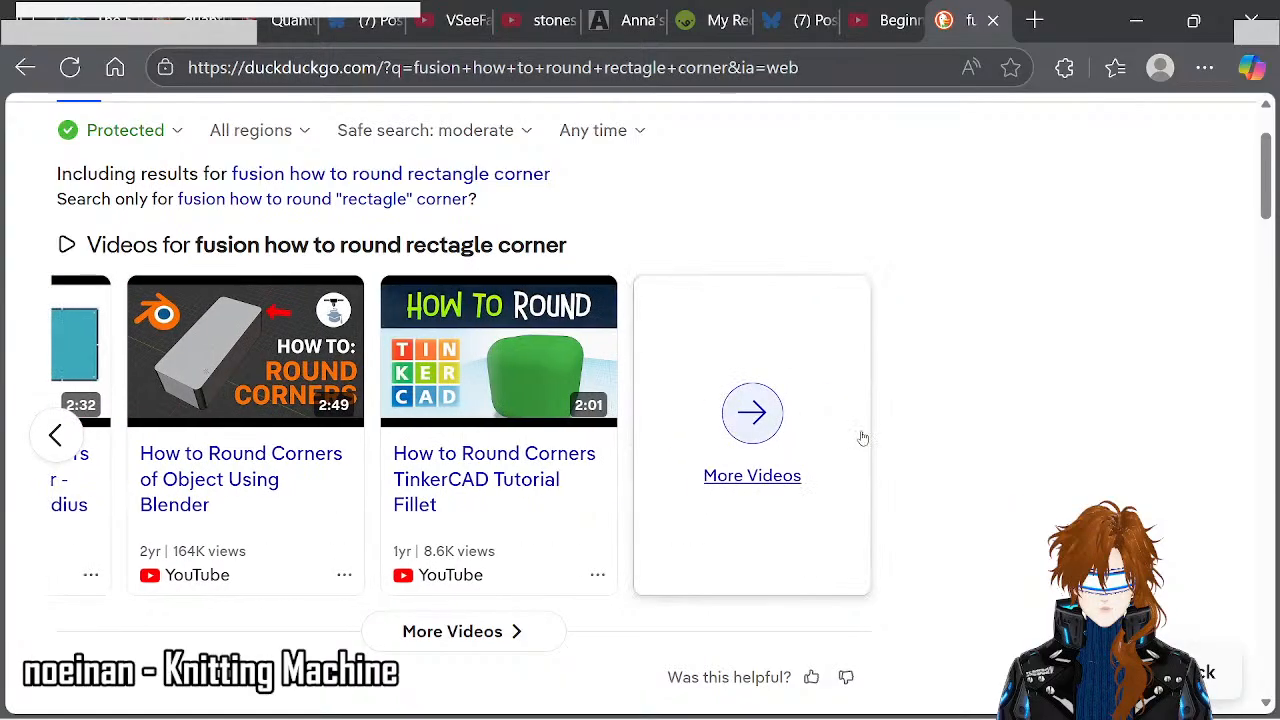
click(55, 432)
click(55, 433)
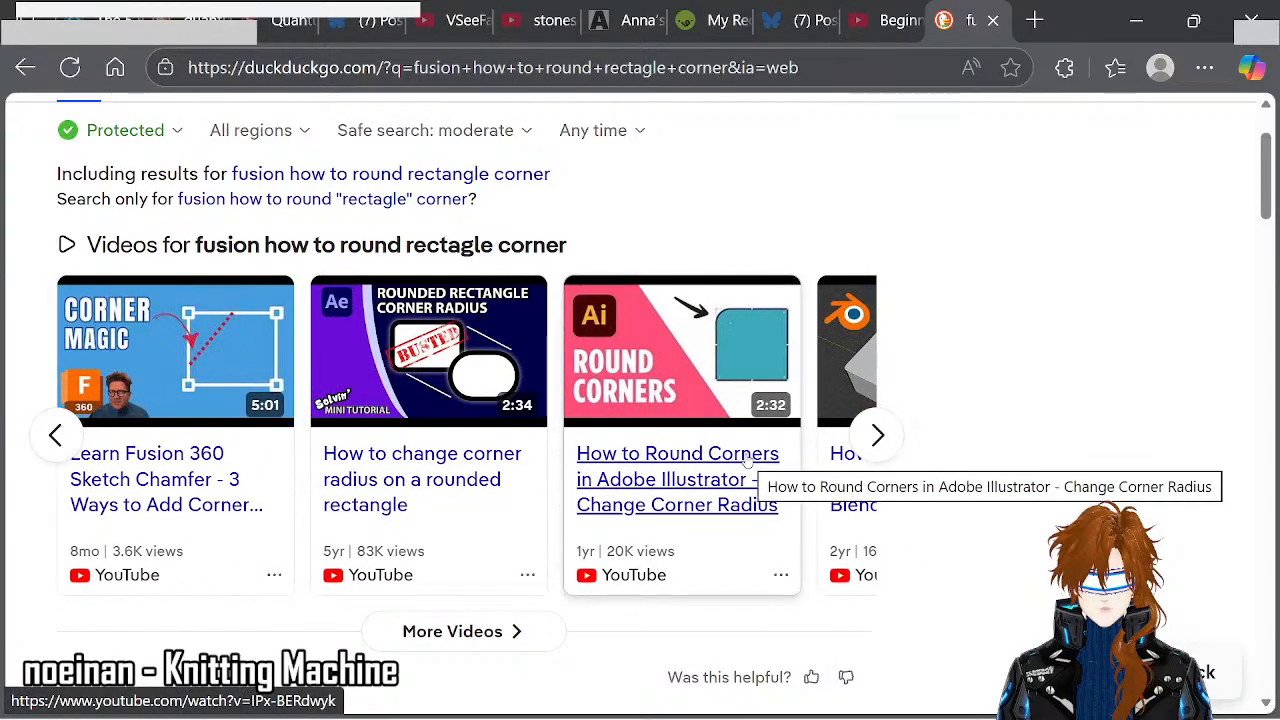
click(877, 435)
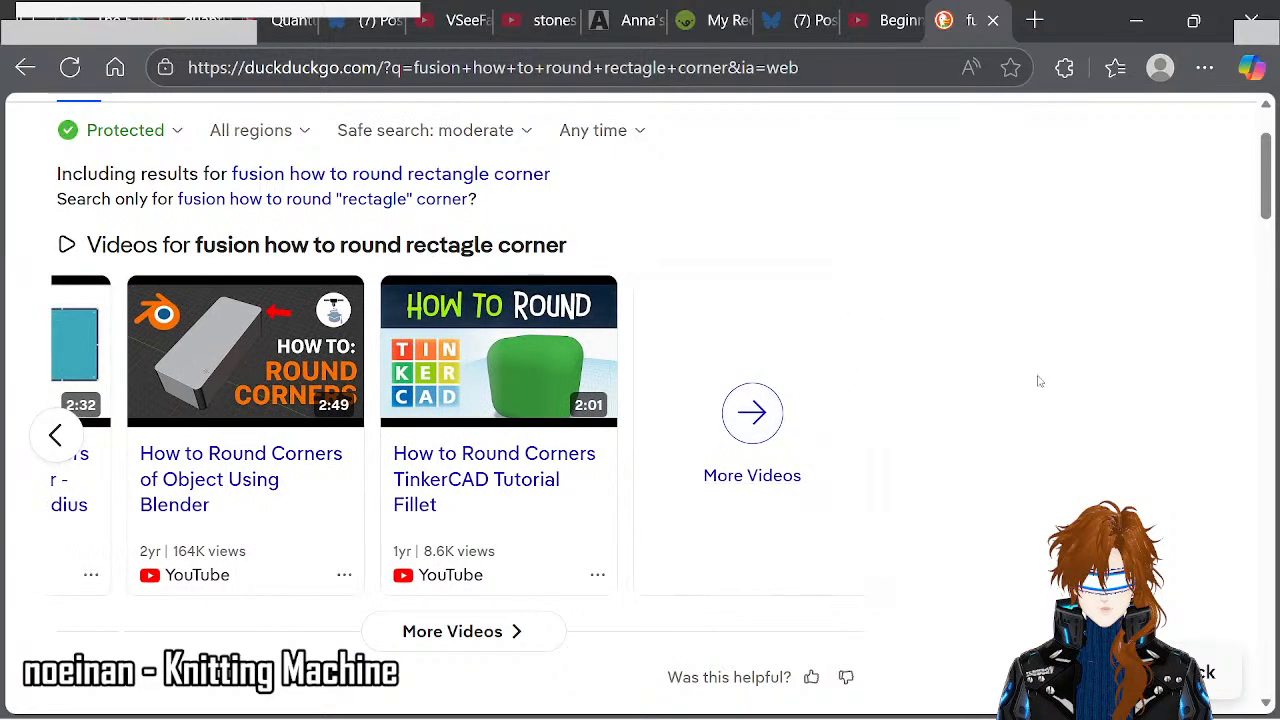
scroll(730, 181, up, 2)
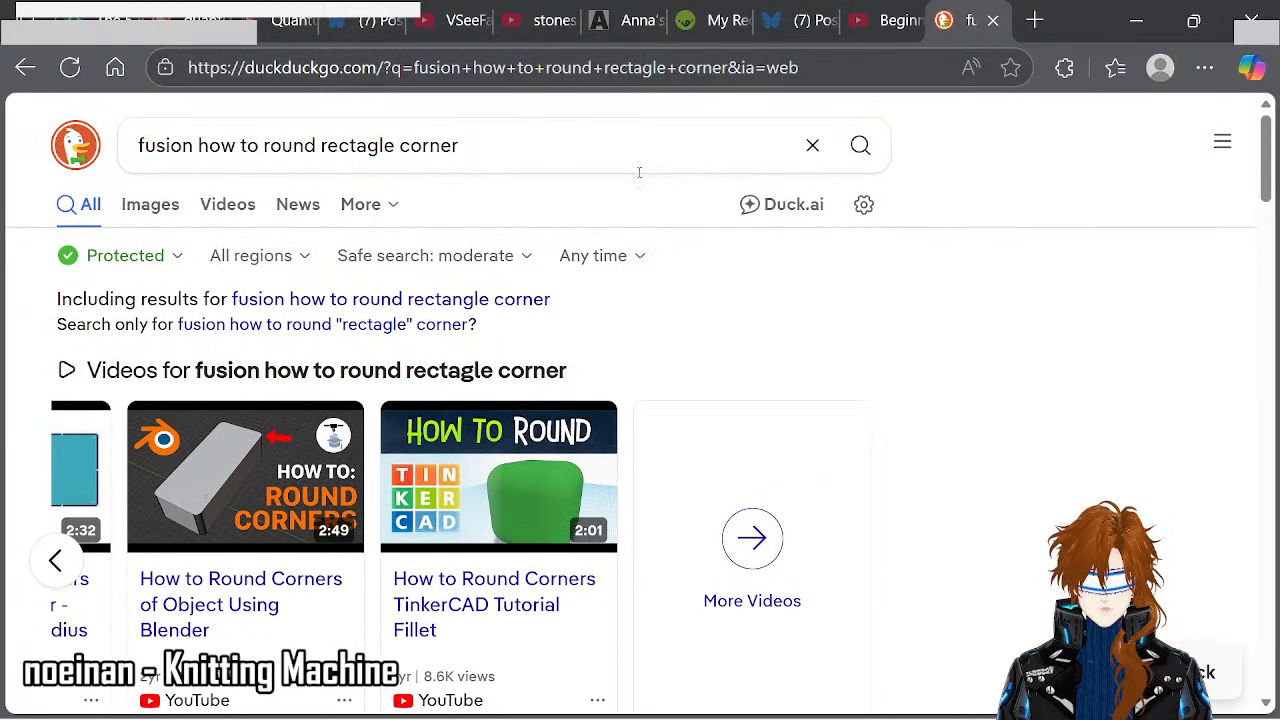
scroll(668, 312, down, 8)
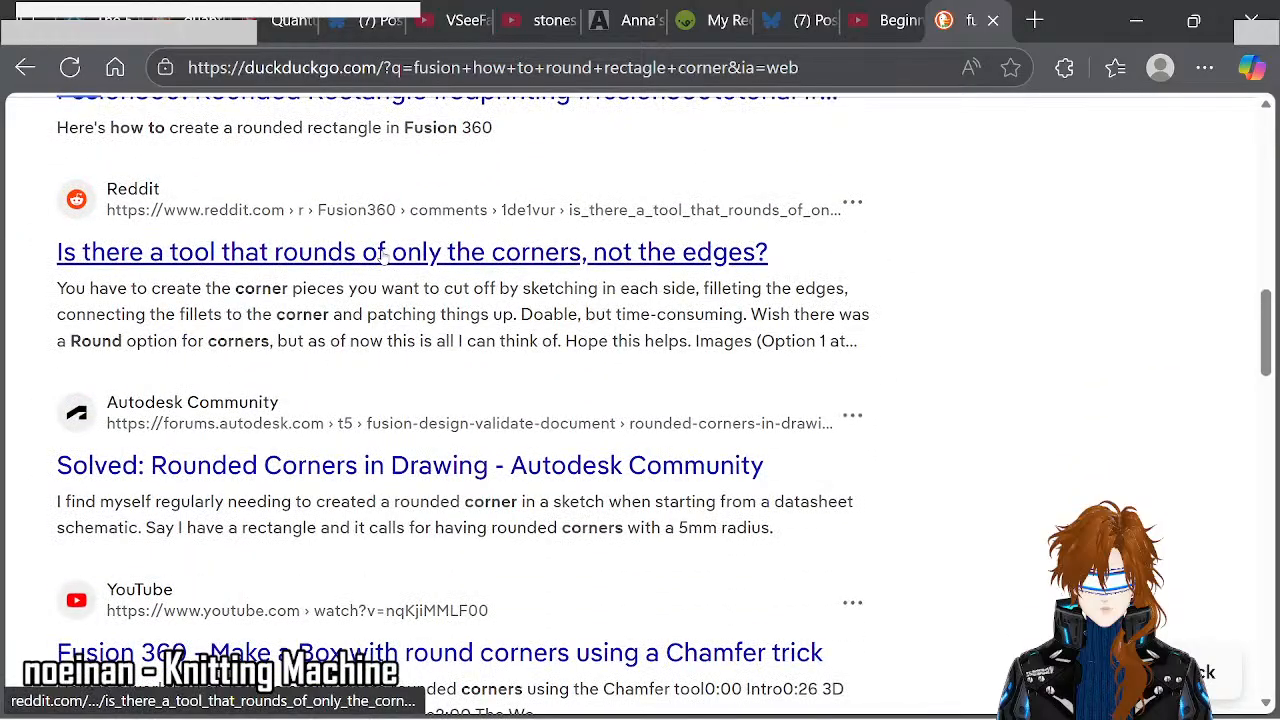
scroll(385, 256, up, 3)
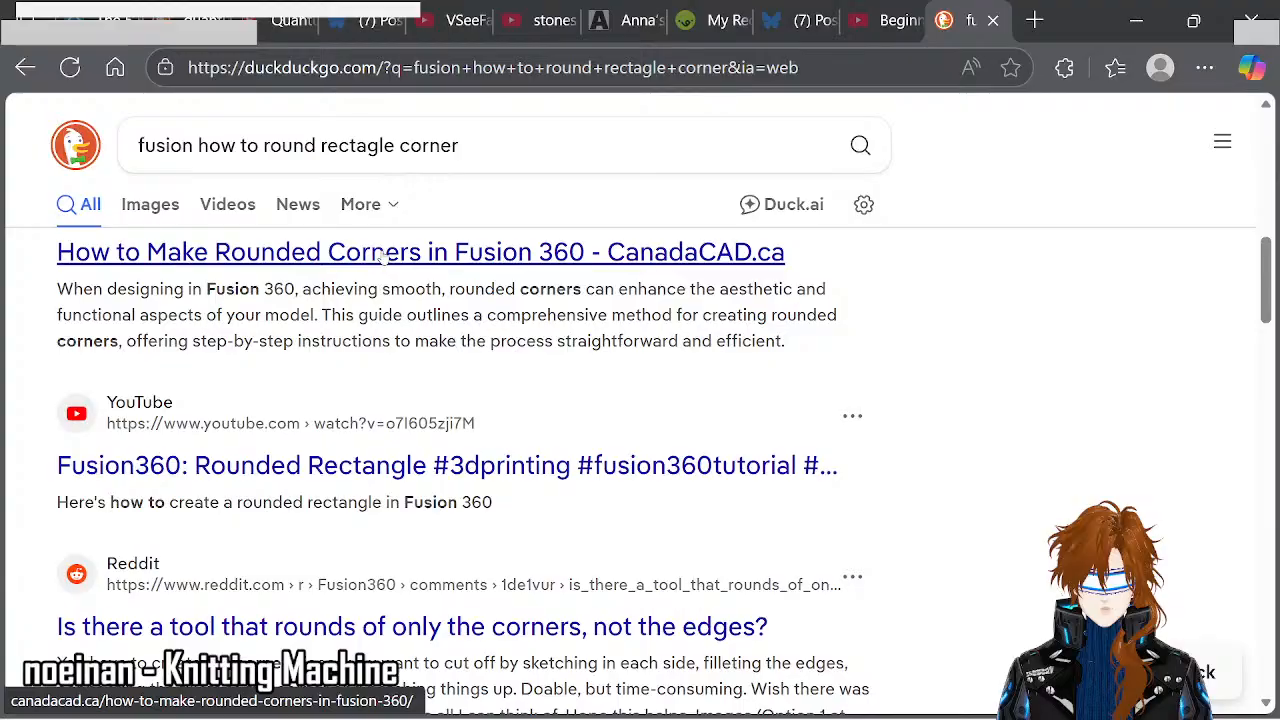
- Read the accepted answer in the Autodesk Community thread "Rounded Corners in Drawing" and return to Fusion
scroll(385, 256, down, 4)
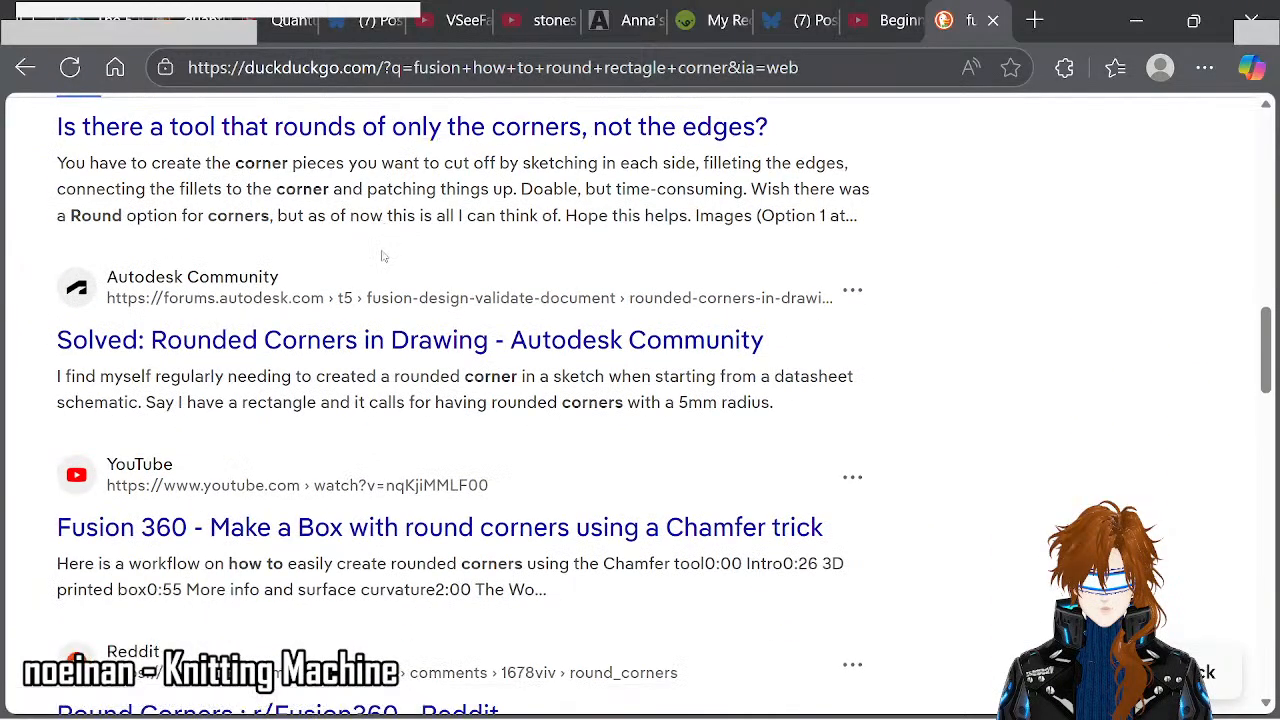
click(363, 340)
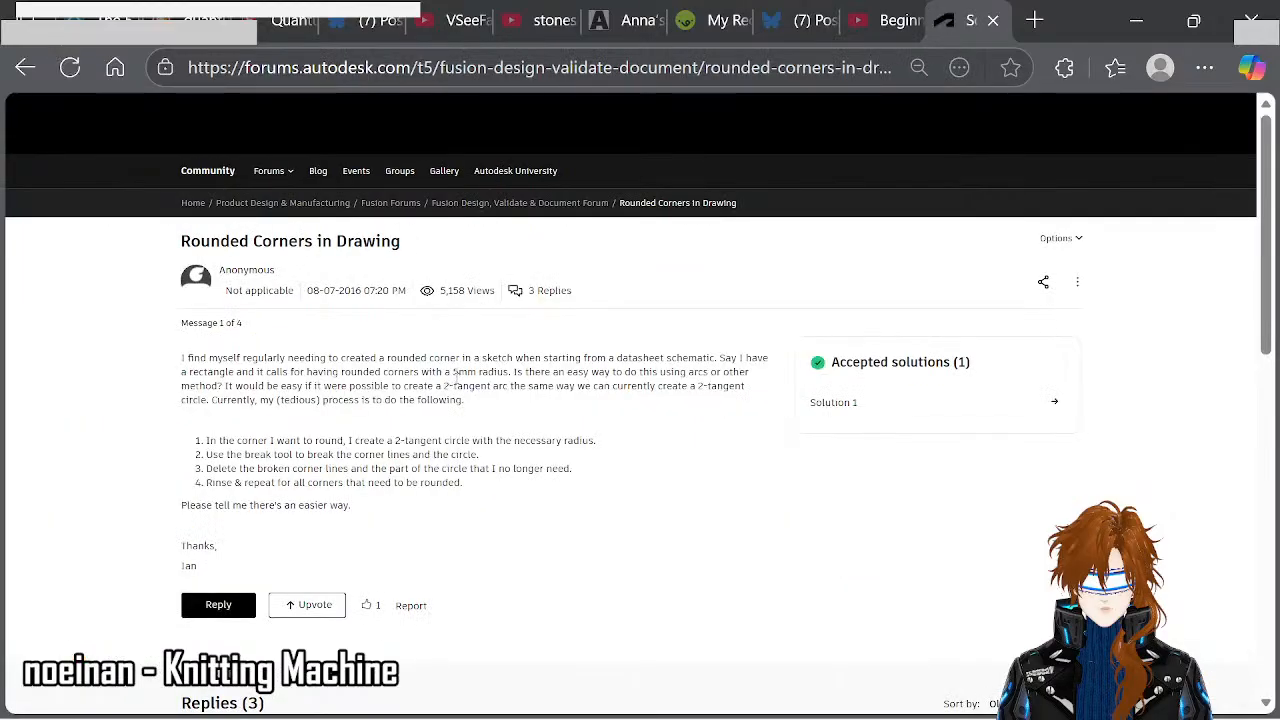
scroll(355, 434, down, 1)
scroll(355, 434, down, 1)
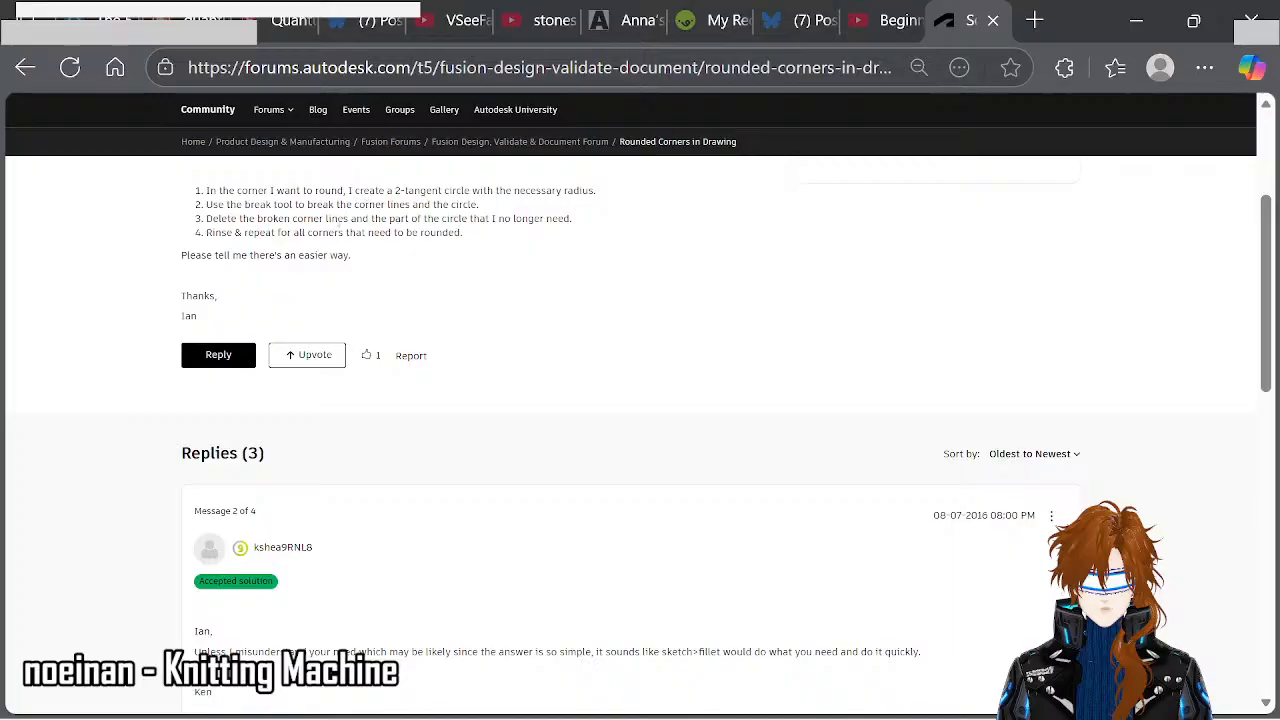
scroll(421, 296, down, 2)
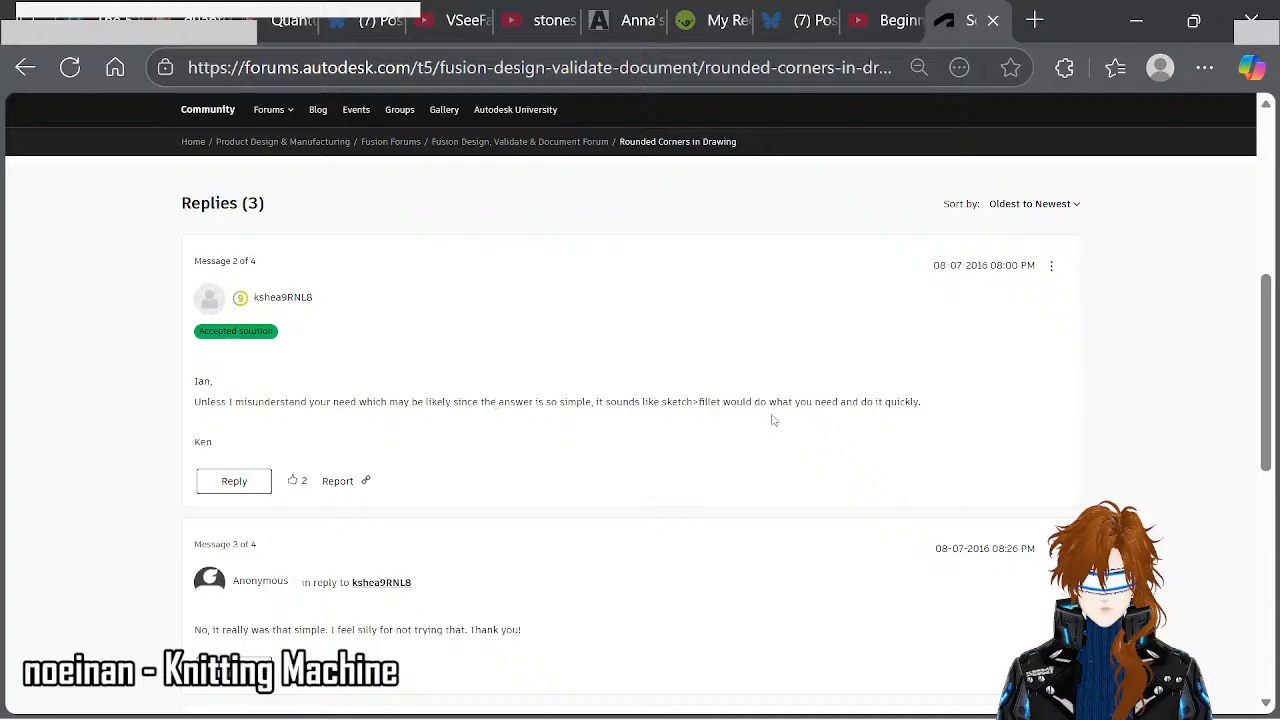
key(alt+Tab)
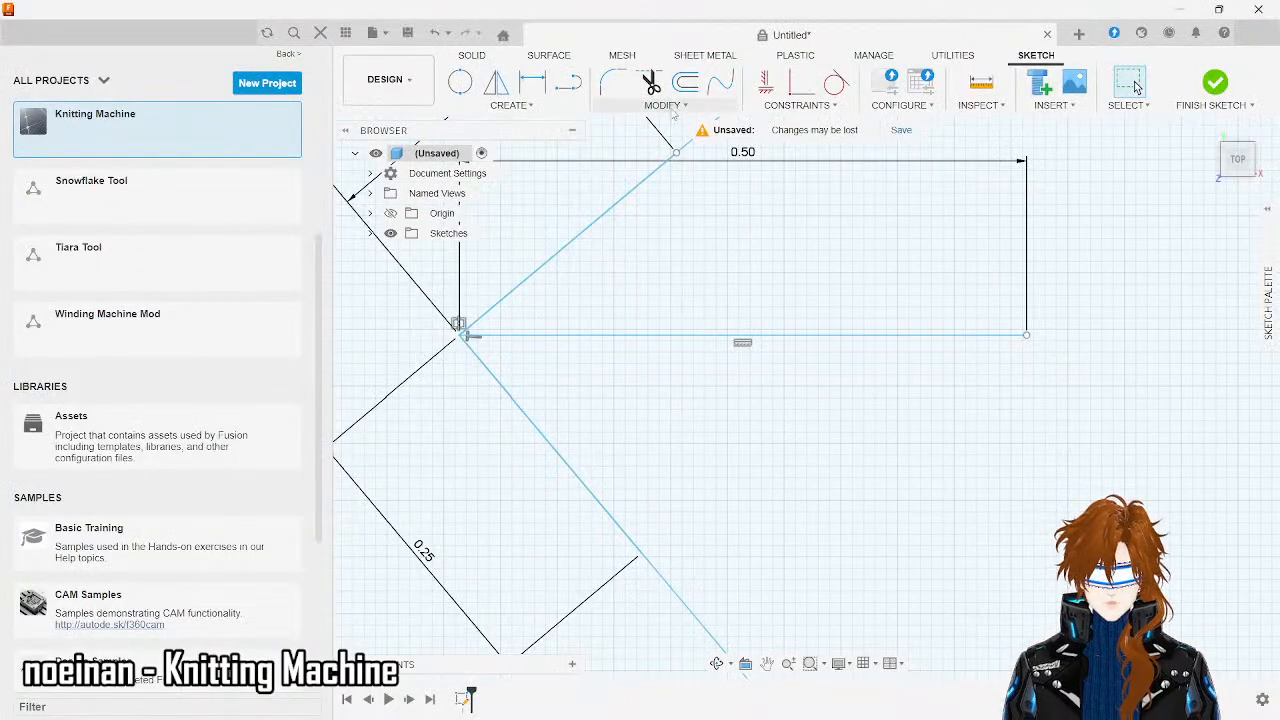
- Try to fillet the outer corner shared by the two 0.25 mm lines with a 0.06 mm radius
click(665, 106)
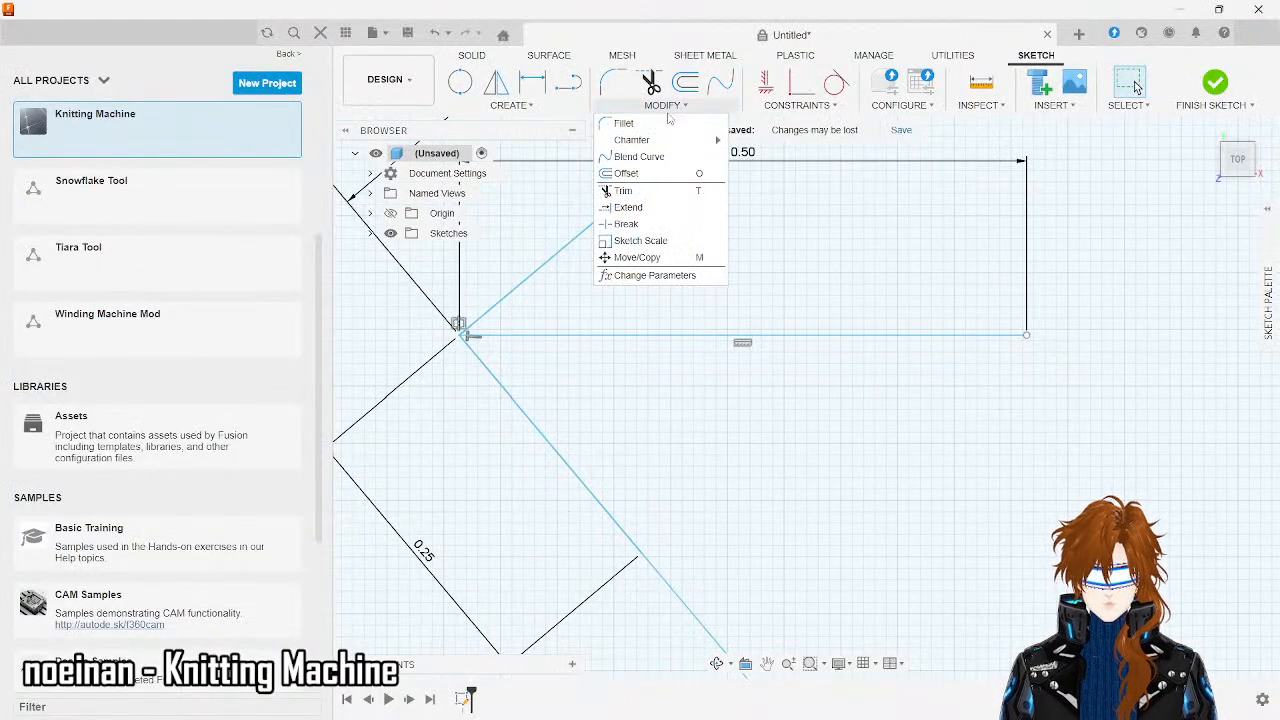
click(645, 126)
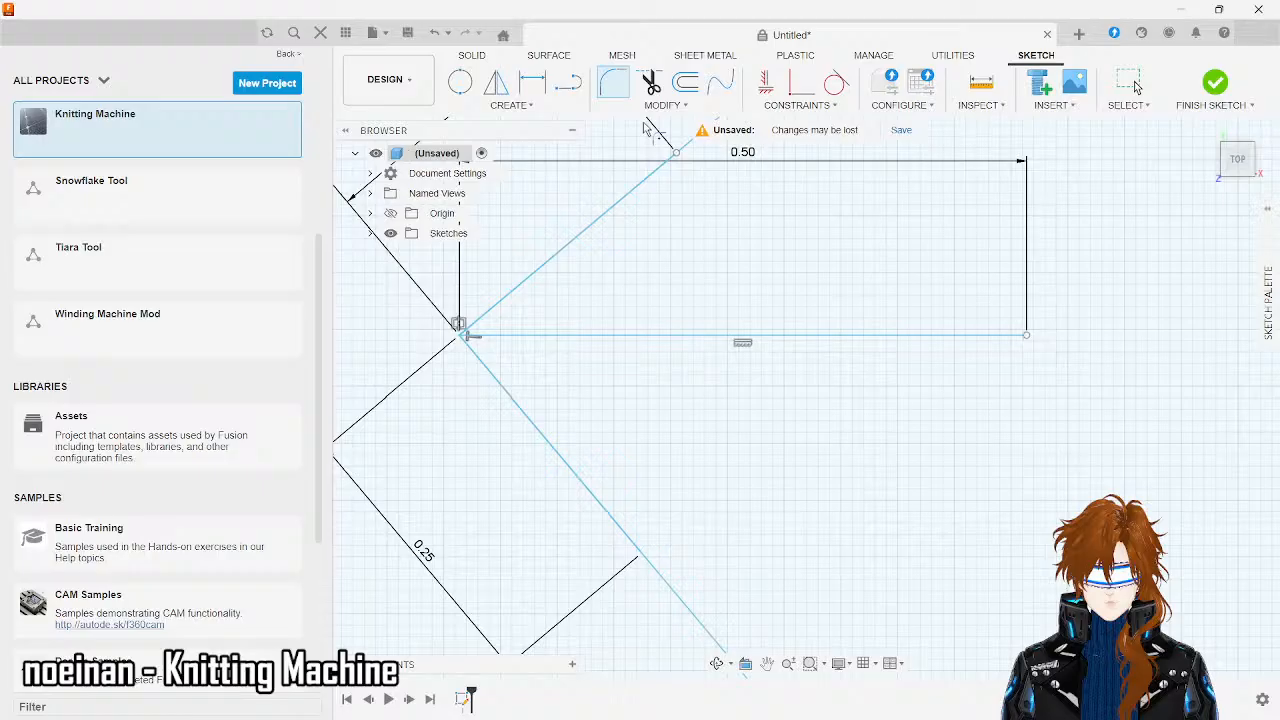
click(487, 323)
click(486, 362)
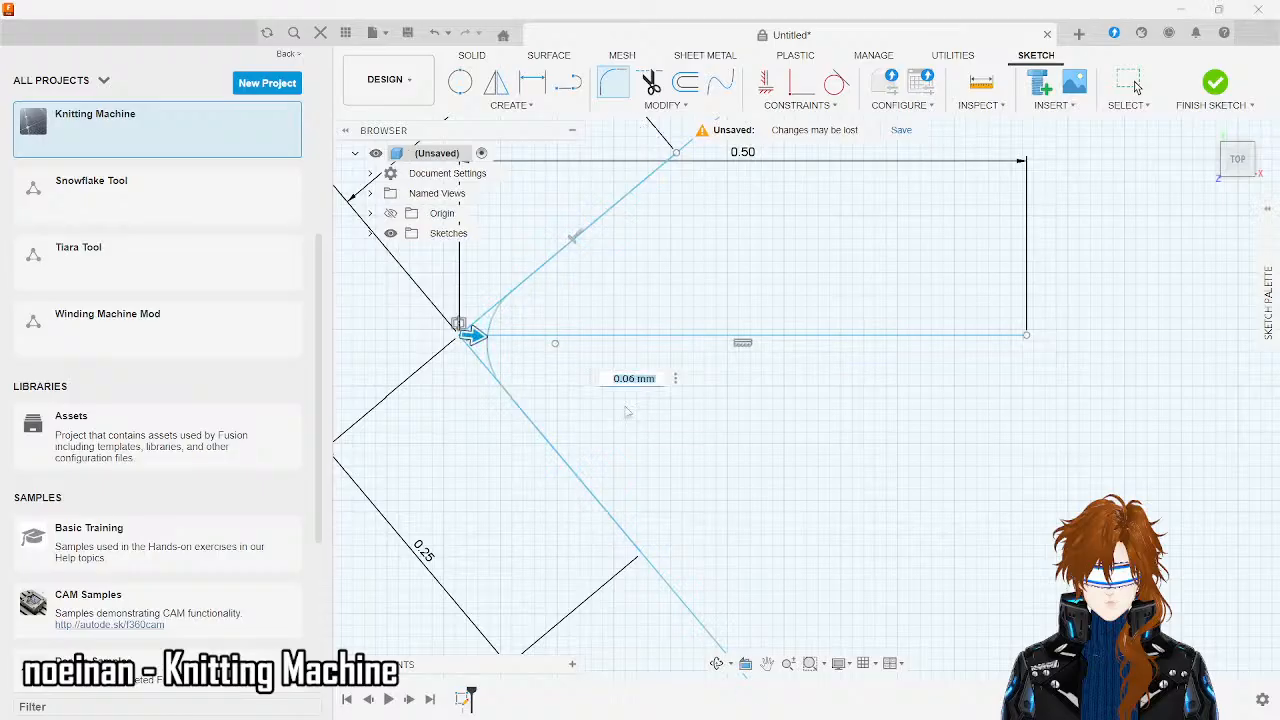
key(Return)
scroll(626, 410, down, 8)
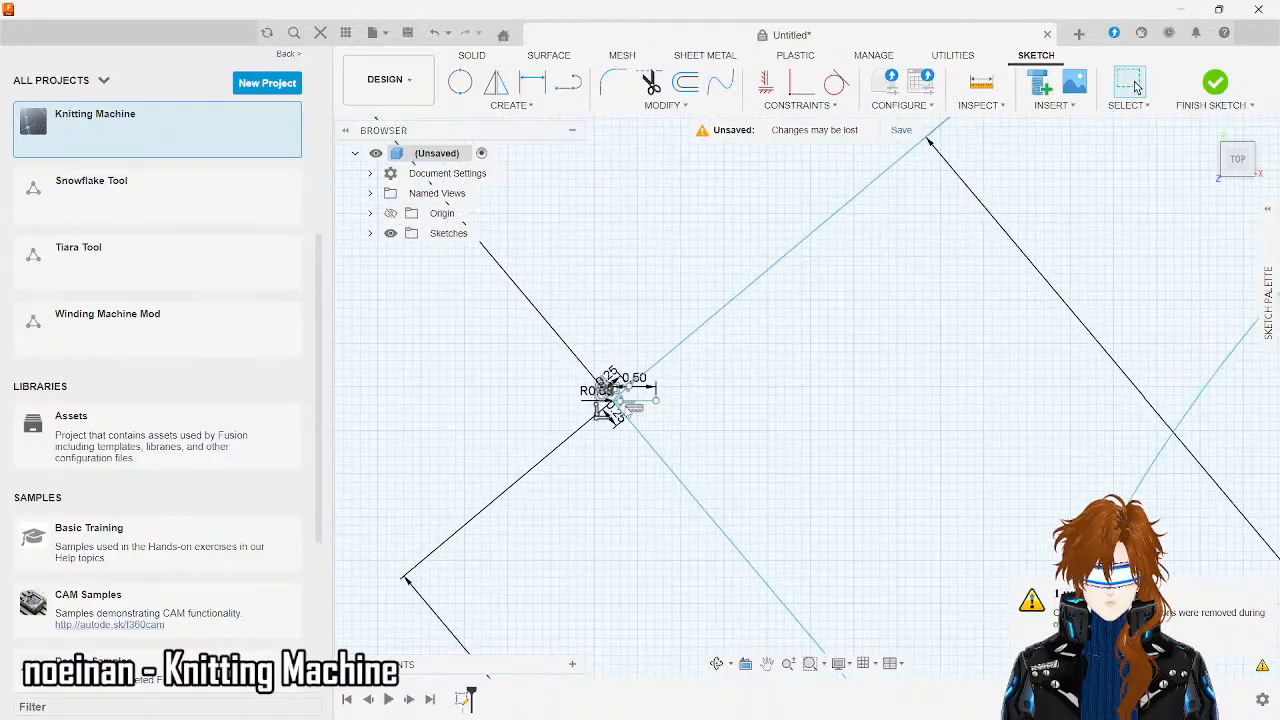
scroll(626, 410, up, 4)
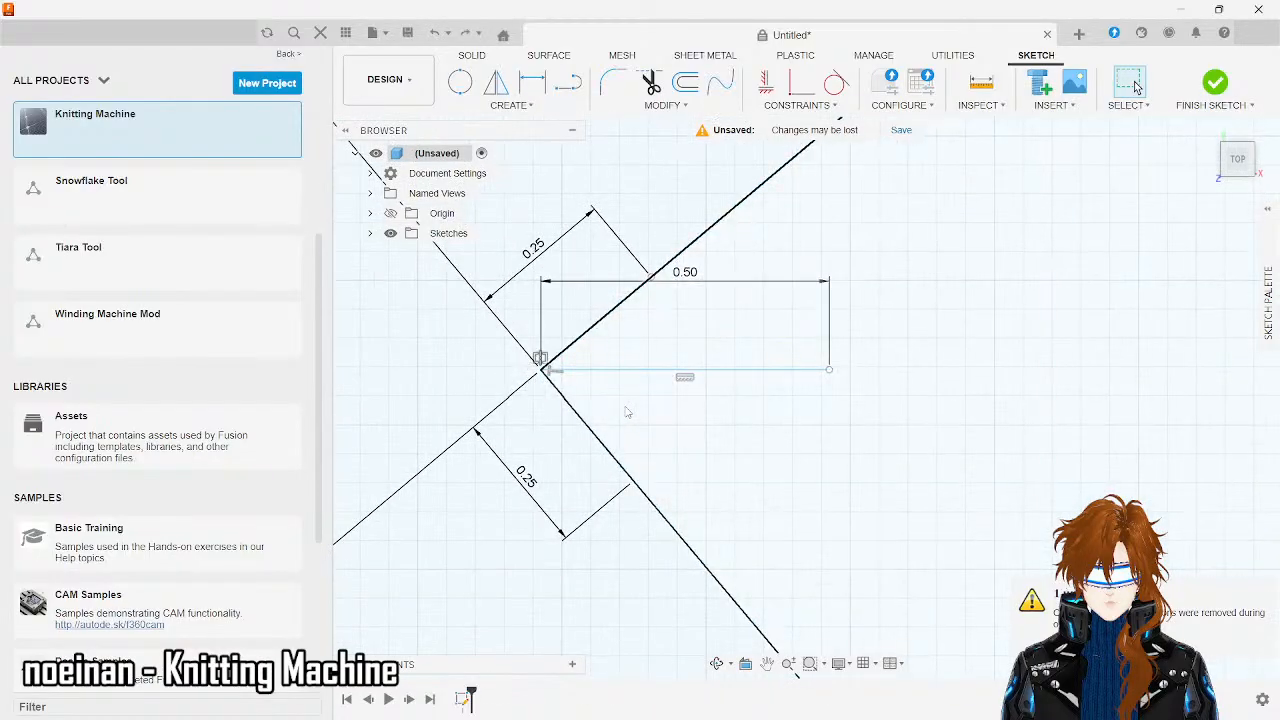
- Fillet the profile's corner between the 10.625 mm and 8.50 mm dimensioned sides with a 1 mm radius
click(690, 107)
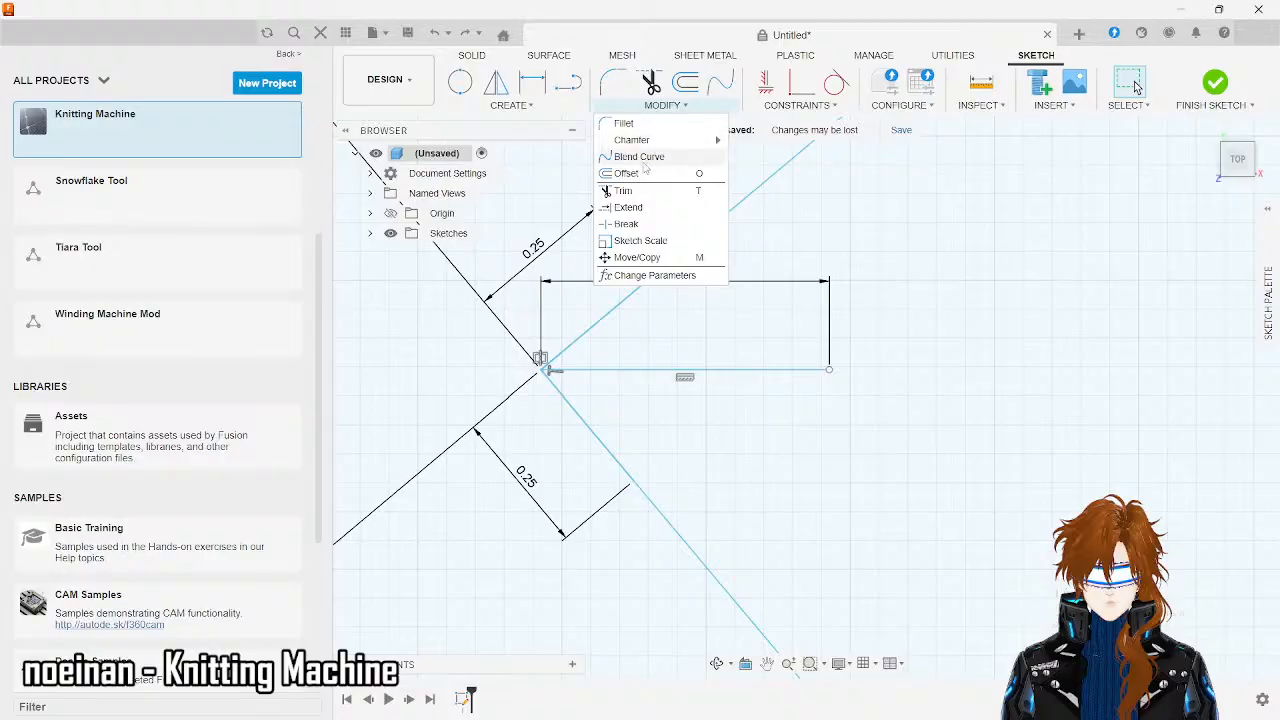
click(638, 124)
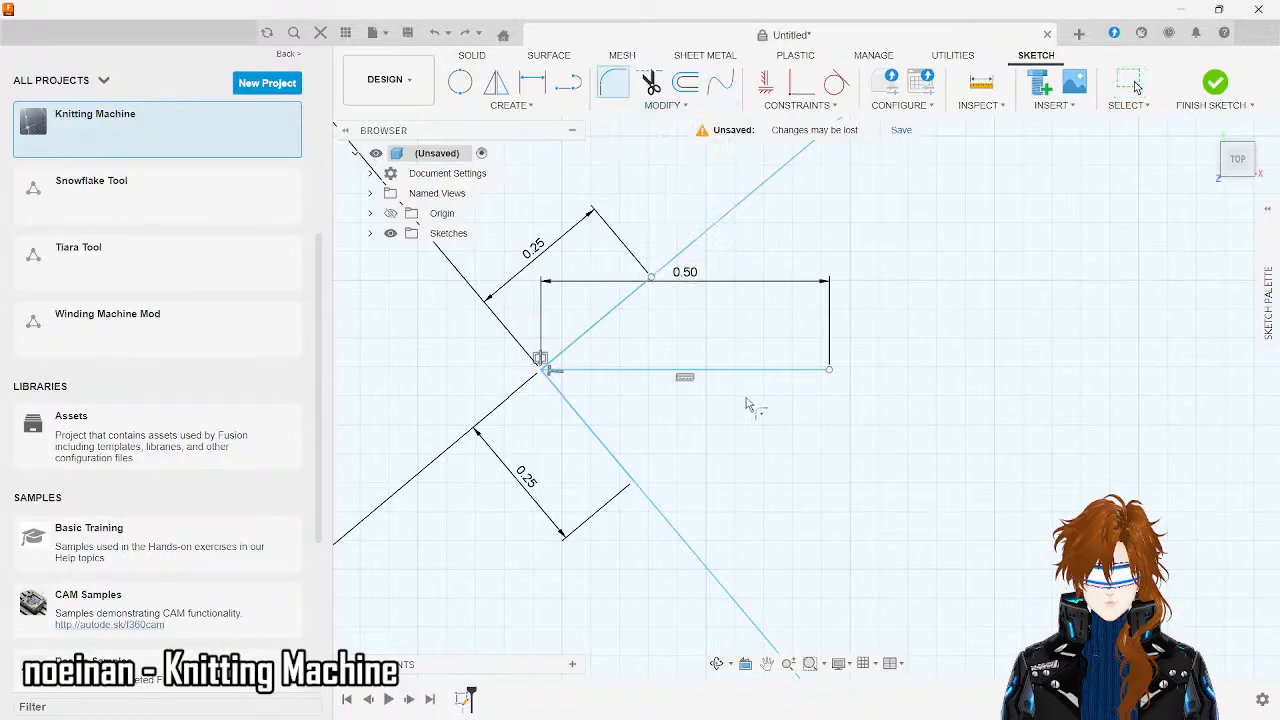
scroll(750, 403, down, 5)
scroll(748, 403, down, 6)
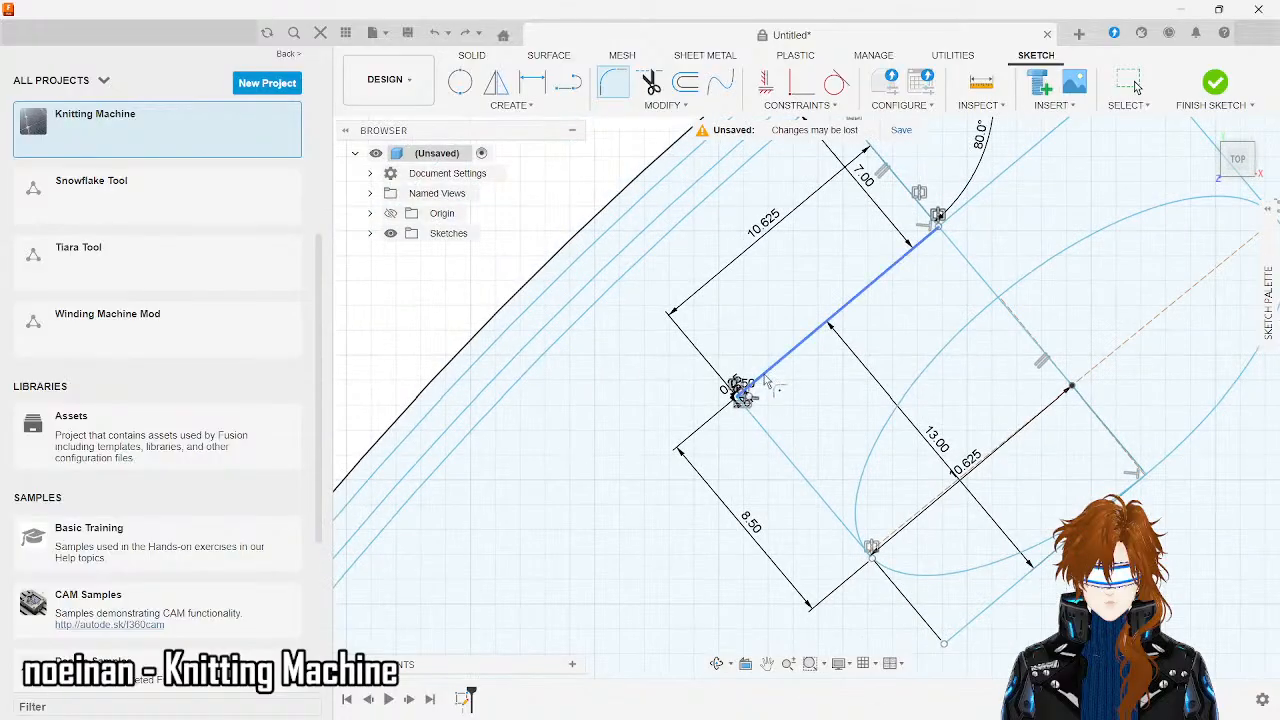
click(765, 379)
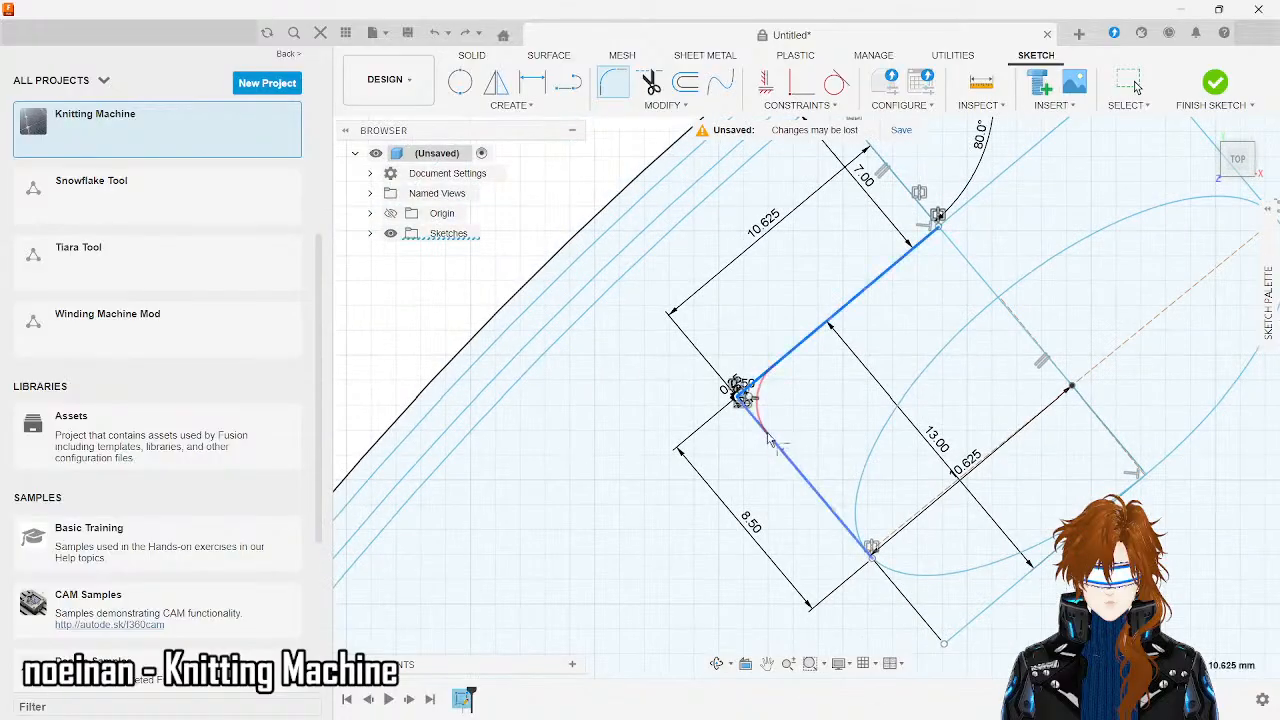
click(777, 463)
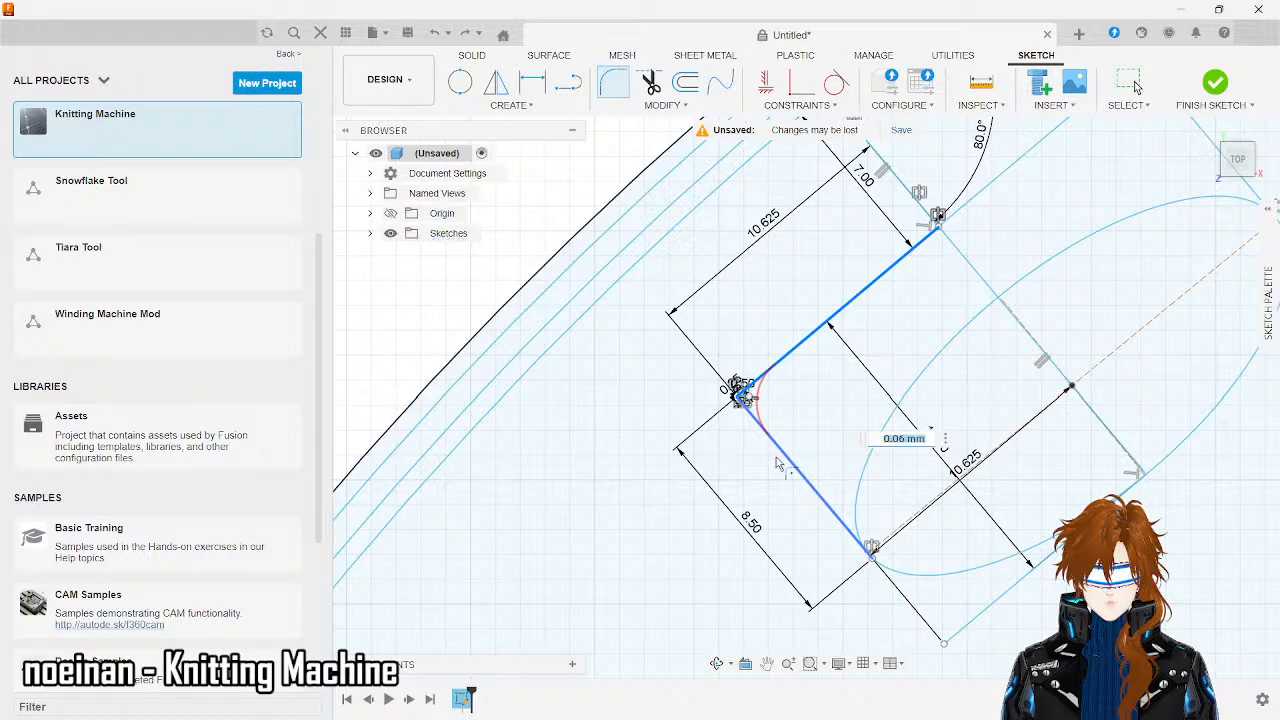
scroll(777, 463, down, 3)
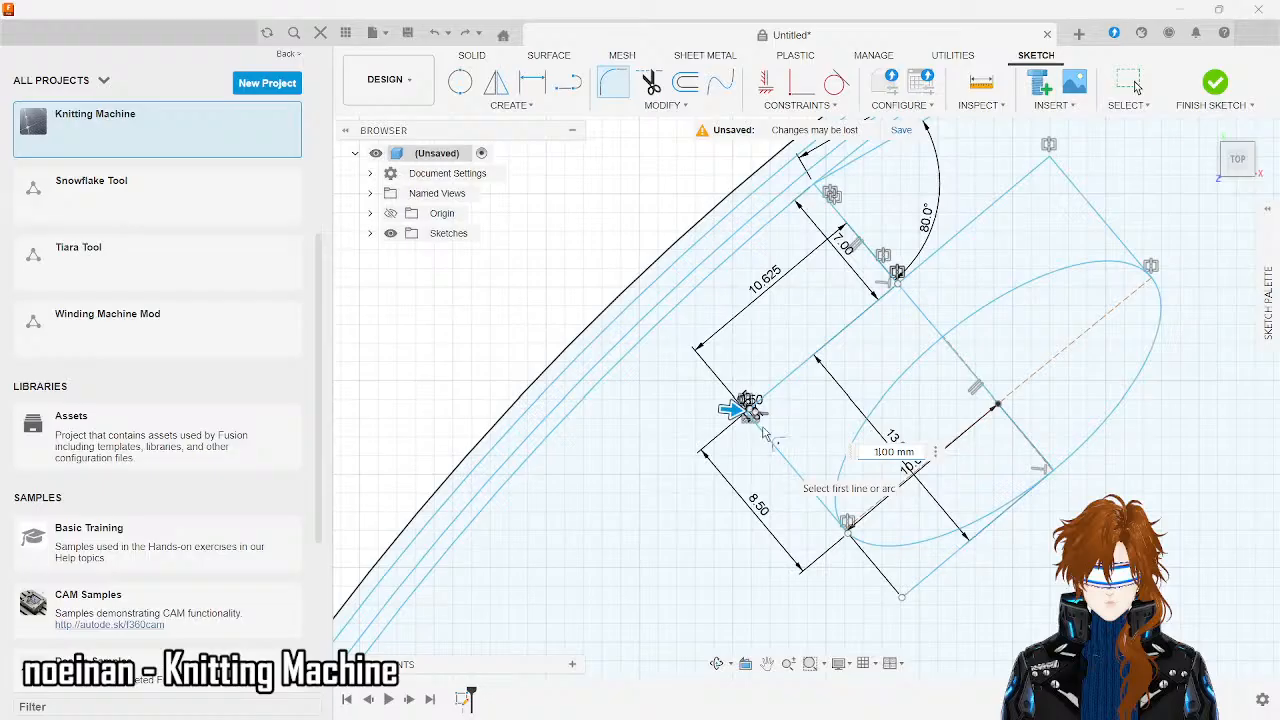
scroll(772, 440, up, 5)
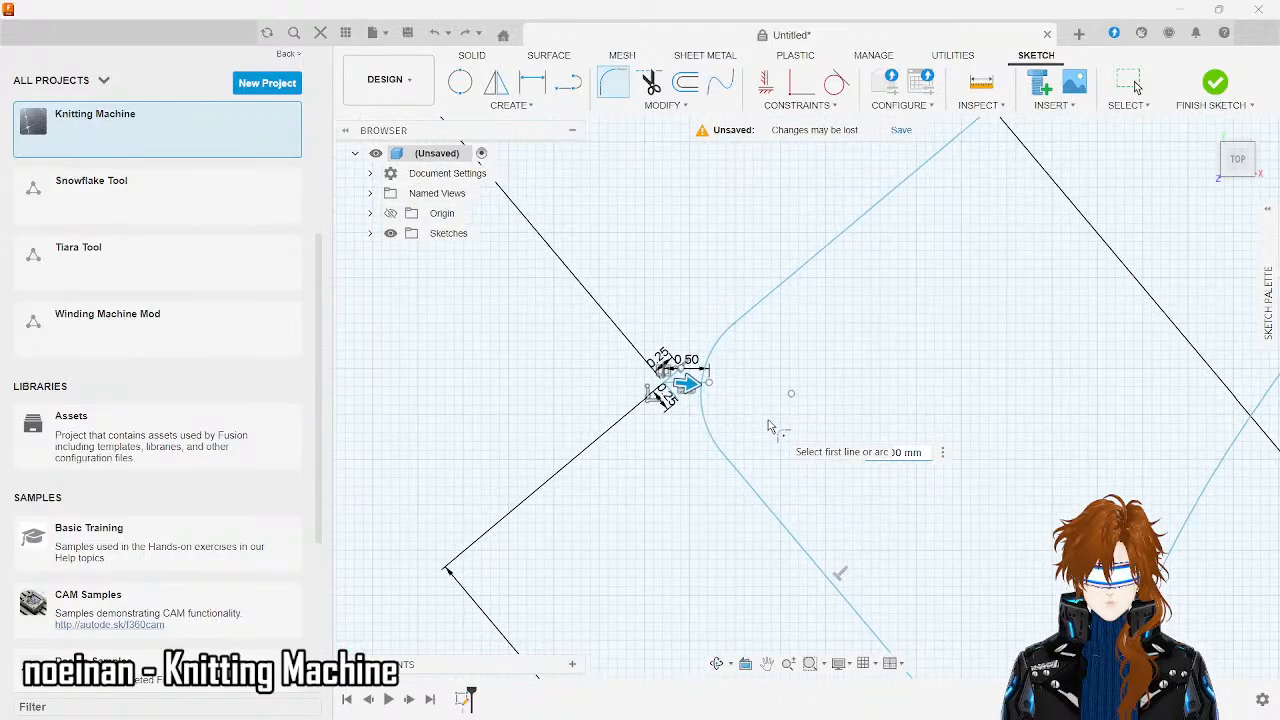
text(1)
key(Return)
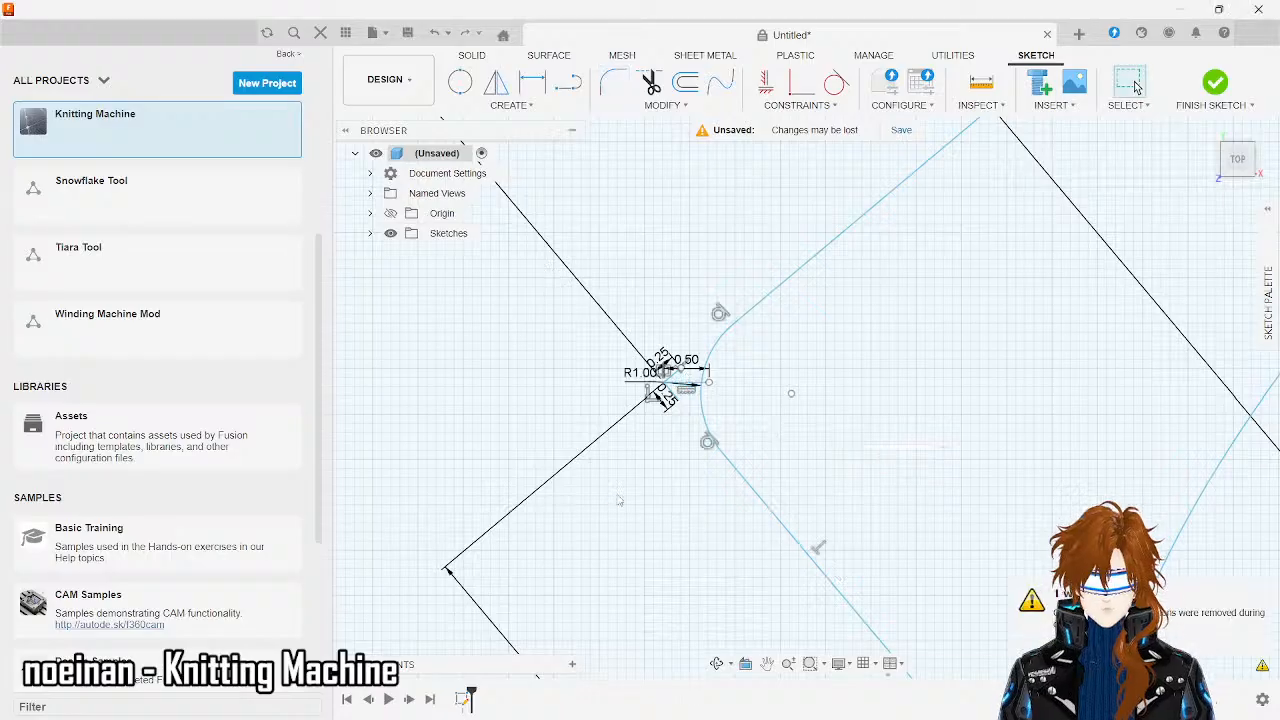
- Fillet the matching corner on the other side of the profile's centre line with a 1 mm radius
scroll(617, 497, down, 5)
scroll(617, 497, down, 2)
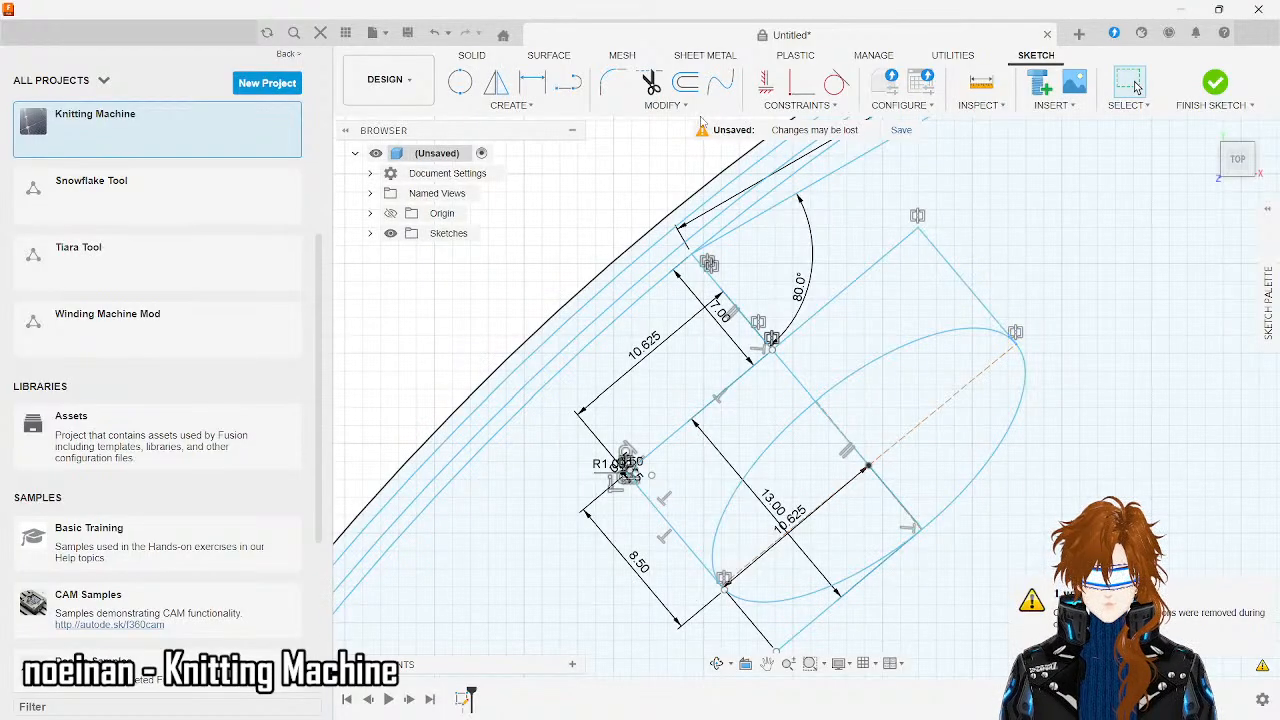
click(662, 105)
click(640, 123)
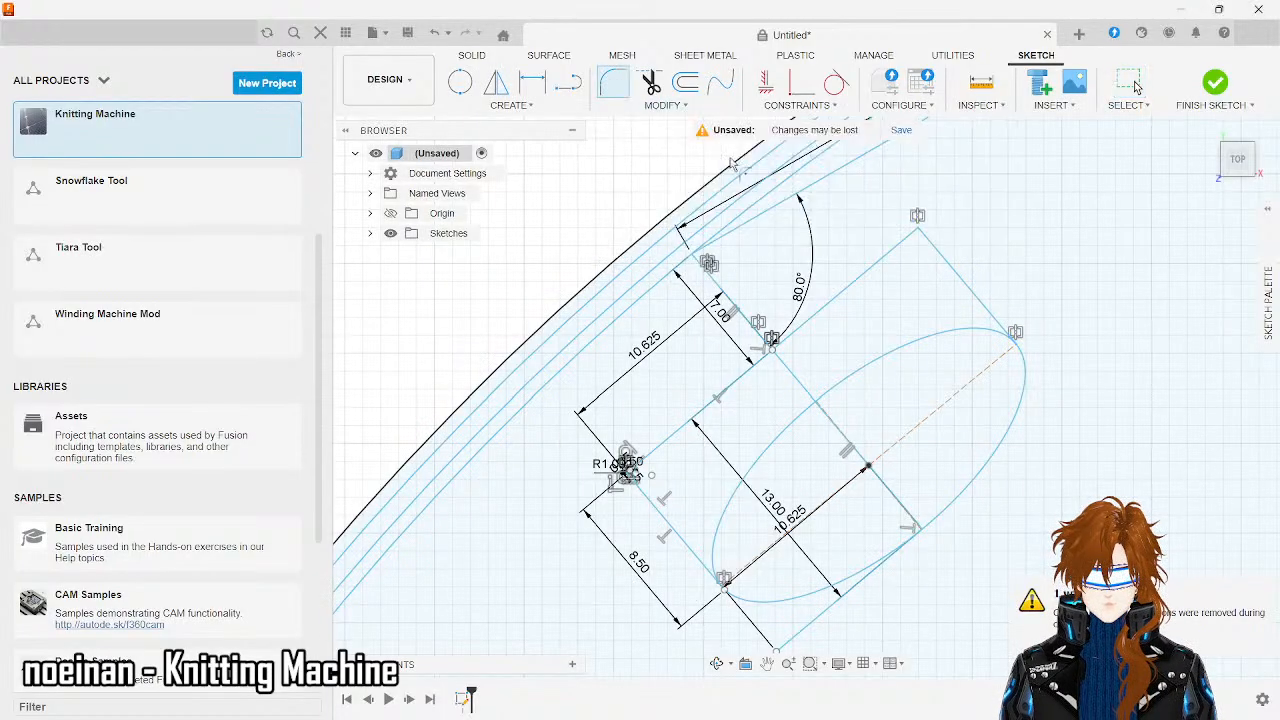
click(912, 240)
click(931, 244)
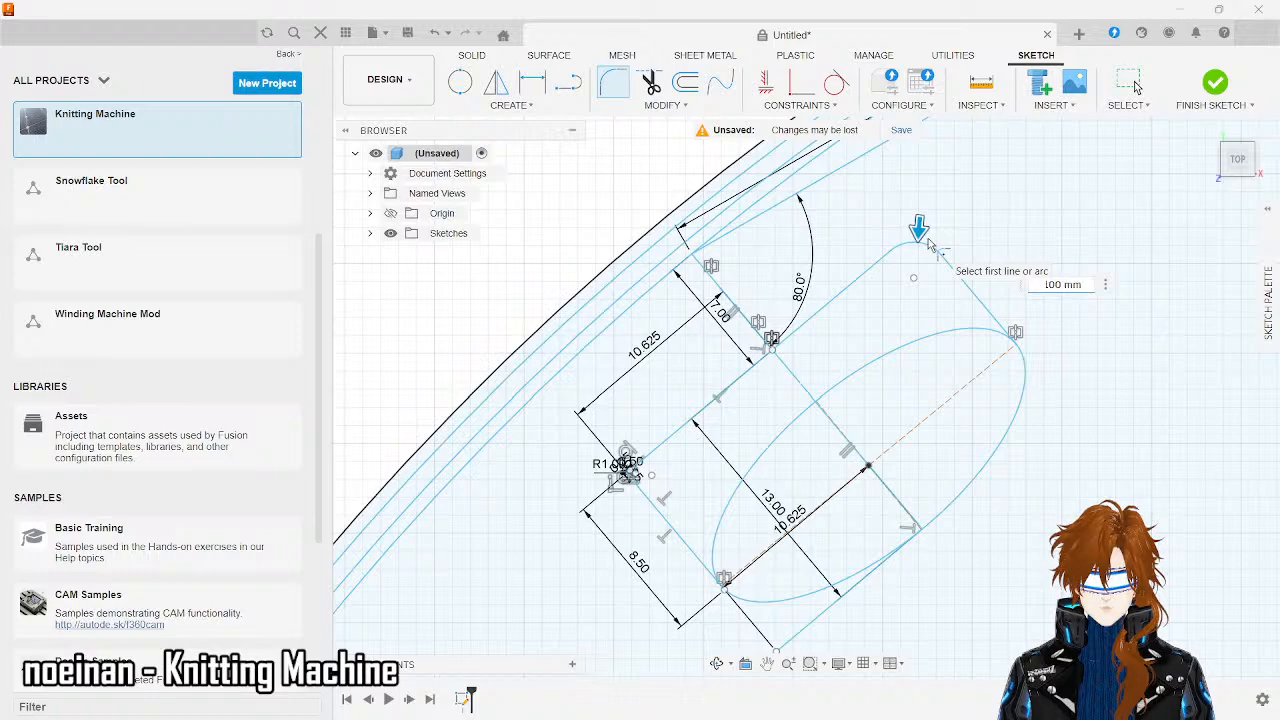
text(1)
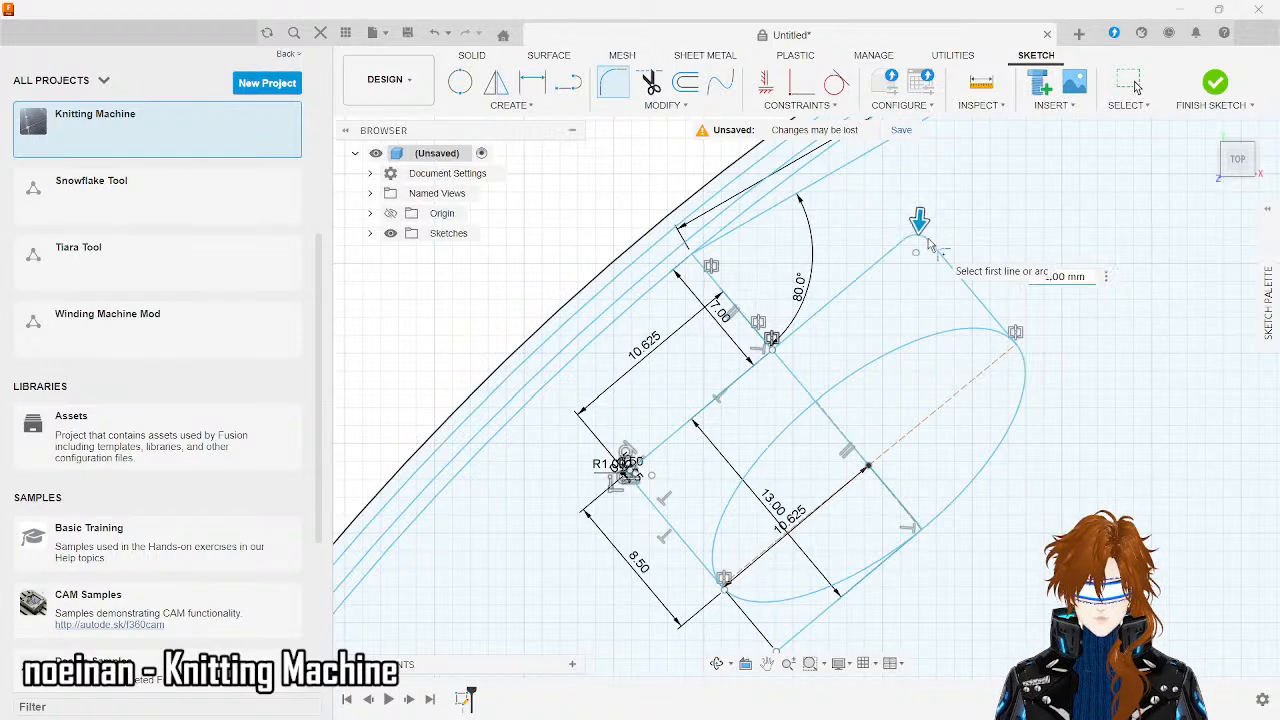
key(Return)
key(Escape)
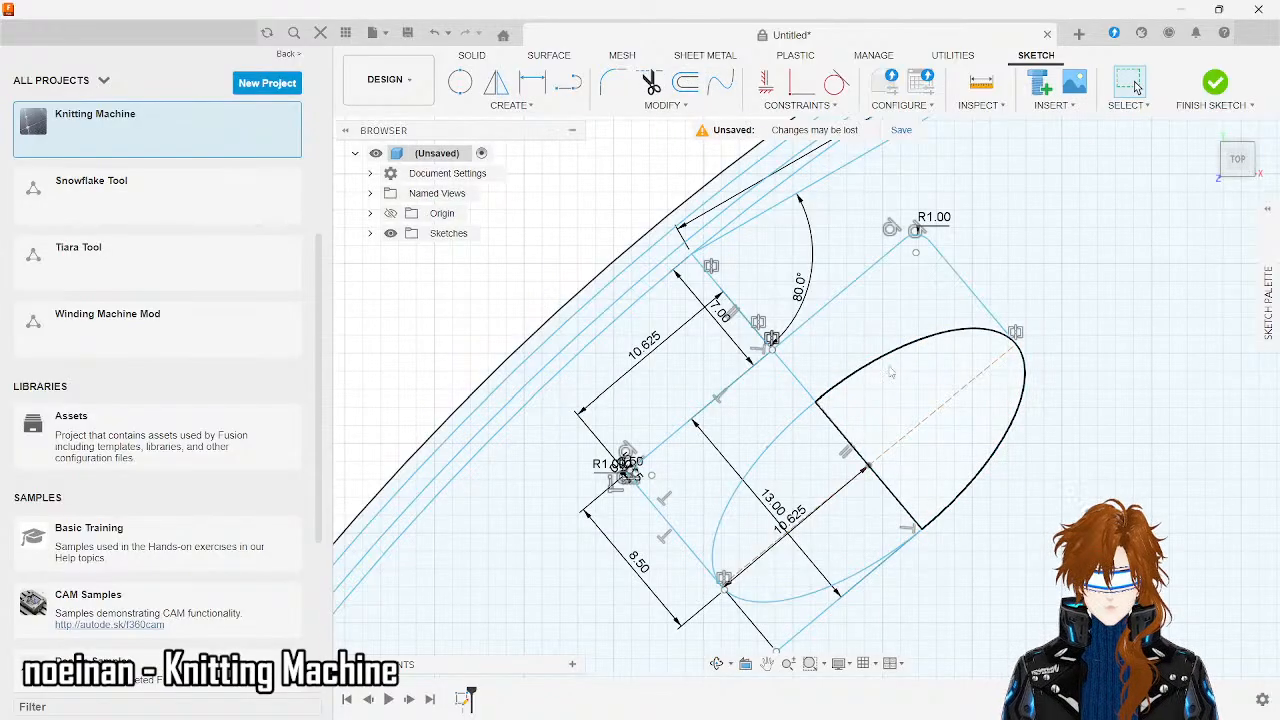
- Trim the elliptical arcs inside the profile and the leftover straight line outside its elliptical edge
click(659, 105)
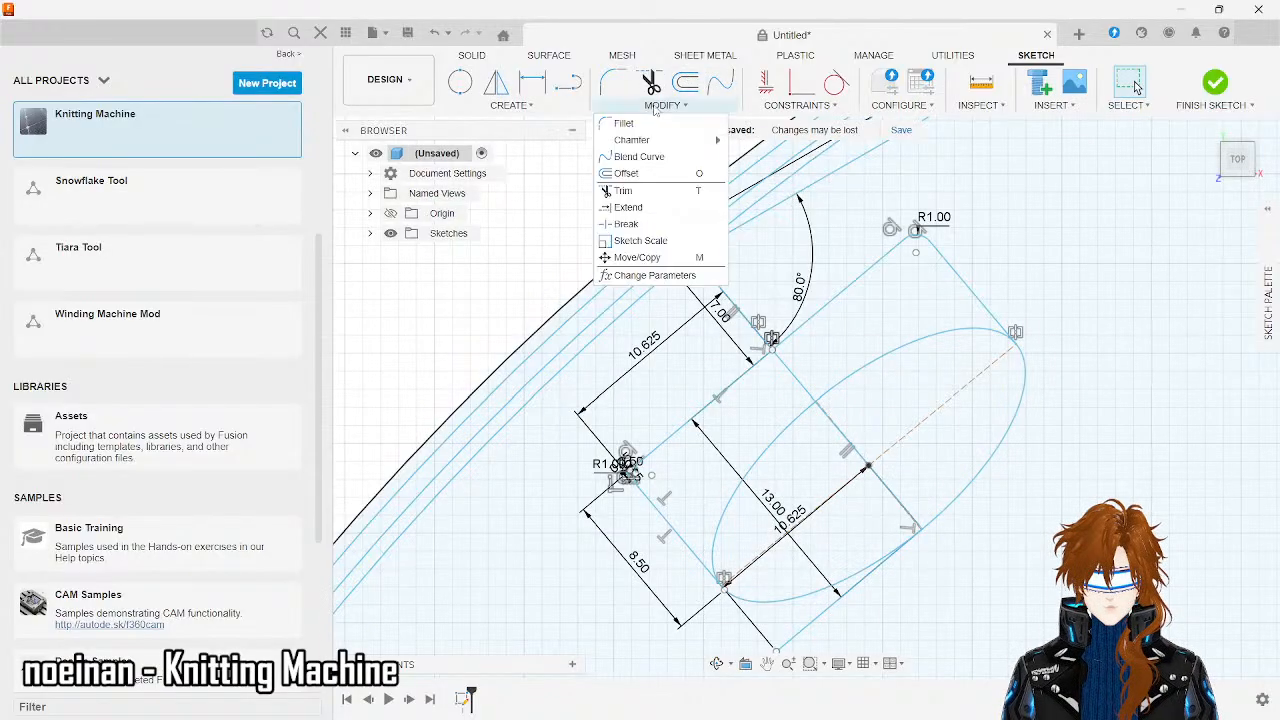
click(636, 193)
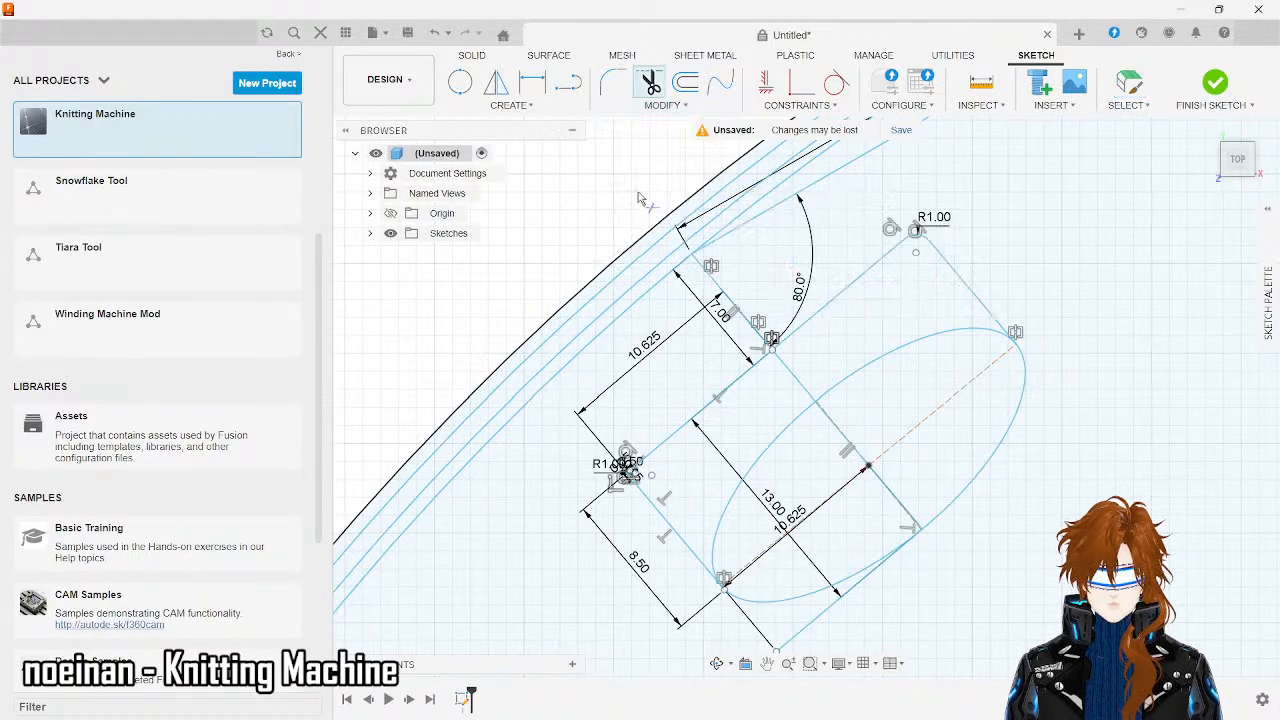
click(988, 337)
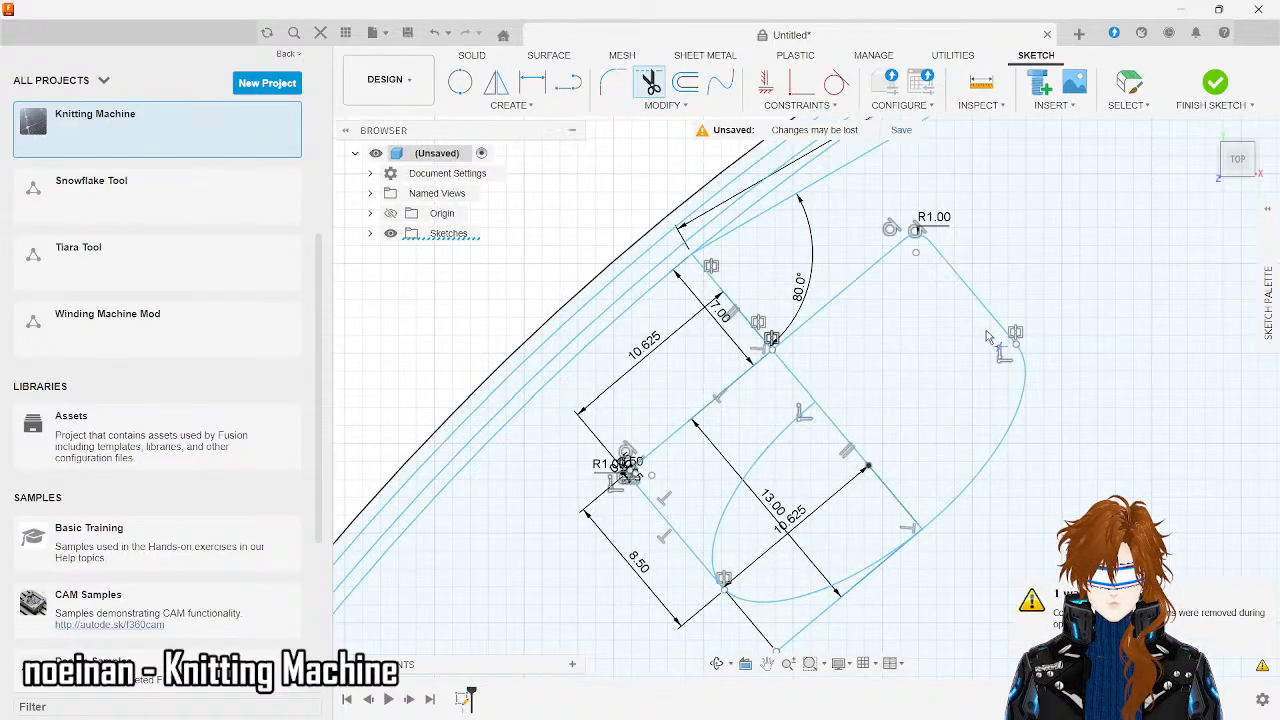
click(761, 456)
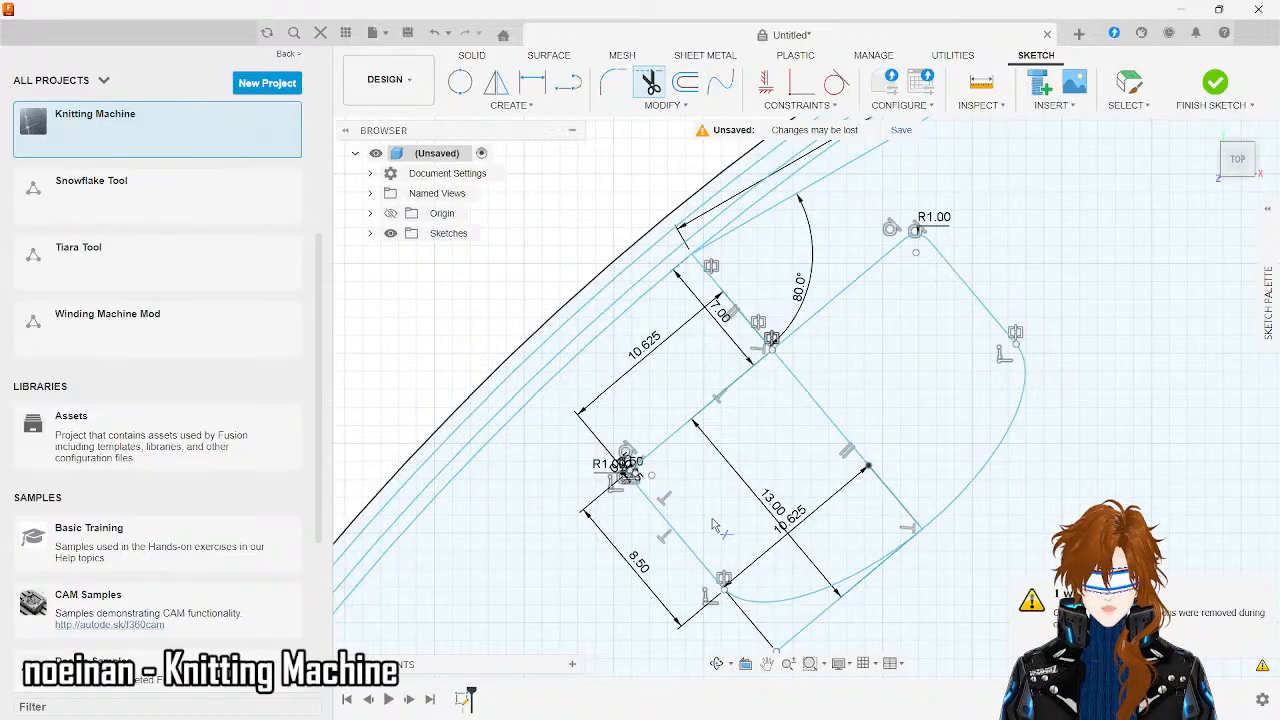
scroll(712, 524, down, 2)
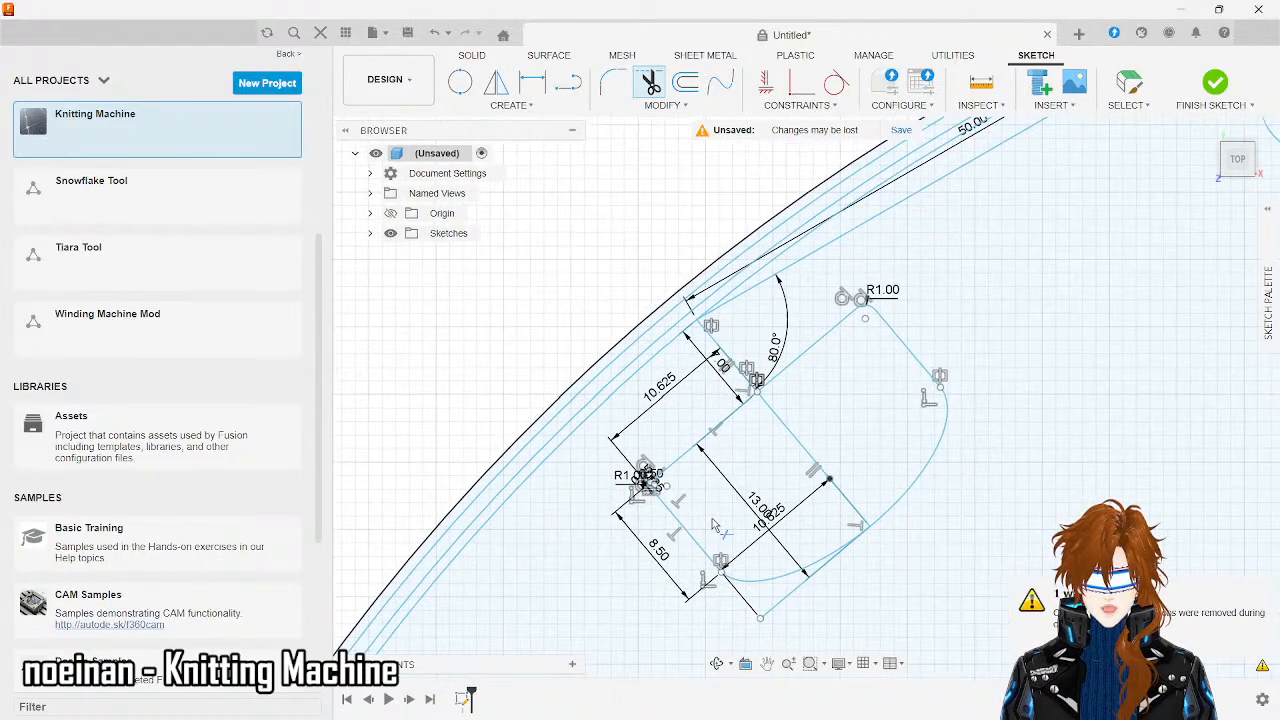
click(787, 607)
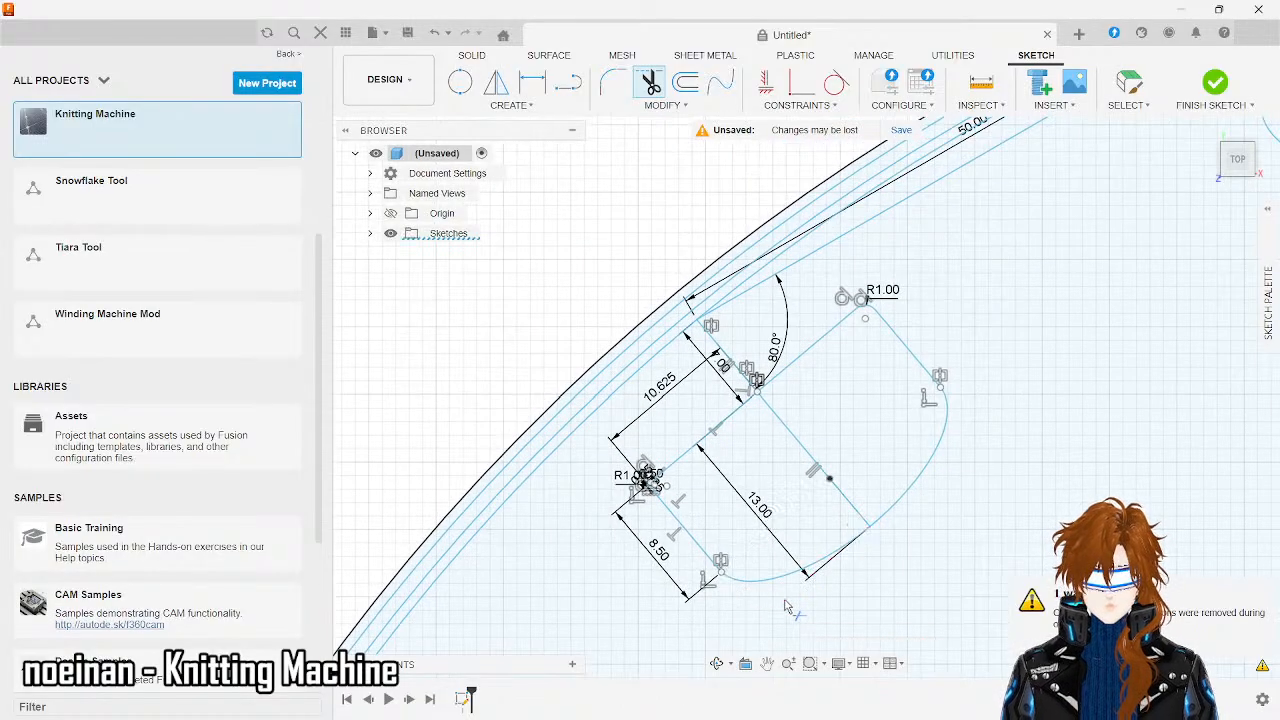
click(857, 512)
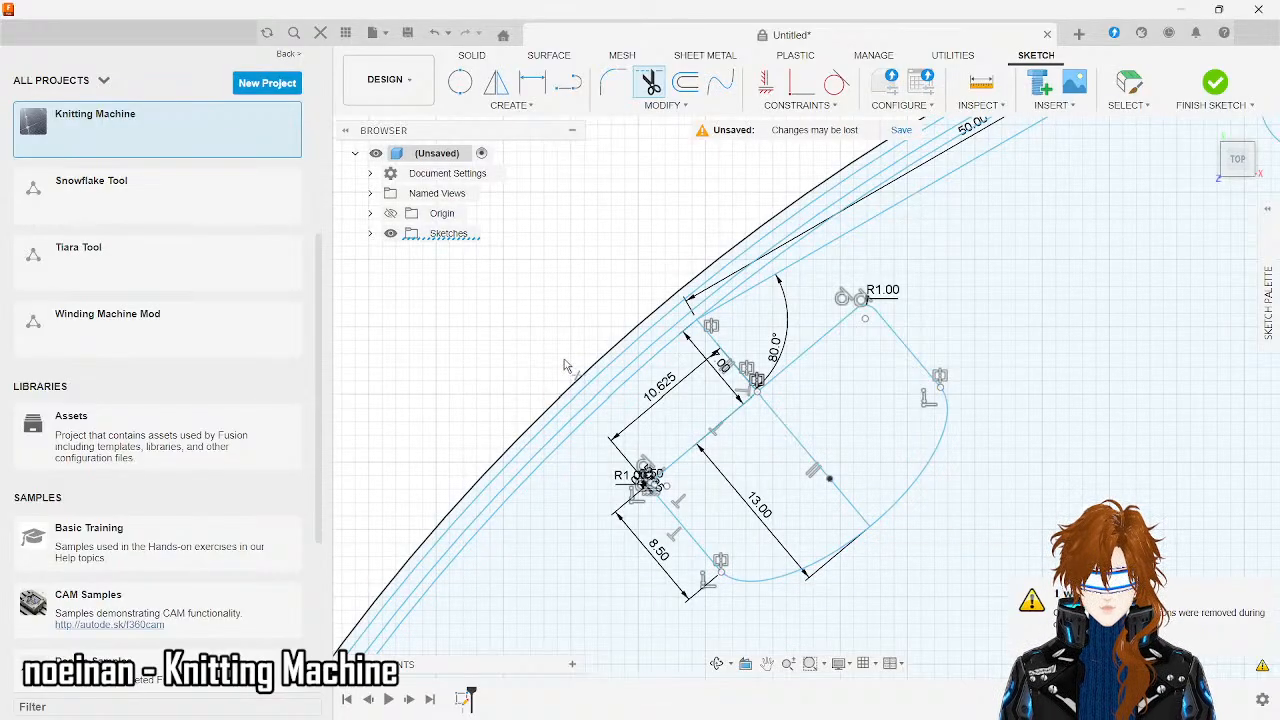
click(758, 288)
- Trim the concentric arc segments crossing the gap between the two innermost vertical lines of the left stepped corner
scroll(700, 368, down, 5)
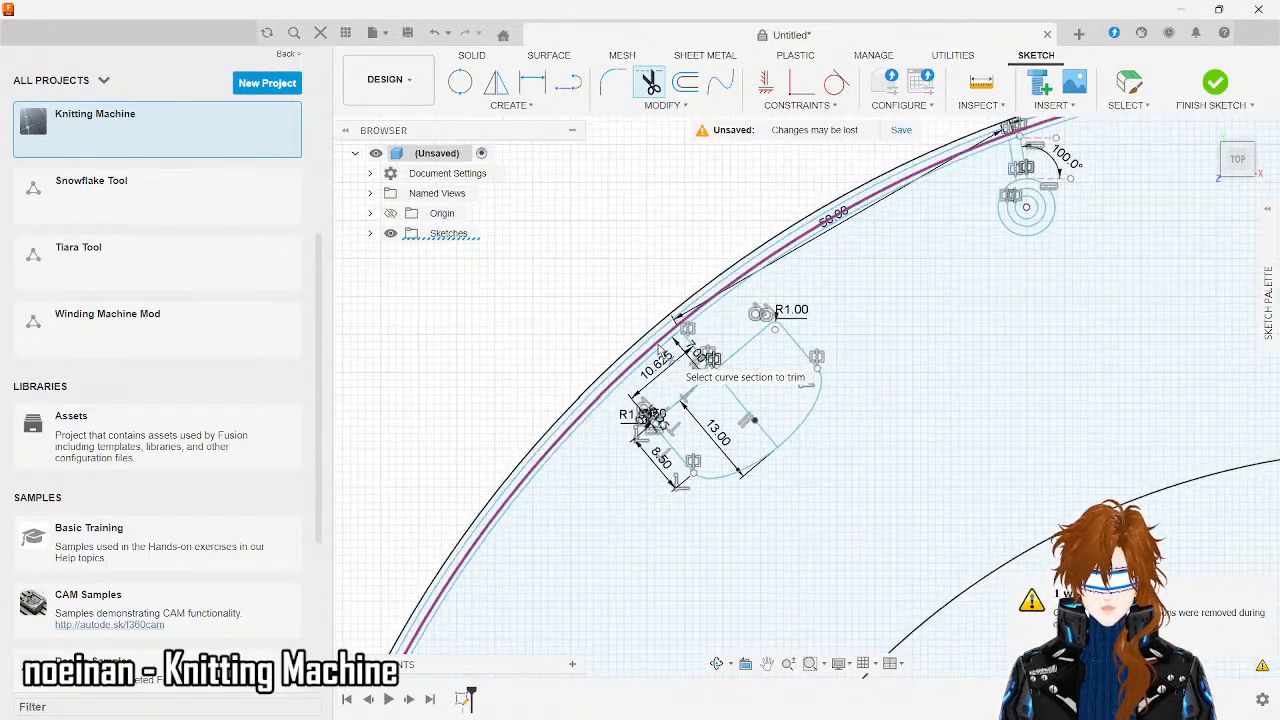
scroll(1064, 259, up, 4)
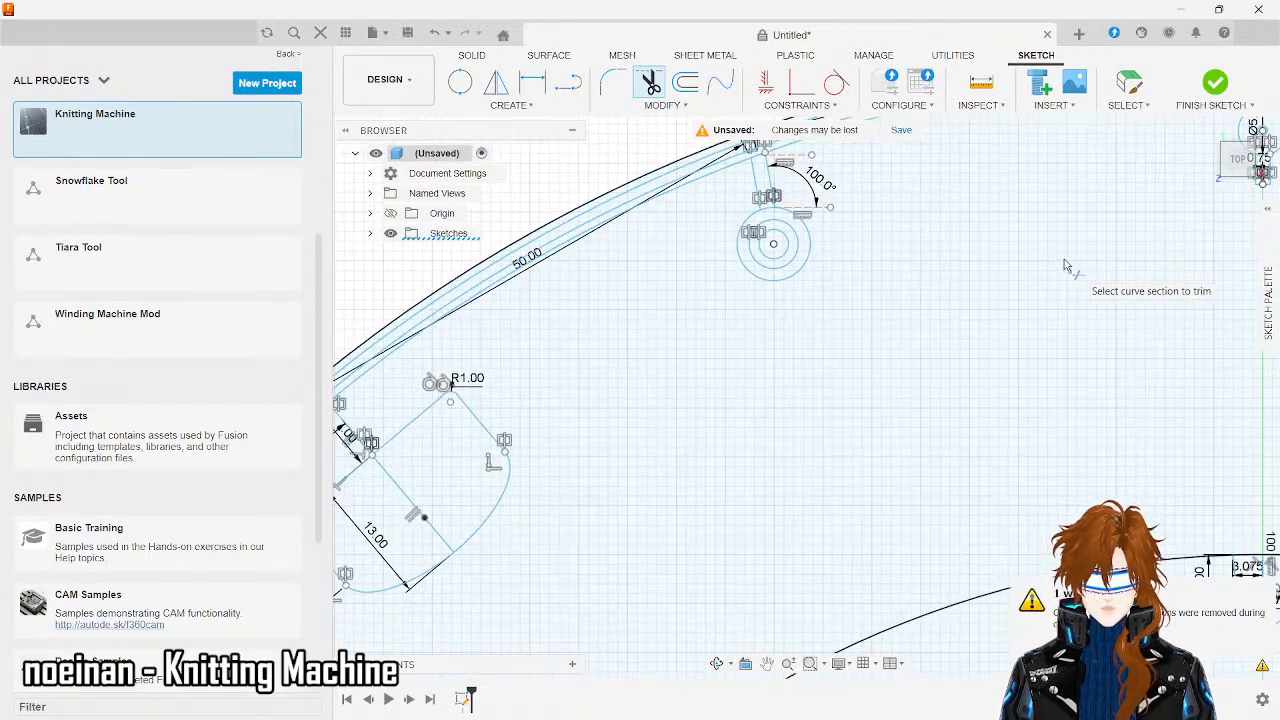
scroll(892, 206, down, 3)
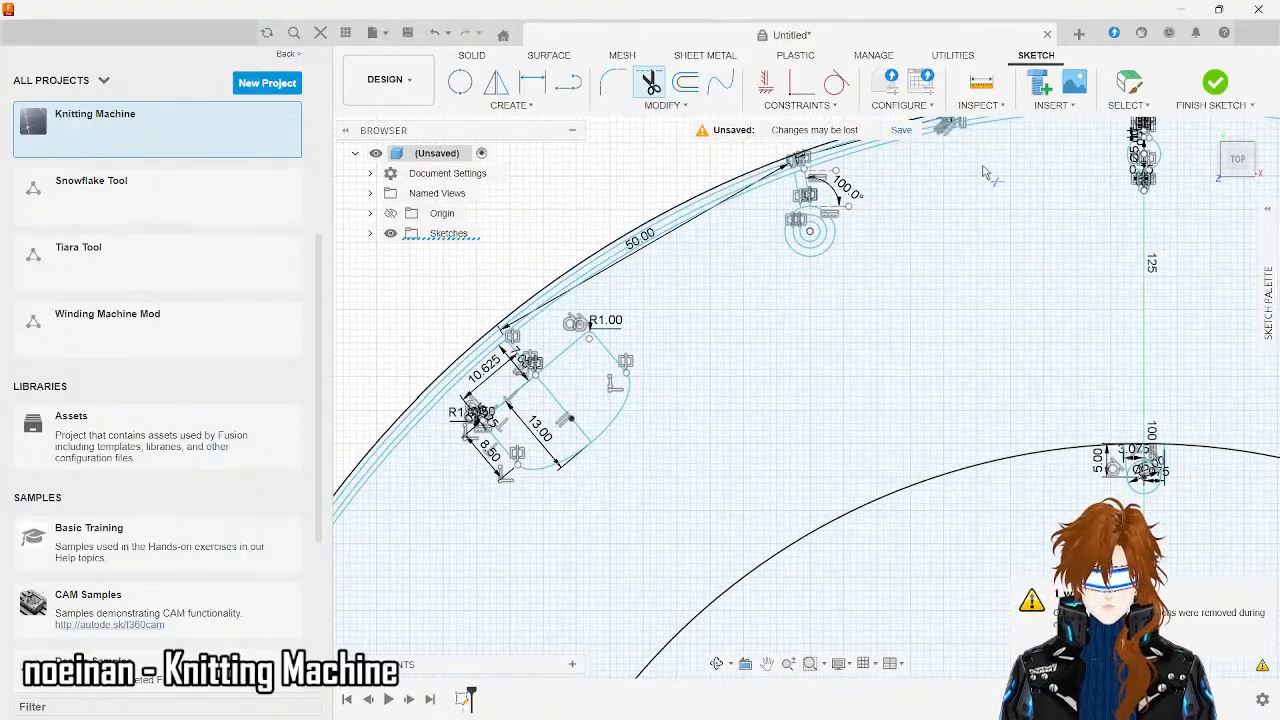
scroll(539, 403, down, 4)
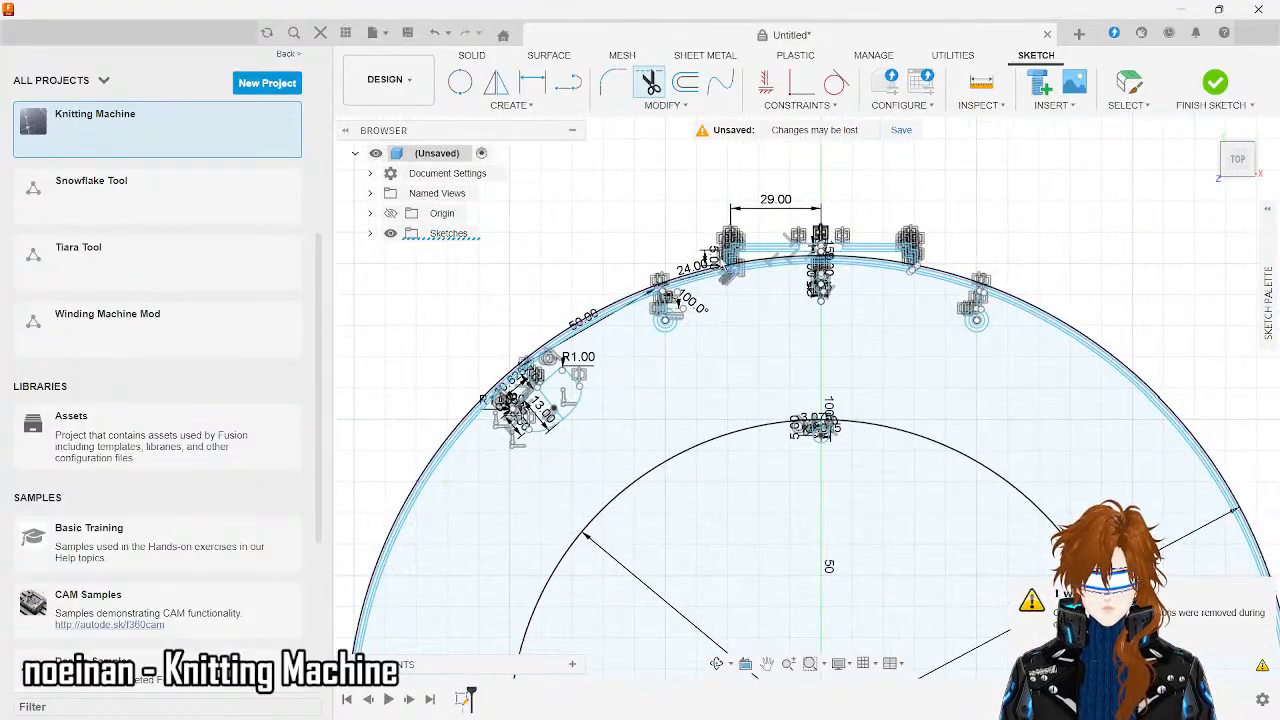
scroll(722, 258, up, 2)
scroll(724, 262, up, 5)
right_click(720, 258)
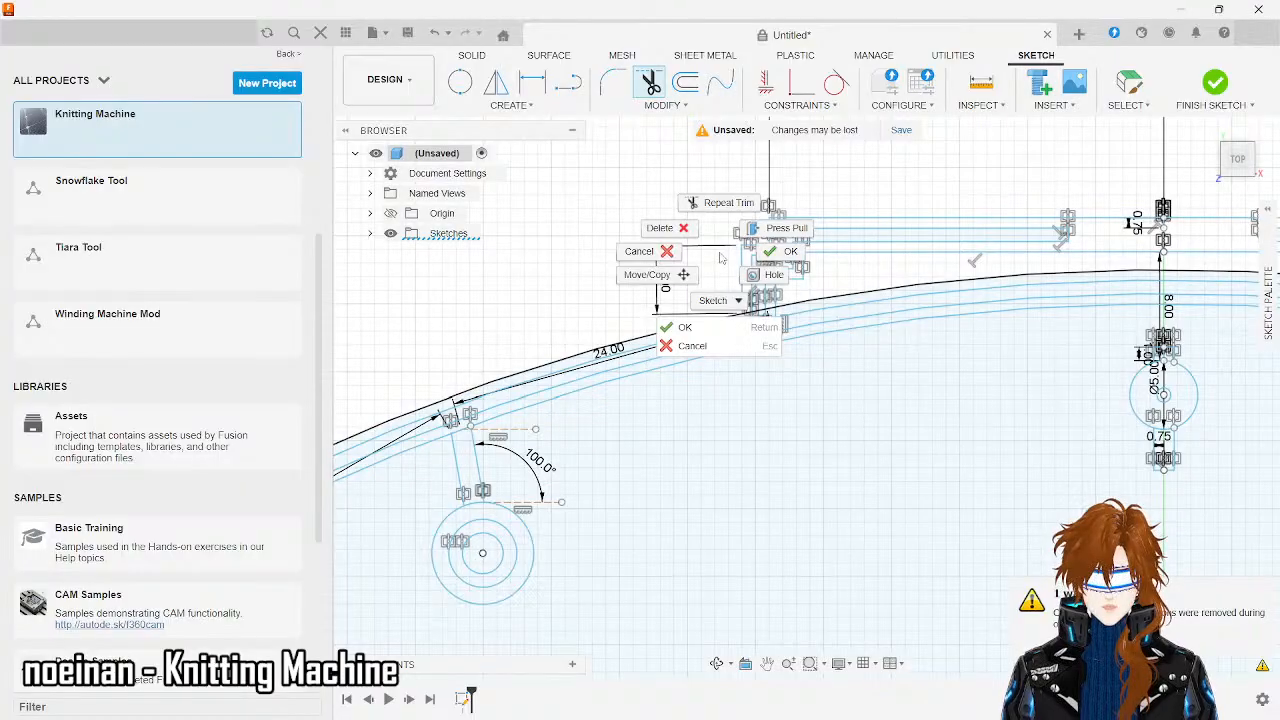
click(720, 258)
scroll(776, 312, up, 5)
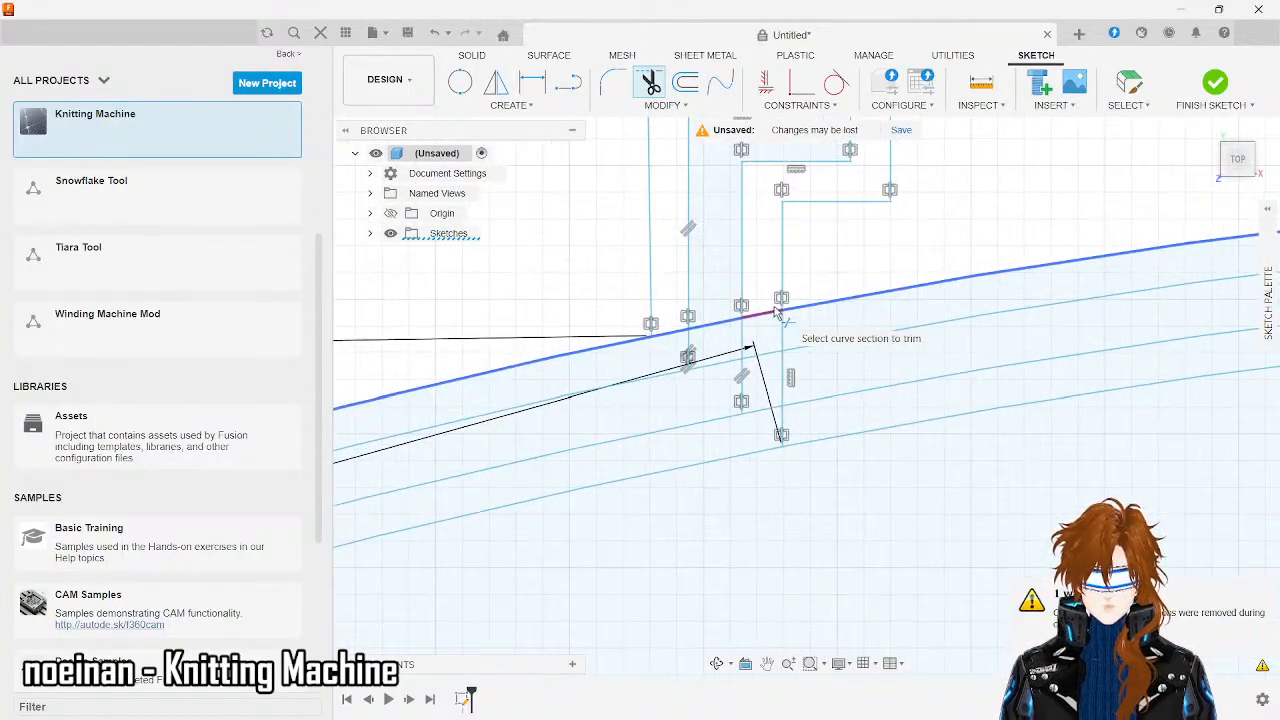
click(765, 347)
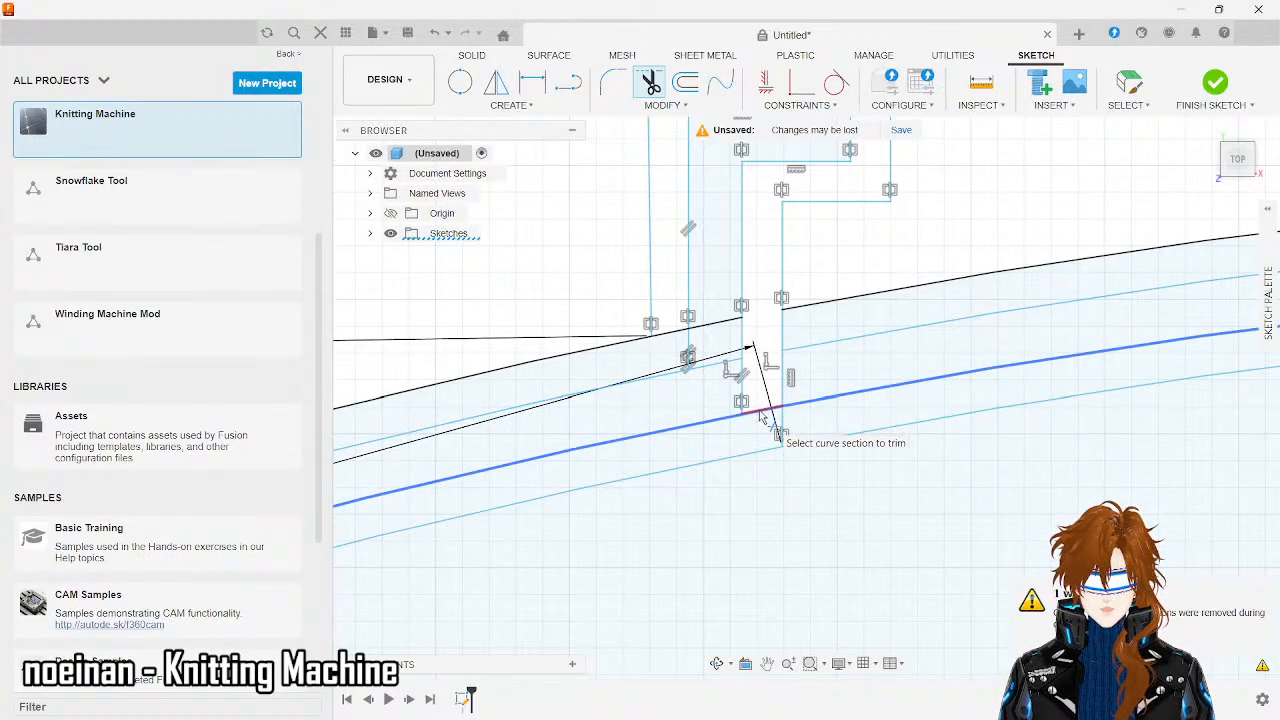
click(762, 413)
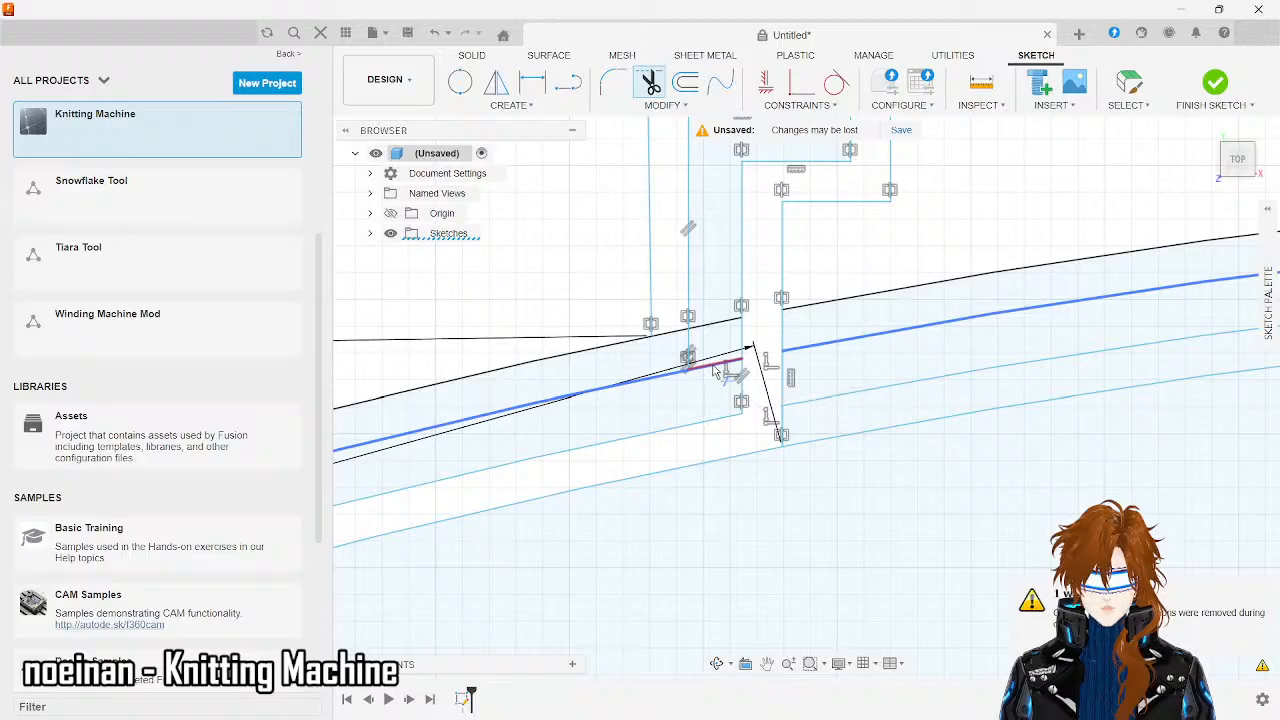
- Trim the four concentric arcs spanning between the left and right stepped corners beneath the raised straight section
click(802, 350)
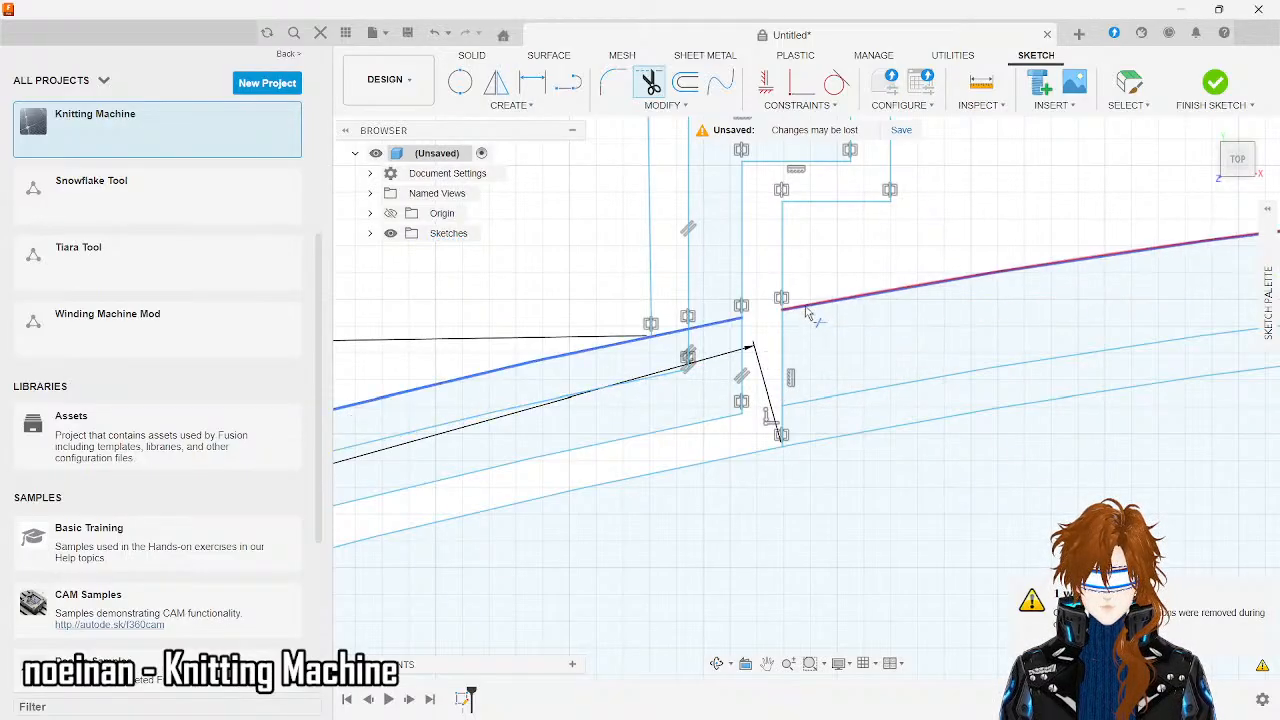
click(808, 308)
click(822, 414)
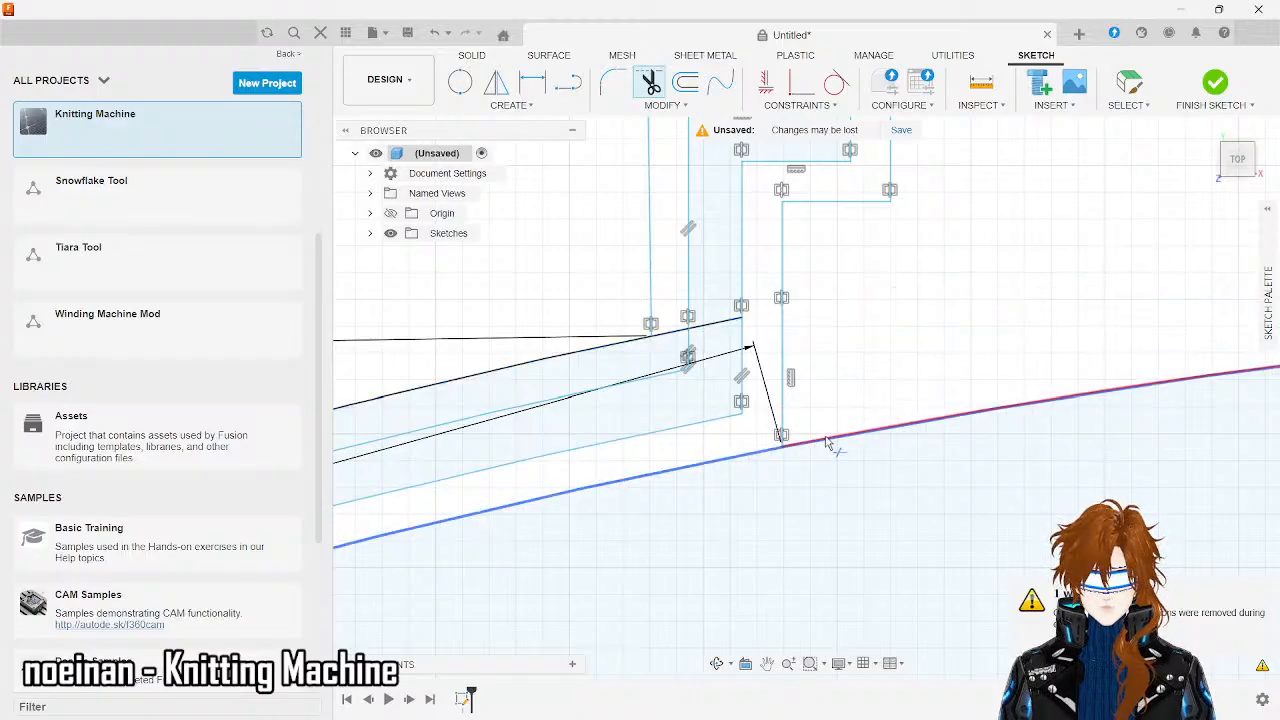
click(826, 445)
- Trim the ends of the two middle arcs that overrun their matching vertical lines at the right stepped corner
scroll(826, 446, down, 5)
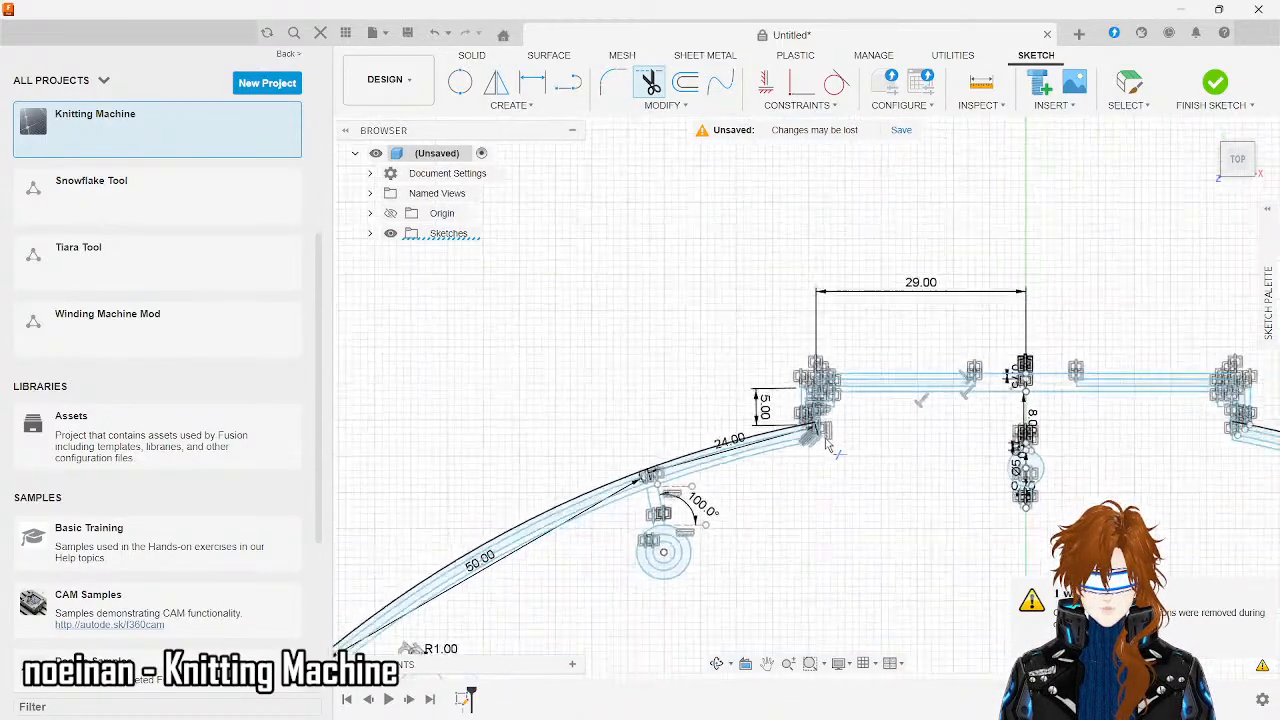
scroll(1168, 492, up, 4)
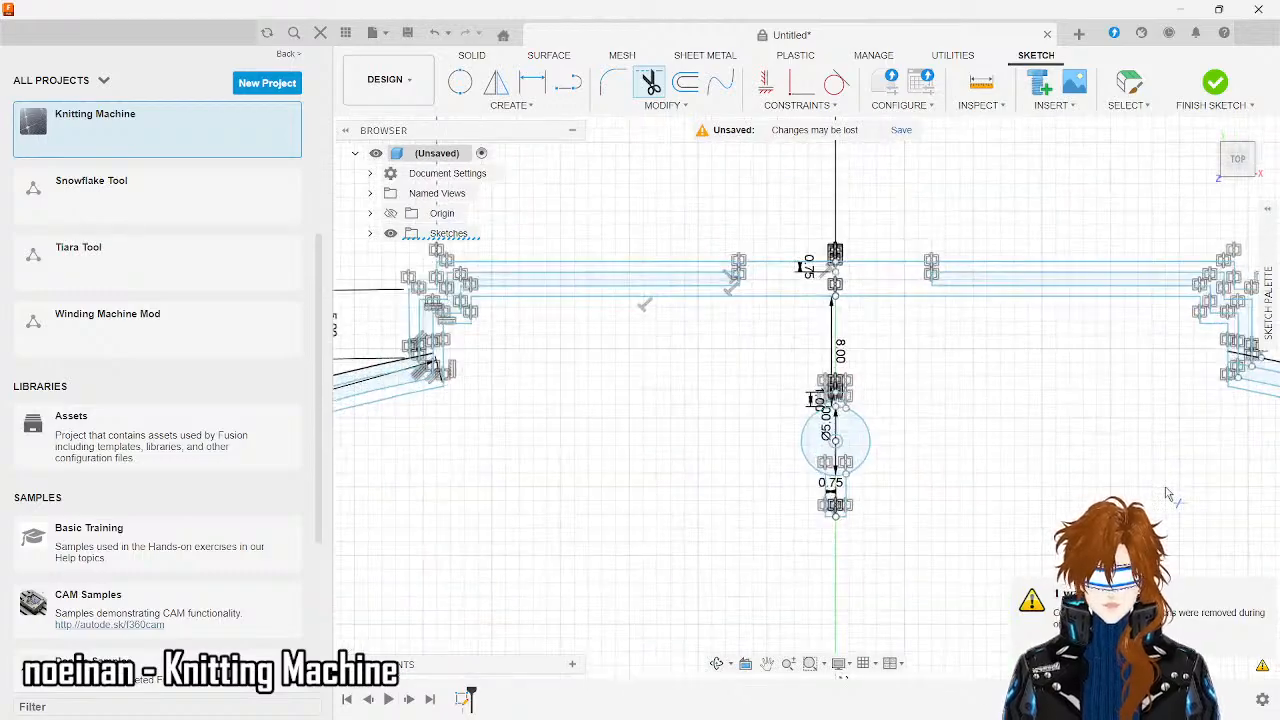
scroll(908, 436, down, 3)
scroll(1137, 392, up, 6)
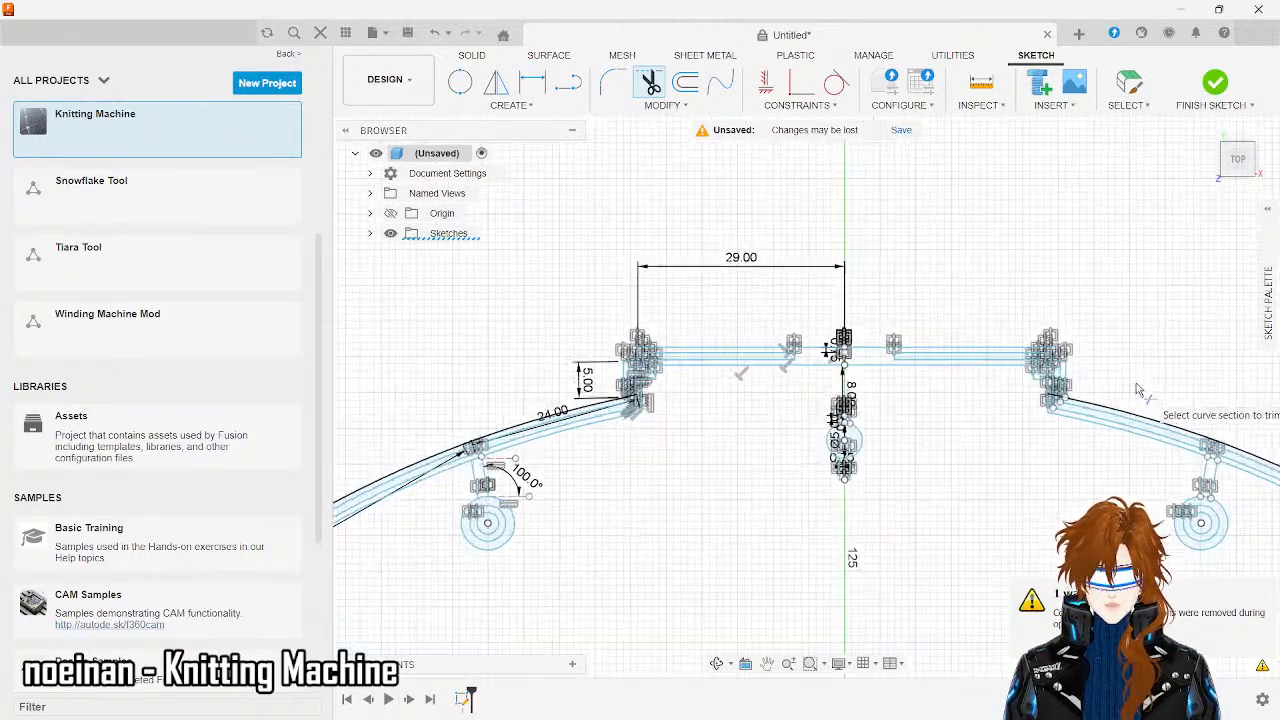
scroll(815, 423, up, 5)
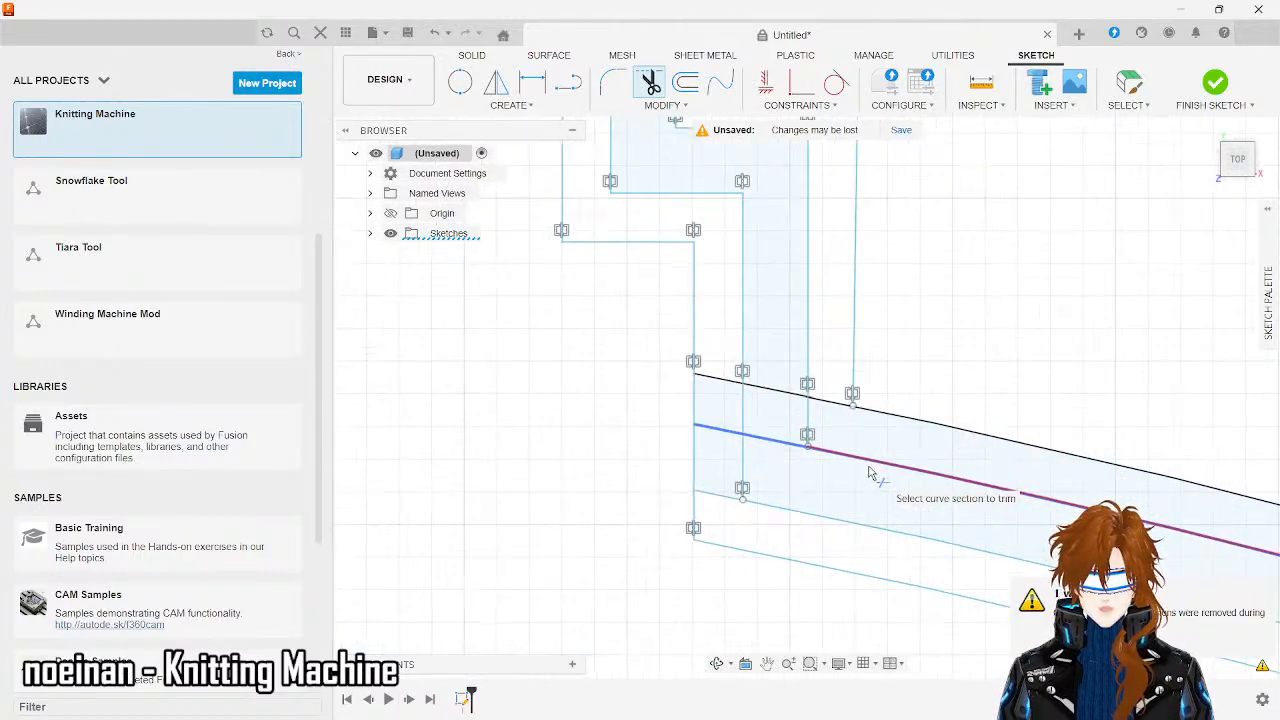
click(809, 424)
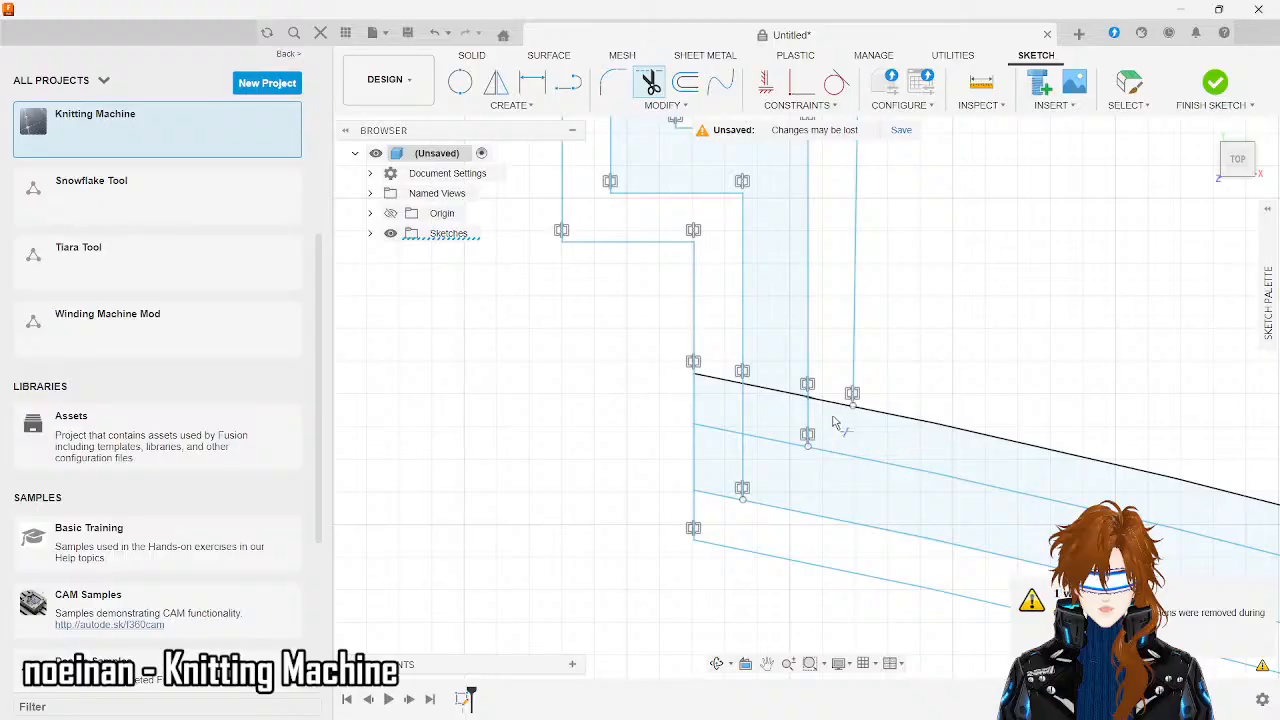
click(766, 440)
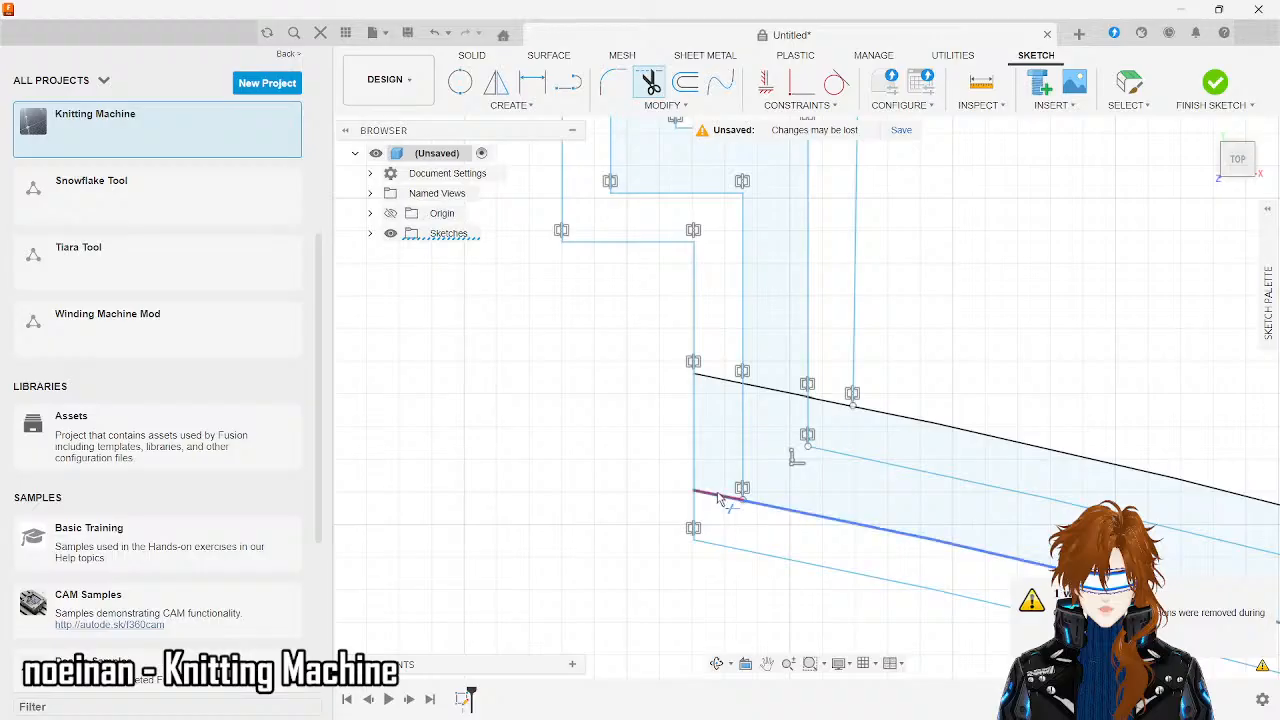
scroll(632, 470, down, 4)
scroll(628, 475, down, 5)
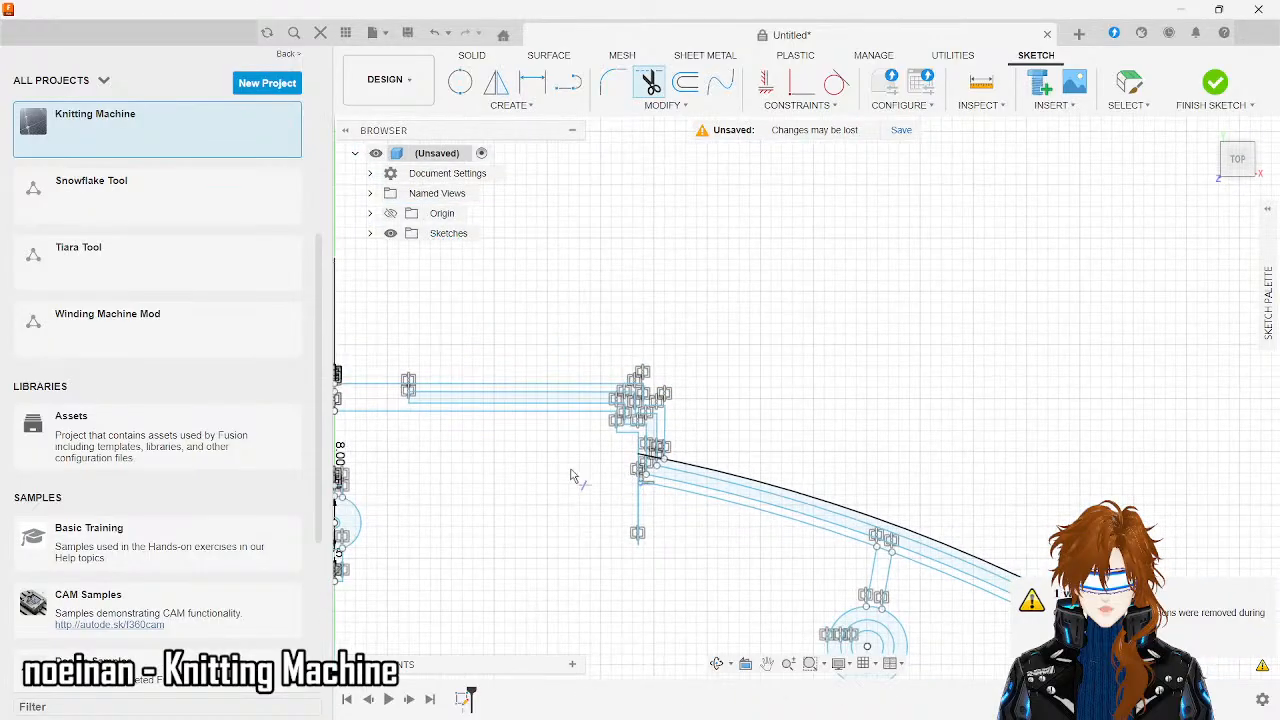
- Inspect the right-hand concentric arcs and the stem joining them to the small concentric circles for leftover segments
scroll(921, 605, up, 8)
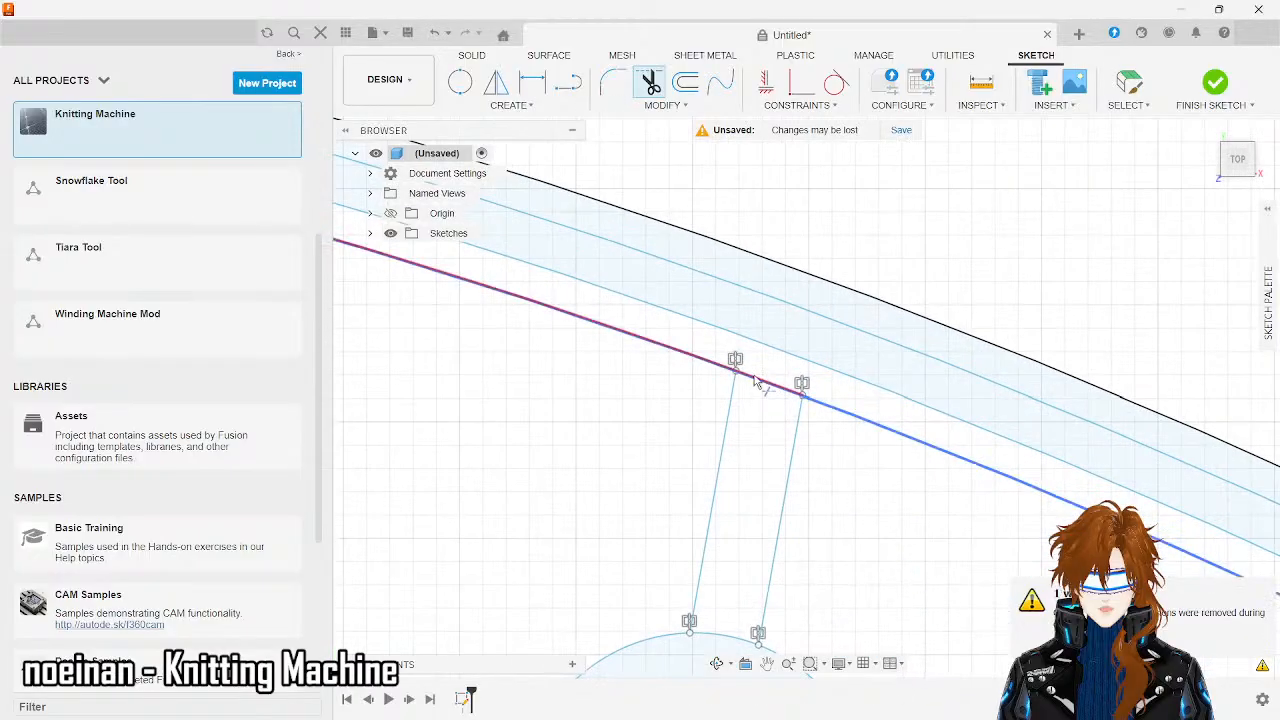
scroll(745, 418, down, 3)
scroll(745, 418, down, 3)
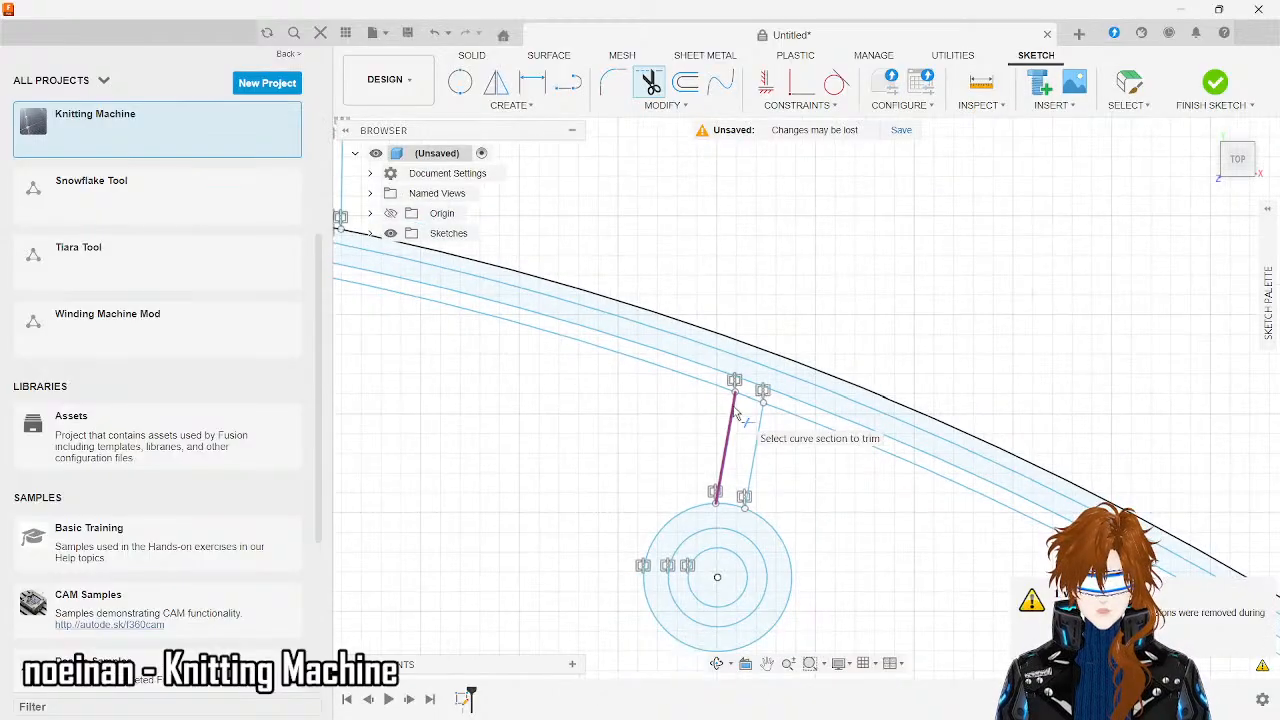
scroll(480, 494, down, 2)
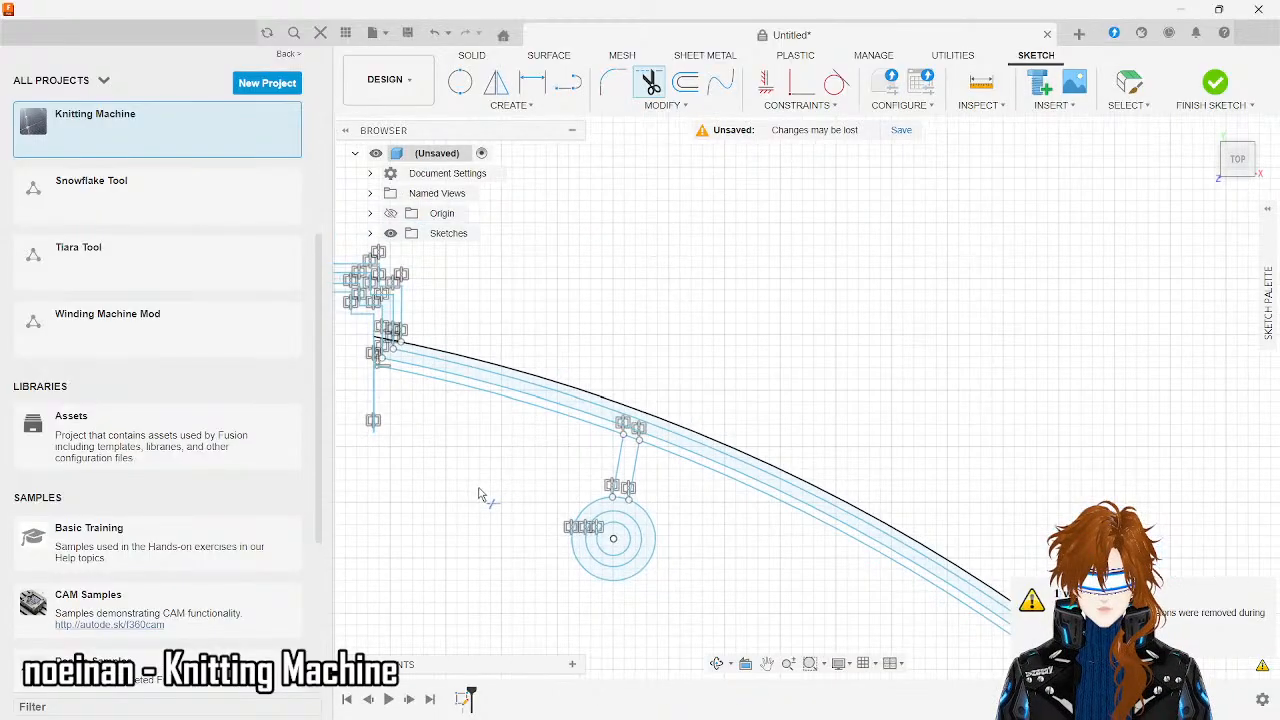
scroll(480, 494, down, 2)
right_click(481, 492)
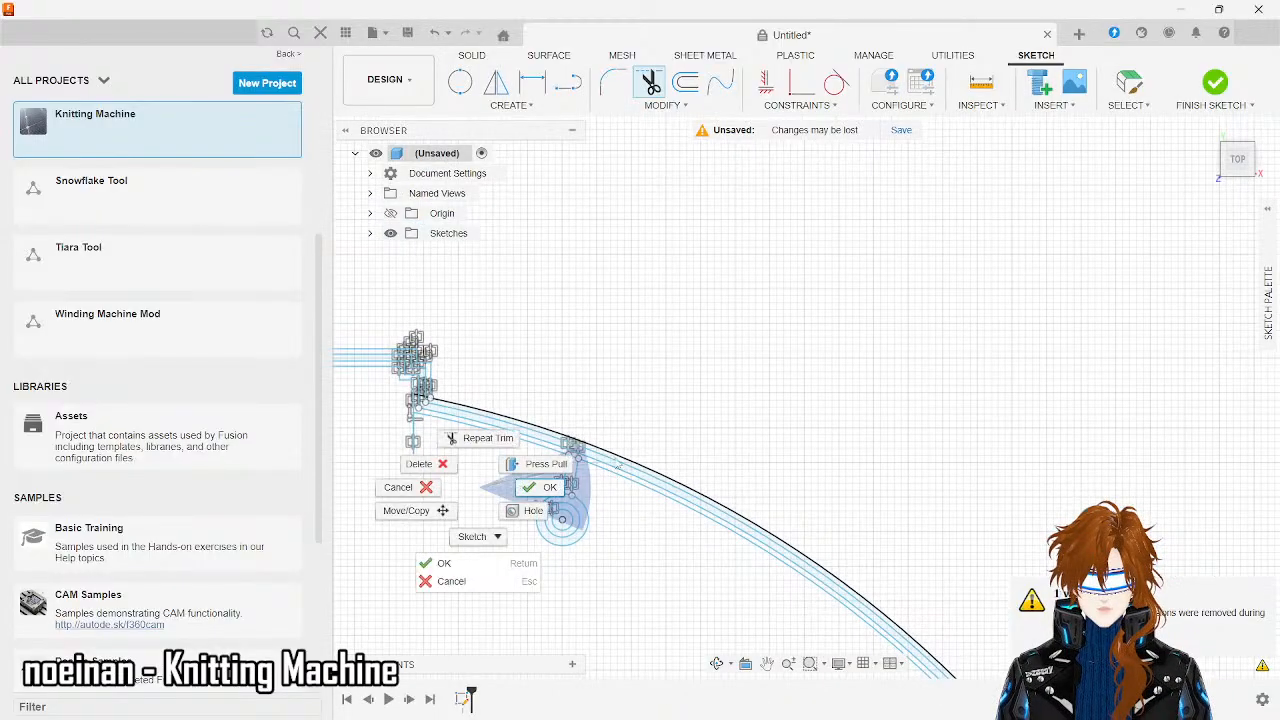
click(1013, 415)
scroll(957, 440, down, 1)
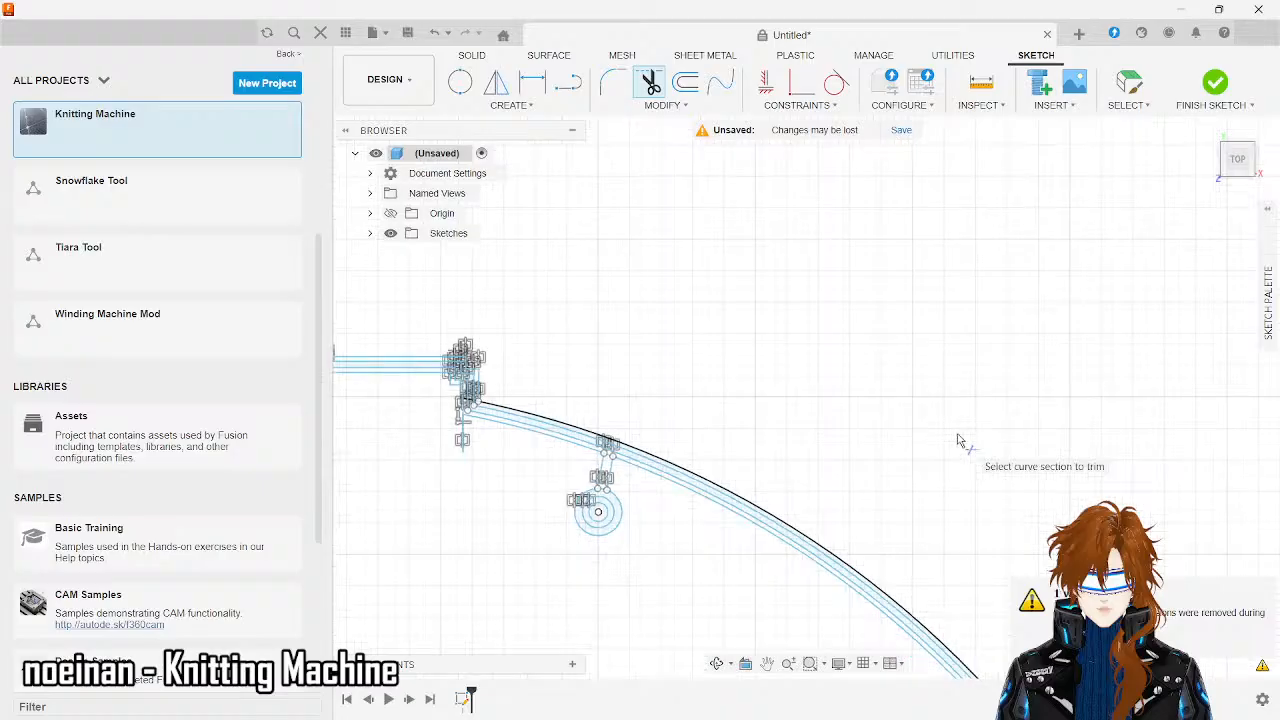
scroll(957, 440, down, 2)
- Trim the vertical line ends hanging below the innermost arc at both the right and left stepped corners
scroll(702, 440, up, 5)
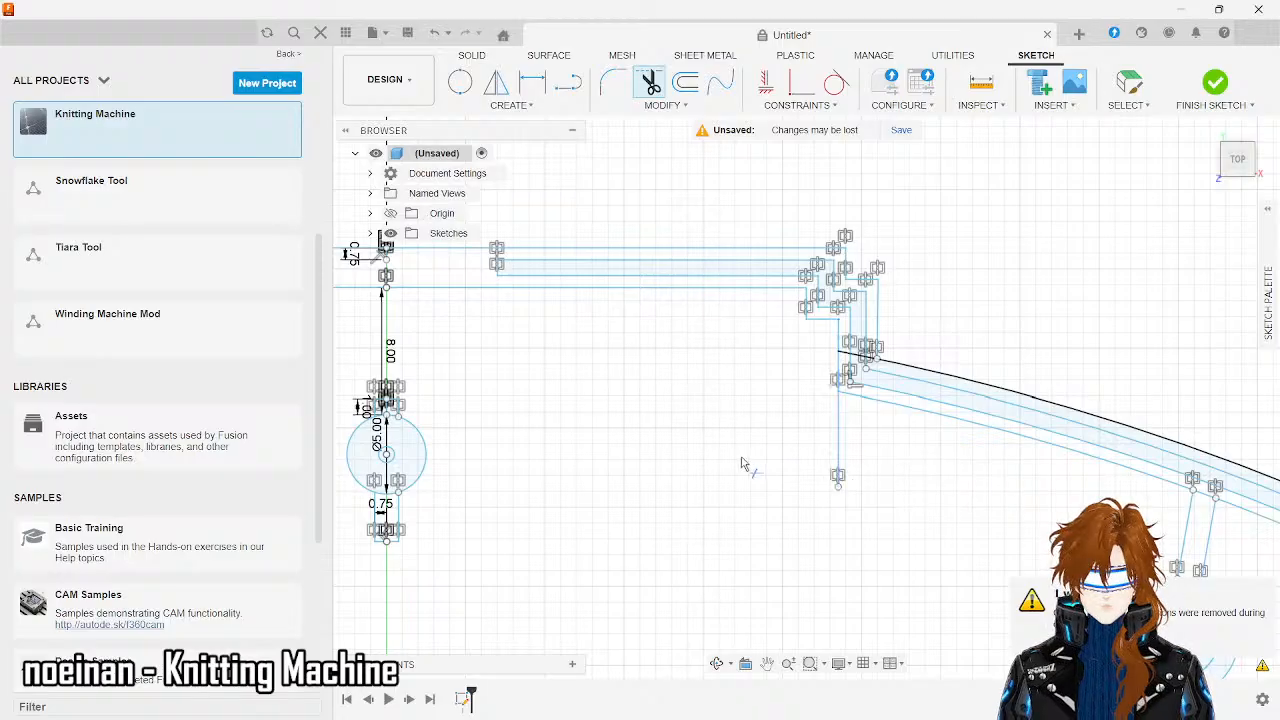
click(838, 445)
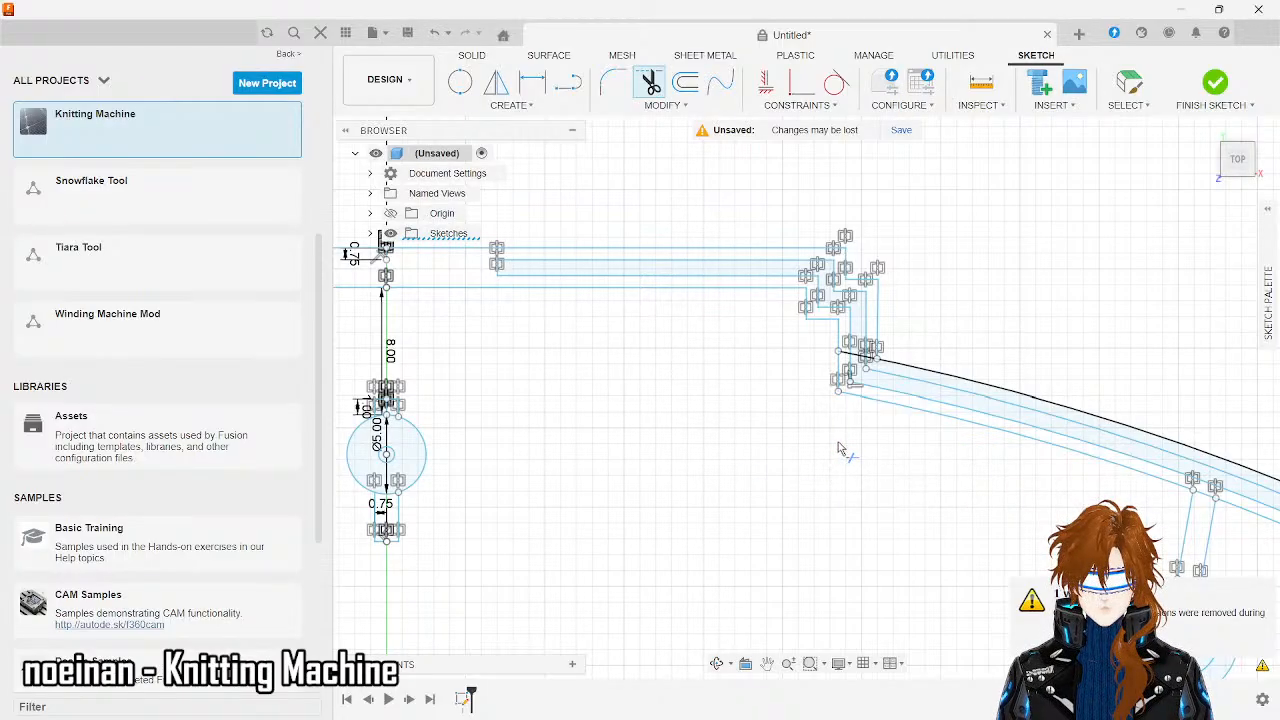
scroll(543, 473, down, 3)
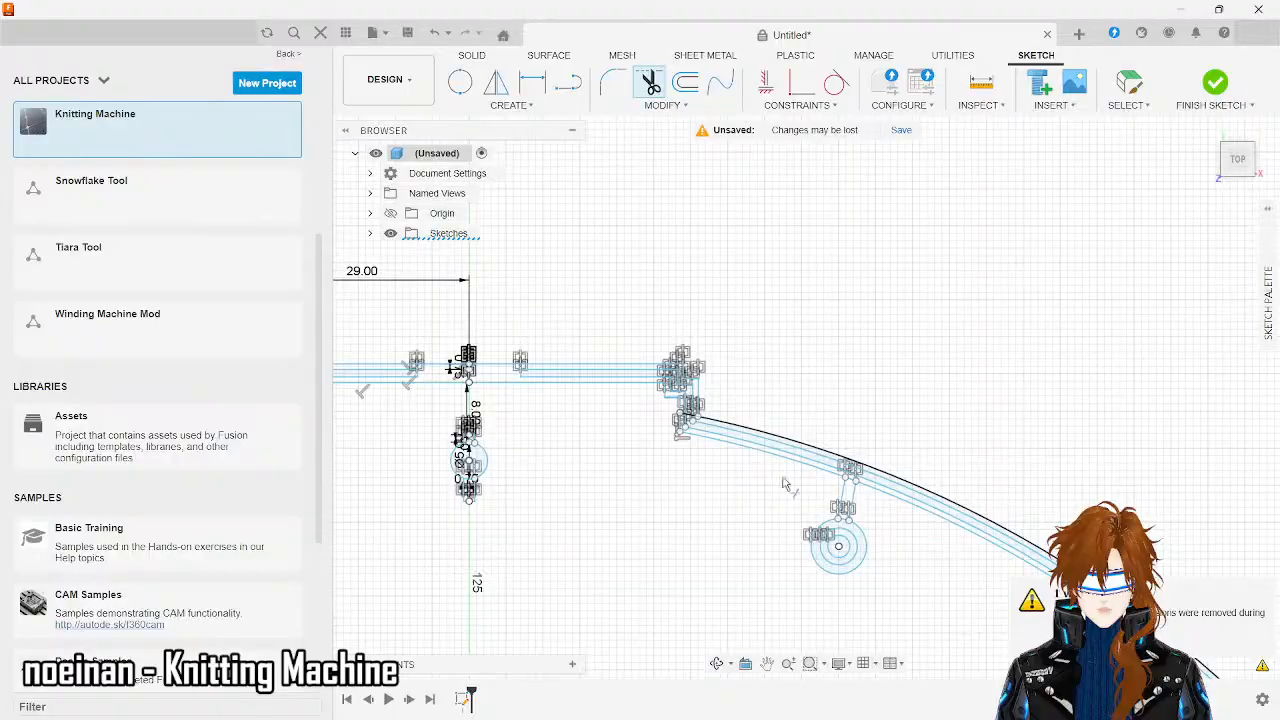
scroll(790, 485, down, 3)
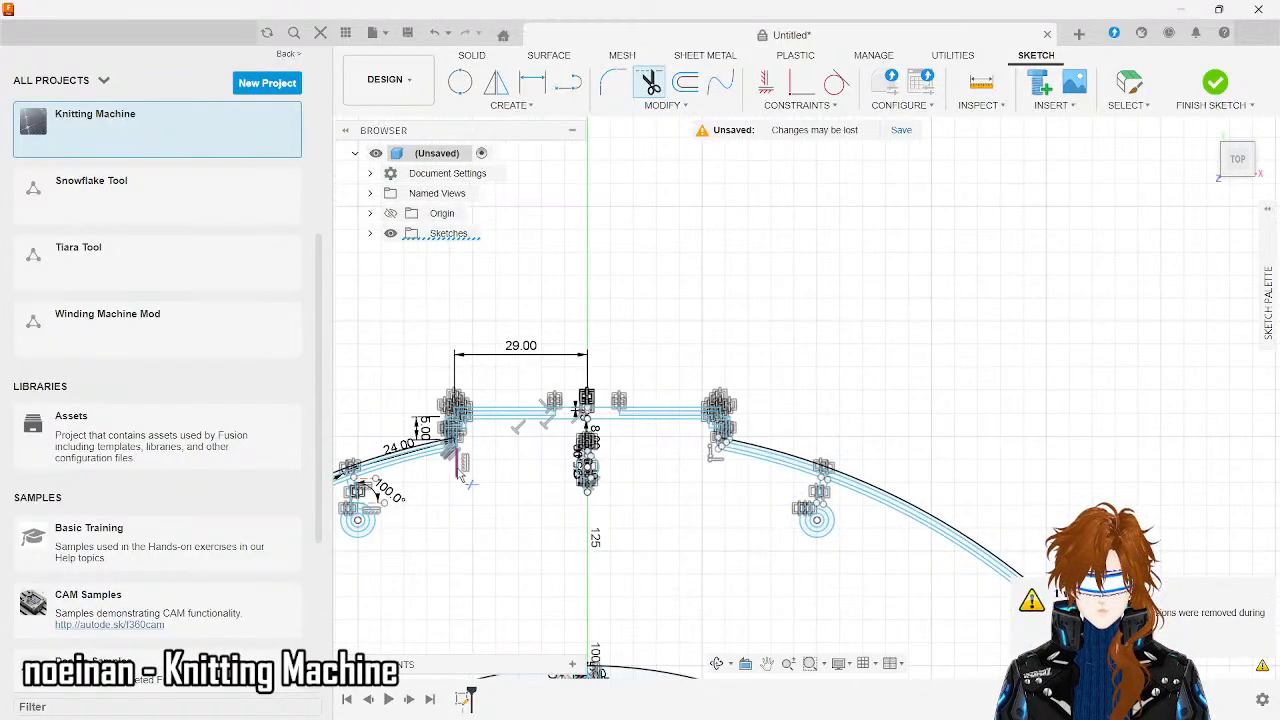
scroll(462, 478, up, 5)
right_click(456, 480)
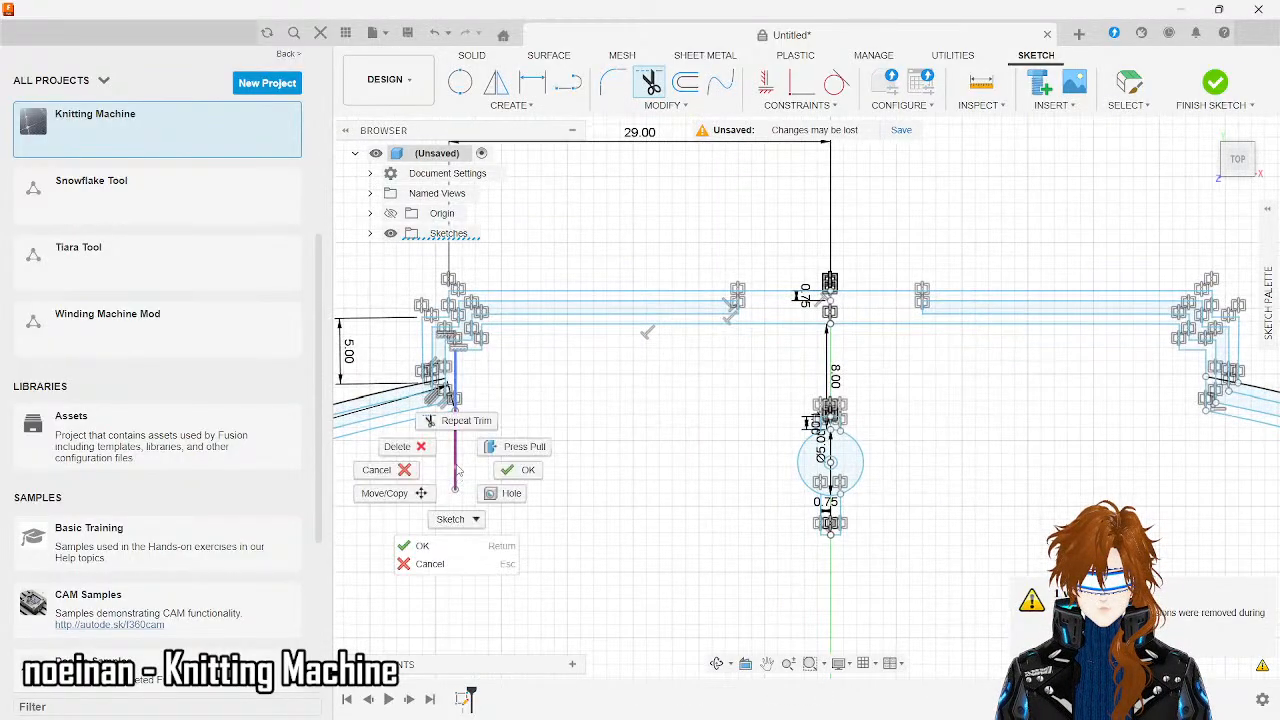
key(Escape)
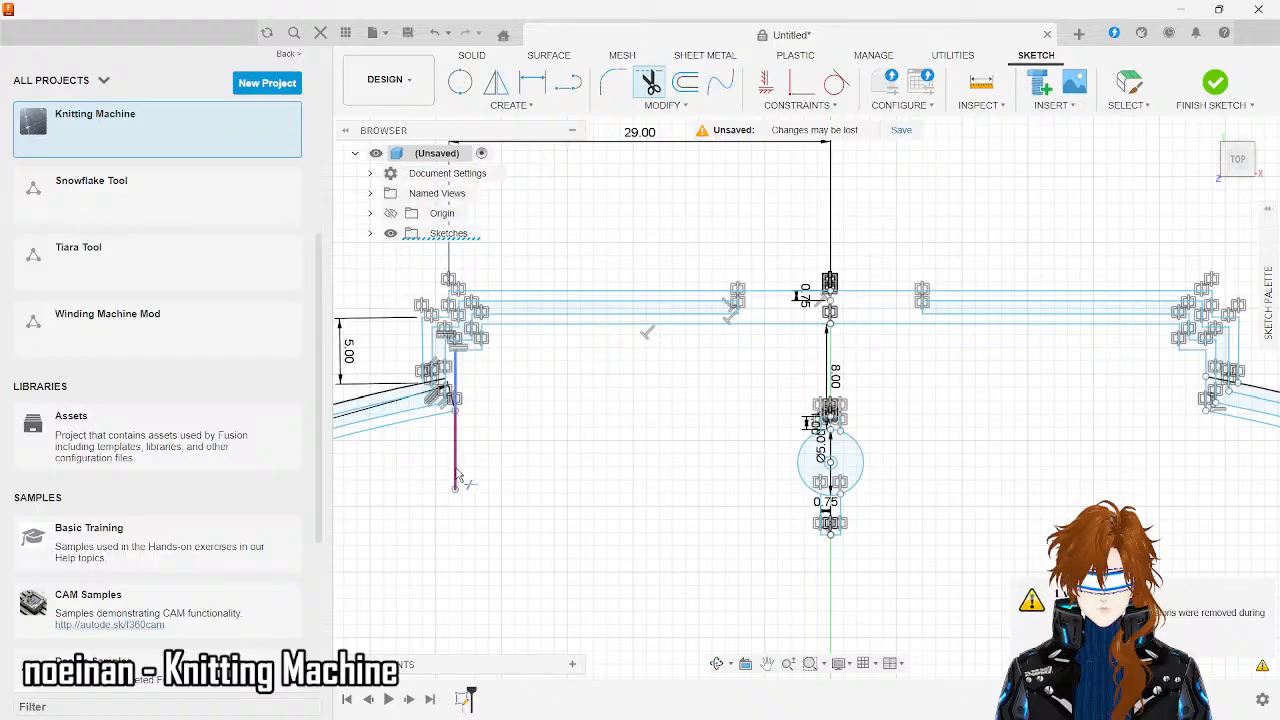
click(456, 470)
scroll(514, 485, down, 1)
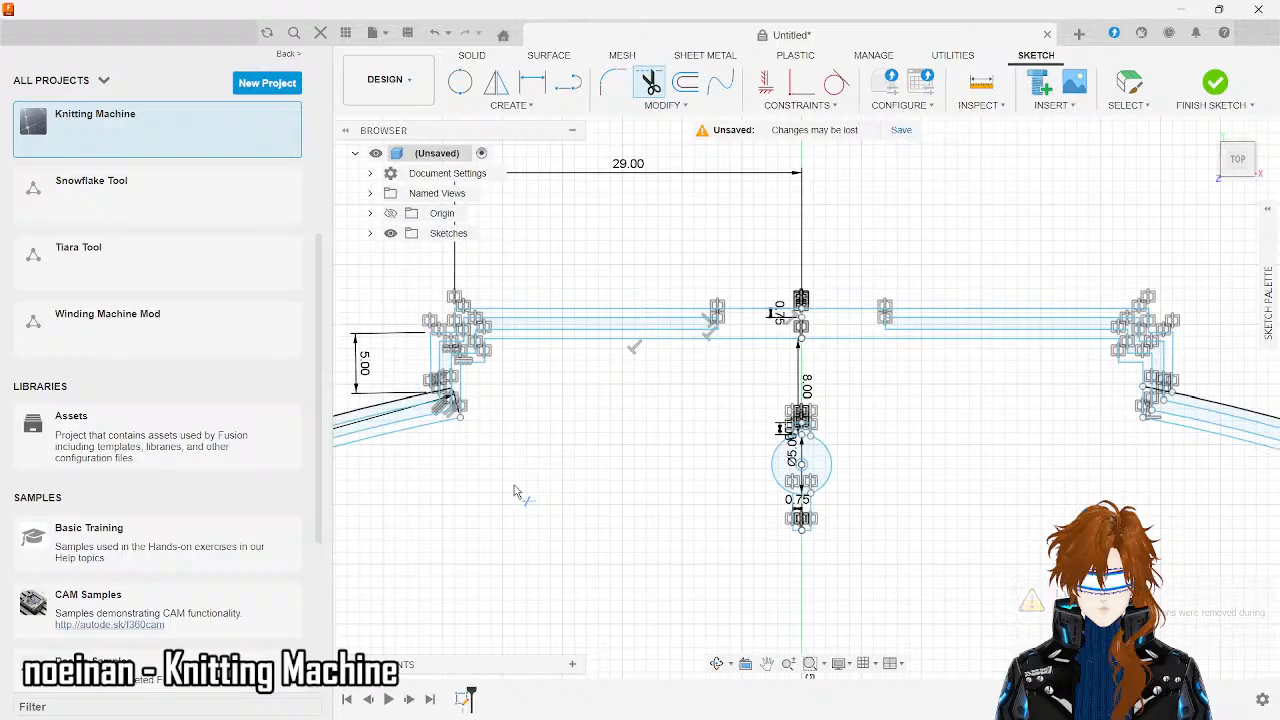
- Finish trimming and examine the stepped section, the full ring and the rounded profile beside the left arcs
scroll(700, 418, up, 3)
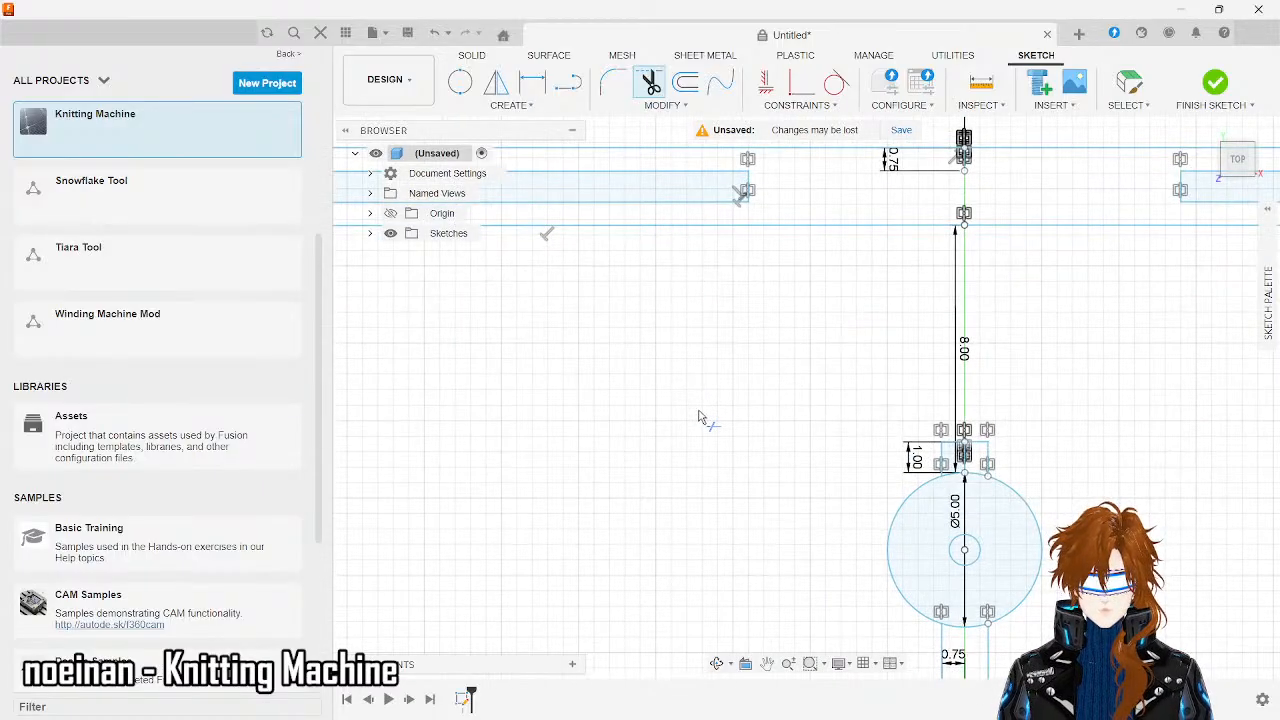
scroll(699, 418, down, 5)
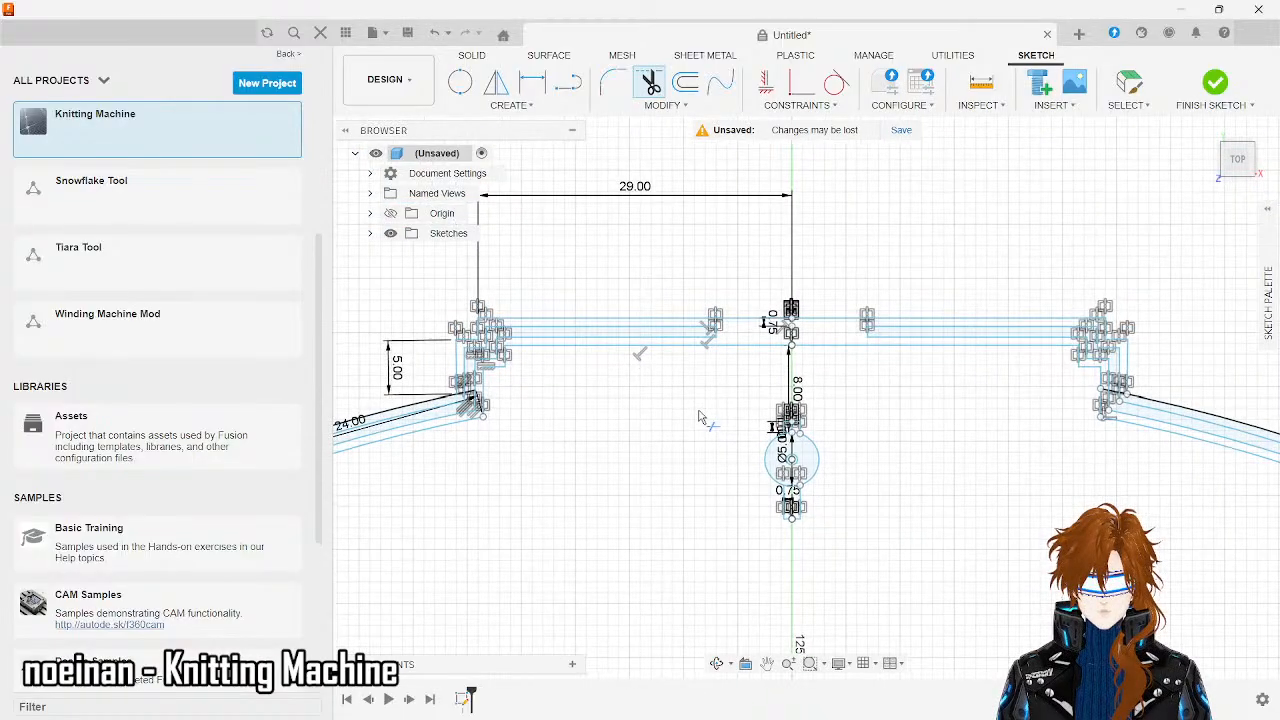
scroll(699, 418, down, 5)
key(Escape)
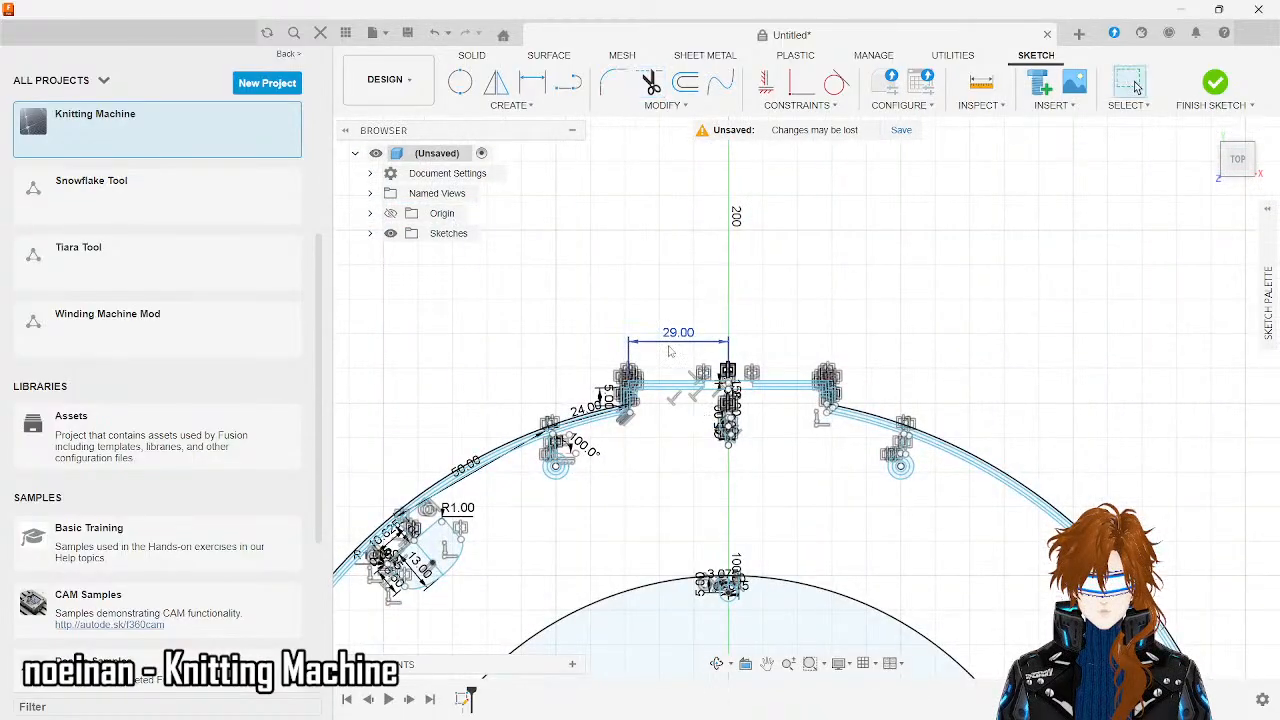
scroll(772, 330, down, 6)
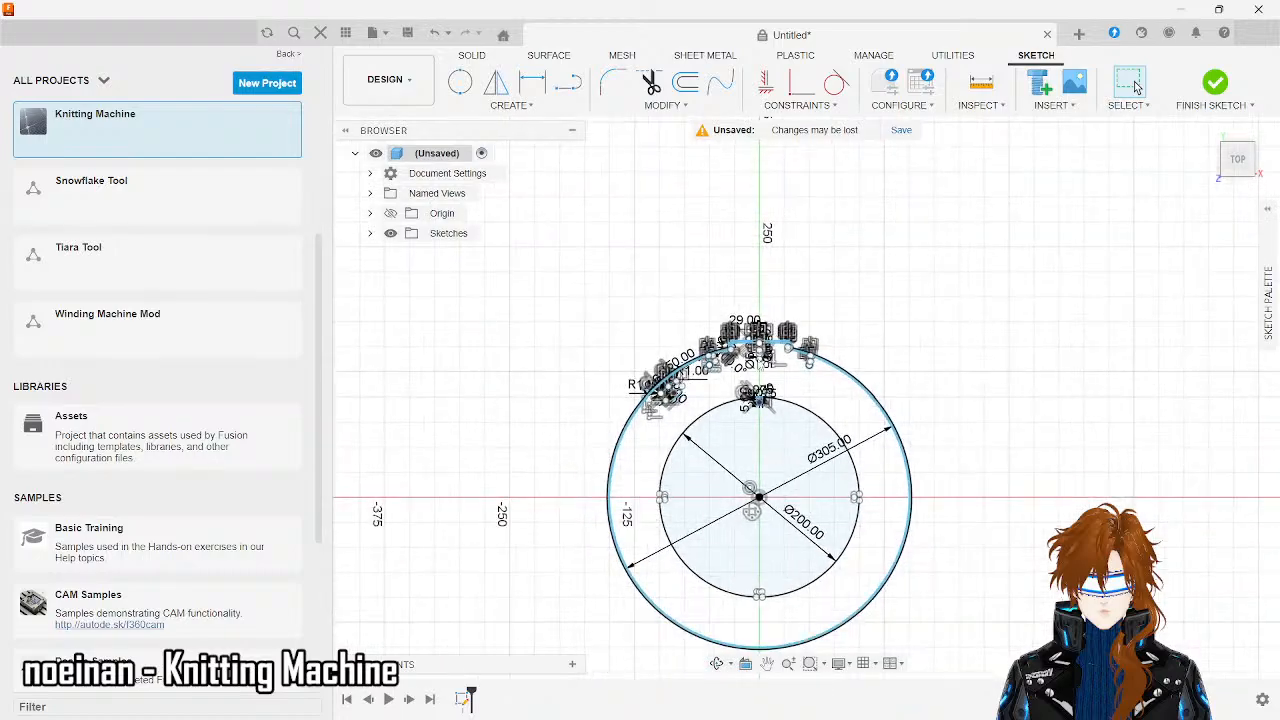
scroll(664, 418, up, 8)
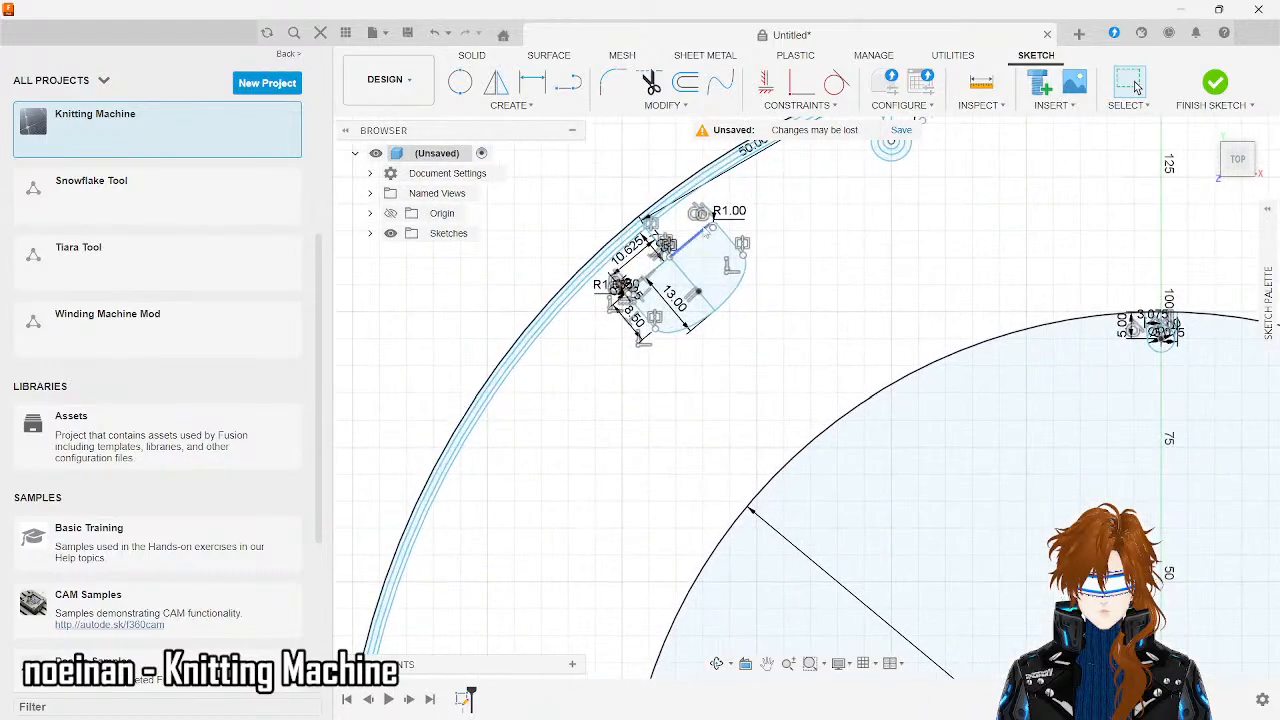
scroll(690, 280, up, 4)
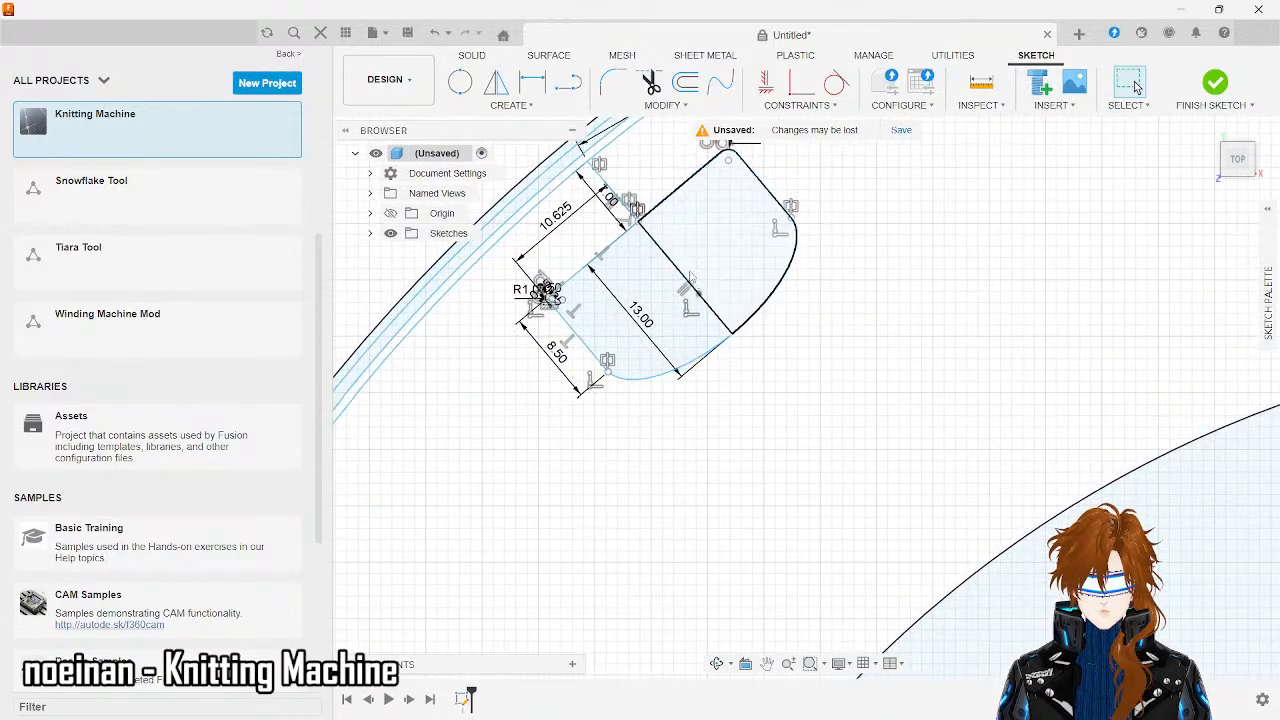
click(690, 278)
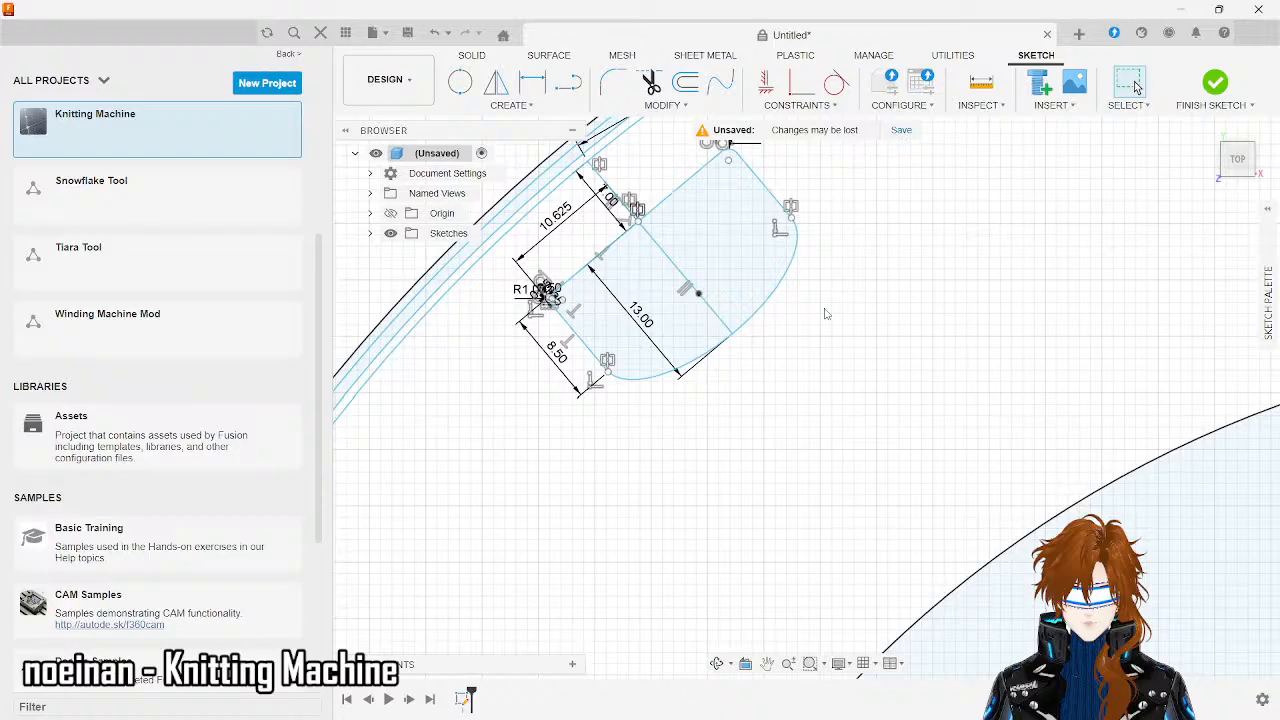
scroll(660, 422, down, 3)
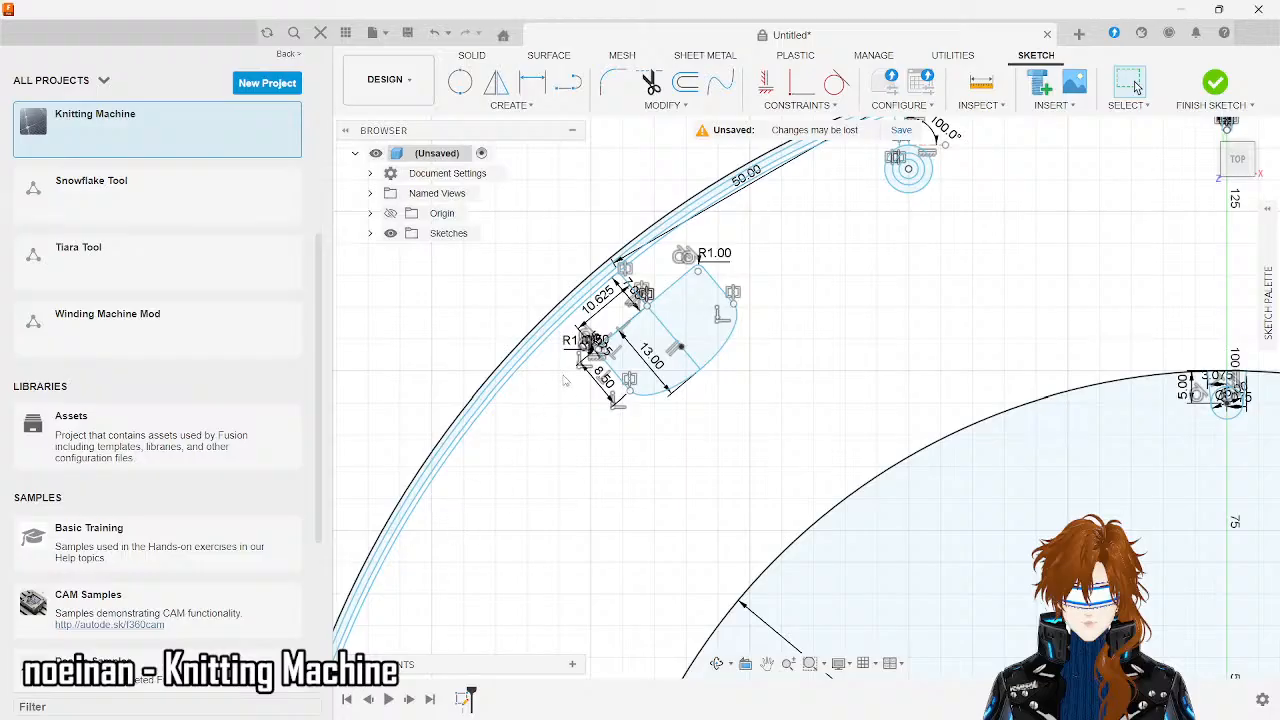
scroll(565, 375, down, 3)
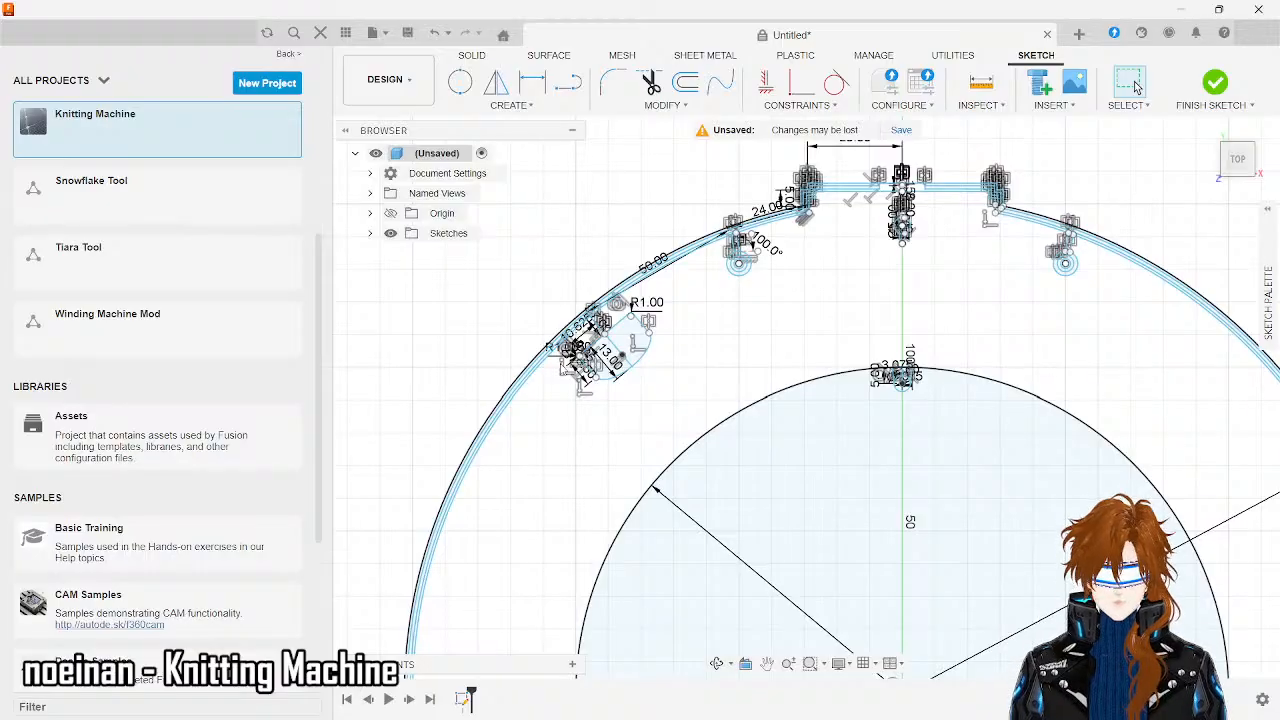
scroll(561, 369, up, 5)
scroll(561, 369, up, 1)
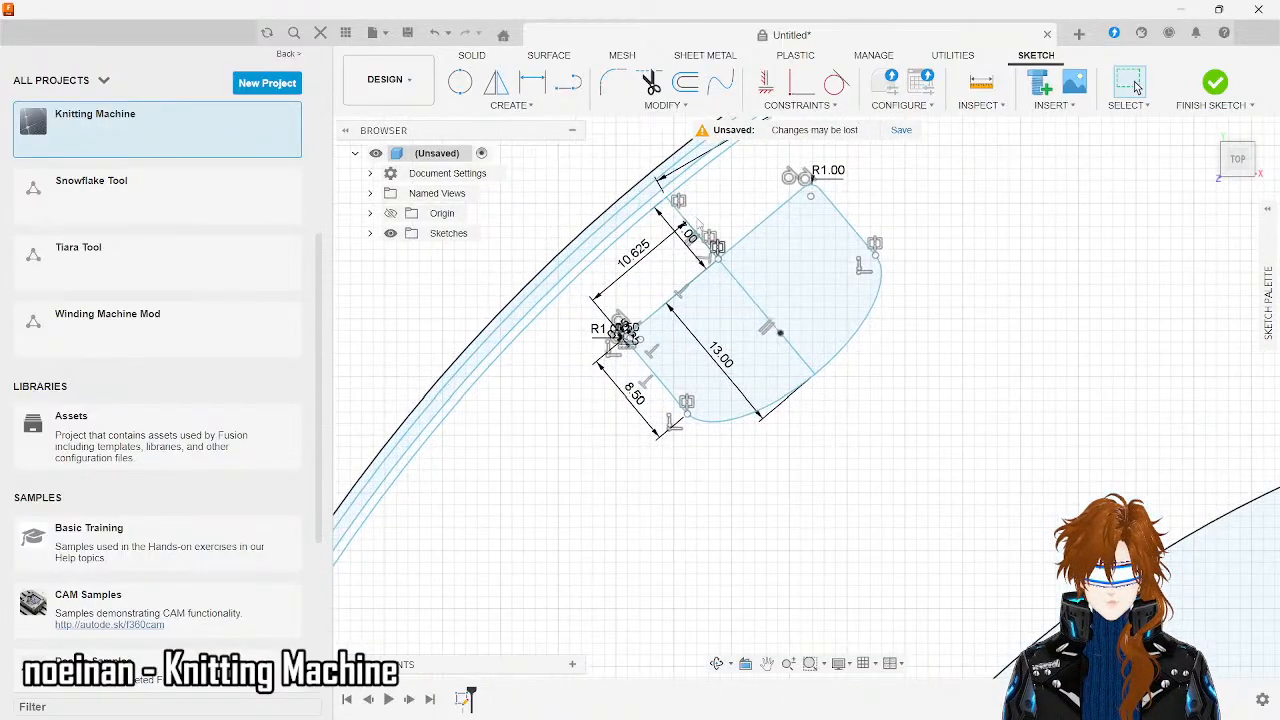
scroll(735, 230, up, 4)
right_click(734, 229)
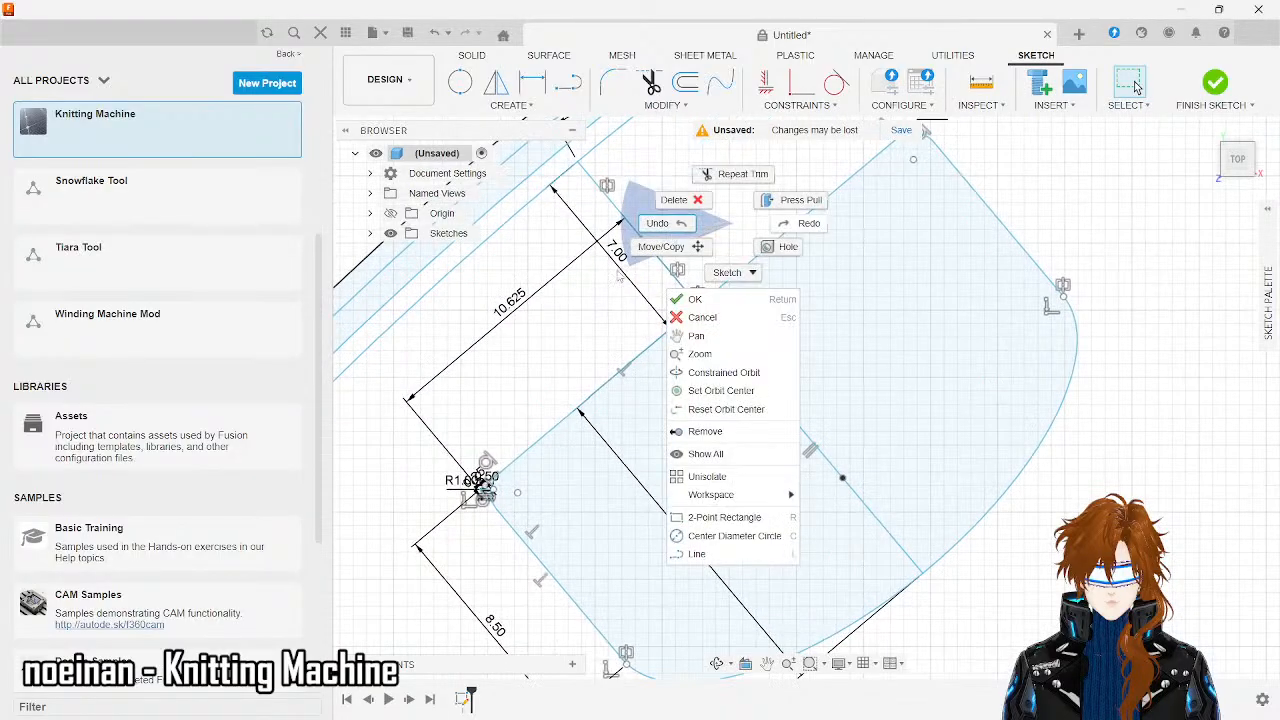
click(662, 224)
key(l)
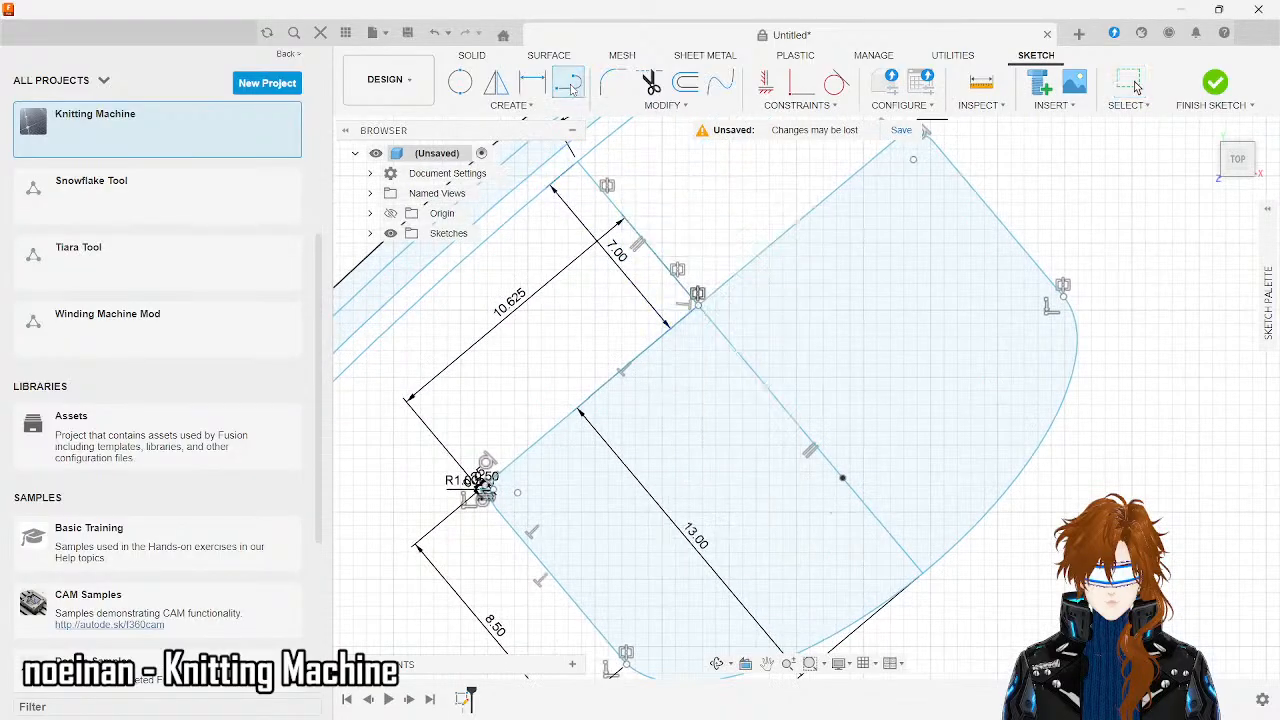
click(697, 304)
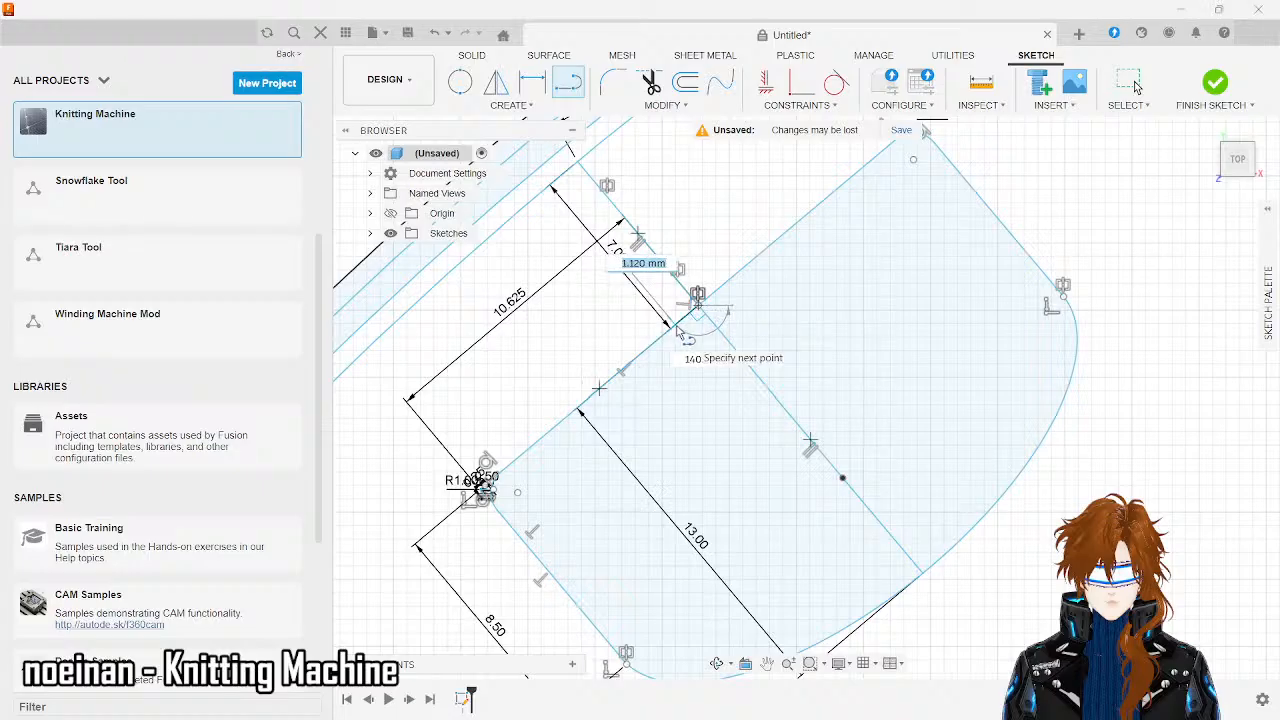
key(BackSpace)
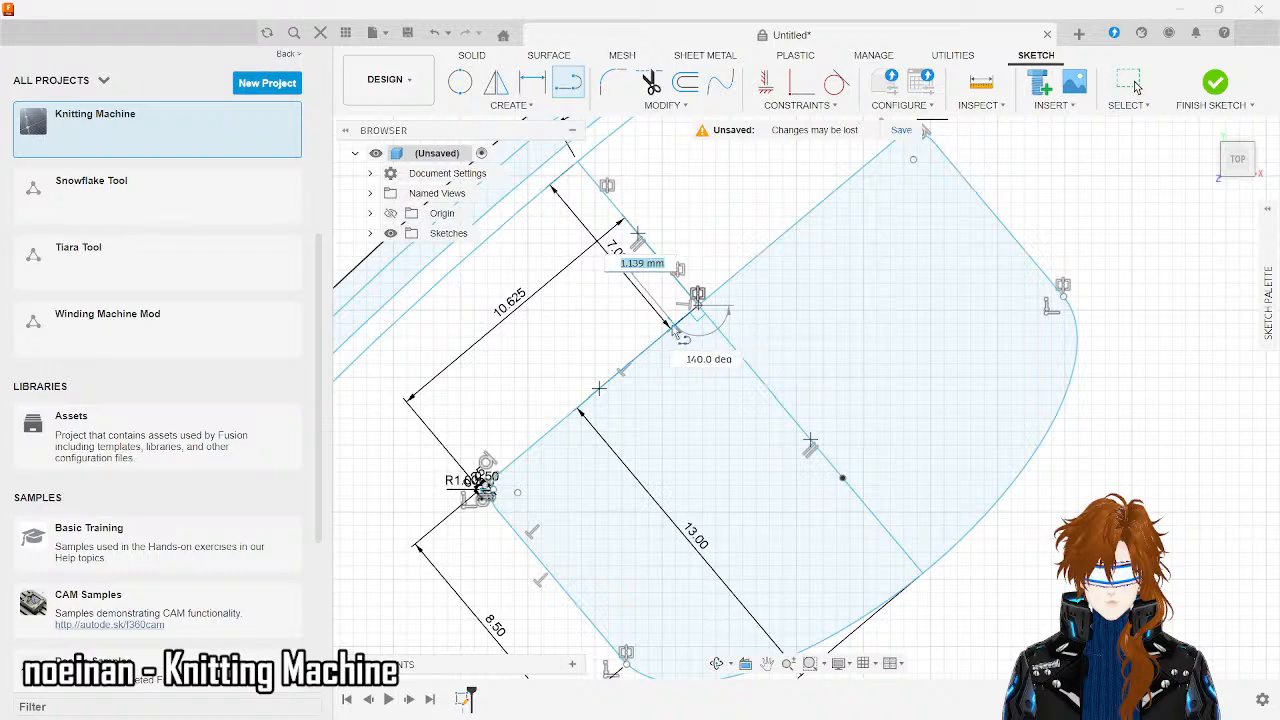
click(680, 320)
key(Escape)
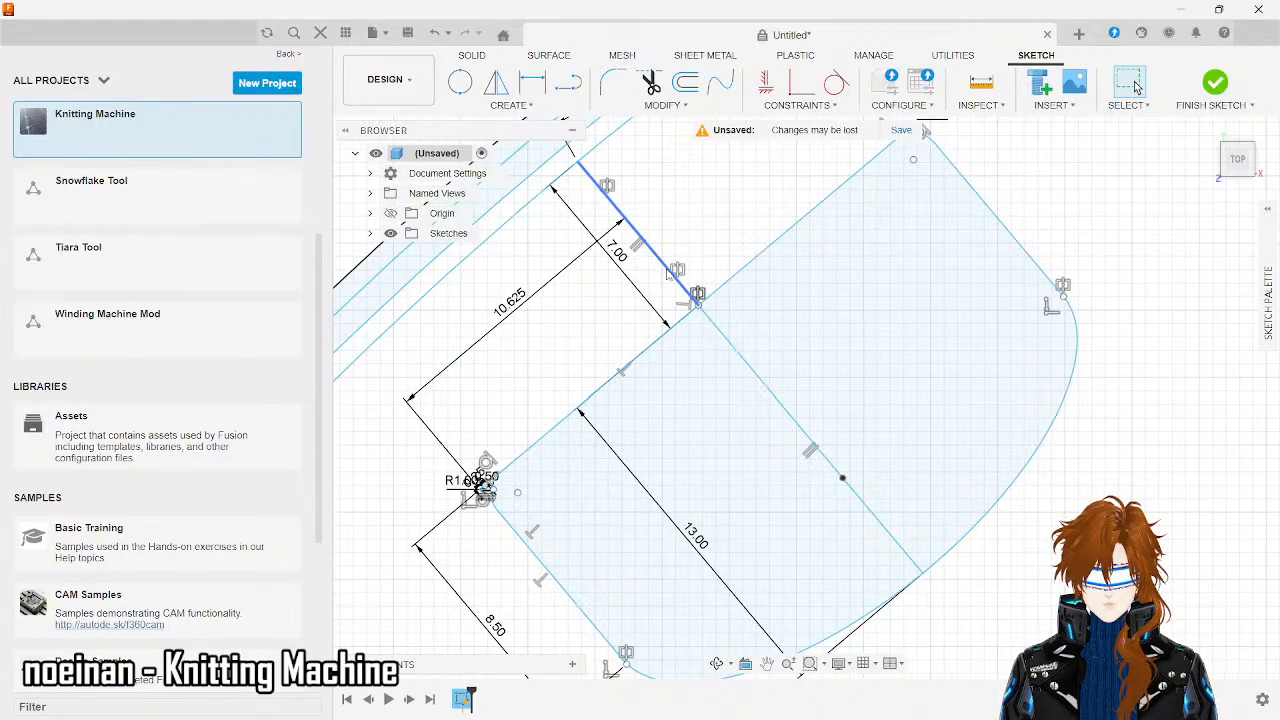
- Delete the 13 mm line that divides the rounded profile beside the ring's left arcs
click(669, 276)
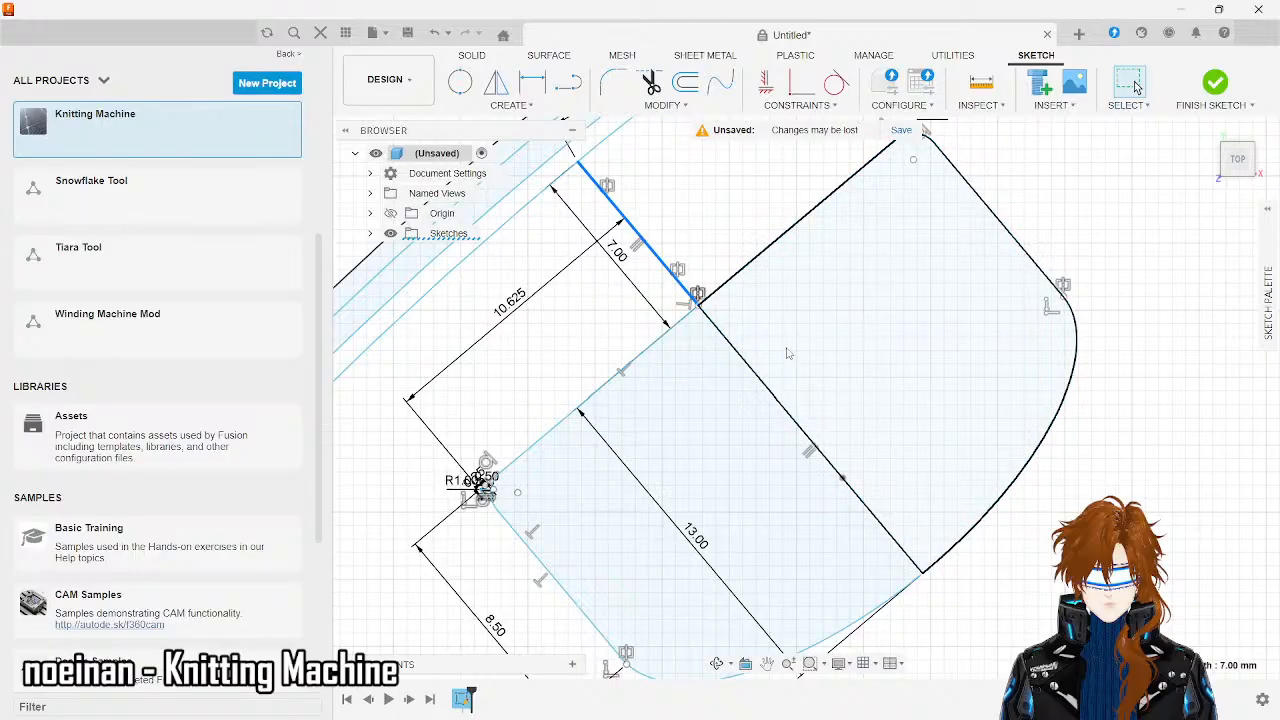
click(746, 372)
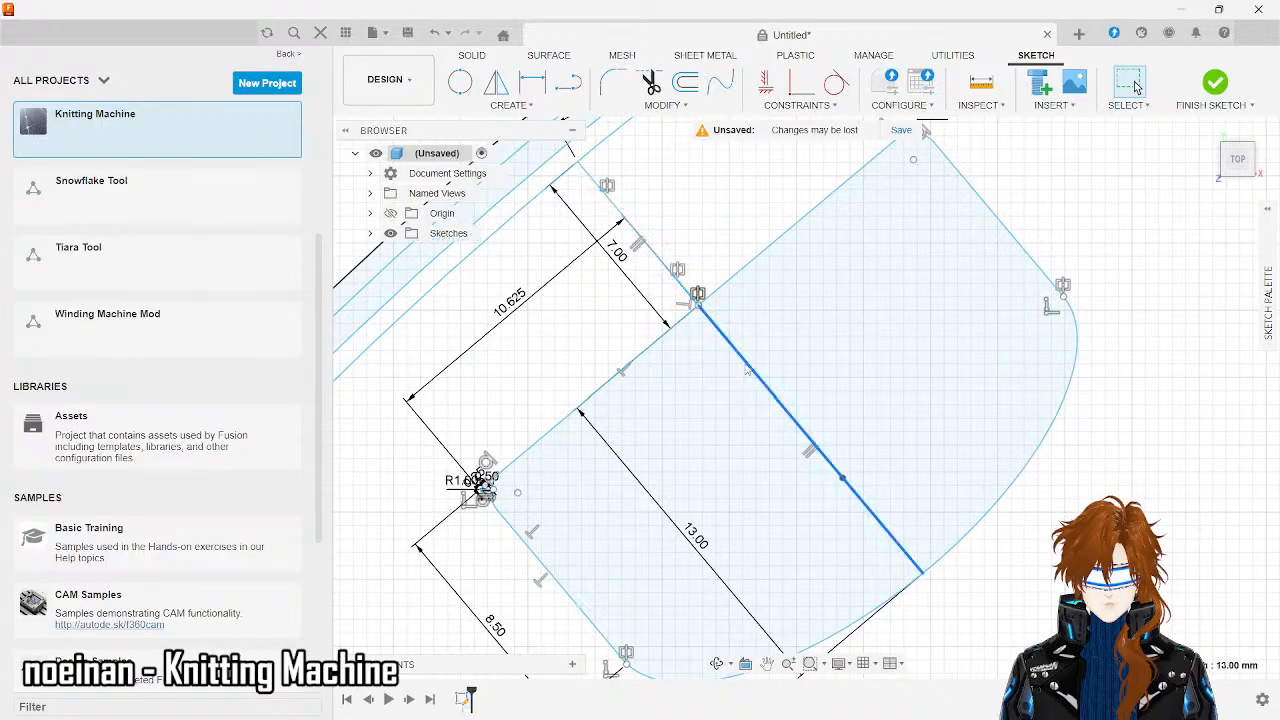
key(Delete)
scroll(746, 370, down, 2)
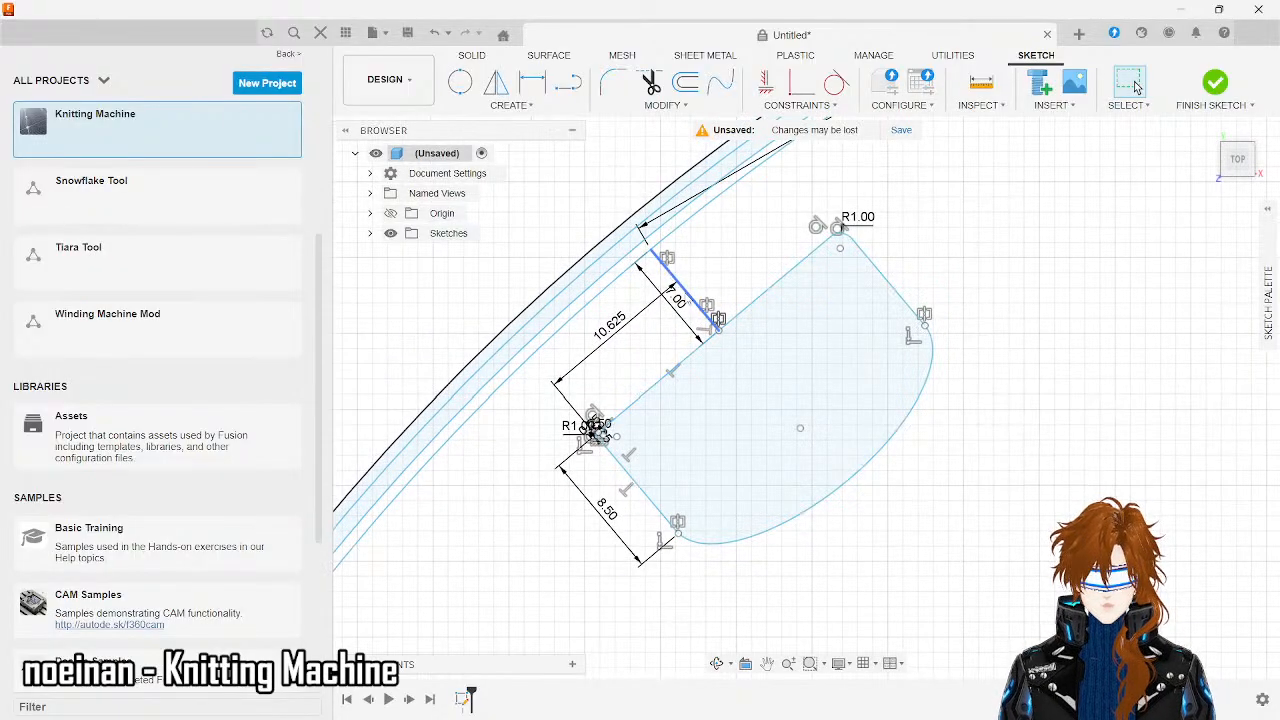
- Start a sketch mirror with the 7 mm connecting line and all seven outline curves of the rounded profile as objects
click(700, 308)
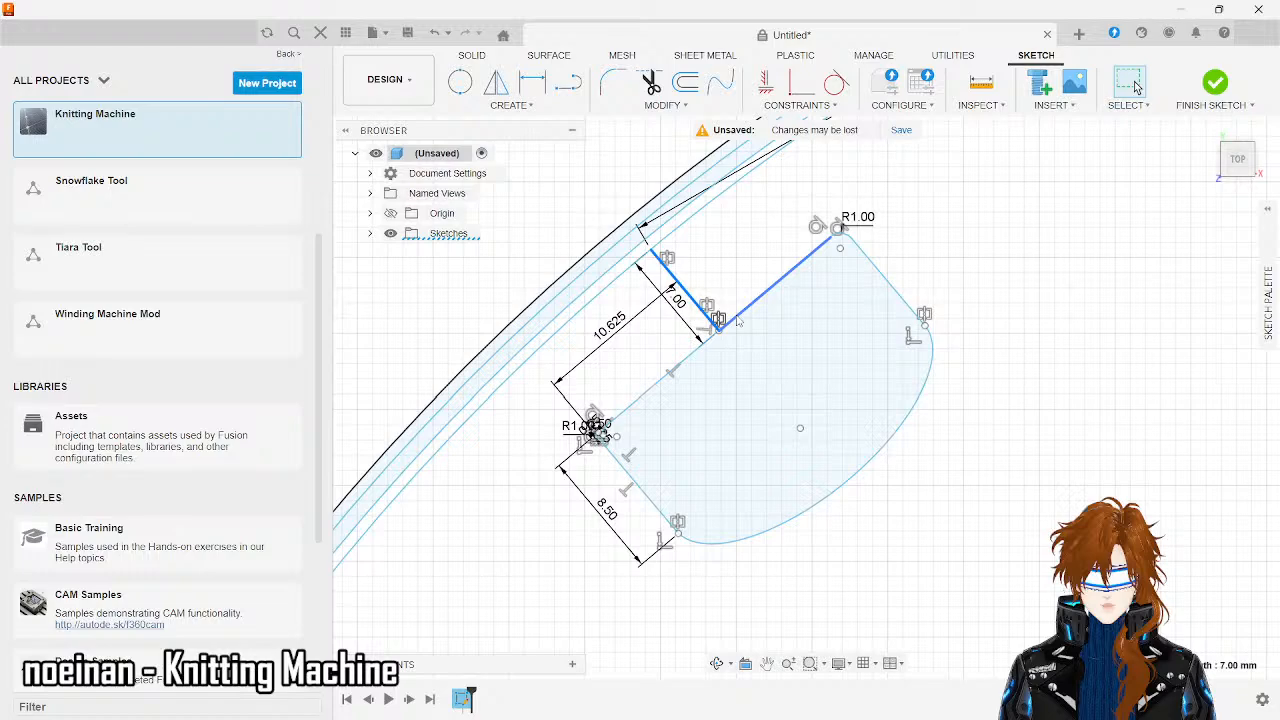
click(512, 105)
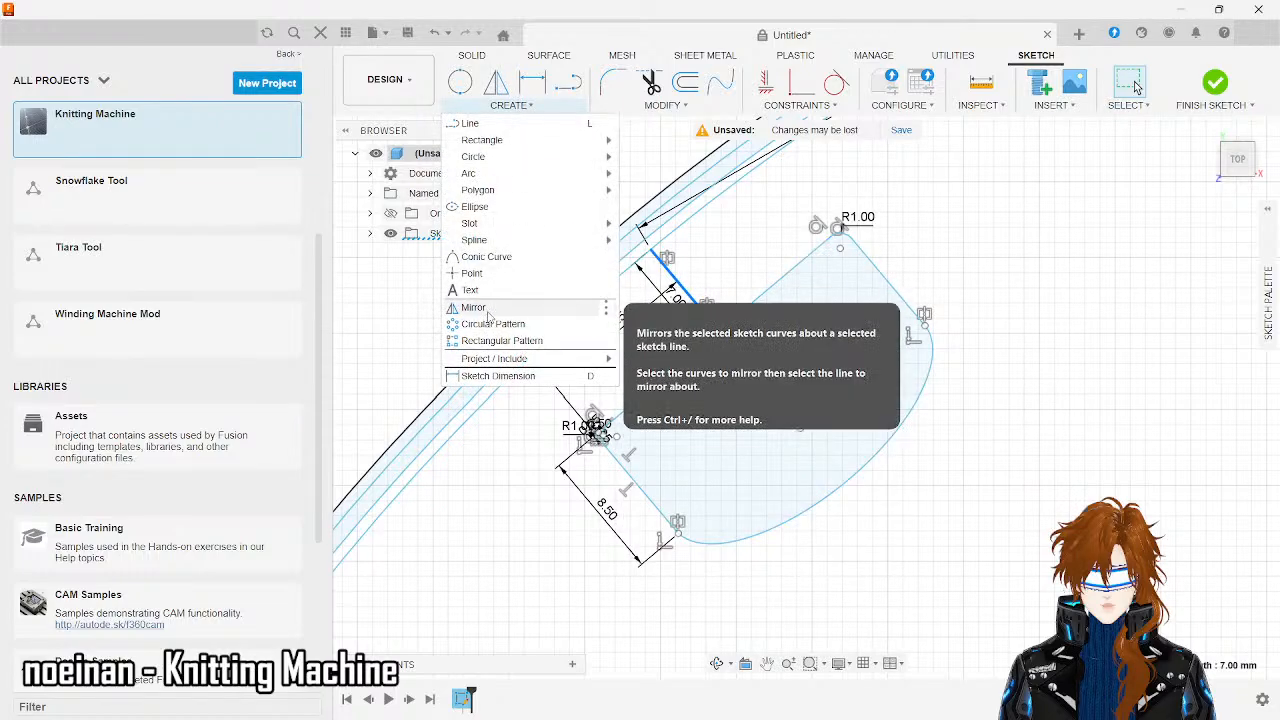
click(490, 307)
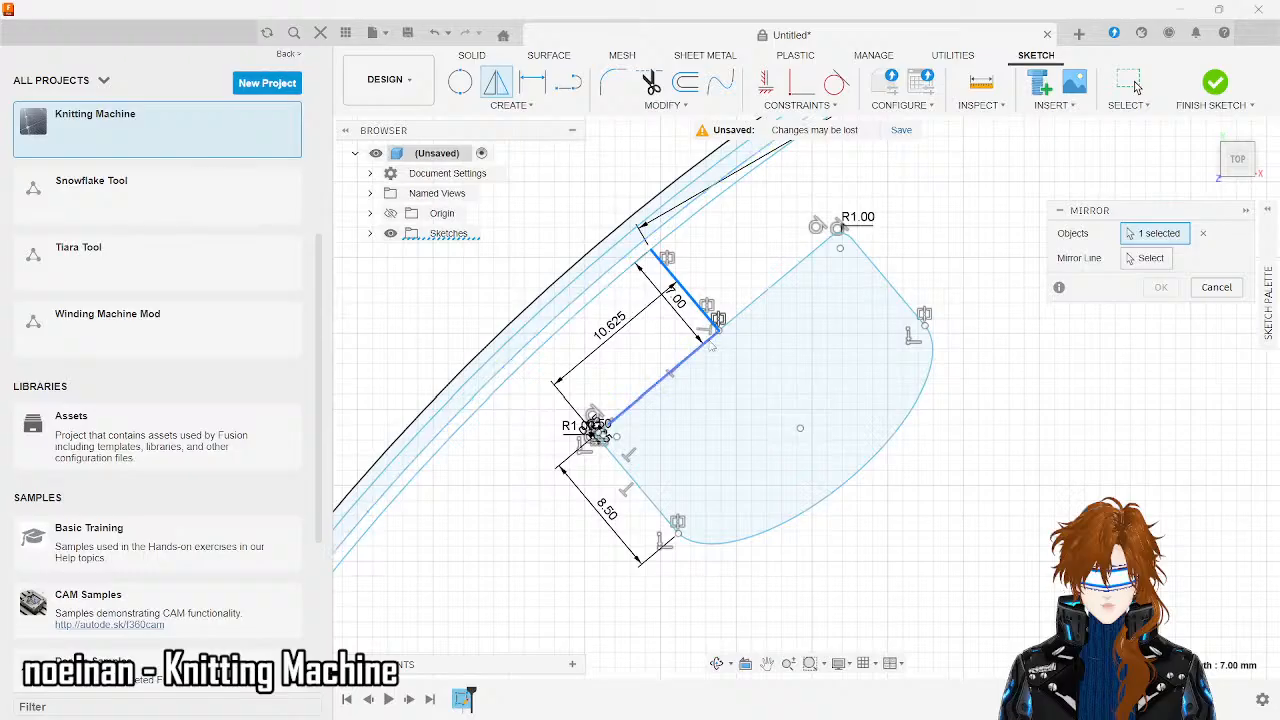
click(703, 339)
click(765, 287)
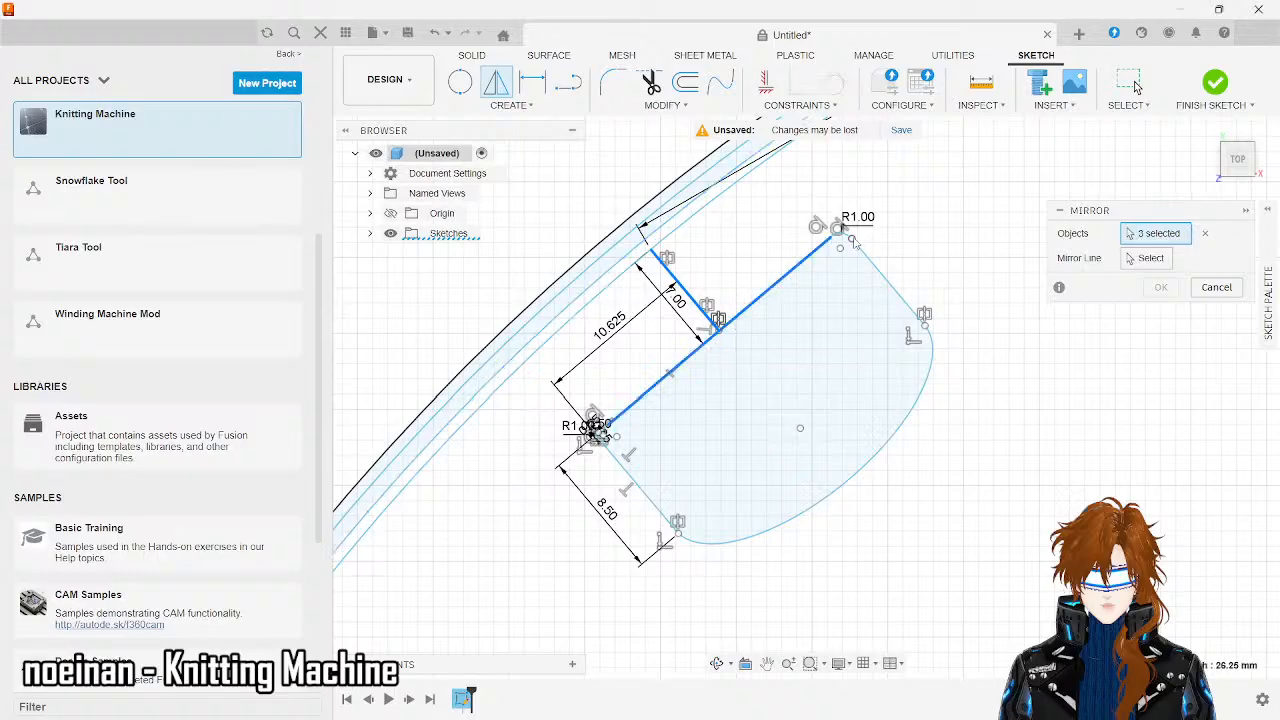
click(844, 237)
click(859, 251)
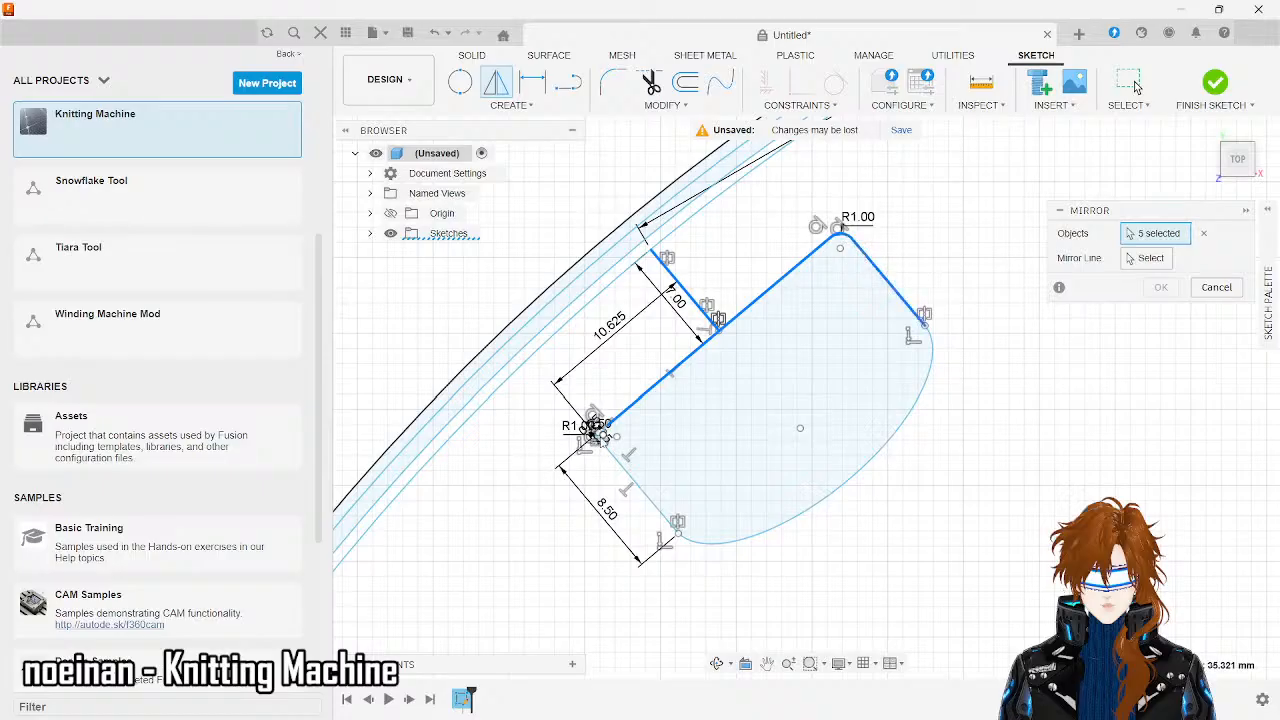
scroll(596, 428, up, 5)
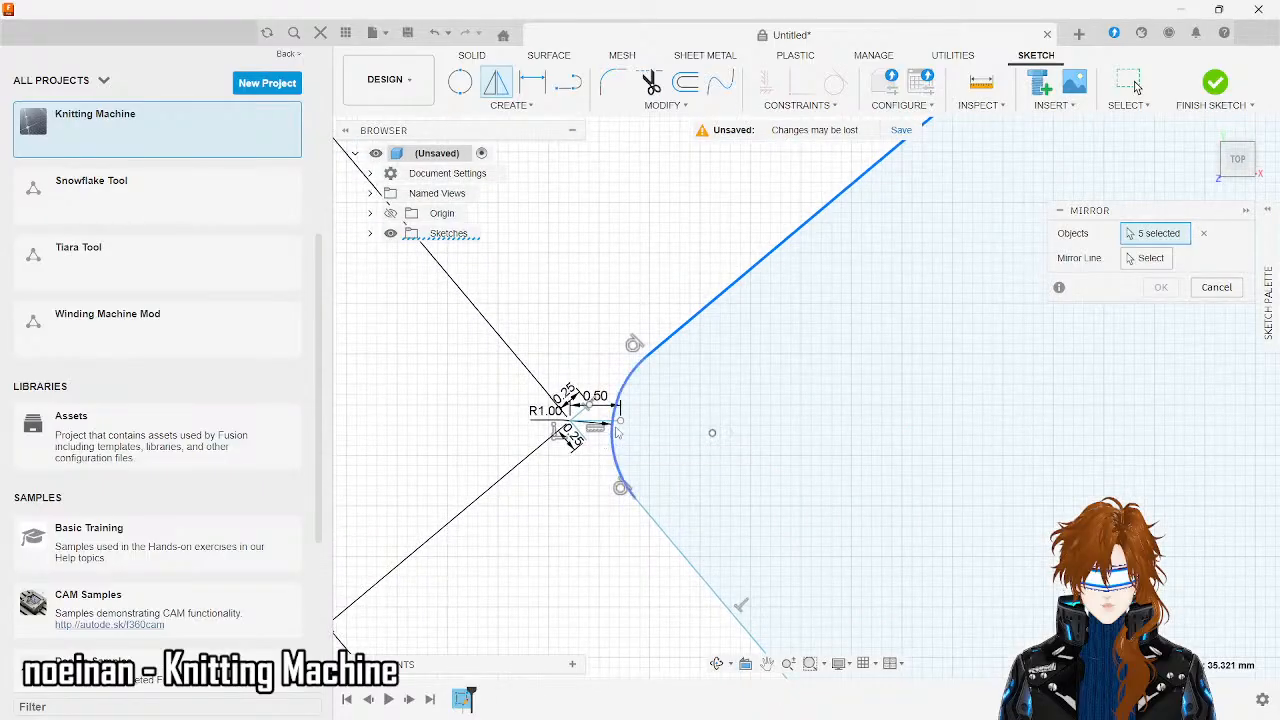
click(615, 444)
click(665, 528)
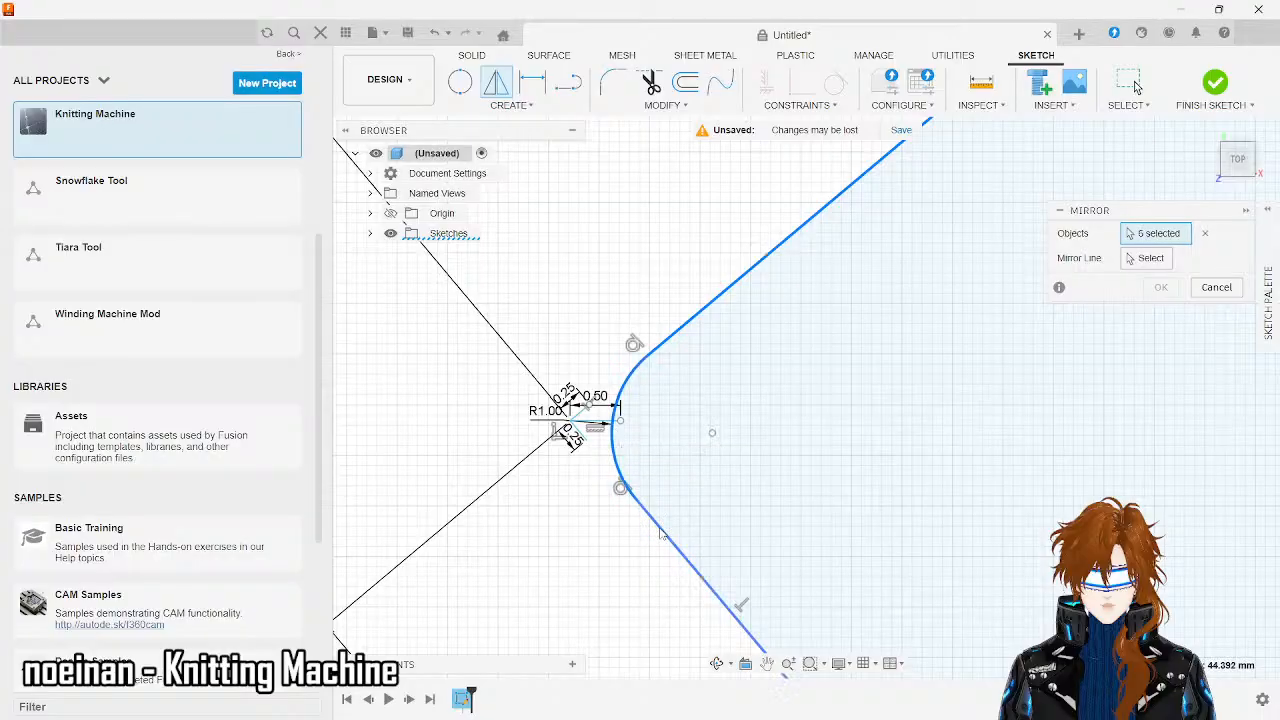
scroll(665, 528, down, 5)
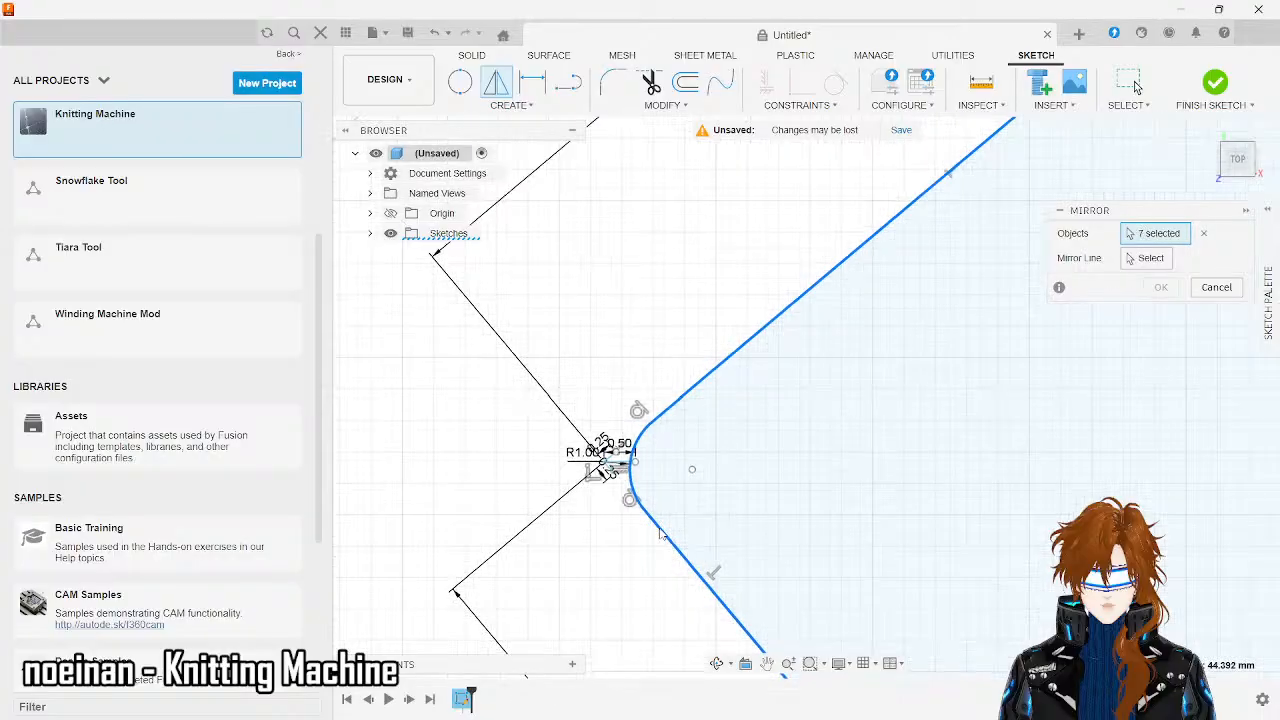
click(972, 589)
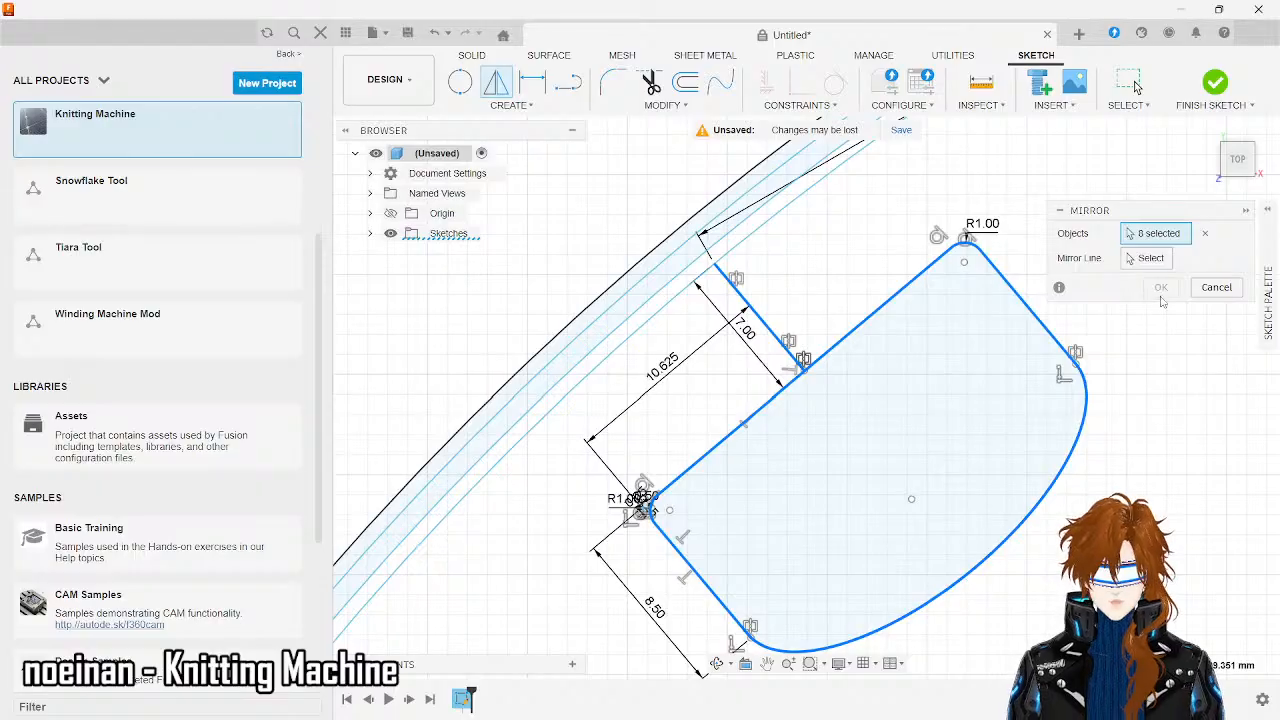
- Mirror the chosen curves to the other side of the ring about the 0.75 mm vertical line on the centre axis
click(1148, 258)
scroll(775, 316, down, 10)
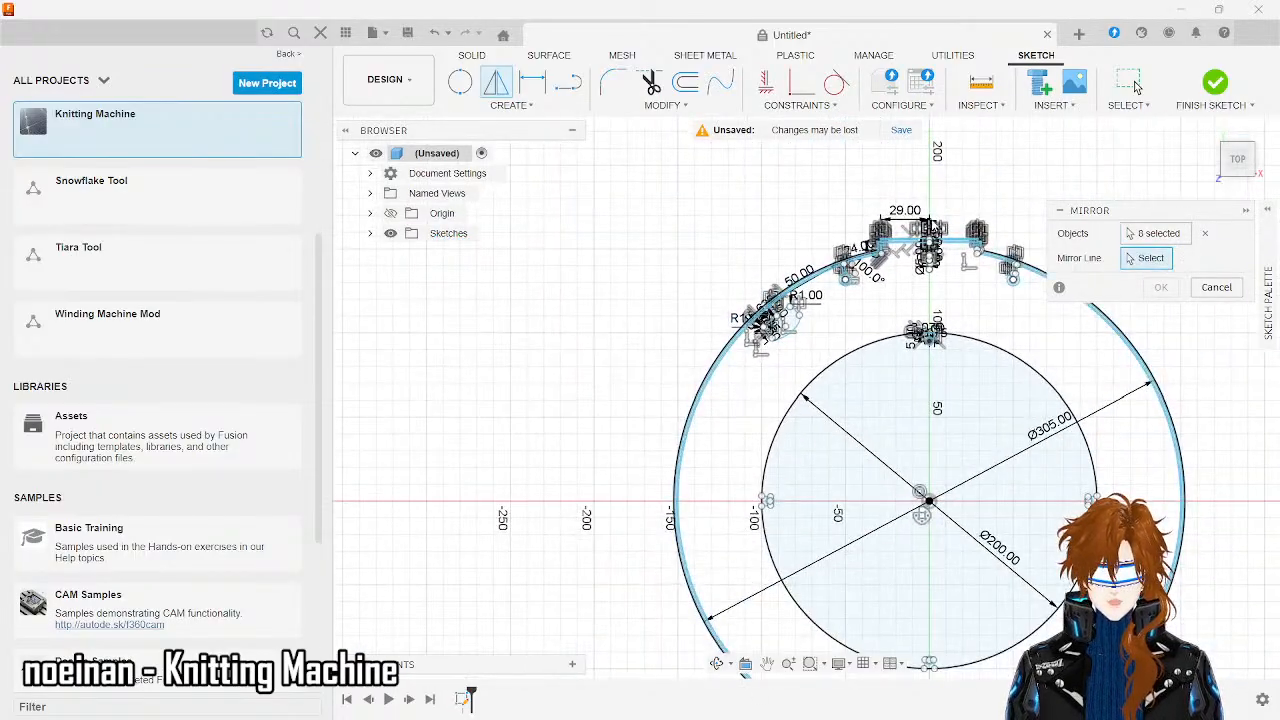
scroll(935, 200, up, 10)
scroll(920, 257, down, 5)
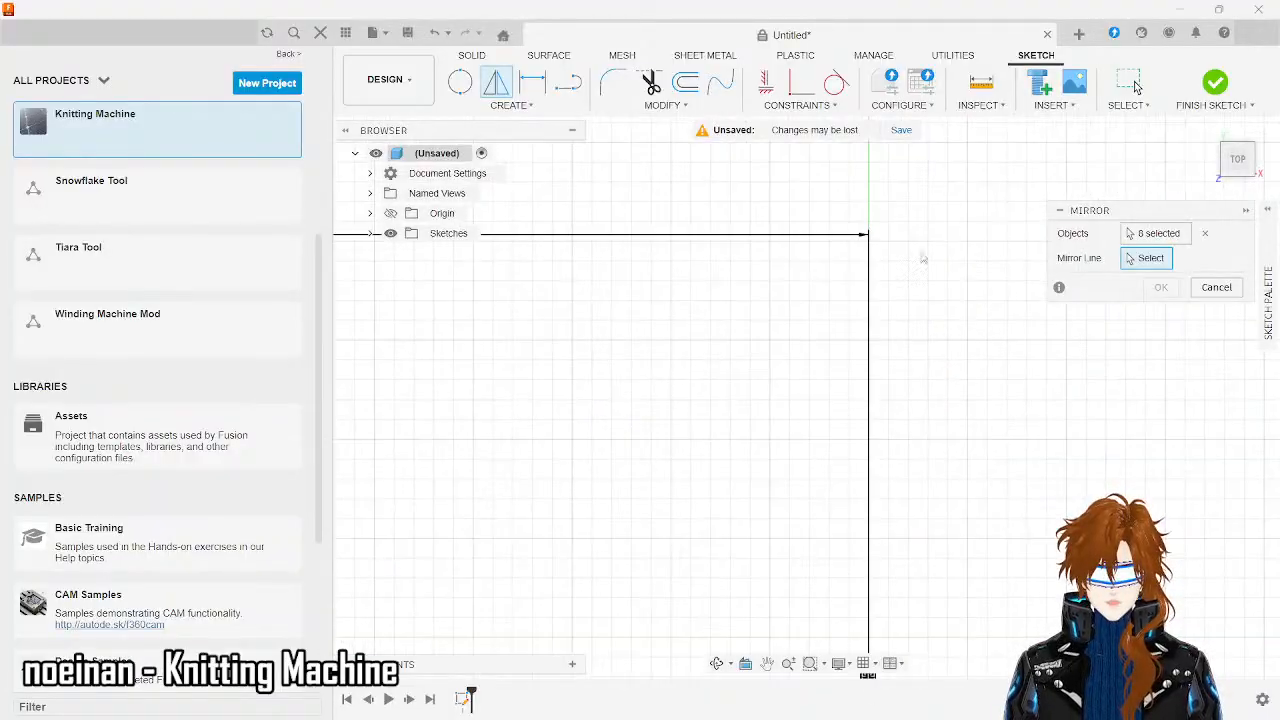
scroll(905, 592, up, 5)
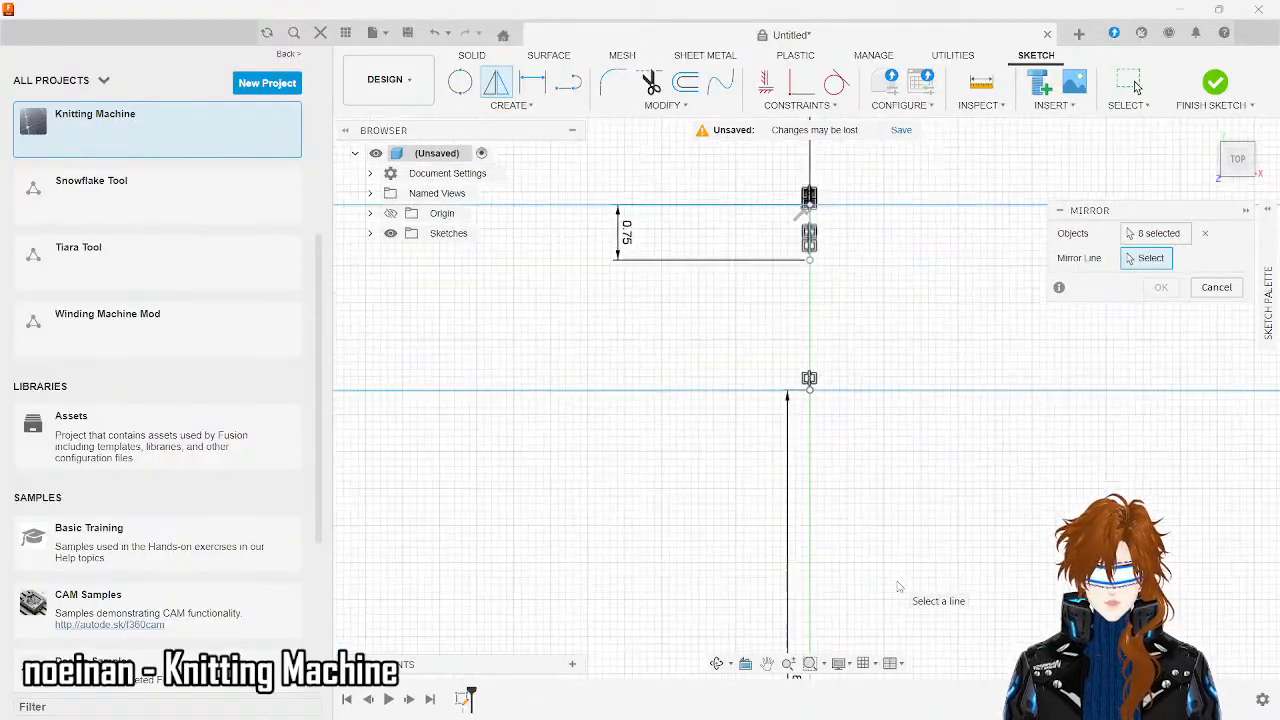
click(790, 170)
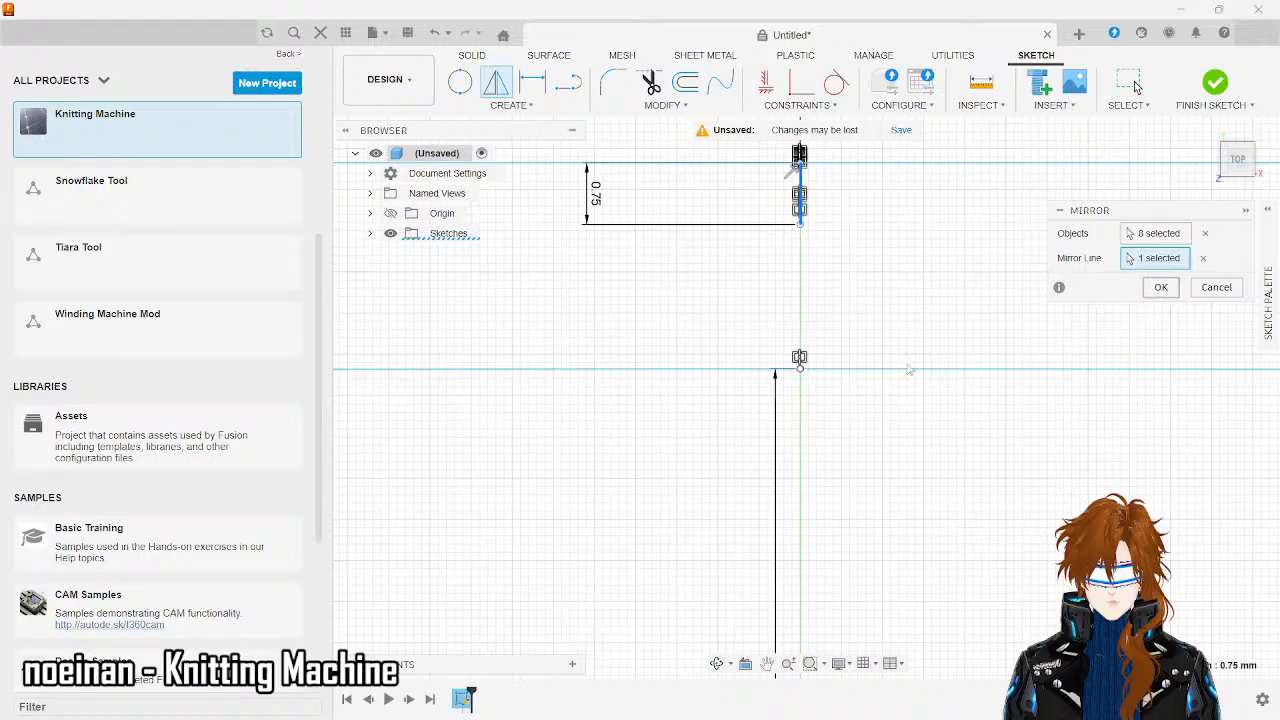
scroll(766, 330, down, 6)
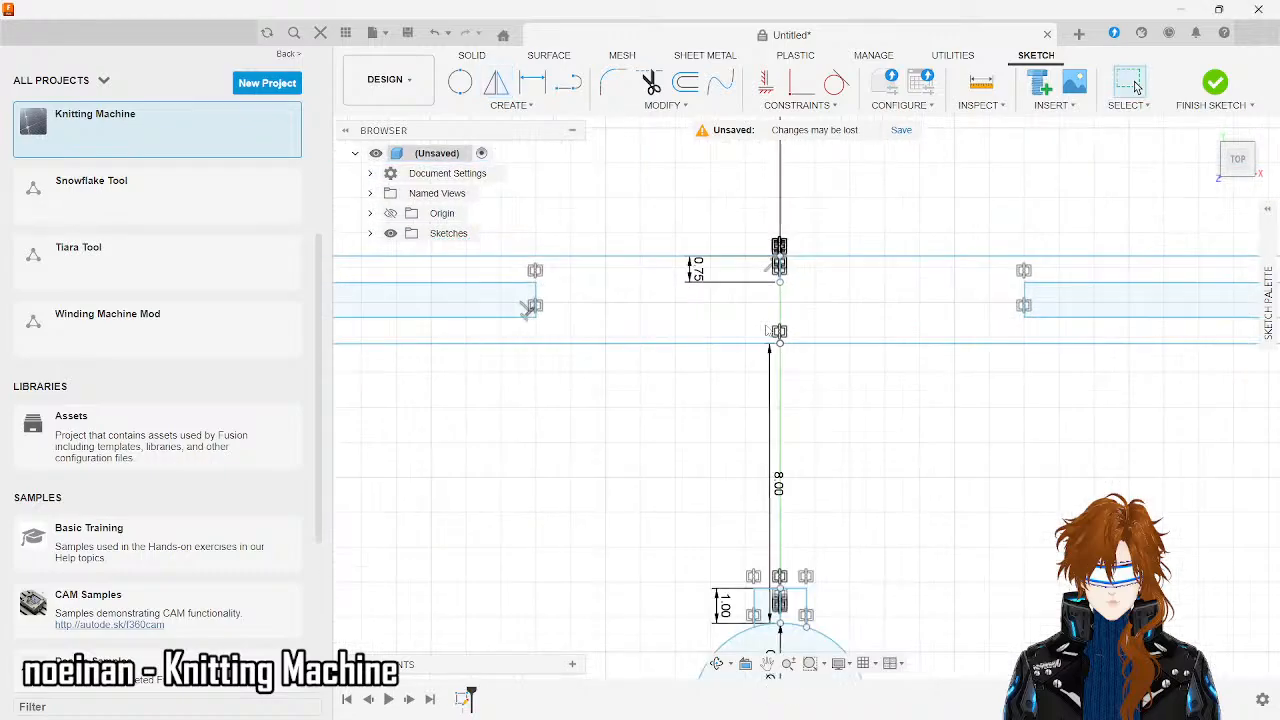
scroll(766, 318, down, 4)
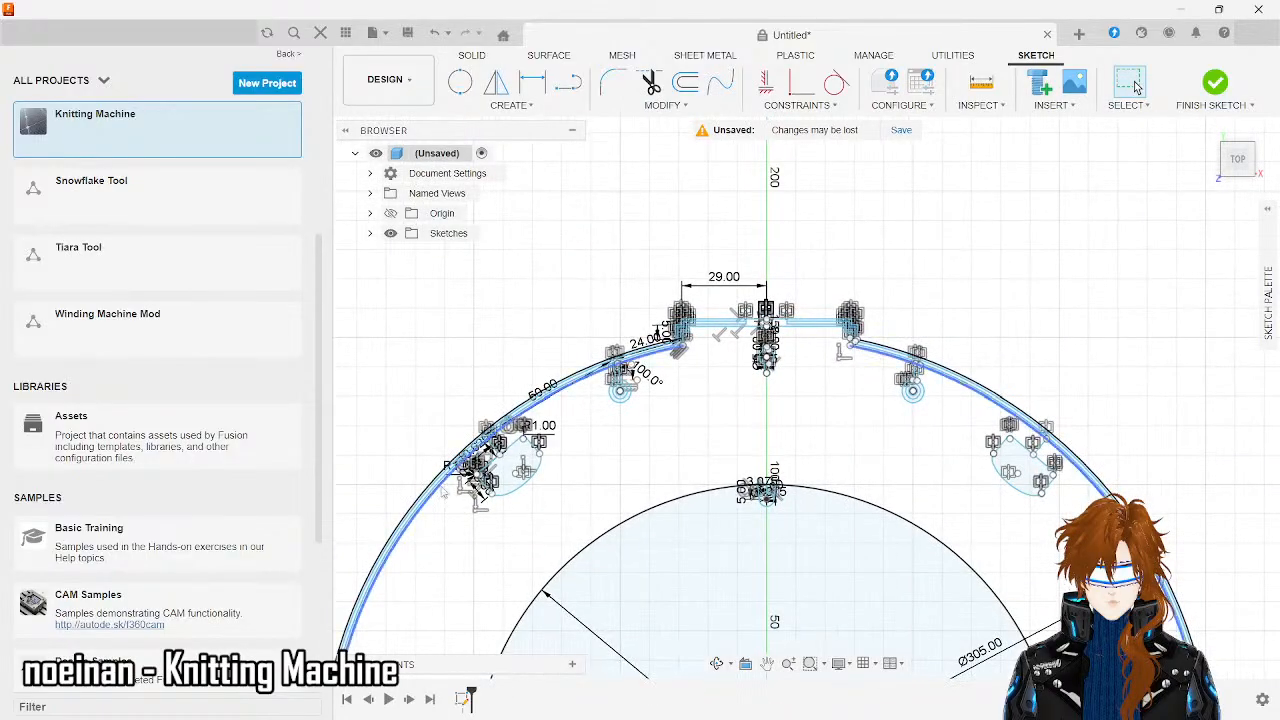
scroll(480, 495, down, 2)
- Delete the two 0.25 mm helper lines and the 0.50 mm horizontal line outside the original profile's left fillet
scroll(443, 490, up, 4)
scroll(443, 490, up, 4)
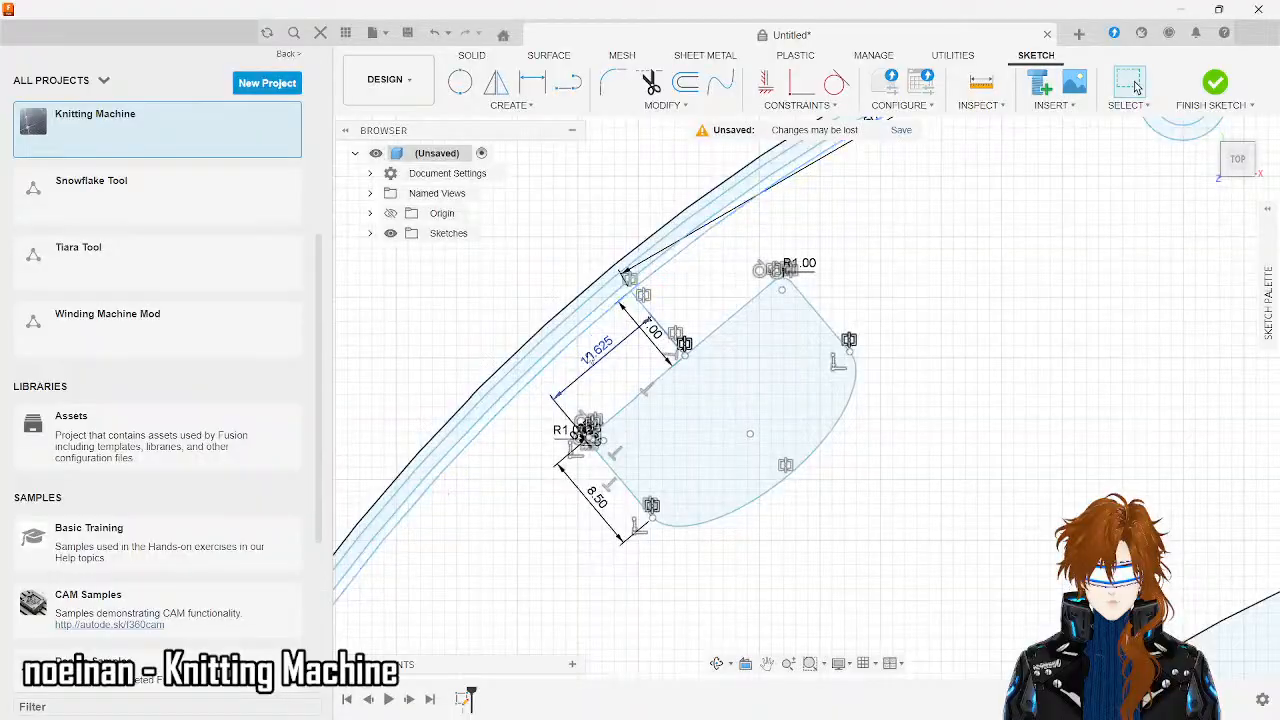
scroll(596, 381, up, 3)
scroll(596, 381, up, 2)
scroll(598, 500, down, 3)
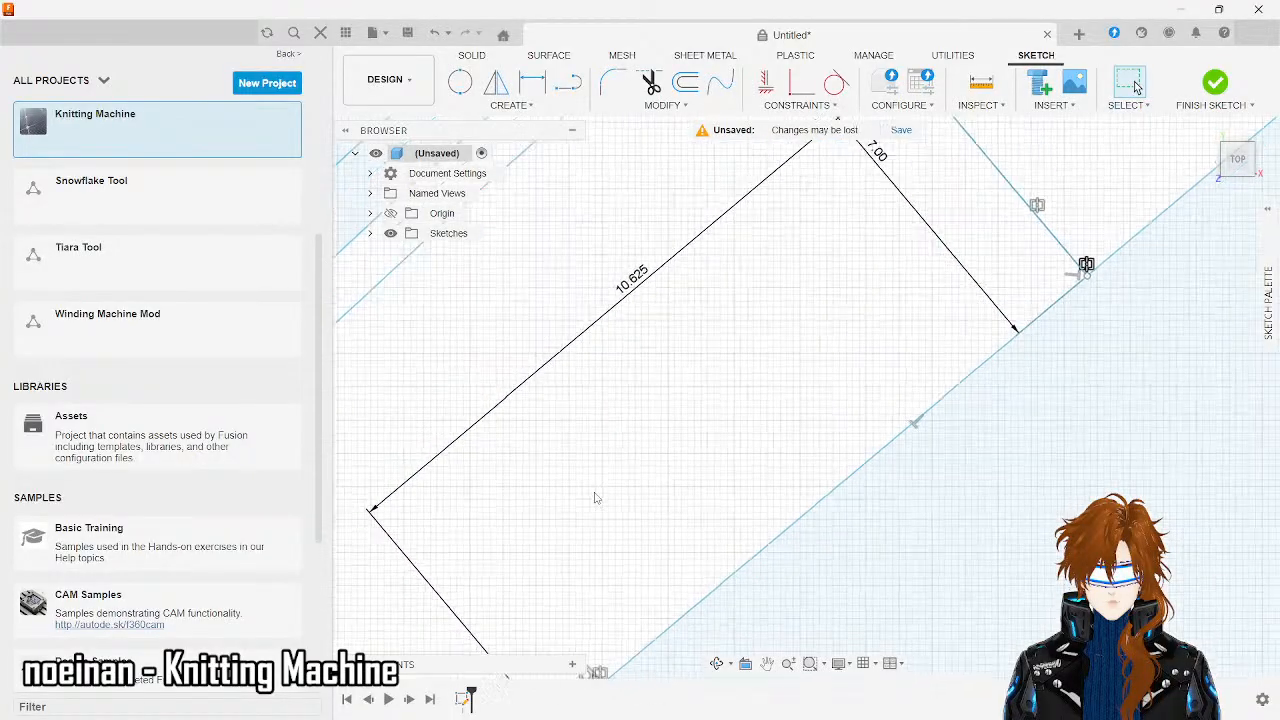
scroll(538, 652, up, 5)
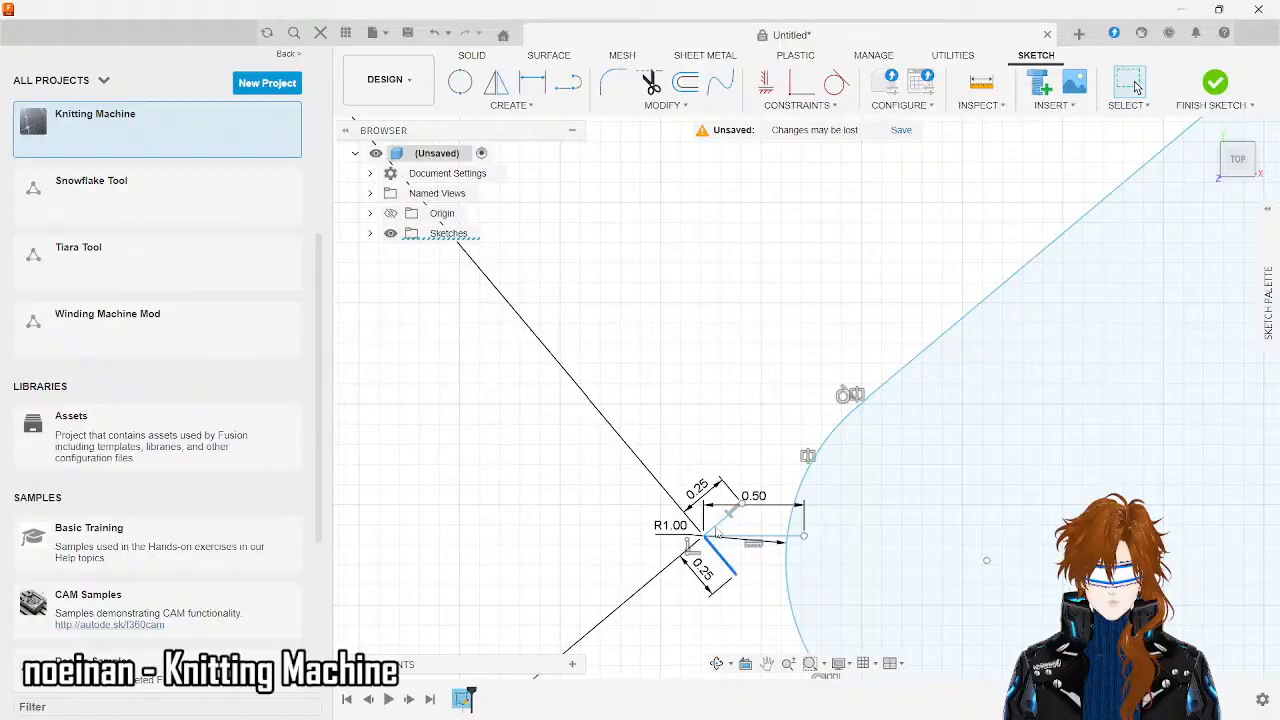
key(Delete)
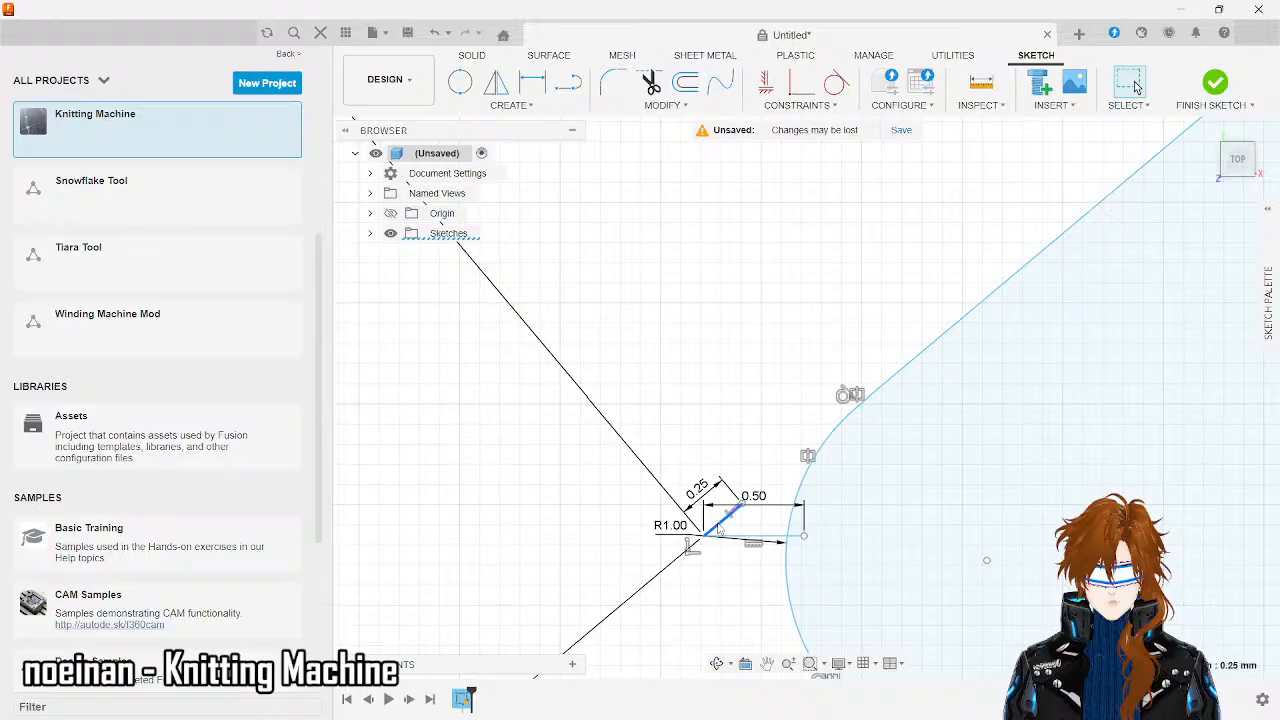
key(Delete)
click(729, 540)
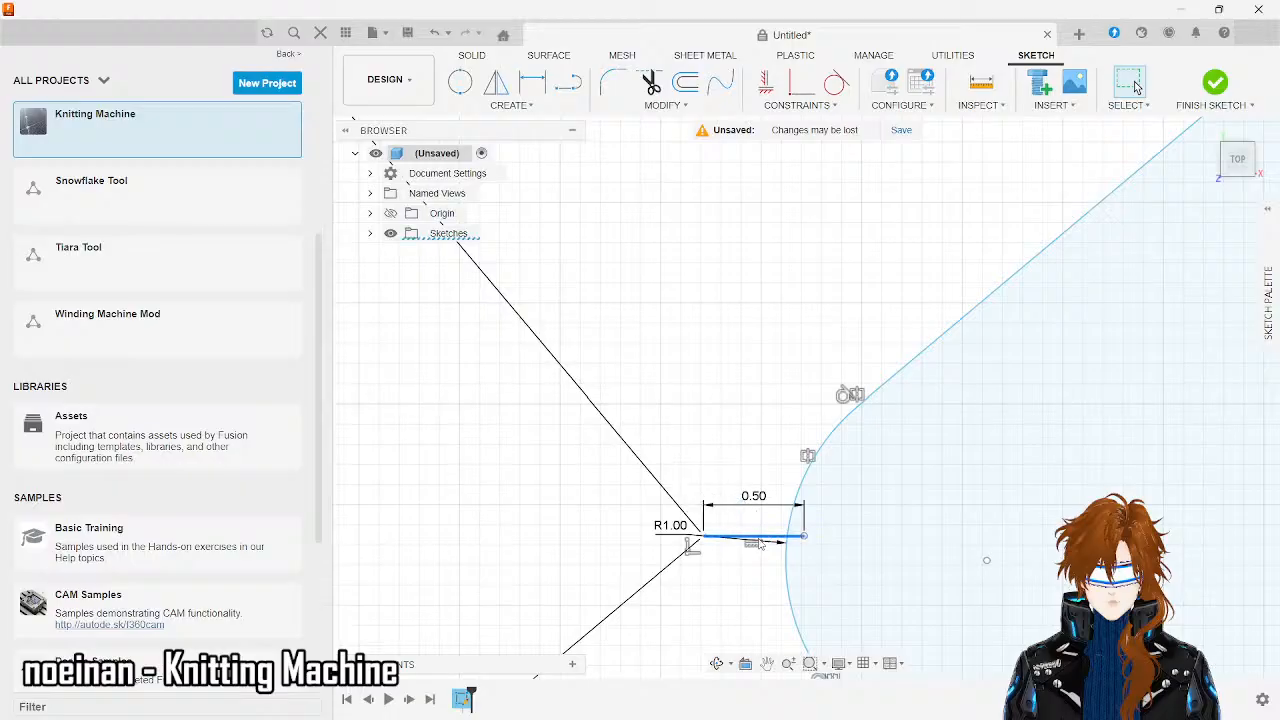
key(Delete)
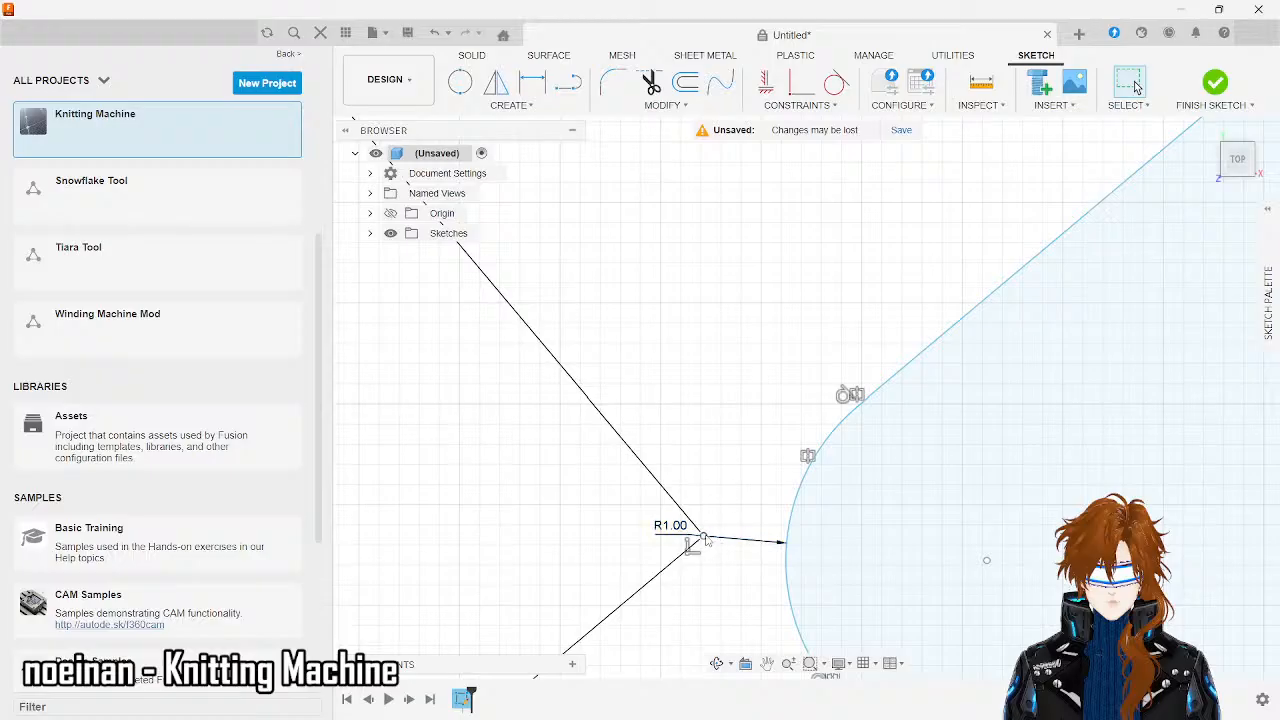
- Delete the leftover corner point outside the original profile's left fillet together with its attached dimensions
drag(735, 588, 635, 452)
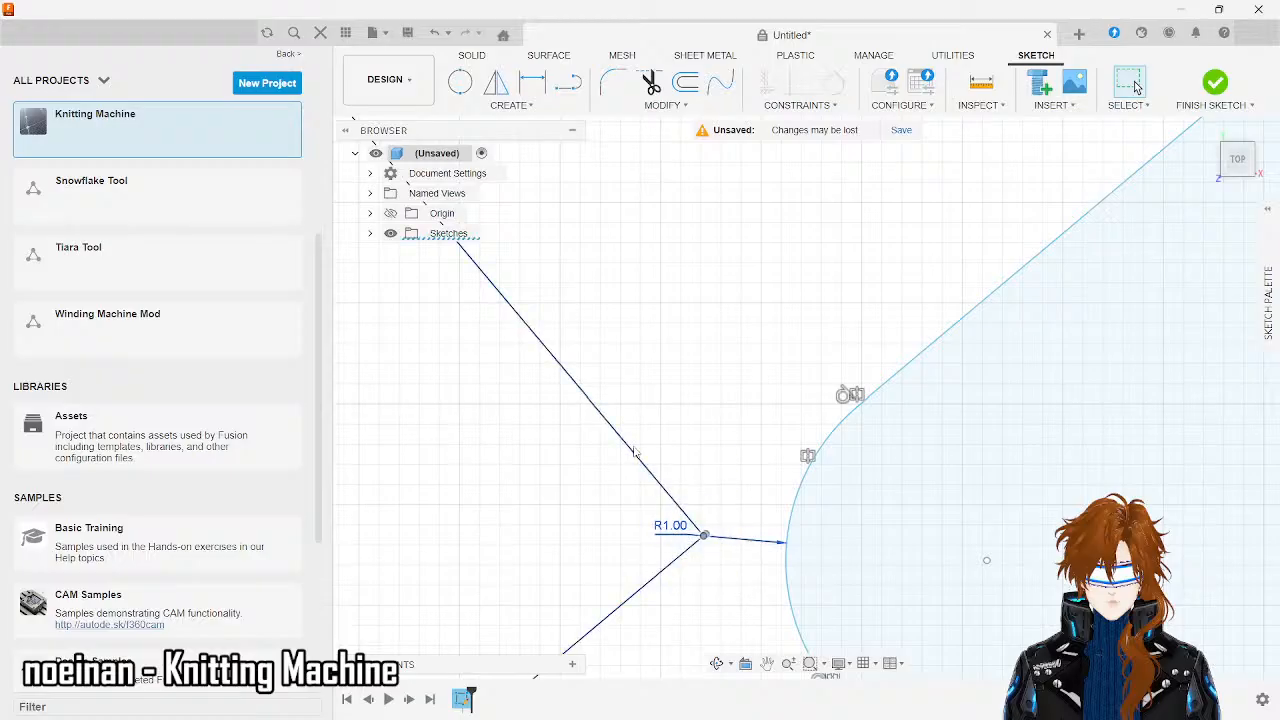
key(Delete)
scroll(672, 508, down, 5)
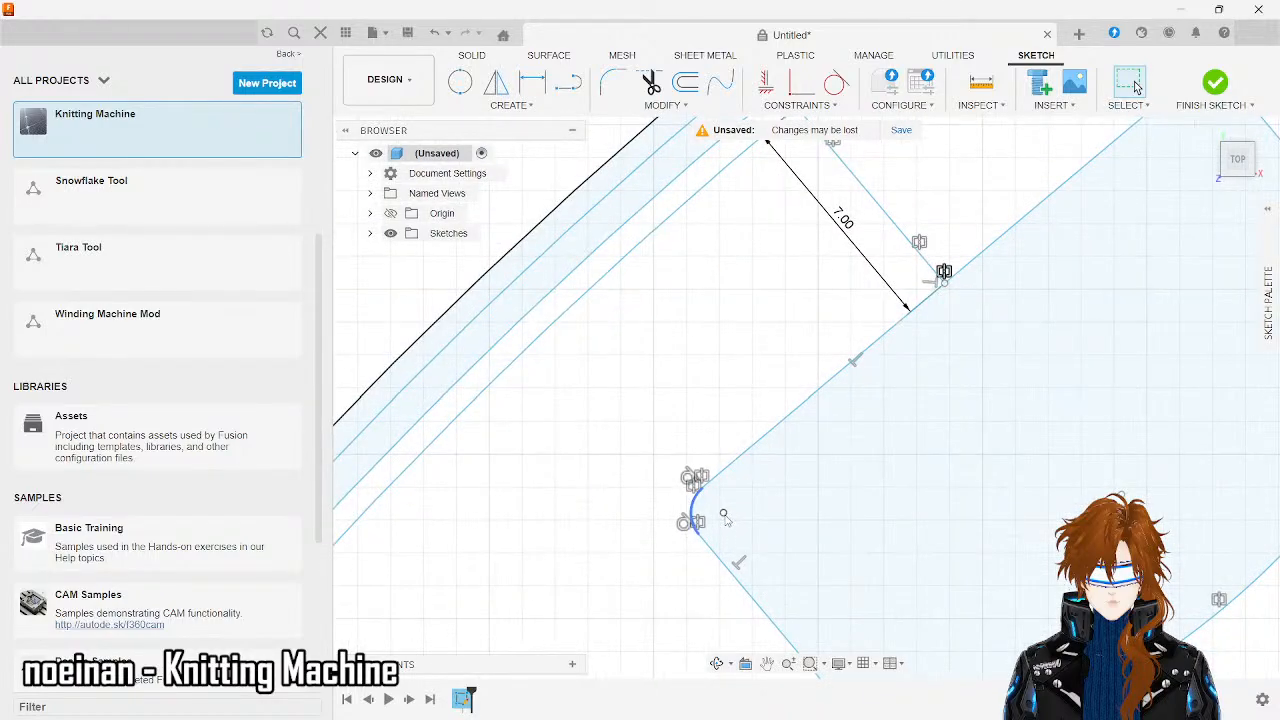
- Examine the ring sketch, including the mirrored profiles, the notches on the inner circle and the top tab around the centre axis
scroll(724, 516, down, 3)
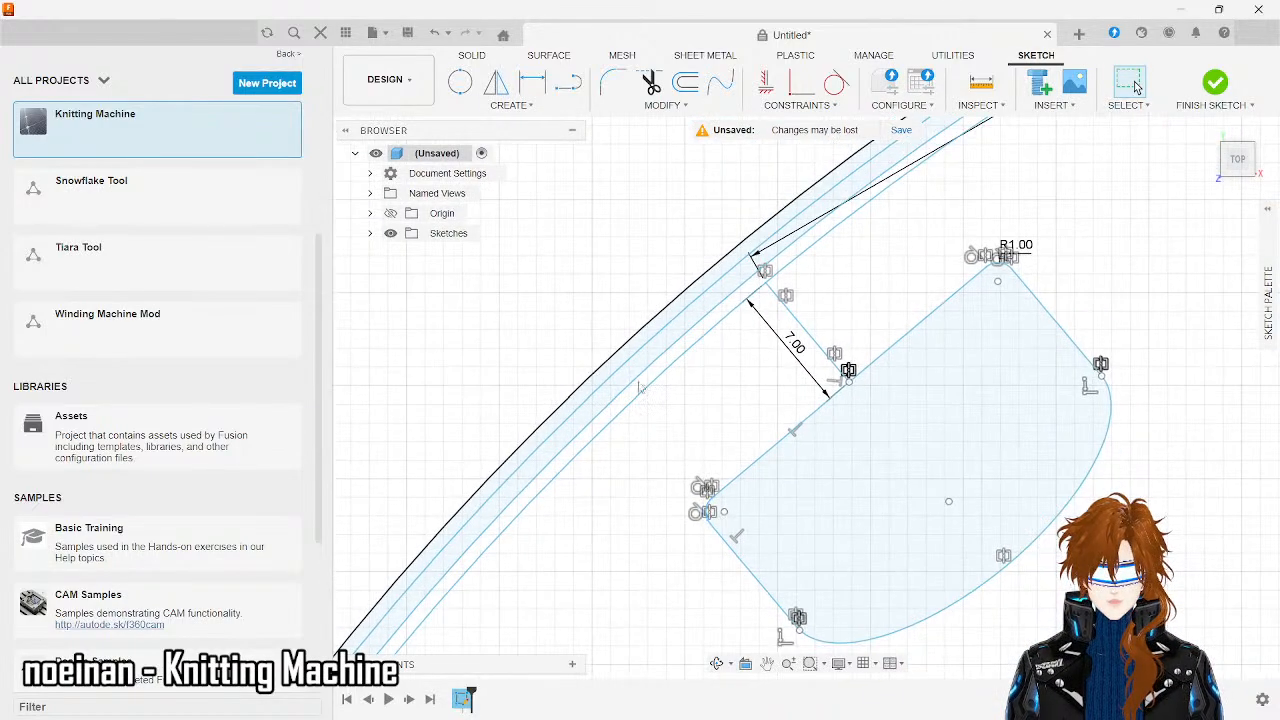
scroll(623, 354, down, 6)
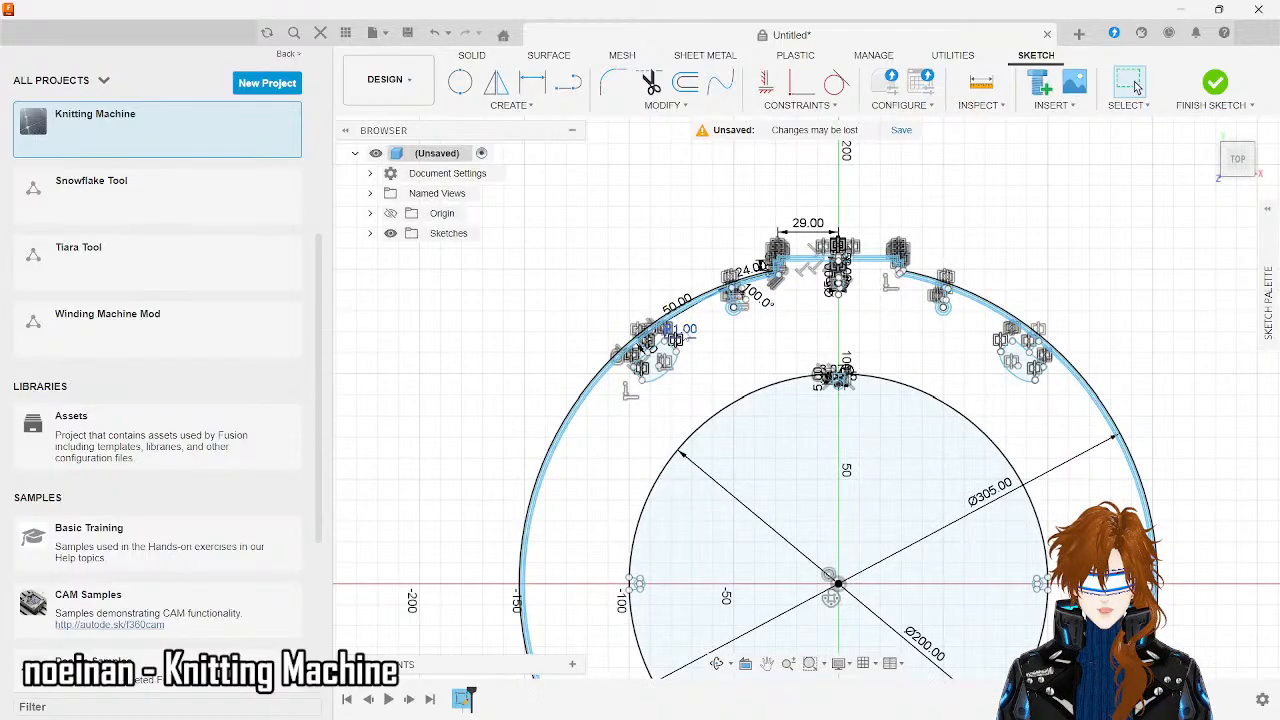
scroll(767, 627, up, 3)
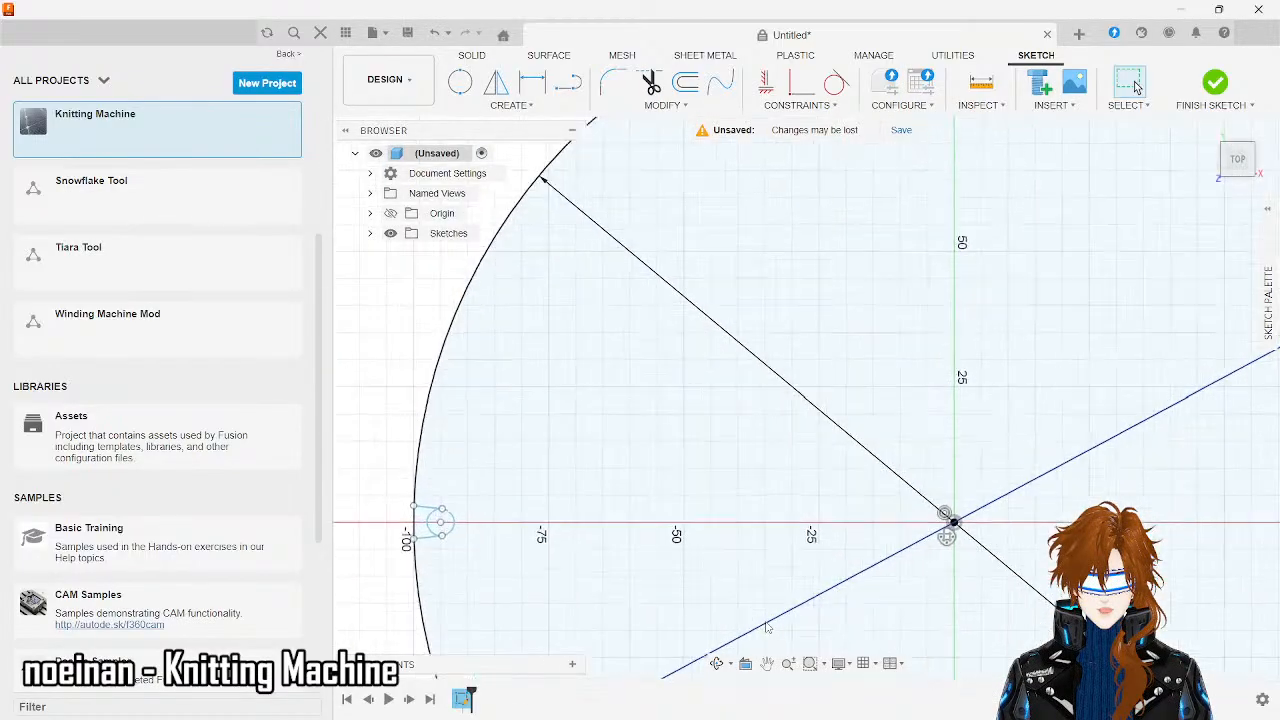
scroll(767, 627, down, 2)
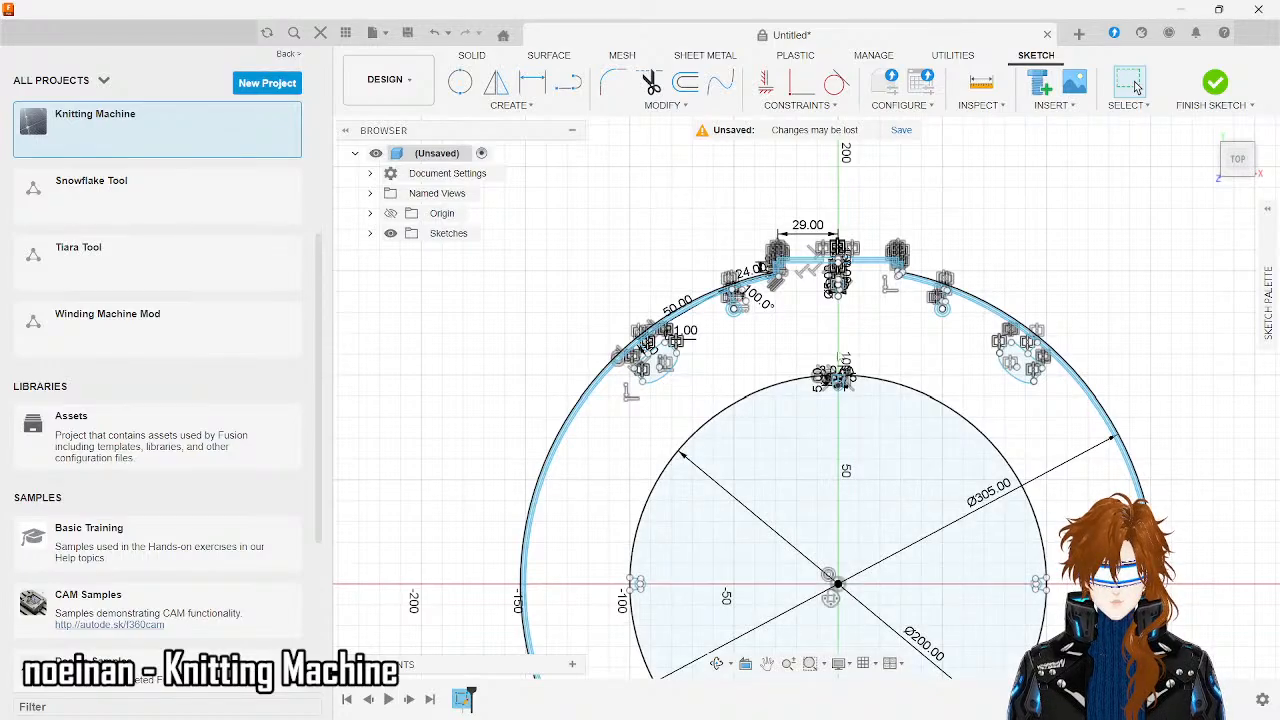
scroll(838, 349, up, 6)
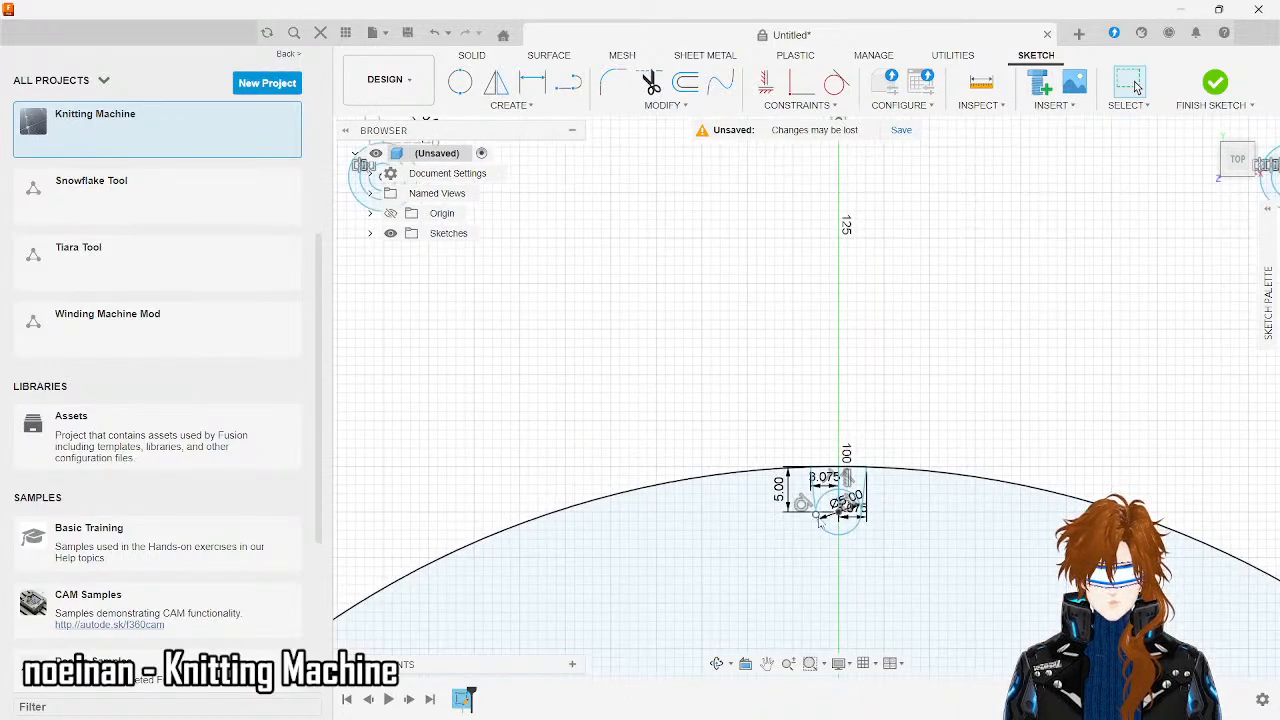
scroll(818, 517, up, 2)
scroll(840, 270, down, 6)
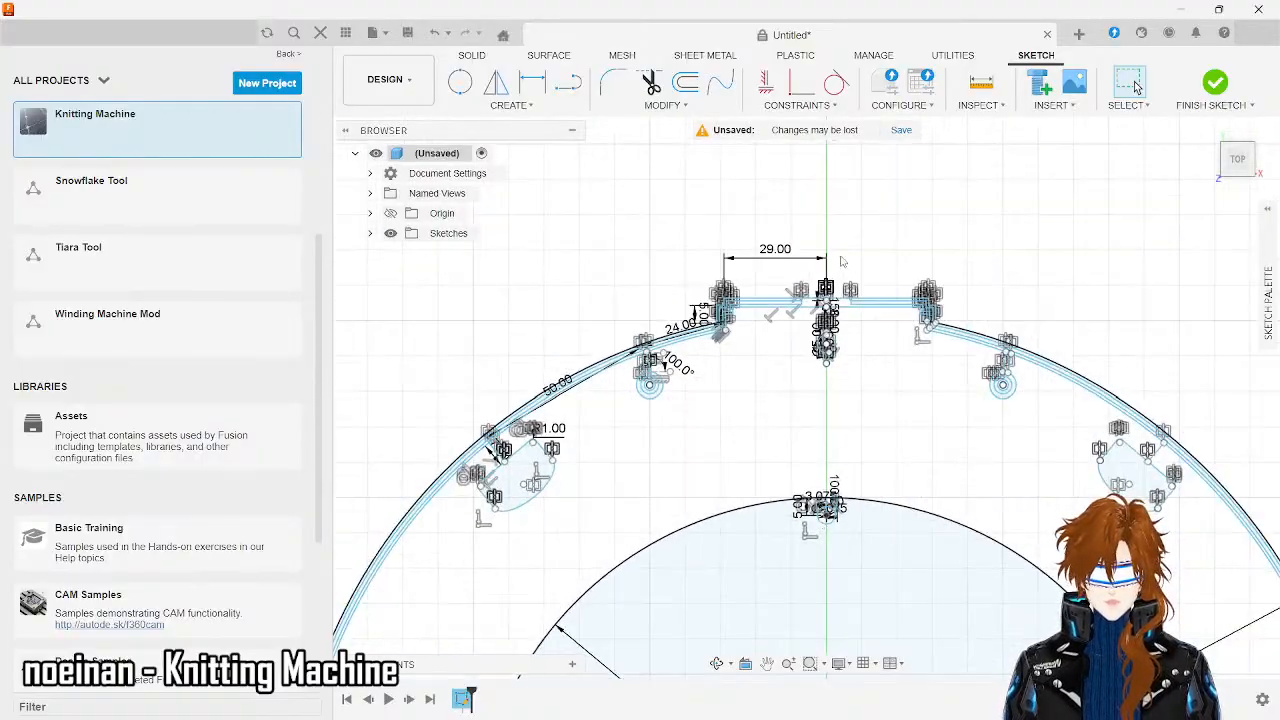
scroll(838, 258, up, 4)
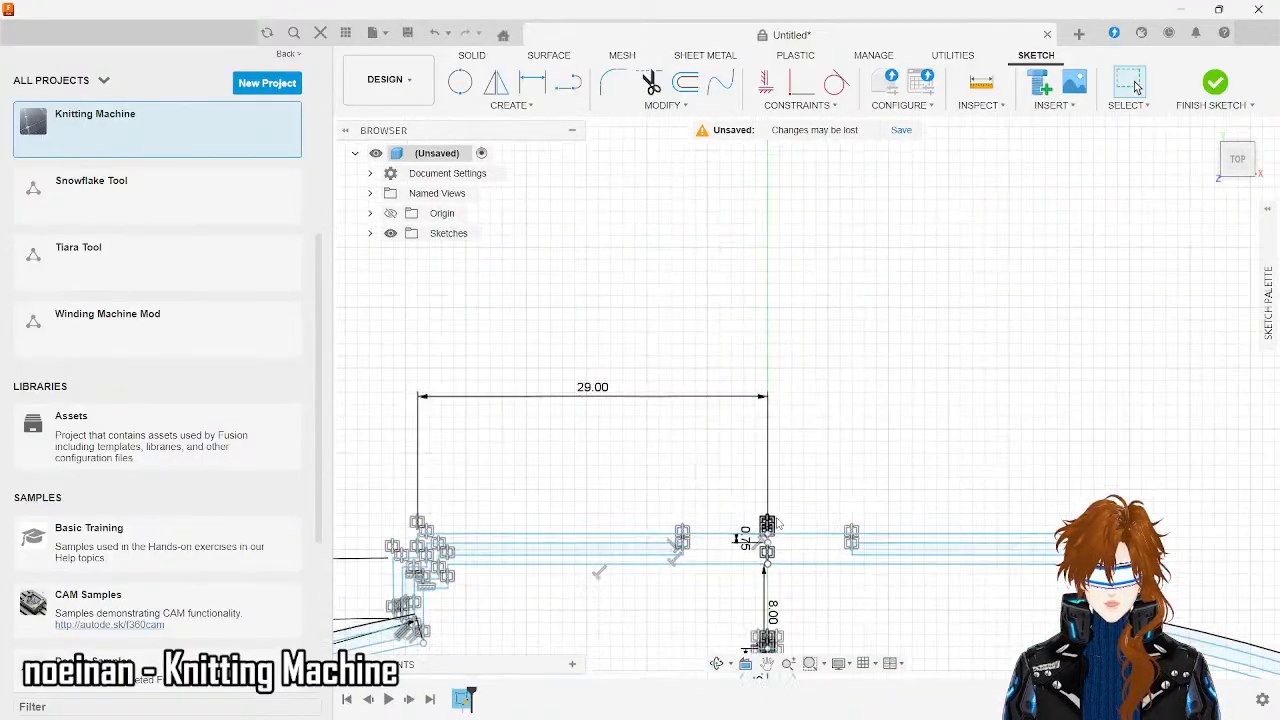
scroll(778, 525, down, 2)
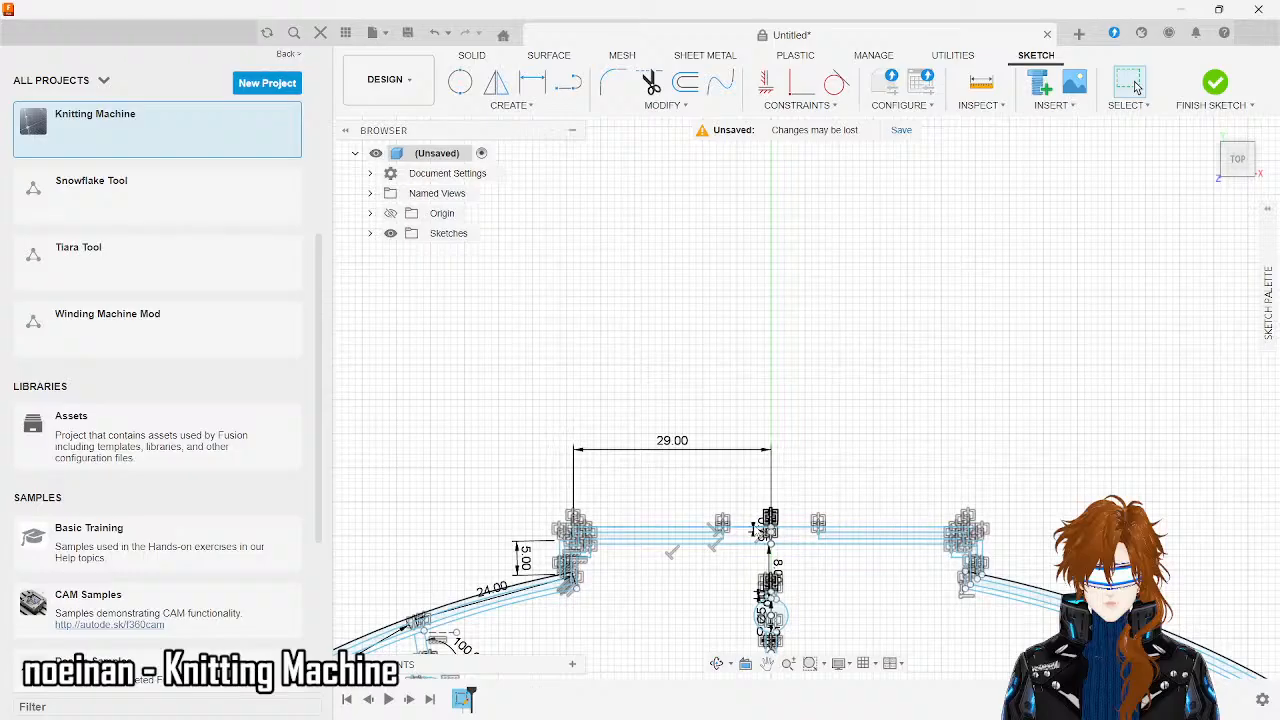
scroll(752, 530, up, 4)
scroll(752, 530, down, 6)
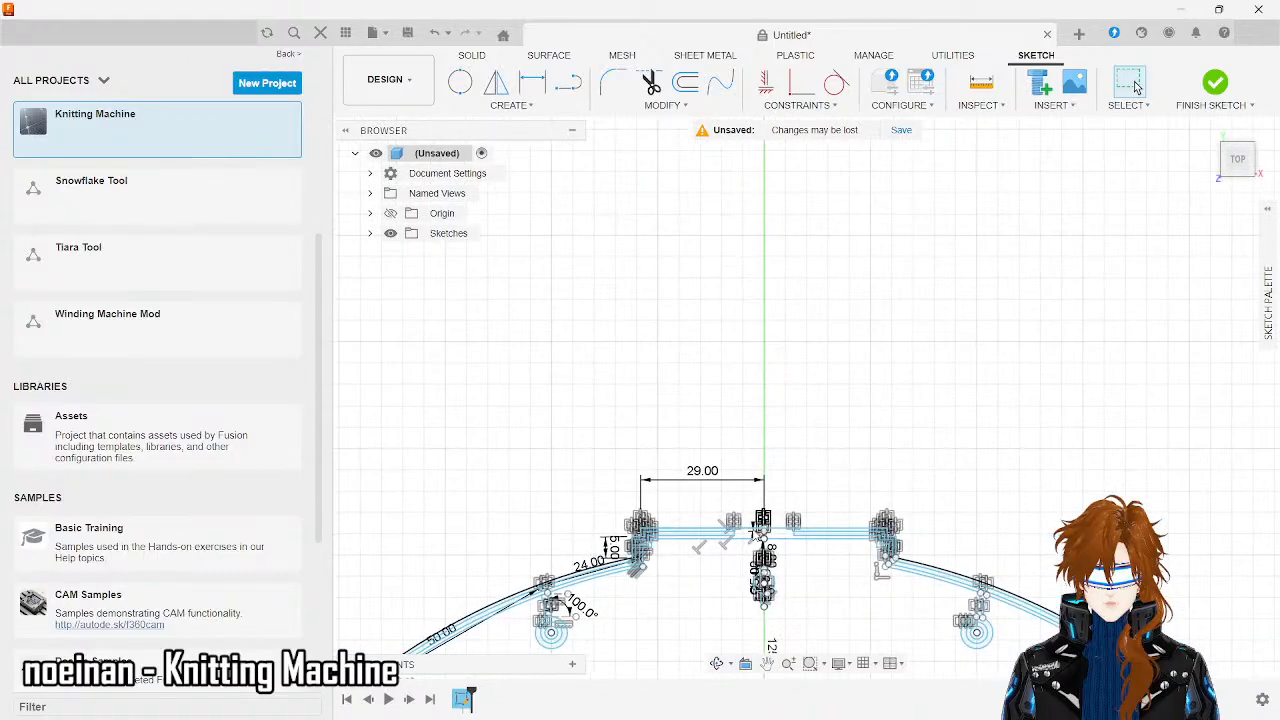
scroll(716, 372, down, 8)
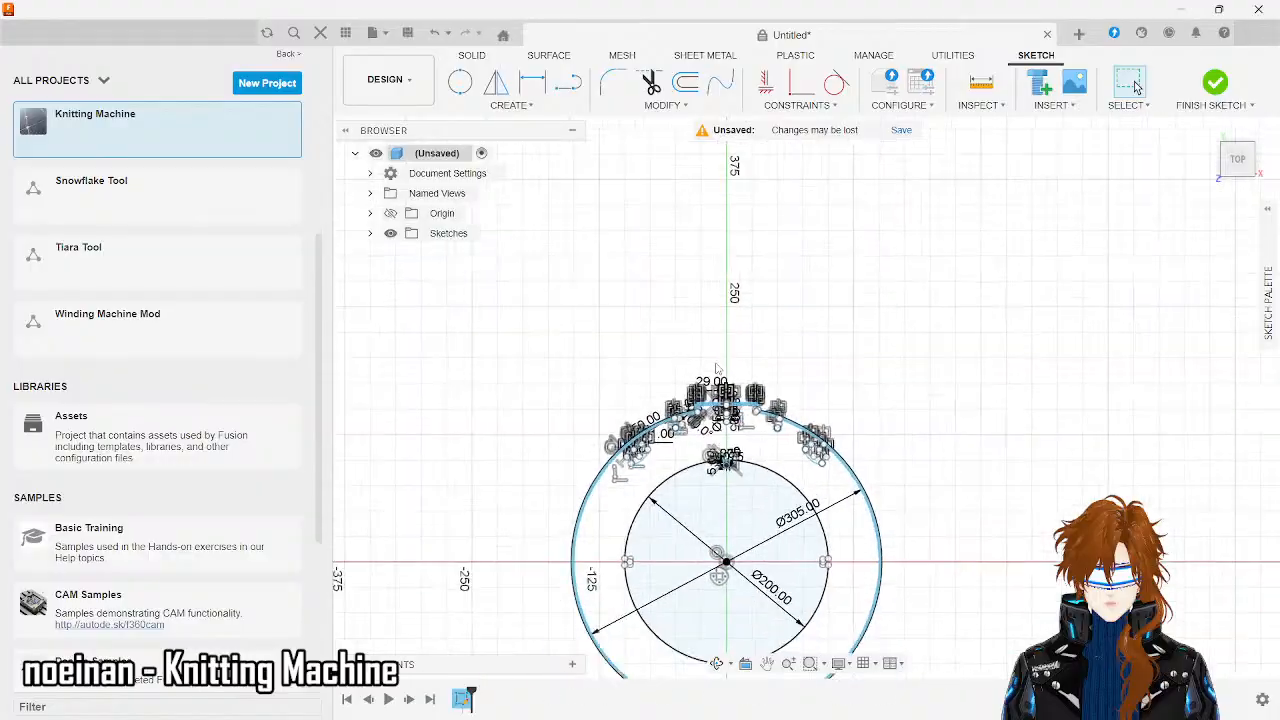
scroll(726, 518, up, 7)
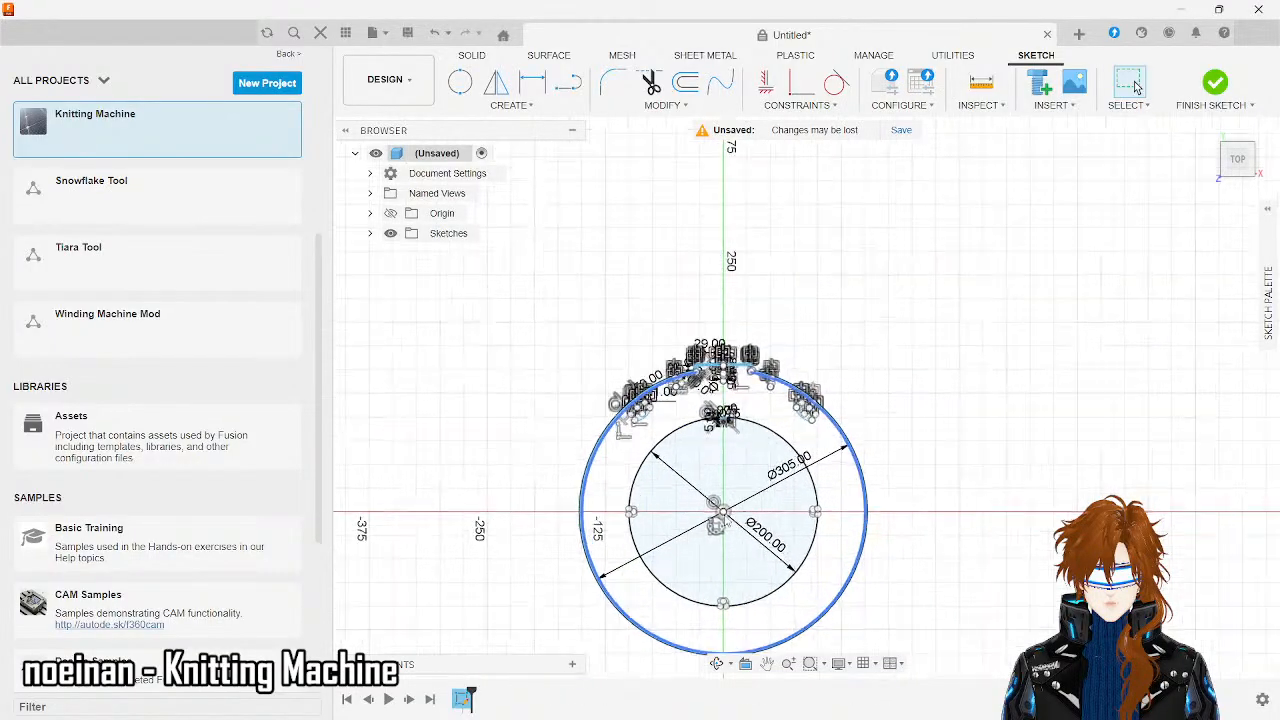
- Draw a horizontal line about 180 mm long through the ring's centre, between the side notches of the inner circle
right_click(726, 518)
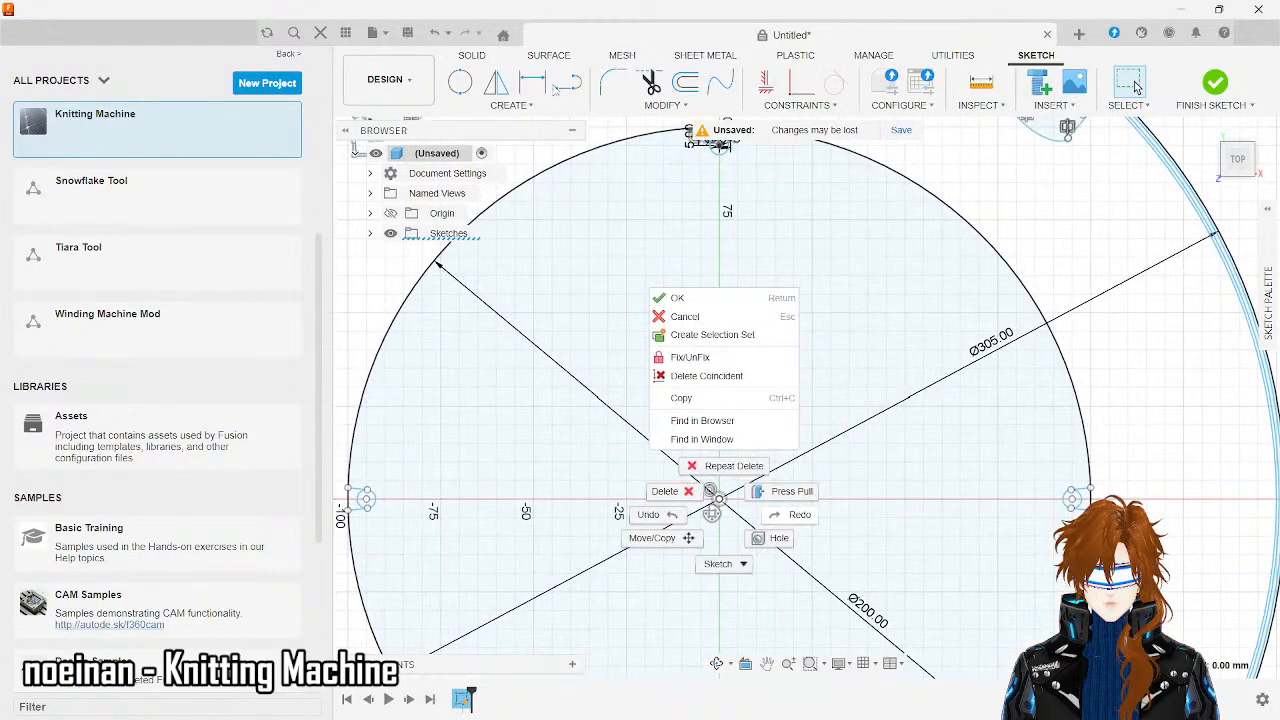
click(570, 87)
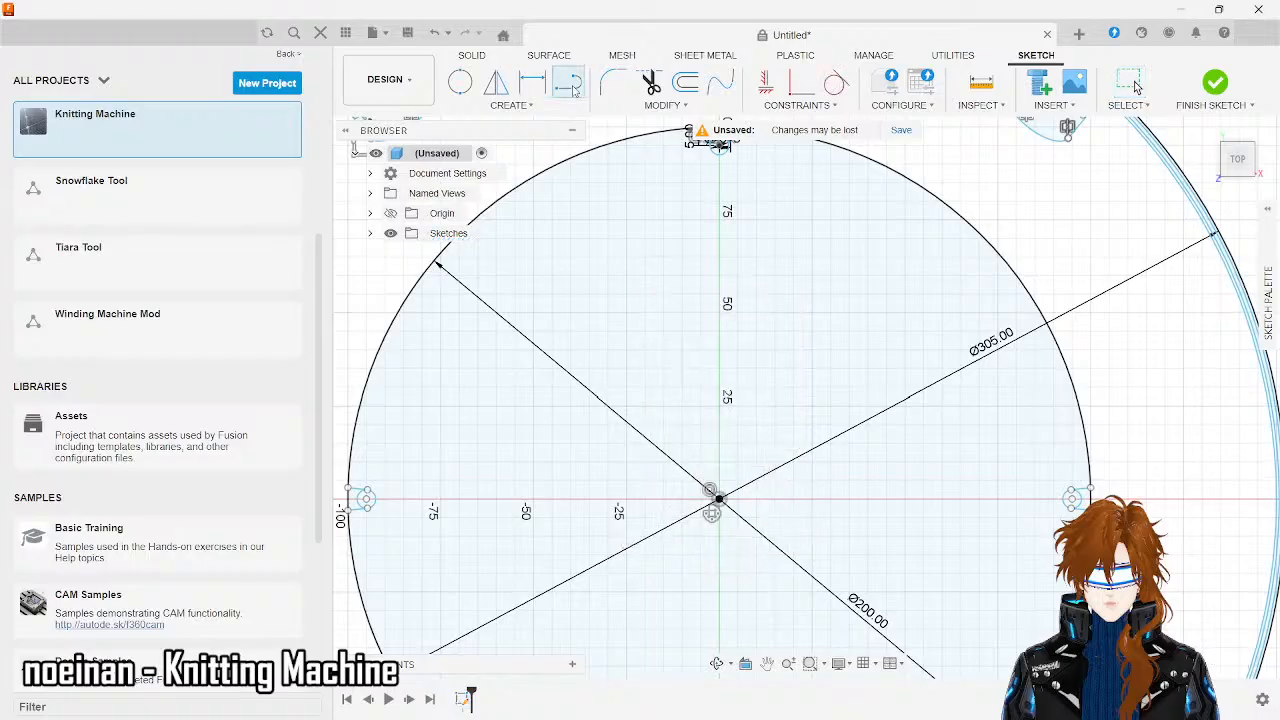
click(386, 499)
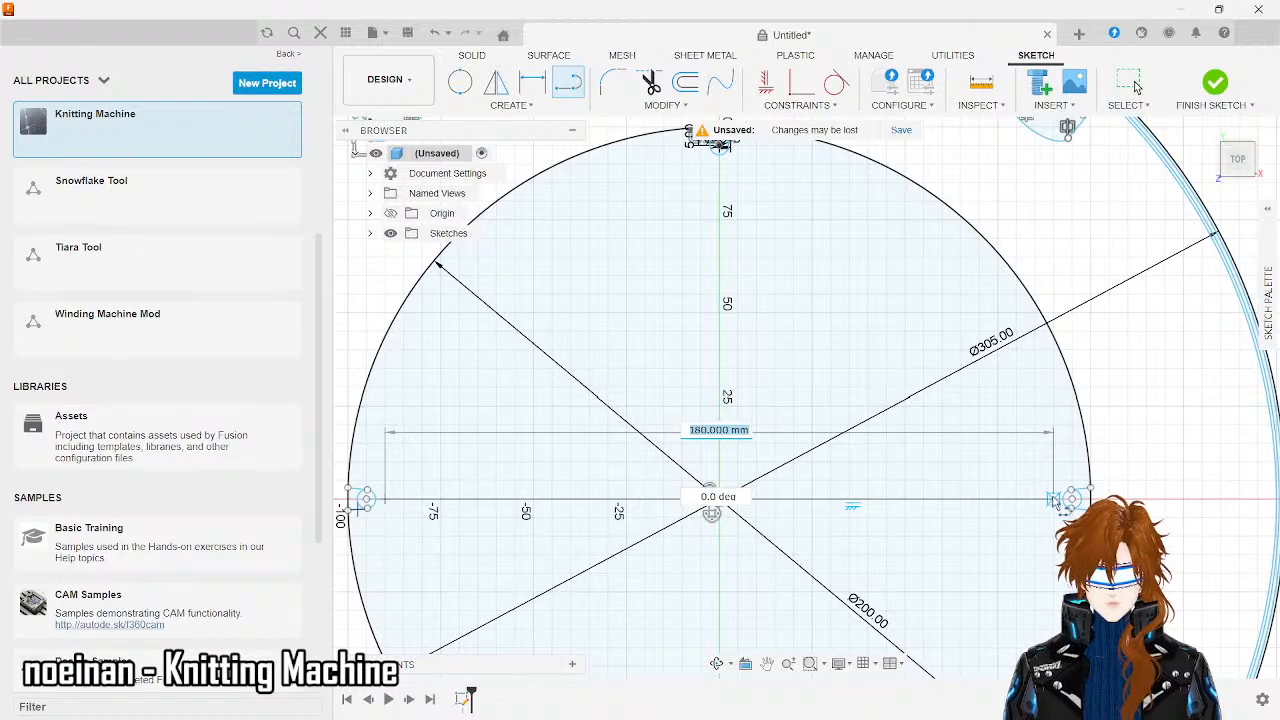
click(1053, 499)
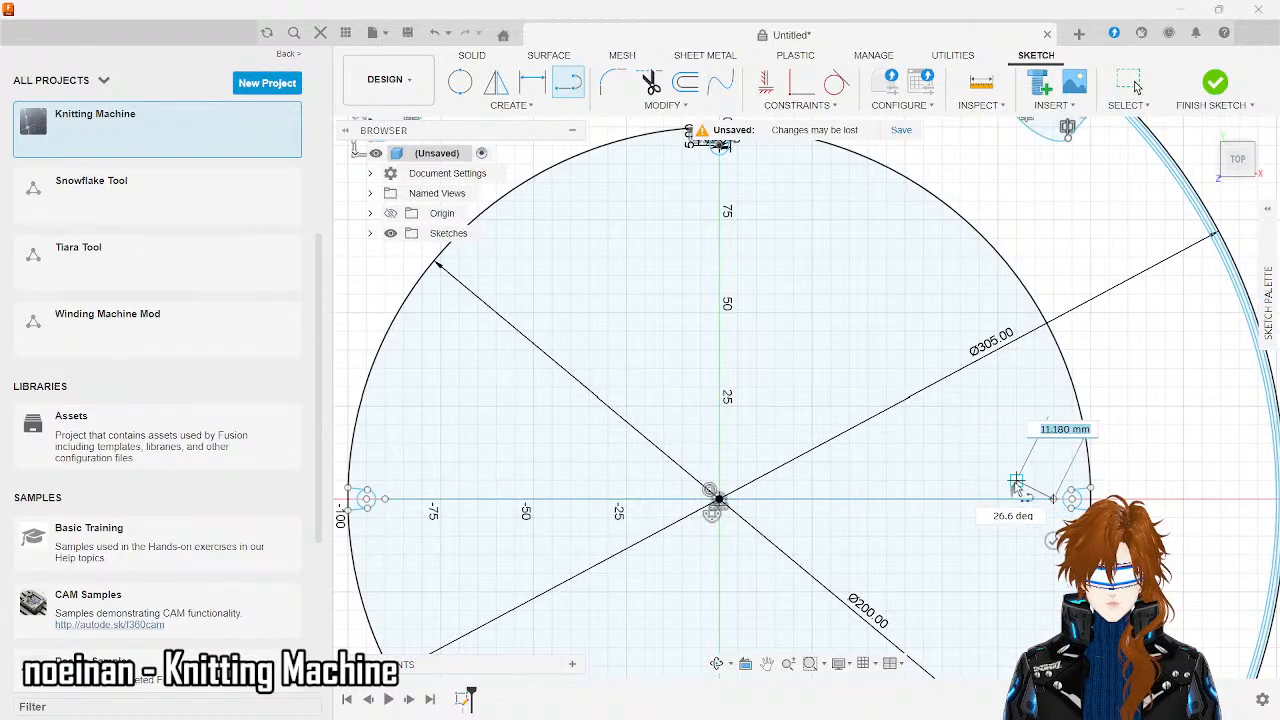
key(Escape)
scroll(793, 431, down, 6)
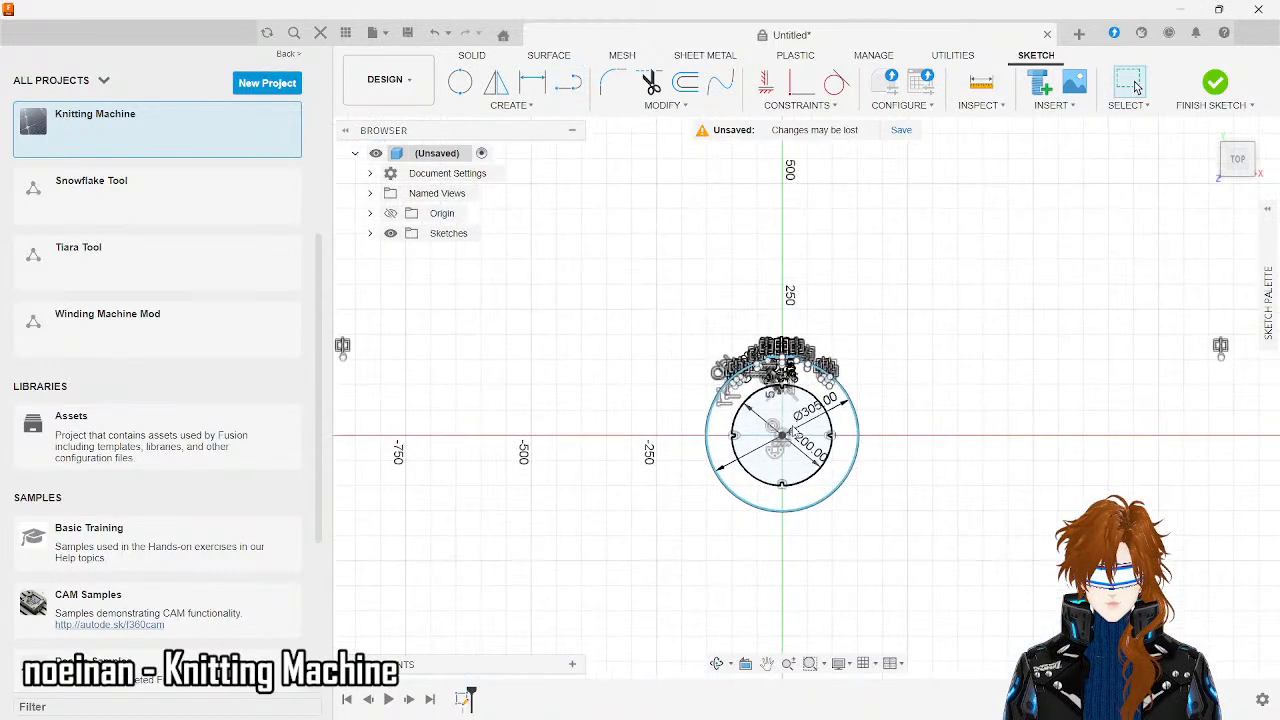
scroll(795, 431, up, 3)
scroll(793, 431, up, 2)
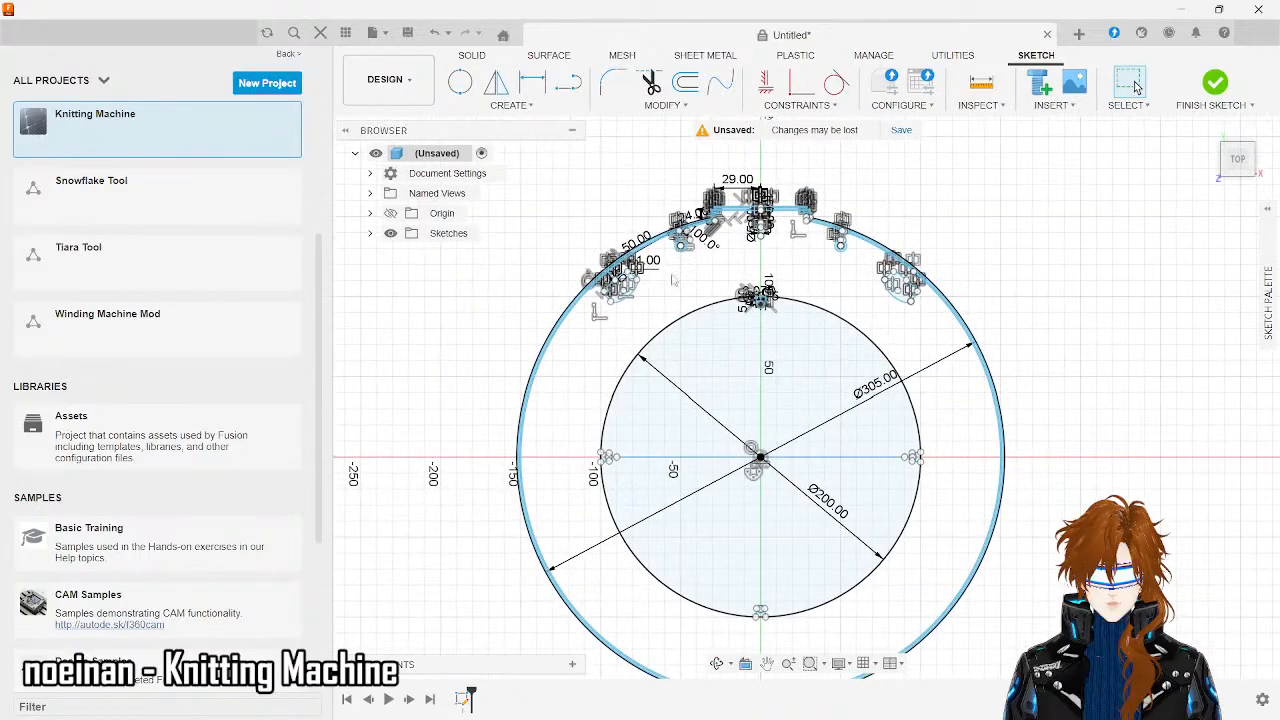
scroll(666, 277, up, 3)
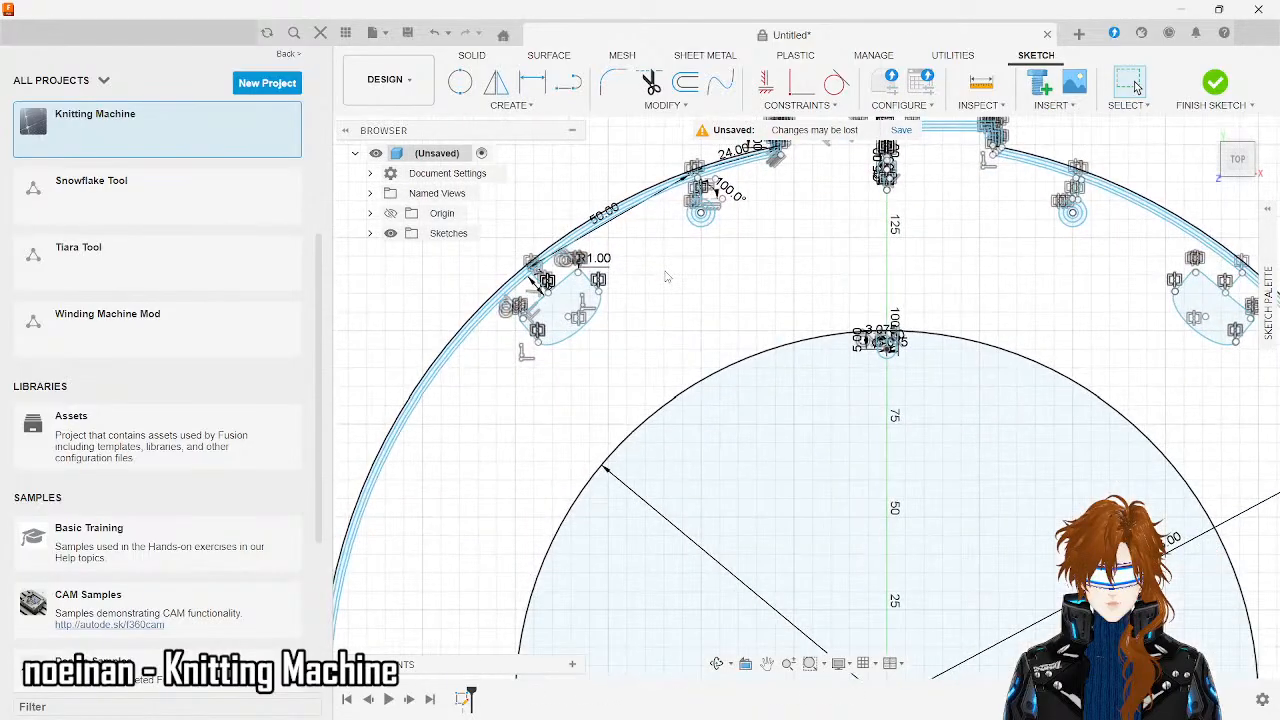
scroll(547, 330, up, 3)
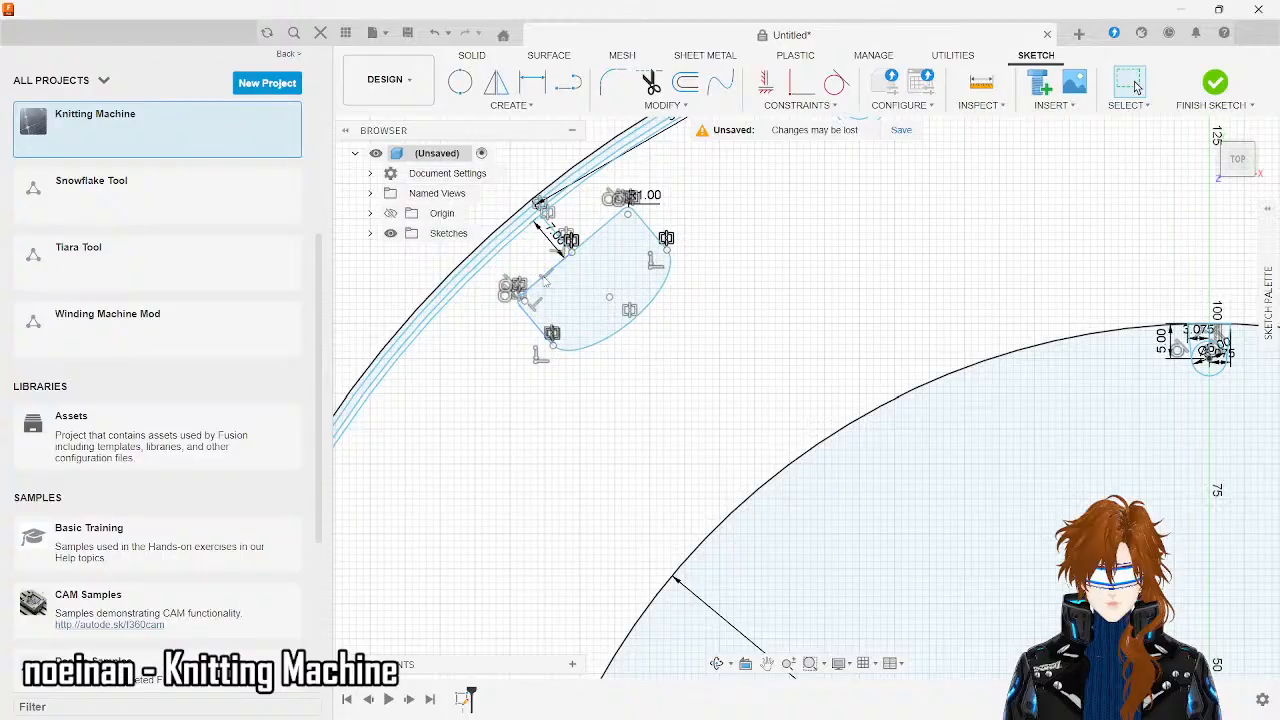
scroll(537, 289, up, 2)
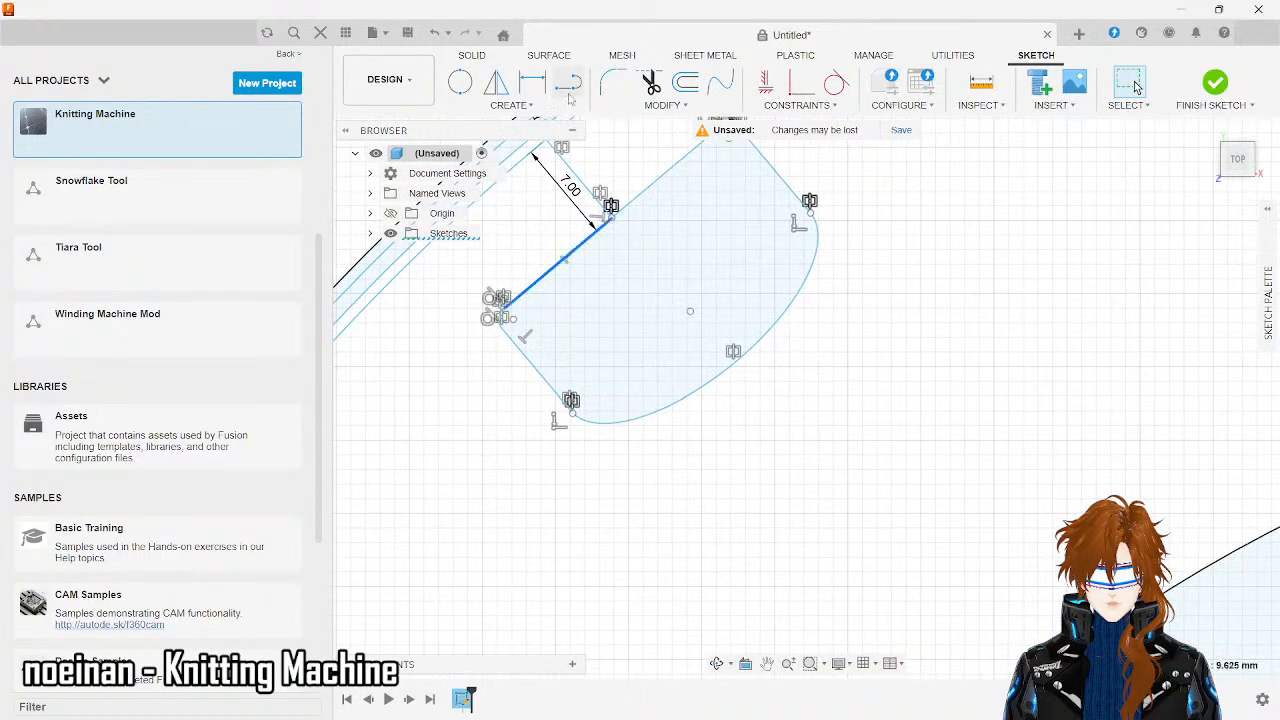
click(510, 105)
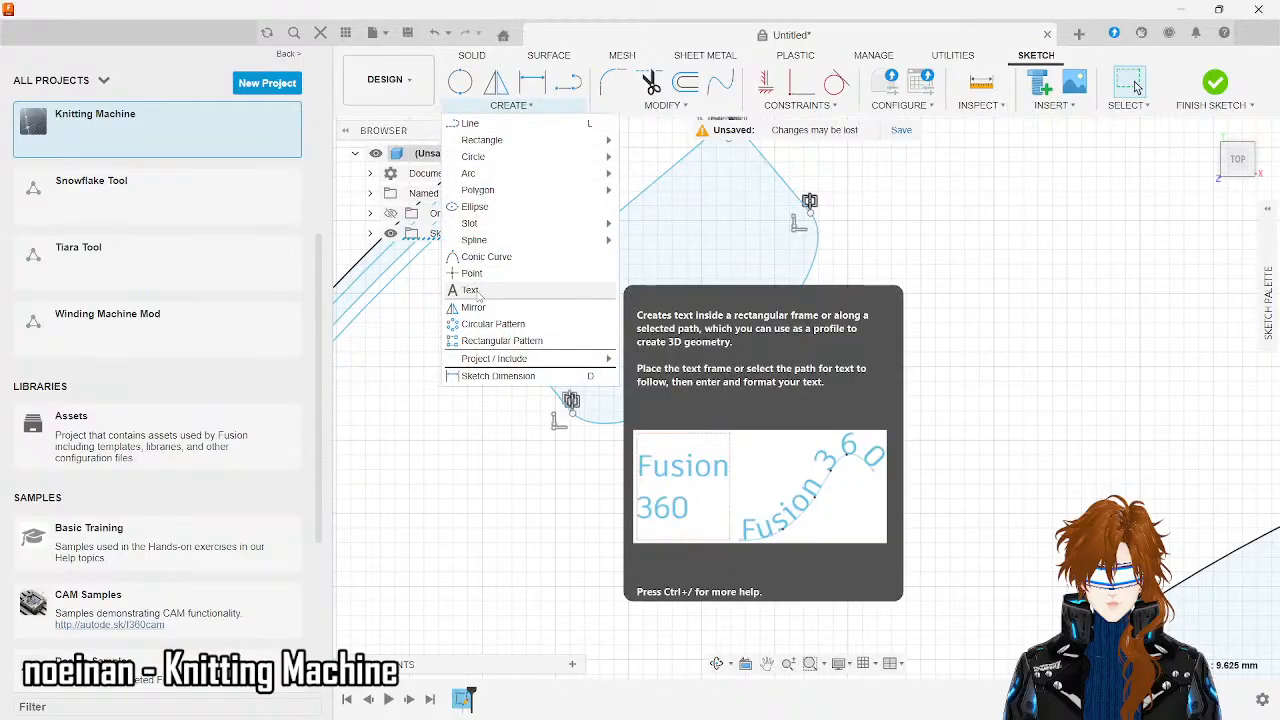
click(475, 307)
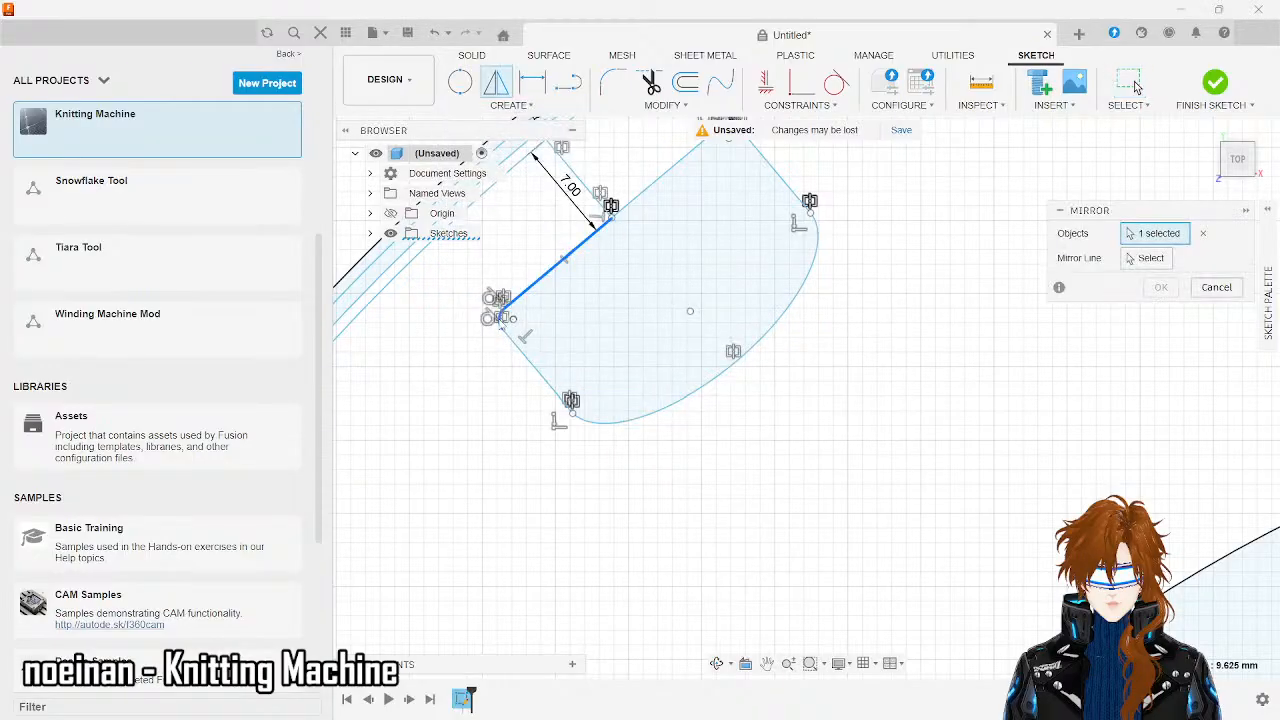
click(509, 343)
click(509, 343)
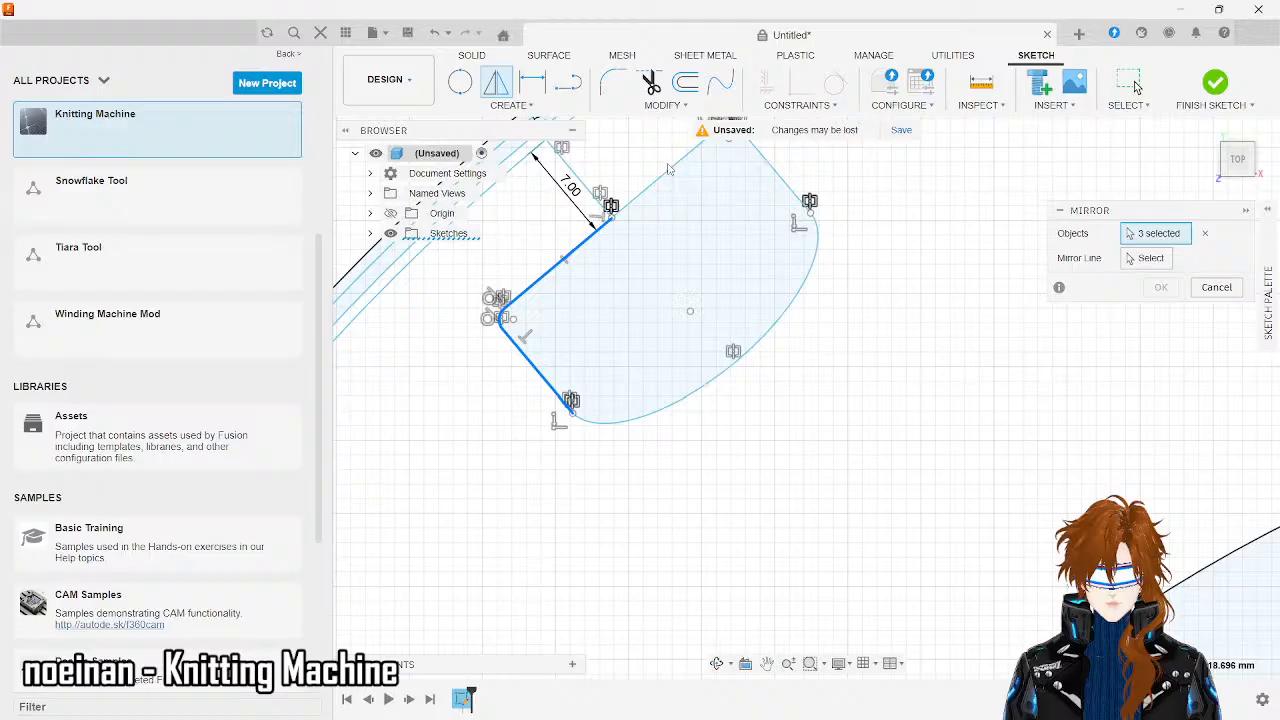
click(669, 167)
click(766, 333)
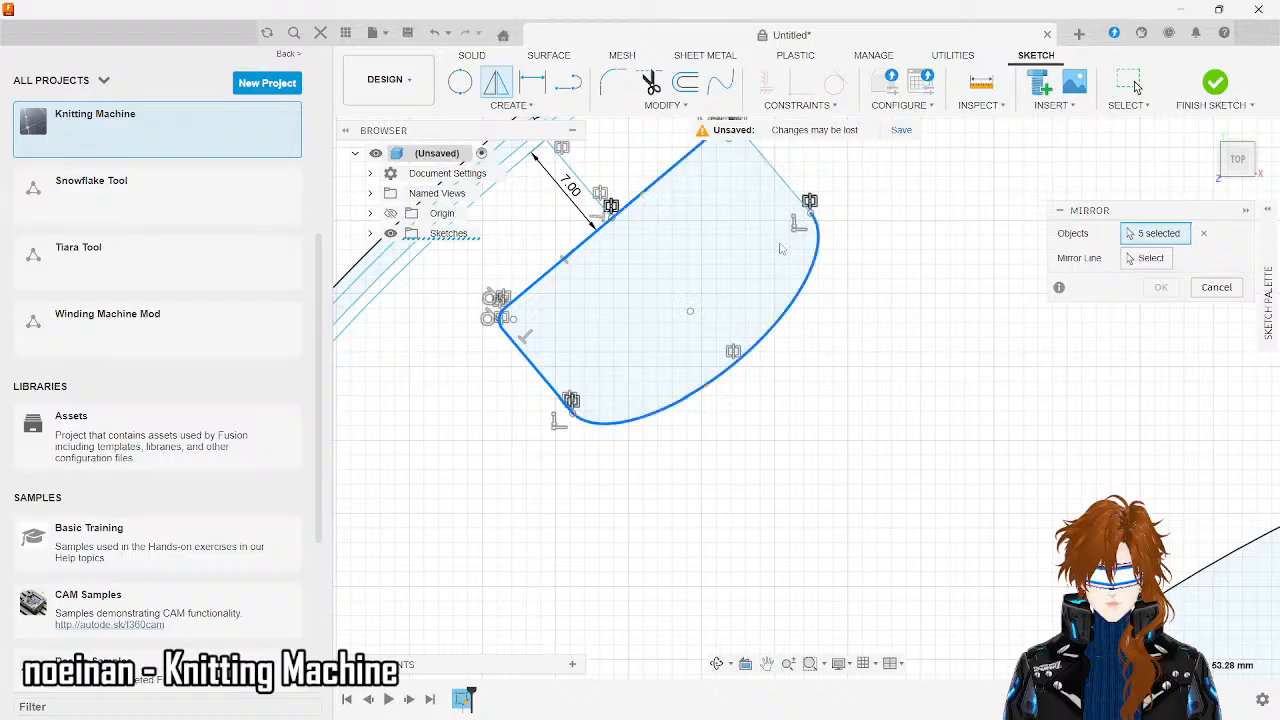
click(792, 194)
scroll(755, 172, down, 3)
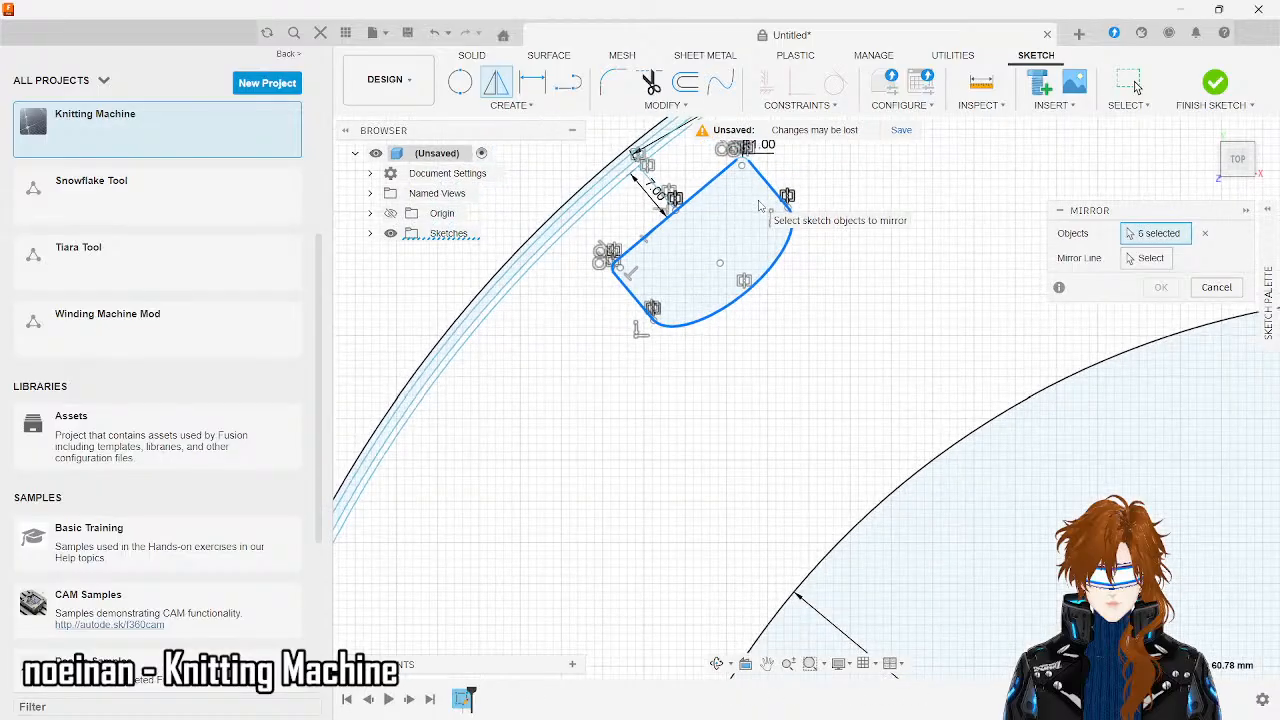
scroll(745, 160, up, 3)
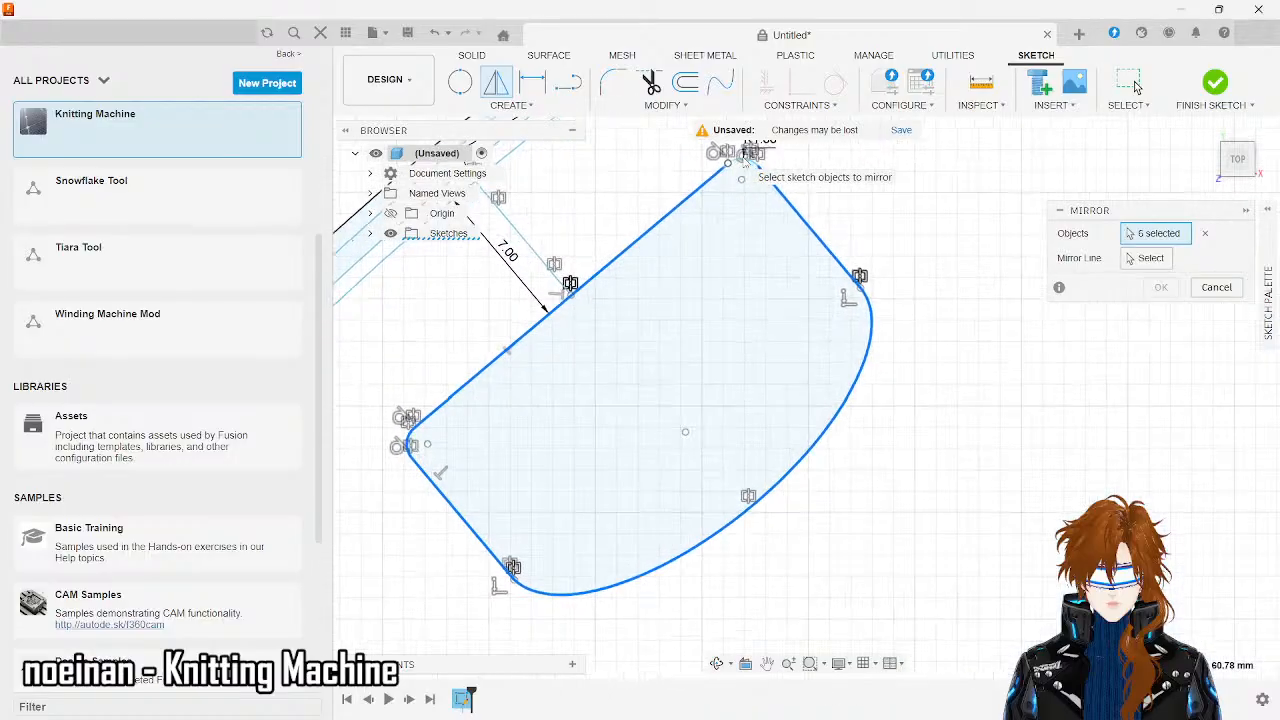
right_click(742, 157)
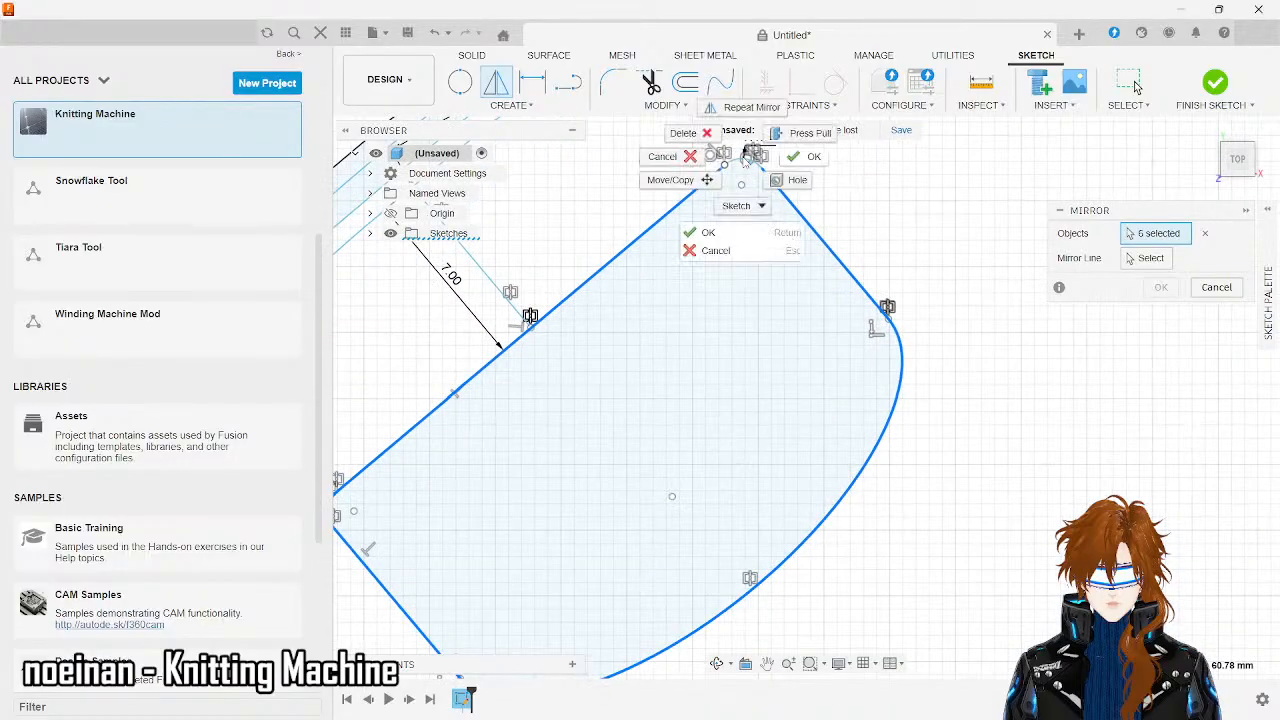
click(755, 178)
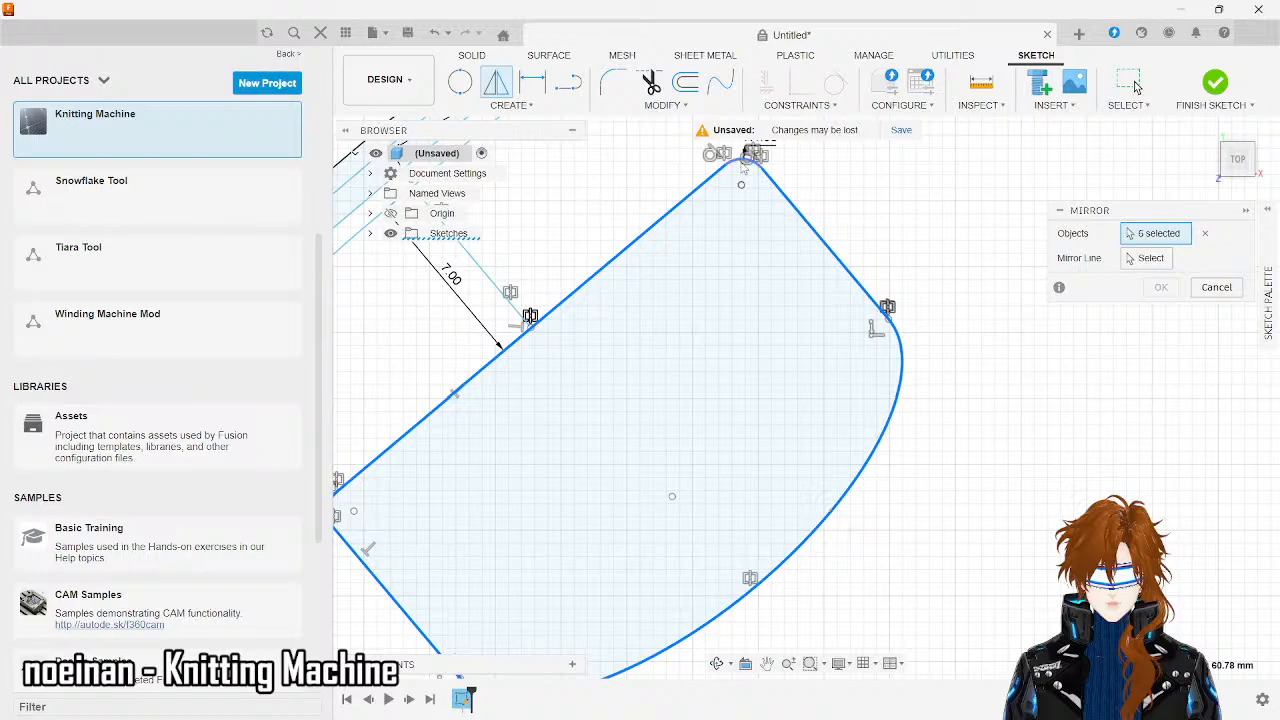
click(743, 163)
scroll(737, 200, down, 2)
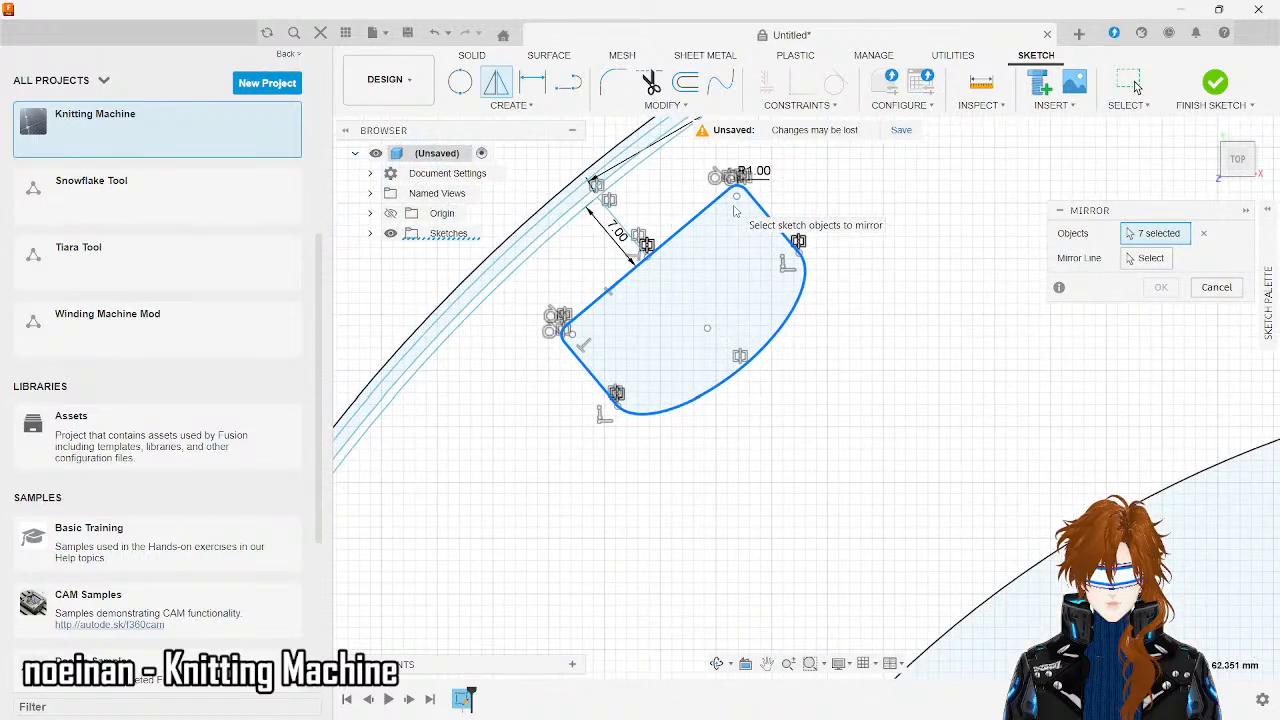
scroll(735, 210, down, 5)
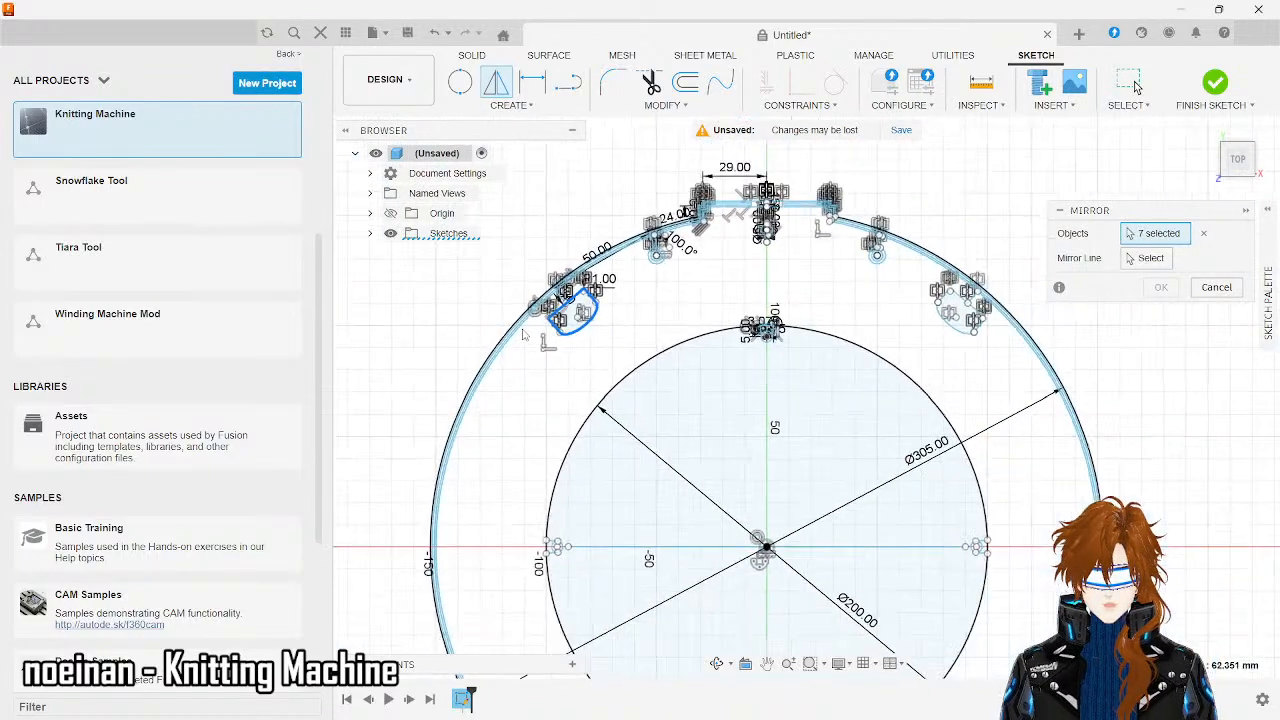
scroll(965, 265, up, 4)
right_click(960, 295)
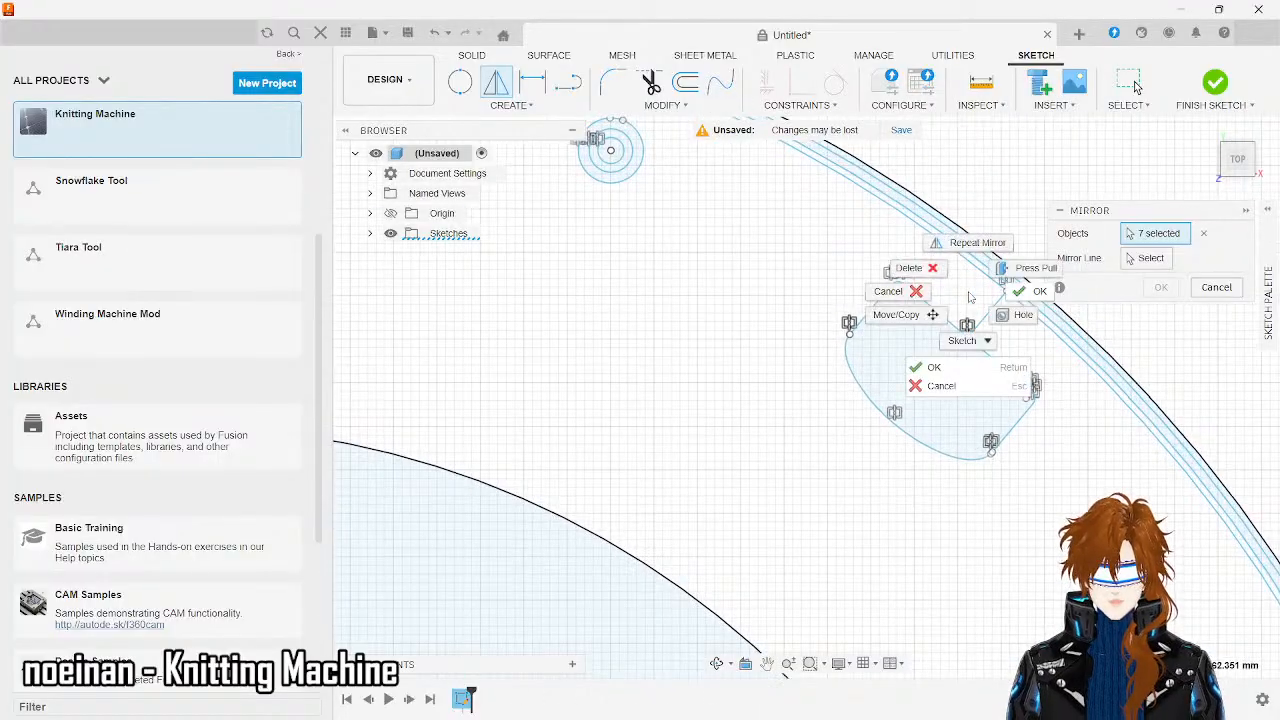
click(897, 316)
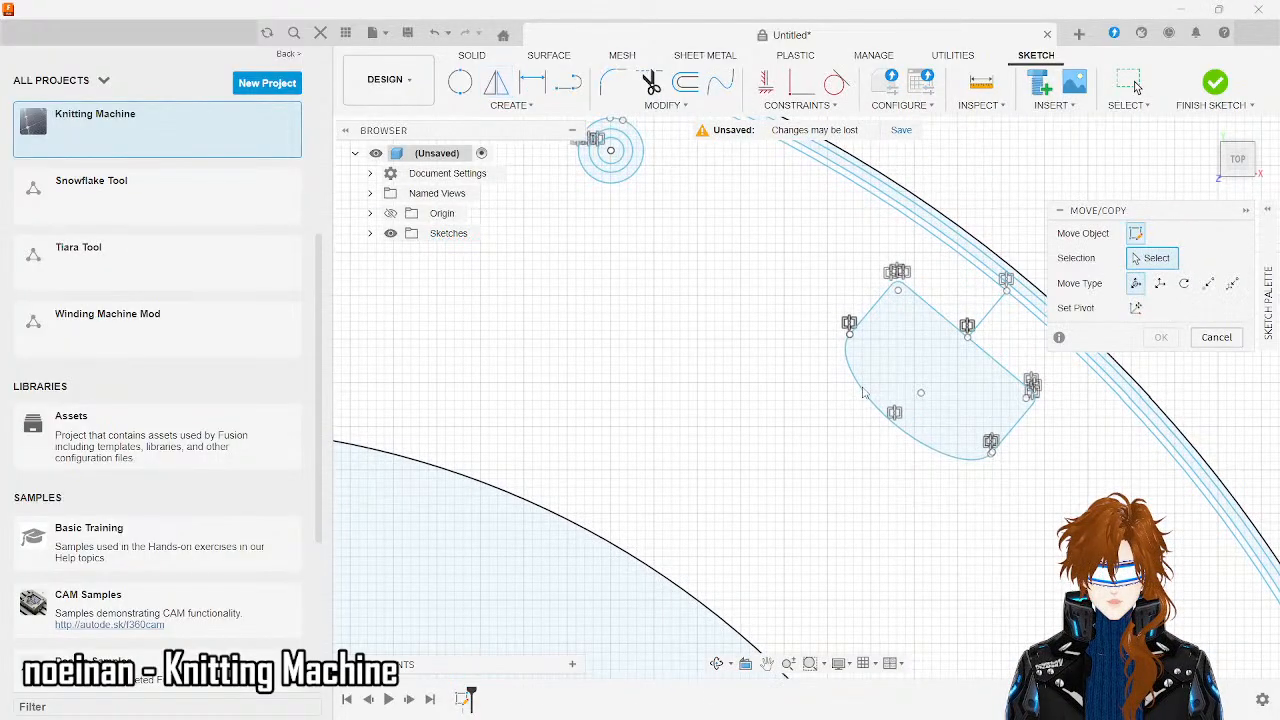
click(861, 388)
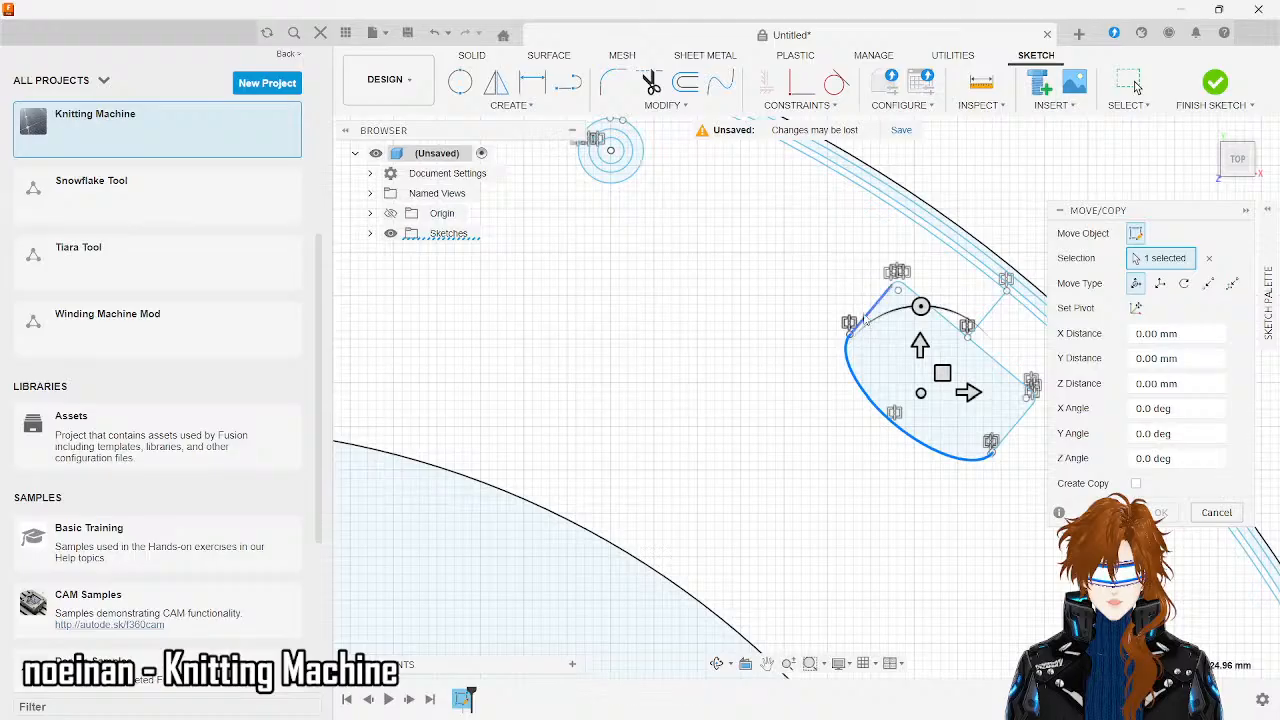
click(865, 318)
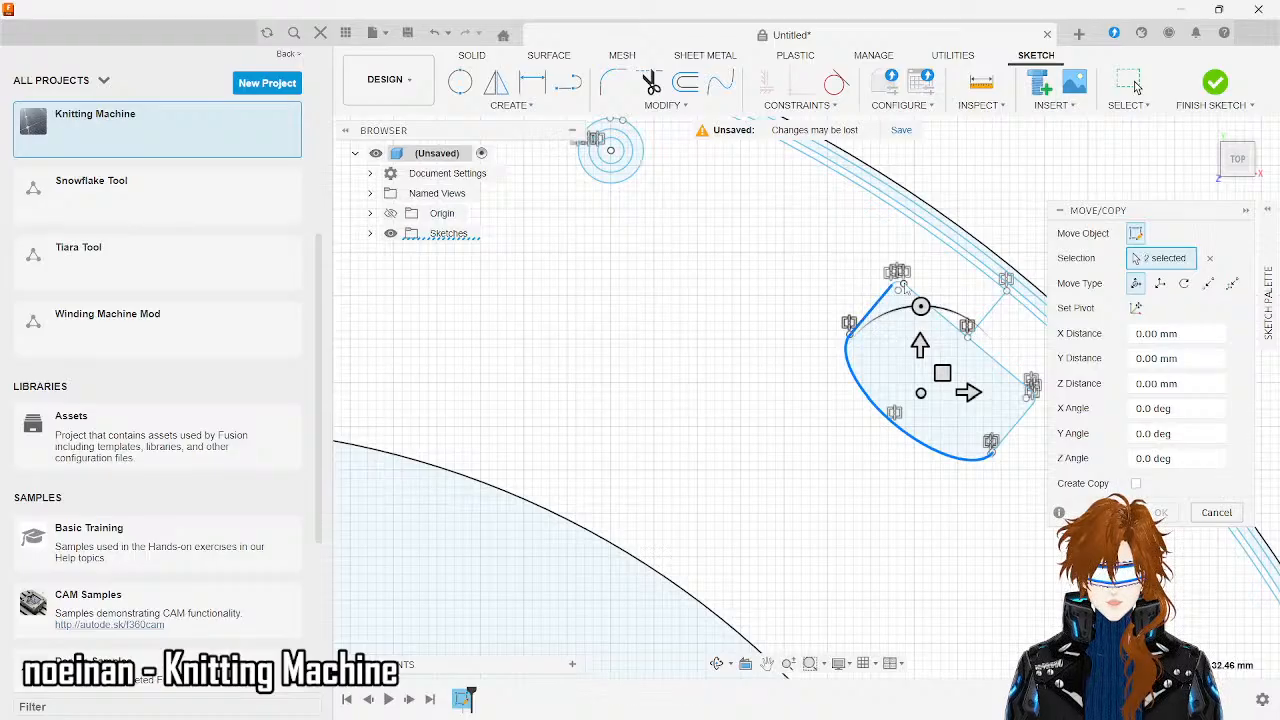
key(Escape)
scroll(575, 440, down, 5)
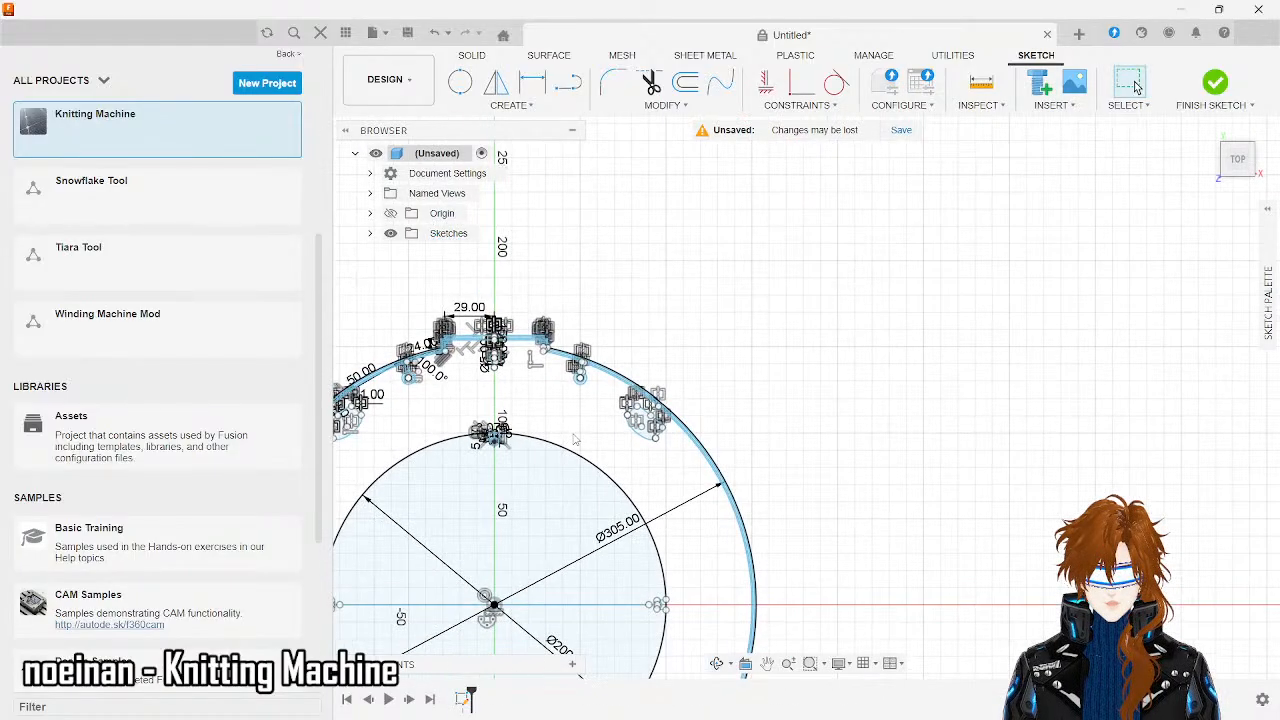
- Select every outline segment and corner fillet of the ring's upper-right rounded profile as objects for a sketch Mirror
click(505, 104)
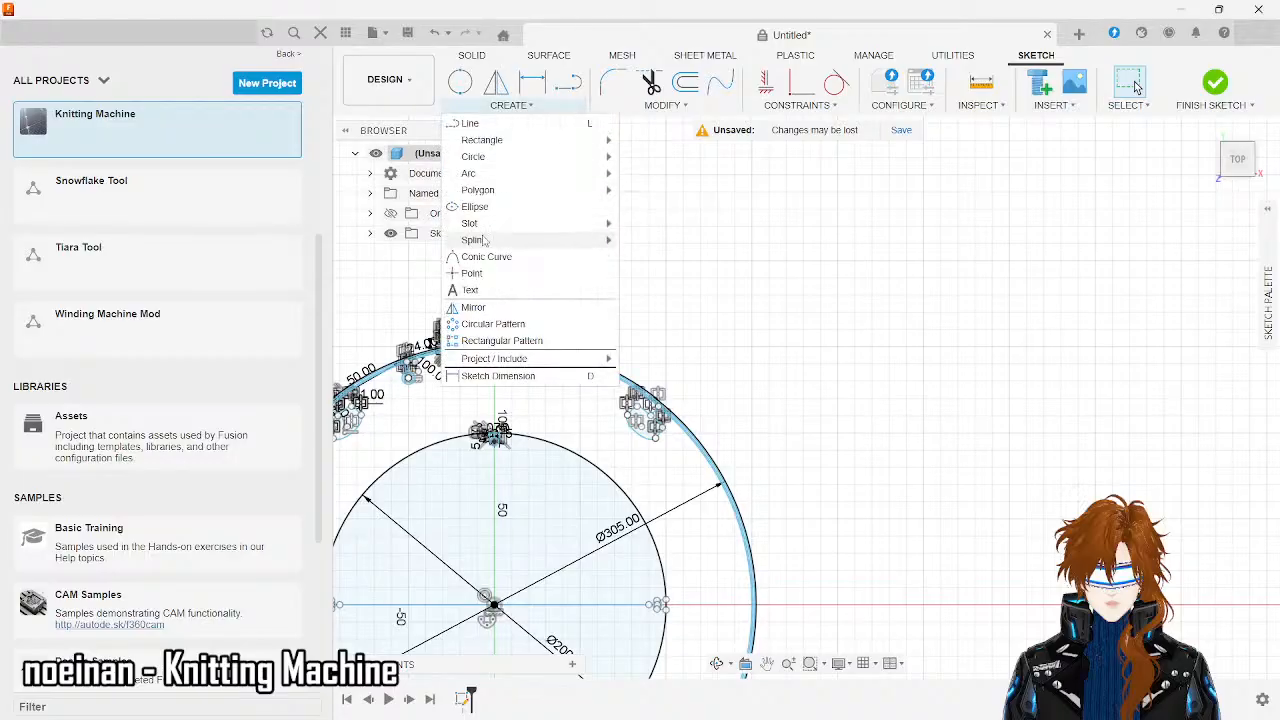
click(472, 307)
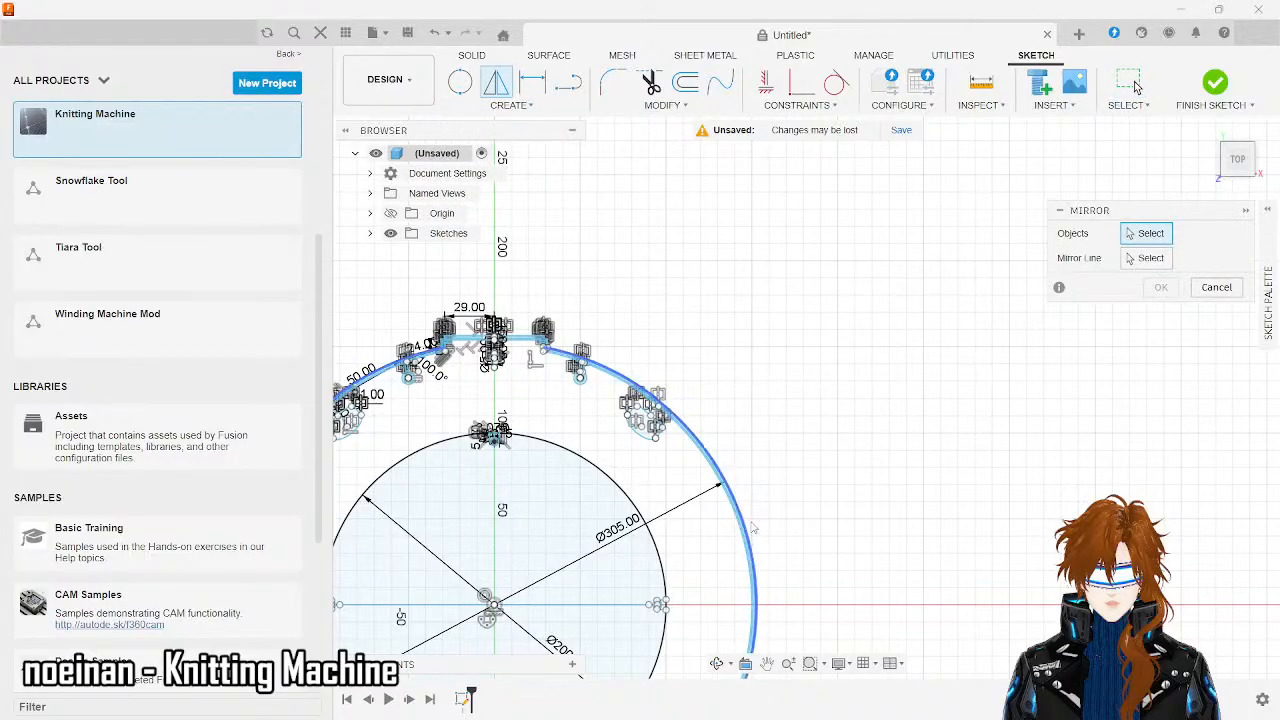
scroll(630, 438, up, 5)
scroll(630, 438, up, 2)
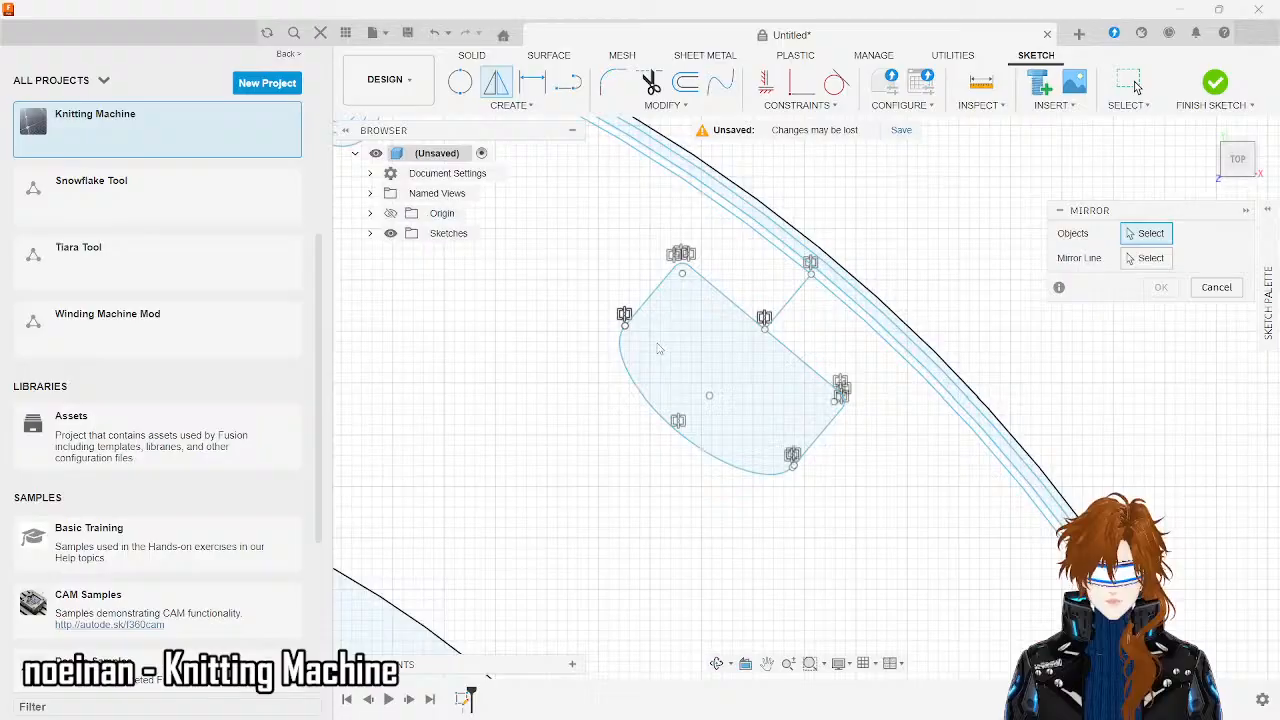
click(712, 287)
click(805, 358)
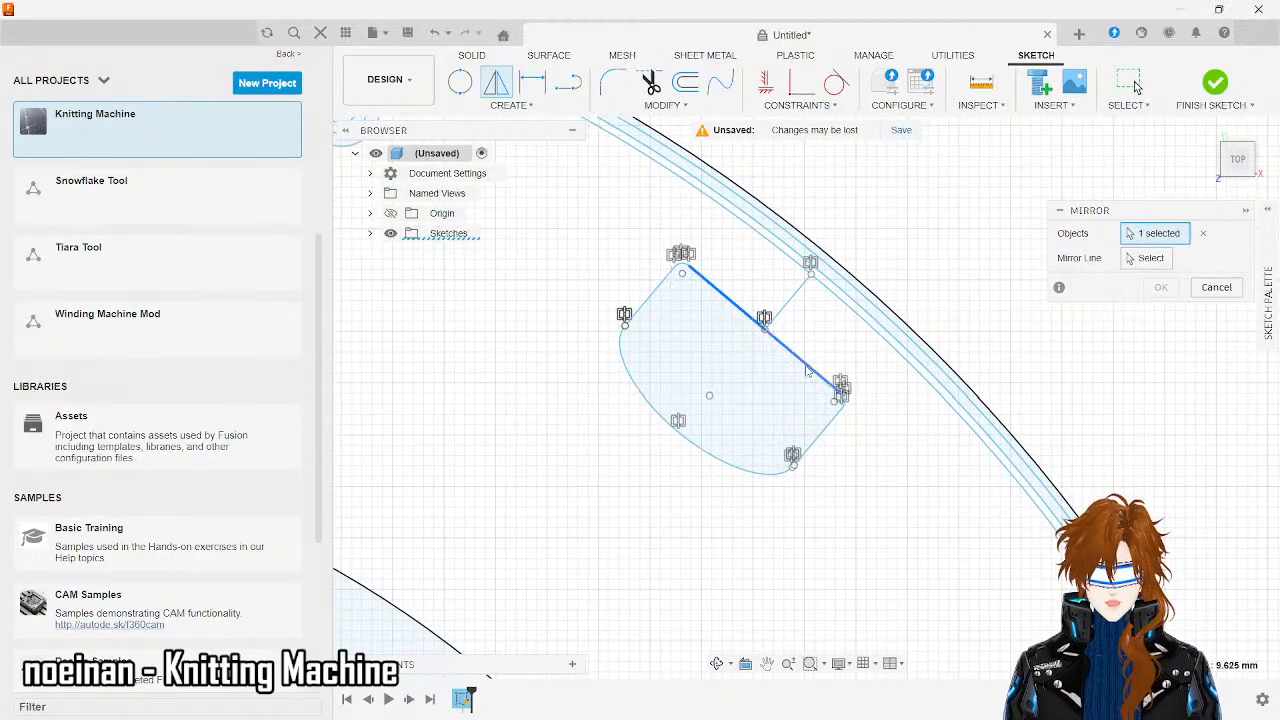
click(826, 428)
click(655, 299)
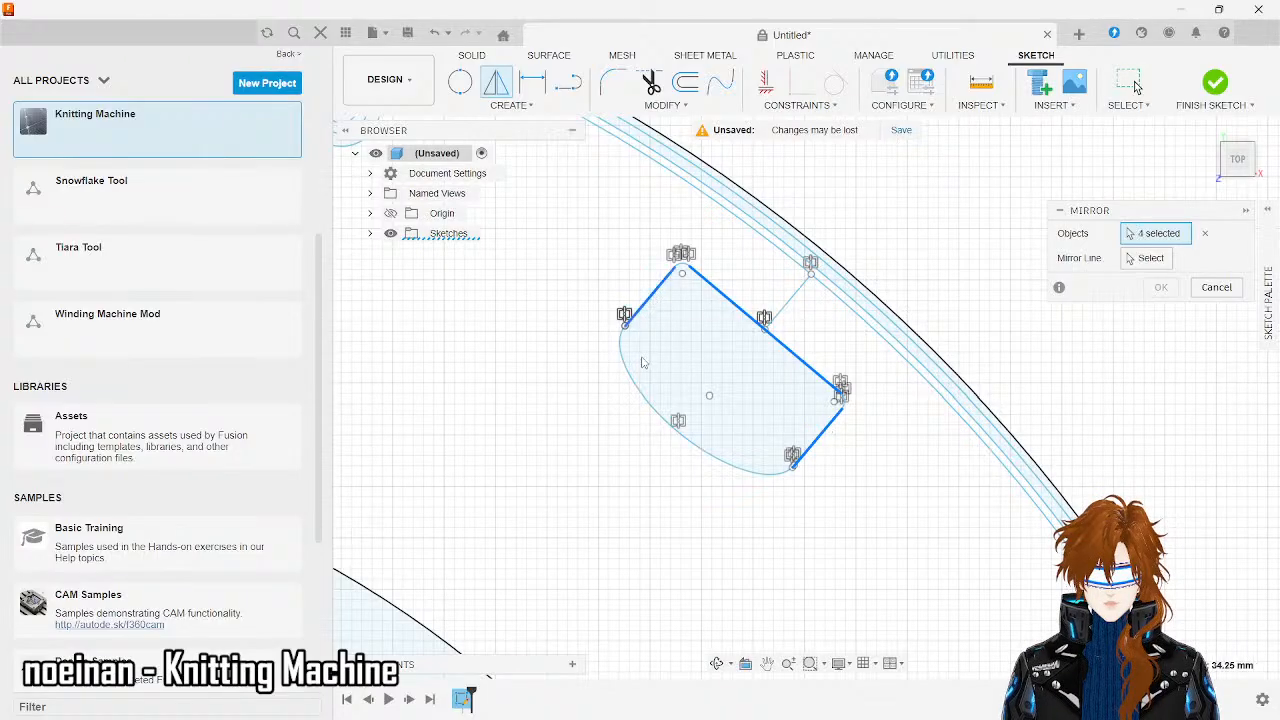
click(632, 380)
scroll(665, 270, up, 4)
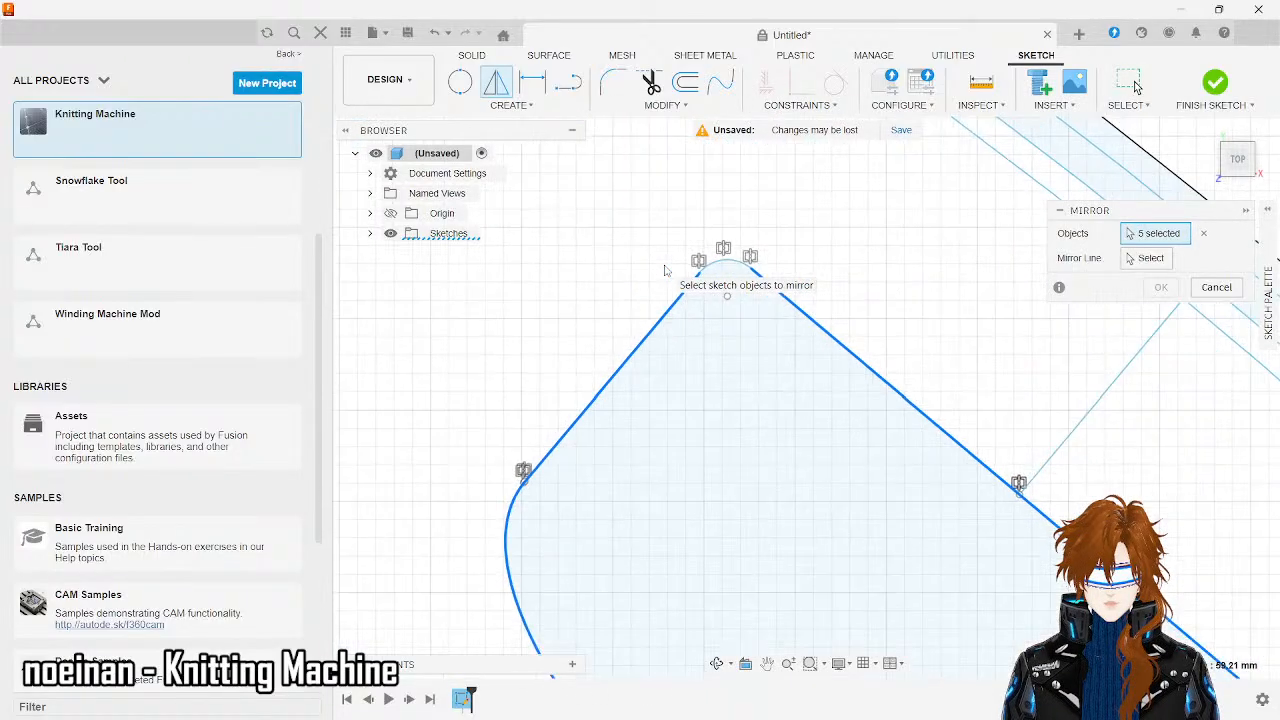
click(725, 265)
scroll(600, 421, down, 5)
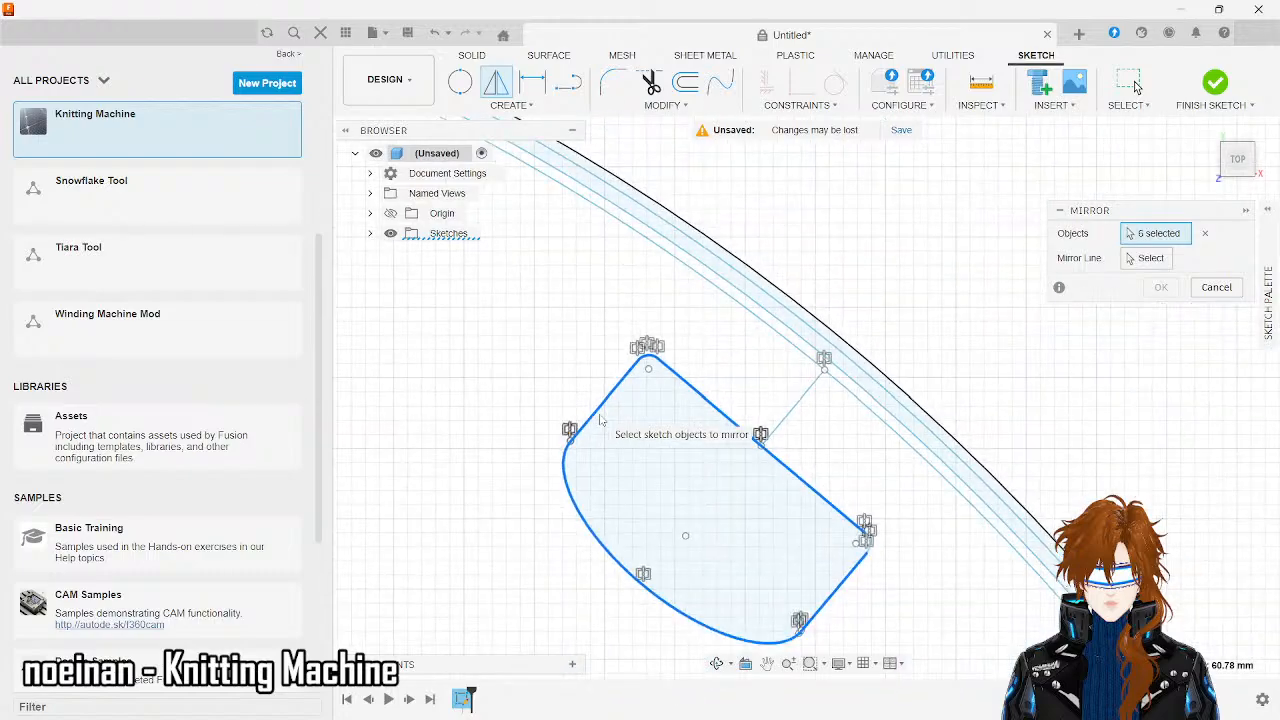
scroll(898, 558, up, 4)
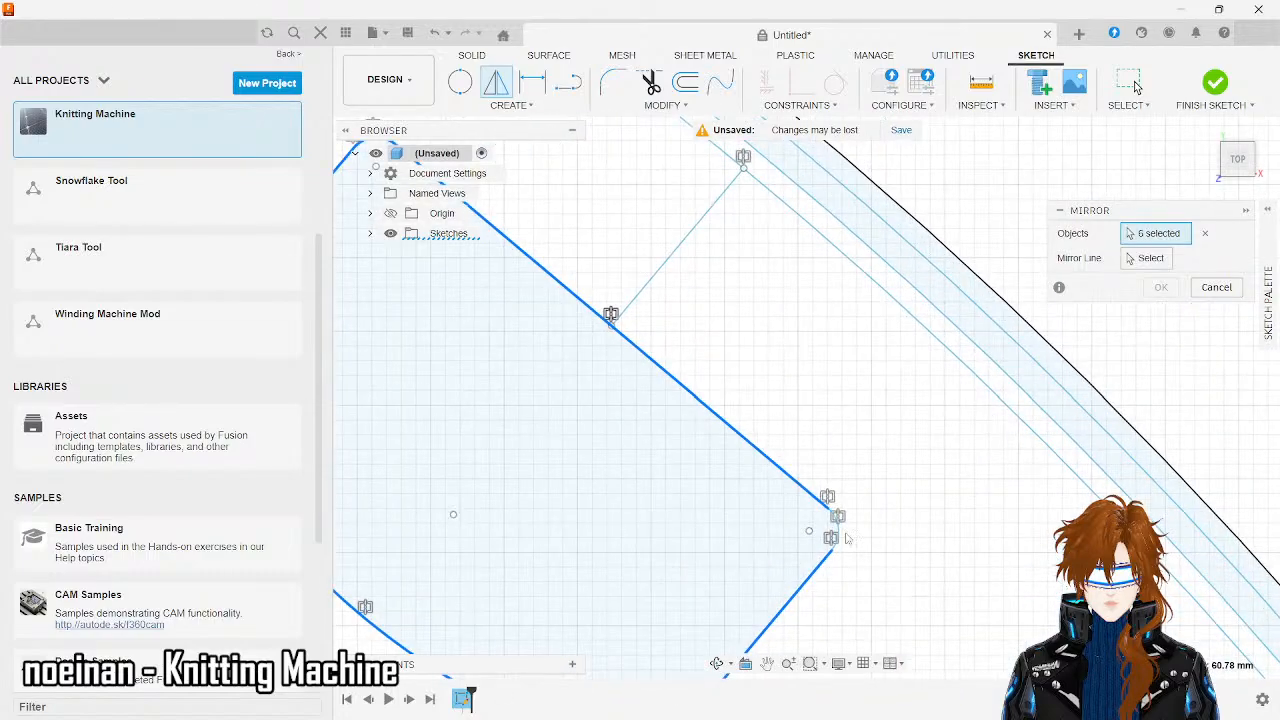
- Add every outline segment and corner fillet of the upper-left rounded profile to the Mirror objects
scroll(840, 537, down, 10)
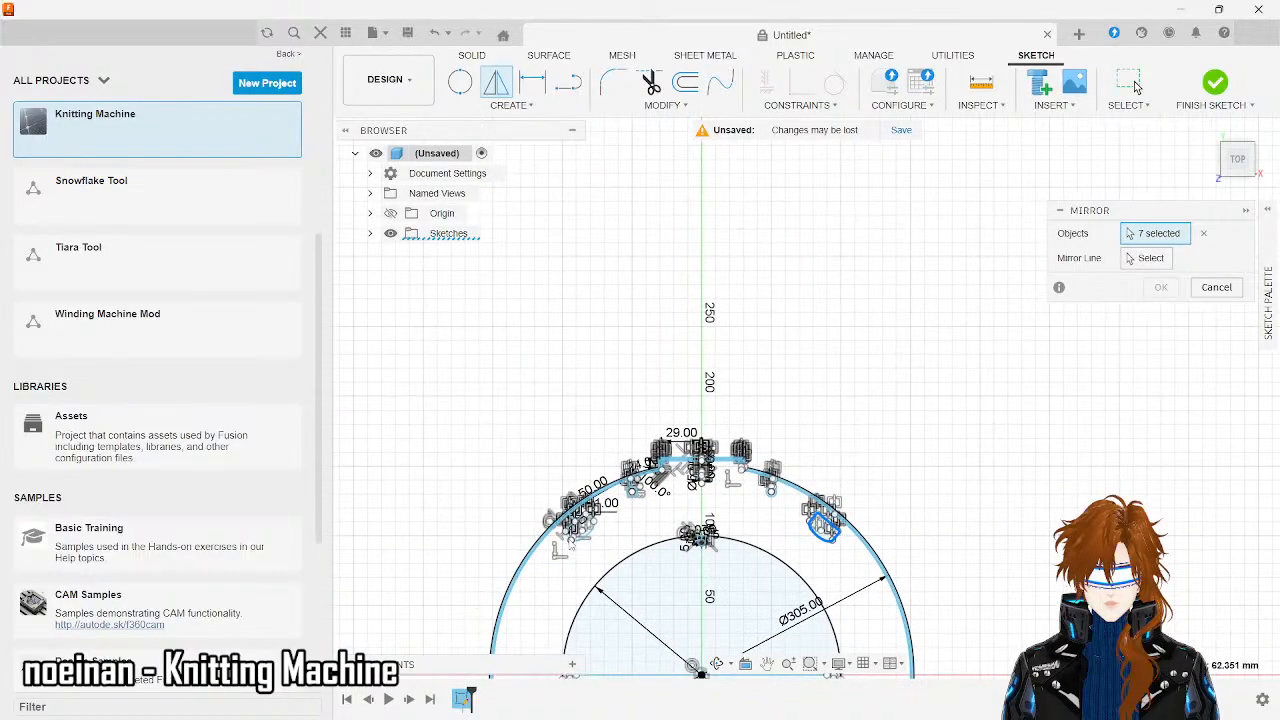
scroll(840, 537, up, 10)
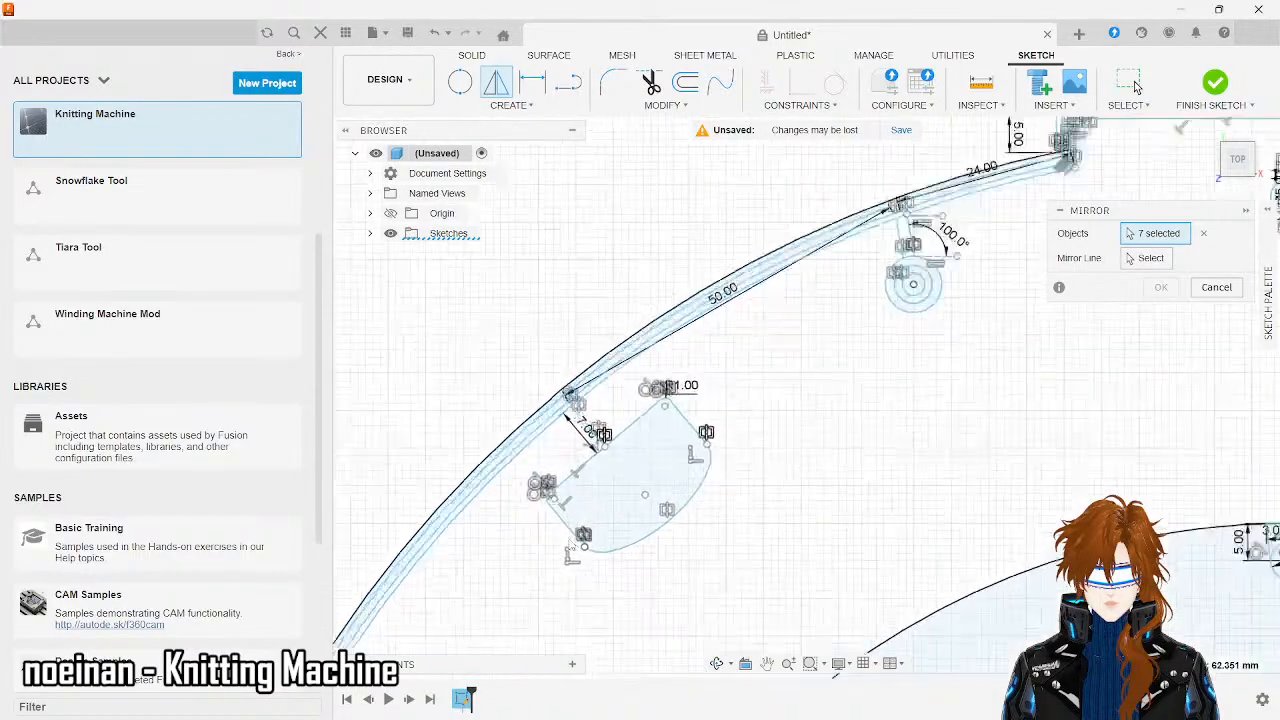
click(546, 490)
click(551, 428)
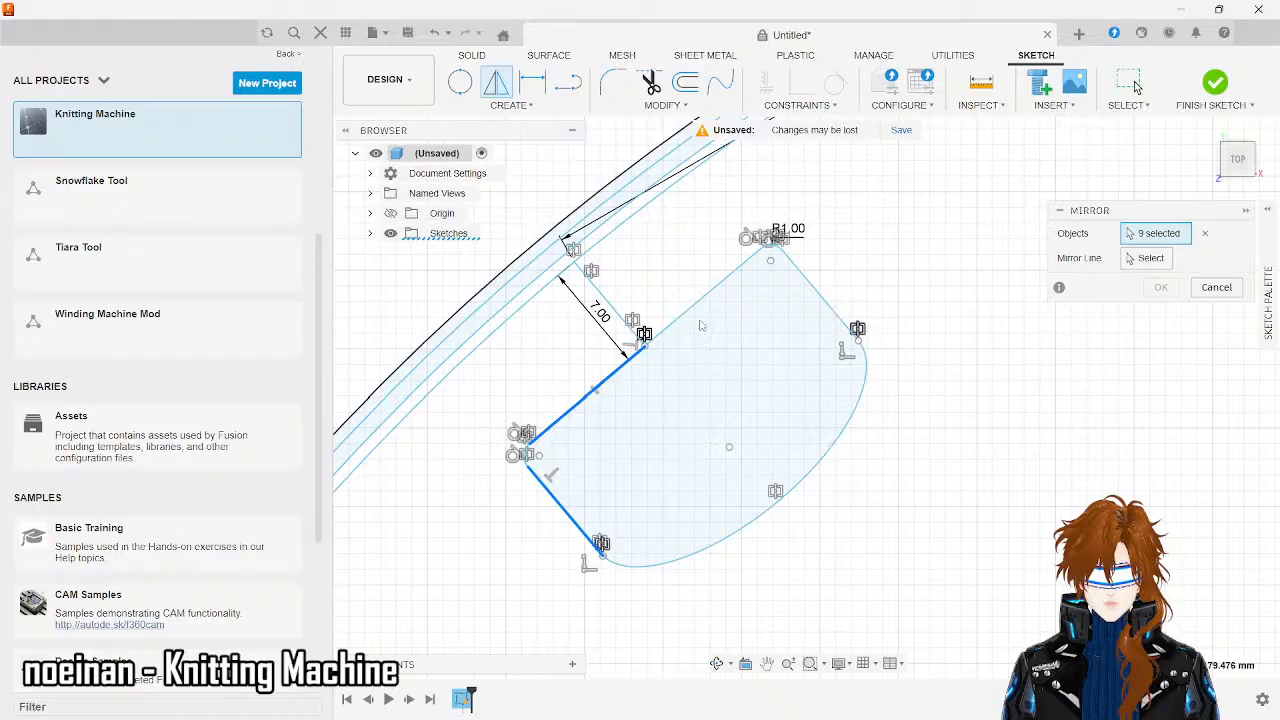
click(698, 305)
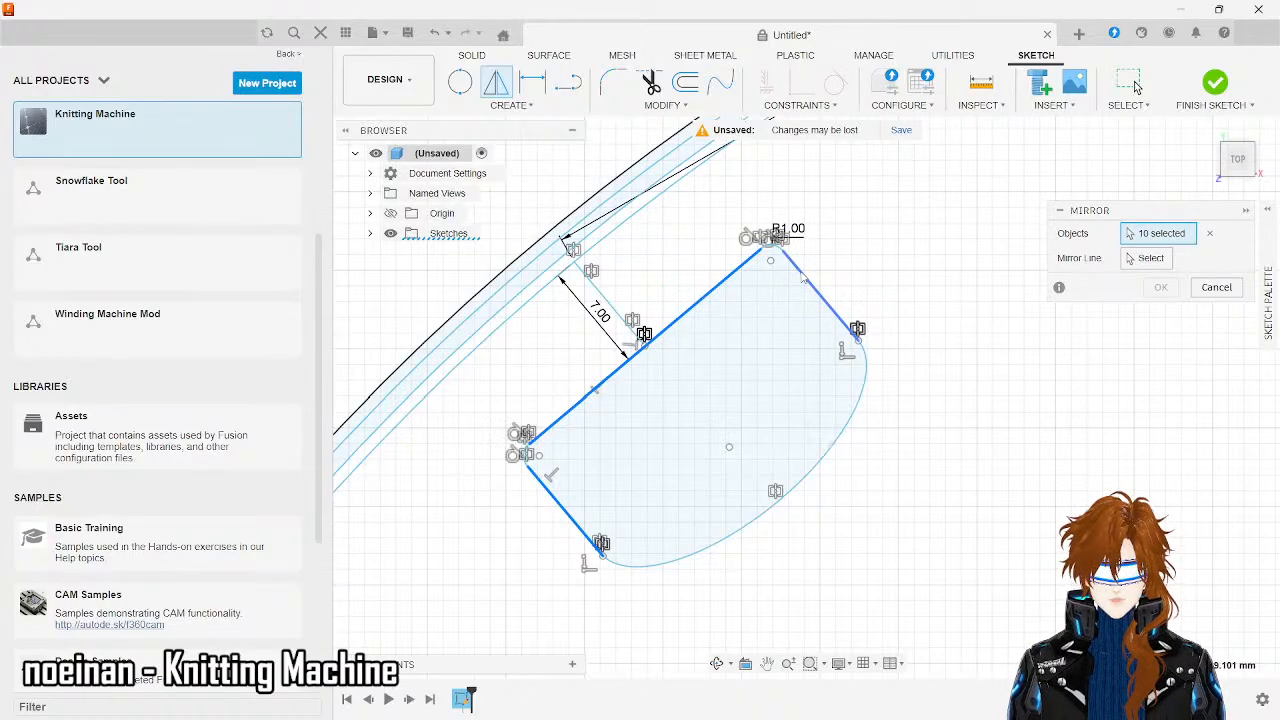
click(804, 279)
click(856, 391)
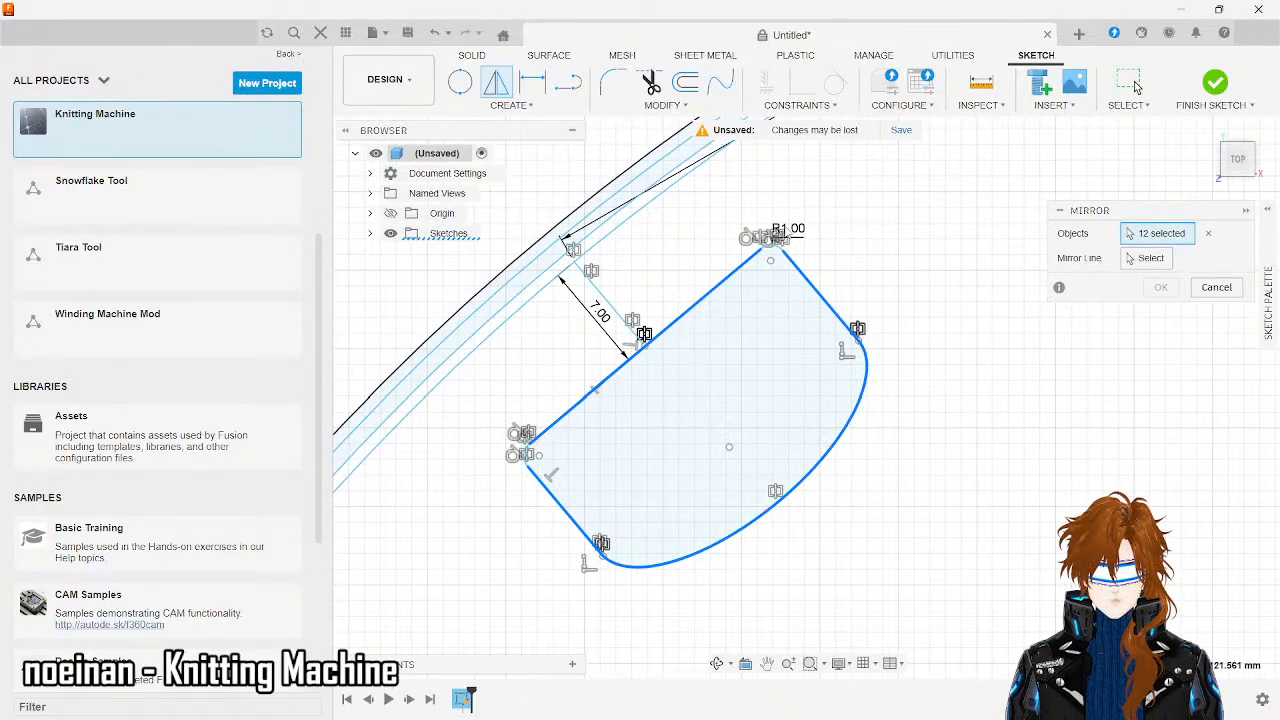
scroll(775, 245, up, 5)
click(733, 306)
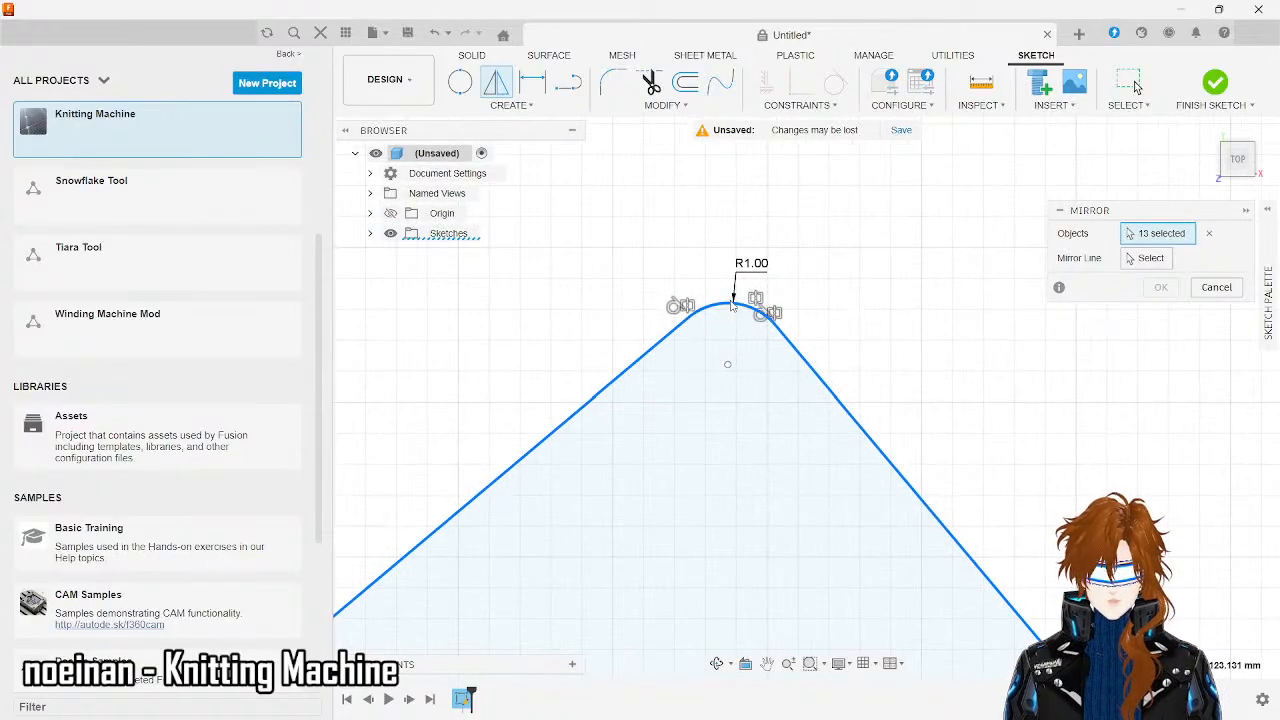
scroll(733, 306, down, 4)
scroll(434, 568, up, 5)
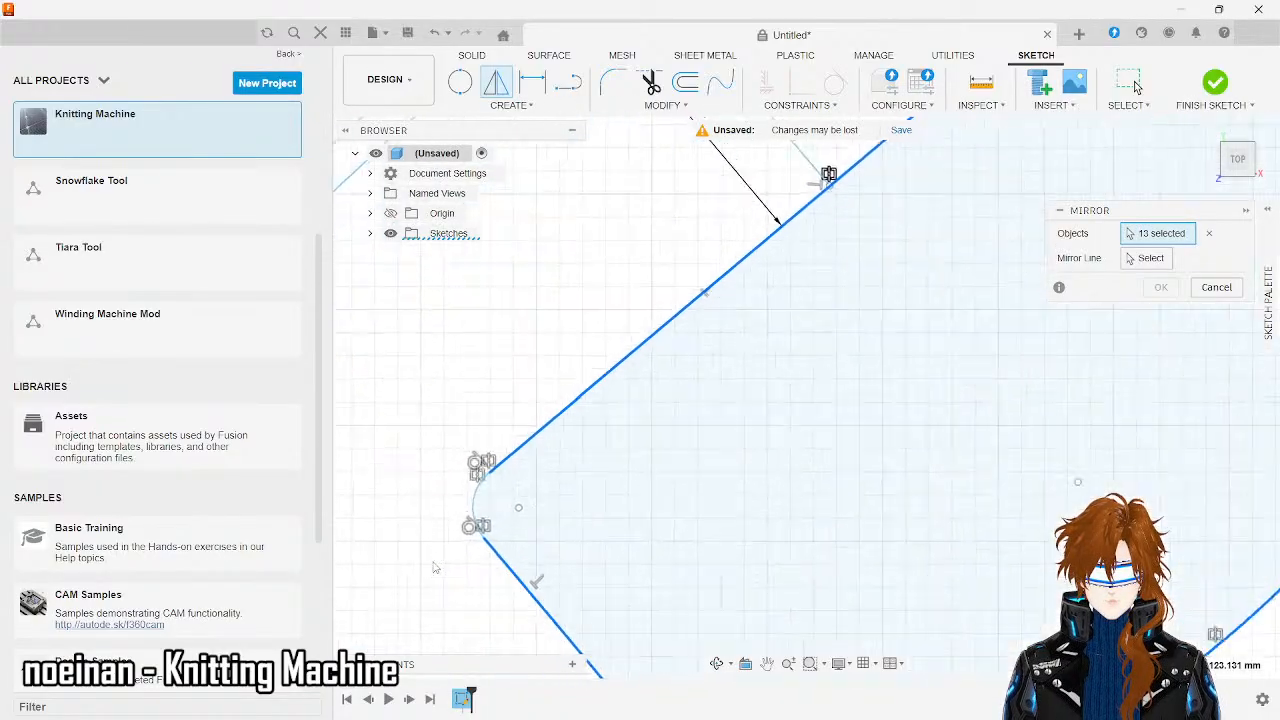
click(523, 444)
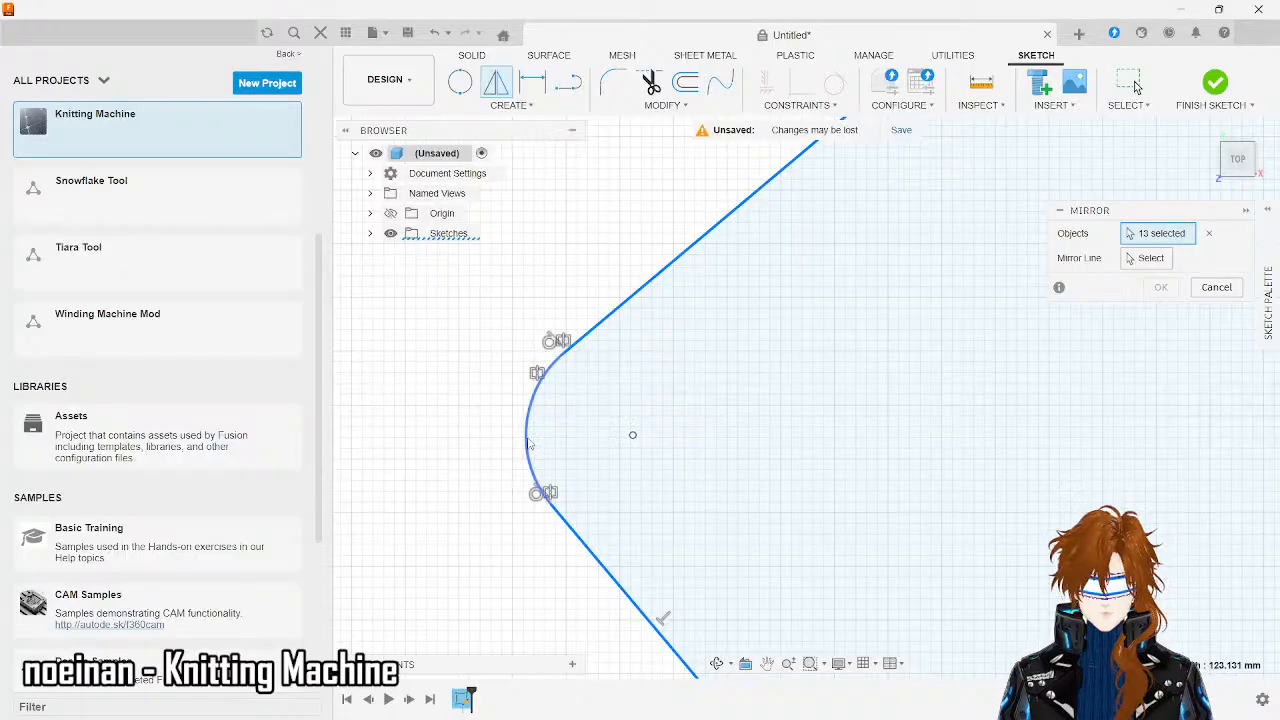
scroll(526, 446, down, 3)
scroll(526, 446, down, 3)
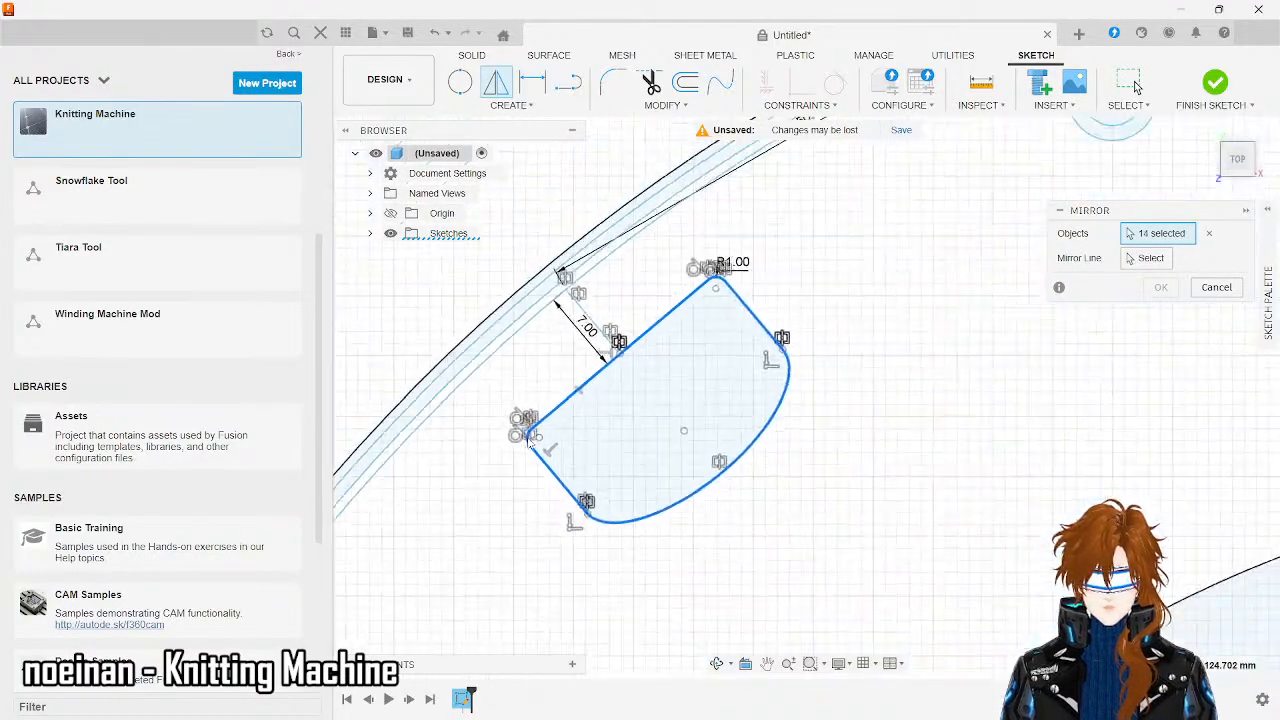
- Mirror both selected profiles to the lower half of the ring, using the horizontal centre line as the mirror line
click(1143, 258)
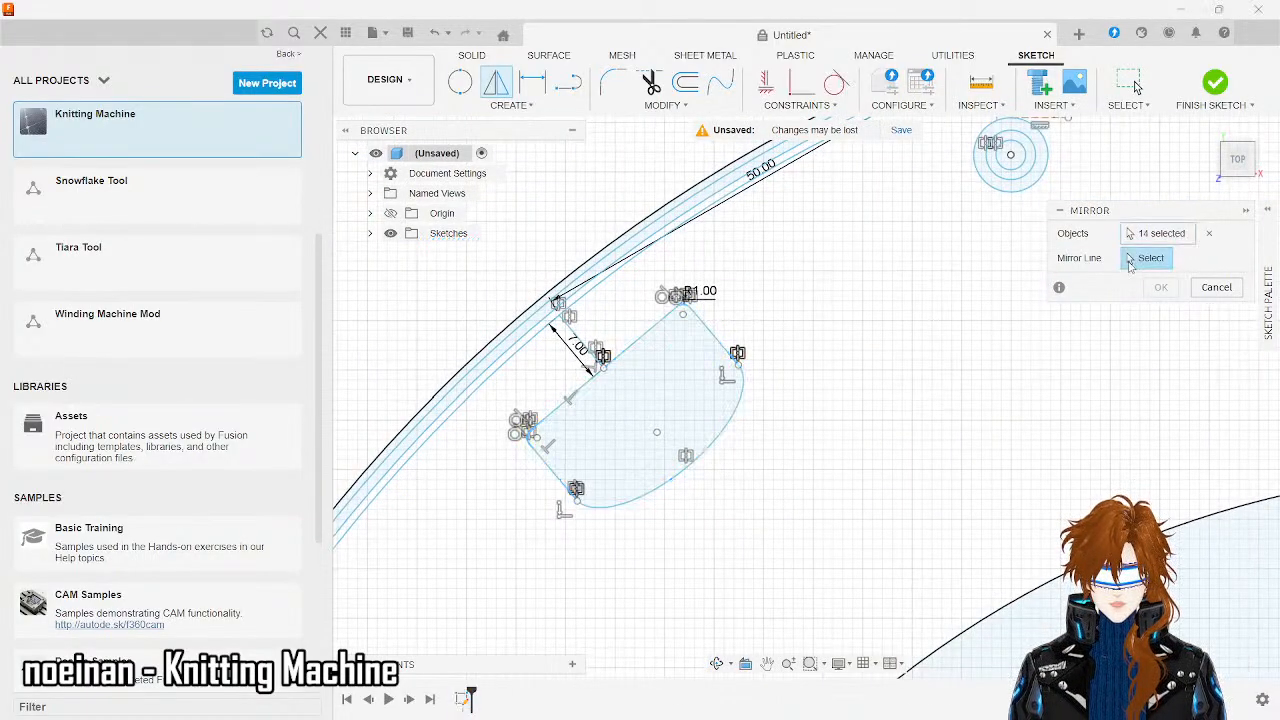
scroll(873, 390, down, 5)
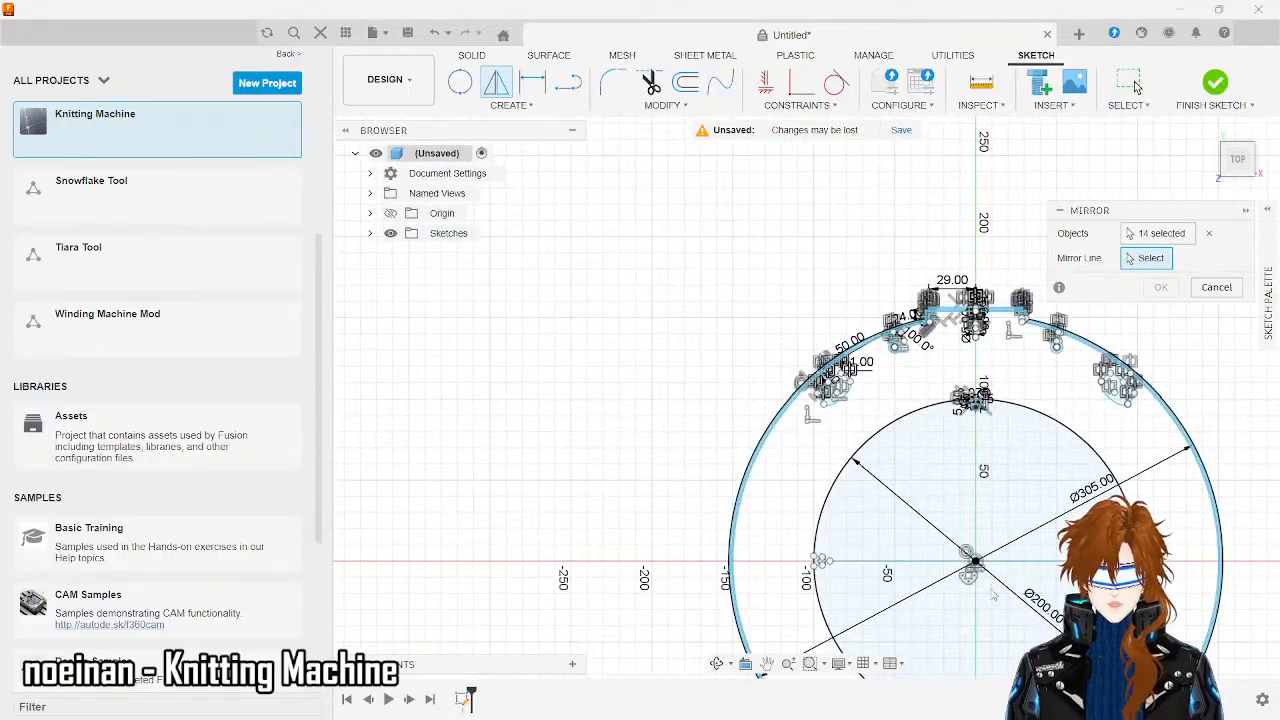
click(1018, 562)
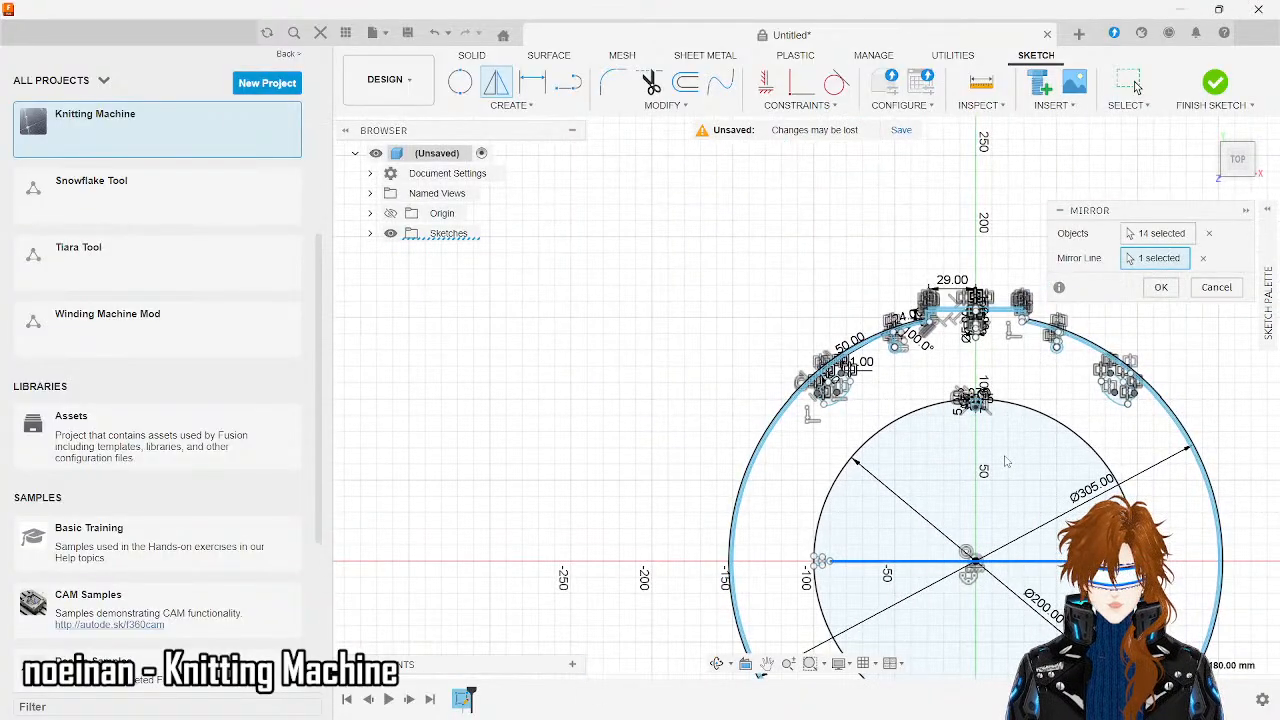
scroll(952, 340, down, 3)
scroll(952, 340, up, 2)
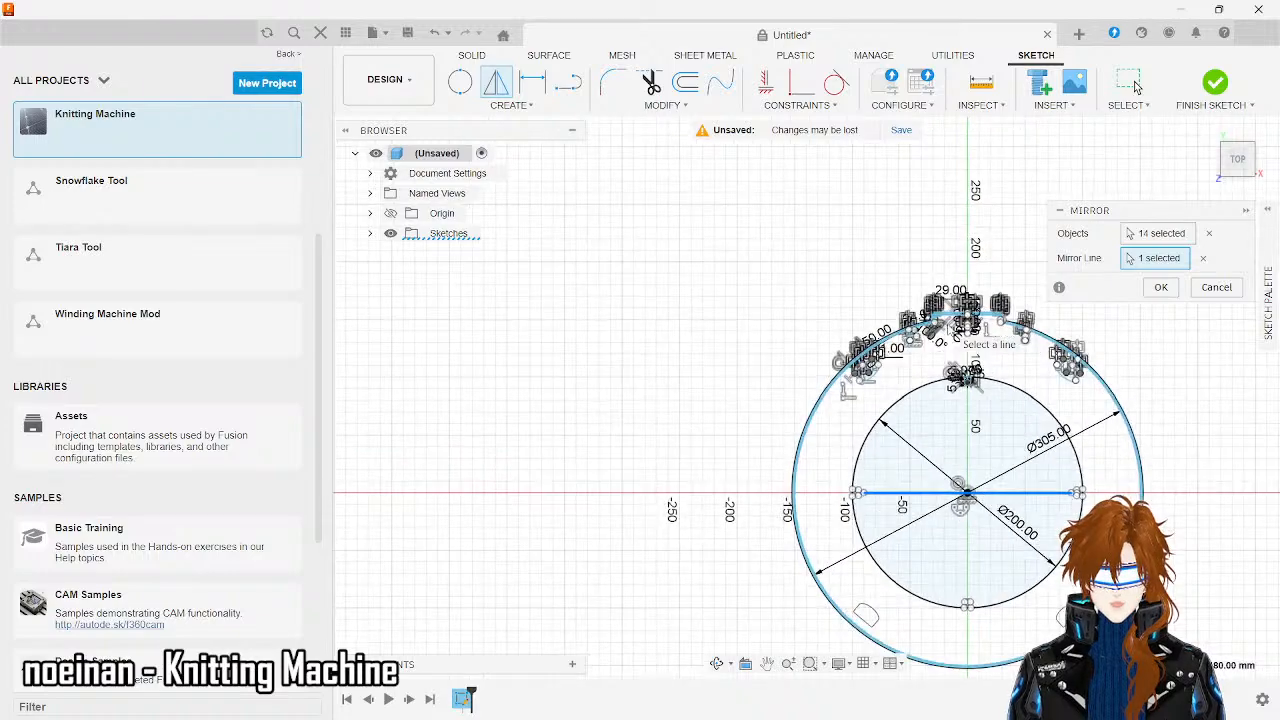
click(1162, 287)
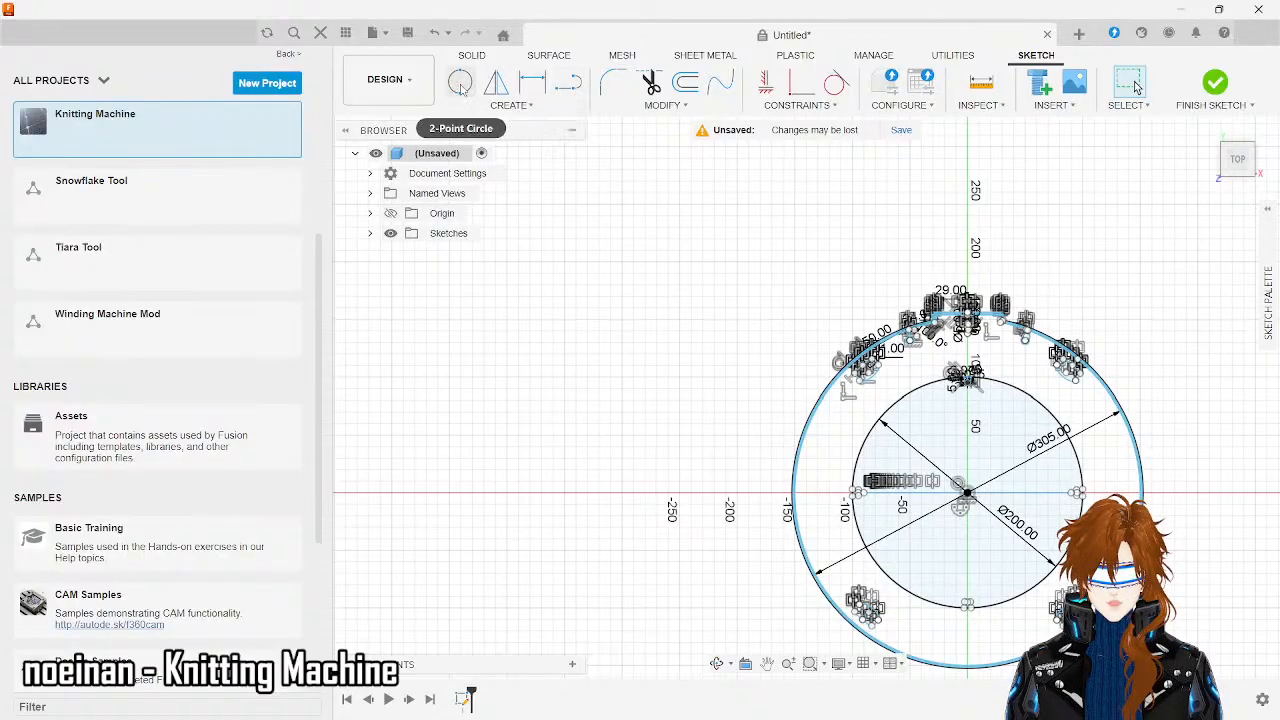
- Draw a 2-Point Circle from the upper-left profile's outer edge to the diagonally opposite lower-right profile, around the ring's centre
click(461, 88)
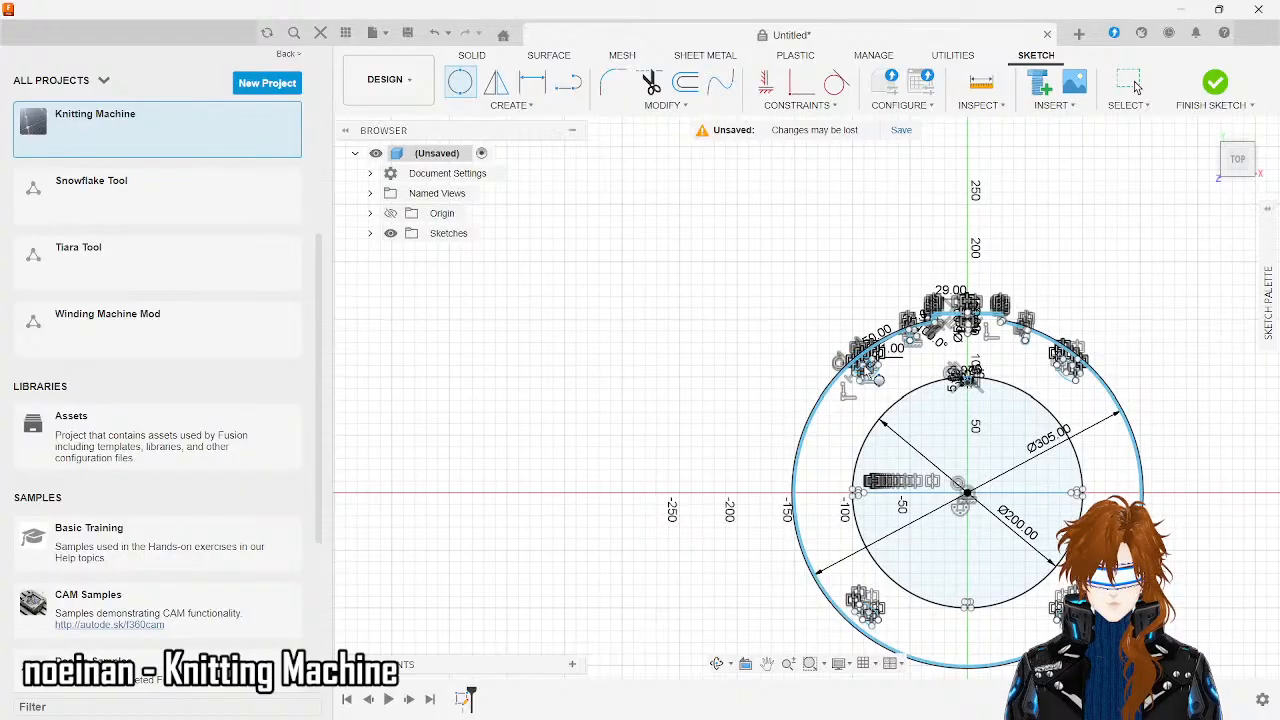
scroll(866, 374, up, 4)
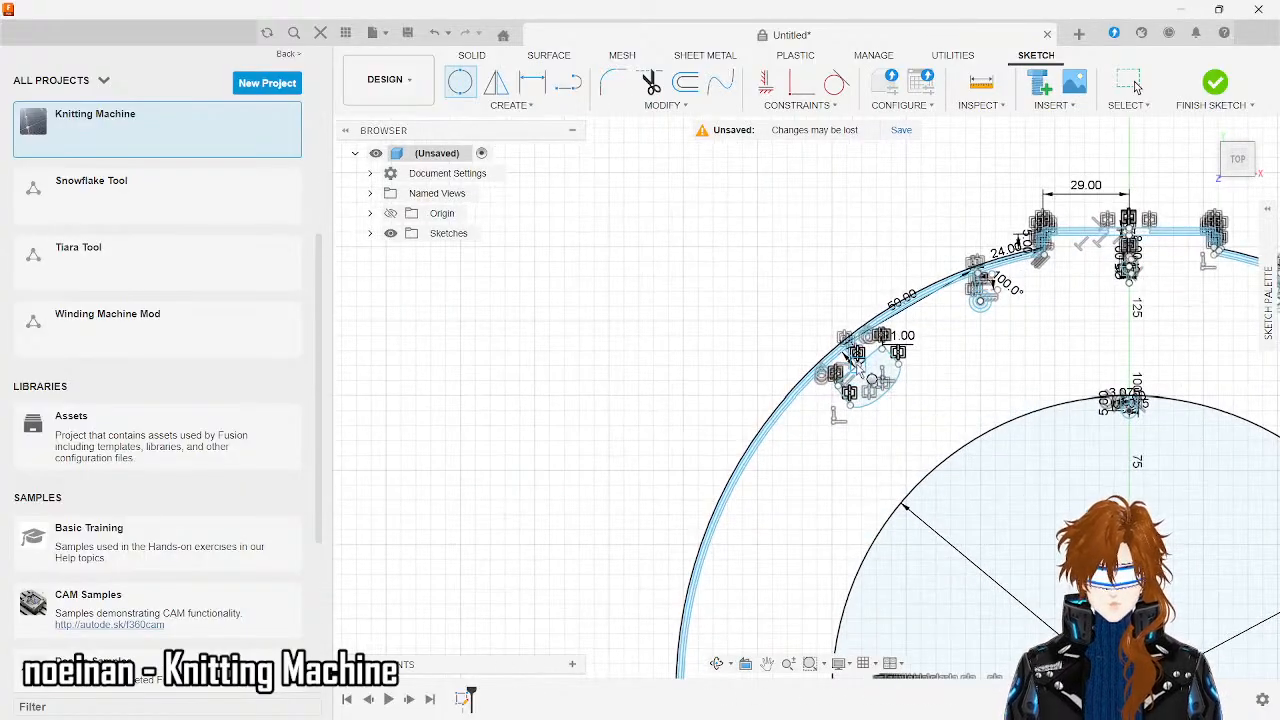
click(859, 367)
scroll(862, 367, down, 5)
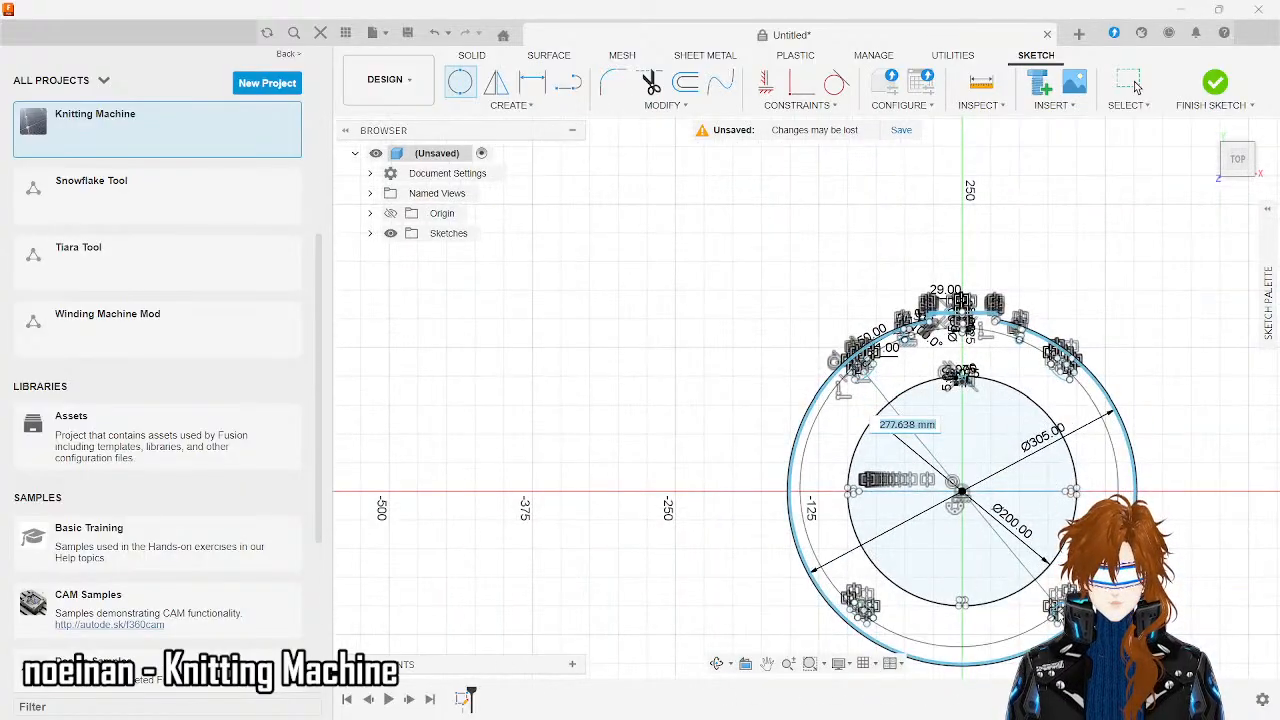
scroll(1057, 610, up, 7)
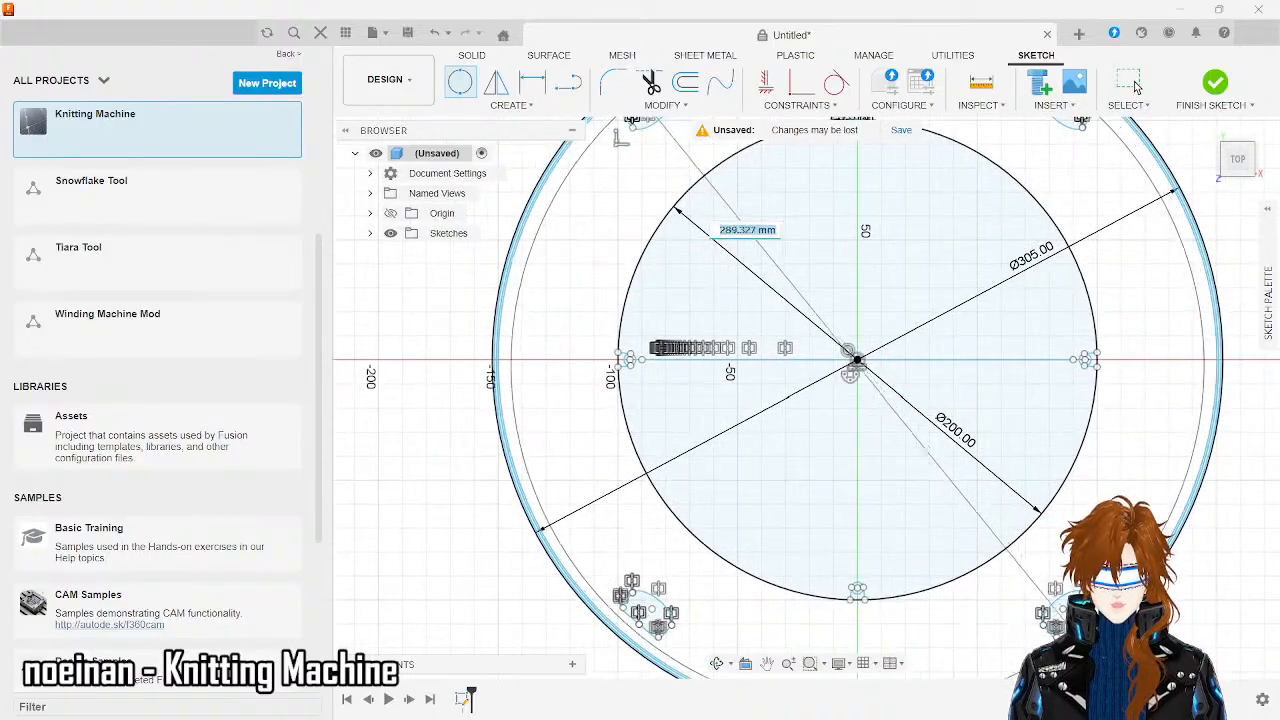
click(1075, 621)
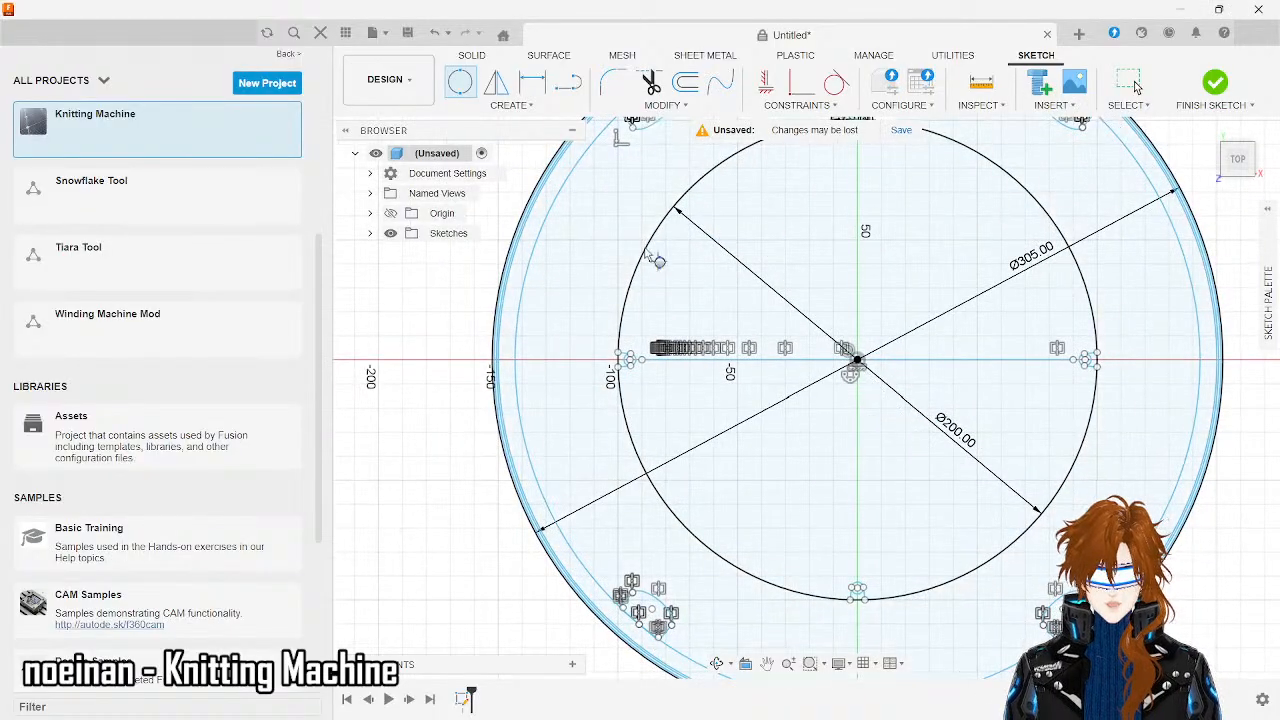
key(Escape)
scroll(637, 240, down, 3)
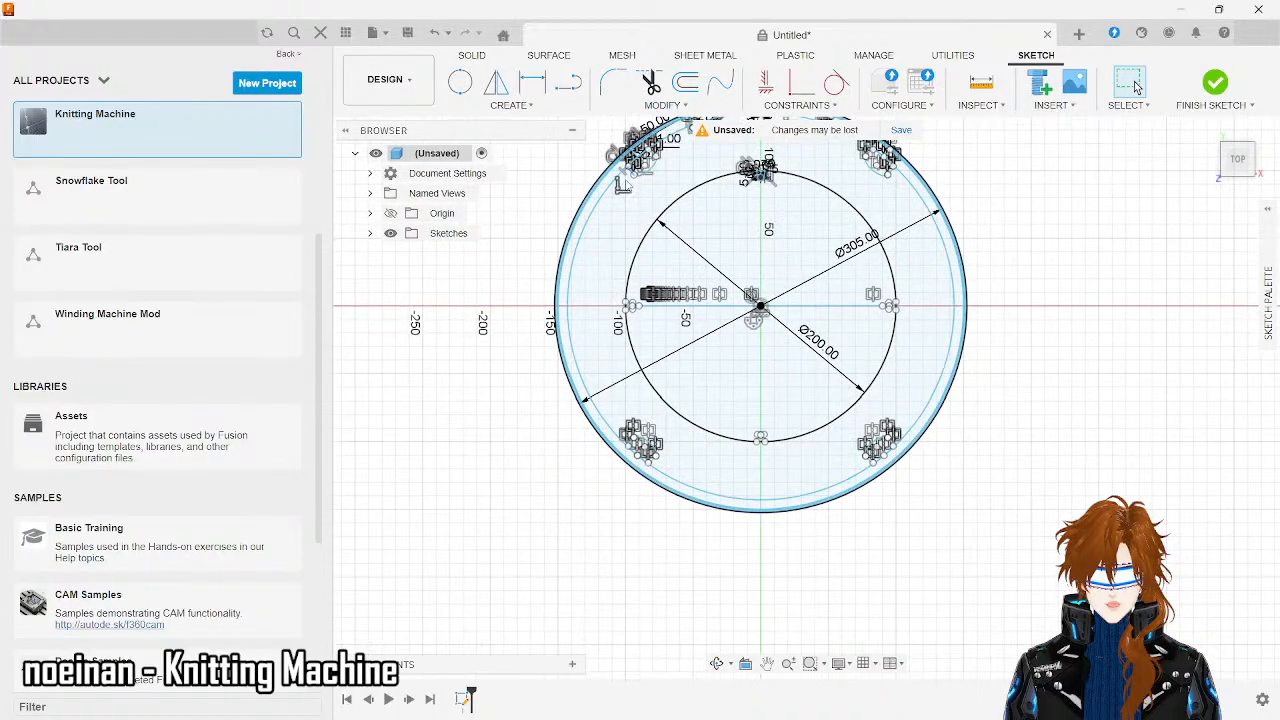
- Draw a 7 mm line from the midpoint of the upper-left profile's straight base, perpendicular to it and pointing toward the ring's centre
scroll(630, 188, up, 5)
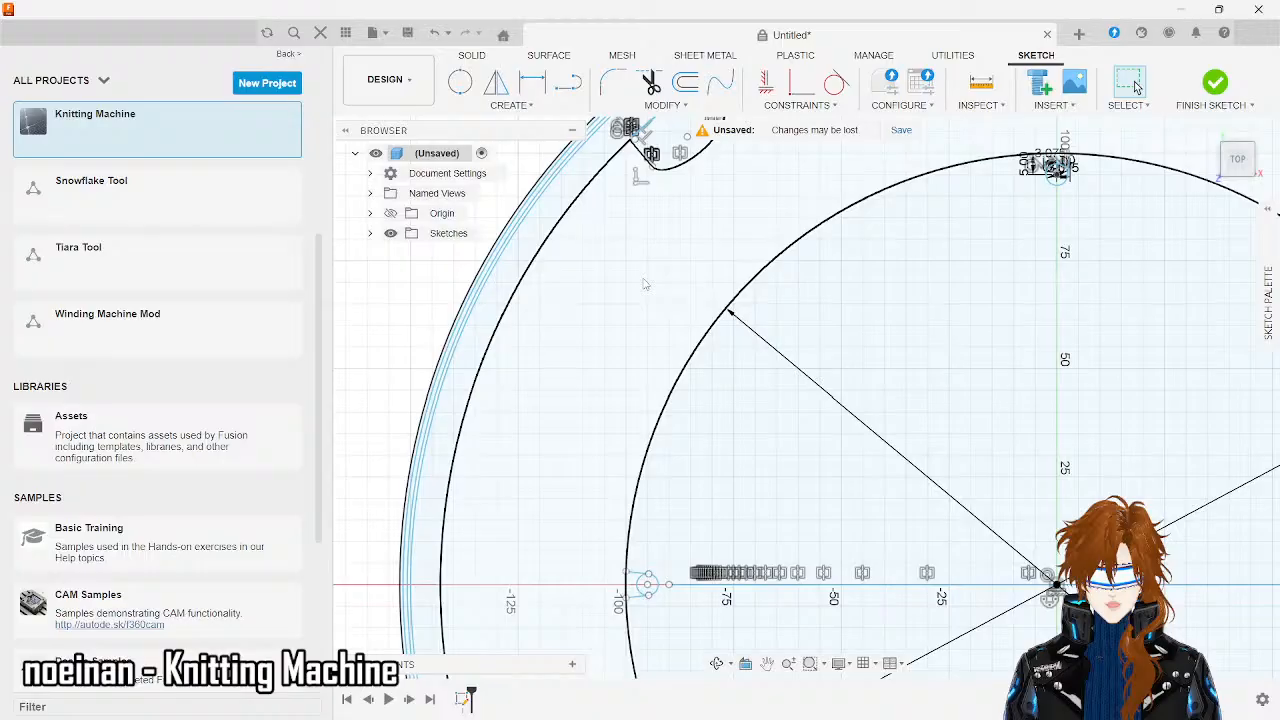
scroll(643, 285, down, 5)
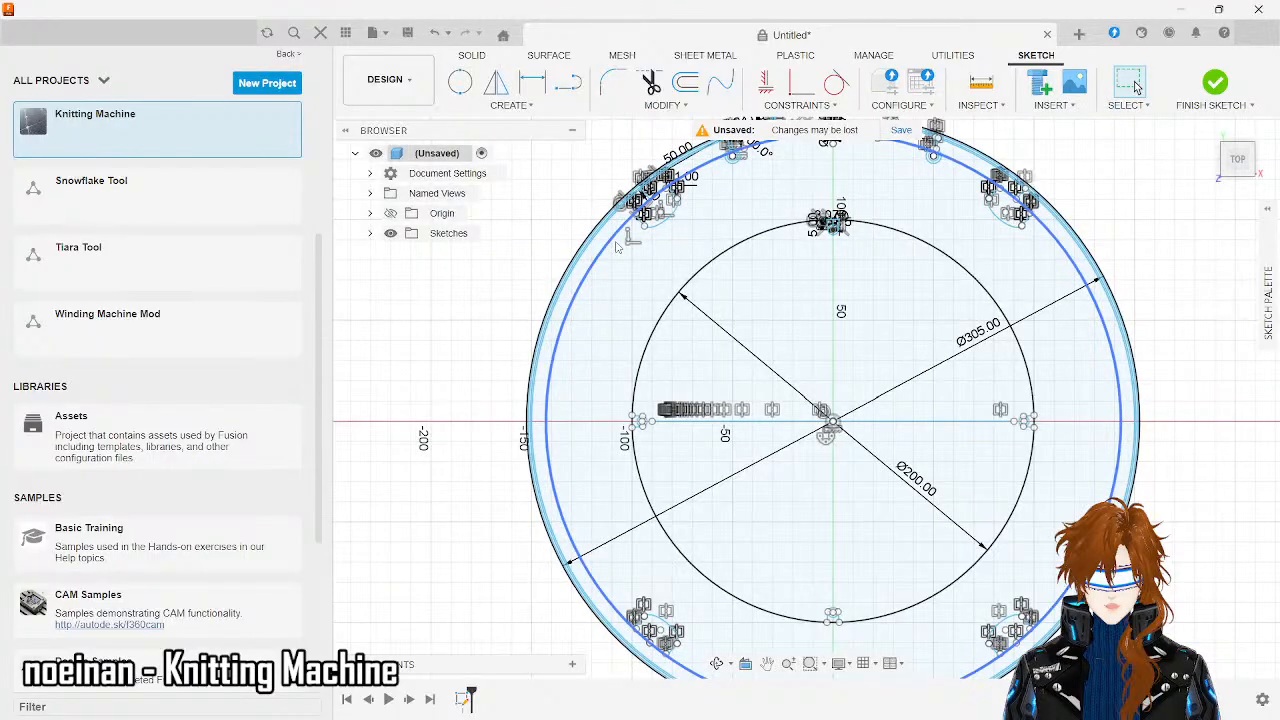
scroll(670, 255, up, 5)
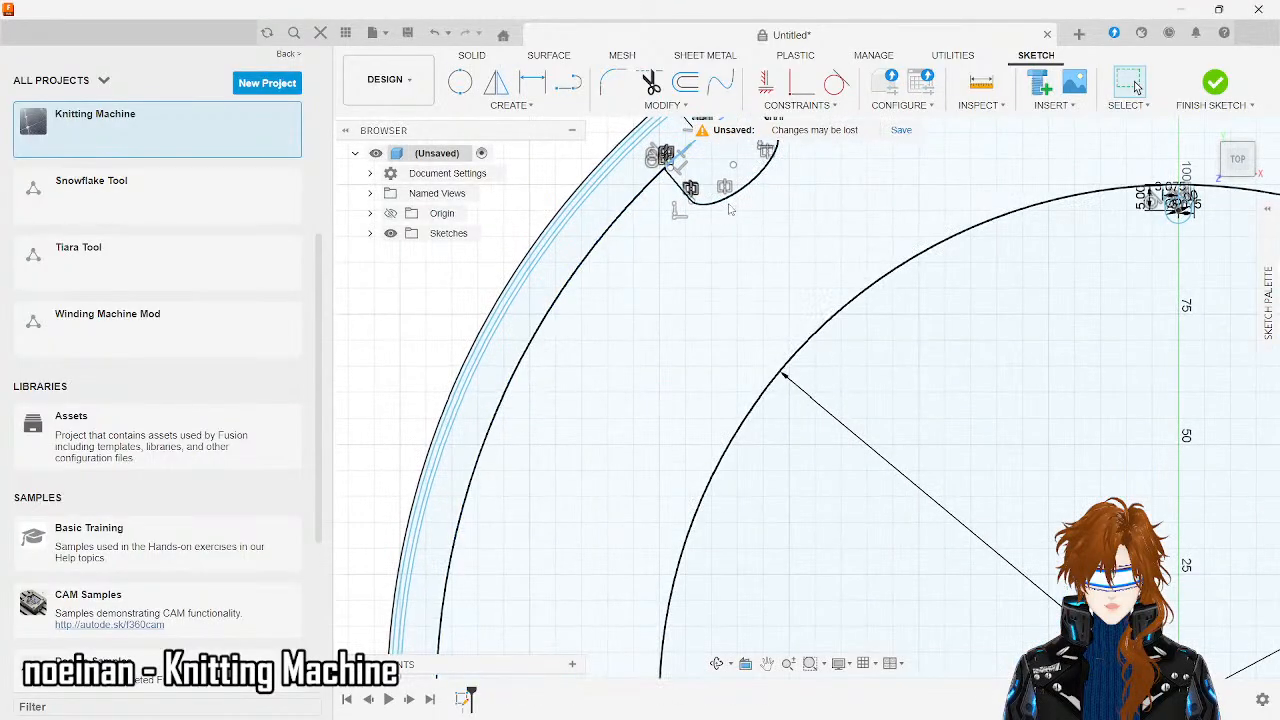
scroll(660, 160, down, 3)
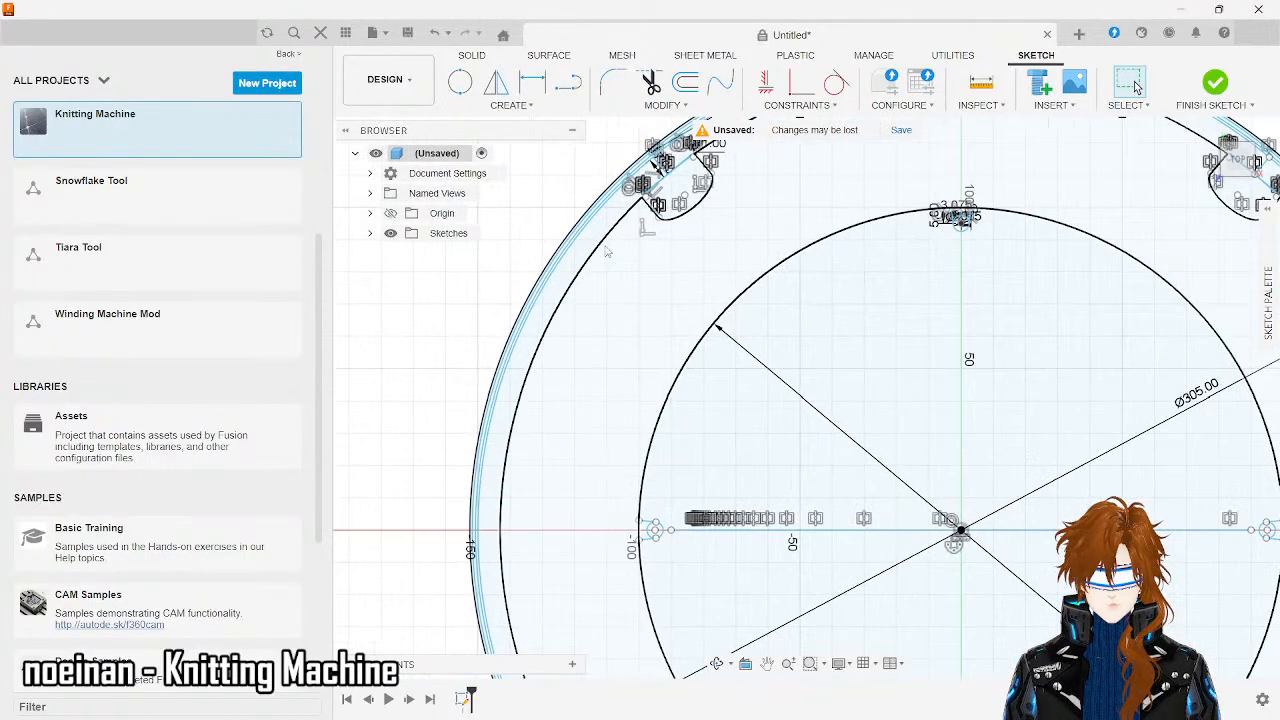
scroll(658, 162, up, 5)
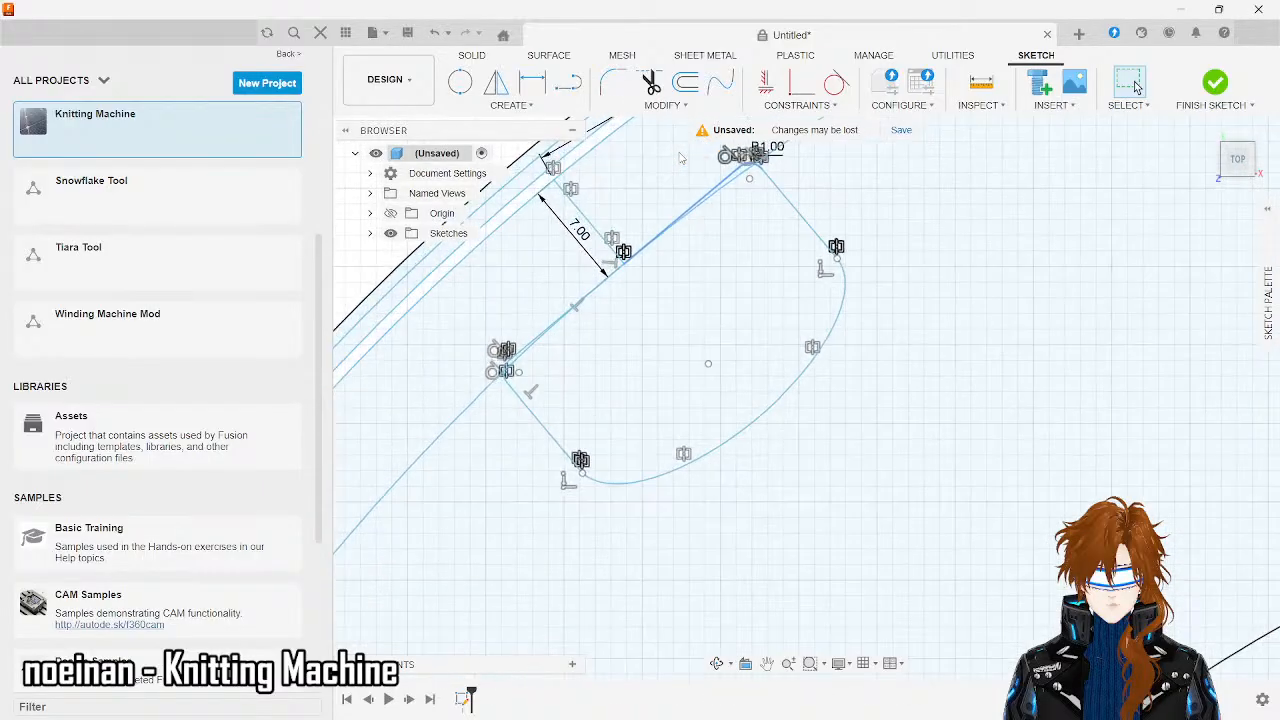
click(567, 83)
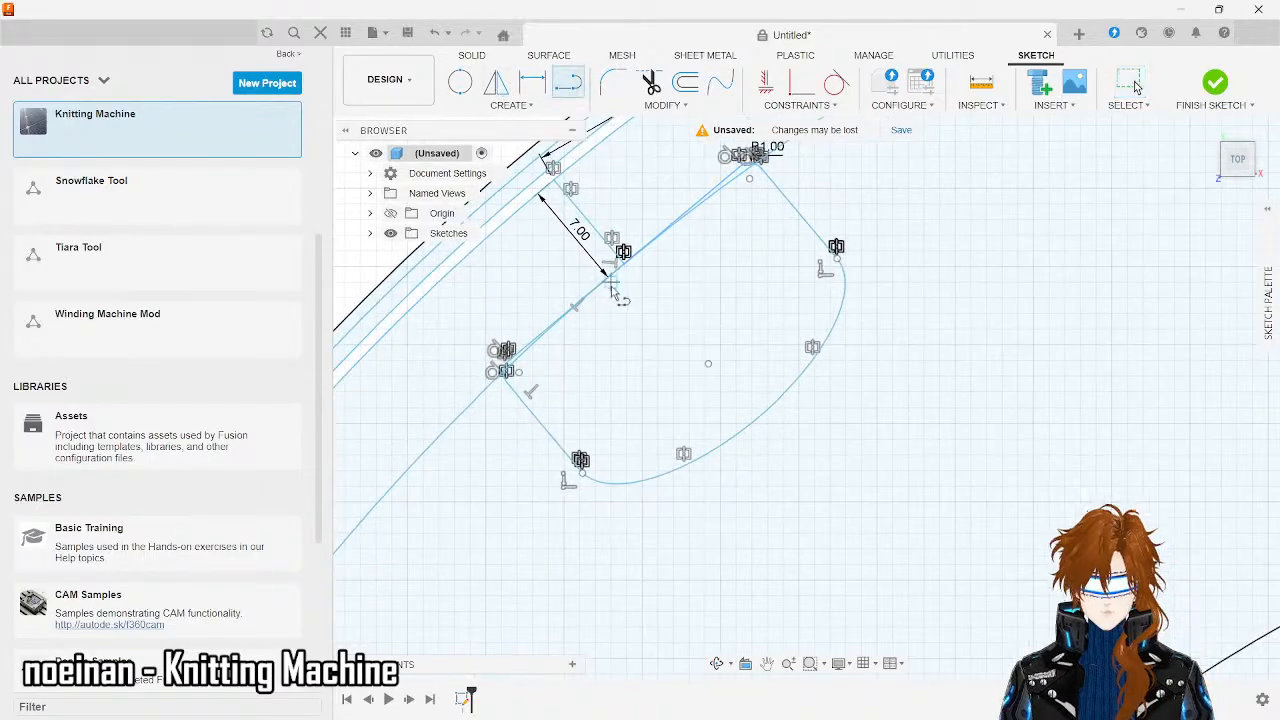
click(625, 264)
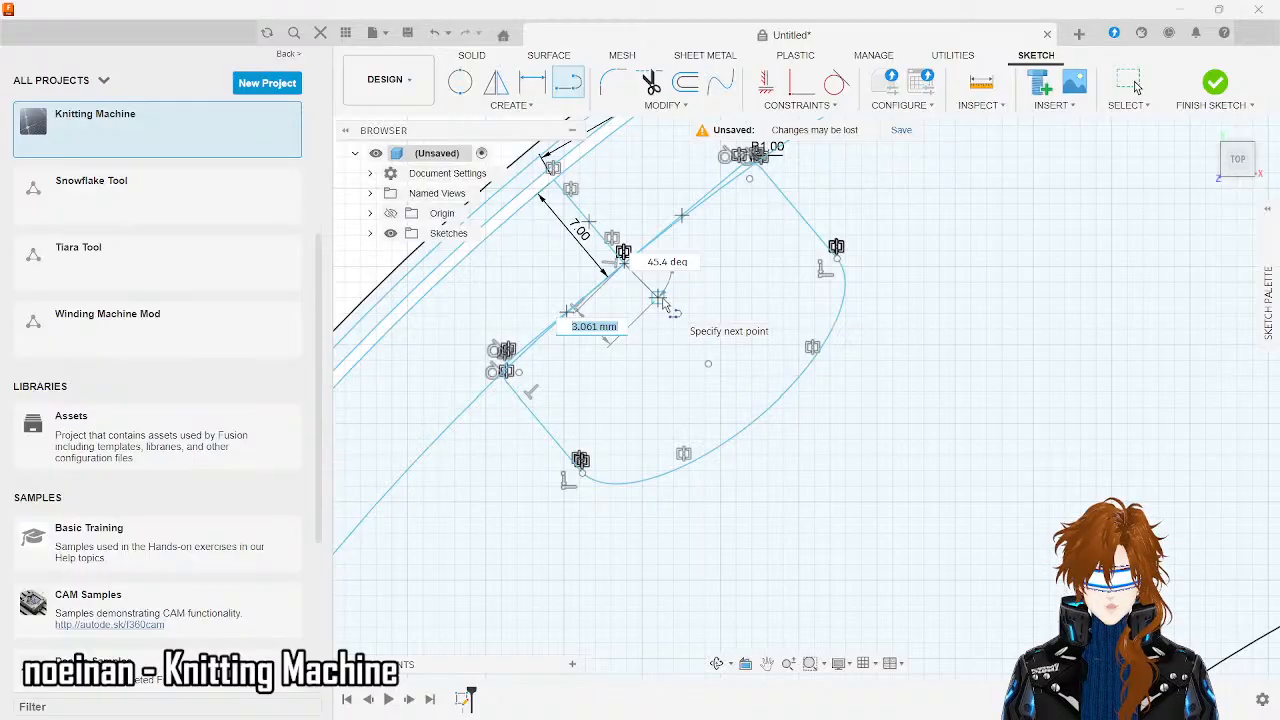
text(7)
key(Tab)
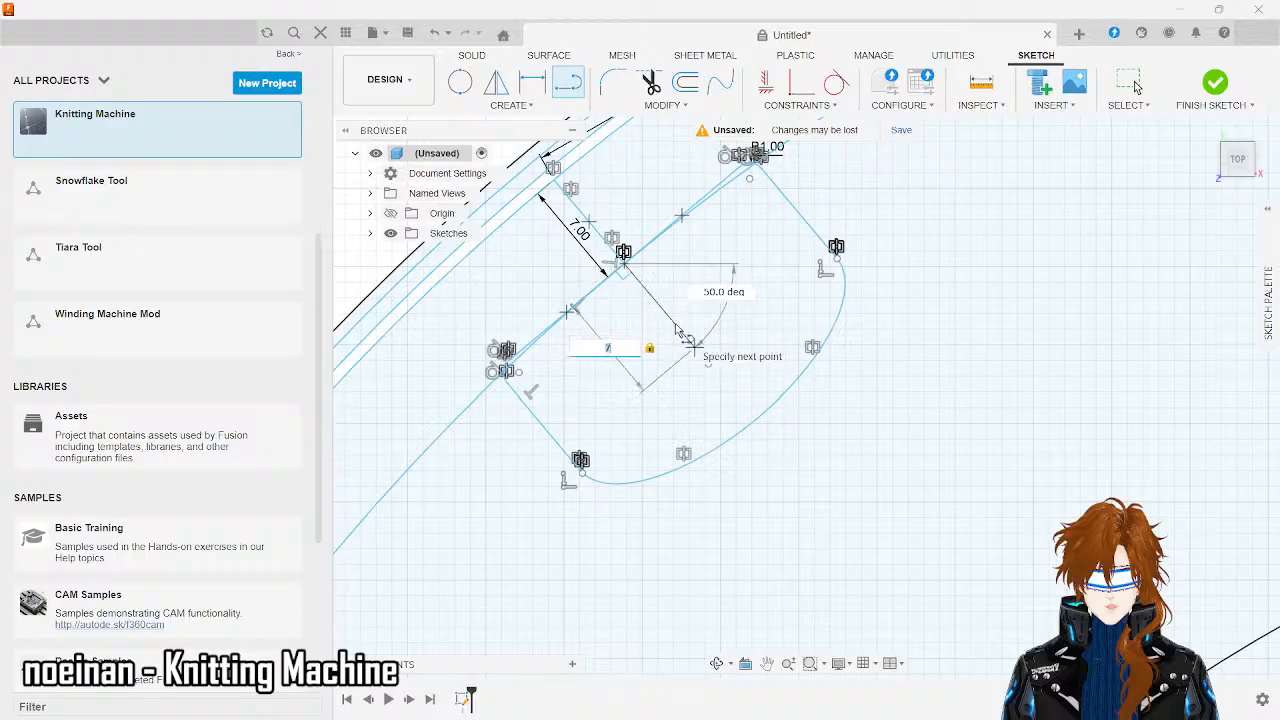
key(Return)
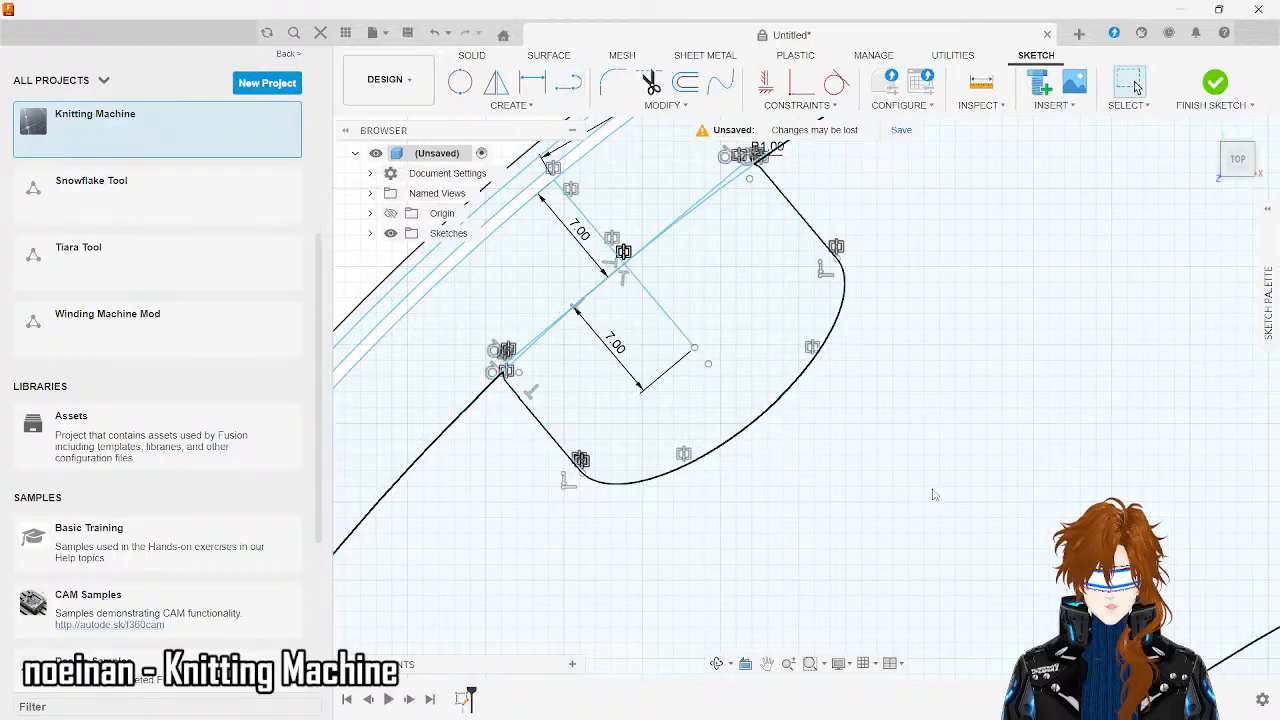
- Draw a matching 7 mm perpendicular line inward from the midpoint of the lower-right profile's straight base
scroll(933, 494, down, 10)
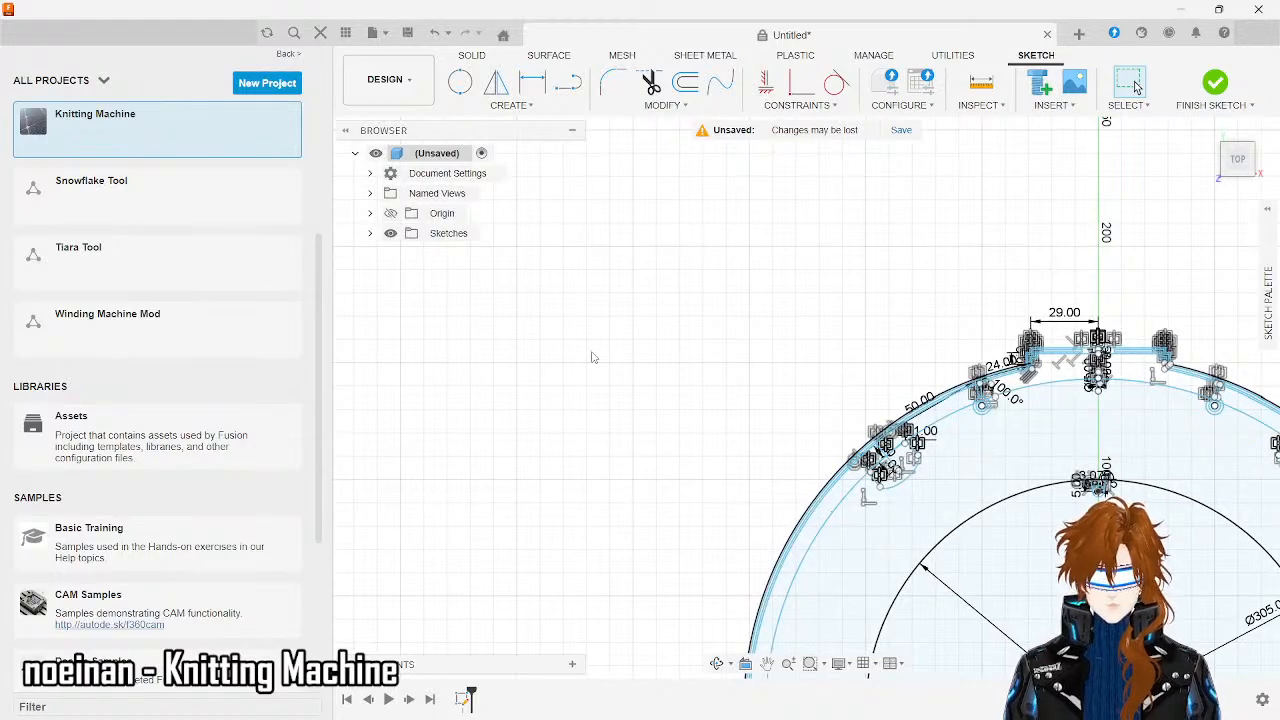
scroll(594, 357, down, 4)
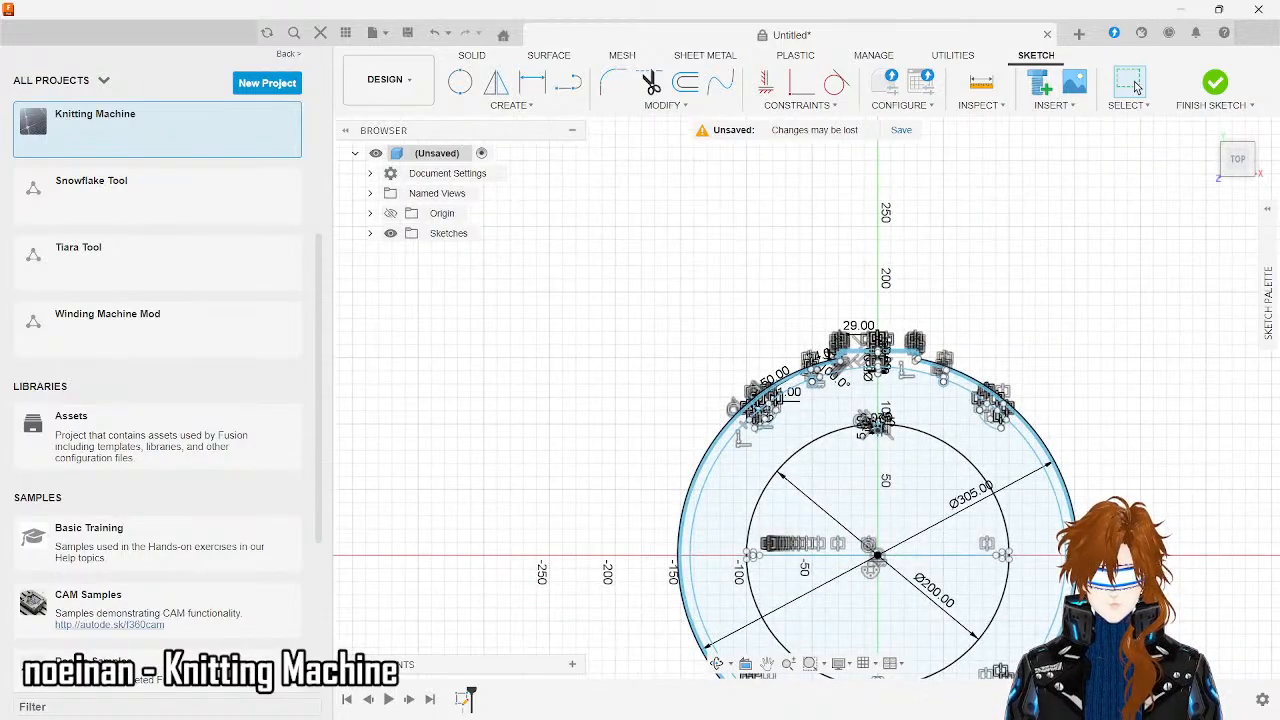
scroll(1191, 399, down, 4)
scroll(1000, 465, up, 15)
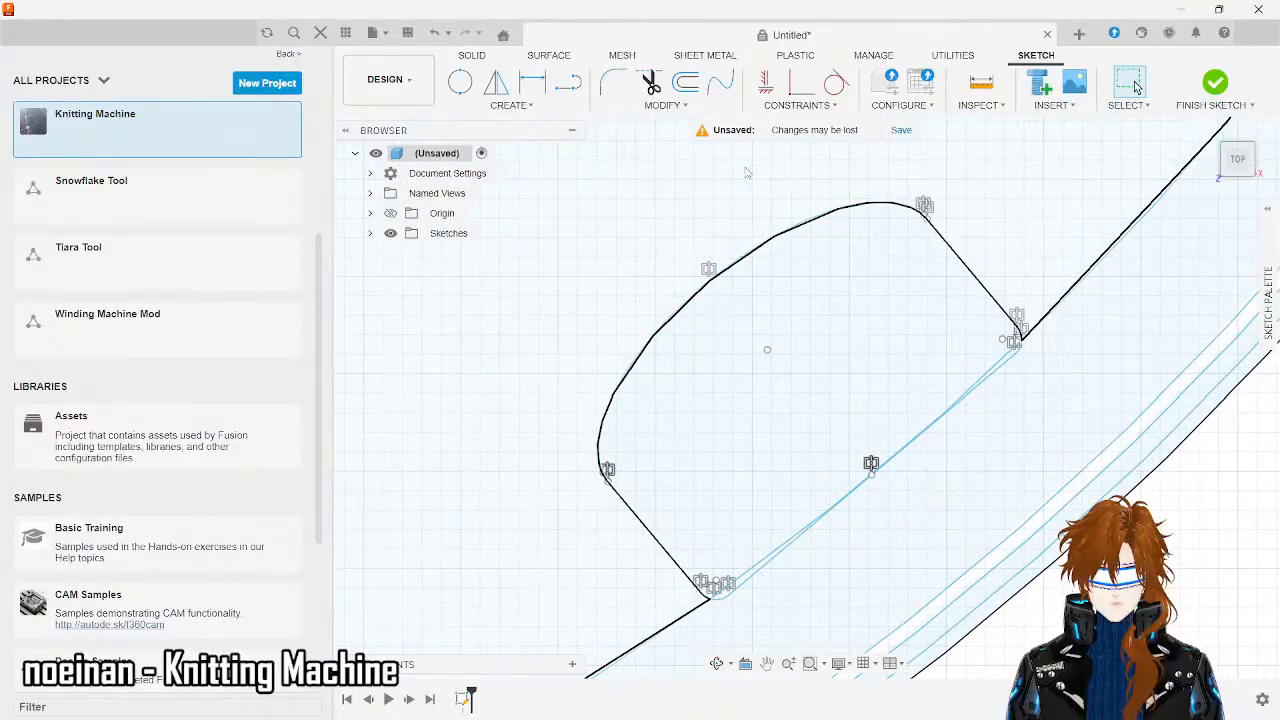
click(567, 84)
click(800, 534)
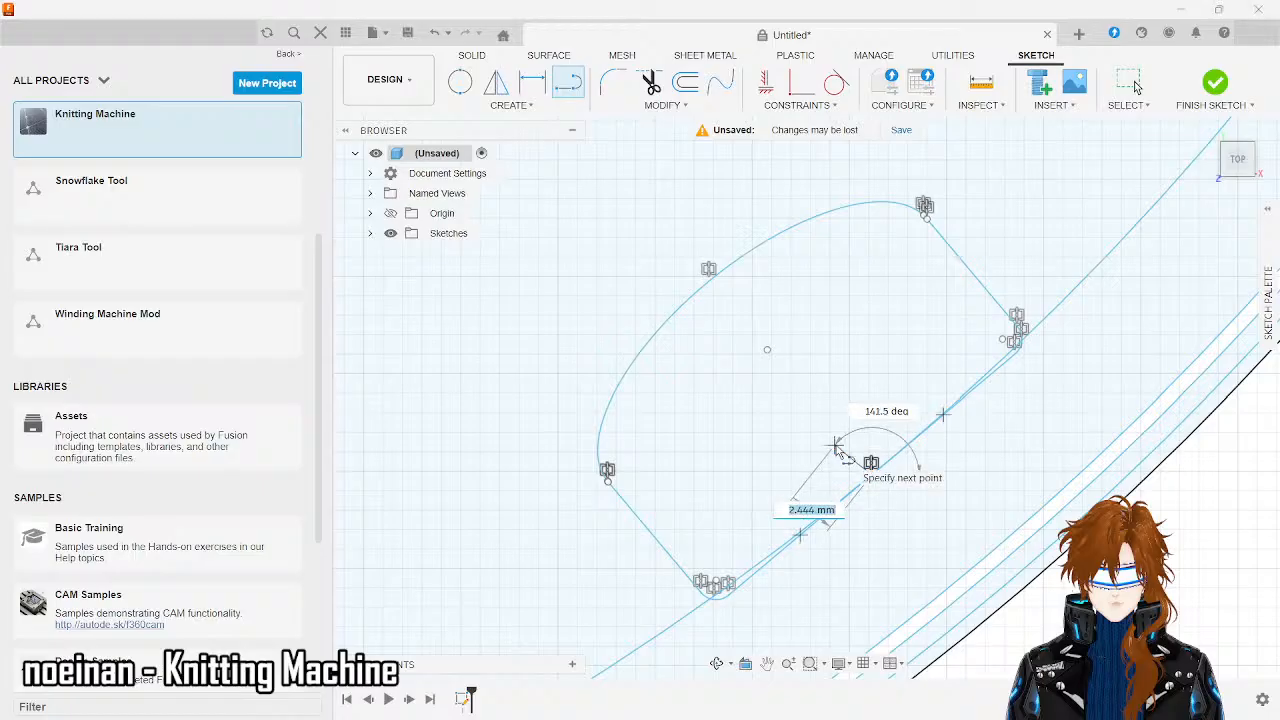
text(7)
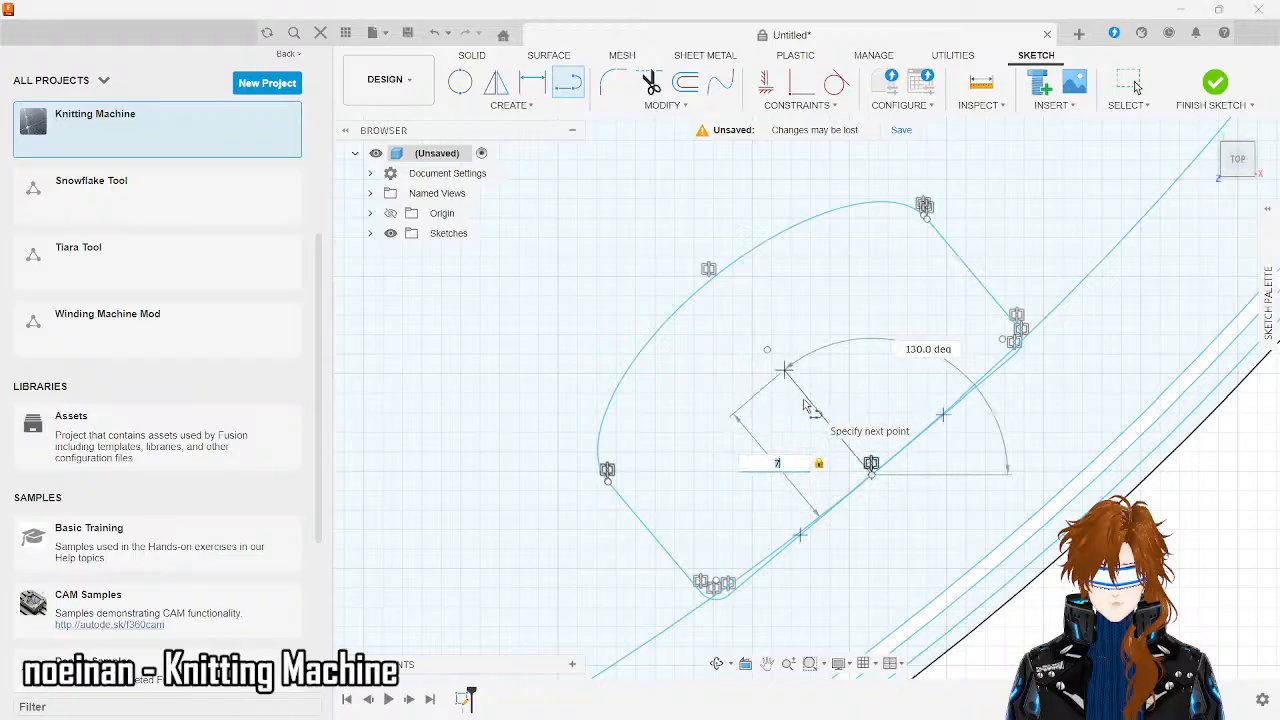
key(Return)
key(Escape)
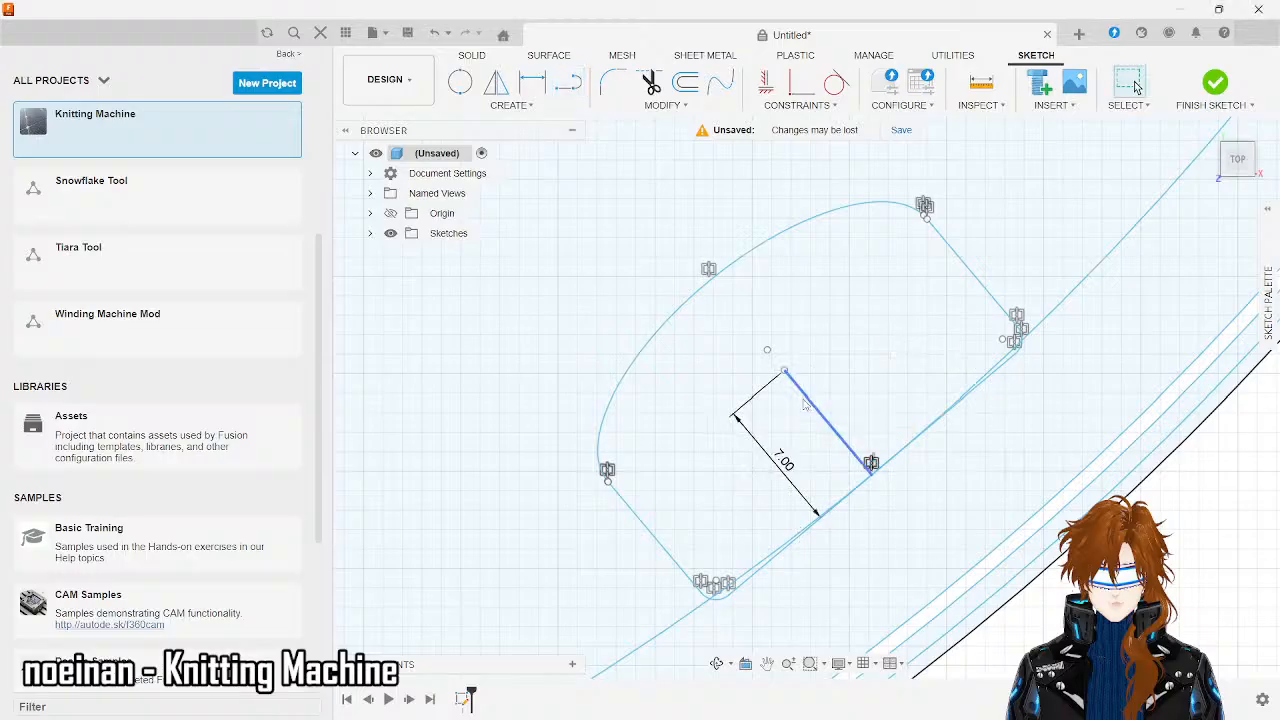
- Draw a 2-Point Circle from the inner end of the lower-right 7 mm line to the inner end of the upper-left one
scroll(805, 403, down, 8)
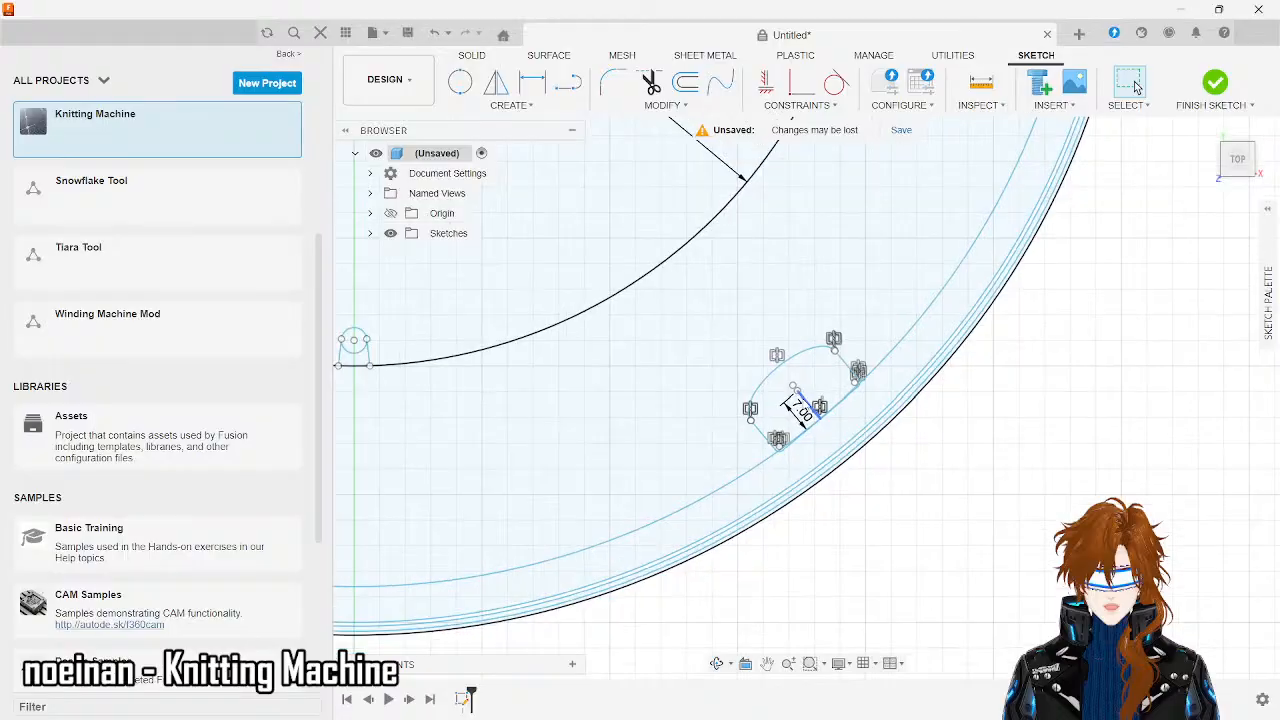
key(c)
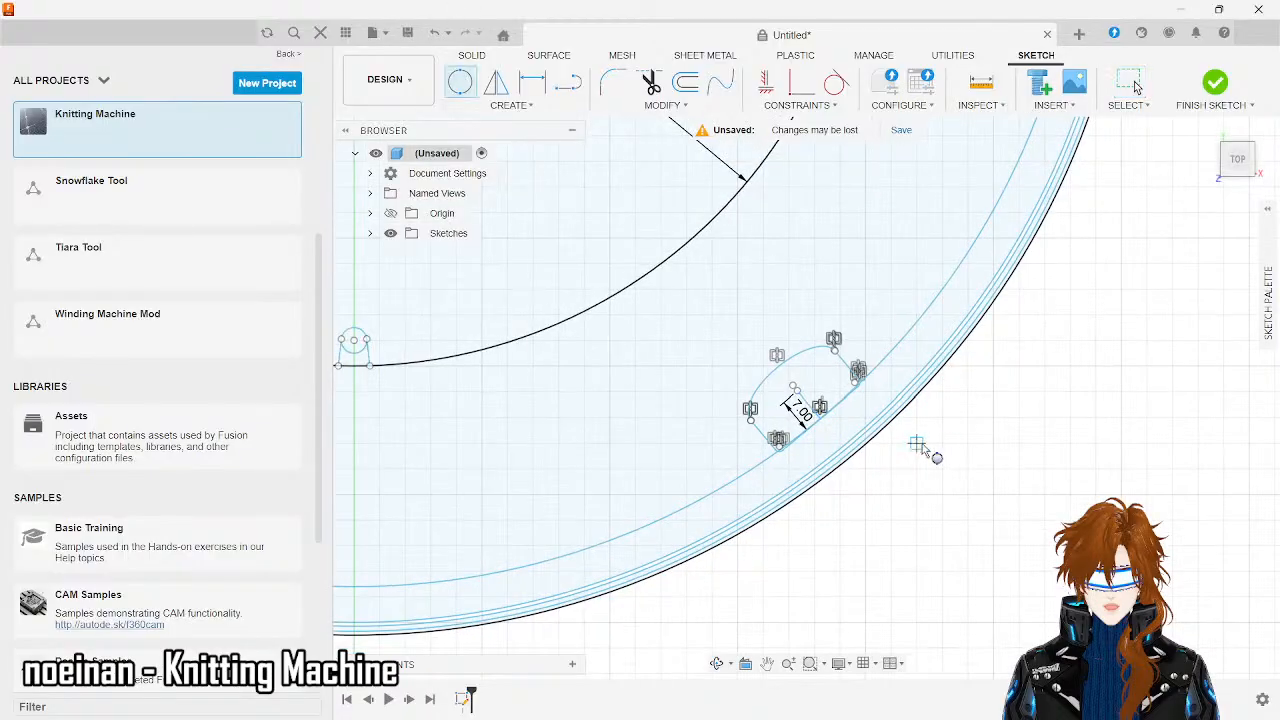
click(793, 387)
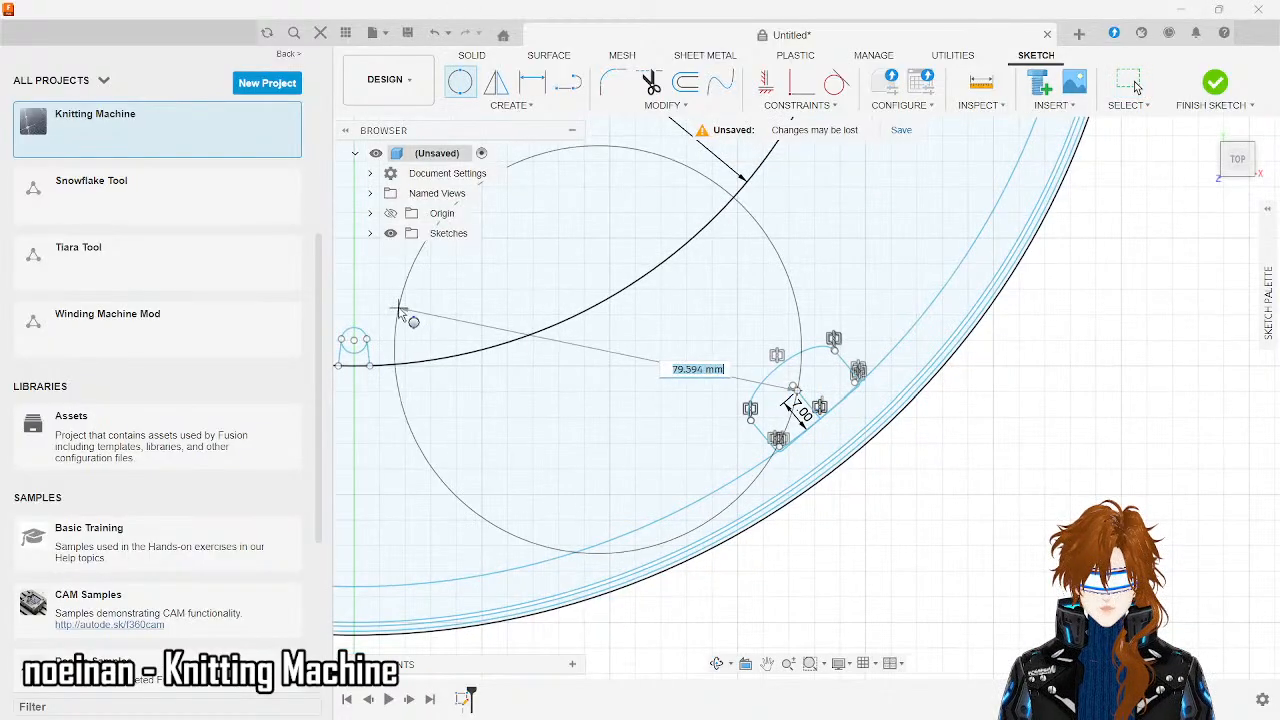
scroll(400, 310, down, 4)
right_click(400, 308)
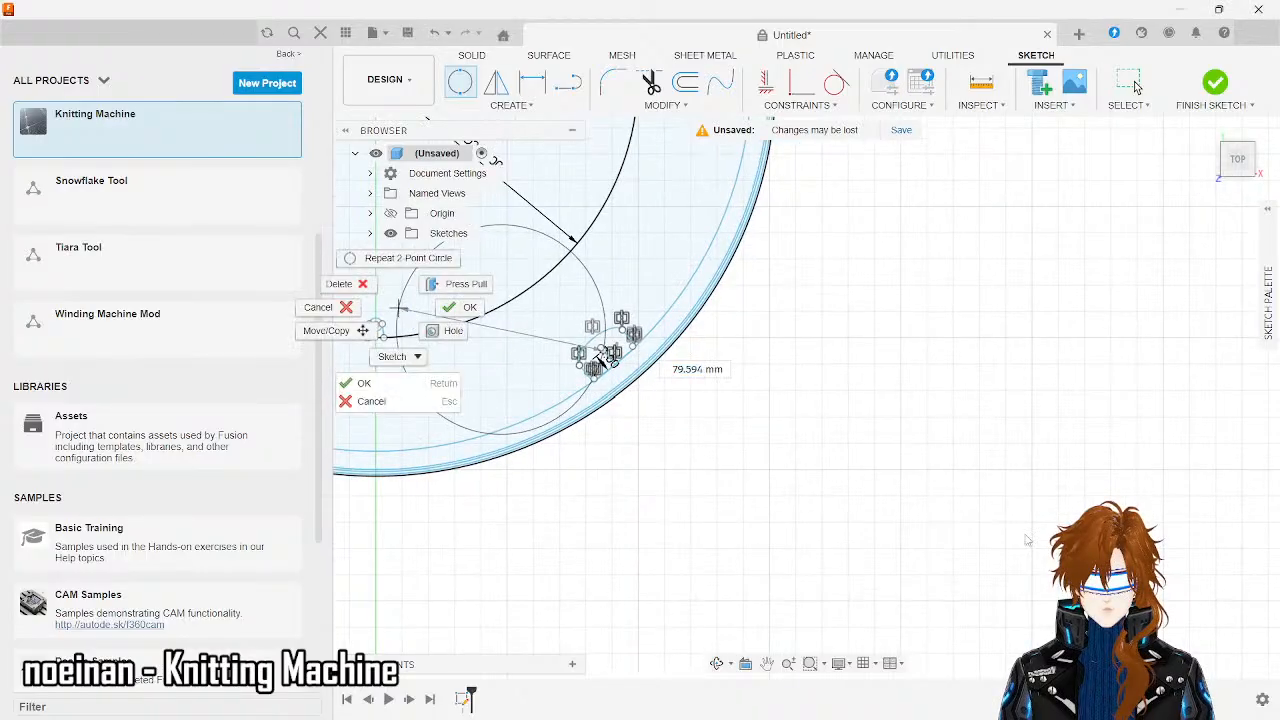
click(1130, 410)
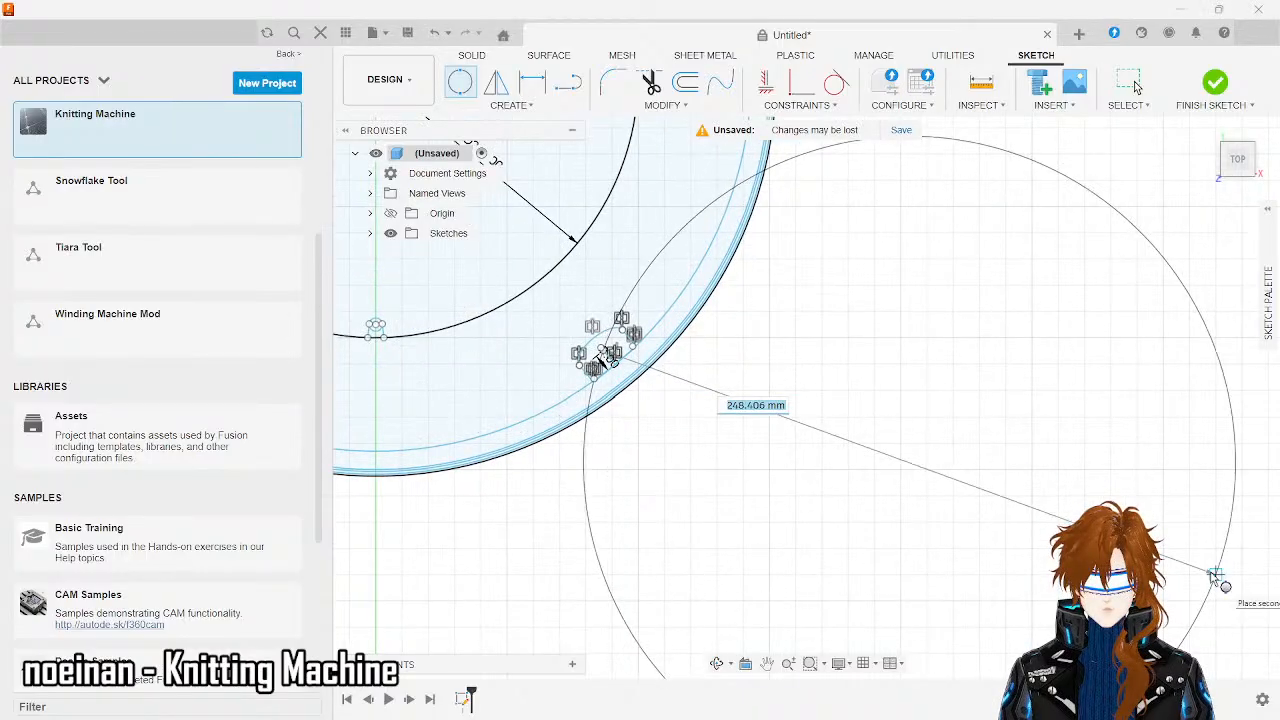
scroll(1215, 578, down, 3)
scroll(818, 292, up, 3)
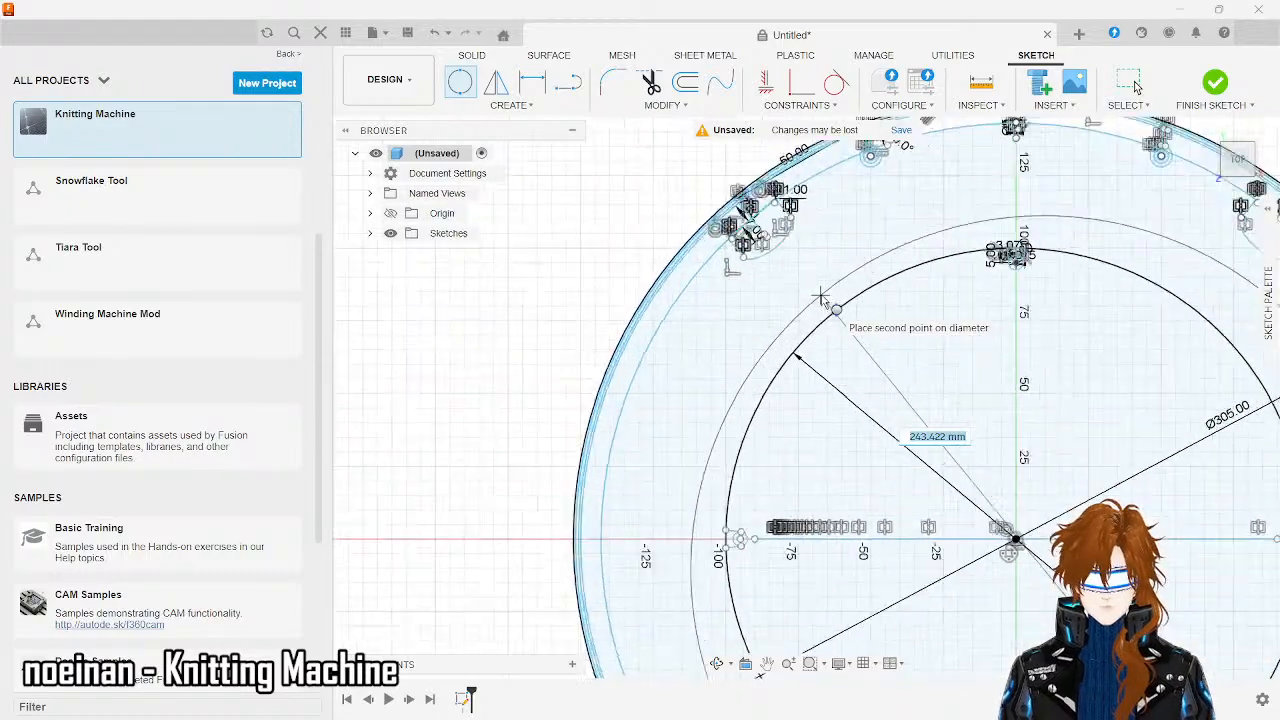
scroll(820, 295, up, 3)
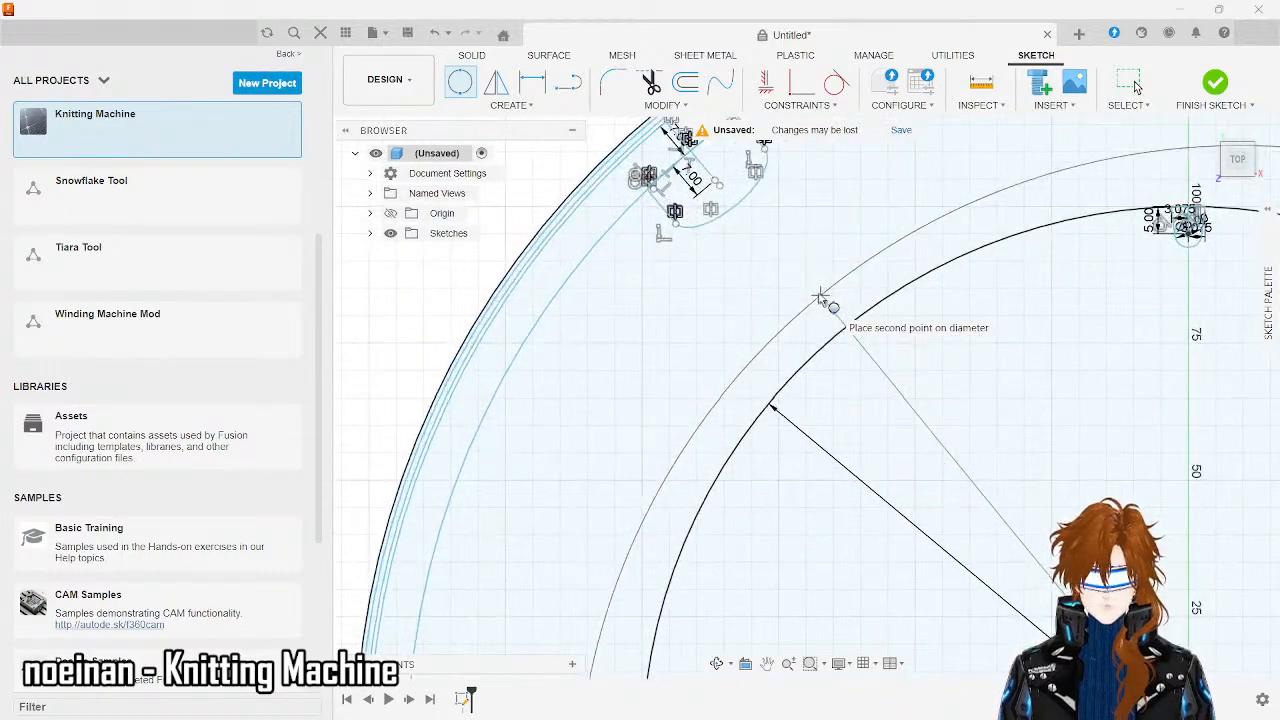
click(715, 183)
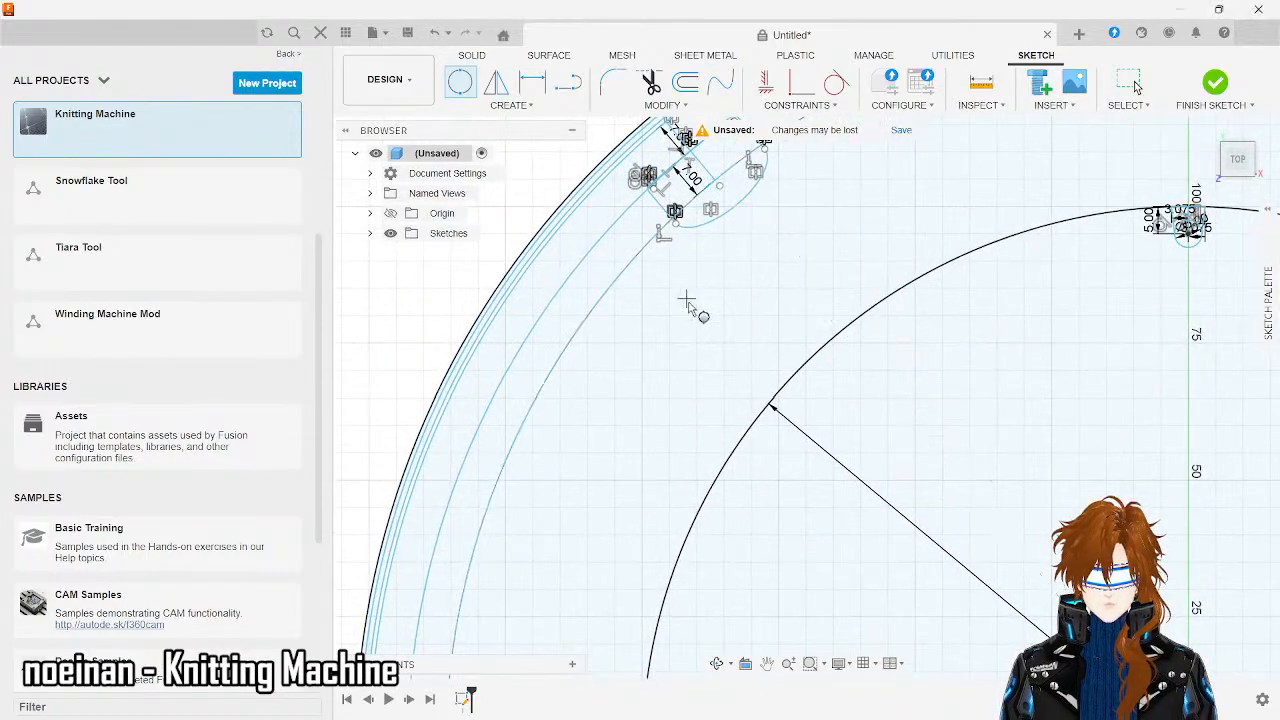
key(Escape)
scroll(715, 319, down, 3)
scroll(715, 319, down, 2)
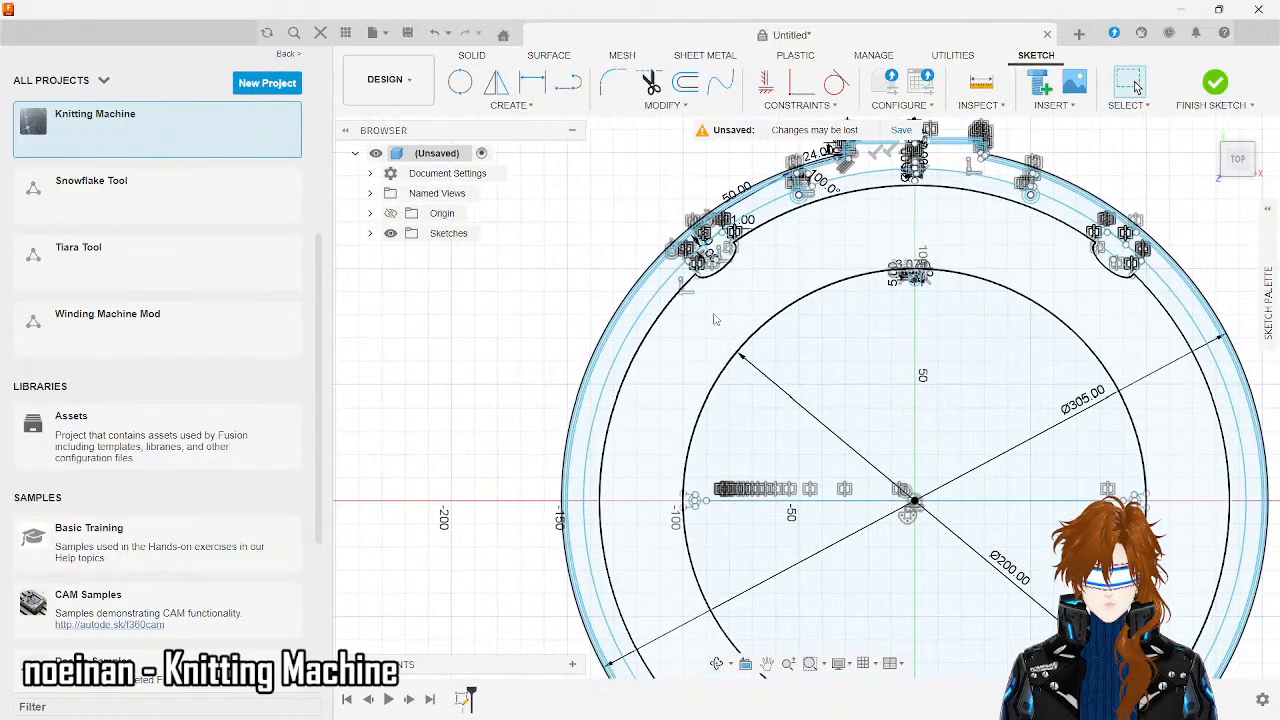
scroll(715, 318, up, 5)
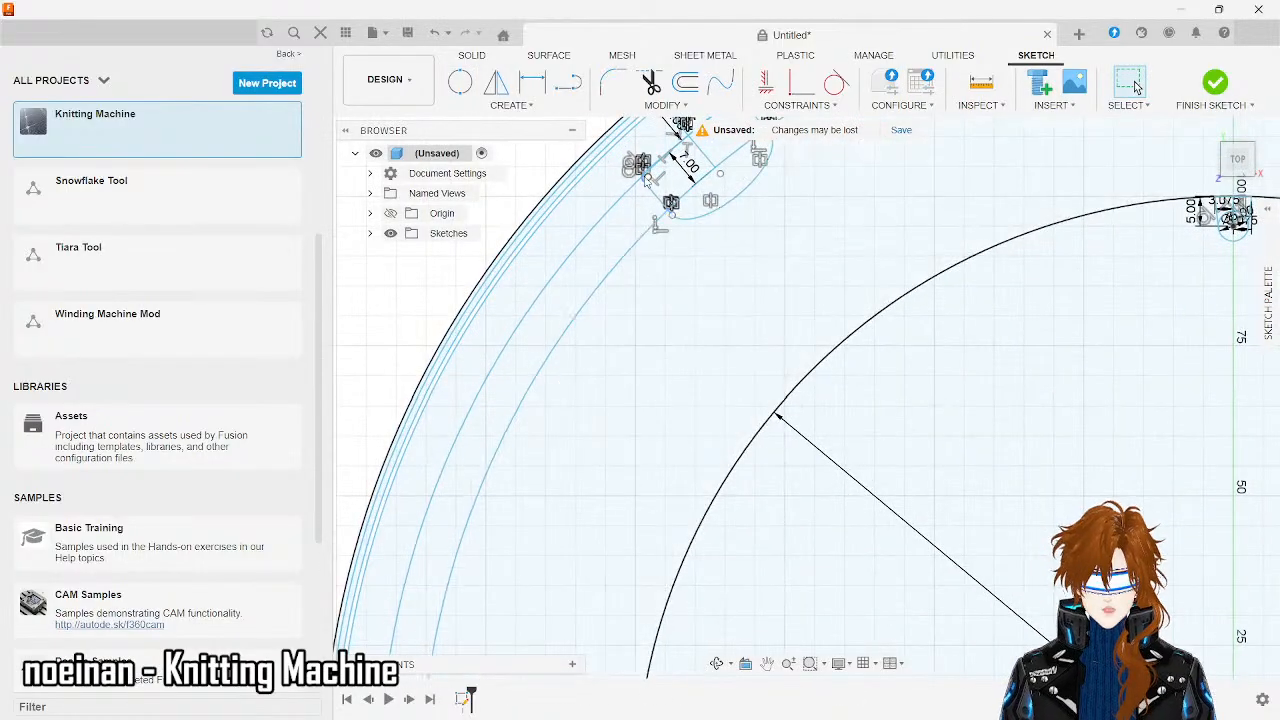
click(590, 305)
click(652, 317)
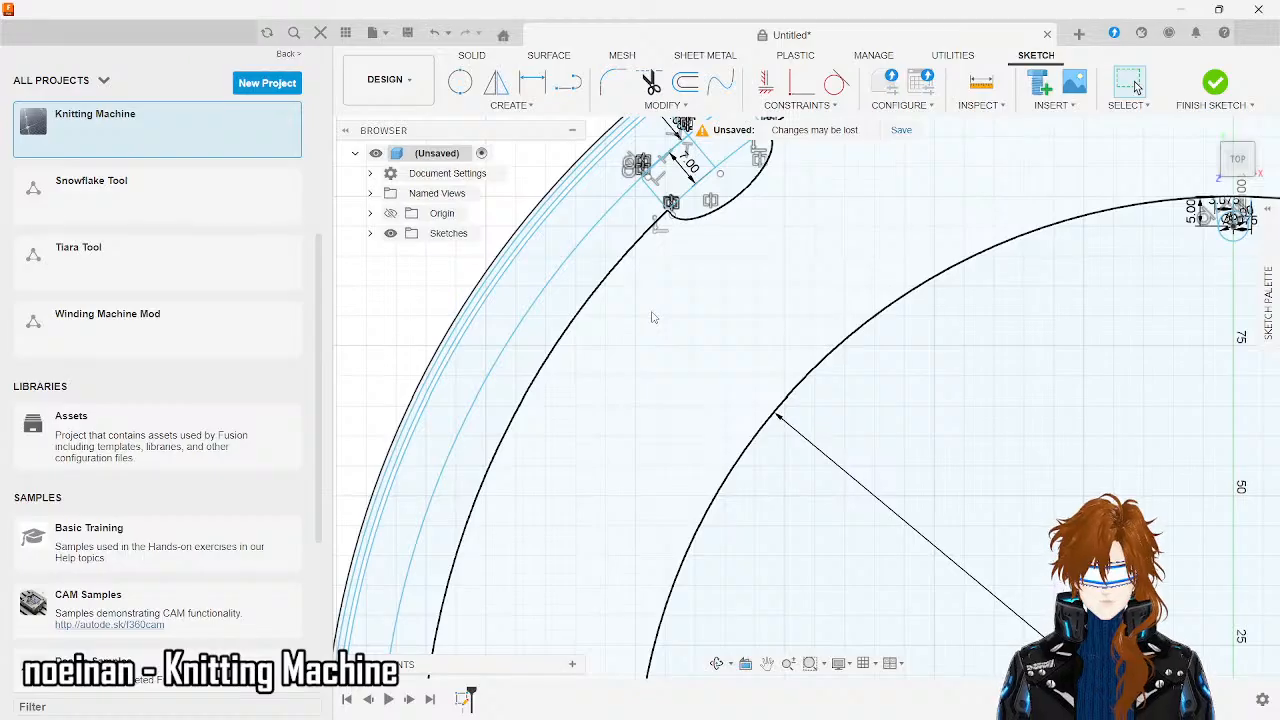
click(568, 82)
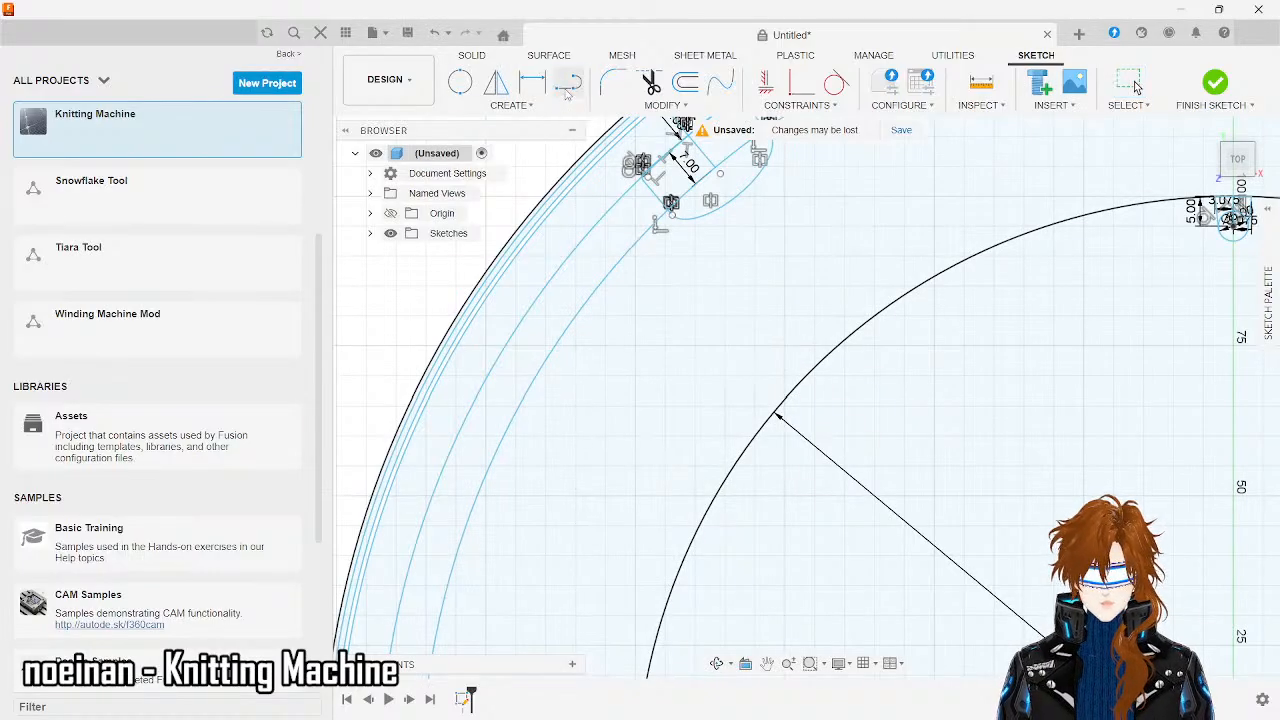
scroll(590, 215, down, 2)
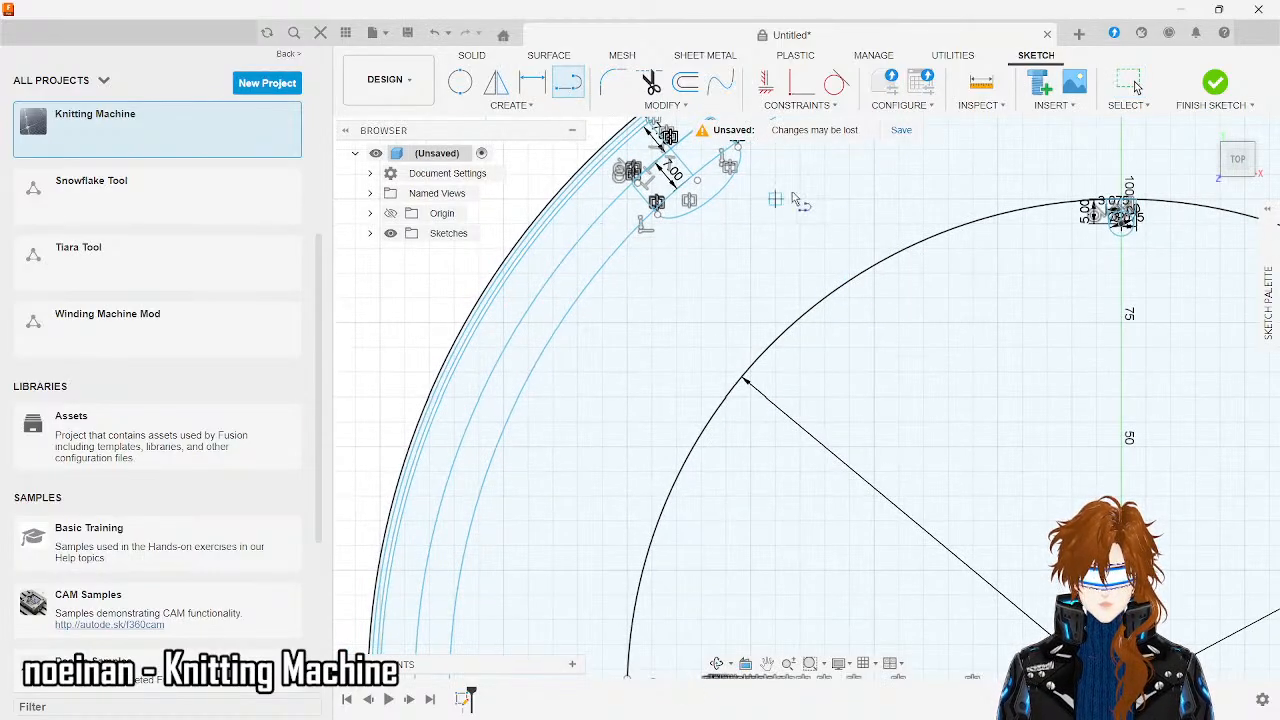
scroll(755, 590, down, 2)
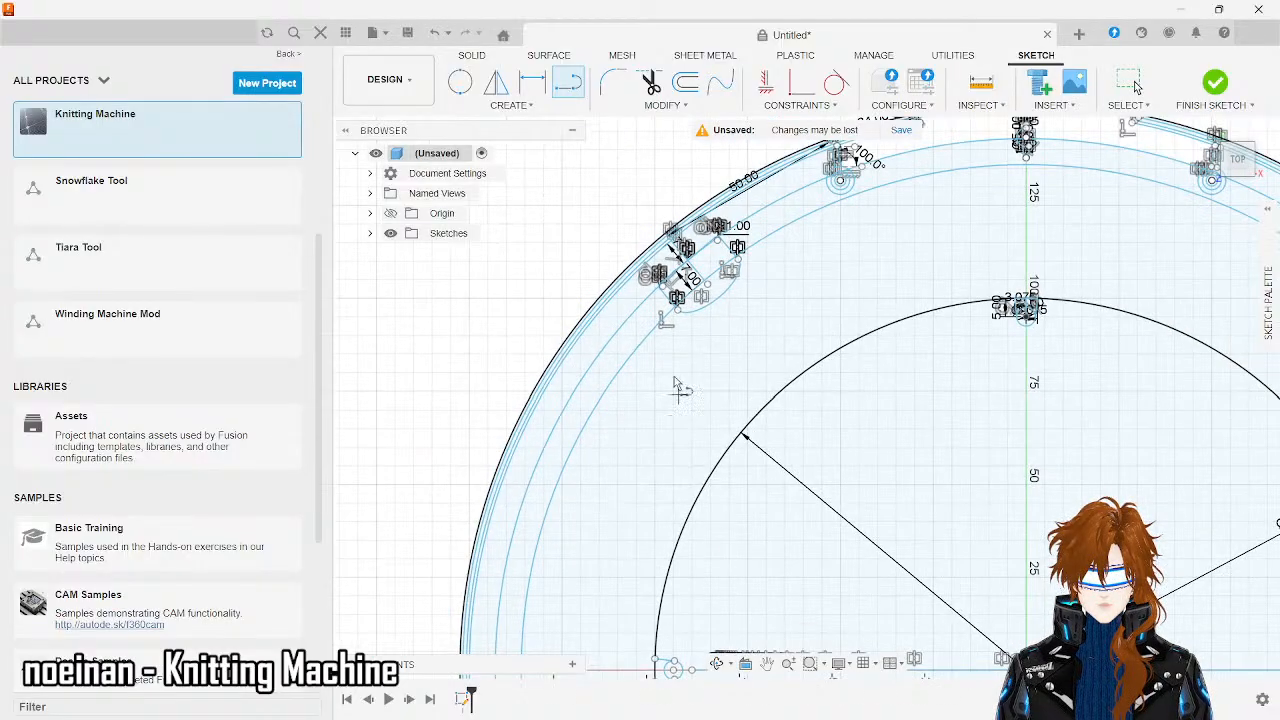
scroll(662, 320, up, 4)
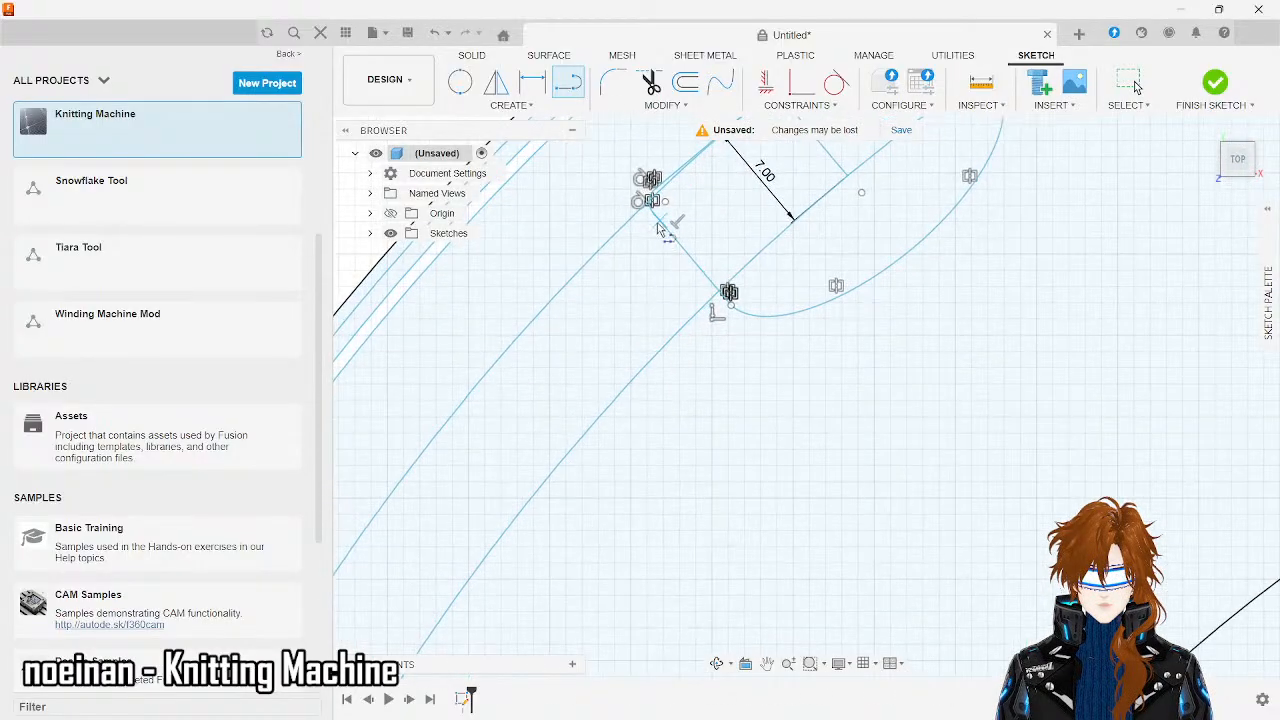
scroll(659, 229, up, 1)
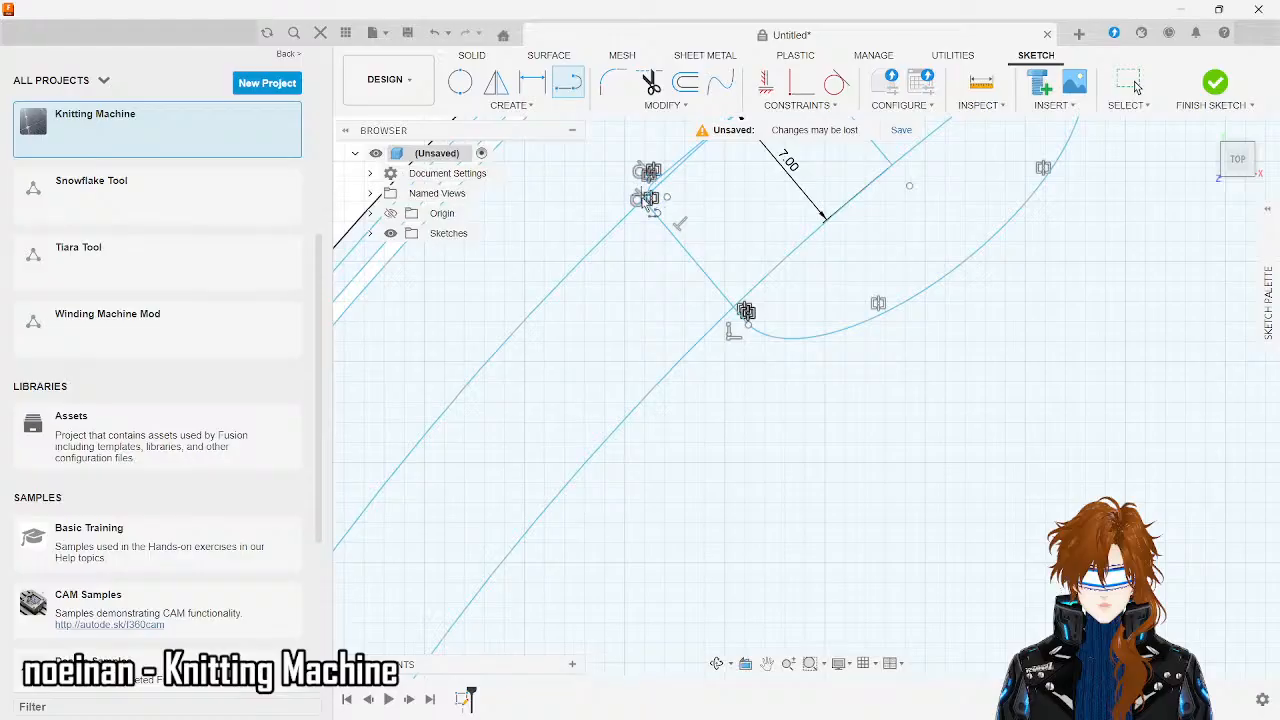
scroll(650, 205, up, 3)
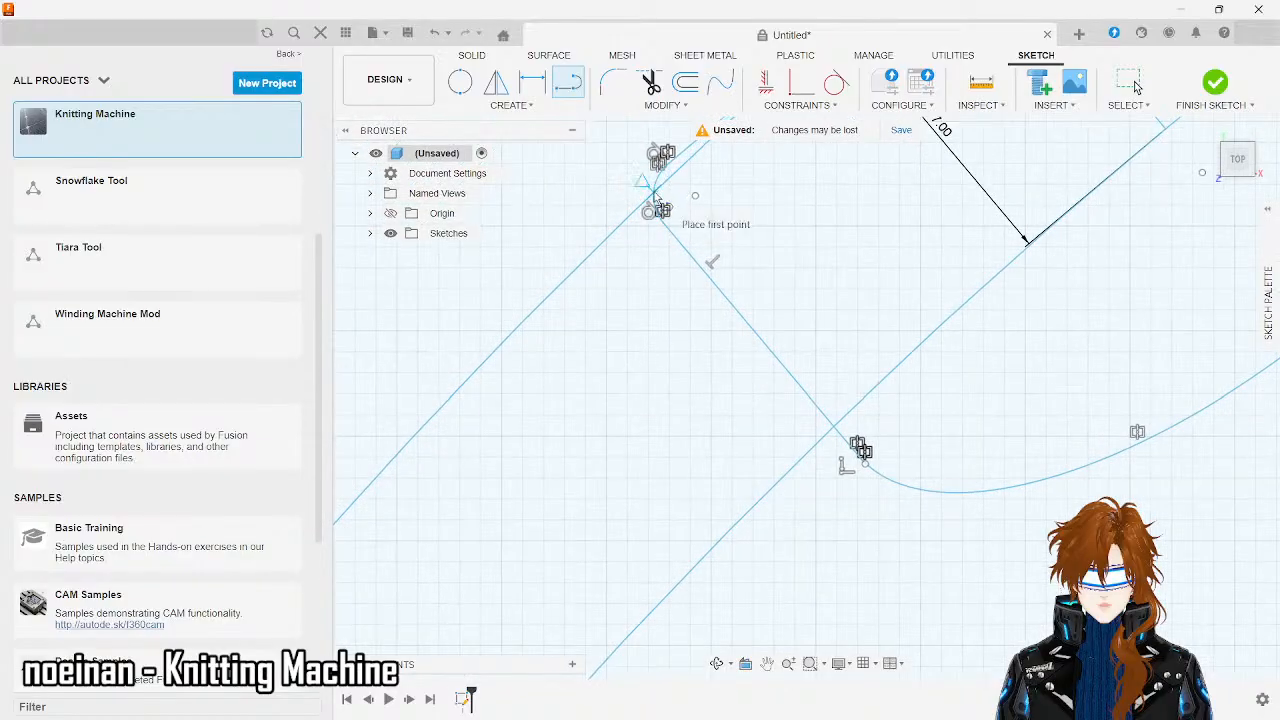
click(653, 193)
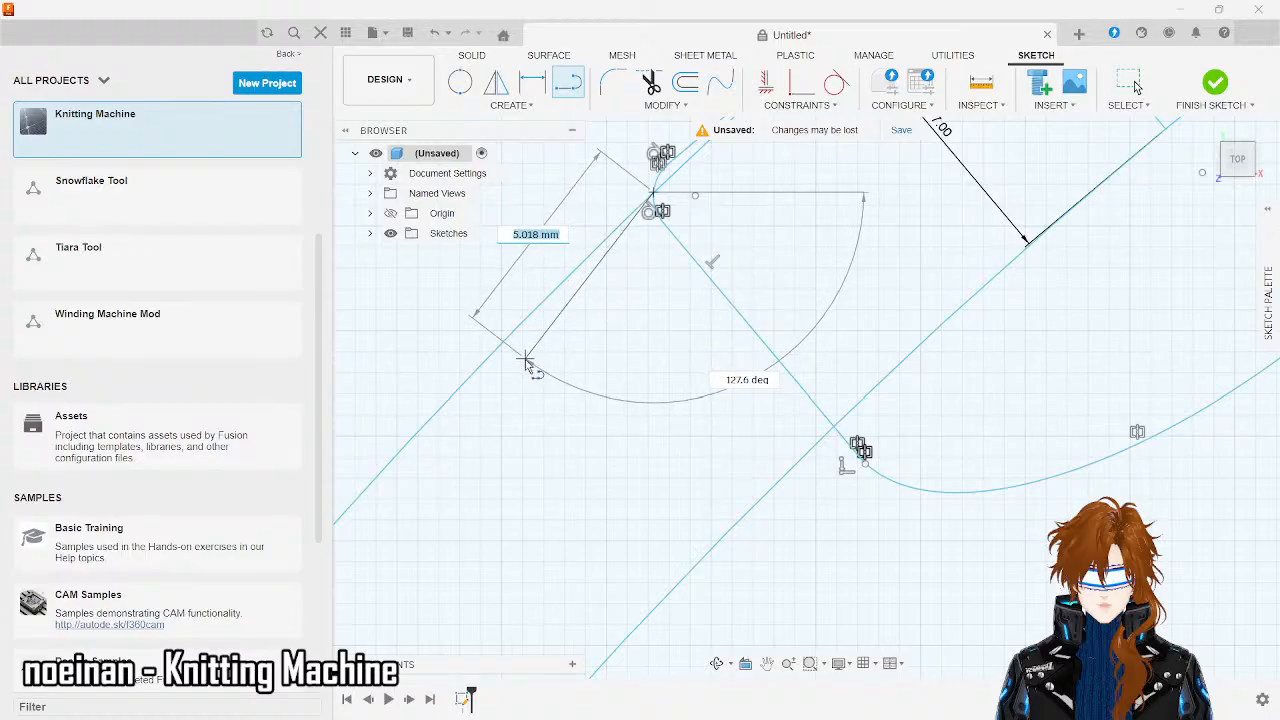
text(9)
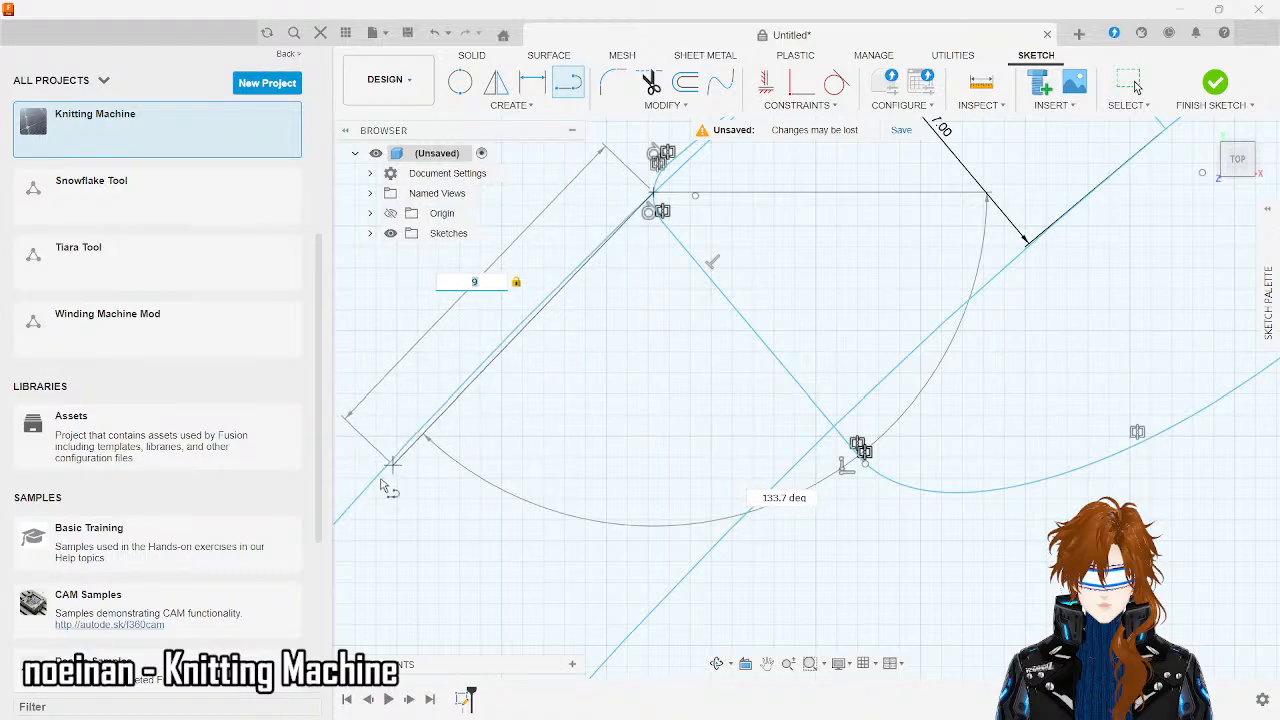
scroll(380, 483, up, 5)
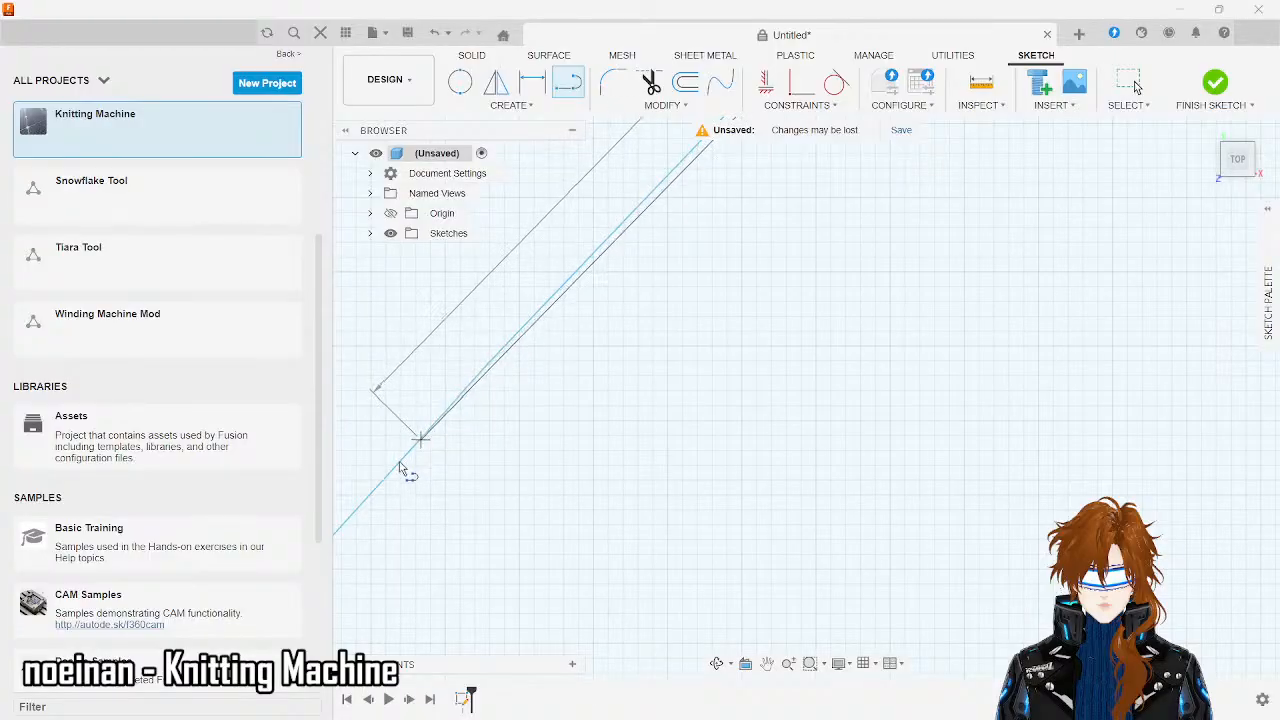
scroll(400, 463, down, 6)
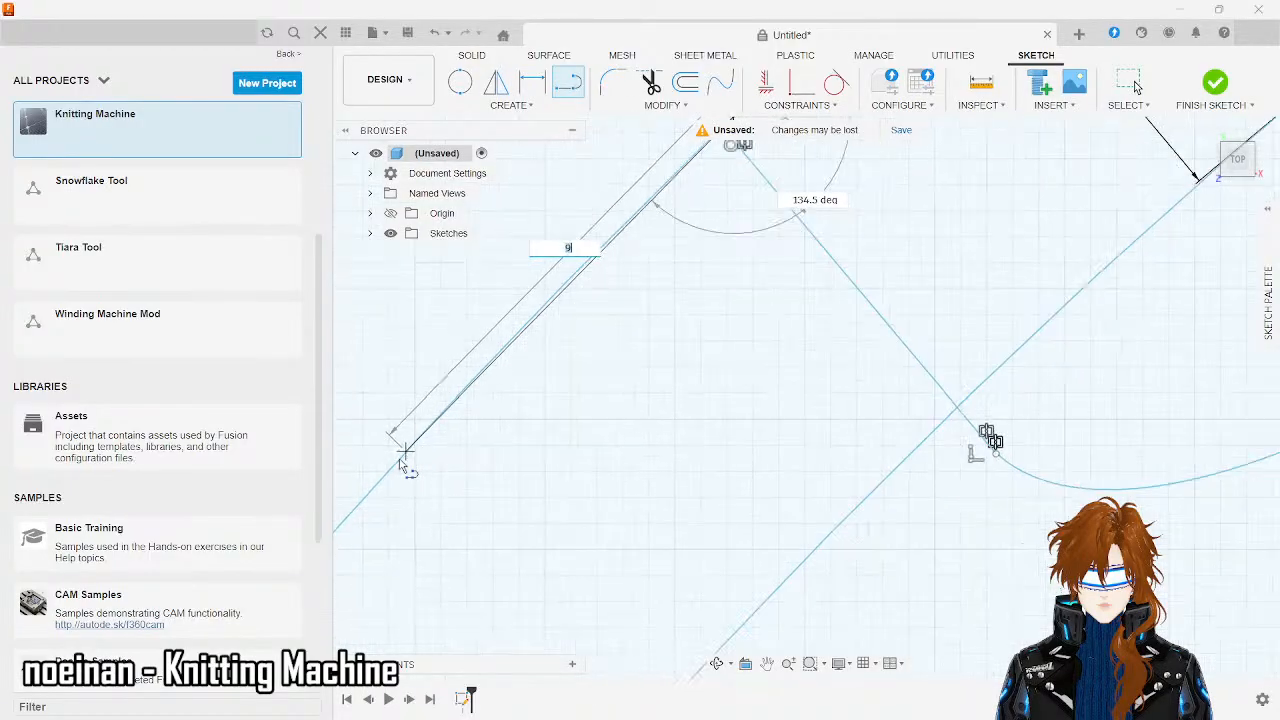
key(Escape)
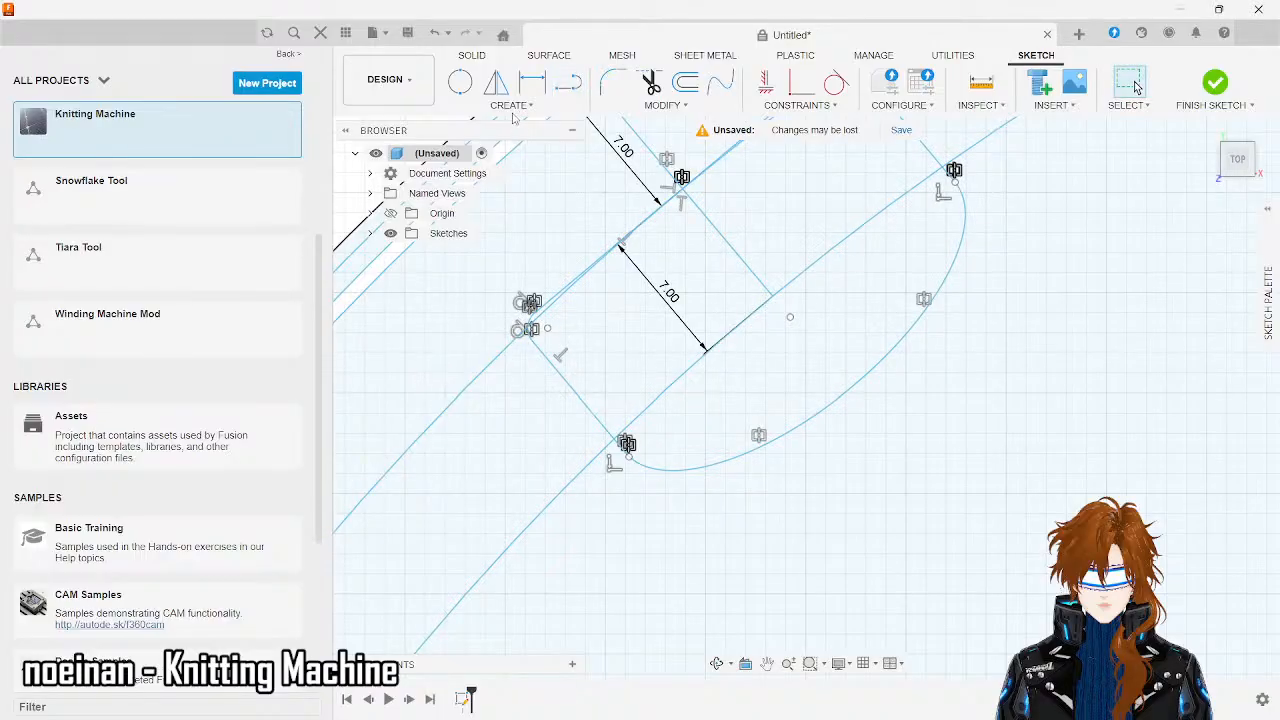
- Draw a 9 mm line from the upper-left profile's lower inner corner, running down-left to end on the inner connecting circle
click(567, 84)
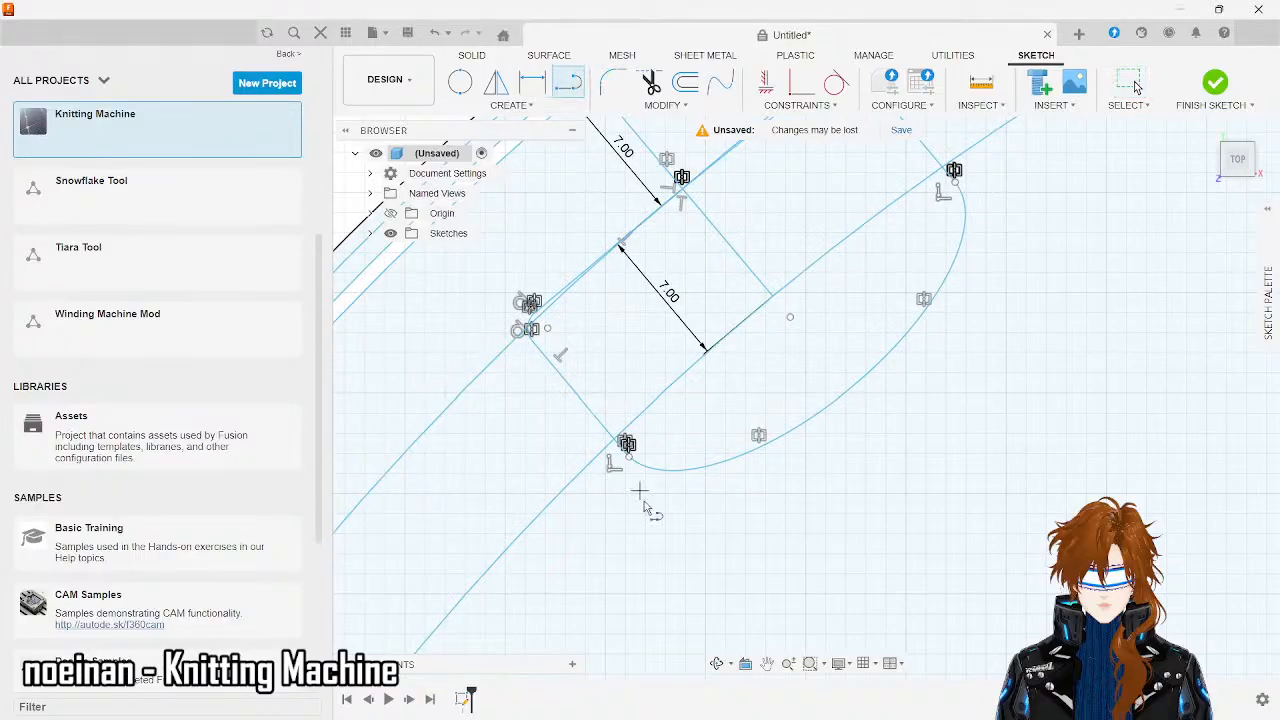
click(614, 437)
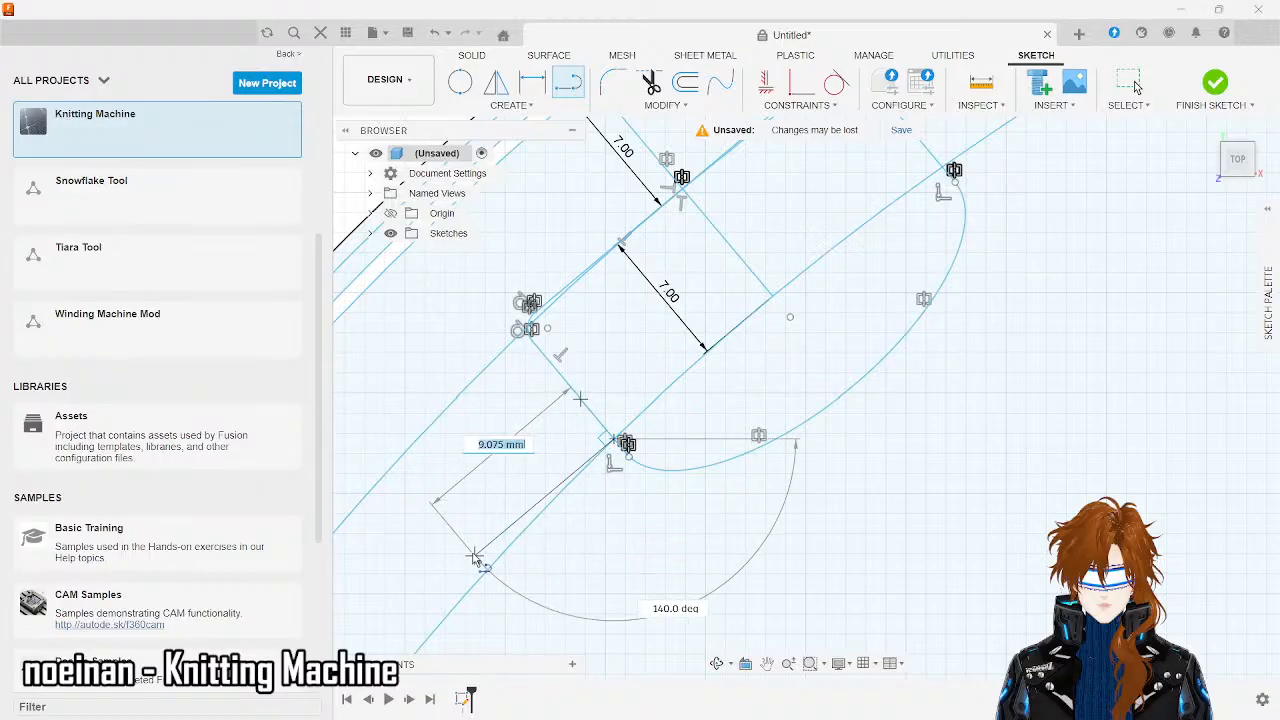
text(9)
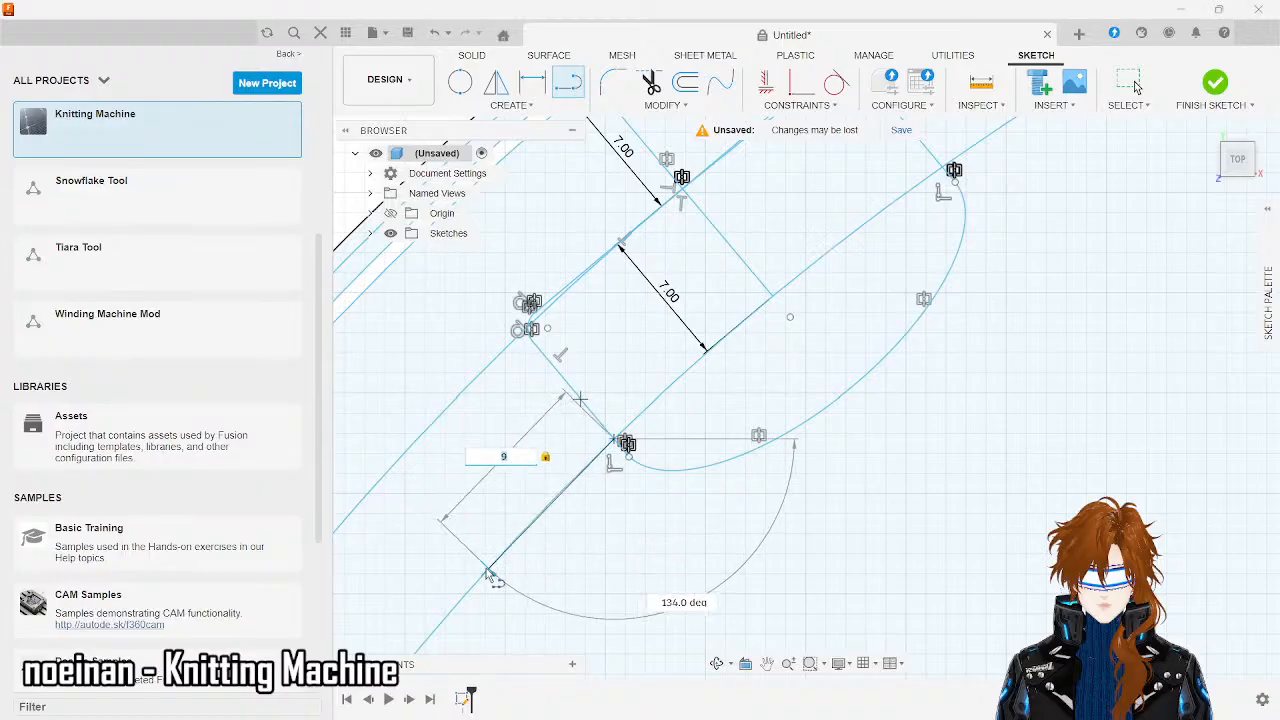
scroll(487, 572, up, 6)
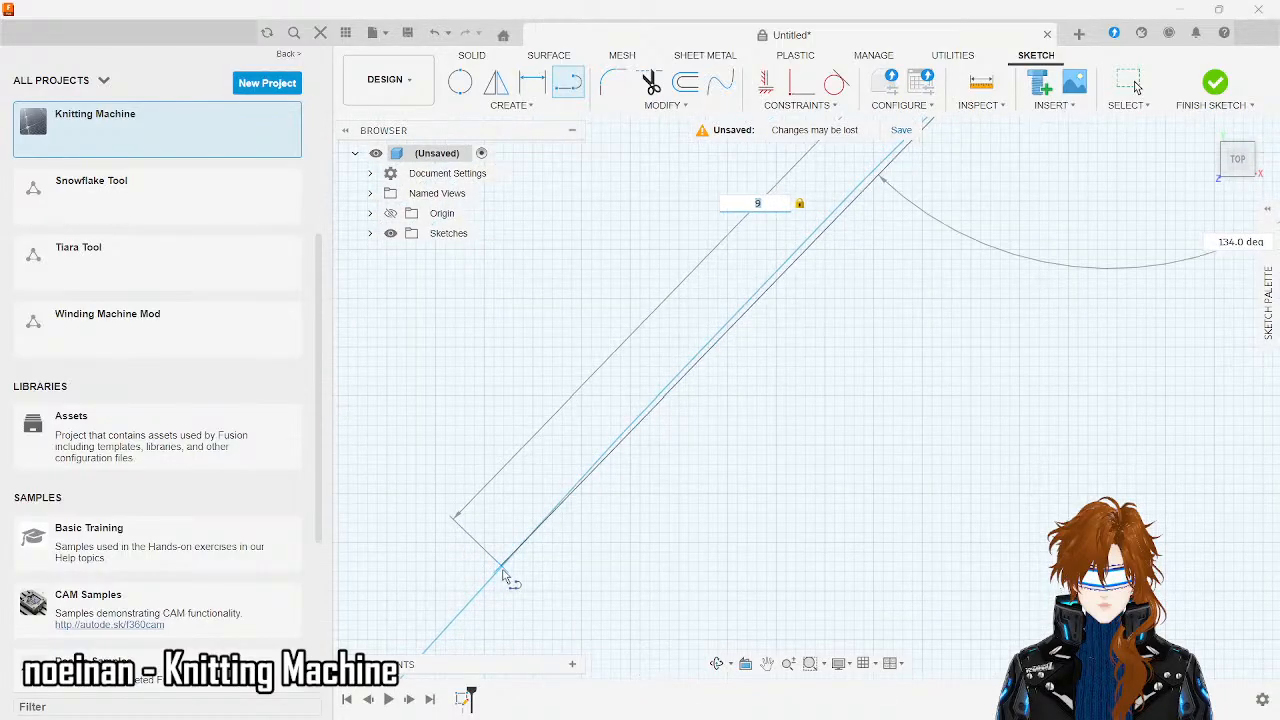
key(Return)
scroll(505, 578, down, 5)
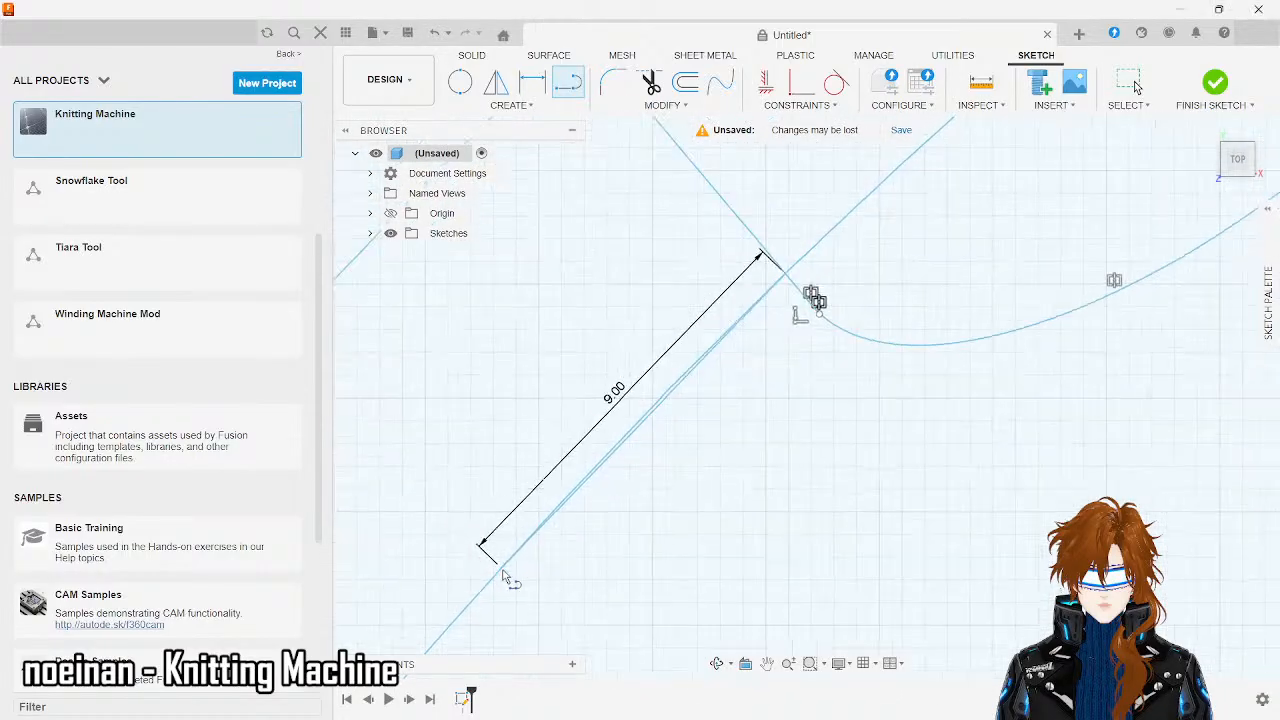
- Draw a 19 mm line from the upper-left profile's lower outer corner, running down-left to end on the outer connecting circle
scroll(505, 578, down, 3)
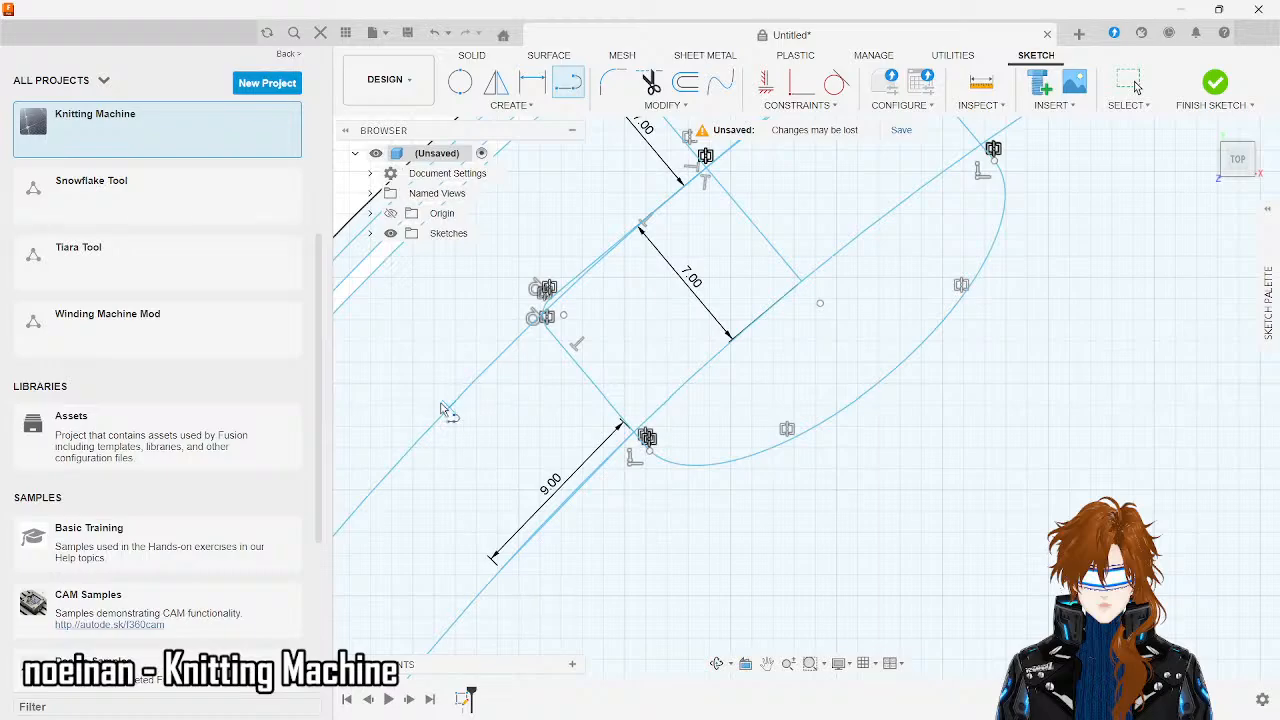
scroll(570, 480, down, 5)
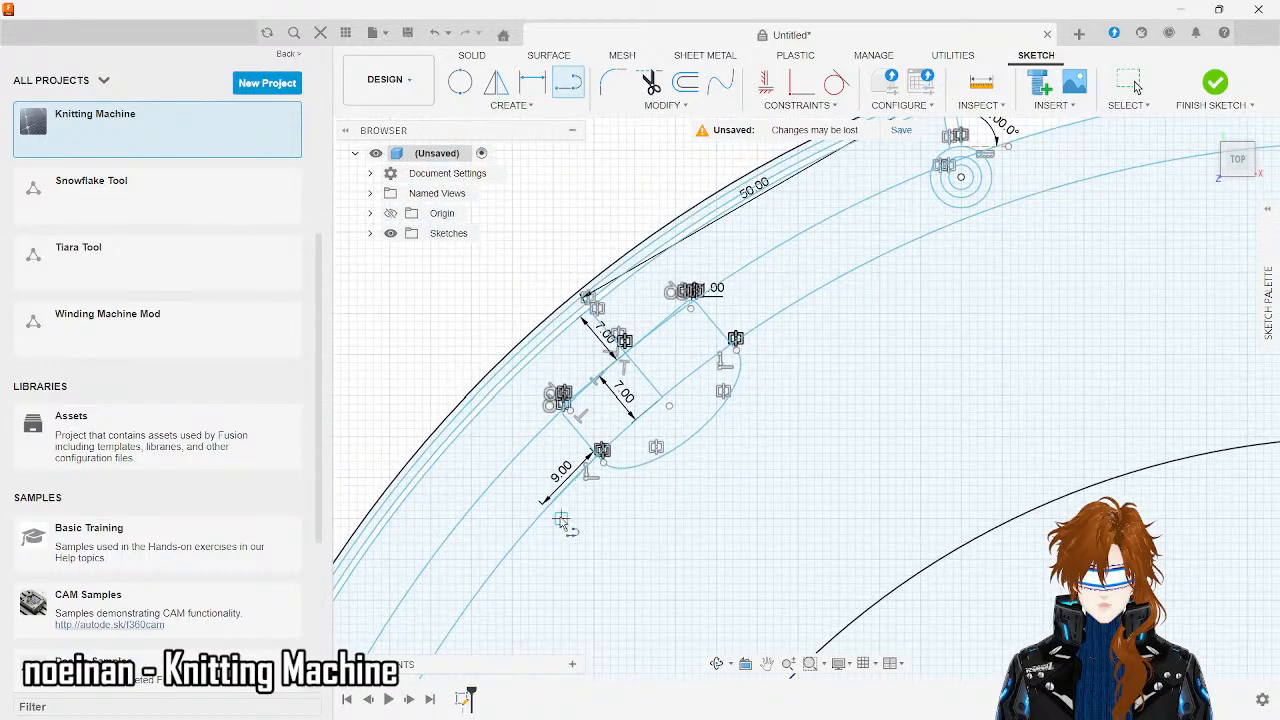
scroll(548, 548, up, 4)
scroll(548, 548, up, 2)
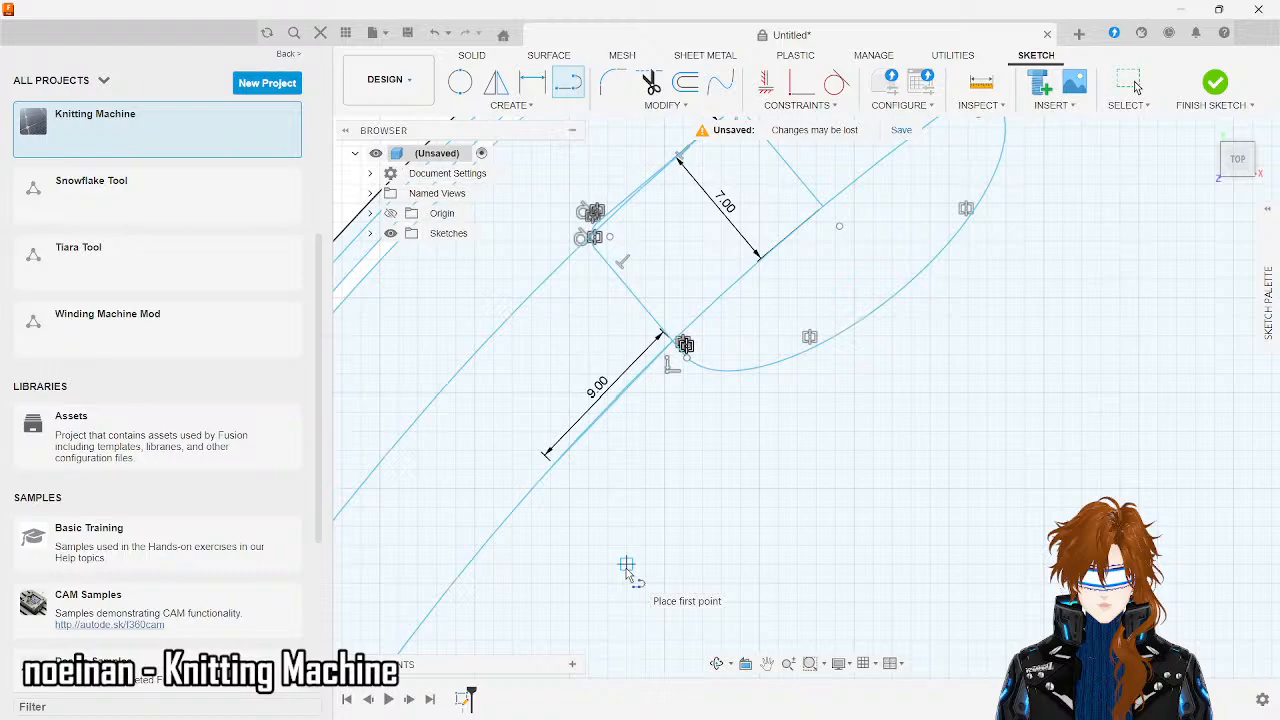
scroll(626, 568, down, 5)
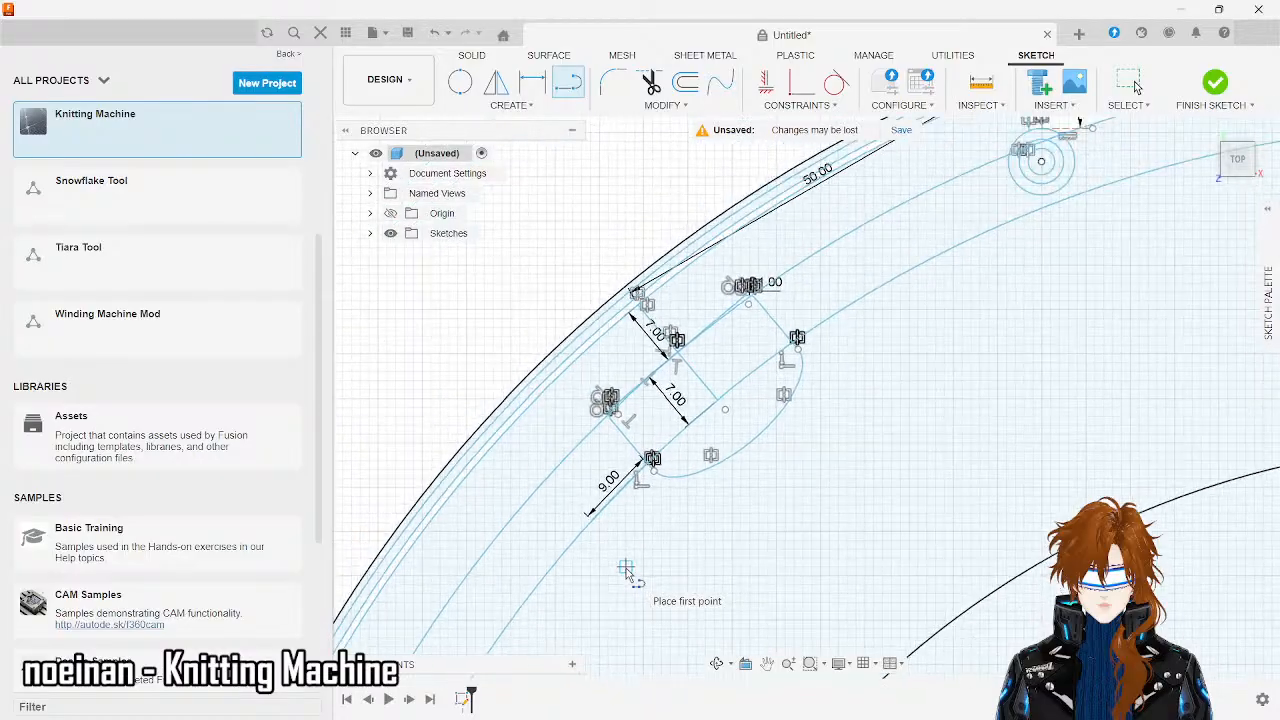
scroll(944, 345, down, 4)
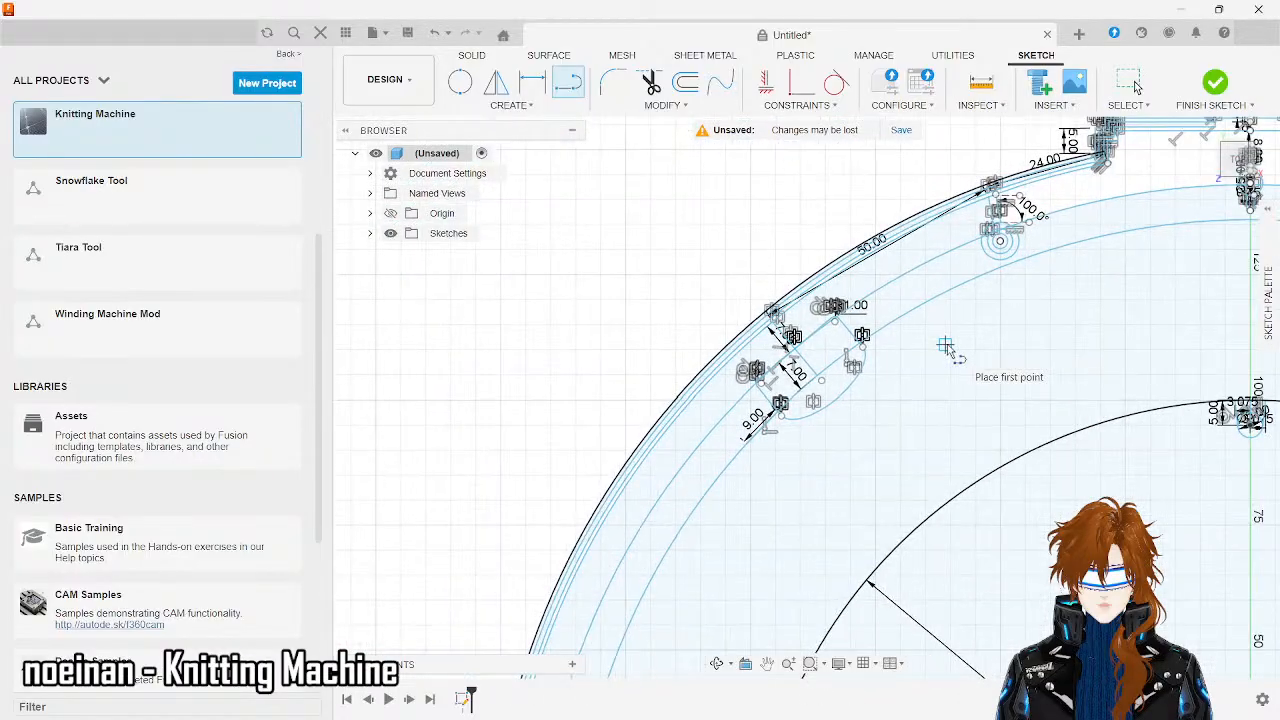
scroll(944, 345, up, 4)
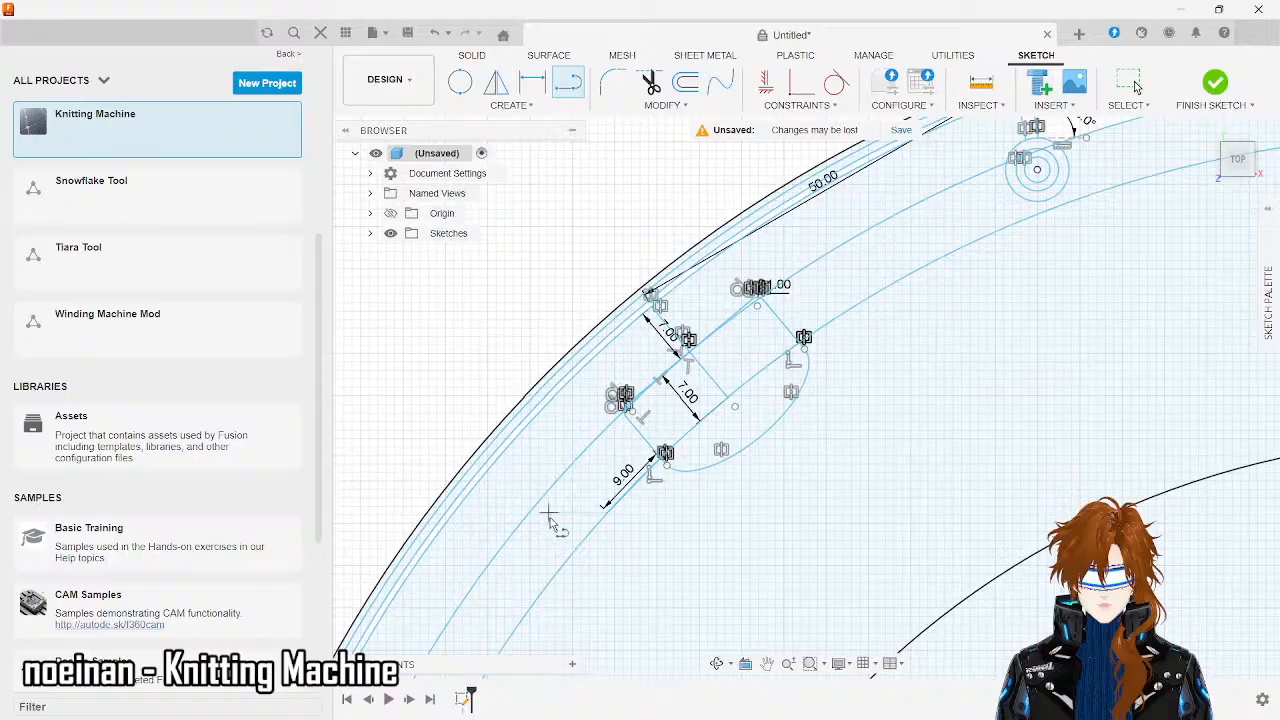
scroll(608, 505, down, 2)
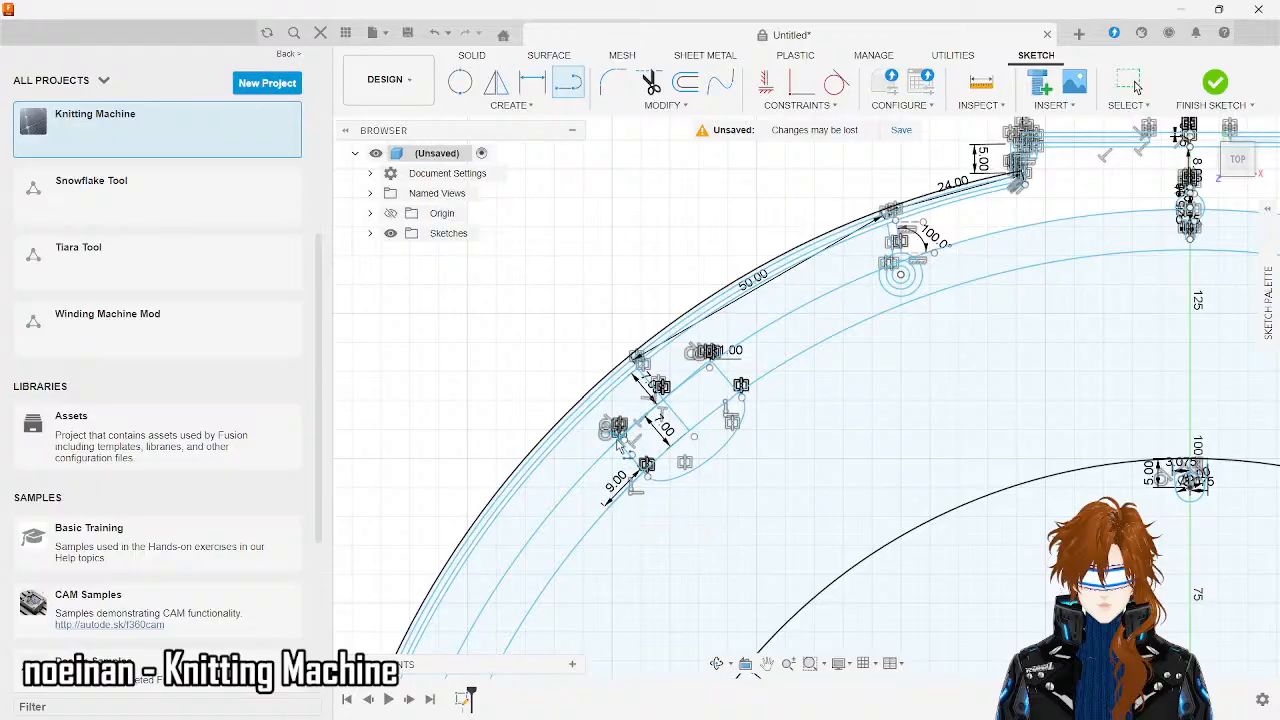
click(621, 438)
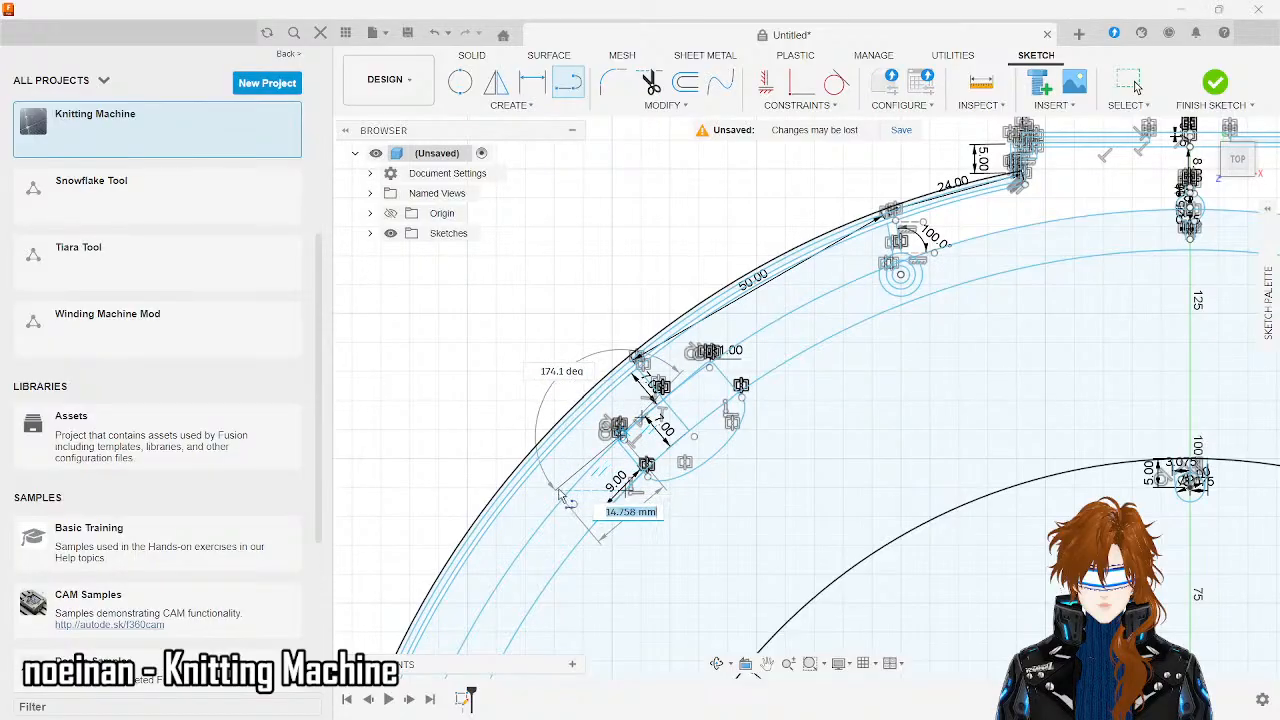
text(19)
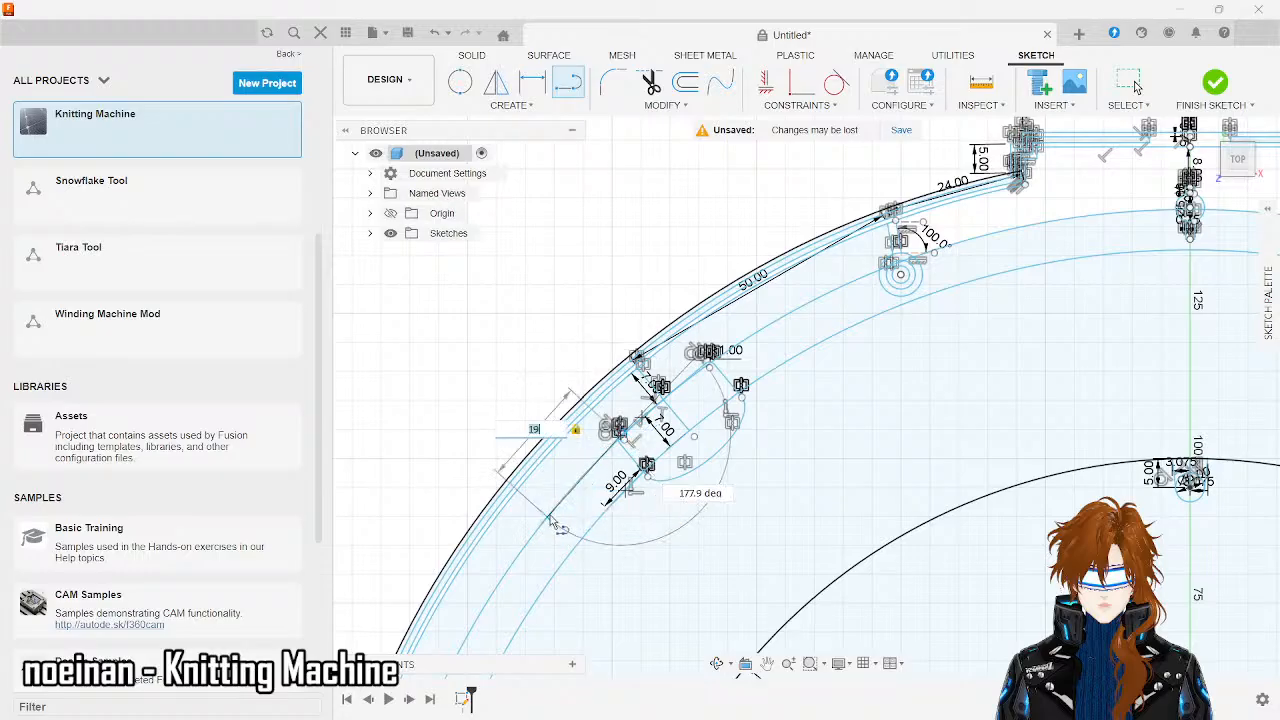
key(Return)
scroll(550, 515, up, 5)
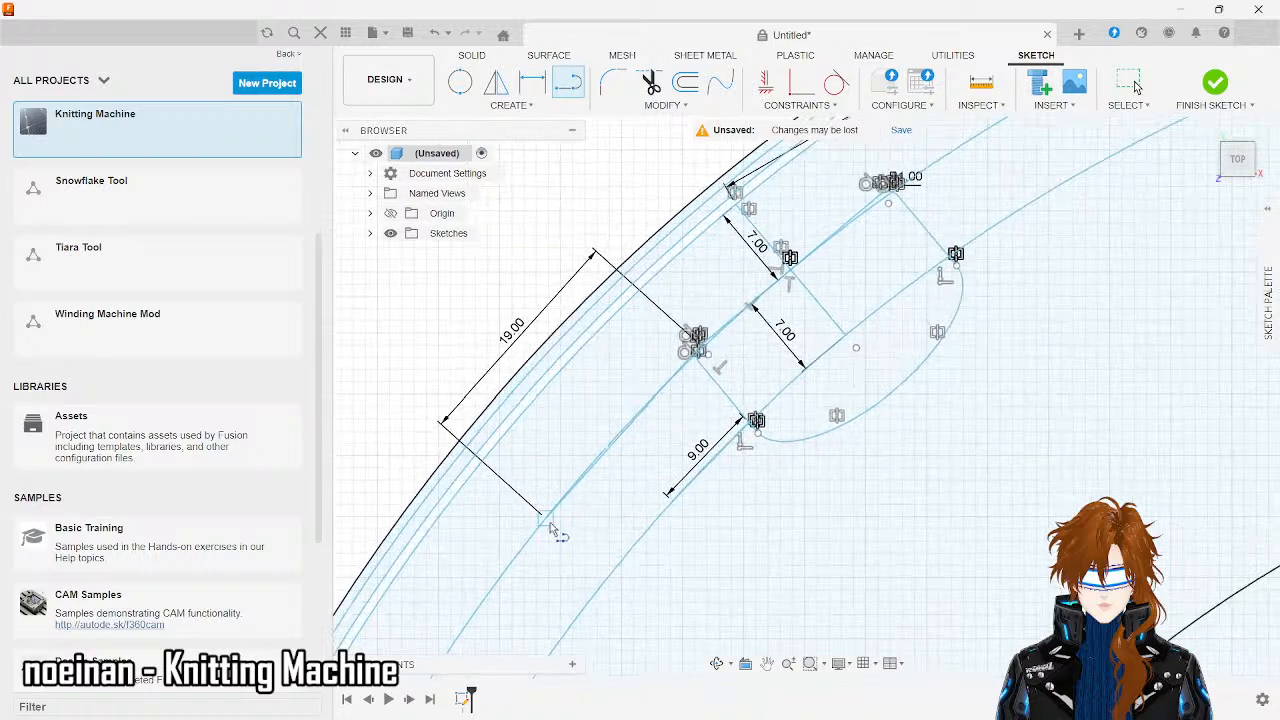
click(545, 517)
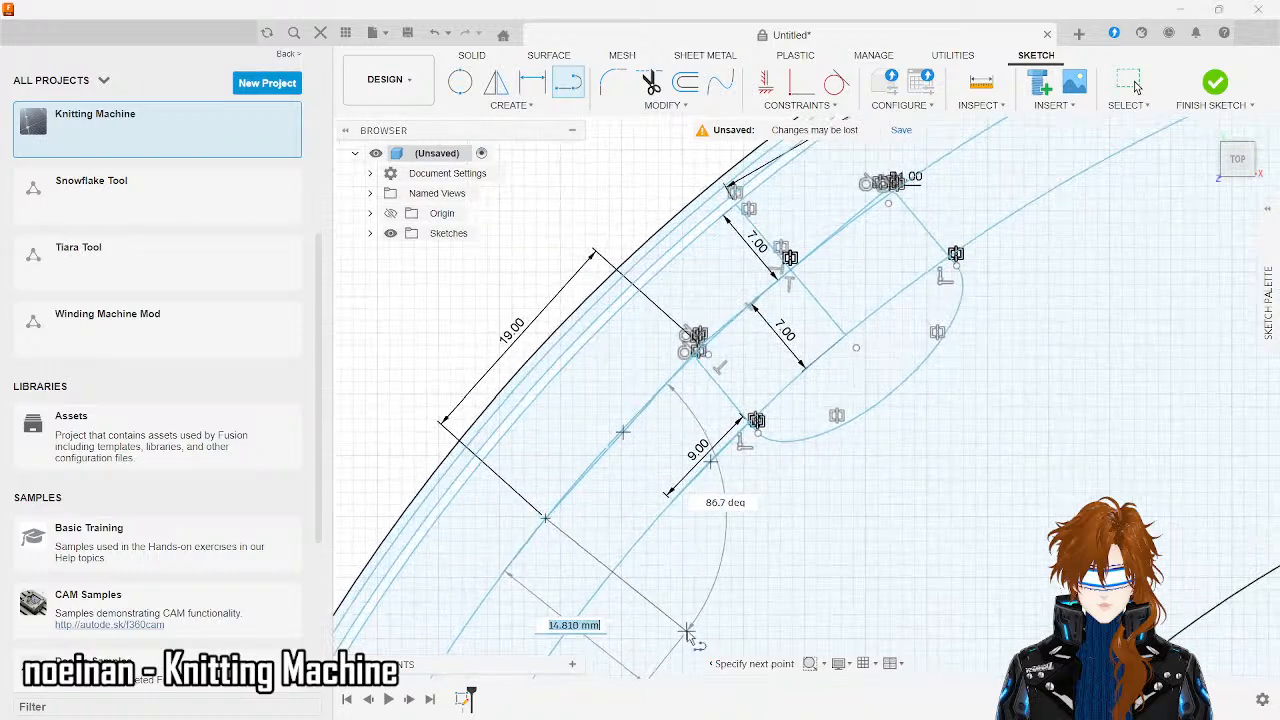
scroll(703, 625, down, 1)
scroll(703, 625, down, 3)
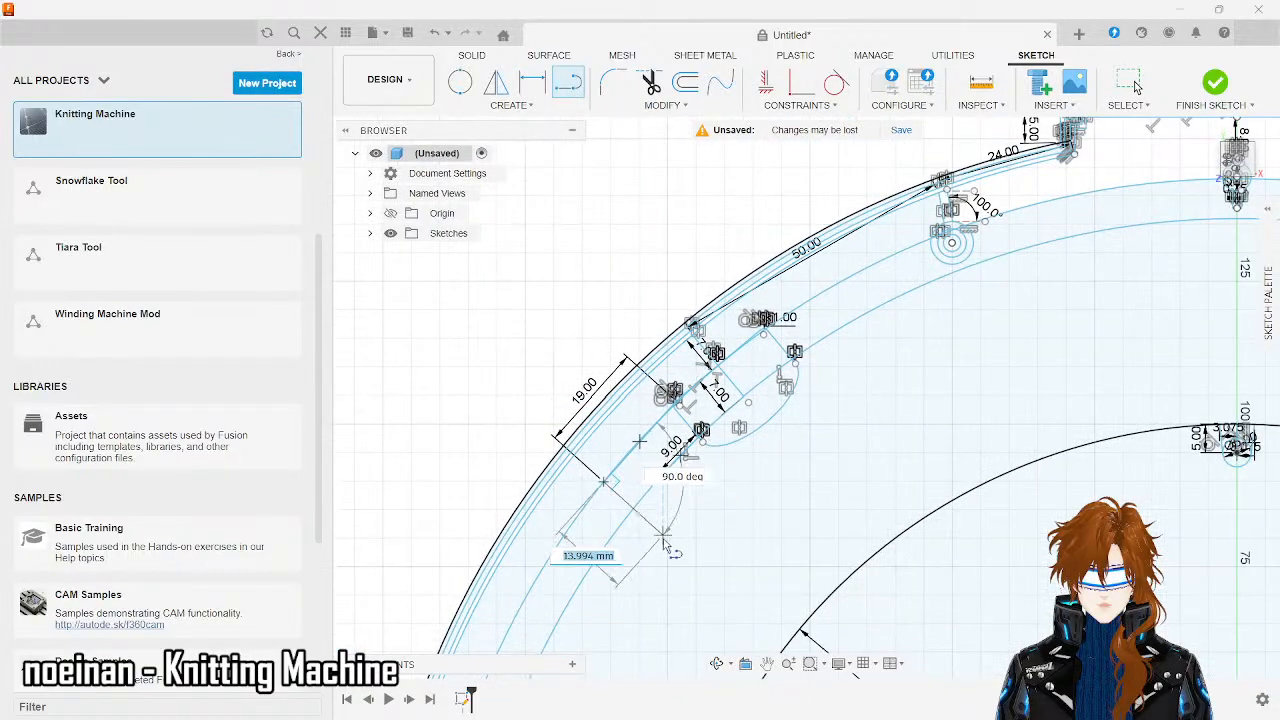
scroll(665, 525, up, 4)
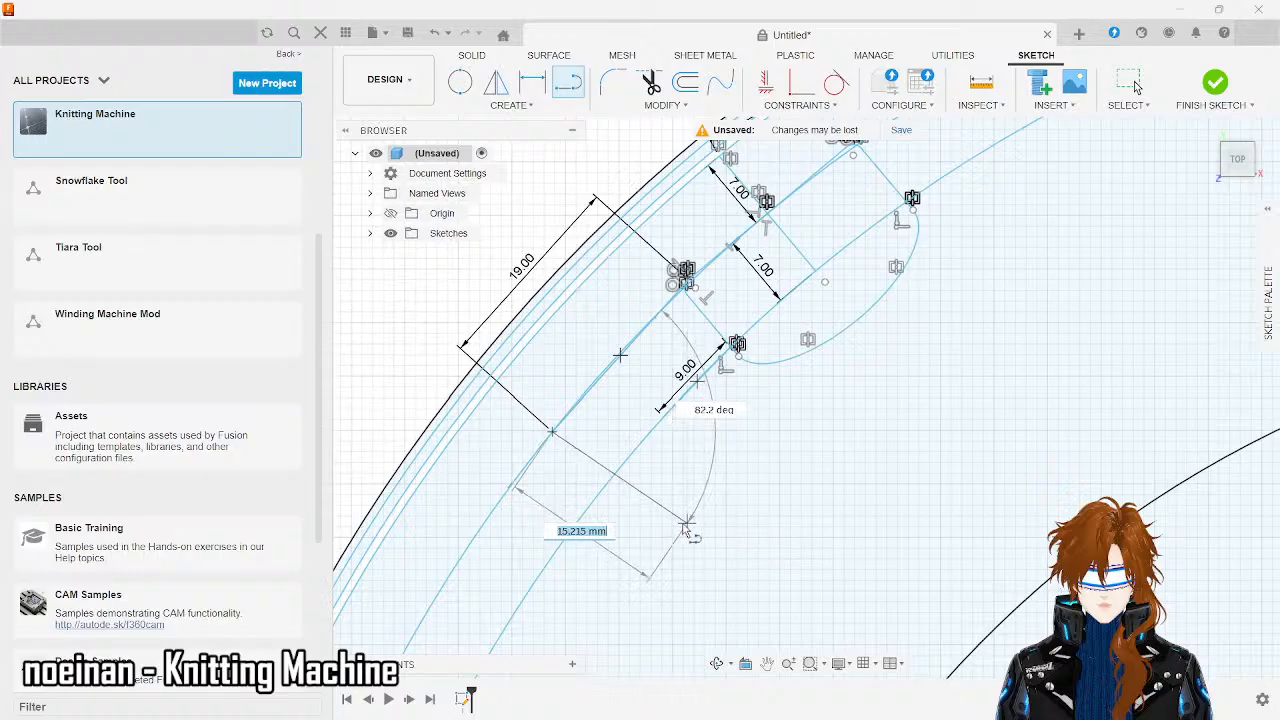
key(Tab)
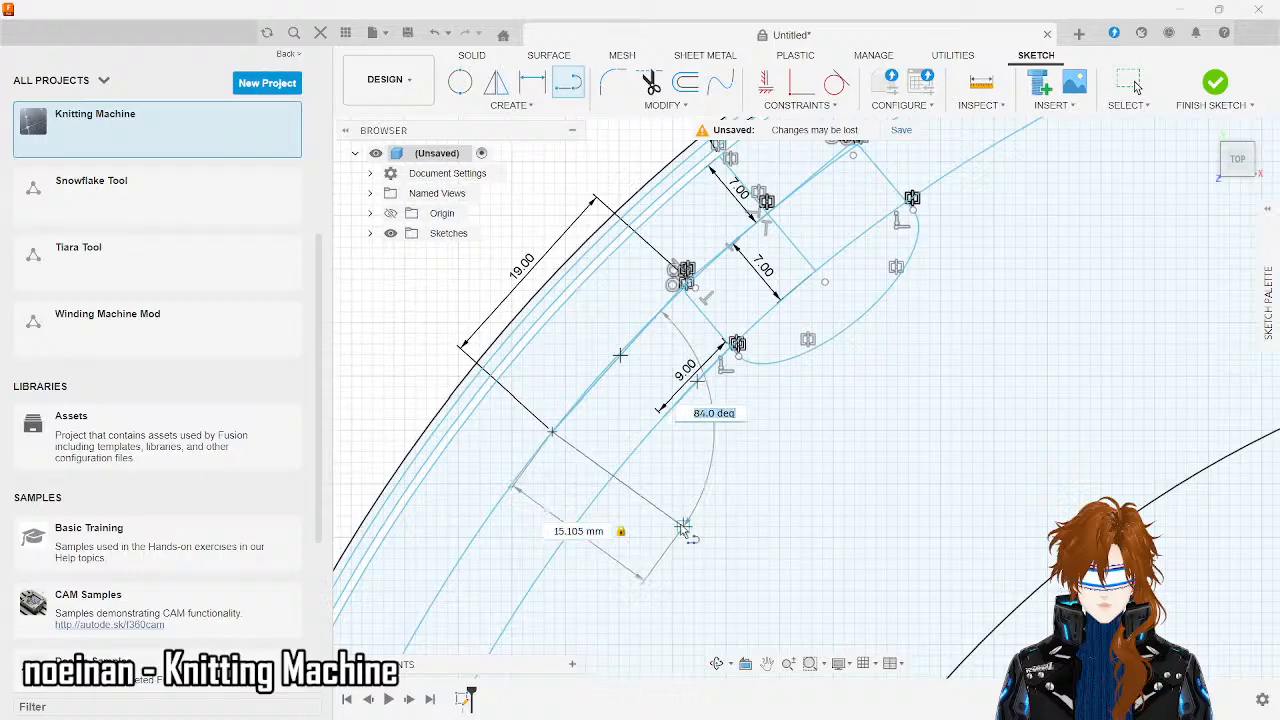
text(80)
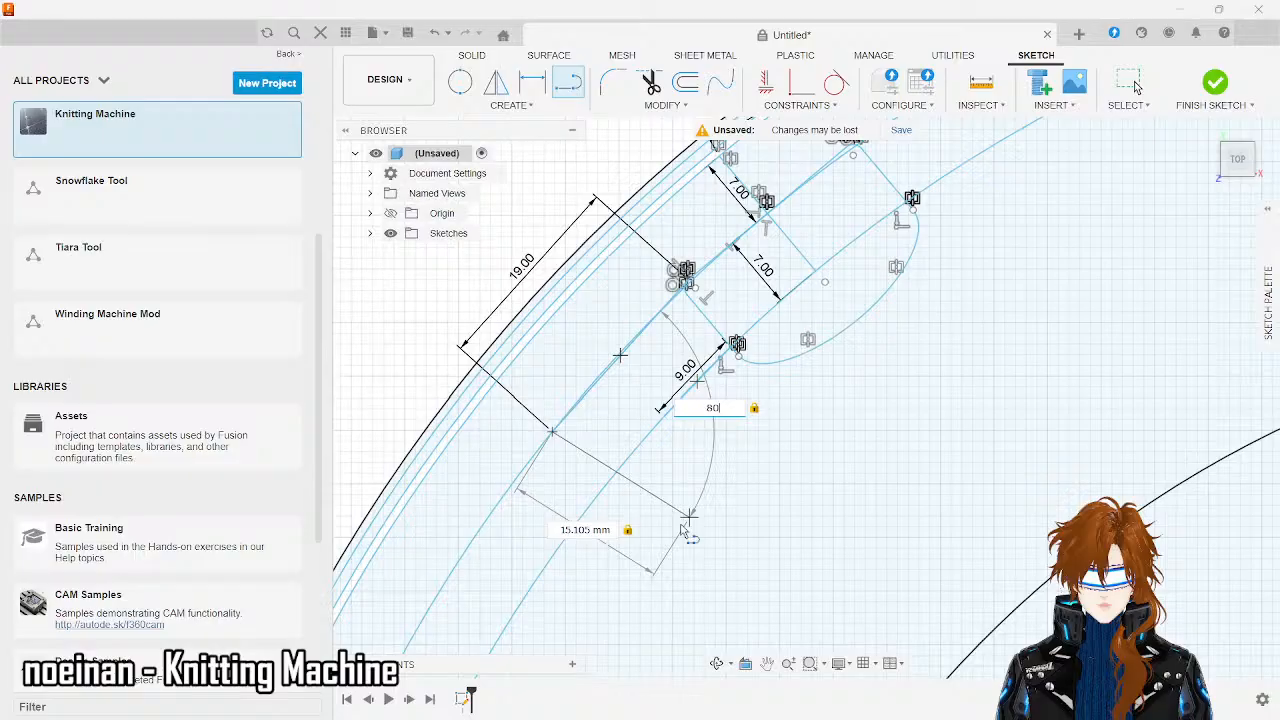
key(BackSpace)
key(BackSpace)
text(7)
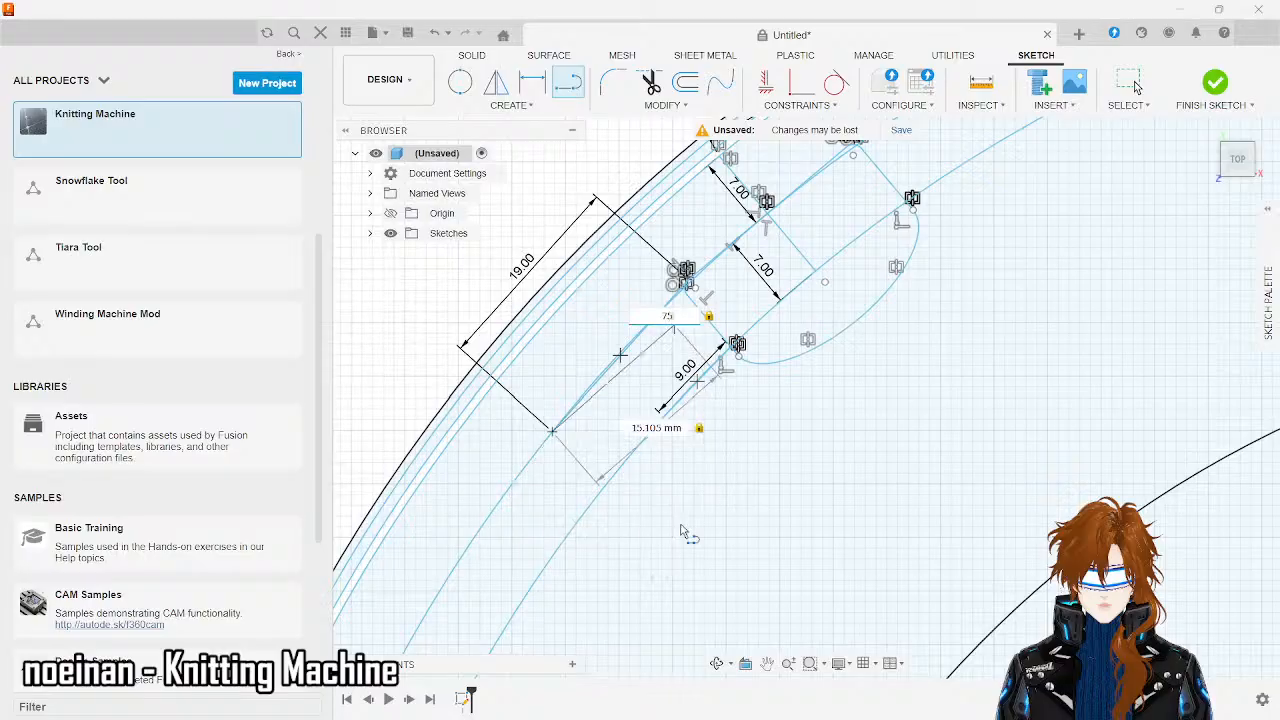
text(5)
right_click(658, 525)
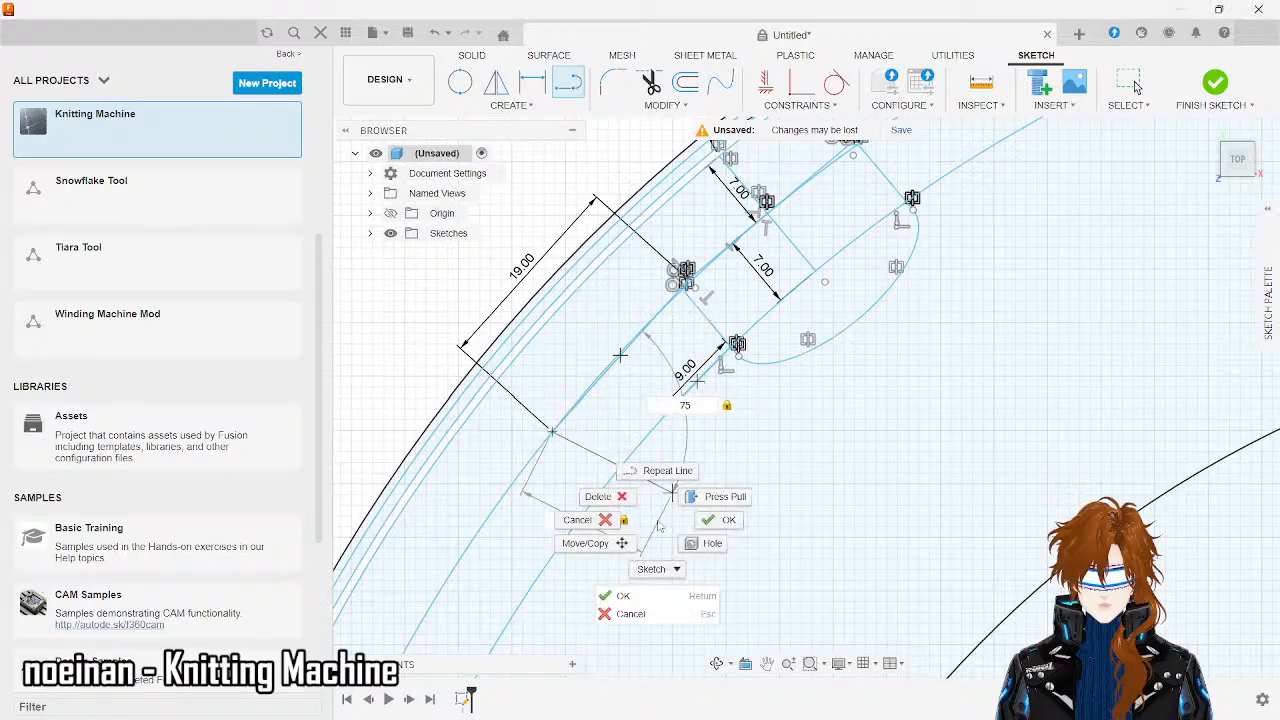
click(709, 404)
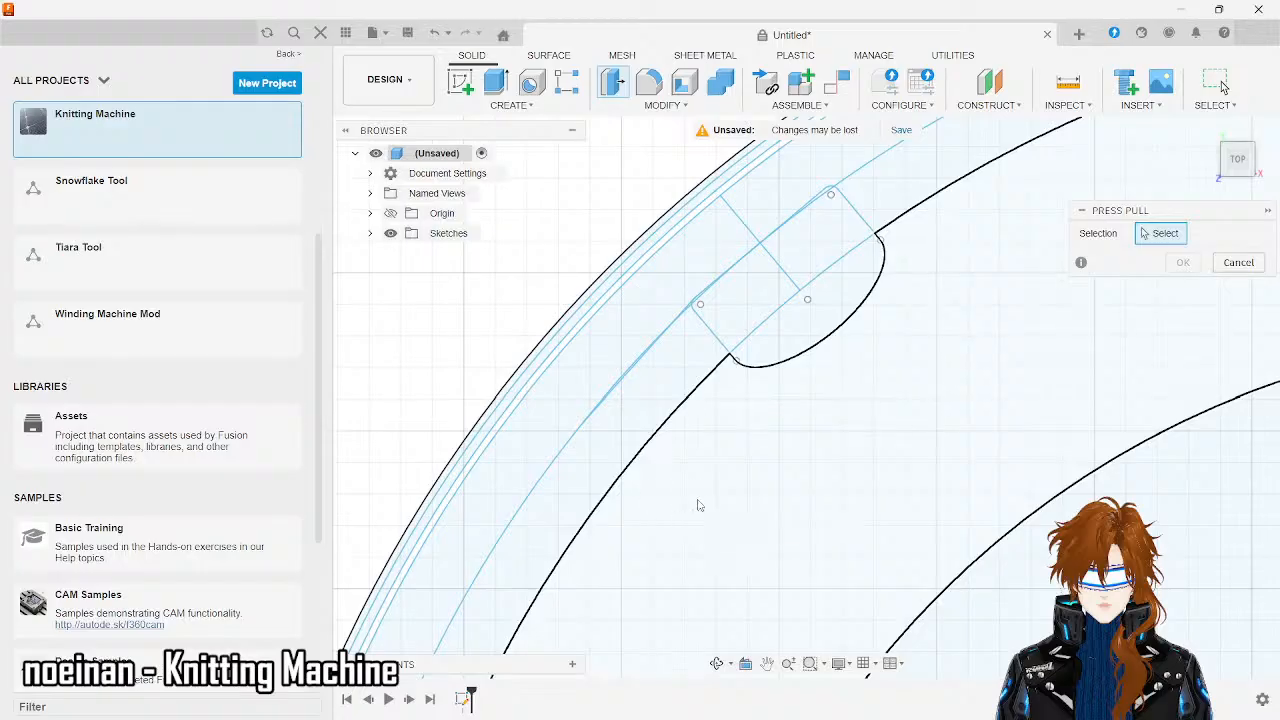
key(ctrl+z)
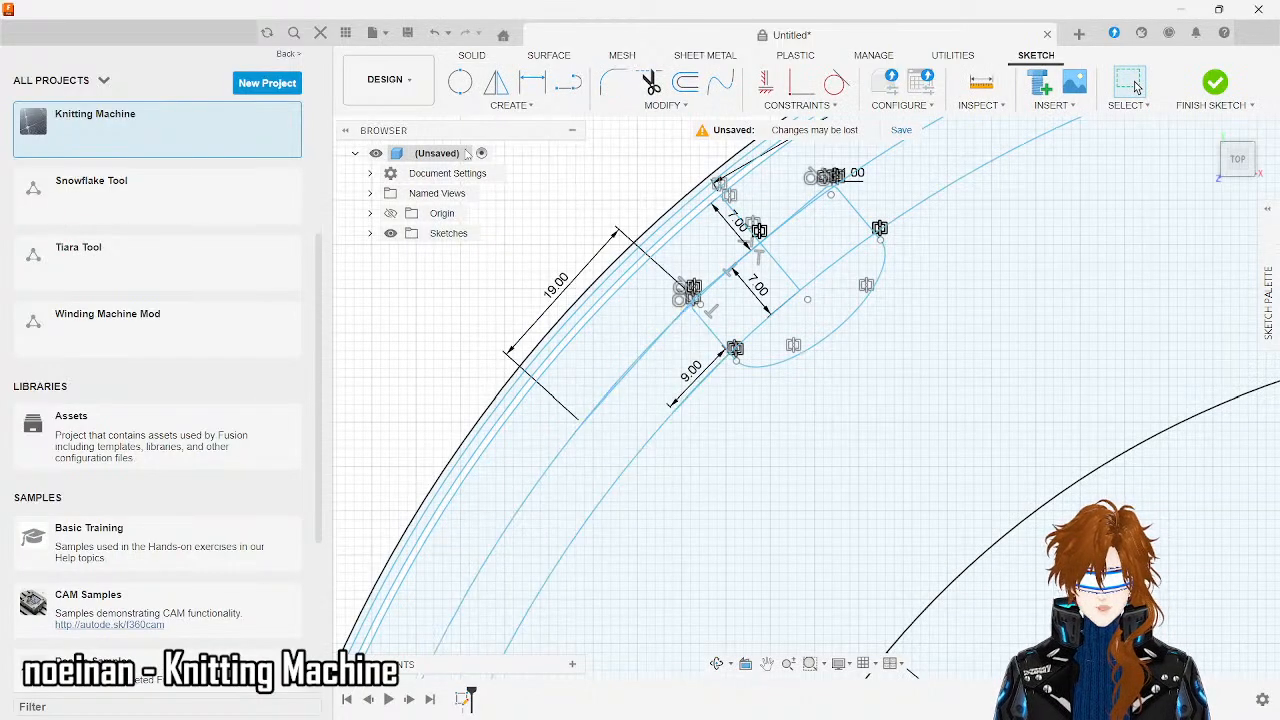
- Draw a 9.75 mm line inward from the lower end of the 19 mm line, perpendicular to it and crossing the inner connecting circle
click(568, 86)
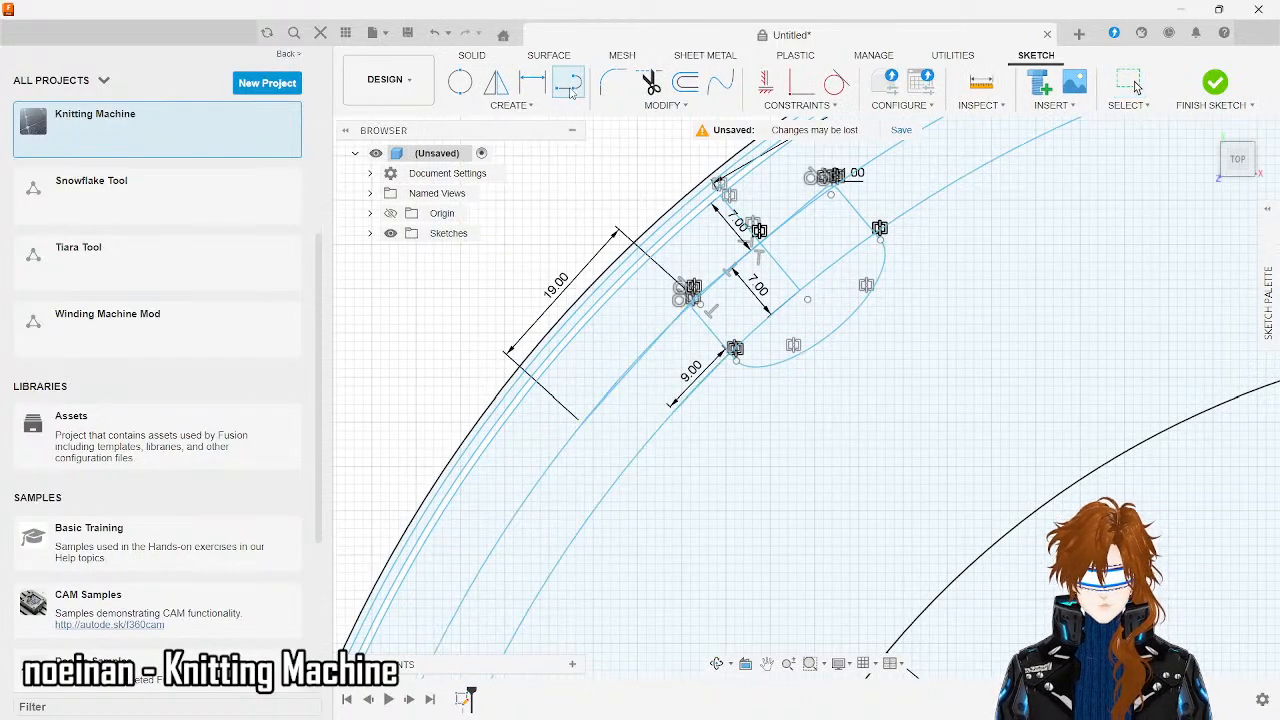
click(582, 423)
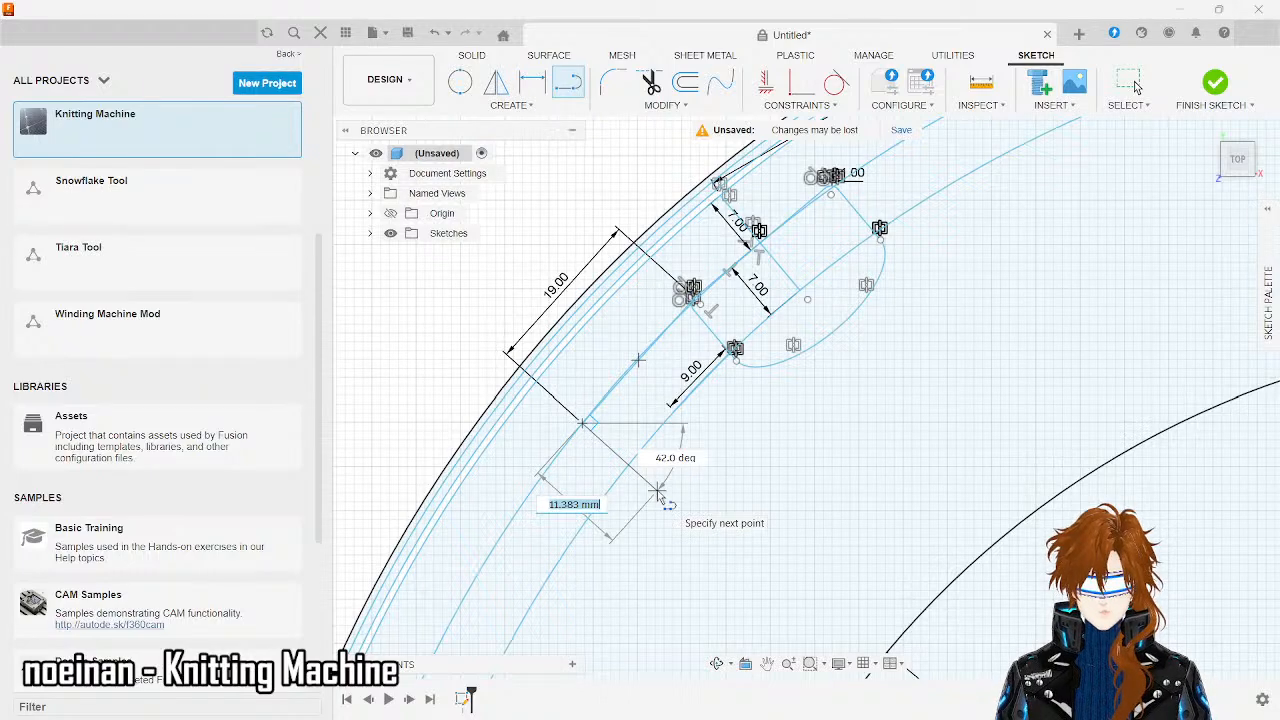
text(9)
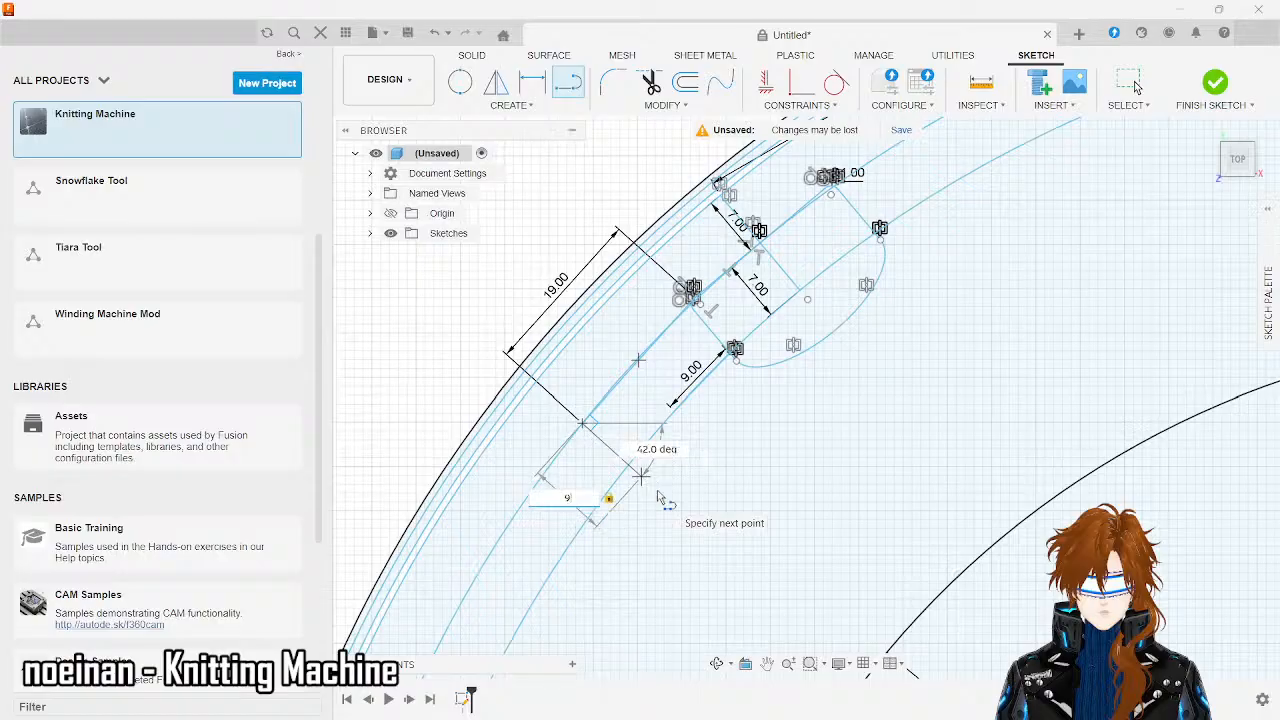
text(.75)
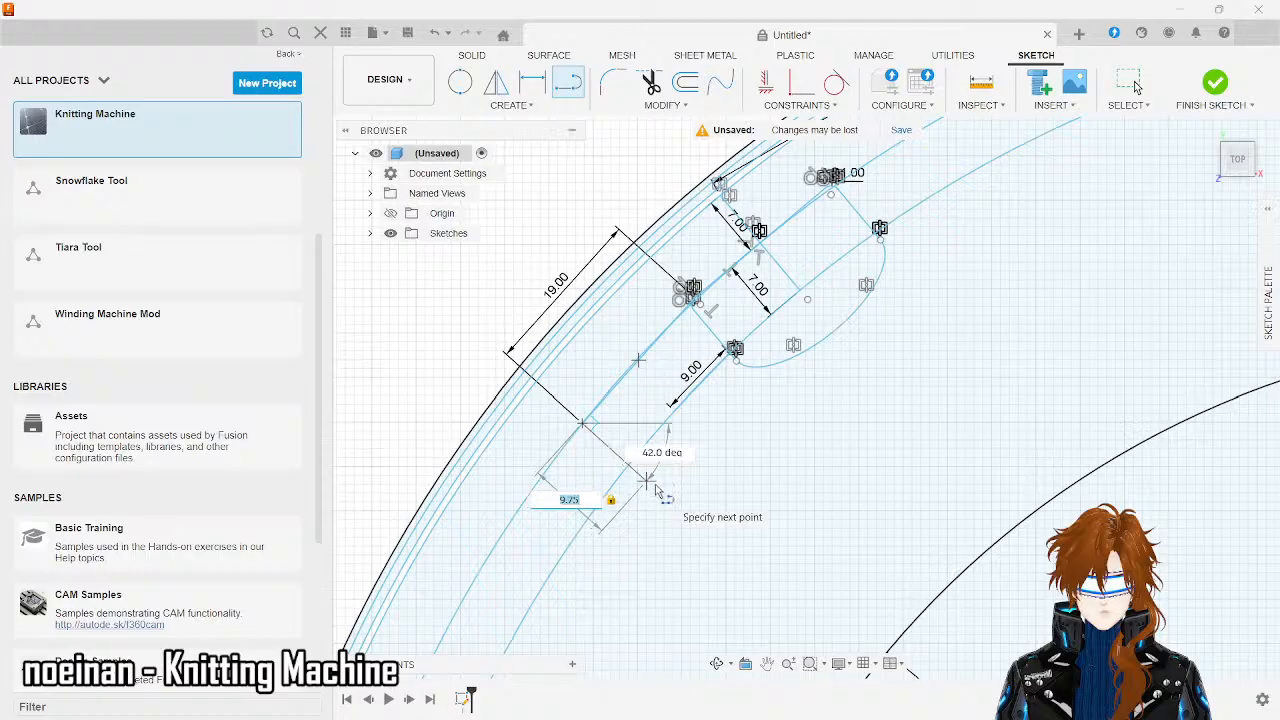
key(Return)
key(Escape)
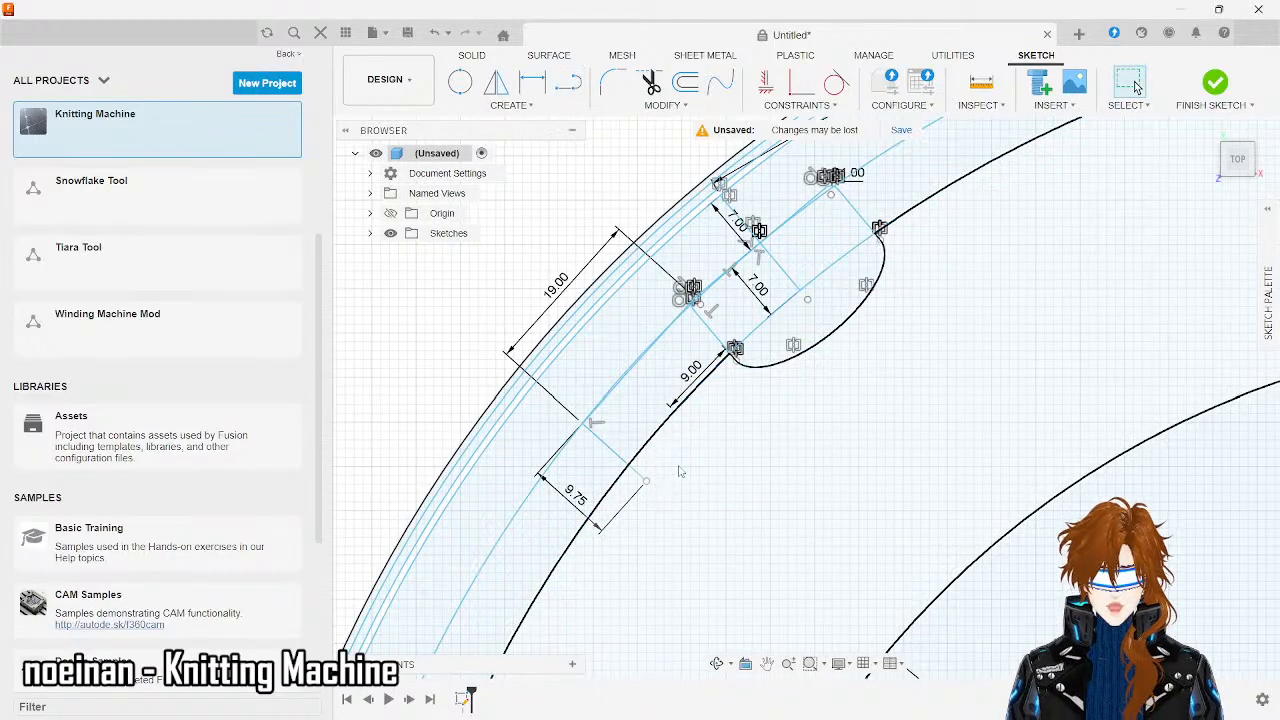
click(460, 83)
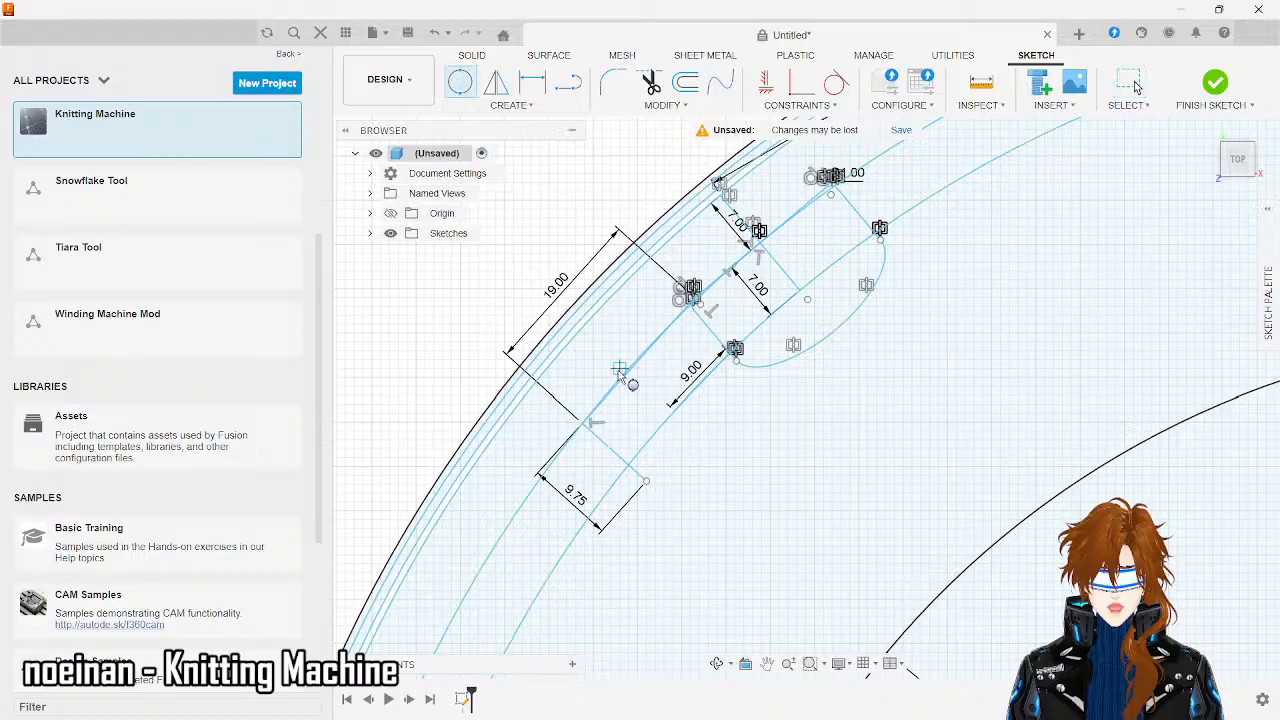
scroll(615, 397, down, 1)
scroll(615, 397, up, 4)
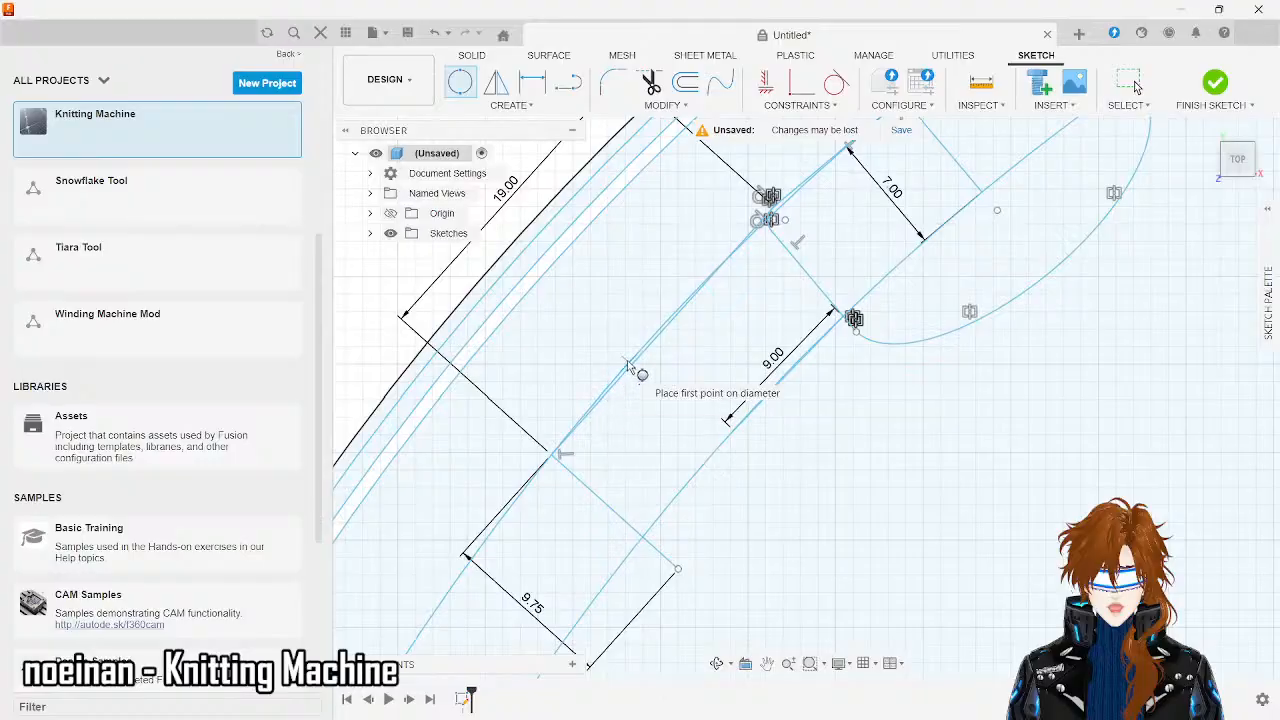
click(630, 362)
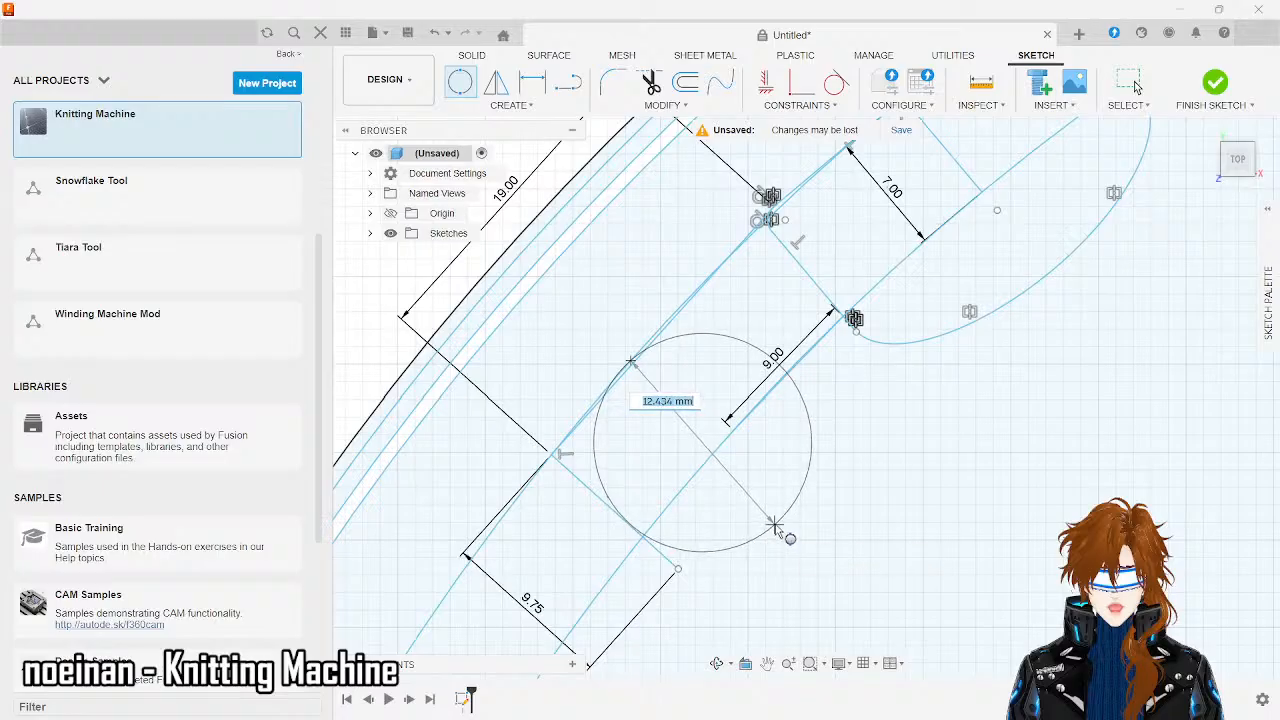
key(Escape)
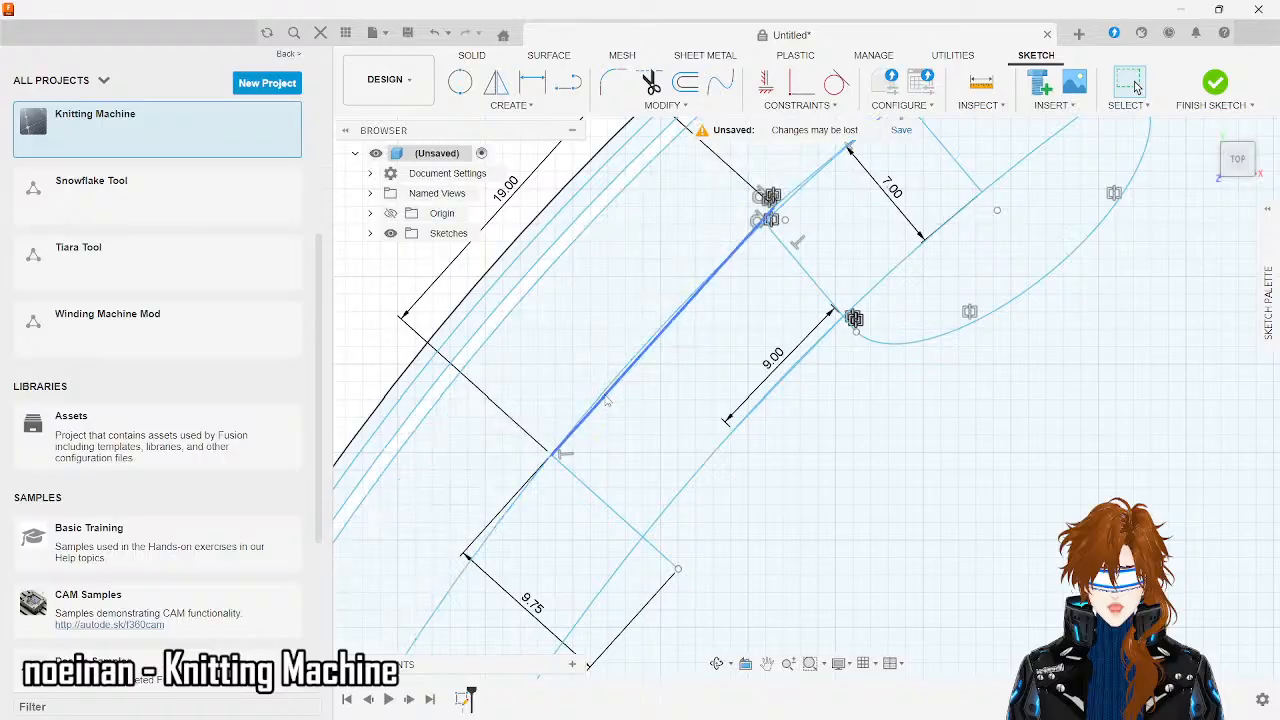
click(605, 402)
double_click(603, 402)
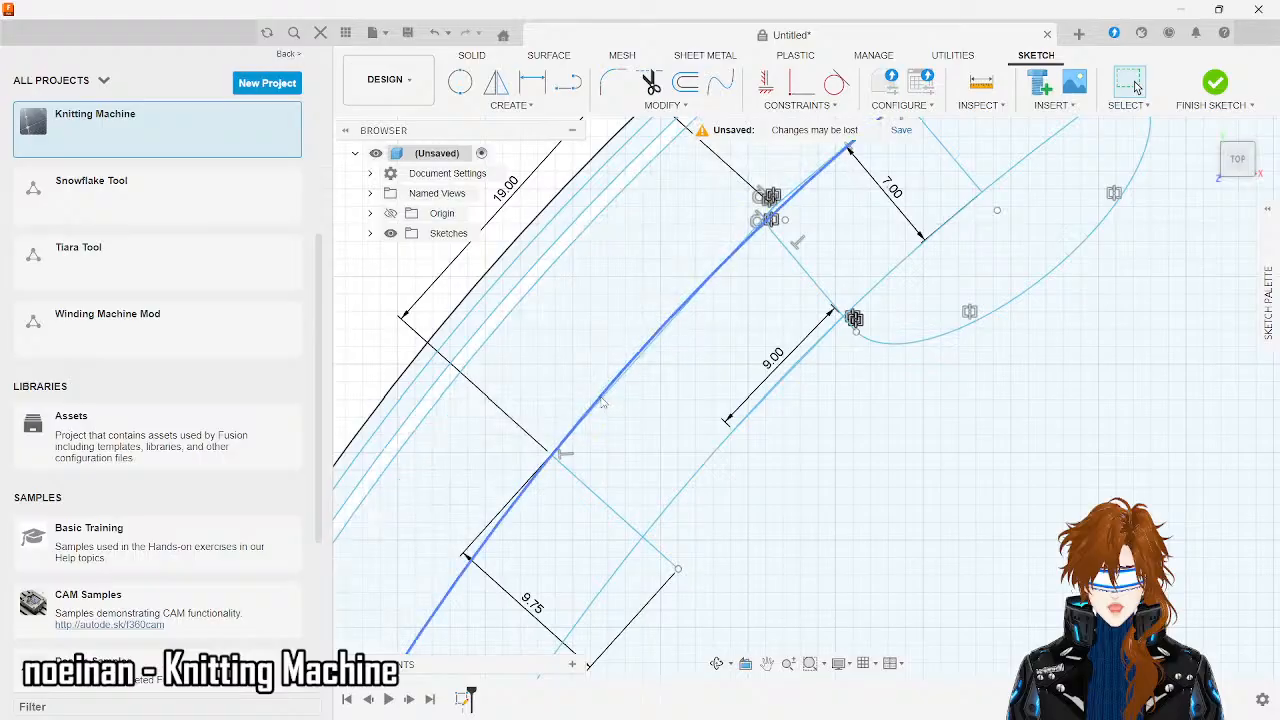
click(670, 560)
key(Delete)
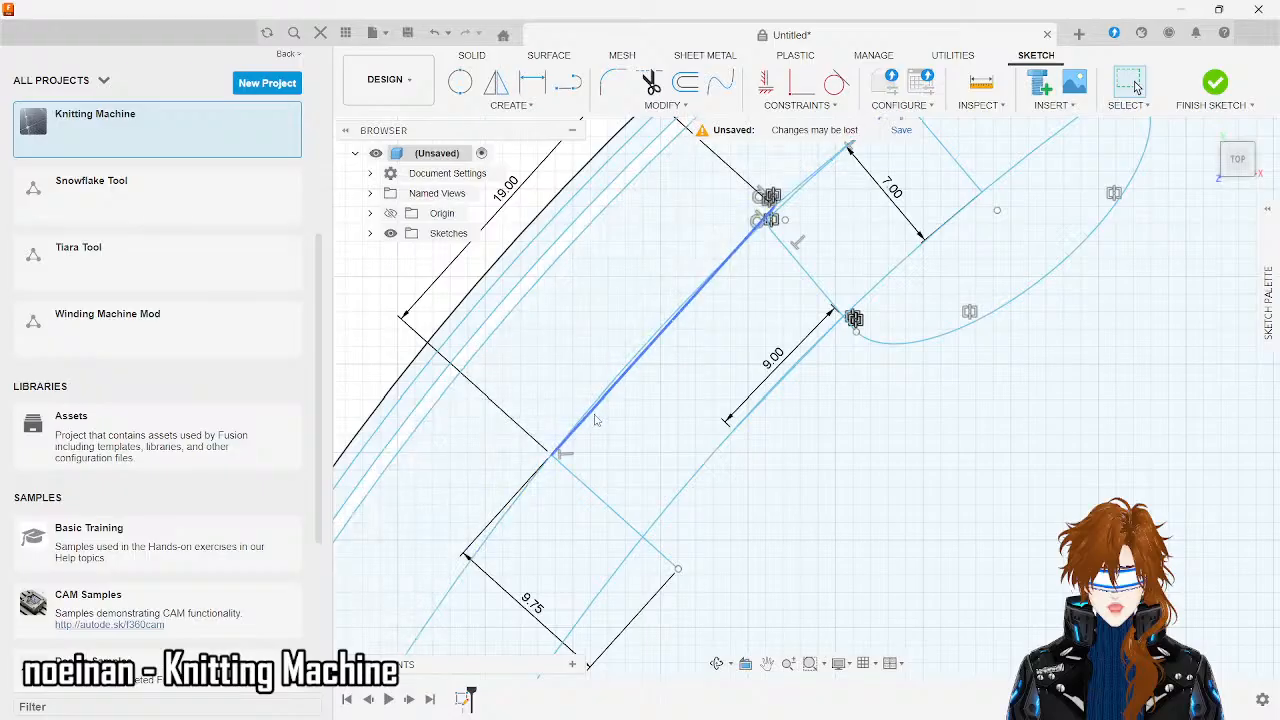
click(594, 420)
click(508, 105)
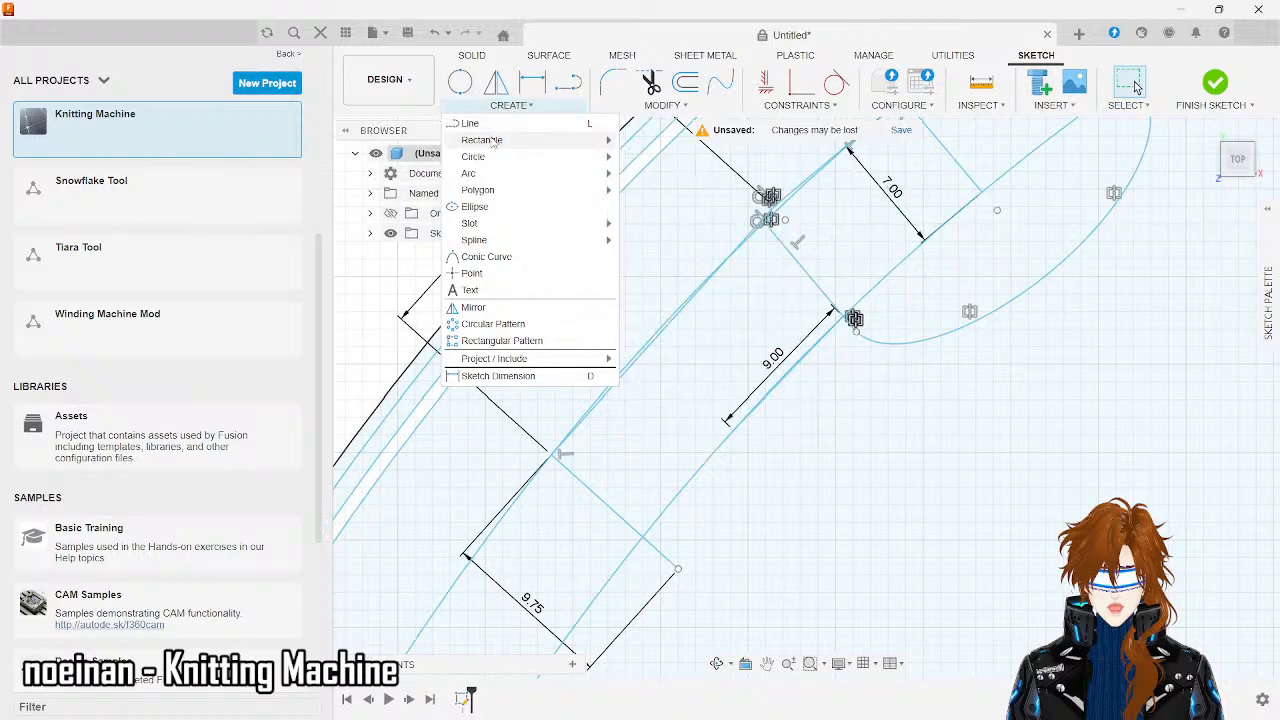
mouse_move(490, 157)
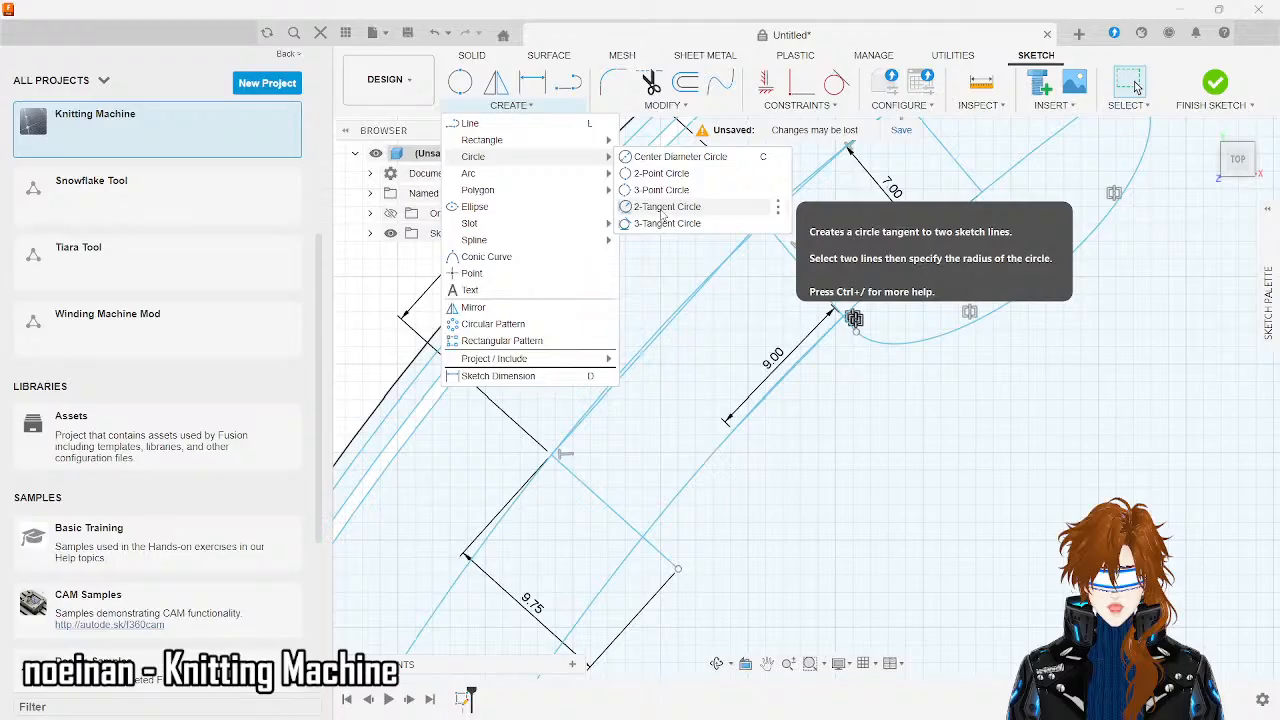
click(661, 213)
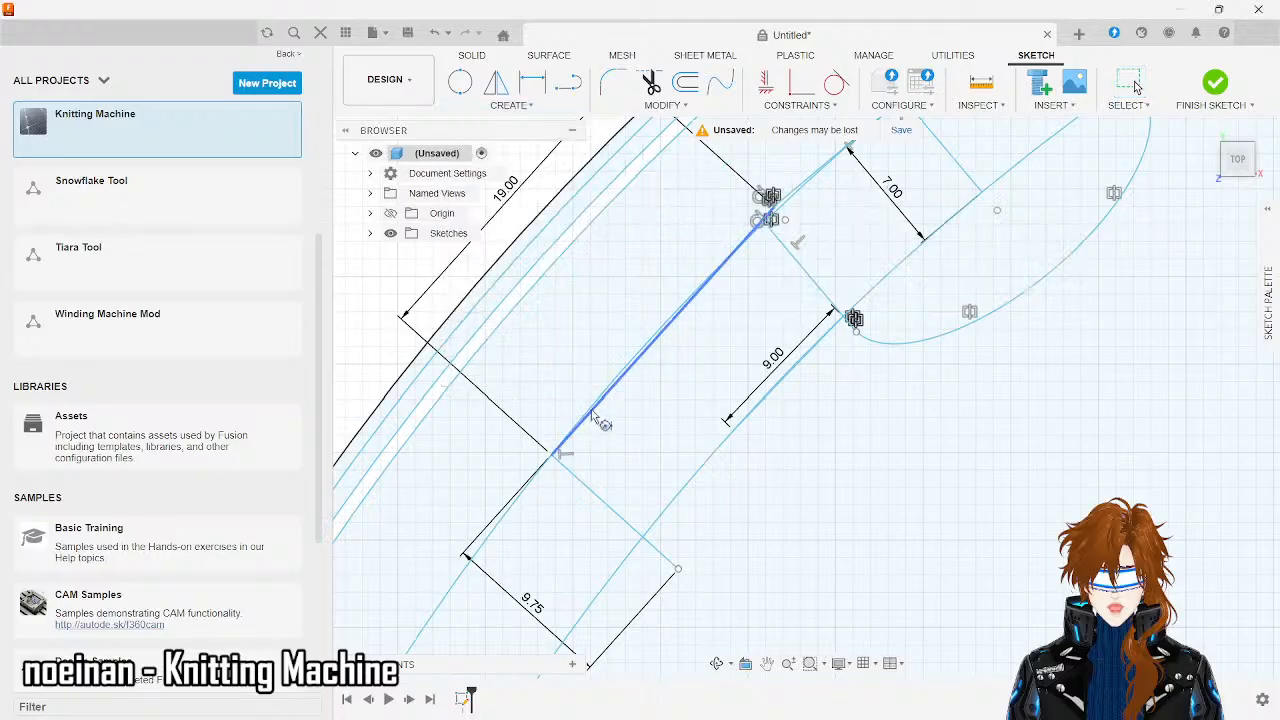
scroll(591, 406, up, 1)
scroll(591, 406, up, 3)
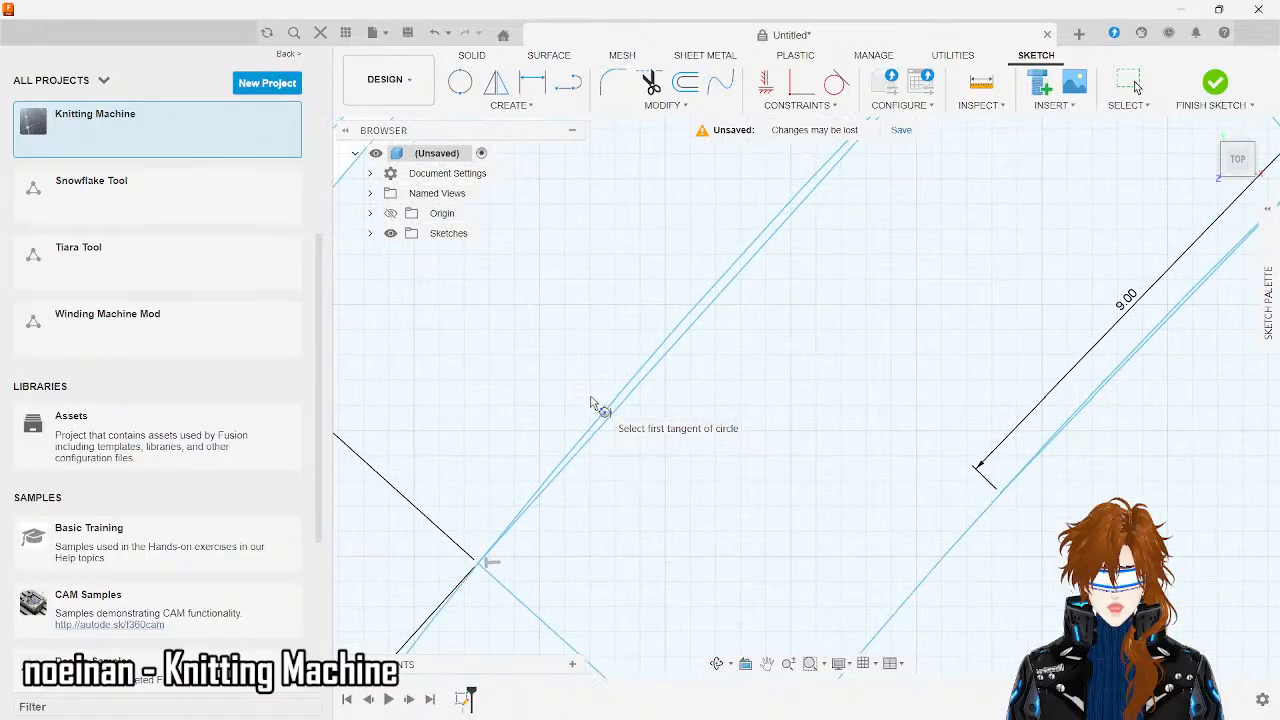
scroll(578, 430, down, 4)
click(505, 105)
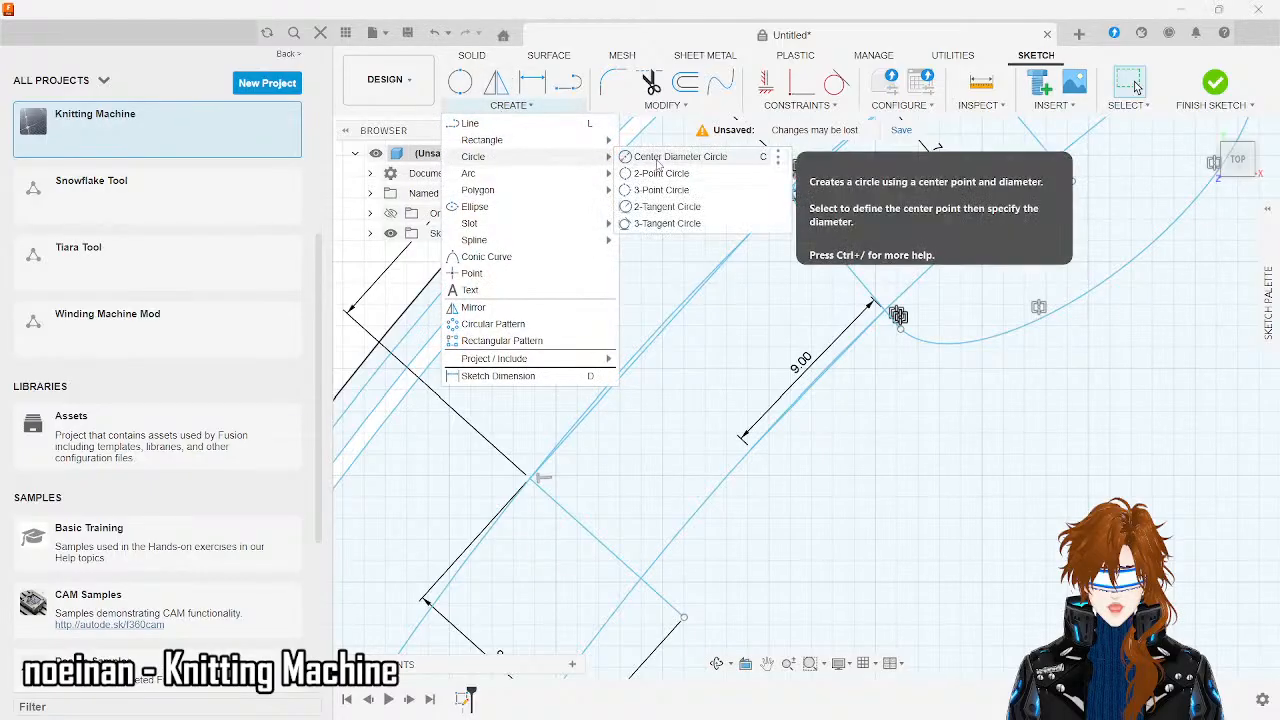
click(675, 156)
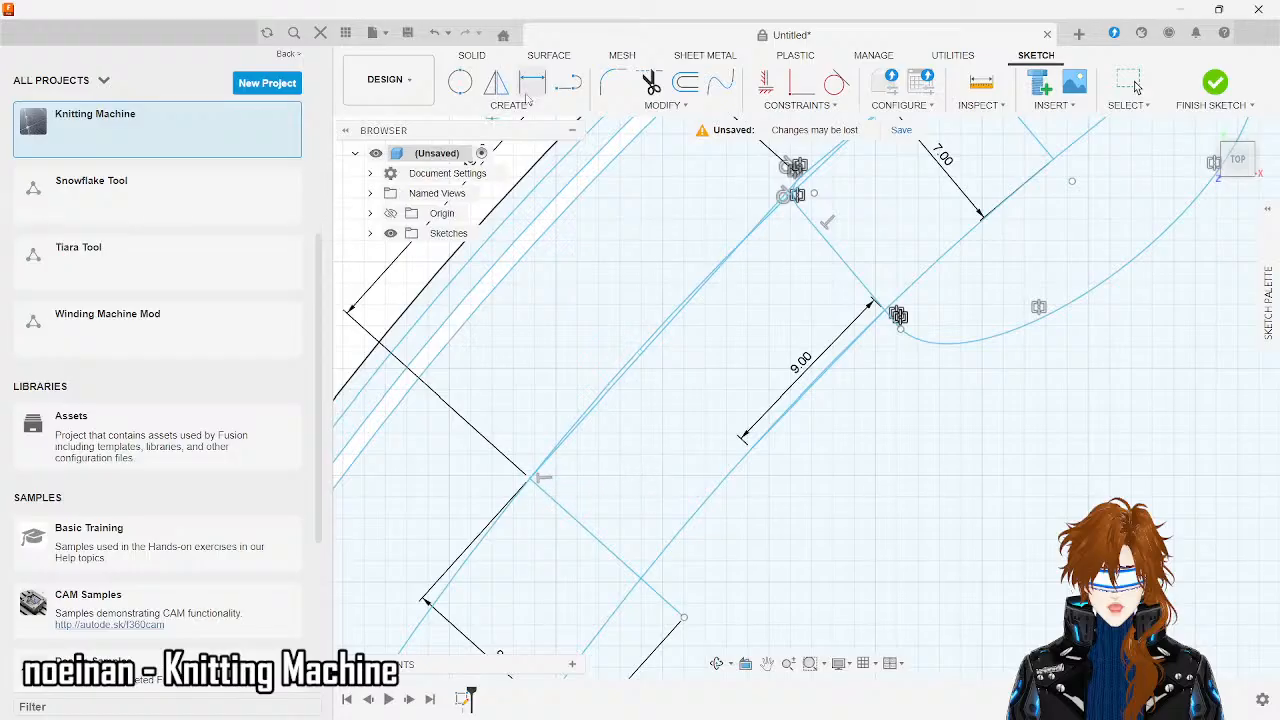
- Draw a short horizontal helper line from the corner where the 19 mm and 9.75 mm lines meet, running inward
click(567, 83)
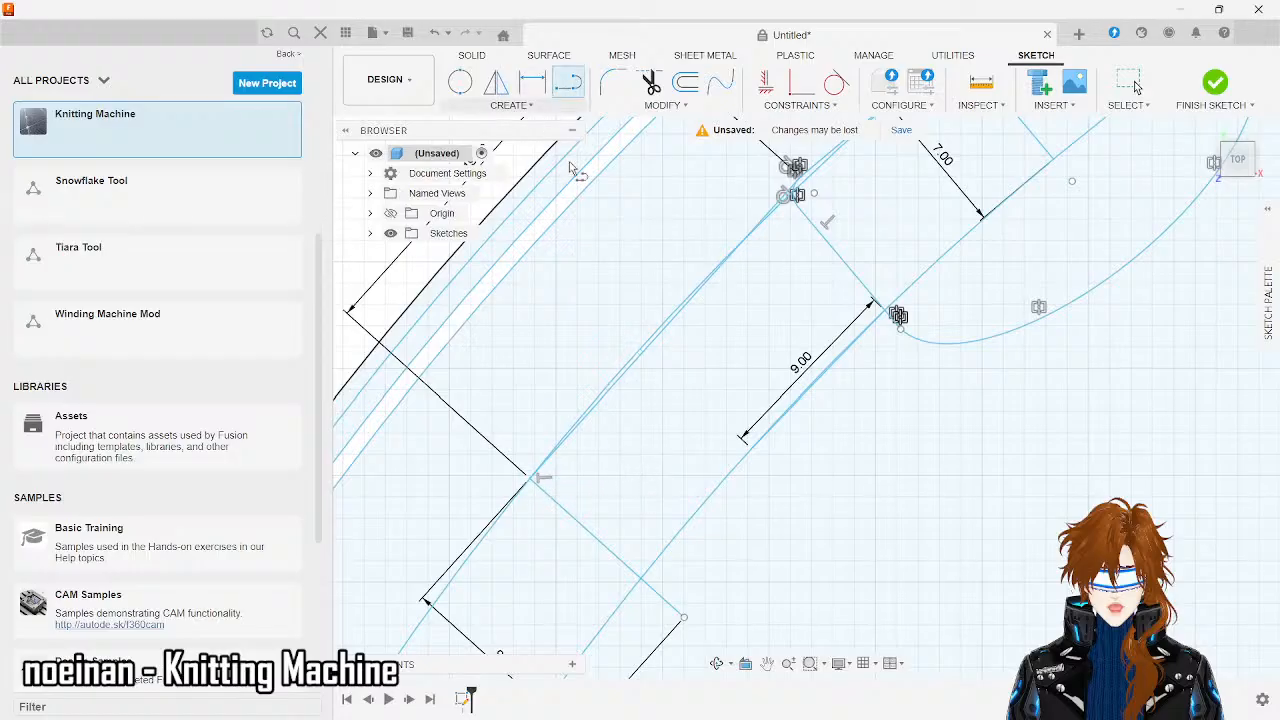
click(531, 479)
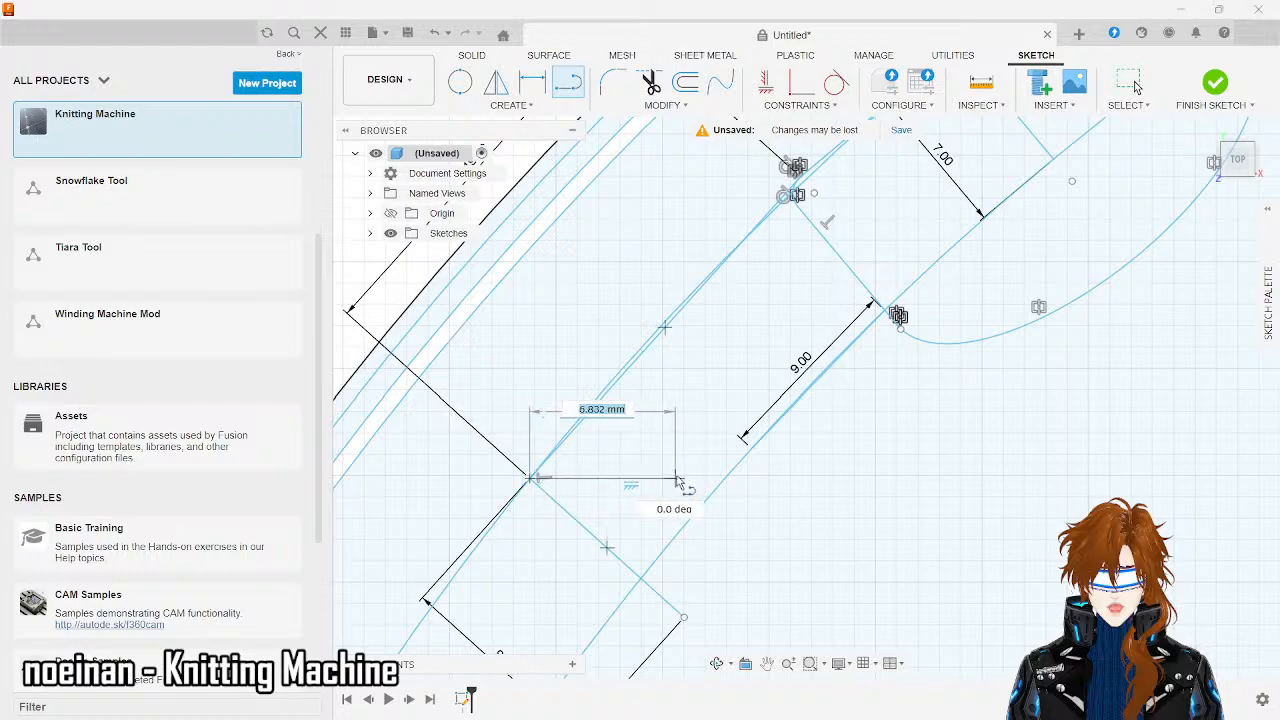
click(665, 478)
key(Escape)
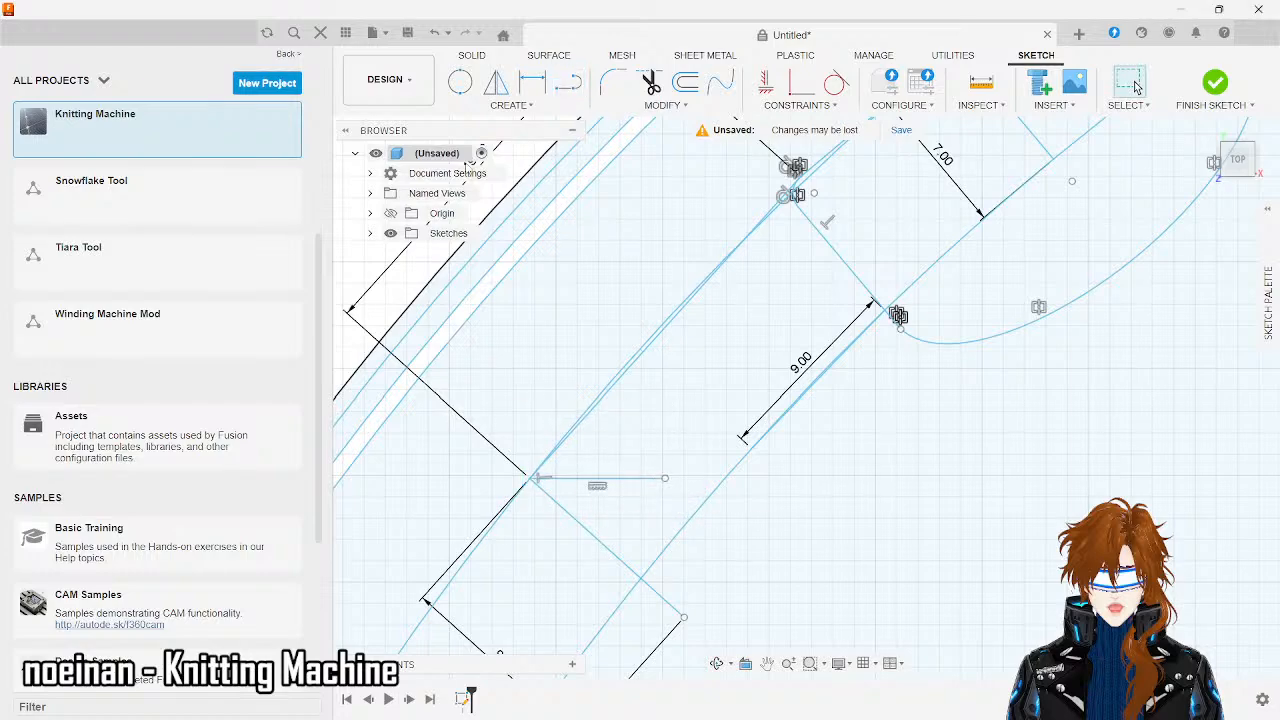
- Draw a 2-Point Circle about 5.4 mm in diameter from the helper line's free end to near the corner, and delete the helper line
click(460, 83)
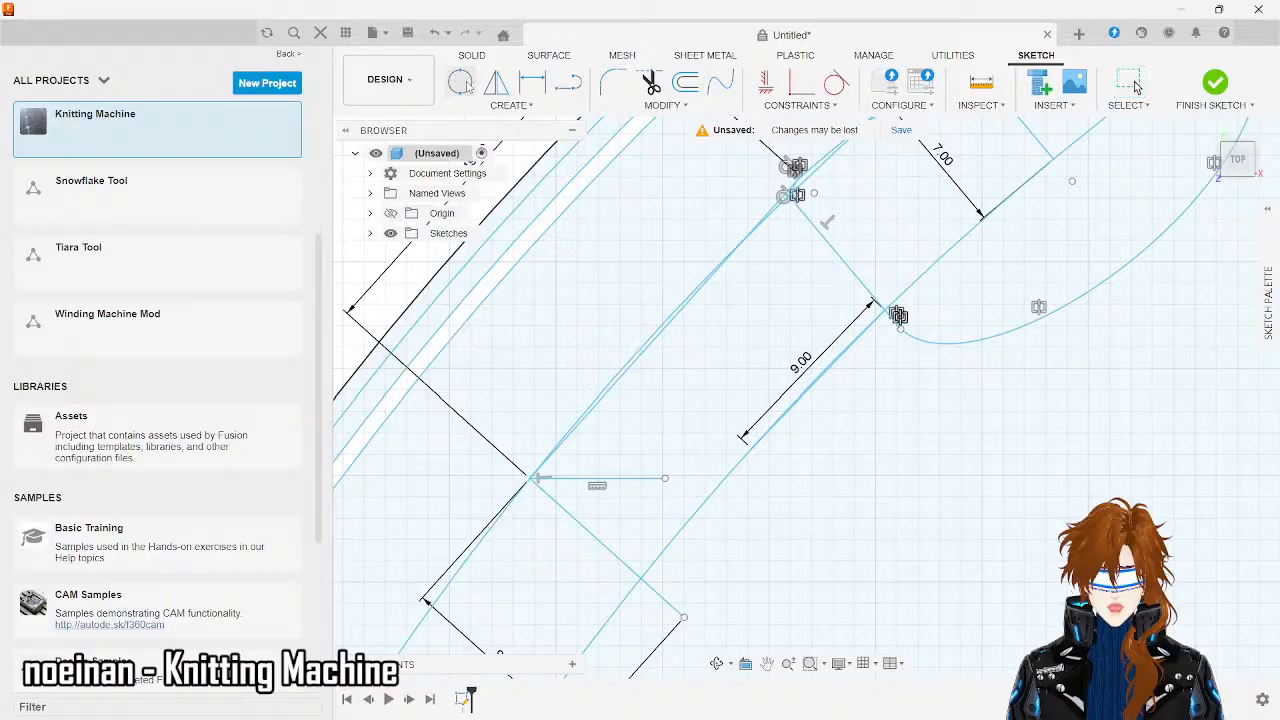
click(556, 476)
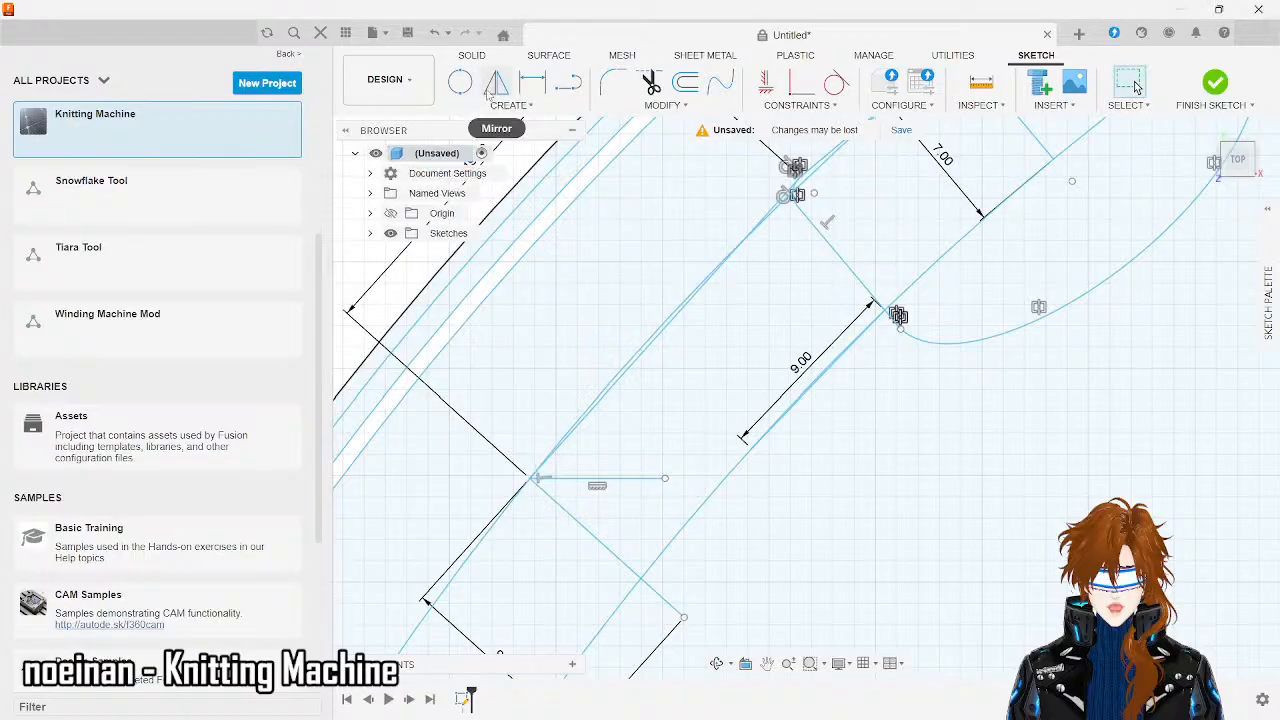
click(641, 478)
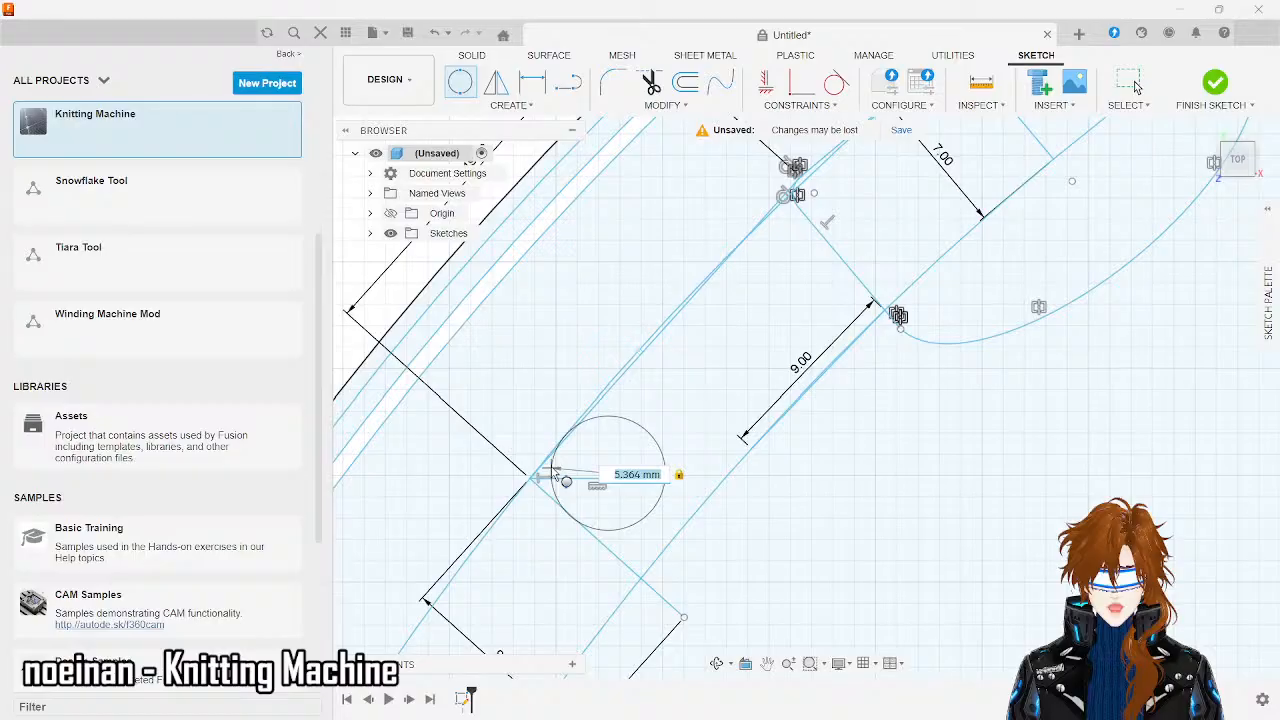
click(553, 472)
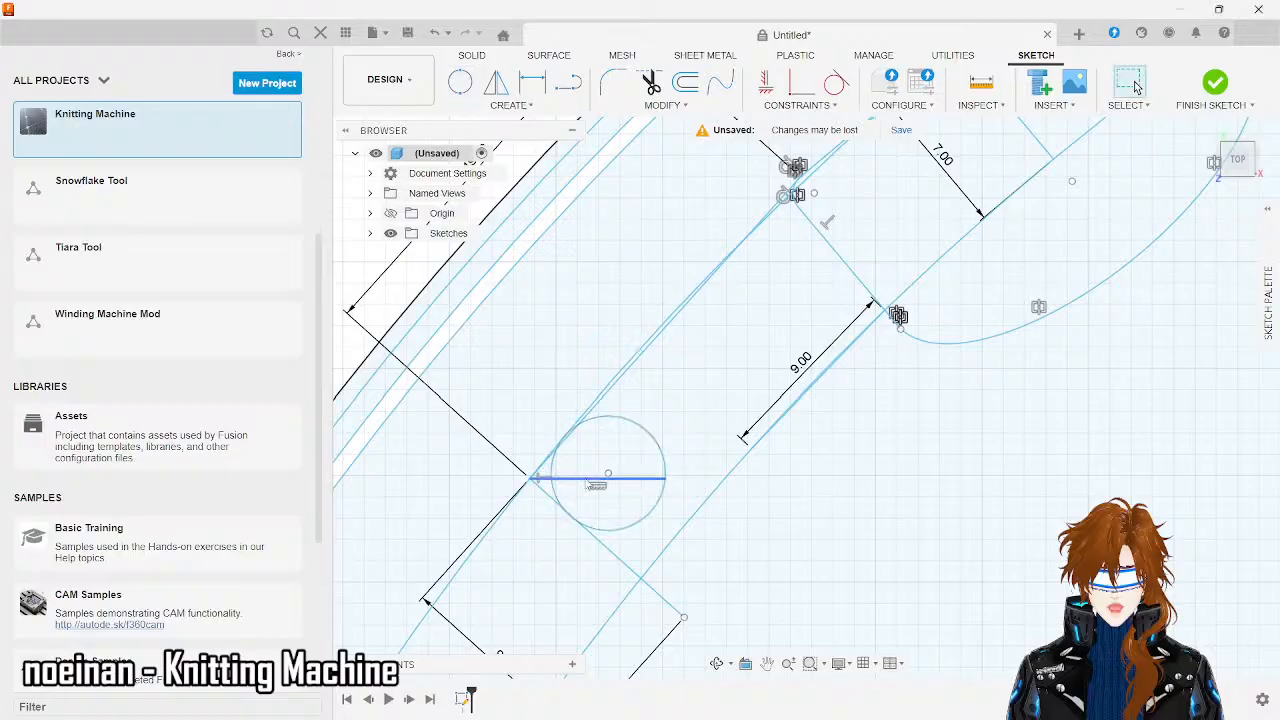
click(595, 480)
key(Delete)
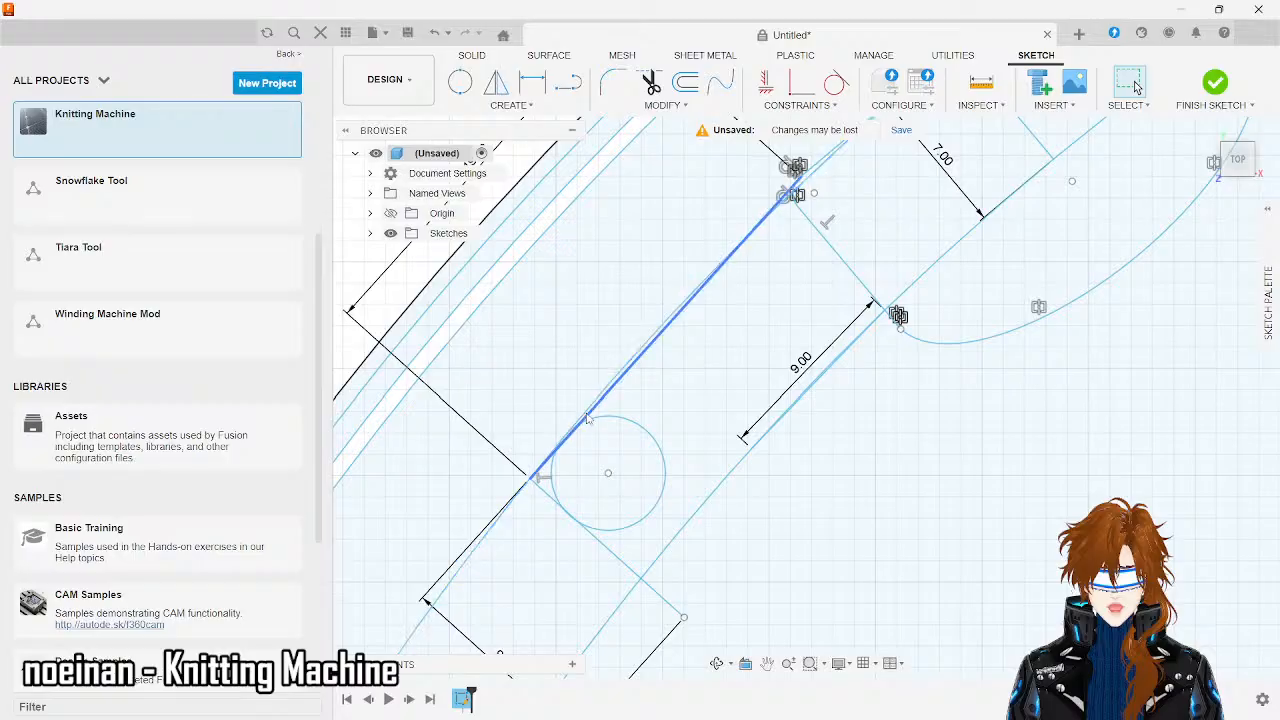
- Delete the straight 19 mm line that runs from the upper-left profile's outer corner down to the 9.75 mm line
click(588, 418)
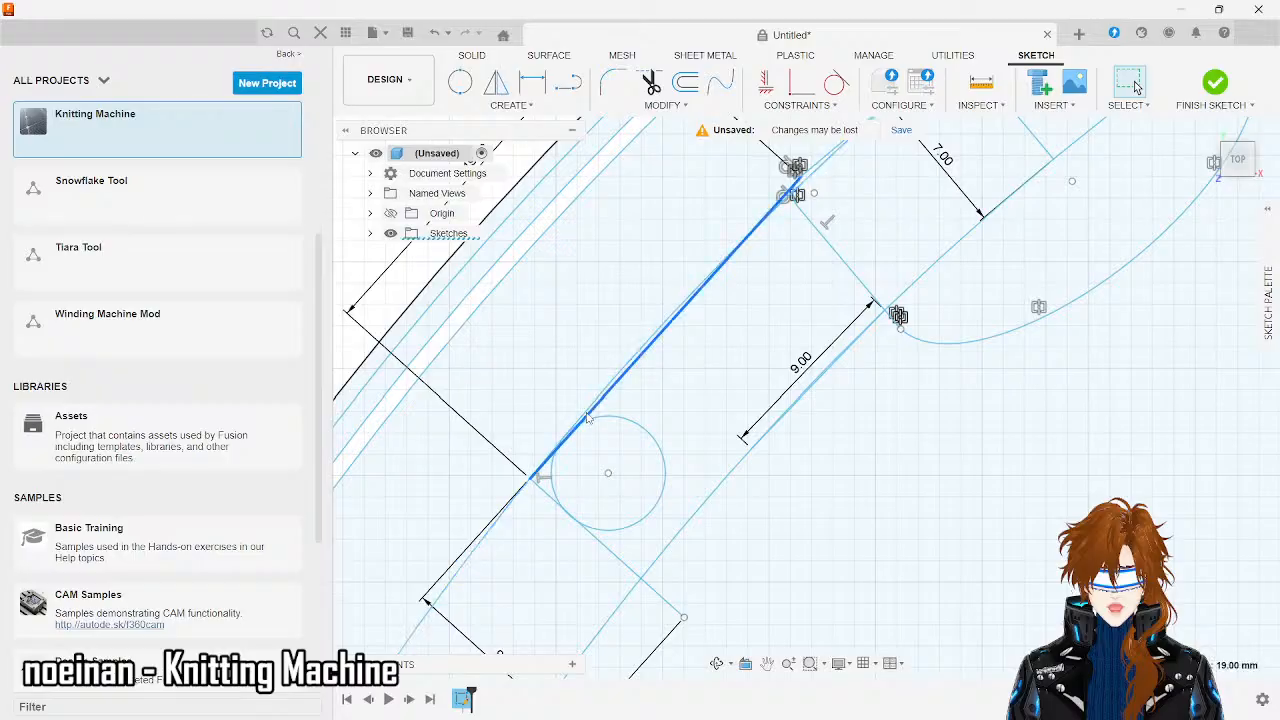
key(Delete)
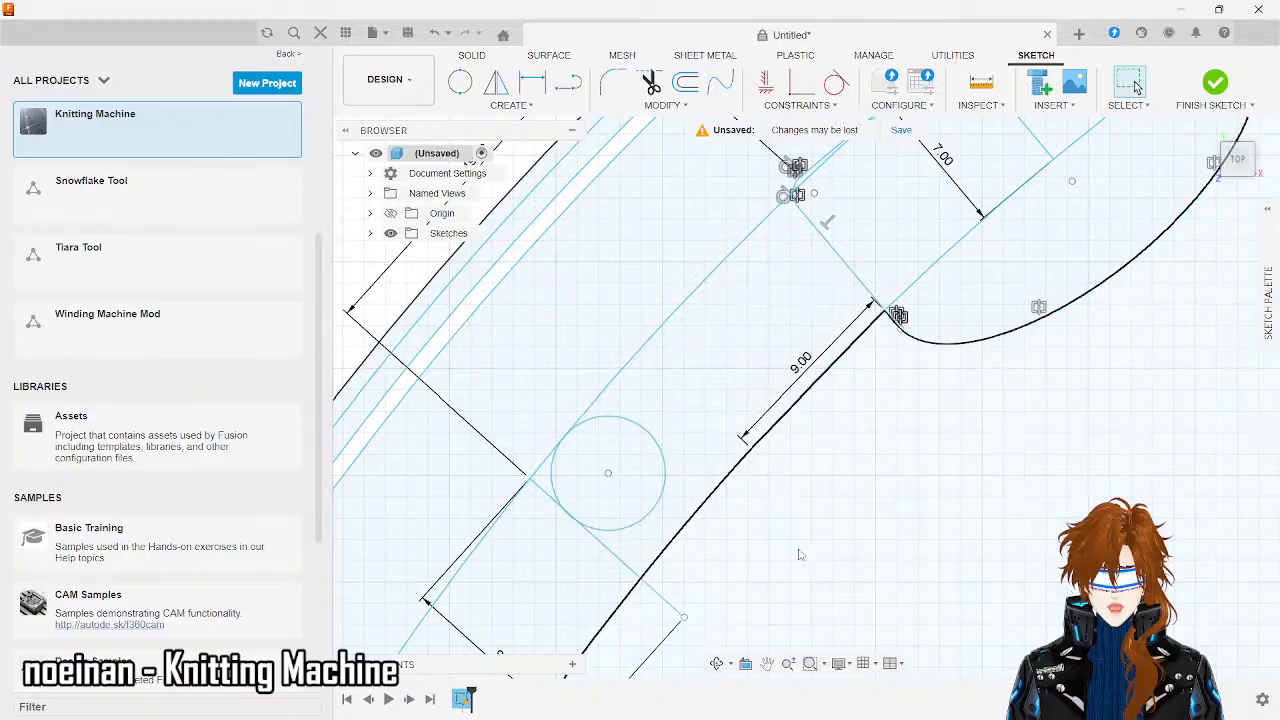
scroll(799, 554, down, 3)
scroll(371, 464, down, 3)
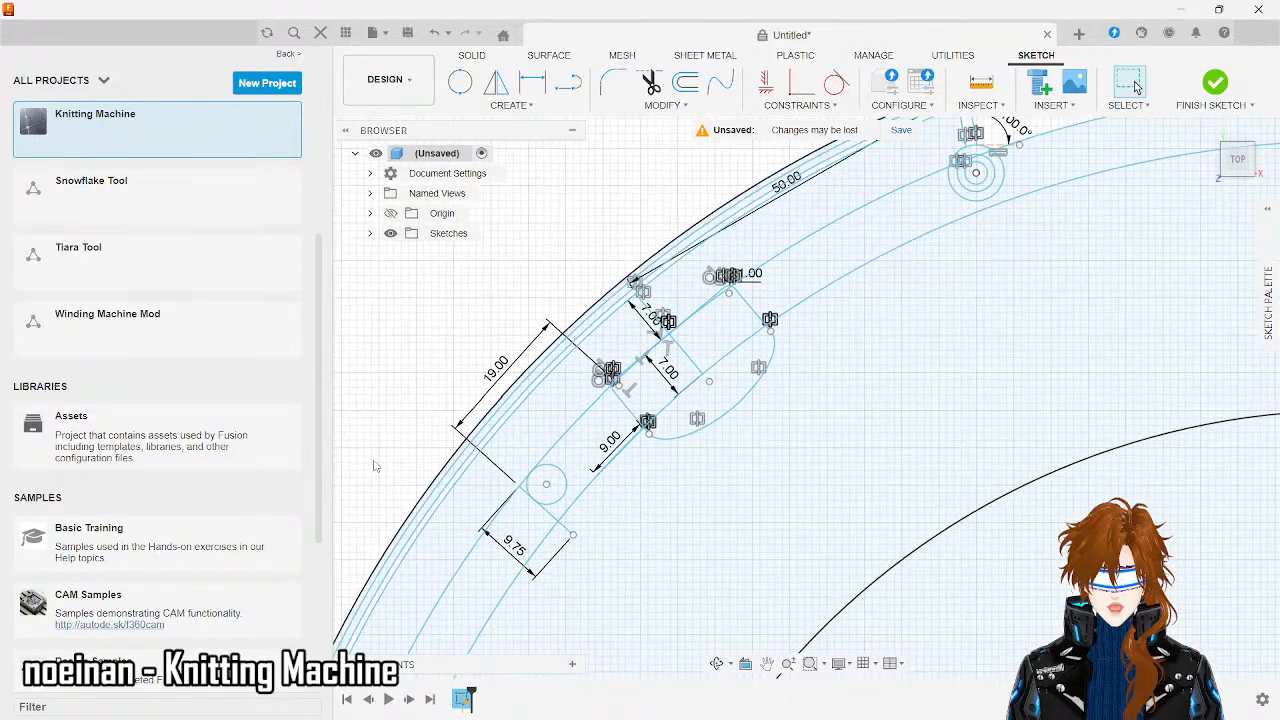
- Draw a 7 mm line from the inner end of the 9.75 mm line, perpendicular to it and running up-right toward the rounded profile
scroll(531, 484, up, 4)
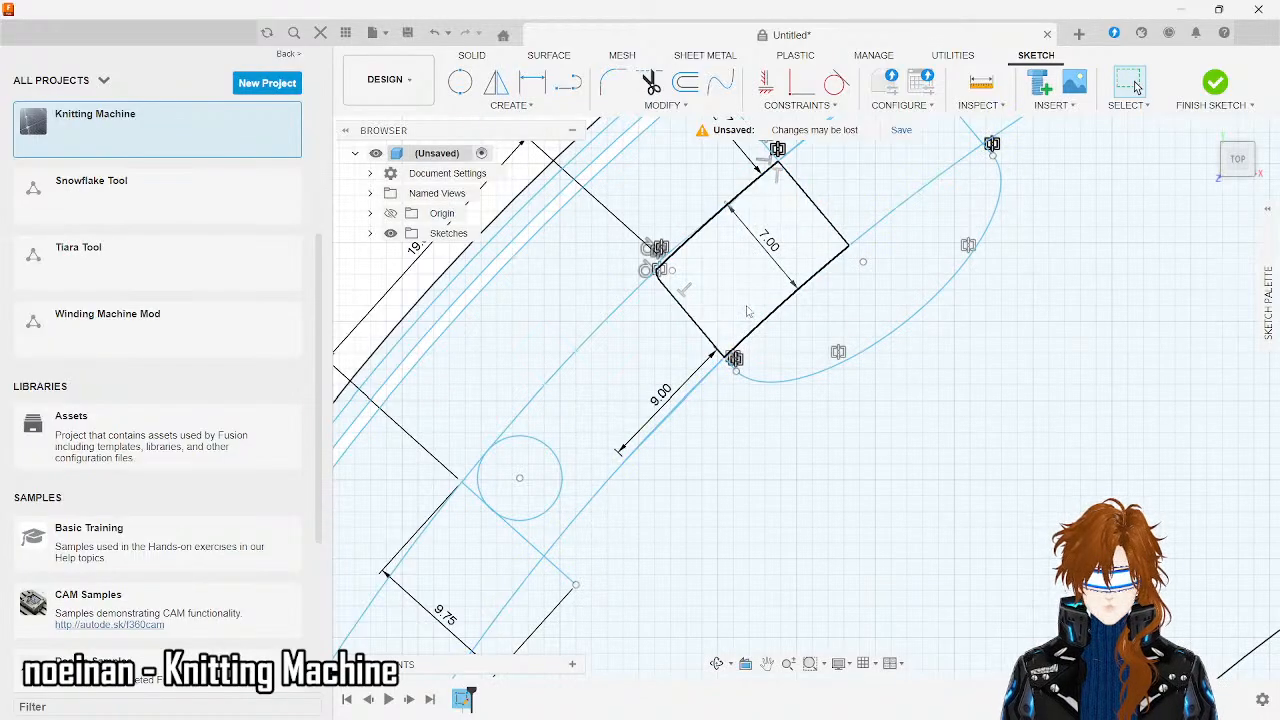
click(567, 84)
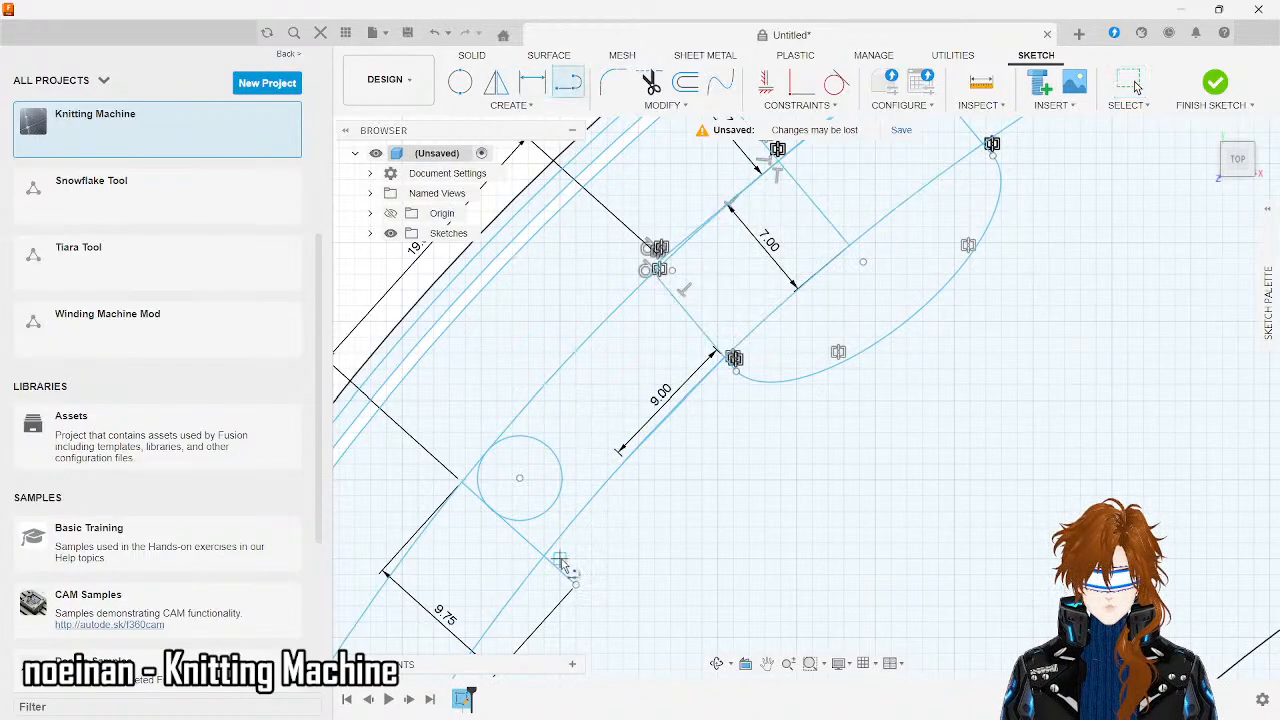
click(575, 586)
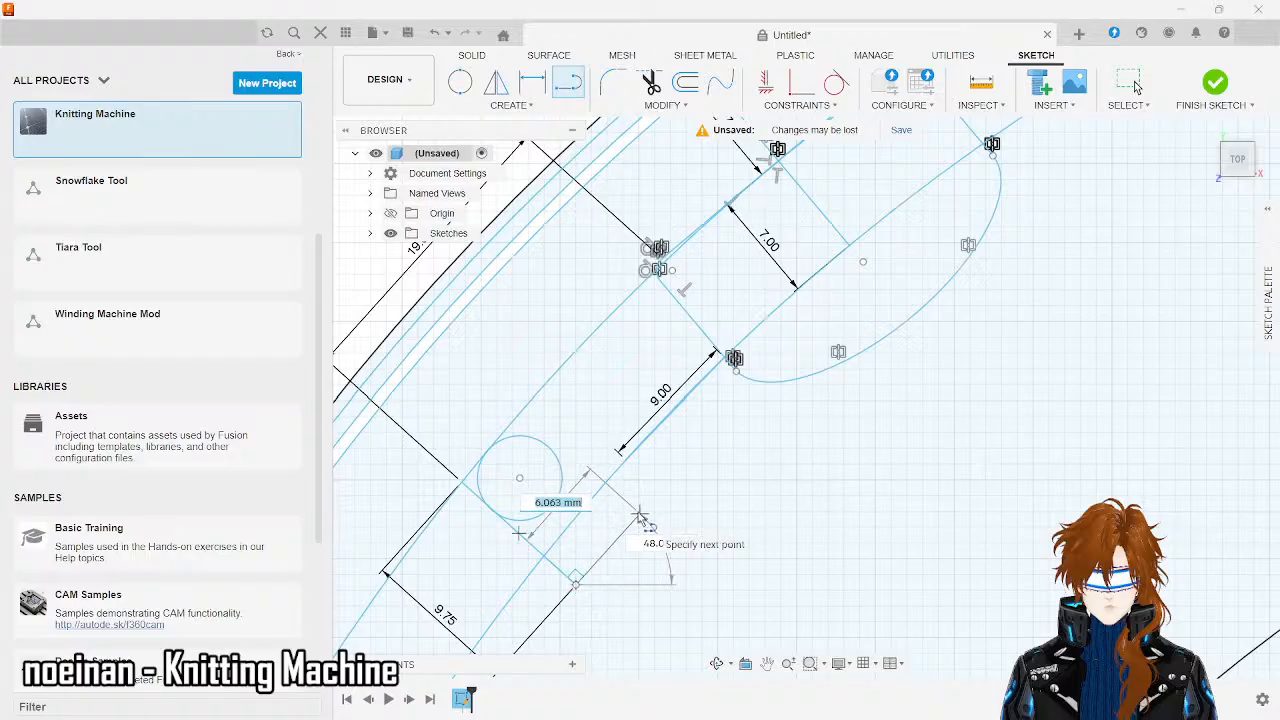
text(7)
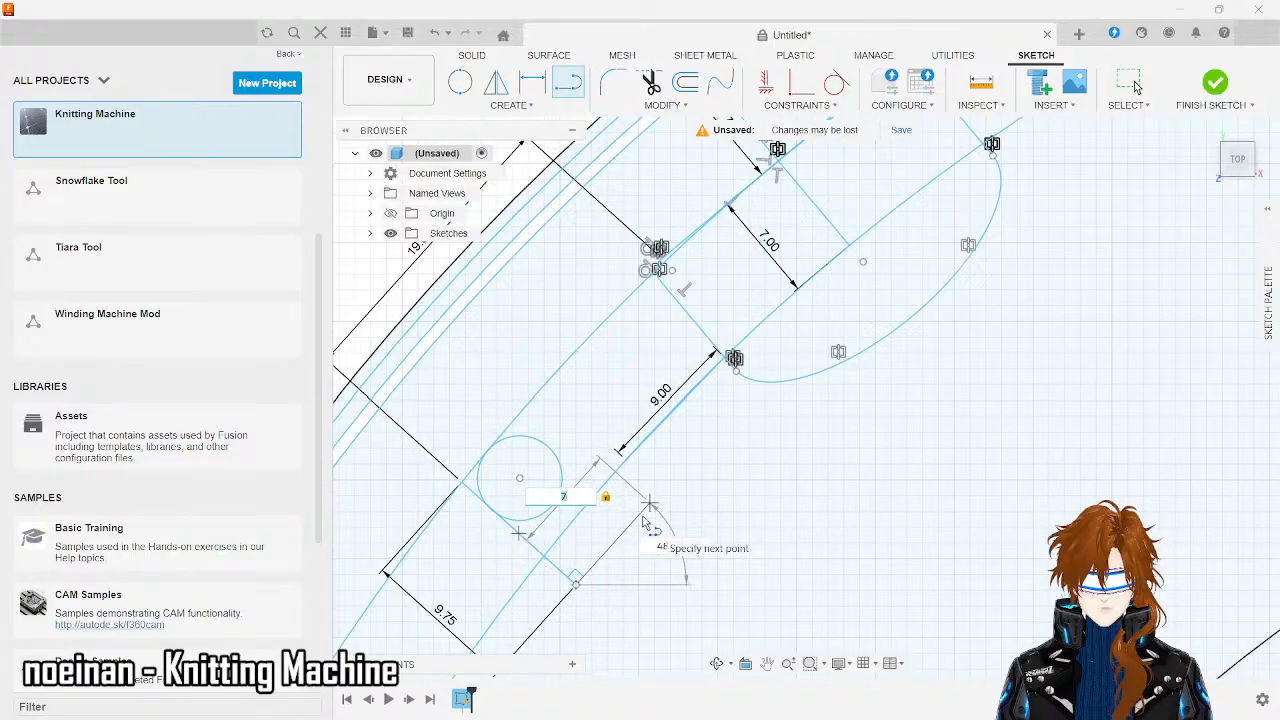
key(Return)
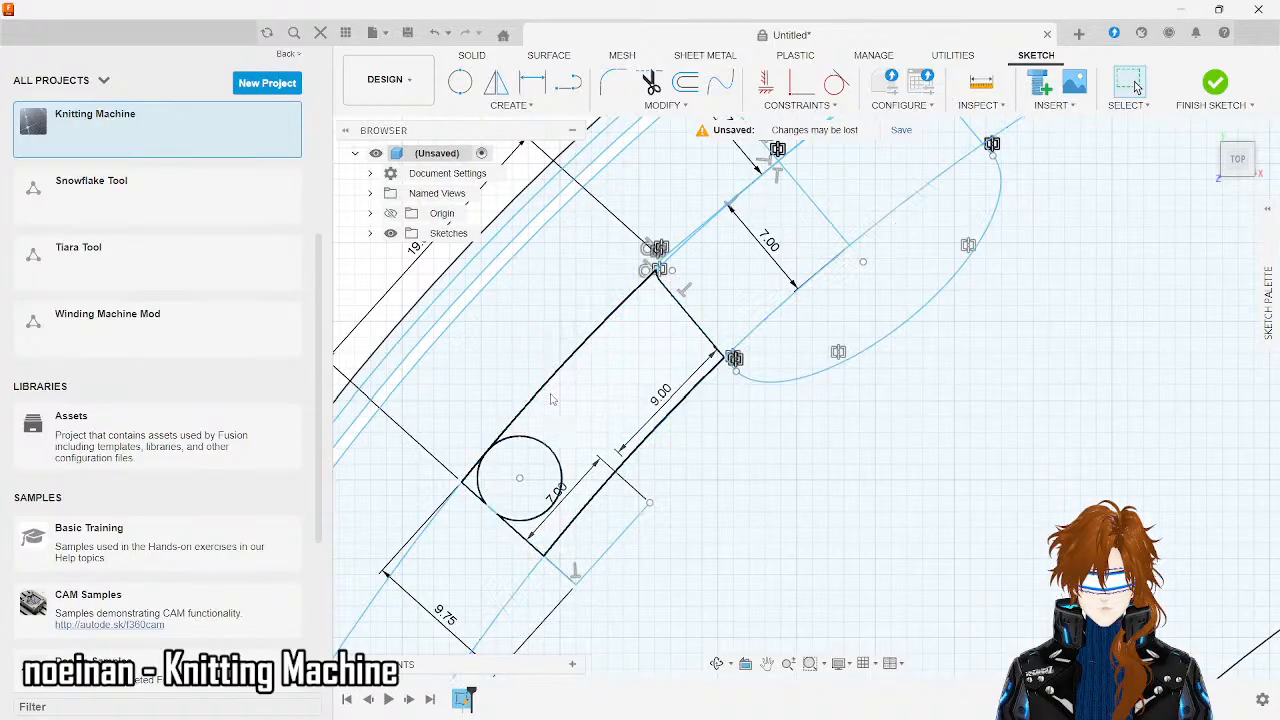
- Replace the small corner circle with a 14 mm Center Diameter Circle centred on the inner connecting circle, level with the 7 mm line's free end
click(560, 473)
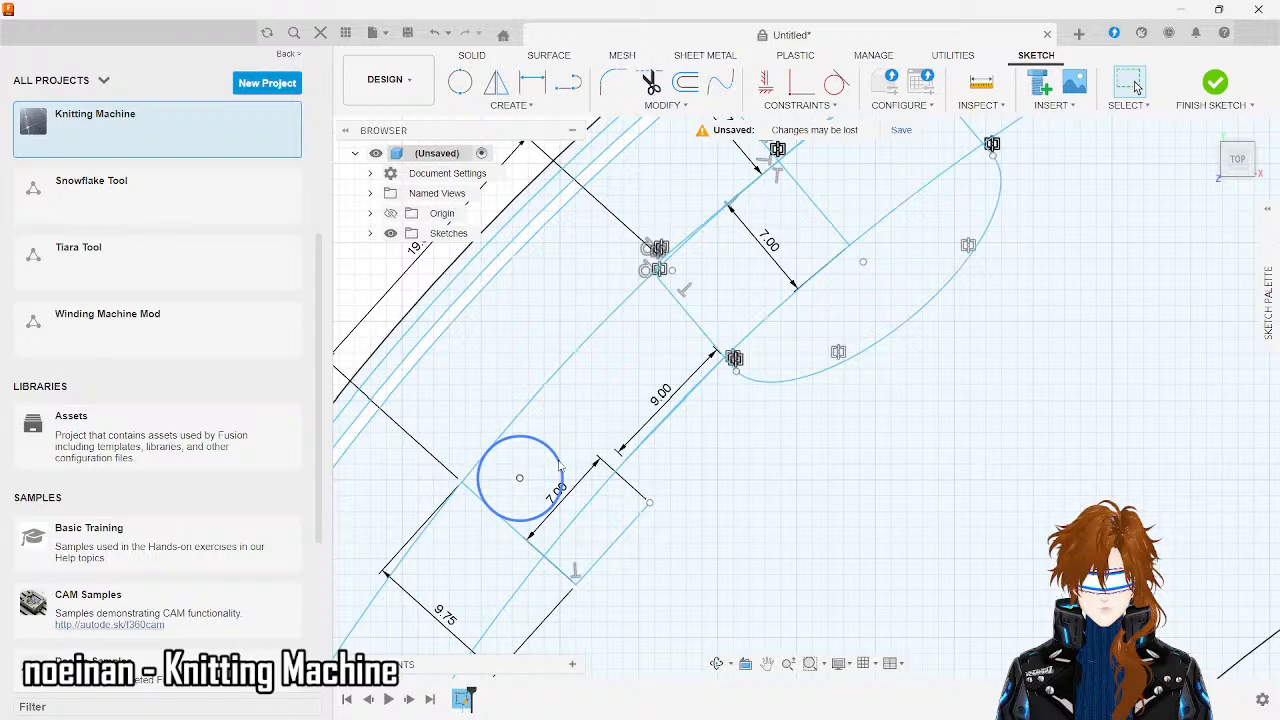
key(Delete)
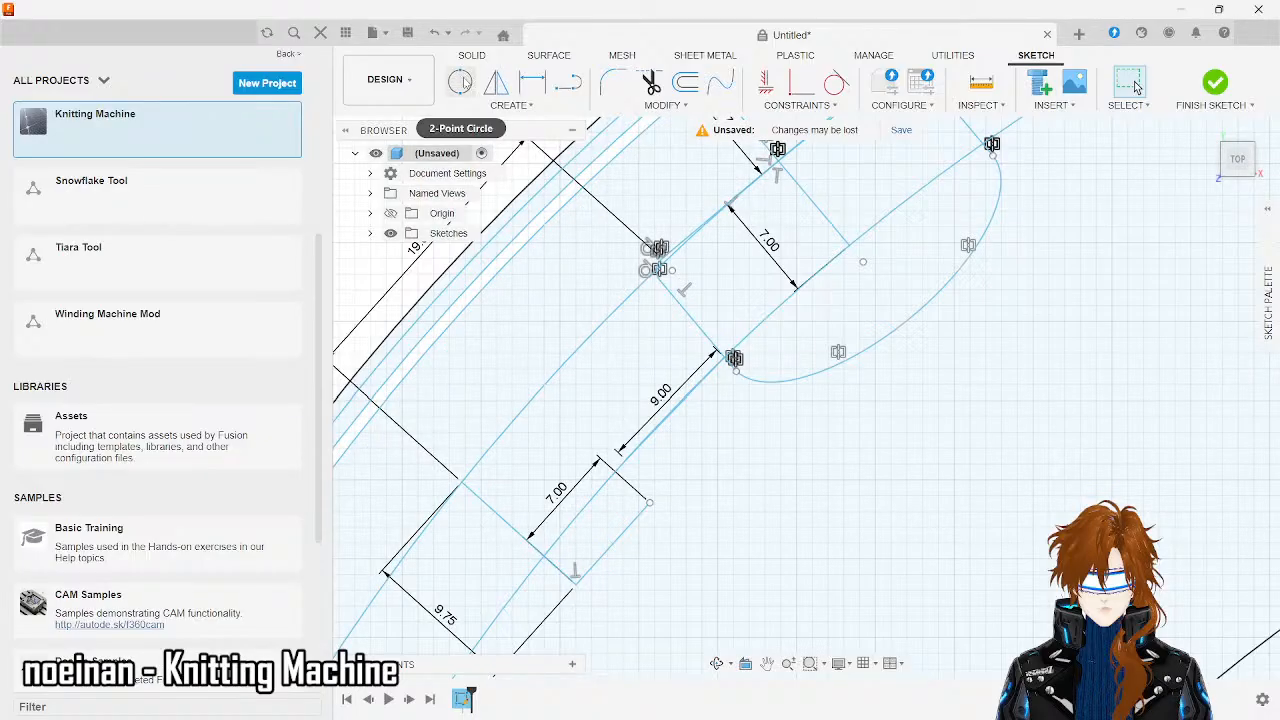
click(506, 106)
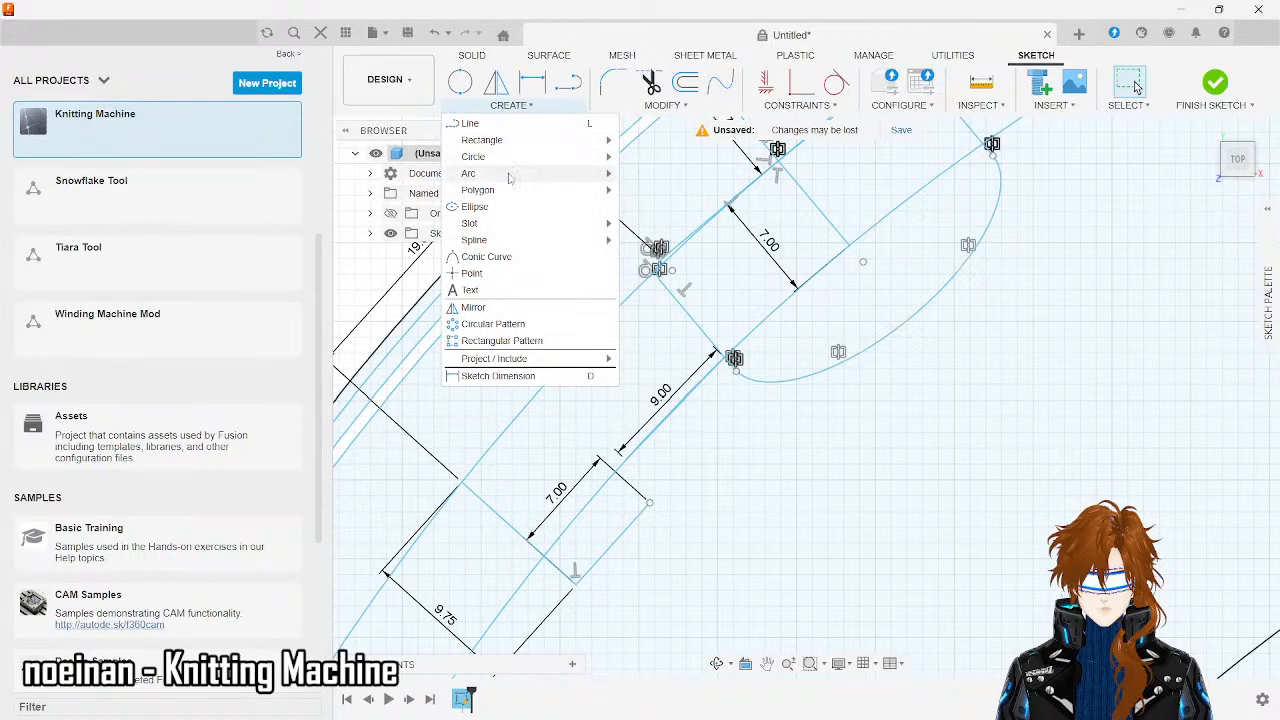
mouse_move(515, 157)
click(660, 157)
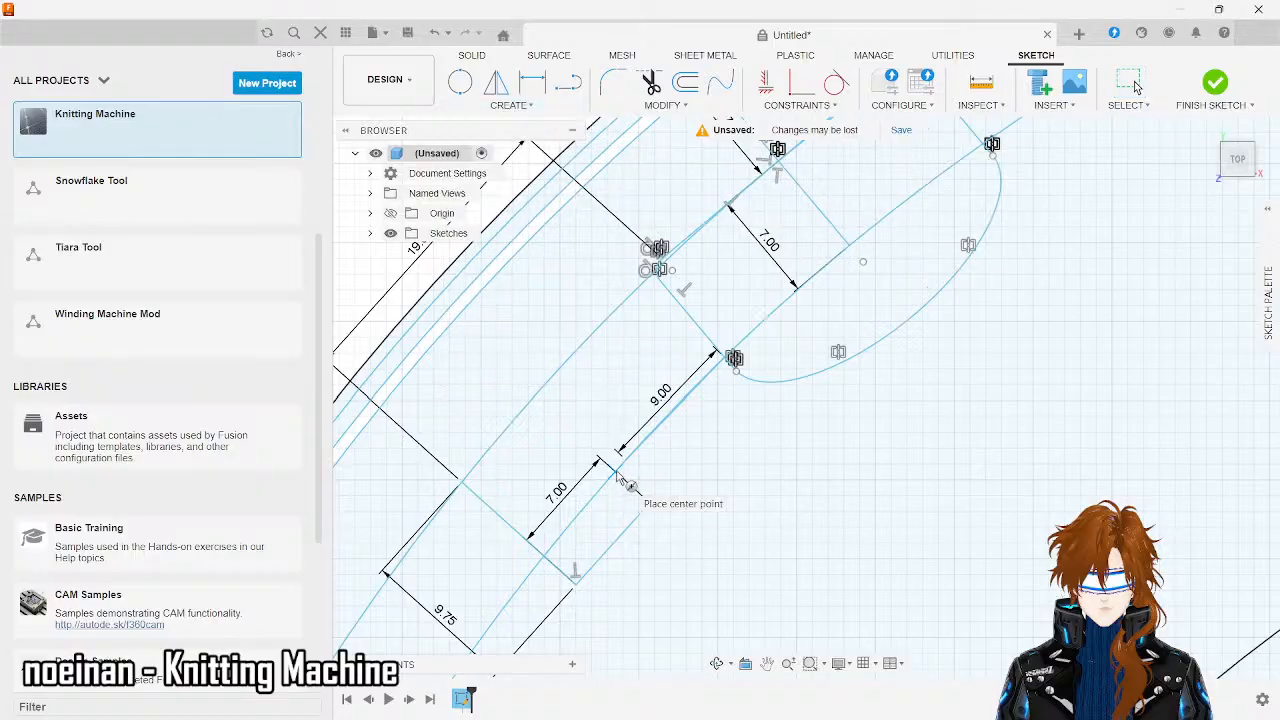
click(615, 471)
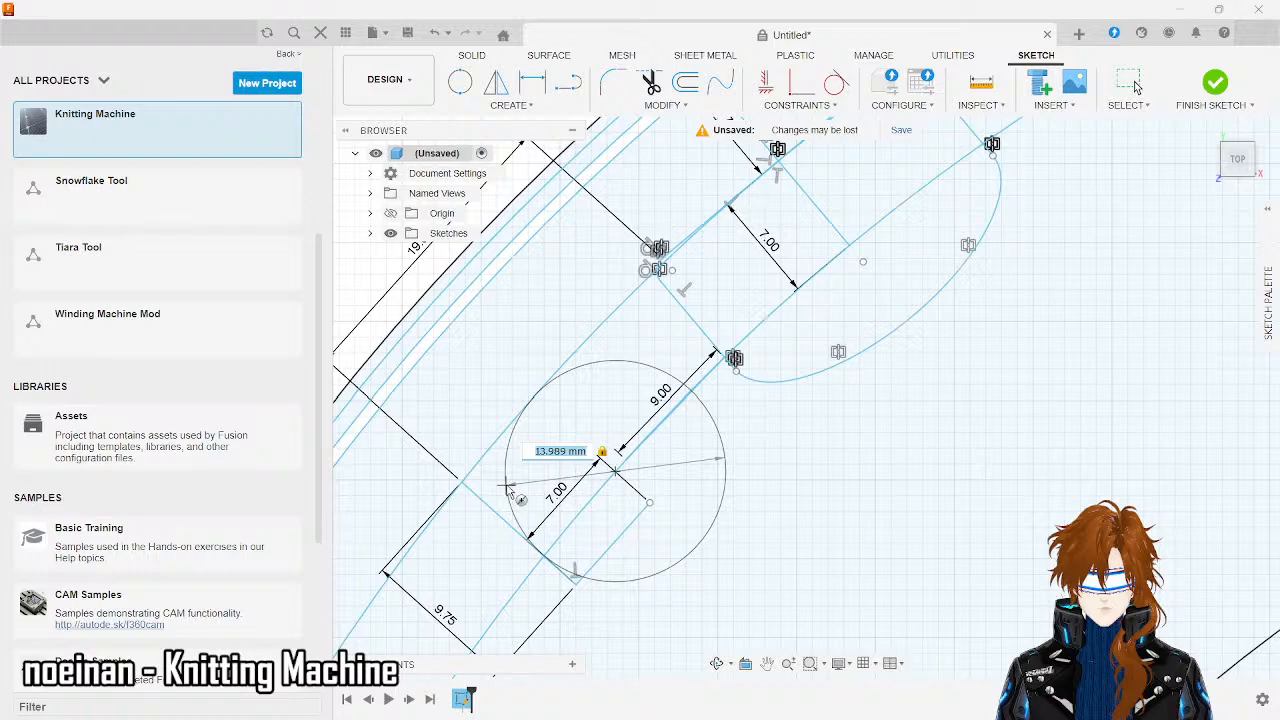
text(14)
key(Tab)
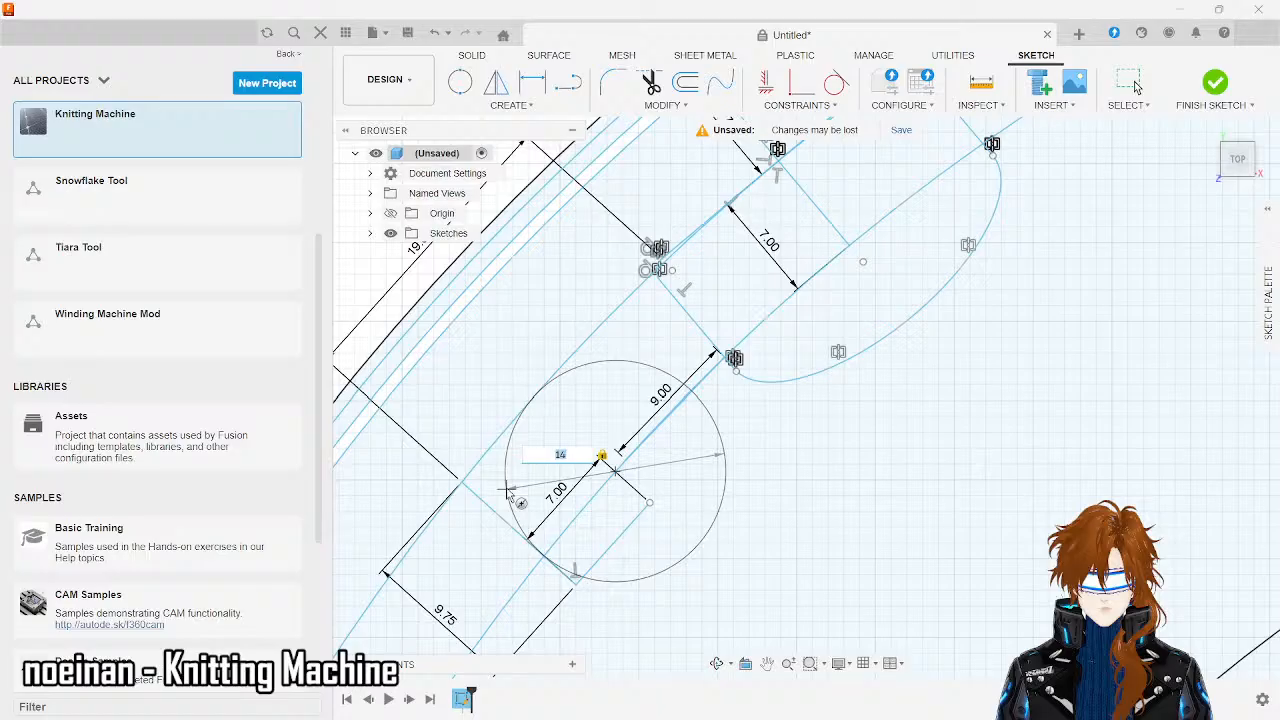
key(Return)
- Select the 14 mm circle for Move/Copy near where the 9.75 mm line crosses the inner connecting circle
scroll(530, 407, up, 3)
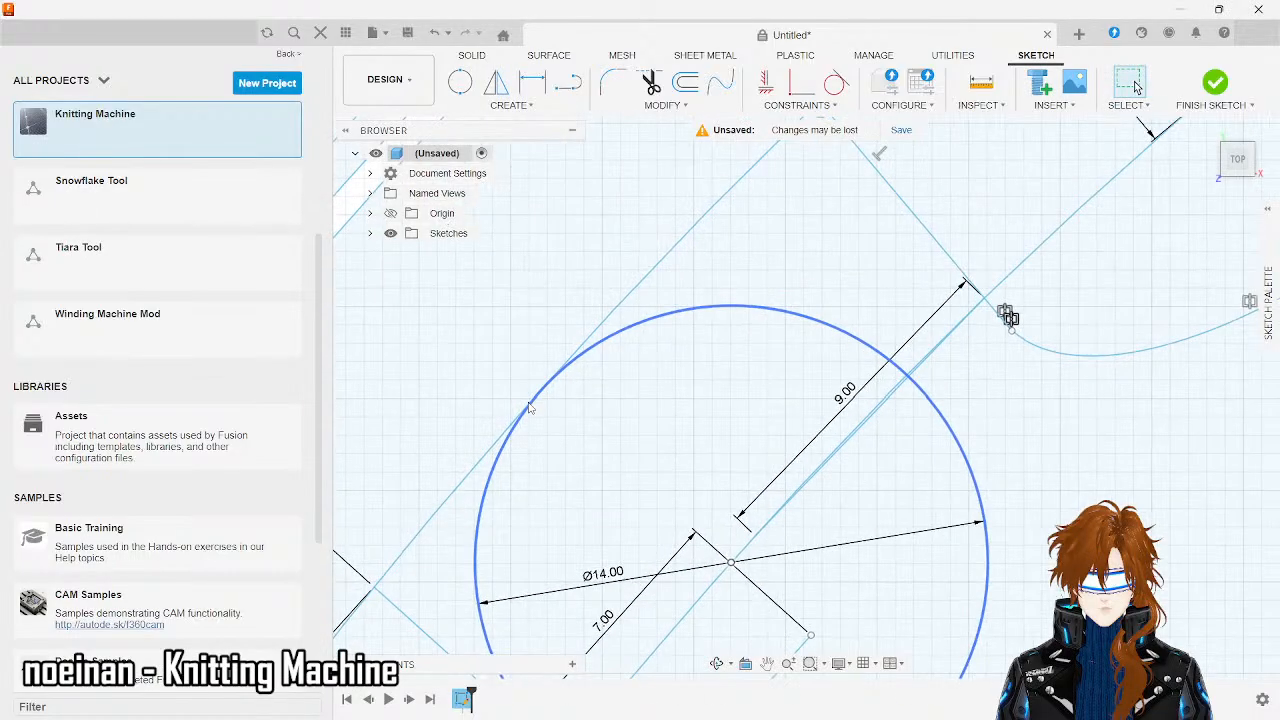
scroll(530, 407, up, 6)
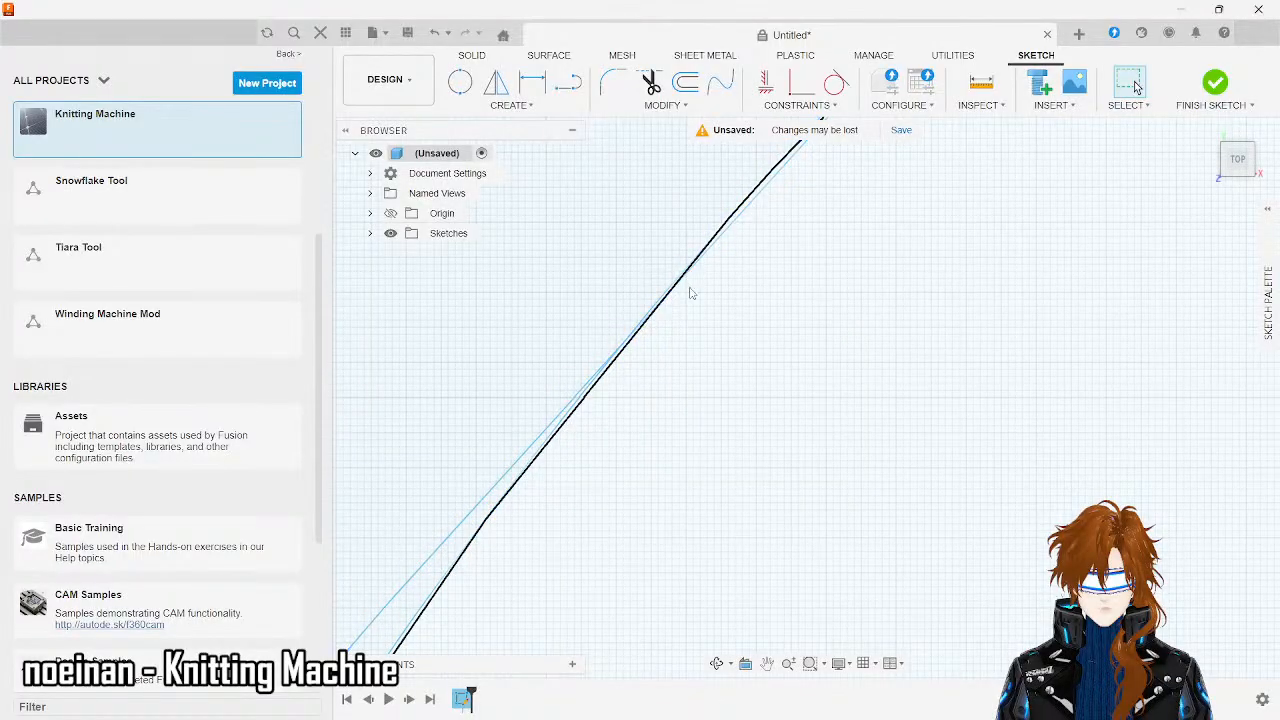
scroll(614, 271, up, 3)
scroll(614, 271, down, 5)
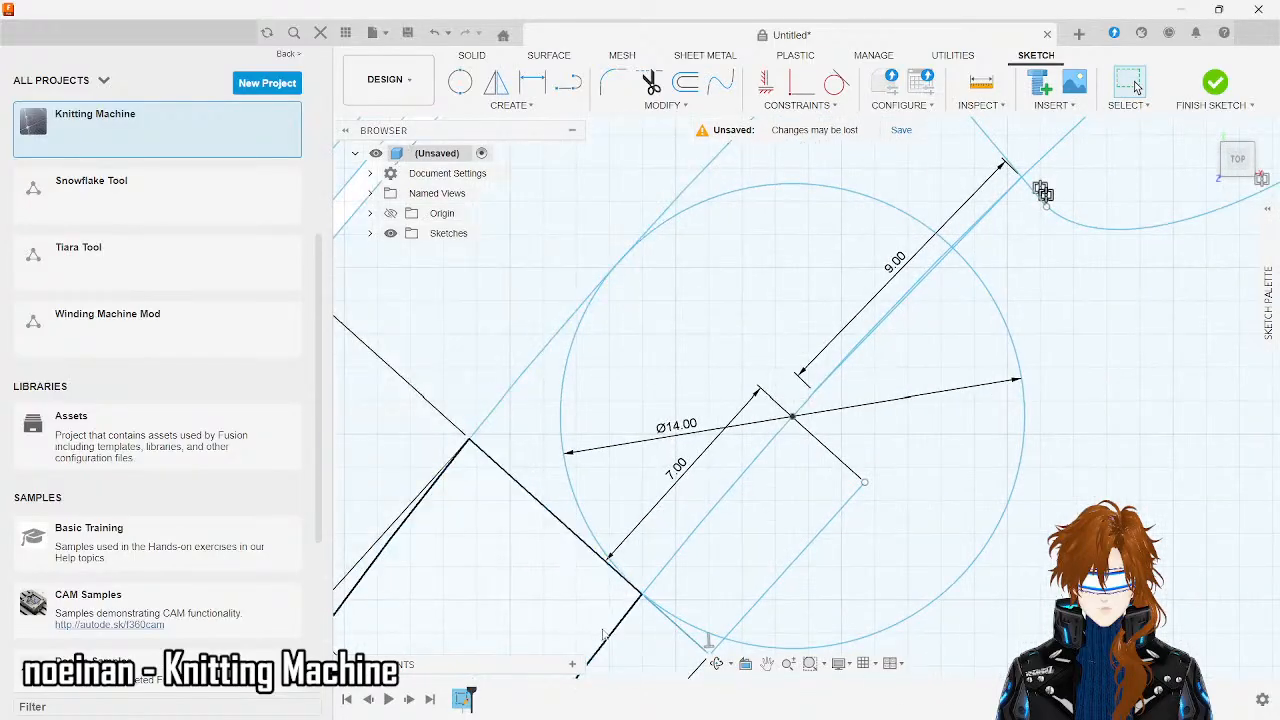
scroll(643, 605, up, 5)
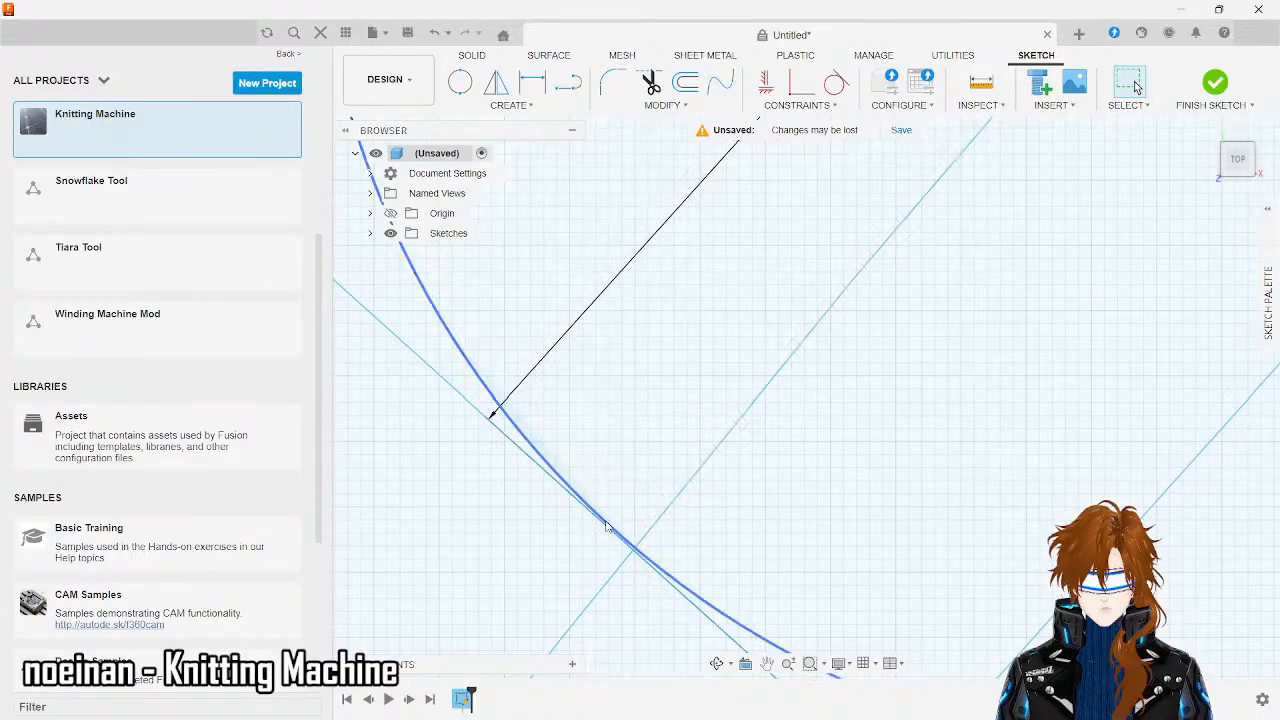
click(605, 527)
right_click(605, 522)
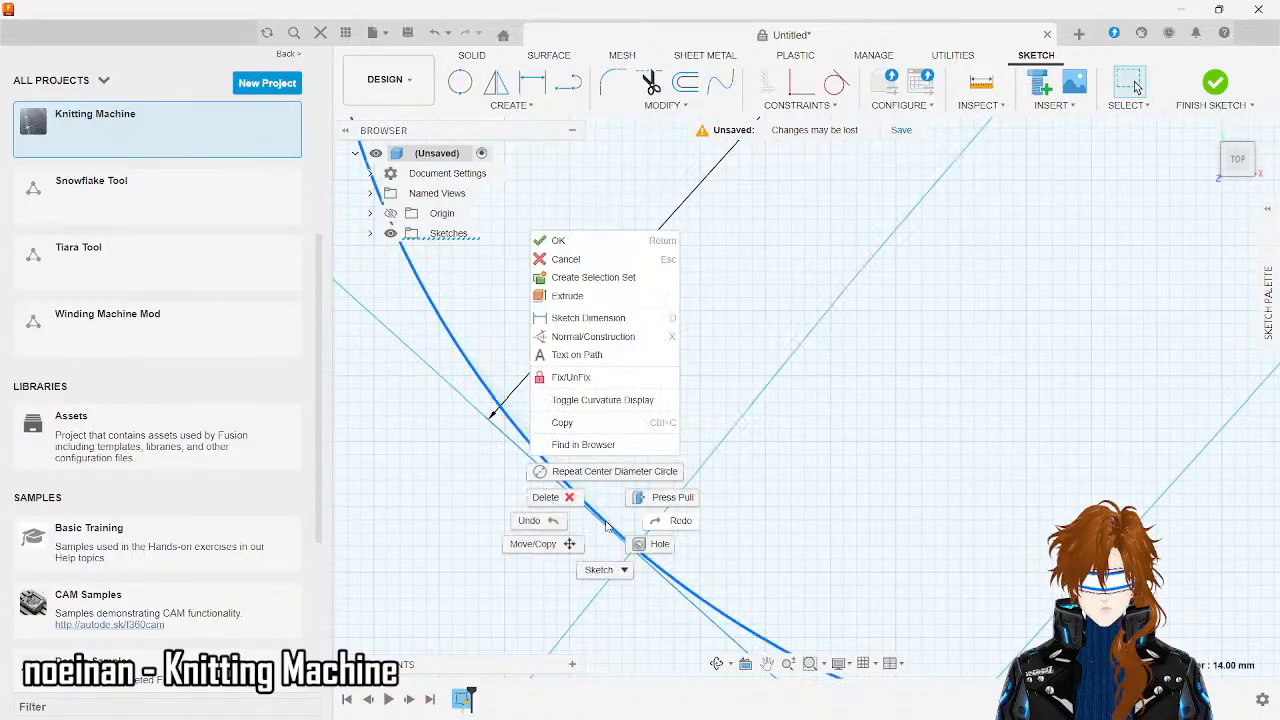
click(561, 545)
scroll(561, 545, up, 3)
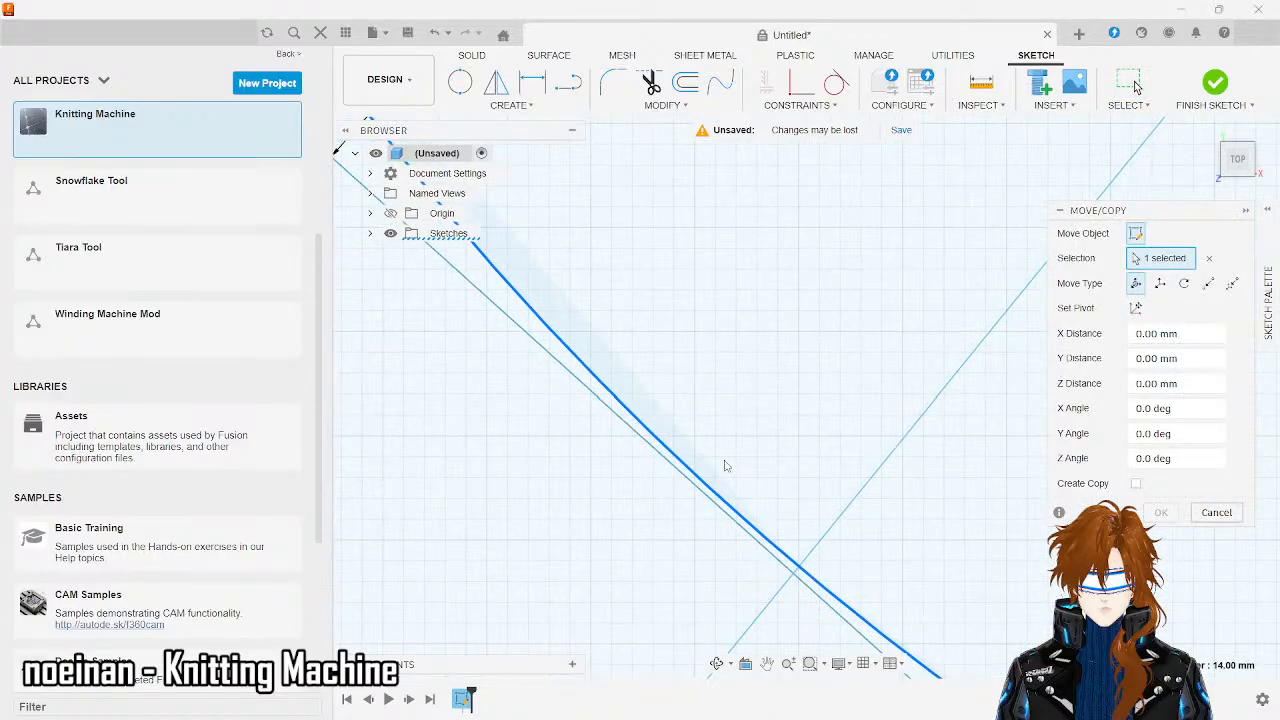
right_click(718, 500)
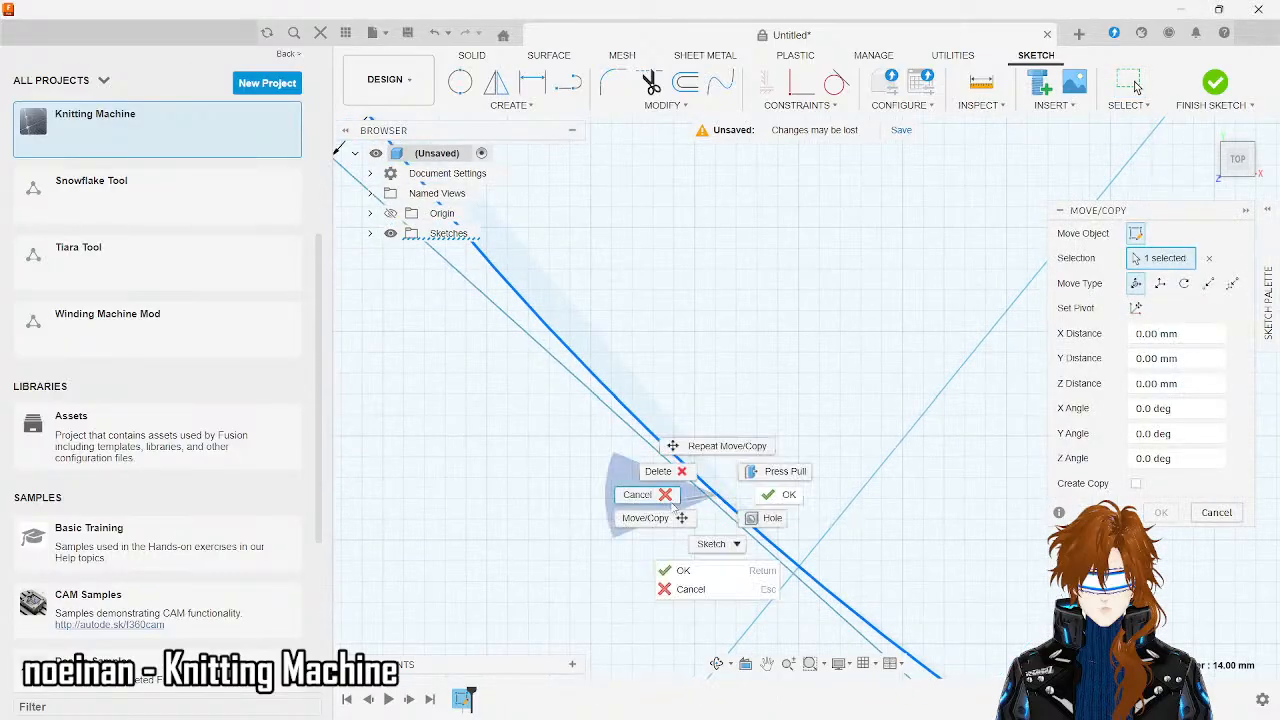
click(680, 522)
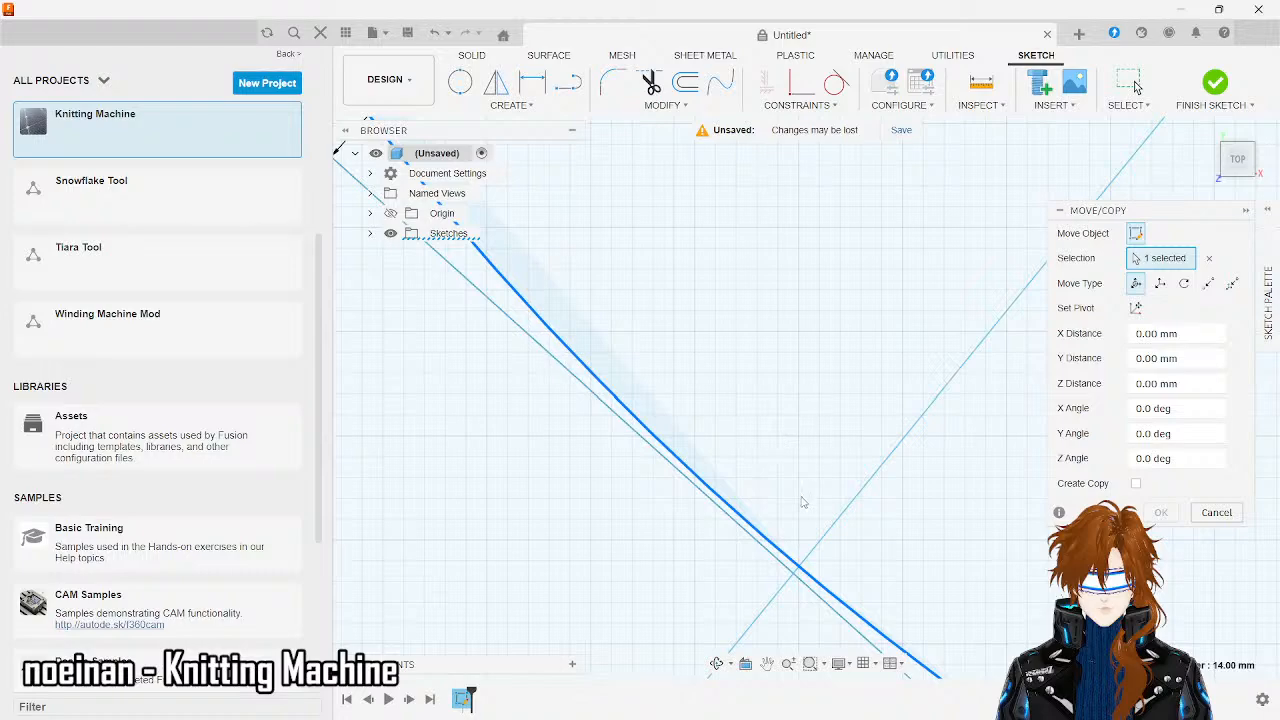
click(790, 567)
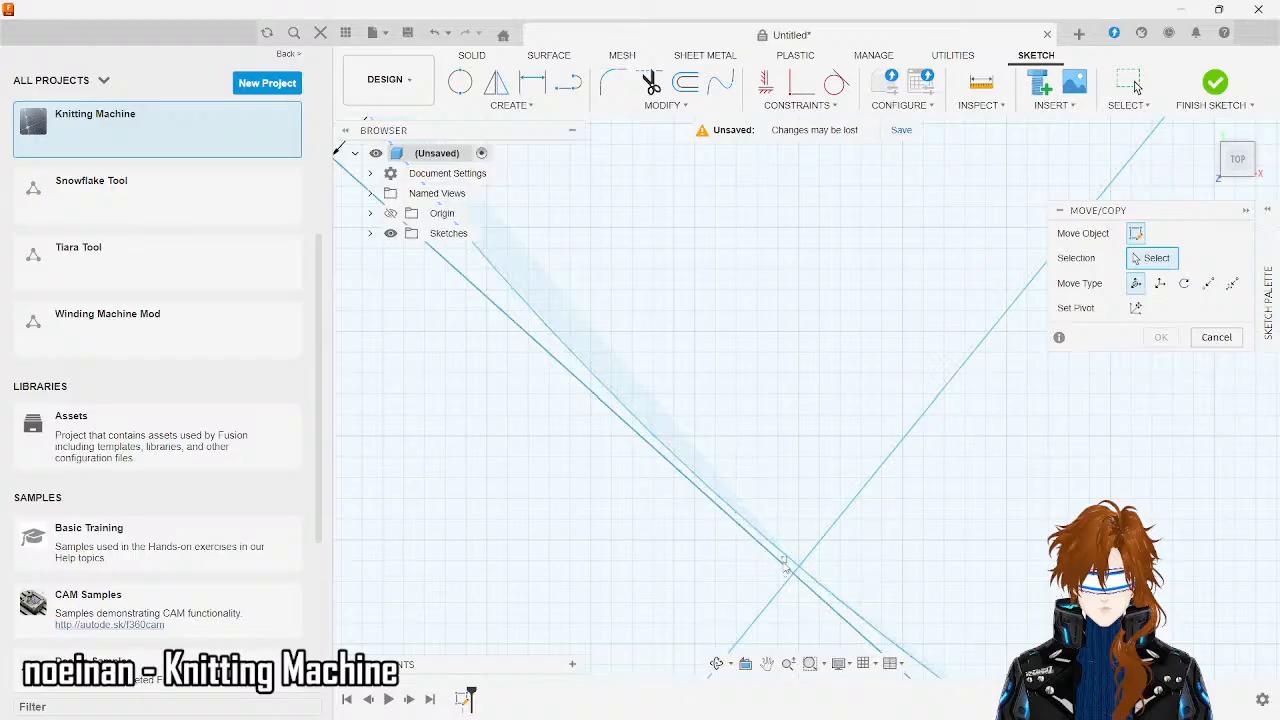
click(792, 560)
right_click(790, 564)
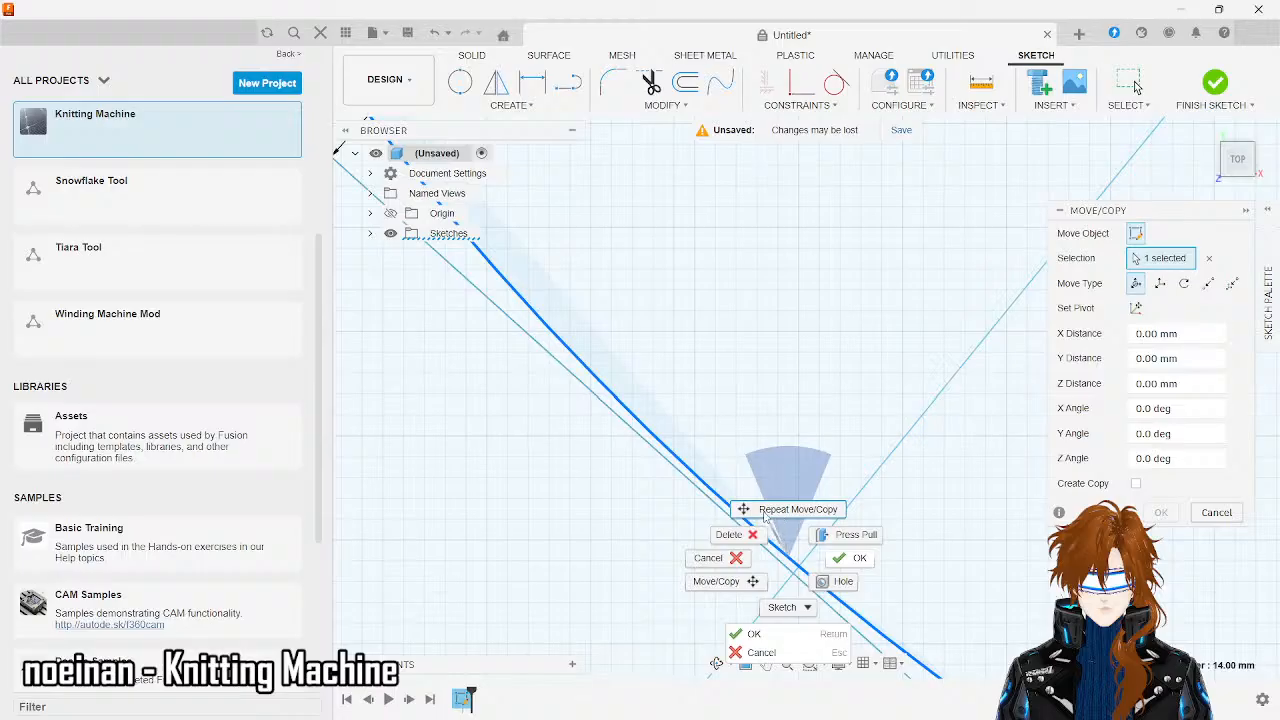
click(783, 515)
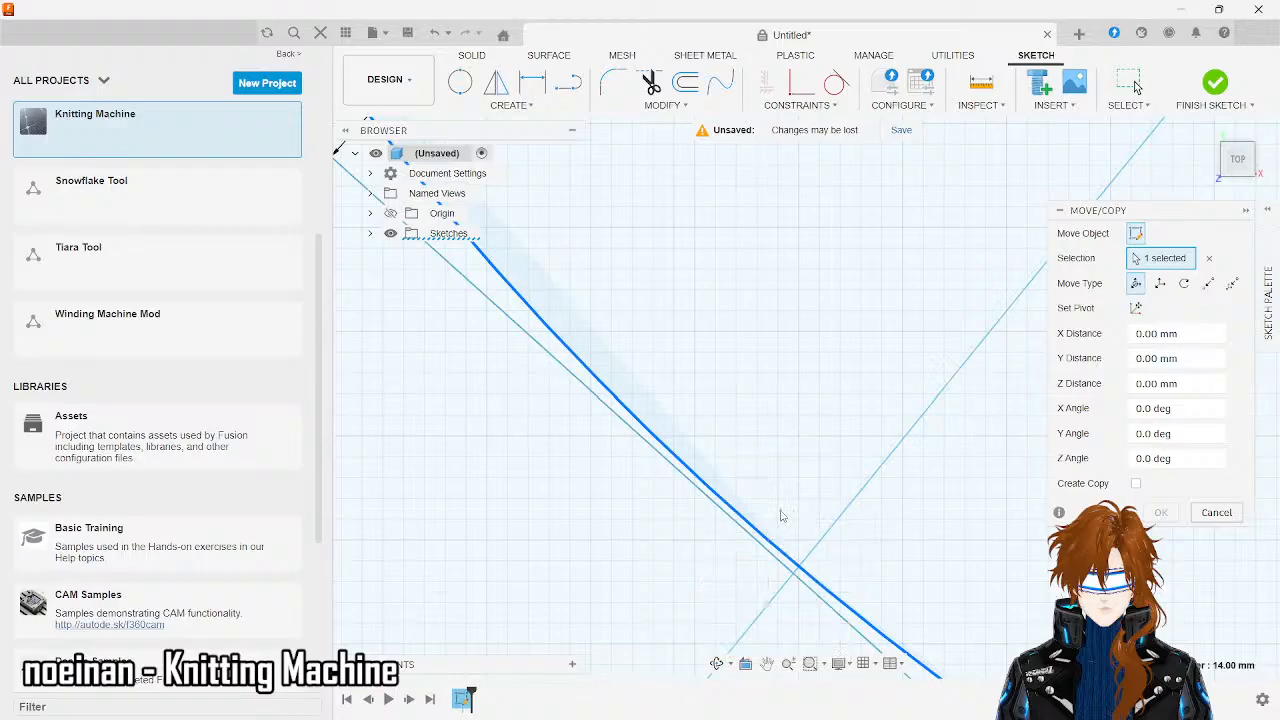
right_click(815, 582)
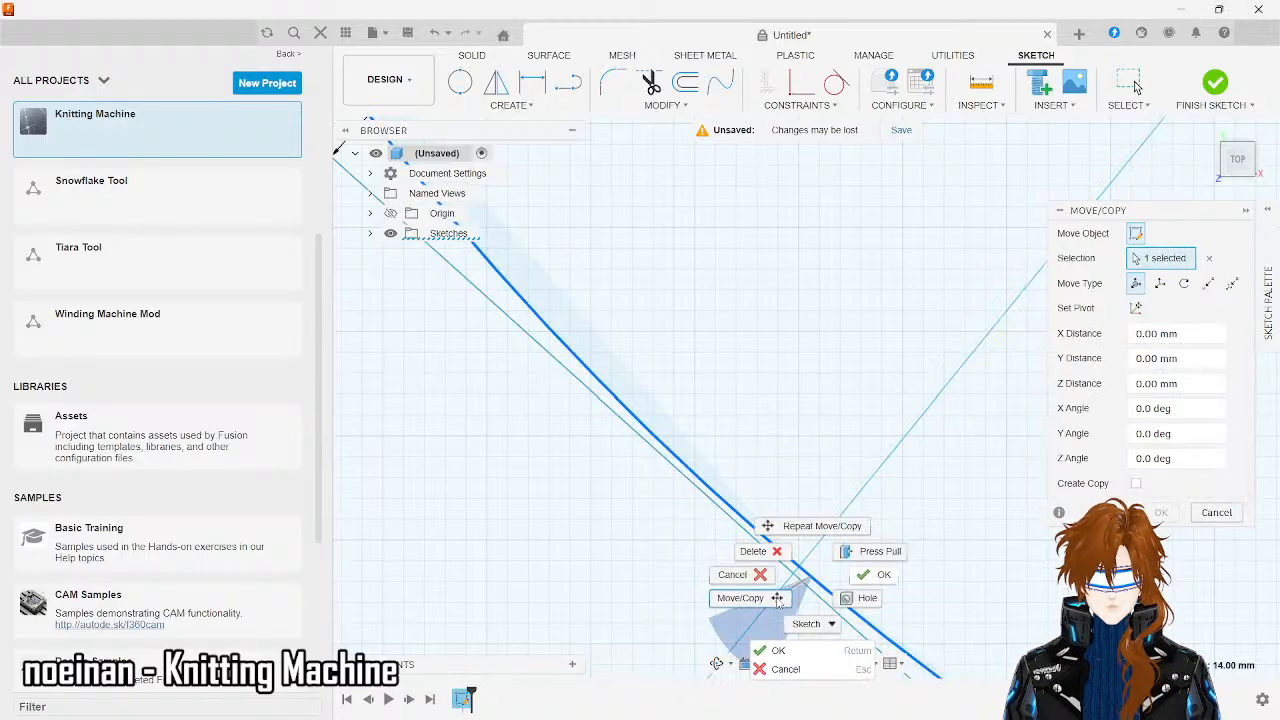
click(777, 596)
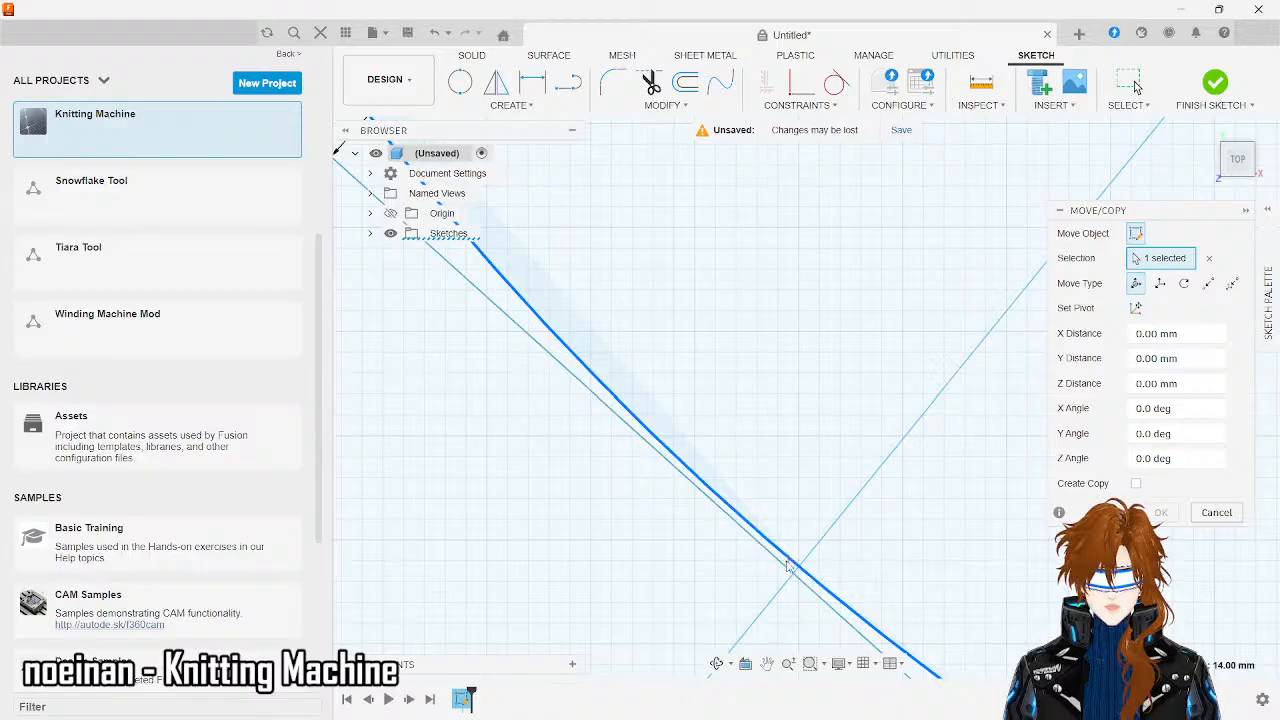
- Select the 14 mm circle for Move/Copy and set its pivot where the slanted lines cross beside the circle's lower edge
click(787, 565)
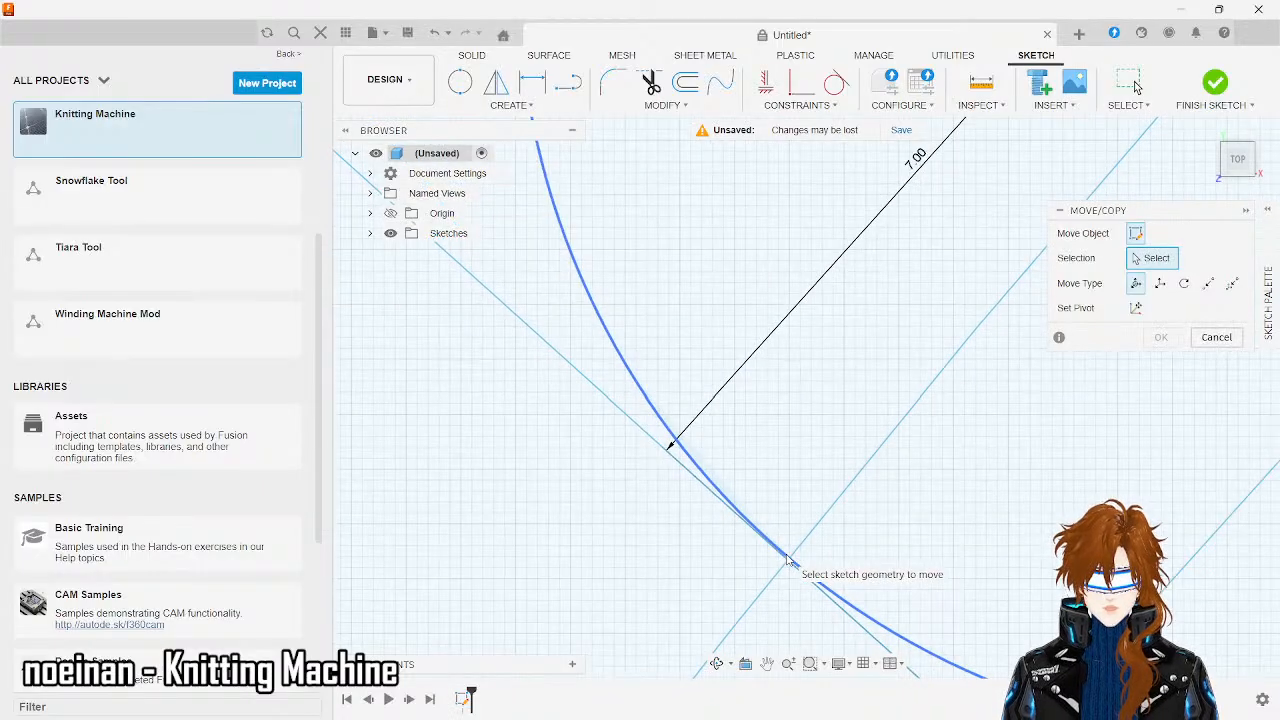
scroll(787, 562, down, 6)
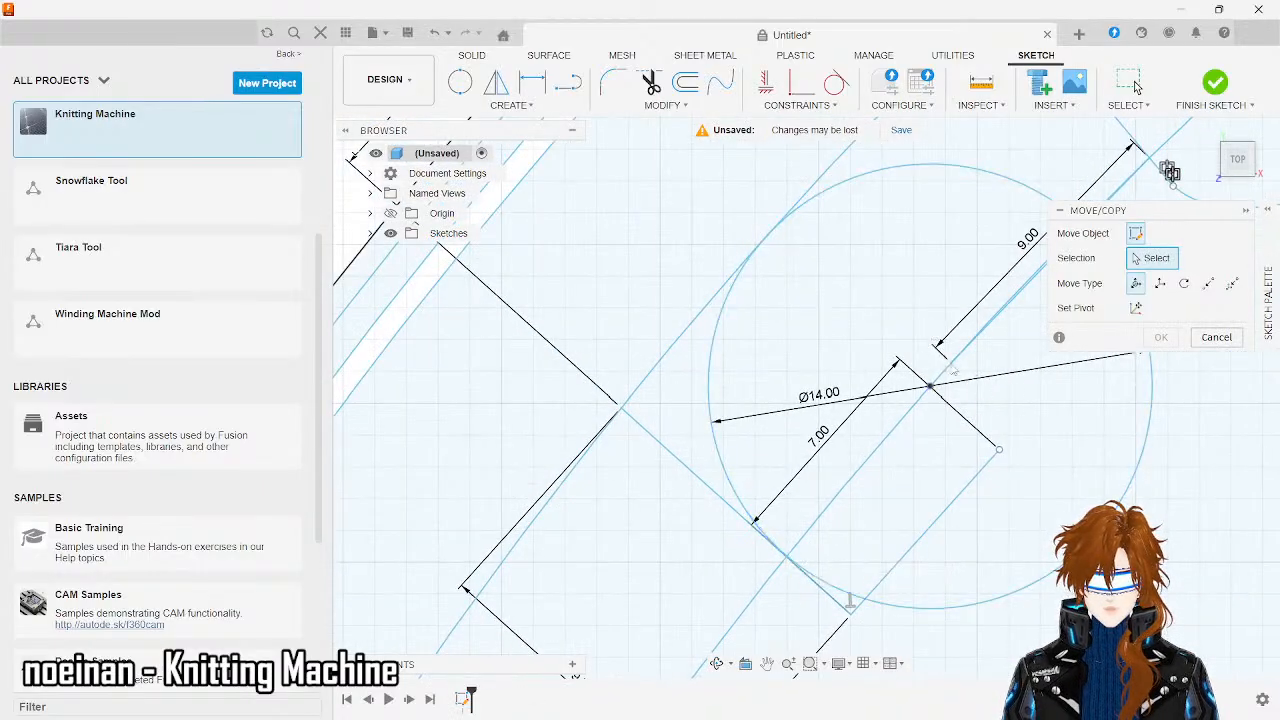
click(714, 428)
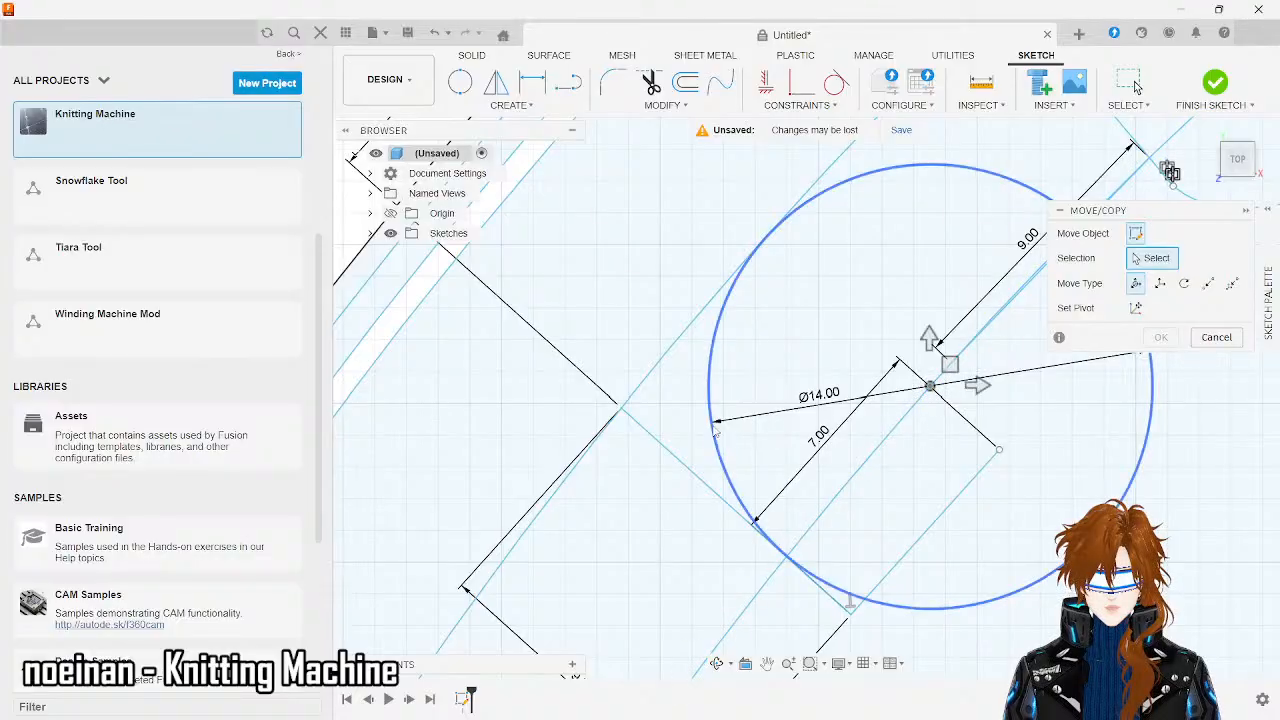
click(714, 428)
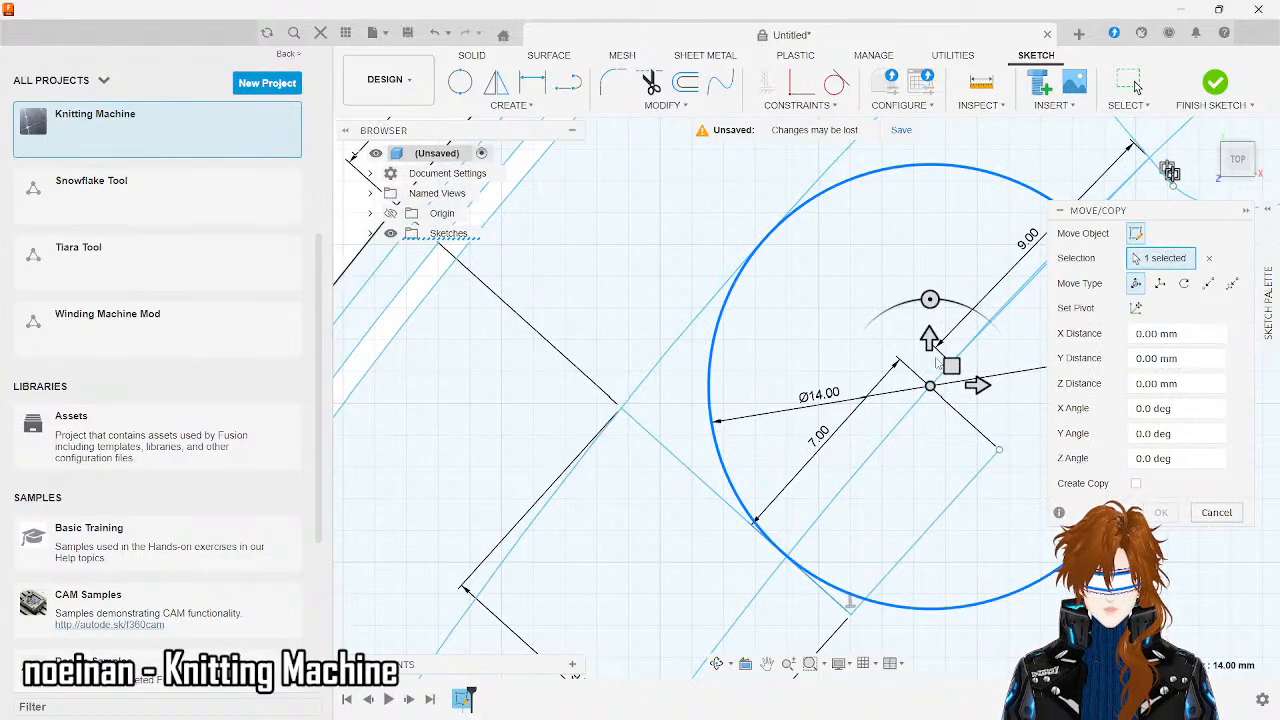
click(1137, 310)
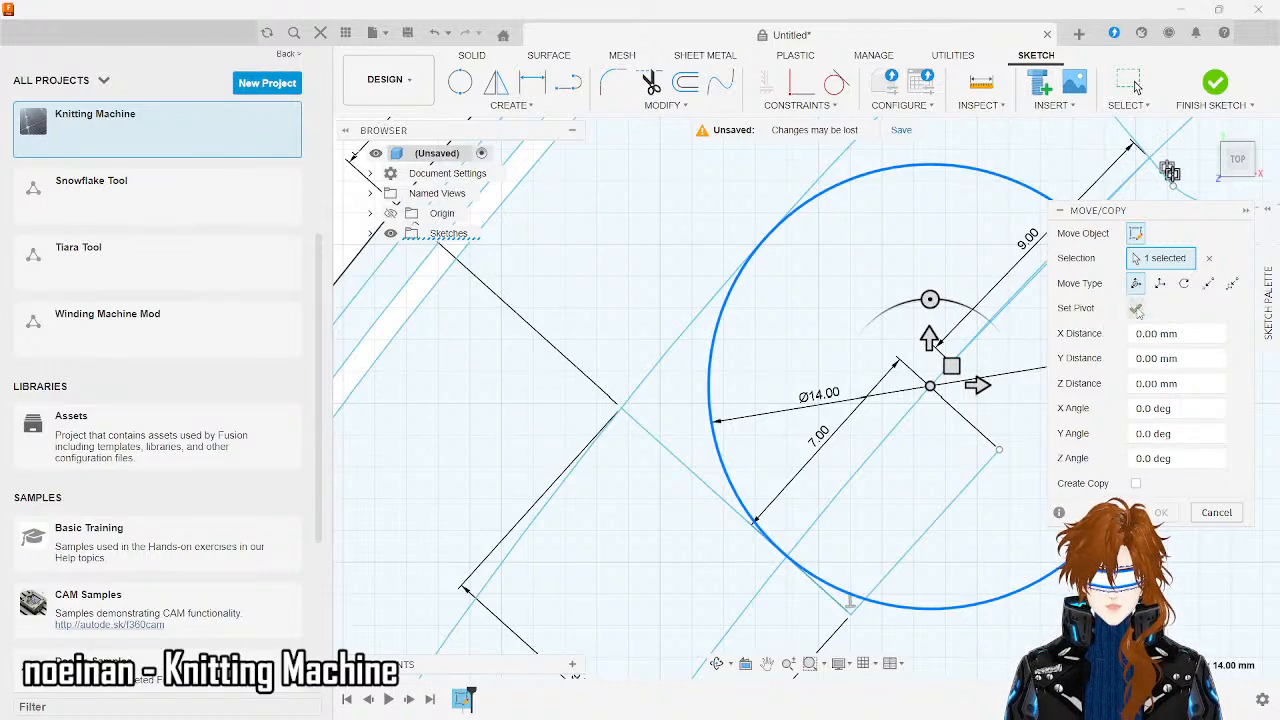
scroll(755, 580, up, 5)
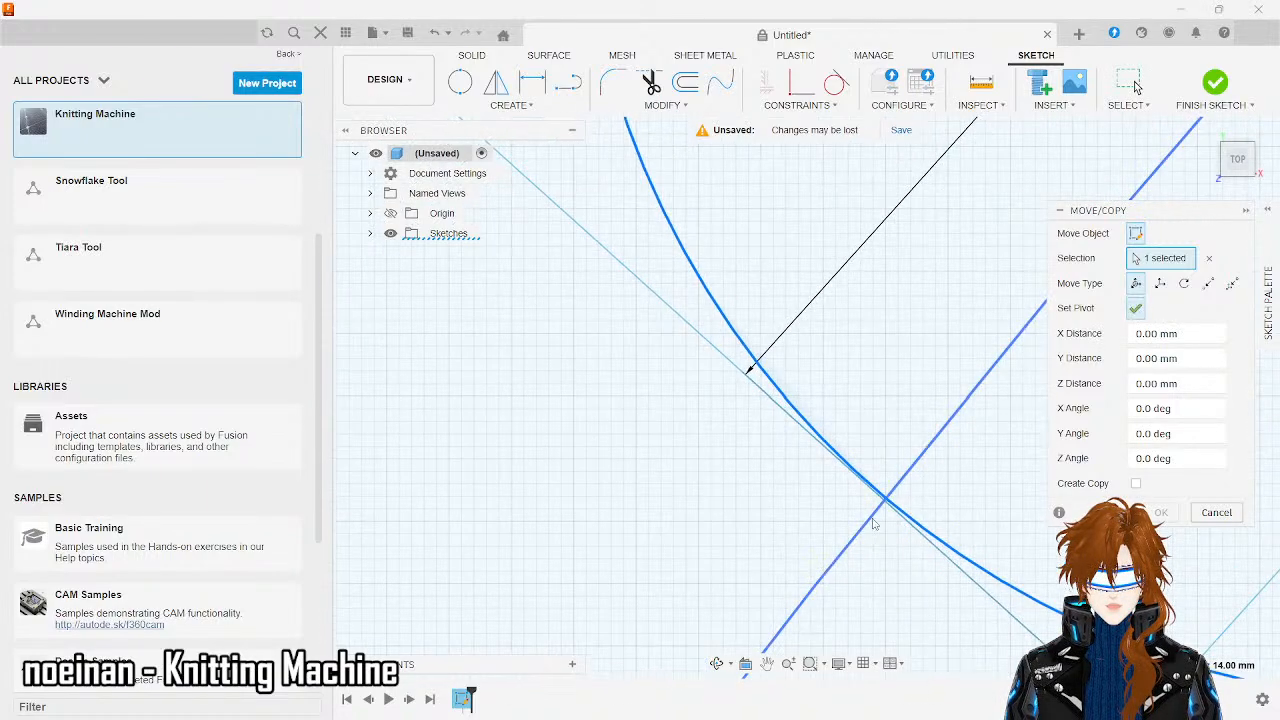
scroll(886, 500, up, 6)
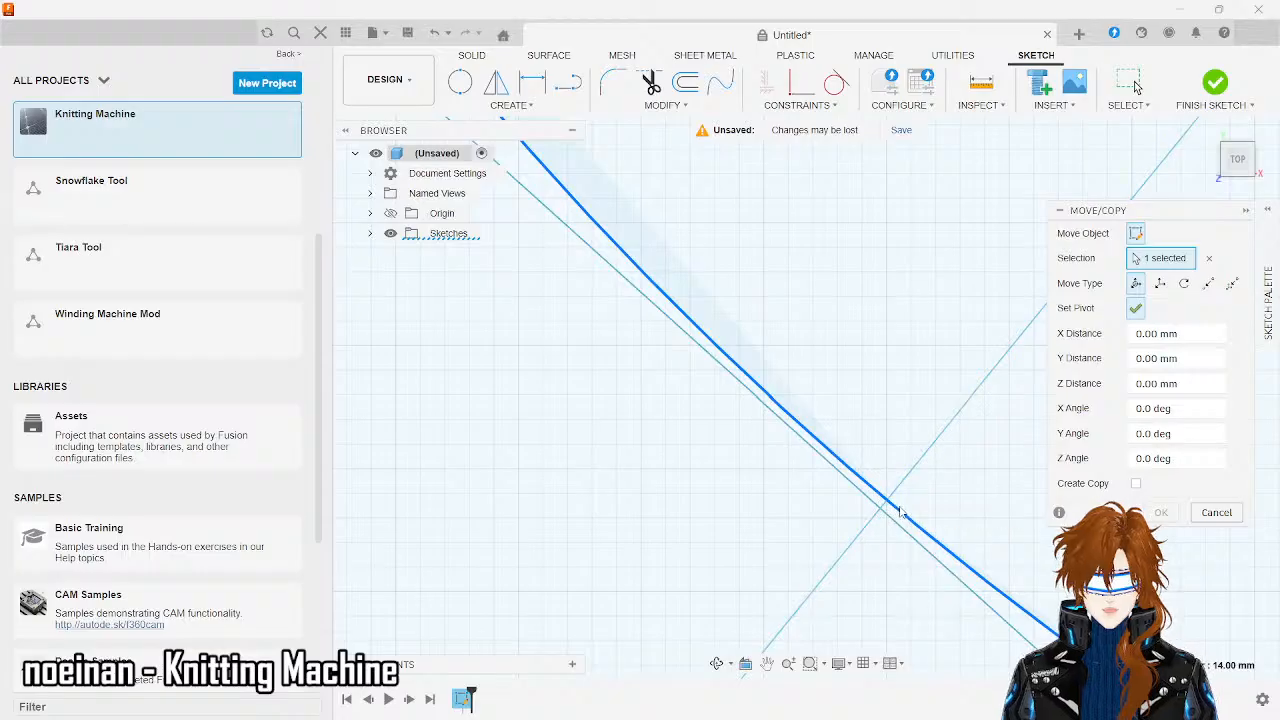
click(886, 514)
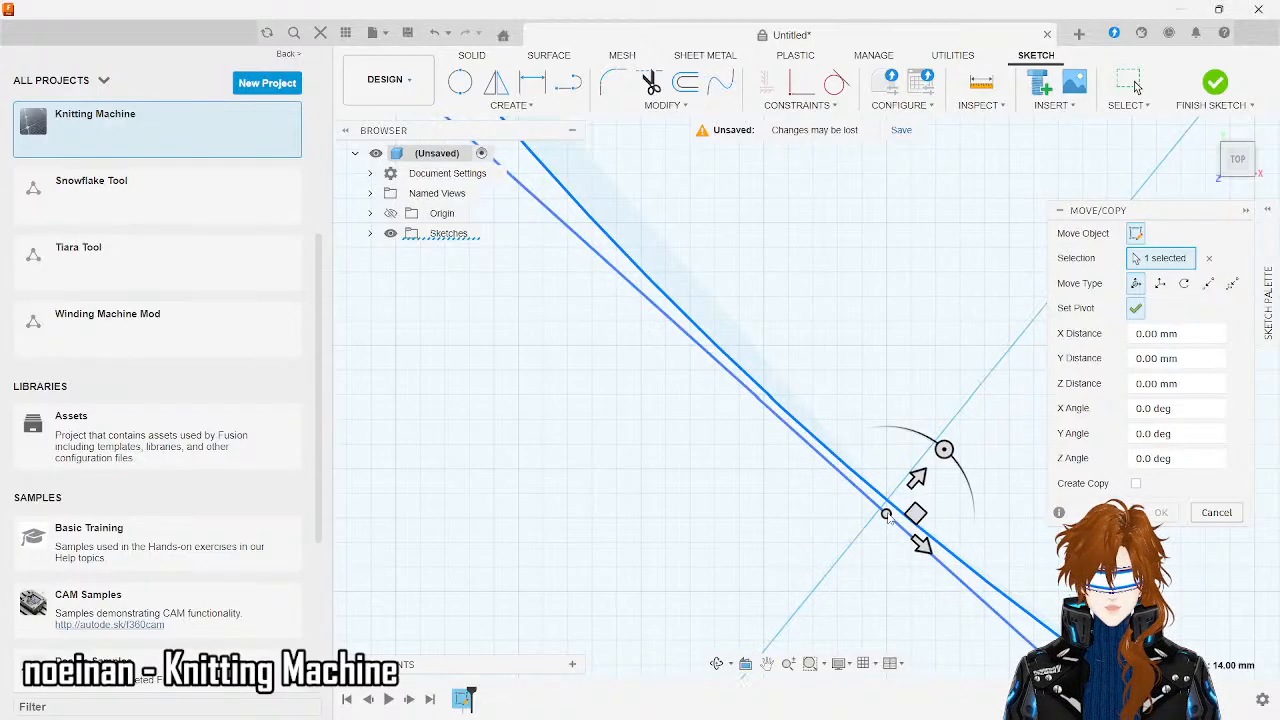
- Try to move the 14 mm circle freehand from the new pivot onto the crossing of the slanted lines
click(918, 511)
drag(918, 511, 867, 545)
key(Return)
scroll(875, 546, down, 5)
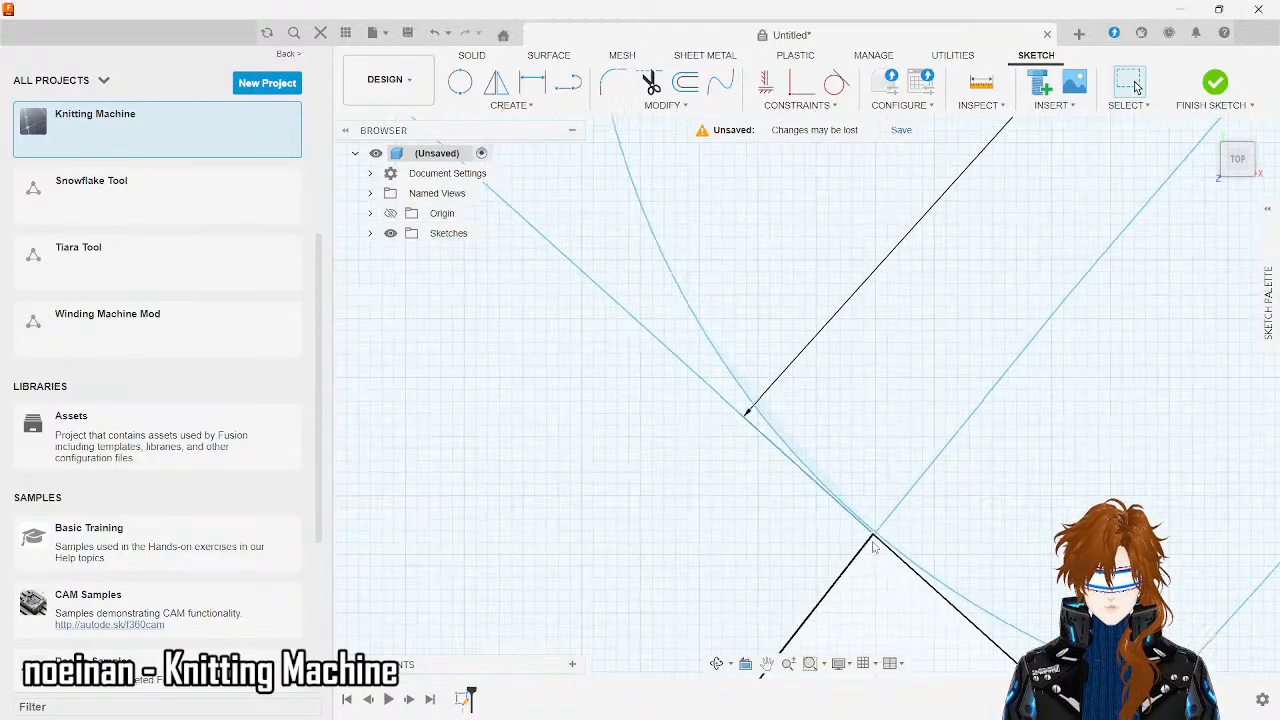
scroll(872, 545, down, 8)
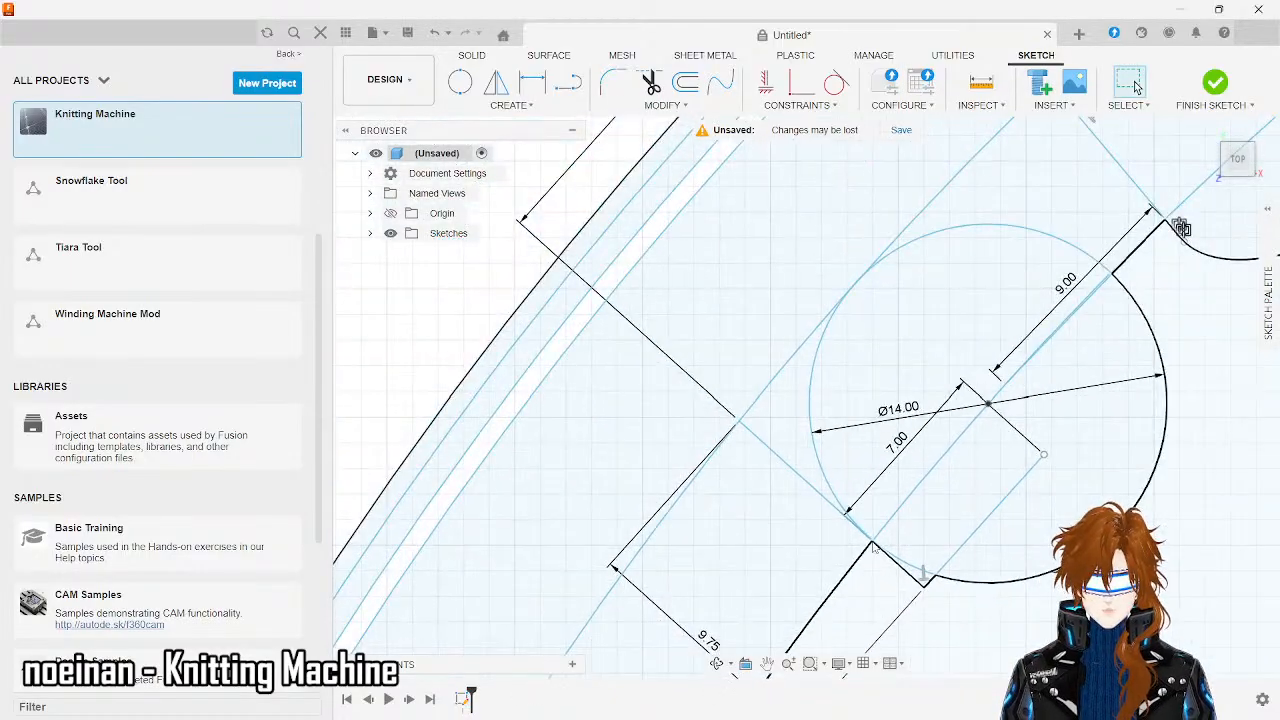
- Try again to shift the 14 mm circle freehand with Move/Copy, using the default pivot at its center
right_click(1132, 356)
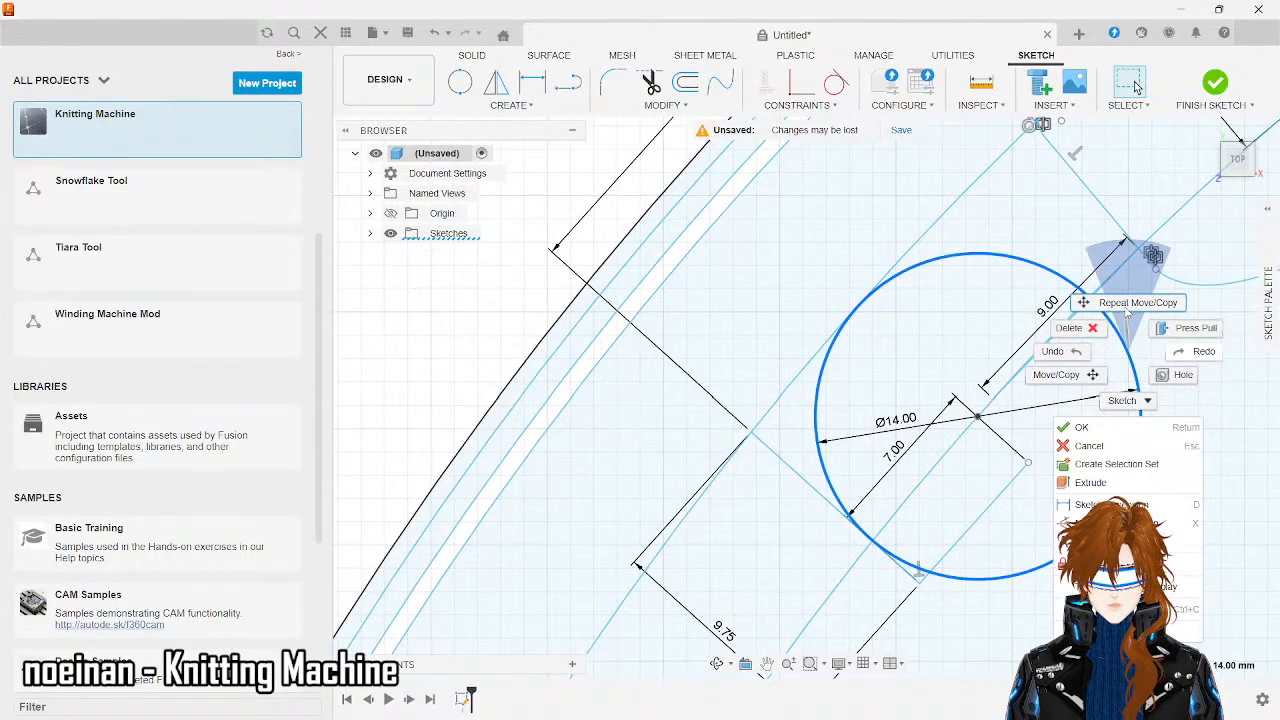
click(1070, 377)
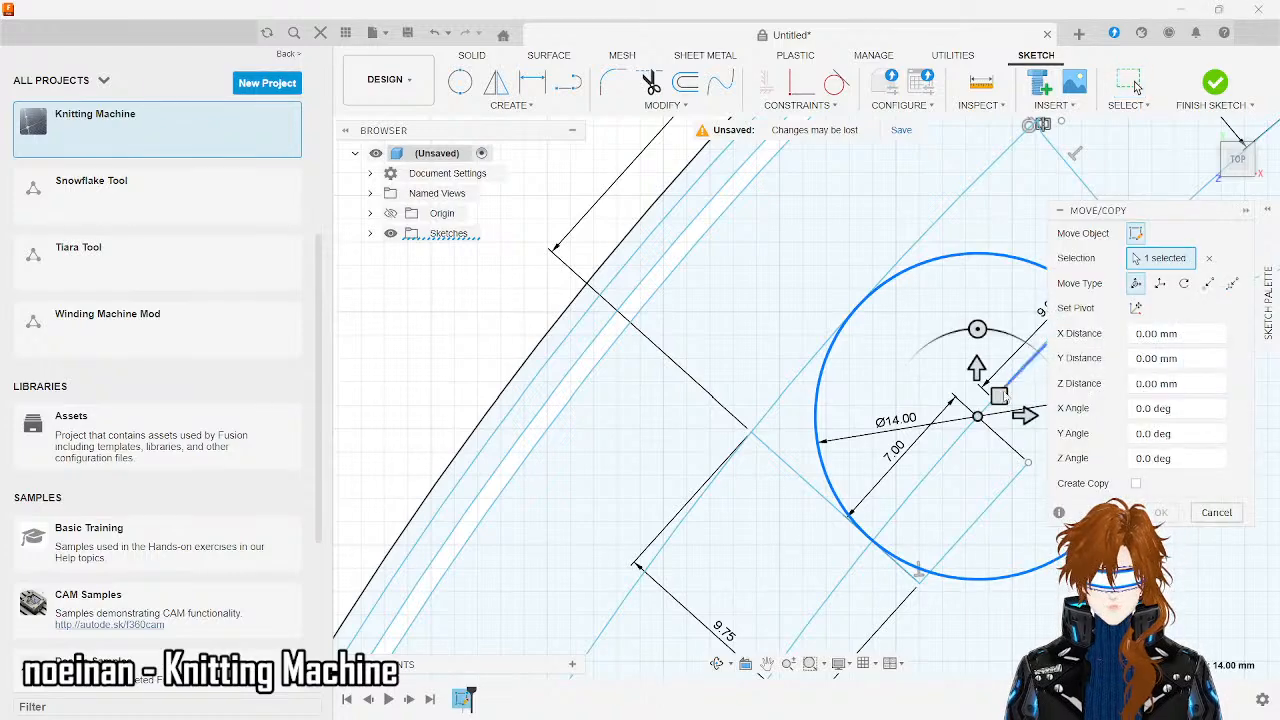
click(993, 399)
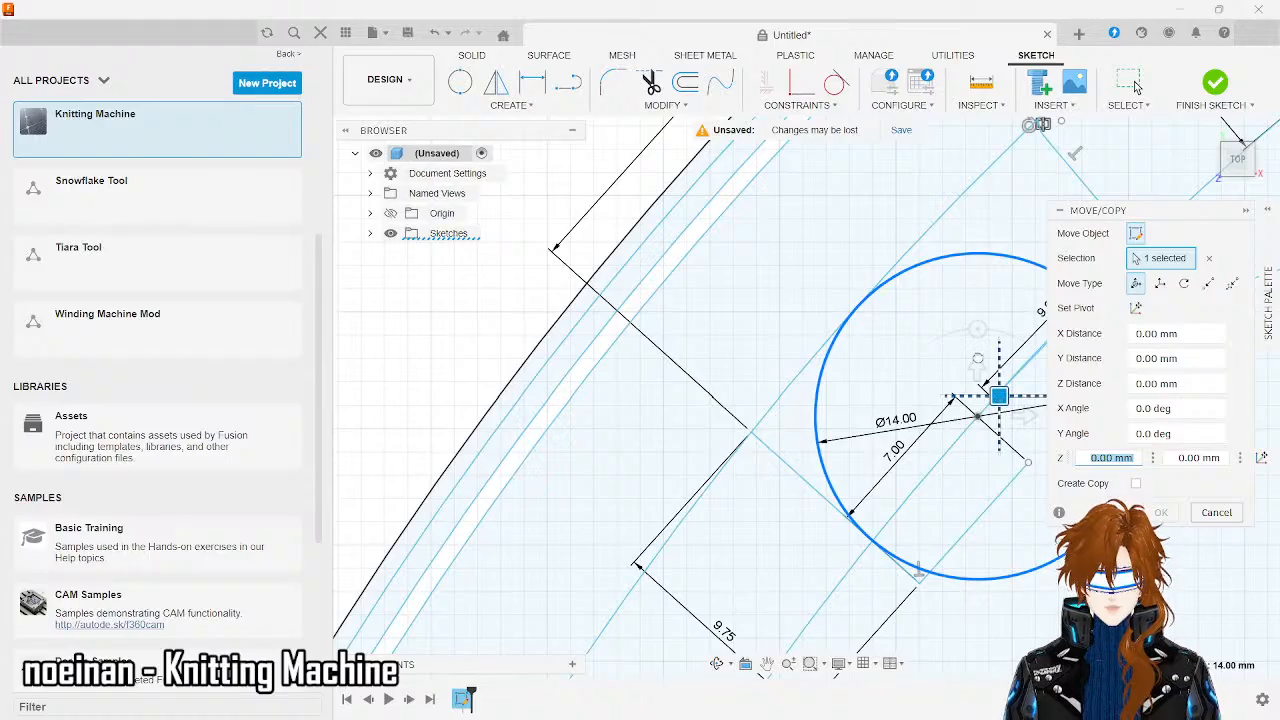
scroll(530, 523, down, 3)
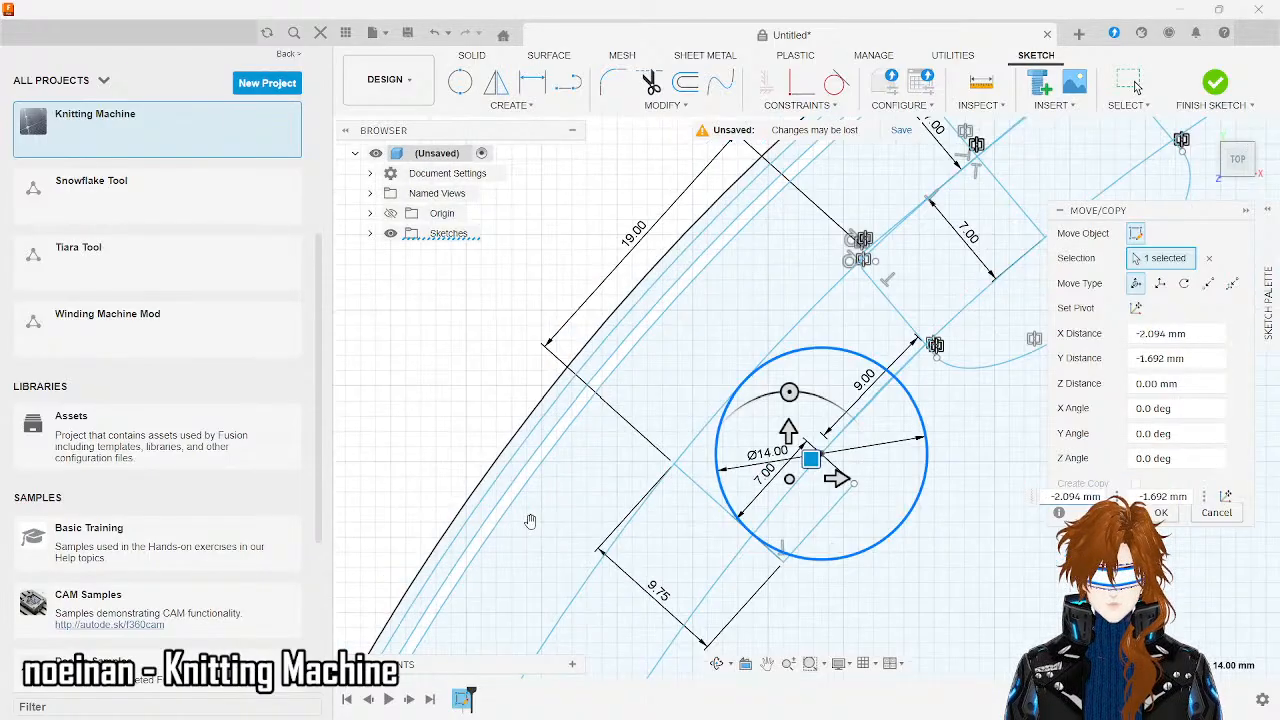
scroll(812, 458, up, 3)
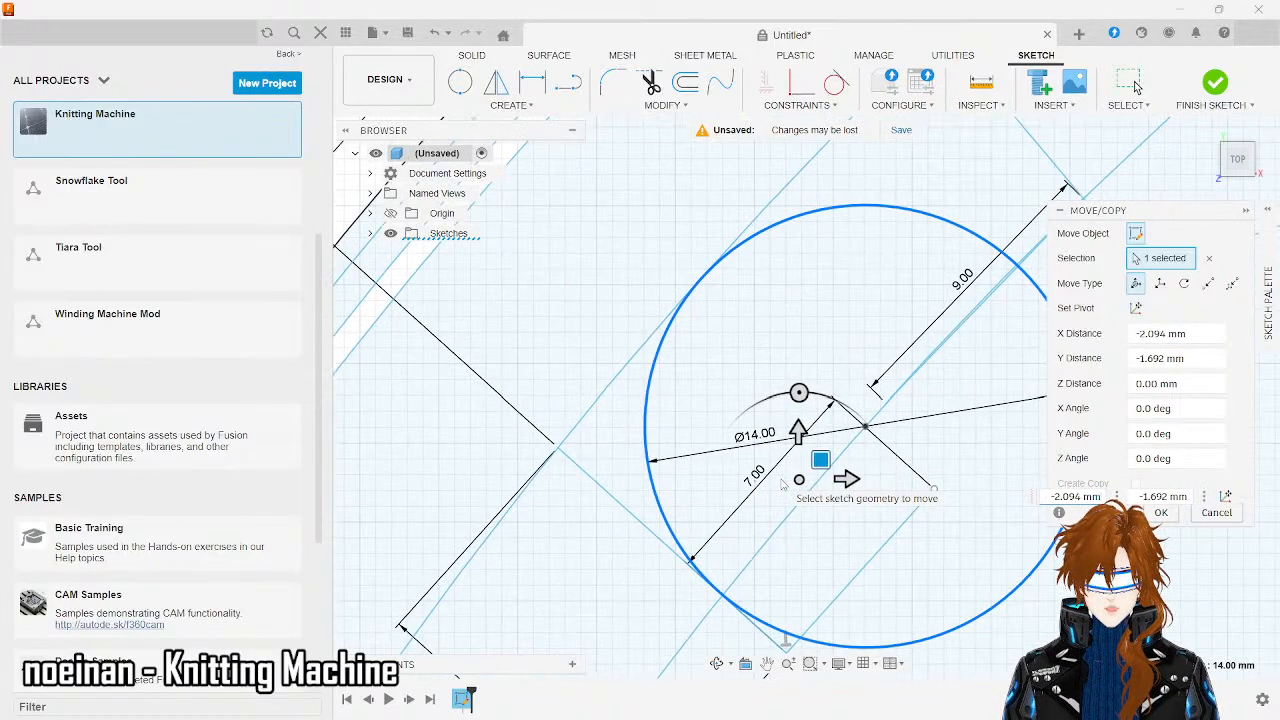
drag(824, 456, 723, 286)
key(Return)
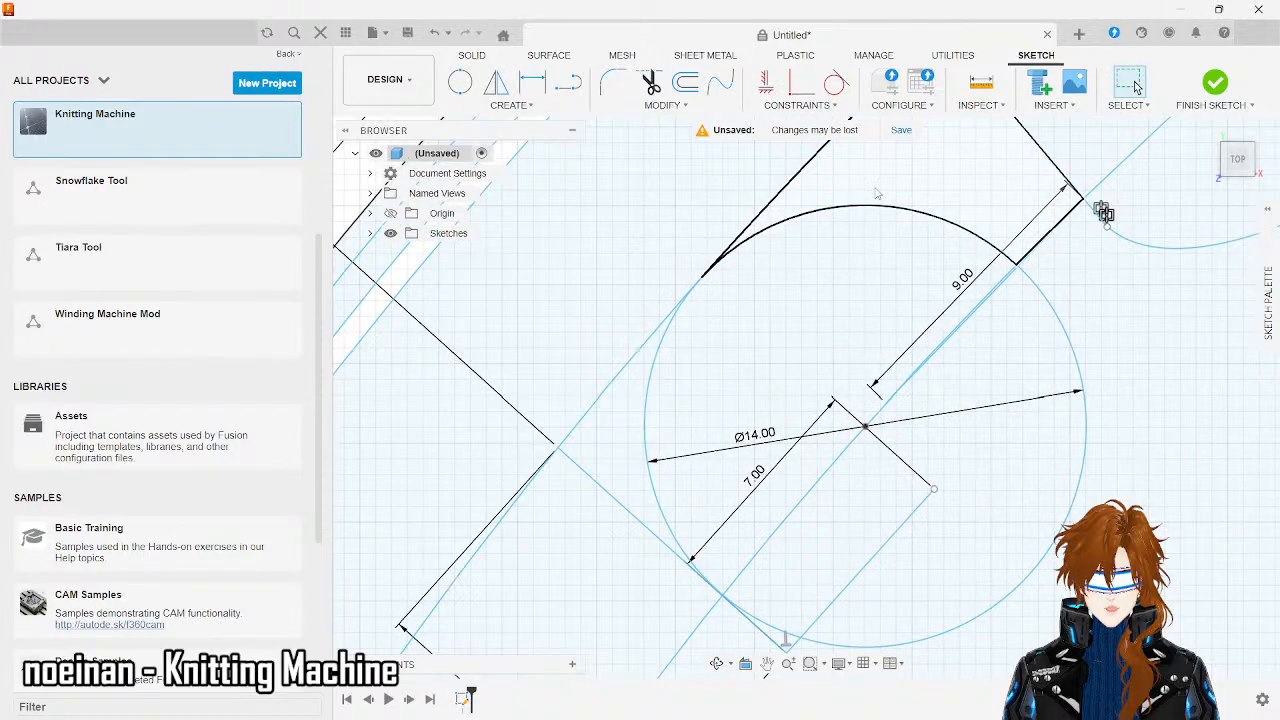
- Try to nudge the 14 mm circle directly against the slanted line at its lower edge, and undo the last shift
click(905, 215)
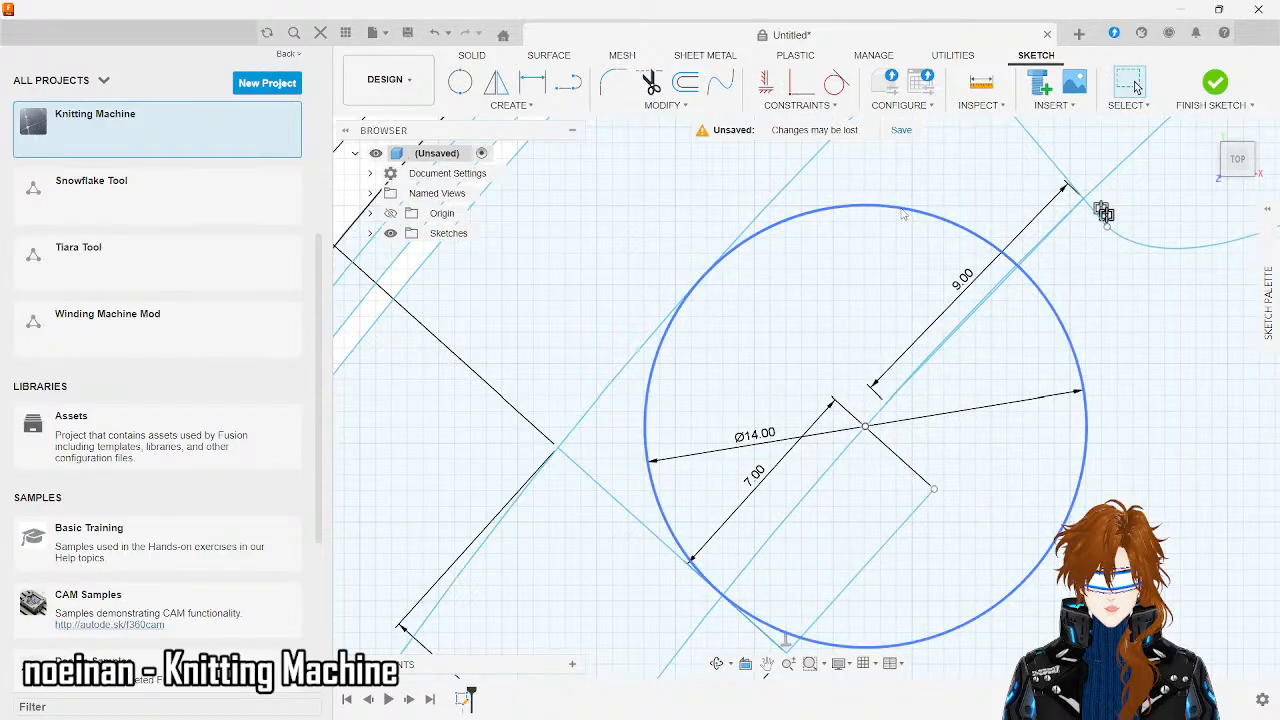
click(903, 213)
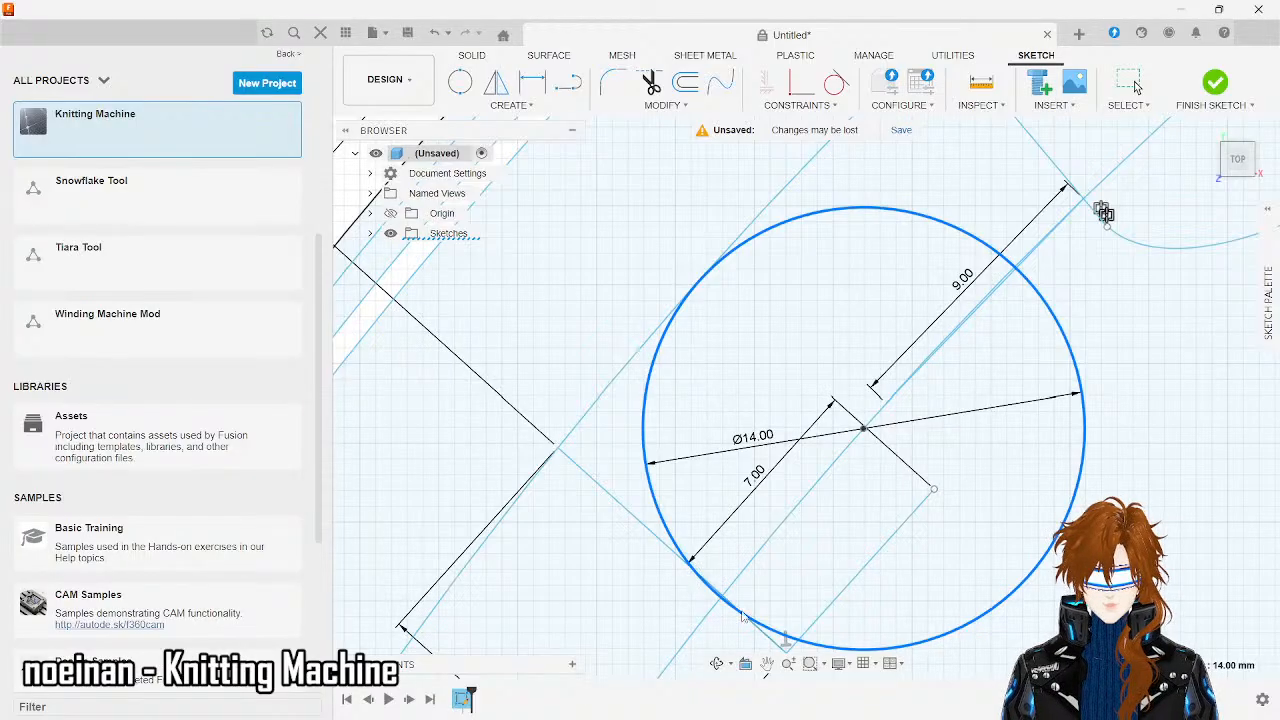
scroll(700, 400, down, 3)
scroll(713, 517, up, 5)
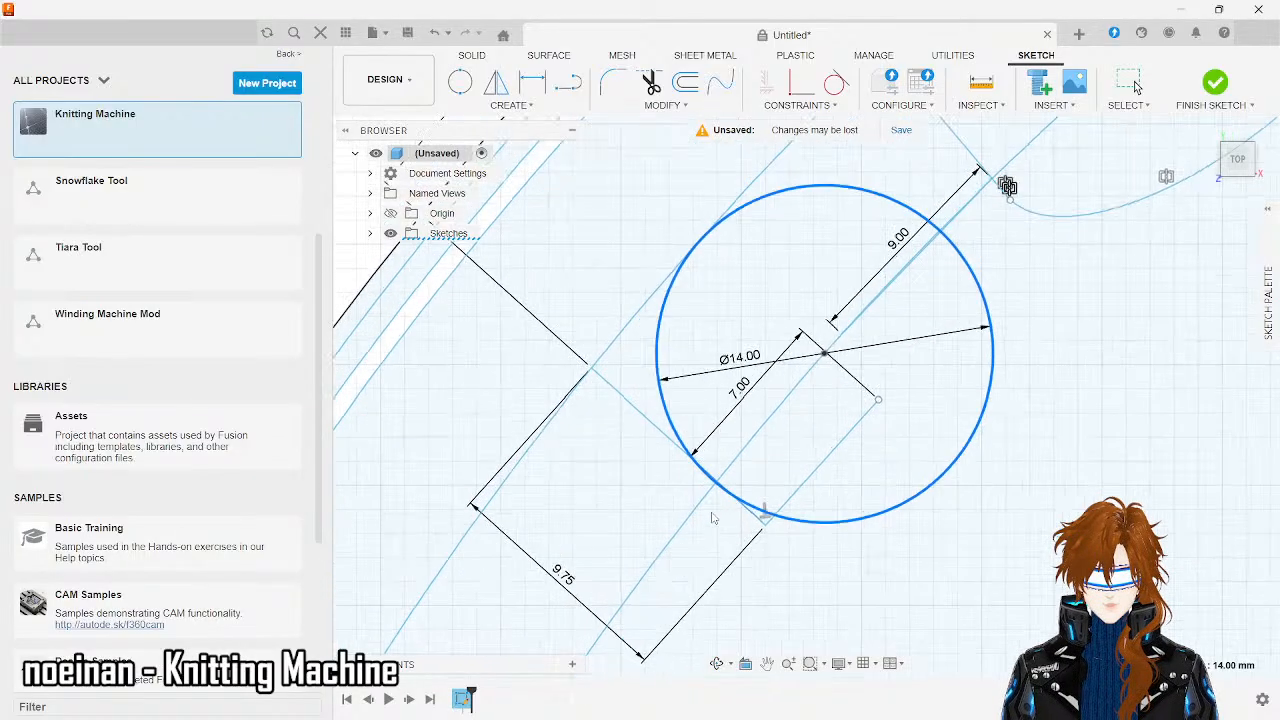
scroll(713, 517, up, 2)
scroll(634, 277, up, 4)
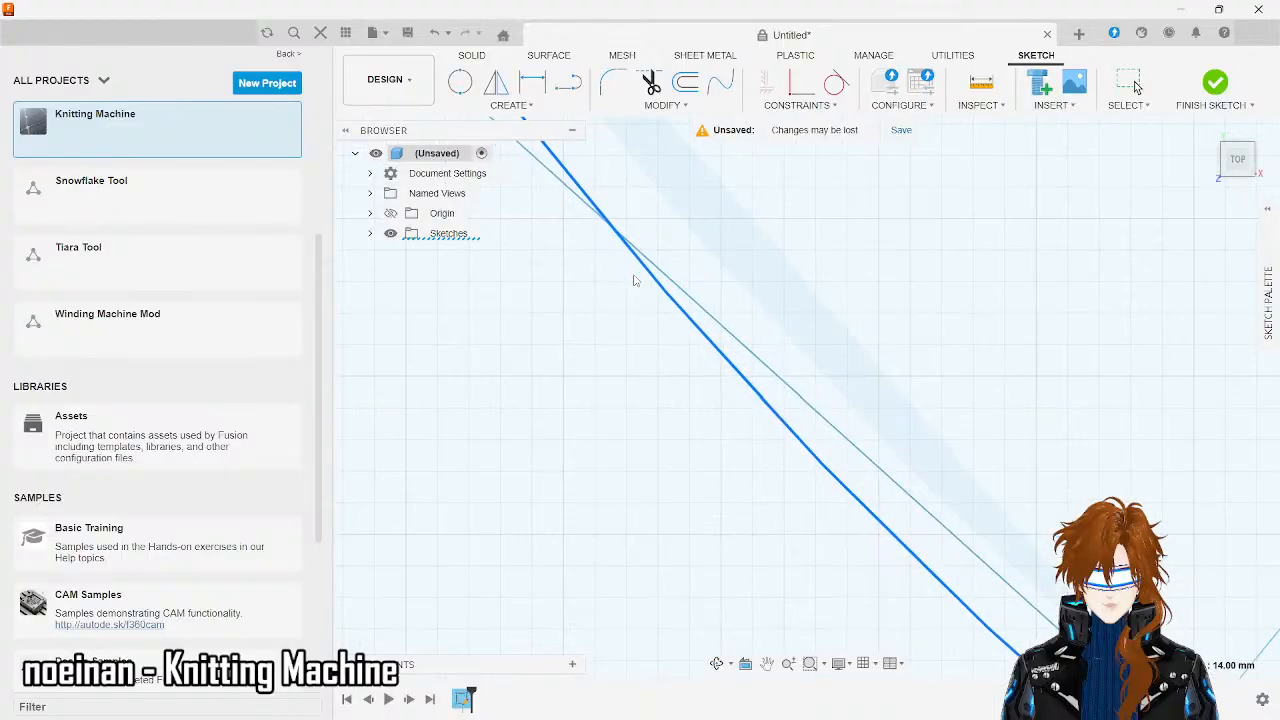
scroll(820, 432, down, 2)
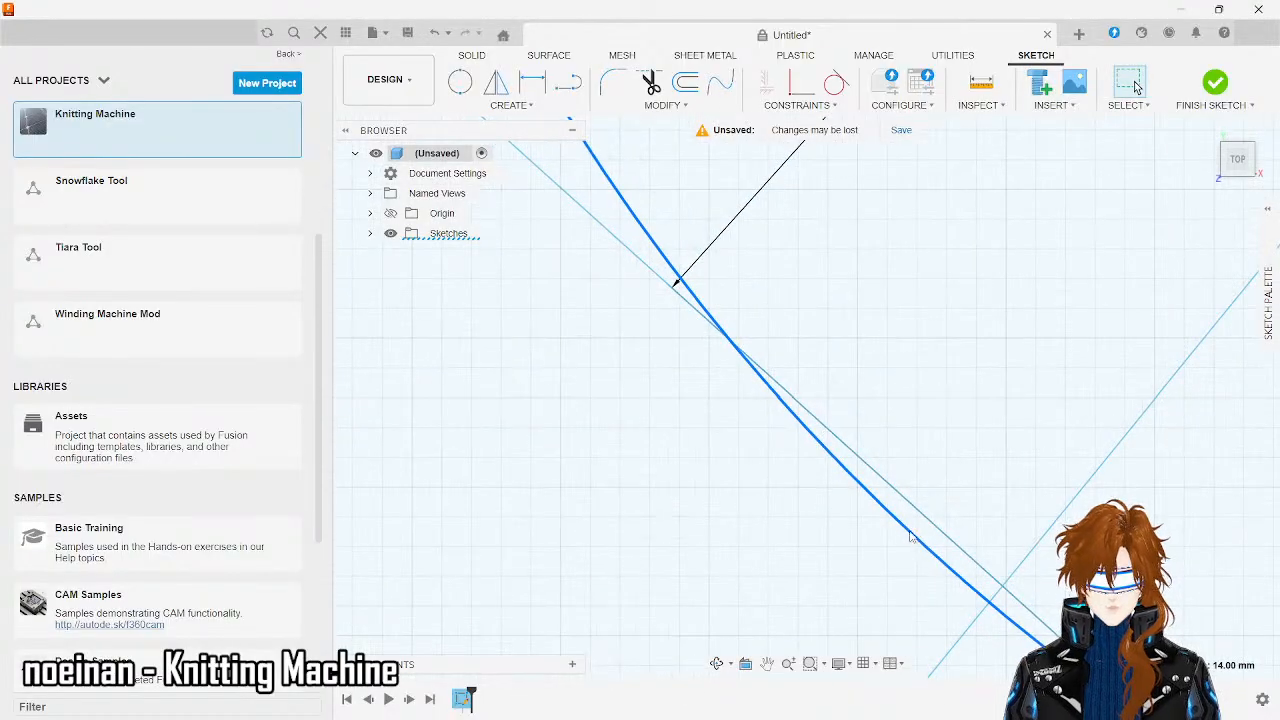
key(ctrl+z)
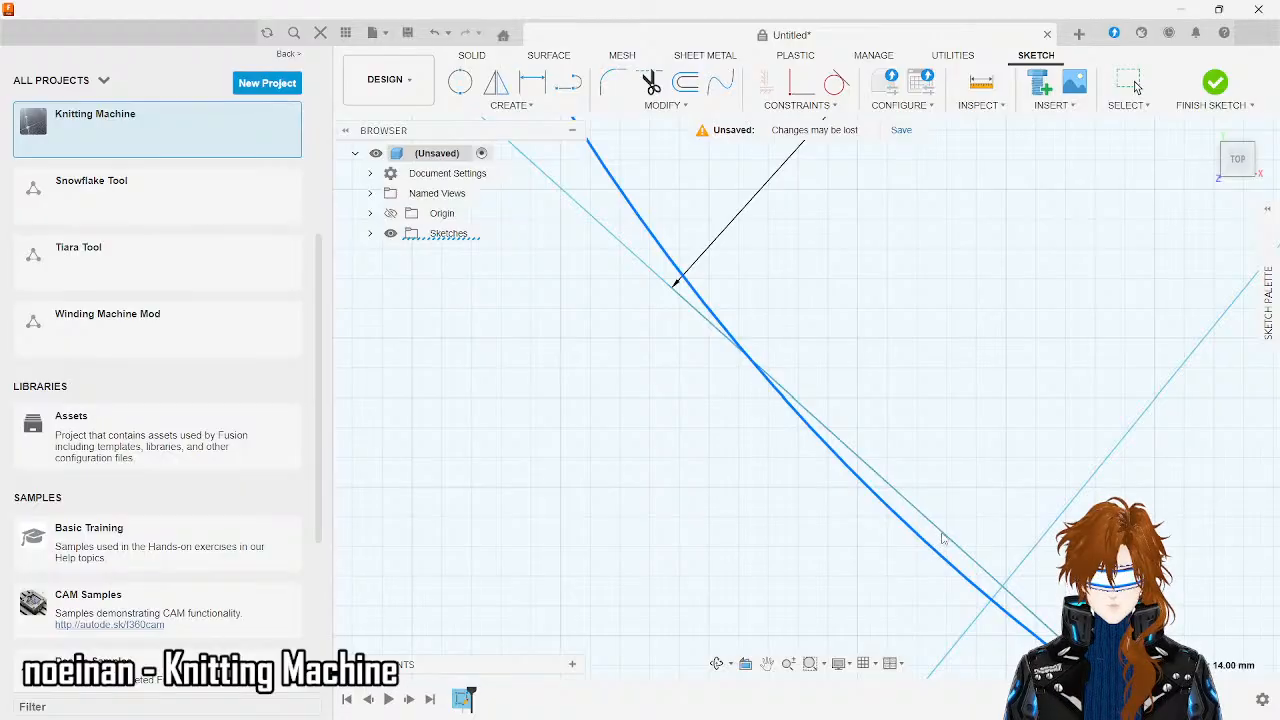
- Check the 14 mm circle's fit against the slanted line crossing and delete the circle
scroll(812, 542, down, 3)
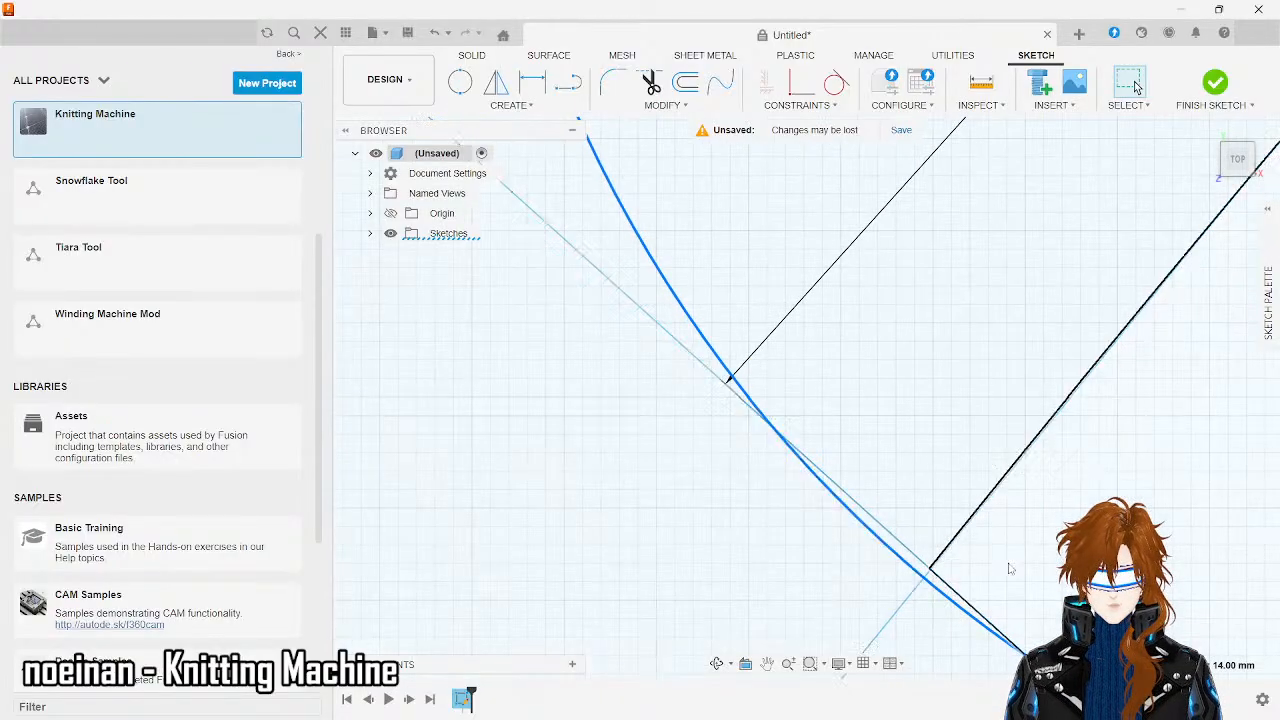
scroll(1051, 603, up, 3)
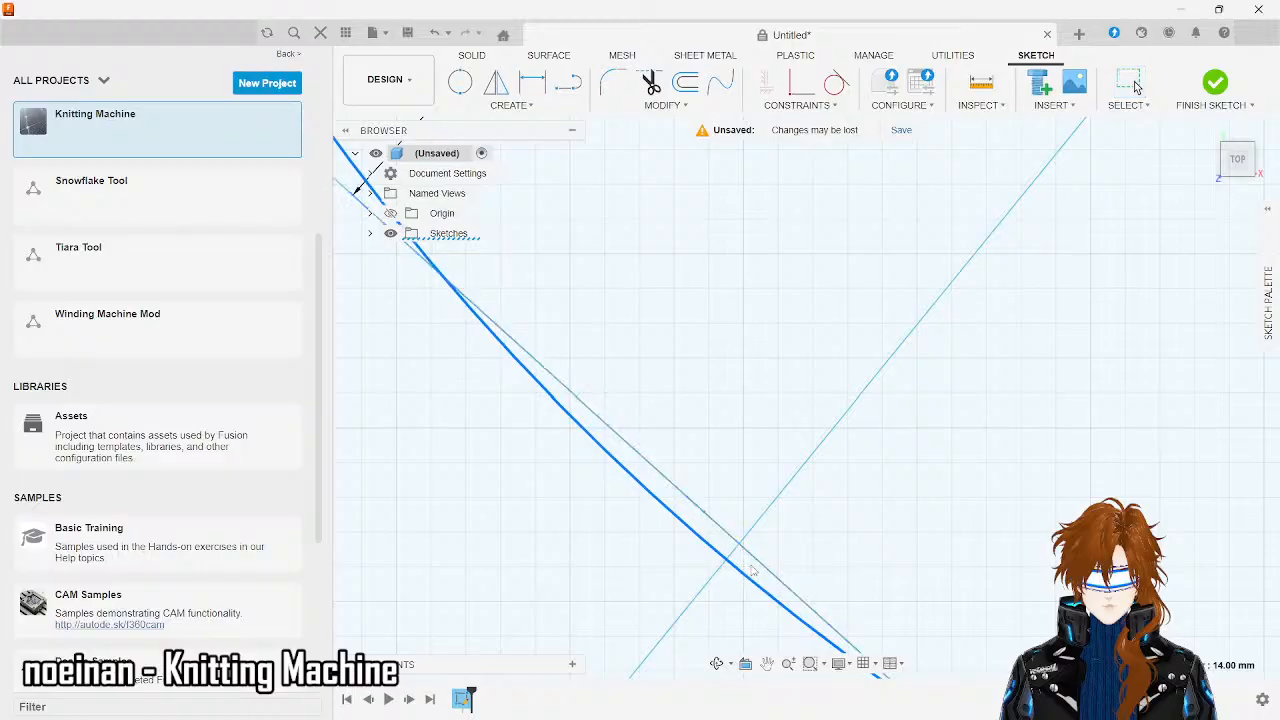
scroll(741, 556, down, 3)
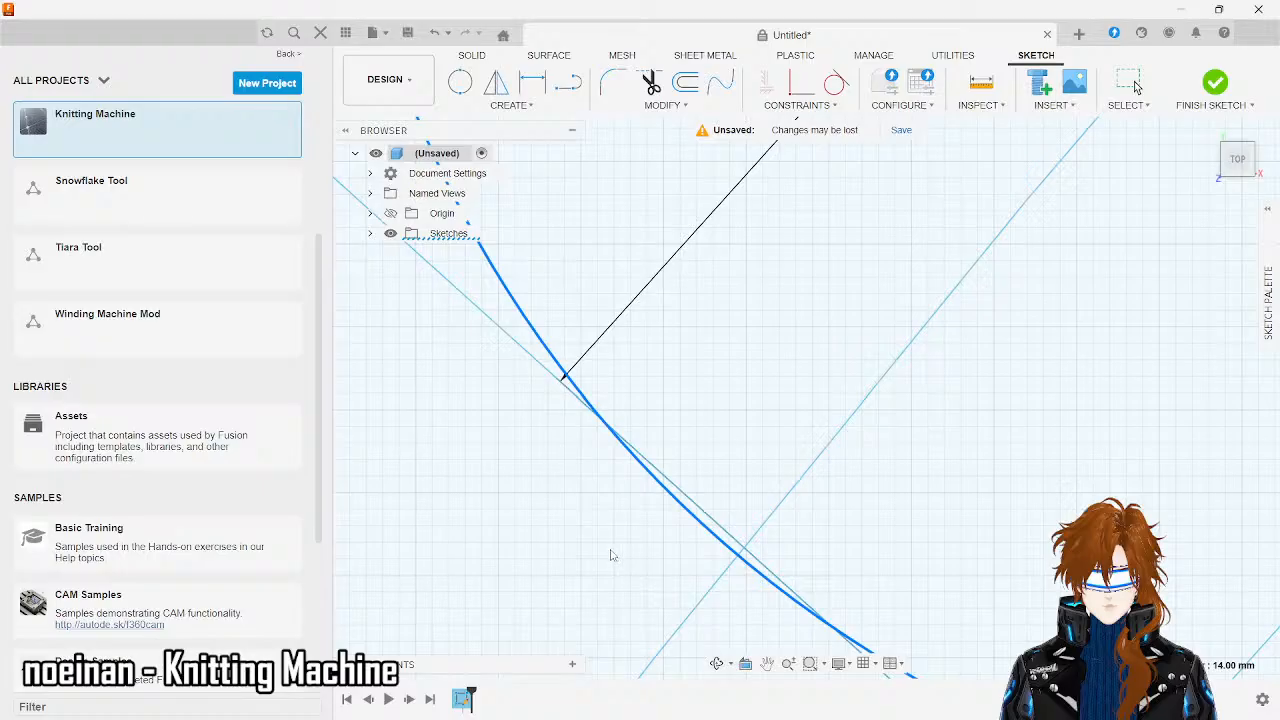
scroll(612, 555, up, 2)
scroll(683, 591, up, 3)
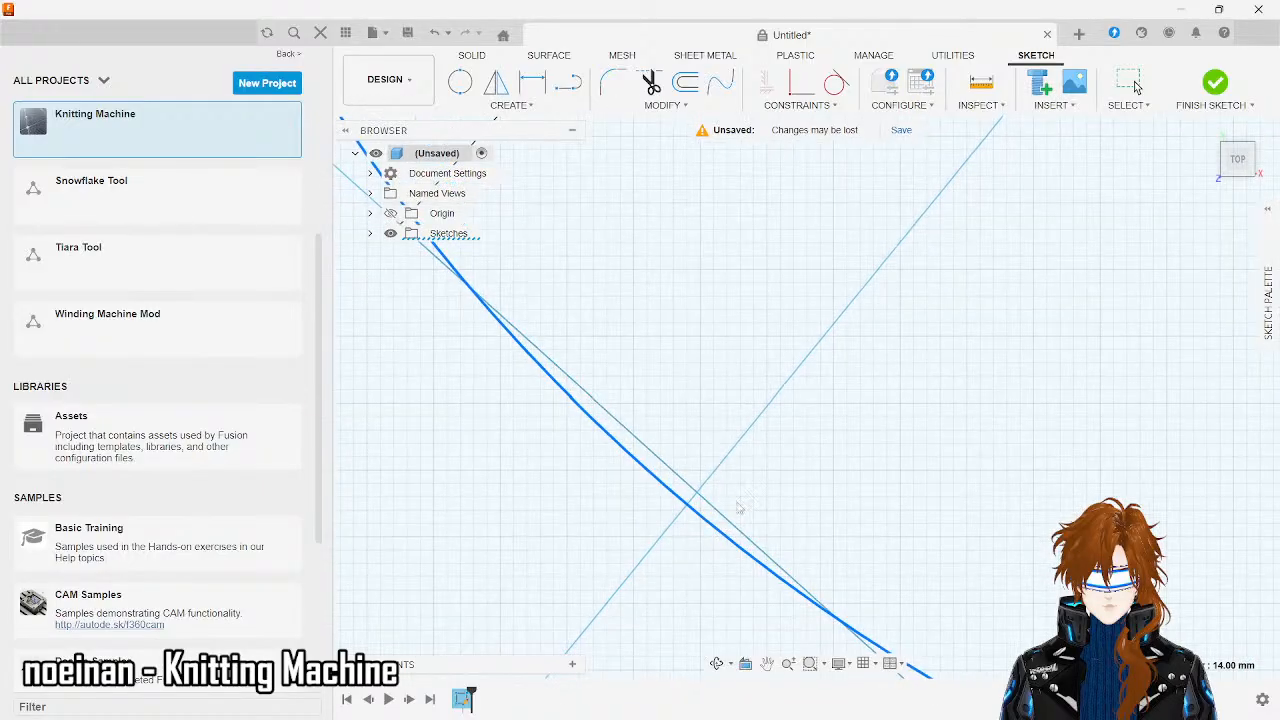
scroll(717, 538, down, 3)
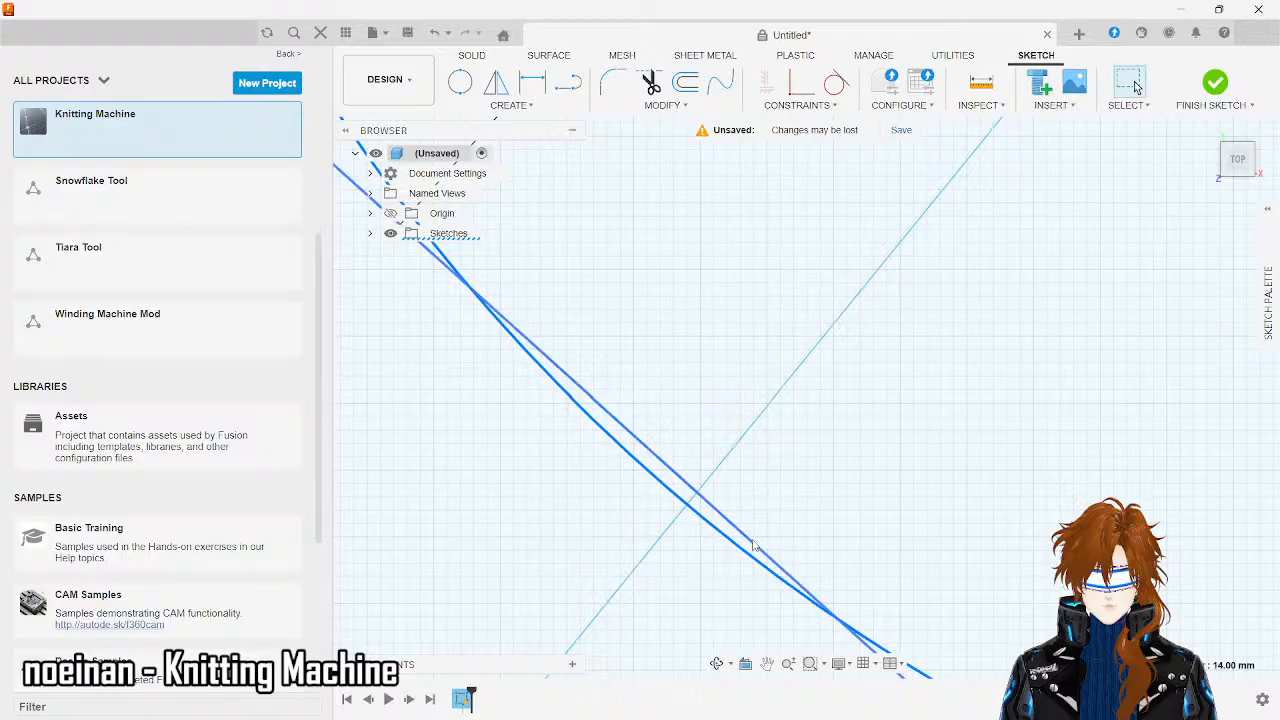
scroll(717, 538, down, 5)
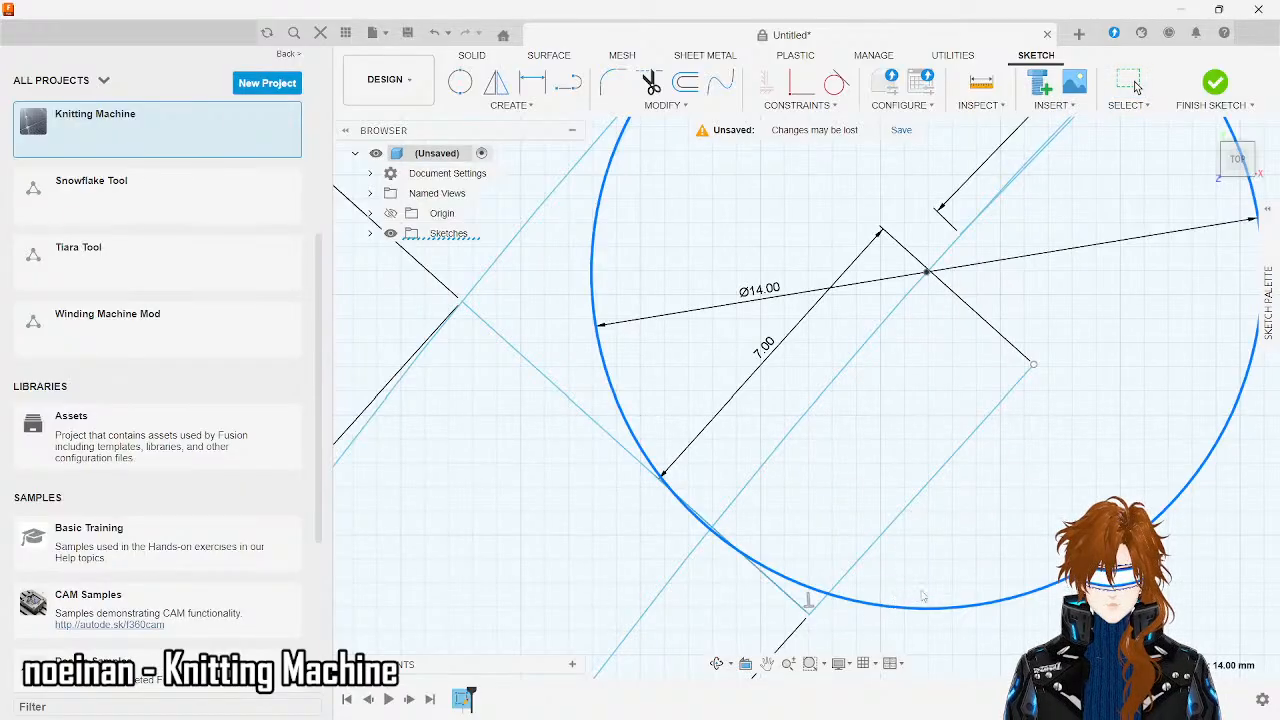
scroll(909, 582, down, 3)
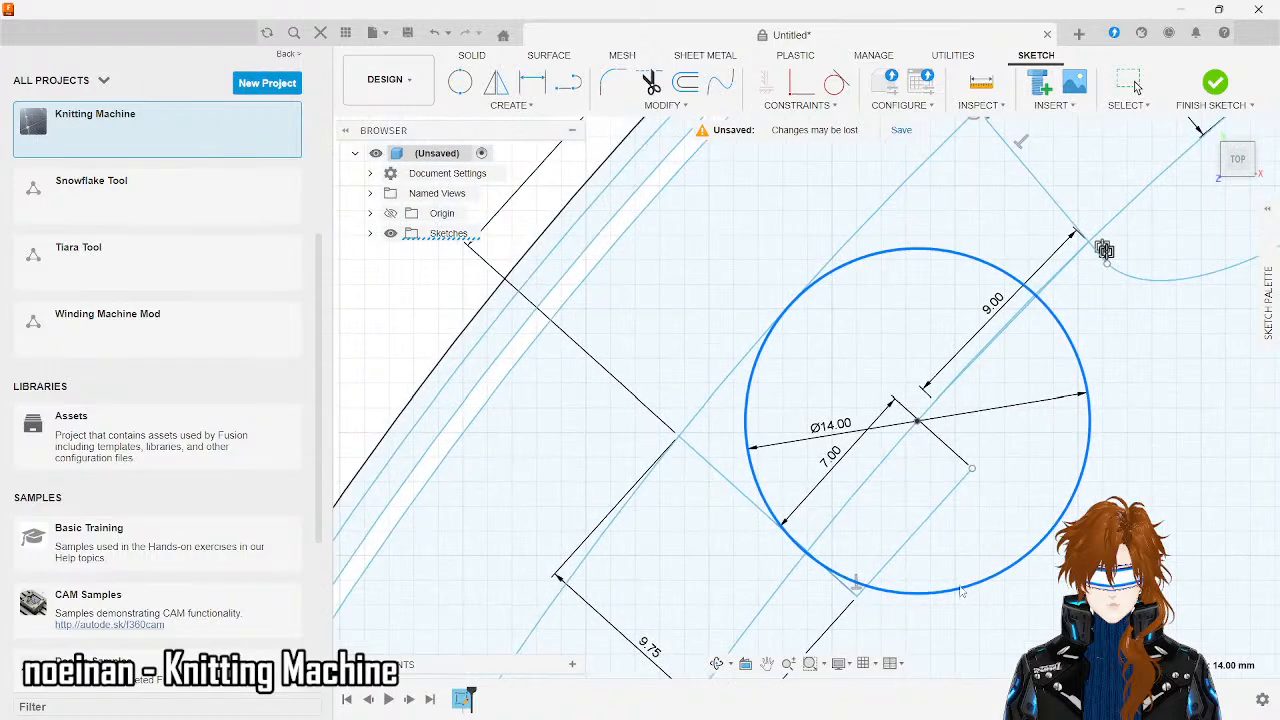
key(Delete)
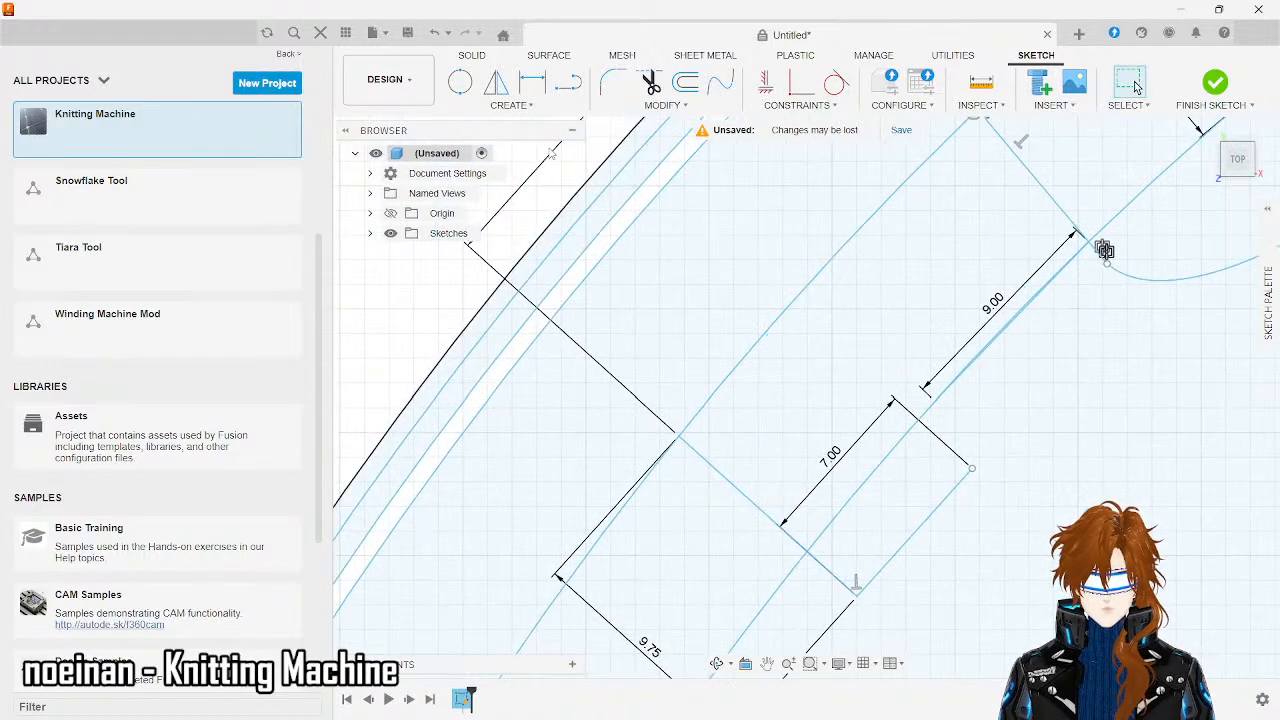
click(512, 105)
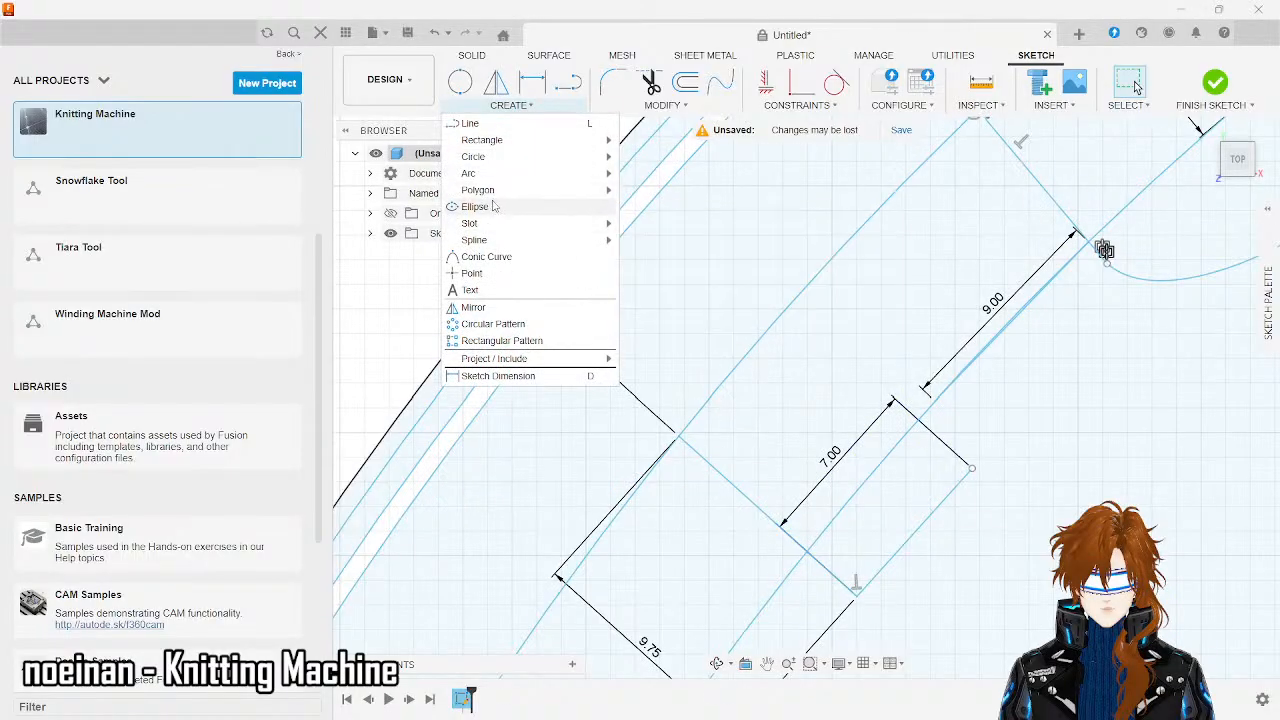
mouse_move(490, 164)
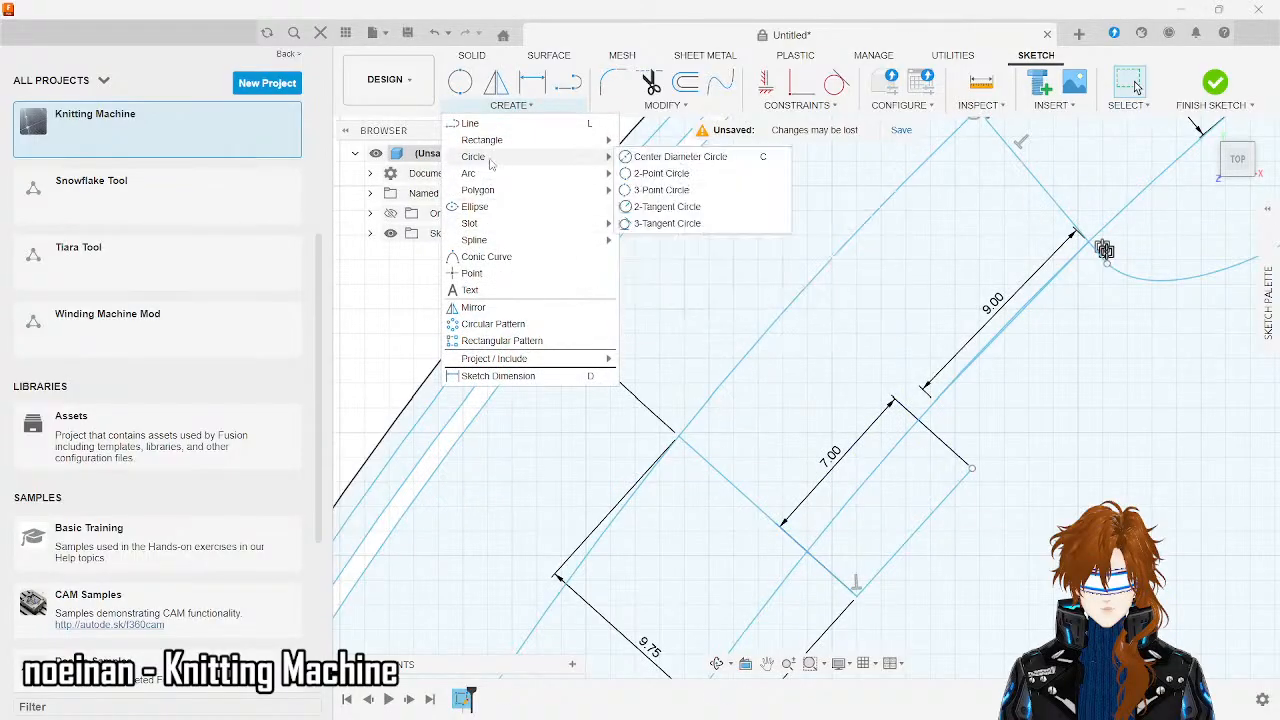
click(668, 157)
click(510, 105)
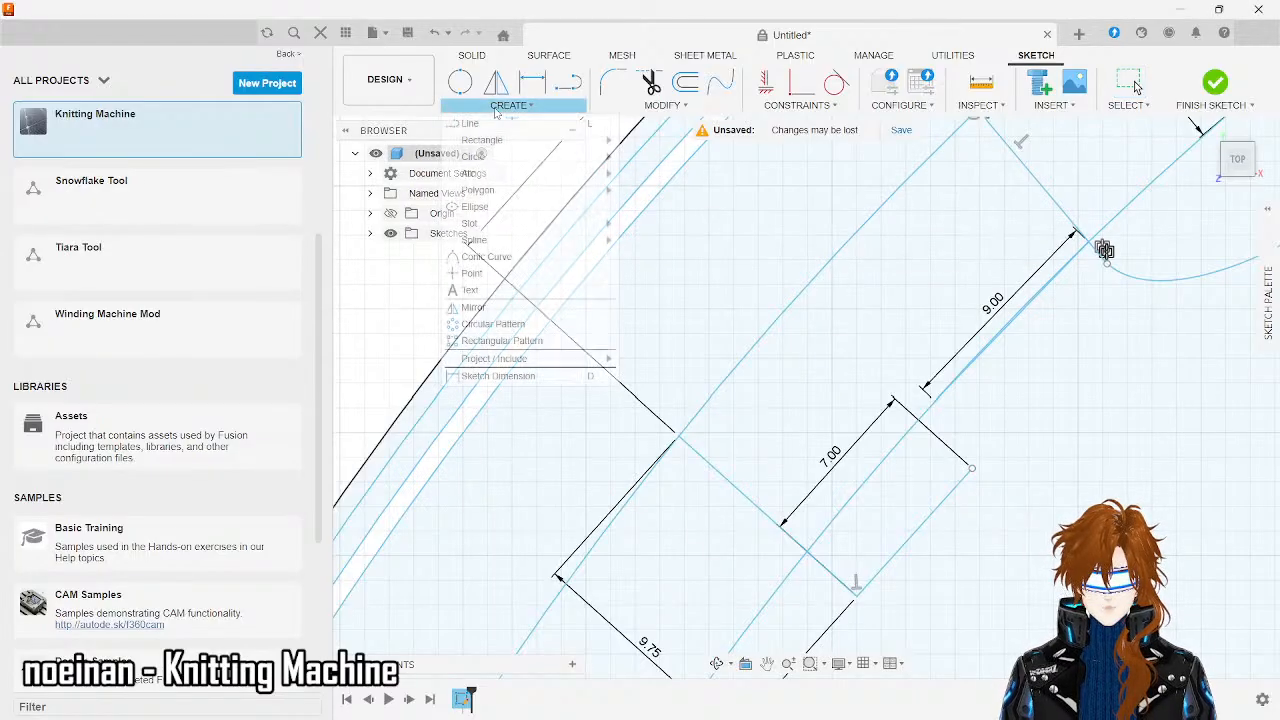
mouse_move(473, 157)
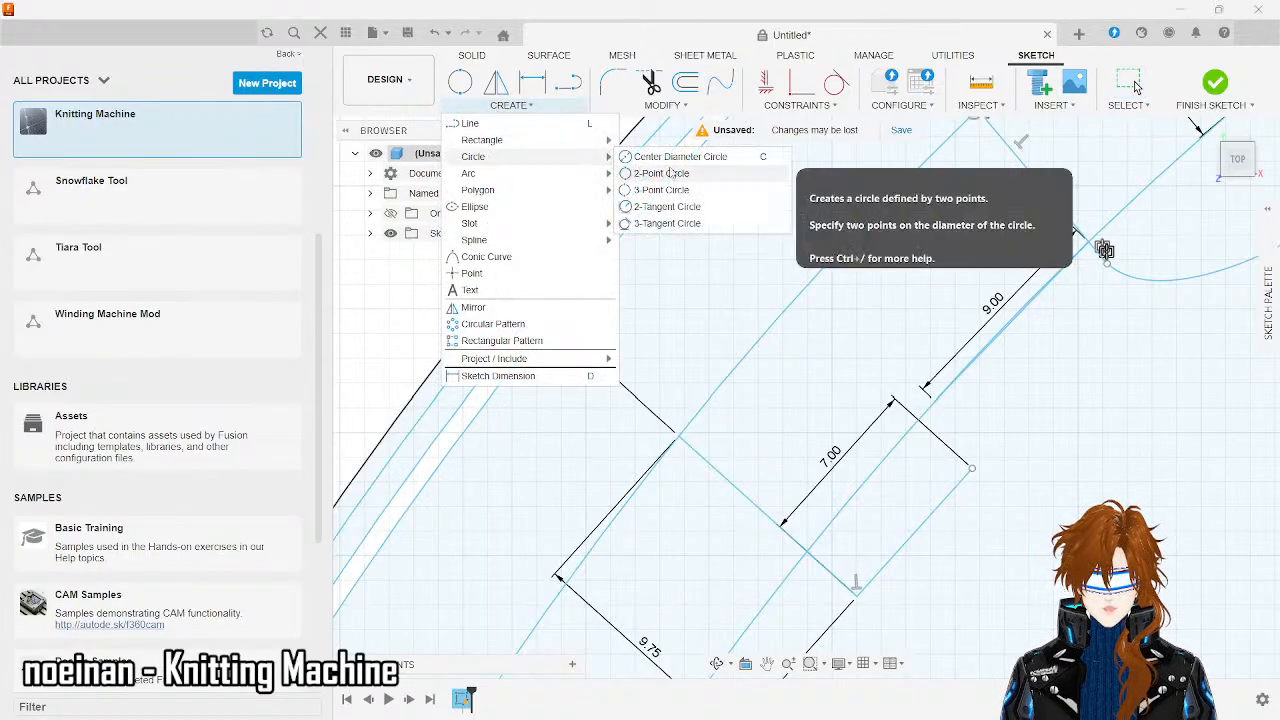
click(678, 158)
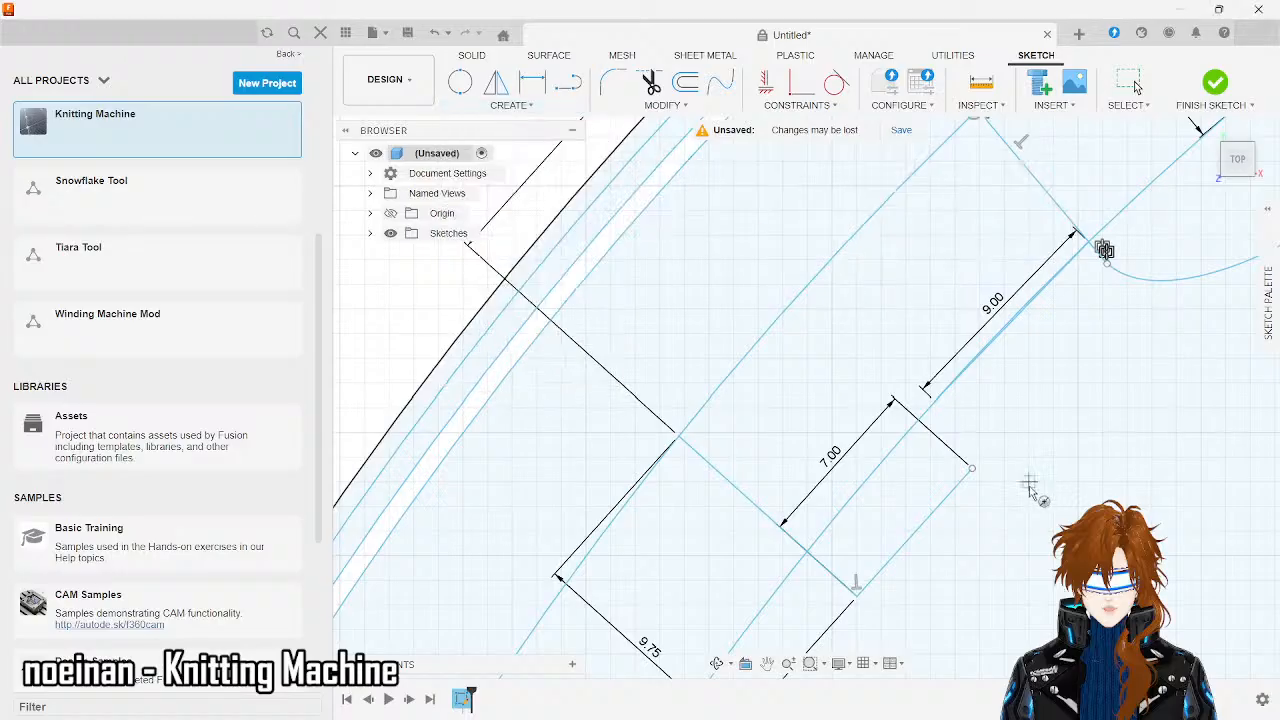
click(972, 468)
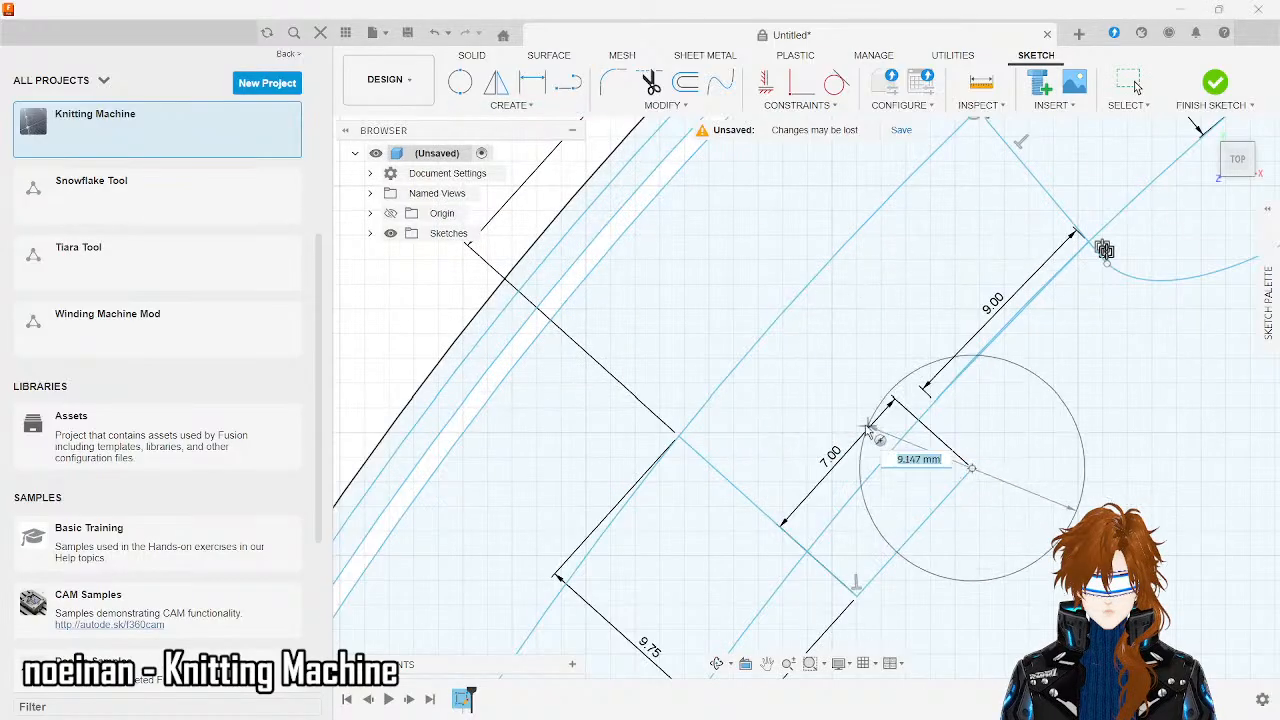
key(Escape)
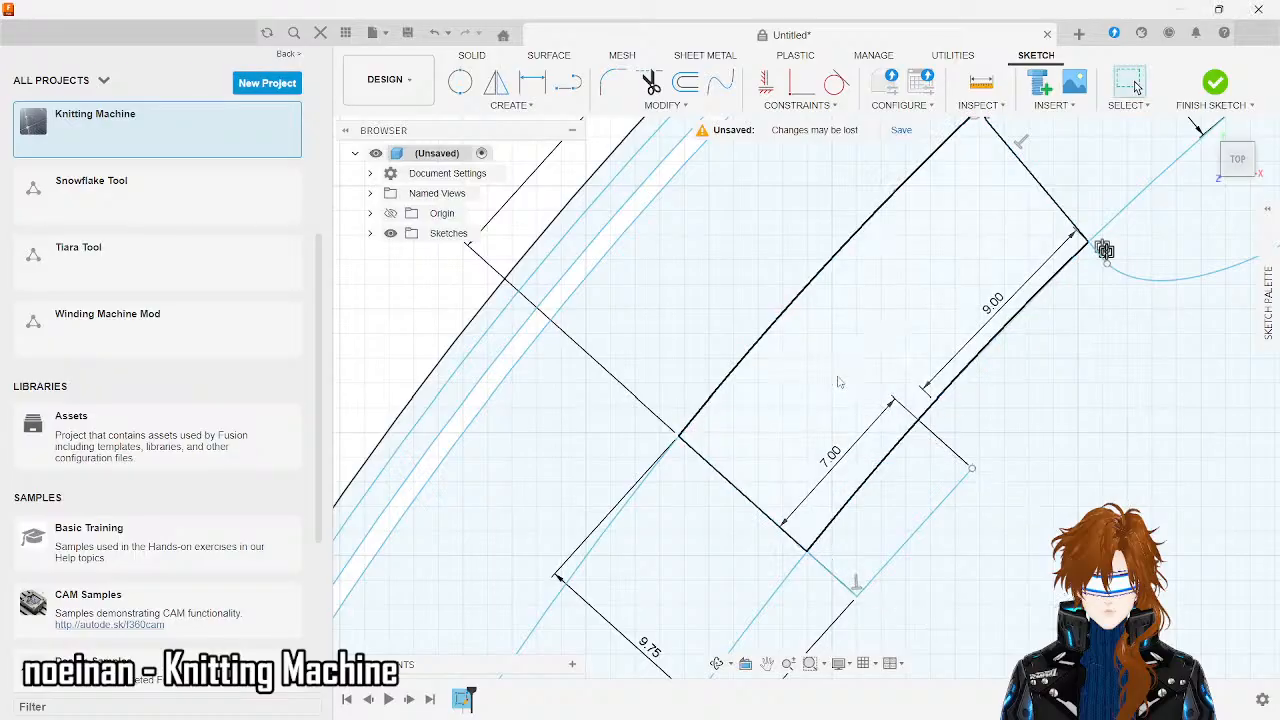
click(511, 105)
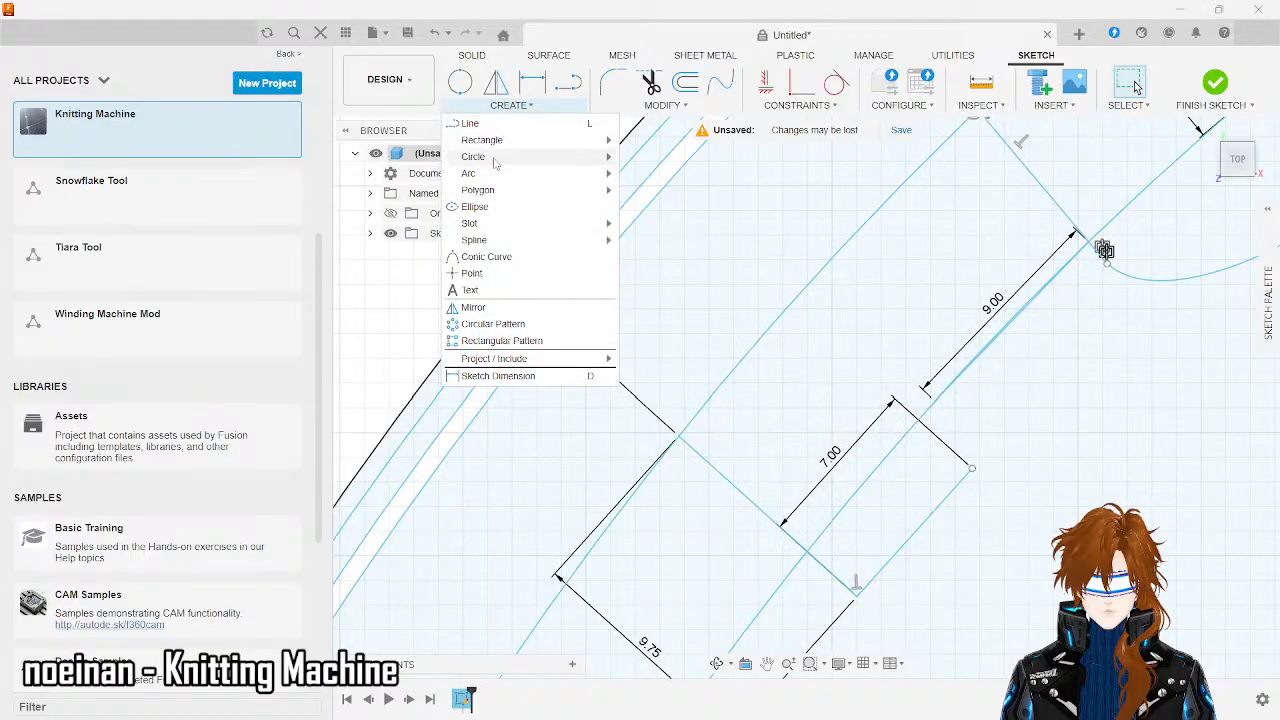
mouse_move(494, 162)
click(778, 174)
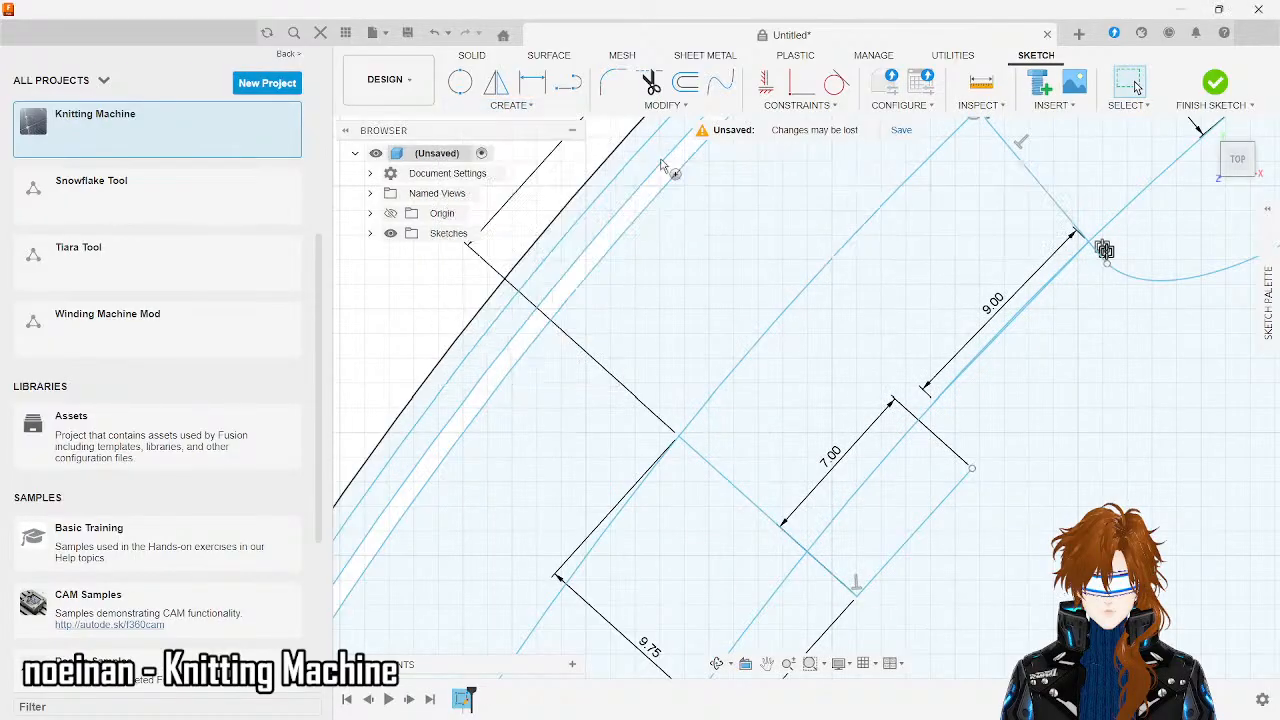
click(918, 419)
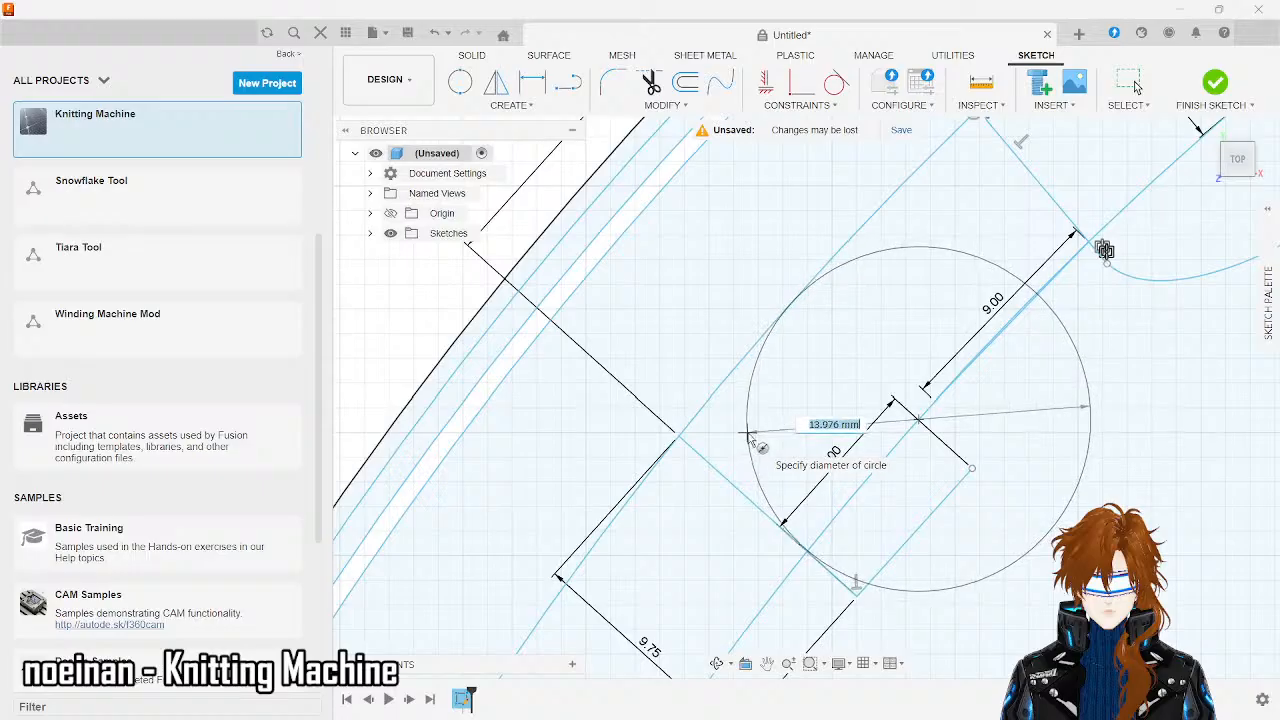
key(Escape)
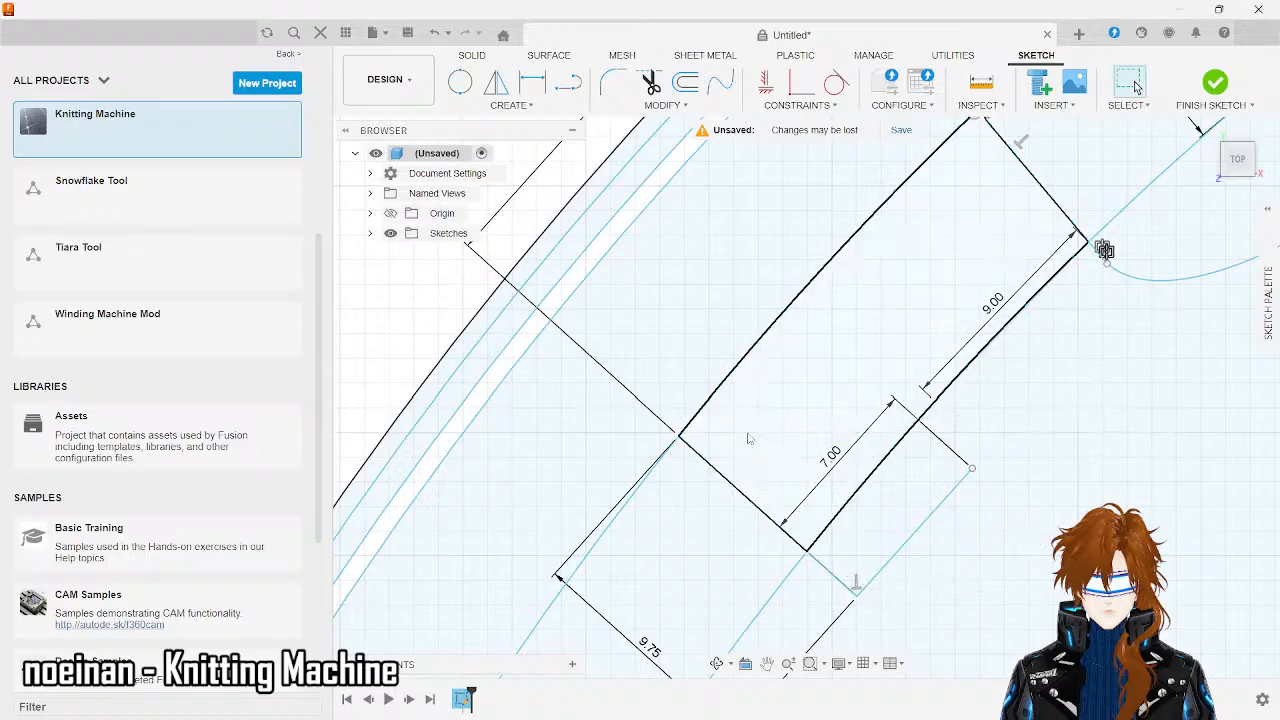
click(749, 438)
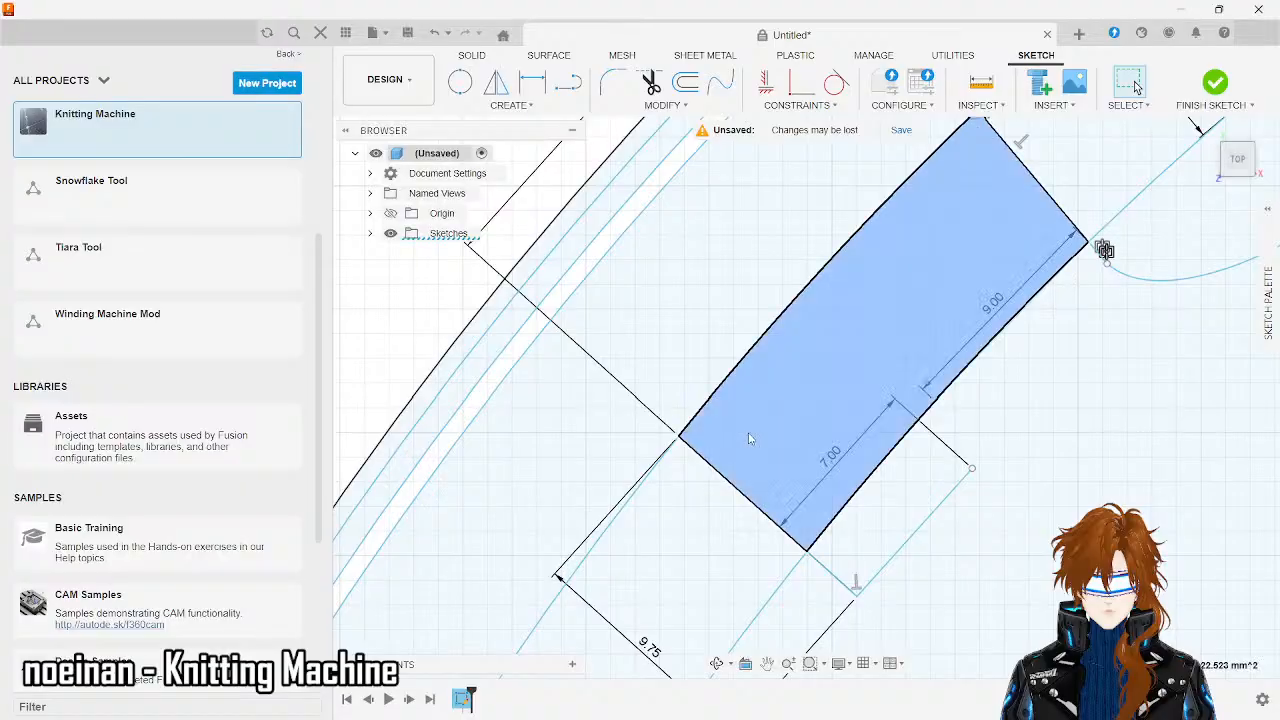
key(Escape)
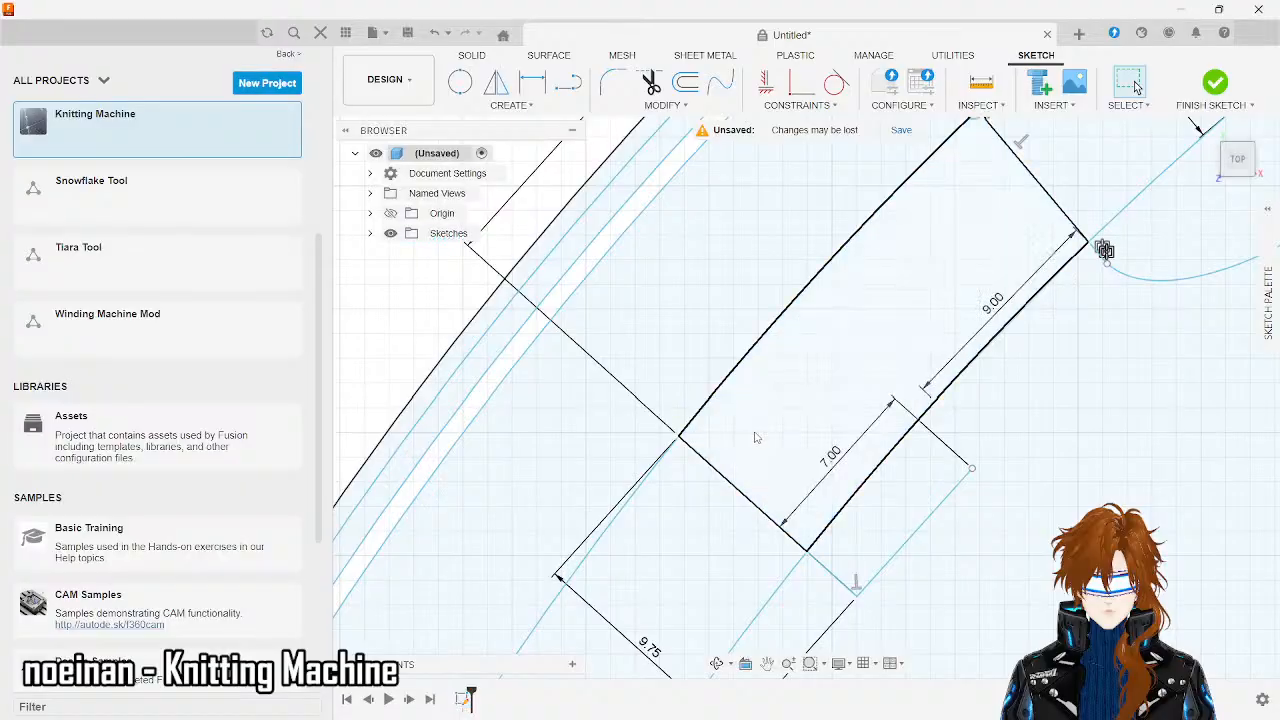
- Draw a 14 mm center-diameter circle centered on the slanted line where the 7 mm dimension's extension line crosses it
click(510, 105)
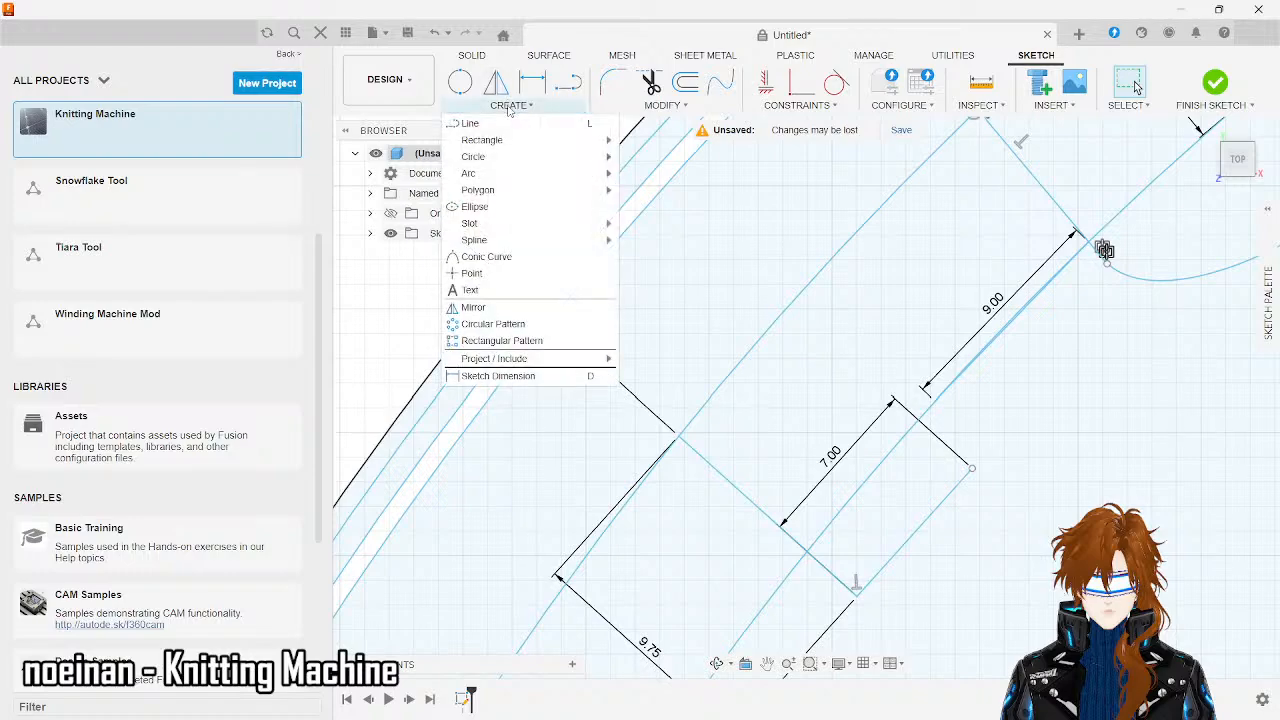
mouse_move(508, 160)
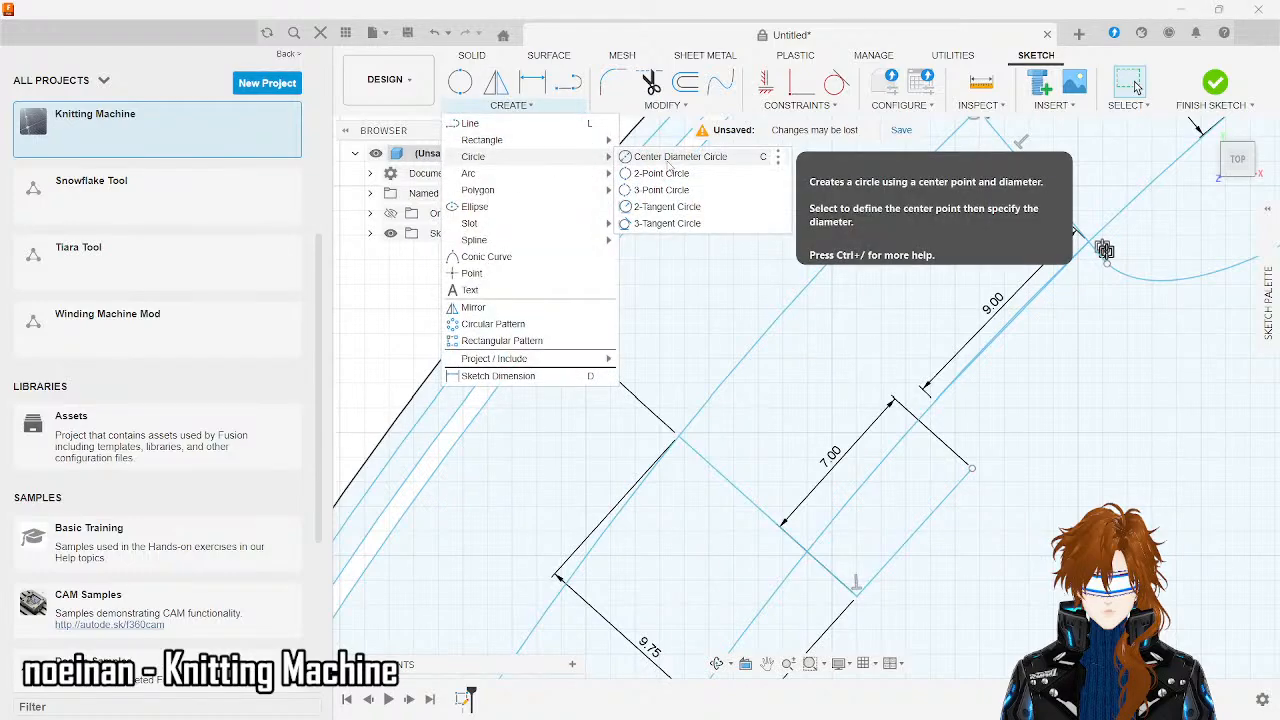
click(668, 163)
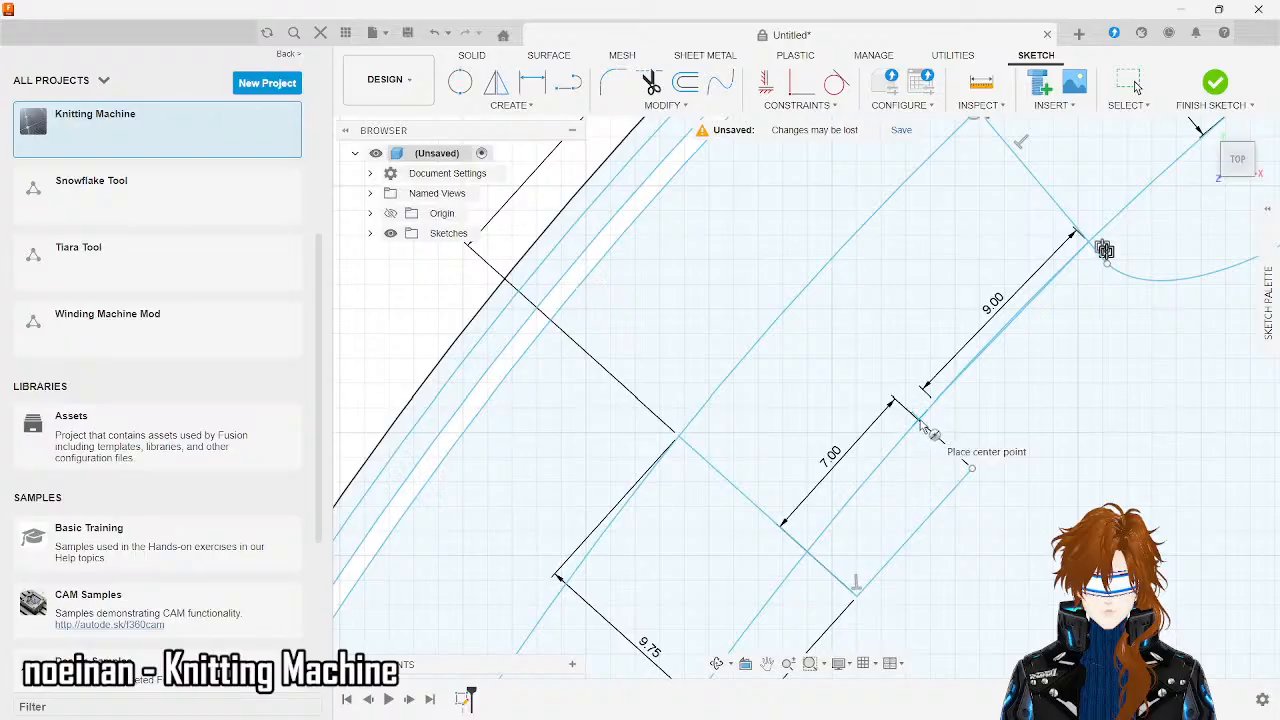
scroll(922, 425, up, 2)
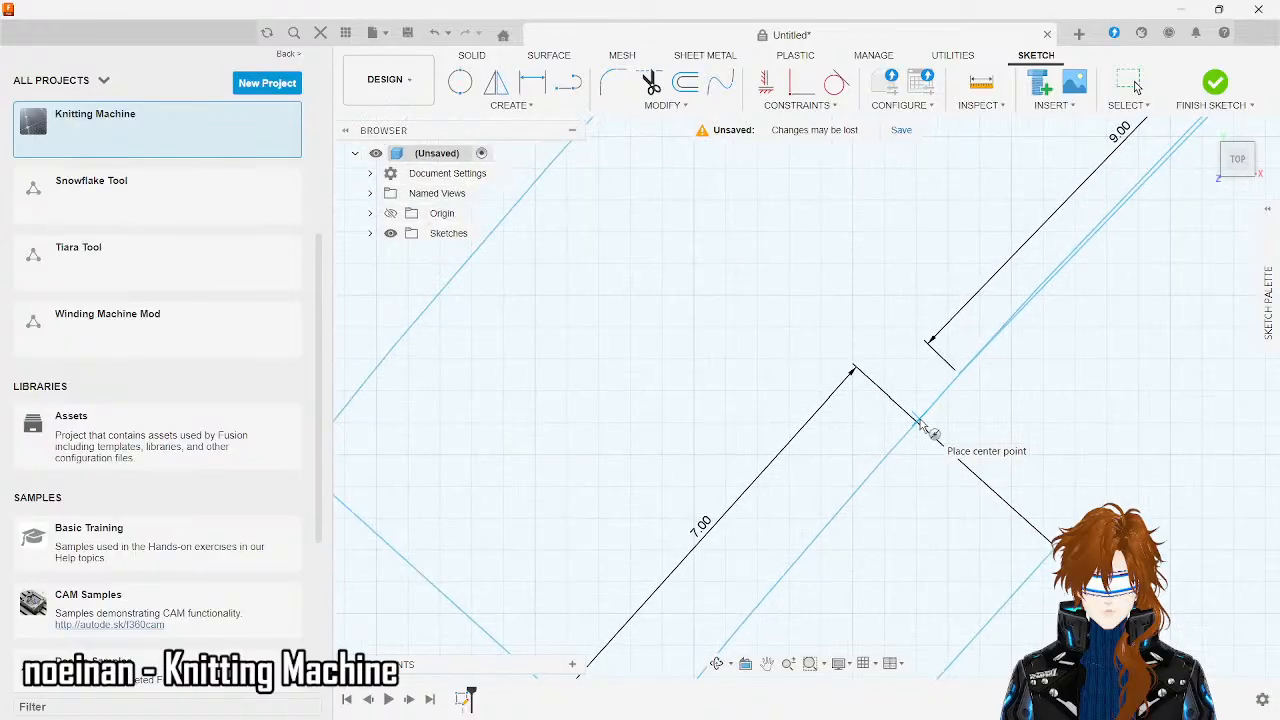
click(918, 423)
scroll(917, 424, down, 1)
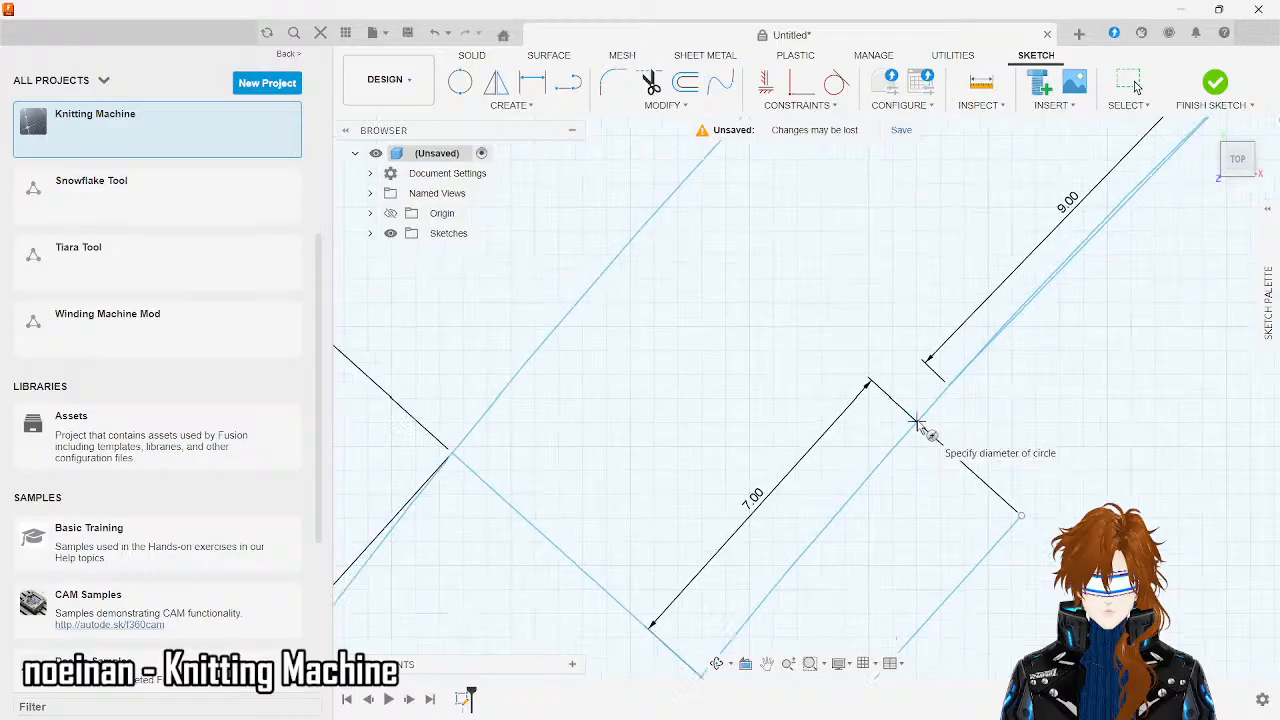
scroll(920, 428, down, 2)
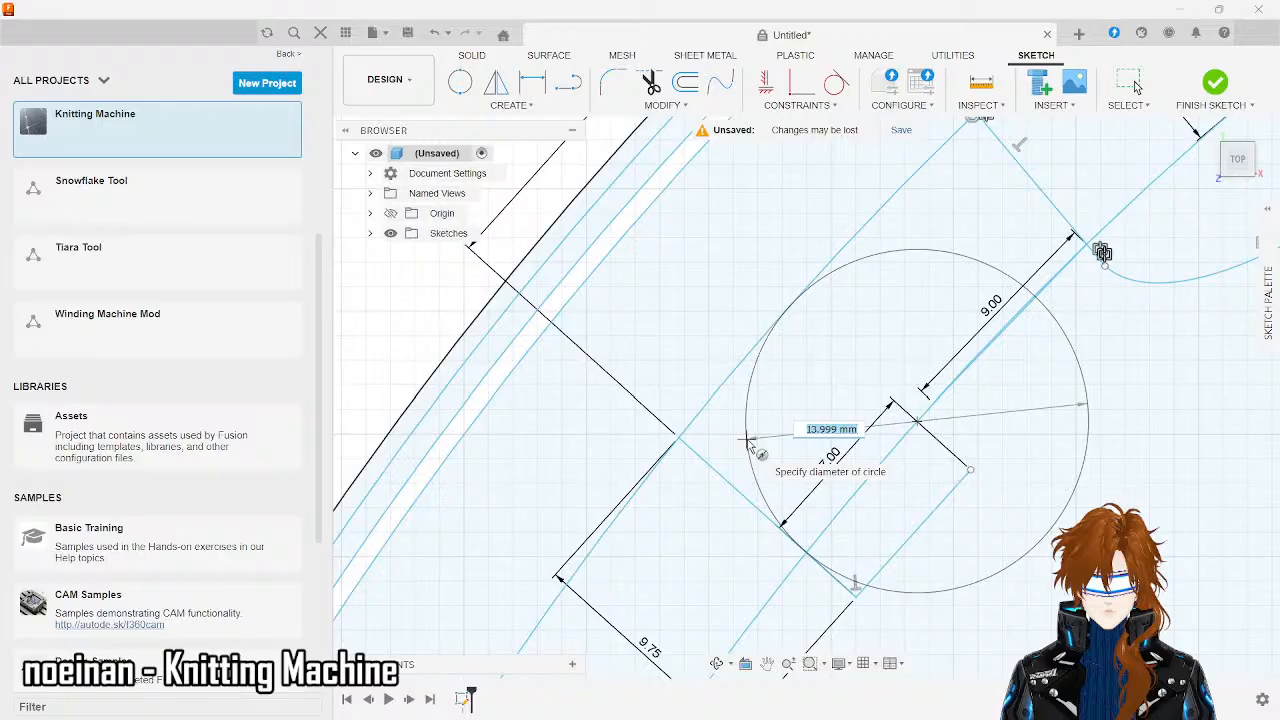
text(14)
key(Return)
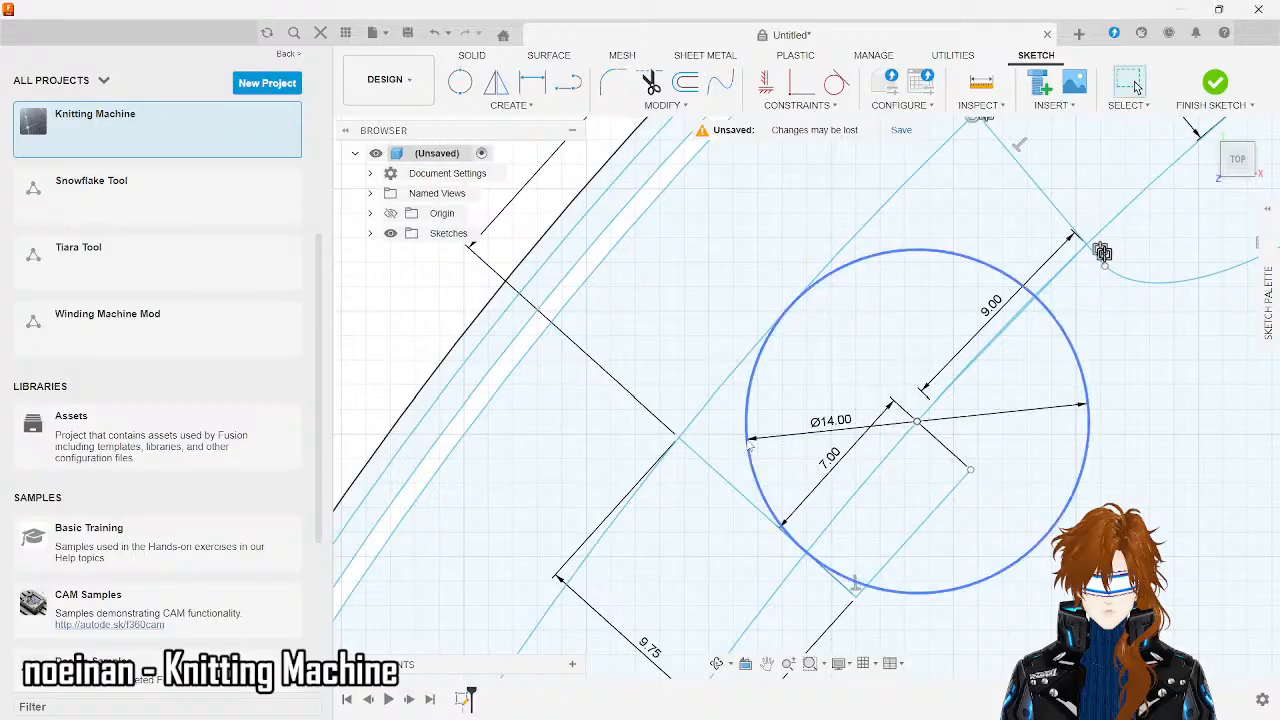
- Examine up close how the 14 mm circle meets the long slanted line along its upper edge
scroll(1110, 251, up, 2)
scroll(791, 294, up, 5)
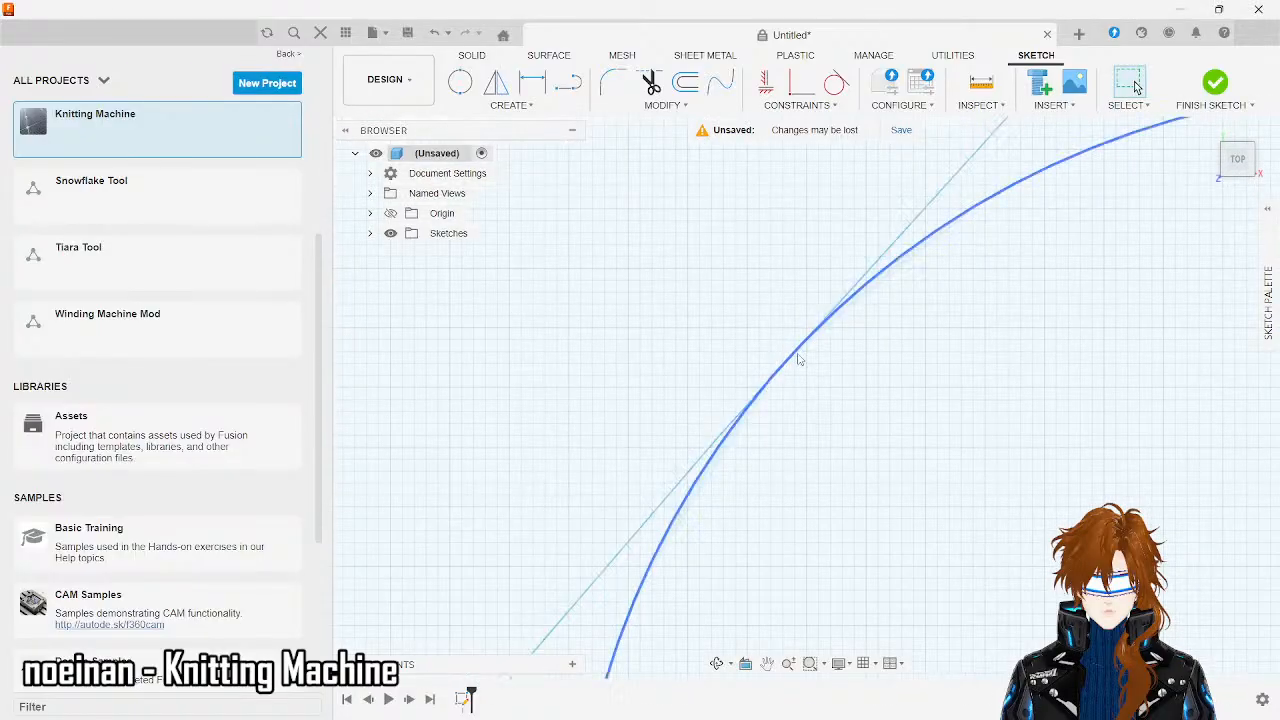
scroll(797, 365, up, 4)
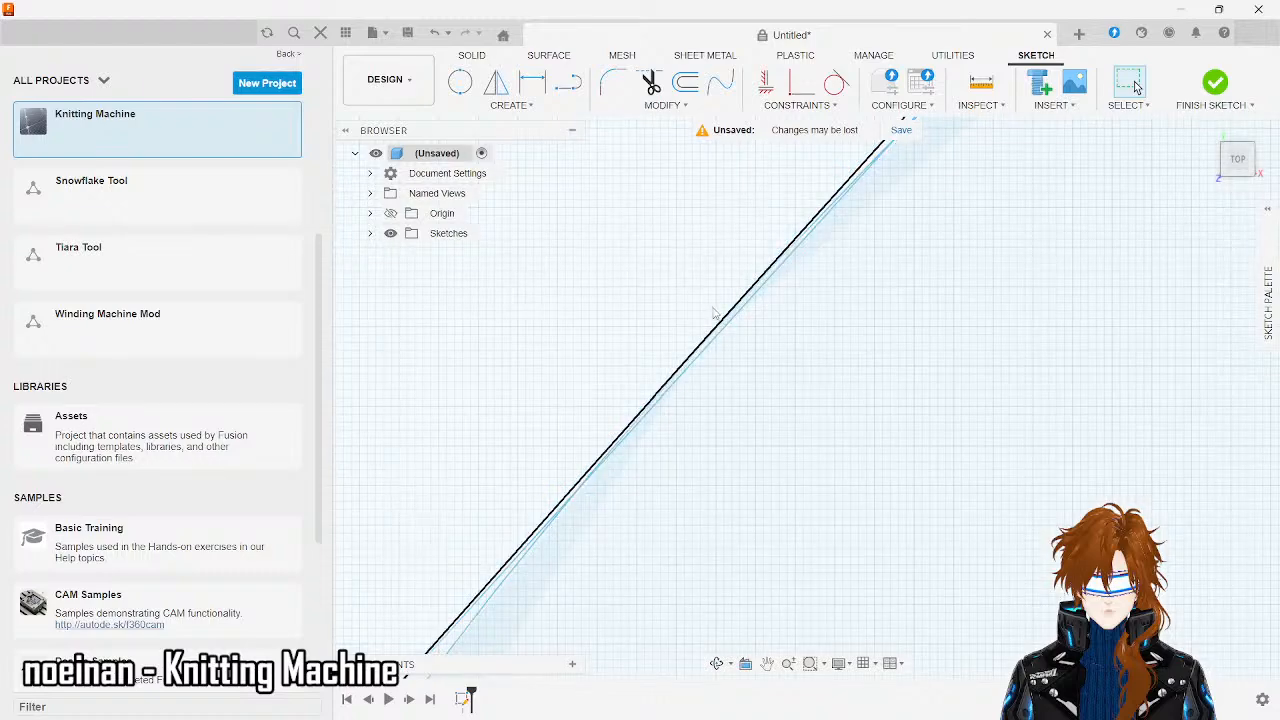
mouse_move(710, 314)
mouse_down()
mouse_move(737, 340)
mouse_move(716, 349)
mouse_up()
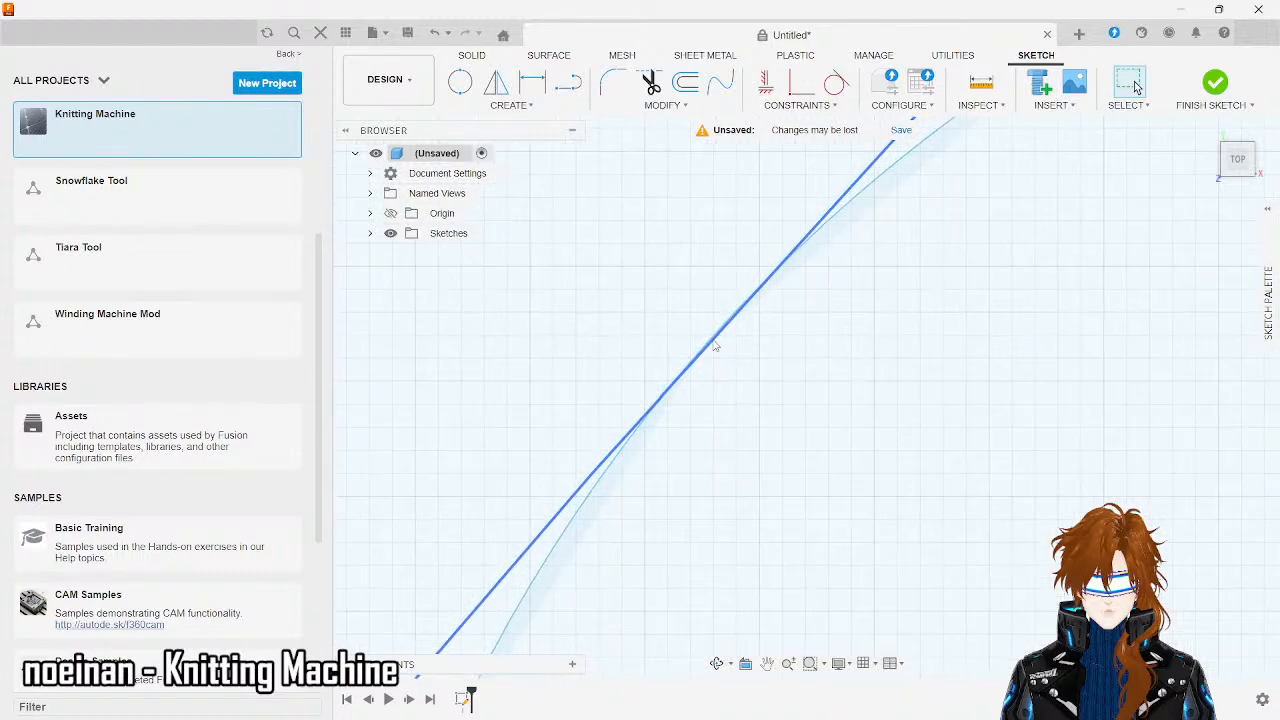
scroll(715, 346, down, 5)
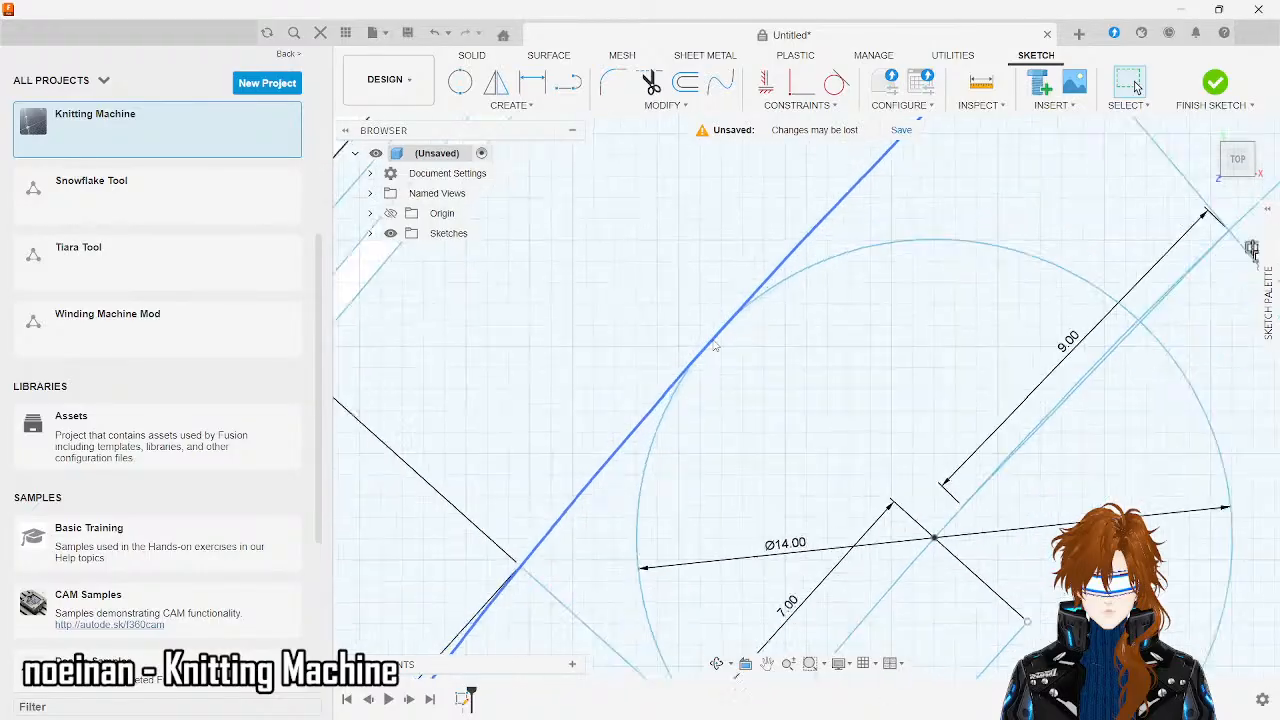
scroll(714, 344, down, 4)
- Examine the 14 mm circle's contact with the crossing slanted lines at its lower edge, leaving the sketch geometry unedited
scroll(721, 540, up, 6)
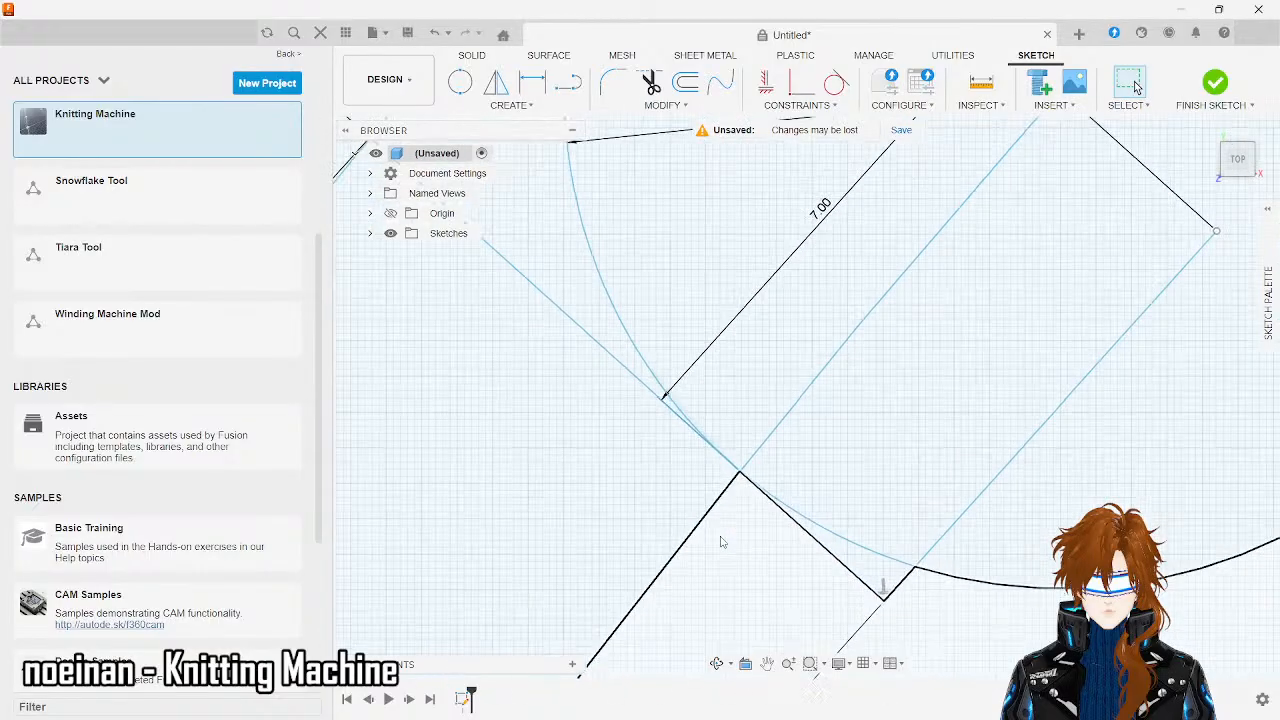
scroll(721, 541, up, 10)
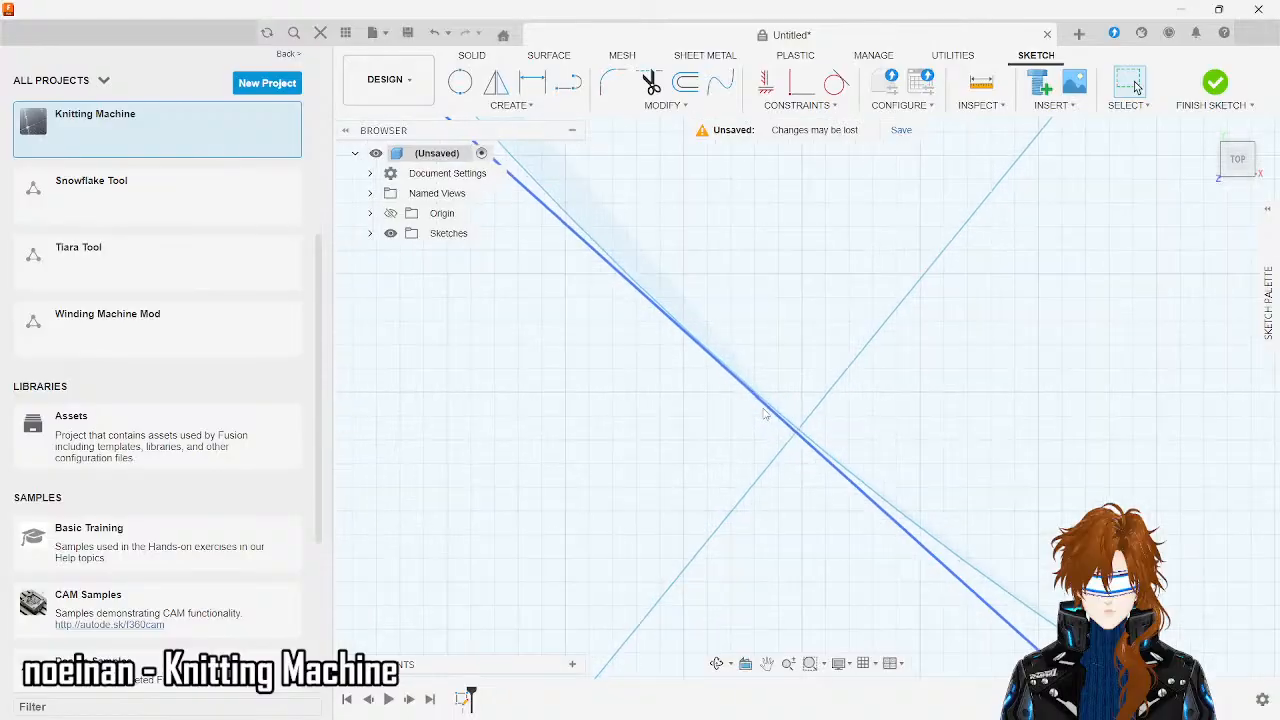
scroll(765, 413, up, 2)
click(766, 414)
right_click(763, 410)
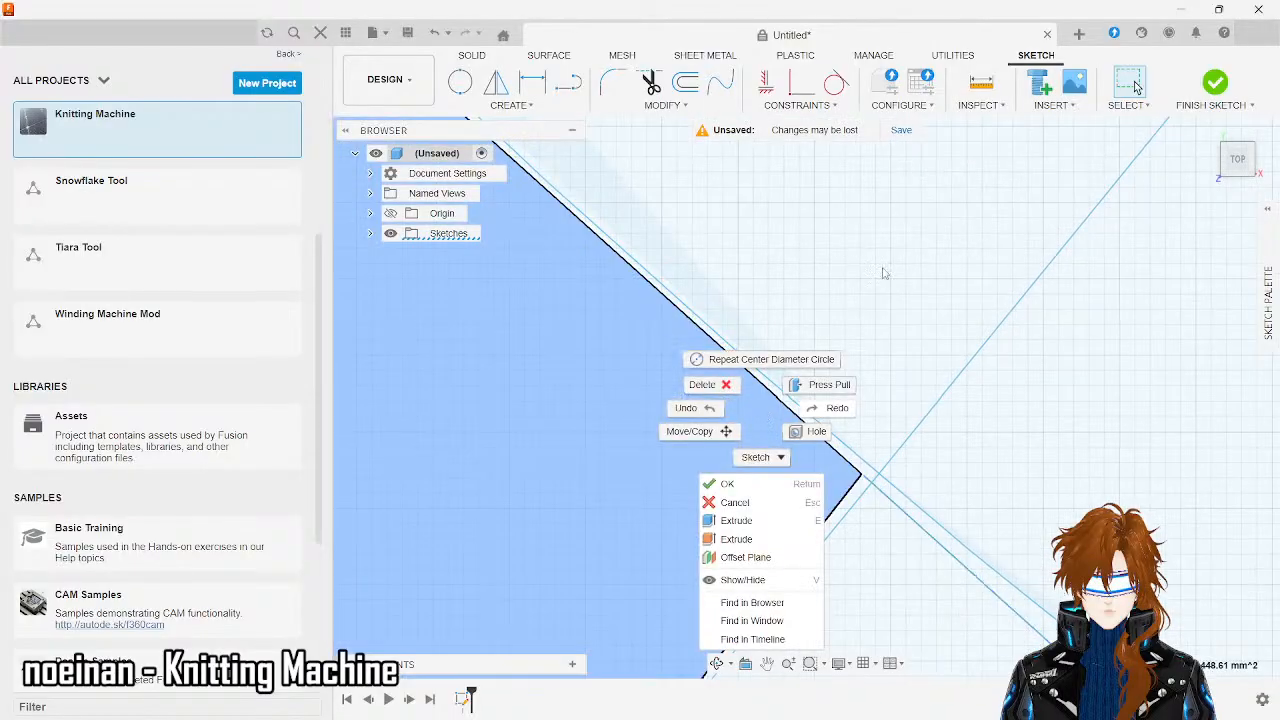
key(Escape)
key(Escape)
scroll(883, 272, down, 3)
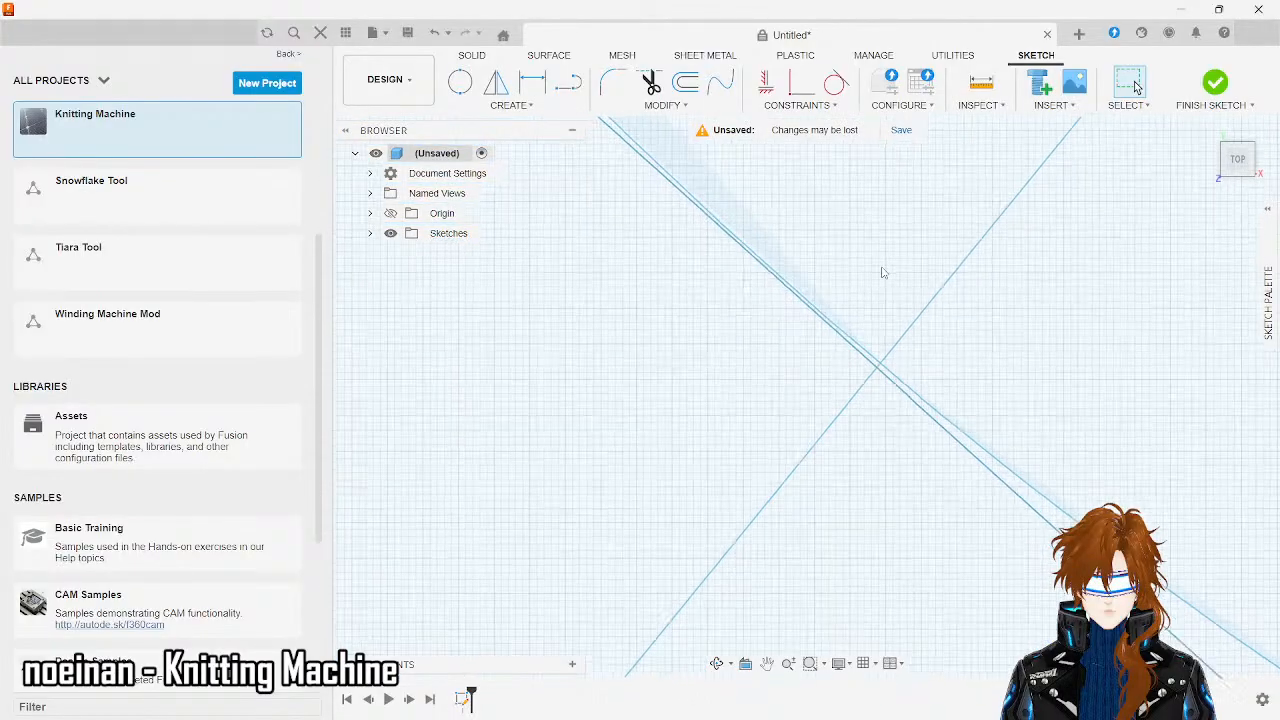
scroll(883, 272, down, 1)
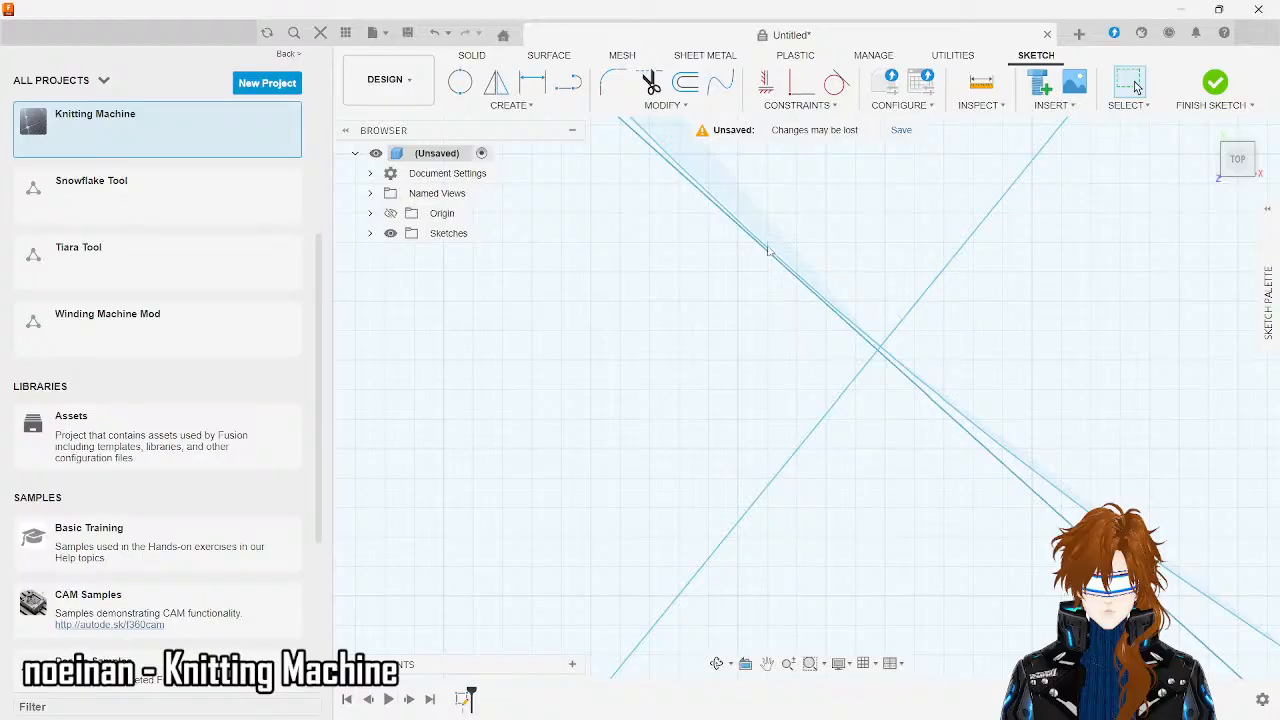
scroll(824, 259, down, 3)
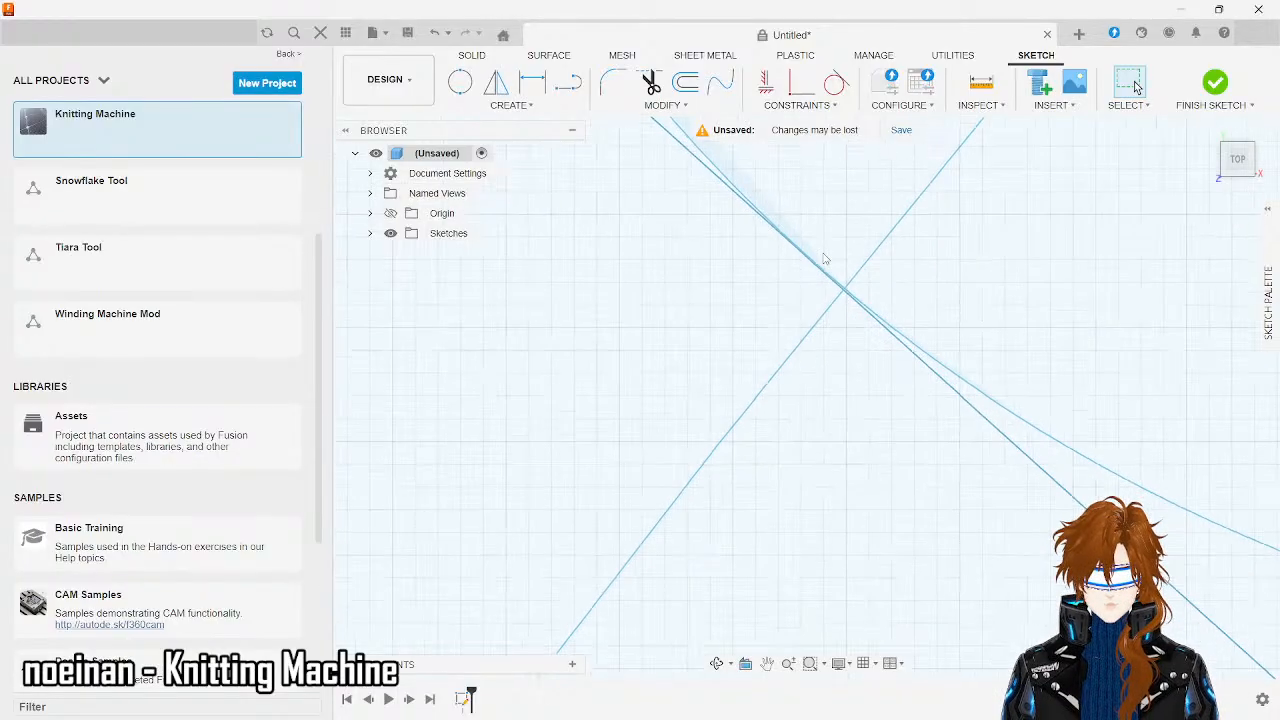
scroll(495, 486, down, 3)
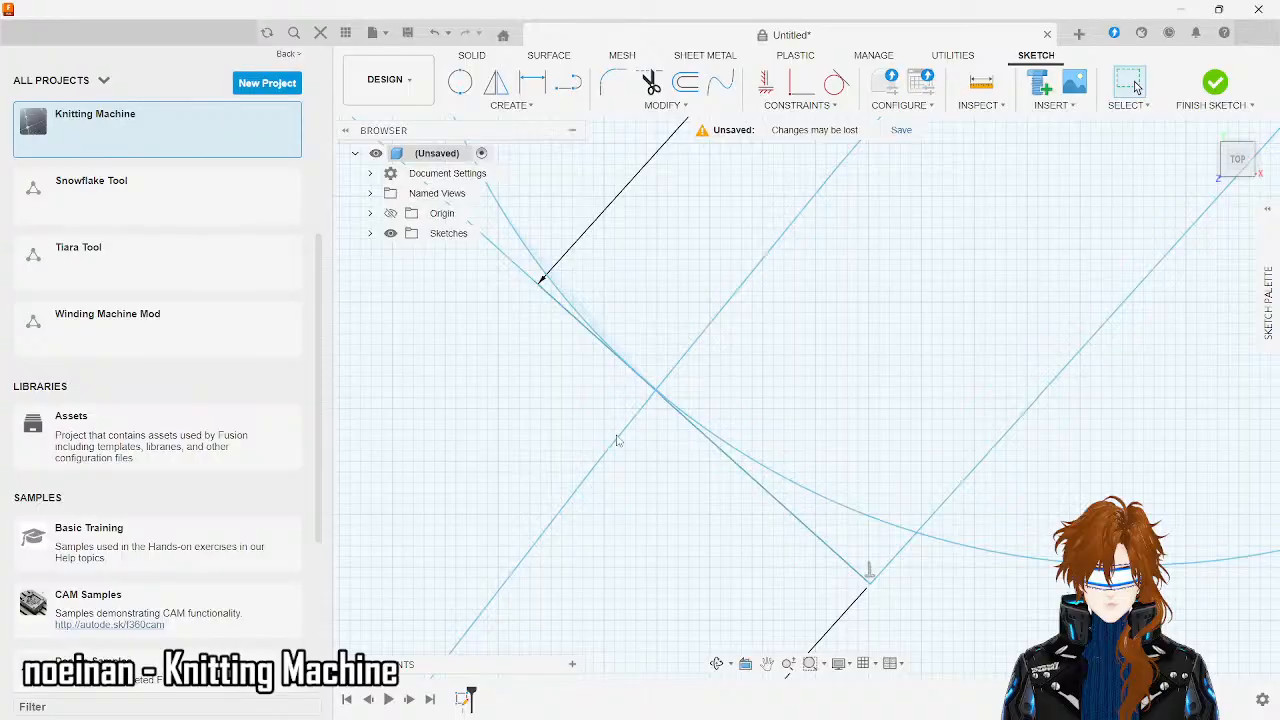
scroll(617, 440, up, 3)
scroll(758, 286, up, 4)
right_click(757, 286)
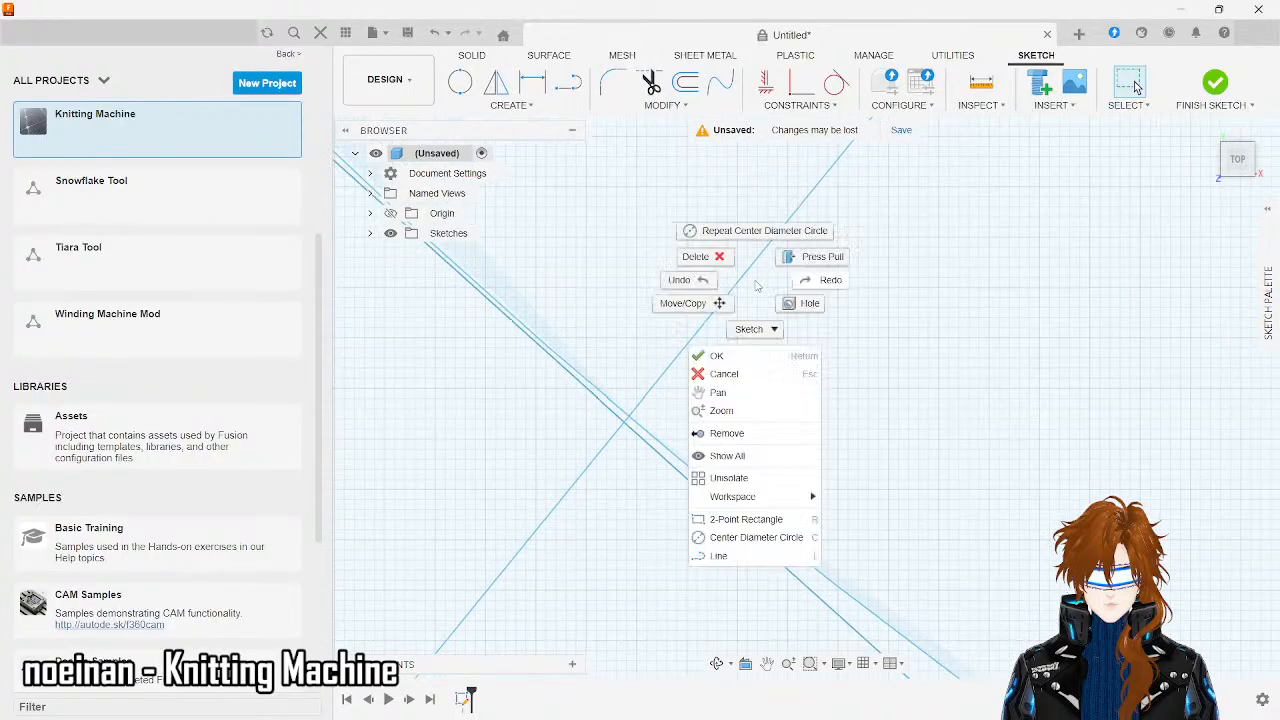
click(624, 377)
scroll(624, 377, down, 4)
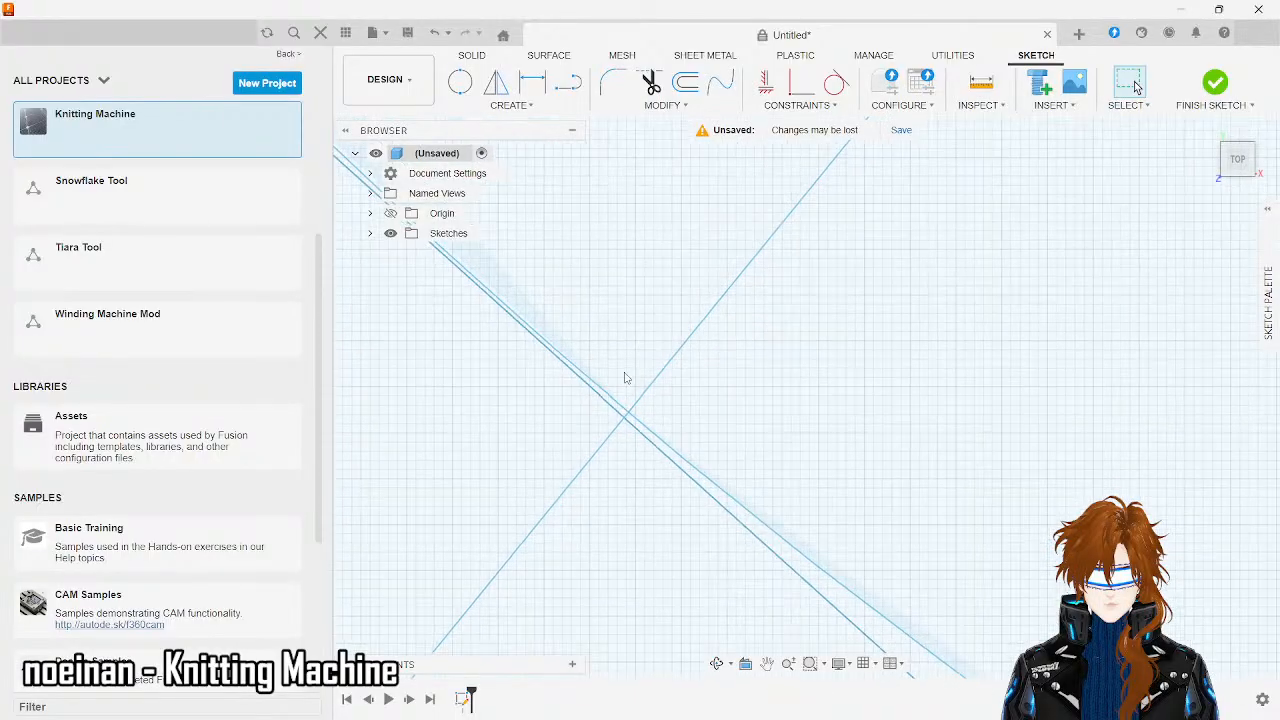
scroll(624, 377, down, 5)
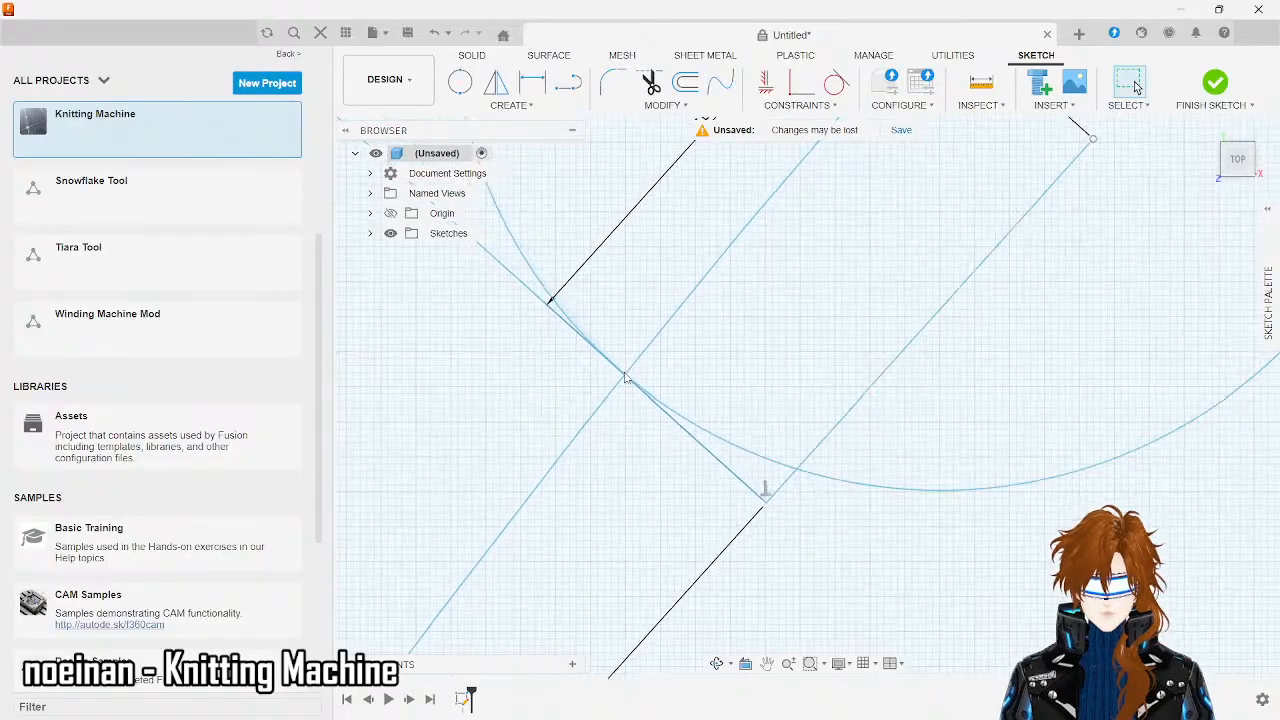
scroll(624, 377, down, 6)
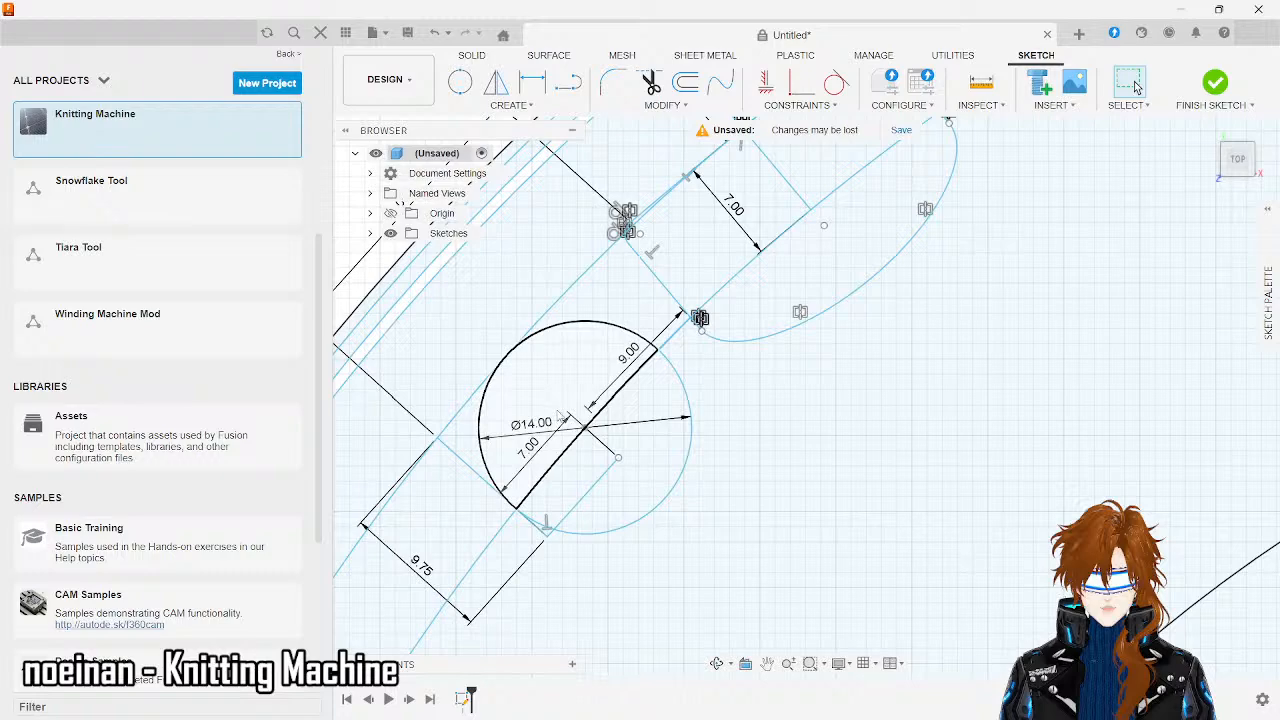
- Switch to the web browser and search for "fusion how to make a circle touch two lines"
key(alt+Tab)
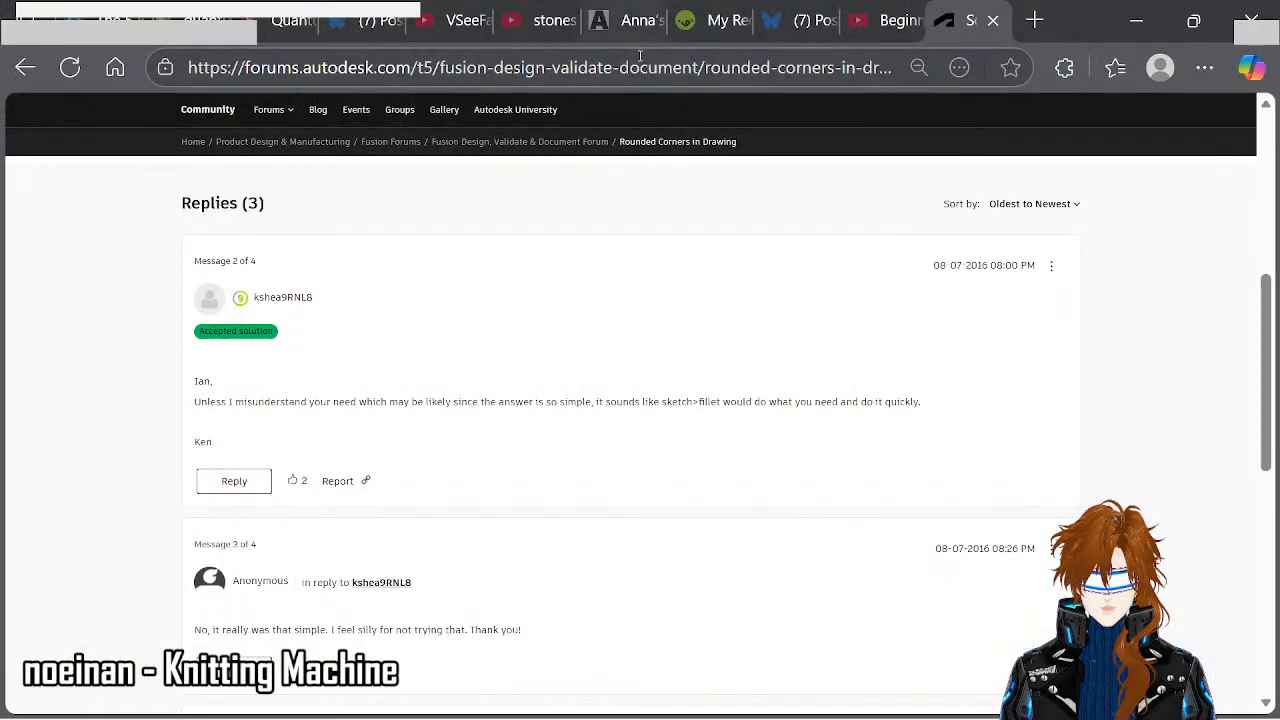
click(640, 60)
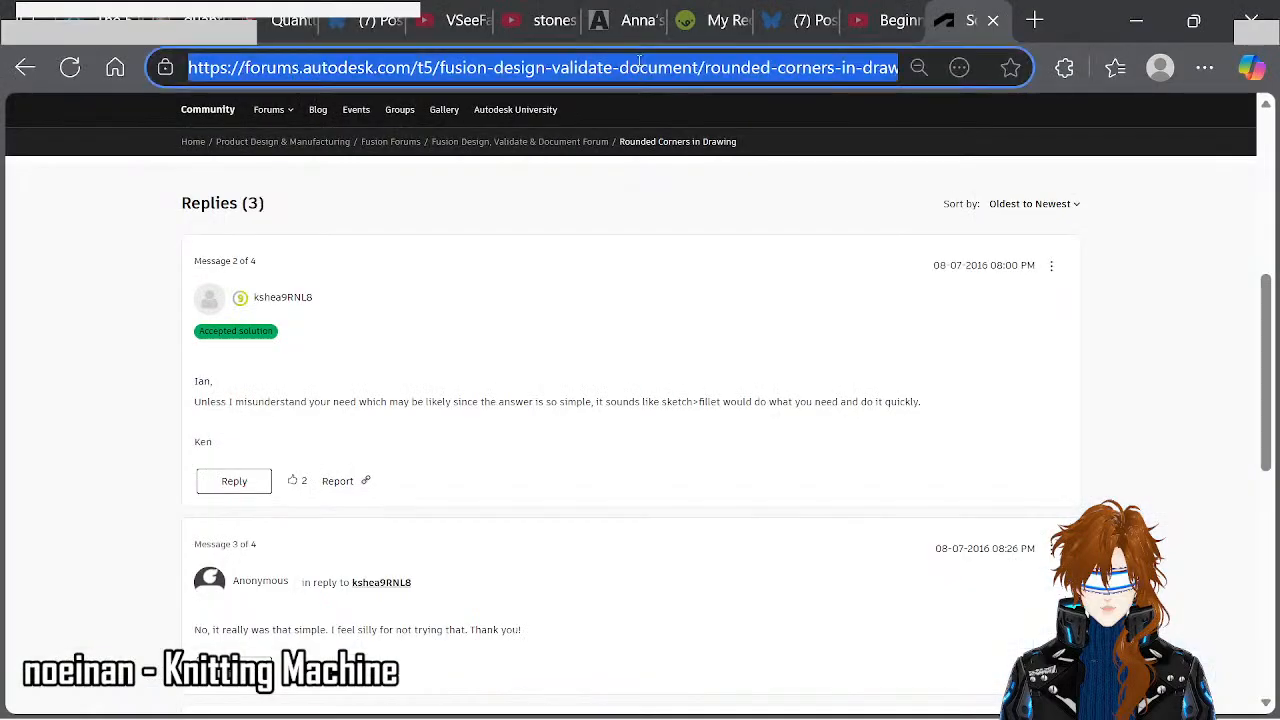
text(fusion how to )
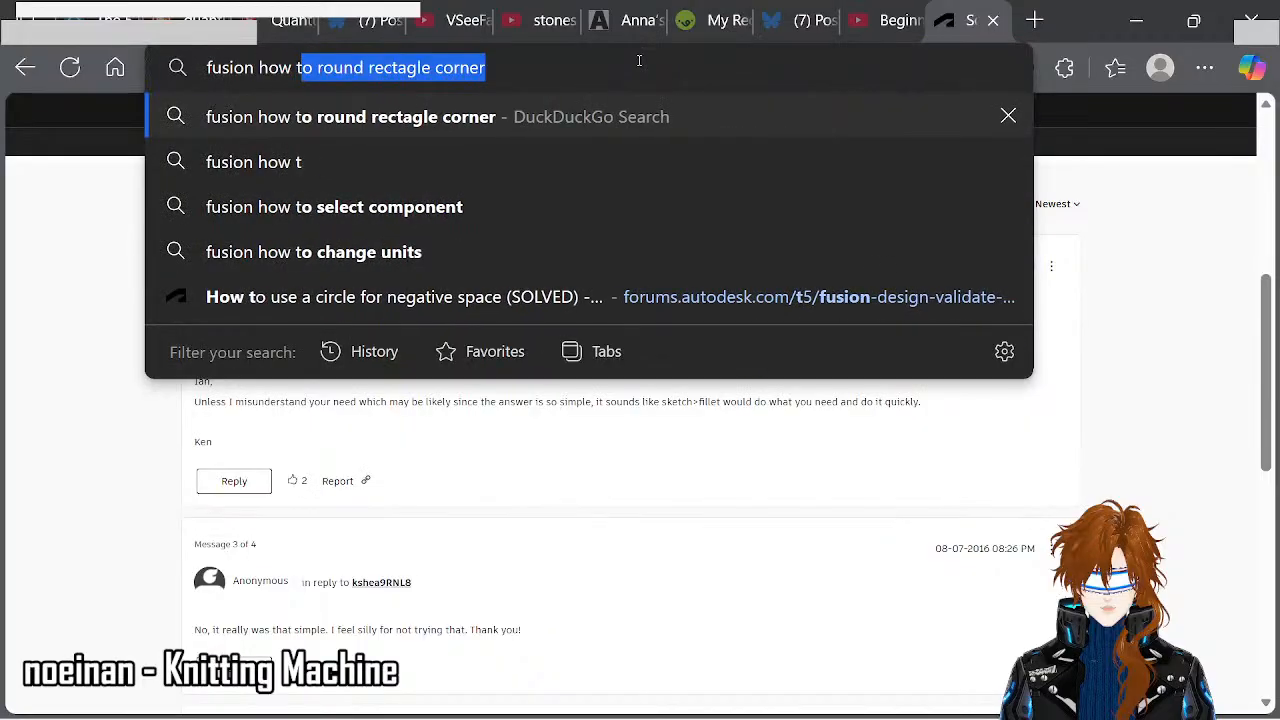
text(make )
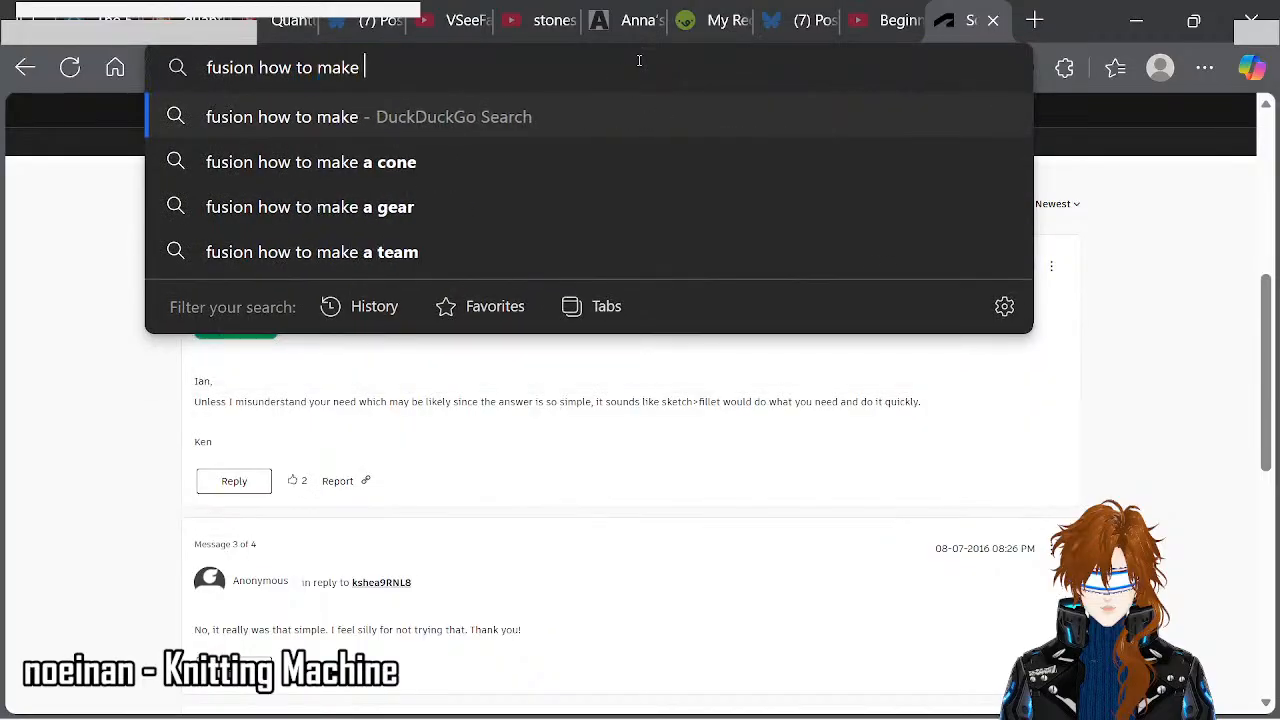
text(a circle)
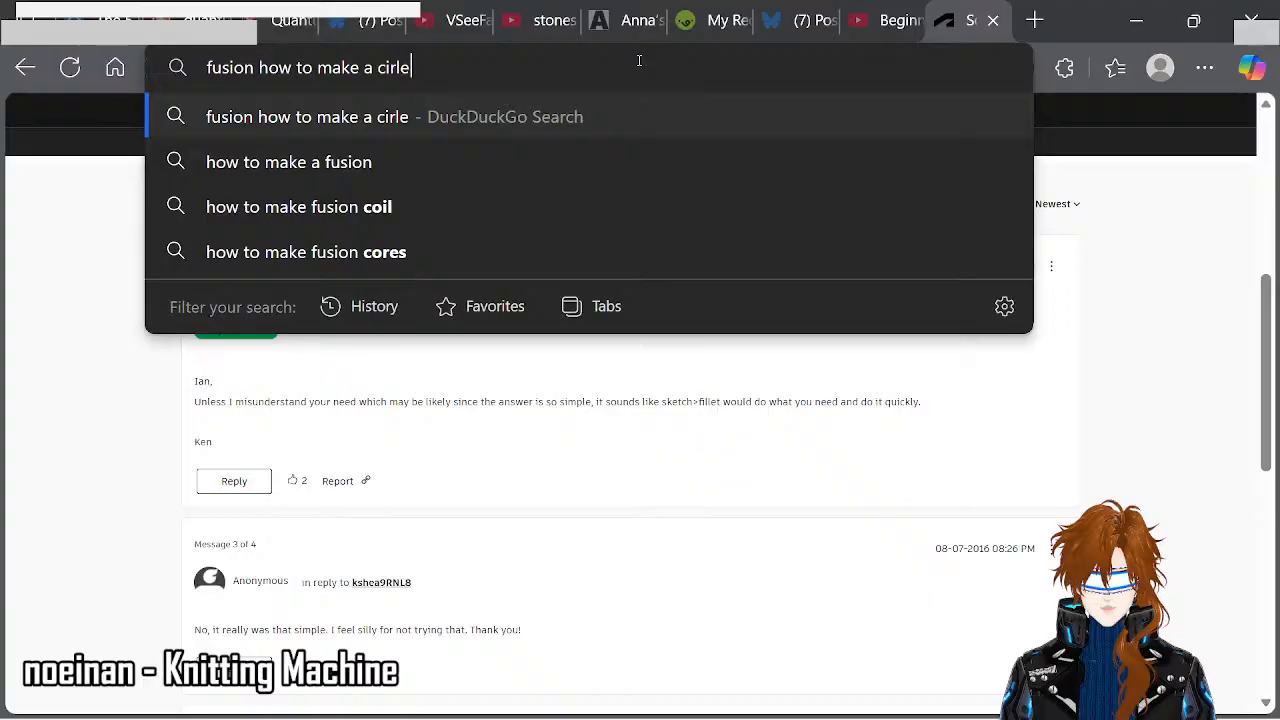
key(BackSpace)
key(BackSpace)
text(cle)
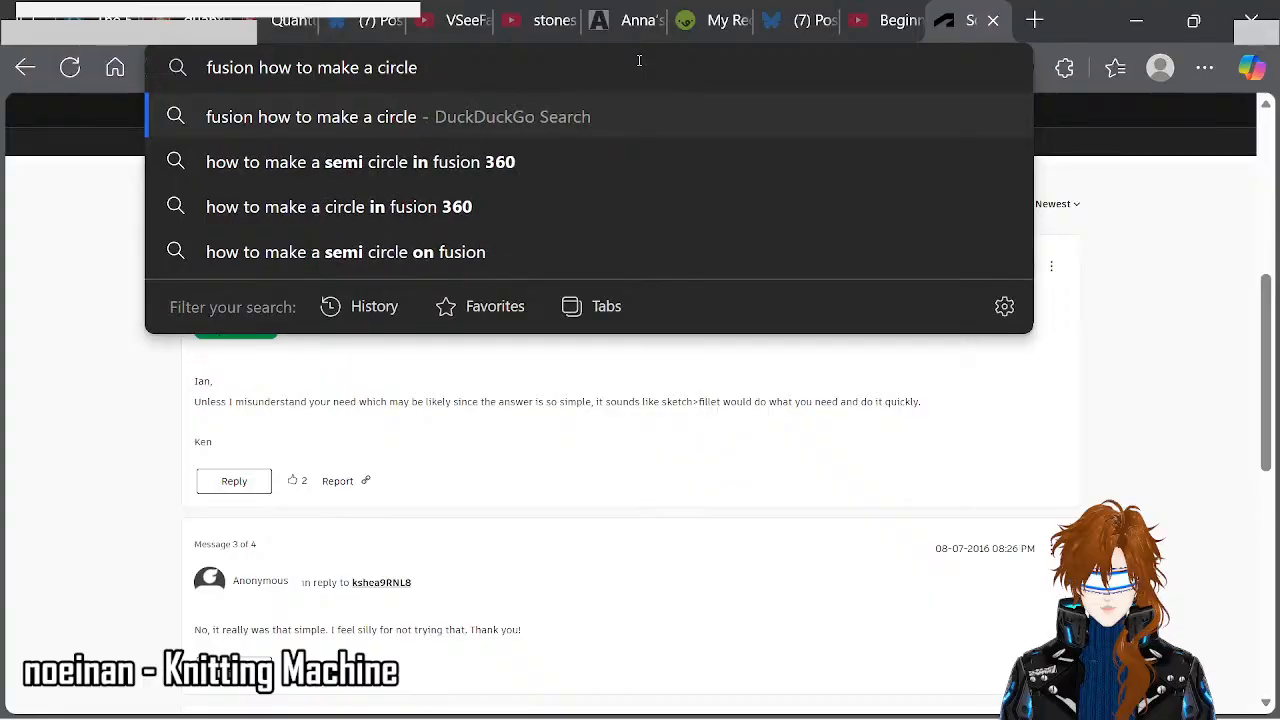
text( touch two lin)
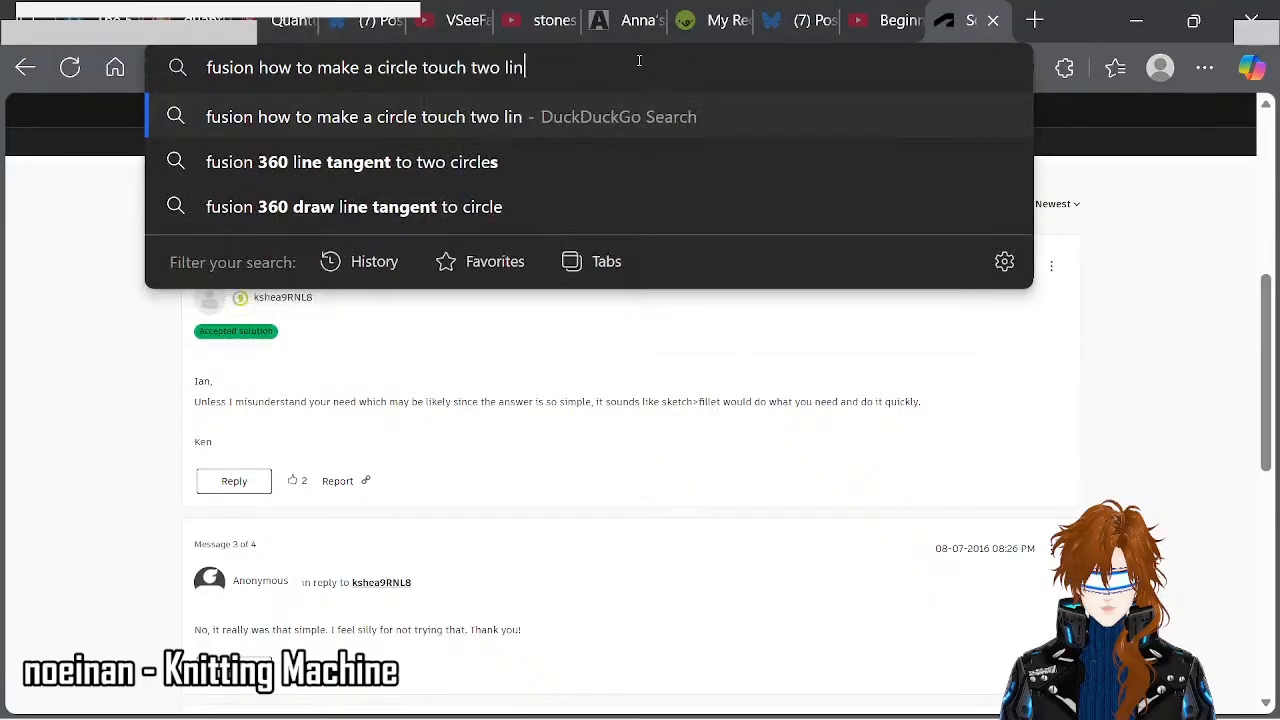
text(es)
key(Return)
- Look through the search results for guidance on making a circle touch two lines
click(626, 67)
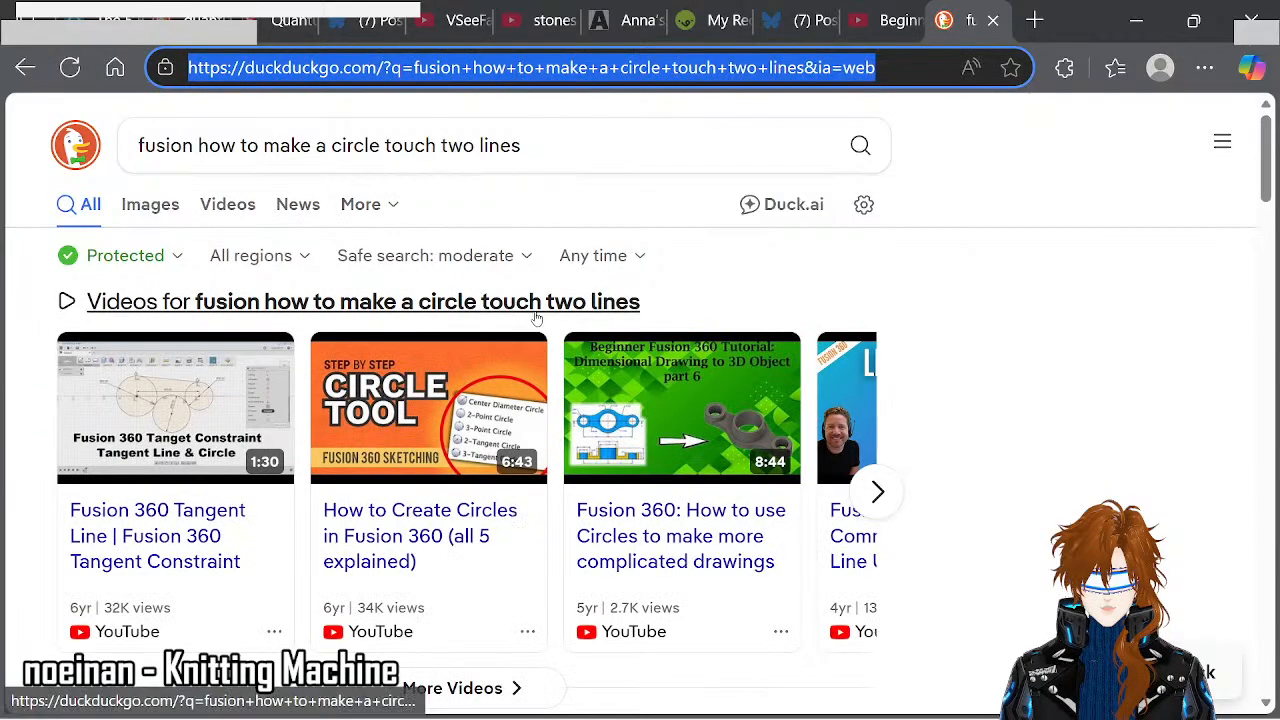
click(976, 296)
scroll(978, 297, down, 3)
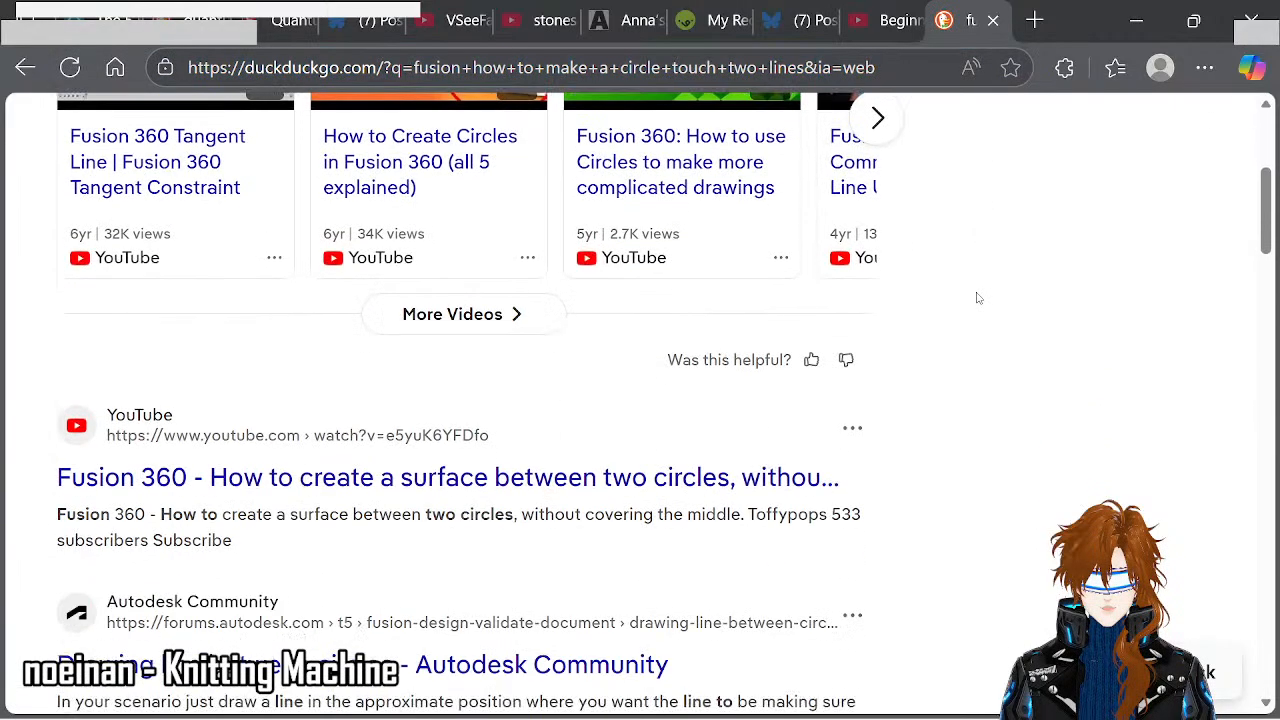
scroll(978, 297, up, 1)
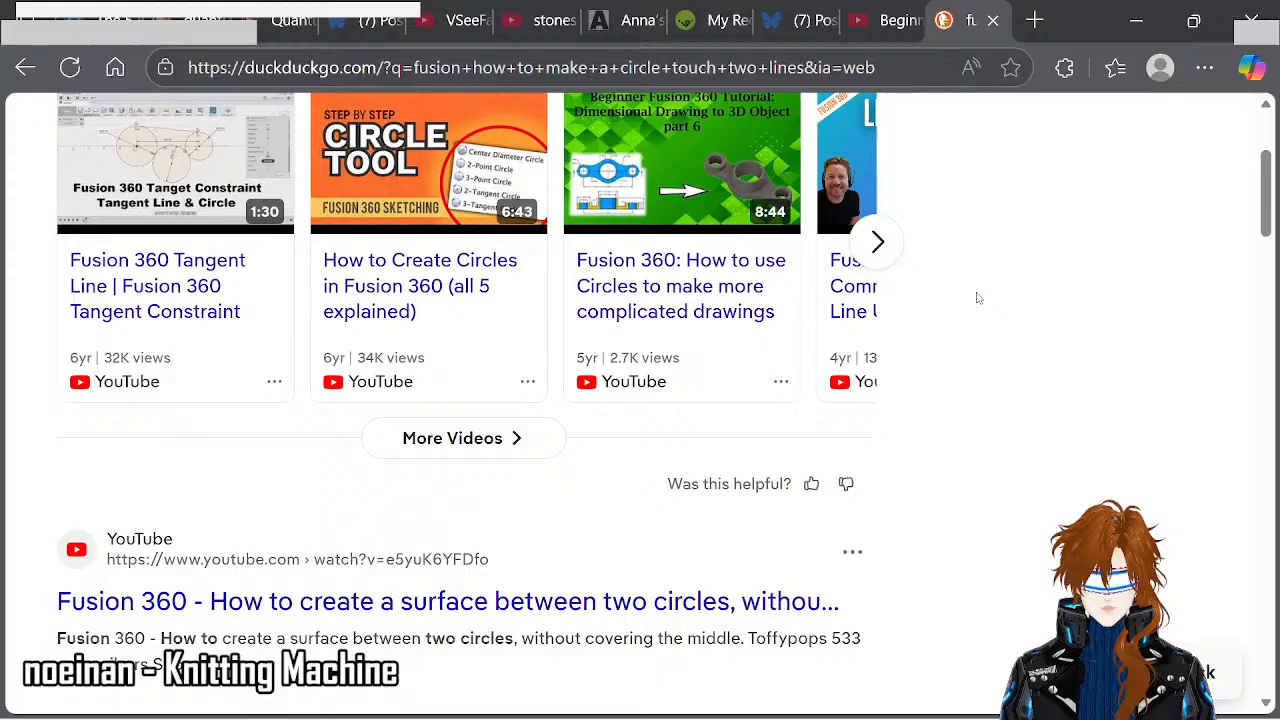
scroll(878, 431, down, 3)
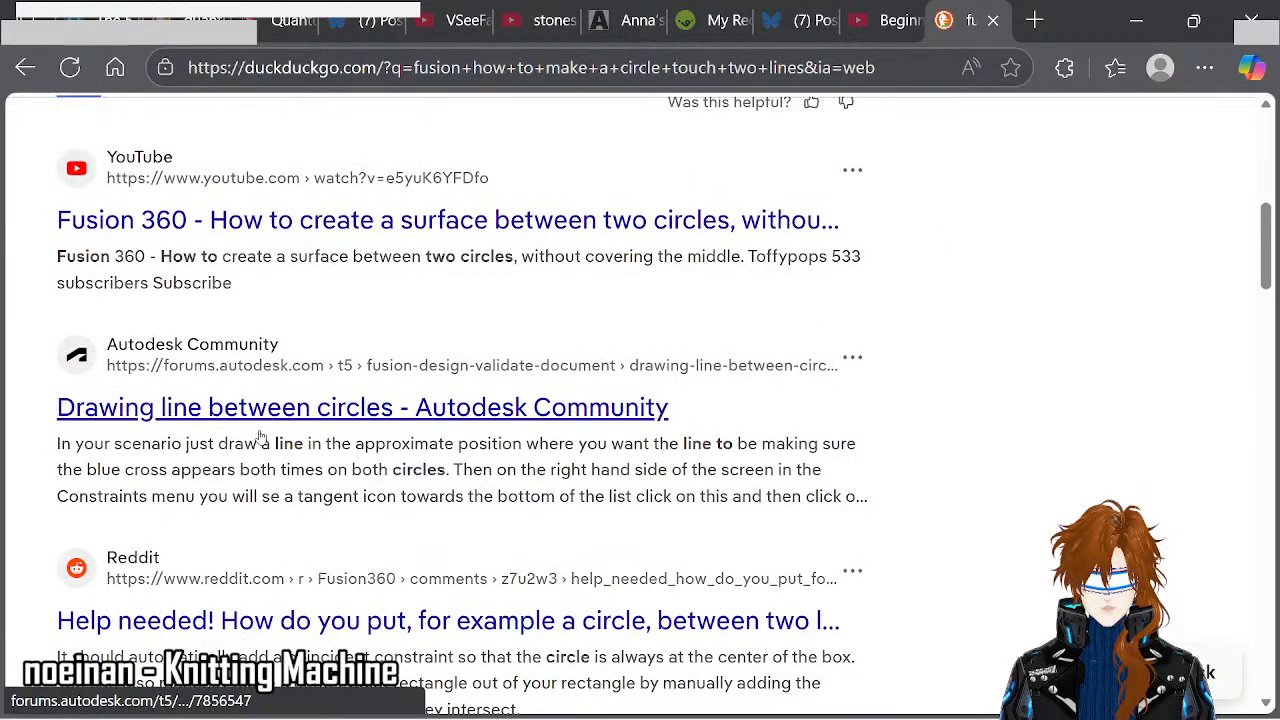
scroll(503, 285, down, 3)
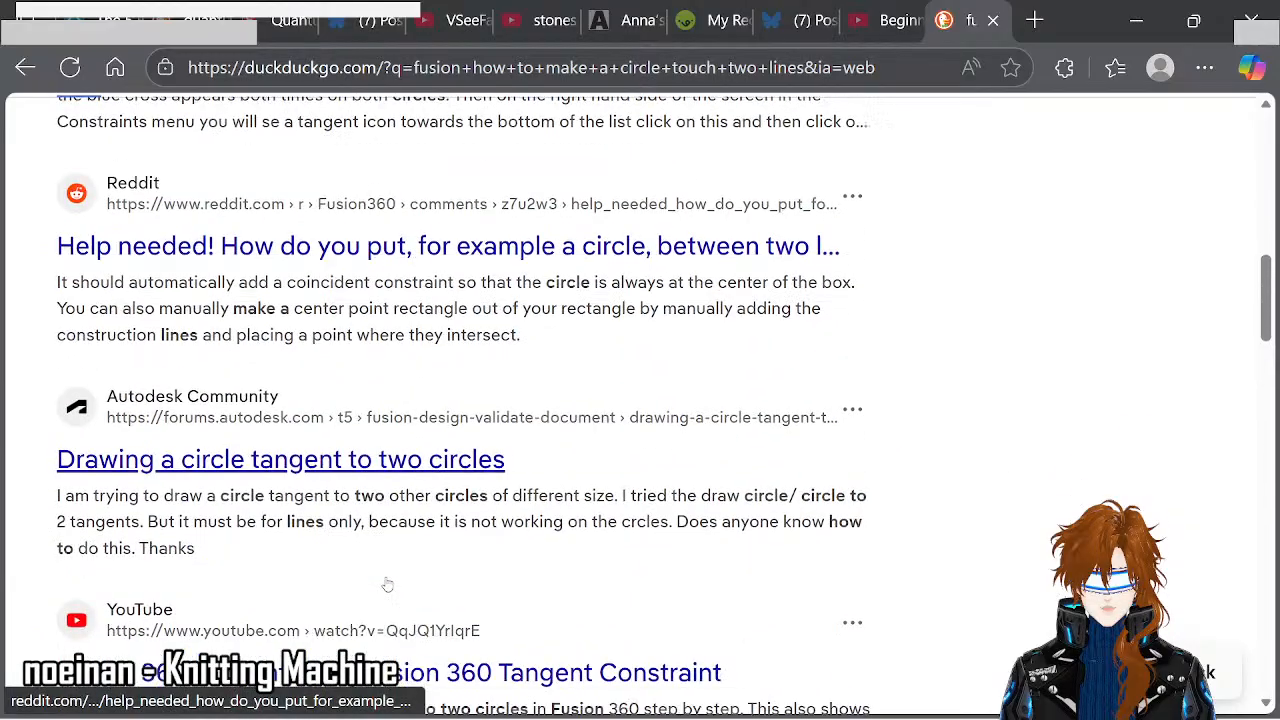
- Read the Reddit post about placing a circle between two lines, and look through the further search results
click(512, 252)
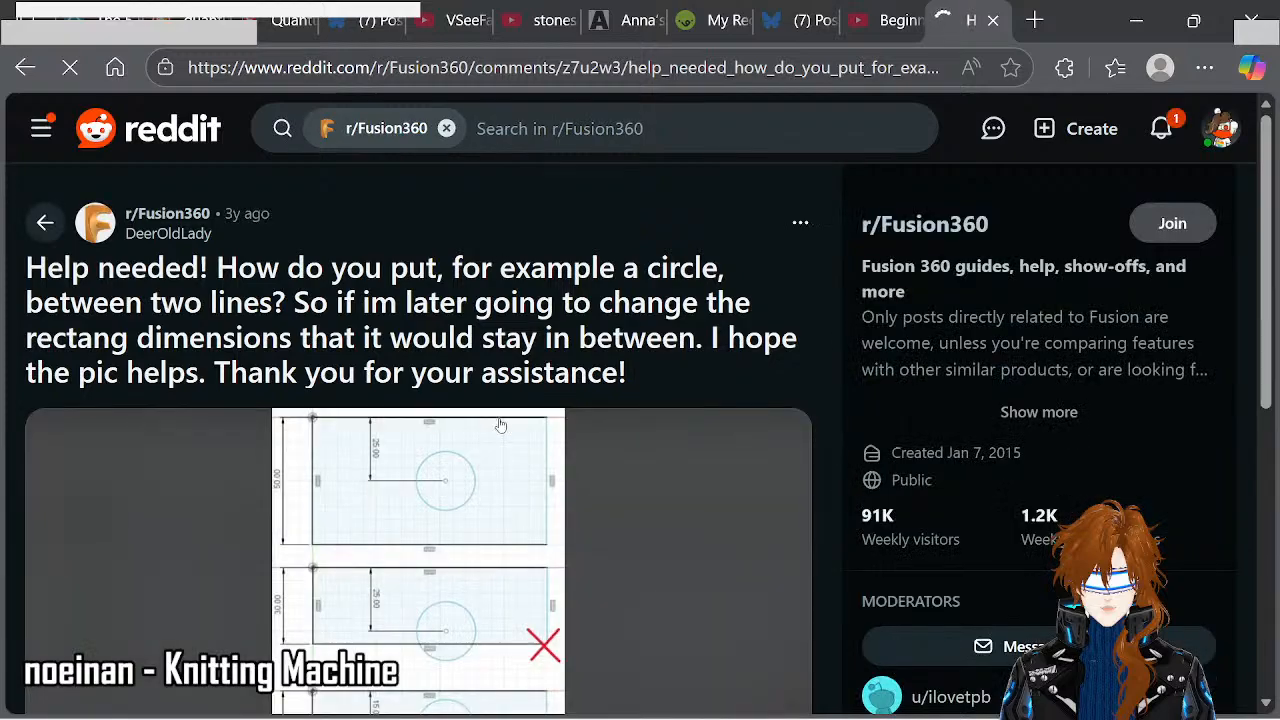
scroll(501, 426, down, 2)
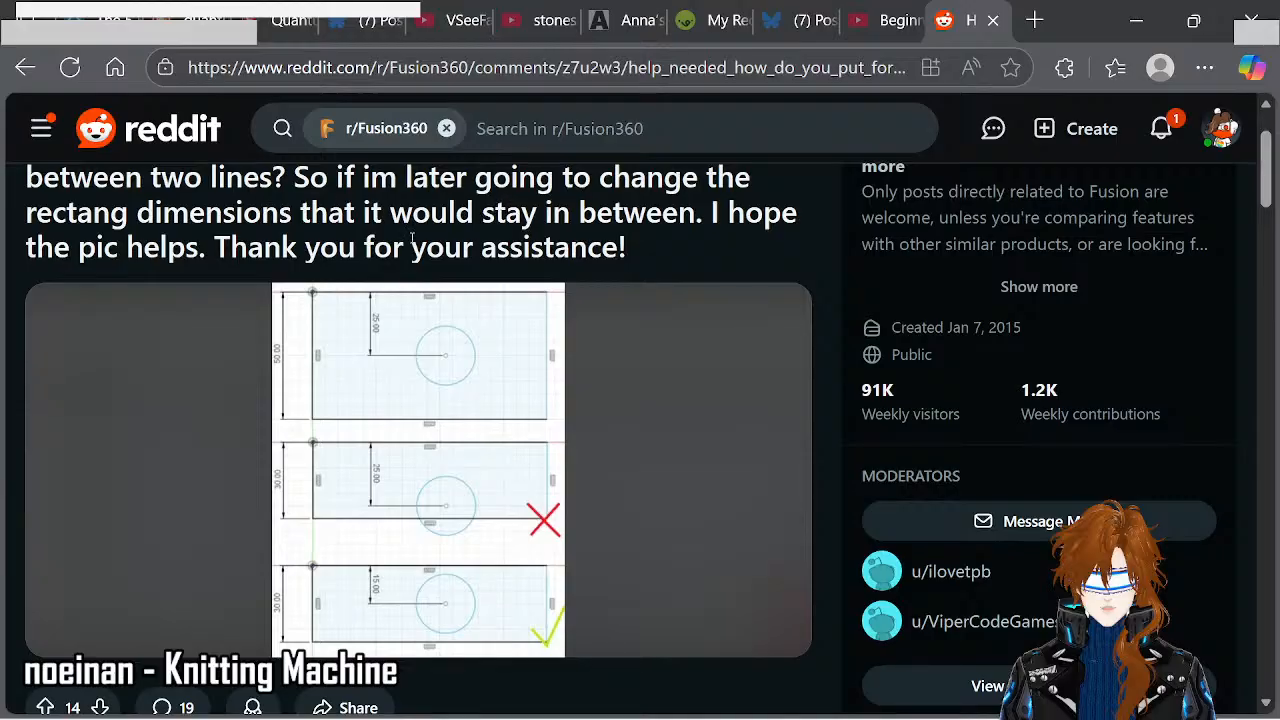
click(25, 67)
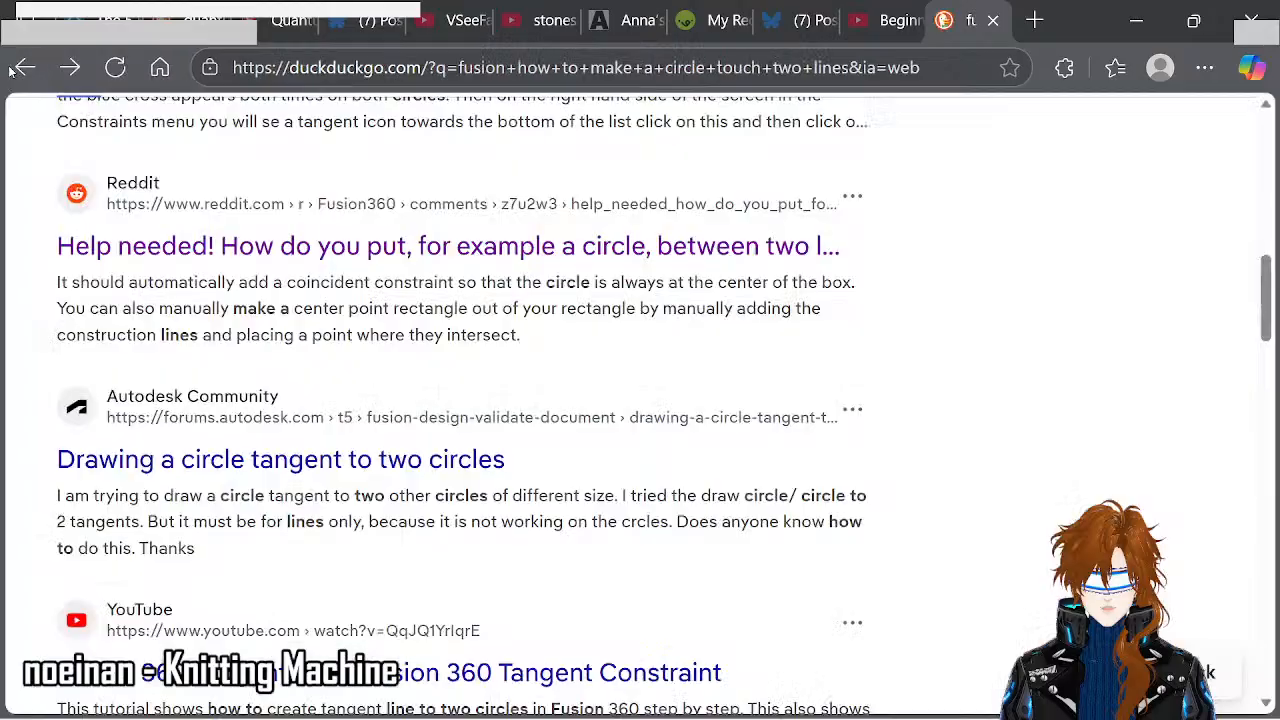
scroll(485, 510, down, 3)
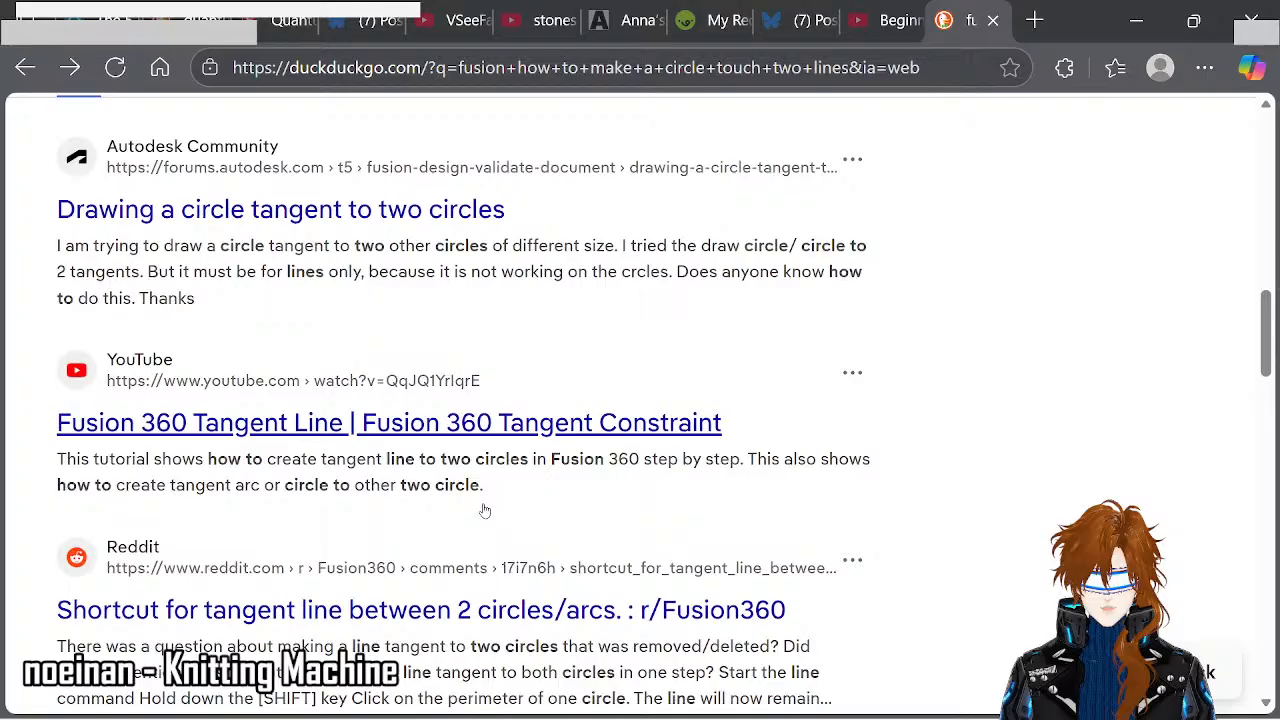
scroll(485, 510, down, 3)
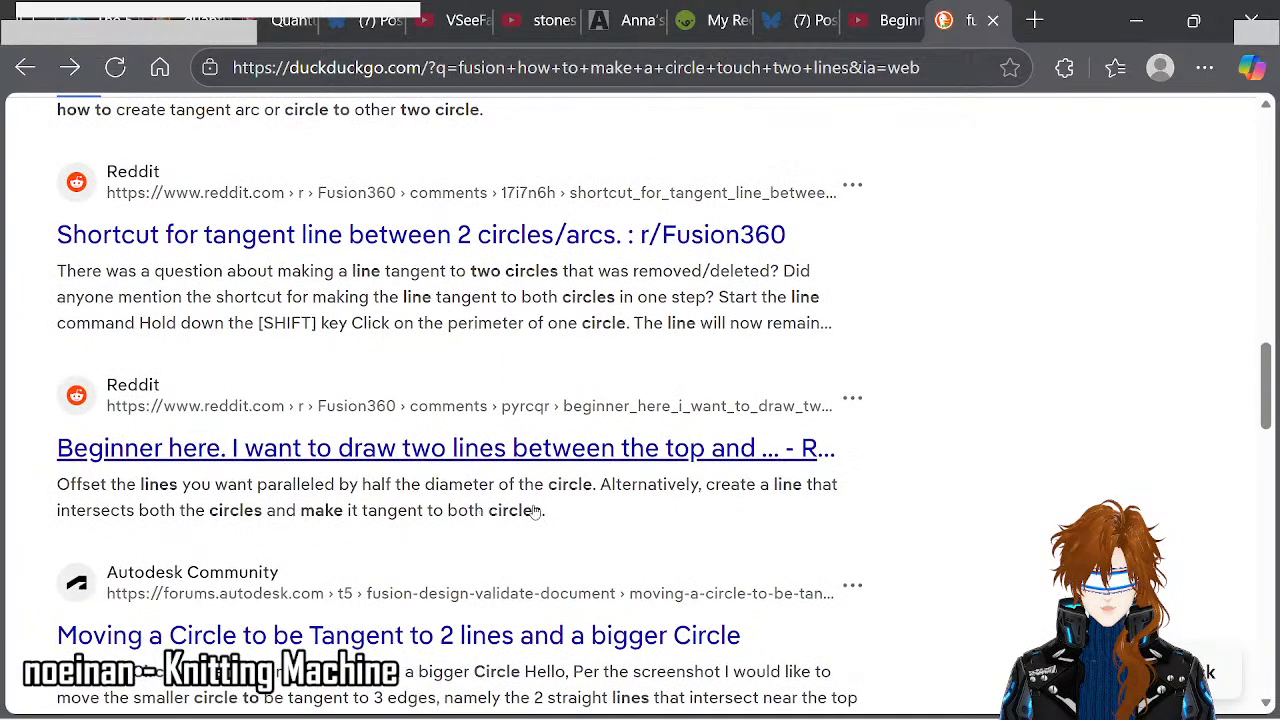
- Switch back to Fusion and delete the 14 mm circle from the sketch
key(alt+Tab)
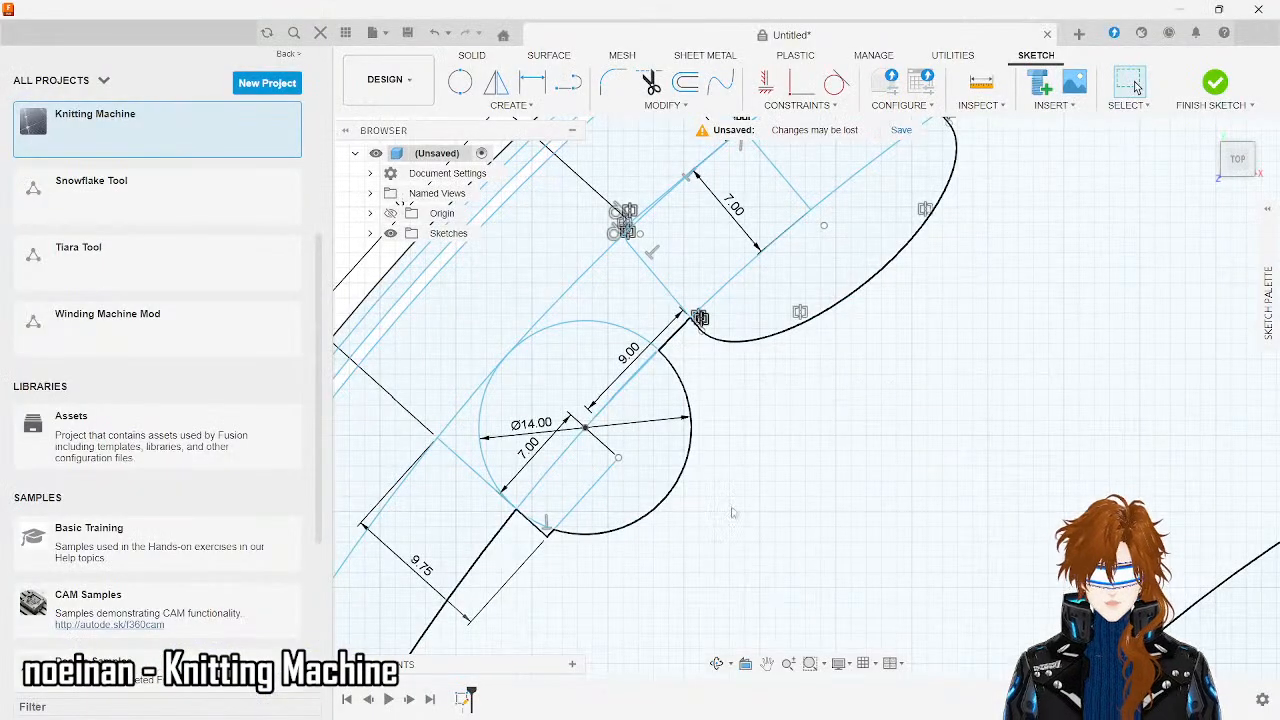
click(689, 412)
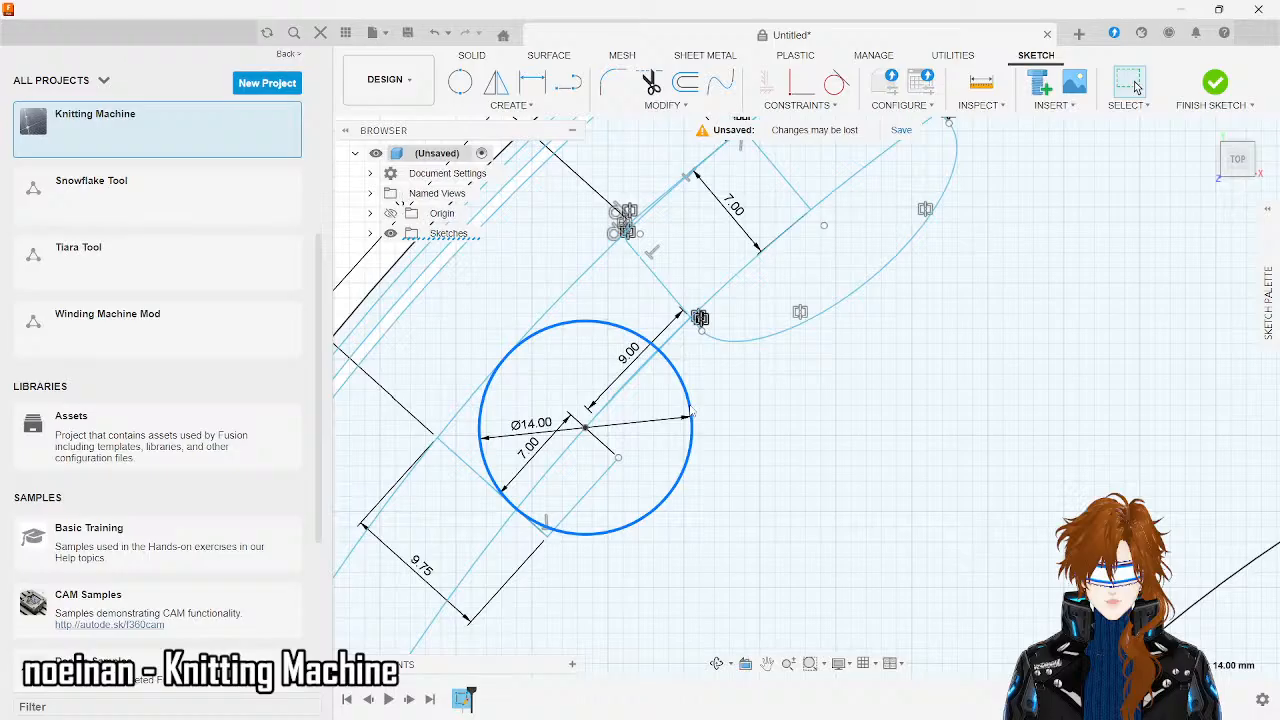
key(Delete)
- Draw a center-diameter circle about 13.94 mm across, centered where the 7 mm dimension's extension line crosses the slanted line
click(506, 105)
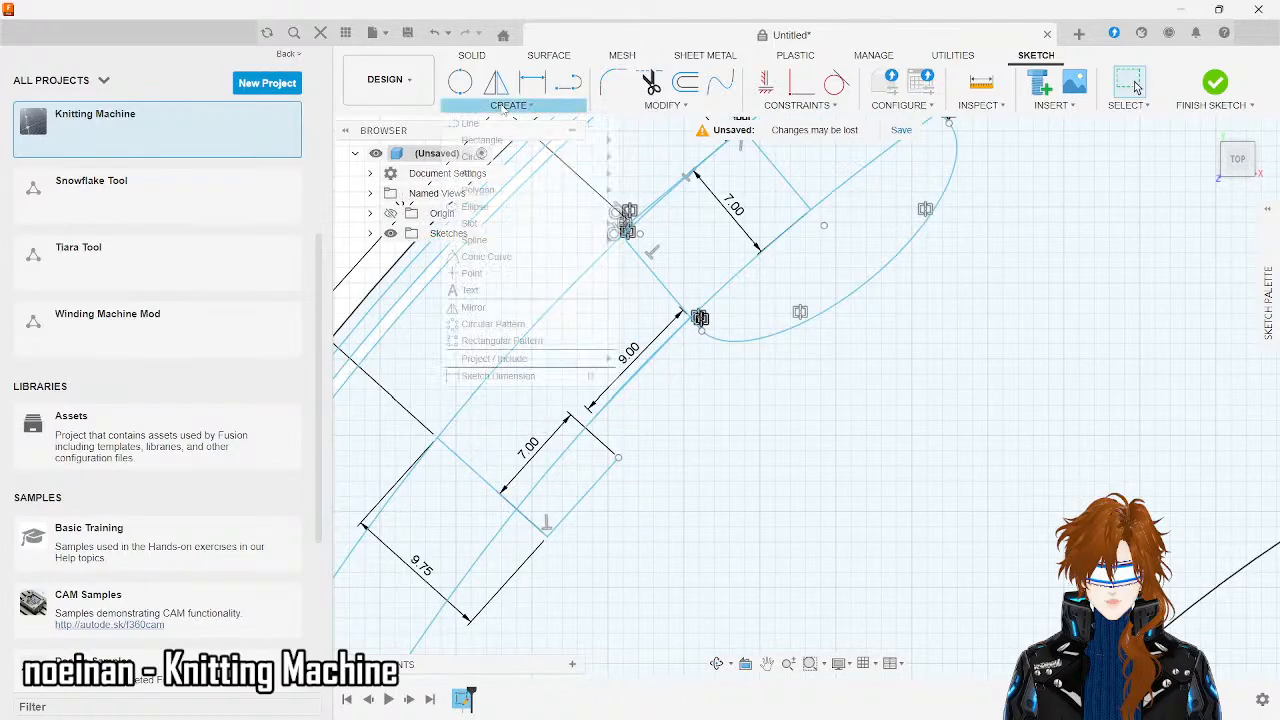
mouse_move(495, 157)
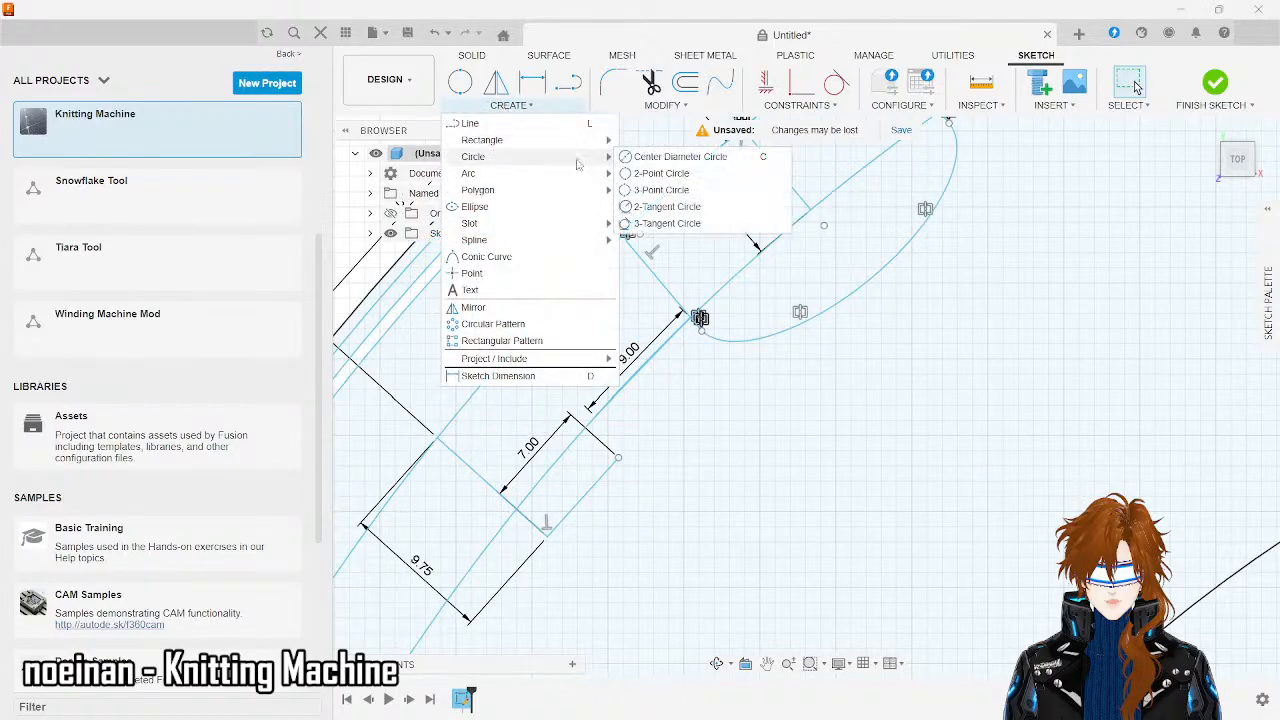
click(679, 157)
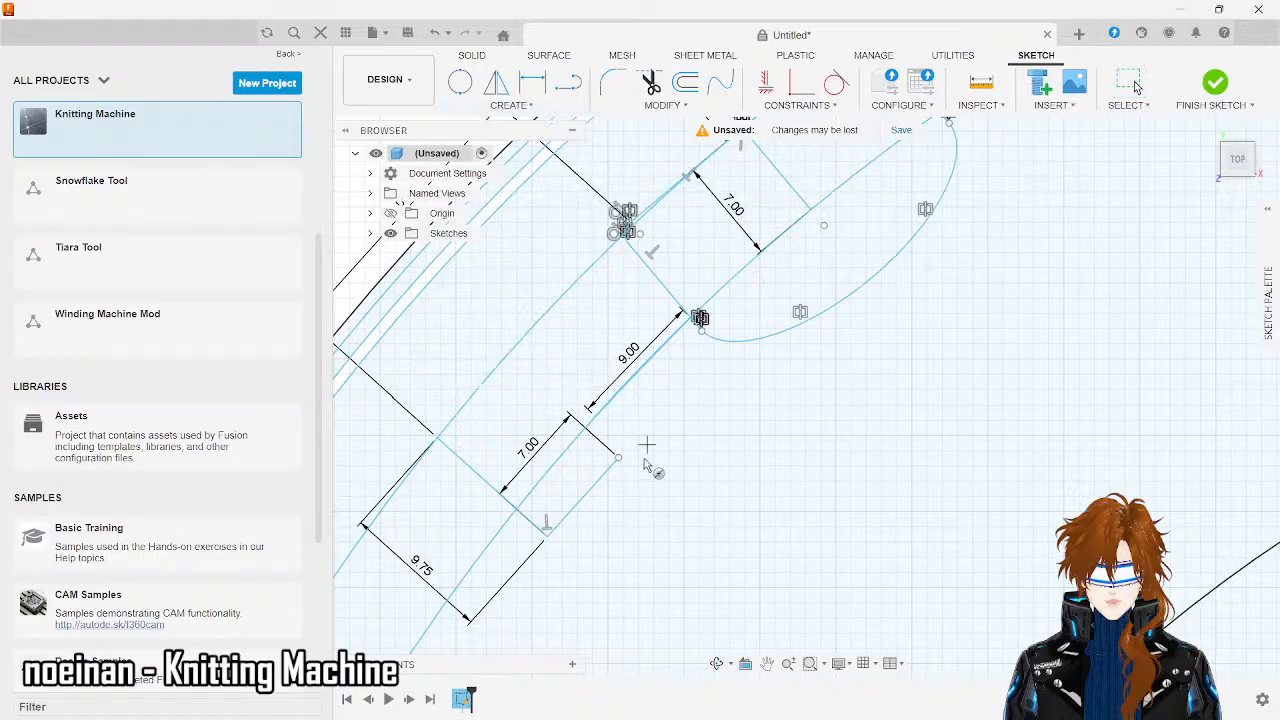
click(586, 428)
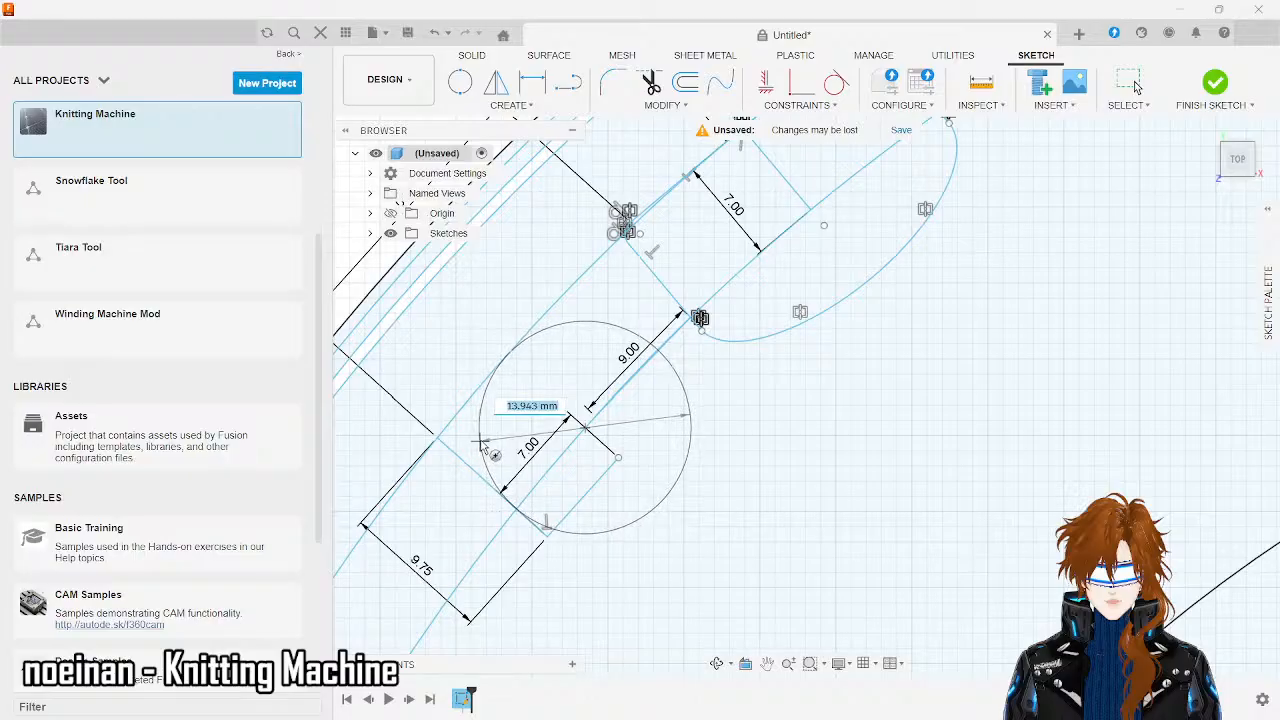
click(481, 441)
key(Escape)
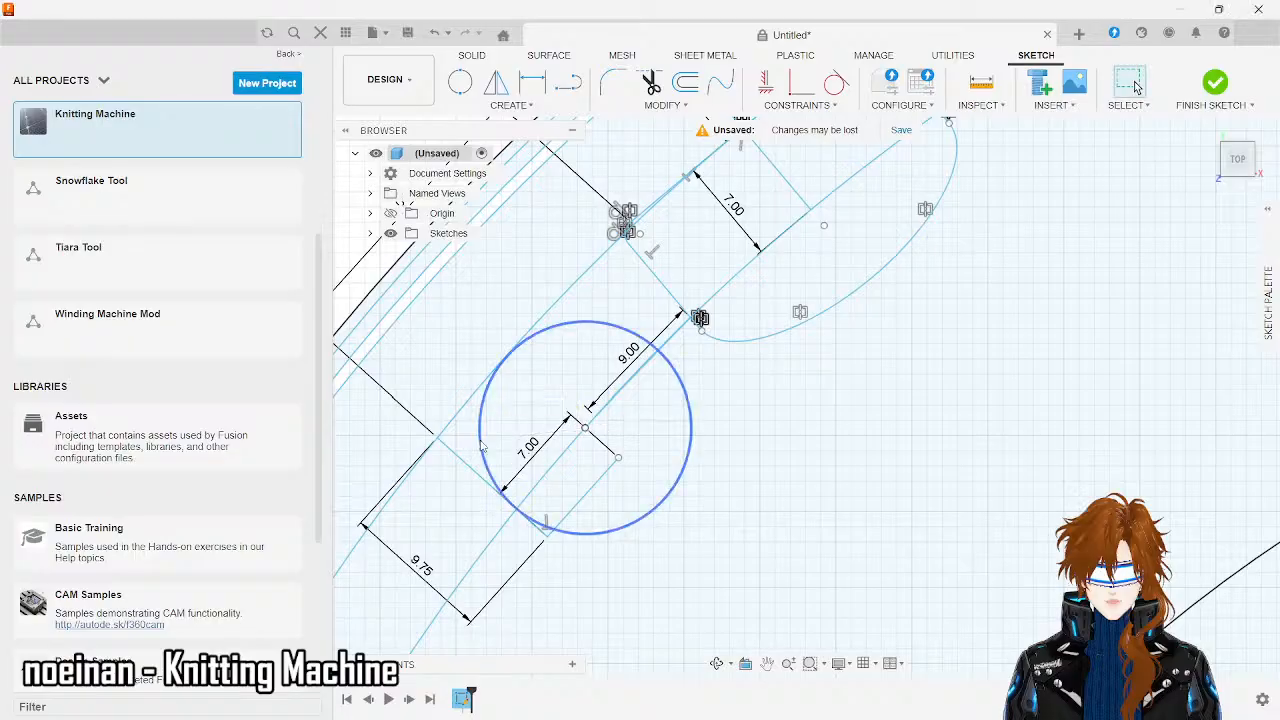
- Examine up close how the new circle meets the long slanted line and the crossing line near its lower edge
scroll(470, 392, up, 5)
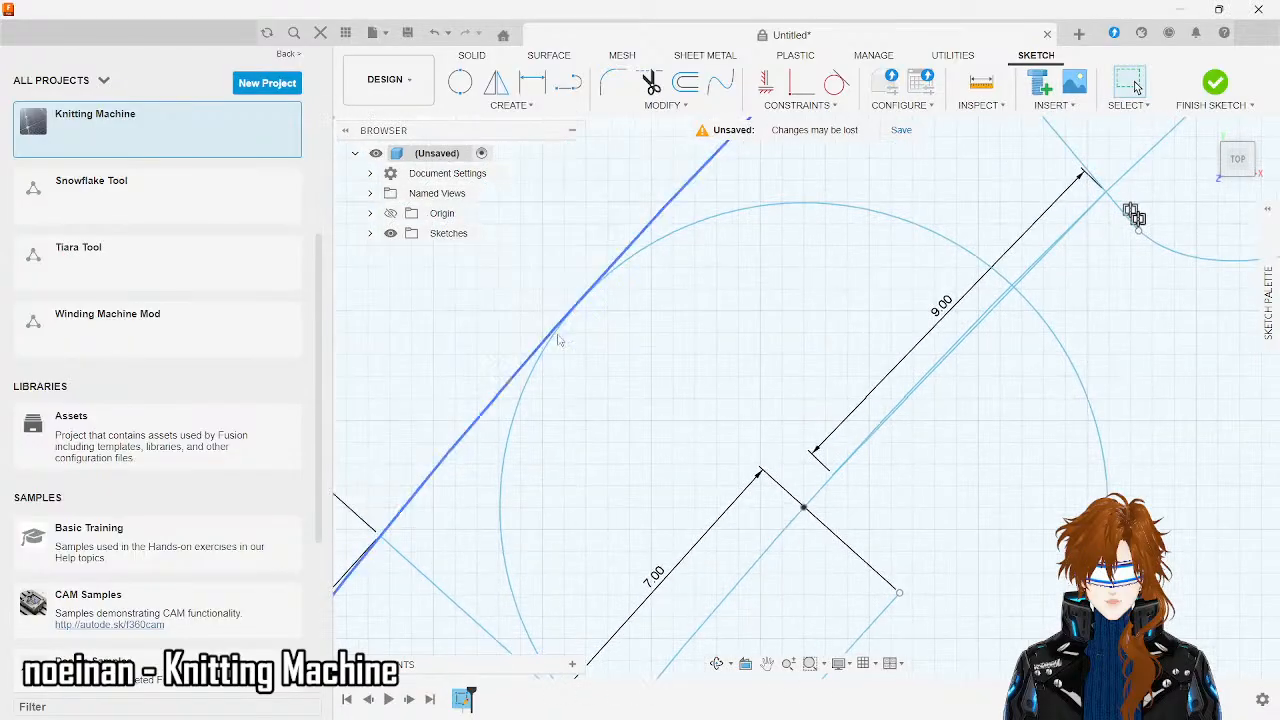
scroll(614, 308, up, 5)
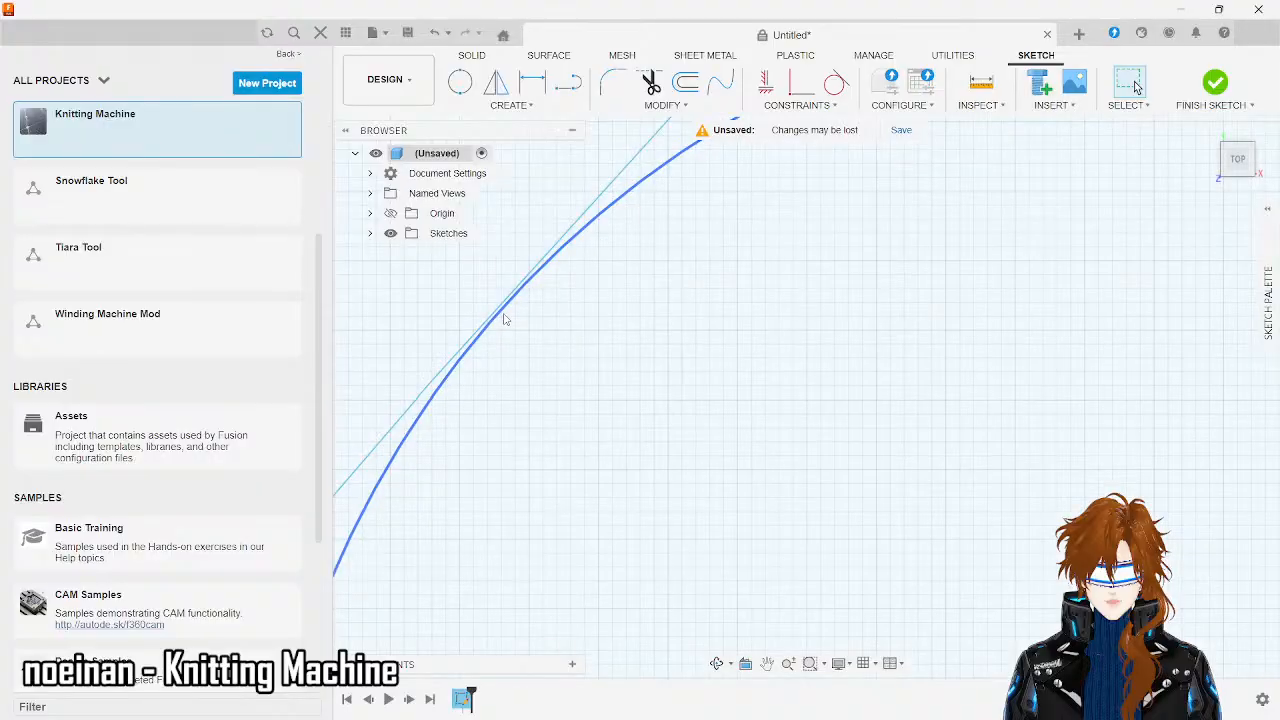
scroll(505, 319, down, 8)
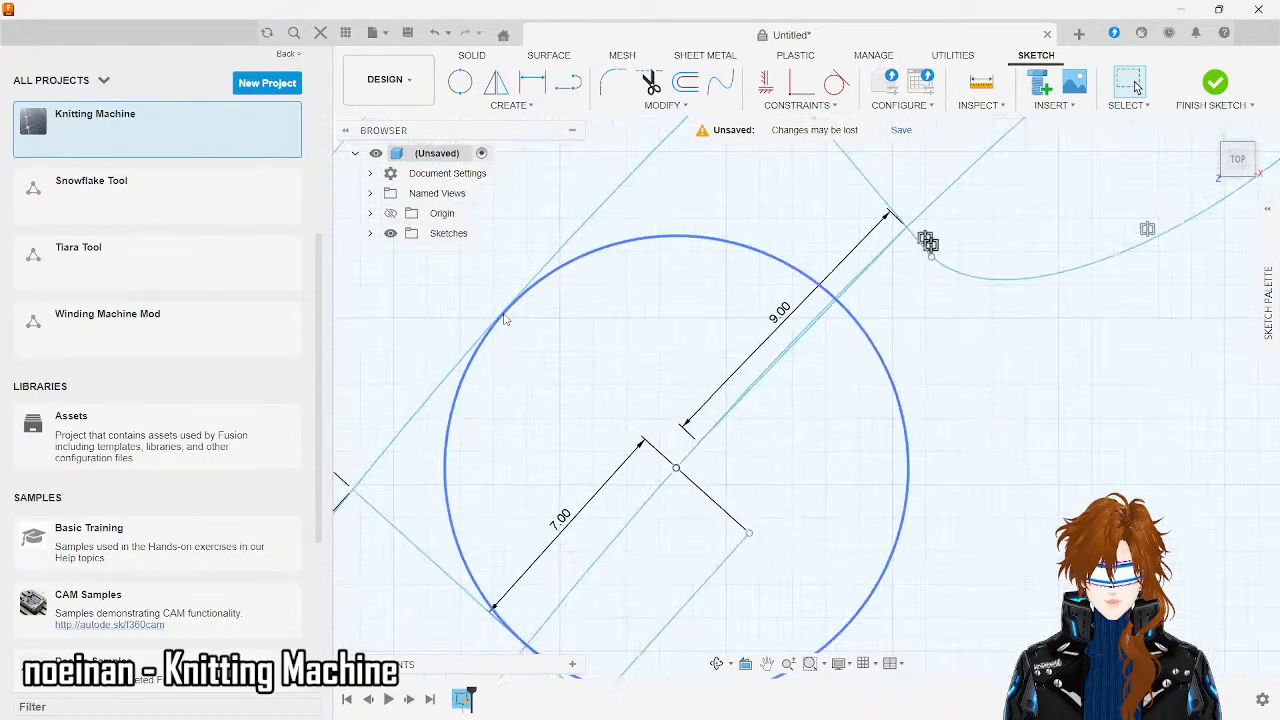
scroll(531, 572, up, 5)
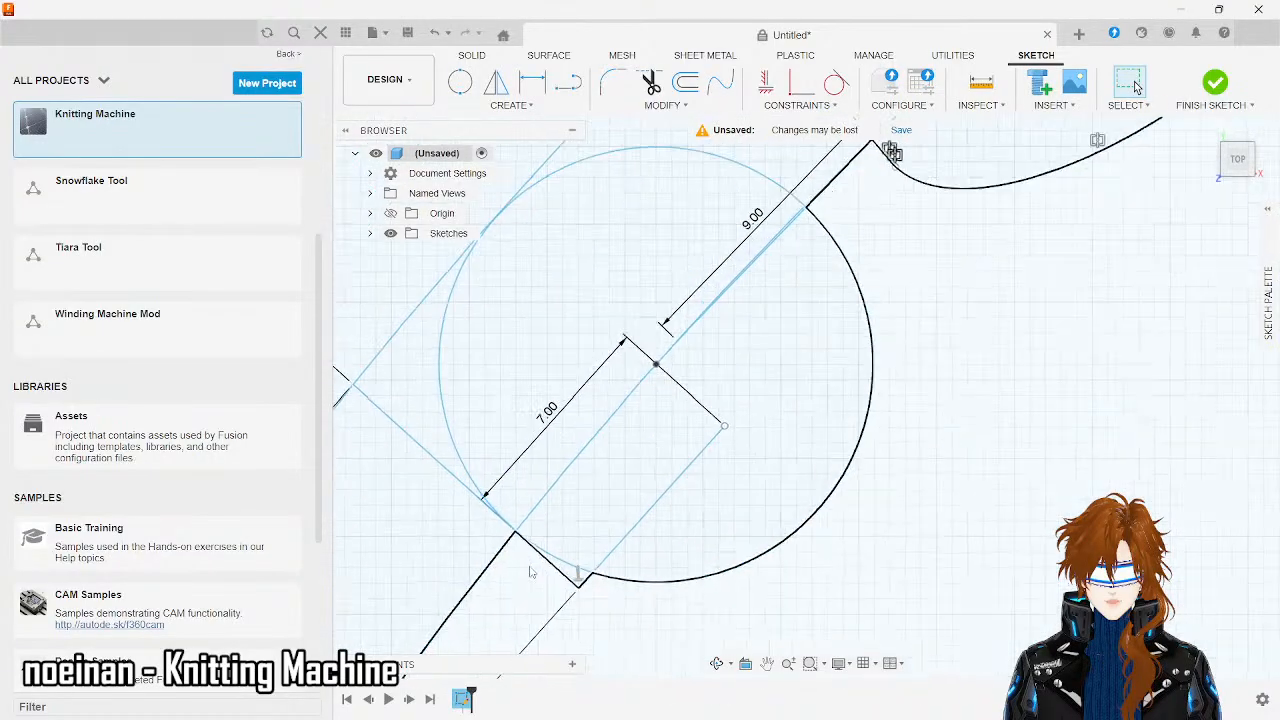
scroll(463, 477, up, 5)
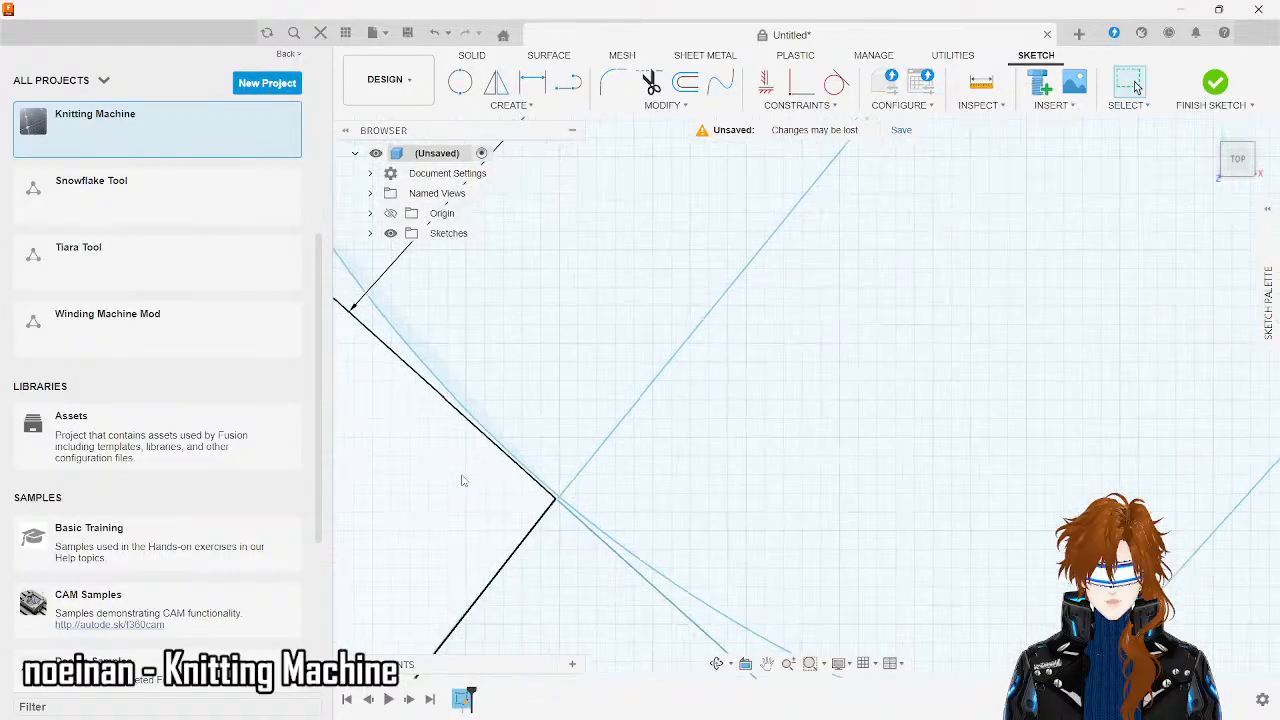
right_click(462, 481)
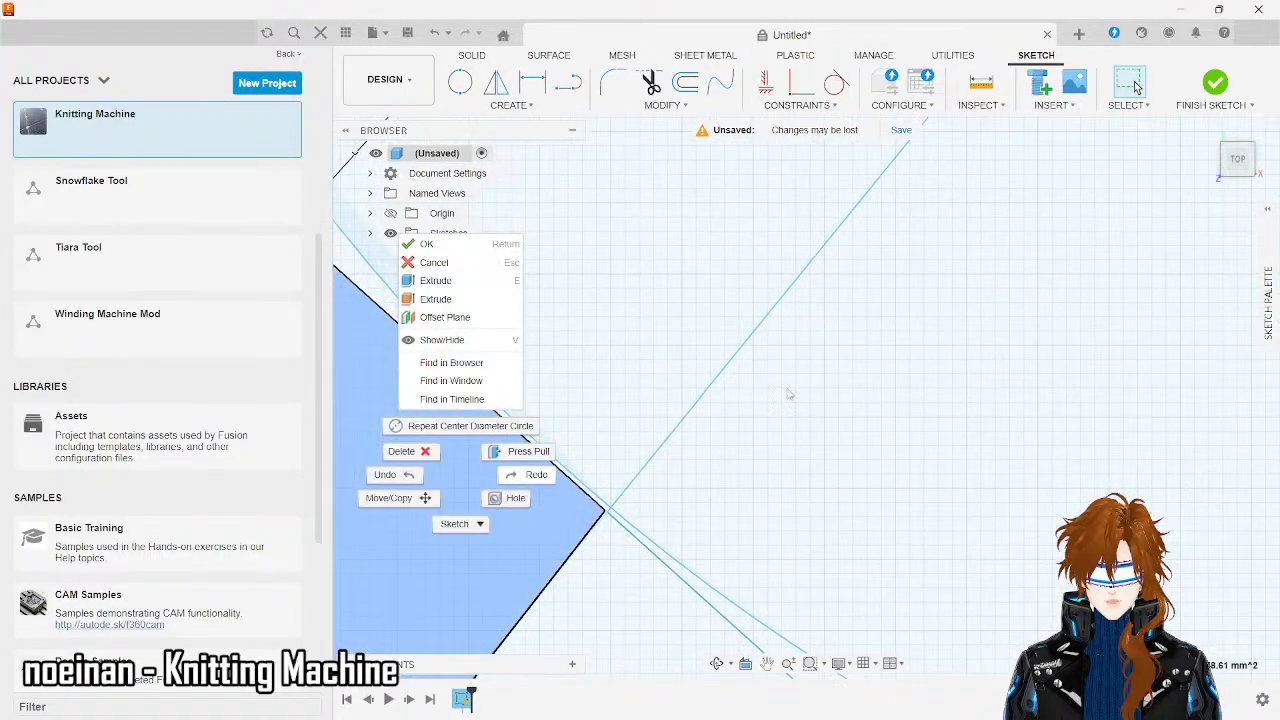
key(Escape)
scroll(789, 392, down, 2)
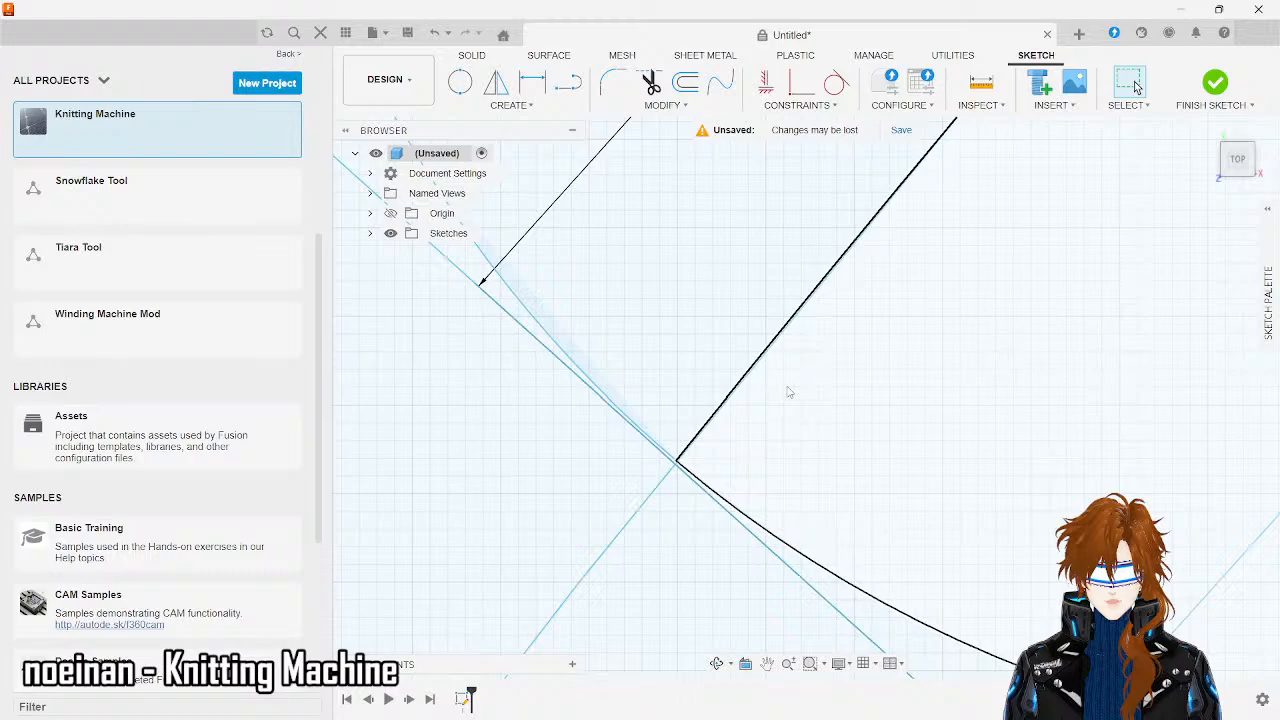
scroll(788, 392, down, 4)
scroll(418, 590, down, 2)
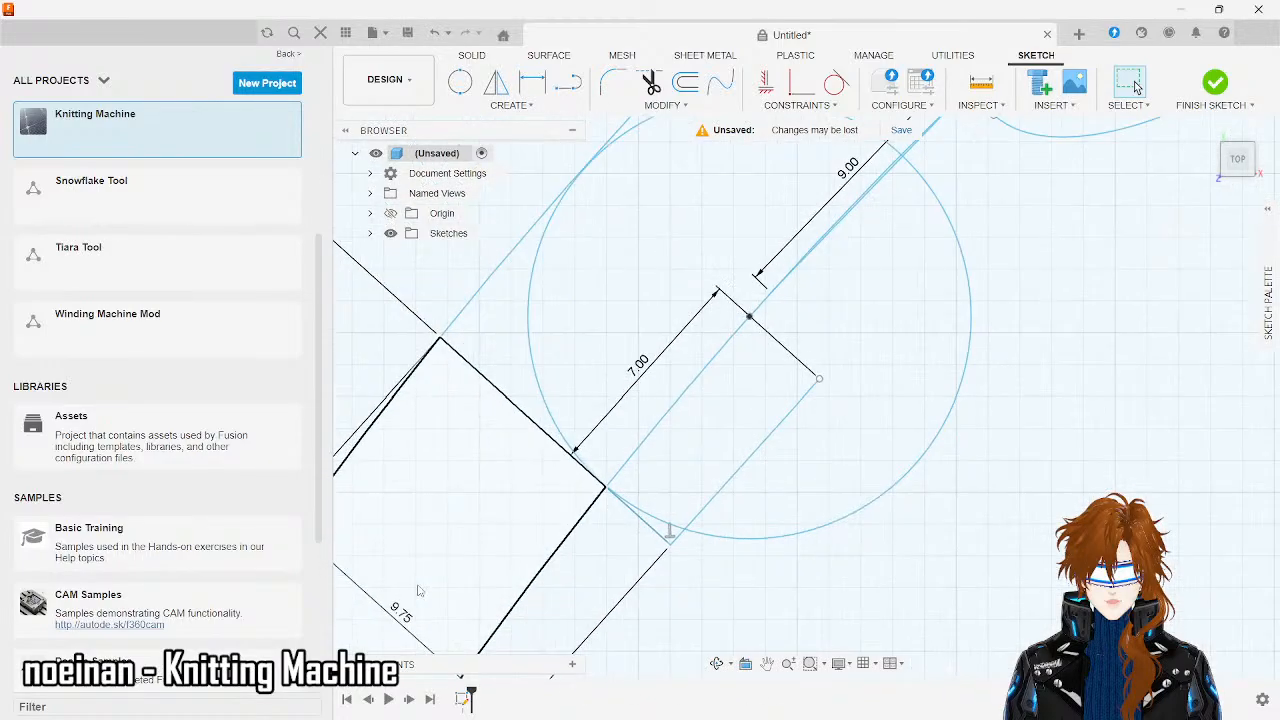
scroll(418, 590, down, 2)
- Try to move the circle about 6.04 mm in X and about -1.11 mm in Y
click(756, 457)
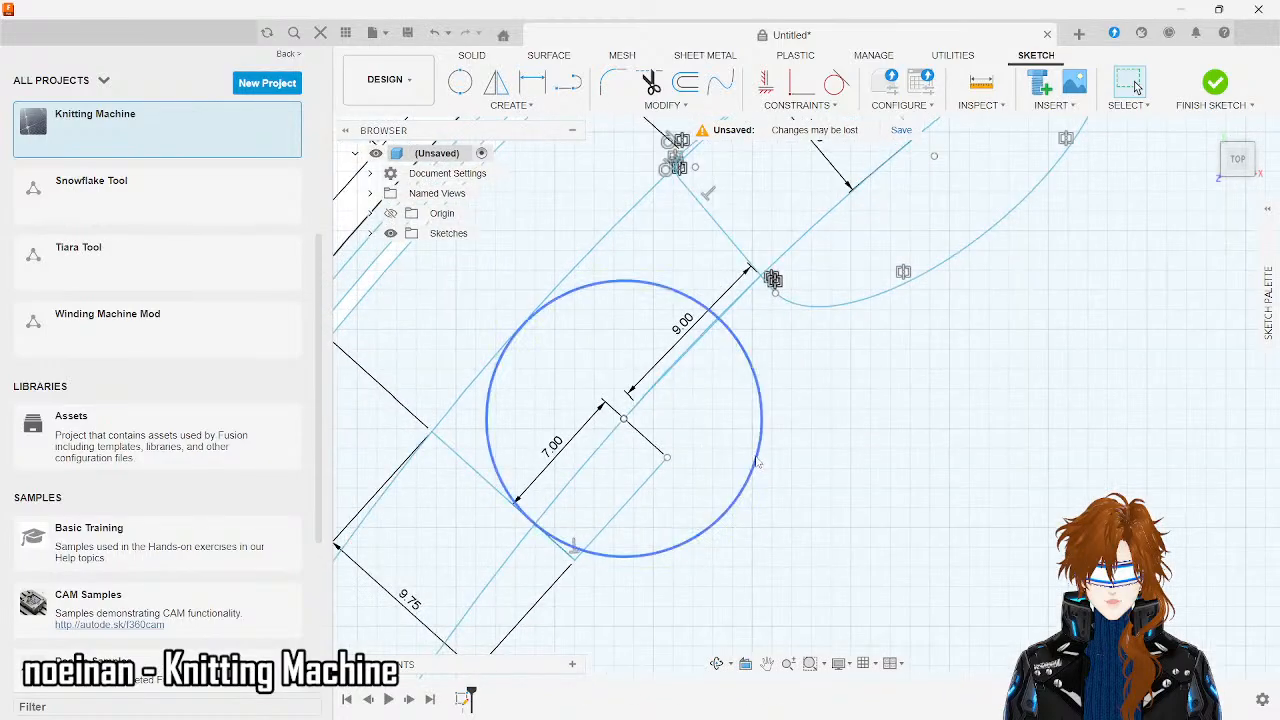
right_click(747, 456)
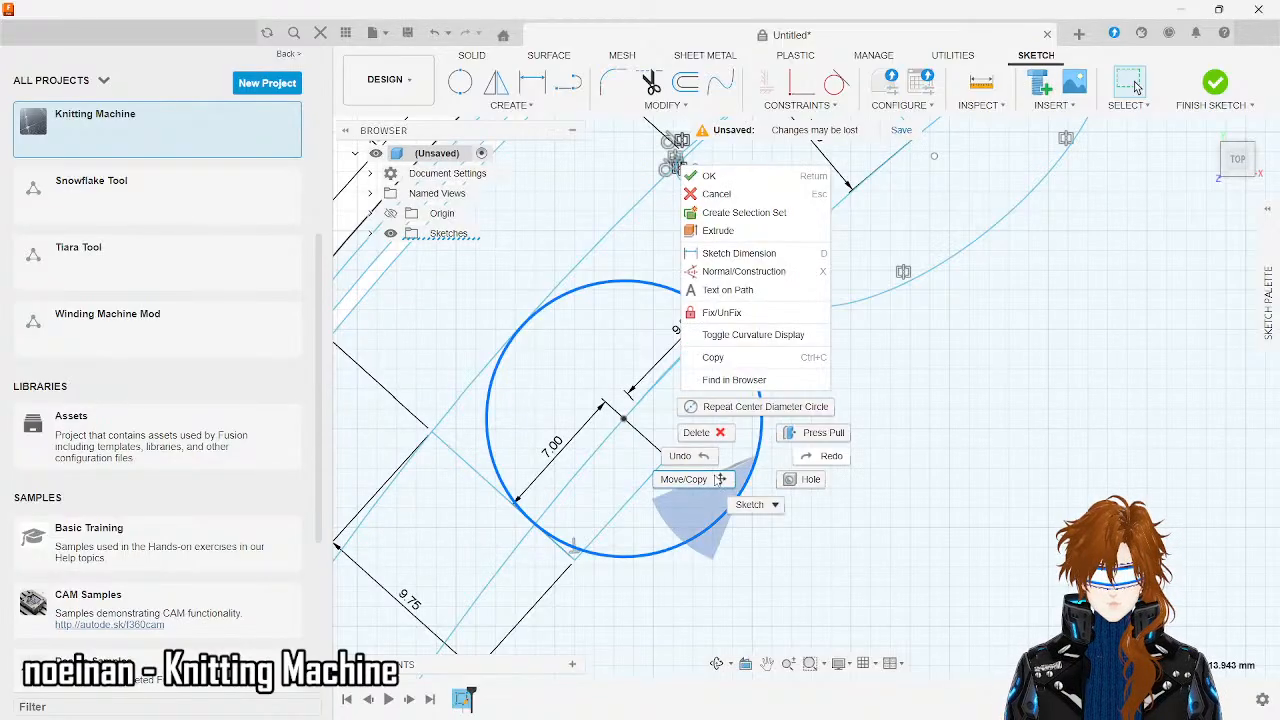
click(688, 479)
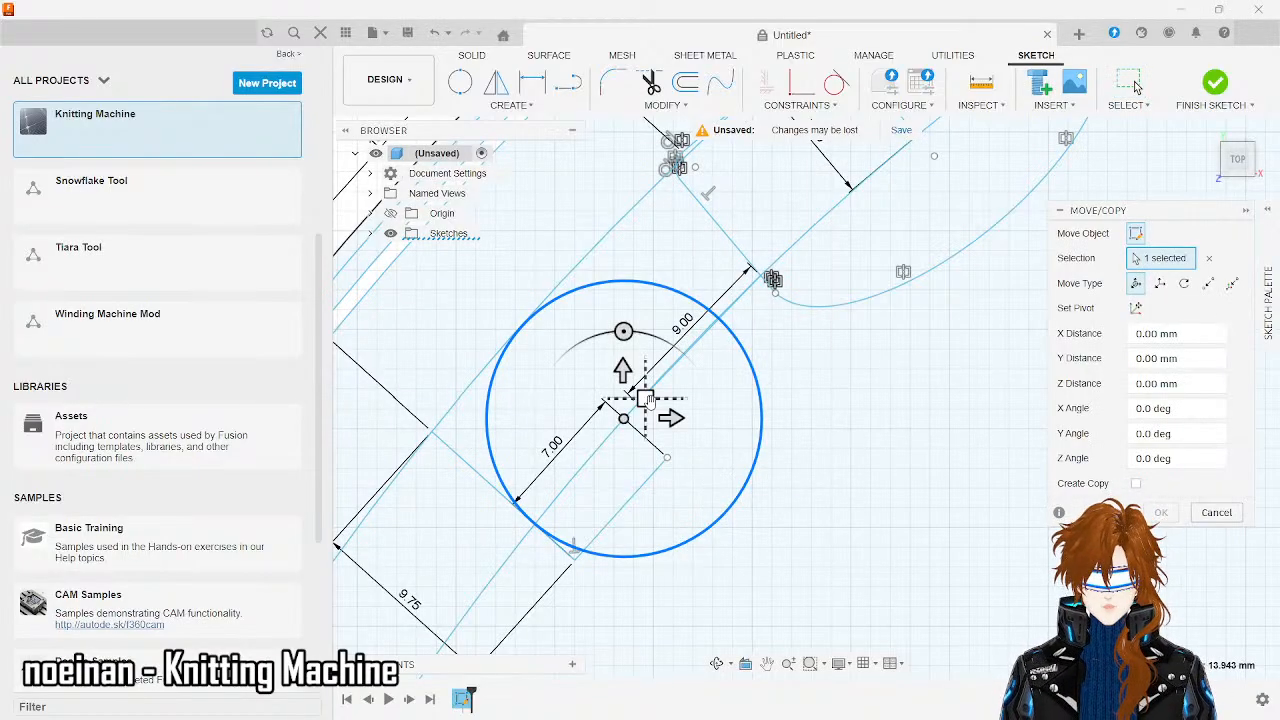
click(645, 399)
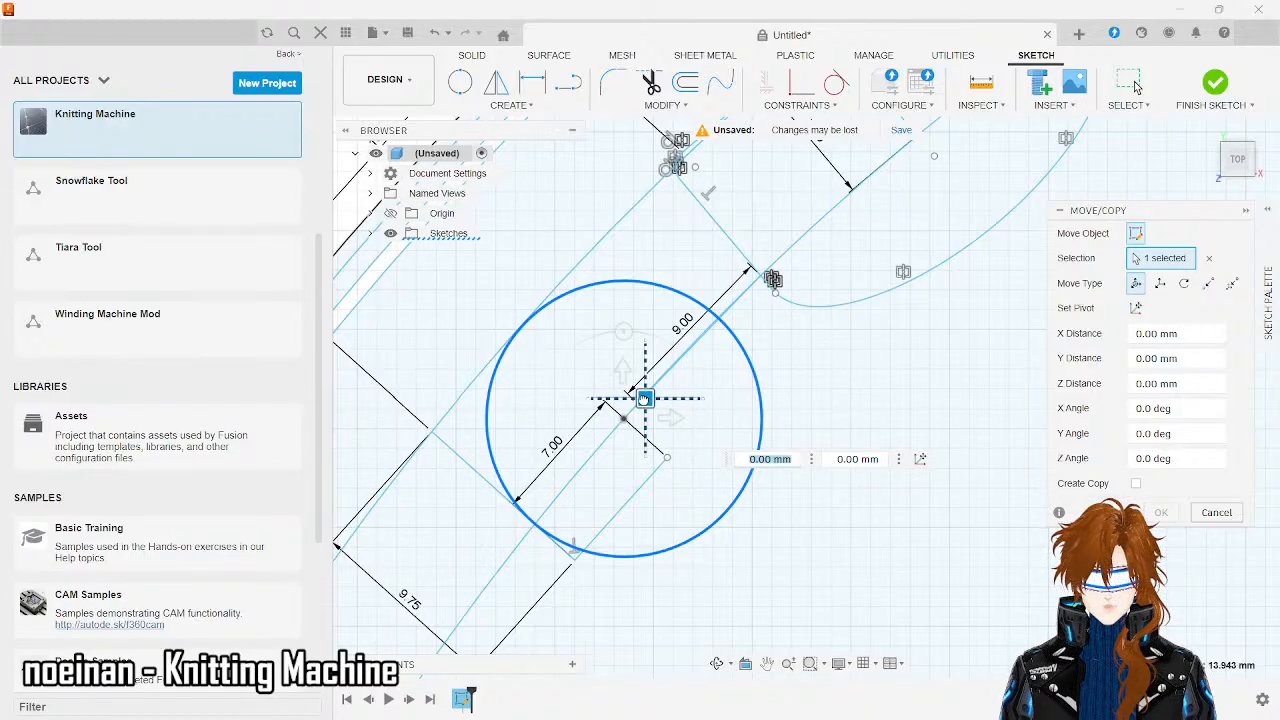
mouse_move(645, 399)
mouse_down()
mouse_move(429, 371)
mouse_move(870, 398)
mouse_move(715, 413)
mouse_move(790, 432)
mouse_up()
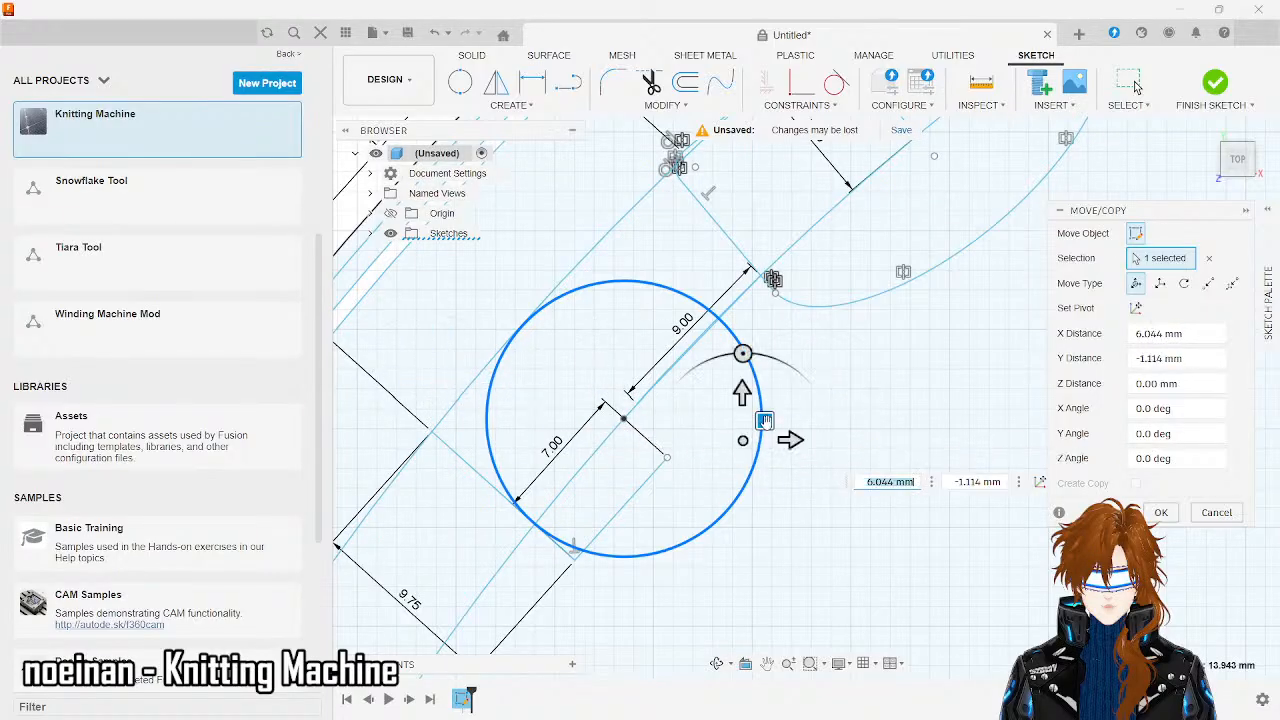
key(Return)
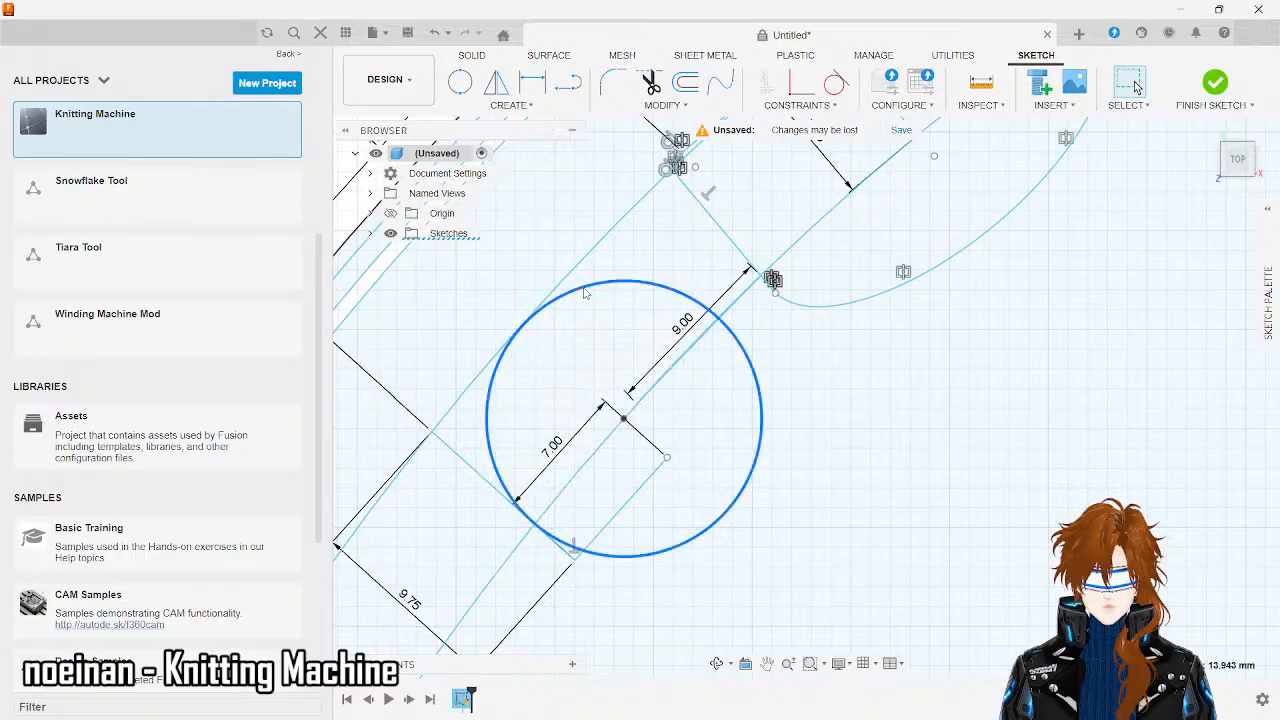
right_click(585, 292)
click(545, 318)
click(645, 399)
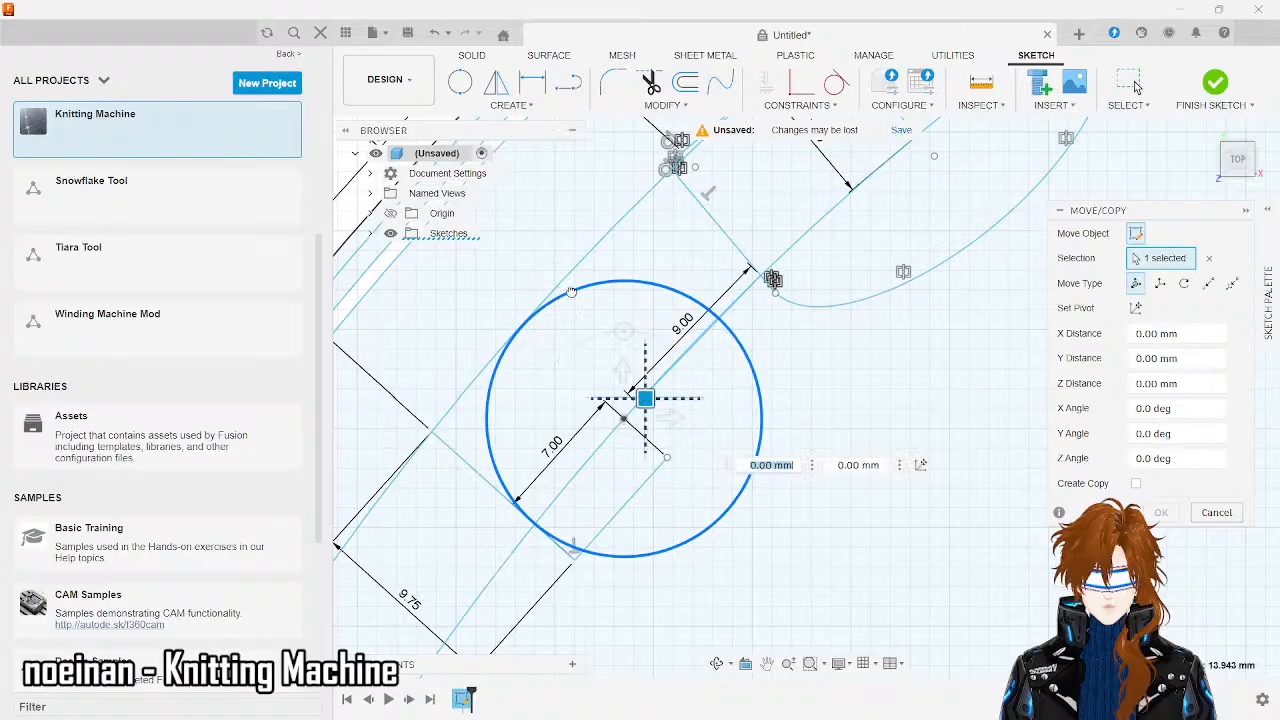
click(667, 457)
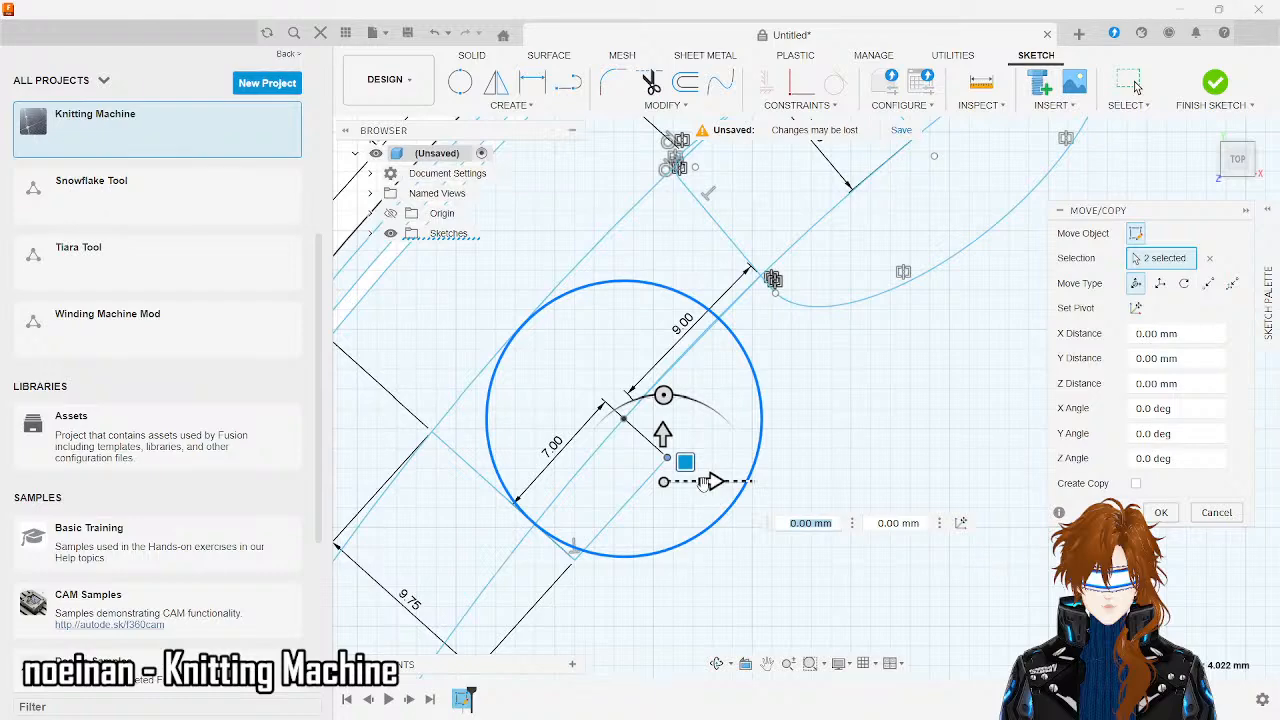
key(Escape)
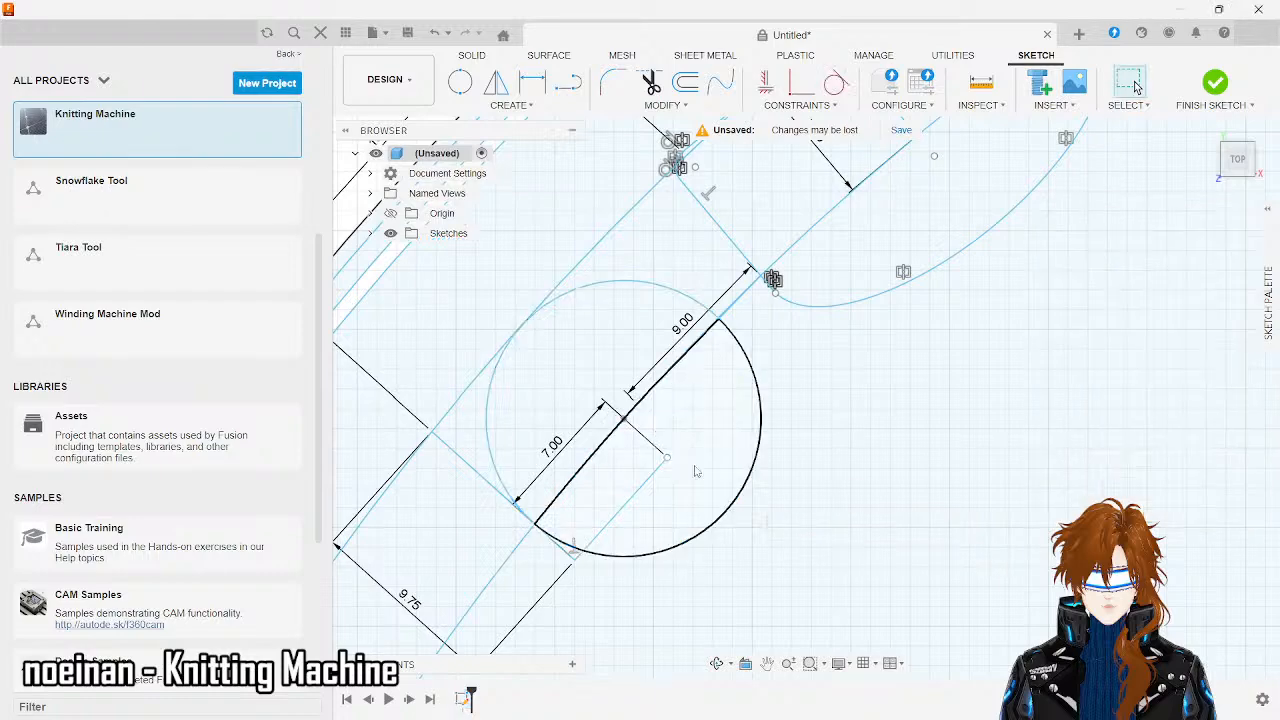
- Delete the circle centered at the end of the 7 mm dimension from the sketch
click(643, 288)
key(Delete)
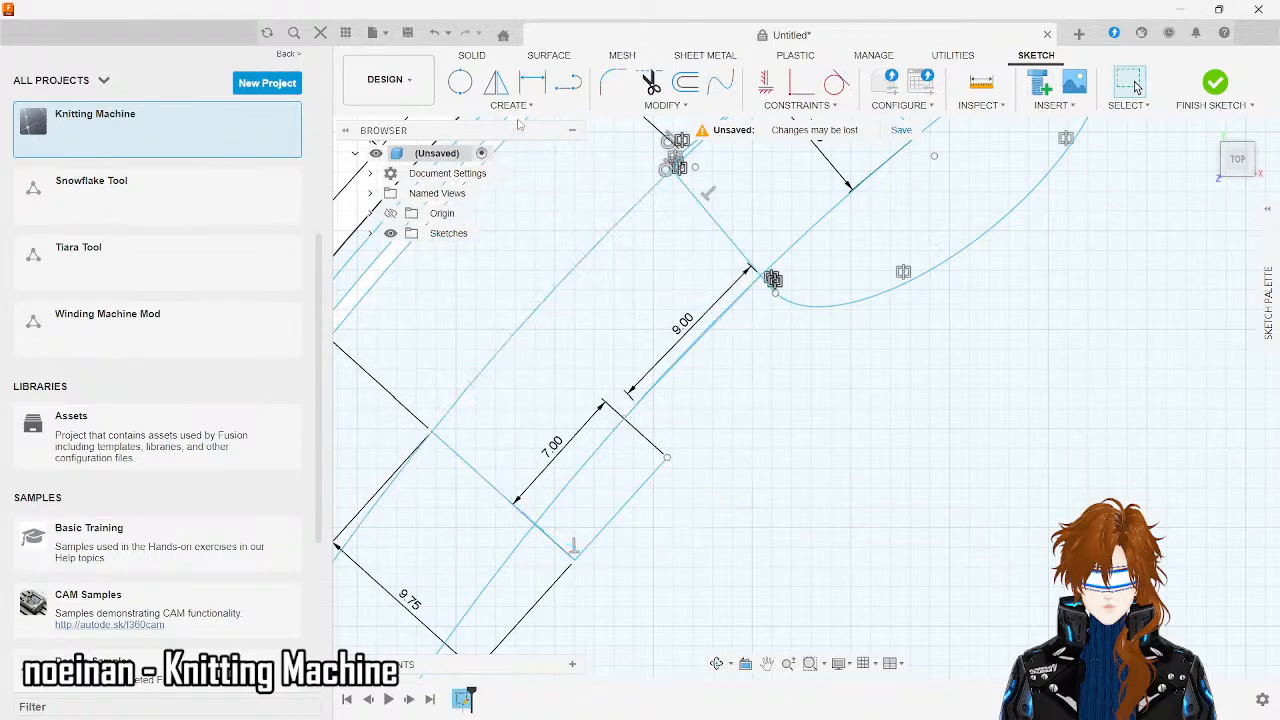
click(513, 105)
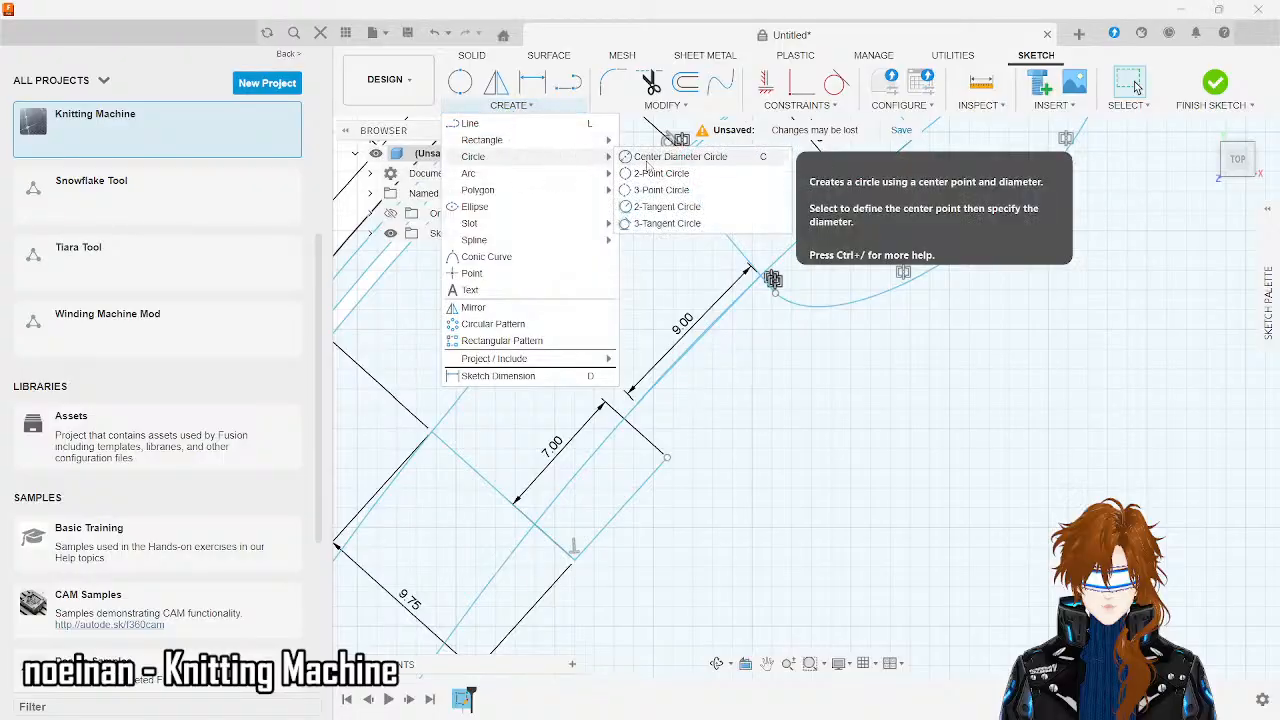
click(650, 158)
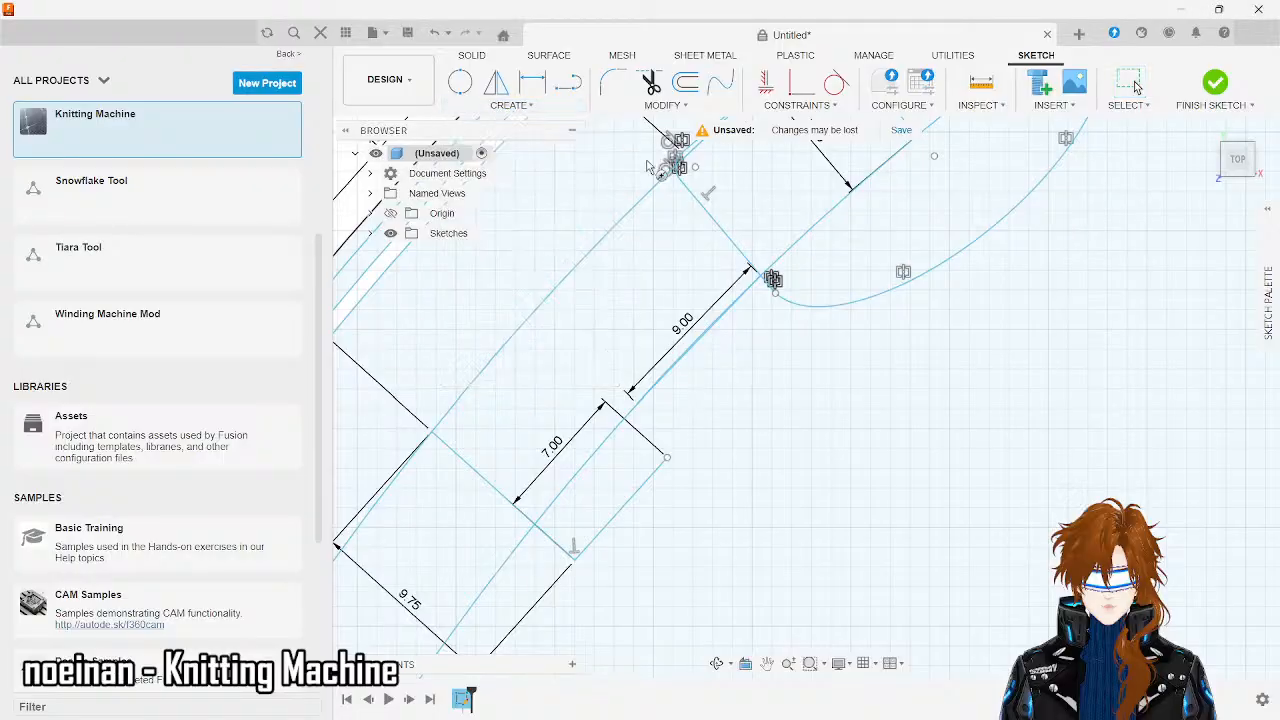
click(624, 418)
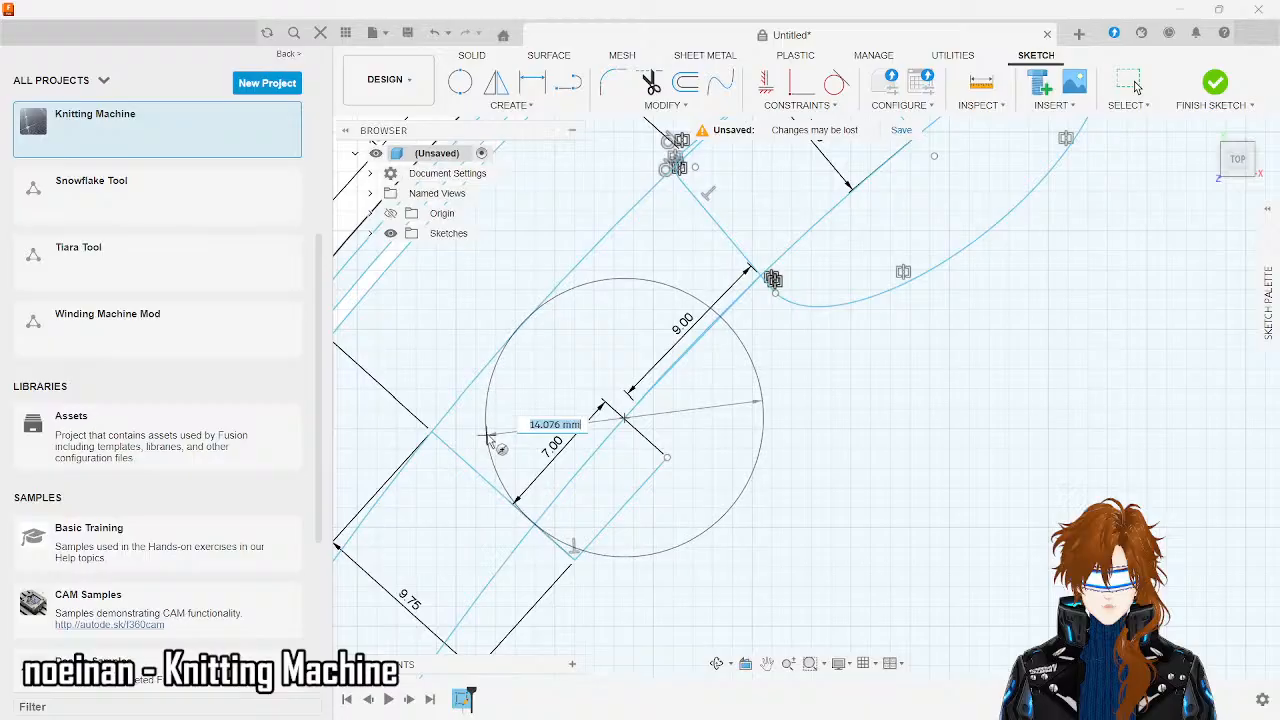
key(Escape)
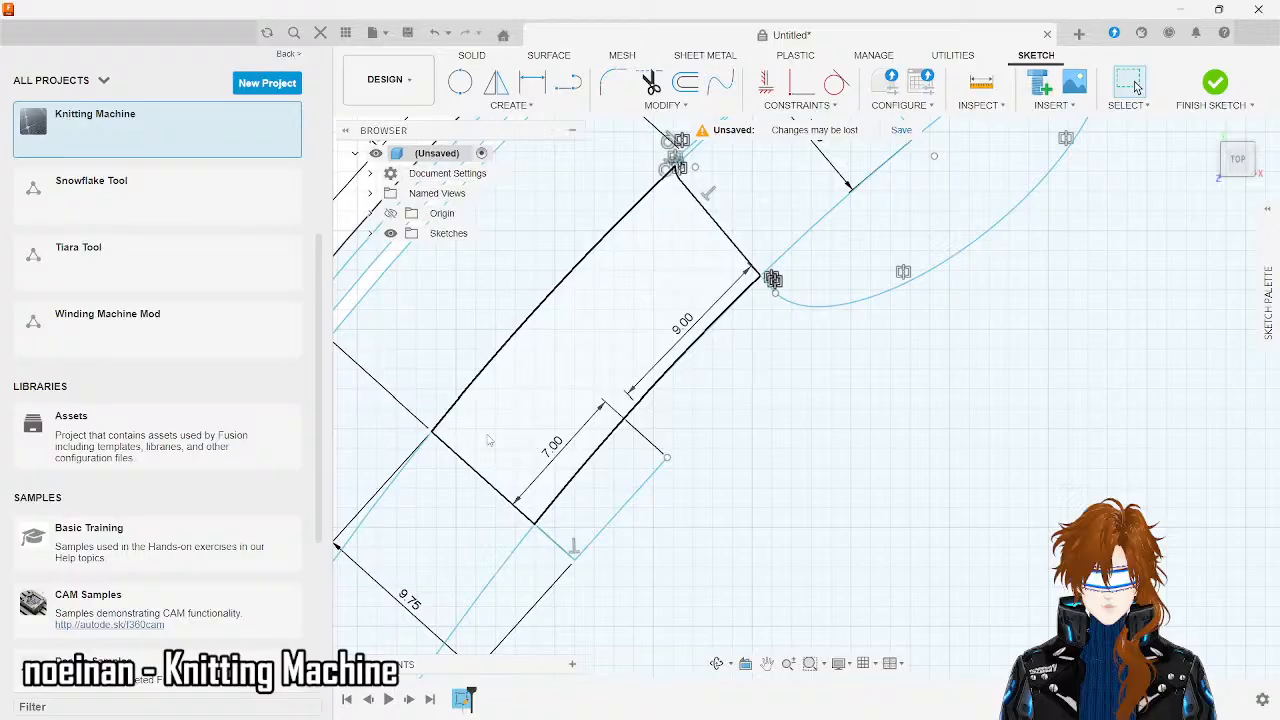
key(c)
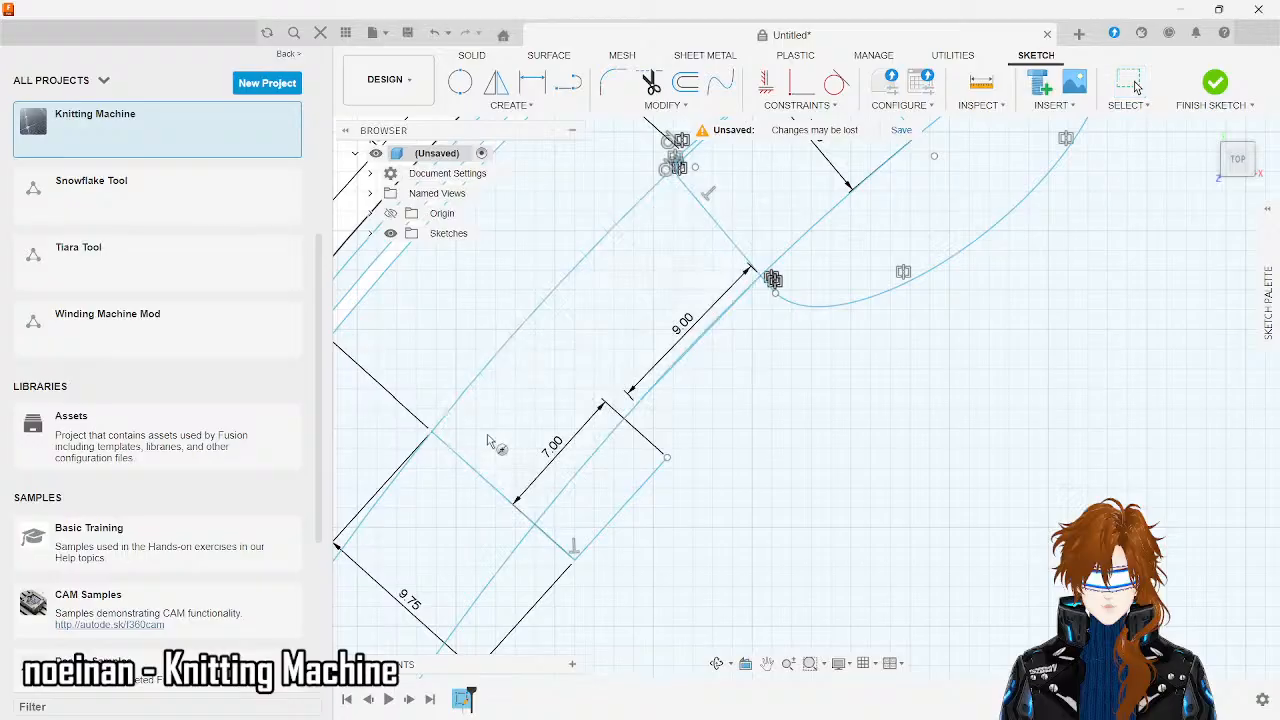
click(486, 436)
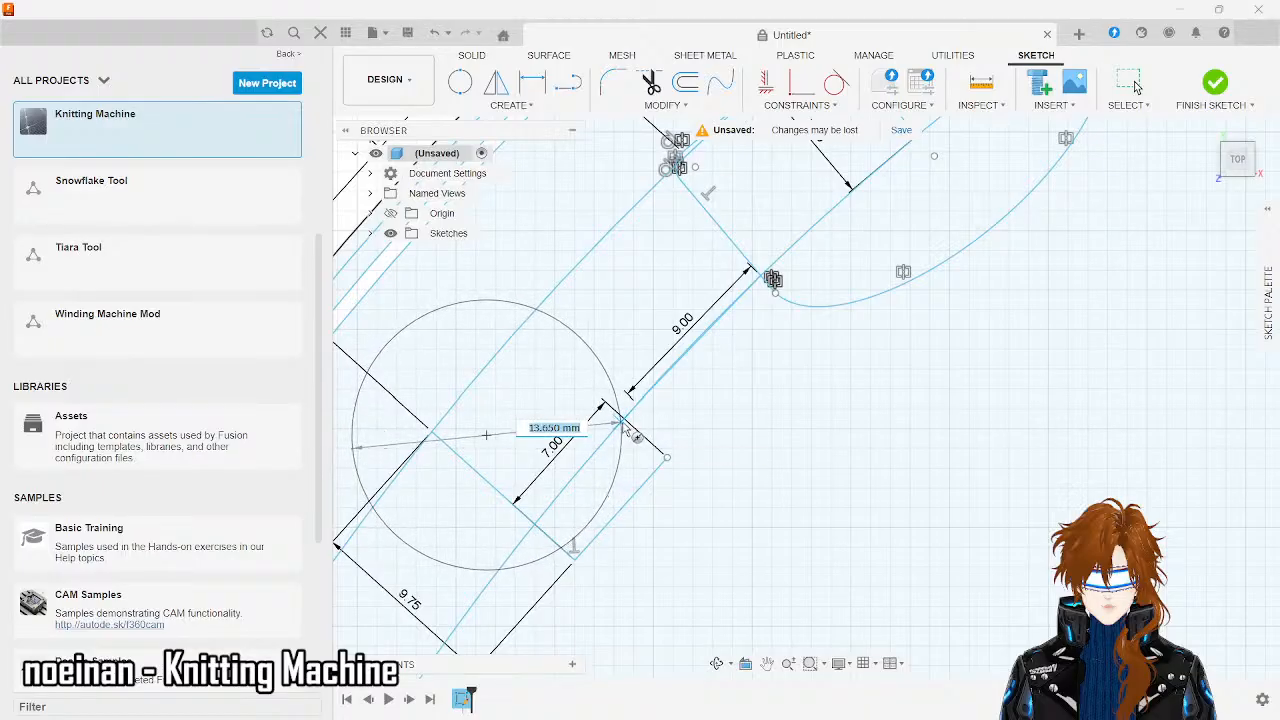
key(Escape)
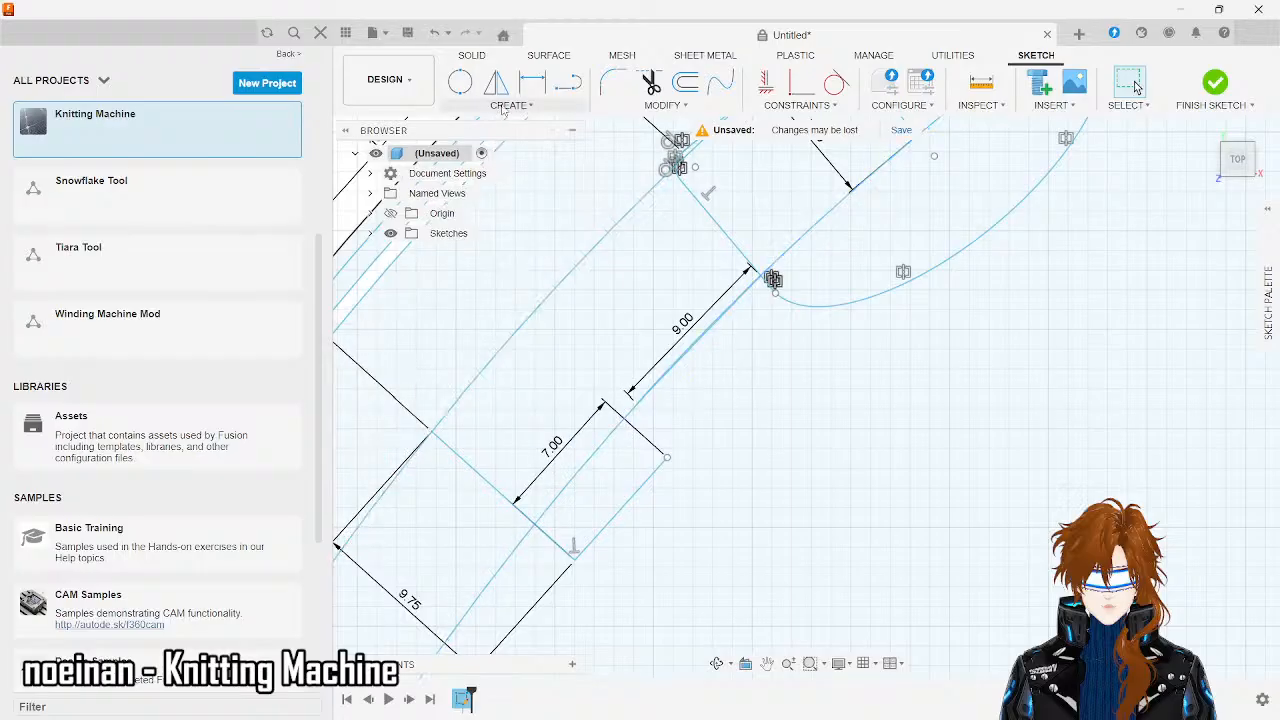
- Draw a center-diameter circle about 14.09 mm across, centered where the 7 mm dimension's extension line crosses the slanted line
key(c)
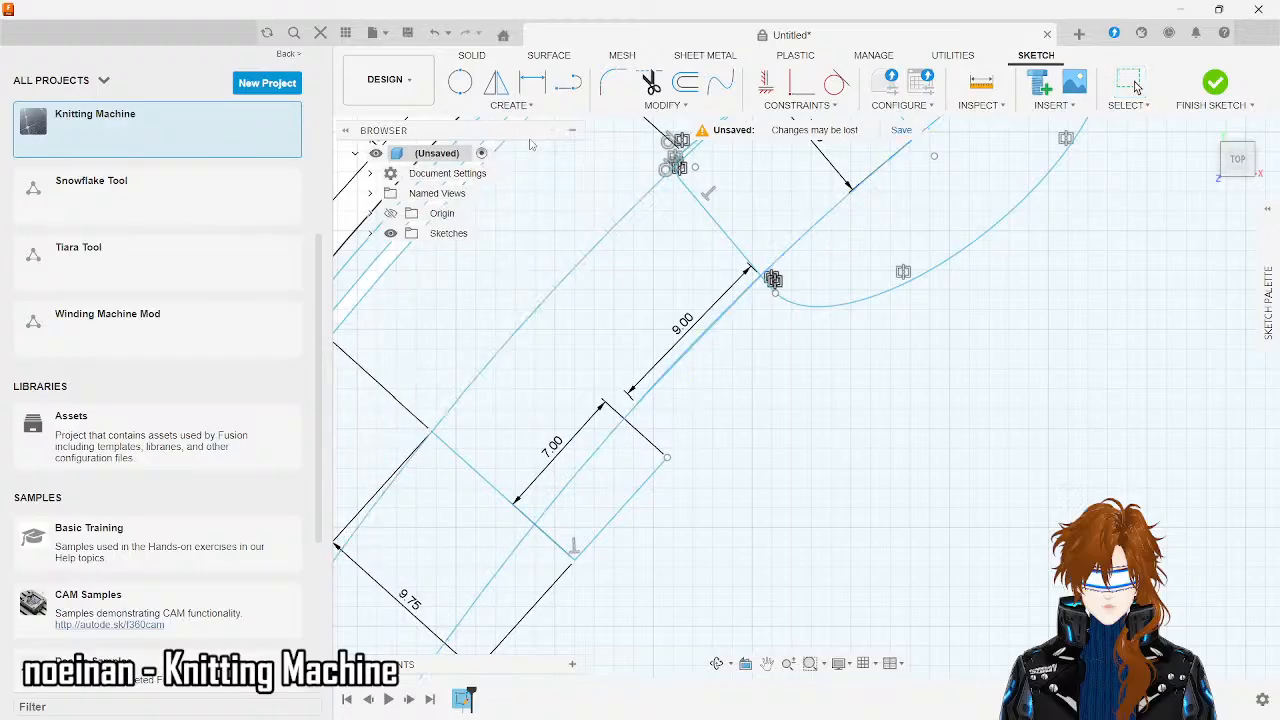
click(624, 417)
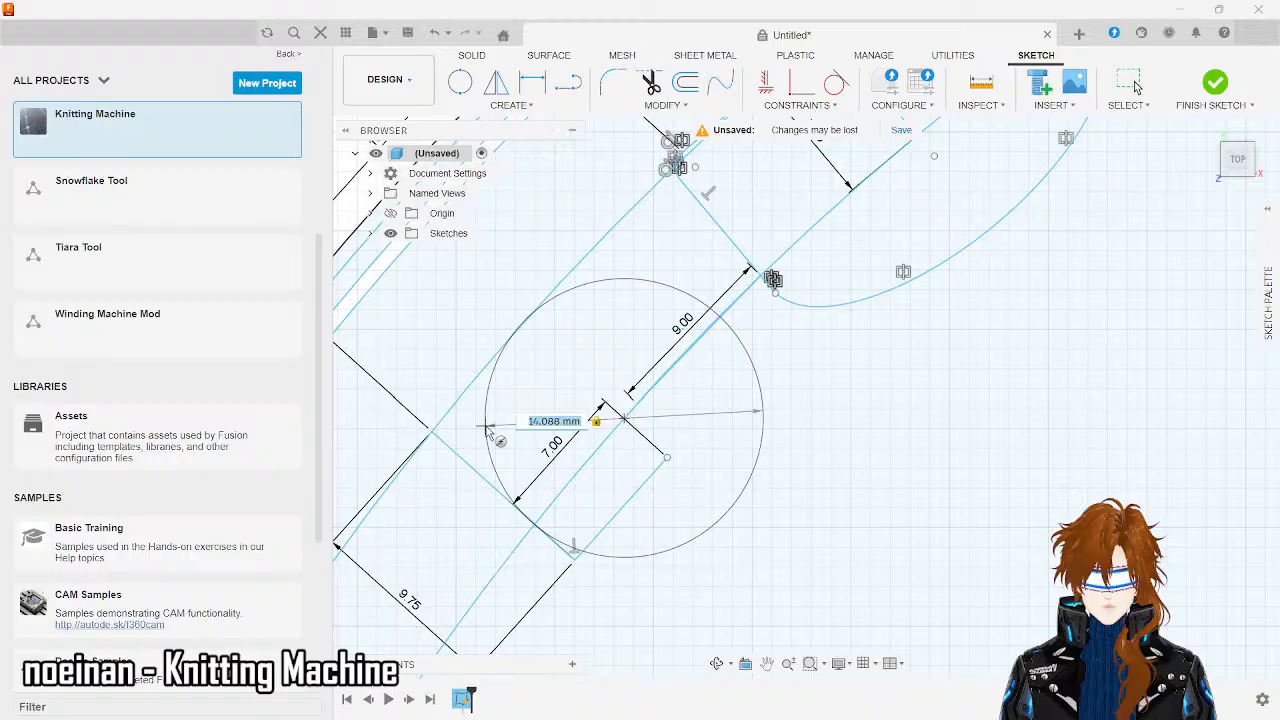
click(487, 430)
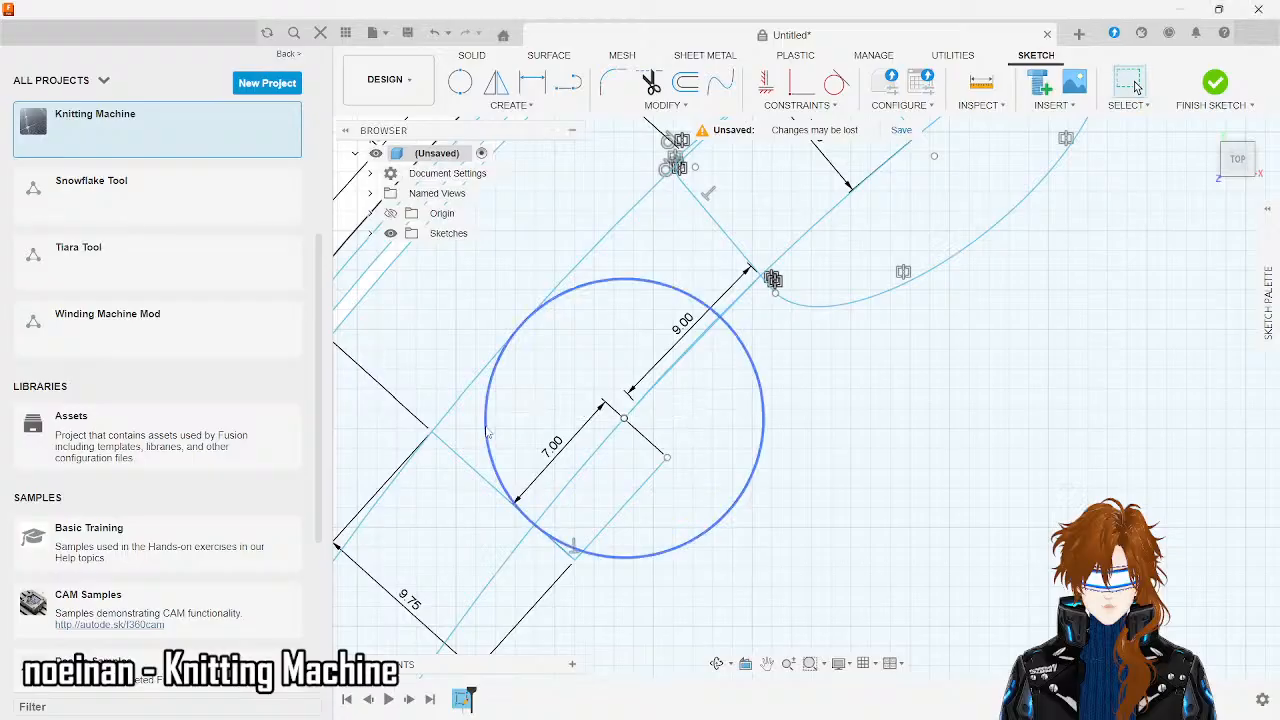
- Trim the circle to the arc running from the long outer slanted line to the inner slanted line near the crossing line
scroll(521, 337, up, 6)
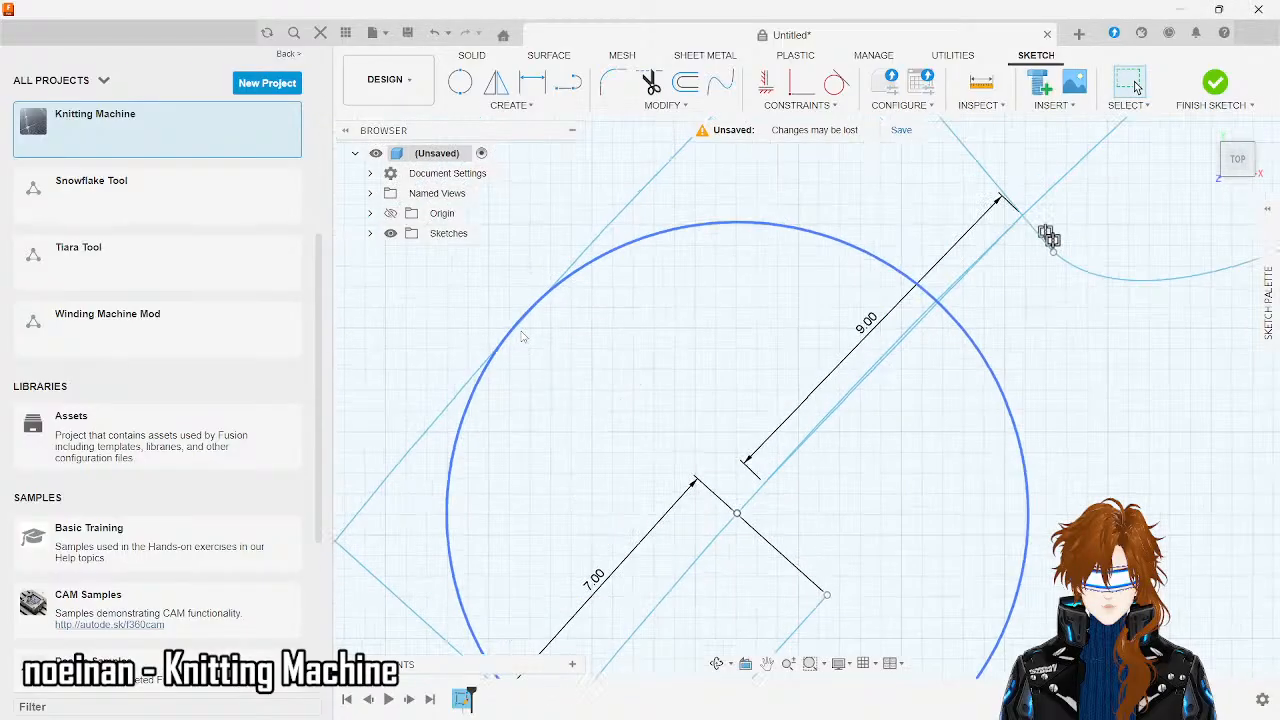
scroll(521, 337, down, 6)
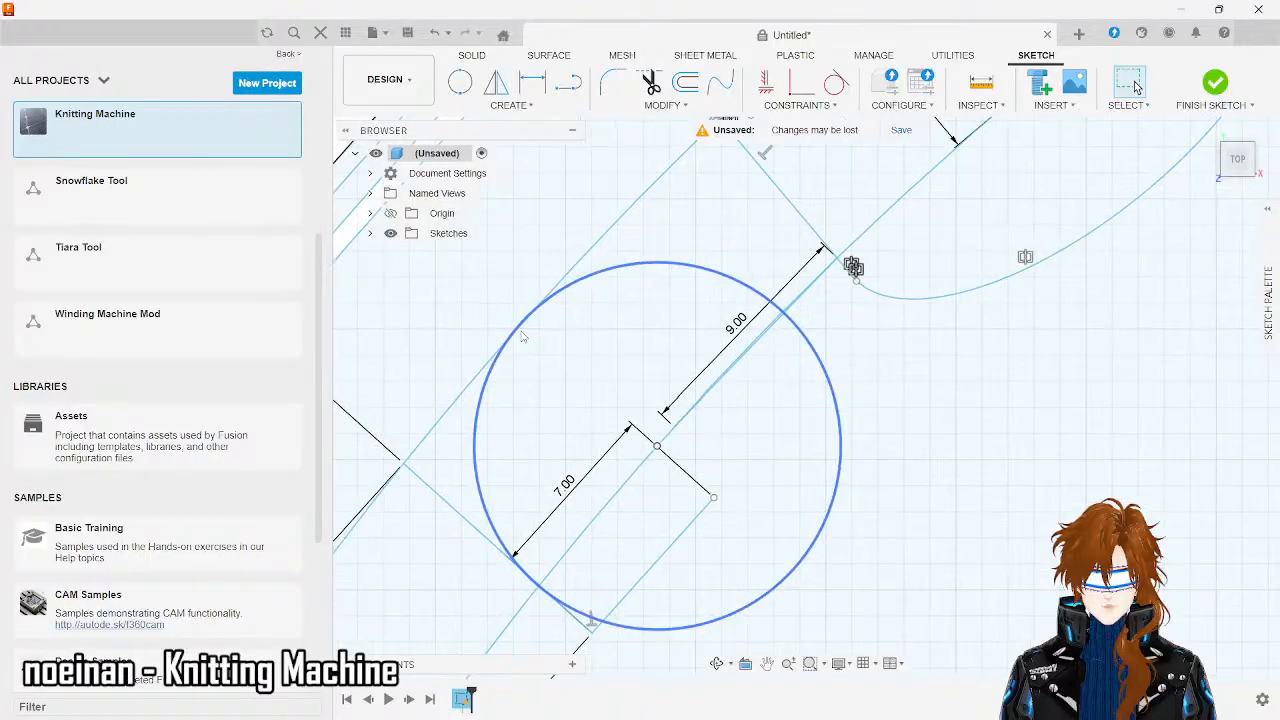
scroll(540, 612, up, 4)
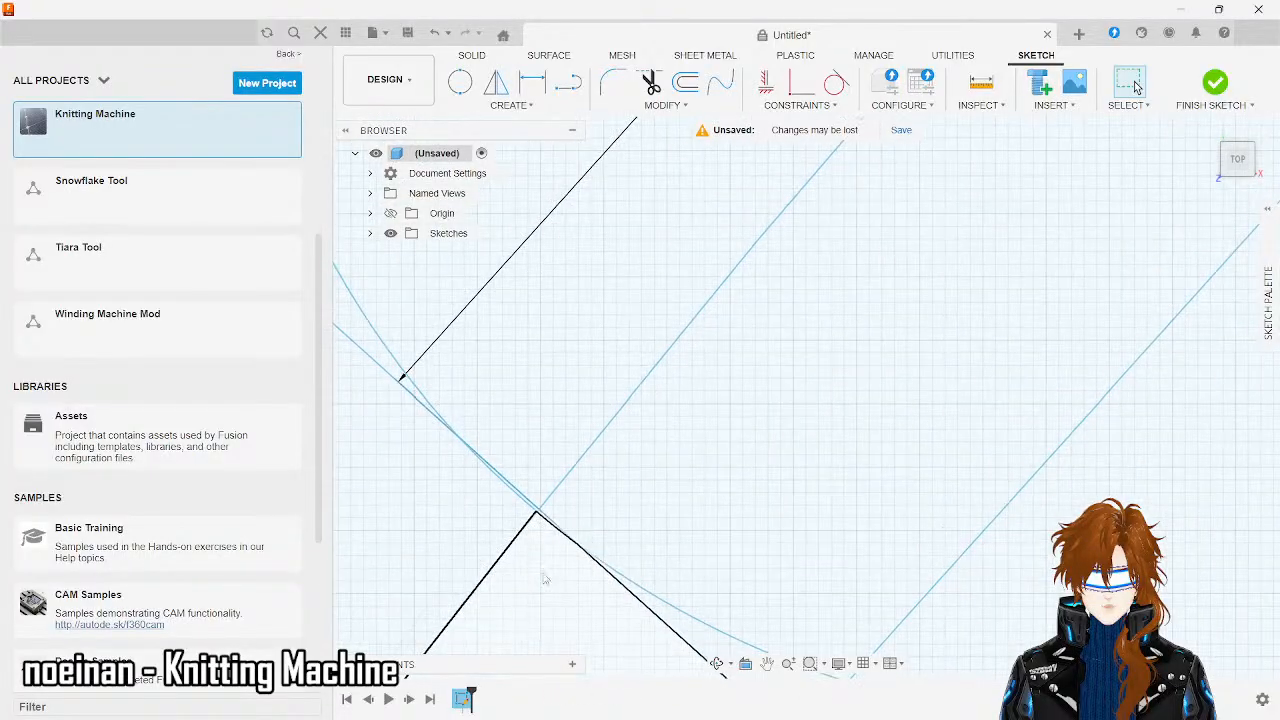
scroll(530, 510, down, 5)
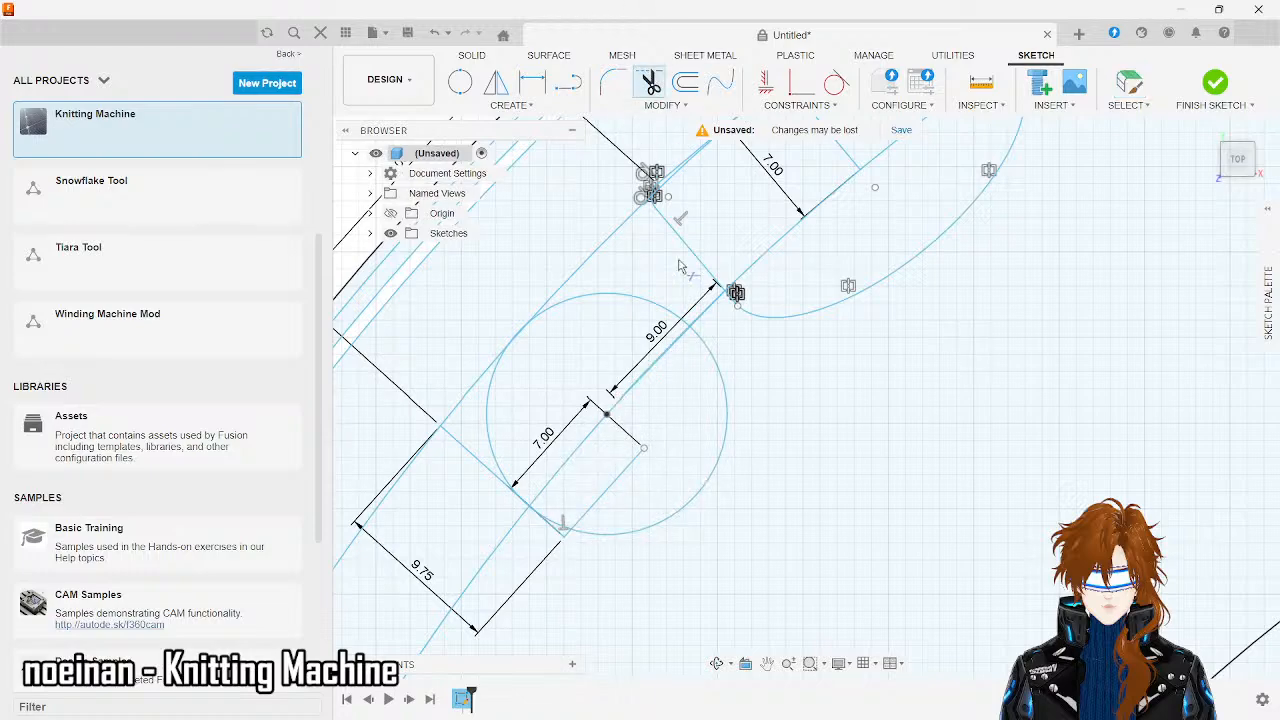
click(706, 355)
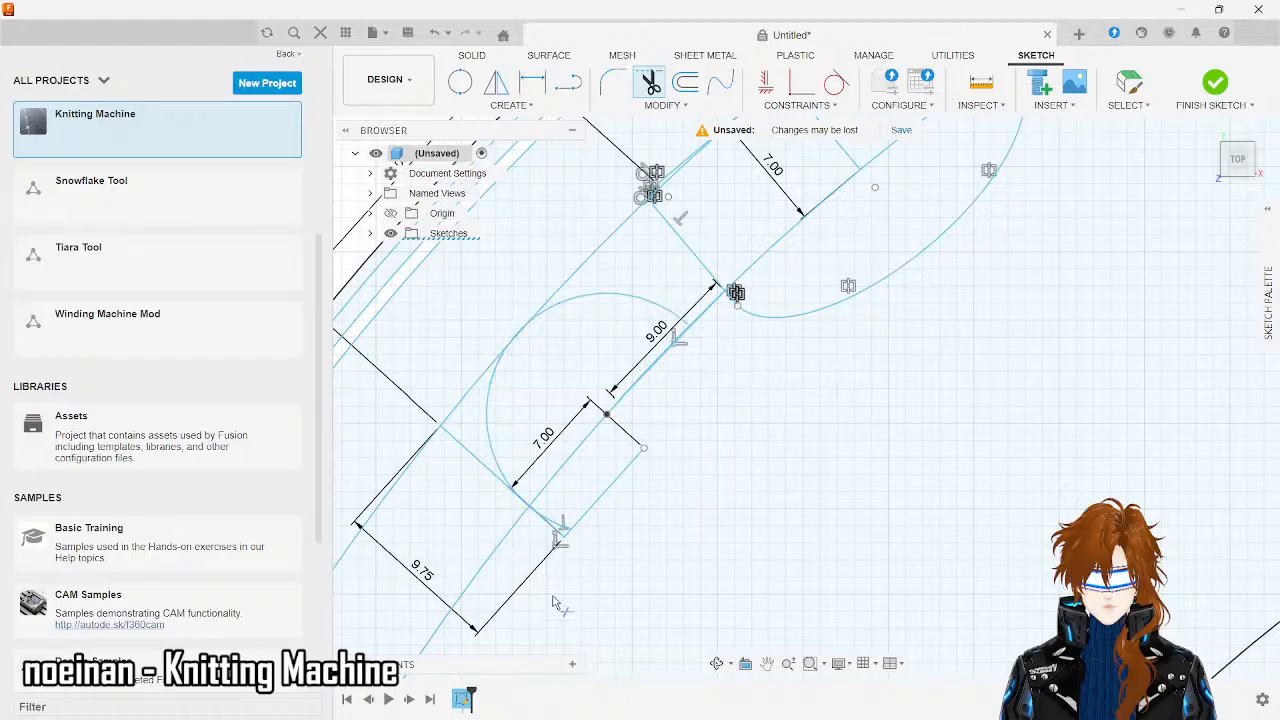
click(562, 532)
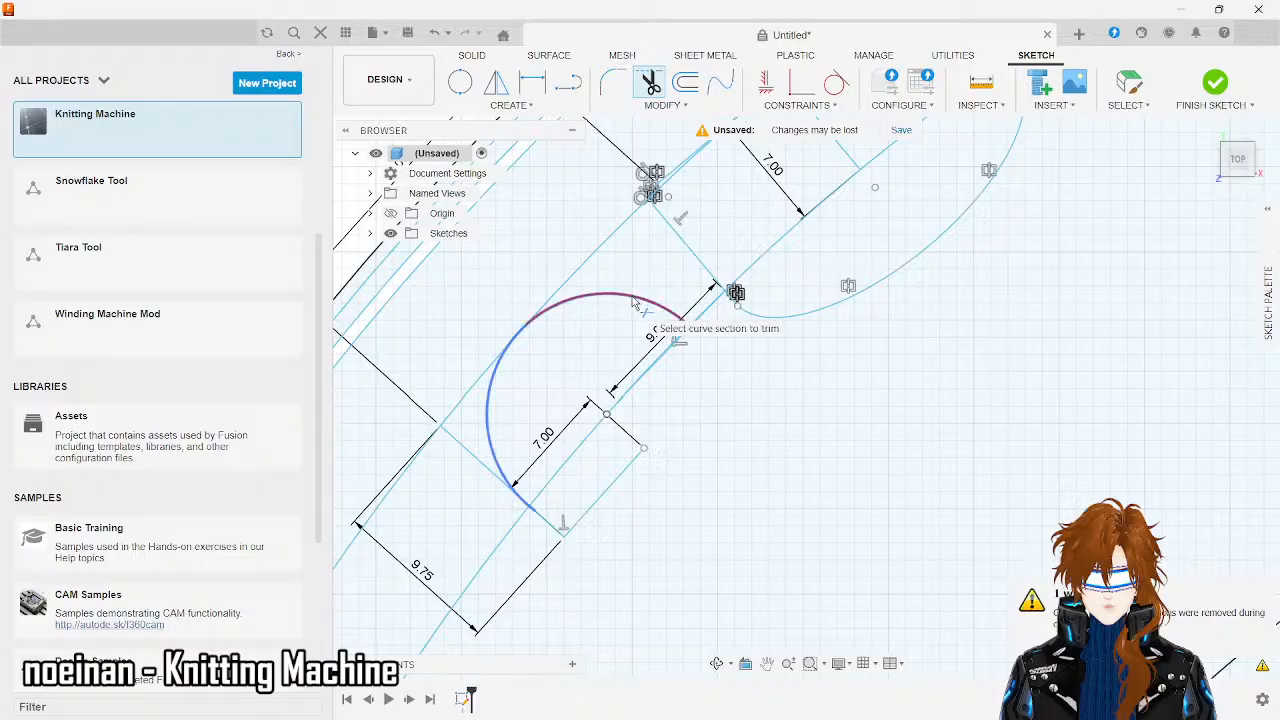
click(633, 303)
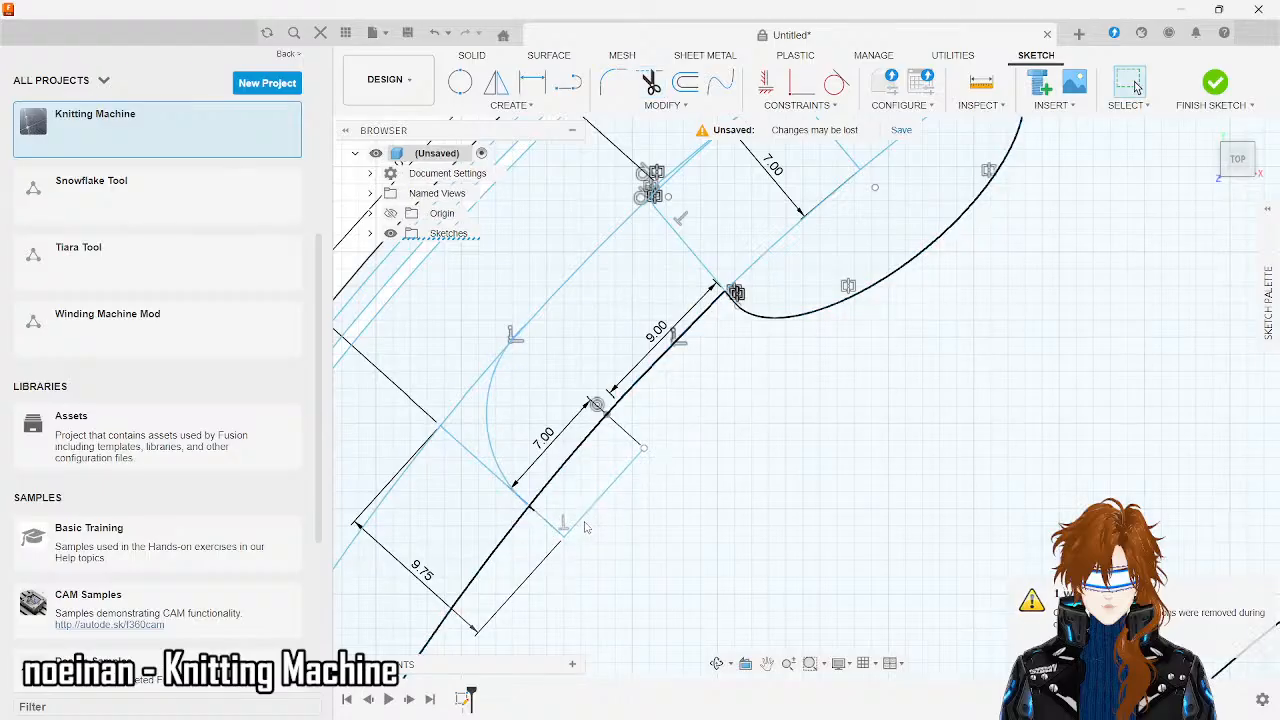
key(Escape)
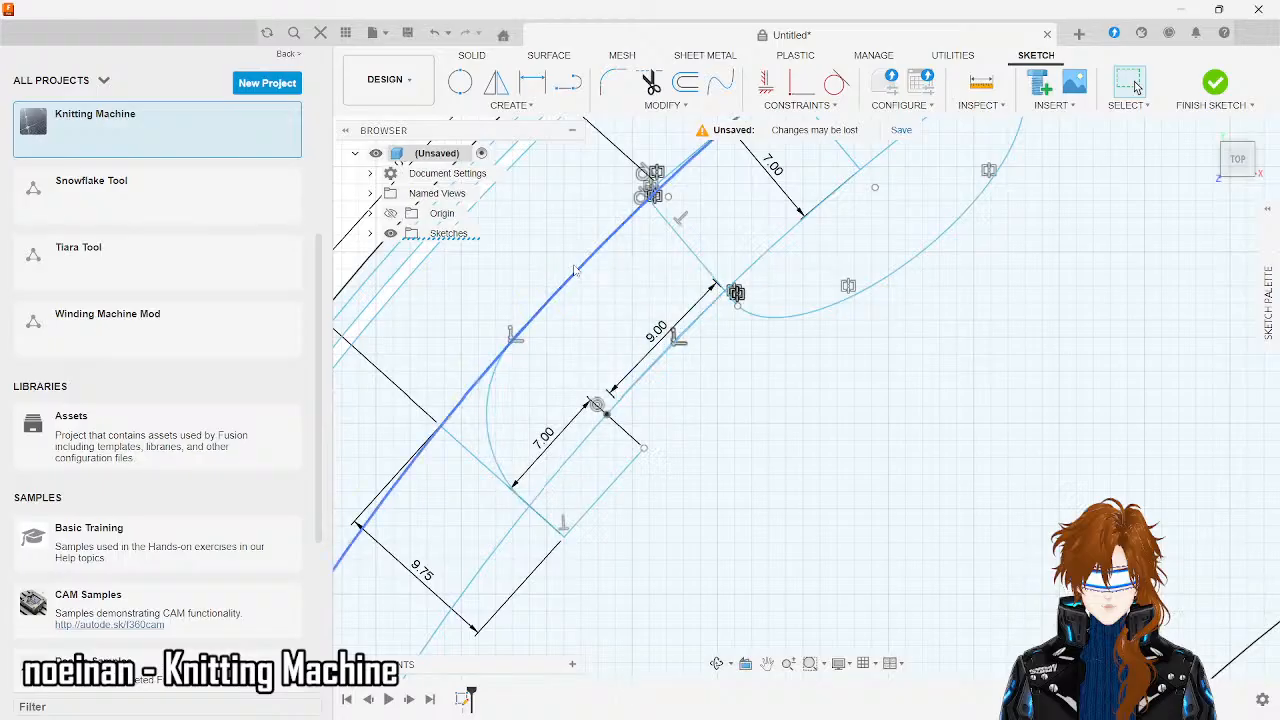
click(487, 107)
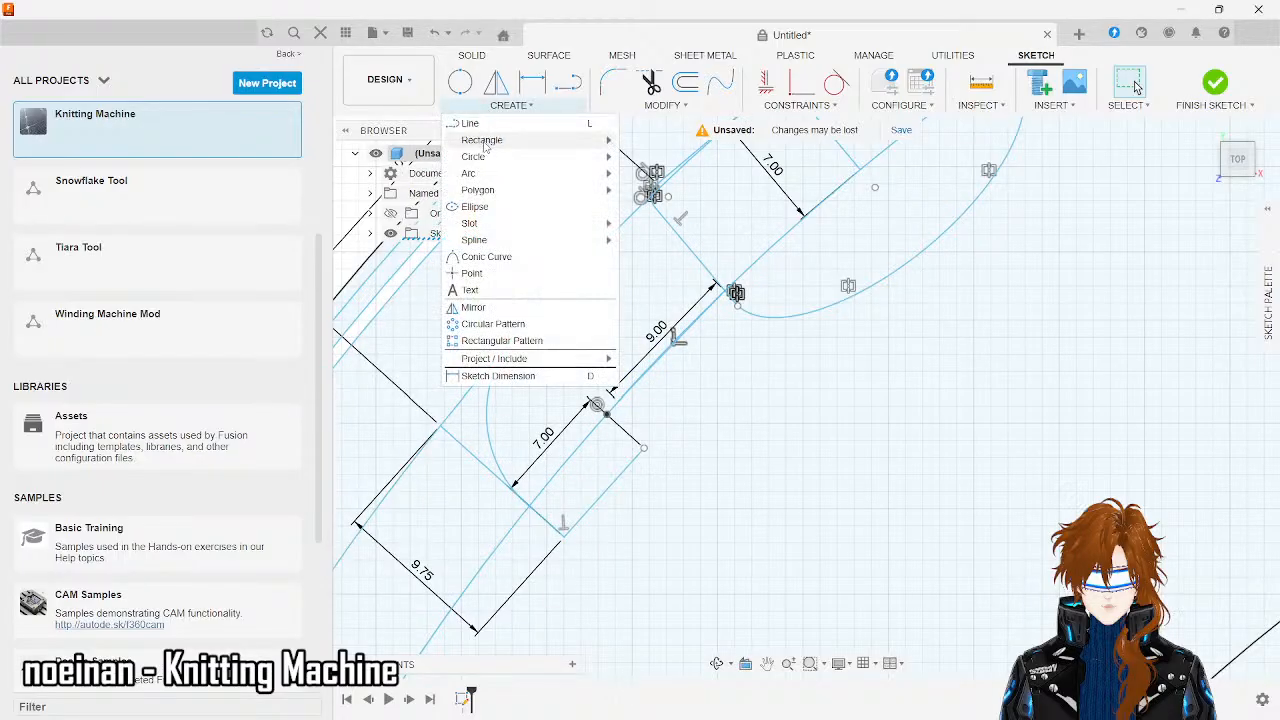
mouse_move(483, 157)
click(670, 157)
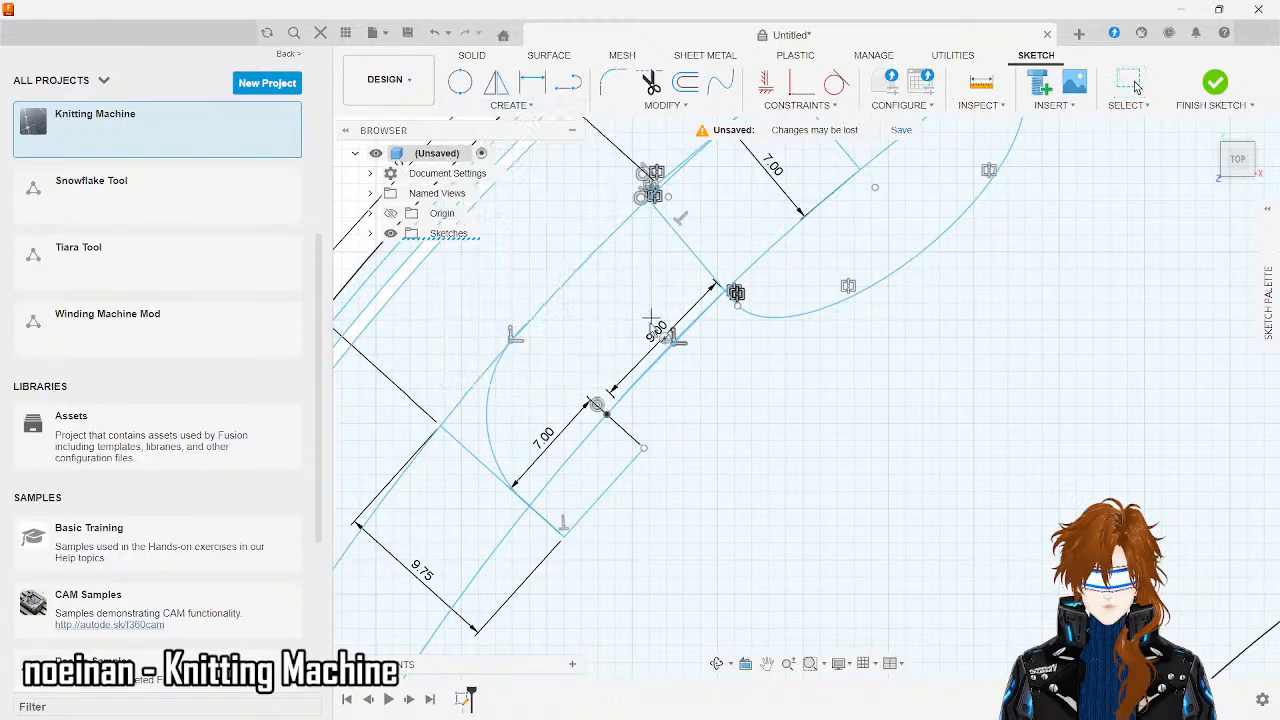
click(606, 413)
click(655, 414)
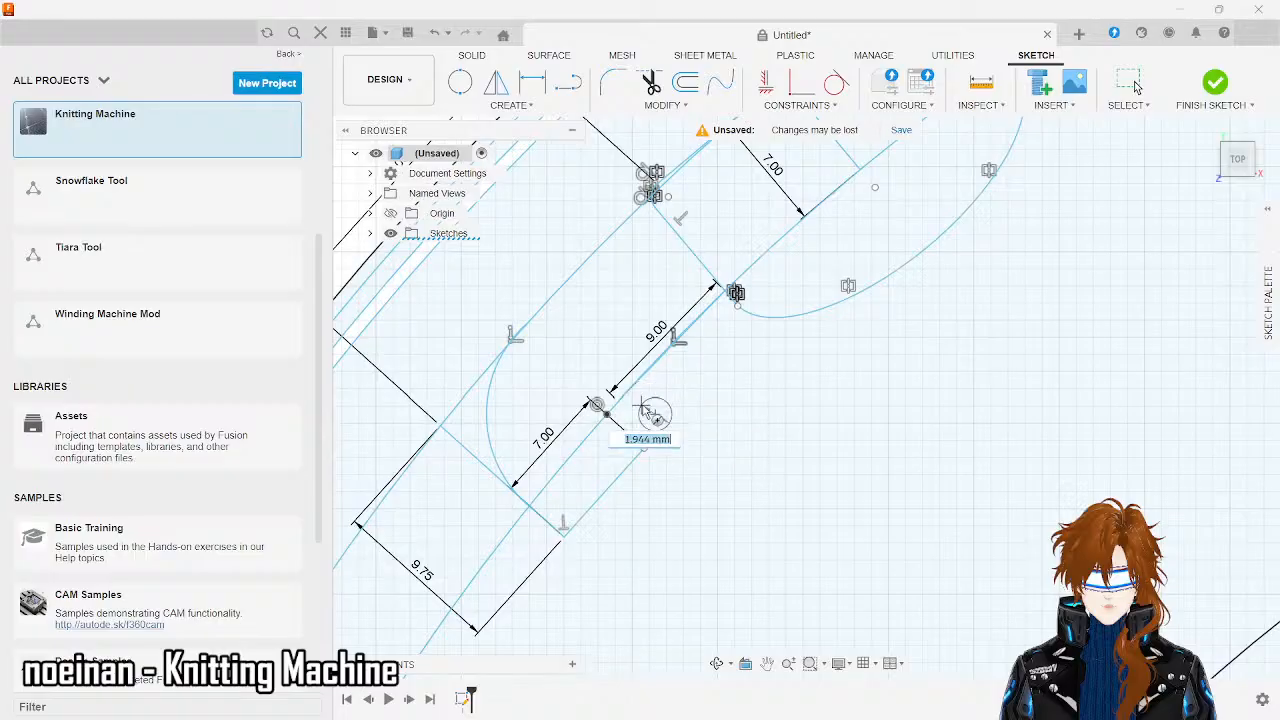
key(Escape)
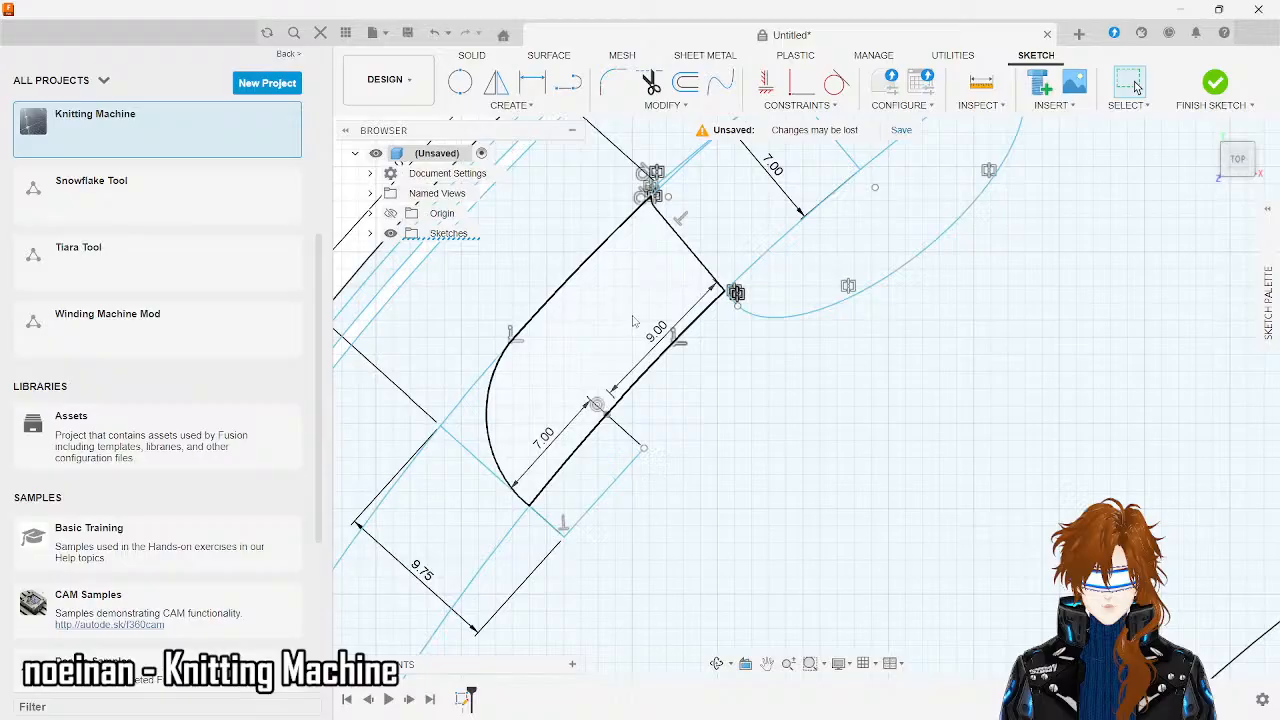
key(c)
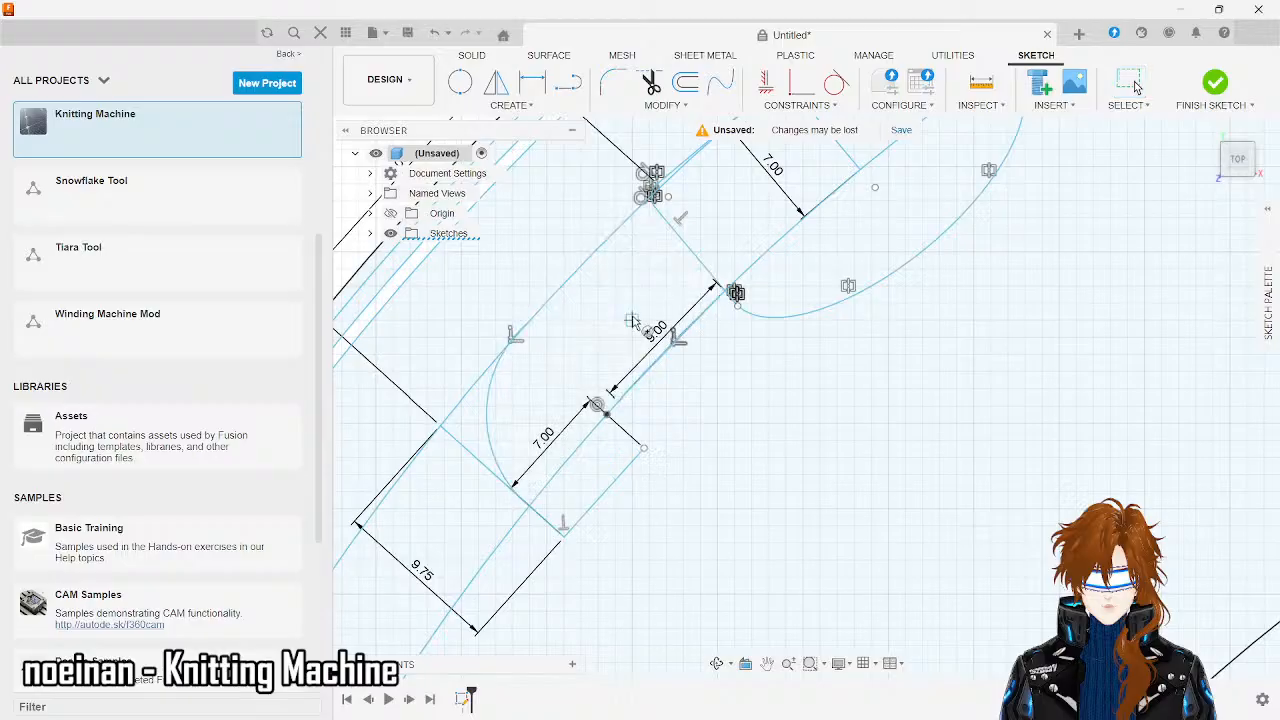
click(660, 401)
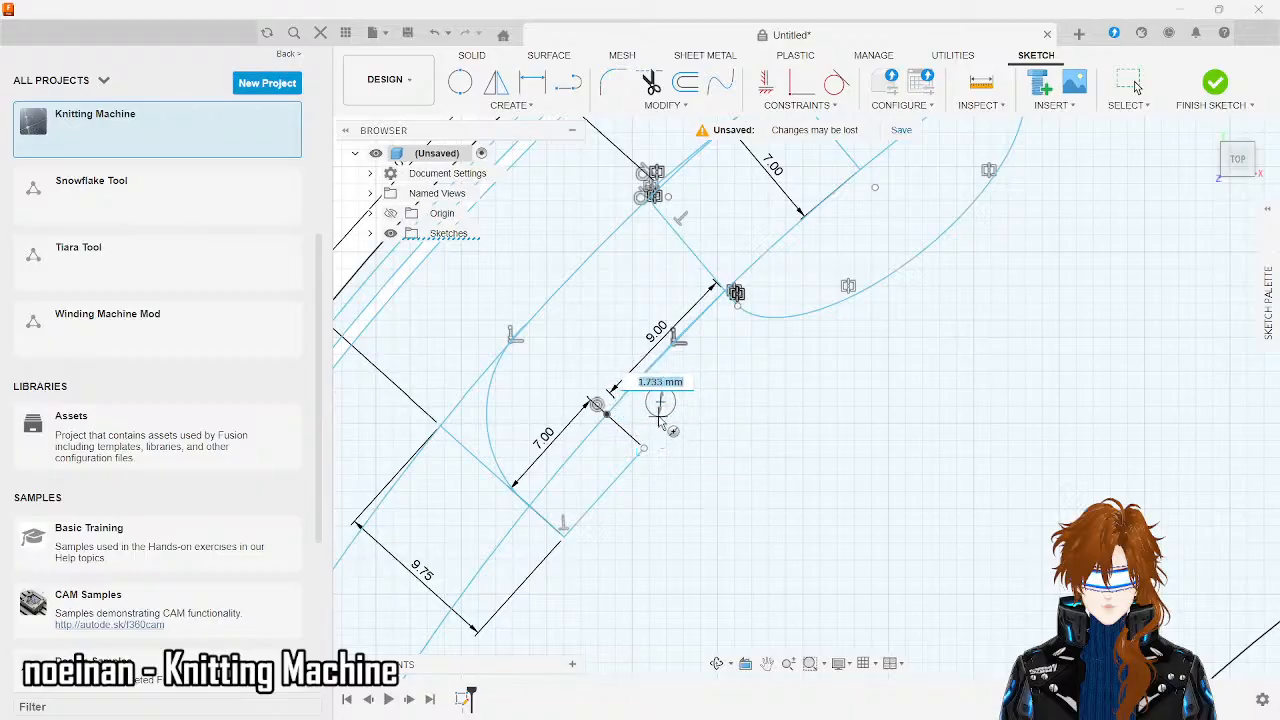
key(Escape)
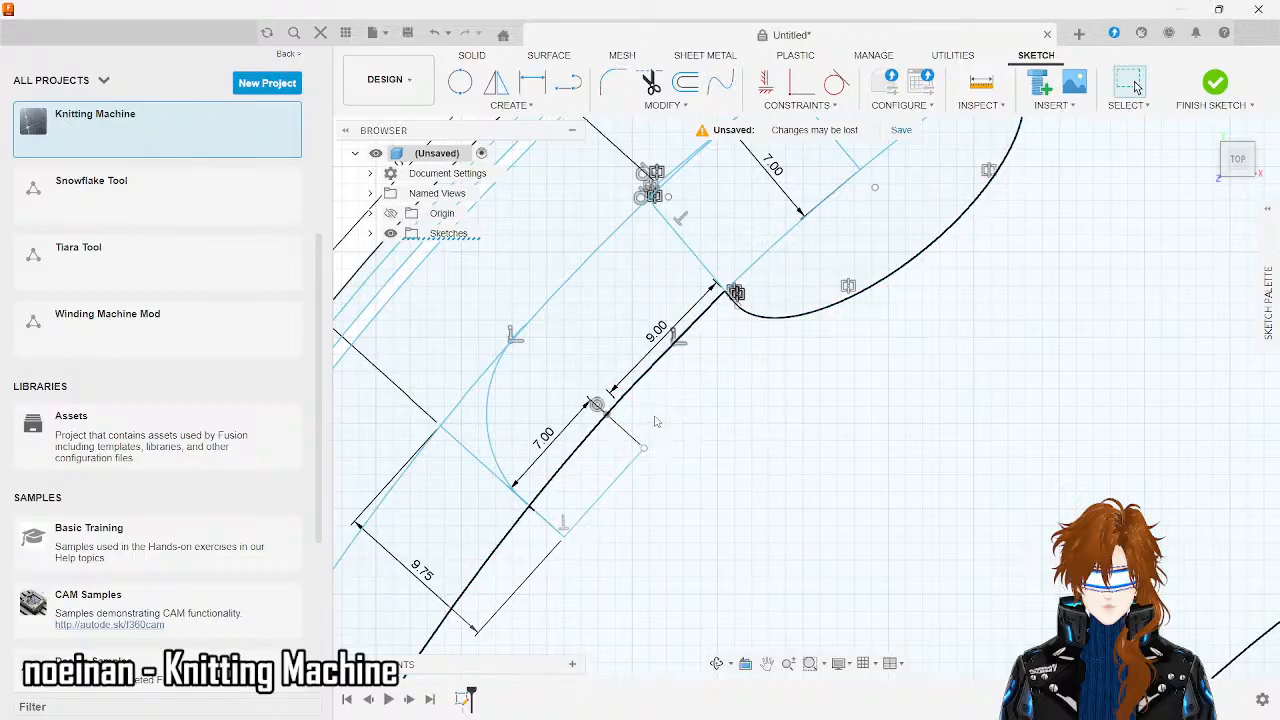
key(c)
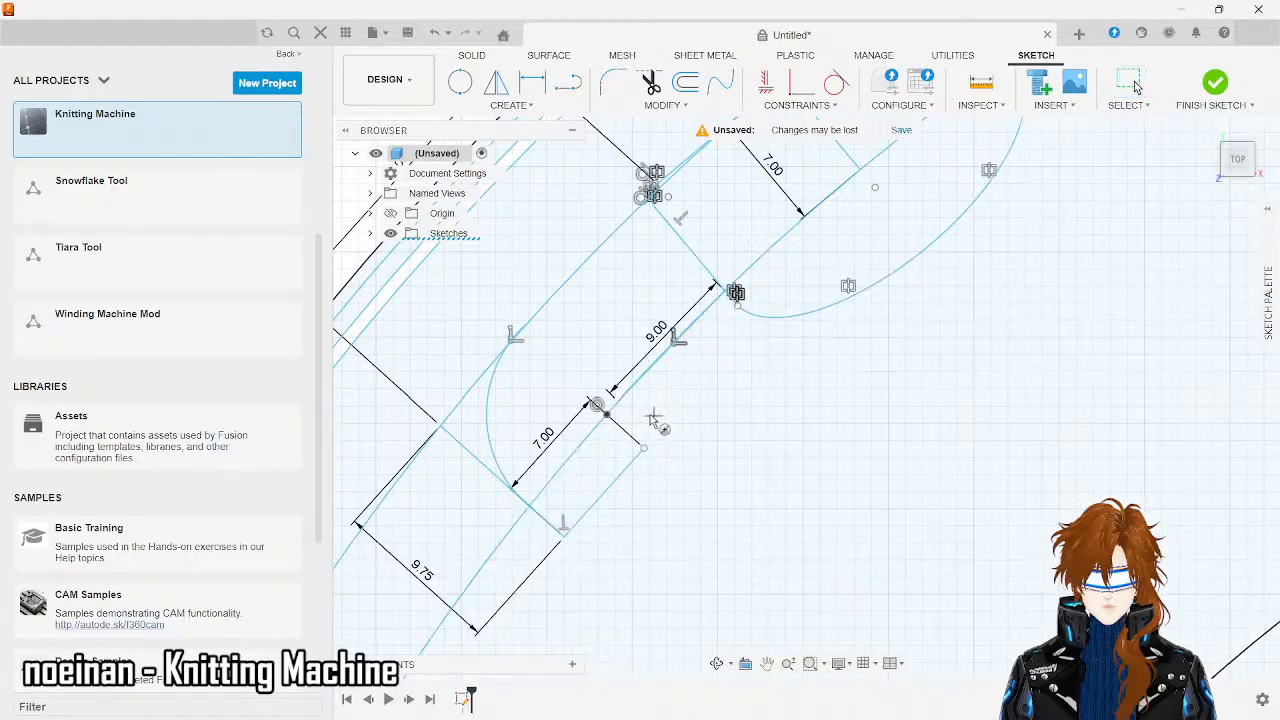
click(653, 416)
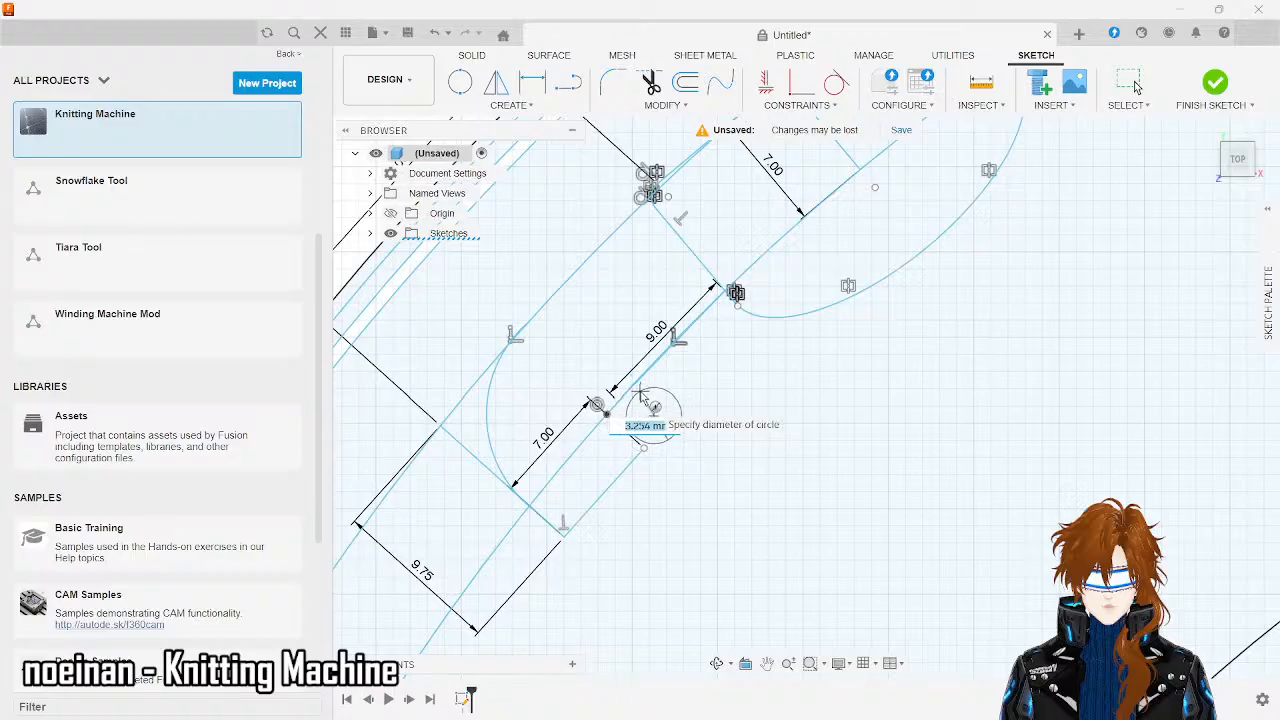
scroll(641, 397, up, 3)
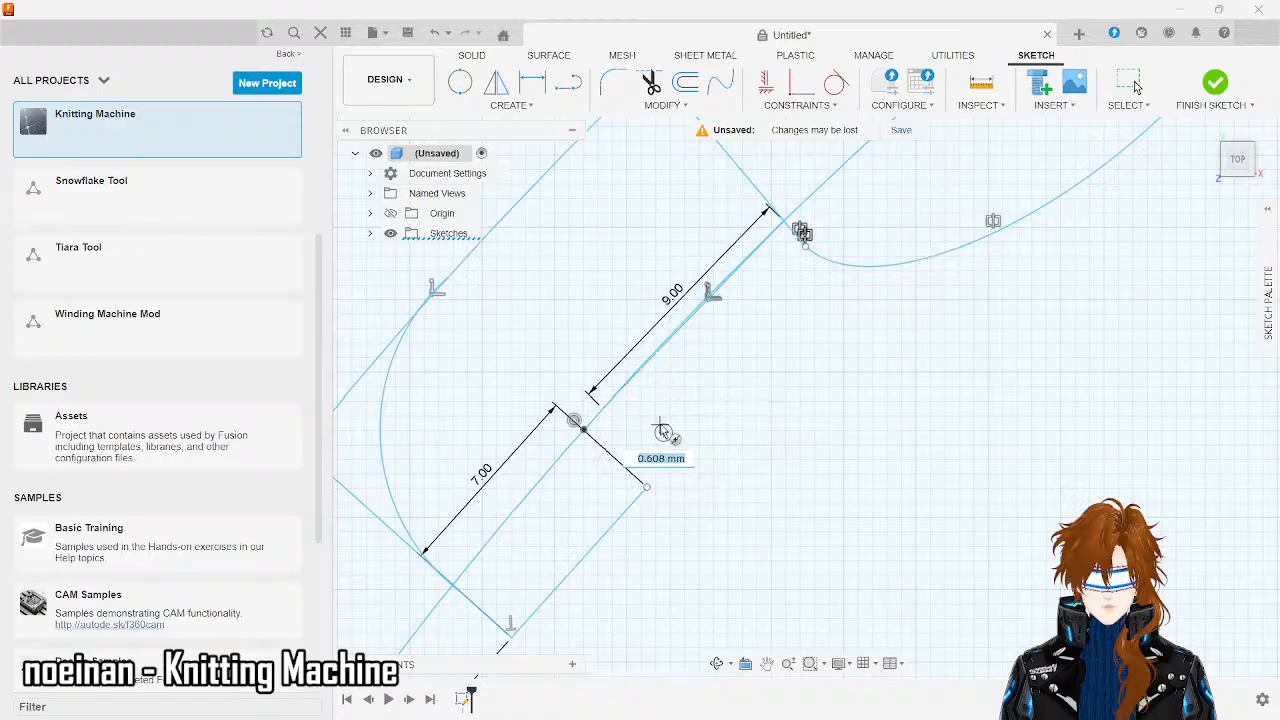
key(Escape)
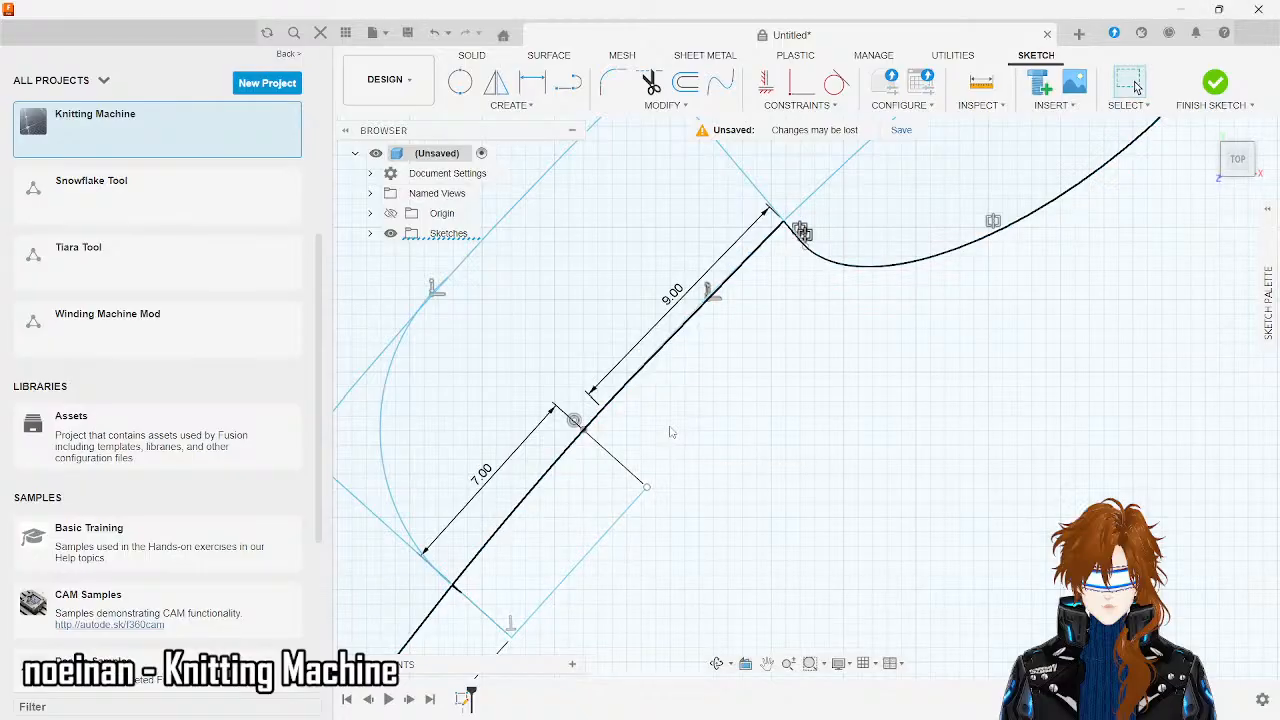
key(c)
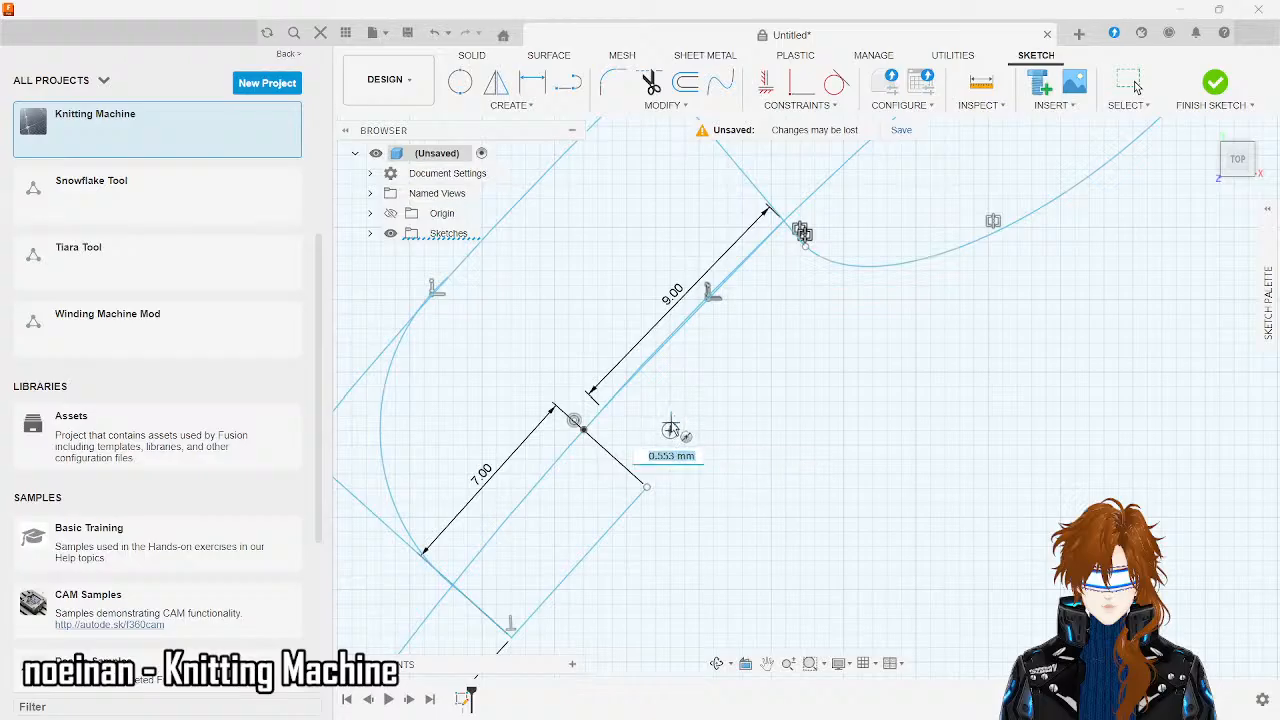
key(Escape)
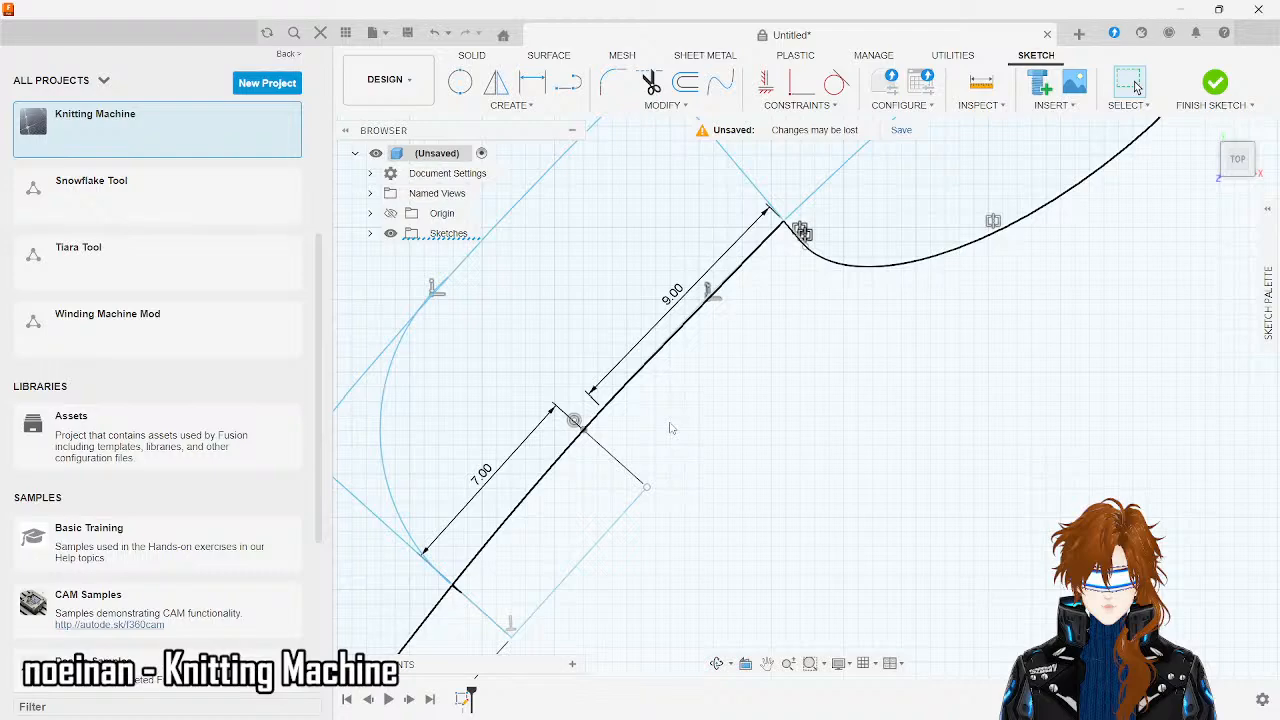
key(c)
click(668, 422)
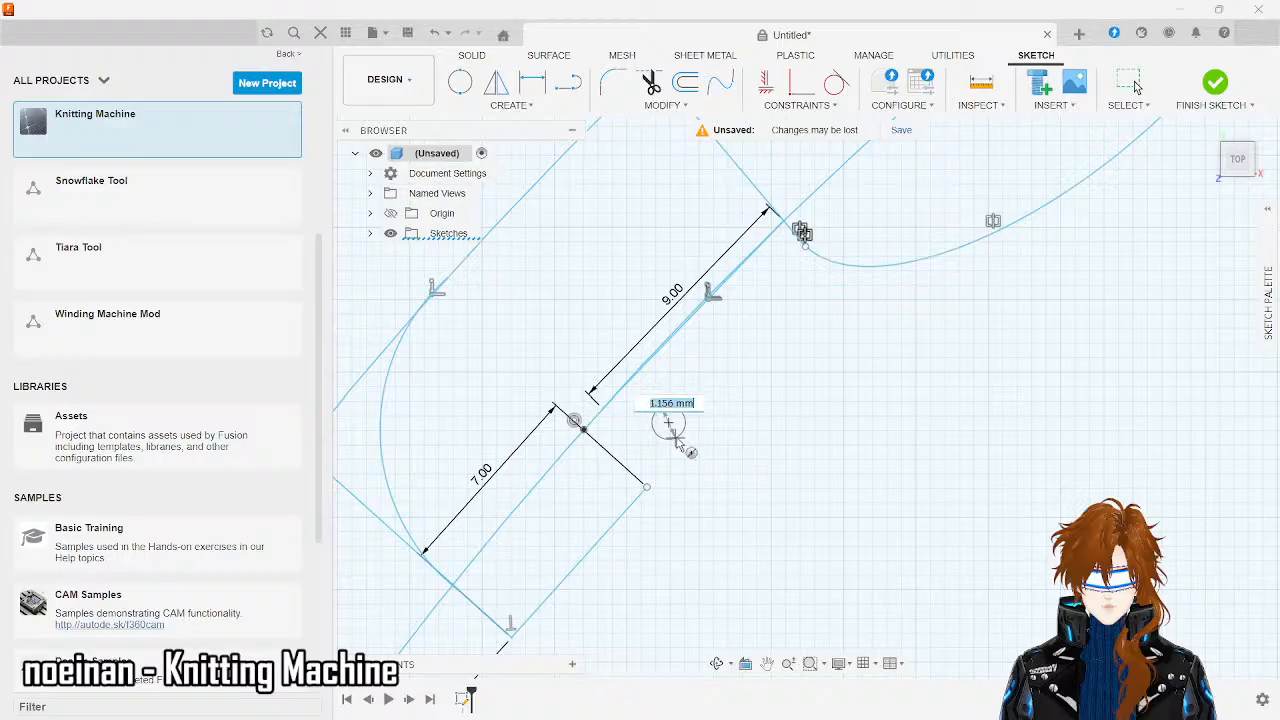
key(Escape)
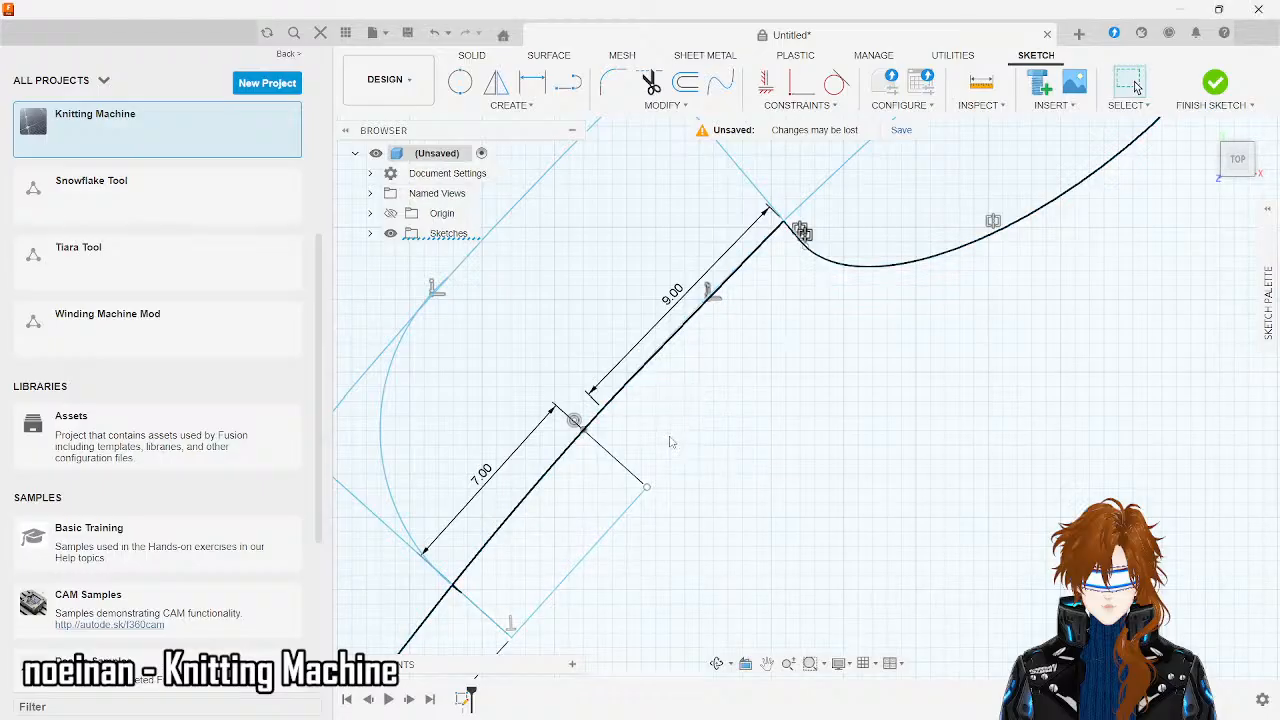
key(c)
click(669, 436)
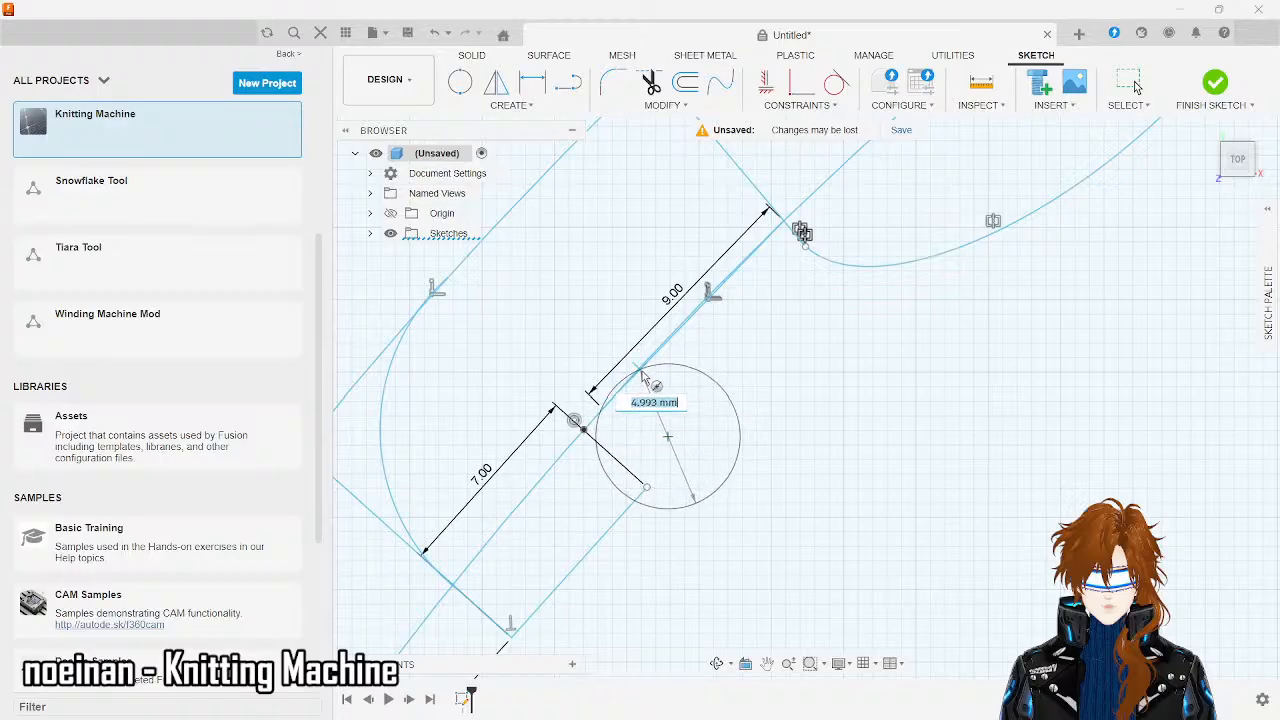
key(Escape)
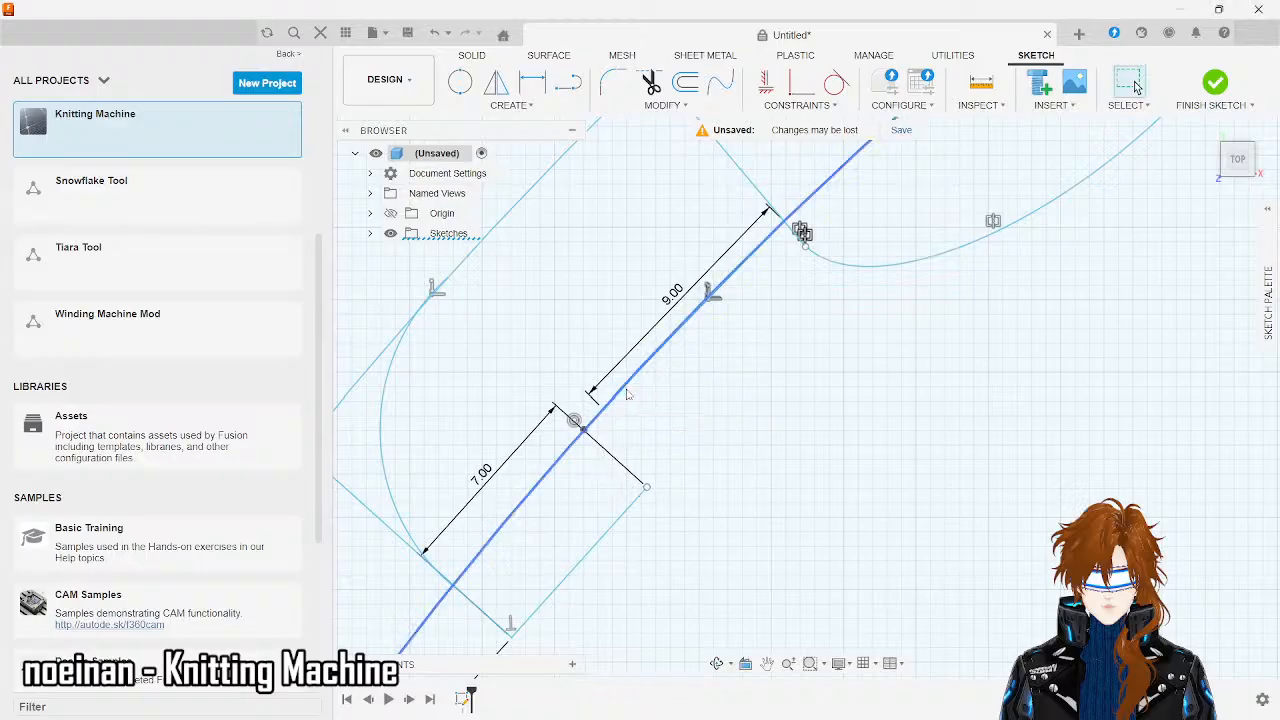
- Draw a two-point circle about 3.99 mm across, starting on the slanted line near the lower end of the 9 mm dimension
click(460, 84)
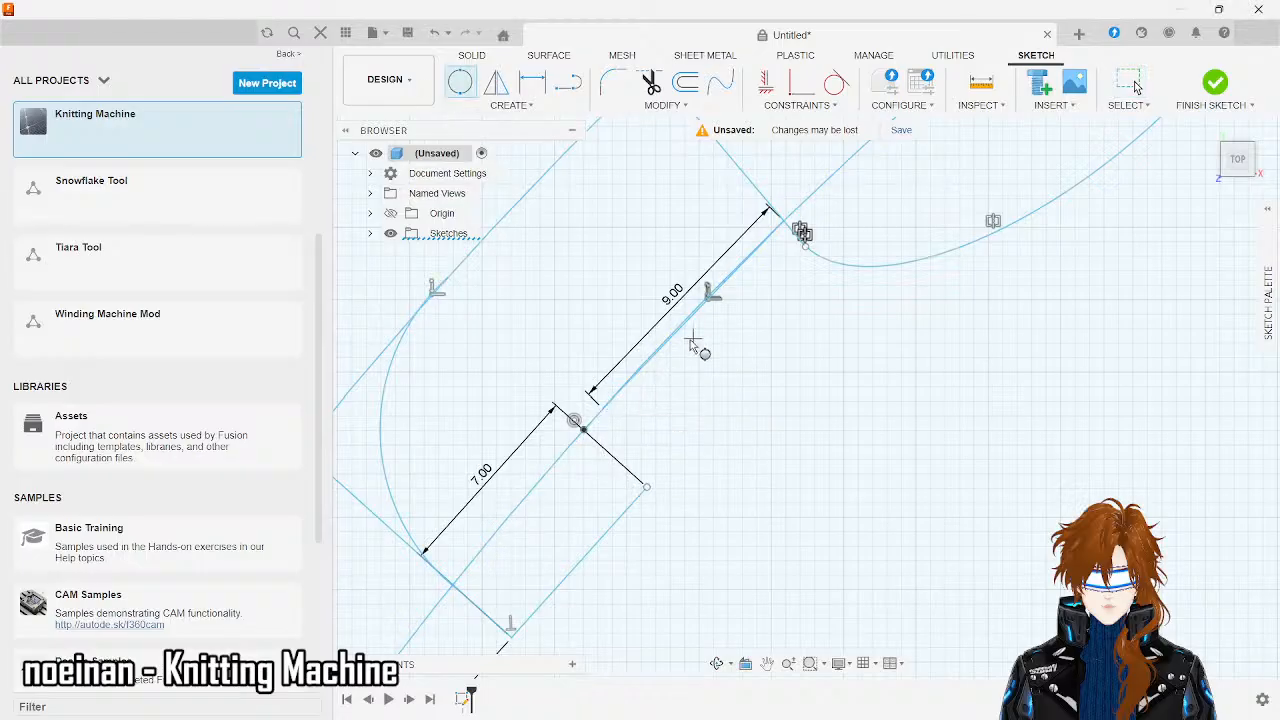
click(624, 386)
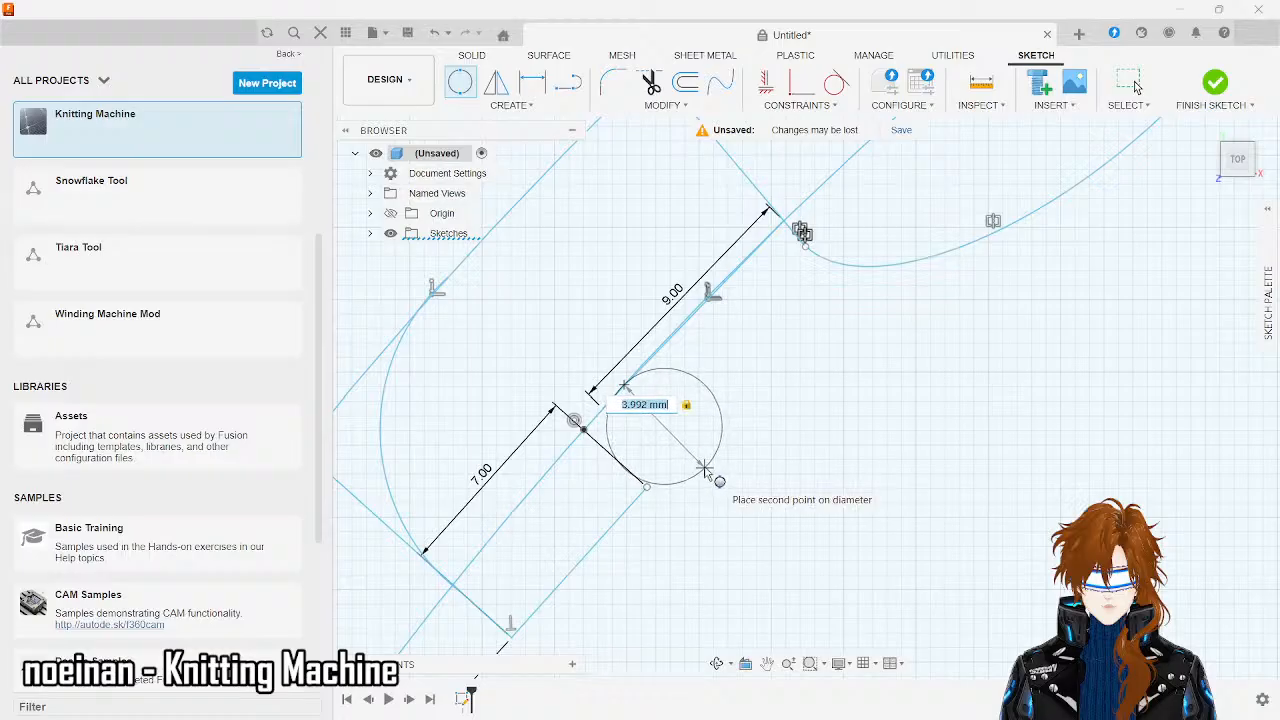
click(704, 470)
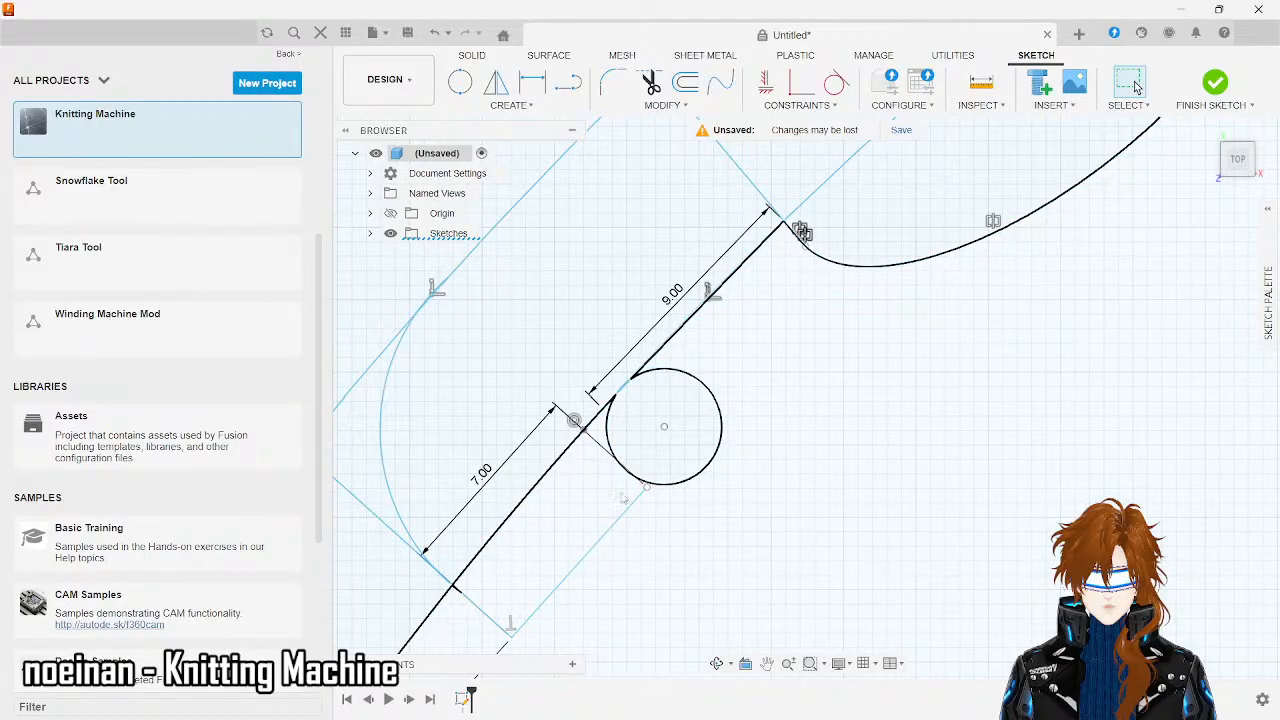
- Draw a line from the open end of the short outer slanted line to the point at the 7 mm dimension's upper end
click(568, 82)
click(646, 488)
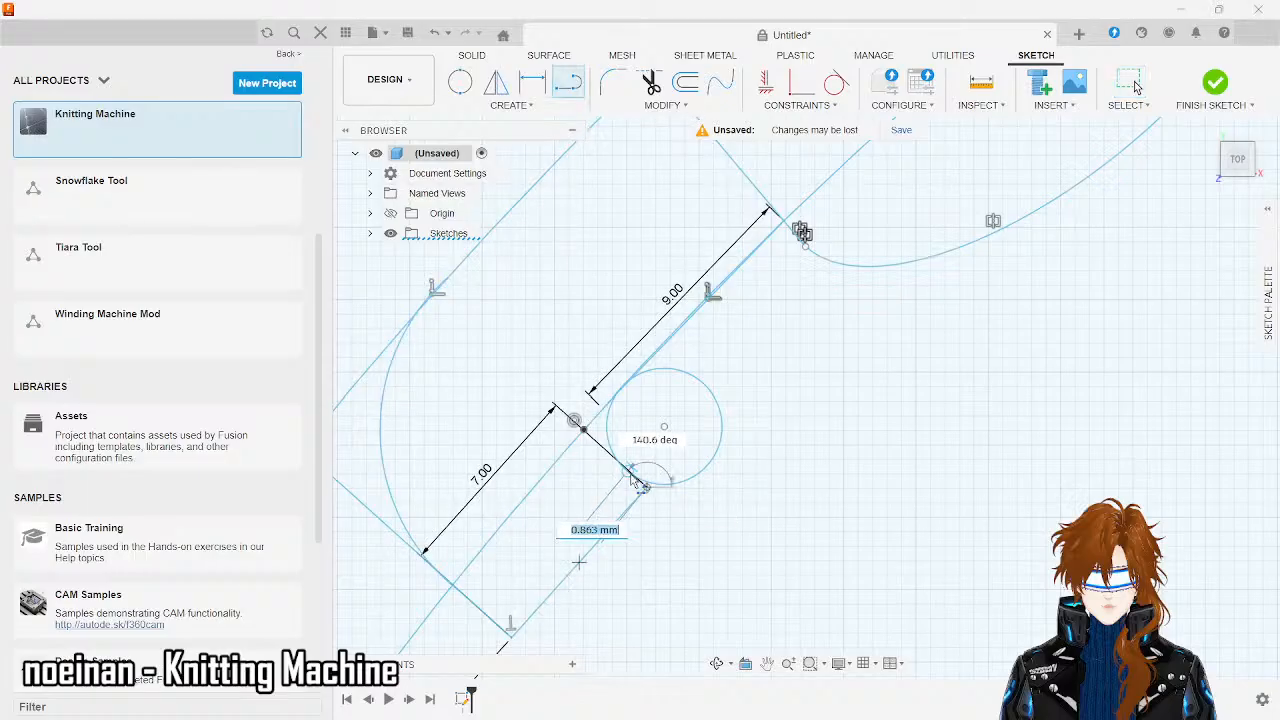
click(584, 430)
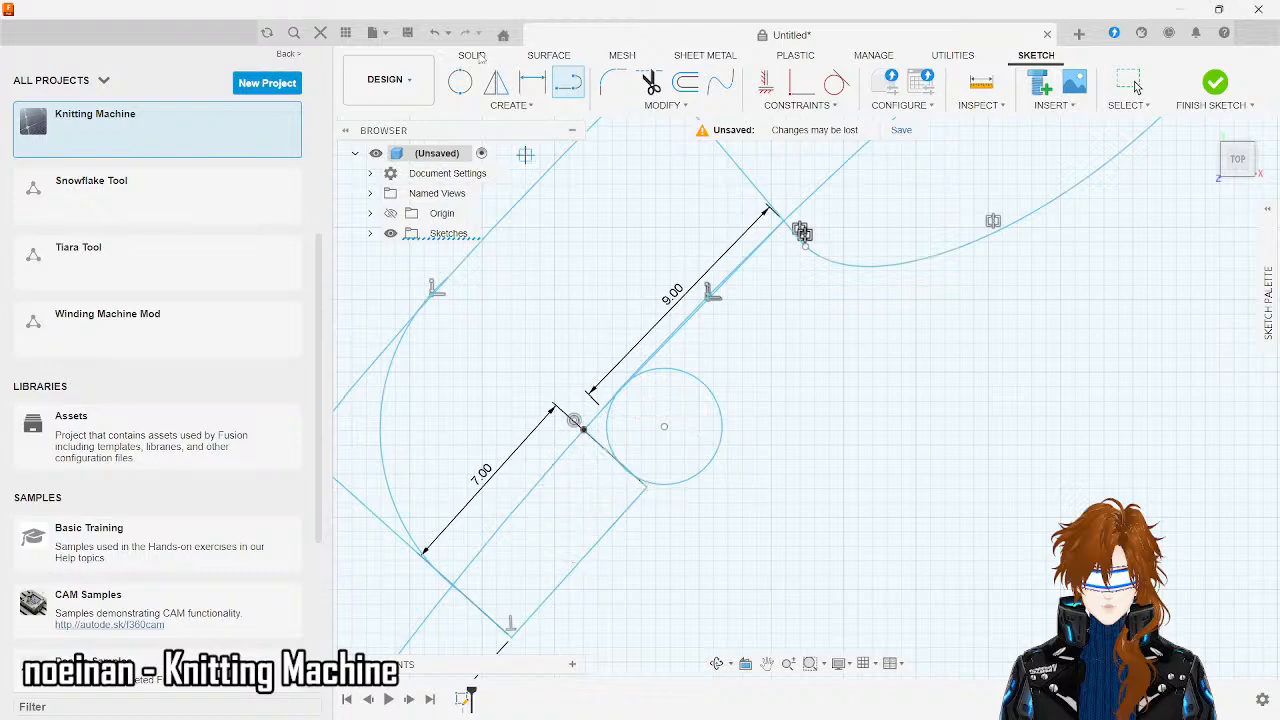
- Try a 2 mm fillet on the corner between the new short line and the outer slanted line, and undo it
click(614, 84)
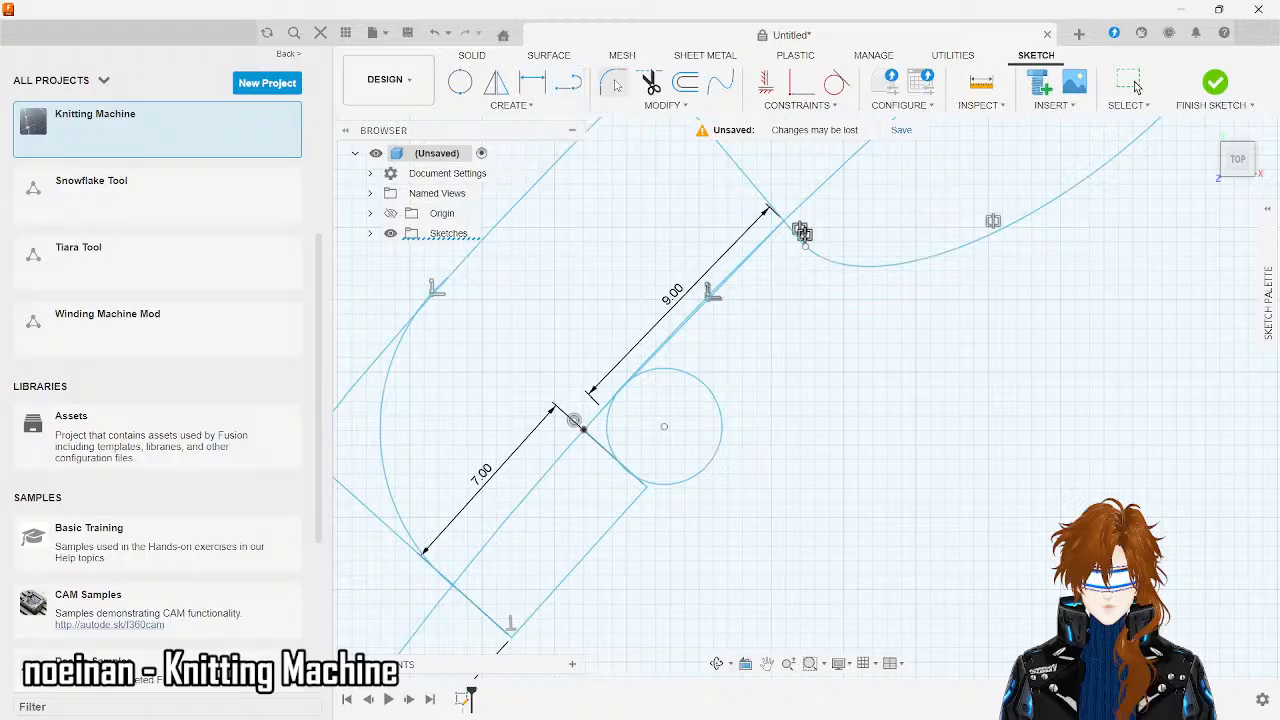
click(628, 466)
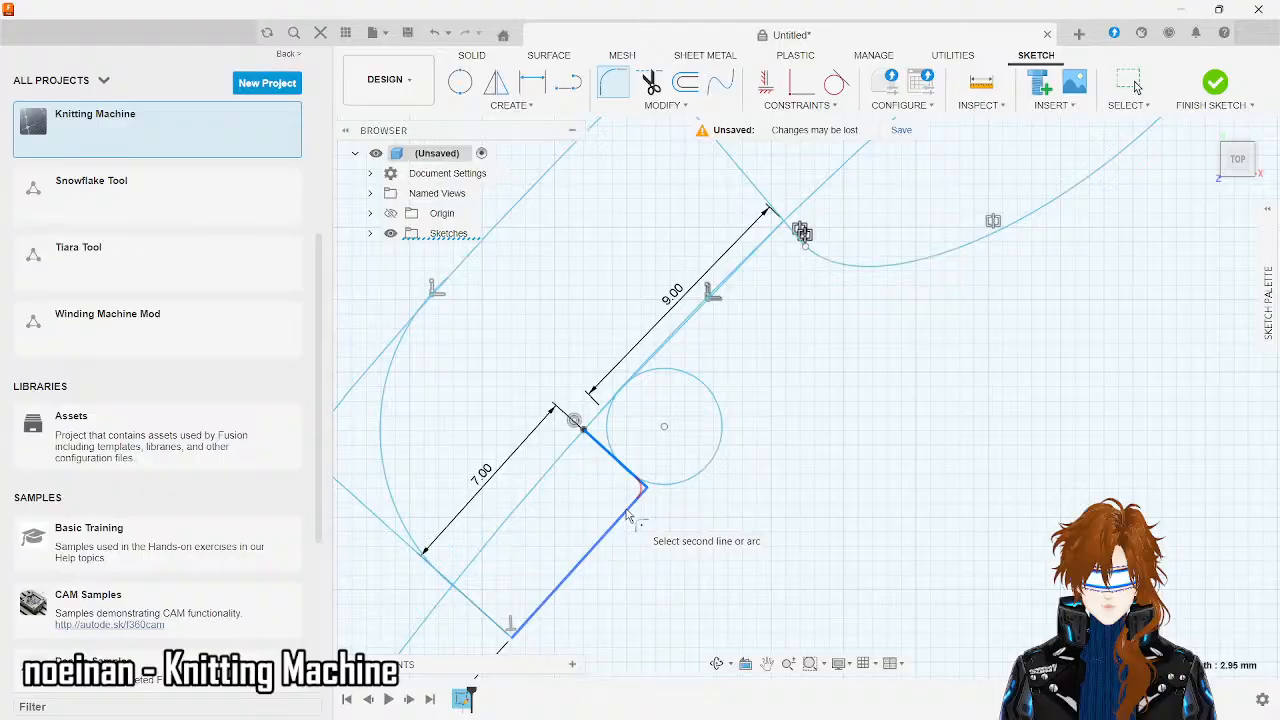
click(610, 535)
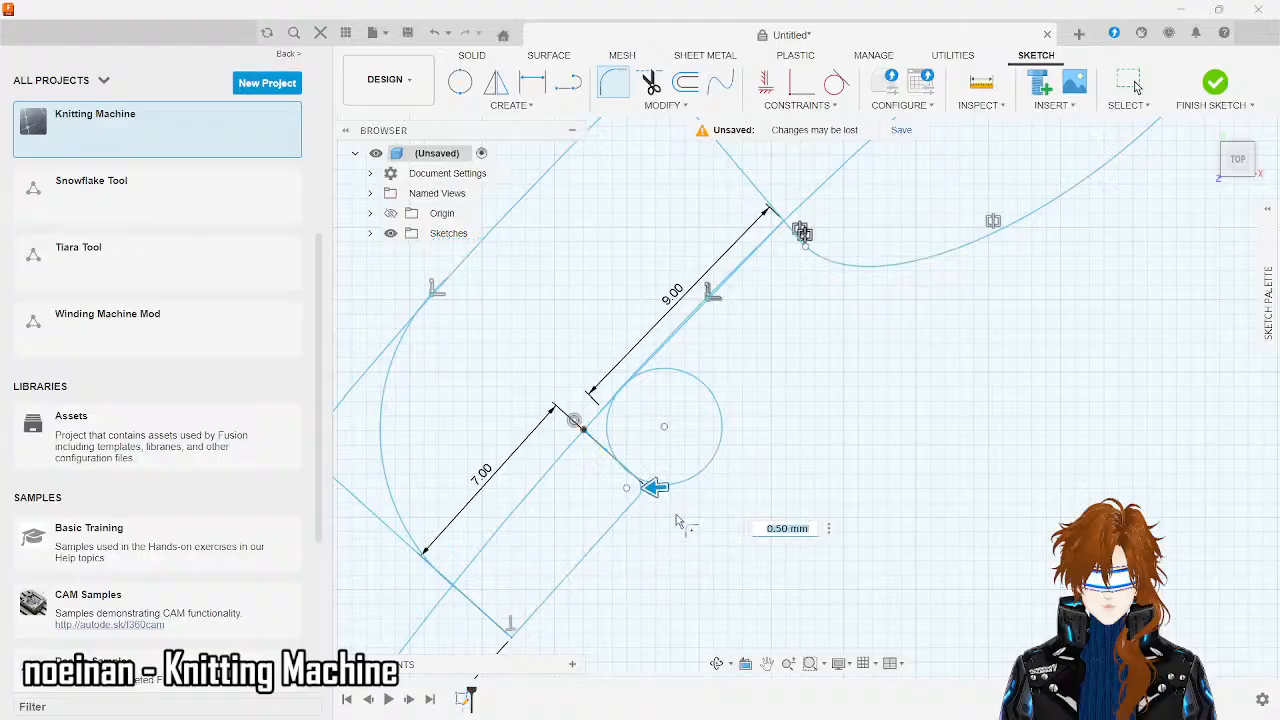
key(BackSpace)
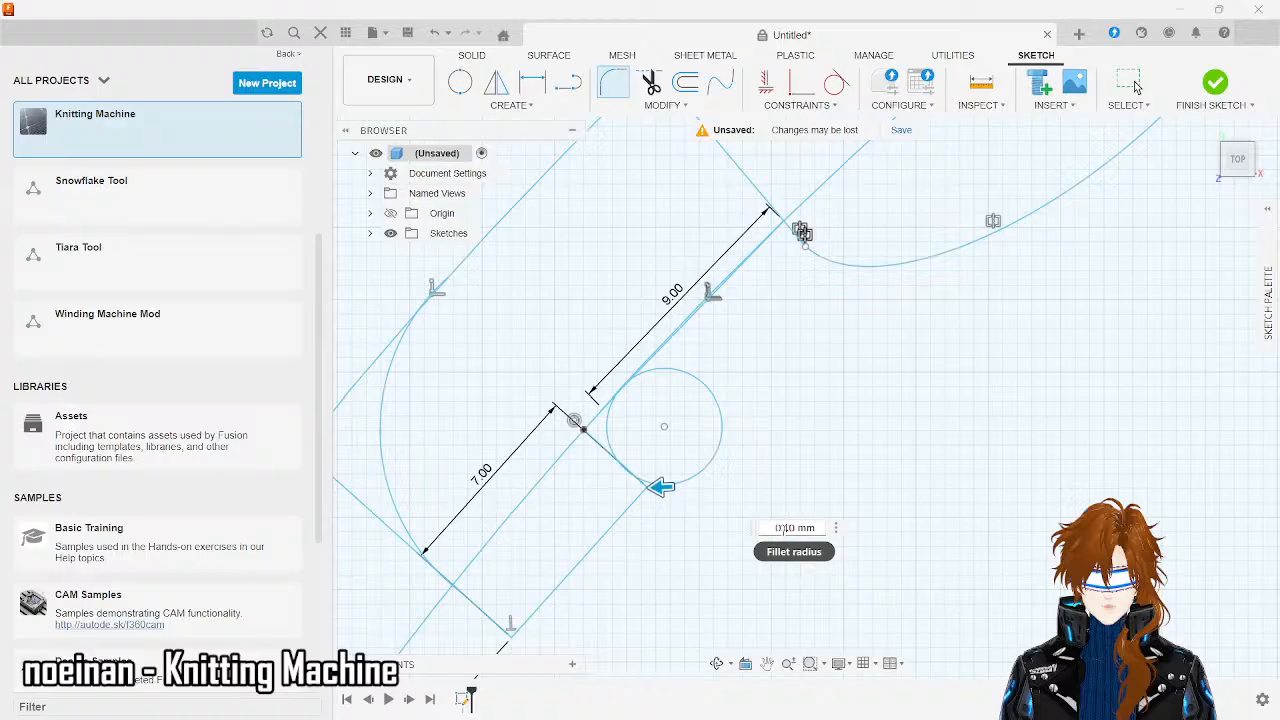
text(1)
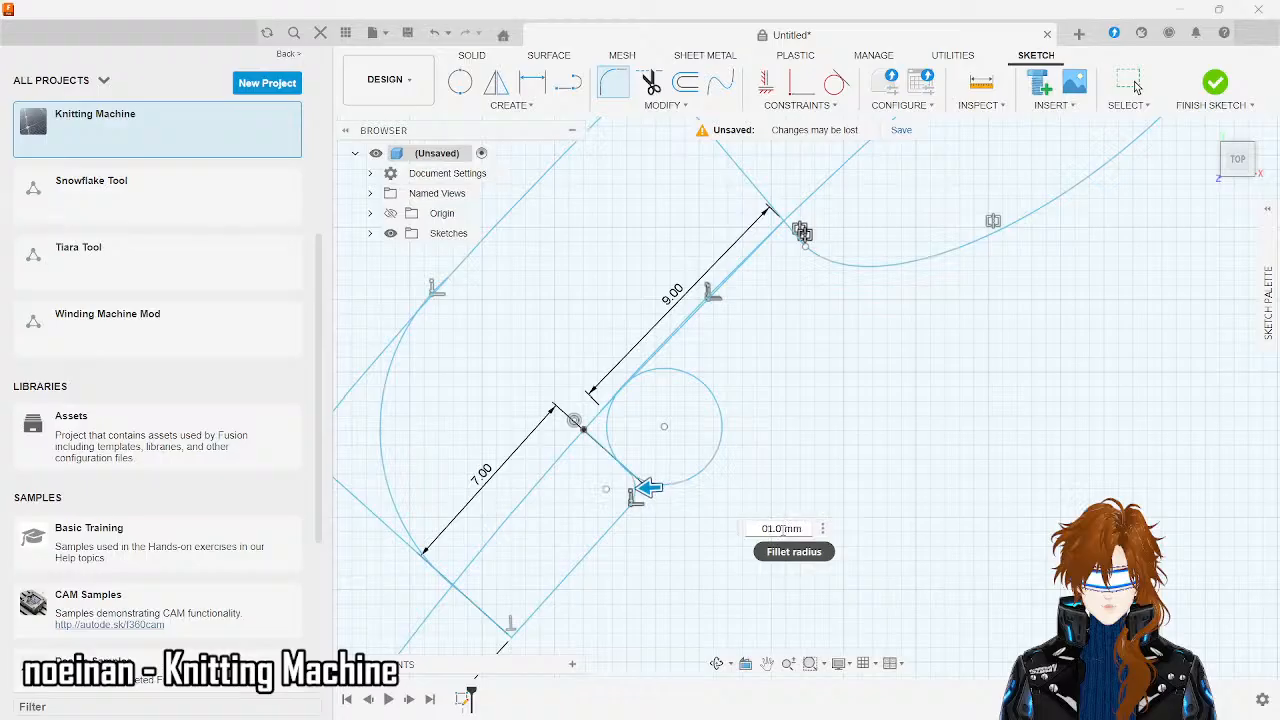
key(BackSpace)
text(2)
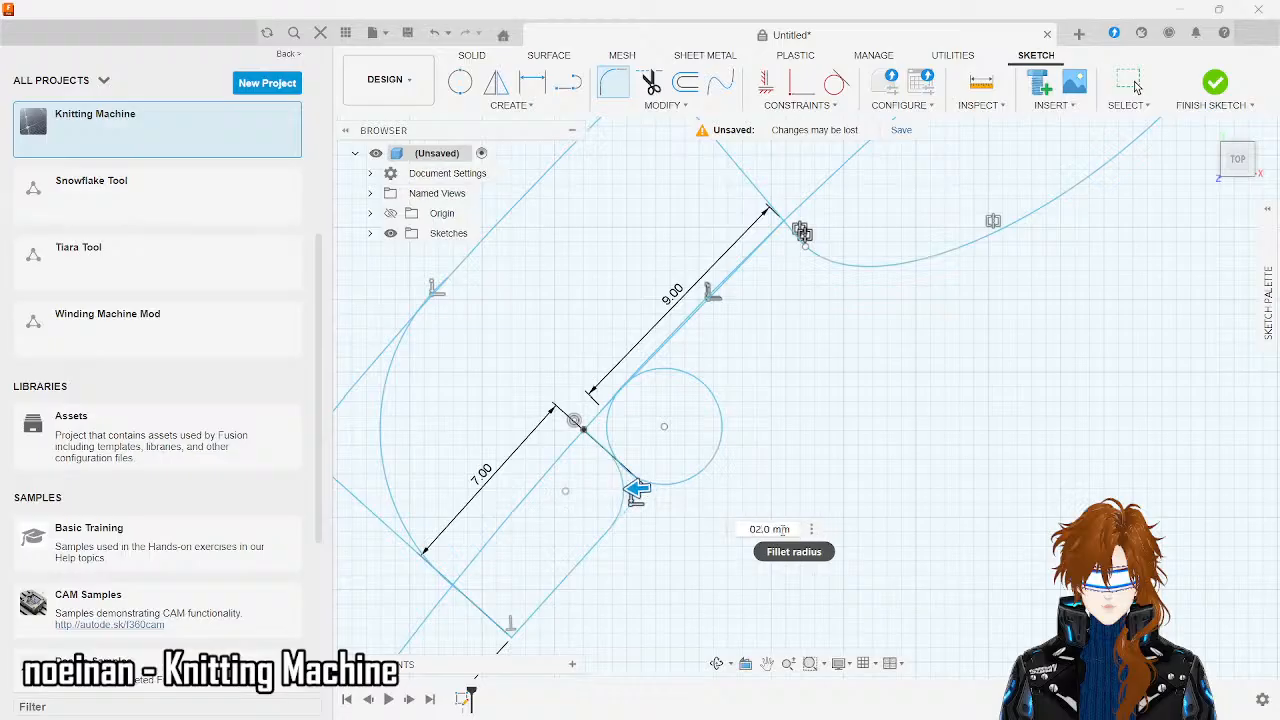
key(Return)
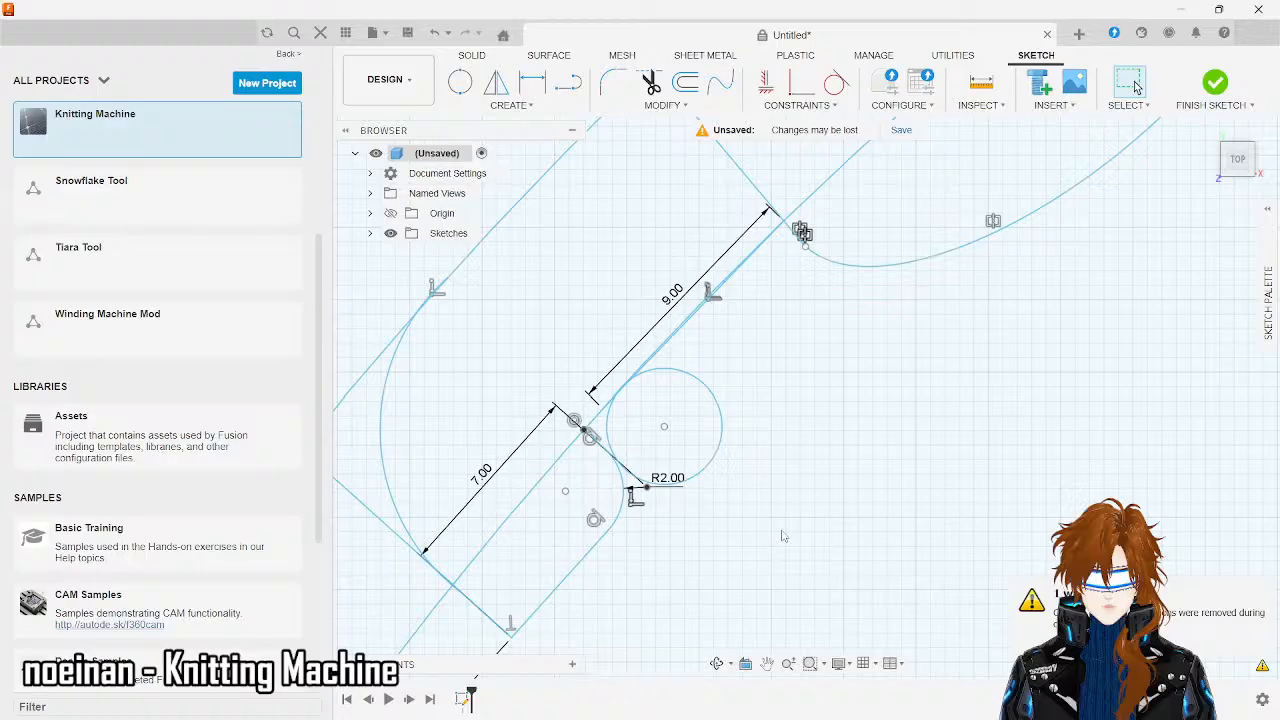
key(ctrl+z)
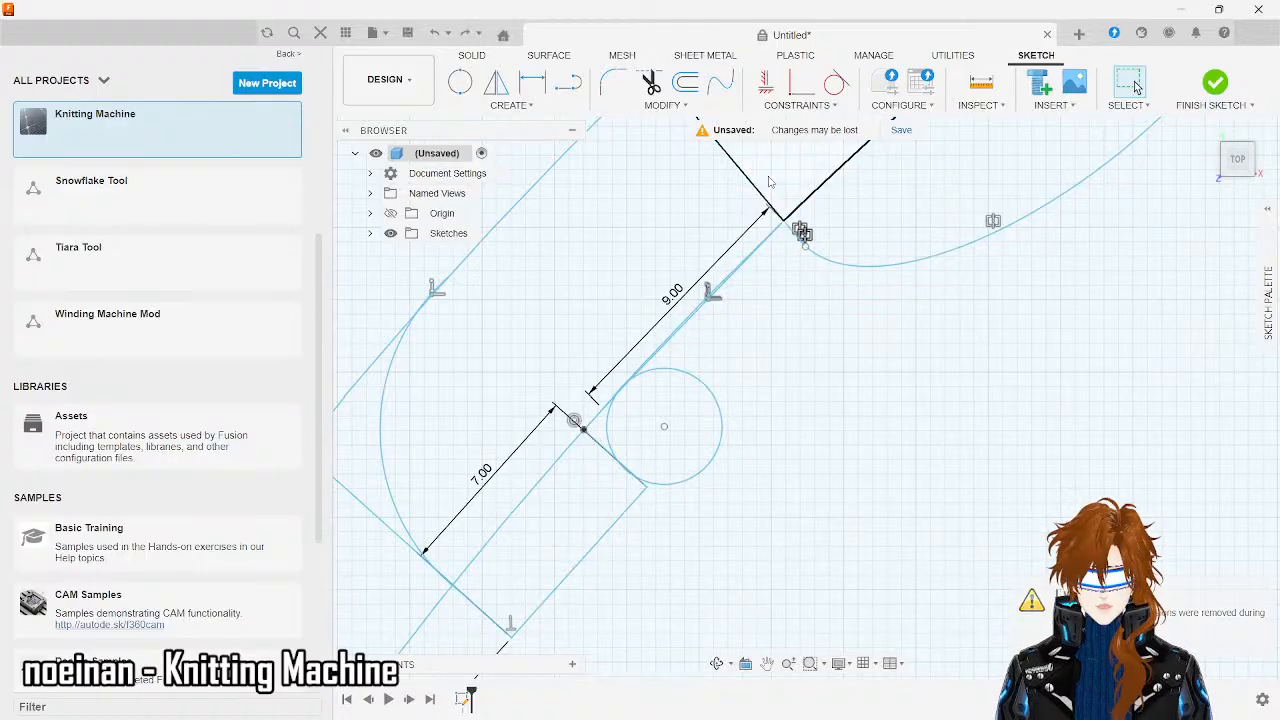
- Try trimming away the outer slanted line below the small circle, and undo the trim
click(651, 85)
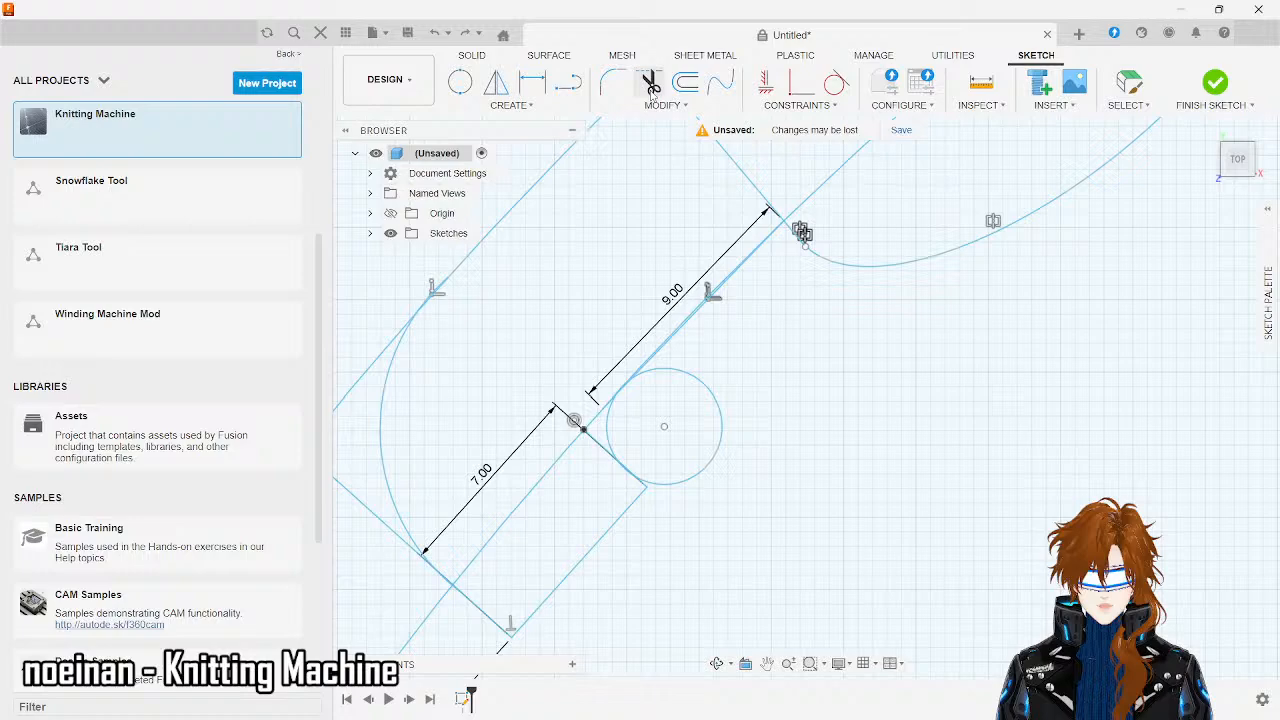
click(646, 489)
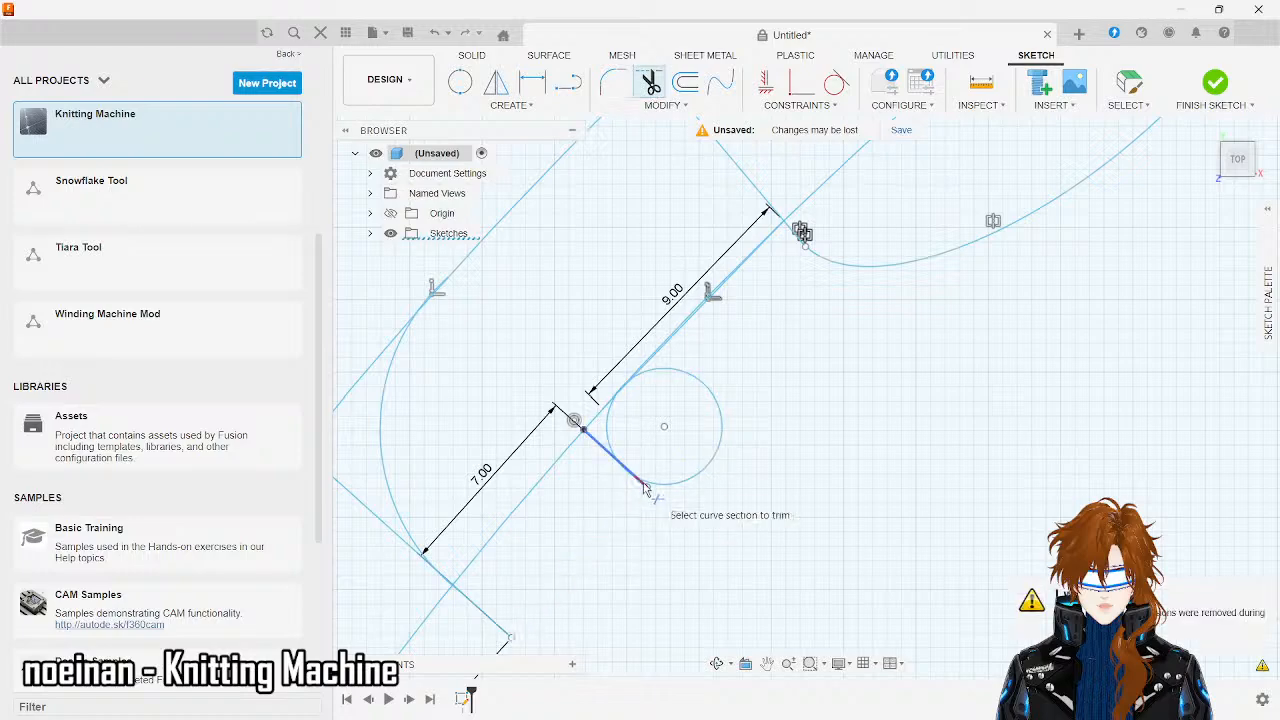
key(Escape)
key(ctrl+z)
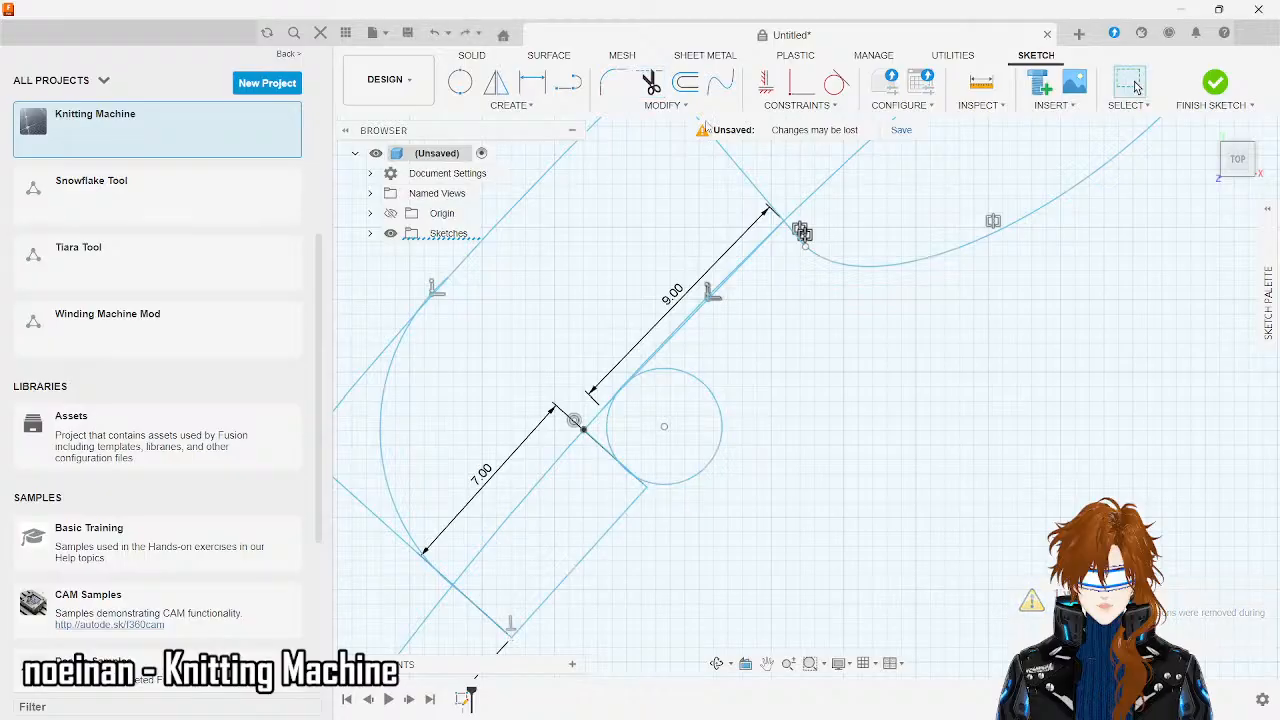
- Try a 0.50 mm fillet on the corner where the outer slanted line meets the short line beside the small circle
click(614, 82)
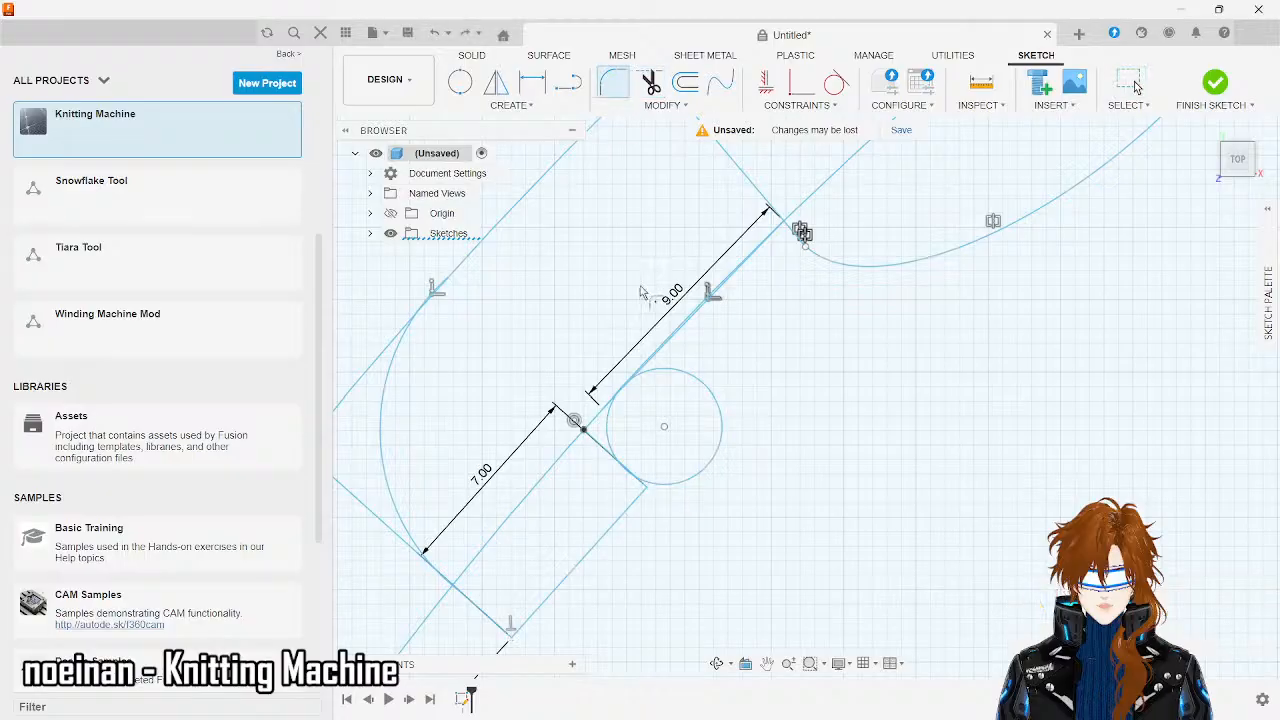
click(636, 507)
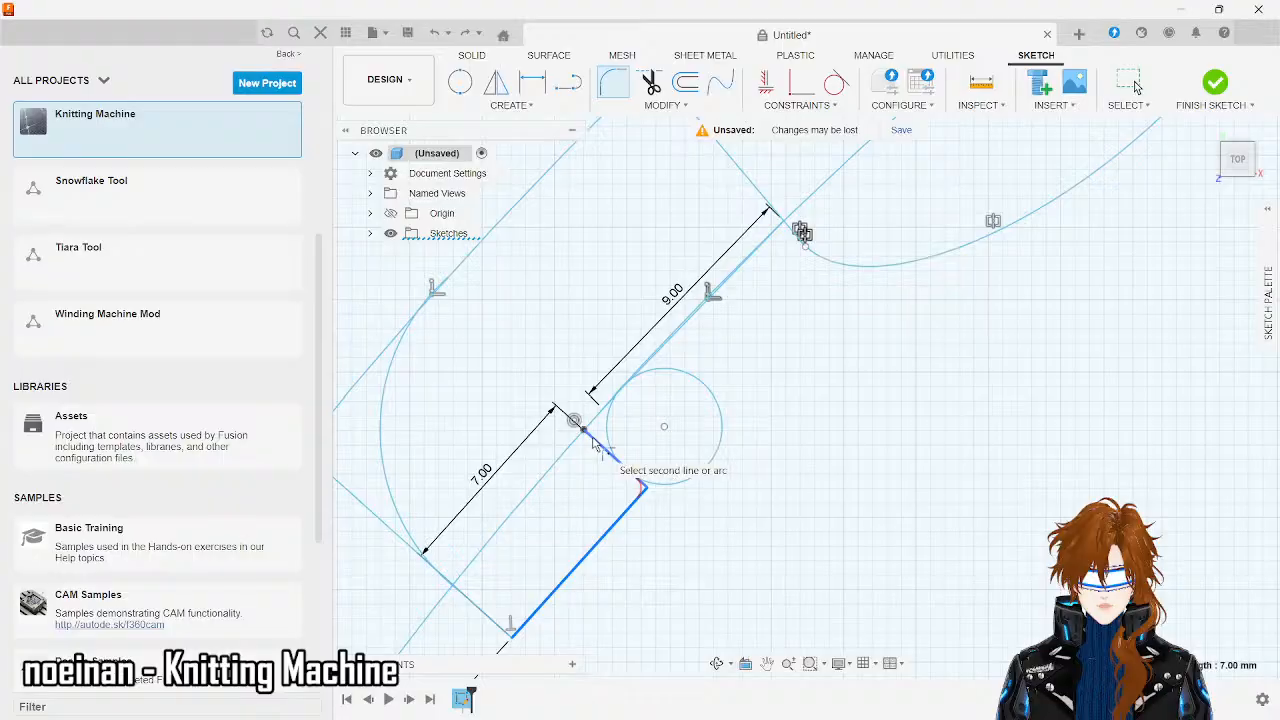
click(630, 472)
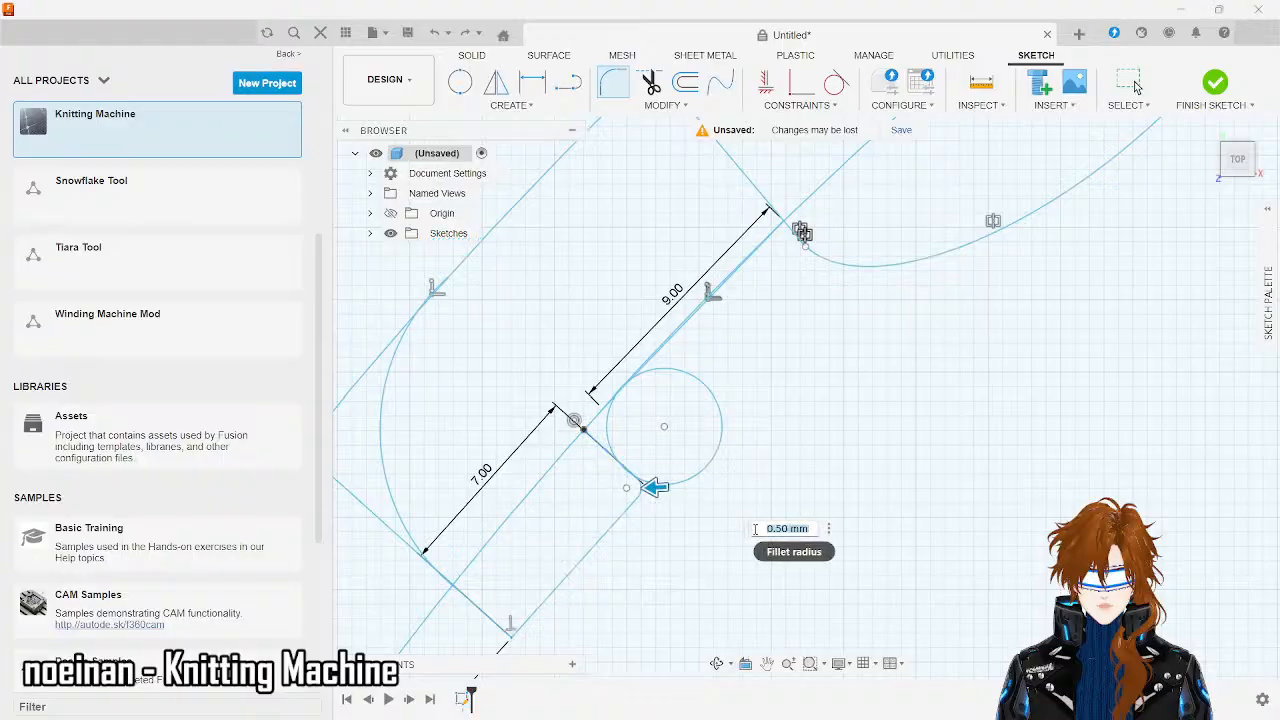
scroll(592, 510, down, 3)
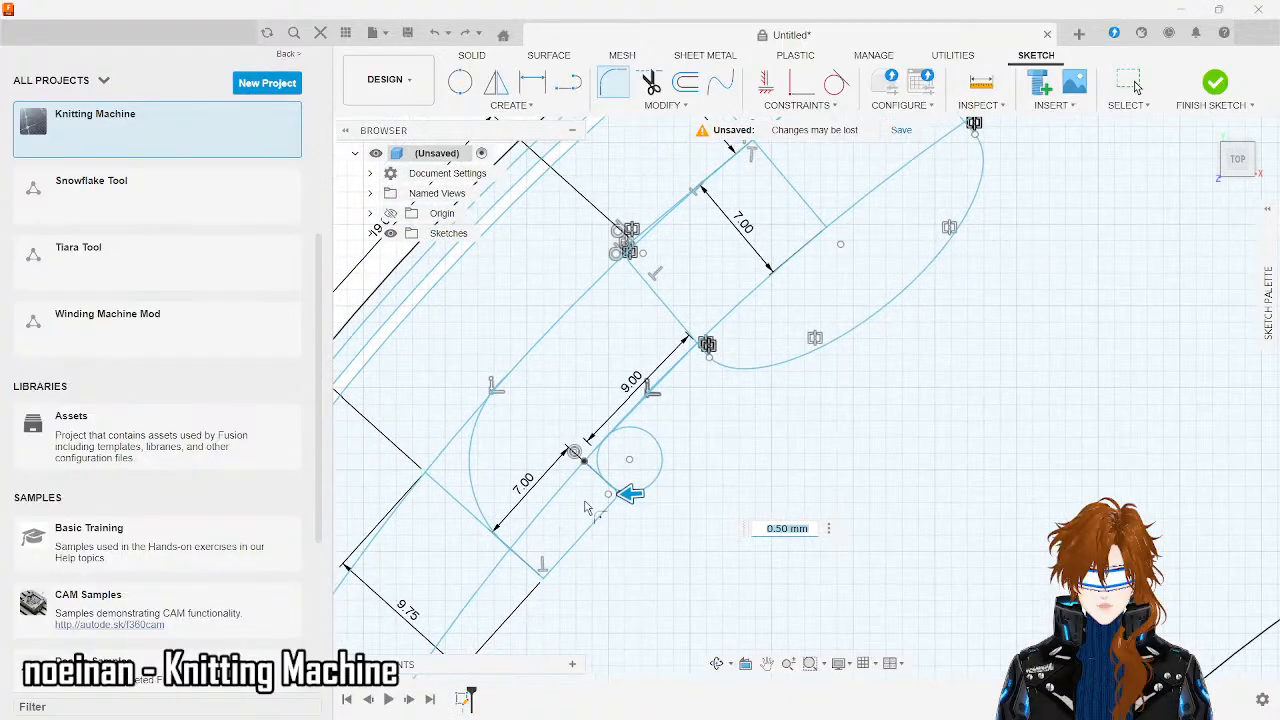
key(Return)
click(565, 490)
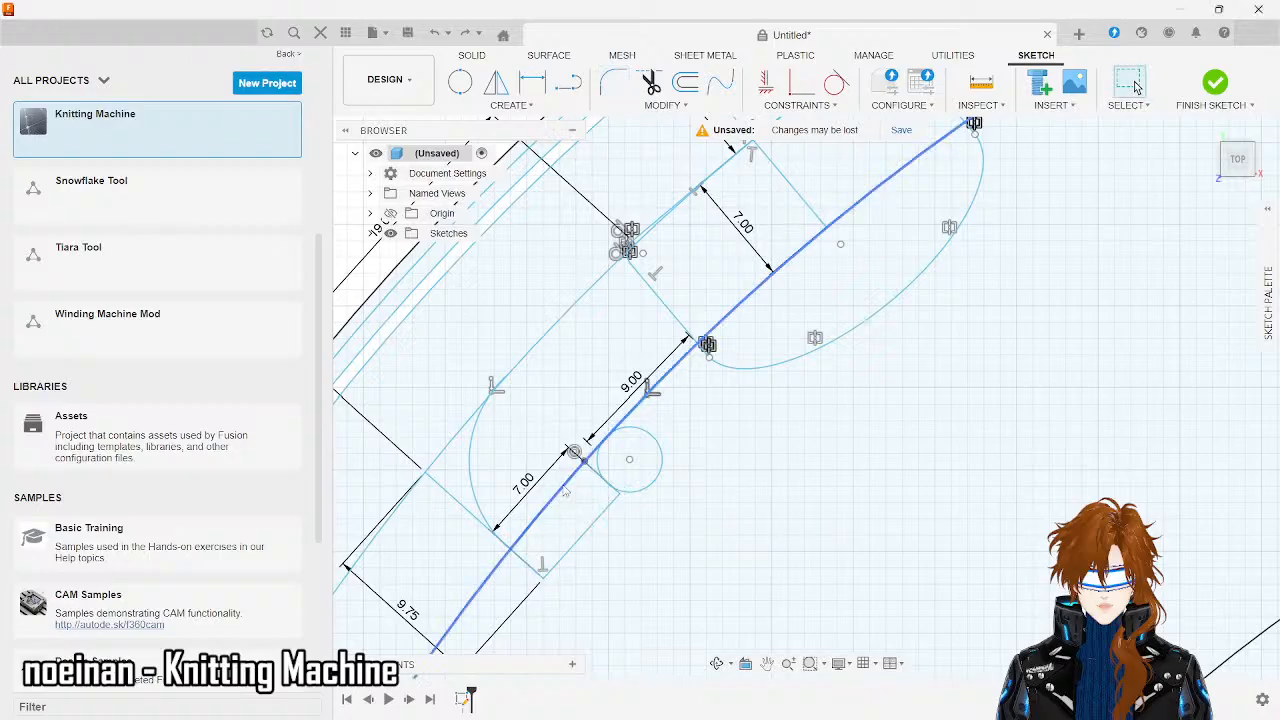
key(Delete)
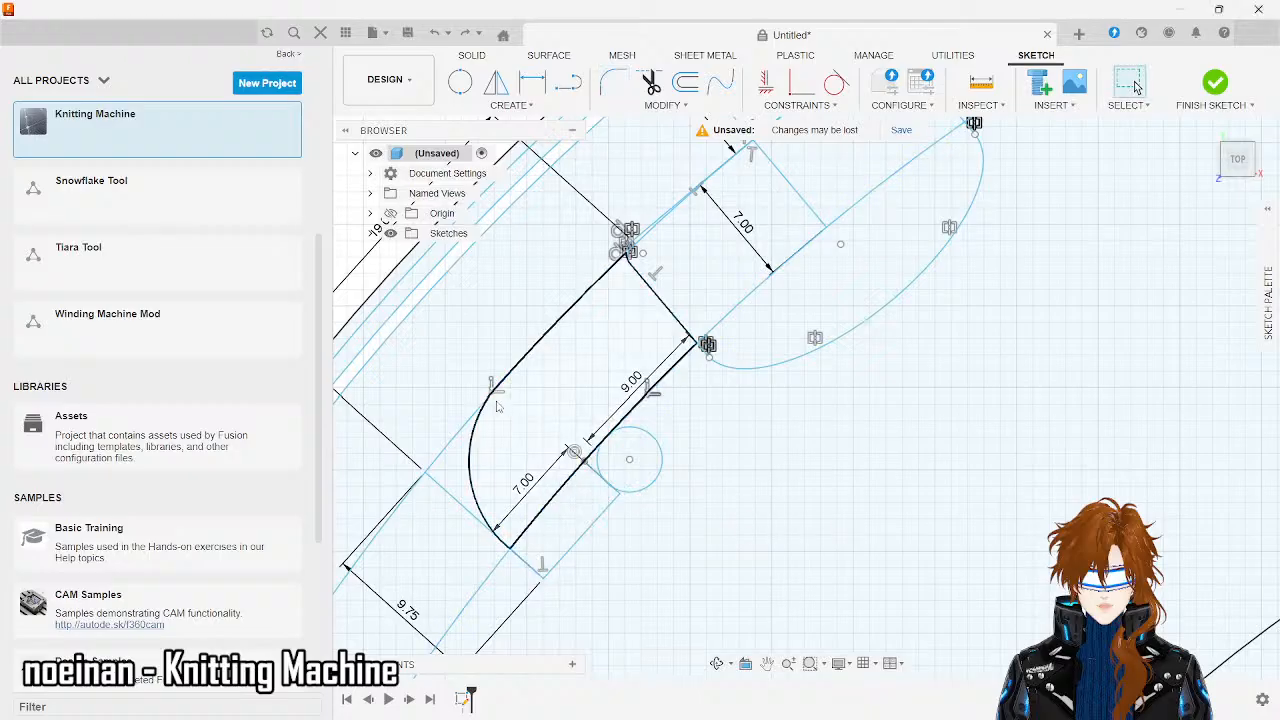
key(ctrl+z)
key(Escape)
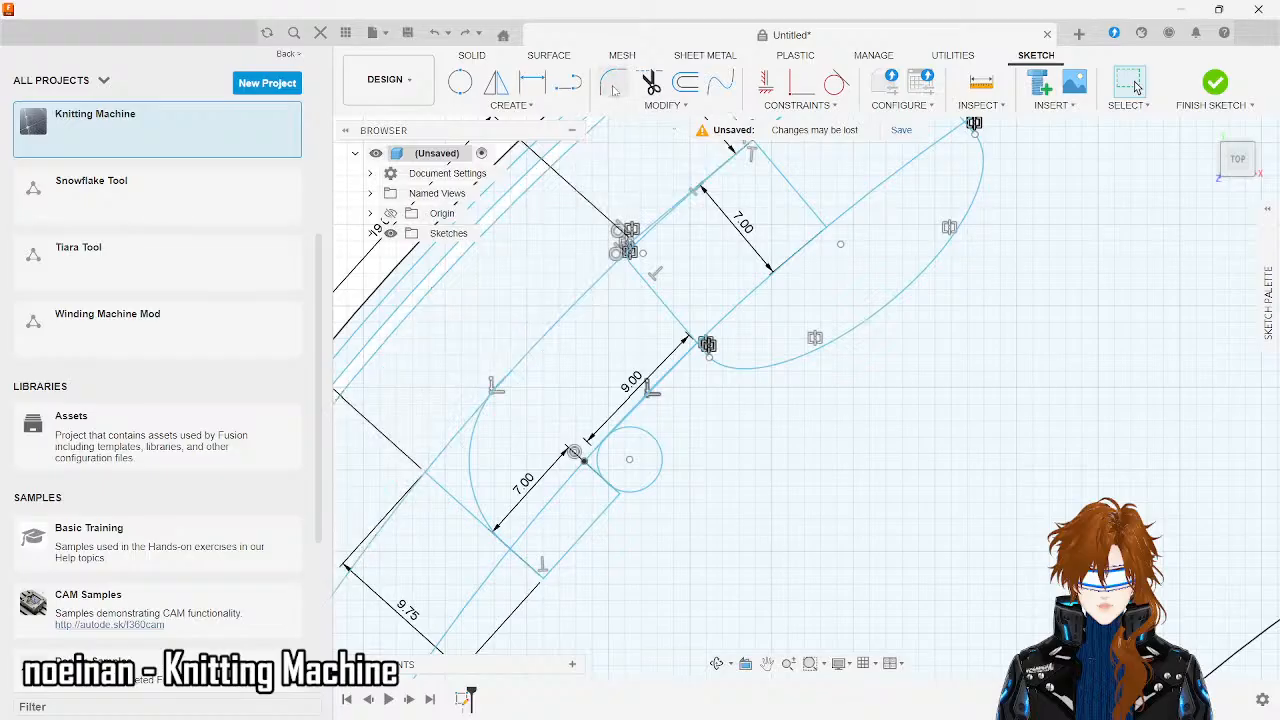
click(613, 82)
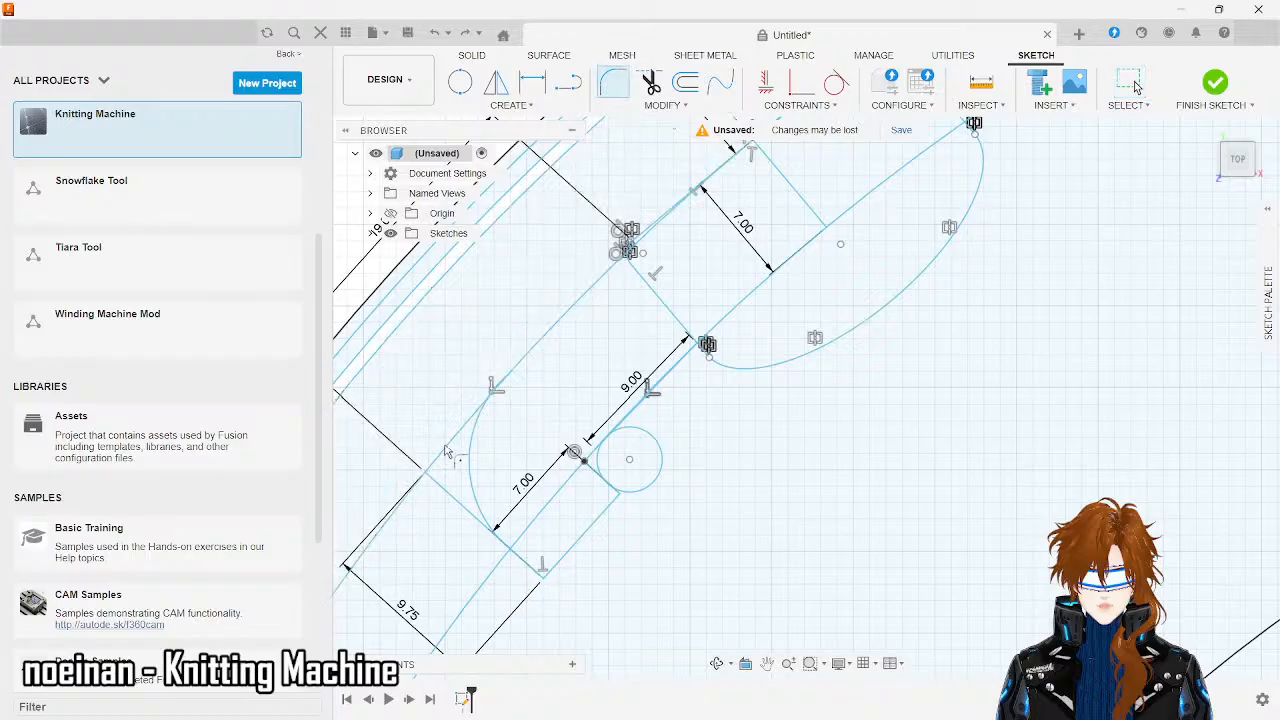
click(450, 503)
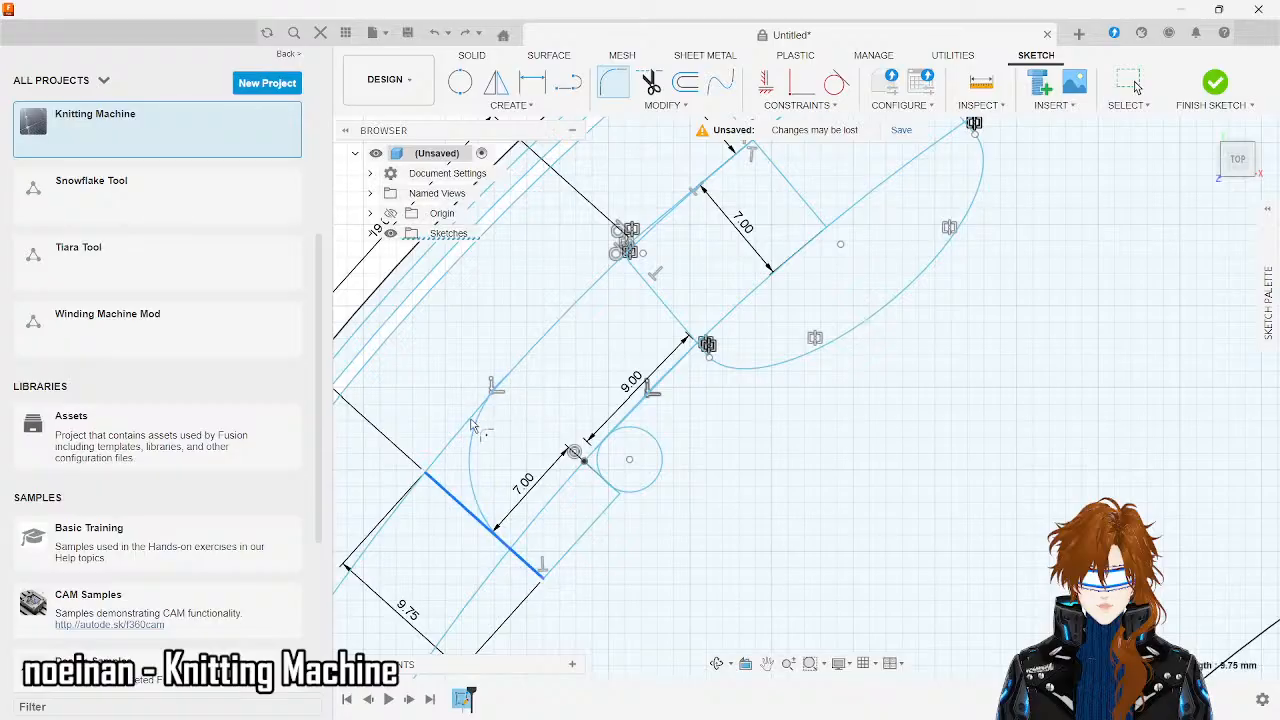
key(Escape)
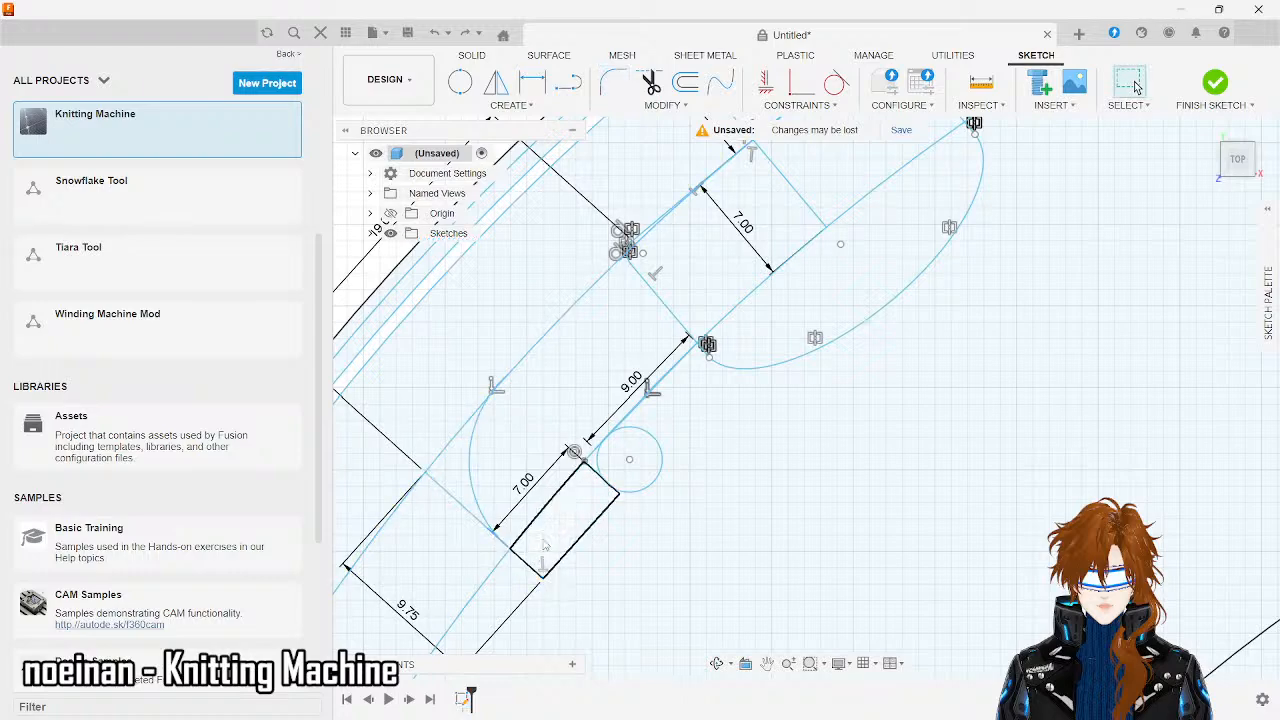
- Fillet the corner between the short line beside the small circle and the outer slanted line with a 2 mm radius
scroll(544, 543, up, 3)
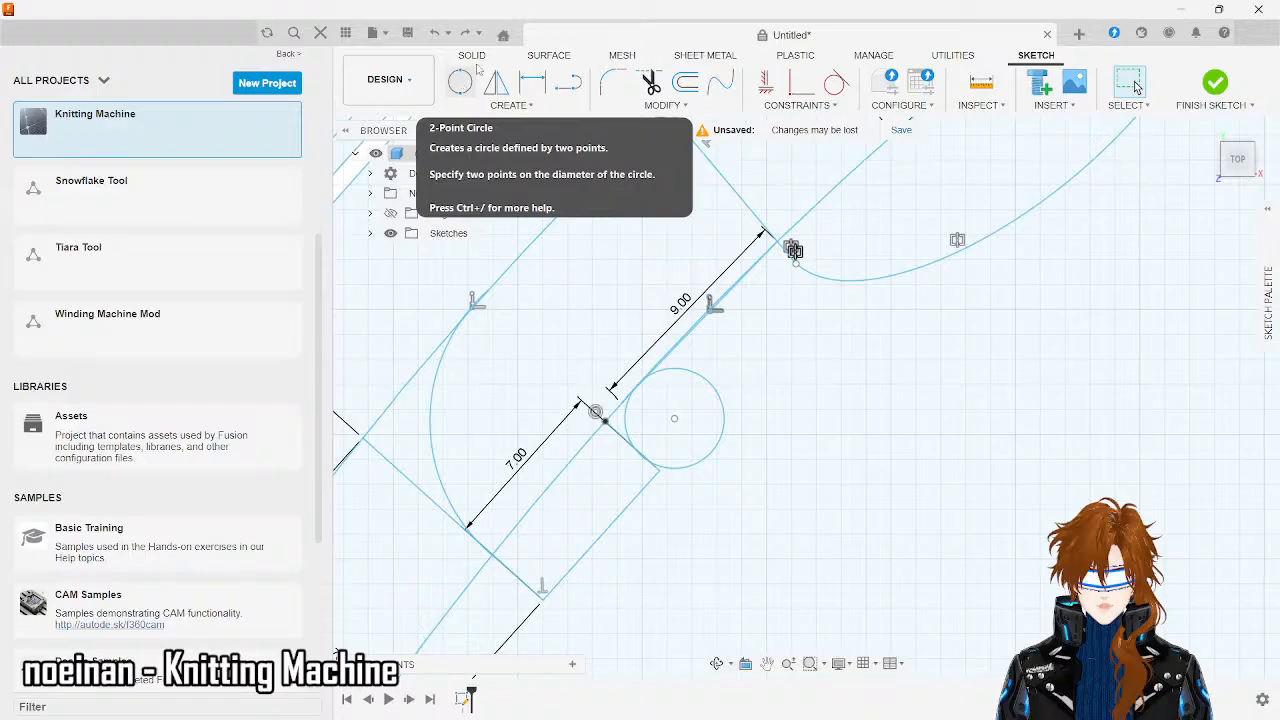
click(557, 277)
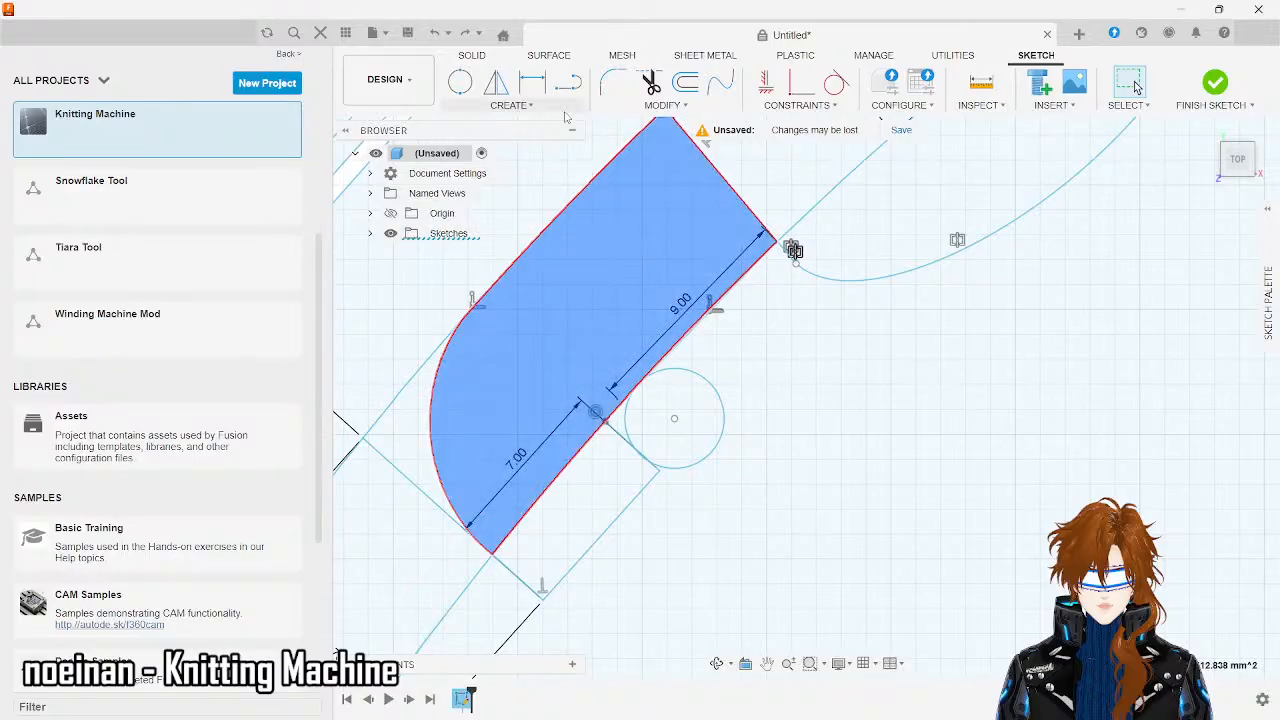
click(613, 85)
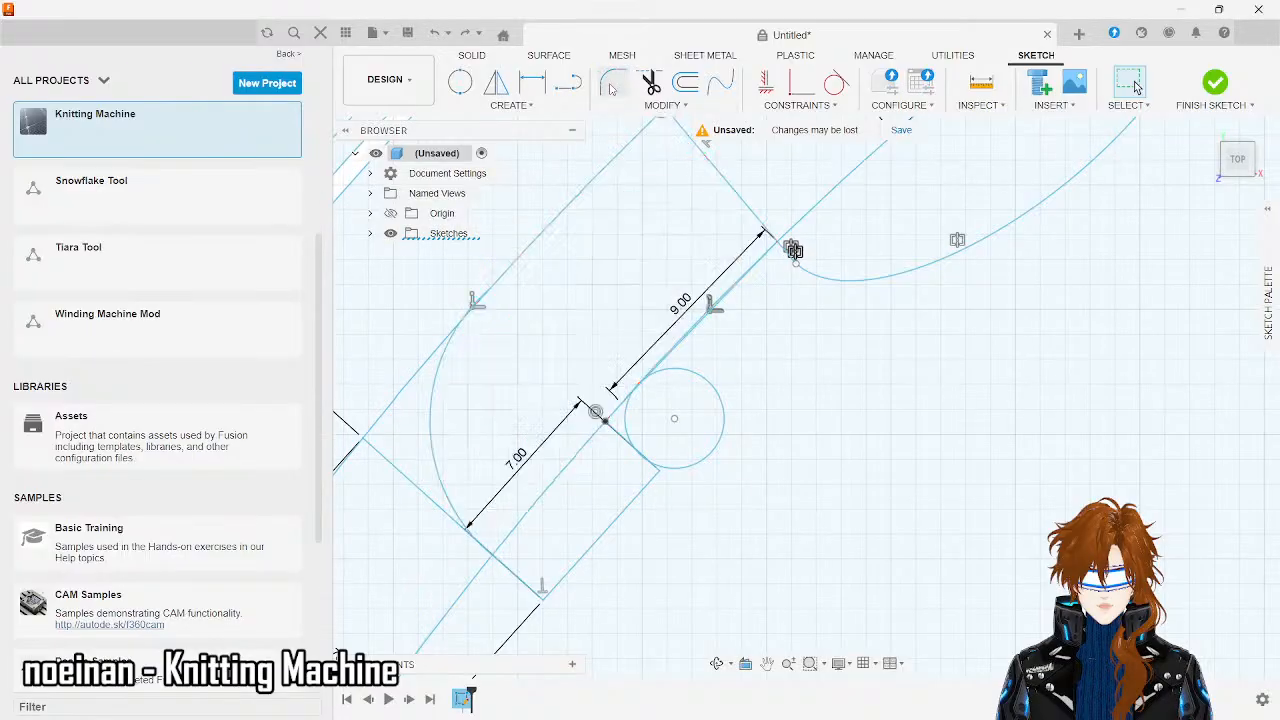
click(636, 449)
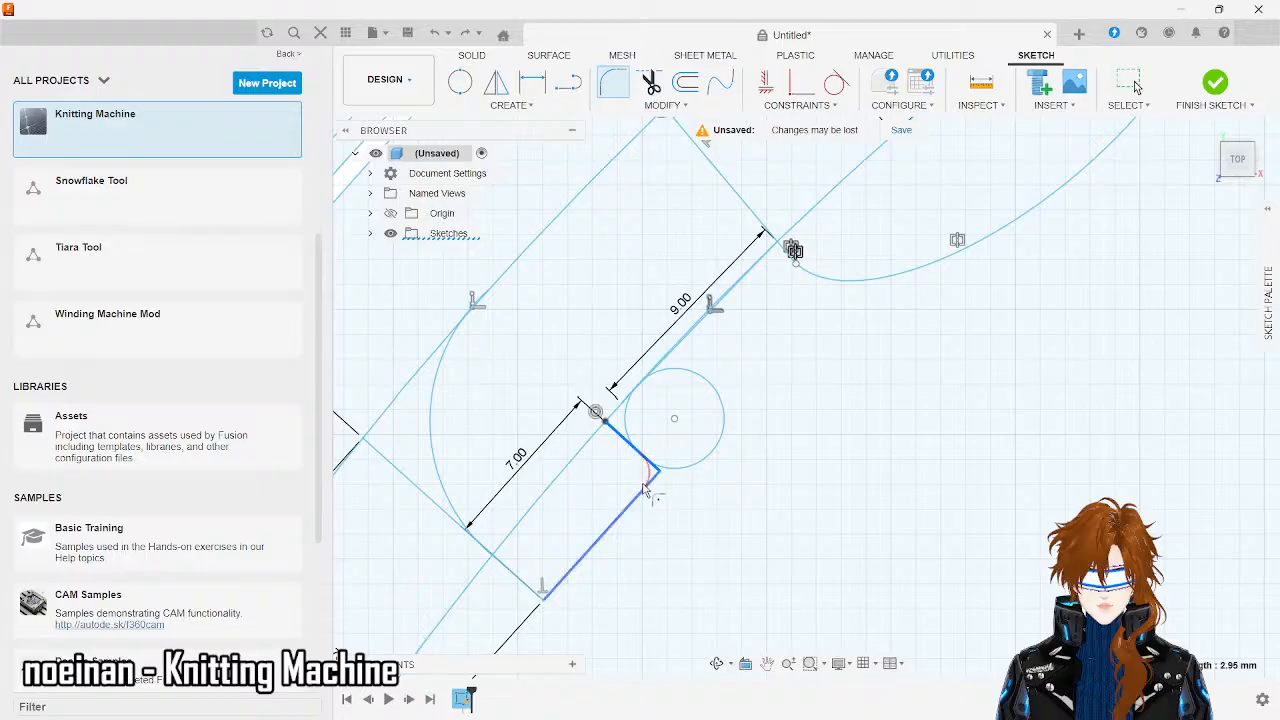
click(645, 492)
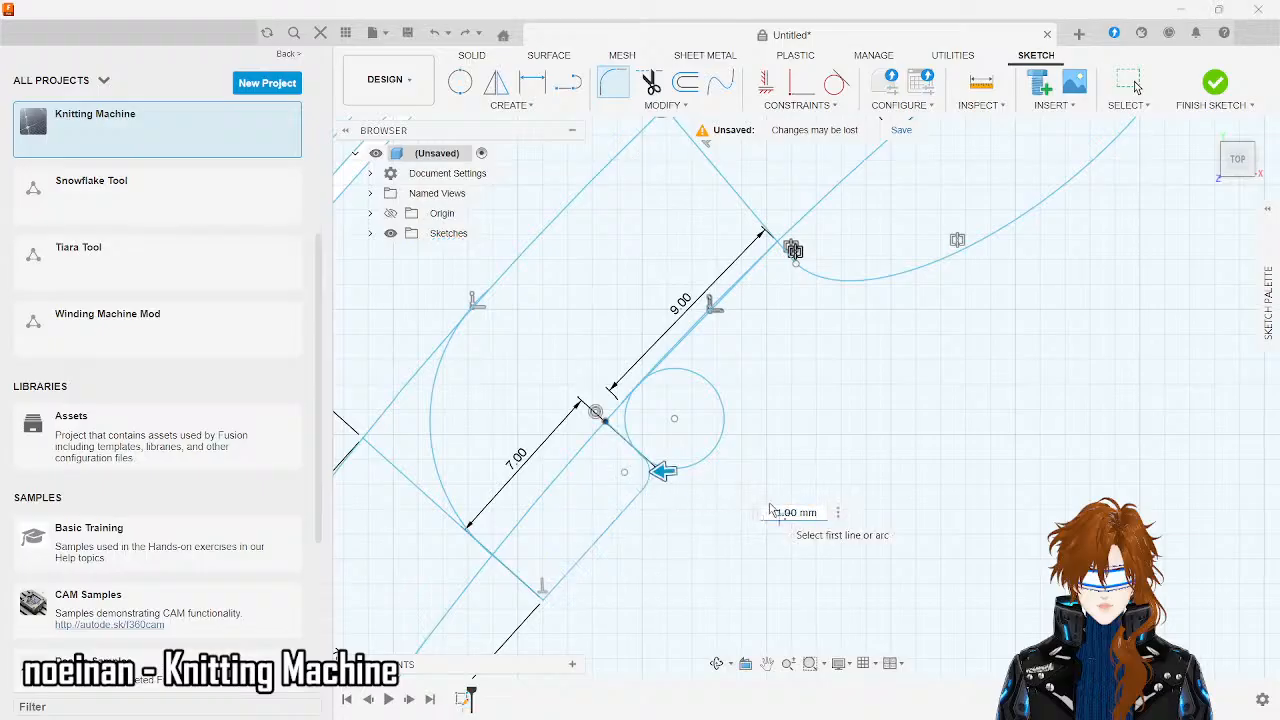
key(BackSpace)
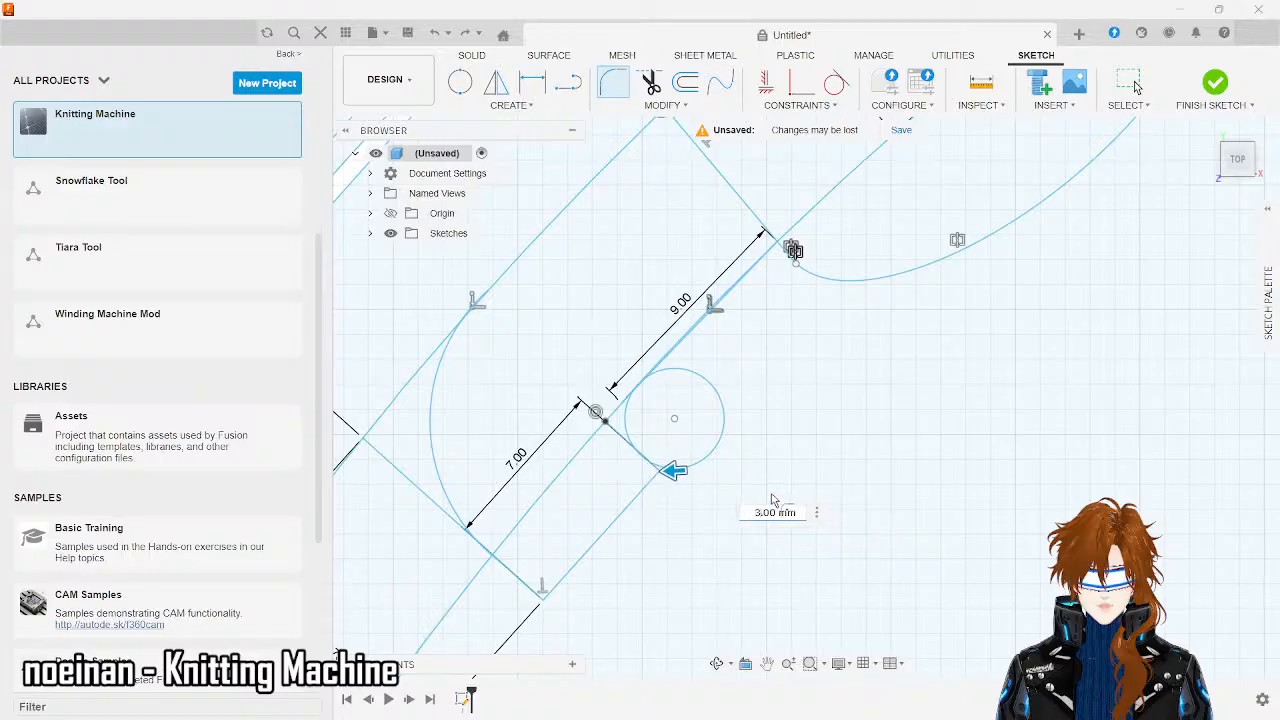
text(1)
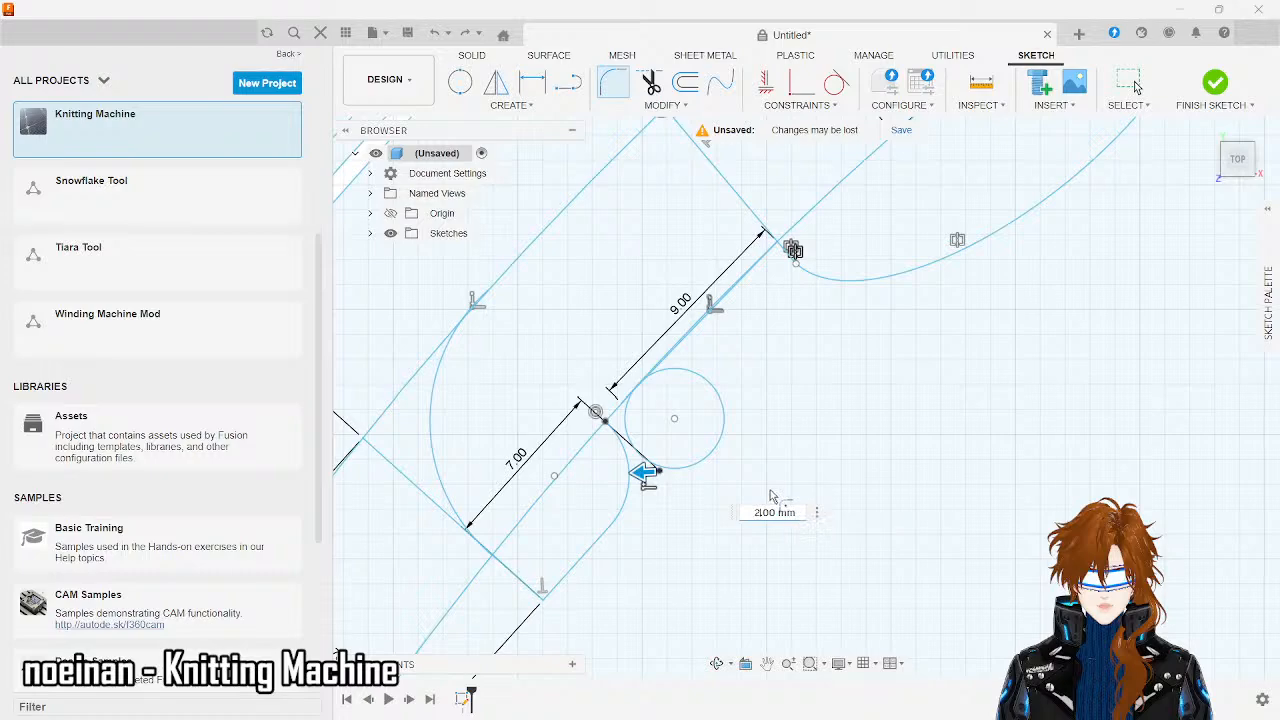
key(Return)
key(Escape)
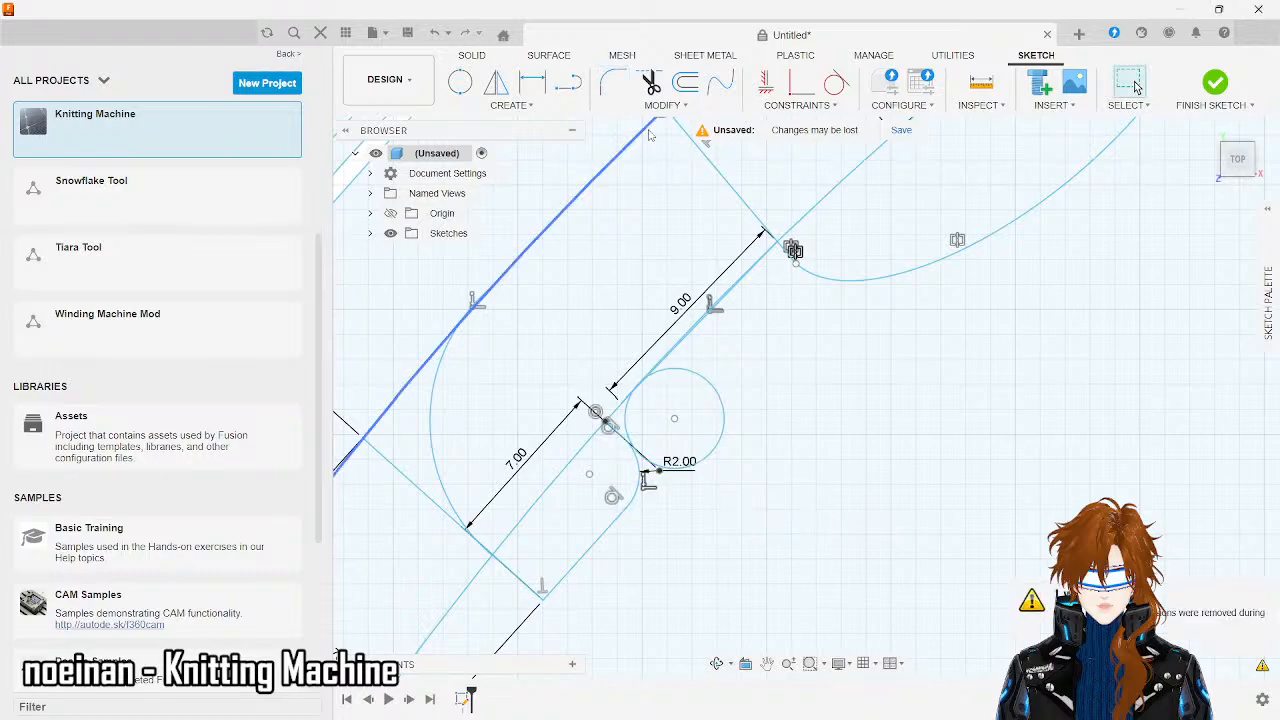
- Fillet the lower corner between the straight end line and the outer slanted line with a 2 mm radius
click(613, 82)
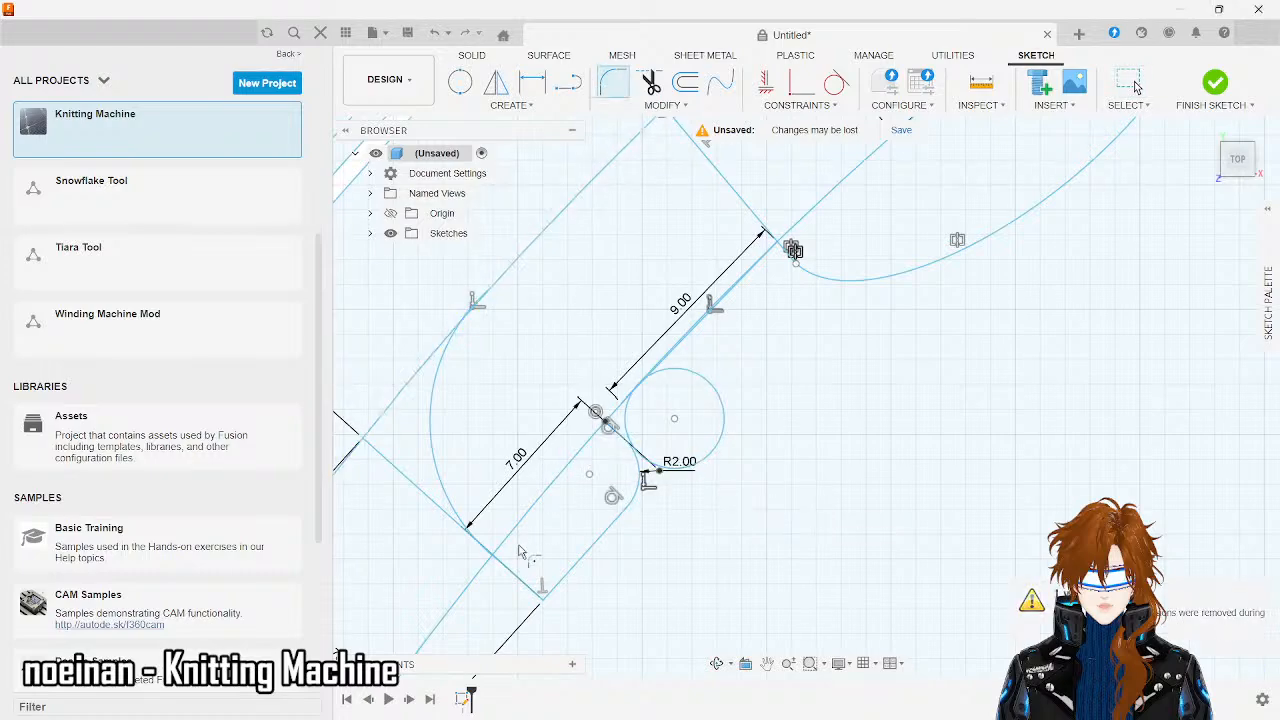
click(545, 586)
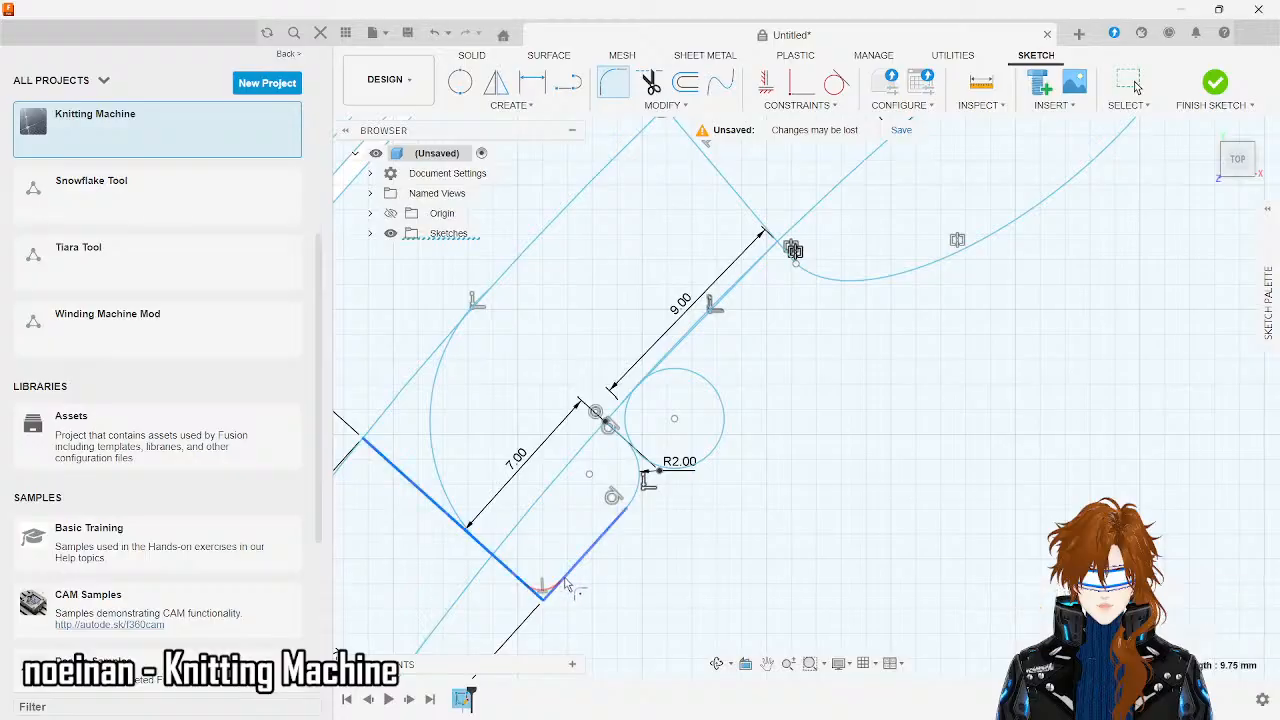
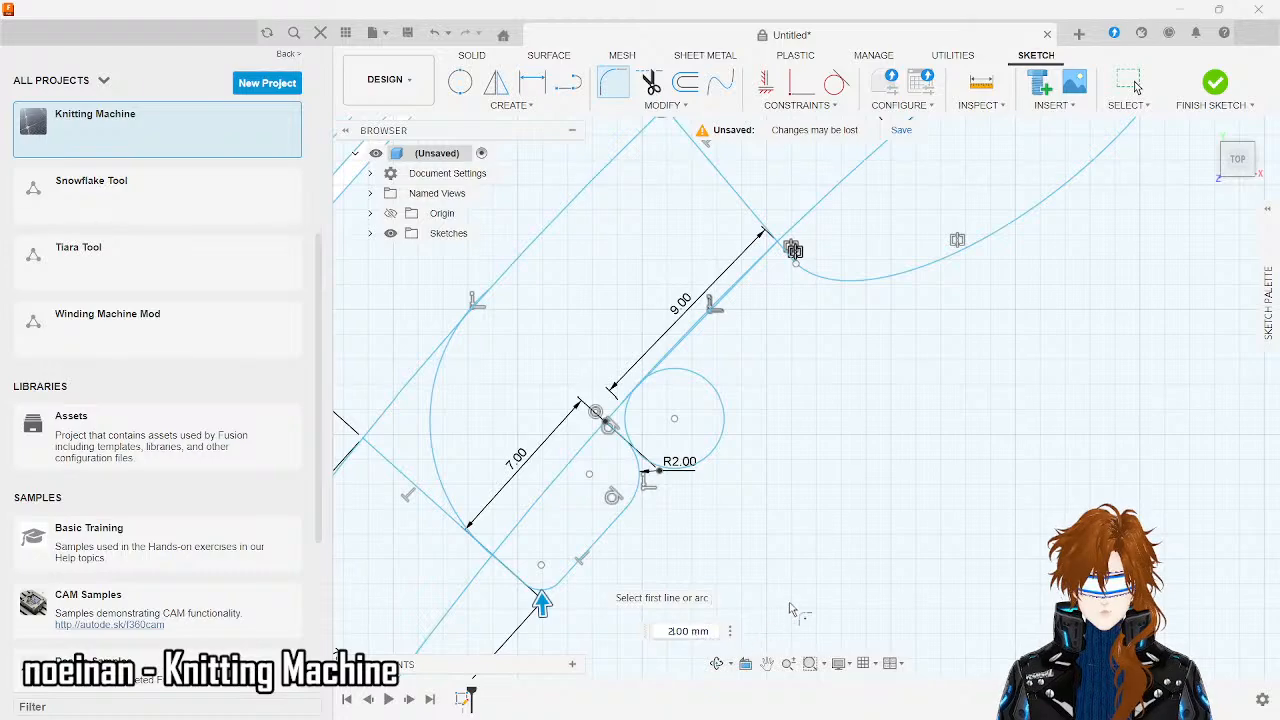
key(Return)
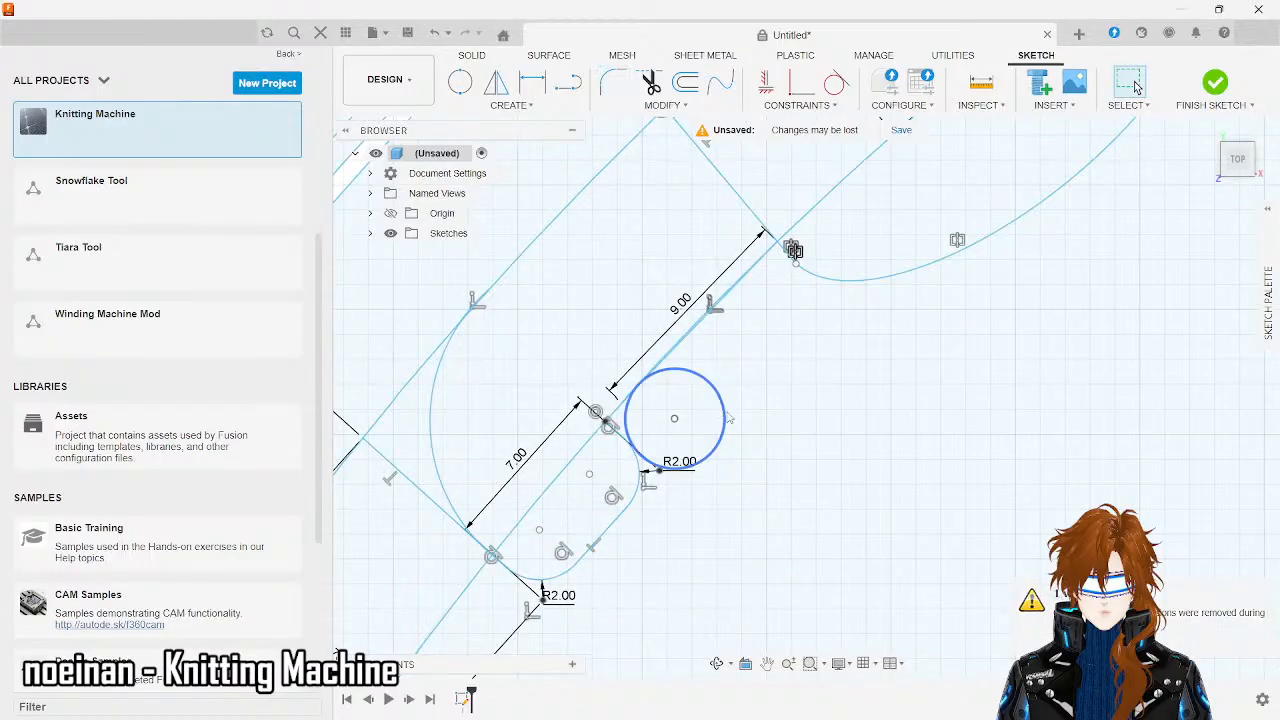
- Replace the small circle with a two-point circle about 2.6 mm in diameter, starting where the upper 2 mm fillet meets the short line
click(727, 420)
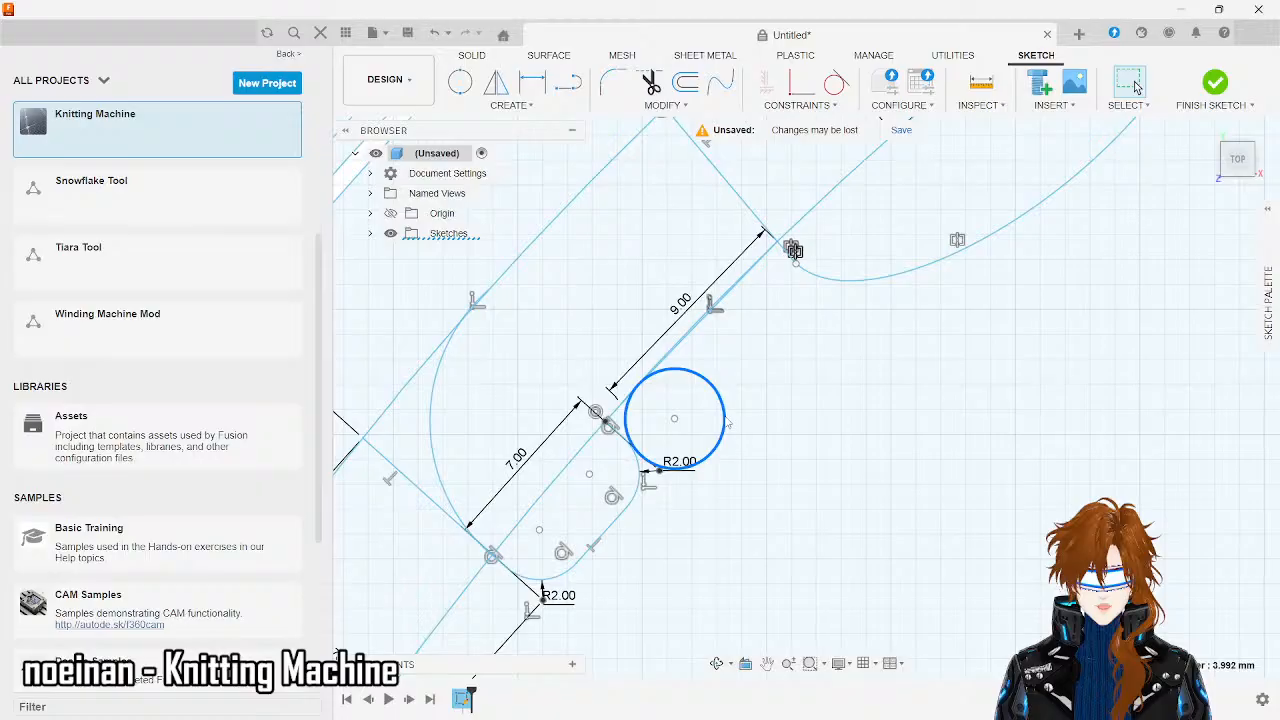
key(Delete)
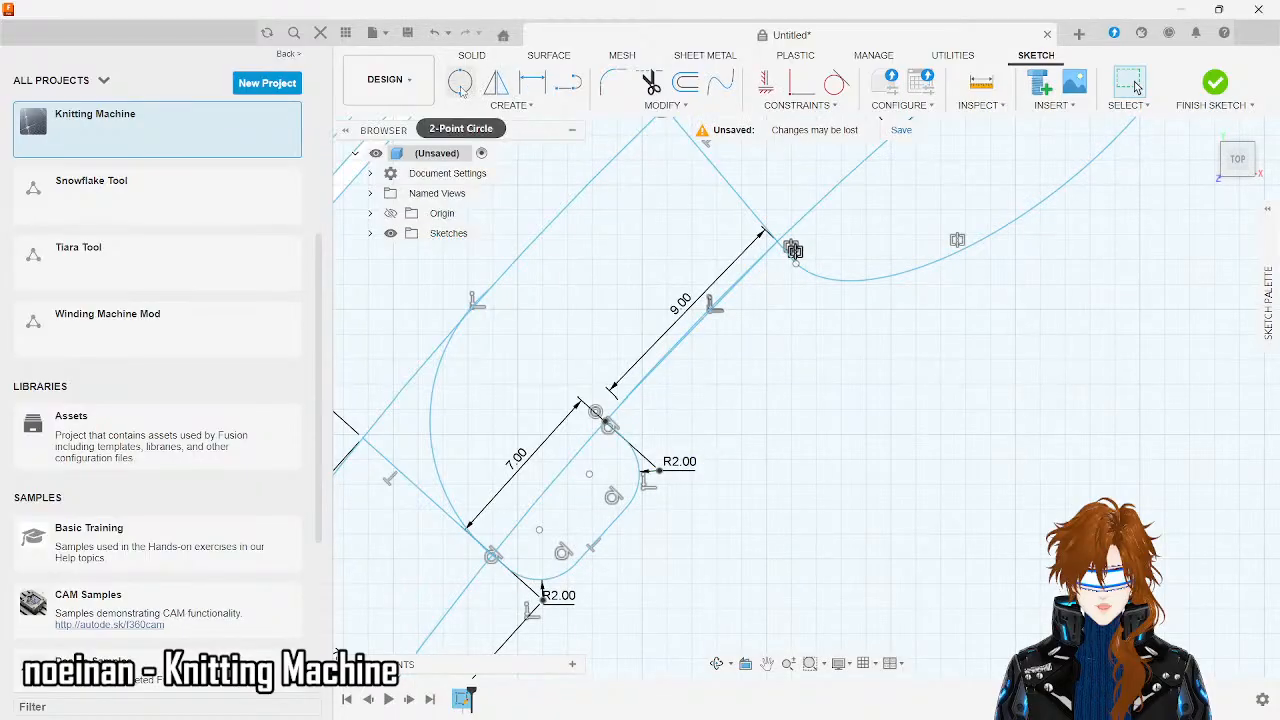
click(460, 84)
scroll(693, 481, up, 5)
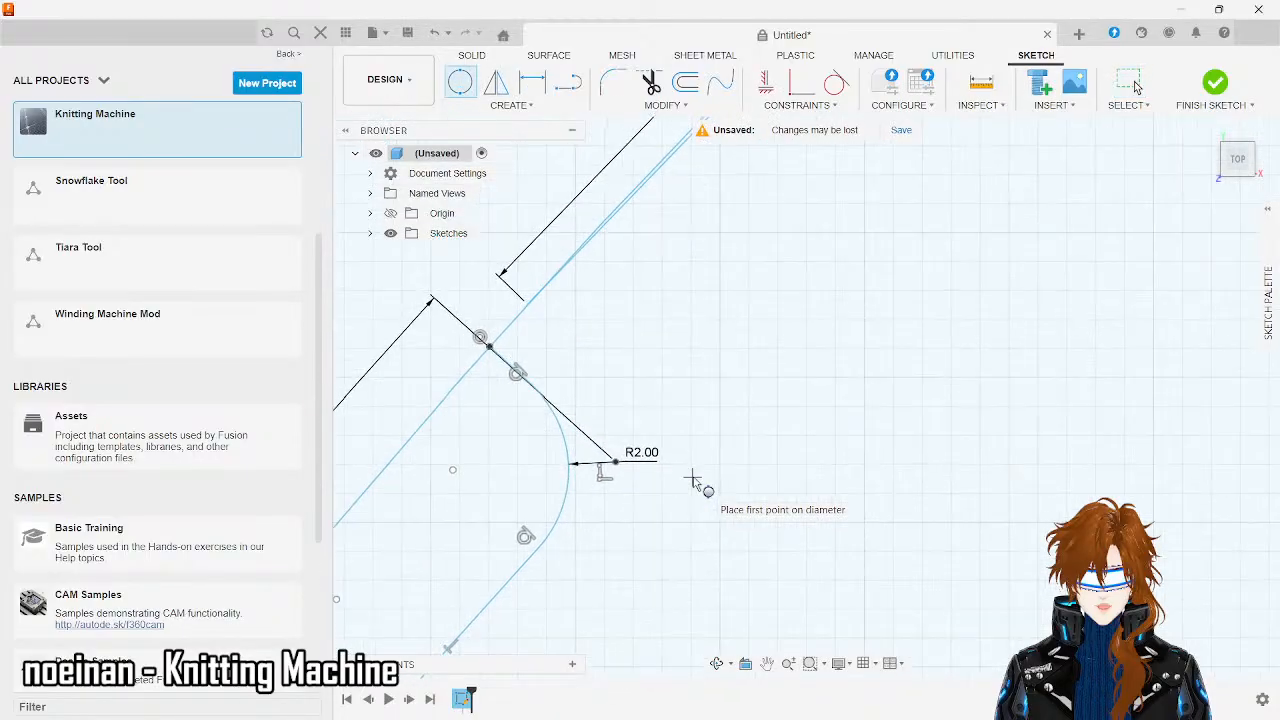
click(545, 399)
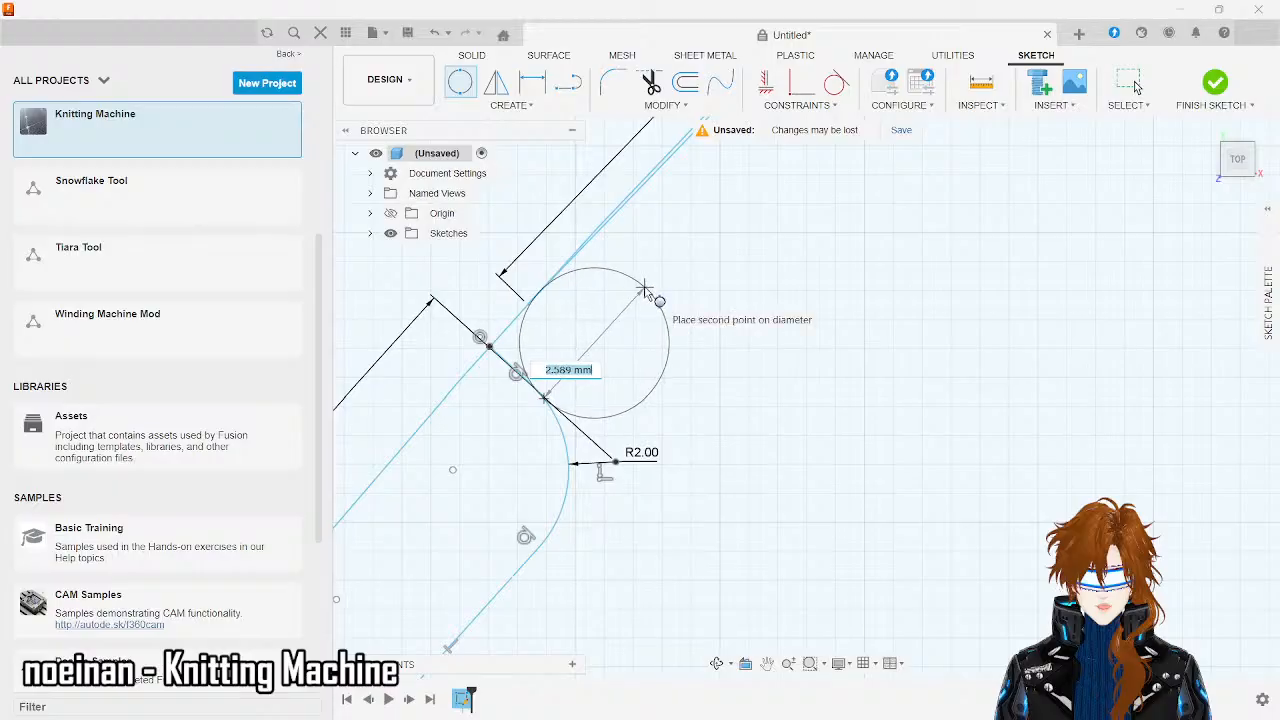
click(645, 290)
scroll(645, 290, down, 5)
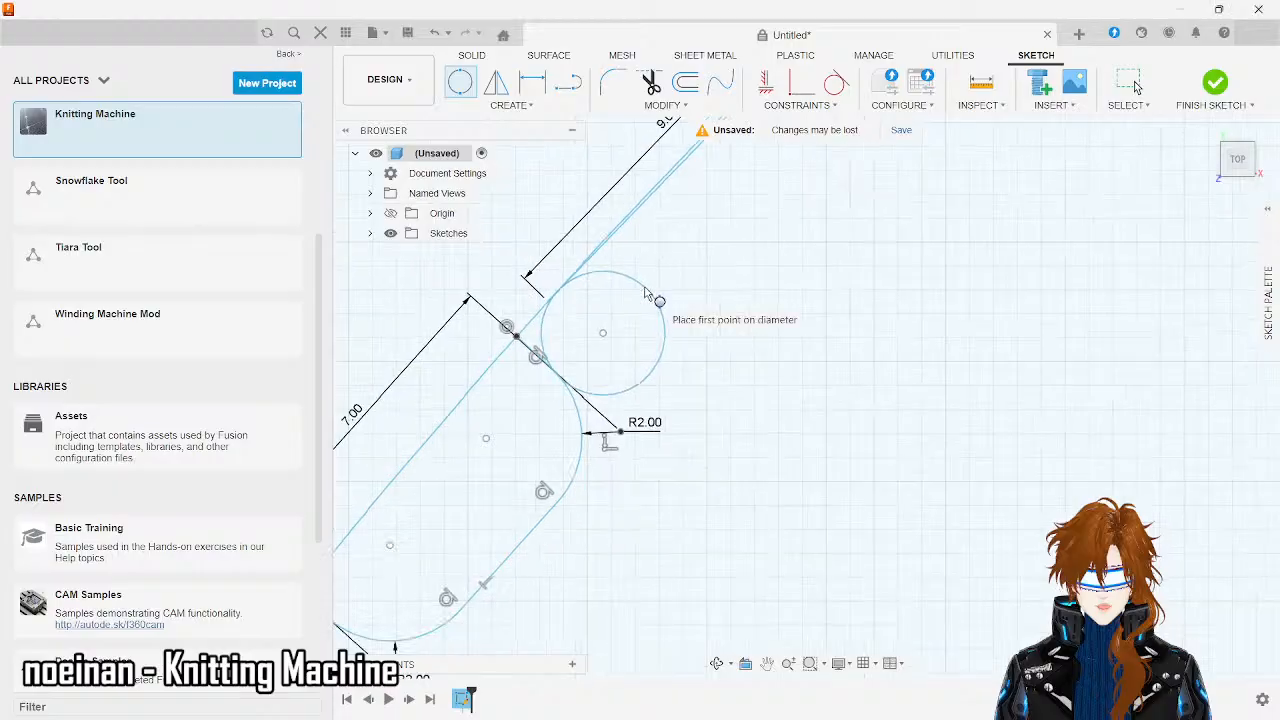
- Trim away the outer part of the new small circle, keeping only the arc between the slanted line and the upper fillet
scroll(645, 290, up, 3)
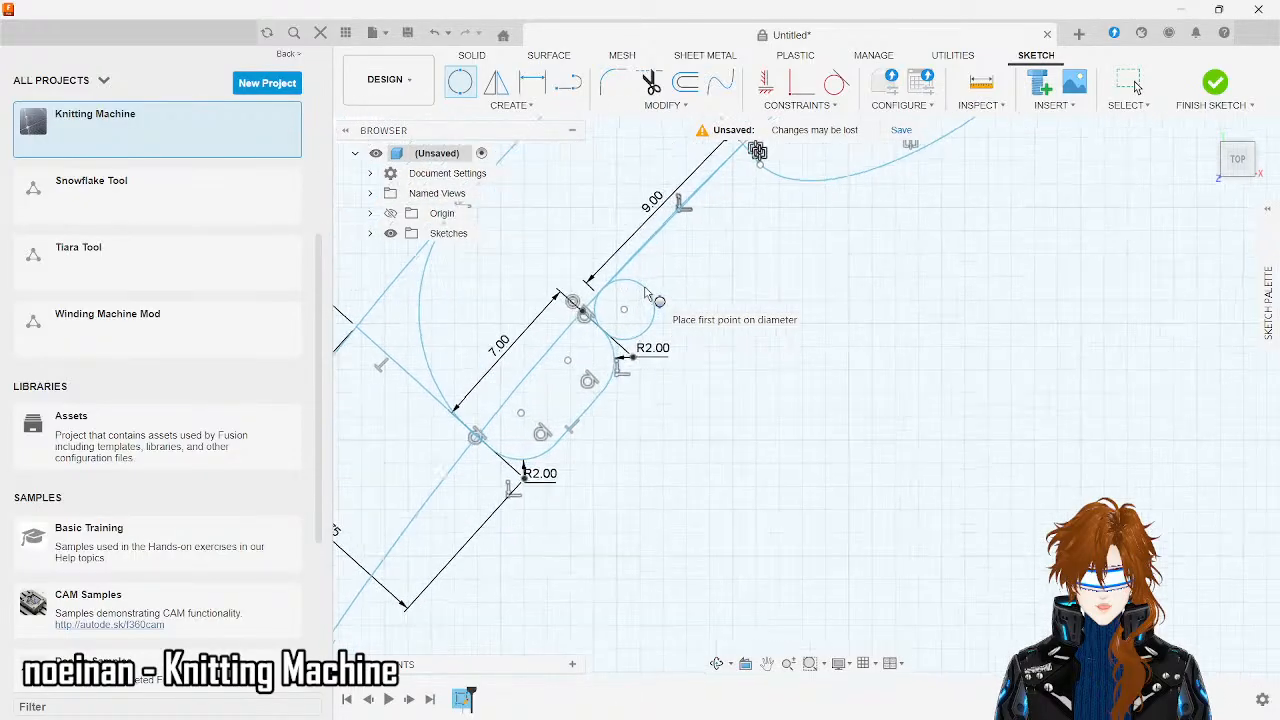
click(651, 82)
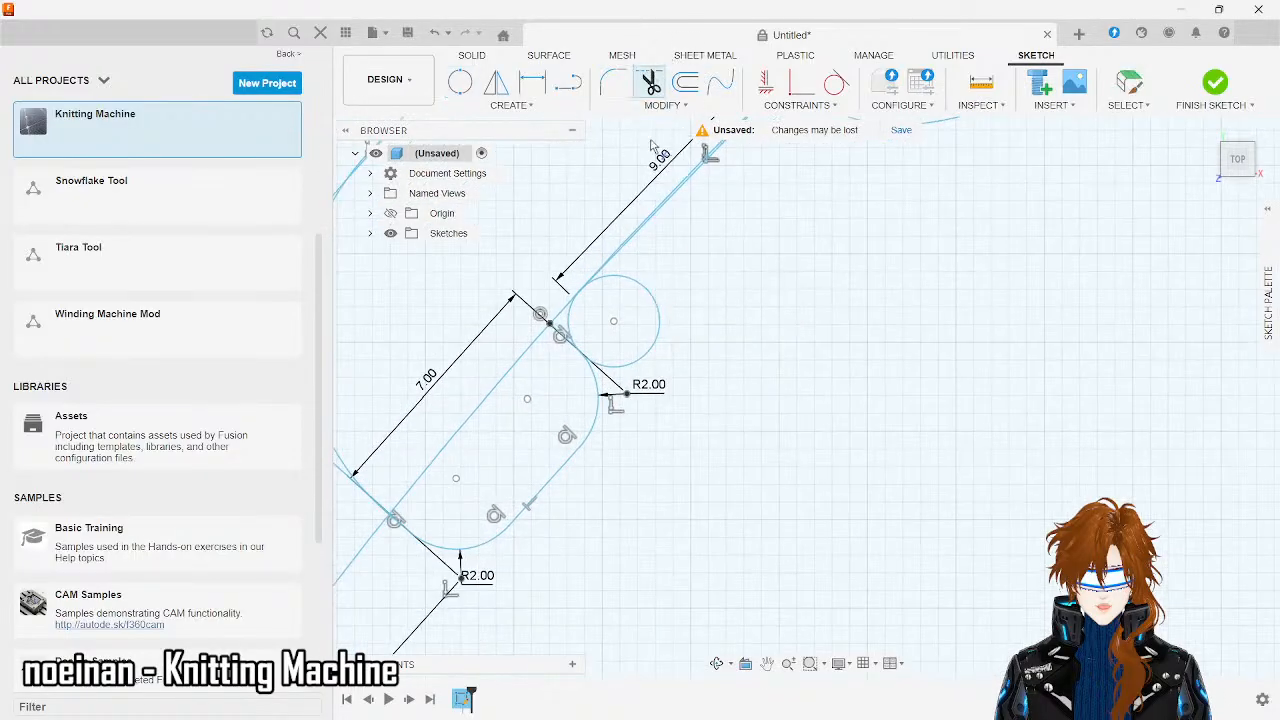
click(637, 285)
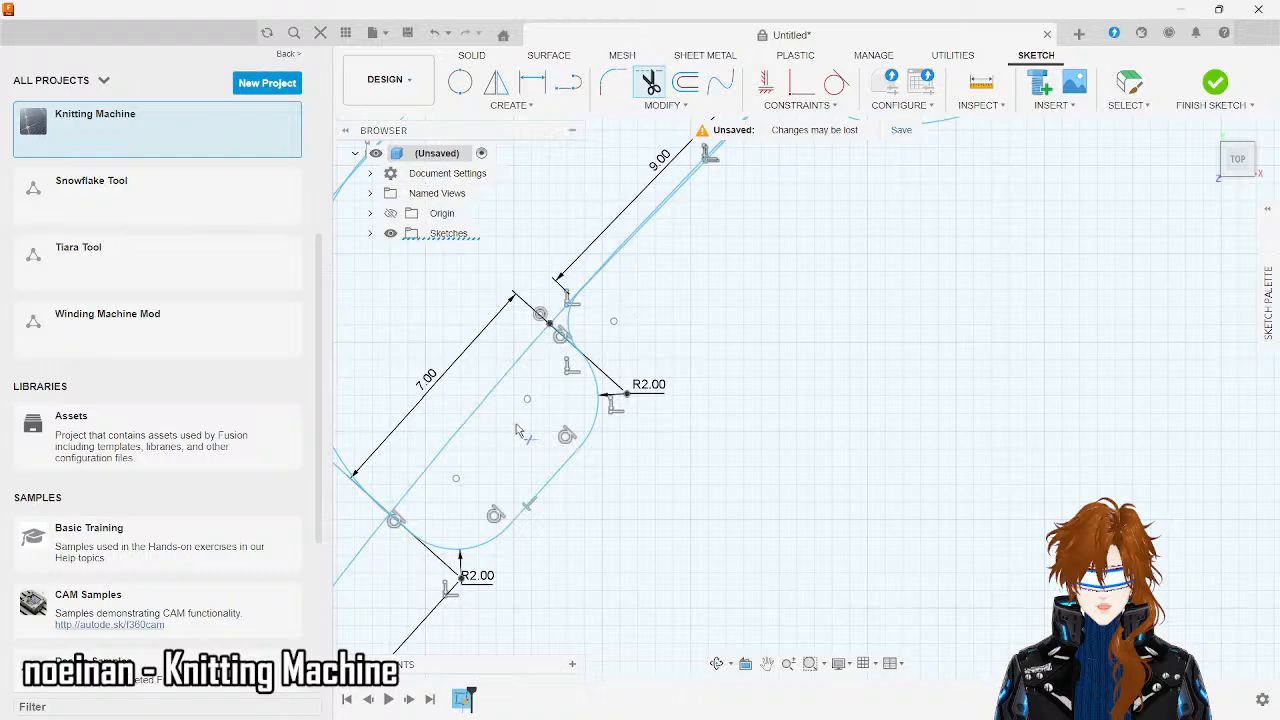
scroll(498, 491, up, 3)
scroll(500, 490, down, 3)
scroll(500, 490, down, 2)
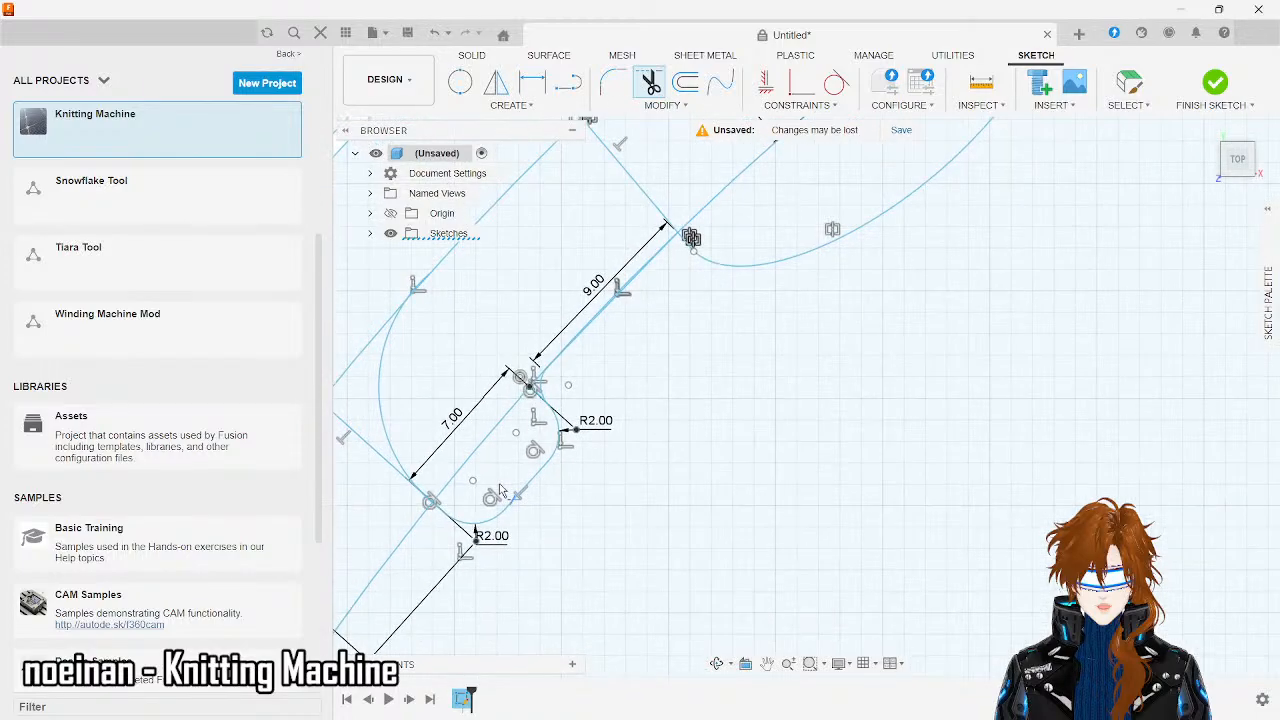
- Trim the straight end line and the slanted side line where they extend outside the large arc
click(378, 458)
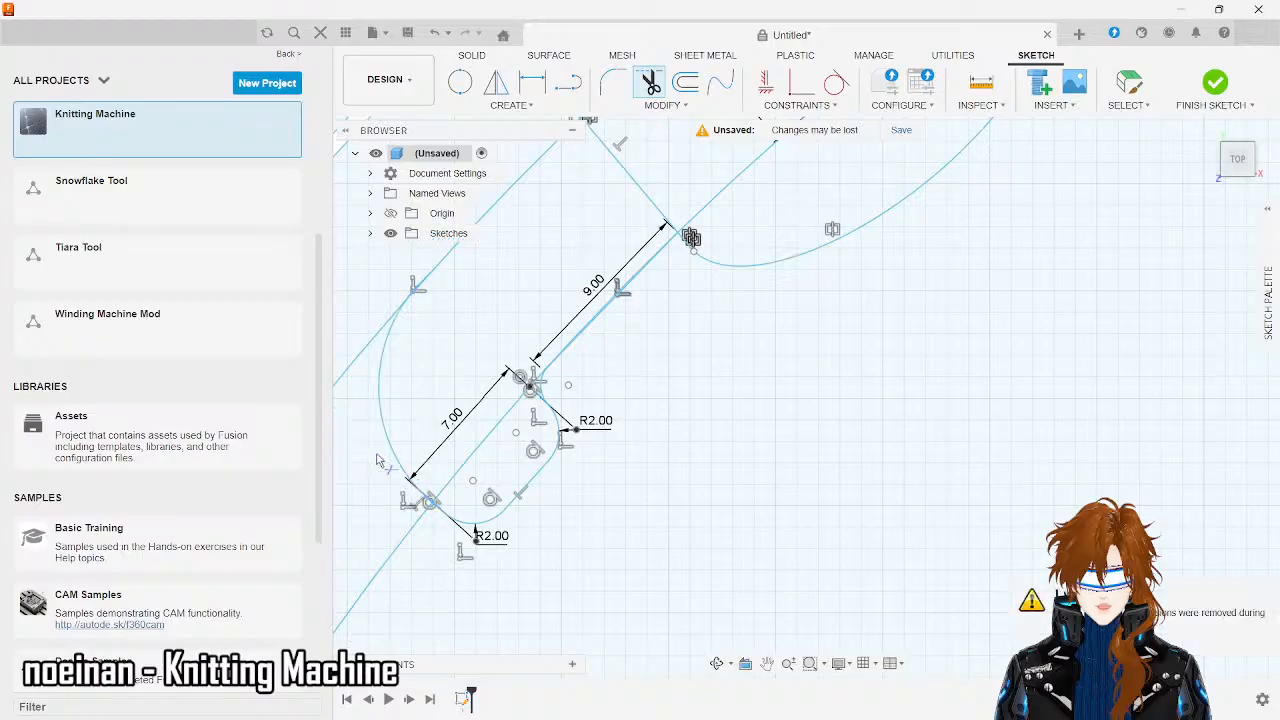
click(355, 365)
scroll(460, 308, down, 3)
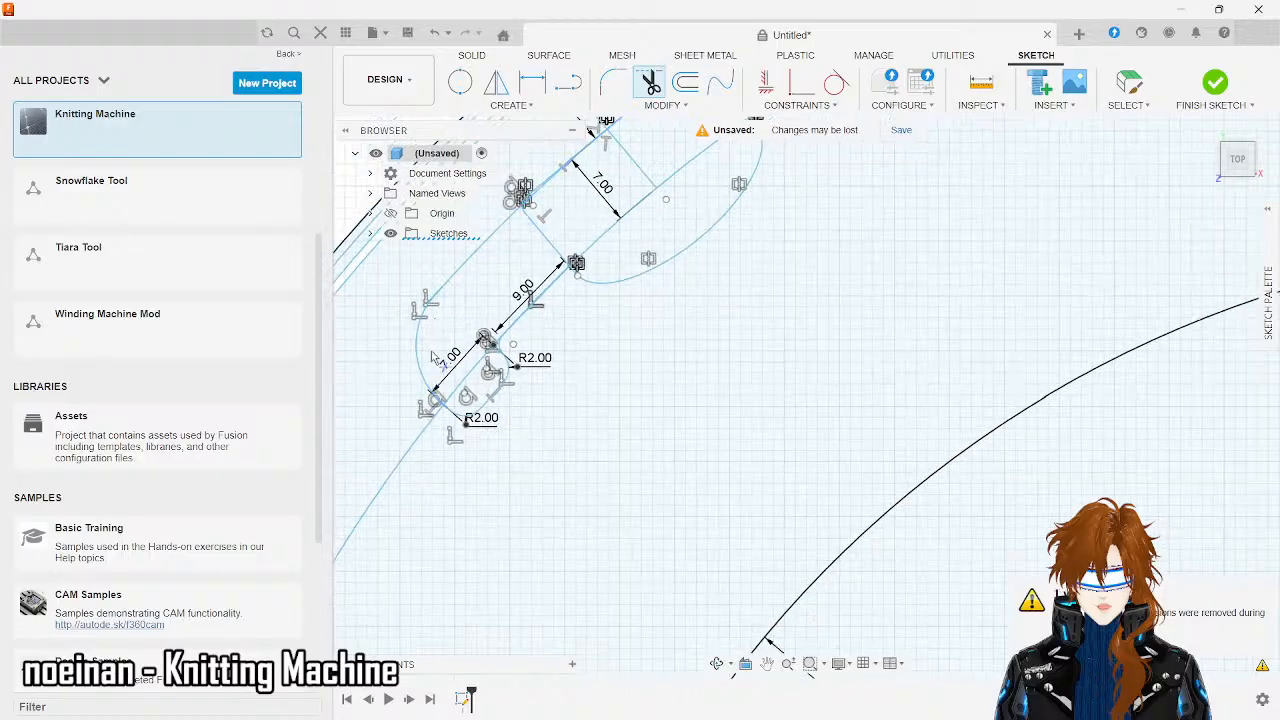
- Trim the short overlapping piece at the large arc's upper end, beyond its crossing with the slanted side line
scroll(441, 326, up, 3)
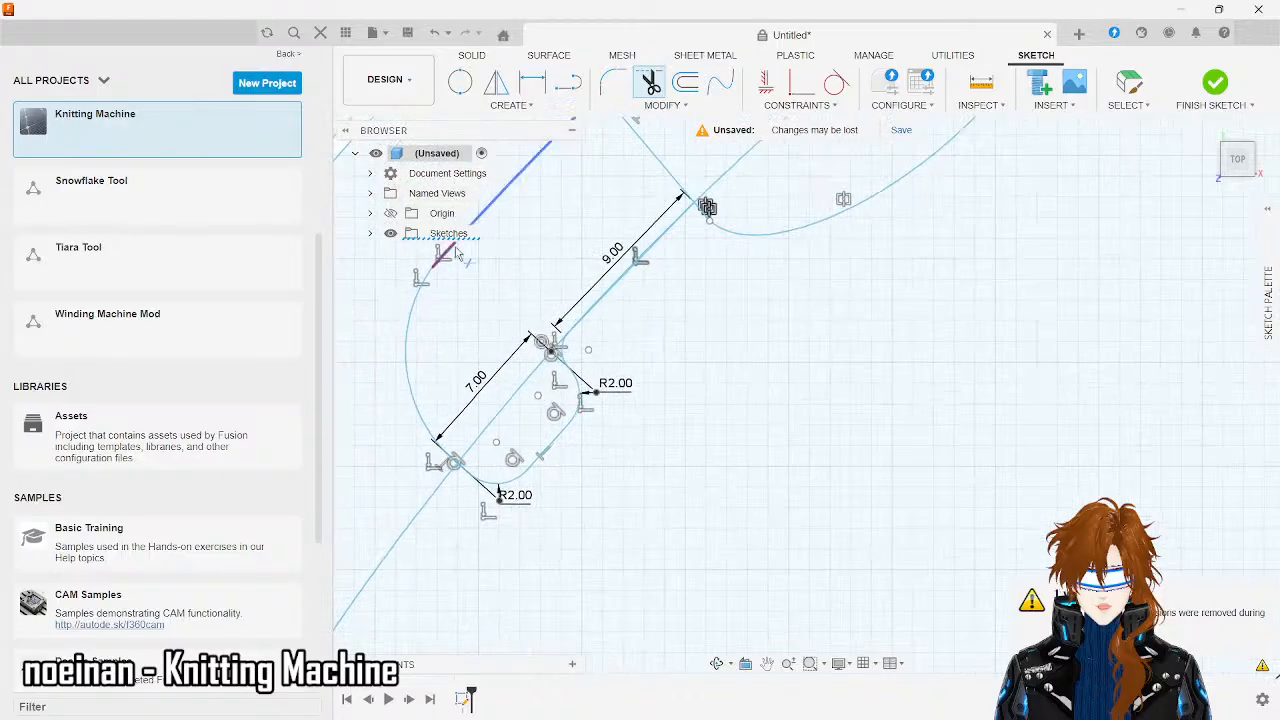
scroll(454, 258, up, 5)
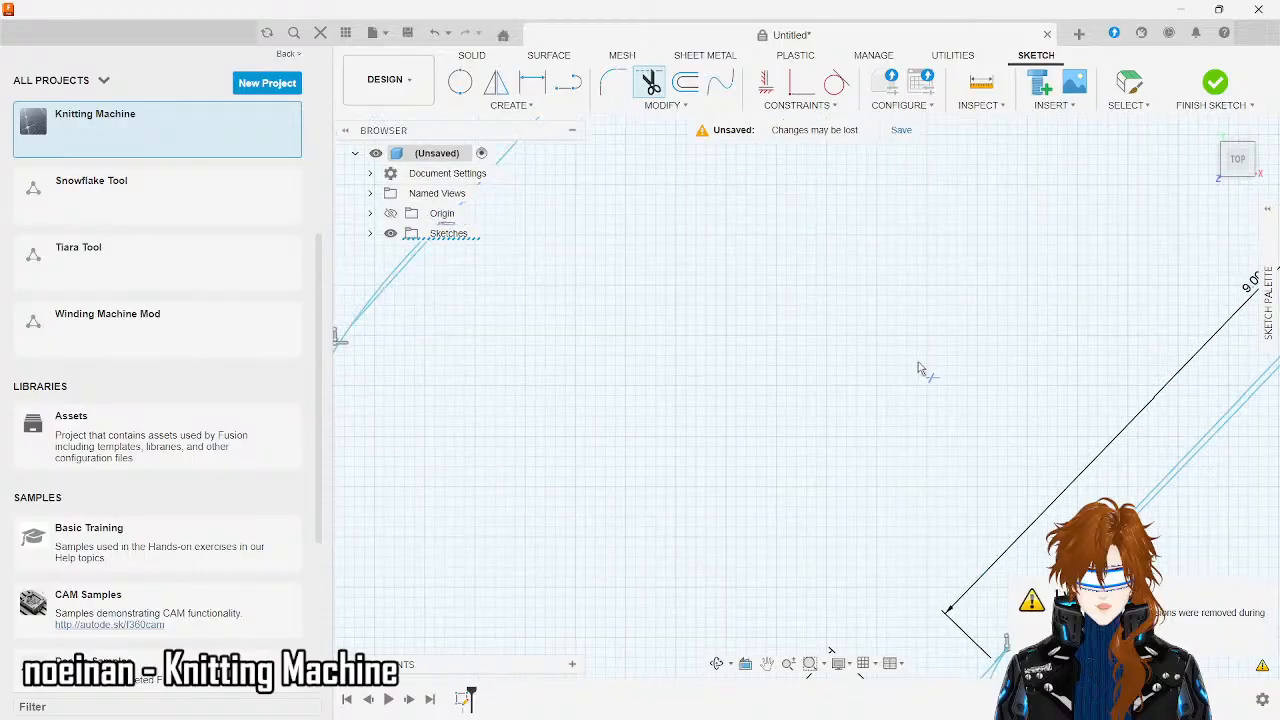
scroll(919, 369, down, 2)
scroll(571, 255, up, 4)
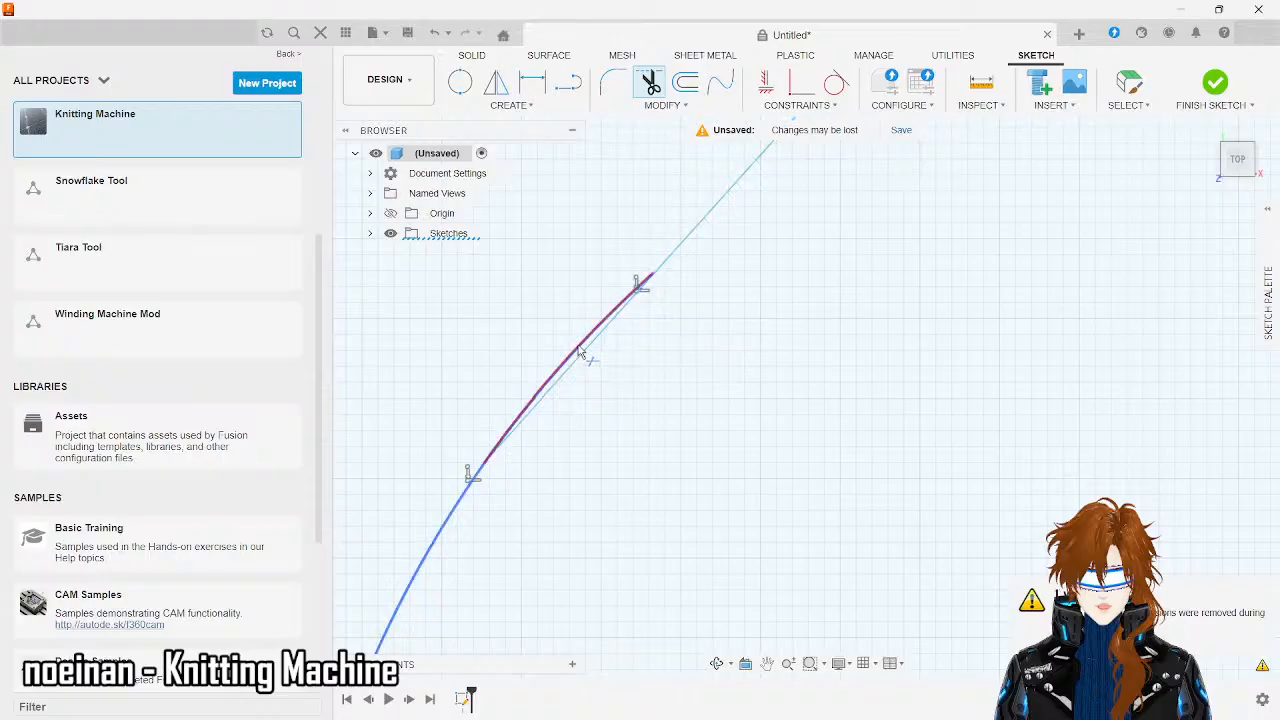
click(578, 350)
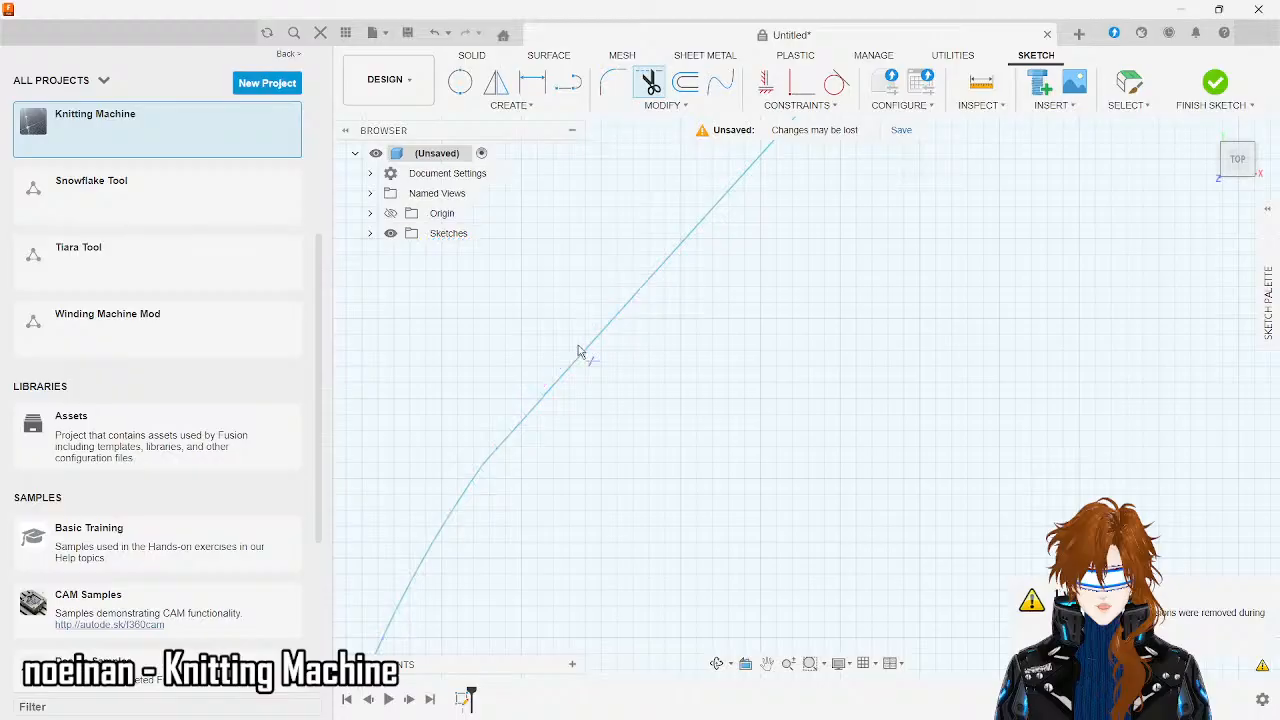
- Trim the curve section crossing the 7 mm rounded end and the leftover piece between the small blending arc and the upper 2 mm fillet
scroll(578, 350, down, 6)
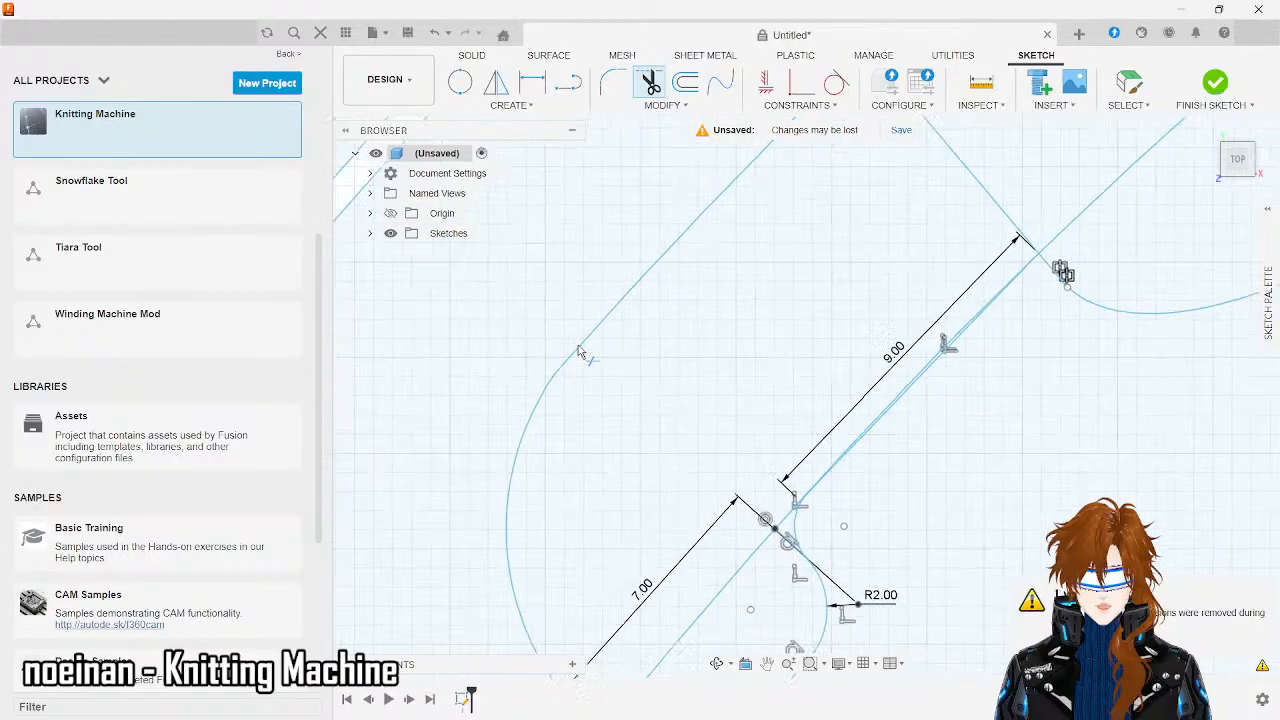
scroll(604, 517, up, 4)
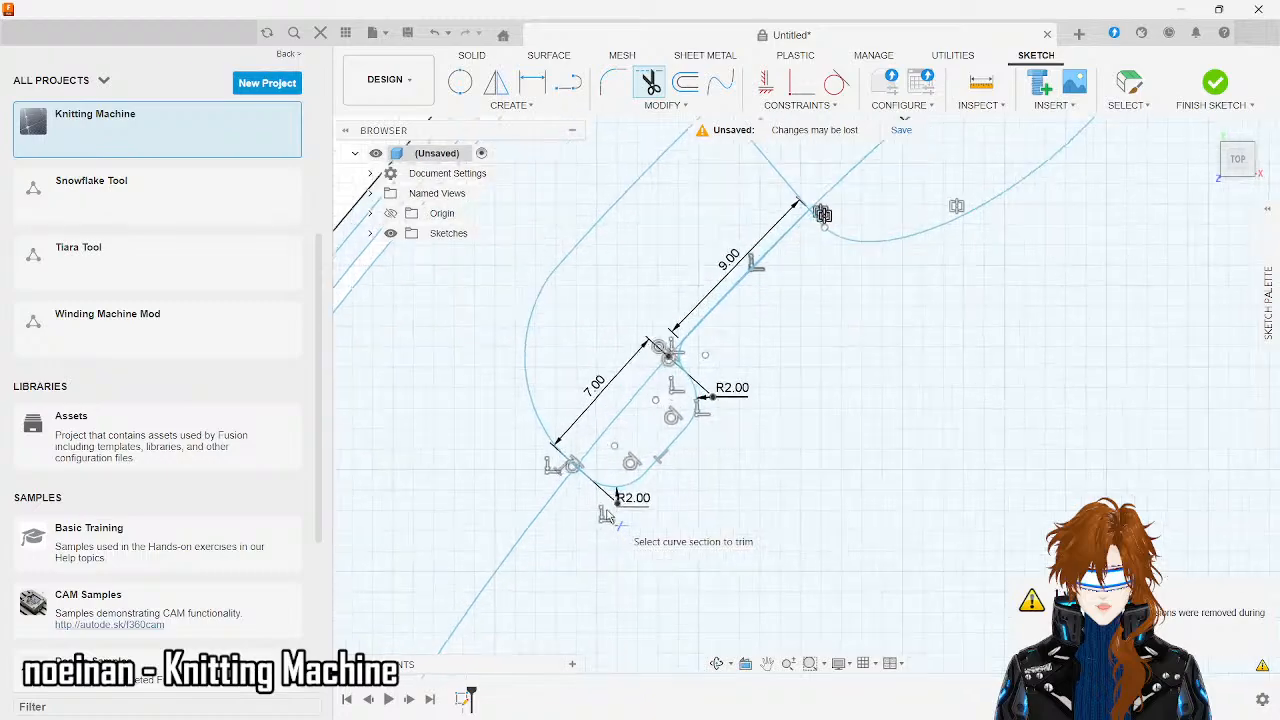
scroll(558, 425, up, 3)
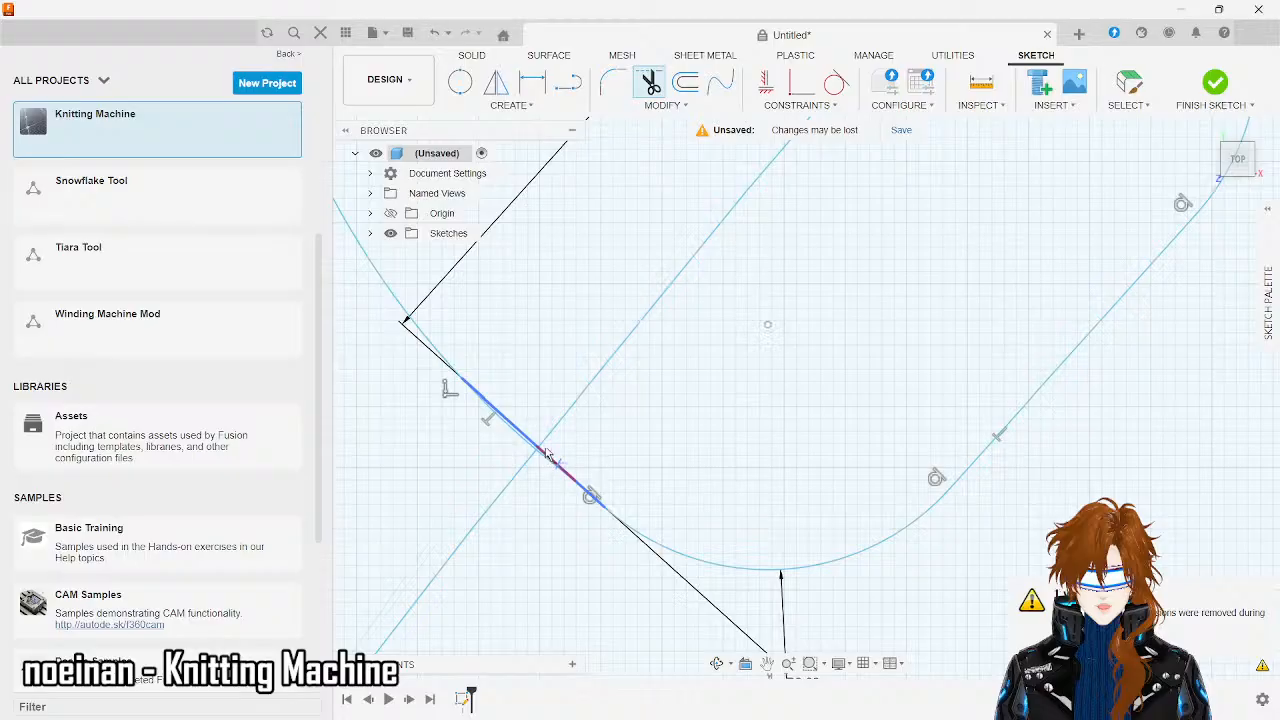
scroll(545, 441, down, 5)
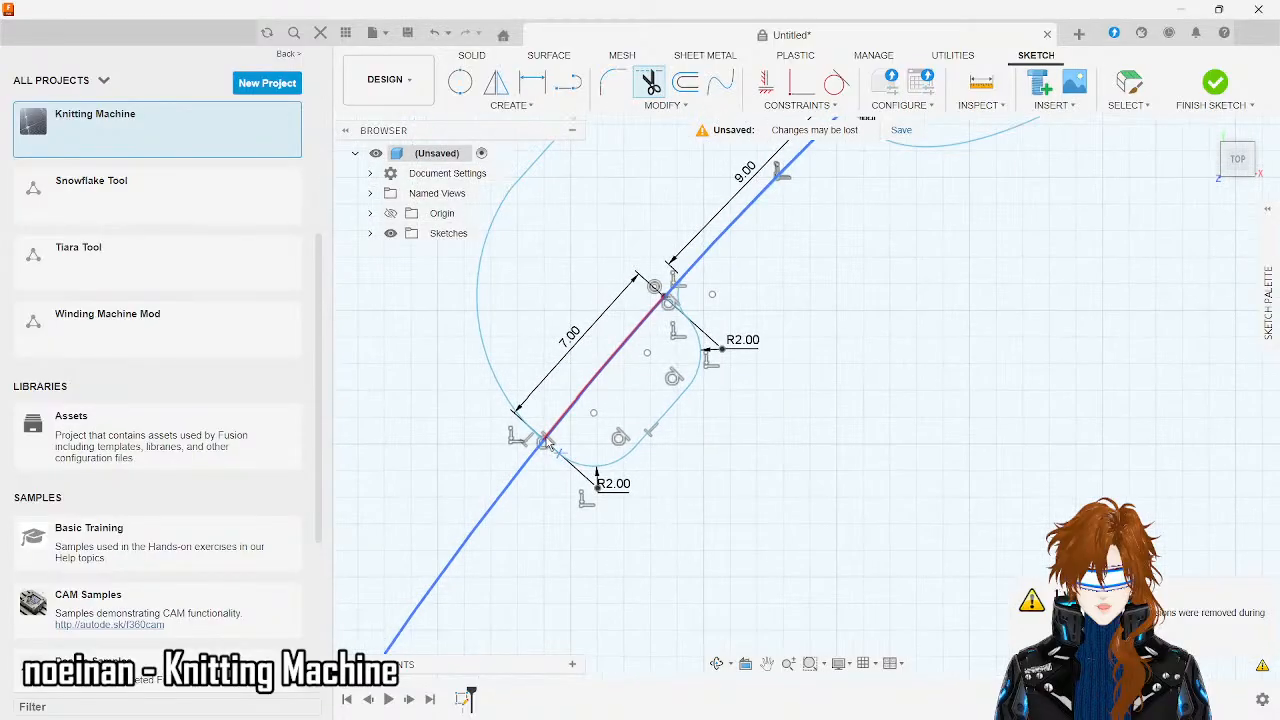
scroll(545, 441, down, 3)
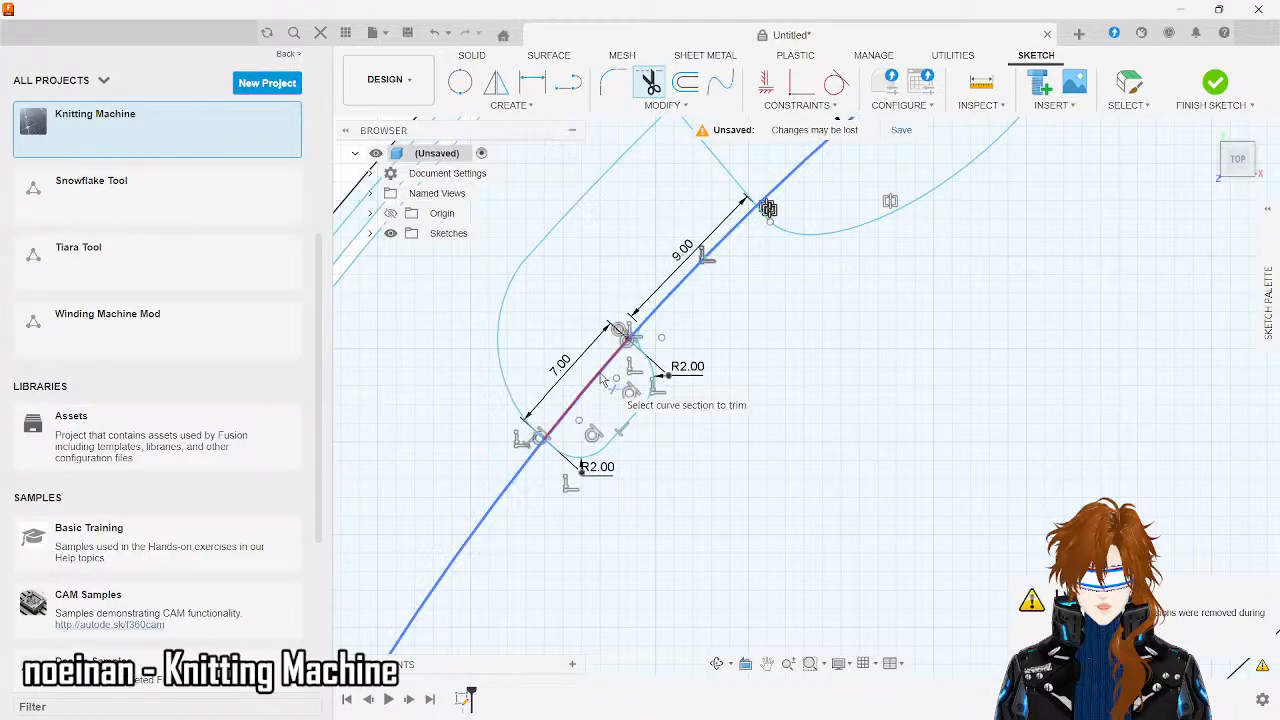
click(603, 378)
scroll(600, 373, up, 5)
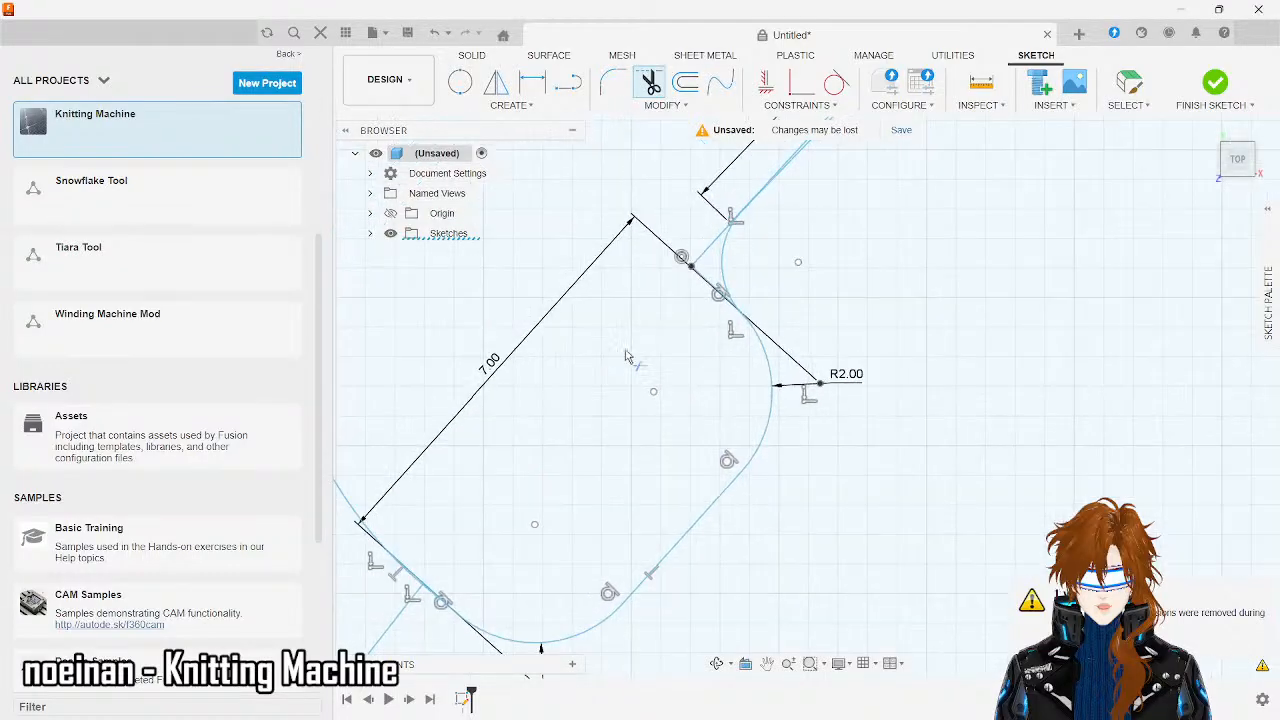
click(700, 264)
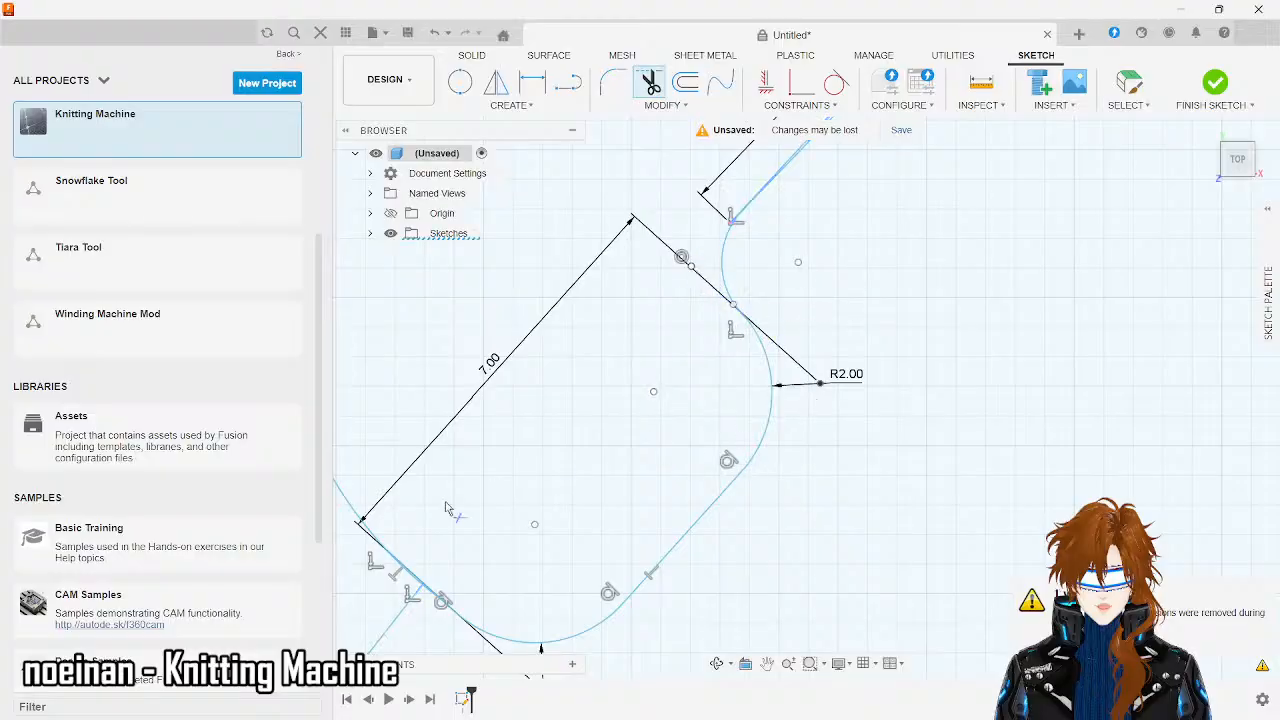
- Trim the overlapping straight line pieces at the rounded end's lower side, where they run along the large arc
scroll(526, 498, down, 2)
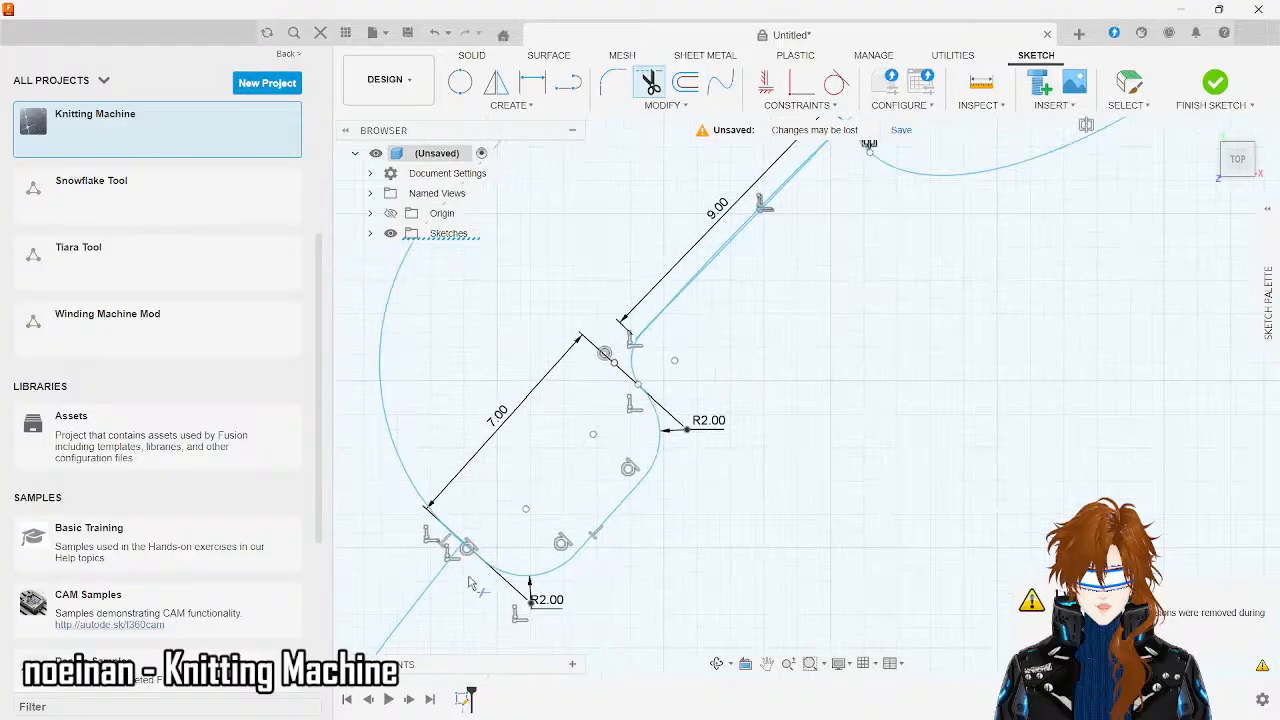
scroll(470, 583, up, 4)
scroll(470, 583, up, 3)
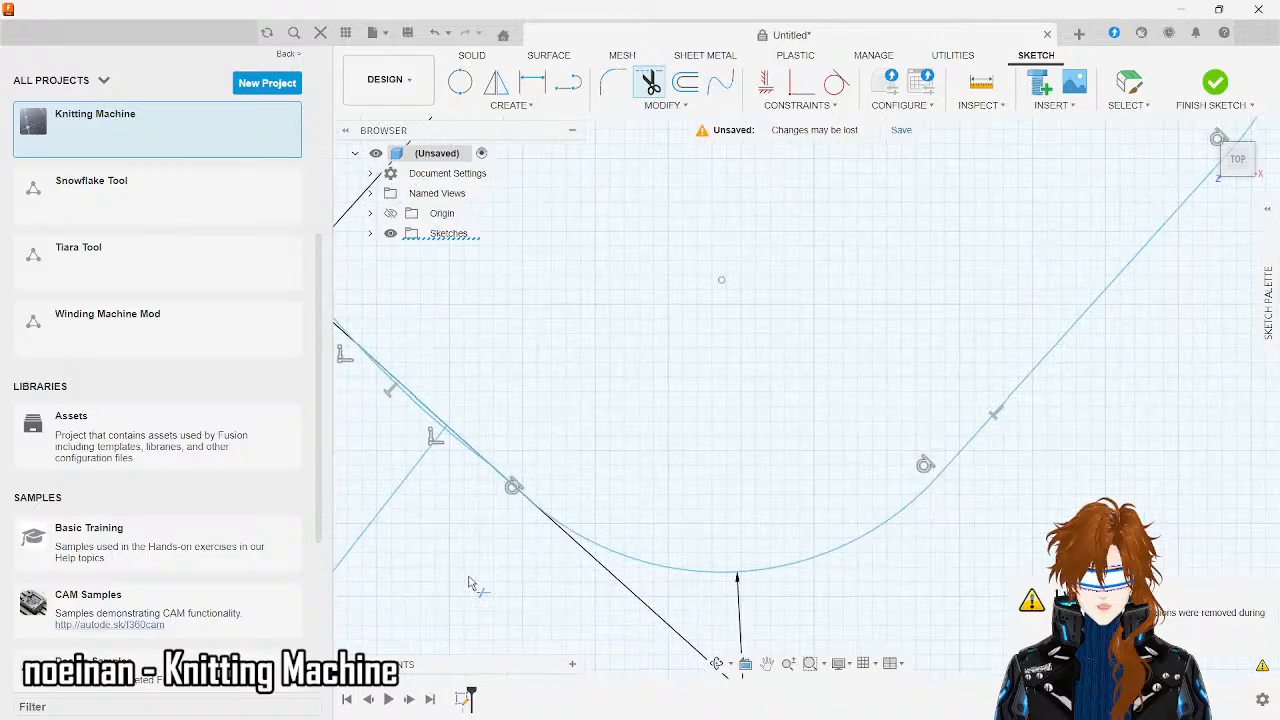
click(452, 436)
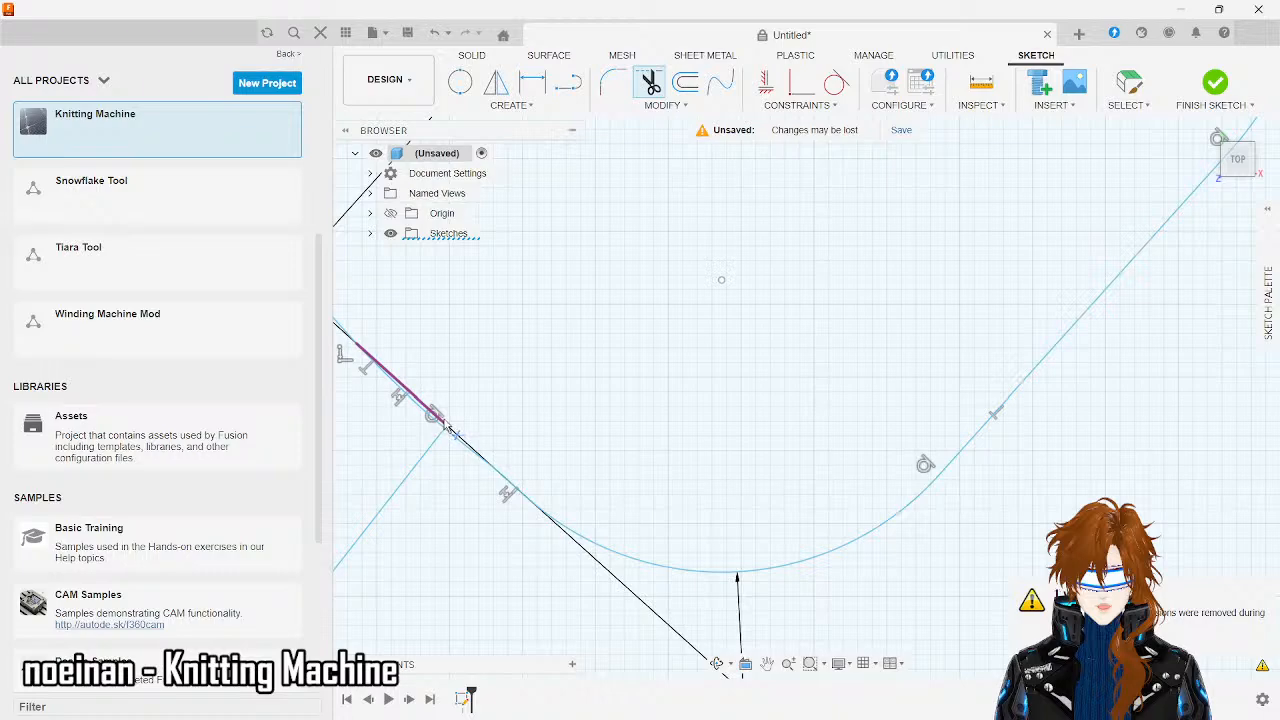
click(447, 429)
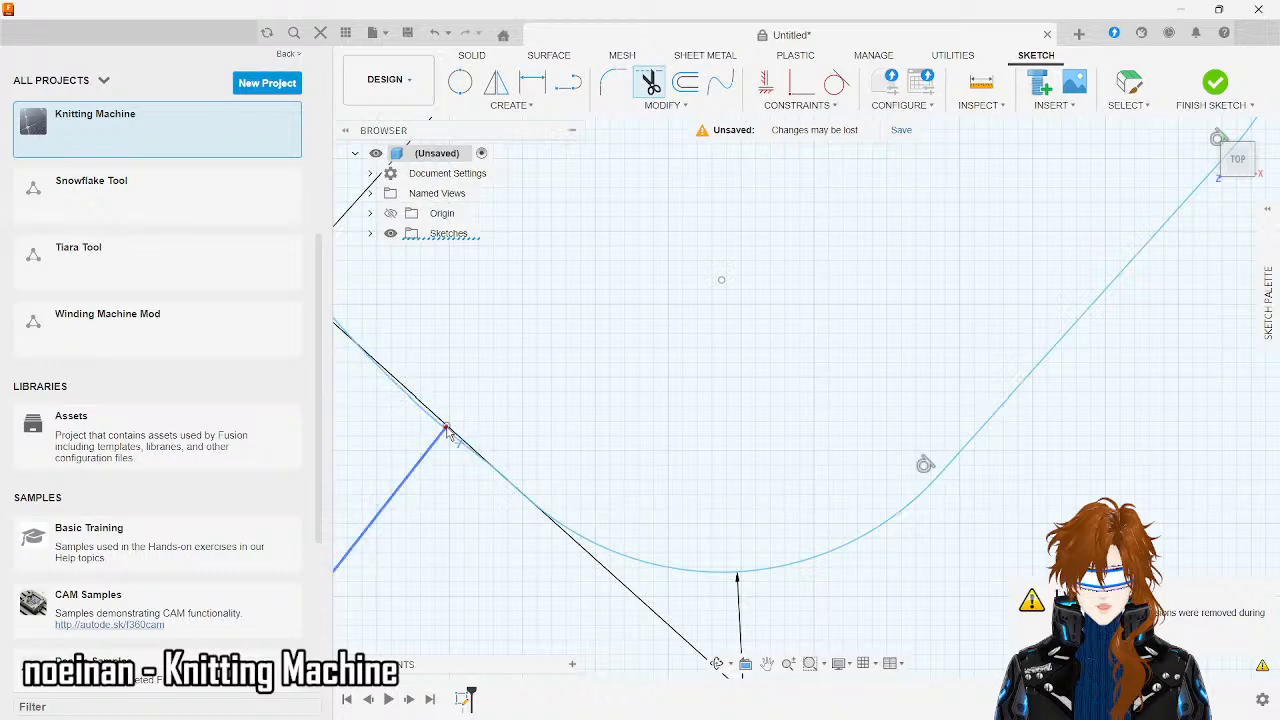
- Examine the rounded lower end and the double line along the 9 mm section for remaining excess curves
scroll(440, 485, down, 4)
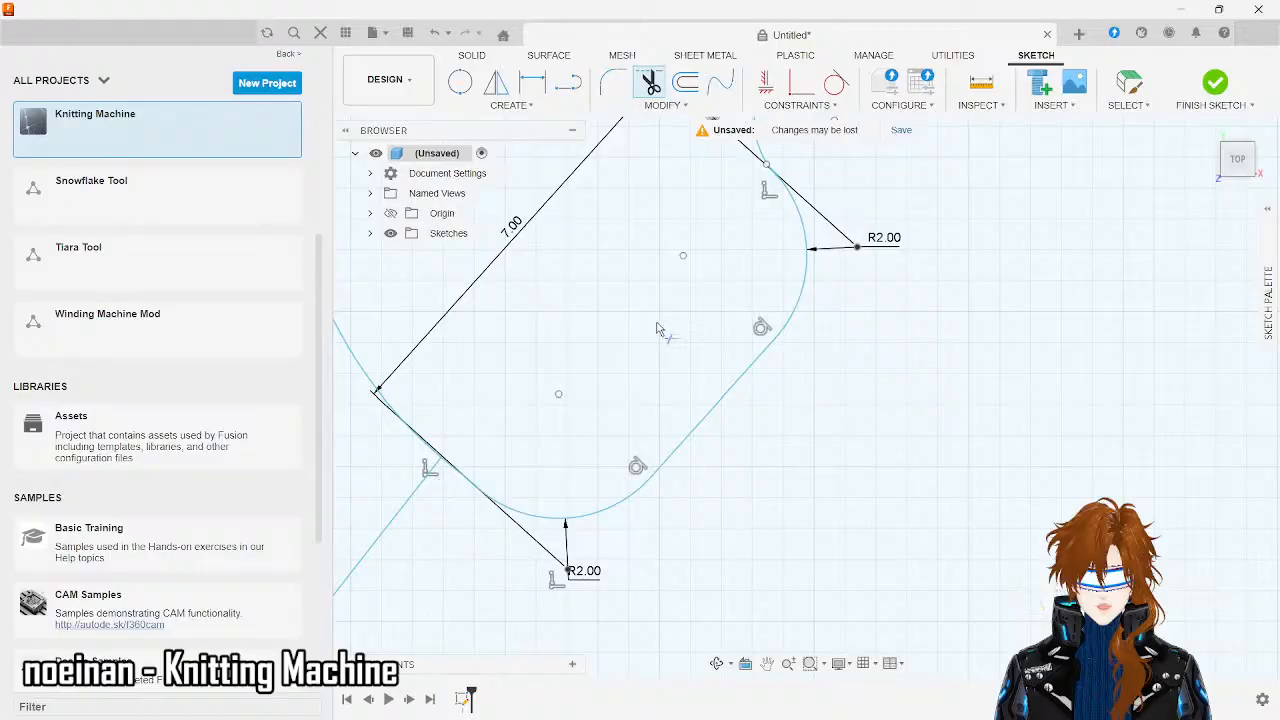
scroll(657, 328, down, 2)
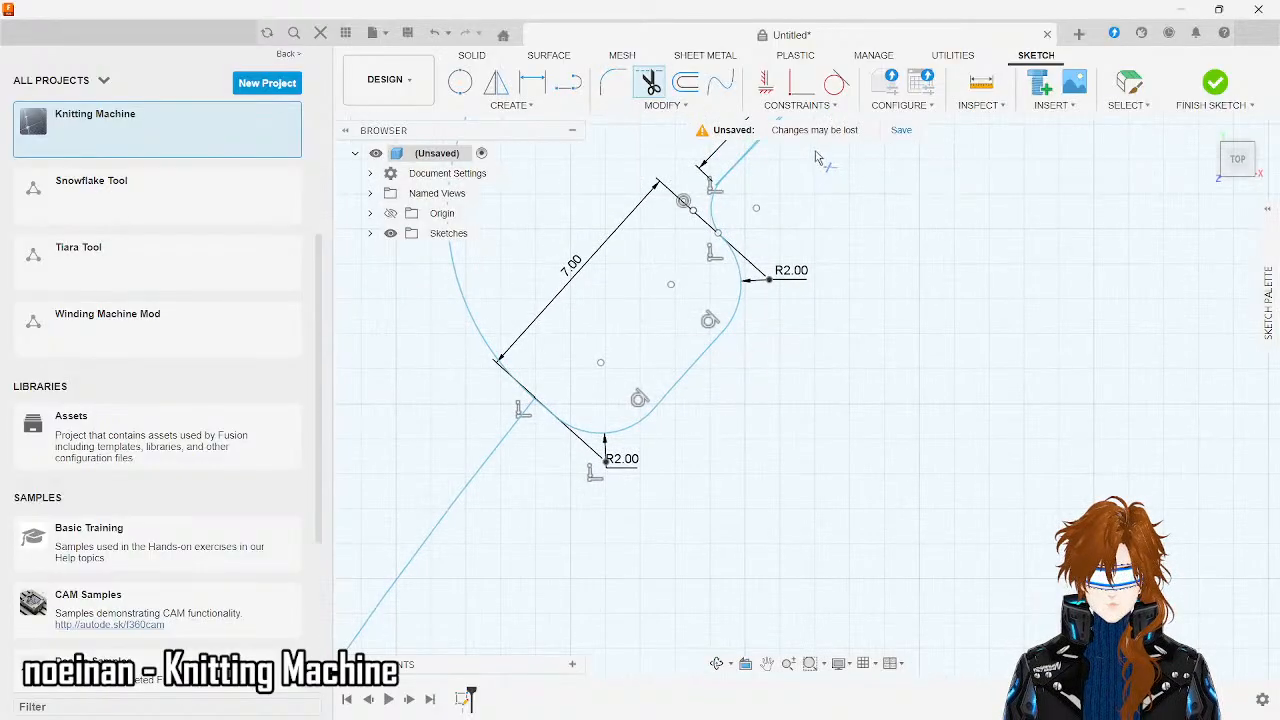
scroll(815, 157, down, 2)
scroll(600, 415, down, 2)
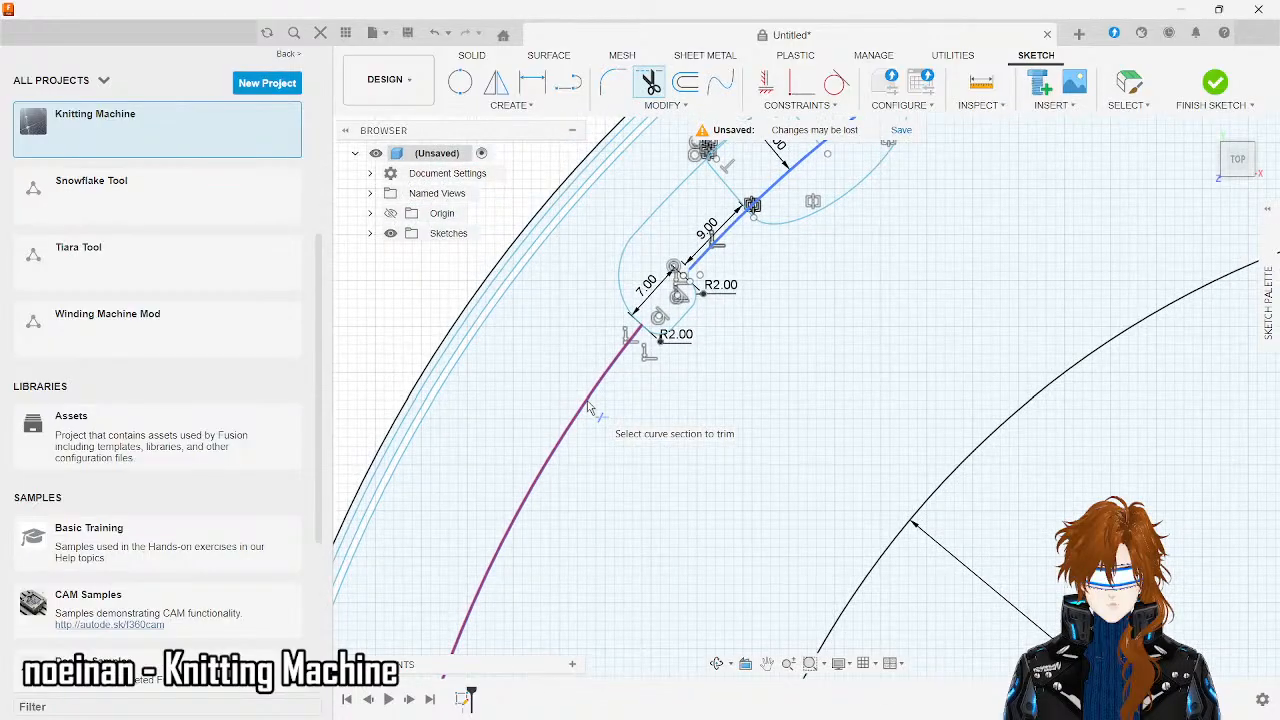
scroll(725, 268, up, 5)
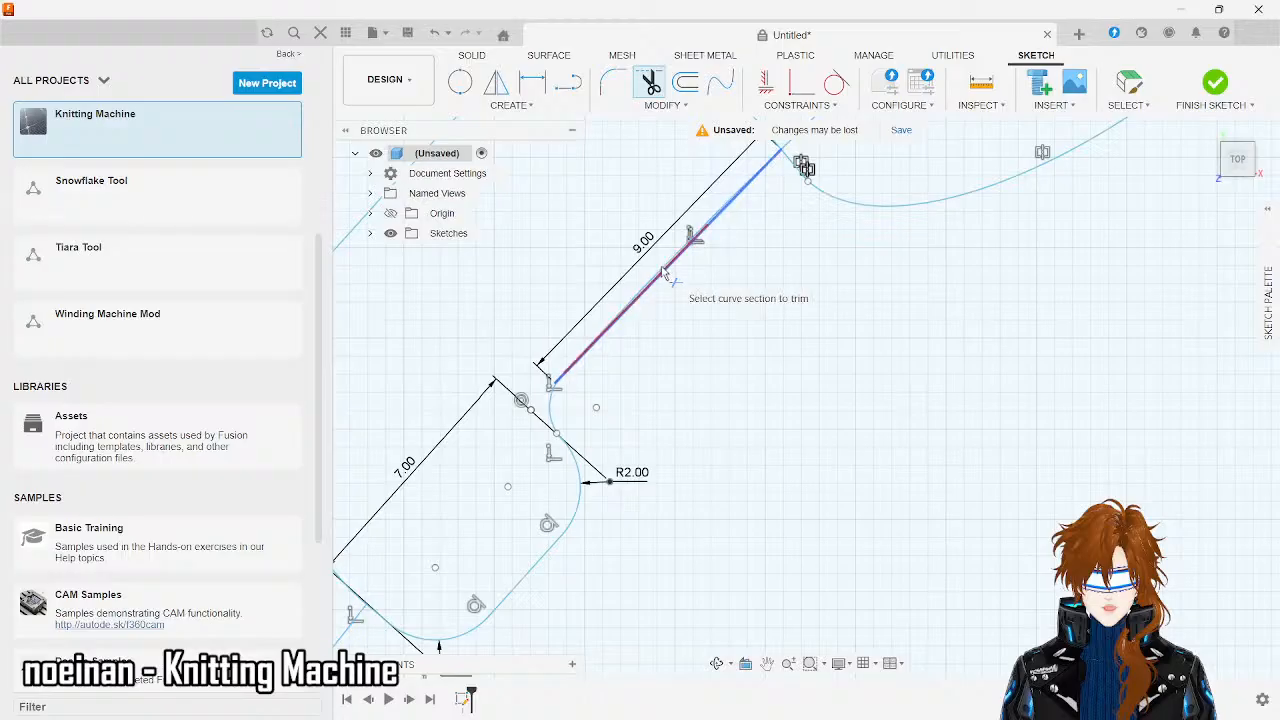
scroll(634, 386, down, 6)
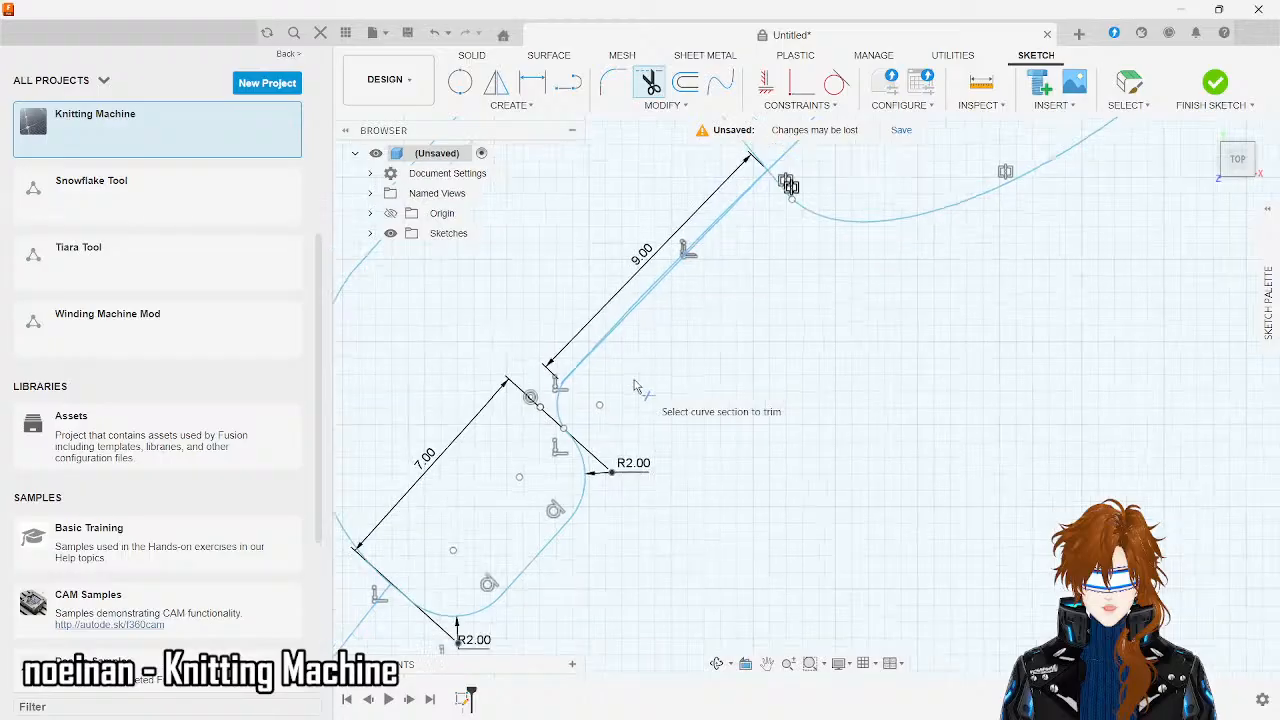
scroll(634, 386, up, 6)
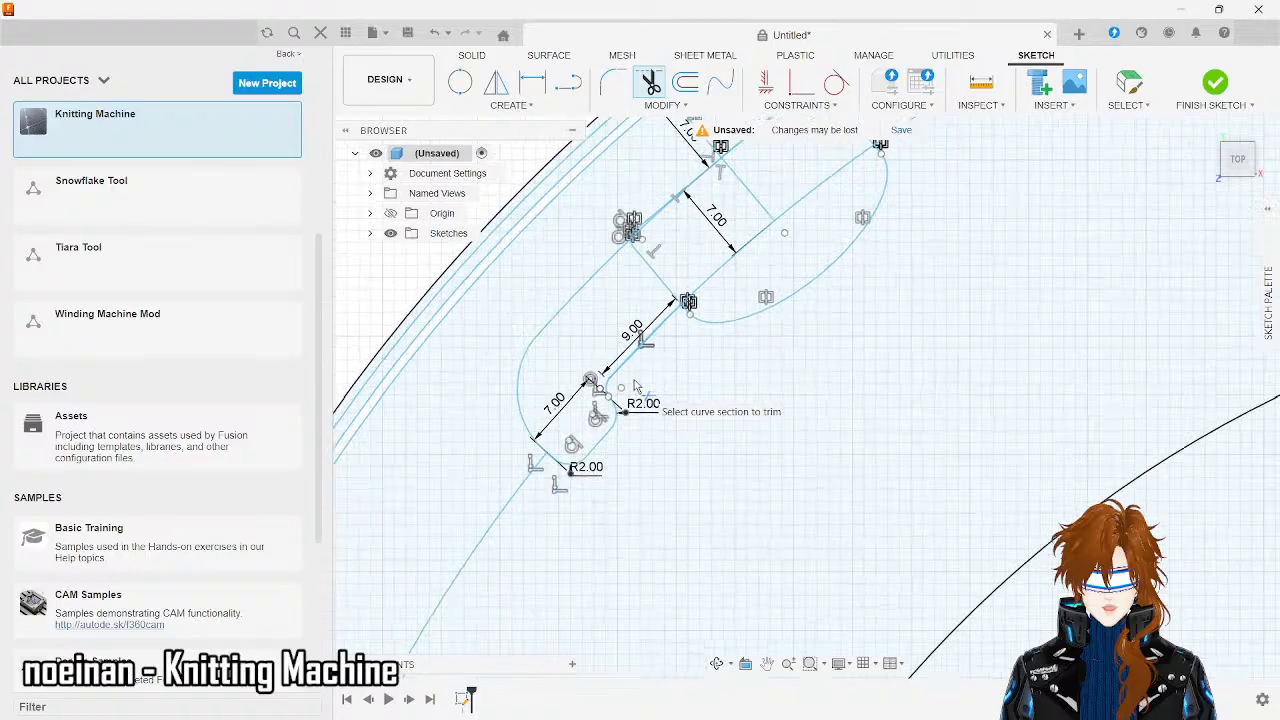
right_click(633, 380)
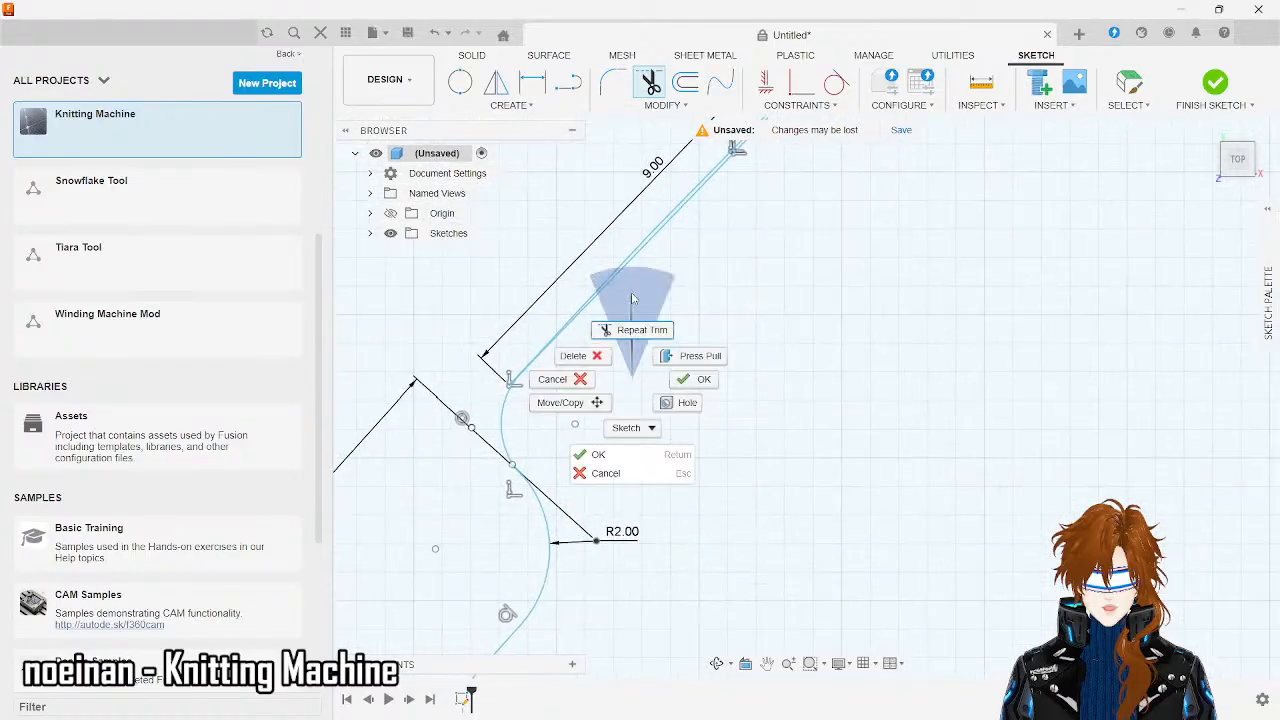
click(631, 296)
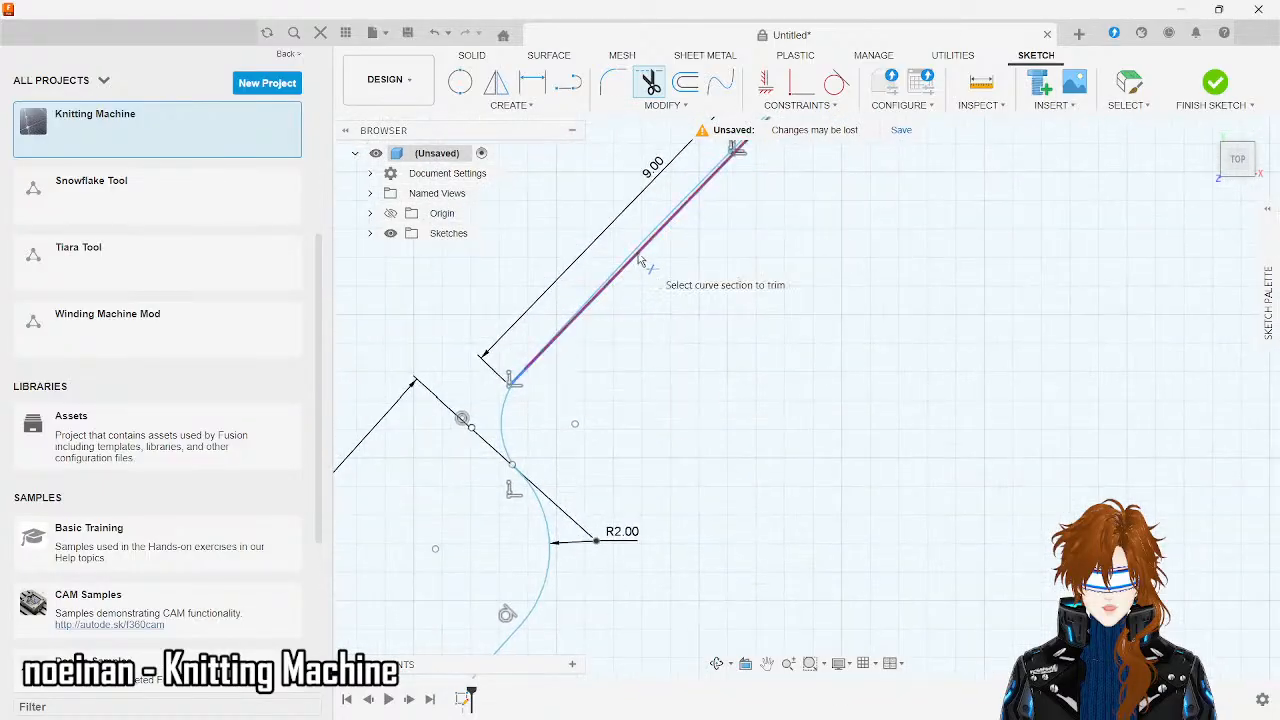
scroll(627, 246, down, 3)
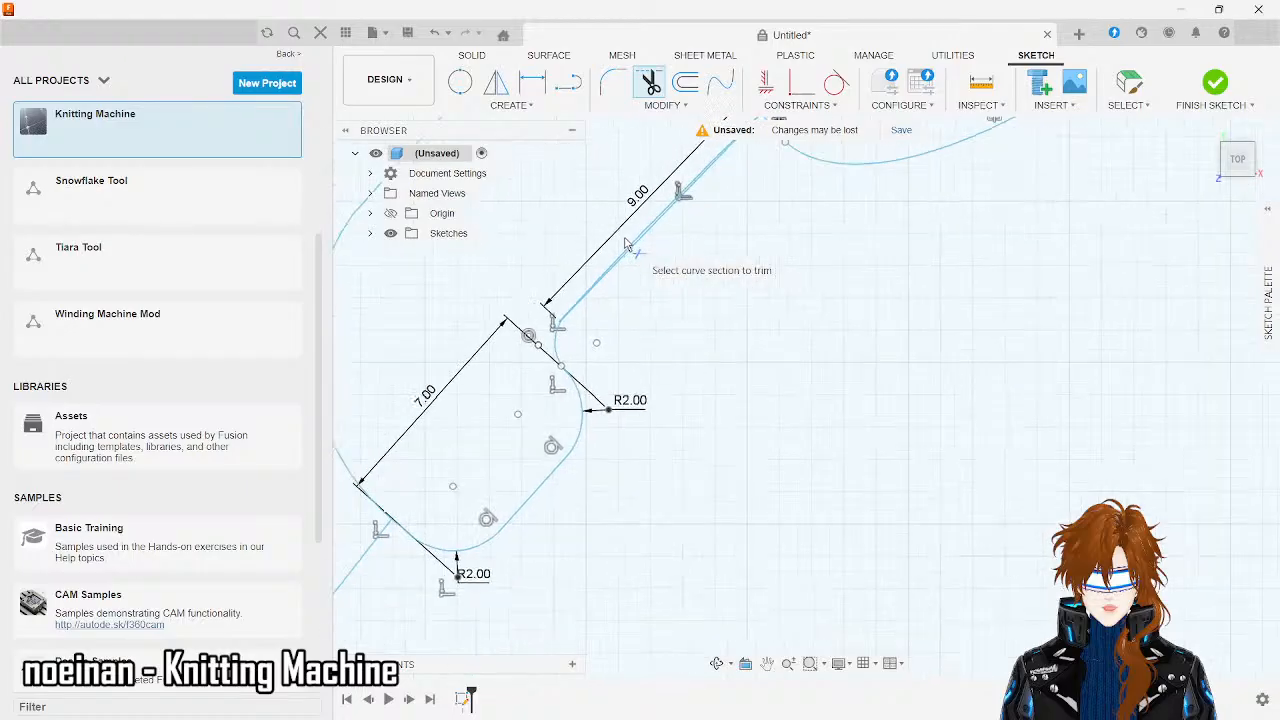
scroll(540, 268, down, 3)
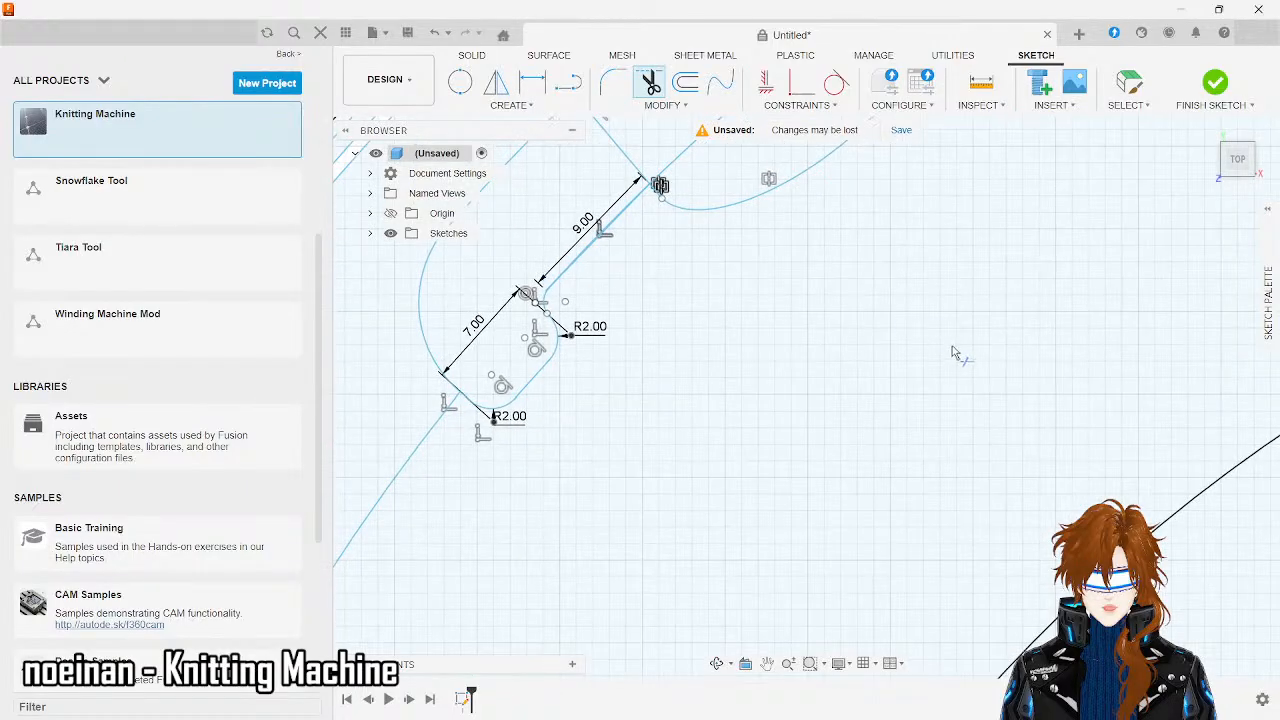
scroll(953, 352, down, 2)
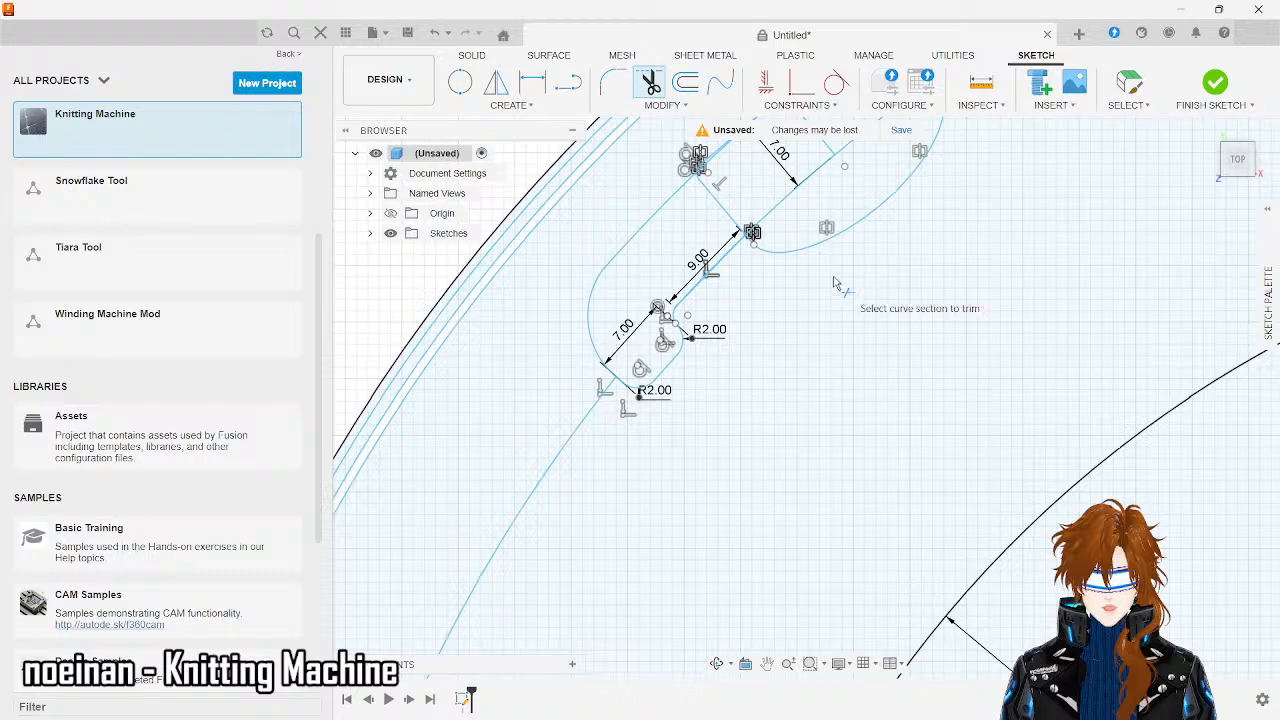
scroll(835, 280, up, 4)
scroll(996, 638, down, 4)
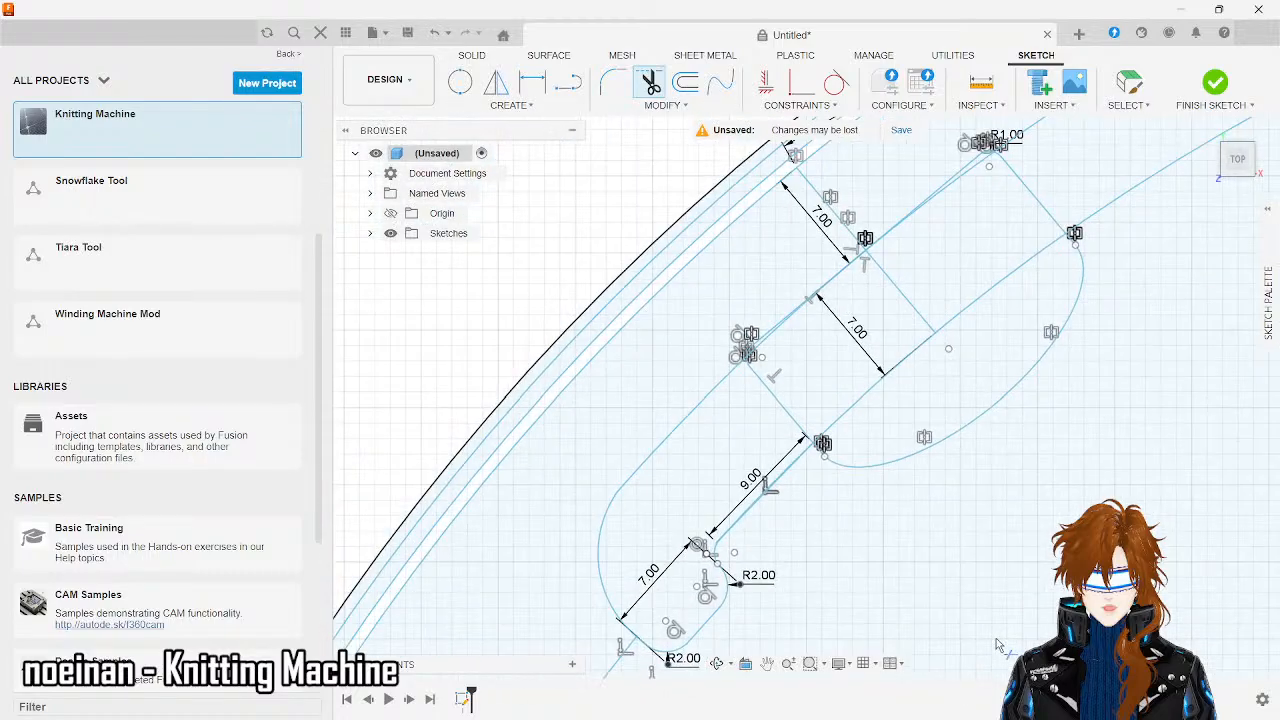
- Try to trim away the straight 9 mm line that runs alongside the curve above the small blending arc
scroll(806, 500, up, 2)
scroll(804, 500, up, 3)
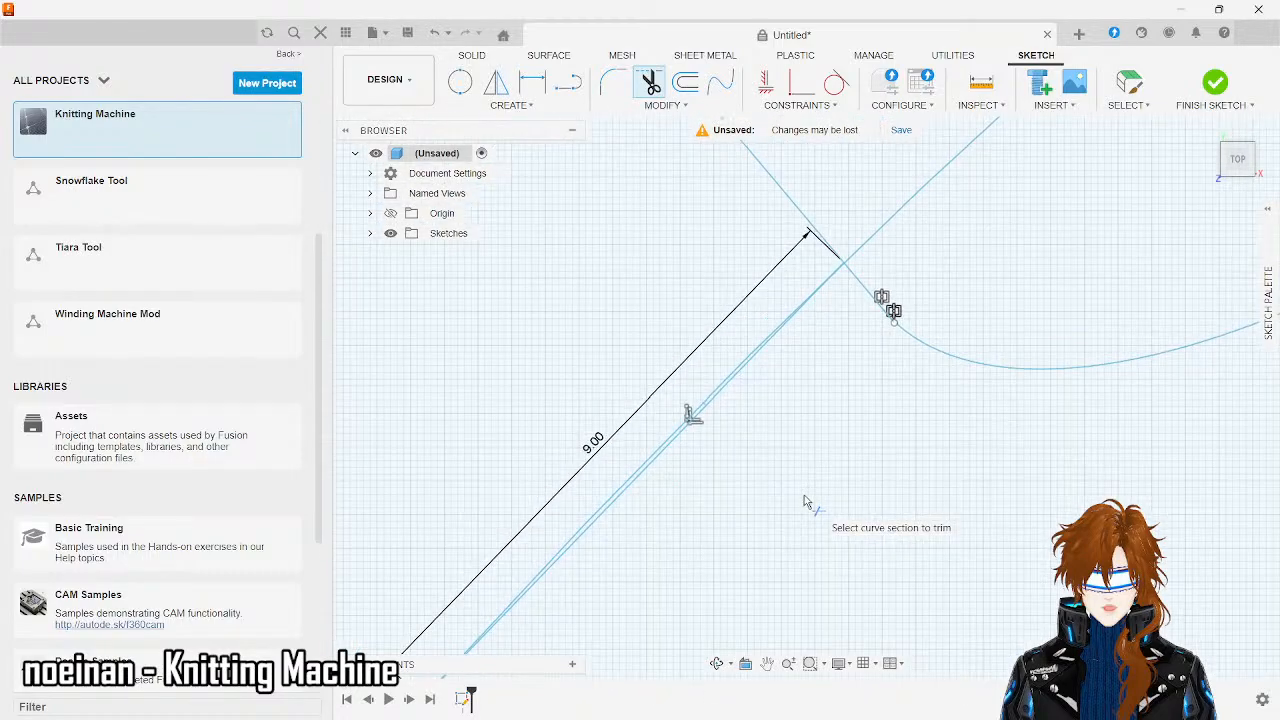
click(778, 342)
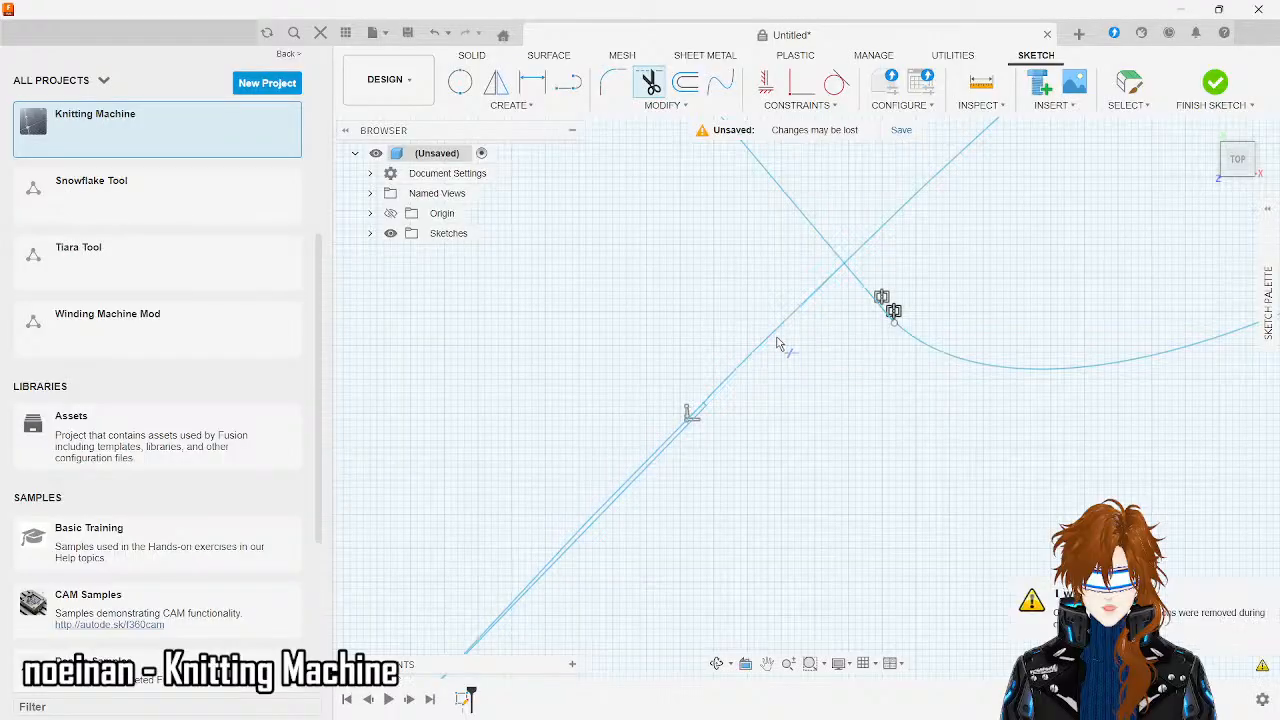
scroll(708, 412, up, 2)
right_click(706, 410)
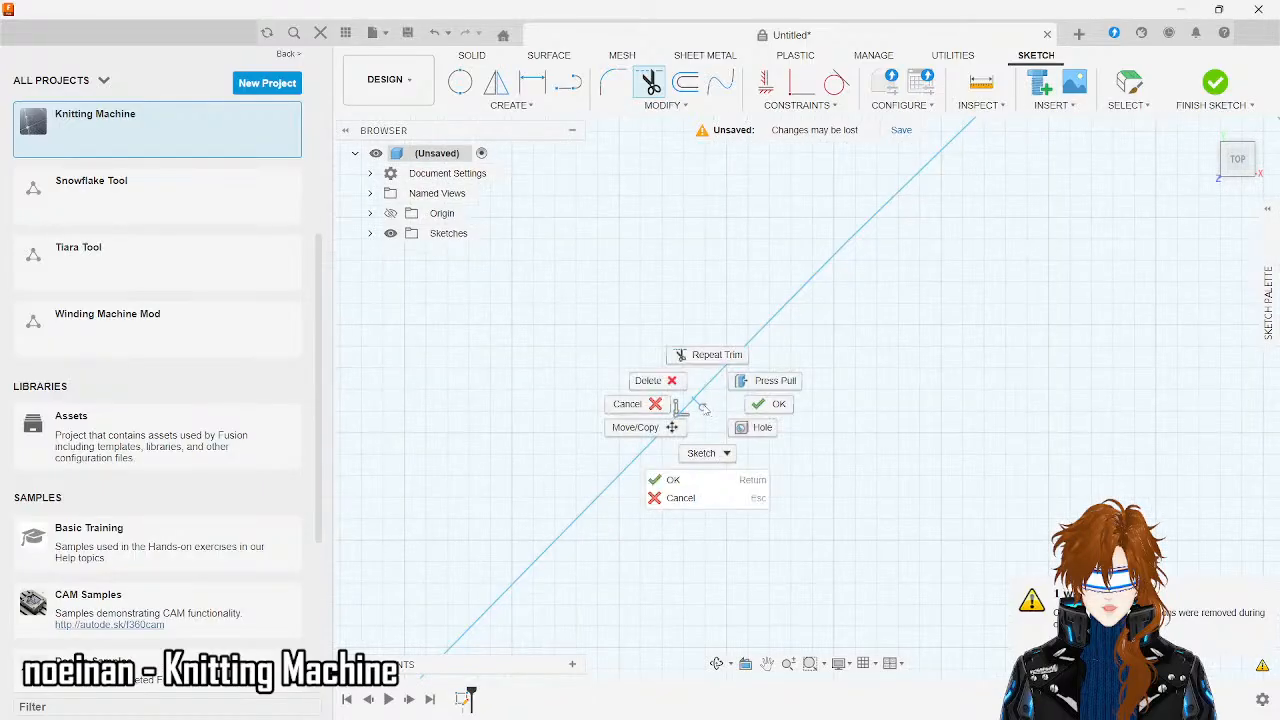
click(702, 408)
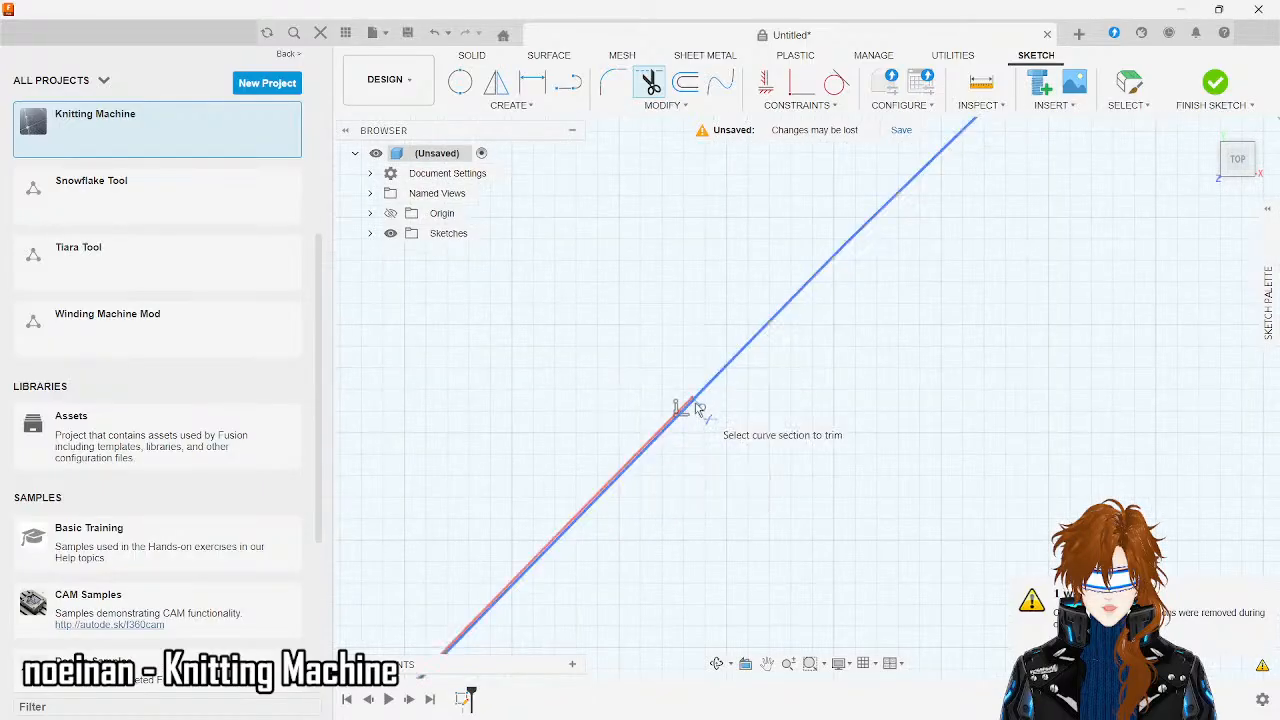
scroll(700, 408, down, 3)
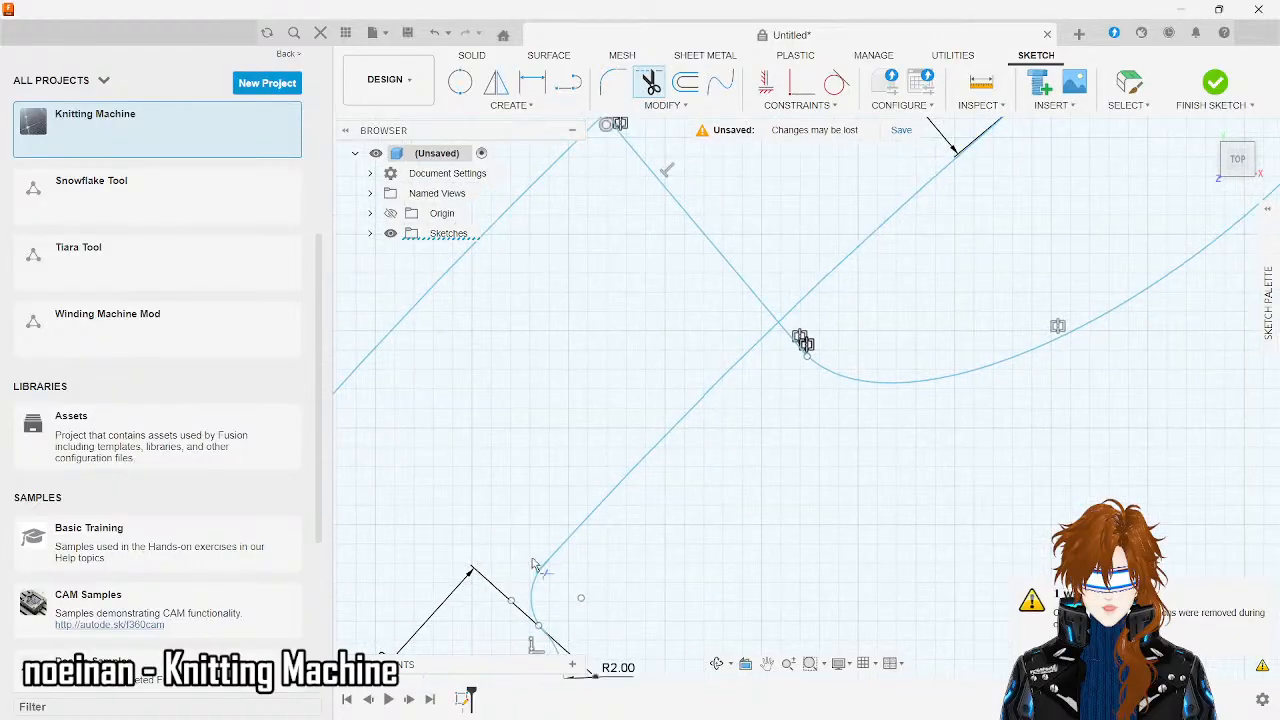
- Try to trim the overlapping curve ends where the long curve meets the upper end of the small blending arc
scroll(533, 565, up, 3)
scroll(532, 563, up, 2)
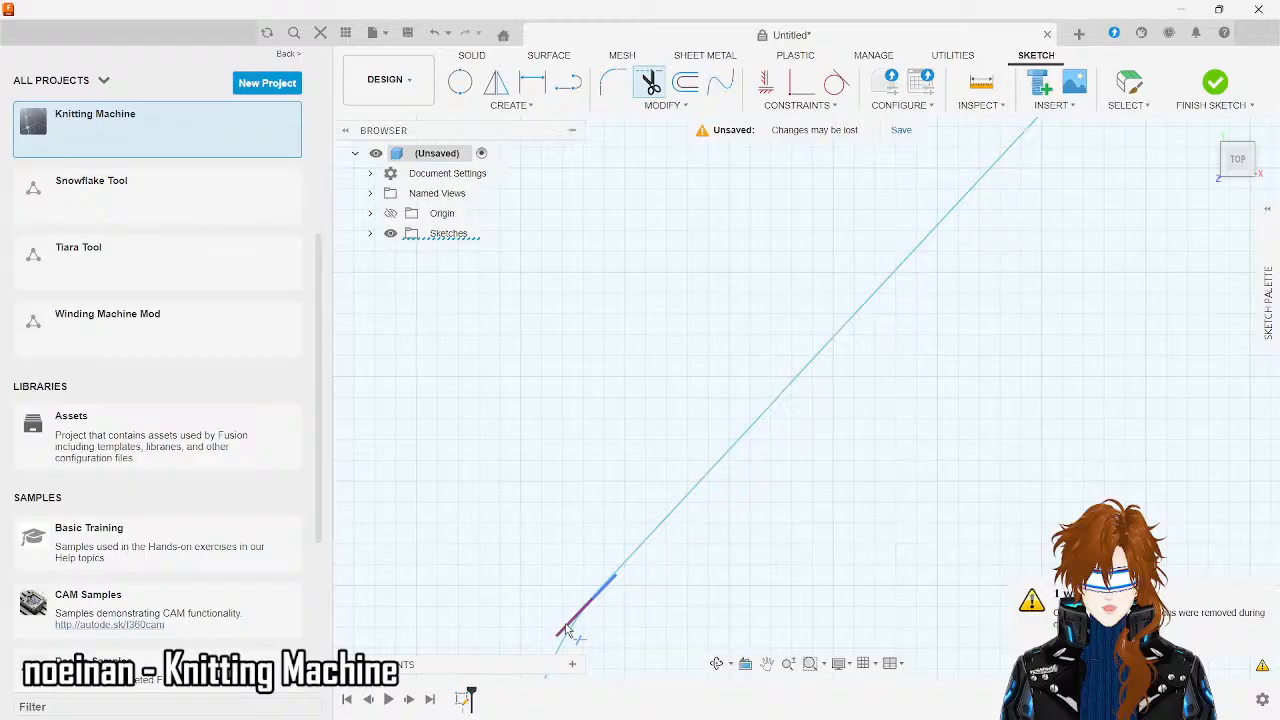
click(570, 626)
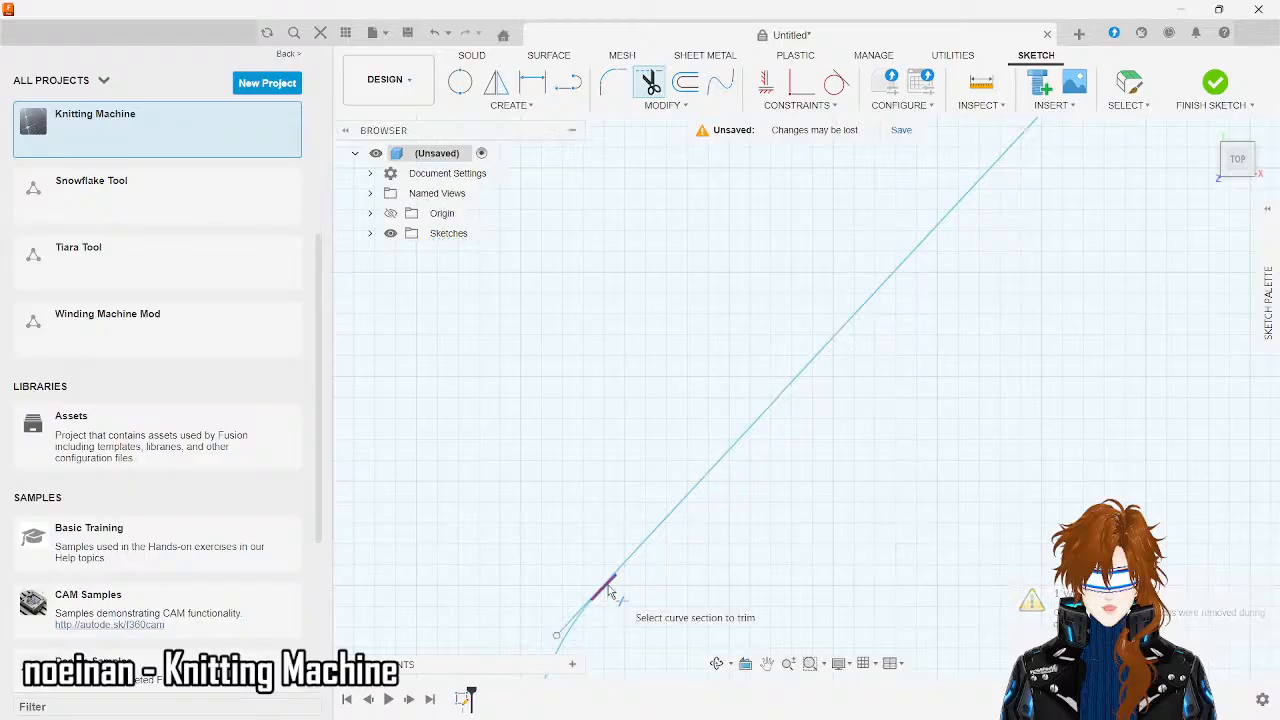
click(608, 588)
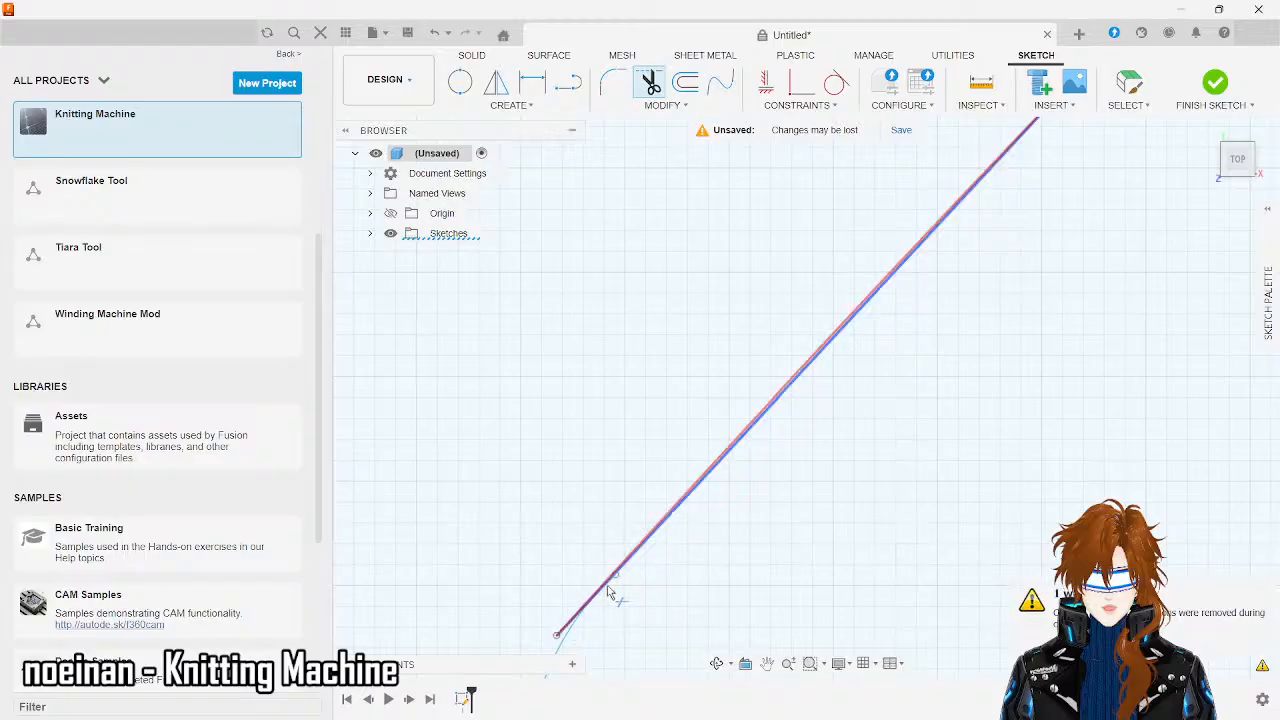
click(566, 628)
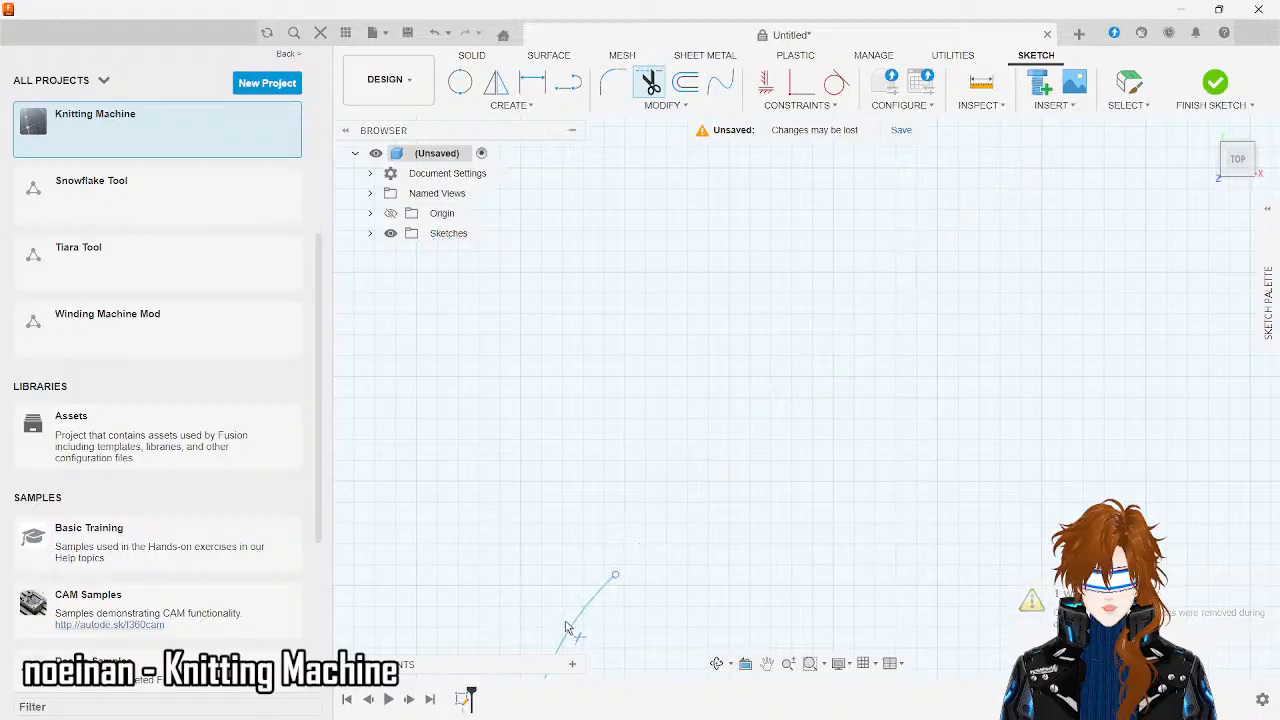
- Leave the Trim command and undo the trims along the 9 mm section and at the blending arc's upper end
key(Escape)
key(ctrl+z)
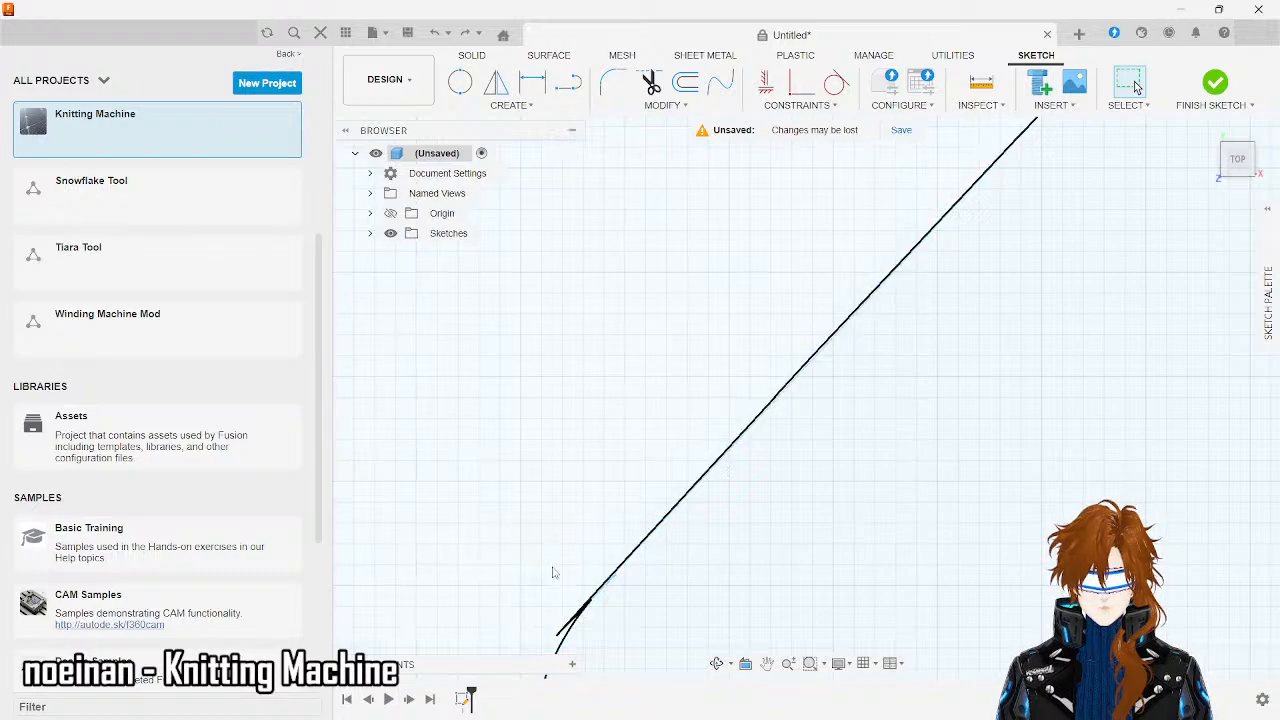
scroll(553, 572, down, 4)
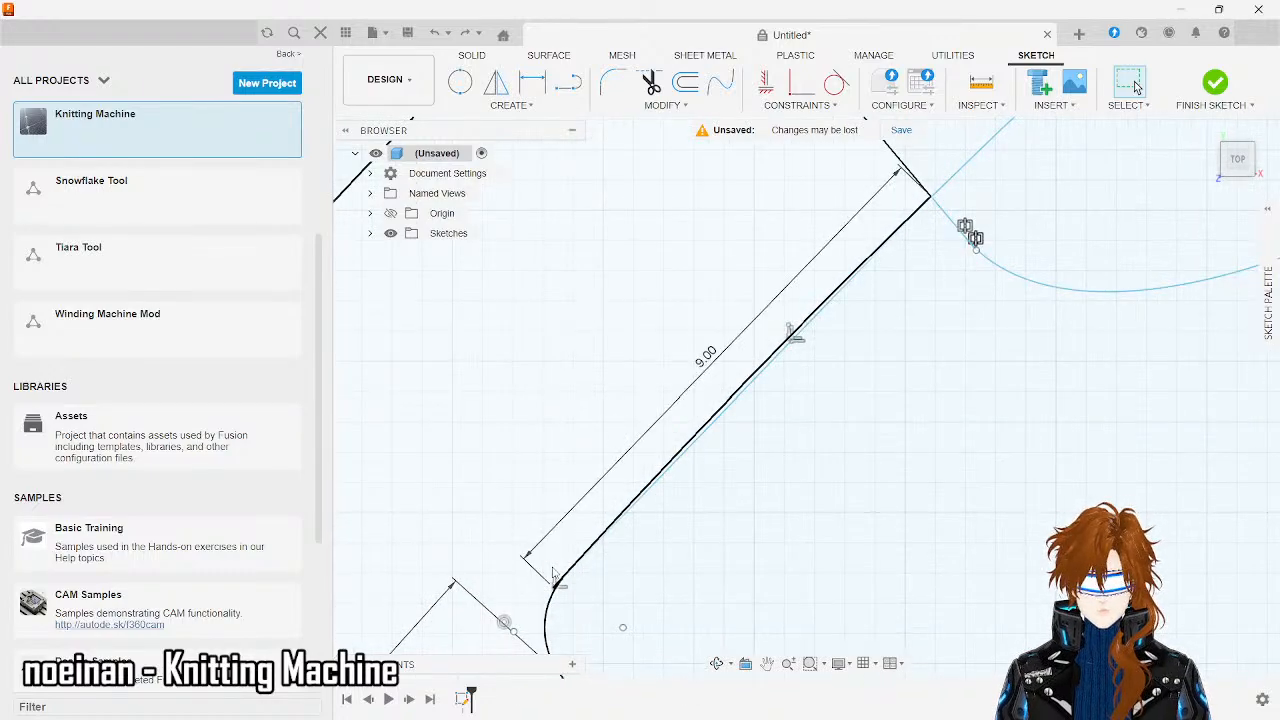
scroll(553, 572, down, 5)
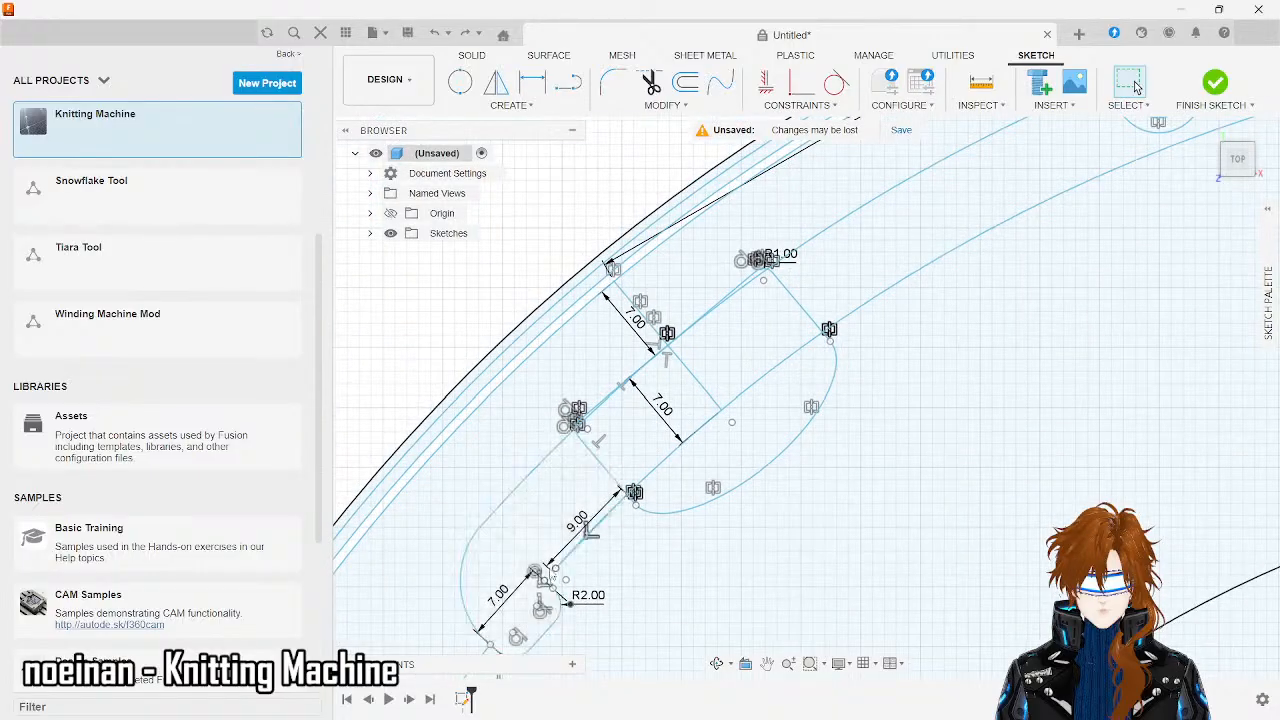
- Examine the rounded lower end and the curve along the 7 mm section for gaps or leftover overlapping lines
scroll(497, 627, up, 4)
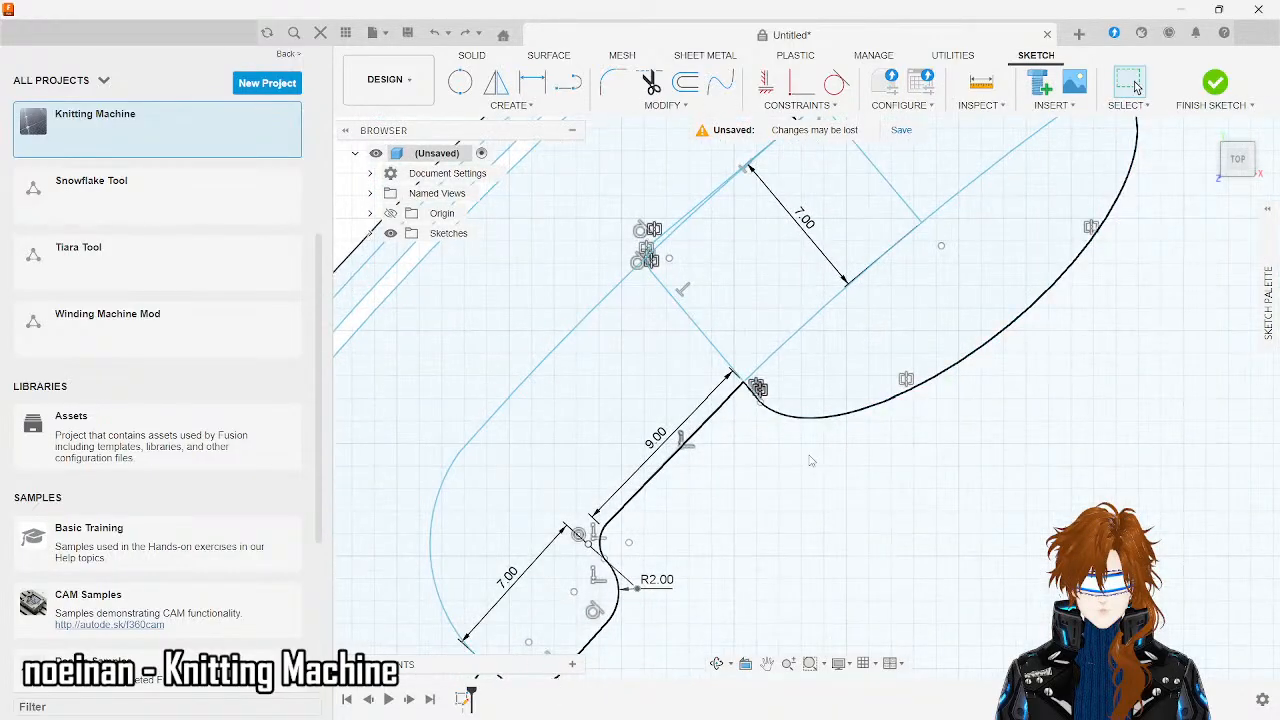
scroll(812, 458, down, 2)
scroll(812, 457, down, 2)
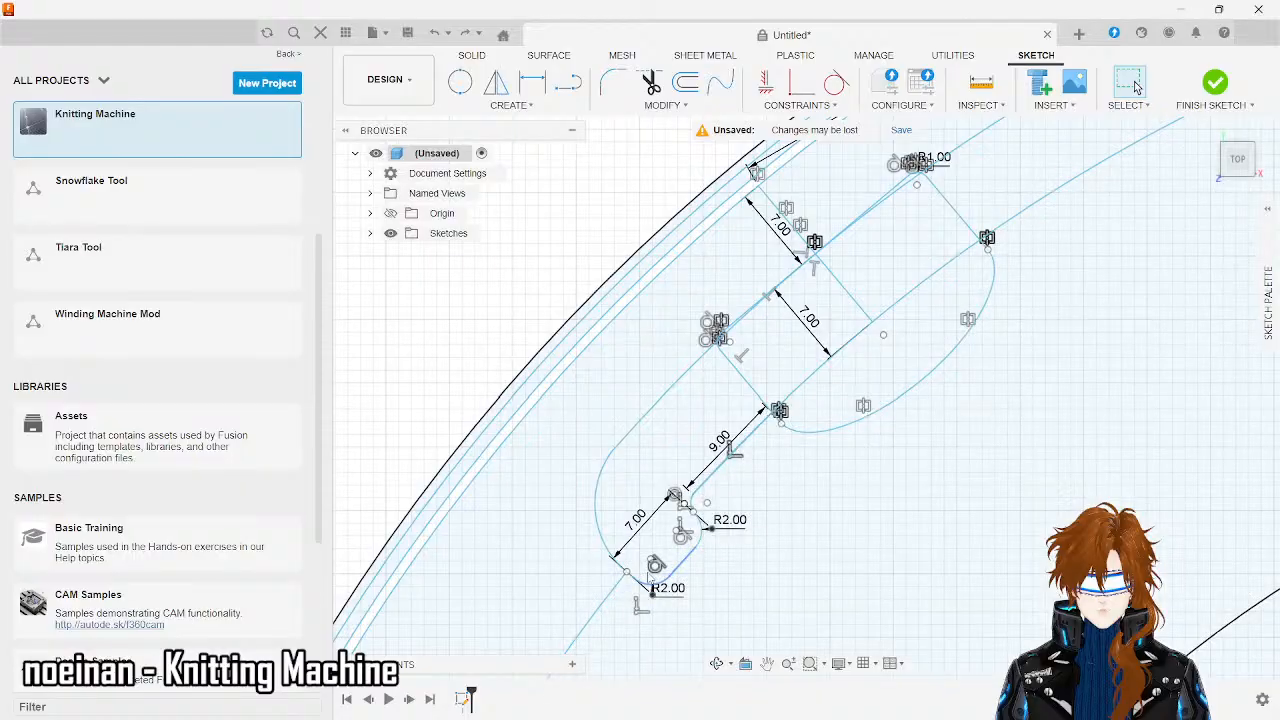
scroll(634, 597, up, 5)
scroll(634, 597, up, 4)
right_click(512, 397)
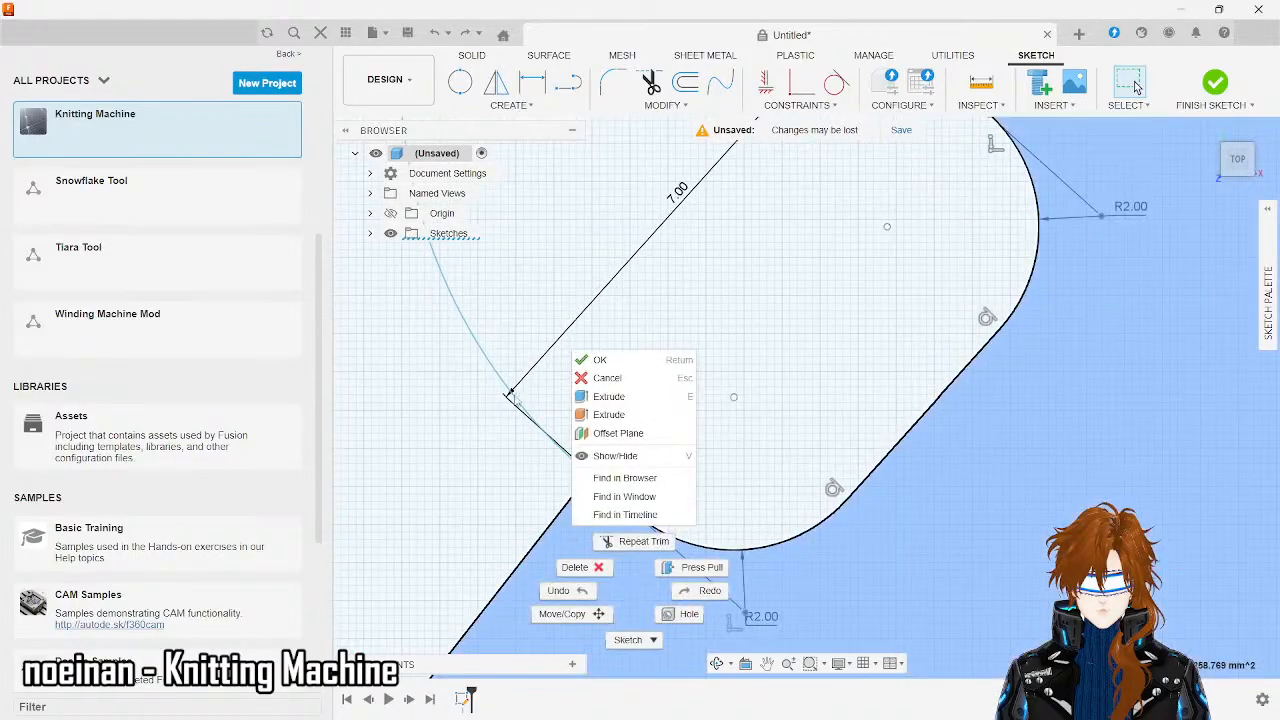
click(510, 405)
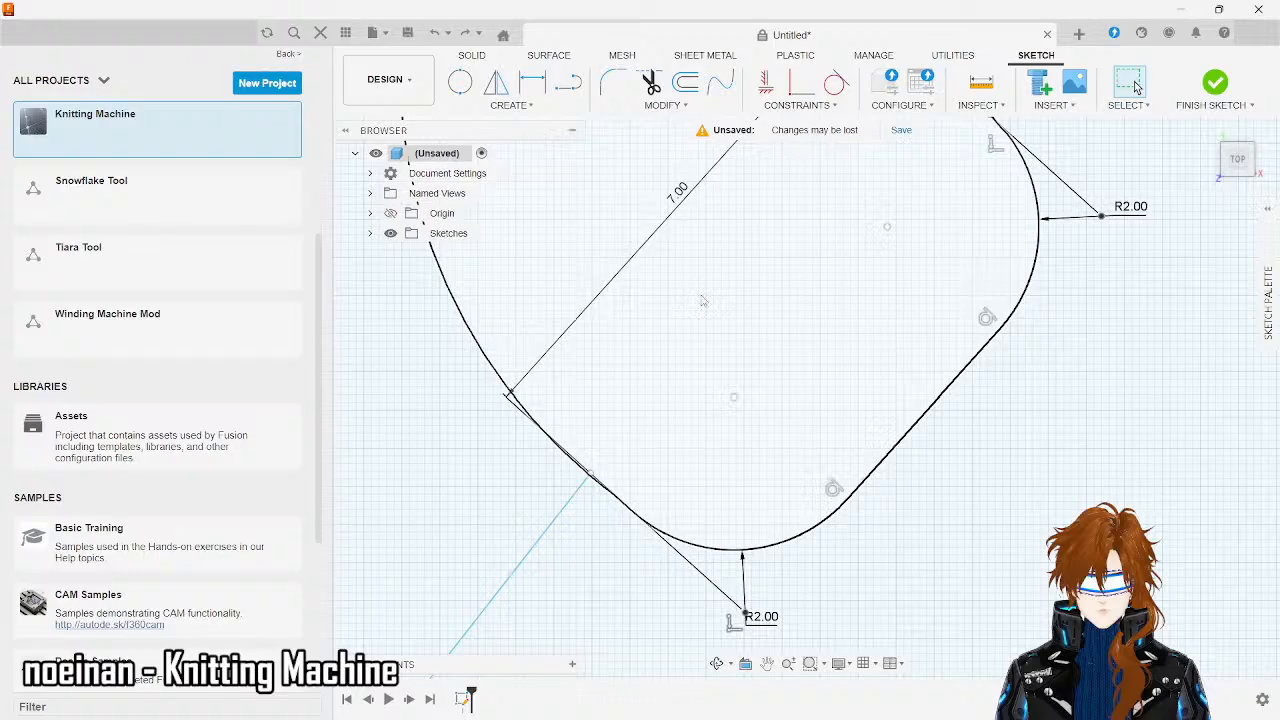
scroll(702, 301, down, 1)
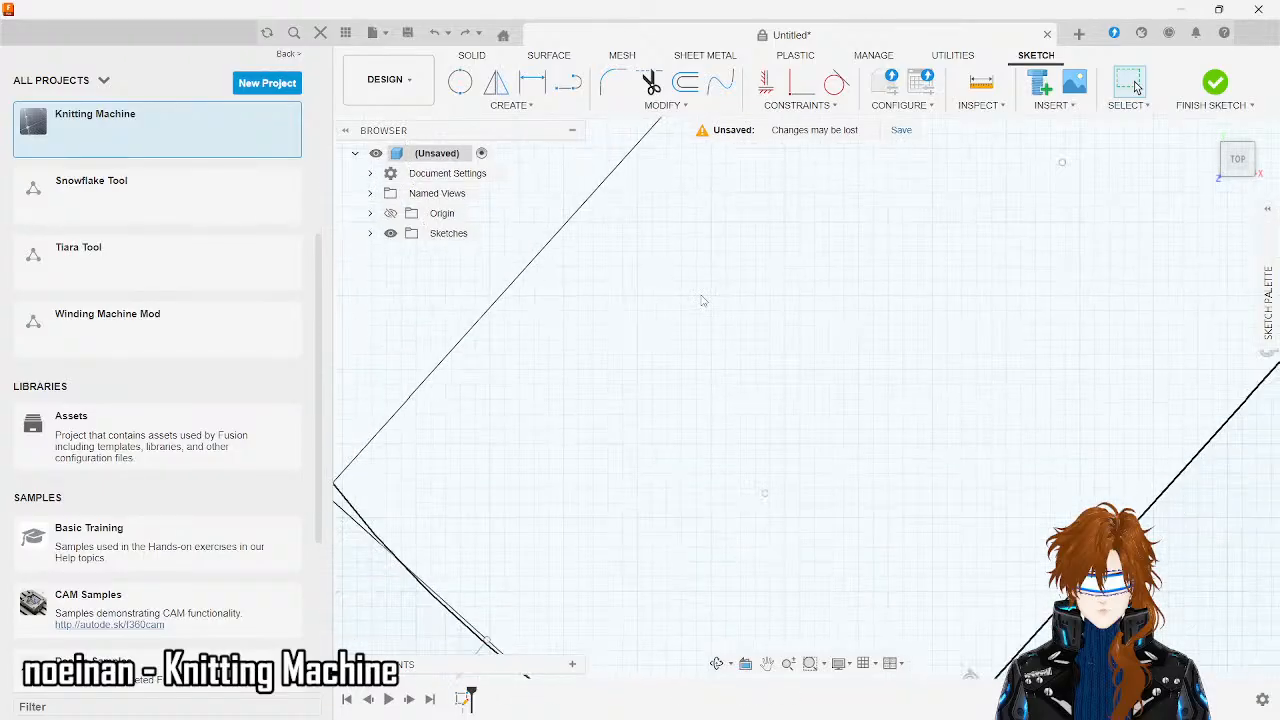
scroll(701, 295, down, 1)
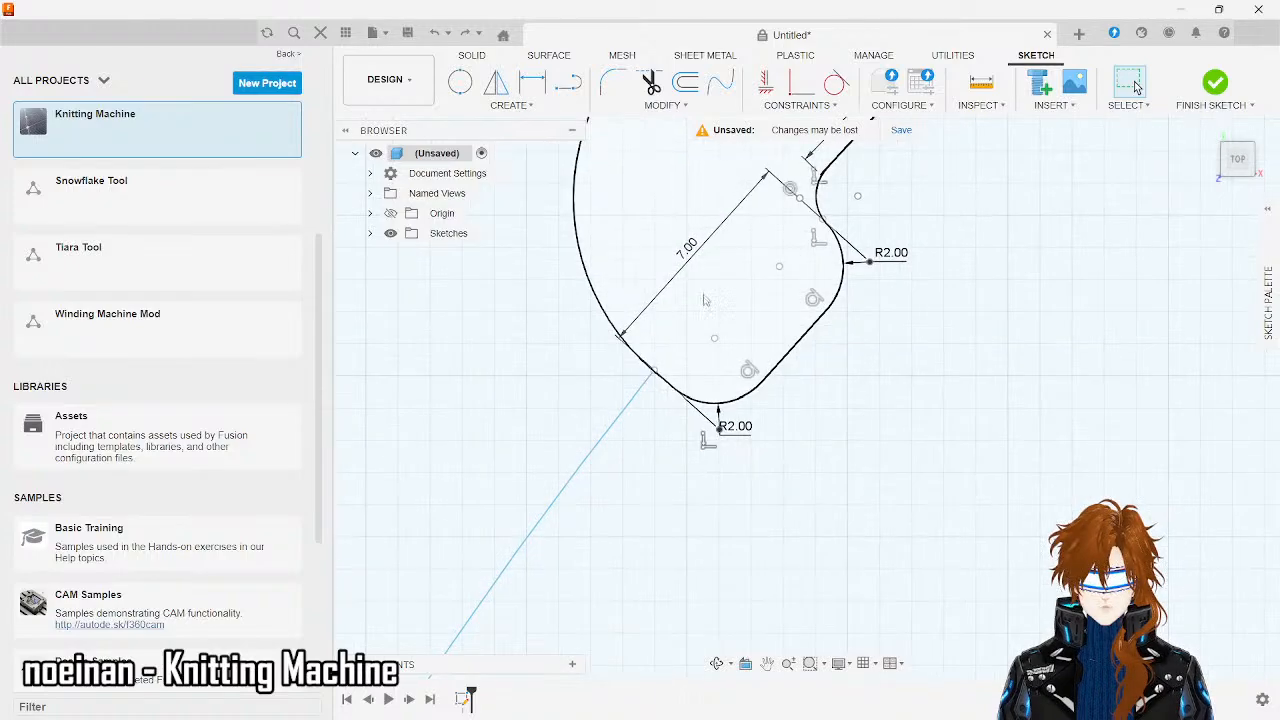
scroll(494, 554, down, 4)
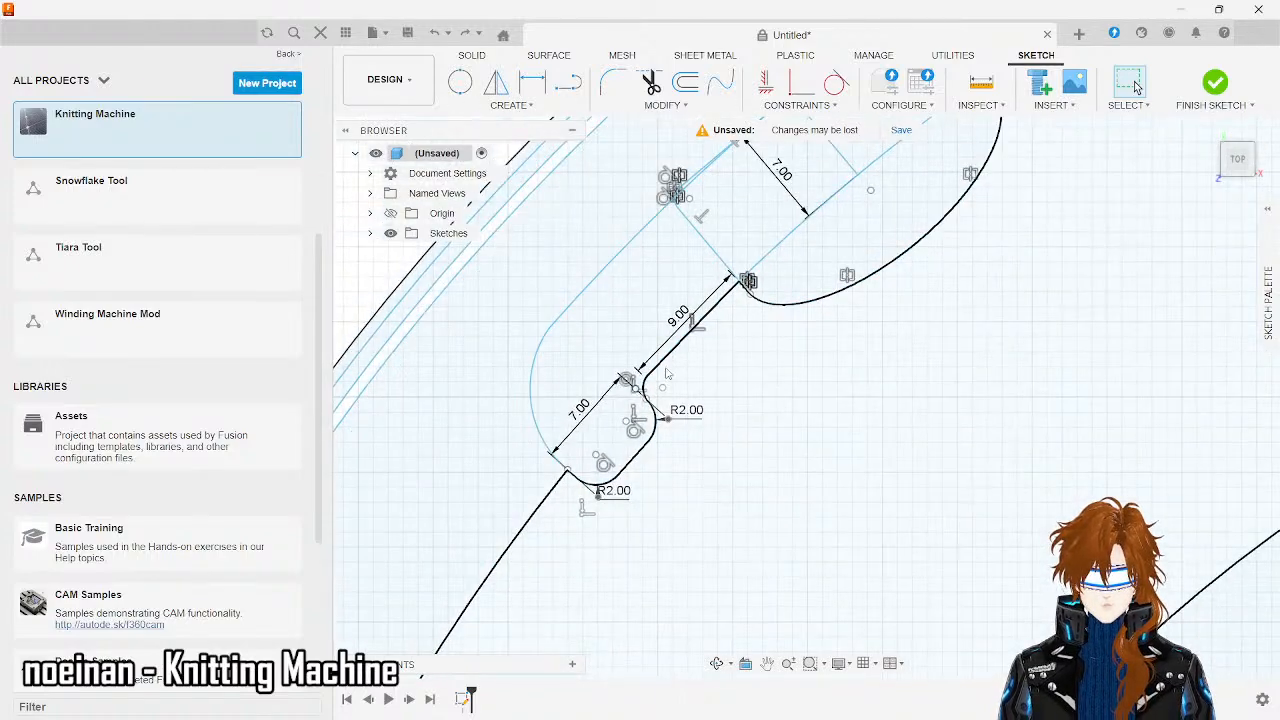
- Trim away the straight 9 mm line running alongside the curve above the small blending arc
scroll(640, 400, up, 3)
right_click(662, 372)
click(632, 405)
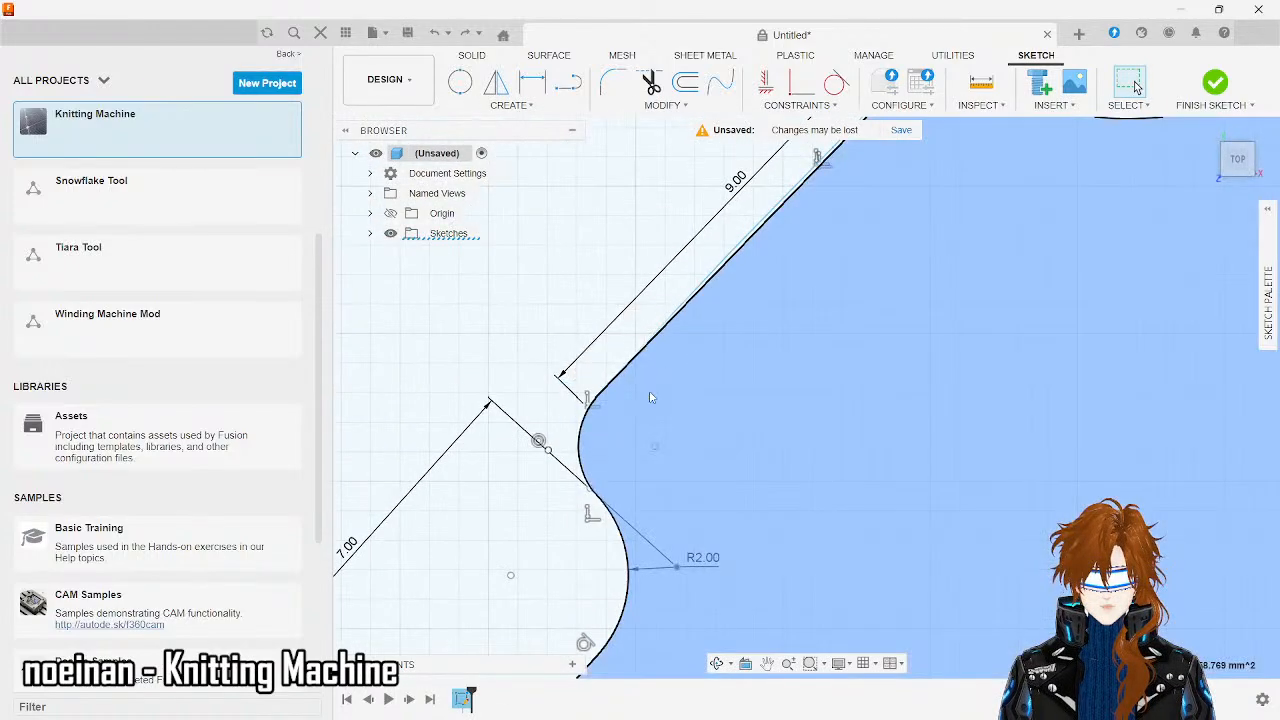
scroll(740, 376, up, 3)
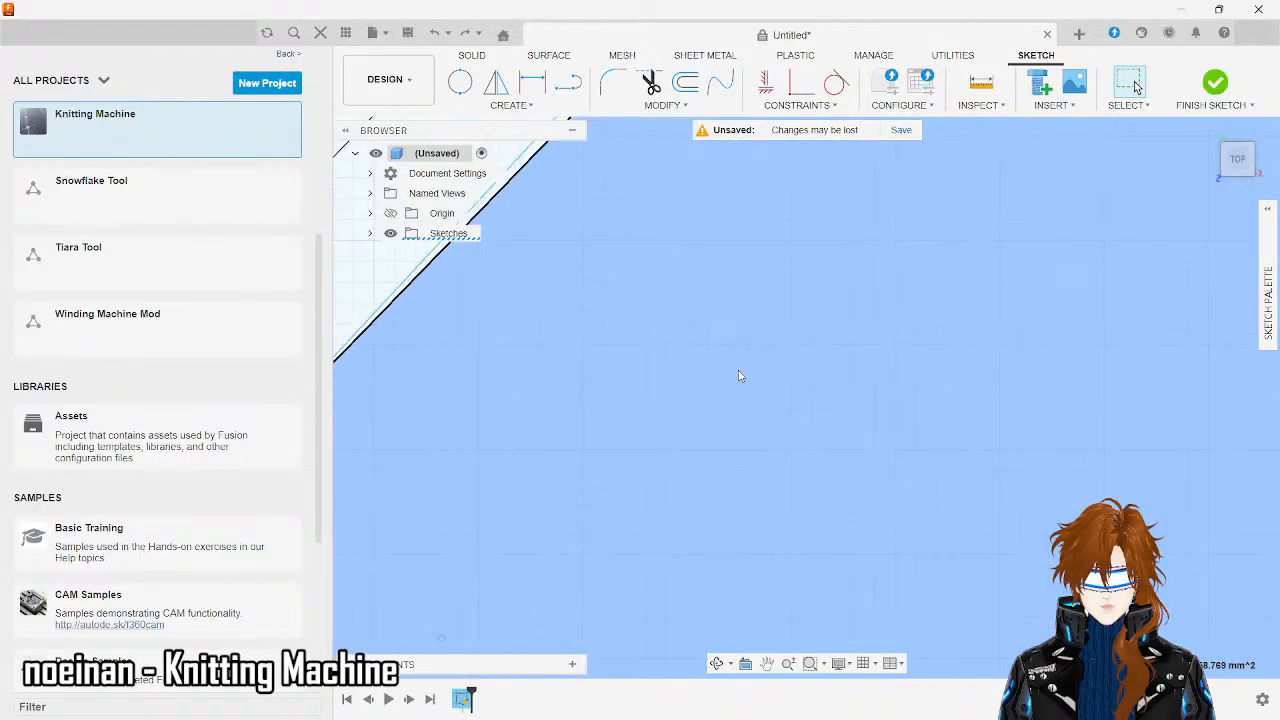
scroll(666, 417, down, 3)
click(420, 440)
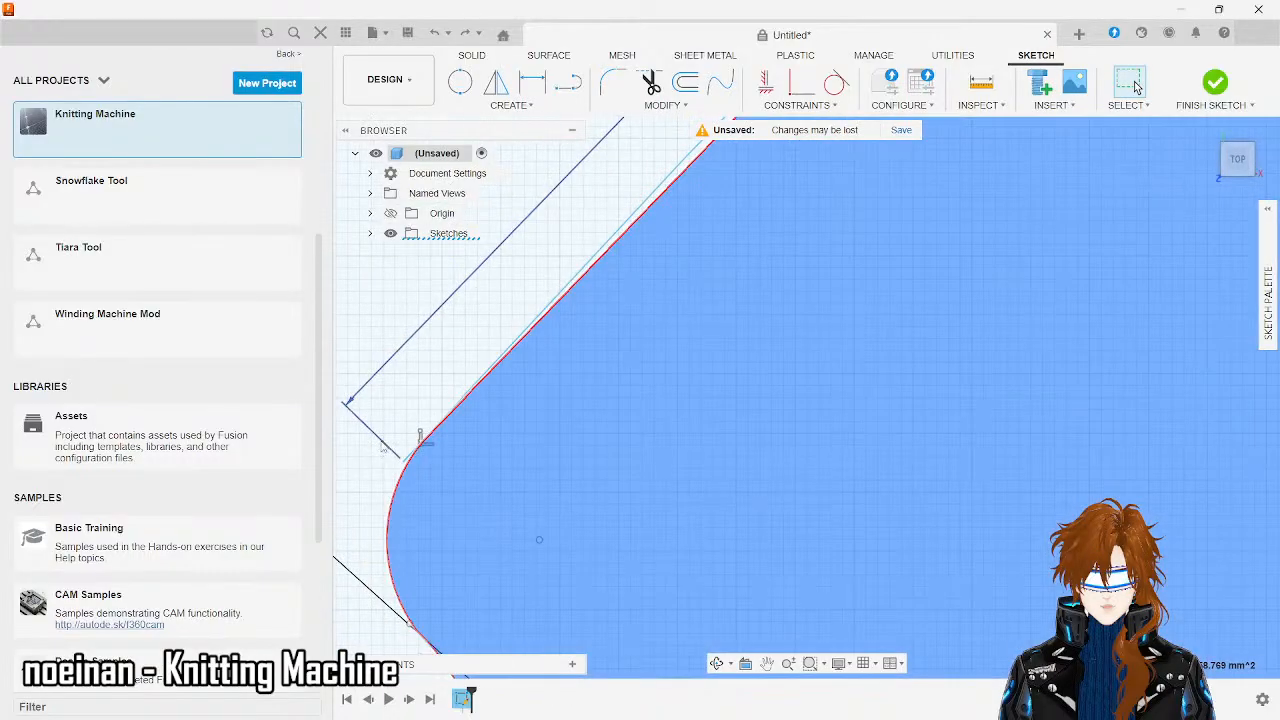
scroll(383, 447, up, 3)
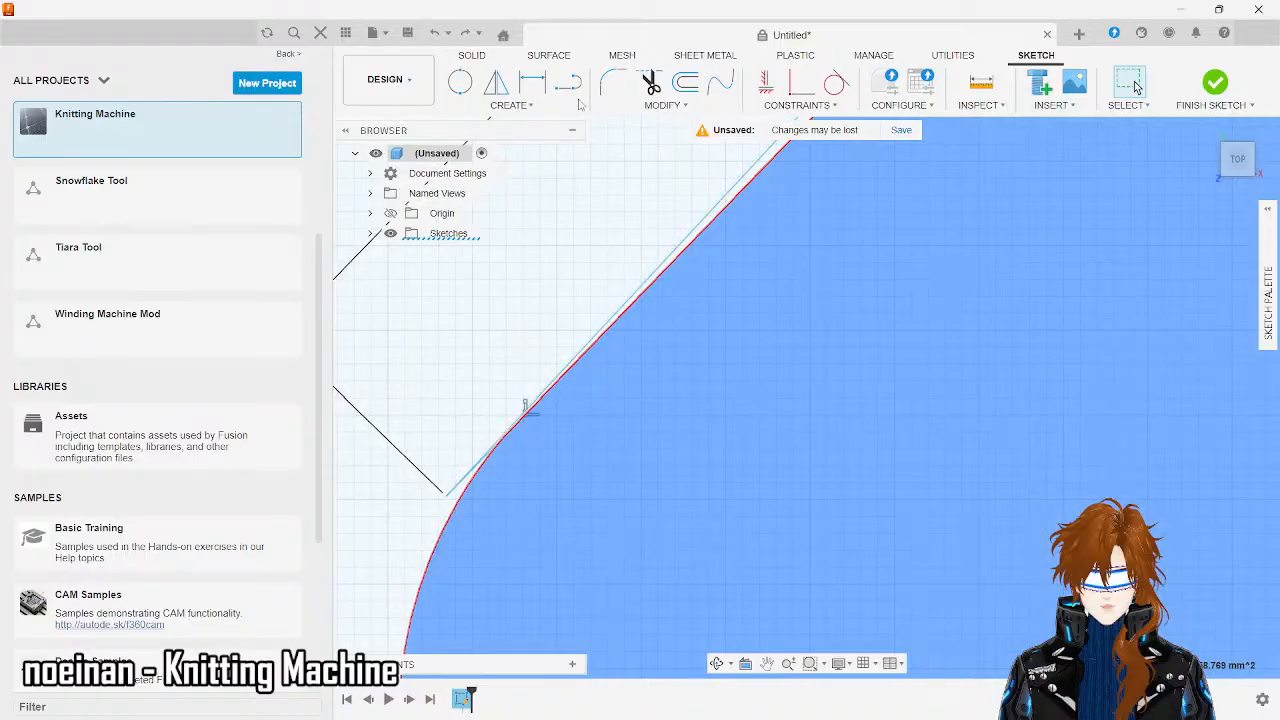
click(652, 84)
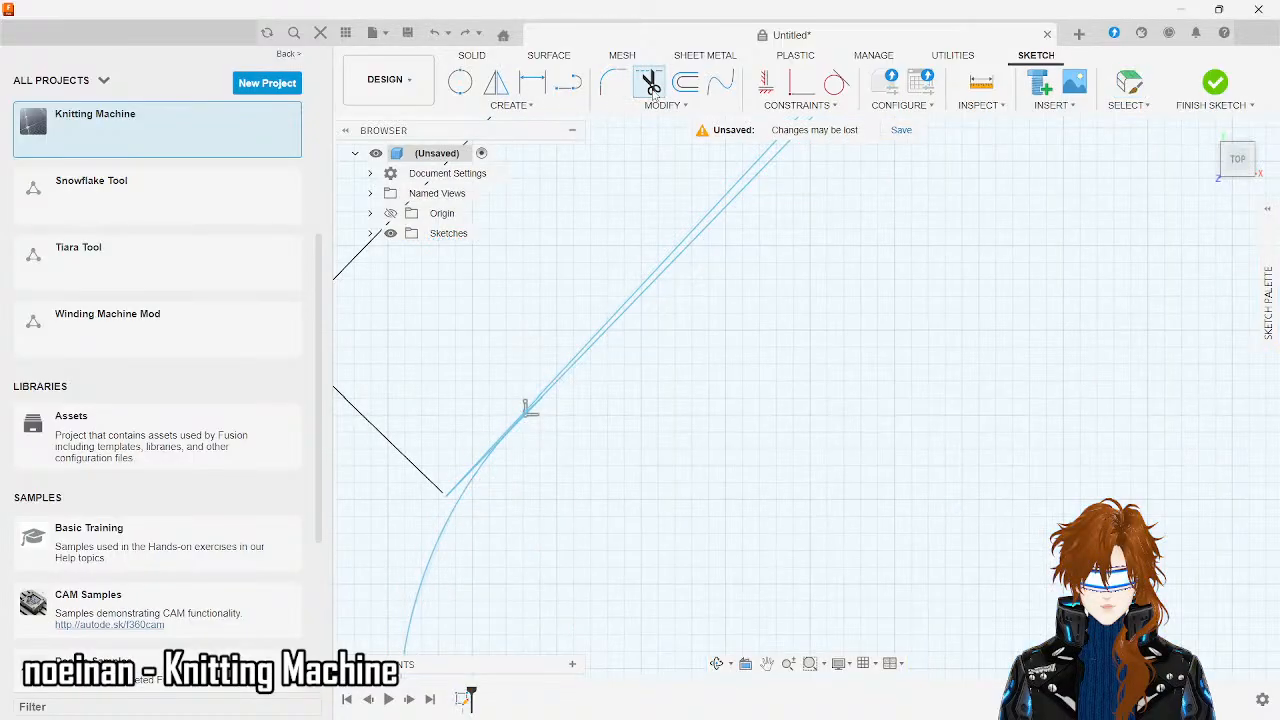
click(480, 468)
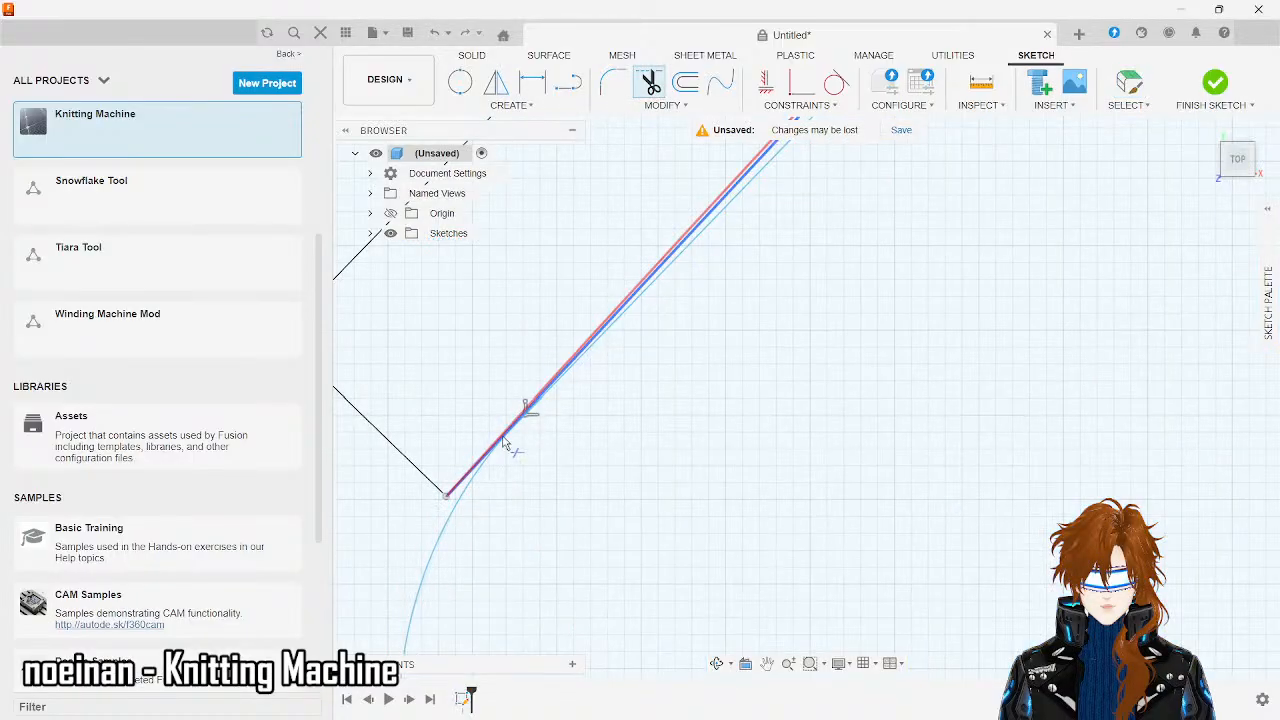
click(451, 496)
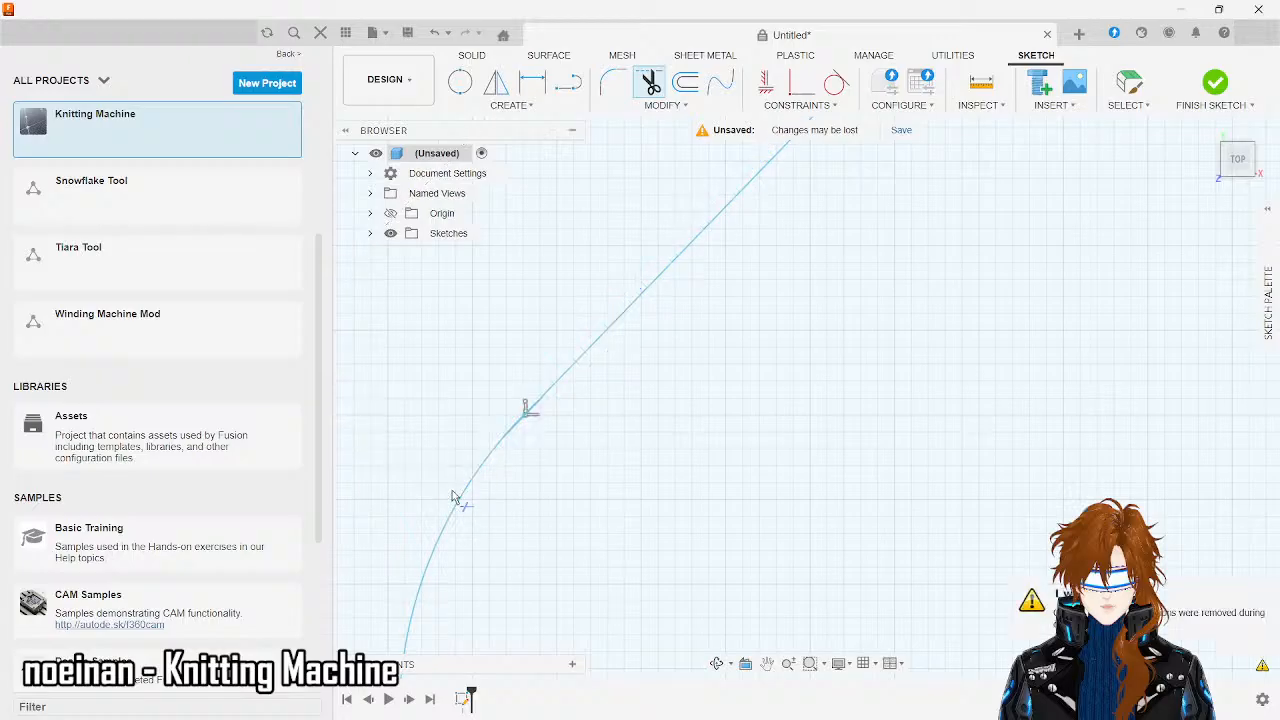
- Trim the overlapping curve ends where the long curve meets the upper end of the small blending arc
click(520, 429)
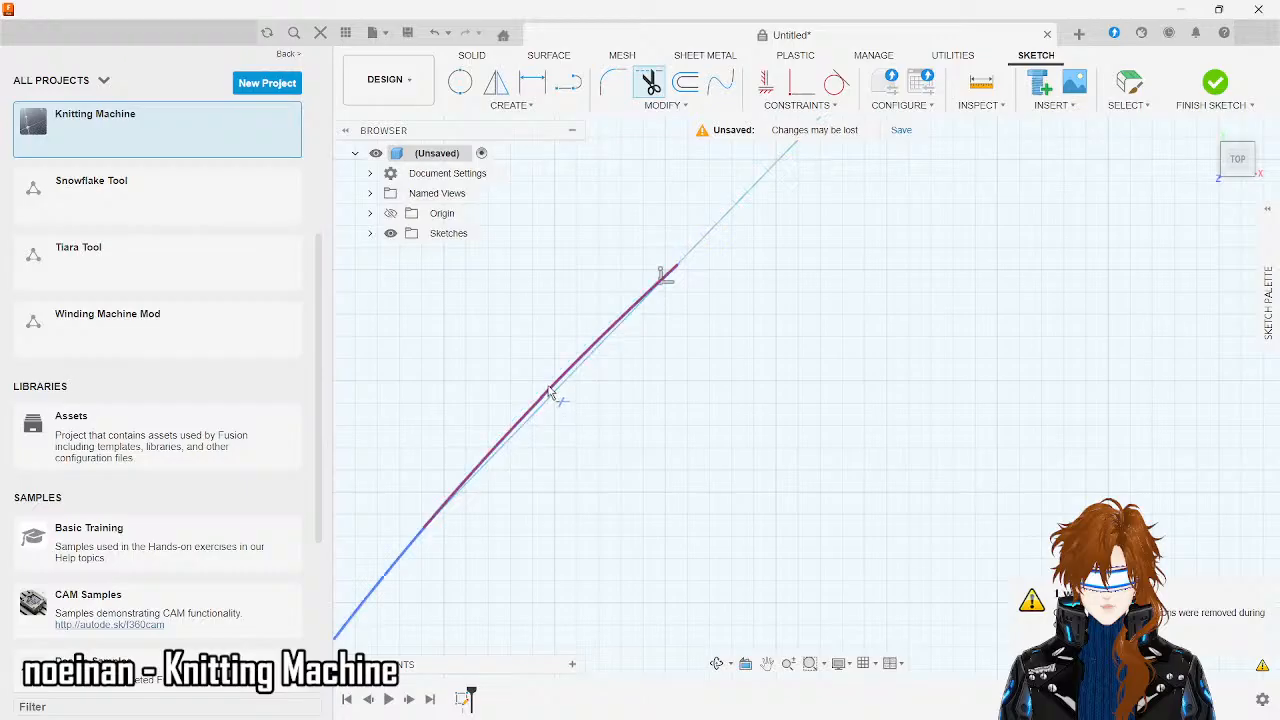
click(556, 402)
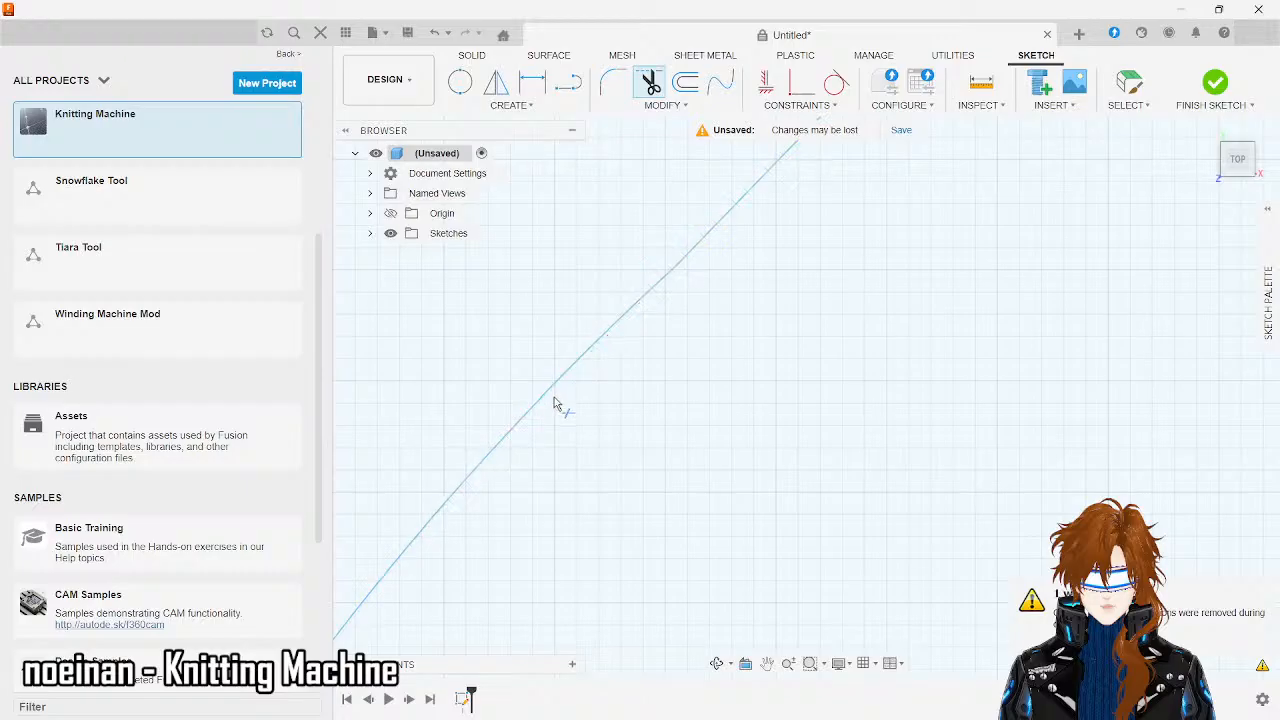
scroll(717, 511, down, 5)
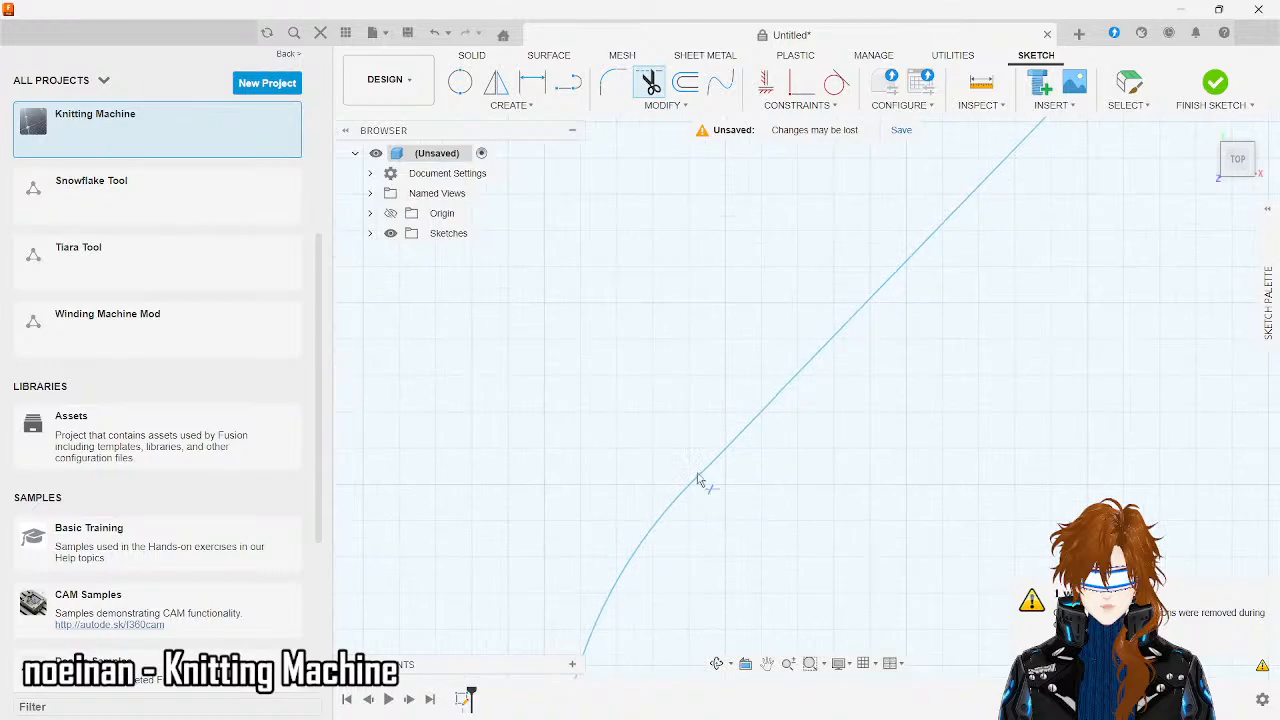
scroll(650, 340, down, 7)
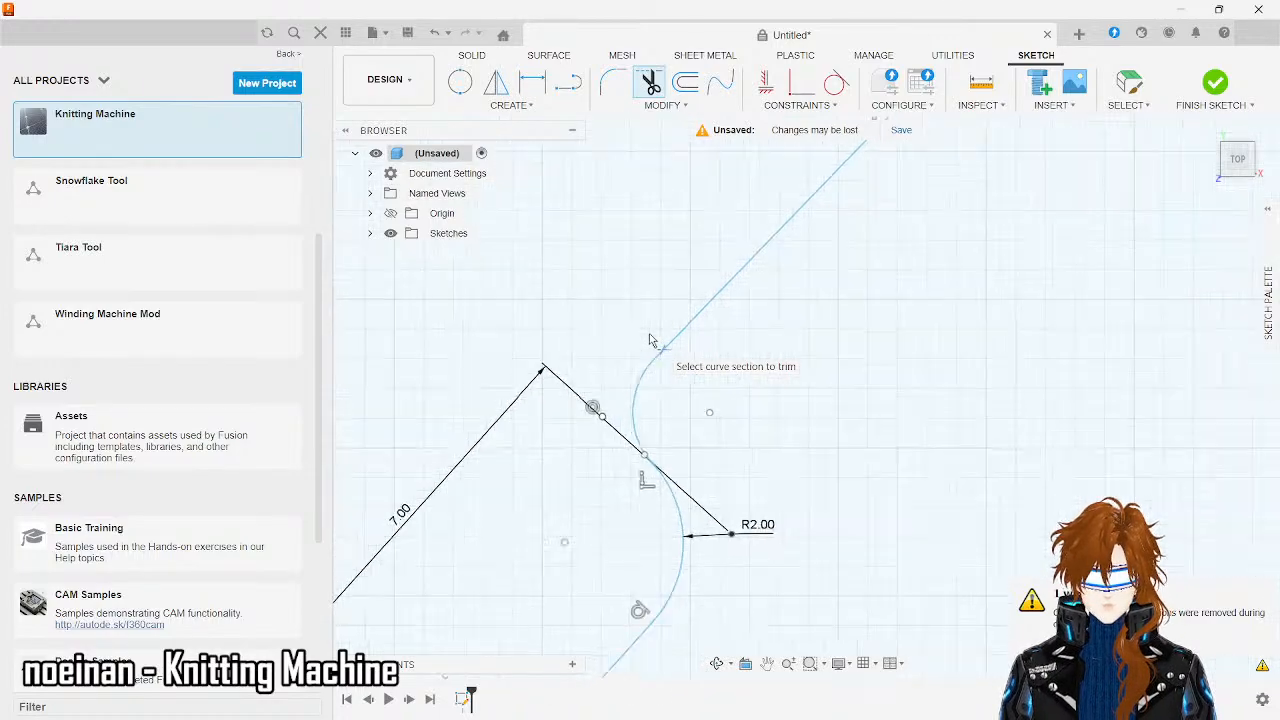
scroll(650, 340, down, 3)
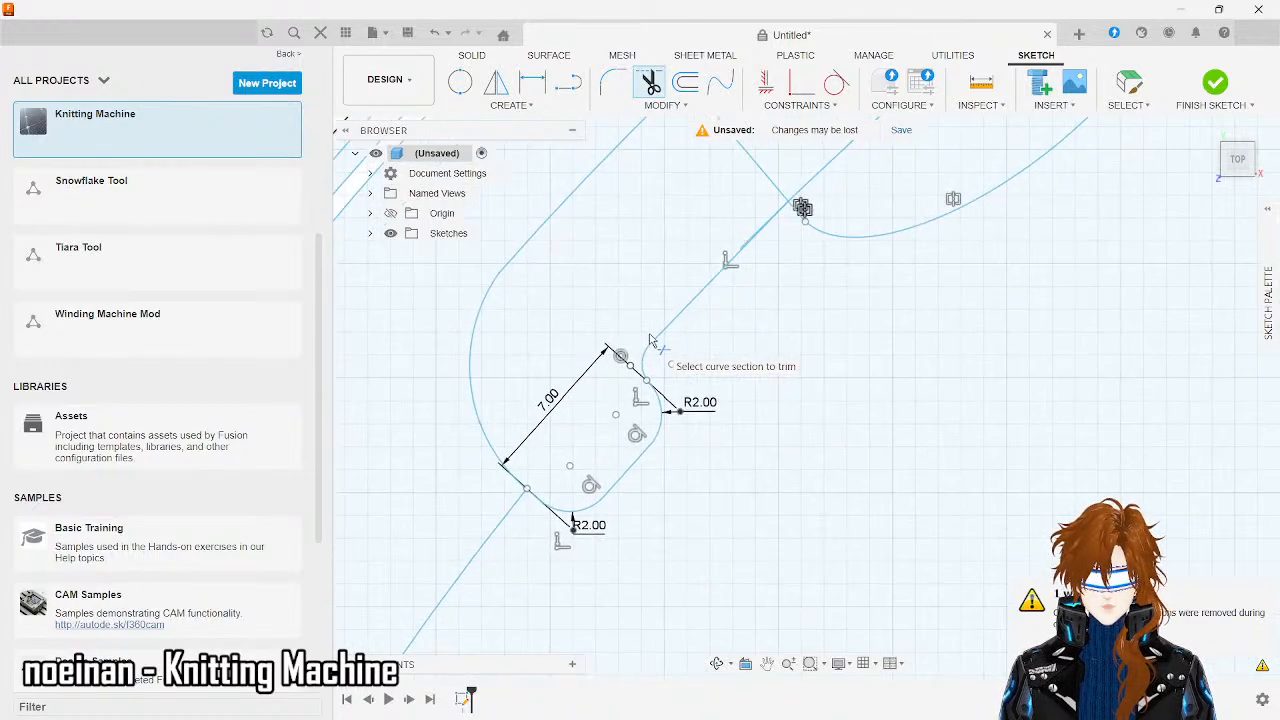
- Trim the short connecting stub and the remaining parallel line at the upper end of the section above the blending arc
scroll(770, 238, up, 5)
right_click(765, 243)
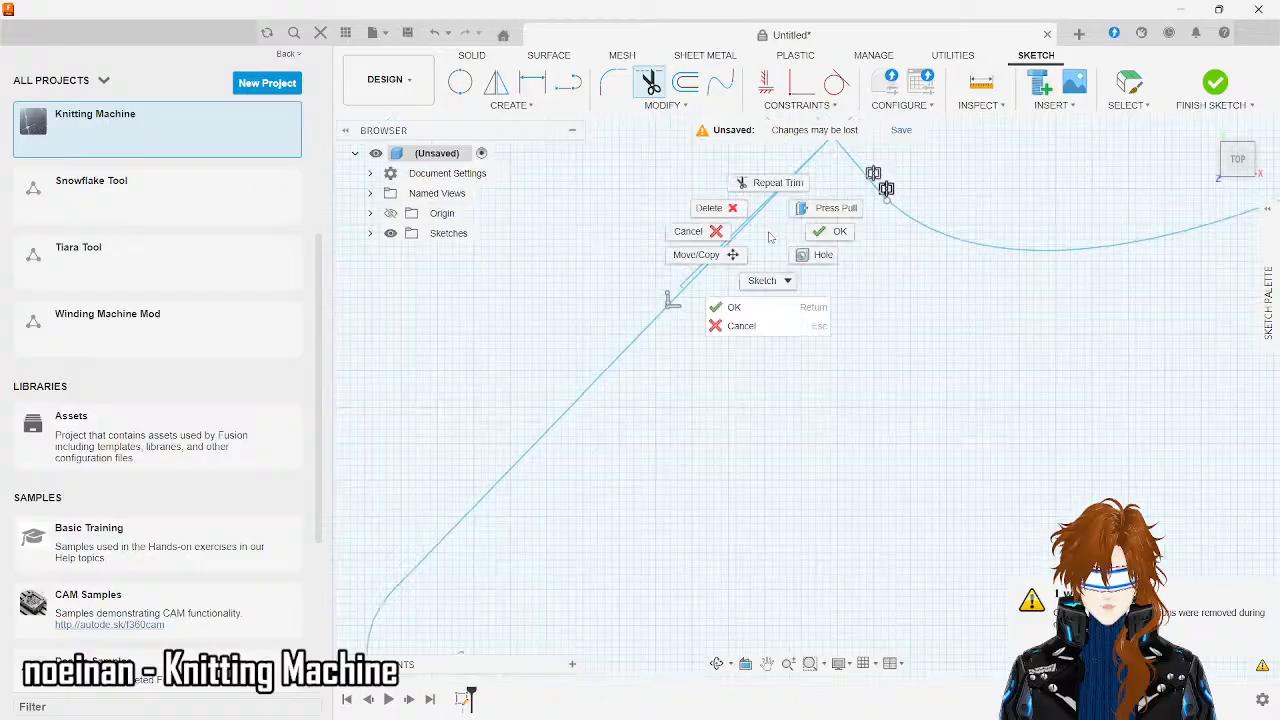
click(701, 279)
scroll(699, 281, up, 4)
click(618, 313)
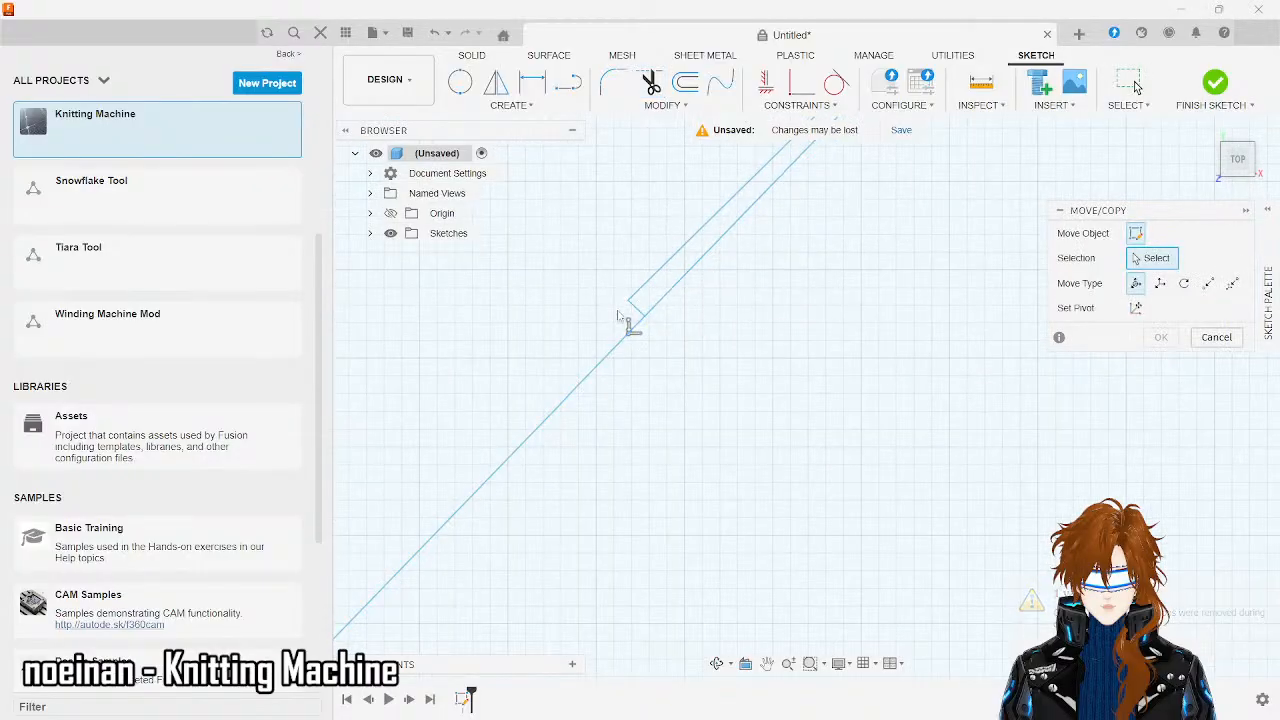
key(t)
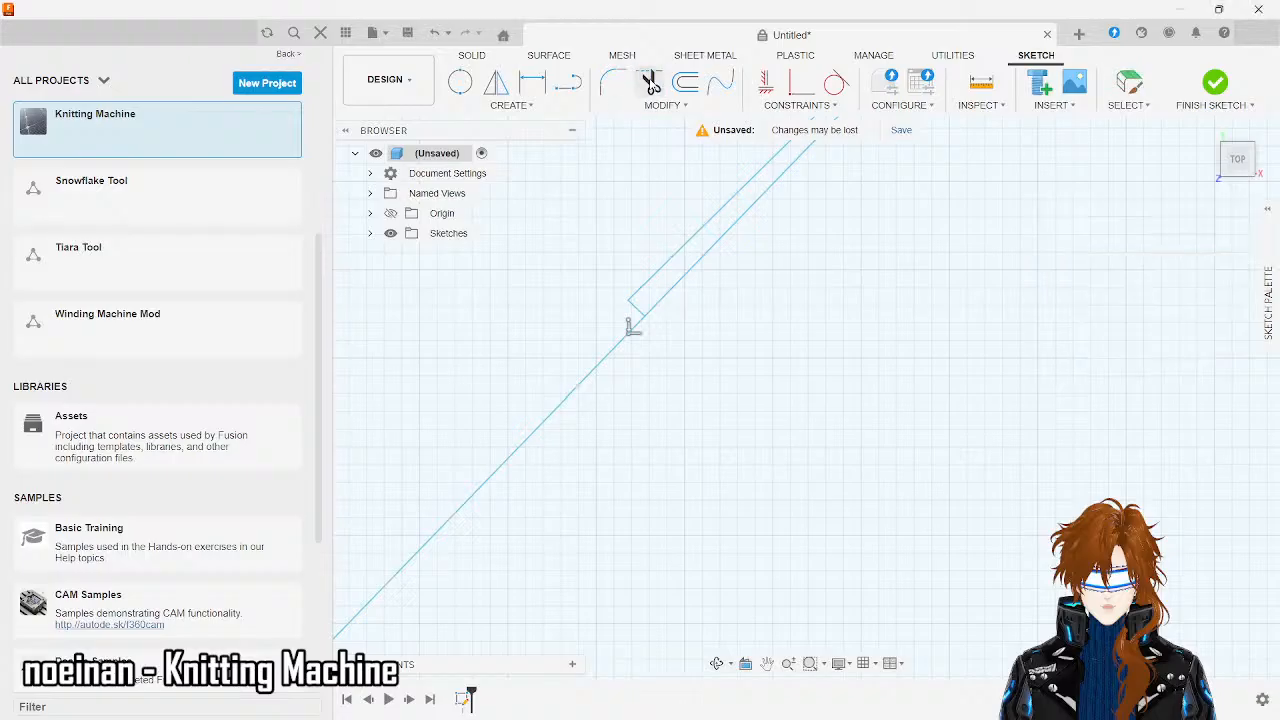
click(634, 311)
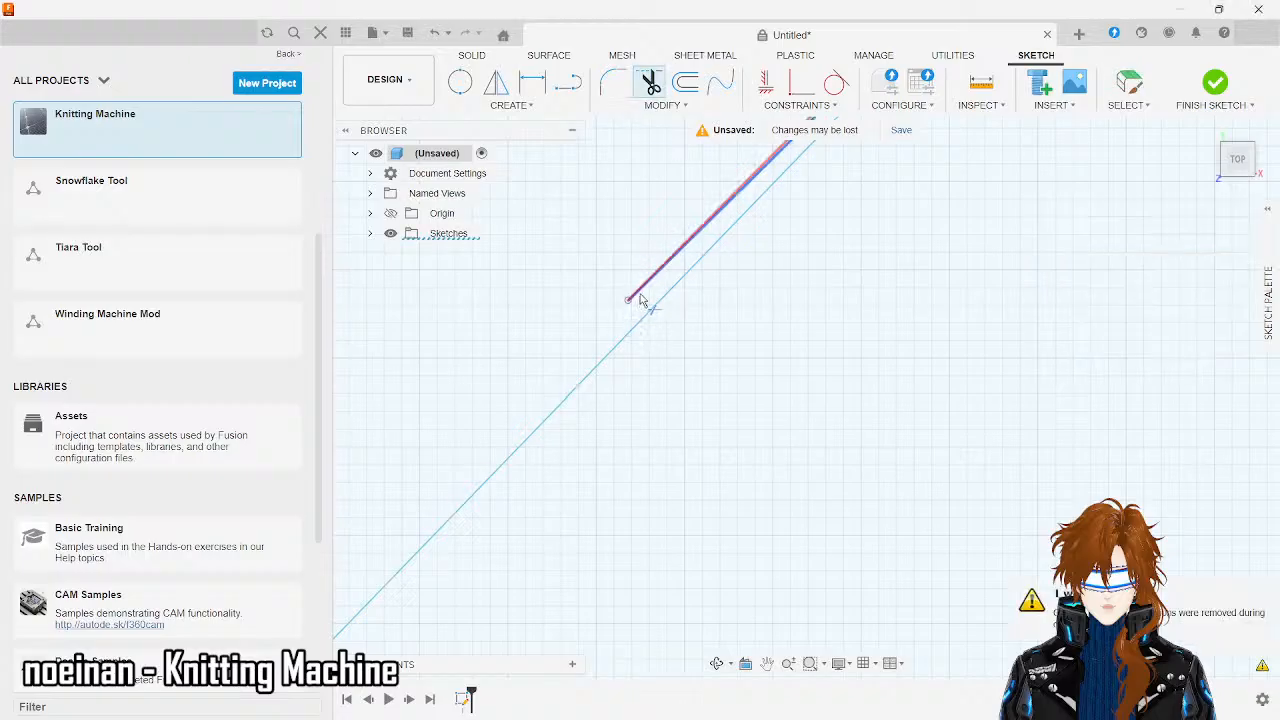
click(641, 299)
key(ctrl+z)
key(ctrl+z)
key(ctrl+z)
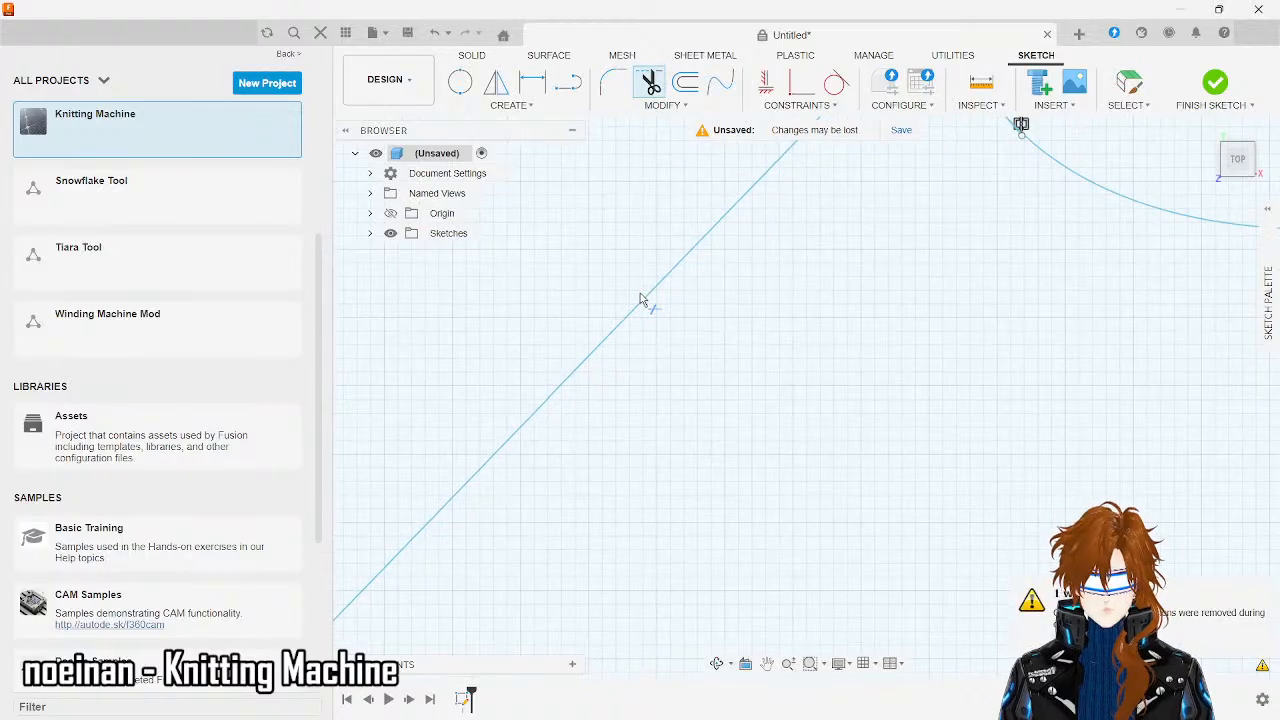
key(ctrl+z)
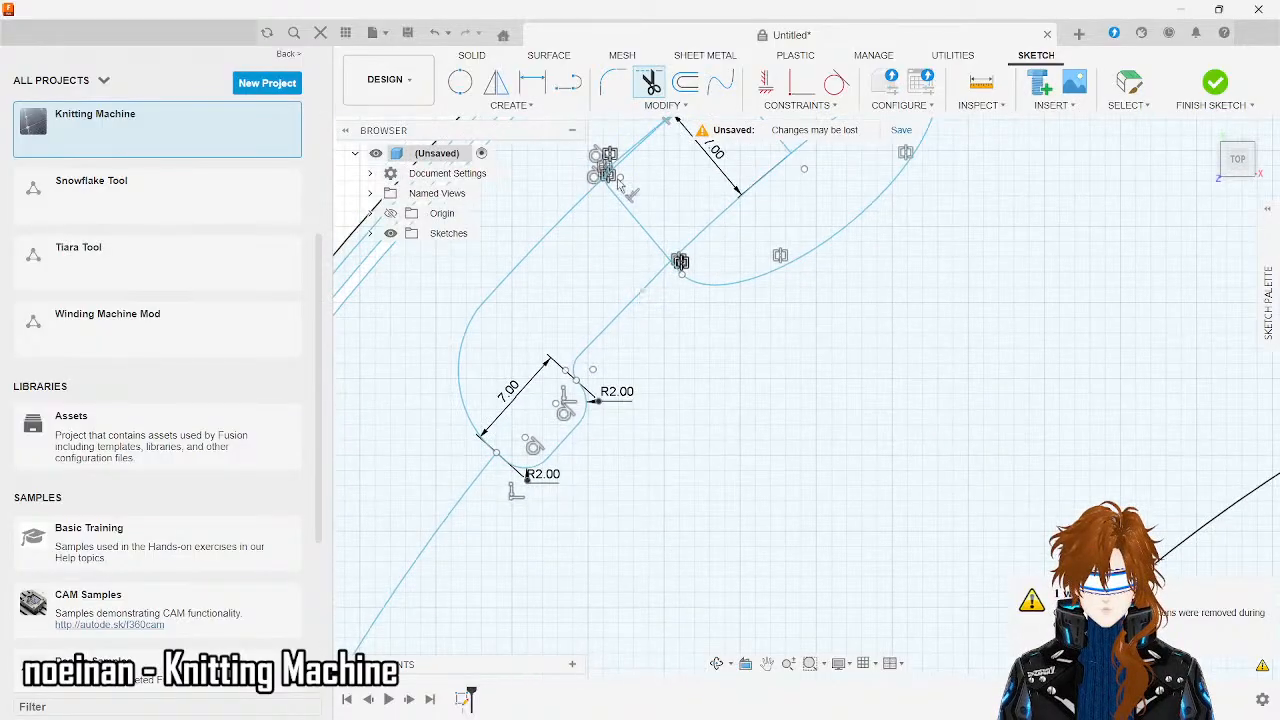
- Trim the long curve sections that cut through the inside of the large rounded lobe
scroll(634, 165, up, 5)
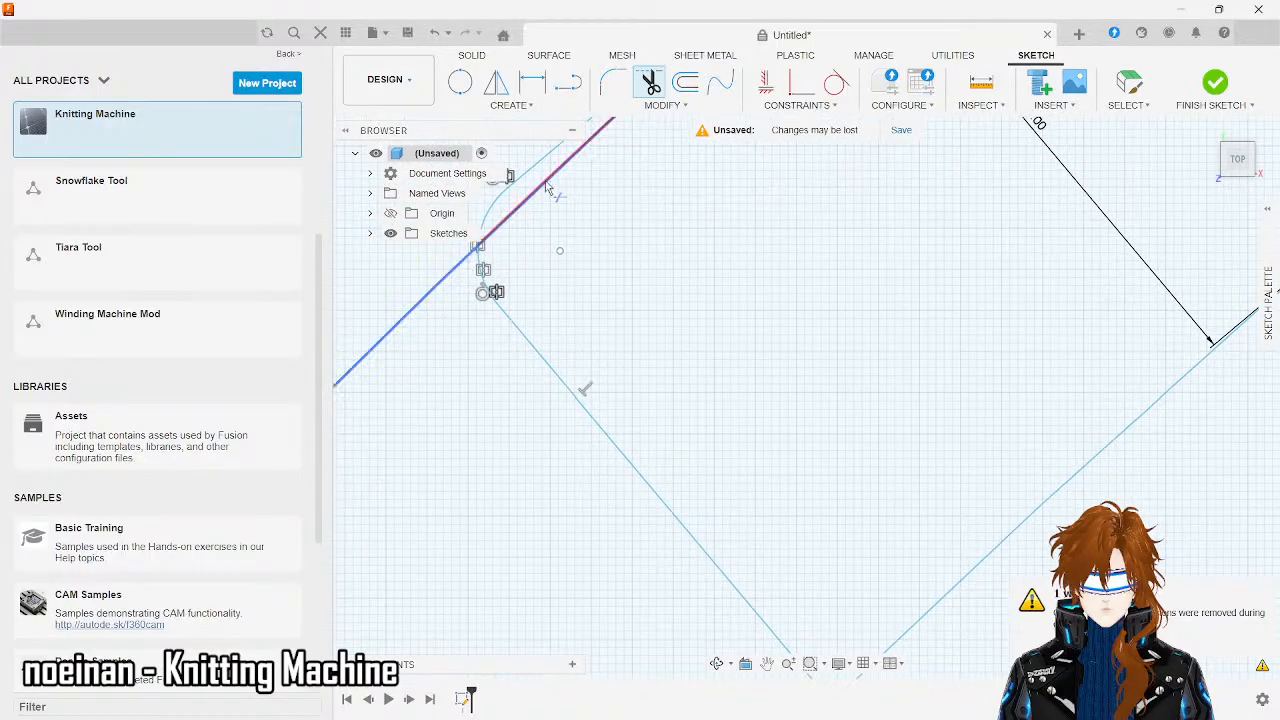
scroll(547, 190, down, 5)
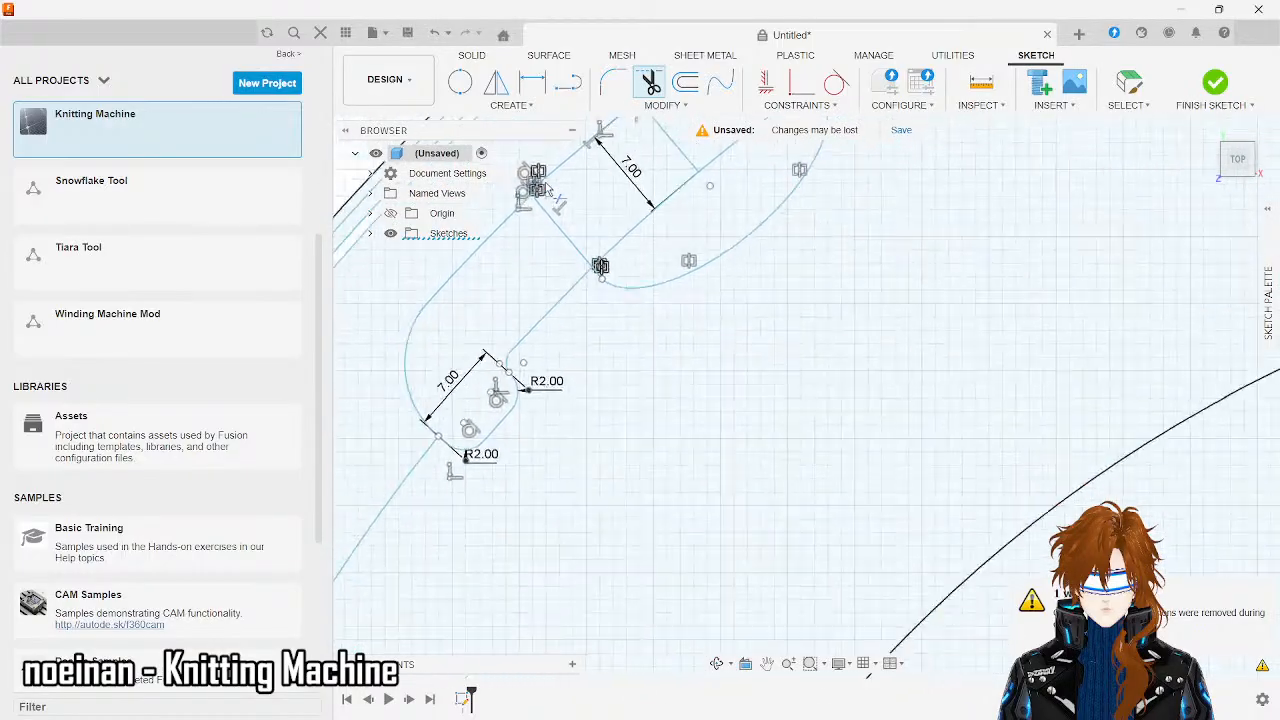
scroll(661, 360, down, 3)
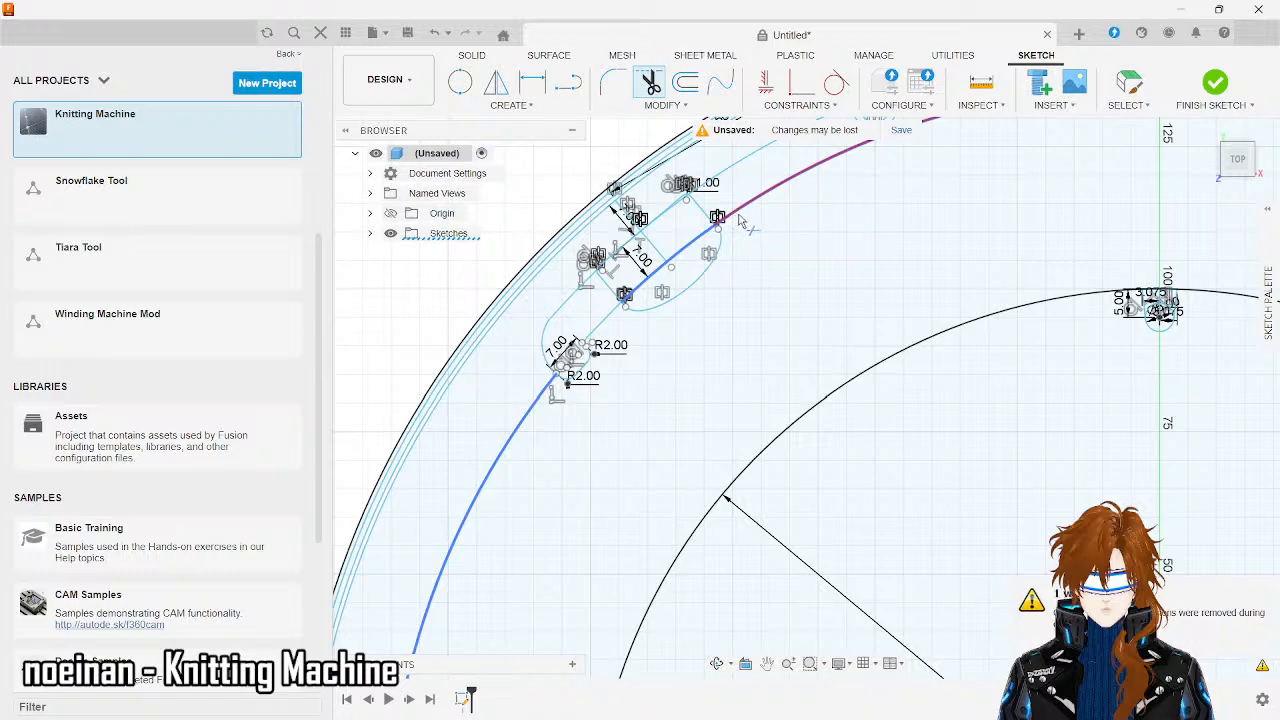
click(695, 248)
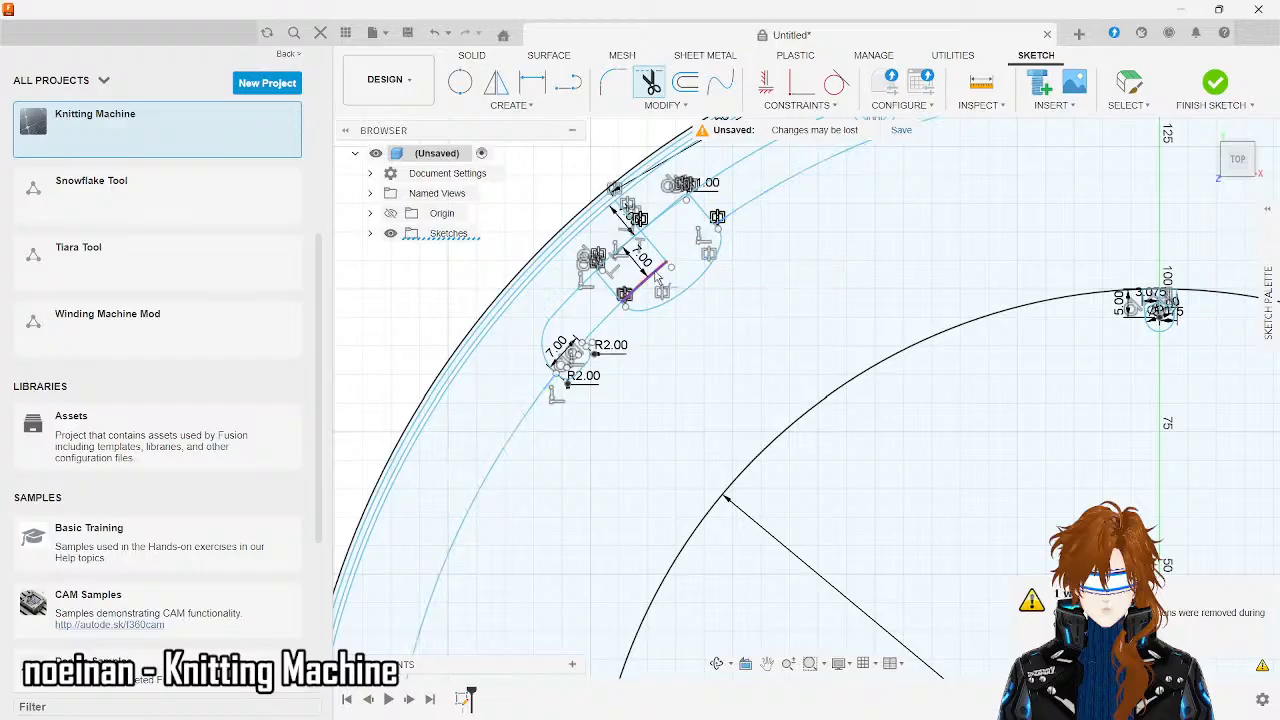
click(760, 203)
click(733, 172)
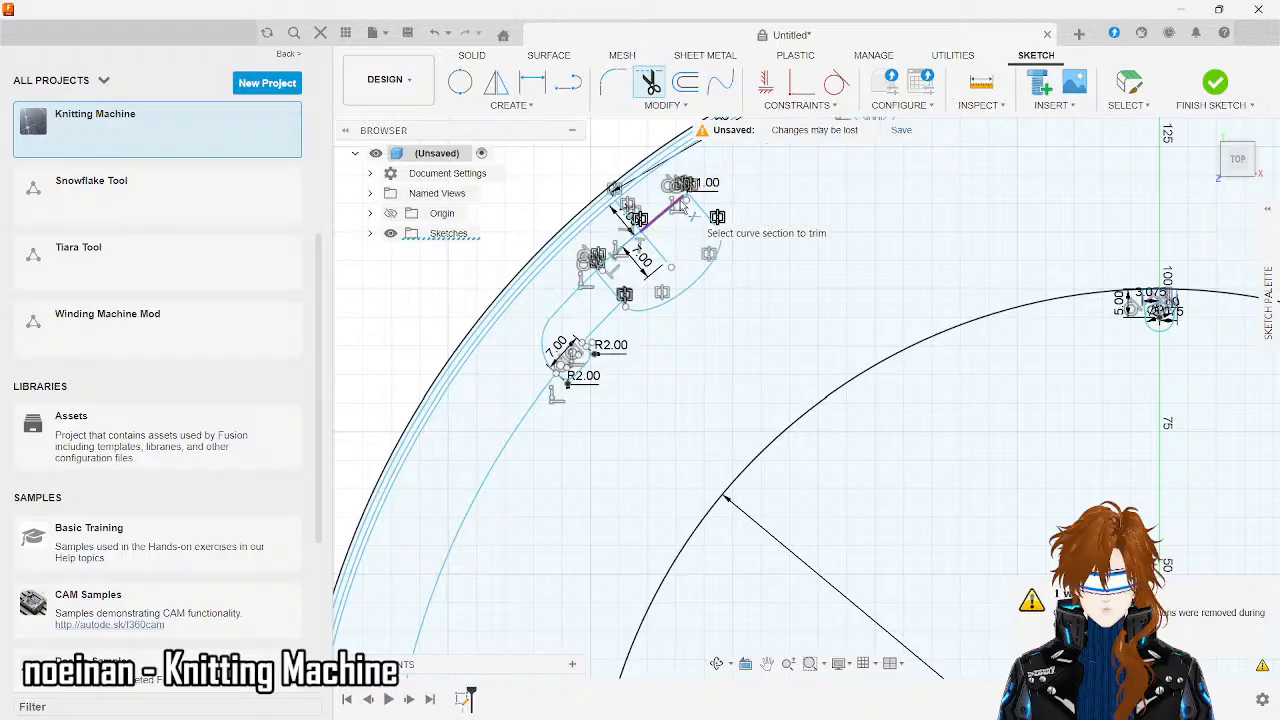
- Examine the doubled curve running from the R1.00 corner past the central 7 mm line, and leave the Trim command
scroll(680, 205, up, 5)
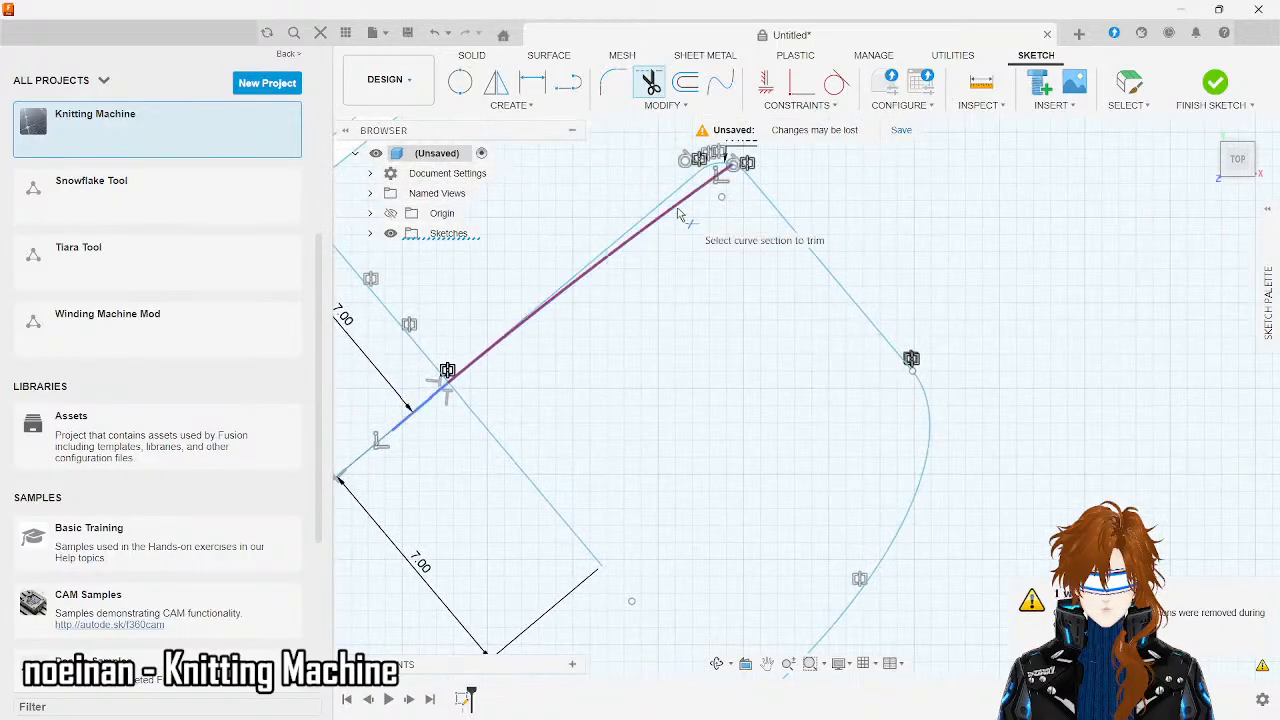
scroll(408, 441, up, 4)
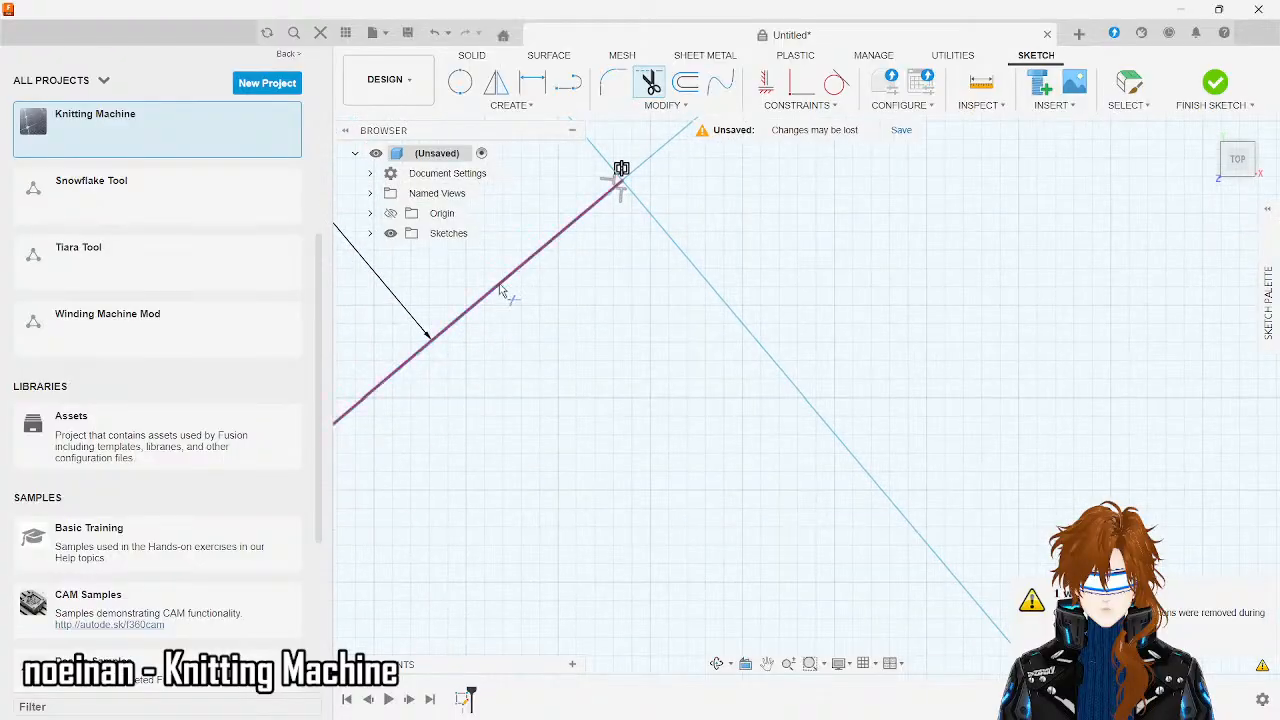
scroll(586, 336, down, 4)
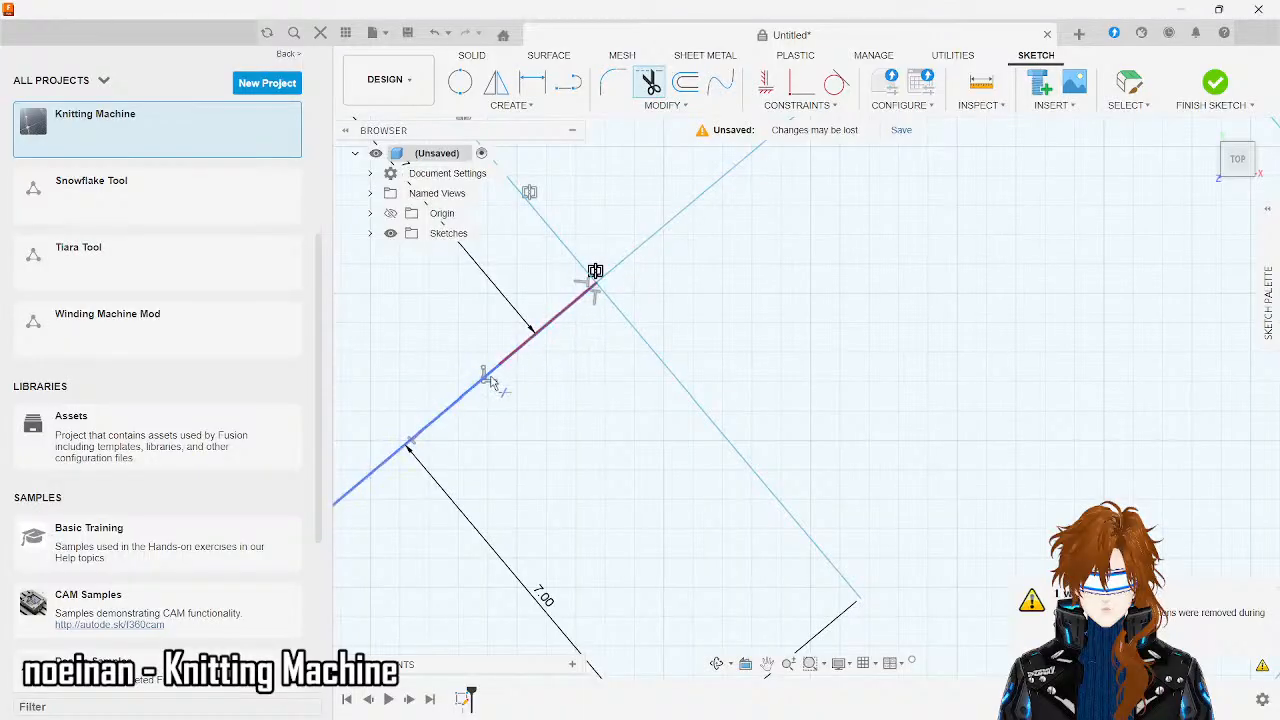
key(Escape)
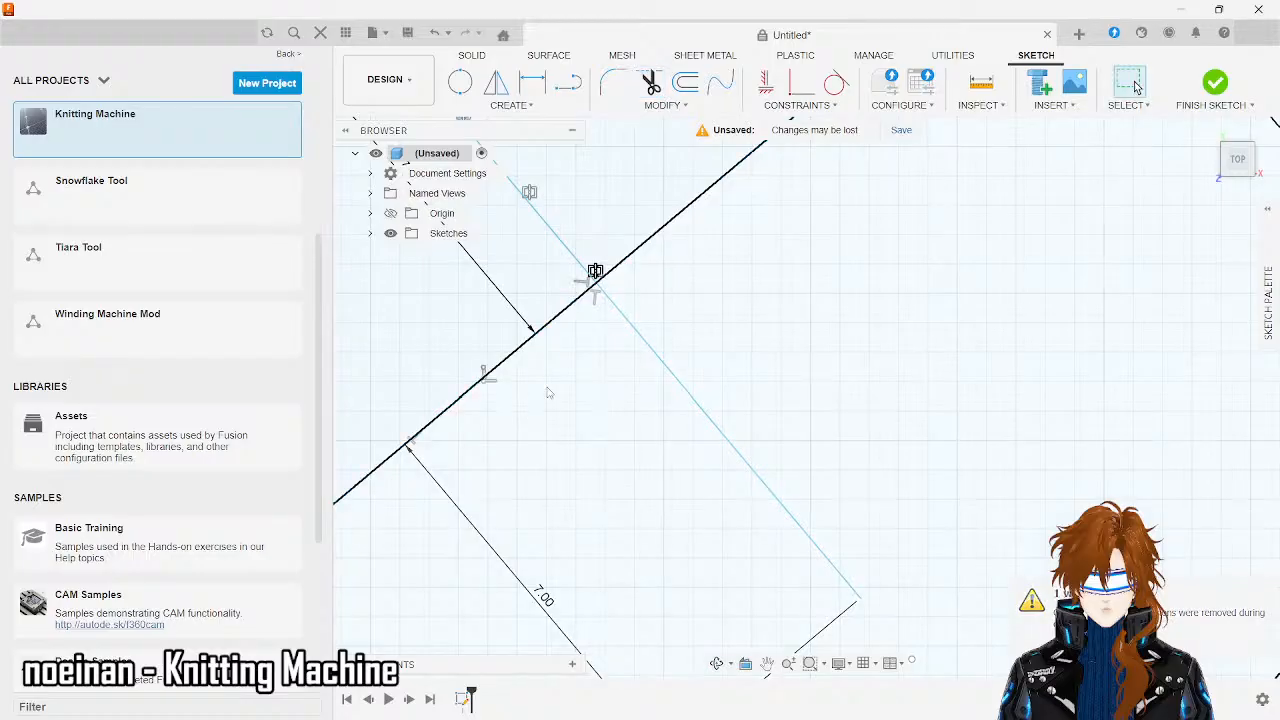
scroll(586, 366, down, 4)
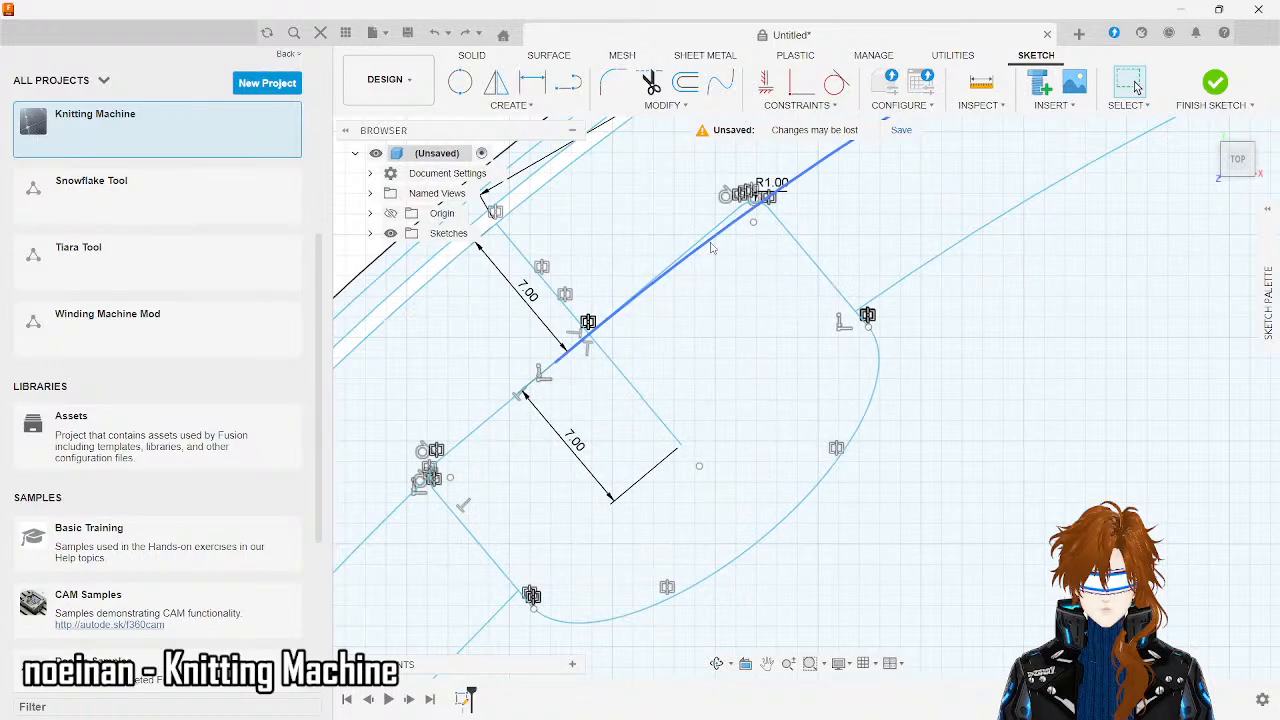
- Delete the two leftover long curves, one passing through the R1.00 corner and the other starting at the lobe's adjacent corner
click(711, 247)
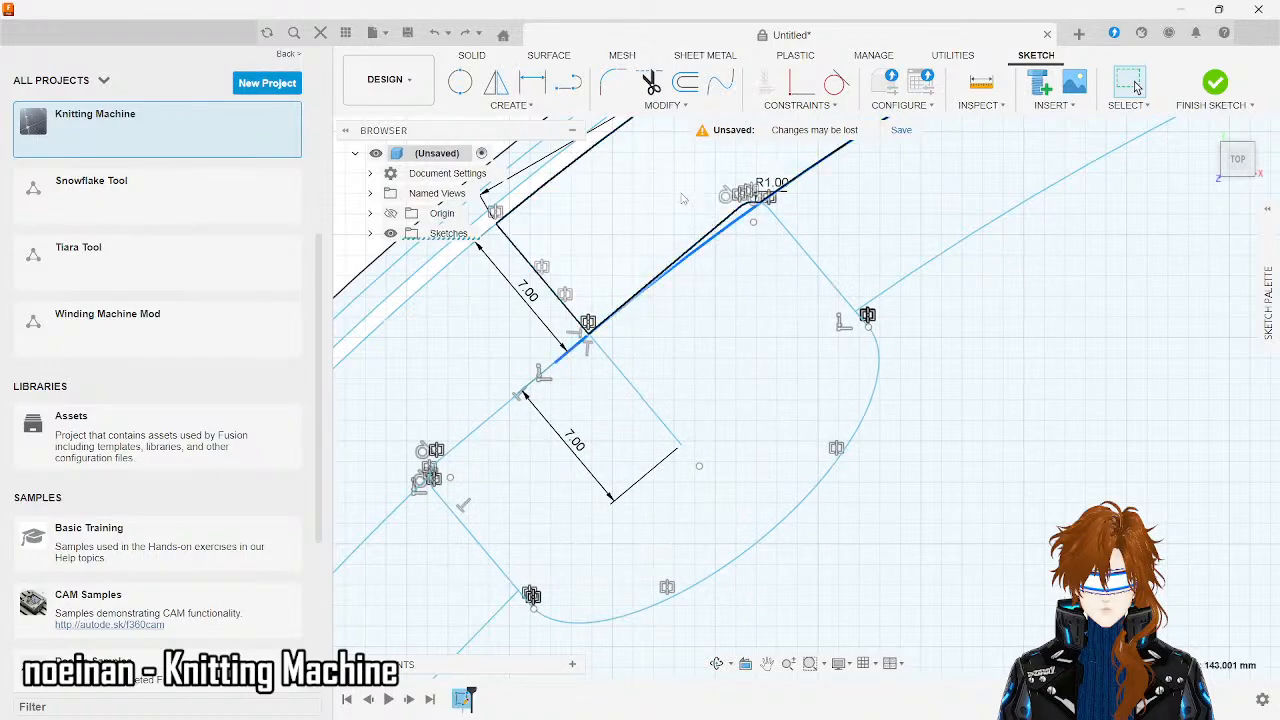
key(Delete)
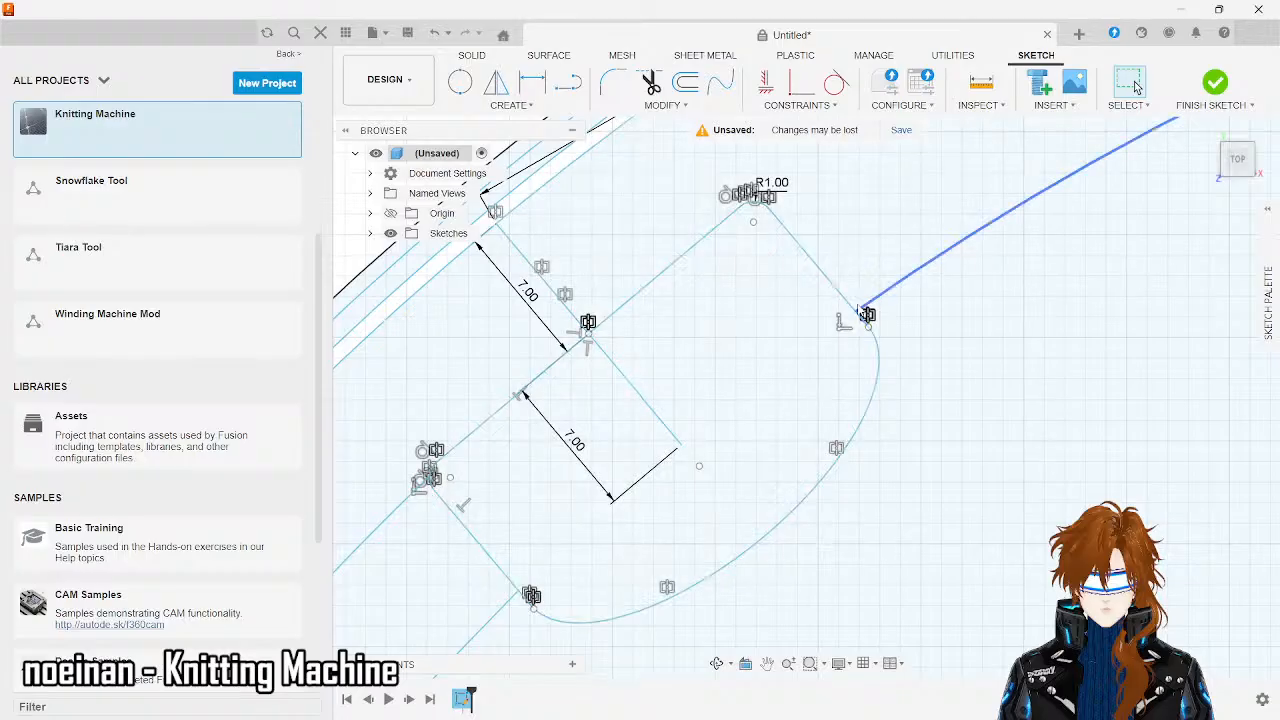
click(866, 304)
scroll(690, 395, down, 6)
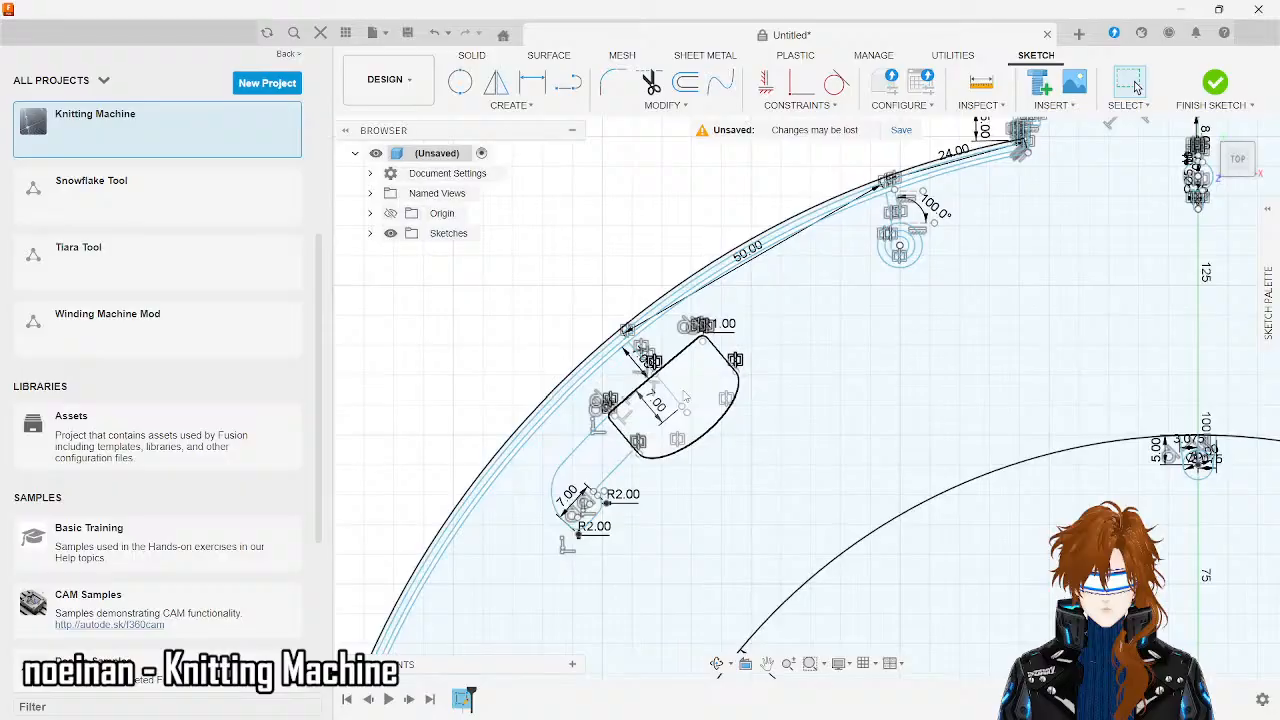
- Delete the 7.00 dimension across the rounded lower end of the narrow arm
scroll(632, 416, up, 6)
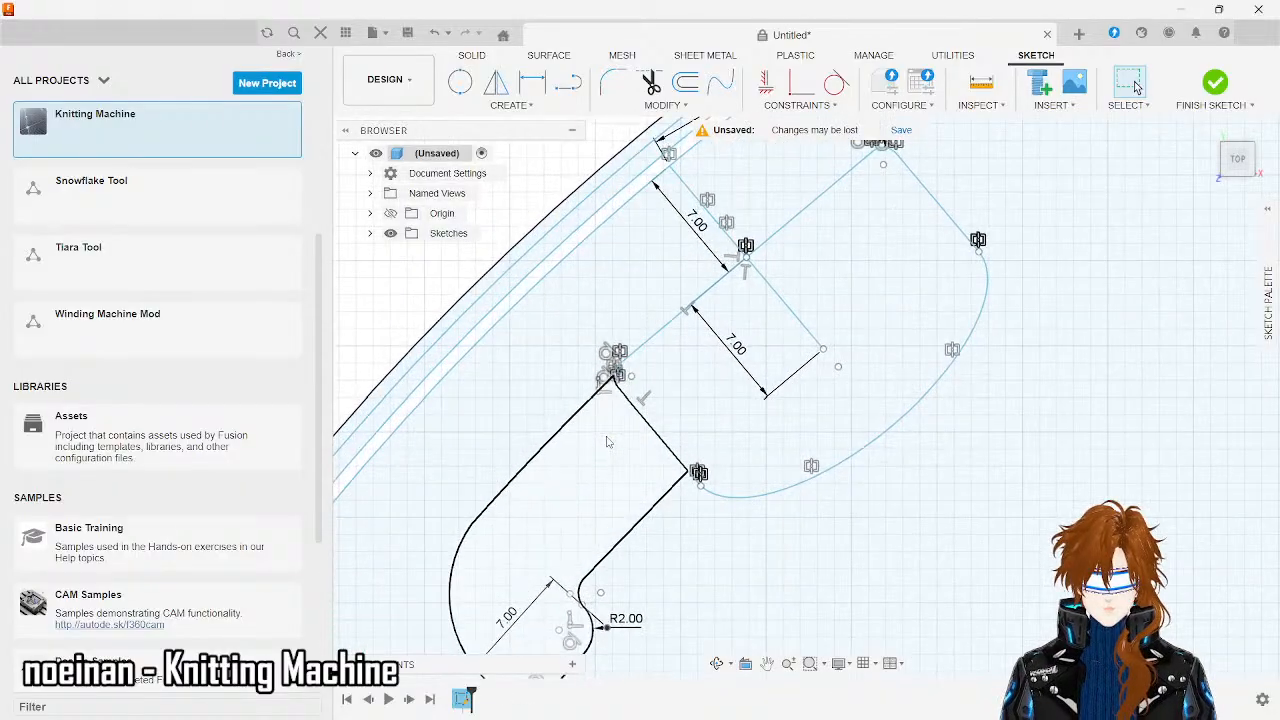
scroll(613, 498, up, 5)
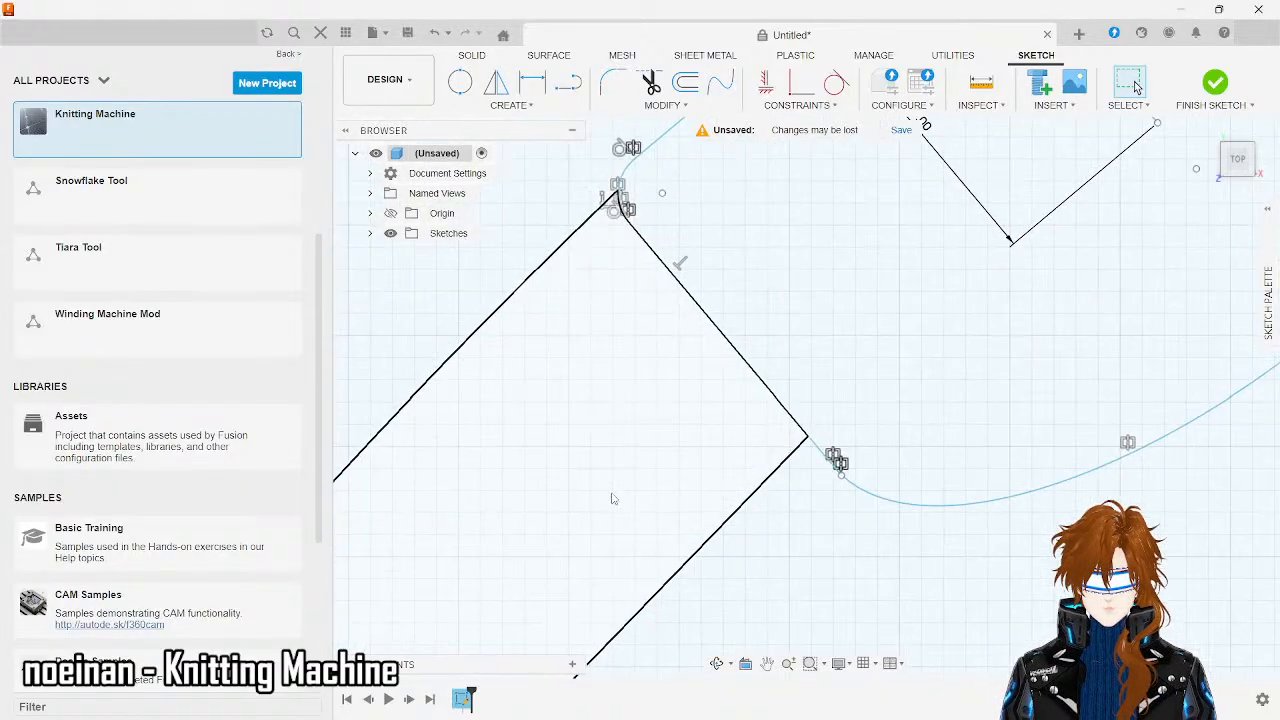
scroll(613, 498, down, 6)
scroll(806, 603, down, 2)
scroll(806, 606, up, 2)
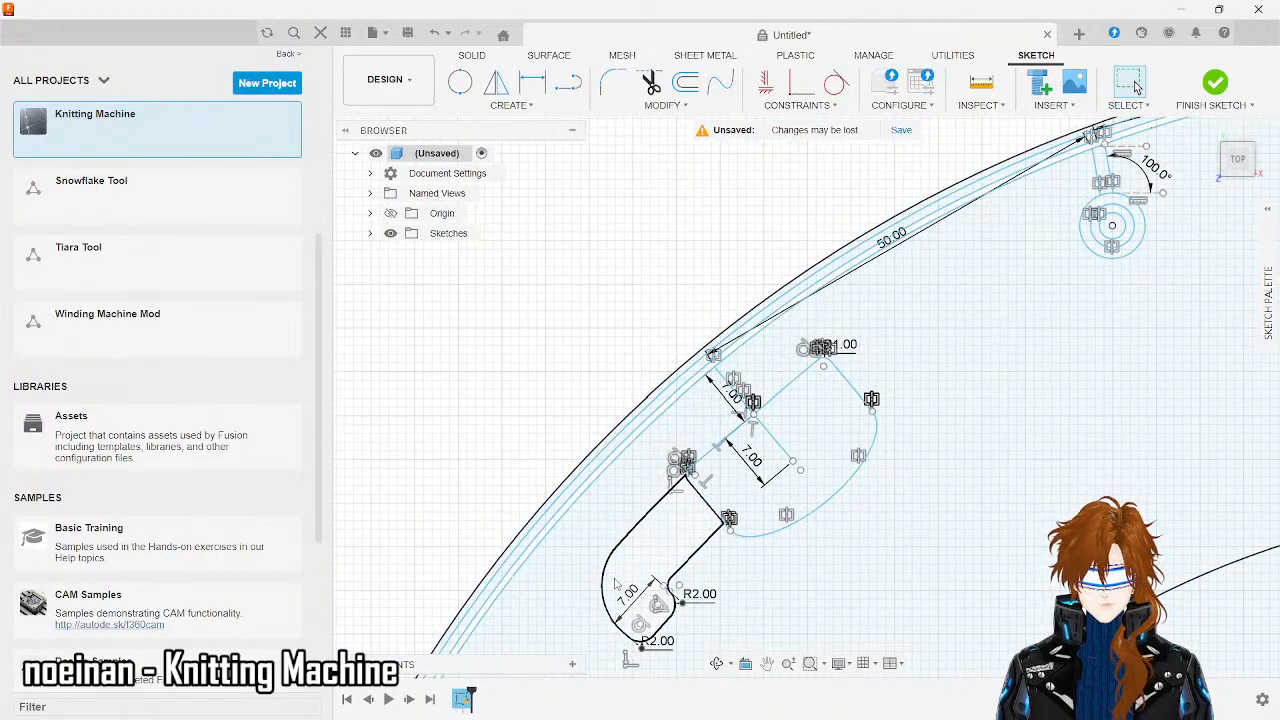
scroll(590, 642, up, 6)
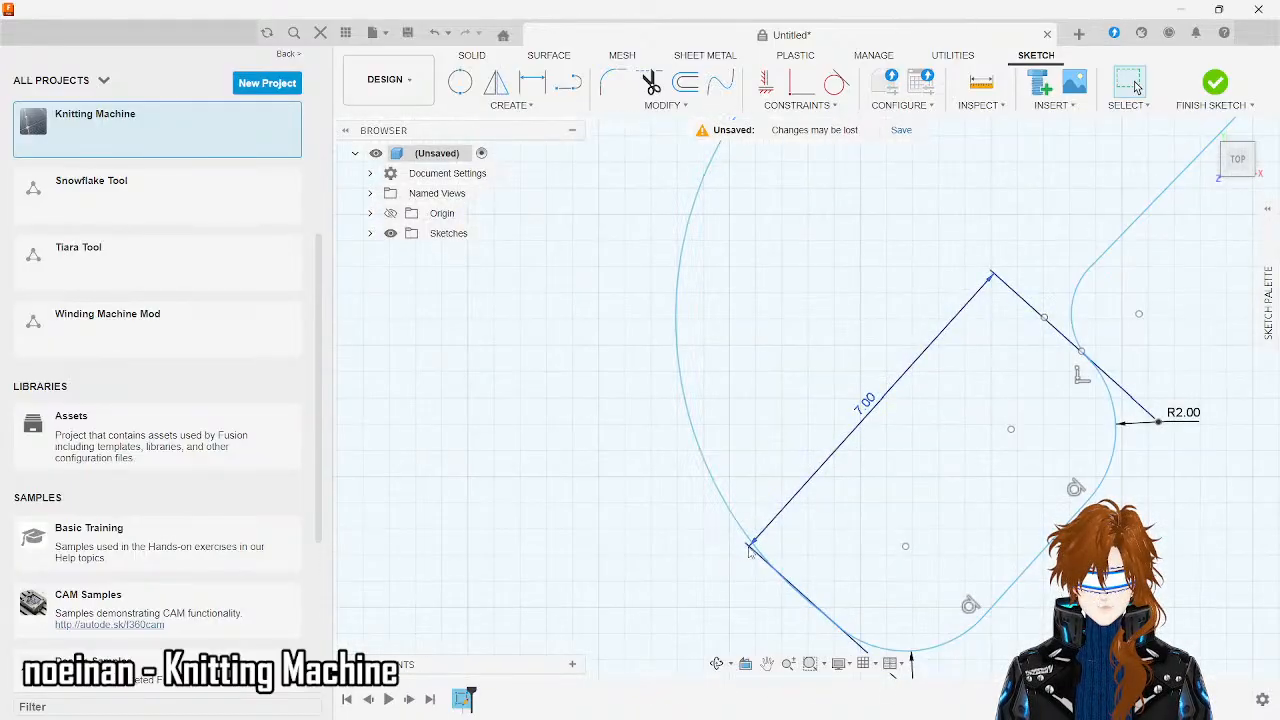
click(747, 550)
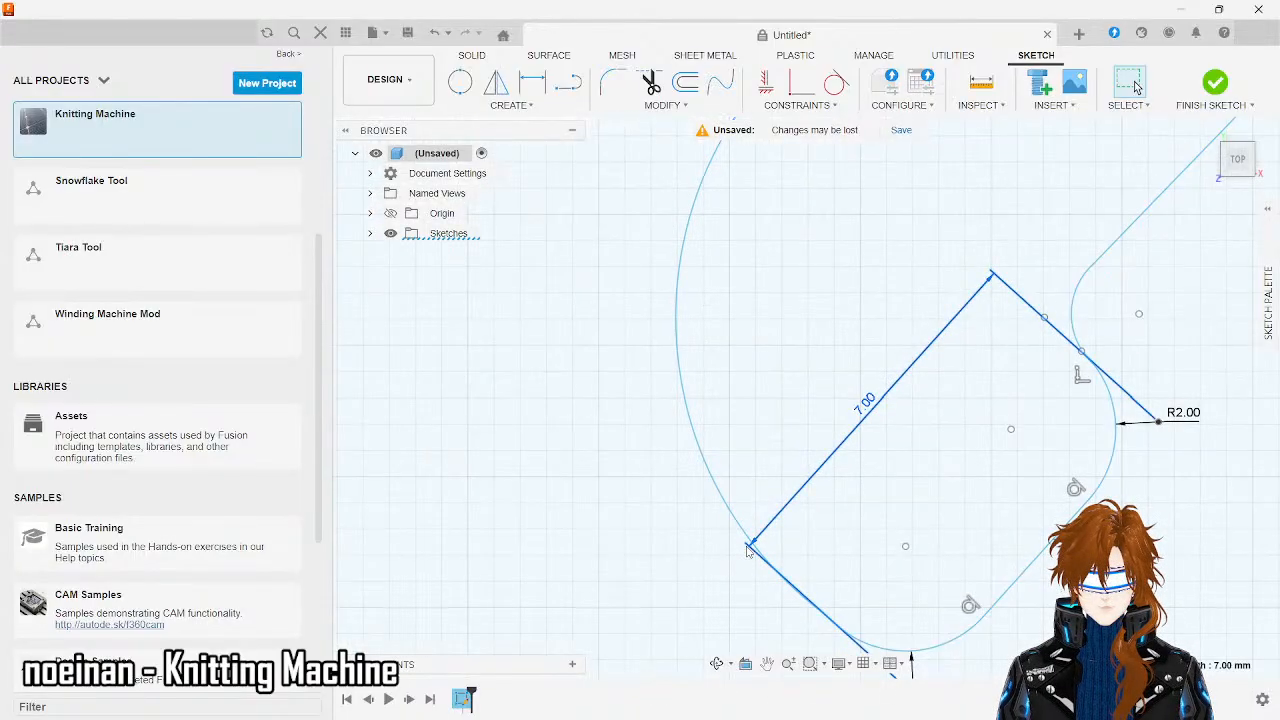
key(Delete)
scroll(746, 551, down, 5)
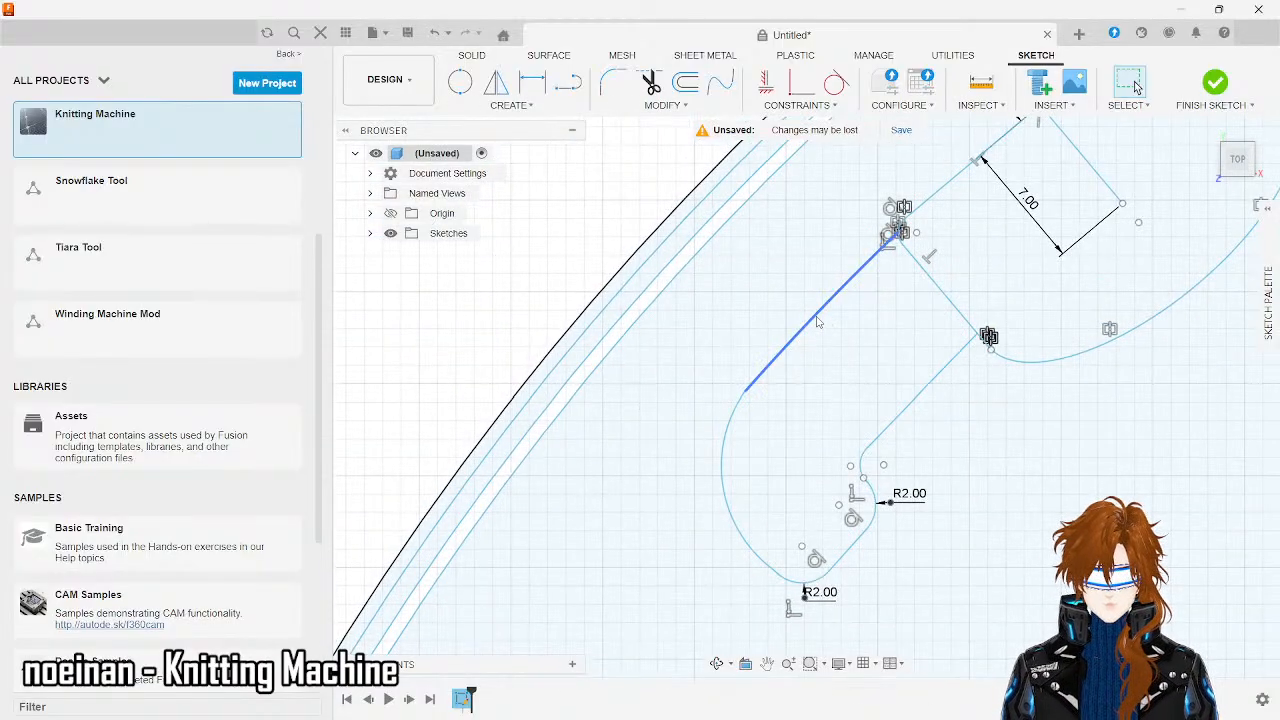
- Mirror the complete outline of the lower arm, including both R2.00 corners, about the short centre line through the large lobe
click(511, 105)
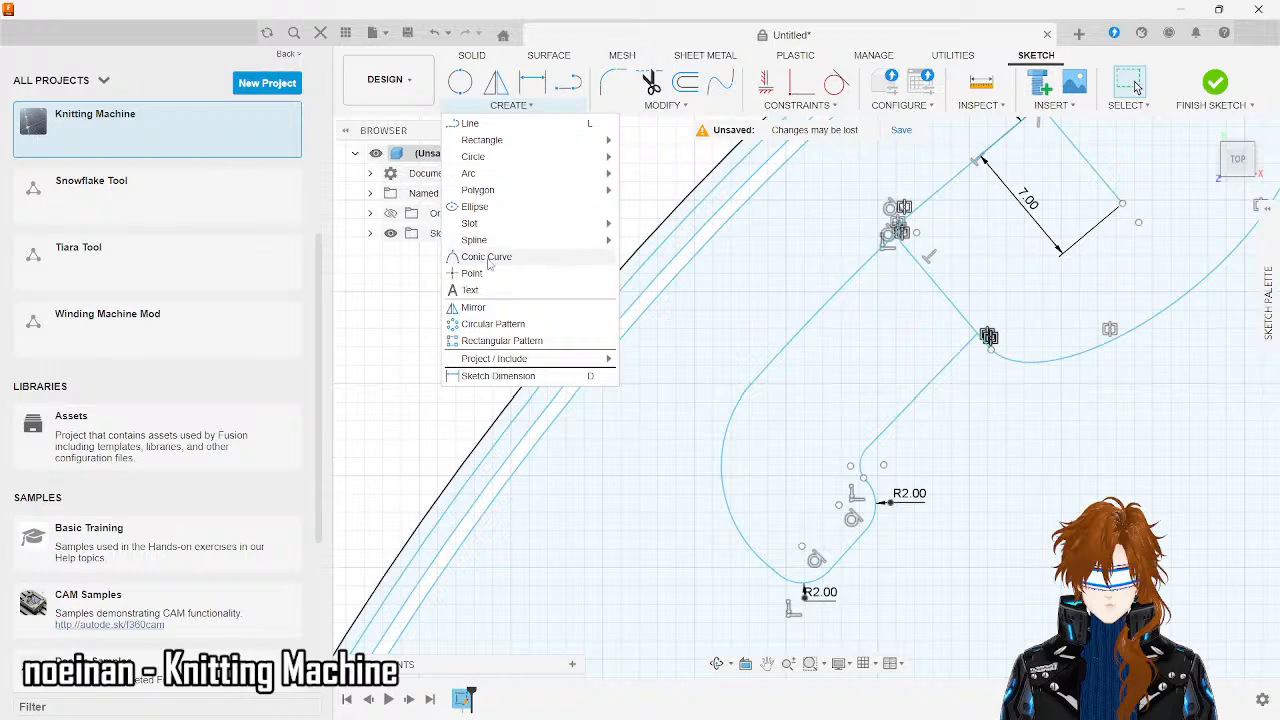
click(473, 307)
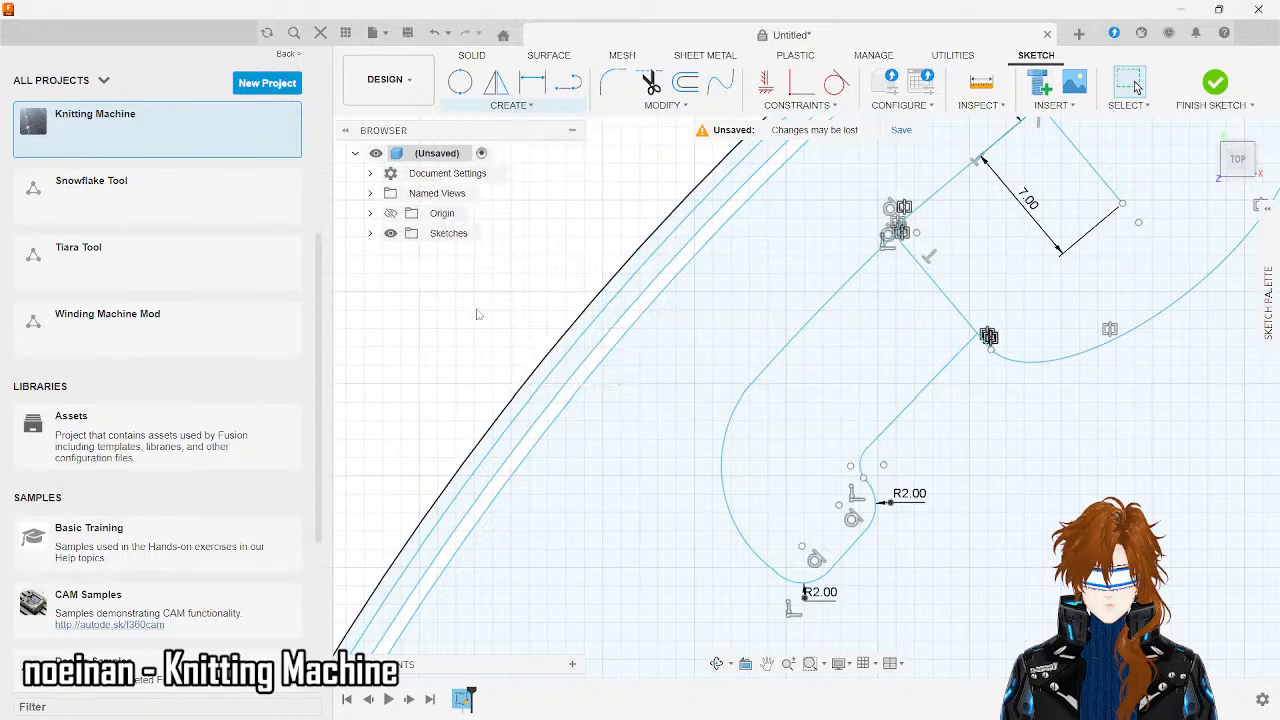
click(757, 378)
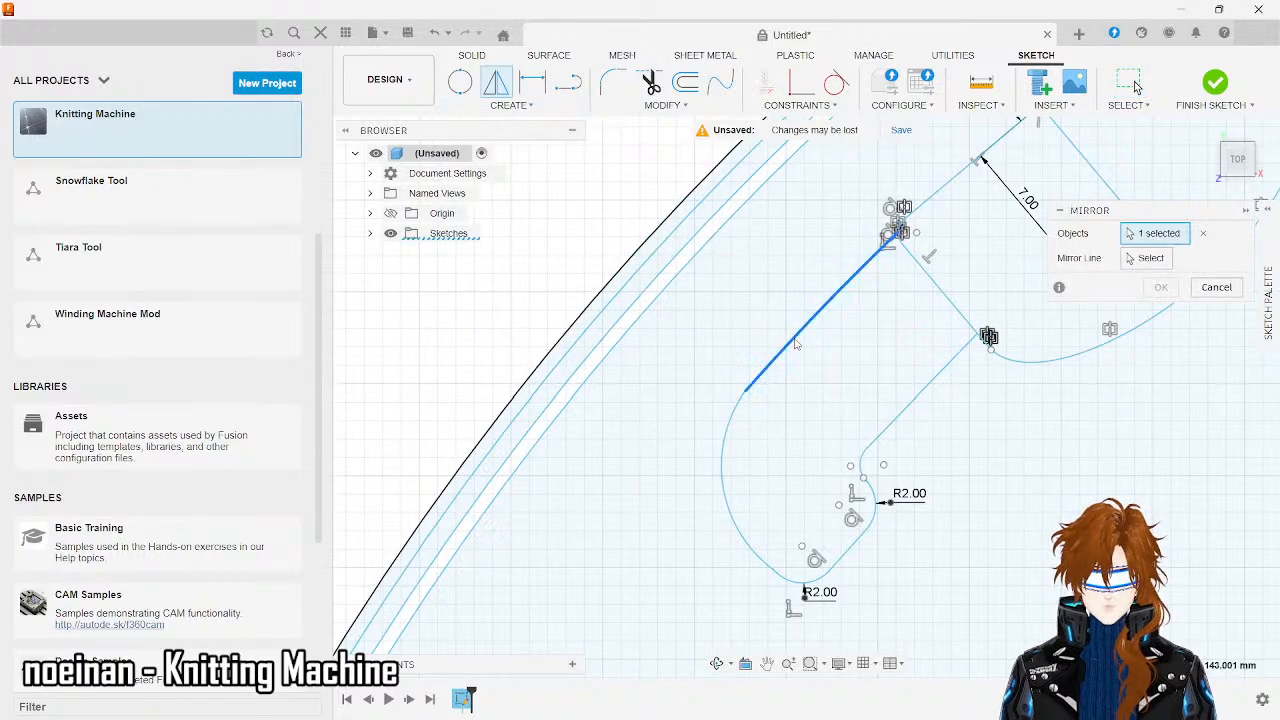
click(742, 406)
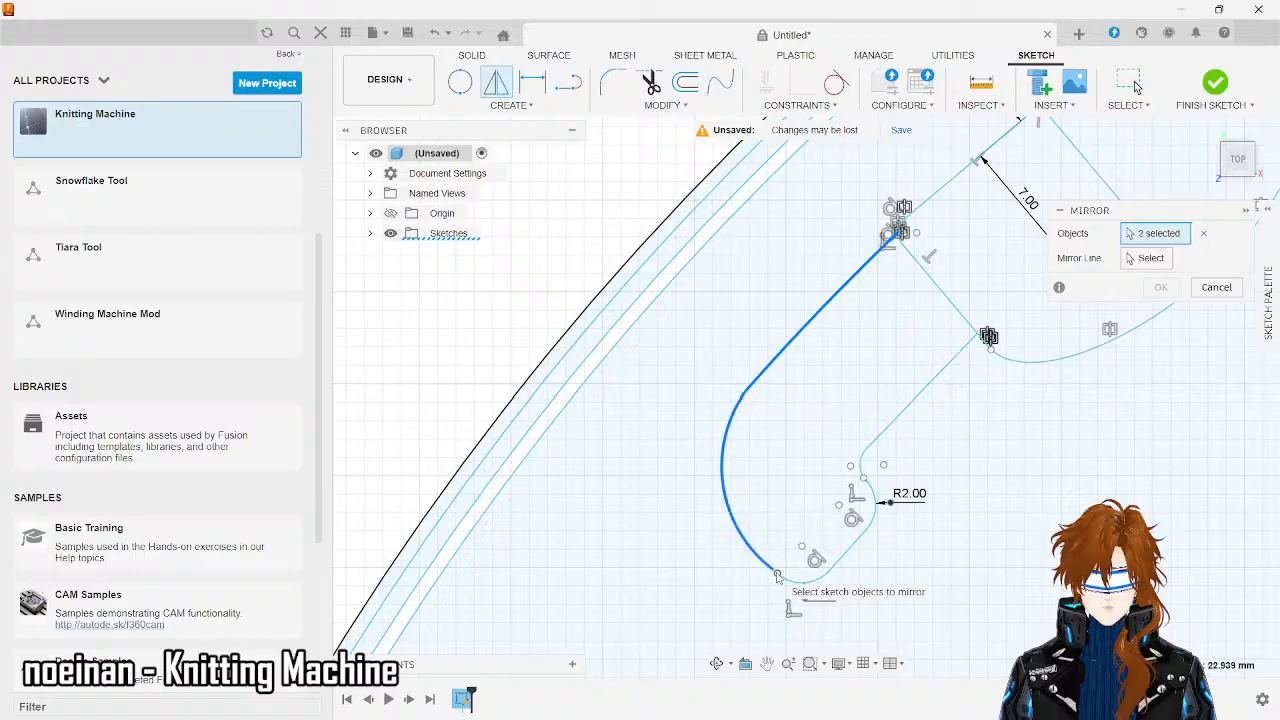
drag(756, 524, 879, 618)
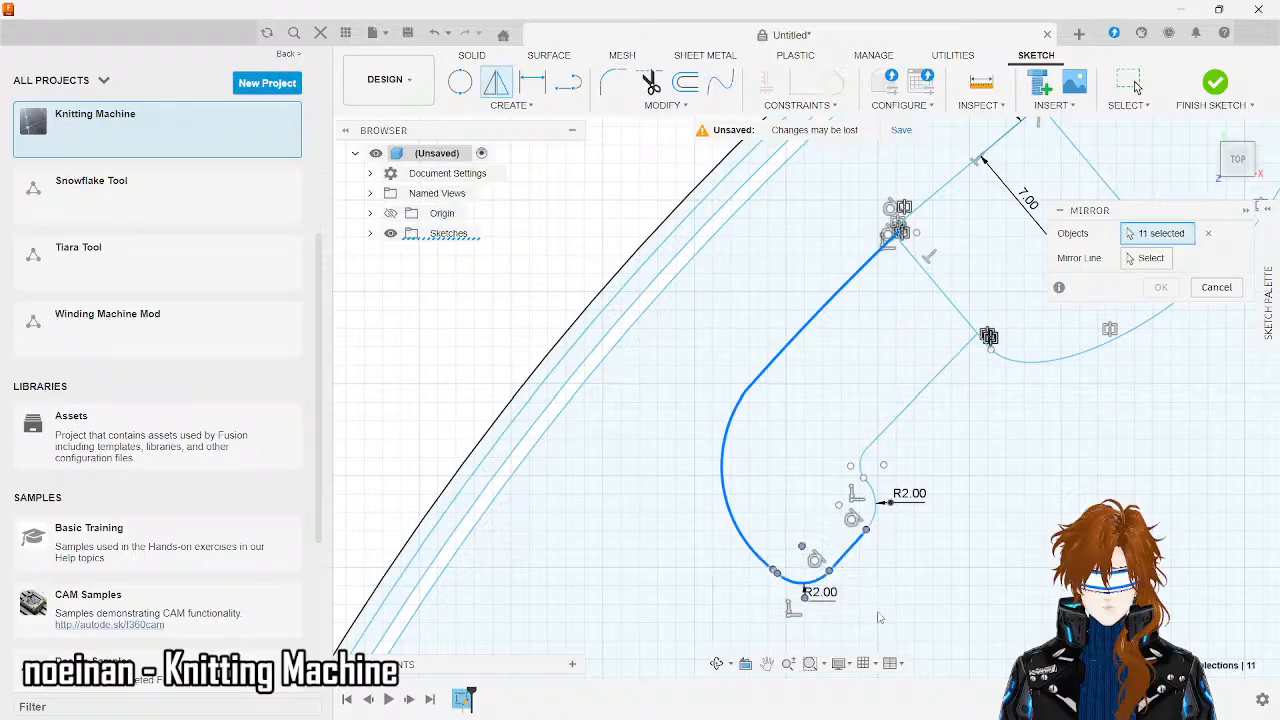
scroll(910, 559, up, 5)
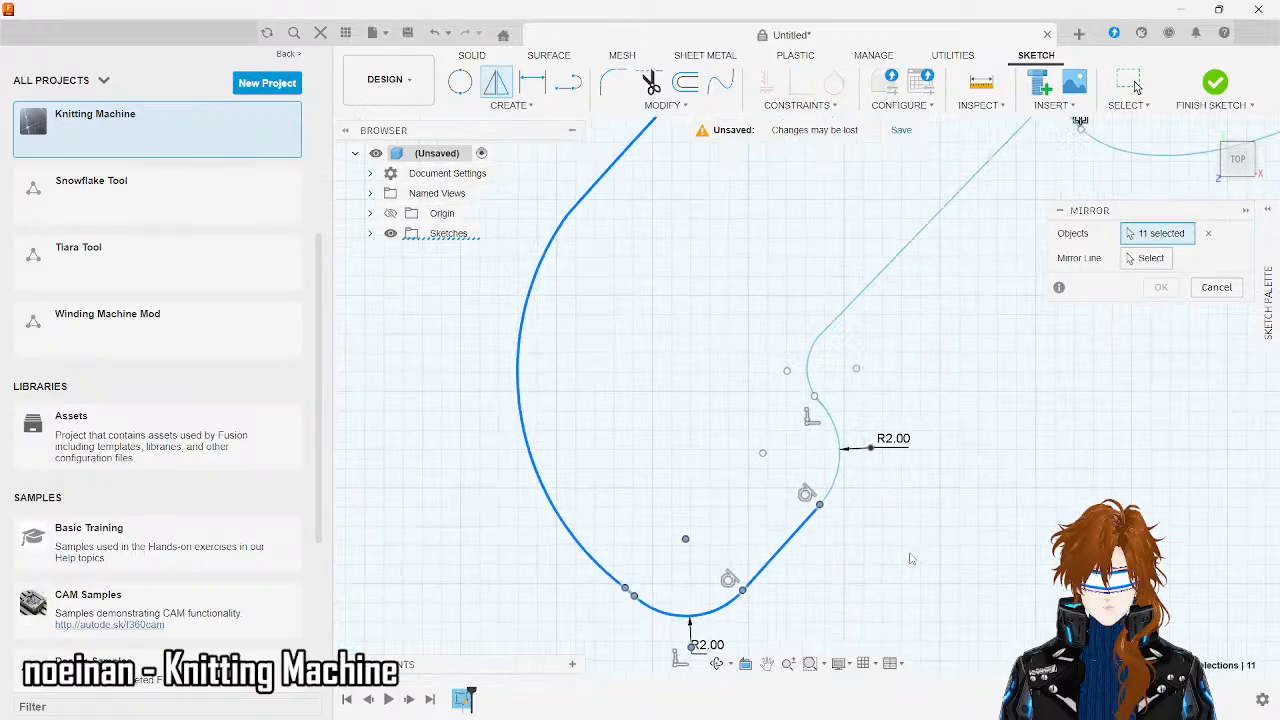
drag(916, 568, 699, 242)
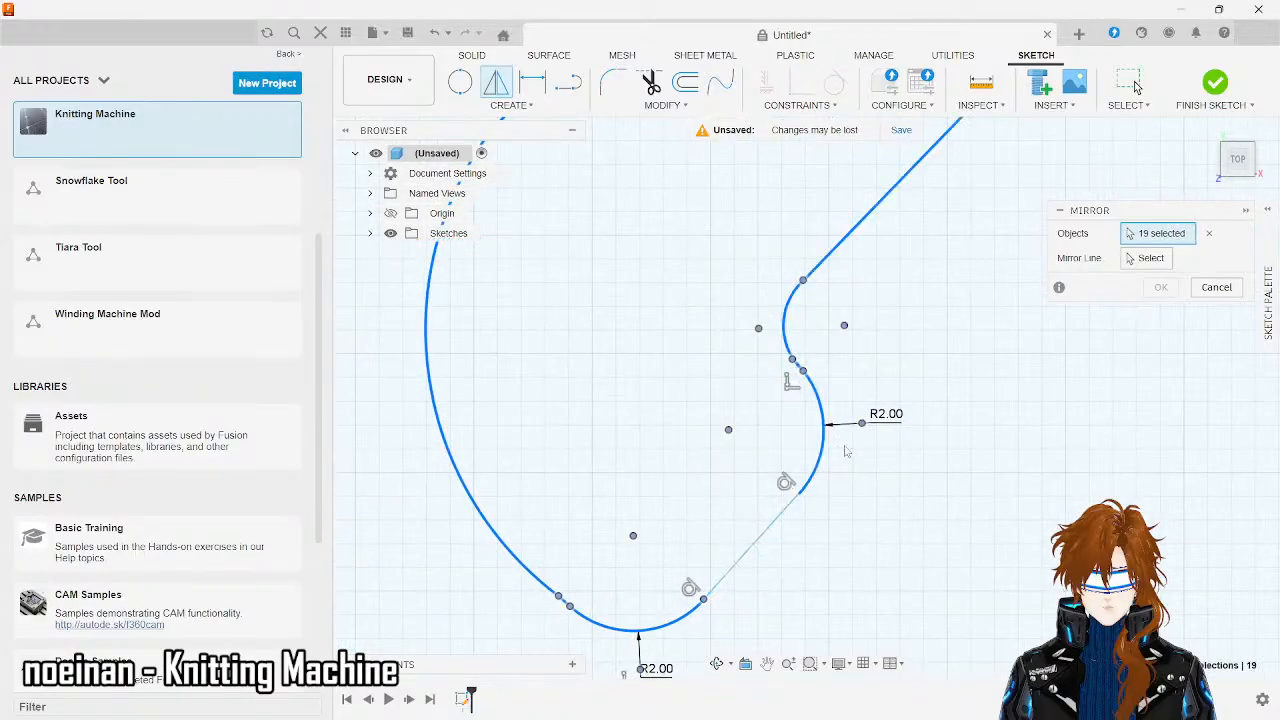
click(770, 527)
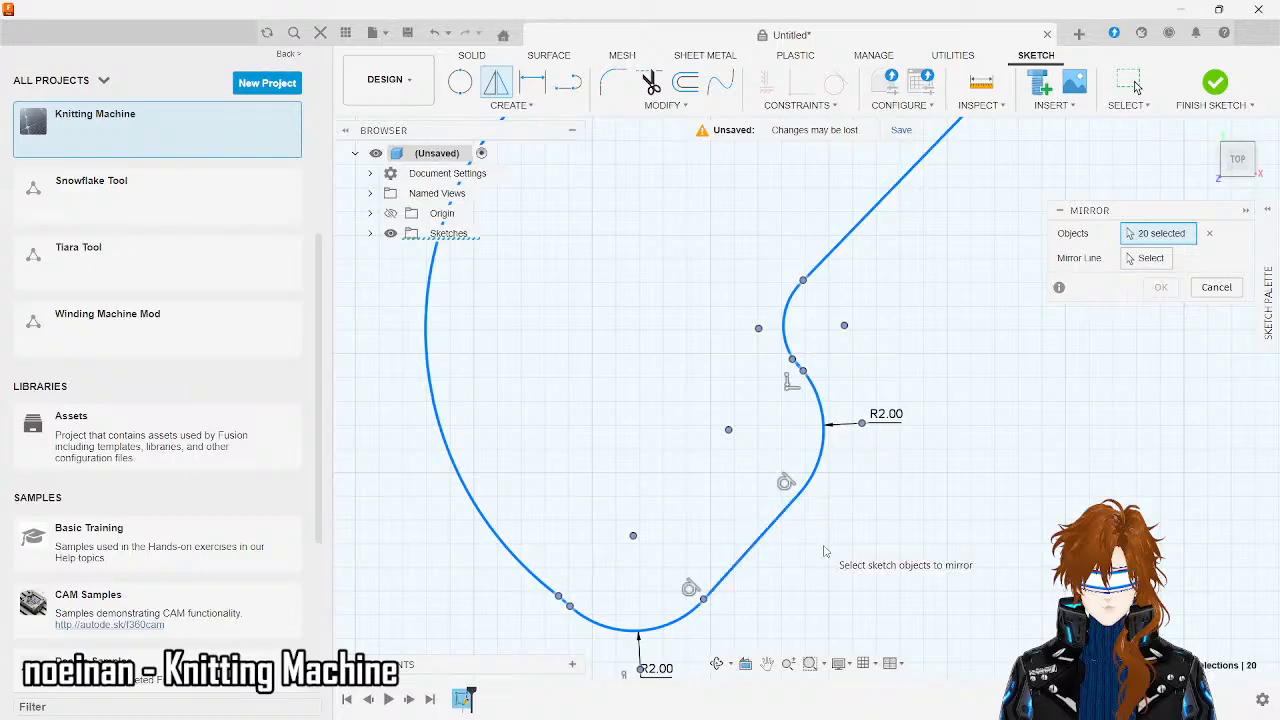
scroll(824, 551, up, 3)
scroll(824, 551, down, 5)
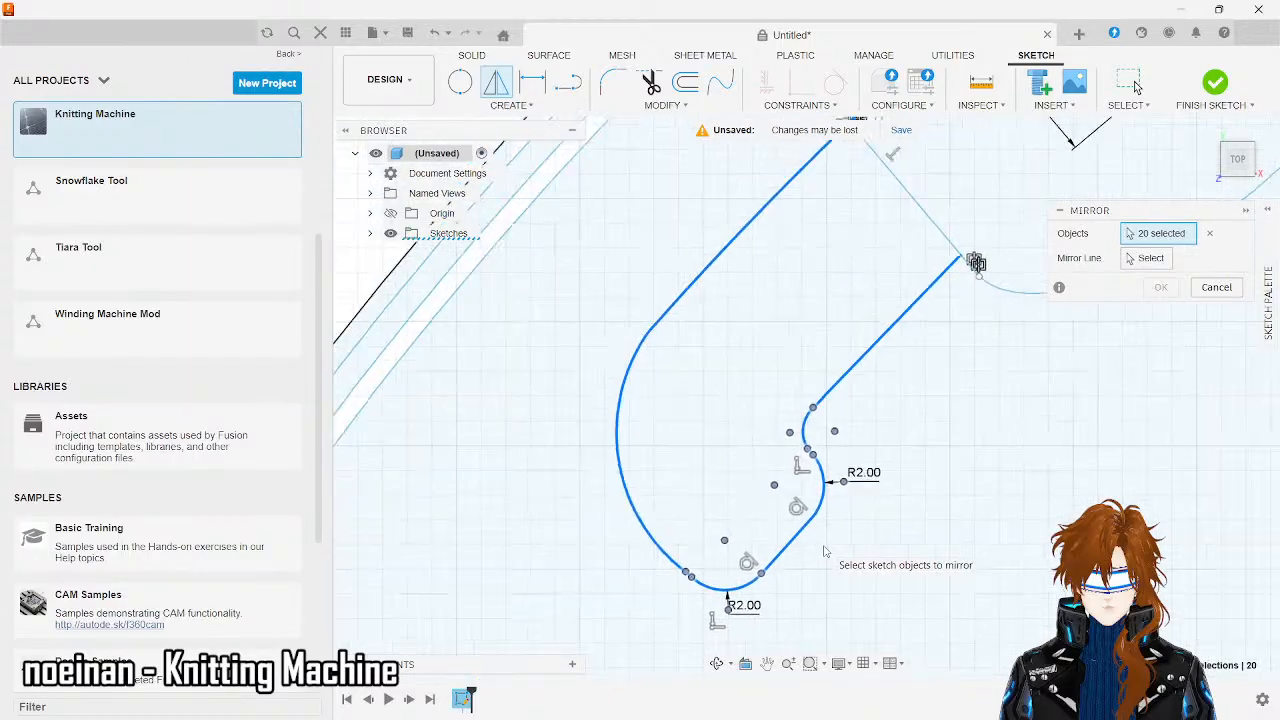
scroll(824, 551, down, 2)
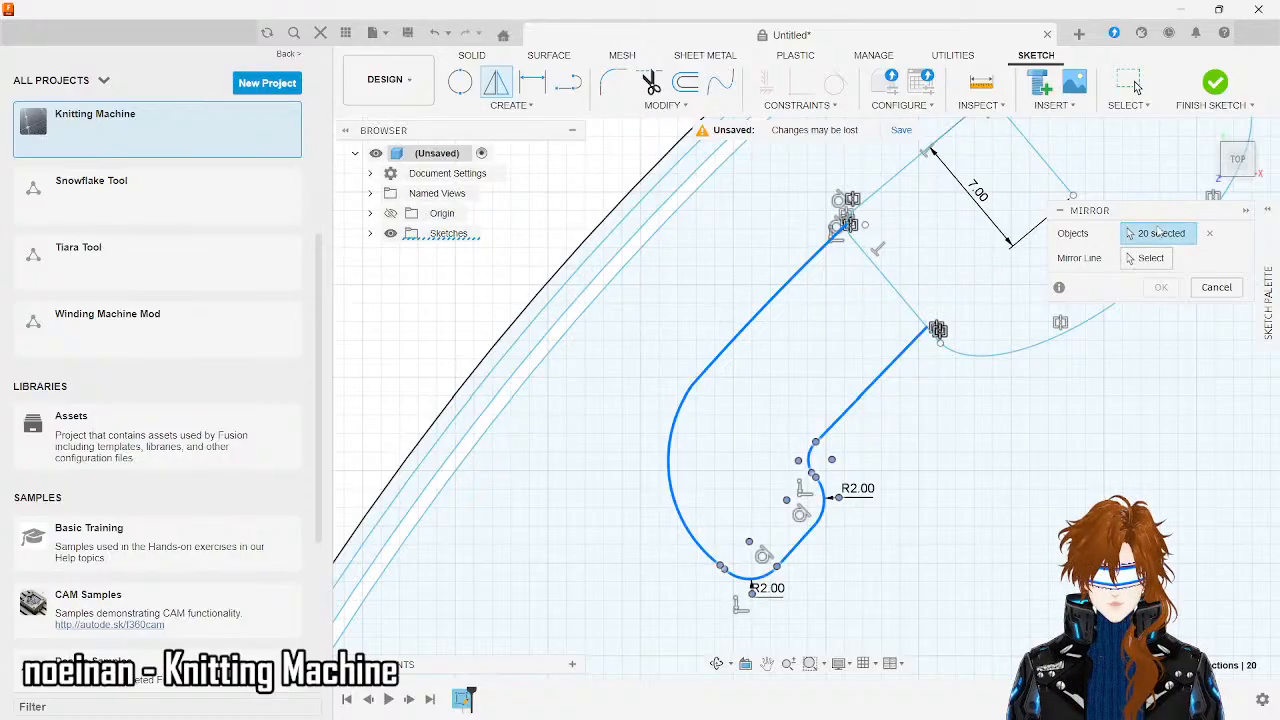
click(1150, 258)
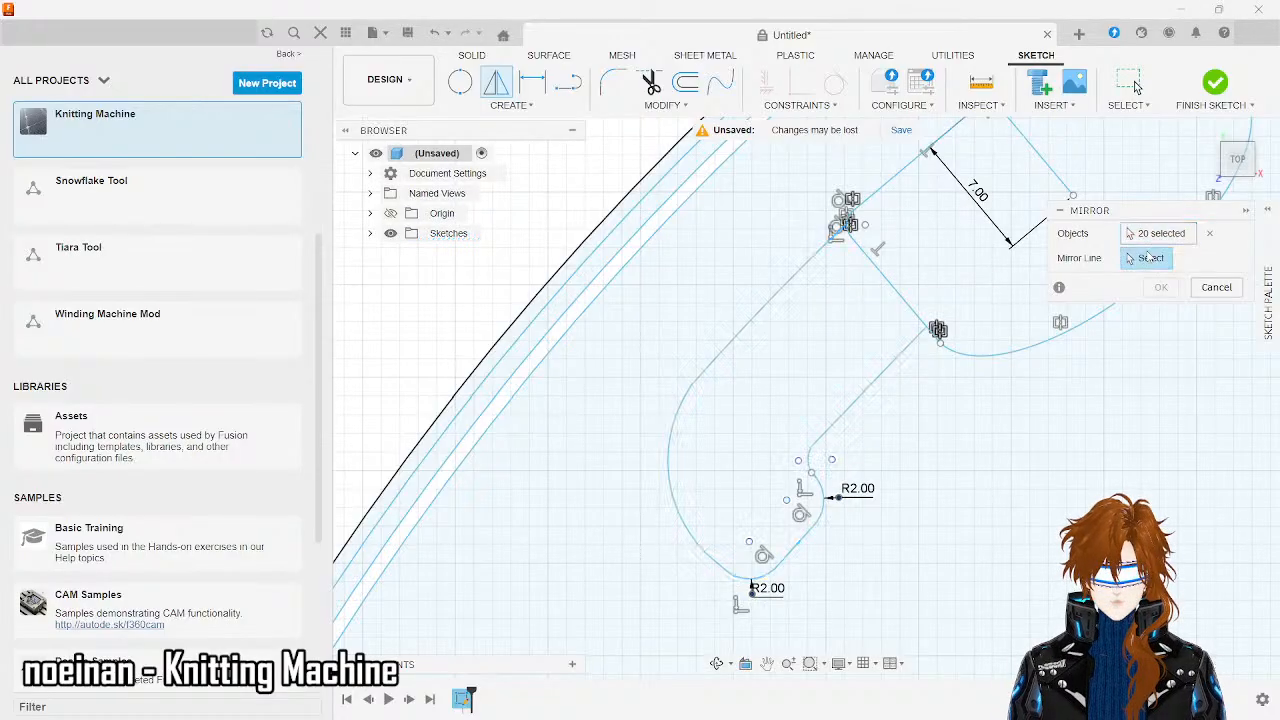
click(1036, 155)
click(1160, 287)
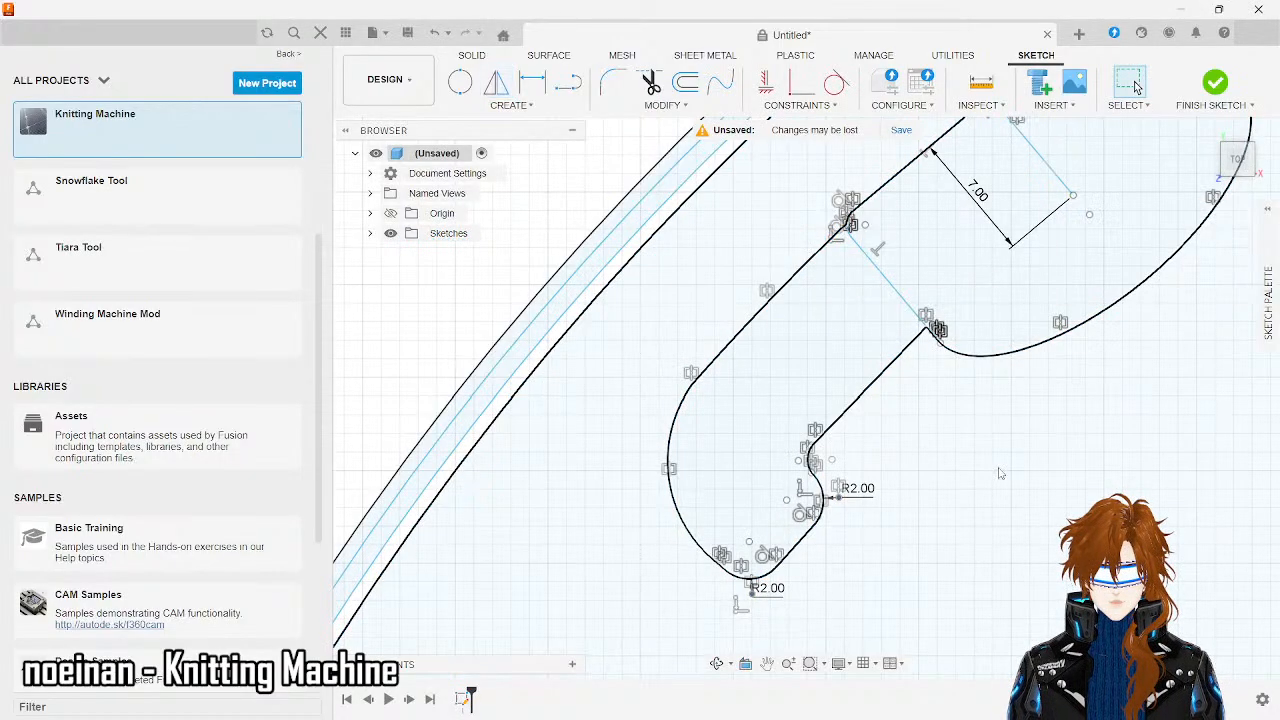
scroll(999, 473, down, 4)
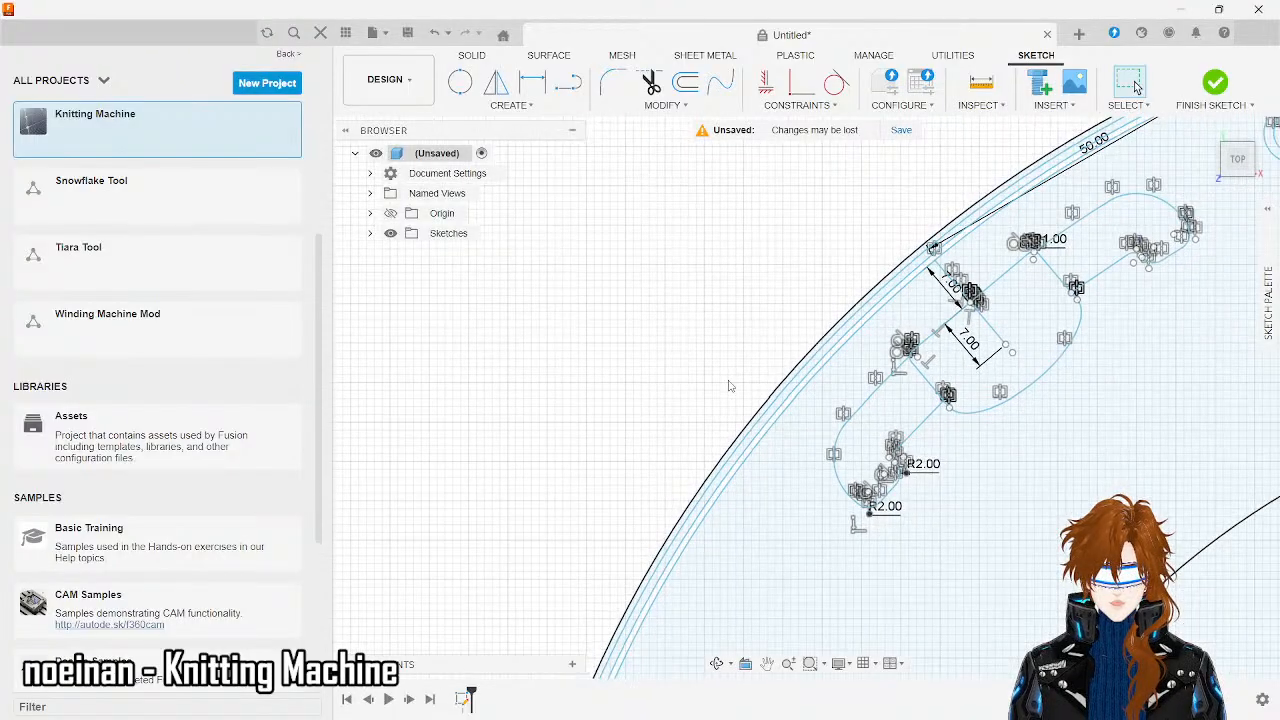
scroll(729, 386, down, 3)
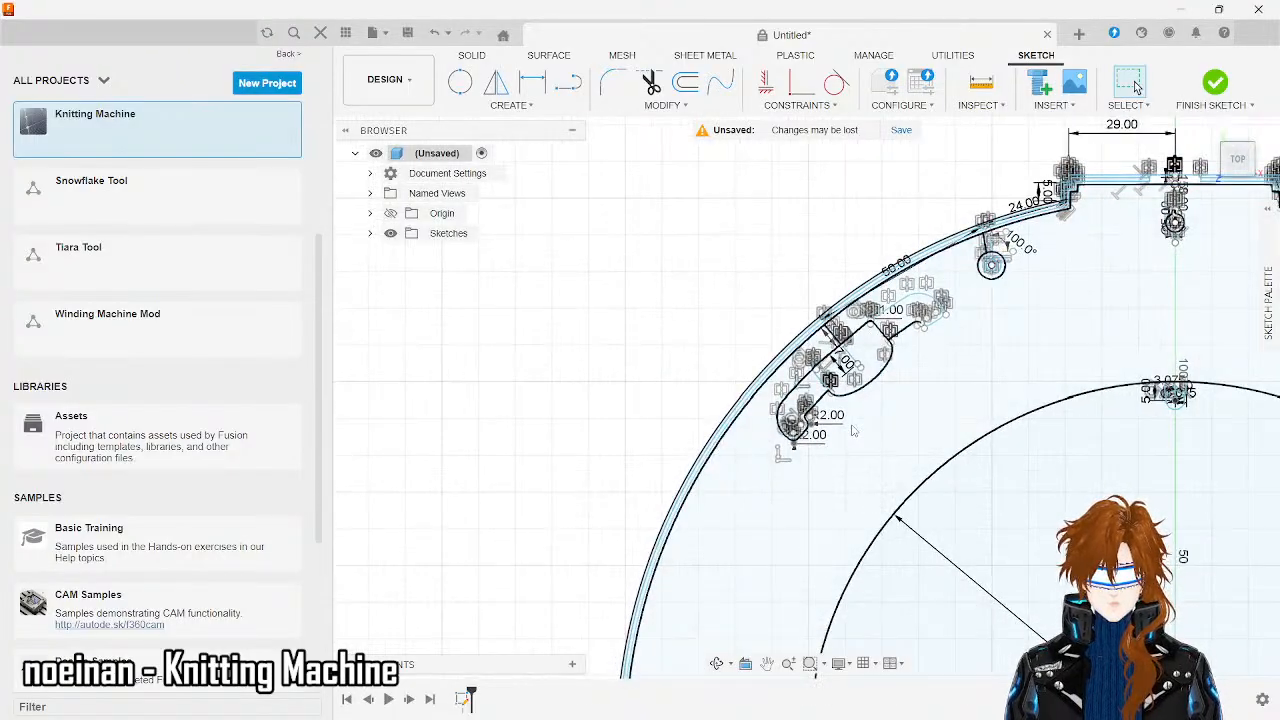
scroll(852, 430, up, 5)
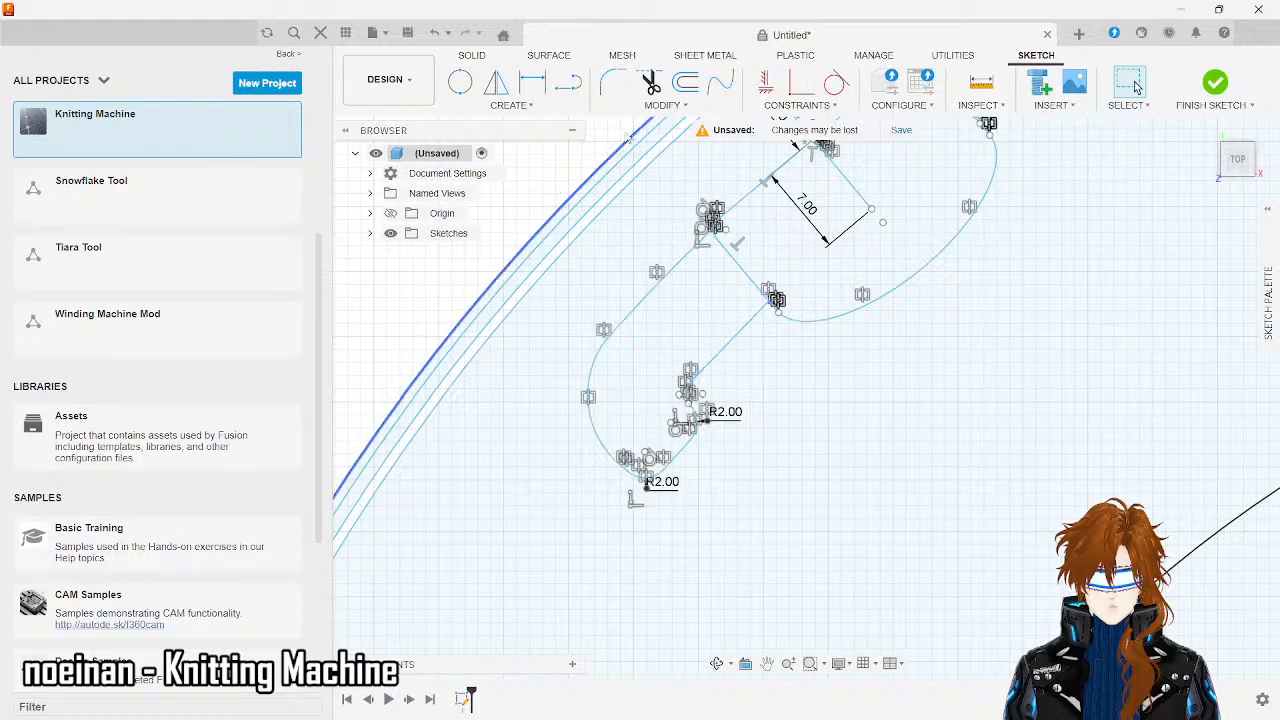
click(511, 105)
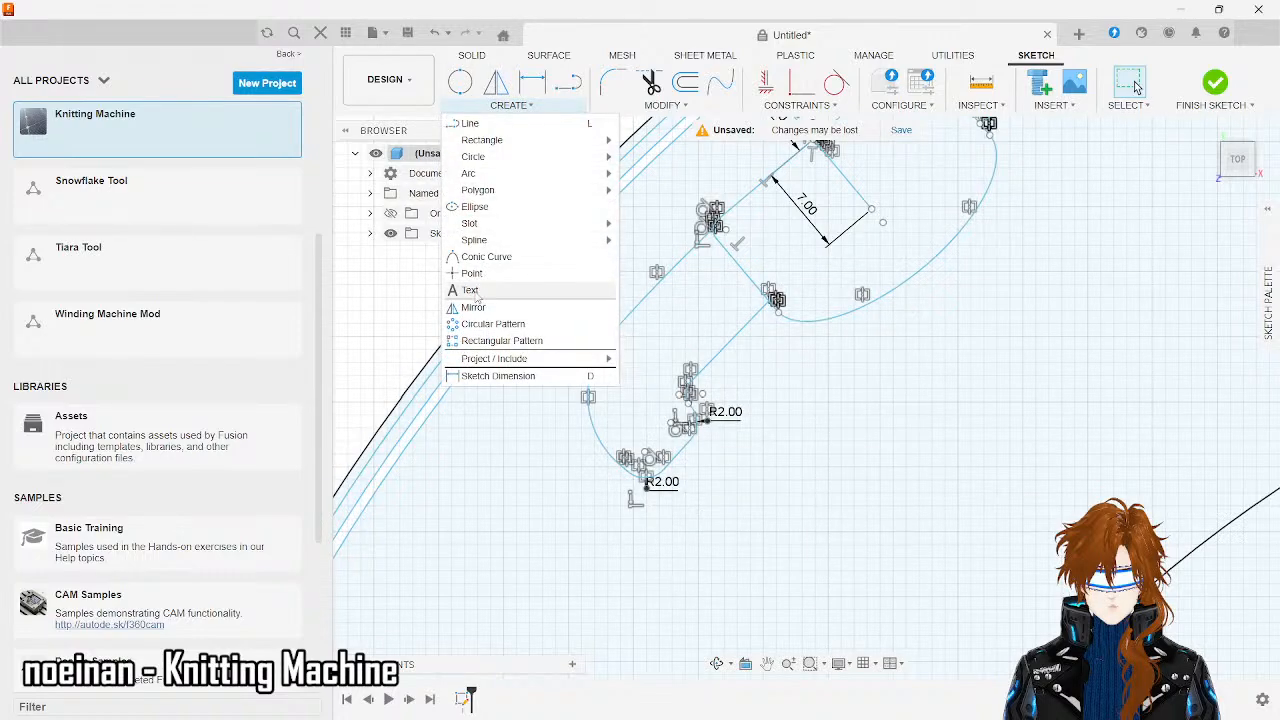
click(474, 307)
click(667, 286)
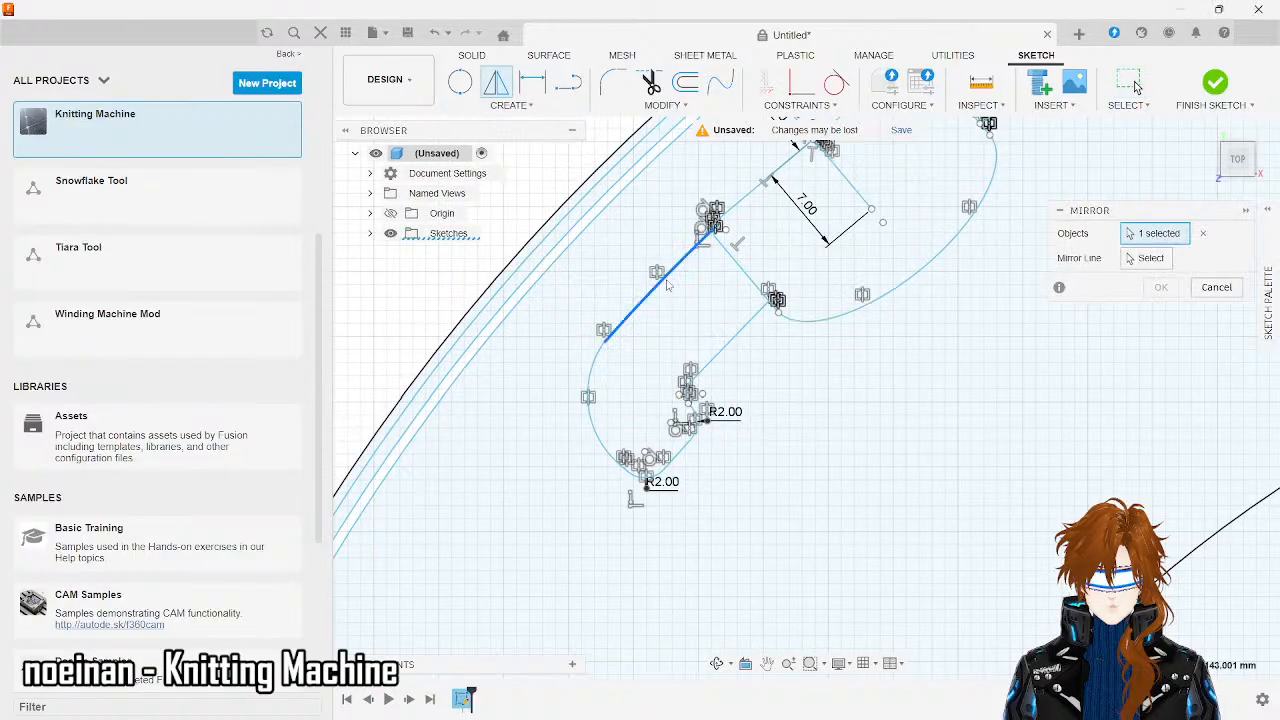
click(733, 343)
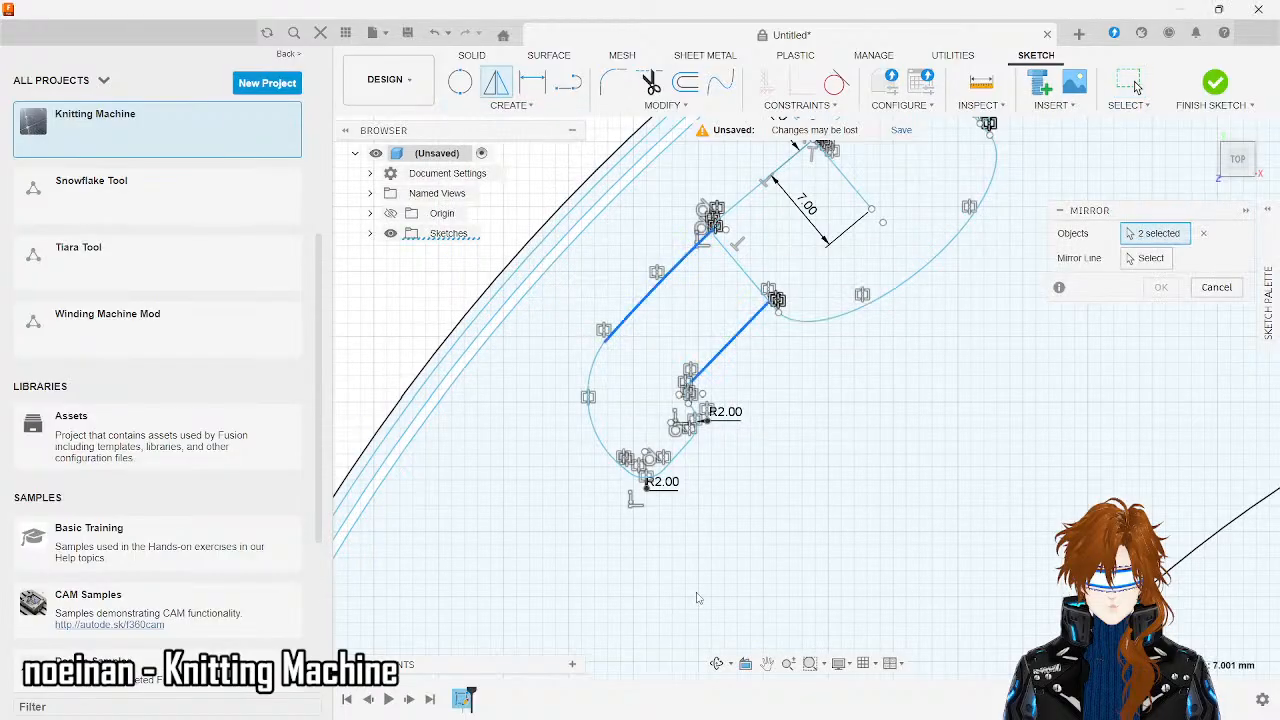
drag(698, 598, 512, 332)
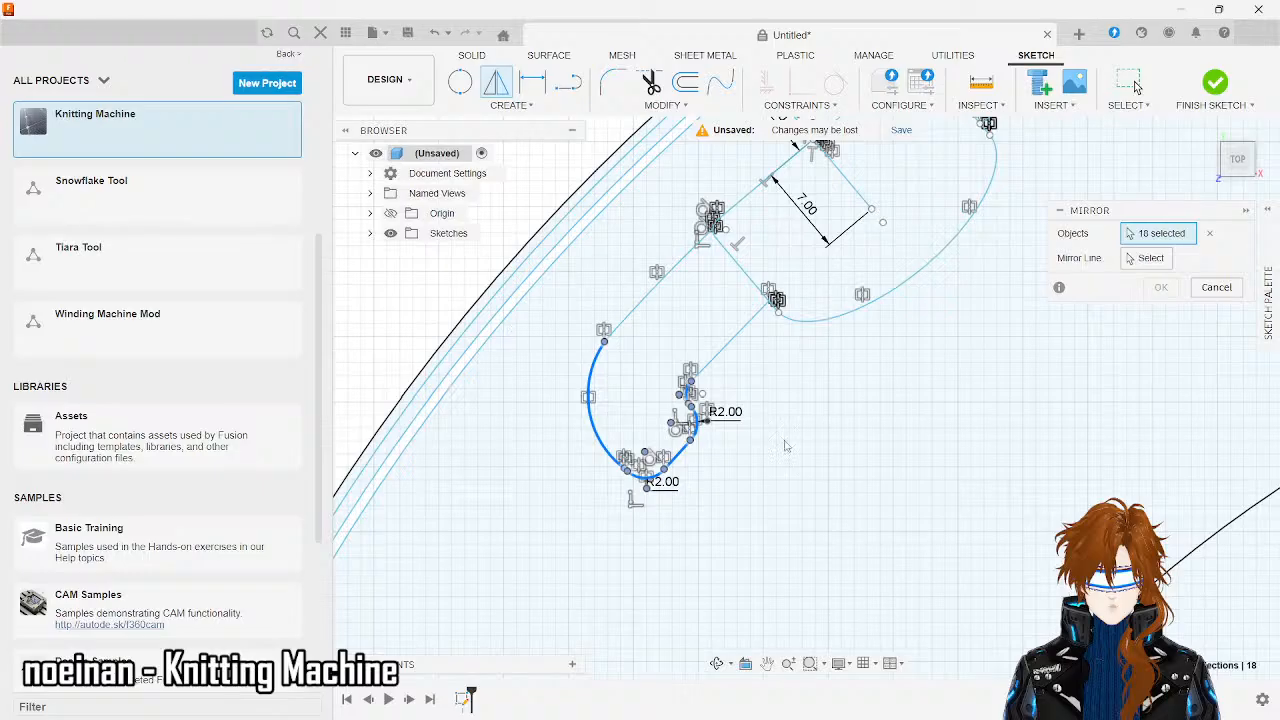
ctrl+drag(745, 557, 533, 329)
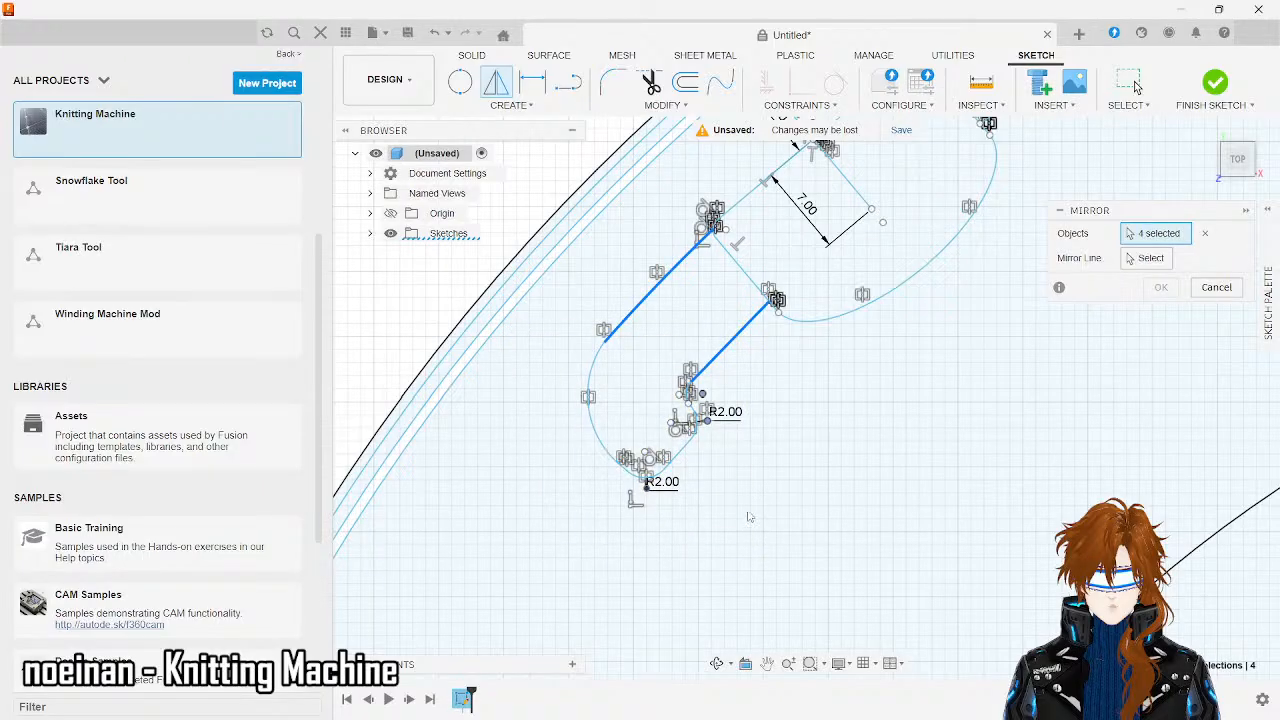
key(Escape)
- Mirror both arm outlines of the upper-left lobed cut-out about the short vertical centre line at the part's top edge
click(511, 105)
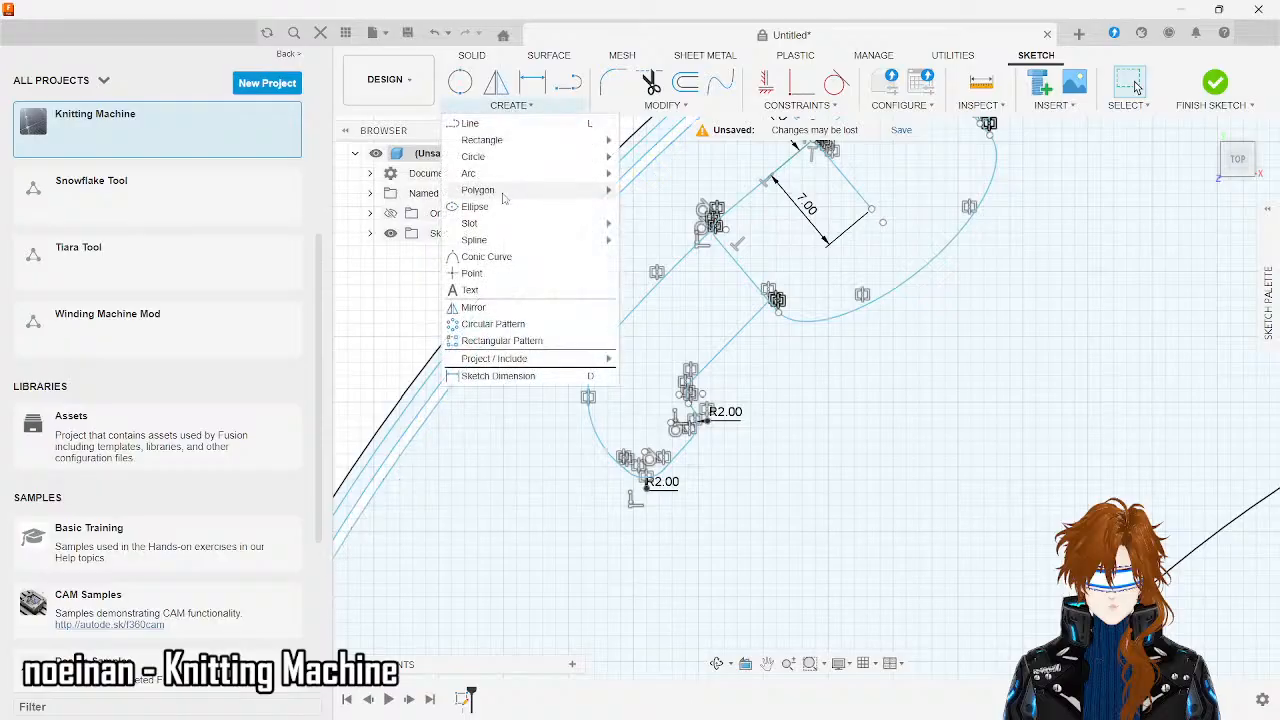
click(472, 310)
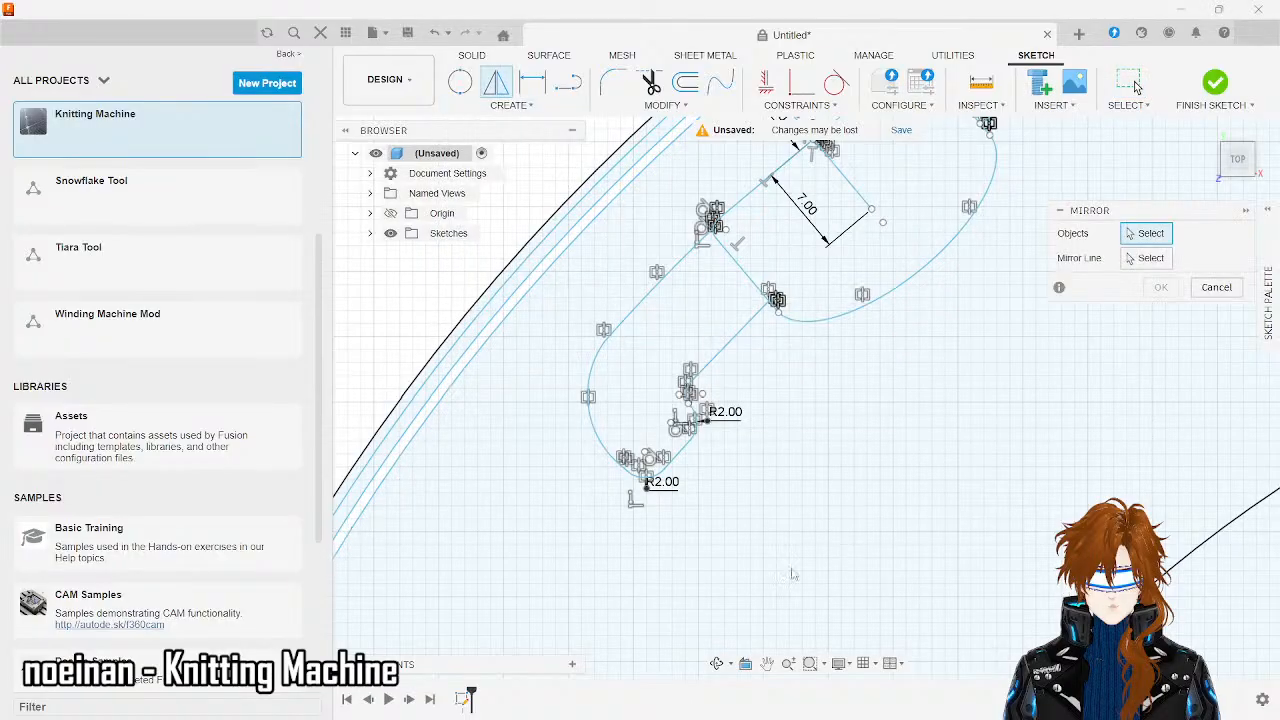
mouse_move(790, 575)
mouse_down()
mouse_move(458, 322)
mouse_move(535, 326)
mouse_up()
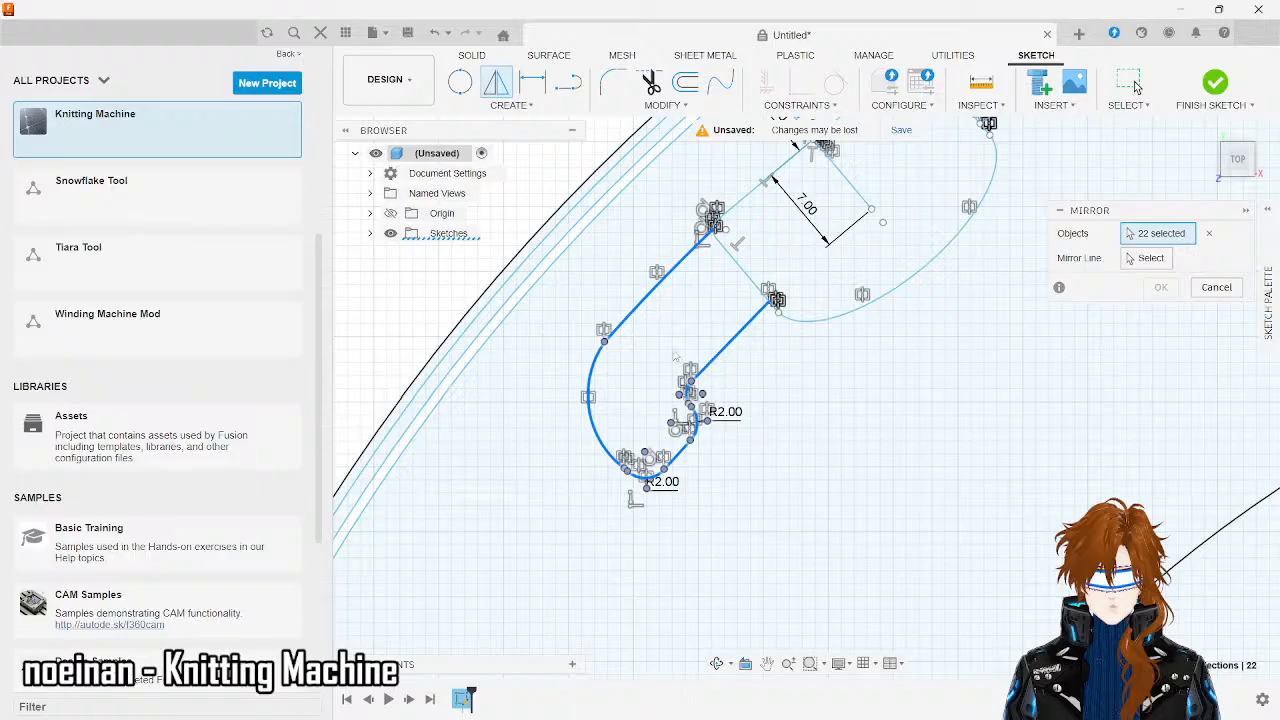
scroll(949, 511, down, 5)
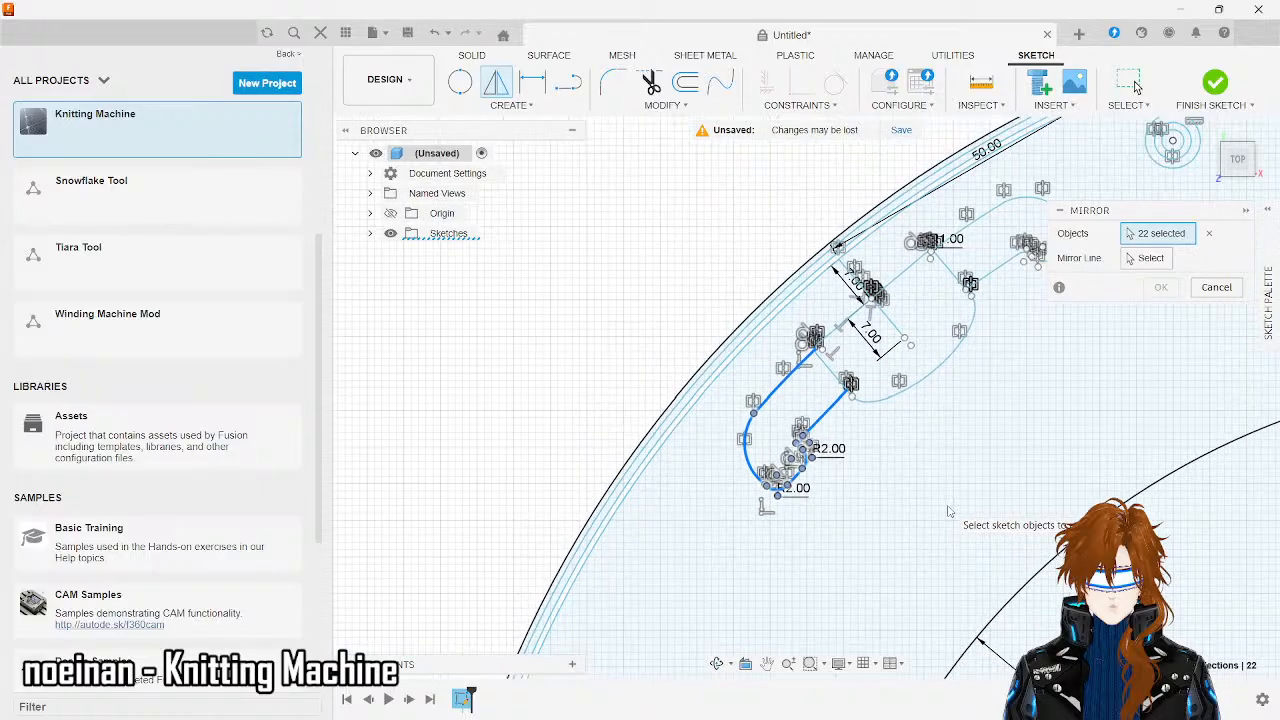
scroll(581, 447, down, 3)
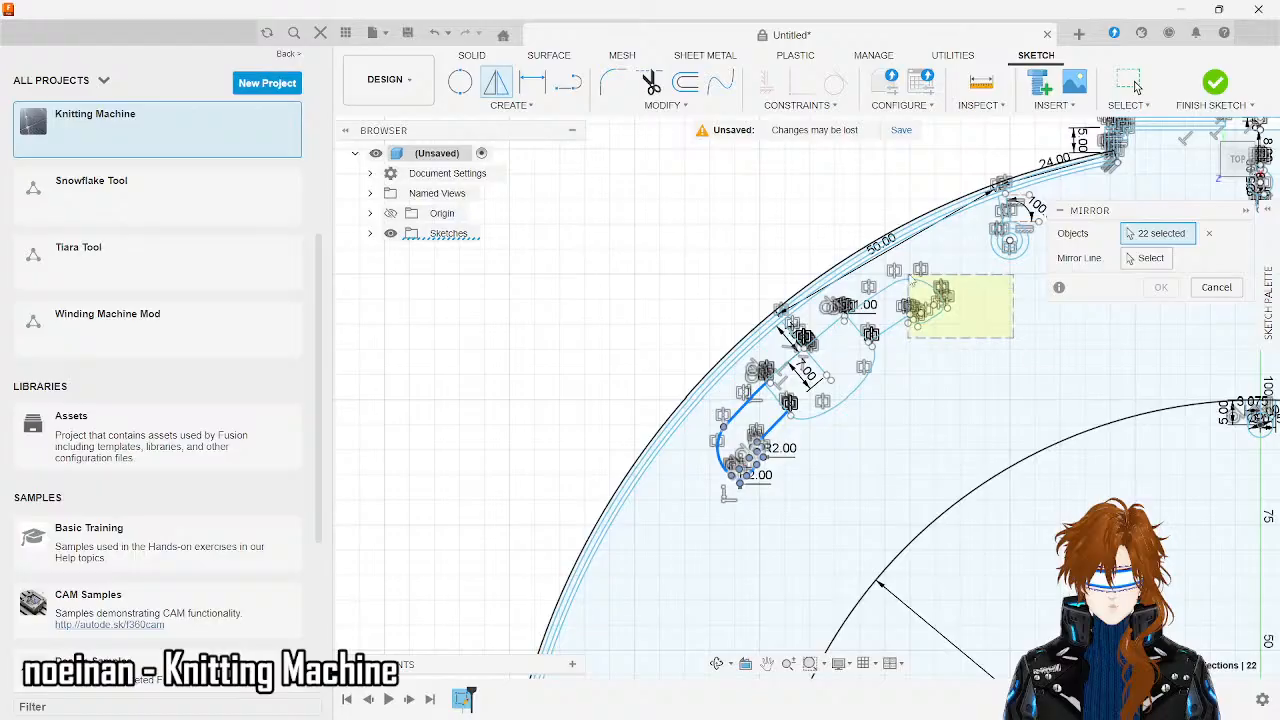
drag(896, 273, 897, 274)
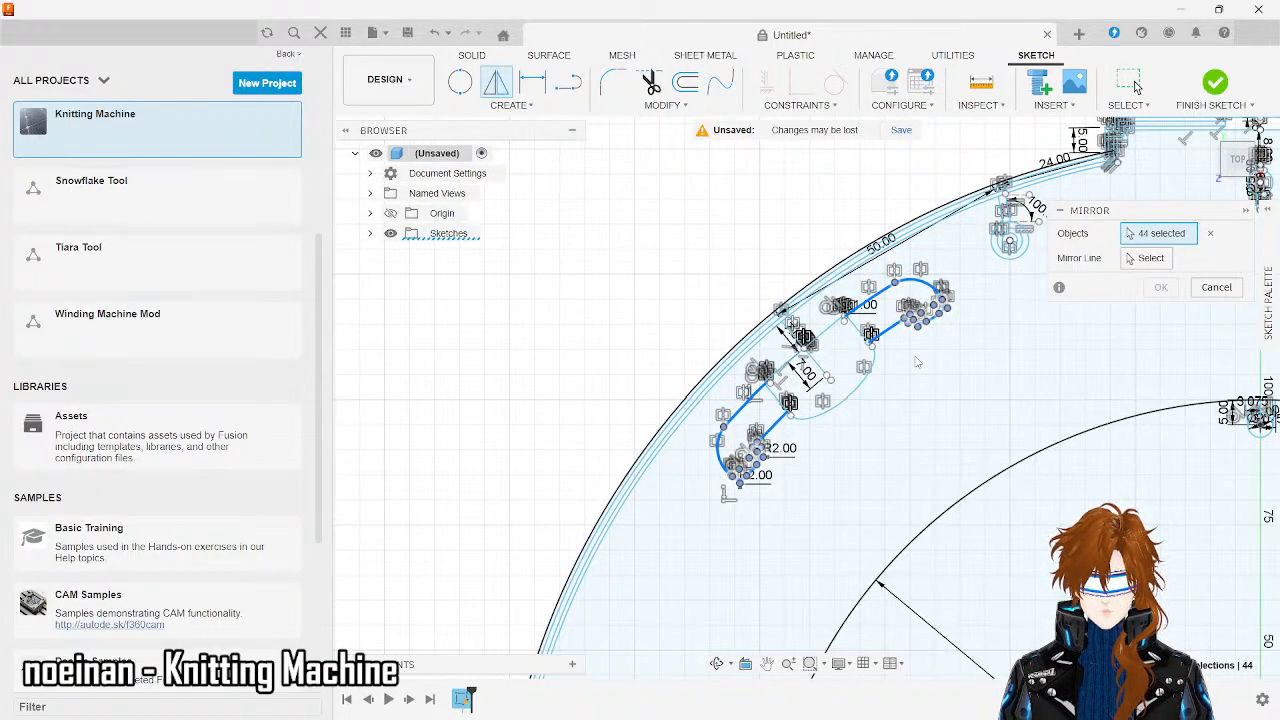
click(1147, 258)
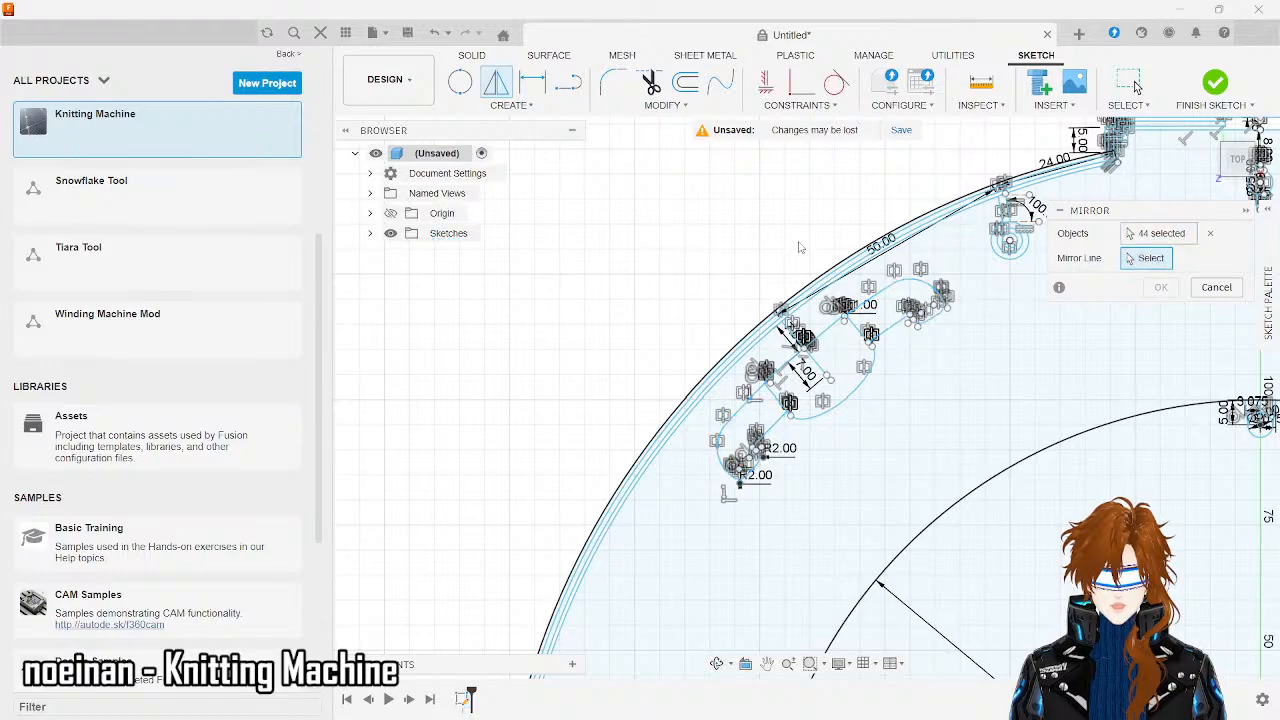
scroll(800, 247, down, 1)
scroll(800, 247, down, 2)
scroll(1015, 192, up, 5)
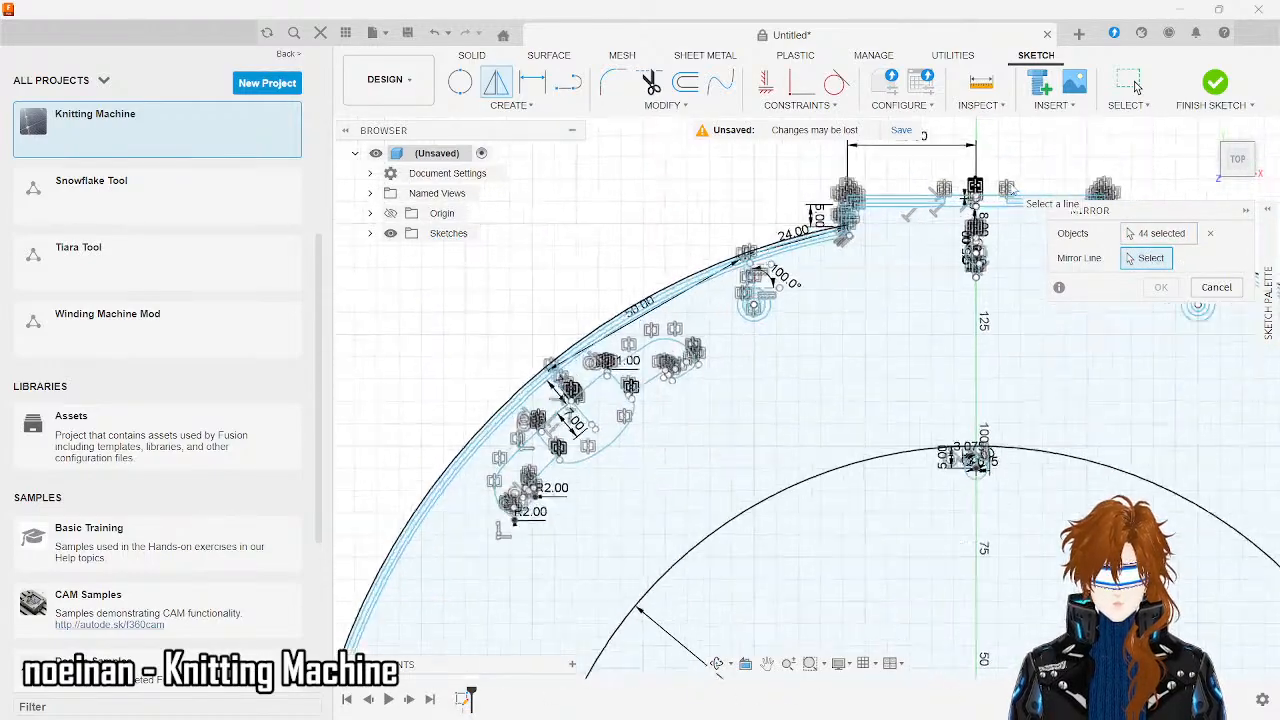
scroll(729, 313, up, 3)
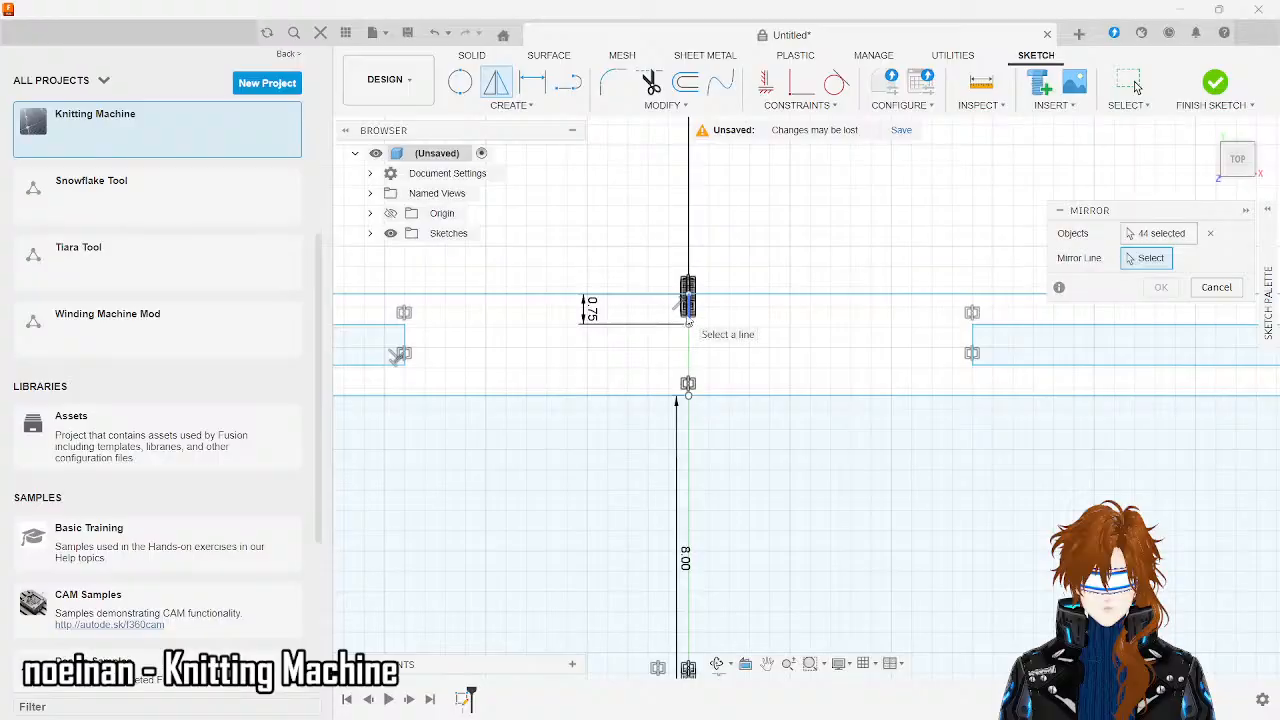
click(687, 316)
scroll(683, 316, down, 4)
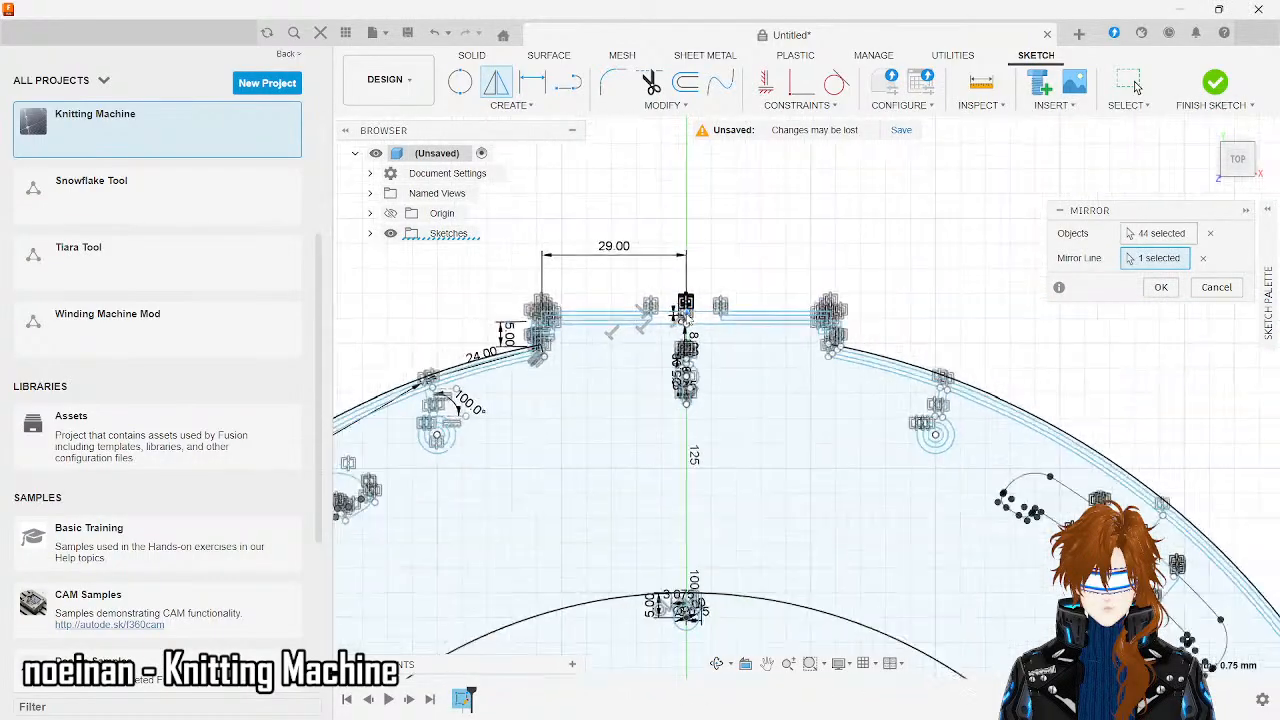
scroll(683, 316, down, 3)
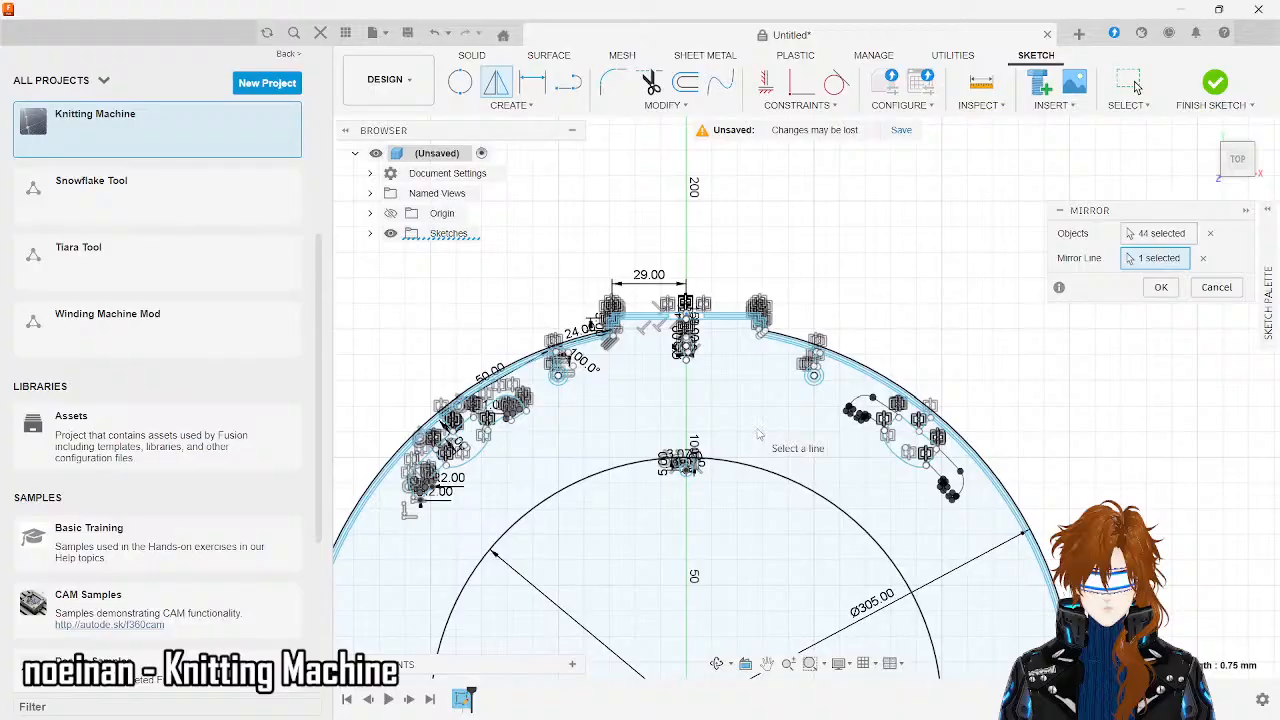
click(1161, 287)
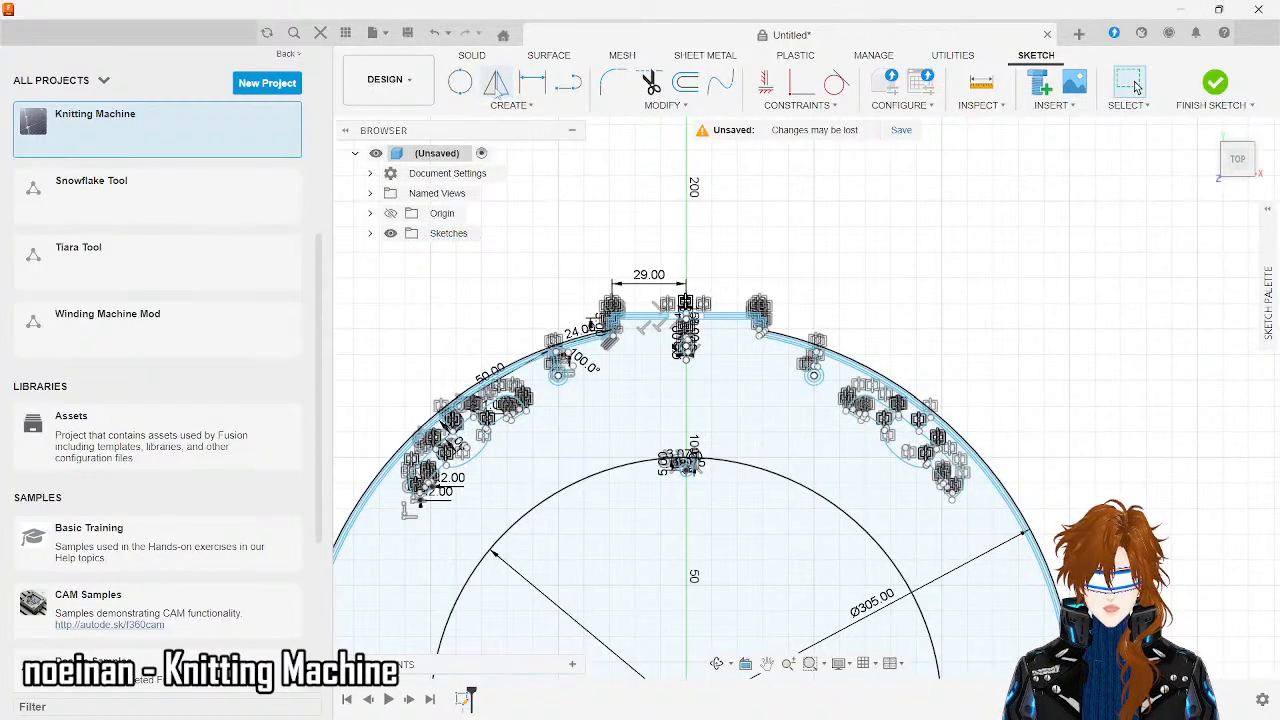
- Start a new sketch mirror with both complete arm outlines of the upper-left lobed cut-out as its objects
click(511, 104)
click(476, 308)
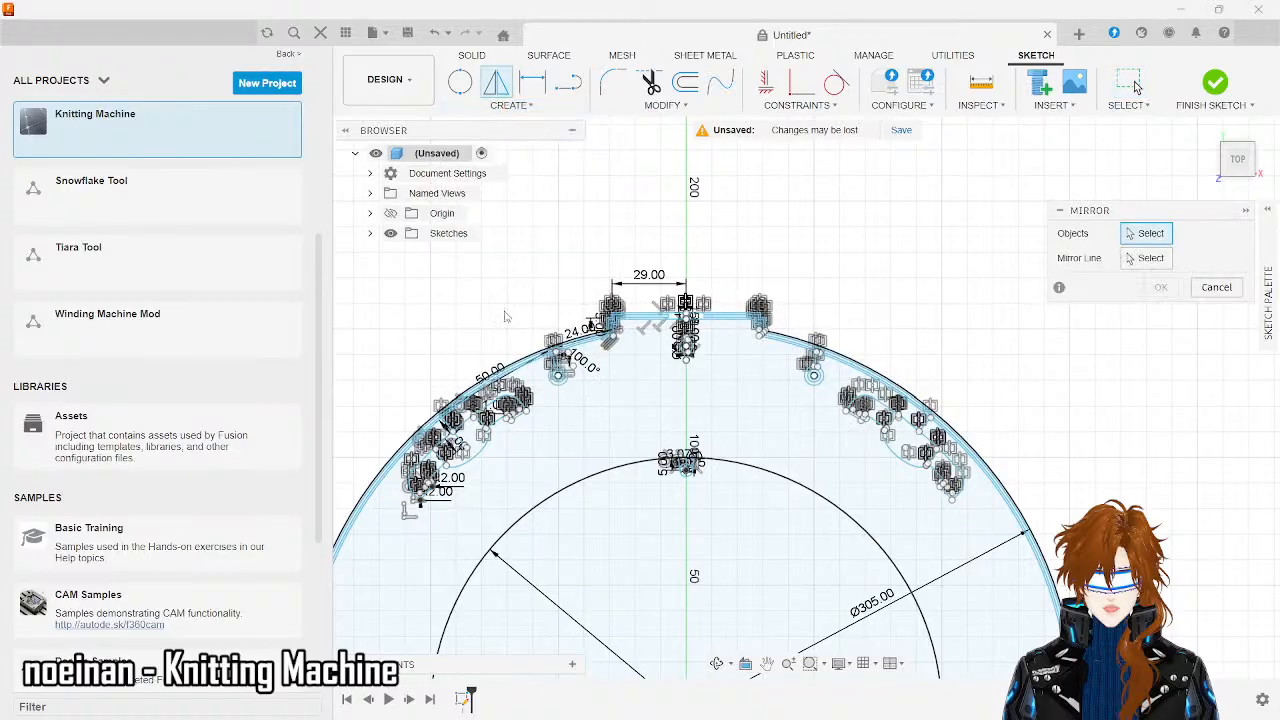
scroll(957, 282, down, 3)
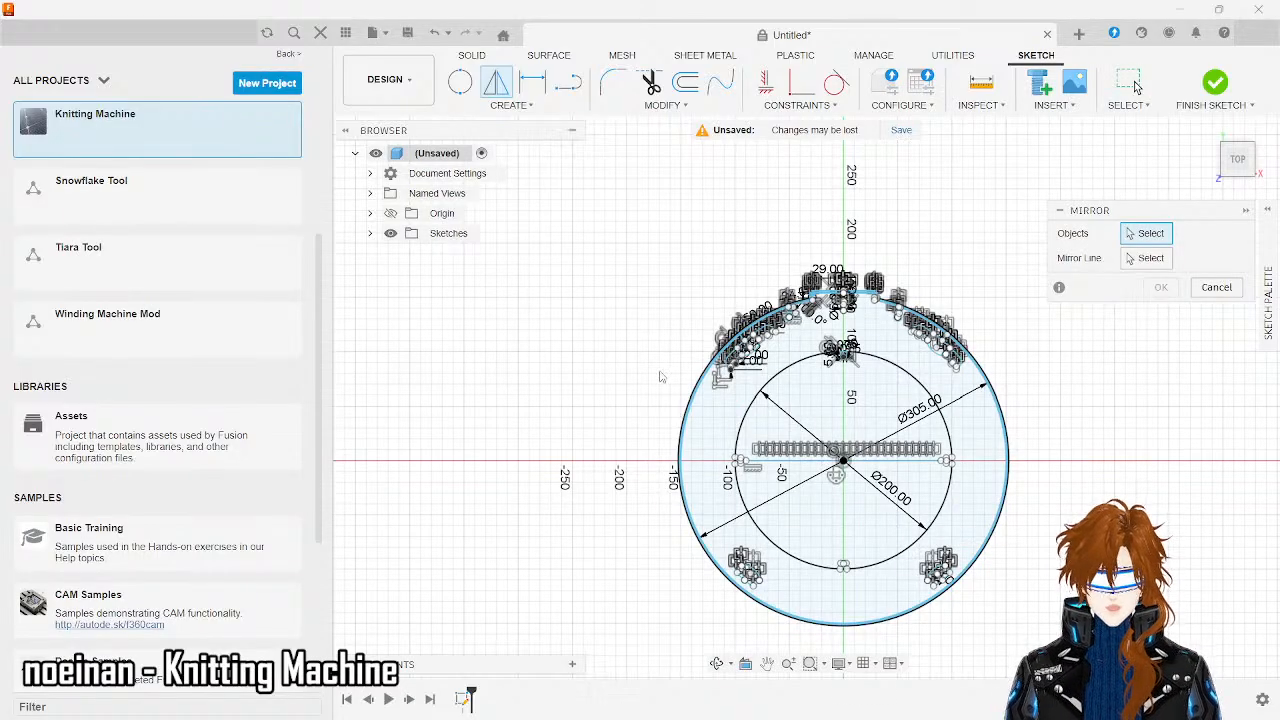
scroll(715, 345, up, 5)
scroll(833, 456, up, 3)
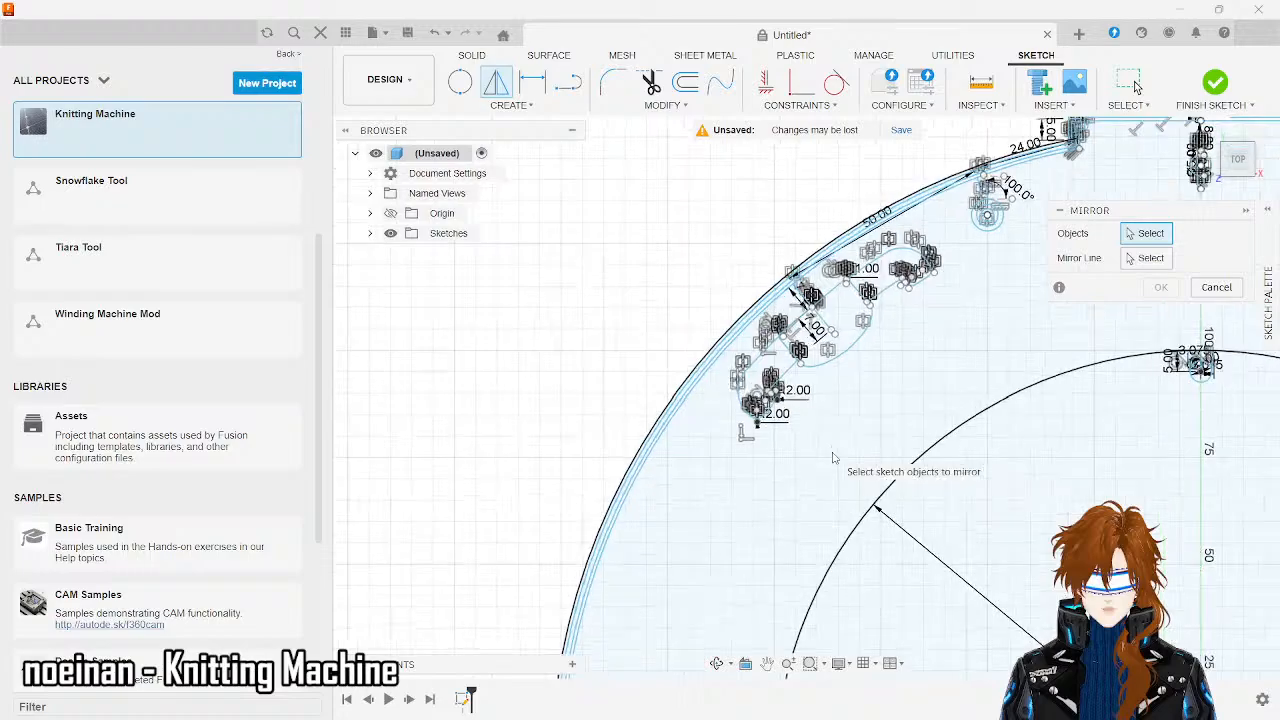
drag(731, 430, 641, 266)
scroll(773, 395, down, 5)
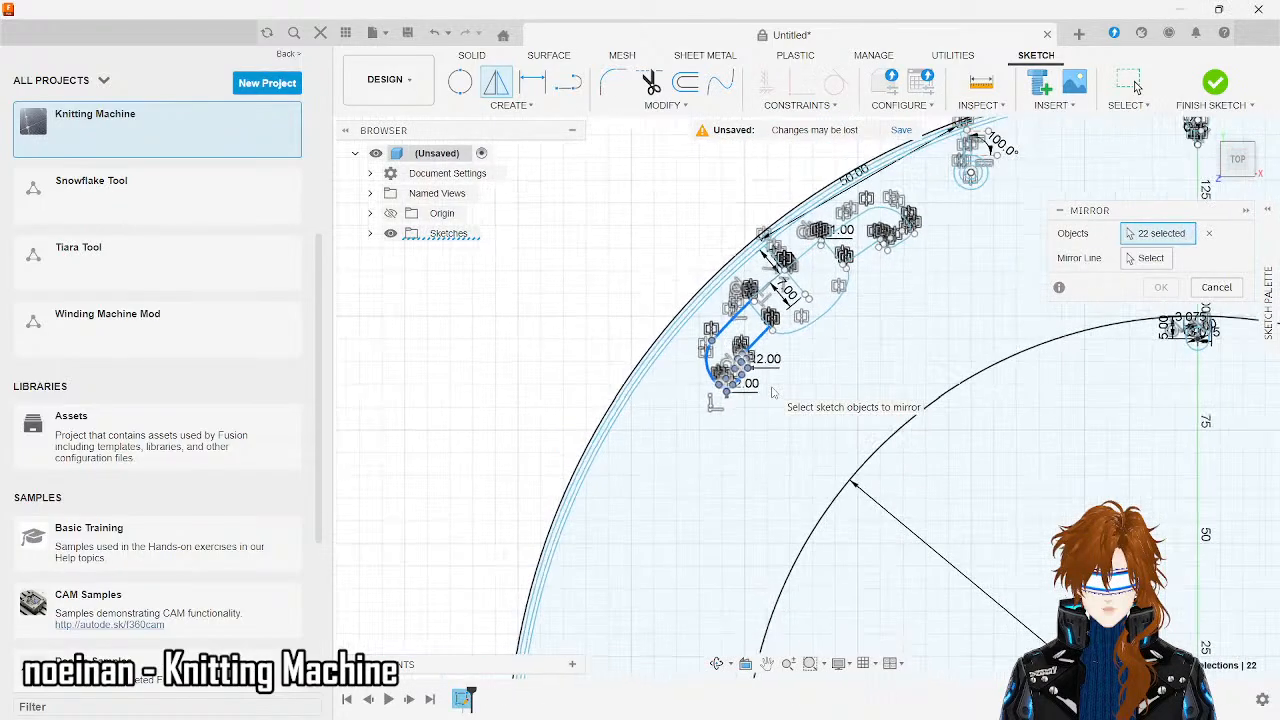
scroll(882, 285, up, 3)
scroll(882, 285, up, 2)
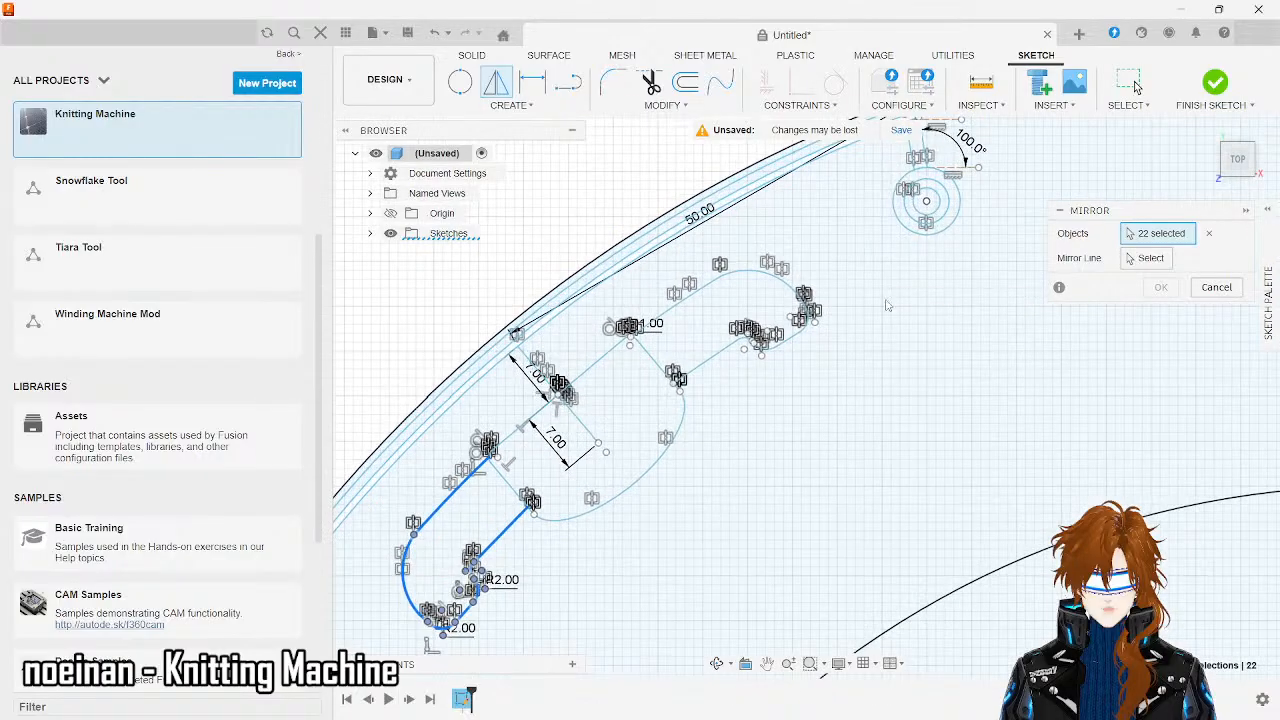
mouse_move(895, 330)
mouse_down()
mouse_move(705, 290)
mouse_move(773, 288)
mouse_move(872, 318)
mouse_up()
drag(758, 432, 745, 508)
drag(714, 426, 852, 241)
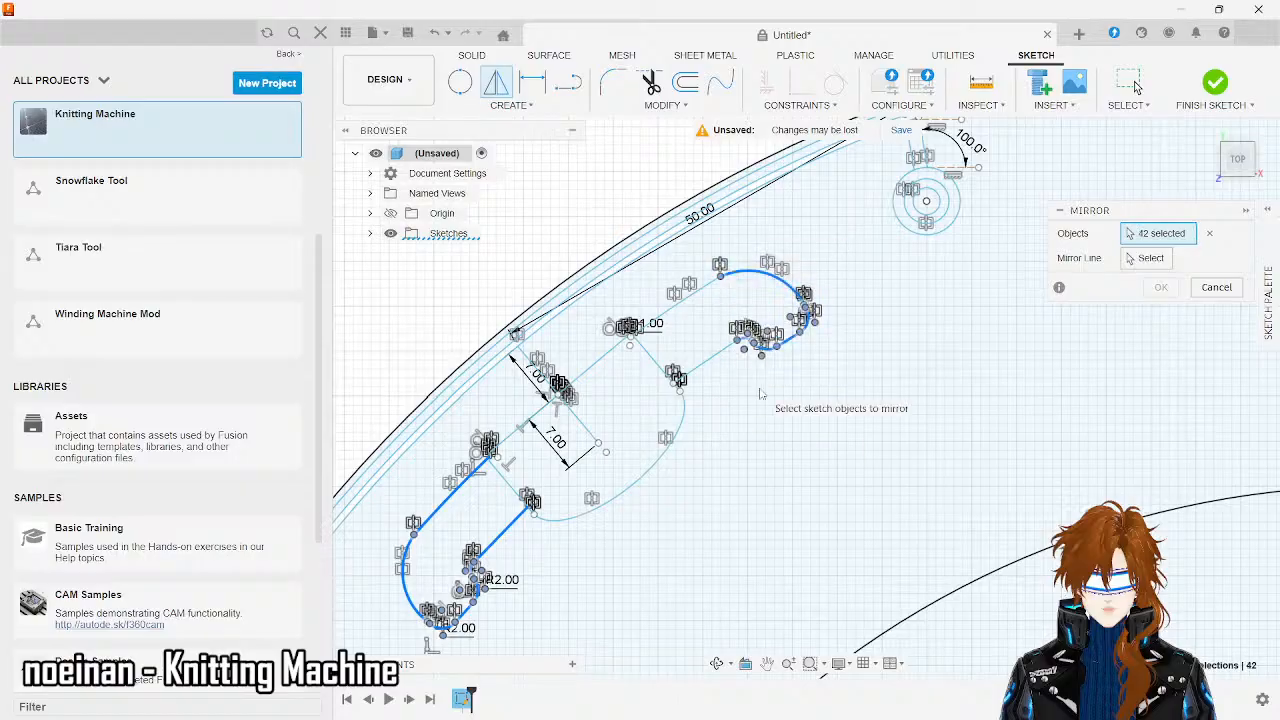
click(722, 352)
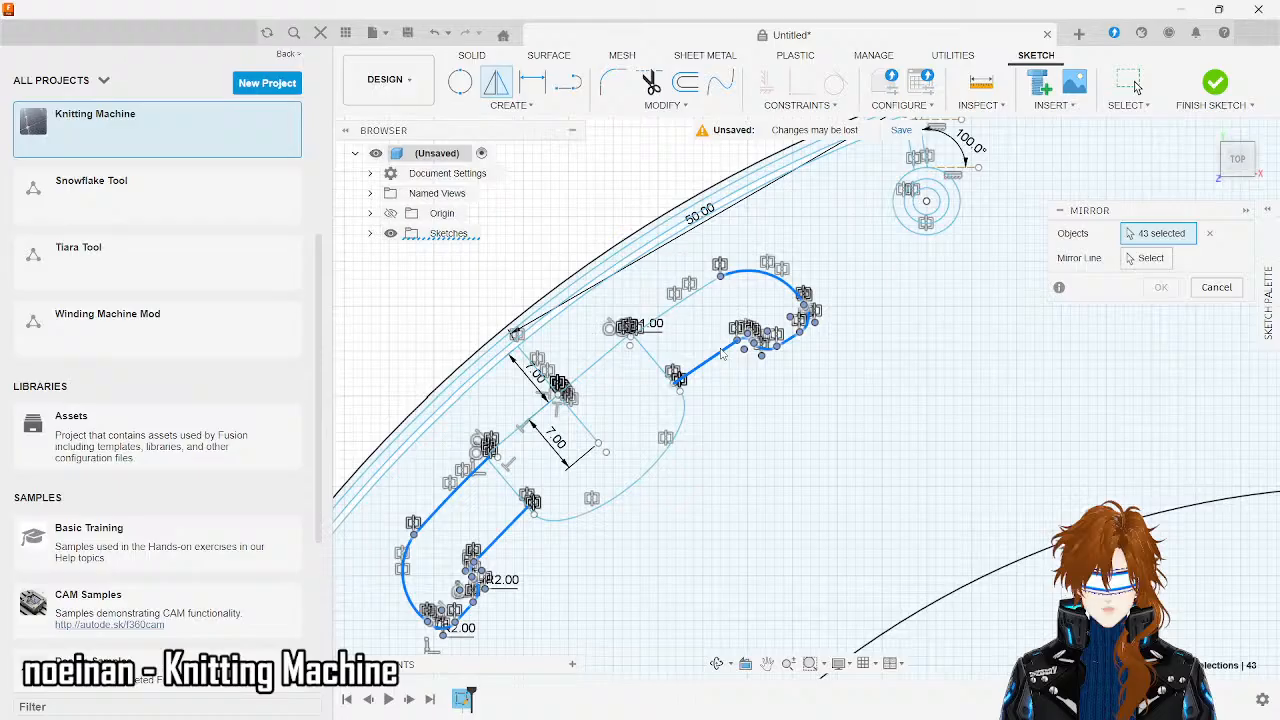
click(700, 287)
- Add both complete arm outlines of the upper-right lobed cut-out to the mirror objects, including their straight edges and rounded ends
scroll(797, 438, down, 10)
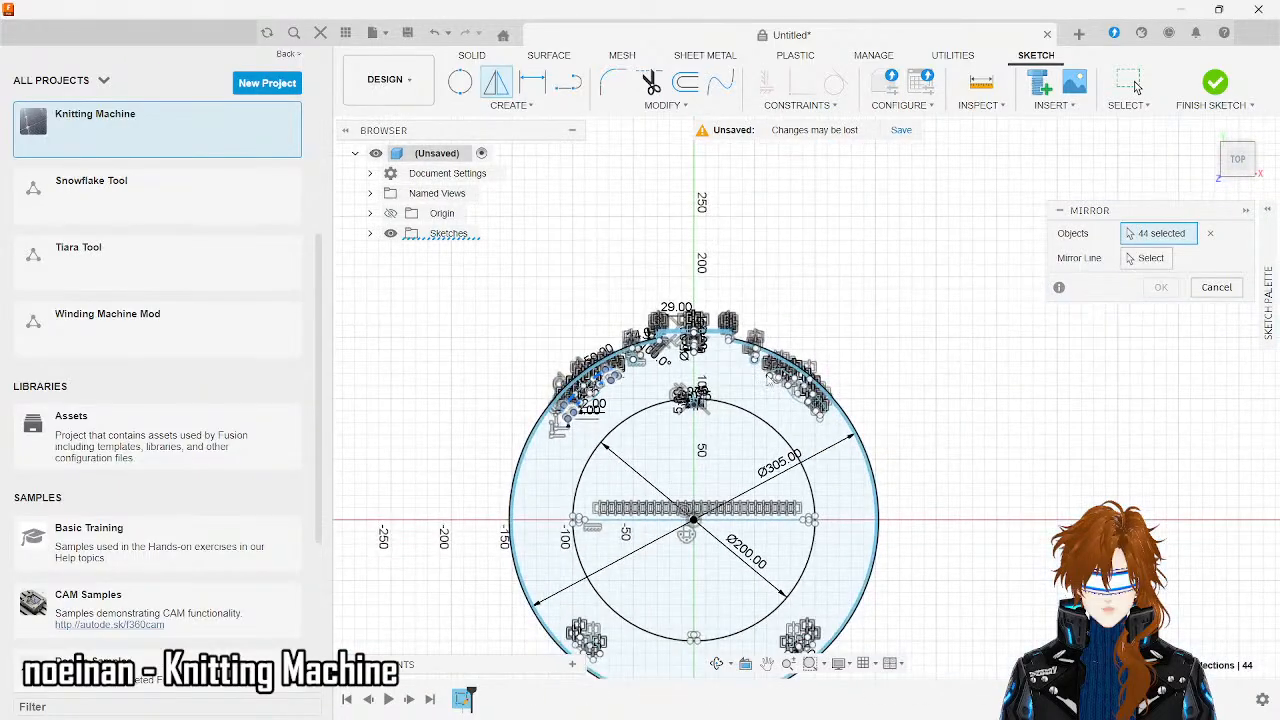
scroll(766, 360, up, 8)
right_click(773, 354)
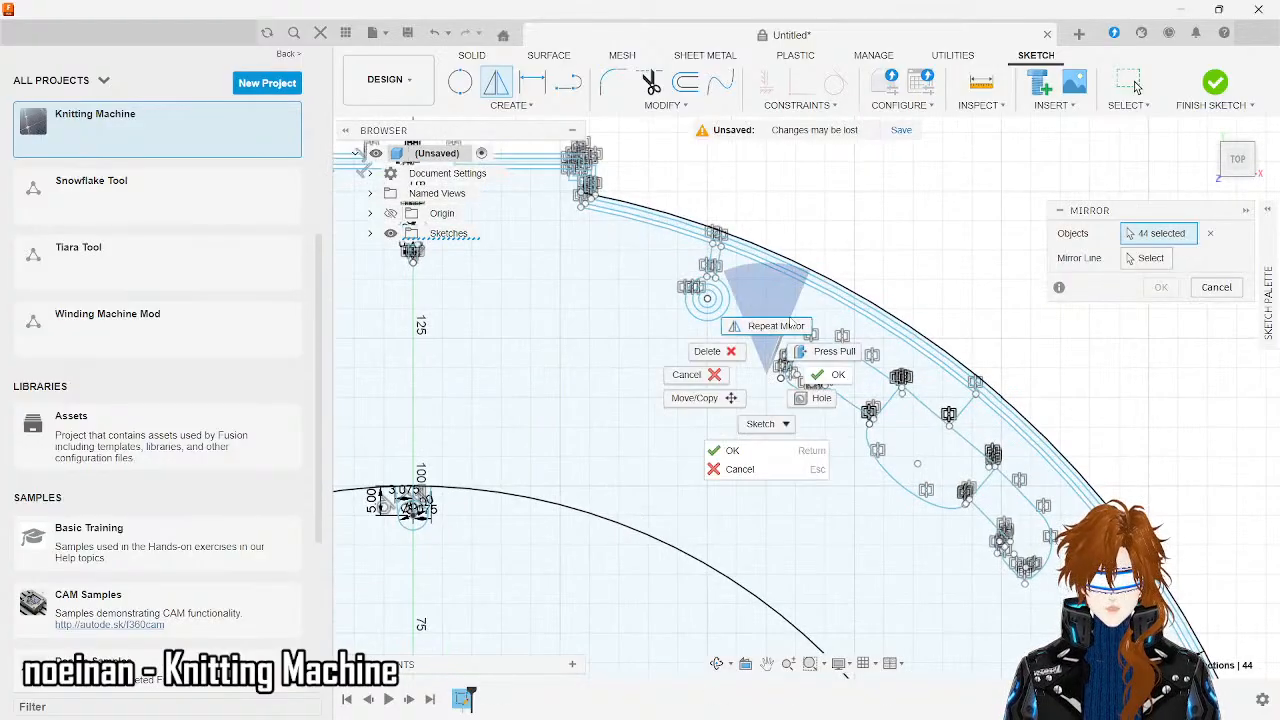
click(786, 324)
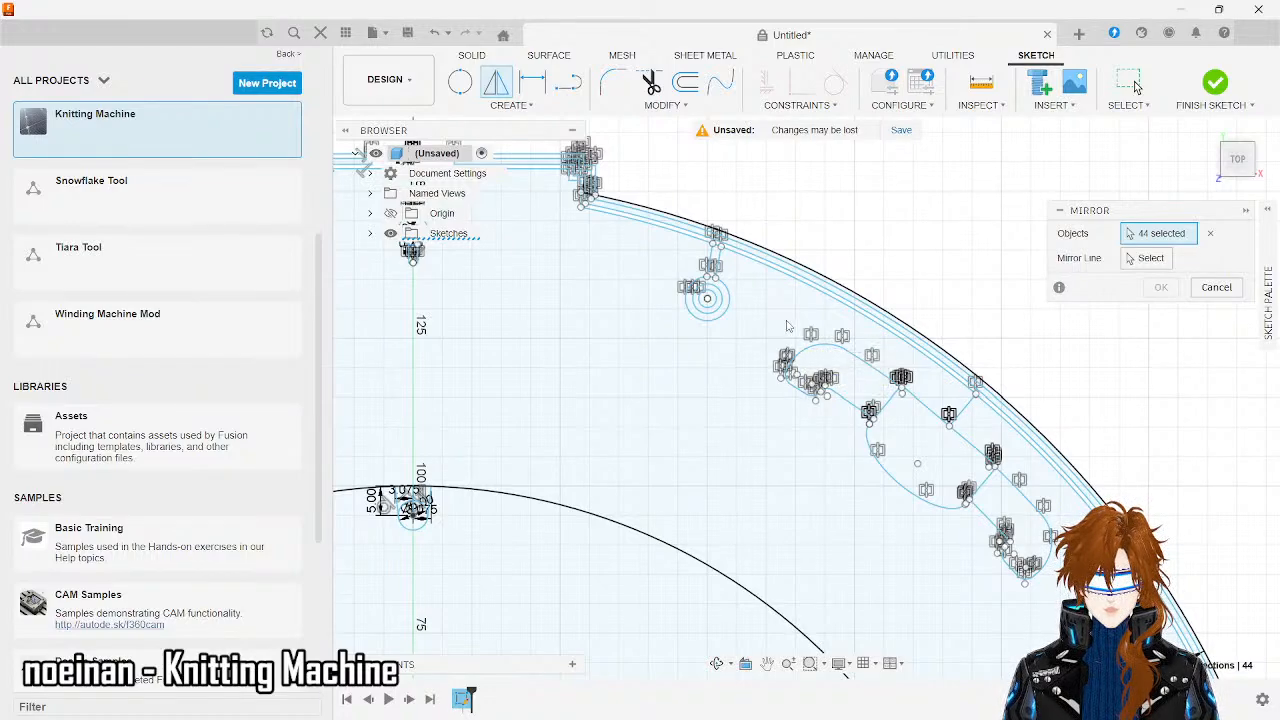
drag(744, 304, 852, 420)
click(852, 406)
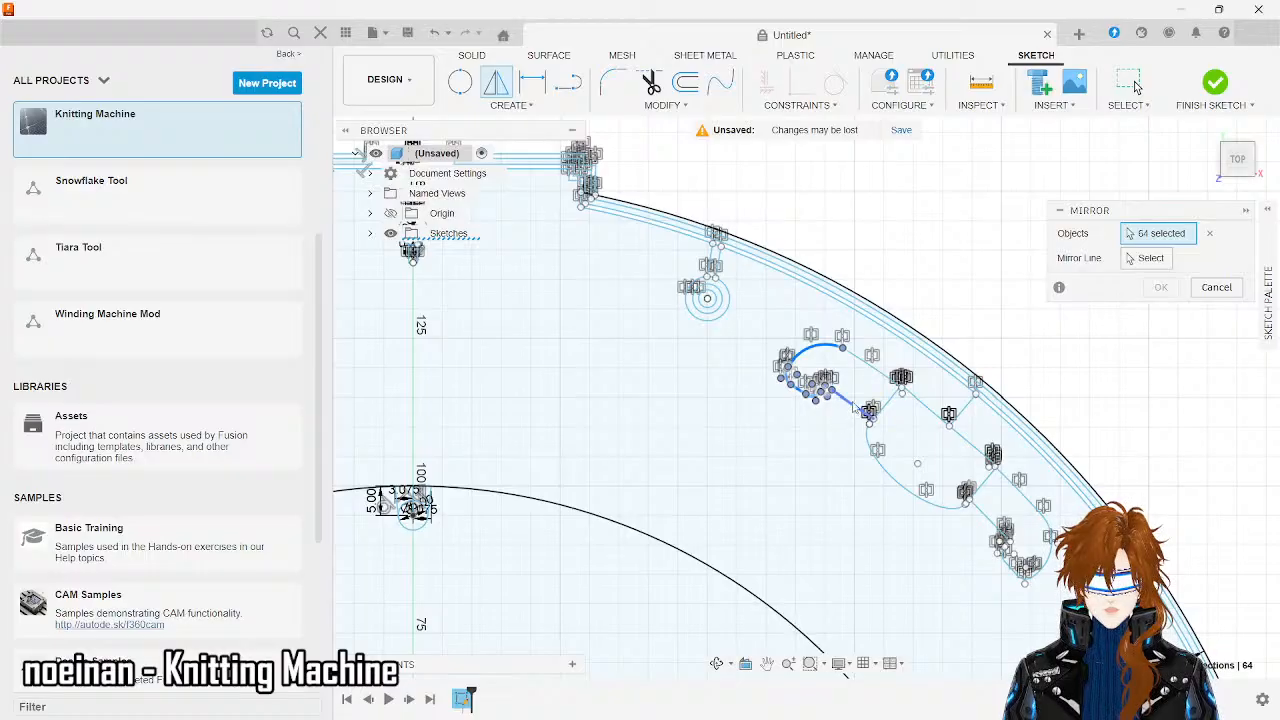
click(876, 368)
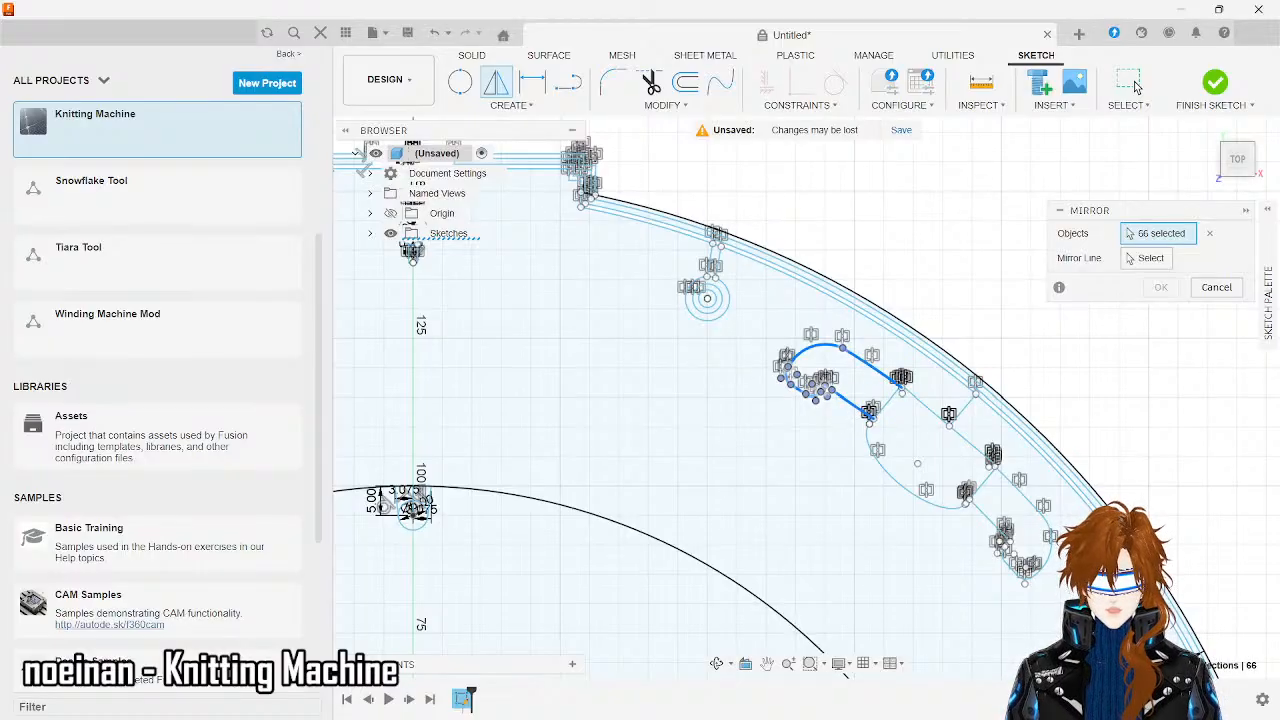
drag(1021, 628, 1042, 574)
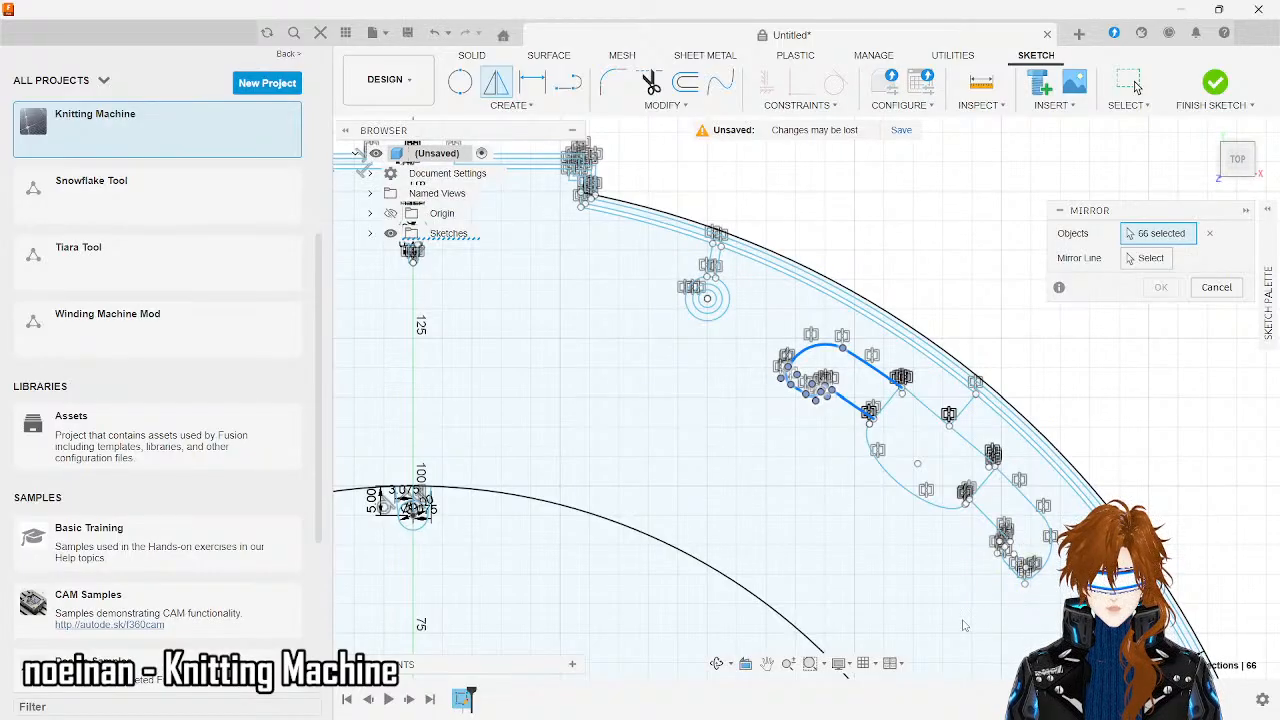
mouse_move(963, 616)
mouse_down()
mouse_move(1045, 550)
mouse_move(1035, 520)
mouse_up()
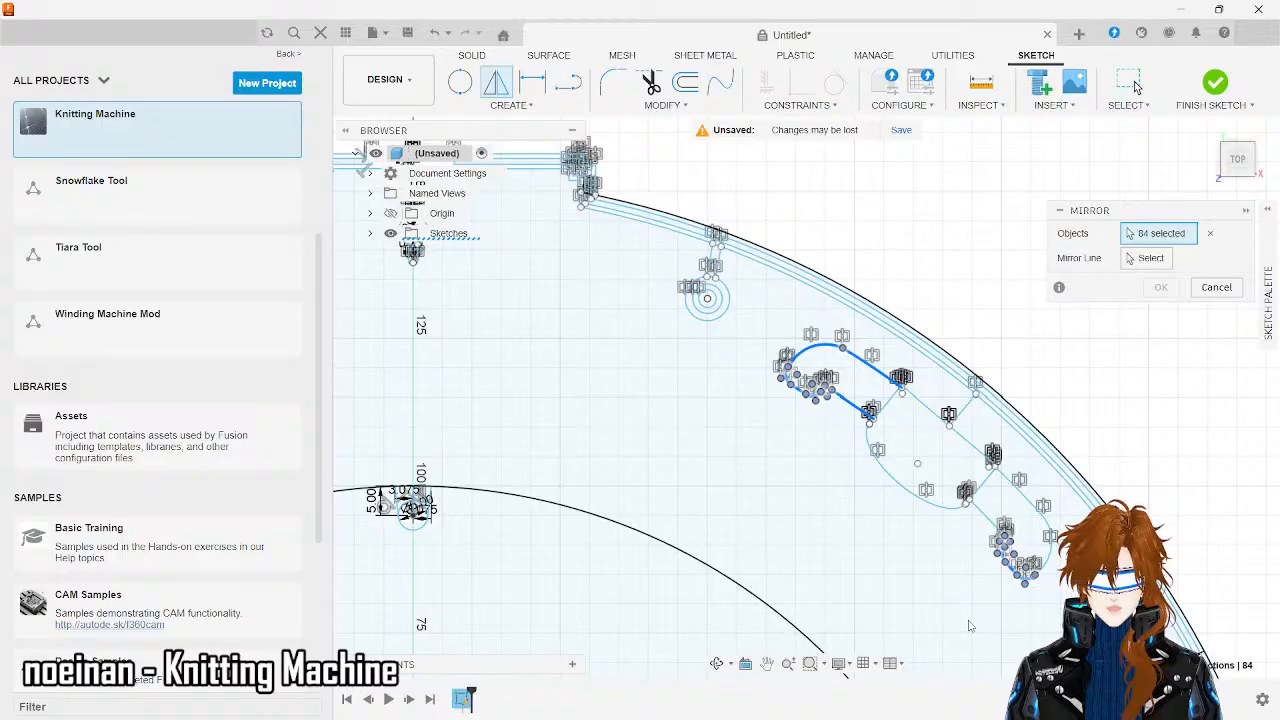
mouse_move(956, 620)
mouse_down()
mouse_move(1050, 532)
mouse_move(1084, 529)
mouse_up()
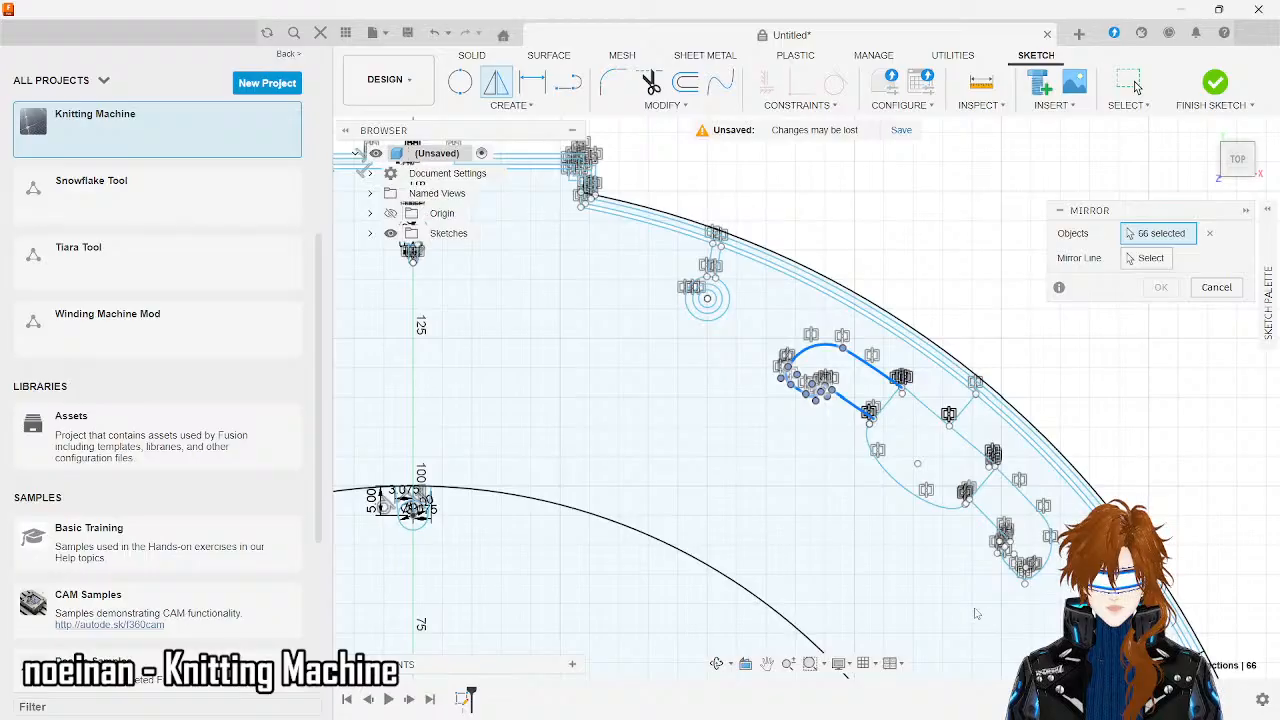
mouse_move(946, 536)
mouse_down()
mouse_move(1022, 602)
mouse_move(1023, 619)
mouse_up()
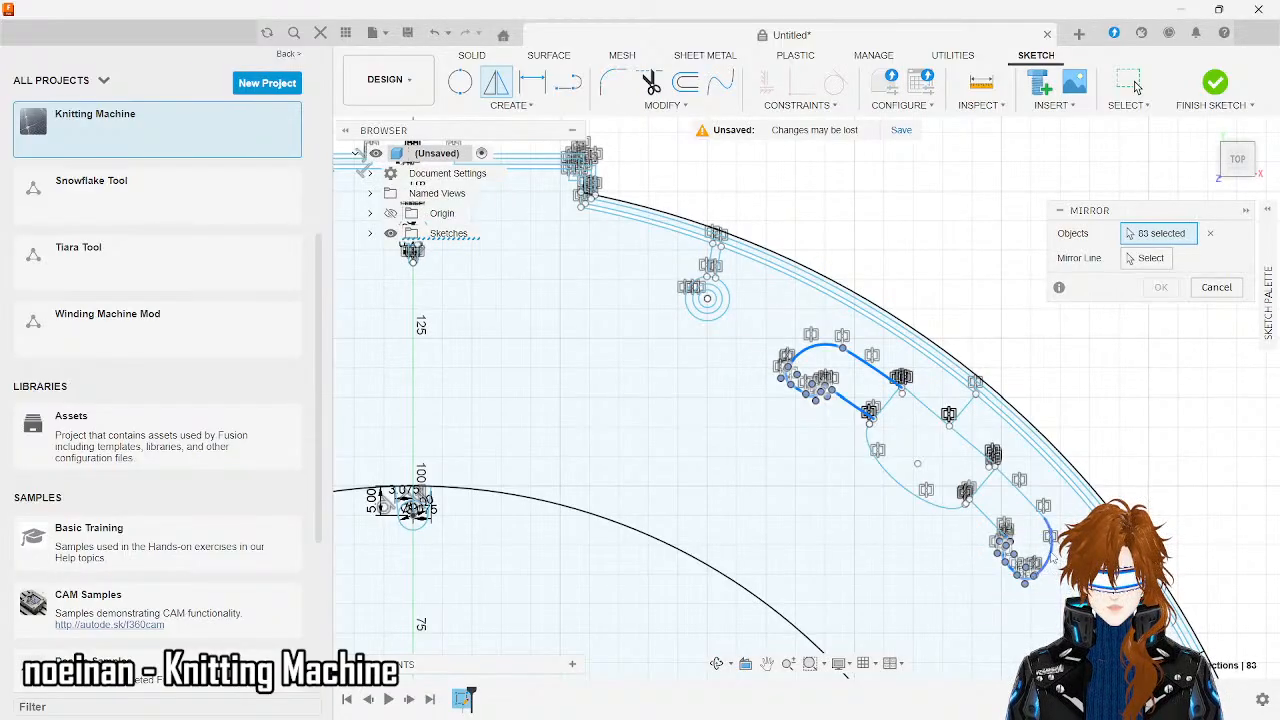
click(988, 518)
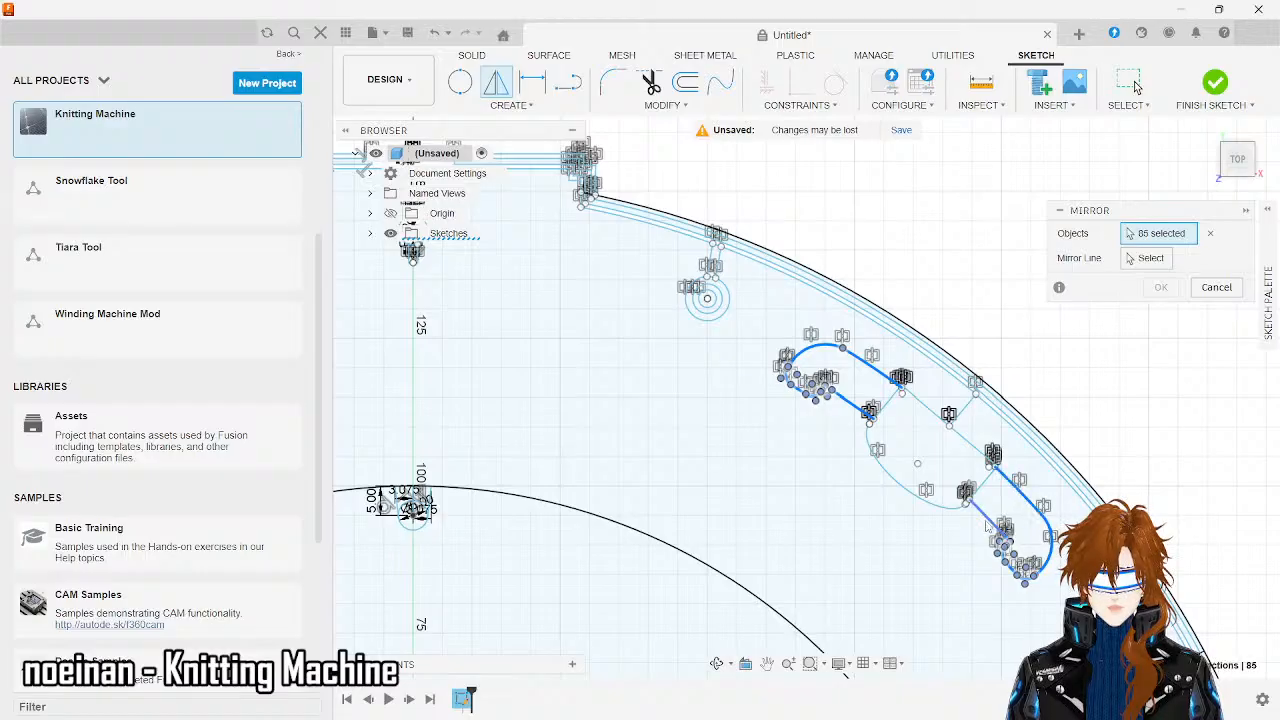
click(988, 548)
scroll(986, 553, up, 5)
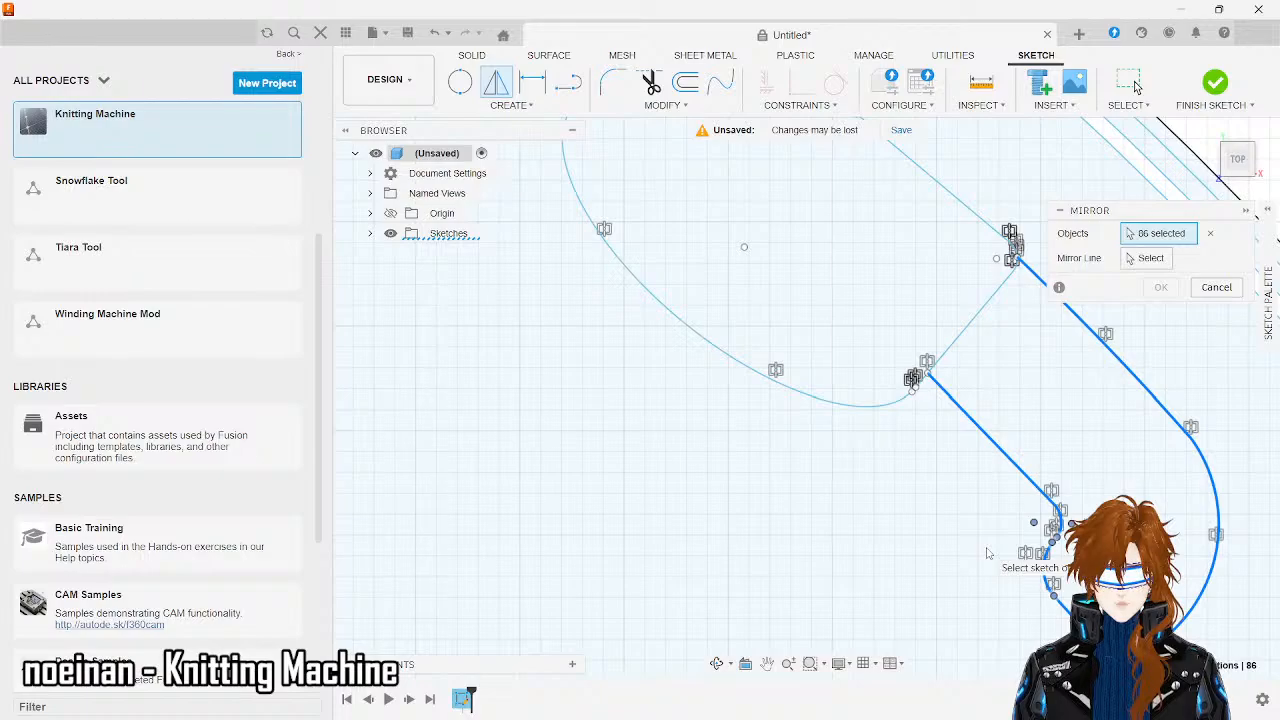
scroll(986, 553, down, 6)
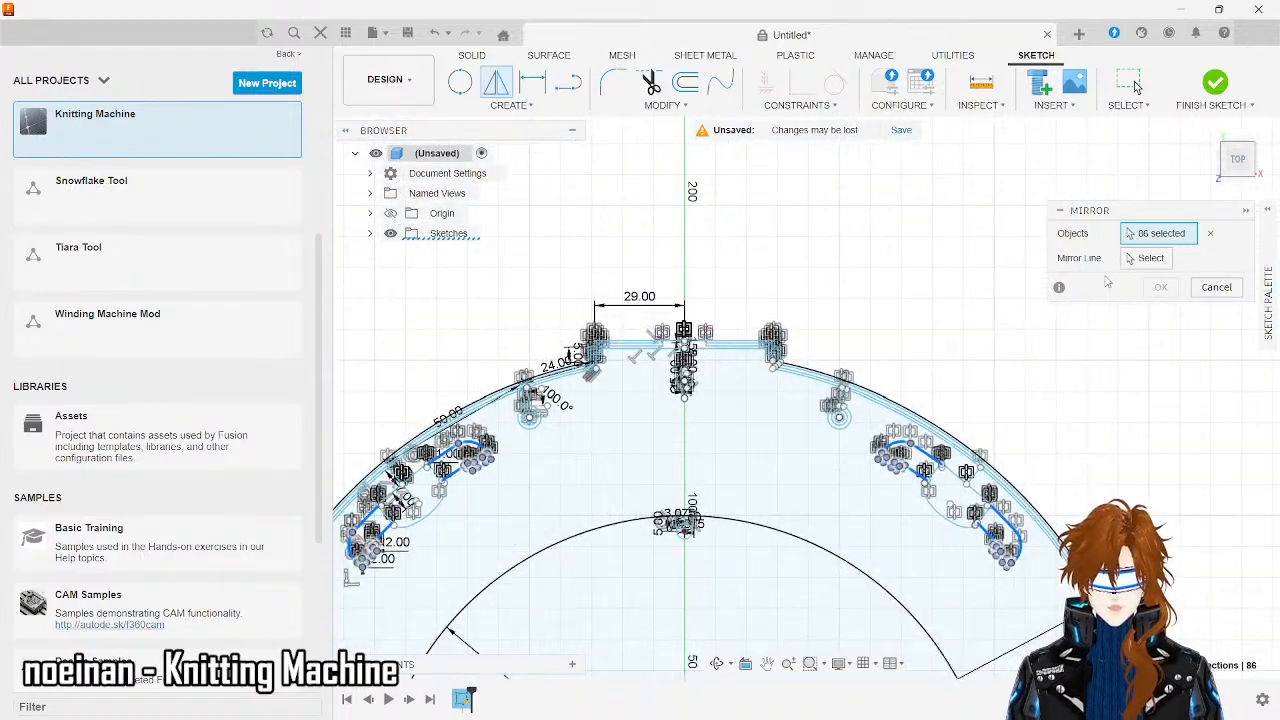
- Mirror the selected arm outlines to the lower half about the horizontal line through the circles' centre
click(1150, 258)
scroll(742, 331, down, 5)
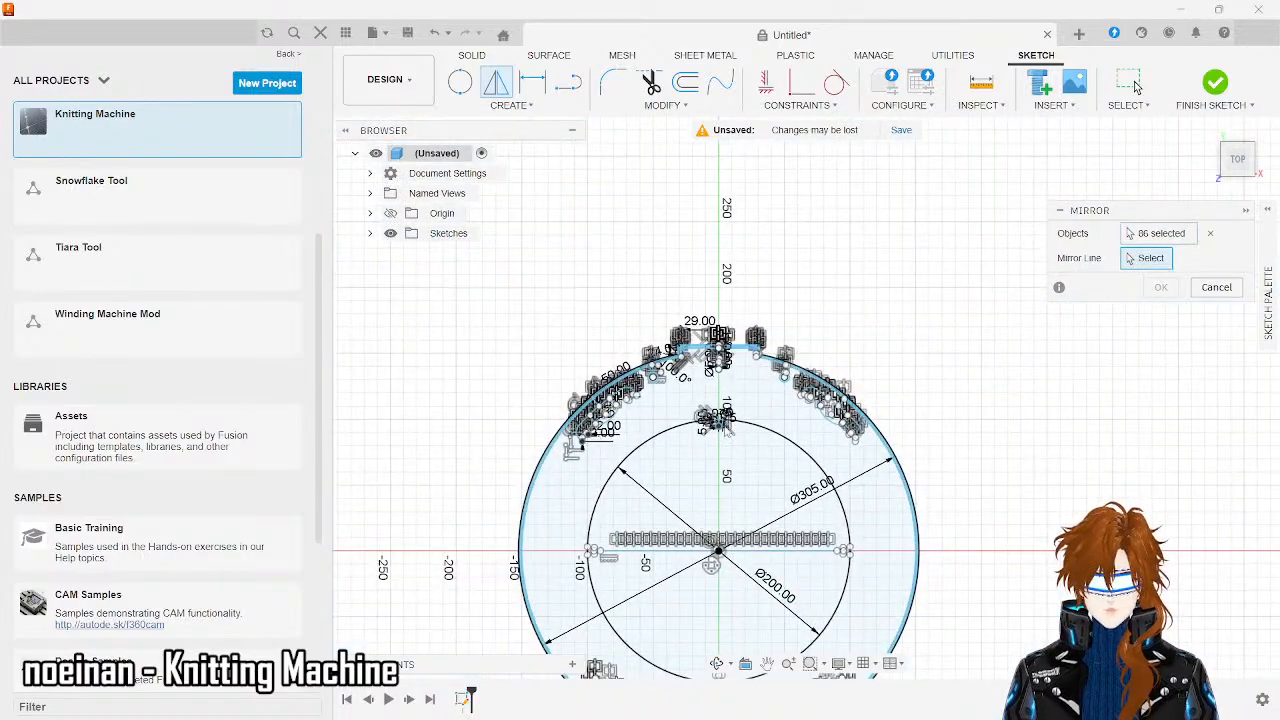
click(703, 553)
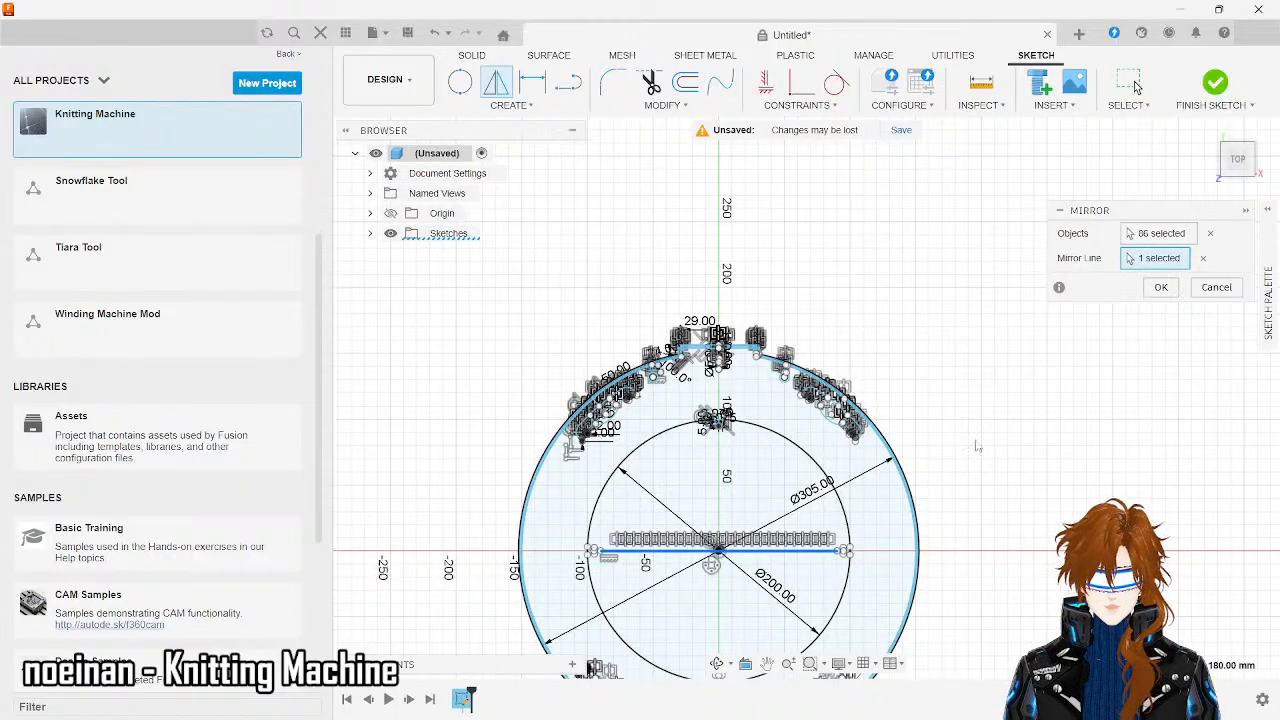
scroll(1030, 396, up, 1)
scroll(1030, 396, down, 3)
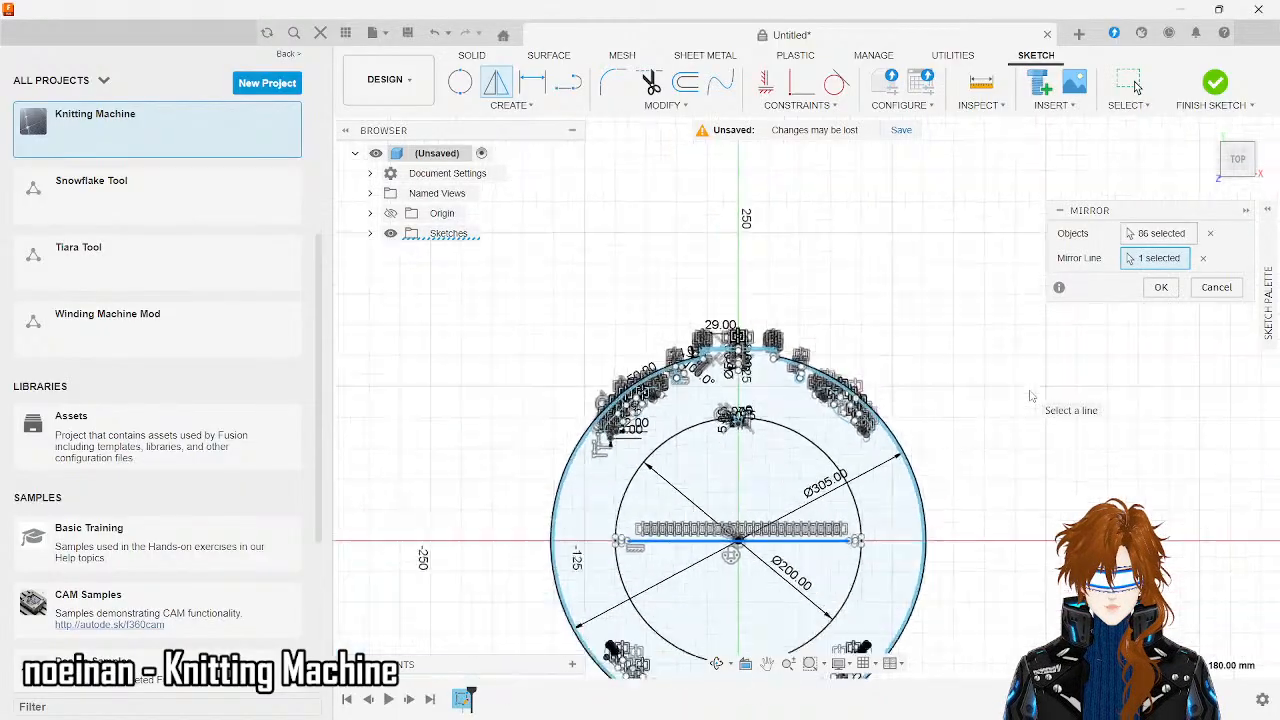
click(1161, 288)
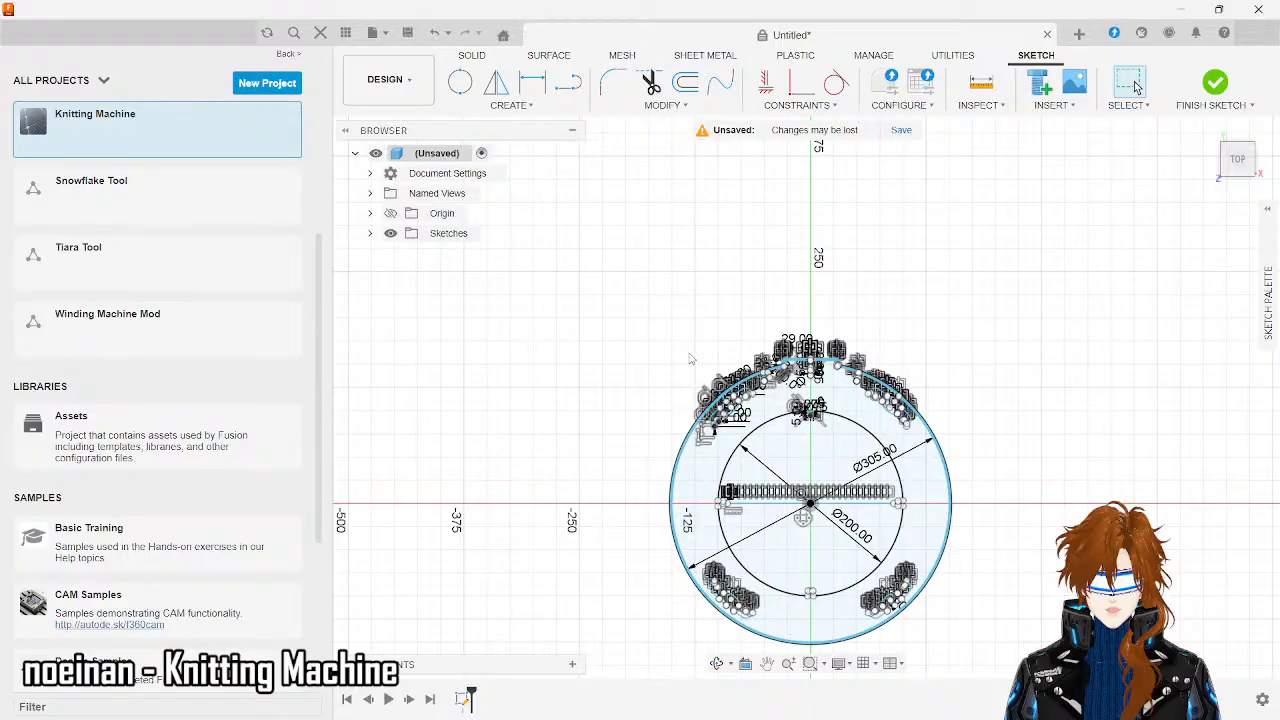
- Finish the sketch and reopen Sketch1 for editing
scroll(642, 408, up, 3)
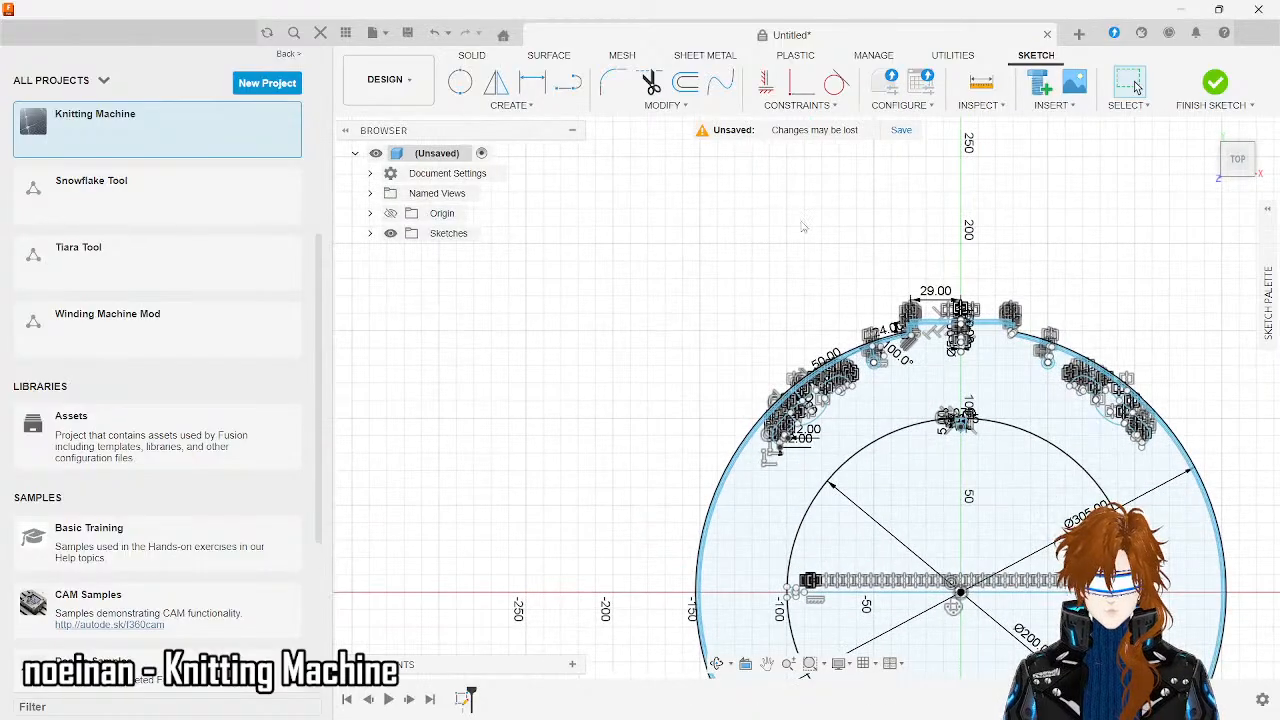
scroll(795, 232, down, 2)
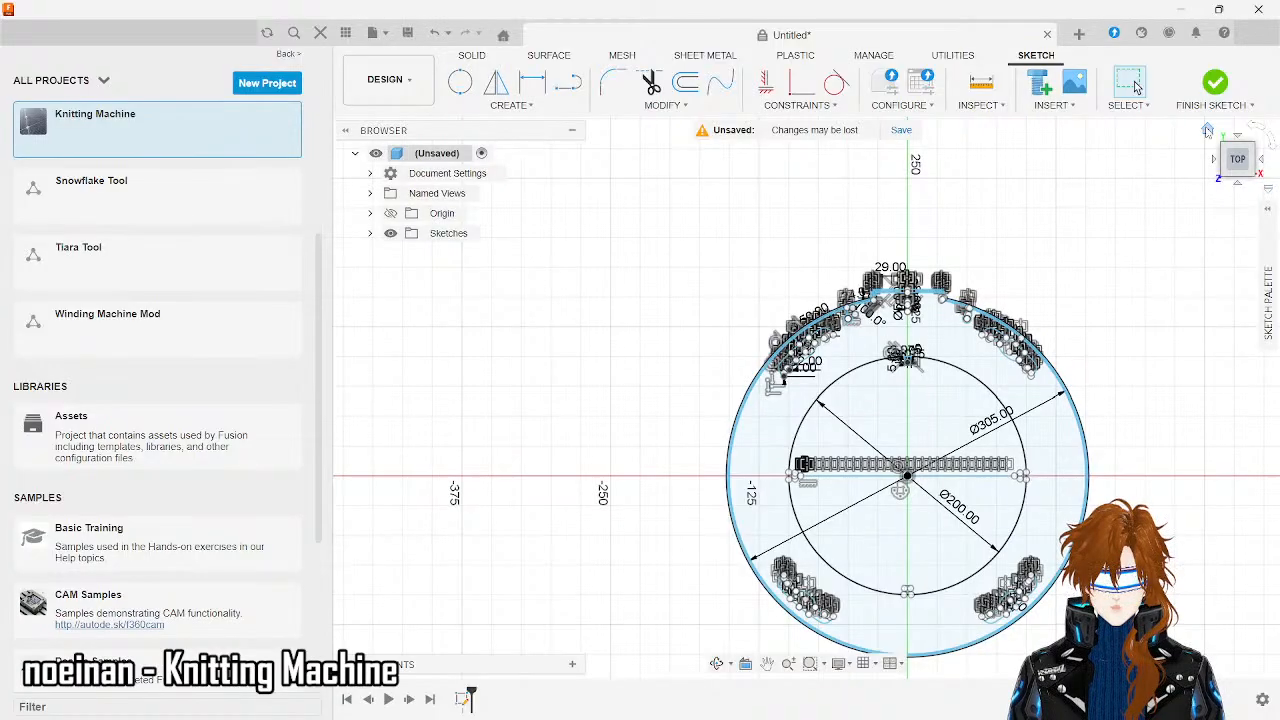
click(1224, 88)
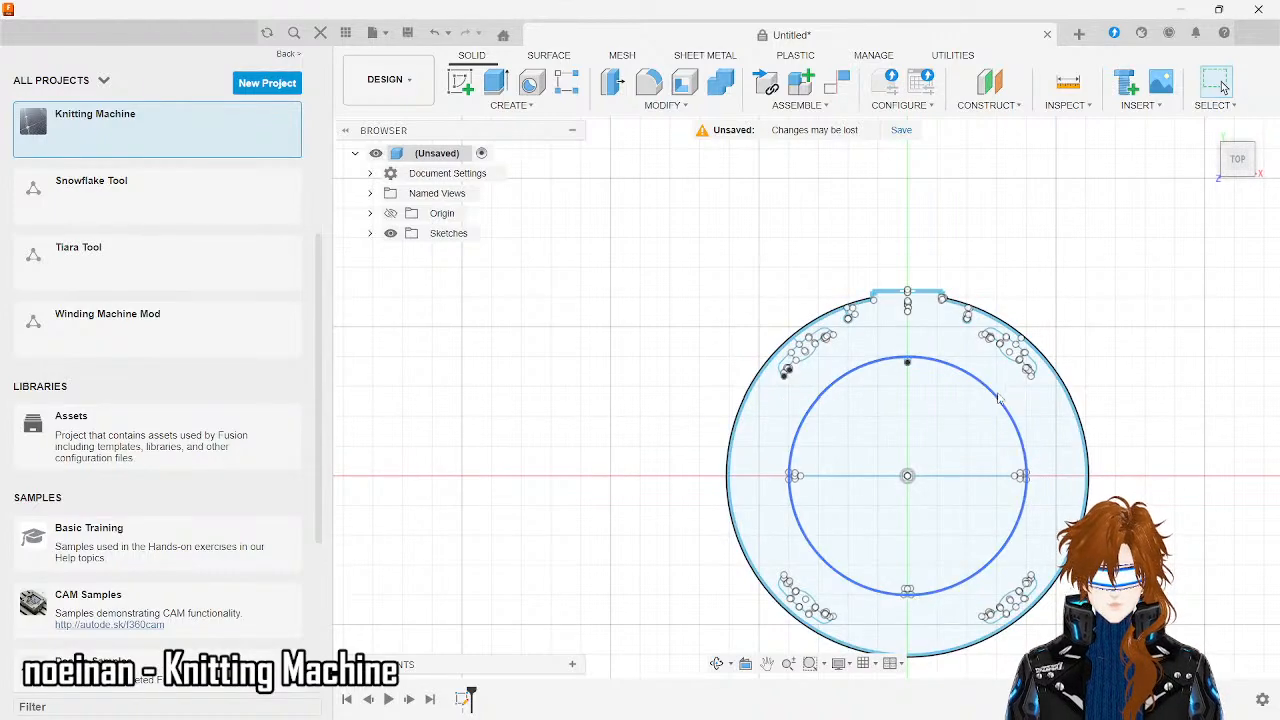
scroll(1128, 460, up, 5)
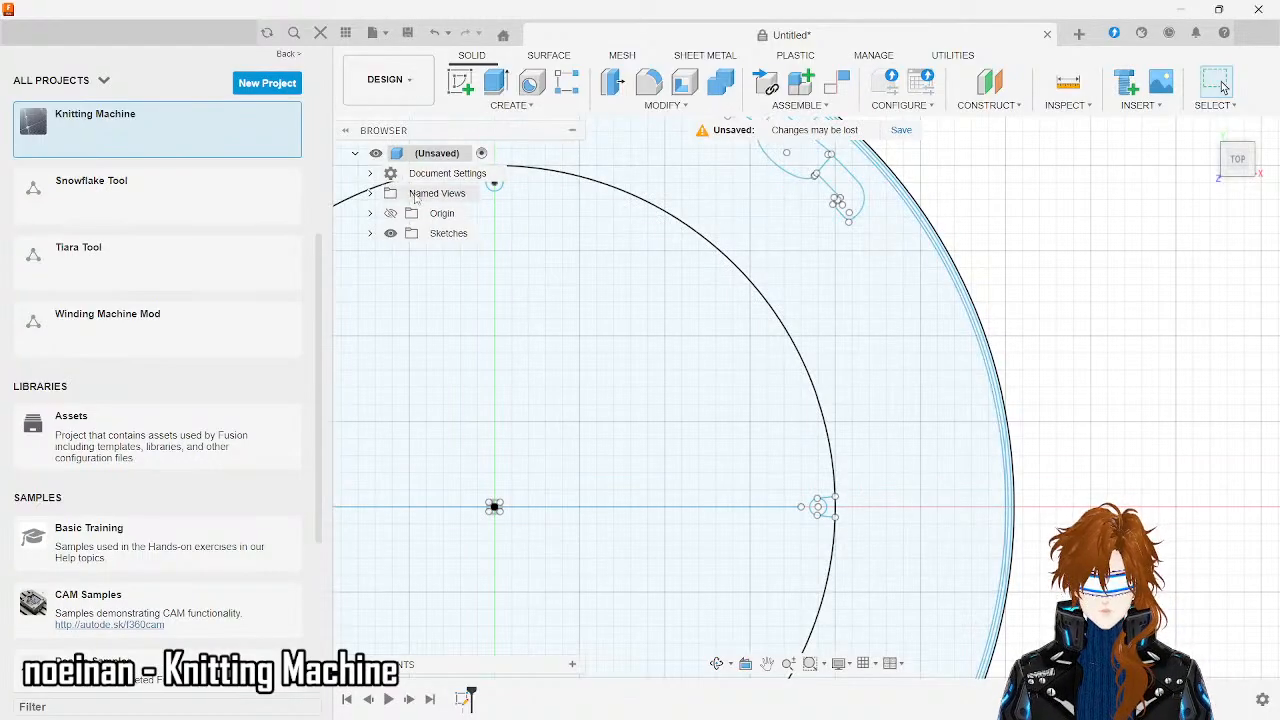
click(370, 233)
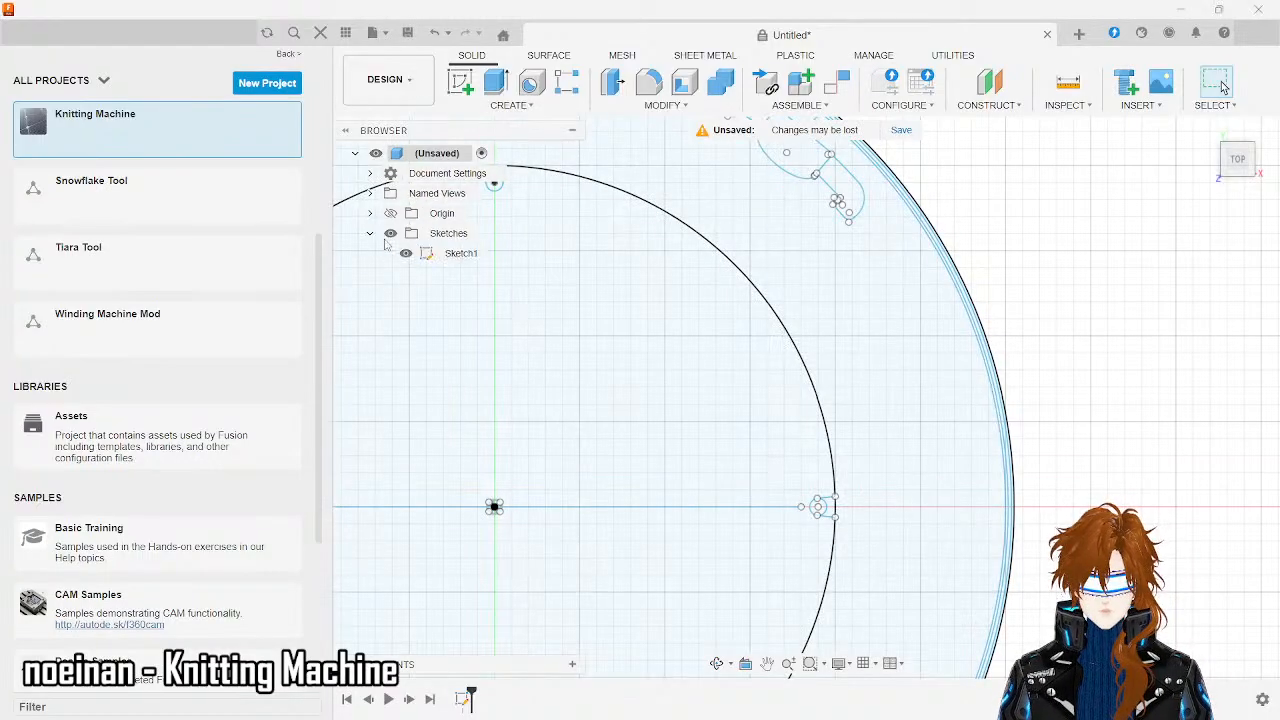
right_click(462, 257)
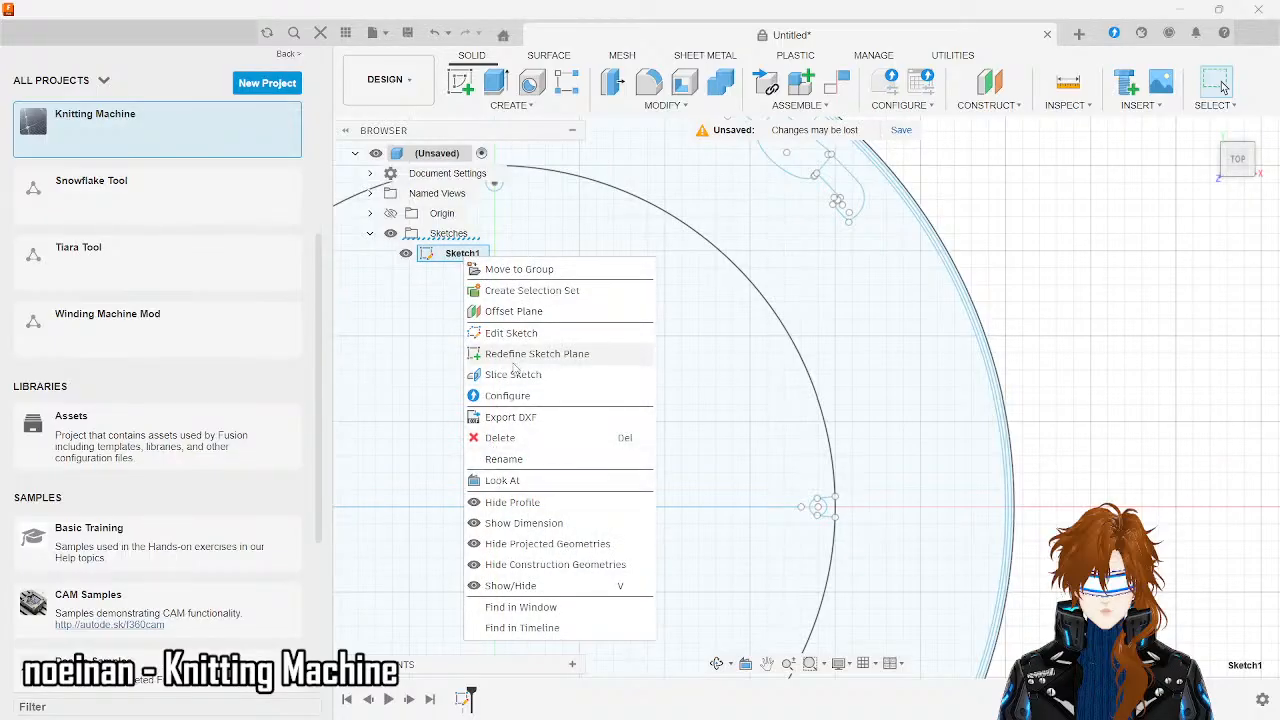
click(516, 335)
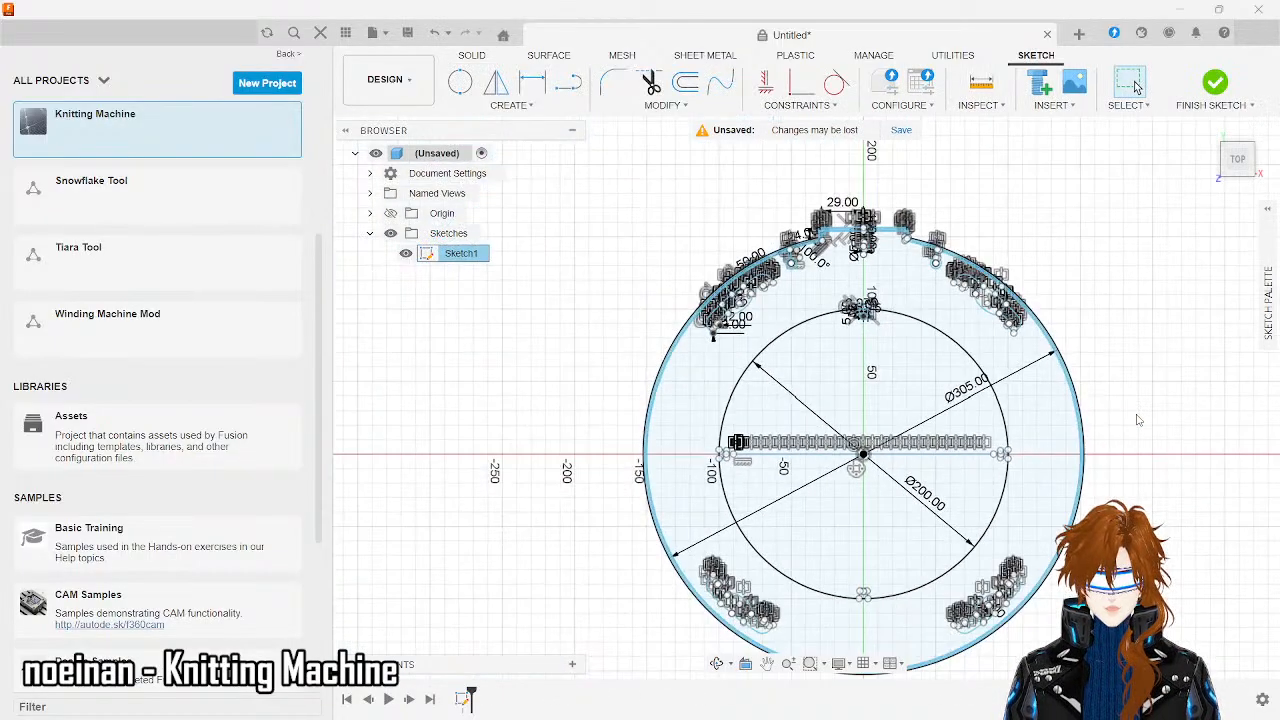
- Delete the short straight line linking the outer edge of the upper-right lobed cut-out to the ring's rim
scroll(1137, 420, up, 1)
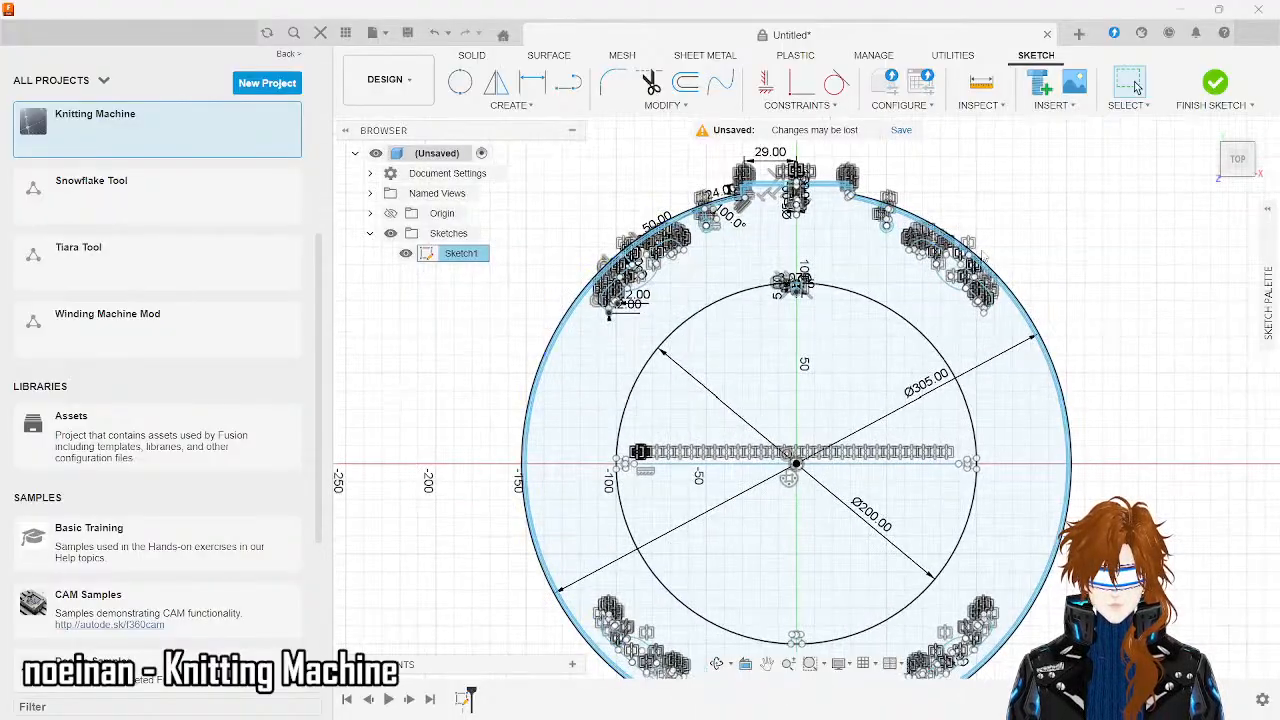
scroll(950, 268, up, 10)
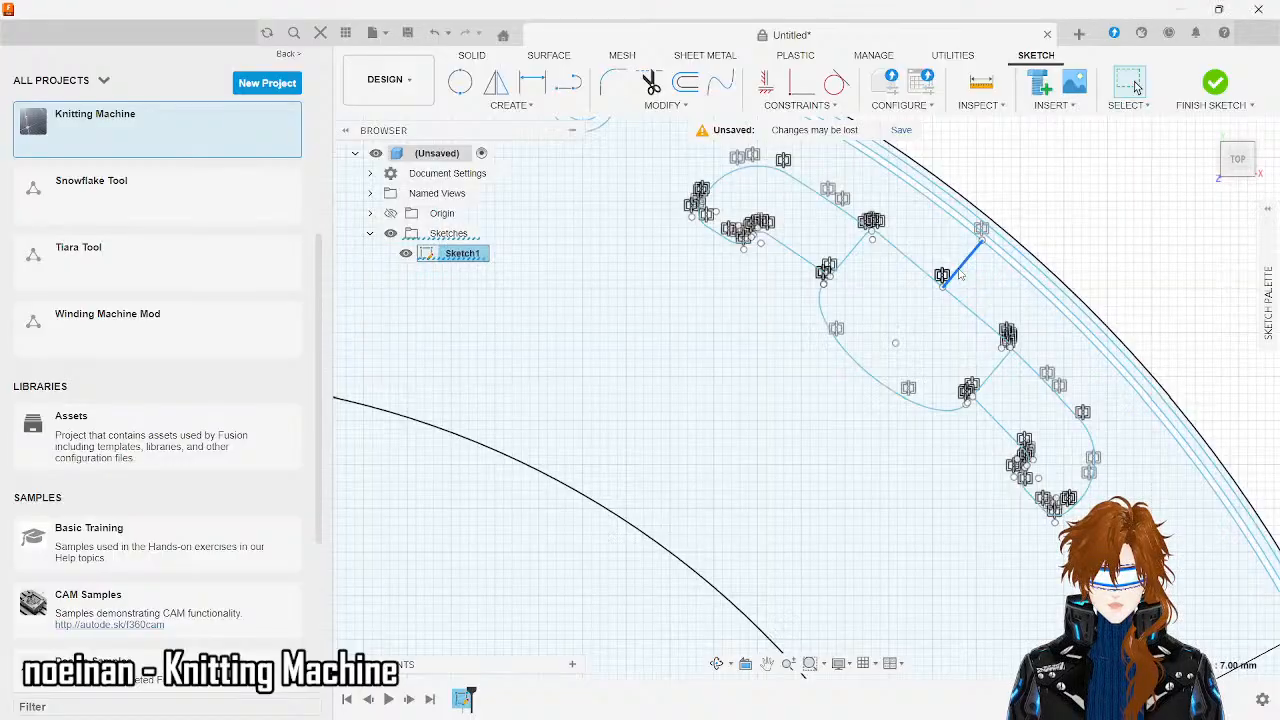
click(958, 266)
key(Delete)
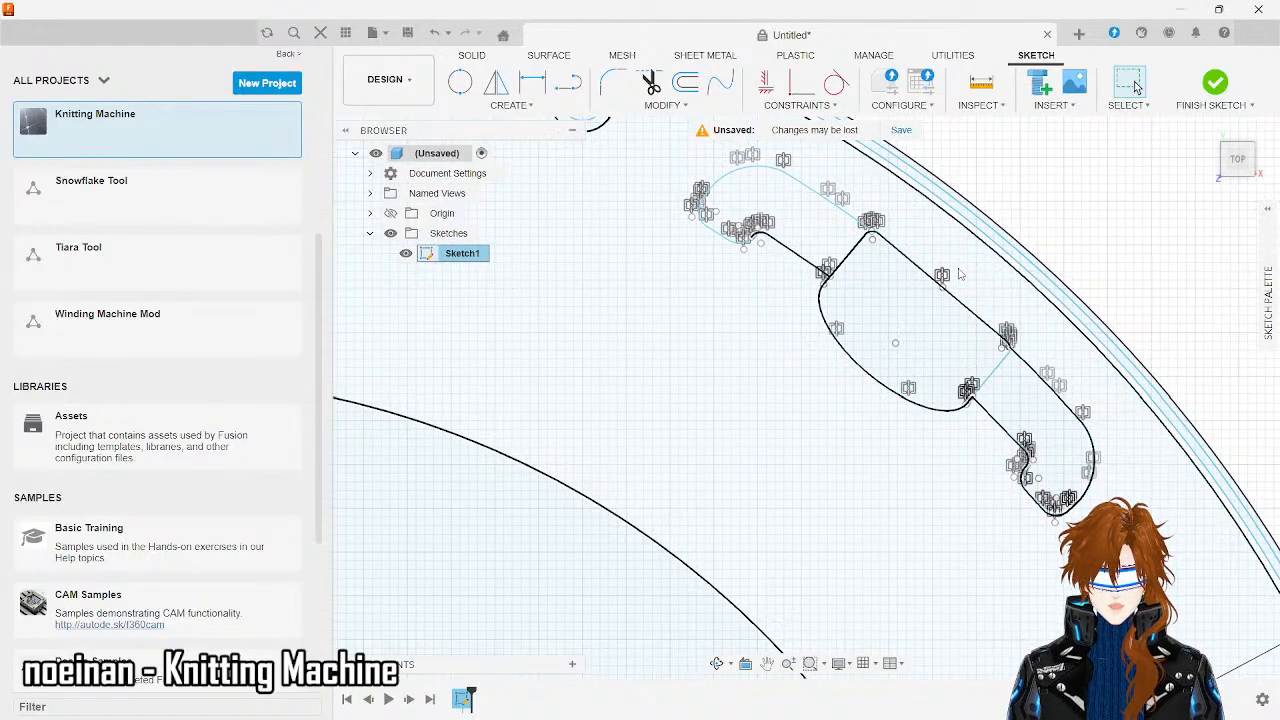
scroll(958, 272, down, 10)
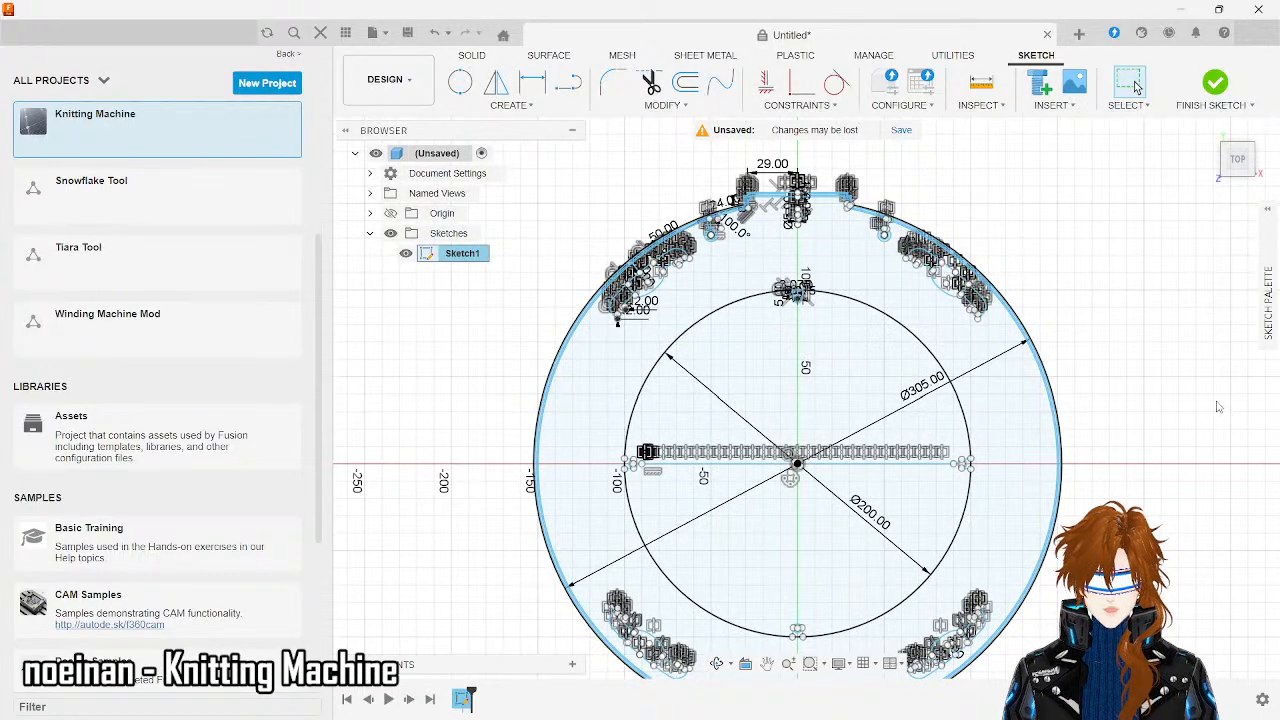
scroll(865, 368, down, 3)
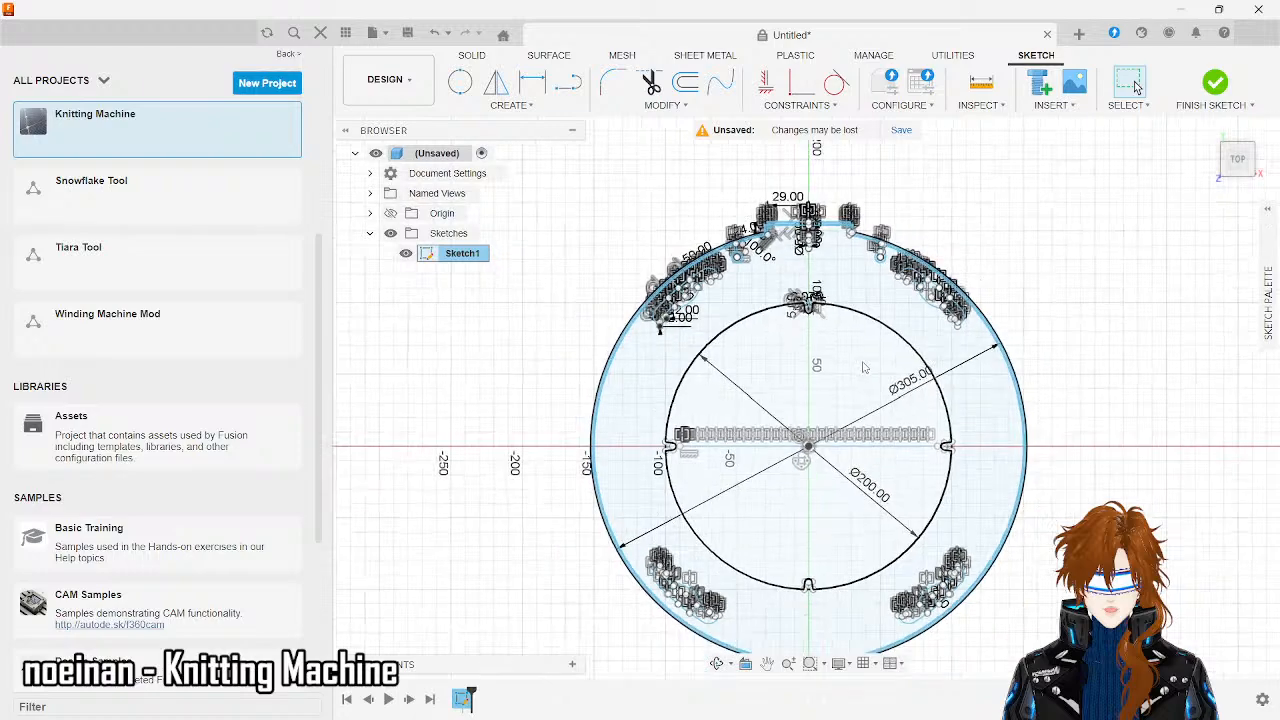
scroll(865, 368, up, 2)
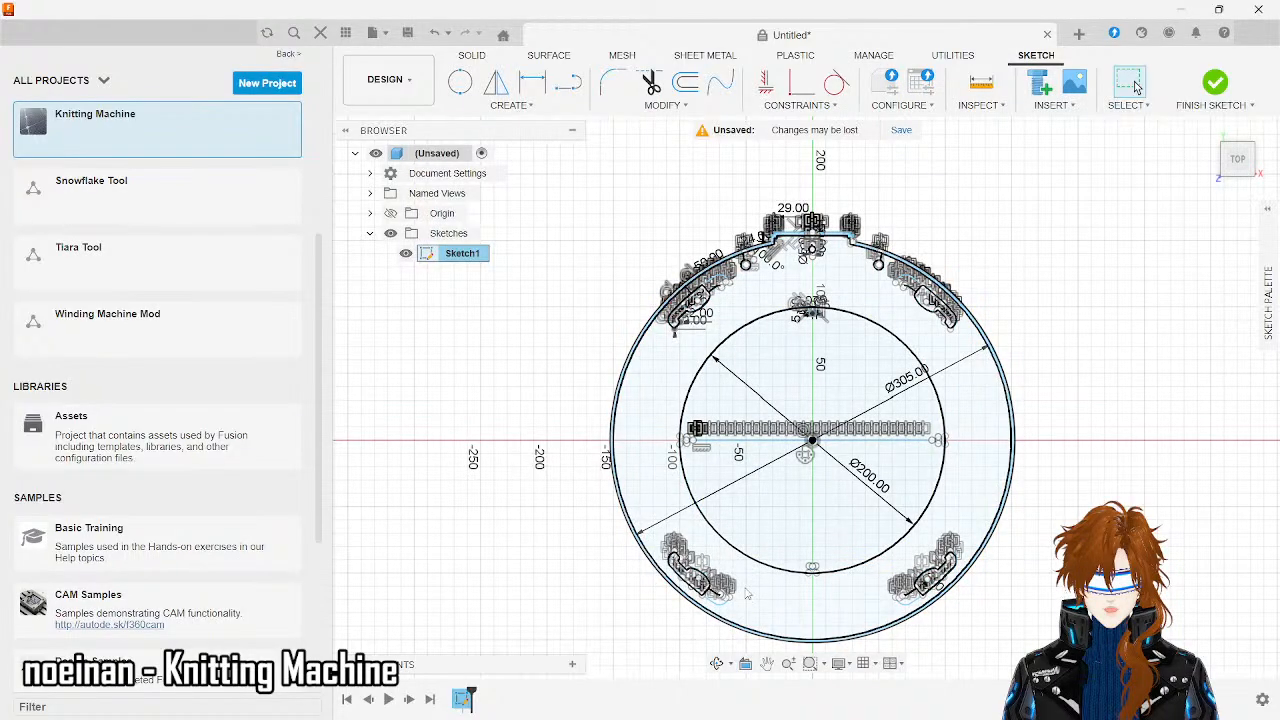
scroll(727, 622, up, 5)
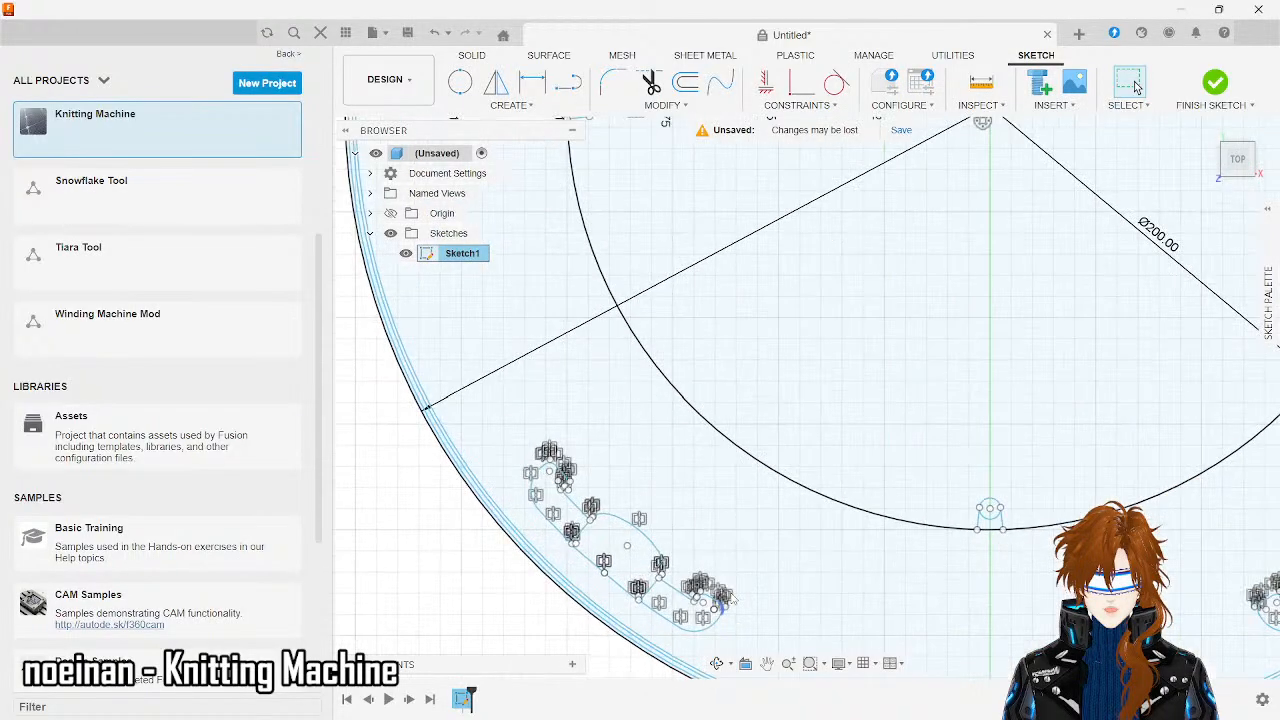
scroll(628, 397, down, 10)
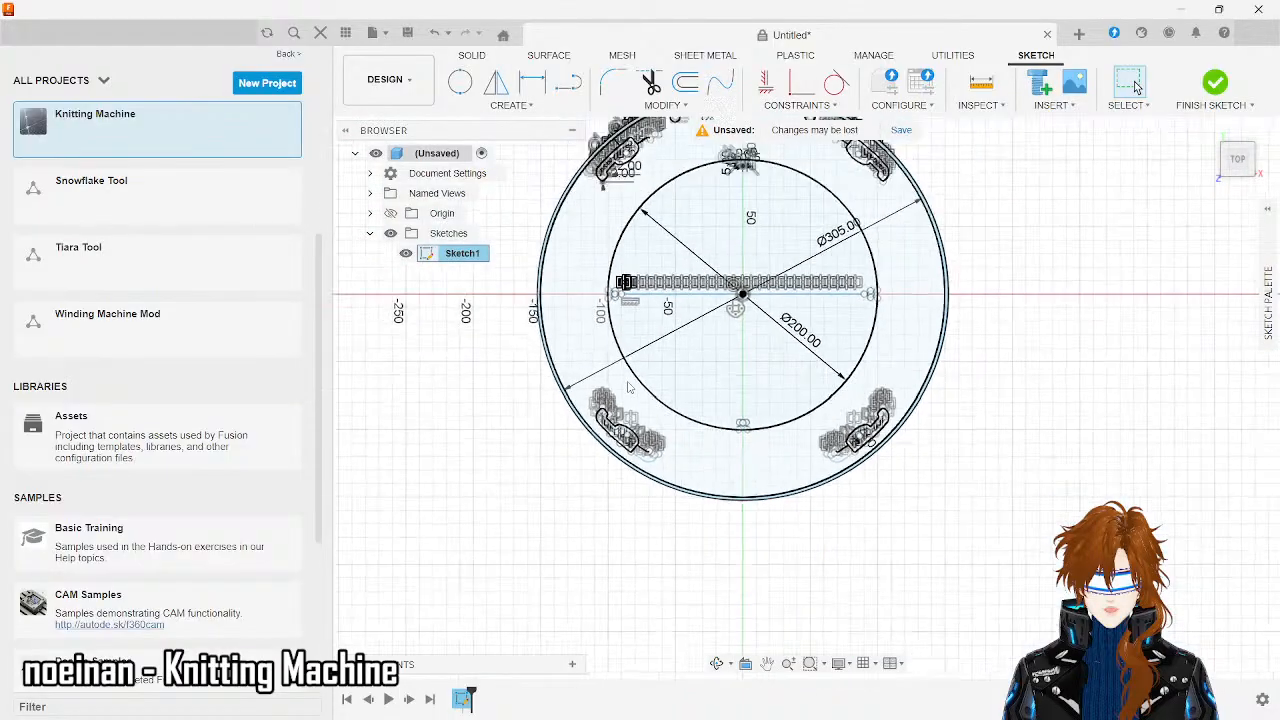
scroll(626, 272, up, 10)
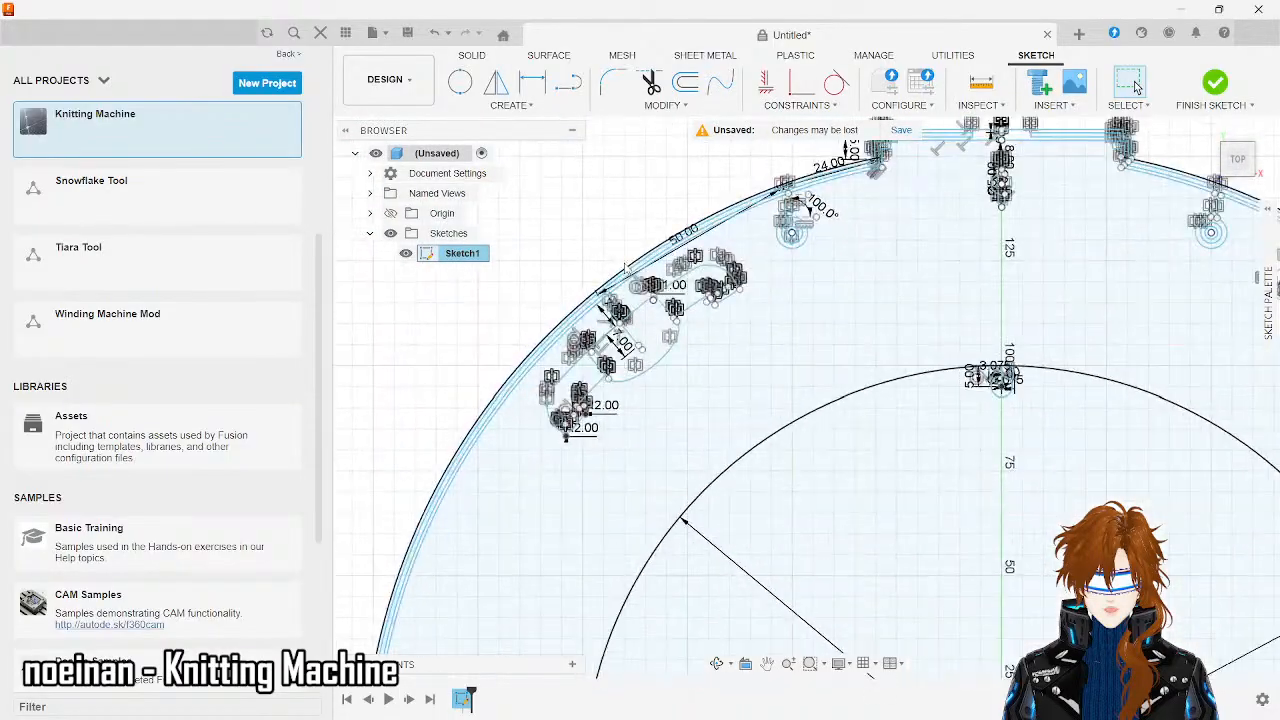
- Try a 0.5 mm line pointing outward from the rounded tip of the upper-left lobed cut-out's upper arm
scroll(803, 293, up, 5)
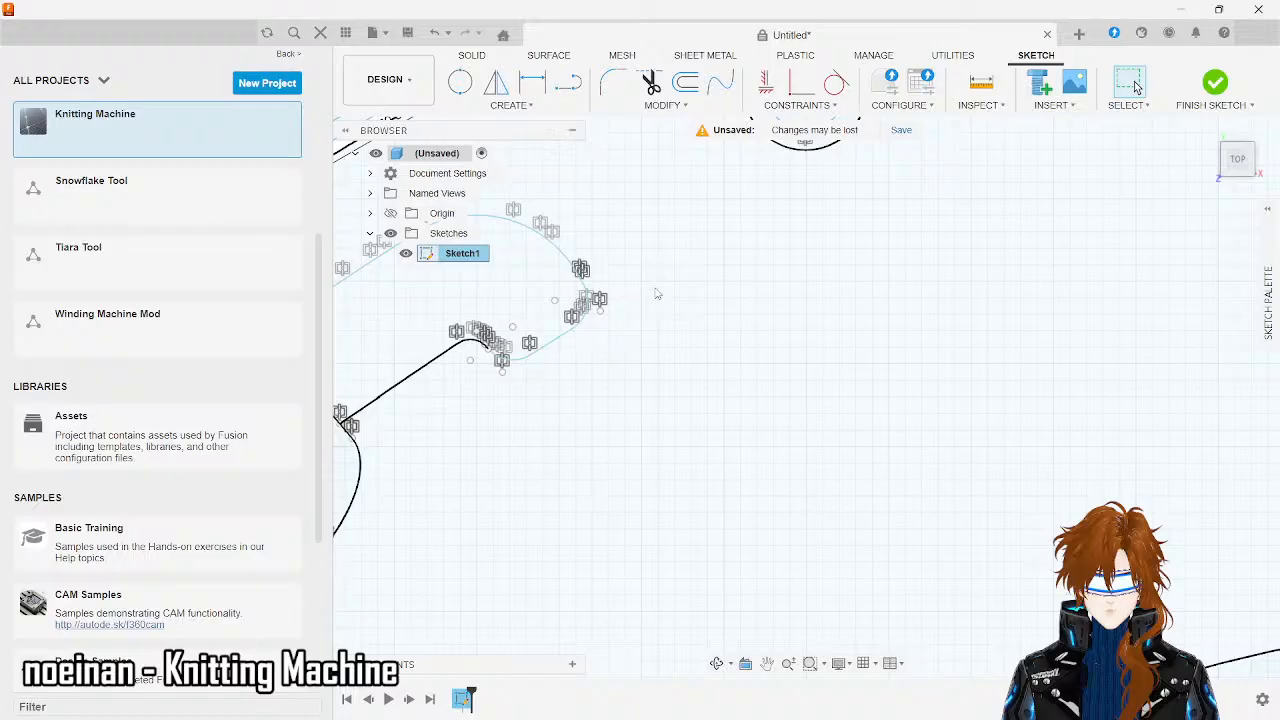
click(567, 82)
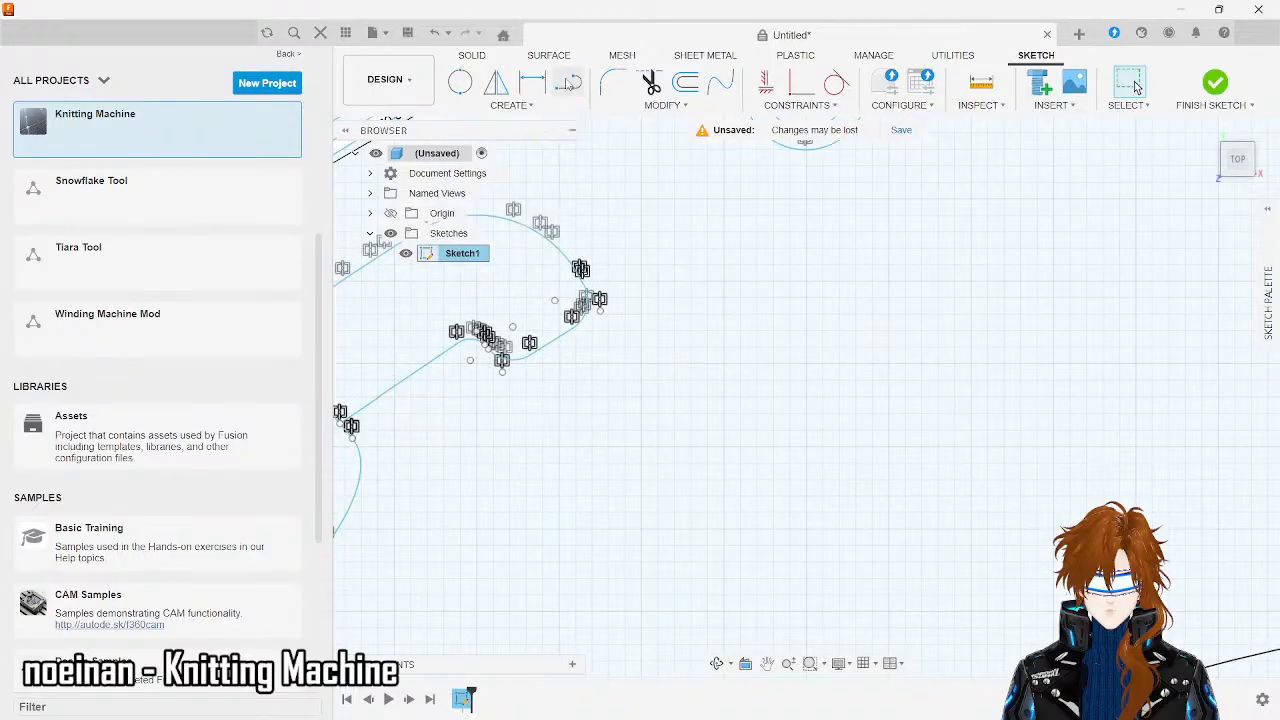
scroll(594, 274, up, 4)
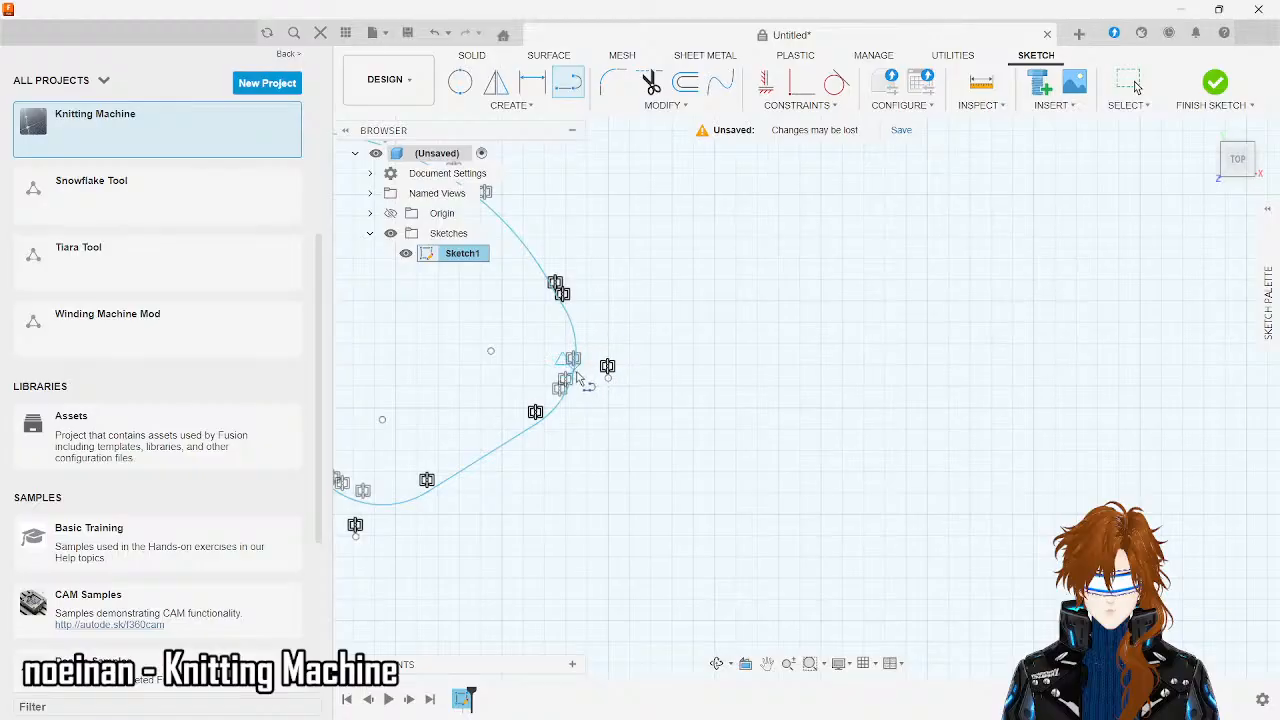
click(575, 372)
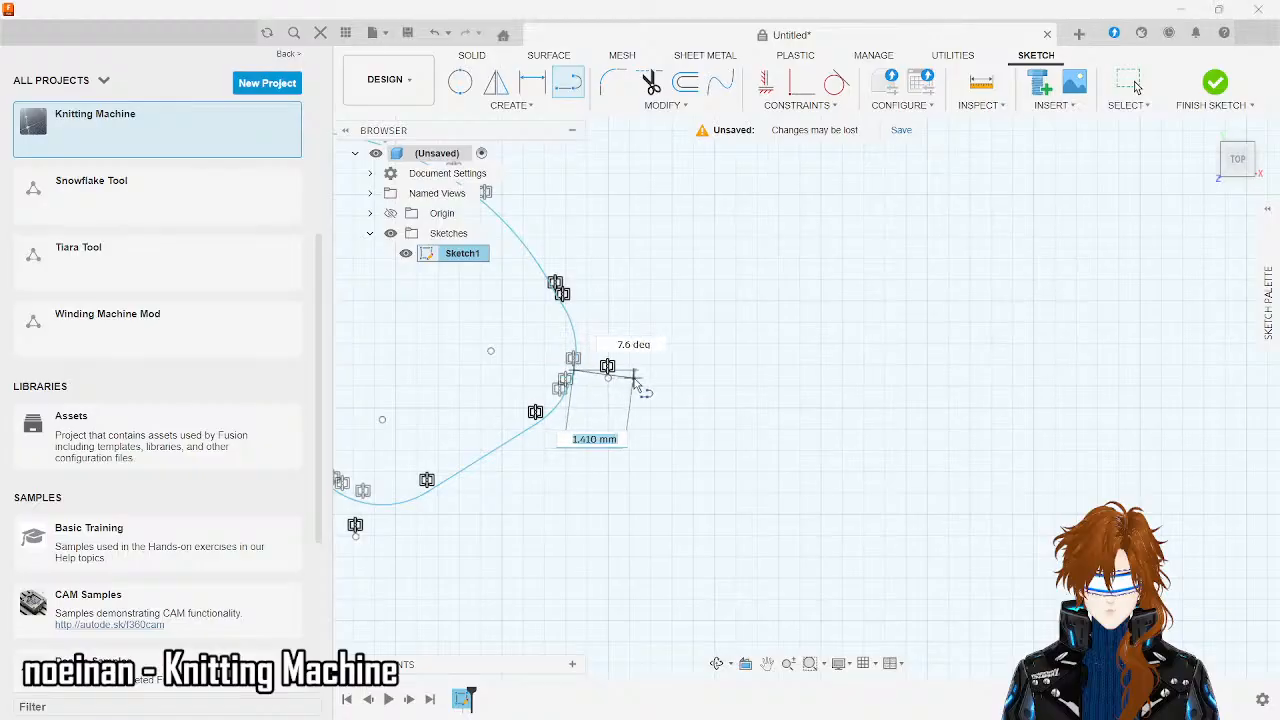
text(.5)
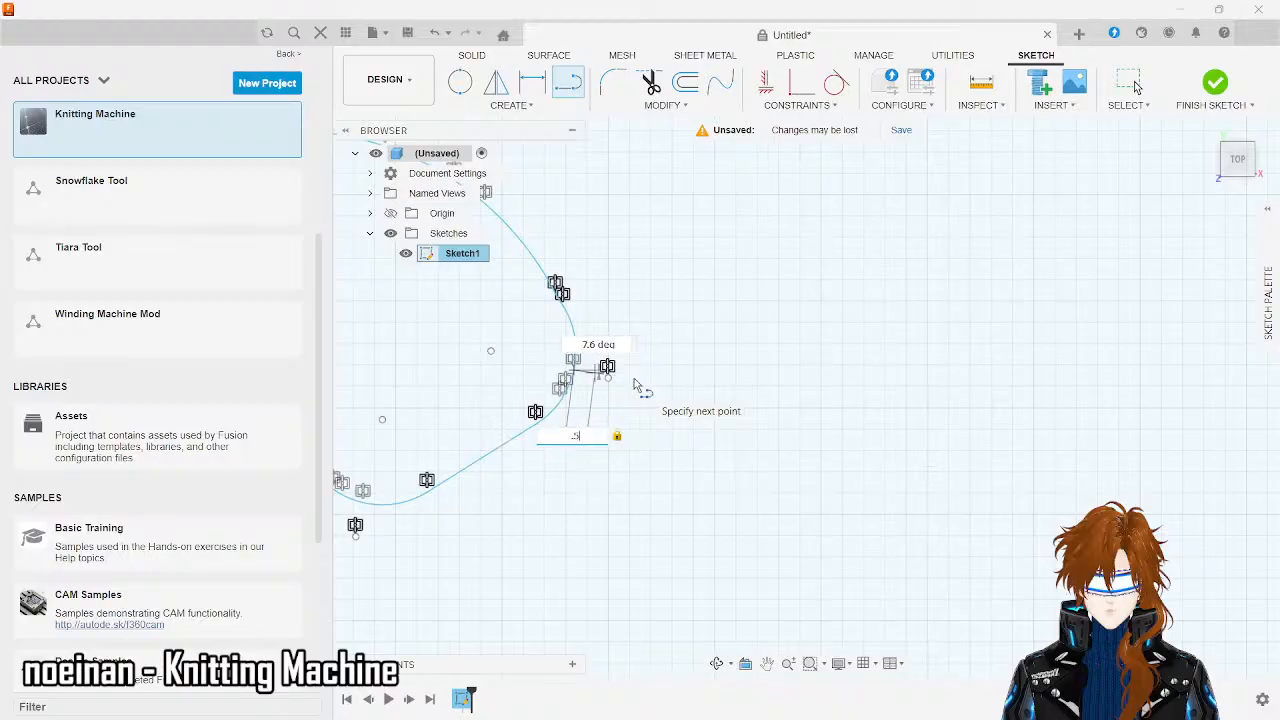
key(Tab)
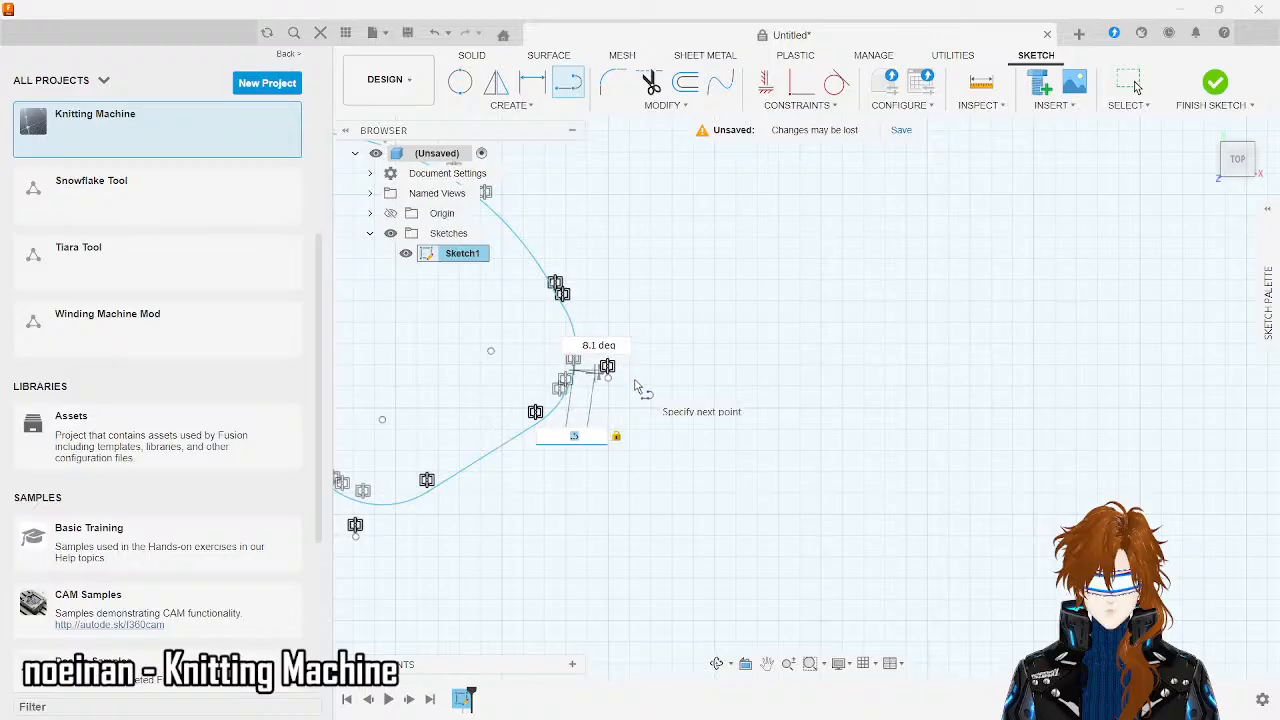
scroll(634, 385, up, 3)
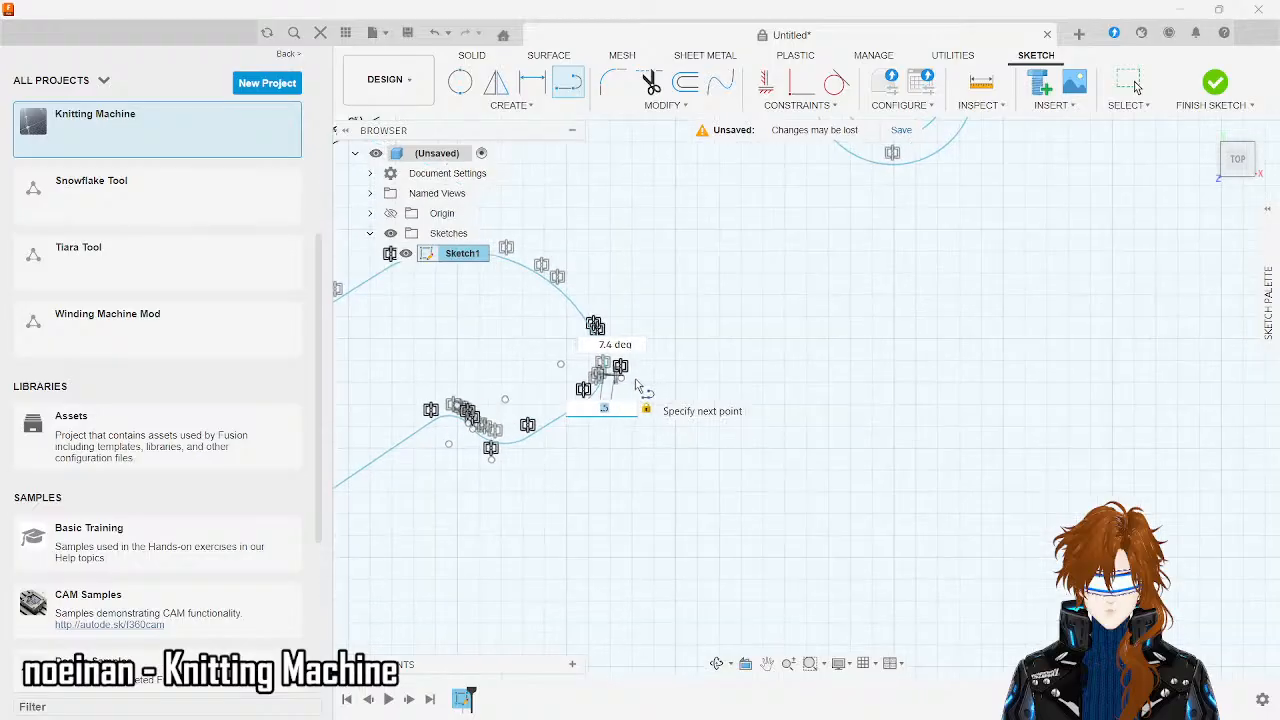
scroll(634, 385, up, 1)
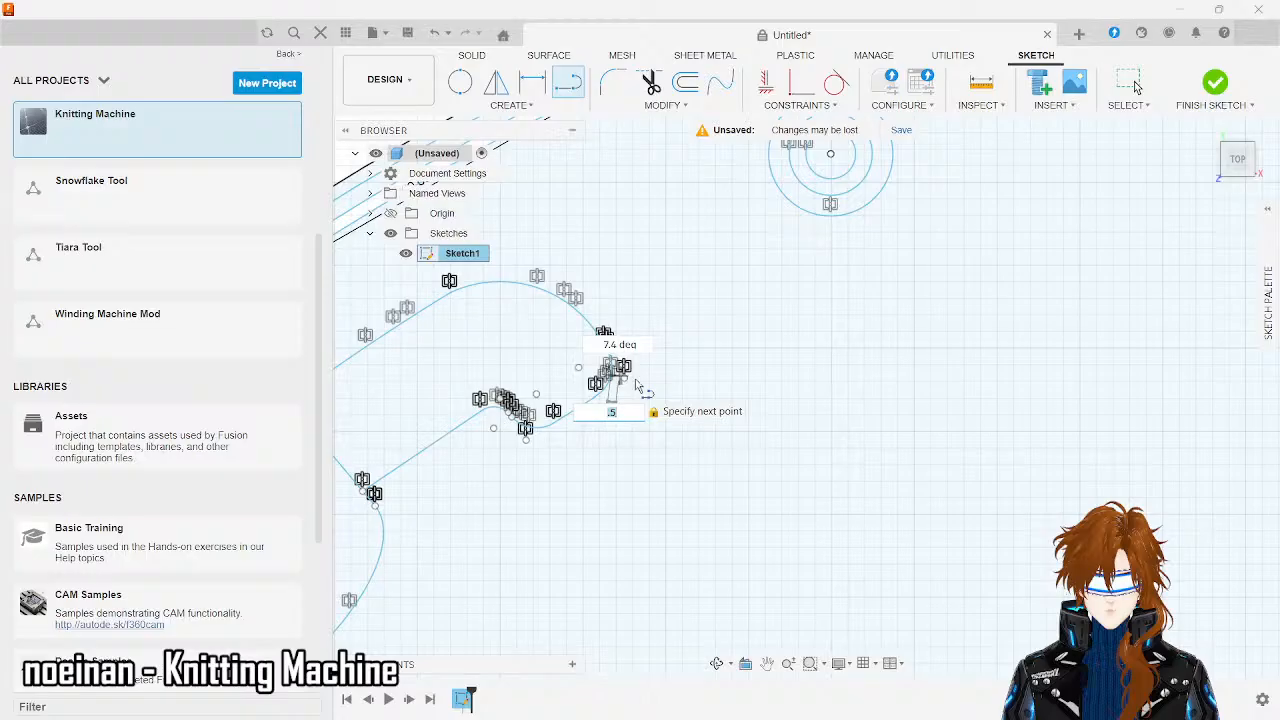
key(Return)
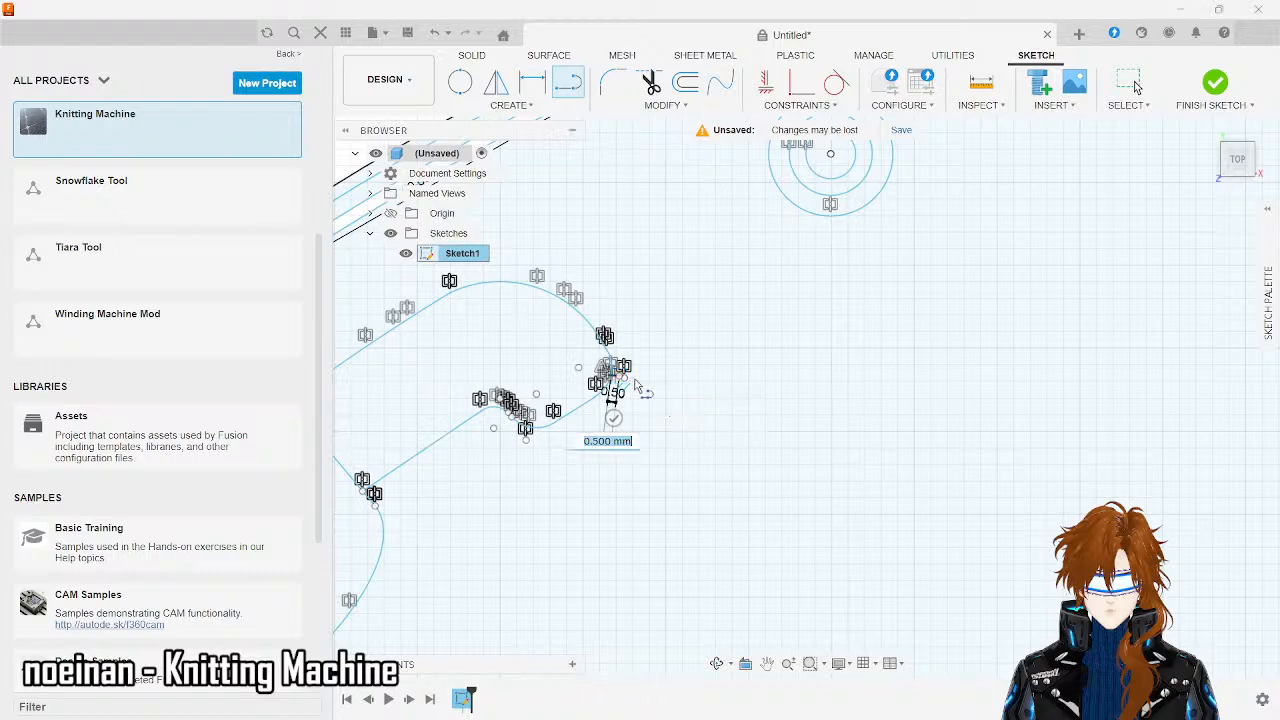
key(Escape)
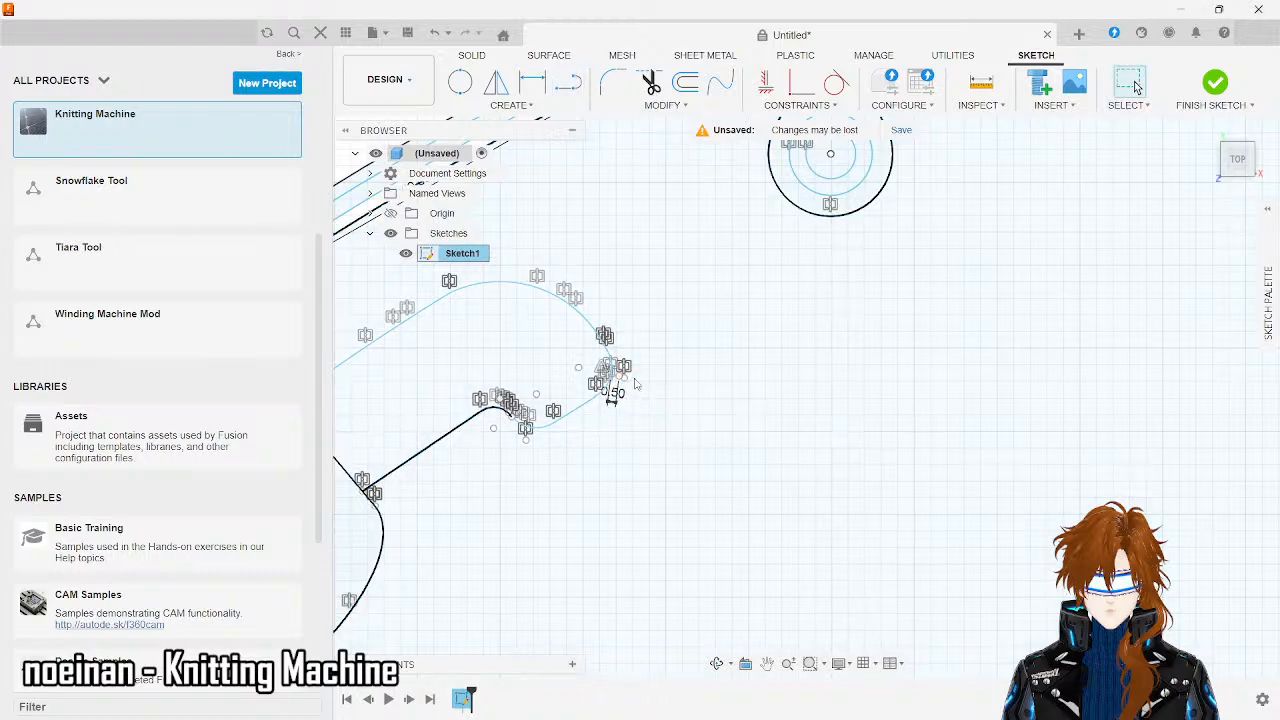
scroll(634, 384, up, 5)
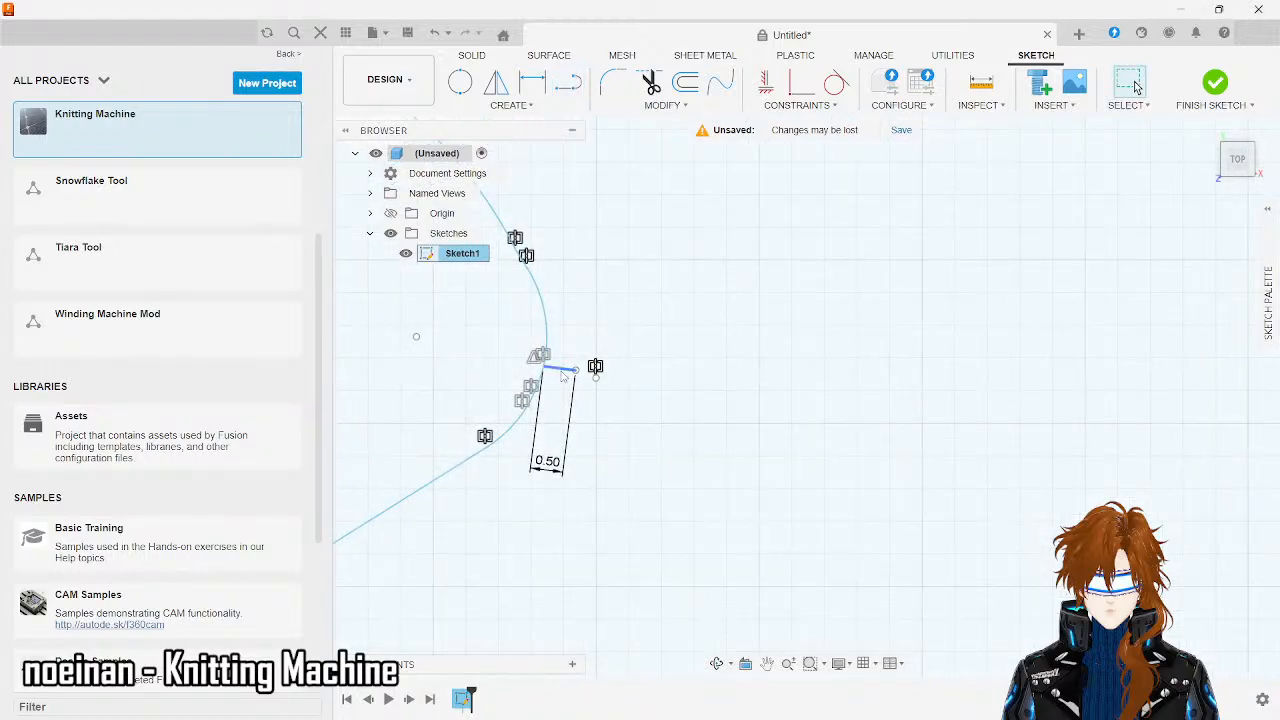
scroll(563, 375, down, 5)
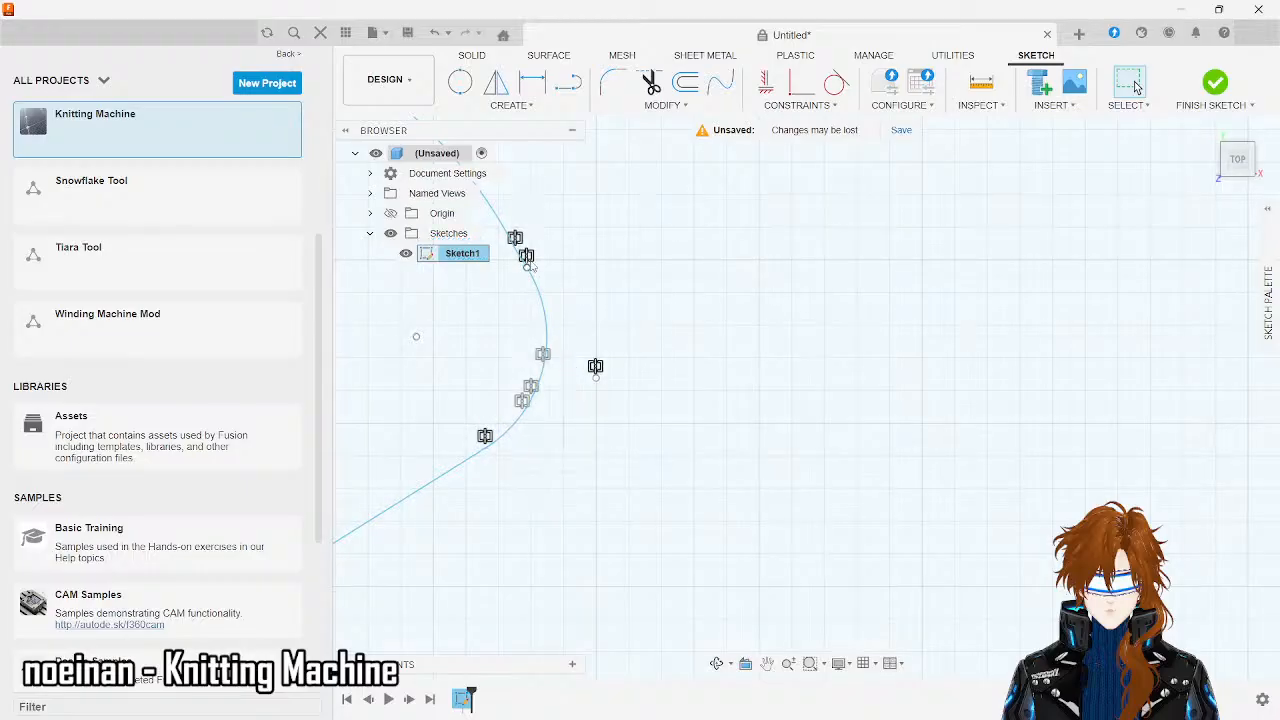
- Draw a 0.5 mm line outward from the upper part of the rounded tip on the upper-left cut-out's upper arm
click(567, 83)
click(534, 274)
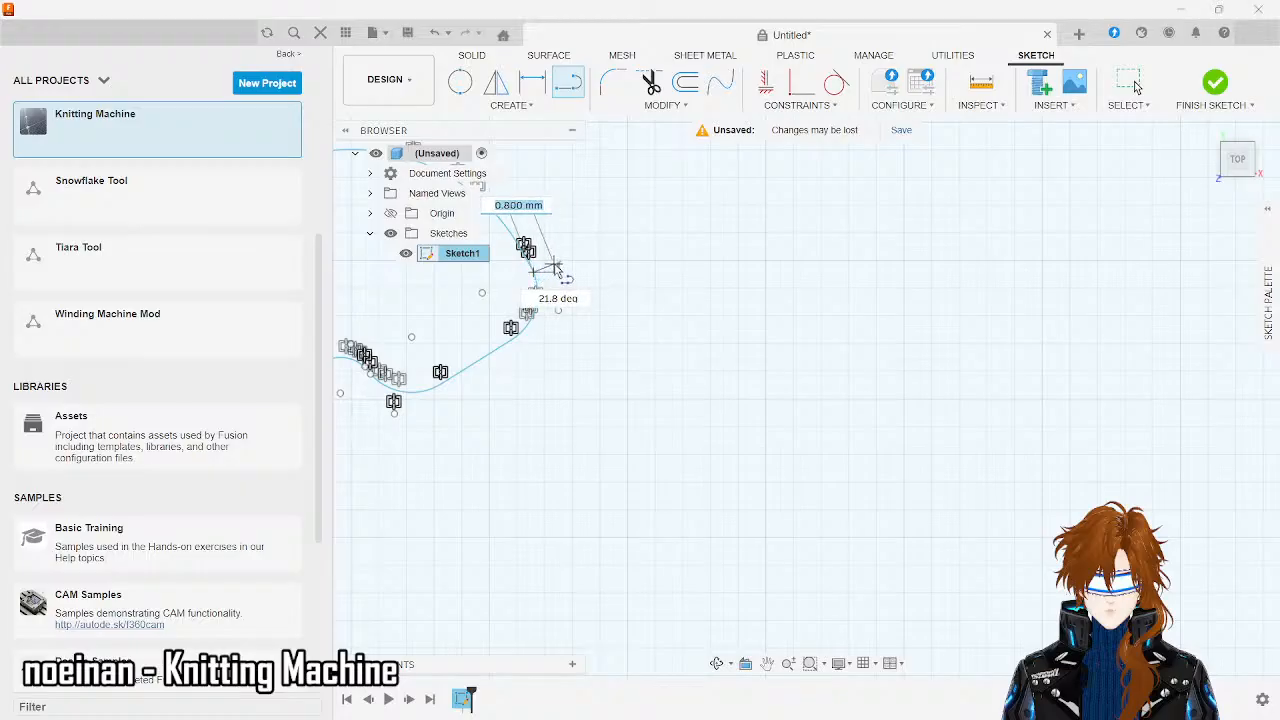
text(.5)
key(Return)
key(Escape)
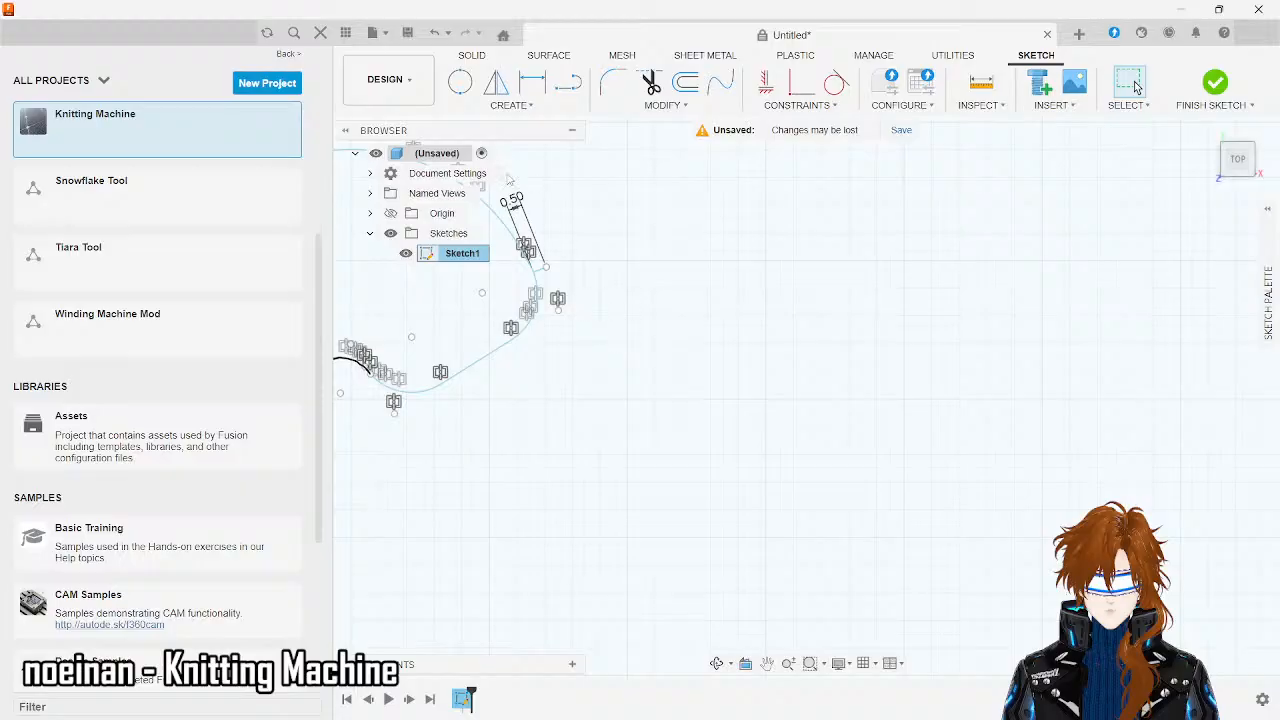
- Draw a two-point circle 4.9 mm in diameter starting at the free end of the 0.5 mm line beside the arm tip
click(460, 82)
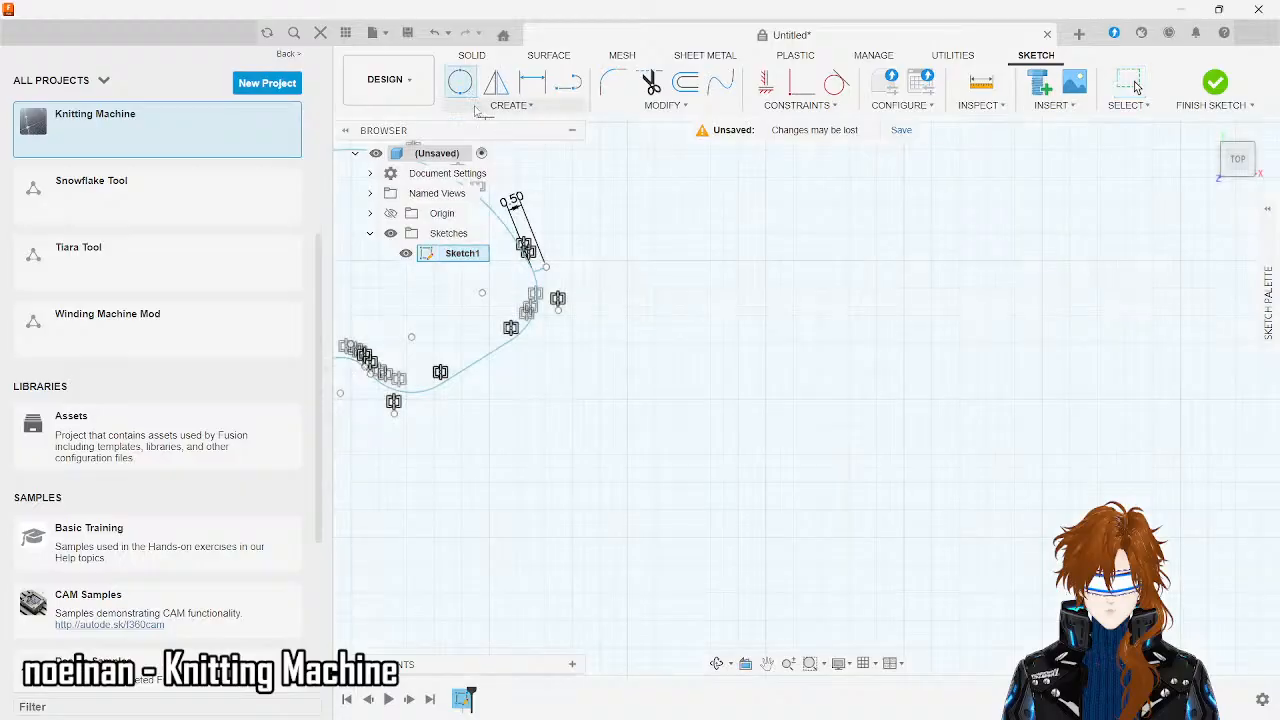
click(545, 259)
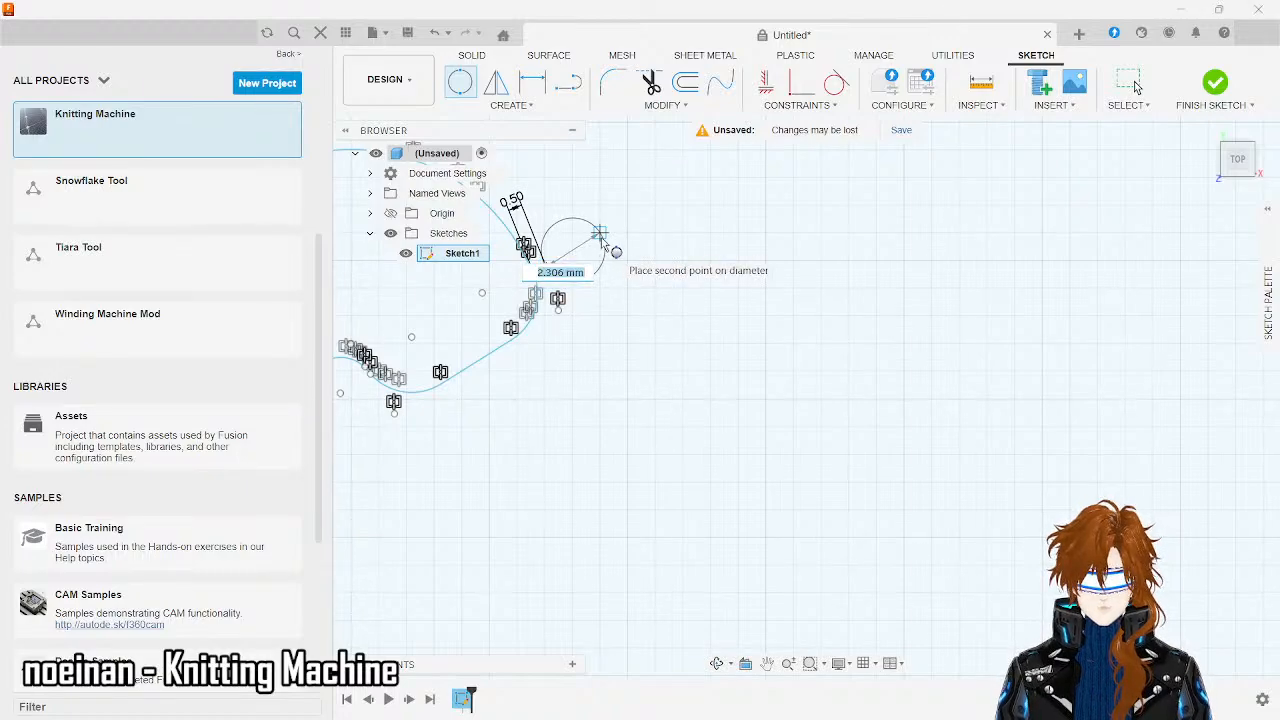
text(4)
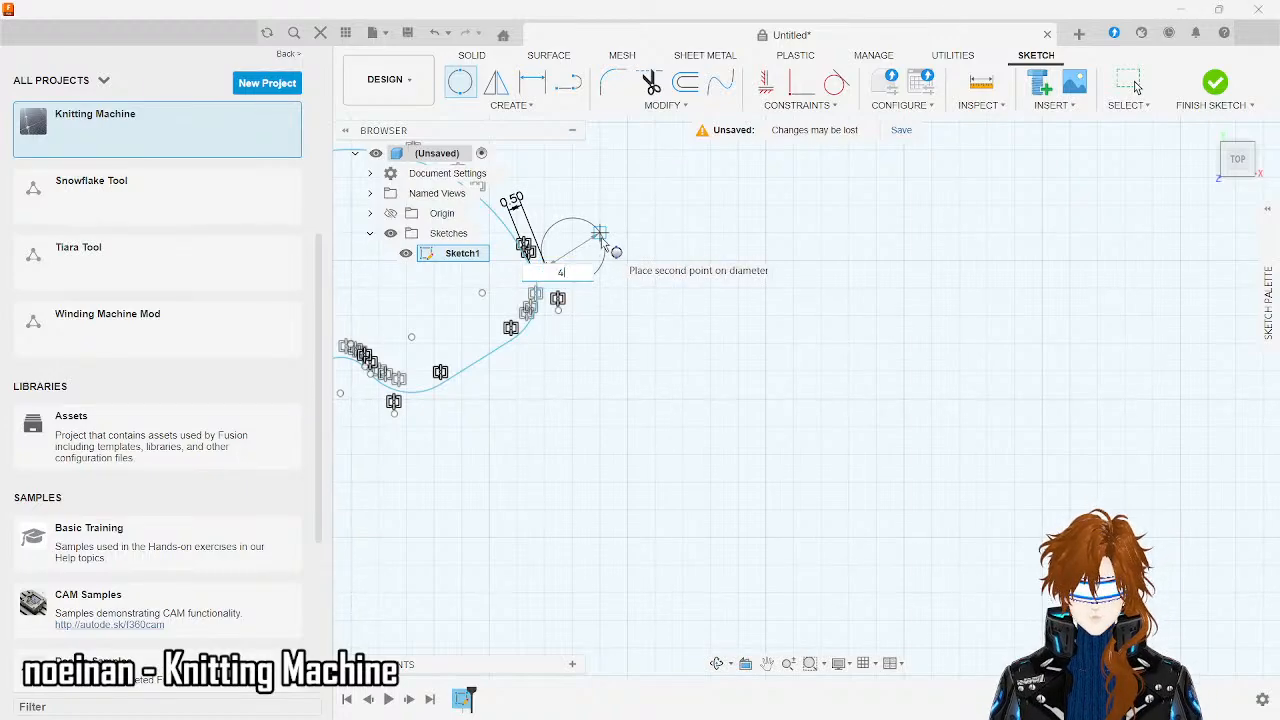
text(.9)
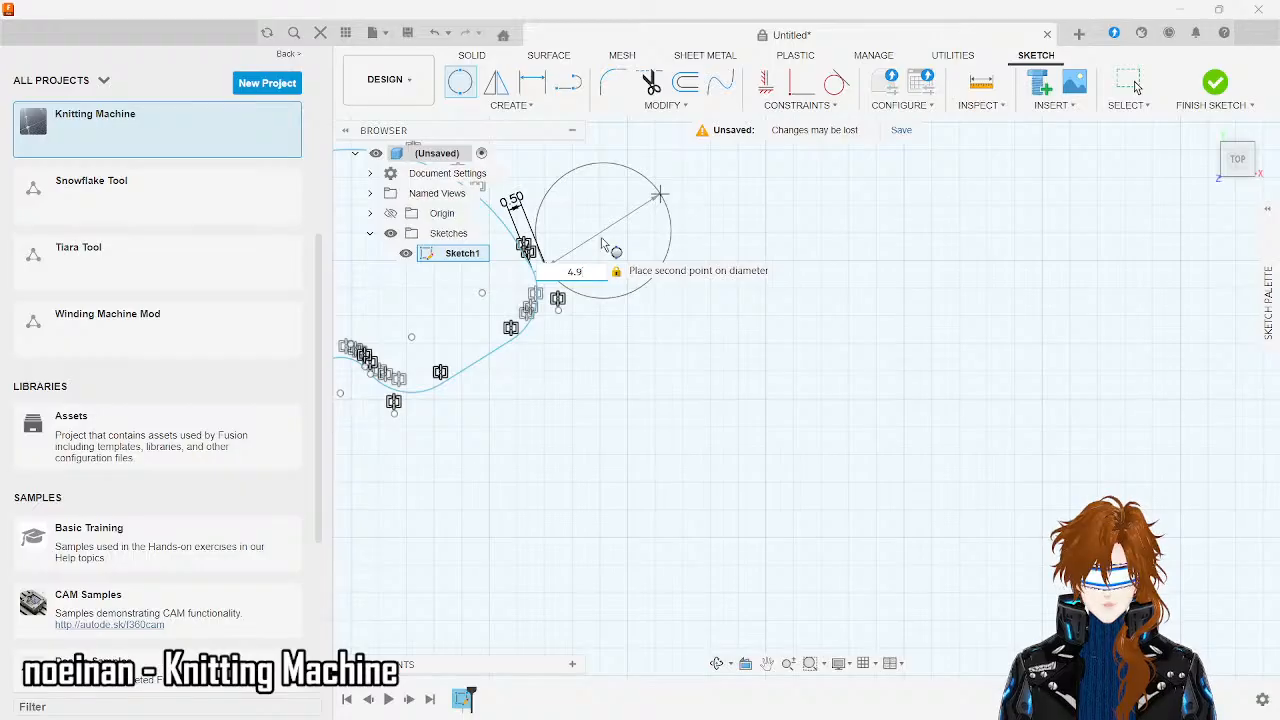
key(Return)
scroll(603, 243, down, 3)
scroll(603, 243, up, 6)
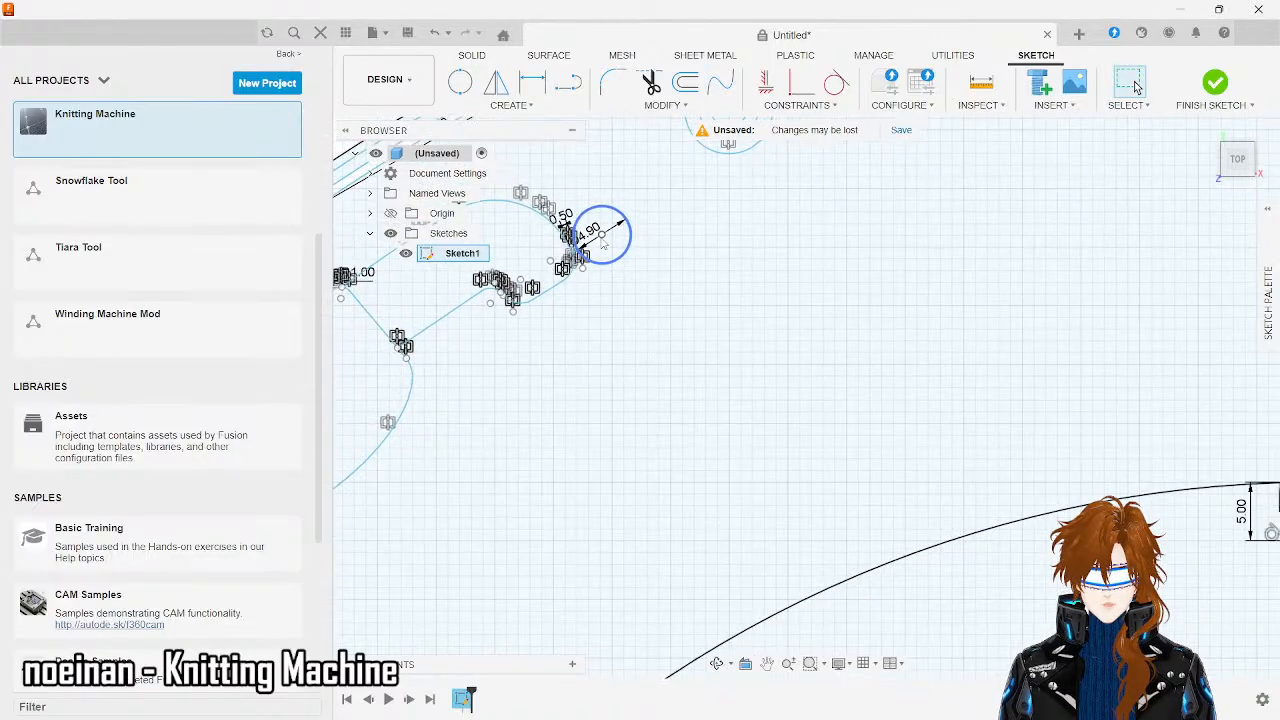
- Draw a 1.5 mm line inward along the 4.9 mm circle's diameter, starting where the circle meets the 0.5 mm line
scroll(603, 243, down, 6)
scroll(603, 243, up, 1)
scroll(588, 222, up, 4)
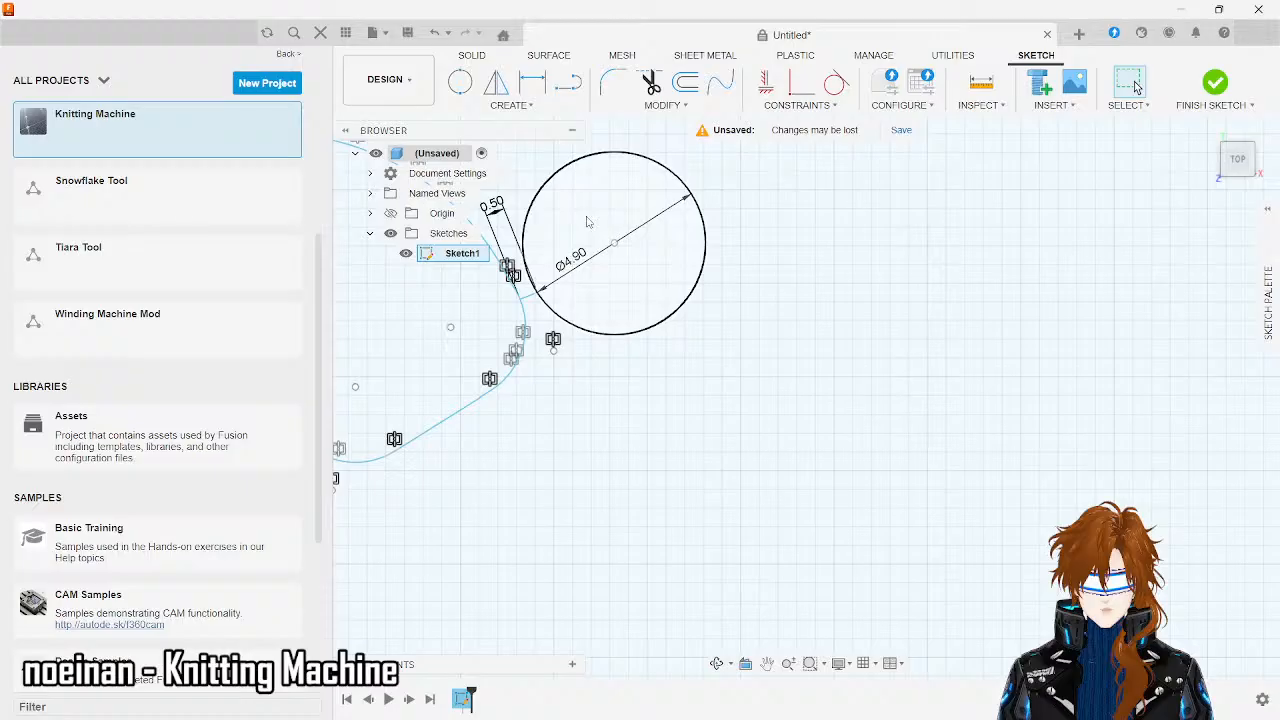
click(567, 83)
click(537, 292)
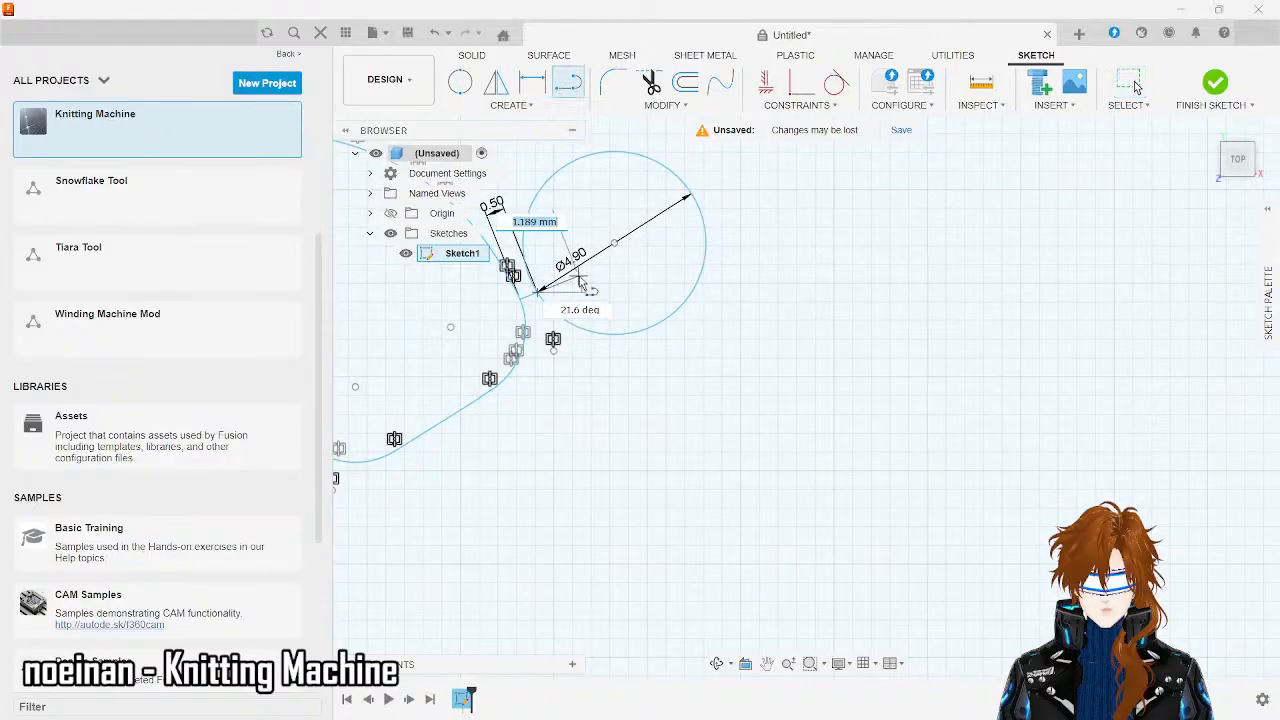
text(1.)
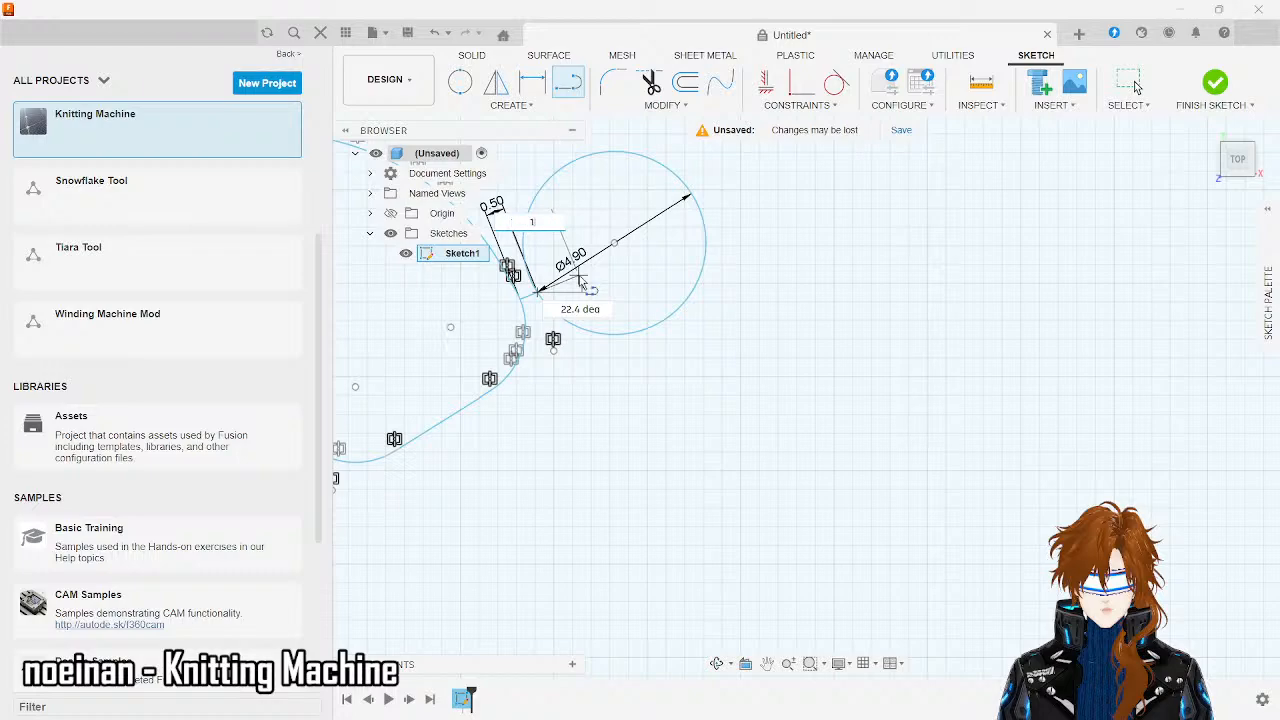
text(5)
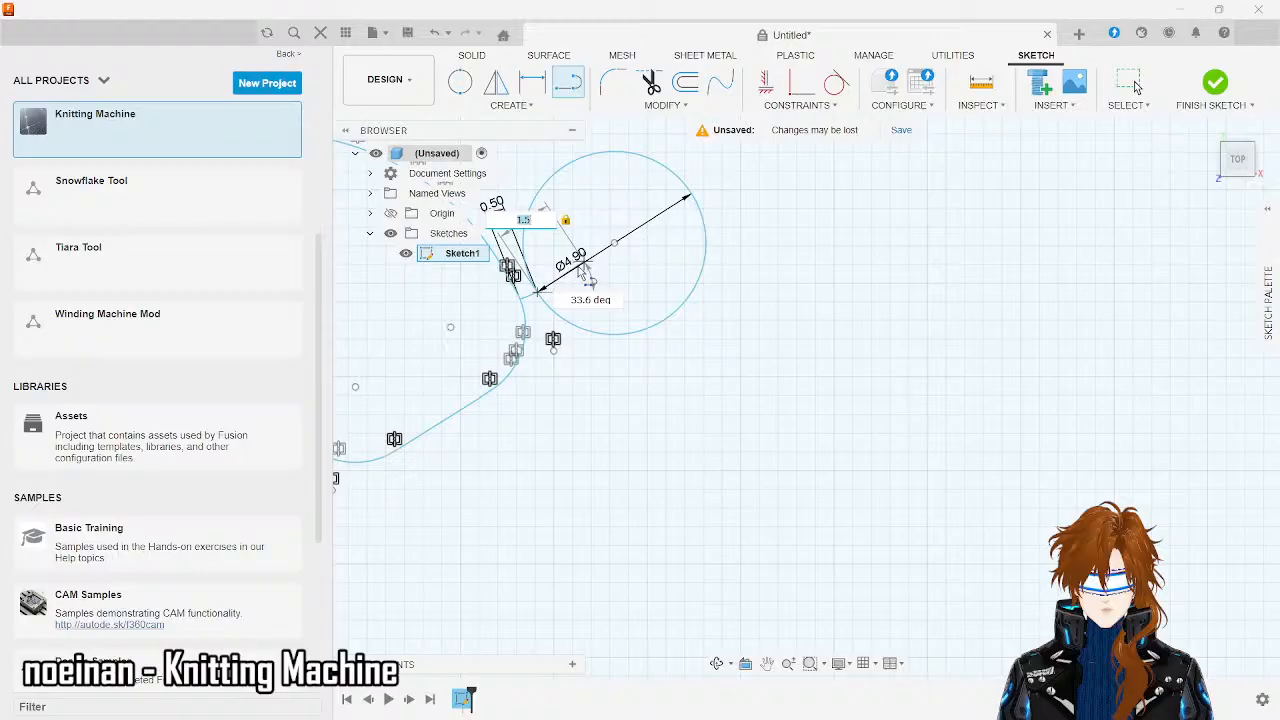
key(Return)
key(Escape)
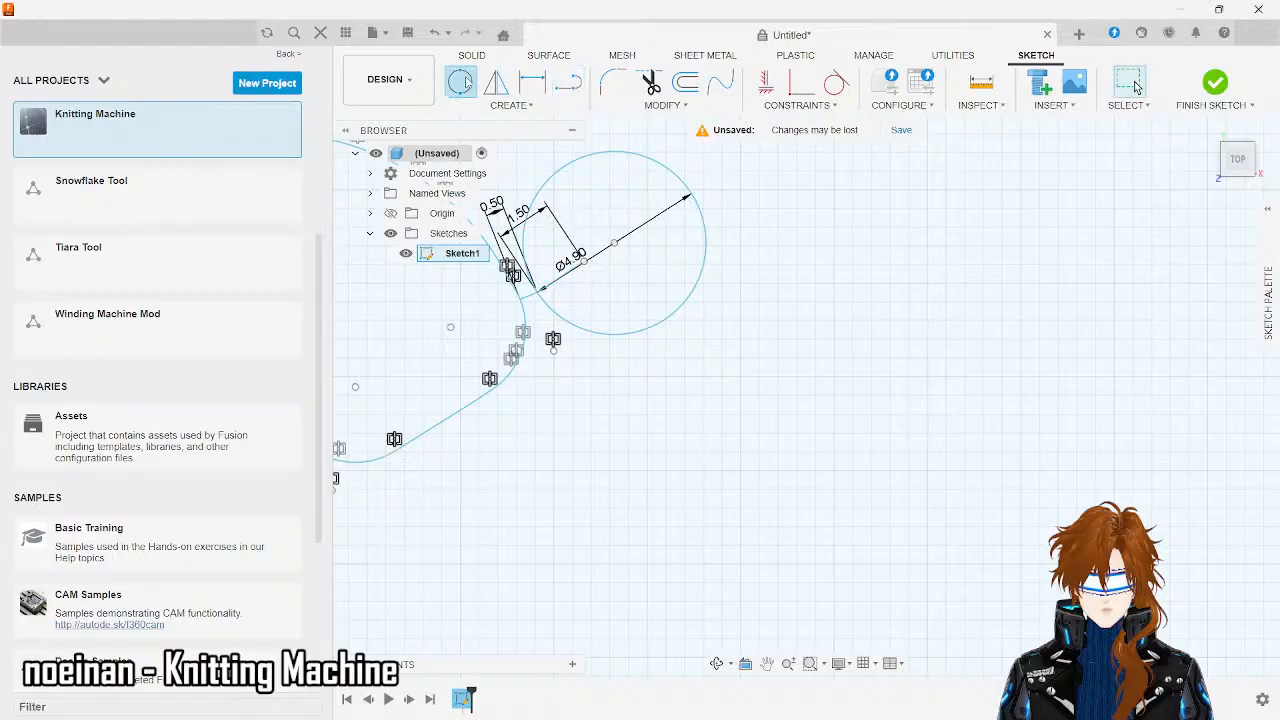
- Draw a 1.5 mm line inward along the diameter from the opposite side of the 4.9 mm circle
click(567, 82)
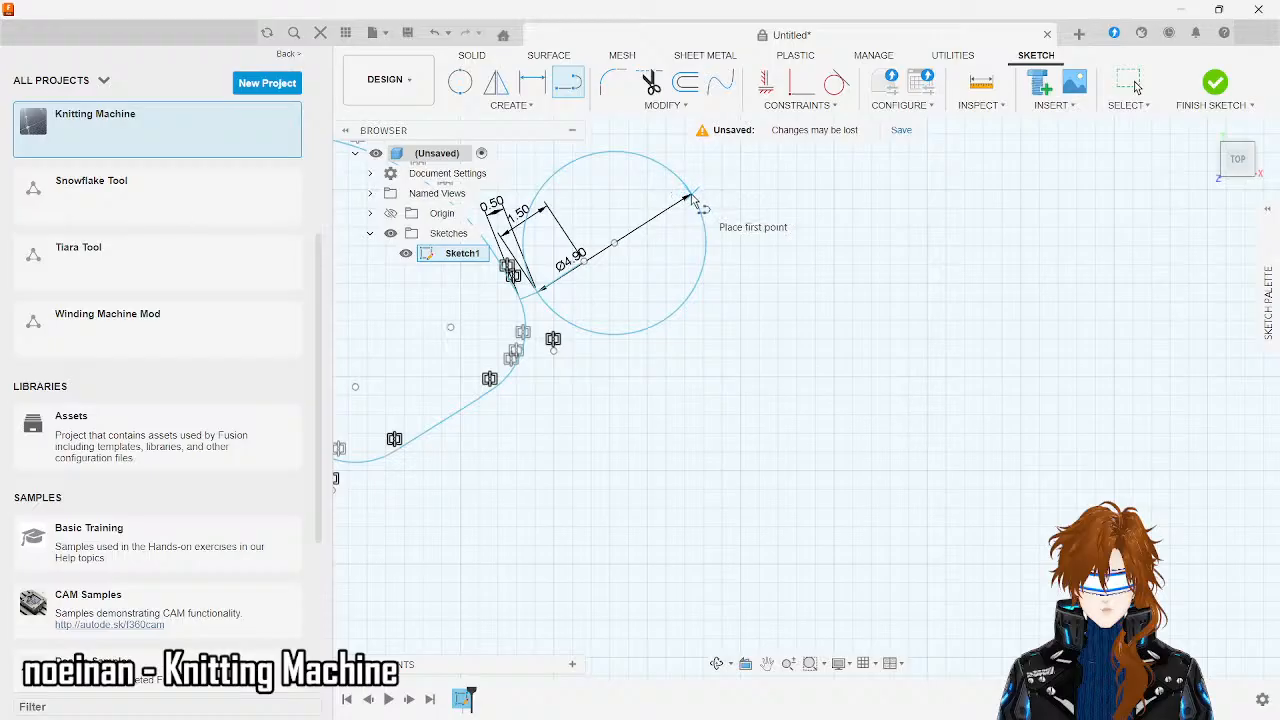
click(689, 194)
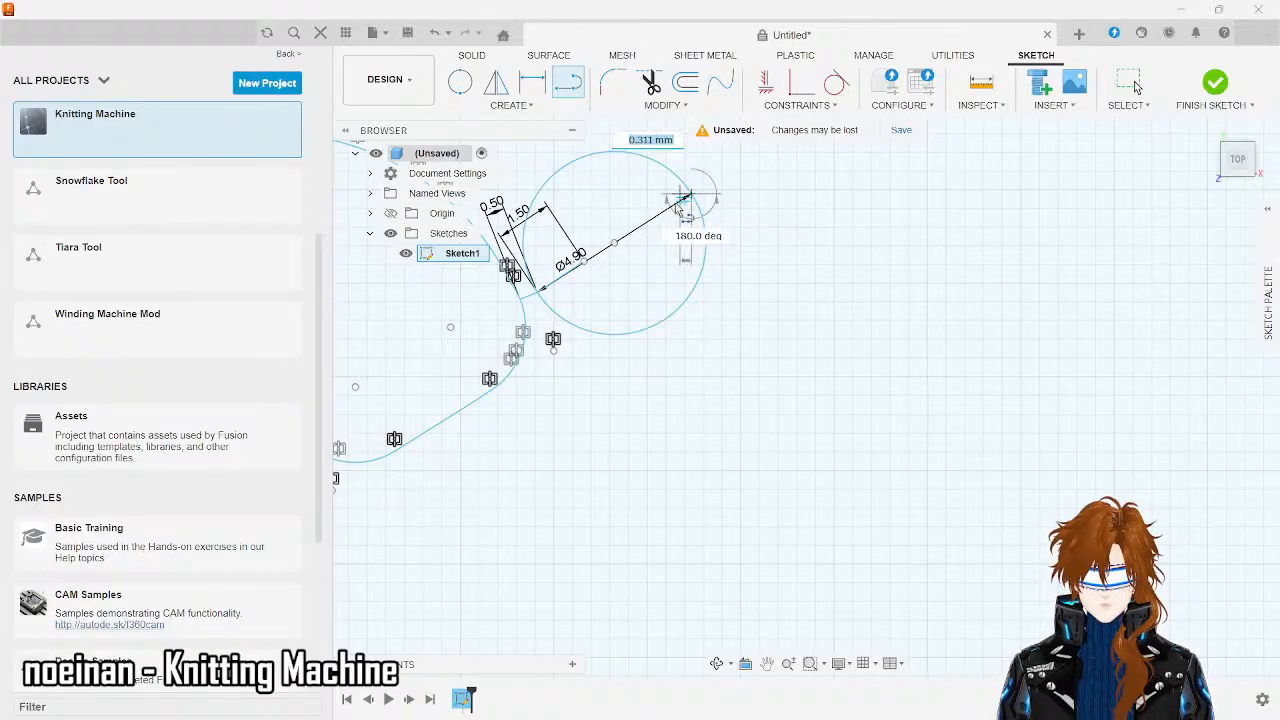
text(1.5)
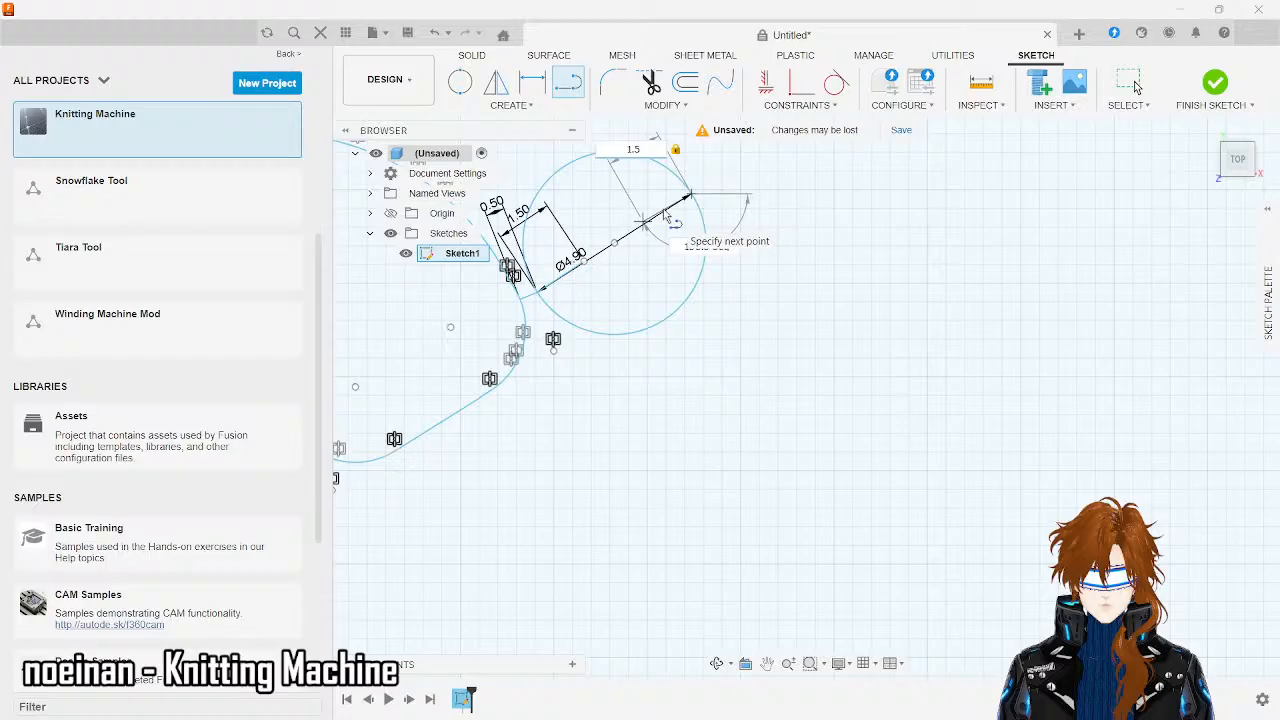
key(Tab)
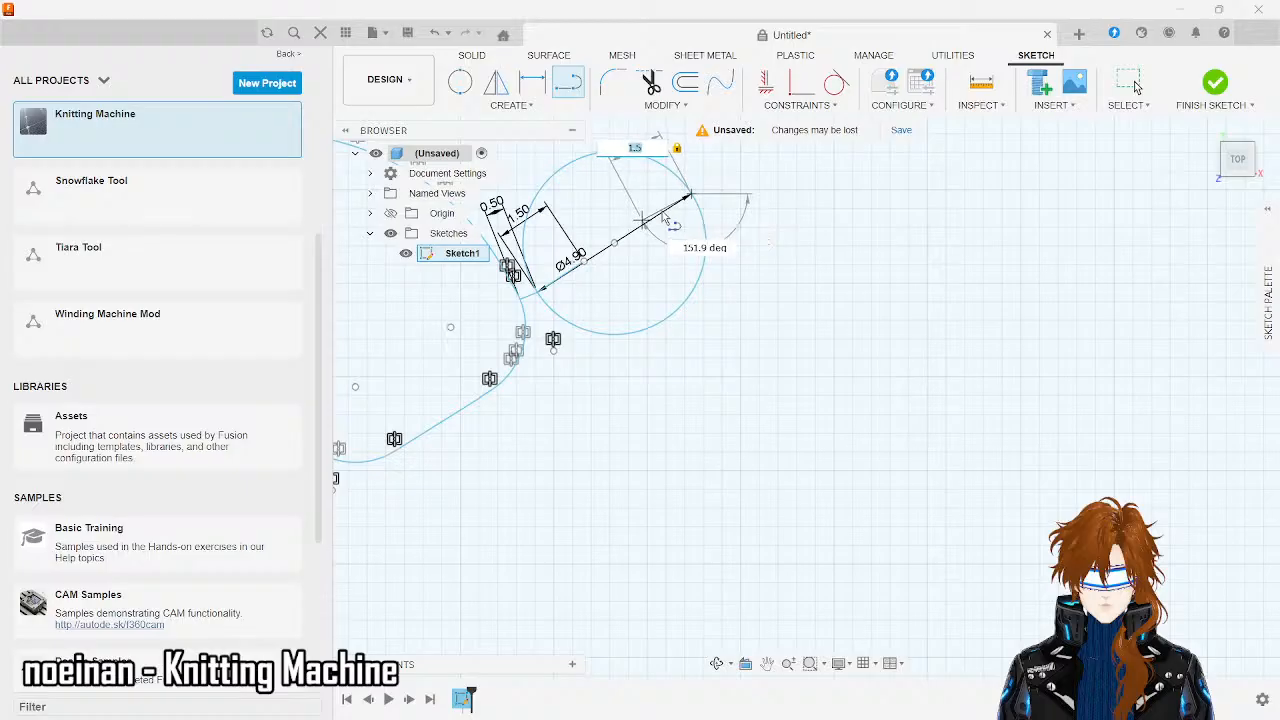
- Finish the 1.5 mm line inward from the 4.90 mm circle's edge and draw a concentric inner circle about 1.9 mm across
key(Return)
key(Escape)
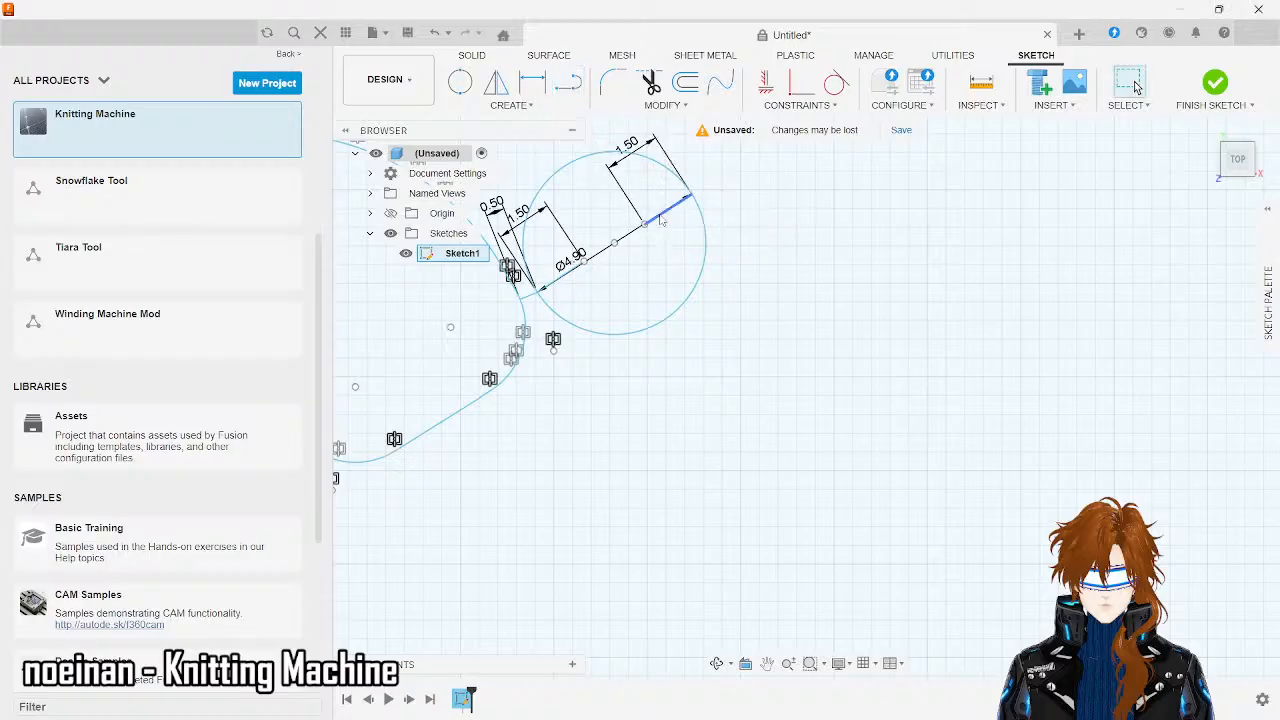
click(460, 85)
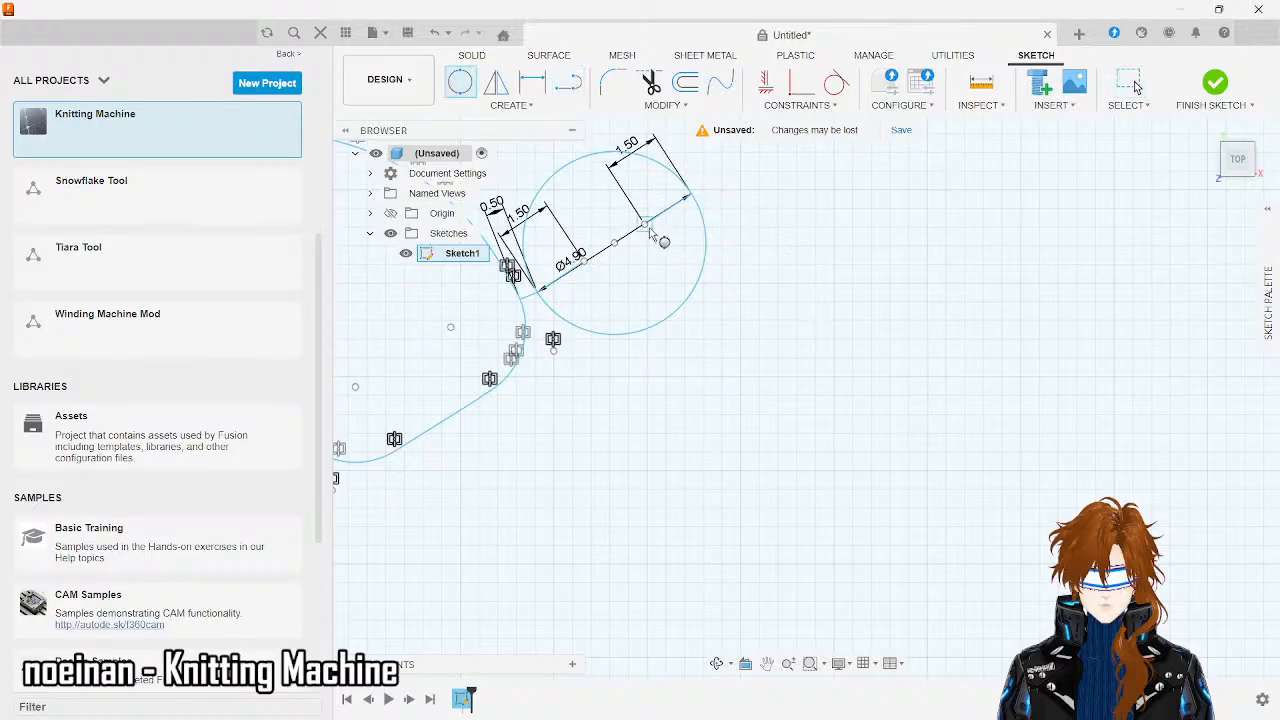
click(614, 242)
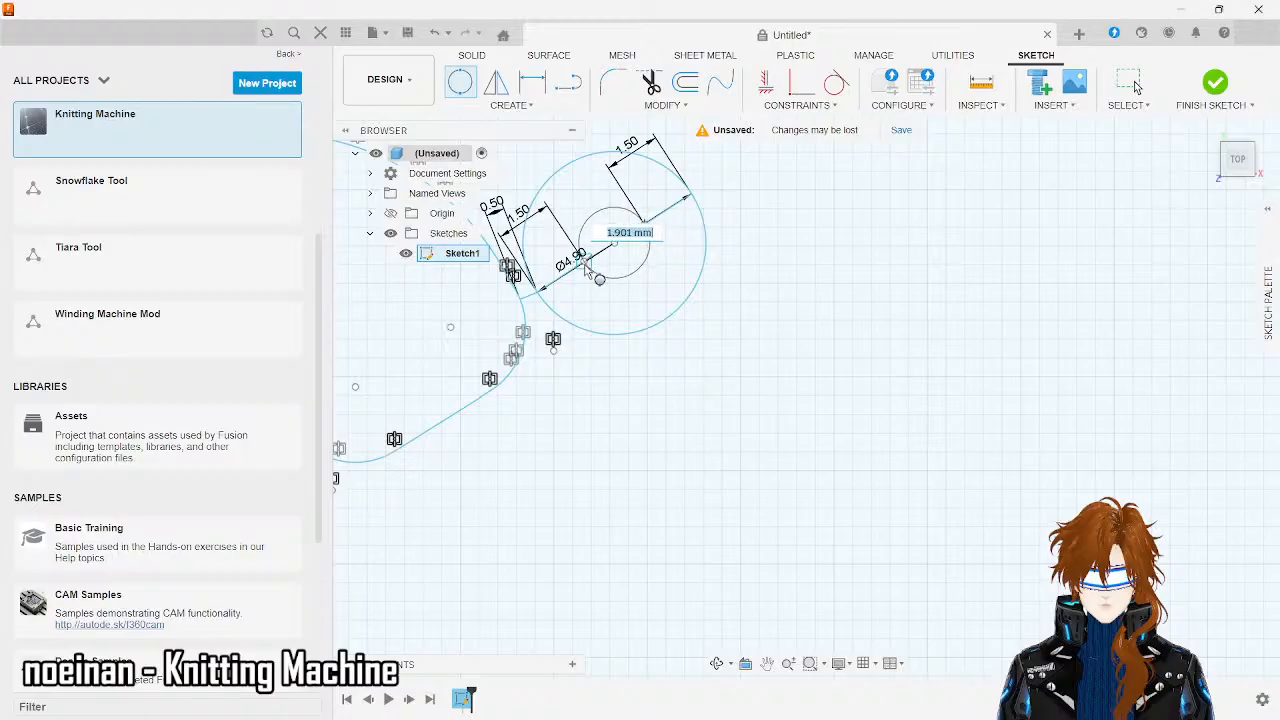
click(587, 267)
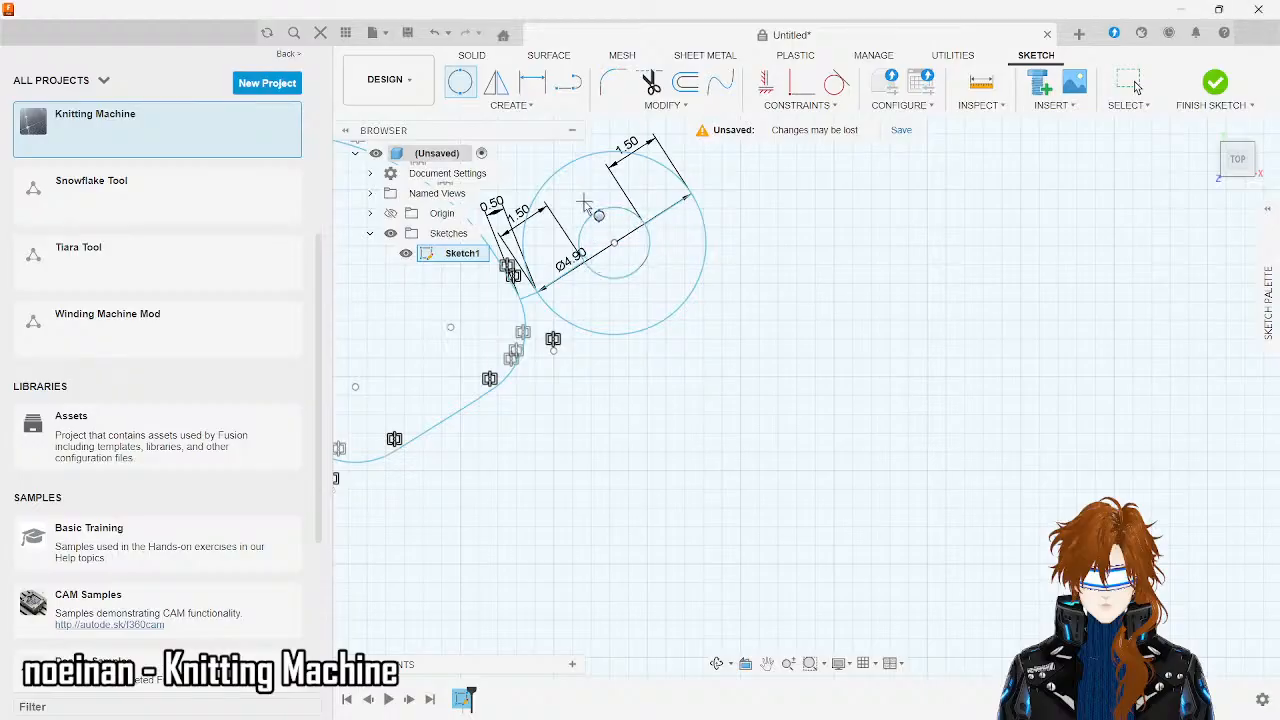
key(Escape)
- Delete the two 1.5 mm helper lines inside the 4.90 mm circle and the 0.5 mm line joining it to the slot outline
click(572, 278)
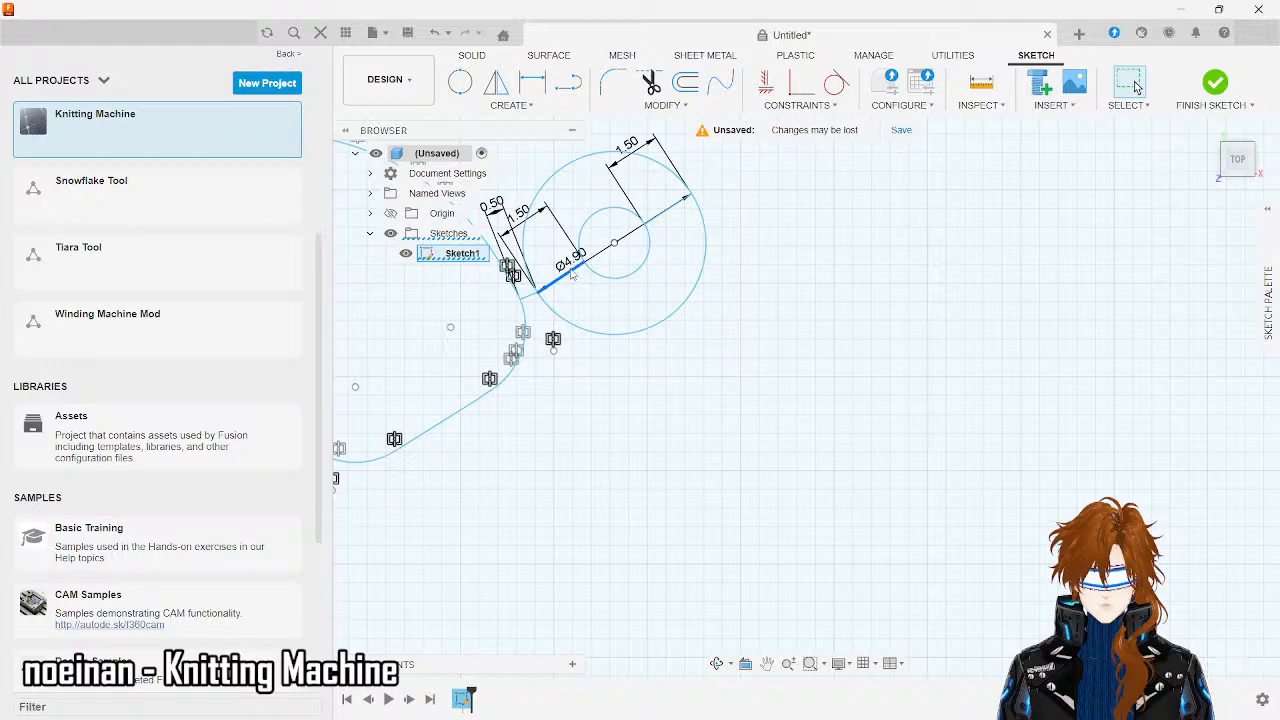
key(Delete)
click(665, 221)
key(Delete)
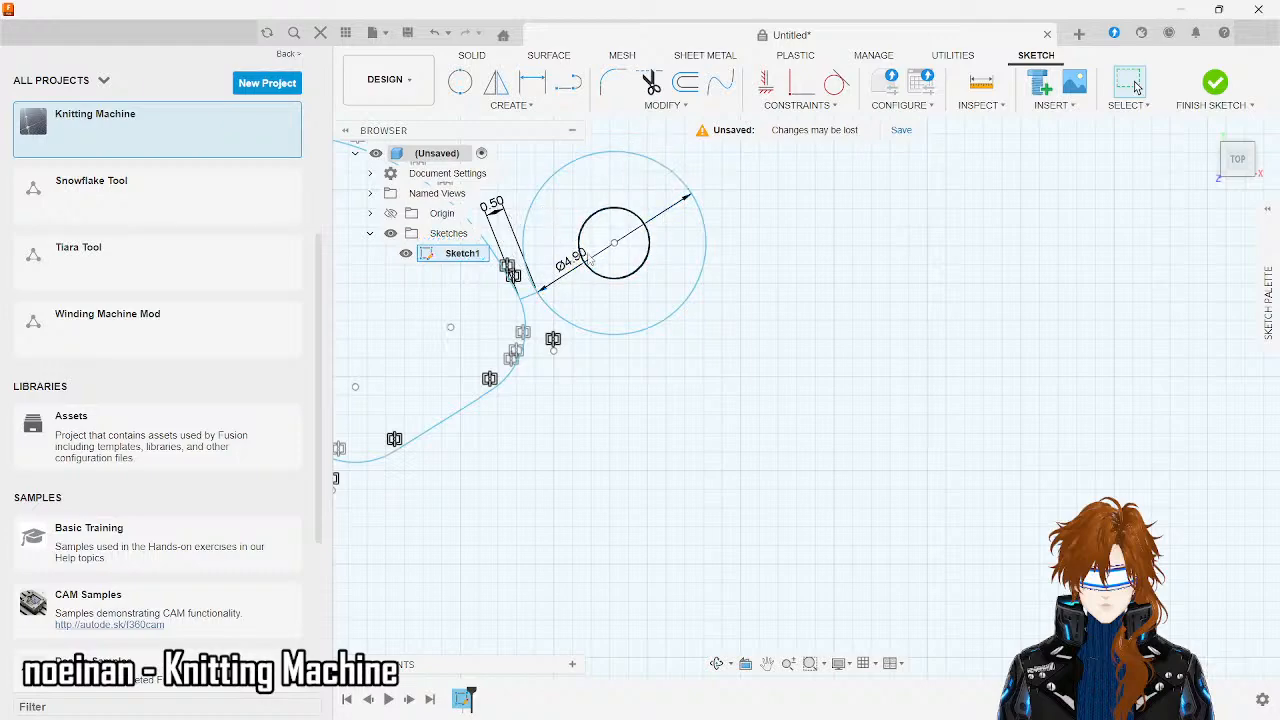
click(529, 298)
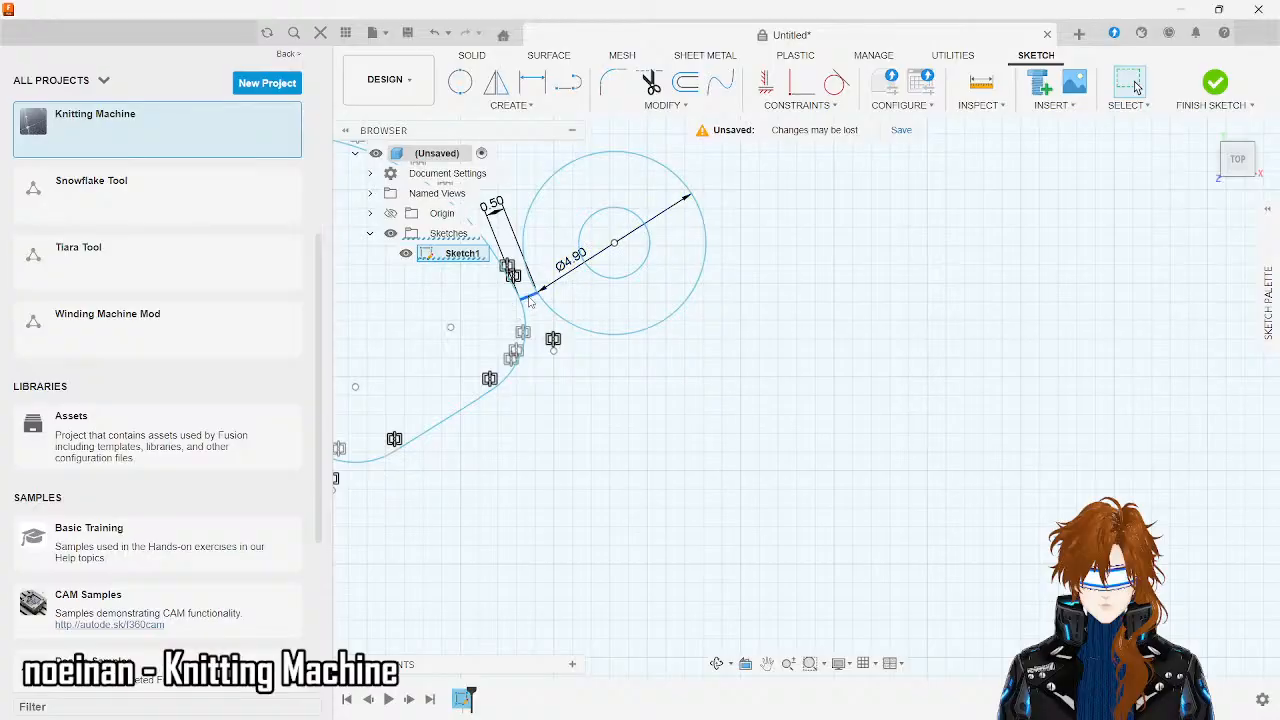
key(Delete)
- Examine the new concentric circles alongside the neighbouring pegs and slot outlines in the upper half of the ring sketch
scroll(529, 298, down, 3)
scroll(529, 298, up, 5)
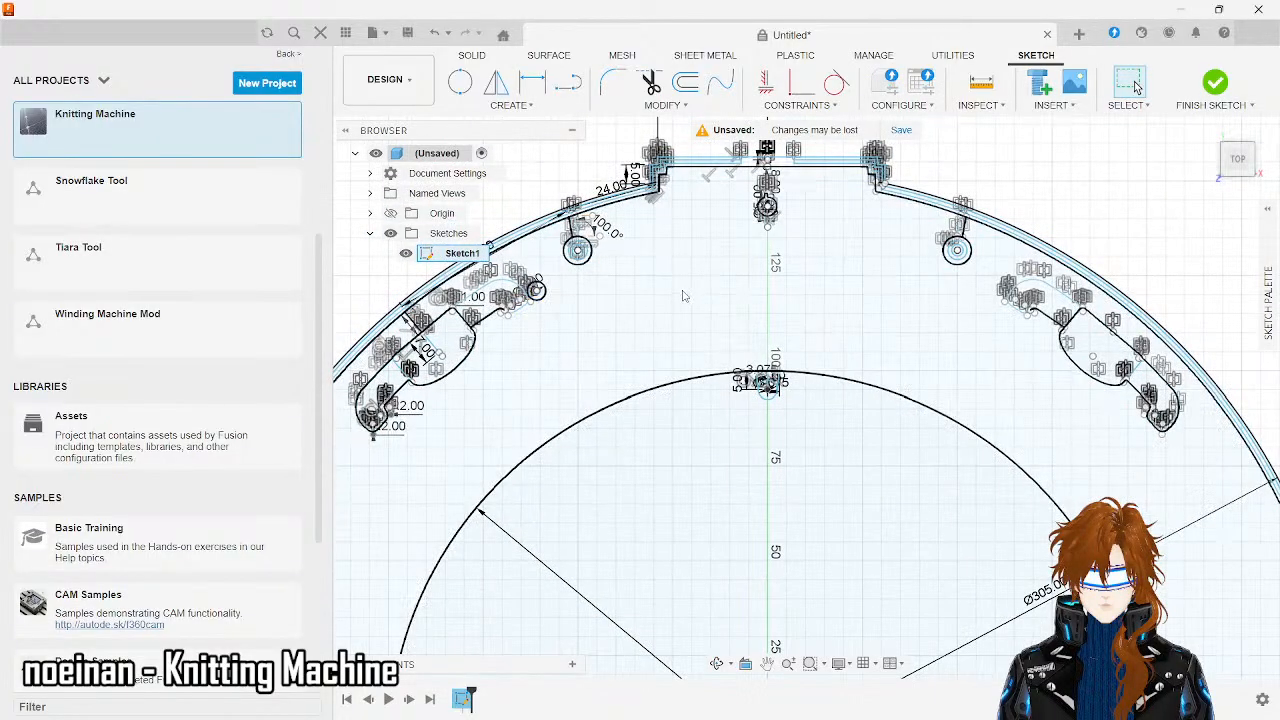
scroll(775, 210, up, 8)
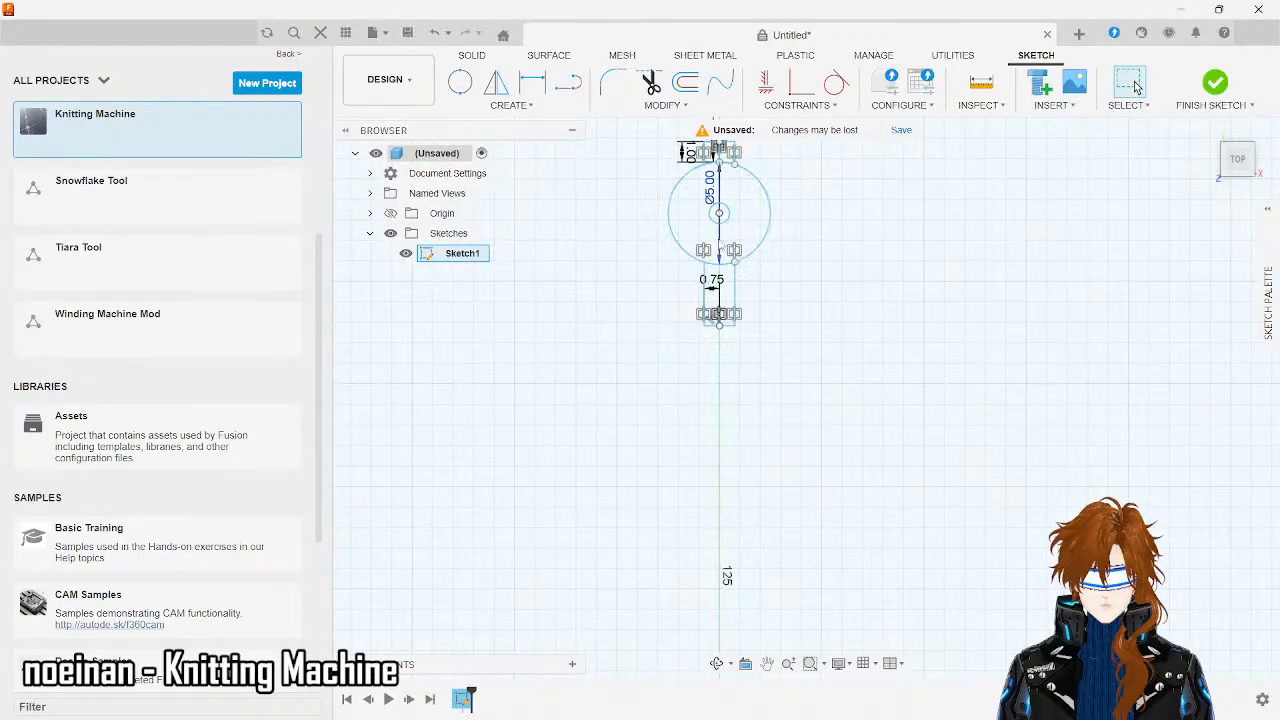
scroll(648, 302, down, 3)
scroll(648, 302, down, 4)
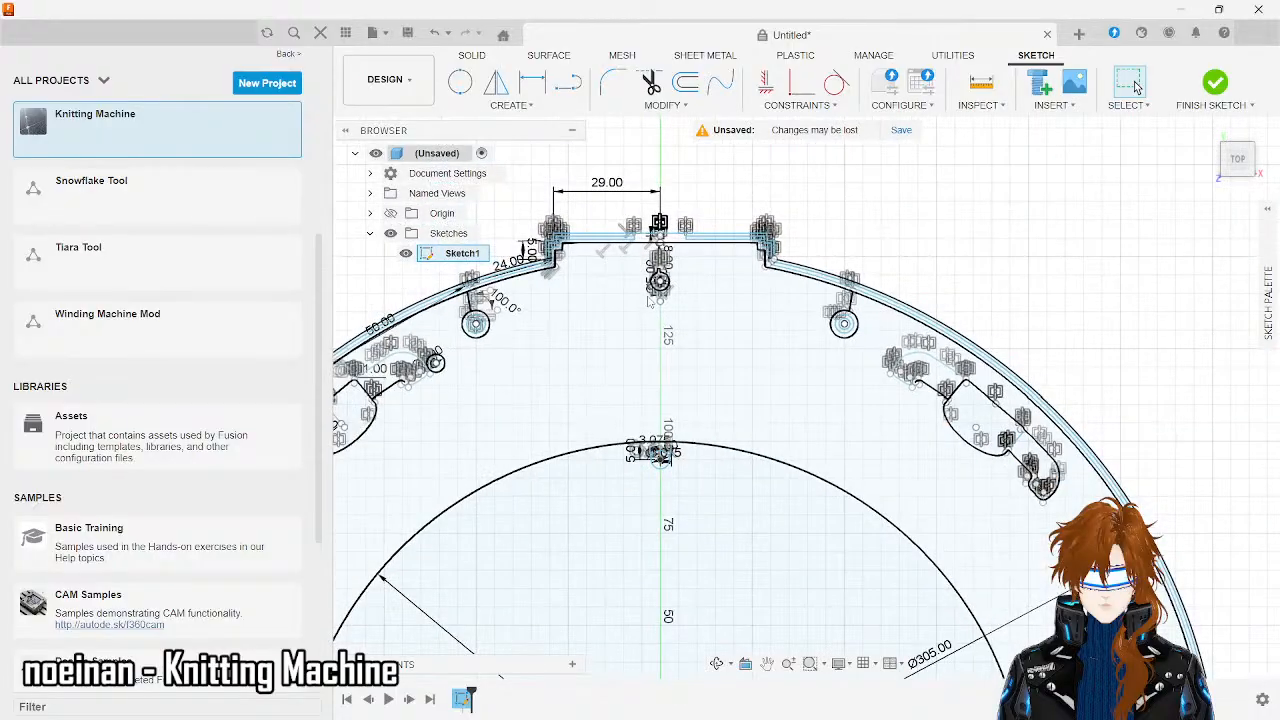
scroll(540, 395, up, 5)
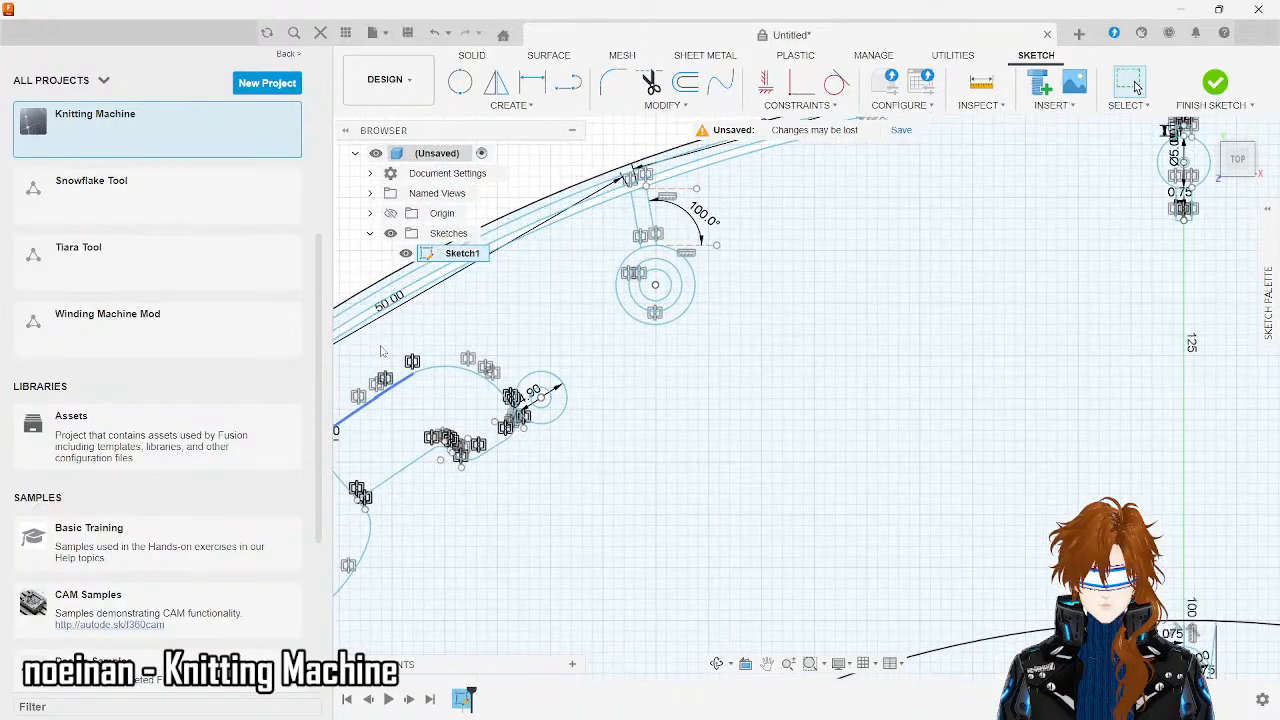
scroll(572, 478, down, 3)
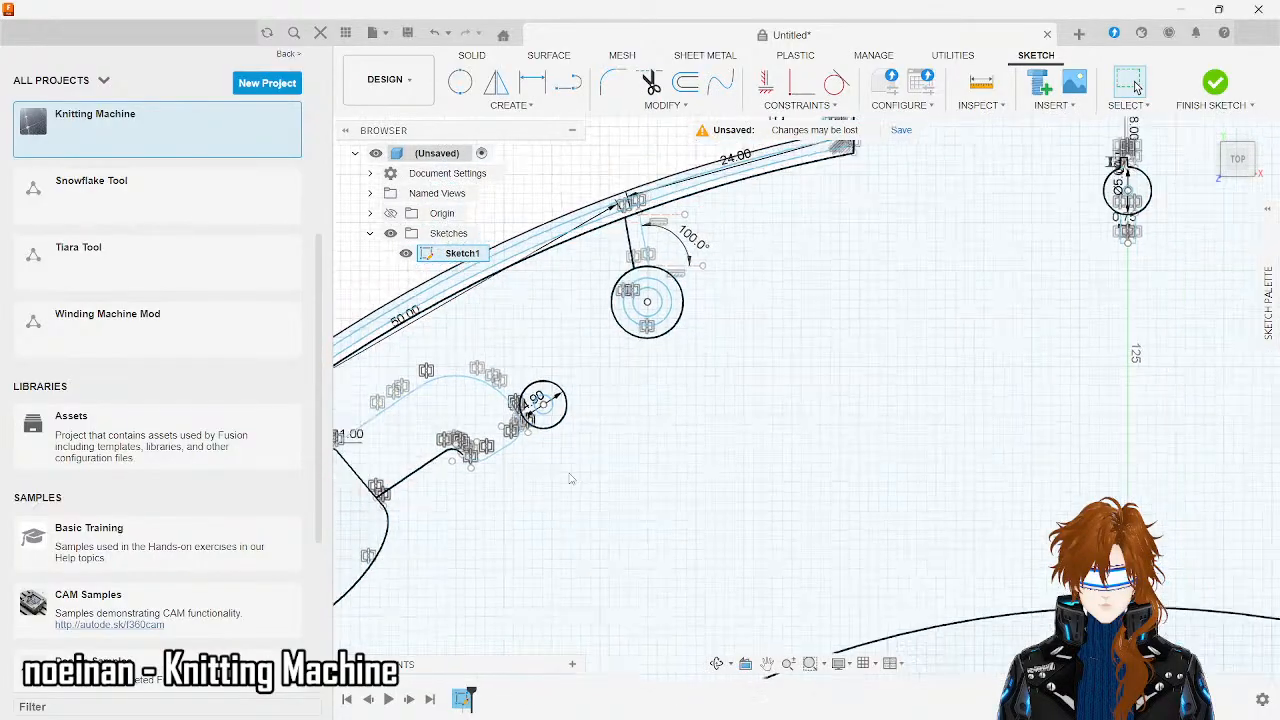
scroll(571, 479, up, 3)
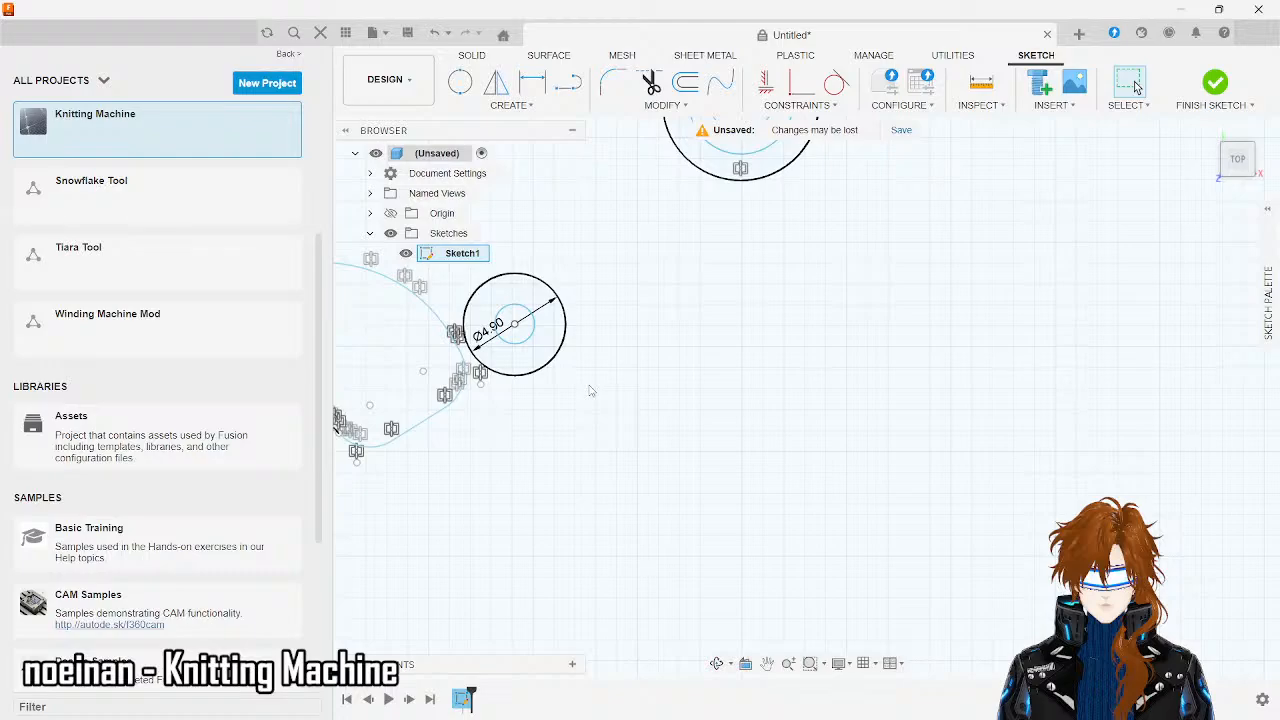
scroll(590, 391, down, 5)
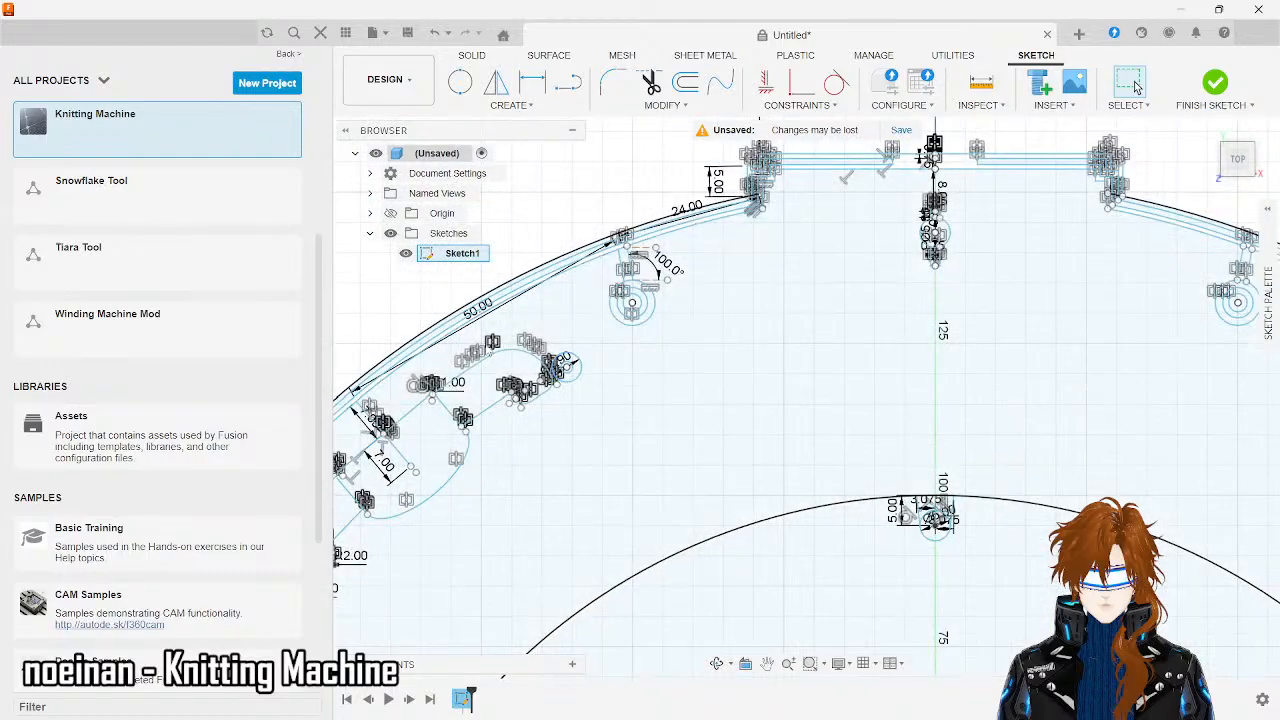
scroll(547, 449, down, 4)
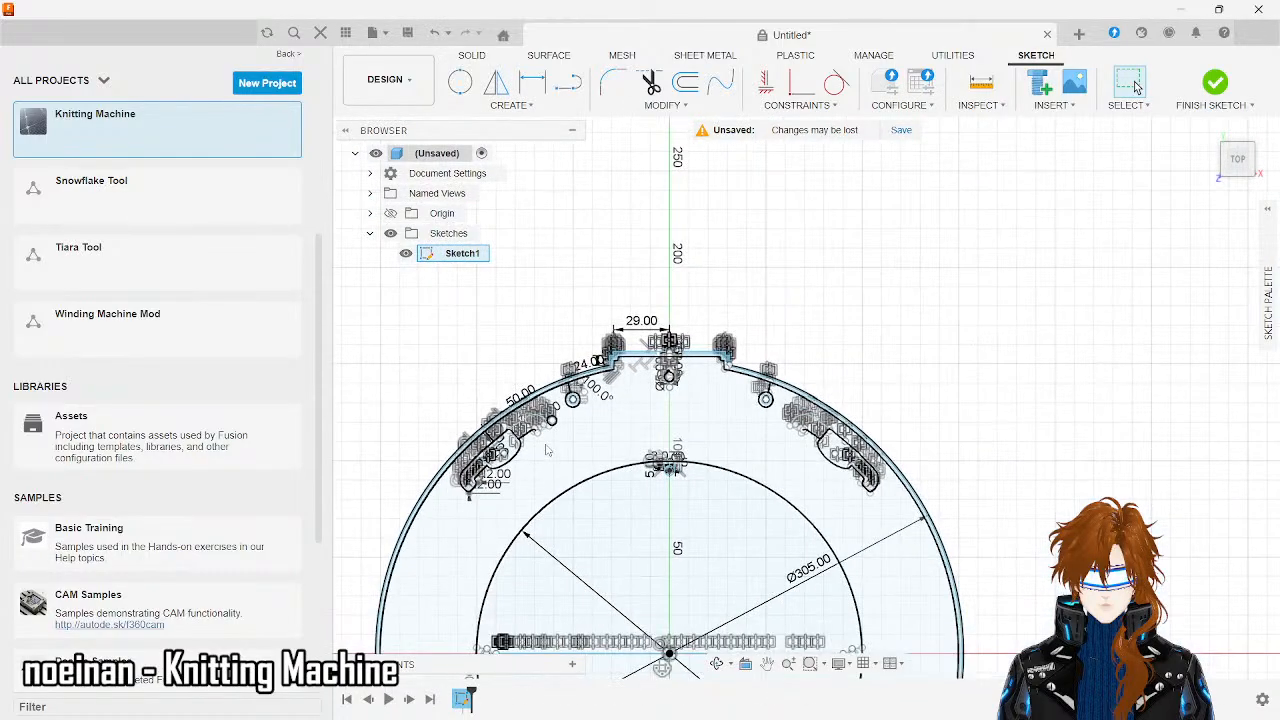
scroll(547, 449, down, 5)
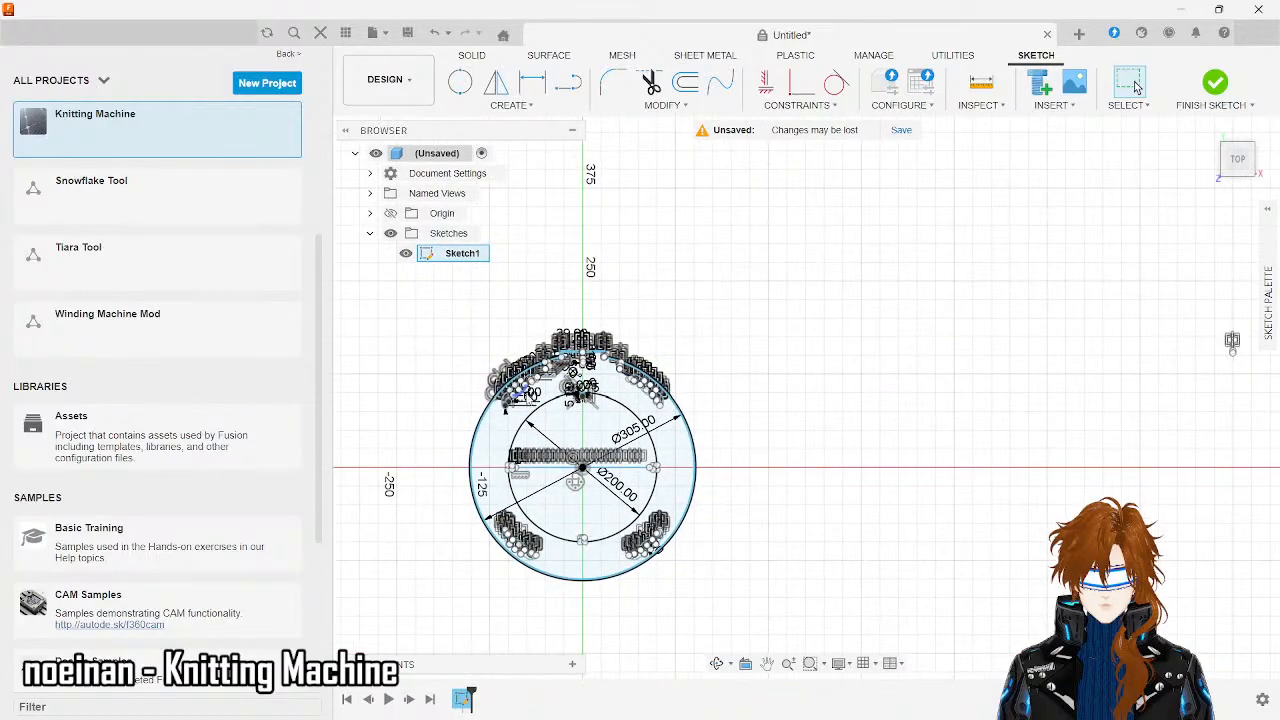
- Mirror the 4.90 mm circle and its concentric inner circle across the ring's horizontal centre line
scroll(527, 390, up, 3)
scroll(529, 390, up, 8)
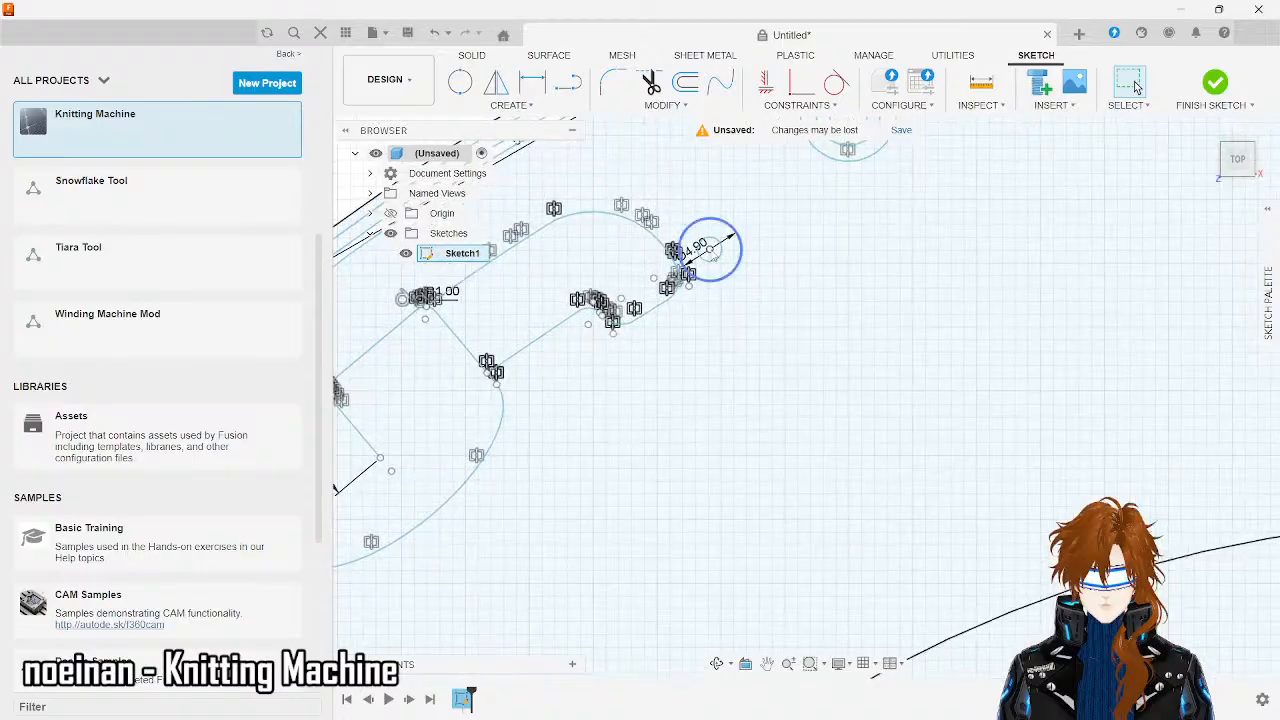
click(506, 106)
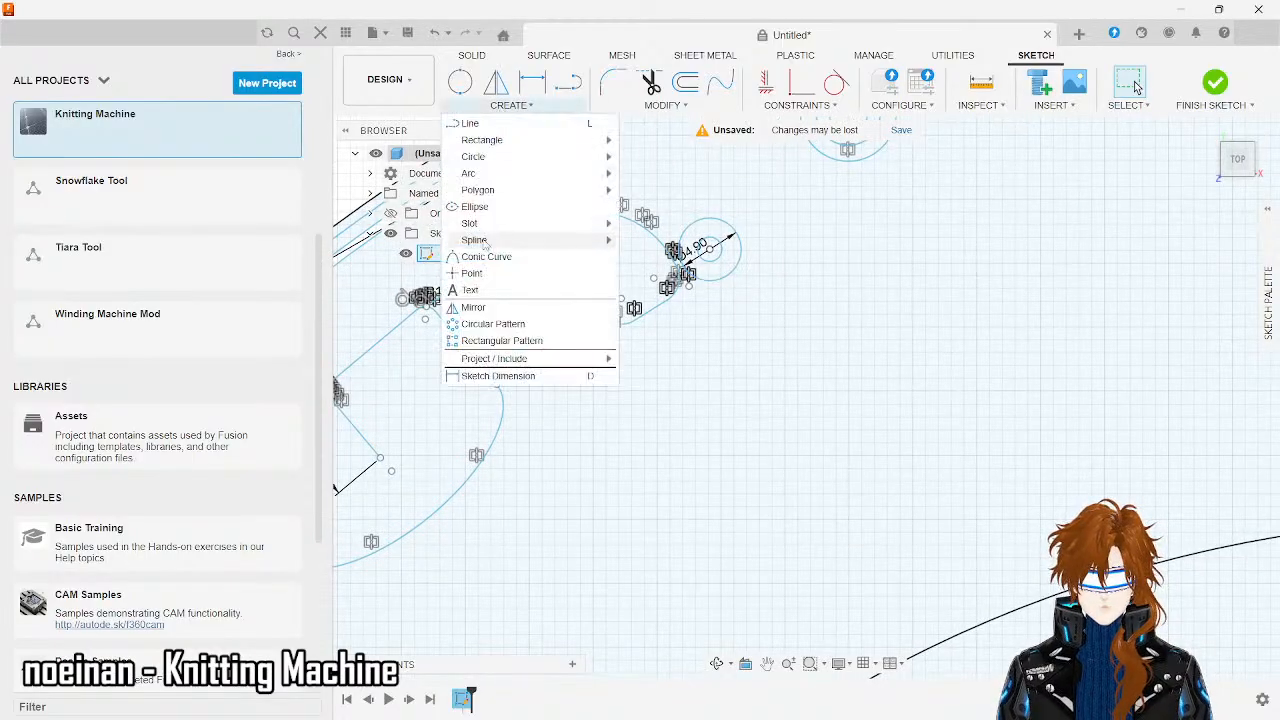
click(474, 308)
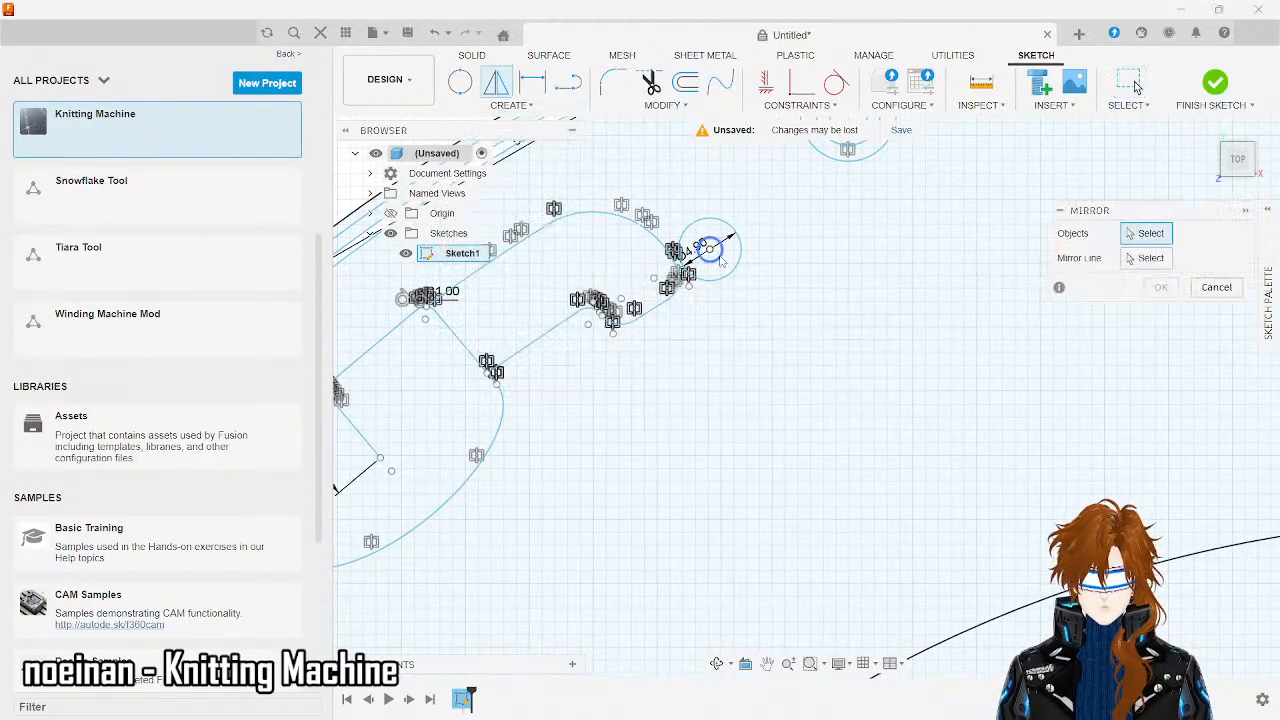
click(735, 268)
click(712, 249)
scroll(805, 318, down, 5)
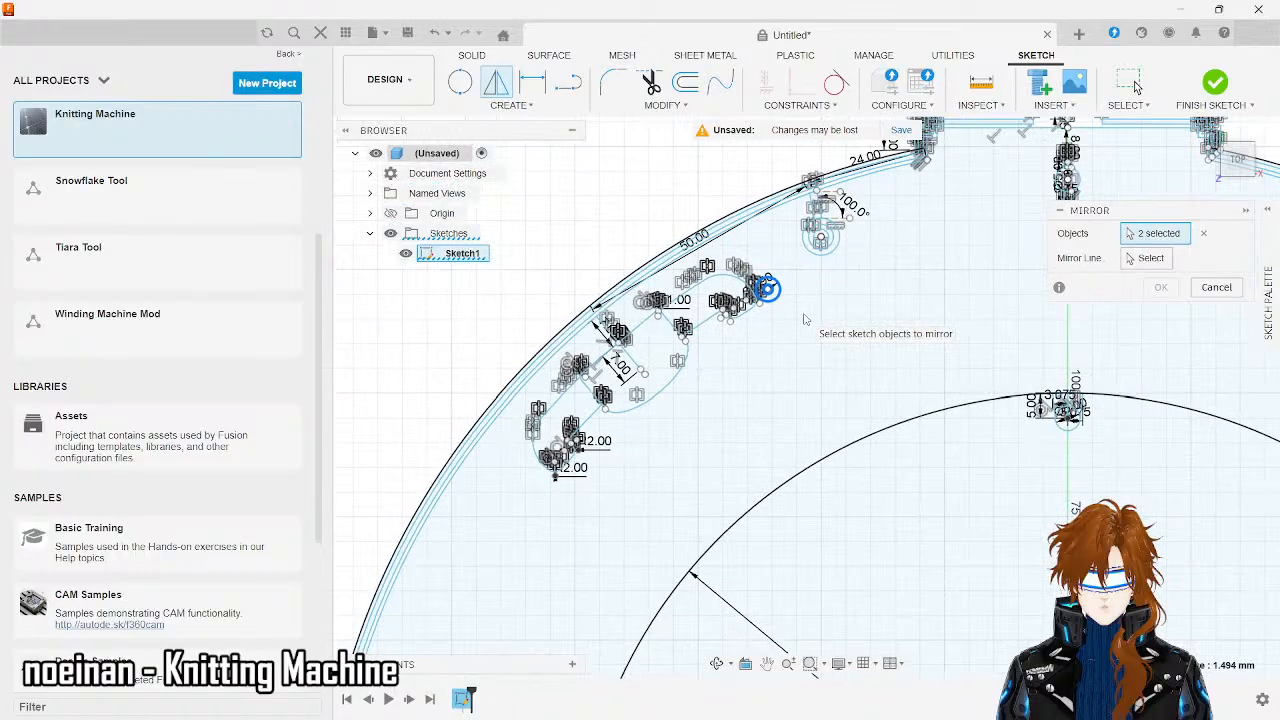
scroll(805, 318, down, 5)
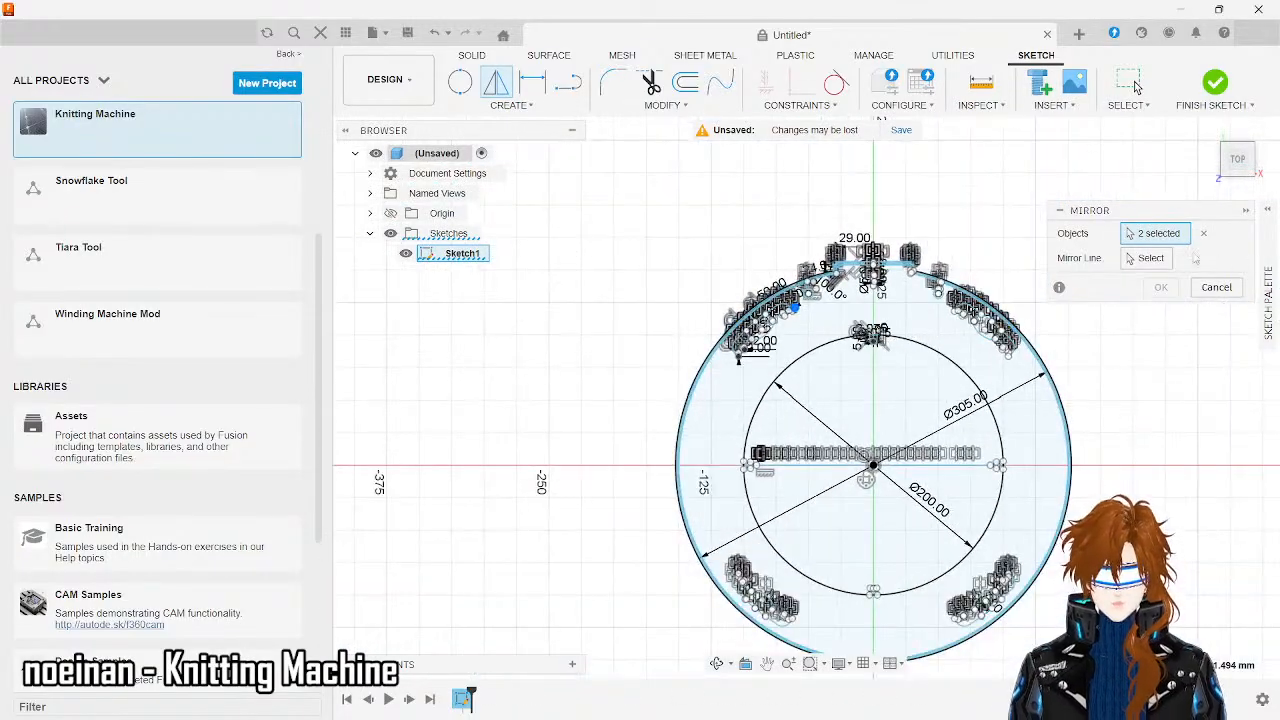
click(842, 466)
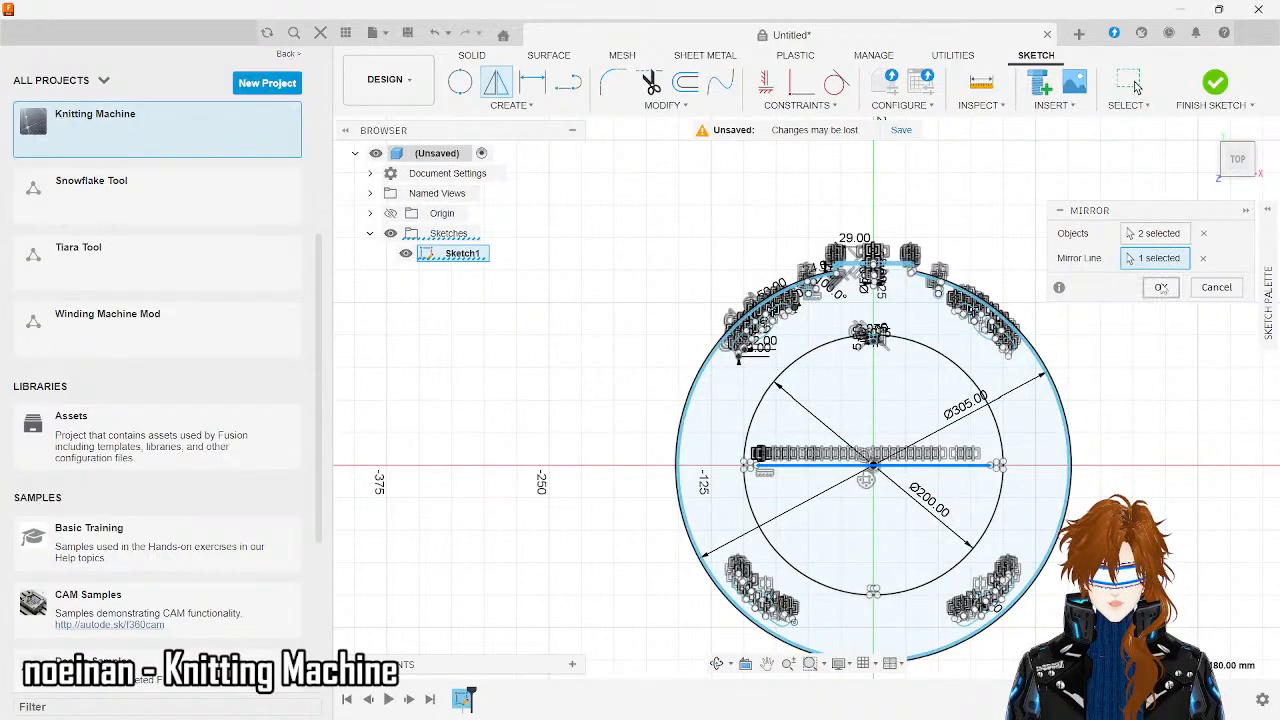
key(Return)
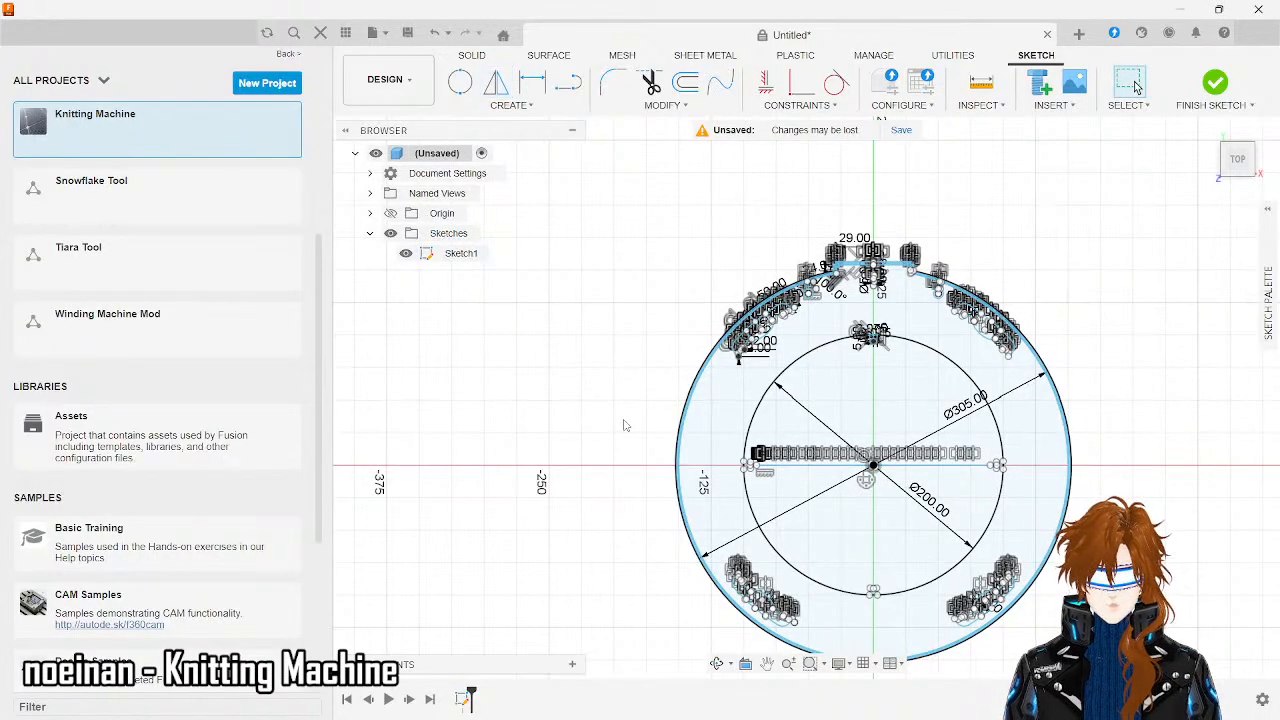
- Draw a line from the end of the 7 mm construction line across the upper-left slot's bulging arc and beyond it
scroll(820, 603, up, 5)
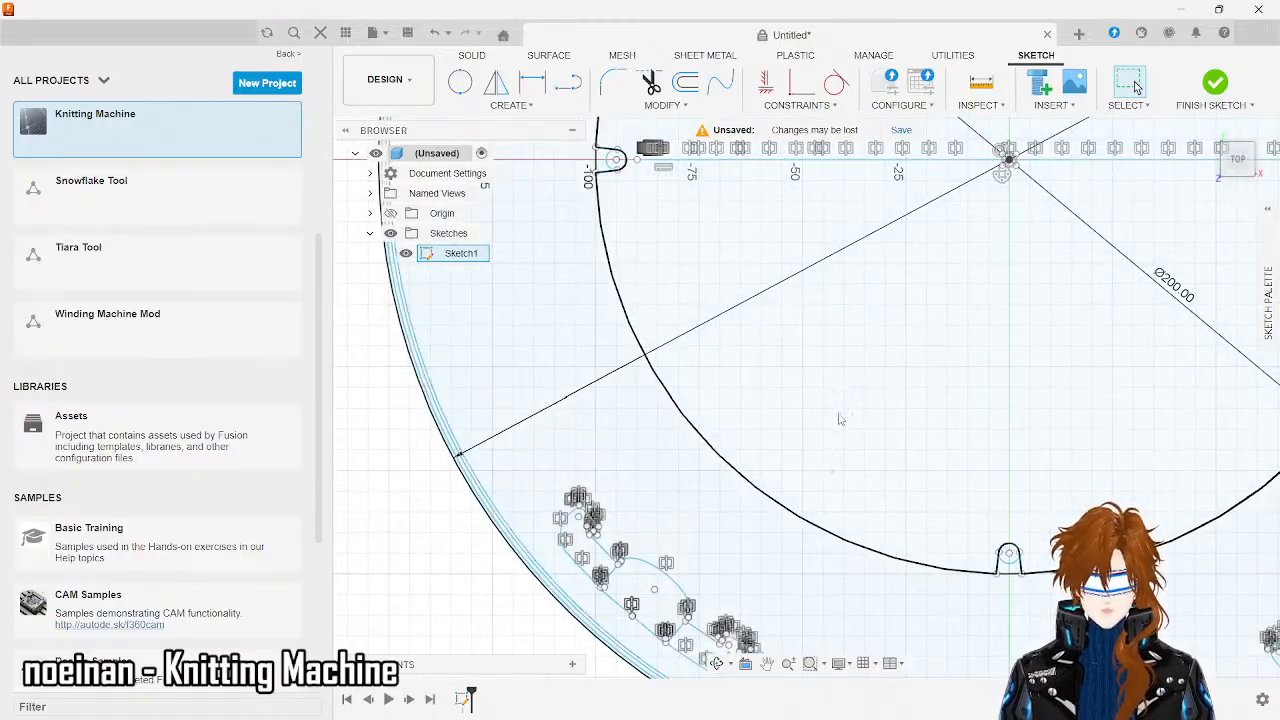
scroll(829, 529, down, 3)
scroll(814, 557, up, 6)
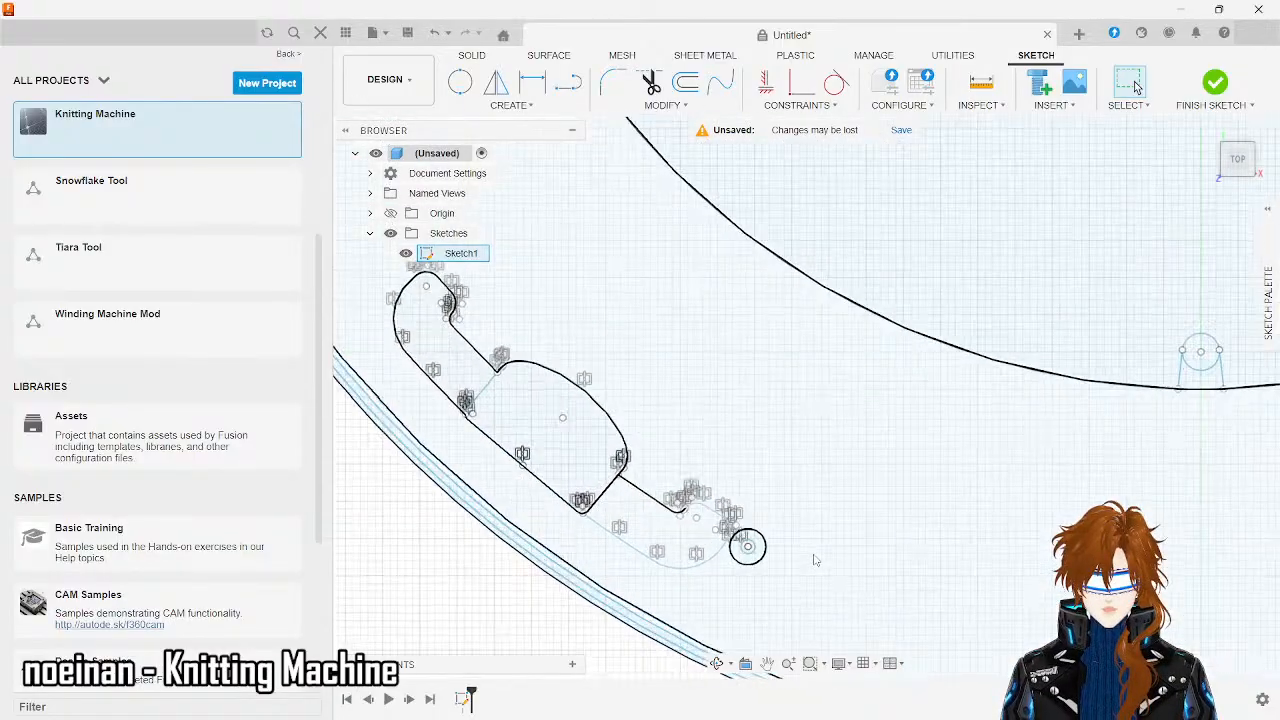
scroll(815, 560, down, 3)
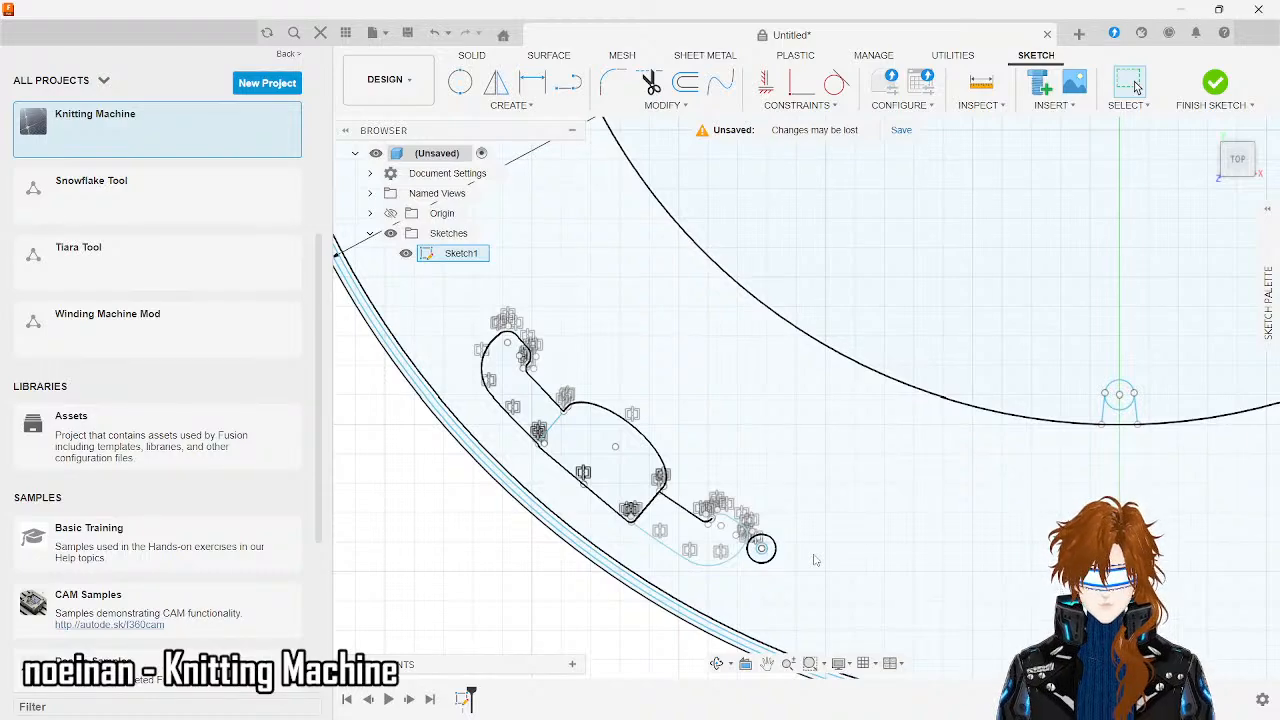
scroll(755, 438, down, 5)
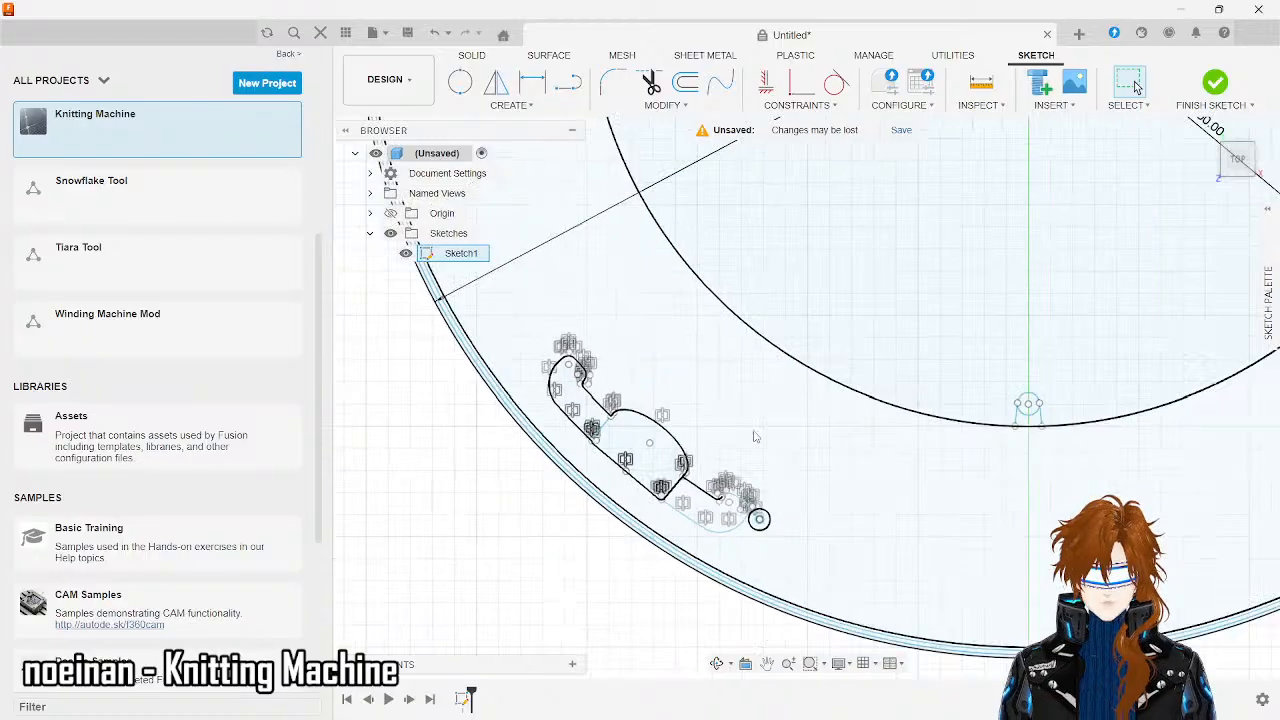
scroll(754, 434, down, 3)
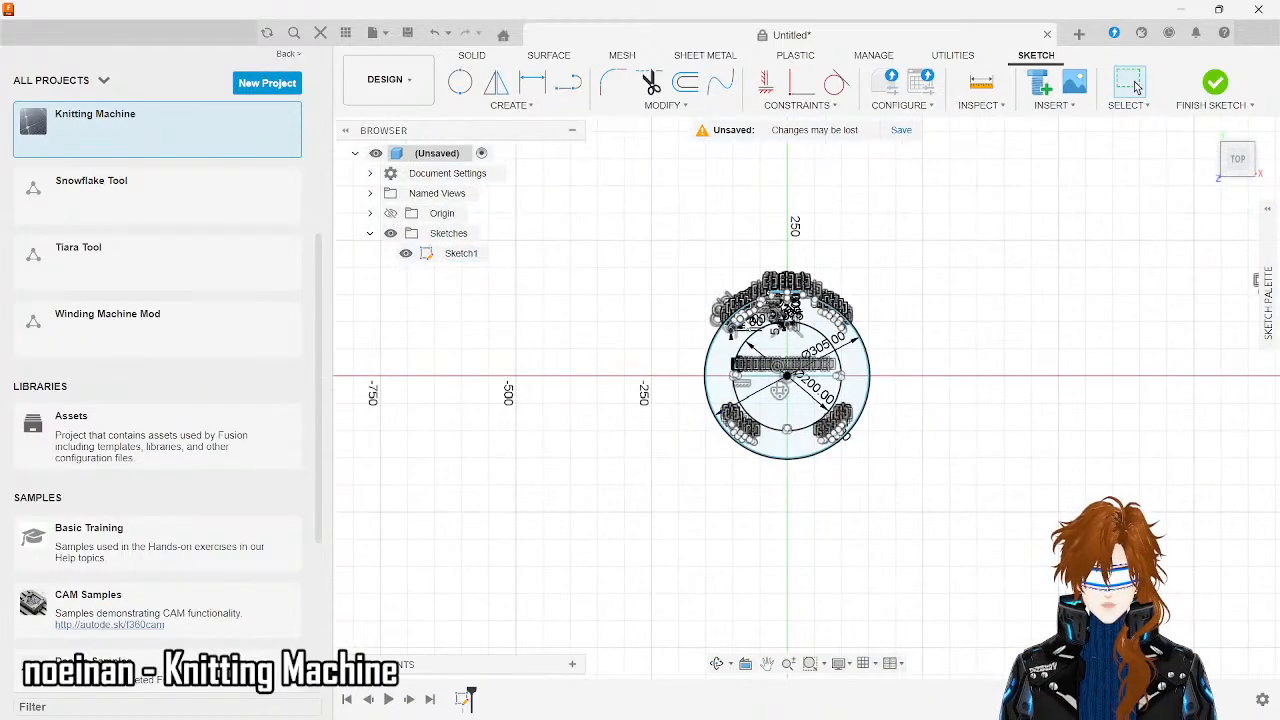
scroll(730, 373, up, 8)
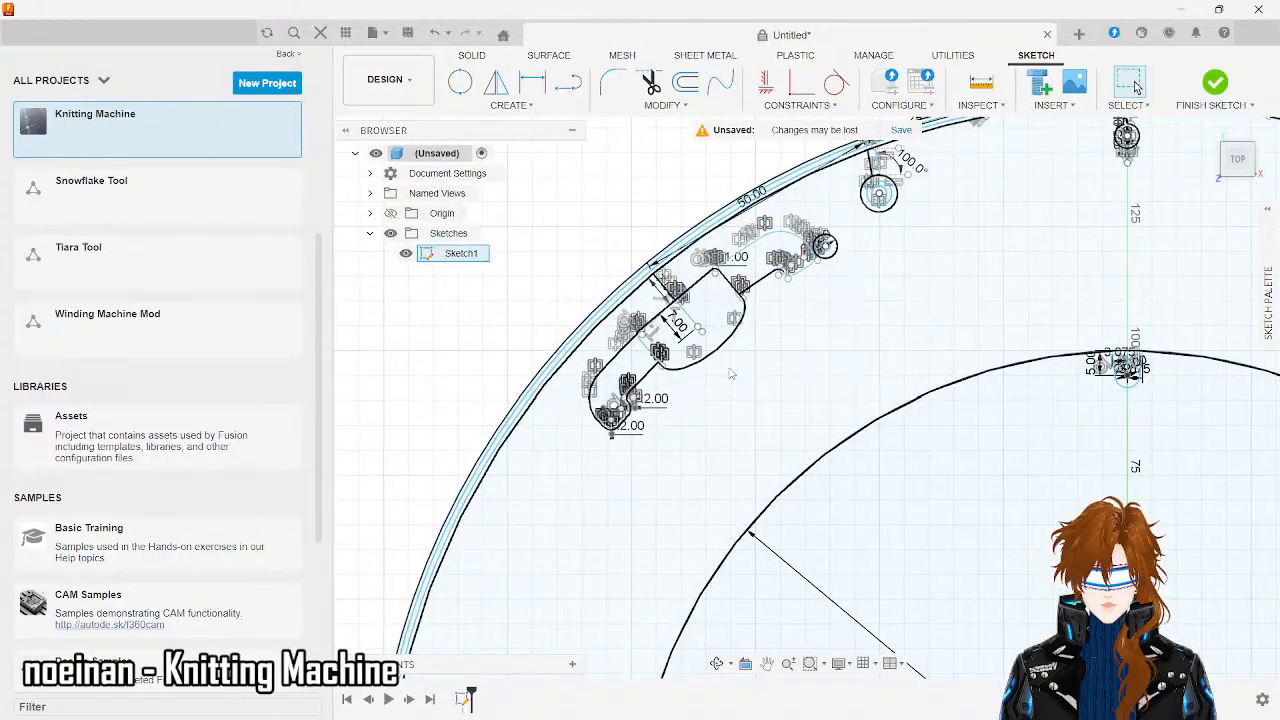
click(578, 88)
click(631, 237)
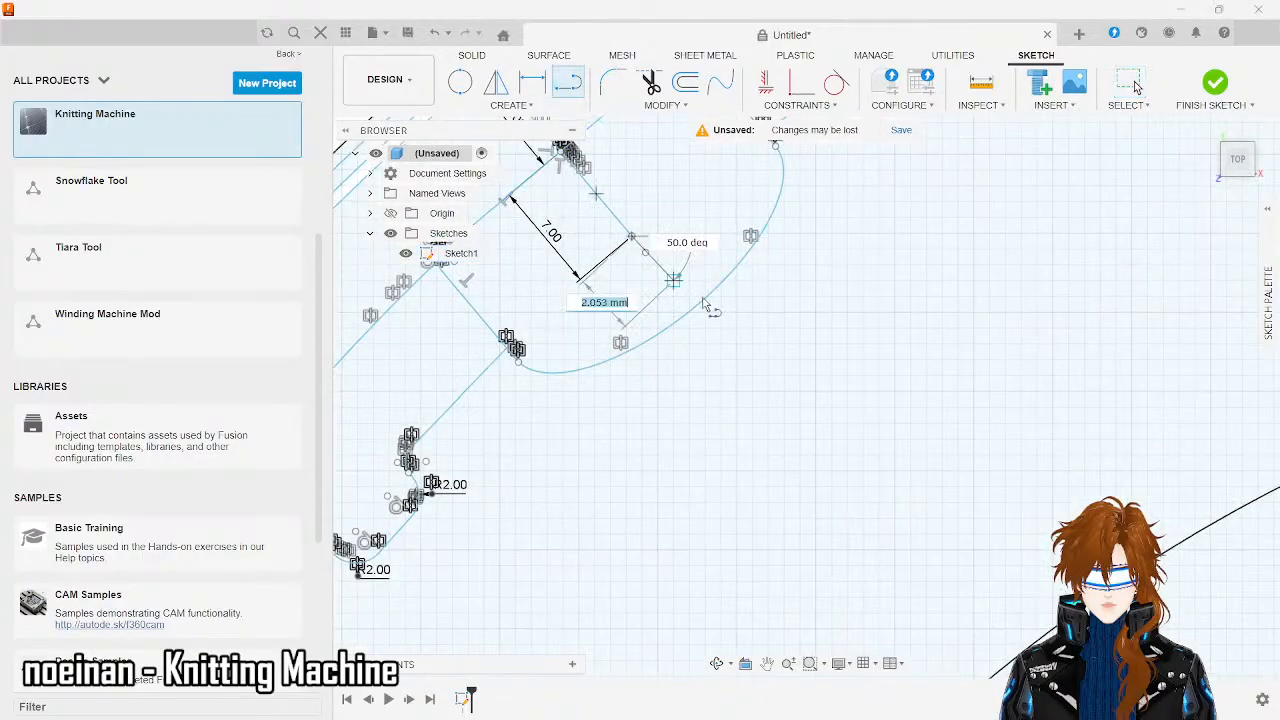
click(768, 399)
key(Escape)
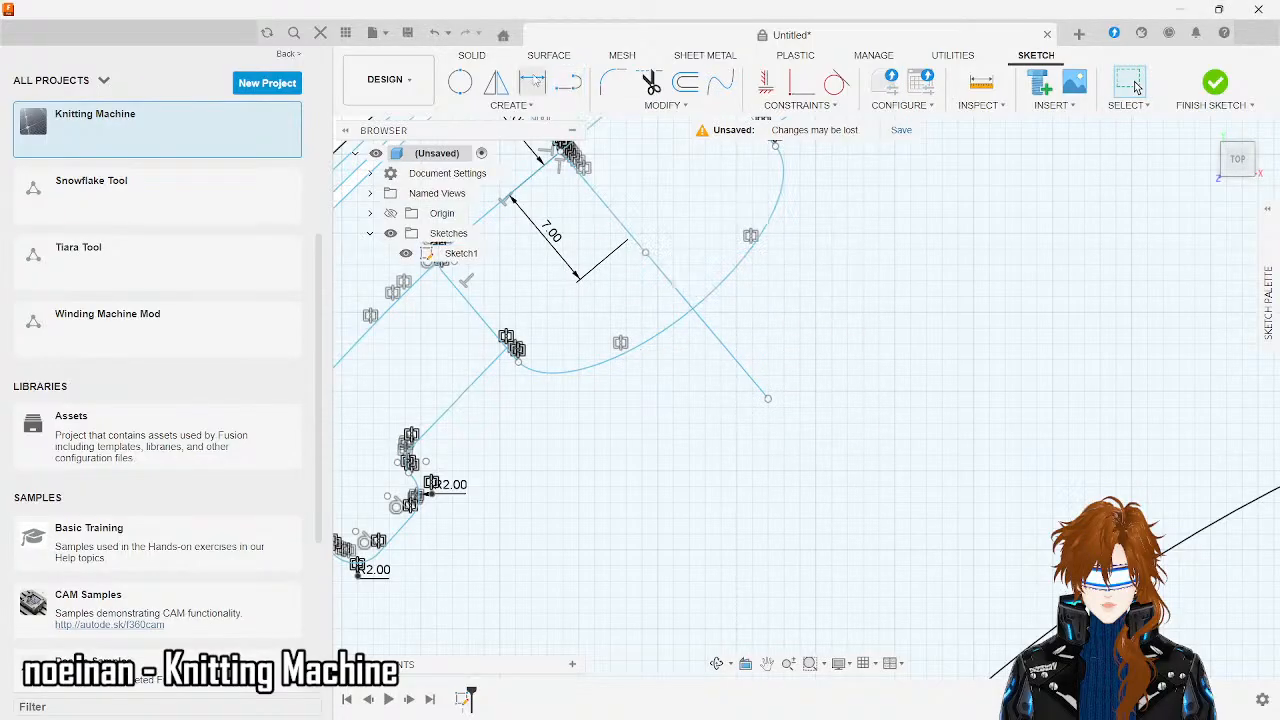
- Draw a two-point circle 2 mm in diameter along the new line, starting where it crosses the bulging arc
click(460, 82)
scroll(736, 324, up, 4)
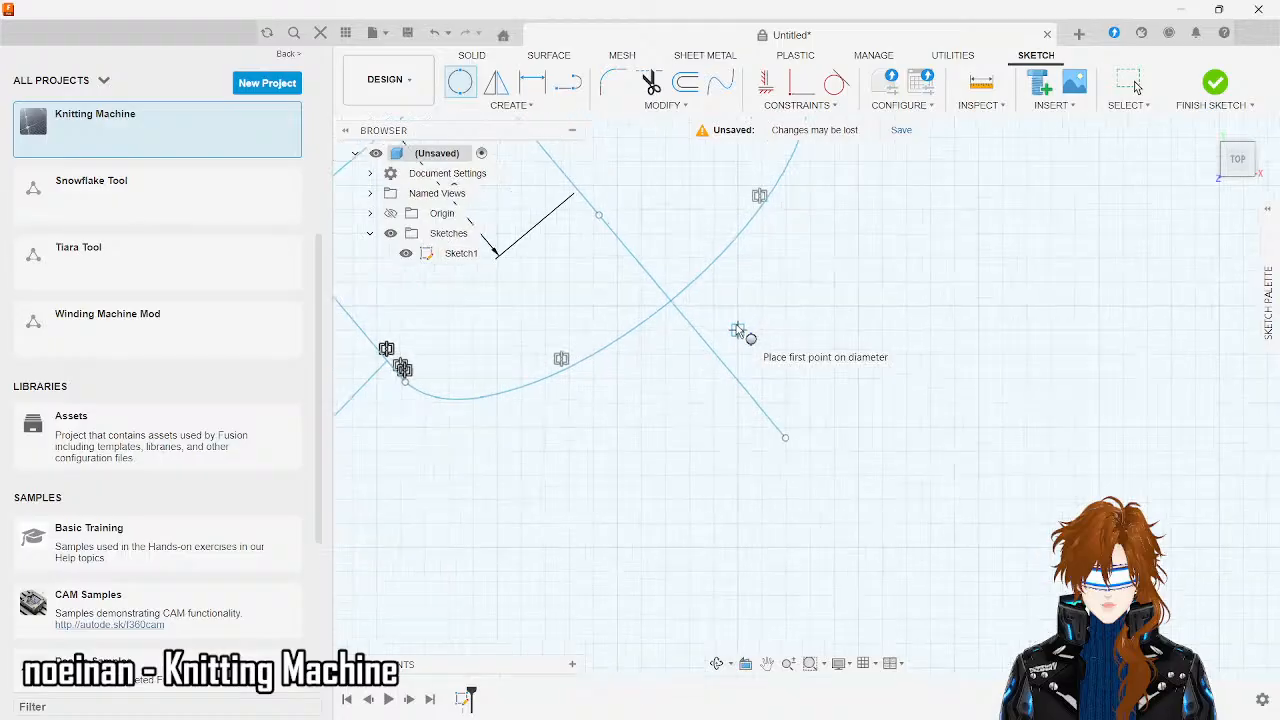
click(627, 287)
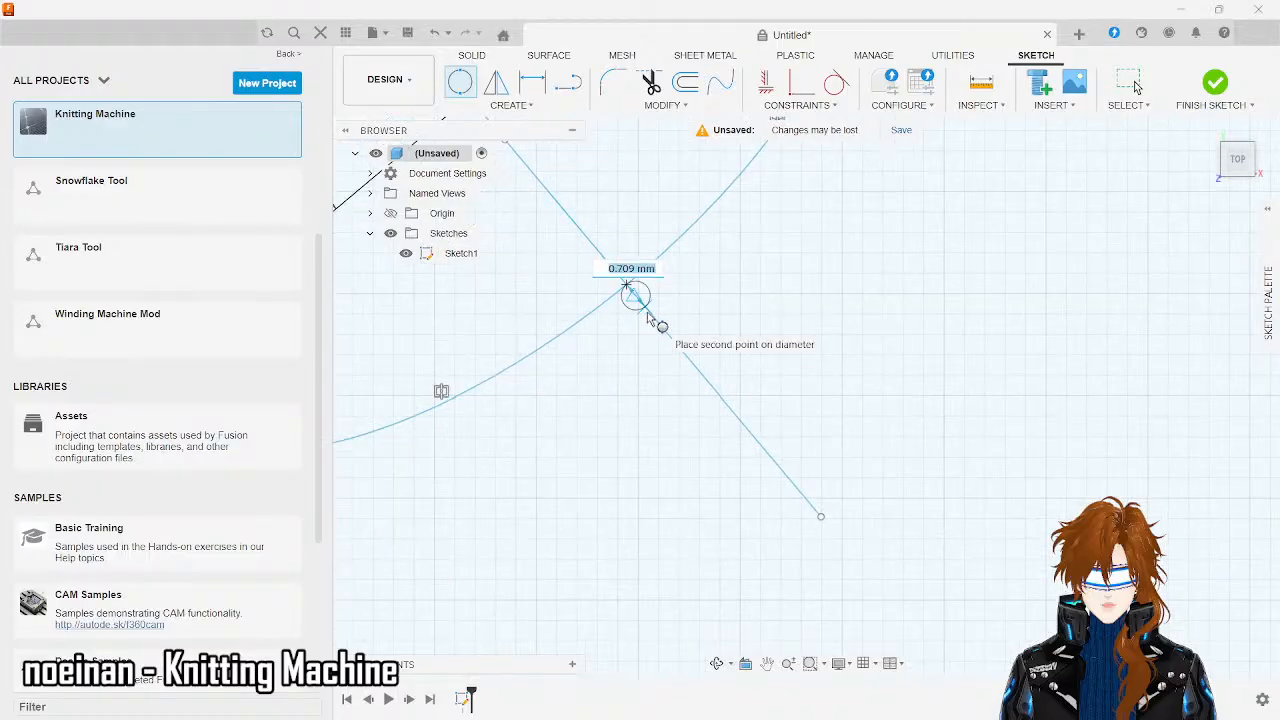
text(2)
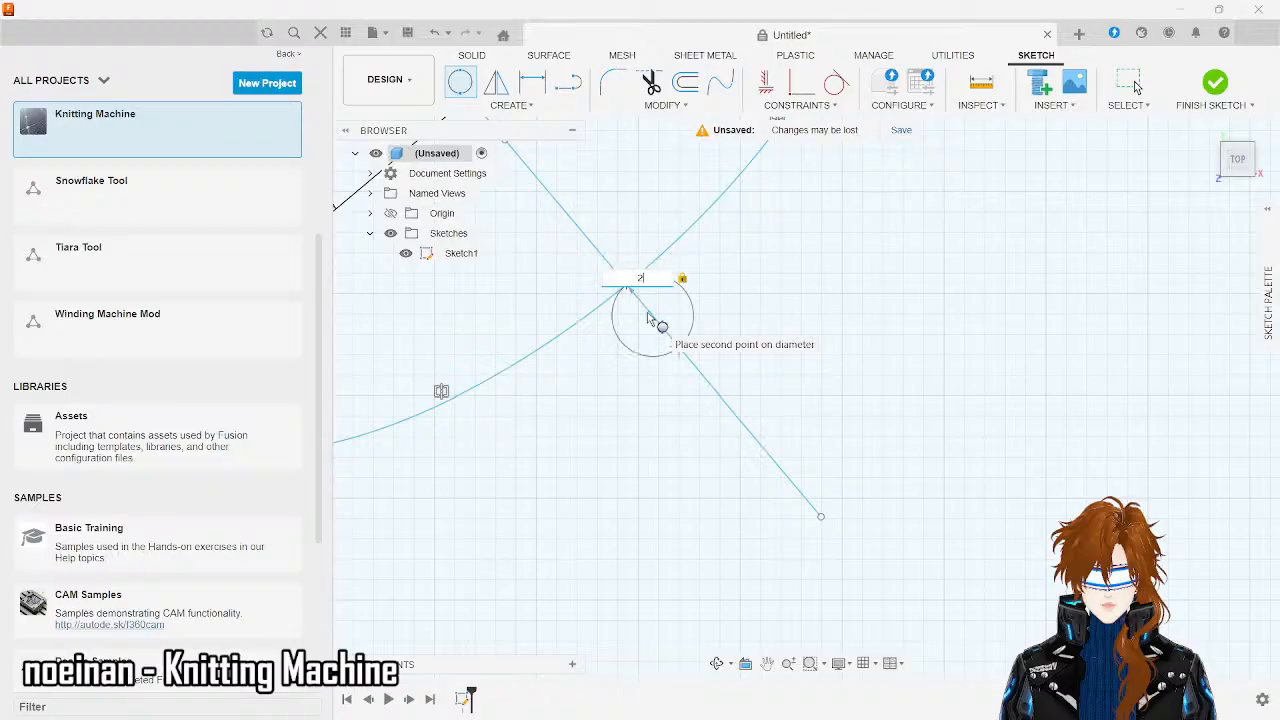
key(Return)
scroll(649, 314, down, 6)
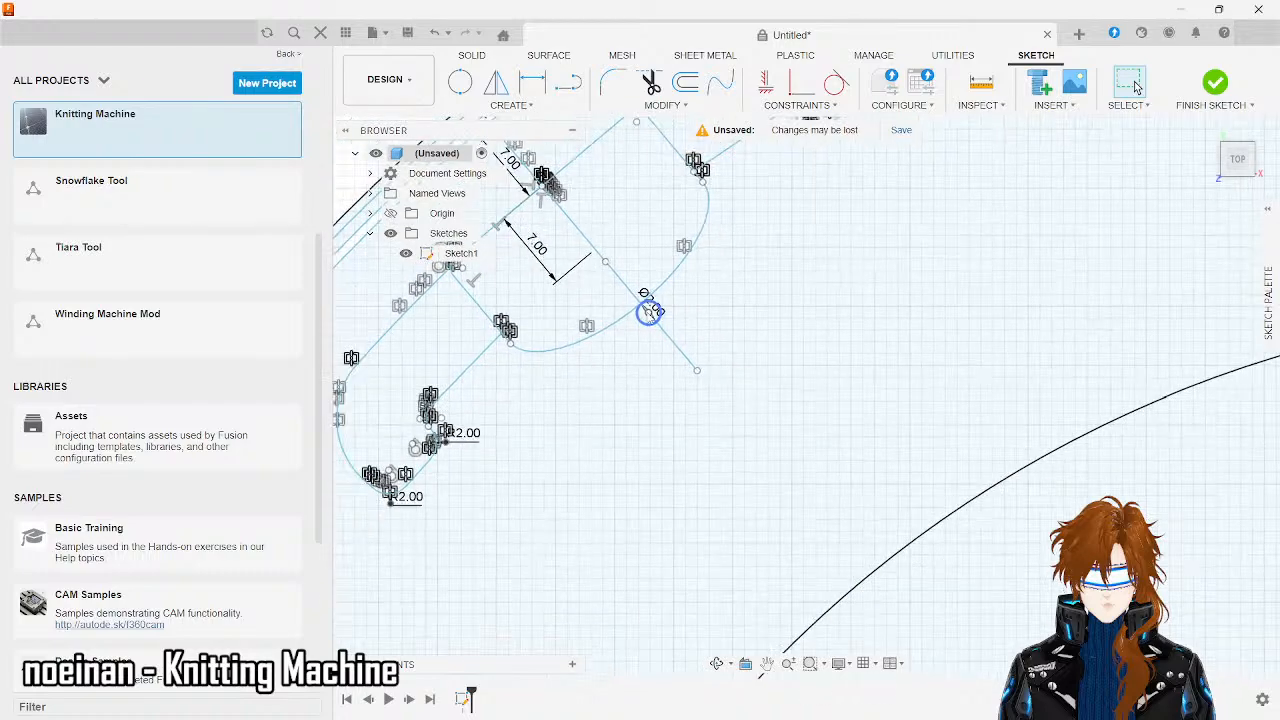
- Delete the helper line that crosses the upper-left slot's bulging arc, keeping the 2 mm circle
scroll(649, 313, down, 2)
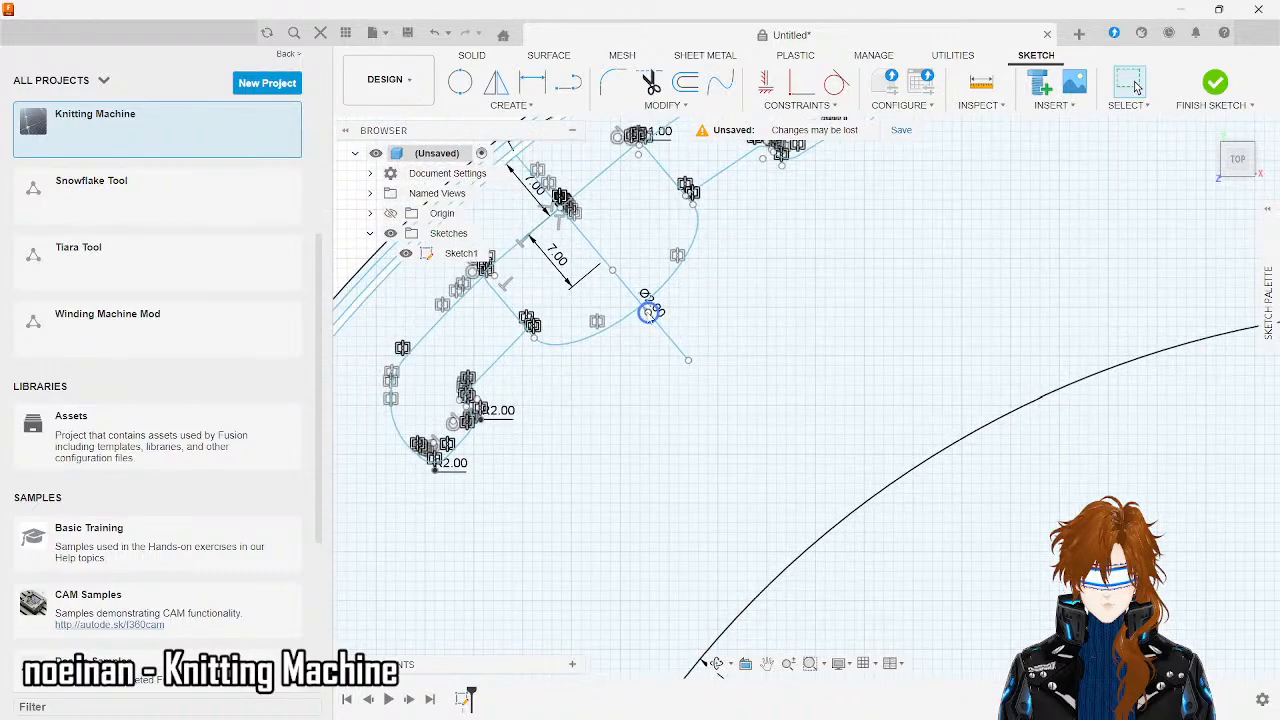
click(628, 292)
key(Delete)
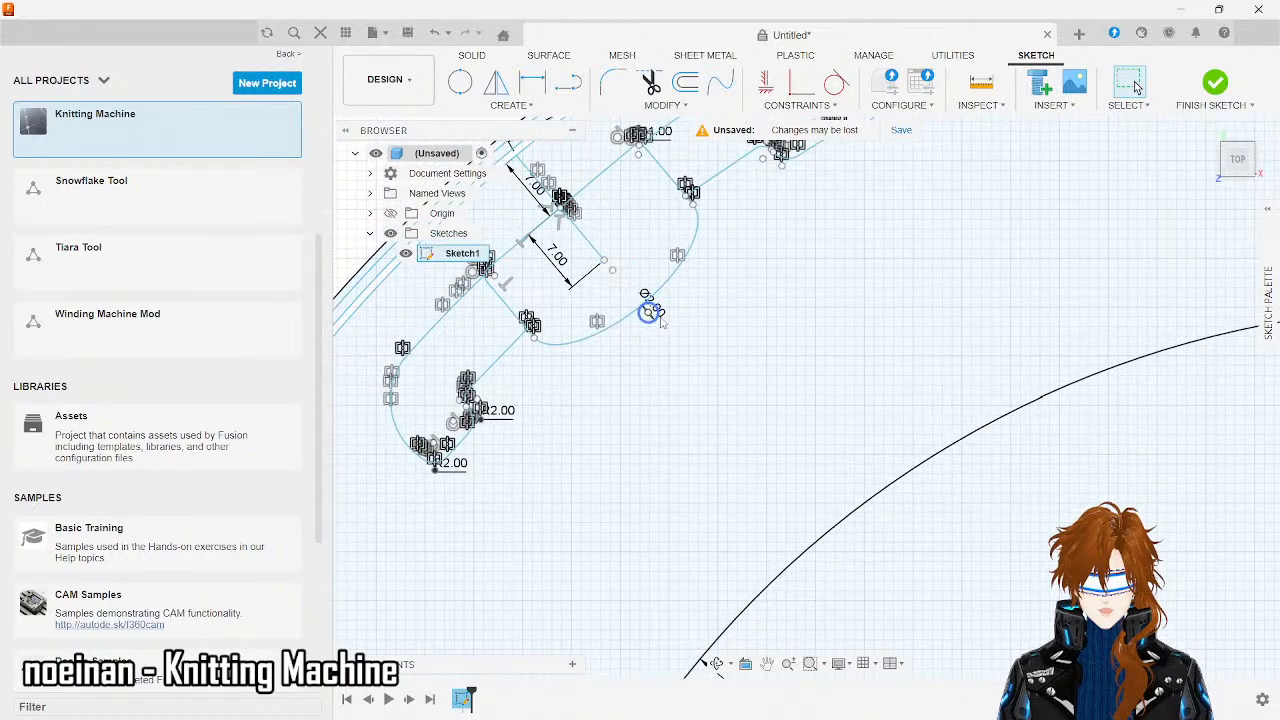
- Mirror the 2 mm circle on the upper-left slot across the ring's vertical centre line, using the short line at the top tab
click(531, 106)
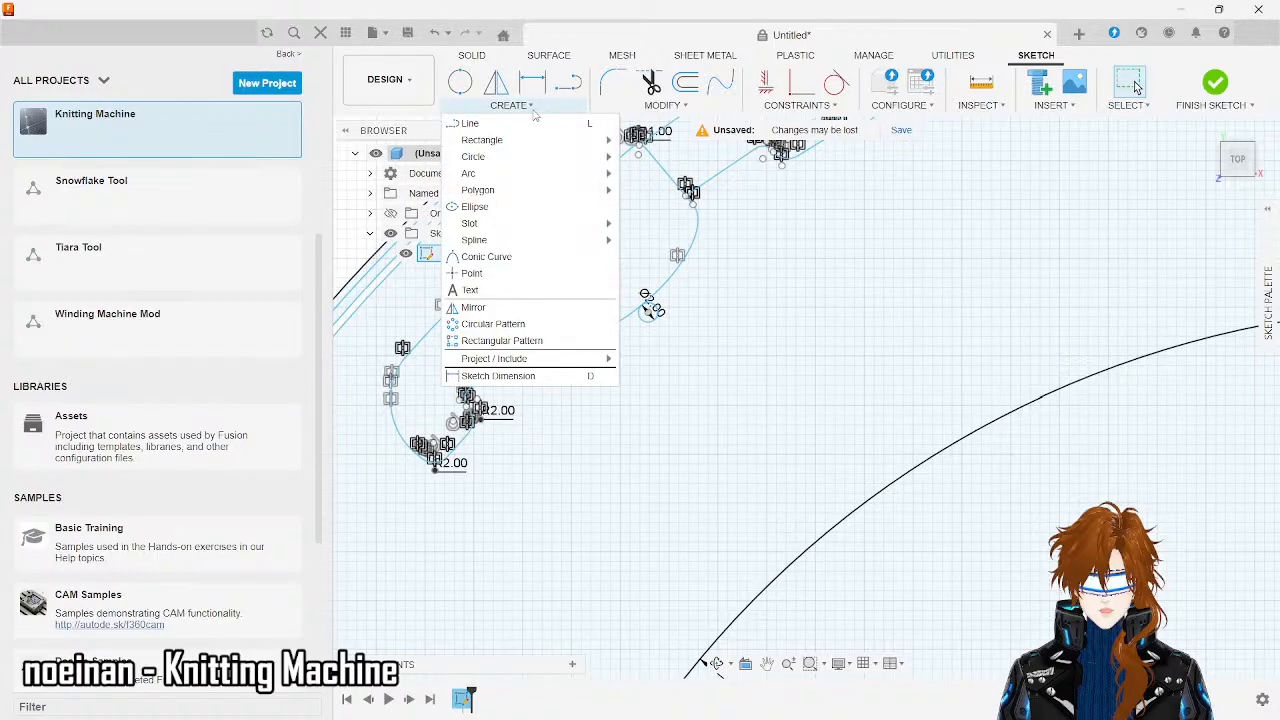
click(476, 308)
click(650, 326)
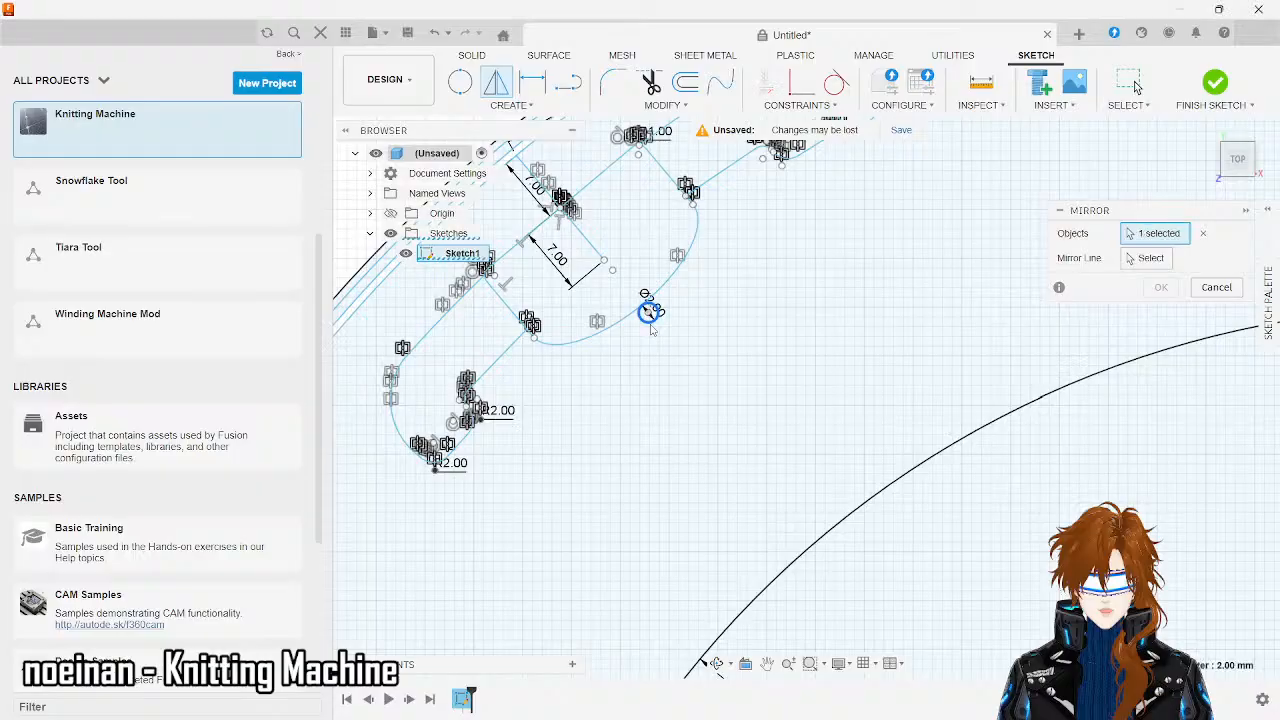
scroll(650, 326, down, 5)
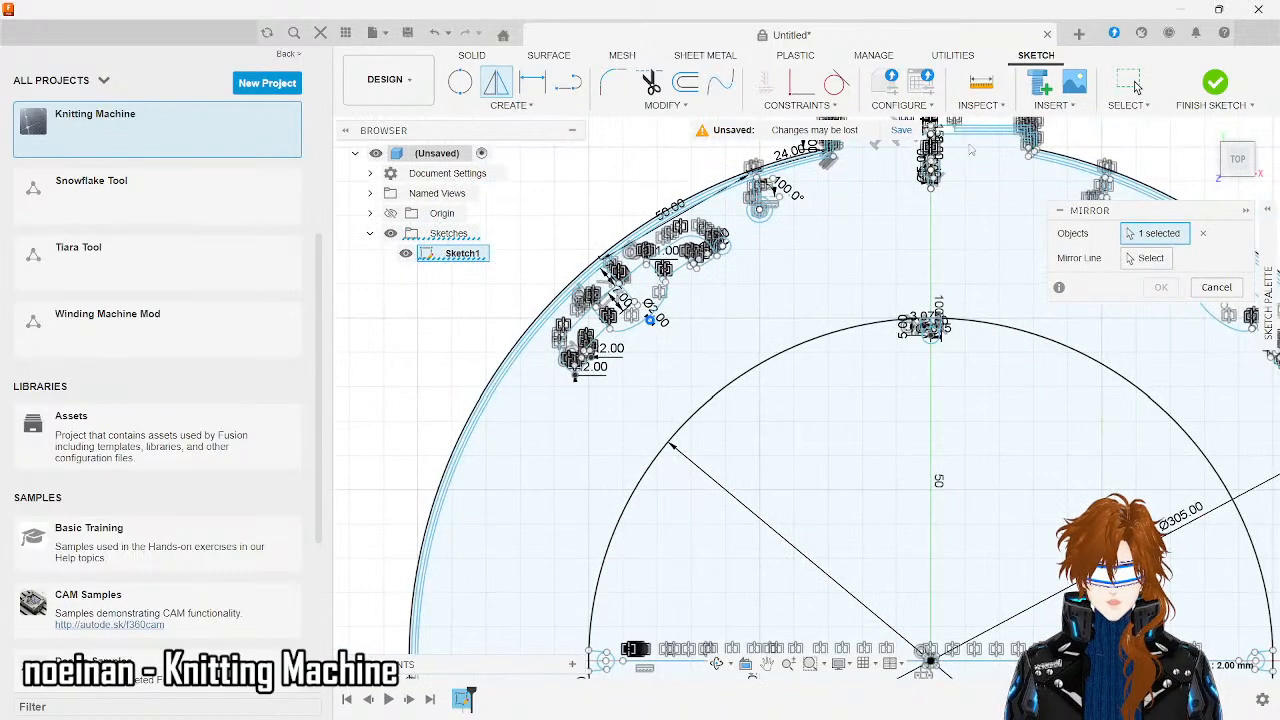
click(1132, 259)
scroll(868, 263, down, 4)
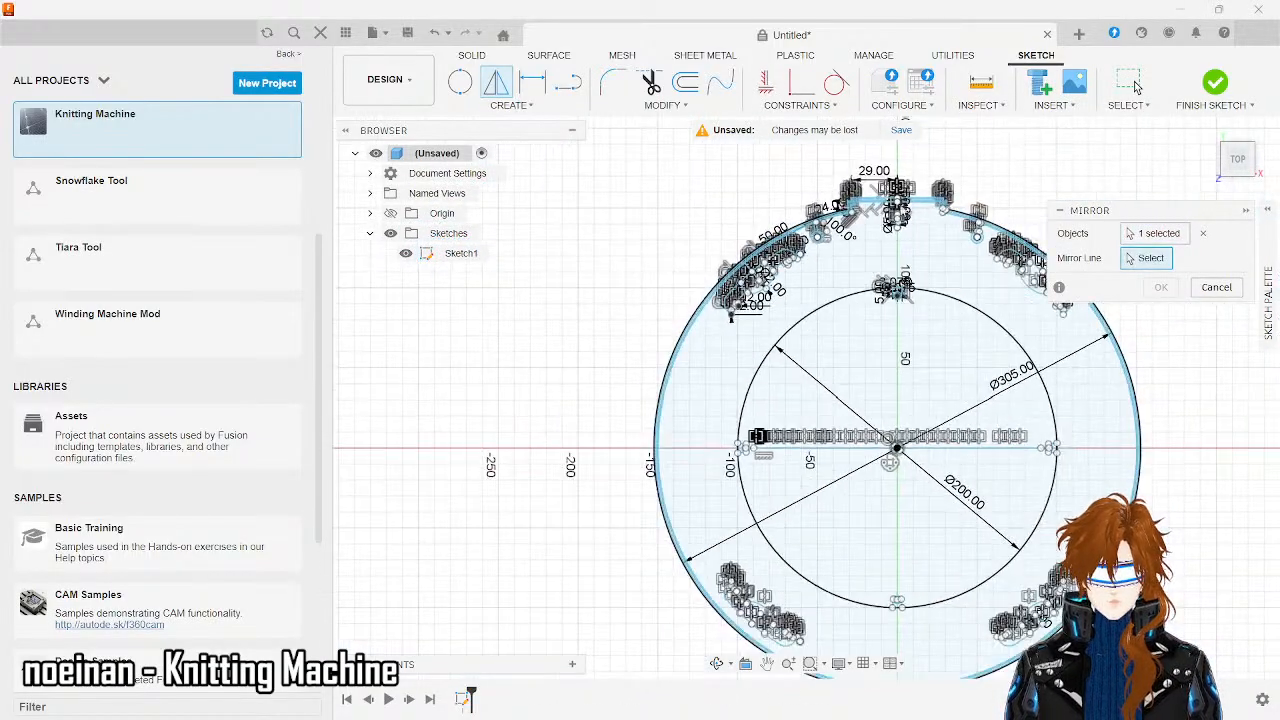
scroll(857, 255, up, 6)
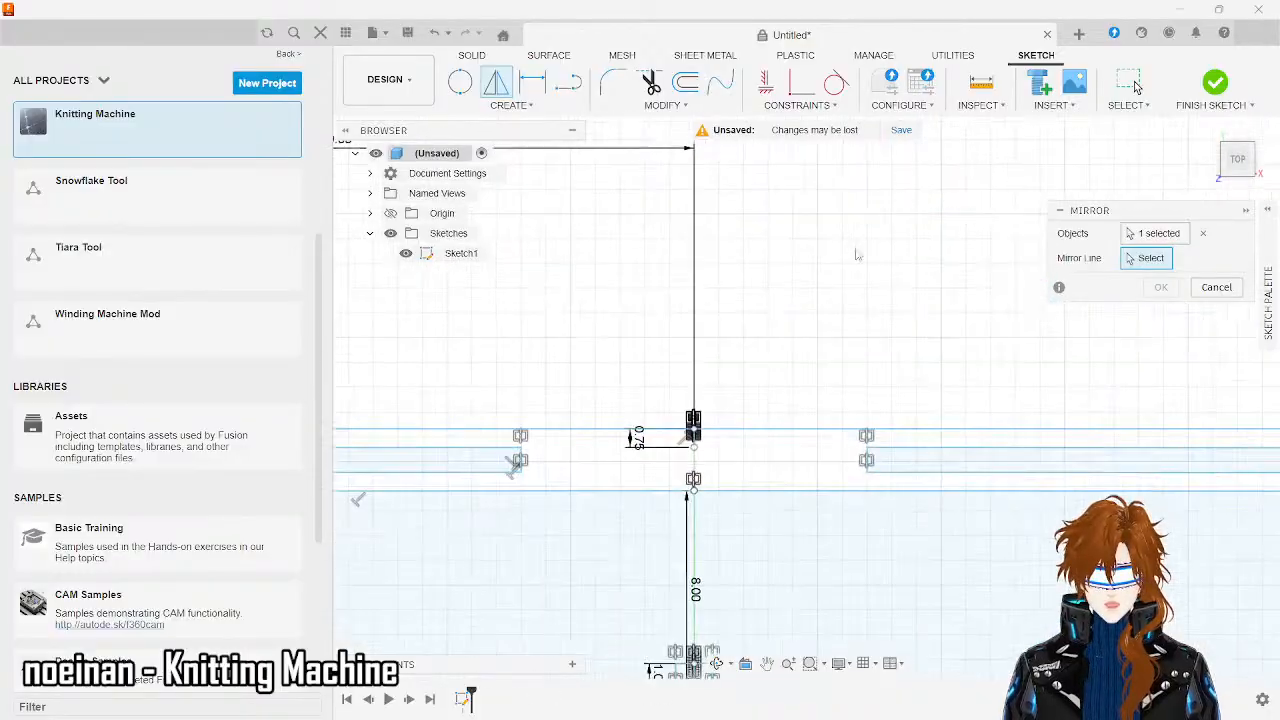
click(694, 441)
scroll(693, 440, down, 2)
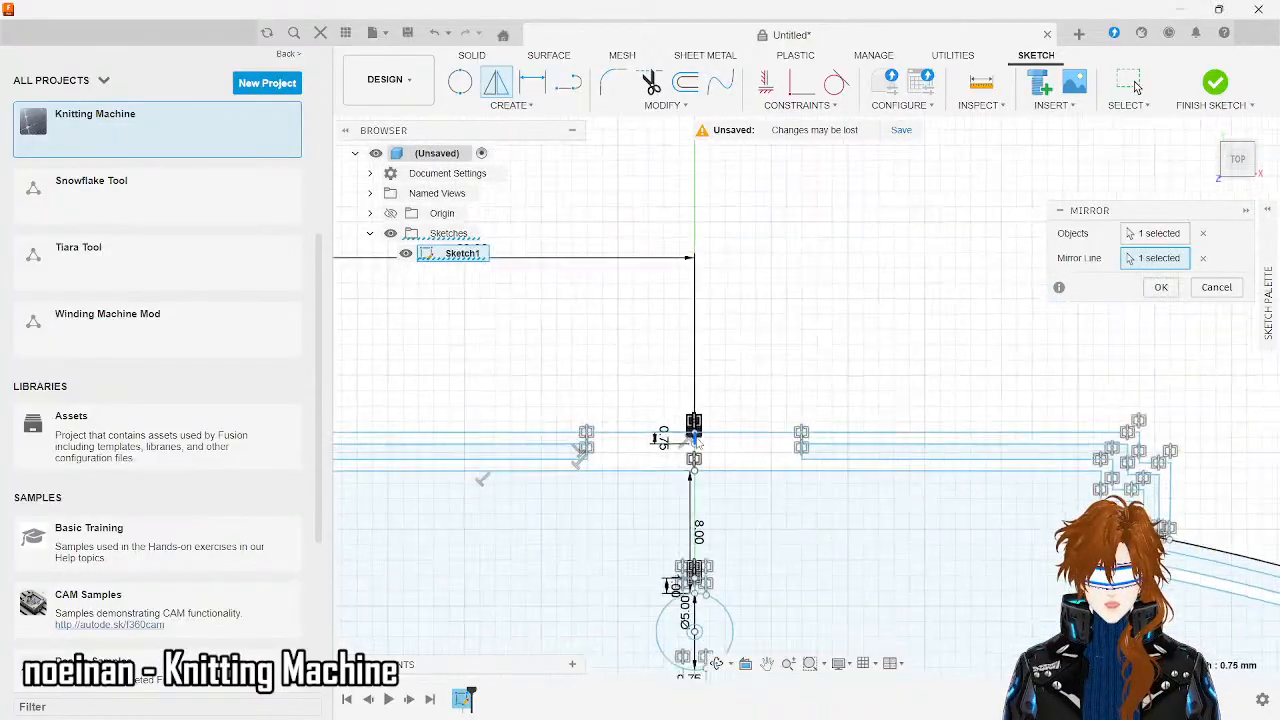
scroll(694, 441, down, 3)
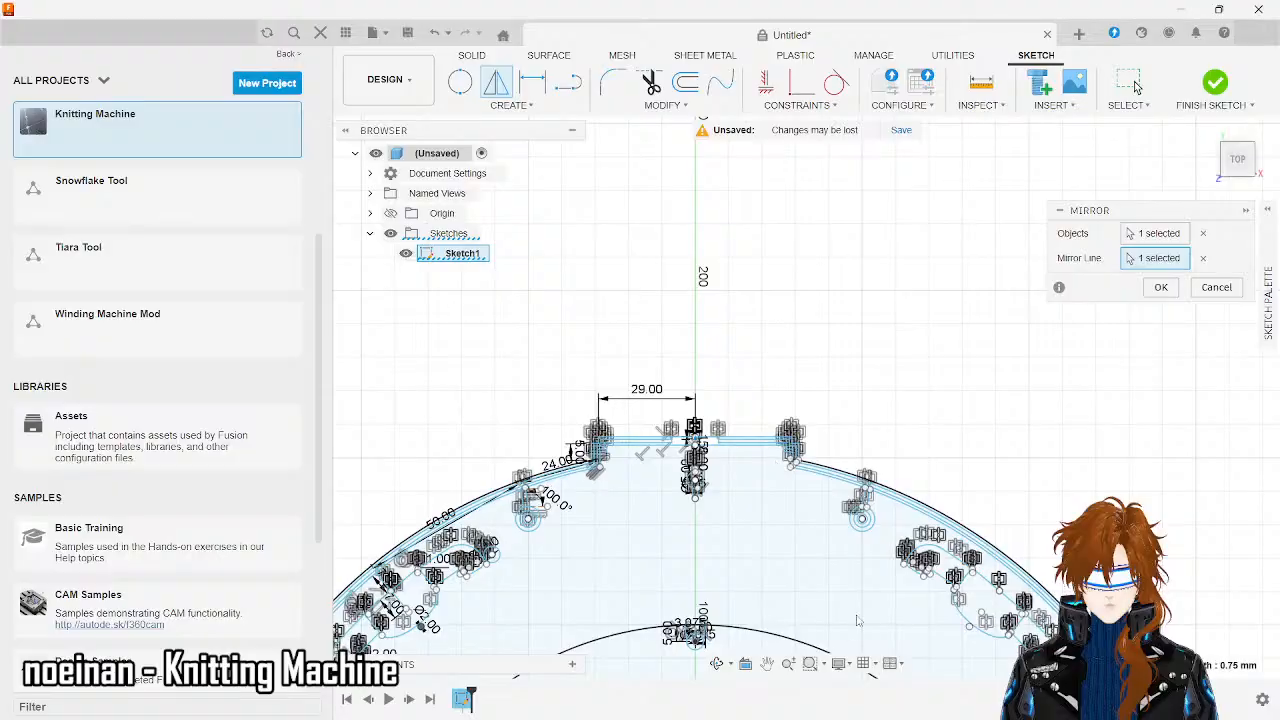
scroll(857, 621, down, 2)
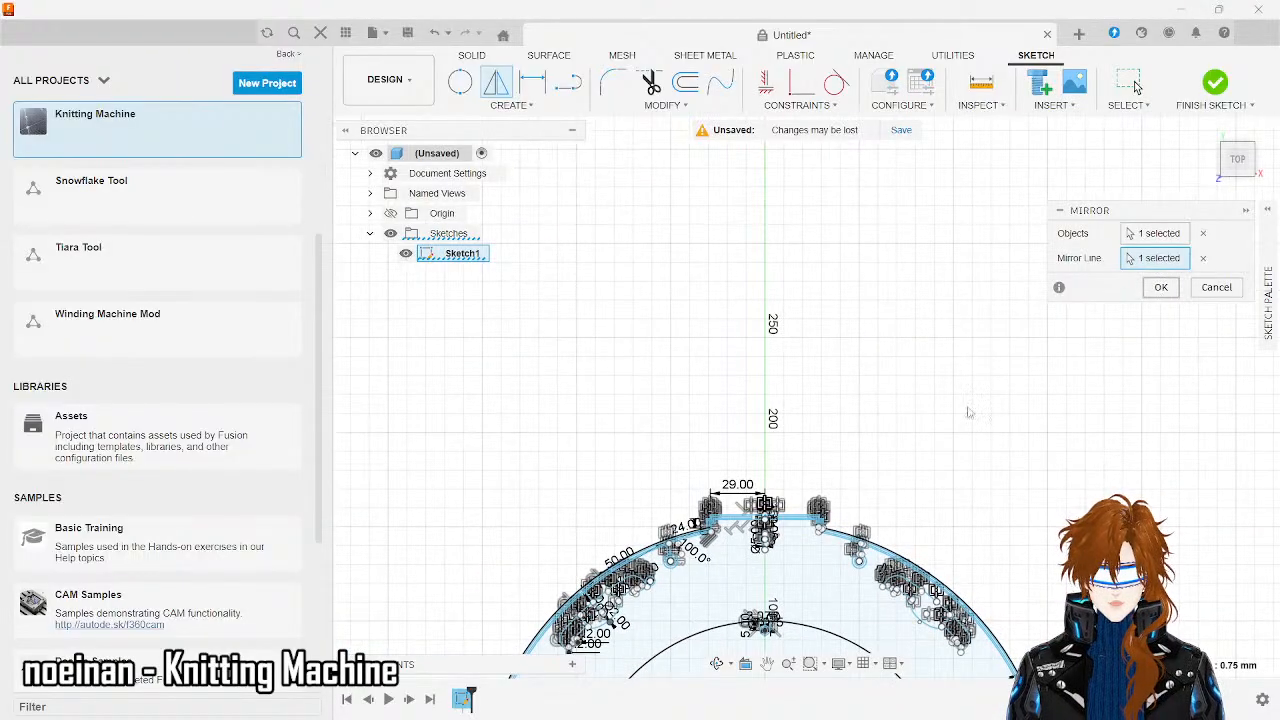
key(Return)
- Mirror the two 2 mm circles on the upper-left and upper-right slots across the ring's horizontal centre line
click(511, 105)
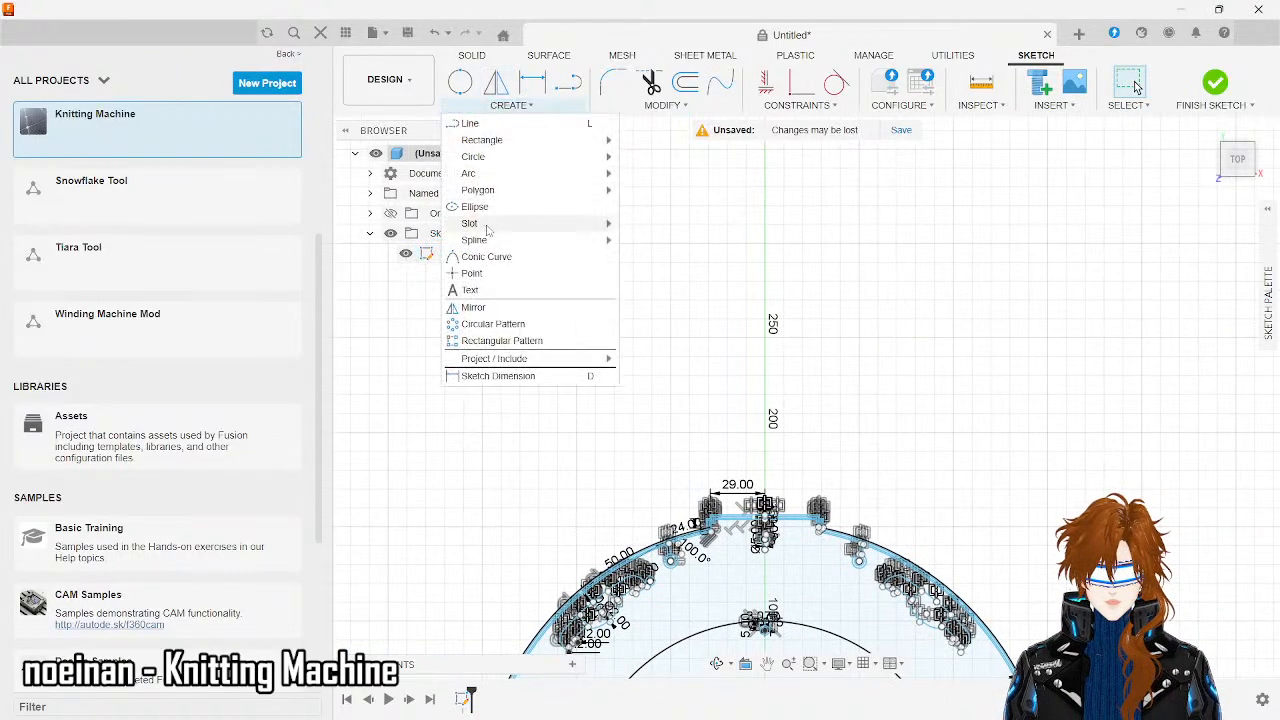
click(473, 307)
scroll(634, 452, down, 2)
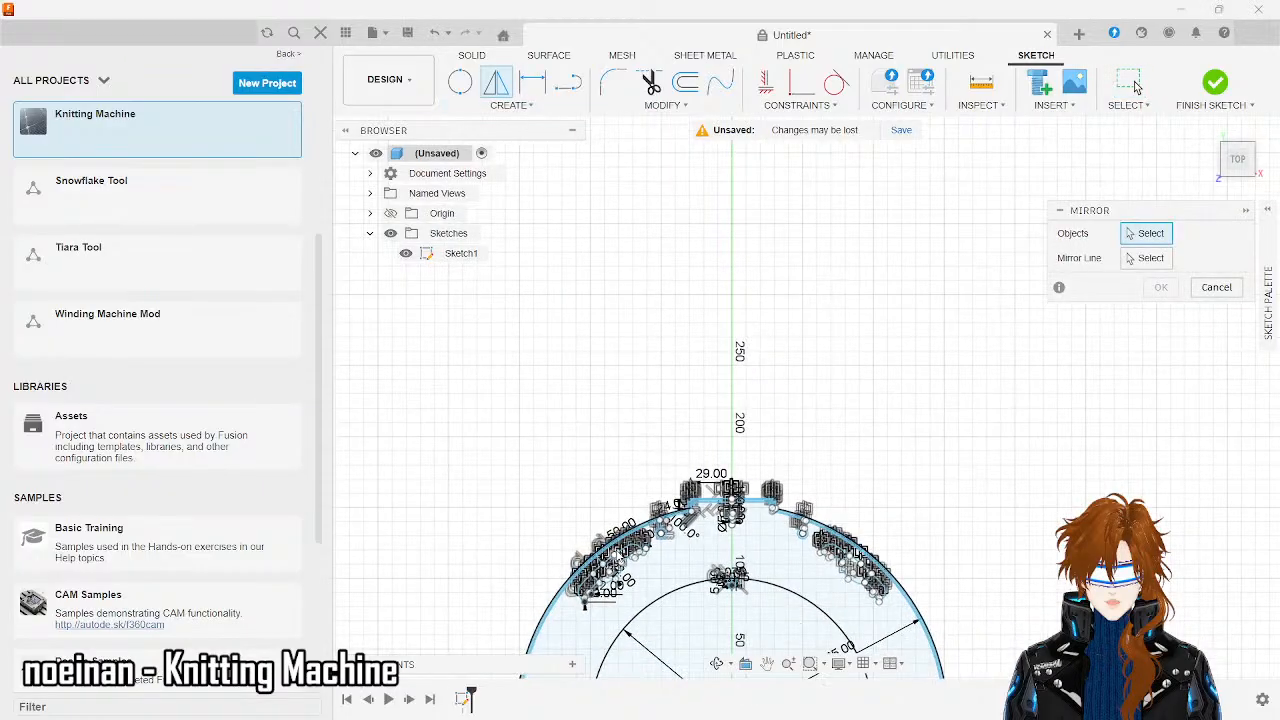
scroll(586, 565, up, 3)
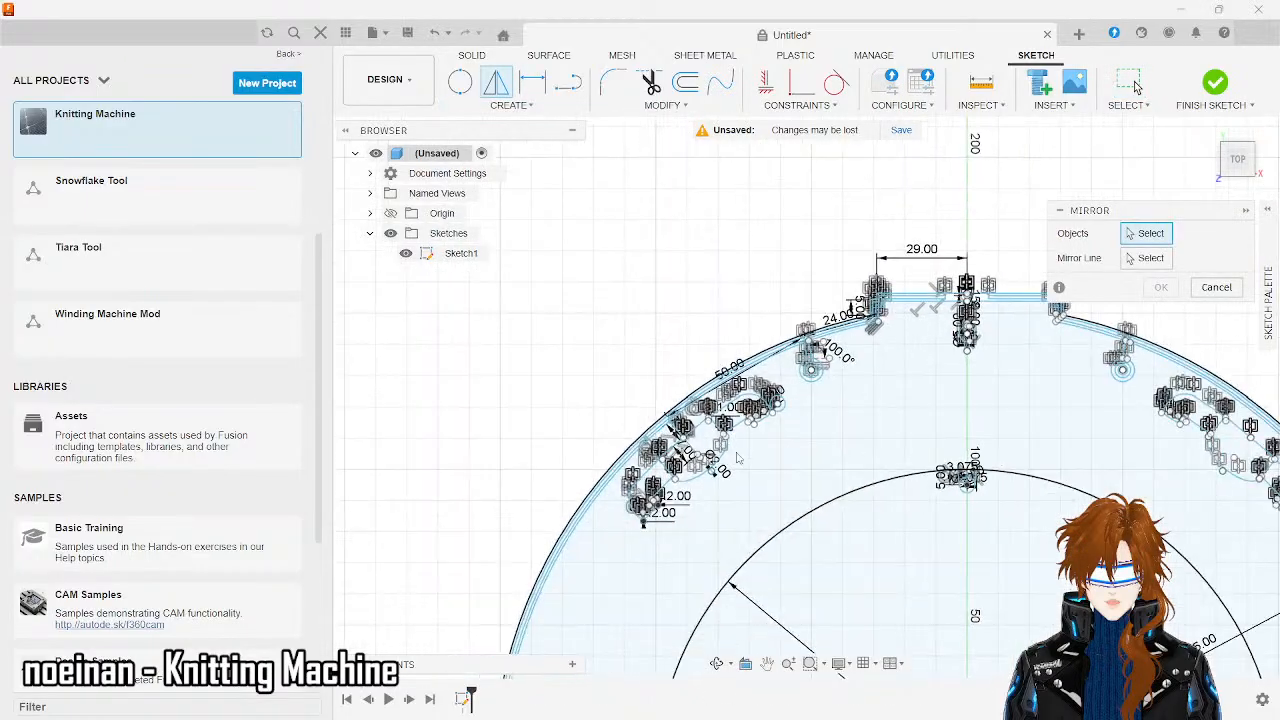
scroll(730, 463, up, 5)
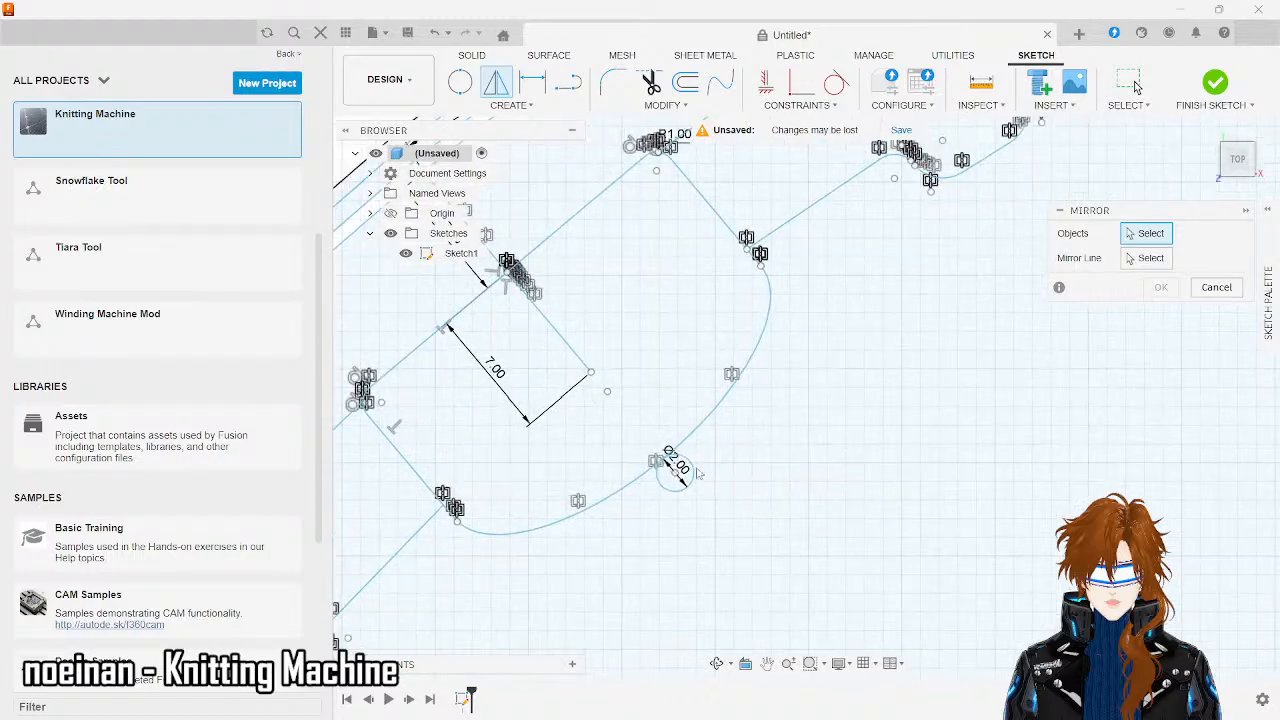
click(693, 472)
scroll(695, 472, down, 5)
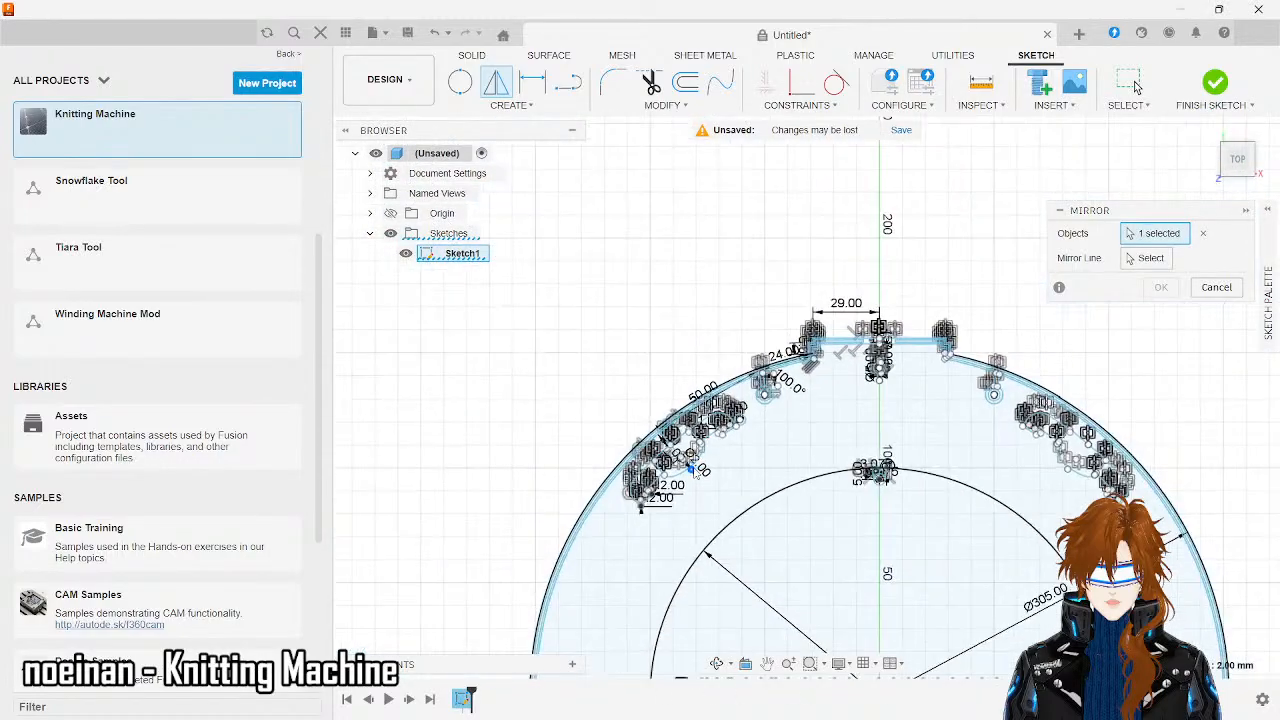
scroll(1080, 484, up, 5)
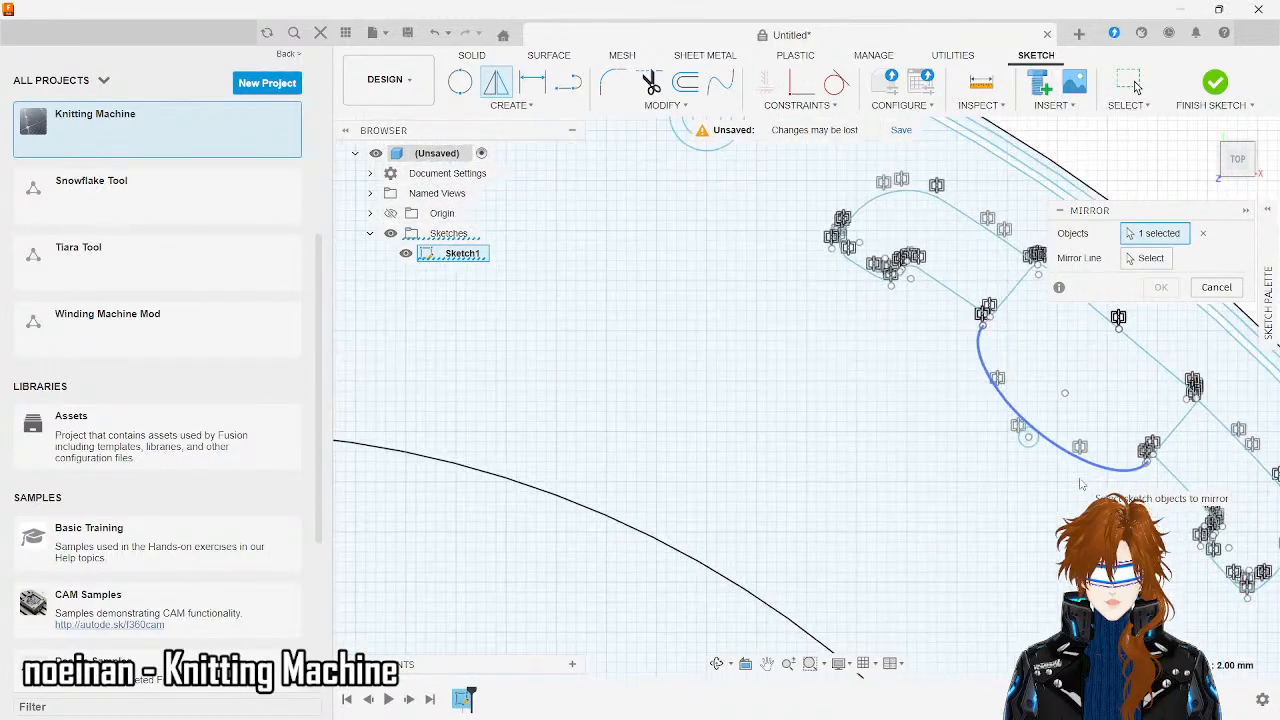
click(1028, 437)
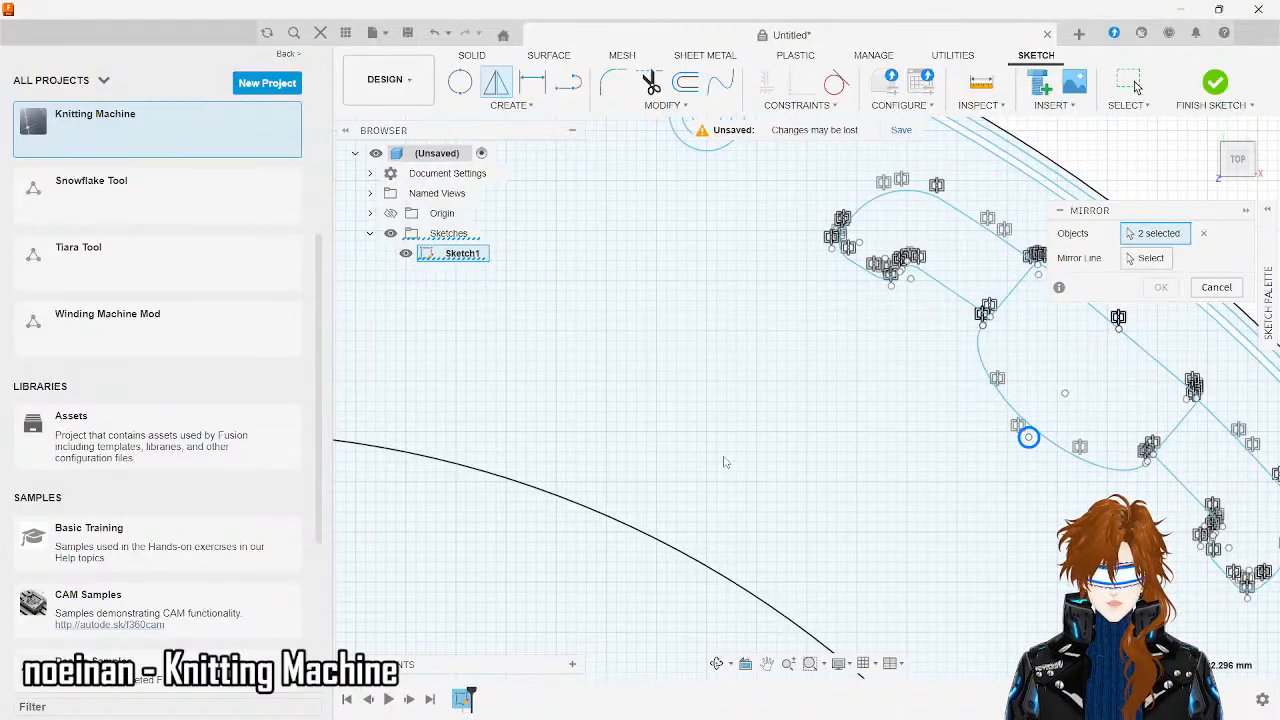
click(1150, 258)
scroll(562, 461, down, 3)
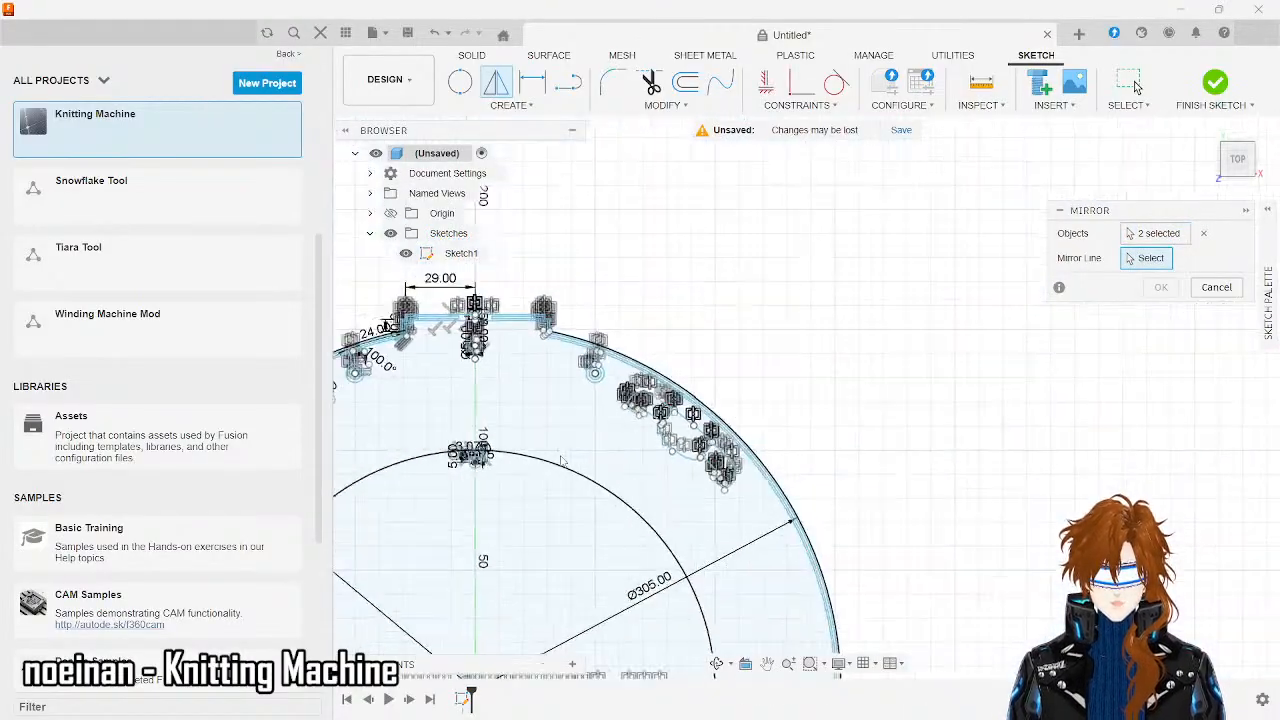
scroll(562, 461, down, 2)
scroll(960, 350, down, 4)
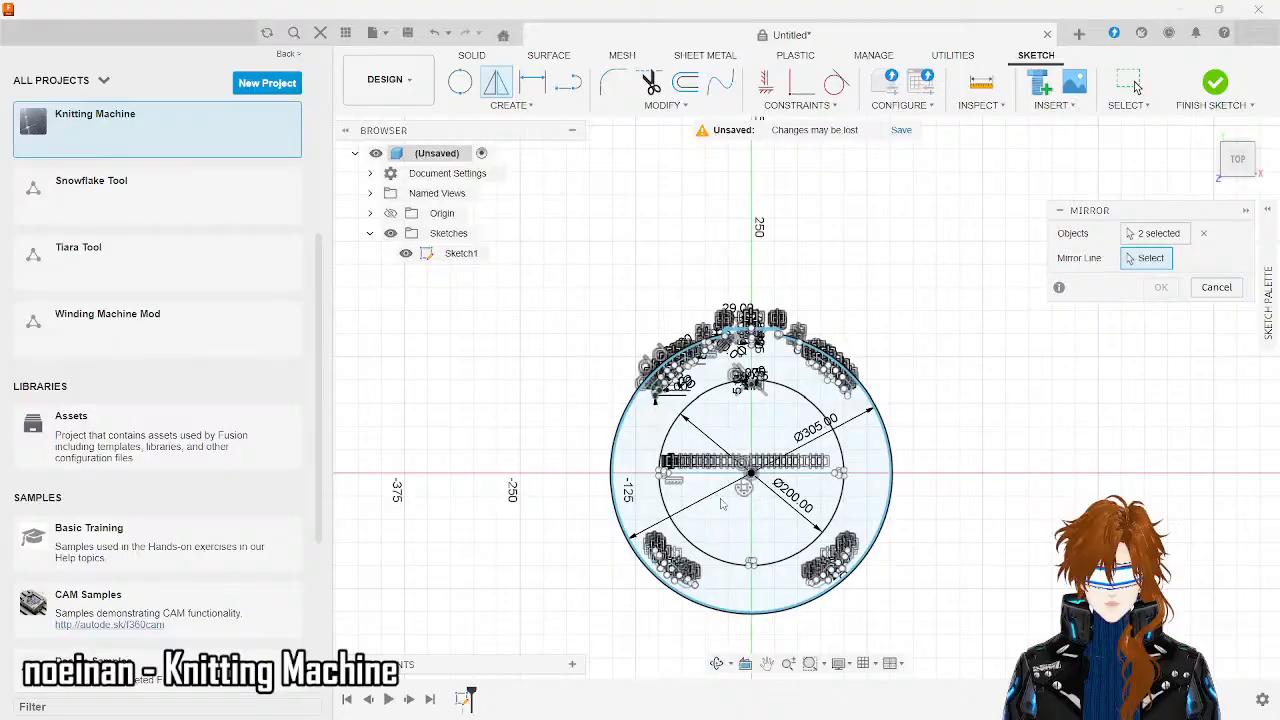
click(740, 473)
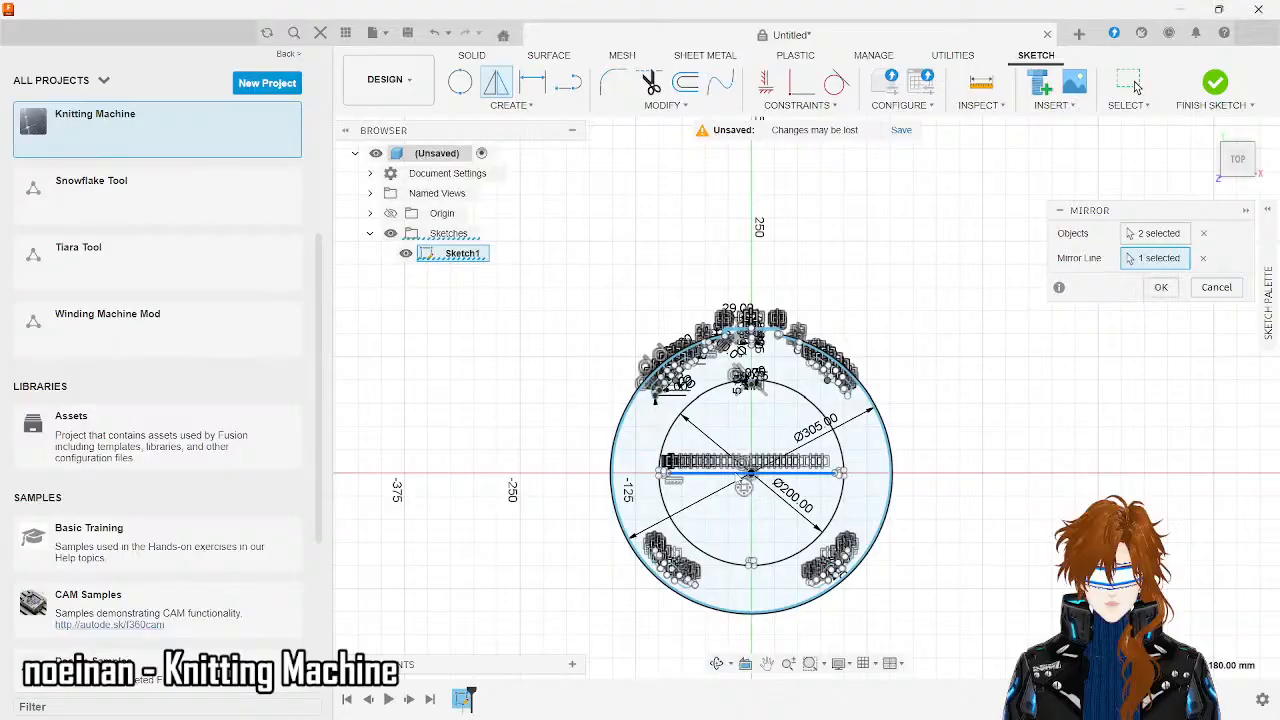
click(1161, 288)
scroll(742, 411, up, 5)
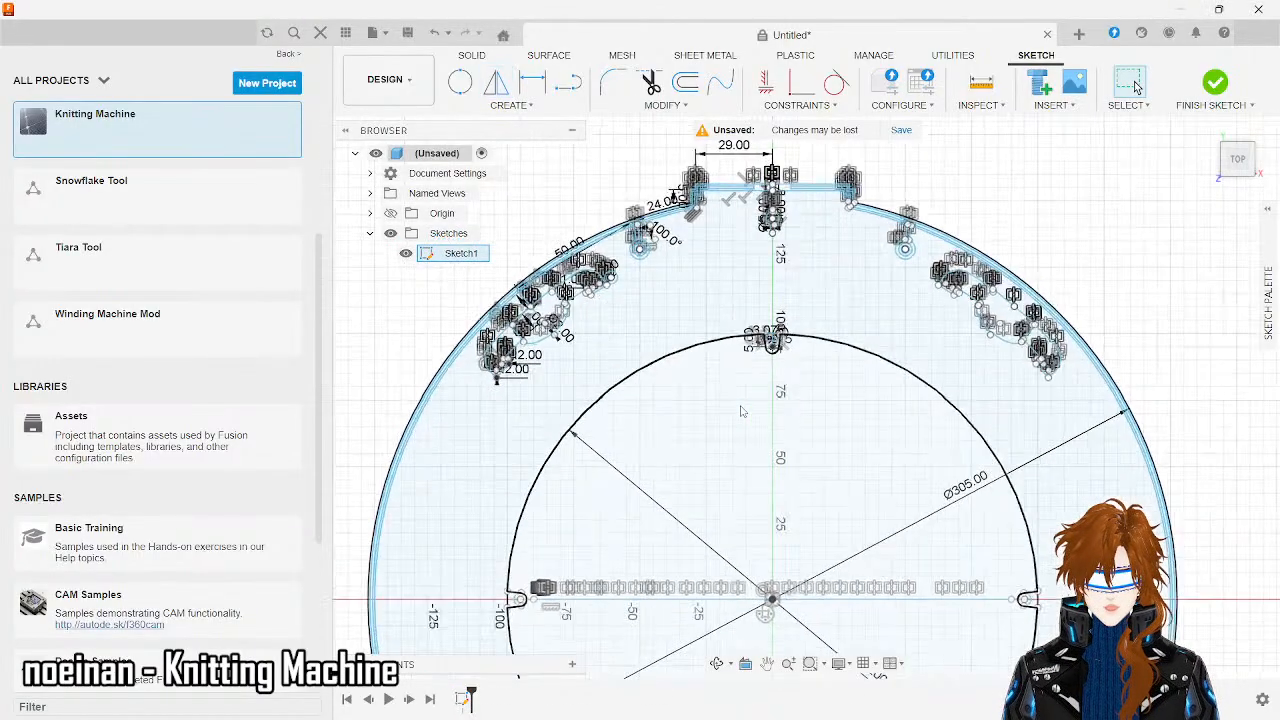
scroll(742, 410, up, 2)
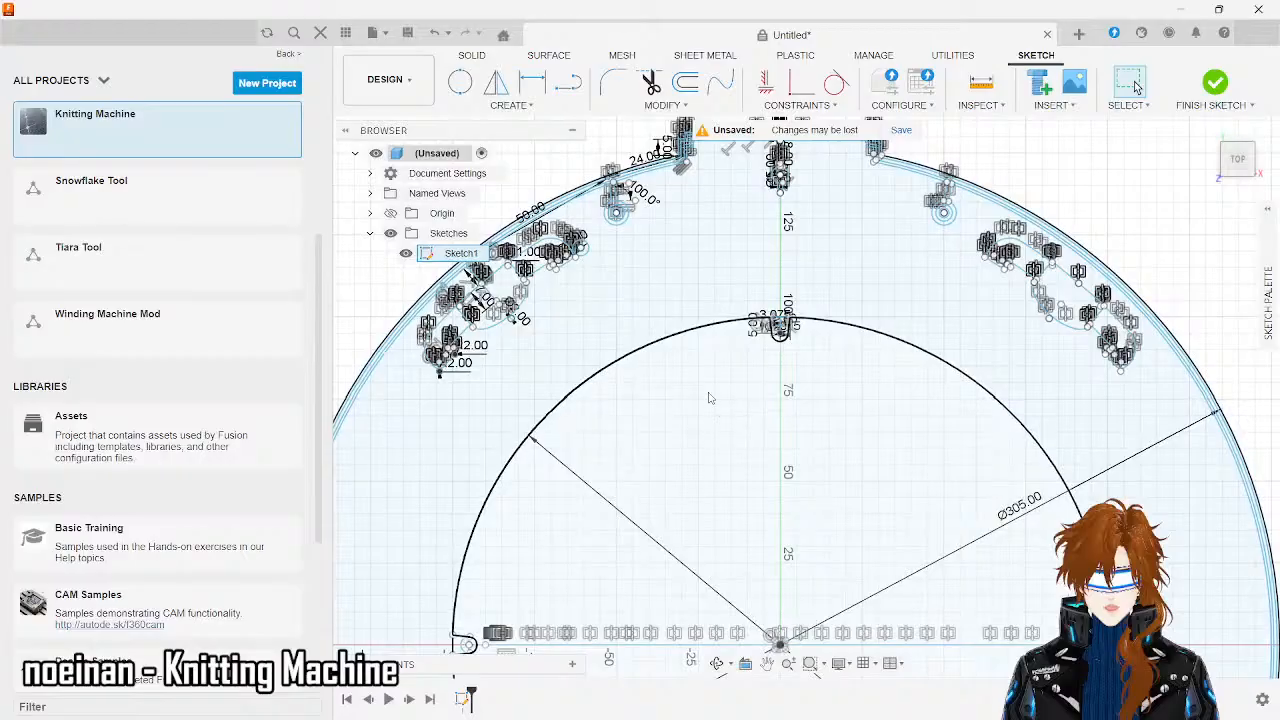
scroll(708, 398, down, 3)
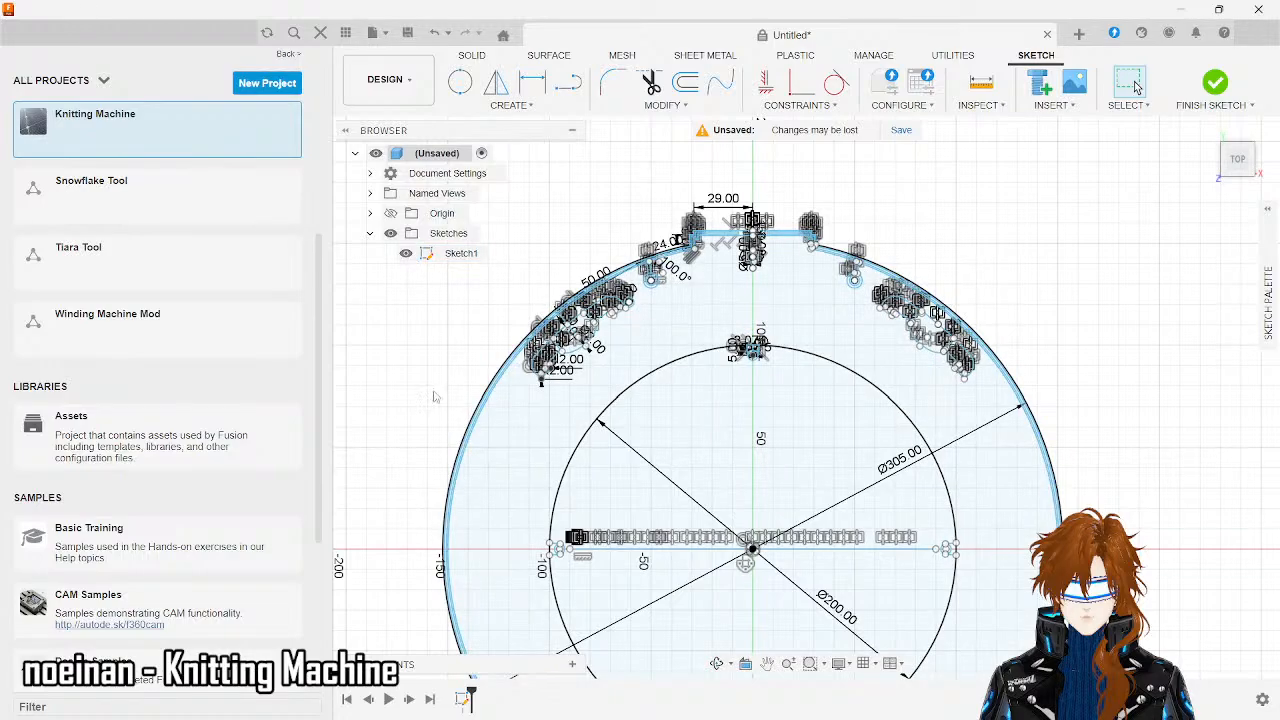
scroll(455, 378, up, 3)
scroll(466, 372, up, 6)
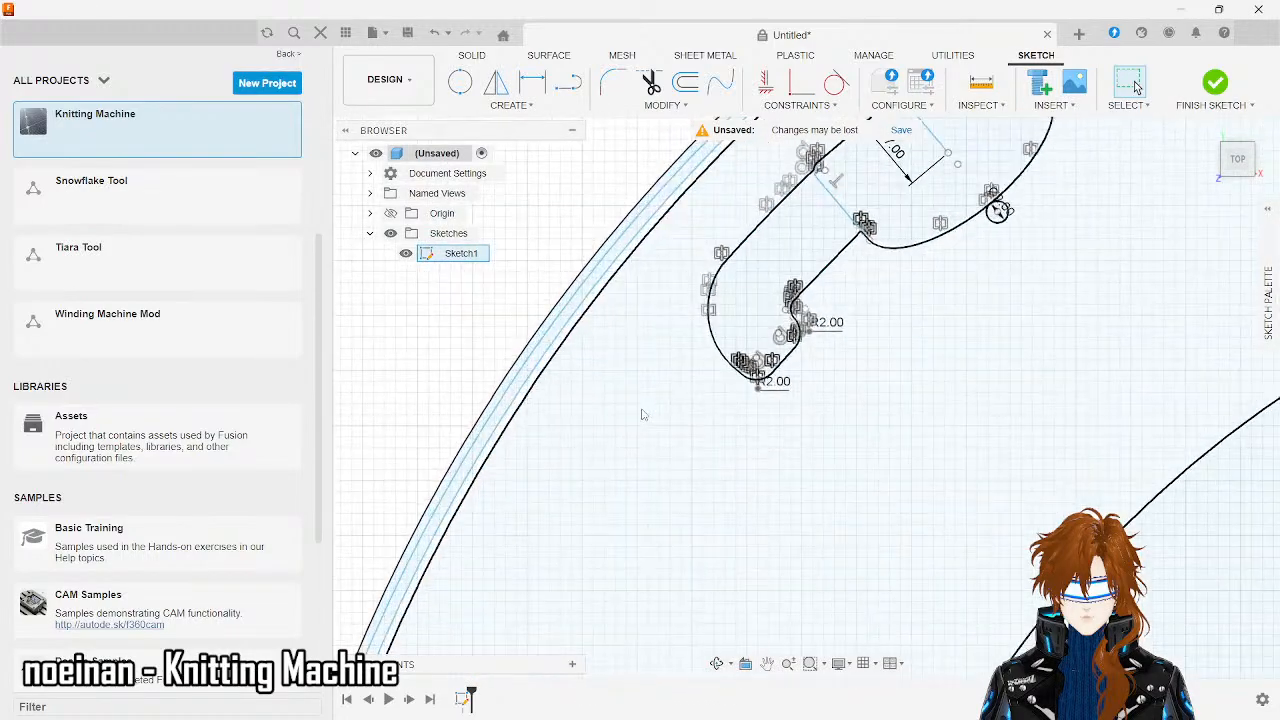
scroll(684, 366, down, 3)
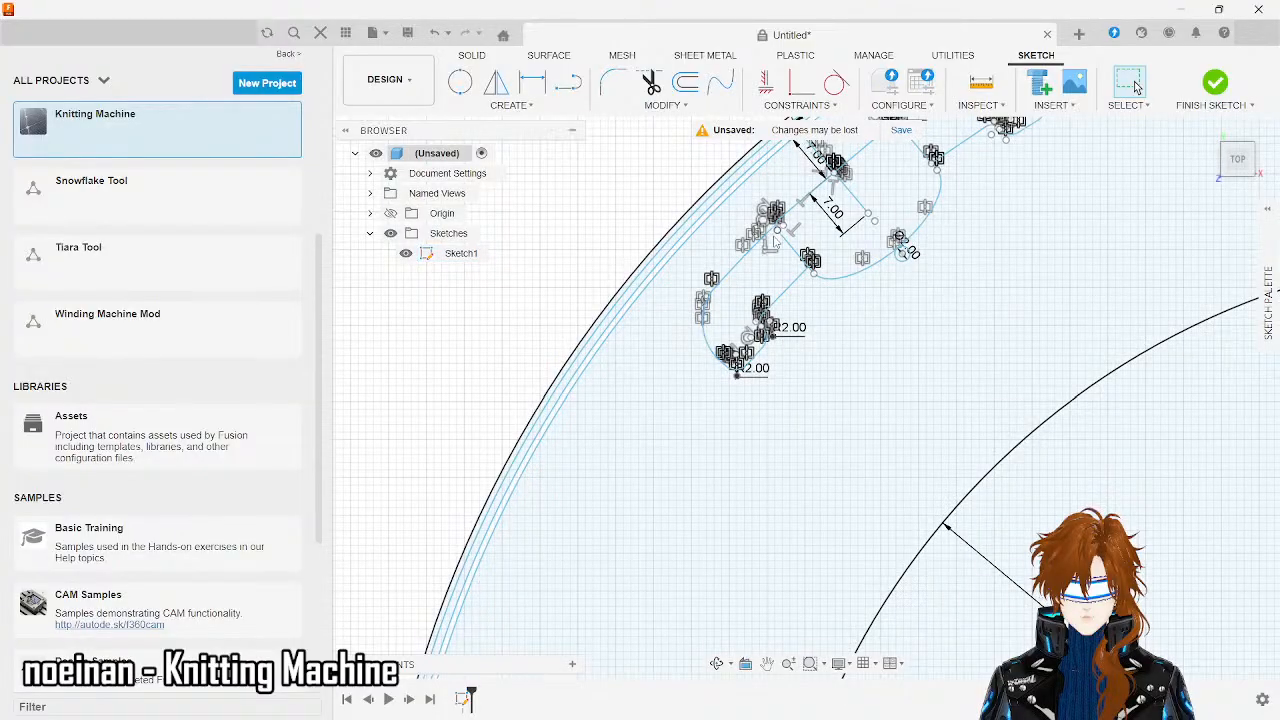
click(568, 82)
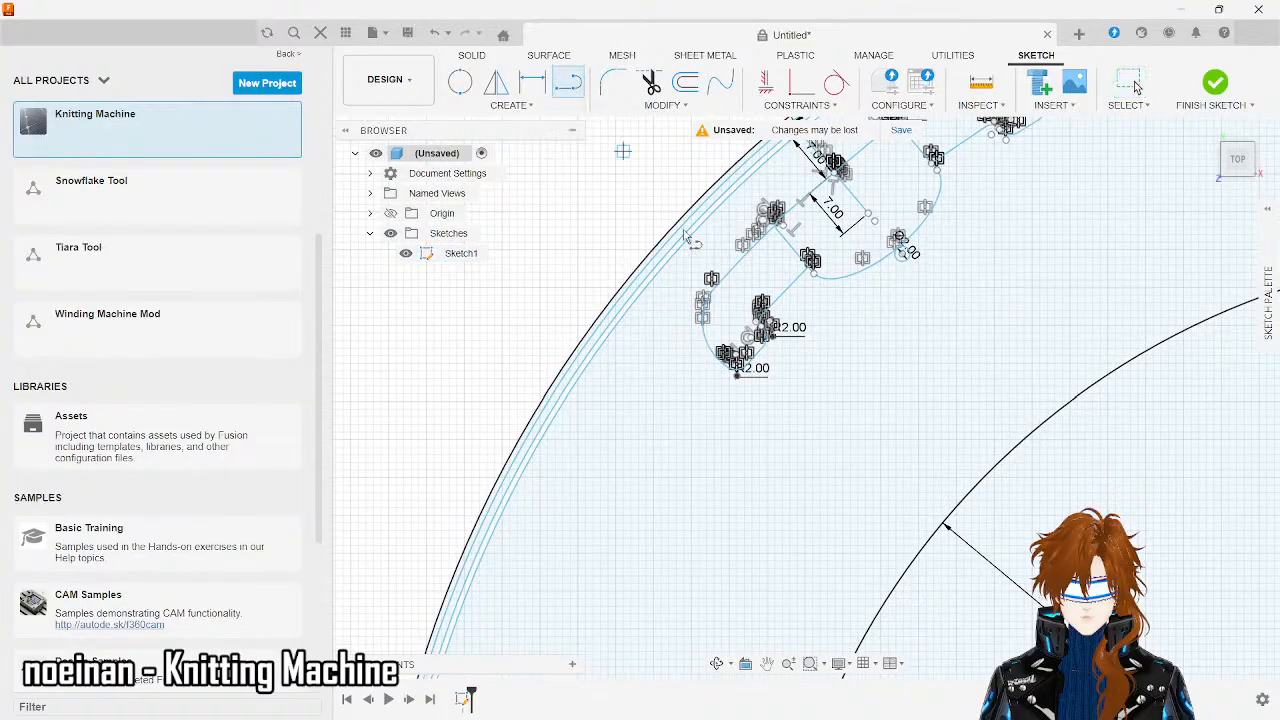
click(738, 373)
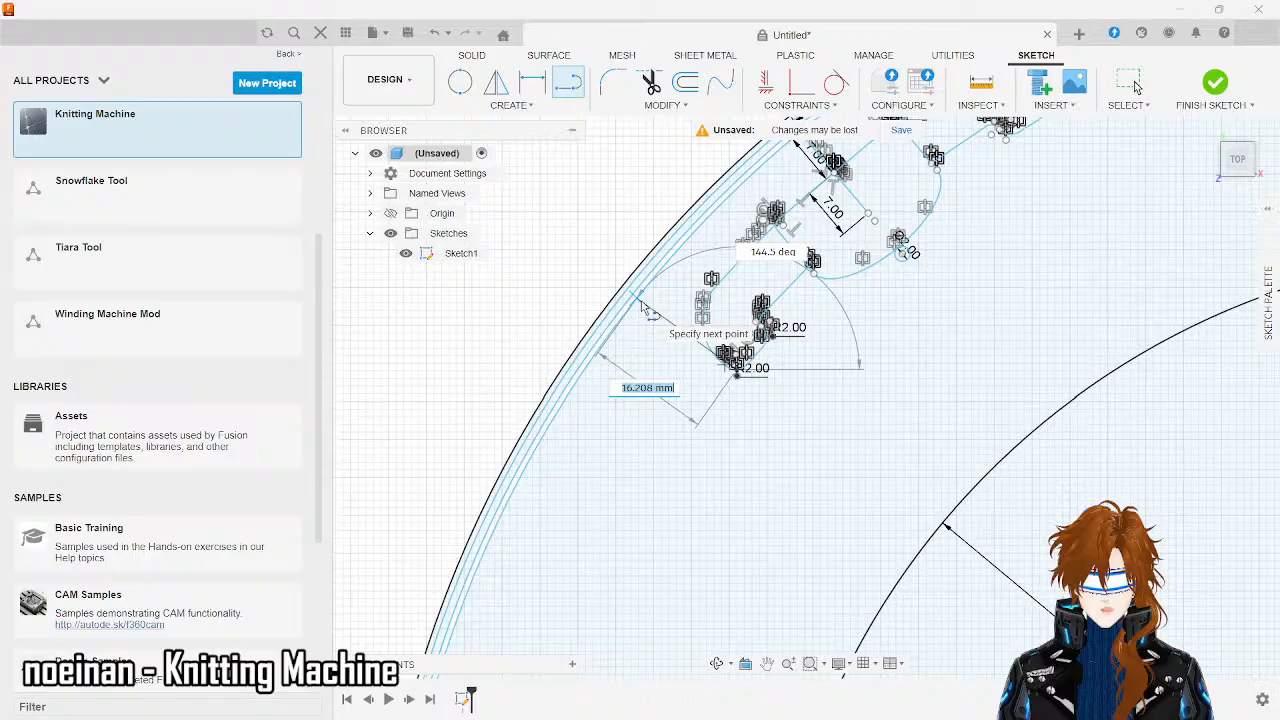
scroll(645, 305, up, 5)
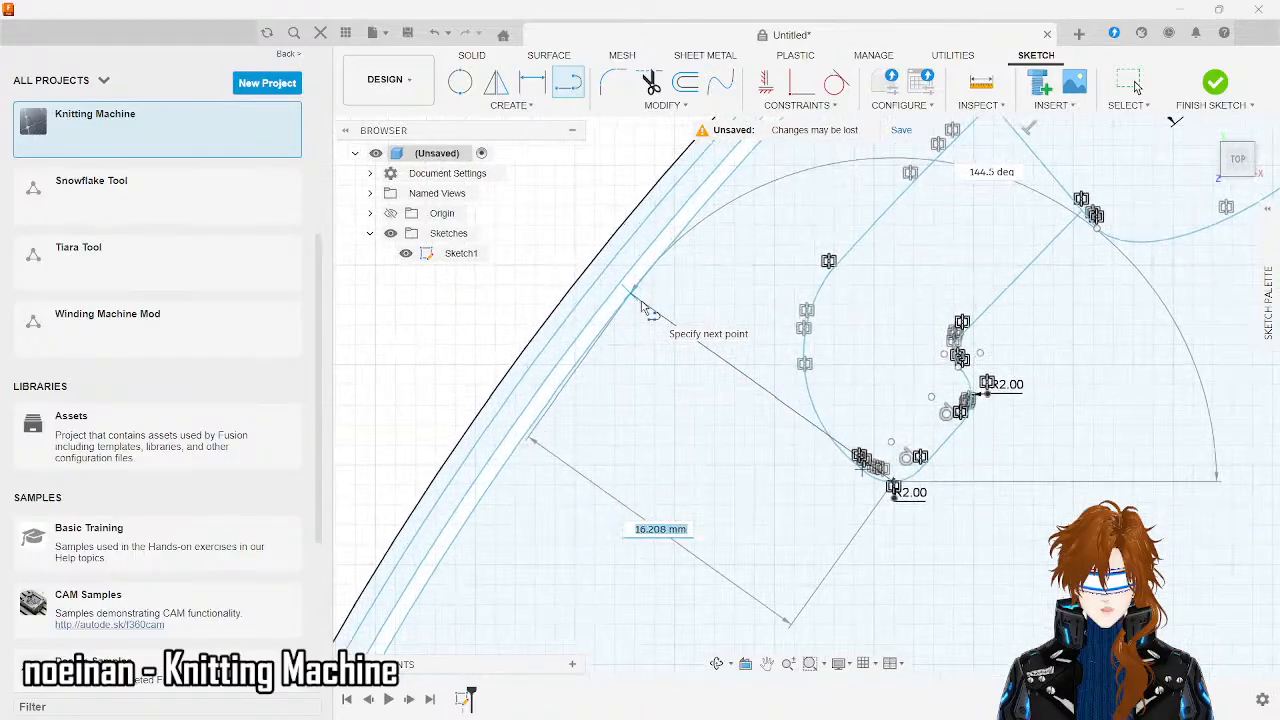
key(Escape)
- Draw a line about 15.2 mm long from the lower end of the upper-left slot to the ring's innermost rim curve
click(567, 82)
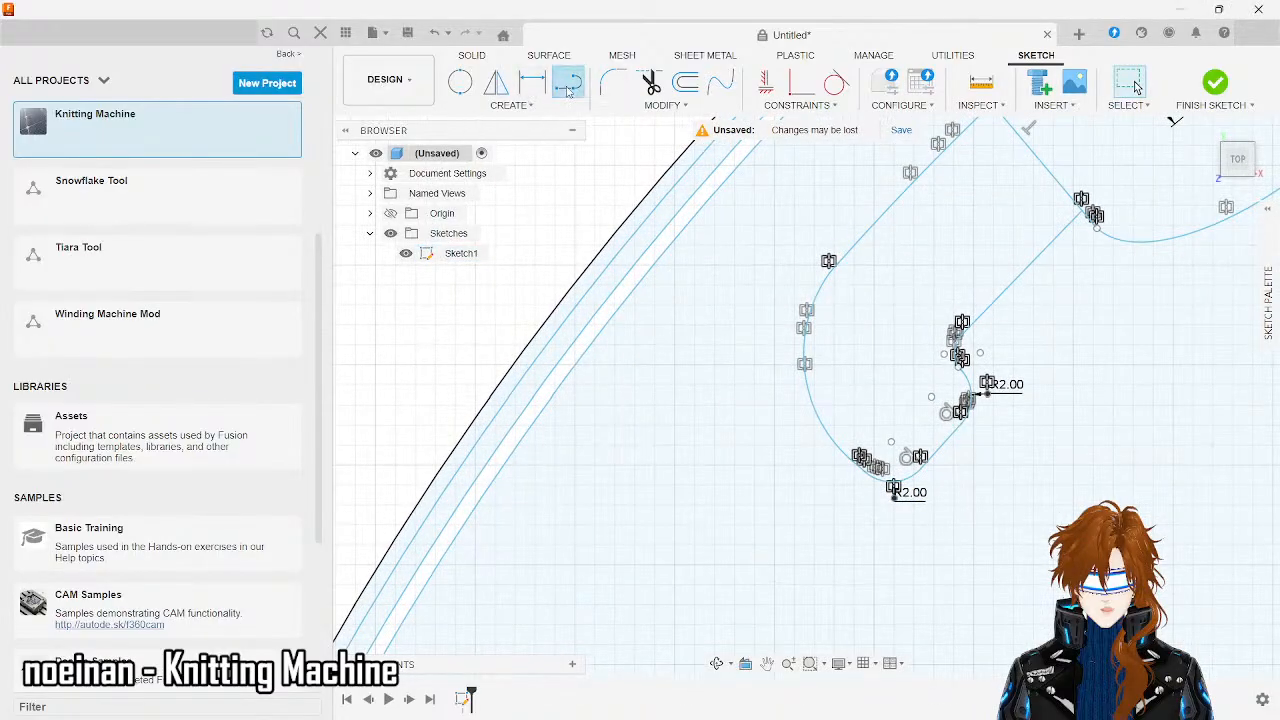
click(872, 474)
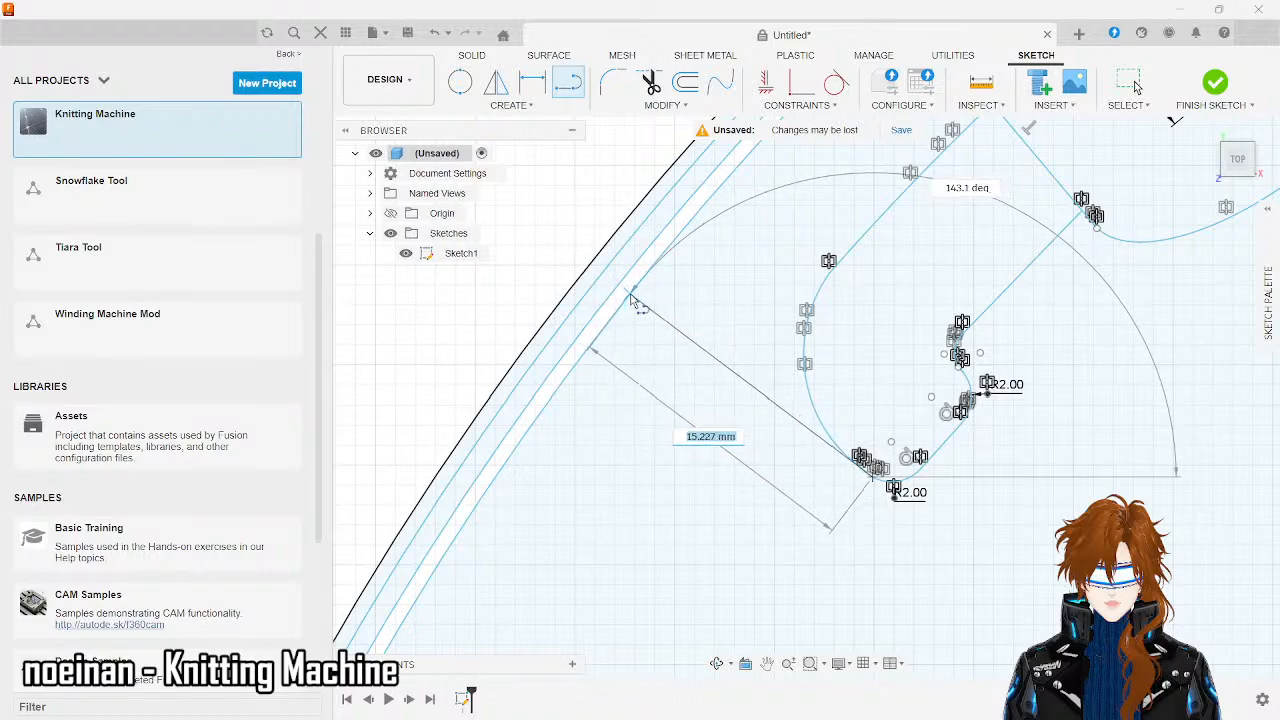
click(632, 298)
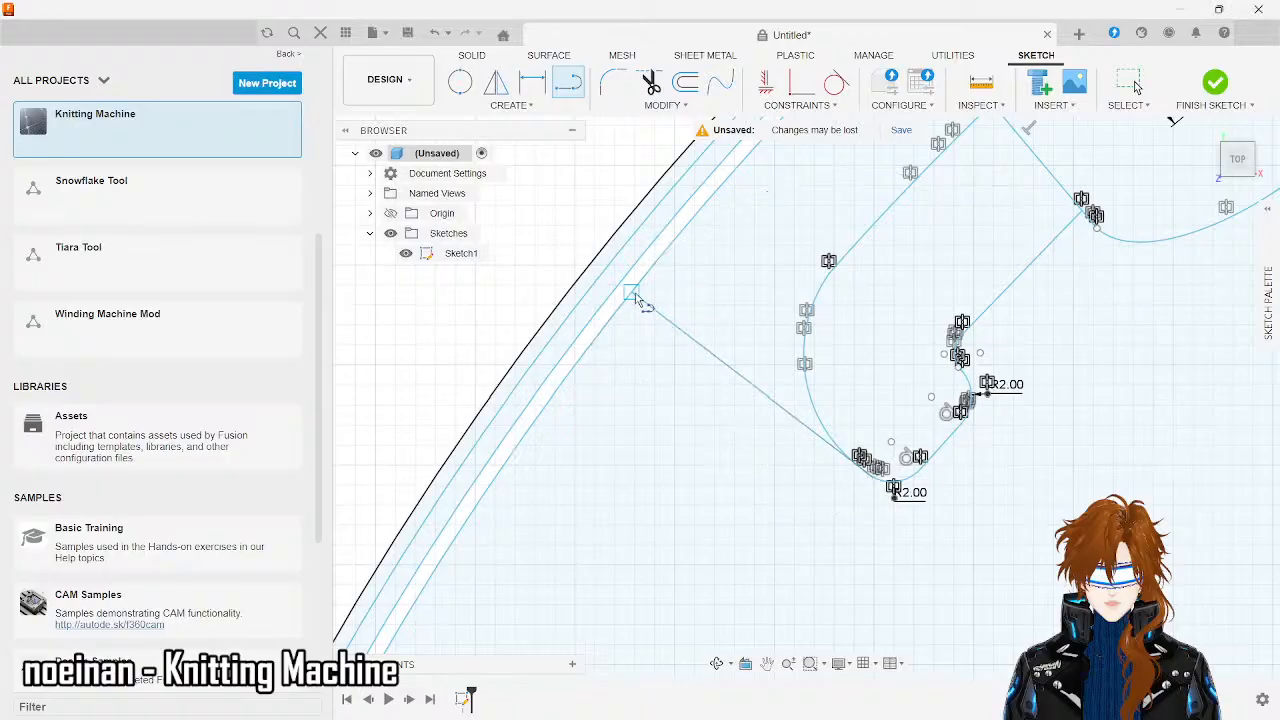
- Draw a 27 mm line along the ring's innermost rim curve, from the slot line's outer end down to the rim
click(634, 300)
scroll(634, 300, down, 5)
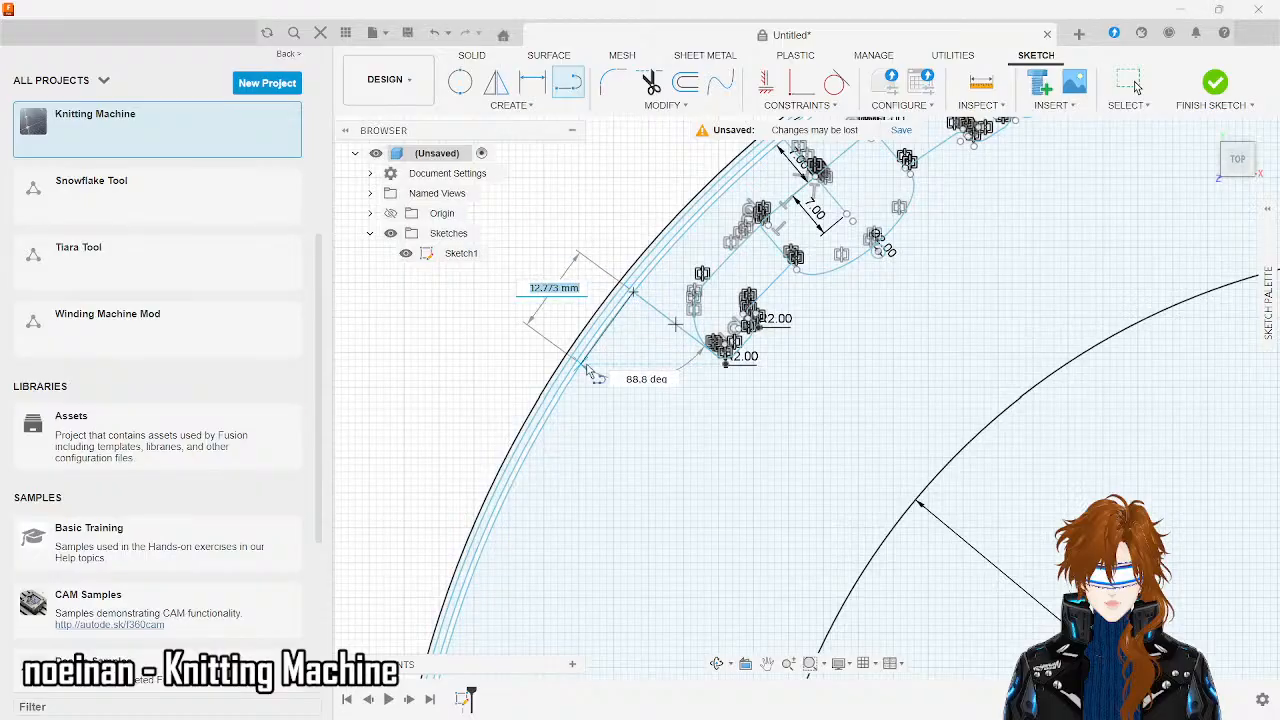
text(11.)
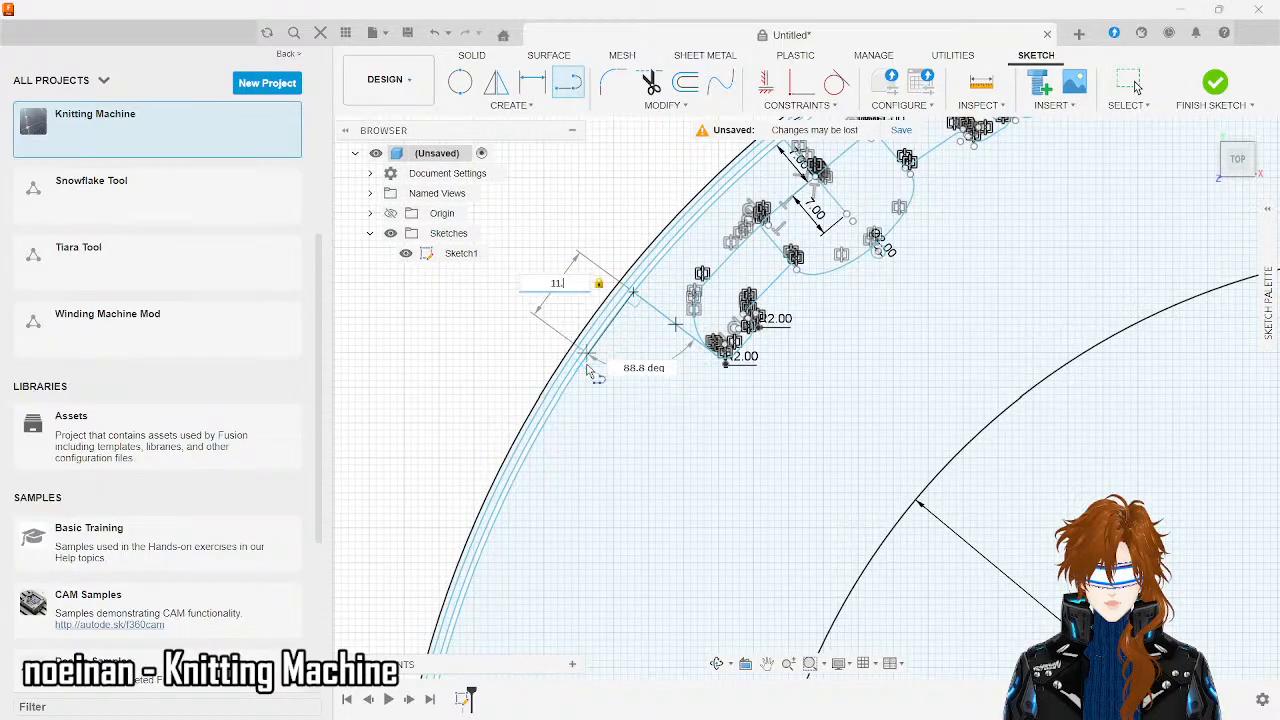
text(5)
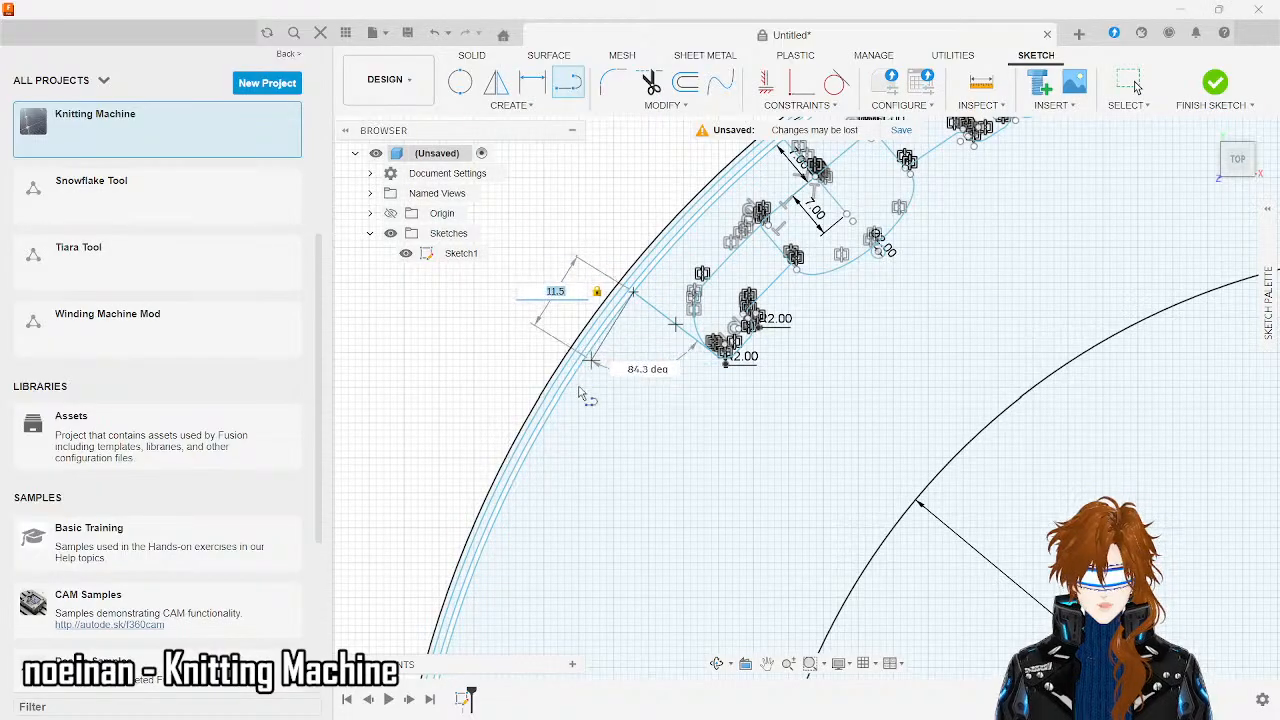
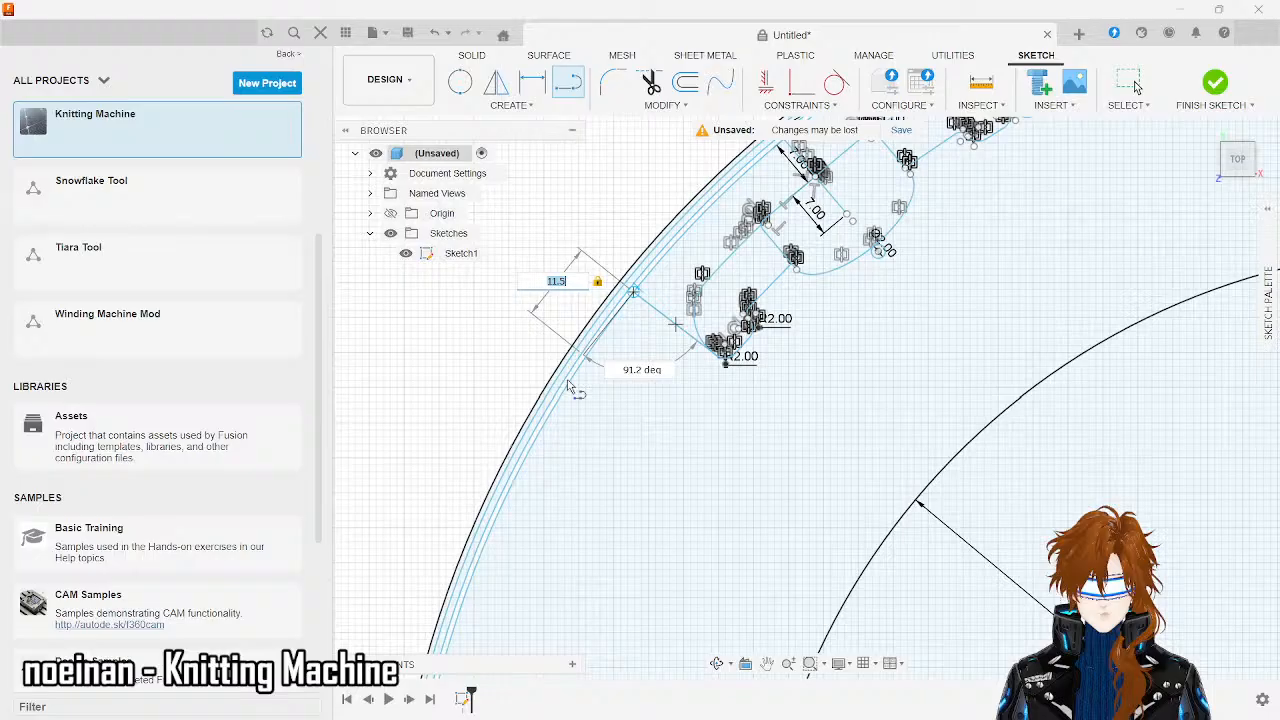
key(Tab)
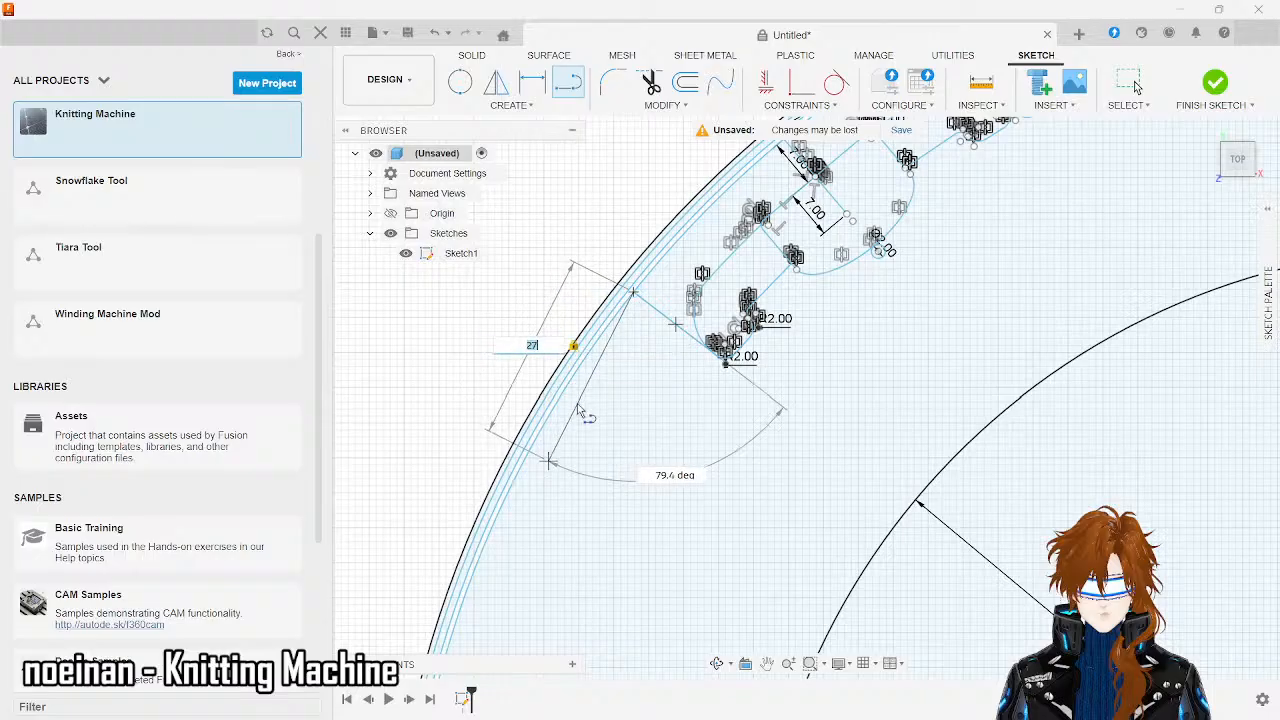
scroll(536, 456, down, 1)
scroll(536, 456, up, 4)
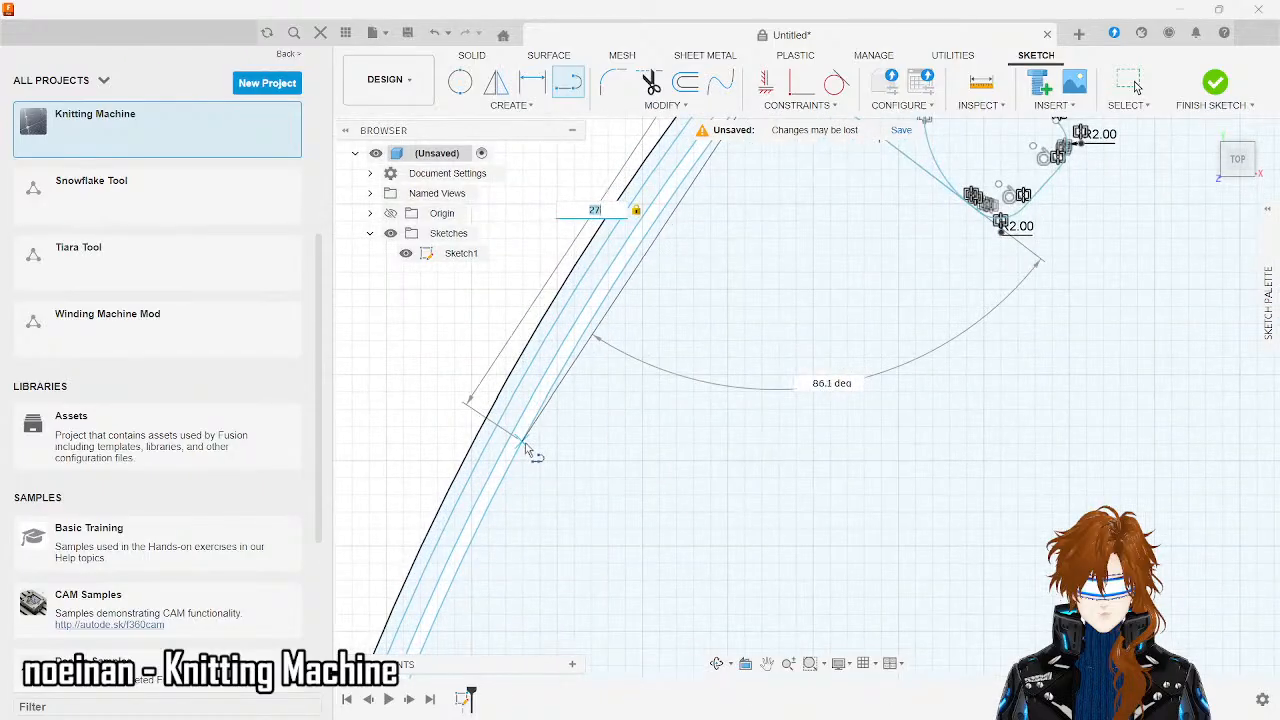
key(Return)
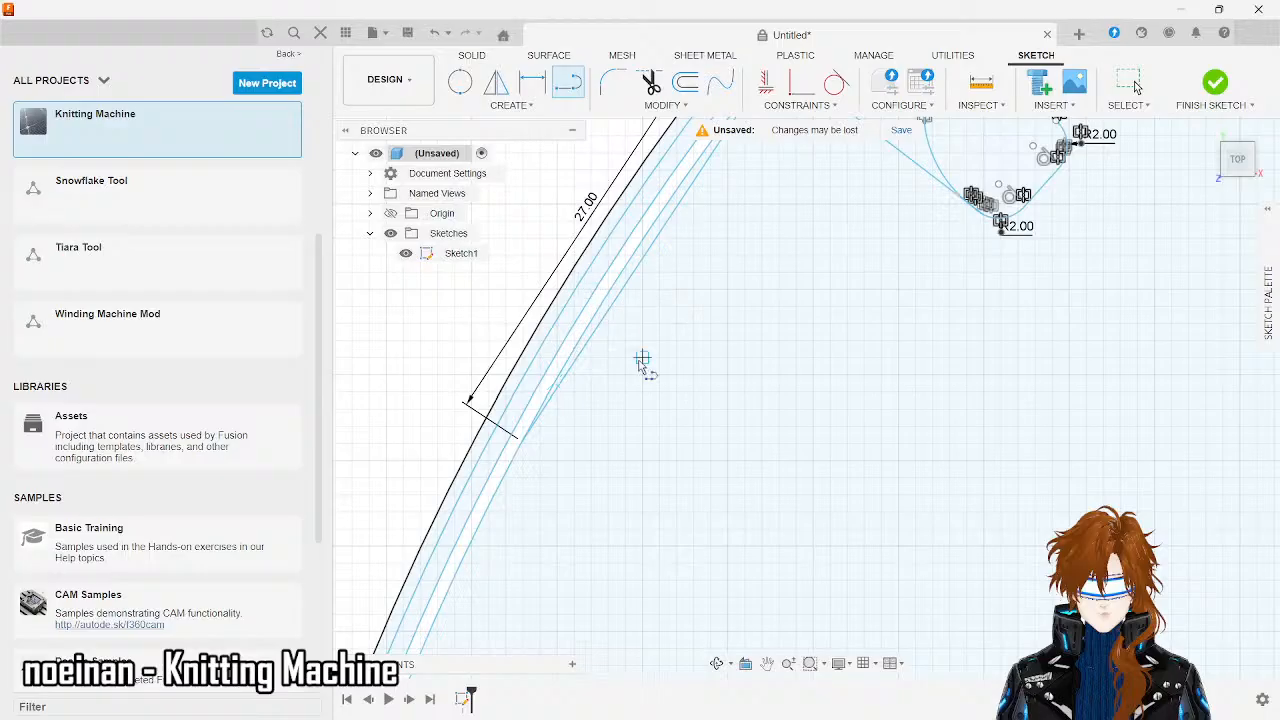
- Measure the gap between the rim curve and the upper-left peg's outer circle with a temporary line between the two stem lines
scroll(643, 363, down, 5)
scroll(640, 362, down, 4)
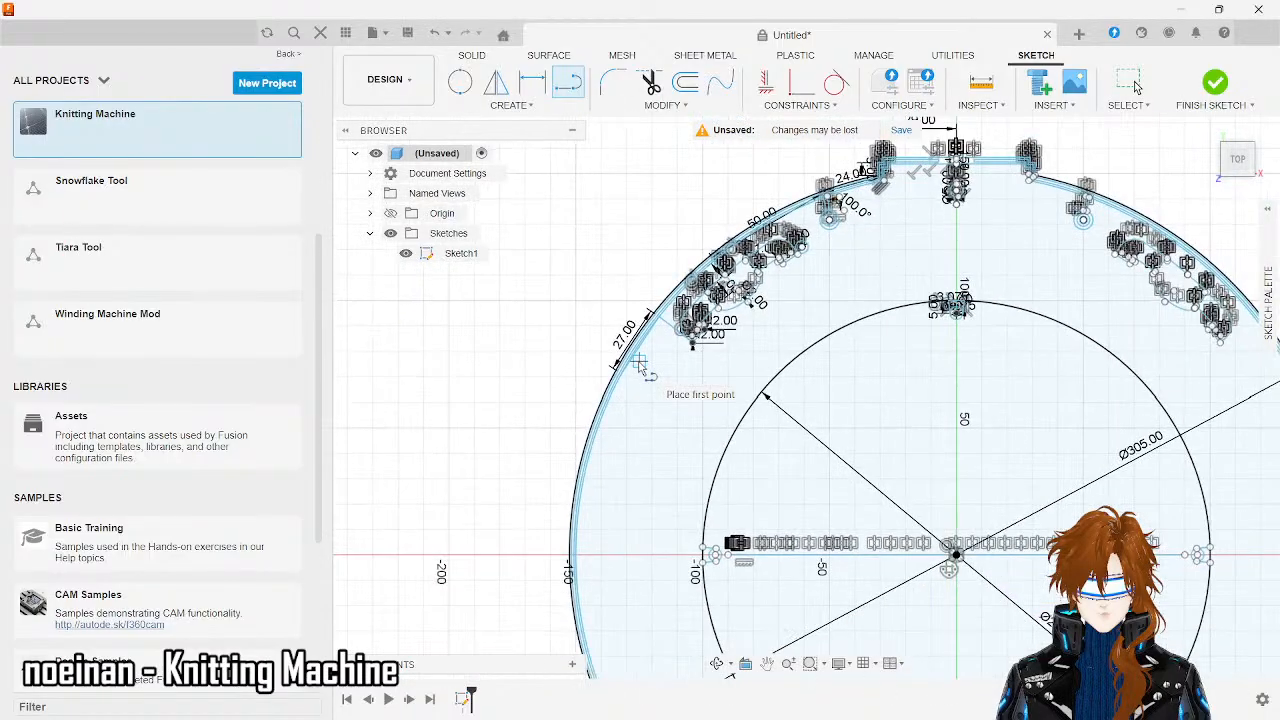
scroll(846, 235, up, 5)
scroll(846, 235, down, 2)
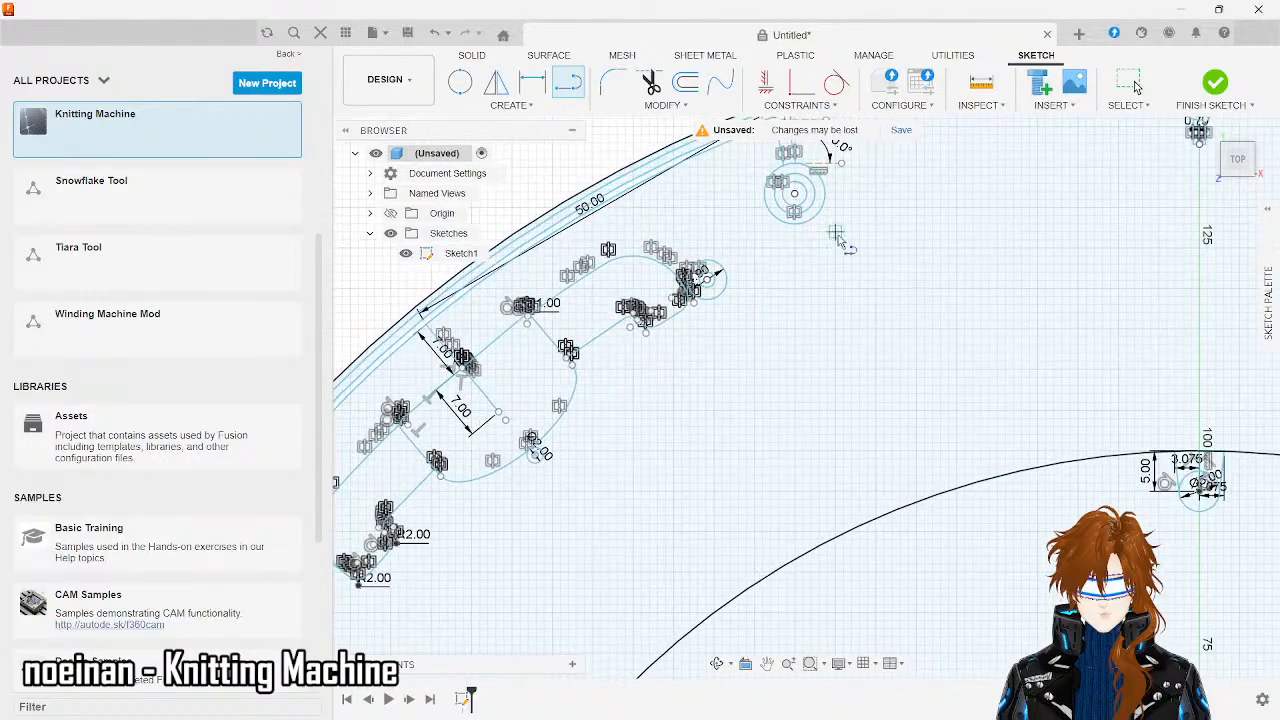
scroll(764, 281, up, 3)
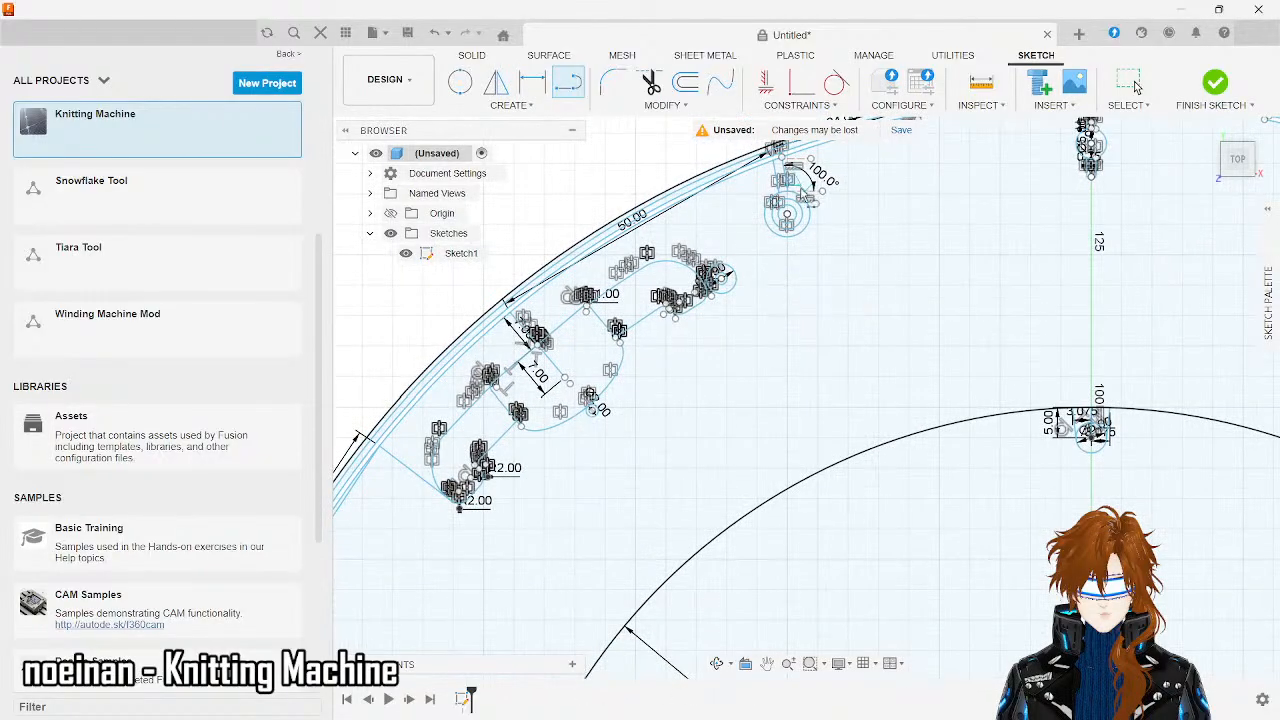
scroll(786, 193, up, 5)
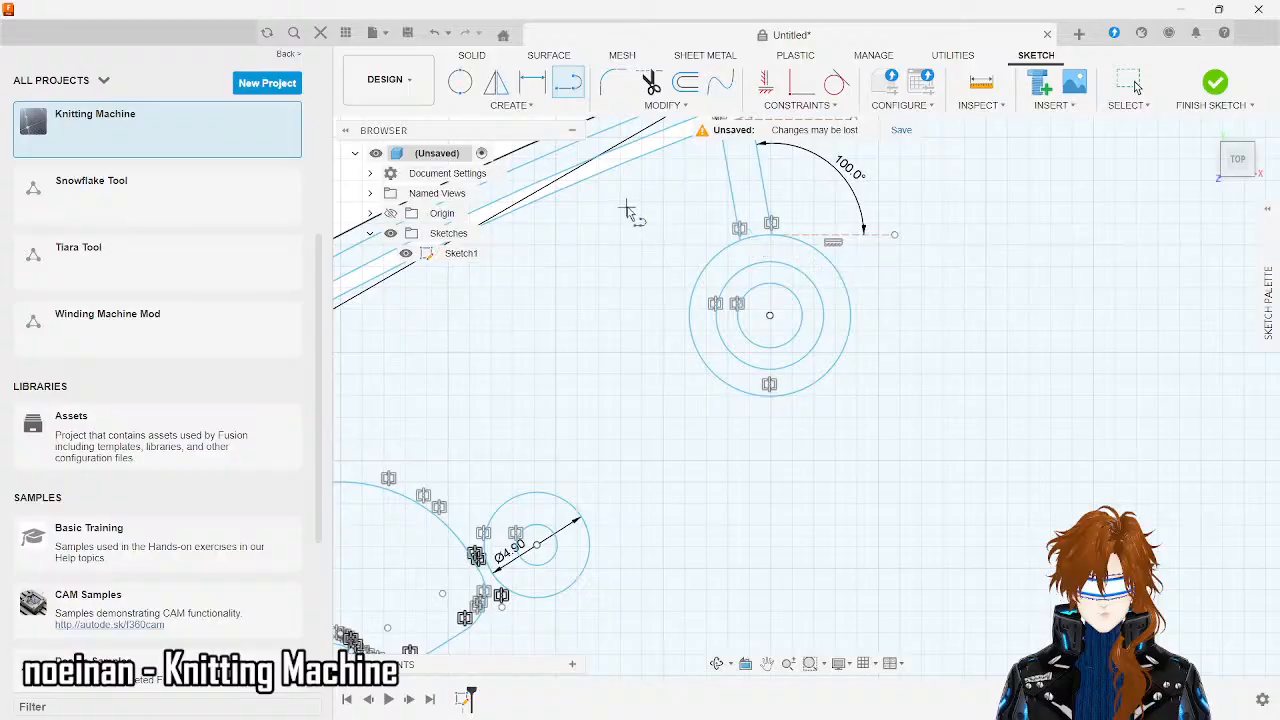
scroll(630, 209, up, 2)
scroll(628, 210, down, 4)
scroll(628, 210, down, 3)
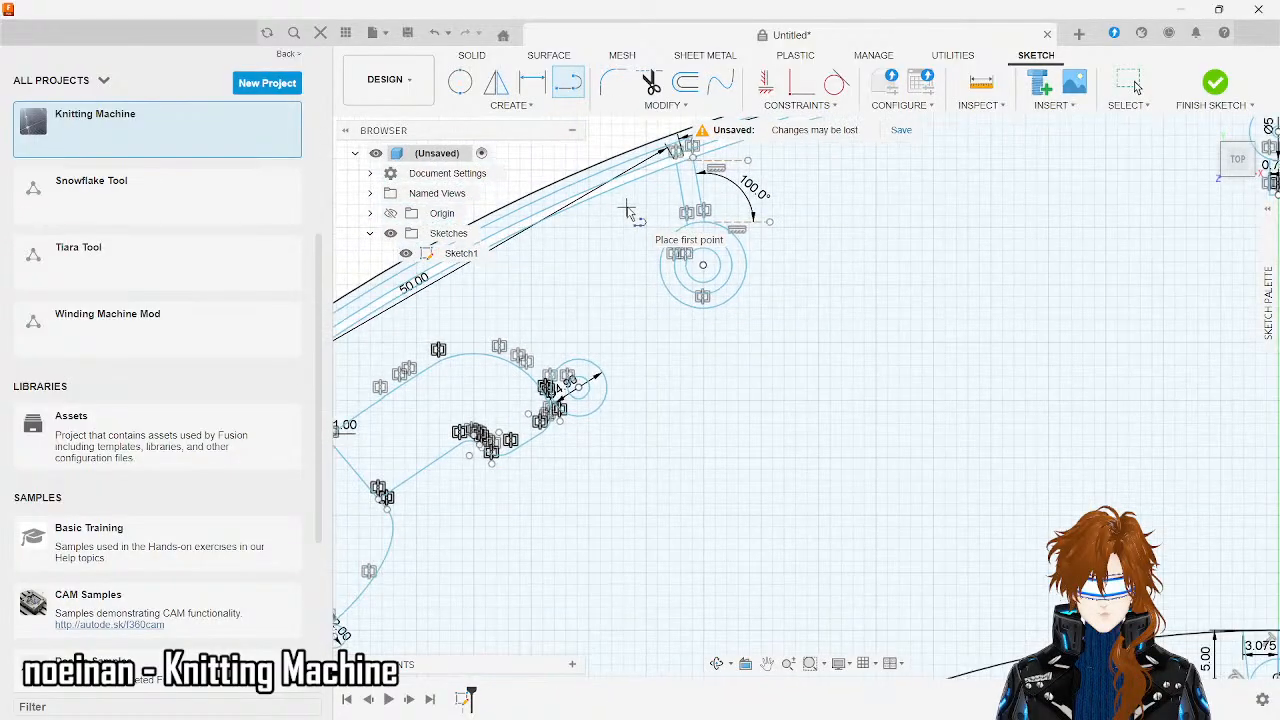
scroll(672, 140, up, 5)
scroll(672, 140, up, 2)
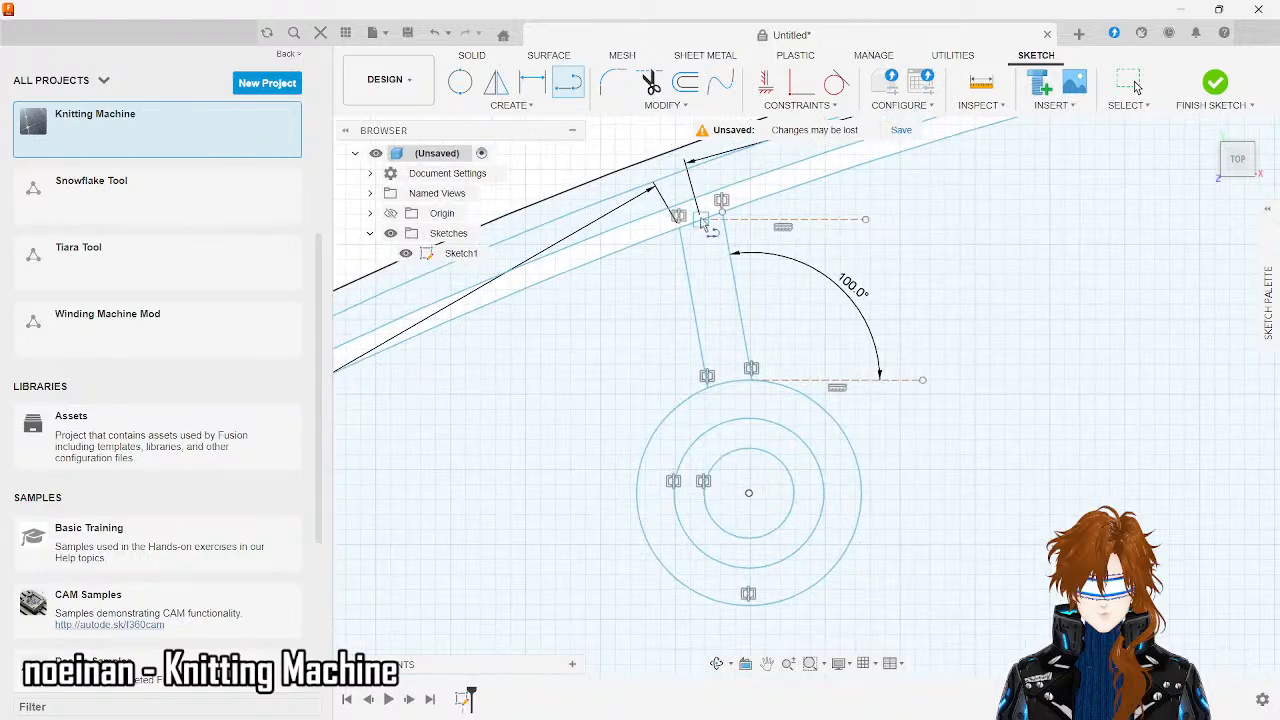
click(705, 220)
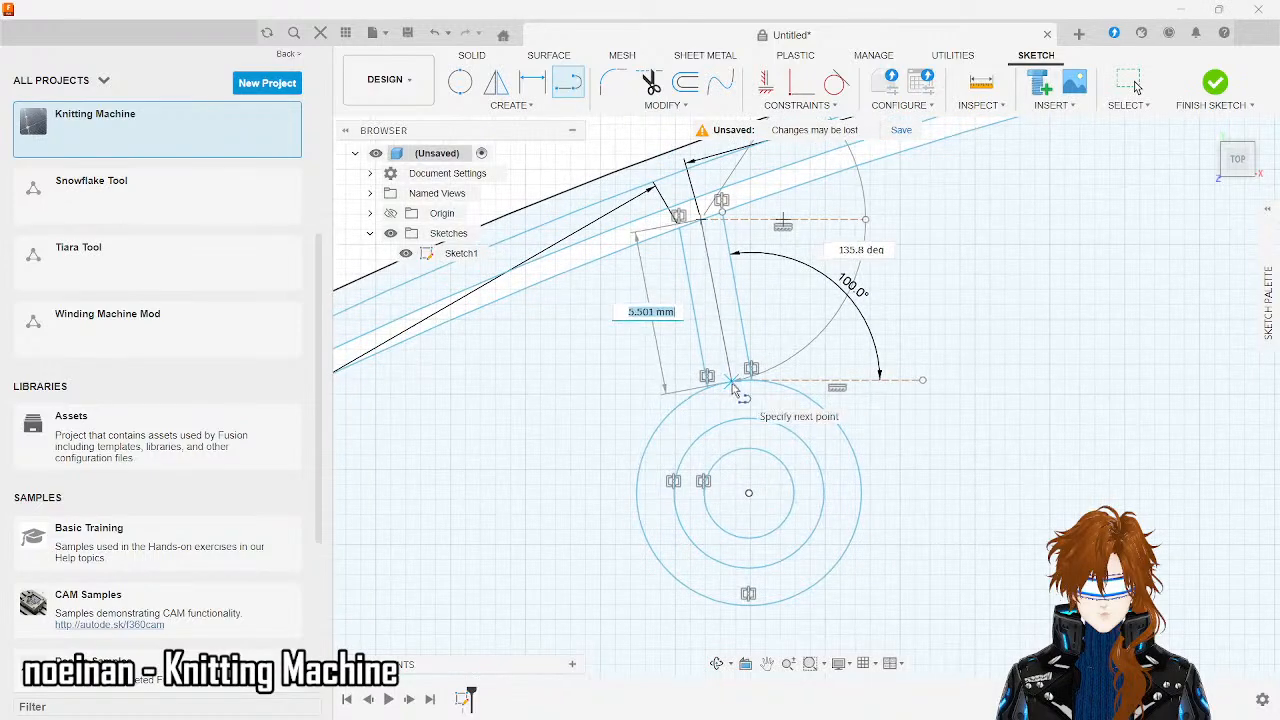
key(Escape)
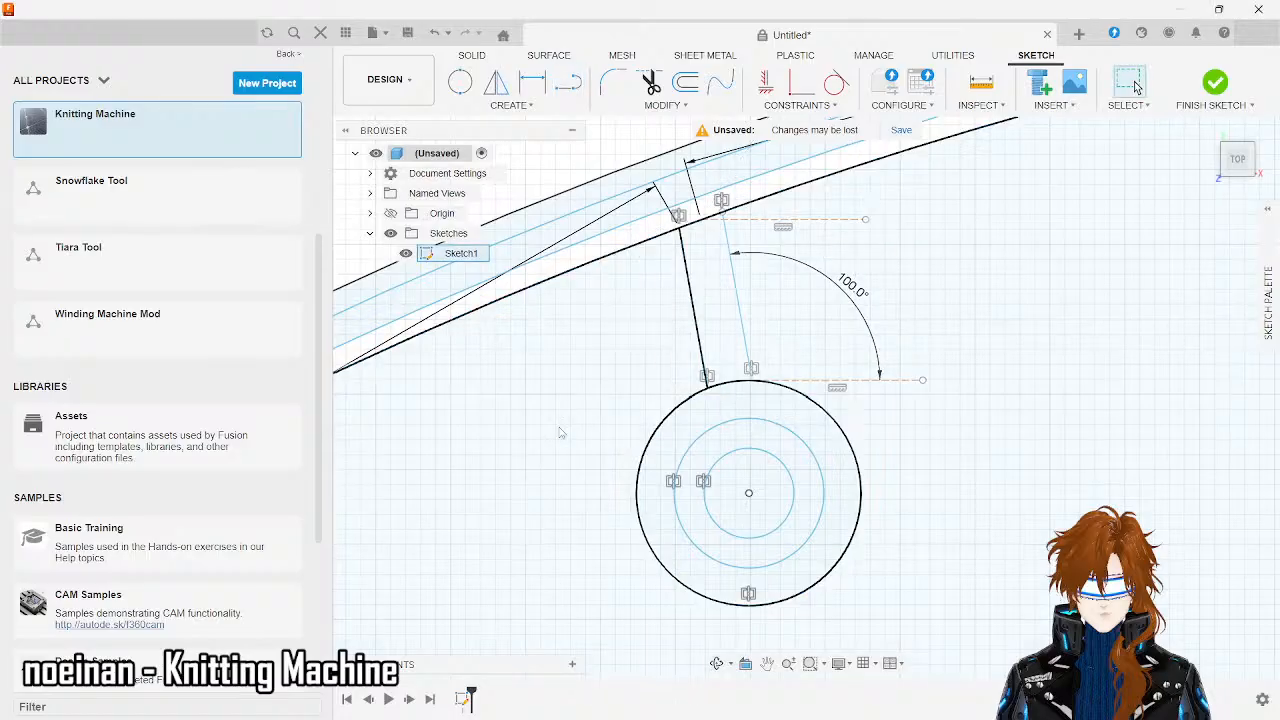
- Start a line inward from the lower end of the 27 mm rim line and set its length to 5 mm
scroll(740, 430, down, 6)
scroll(942, 451, down, 4)
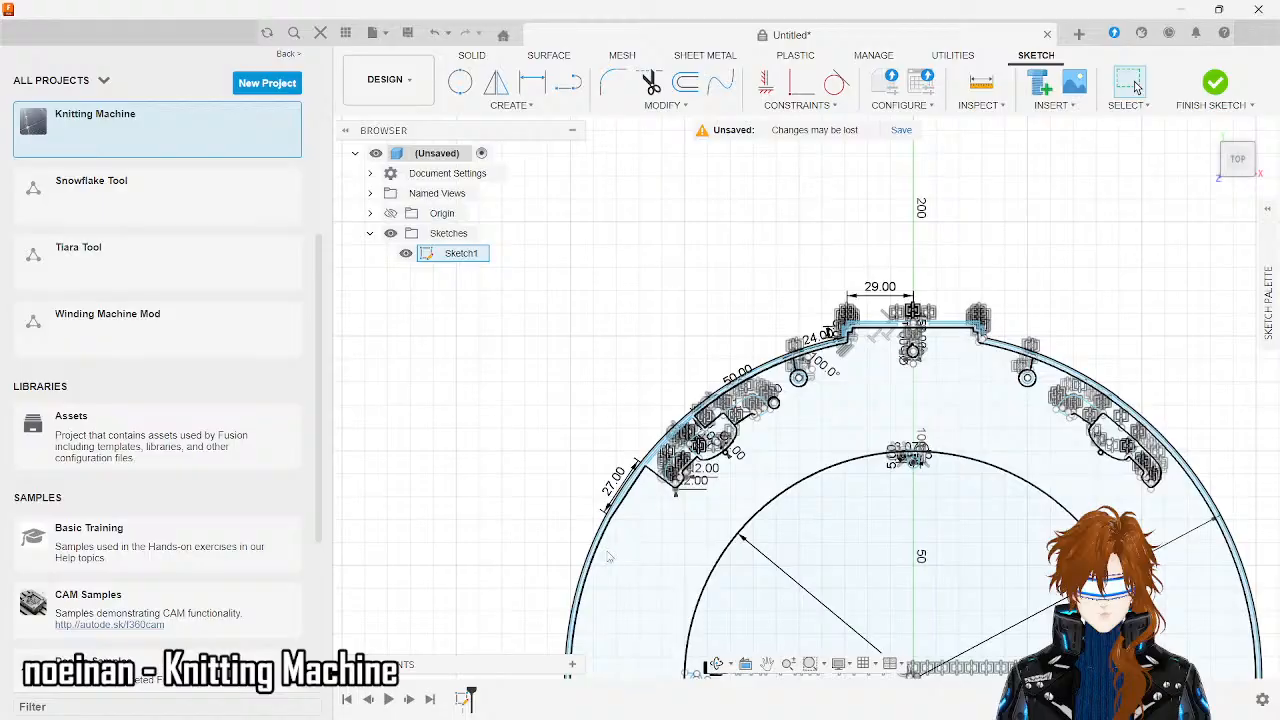
scroll(608, 557, up, 8)
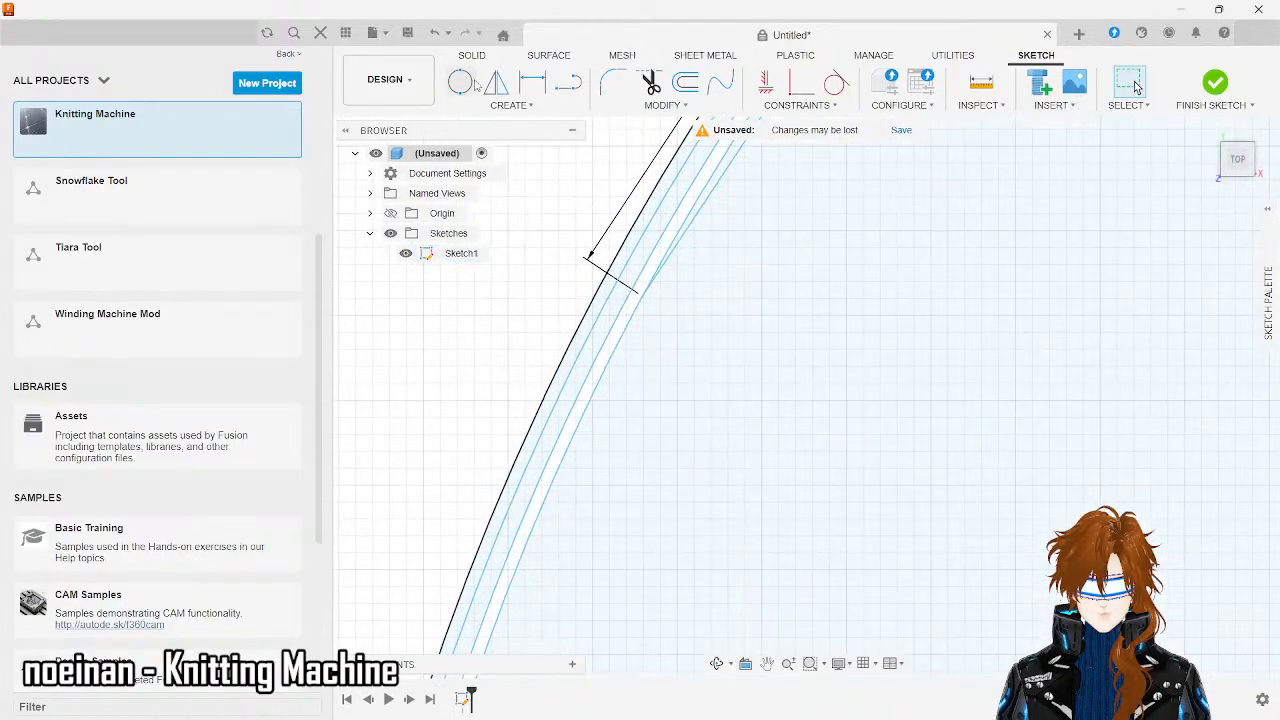
click(567, 83)
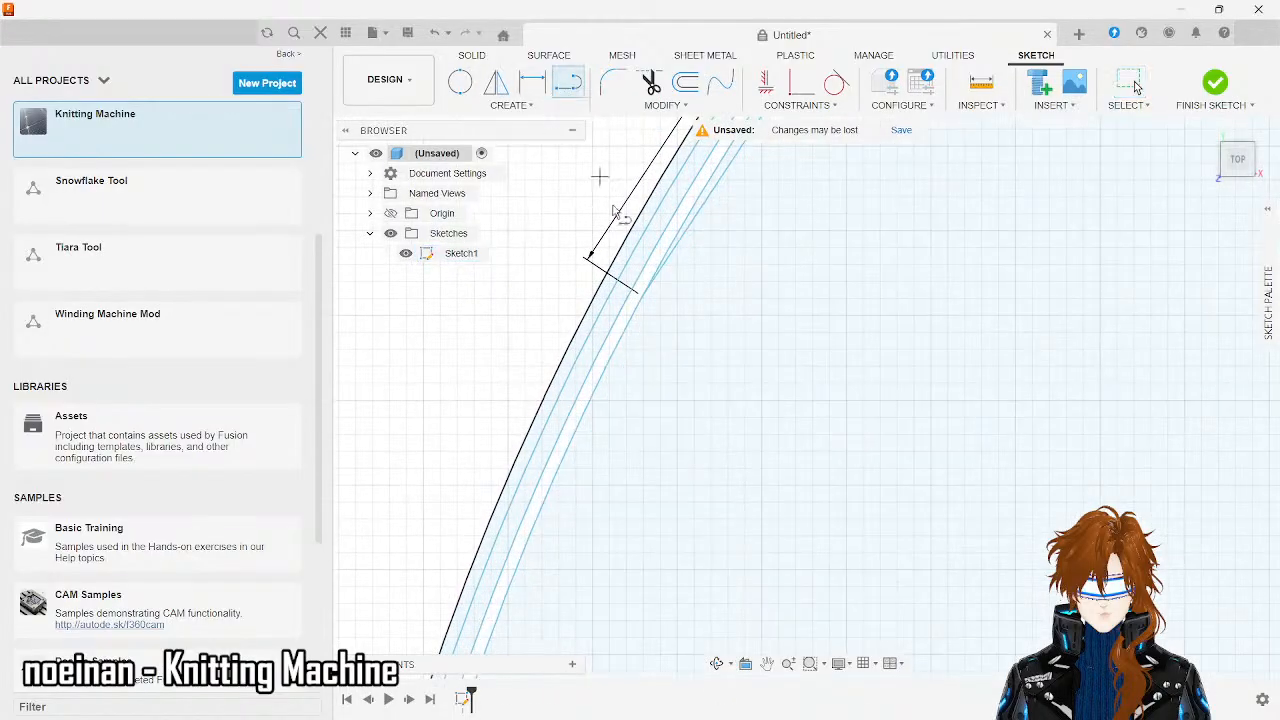
click(642, 296)
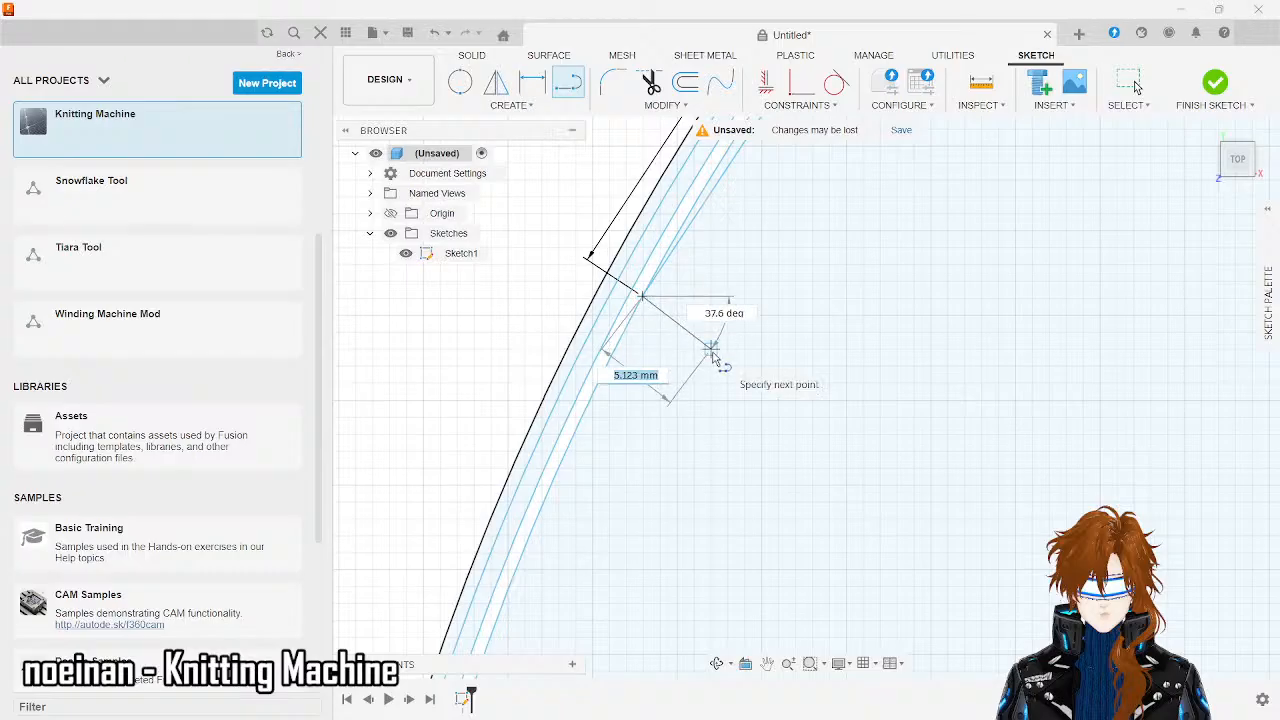
text(5)
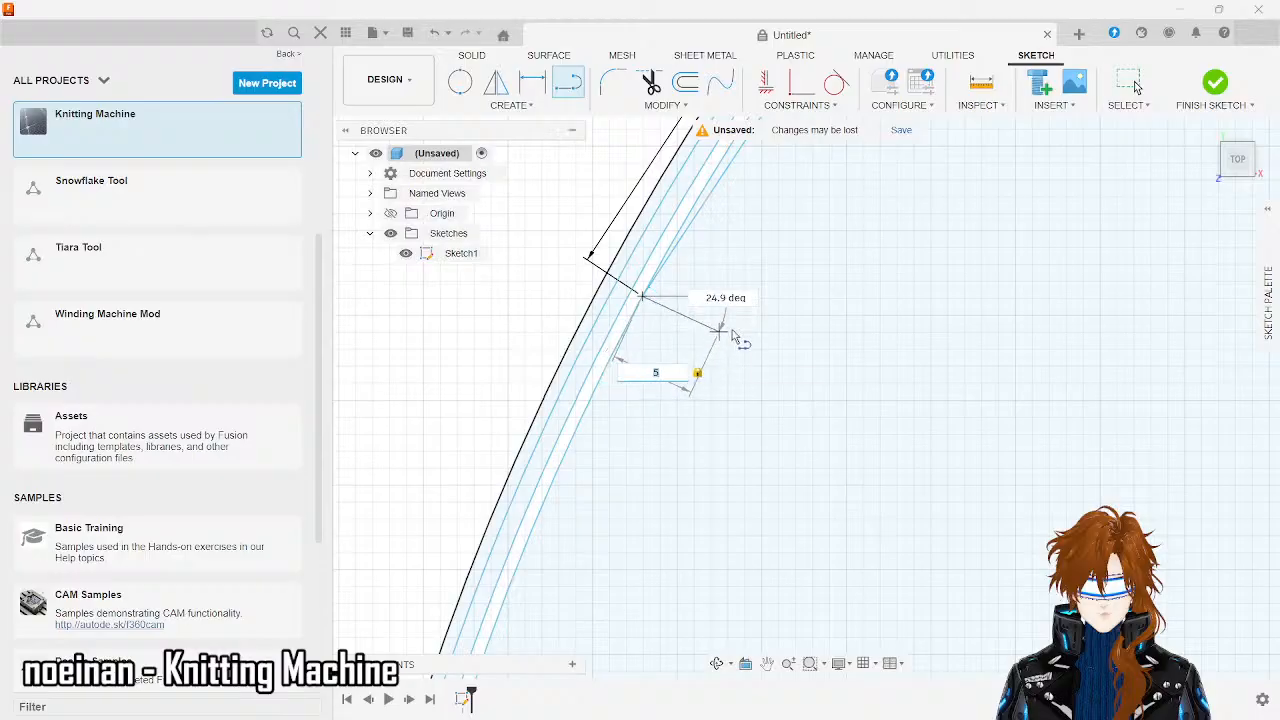
scroll(730, 345, down, 2)
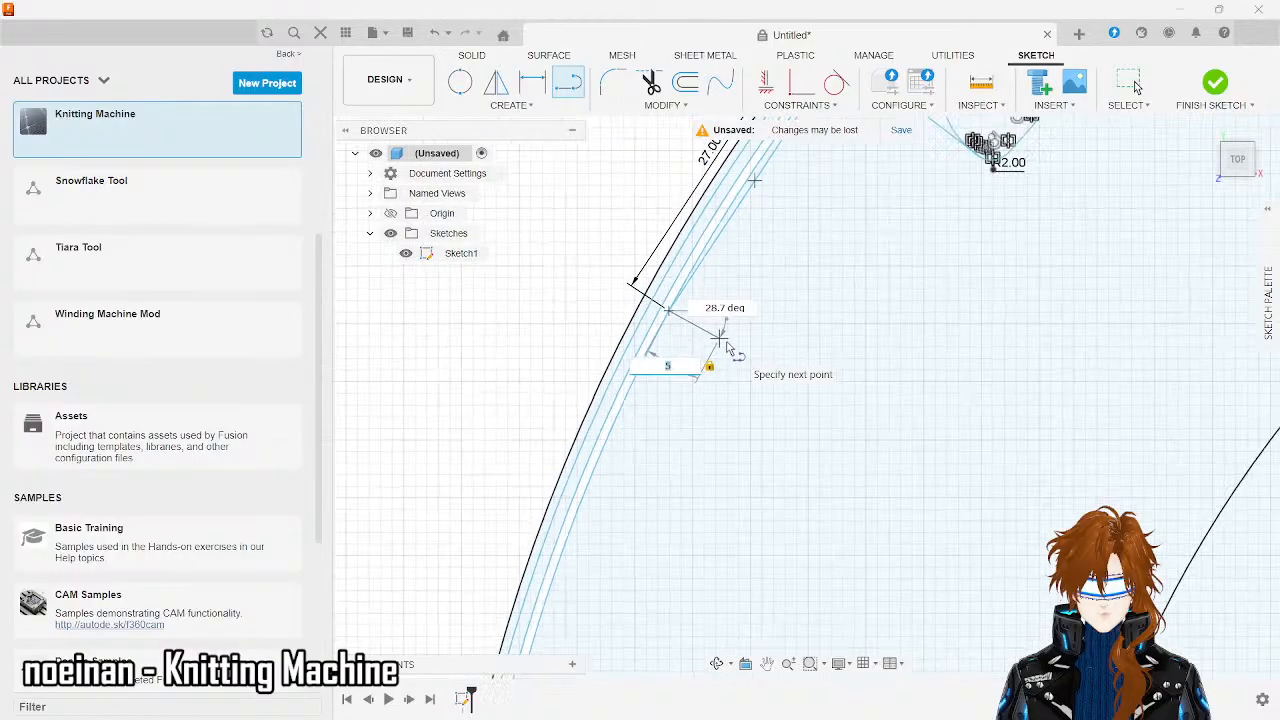
scroll(730, 347, down, 1)
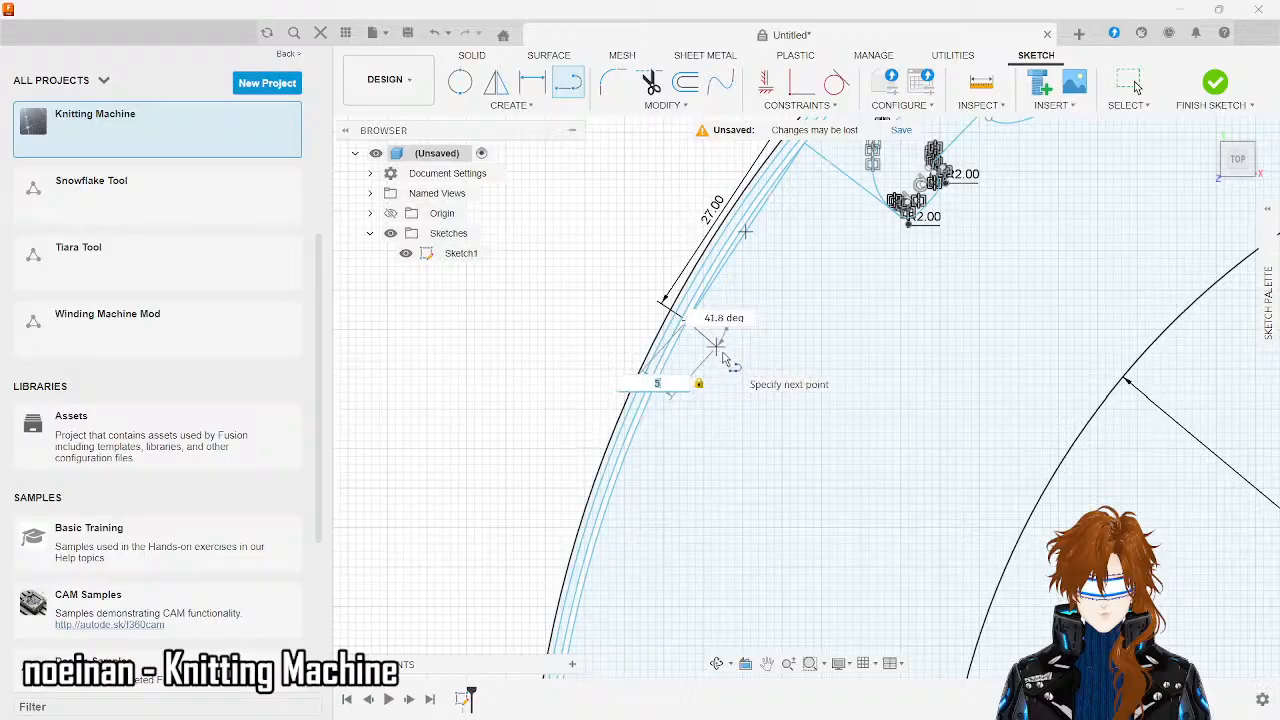
click(1272, 146)
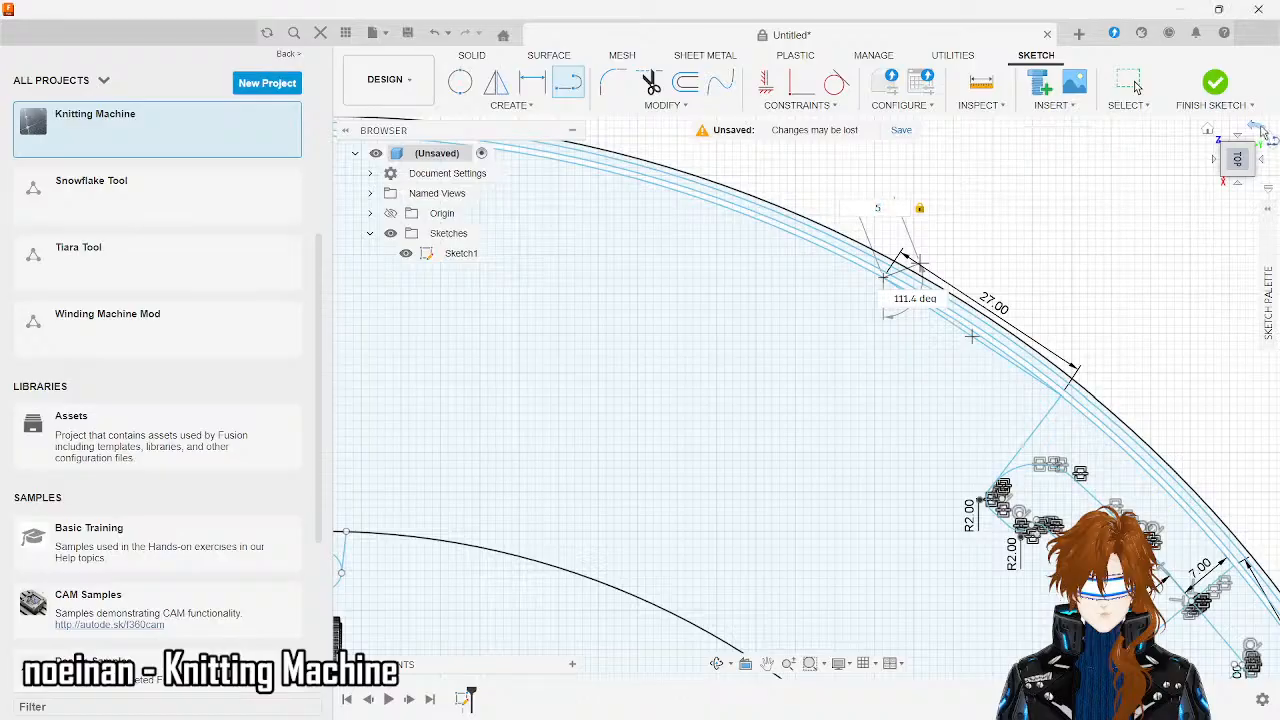
scroll(1263, 135, down, 3)
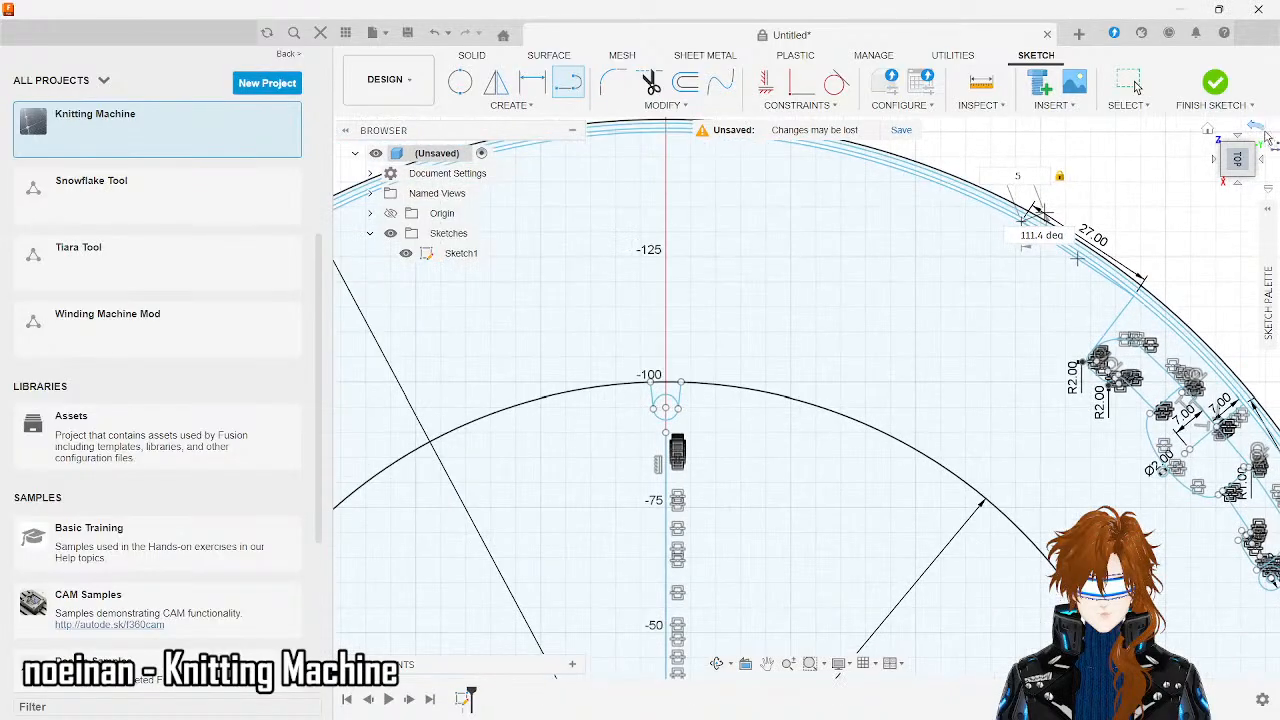
click(1262, 136)
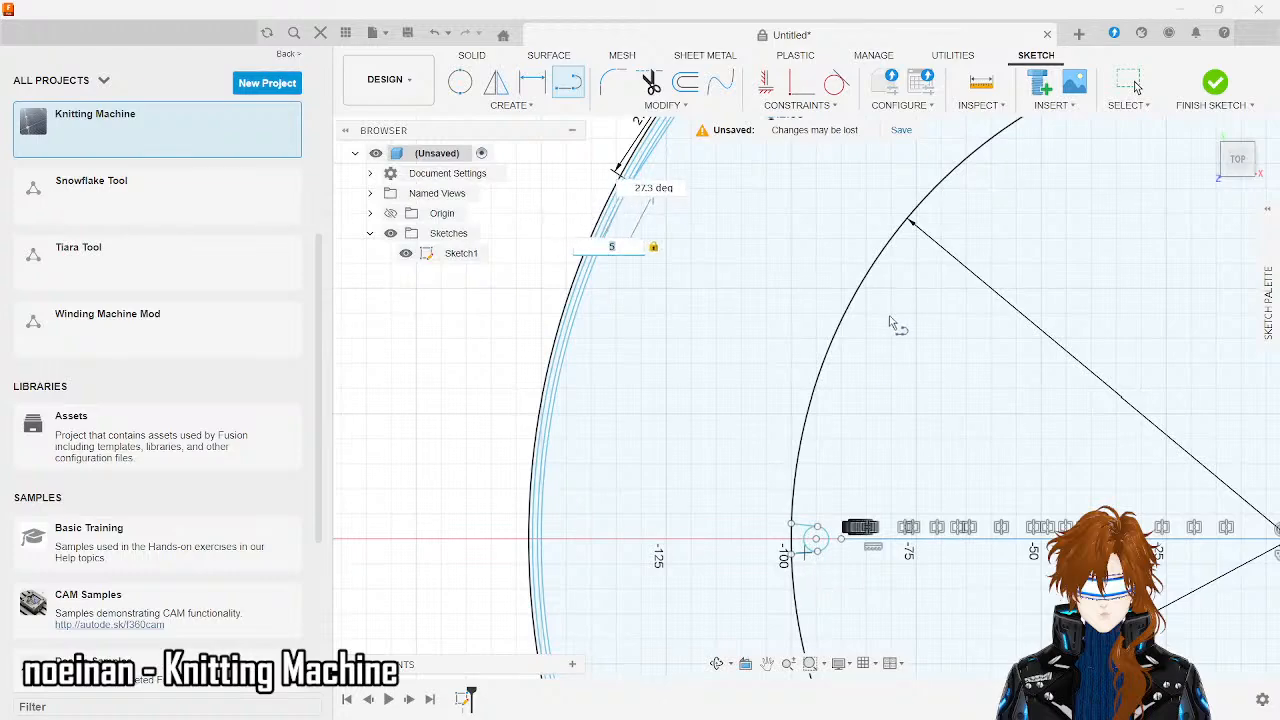
click(1248, 148)
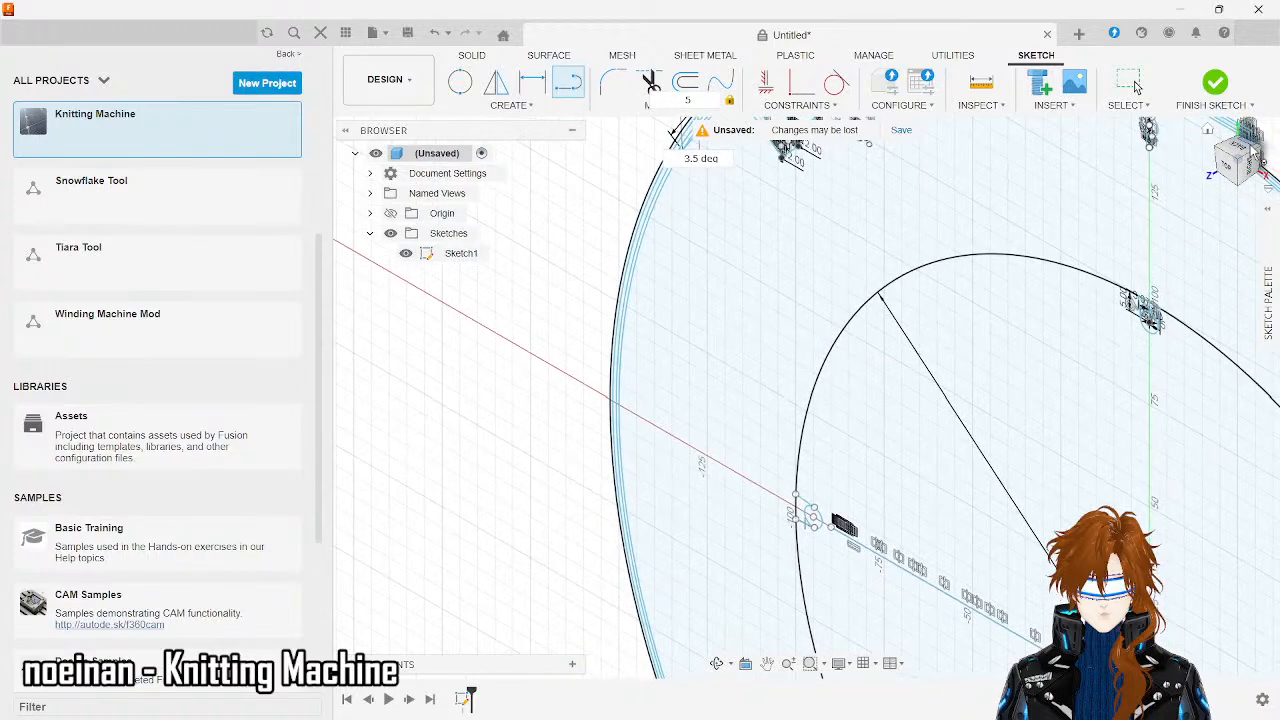
click(1238, 166)
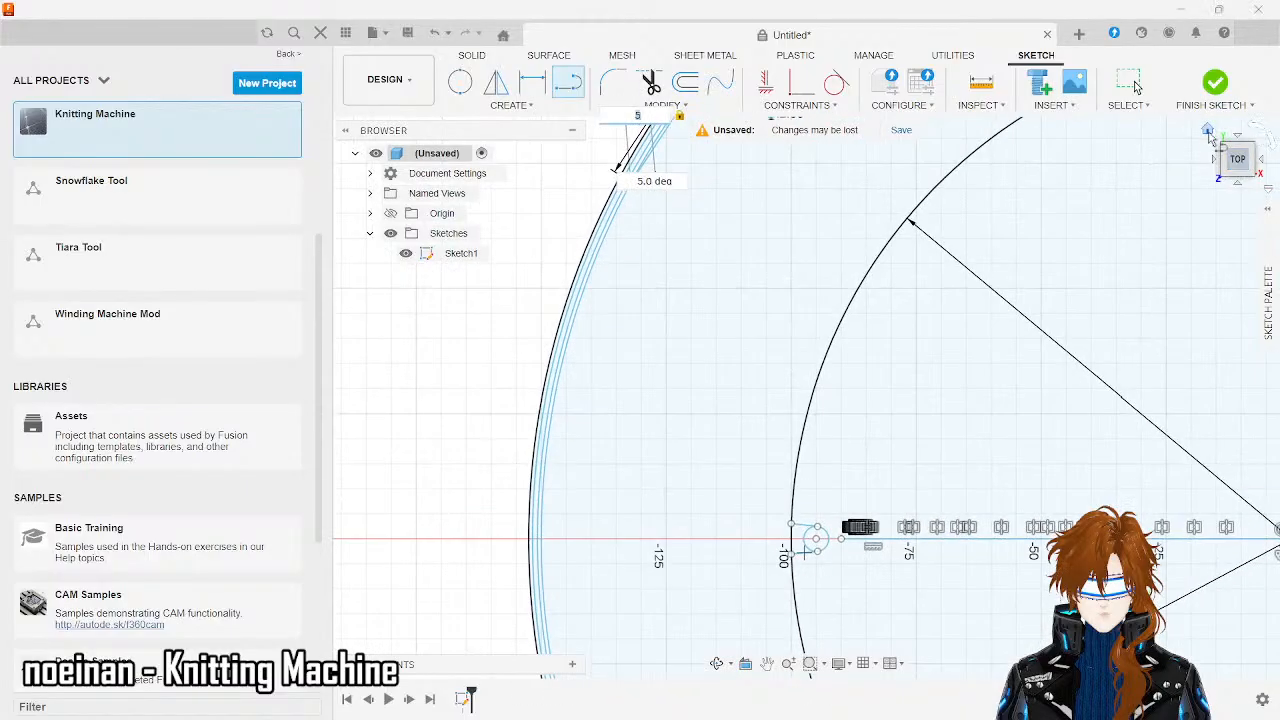
click(719, 665)
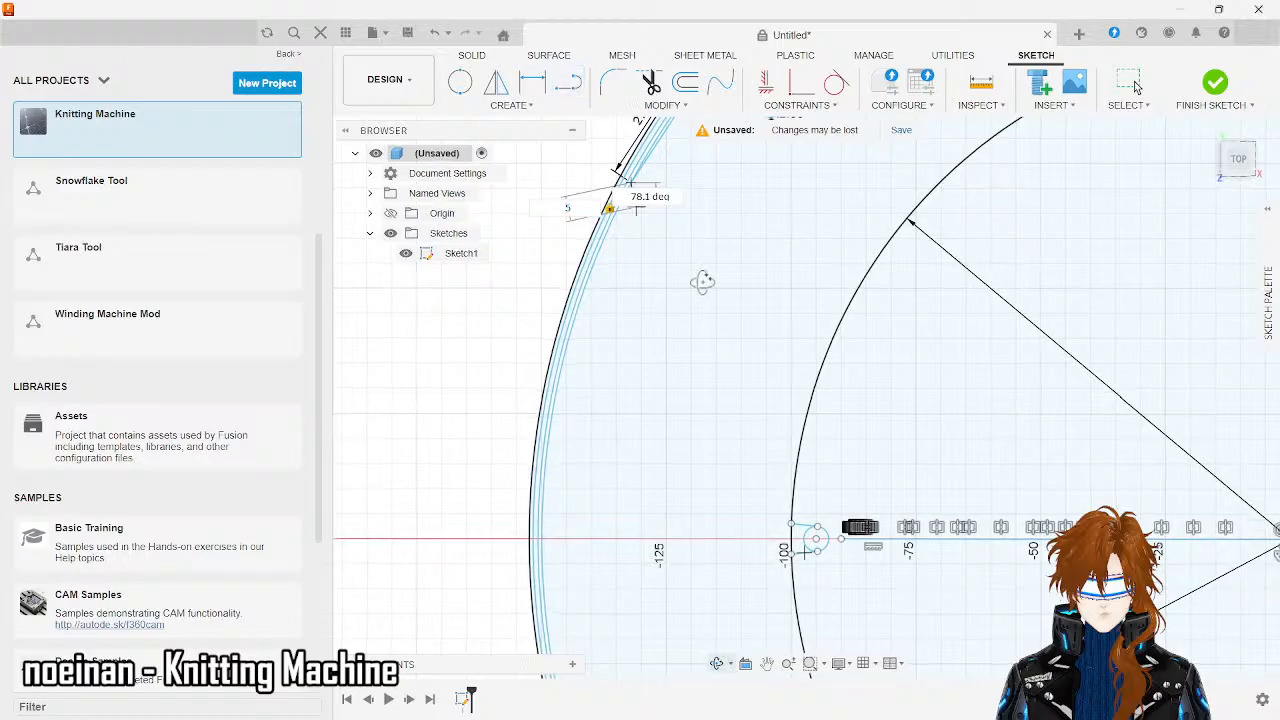
mouse_move(702, 281)
mouse_down()
mouse_move(731, 283)
mouse_move(677, 289)
mouse_move(690, 300)
mouse_up()
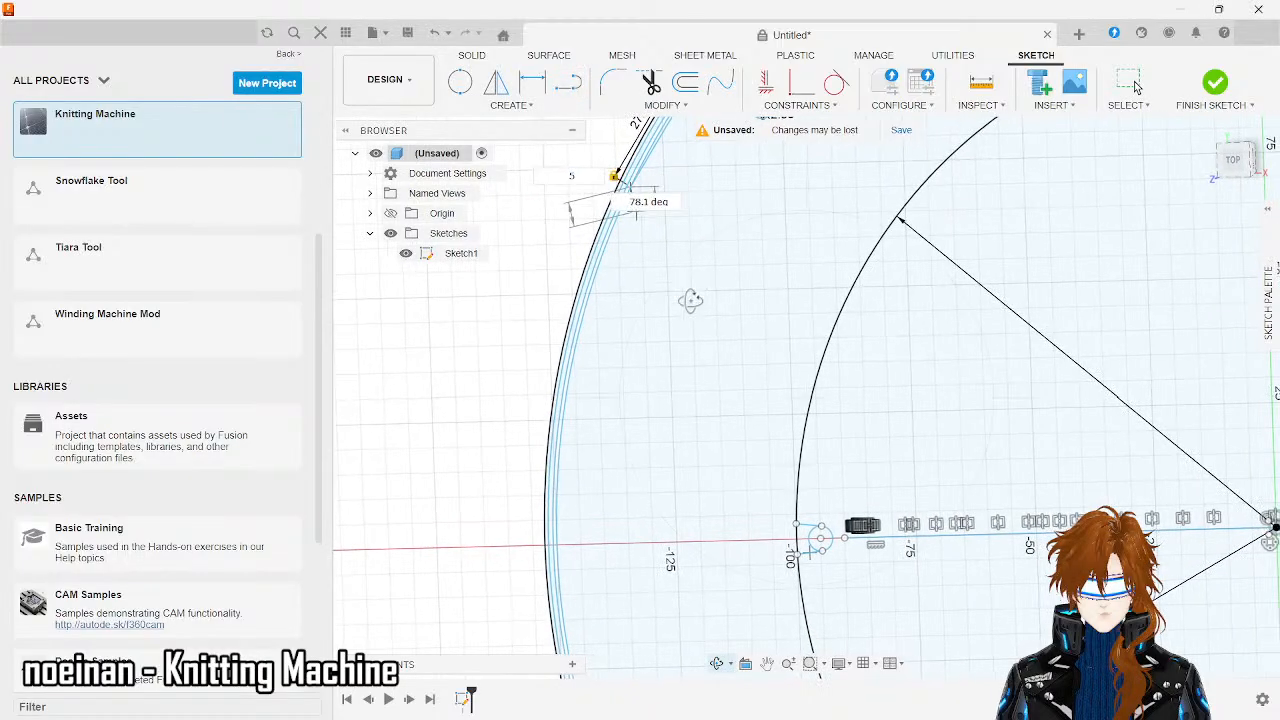
click(1232, 166)
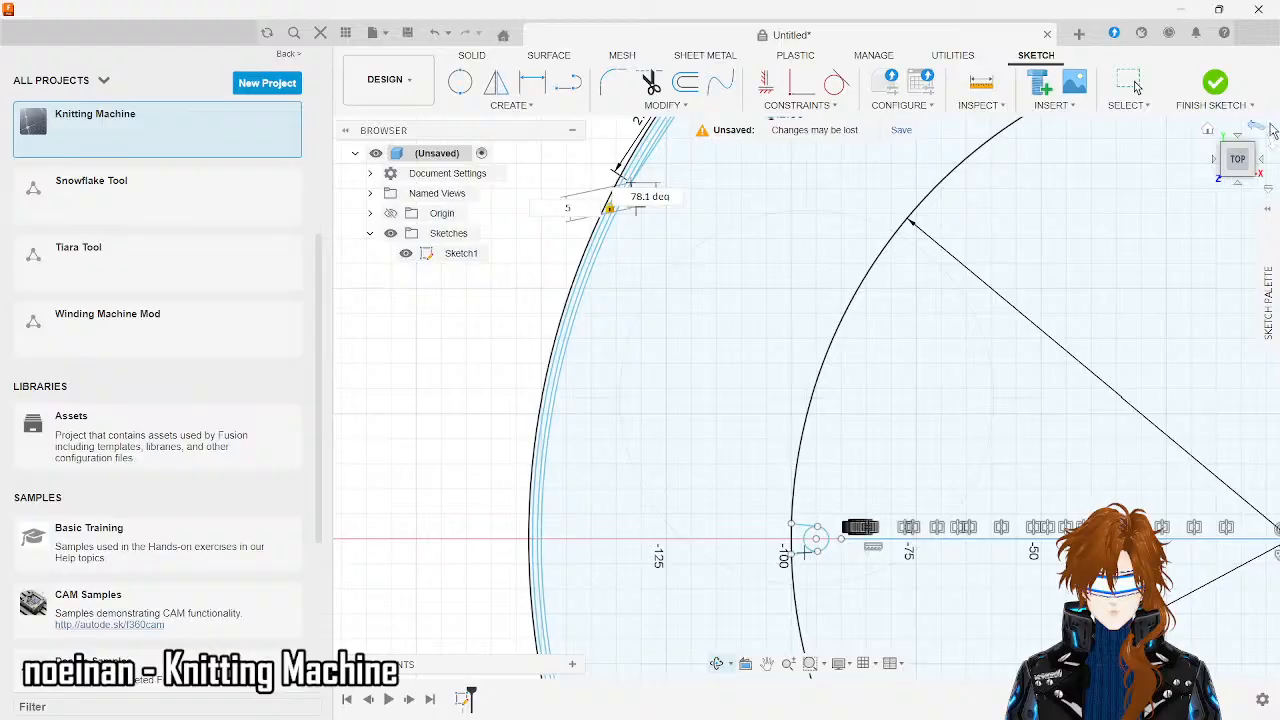
click(1272, 142)
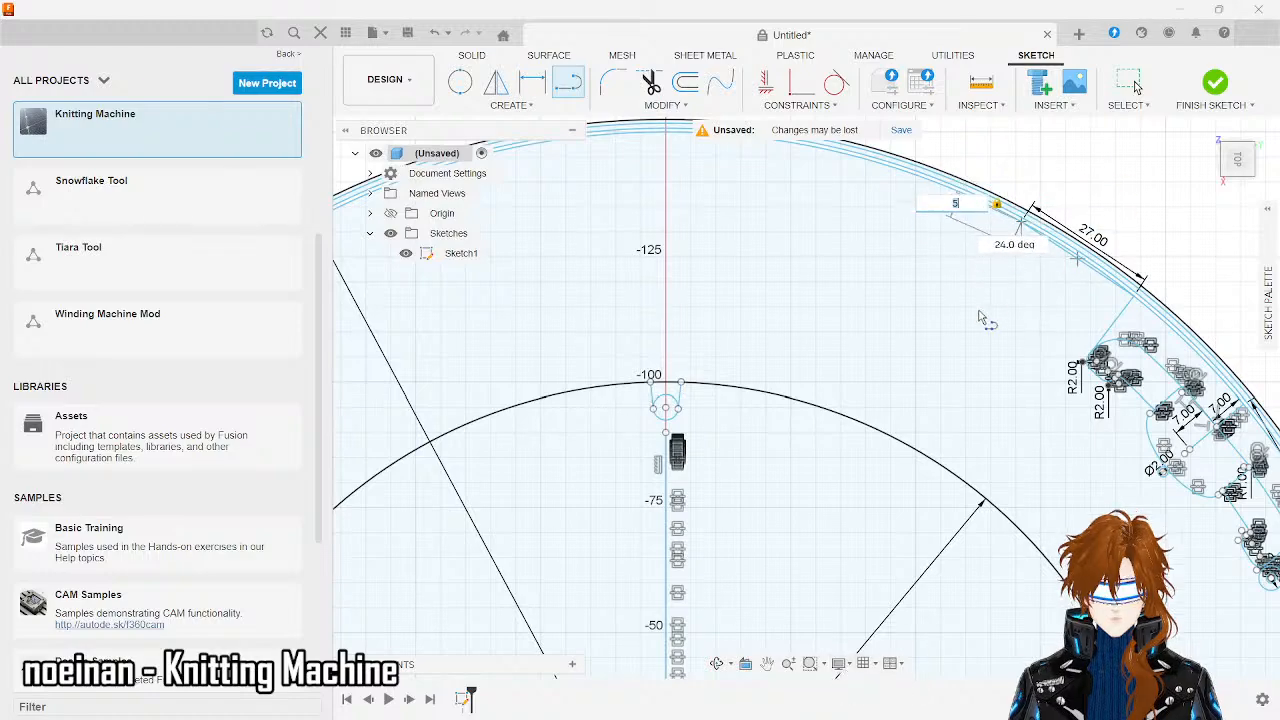
click(1256, 137)
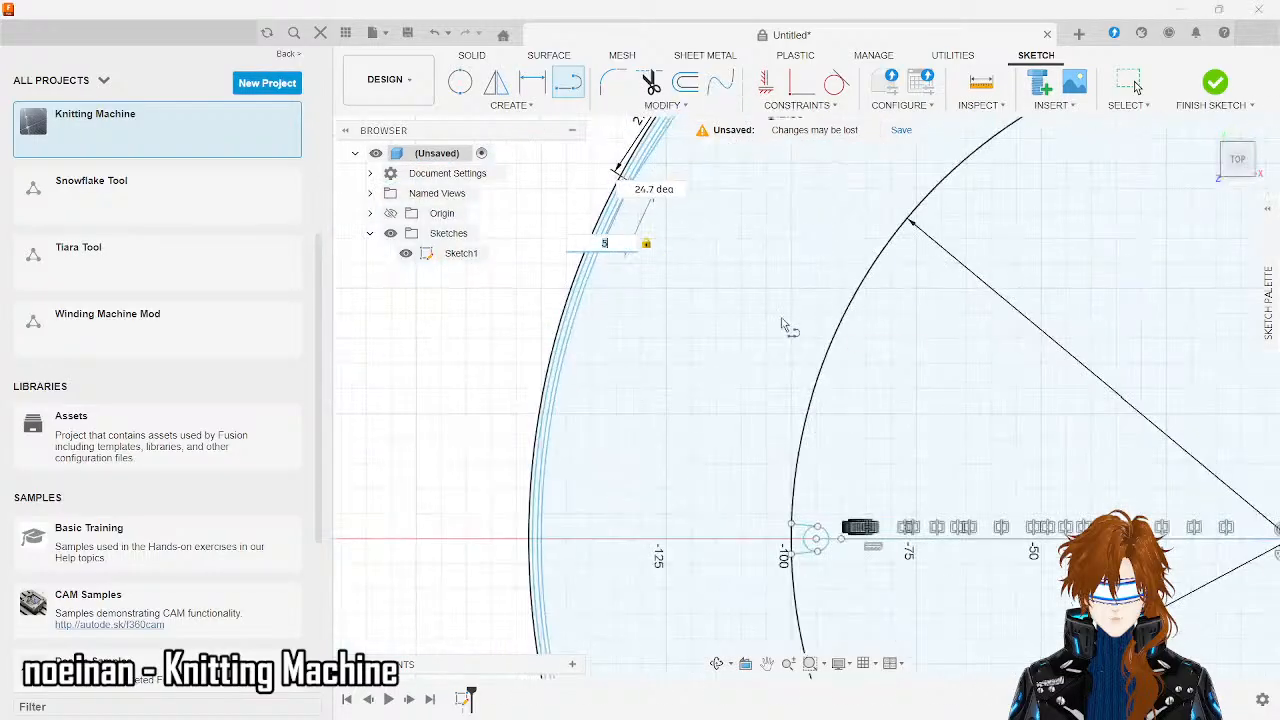
- Place the end of the 5 mm line inside the ring, sloping down from the rim at about 38 degrees to horizontal
scroll(614, 466, down, 3)
scroll(625, 370, up, 3)
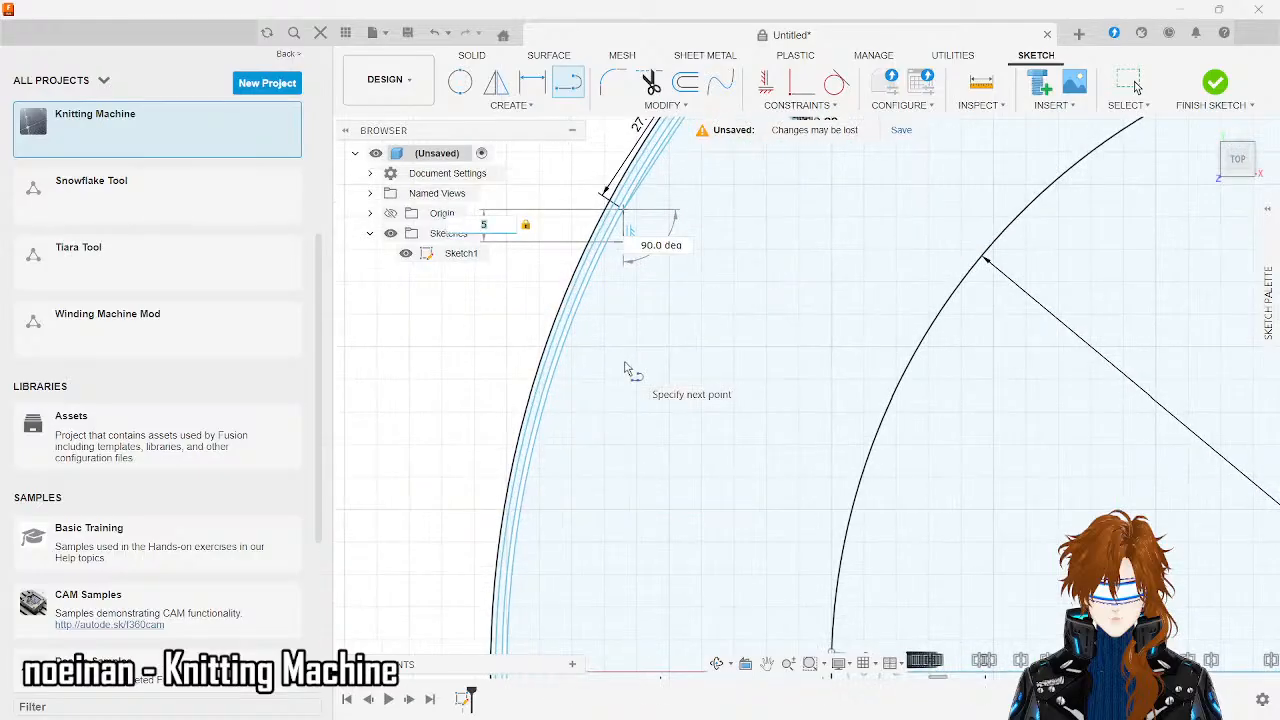
scroll(692, 207, up, 2)
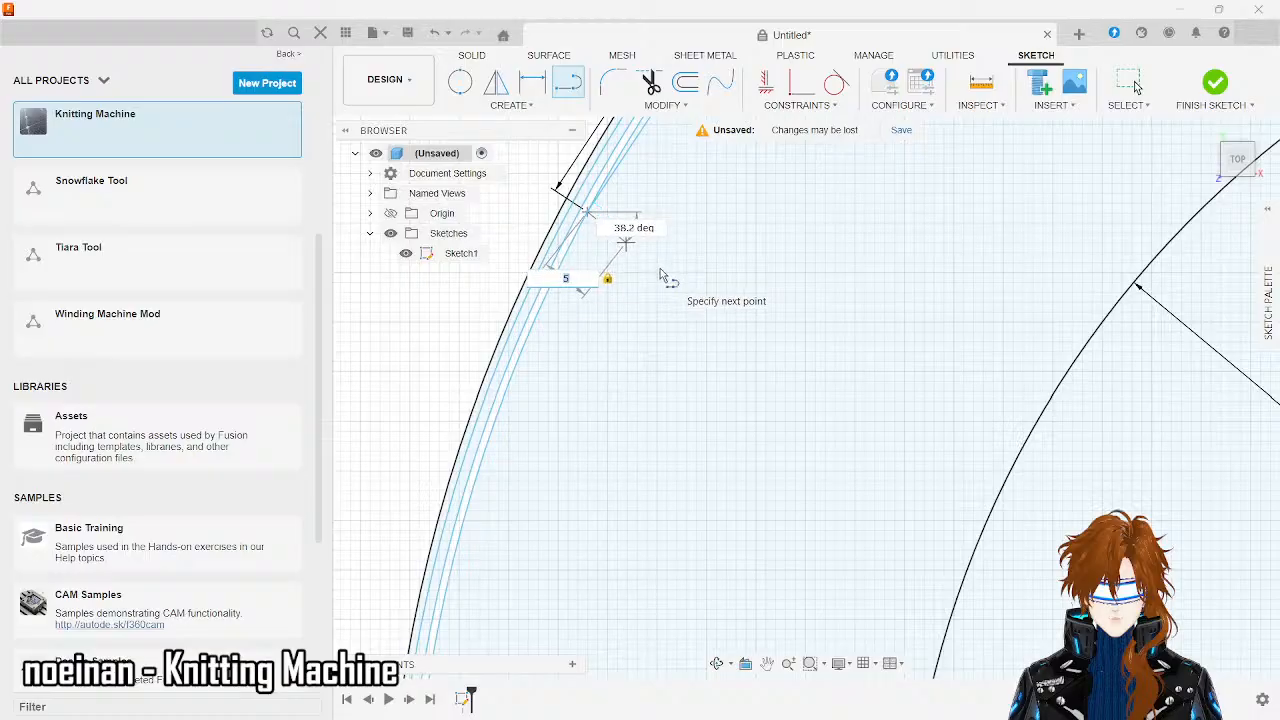
key(Return)
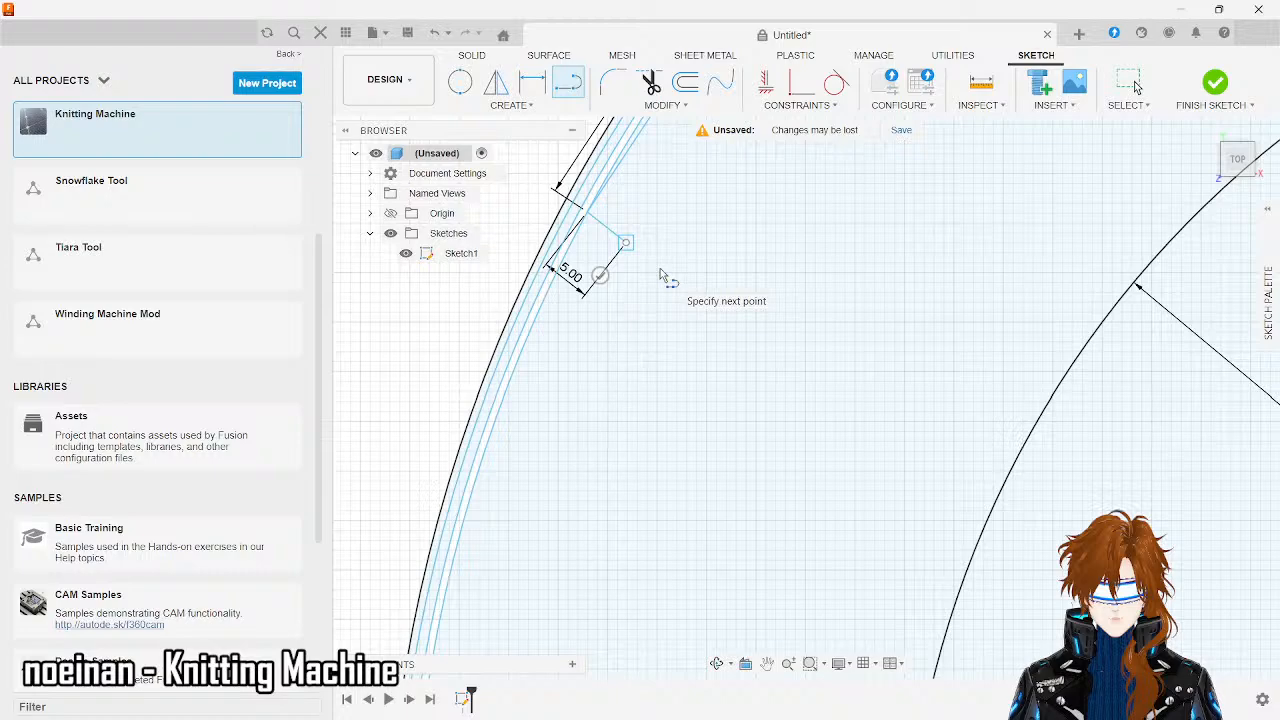
- Finish the line command and delete the guide line running from the upper-left slot's lower end to the rim
key(Escape)
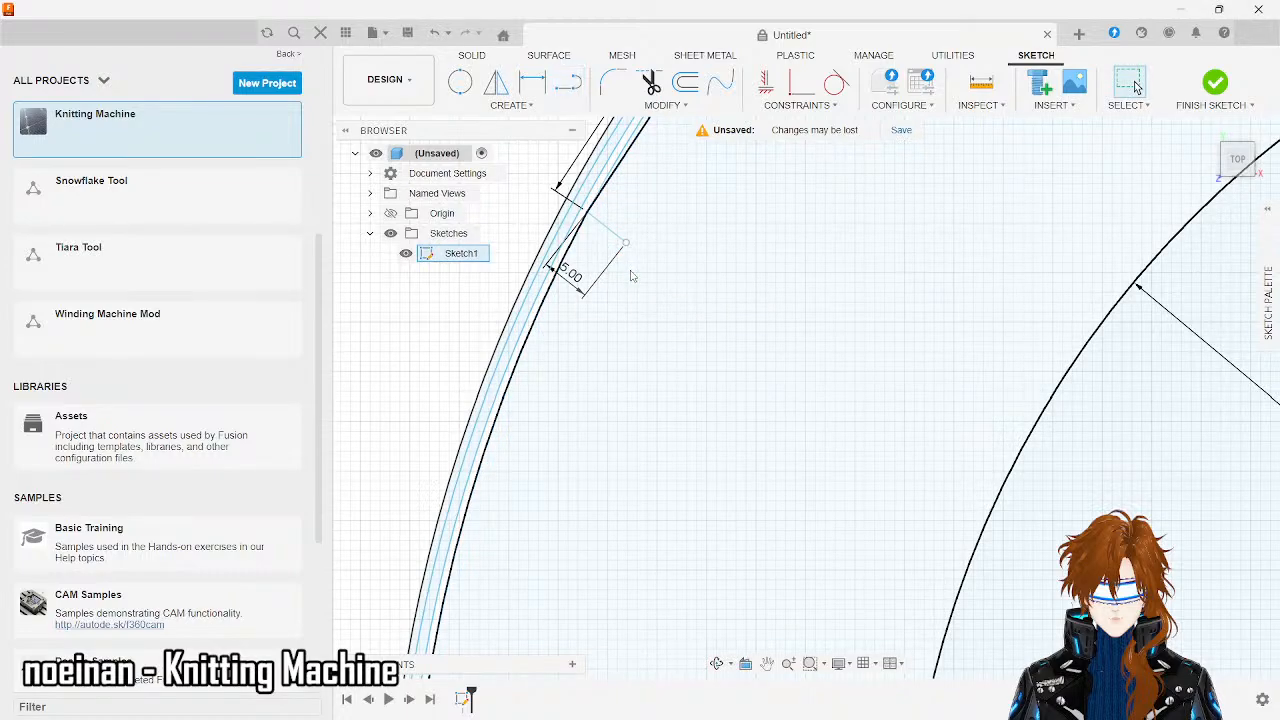
click(627, 165)
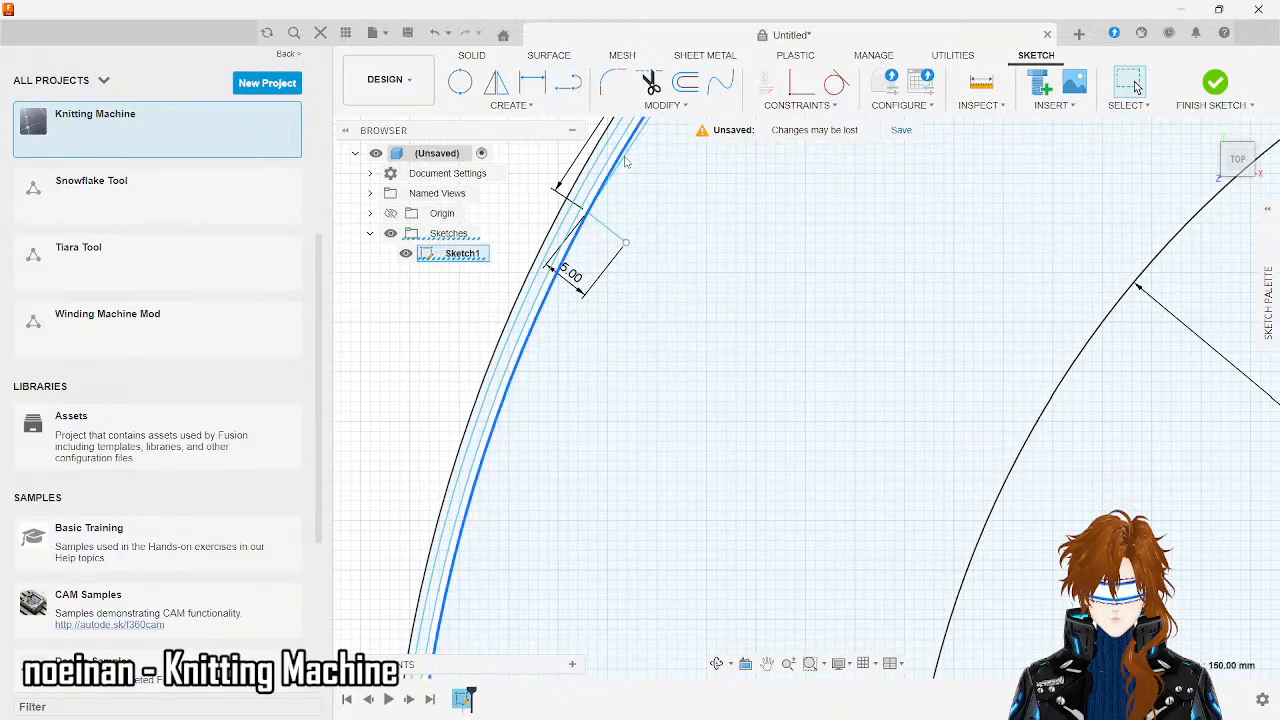
key(Escape)
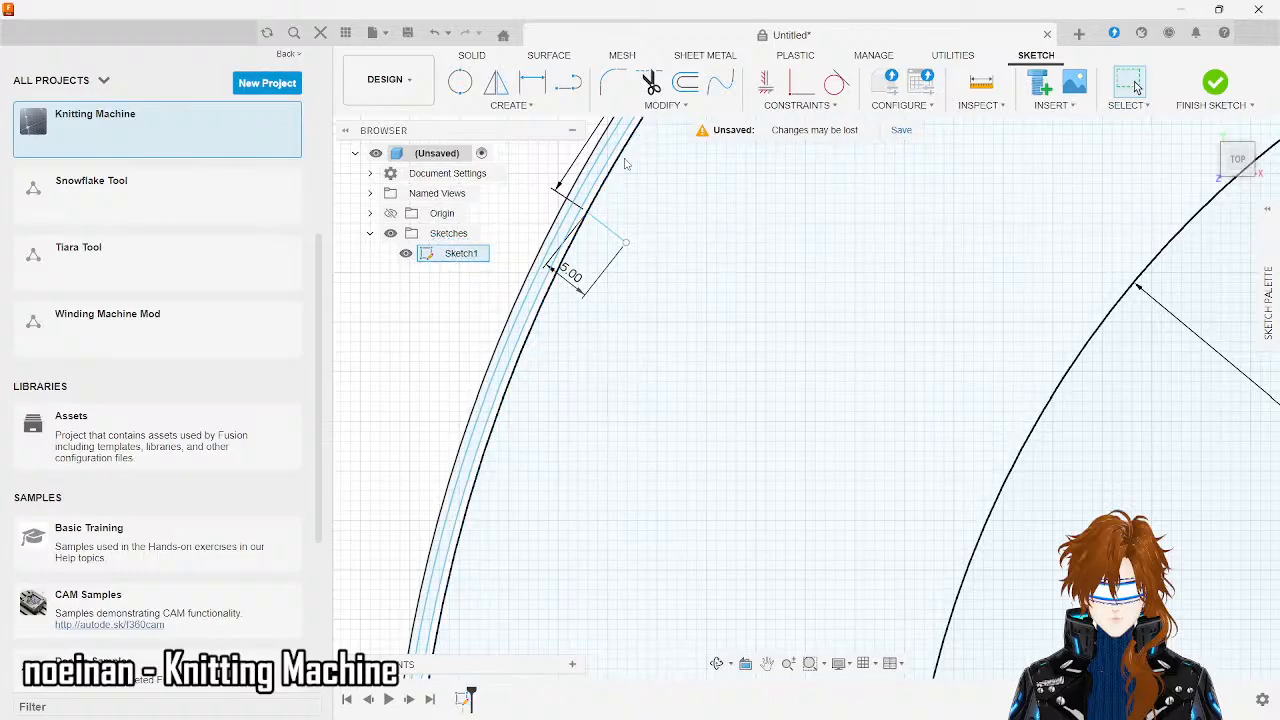
scroll(524, 298, down, 5)
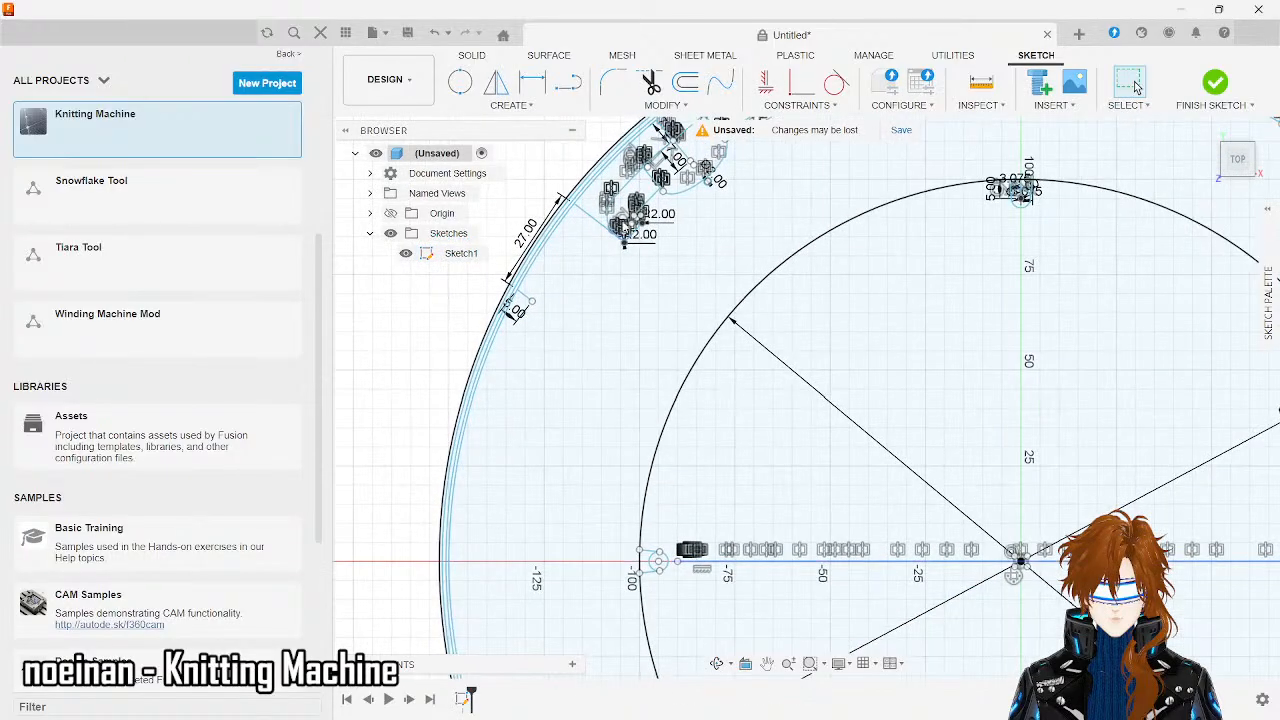
click(596, 224)
key(Delete)
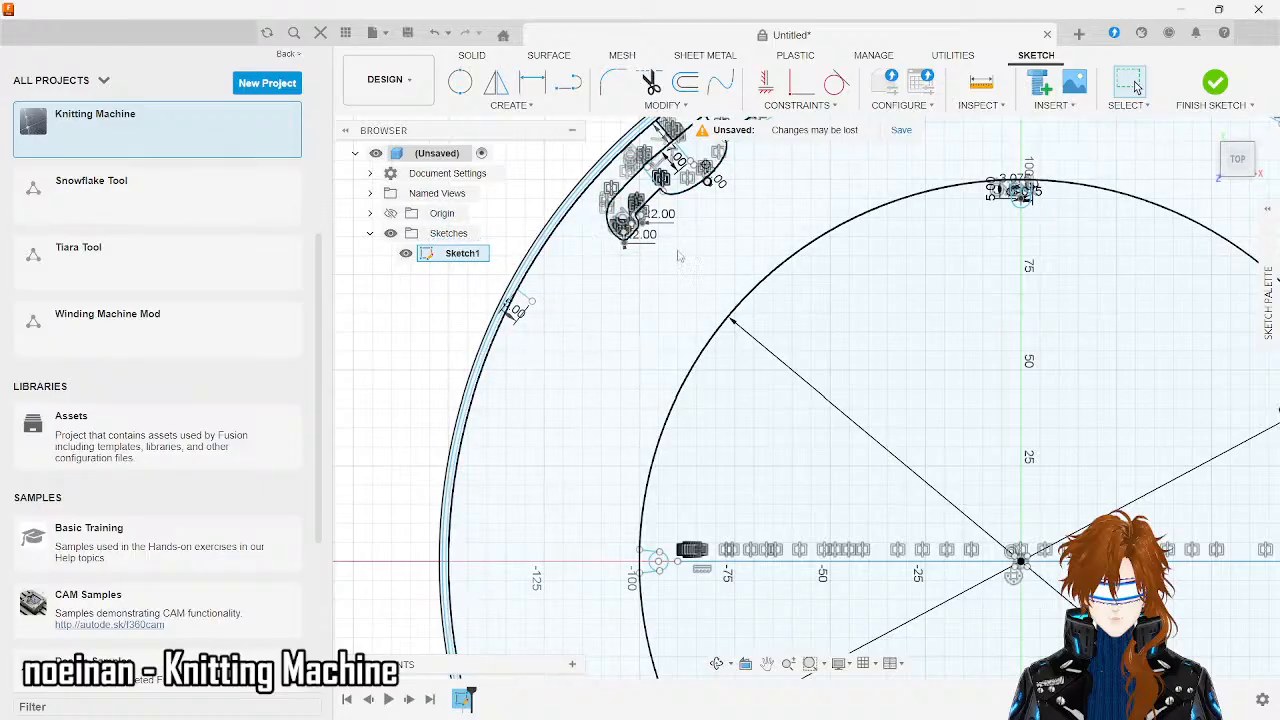
- Check the diameter of the outer circle of the round peg between the upper-left slot and the top tab
scroll(678, 257, down, 3)
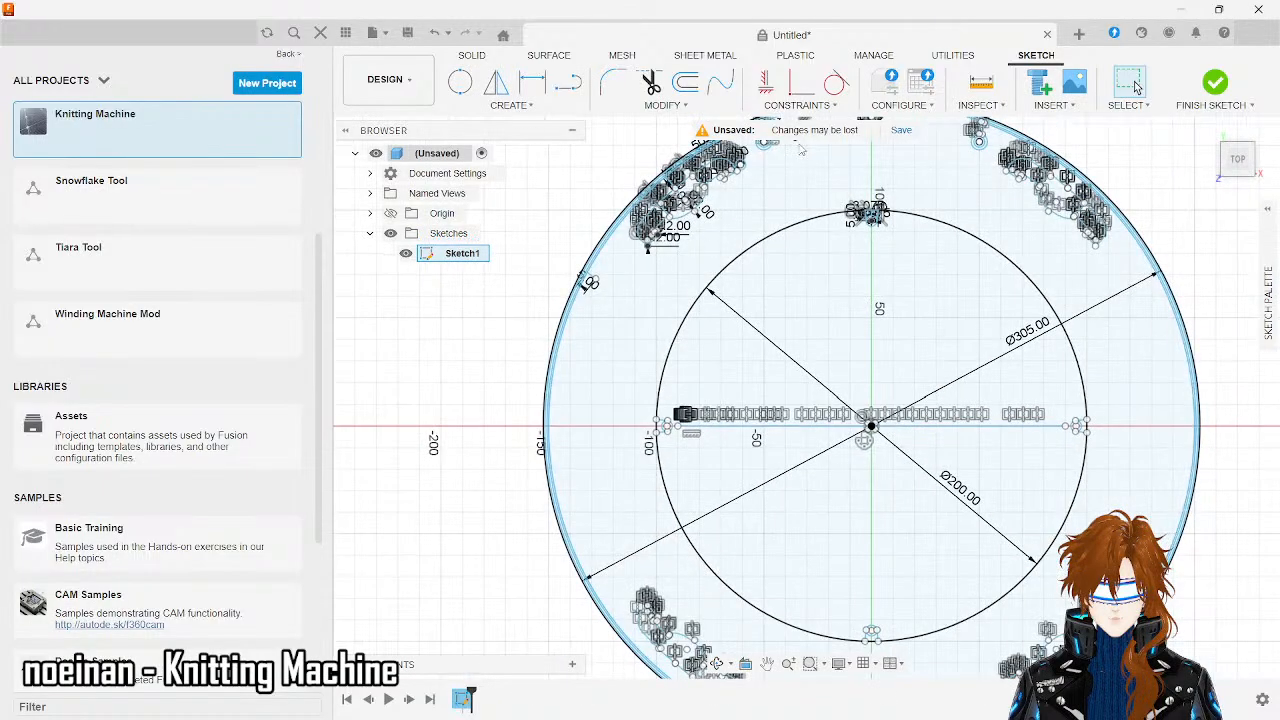
scroll(801, 148, up, 3)
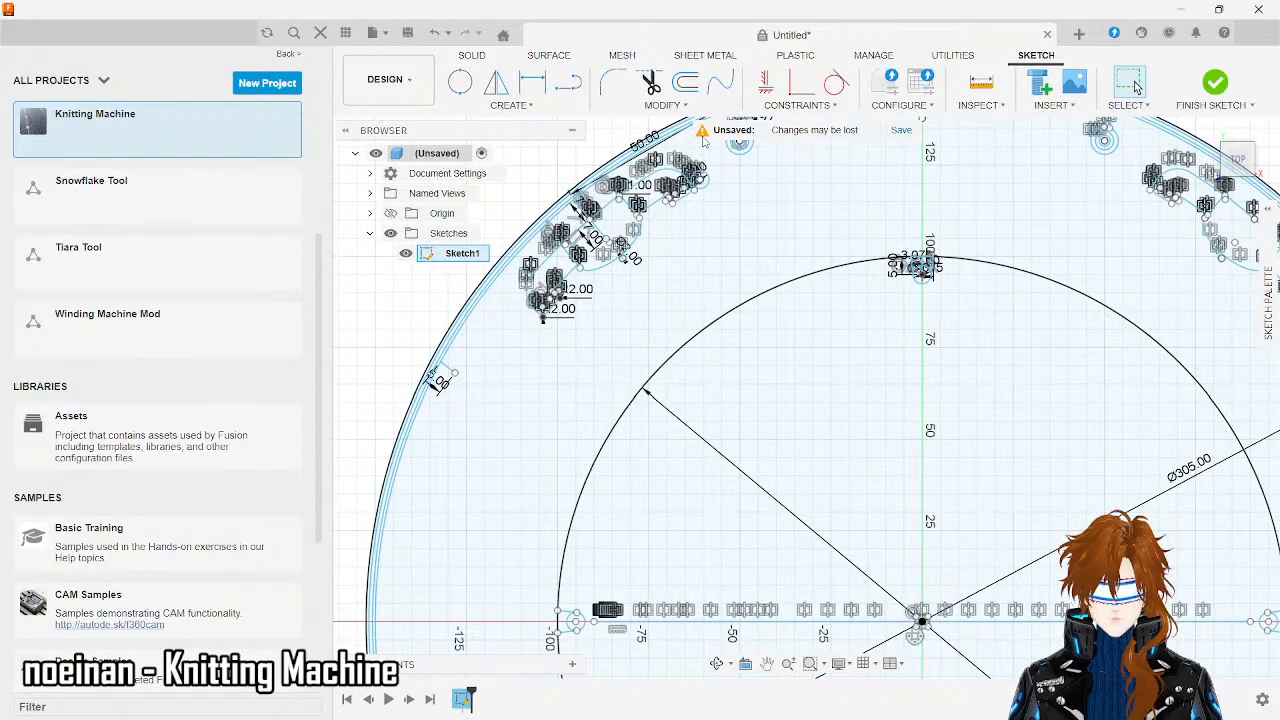
scroll(700, 250, down, 3)
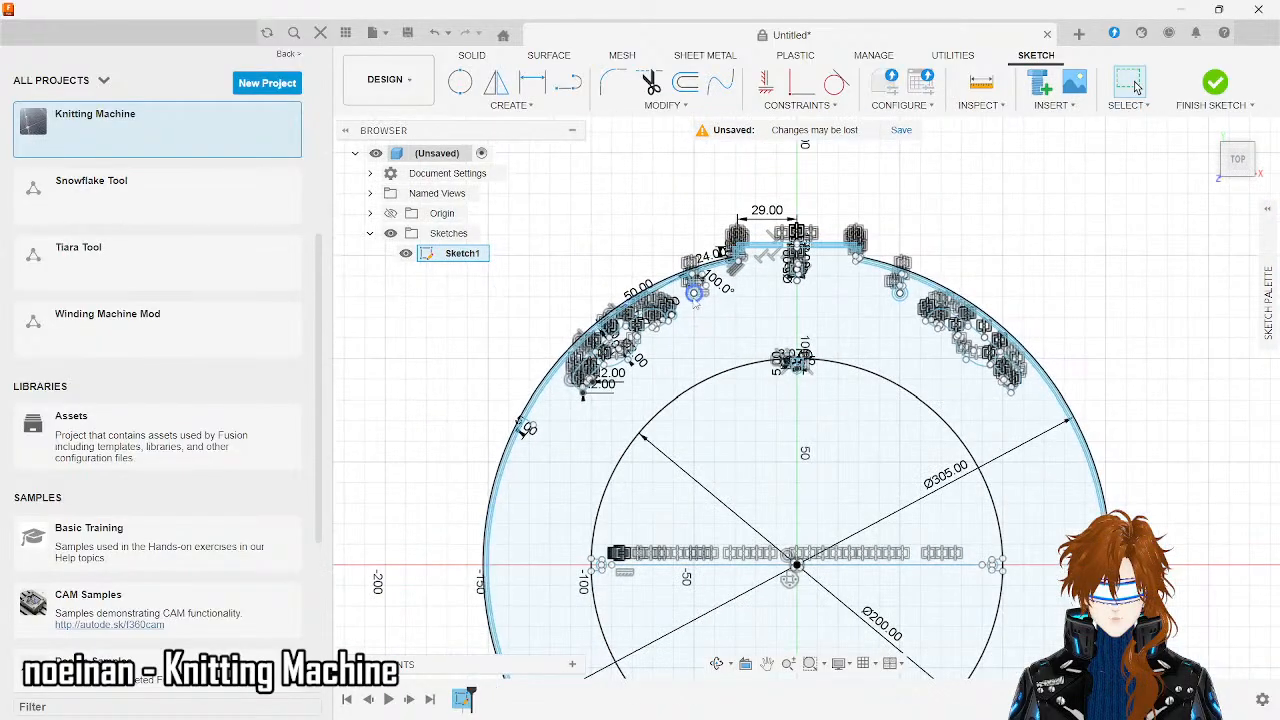
scroll(700, 290, up, 5)
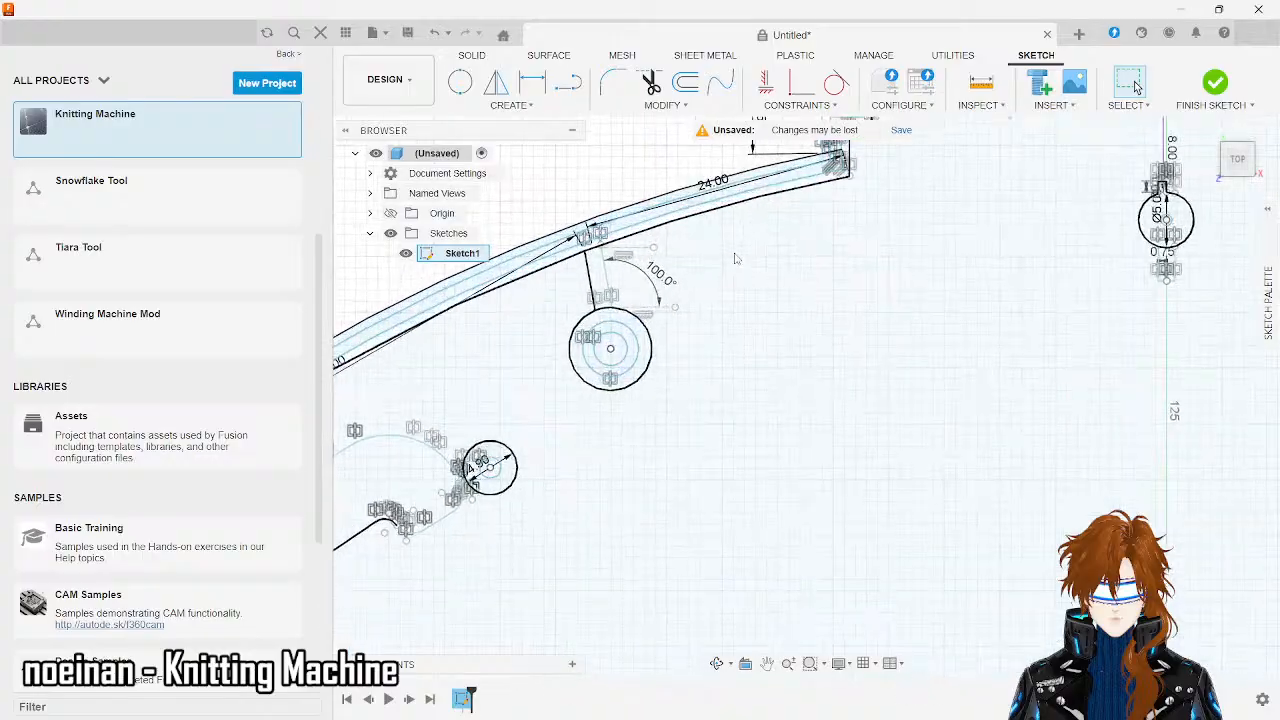
scroll(592, 405, up, 3)
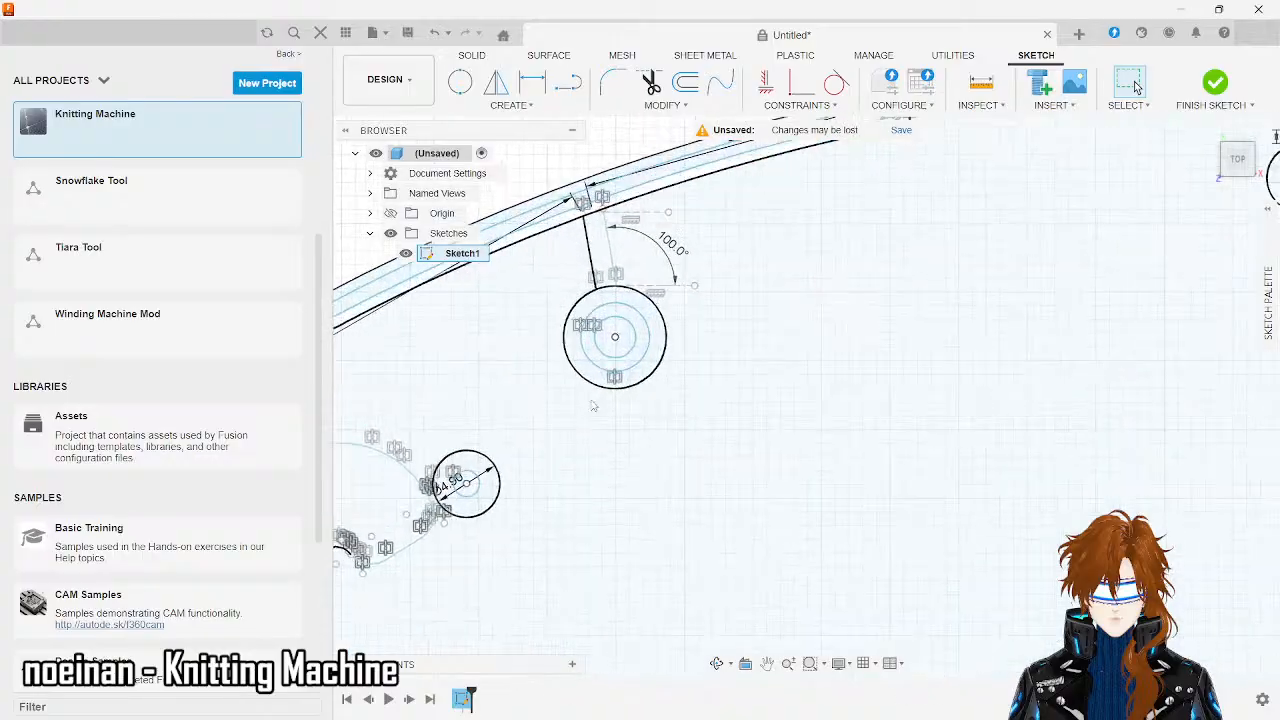
click(619, 252)
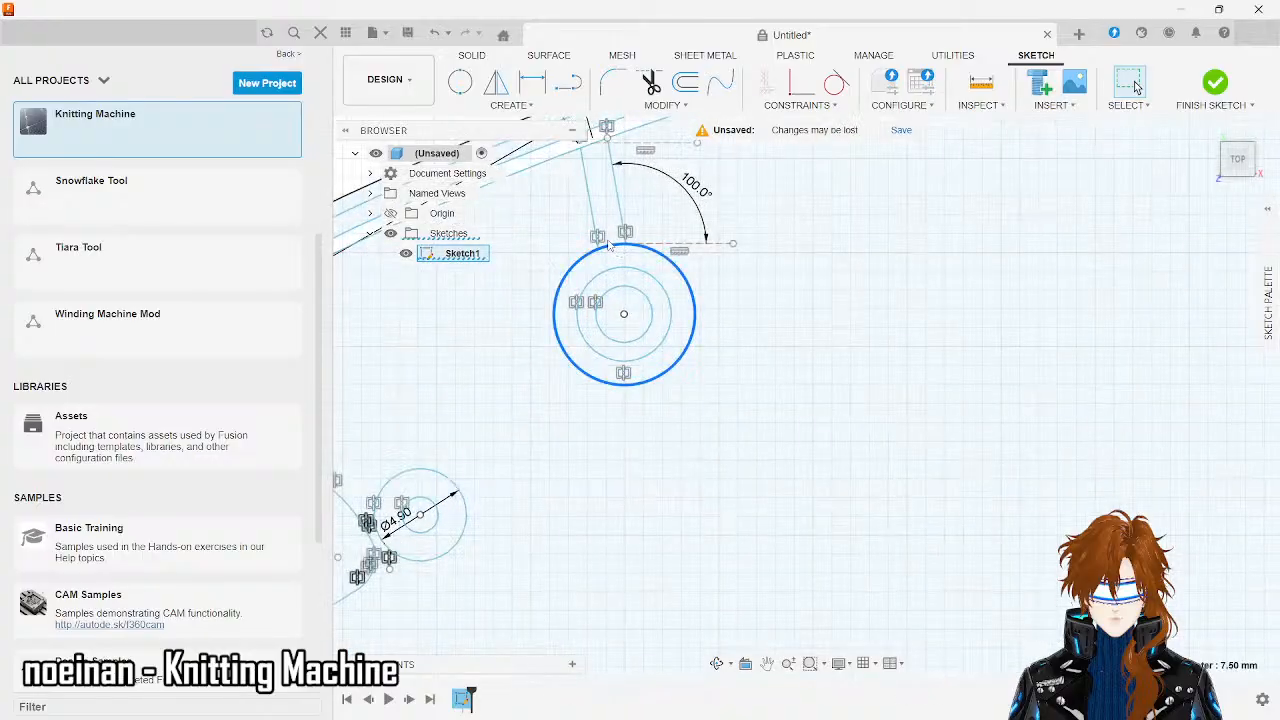
key(c)
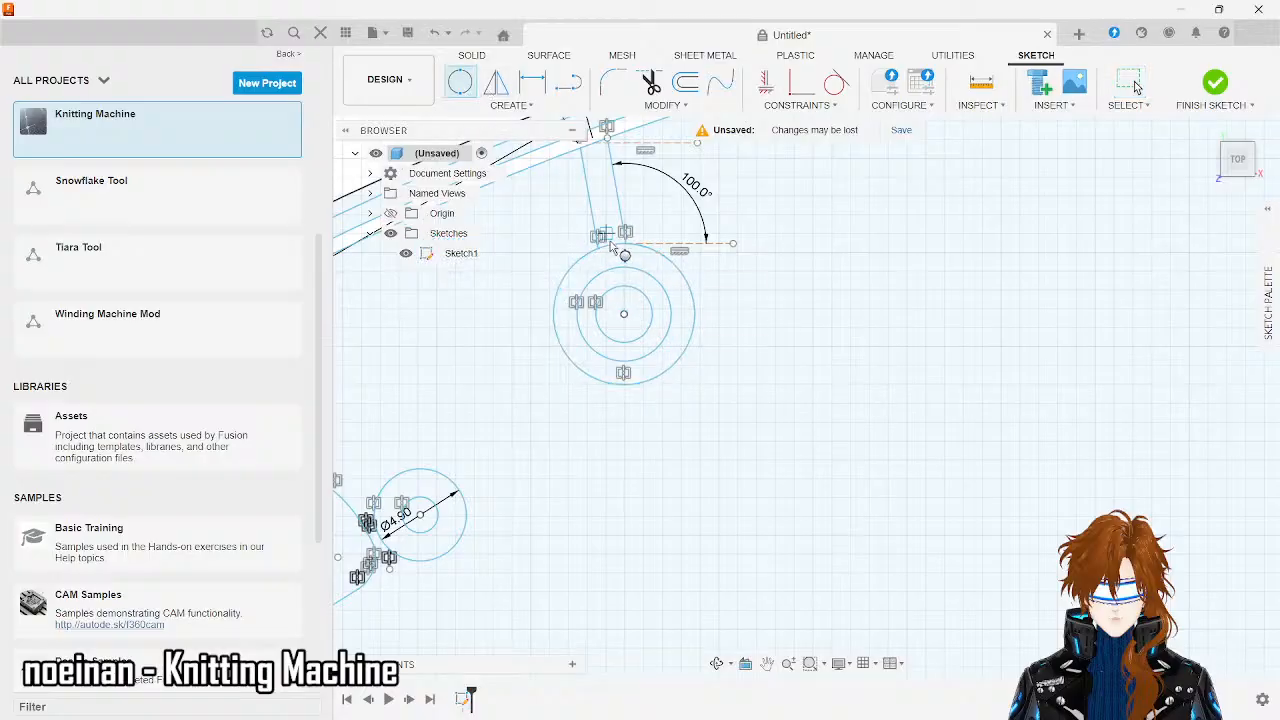
click(640, 390)
key(Escape)
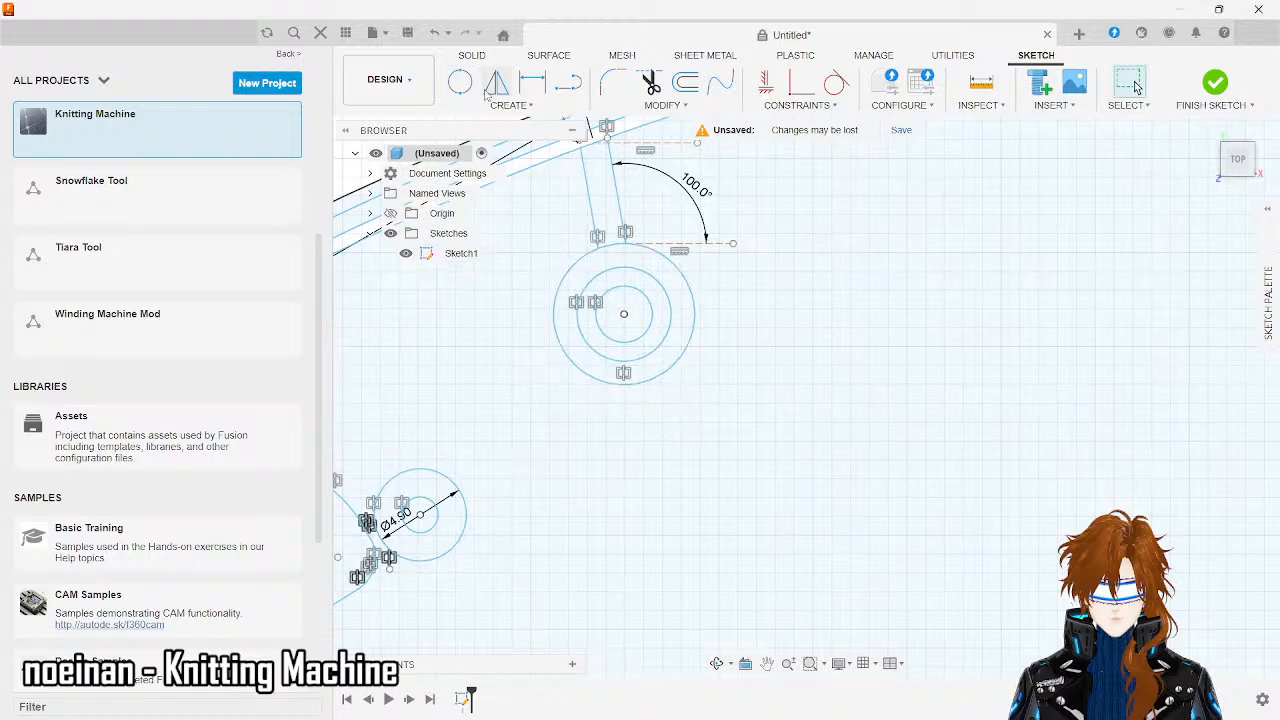
- Measure the same peg's inner circles with temporary circles started at its centre
click(460, 82)
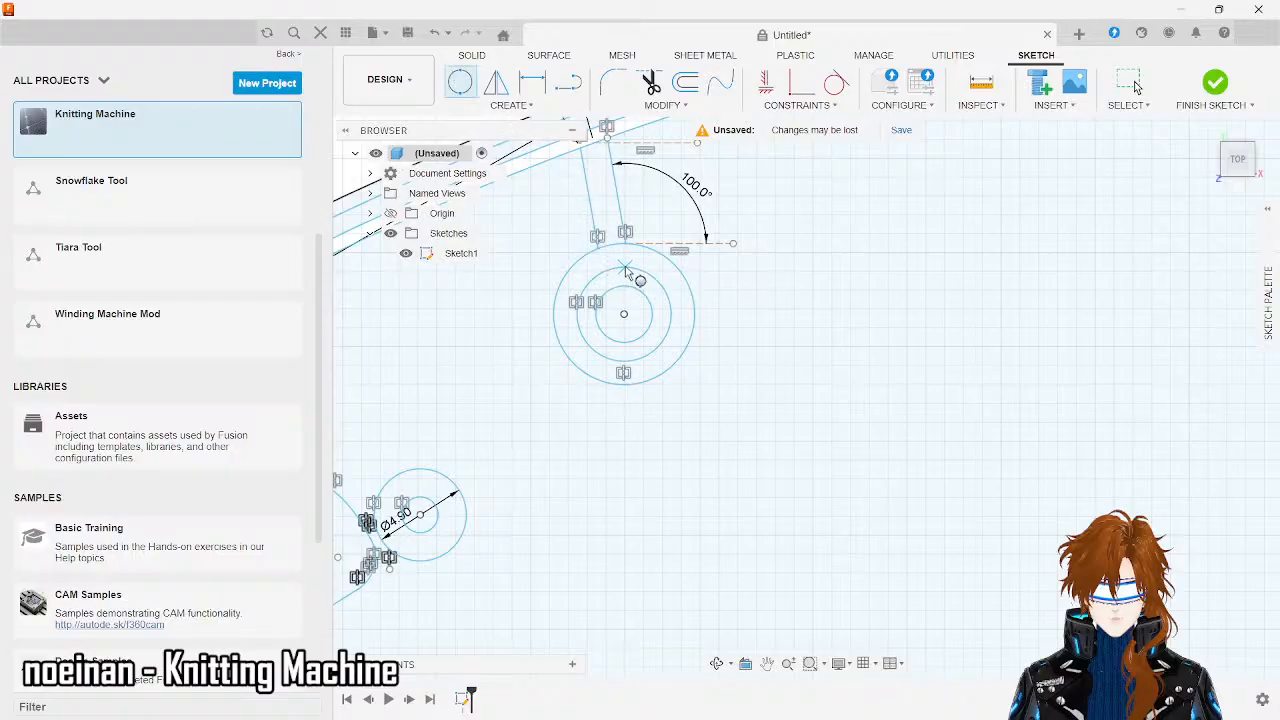
click(624, 313)
key(Escape)
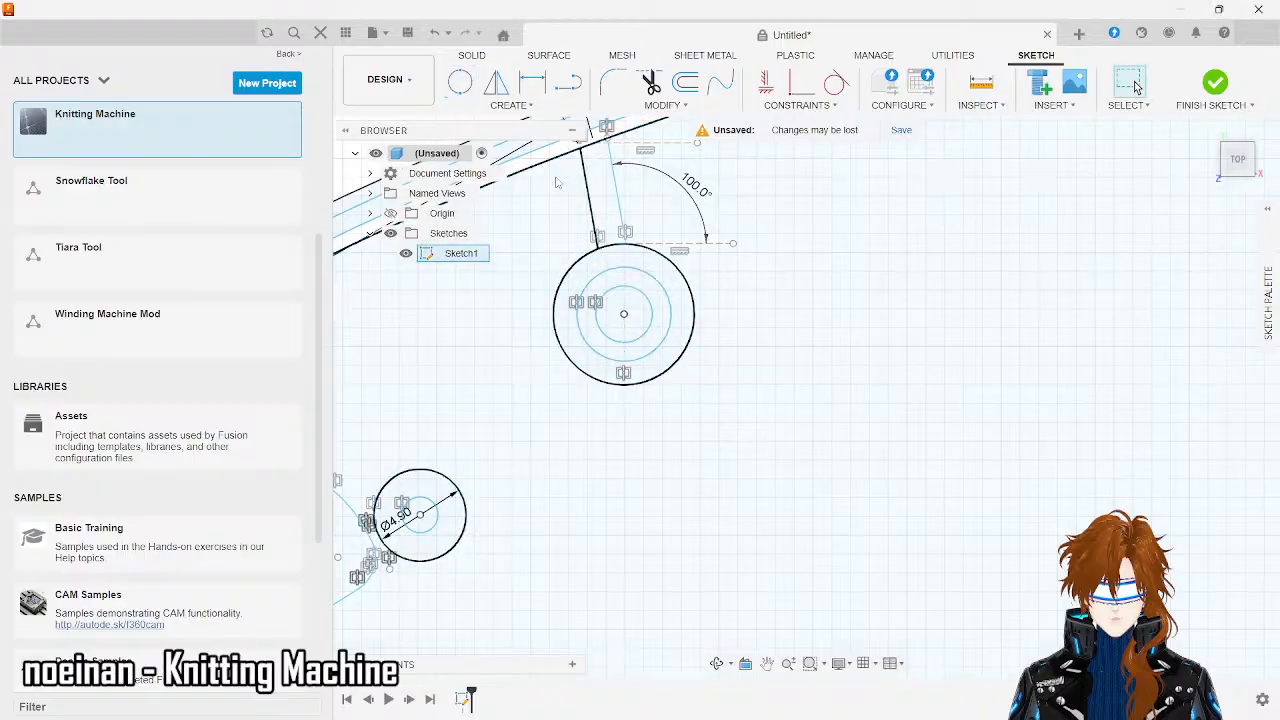
click(465, 84)
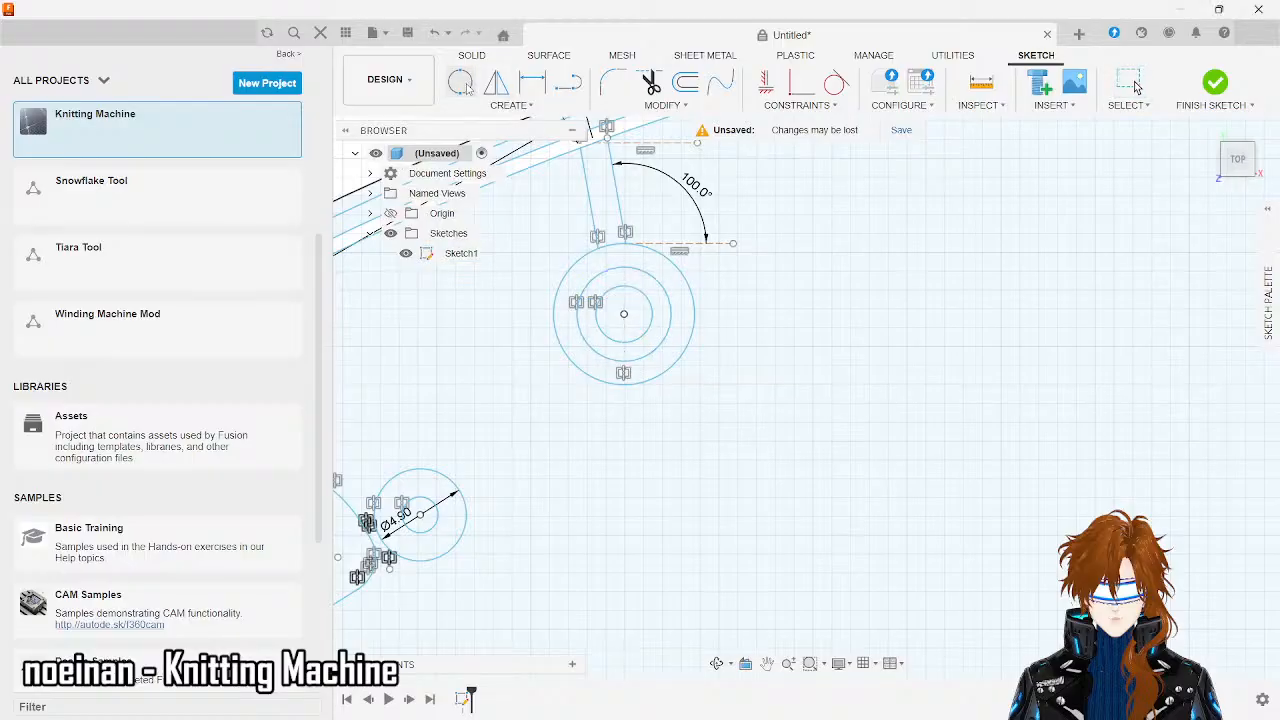
click(624, 314)
click(623, 339)
key(Escape)
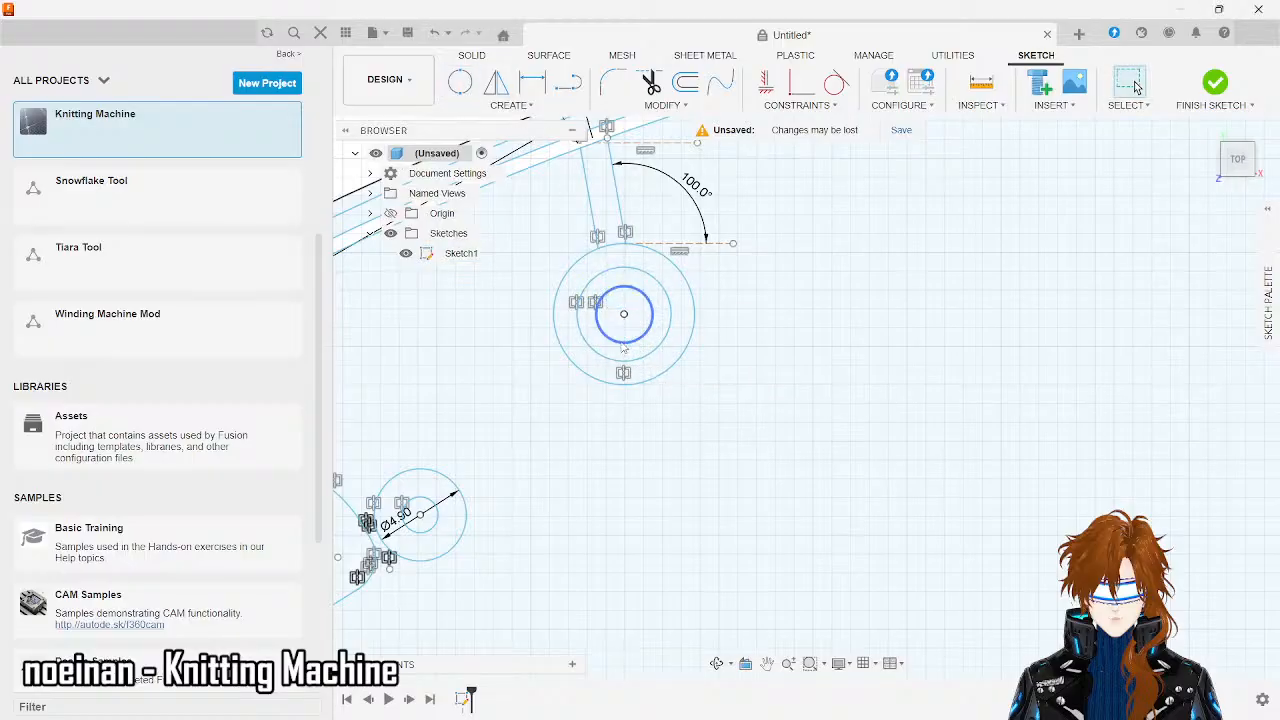
- Try to place a 7.5 mm two-point circle starting at the inner end of the 5 mm line on the left rim
scroll(775, 508, down, 4)
scroll(777, 511, down, 3)
right_click(776, 510)
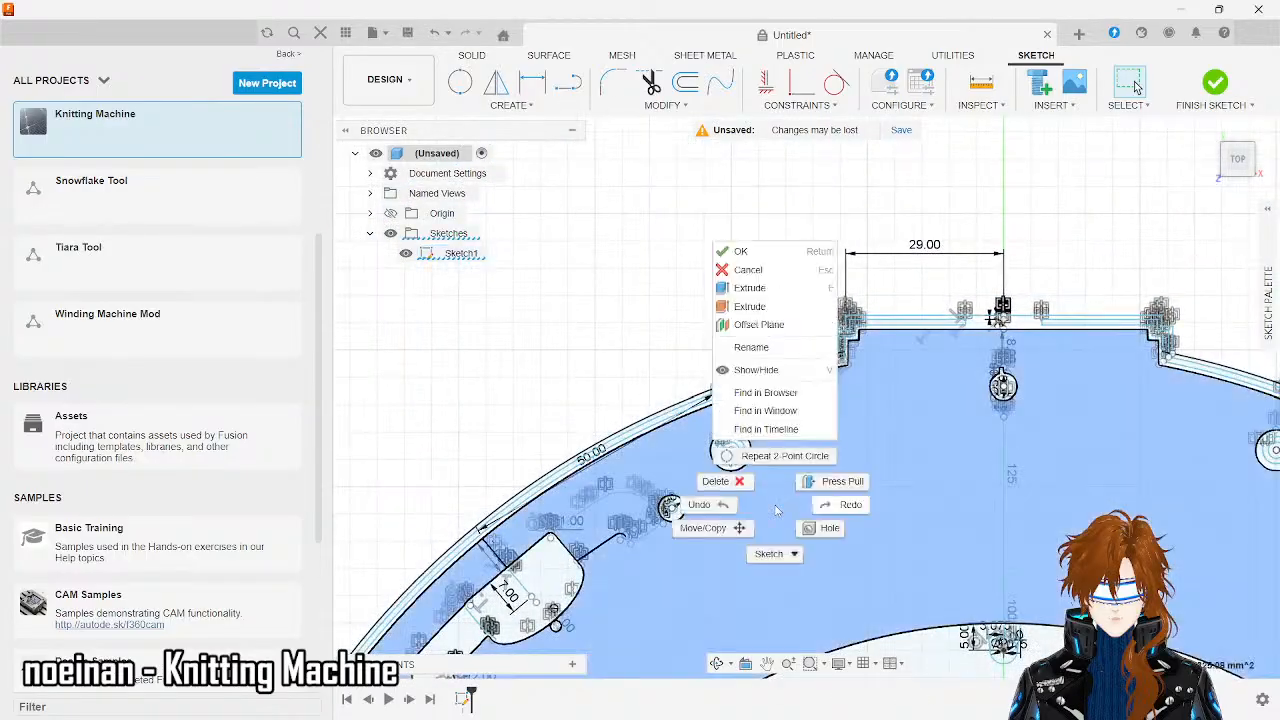
click(872, 207)
scroll(800, 240, down, 3)
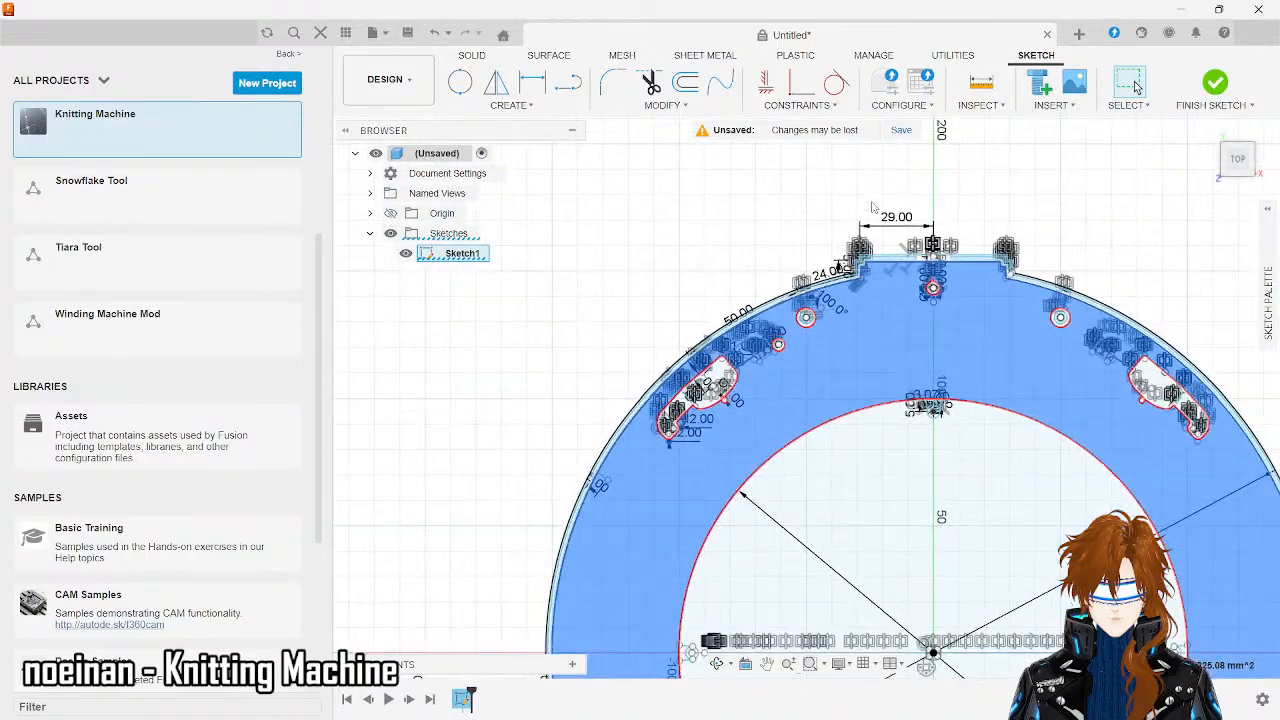
scroll(602, 491, up, 6)
scroll(602, 491, up, 3)
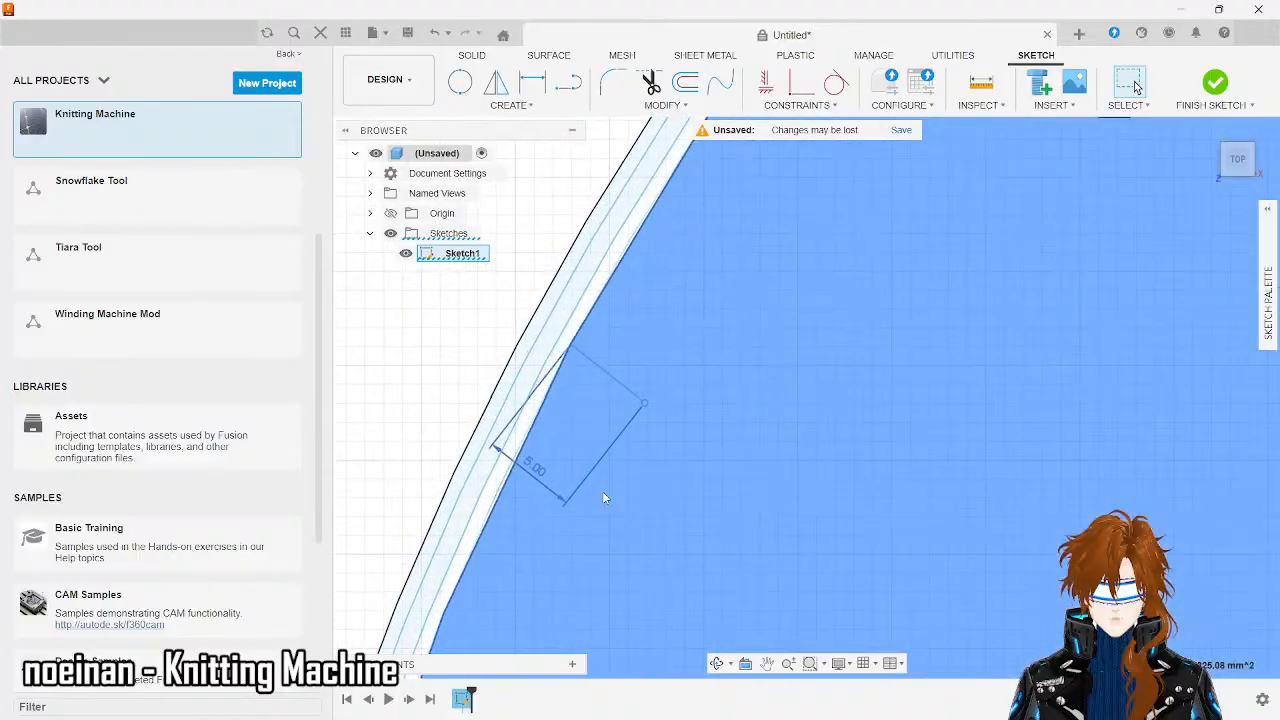
click(461, 82)
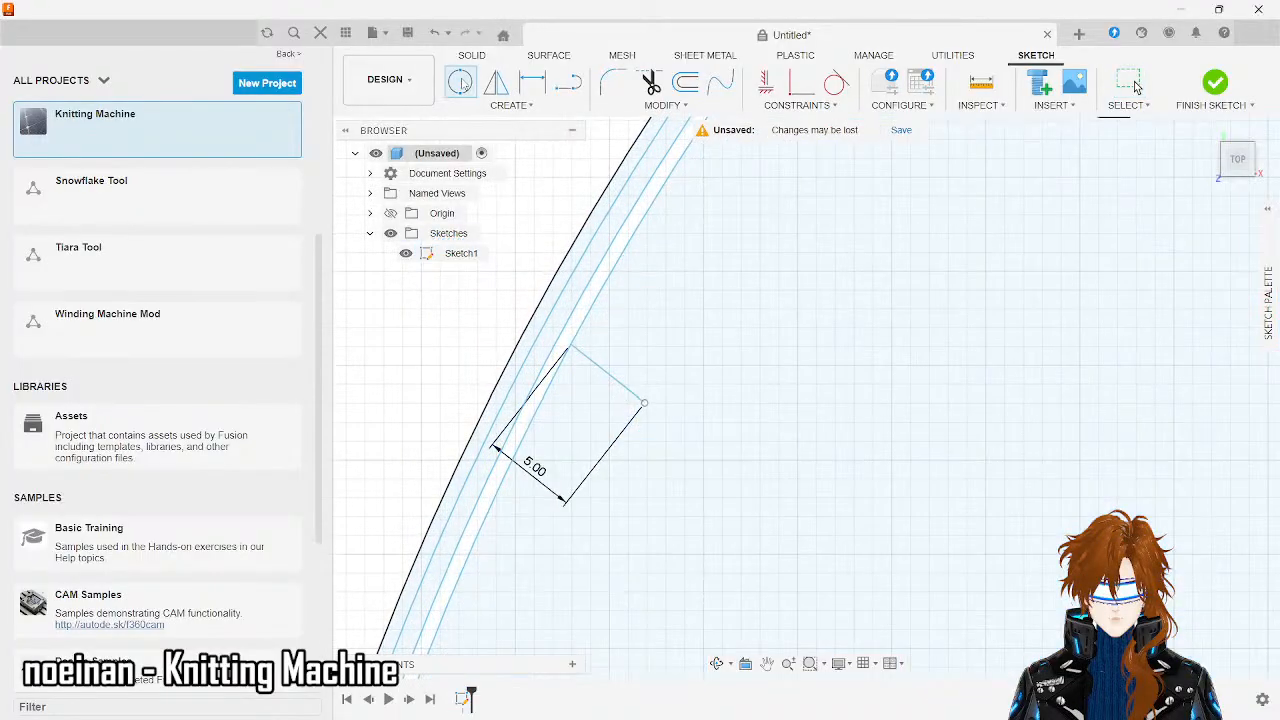
click(645, 404)
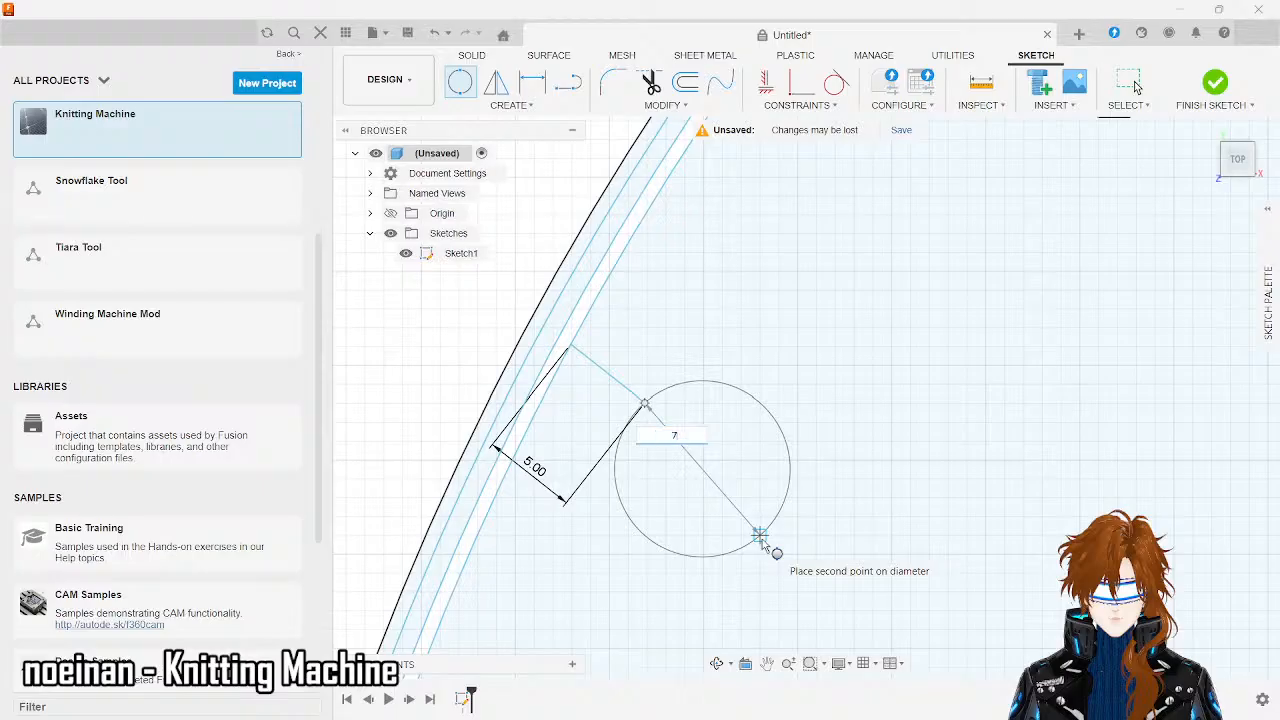
text(7)
key(Tab)
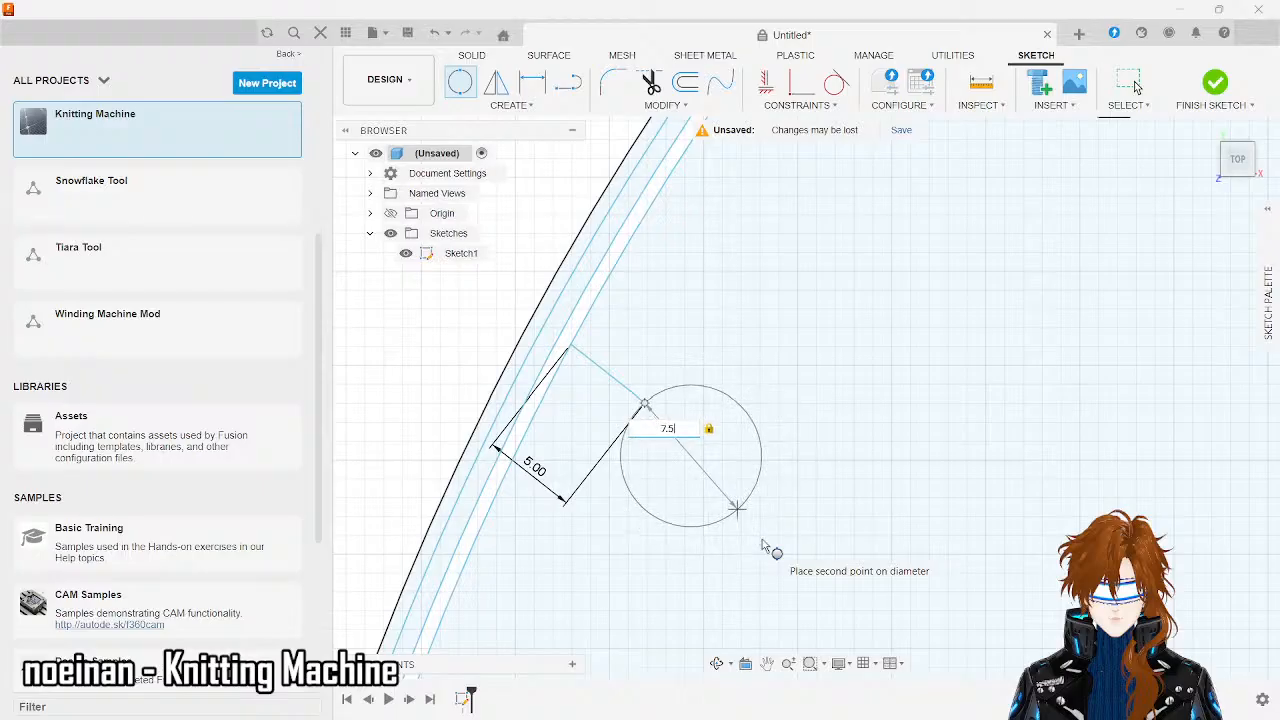
key(Tab)
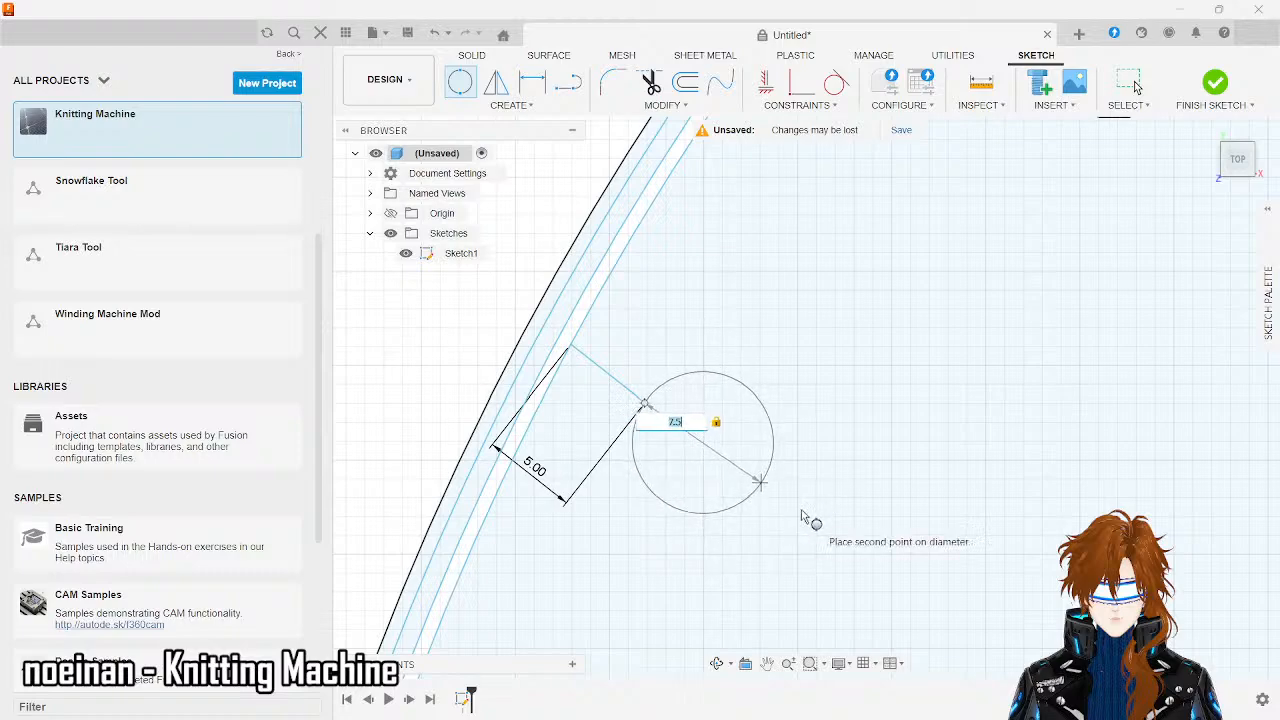
key(Escape)
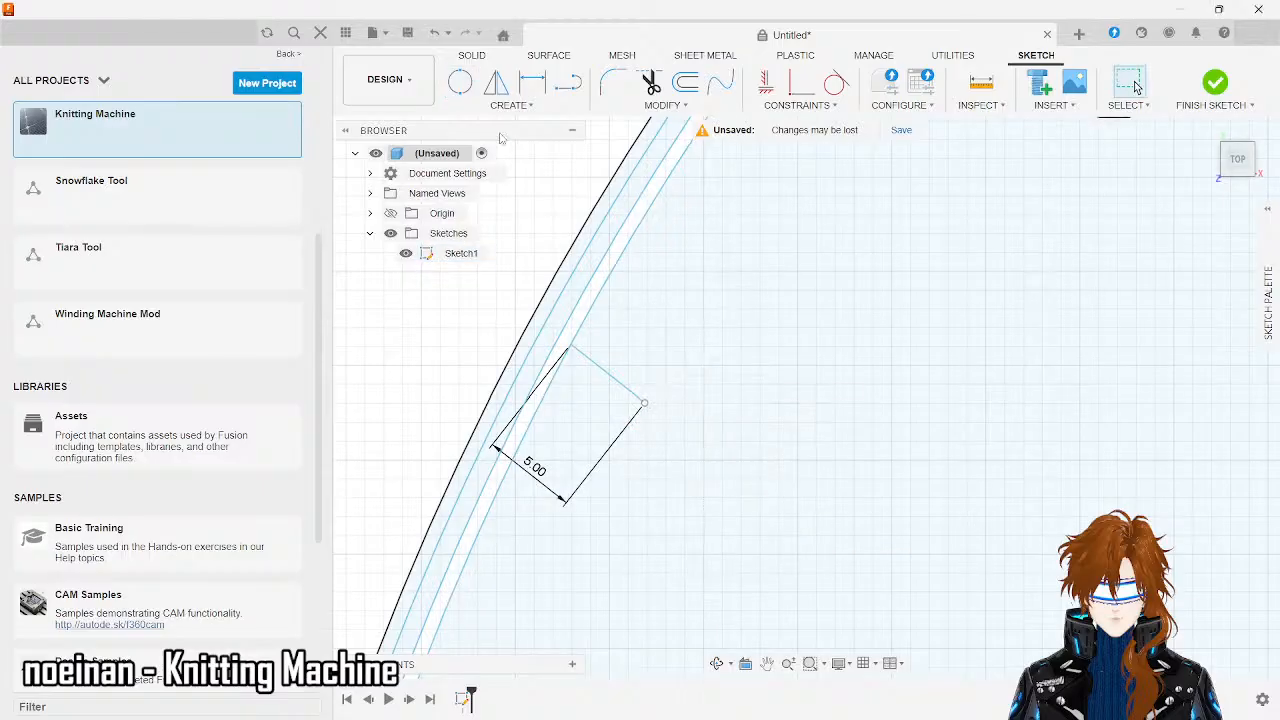
click(460, 82)
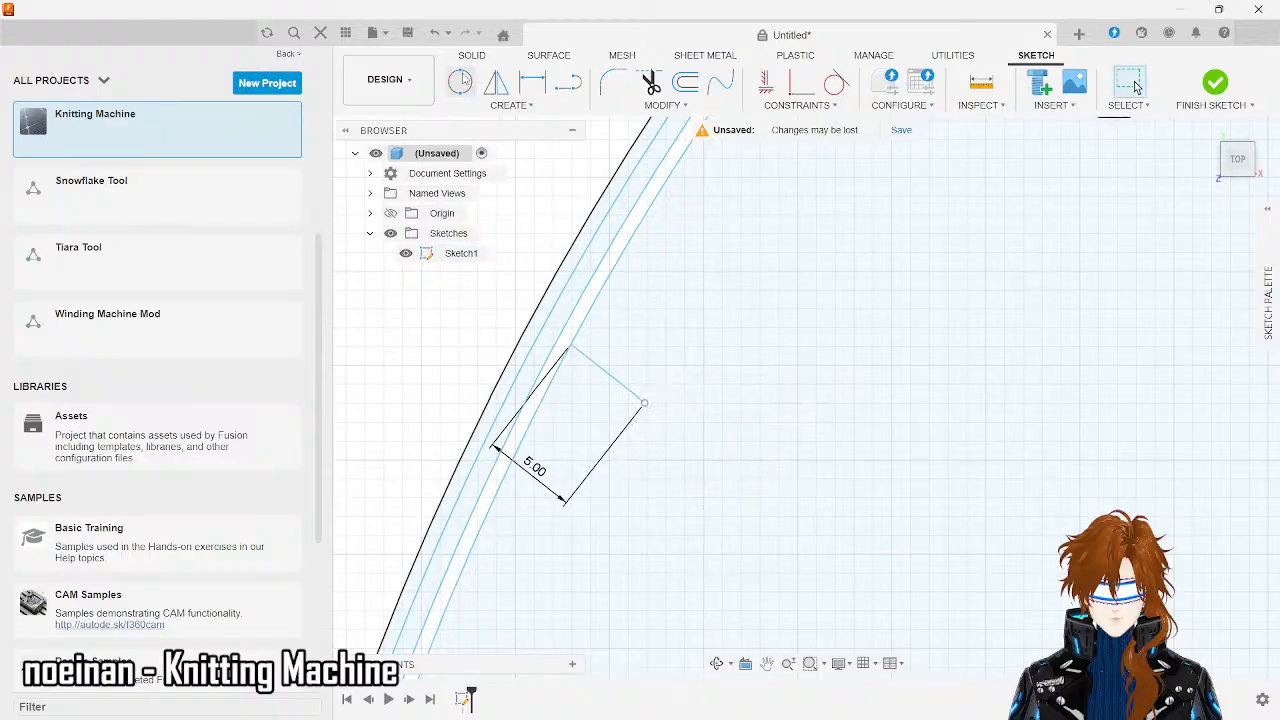
click(644, 403)
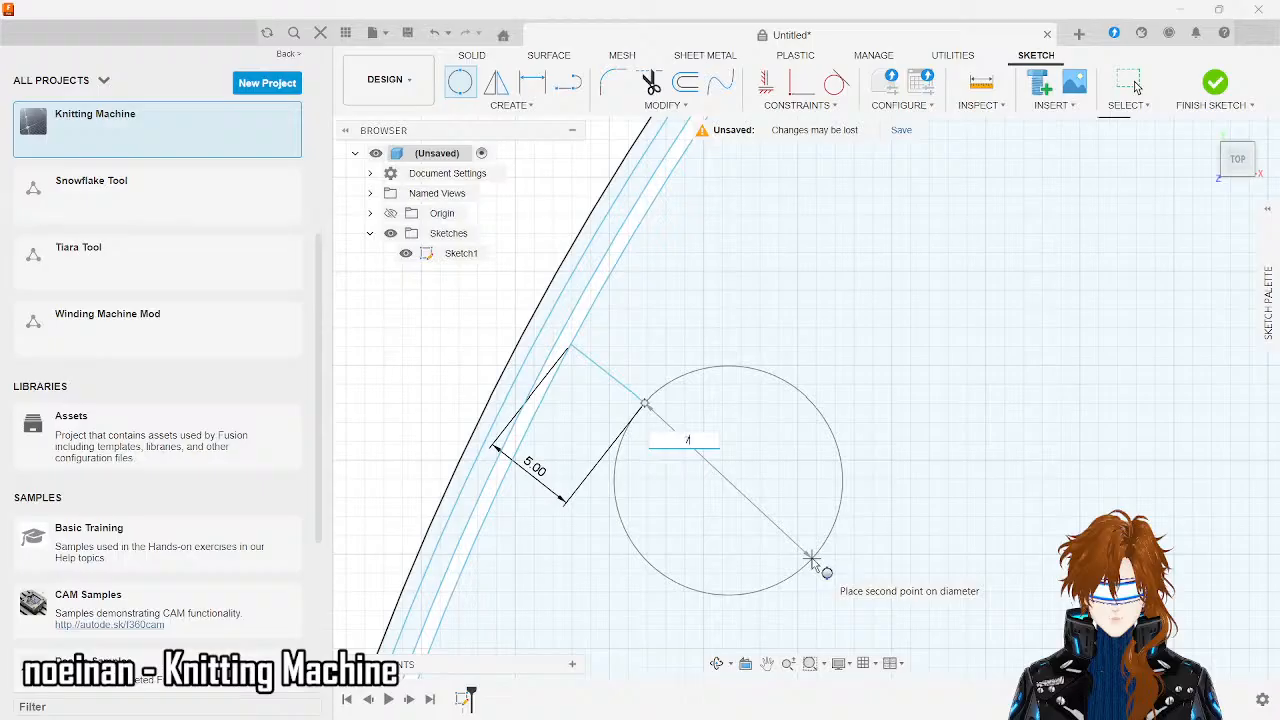
text(7.5)
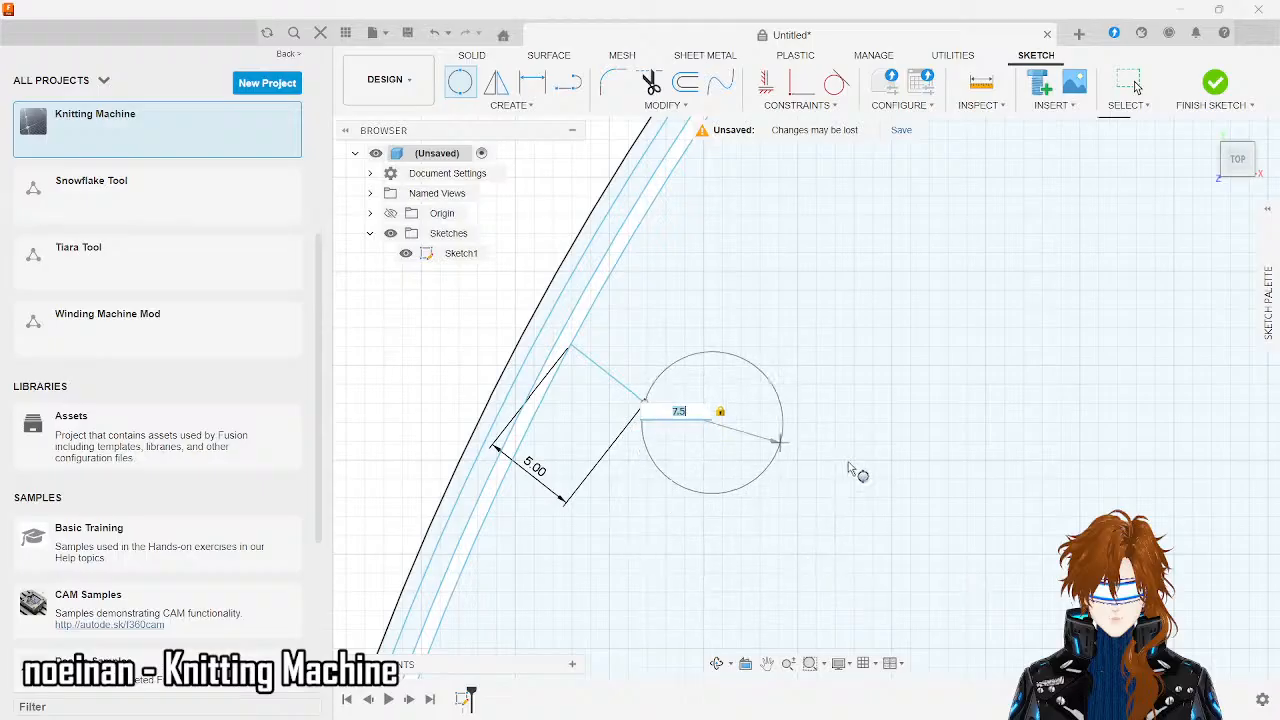
key(Escape)
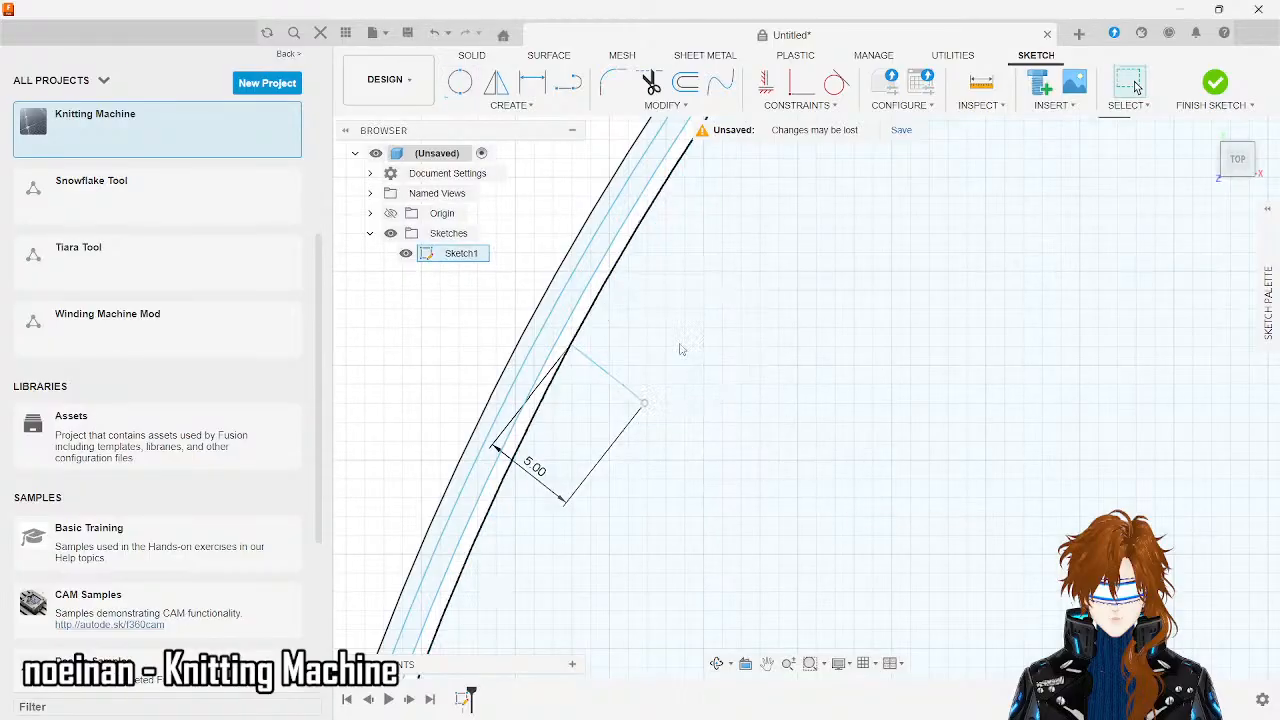
- Draw a guide line from the rim end of the 5 mm line, running along it and past its inner end into the ring
click(568, 84)
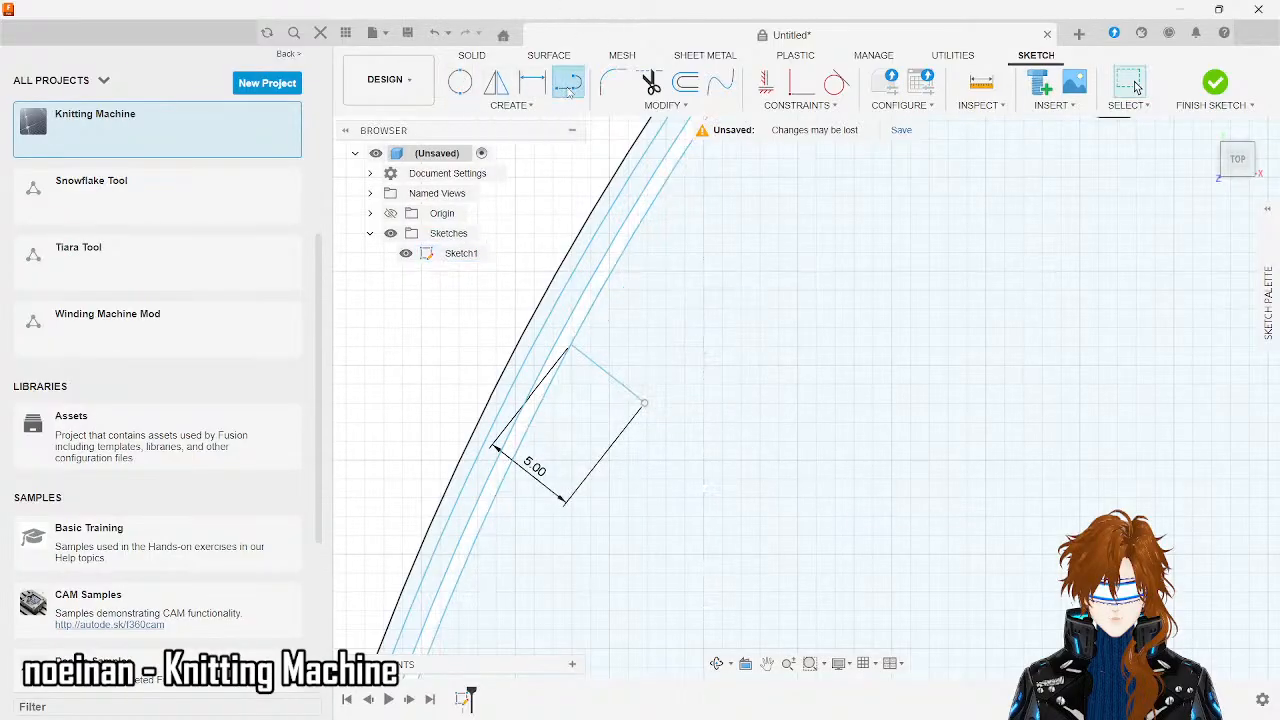
click(571, 345)
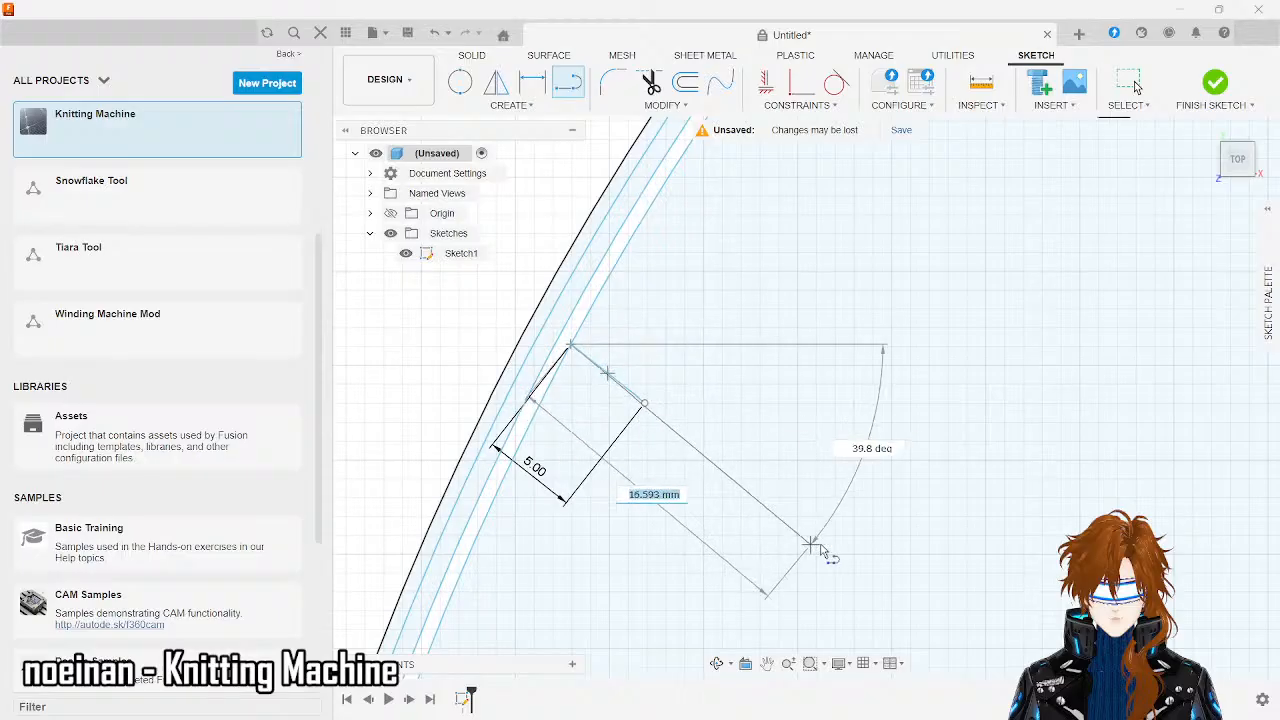
click(857, 569)
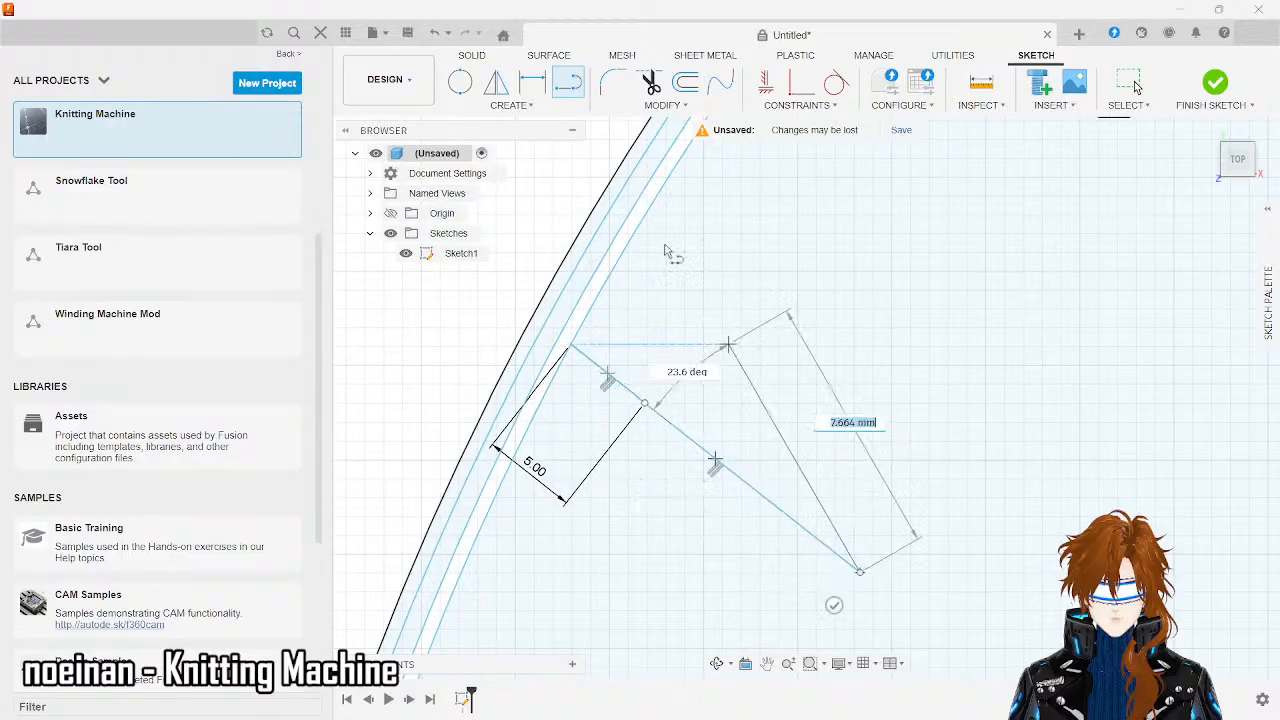
key(Escape)
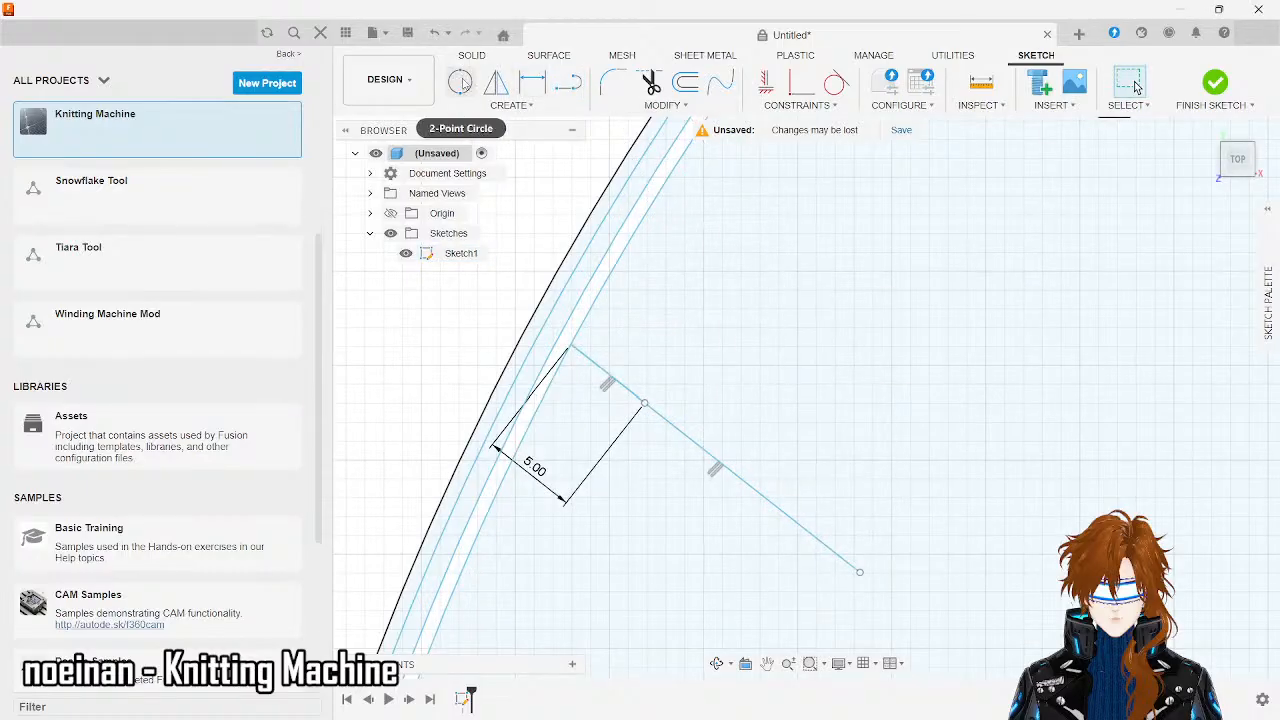
- Draw a 7.5 mm two-point circle from the inner end of the 5 mm line, with its diameter along the guide line
click(460, 82)
click(645, 403)
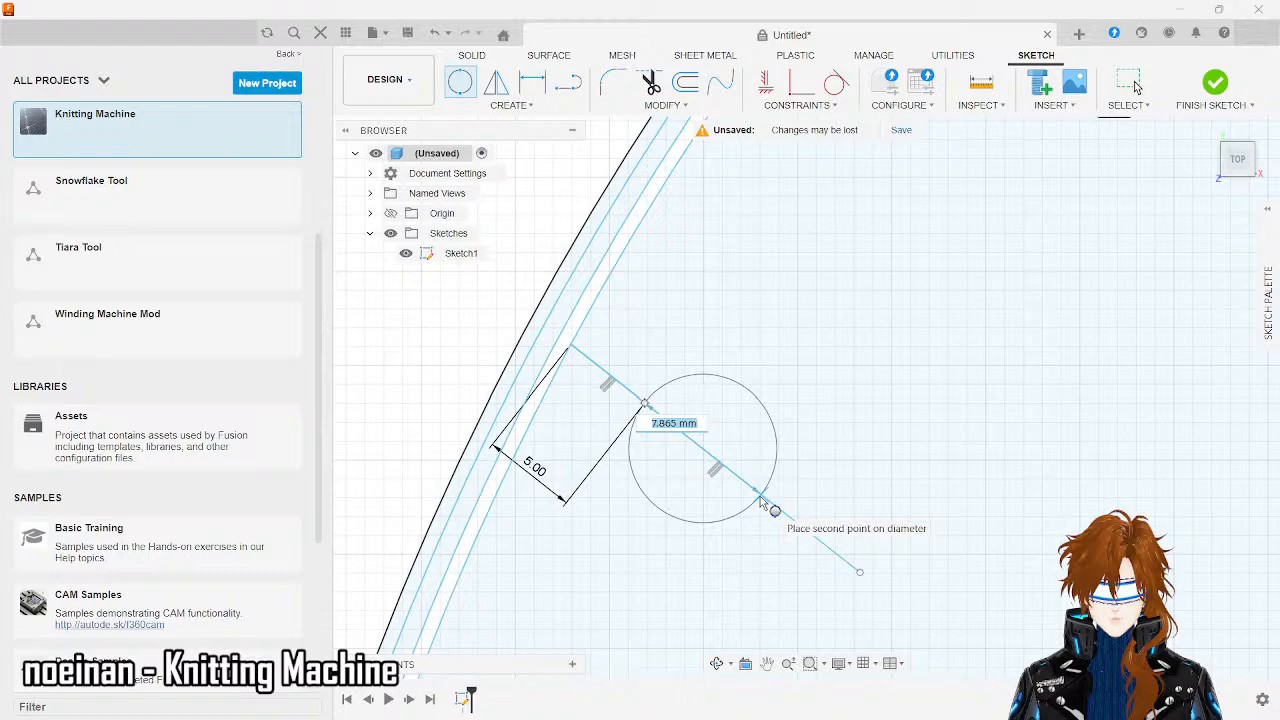
text(7)
key(Tab)
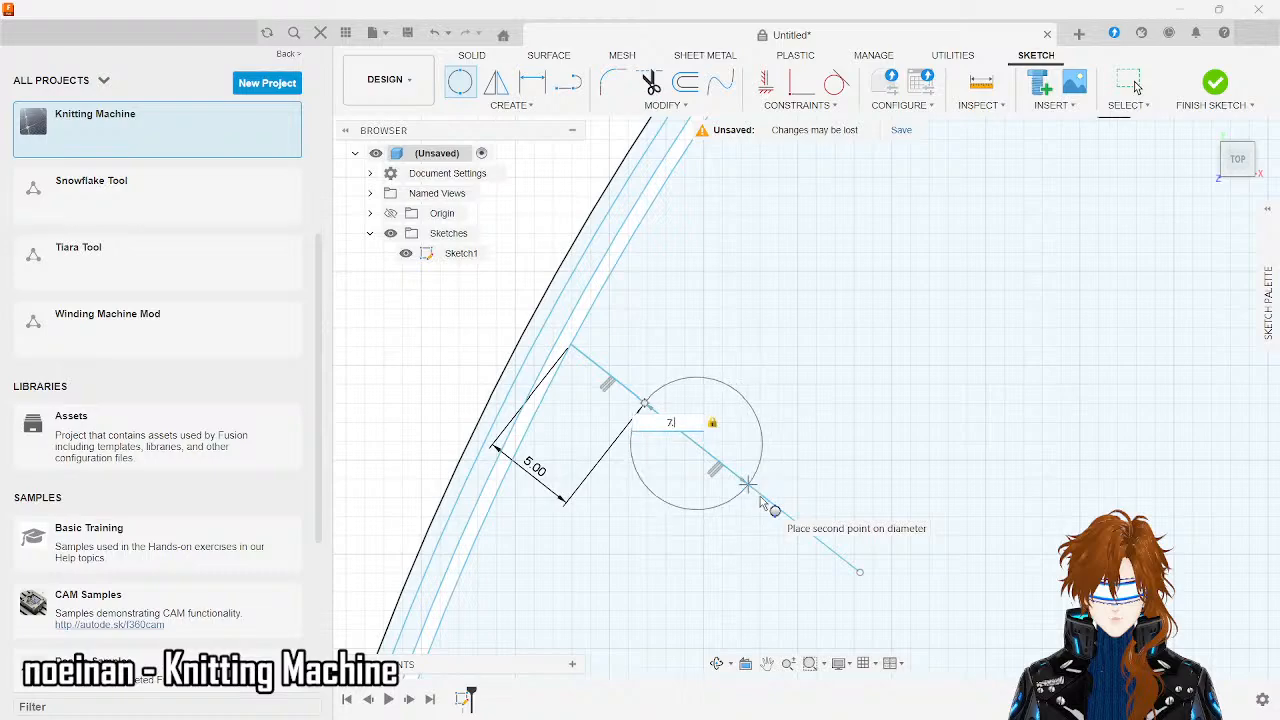
key(Tab)
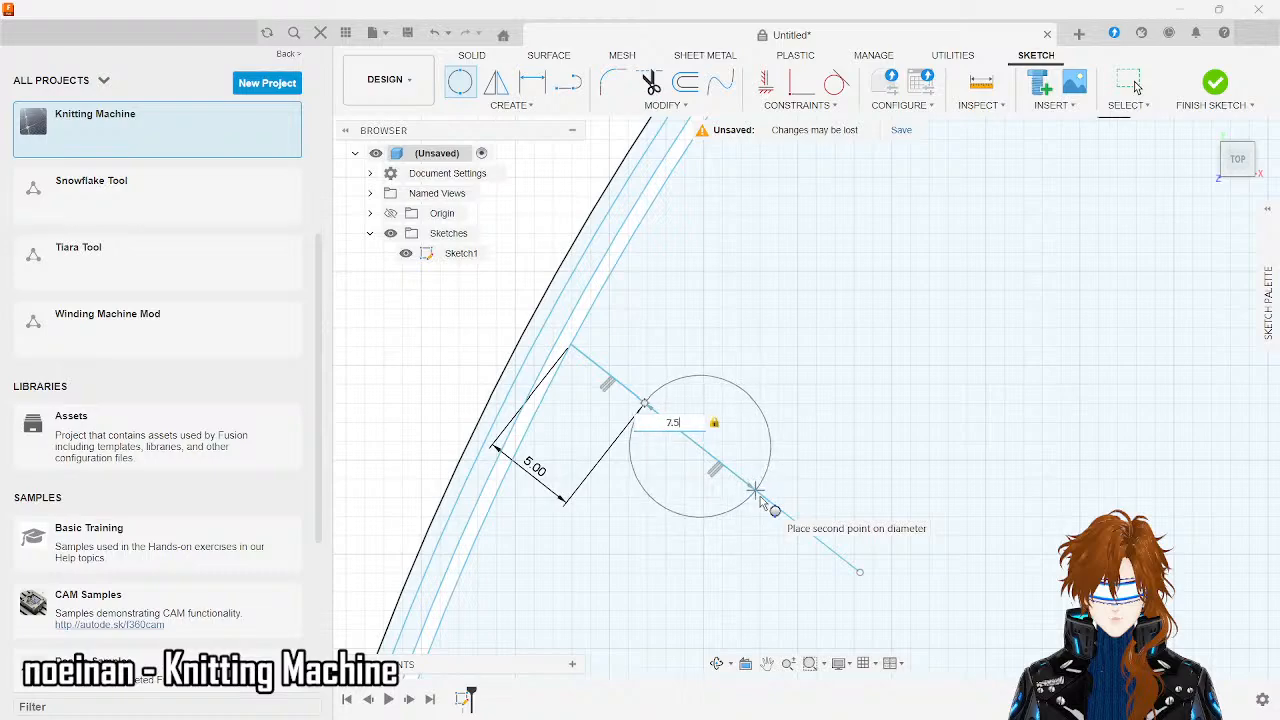
key(Return)
key(Escape)
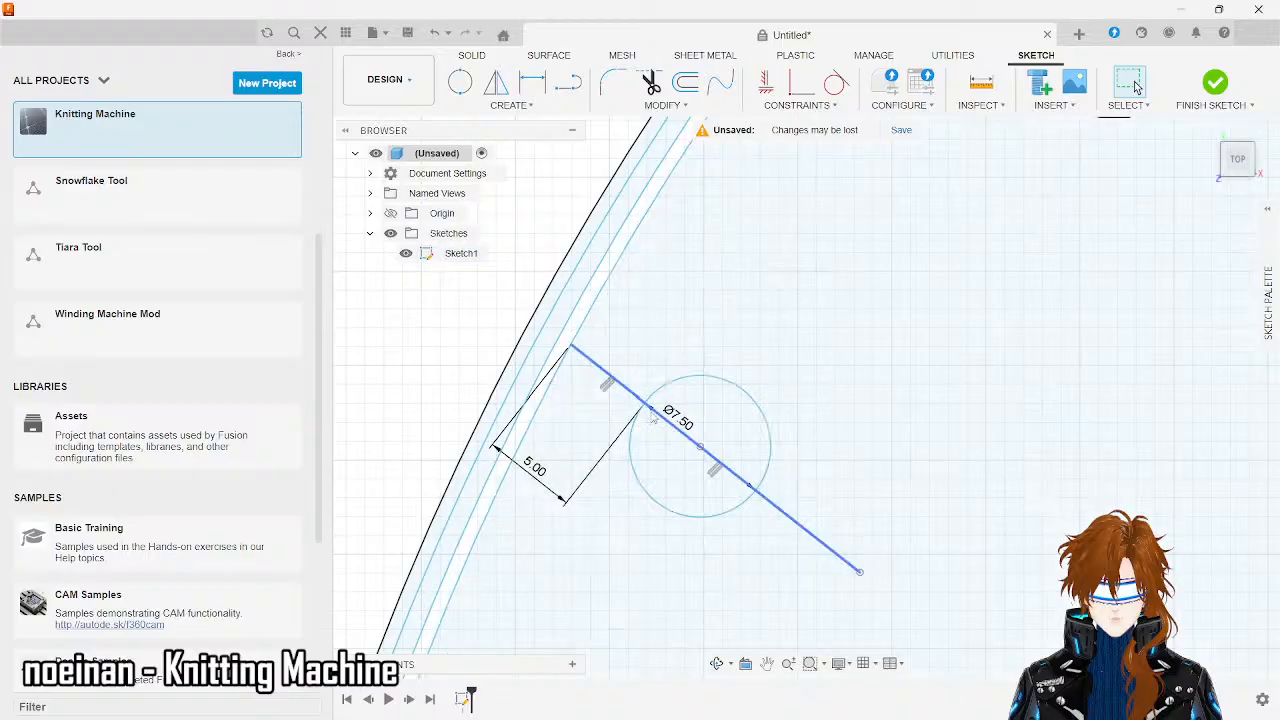
- Measure the gap between the outer and middle circles of the peg near the top tab with a temporary line
scroll(447, 512, down, 10)
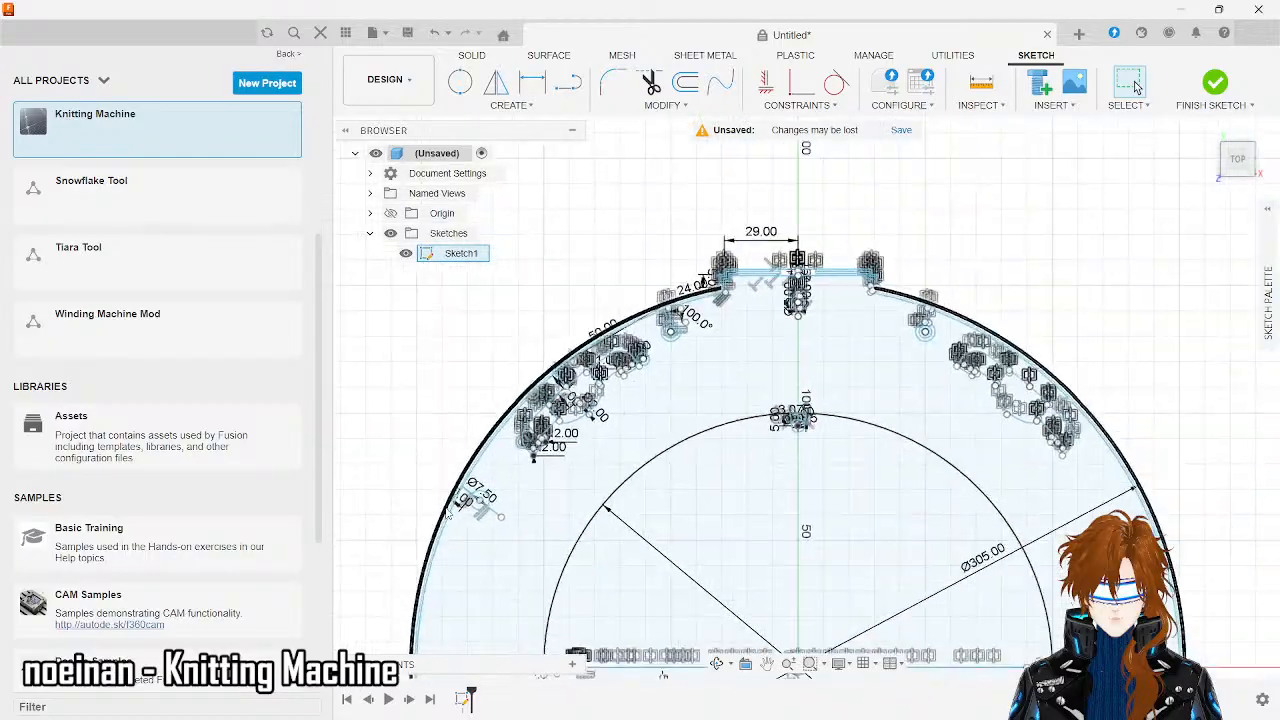
scroll(674, 345, up, 5)
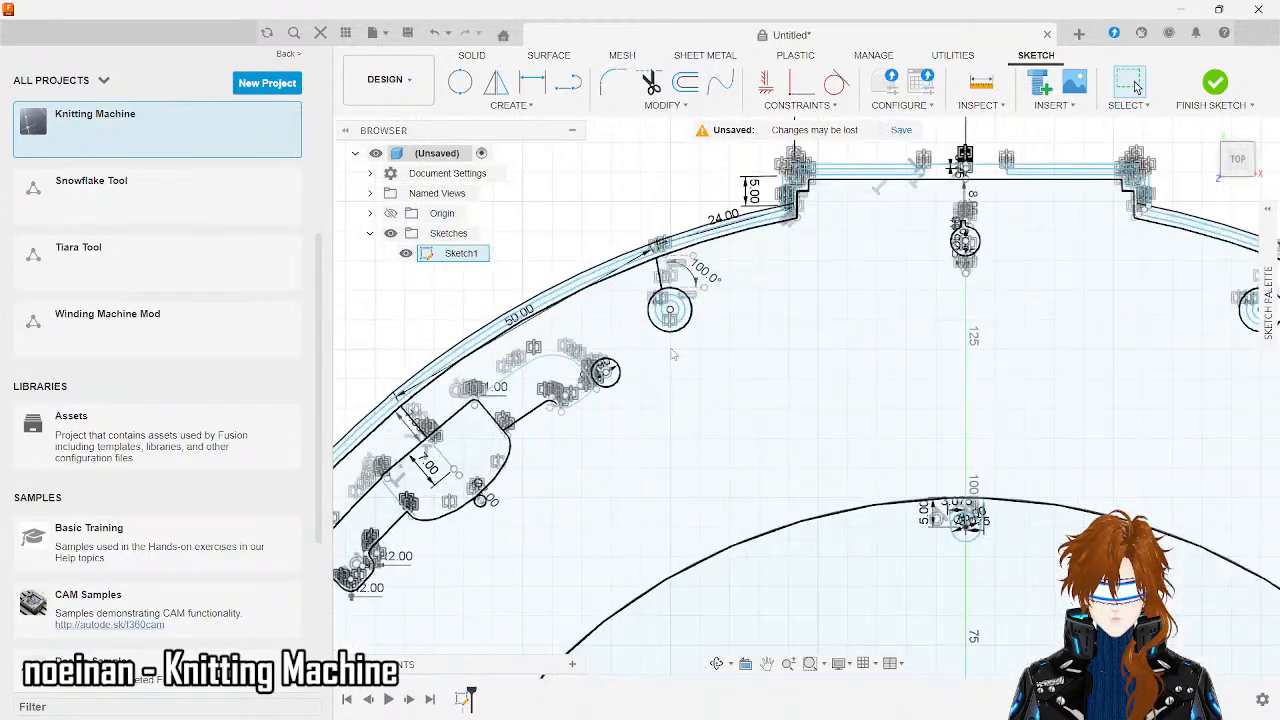
scroll(672, 296, up, 12)
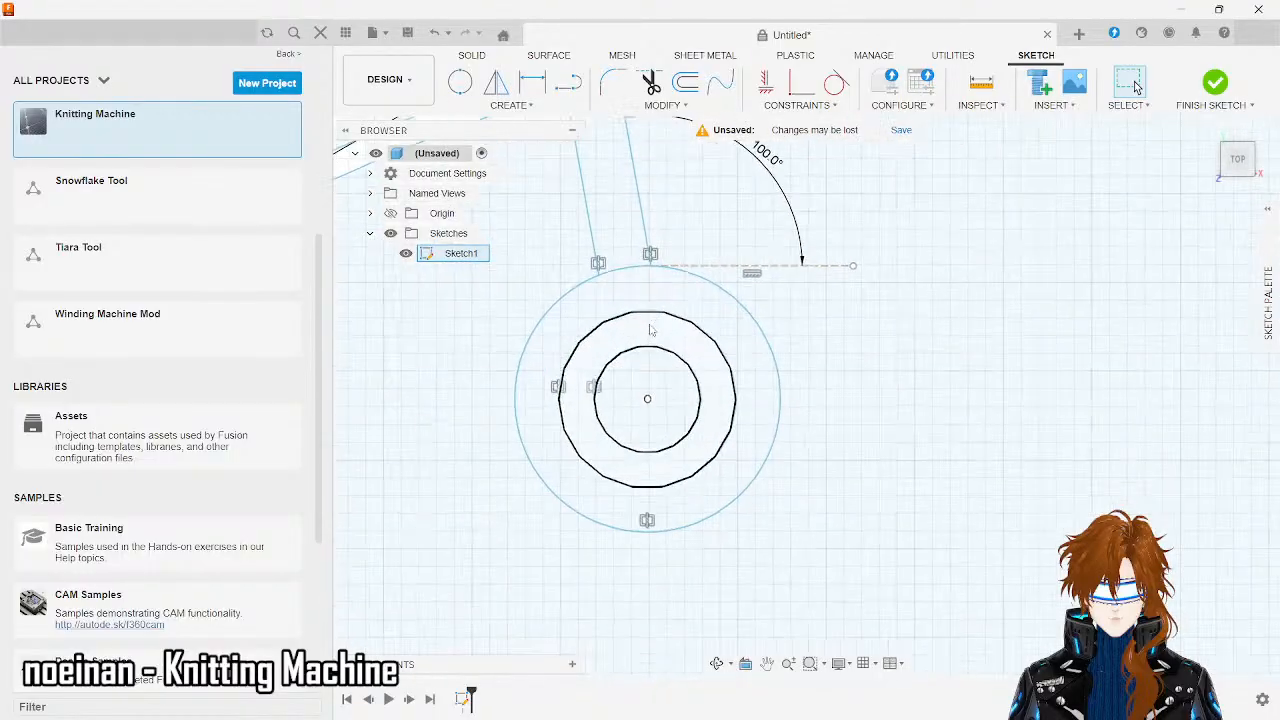
click(567, 82)
click(605, 241)
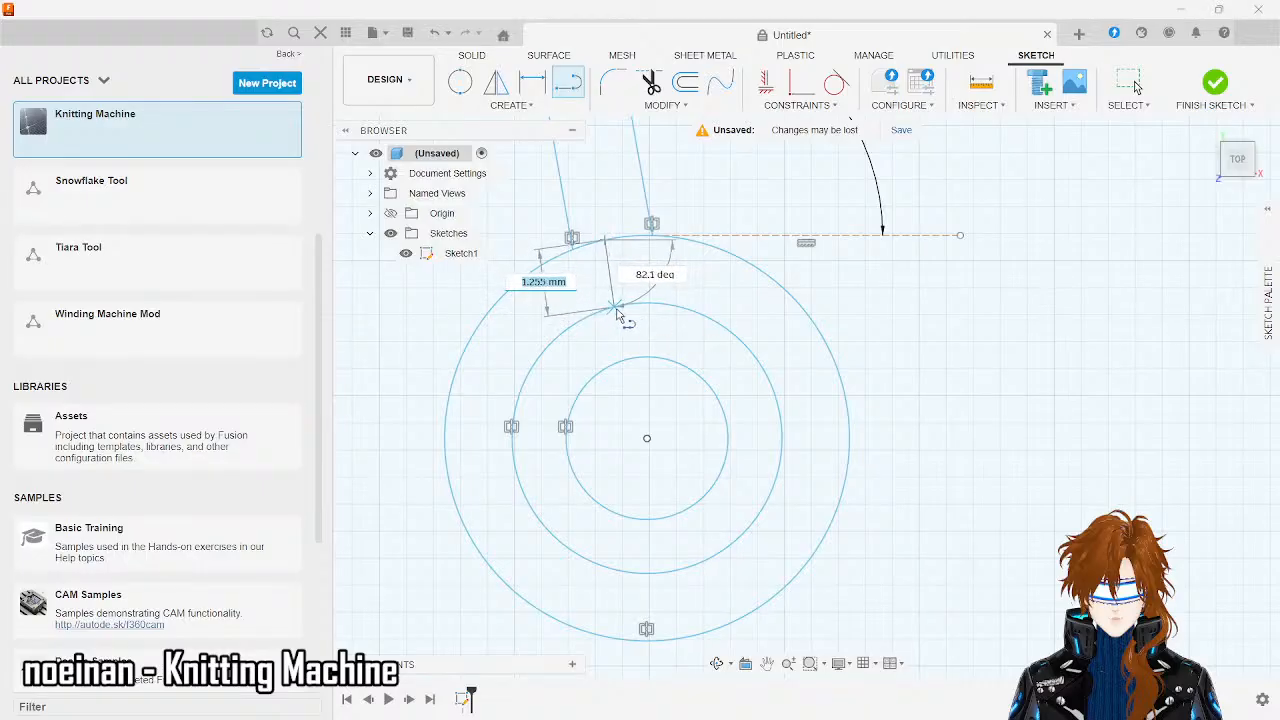
key(Escape)
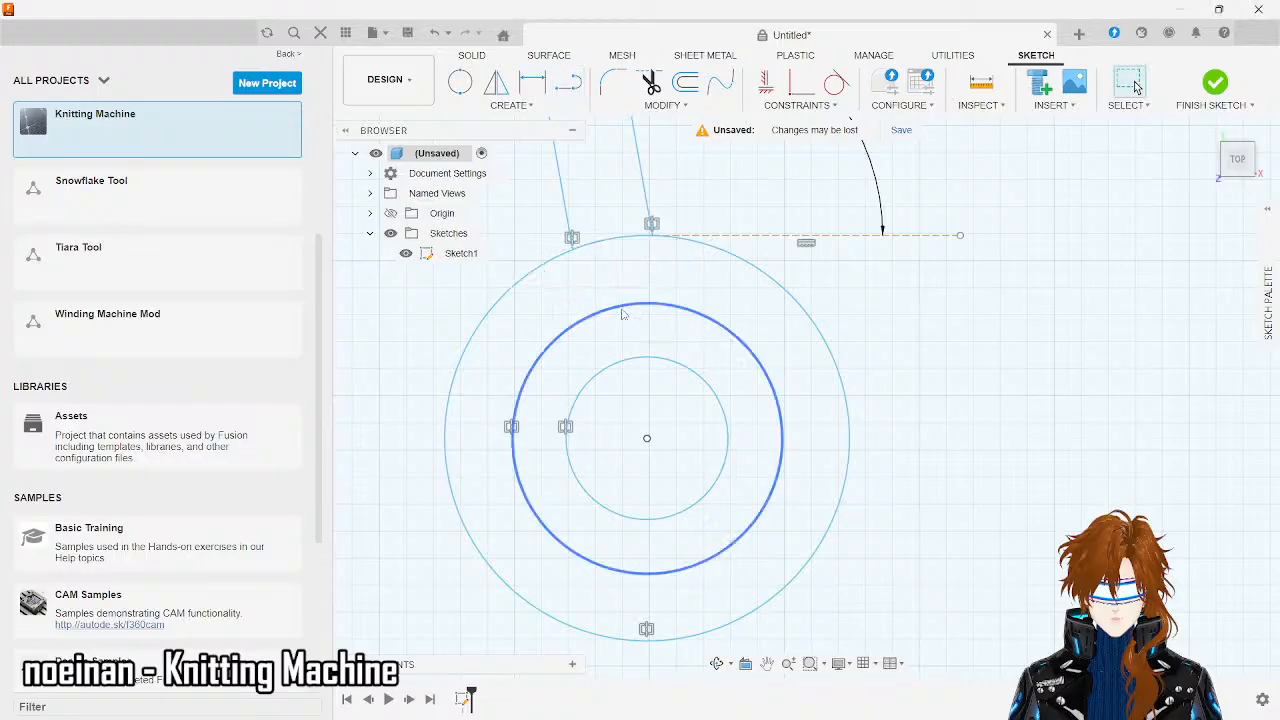
key(Escape)
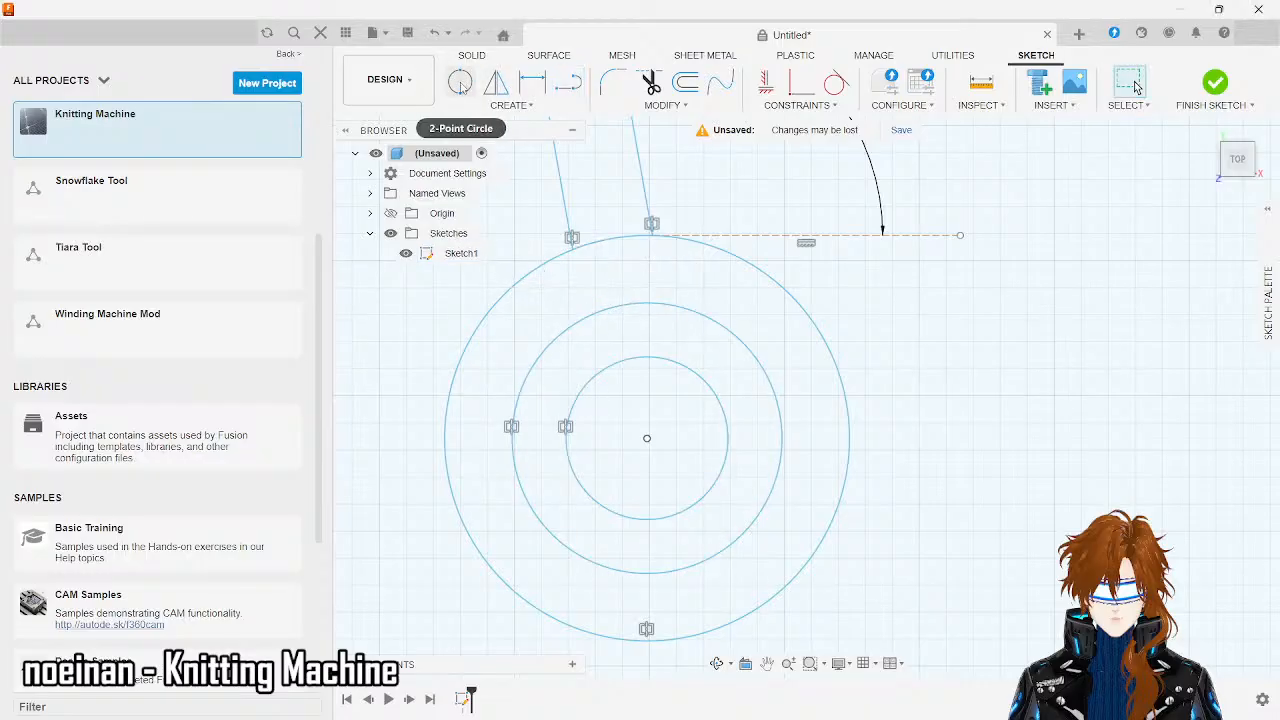
- Measure the radius of the same peg's innermost circle with a temporary line through its centre
click(565, 86)
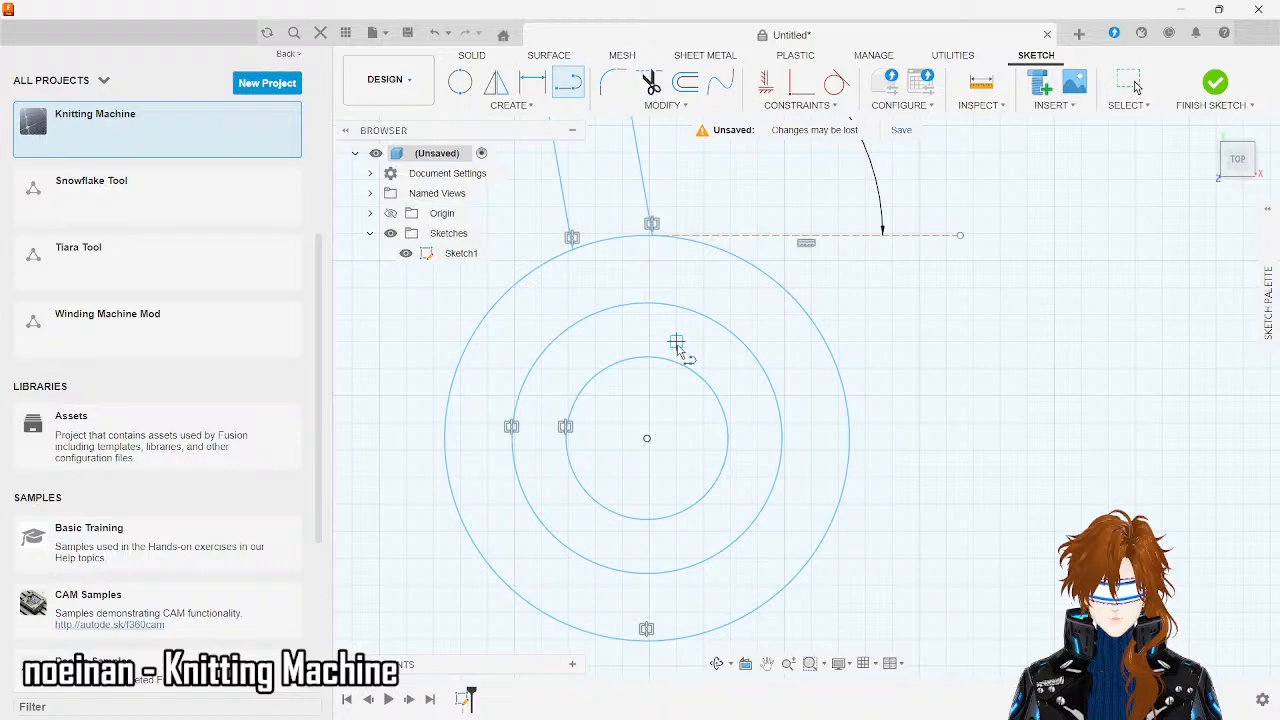
click(648, 438)
click(605, 485)
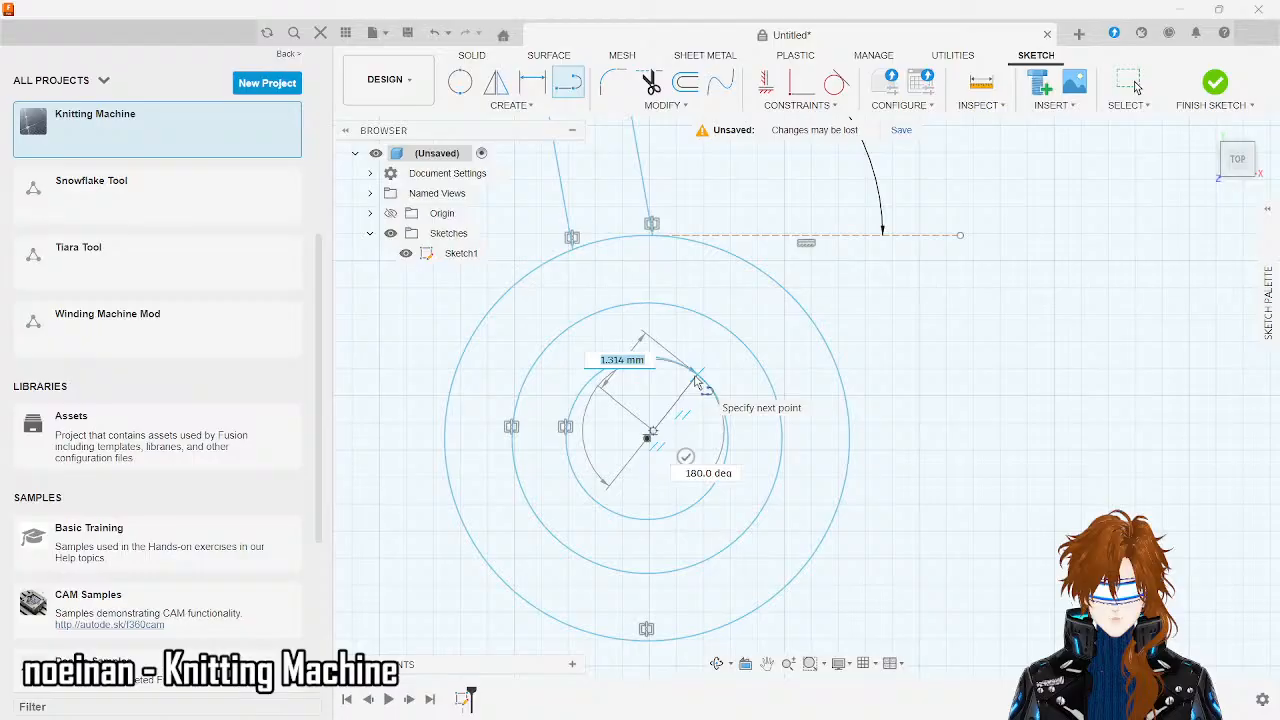
key(Escape)
scroll(616, 416, down, 8)
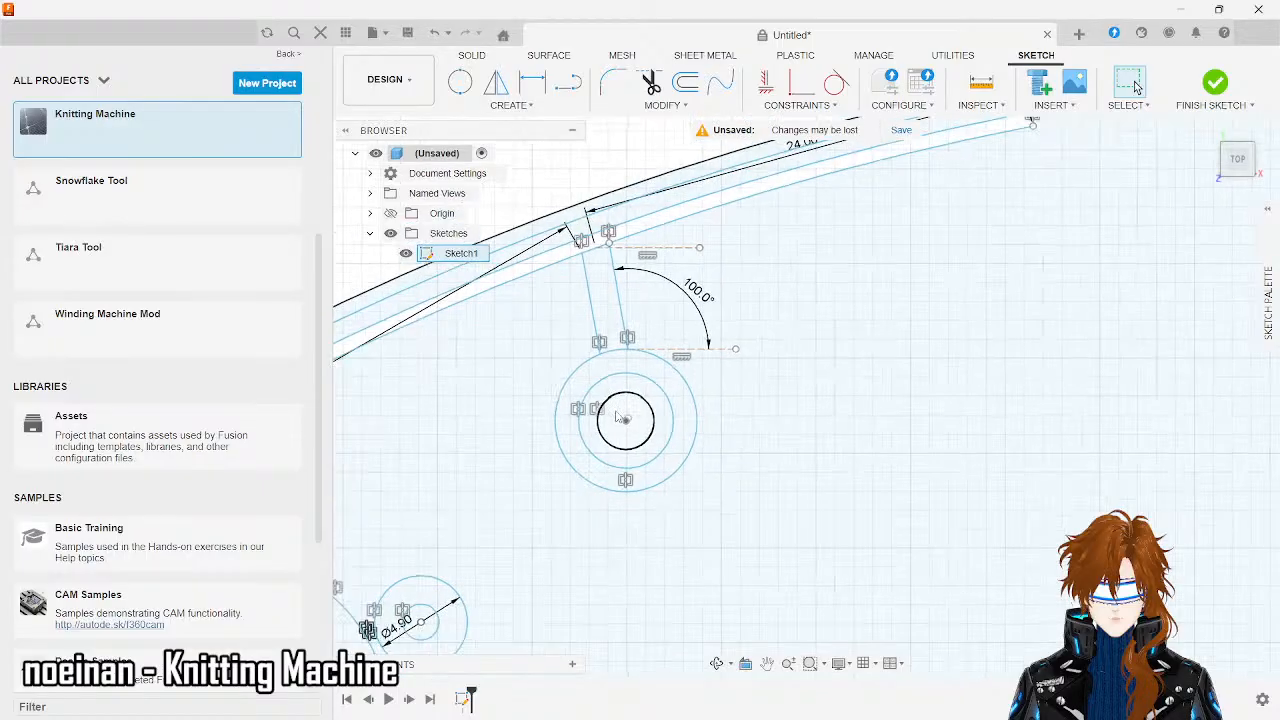
scroll(616, 416, down, 4)
click(617, 415)
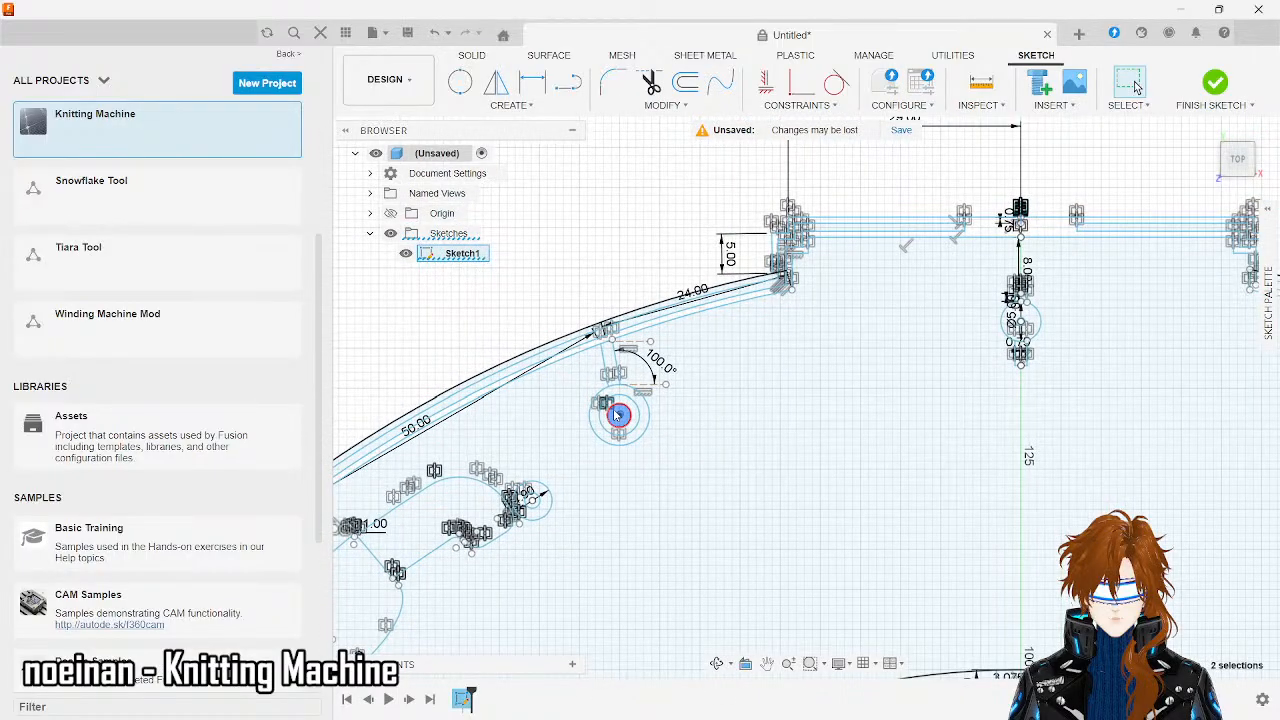
- Draw a 5 mm centre diameter circle concentric with the new 7.5 mm circle on the left rim
scroll(617, 415, down, 8)
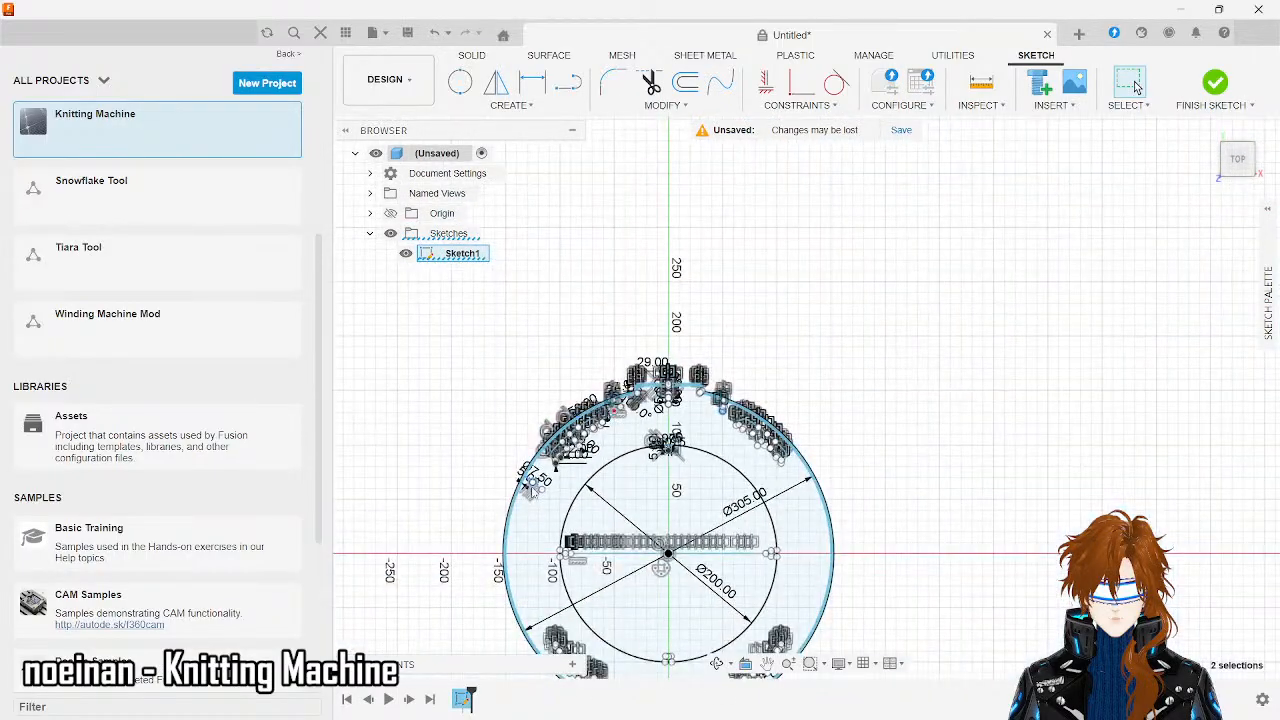
scroll(537, 485, up, 12)
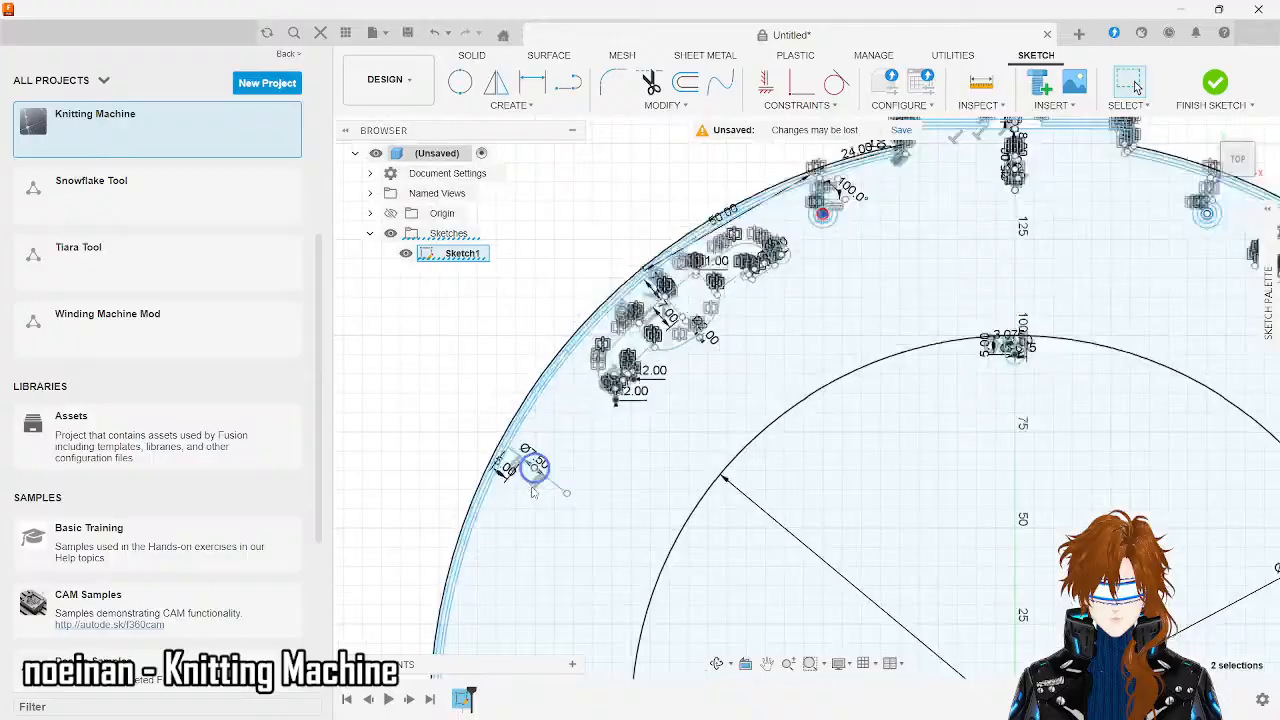
click(508, 105)
mouse_move(476, 160)
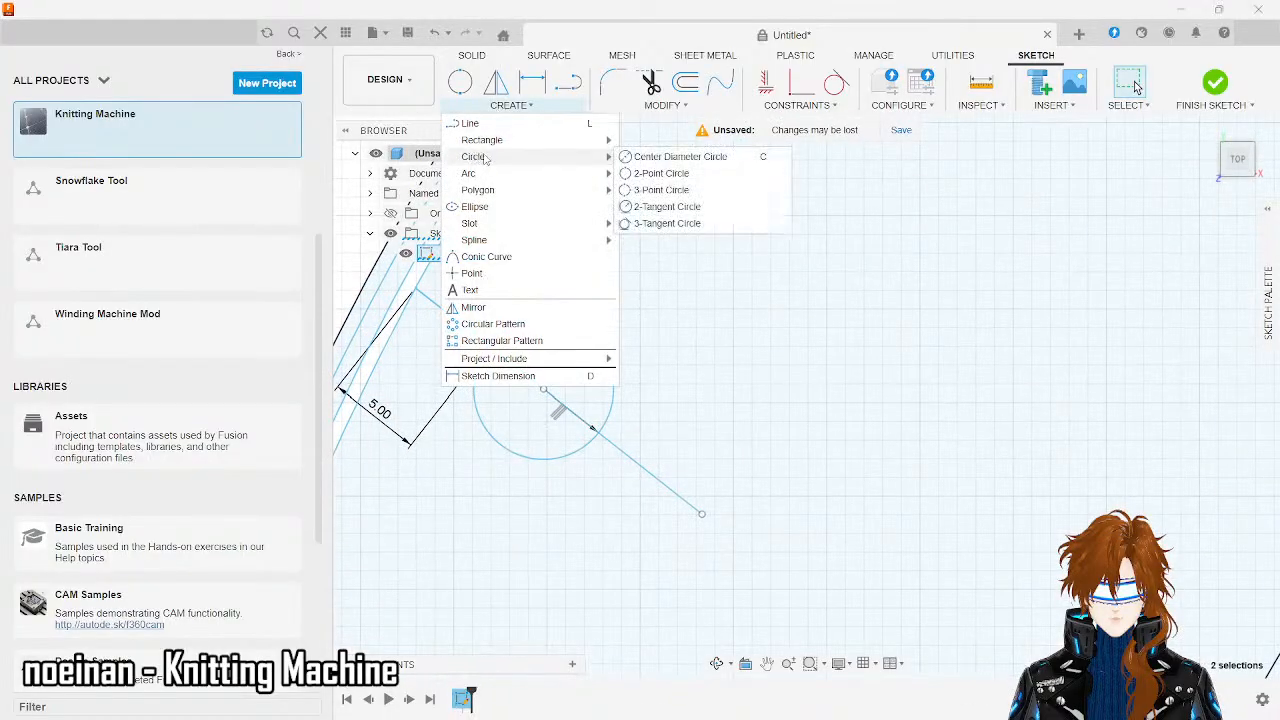
click(645, 157)
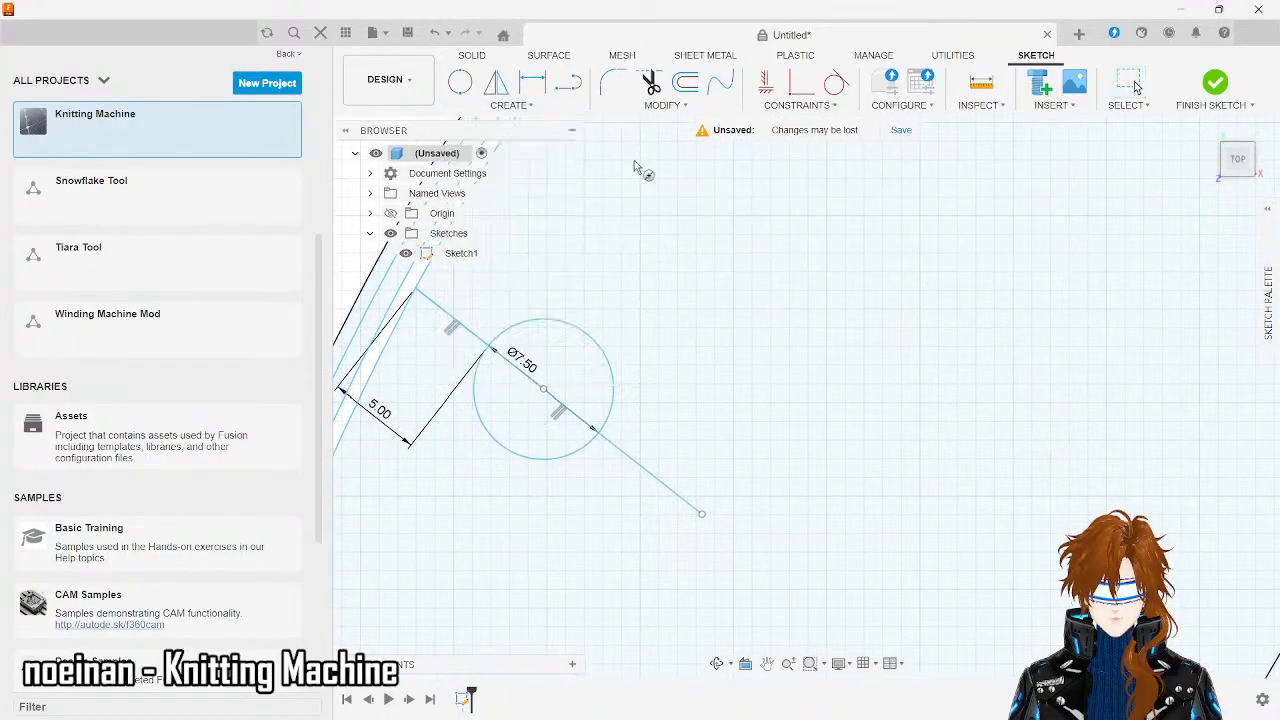
click(542, 389)
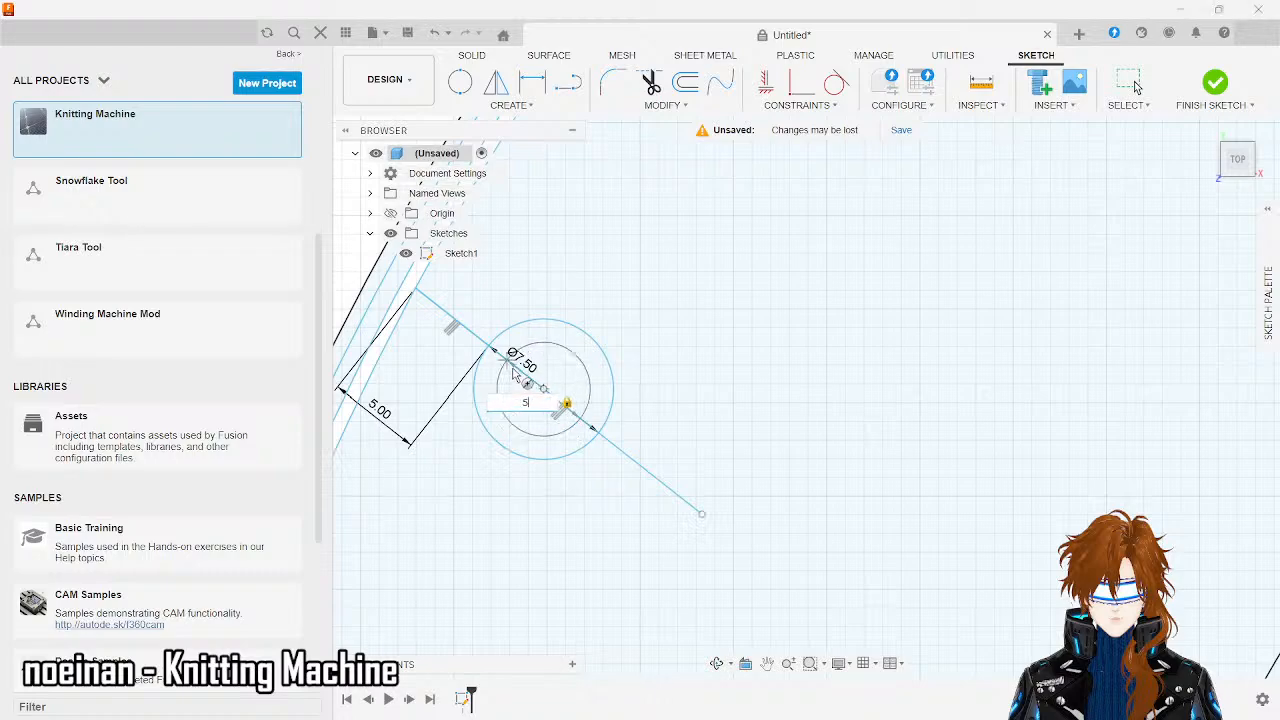
key(Return)
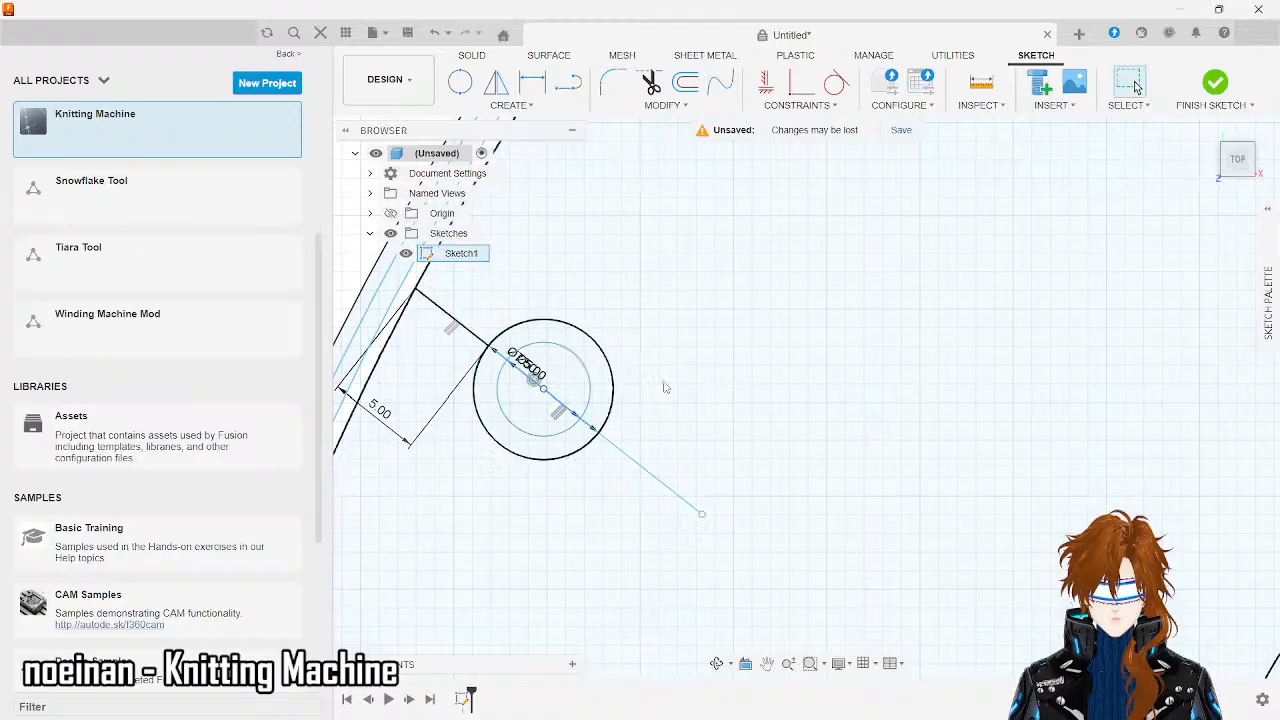
- Measure the diameter of the reference peg's innermost circle near the top tab with a temporary two-point circle
scroll(718, 392, up, 5)
scroll(718, 392, down, 5)
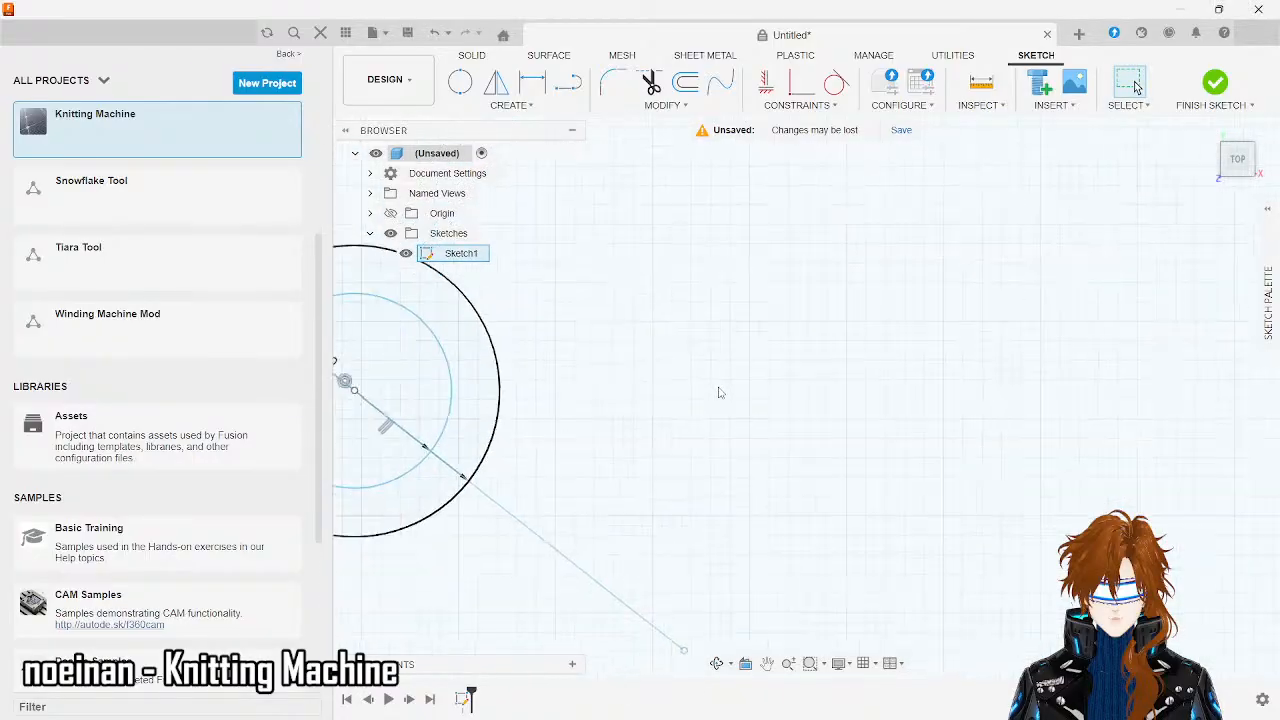
scroll(718, 392, down, 5)
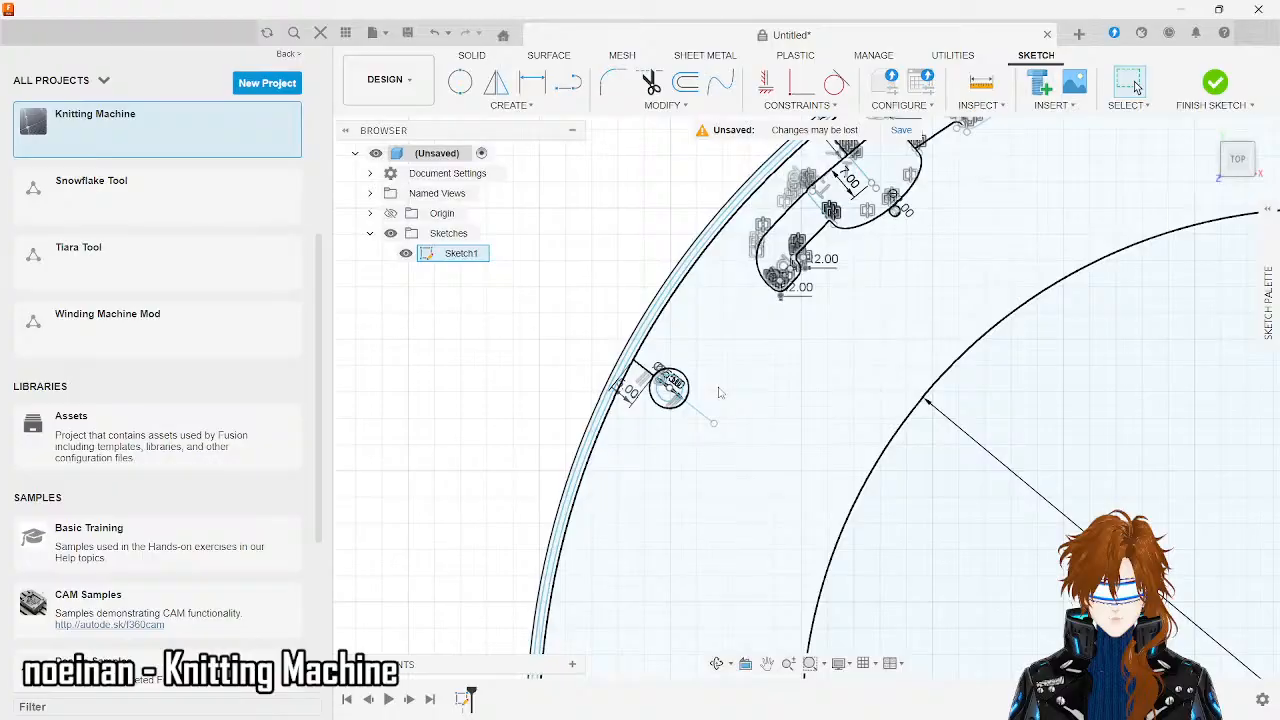
scroll(718, 392, down, 5)
scroll(850, 270, up, 8)
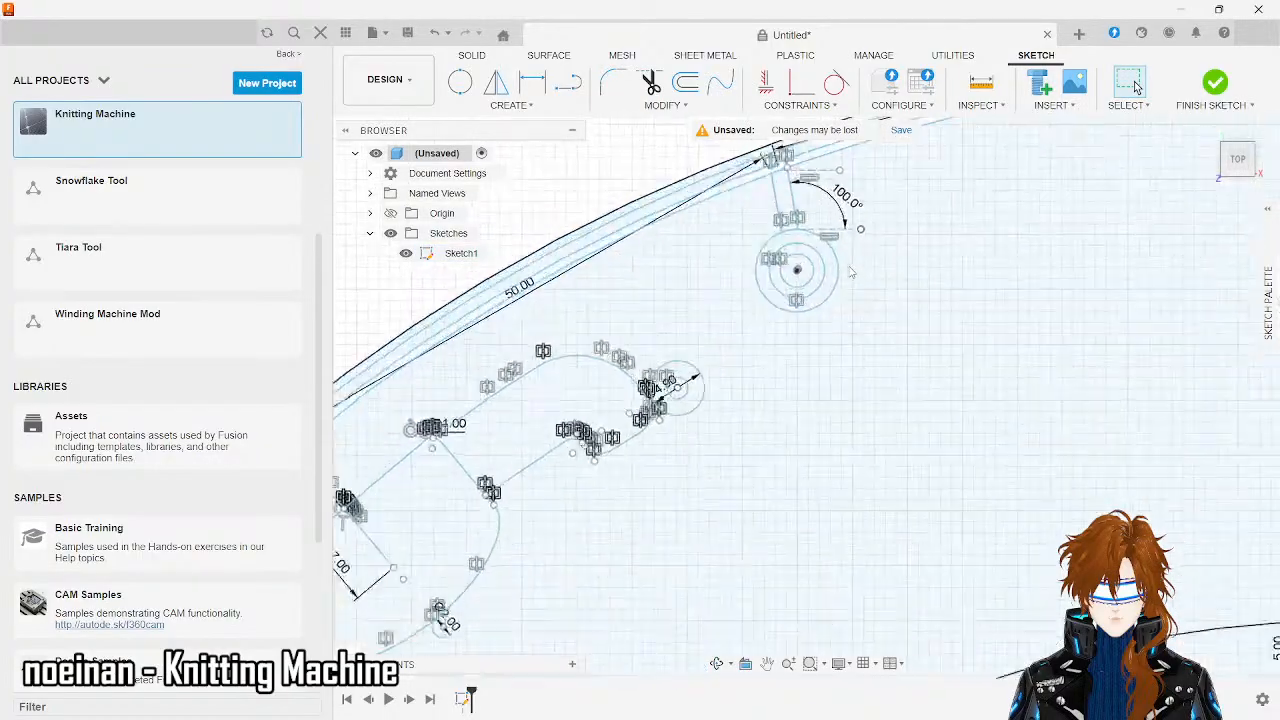
scroll(850, 270, up, 5)
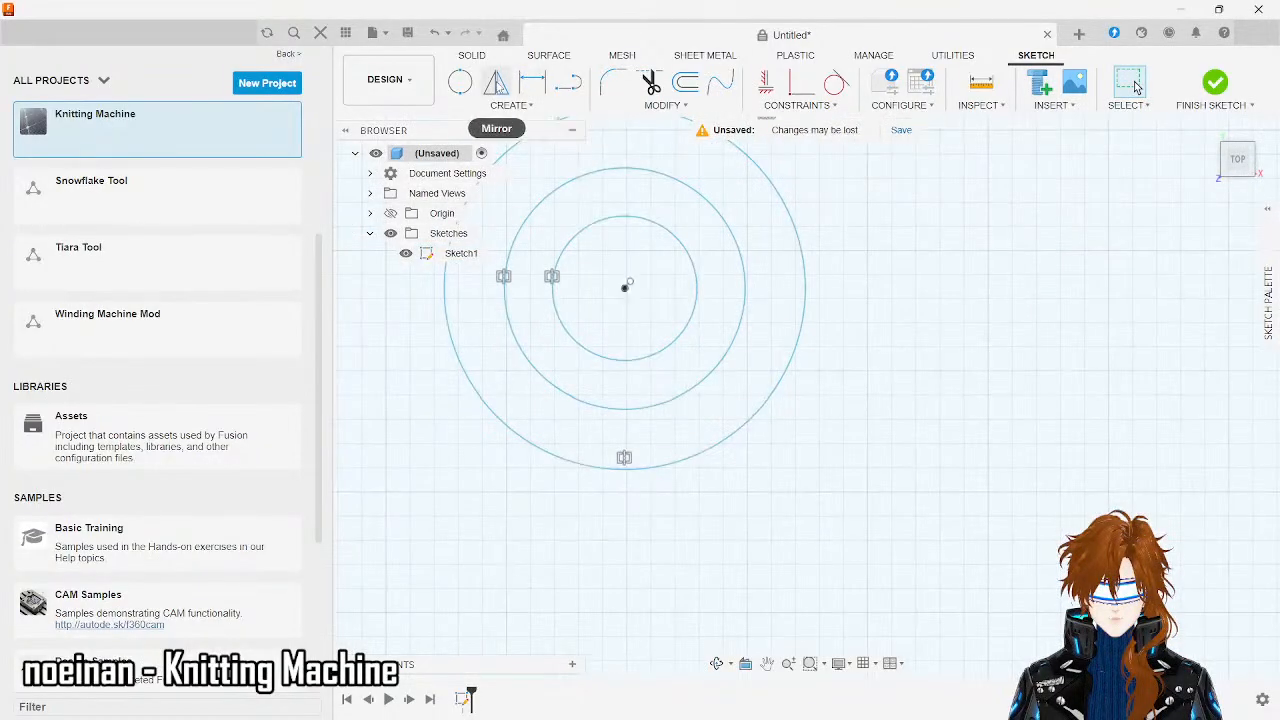
click(460, 82)
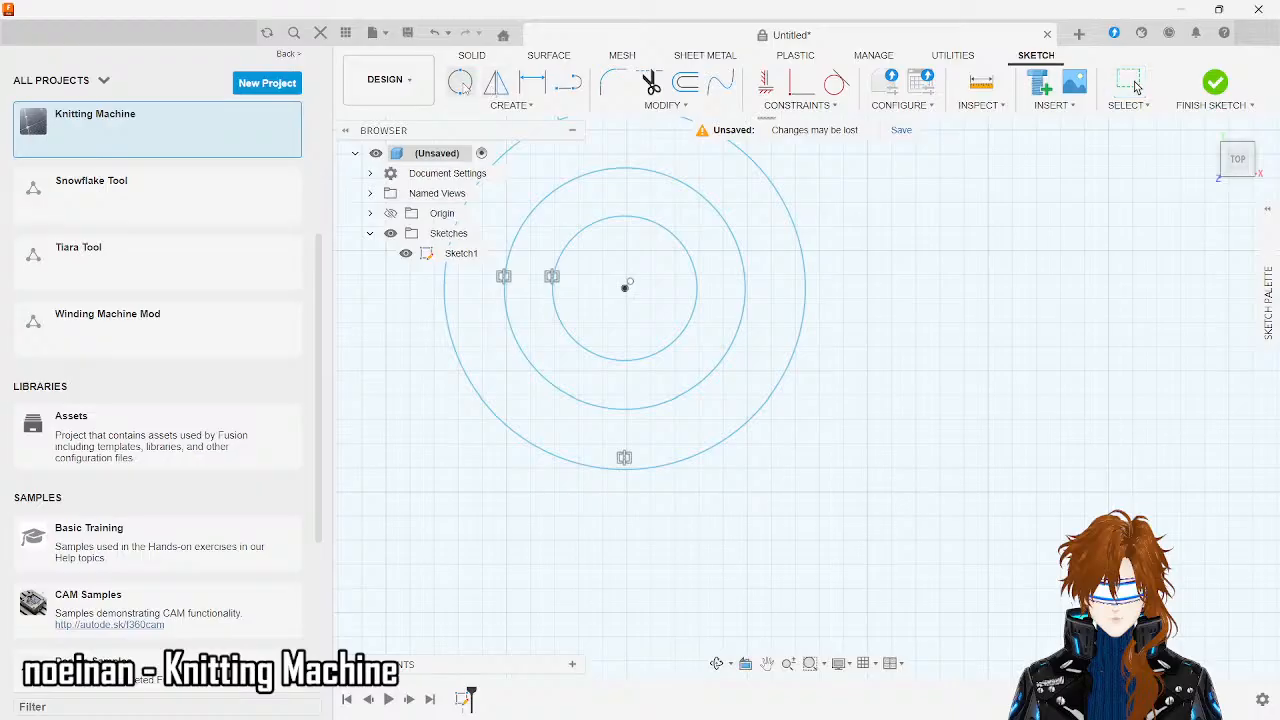
click(613, 219)
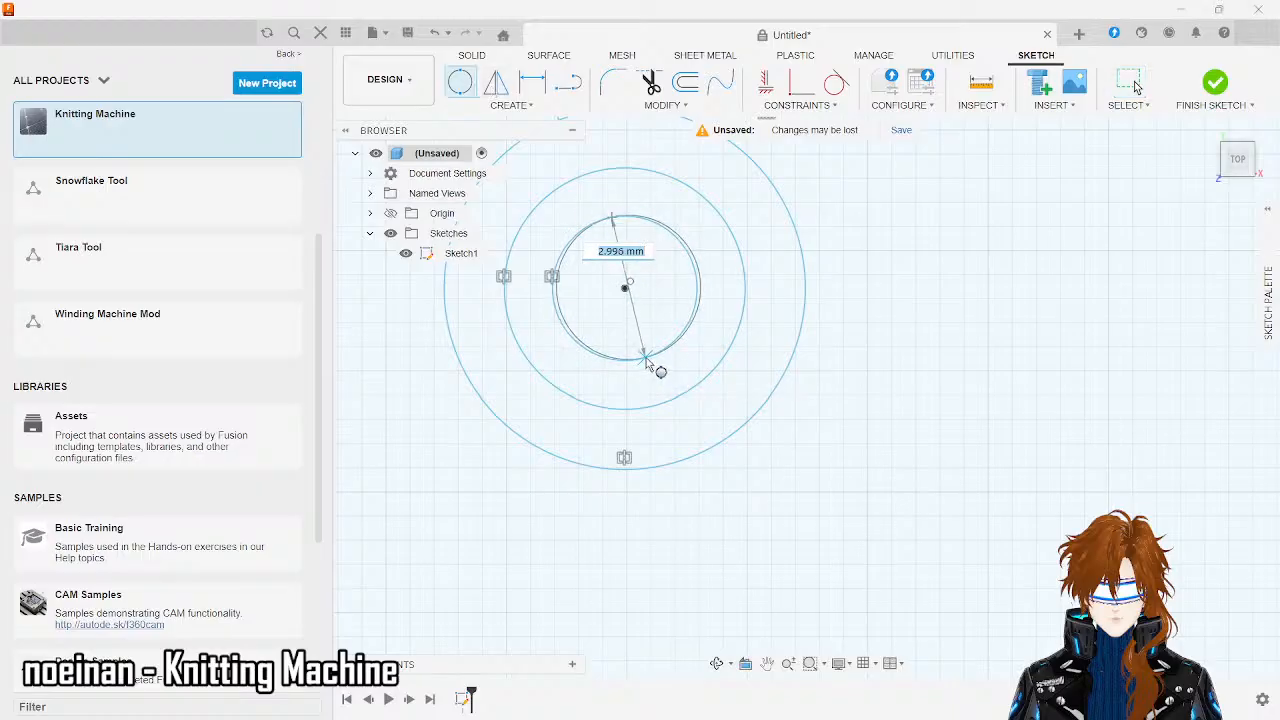
click(648, 362)
key(Escape)
- Draw a 3 mm circle at the centre of the new left-rim peg and delete the guide line running through it
scroll(647, 364, down, 10)
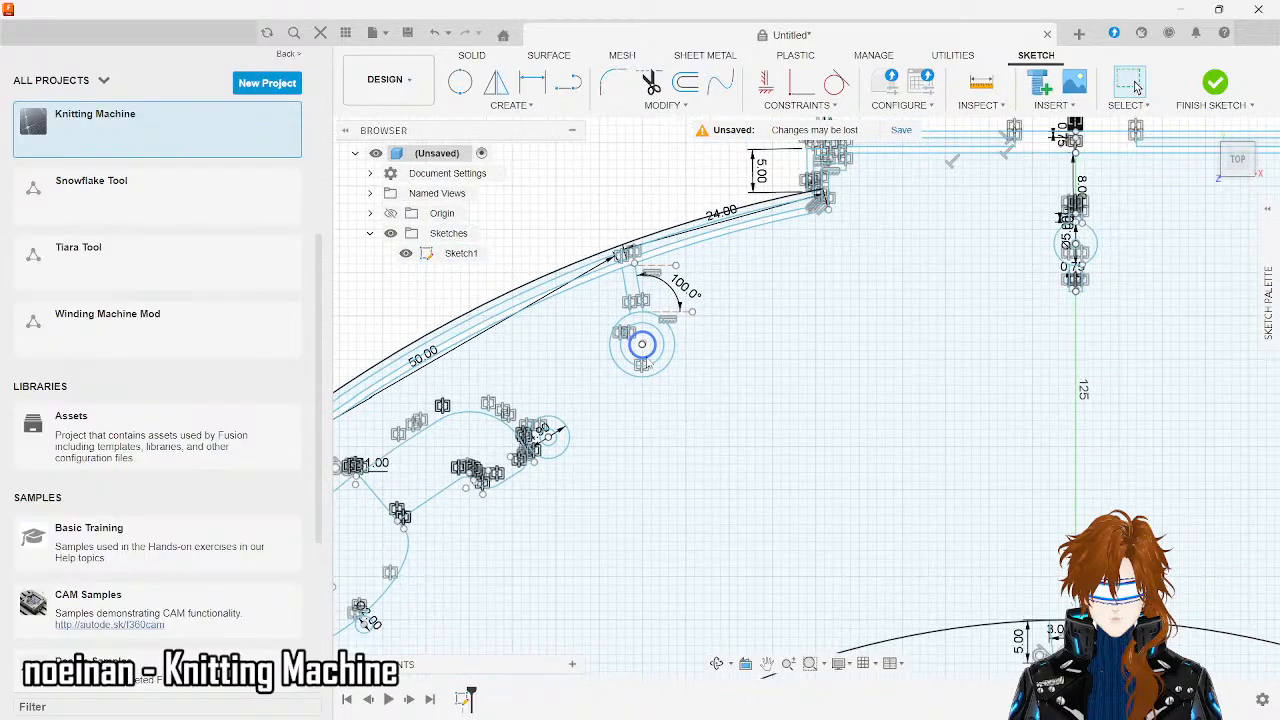
scroll(645, 362, down, 6)
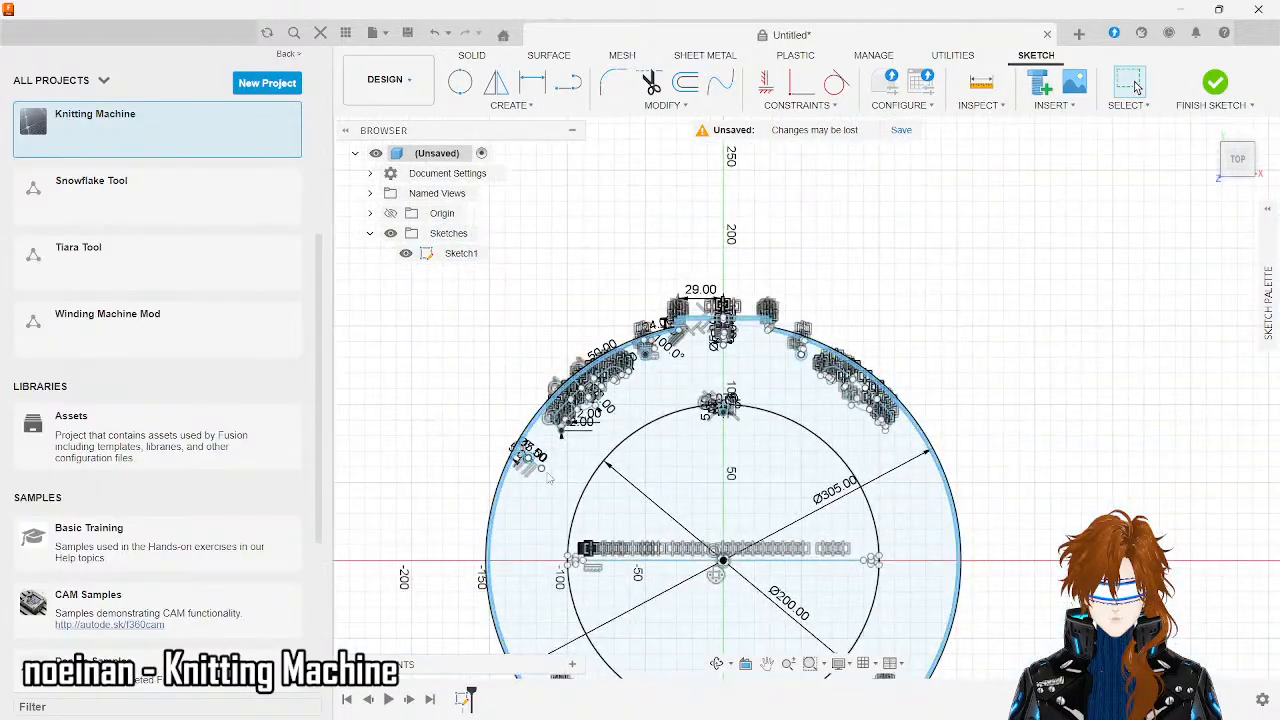
scroll(547, 478, up, 15)
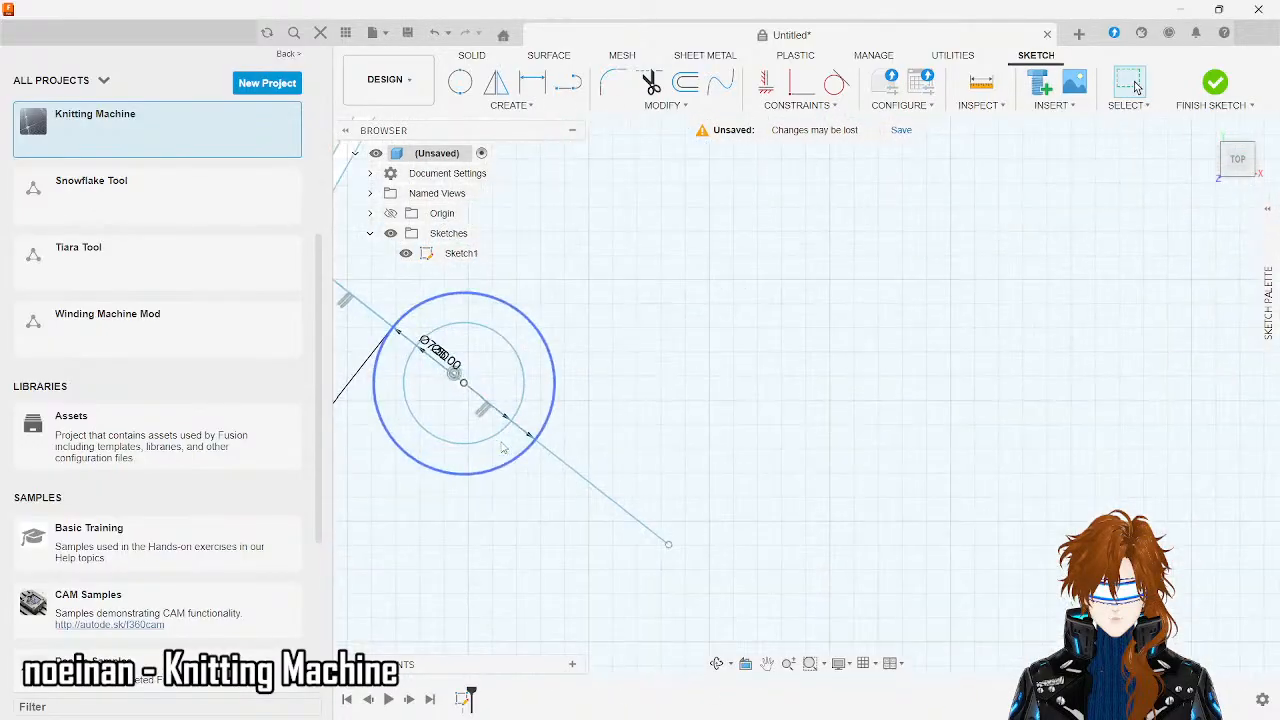
click(505, 106)
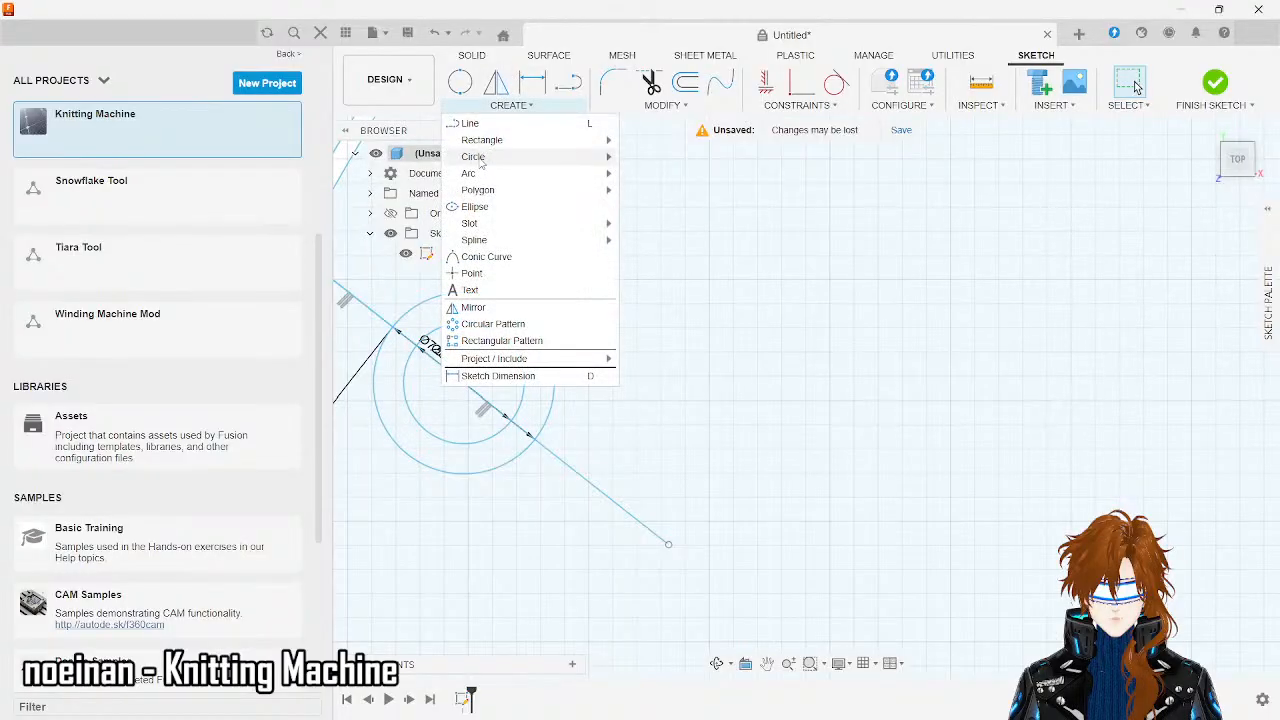
mouse_move(481, 163)
click(686, 164)
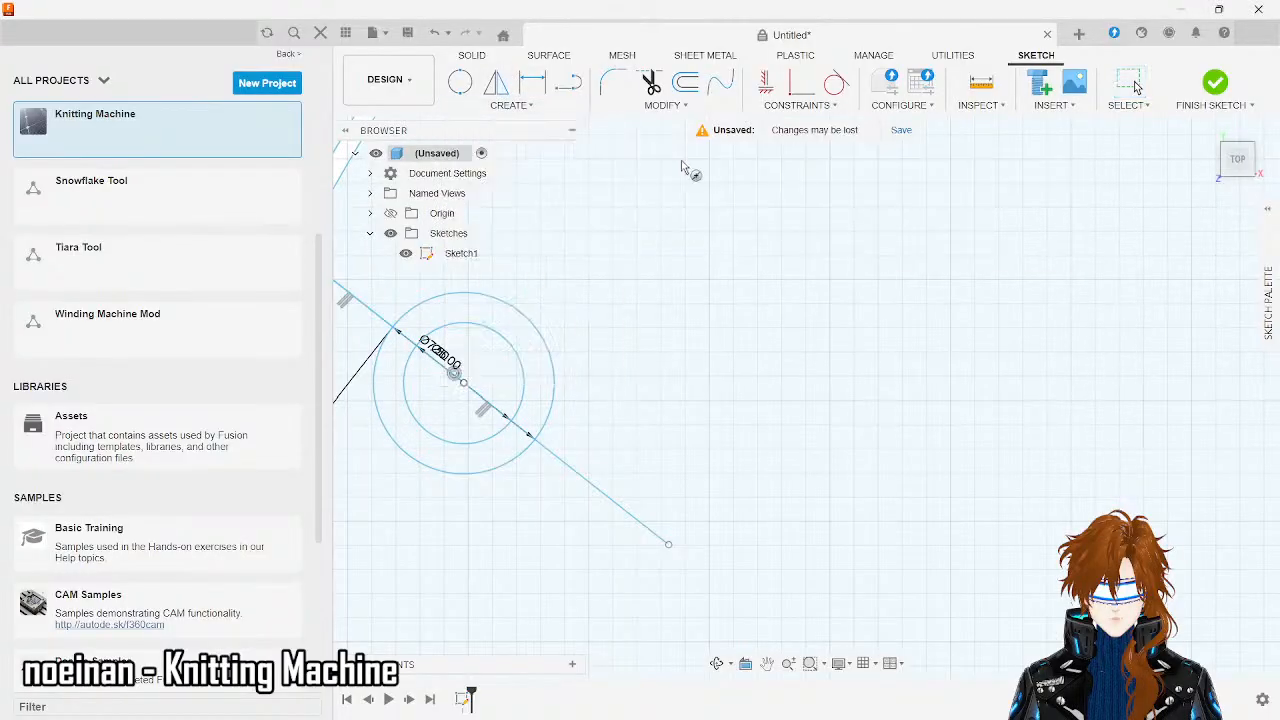
click(463, 383)
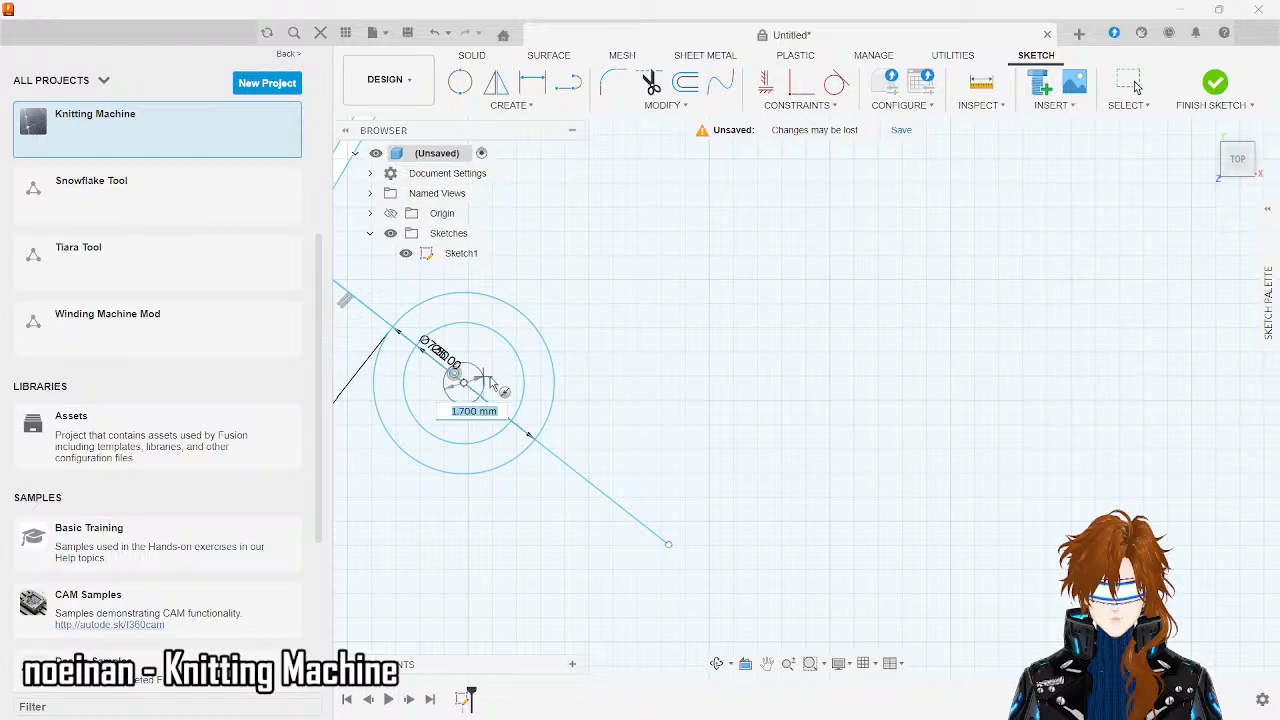
text(3)
key(Tab)
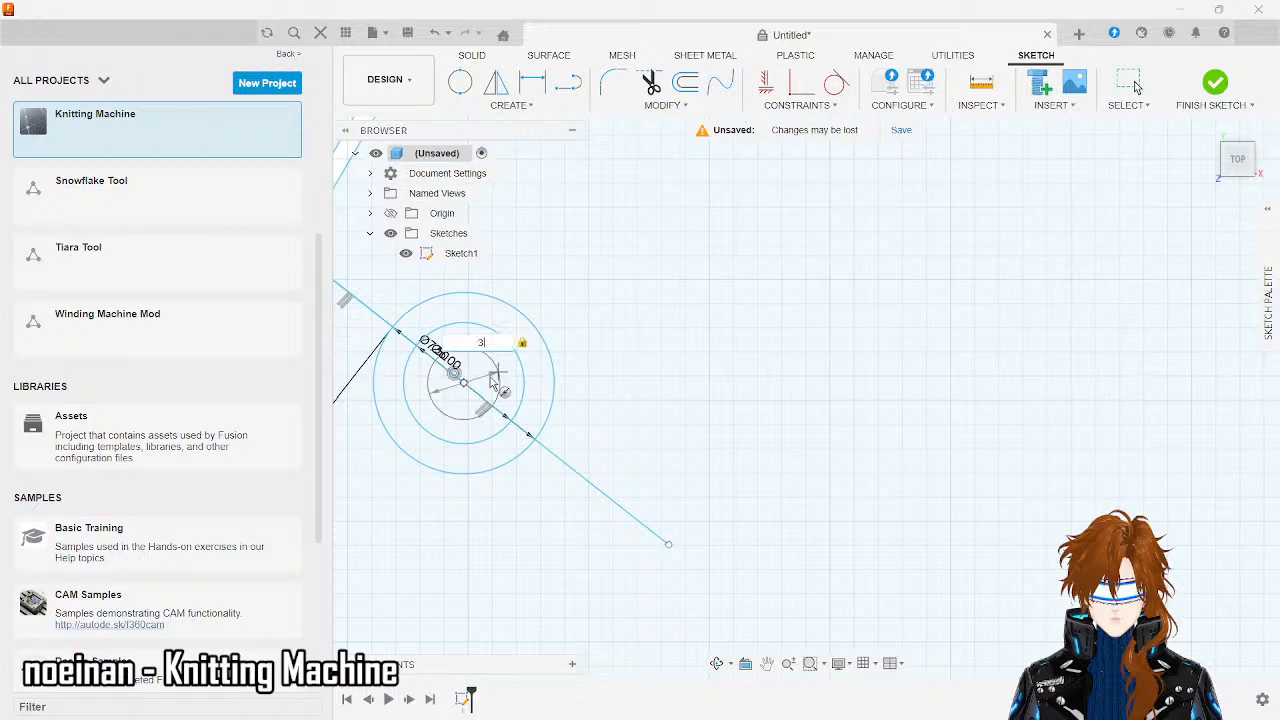
key(Return)
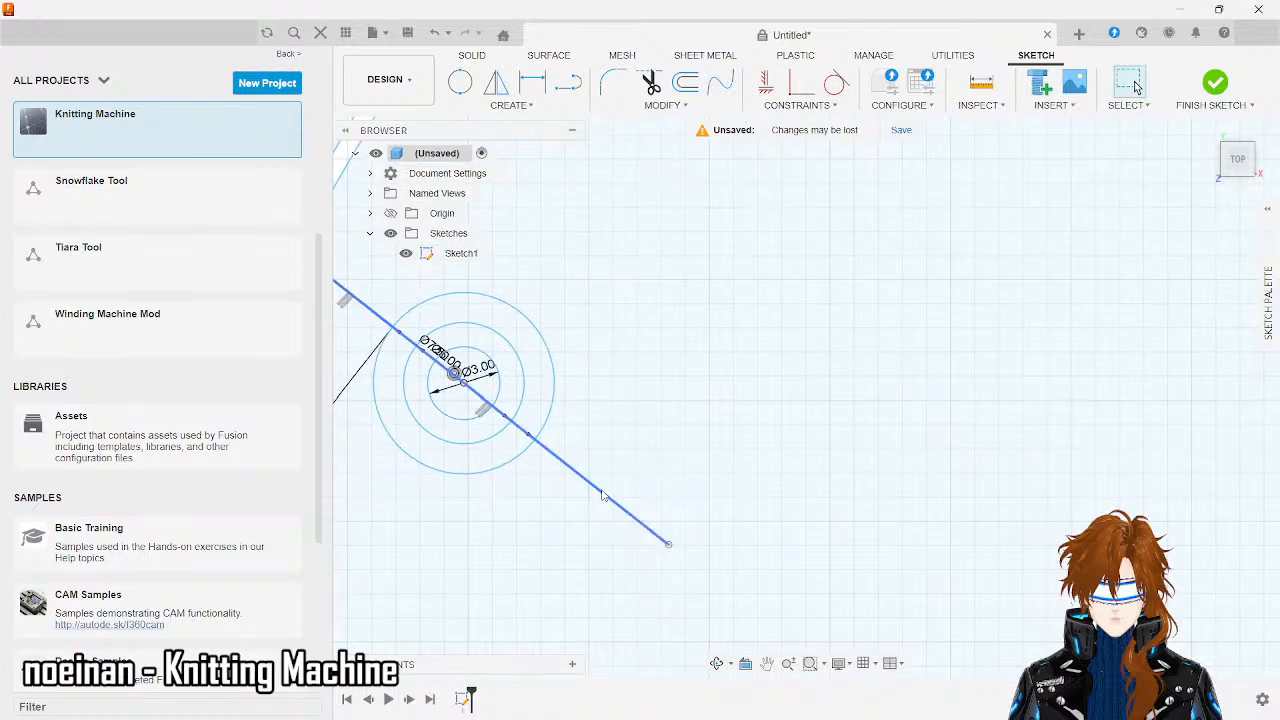
click(593, 488)
key(Delete)
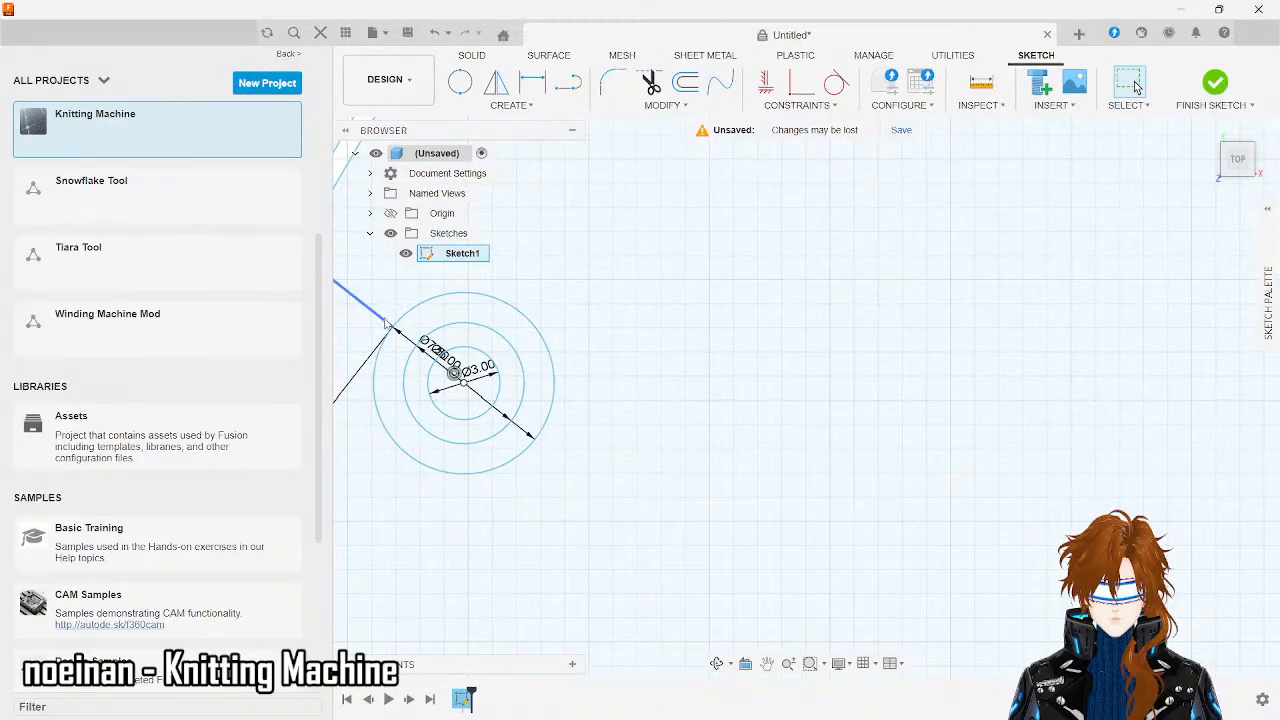
- Measure the width between the two stem lines of the reference peg near the top tab with a temporary line
scroll(729, 517, down, 4)
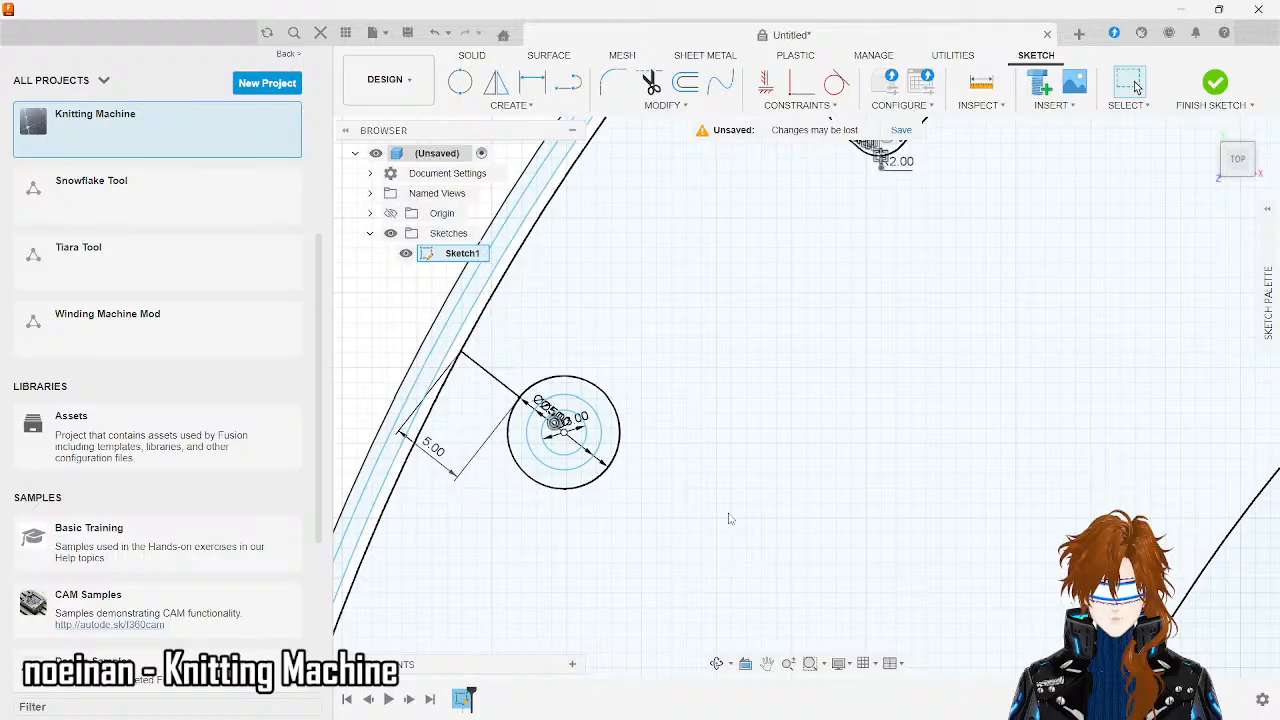
scroll(355, 362, down, 8)
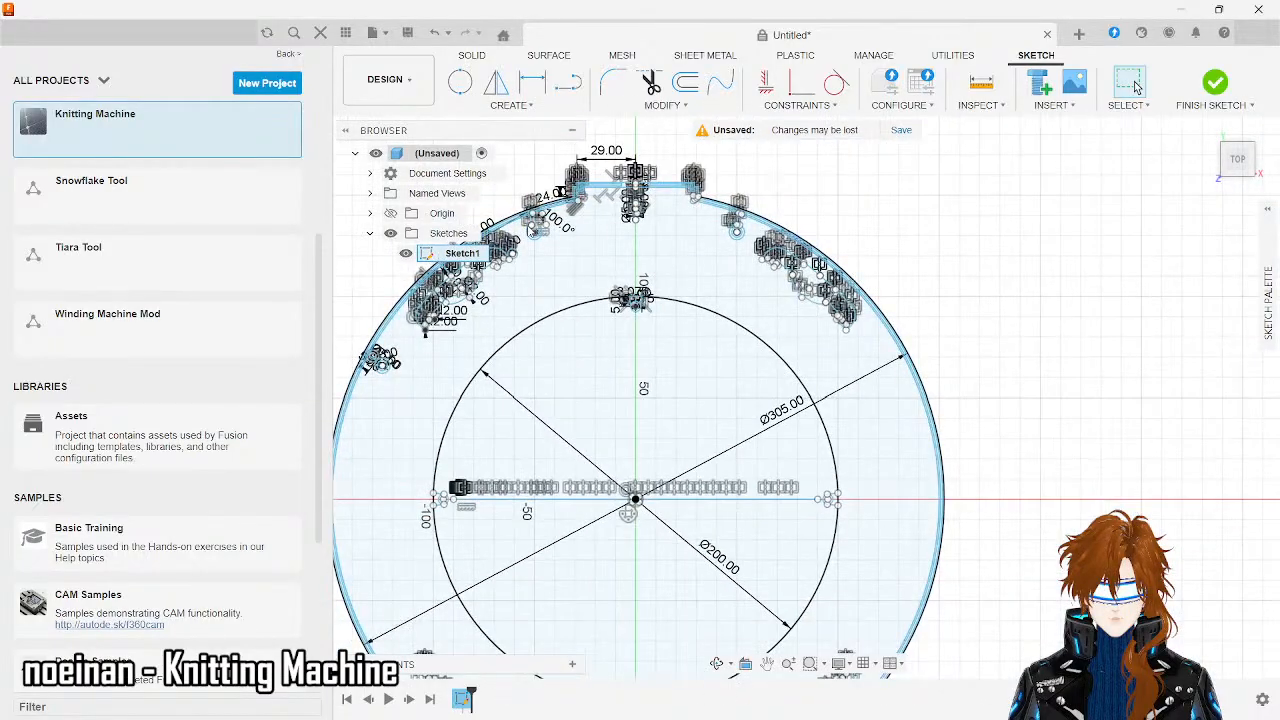
scroll(529, 226, up, 8)
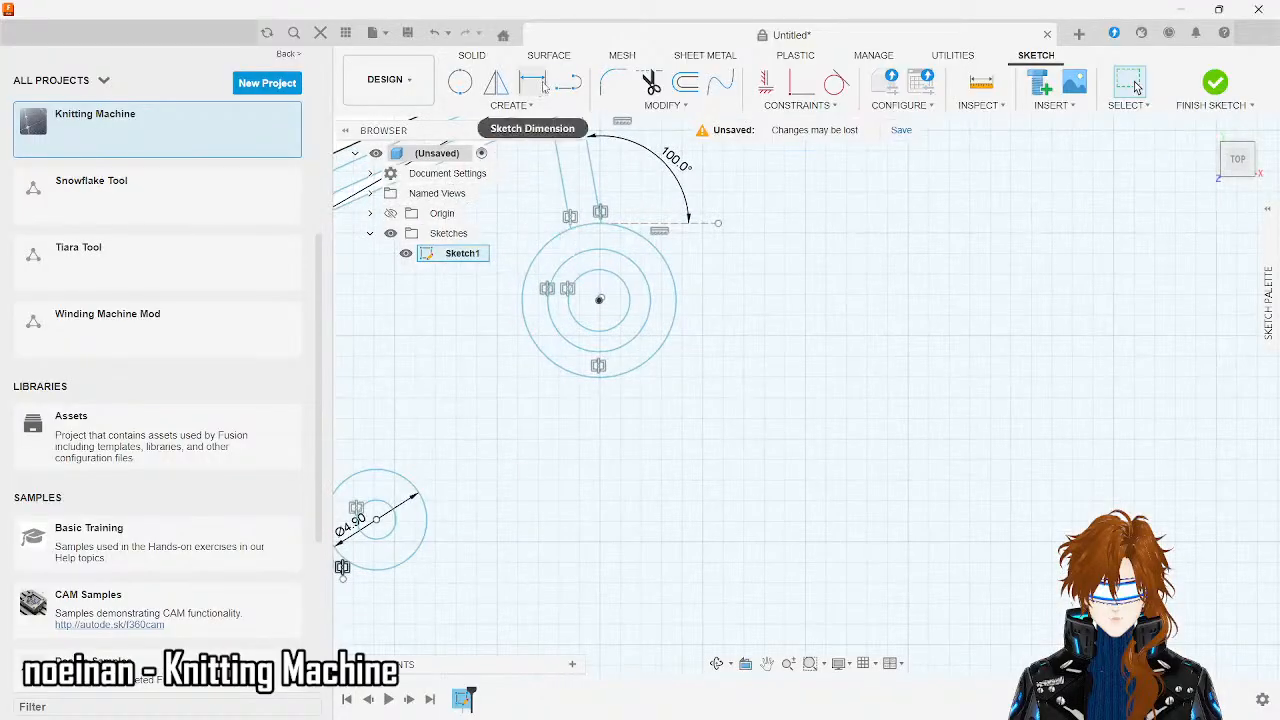
click(567, 84)
click(569, 216)
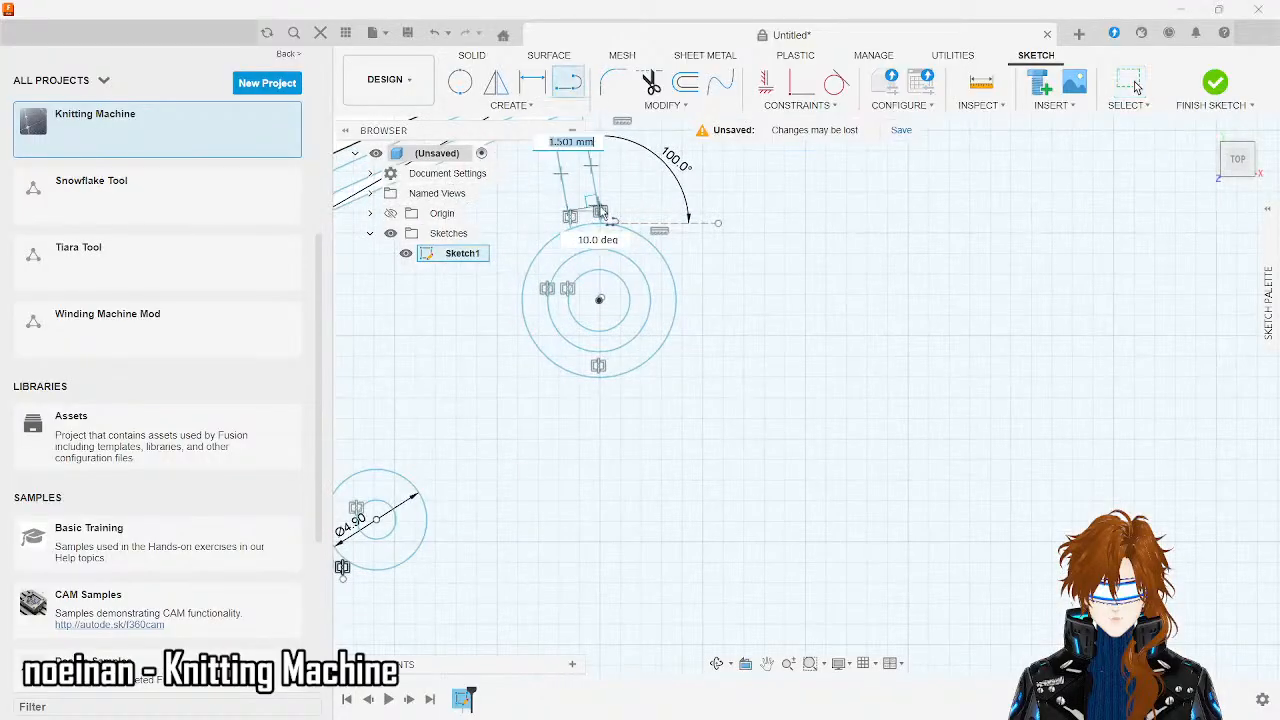
key(Escape)
scroll(600, 208, down, 8)
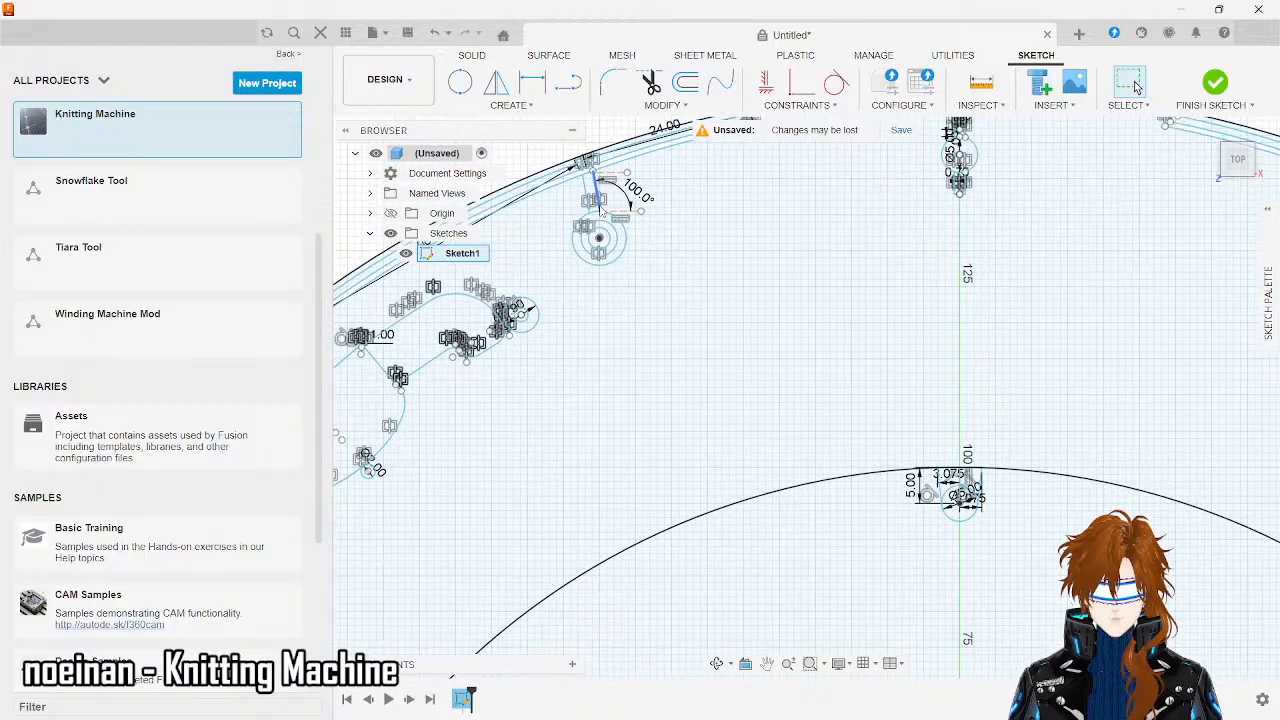
scroll(600, 208, down, 3)
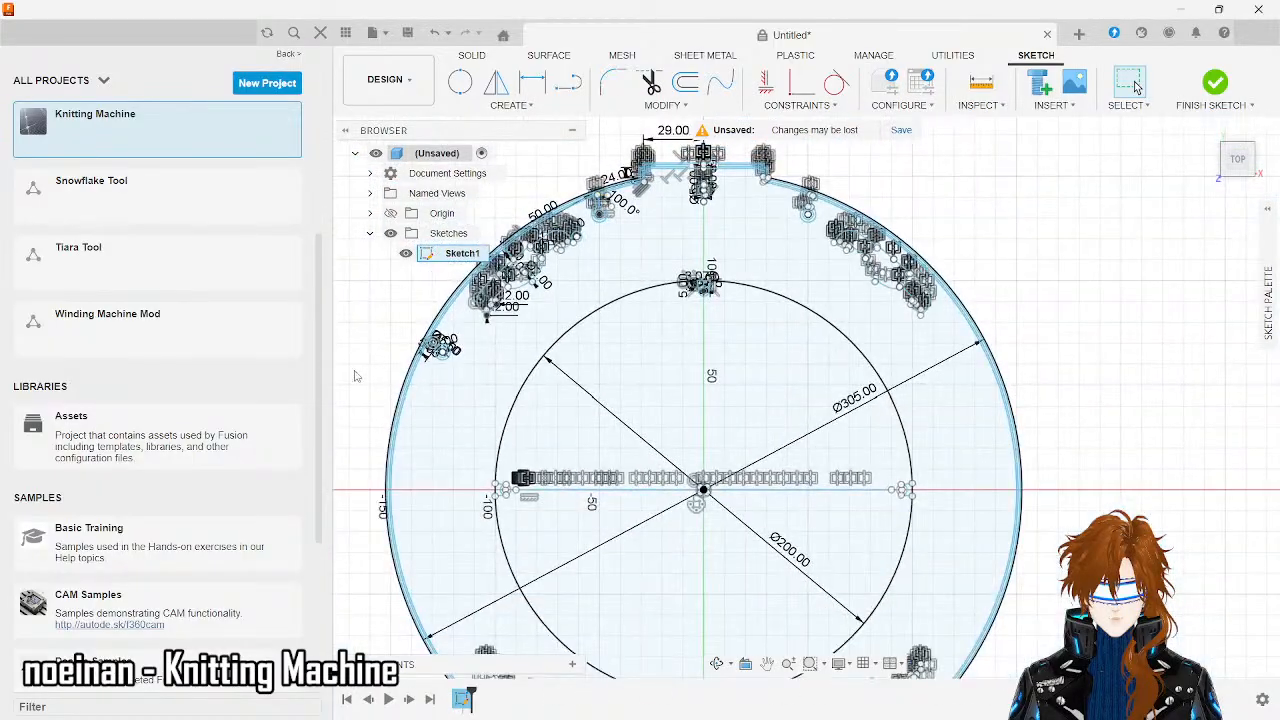
- Draw a 0.75 mm line from the peg end of the left-rim peg's 5 mm line, perpendicular to it on its upper side
scroll(430, 358, up, 5)
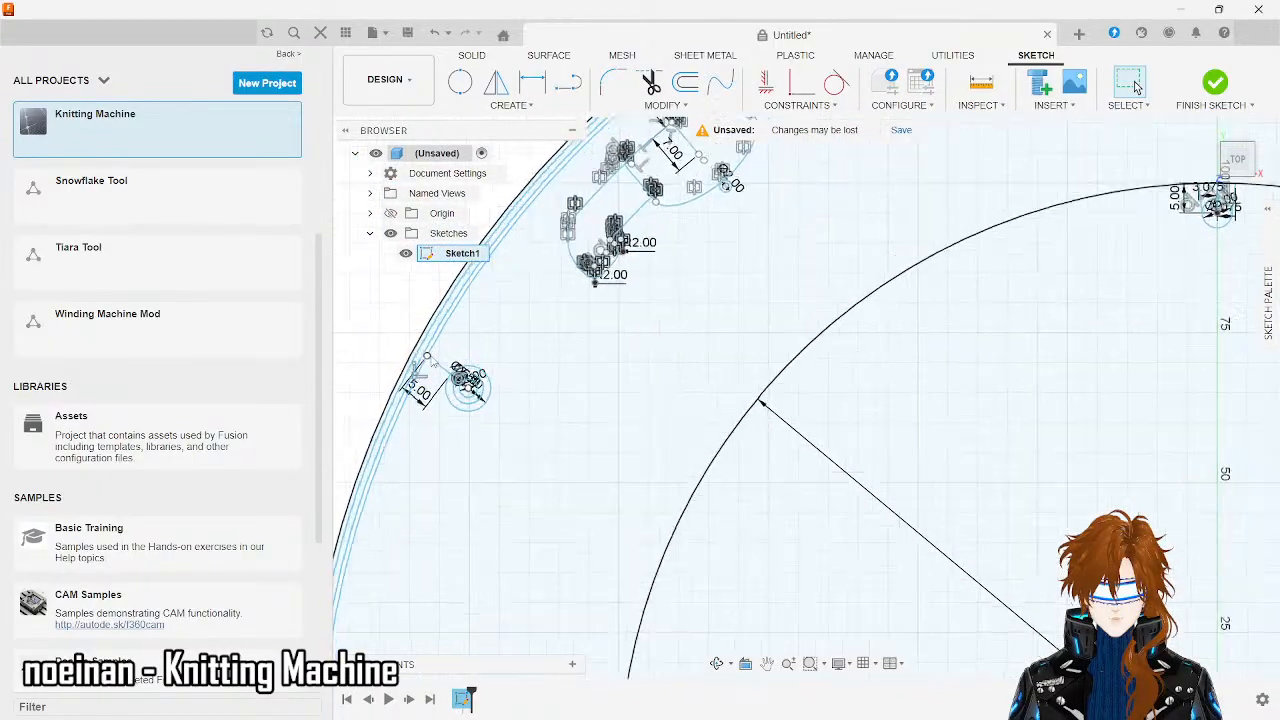
scroll(430, 360, up, 4)
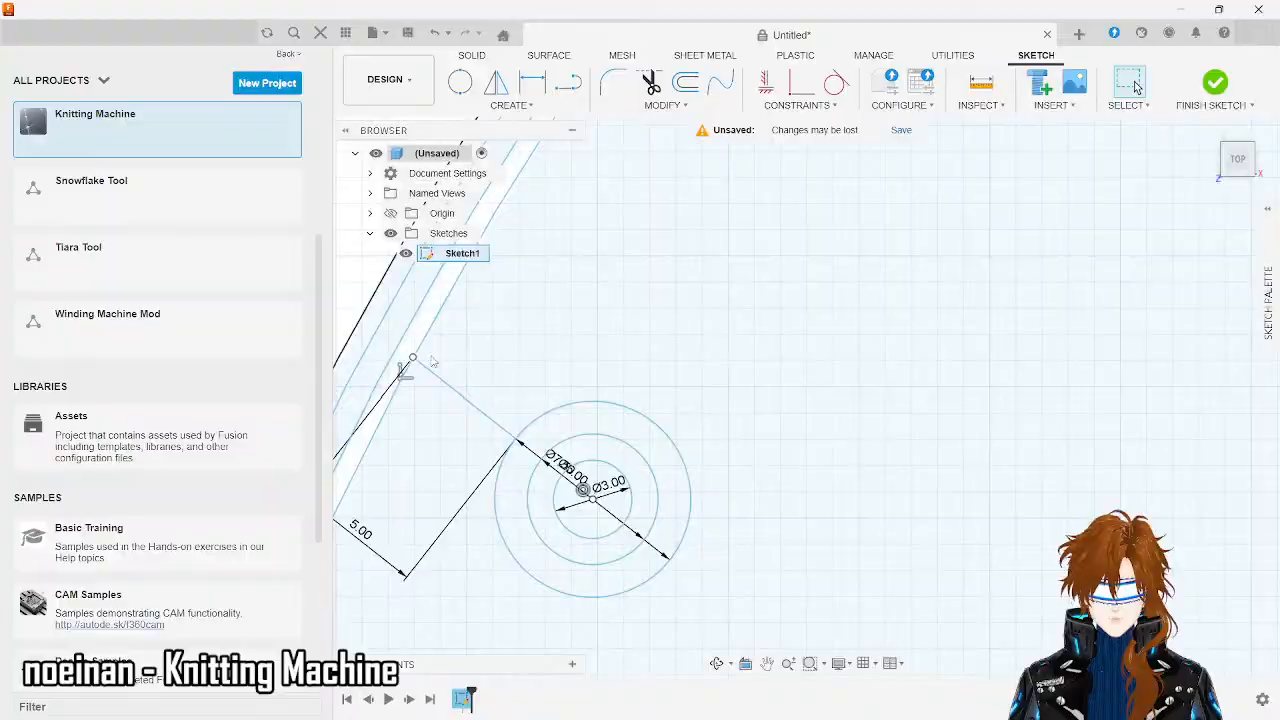
click(567, 83)
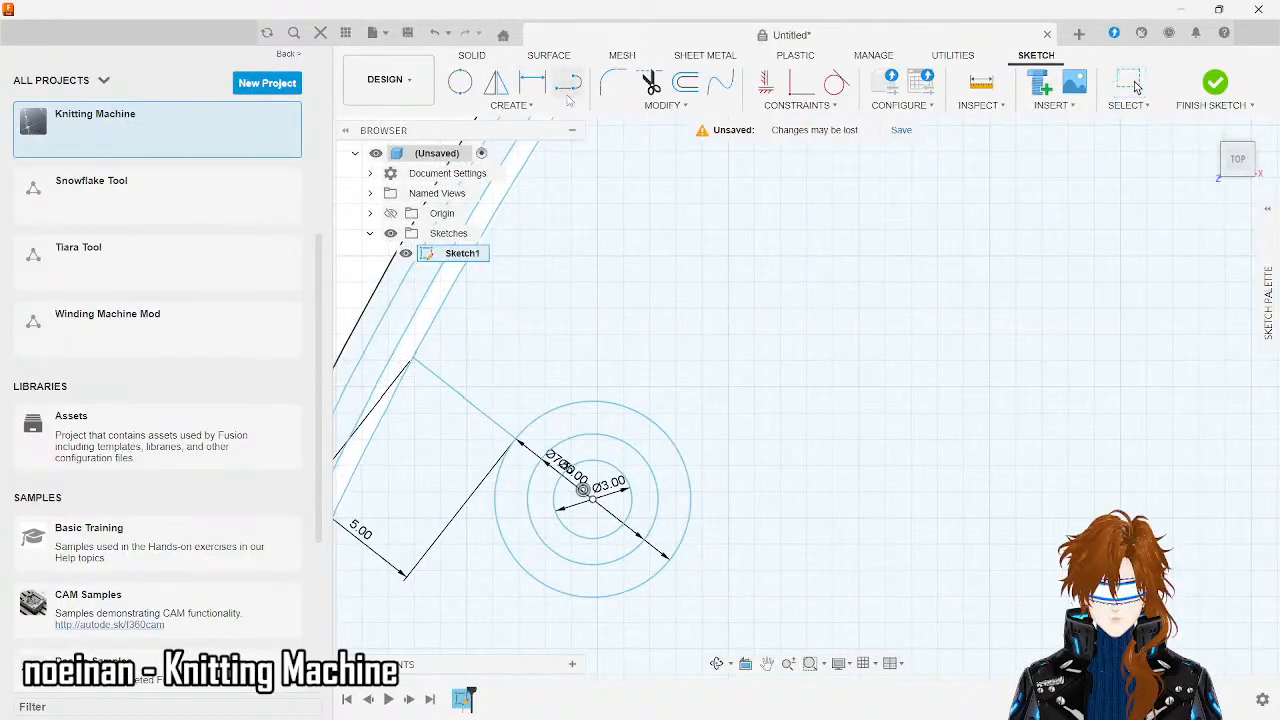
click(517, 439)
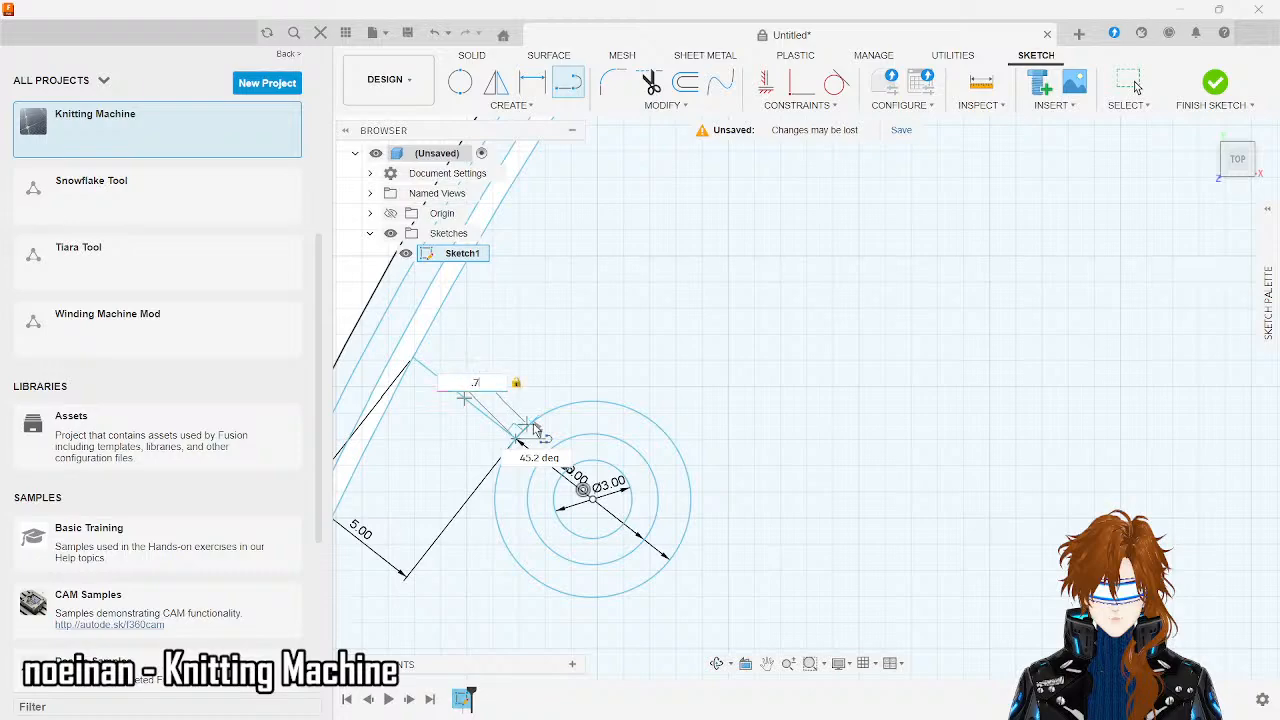
key(Tab)
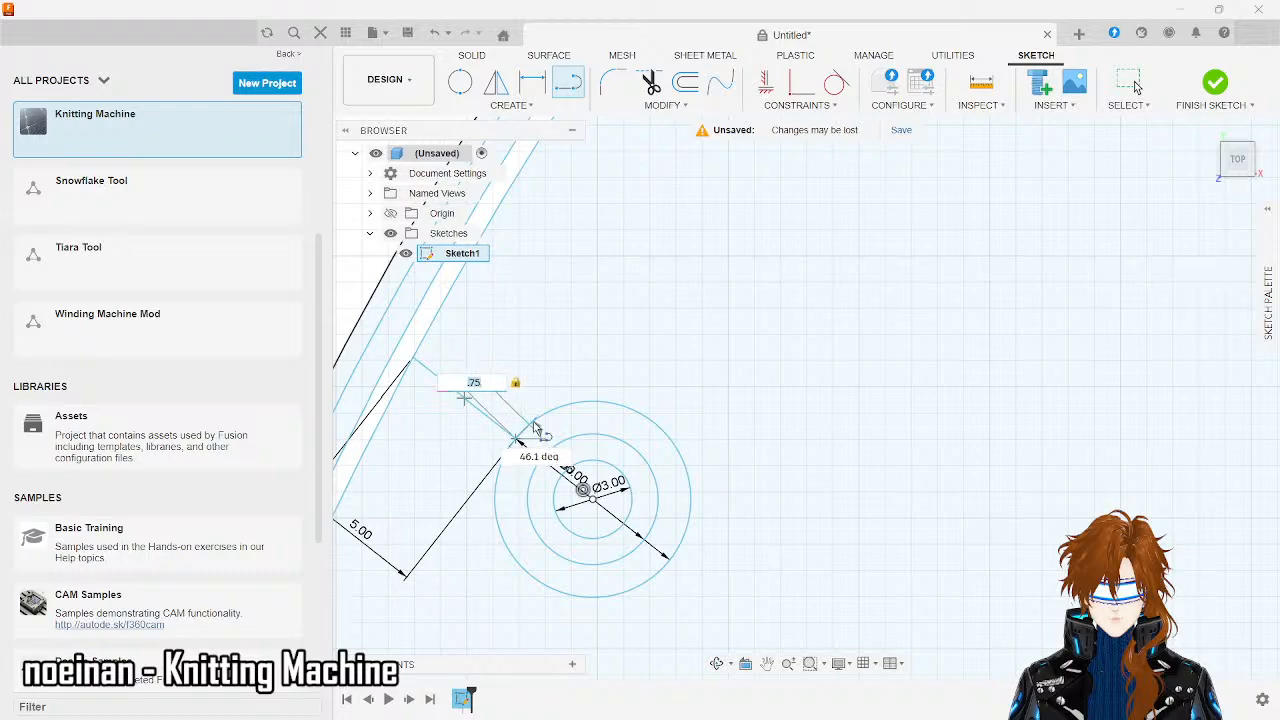
scroll(530, 428, up, 5)
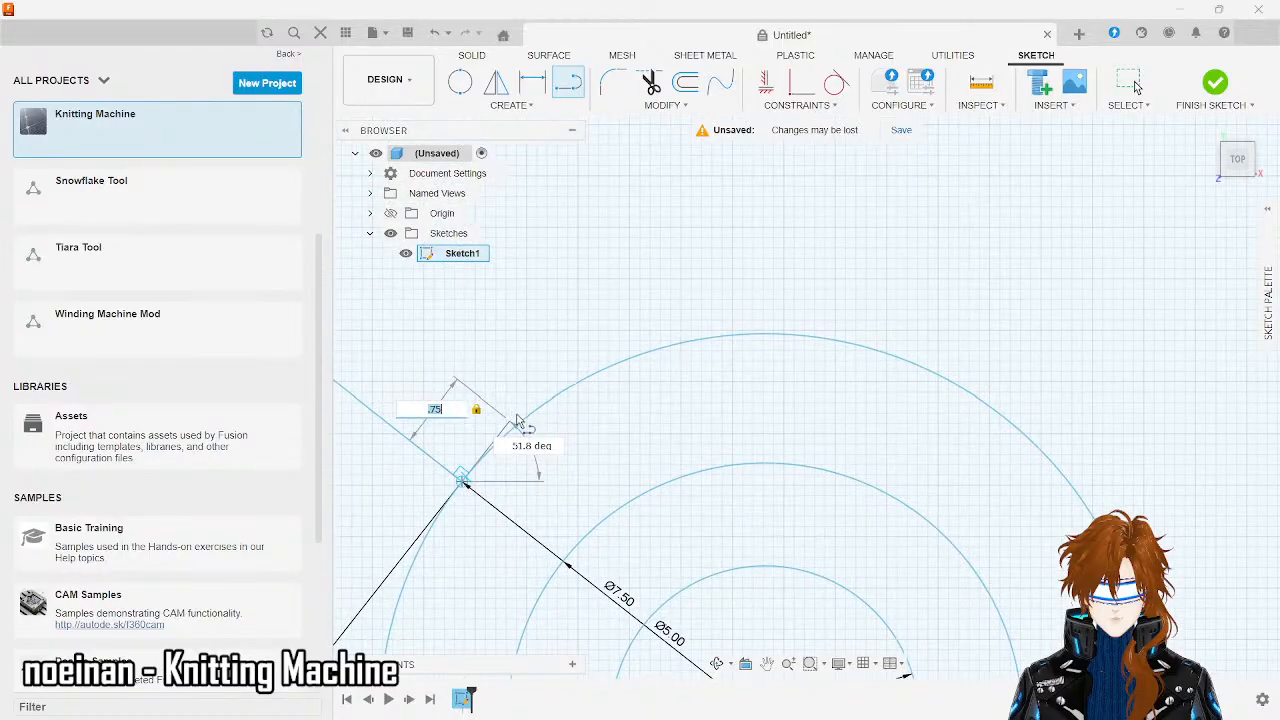
click(519, 421)
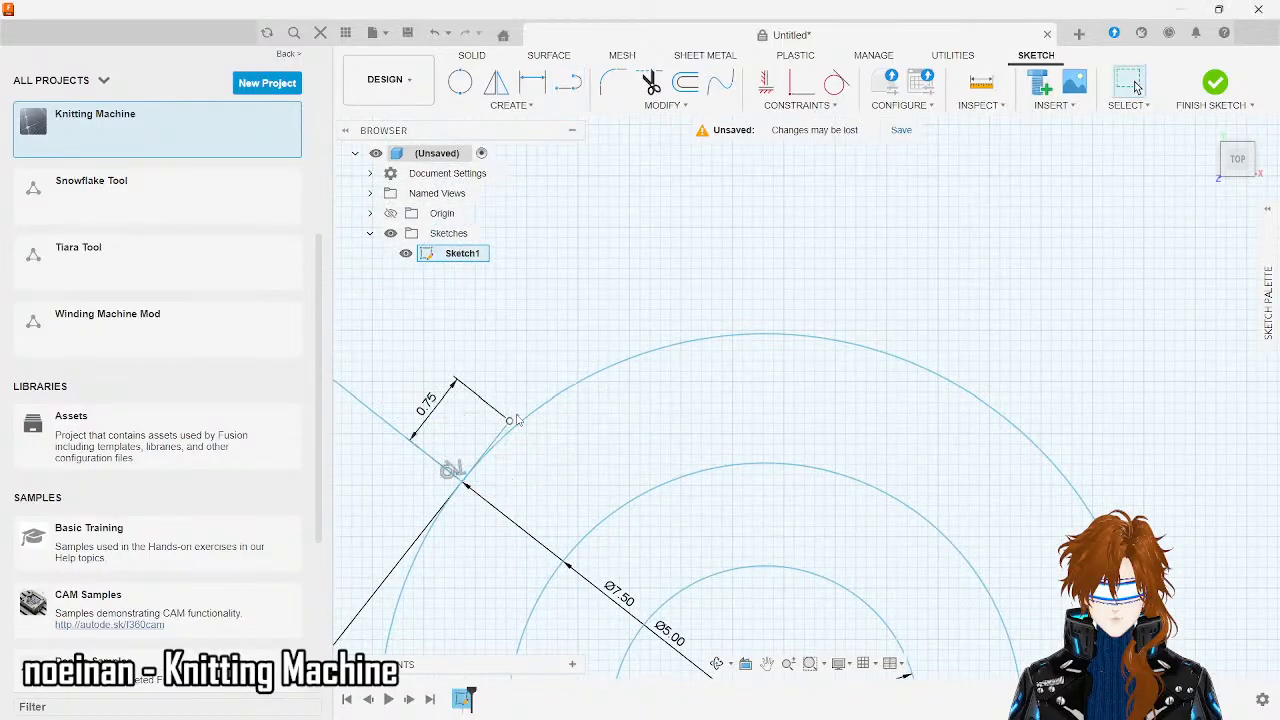
- Draw a second 0.75 mm line from the same point in the opposite direction, perpendicular to the 5 mm line on its lower side
click(572, 82)
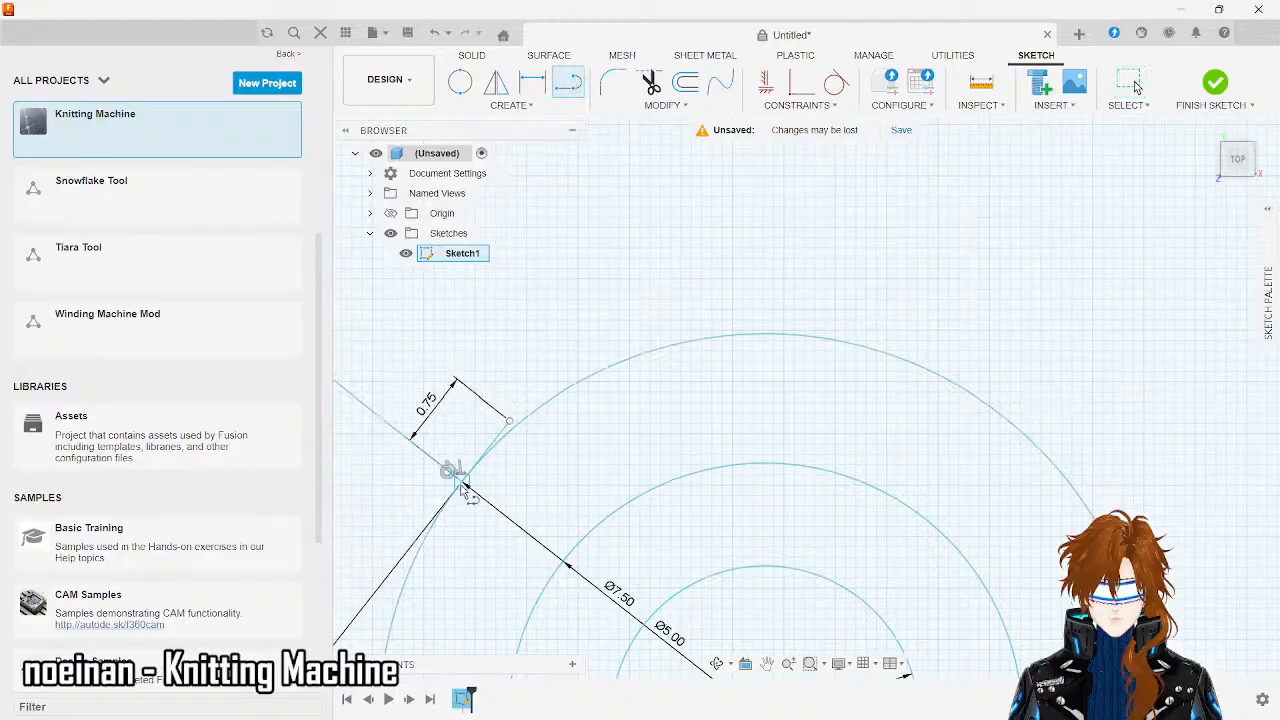
click(461, 484)
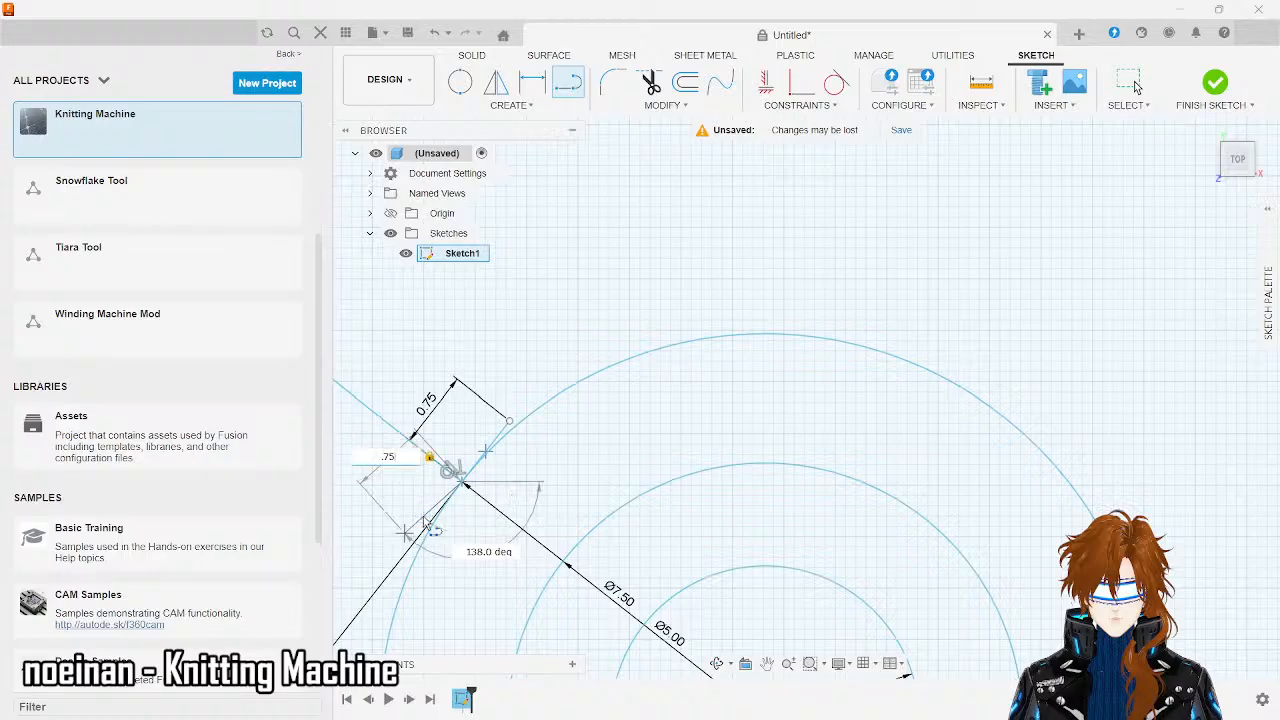
key(Tab)
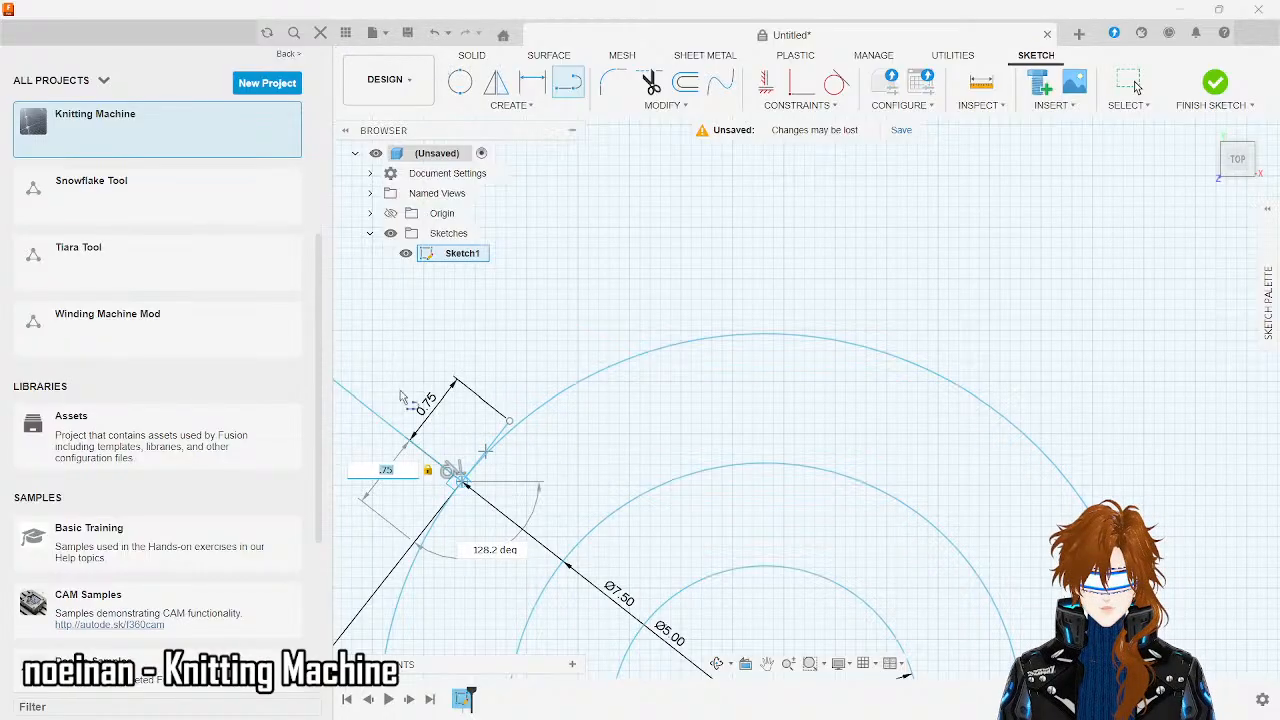
mouse_move(887, 697)
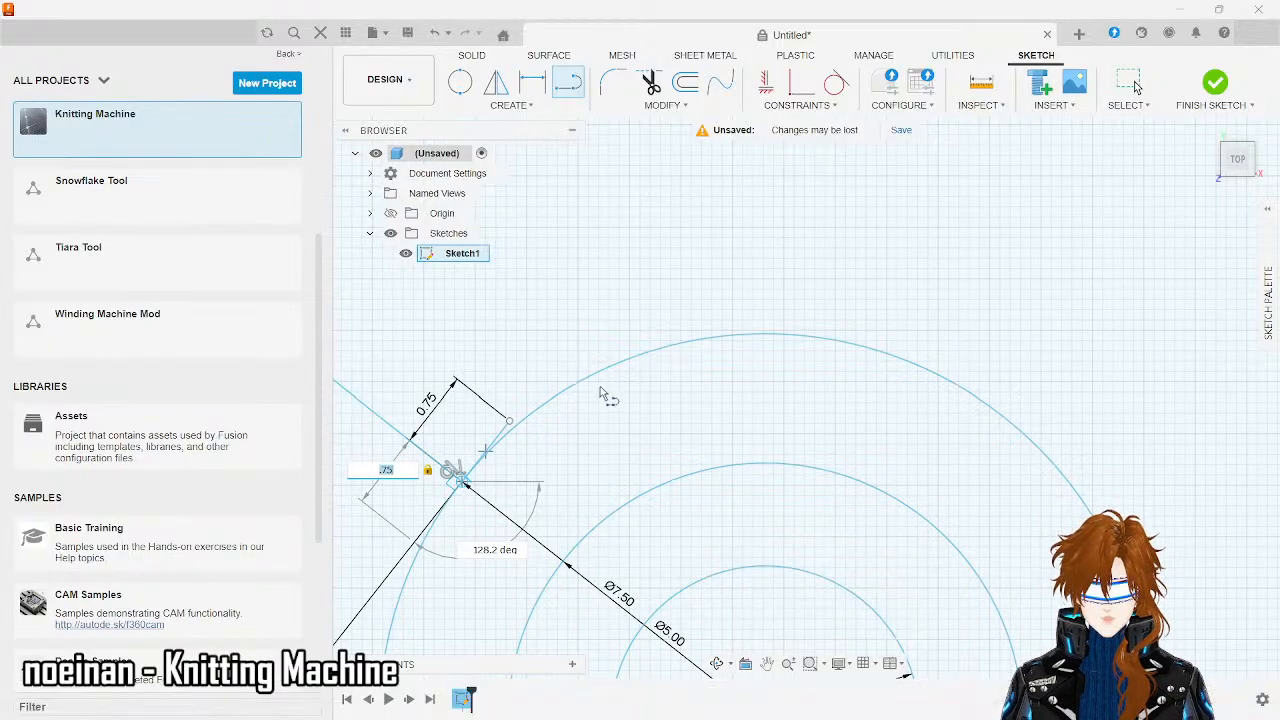
key(Return)
key(Escape)
scroll(600, 386, down, 3)
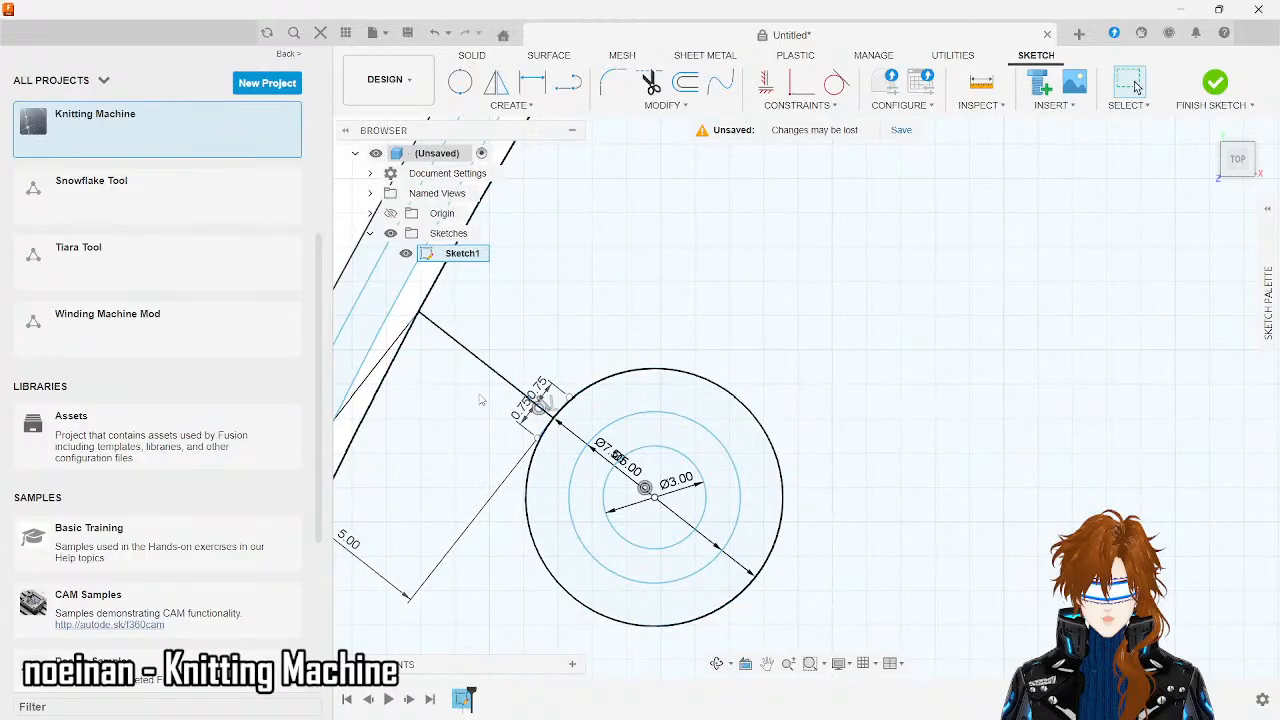
scroll(480, 400, up, 3)
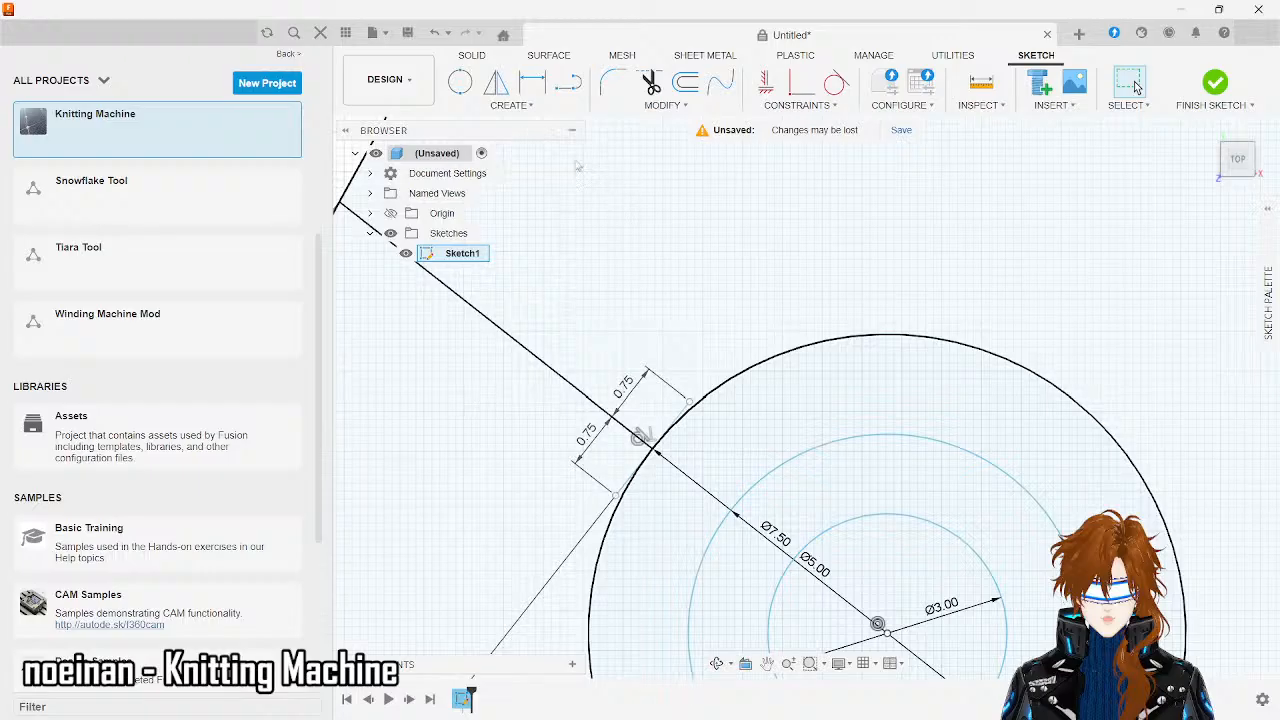
key(l)
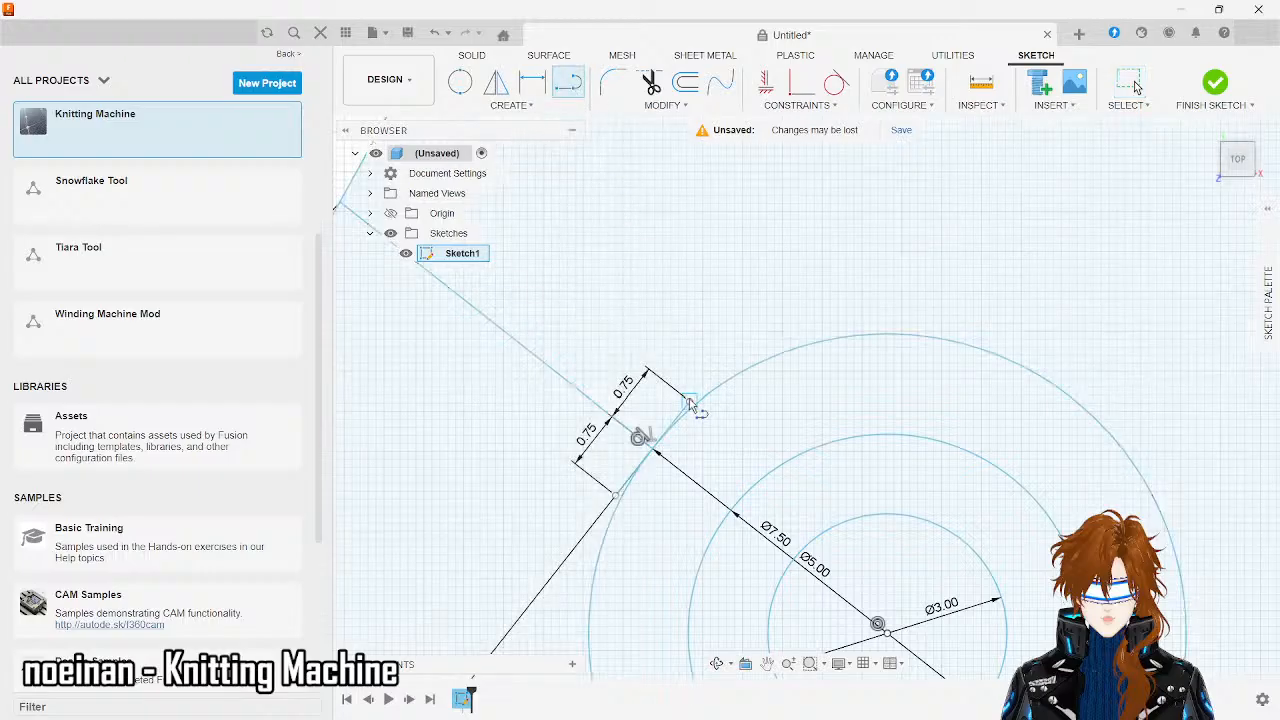
click(690, 403)
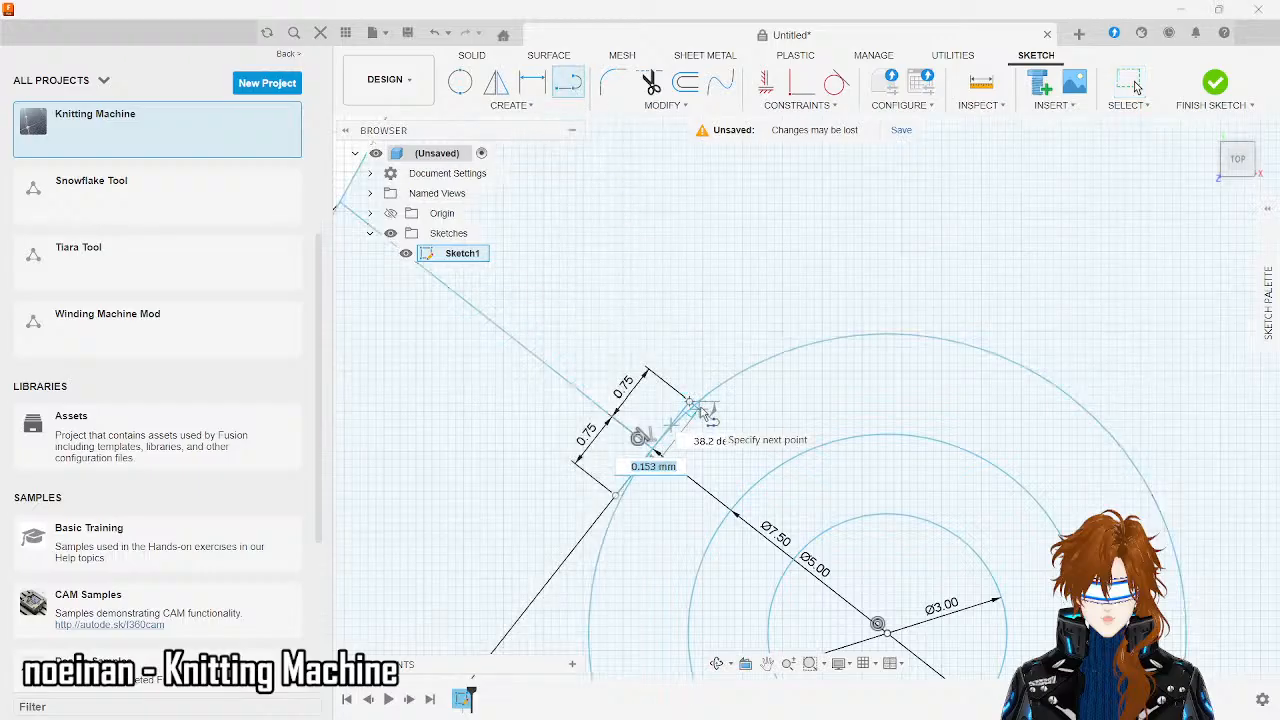
key(Escape)
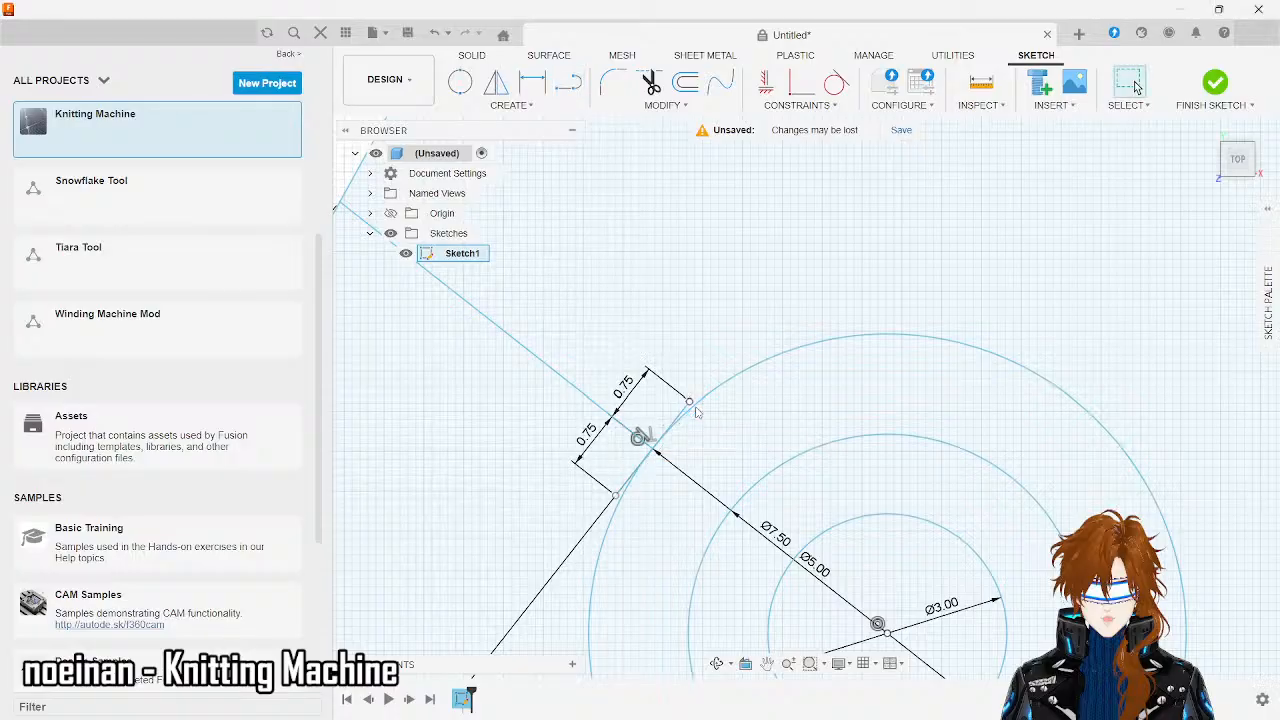
scroll(524, 298, down, 3)
scroll(524, 298, up, 5)
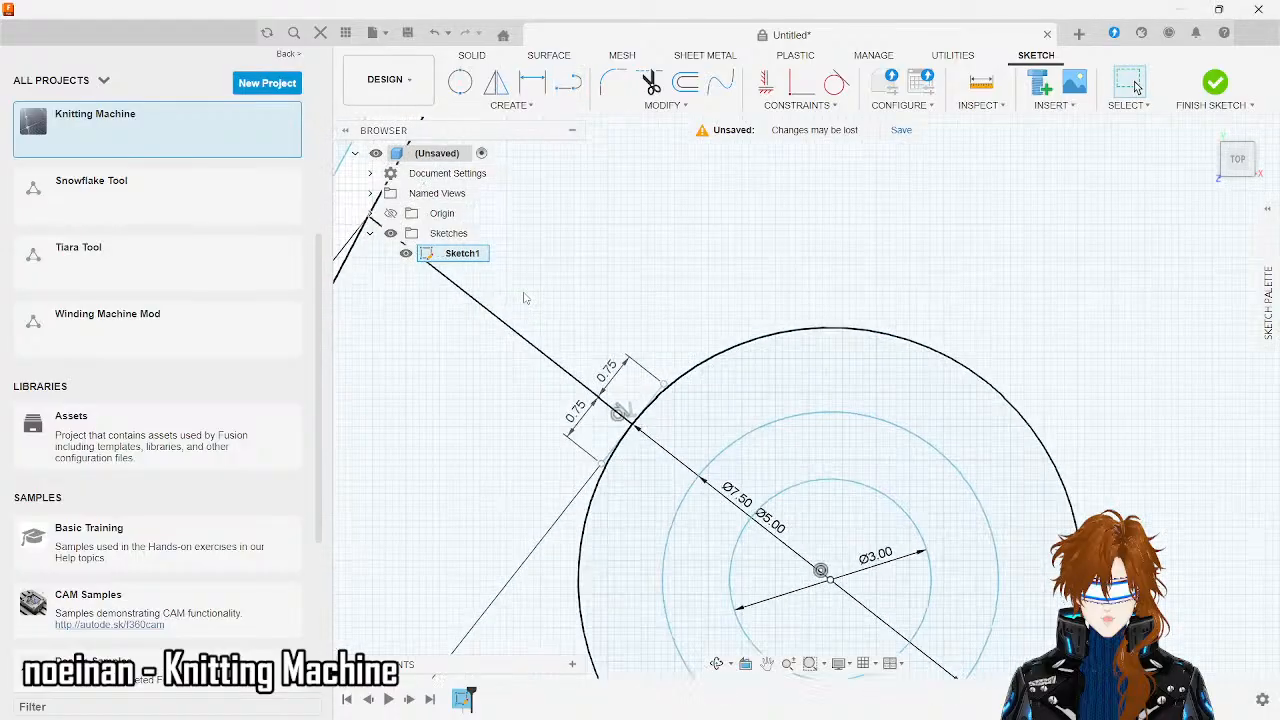
scroll(524, 298, down, 2)
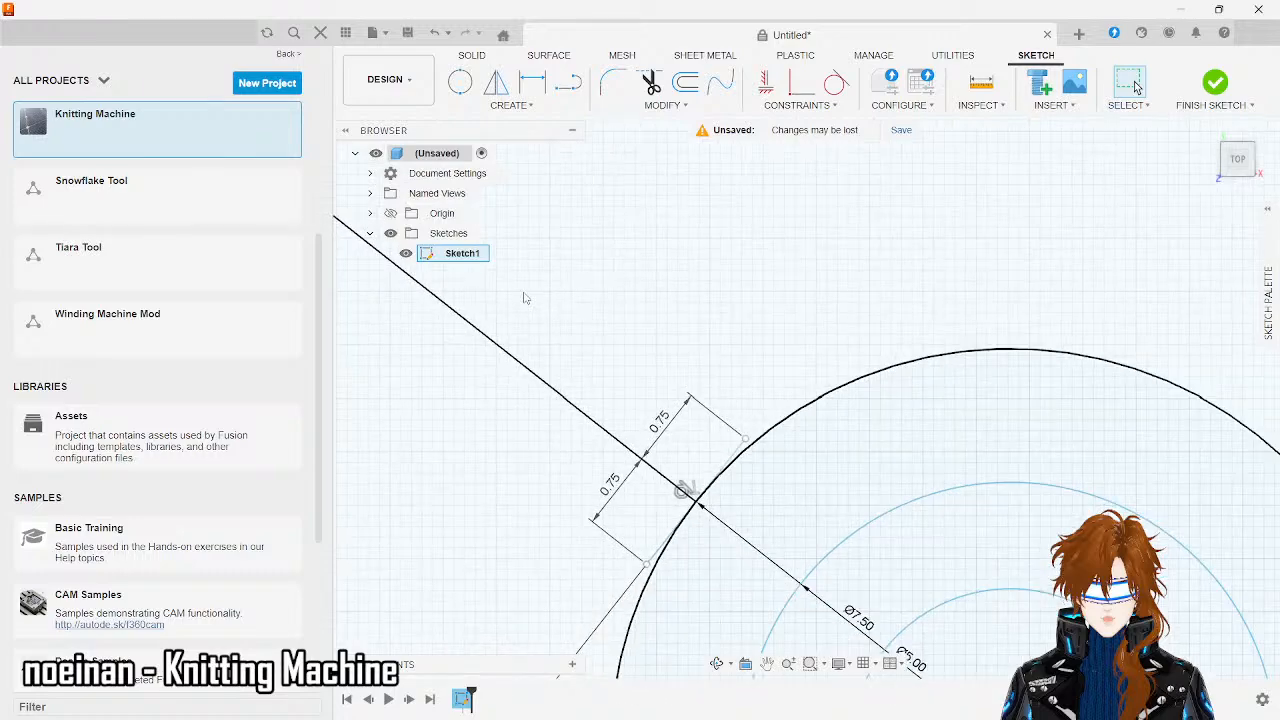
scroll(789, 543, up, 4)
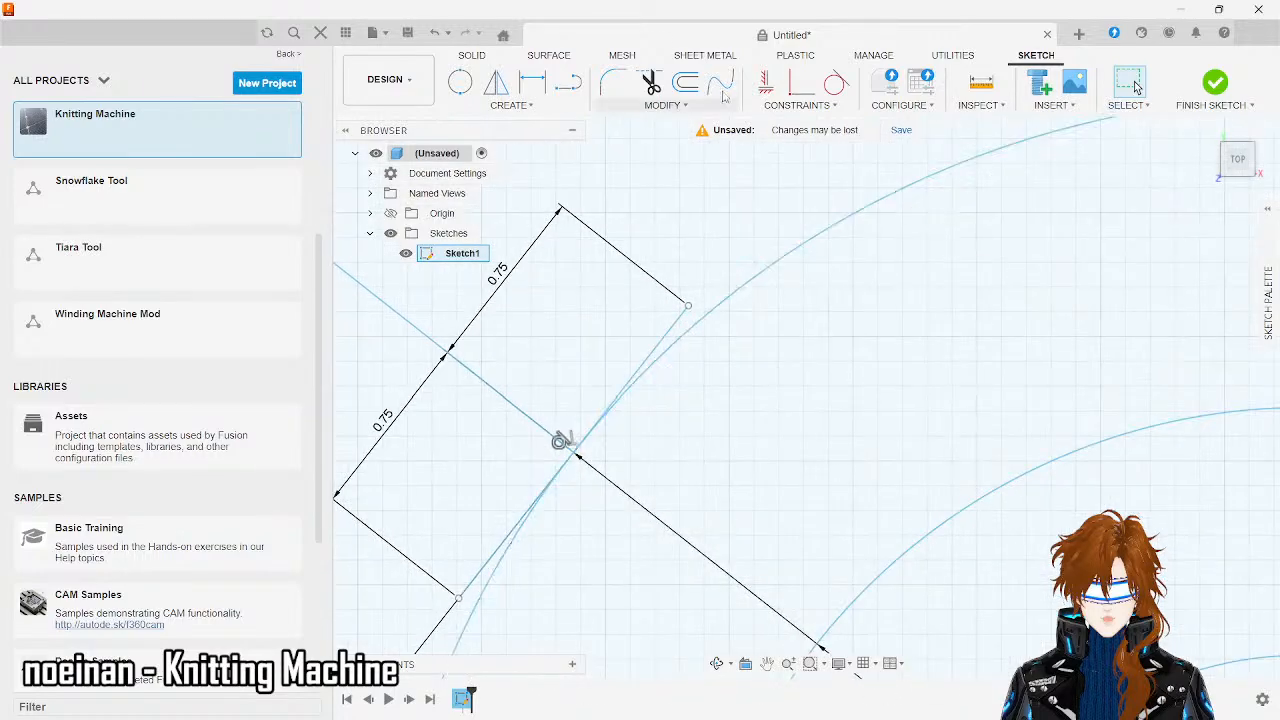
- Connect the outer ends of both 0.75 mm lines to the 7.5 mm circle with perpendicular lines about 0.08 mm long
click(581, 88)
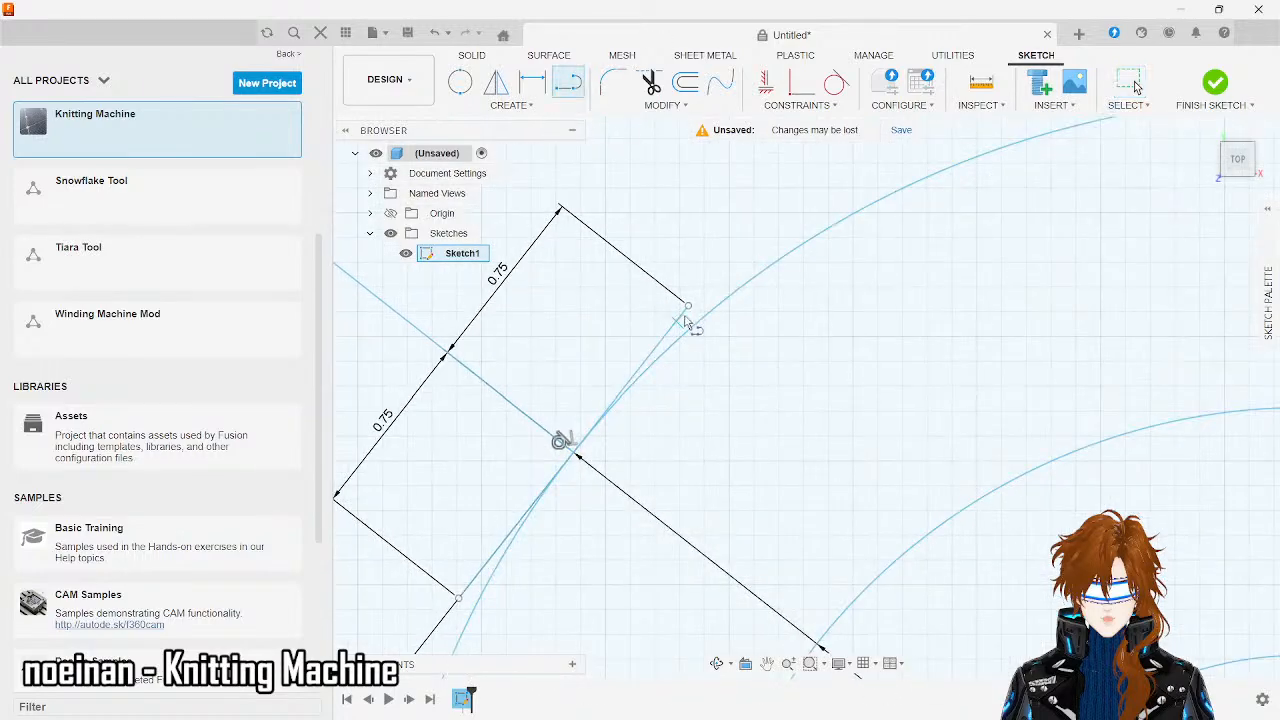
click(688, 305)
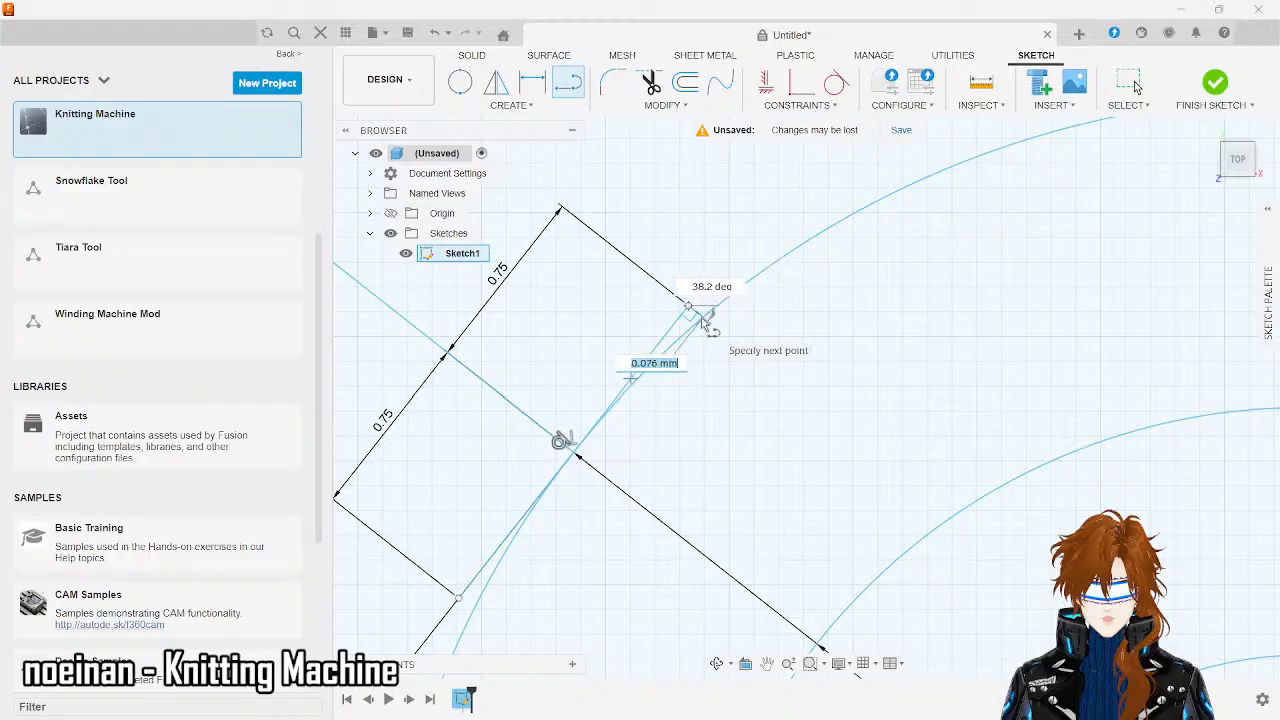
key(Escape)
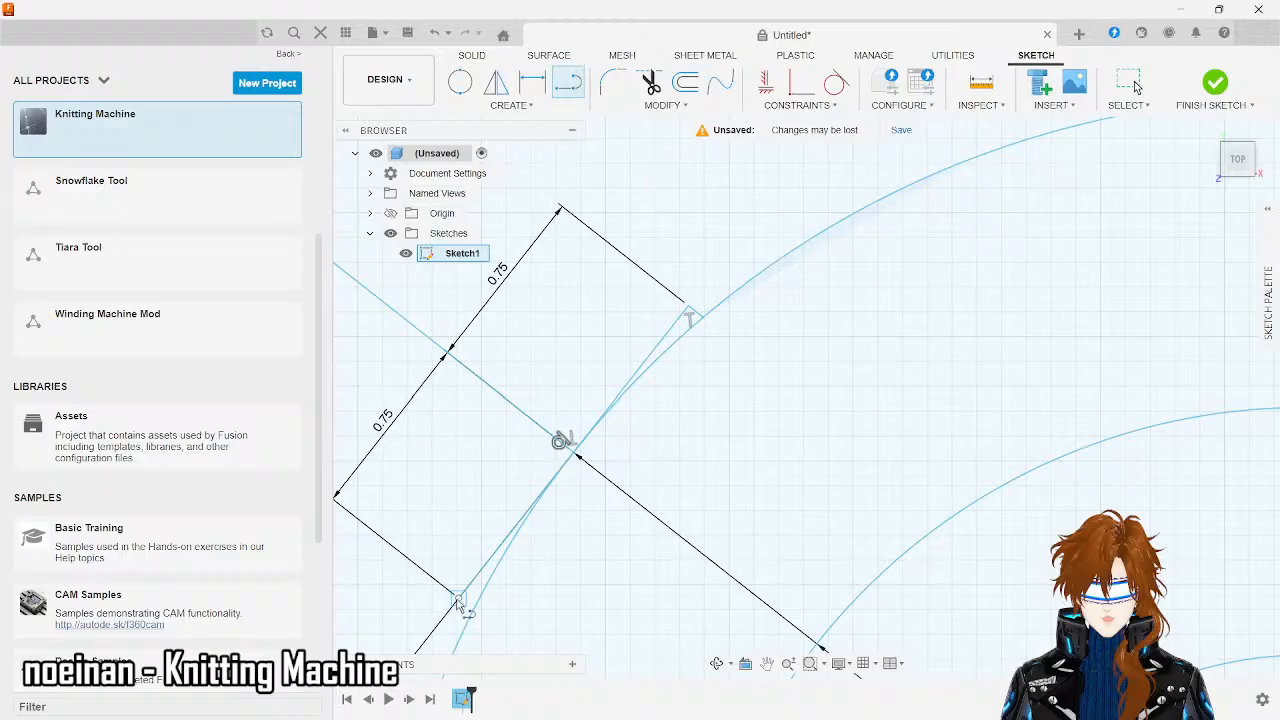
click(460, 601)
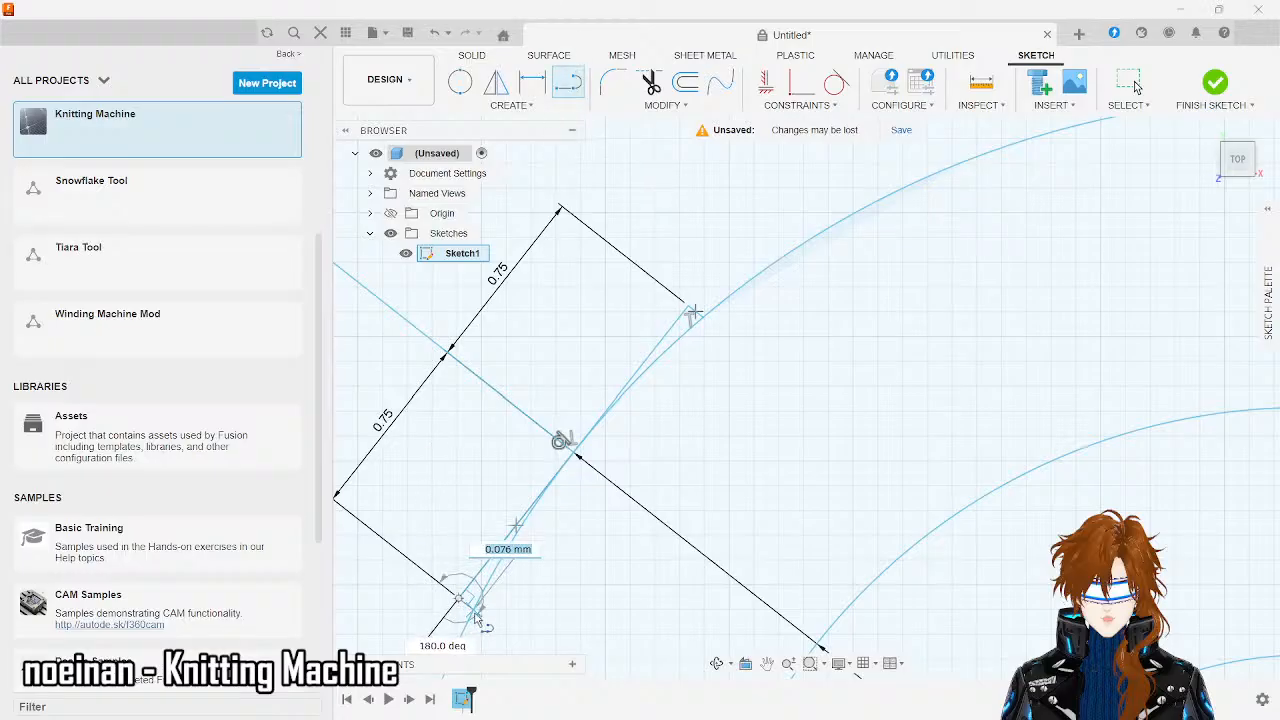
key(Escape)
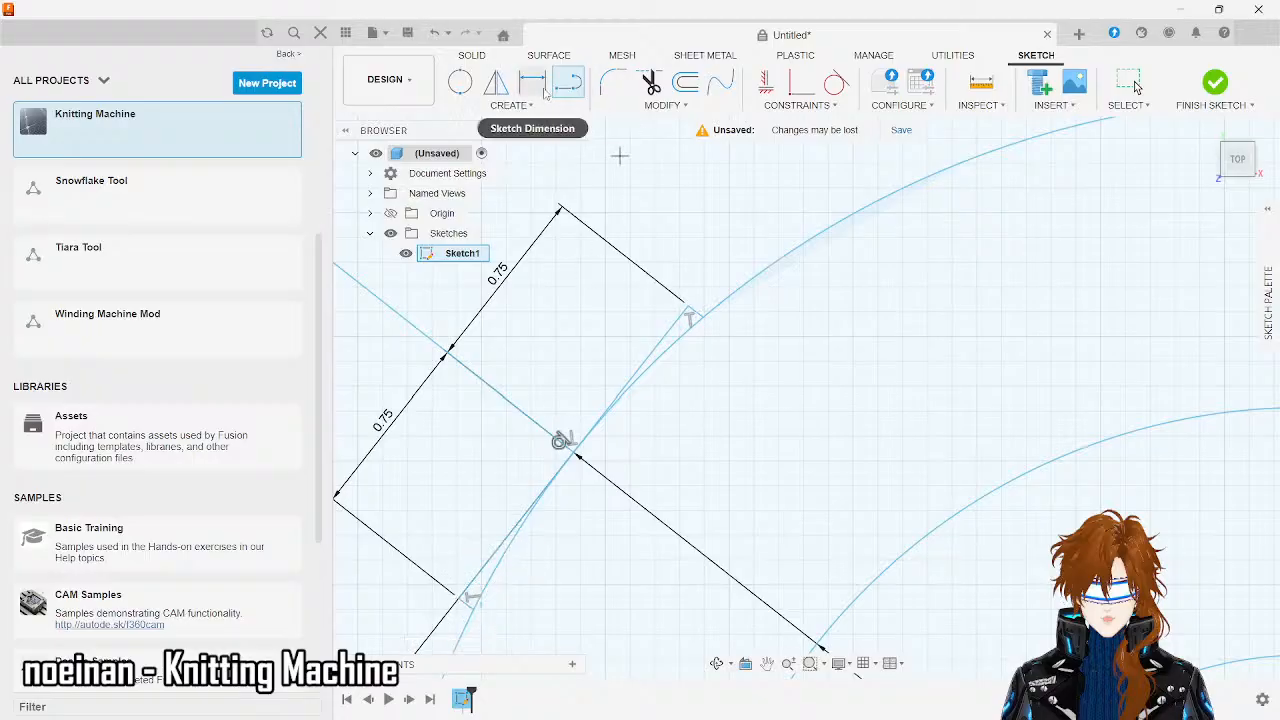
- Draw the stem's lower side from the lower 0.75 mm line's end to the rim, parallel to the 5 mm line and about 4.94 mm long
scroll(474, 612, down, 3)
click(470, 604)
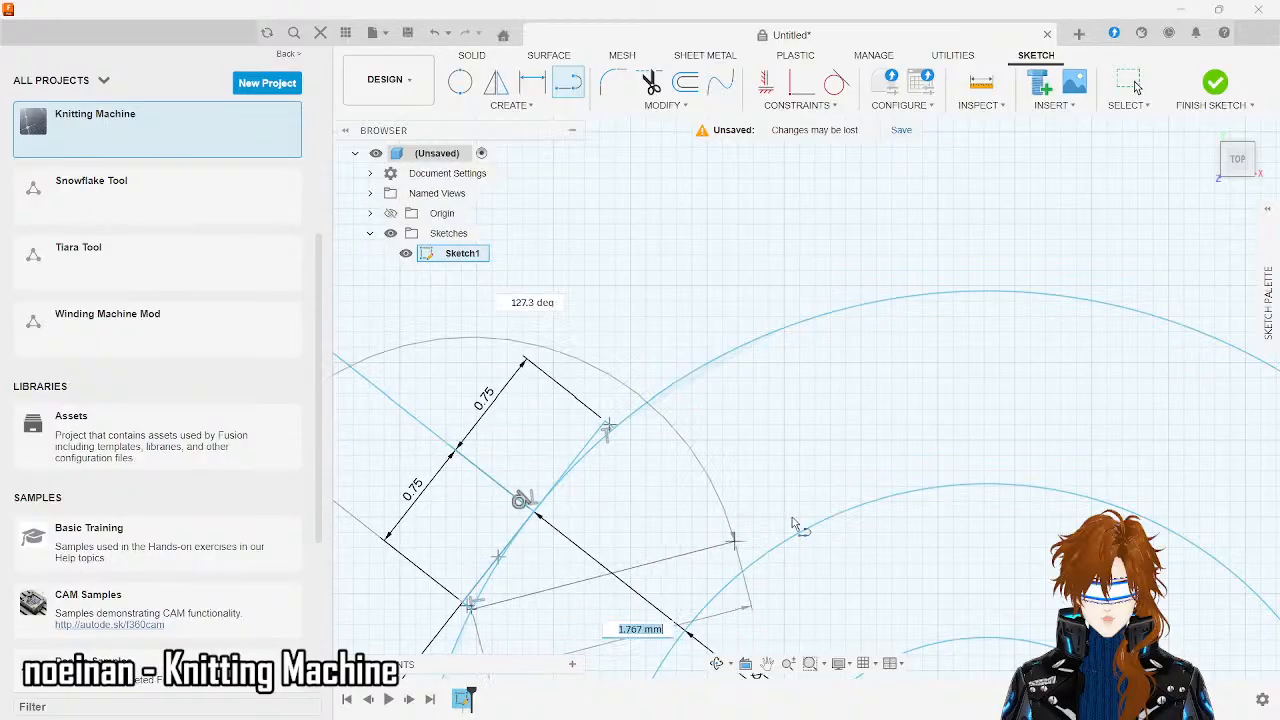
scroll(940, 428, down, 6)
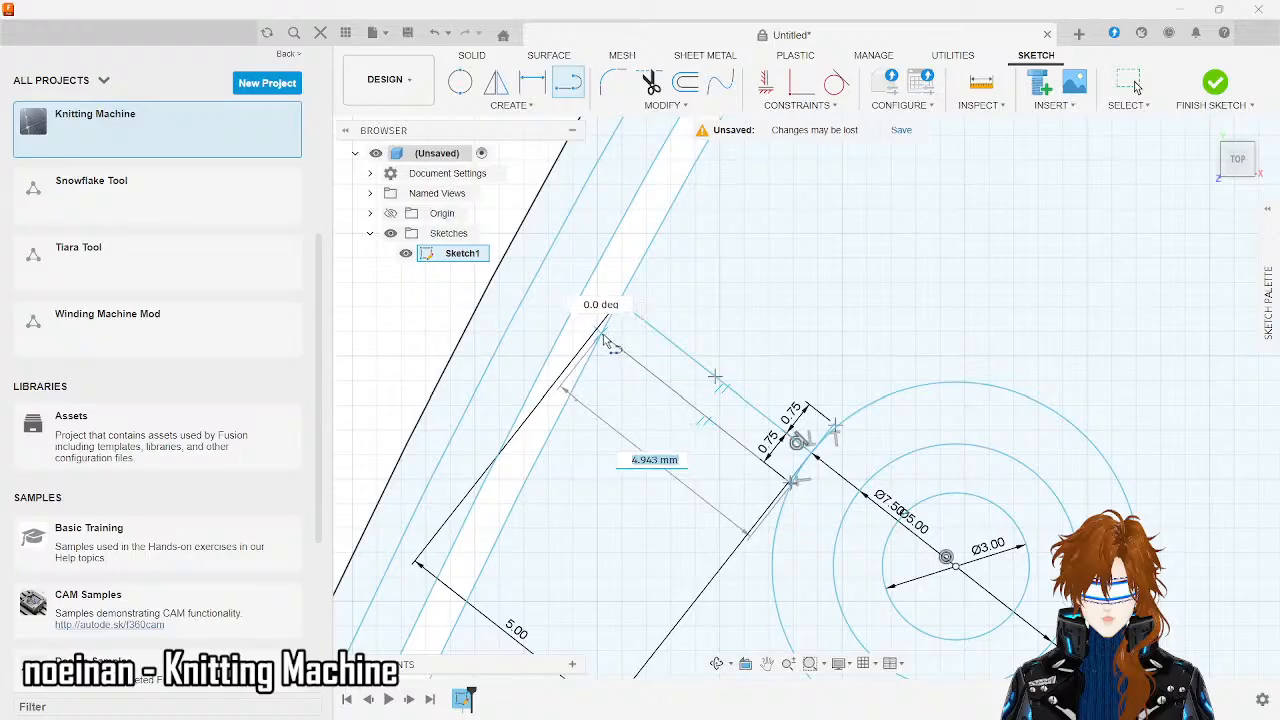
click(605, 341)
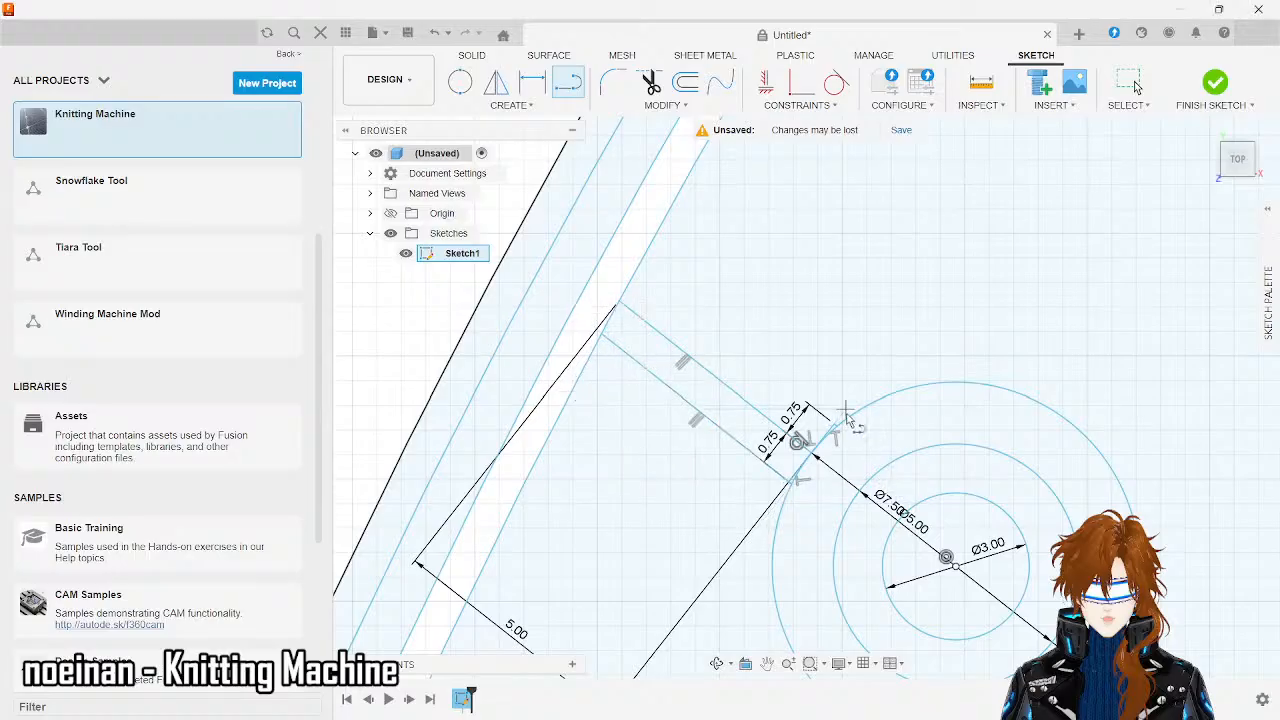
- Draw the stem's upper side from the short upper line's end on the 7.5 mm circle to the rim, about 5.2 mm long
scroll(843, 432, up, 4)
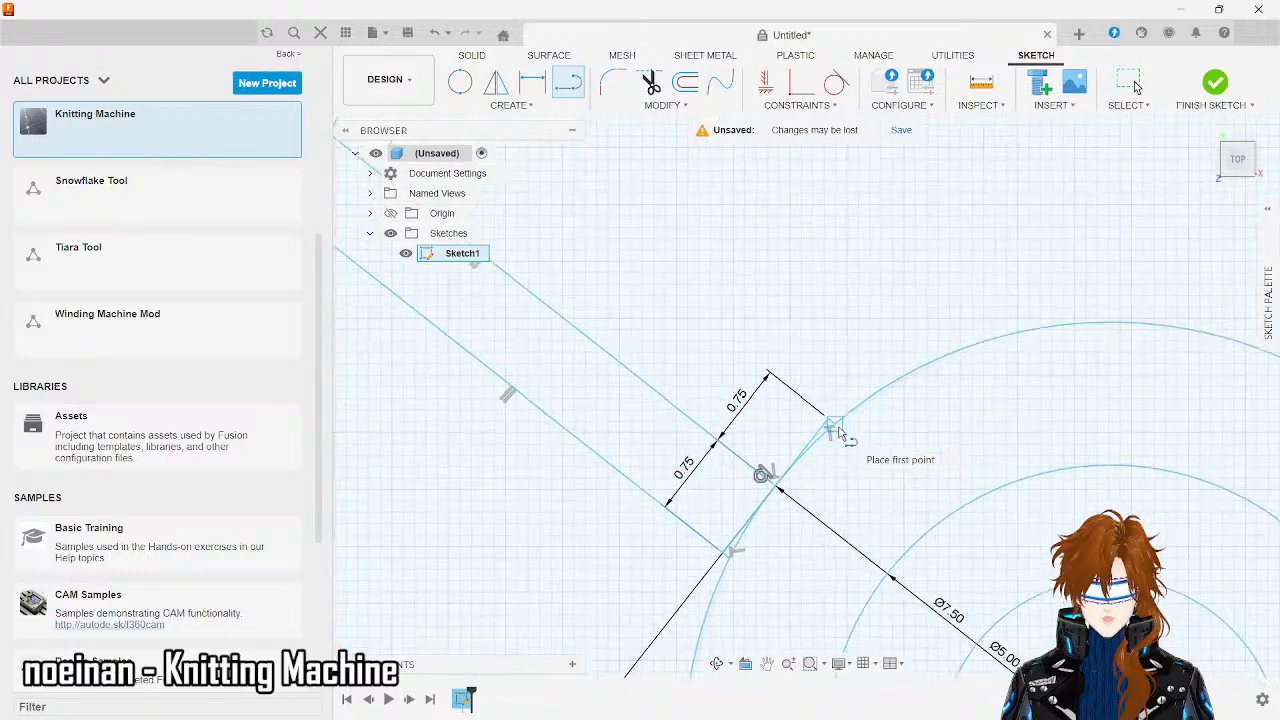
click(840, 432)
scroll(838, 430, down, 5)
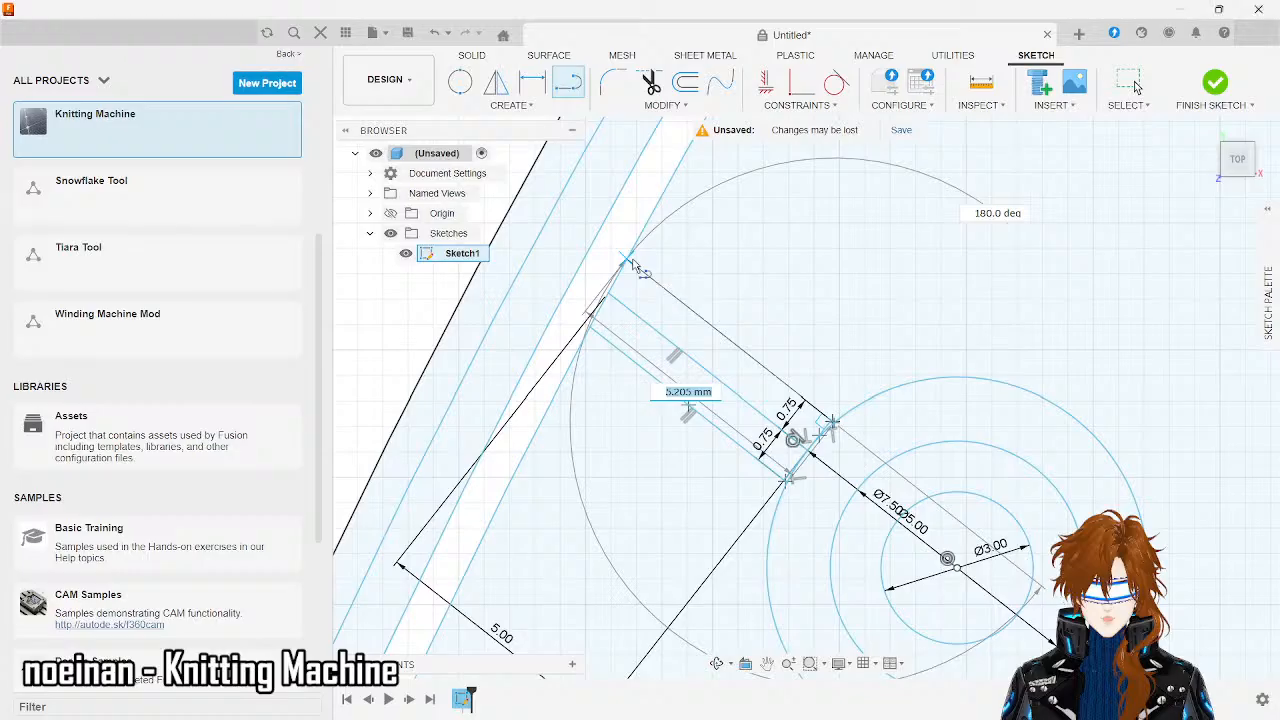
click(630, 262)
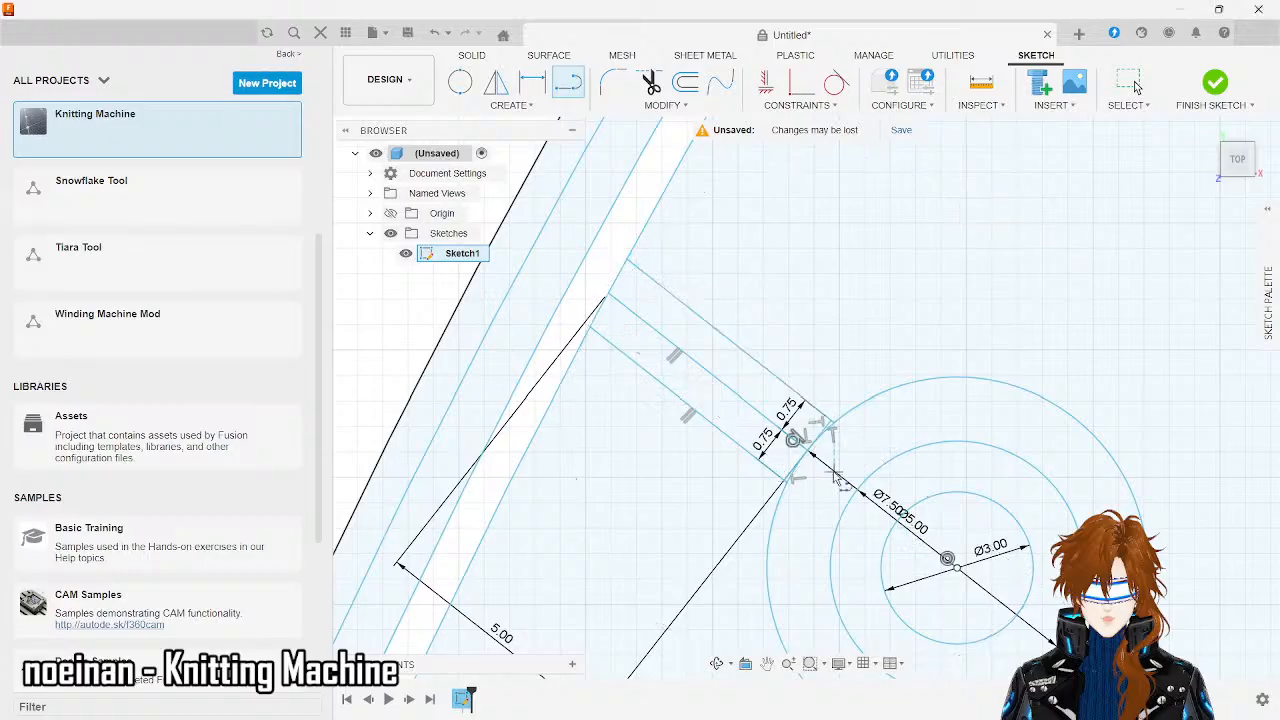
scroll(835, 475, up, 5)
key(Escape)
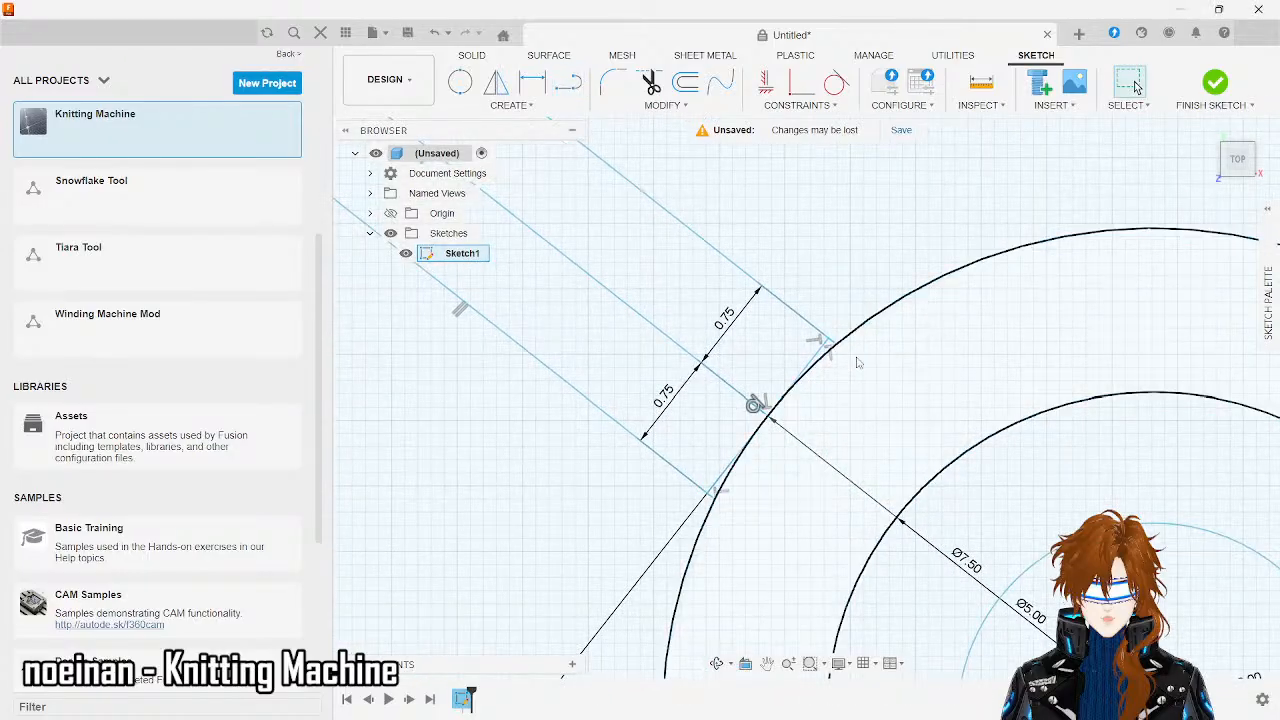
- Delete the upper 0.75 mm construction line running from the middle line to the stem's upper side
scroll(832, 345, up, 4)
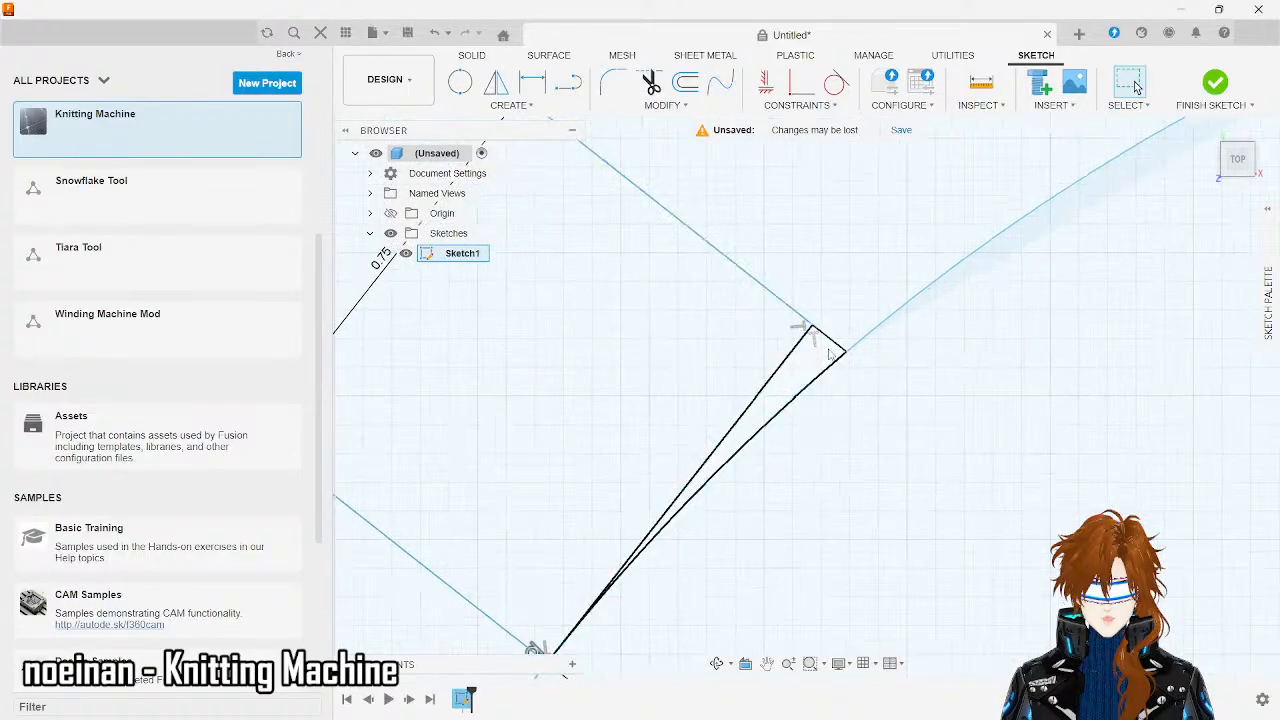
click(799, 347)
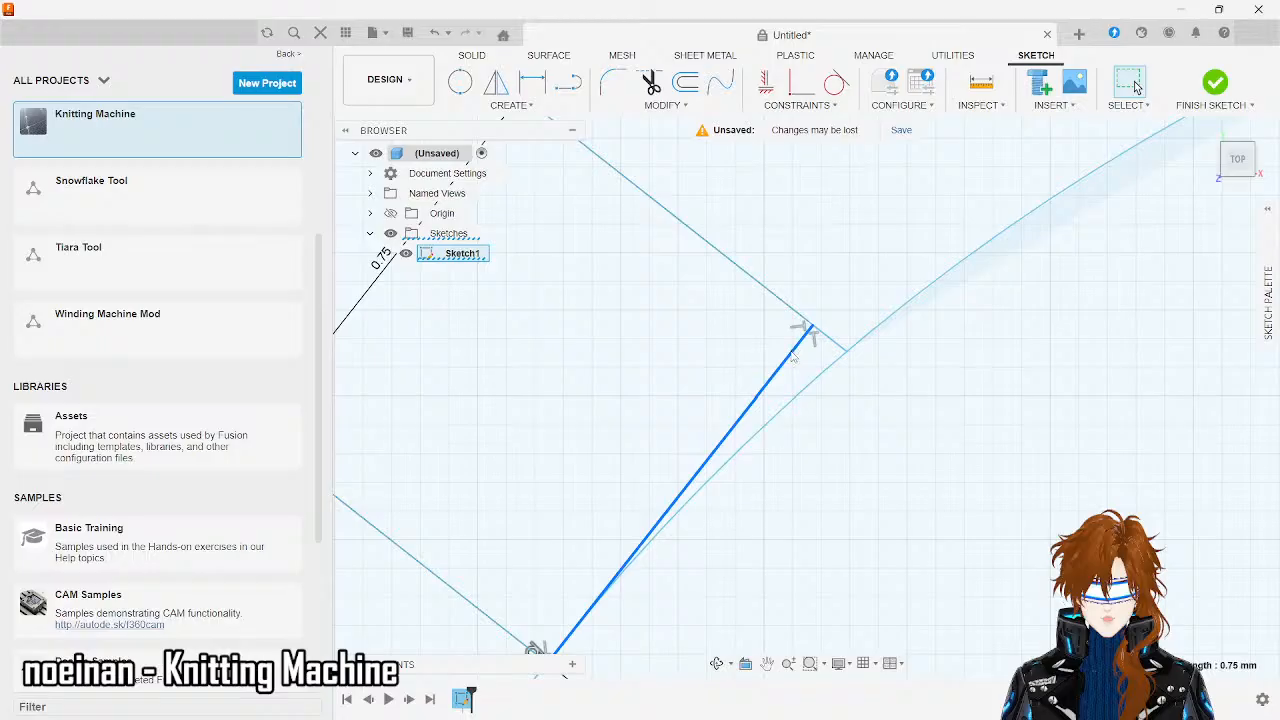
key(Delete)
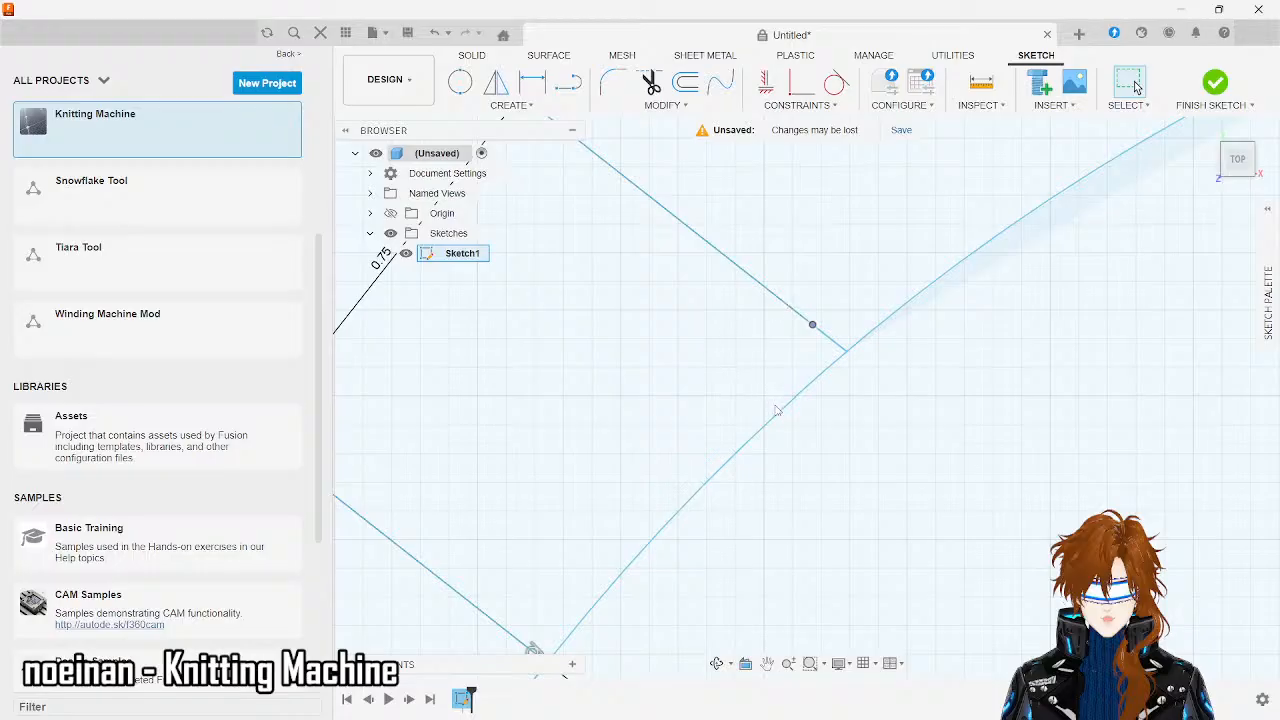
- Try deleting both overlapping lines at the stem's upper corner by the 7.5 mm circle, and undo the deletion
key(l)
scroll(963, 292, down, 1)
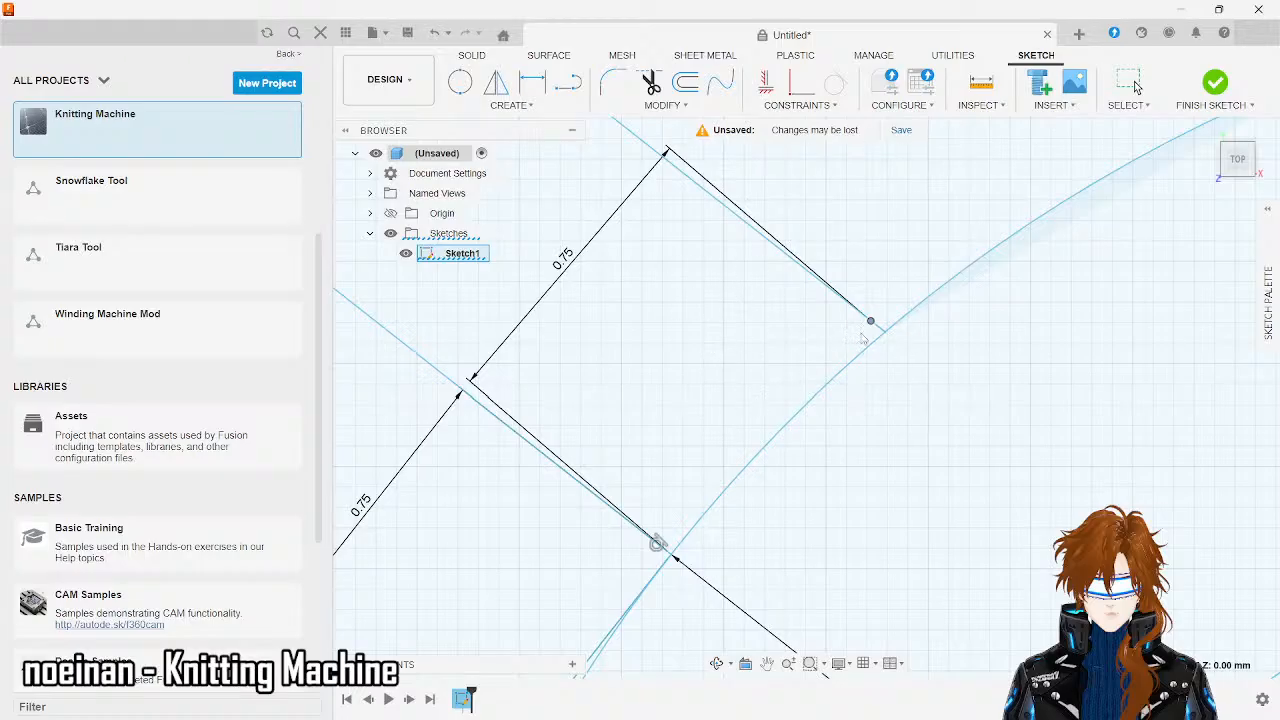
scroll(889, 344, down, 3)
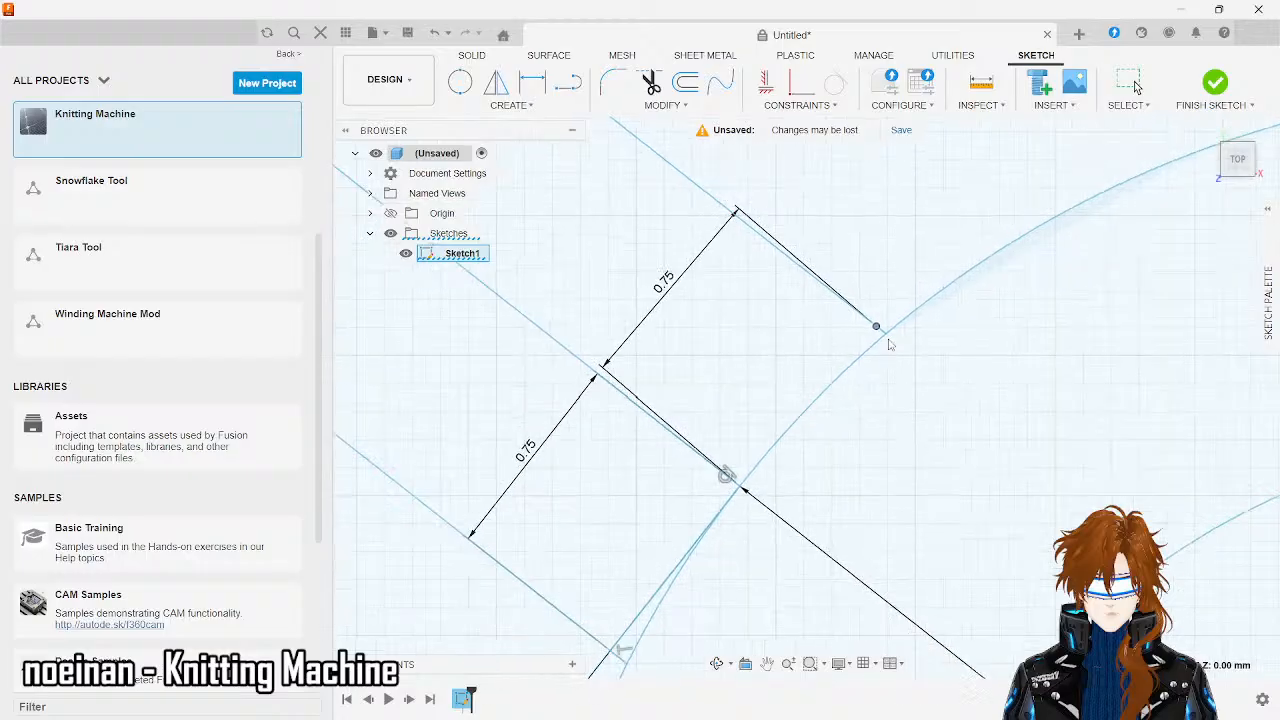
scroll(889, 344, up, 7)
scroll(889, 344, up, 3)
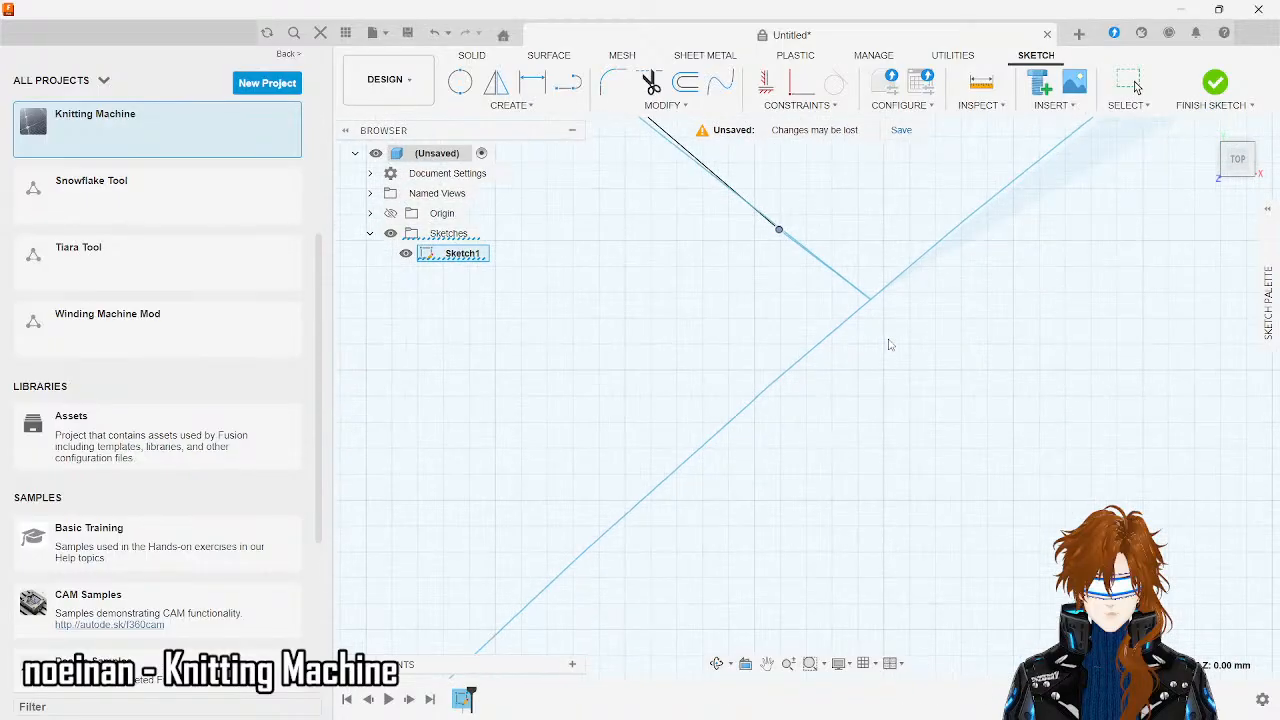
scroll(788, 235, up, 3)
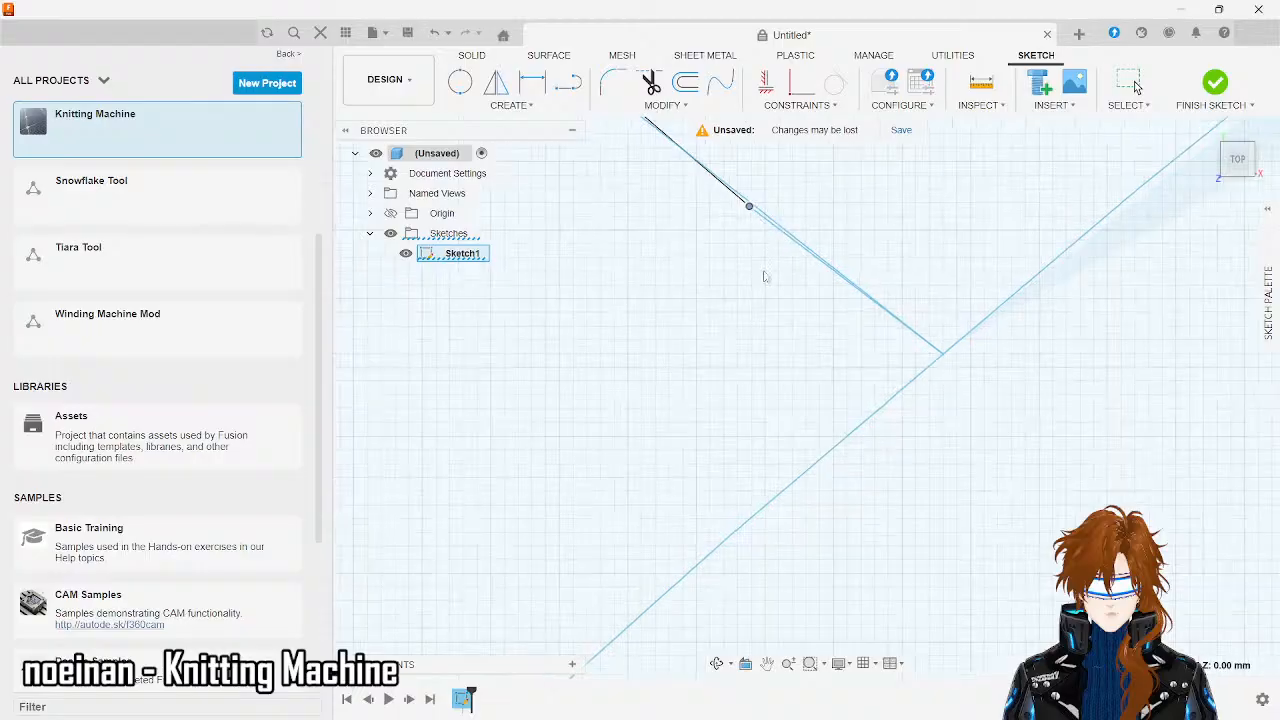
key(Escape)
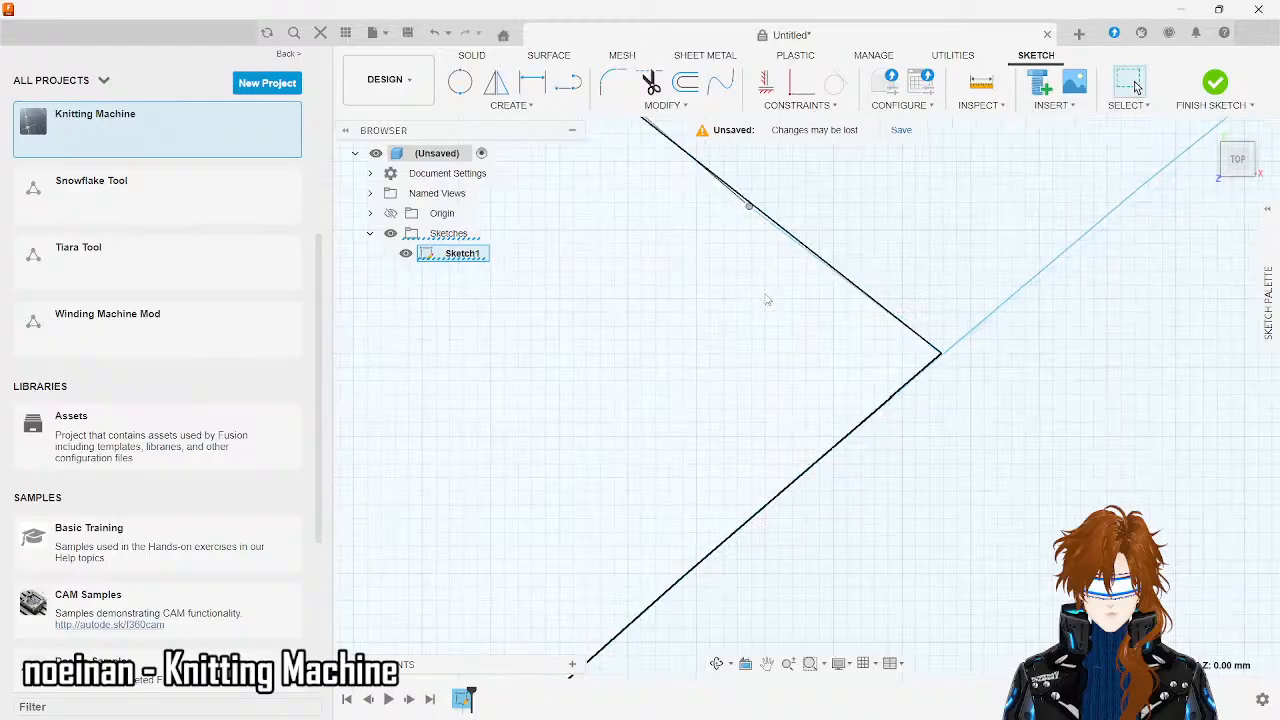
click(771, 230)
double_click(768, 228)
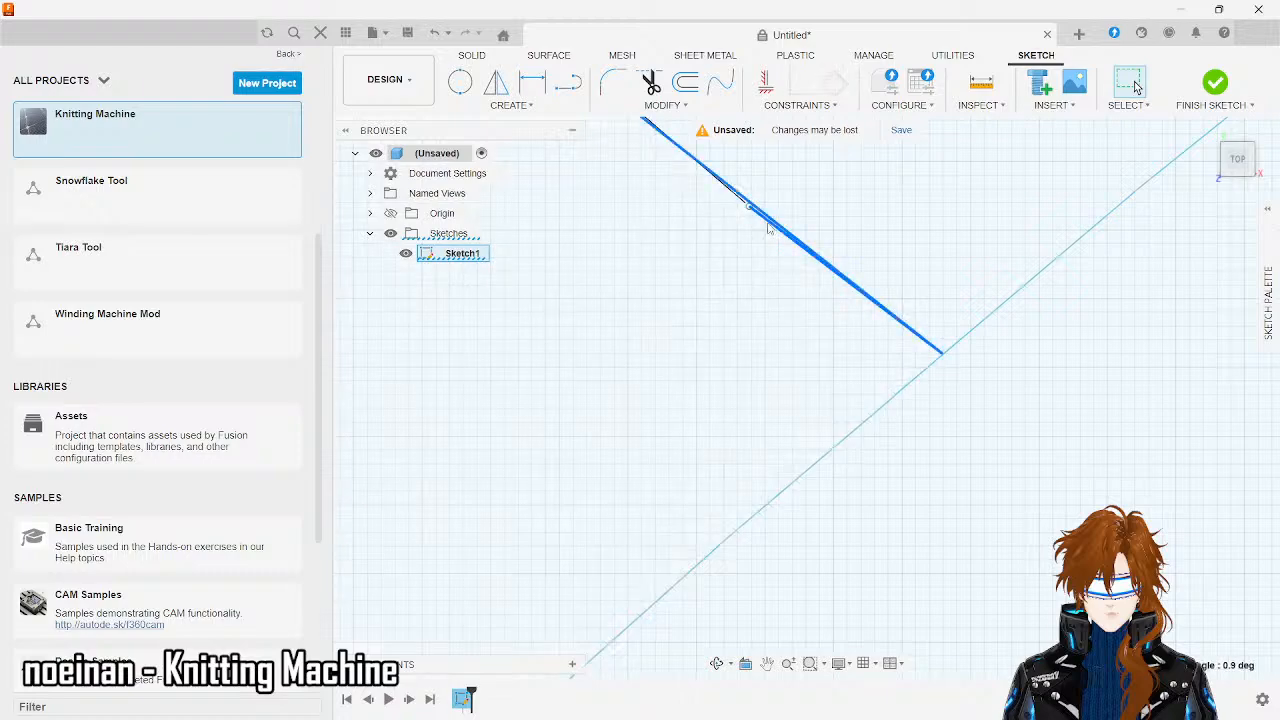
key(Delete)
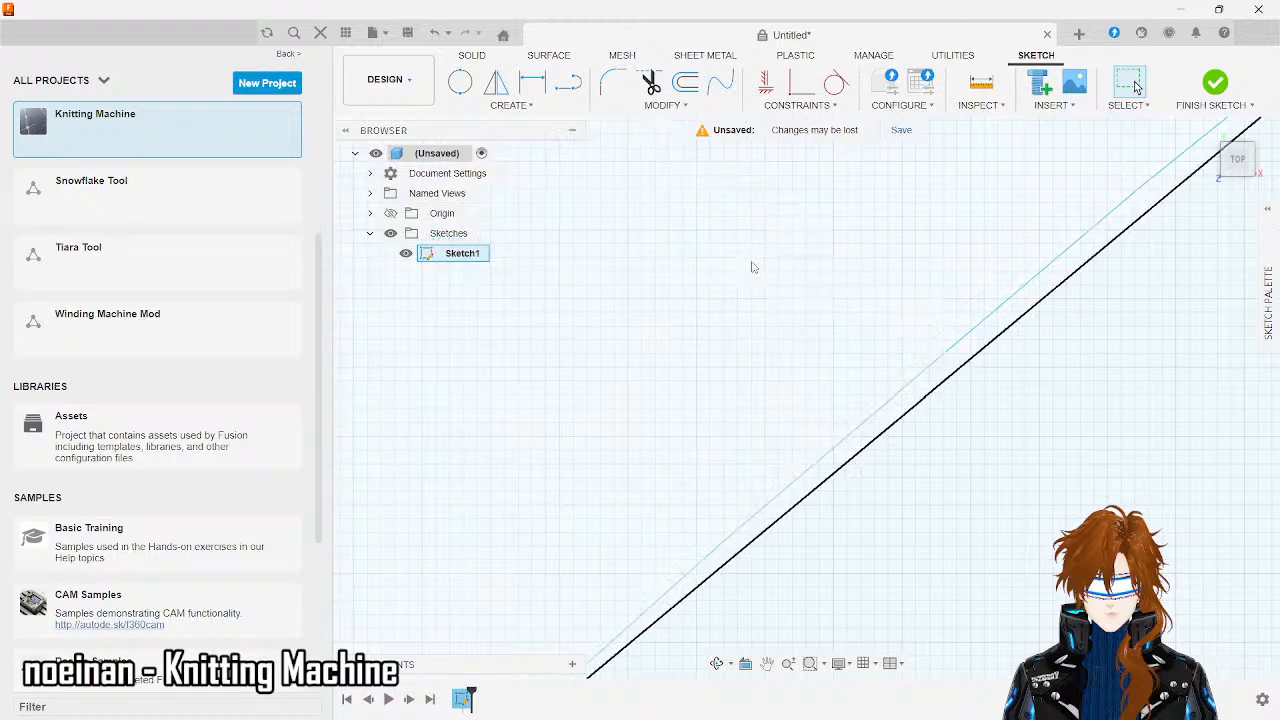
key(ctrl+z)
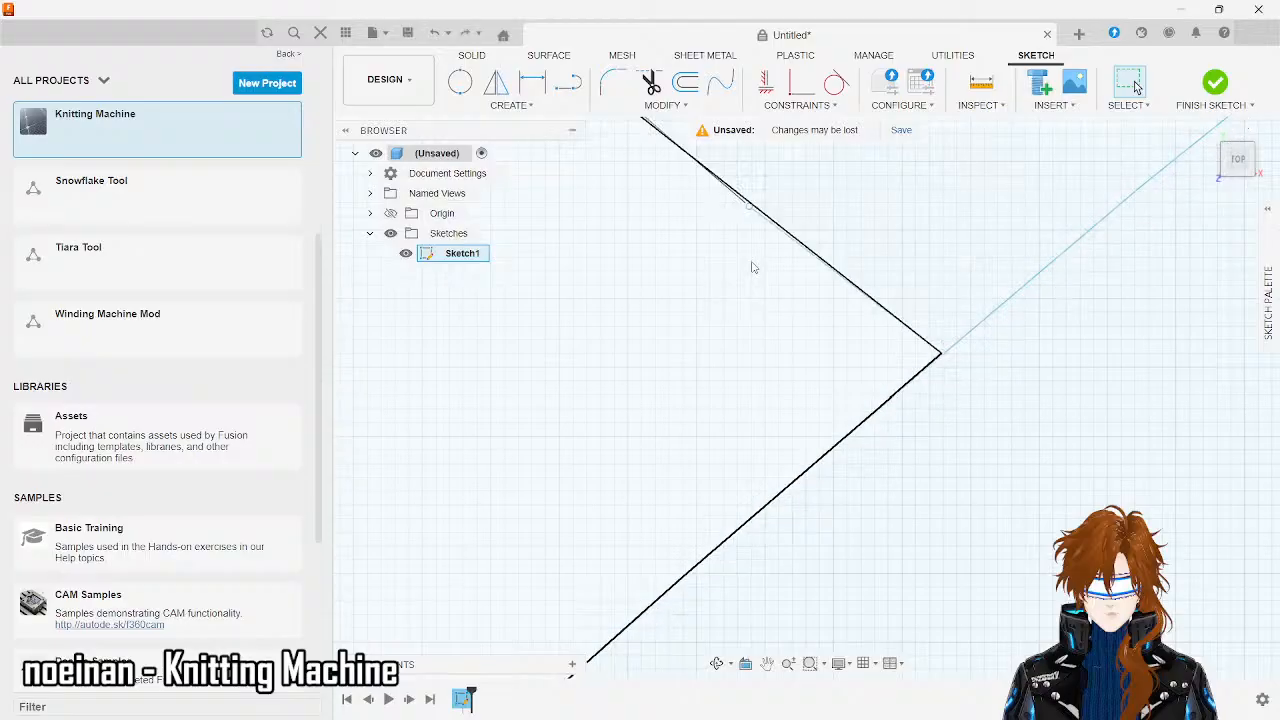
- Delete only the short leftover segment beside the stem's upper side at the 7.5 mm circle
click(762, 222)
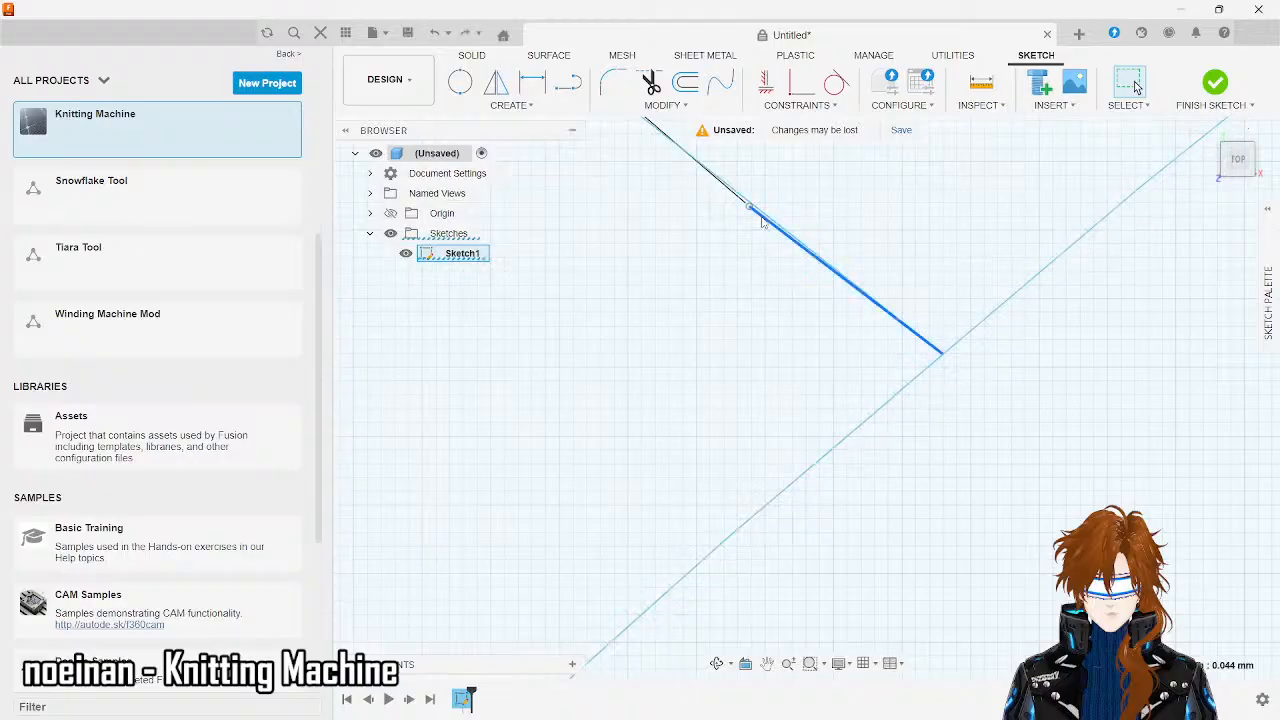
key(ctrl+z)
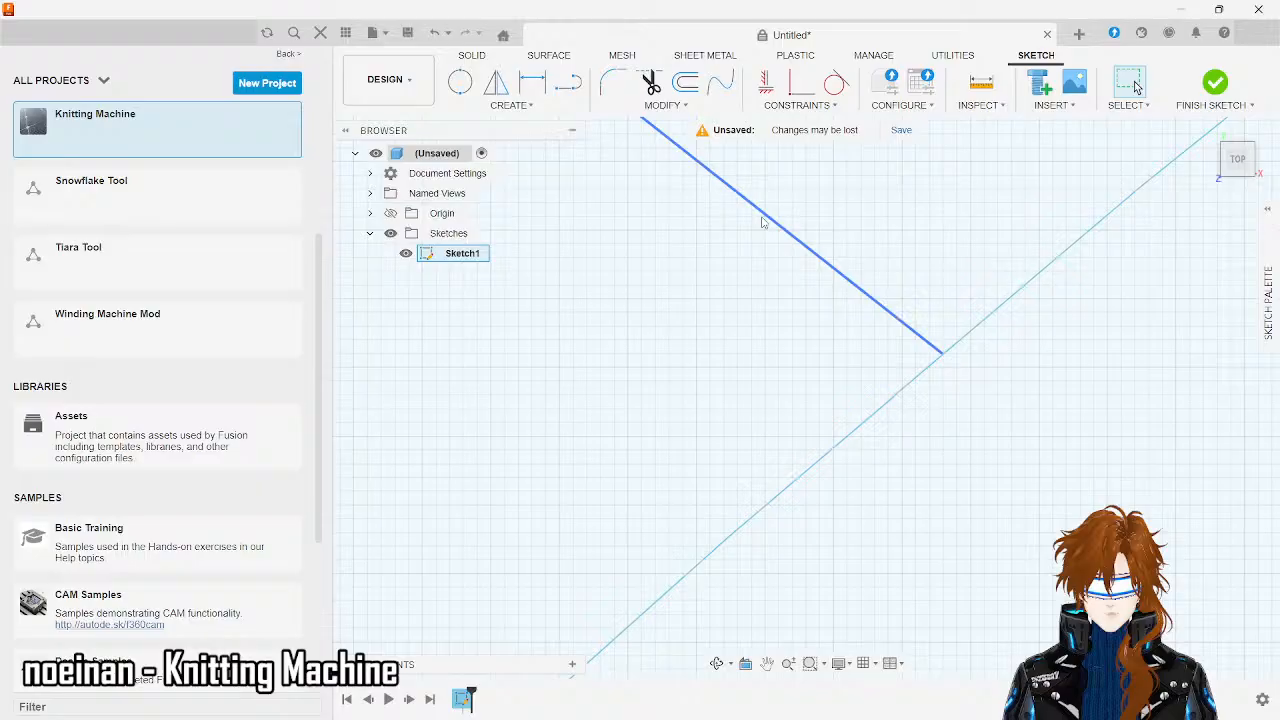
- Delete the lower 0.75 mm construction line running from the middle line to the stem's lower side
scroll(762, 218, down, 2)
scroll(838, 286, down, 1)
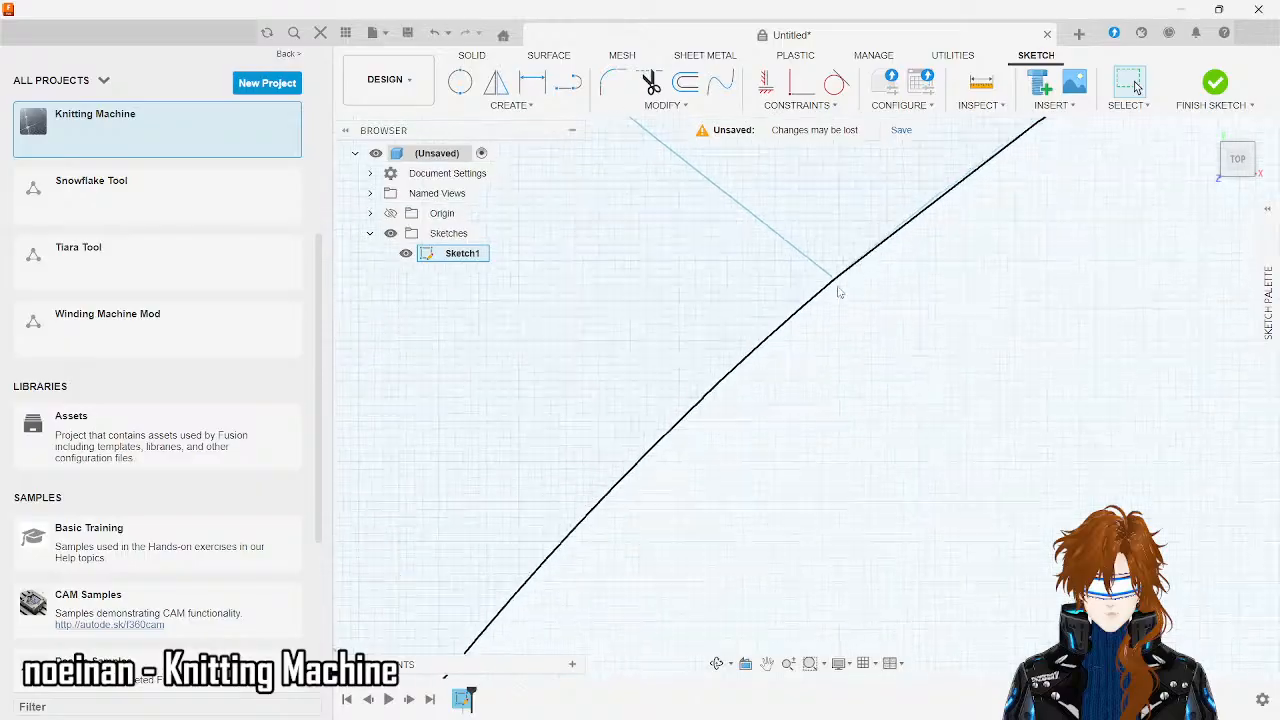
scroll(839, 291, down, 5)
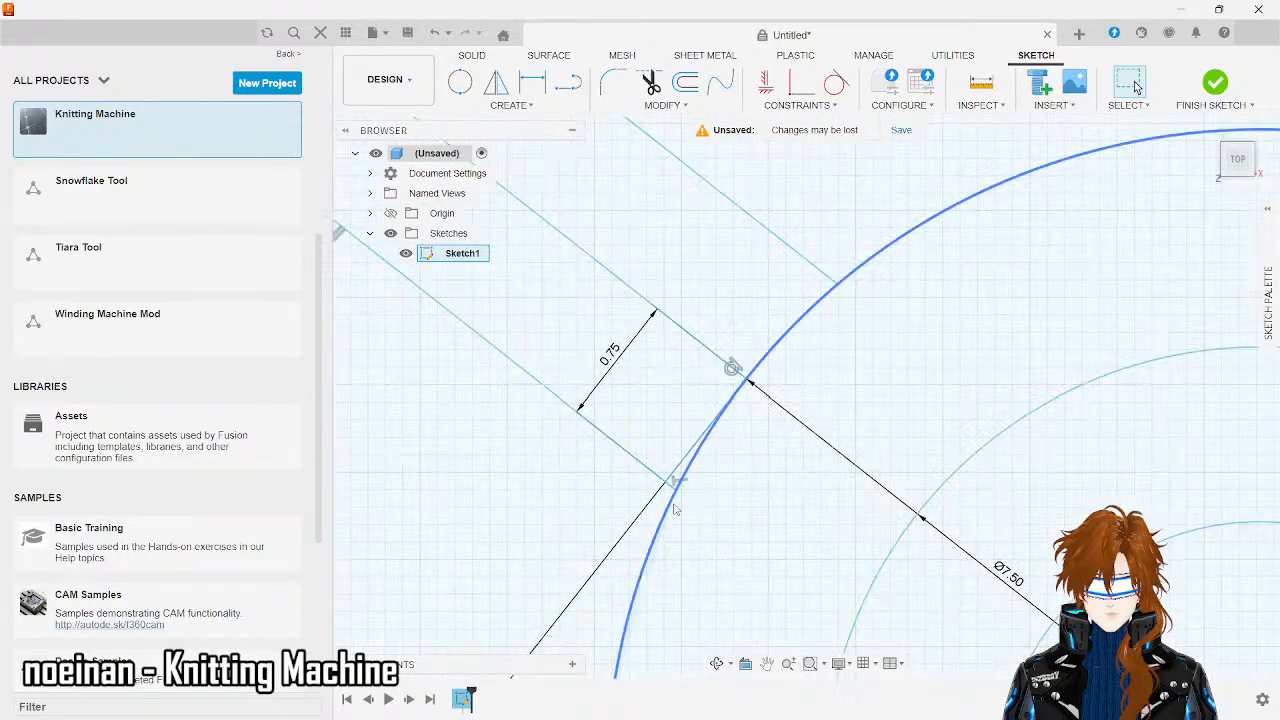
scroll(674, 509, up, 5)
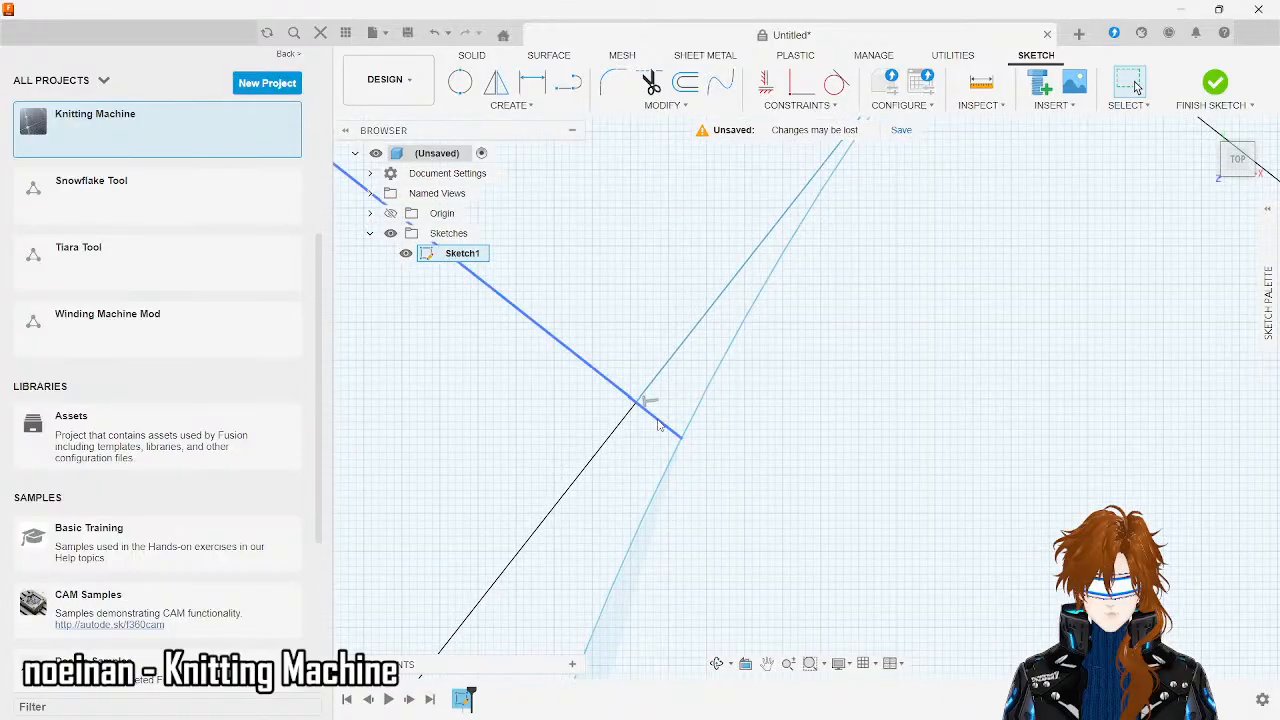
scroll(658, 425, up, 7)
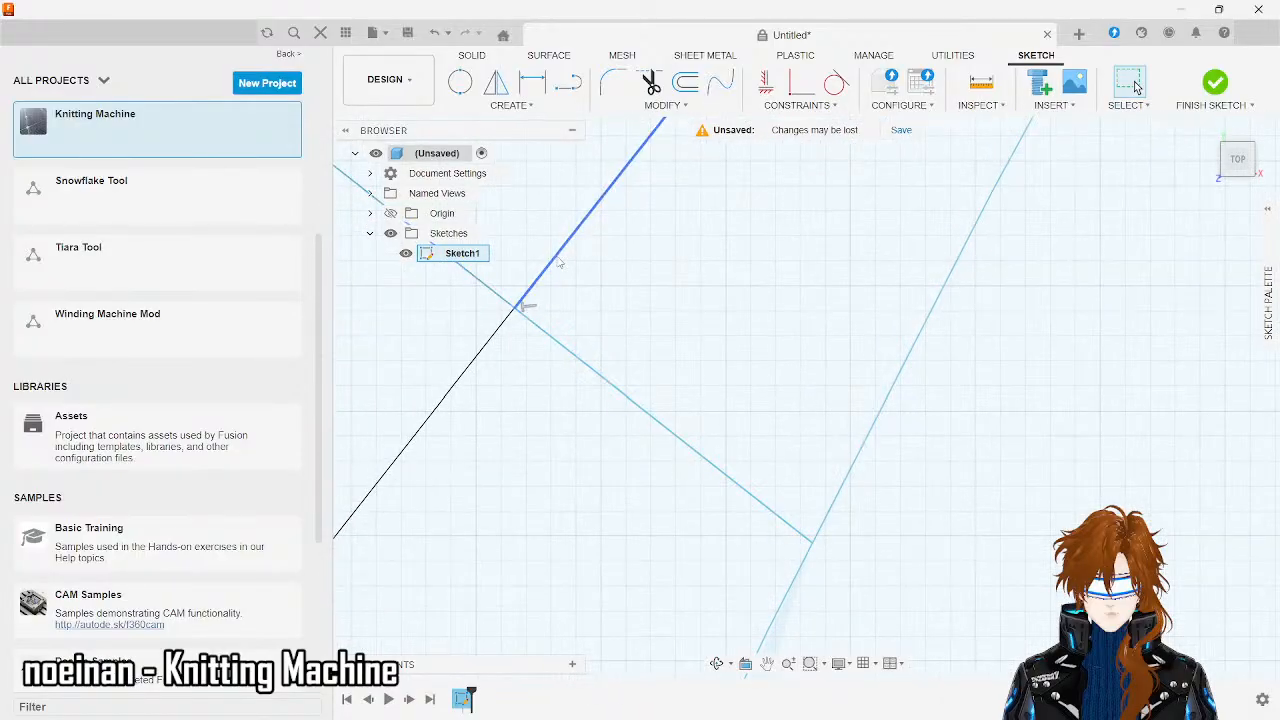
click(559, 262)
key(Delete)
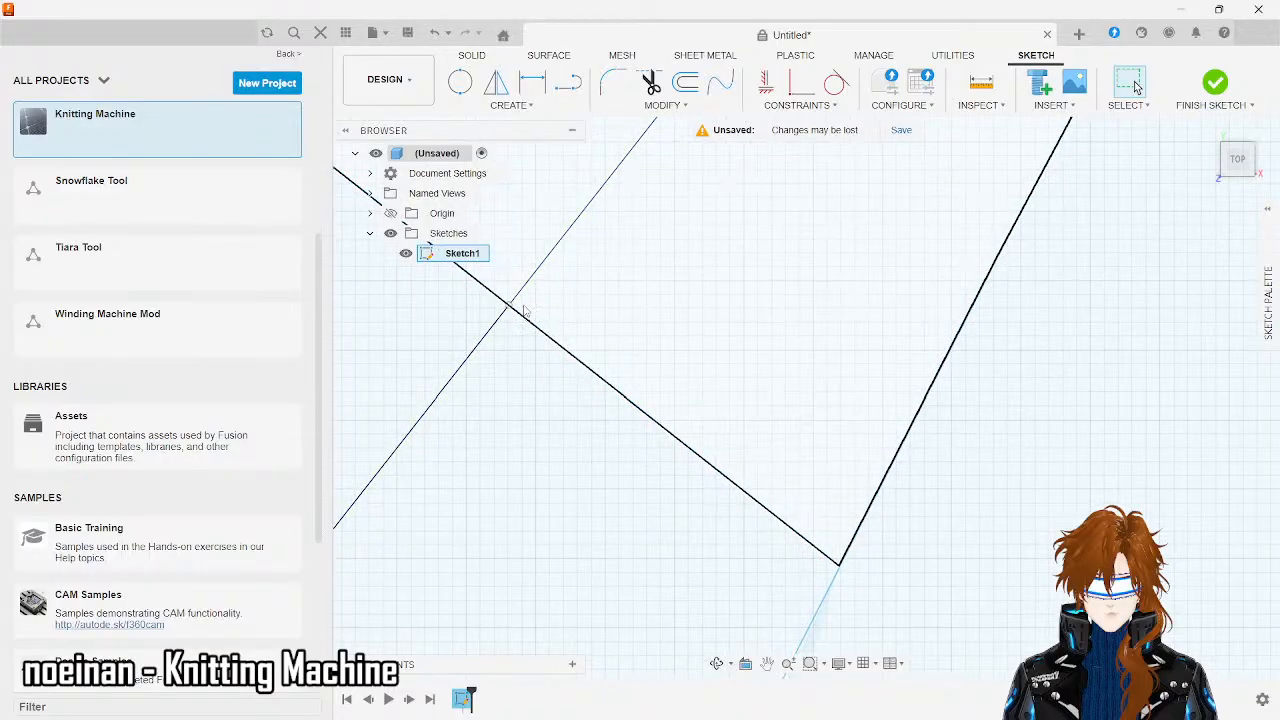
- Delete the short leftover segment overlapping the end of the stem's lower side at the 7.5 mm circle
scroll(524, 311, up, 3)
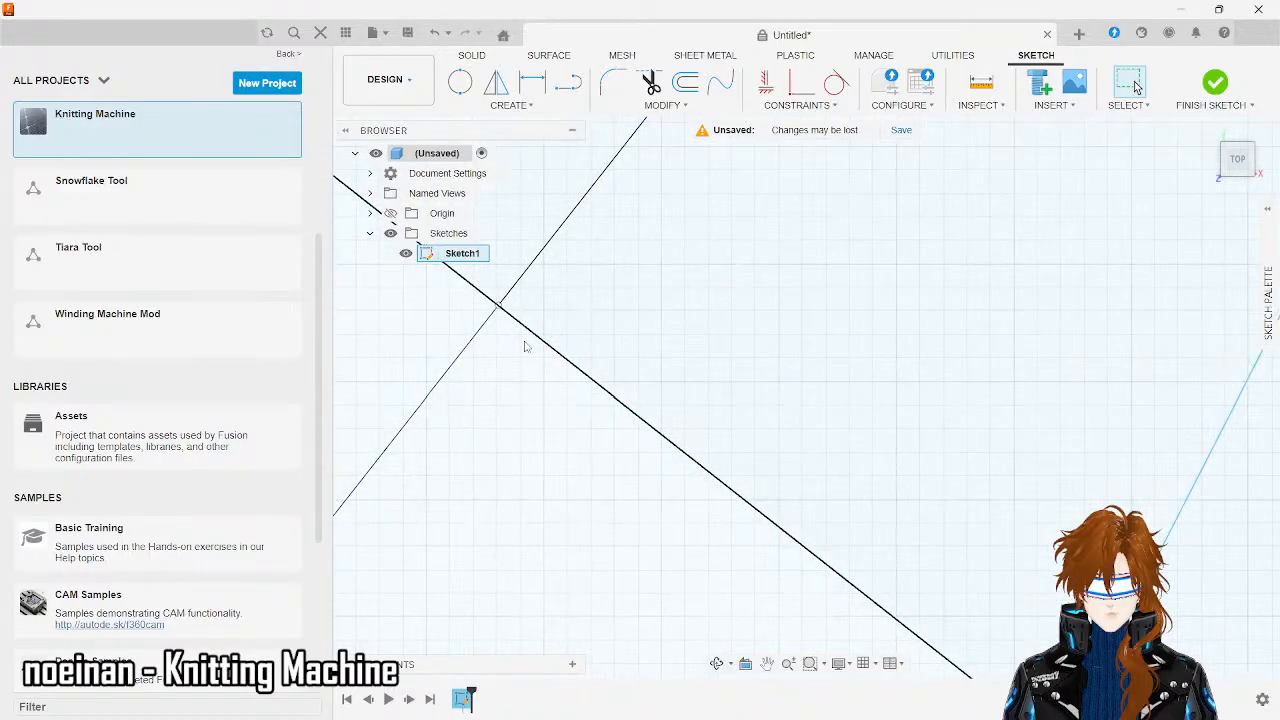
click(510, 320)
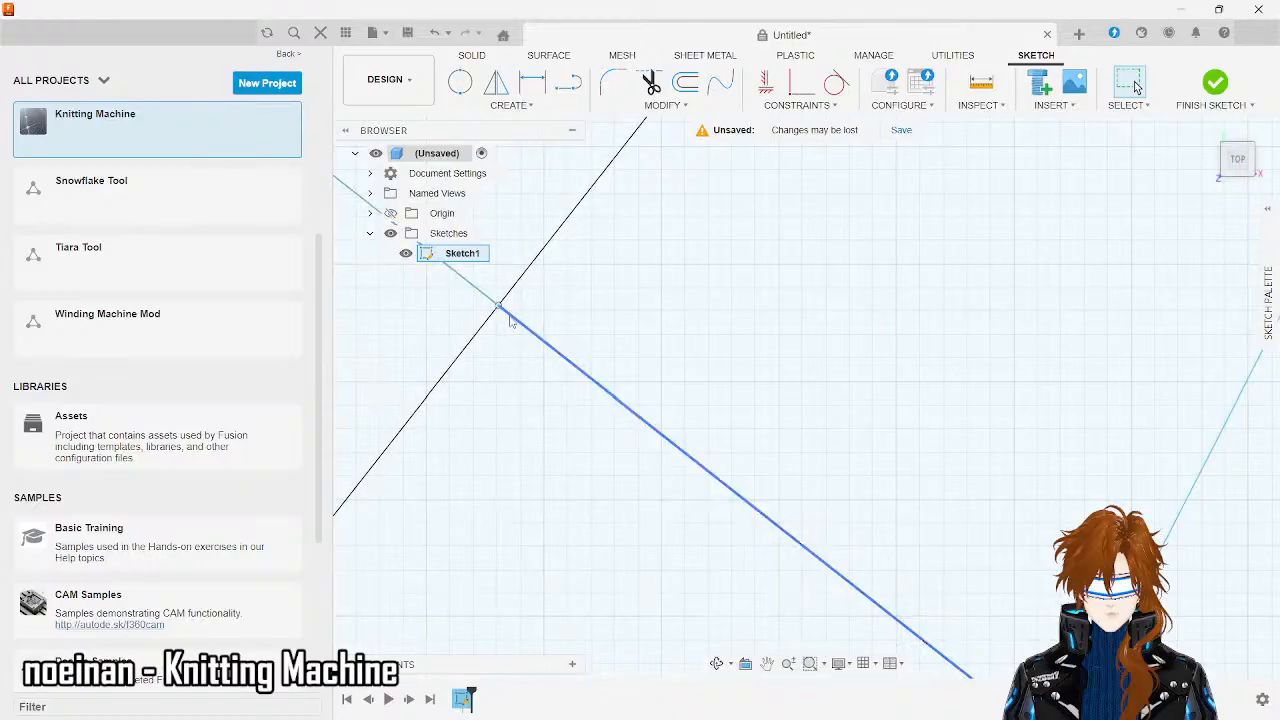
click(510, 320)
key(Delete)
- Delete the 5 mm middle line between the stem's two sides, from the rim to the 7.5 mm circle
scroll(510, 320, down, 1)
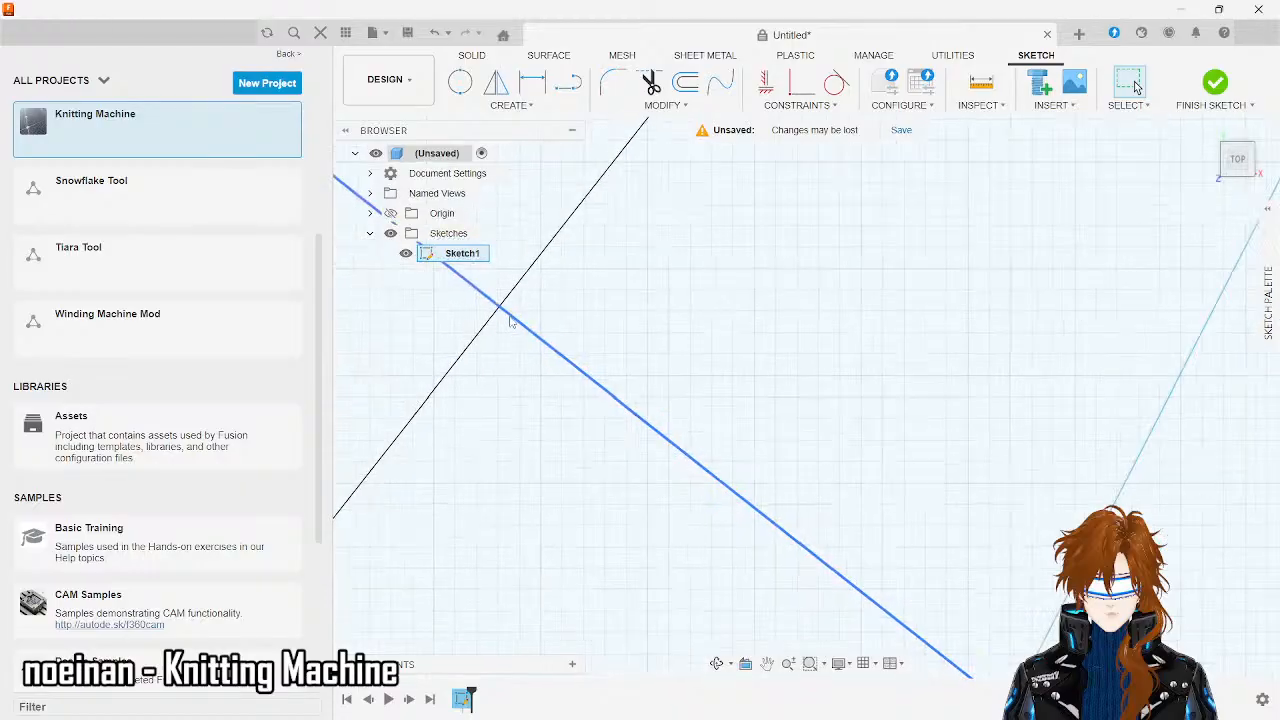
scroll(510, 320, down, 9)
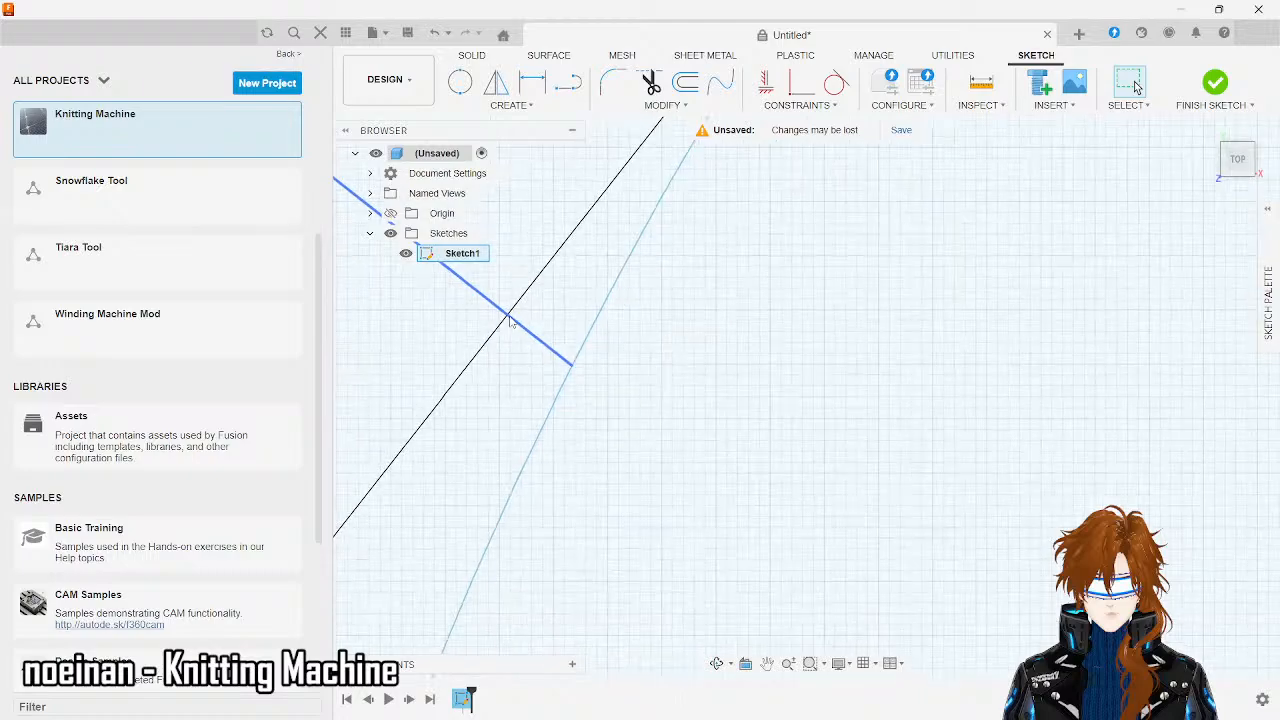
scroll(510, 320, down, 3)
scroll(952, 494, up, 5)
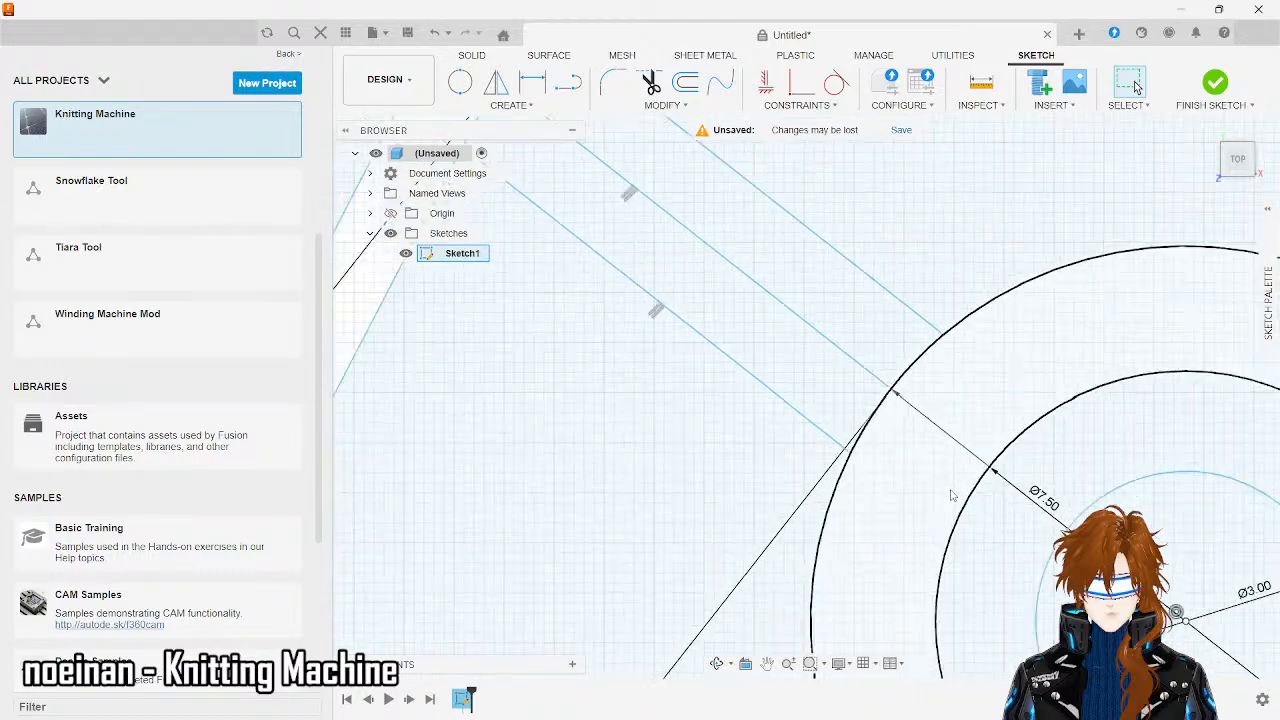
scroll(952, 494, down, 2)
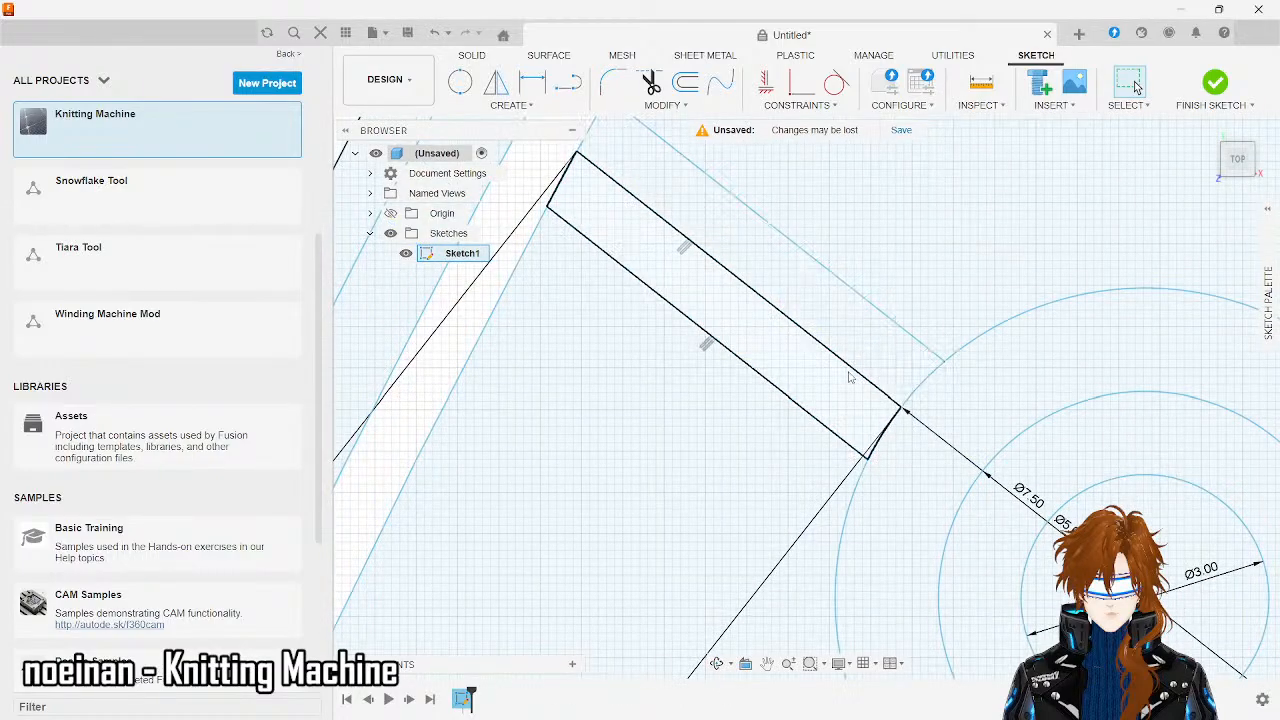
click(851, 372)
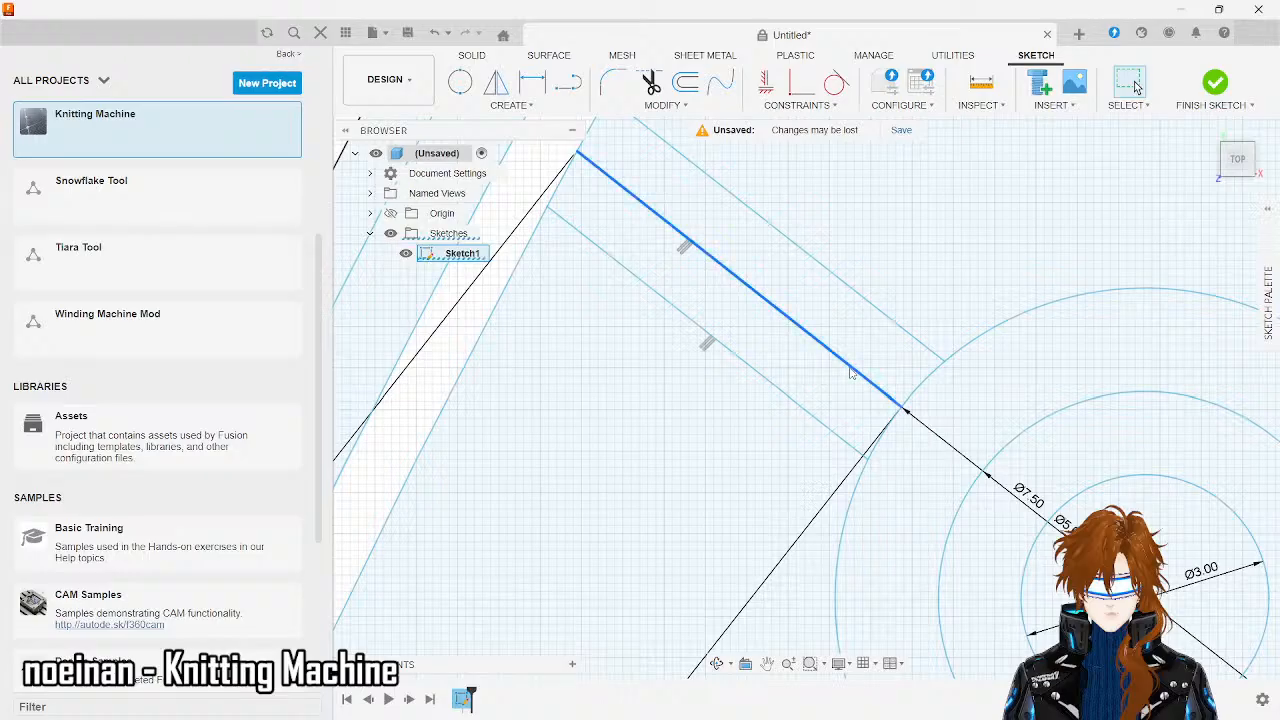
scroll(851, 372, down, 5)
scroll(851, 372, down, 4)
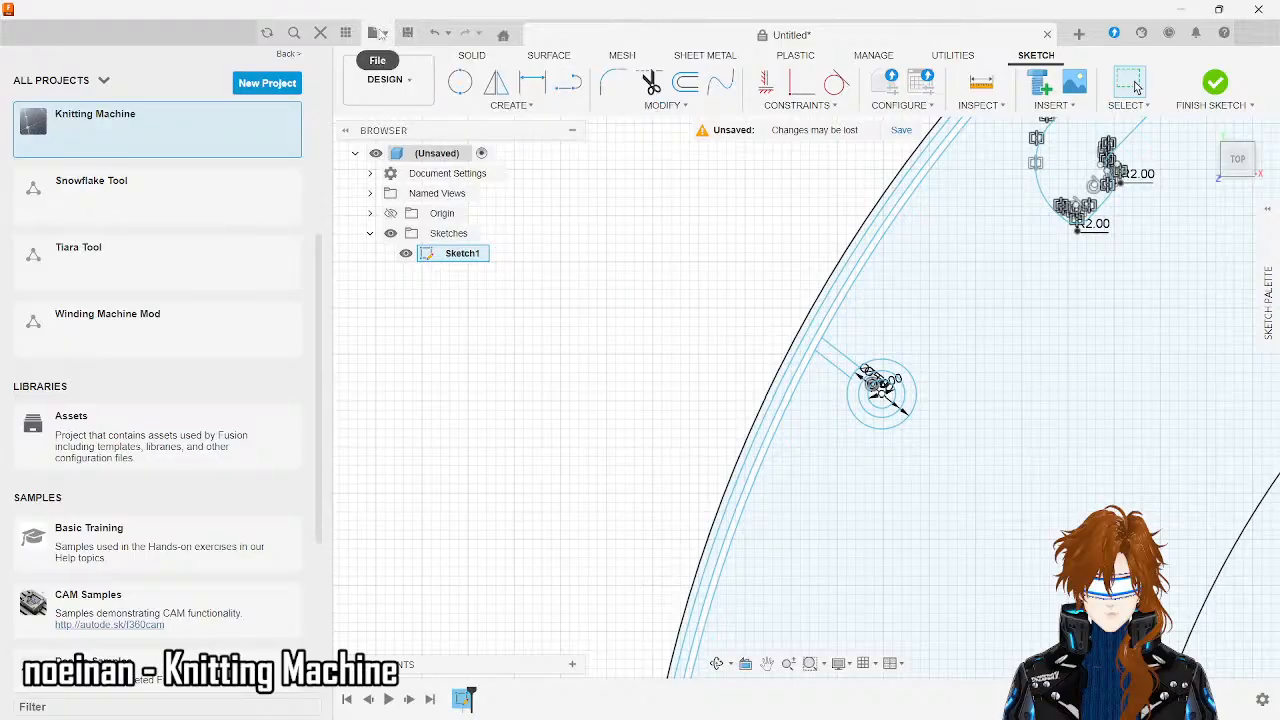
- Save the design as "Knitting Machine Duplicate Mark I" in the Knitting Machine project
click(379, 33)
click(403, 191)
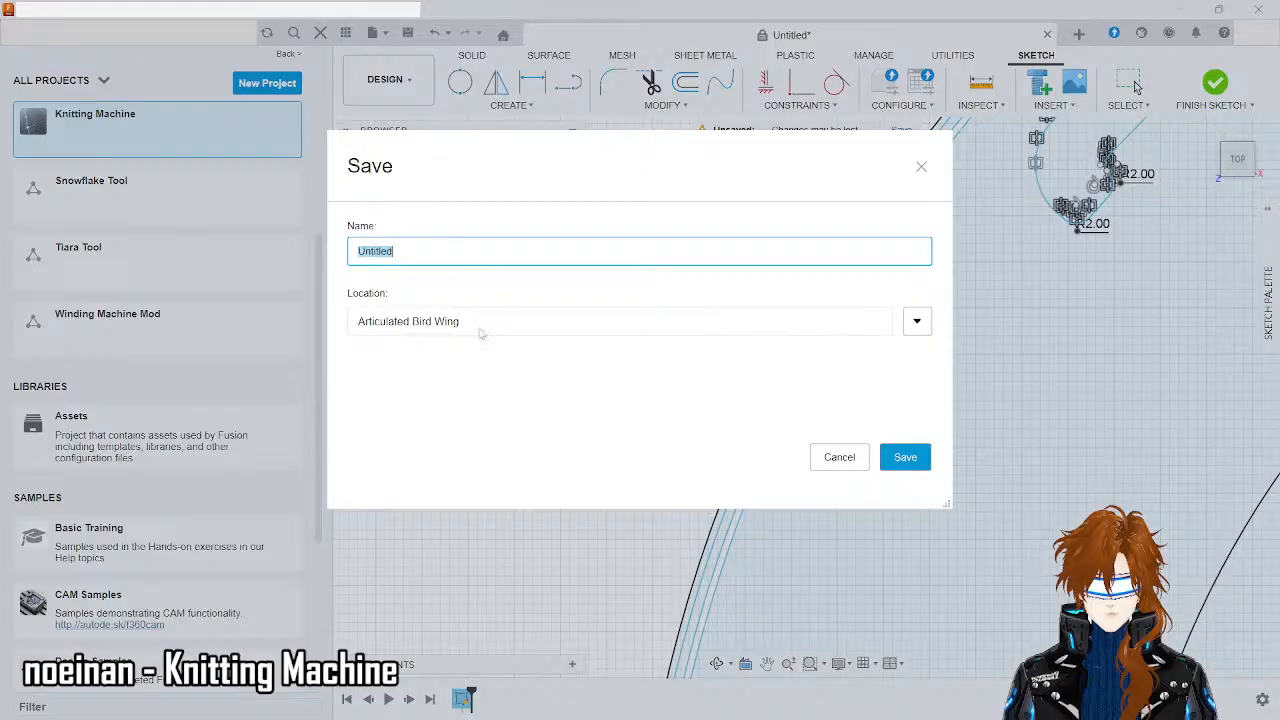
click(916, 322)
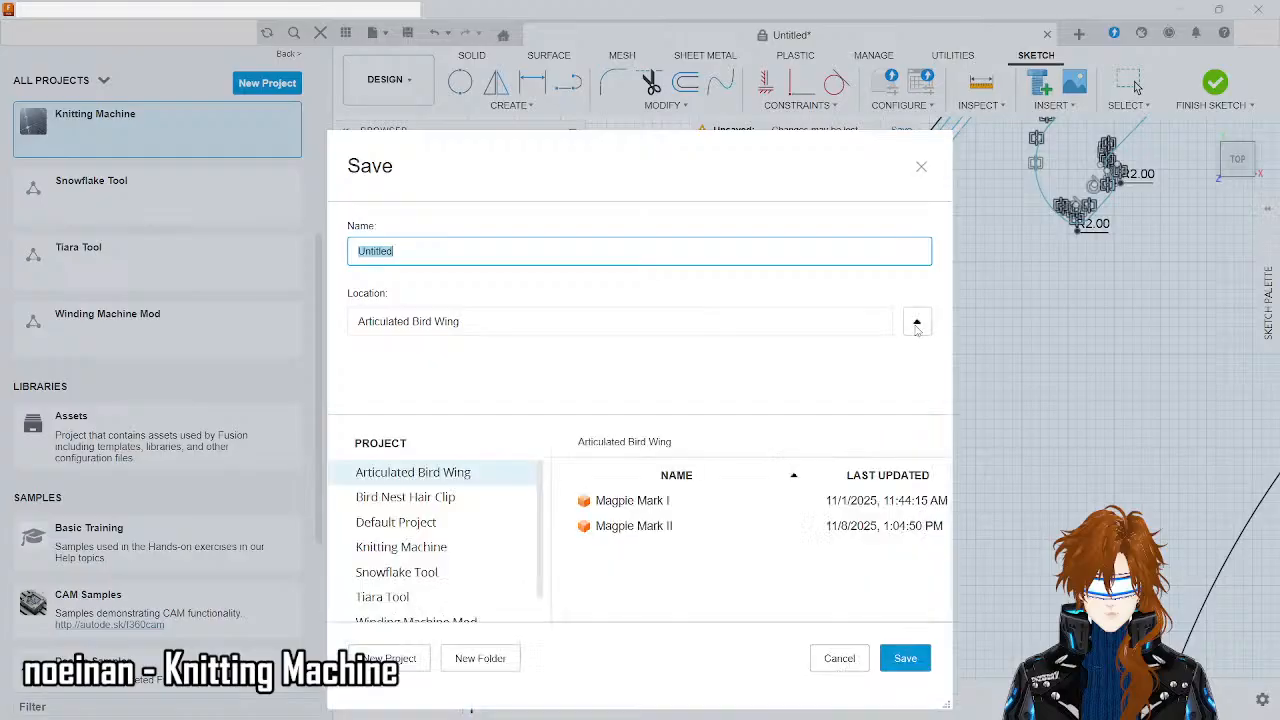
click(436, 546)
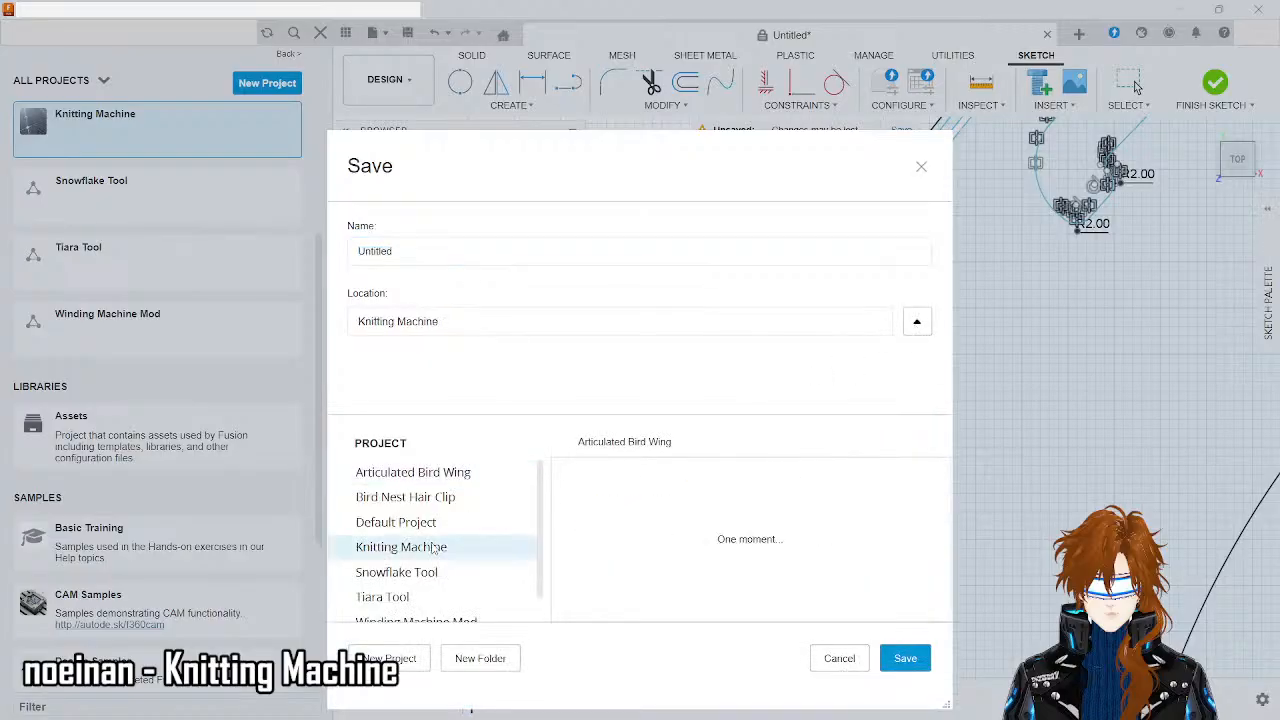
double_click(477, 247)
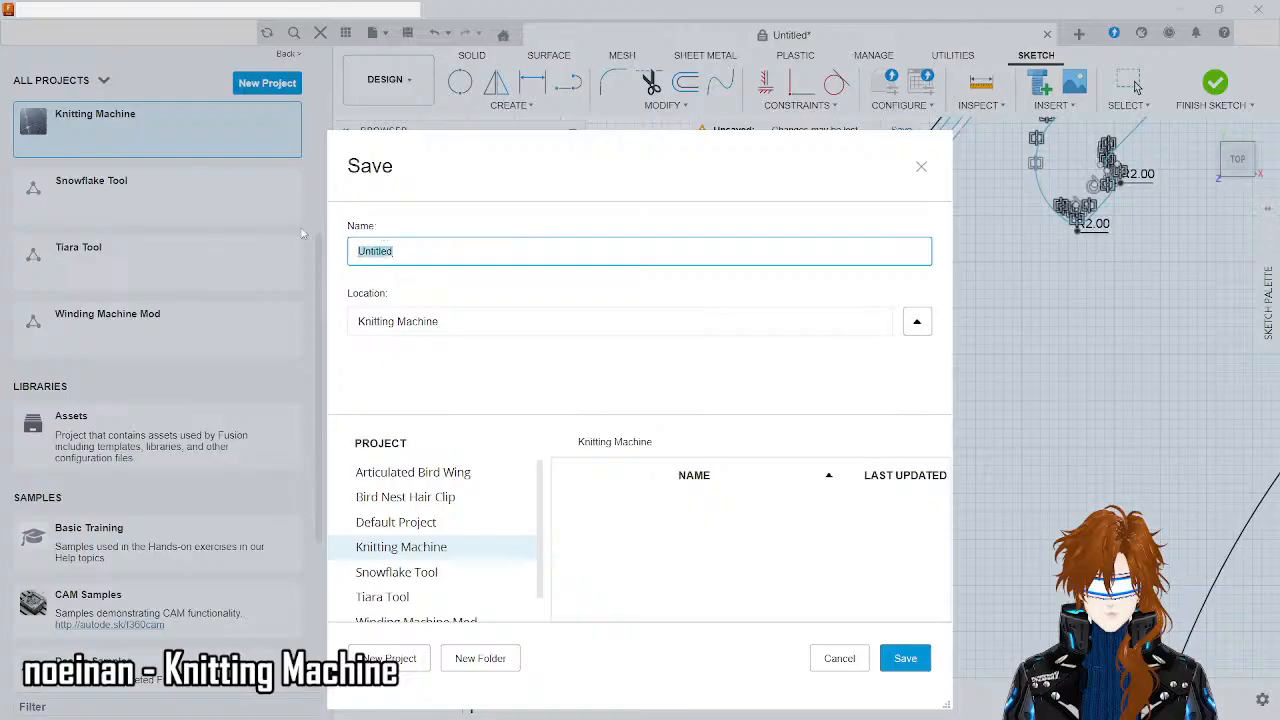
text(Knitting Machine Duplicate Mark I)
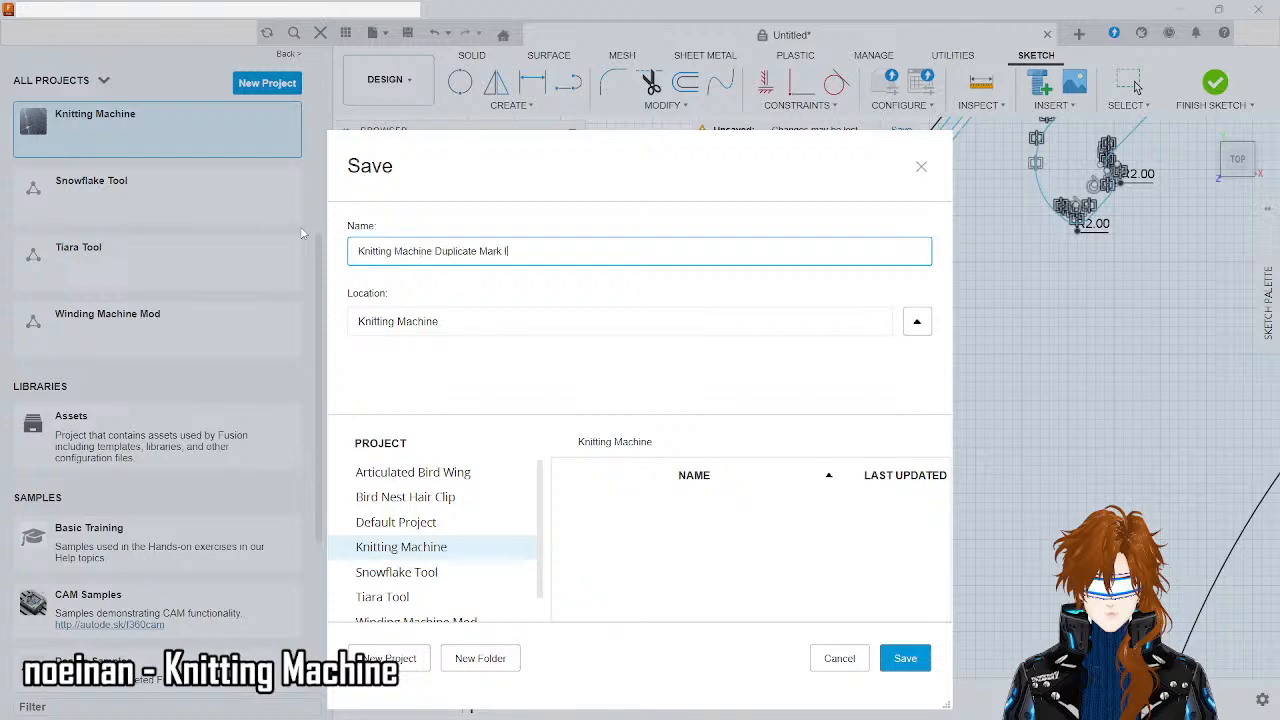
key(Return)
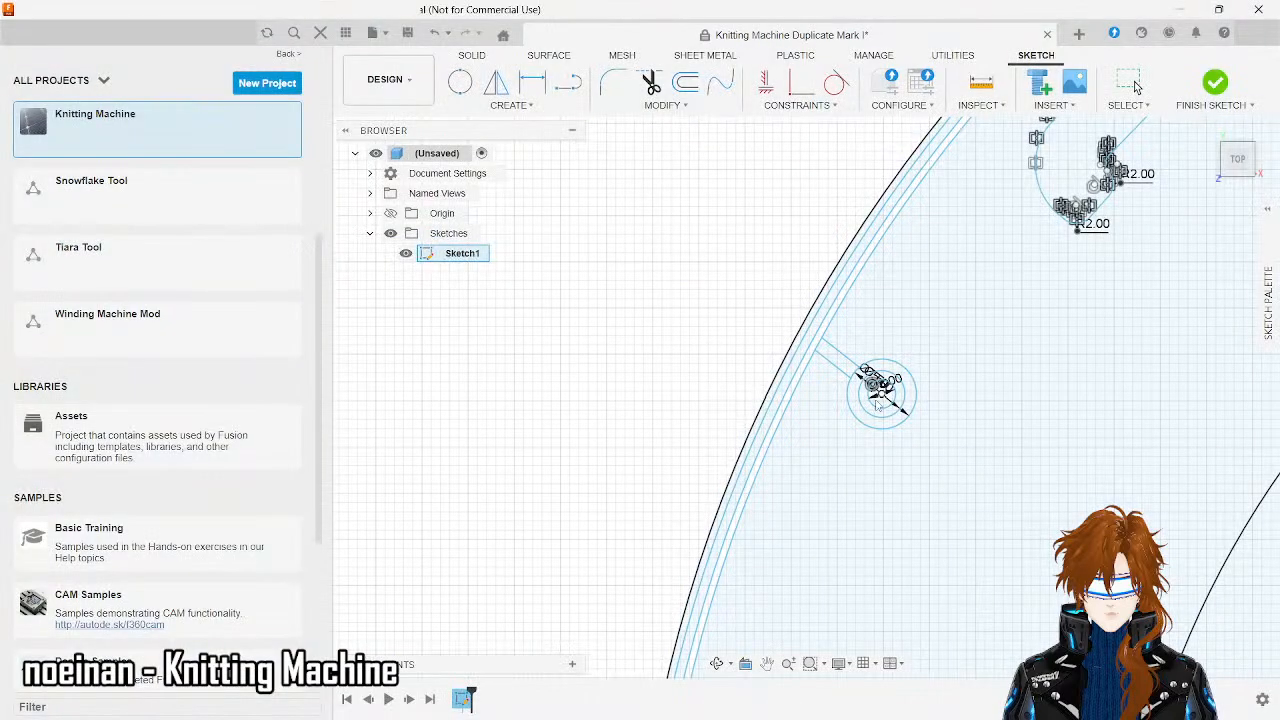
- Examine the whole ring sketch, comparing the pegs and hook-shaped profiles along its upper and lower rim
scroll(857, 362, down, 5)
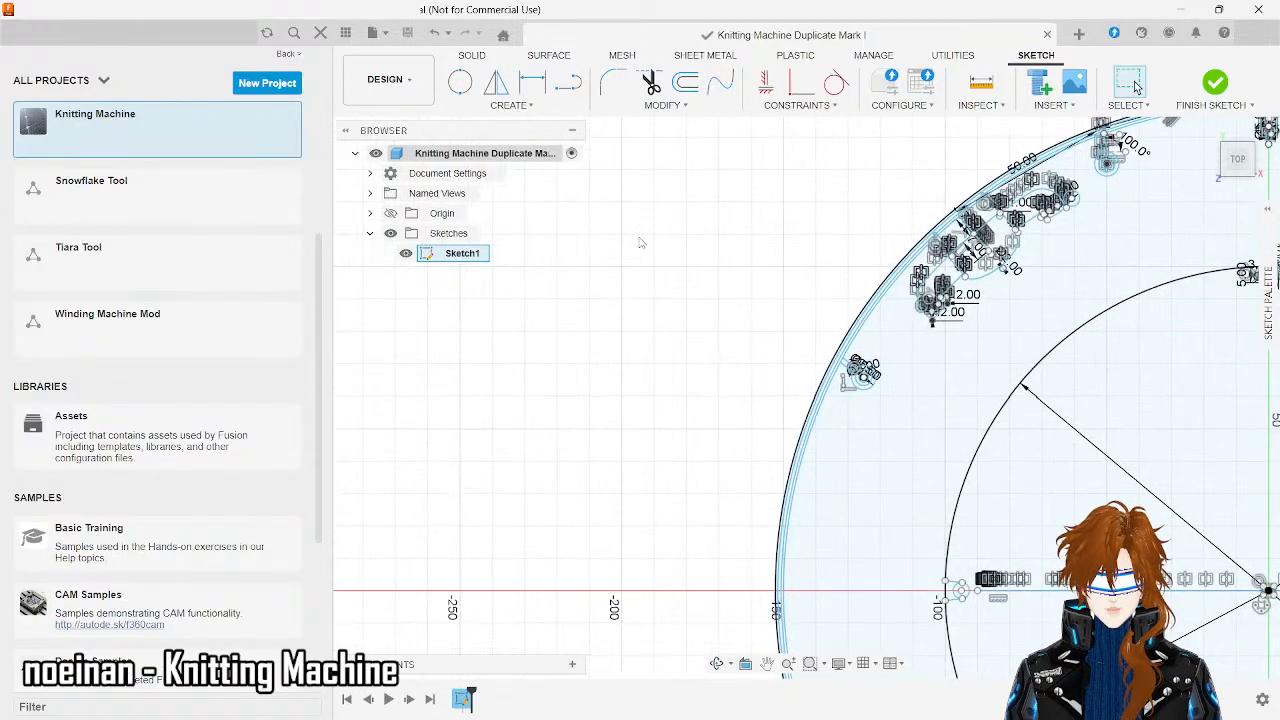
scroll(640, 240, down, 5)
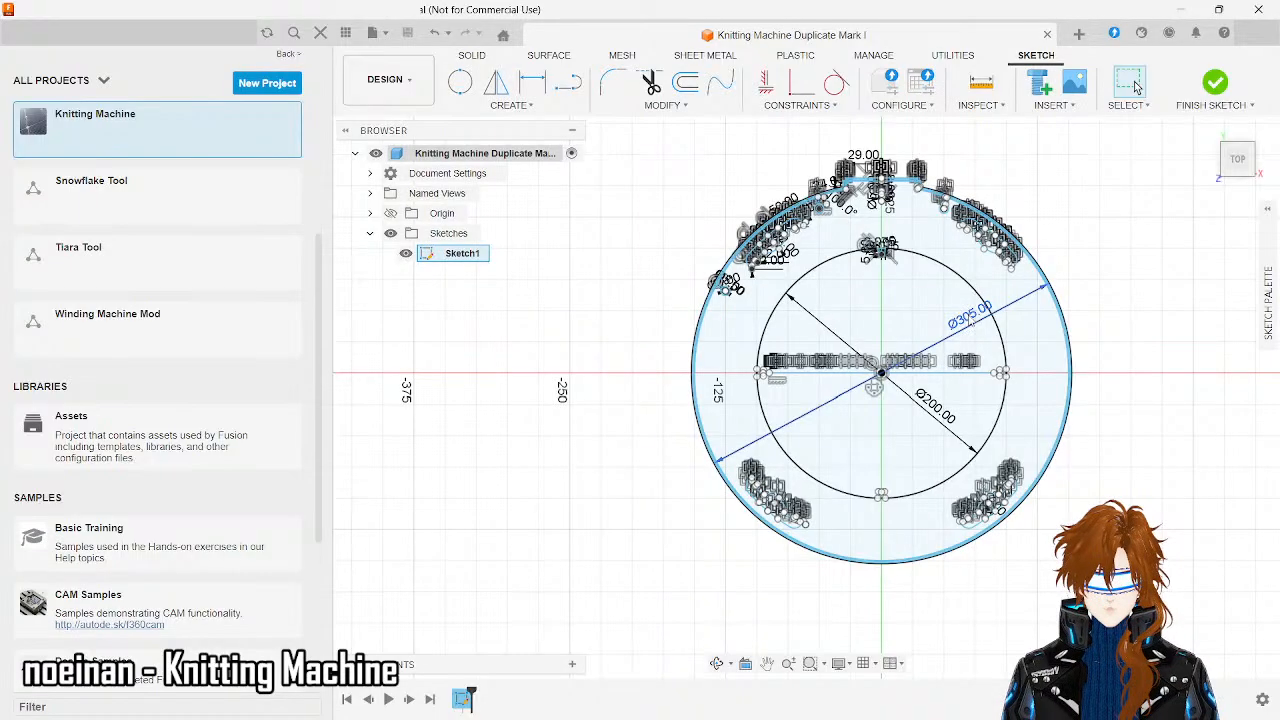
scroll(964, 303, up, 1)
scroll(964, 303, up, 1)
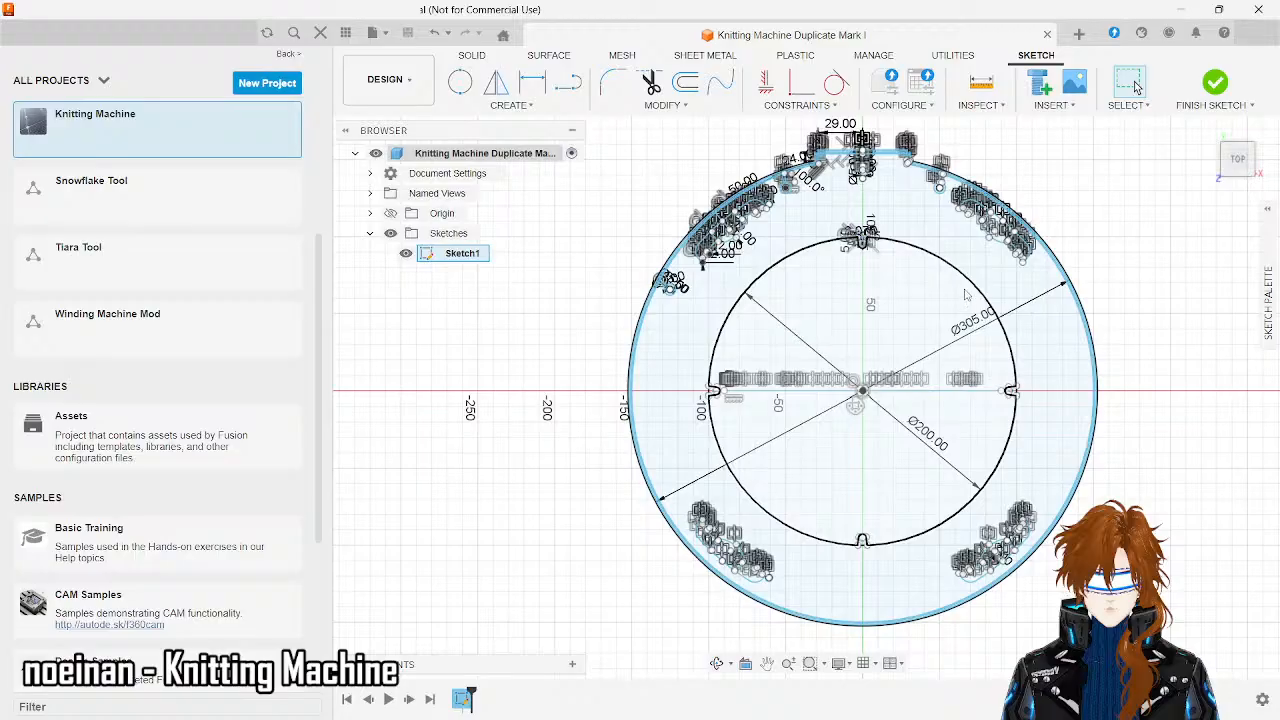
click(968, 292)
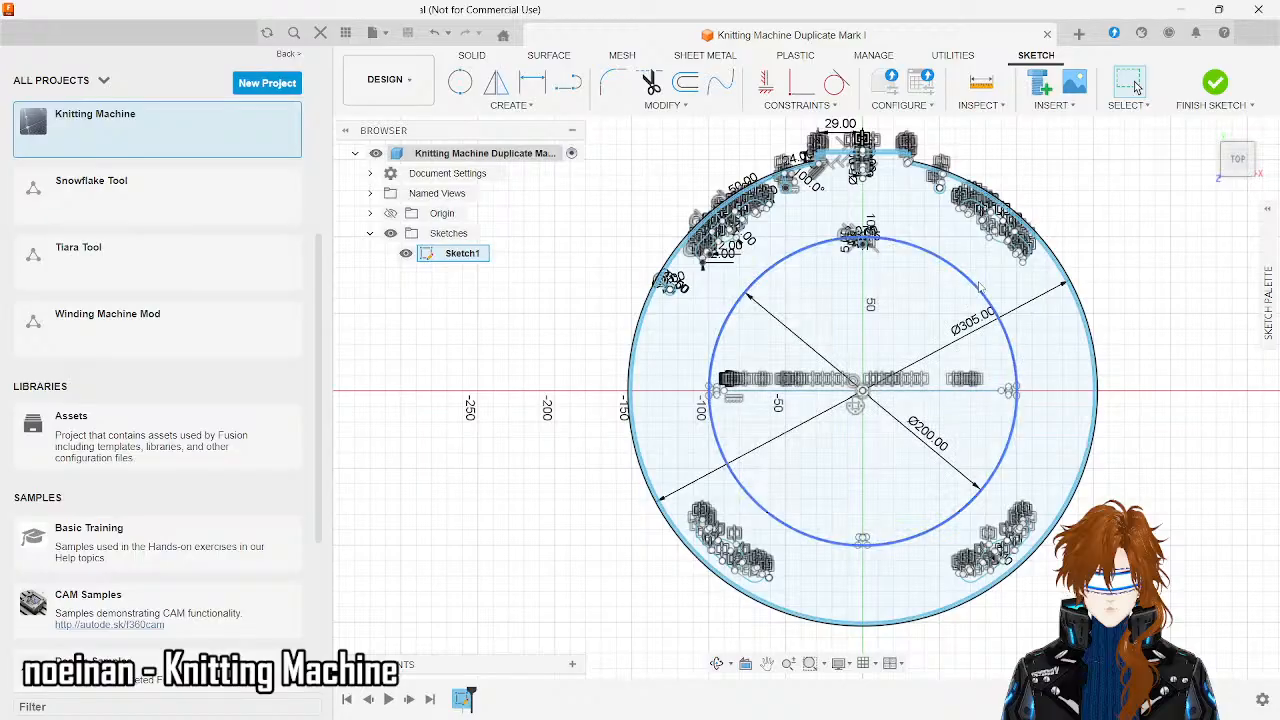
key(ctrl+z)
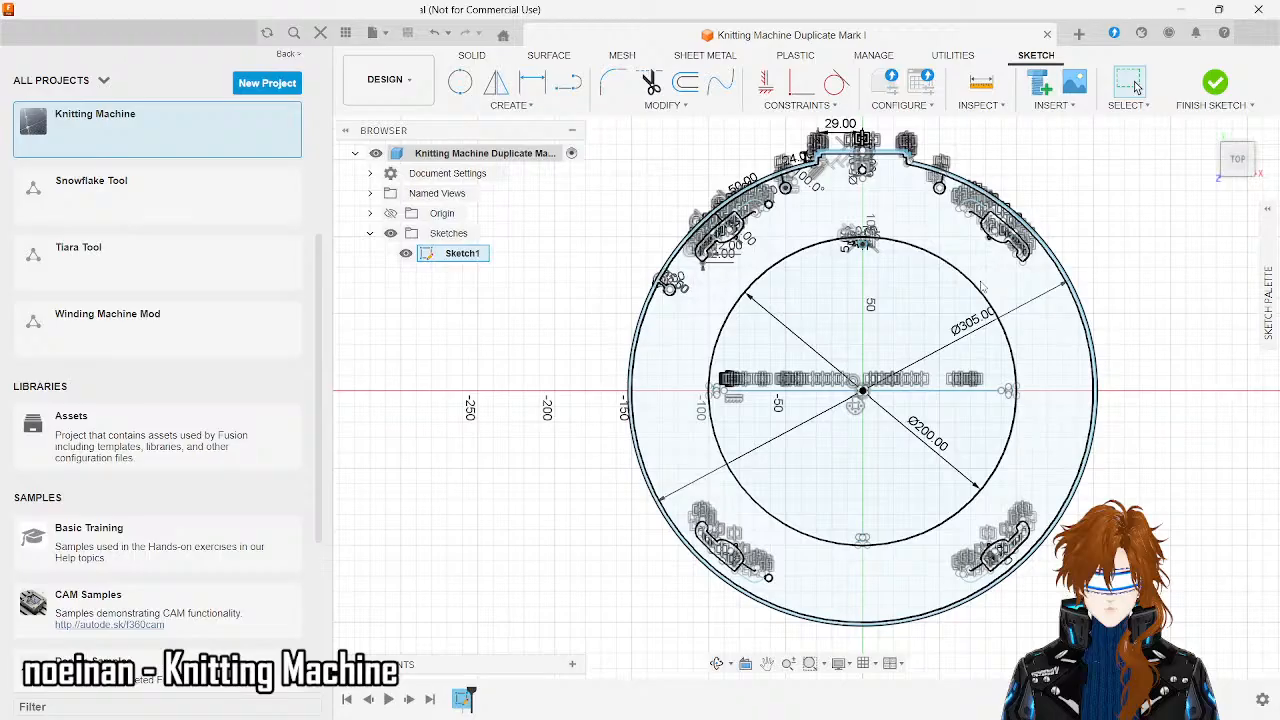
key(ctrl+z)
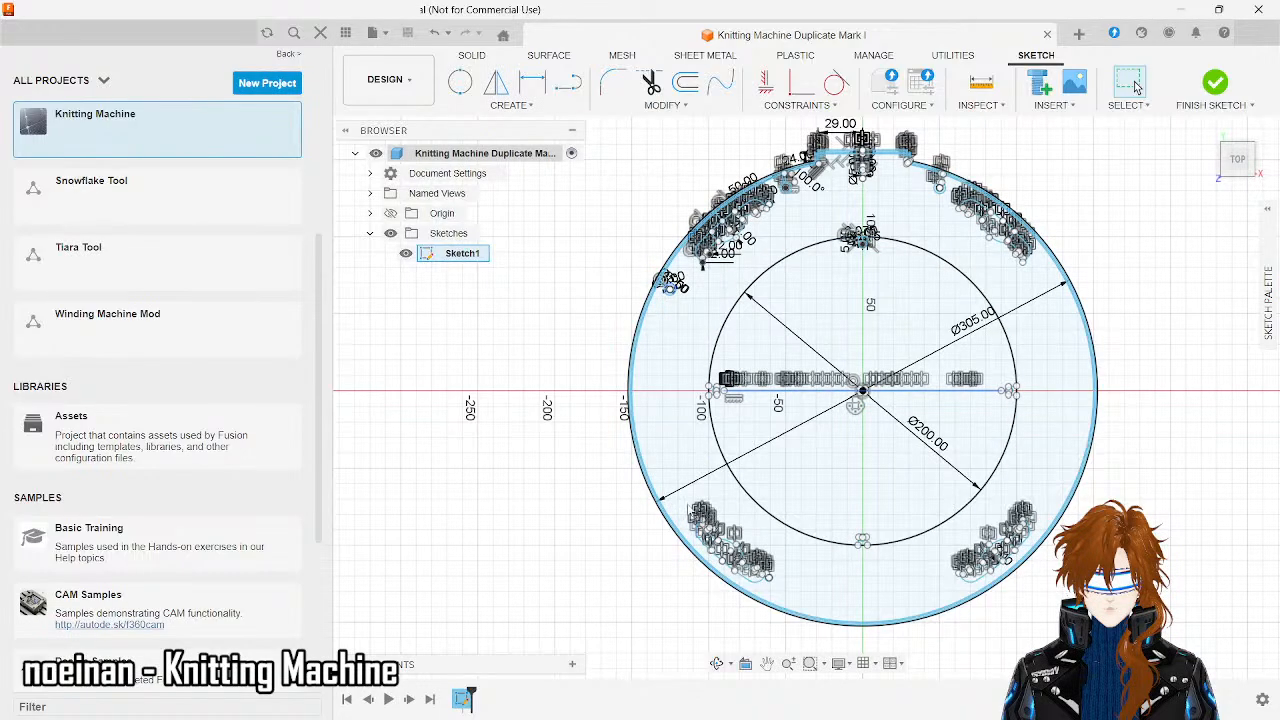
key(ctrl+y)
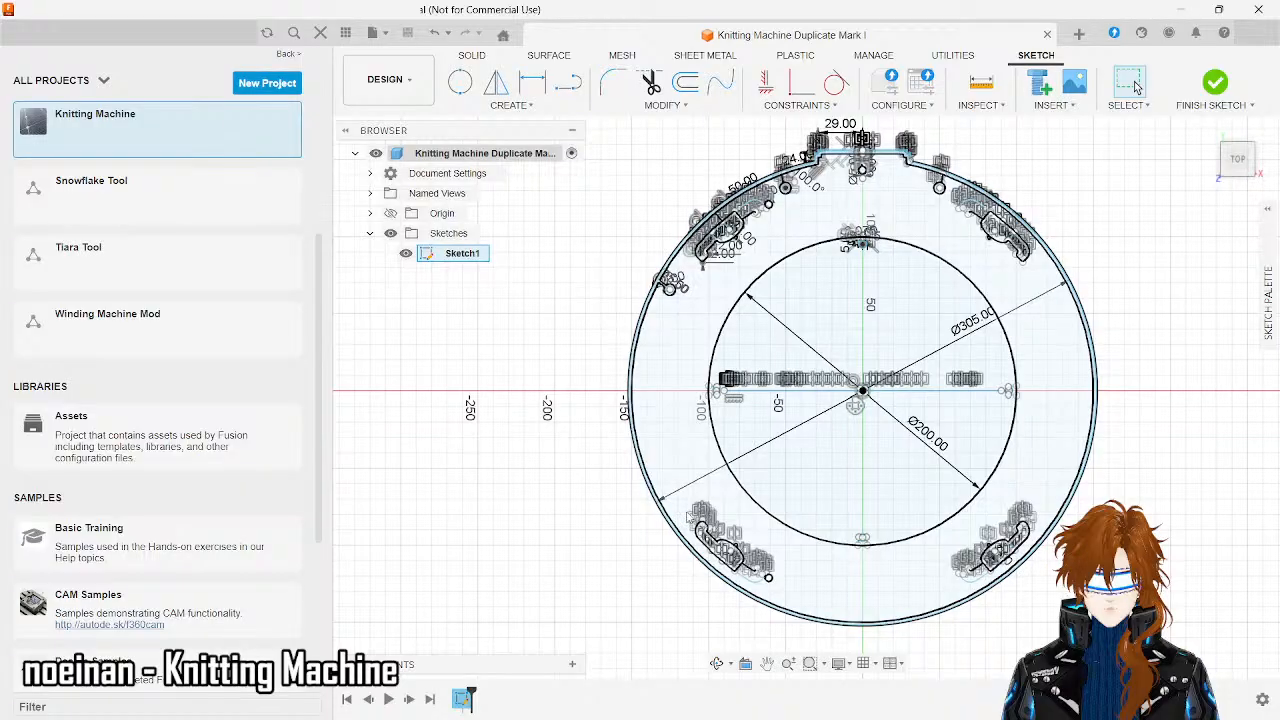
scroll(709, 320, up, 4)
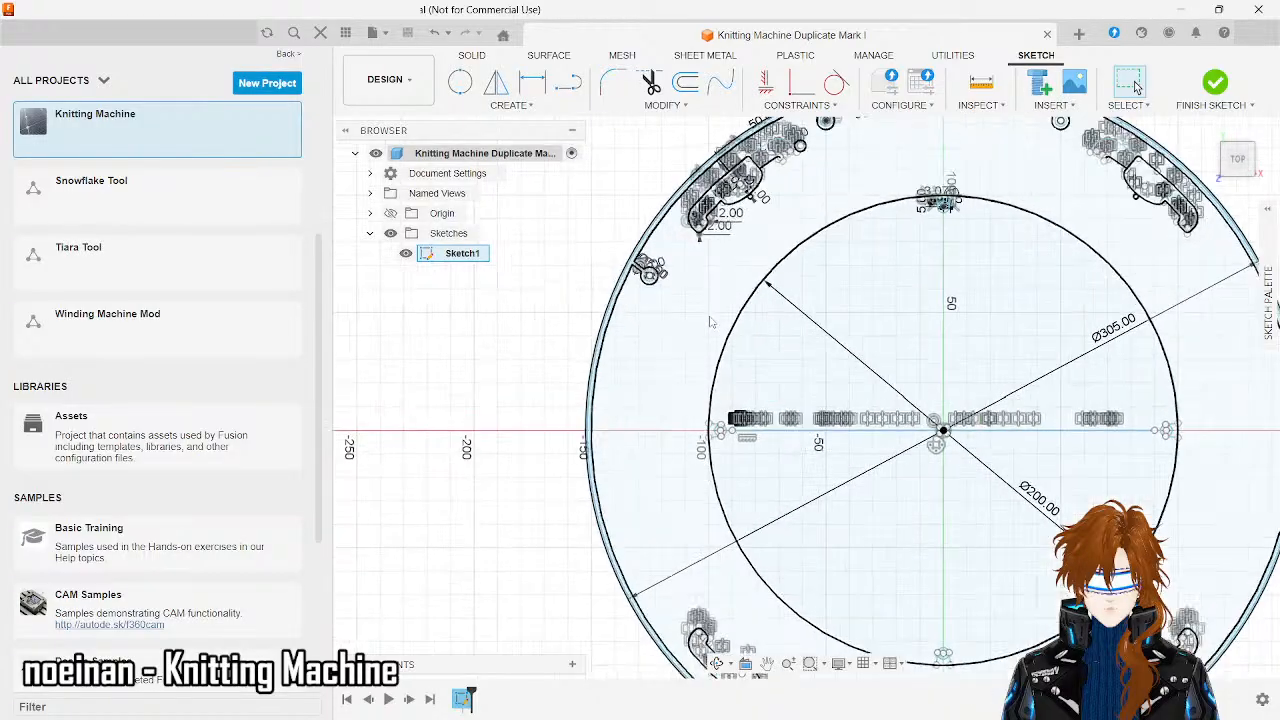
scroll(709, 320, down, 5)
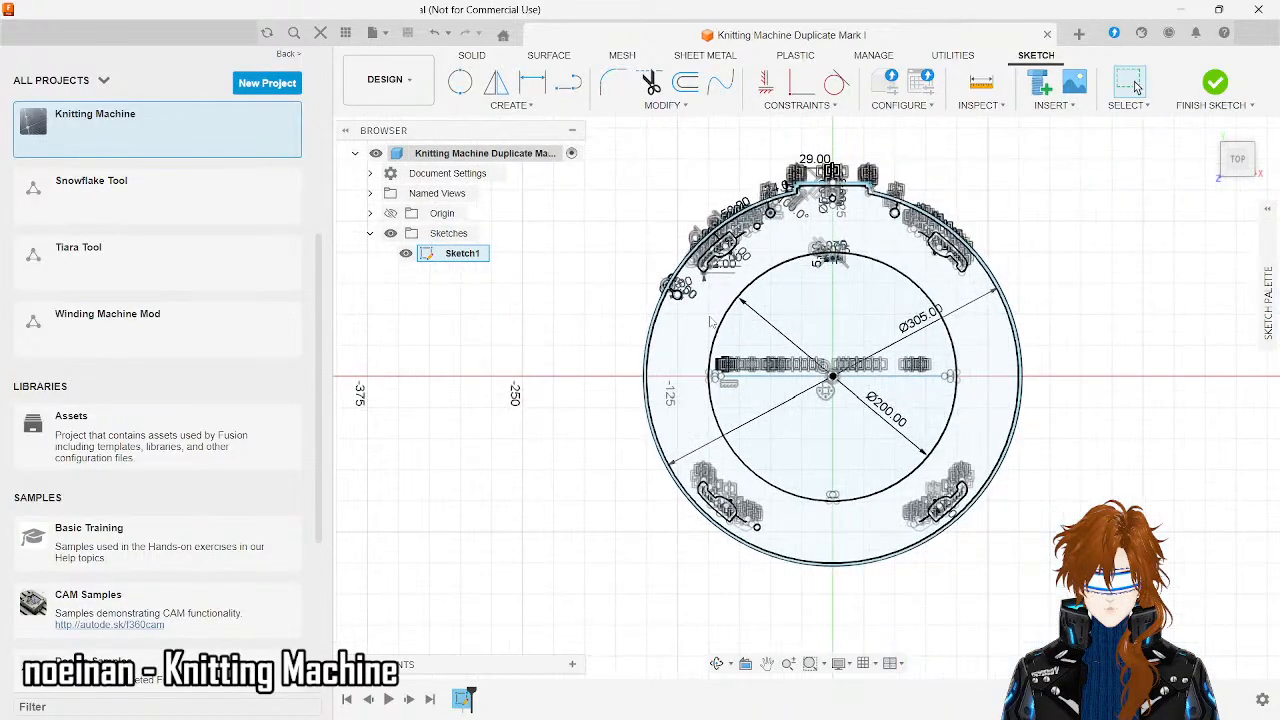
scroll(746, 182, up, 4)
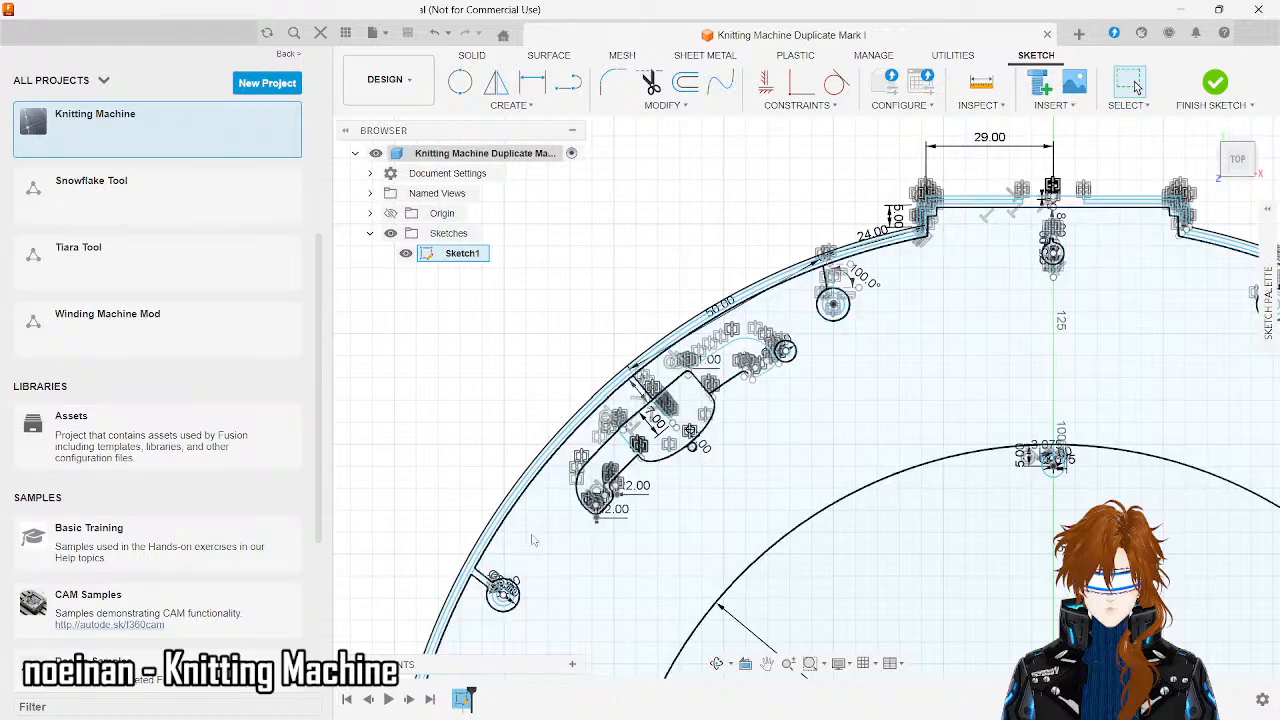
scroll(540, 390, down, 5)
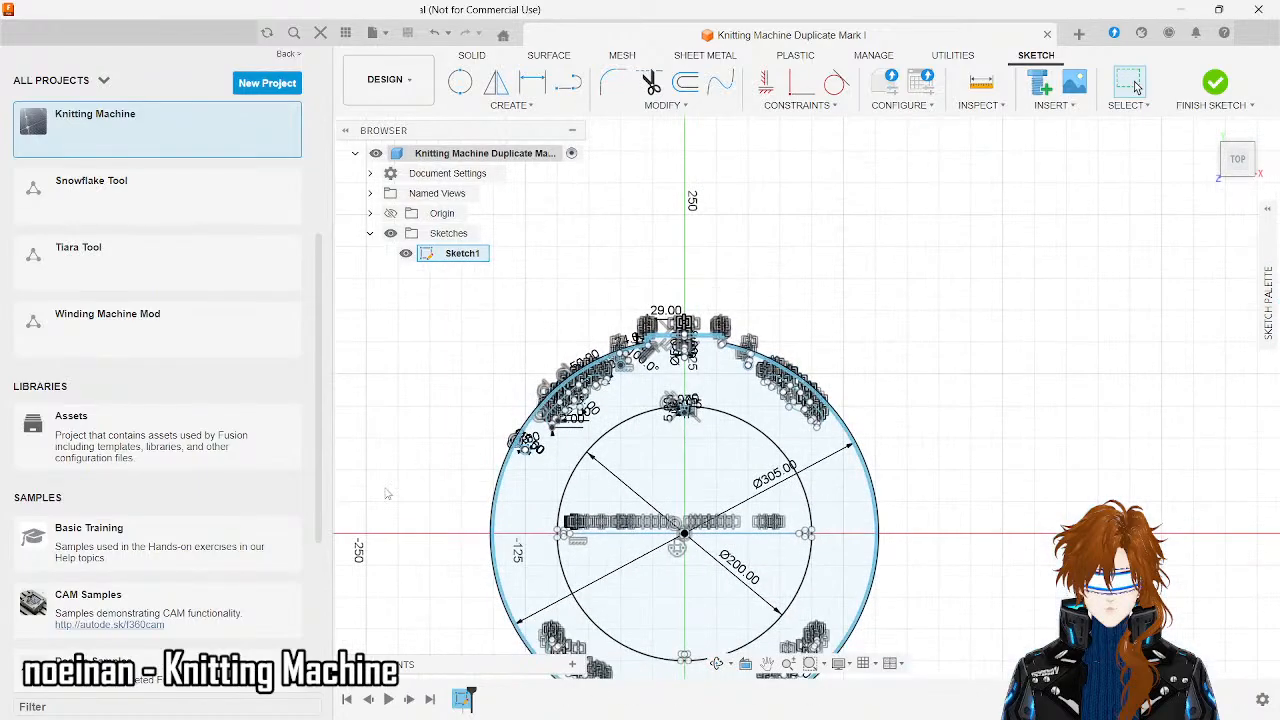
scroll(433, 533, down, 2)
scroll(433, 533, up, 5)
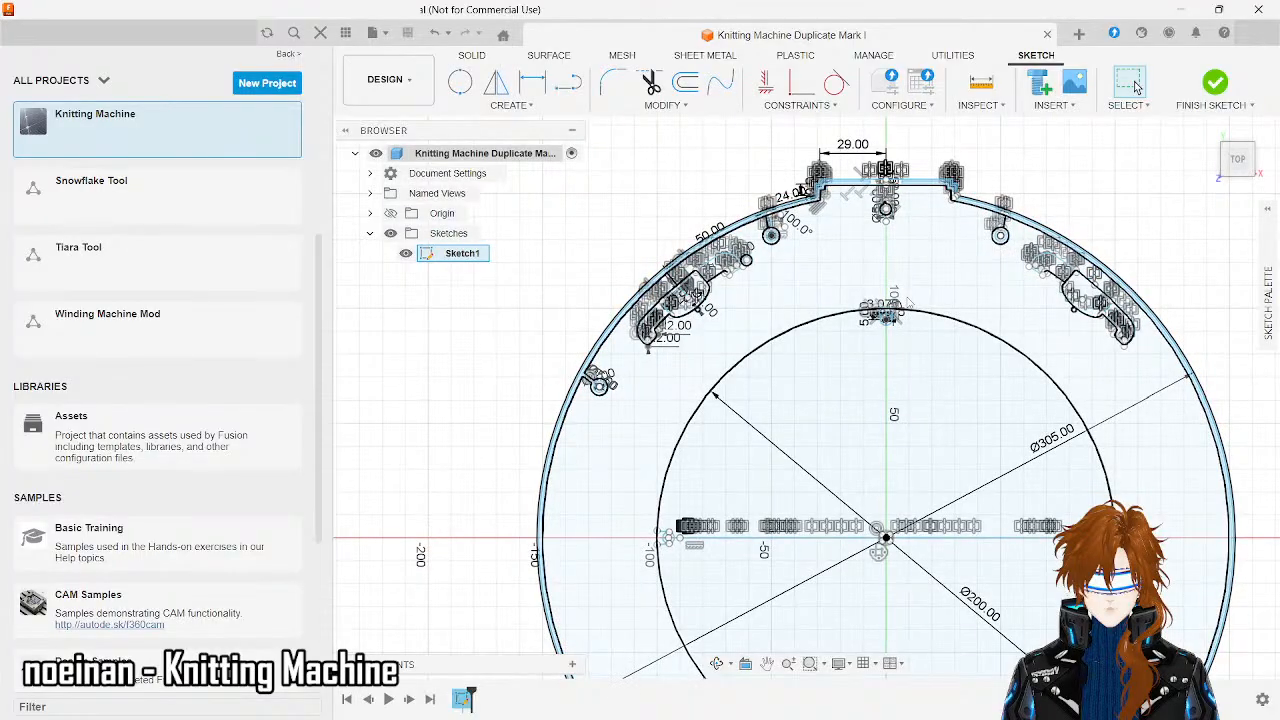
scroll(830, 358, down, 4)
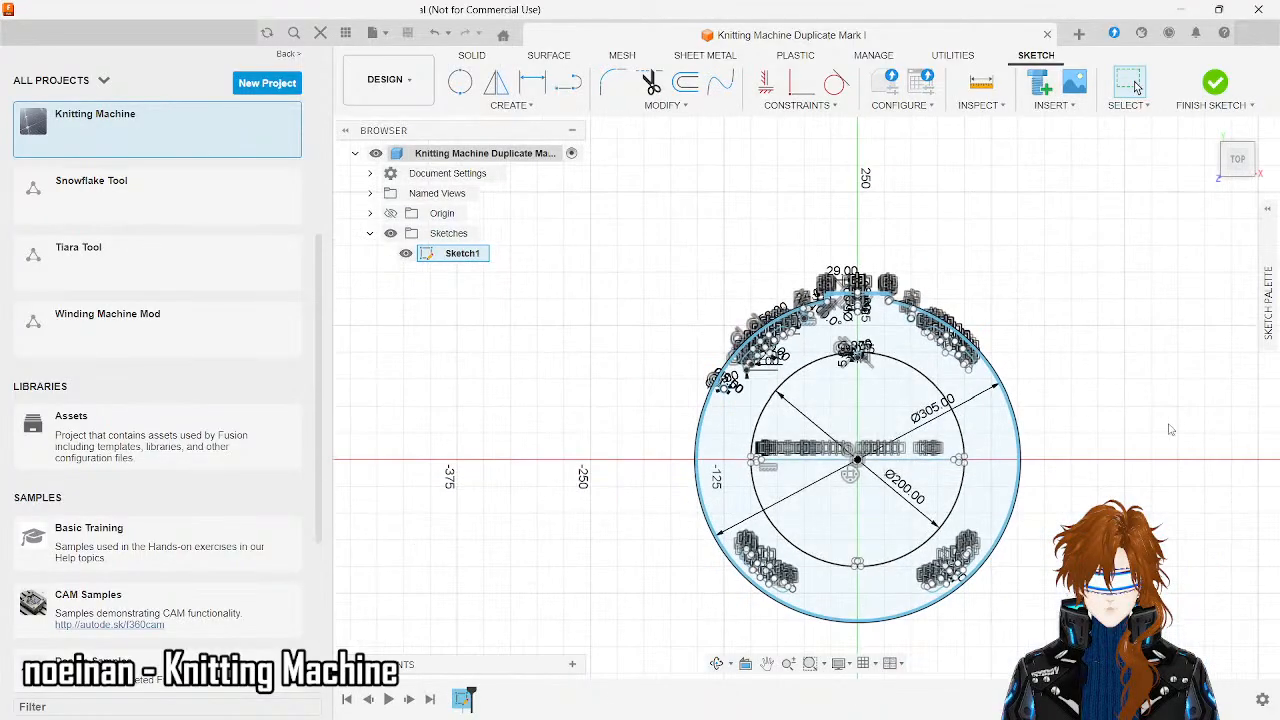
scroll(1151, 443, down, 2)
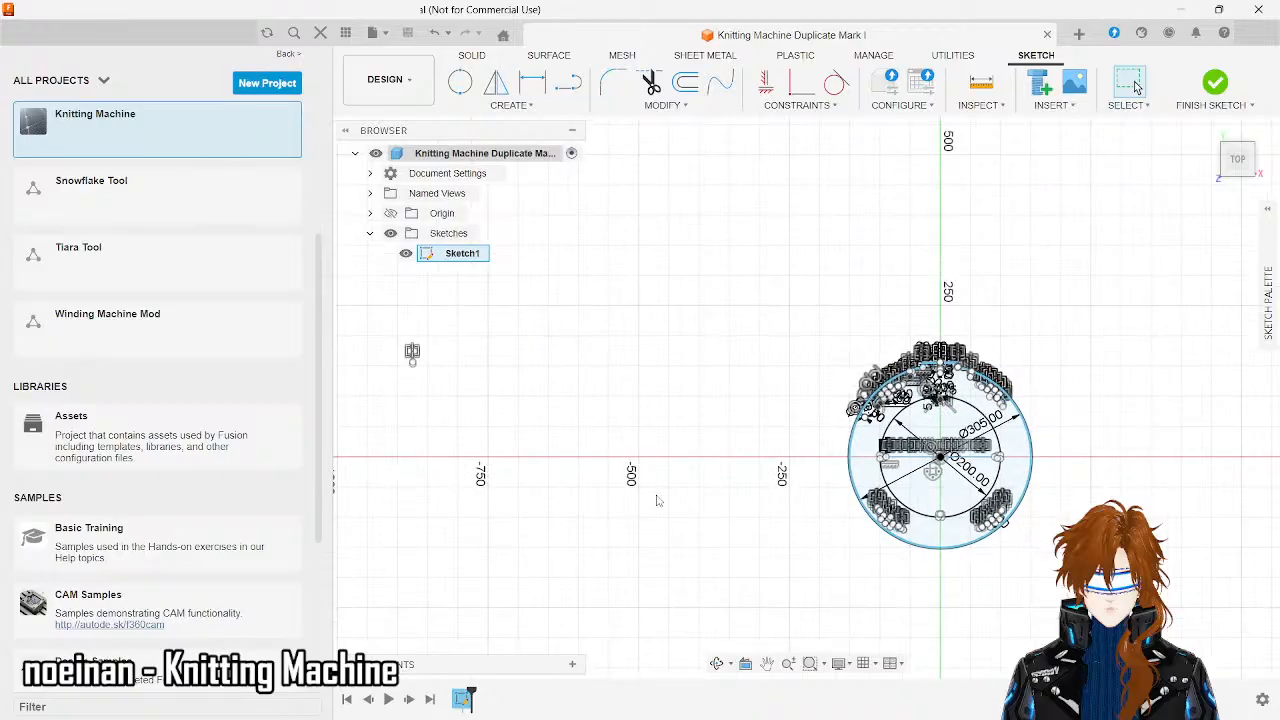
scroll(657, 500, down, 2)
scroll(849, 502, up, 4)
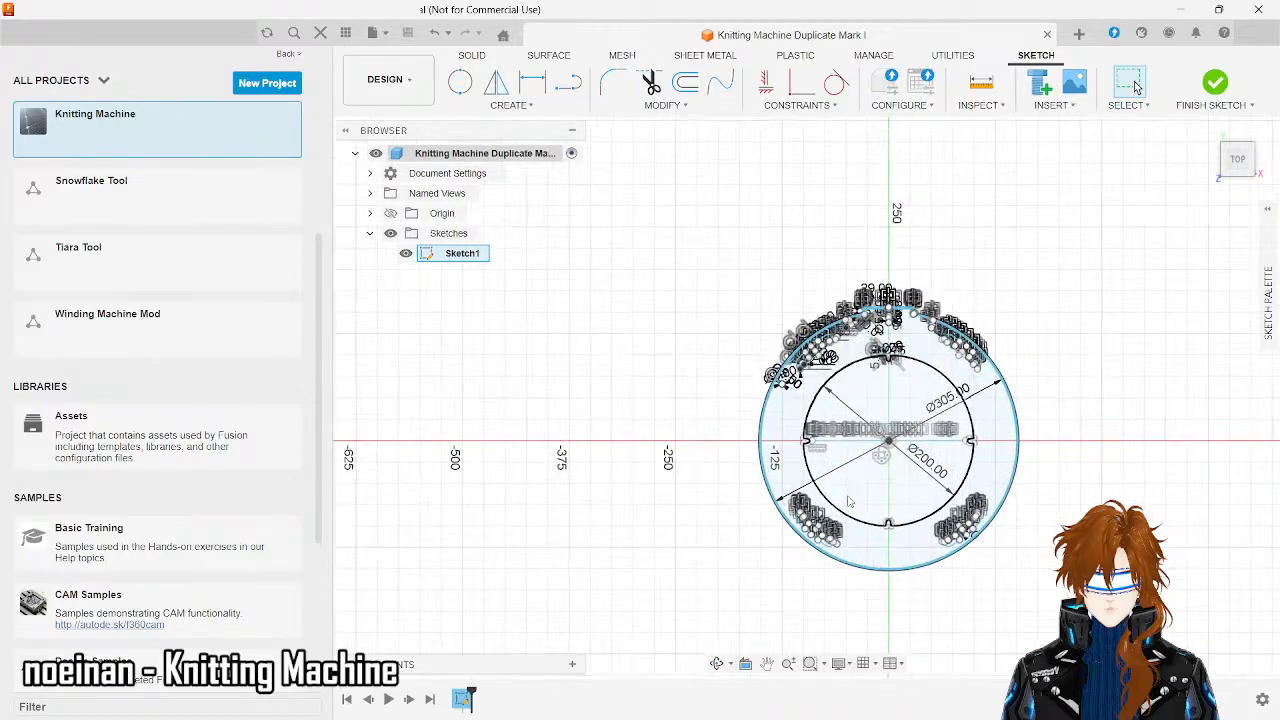
scroll(849, 502, up, 3)
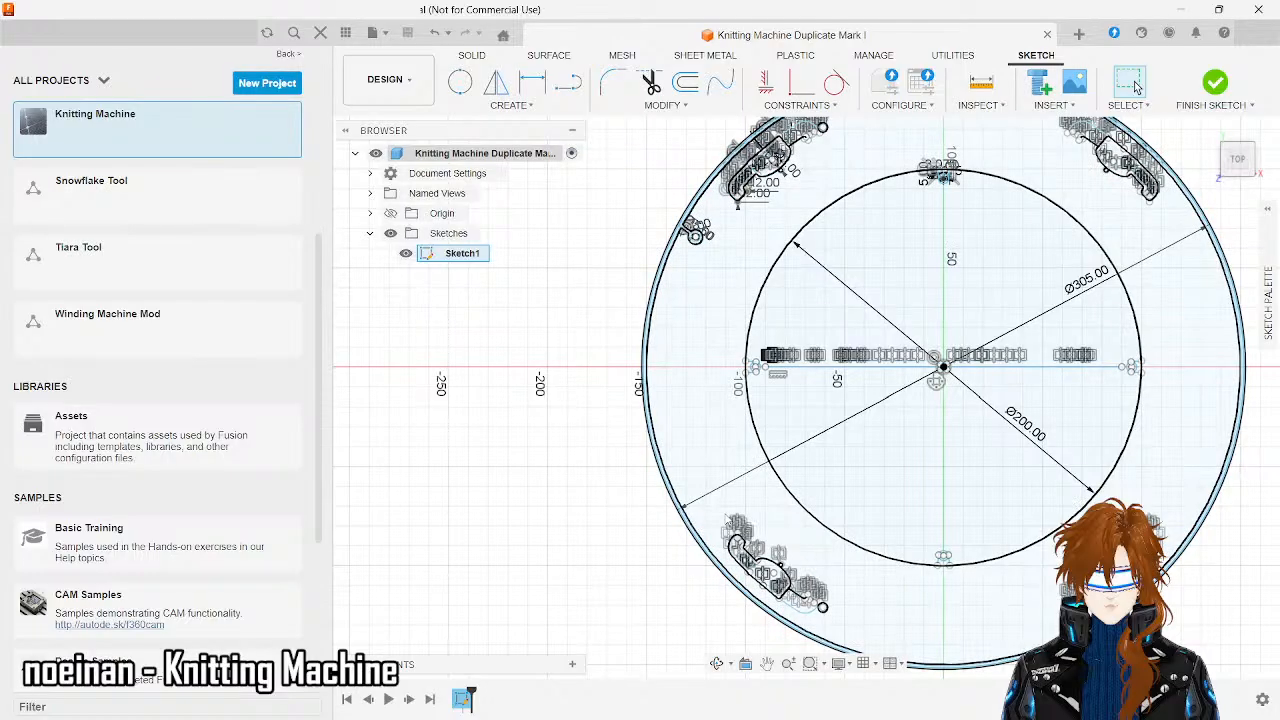
scroll(720, 528, up, 3)
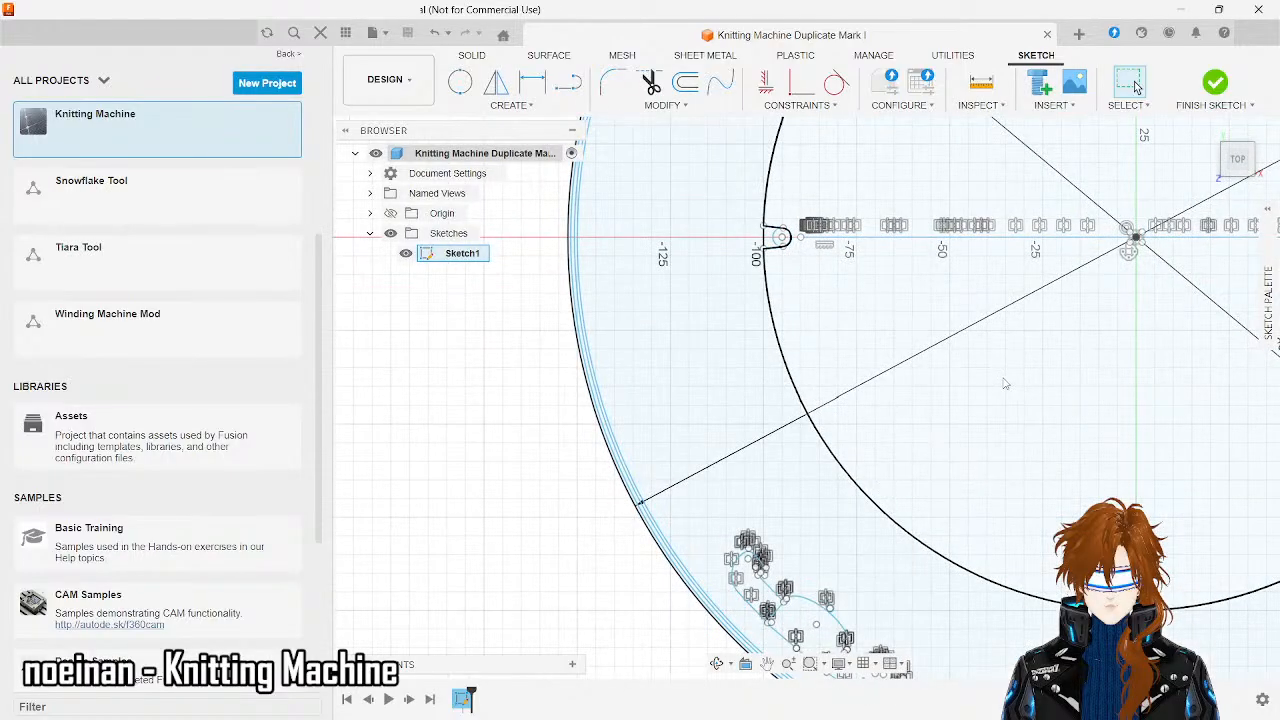
- Draw a straight line from the upper end of the lower-left hook-shaped profile to the ring's inner rim line
scroll(1000, 381, down, 3)
scroll(828, 558, up, 5)
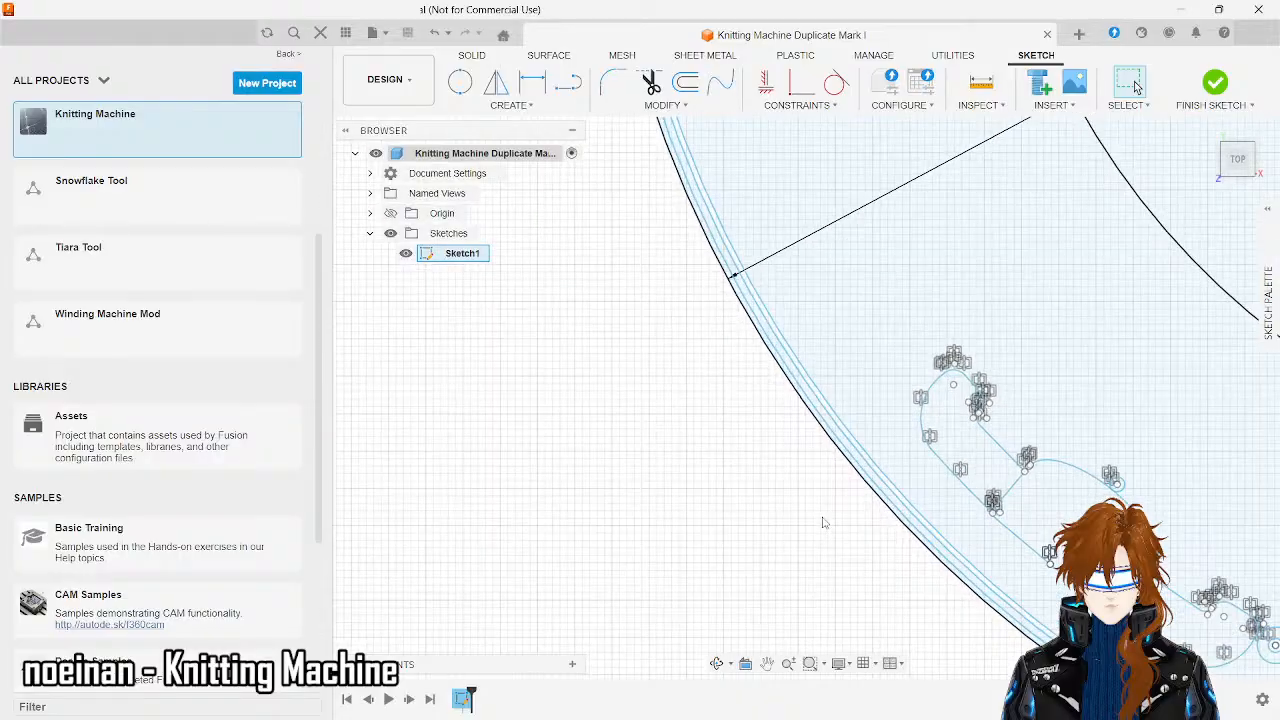
click(575, 88)
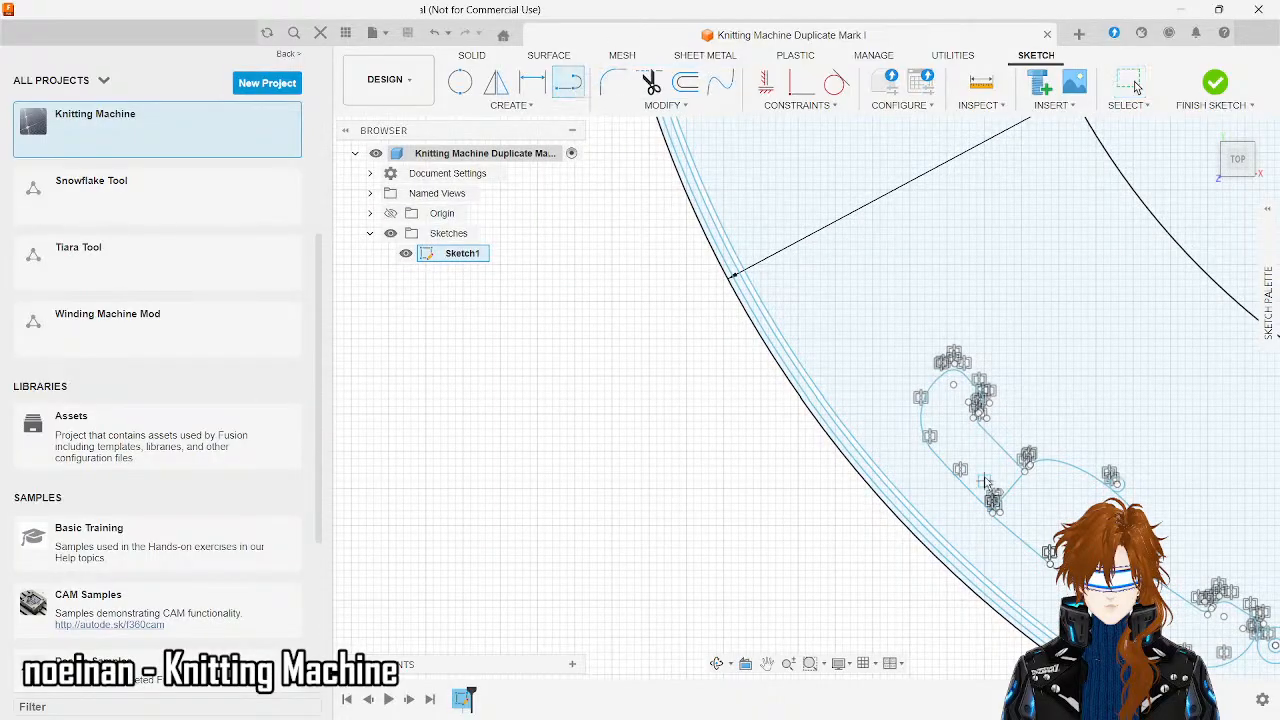
click(943, 376)
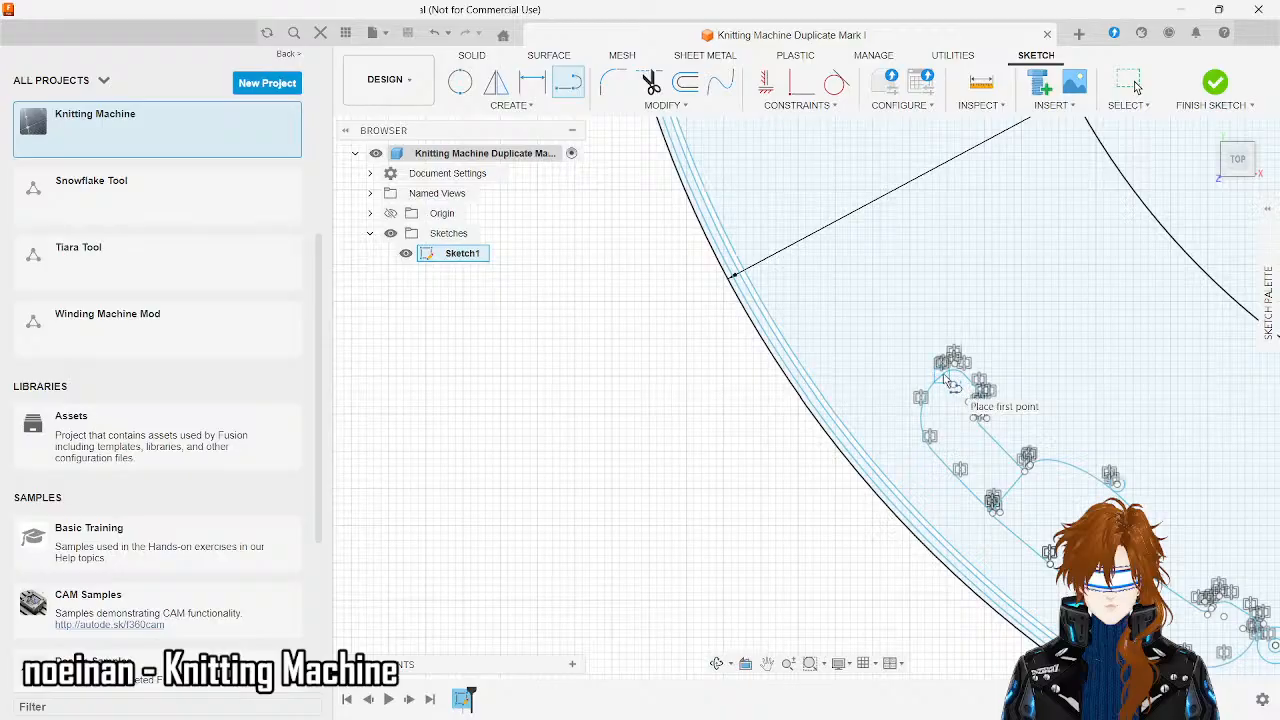
double_click(866, 453)
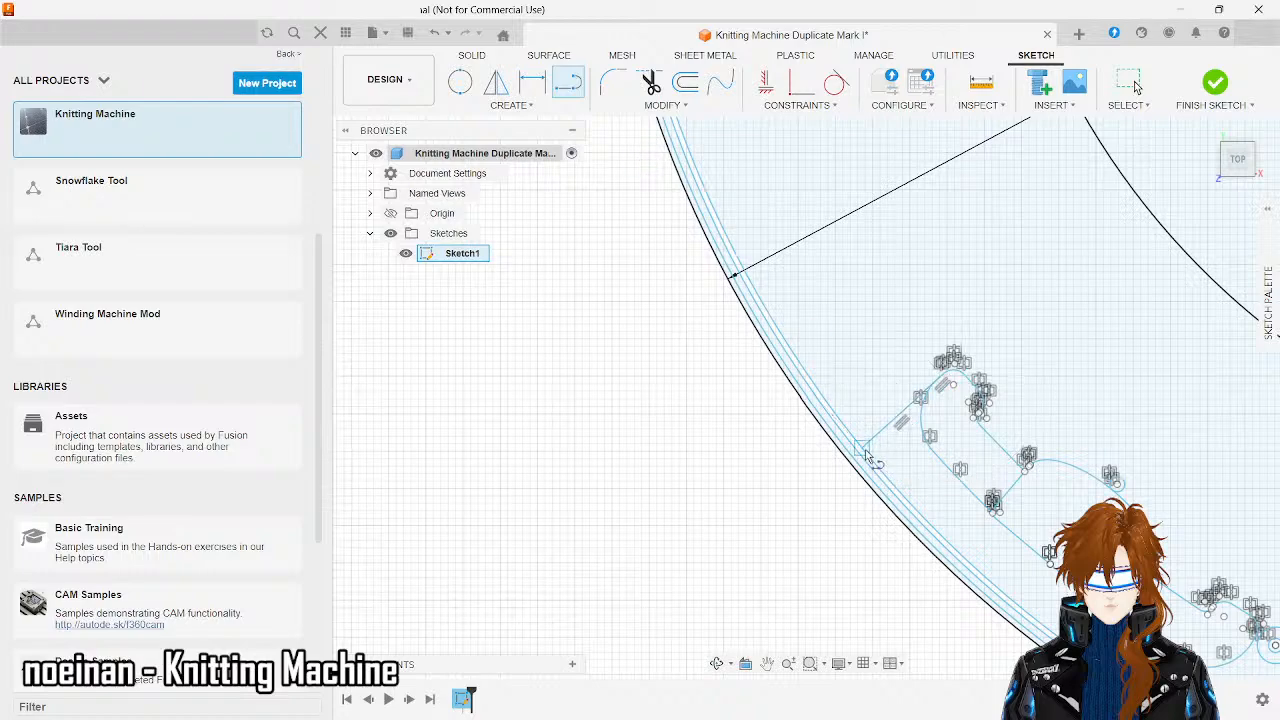
- Draw a 29 mm line from that line's rim end up along the ring's lower-left inner rim
click(861, 449)
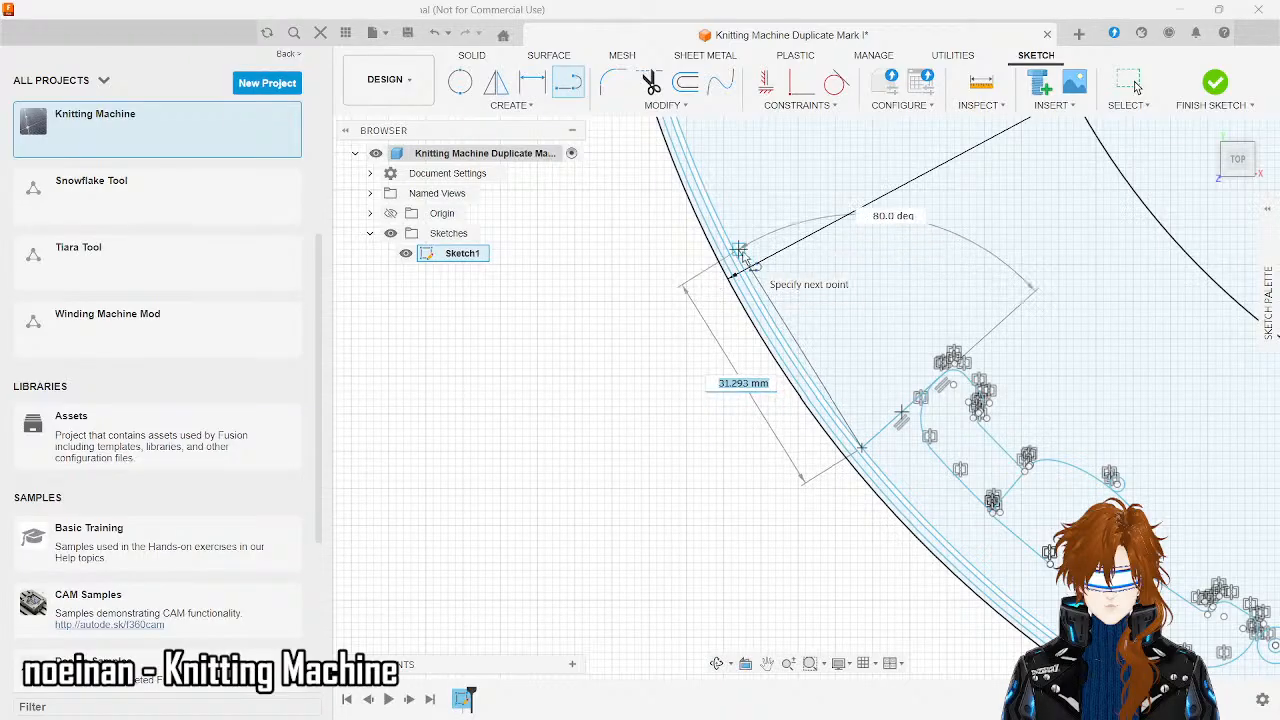
text(29)
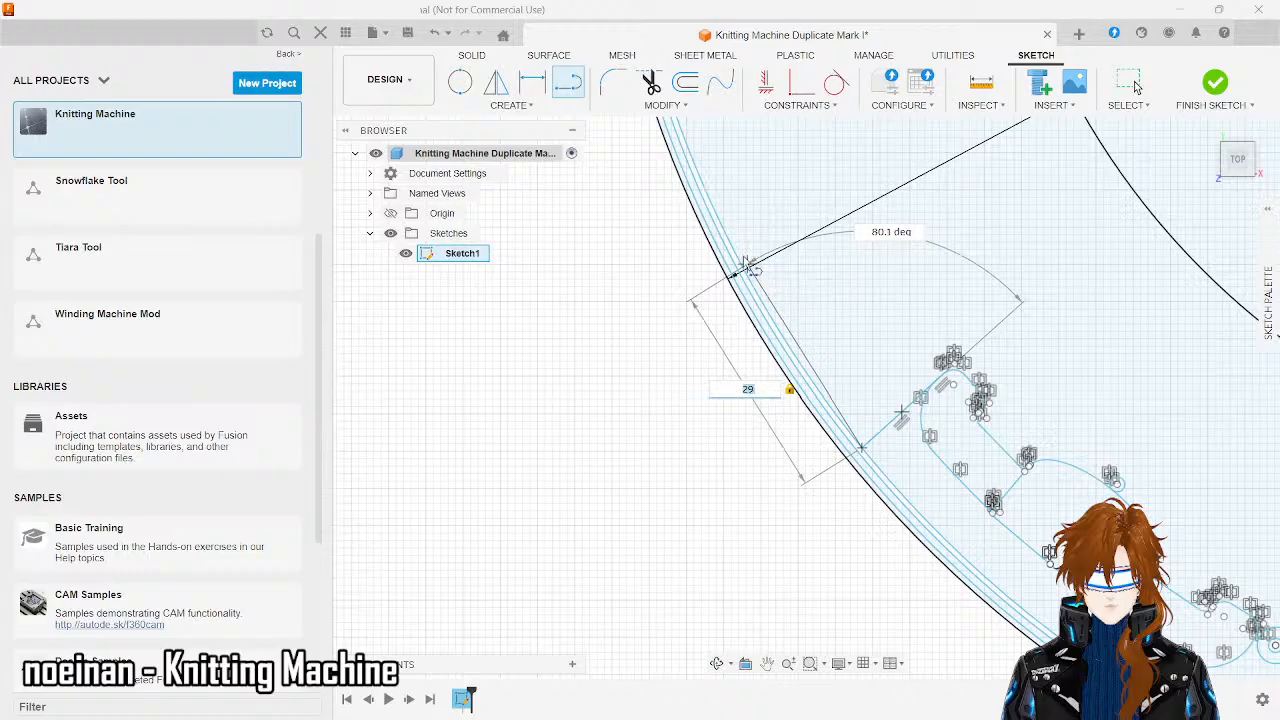
key(Return)
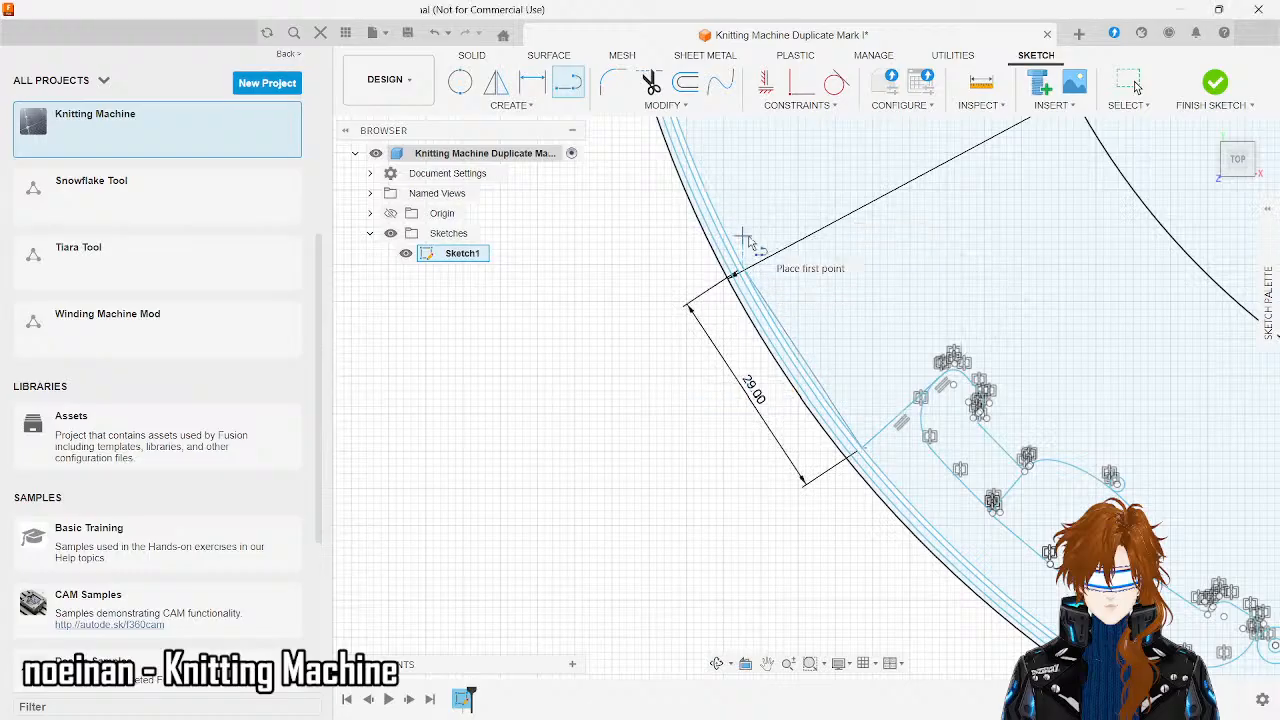
scroll(747, 248, down, 4)
scroll(747, 240, down, 2)
scroll(615, 318, down, 3)
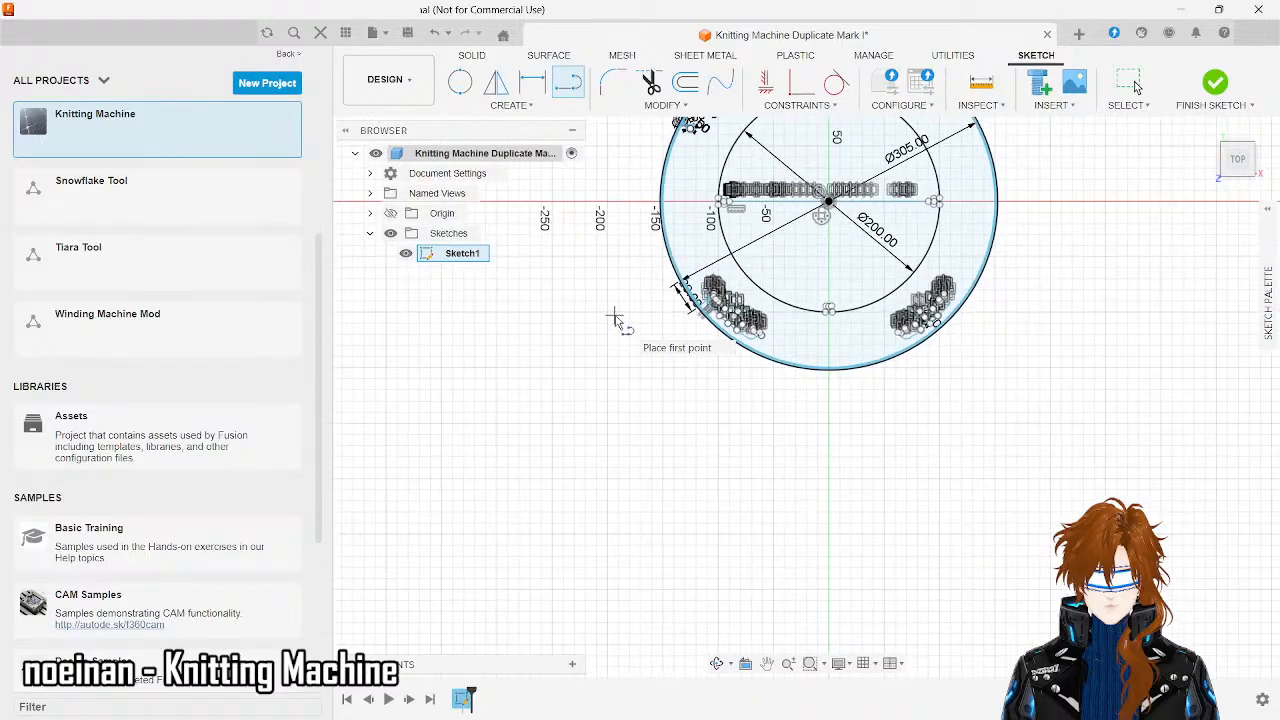
scroll(634, 214, up, 5)
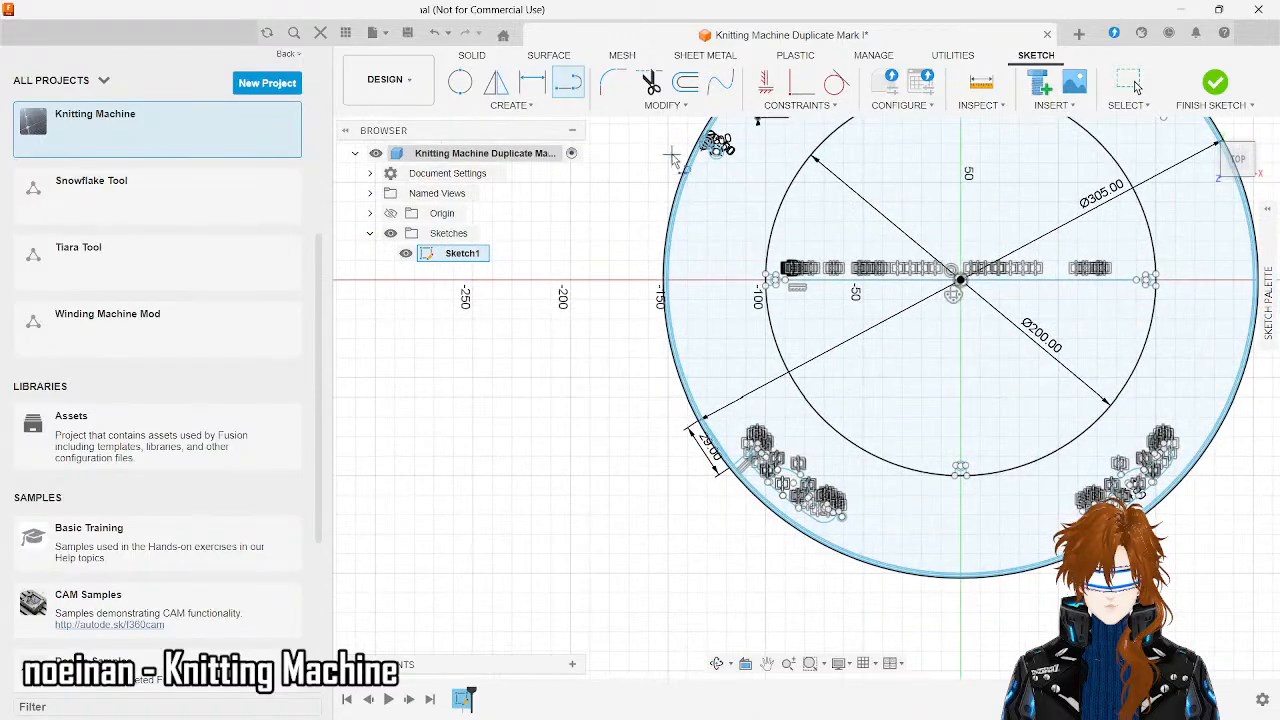
scroll(676, 146, up, 1)
scroll(679, 140, up, 5)
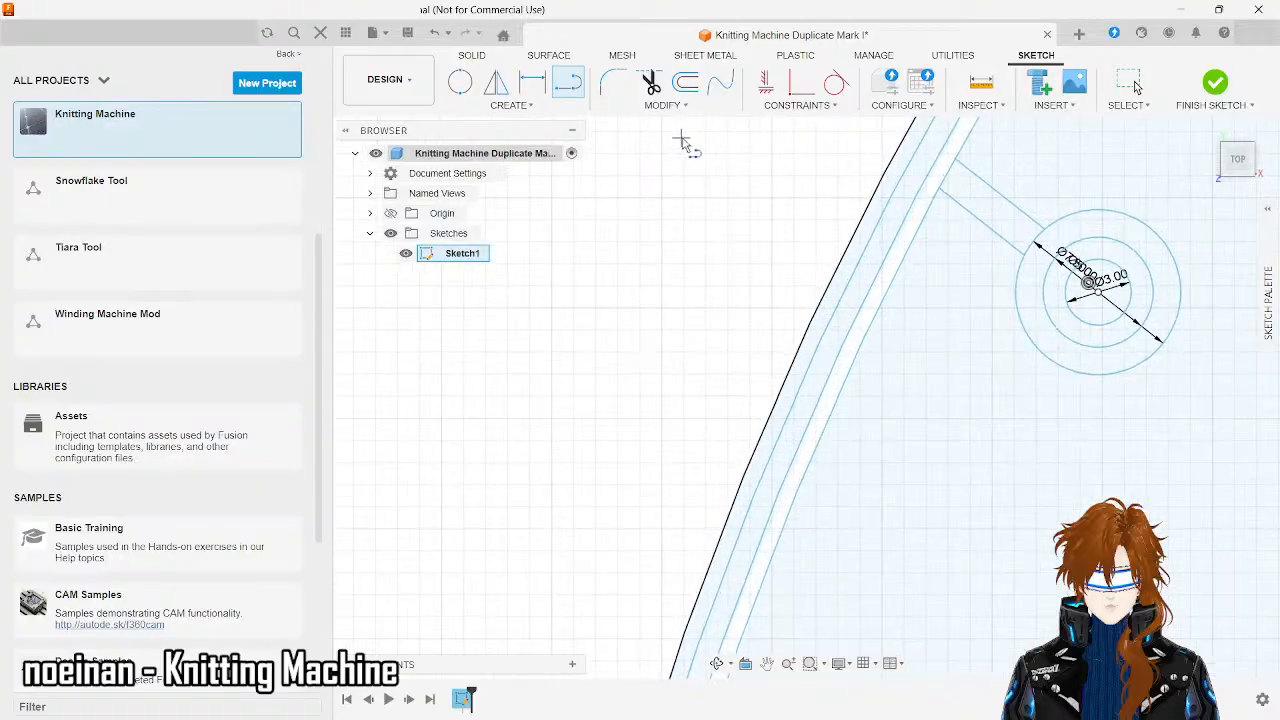
click(946, 176)
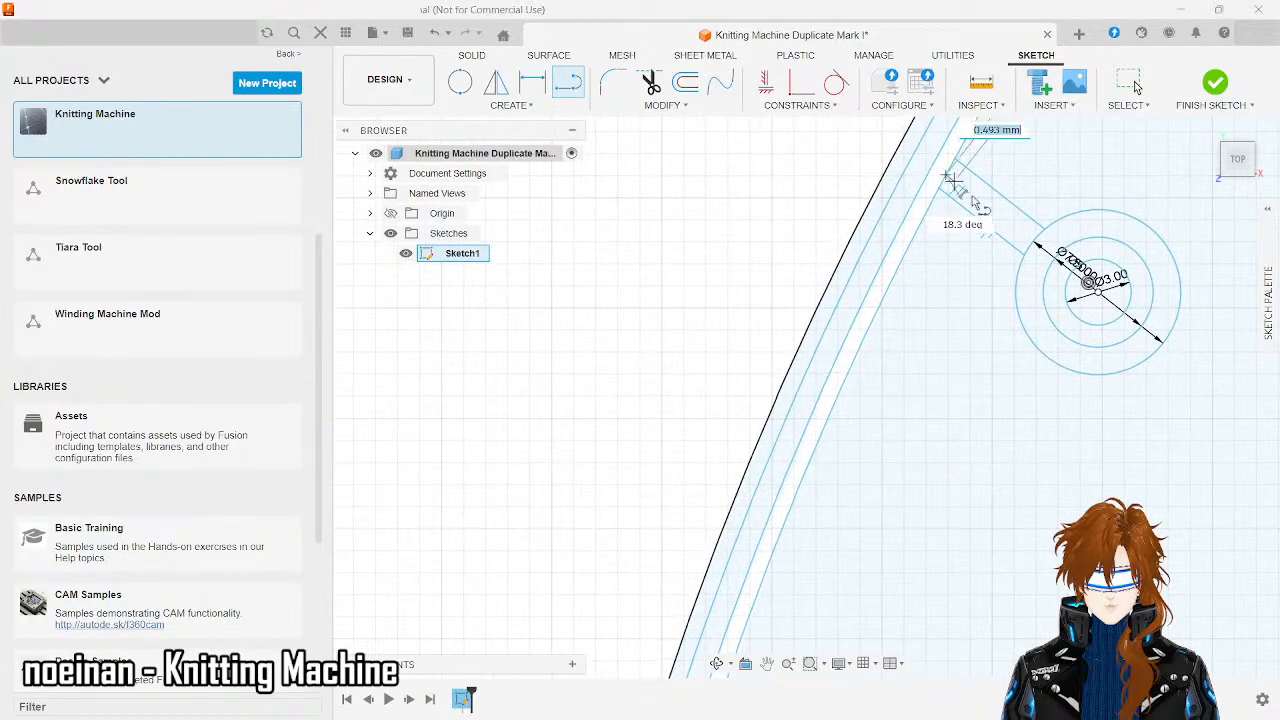
click(1038, 246)
scroll(1030, 260, down, 2)
key(Escape)
scroll(746, 280, down, 4)
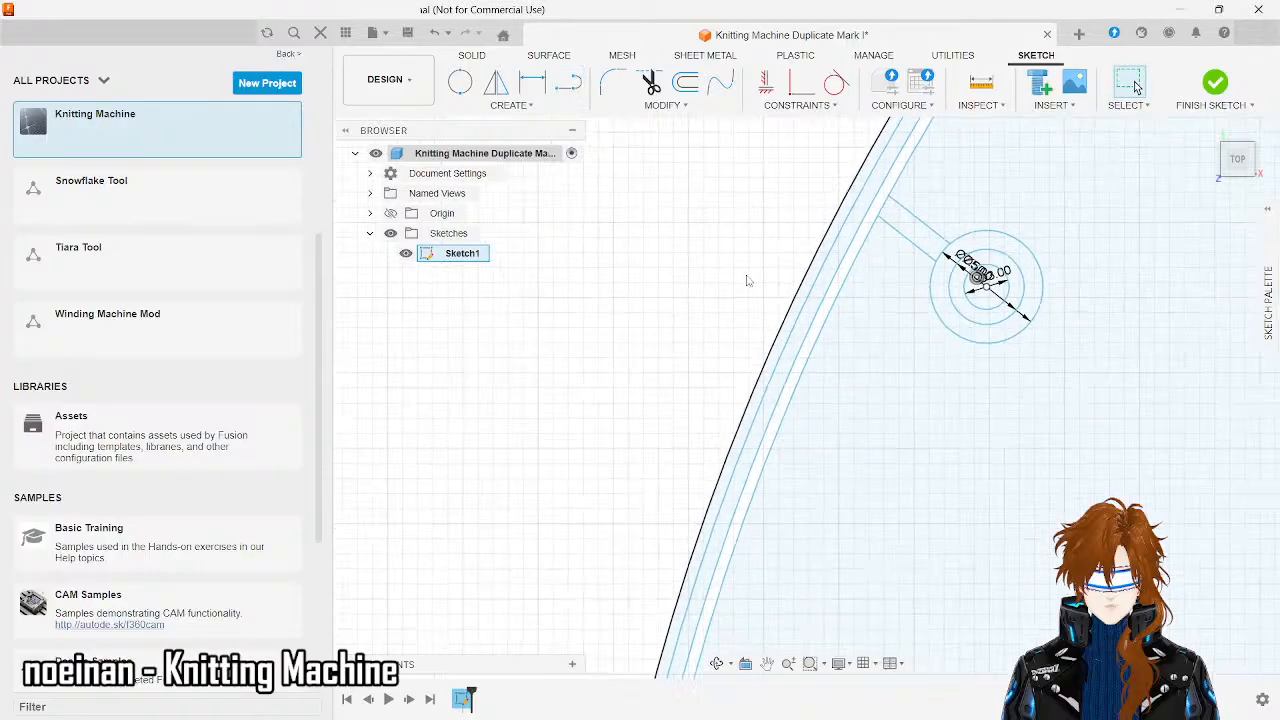
- Draw a 5 mm line at 20 degrees from the upper end of the 29 mm rim line into the ring
scroll(746, 280, down, 6)
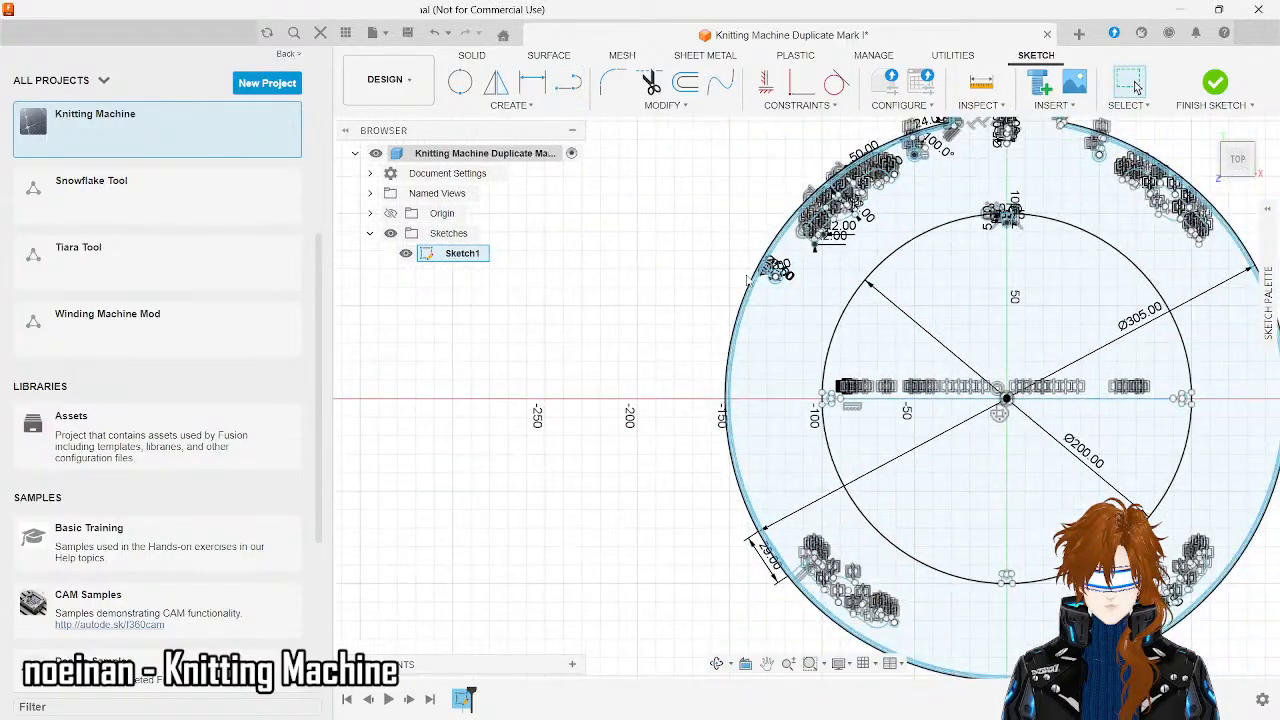
scroll(757, 590, up, 2)
scroll(760, 589, up, 5)
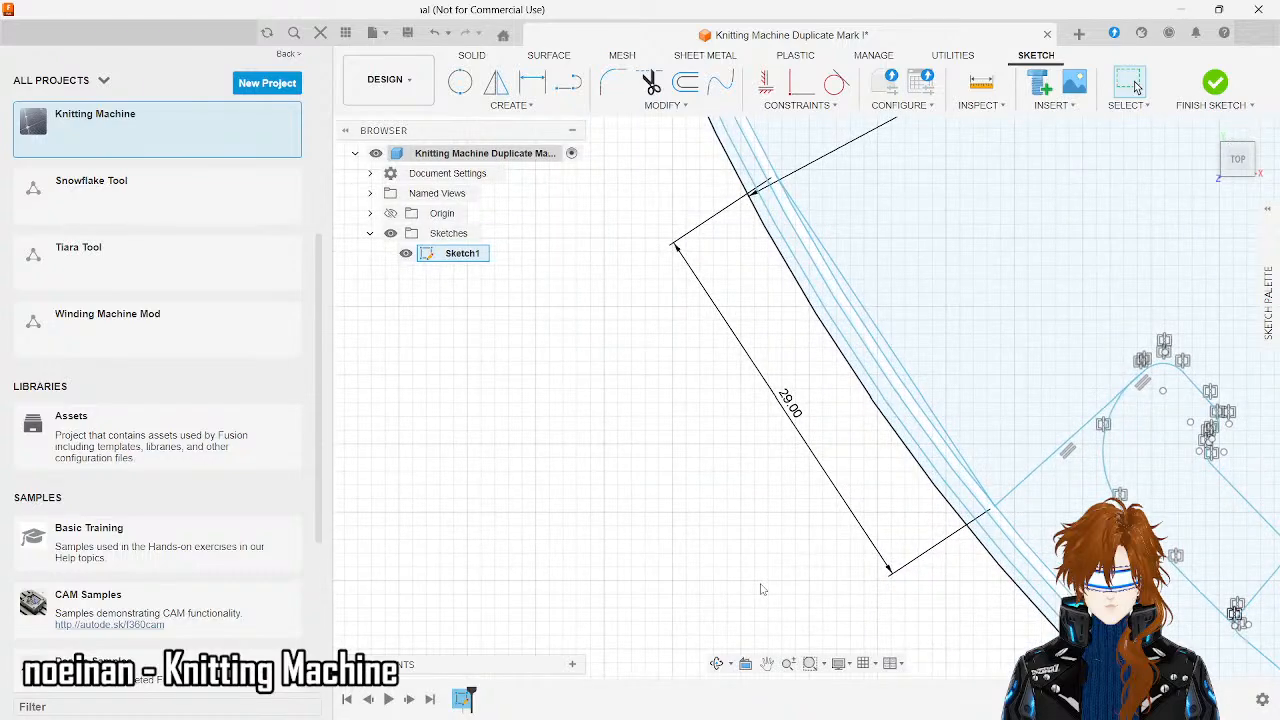
scroll(772, 398, down, 2)
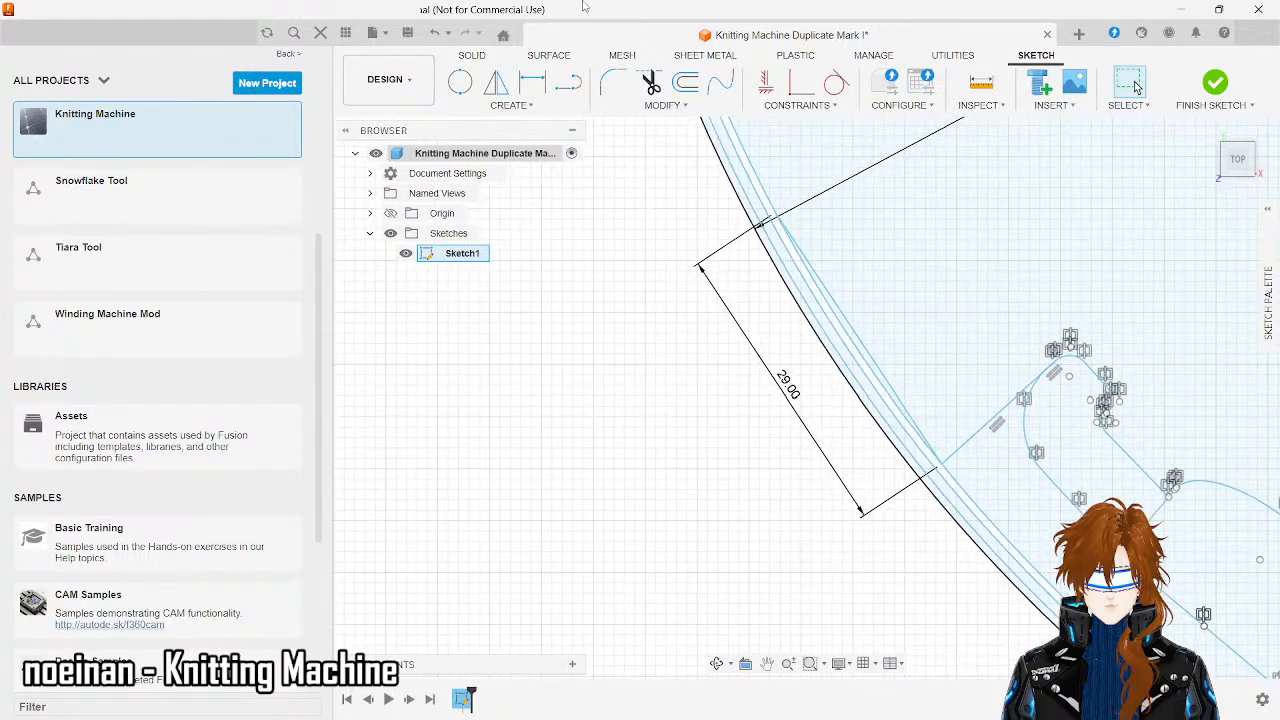
click(567, 82)
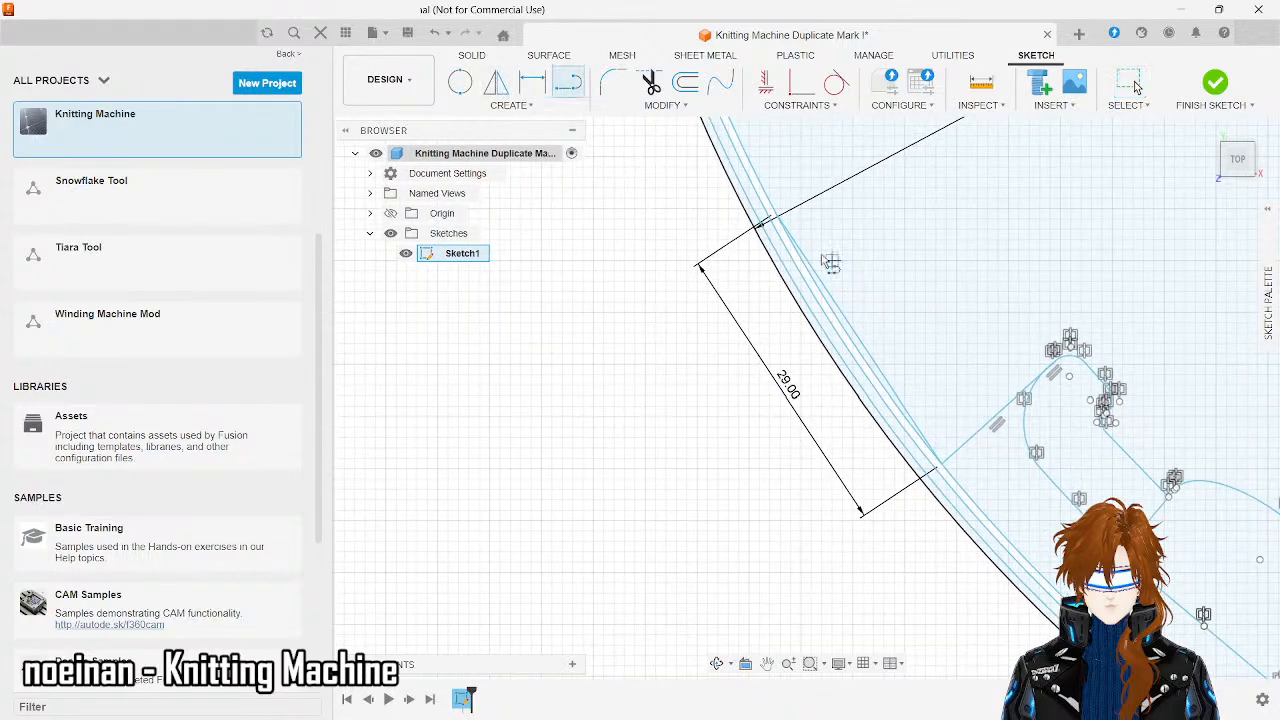
click(777, 216)
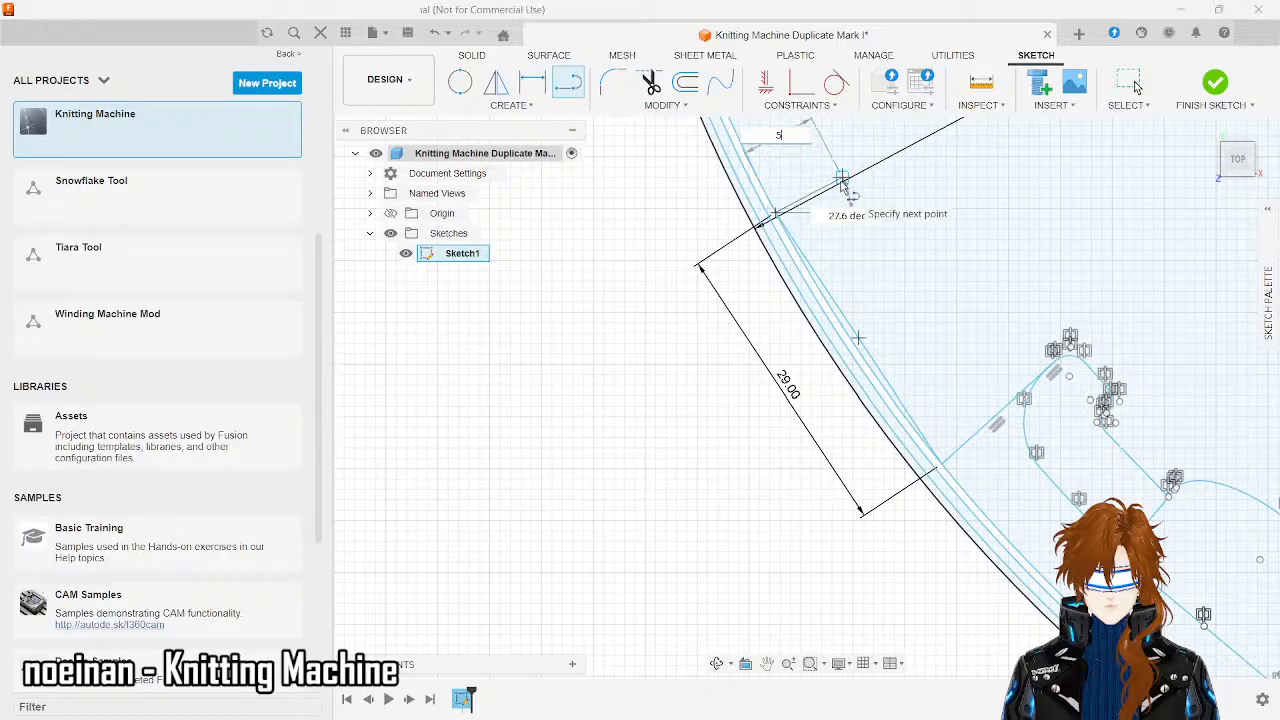
key(Tab)
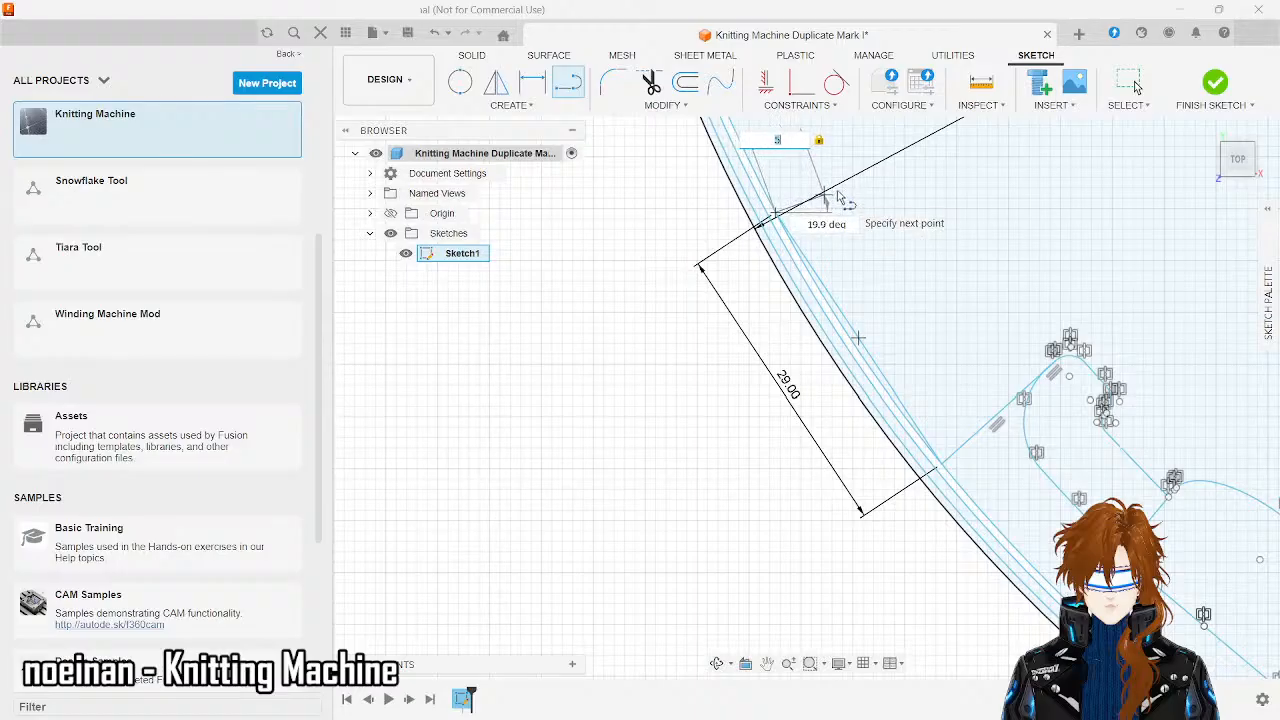
key(Tab)
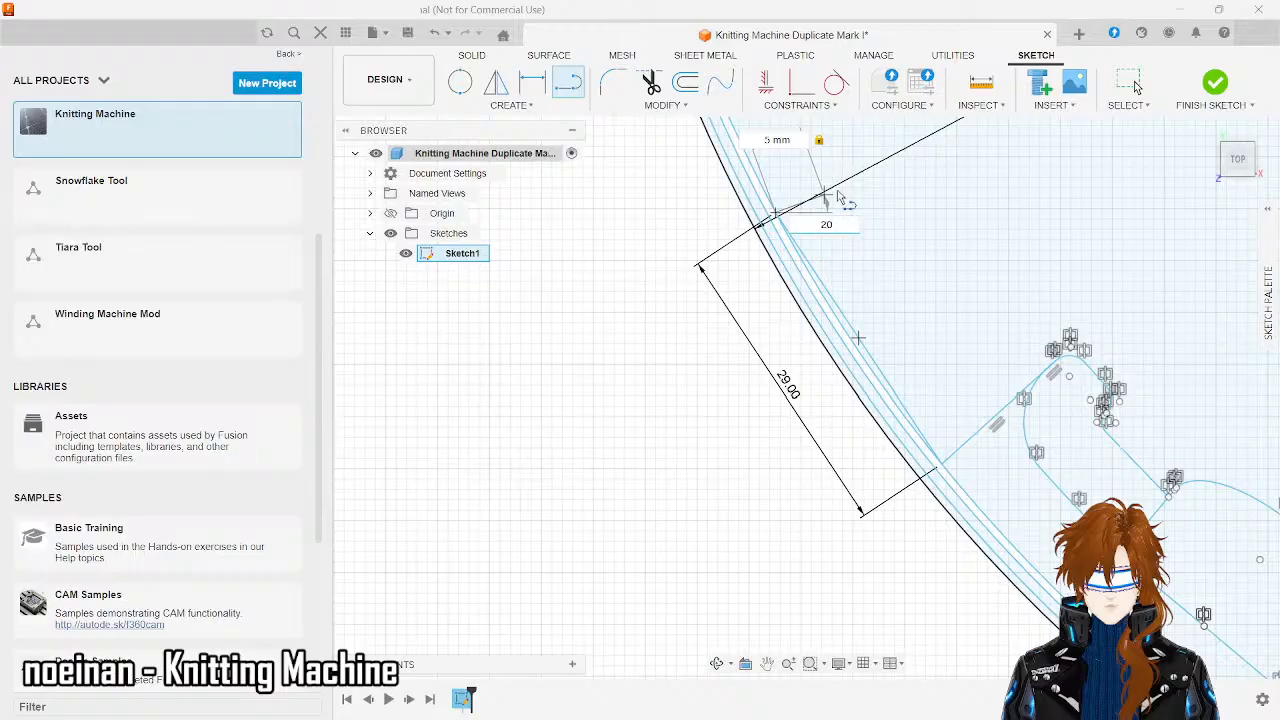
key(Tab)
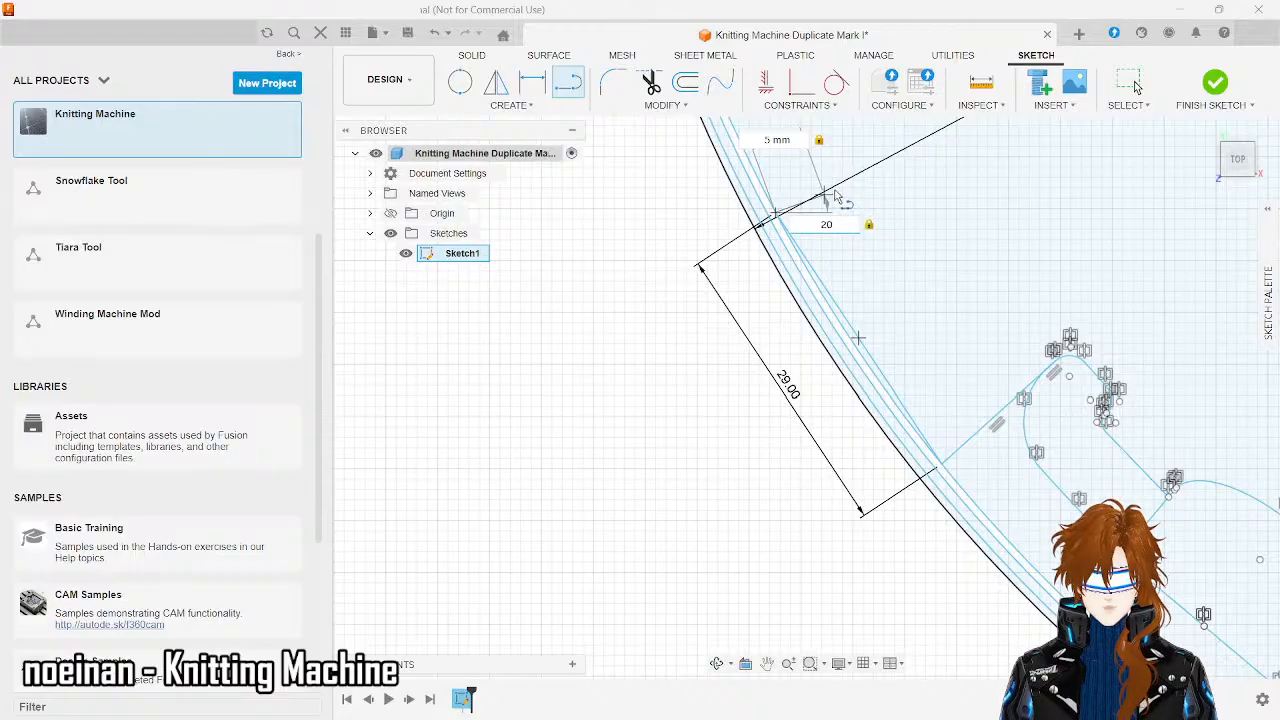
key(Return)
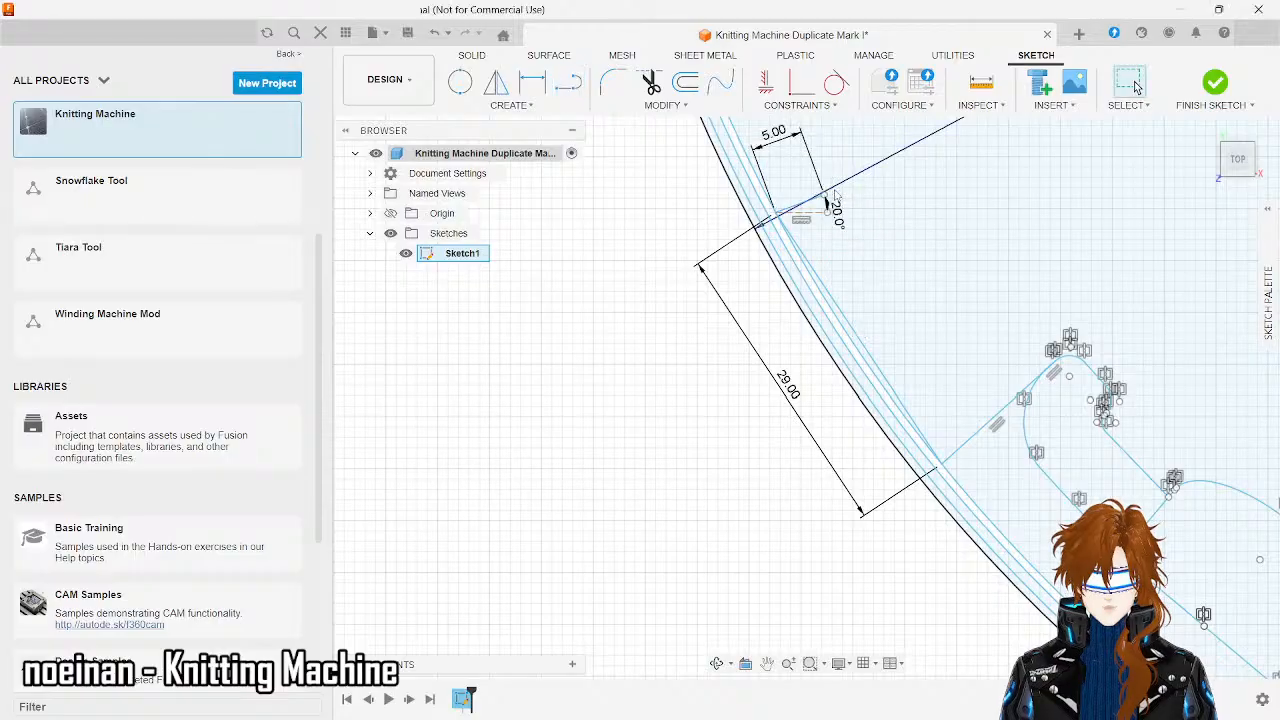
- Delete the 29 mm helper line and the line joining the lower-left hook-shaped profile to the rim
scroll(832, 200, up, 4)
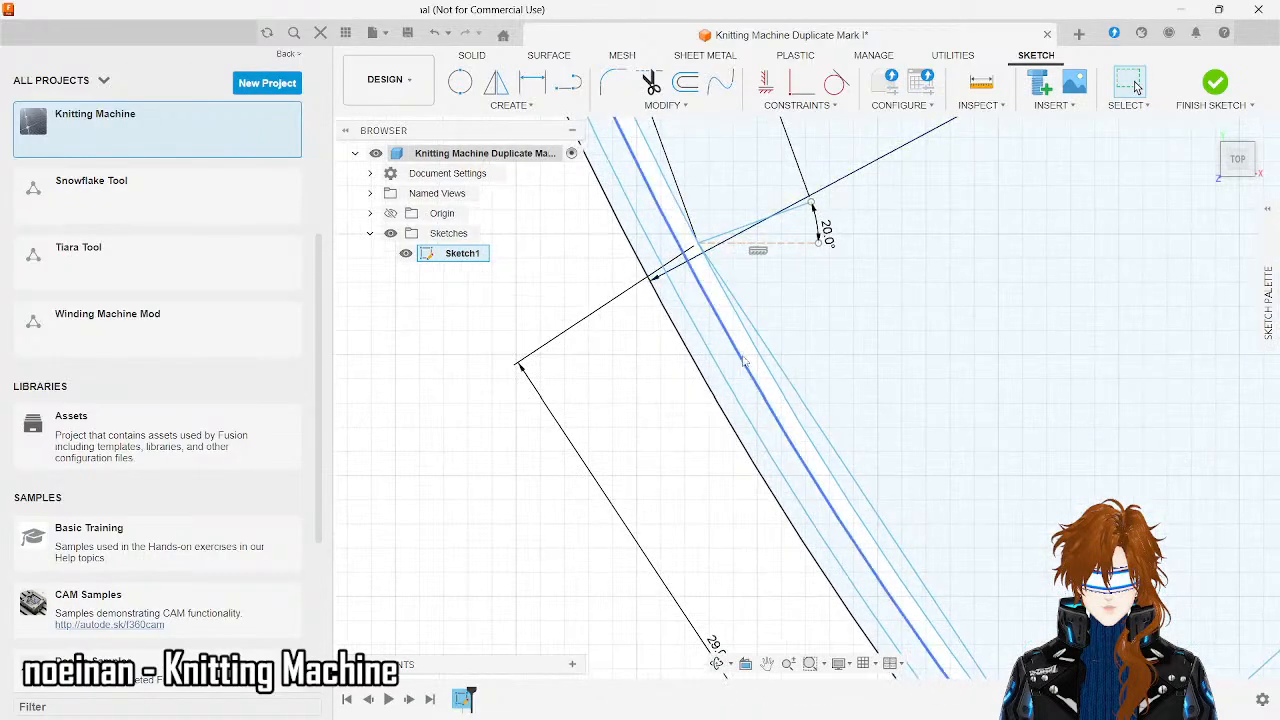
scroll(767, 343, down, 4)
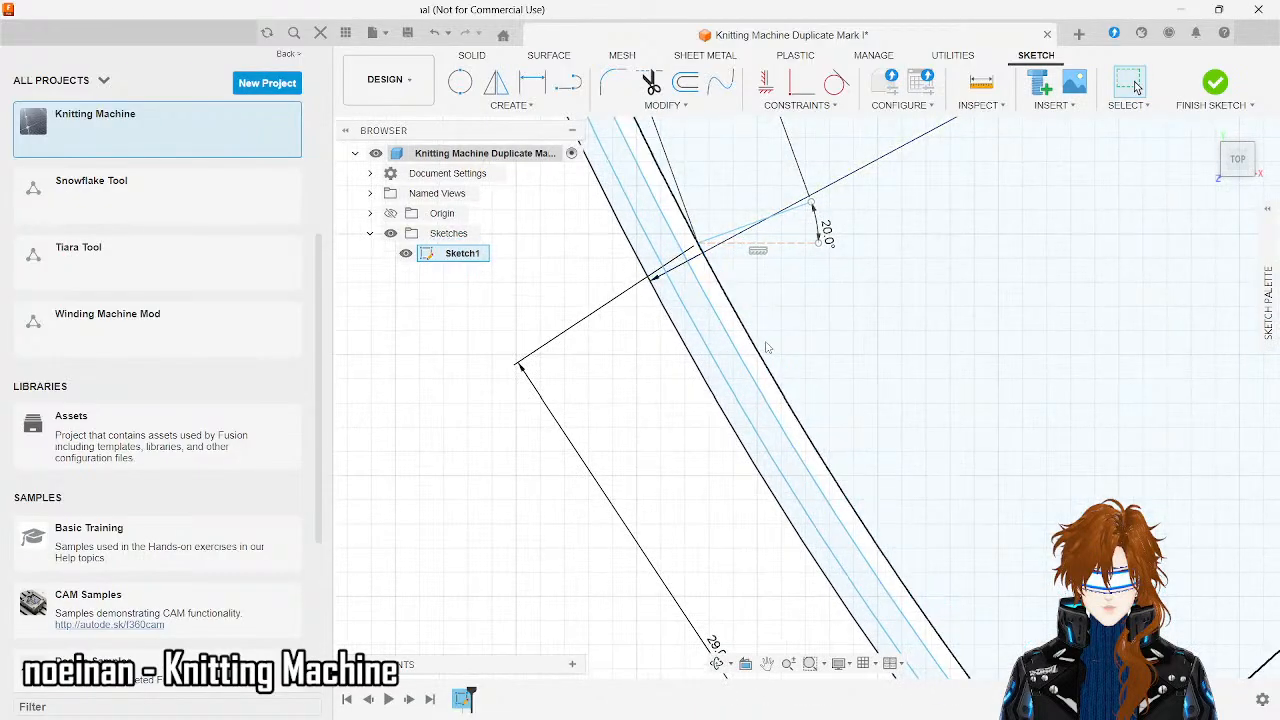
scroll(790, 360, down, 2)
click(933, 489)
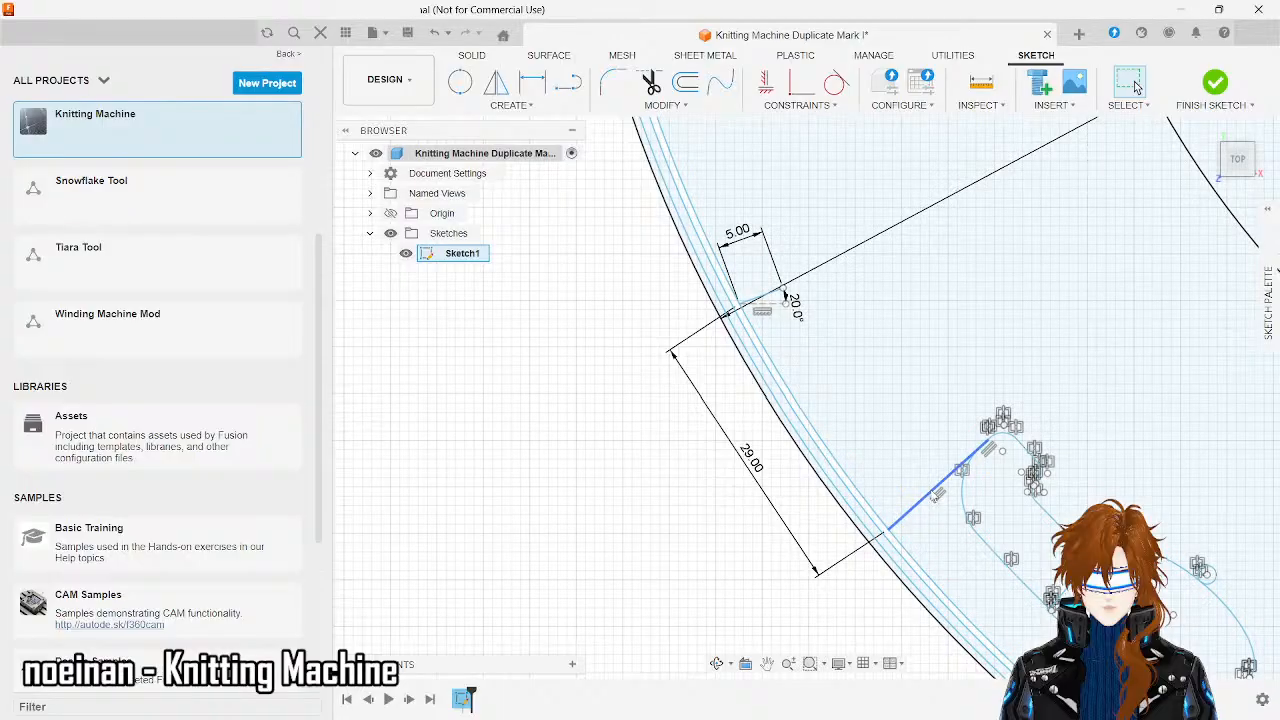
key(Delete)
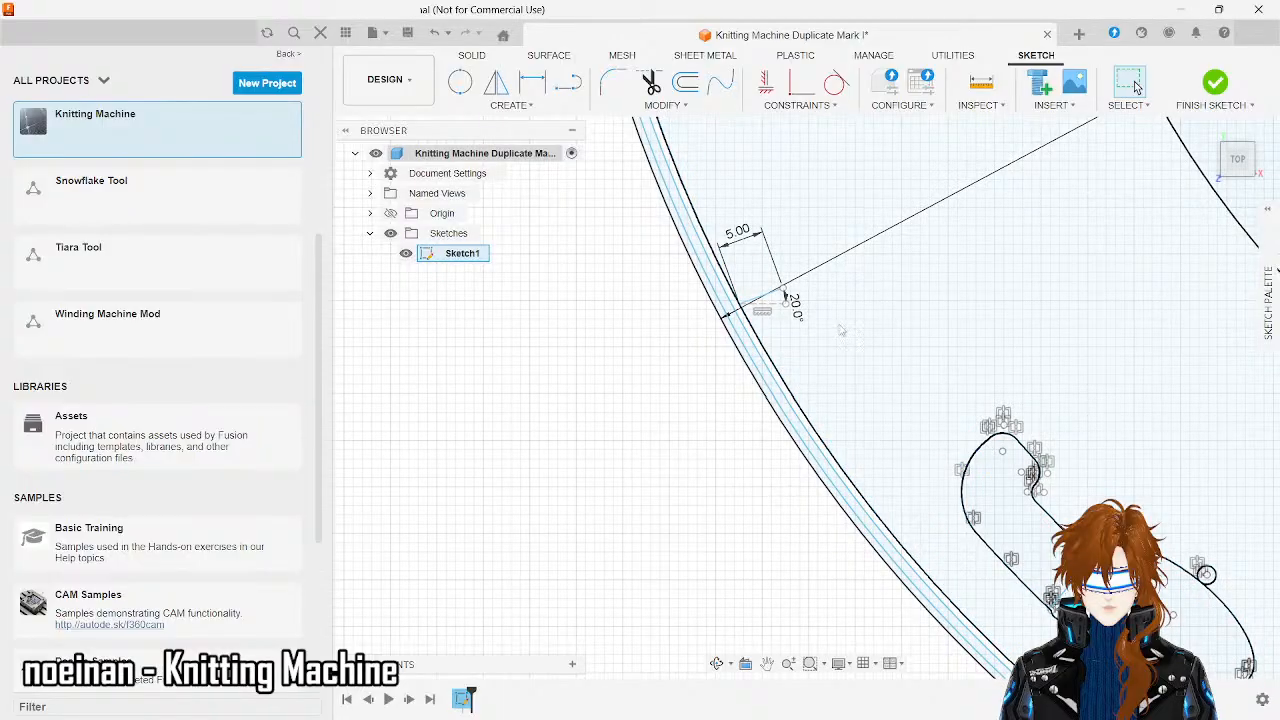
scroll(796, 284, up, 3)
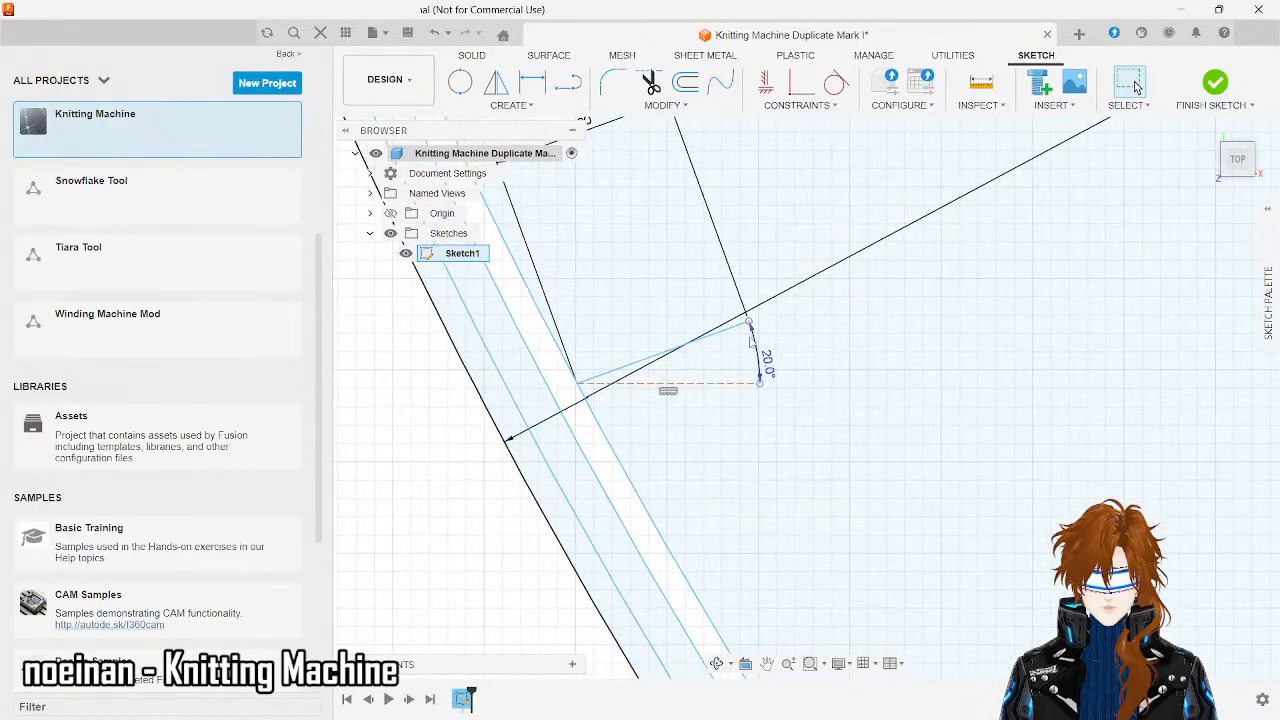
click(462, 82)
click(750, 322)
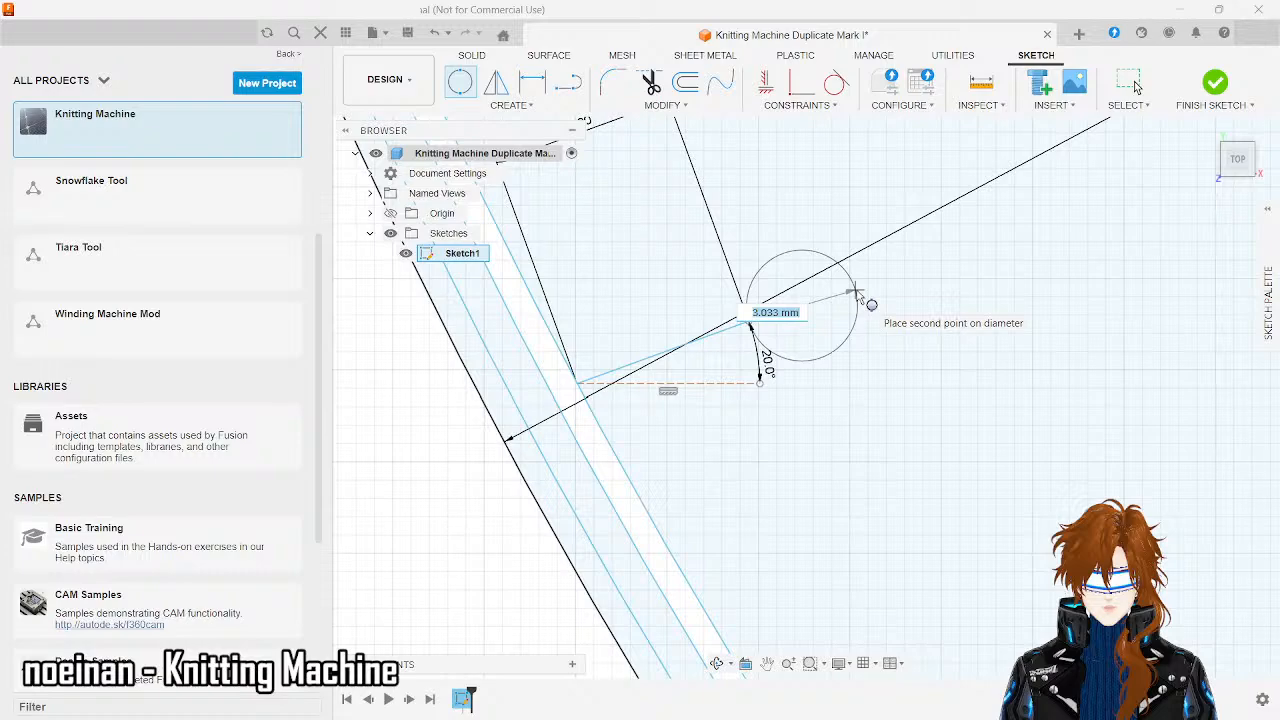
text(7.5)
key(Tab)
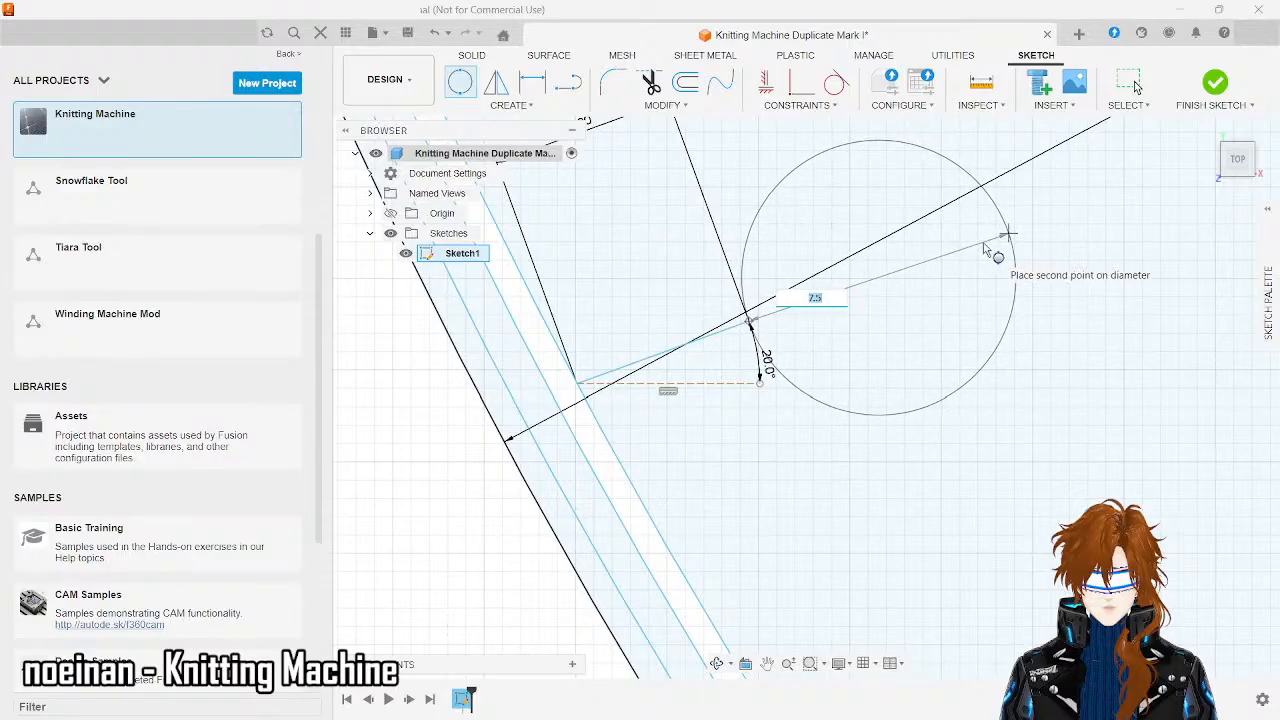
key(Escape)
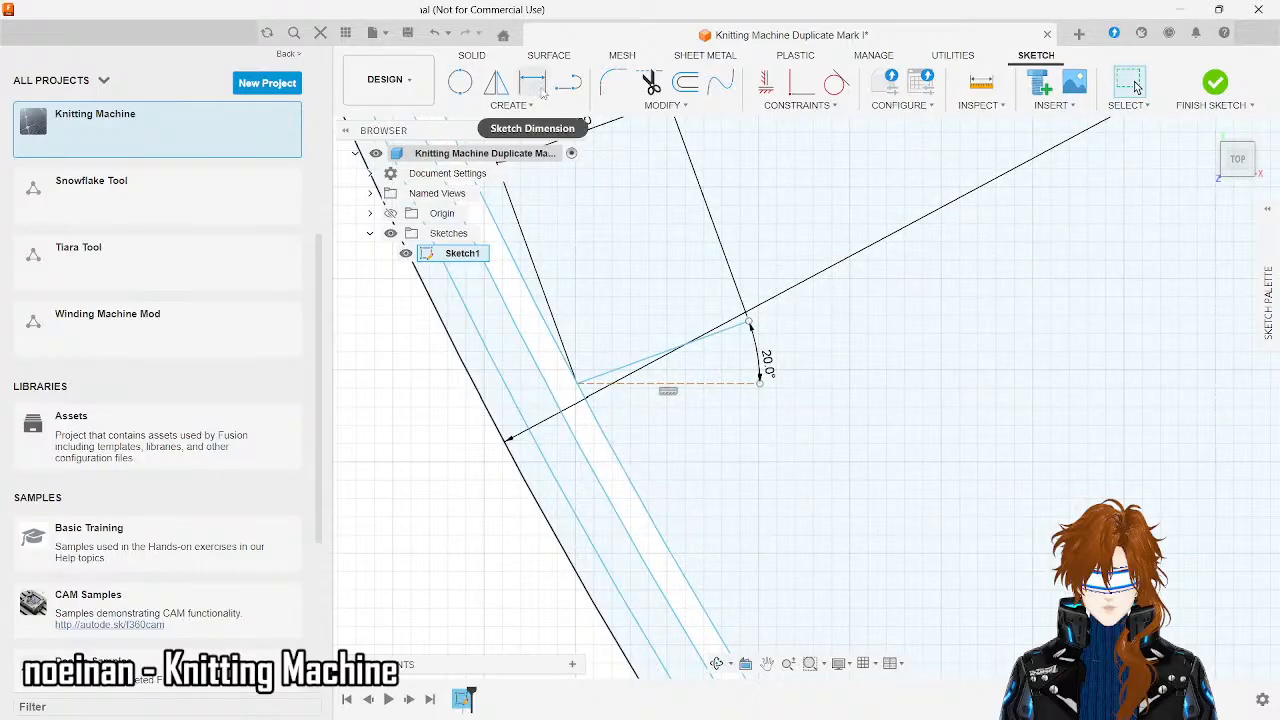
- Draw a longer guide line from the 5 mm line's rim end, running past its free end at the same 20-degree angle
click(567, 84)
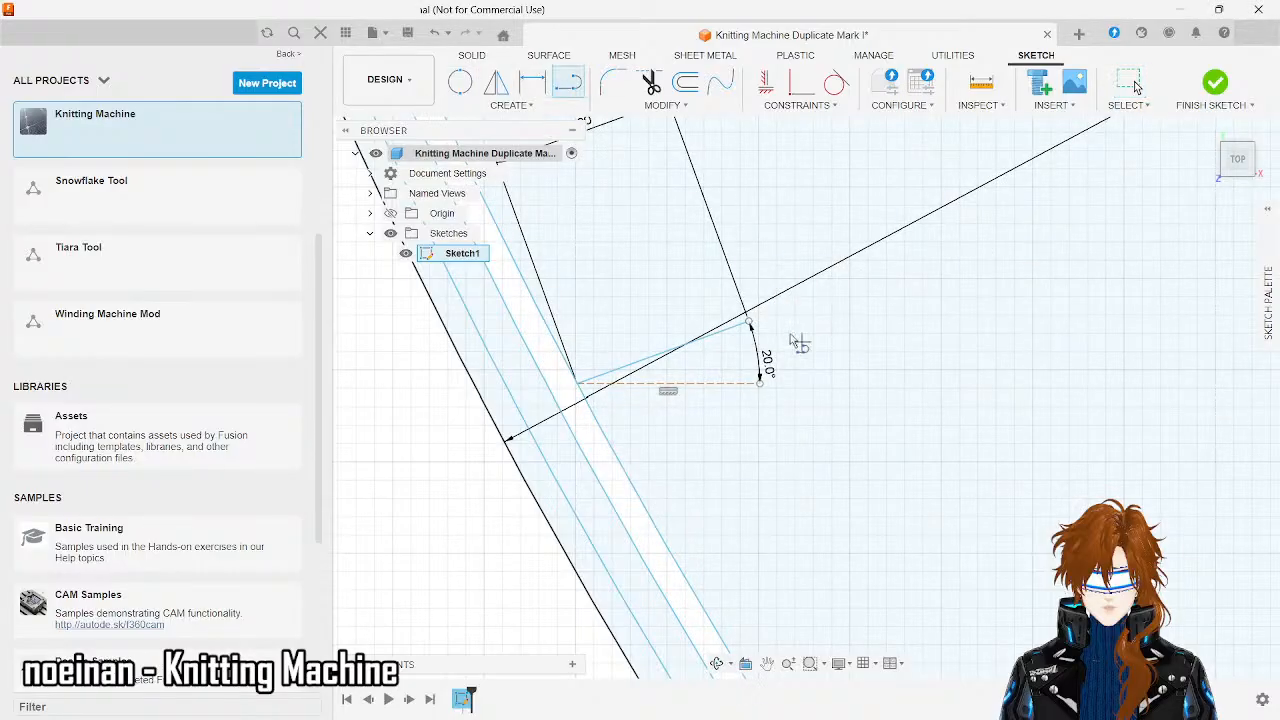
click(577, 386)
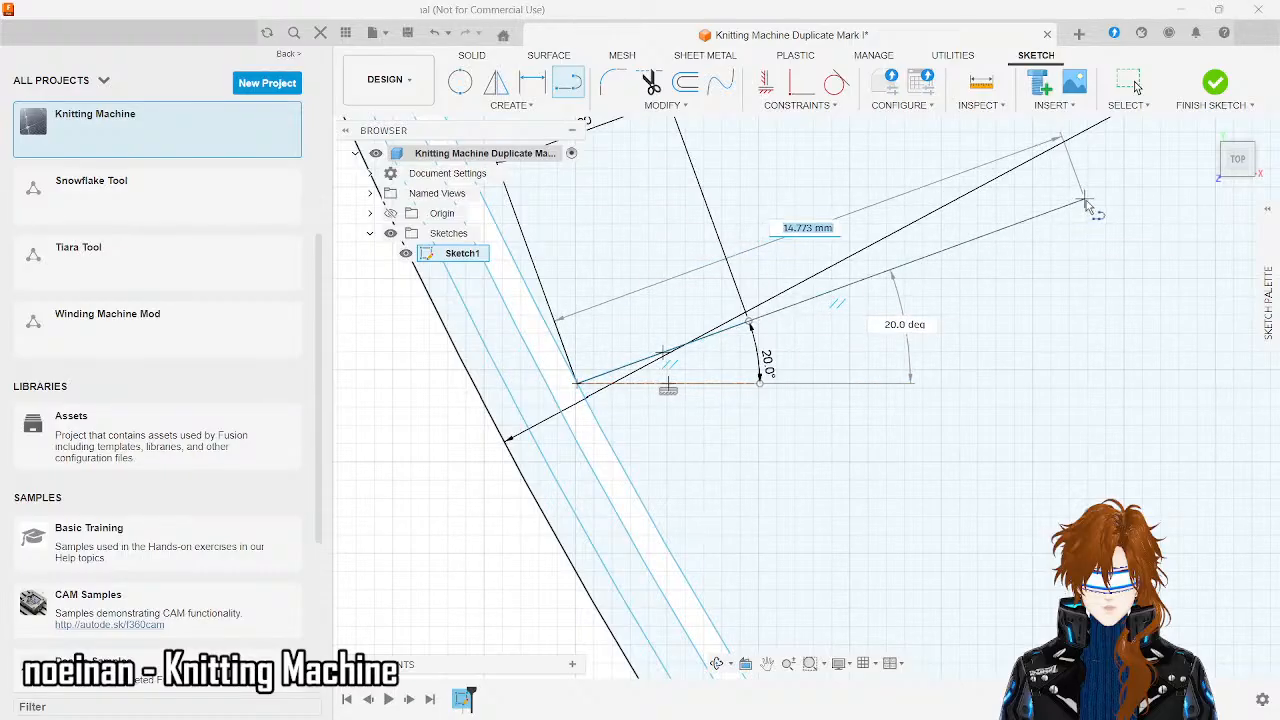
click(1121, 186)
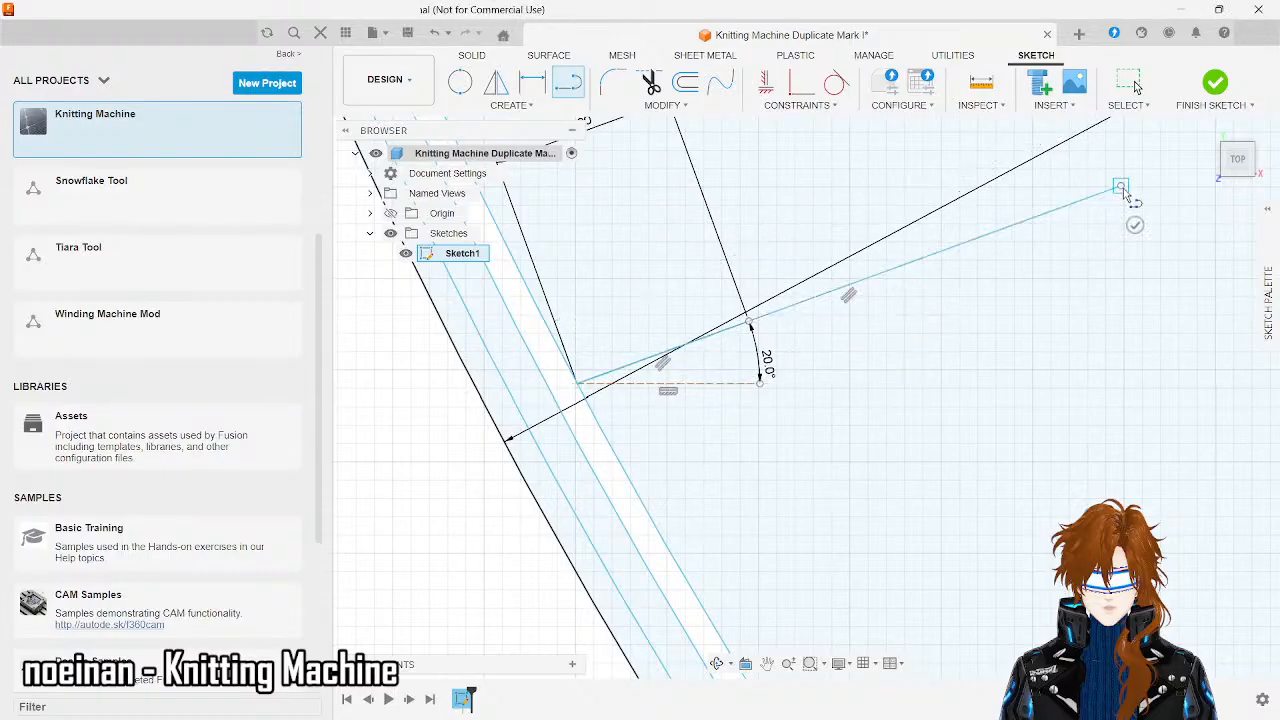
key(Escape)
- Draw a 7.5 mm two-point circle from the 5 mm line's free end along the guide line, and delete the guide line
key(c)
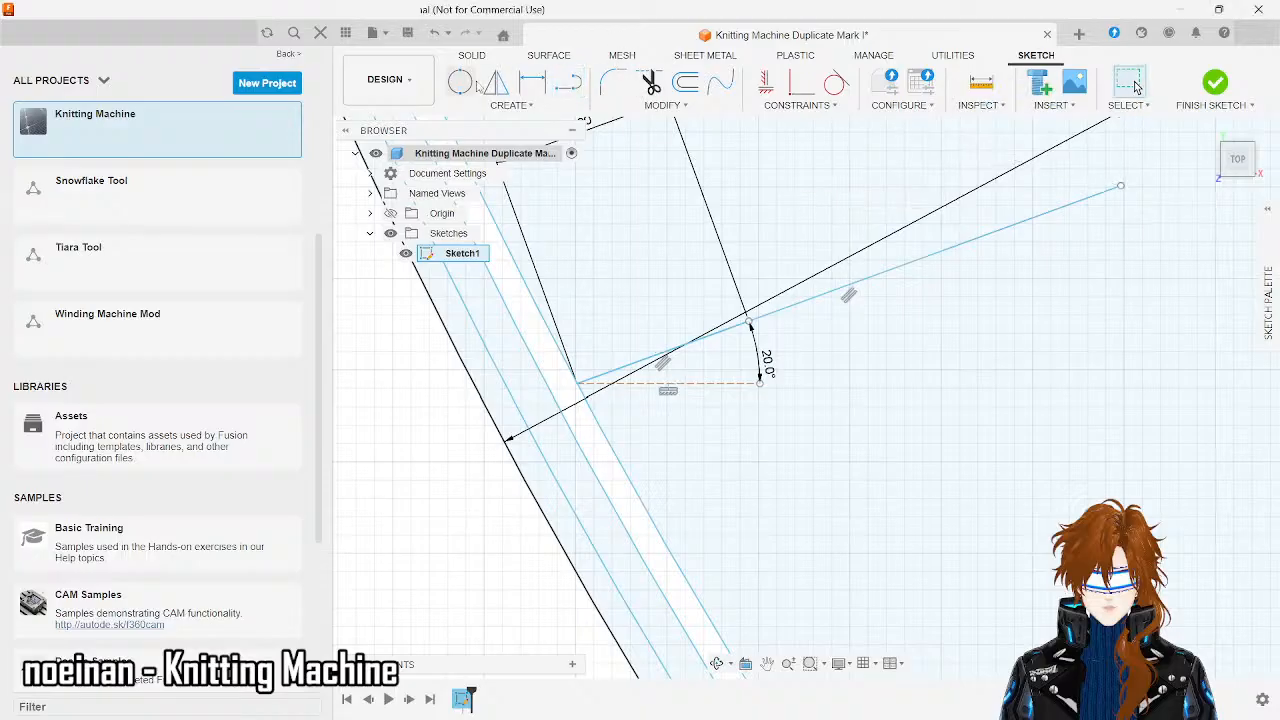
click(748, 321)
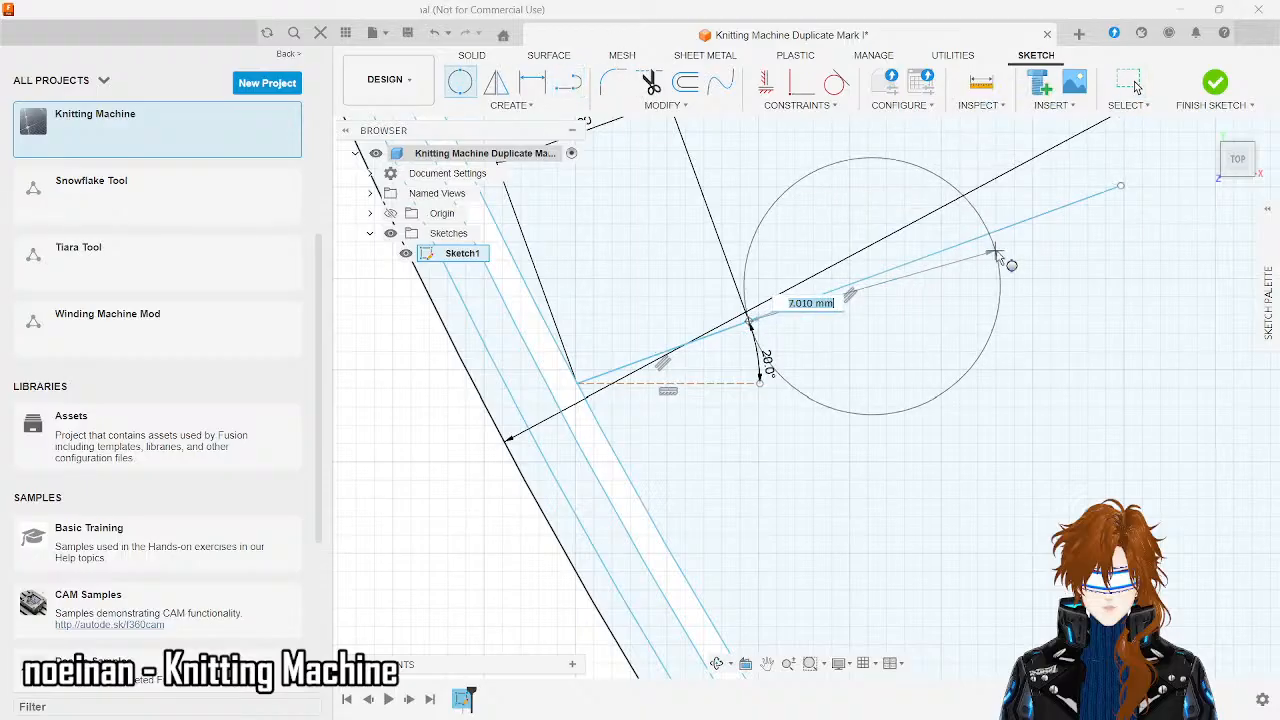
text(7)
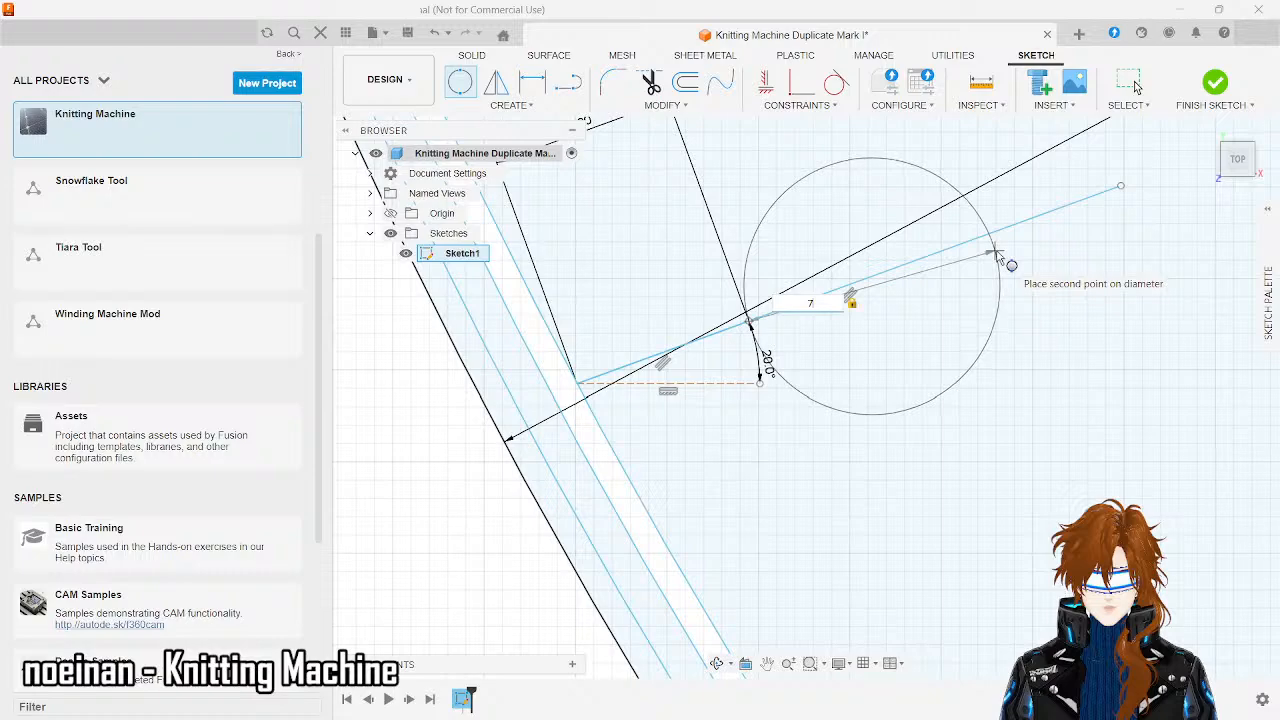
text(.5)
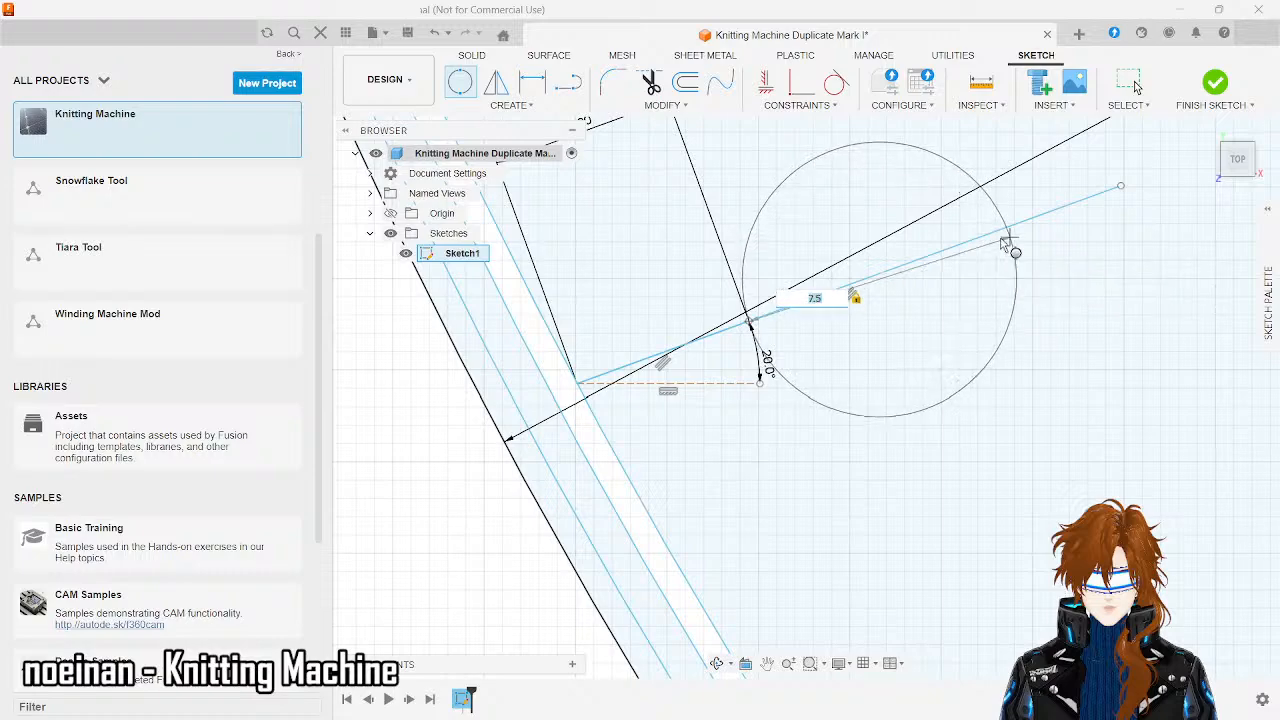
key(Return)
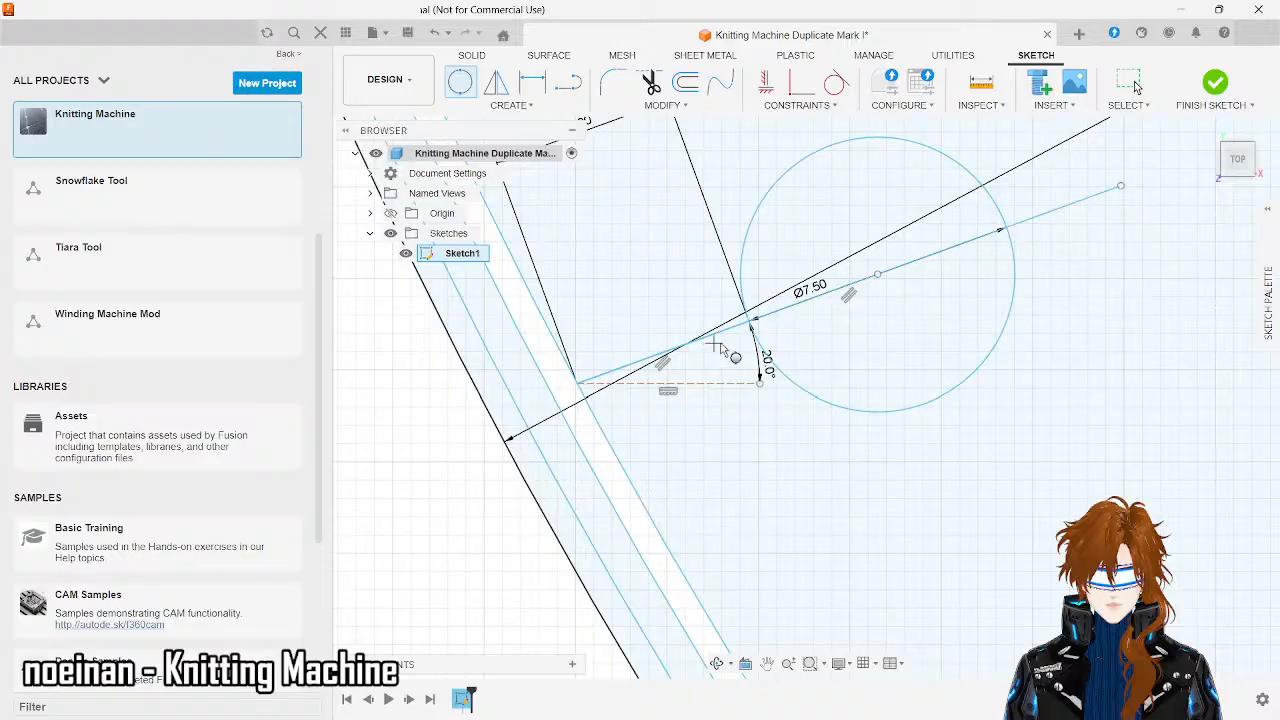
key(Escape)
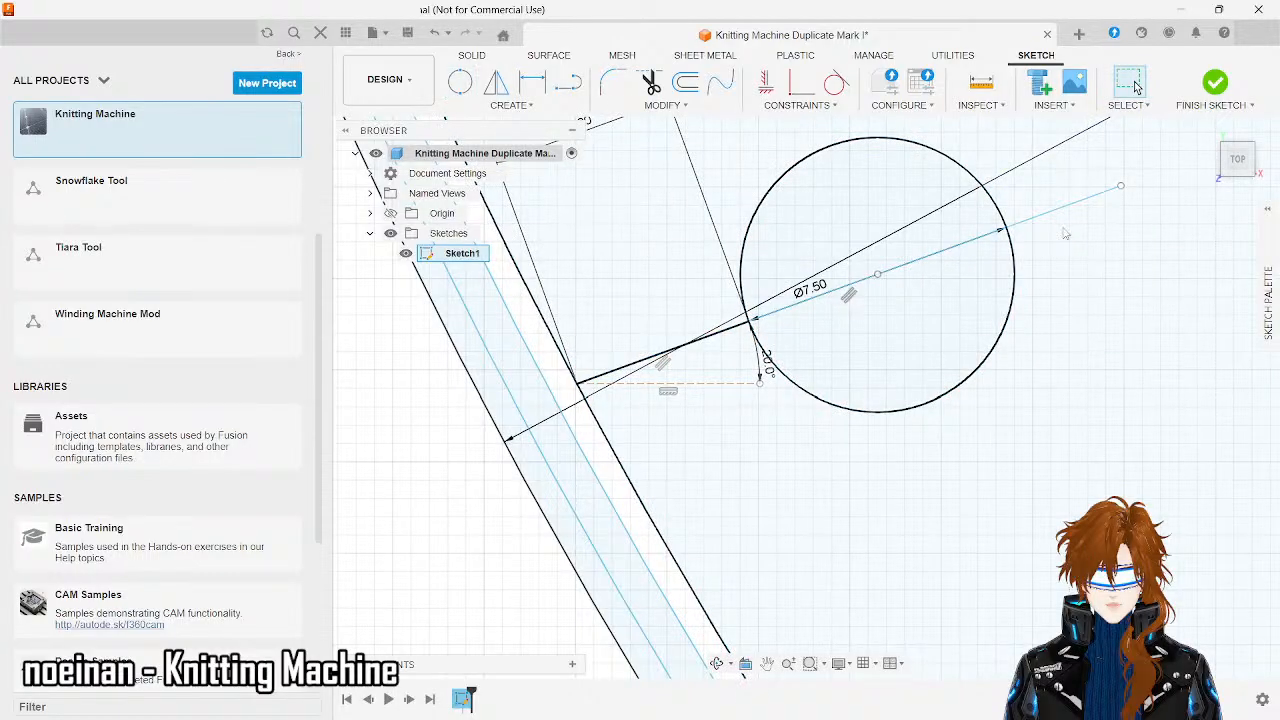
click(1057, 208)
key(Delete)
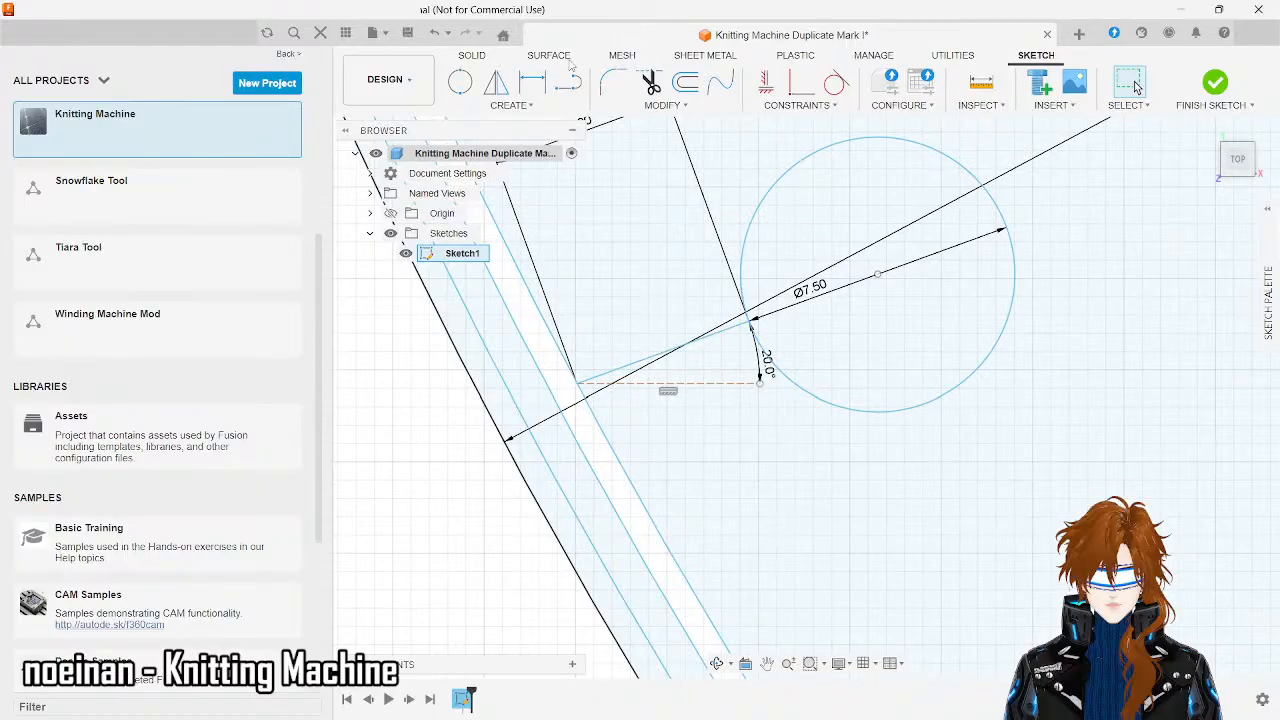
- Draw a 5 mm center-diameter circle concentric with the 7.5 mm circle
click(511, 105)
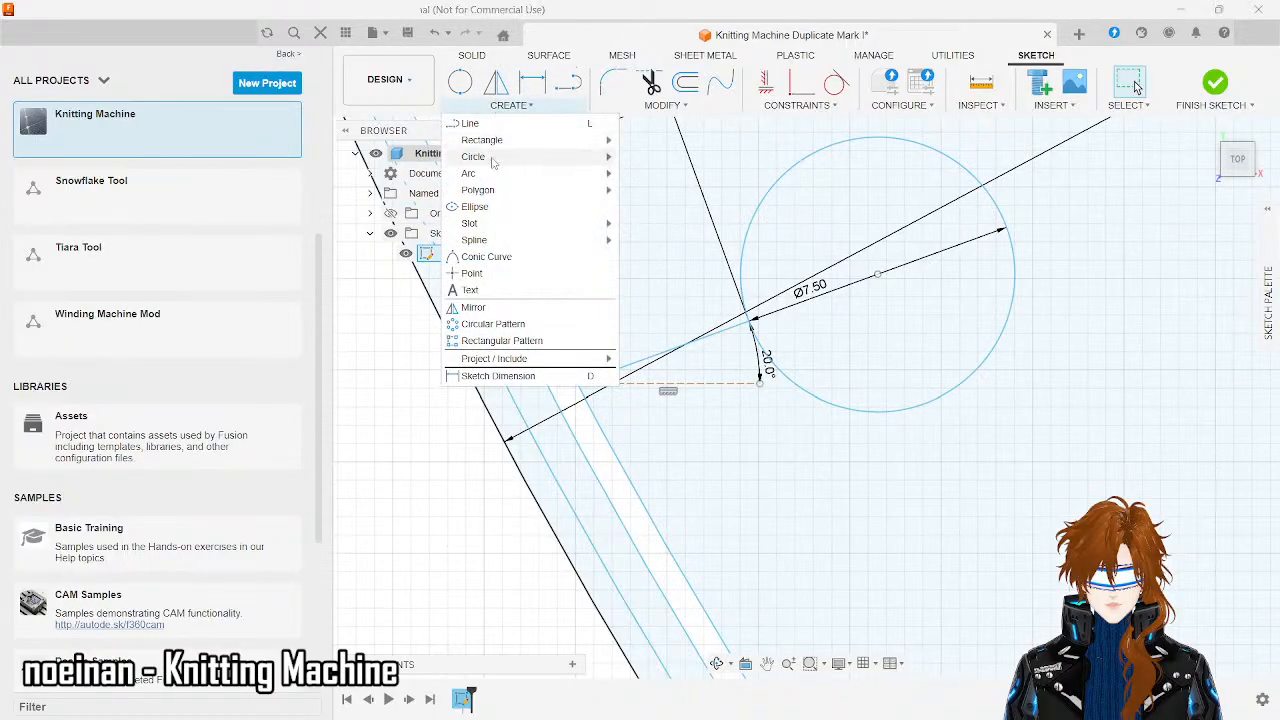
mouse_move(492, 162)
click(660, 156)
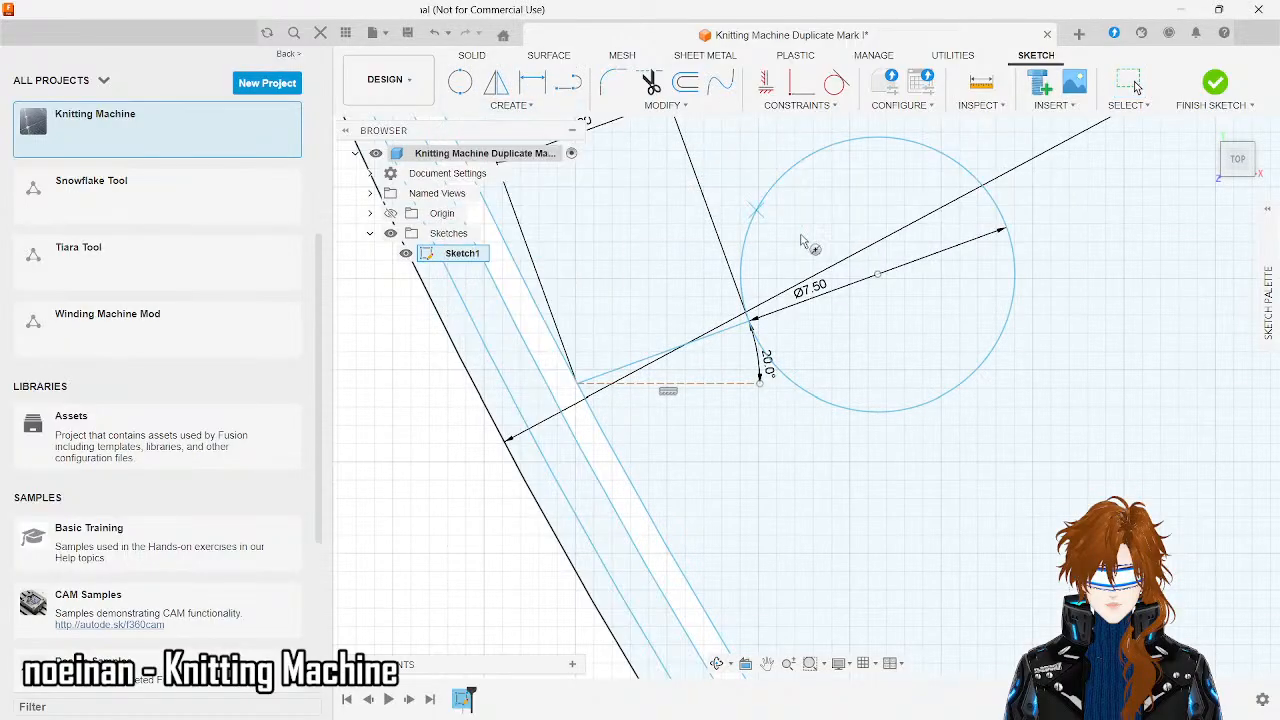
click(878, 275)
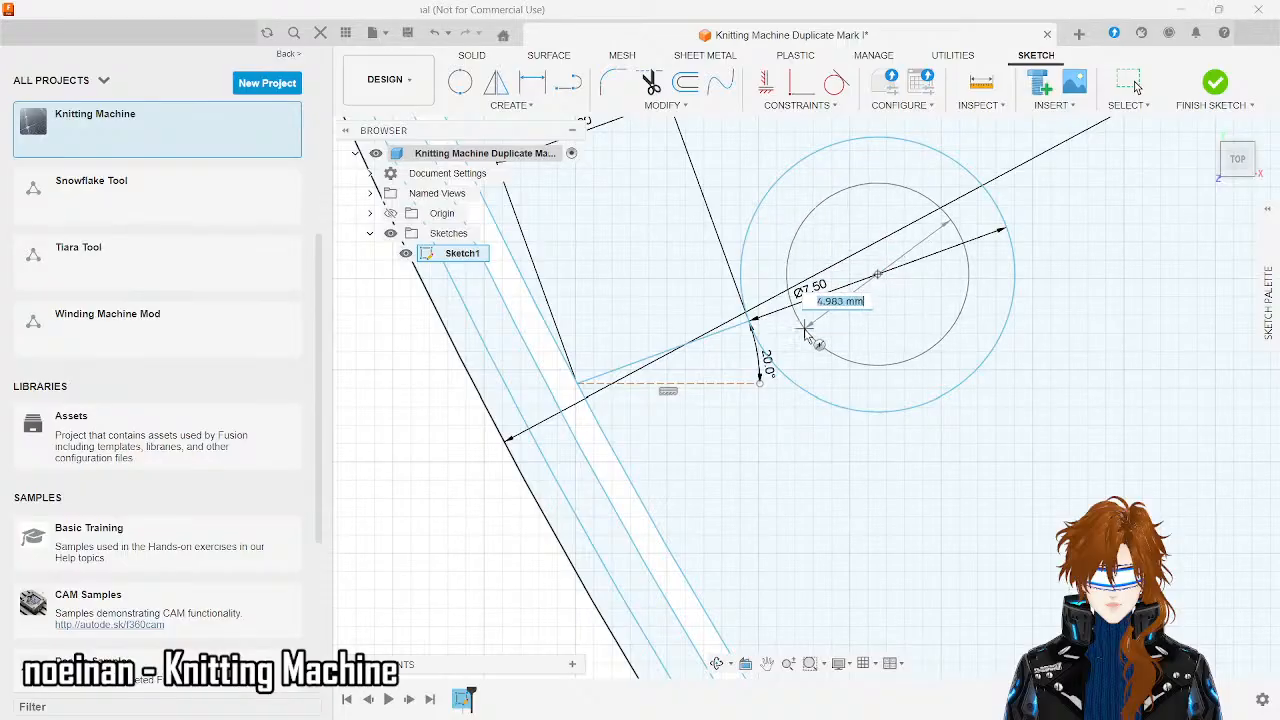
text(5)
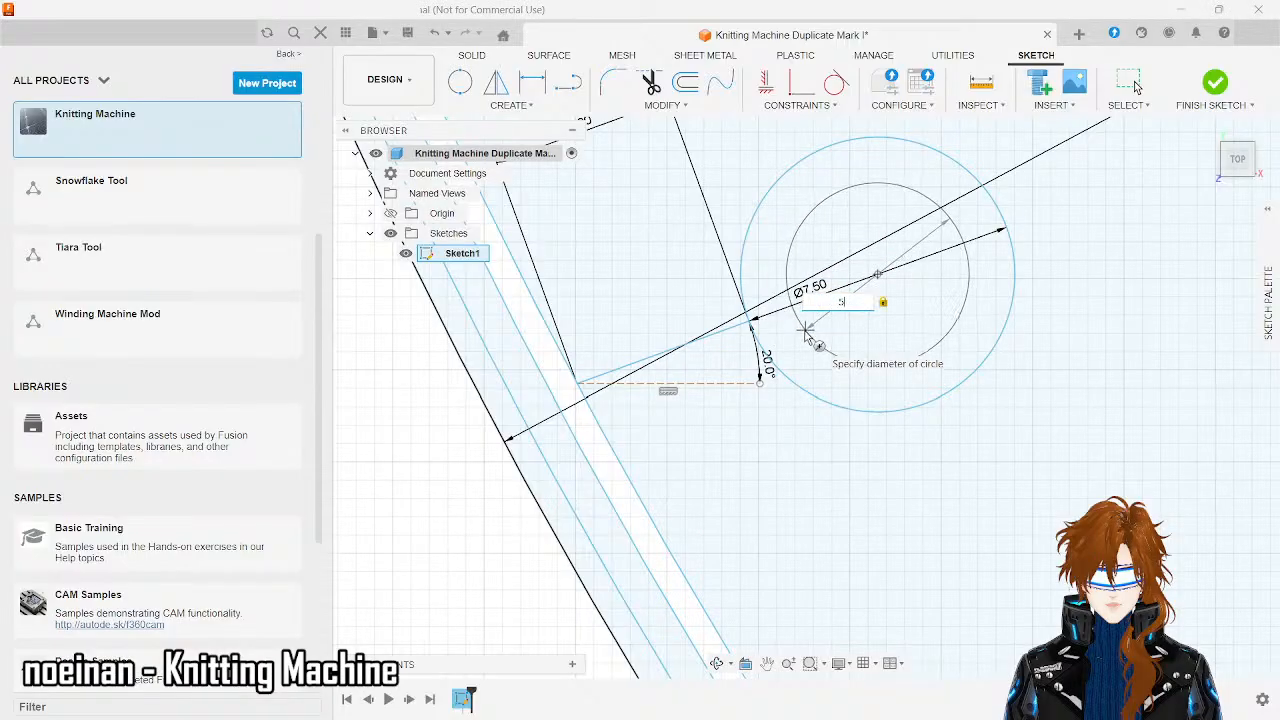
key(Return)
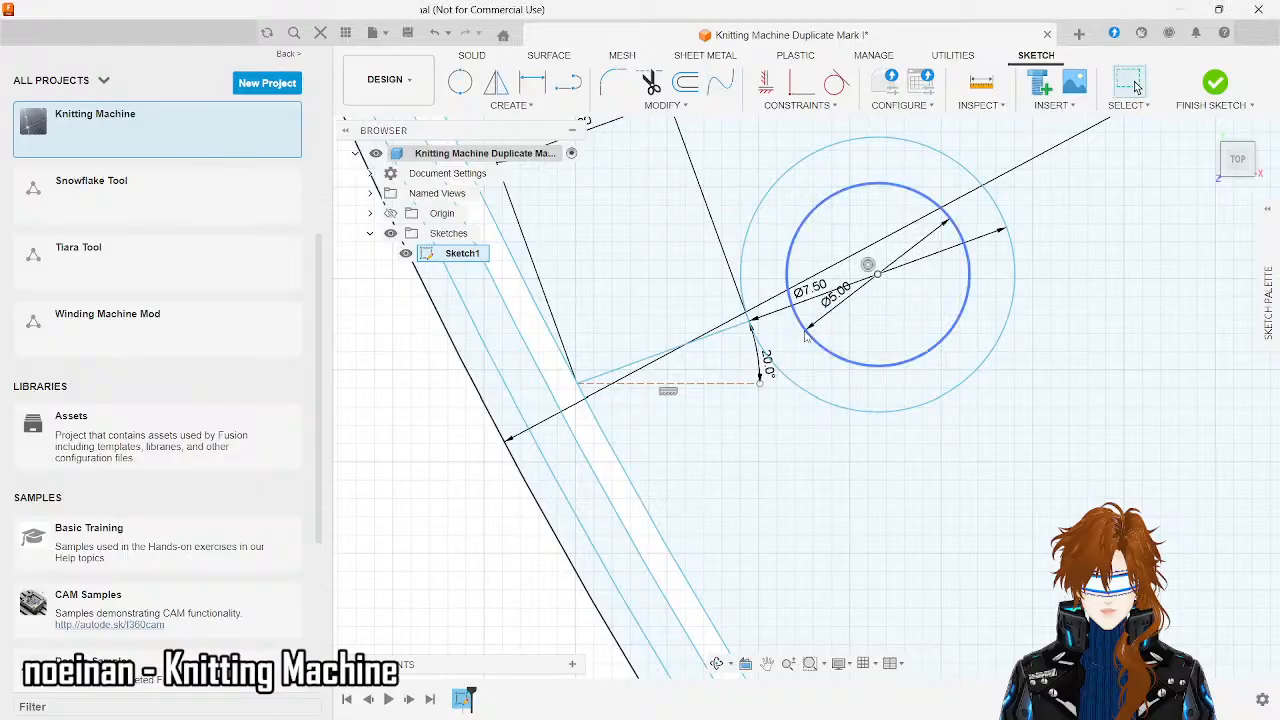
- Draw a 3 mm center-diameter circle concentric with the 5 mm and 7.5 mm circles of the lower-left peg
click(510, 105)
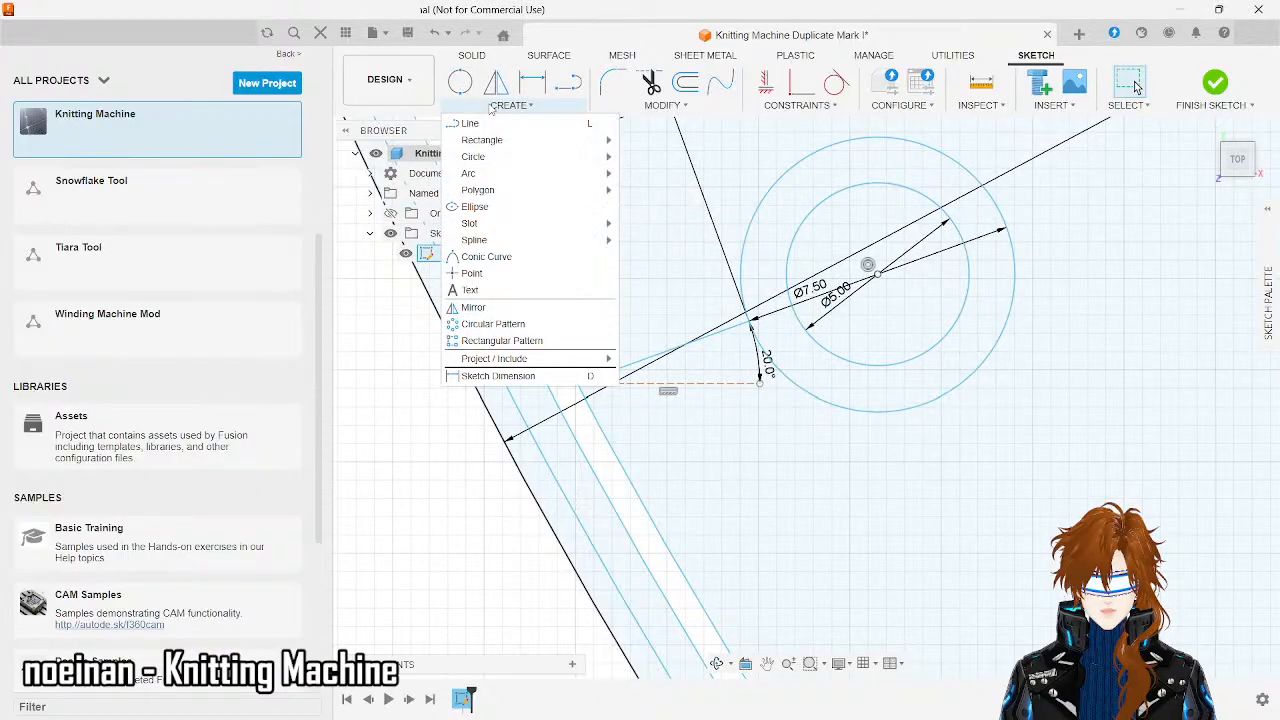
mouse_move(492, 160)
click(670, 160)
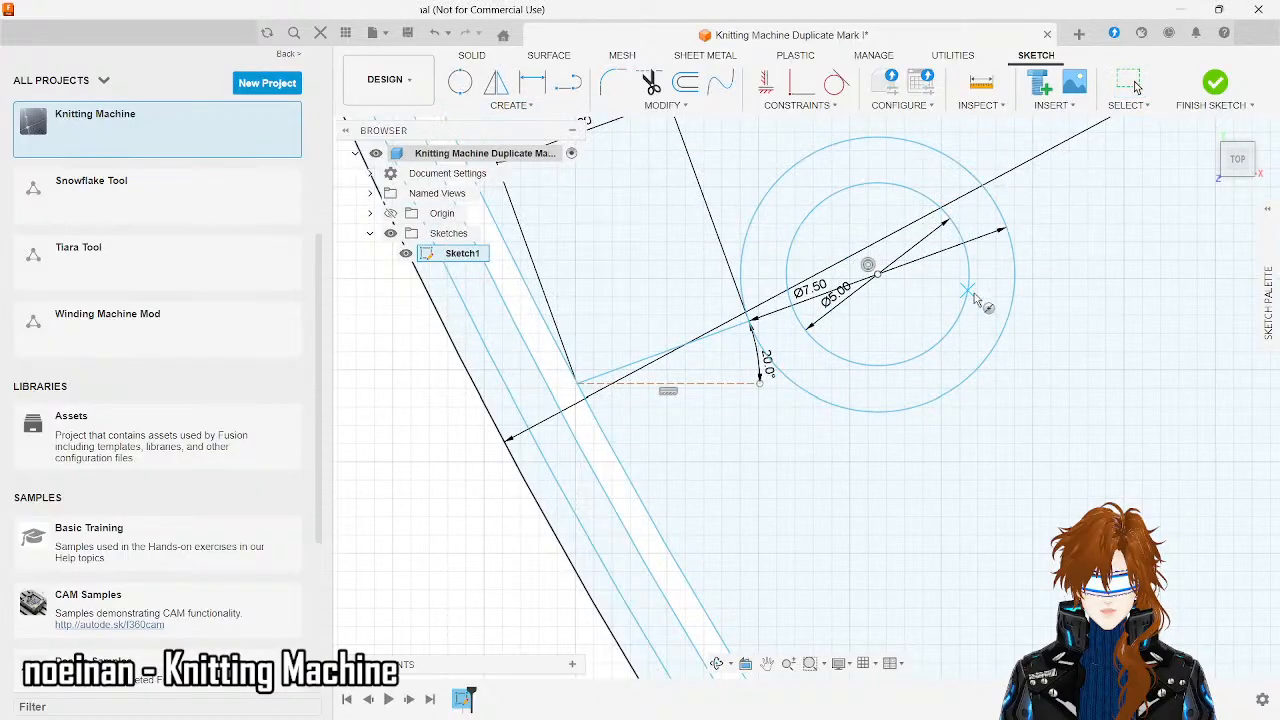
click(879, 275)
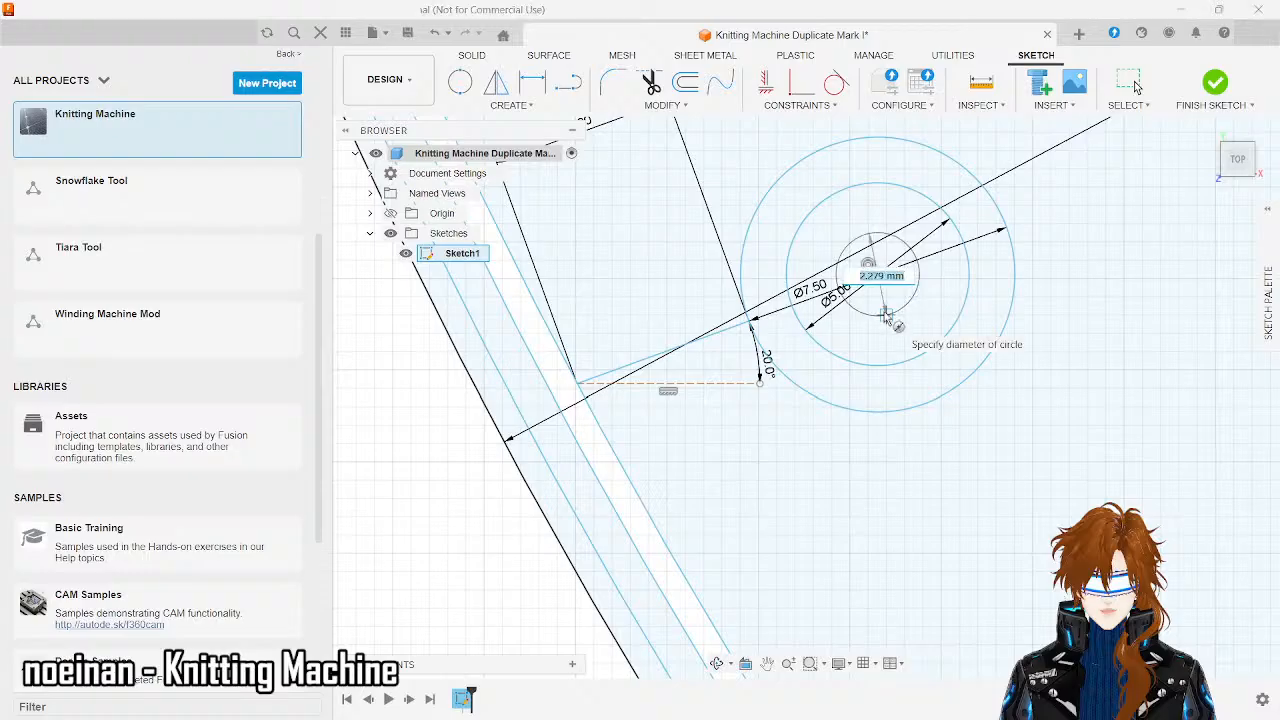
text(3)
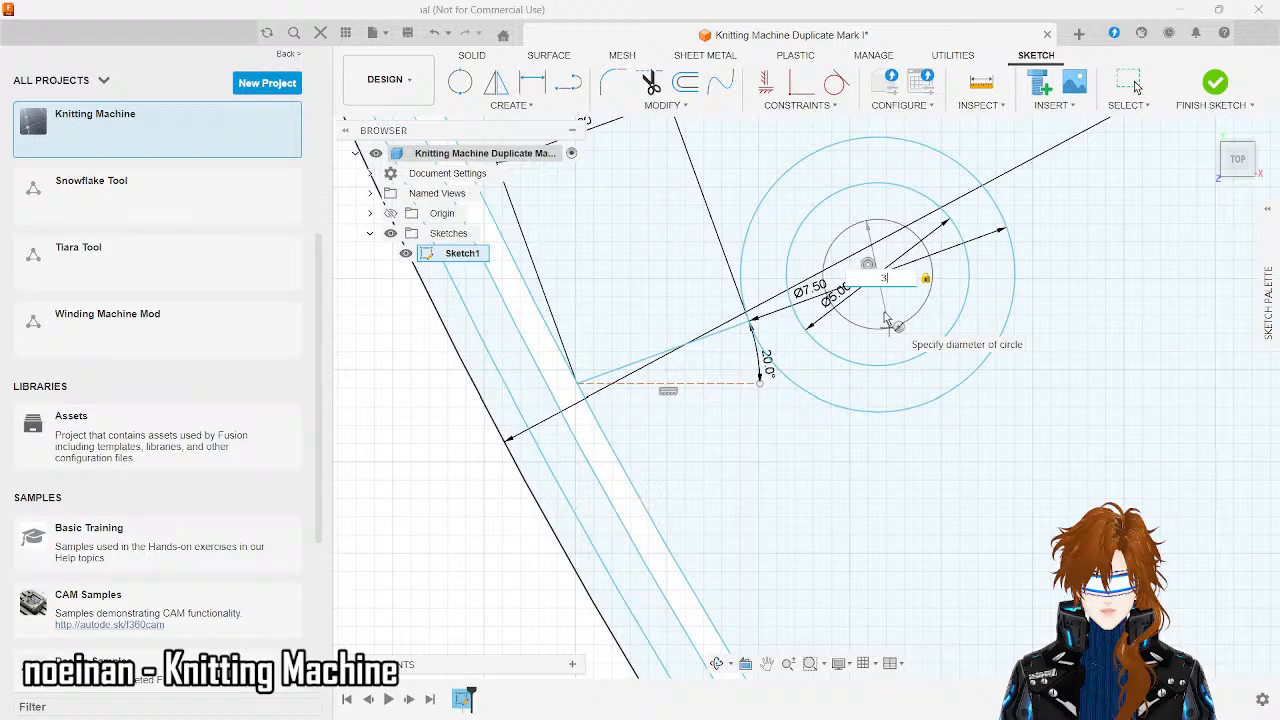
key(Return)
- Examine the finished upper-left peg and its arm, and compare them with the lower-left peg
scroll(885, 318, down, 8)
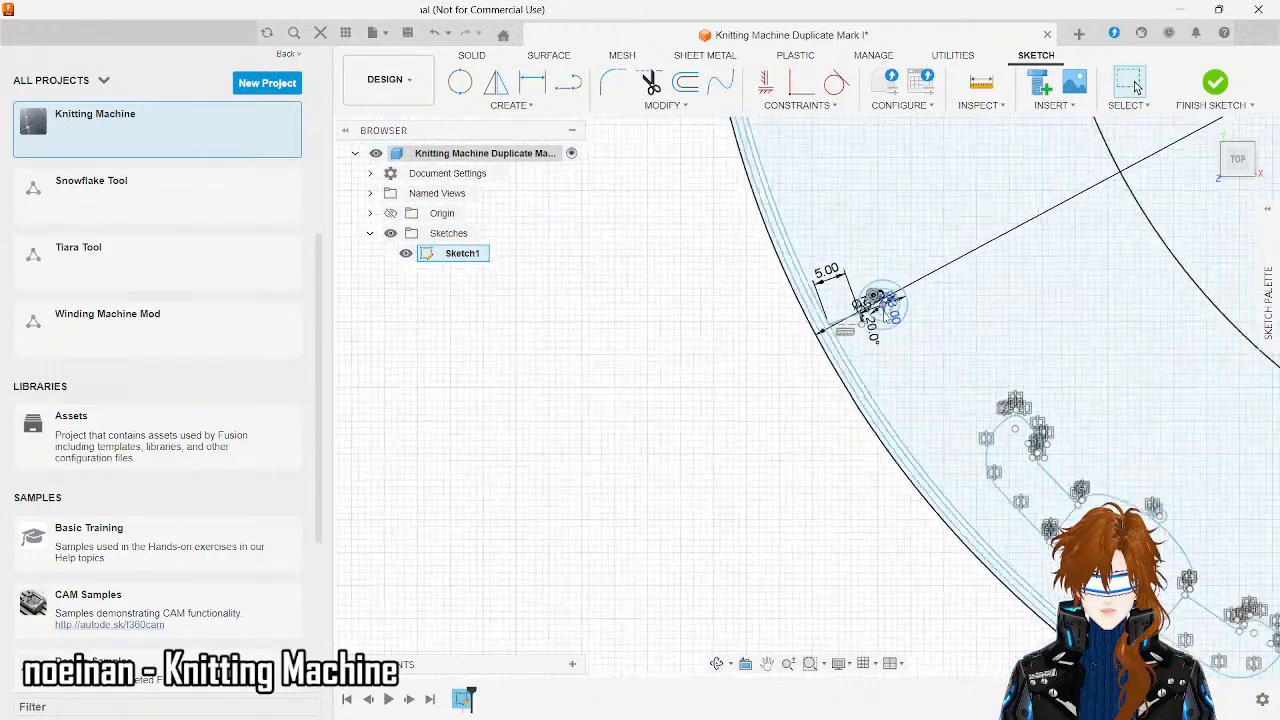
scroll(757, 312, down, 5)
scroll(757, 312, down, 5)
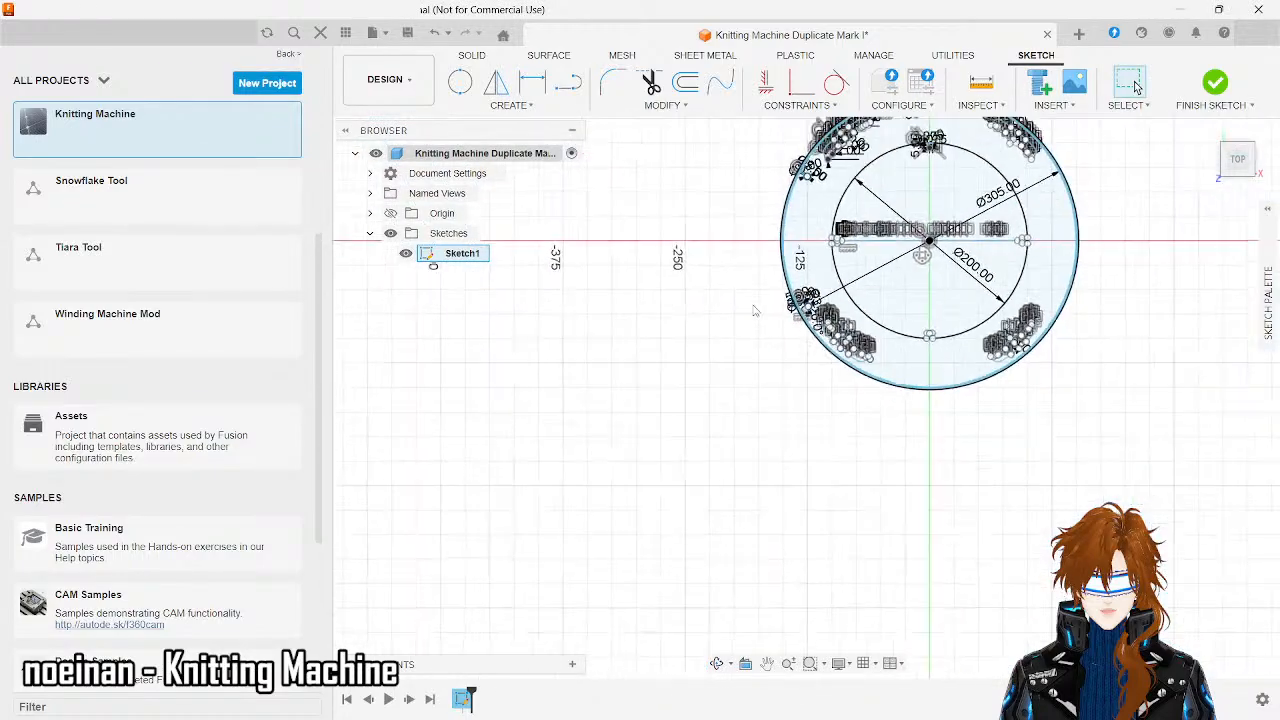
scroll(803, 204, up, 4)
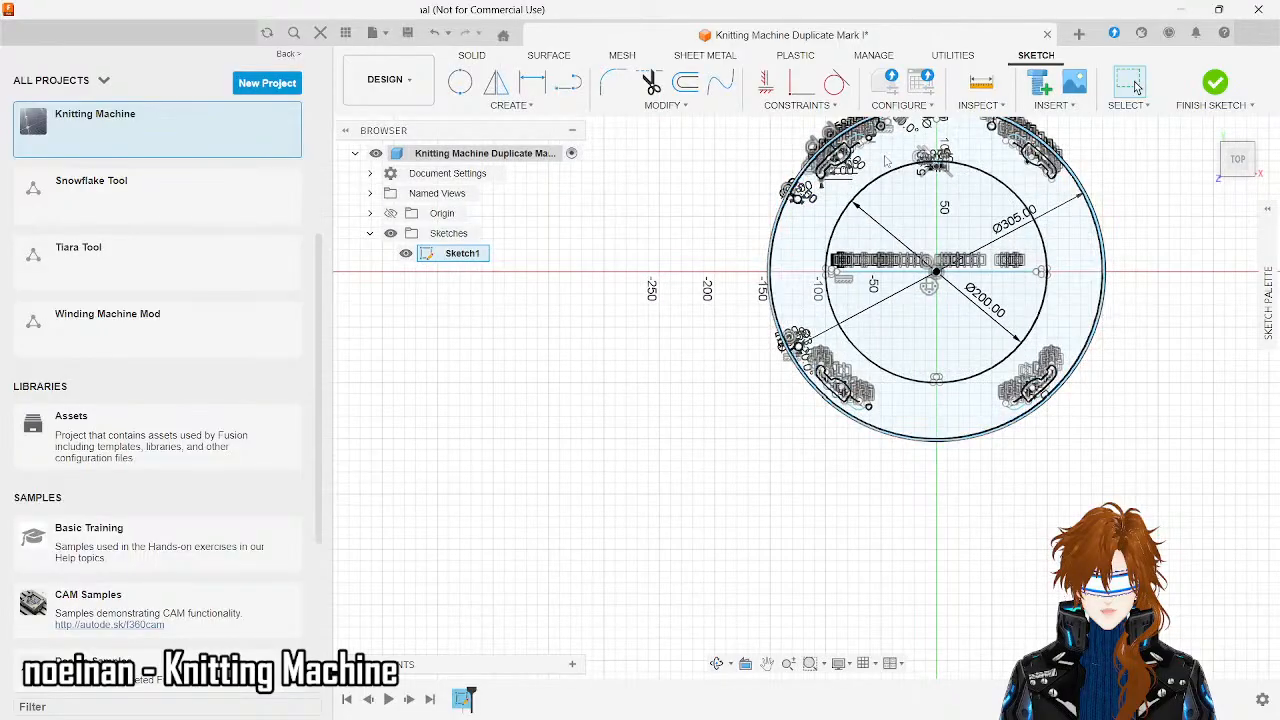
scroll(800, 210, up, 10)
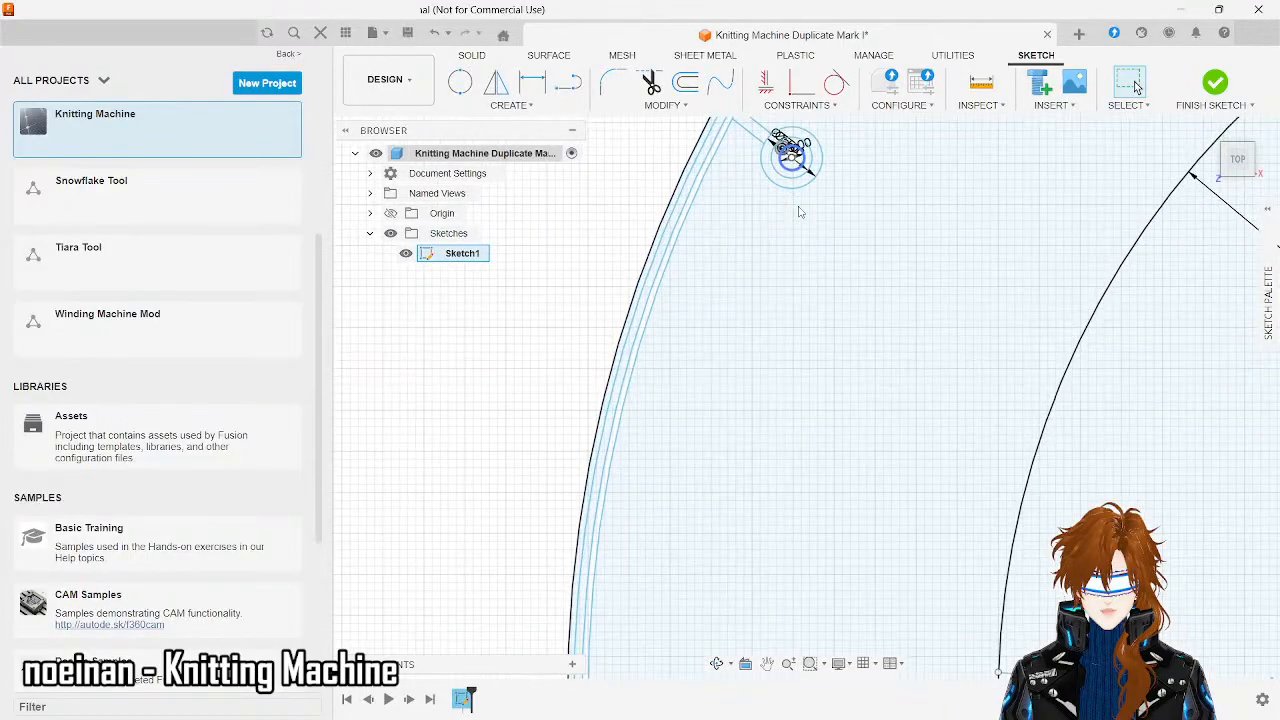
scroll(781, 556, down, 4)
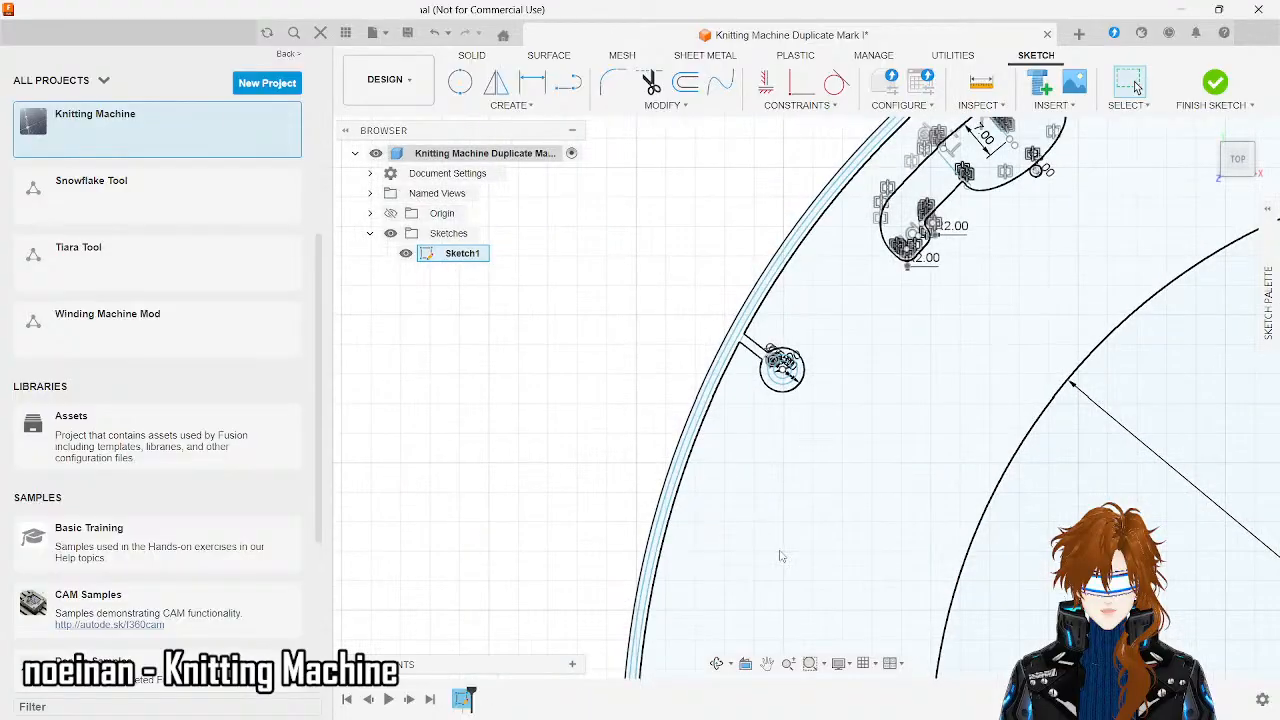
scroll(788, 337, up, 4)
scroll(788, 337, down, 5)
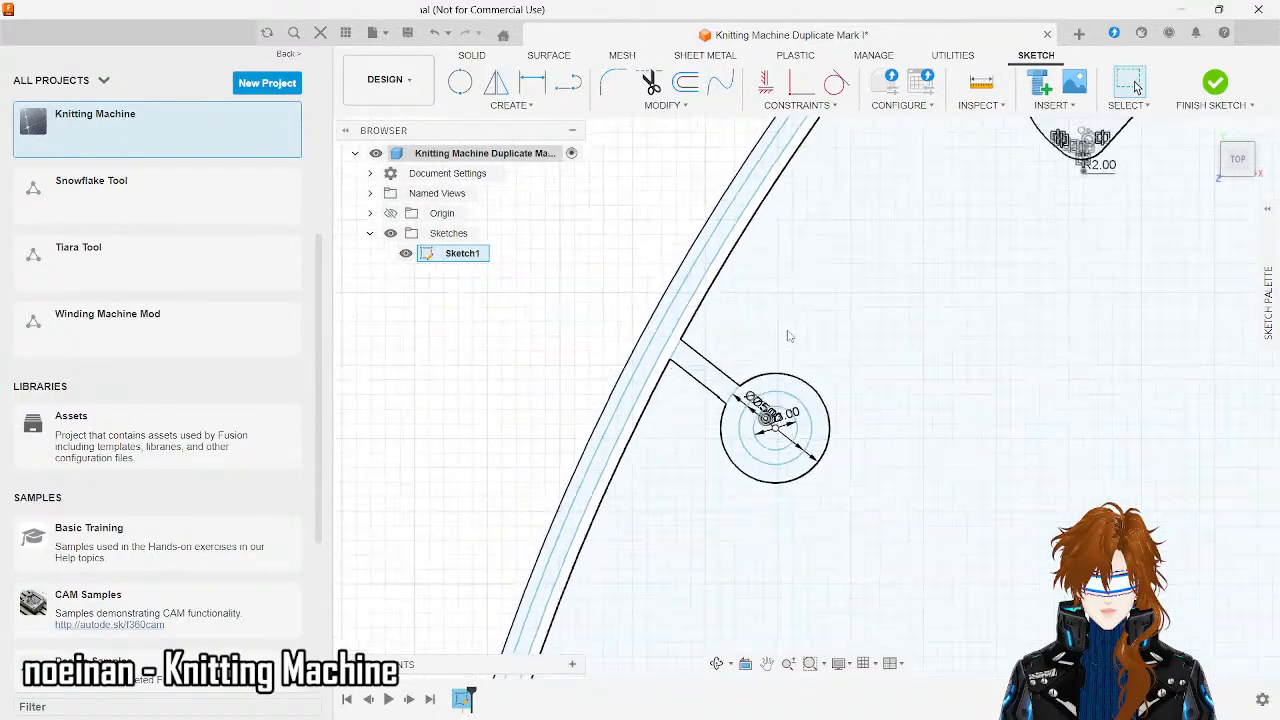
scroll(788, 337, down, 3)
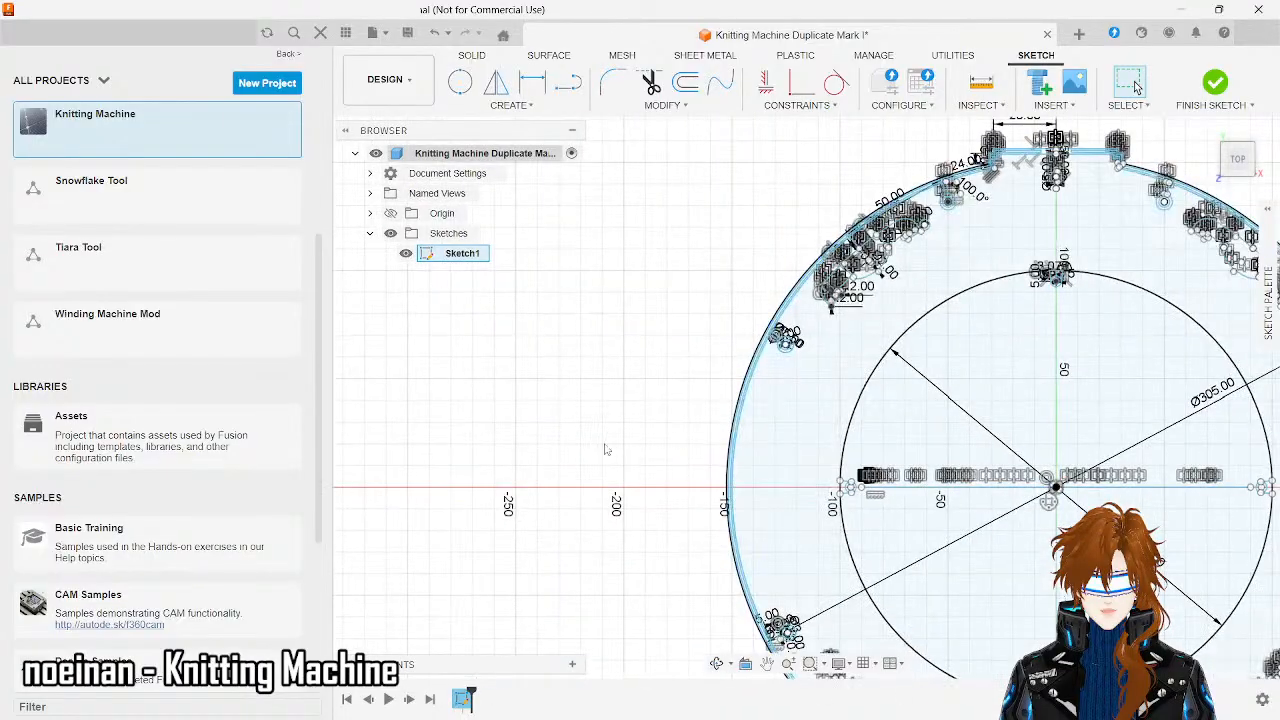
scroll(605, 450, down, 3)
scroll(675, 584, up, 6)
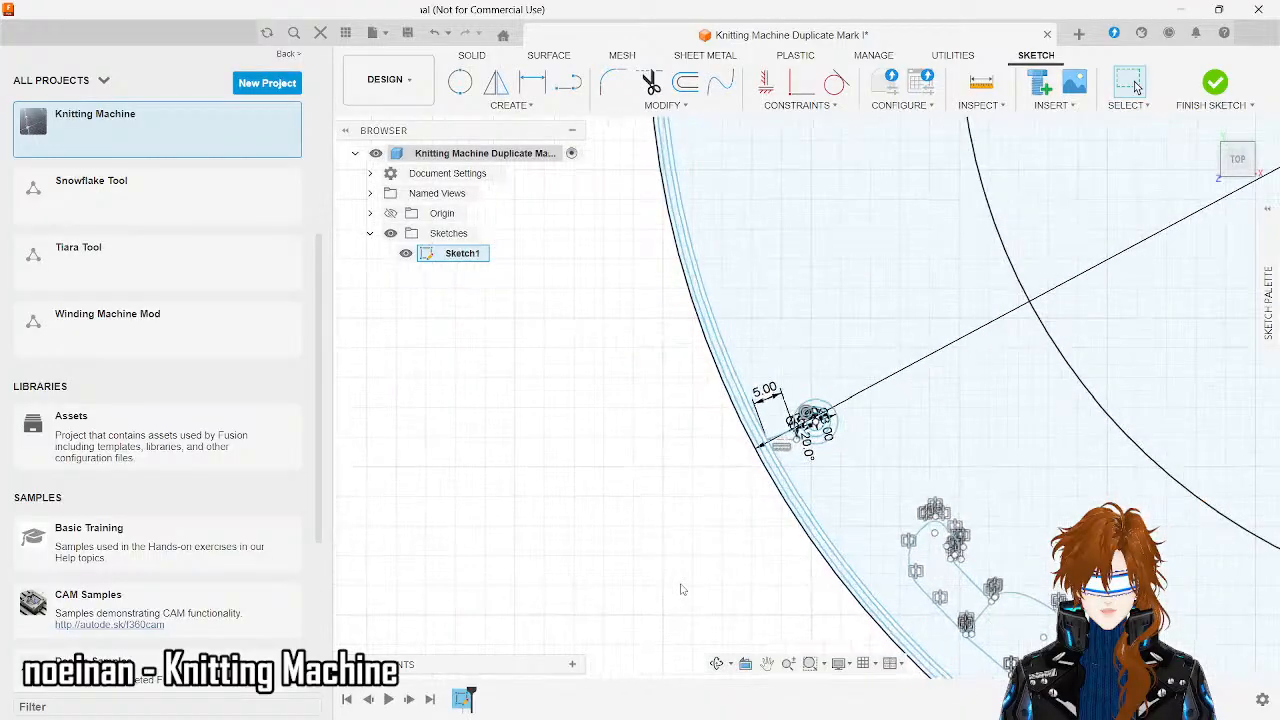
right_click(680, 584)
click(820, 465)
scroll(821, 466, up, 3)
scroll(821, 466, up, 3)
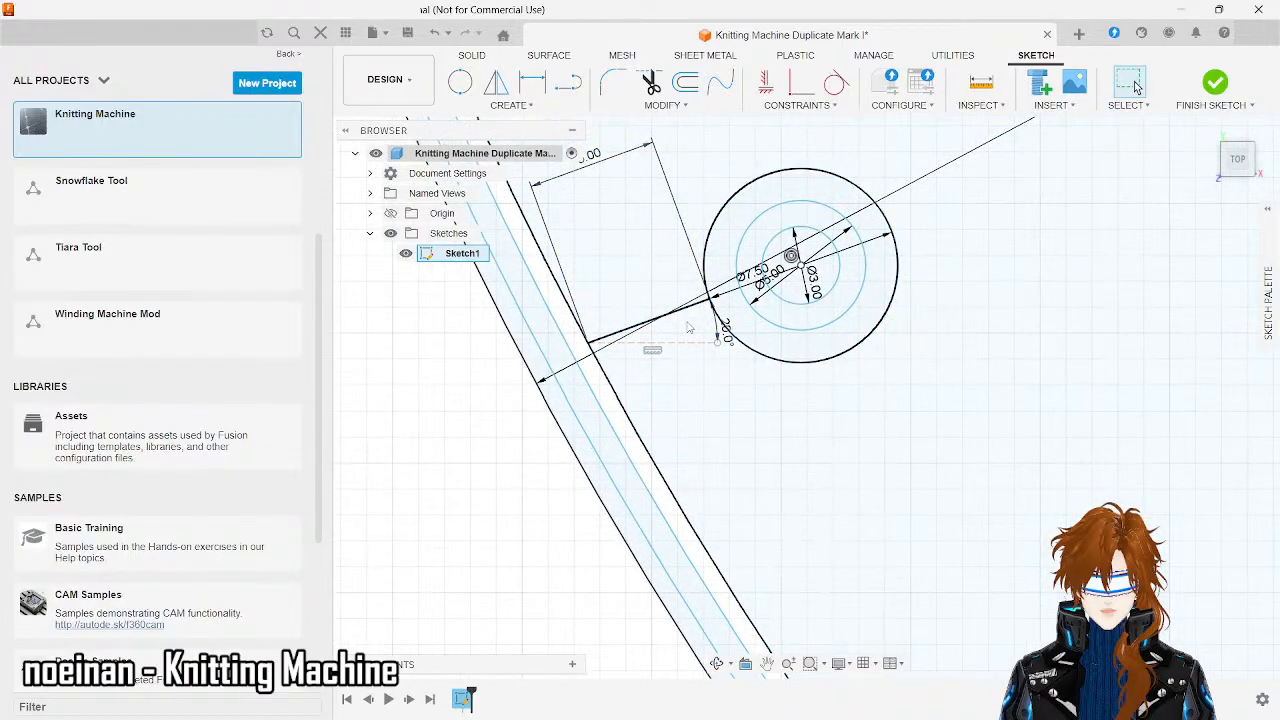
scroll(690, 325, down, 5)
scroll(690, 326, up, 5)
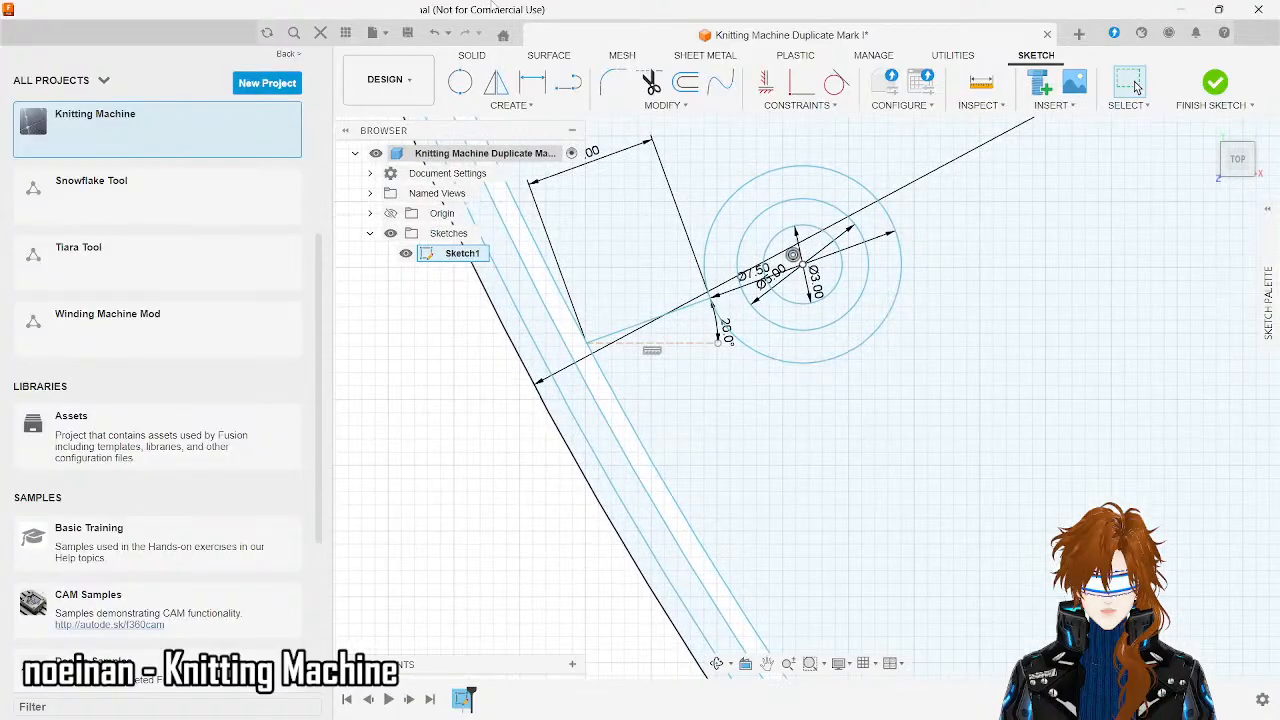
- Draw a 0.75 mm line upward from the 5 mm arm line's free end, perpendicular to the arm at 110 degrees
click(567, 83)
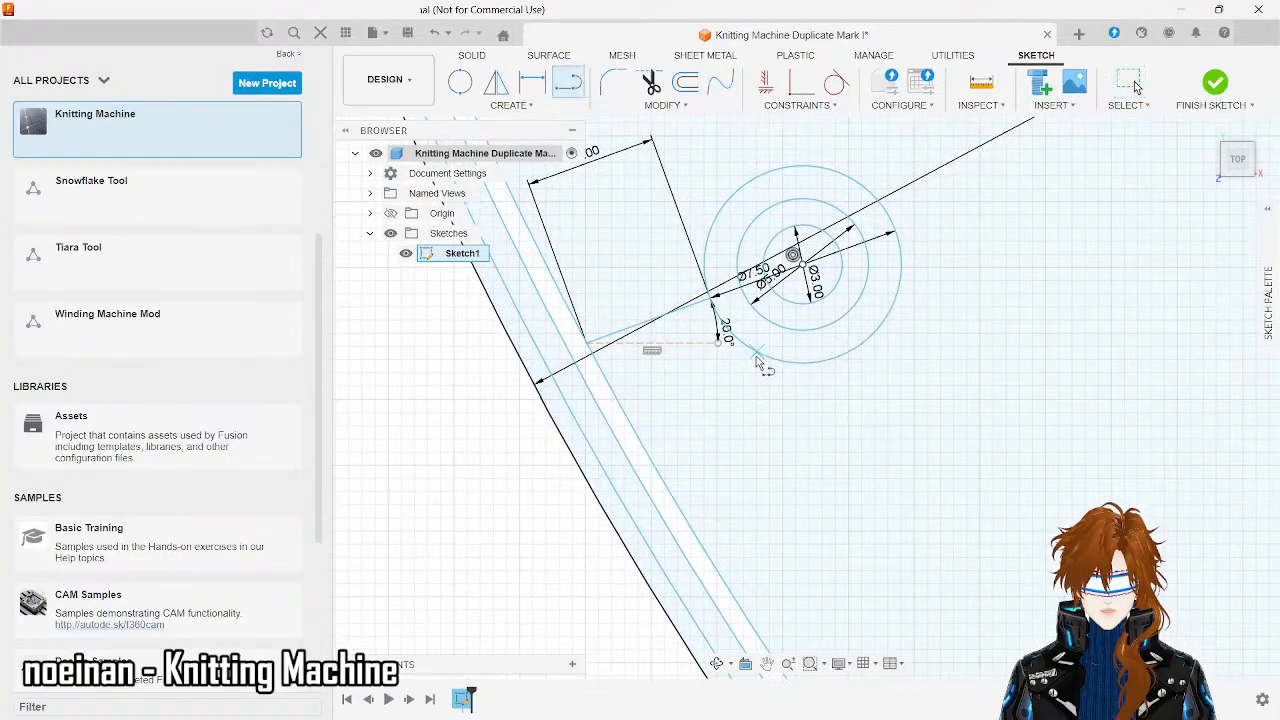
click(710, 300)
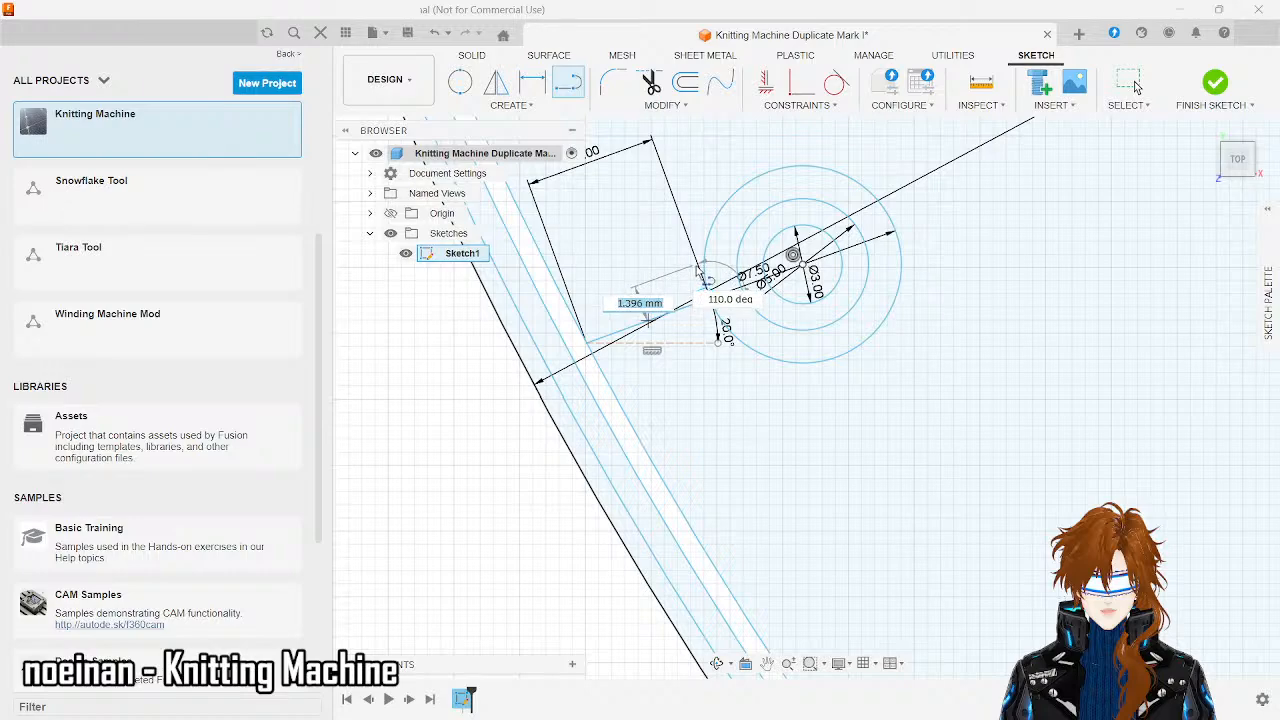
text(7)
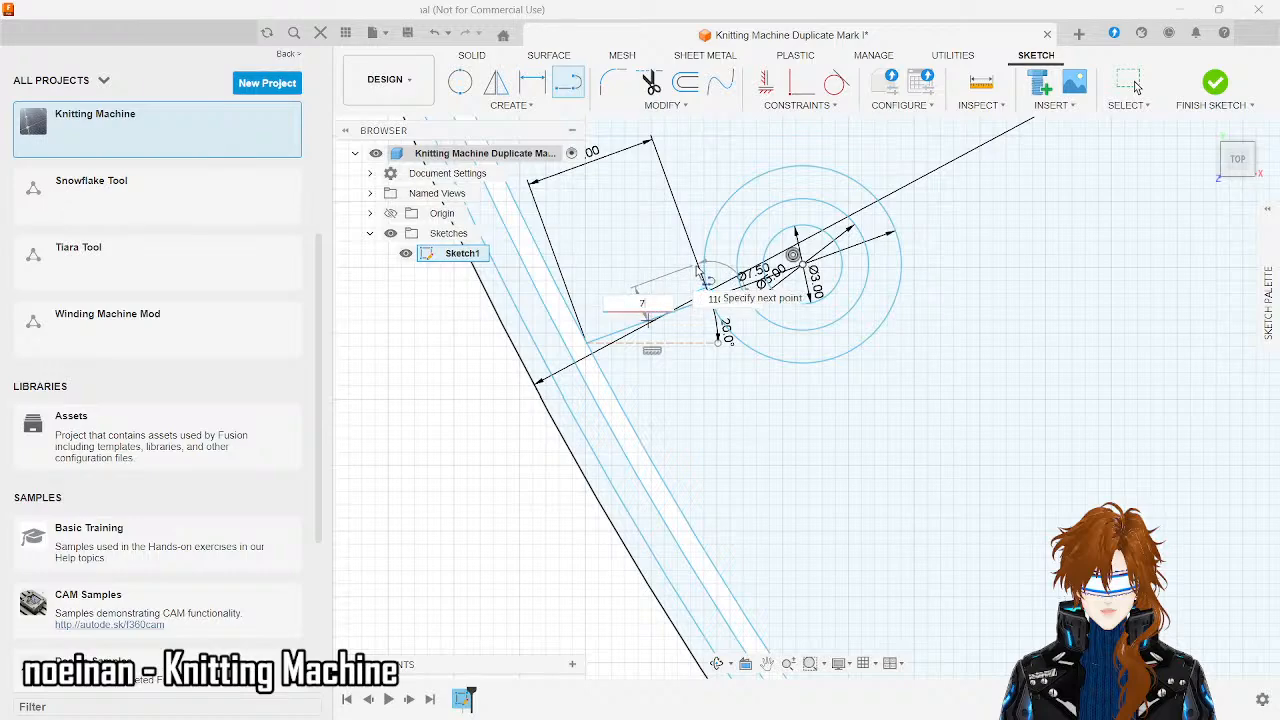
text(.75)
key(Tab)
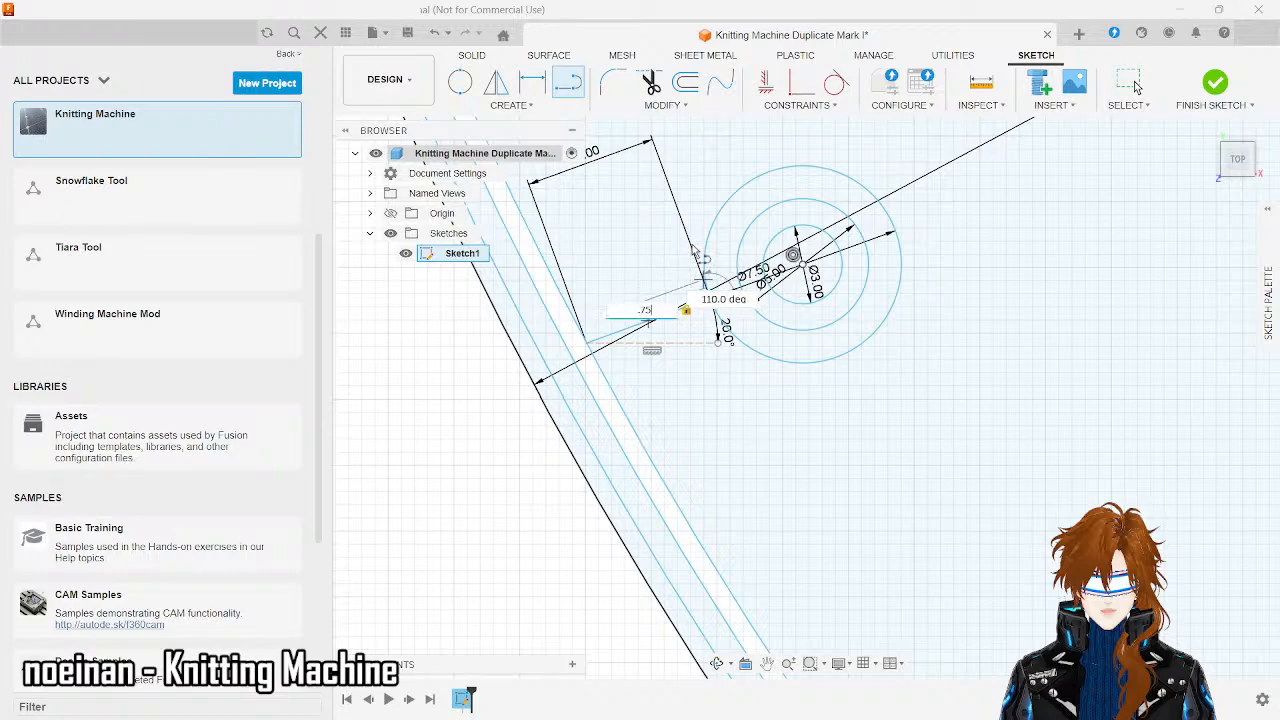
scroll(696, 252, up, 5)
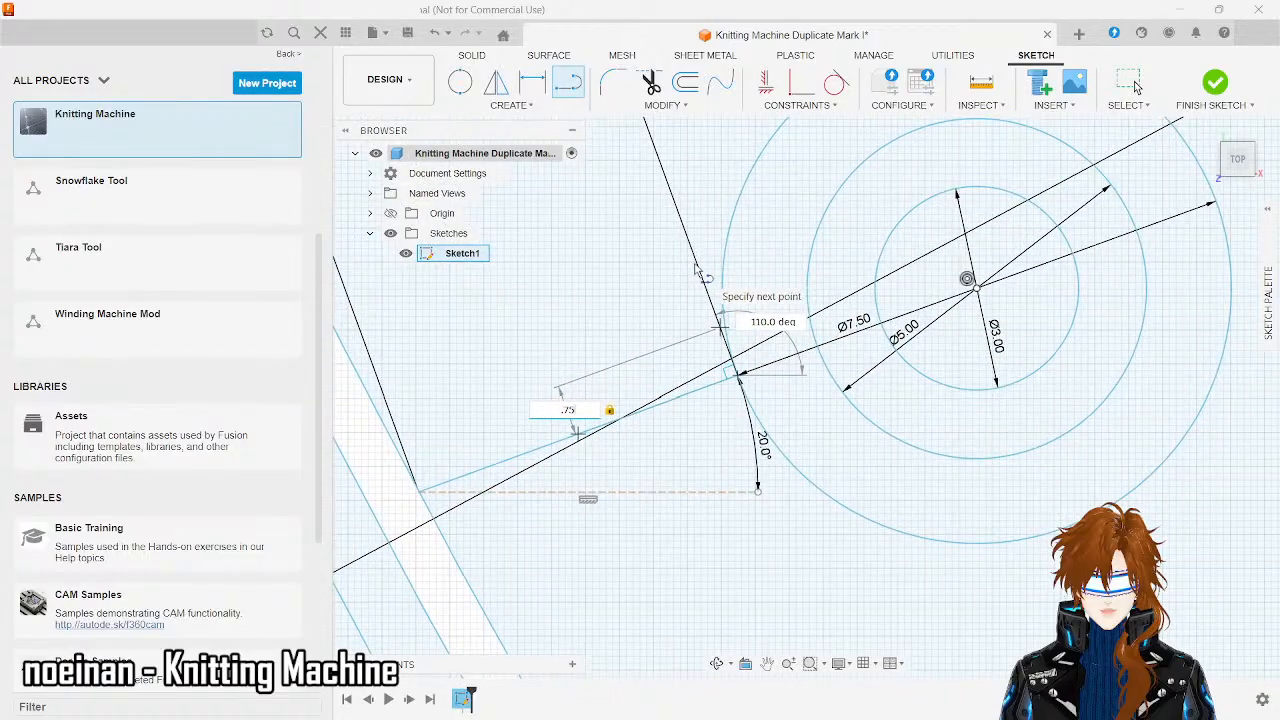
key(Return)
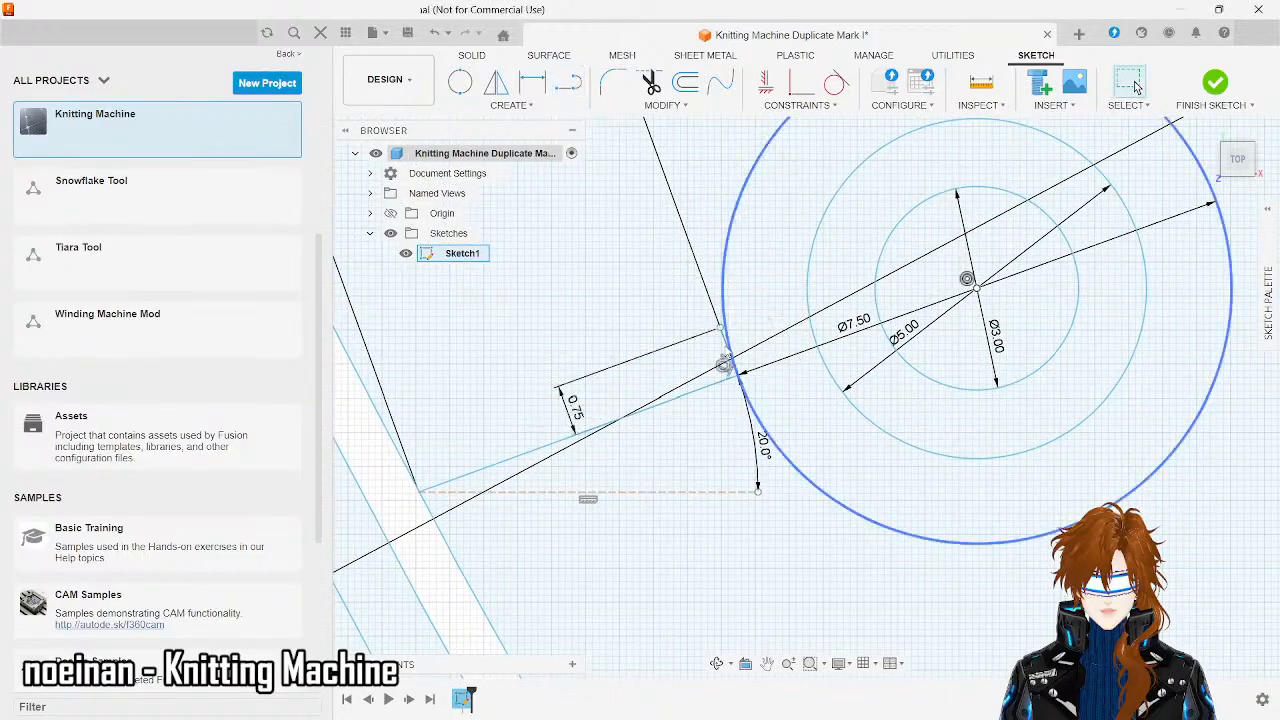
- Draw a second 0.75 mm line from the arm line's free end downward, on the opposite side of the arm
click(568, 82)
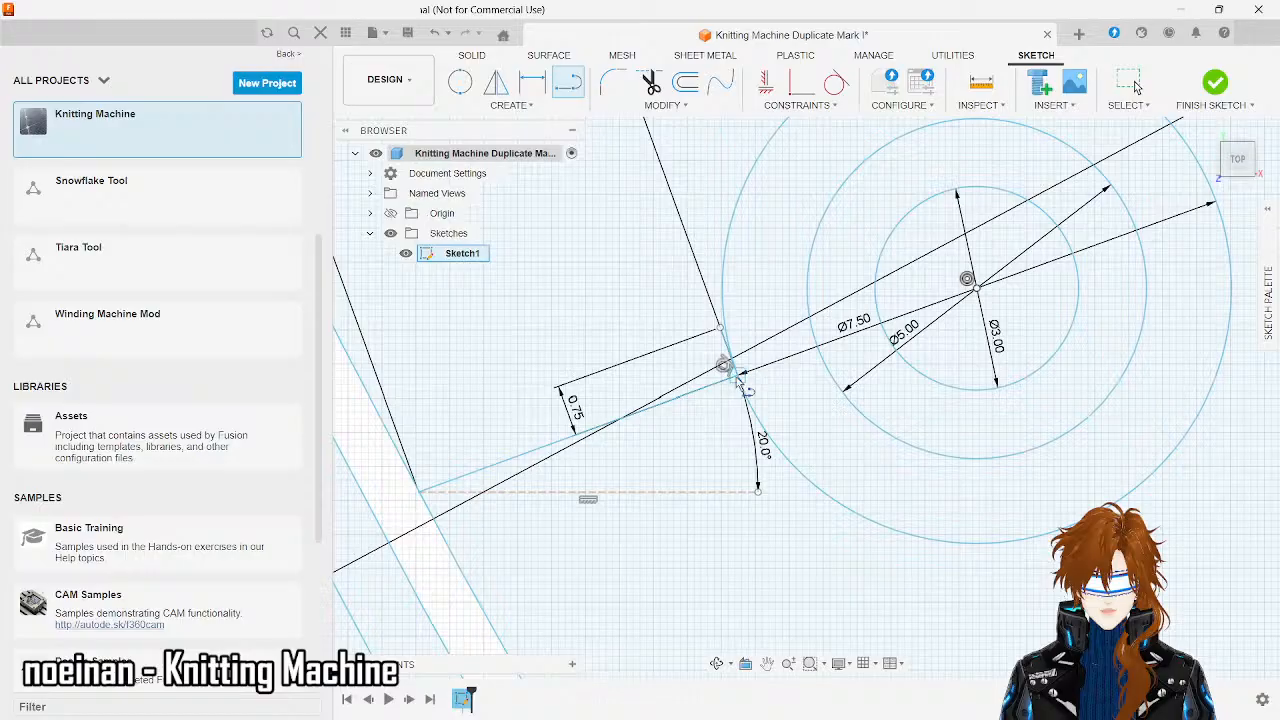
click(740, 374)
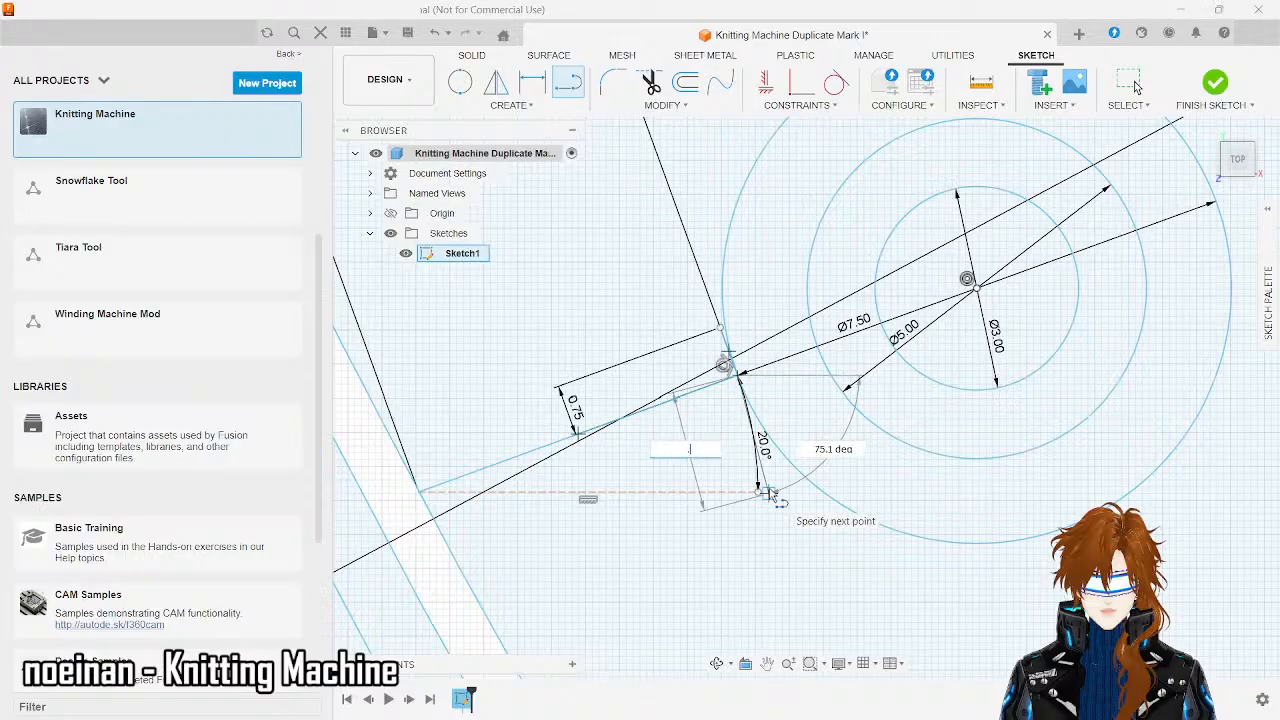
text(.75)
key(Tab)
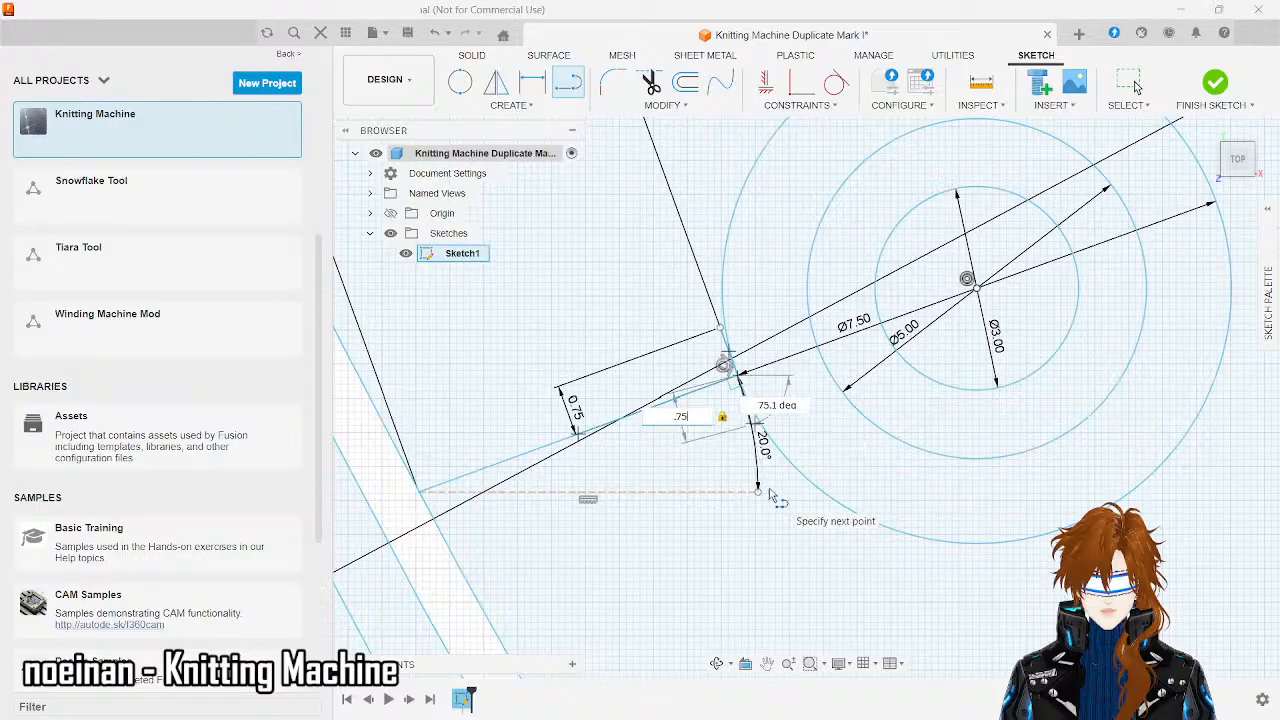
key(Return)
- Connect the outer end of each 0.75 mm line to the 7.5 mm circle with a short line parallel to the arm
scroll(762, 446, up, 2)
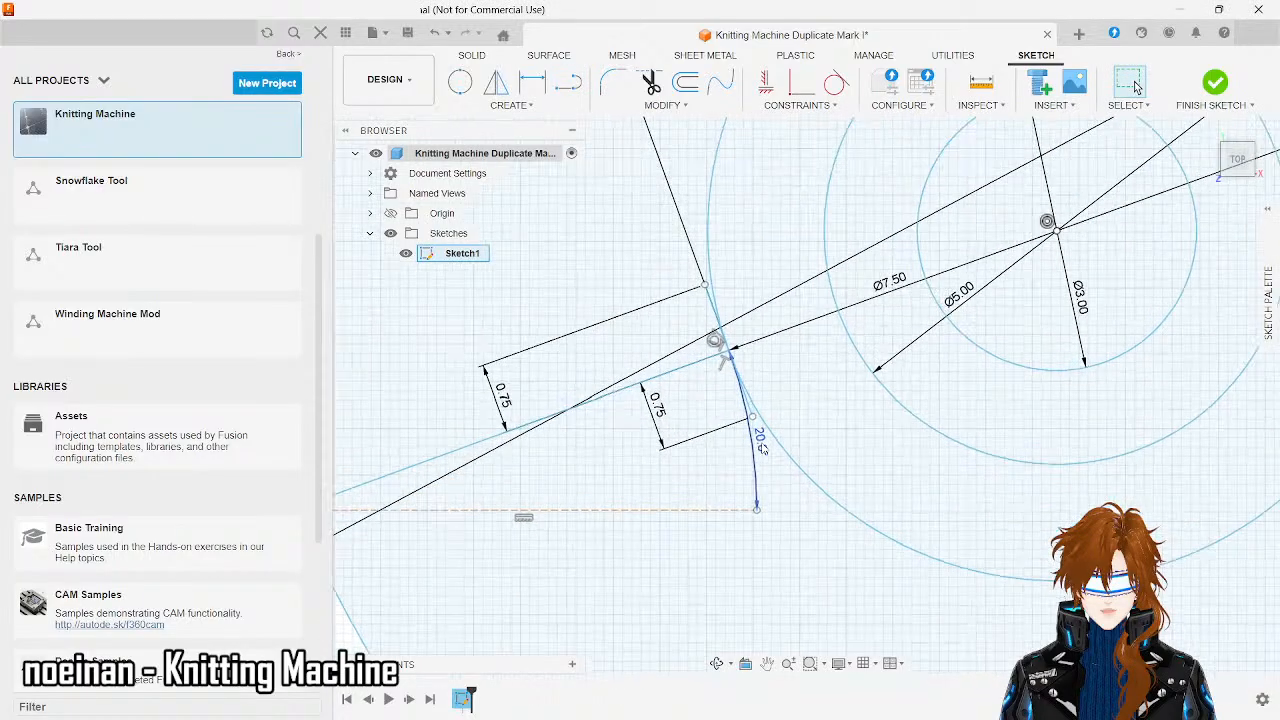
scroll(762, 446, up, 3)
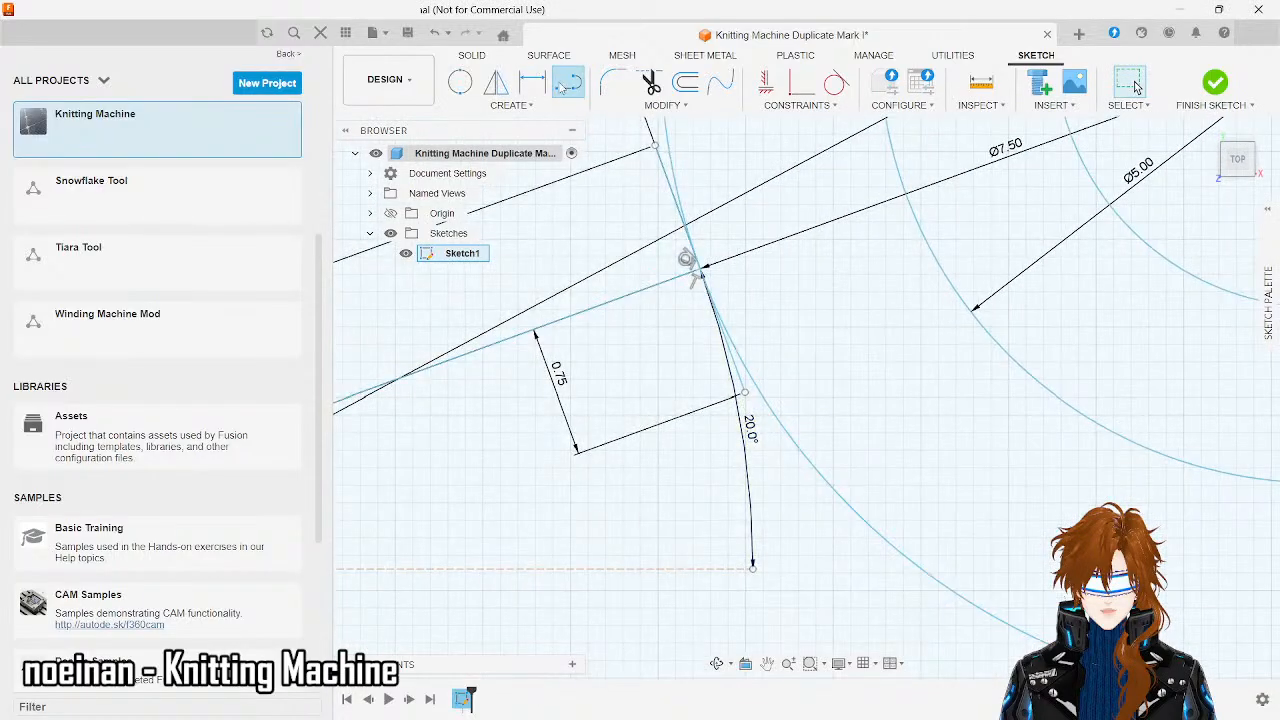
click(565, 86)
click(657, 147)
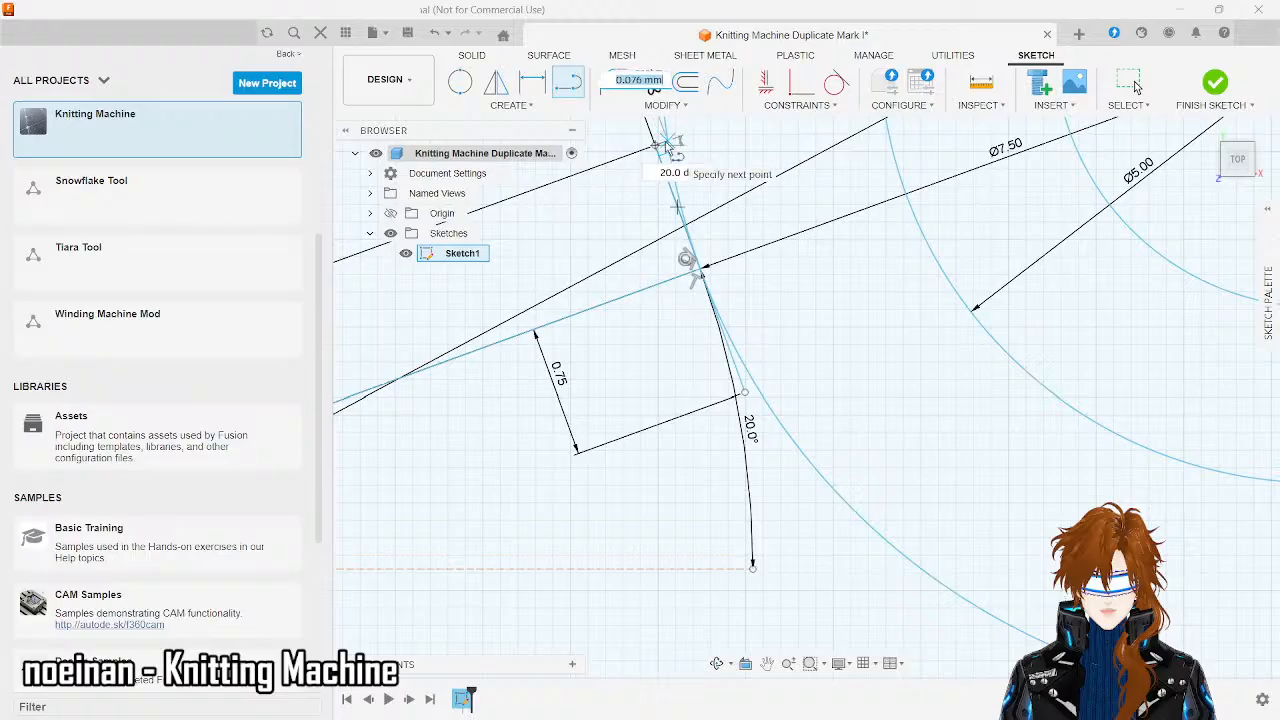
key(Escape)
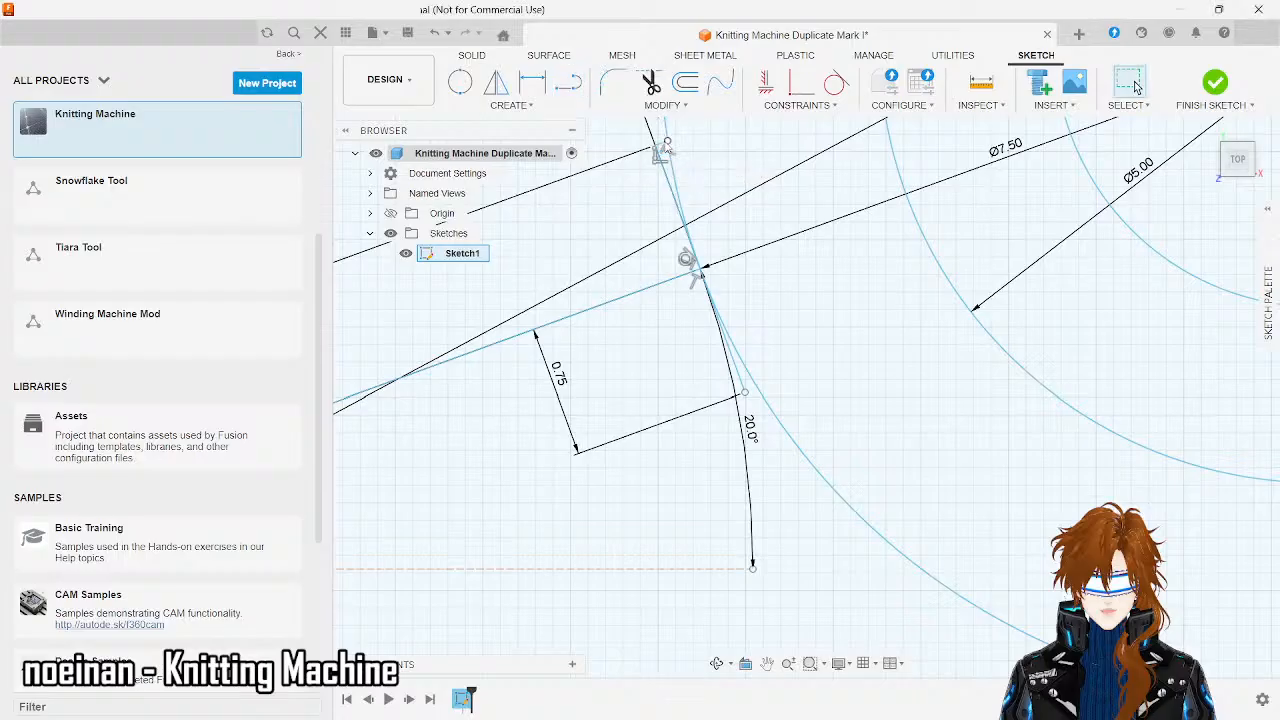
click(572, 90)
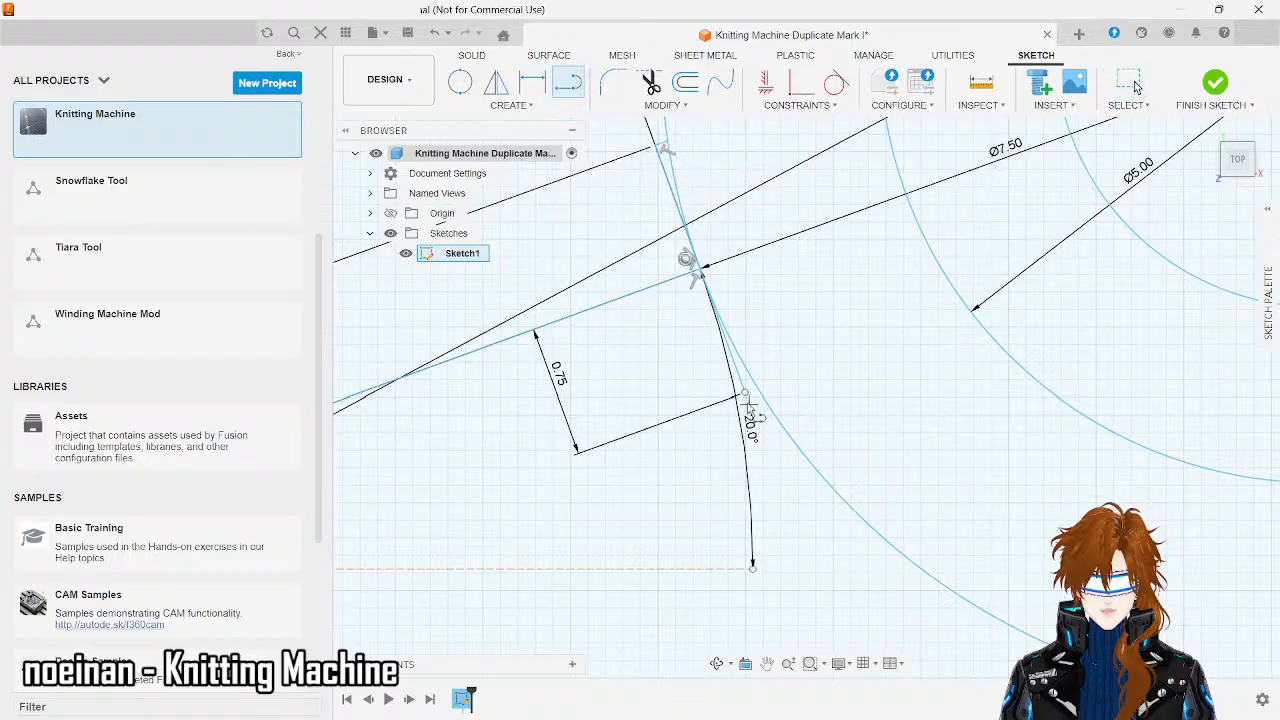
click(745, 397)
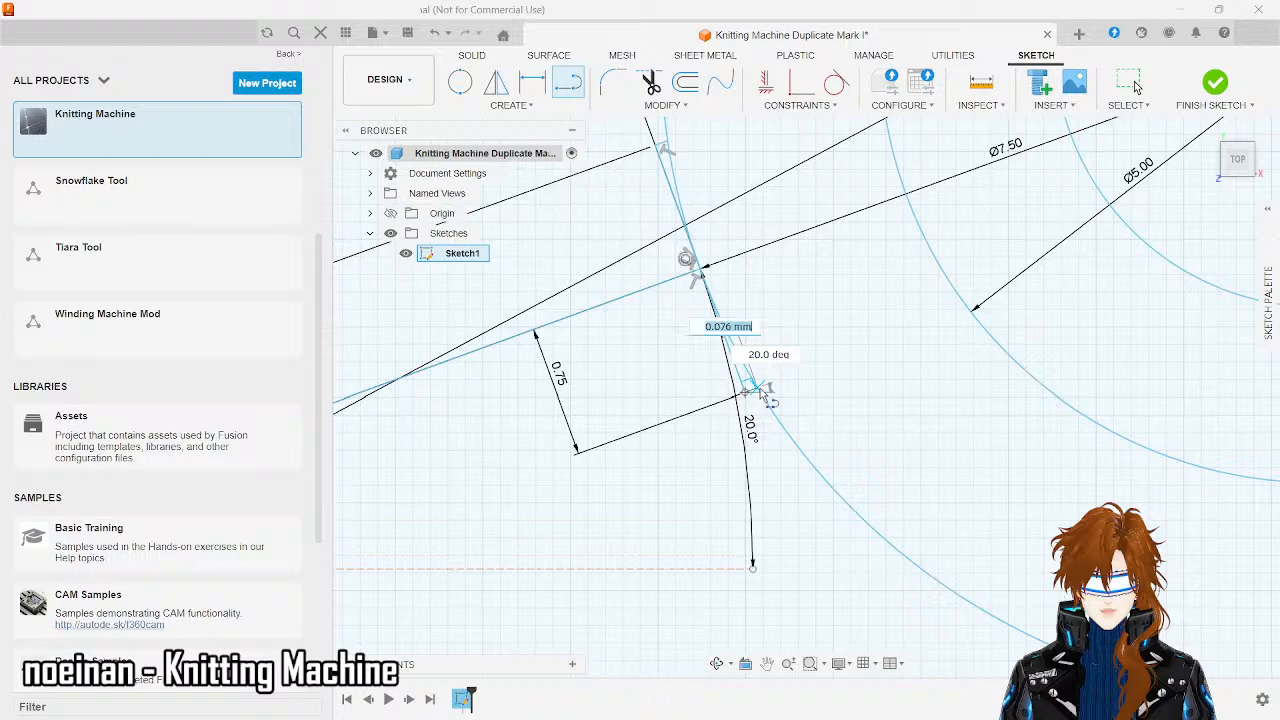
key(Escape)
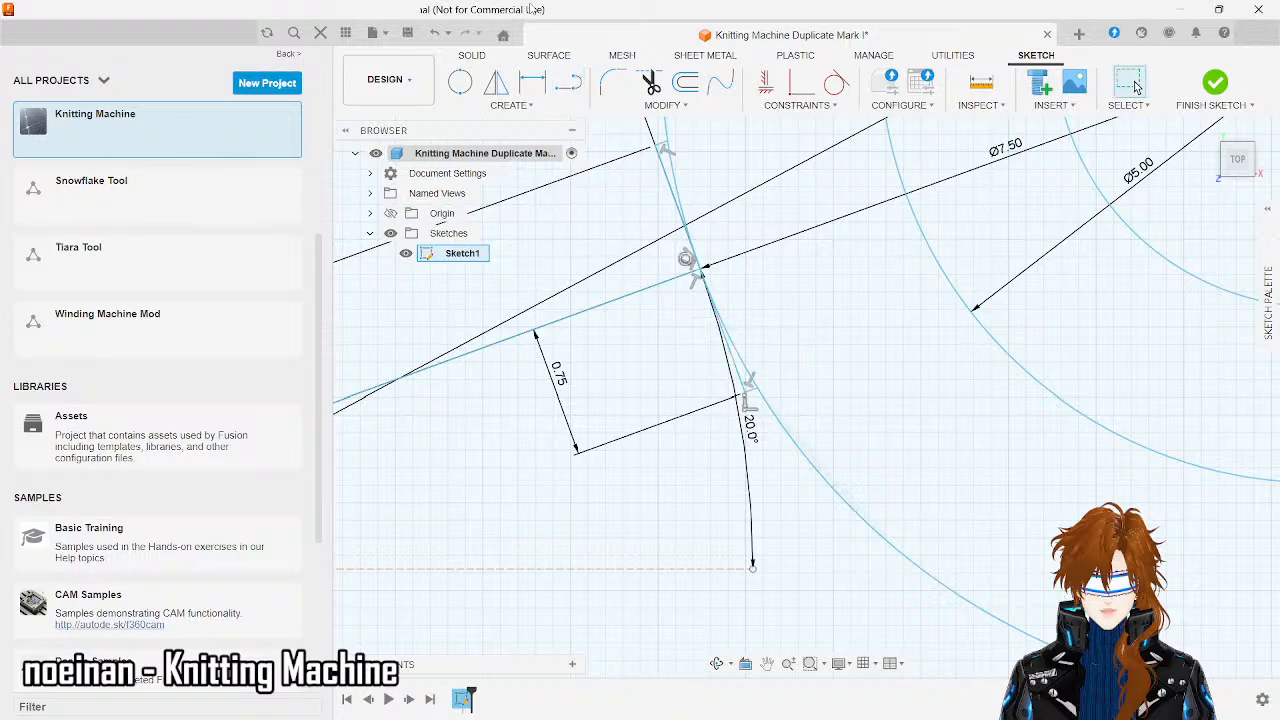
- Draw the arm's upper edge from the 7.5 mm circle to the rim, parallel to the arm line and about 5.2 mm long
click(567, 85)
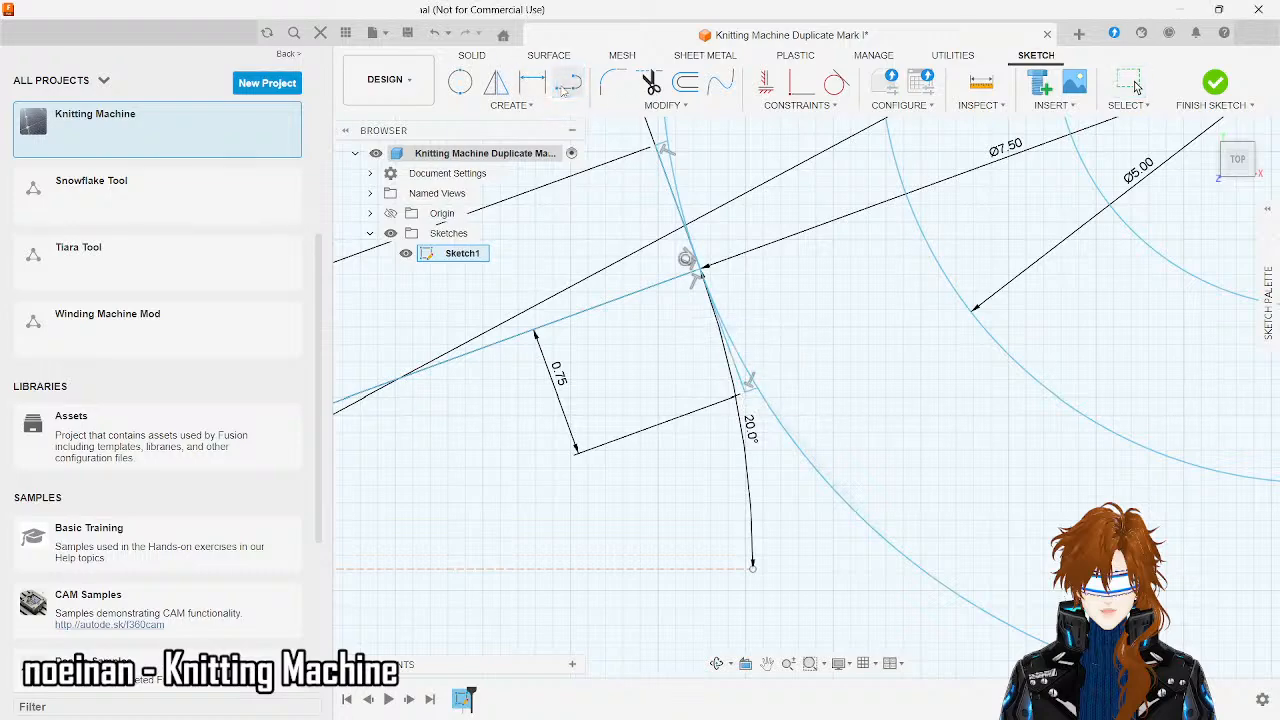
click(670, 143)
scroll(670, 143, down, 6)
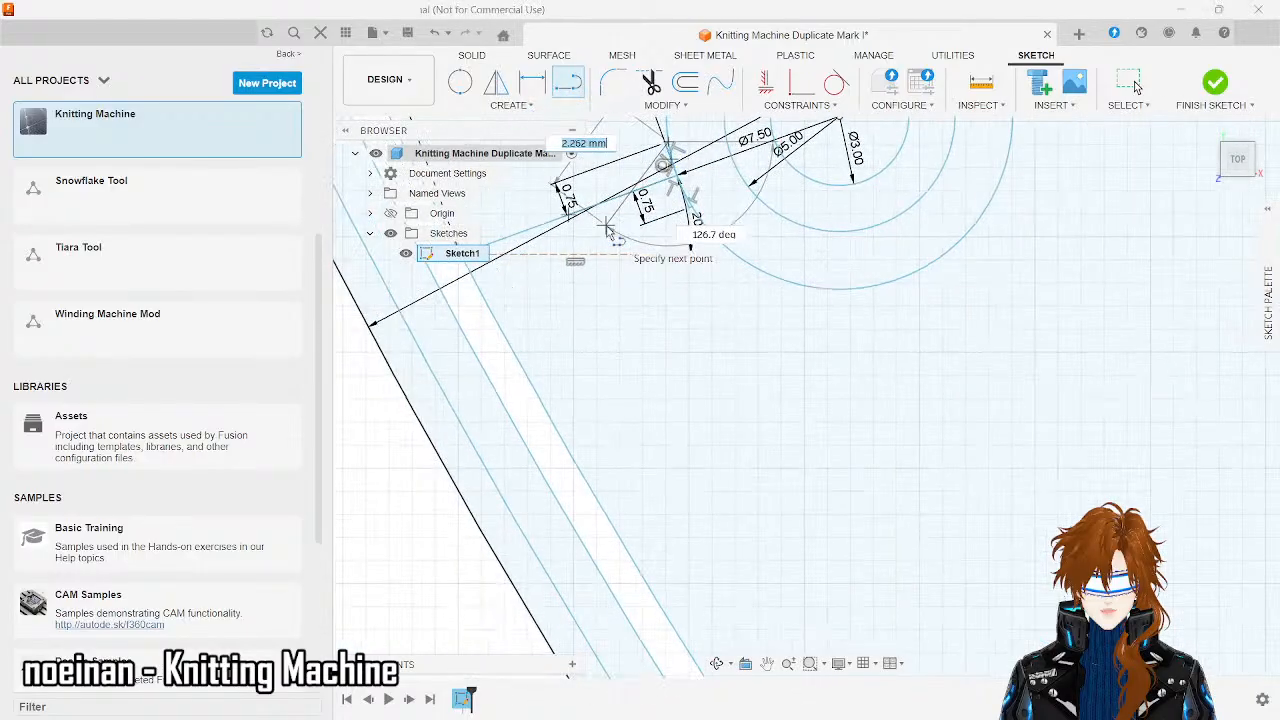
scroll(960, 600, down, 3)
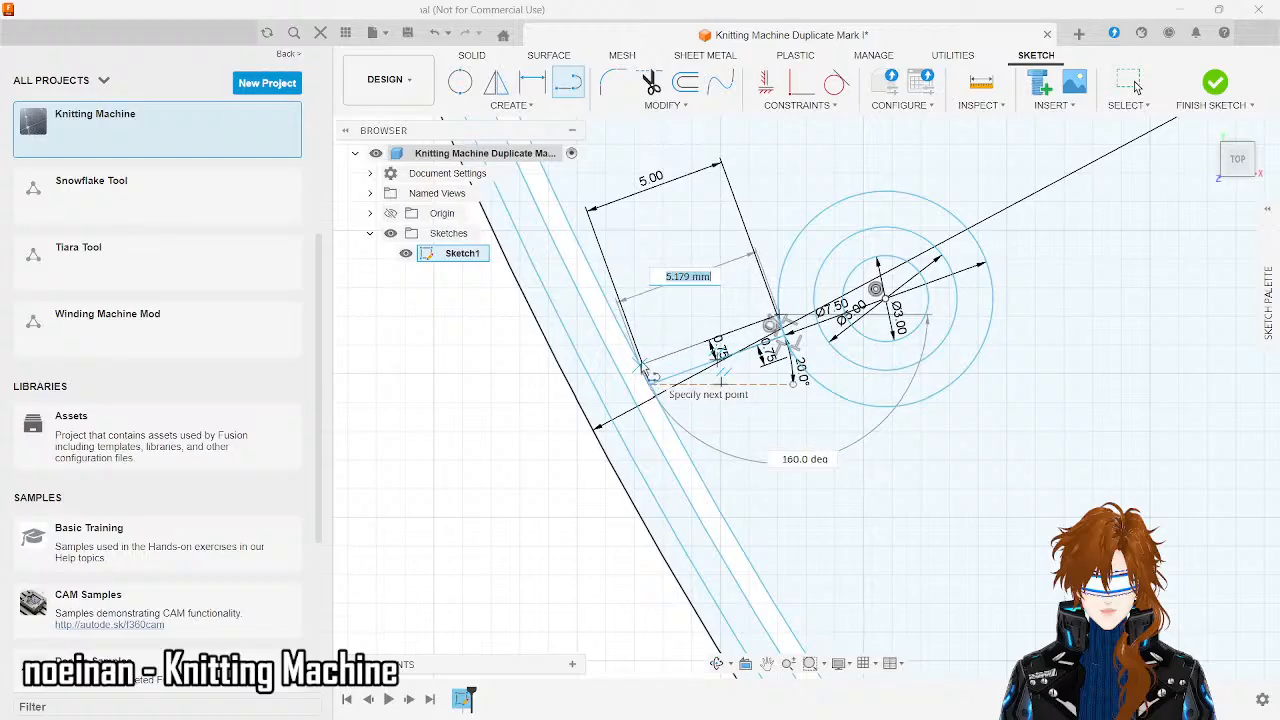
click(1130, 84)
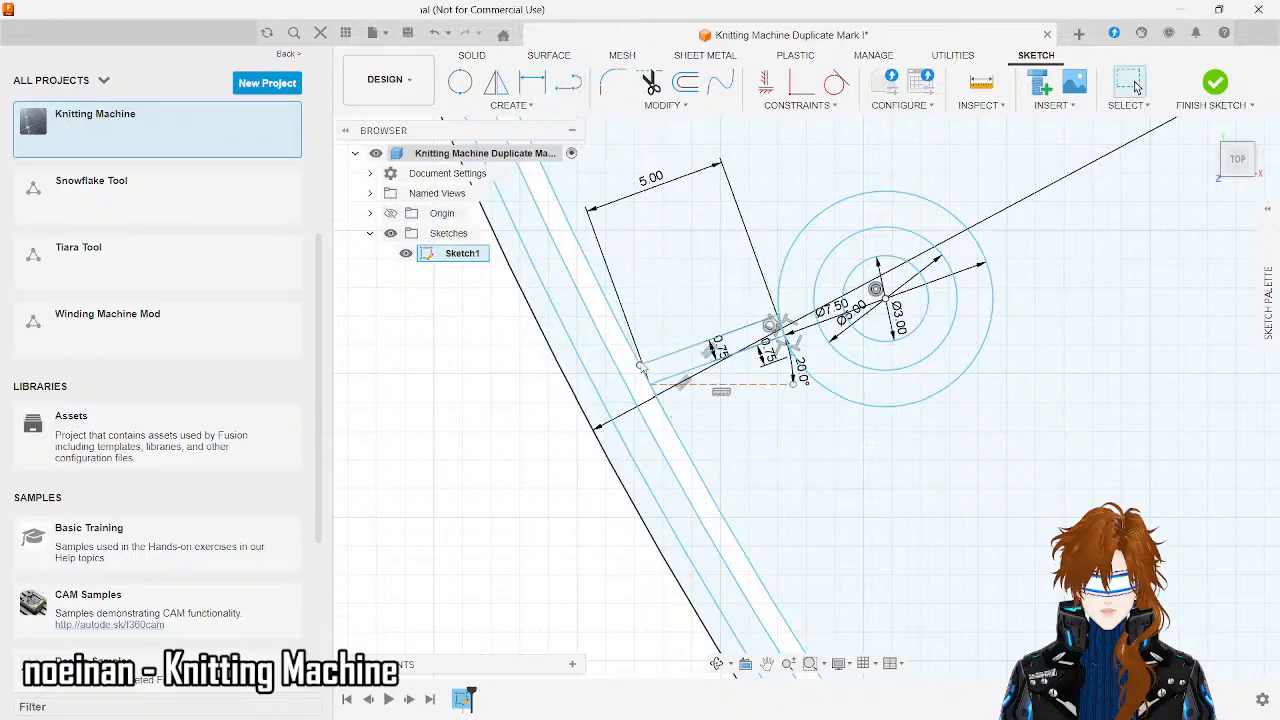
- Draw the arm's lower edge from the 7.5 mm circle to the rim, parallel to the arm line and about 5 mm long
click(568, 82)
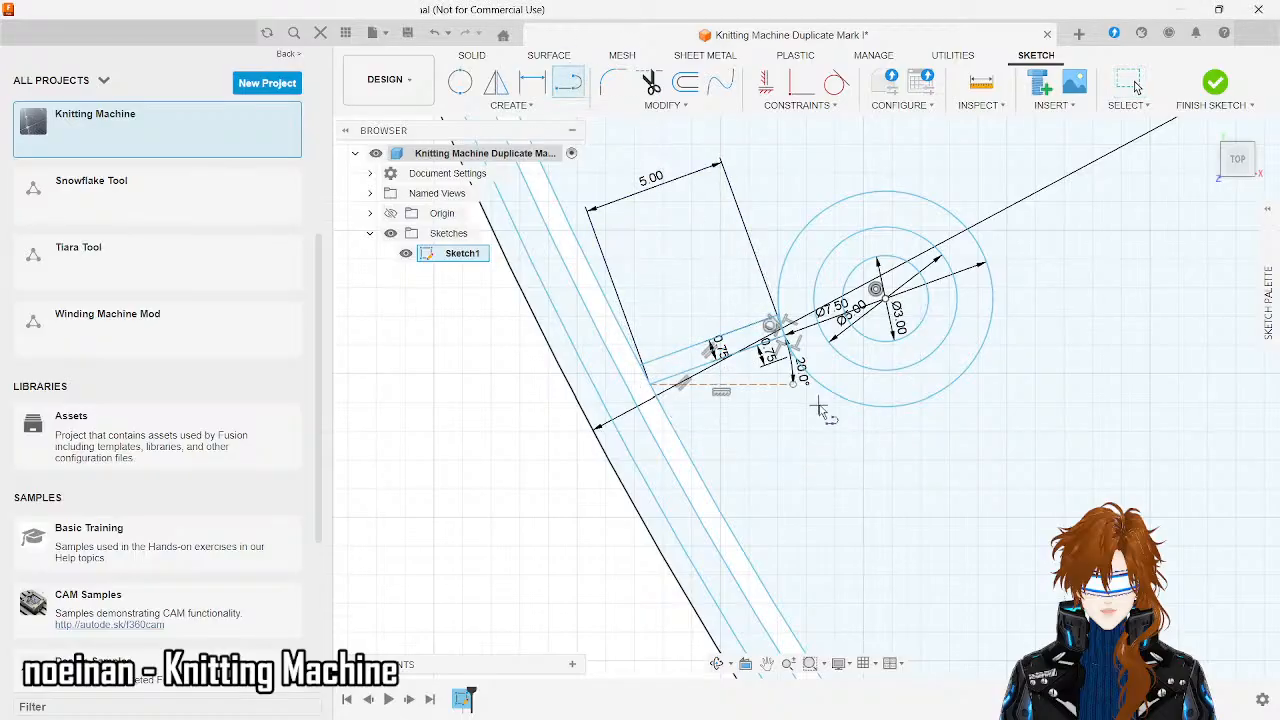
scroll(799, 362, up, 1)
scroll(800, 362, up, 2)
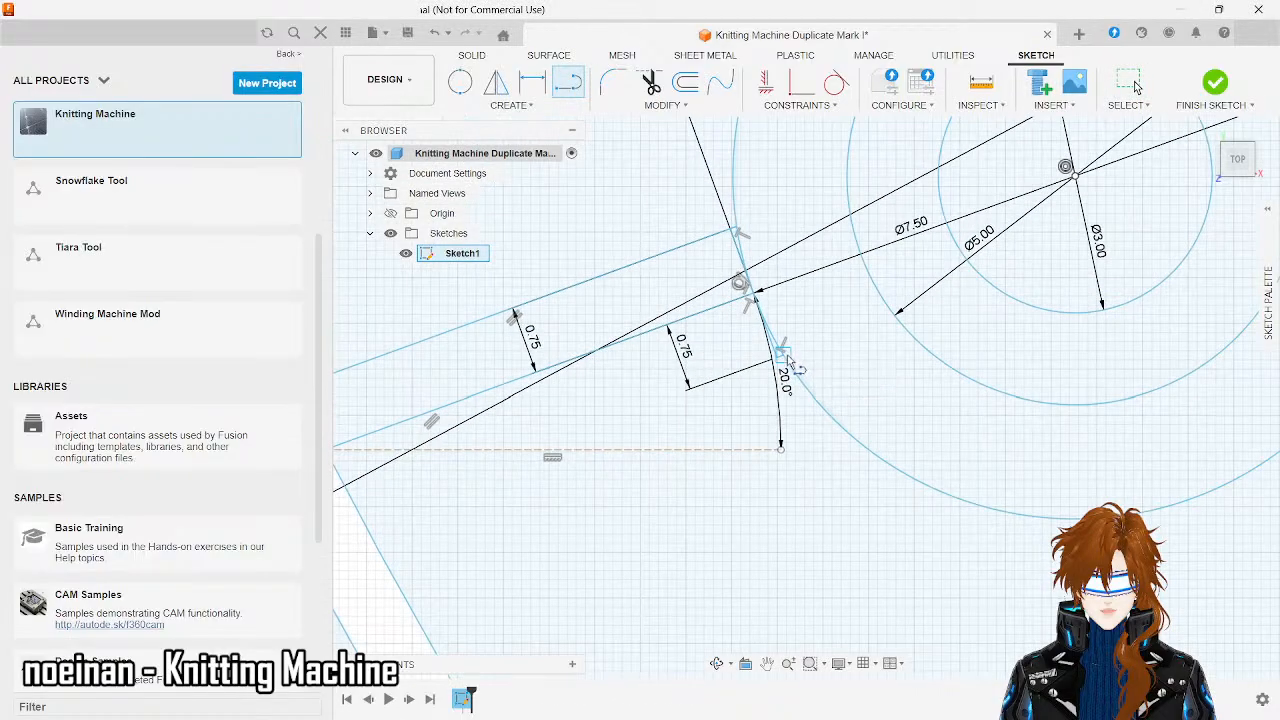
click(785, 358)
scroll(785, 358, down, 3)
click(975, 357)
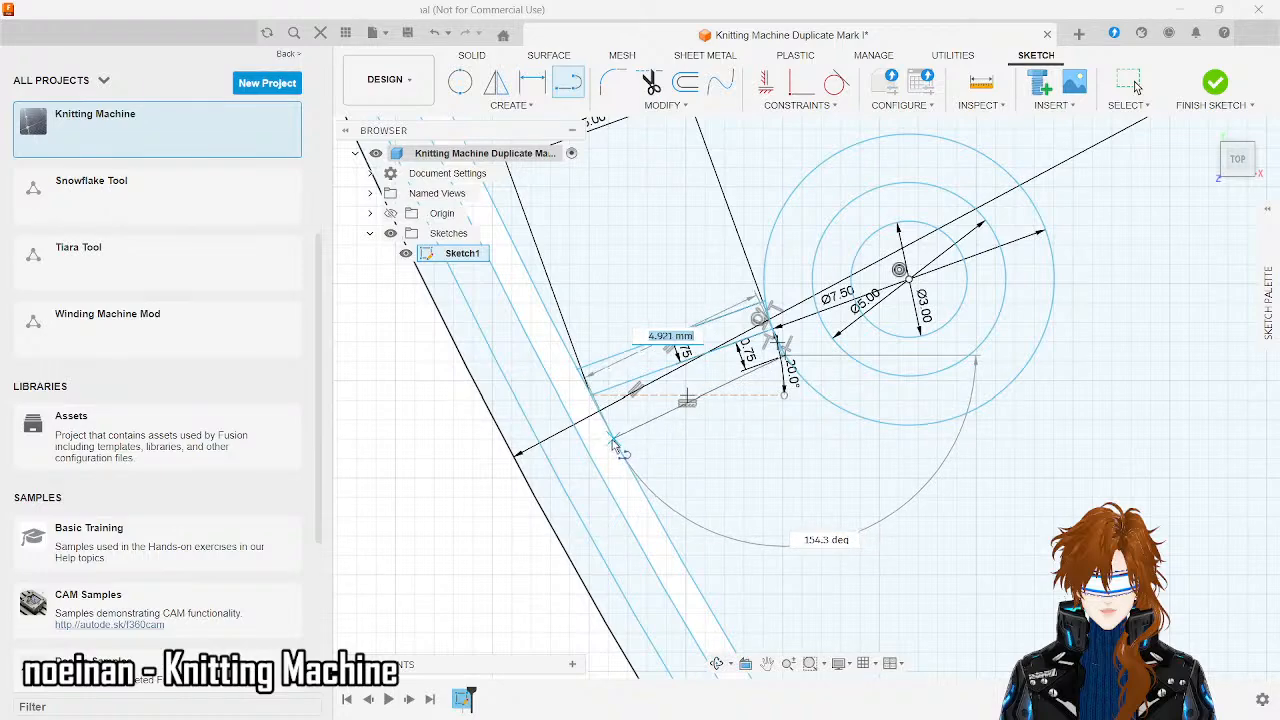
scroll(605, 425, up, 4)
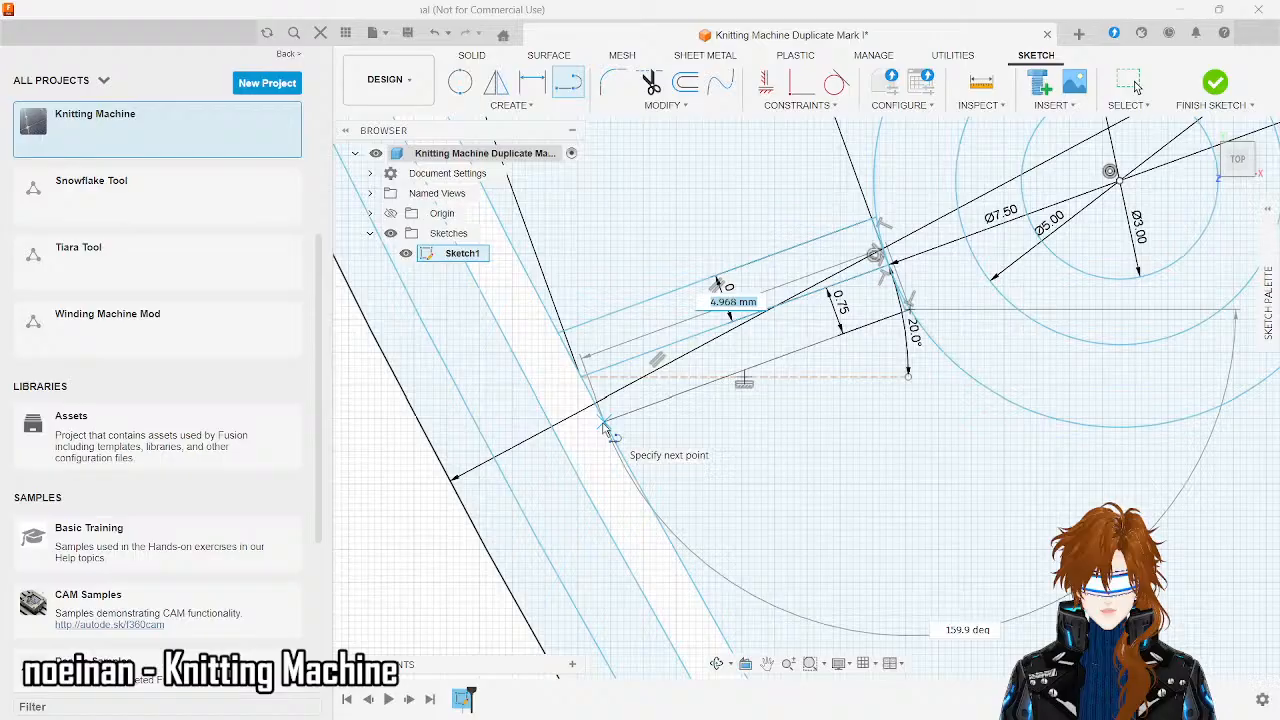
key(Escape)
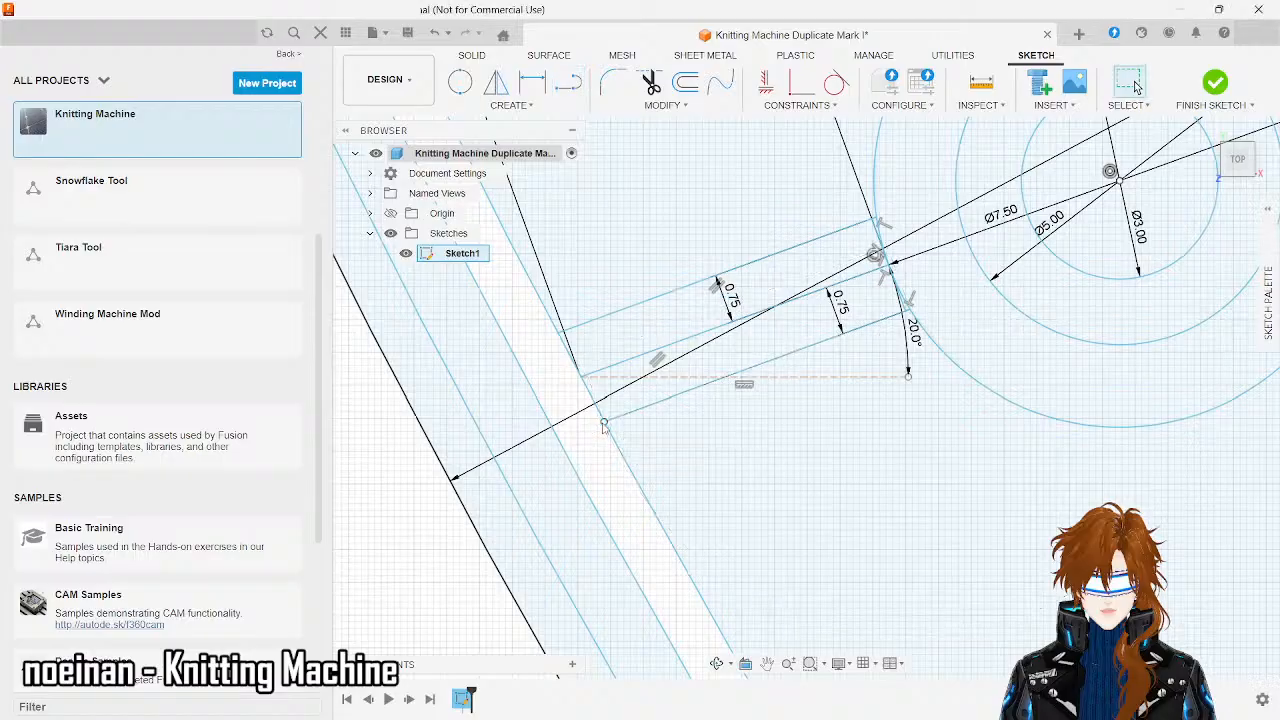
- Delete the lower 0.75 mm perpendicular helper line between the arm's centre line and its lower edge
scroll(929, 300, up, 5)
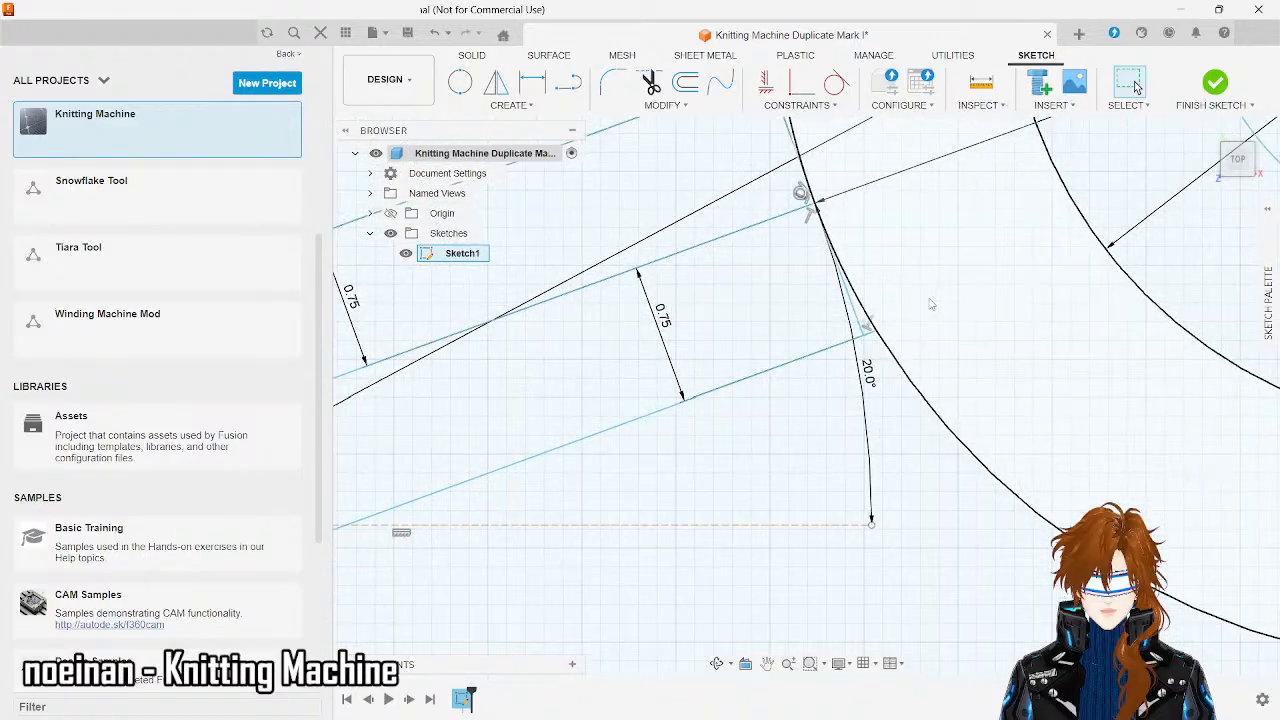
scroll(870, 335, up, 5)
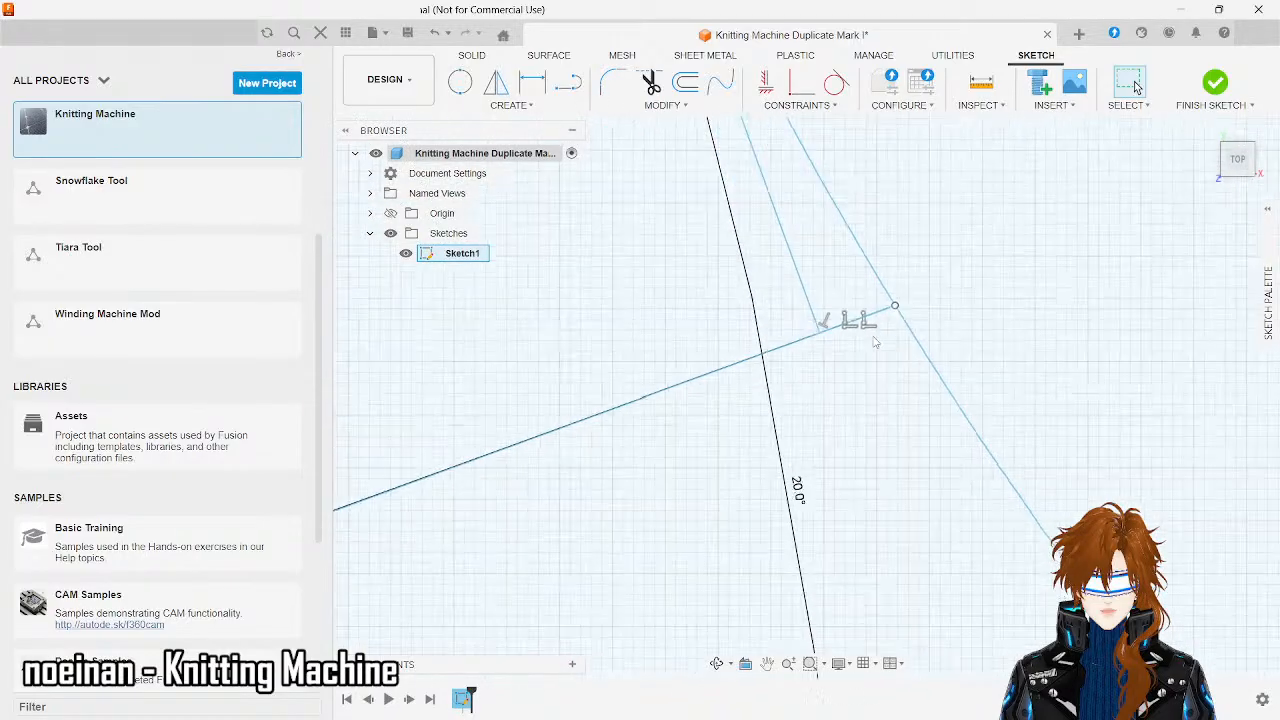
scroll(874, 342, up, 2)
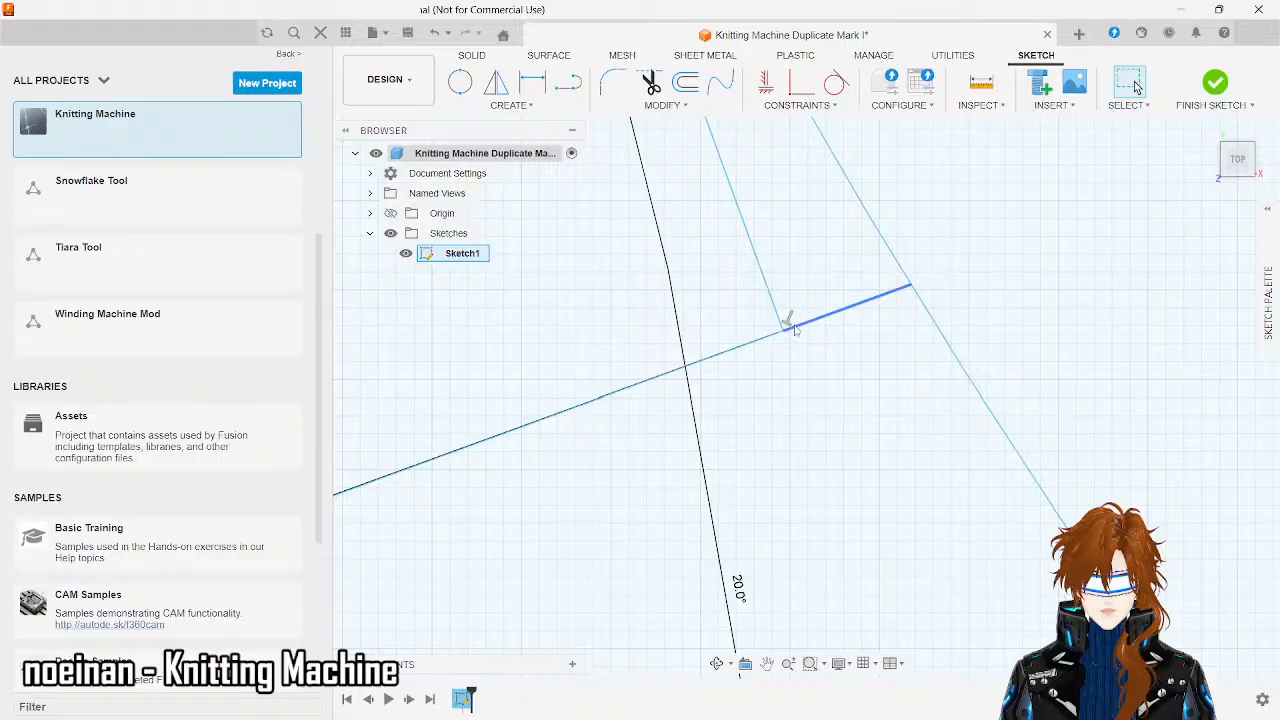
click(795, 330)
click(773, 313)
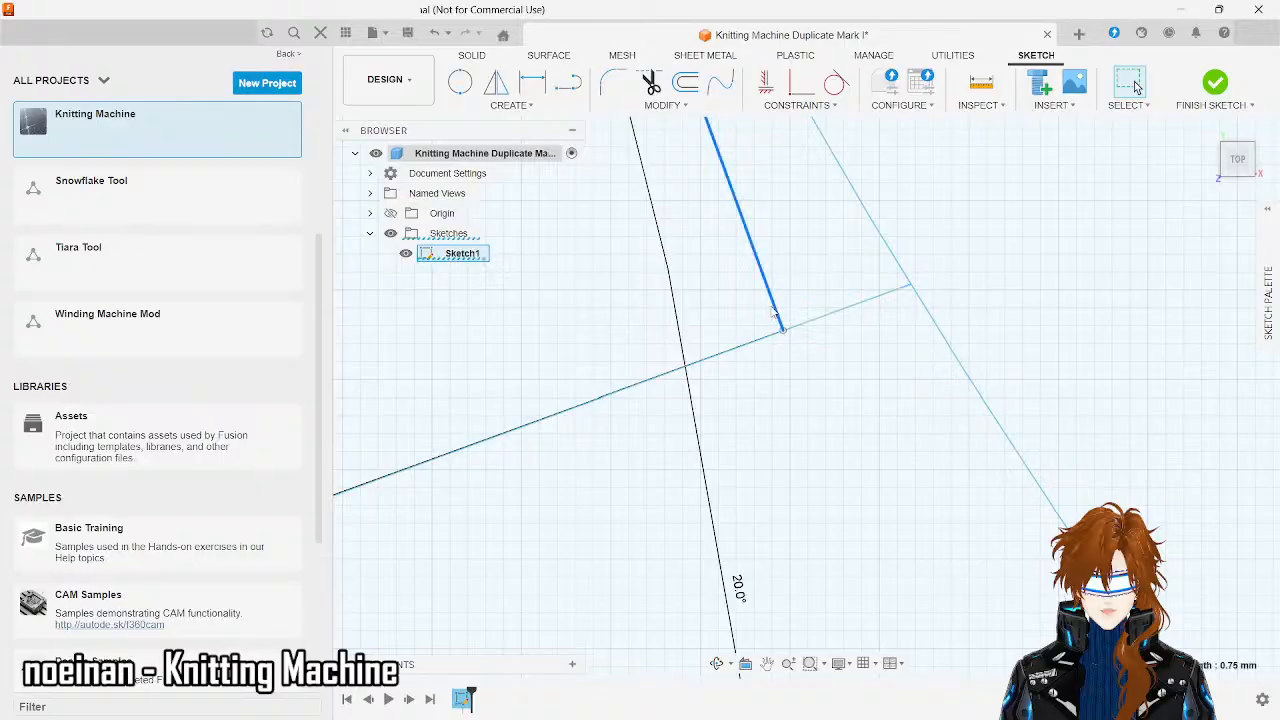
key(Delete)
scroll(772, 312, down, 5)
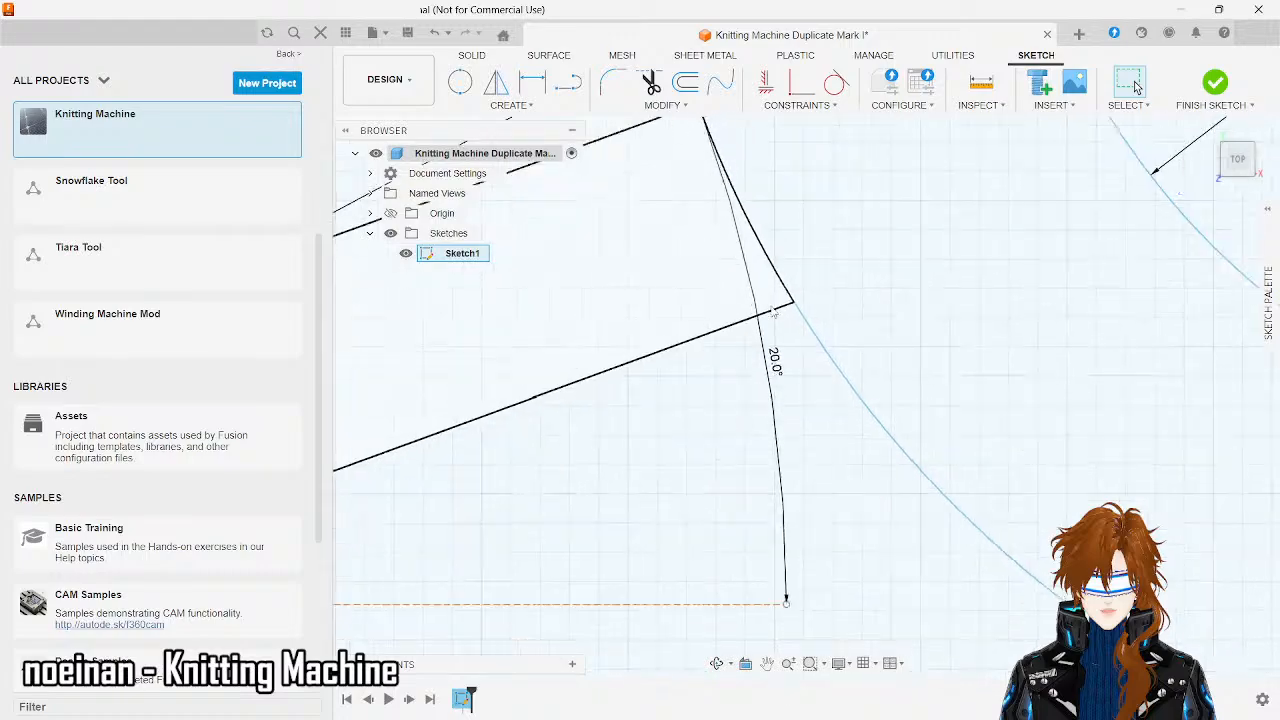
- Delete the upper 0.75 mm perpendicular helper line and the arm's 5 mm centre line
scroll(1015, 576, down, 3)
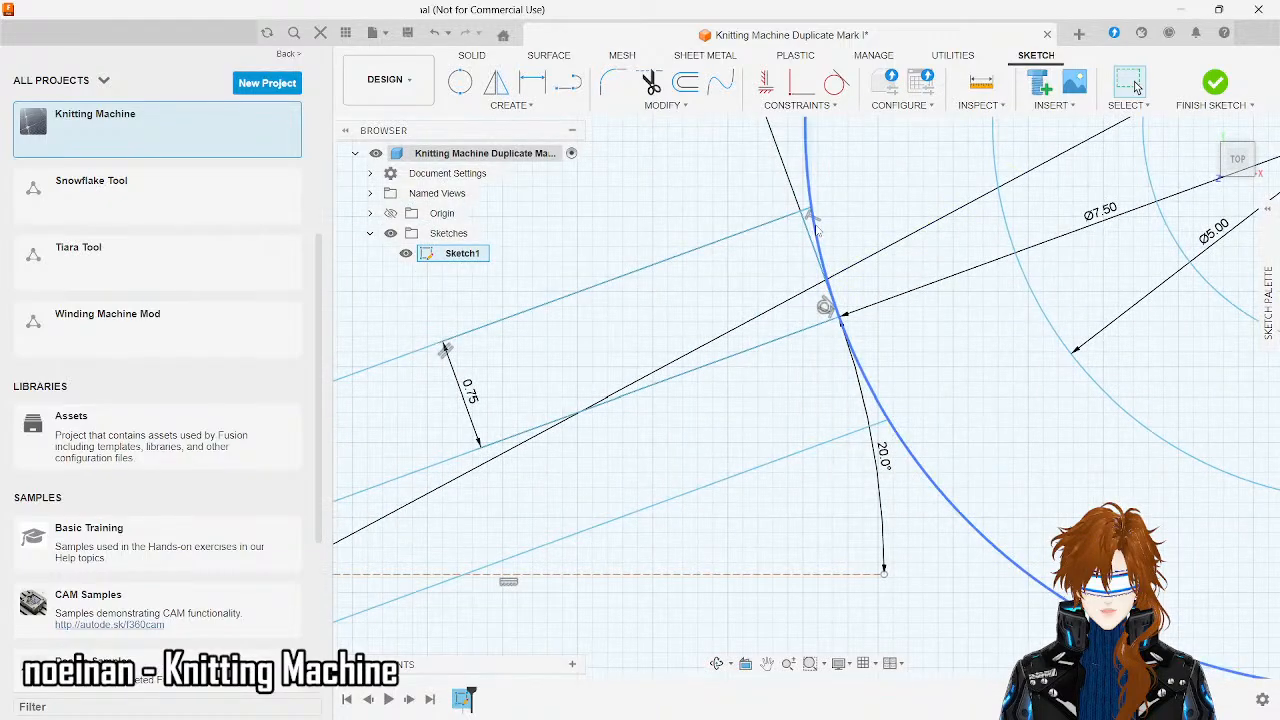
scroll(810, 212, up, 5)
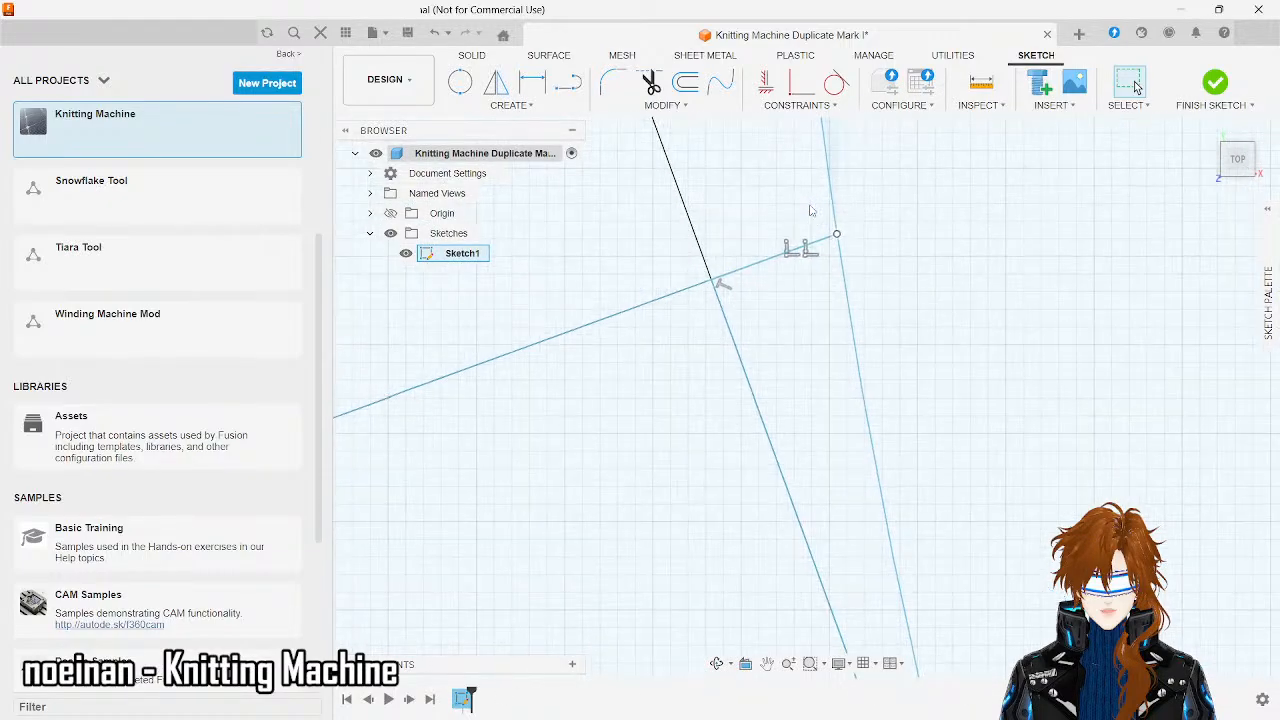
click(757, 268)
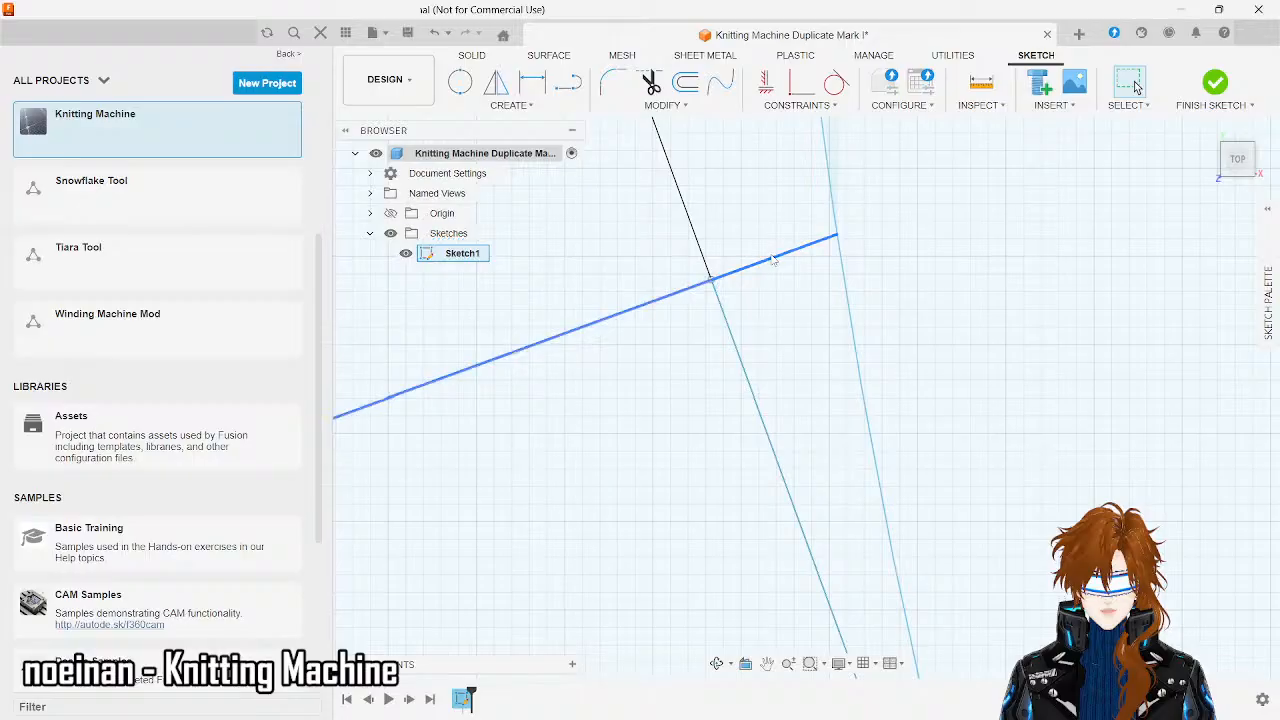
click(722, 318)
click(721, 320)
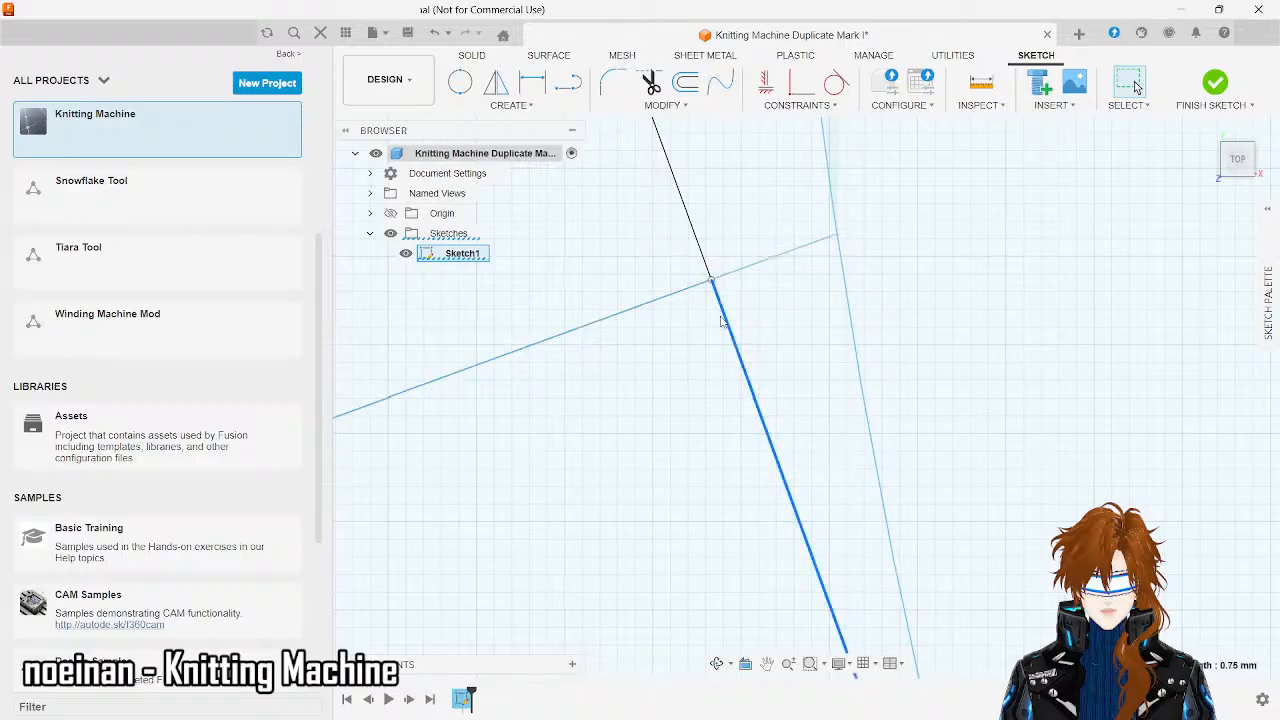
scroll(720, 320, down, 6)
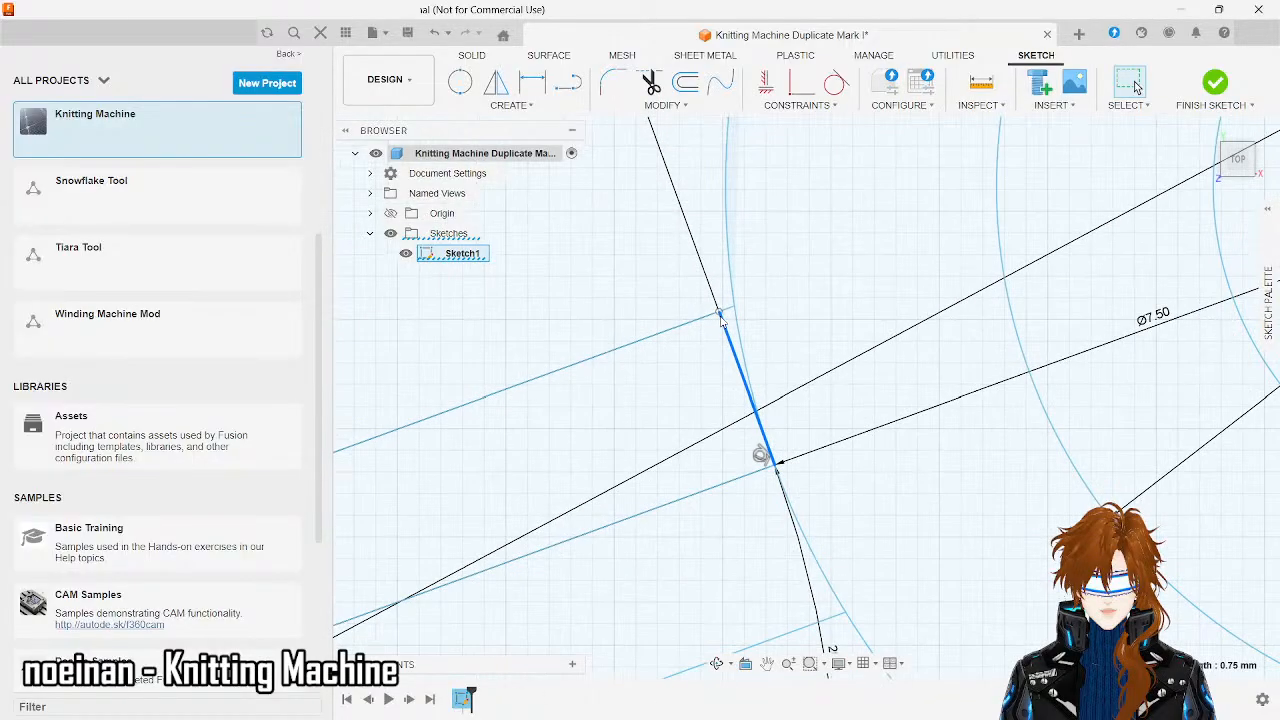
scroll(721, 318, down, 2)
key(Delete)
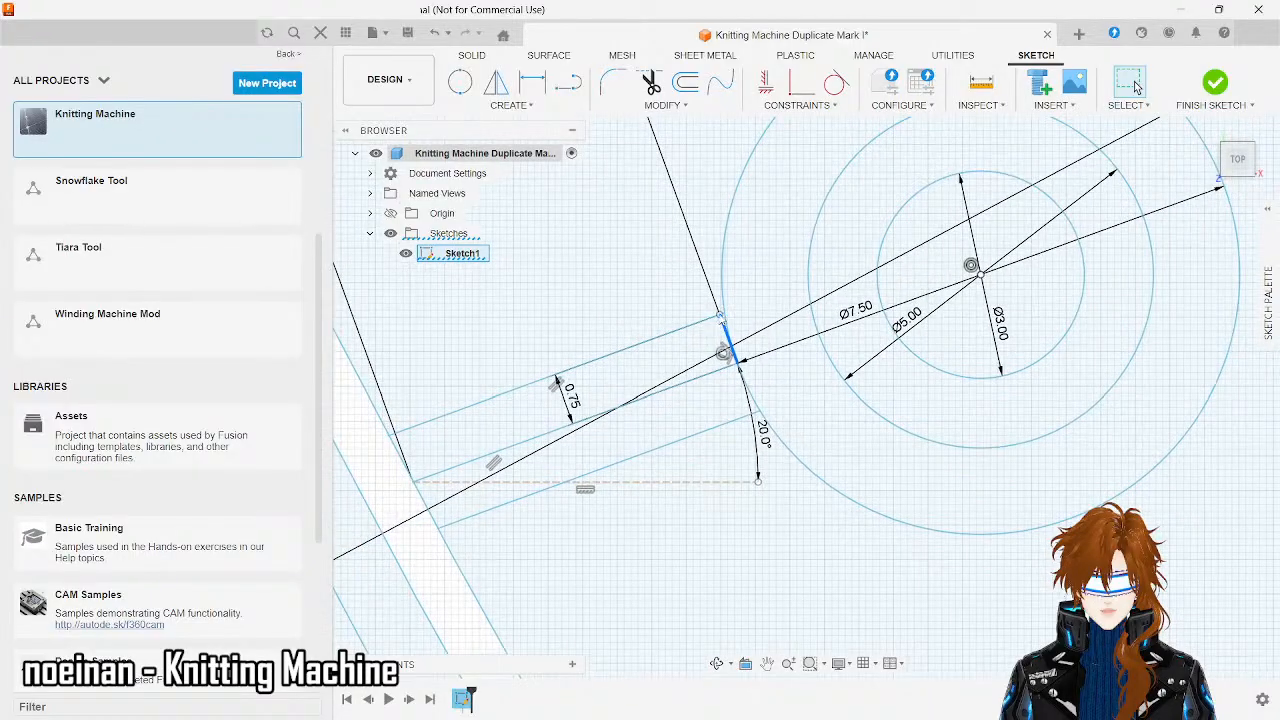
click(731, 374)
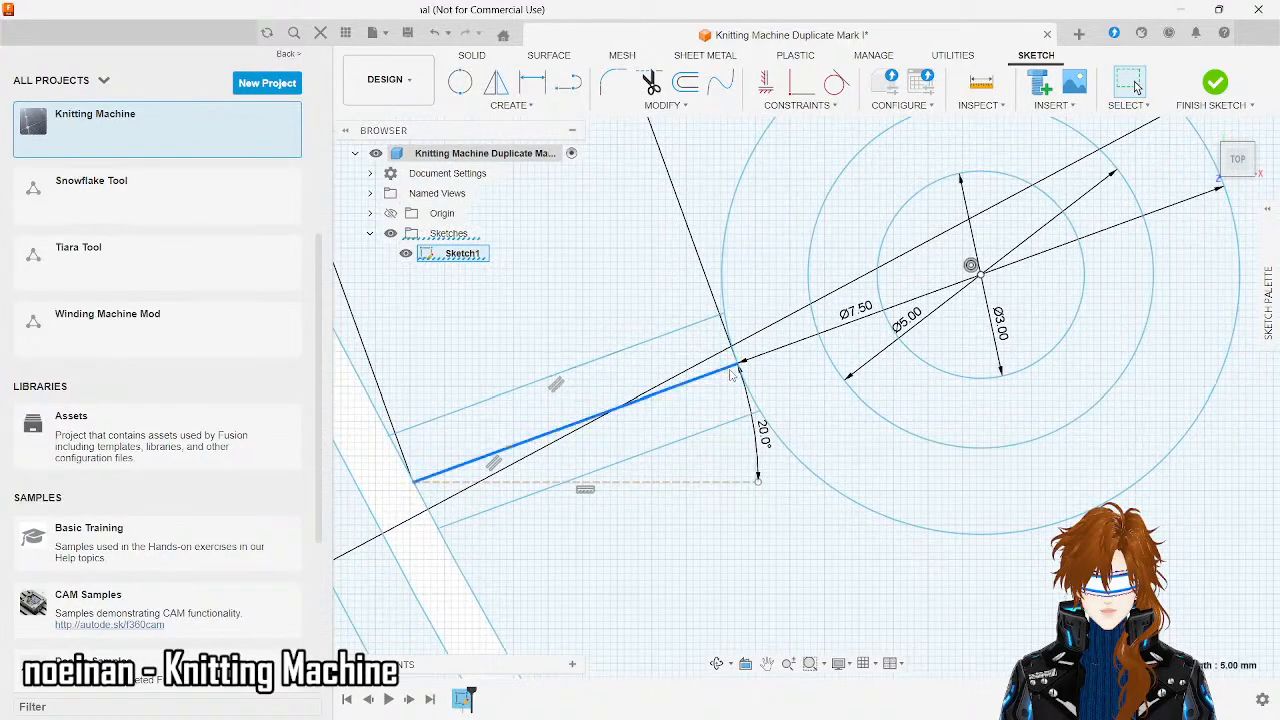
key(Delete)
- Draw a 5 mm vertical line inward from the innermost rim circle at the ring's lowest point, on the vertical axis
scroll(958, 428, down, 6)
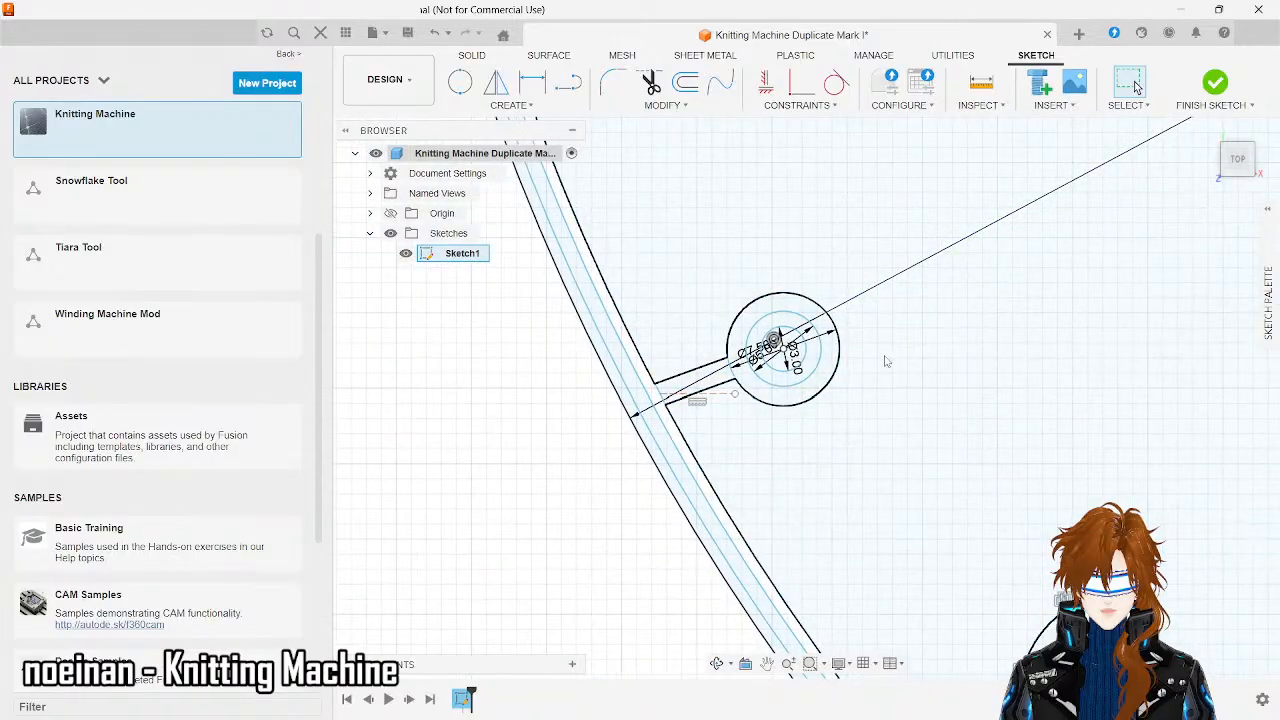
scroll(884, 361, down, 6)
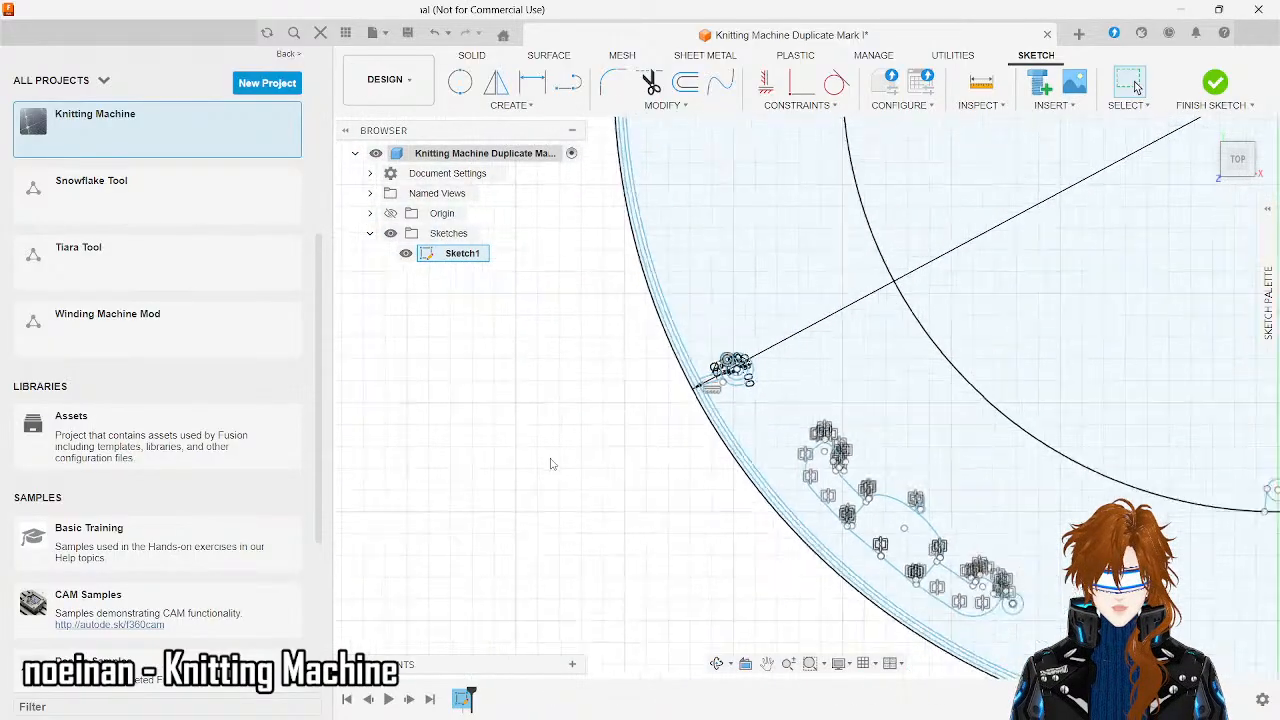
scroll(550, 463, down, 5)
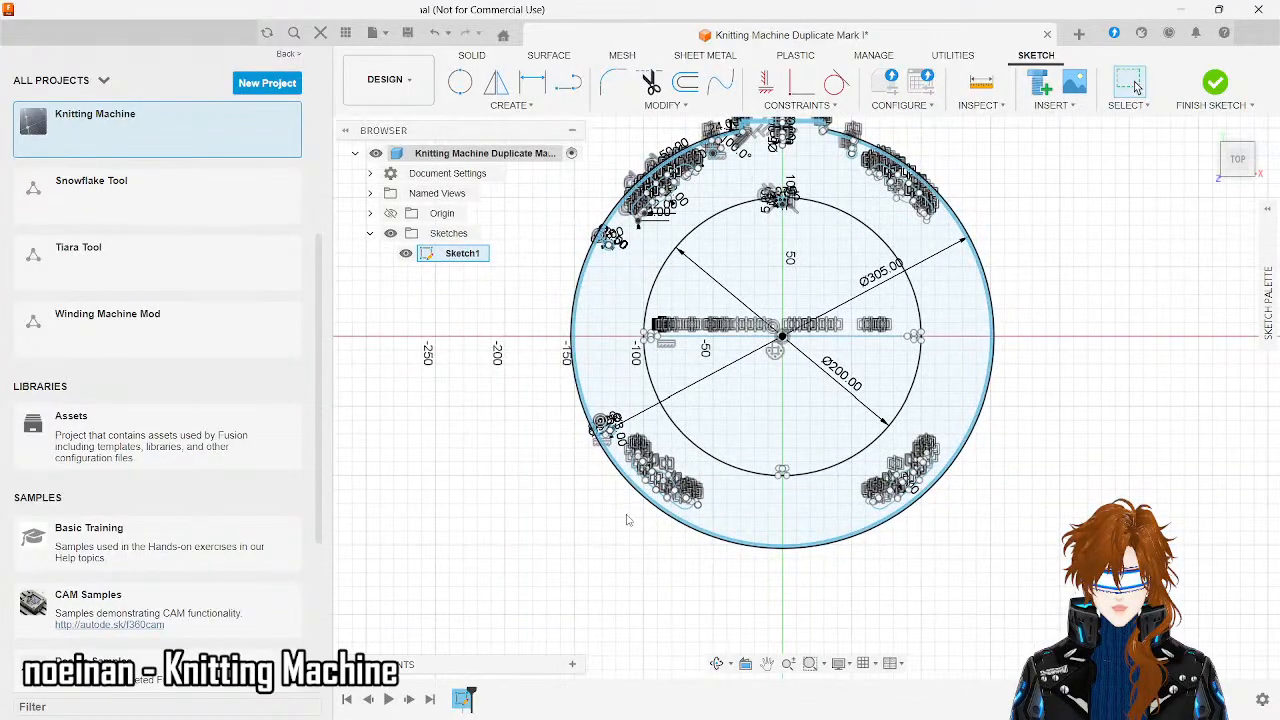
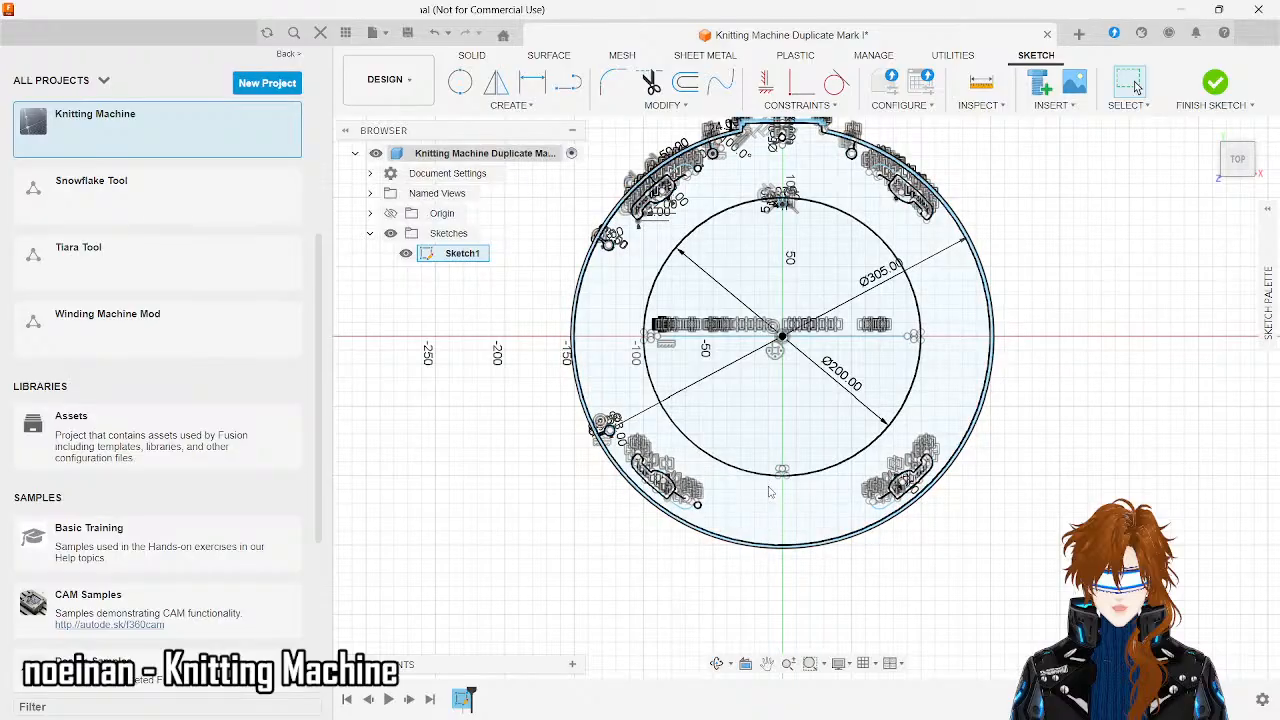
scroll(778, 487, up, 5)
scroll(778, 487, up, 2)
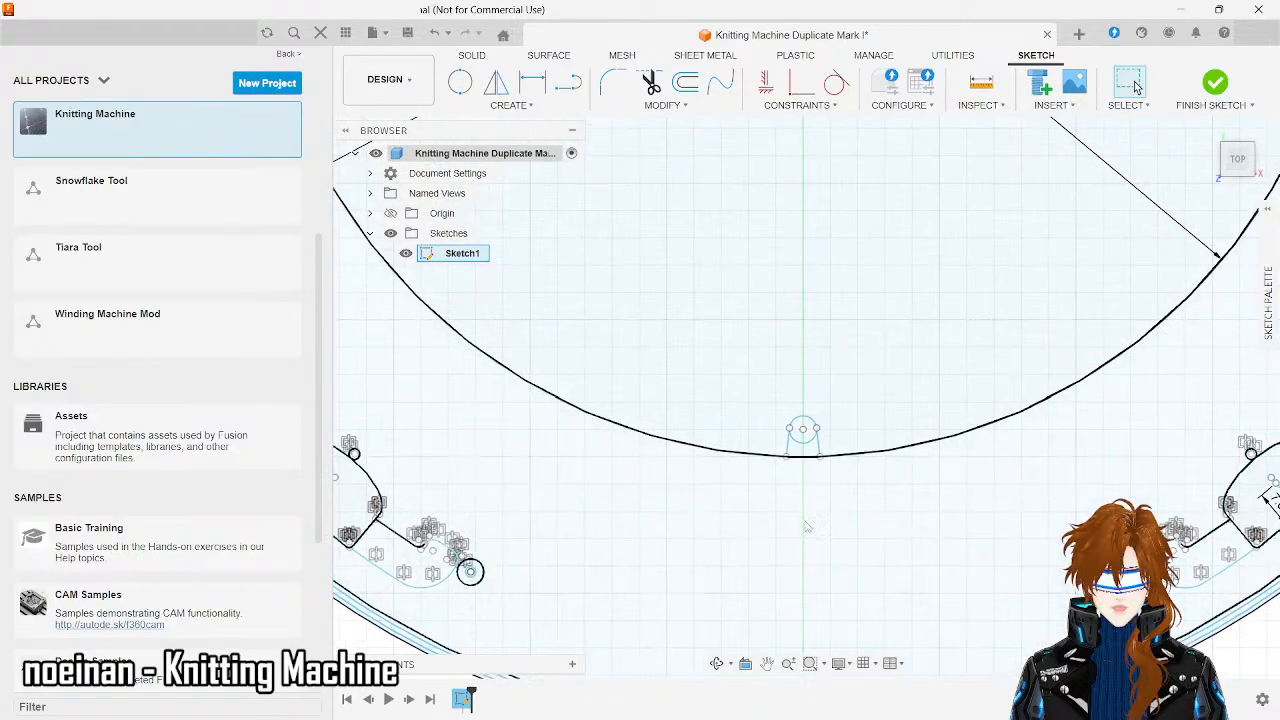
scroll(876, 240, down, 4)
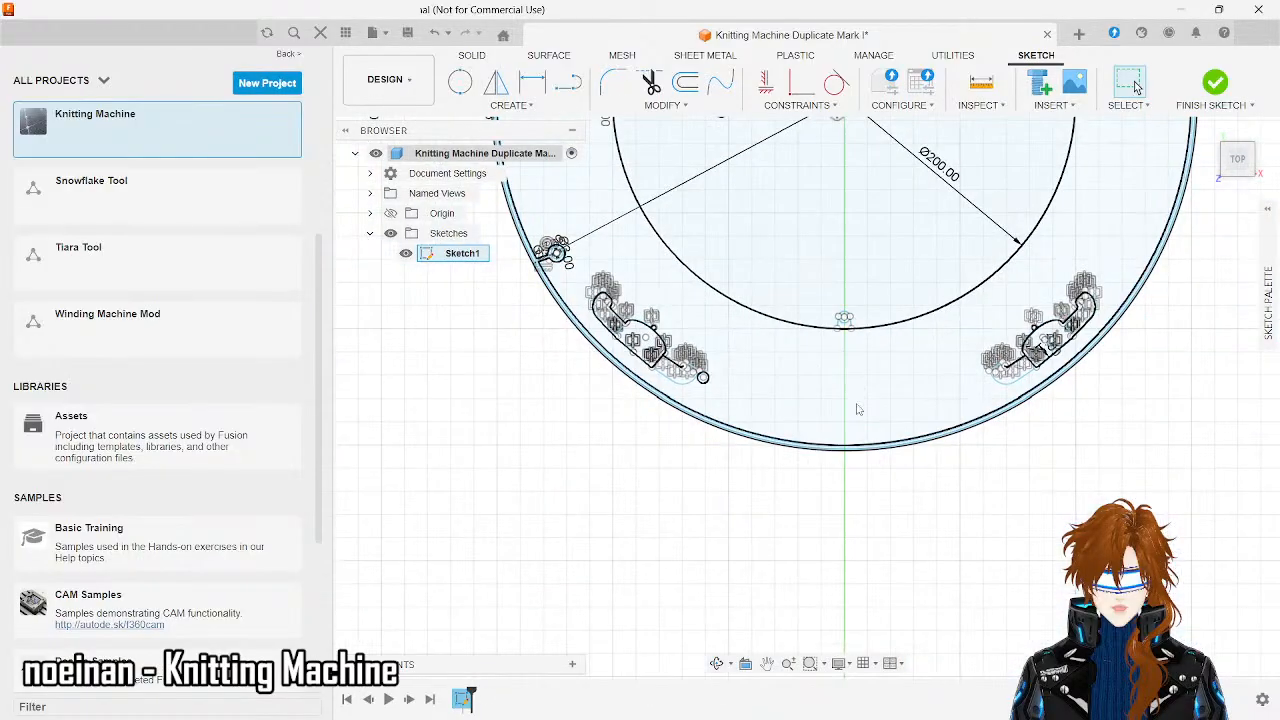
scroll(850, 435, up, 6)
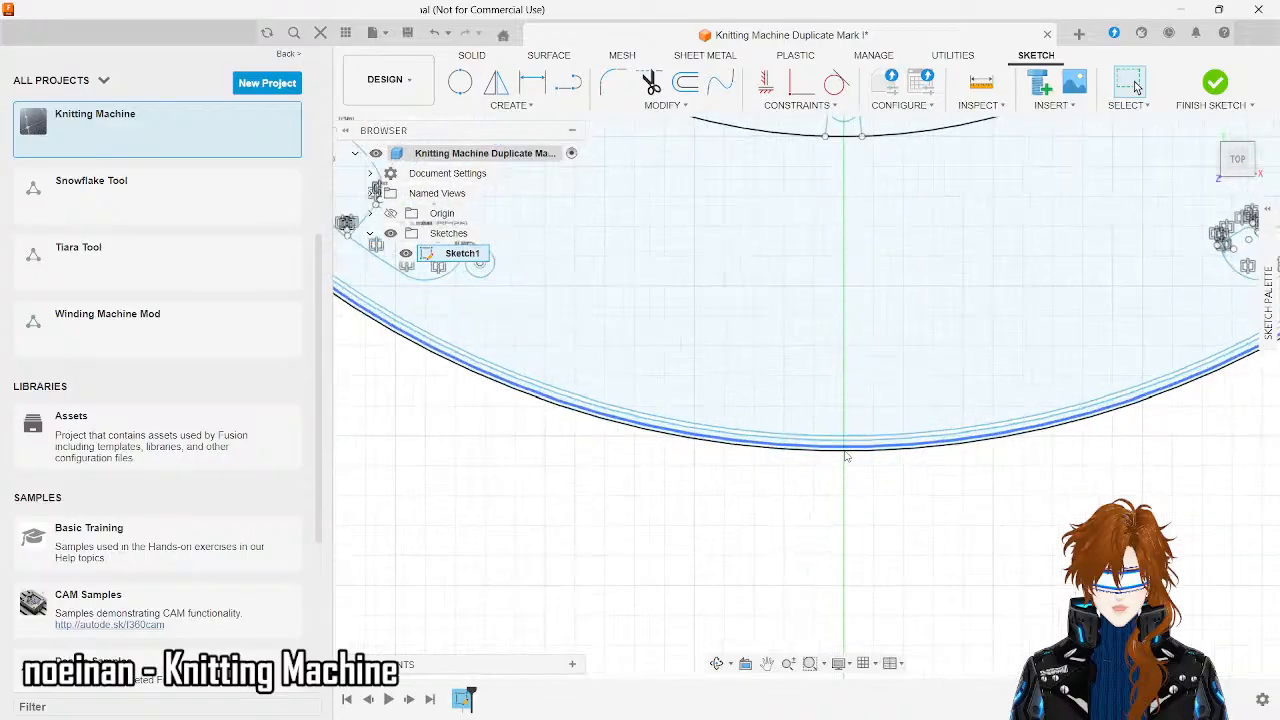
scroll(845, 455, up, 1)
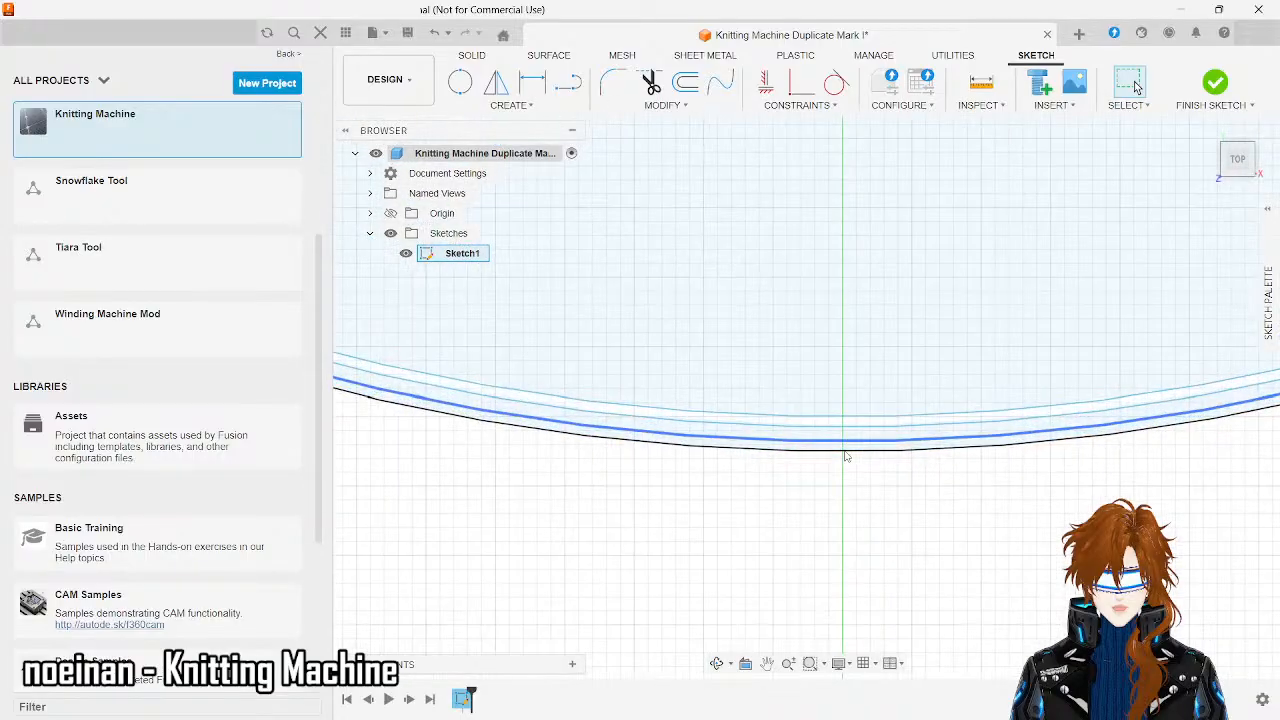
click(580, 85)
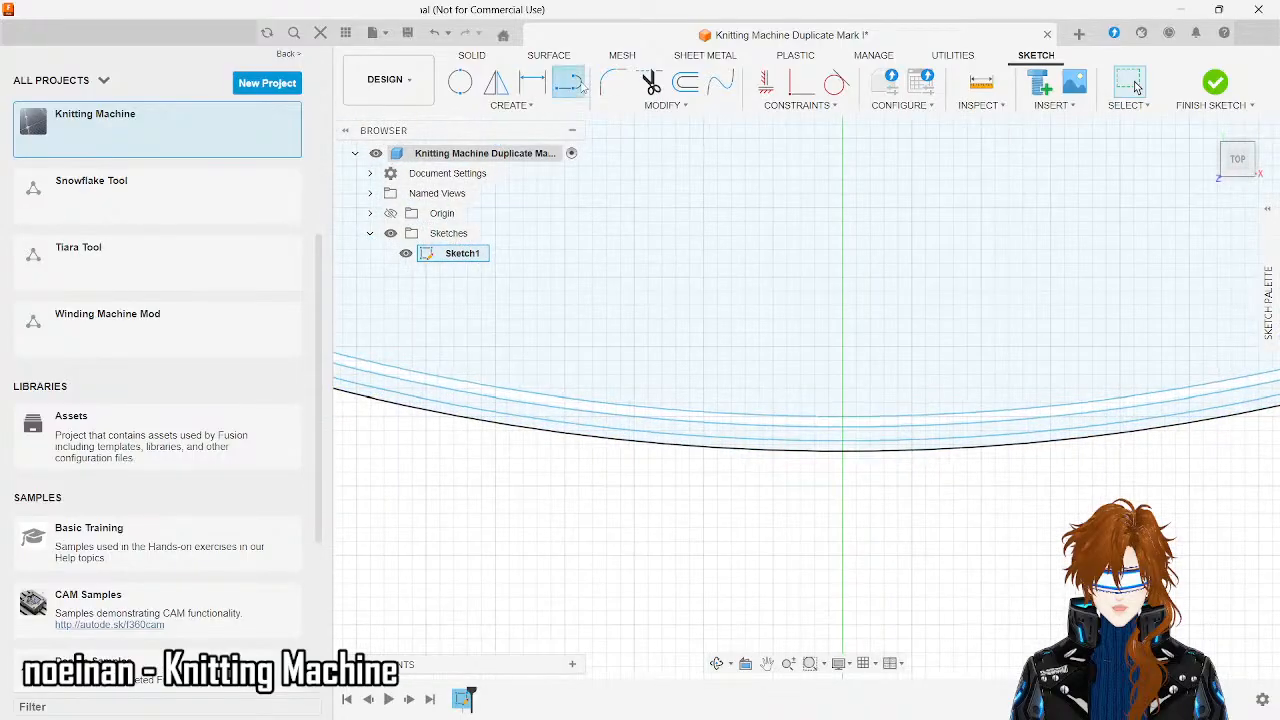
click(843, 418)
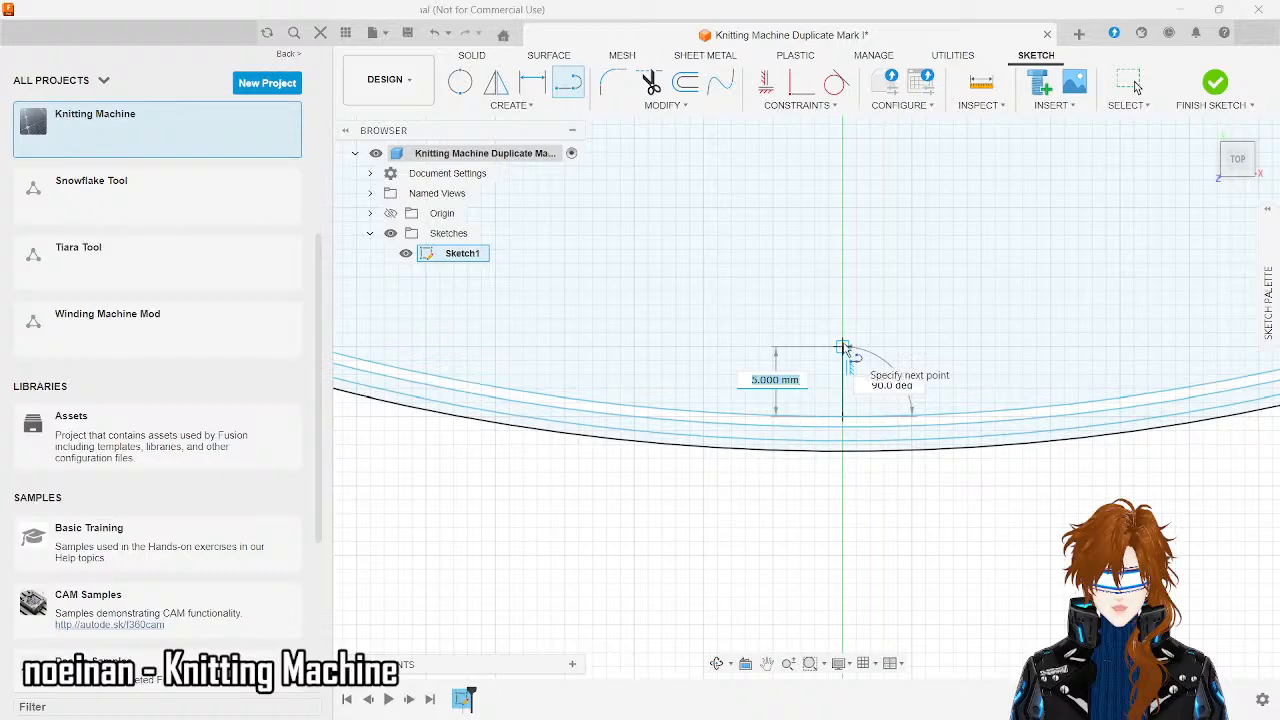
click(843, 347)
key(Escape)
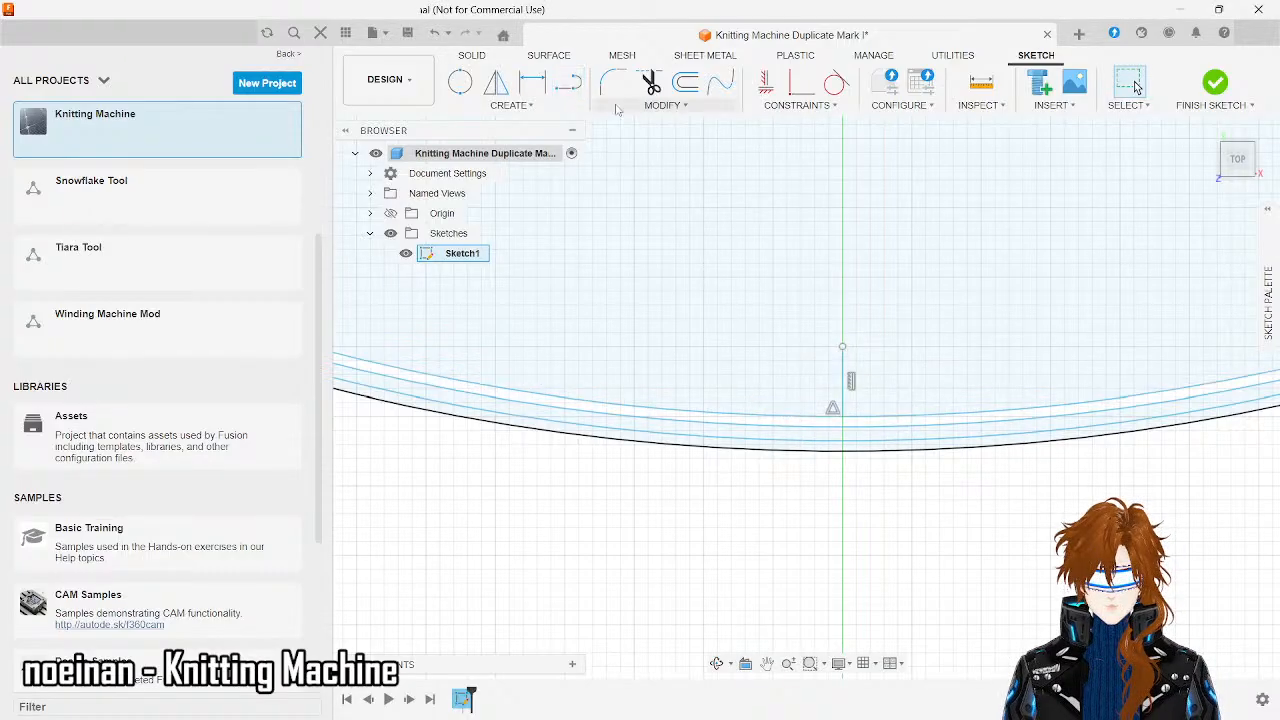
- Draw a 20 mm vertical line along the axis from the same starting point on the innermost rim circle
click(567, 82)
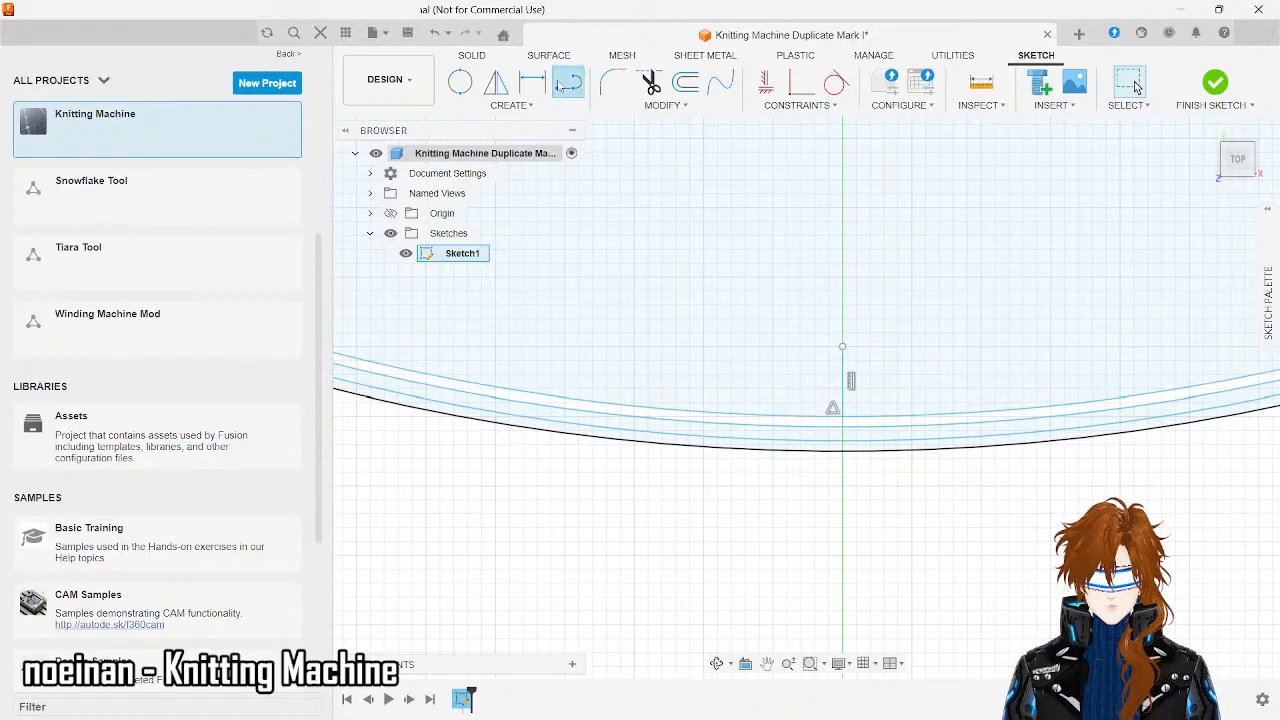
click(844, 419)
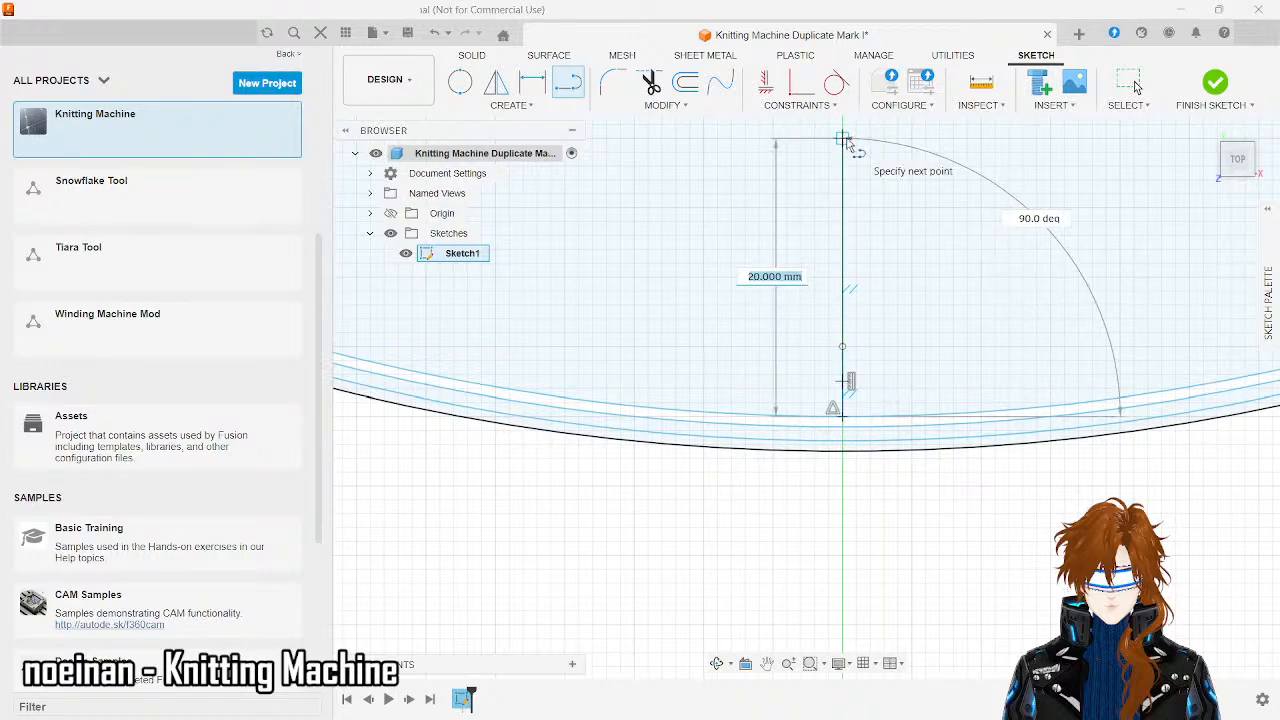
click(843, 139)
key(Escape)
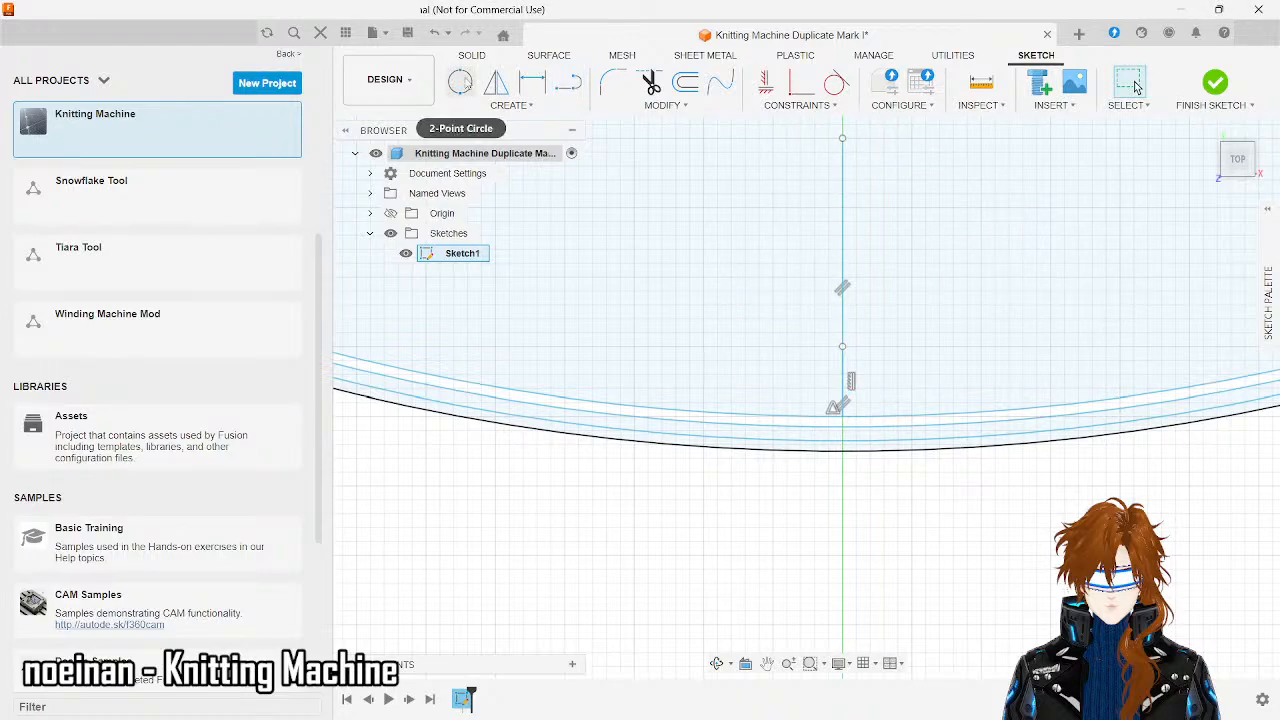
- Draw a 7.5 mm 2-point circle on the vertical line, starting at the inner end of the 5 mm line
click(460, 82)
click(842, 345)
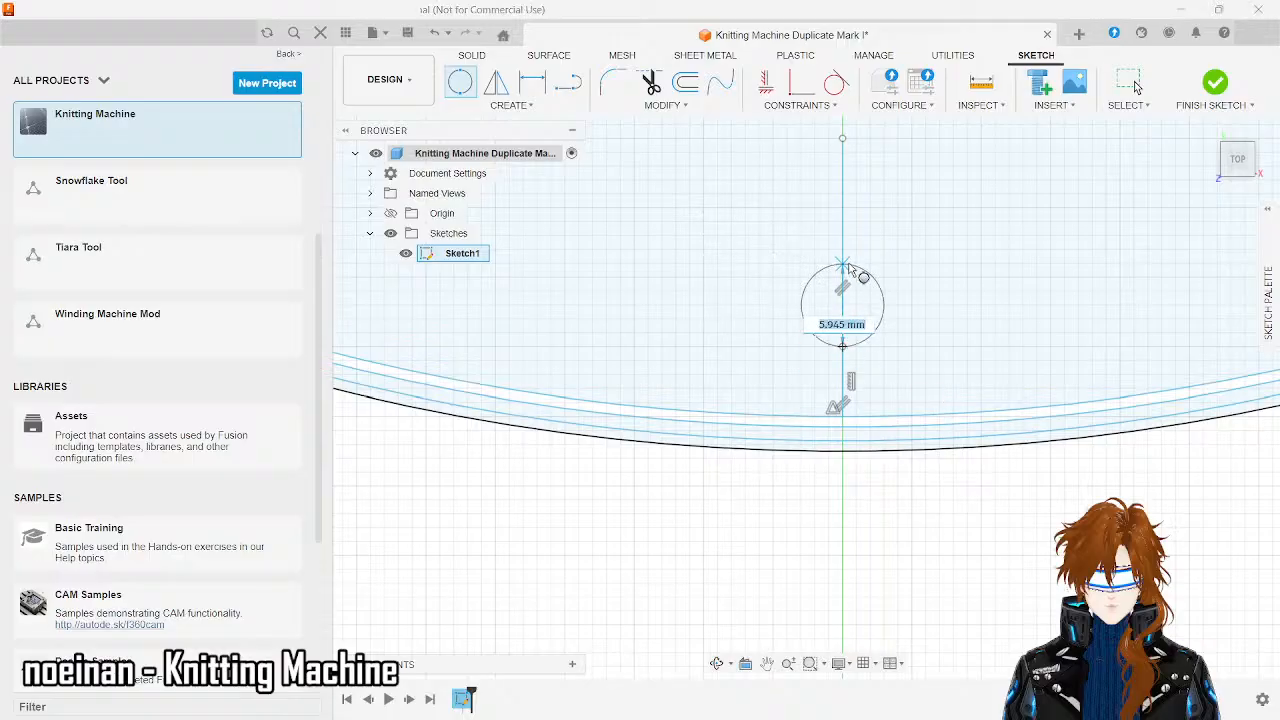
text(7.5)
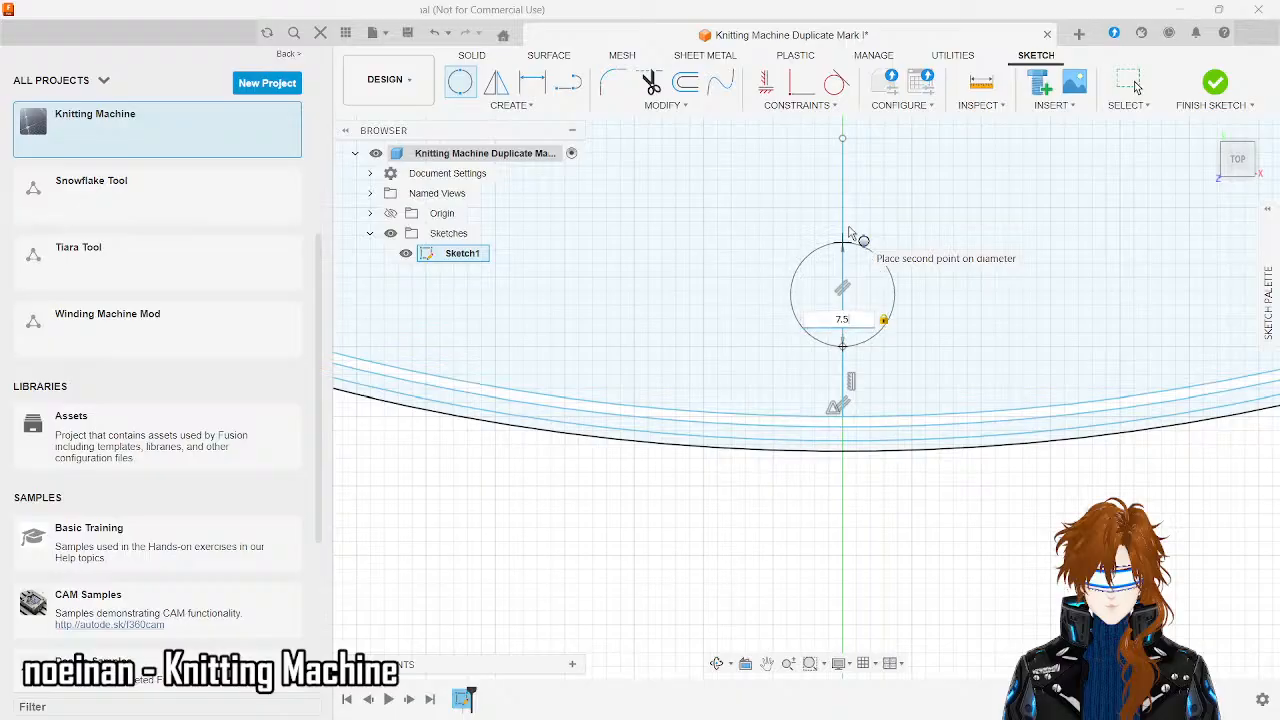
key(Return)
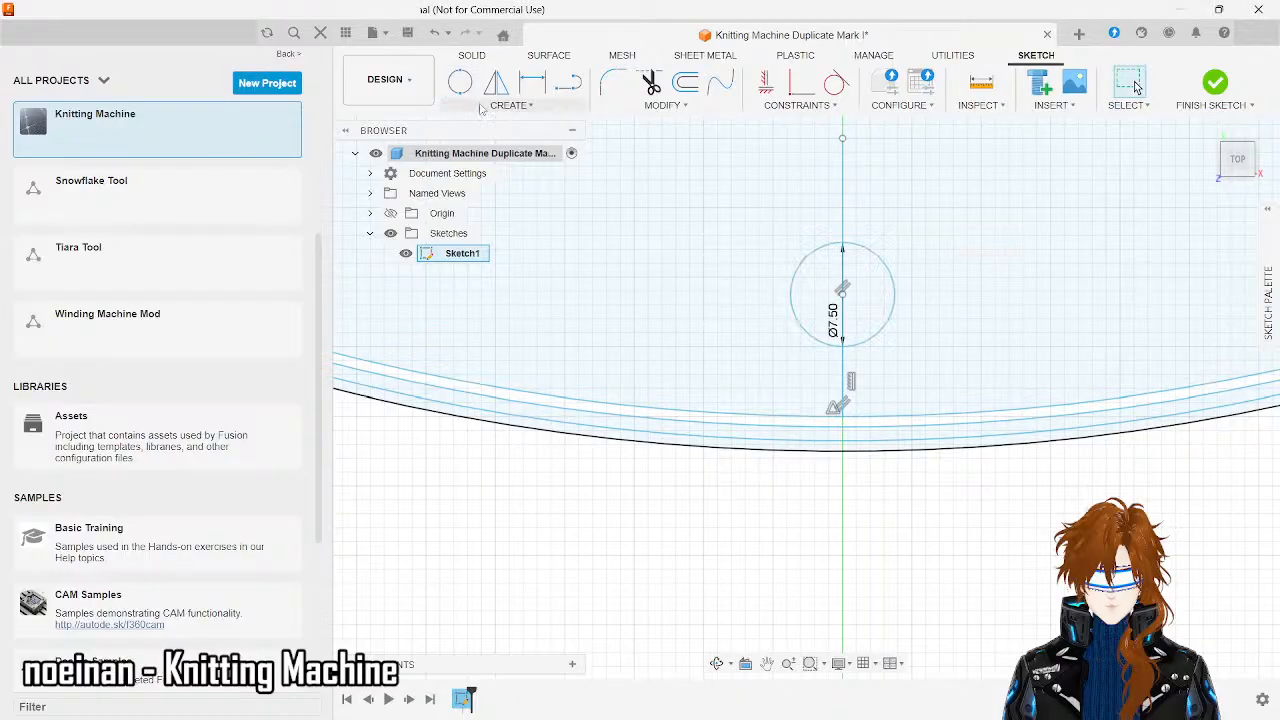
- Add a 5 mm center diameter circle concentric with the 7.5 mm circle
click(505, 105)
mouse_move(495, 157)
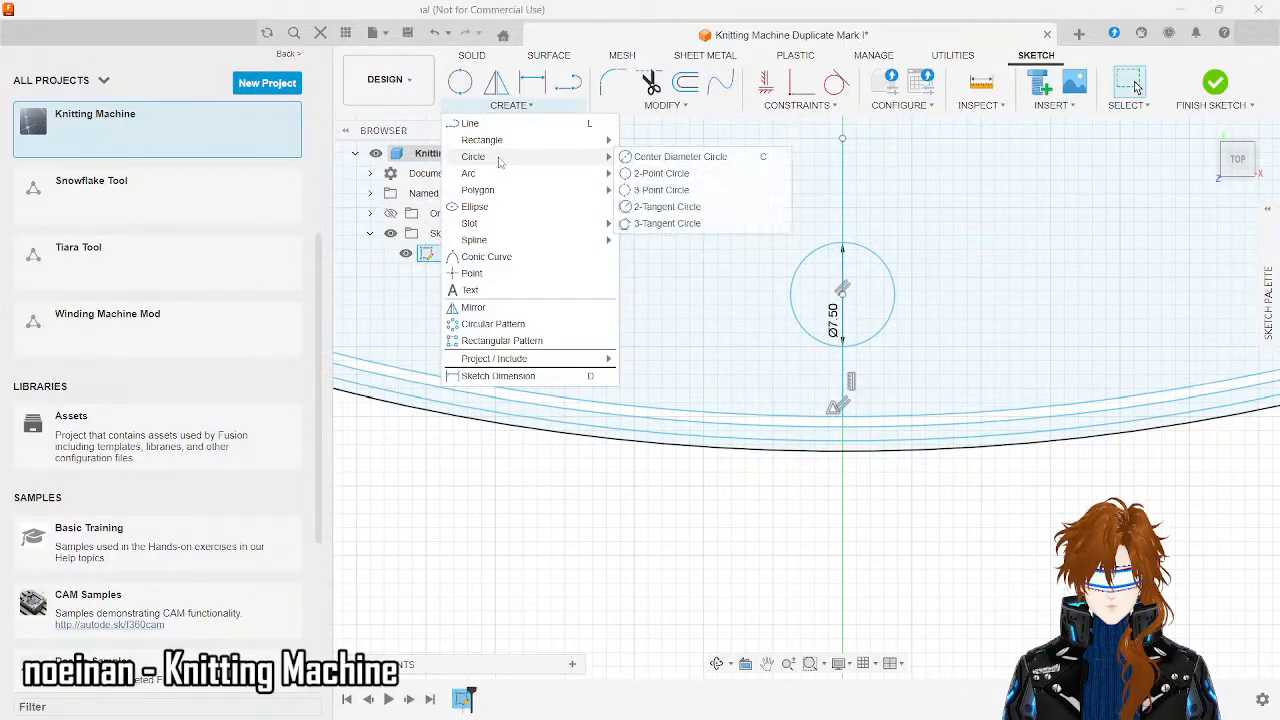
click(658, 162)
click(842, 292)
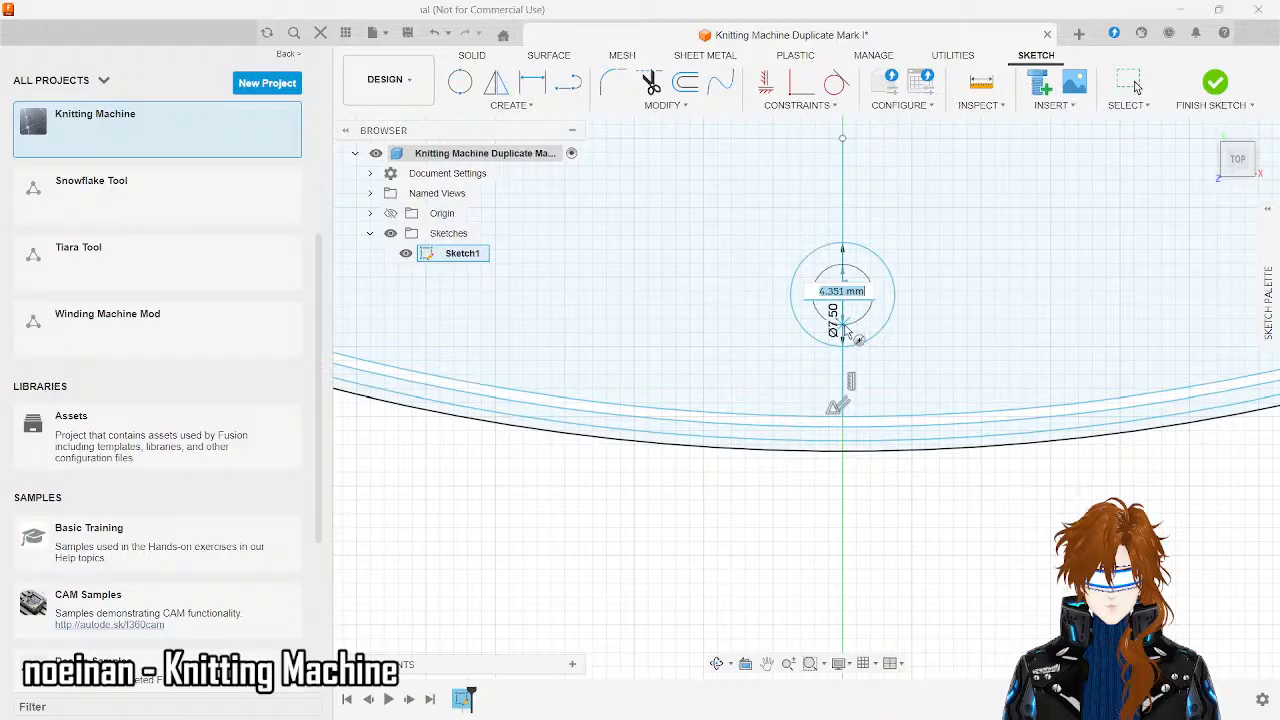
text(5)
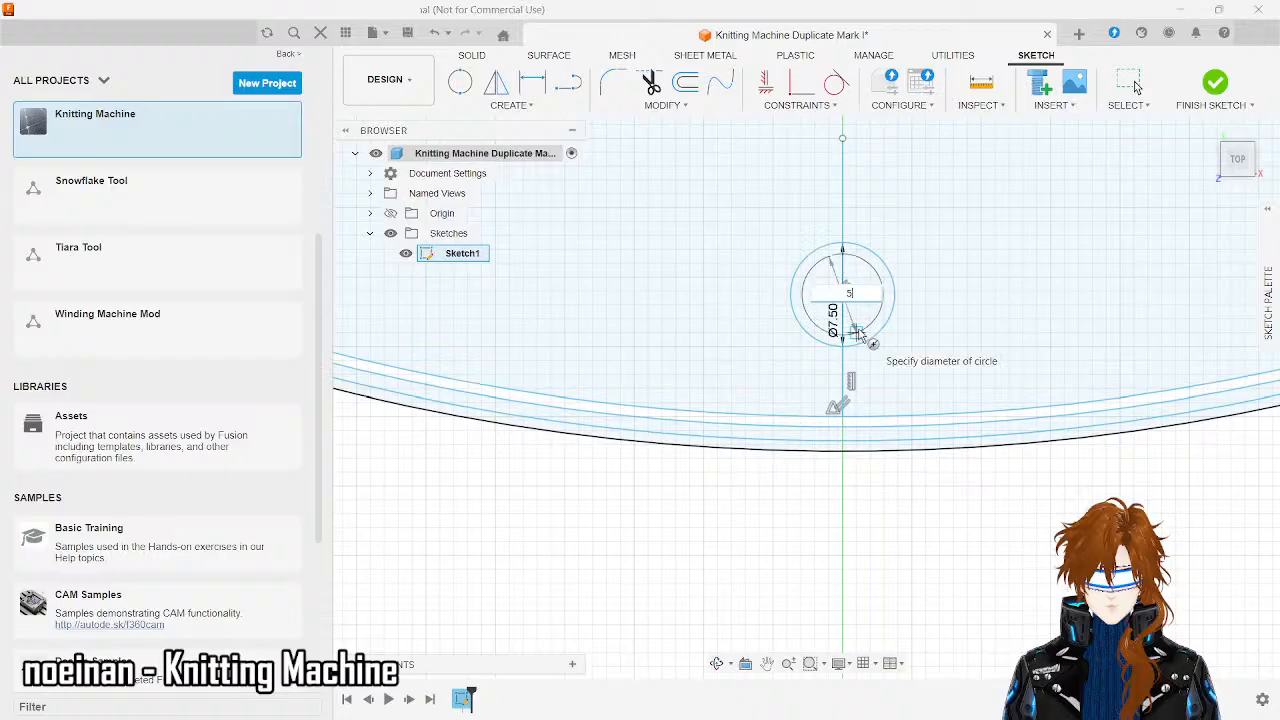
key(Return)
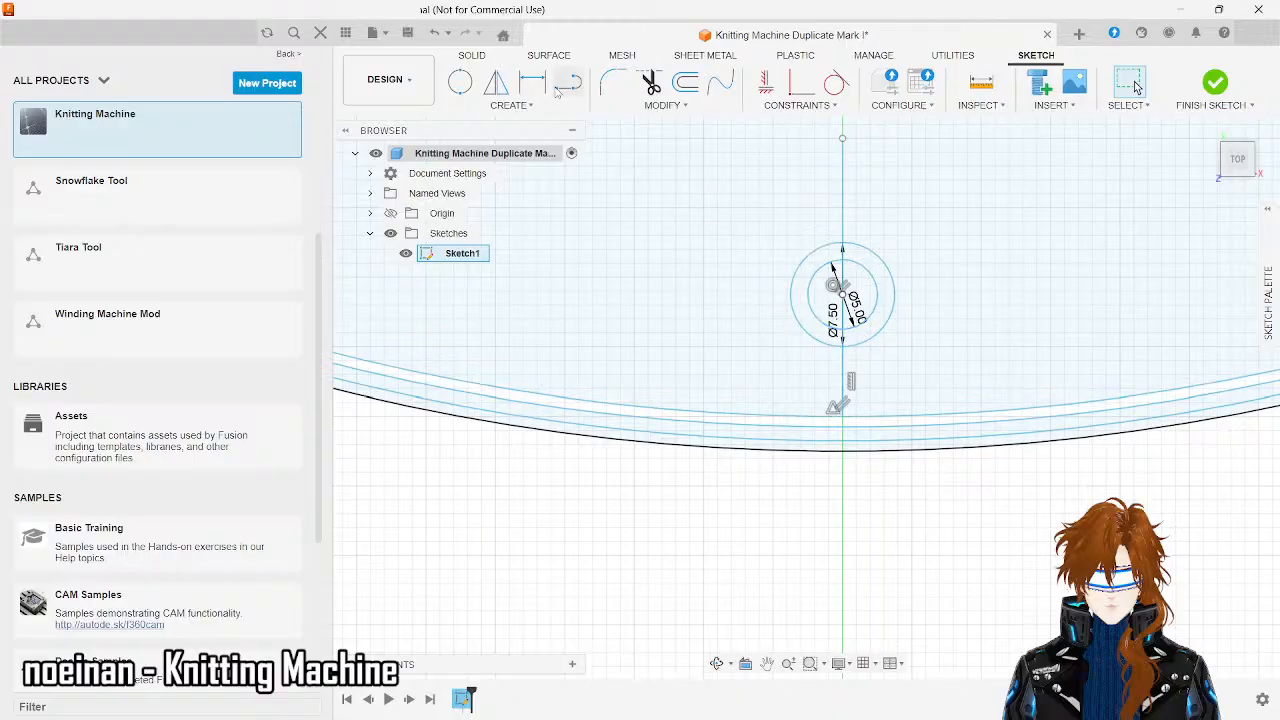
- Start a third center diameter circle for the peg on the vertical axis
click(505, 105)
mouse_move(505, 157)
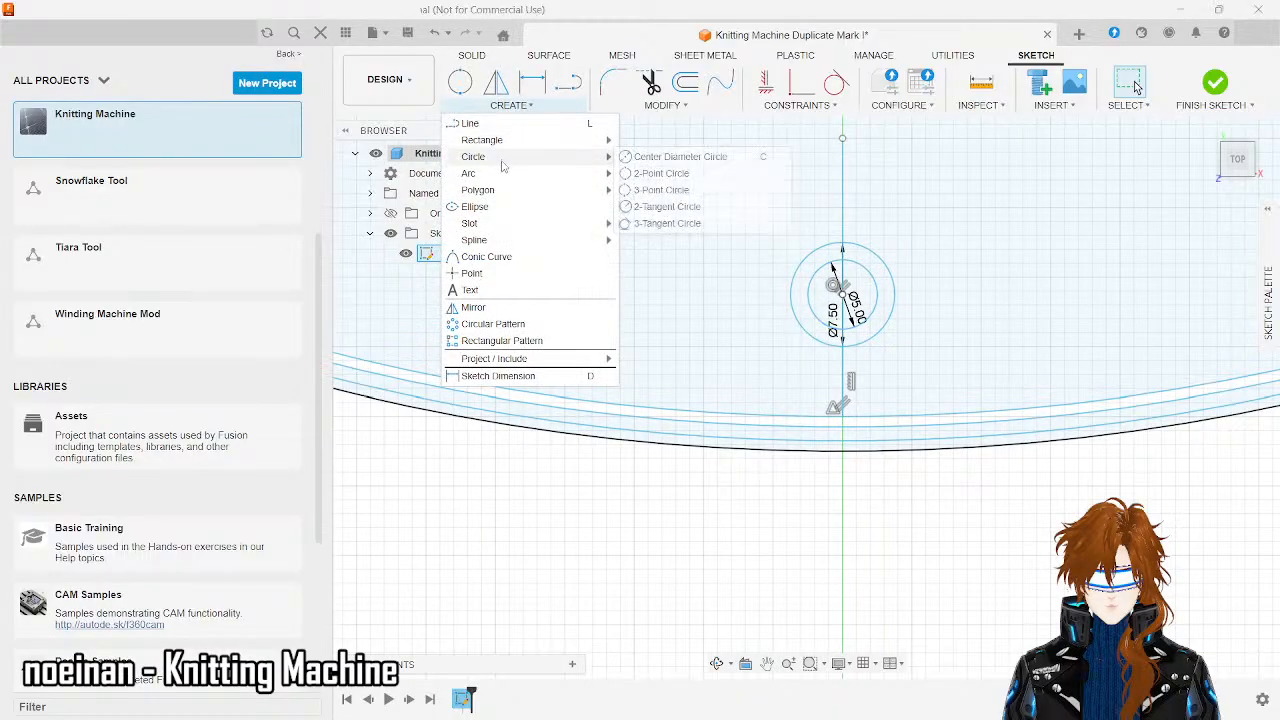
click(680, 157)
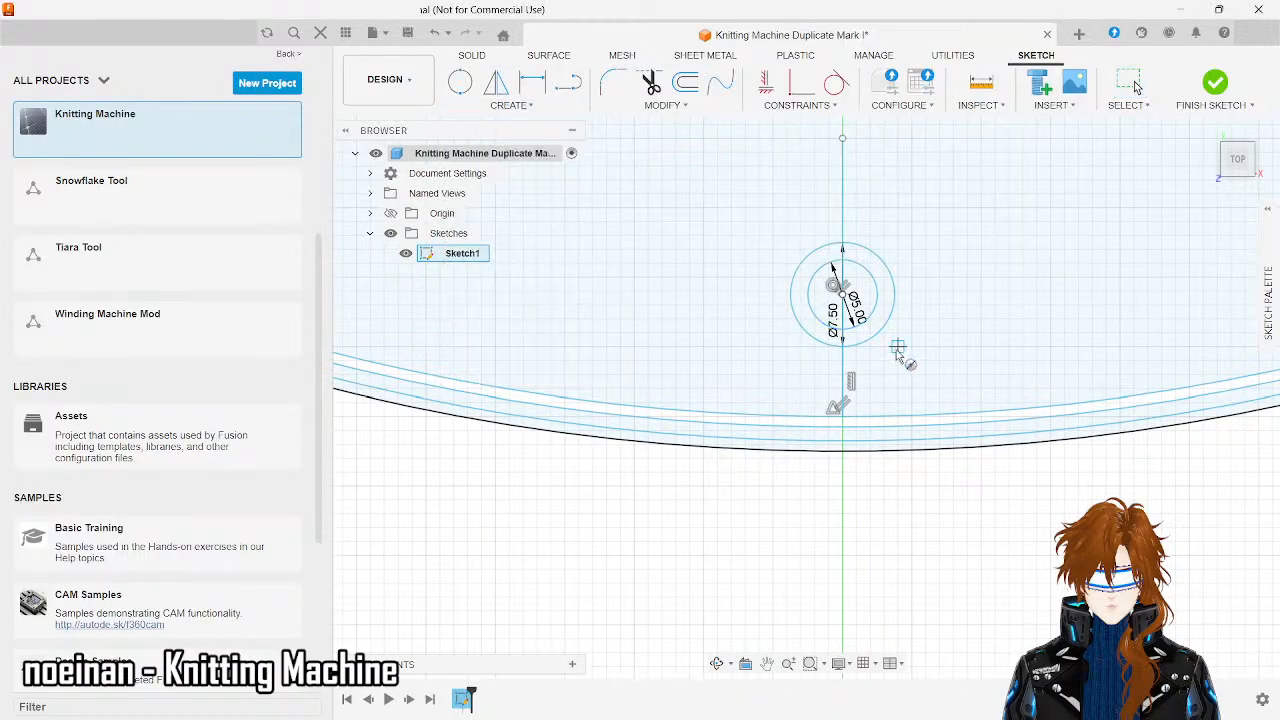
- Draw a 3 mm diameter circle concentric with the 5 mm and 7.5 mm circles
click(842, 293)
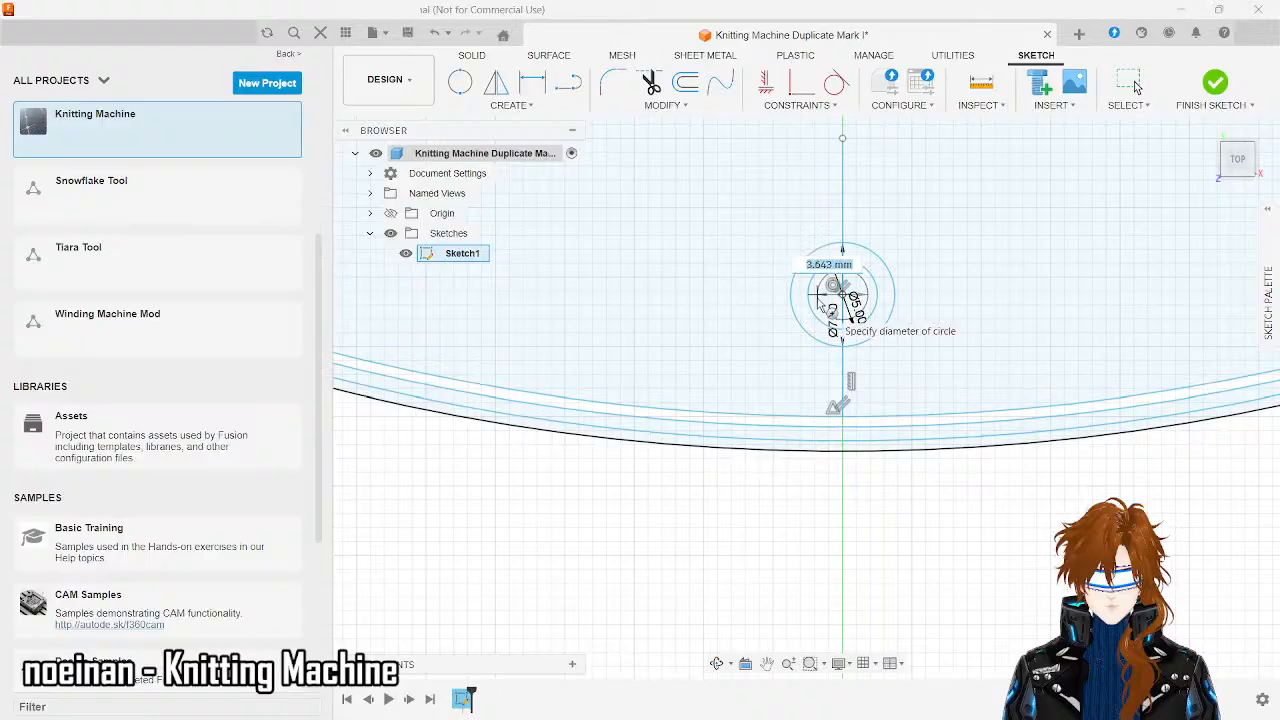
text(3)
key(Return)
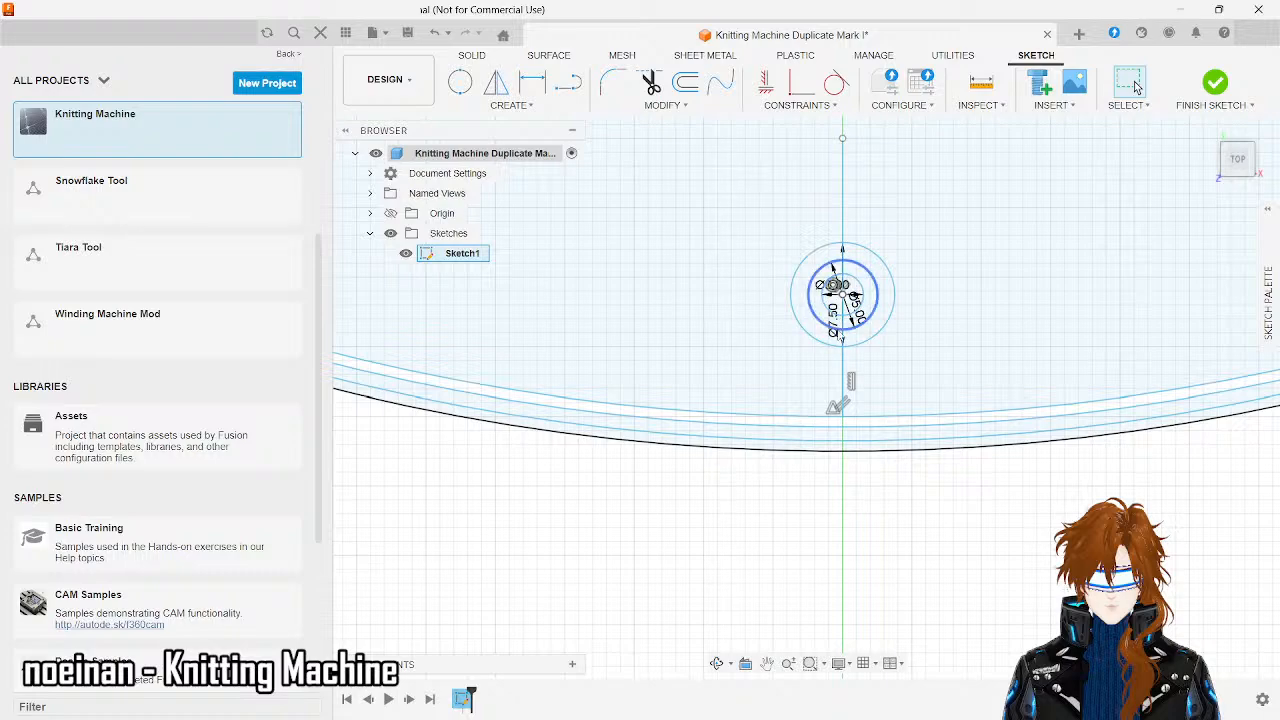
- Draw a 0.75 mm horizontal line to the right from the lowest point of the 7.5 mm circle
scroll(852, 396, up, 2)
scroll(852, 396, up, 3)
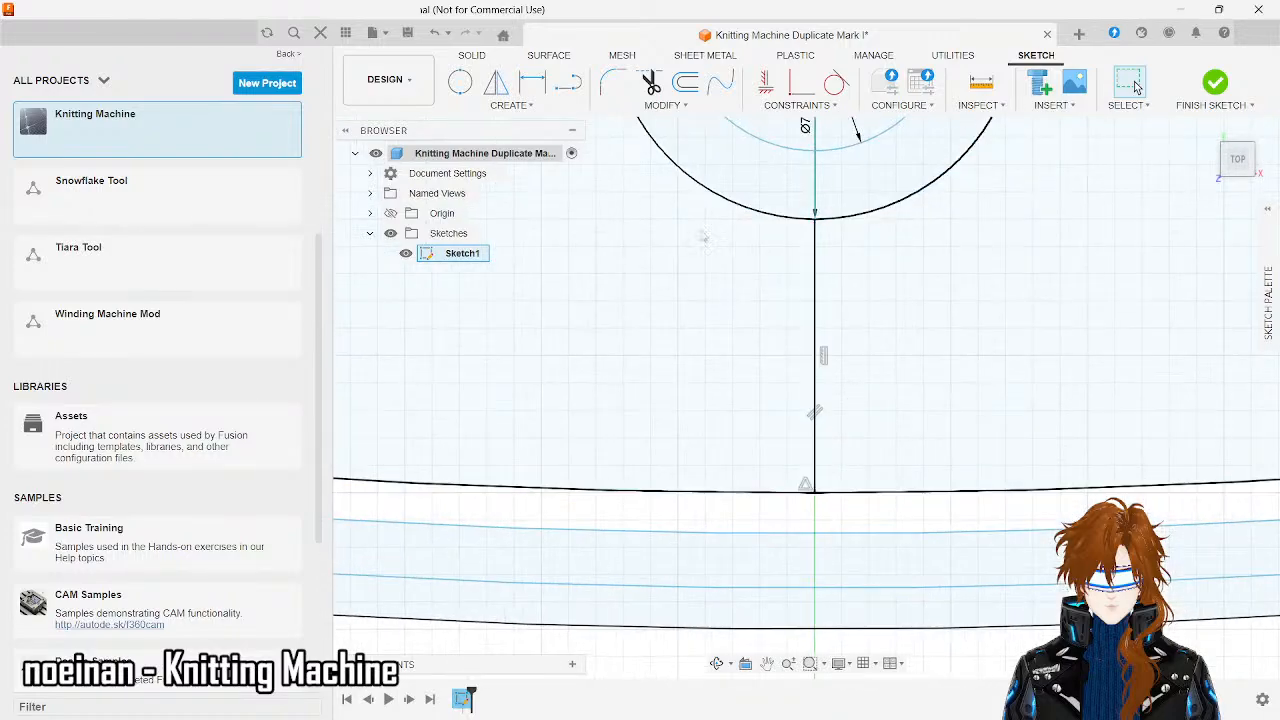
click(567, 84)
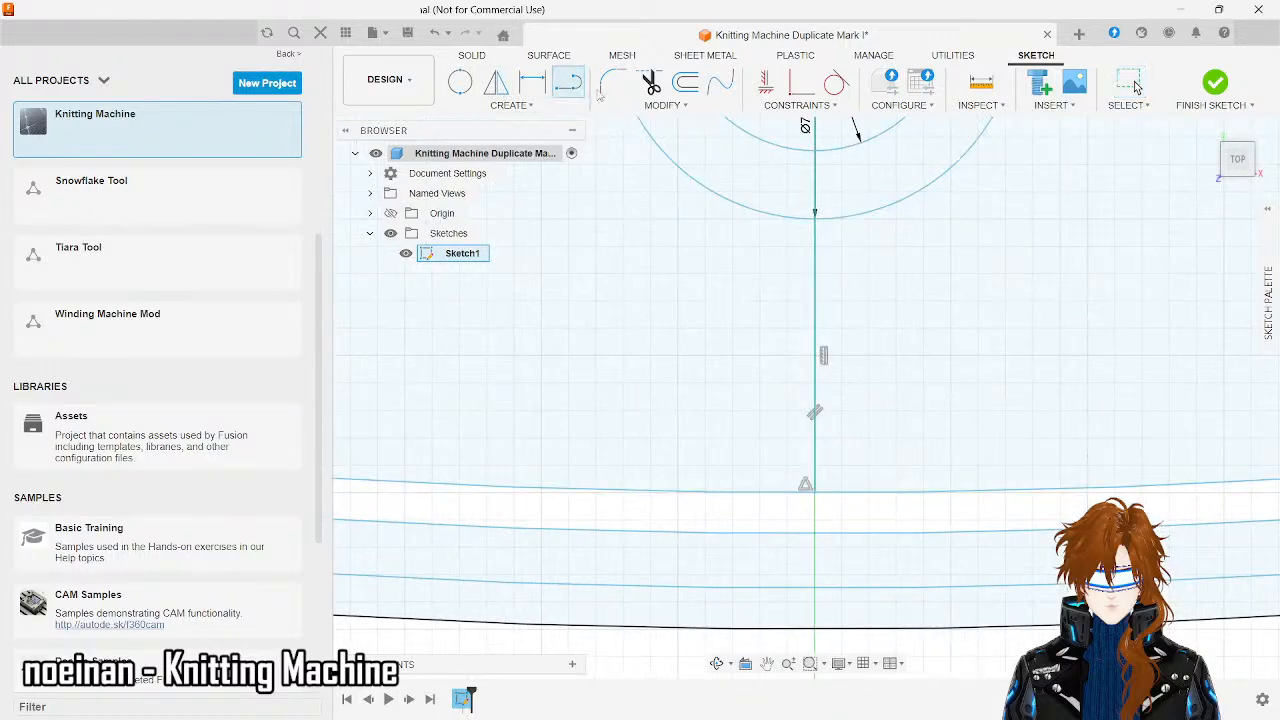
click(814, 216)
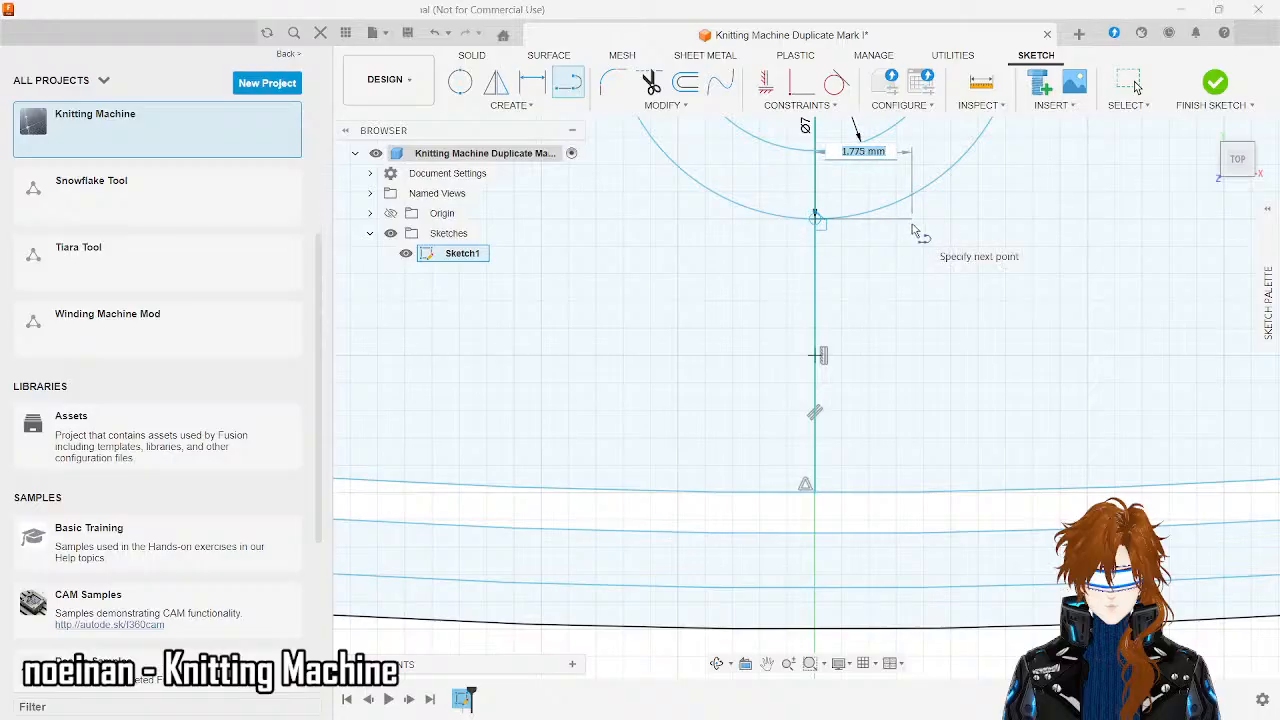
text(.75)
key(Tab)
key(Return)
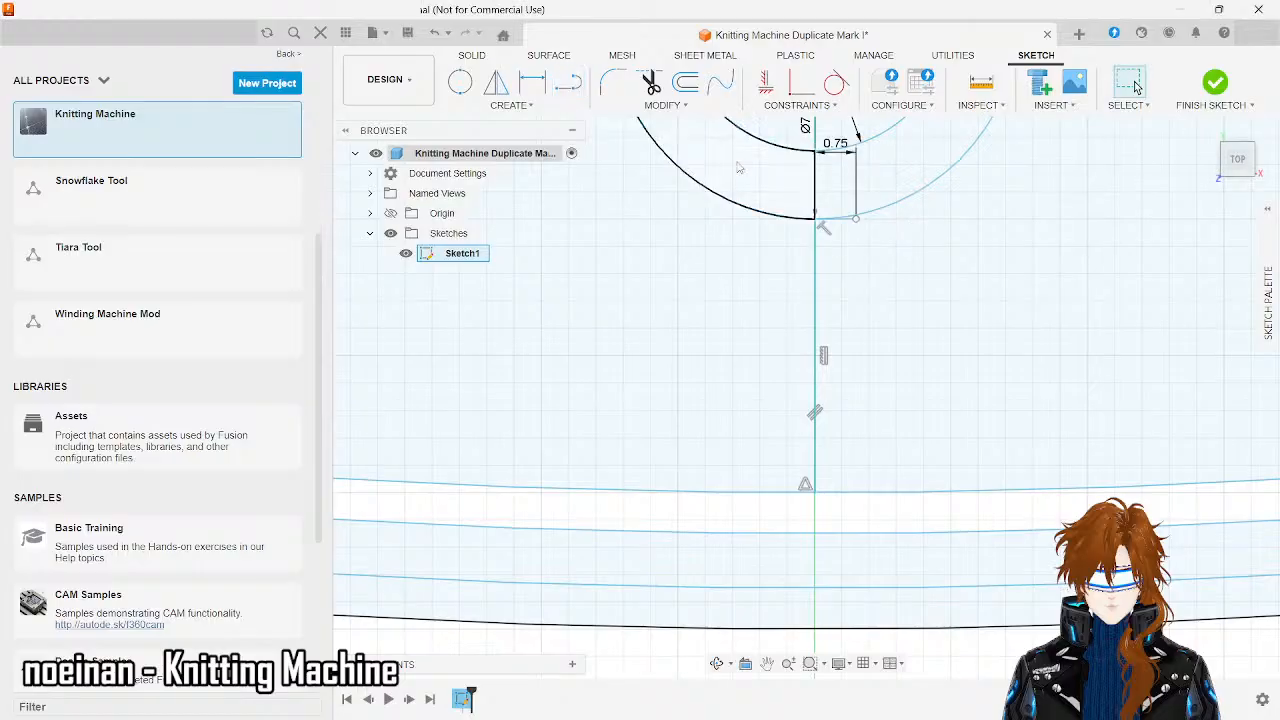
- Draw a 0.75 mm horizontal line to the left from the lowest point of the 7.5 mm circle
click(567, 84)
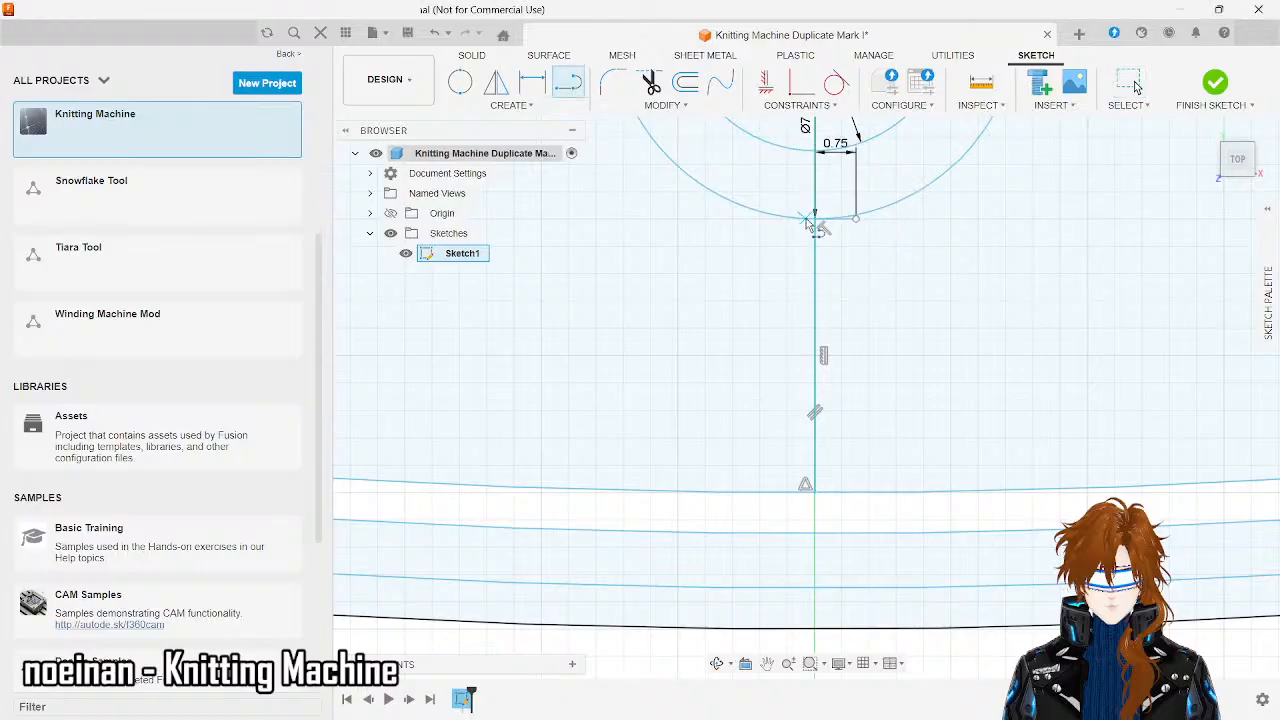
click(815, 216)
text(.)
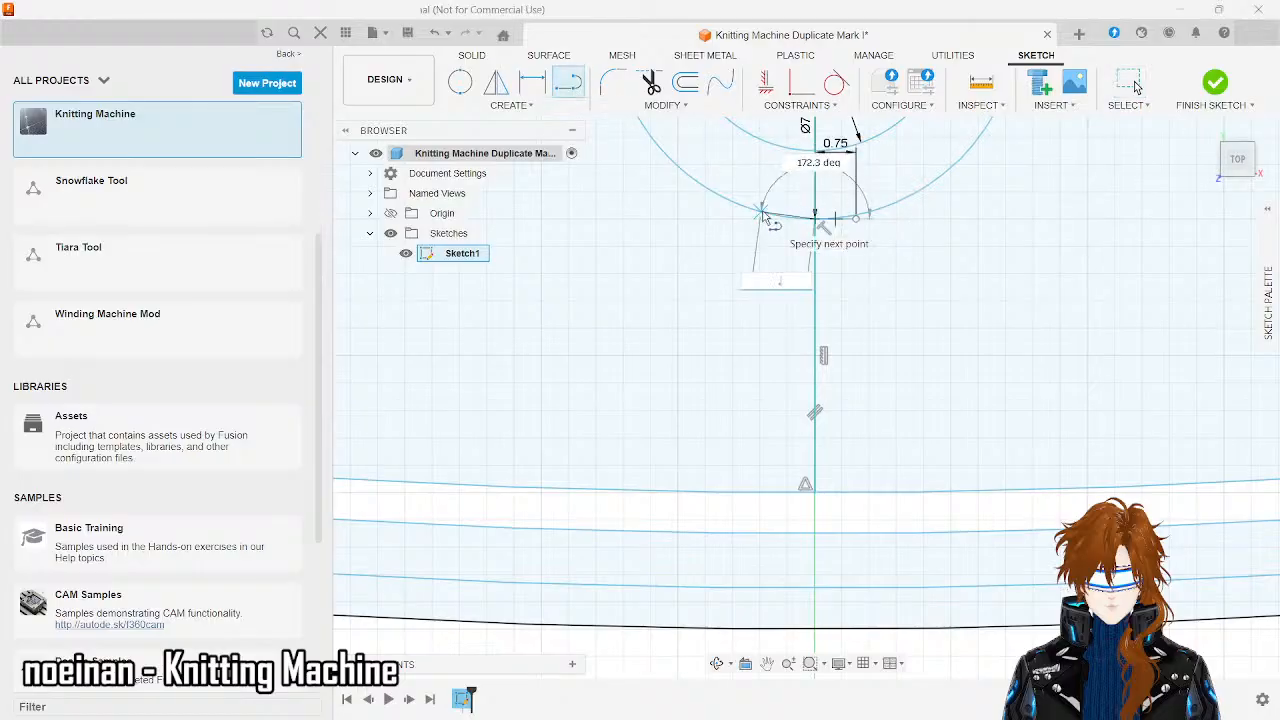
text(75)
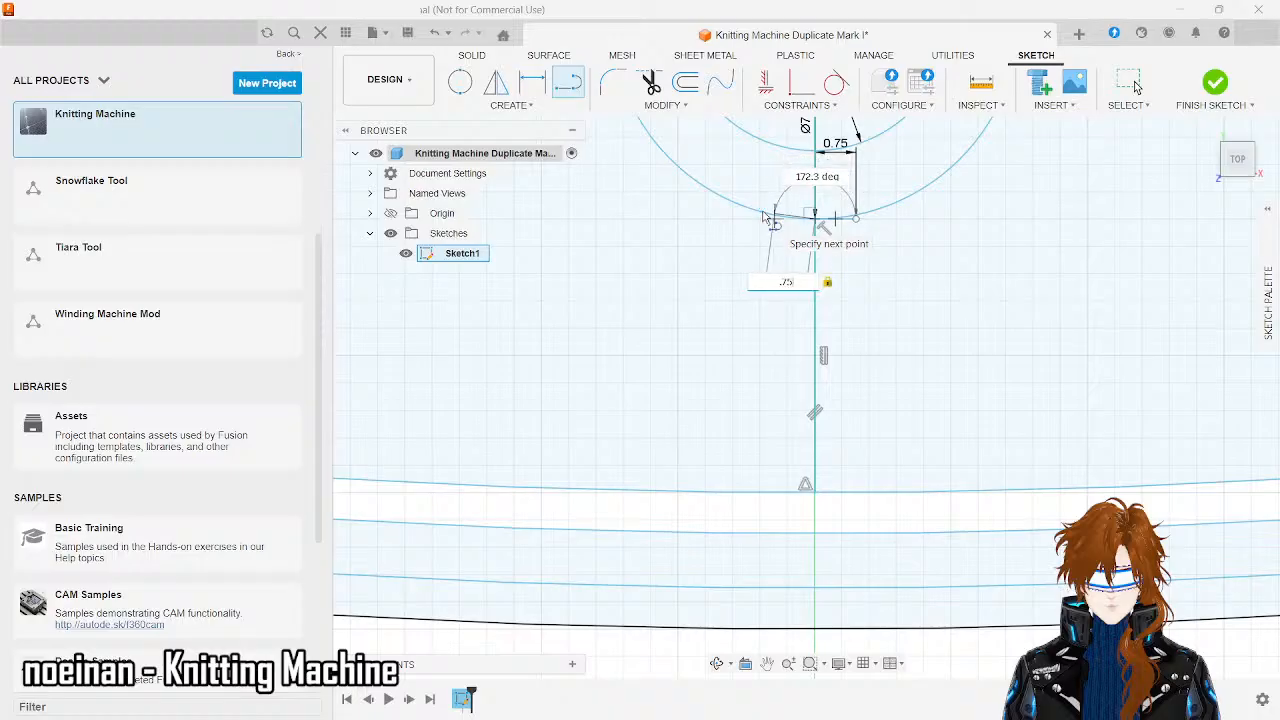
key(Return)
key(Escape)
- Connect the outer ends of both 0.75 mm lines to the 7.5 mm circle with short vertical lines
scroll(765, 215, up, 5)
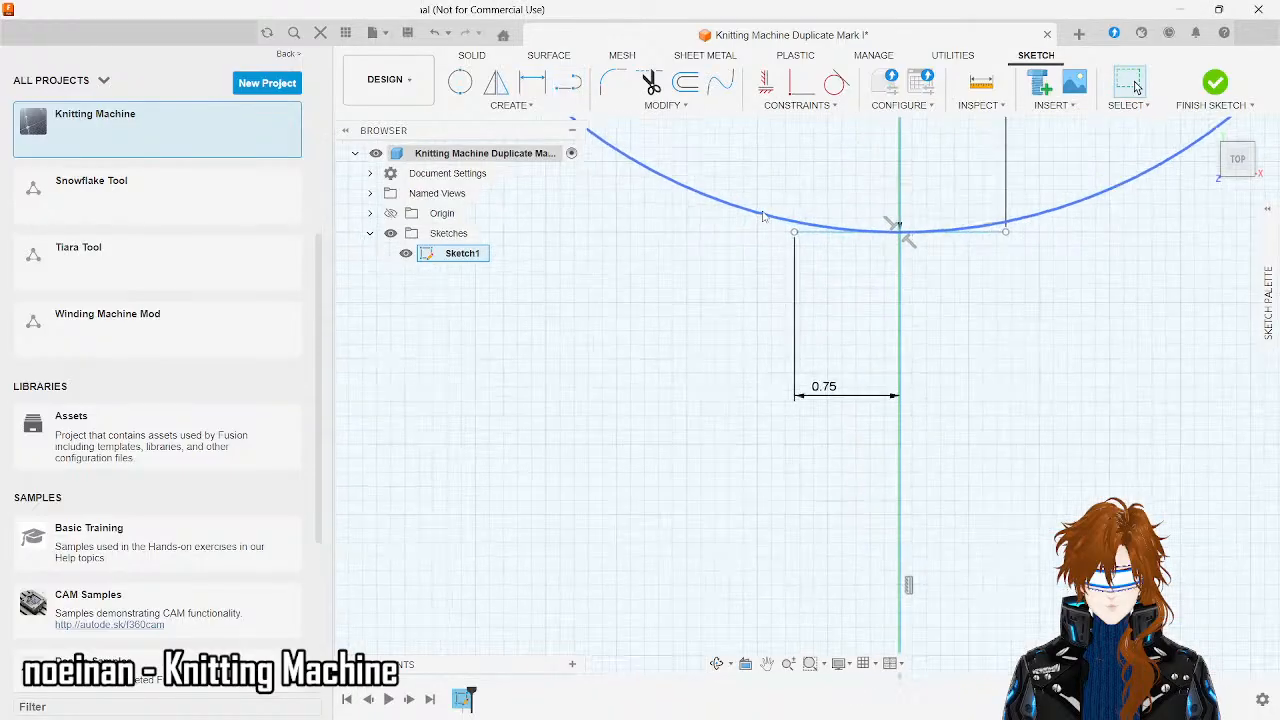
click(567, 82)
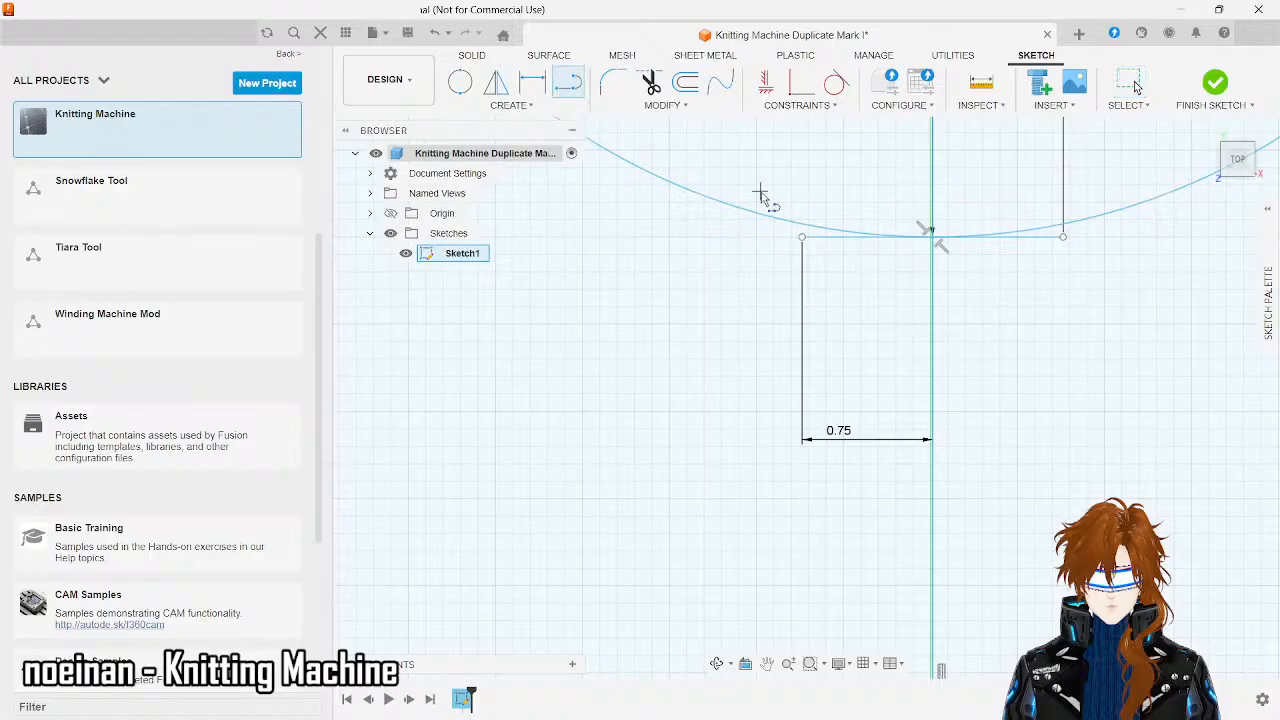
click(803, 230)
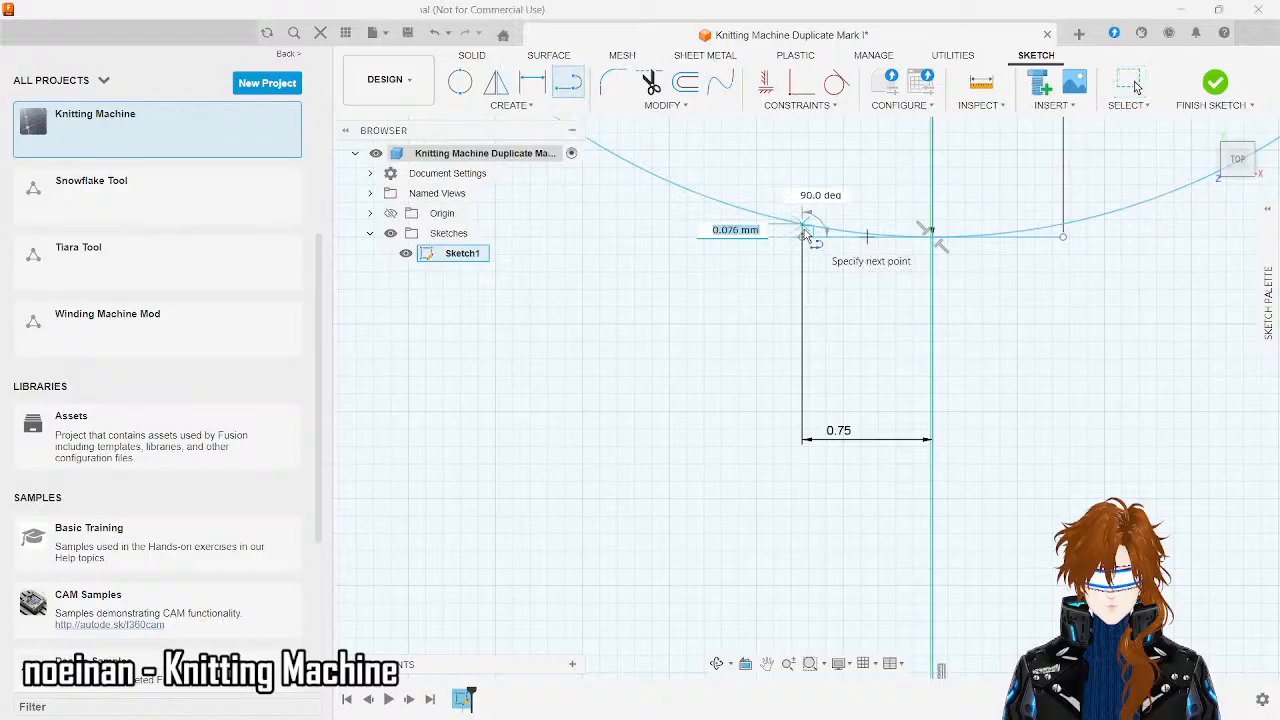
click(803, 226)
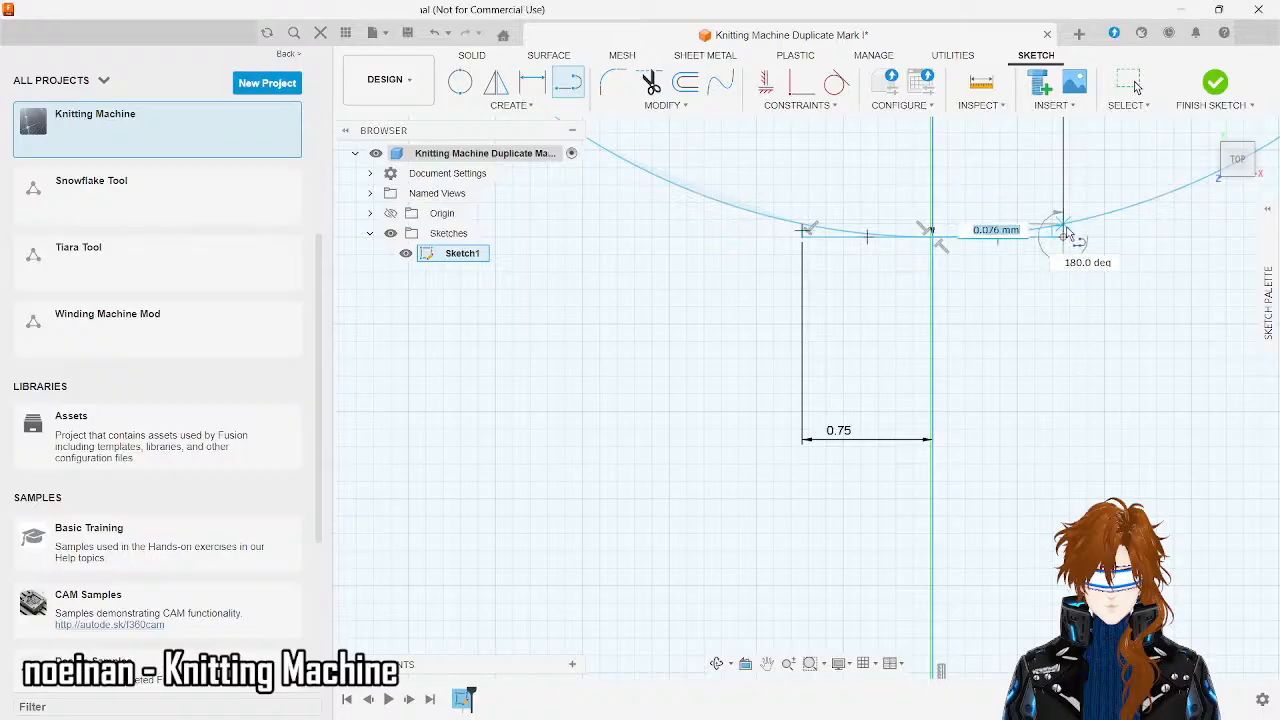
click(1064, 231)
key(Escape)
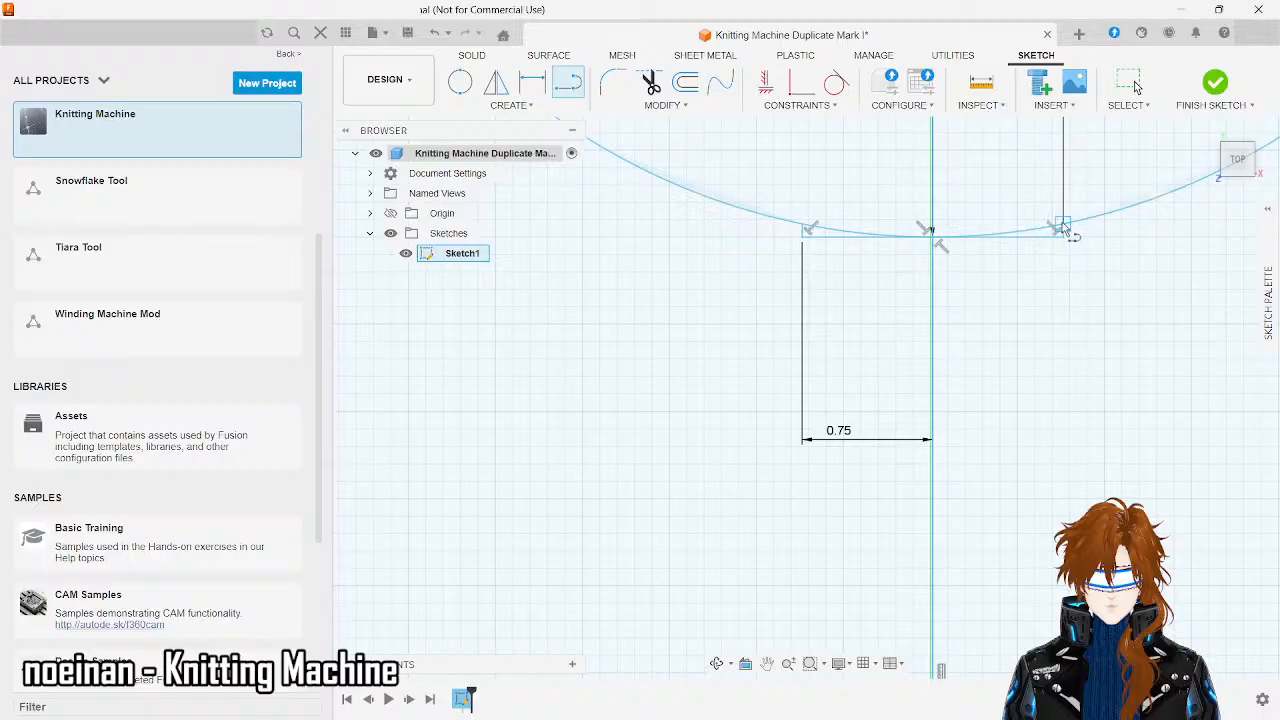
- Draw two vertical lines about 5 mm long from those circle intersections down to the innermost rim circle, one on each side of the centre line
click(1064, 230)
scroll(1063, 306, down, 5)
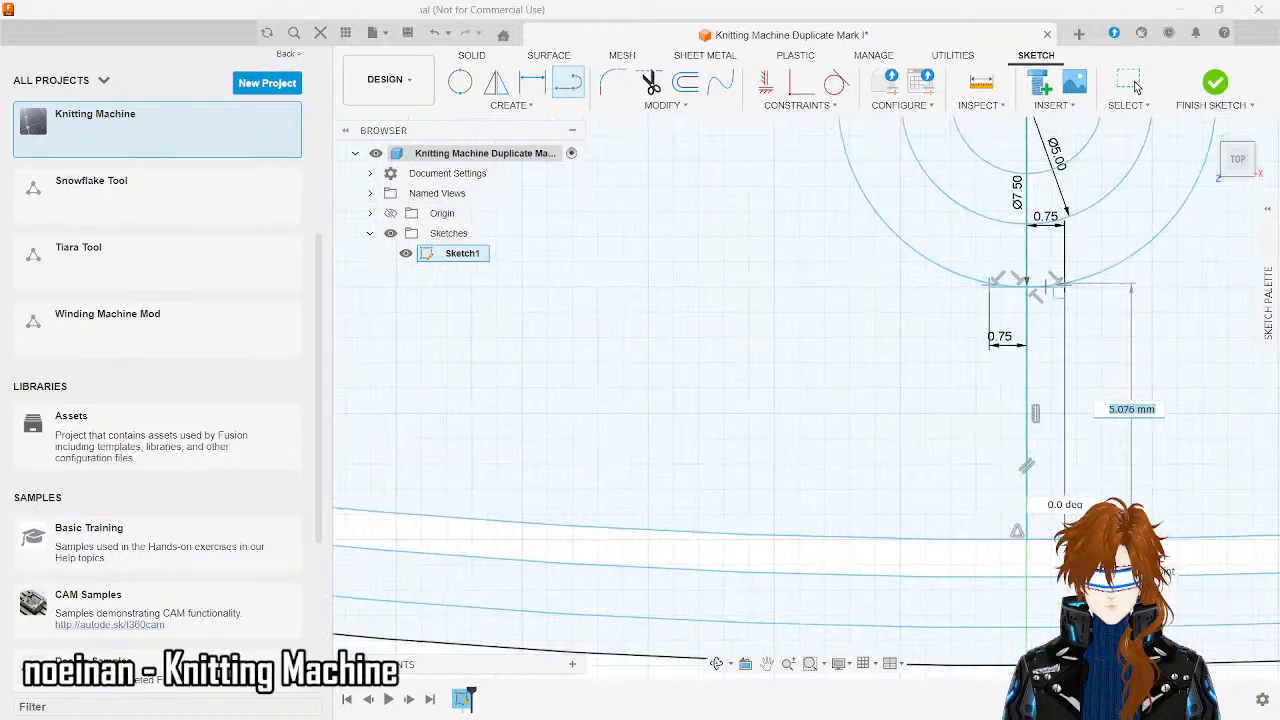
double_click(1064, 529)
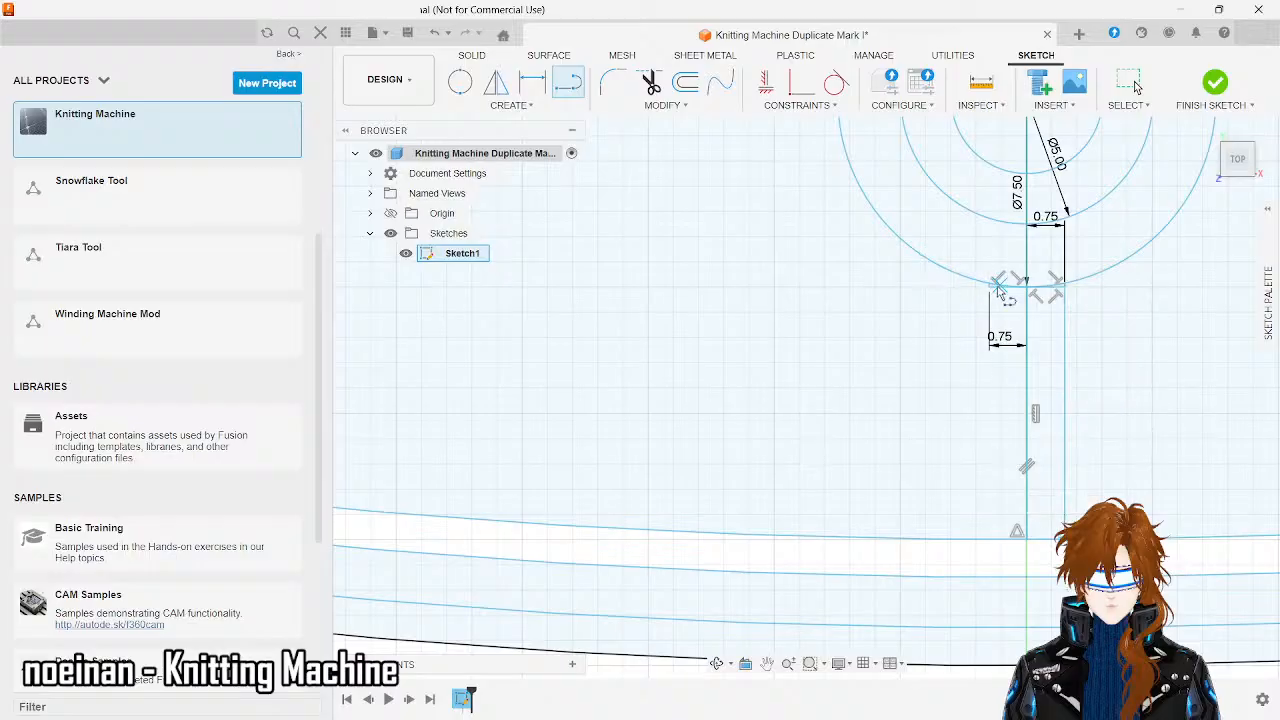
scroll(997, 289, up, 3)
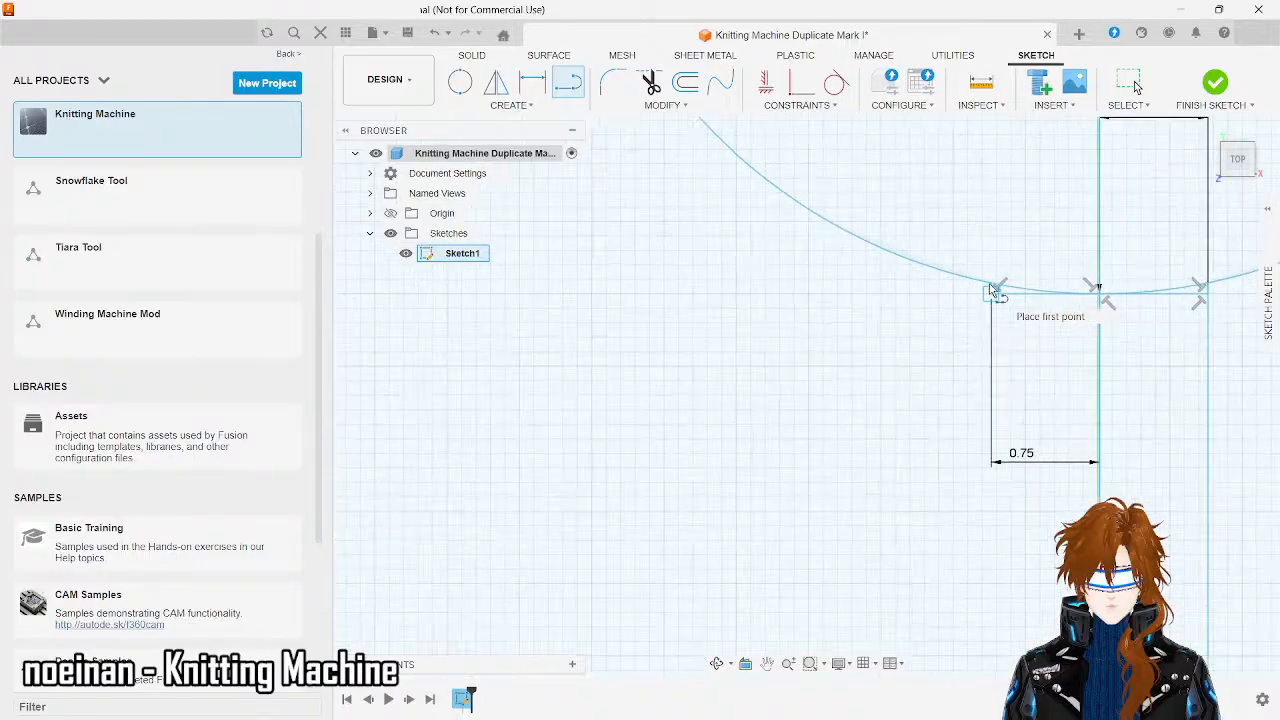
scroll(995, 289, up, 1)
click(993, 289)
scroll(993, 289, down, 4)
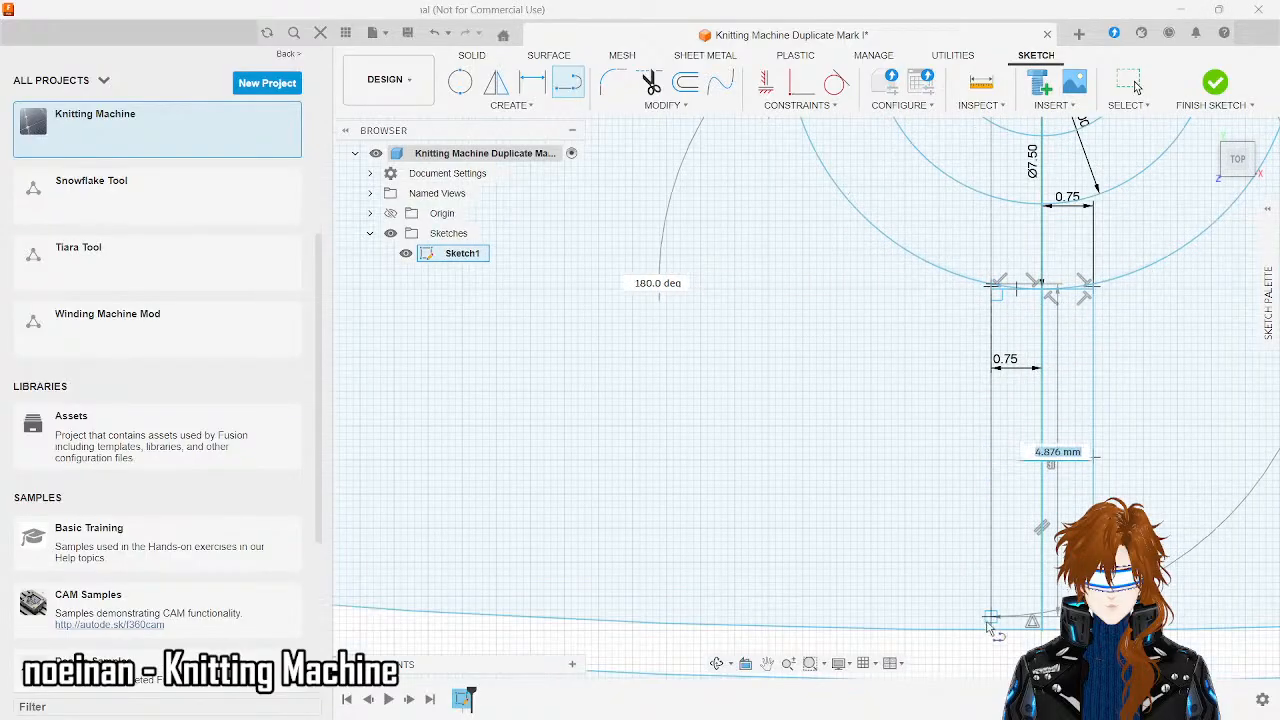
click(993, 602)
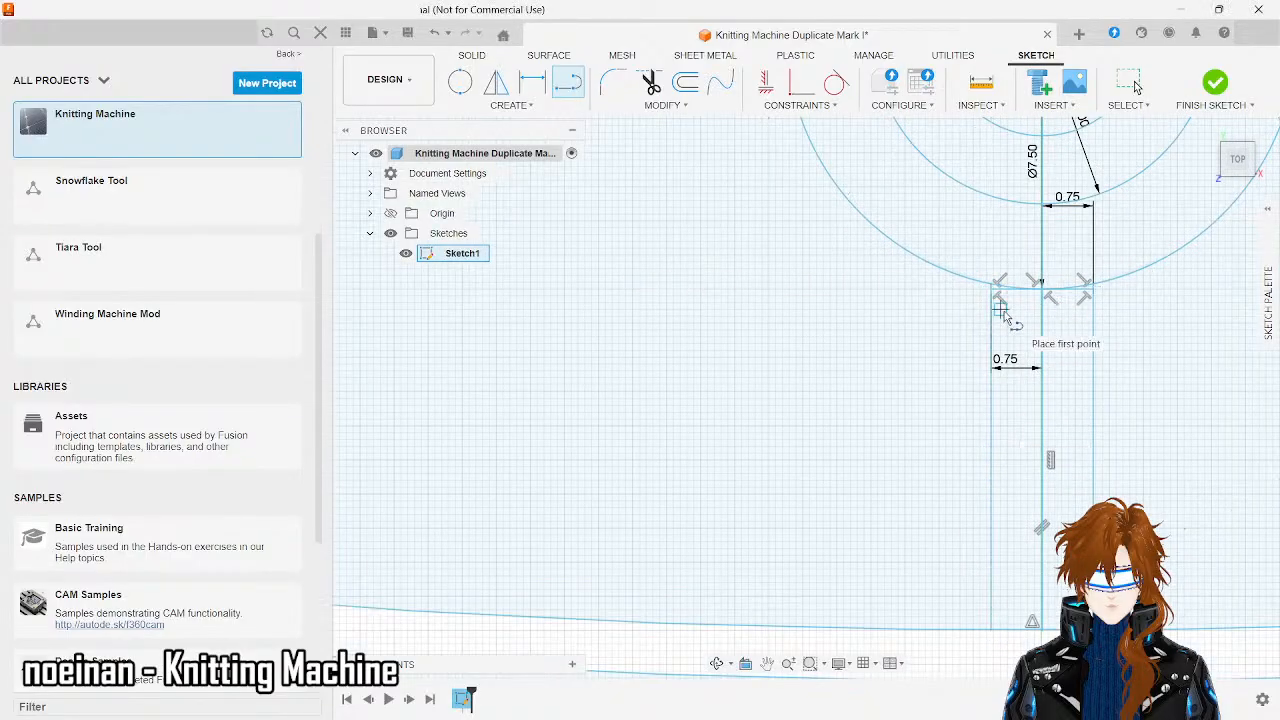
- Delete the short vertical and 0.75 mm horizontal helper lines on the left side of the centre line
scroll(998, 300, up, 6)
key(Escape)
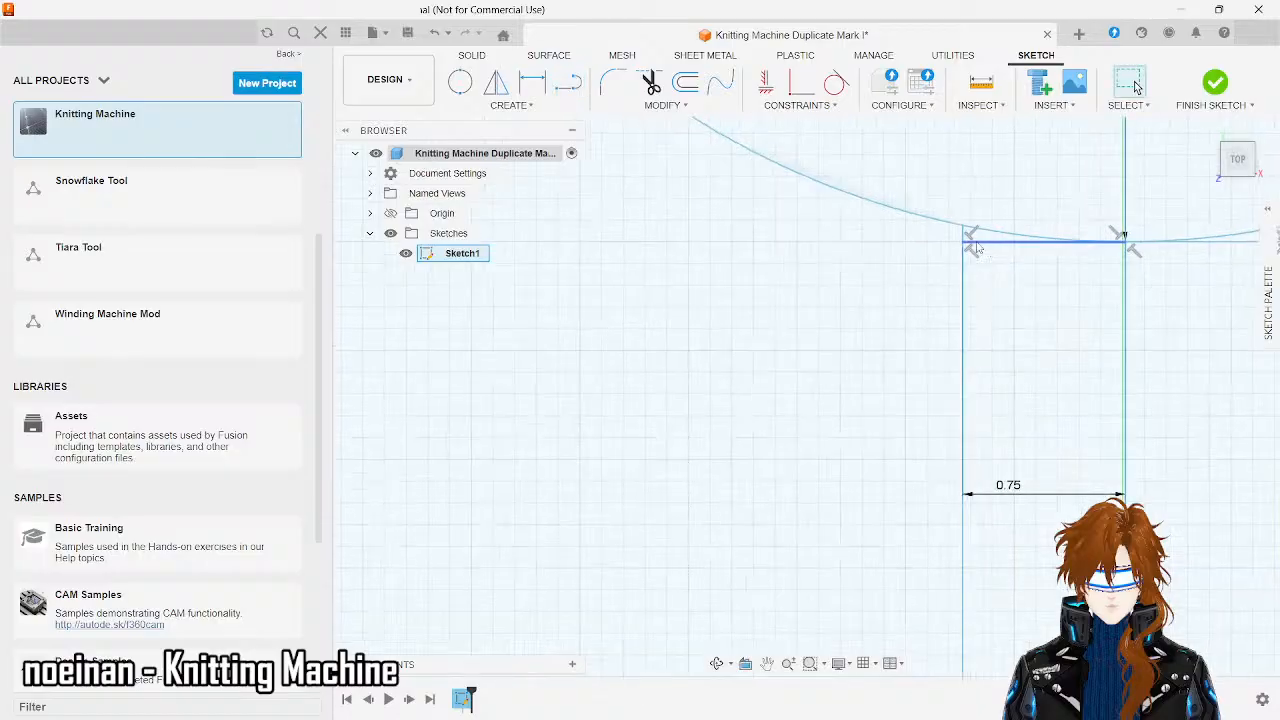
click(967, 237)
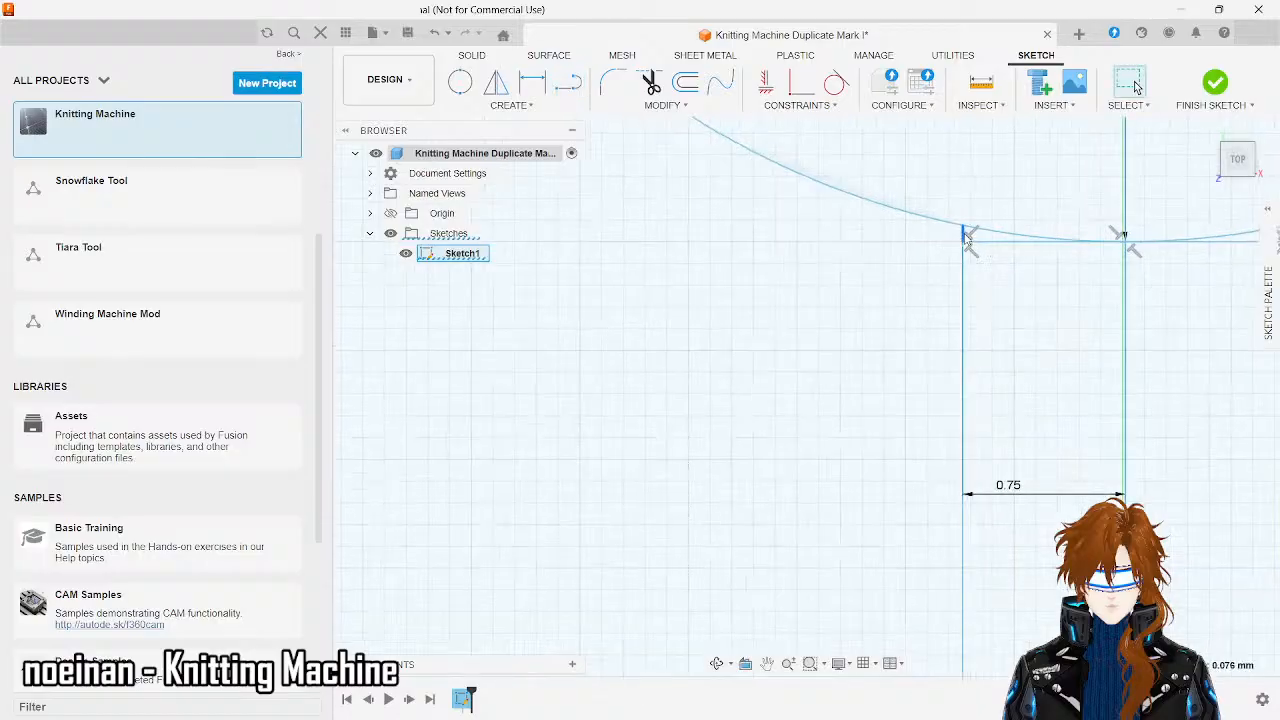
click(975, 241)
key(Delete)
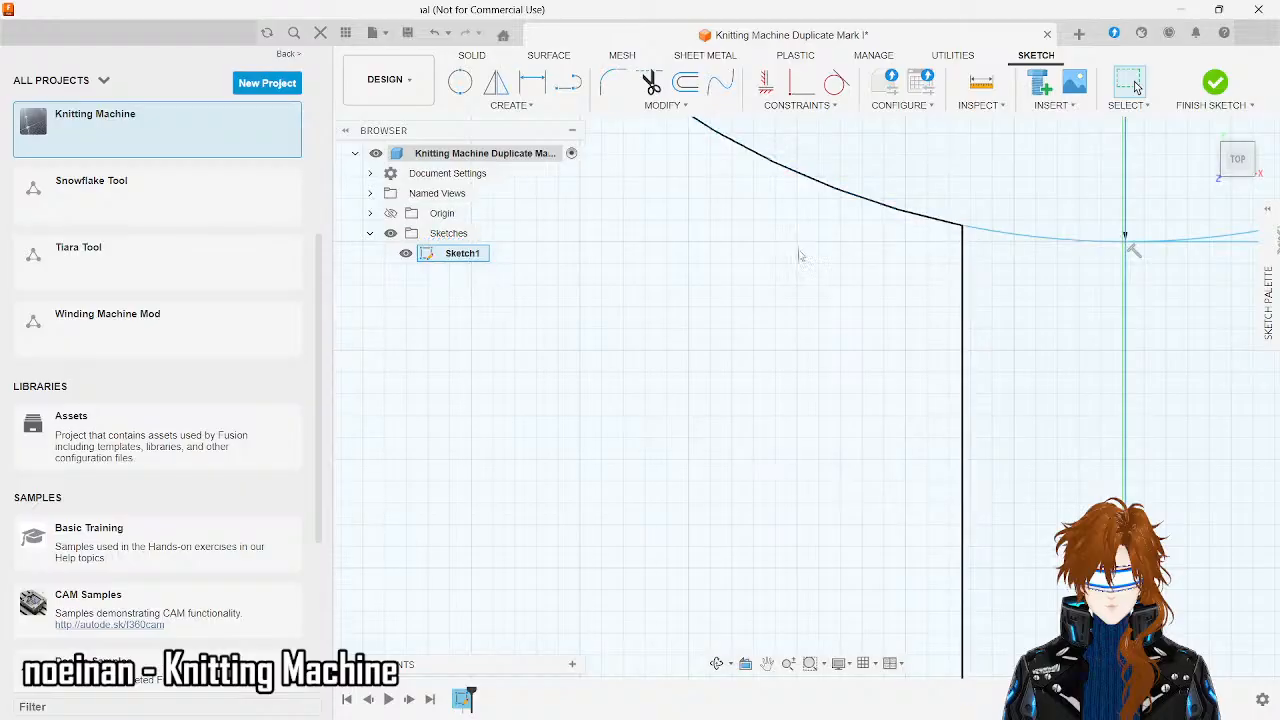
- Delete the short vertical and 0.75 mm horizontal helper lines on the right side of the centre line
scroll(692, 273, down, 1)
scroll(692, 273, down, 2)
scroll(967, 252, up, 4)
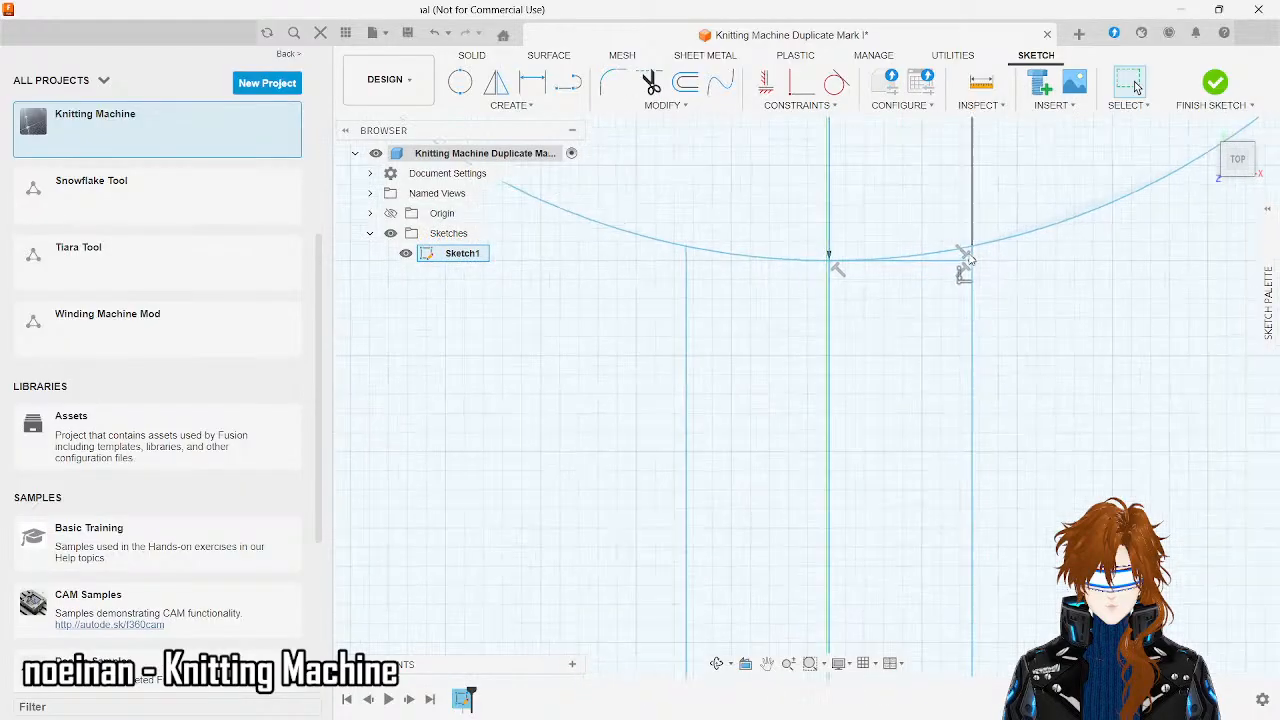
click(975, 262)
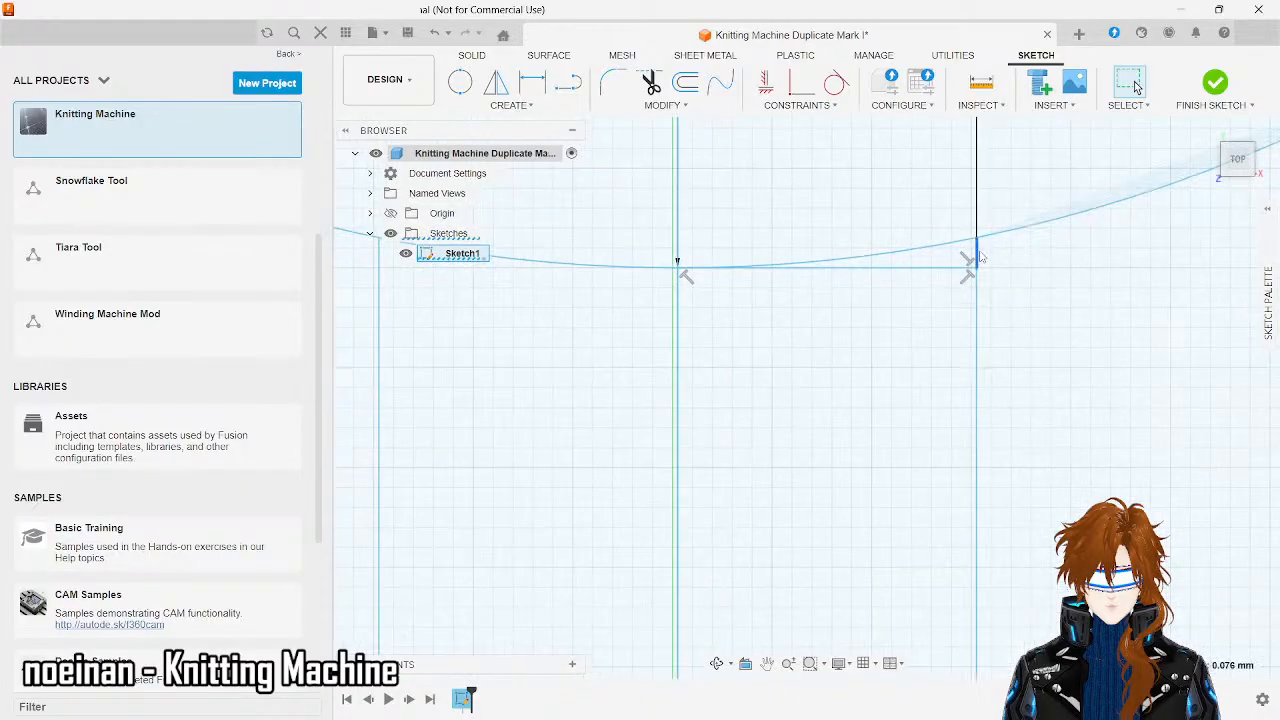
key(Delete)
click(960, 268)
key(Escape)
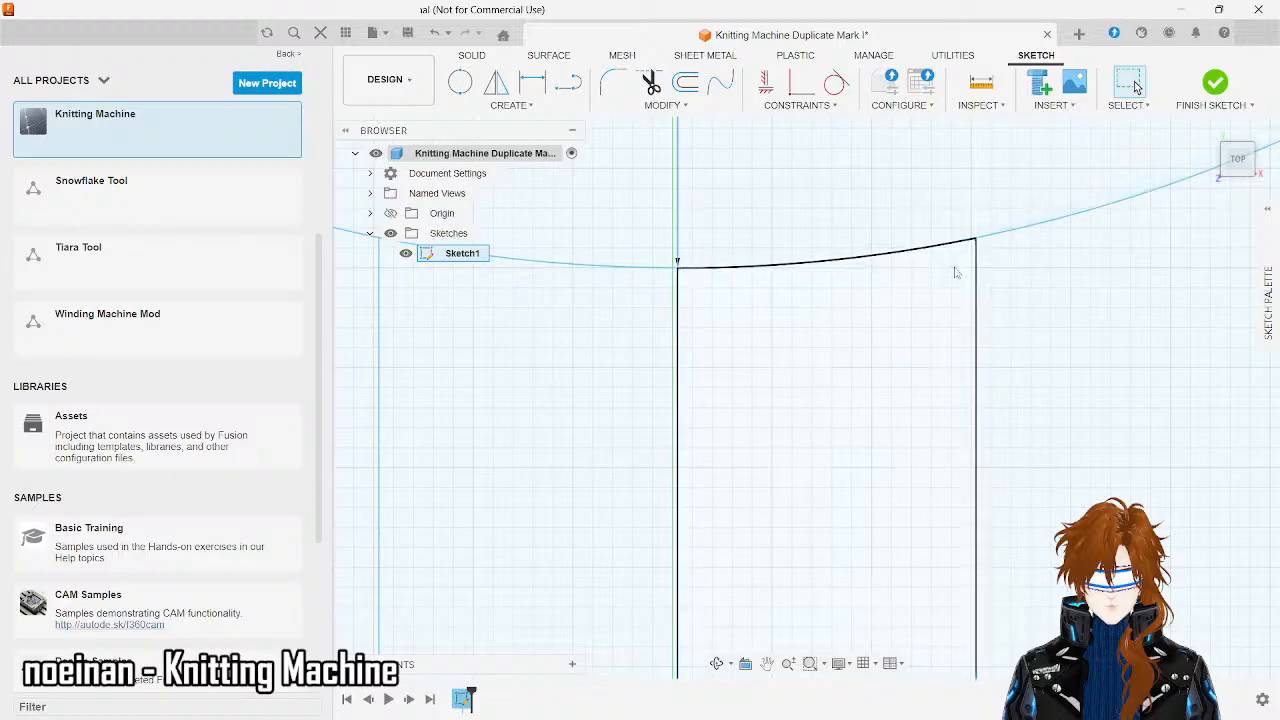
- Draw a 5 mm line inward along the horizontal axis from the innermost rim circle on the ring's right side
scroll(956, 270, down, 5)
scroll(956, 270, down, 8)
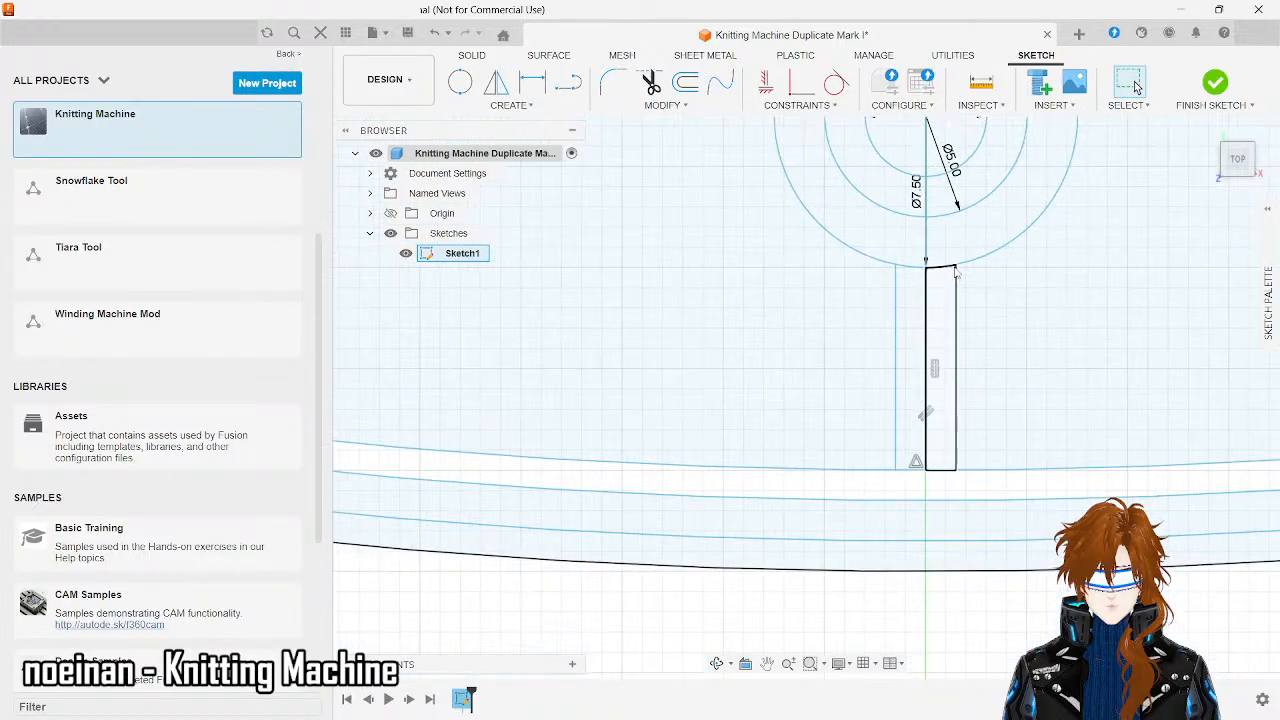
scroll(870, 555, down, 10)
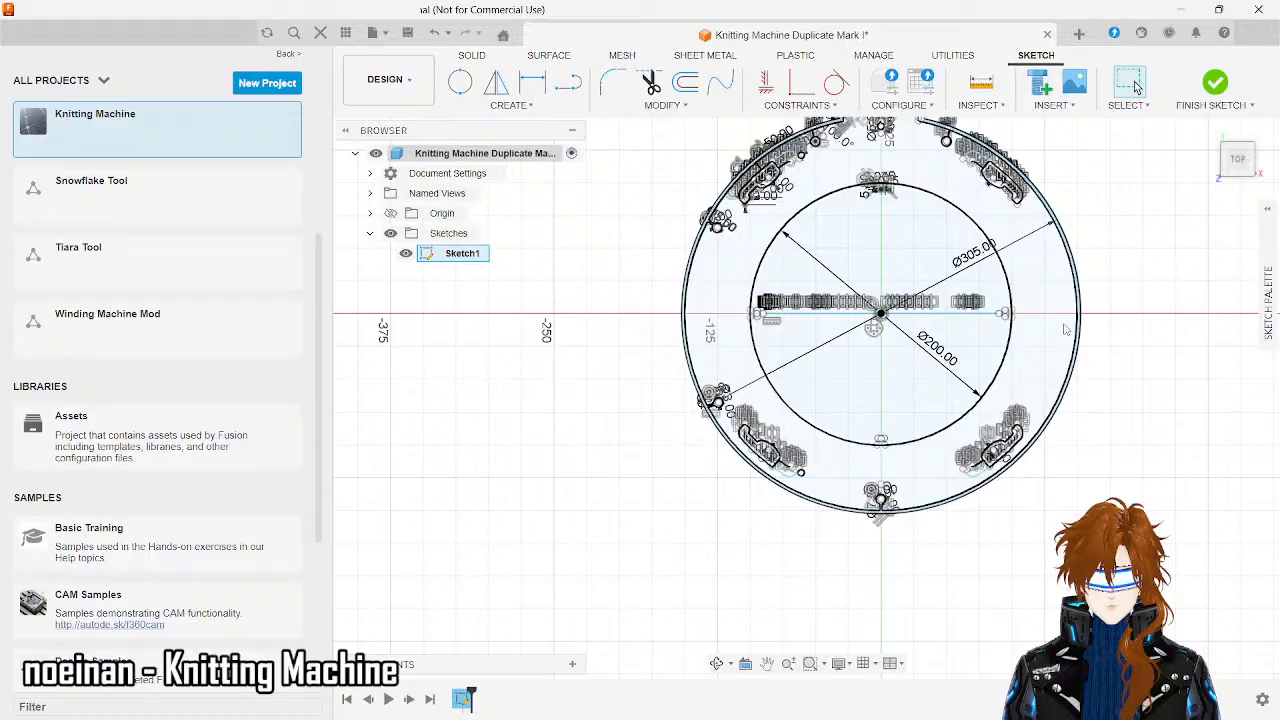
scroll(1065, 330, up, 8)
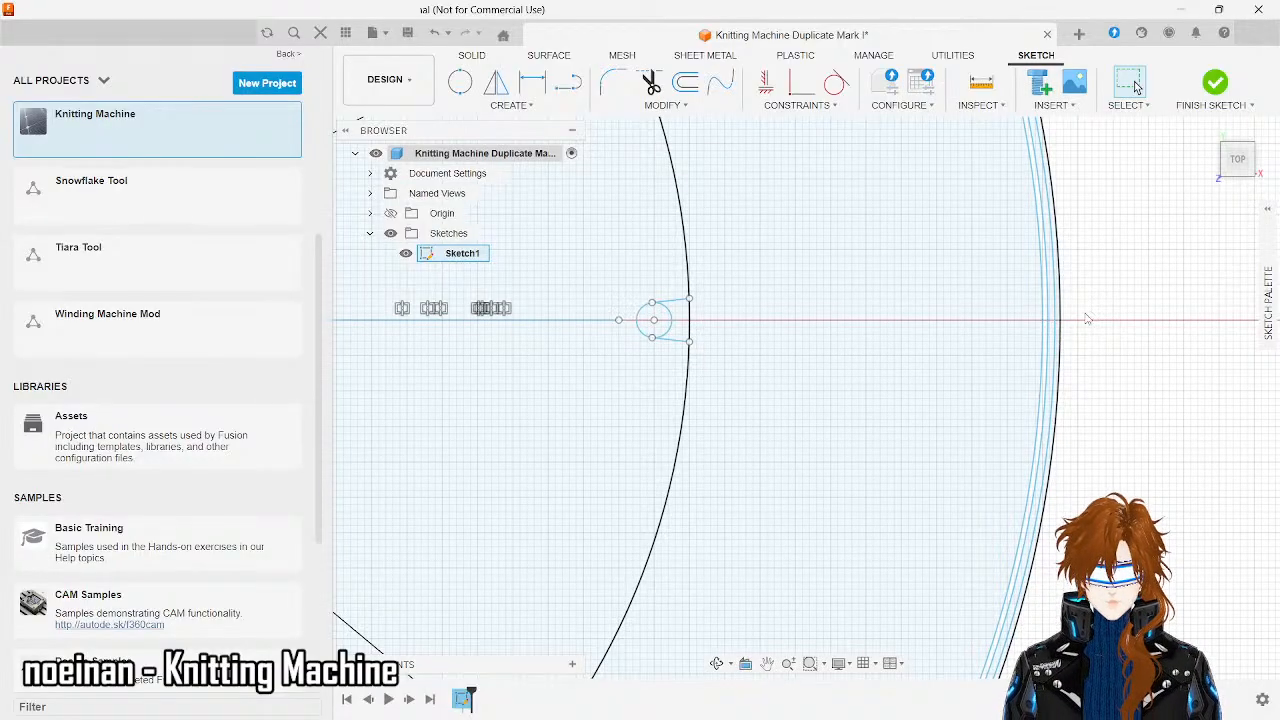
scroll(1088, 319, up, 5)
scroll(1088, 319, up, 2)
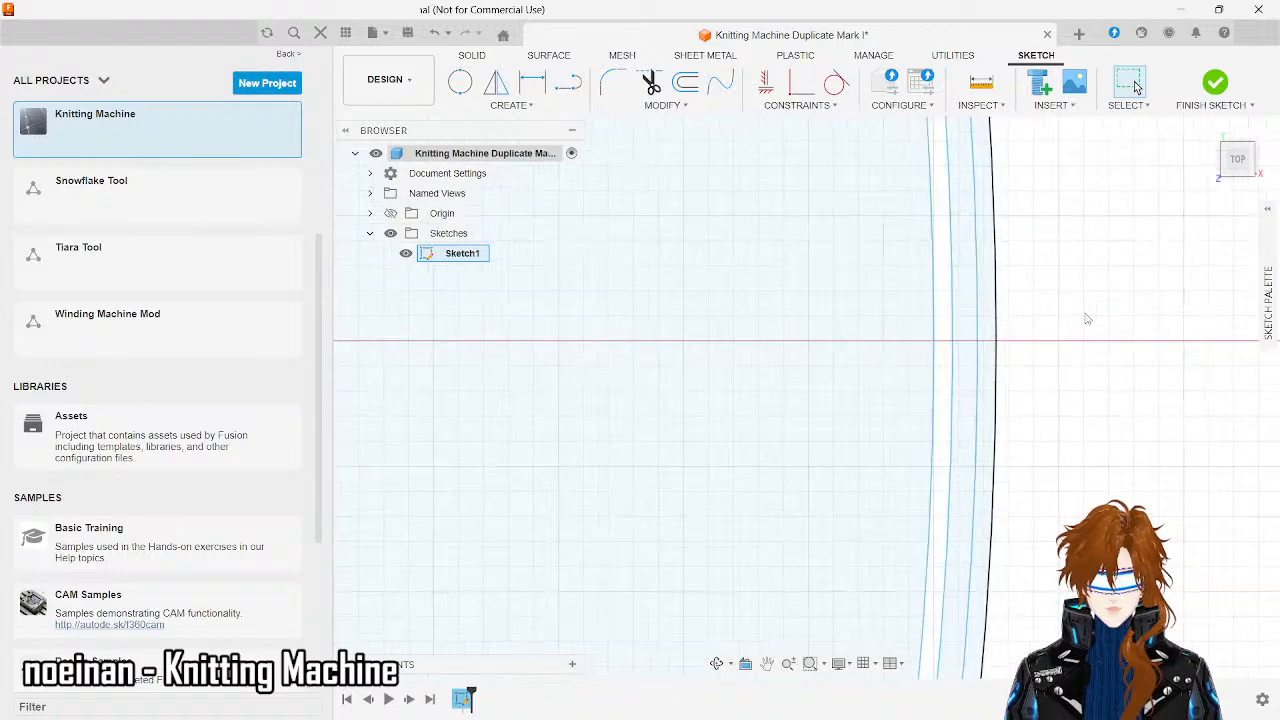
click(568, 84)
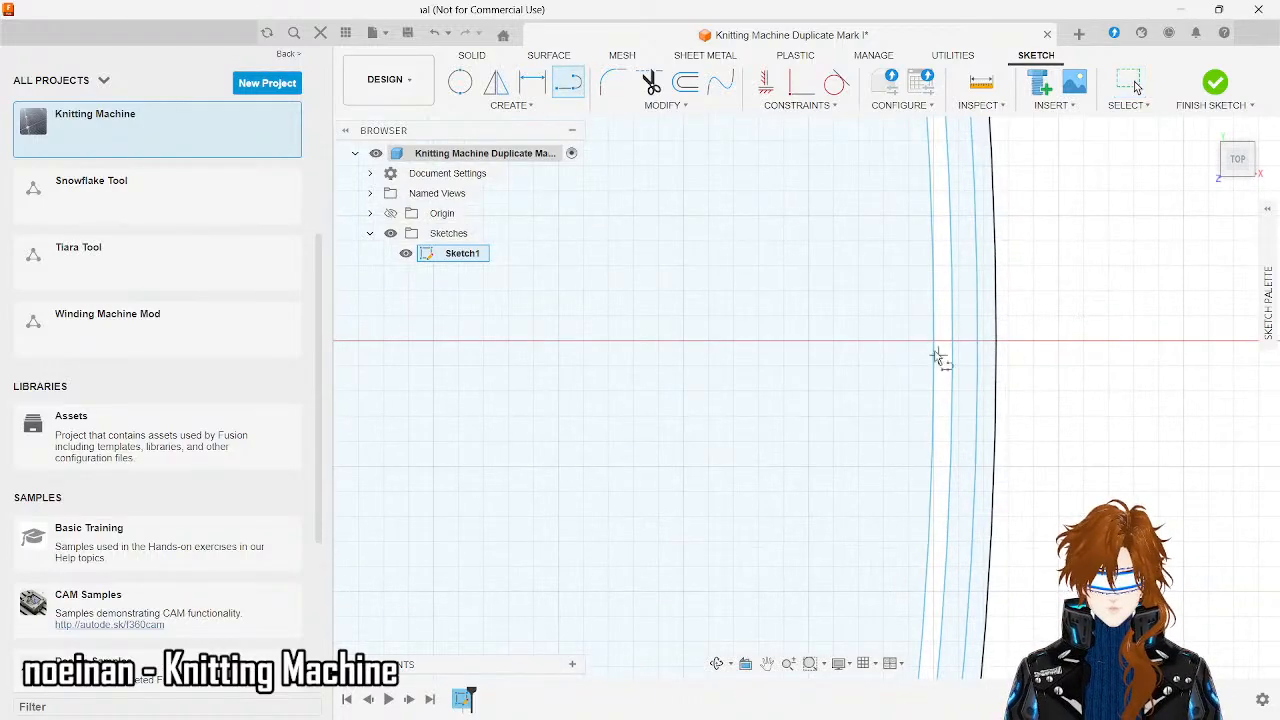
click(931, 340)
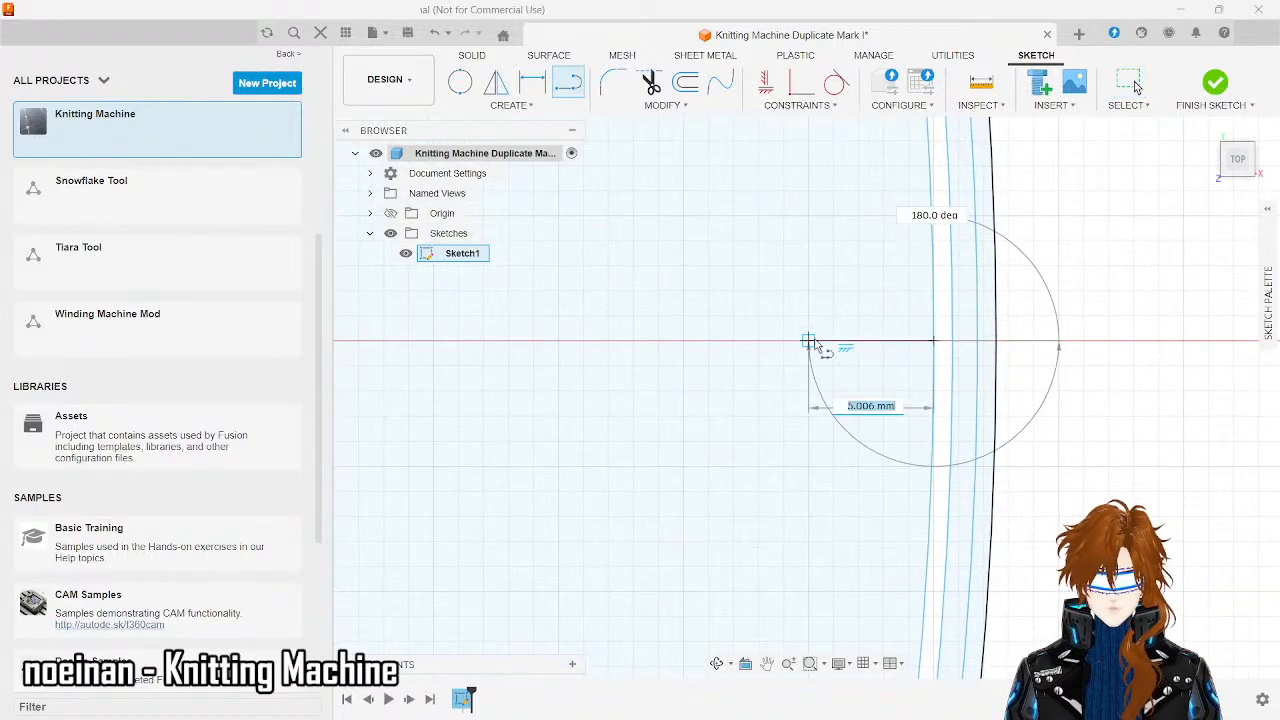
text(5)
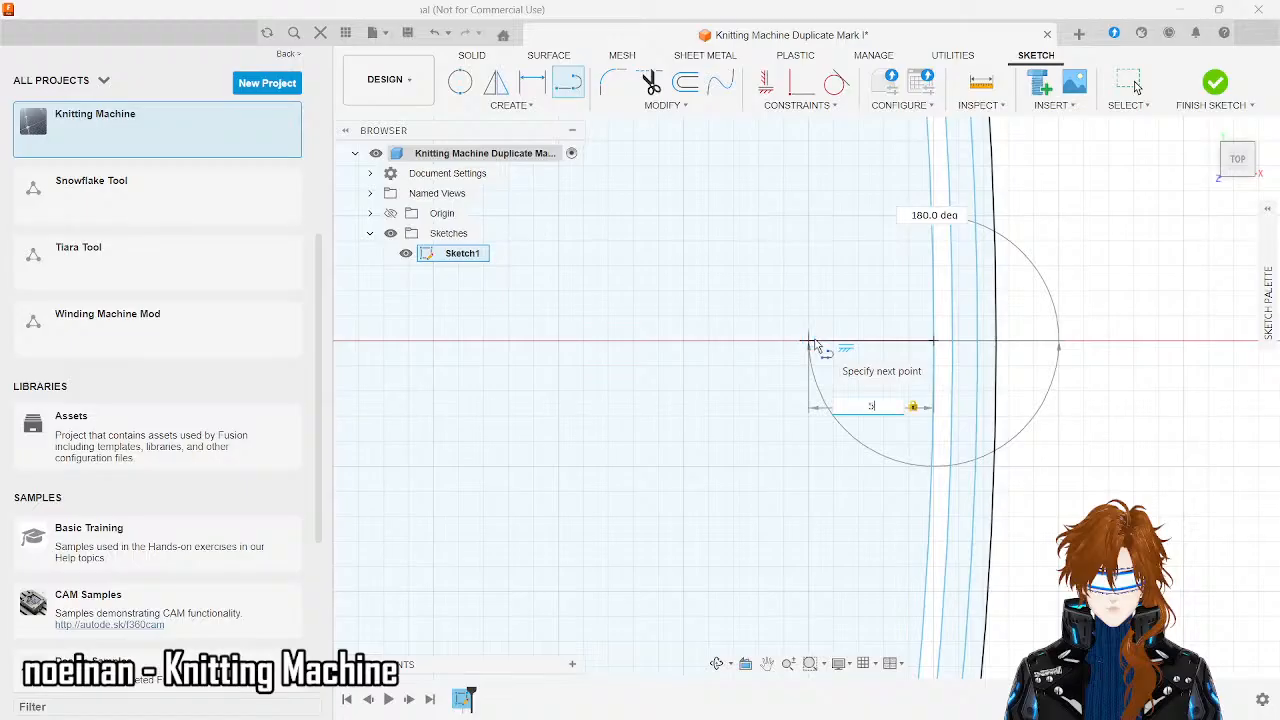
key(Return)
key(Escape)
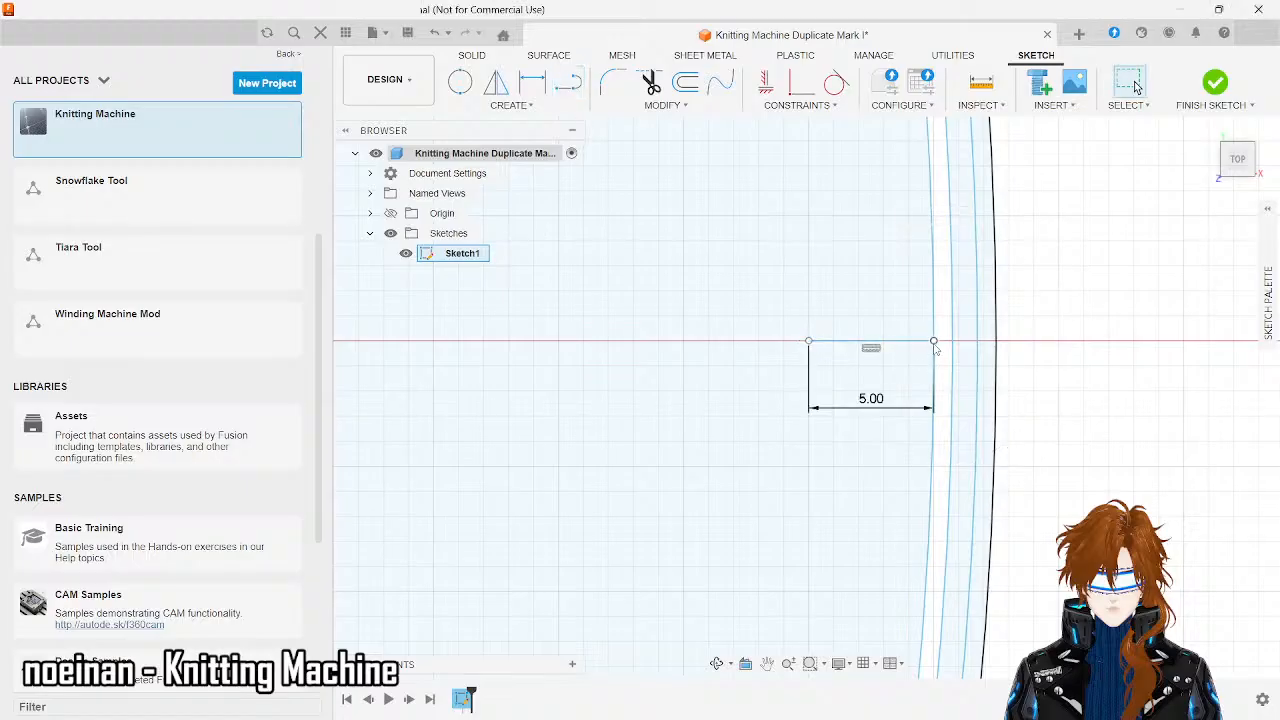
click(567, 83)
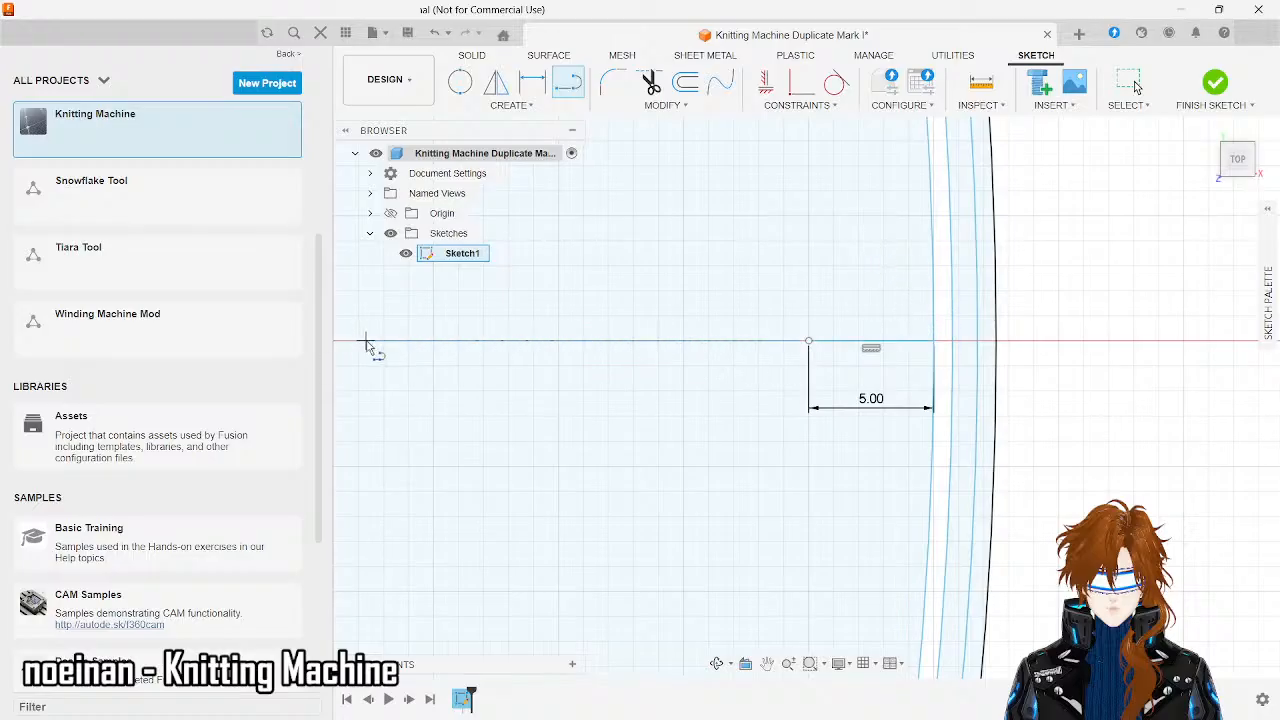
key(Escape)
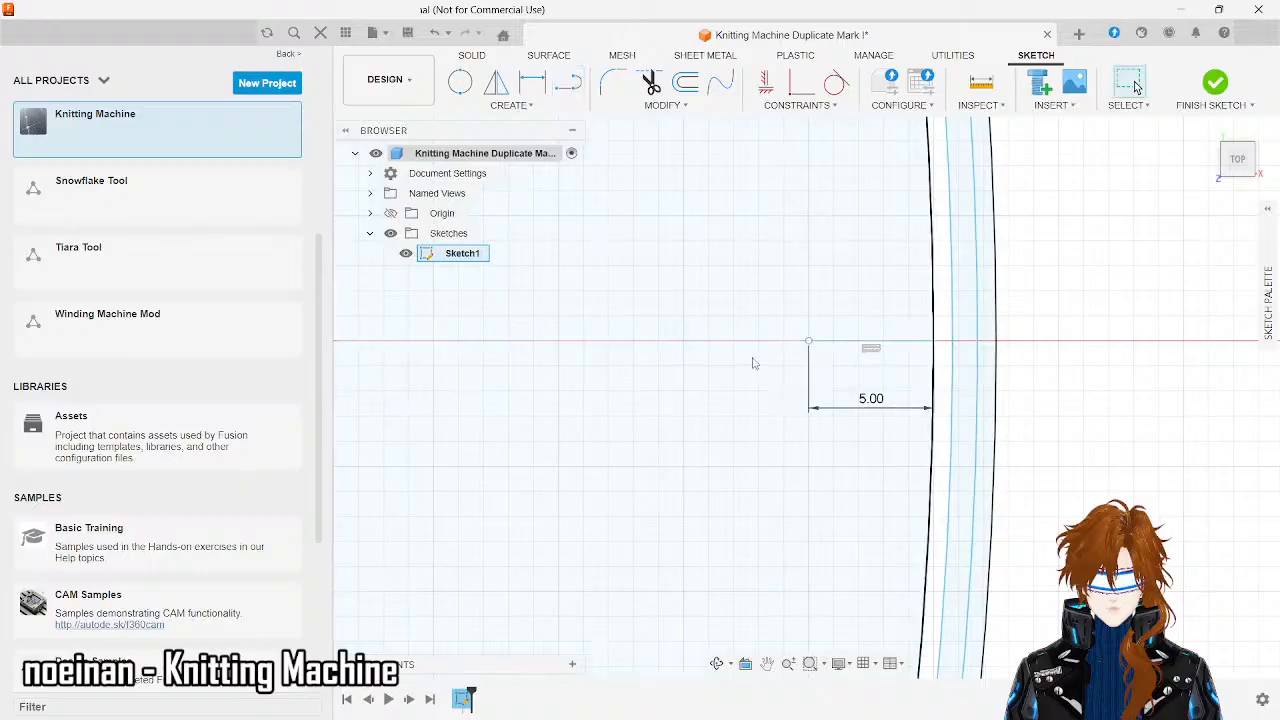
click(575, 85)
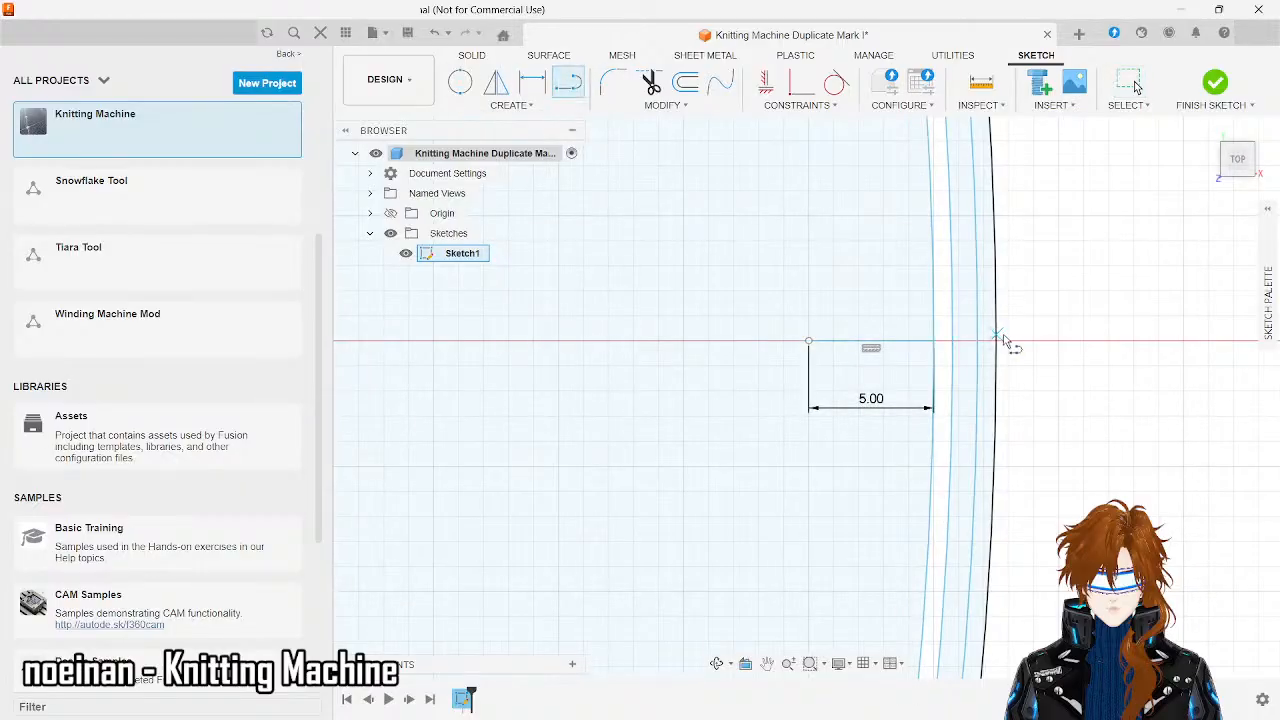
click(935, 346)
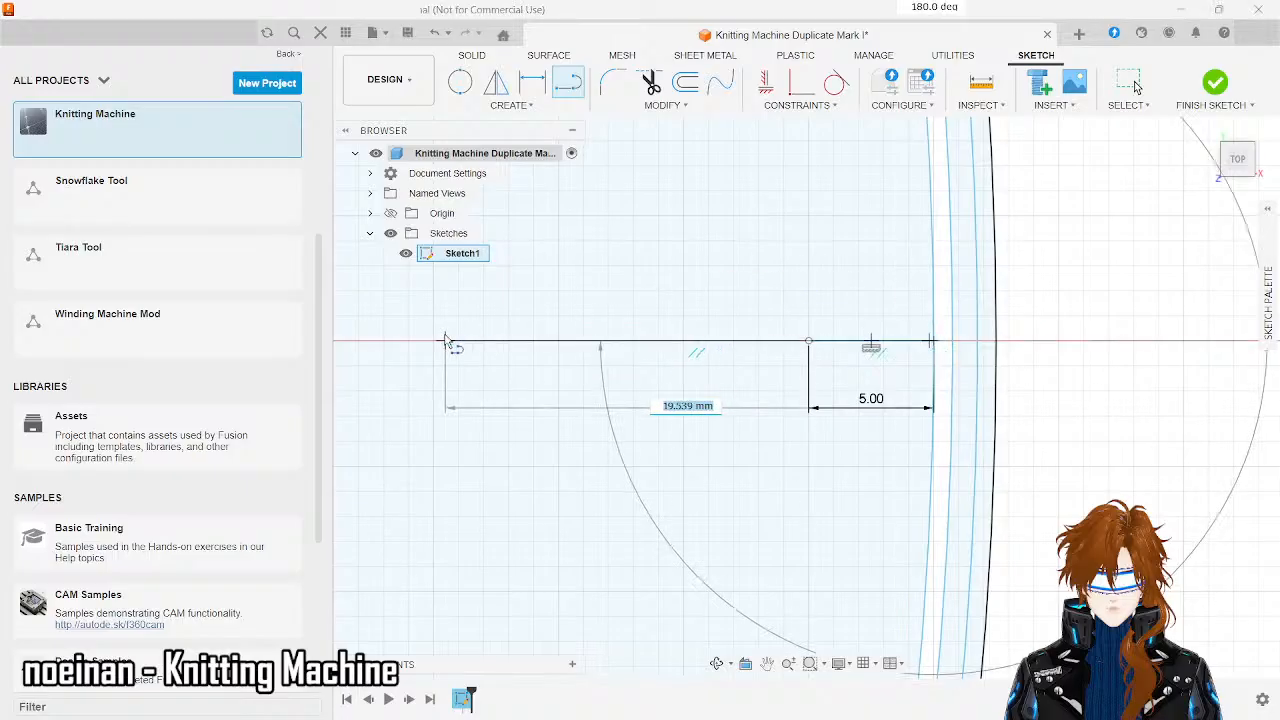
click(445, 337)
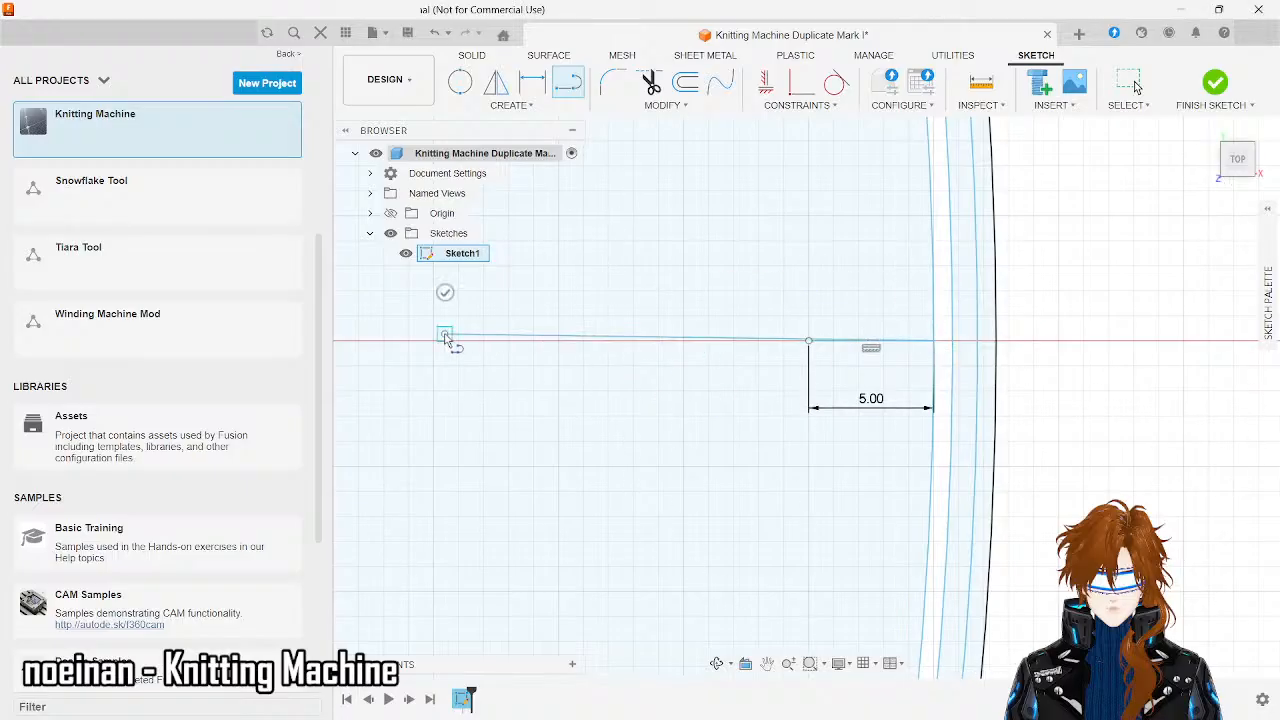
key(Return)
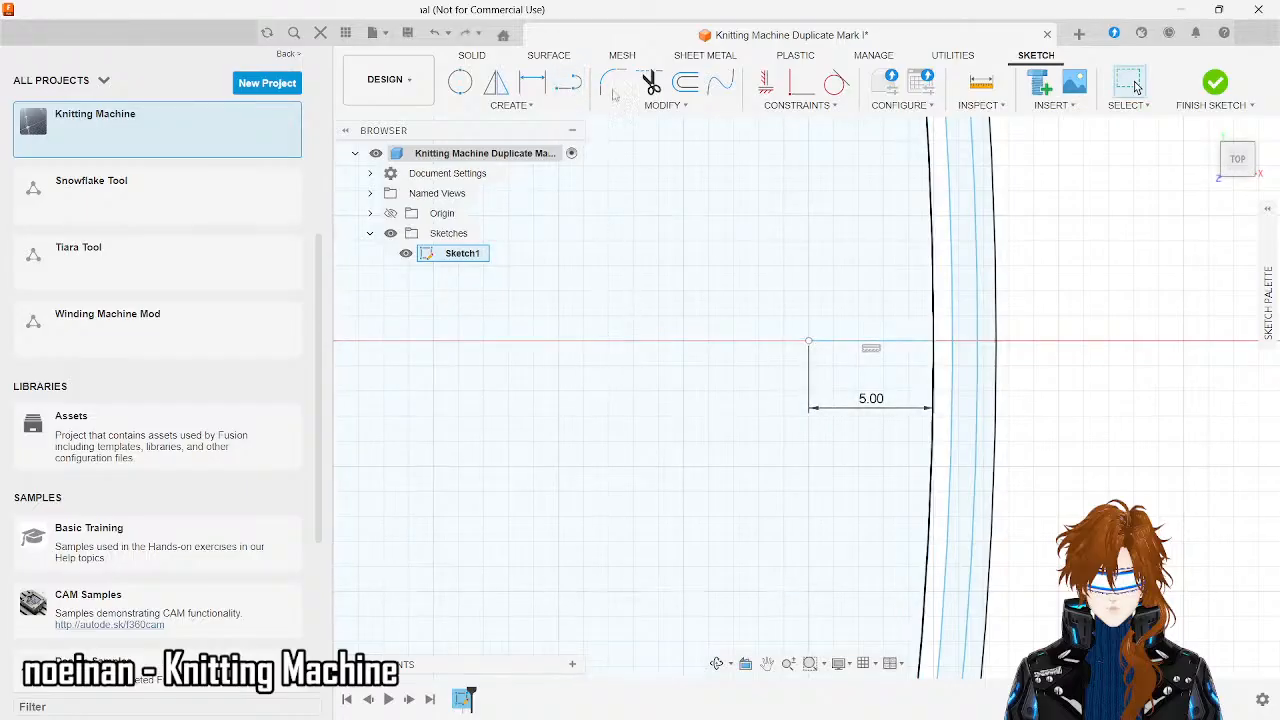
- Draw a horizontal helper line about 21.3 mm long inward from the innermost rim circle, running collinear over the 5 mm line
key(o)
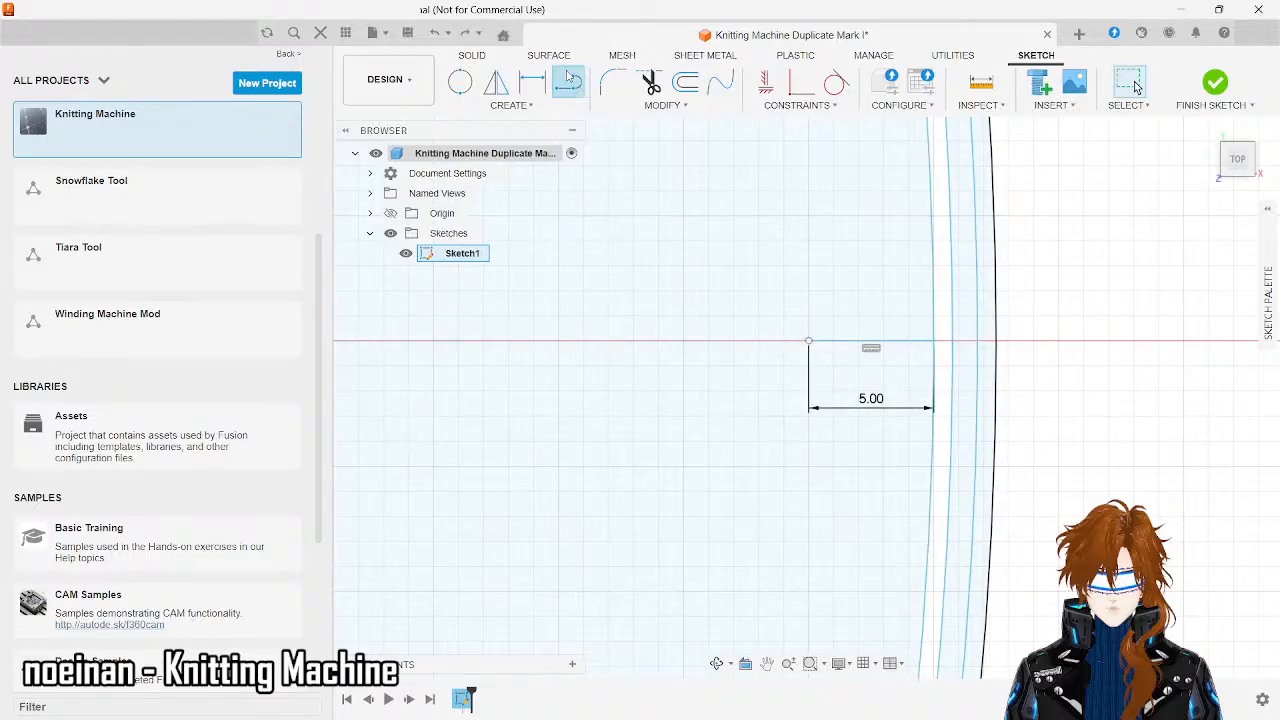
click(938, 345)
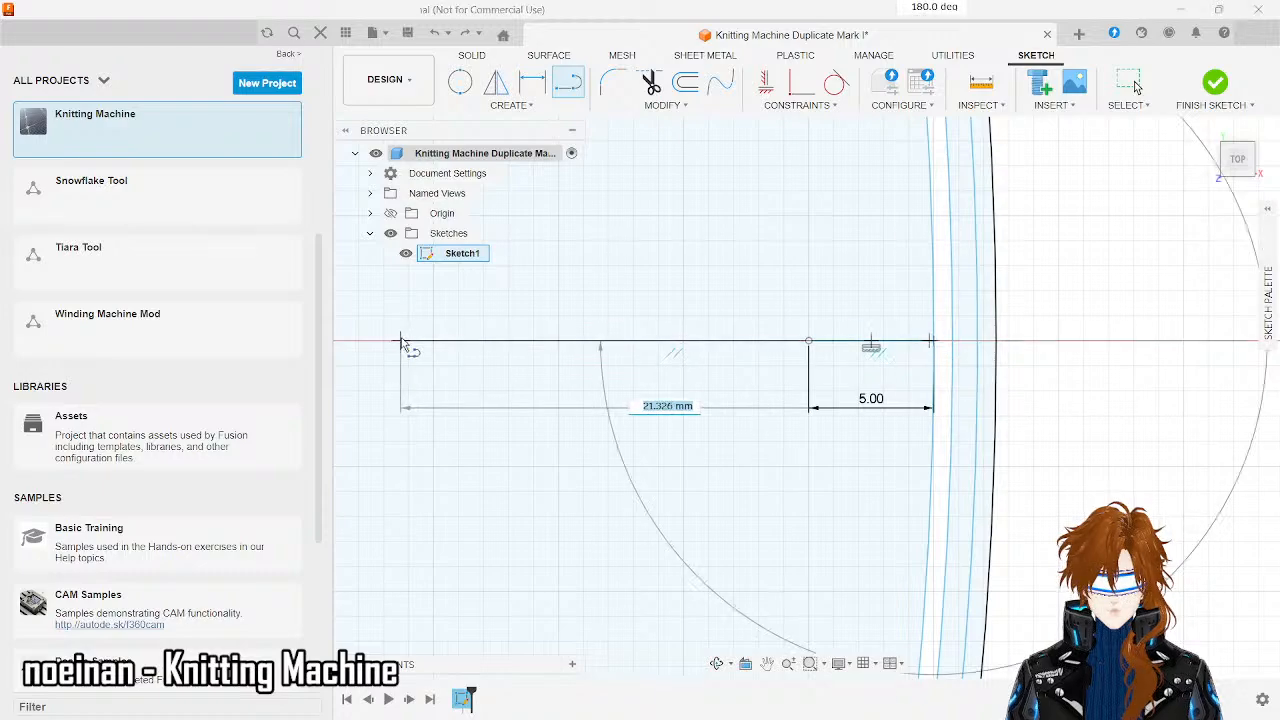
click(401, 339)
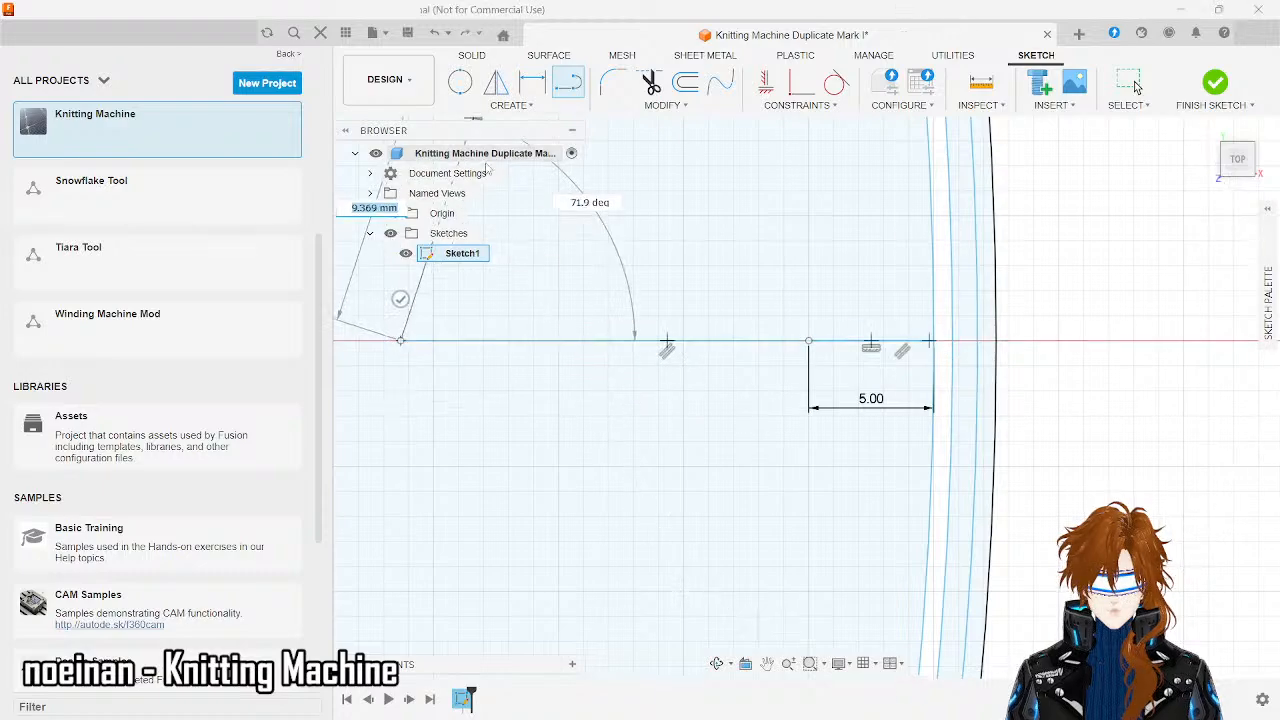
key(Escape)
- Draw a 7.5 mm two-point circle inward from the 5 mm line's inner end along the horizontal axis, and delete the long helper line
click(458, 88)
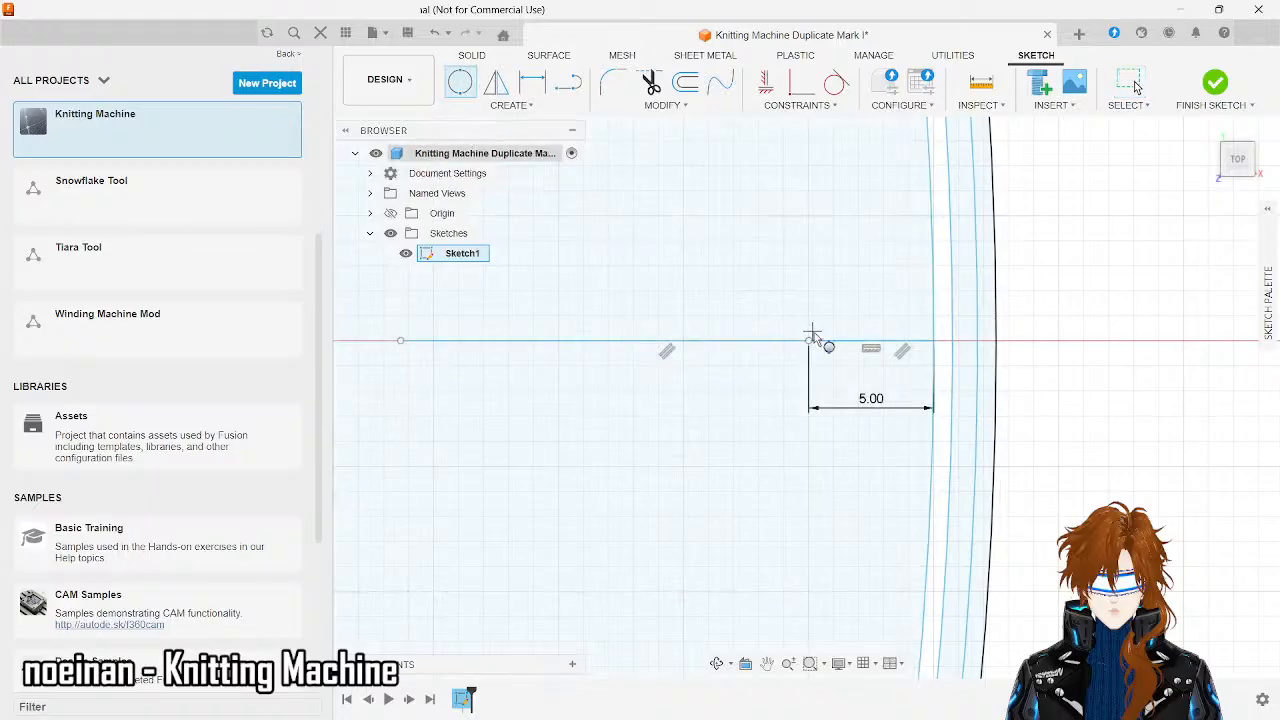
click(808, 340)
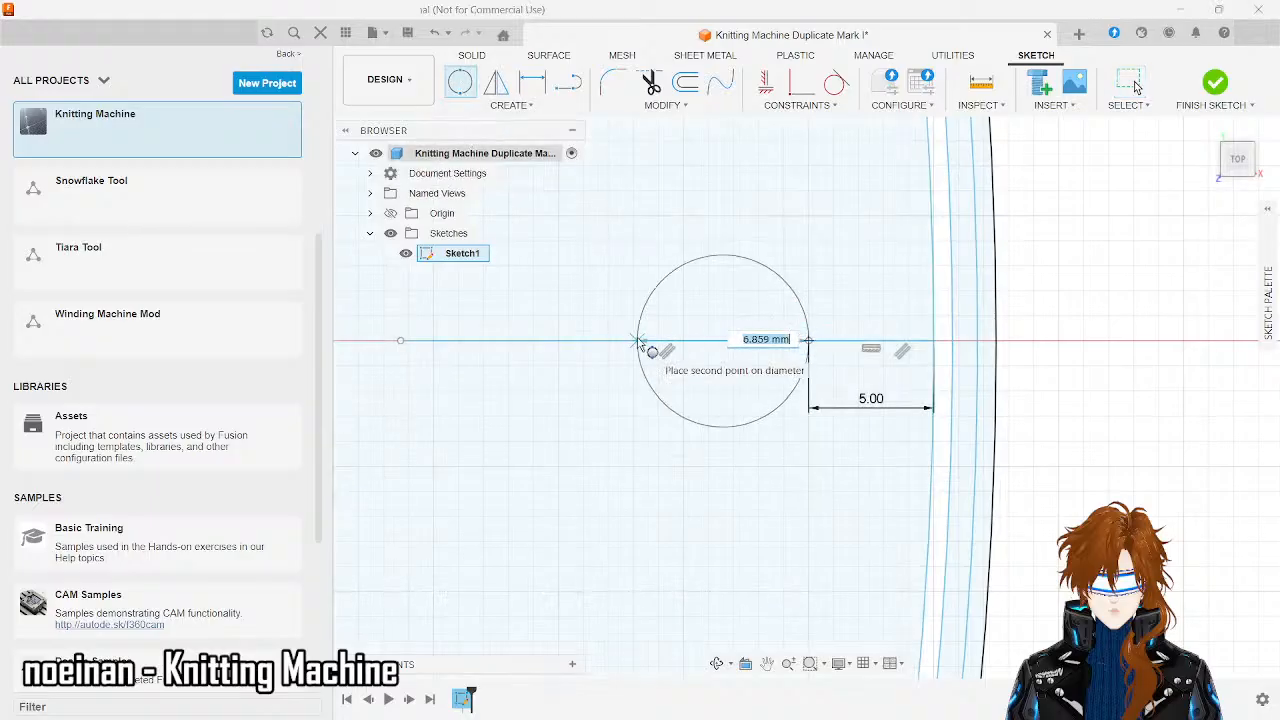
text(7.)
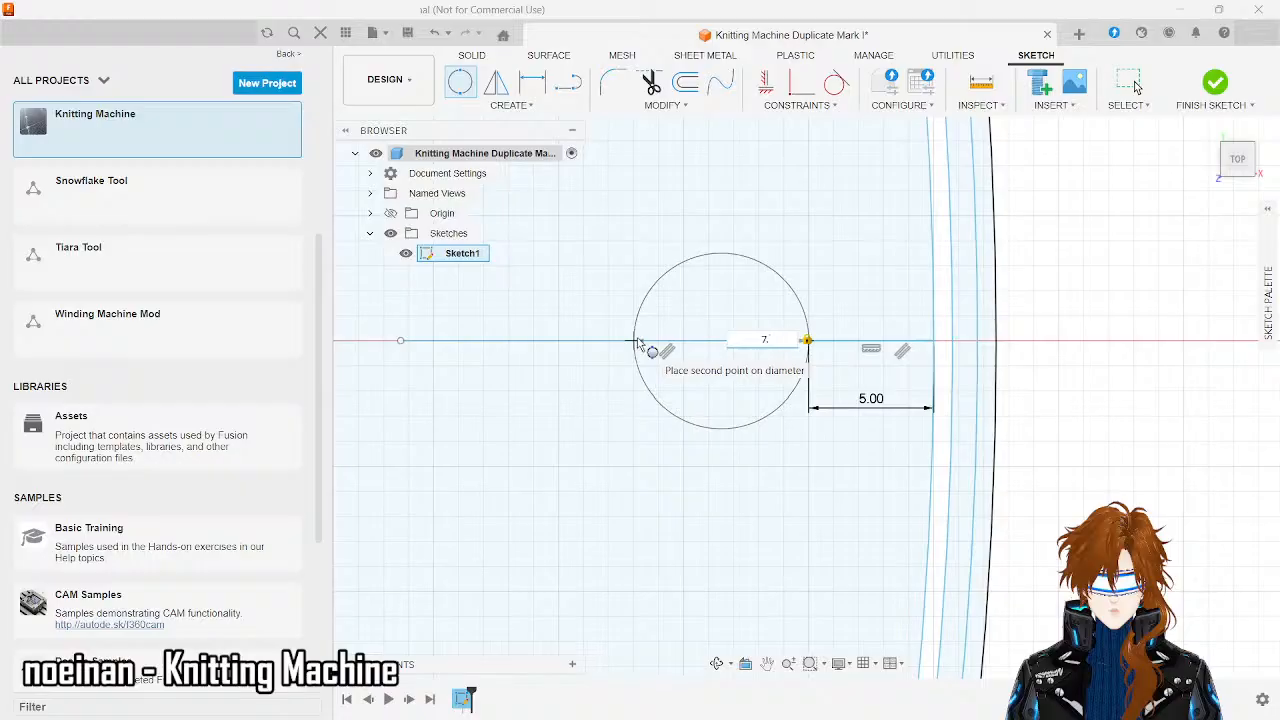
text(5)
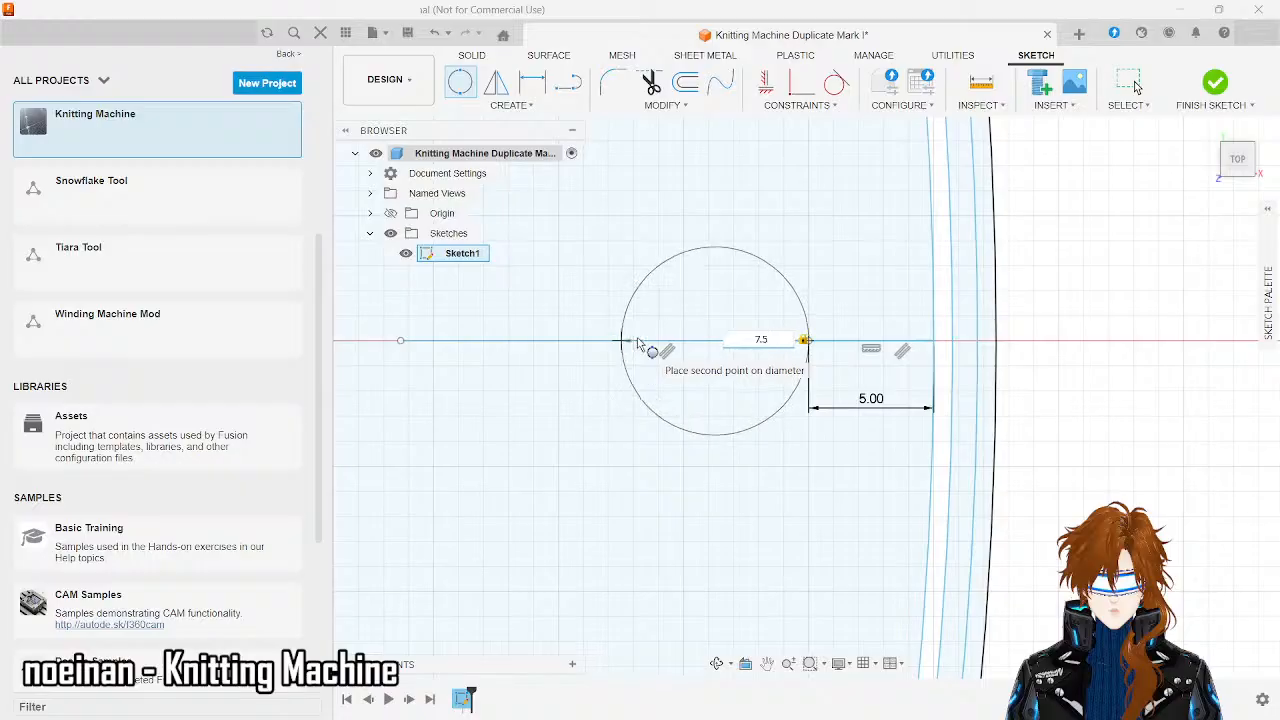
key(Return)
key(Escape)
click(568, 344)
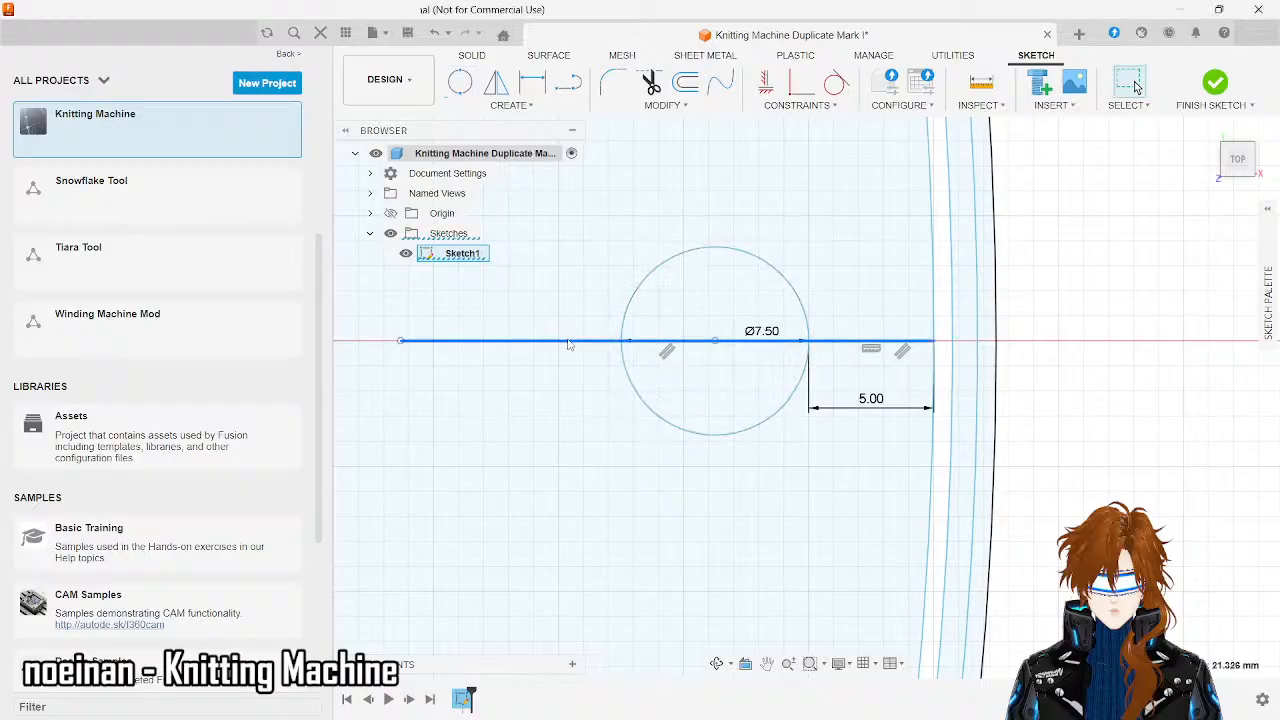
key(Delete)
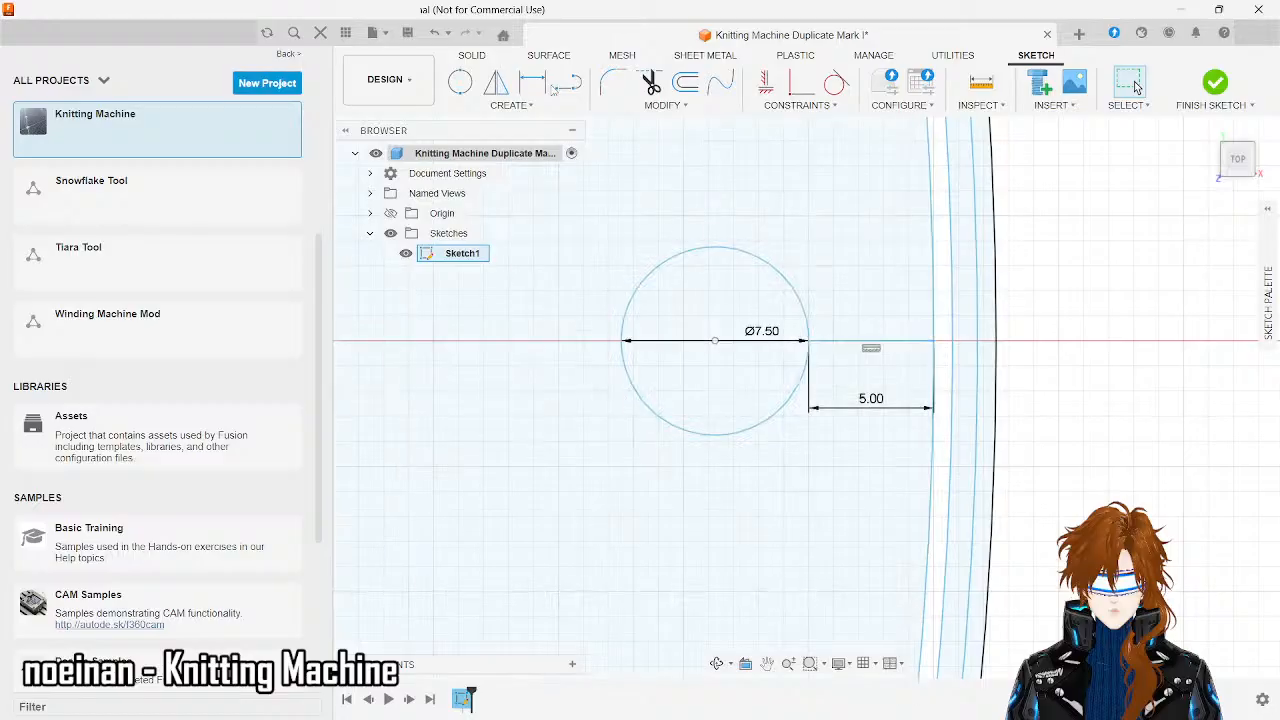
- Draw a 5 mm center-diameter circle concentric with the 7.5 mm circle
click(567, 83)
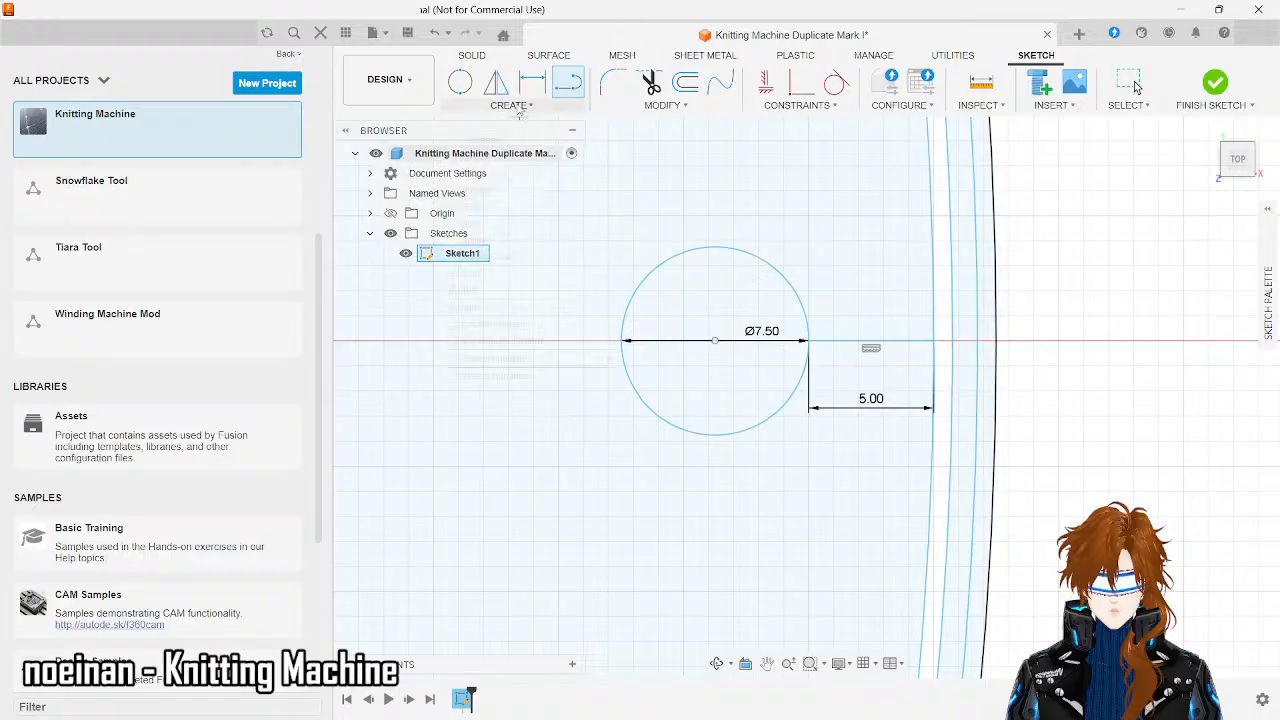
click(510, 105)
mouse_move(540, 156)
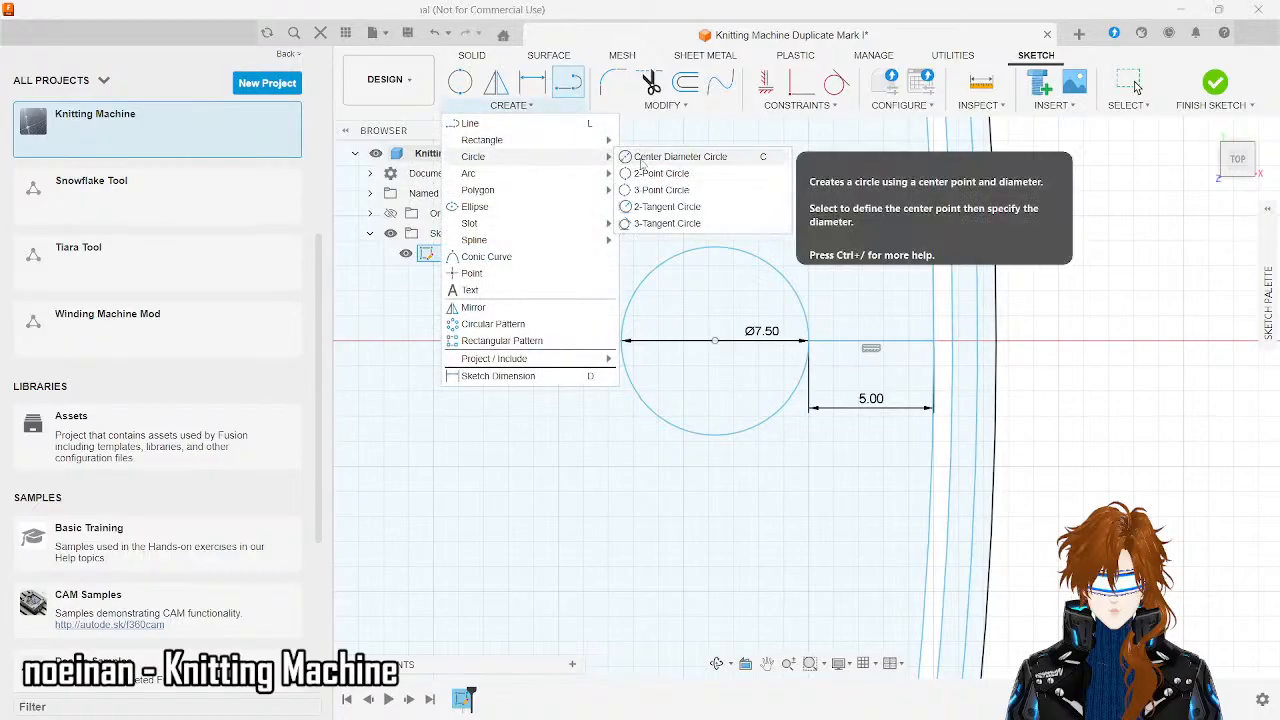
click(670, 157)
click(715, 342)
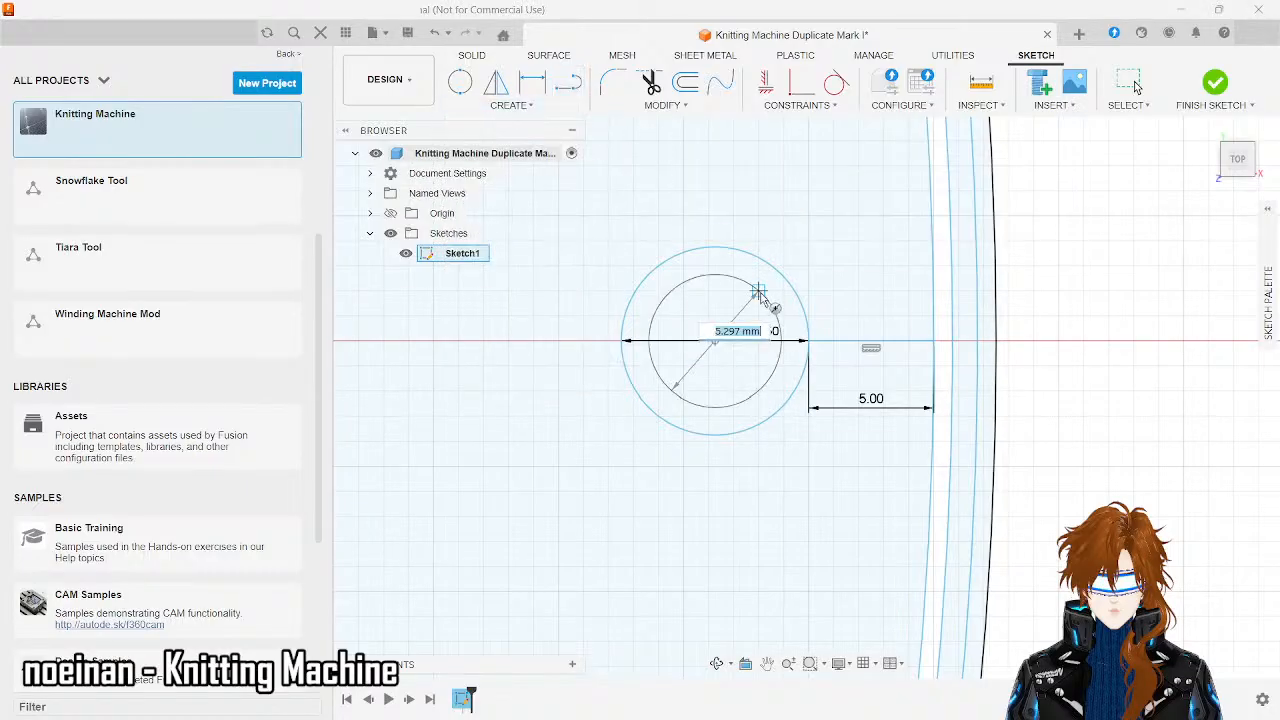
text(5)
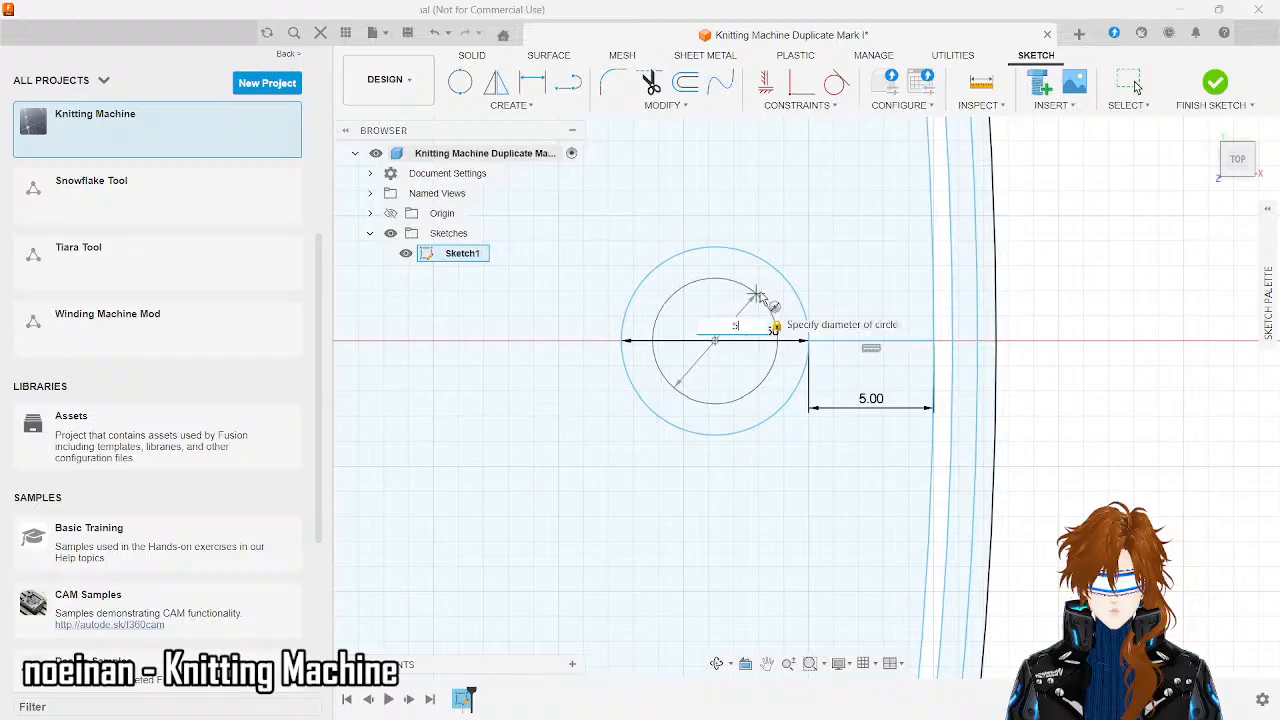
key(Return)
- Add a 3 mm center-diameter circle at the same centre, inside the 5 mm circle
click(510, 105)
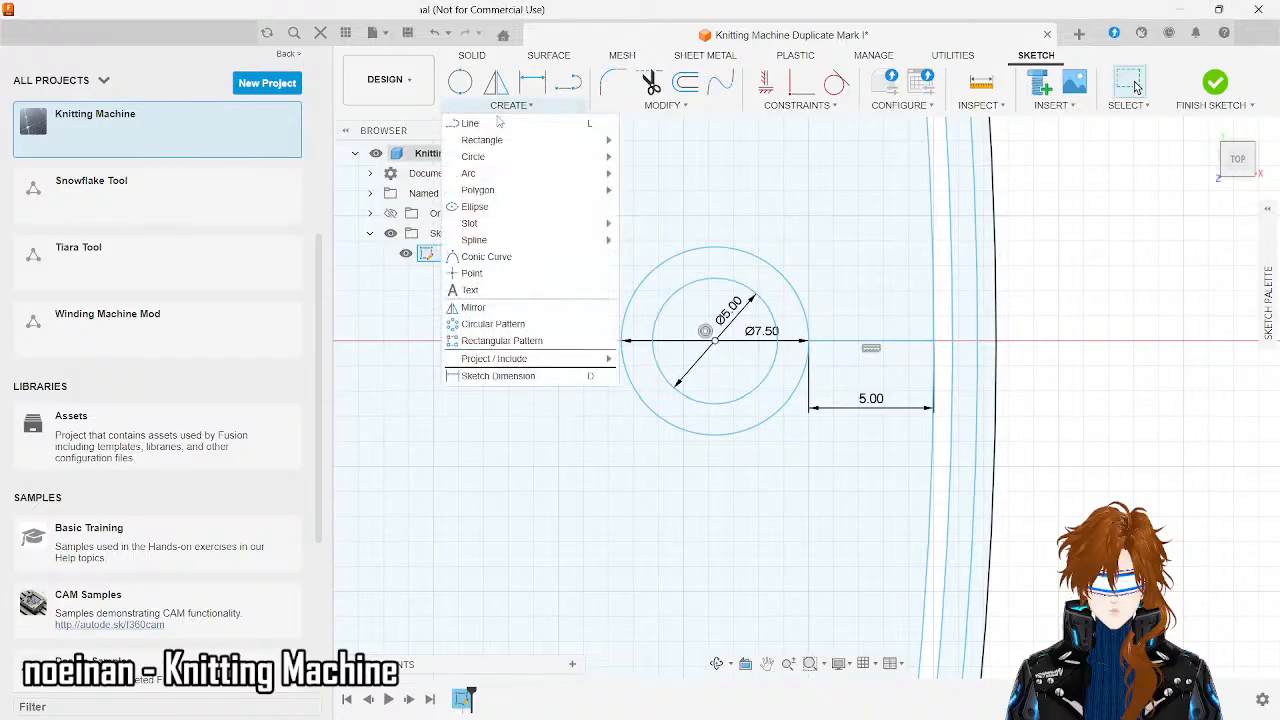
mouse_move(473, 157)
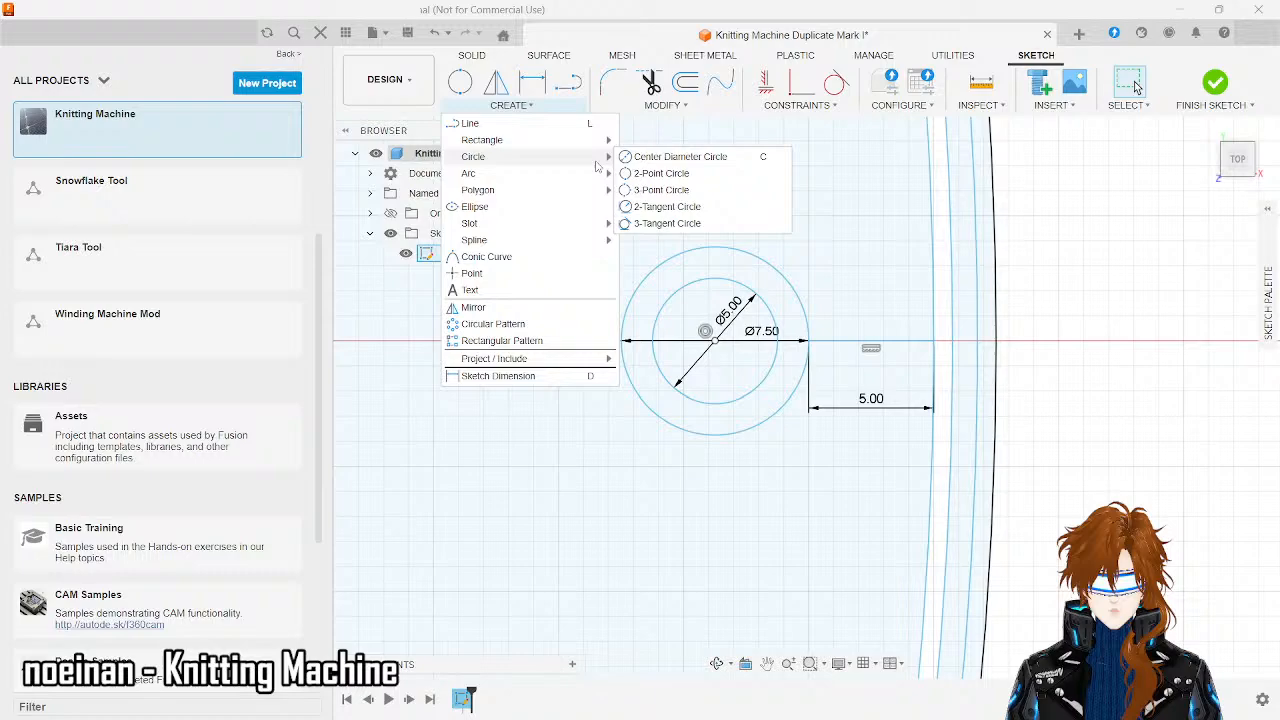
click(680, 157)
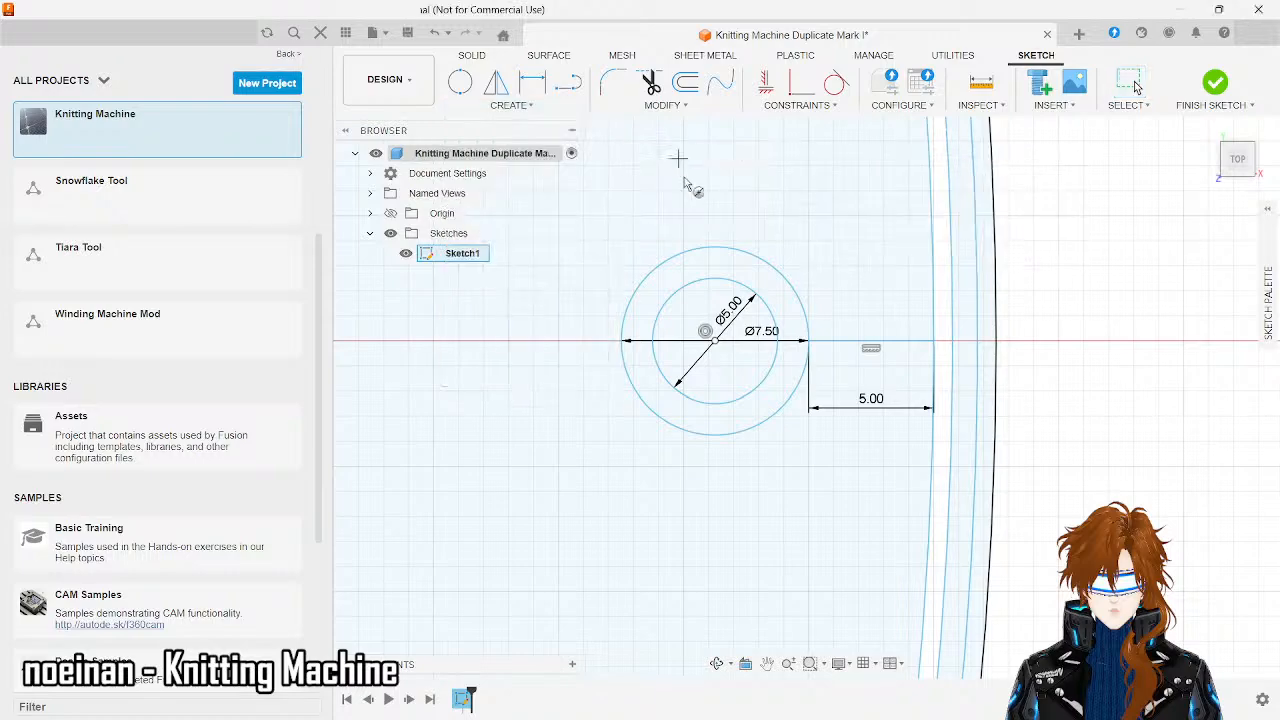
click(714, 340)
text(3)
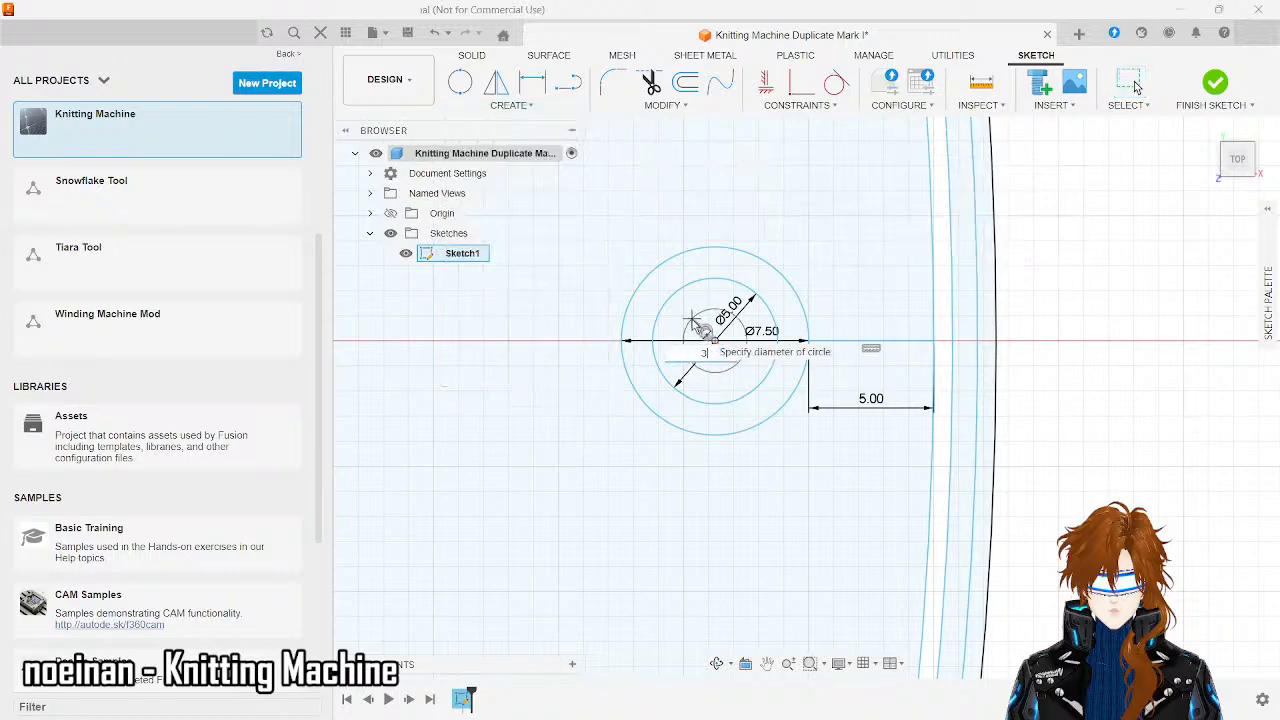
key(Return)
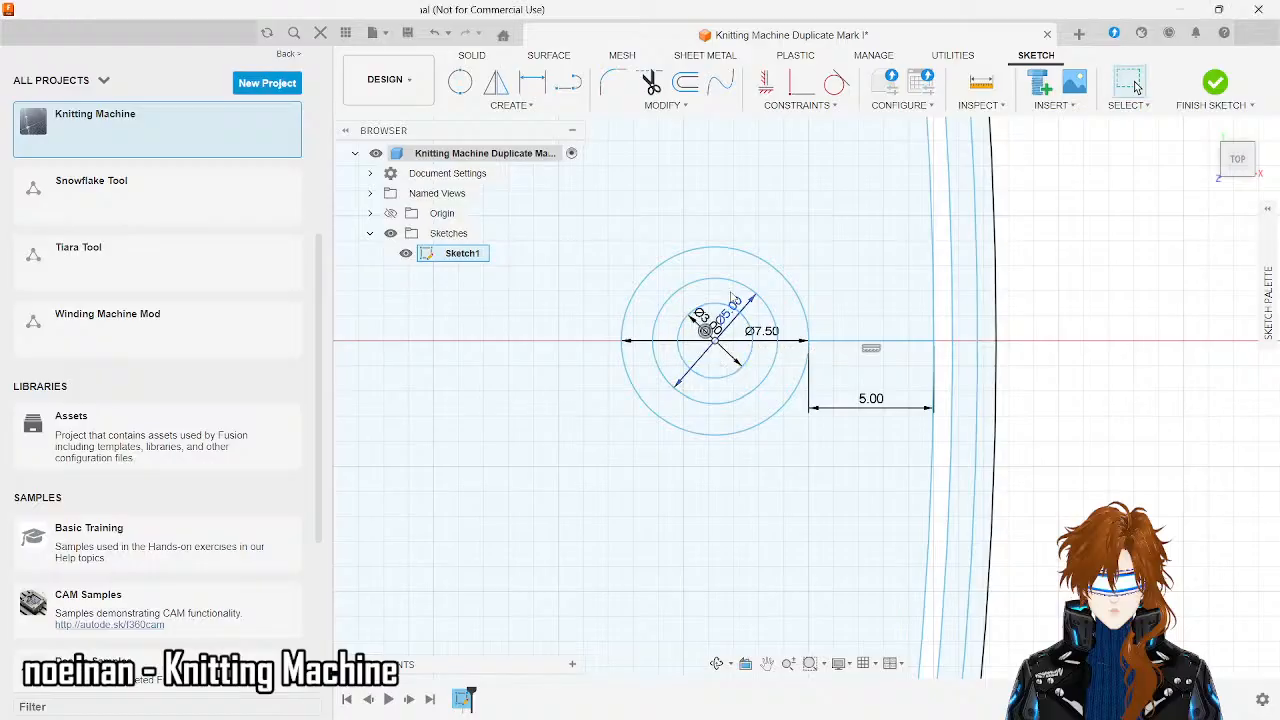
- Draw a 0.75 mm vertical helper line upward at 90° from the point where the 5 mm line meets the 7.5 mm circle
click(567, 82)
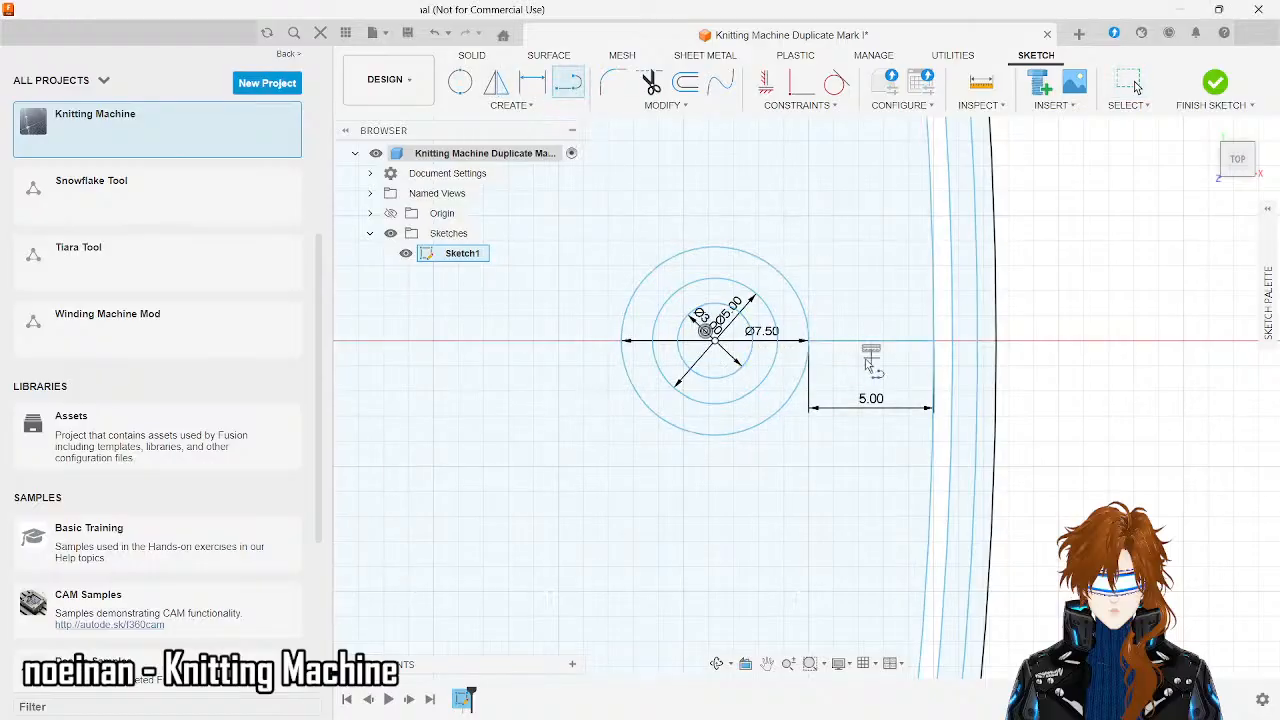
scroll(871, 363, up, 5)
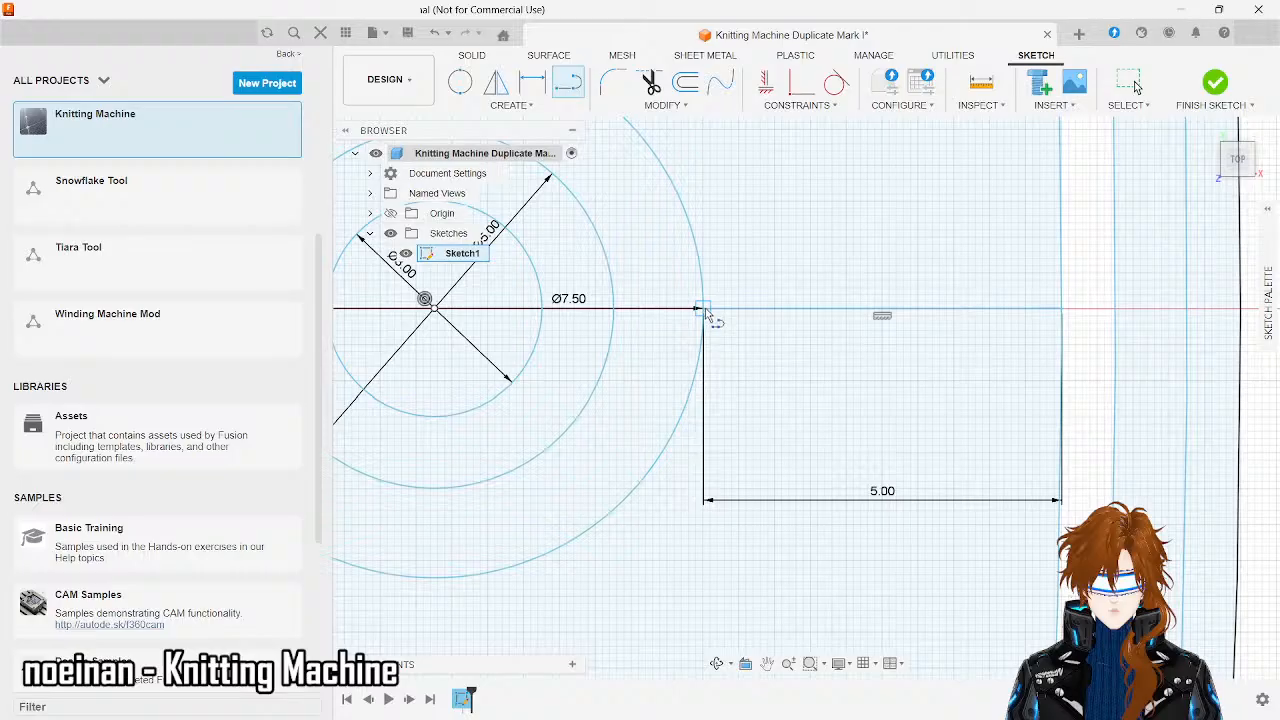
click(703, 309)
key(BackSpace)
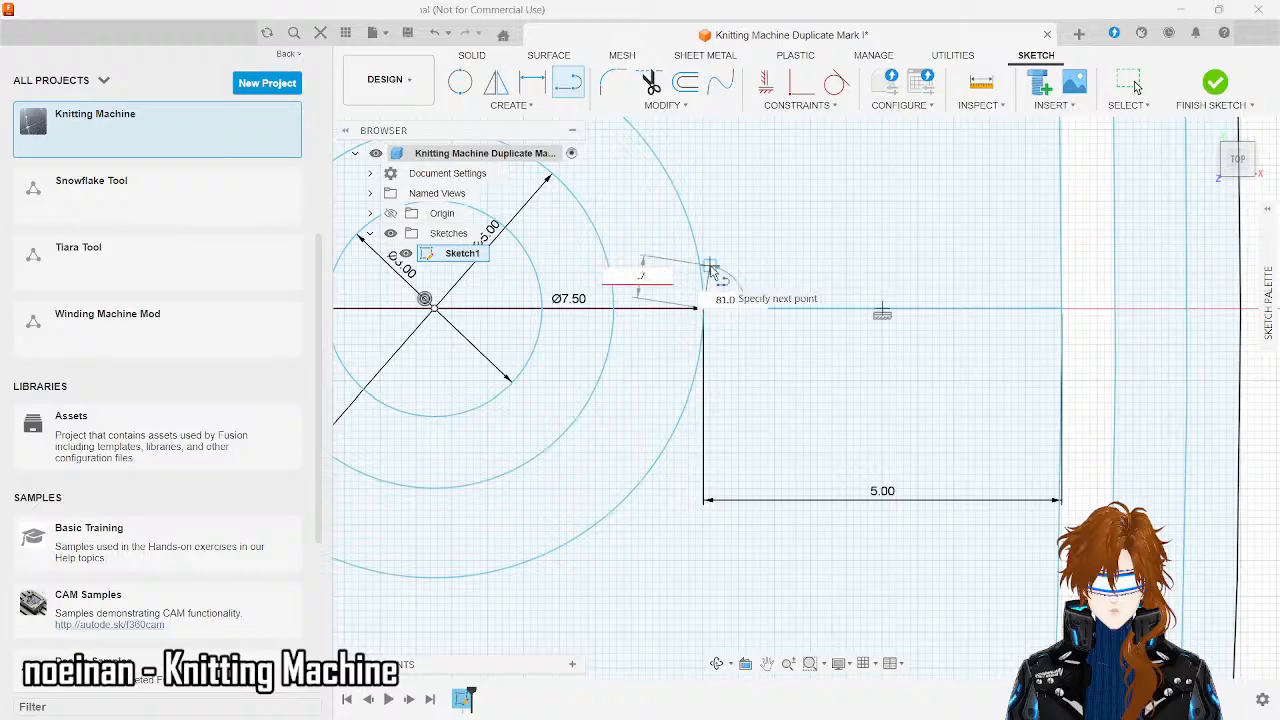
text(.75)
key(Tab)
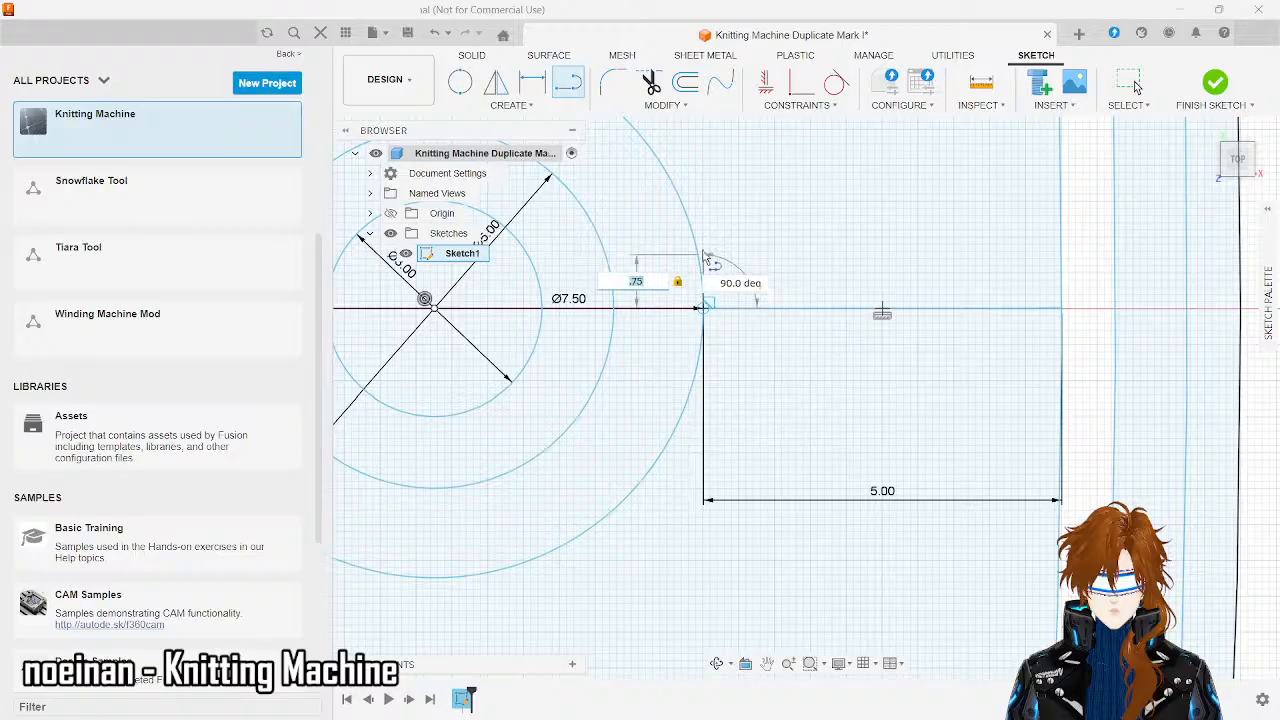
text(90)
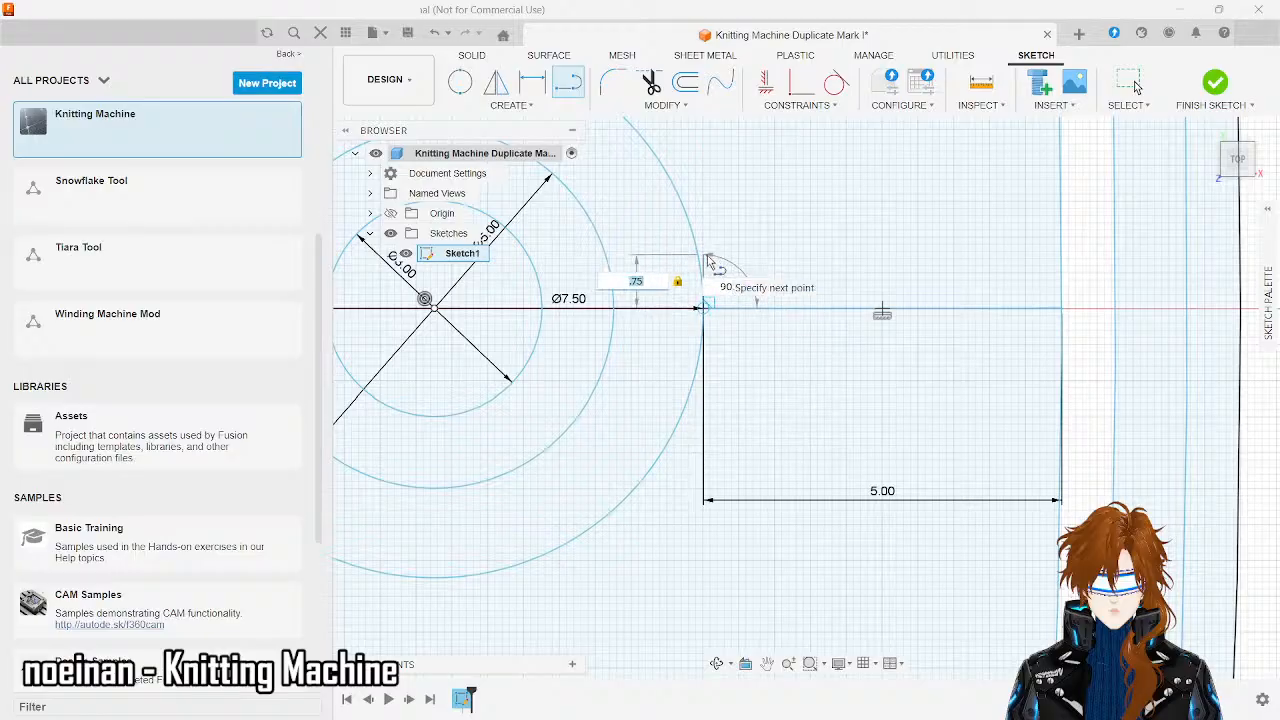
key(Return)
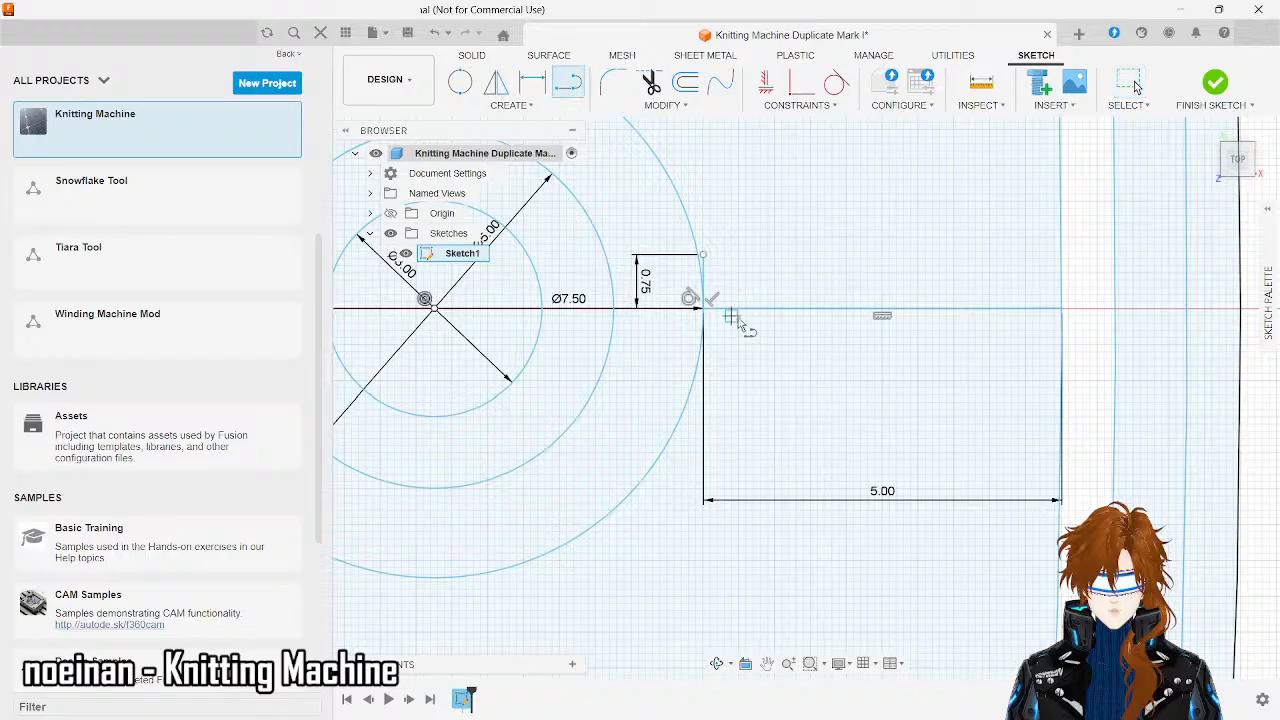
- Draw a matching 0.75 mm vertical helper line downward at 90° from the same point on the 7.5 mm circle
click(705, 309)
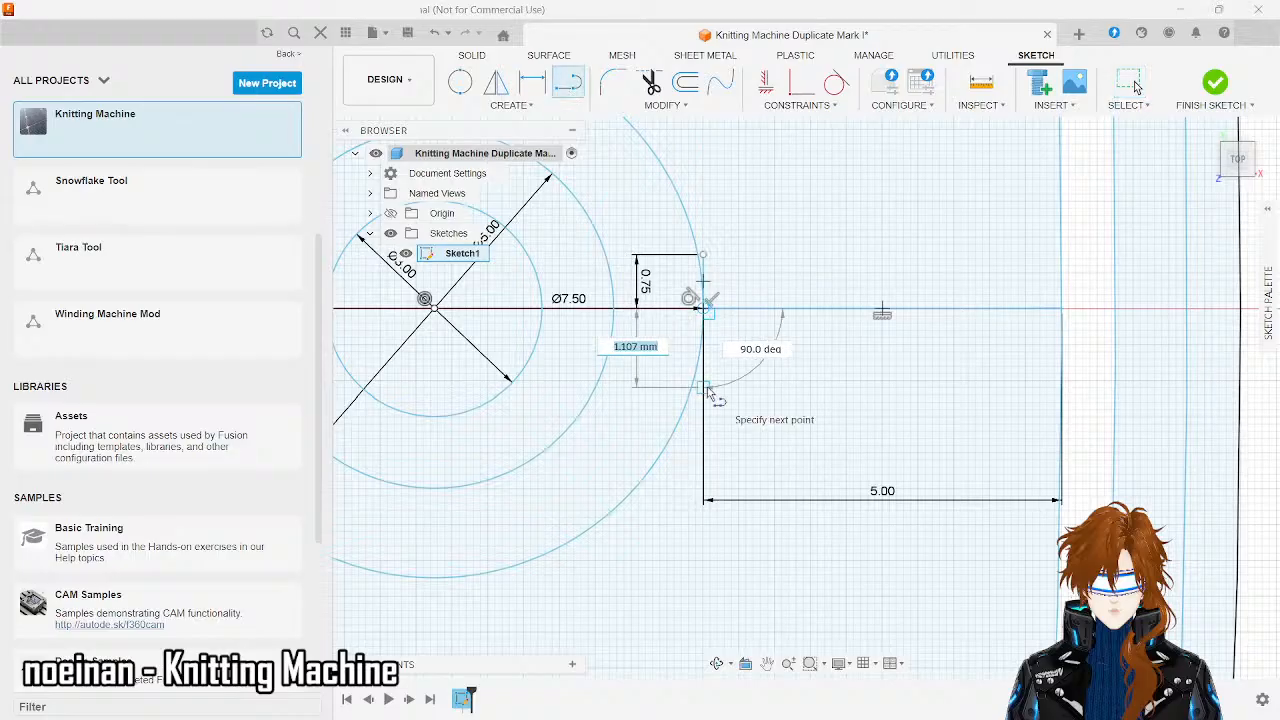
key(BackSpace)
text(.75)
key(Tab)
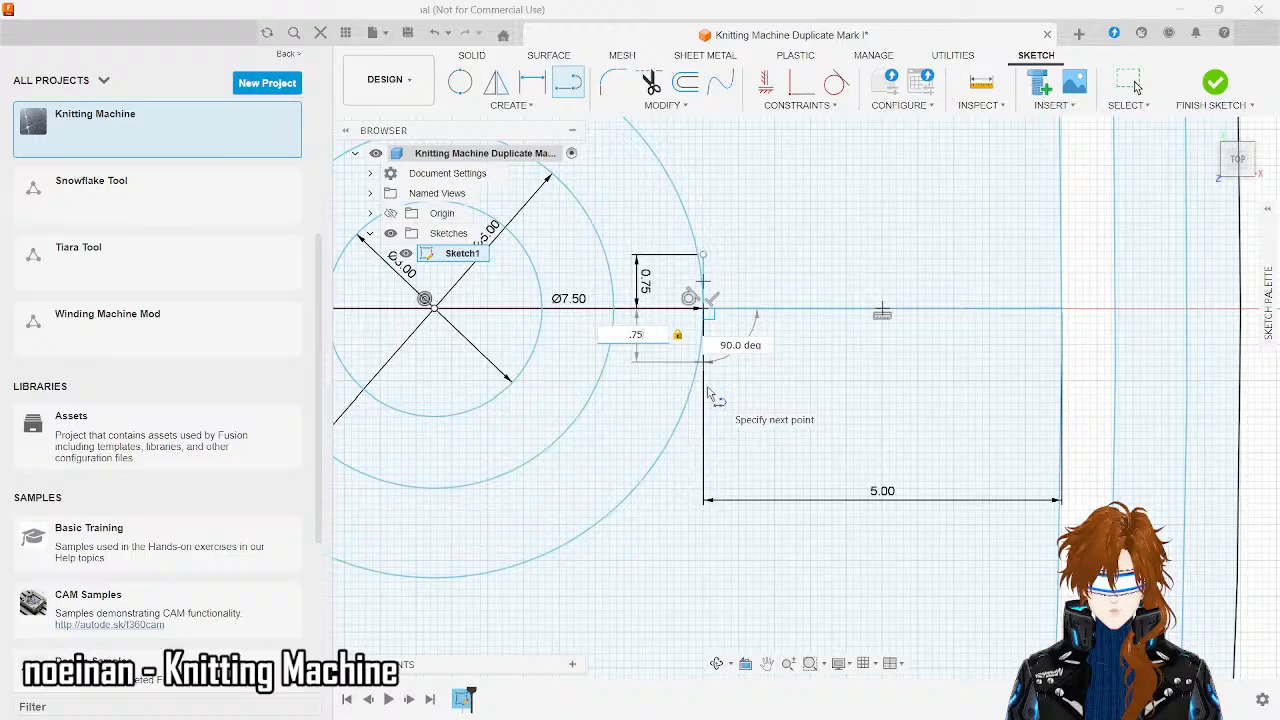
key(Return)
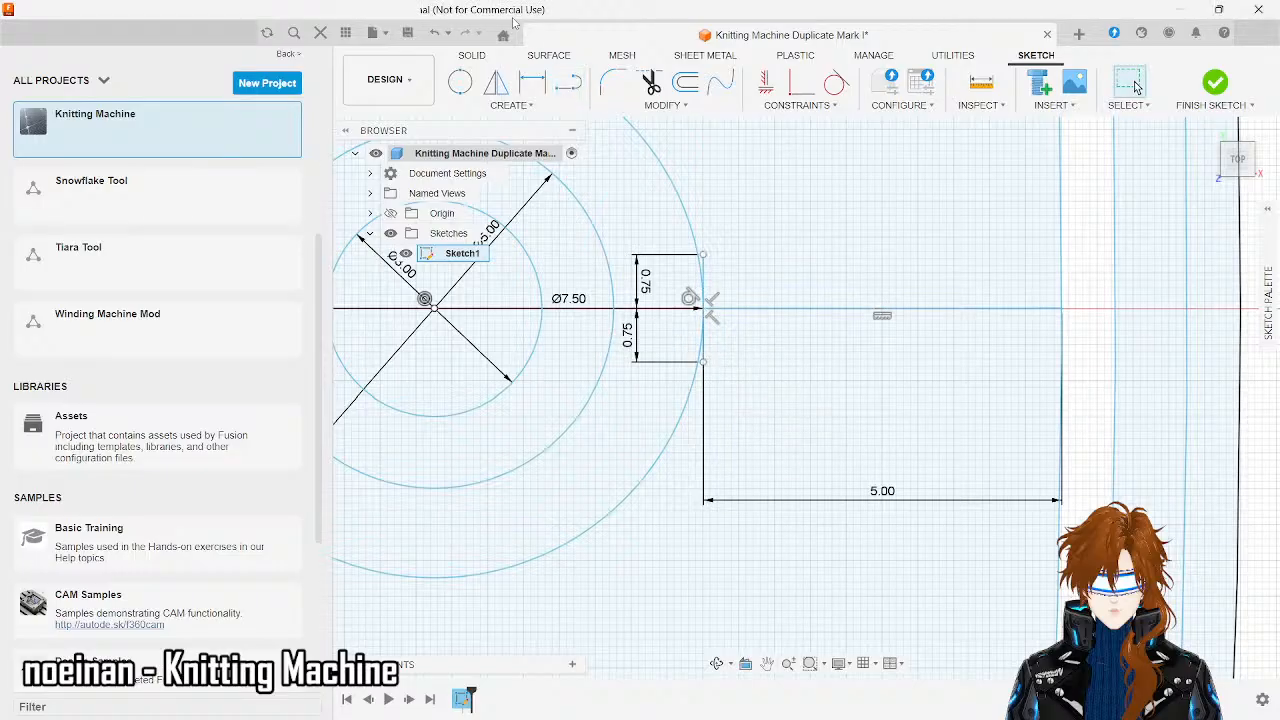
key(Escape)
- Draw short horizontal lines from the outer ends of both 0.75 mm helper lines to the 7.5 mm circle
key(l)
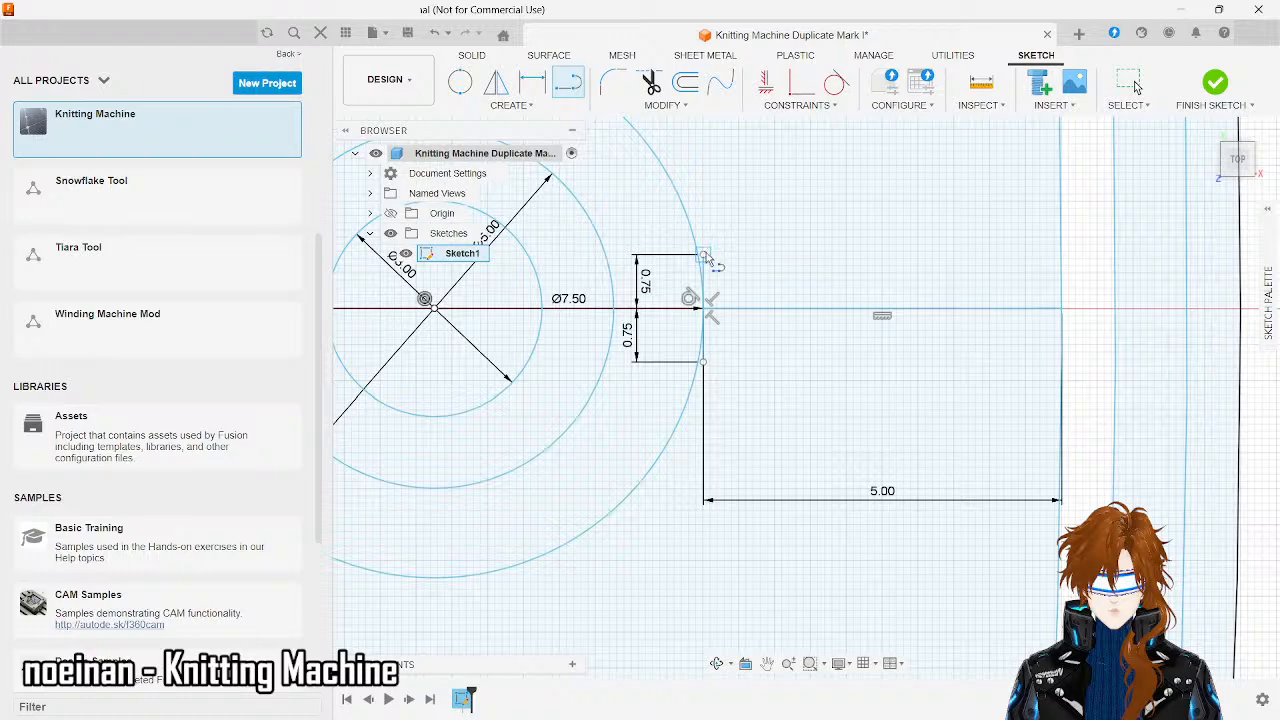
scroll(704, 253, up, 5)
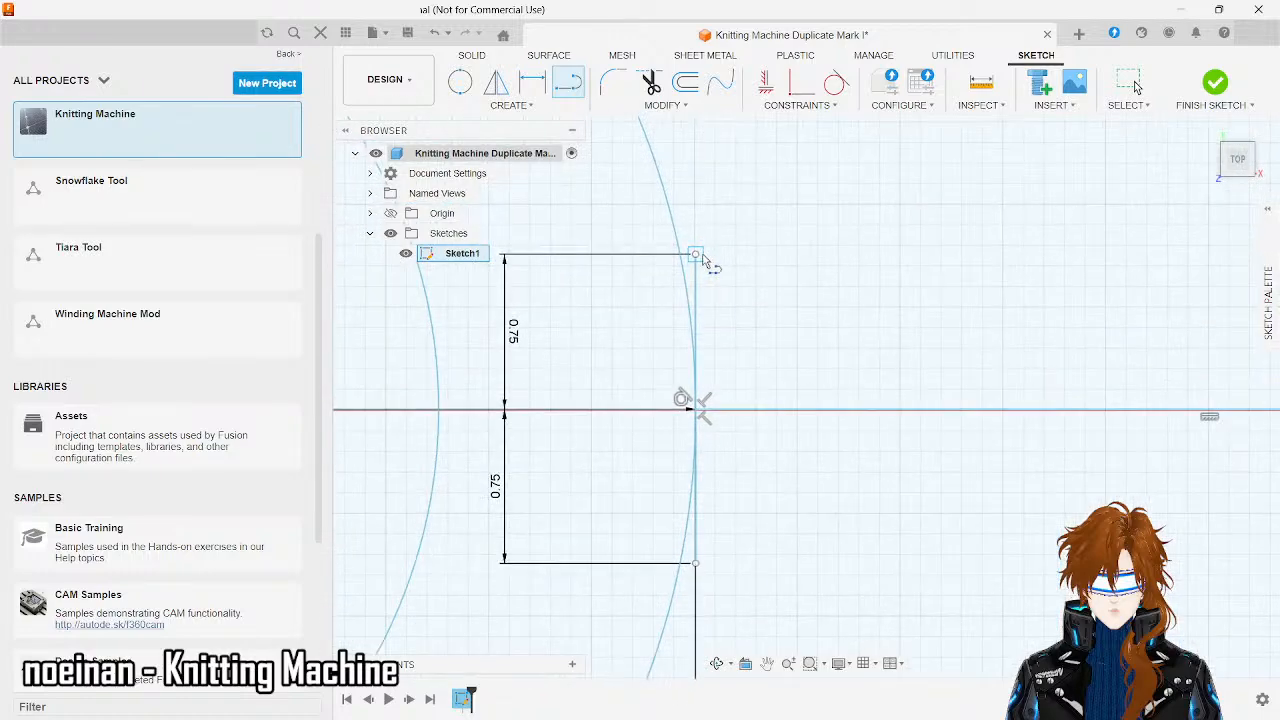
click(696, 255)
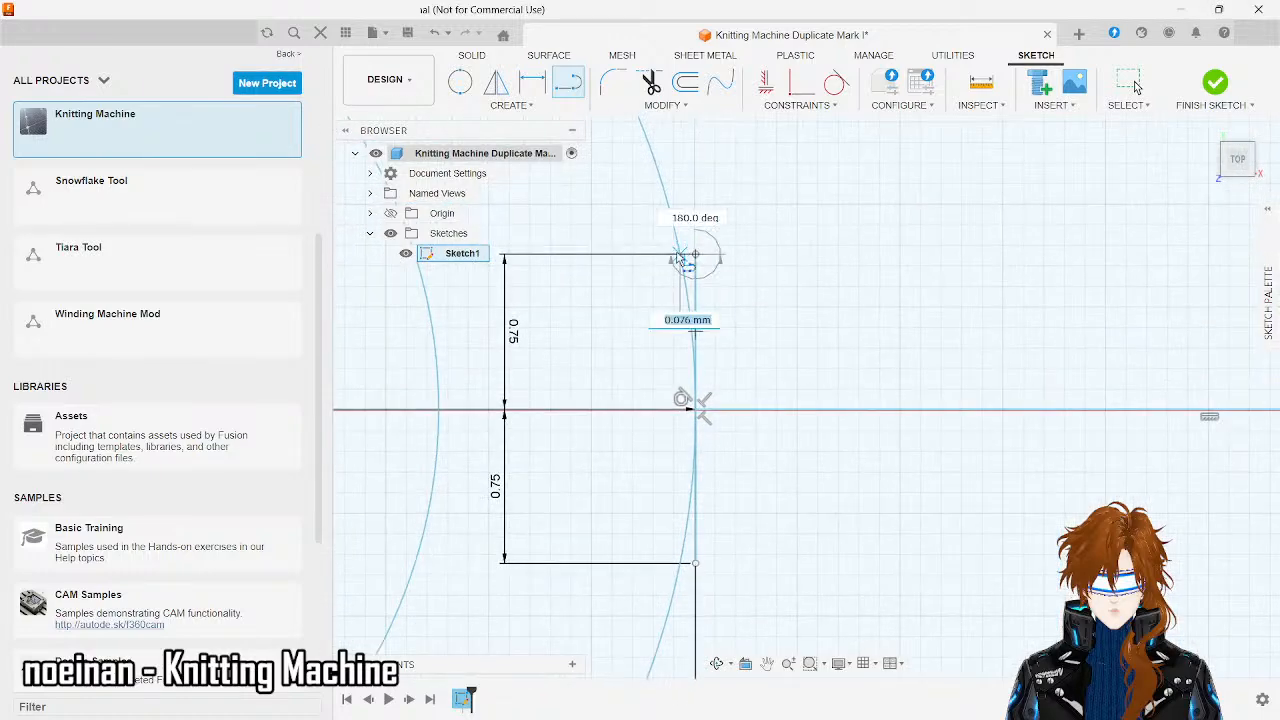
click(696, 564)
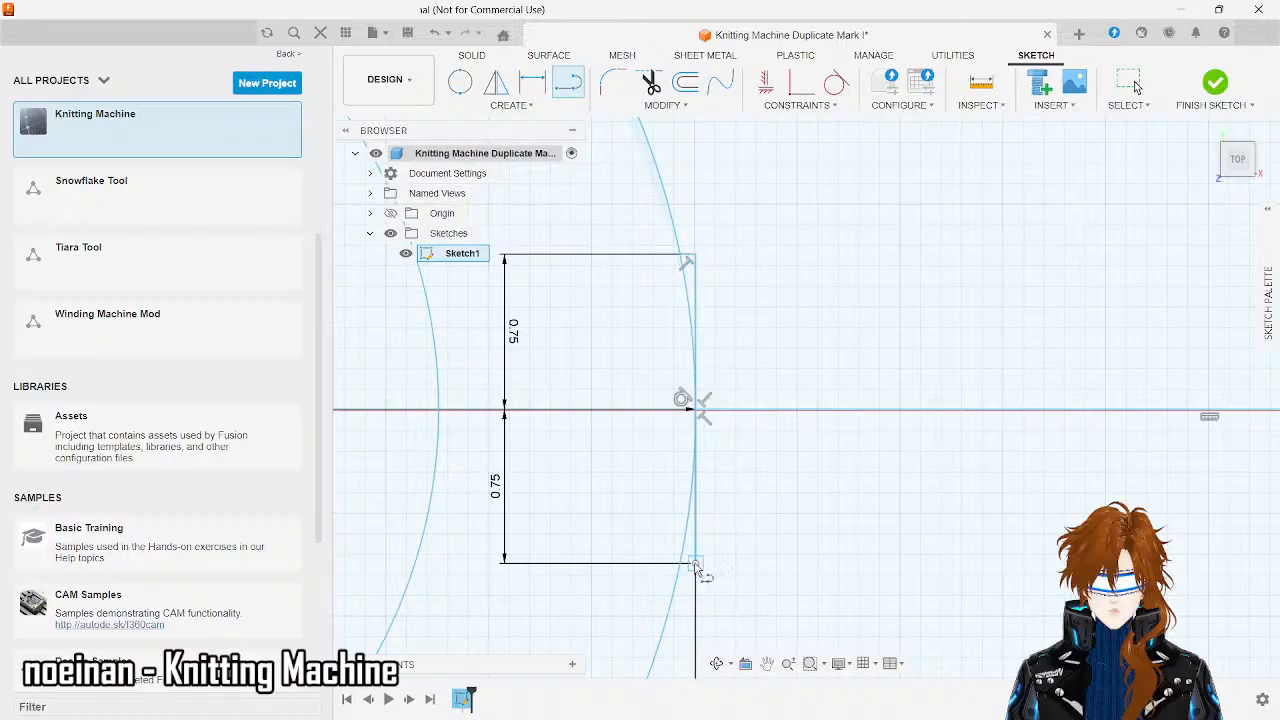
click(688, 568)
click(684, 565)
- Draw the lower and upper horizontal slot edges, each about 5.07 mm long, from the 7.5 mm circle to the innermost rim line
scroll(682, 564, down, 5)
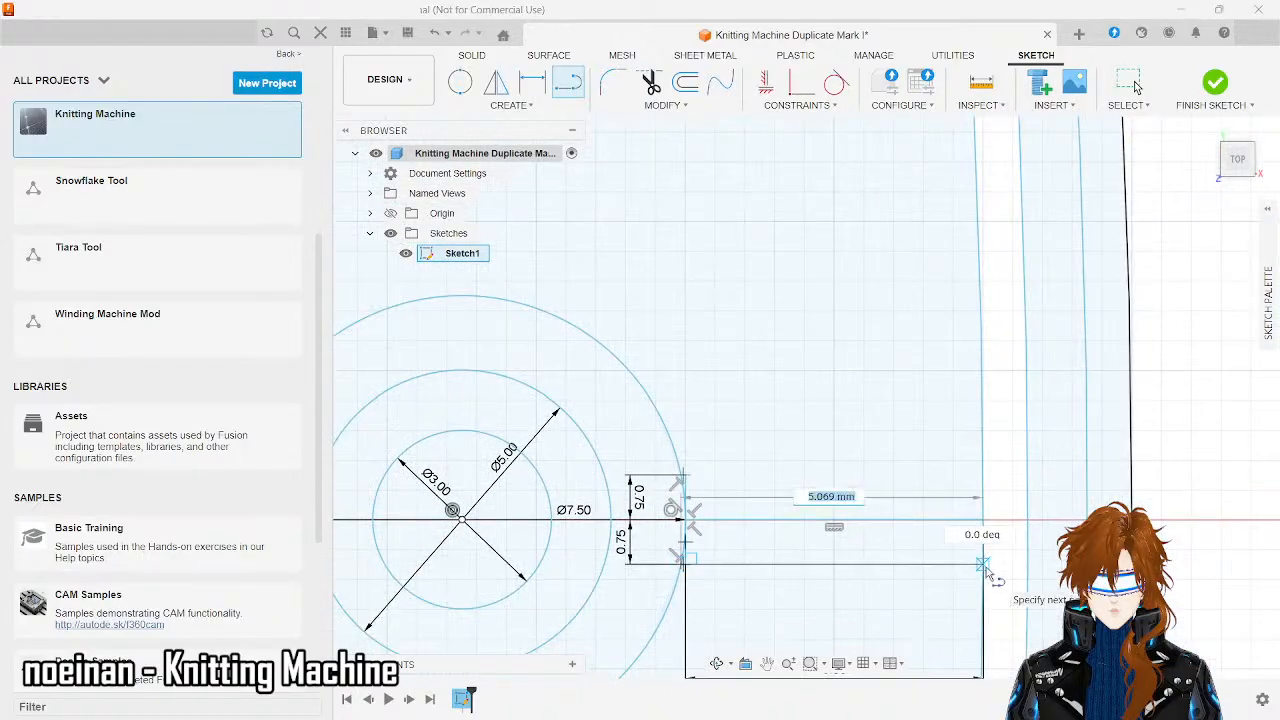
click(983, 566)
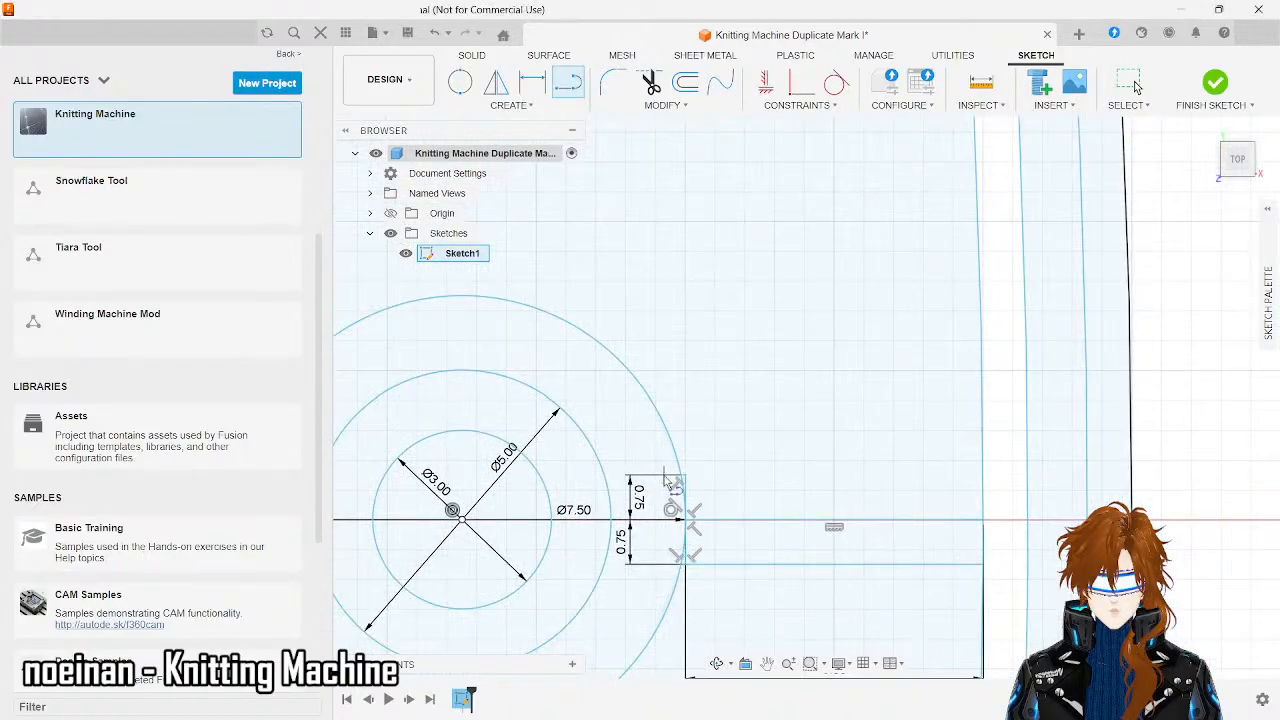
scroll(678, 478, up, 1)
scroll(680, 480, up, 3)
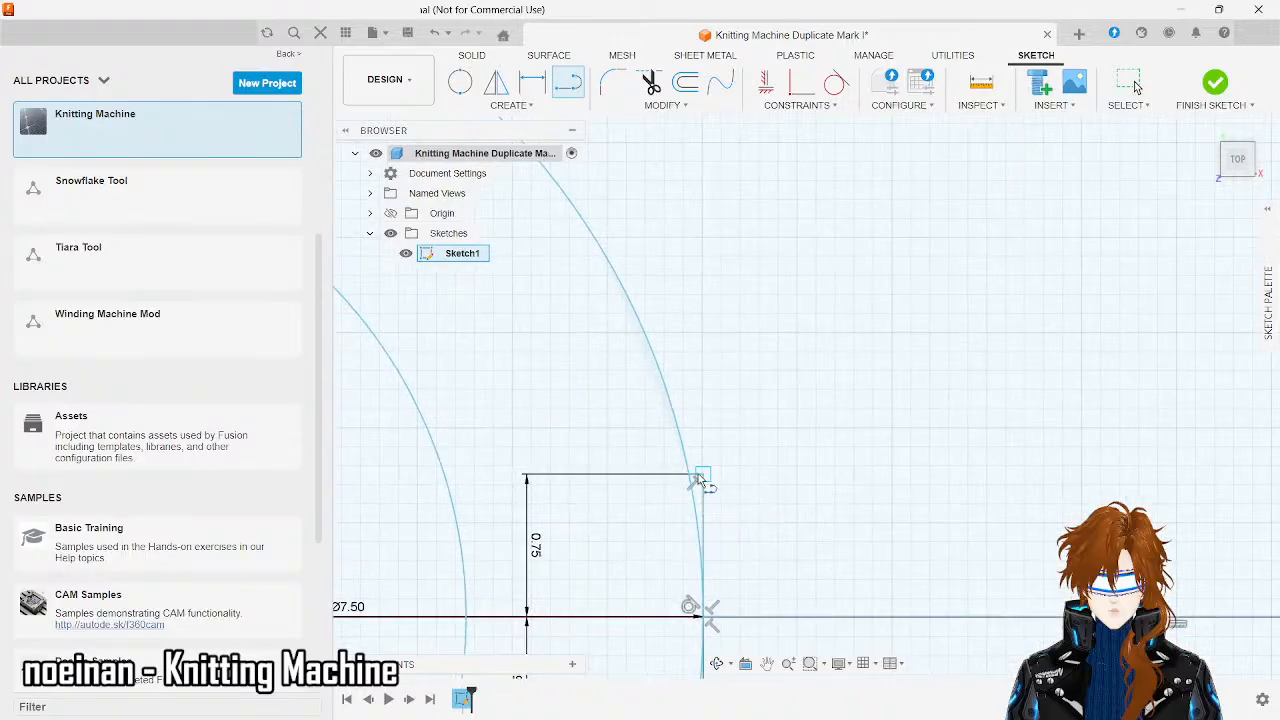
click(684, 475)
scroll(692, 480, down, 3)
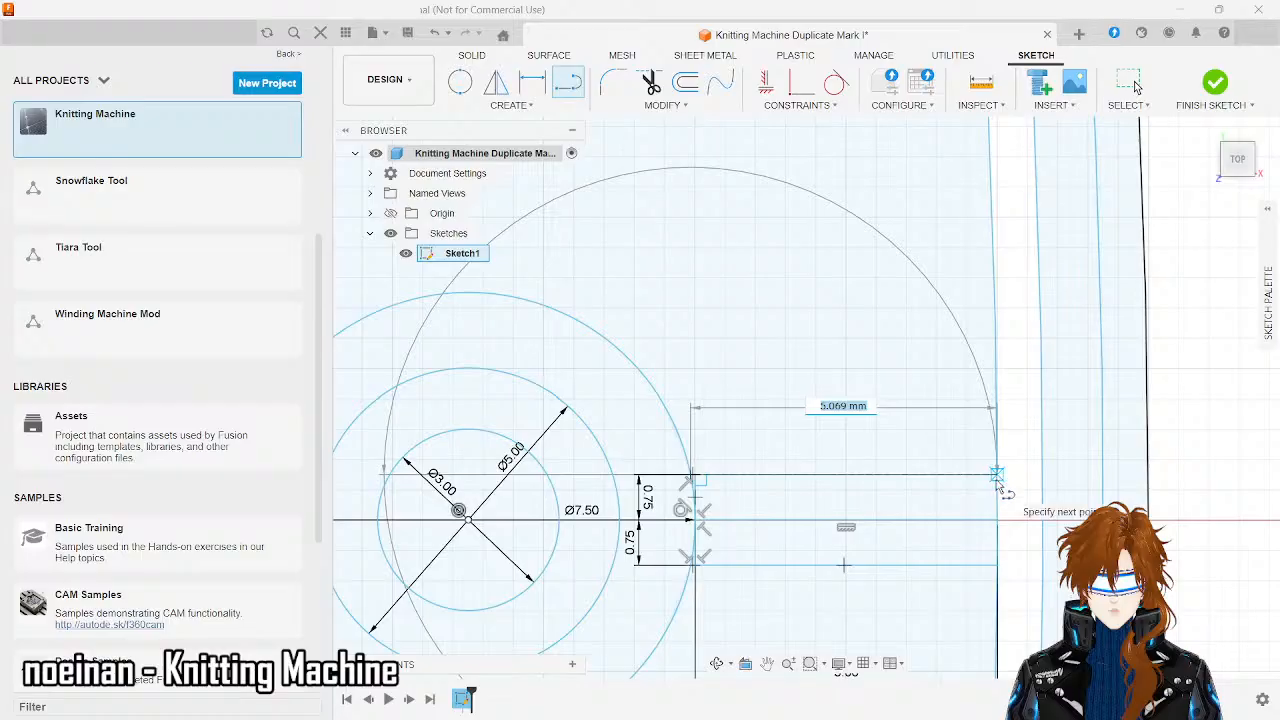
click(997, 475)
key(Escape)
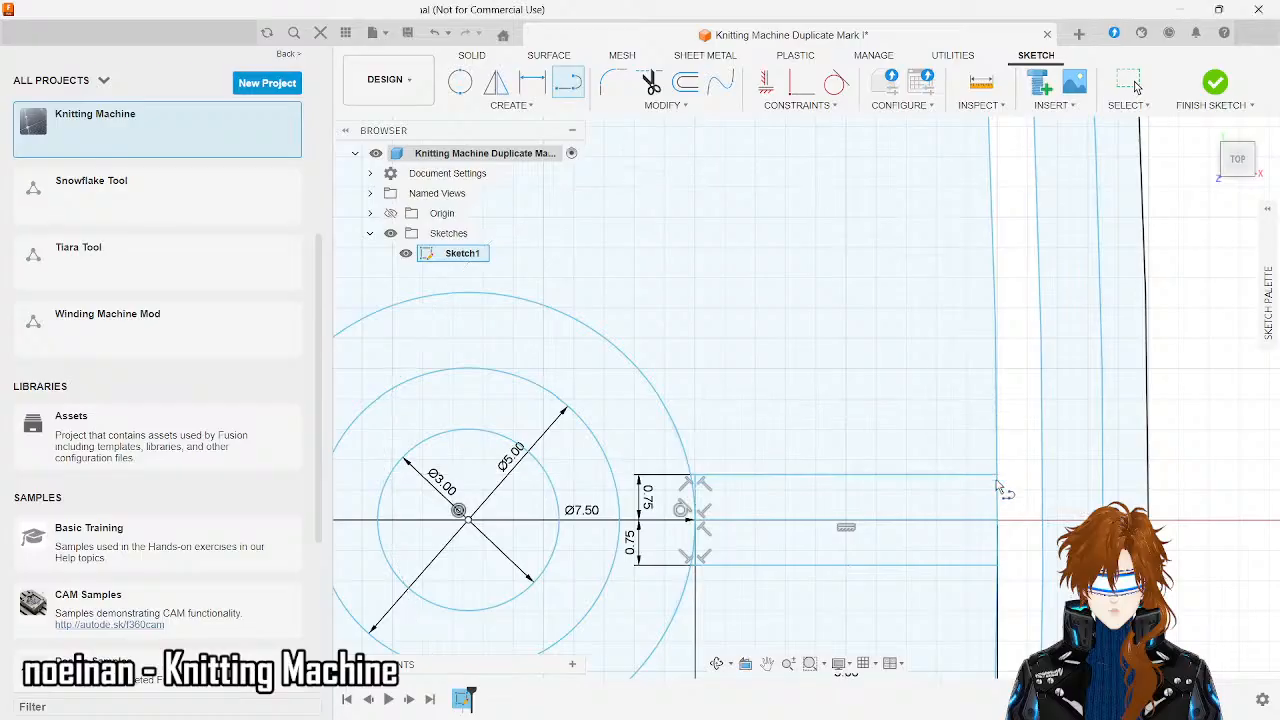
- Delete the upper vertical helper line and the short segment beside it, between the circle and the upper slot edge
scroll(684, 500, up, 5)
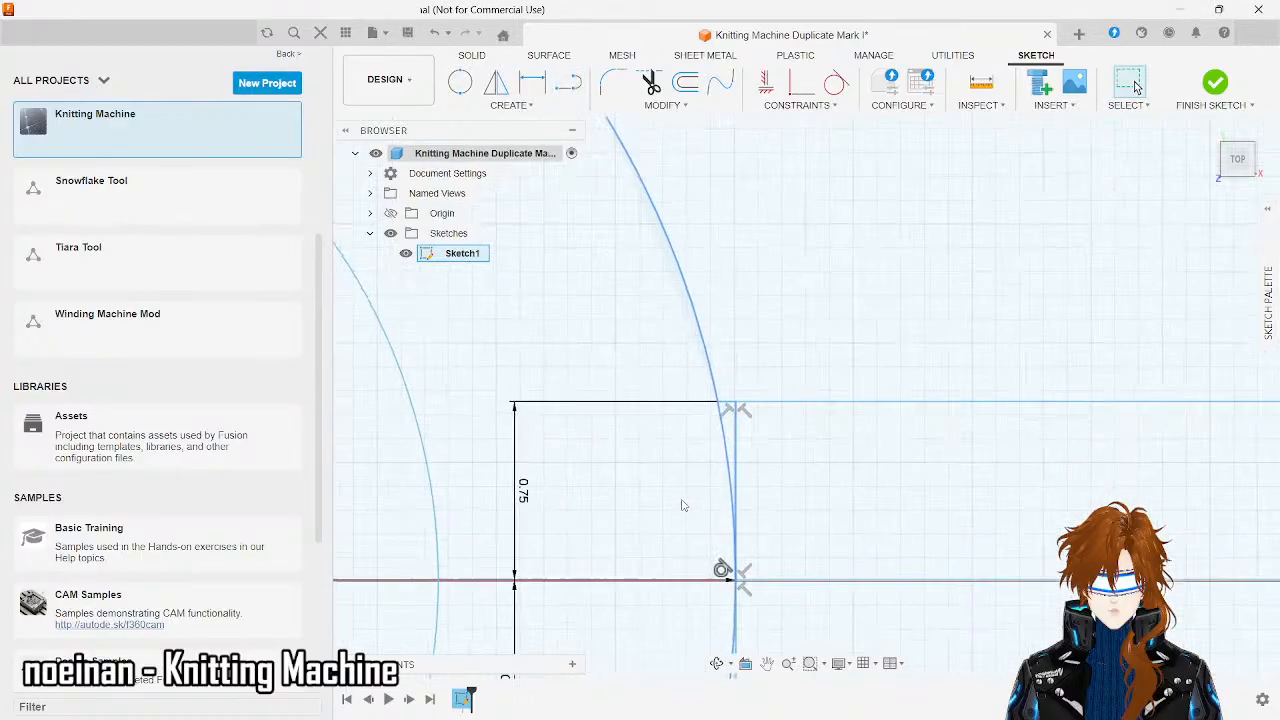
click(754, 351)
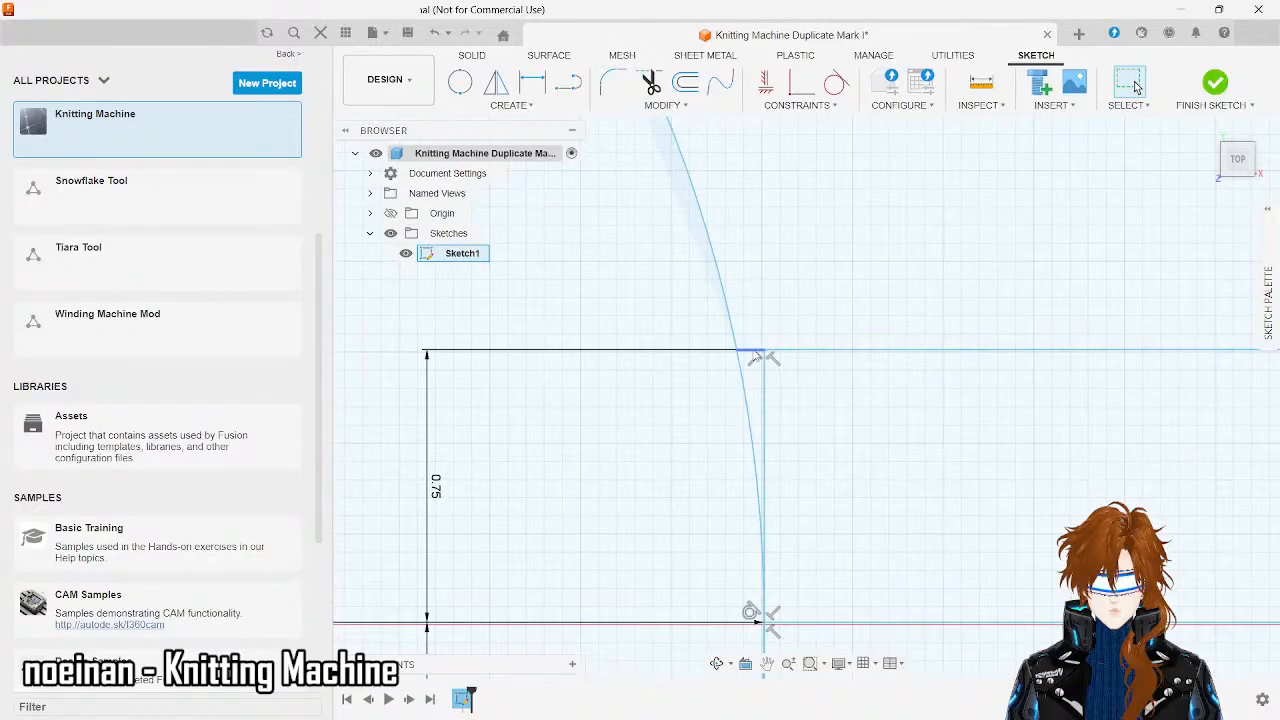
click(764, 365)
click(765, 376)
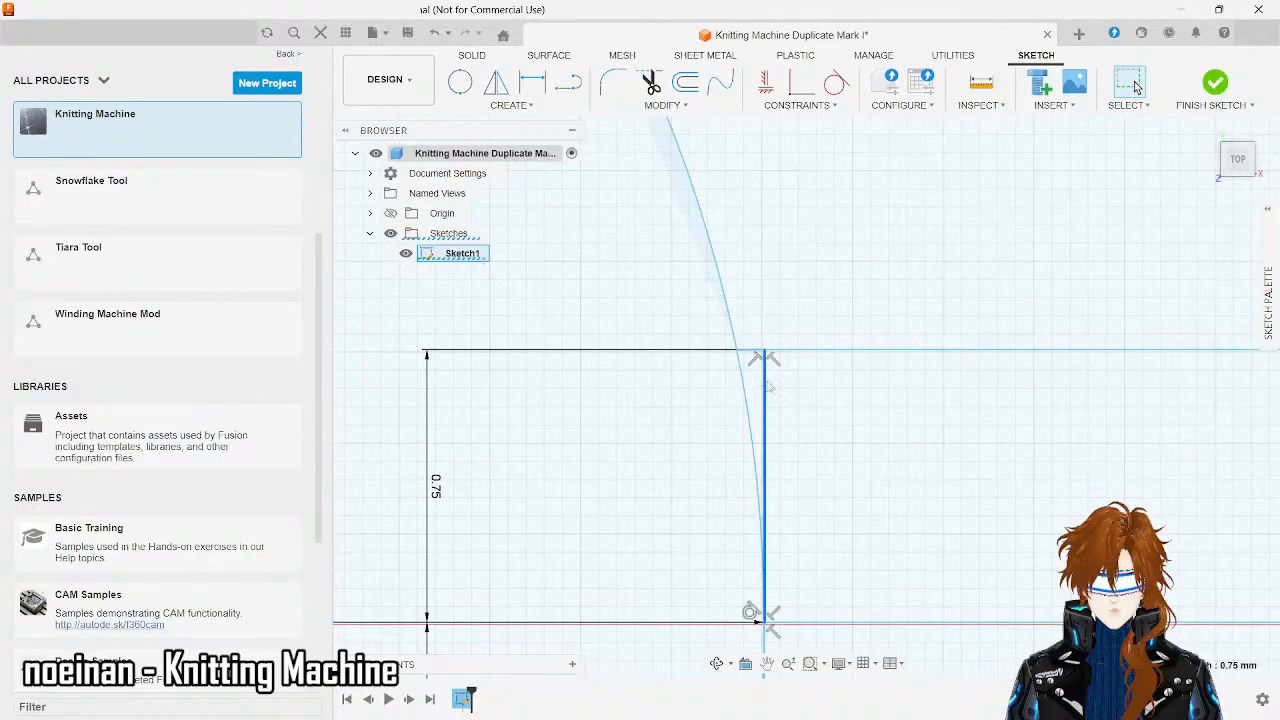
key(Delete)
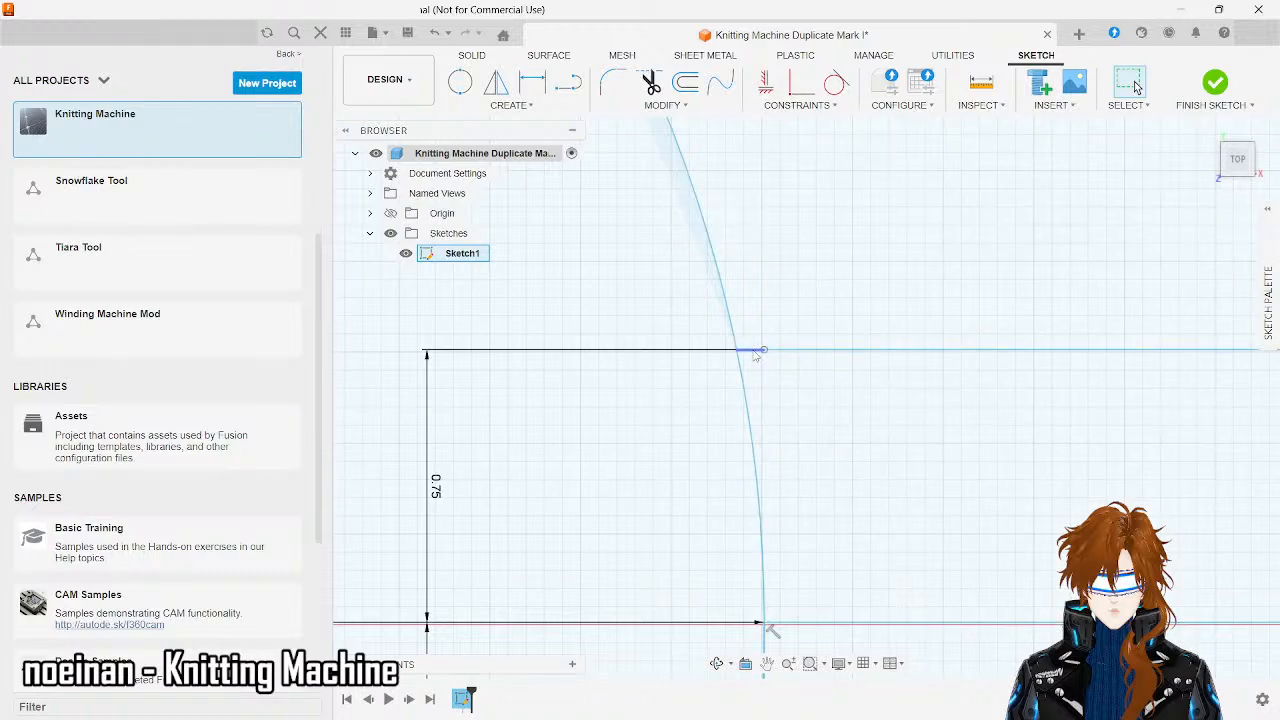
click(754, 351)
key(Delete)
scroll(754, 351, down, 3)
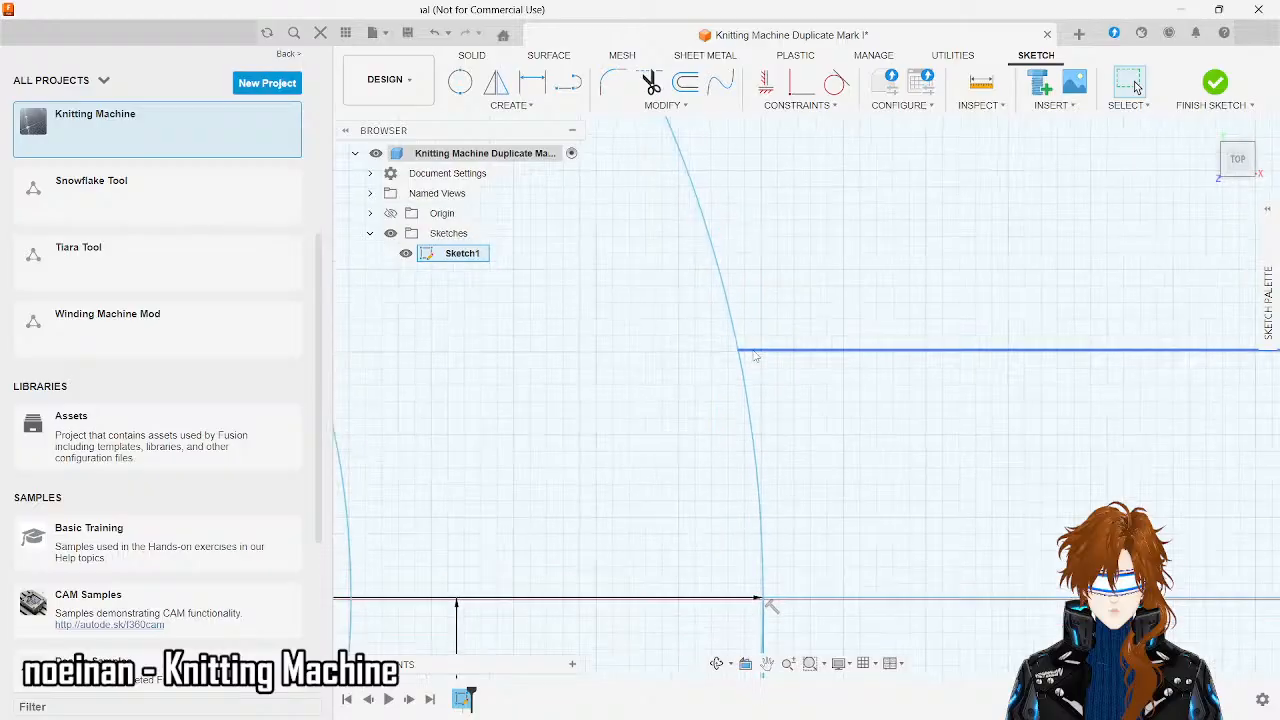
- Delete the lower vertical helper line and the short leftover segment at the lower slot edge
scroll(757, 514, up, 5)
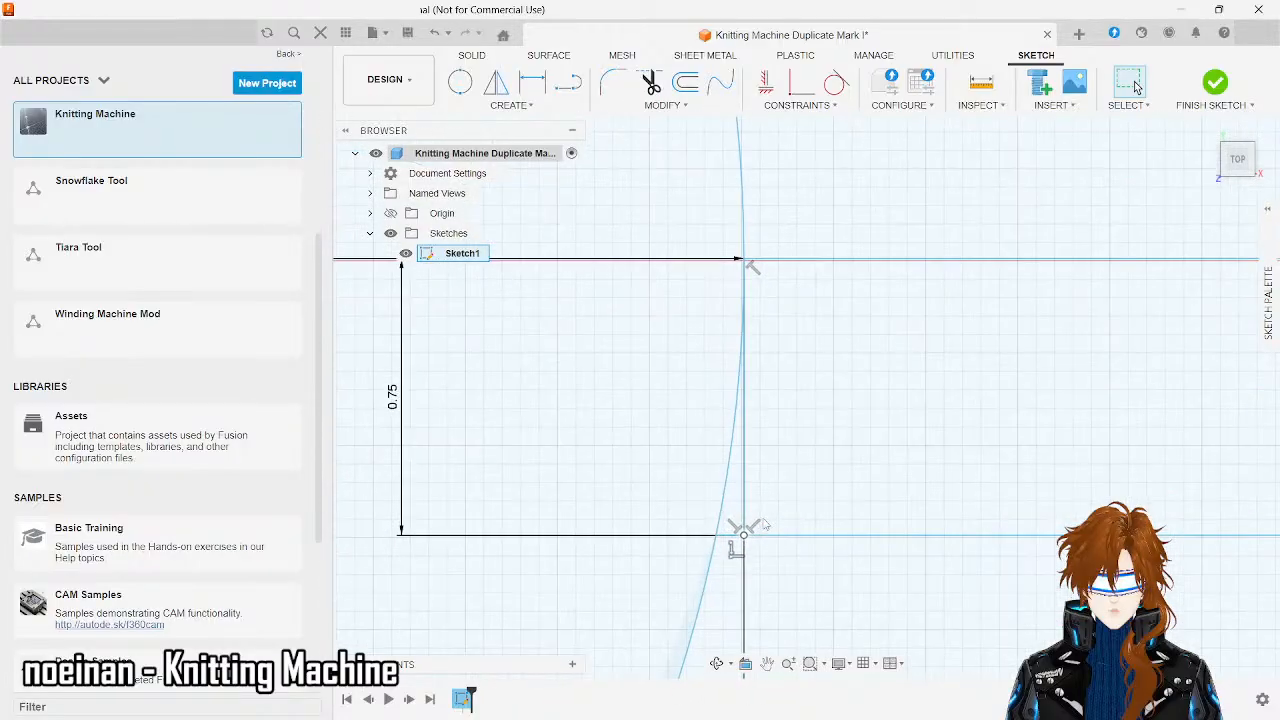
click(729, 543)
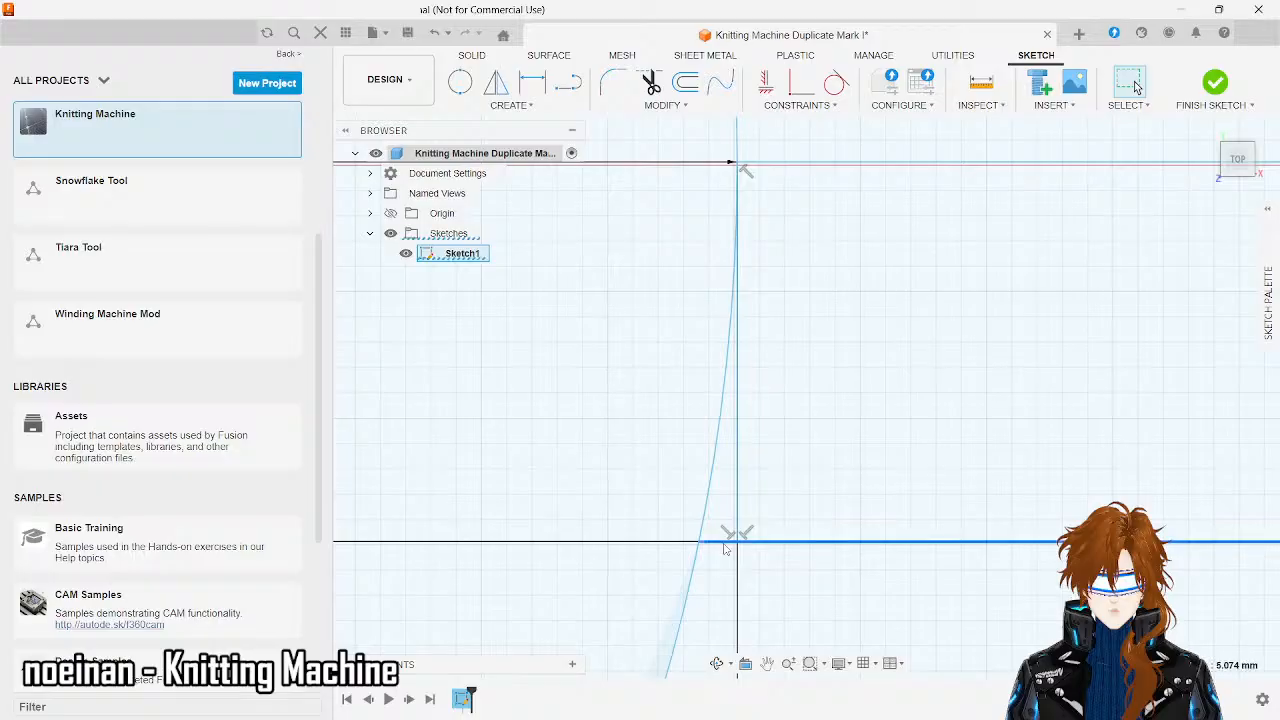
click(776, 492)
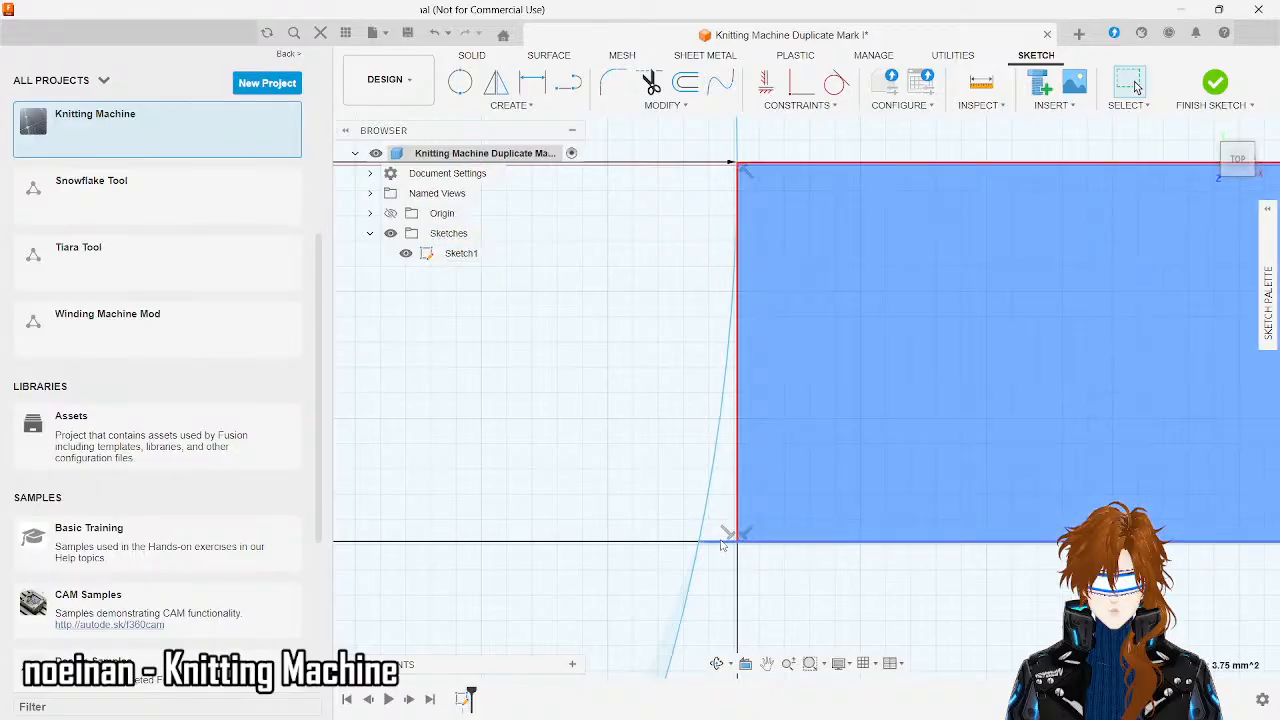
click(723, 546)
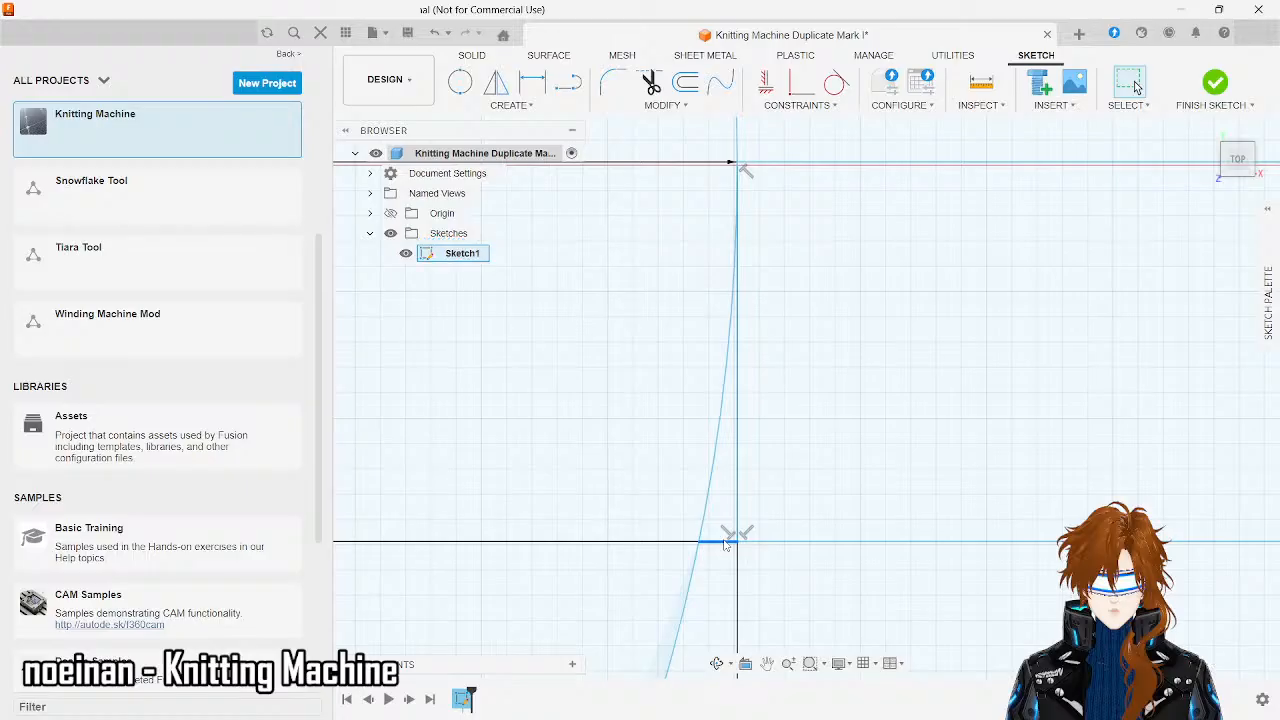
click(738, 521)
key(Delete)
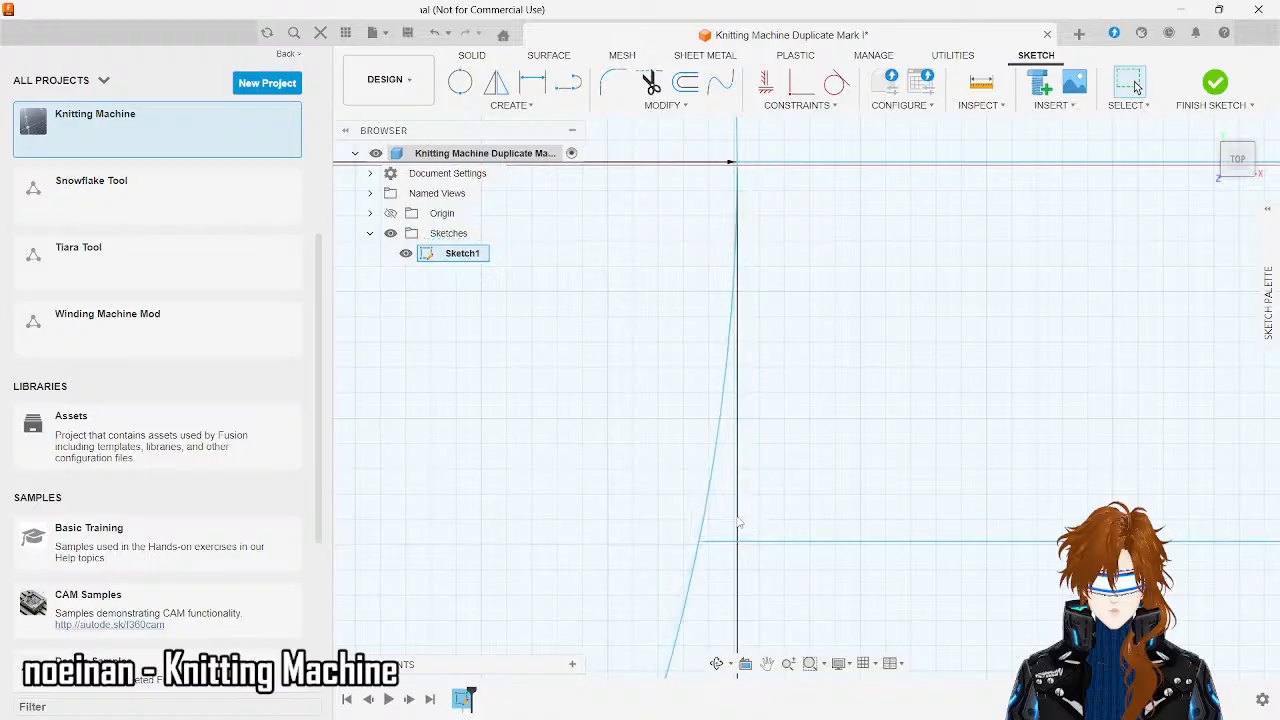
- Delete the 5 mm construction line running along the middle of the slot
scroll(738, 521, down, 5)
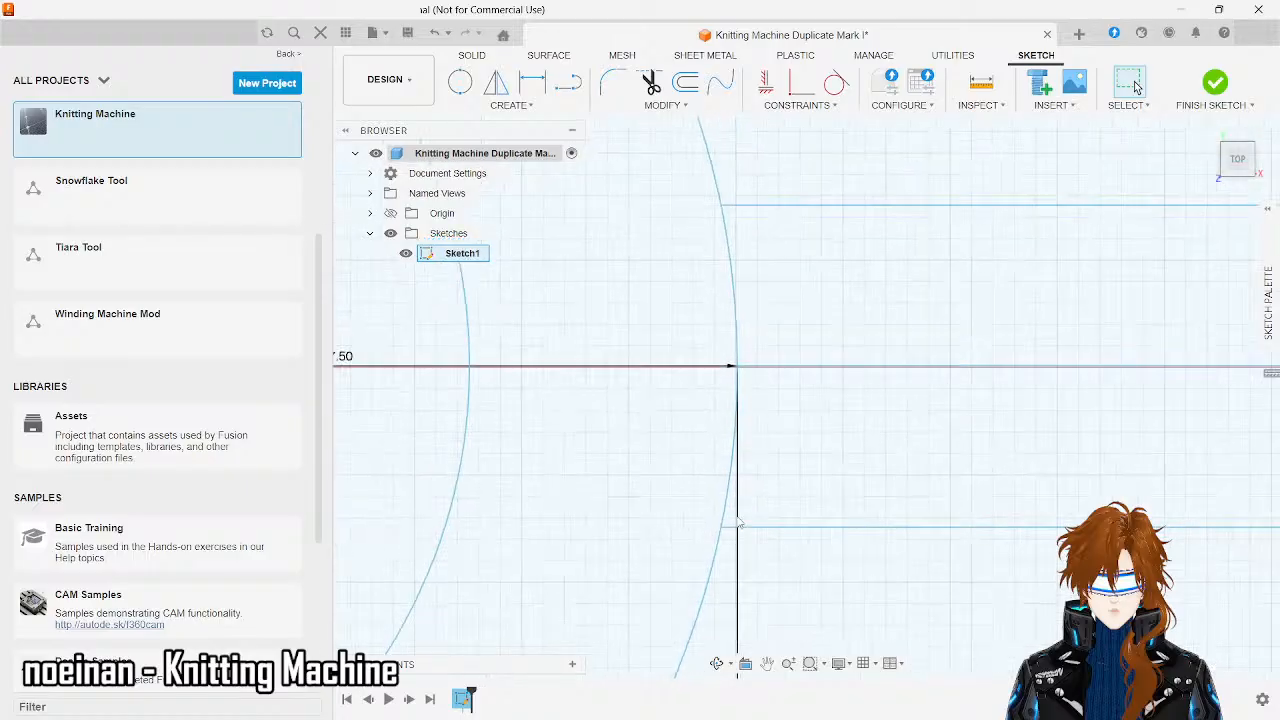
click(774, 429)
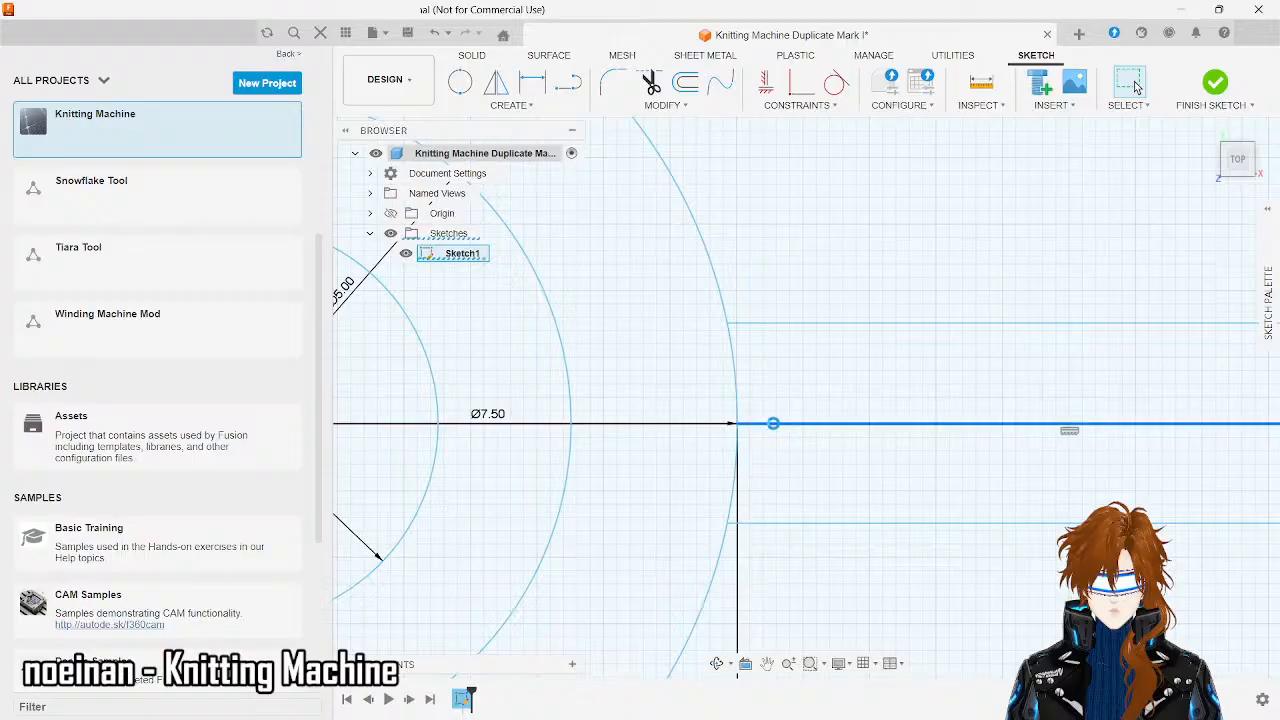
scroll(774, 428, down, 8)
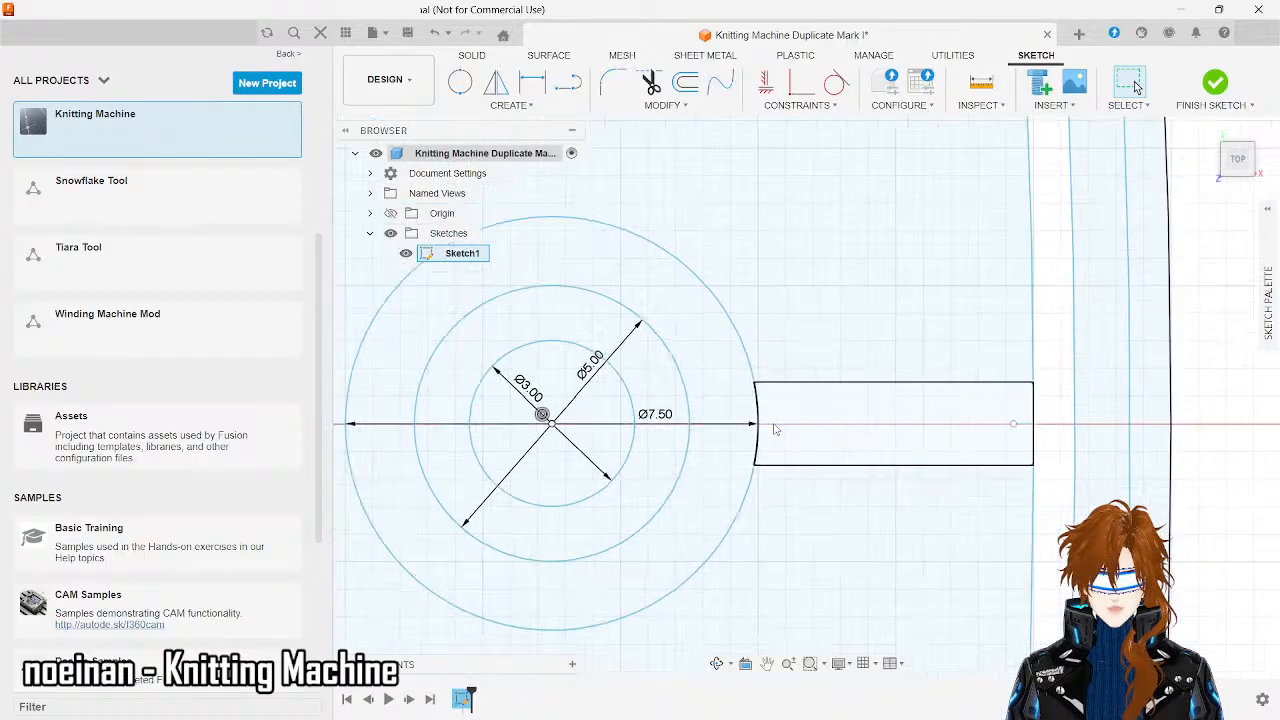
- Delete the vertical helper lines above and inside the slot of the screw hole at the ring's lowest point
scroll(774, 428, down, 4)
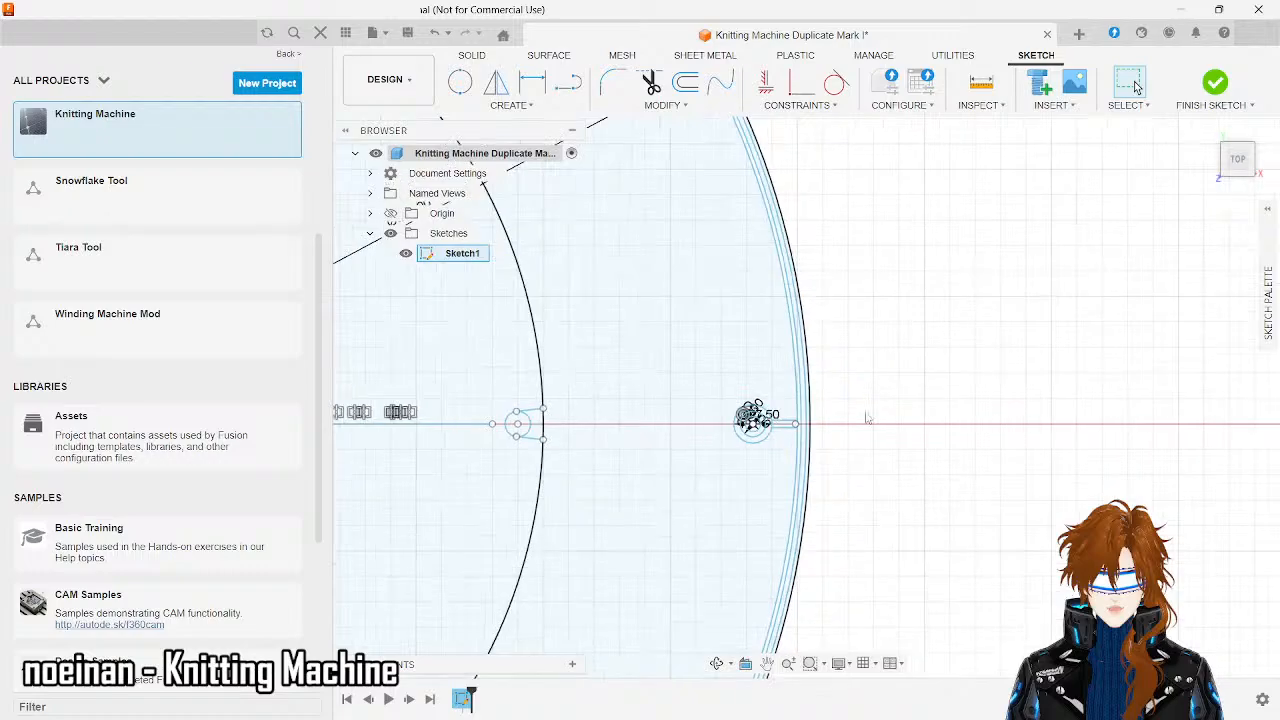
scroll(992, 388, down, 5)
scroll(992, 388, down, 3)
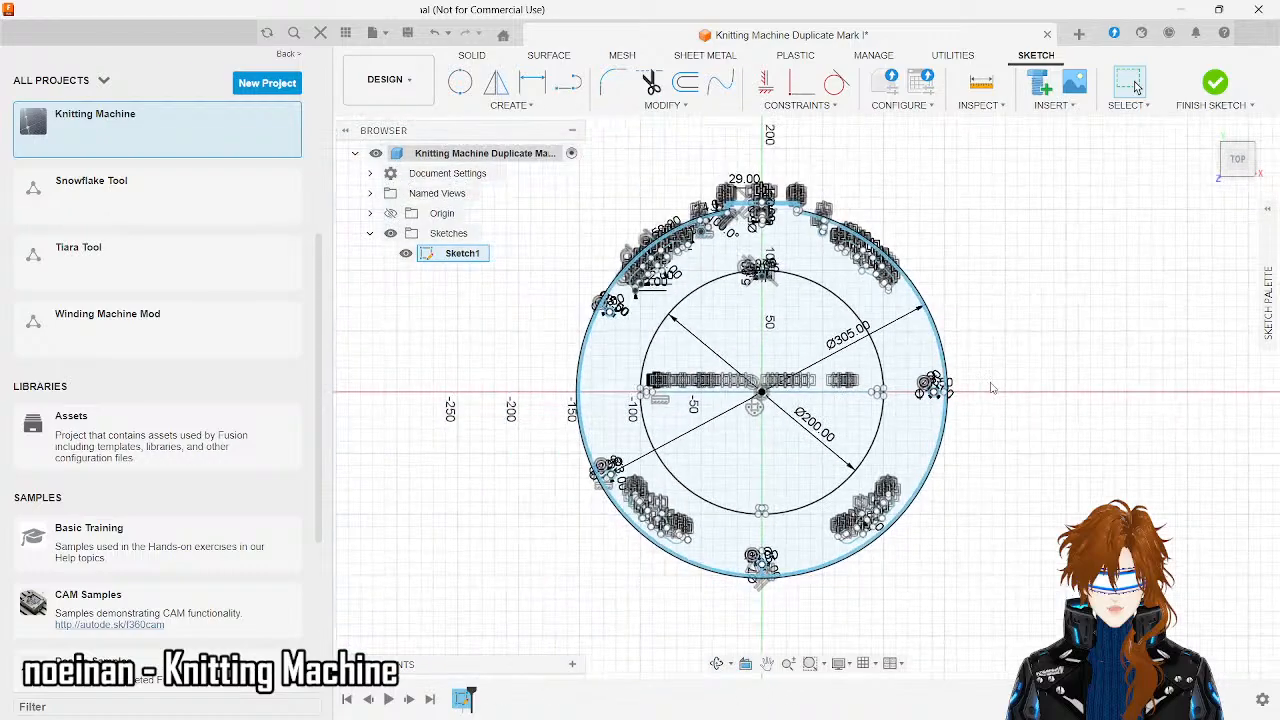
scroll(760, 578, up, 10)
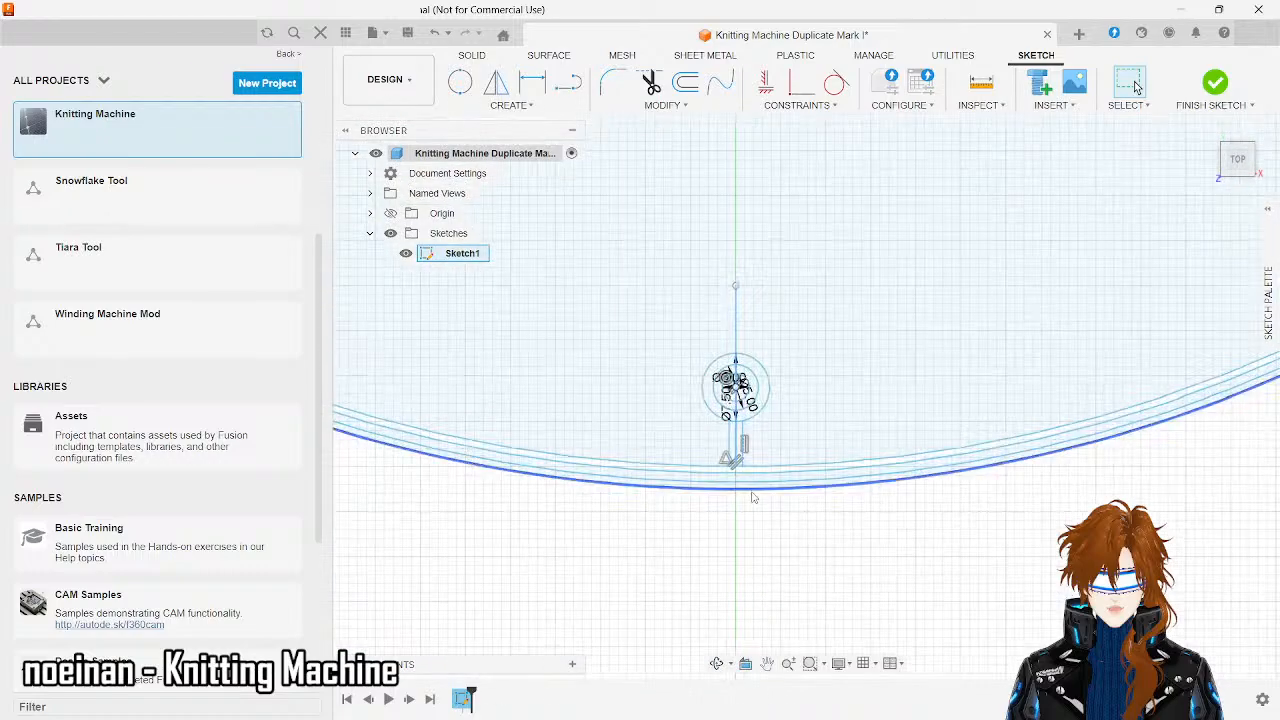
click(736, 446)
key(Delete)
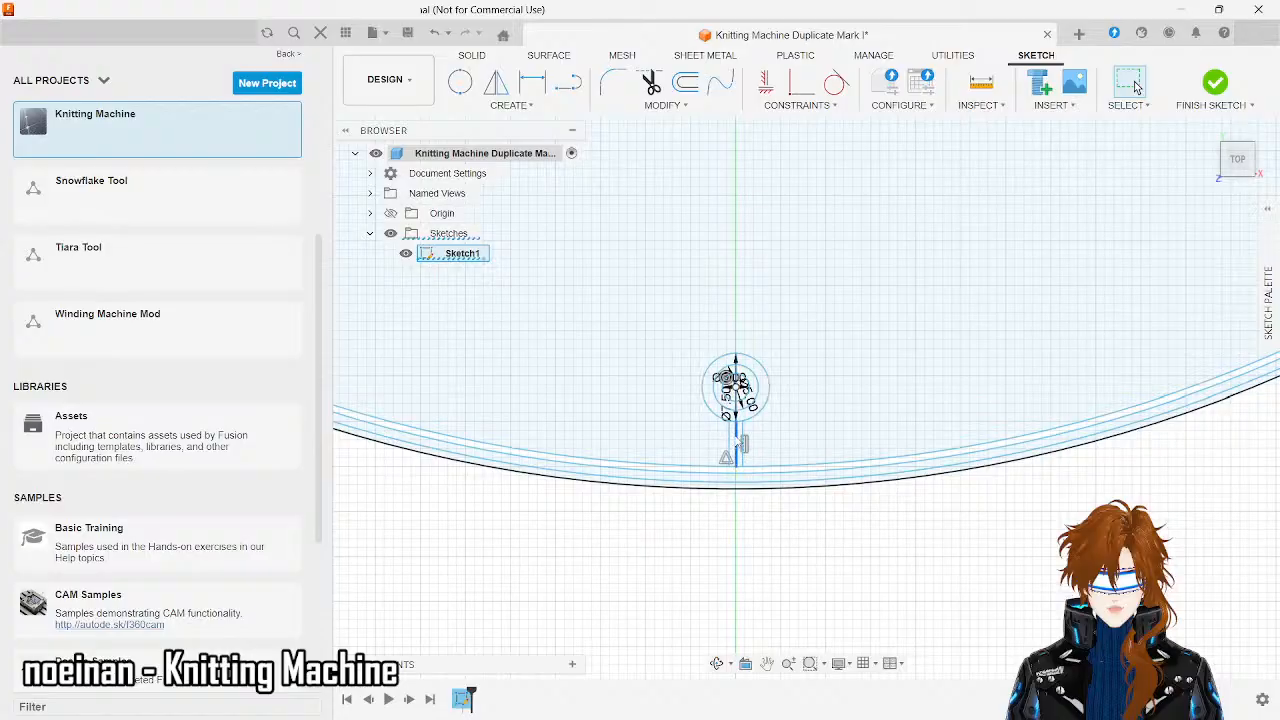
click(738, 446)
key(Delete)
- Examine the screw holes and slots around the ring's rim, including the lower-left and right-hand ones
scroll(669, 494, down, 5)
scroll(669, 494, down, 3)
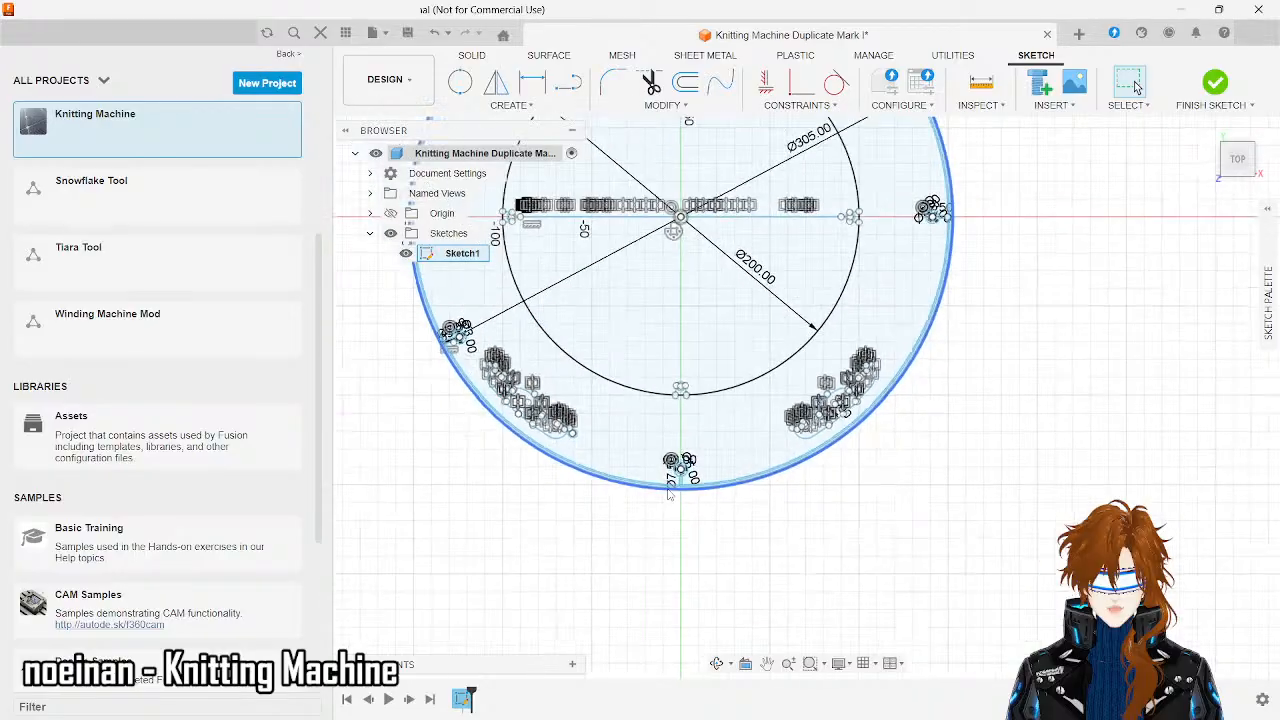
scroll(462, 357, up, 8)
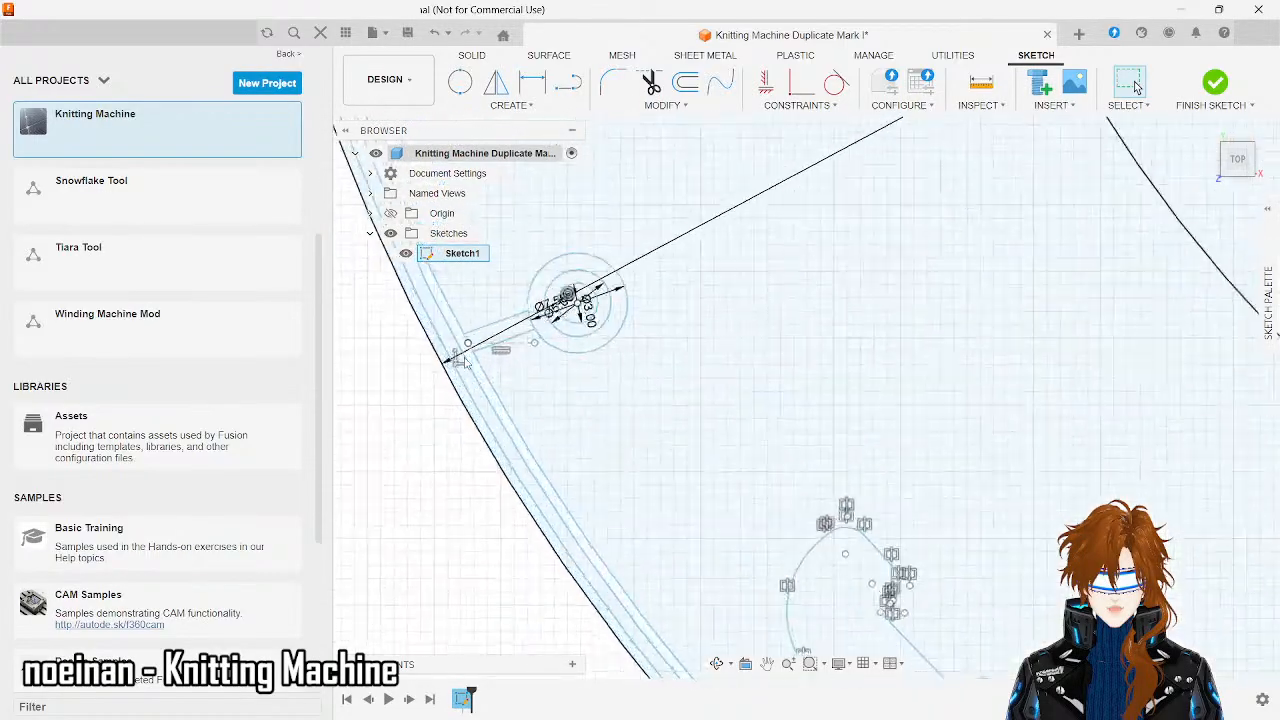
scroll(462, 357, down, 5)
scroll(462, 357, down, 5)
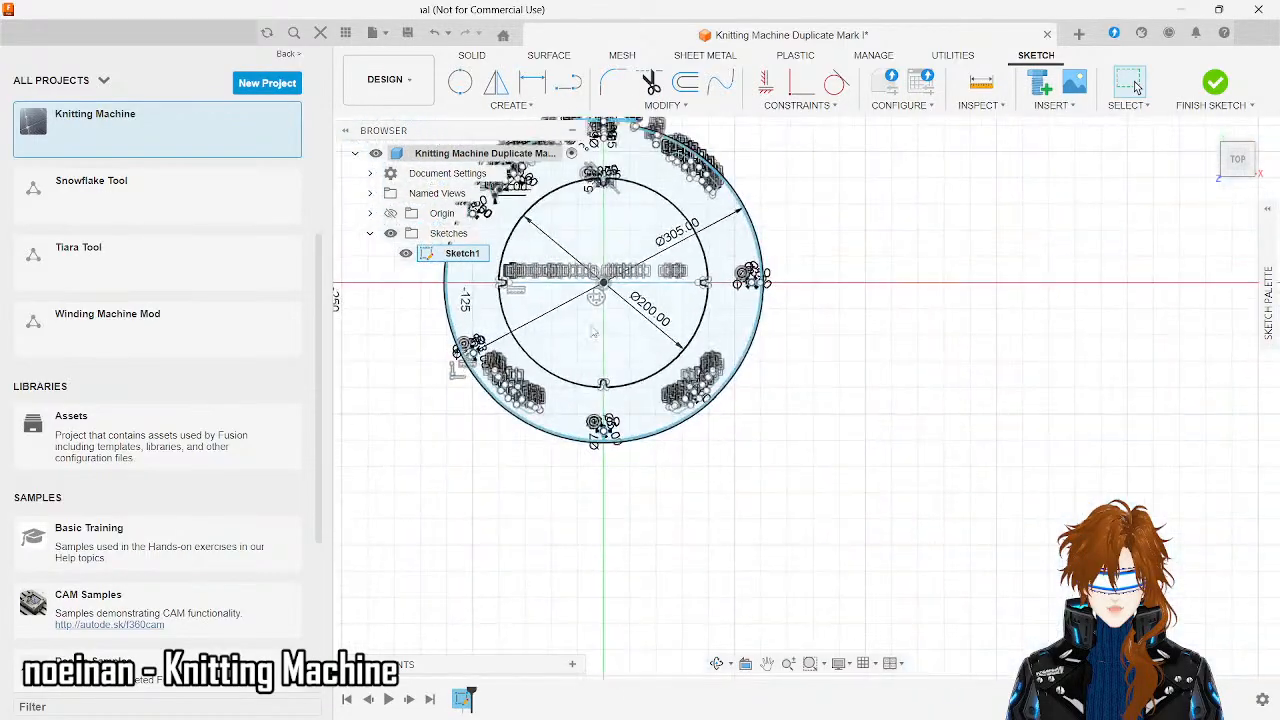
scroll(768, 231, up, 4)
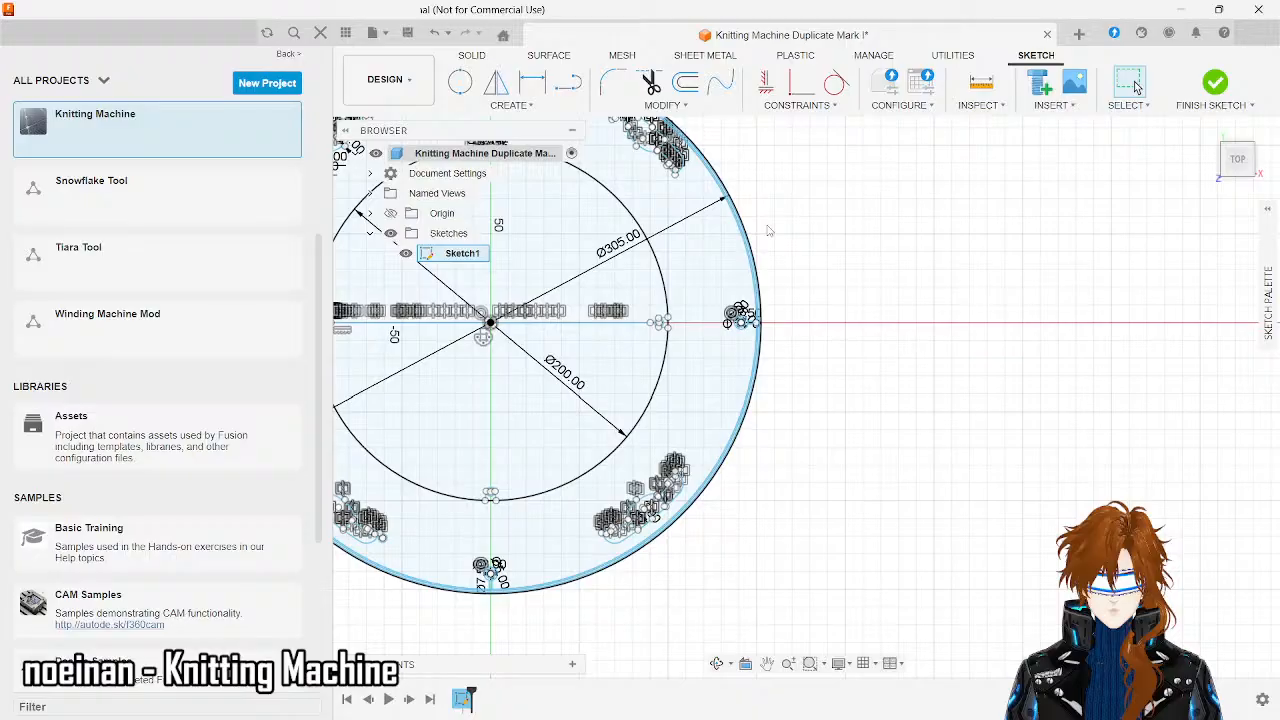
scroll(768, 231, down, 2)
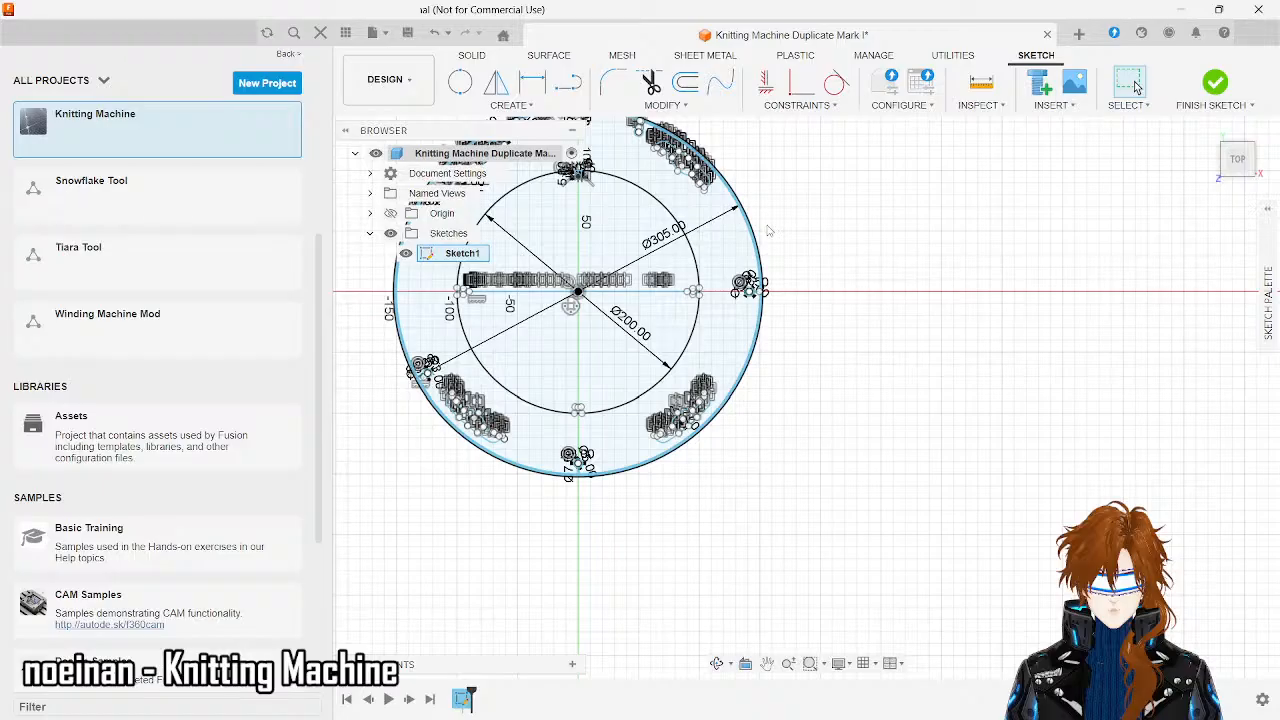
scroll(768, 231, down, 4)
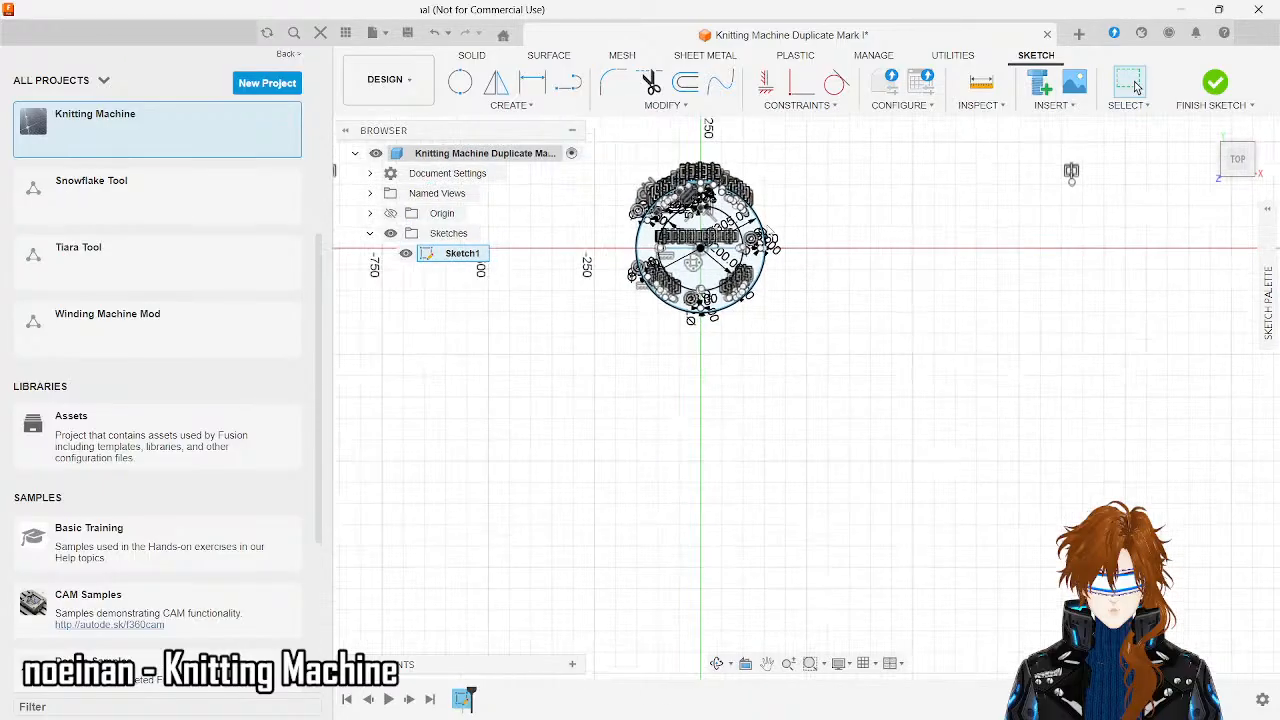
scroll(740, 235, up, 6)
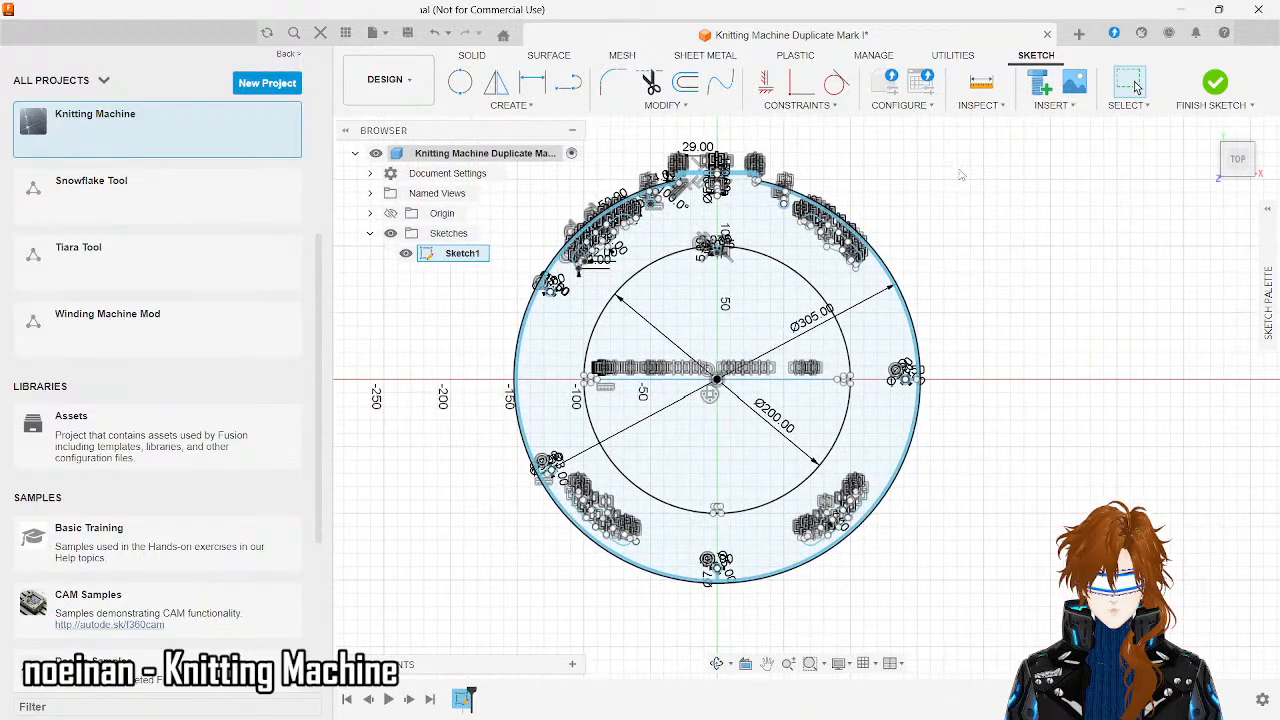
scroll(960, 175, up, 2)
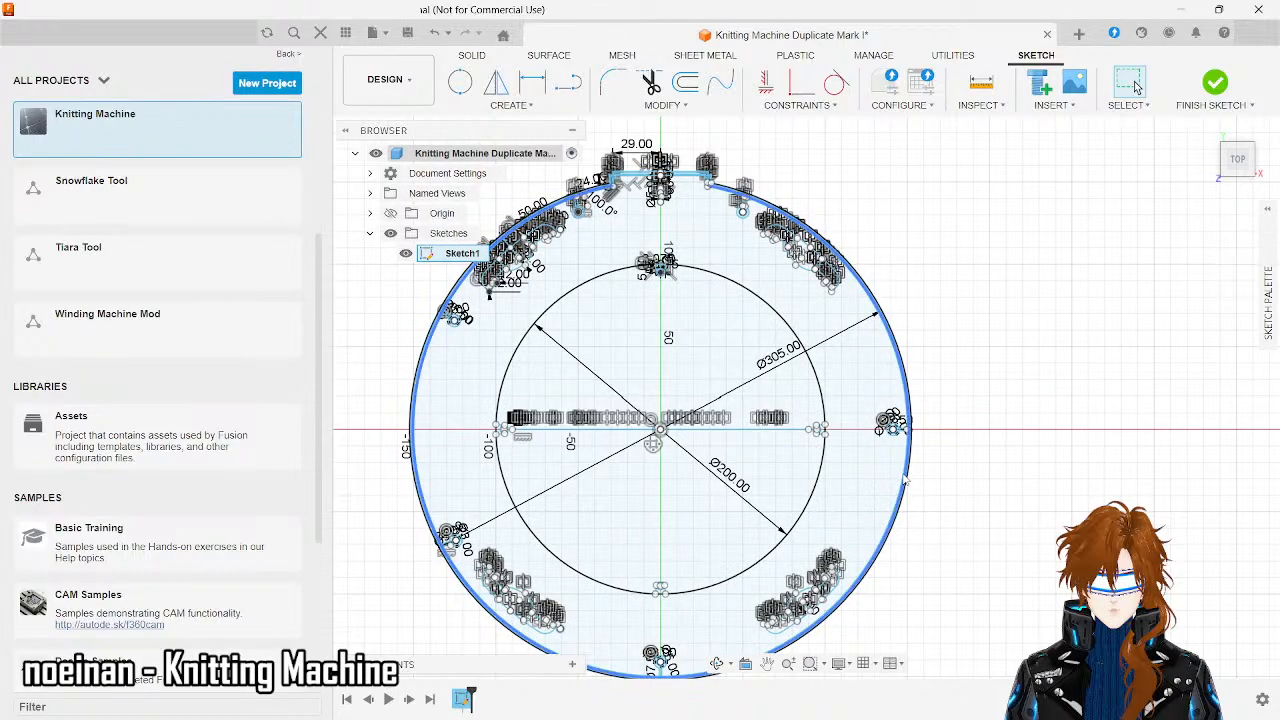
scroll(904, 479, up, 5)
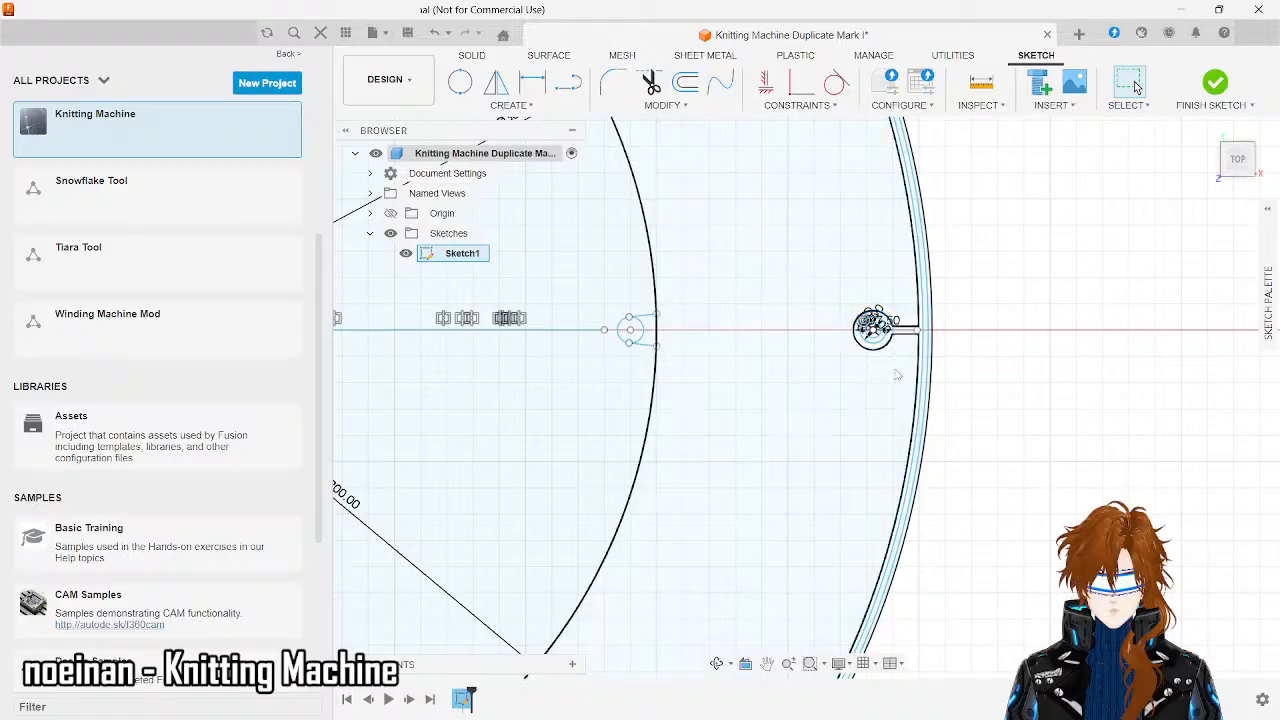
- Delete both slot edge lines and the short leftover segment of the screw hole on the ring's horizontal axis, at its +X side
drag(893, 352, 836, 264)
scroll(876, 326, up, 5)
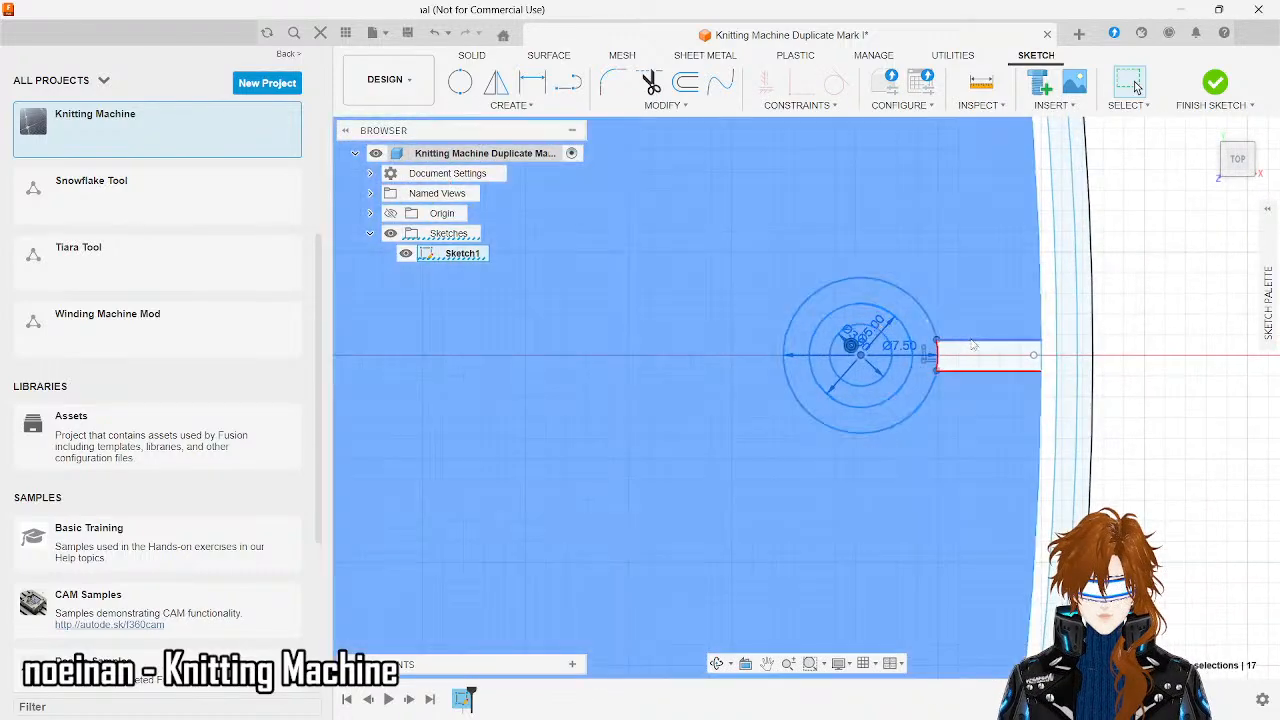
click(973, 345)
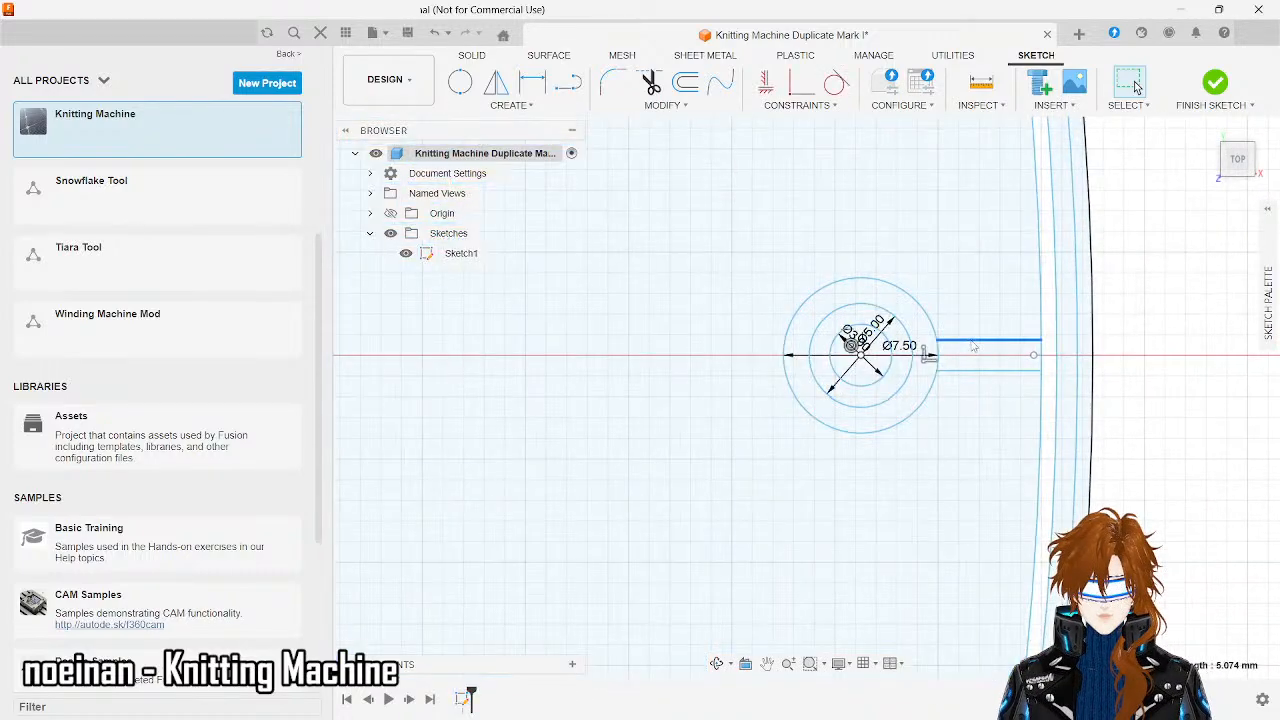
key(Delete)
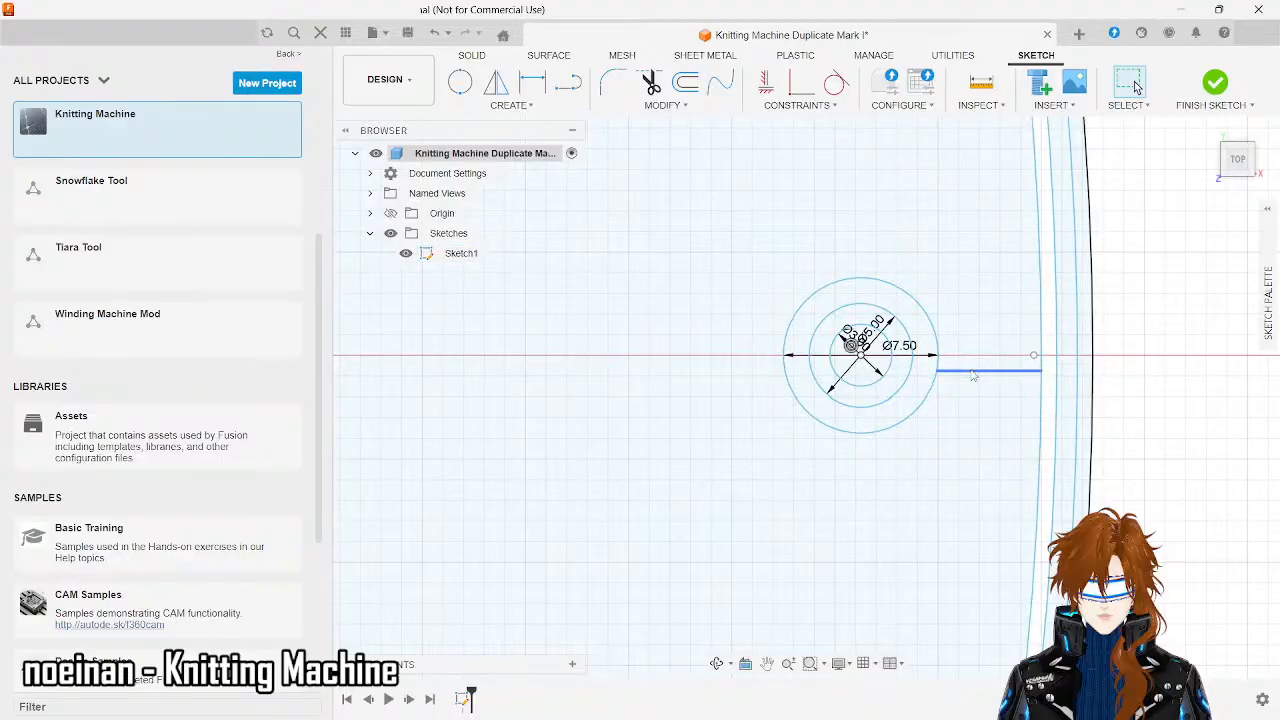
click(973, 372)
key(Delete)
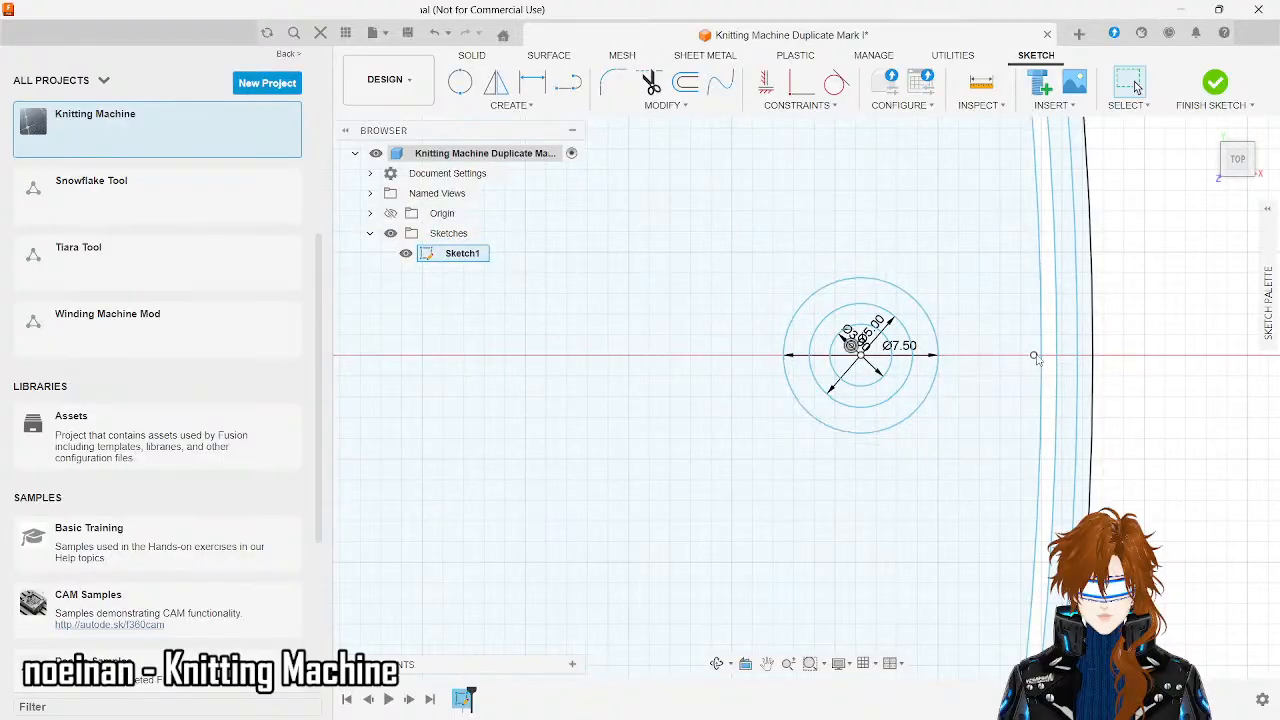
scroll(1035, 357, up, 10)
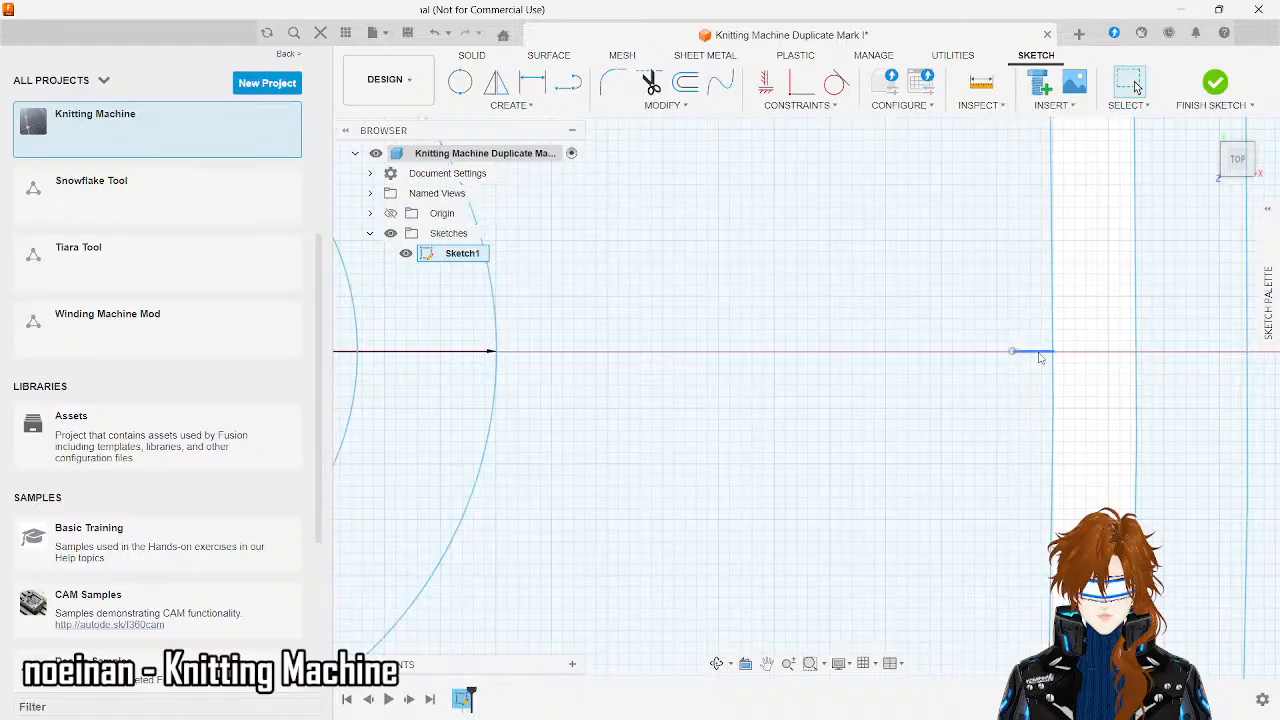
scroll(1040, 357, down, 10)
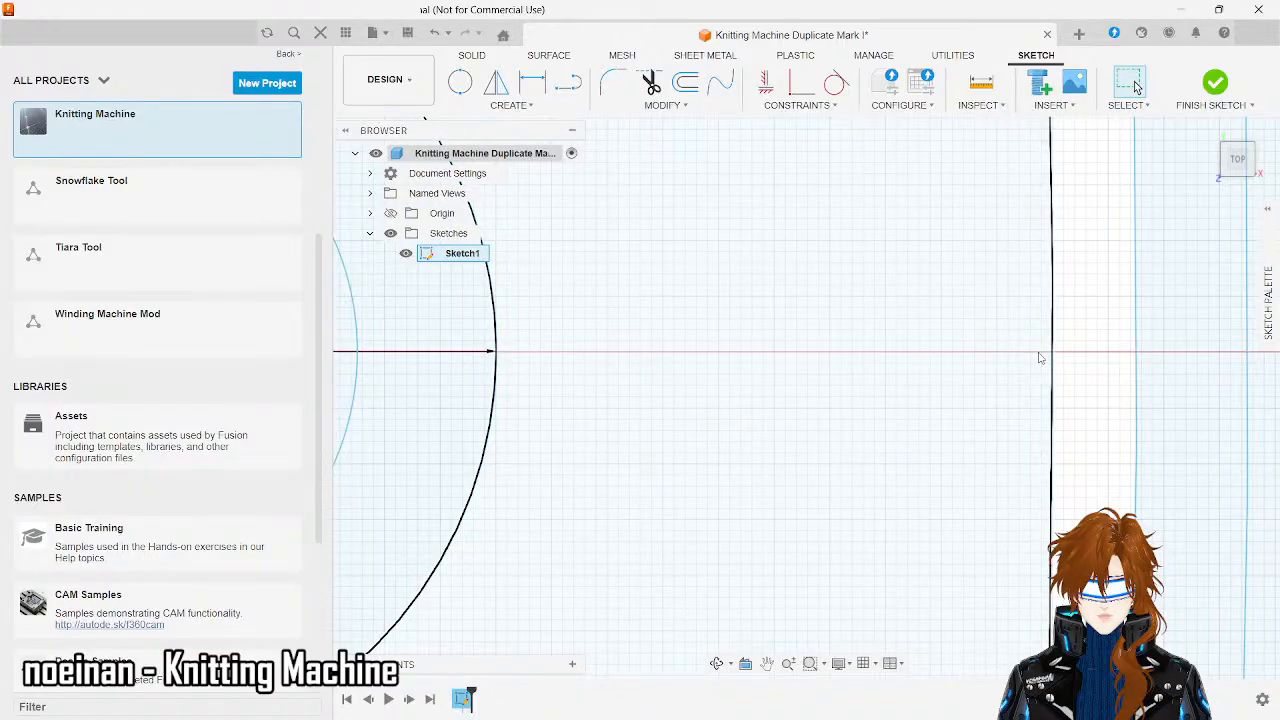
- Delete the three concentric screw-hole circles of 7.5, 5 and 3 mm diameter beside the rim on the horizontal axis
click(867, 352)
key(Delete)
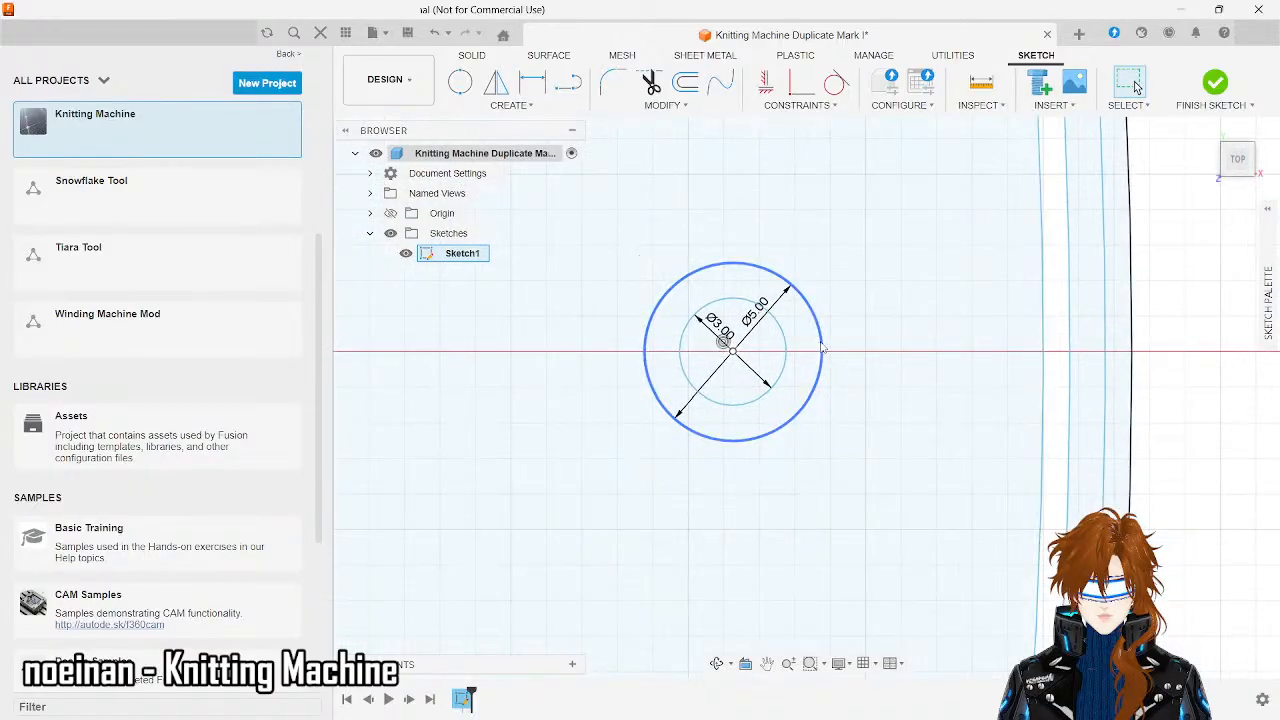
click(822, 347)
key(Delete)
click(787, 352)
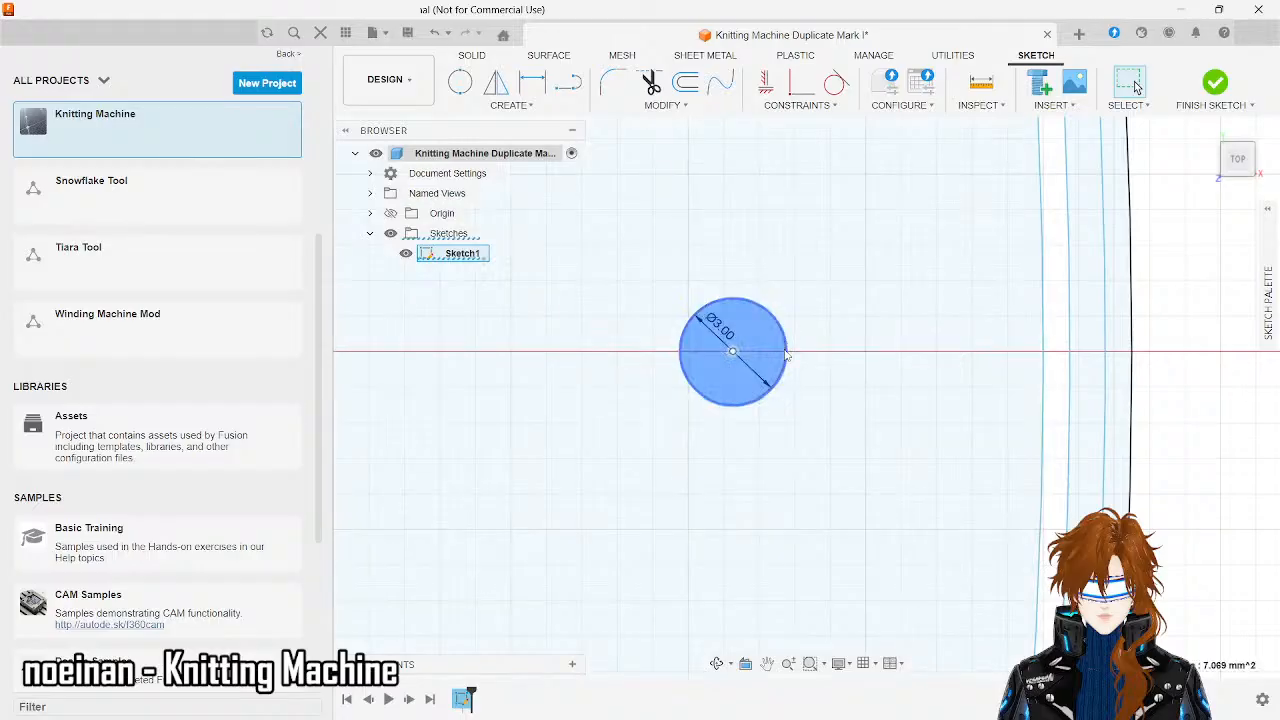
click(787, 352)
key(Delete)
- Draw a horizontal line from the notch circle's centre on the 200 mm circle past the outer rim, and back to the rim's inner edge
scroll(787, 356, down, 5)
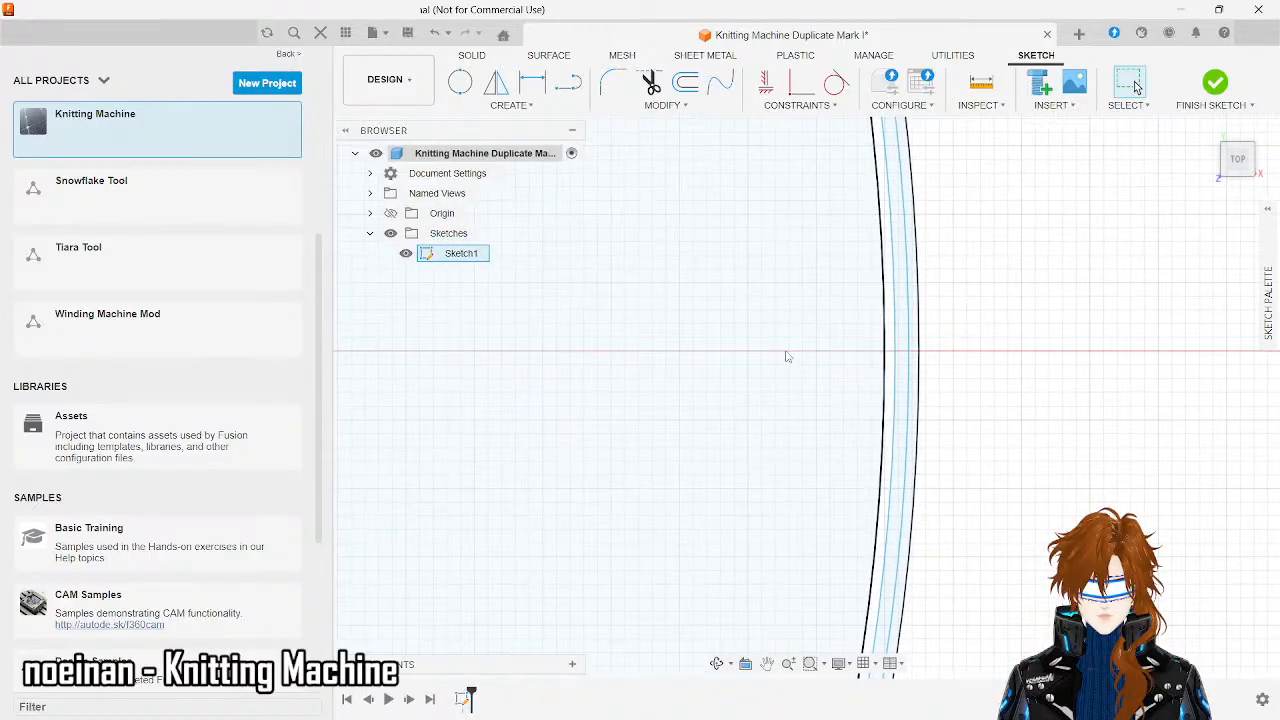
scroll(788, 356, down, 4)
scroll(1051, 397, down, 3)
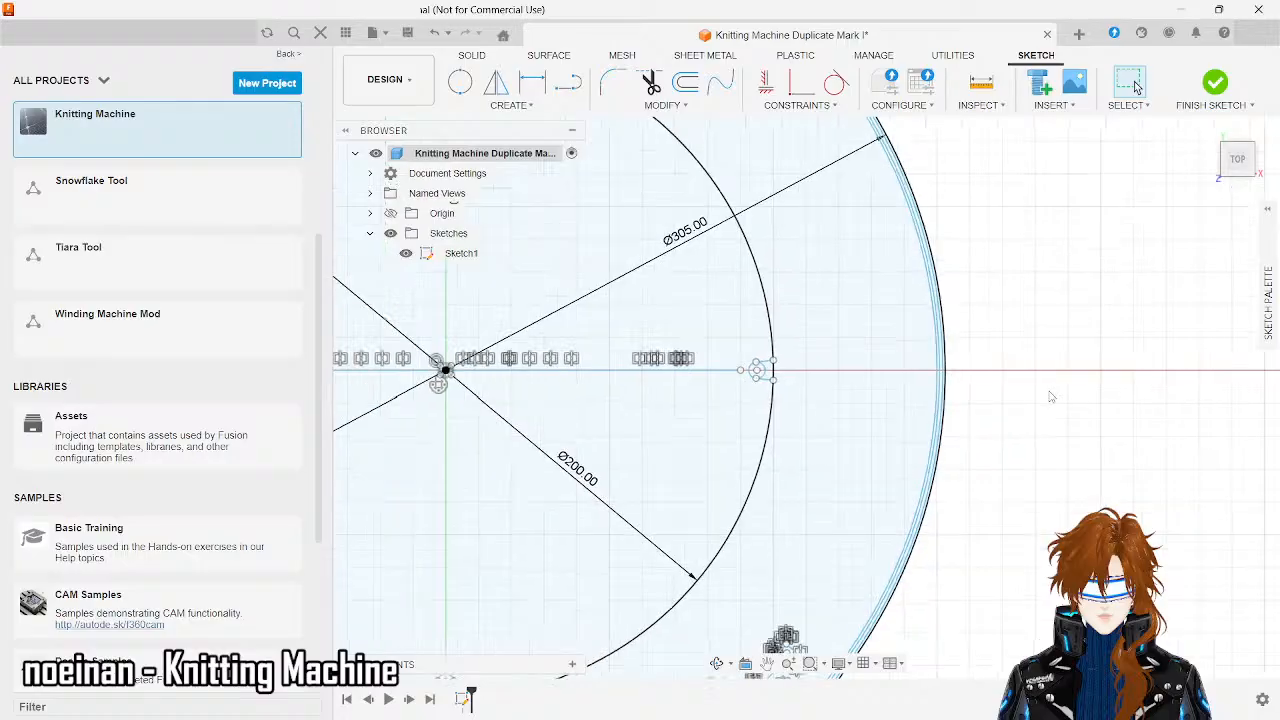
scroll(1051, 397, down, 3)
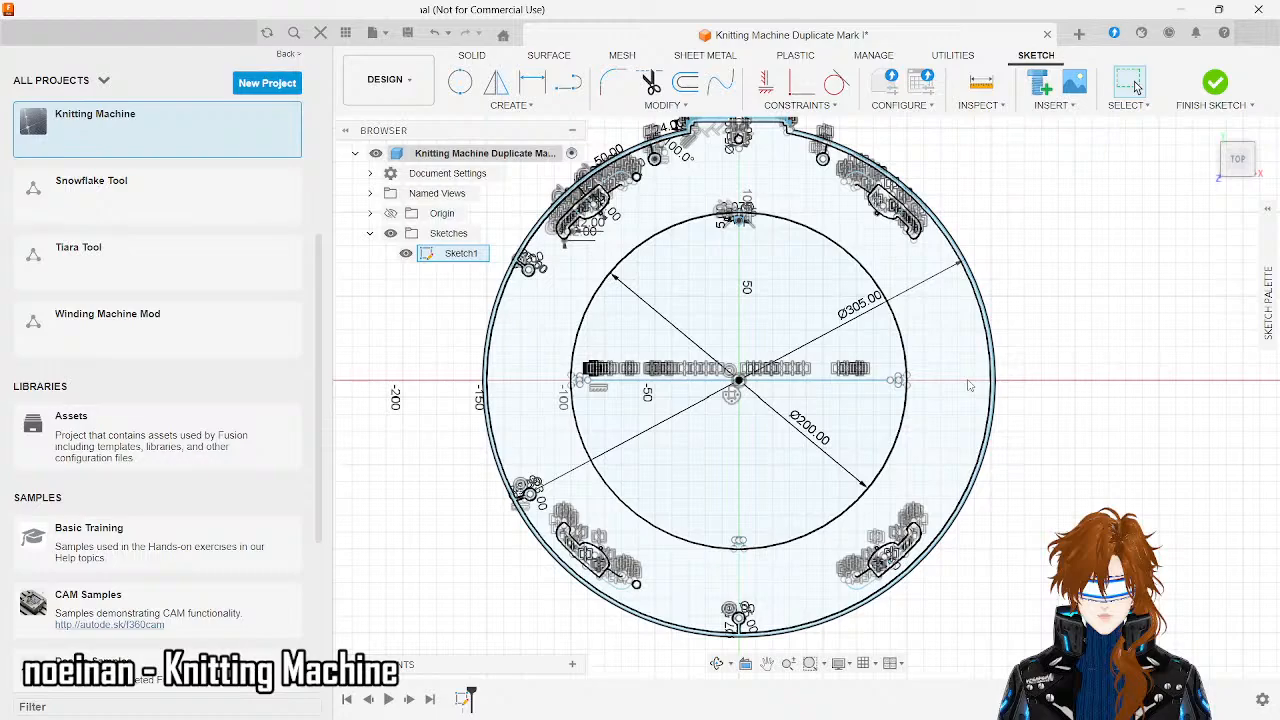
scroll(1037, 398, up, 4)
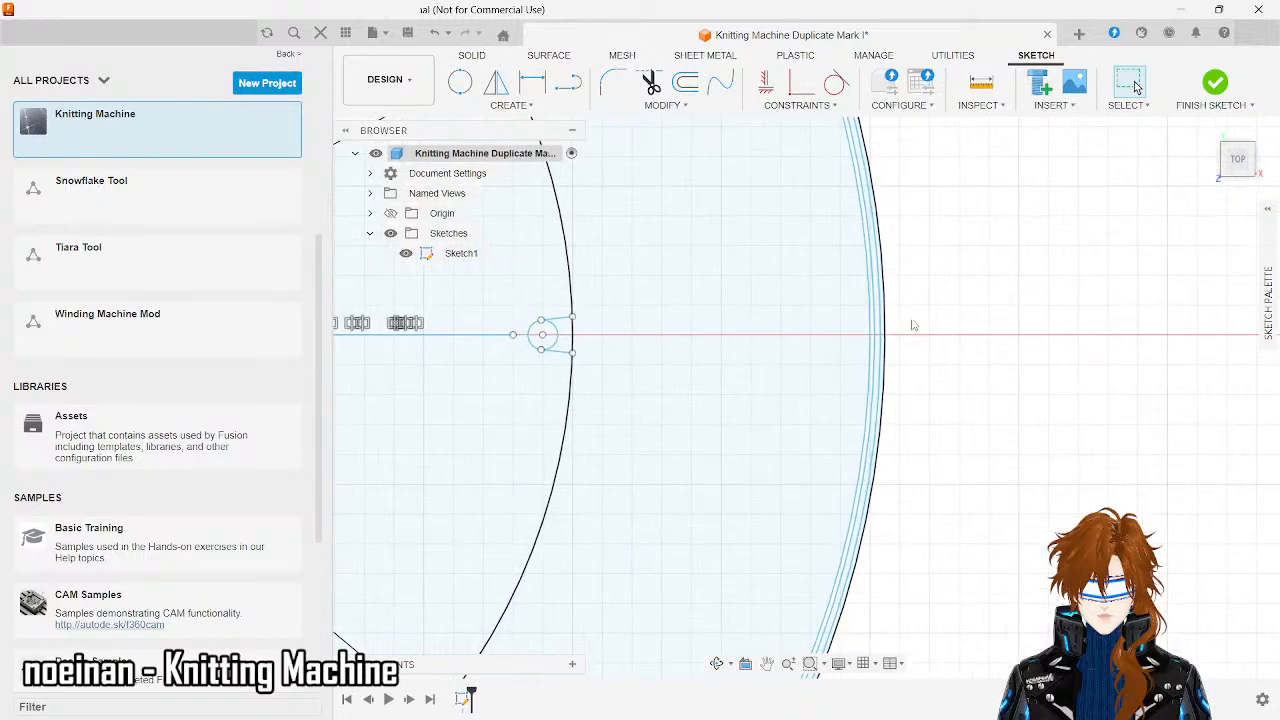
scroll(913, 325, up, 4)
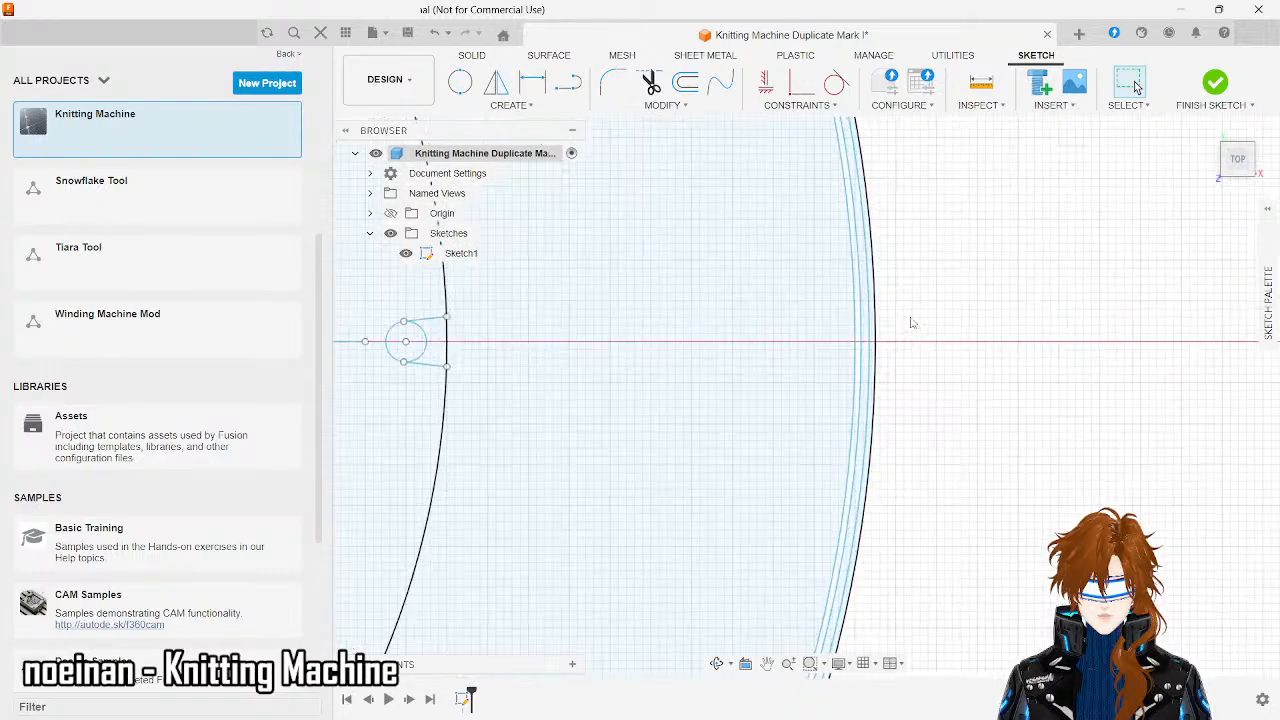
click(568, 86)
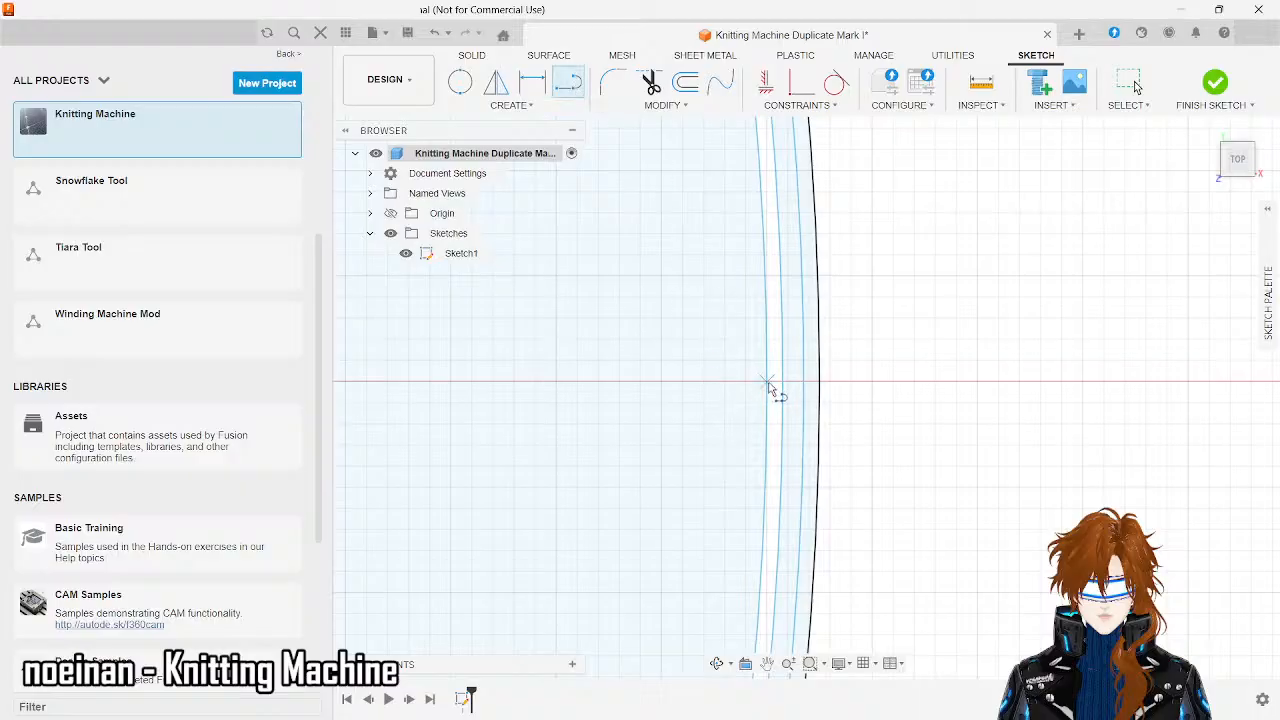
scroll(769, 387, up, 8)
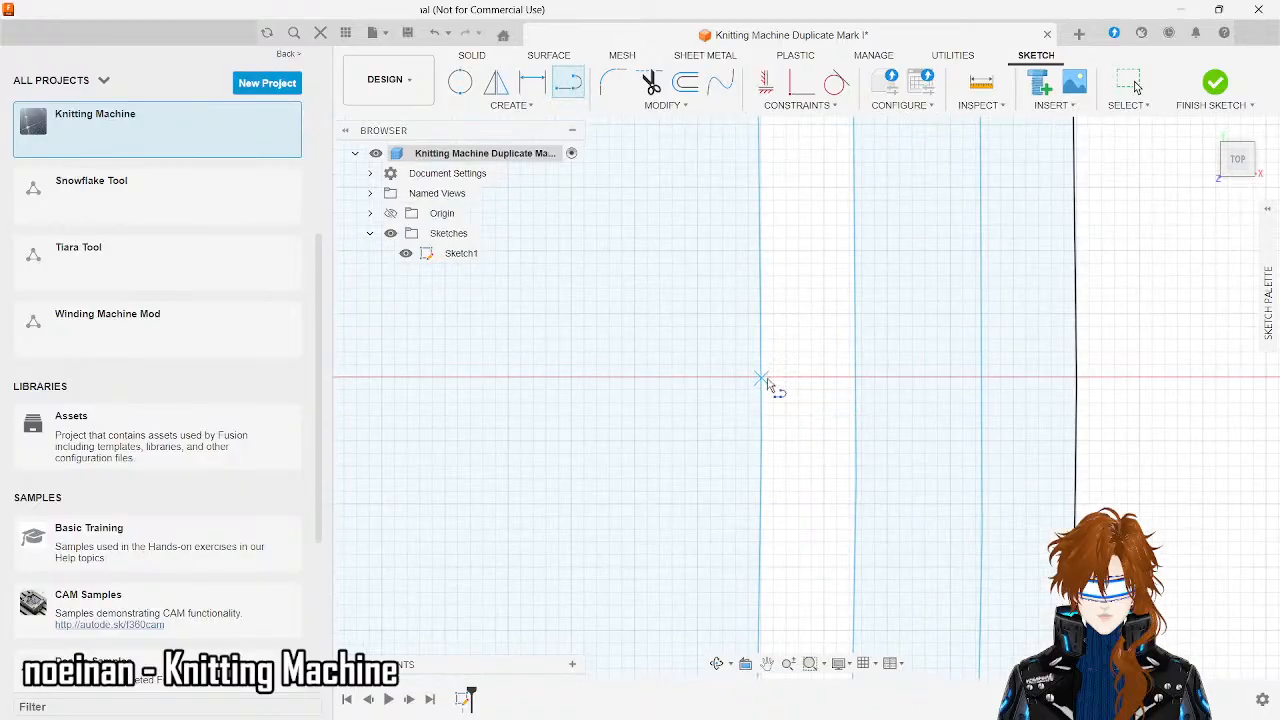
scroll(769, 387, up, 8)
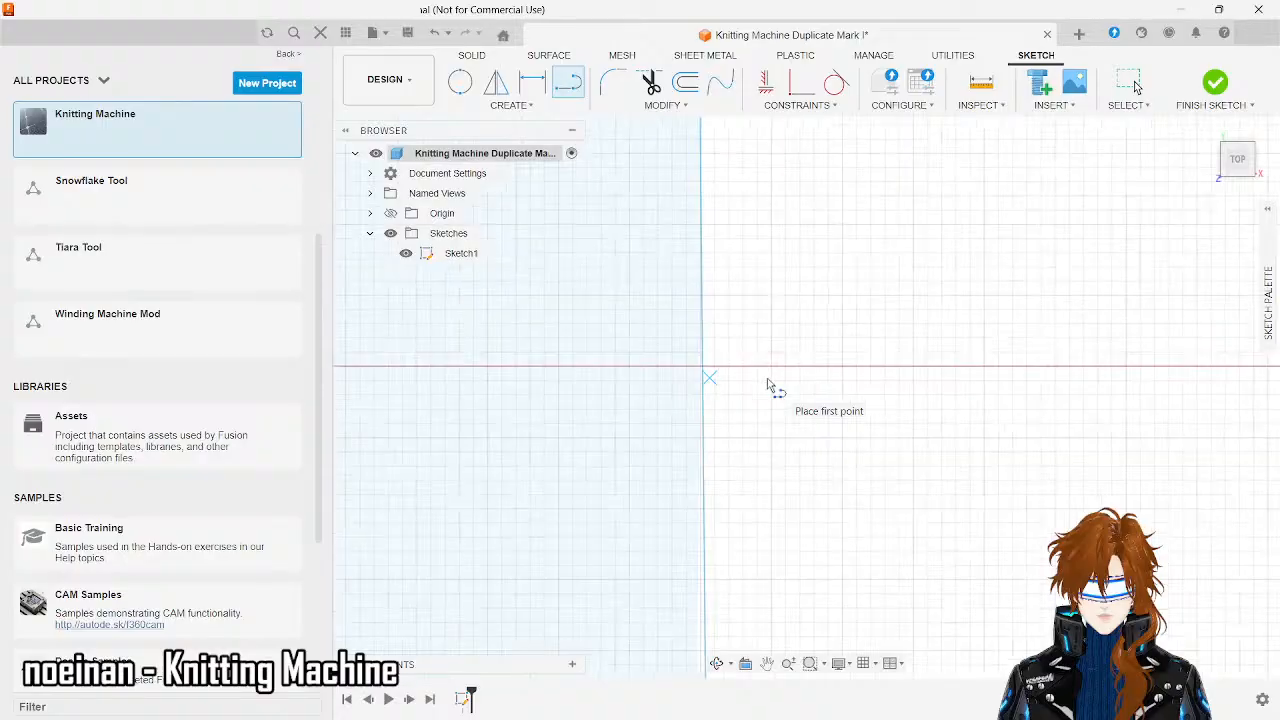
scroll(769, 387, down, 5)
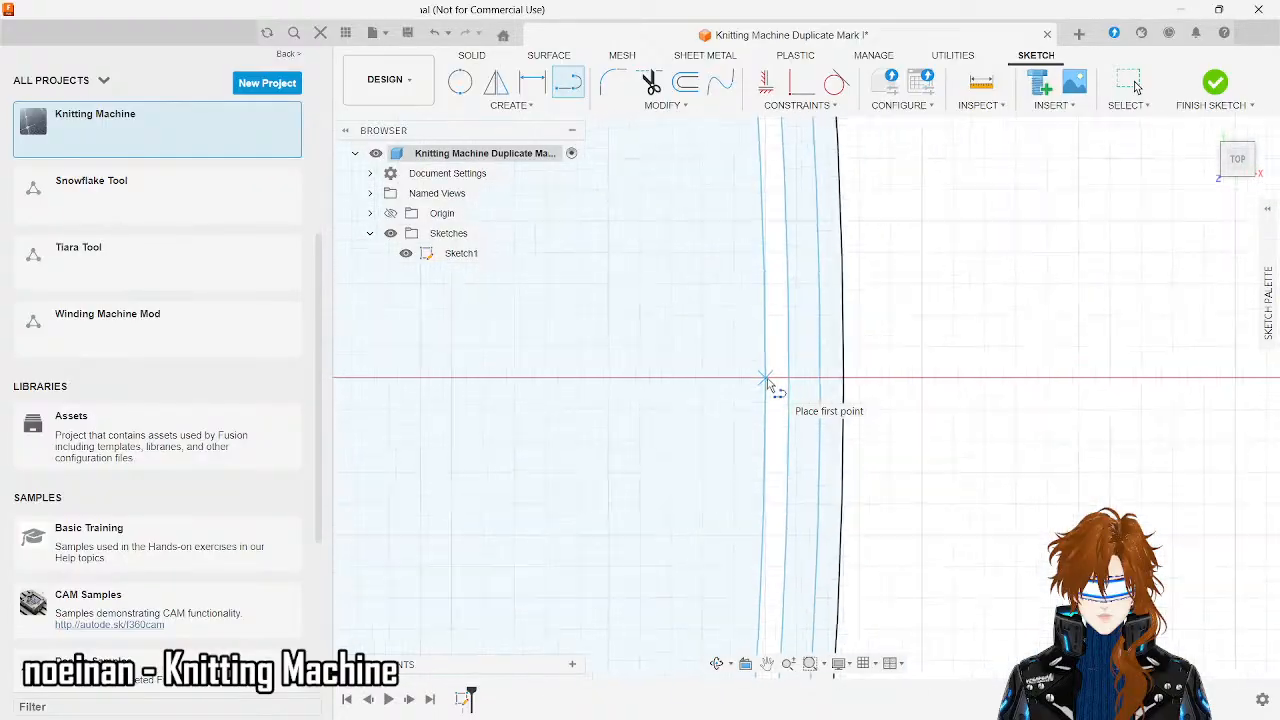
scroll(769, 387, down, 6)
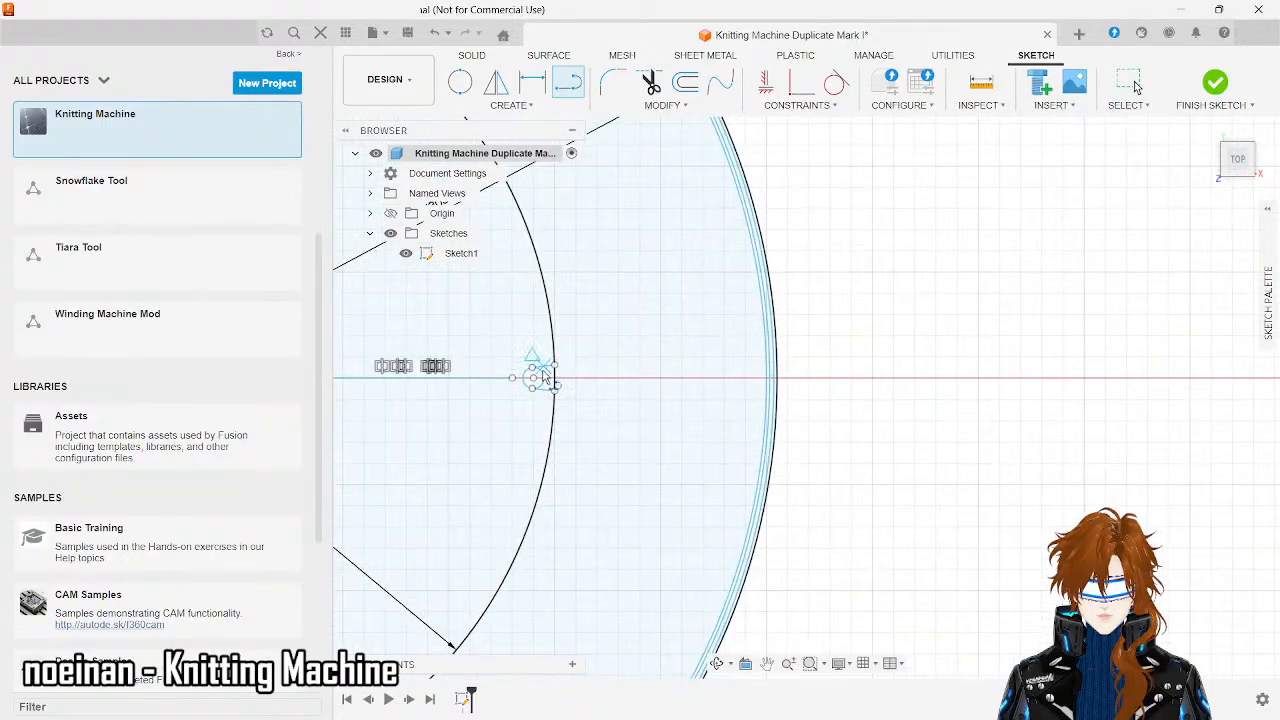
click(535, 378)
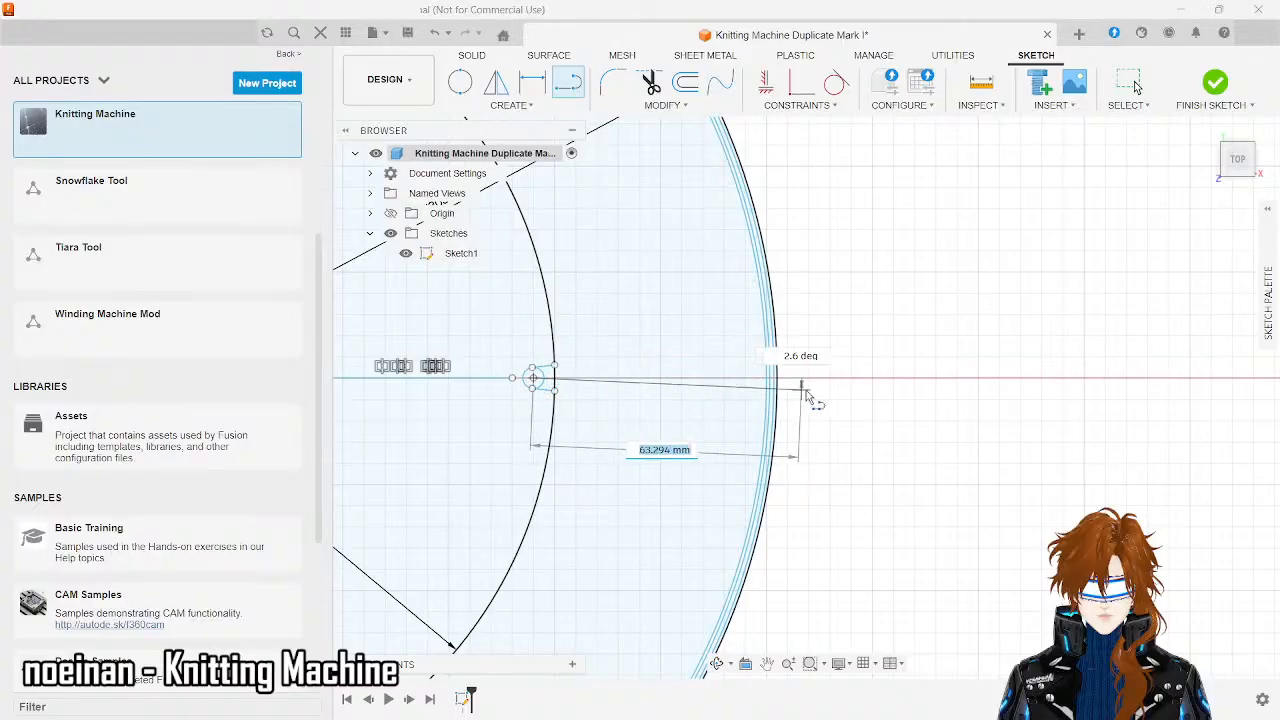
click(872, 380)
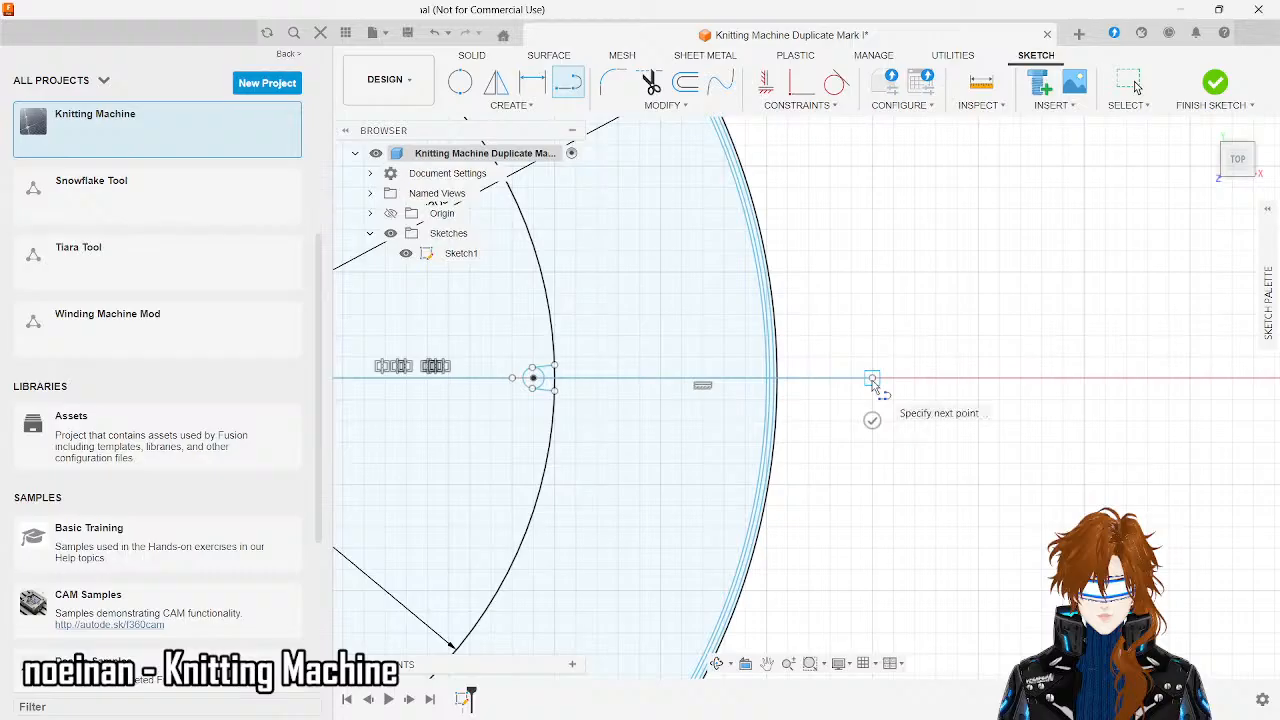
scroll(777, 381, up, 5)
scroll(781, 382, up, 1)
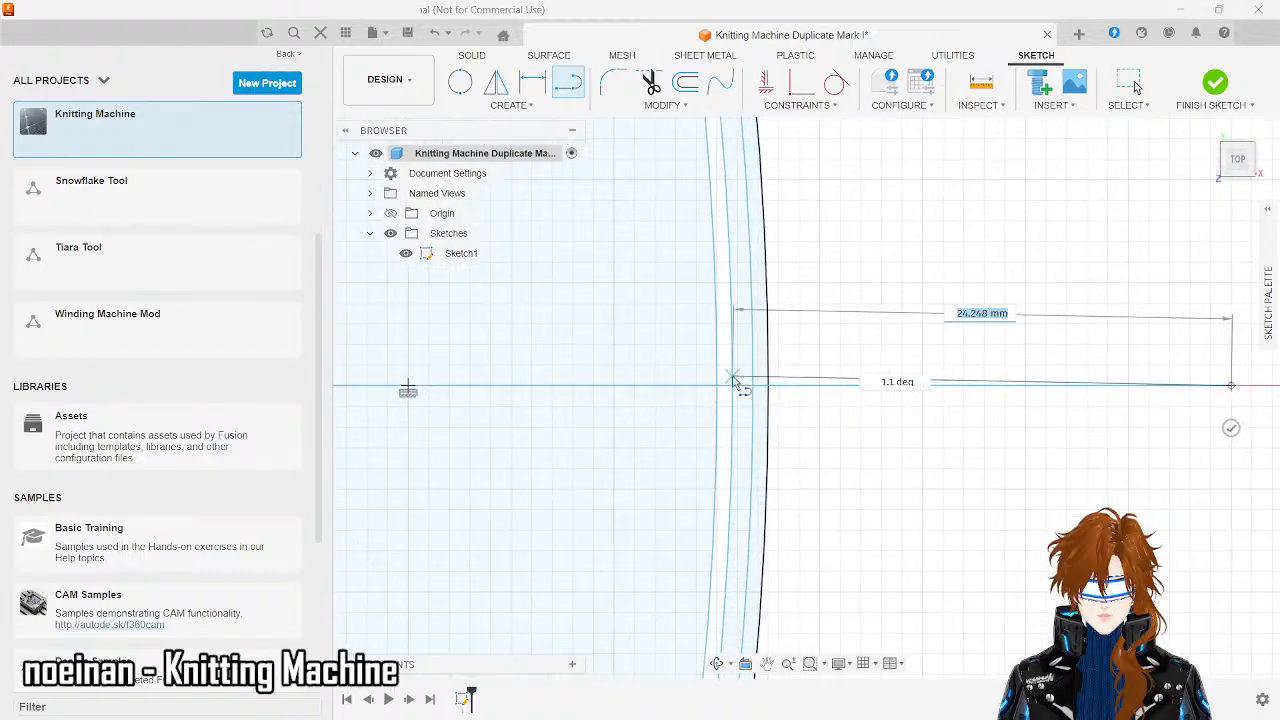
click(717, 387)
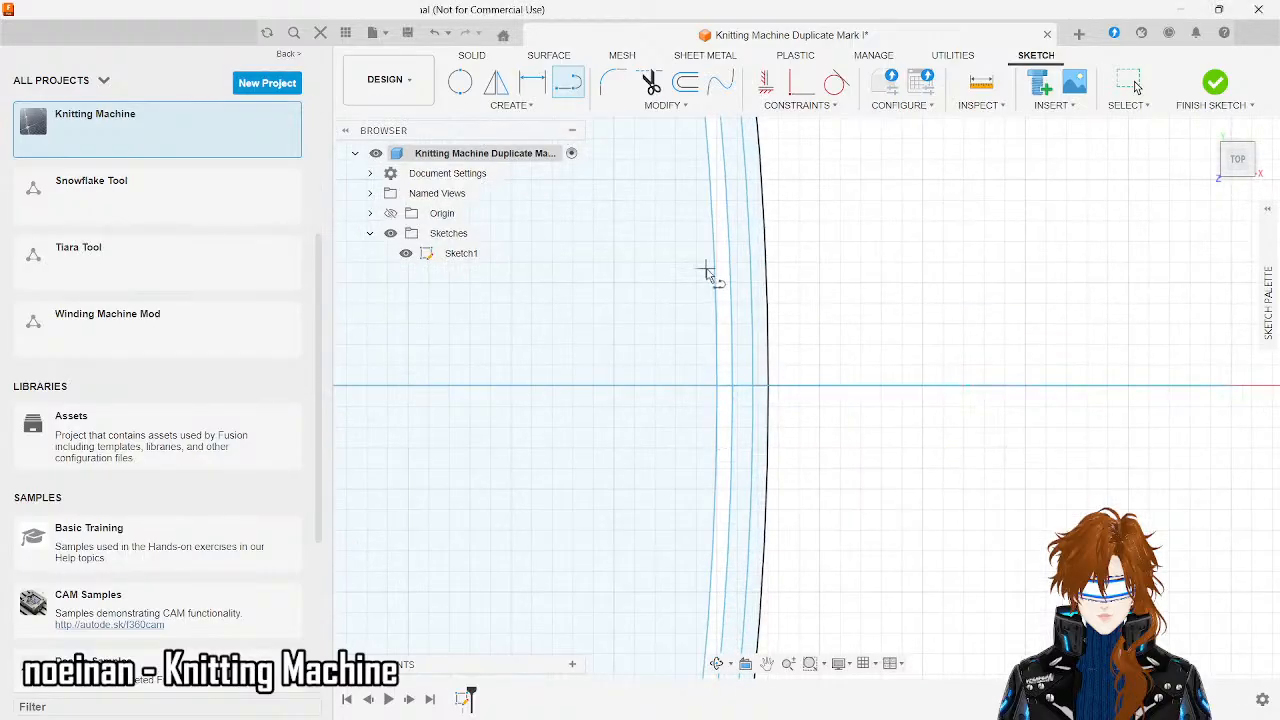
- Draw a 42 mm vertical line upward from where the horizontal line crosses the rim's inner edge
click(718, 386)
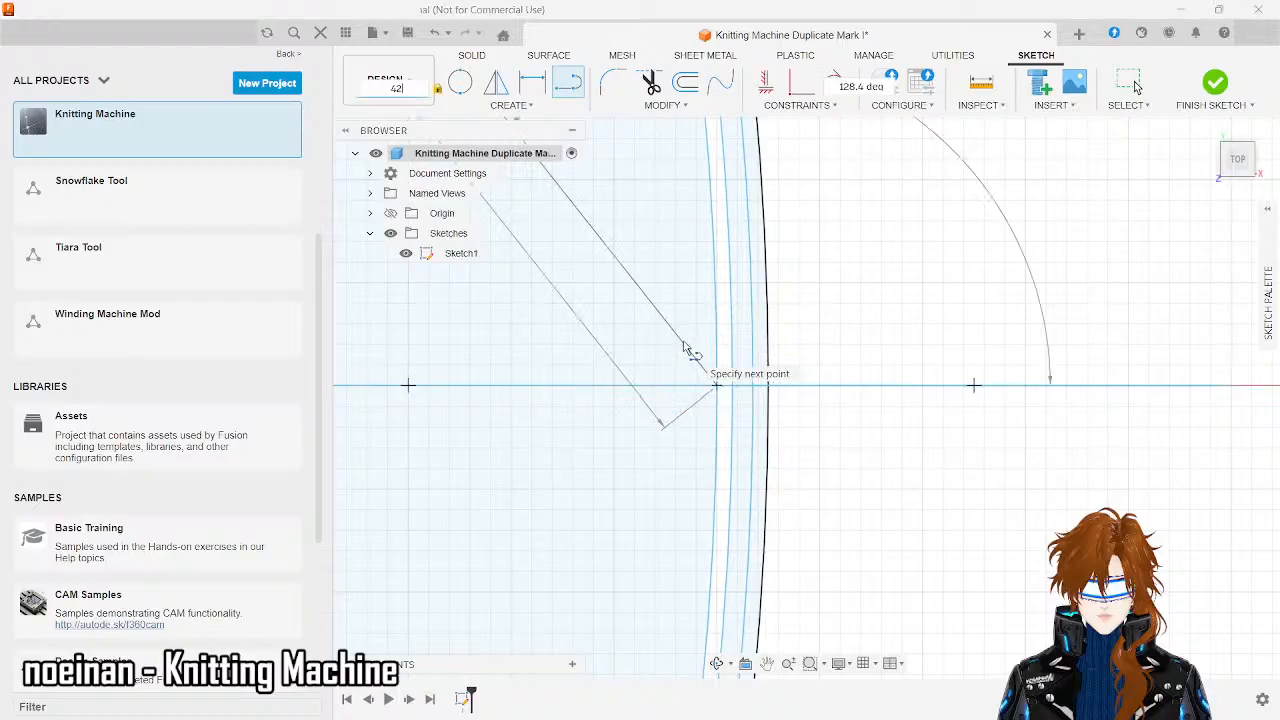
scroll(700, 324, down, 3)
scroll(700, 324, down, 3)
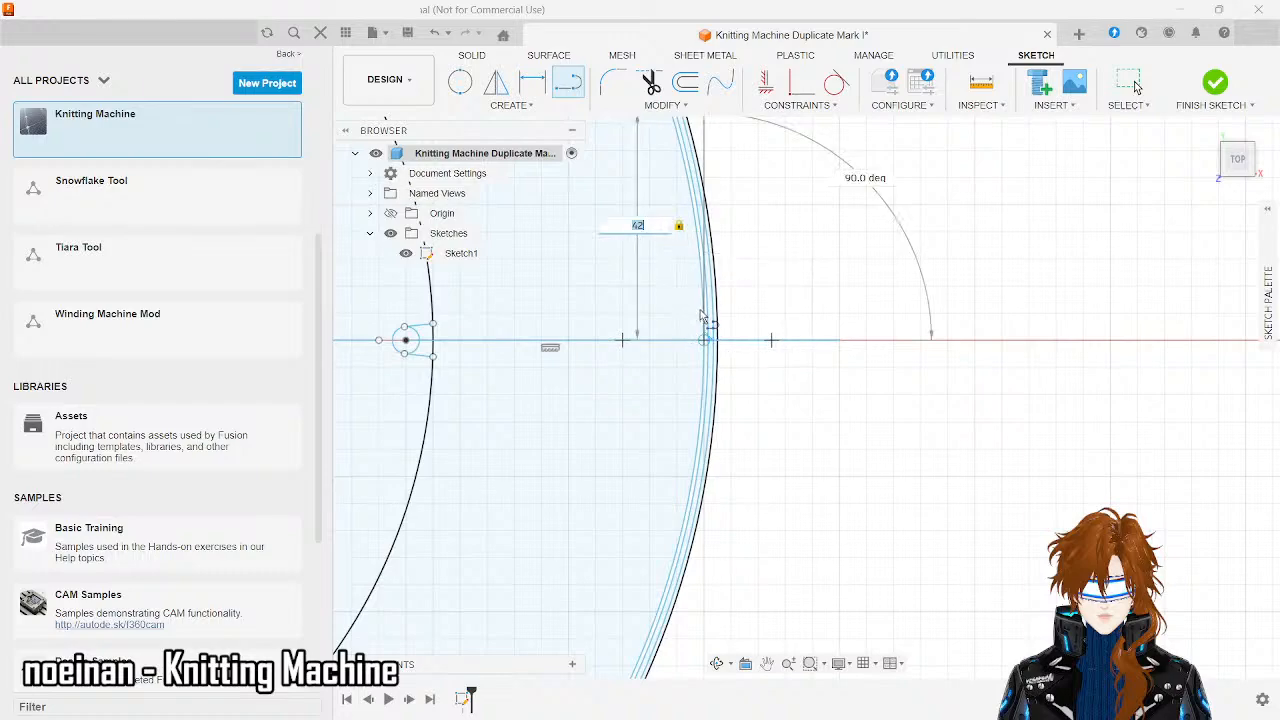
scroll(703, 312, down, 3)
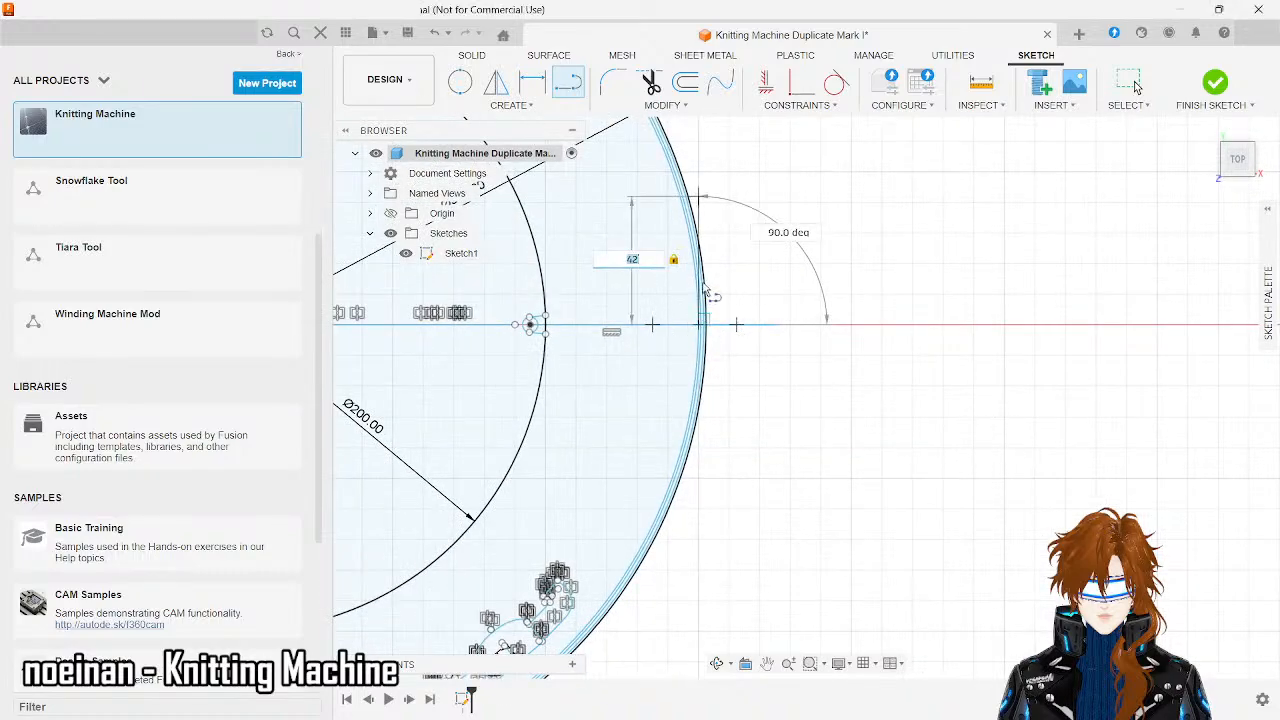
key(Return)
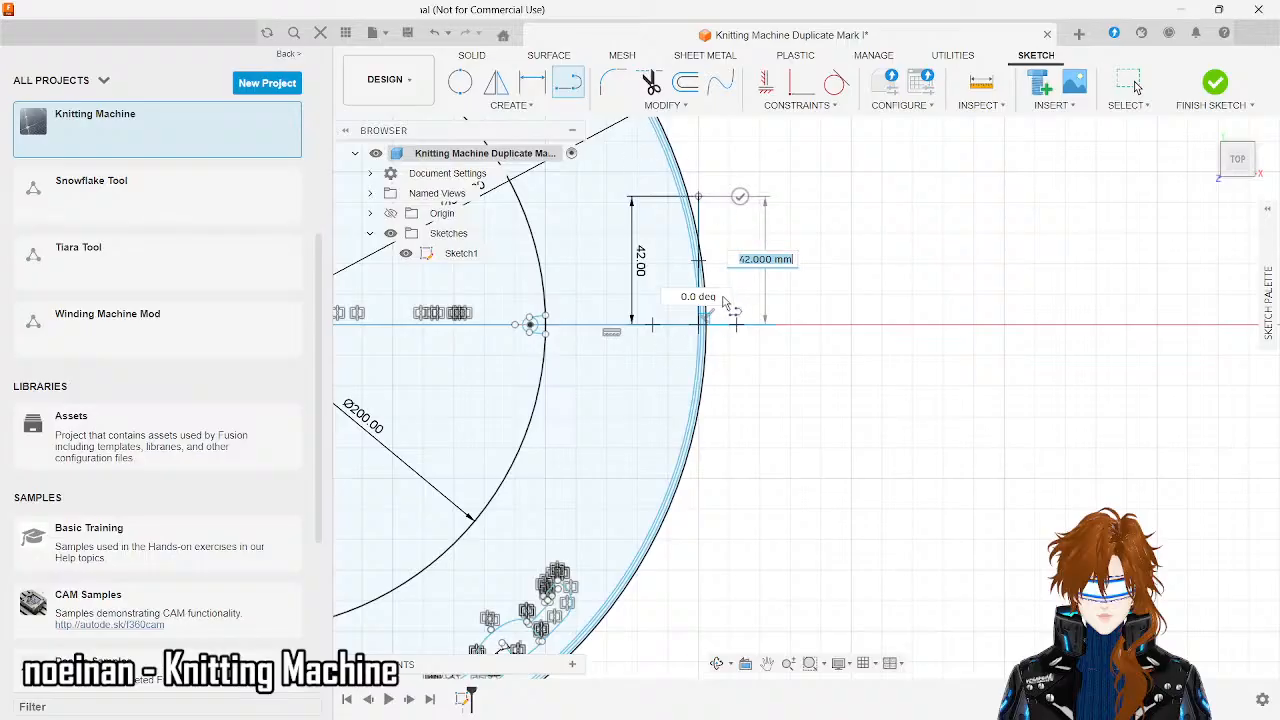
click(703, 264)
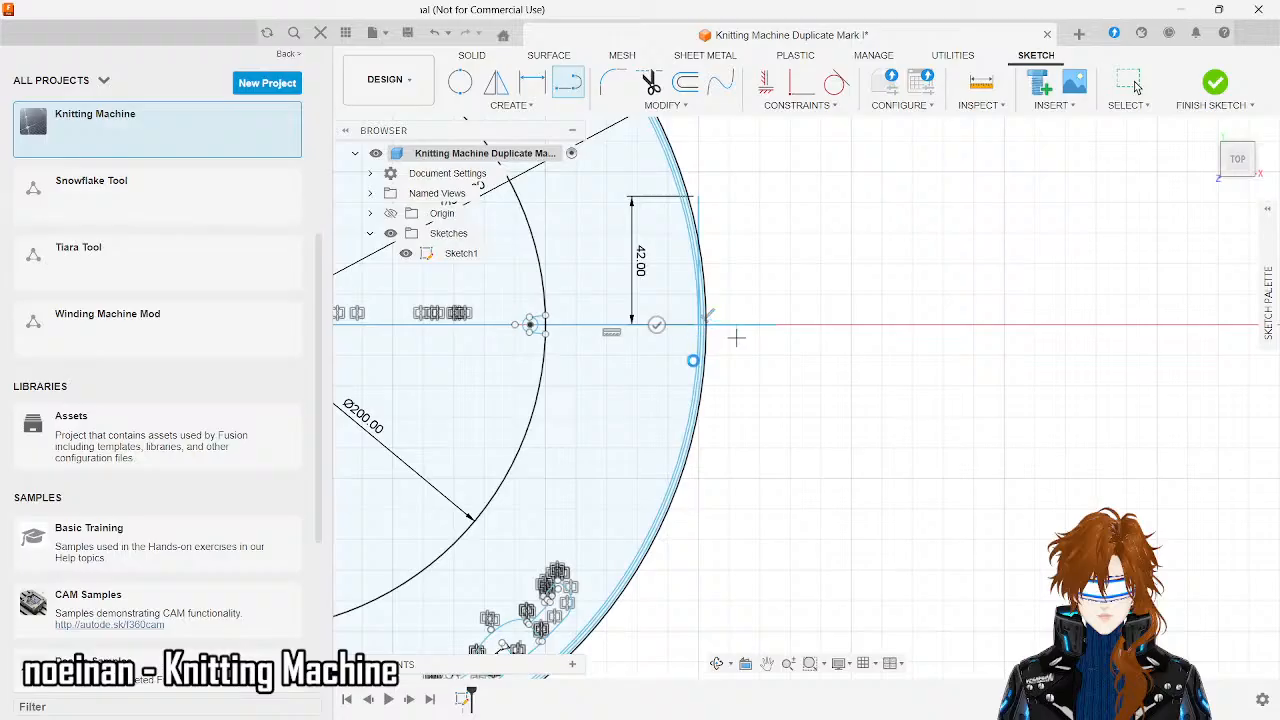
key(Escape)
scroll(657, 245, down, 1)
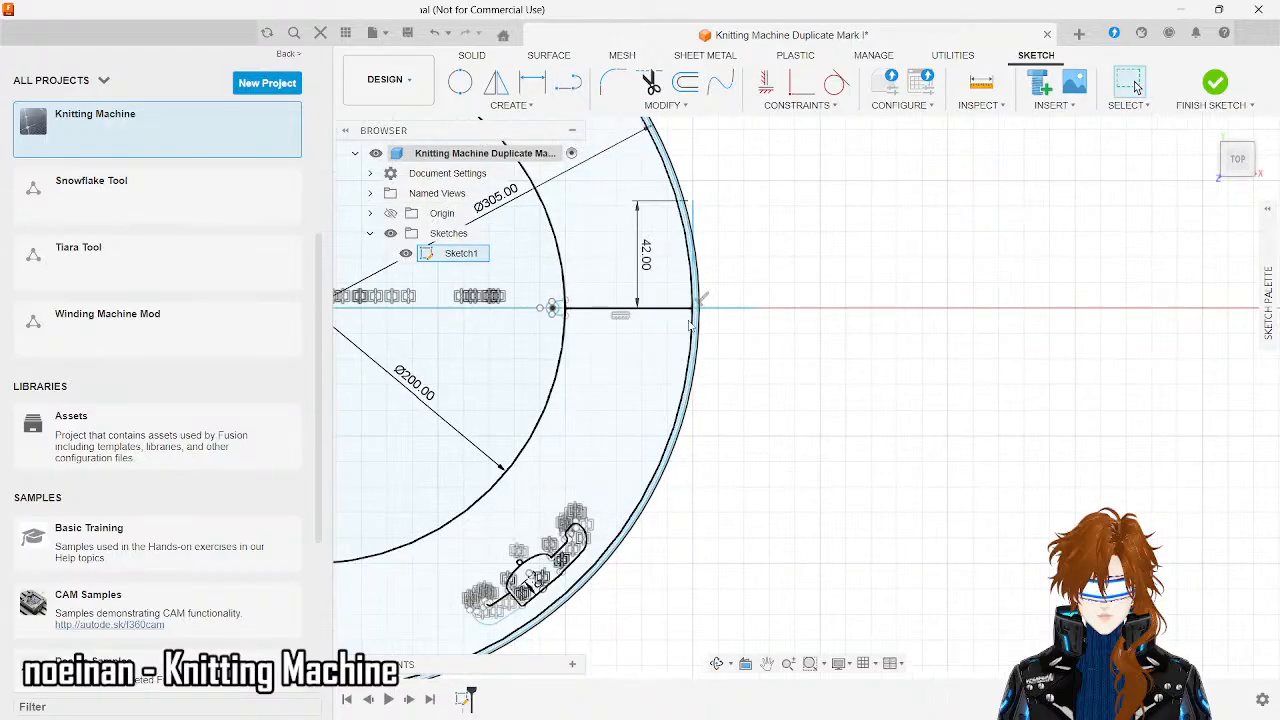
- Draw a 42 mm vertical line downward from the same crossing of the horizontal line and the rim's inner edge
scroll(690, 322, up, 4)
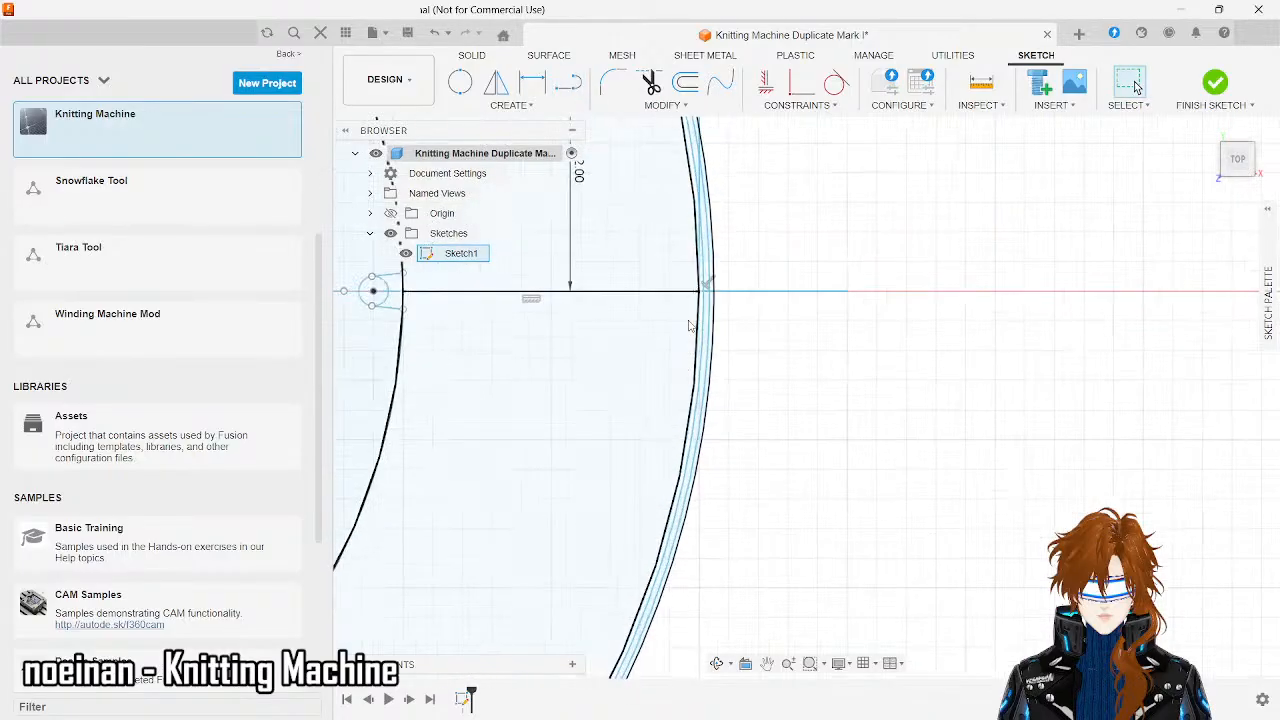
click(566, 86)
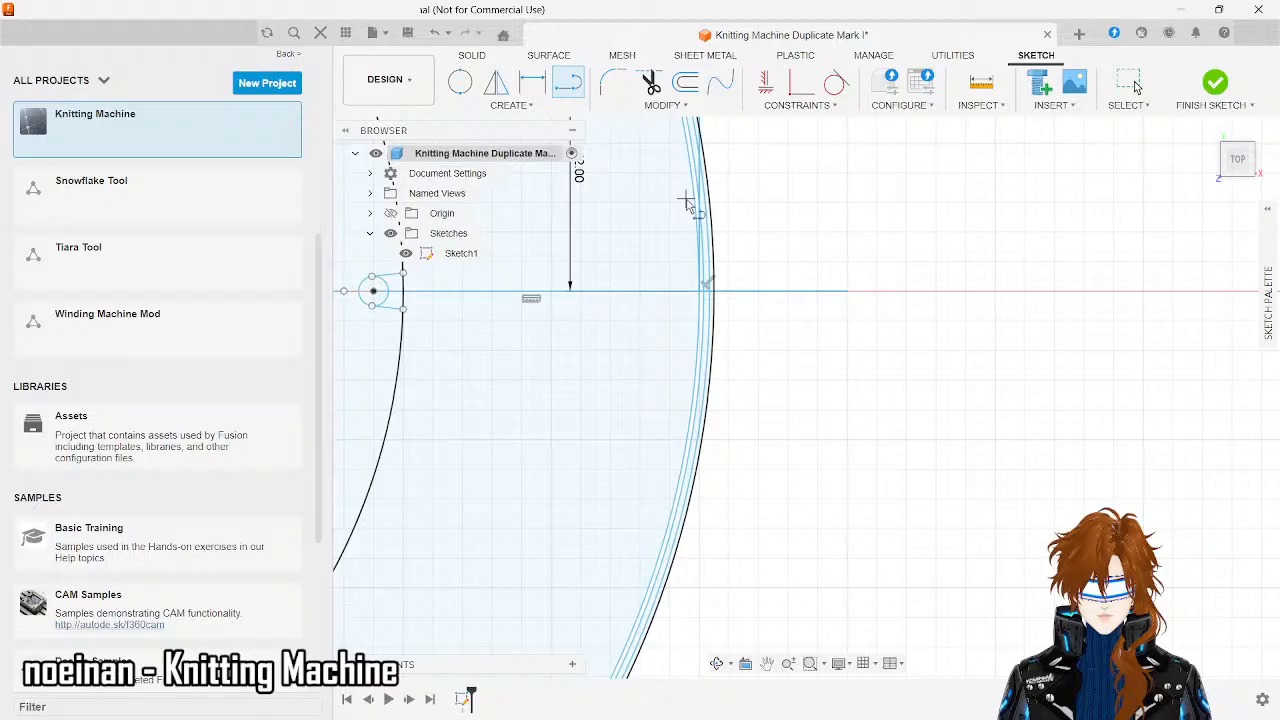
click(702, 291)
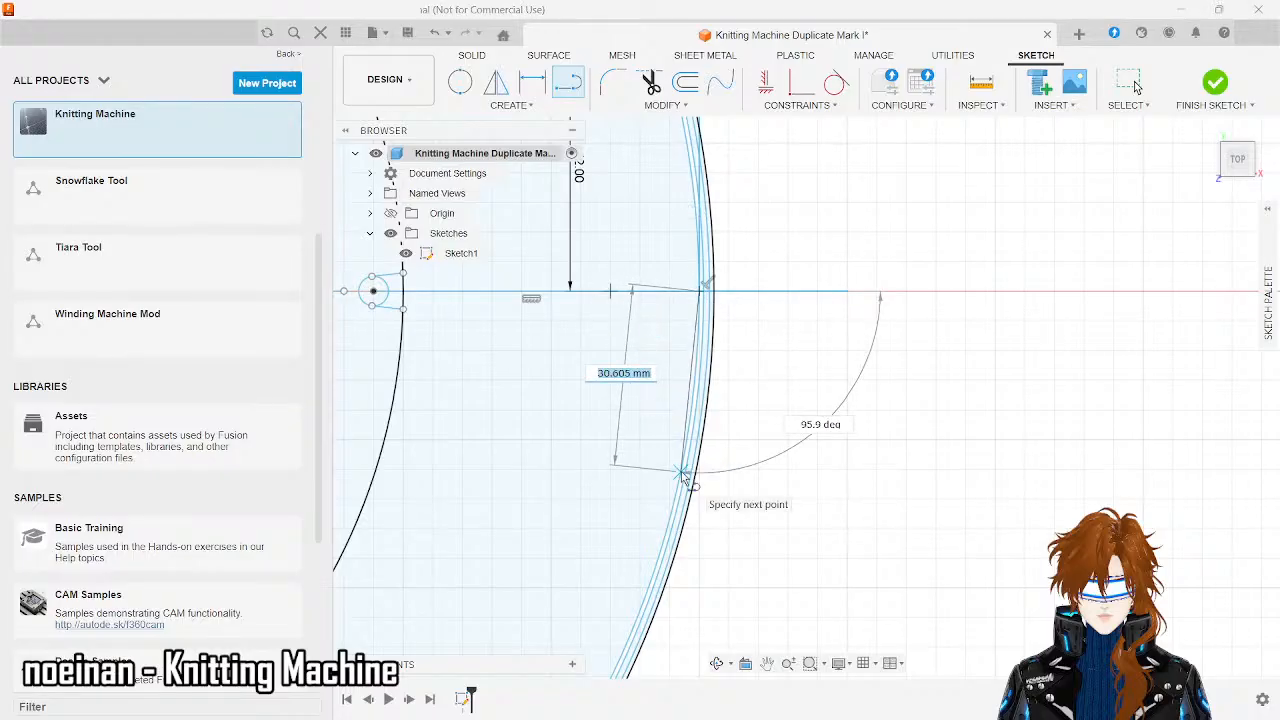
text(42)
key(Tab)
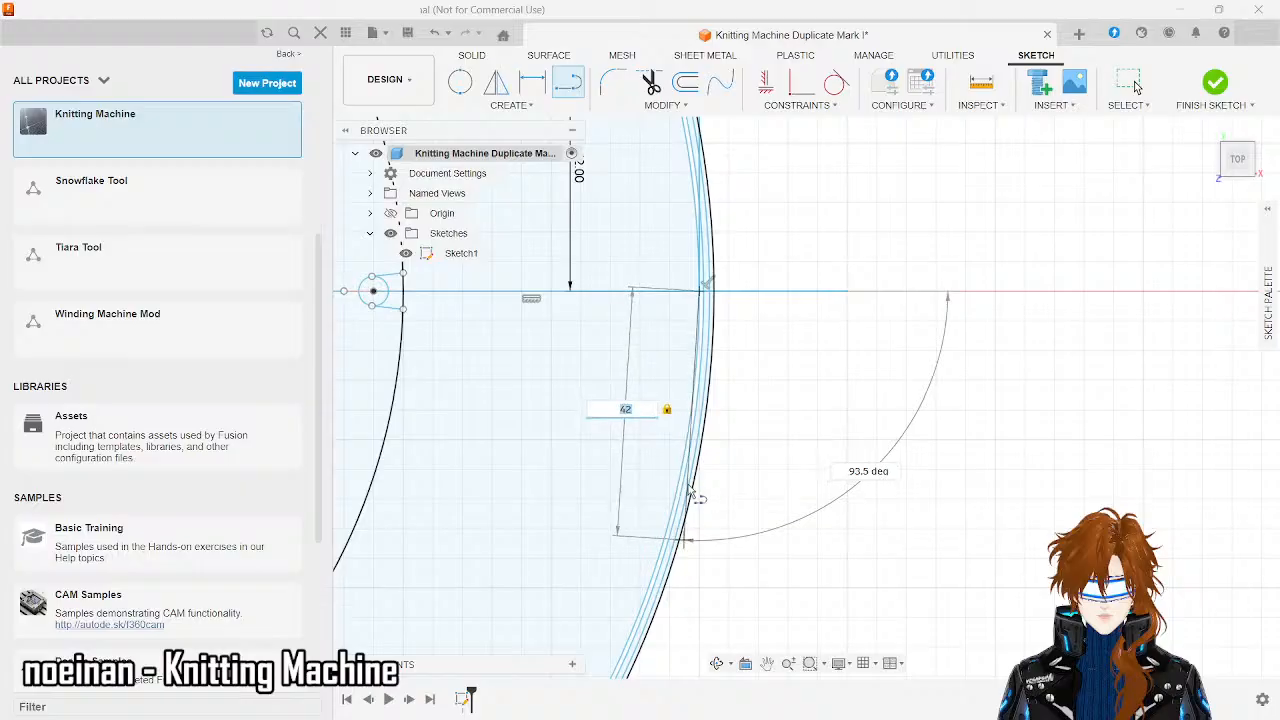
key(Return)
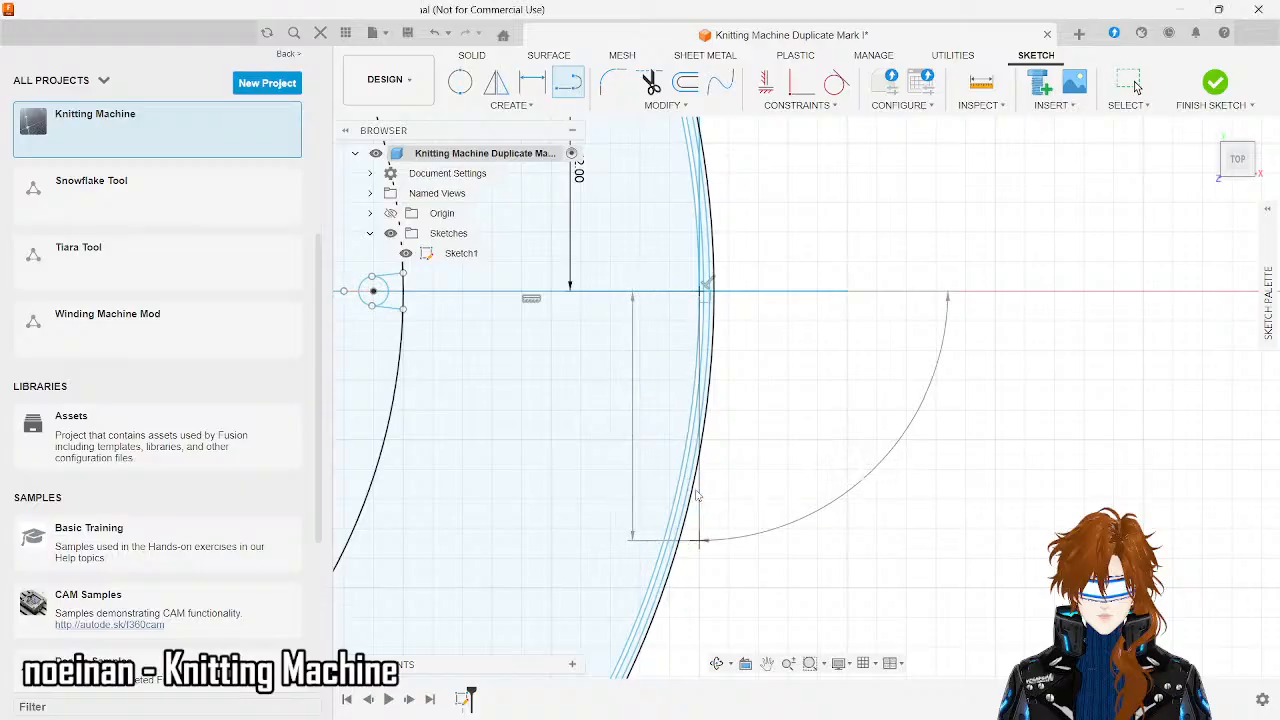
scroll(696, 492, down, 3)
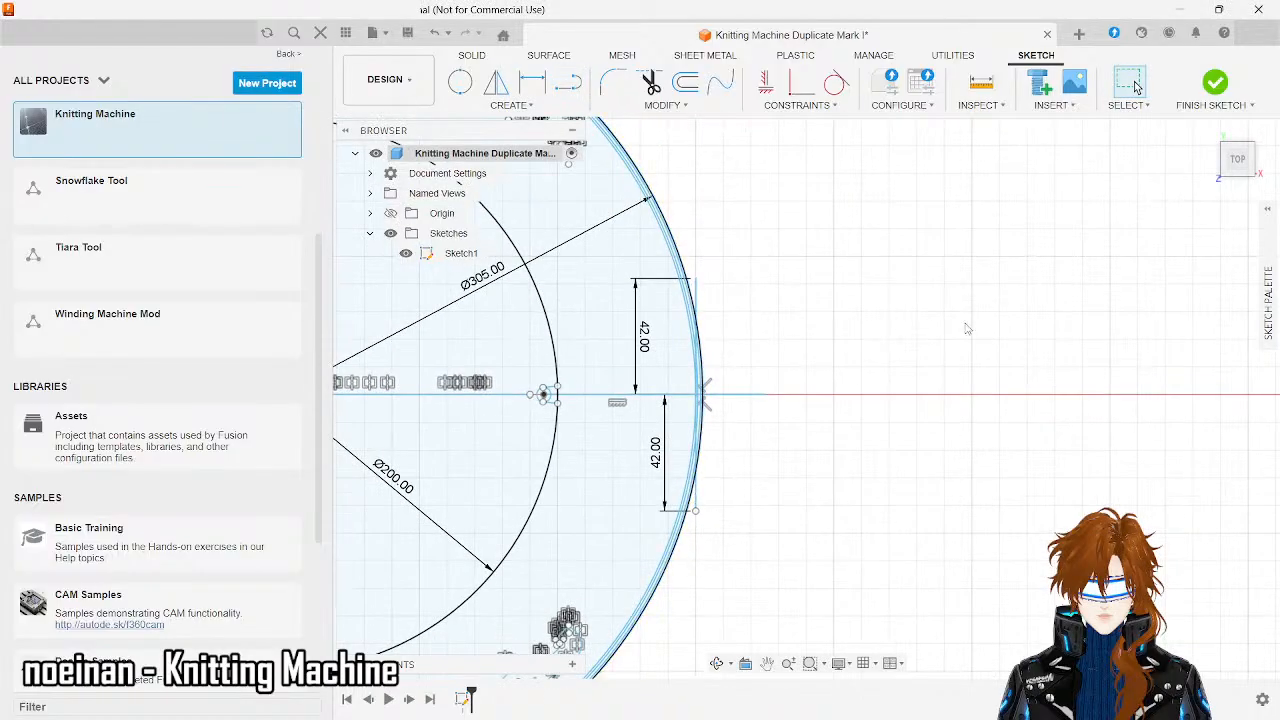
scroll(967, 329, down, 2)
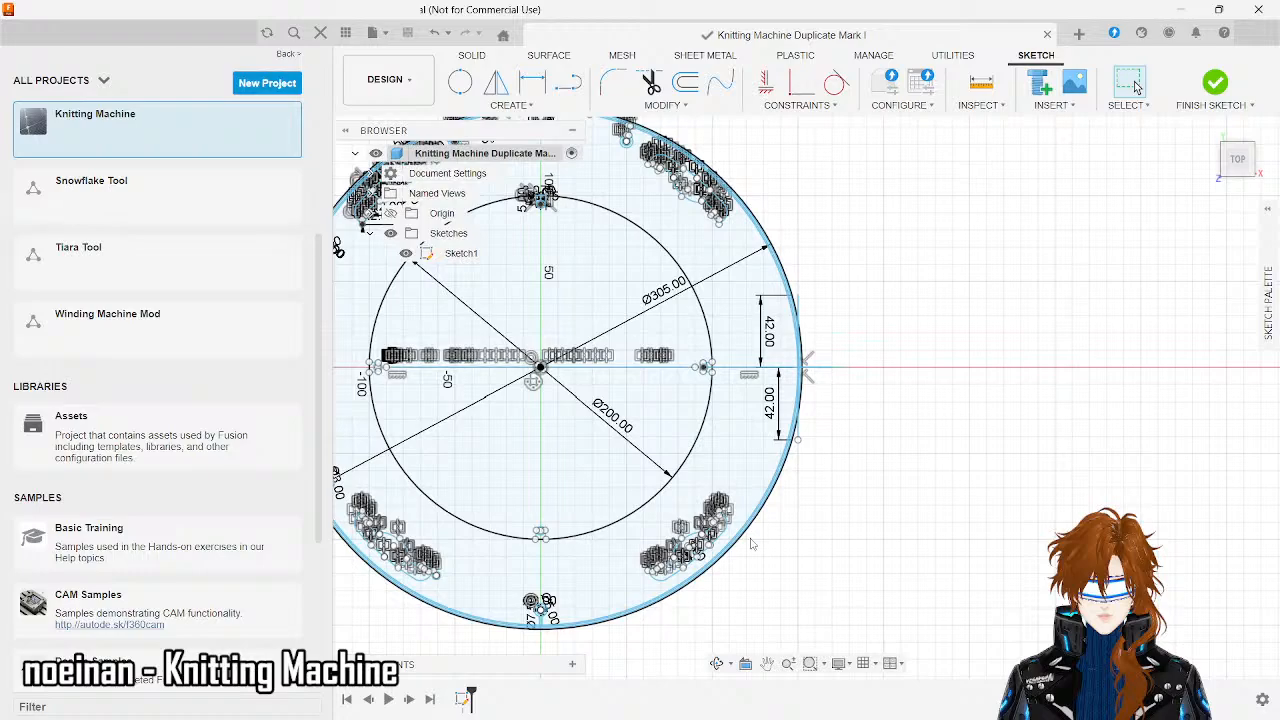
- Draw a line about 15 mm long from the upper end of the lower-right curved slot outline to the rim's inner edge
scroll(741, 541, up, 5)
scroll(752, 544, up, 3)
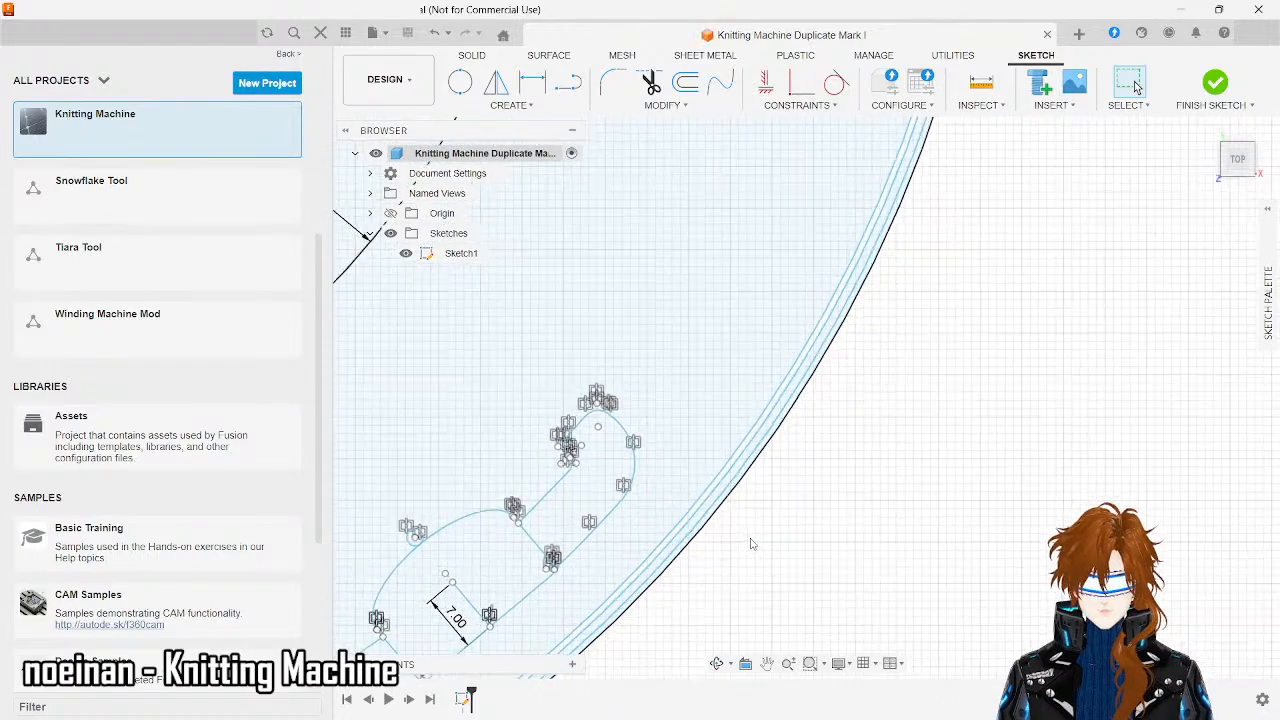
click(568, 83)
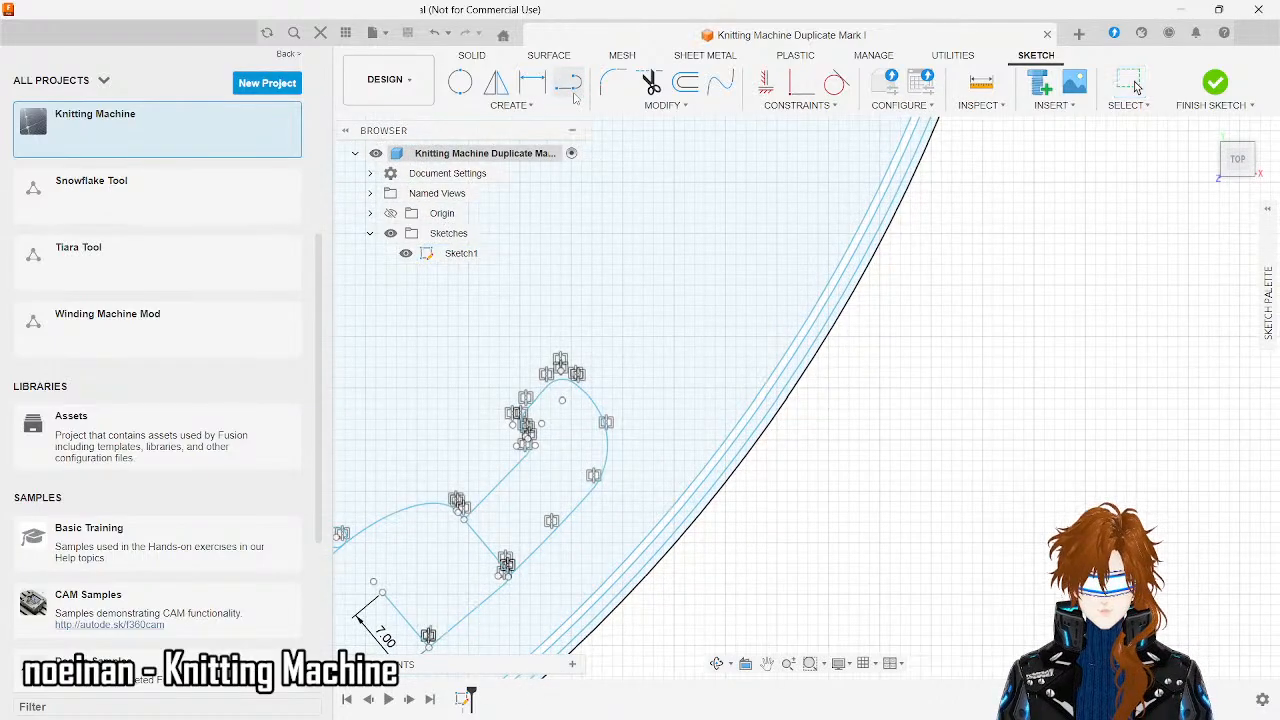
click(577, 376)
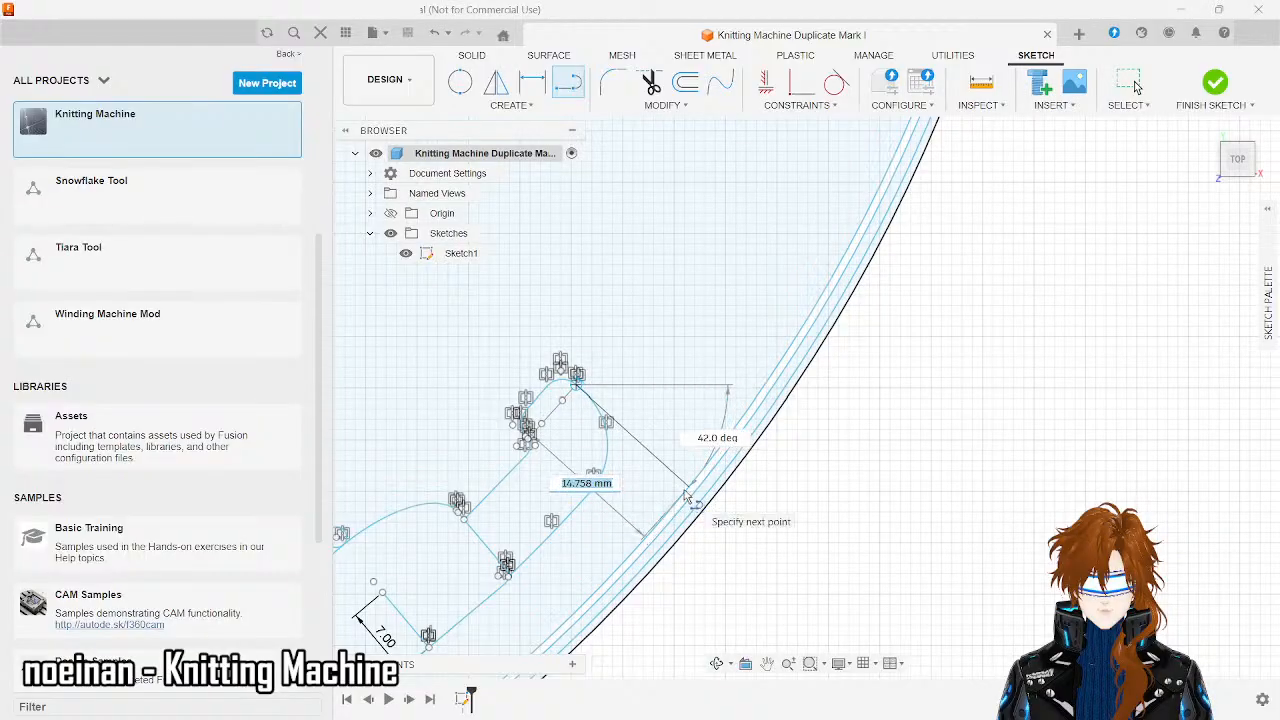
double_click(688, 489)
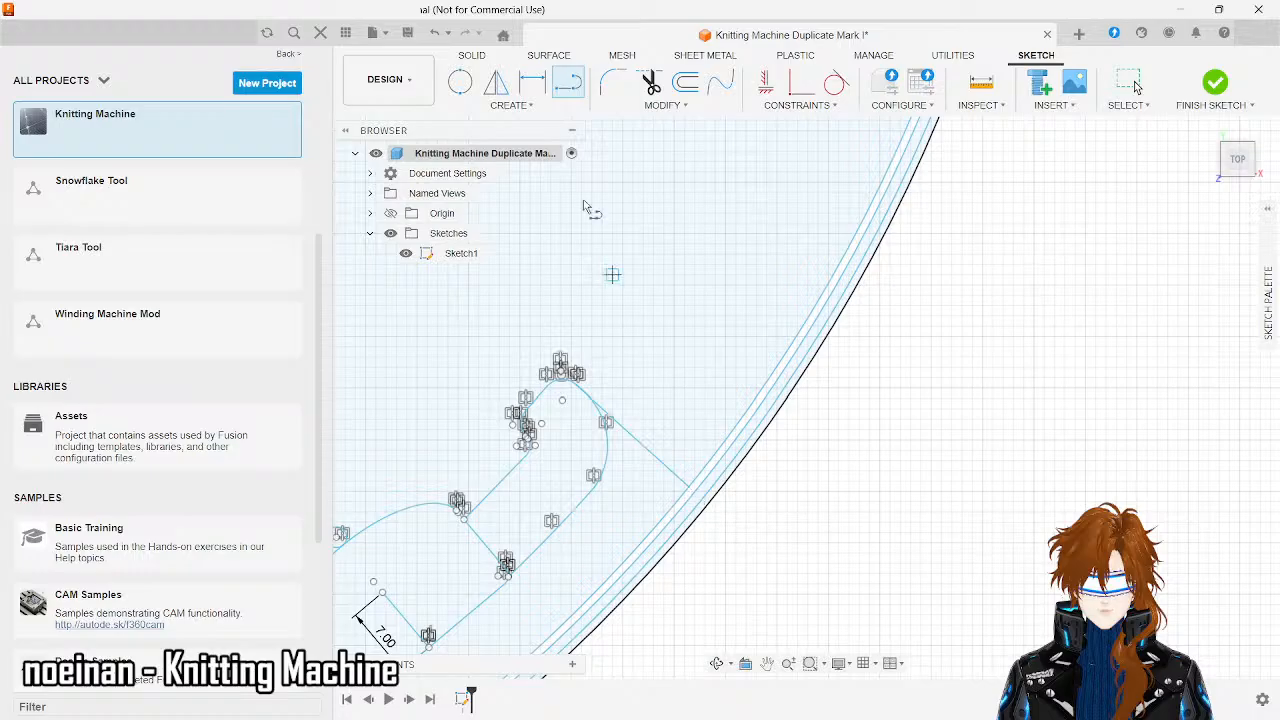
- Draw a 29 mm line from that line's rim endpoint up to another point on the rim's inner edge
click(568, 90)
click(568, 88)
click(688, 489)
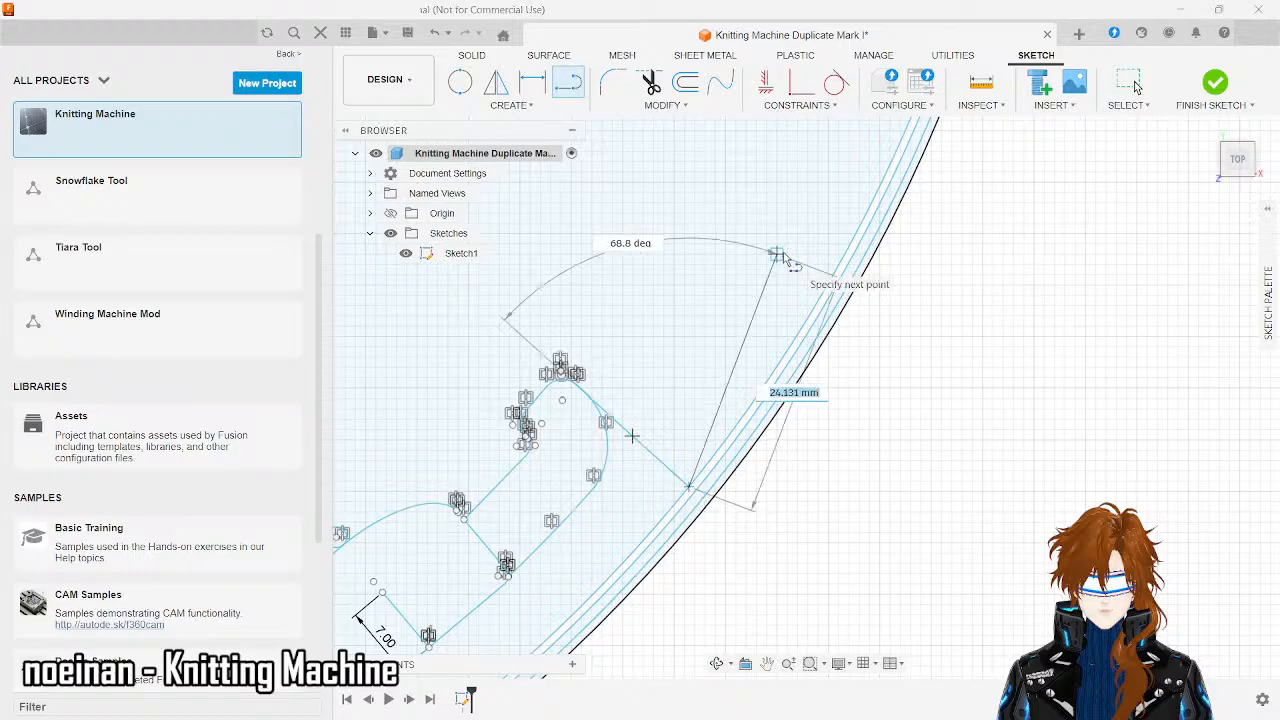
text(29)
key(Tab)
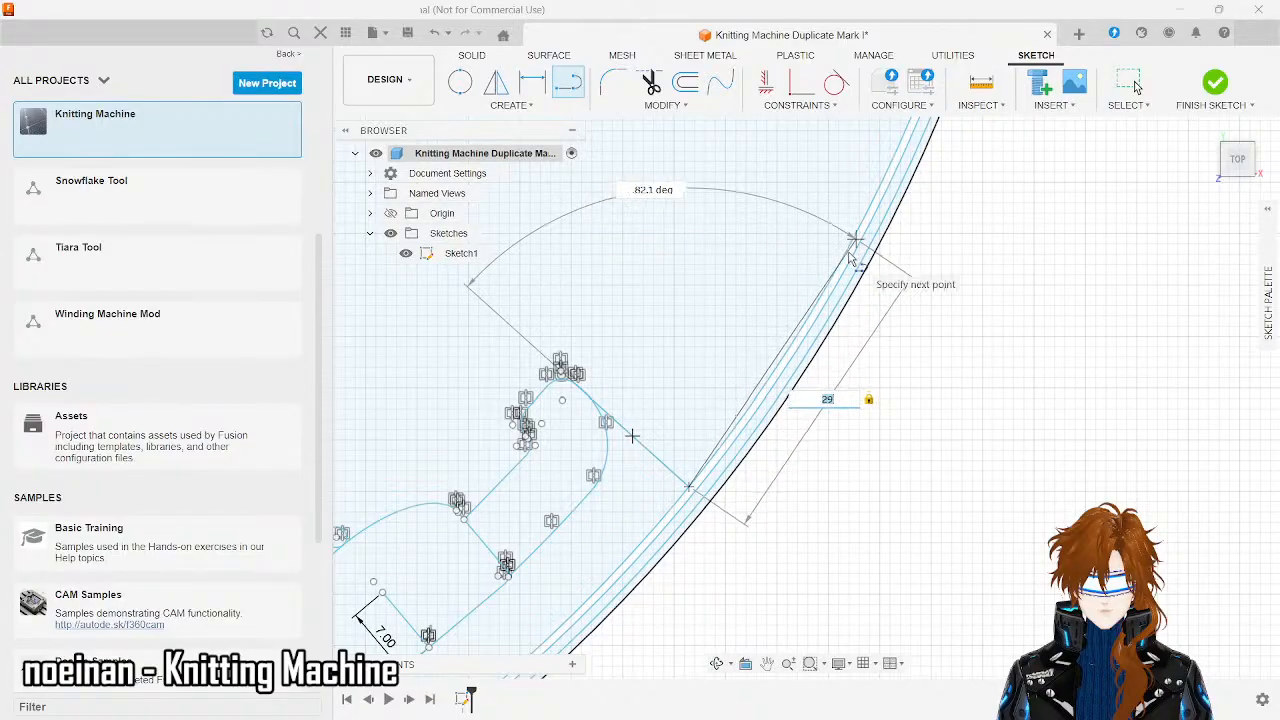
double_click(856, 243)
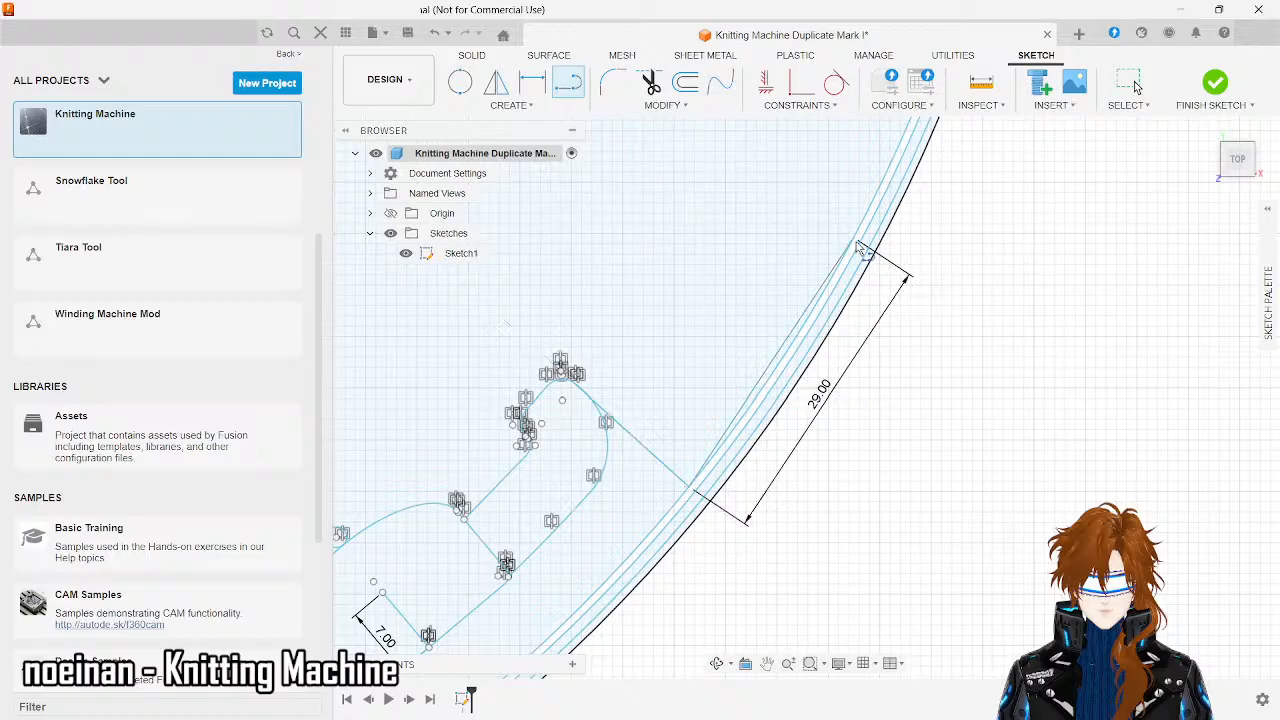
- Draw a 5 mm line inward at 90° from the upper end of the 29 mm line
scroll(856, 245, up, 5)
scroll(857, 247, up, 3)
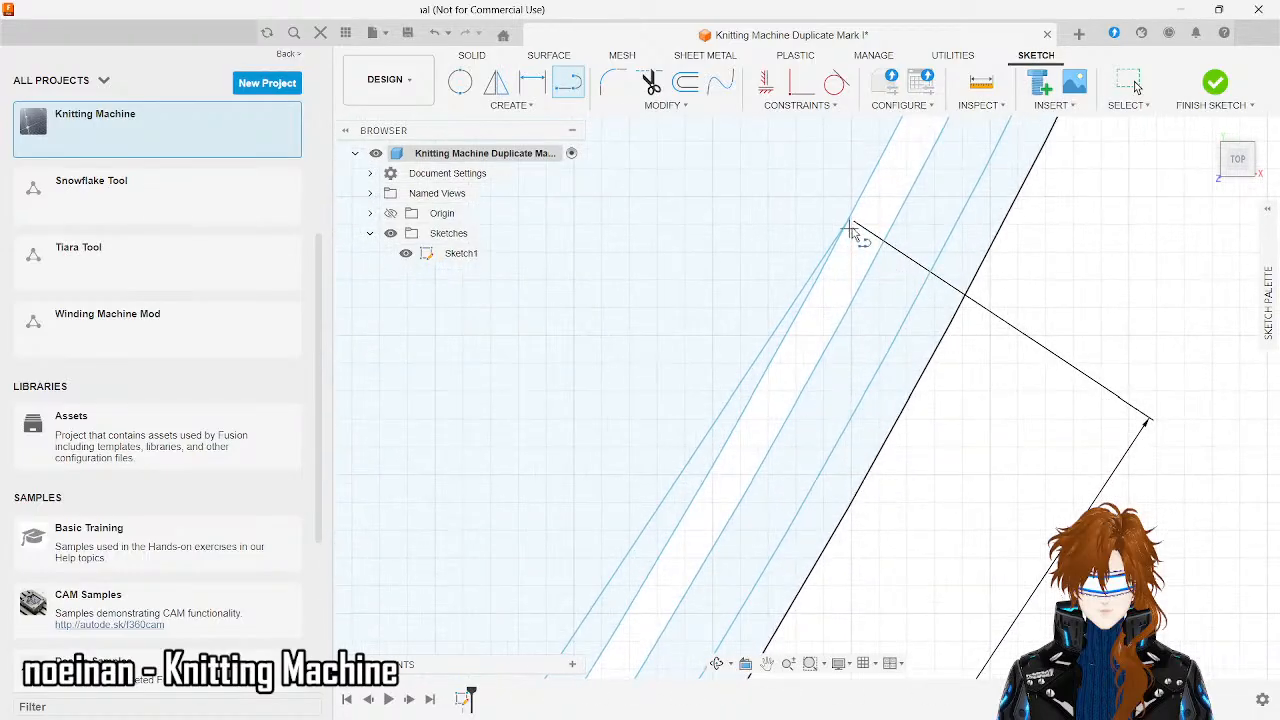
click(855, 222)
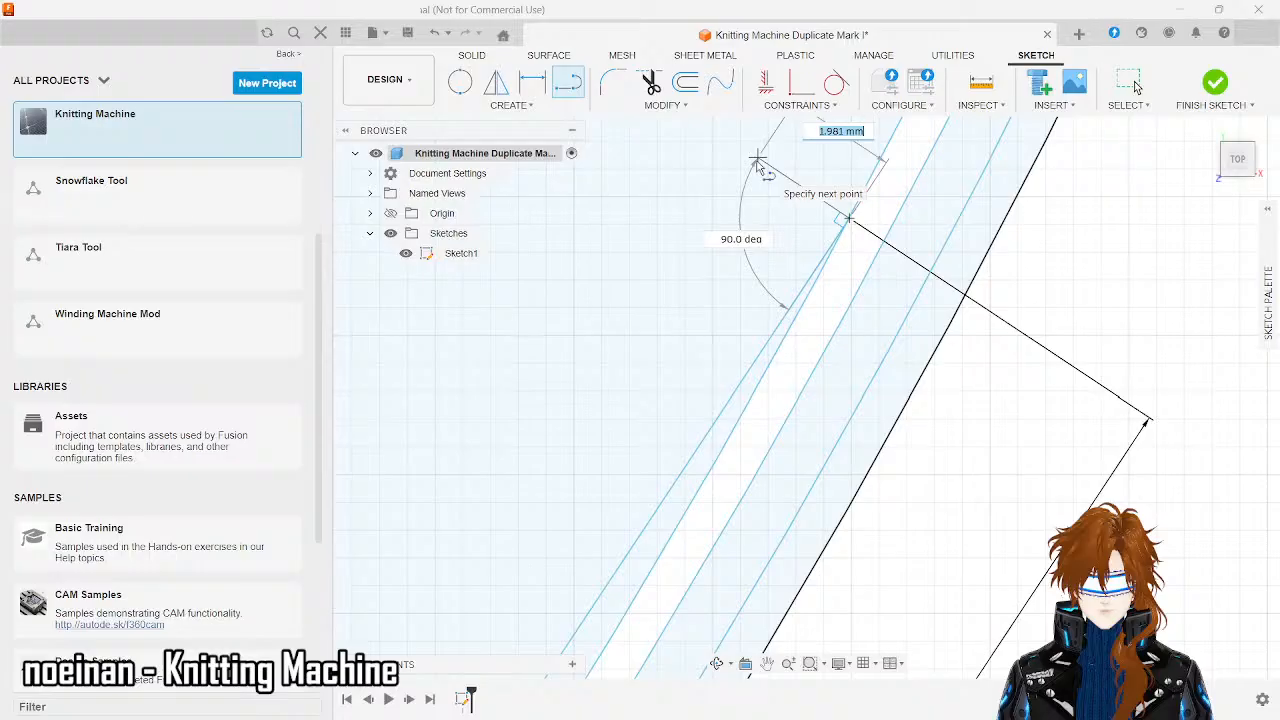
text(3)
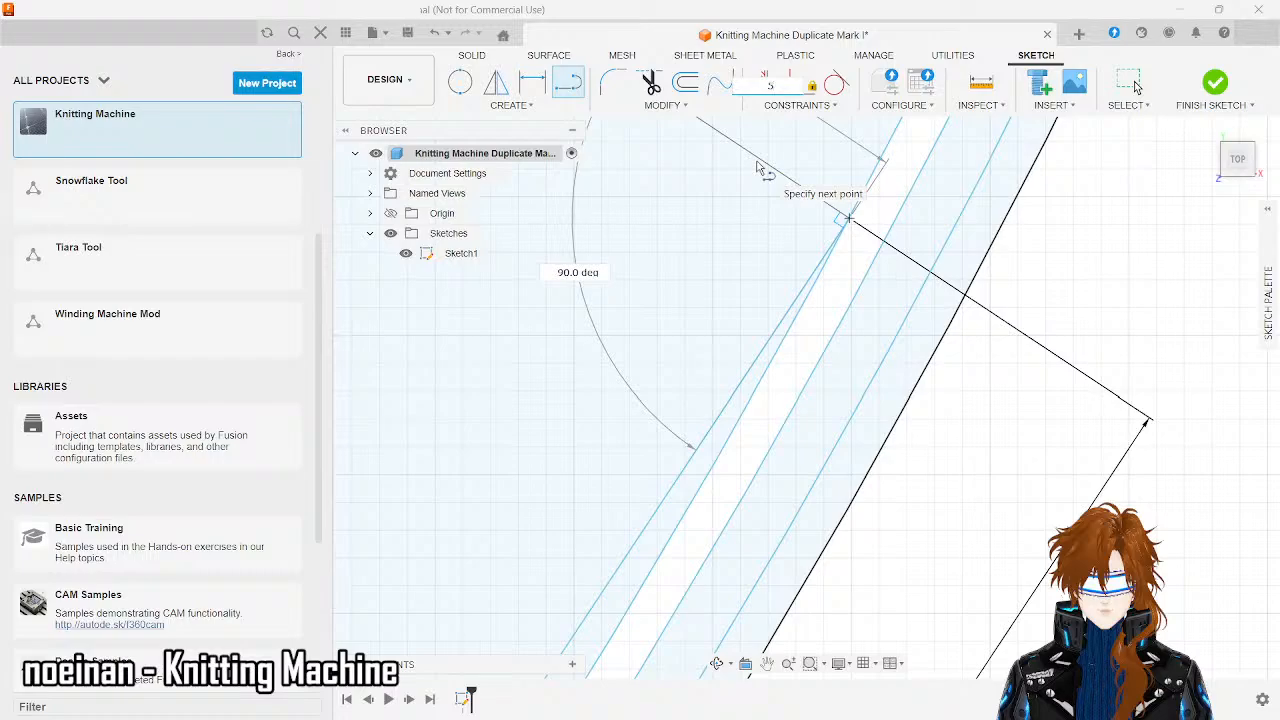
key(Return)
key(Escape)
scroll(757, 166, down, 5)
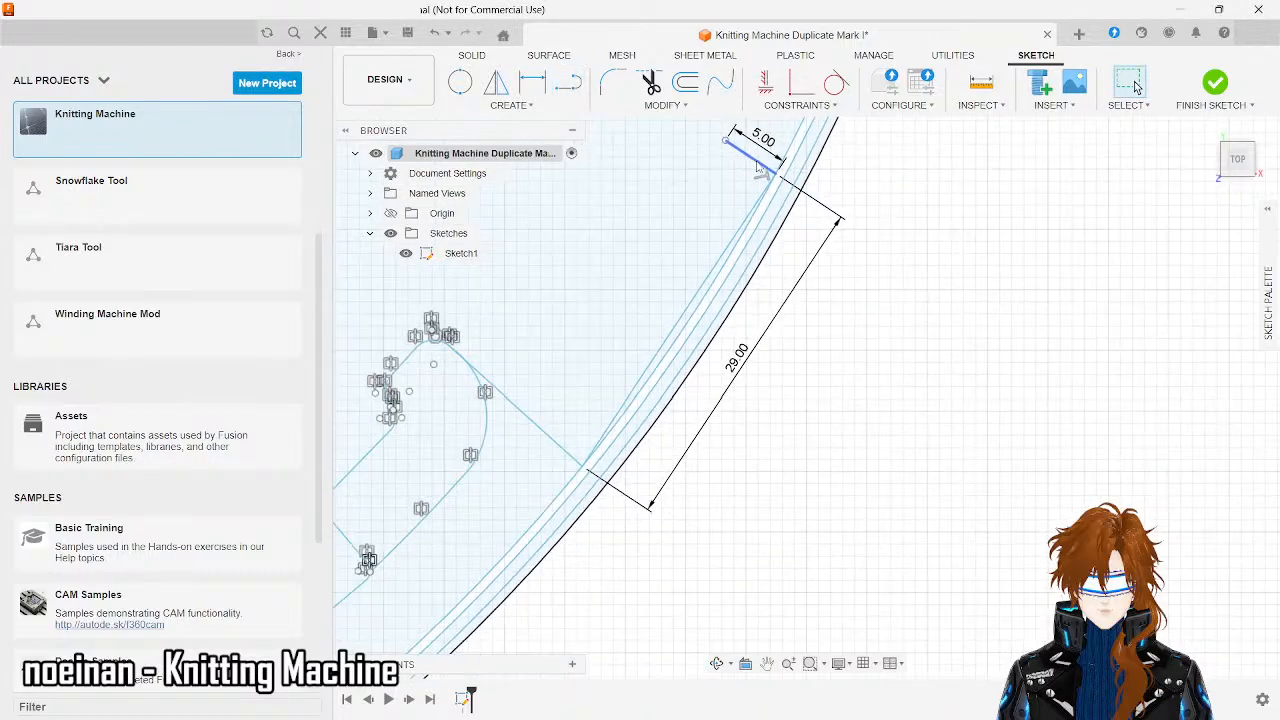
- Check the distance between the rim's inner edge and the lower screw hole's outer circle on the vertical axis with a temporary line
scroll(761, 170, down, 5)
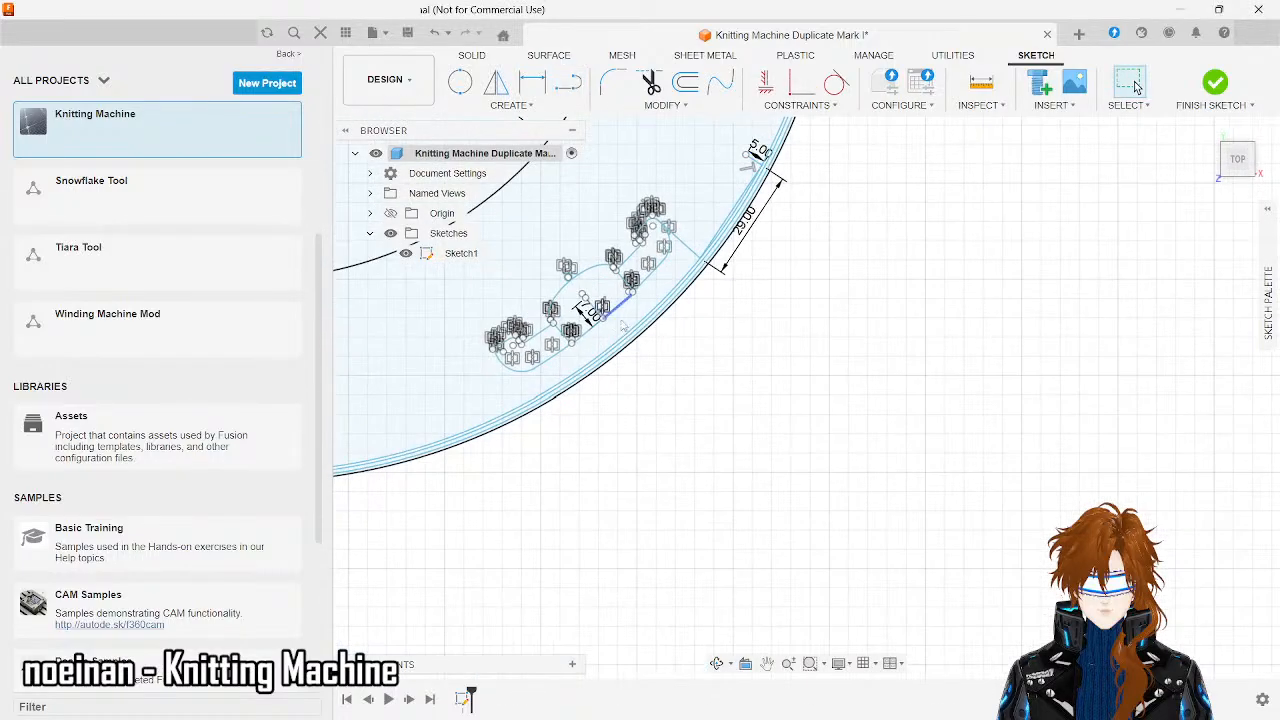
scroll(855, 435, down, 5)
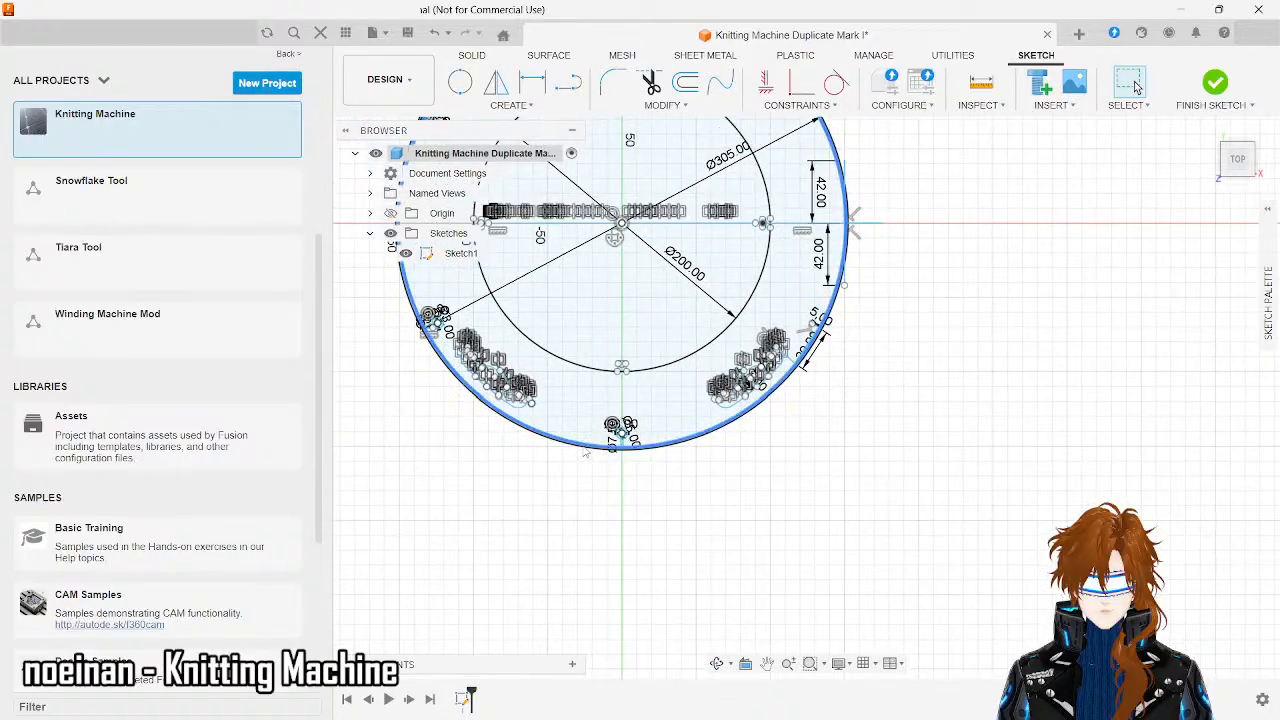
scroll(627, 460, up, 2)
scroll(627, 460, up, 5)
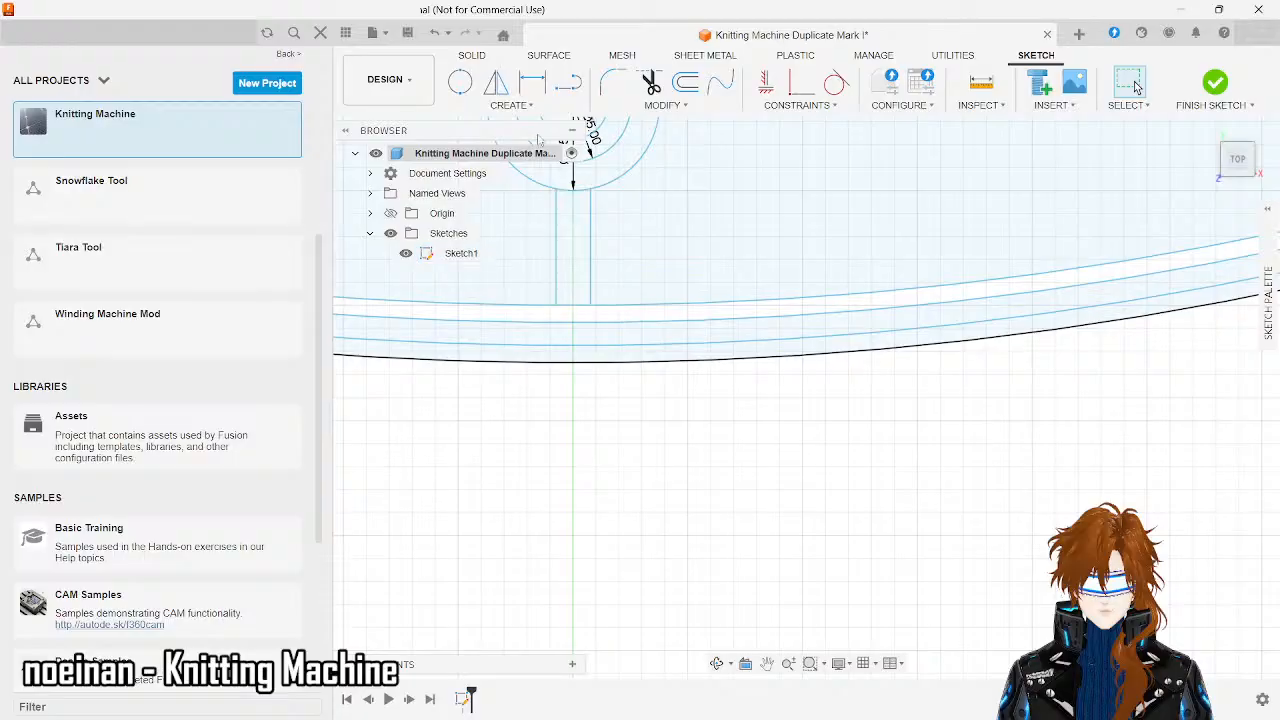
click(567, 82)
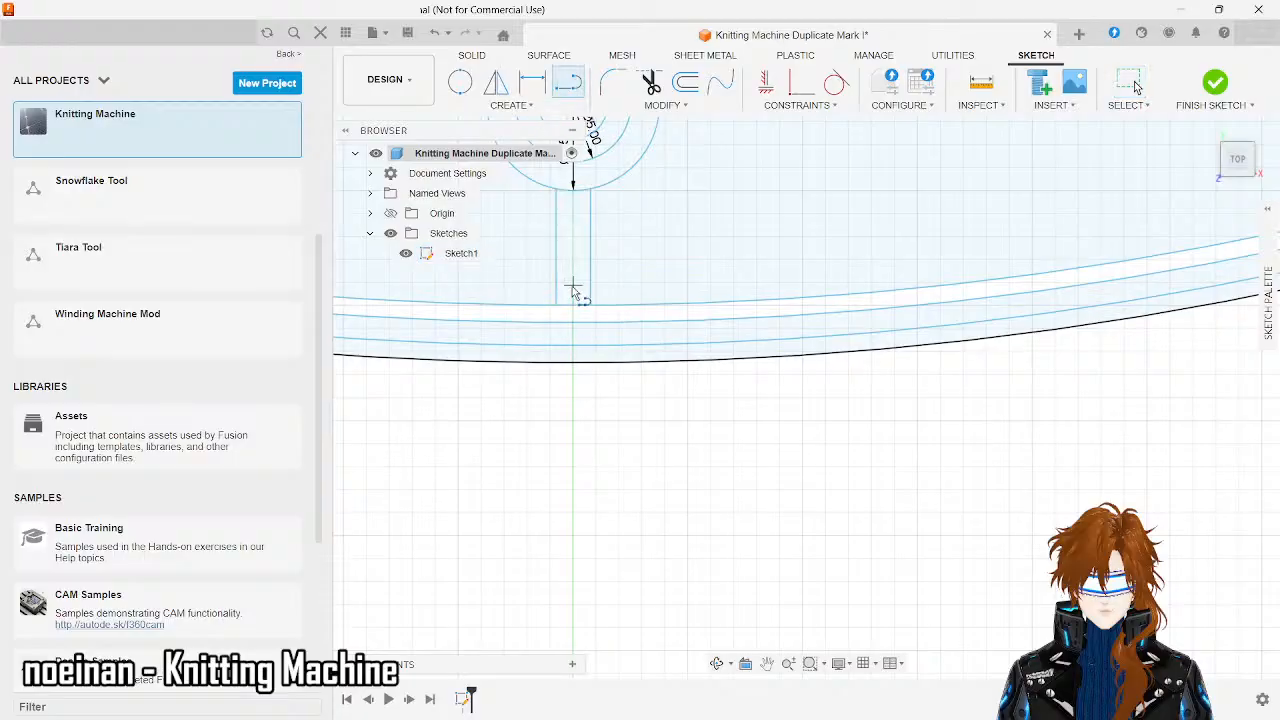
click(573, 306)
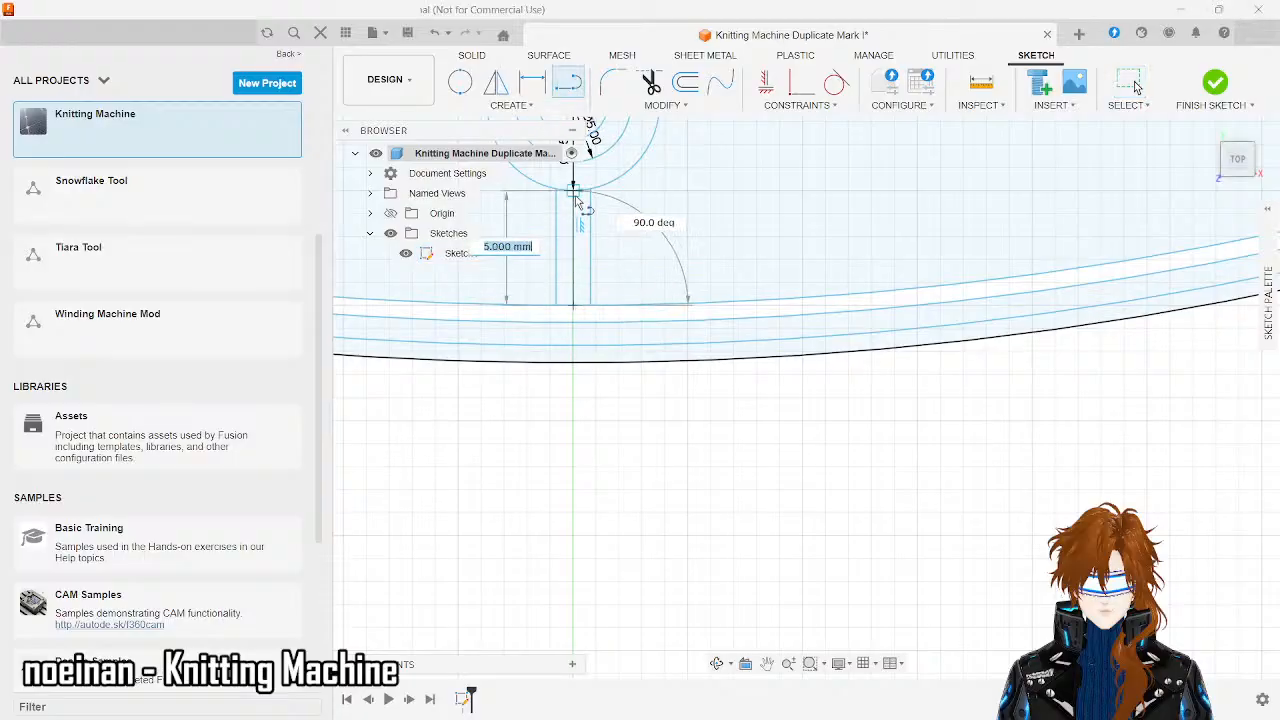
key(Escape)
scroll(575, 150, down, 4)
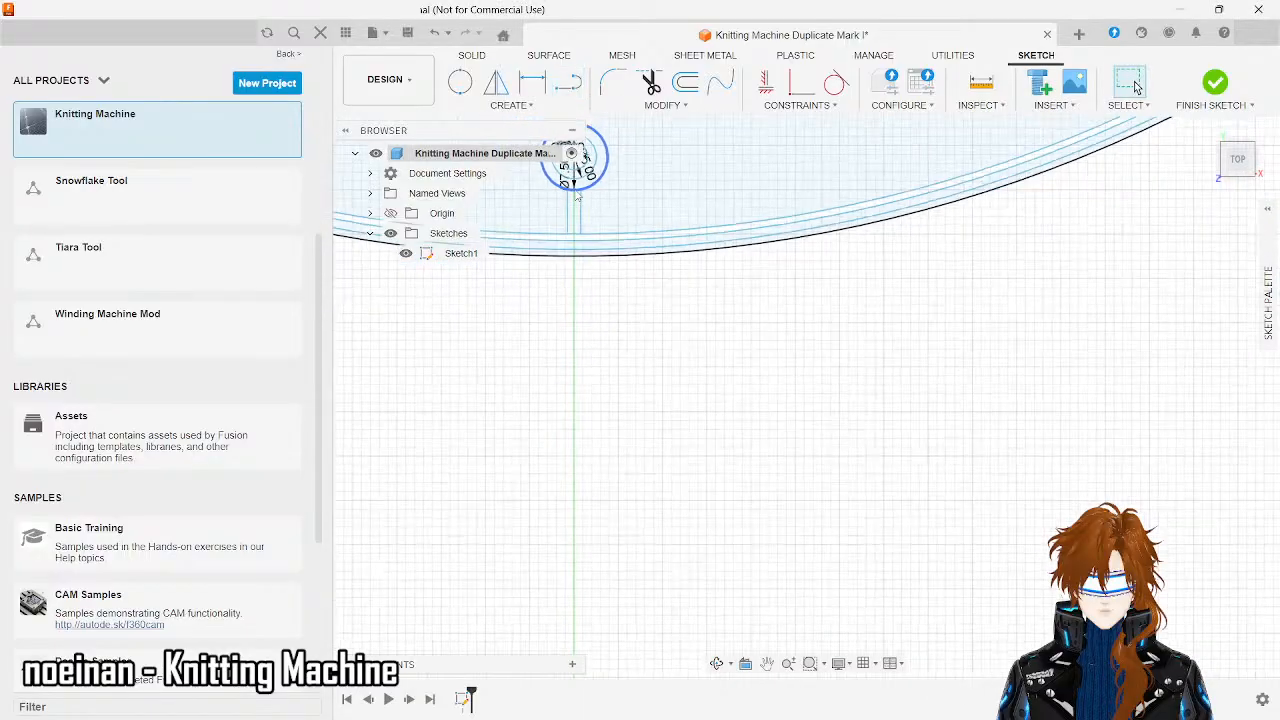
scroll(584, 478, down, 5)
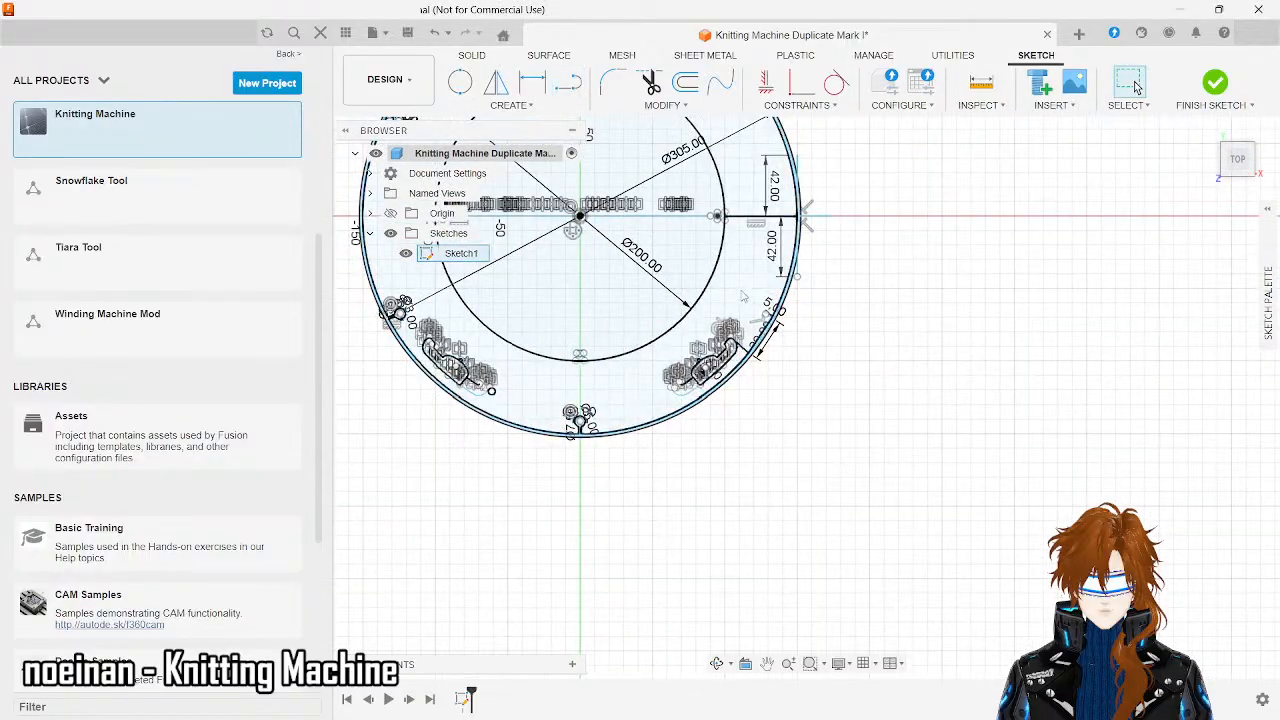
scroll(785, 281, up, 5)
right_click(789, 282)
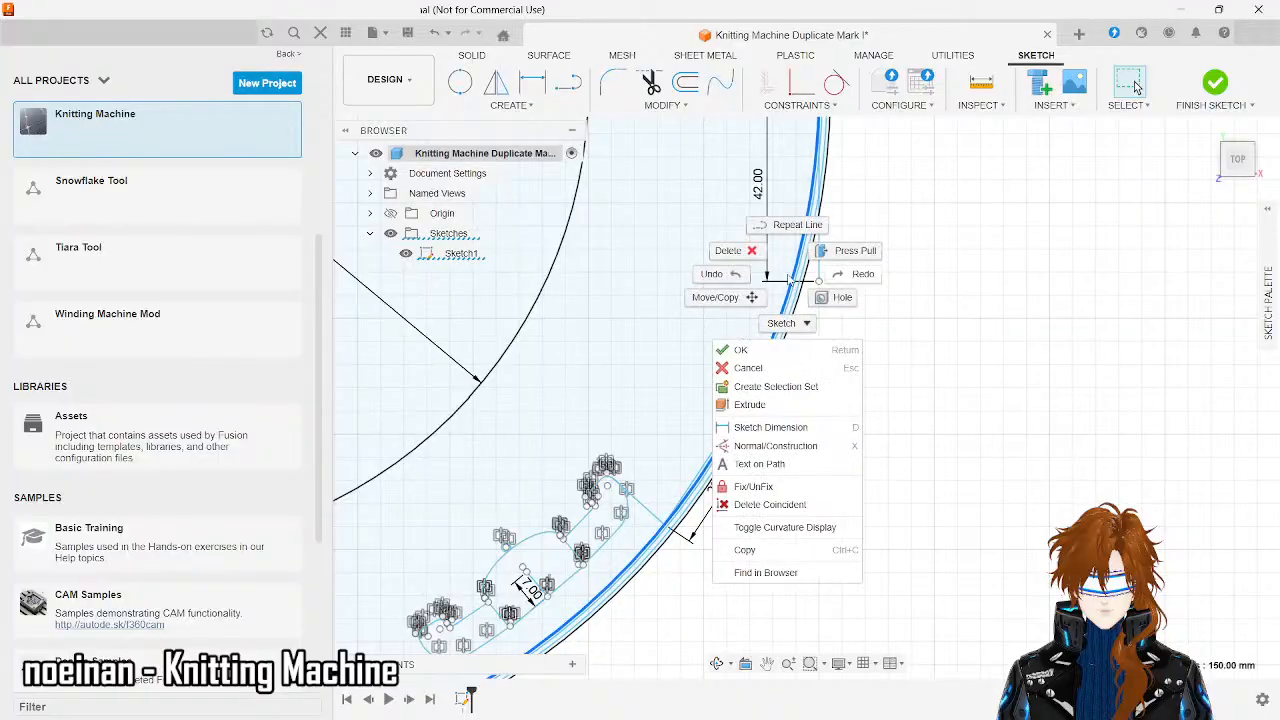
click(804, 333)
scroll(805, 333, up, 4)
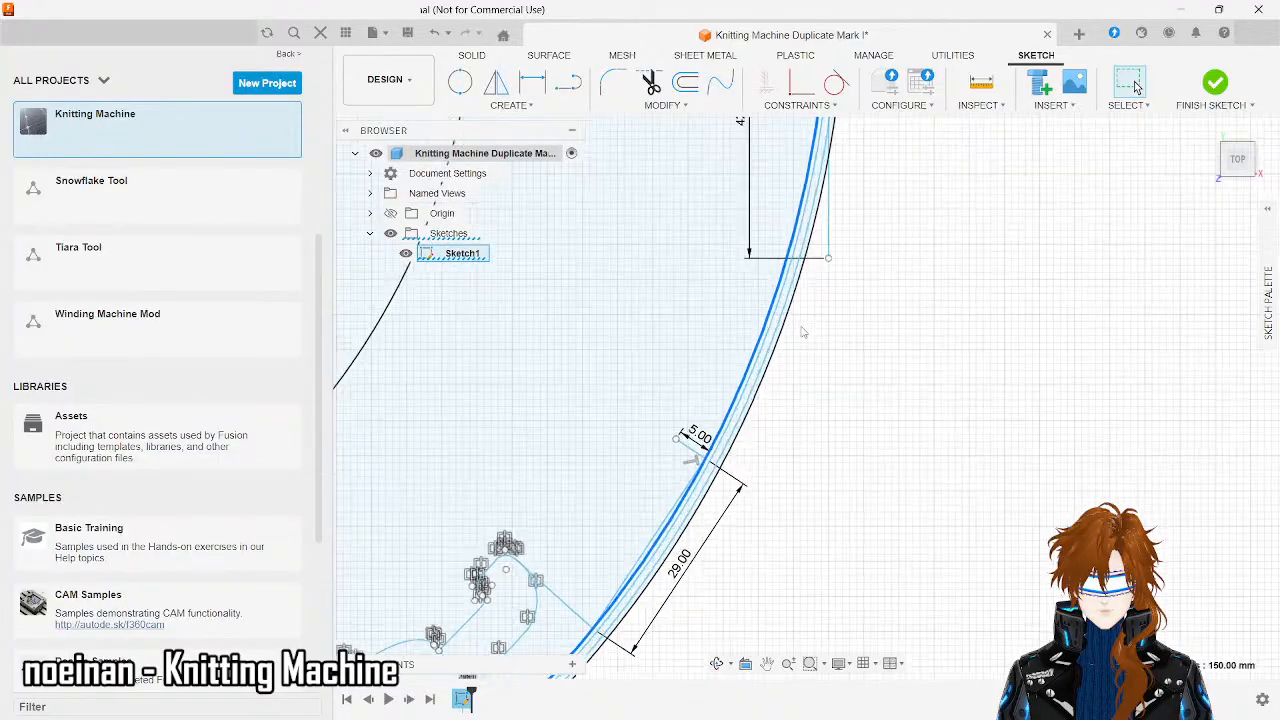
scroll(845, 442, down, 3)
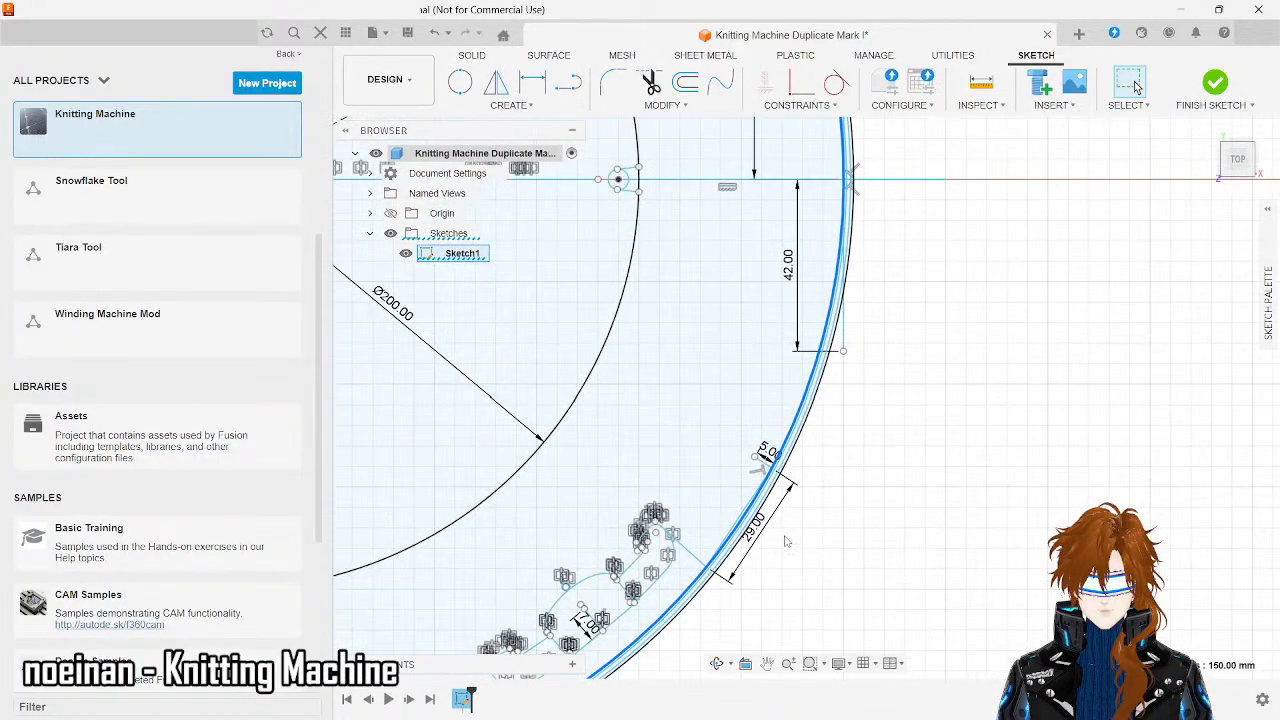
scroll(800, 482, up, 5)
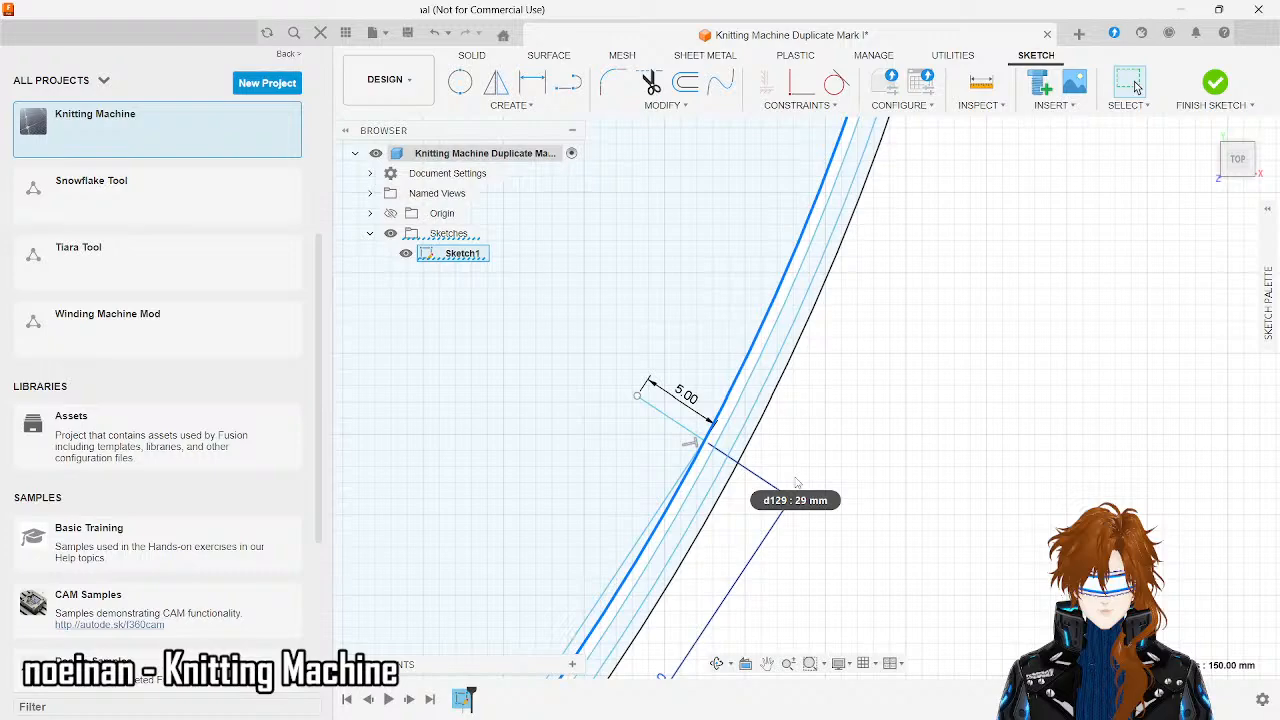
click(797, 482)
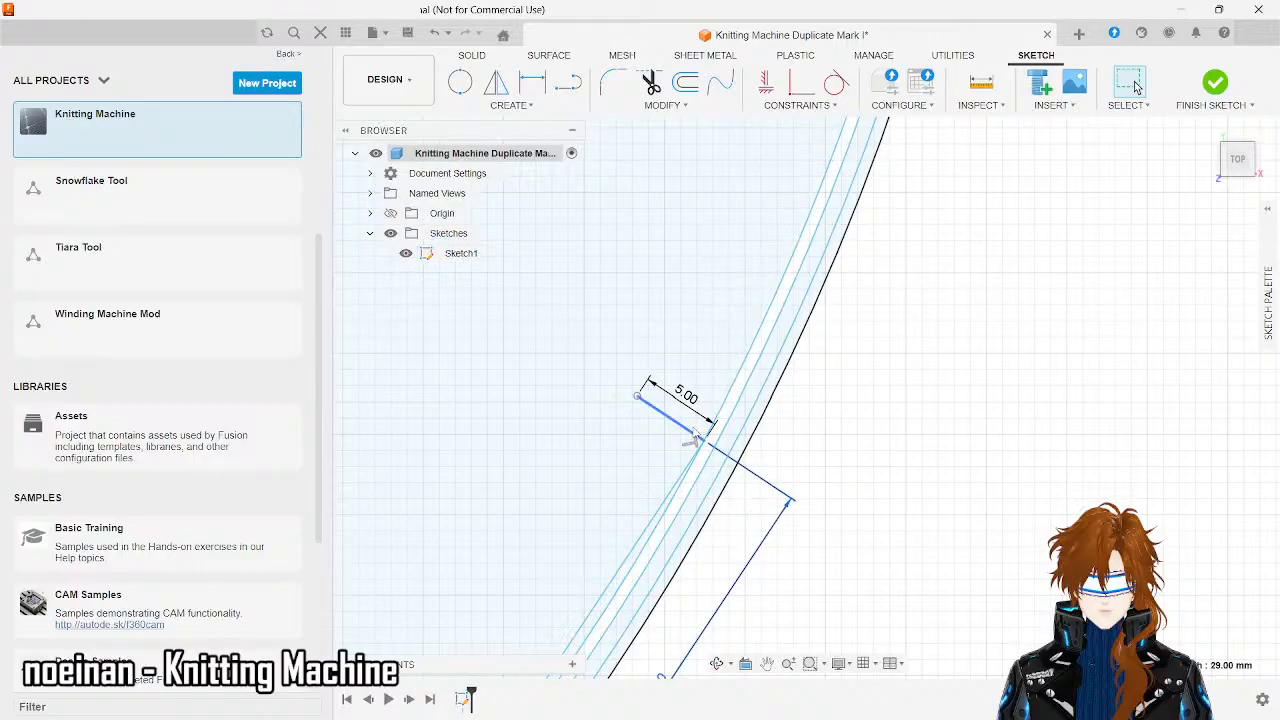
- Draw a 5 mm line at 130° inward from the upper end of the 29 mm line, in place of the perpendicular one
click(577, 87)
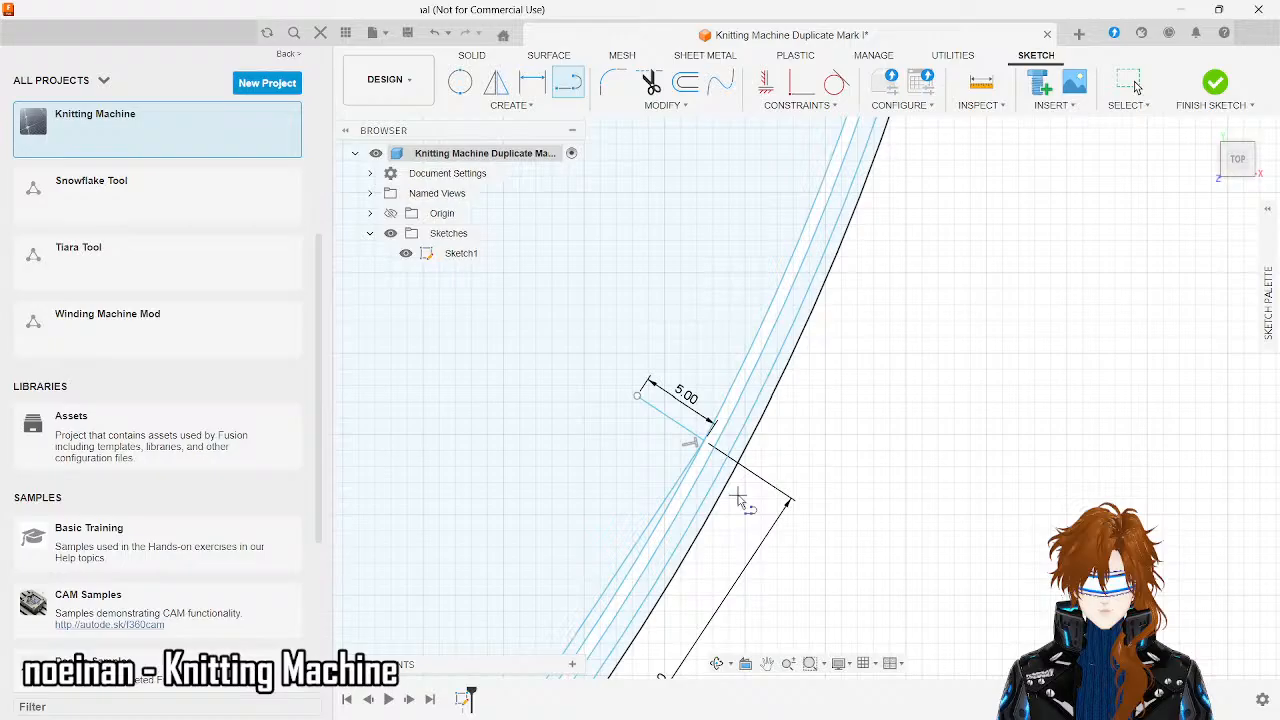
click(706, 442)
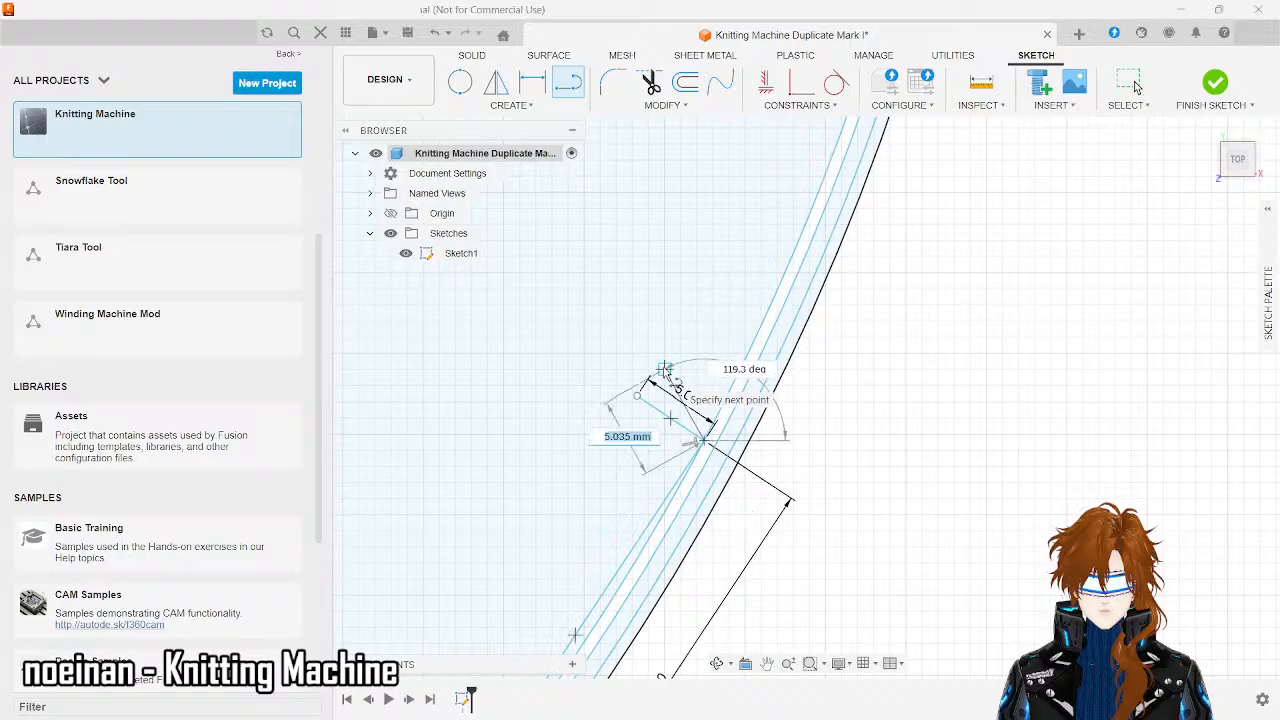
text(5)
key(Tab)
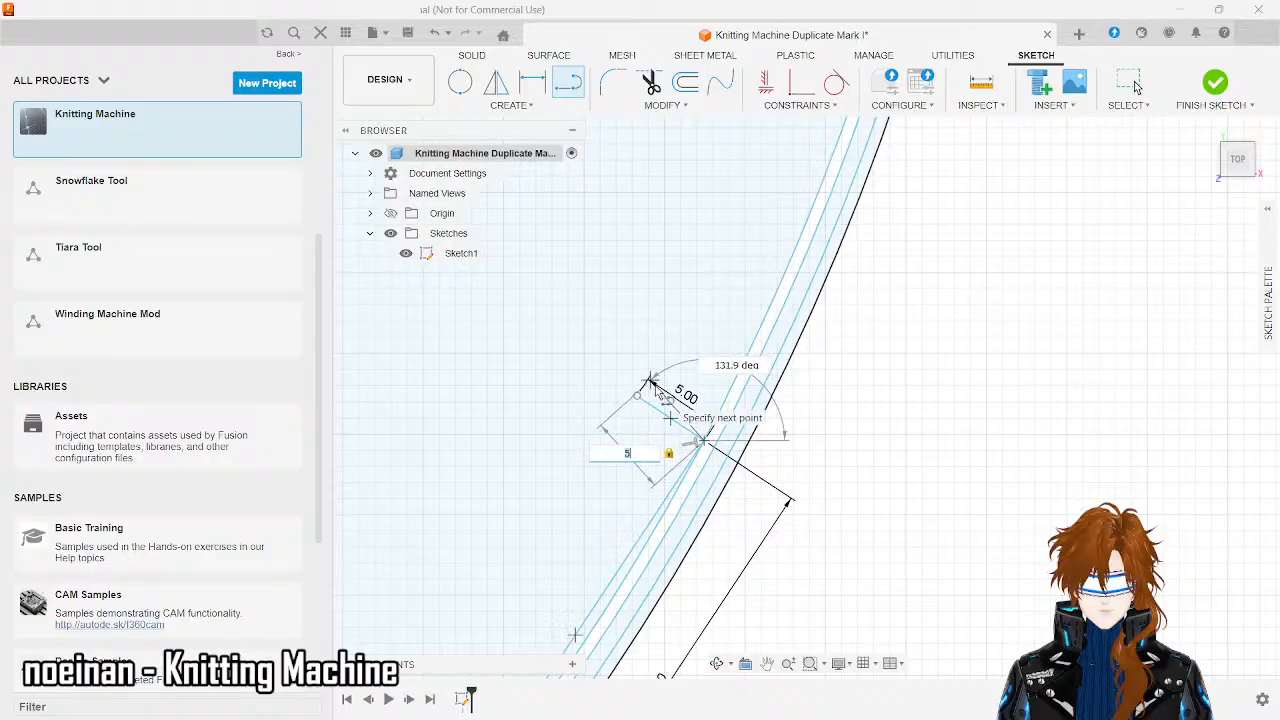
key(Tab)
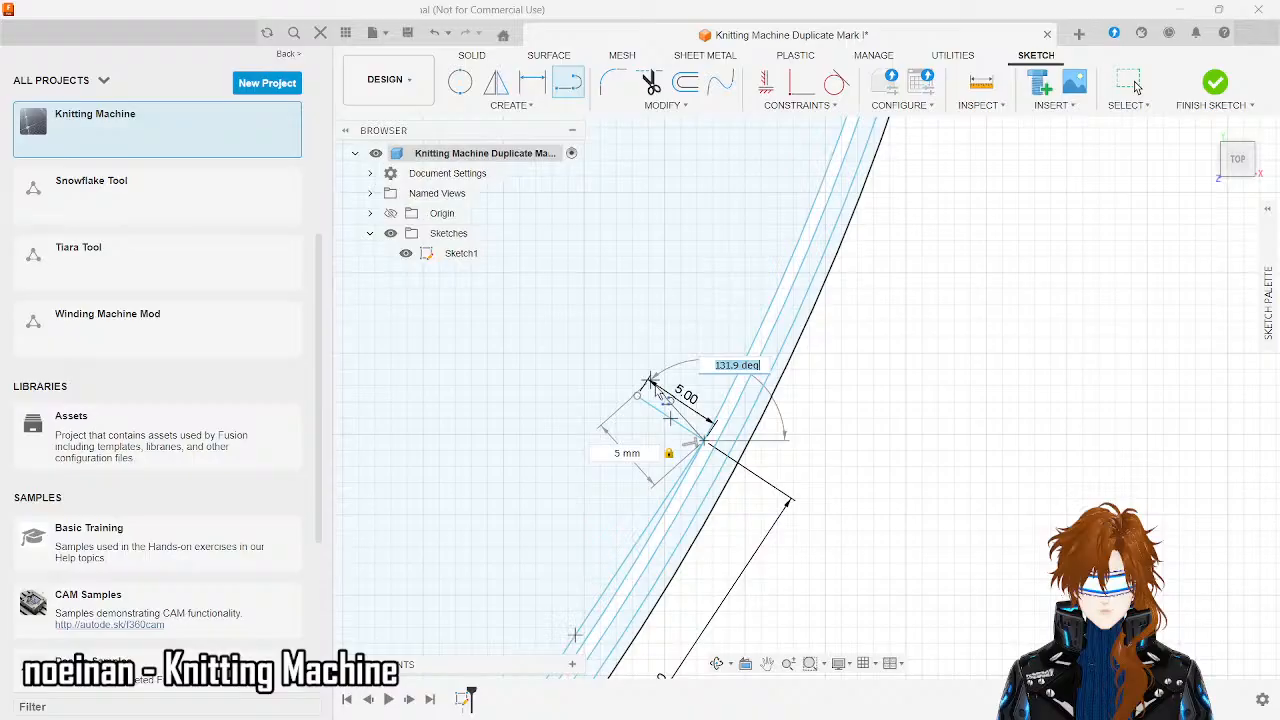
text(130)
key(Tab)
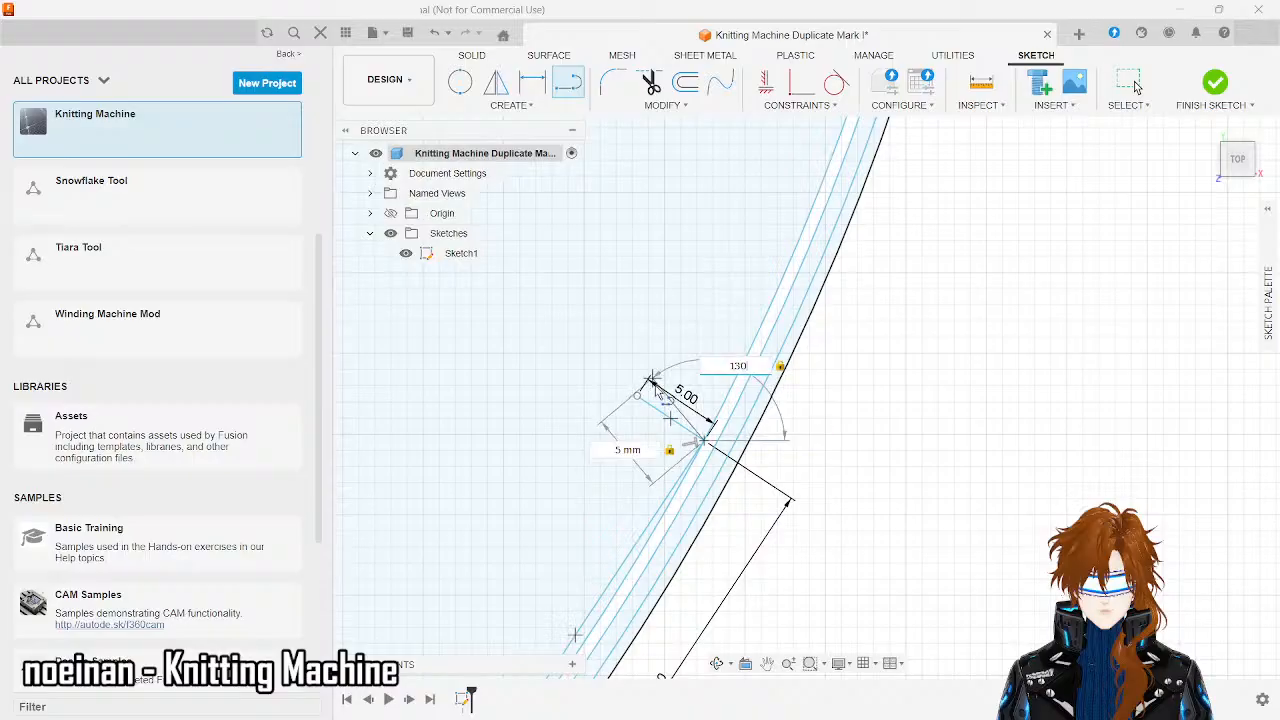
key(Return)
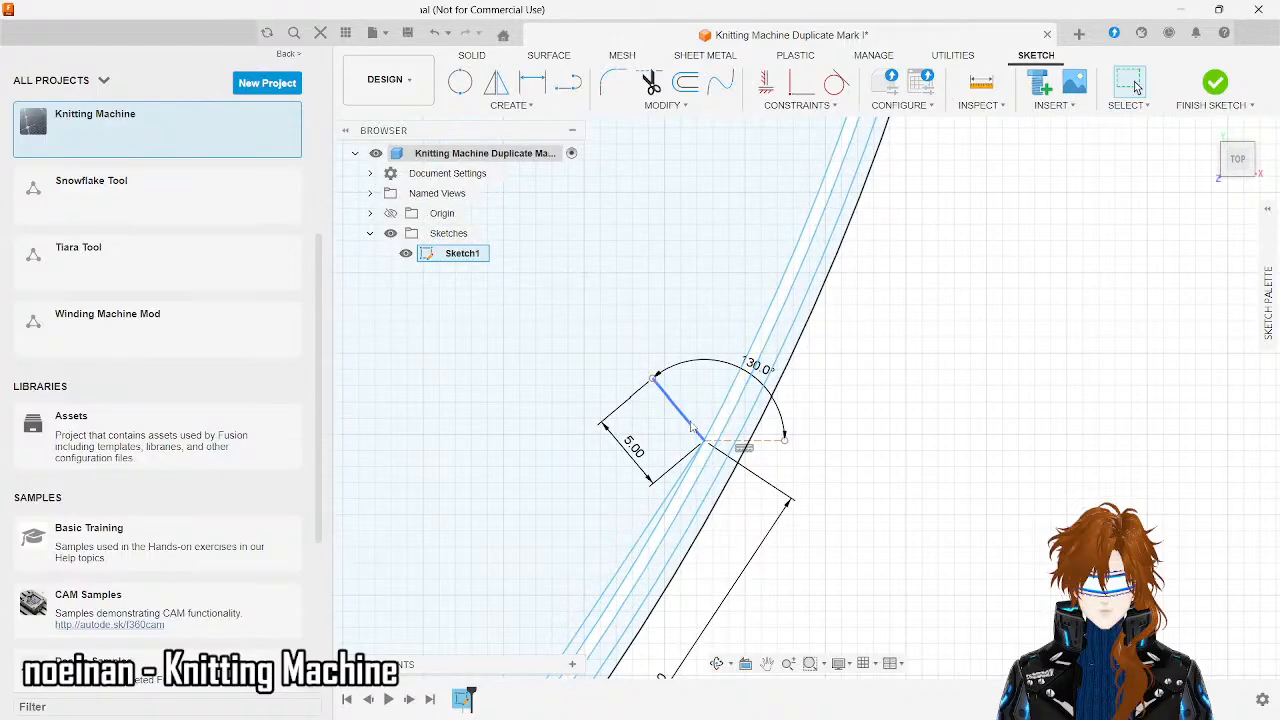
- Delete the 5 mm angled line, the 29 mm line and the short line linking the lower-right slot to the rim
scroll(491, 363, down, 5)
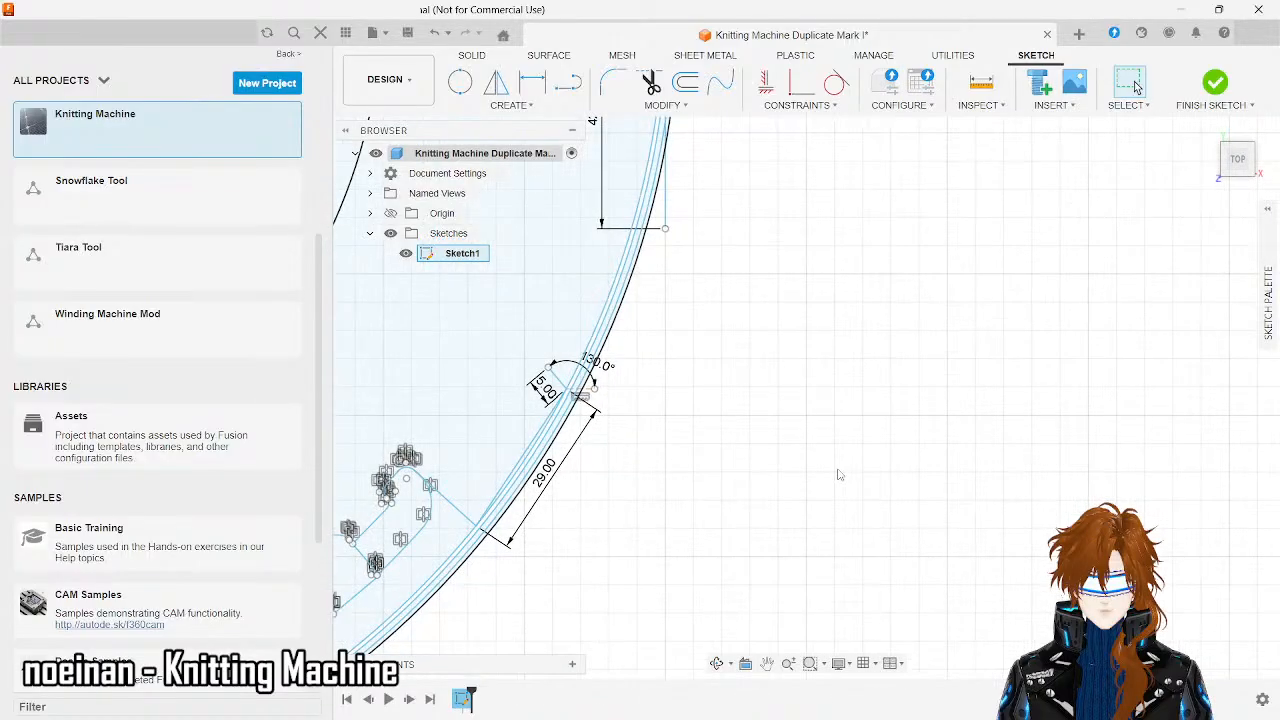
scroll(845, 485, down, 4)
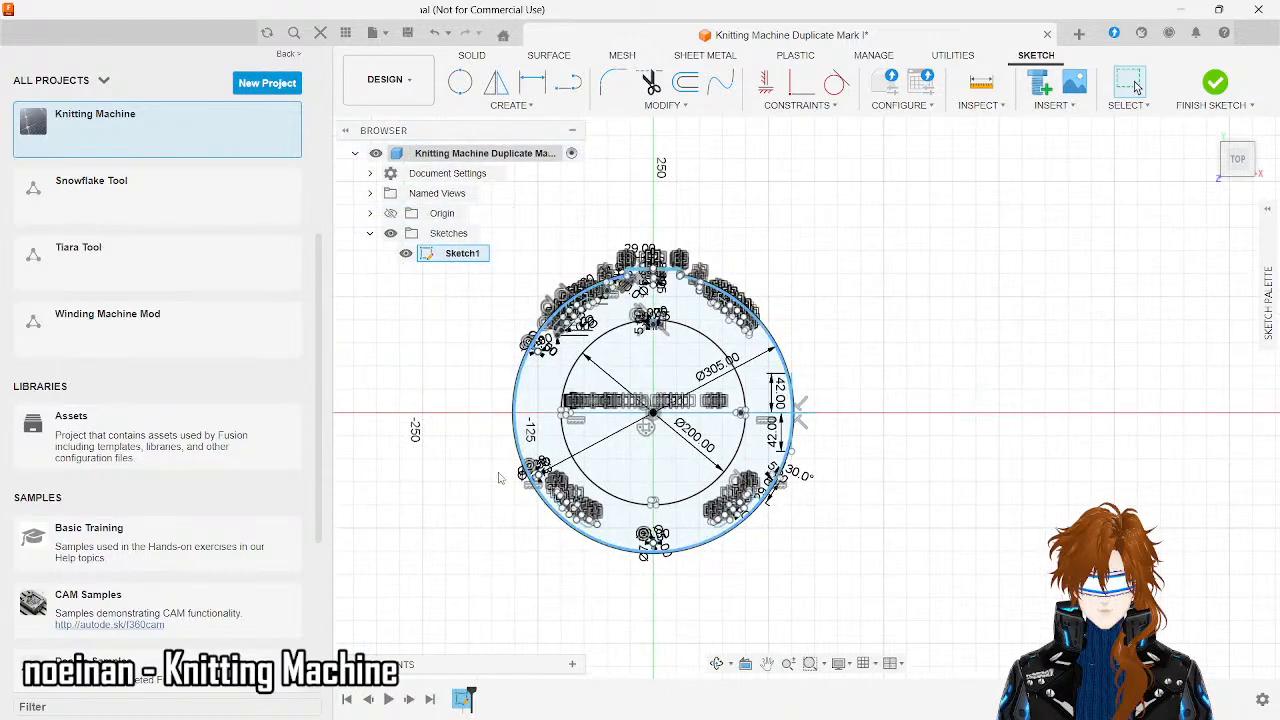
scroll(722, 562, up, 5)
scroll(616, 593, down, 5)
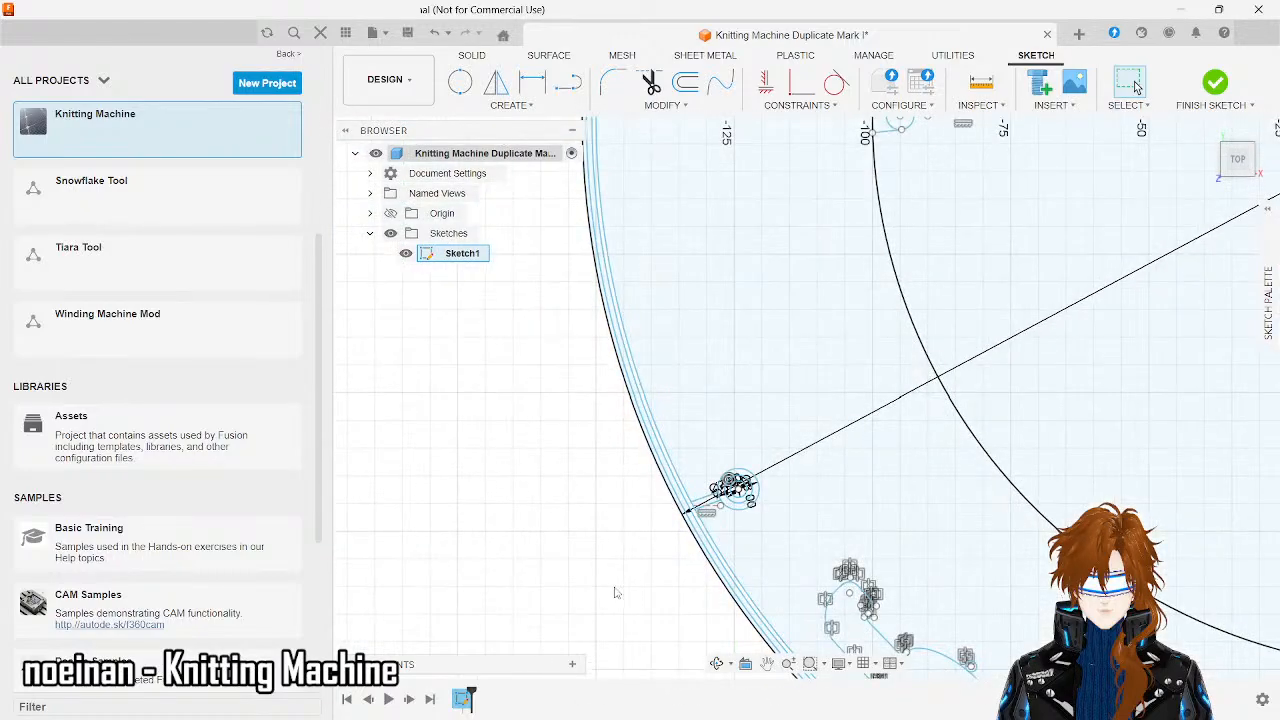
scroll(616, 593, down, 1)
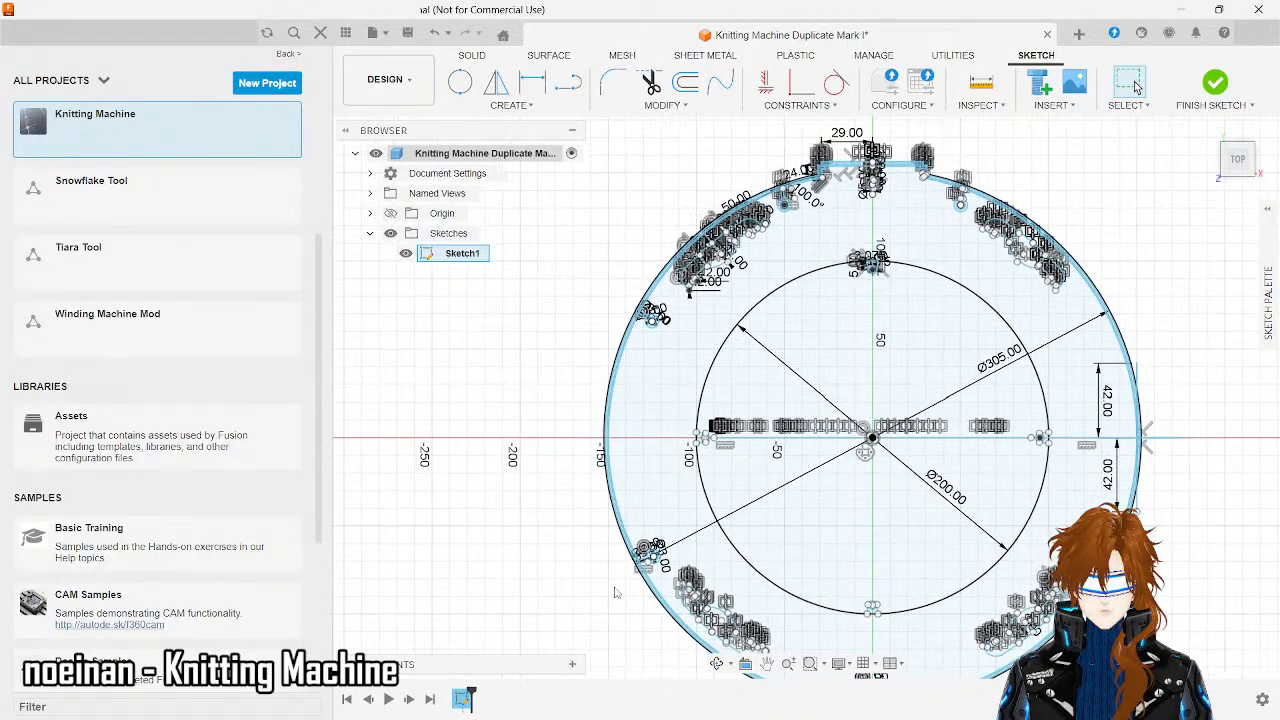
scroll(1205, 619, up, 5)
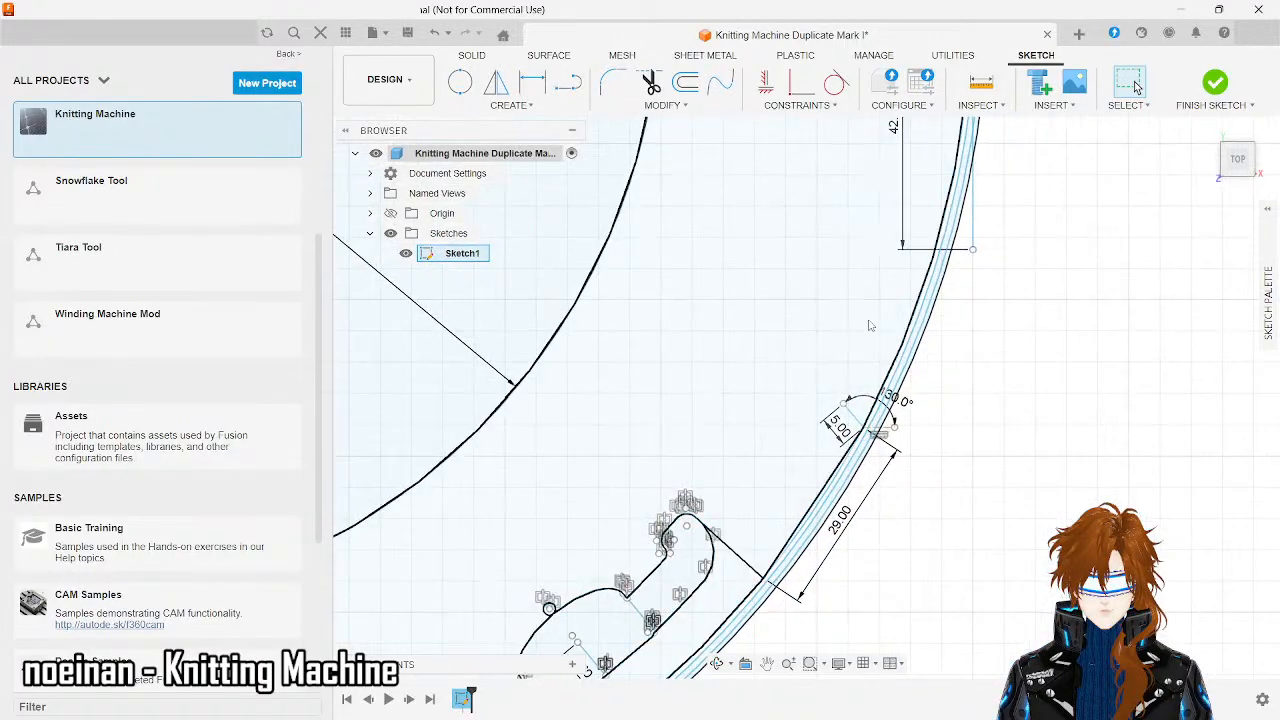
click(854, 417)
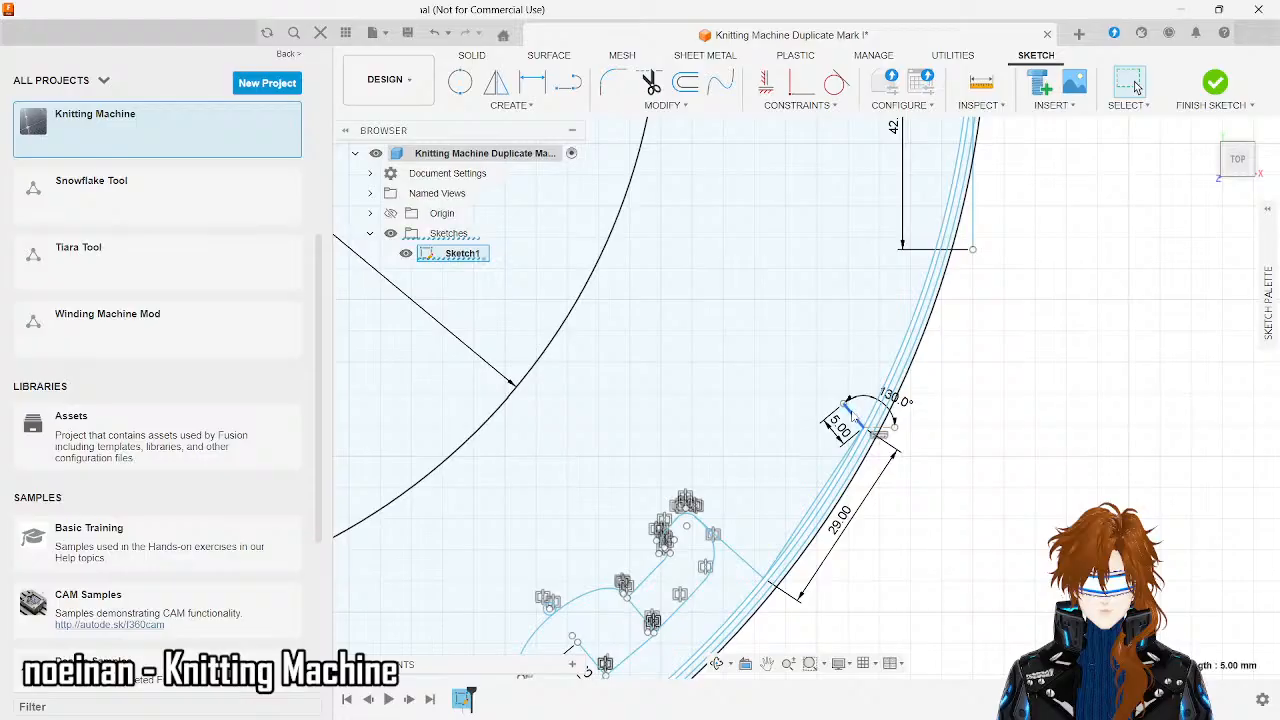
key(Delete)
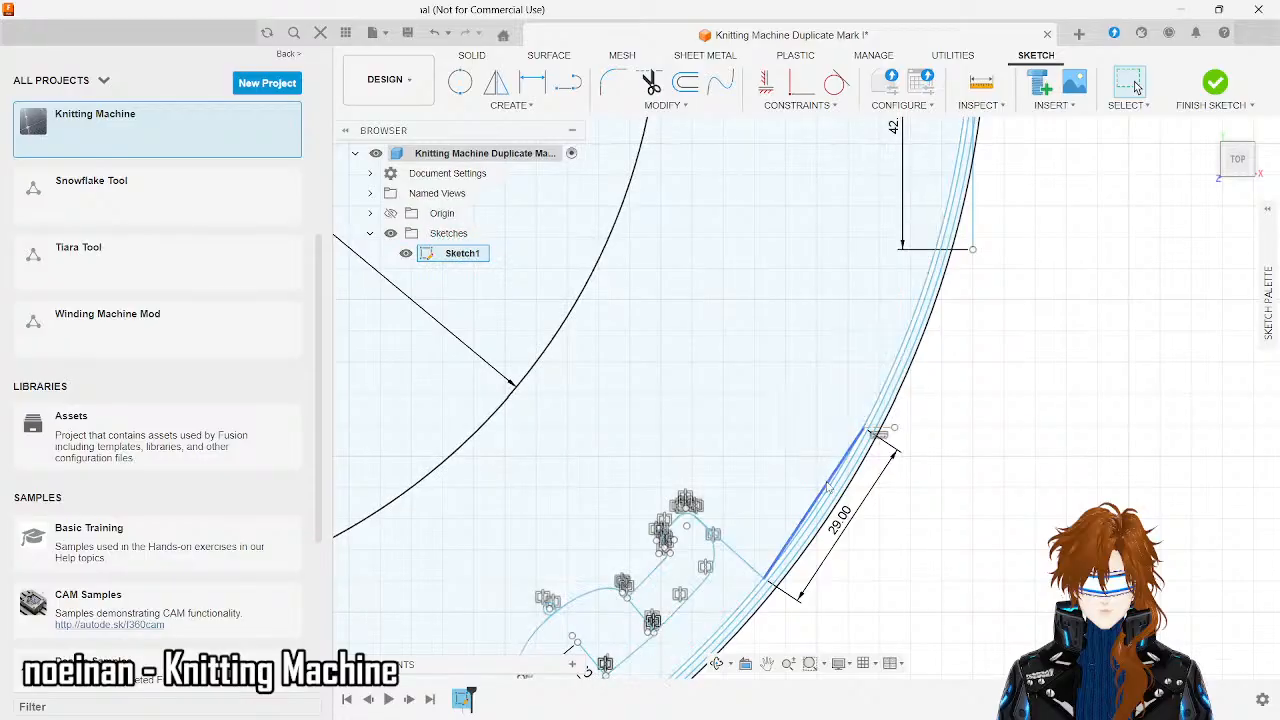
click(828, 480)
key(Delete)
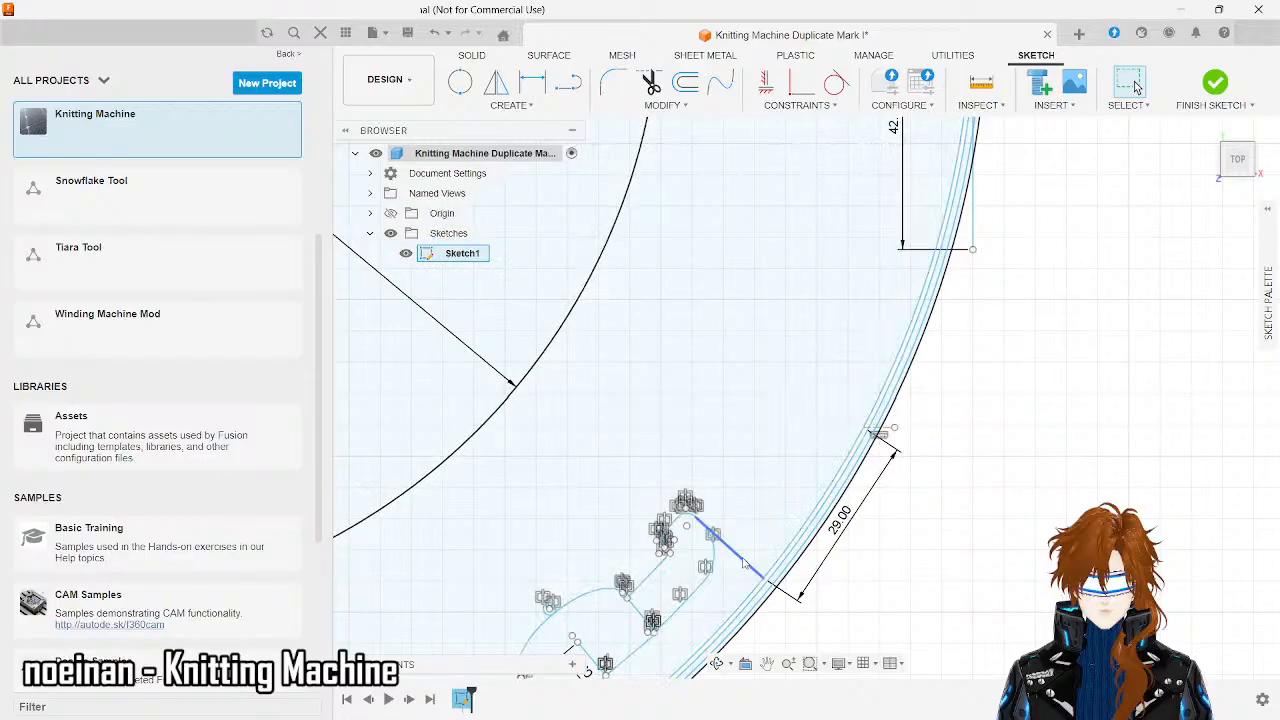
- Mirror the lower-left screw hole's three circles and two connector lines across the 0.75 mm vertical centre line at the ring's top
scroll(750, 555, down, 5)
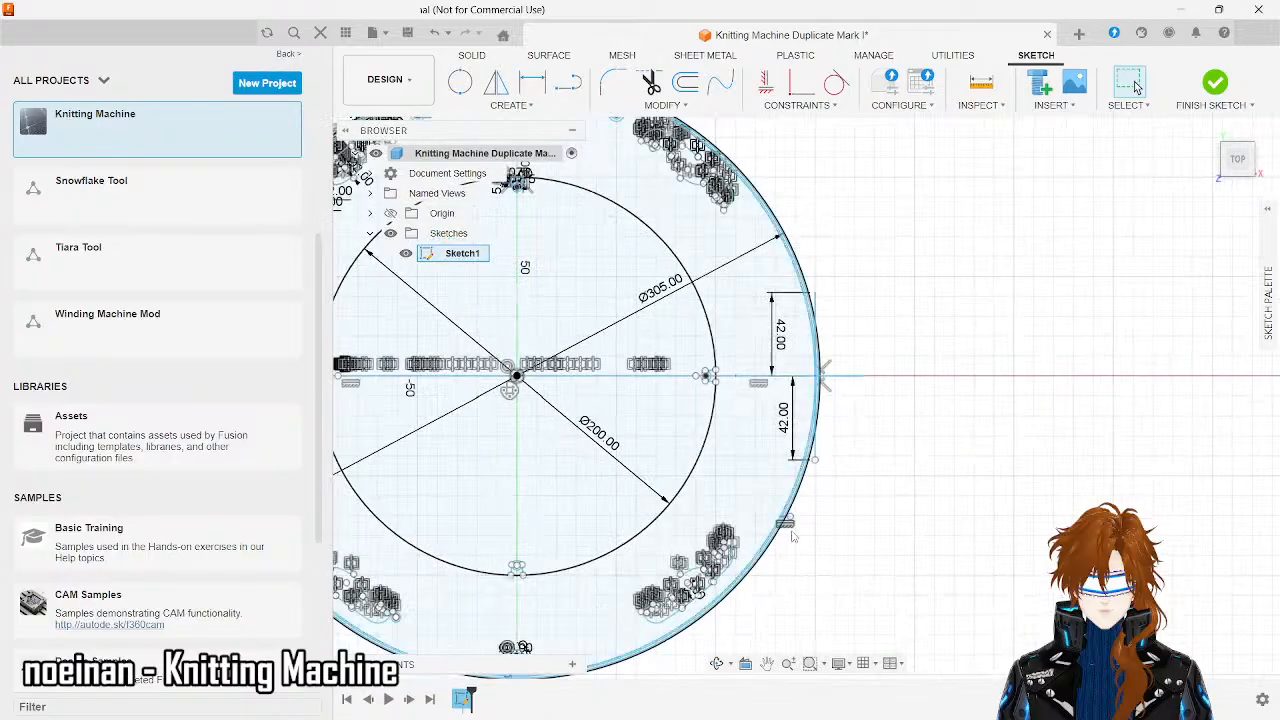
scroll(878, 478, down, 3)
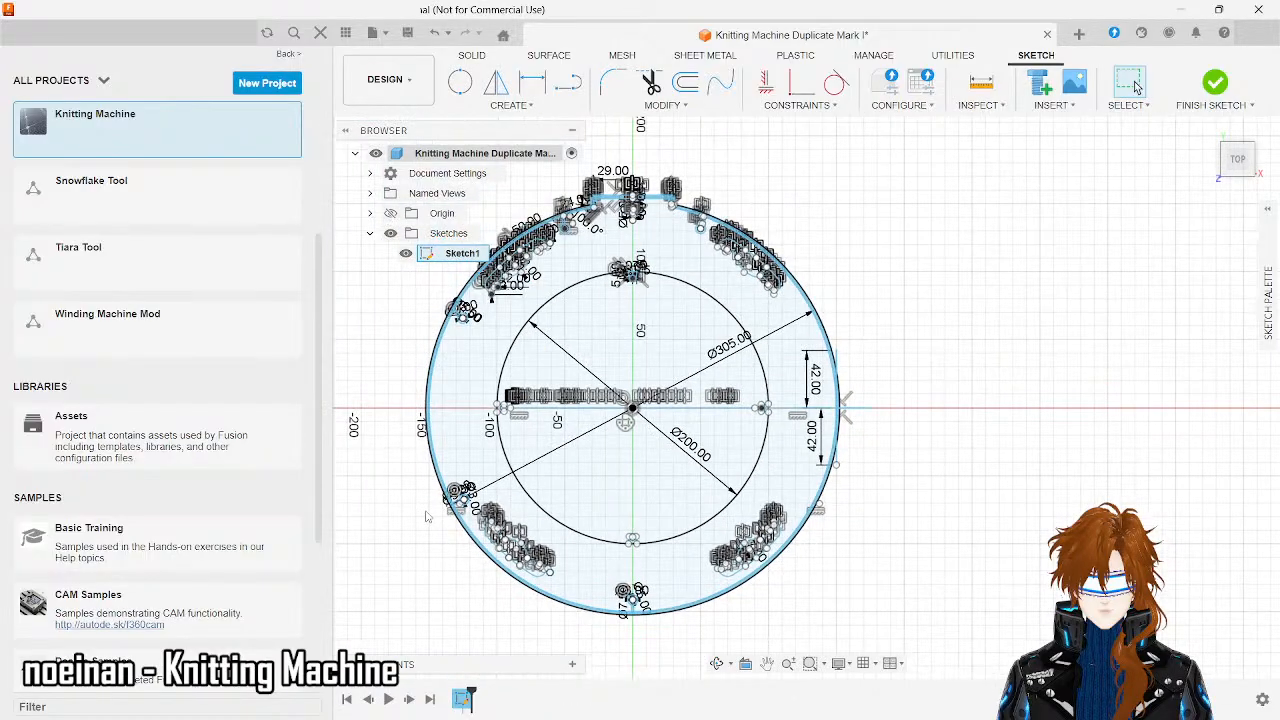
scroll(430, 515, up, 6)
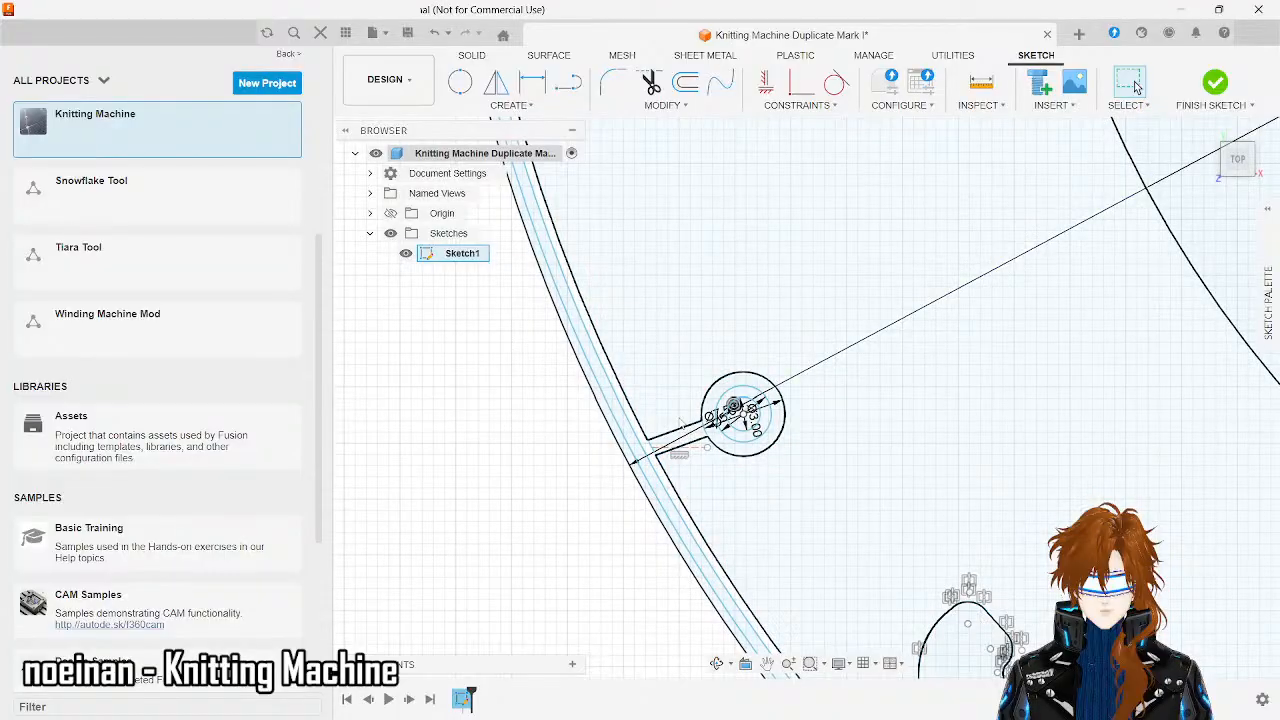
click(682, 428)
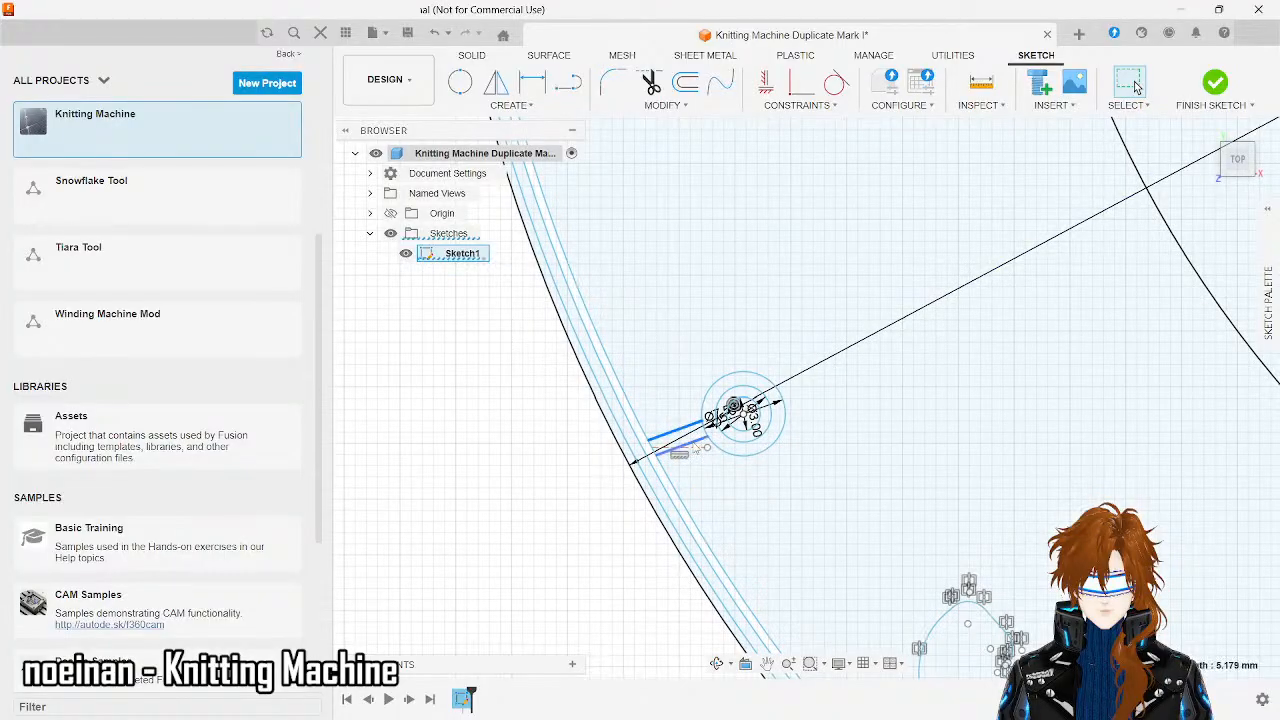
click(510, 104)
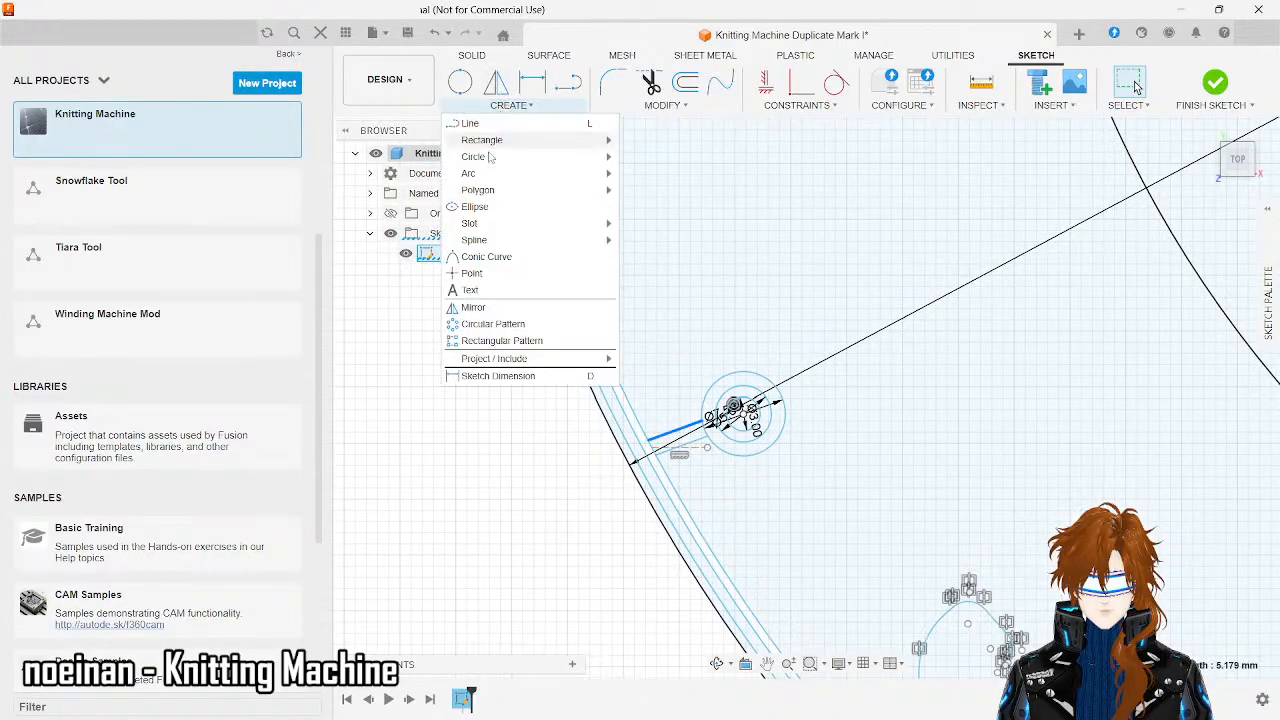
click(475, 307)
click(690, 448)
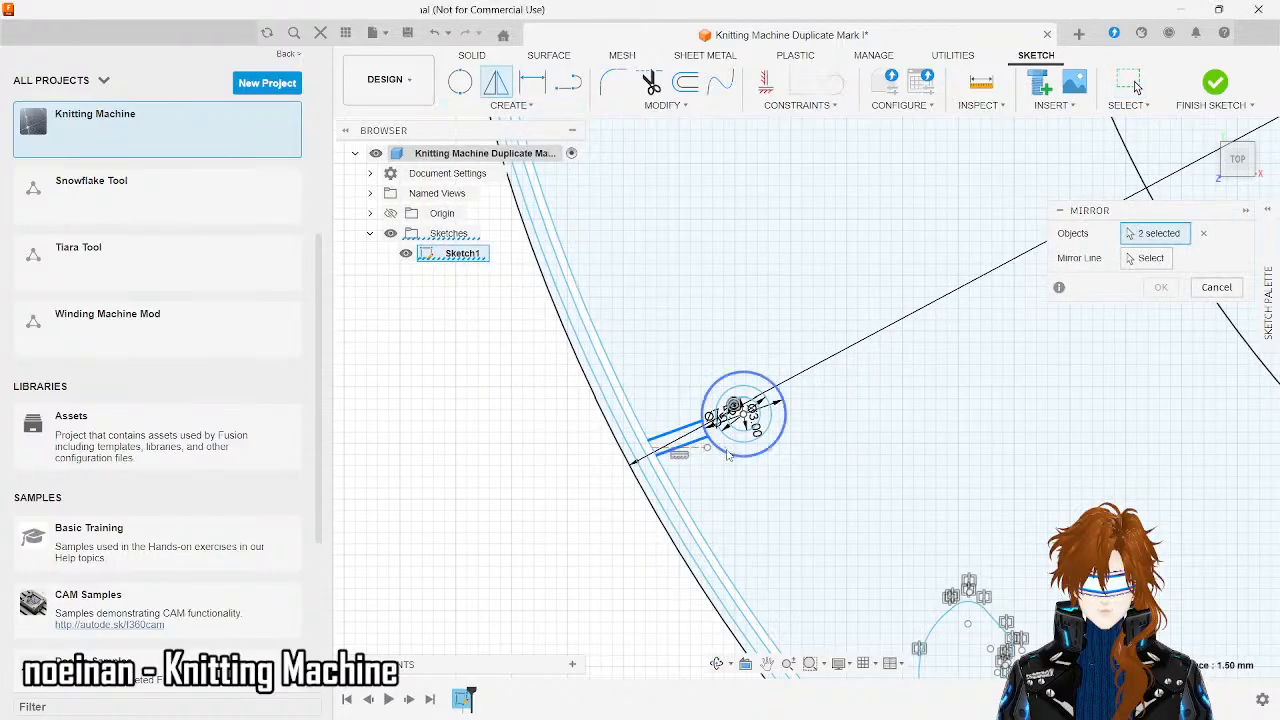
click(729, 452)
click(738, 439)
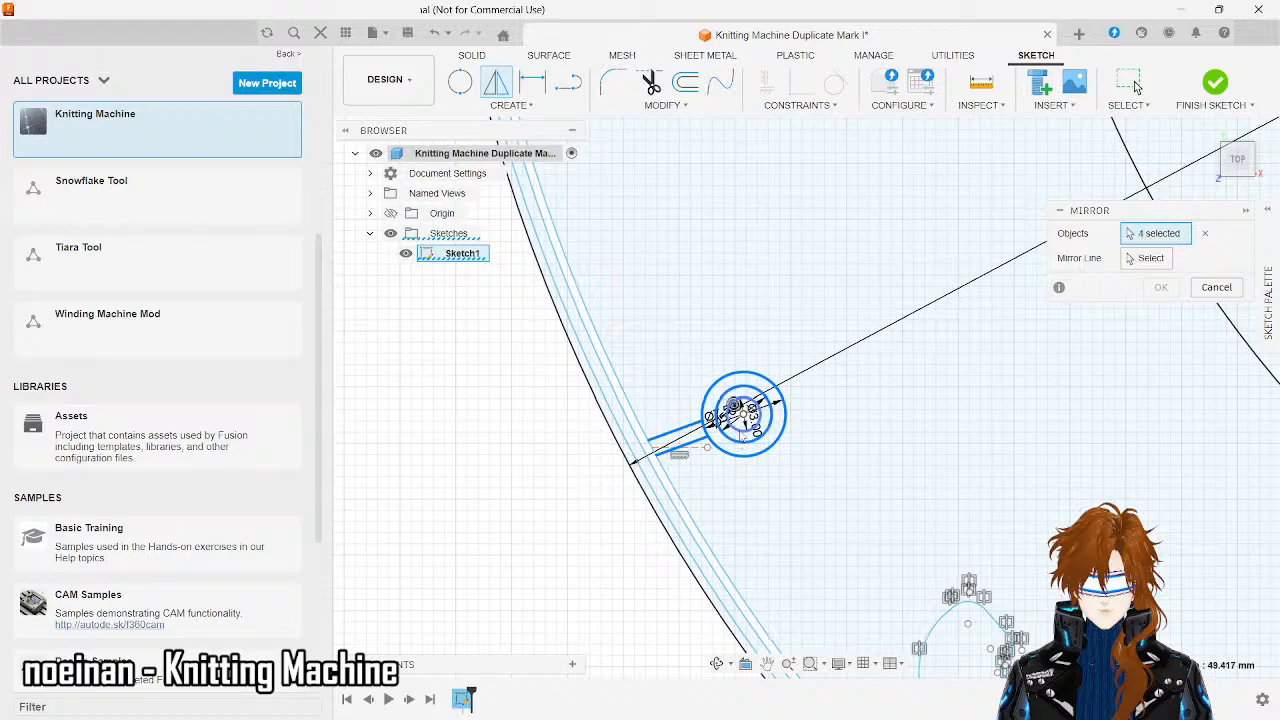
click(738, 429)
scroll(975, 497, down, 3)
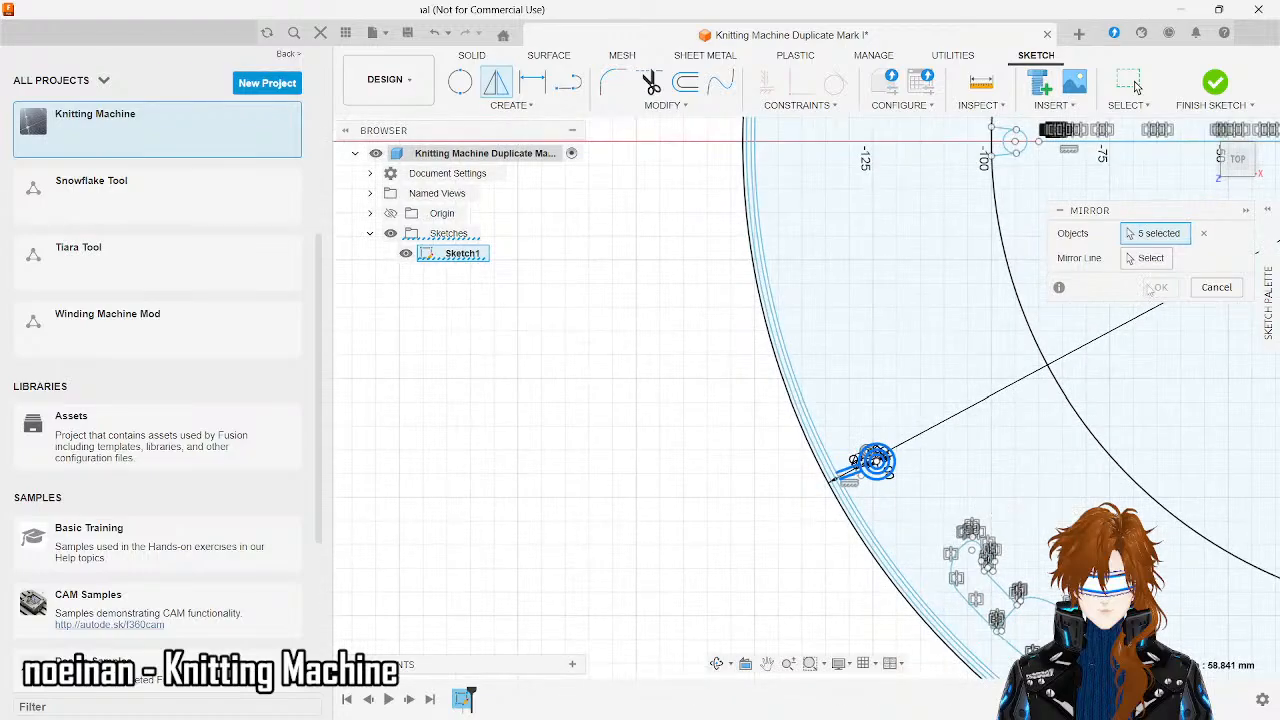
click(1150, 258)
scroll(940, 325, down, 8)
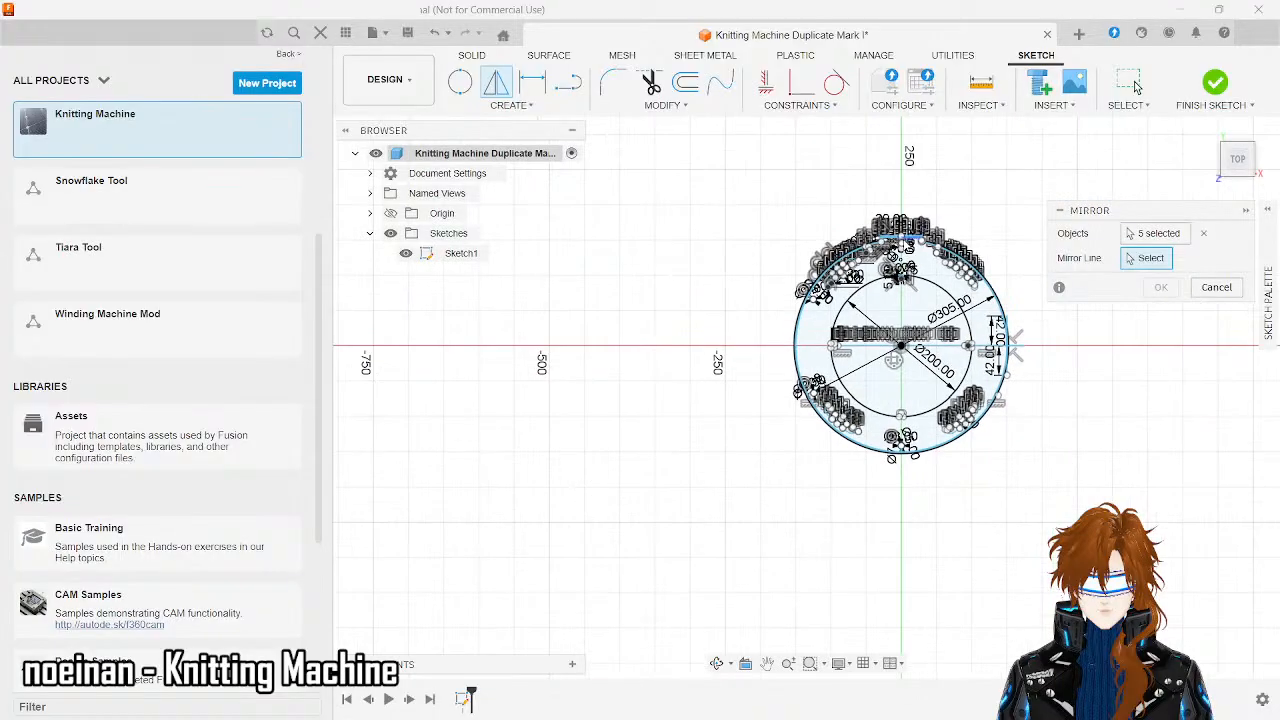
scroll(904, 244, up, 6)
scroll(904, 244, up, 6)
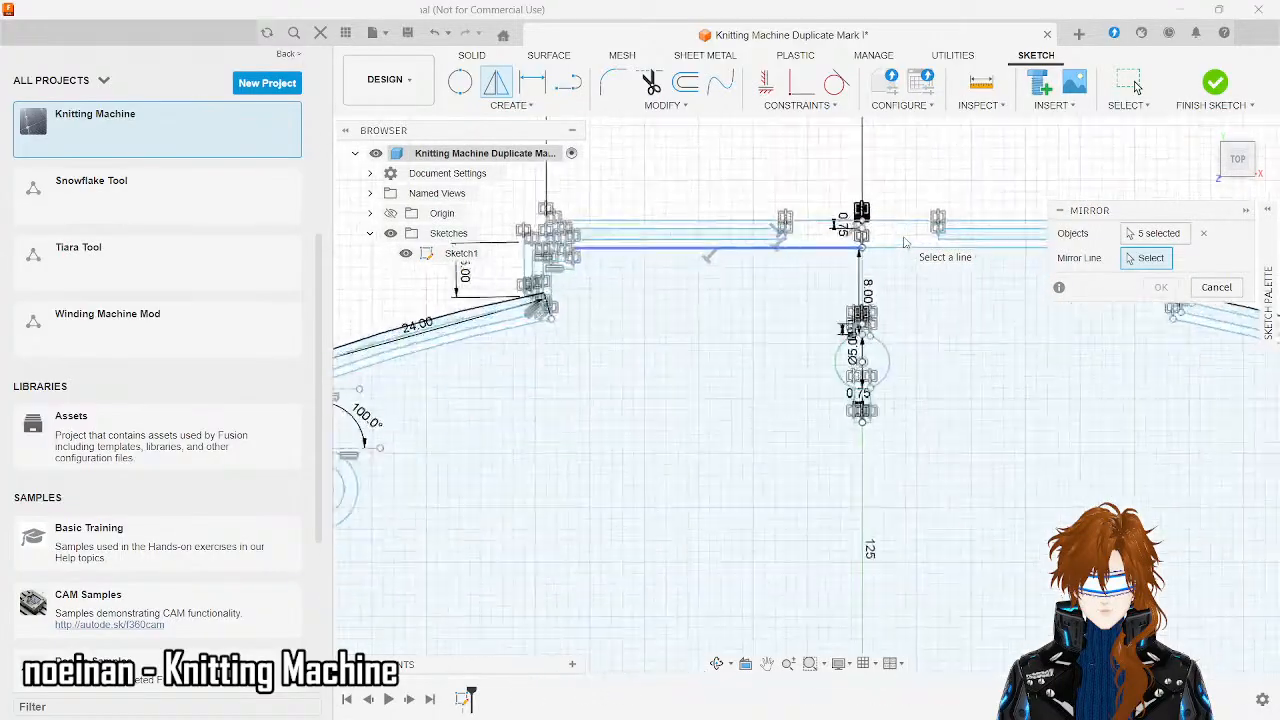
click(806, 209)
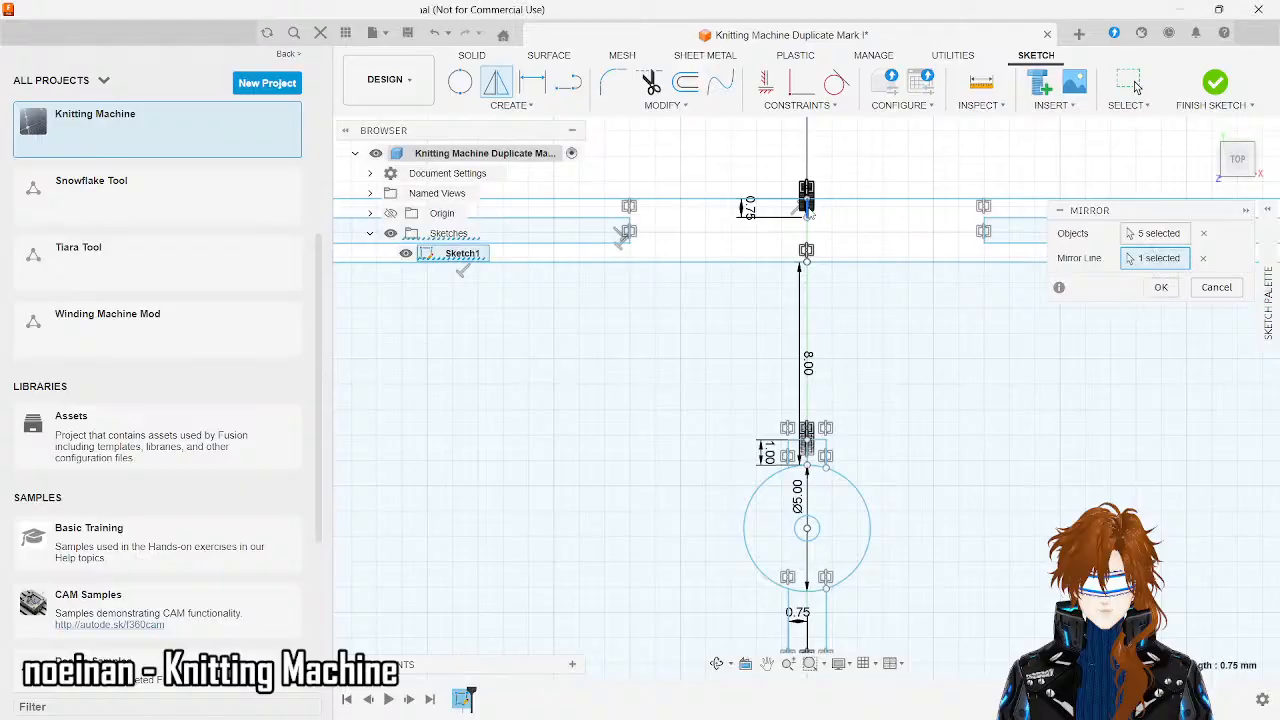
scroll(806, 209, down, 5)
scroll(810, 260, down, 6)
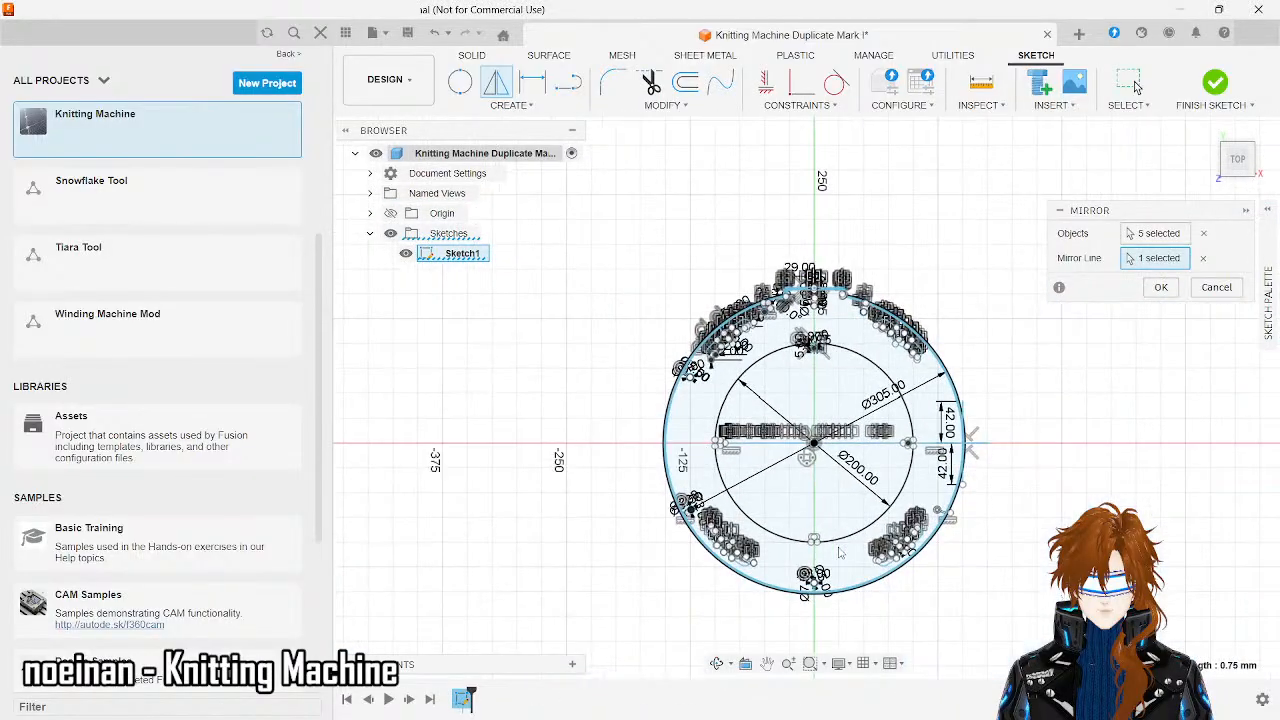
scroll(955, 555, up, 3)
scroll(955, 555, up, 4)
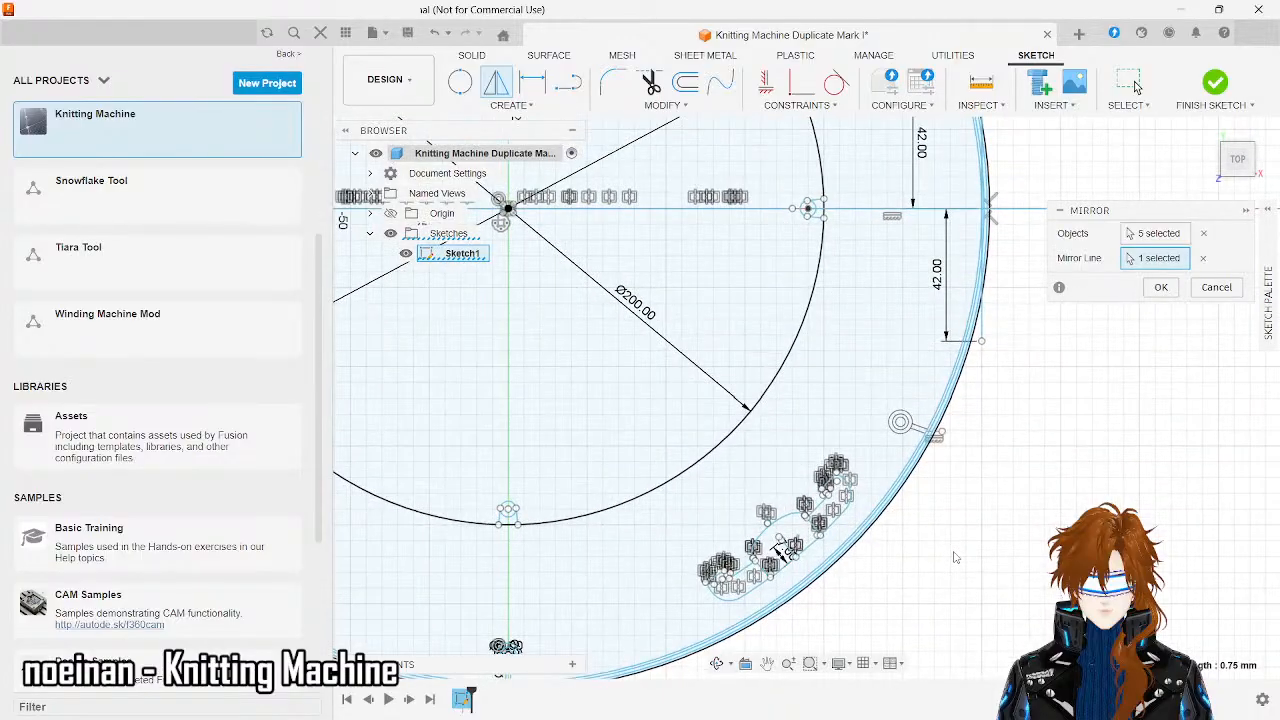
click(1161, 288)
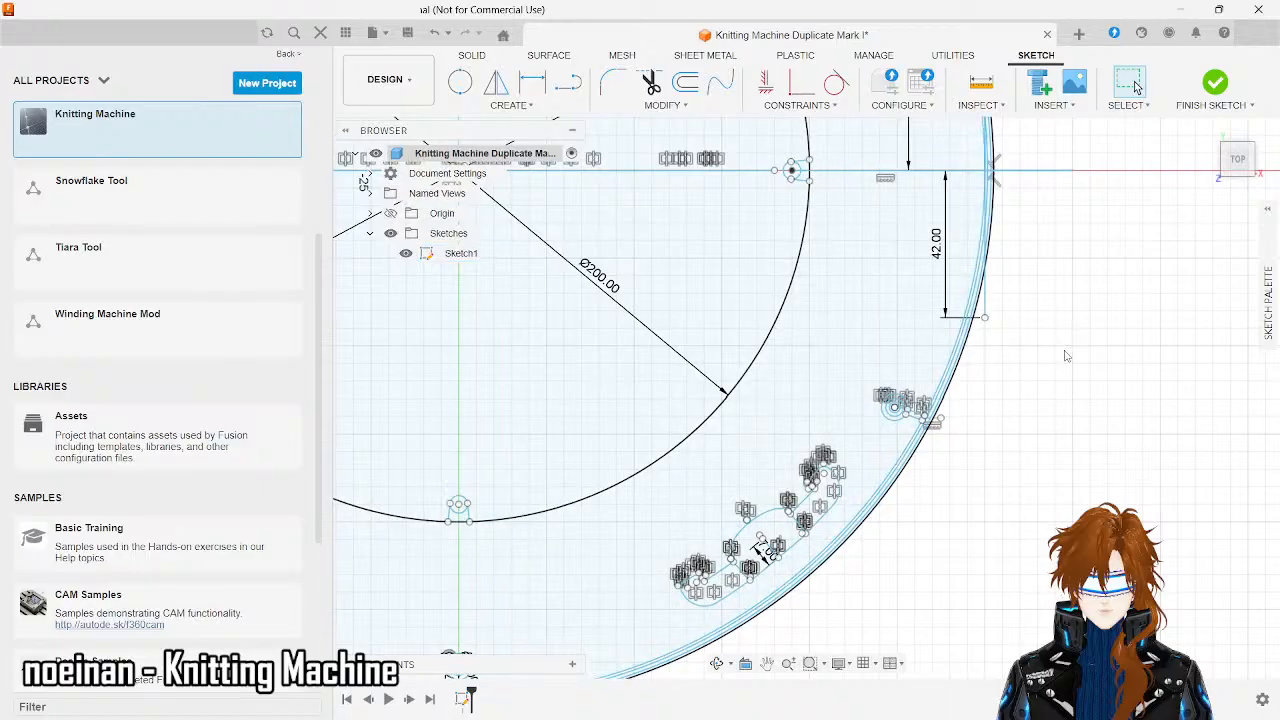
- Draw a 7 mm line inward at 180° along the horizontal axis from the rim's inner edge on the ring's right side
scroll(916, 332, down, 5)
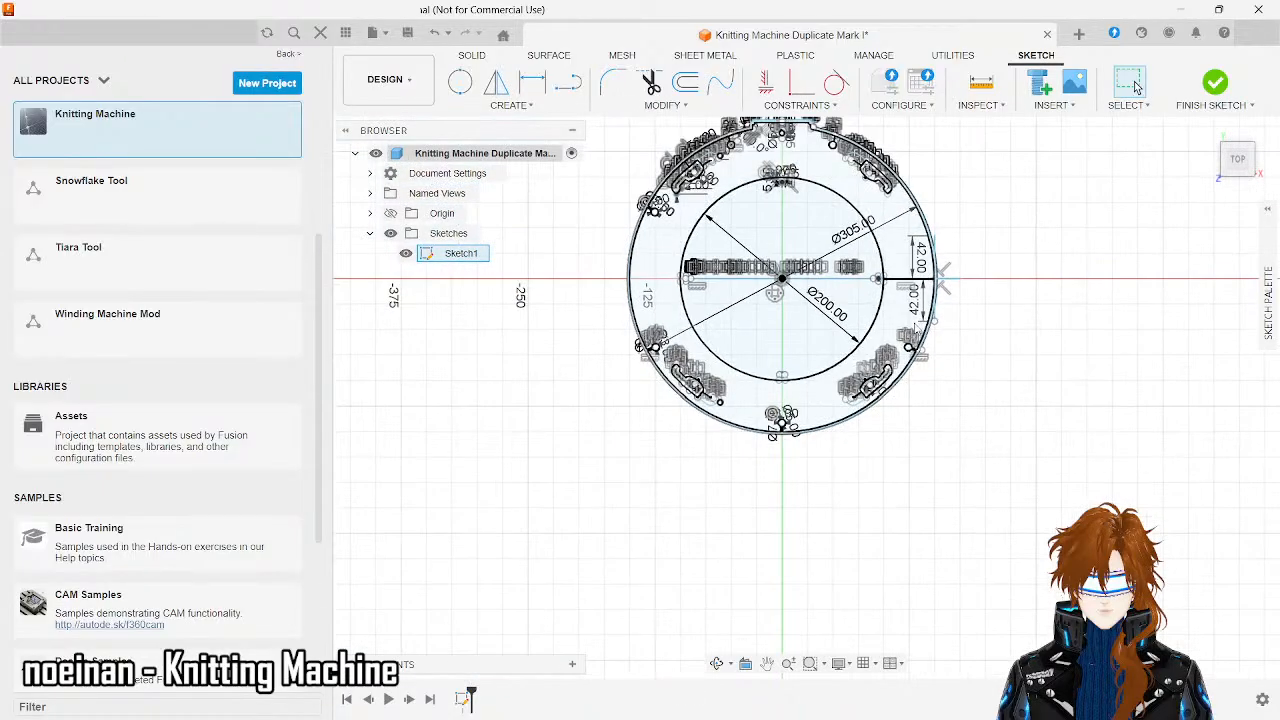
scroll(915, 318, up, 3)
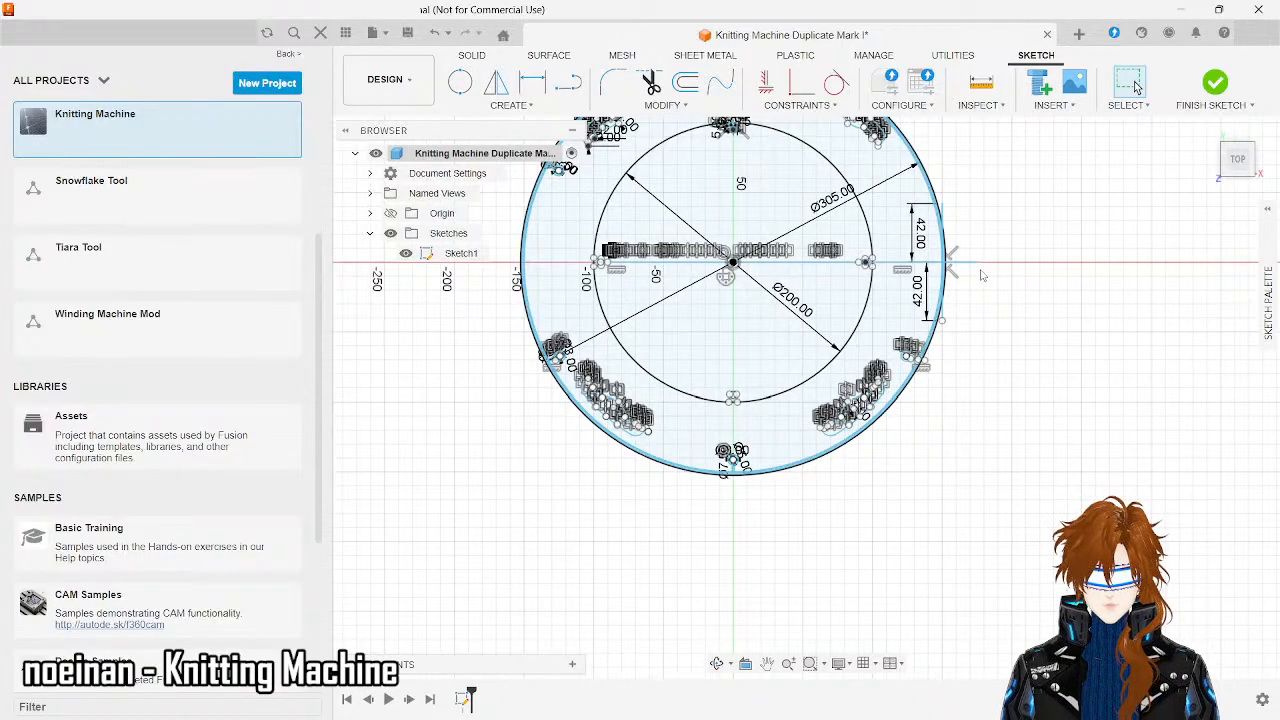
scroll(981, 275, up, 5)
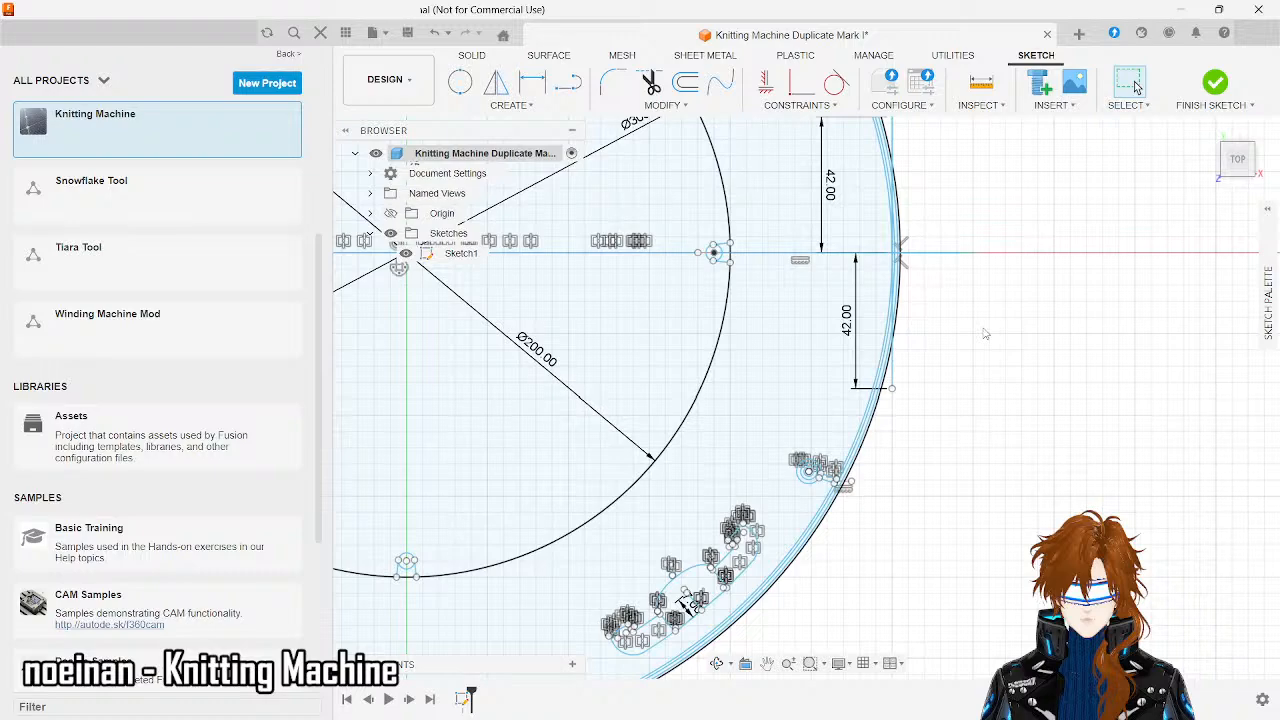
scroll(985, 334, down, 5)
scroll(985, 334, up, 6)
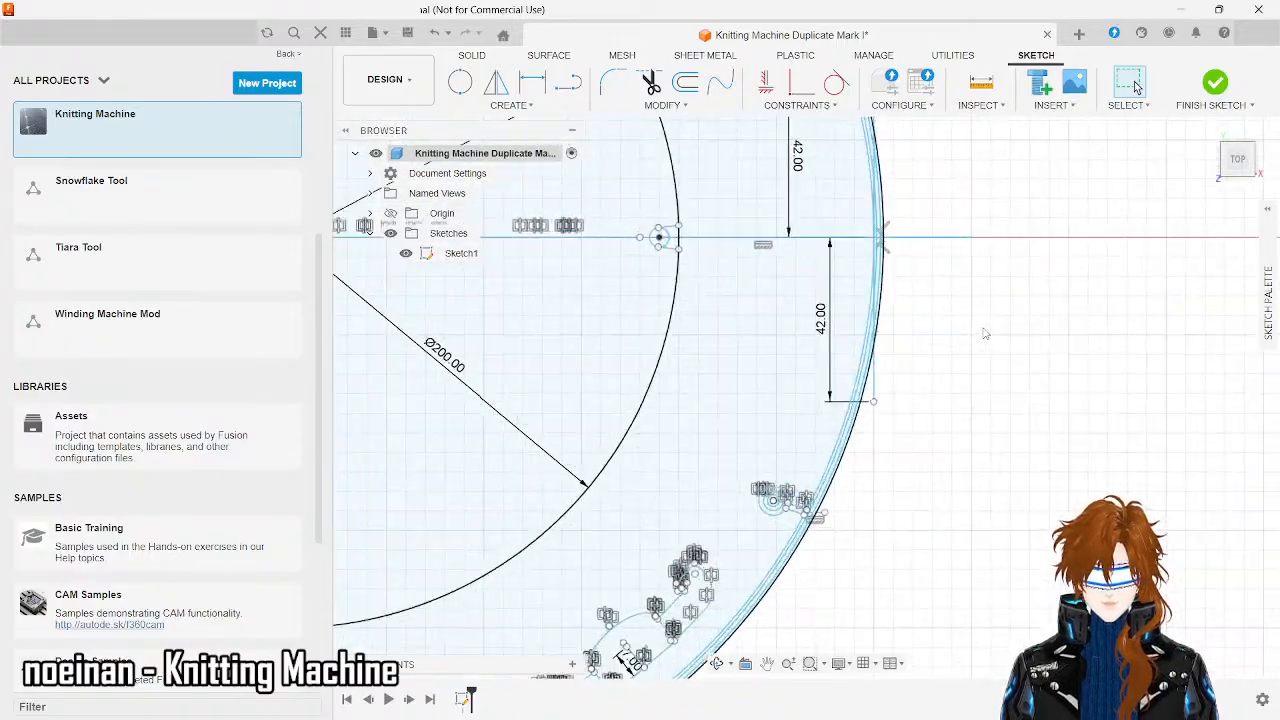
scroll(892, 194, up, 8)
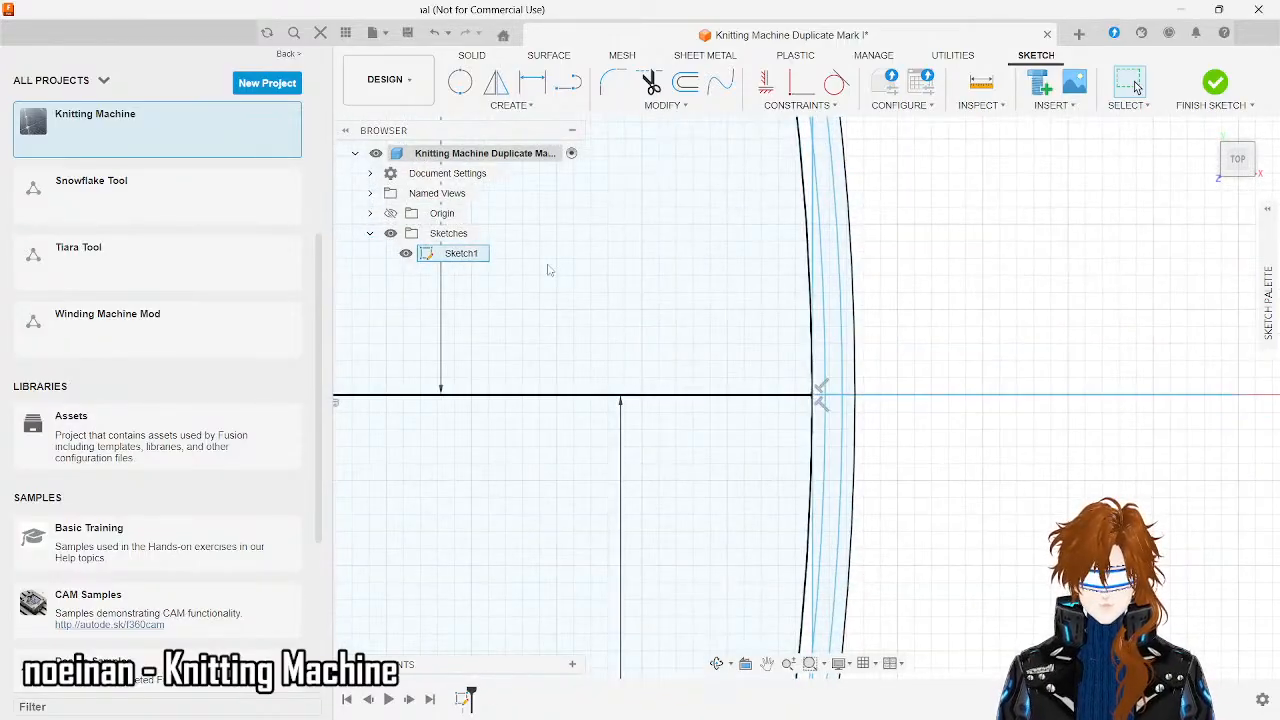
click(568, 82)
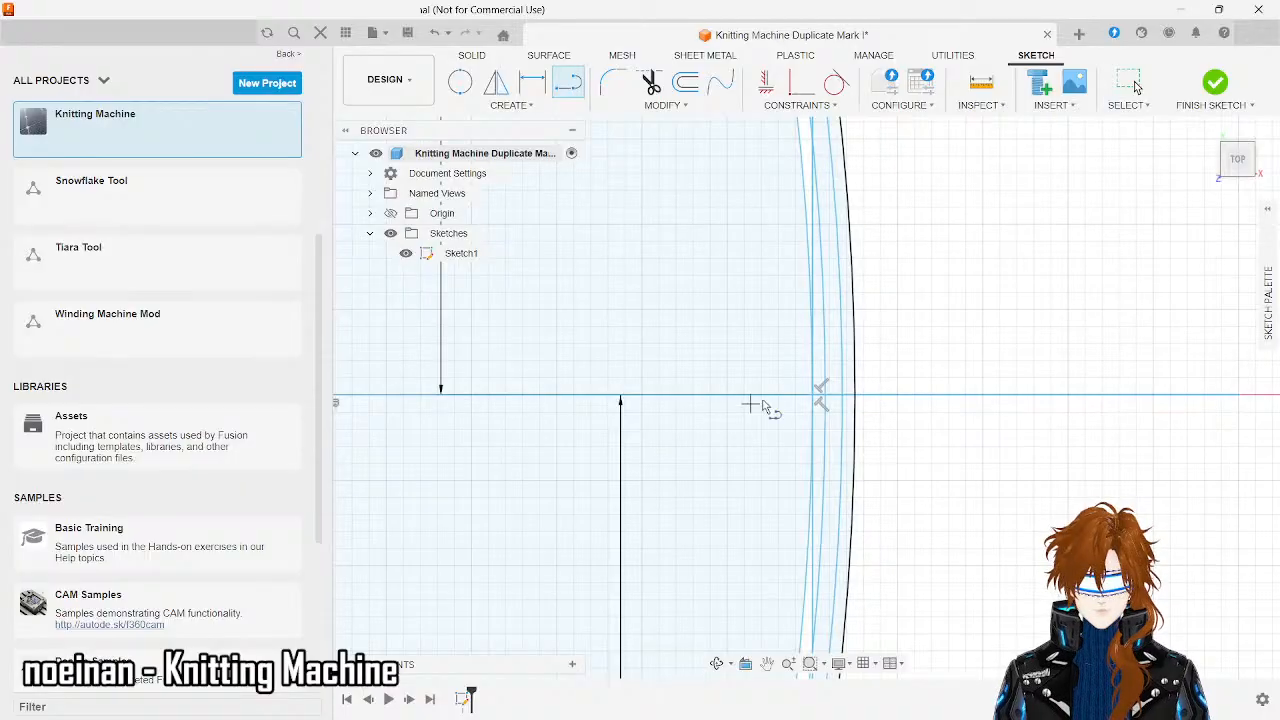
click(814, 397)
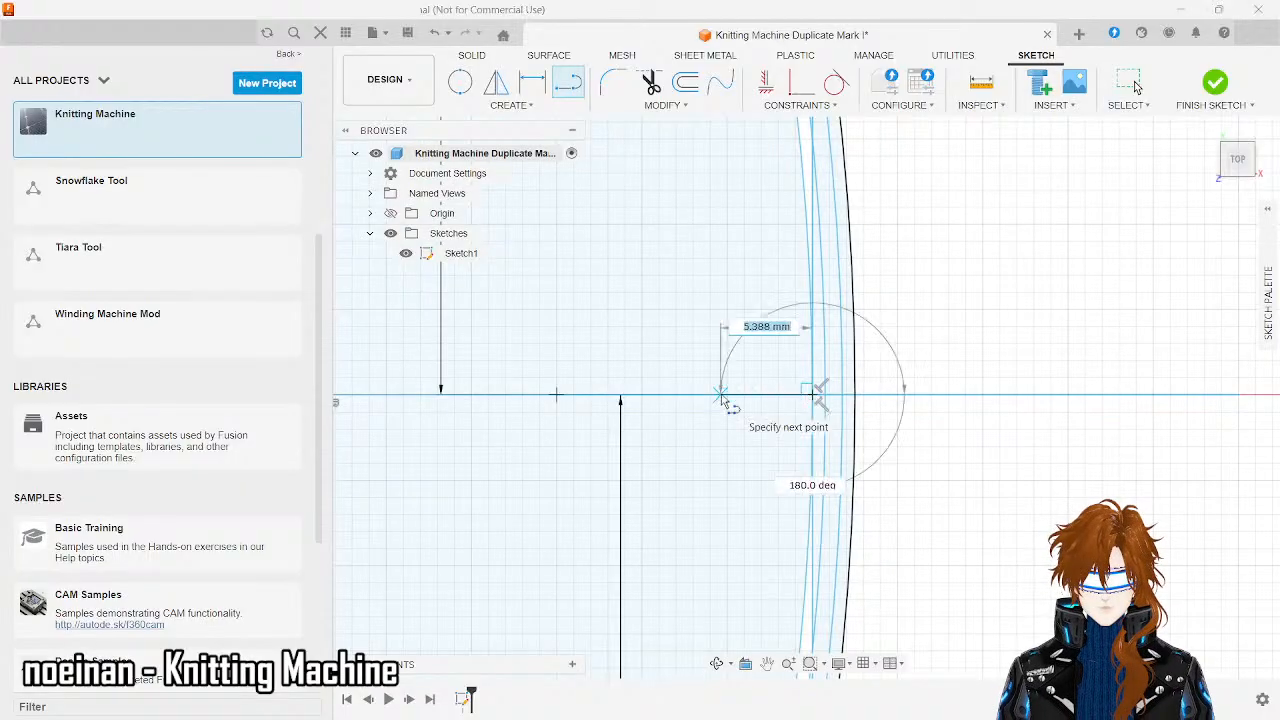
text(7)
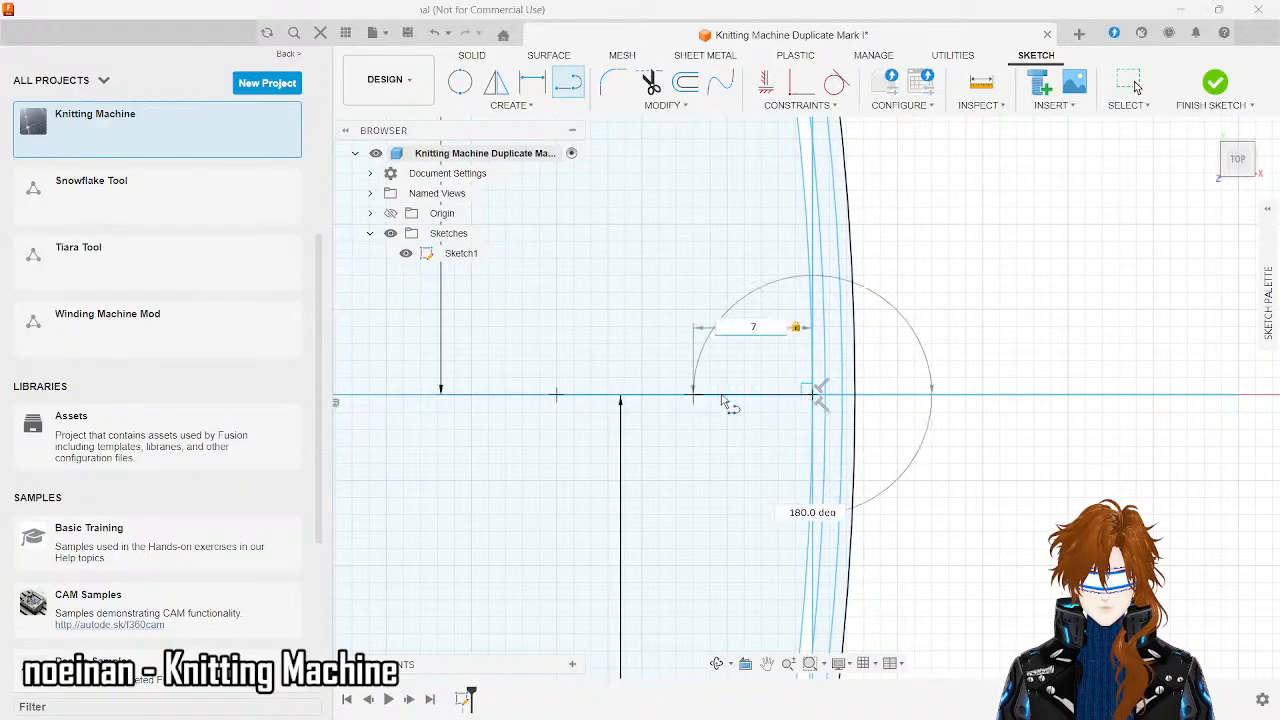
key(Return)
key(Escape)
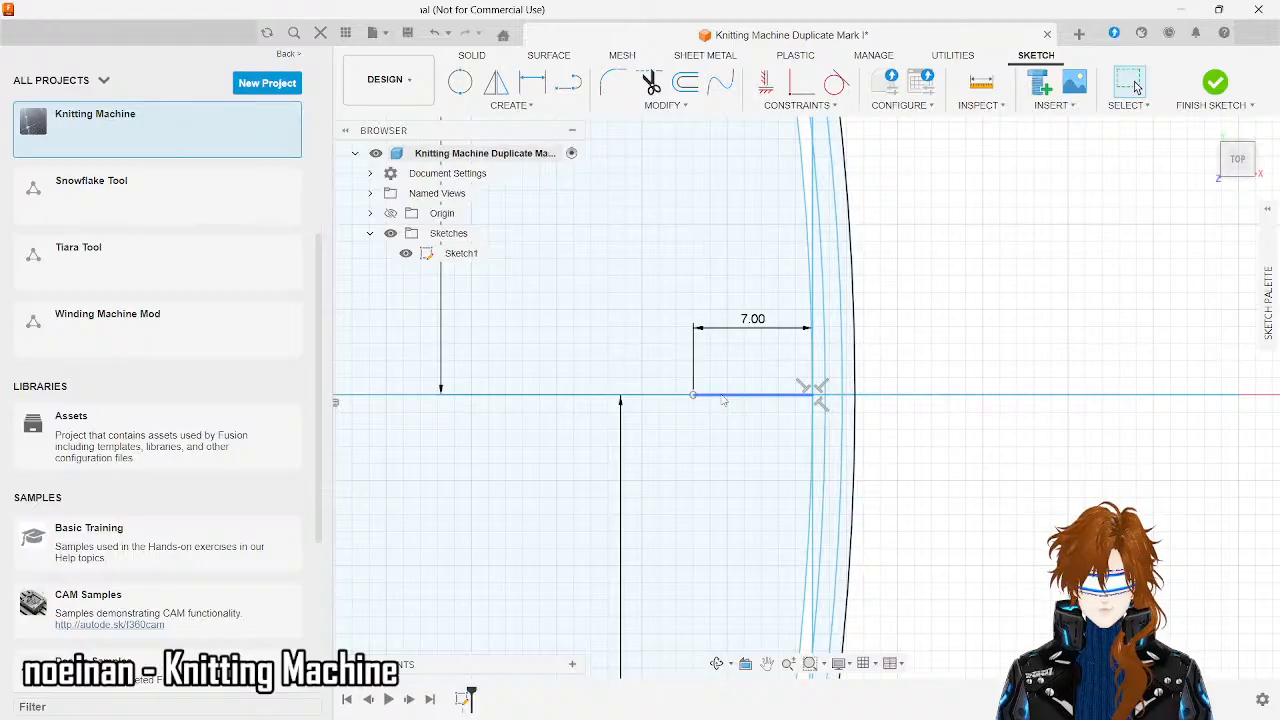
- Draw two horizontal lines inward across the right rim, from the lower and upper ends of the vertical line dimensioned 42 mm each way
click(720, 398)
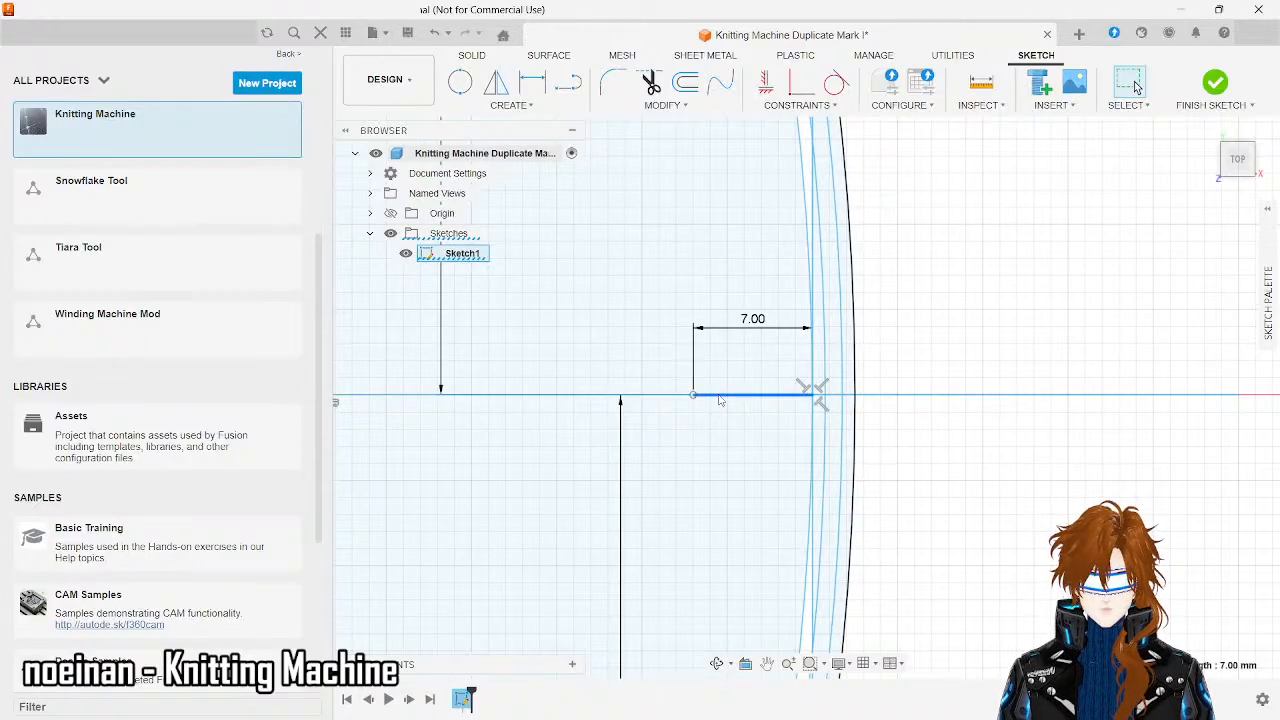
scroll(720, 398, up, 2)
scroll(720, 398, down, 5)
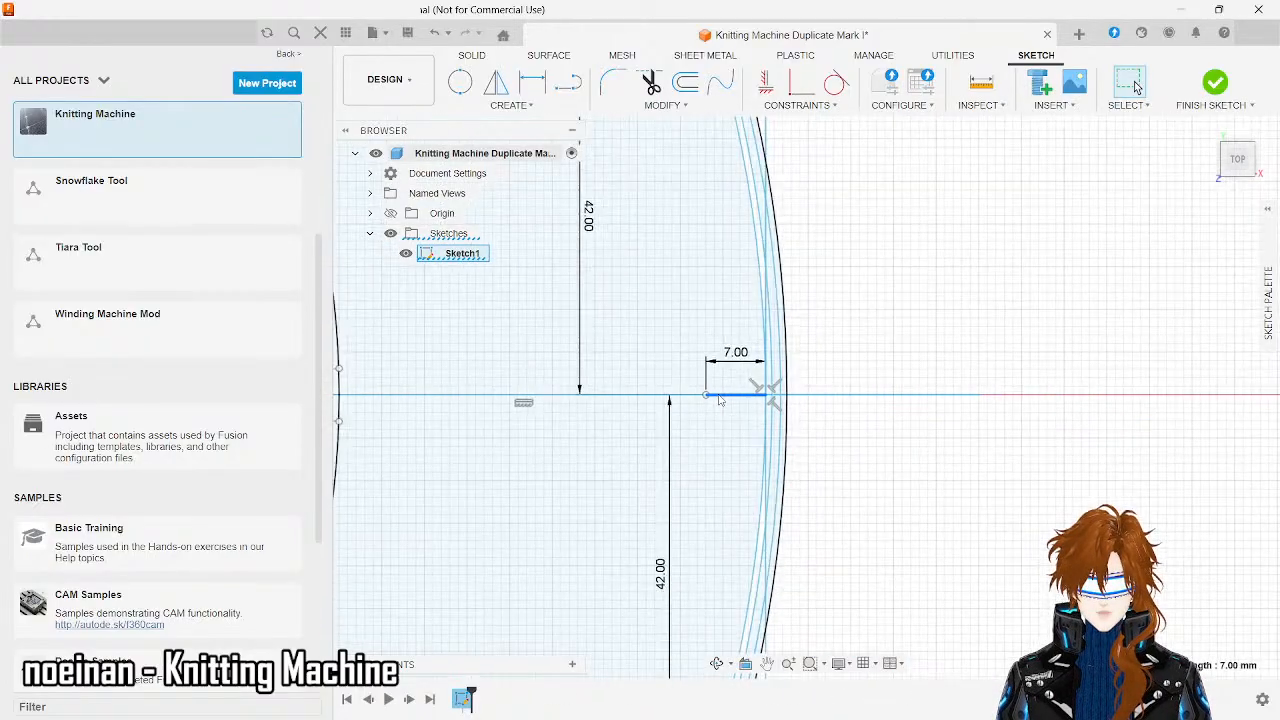
scroll(720, 399, up, 2)
scroll(720, 400, down, 3)
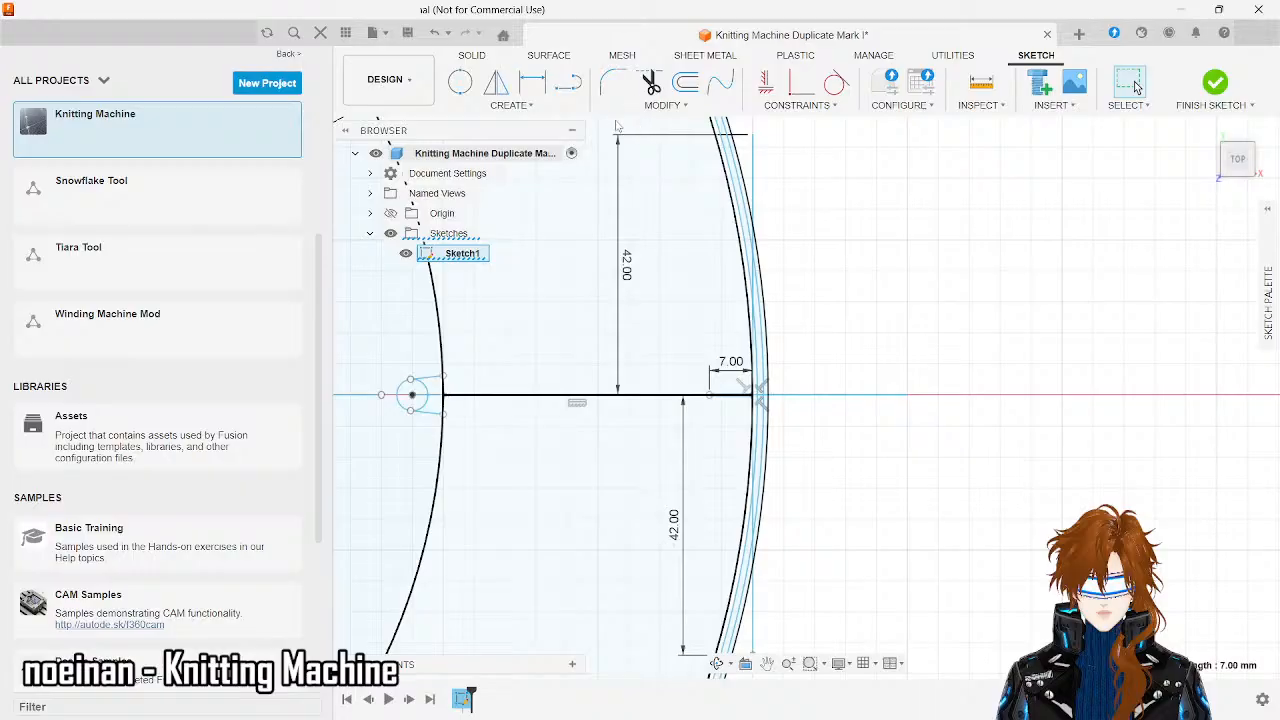
scroll(686, 430, down, 3)
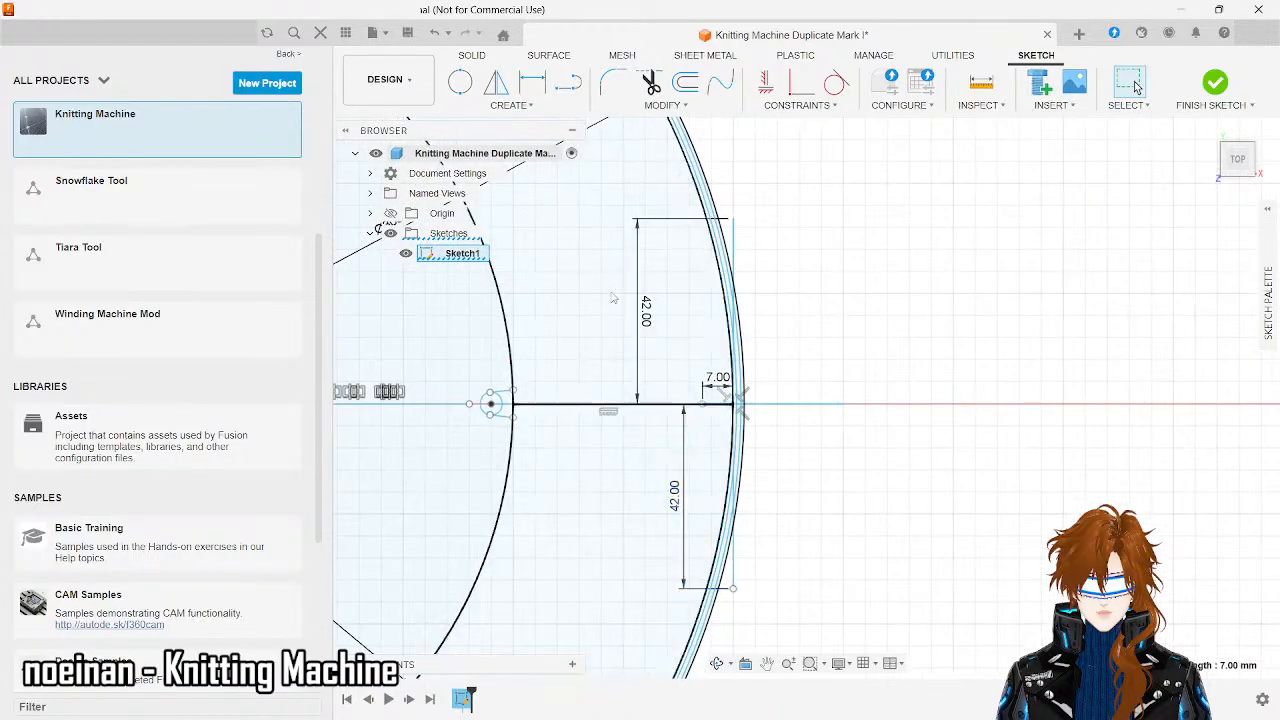
click(461, 86)
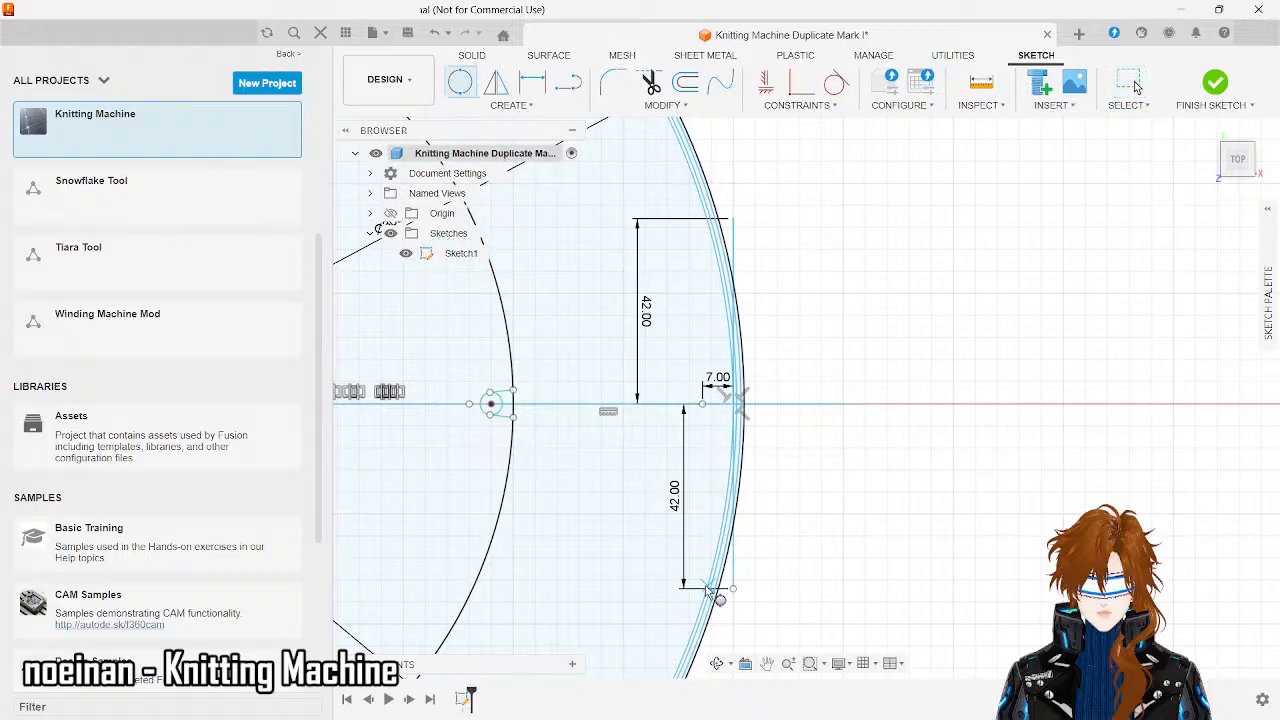
click(567, 84)
click(733, 590)
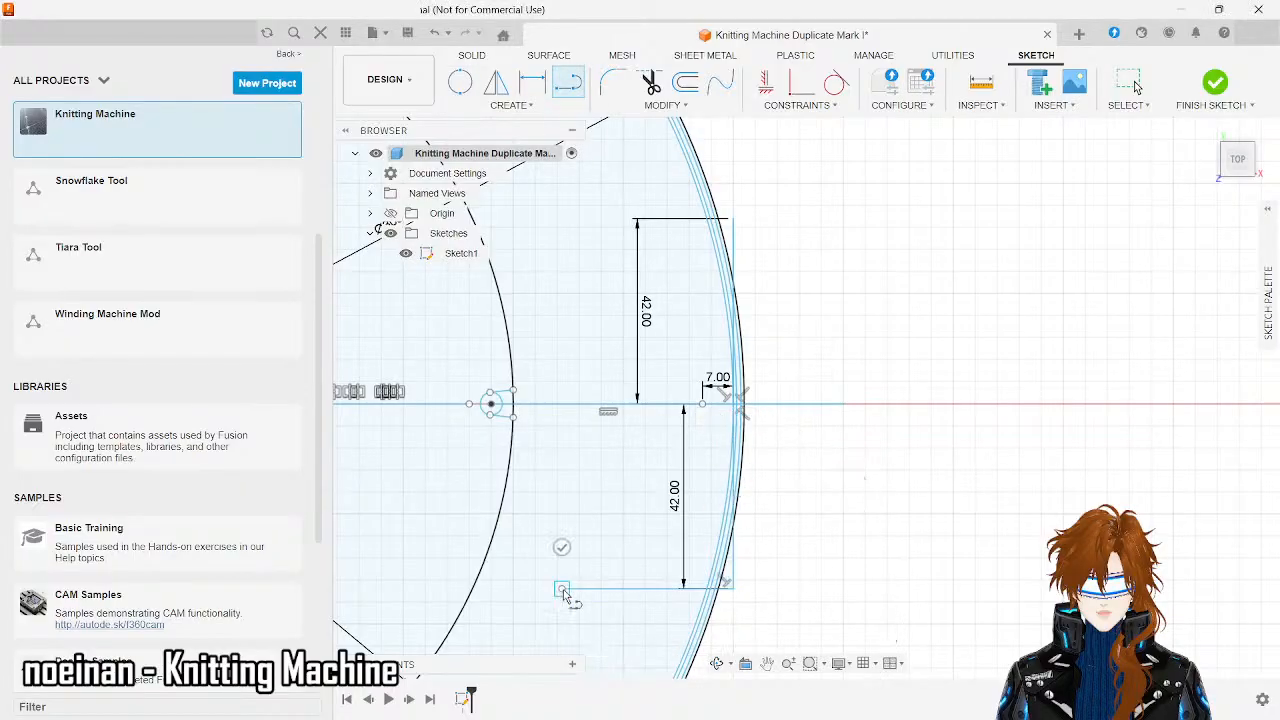
key(Escape)
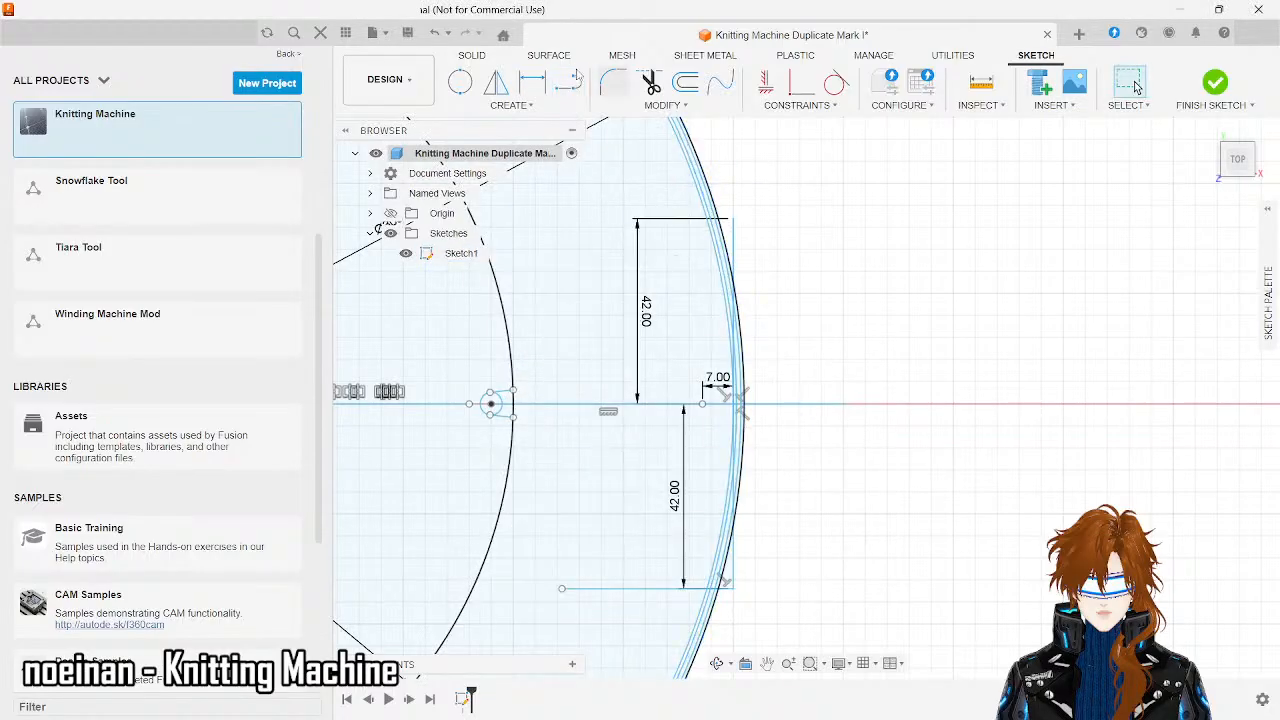
click(567, 84)
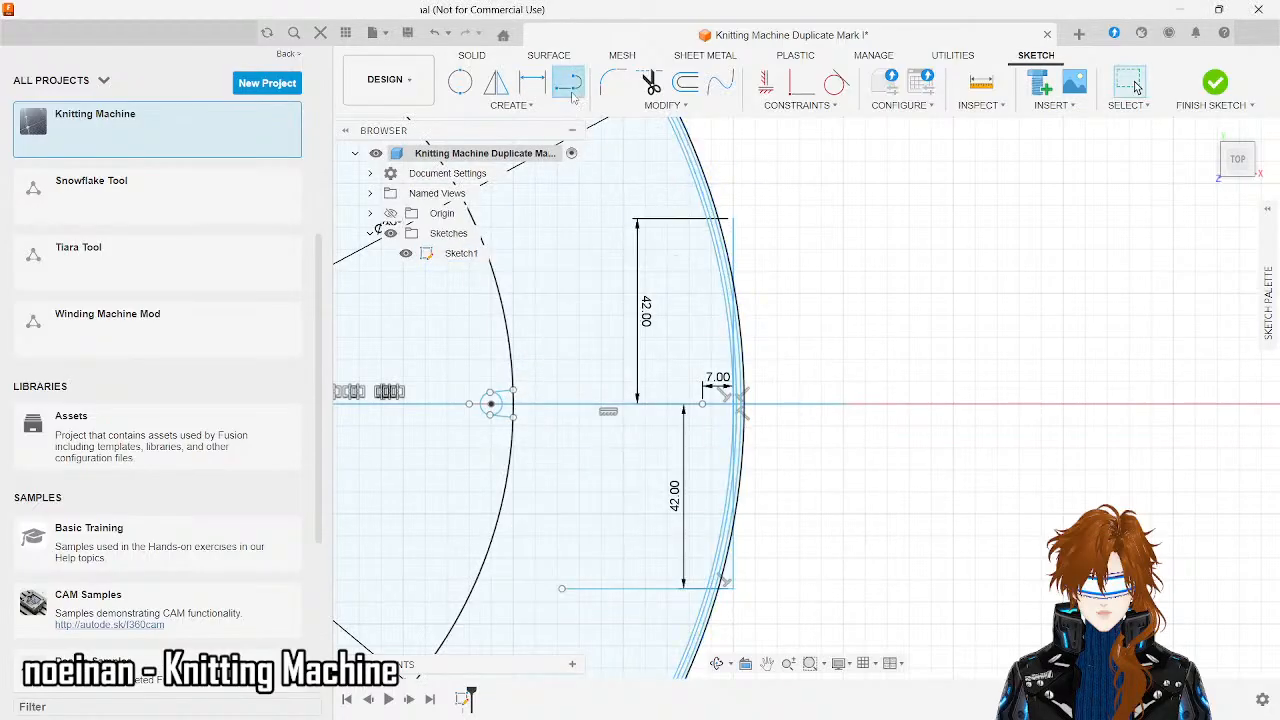
click(734, 219)
key(Escape)
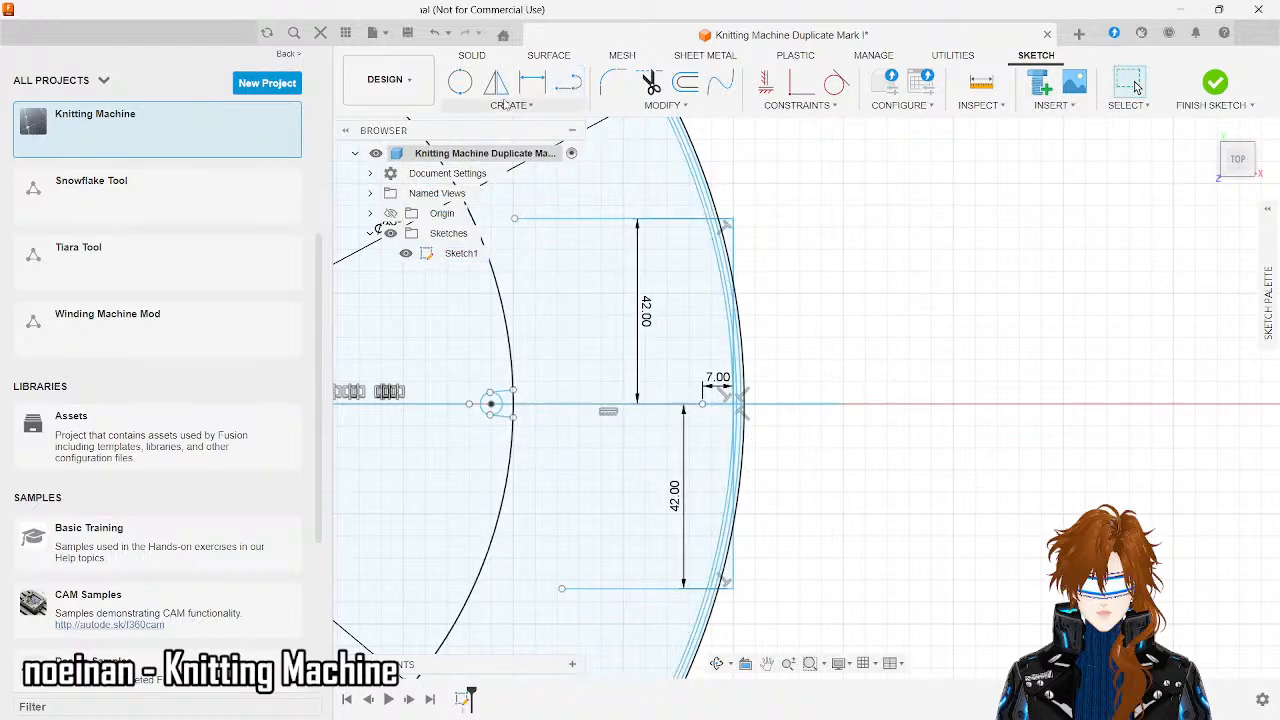
click(460, 83)
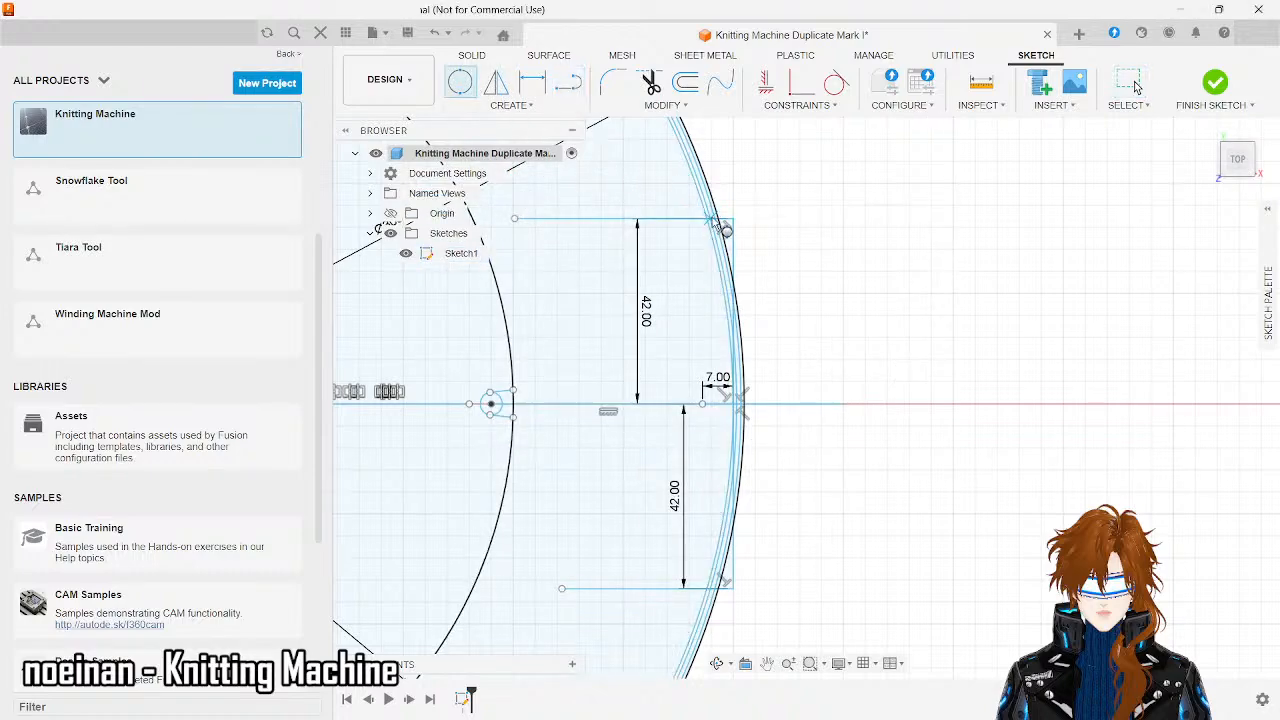
click(706, 219)
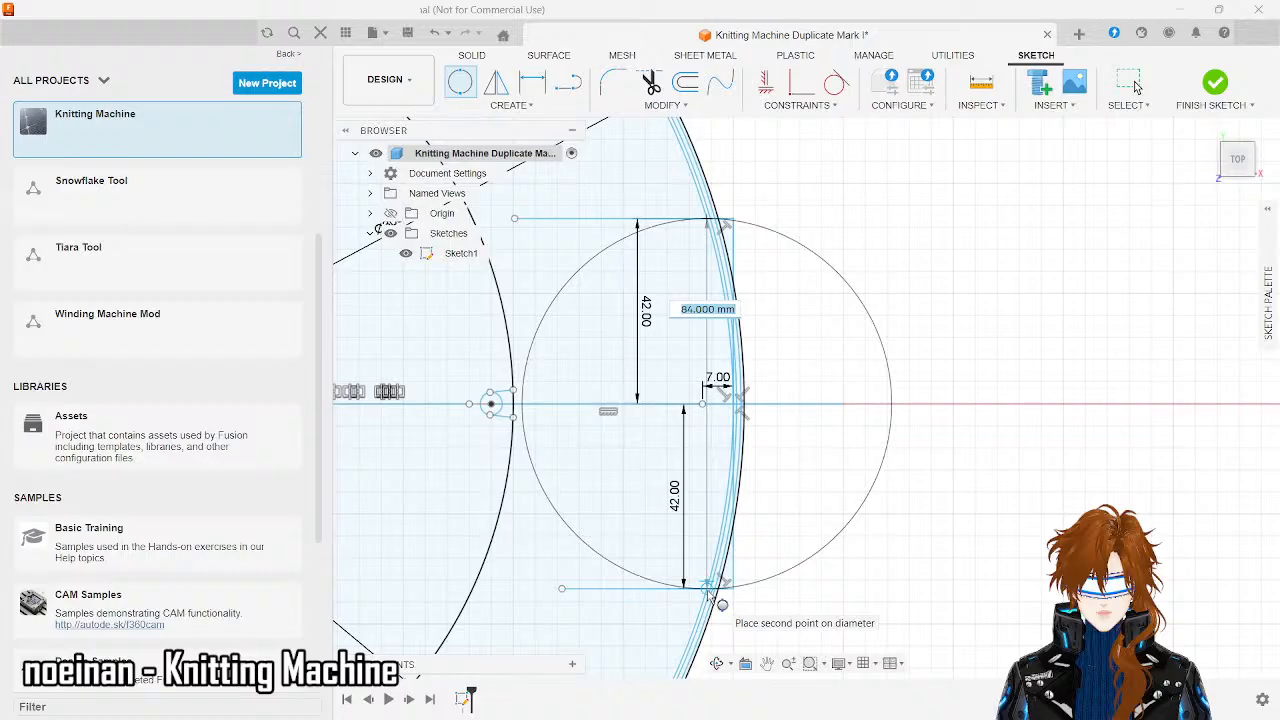
scroll(711, 596, down, 3)
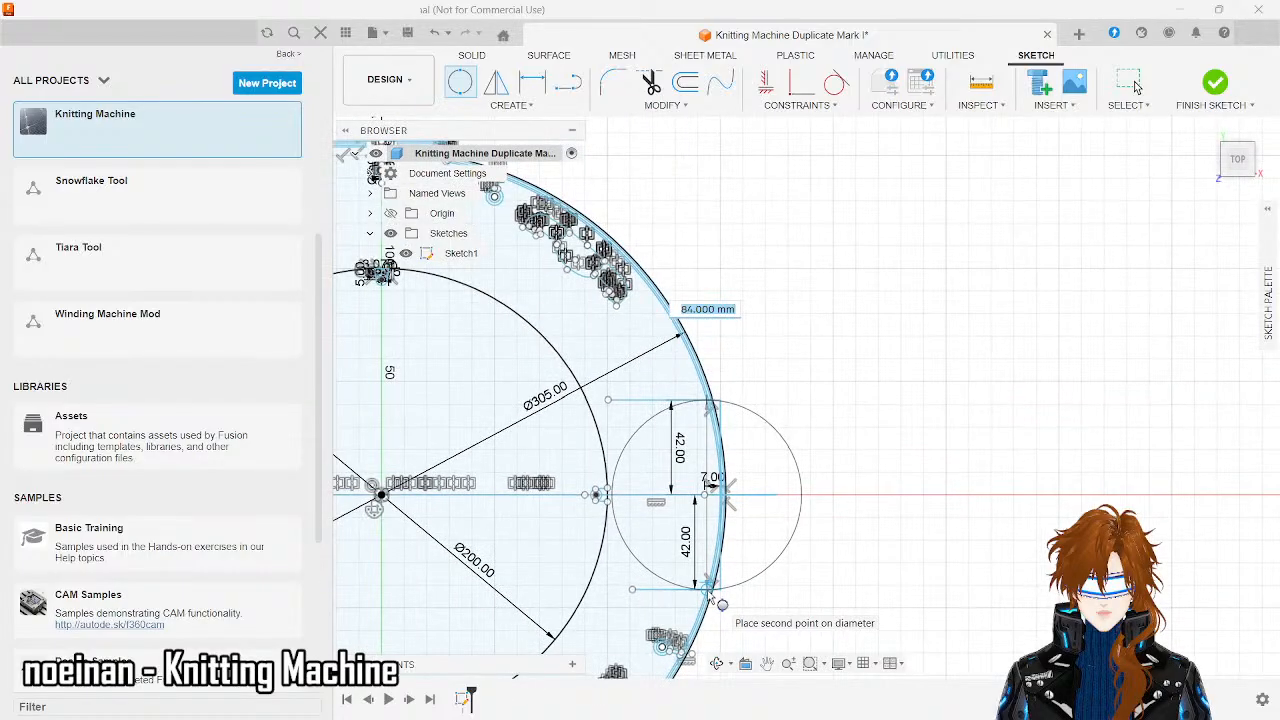
key(Escape)
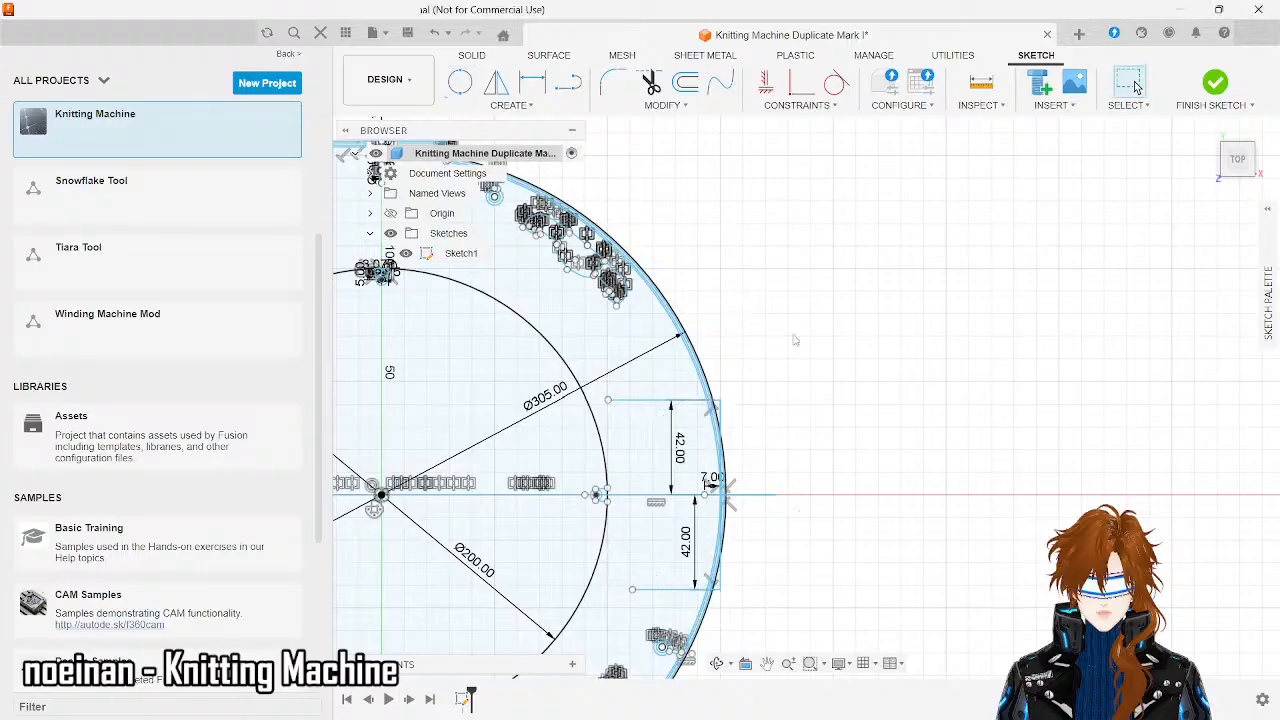
scroll(795, 340, down, 2)
scroll(795, 340, down, 2)
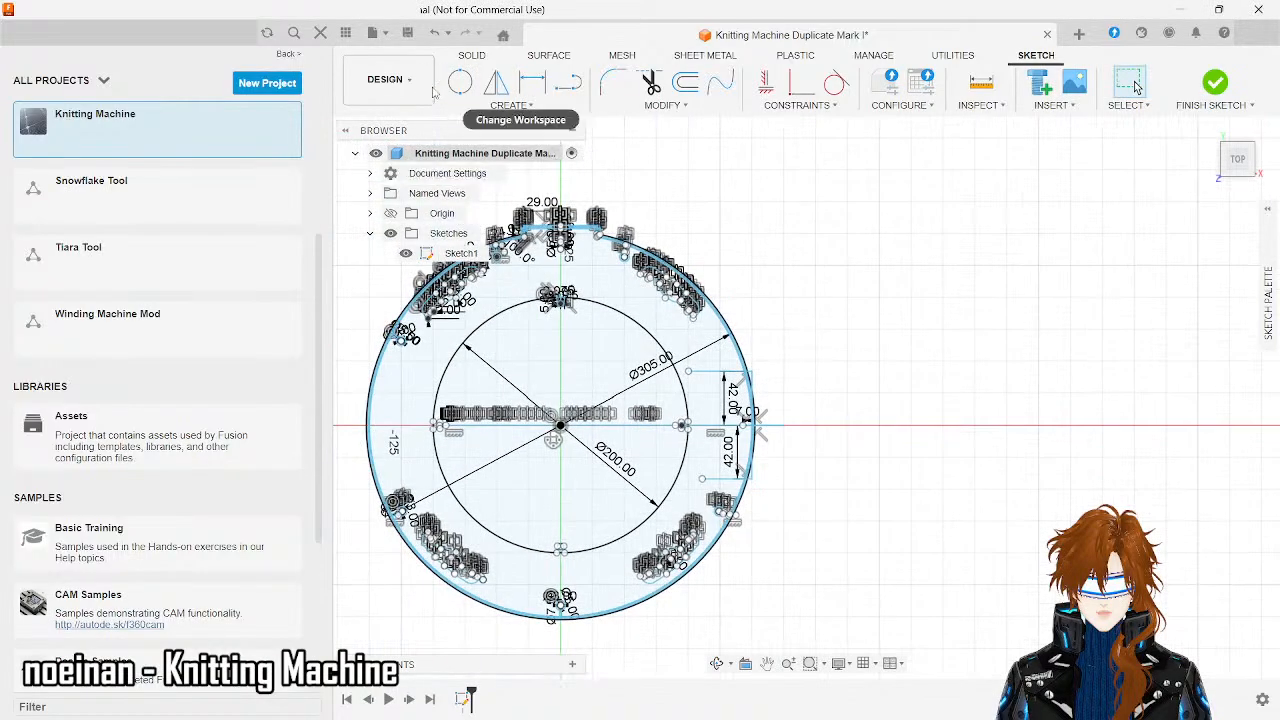
click(515, 105)
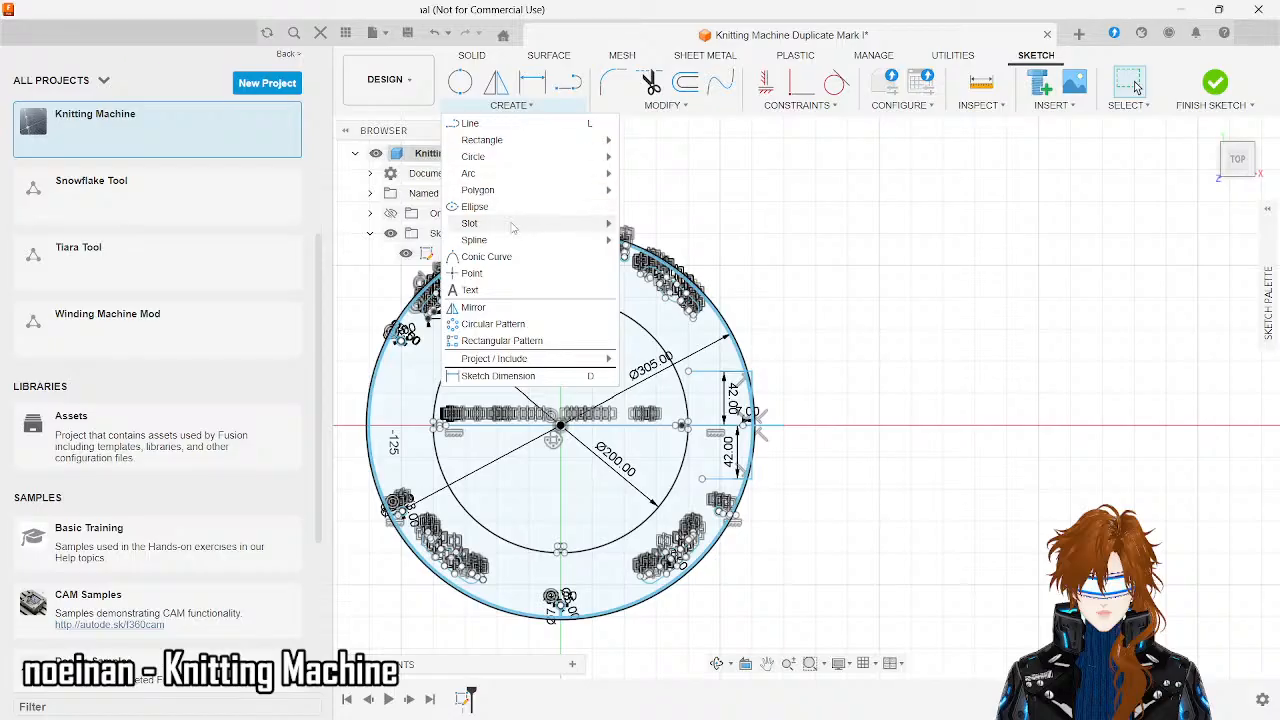
mouse_move(508, 242)
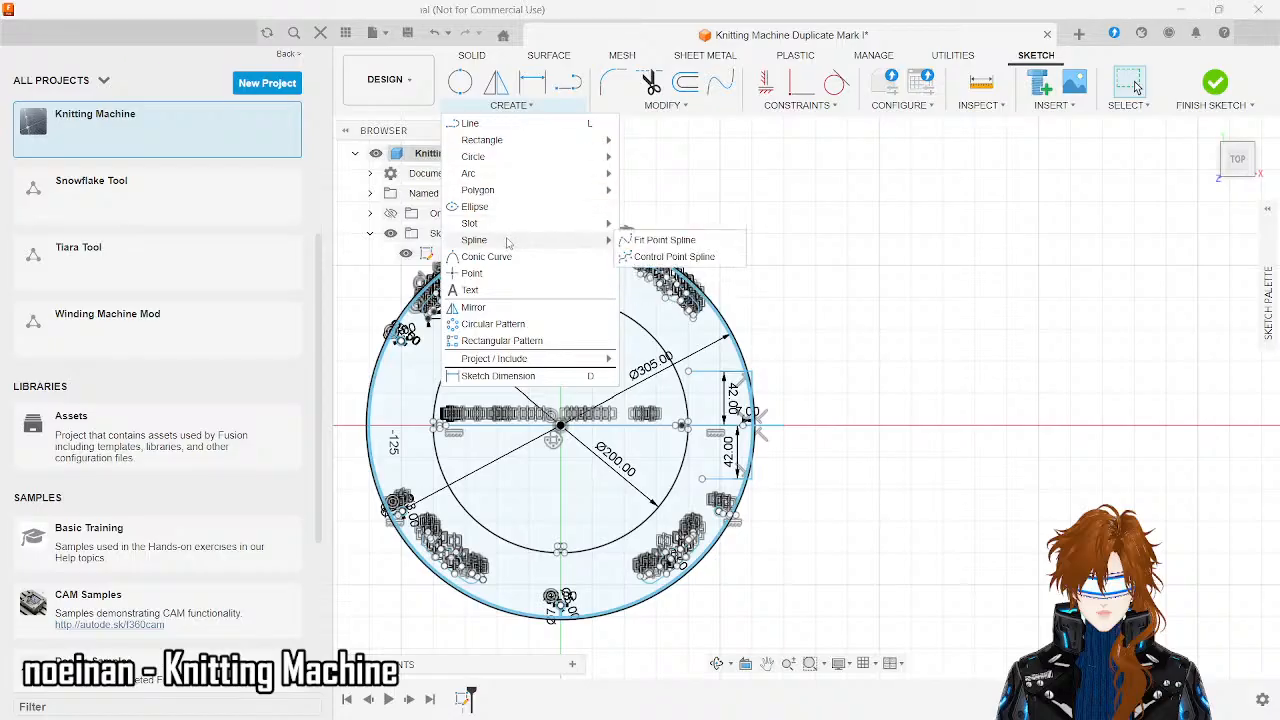
click(676, 243)
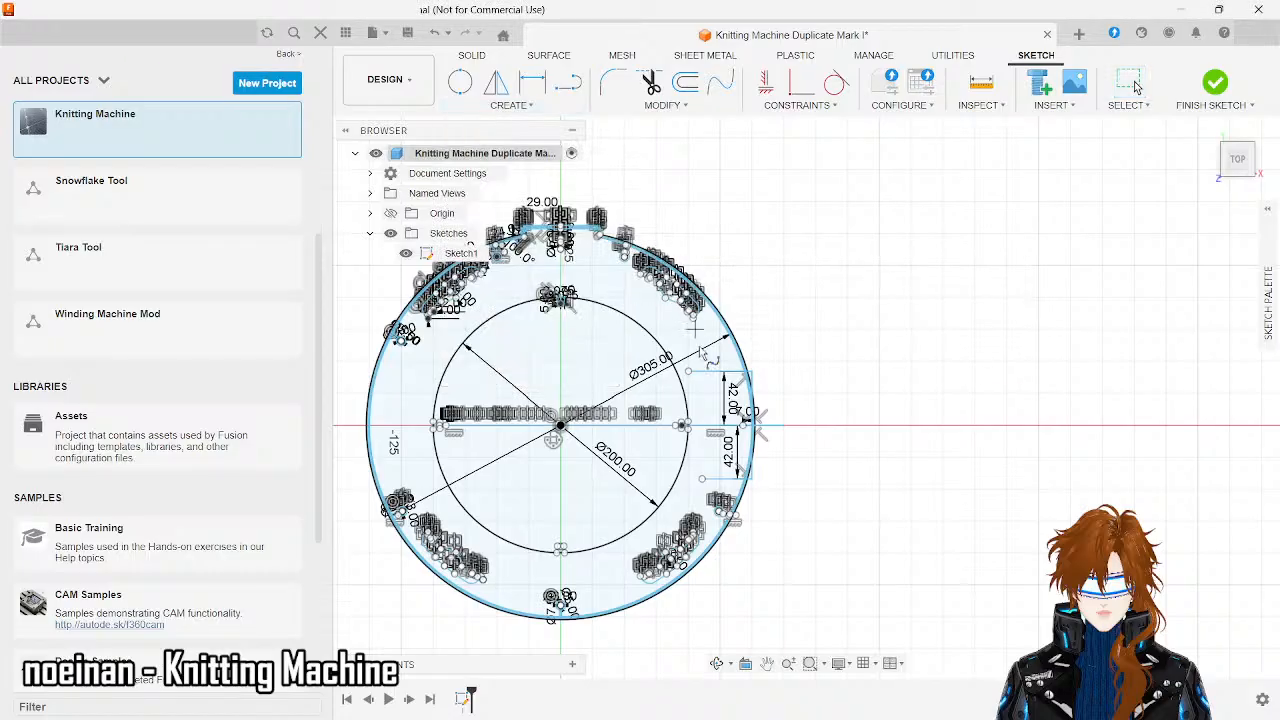
scroll(735, 418, up, 3)
scroll(915, 305, up, 3)
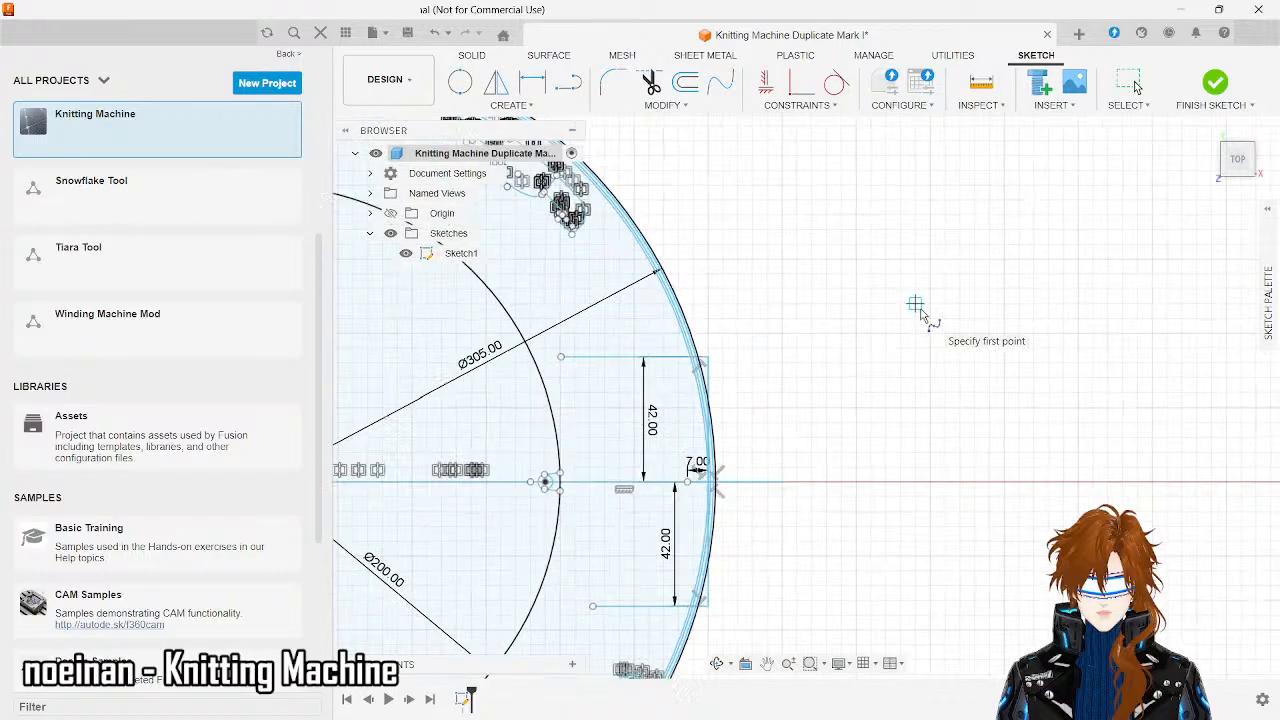
scroll(772, 404, down, 3)
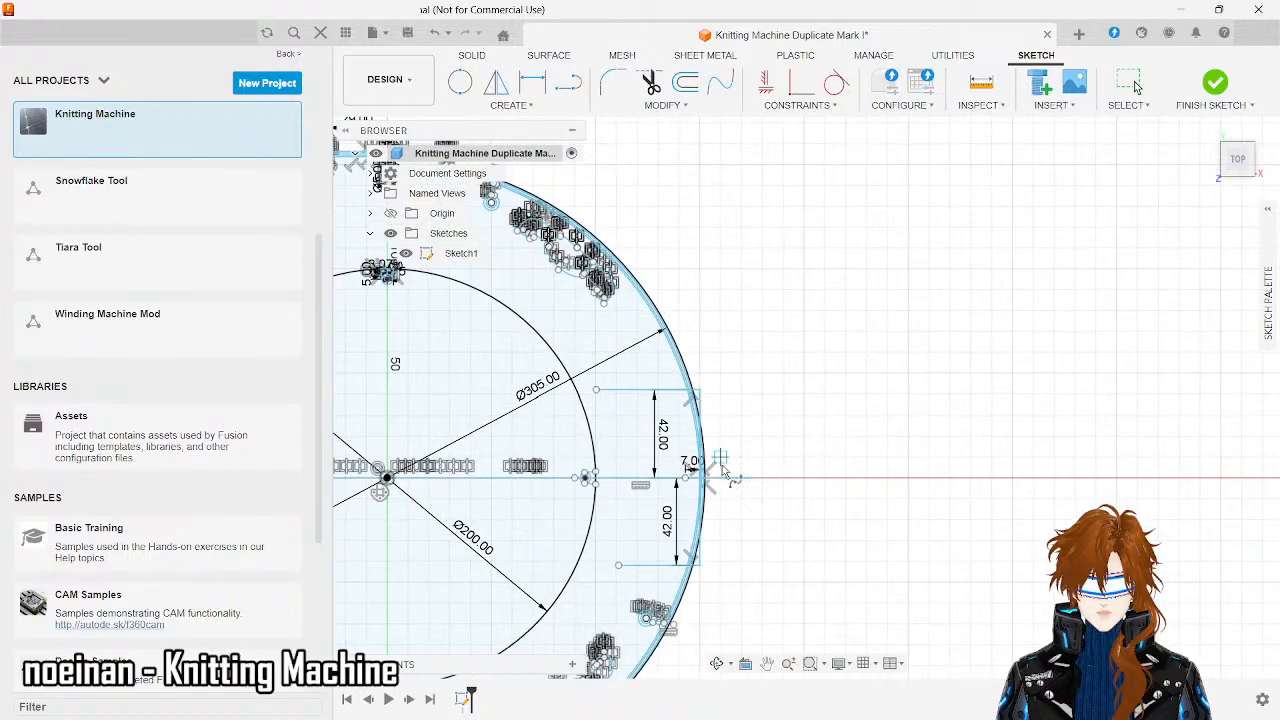
scroll(726, 565, down, 2)
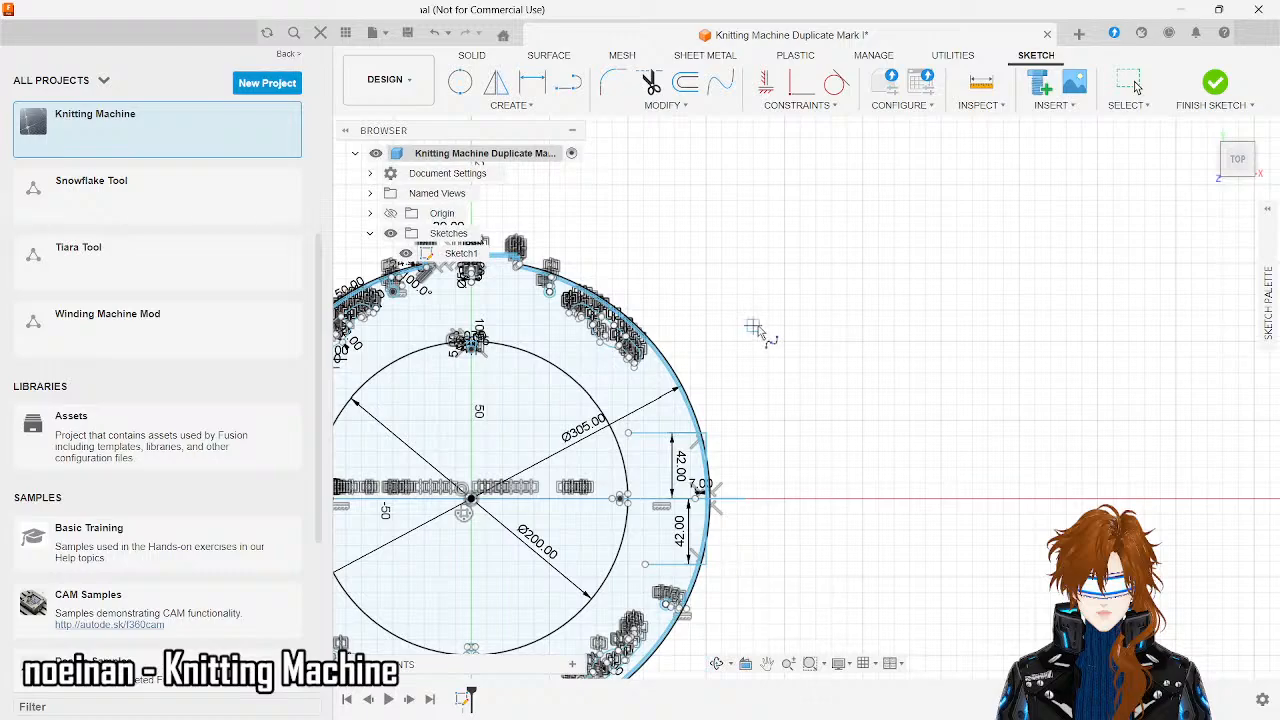
scroll(757, 329, down, 3)
scroll(737, 505, up, 5)
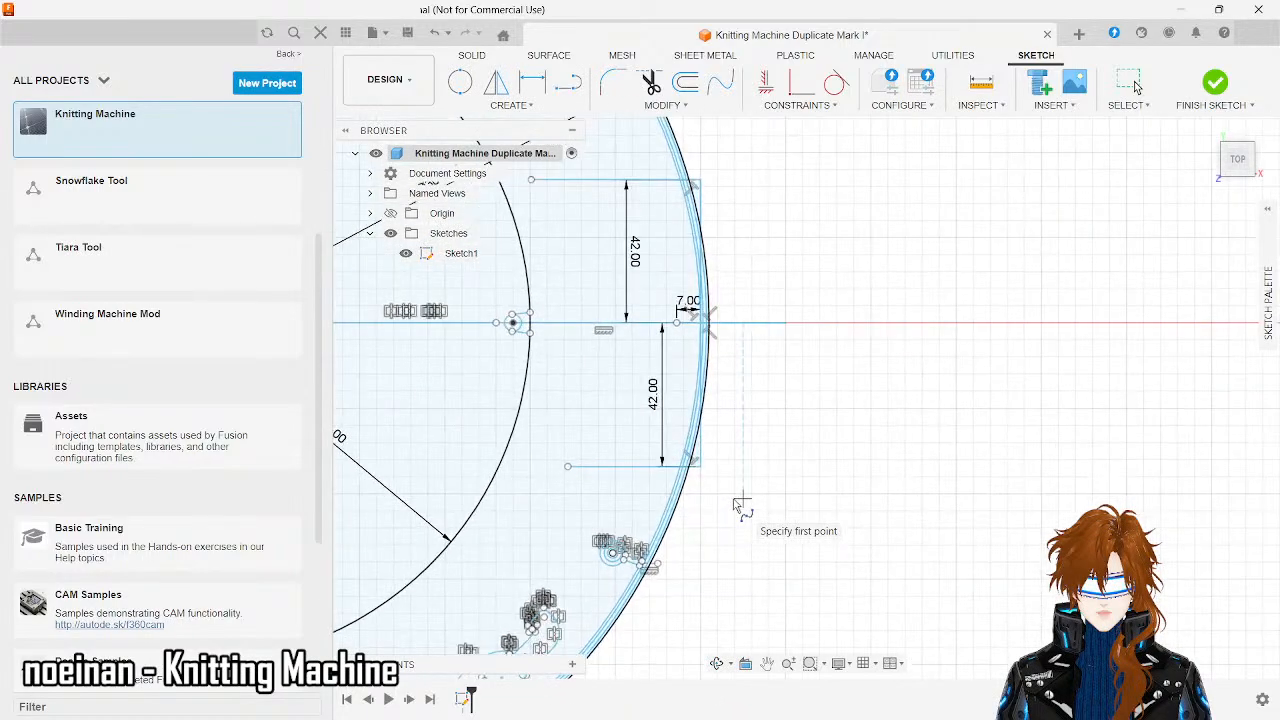
- Draw a 20.25 mm line straight down at 90° from the inner end of the 7 mm line
click(567, 85)
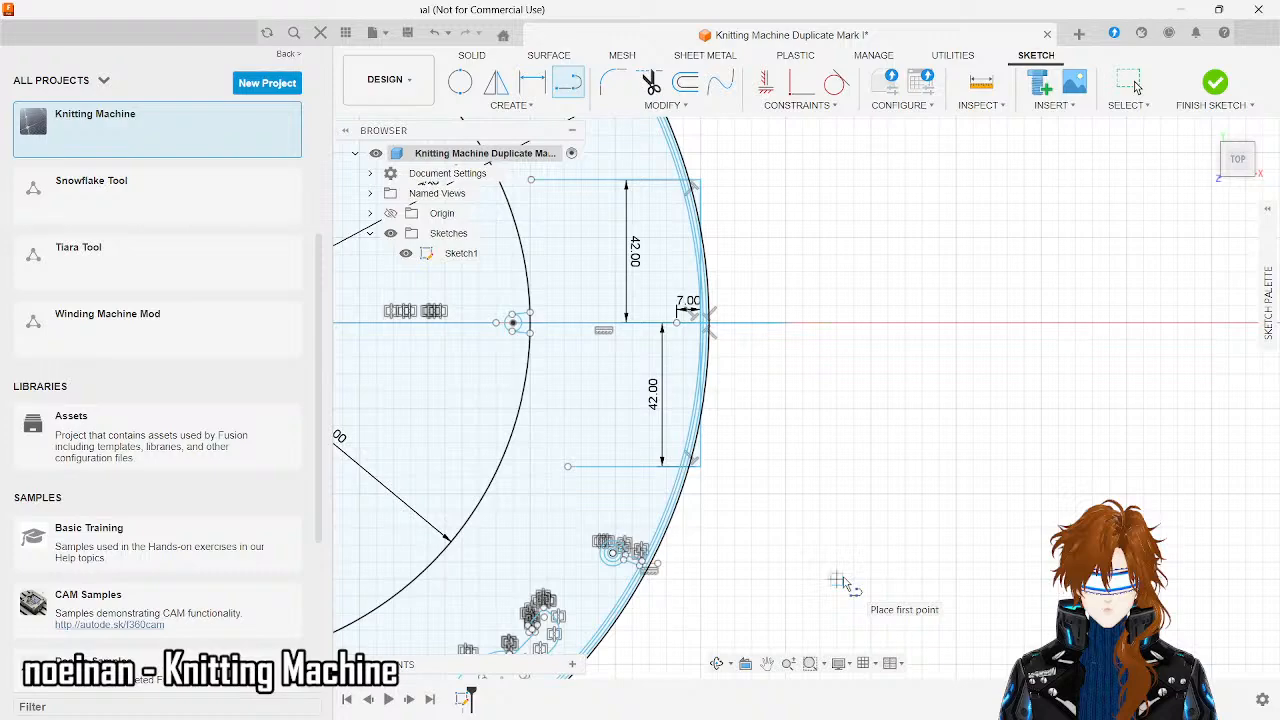
scroll(758, 429, down, 2)
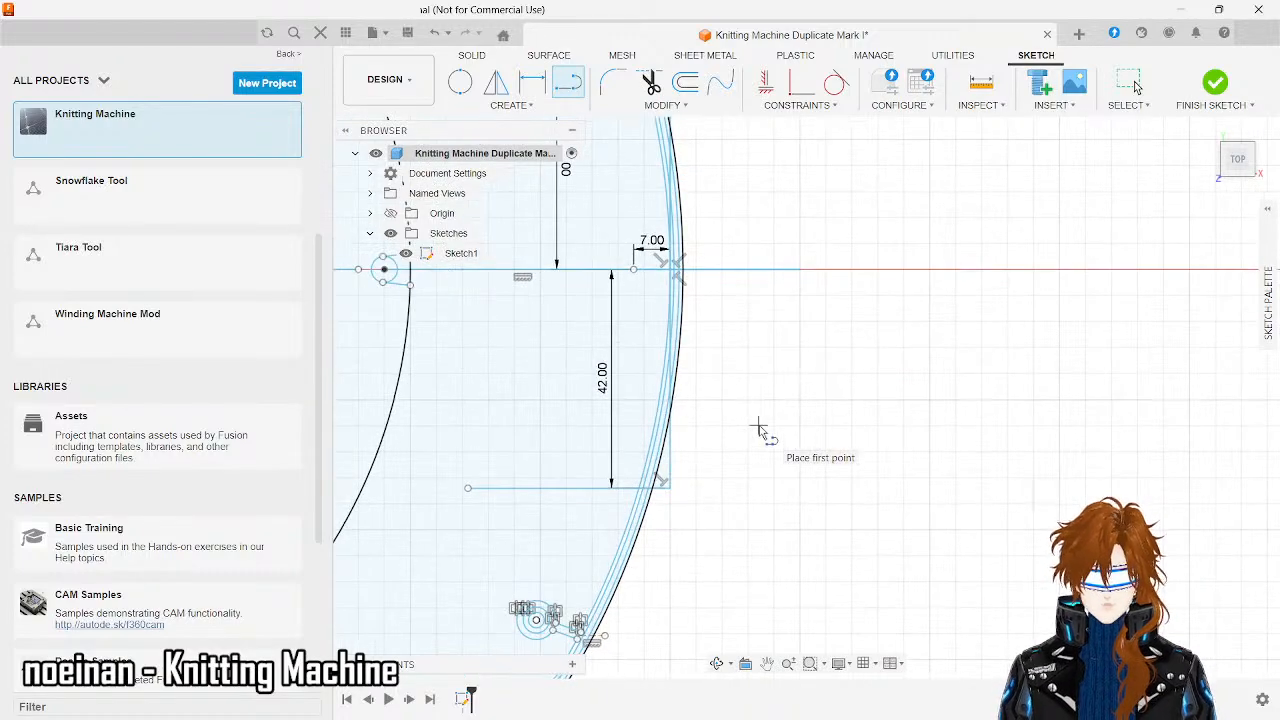
click(635, 270)
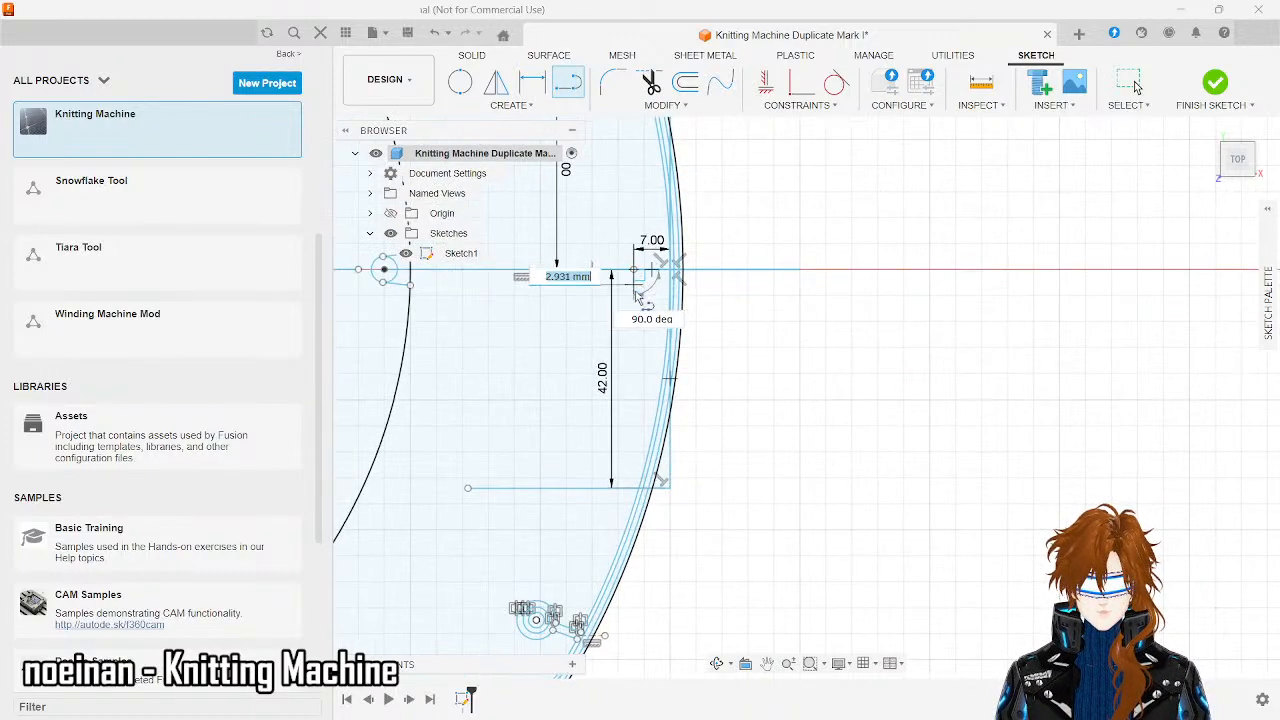
text(20)
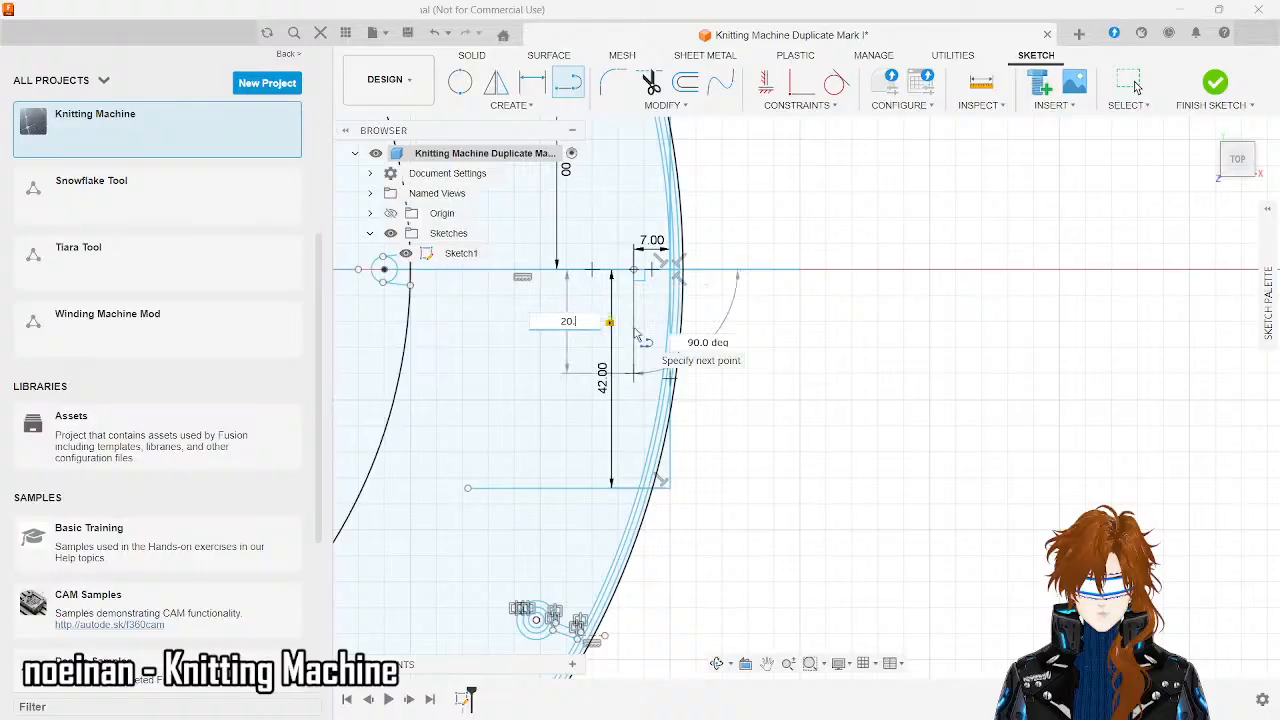
text(.25)
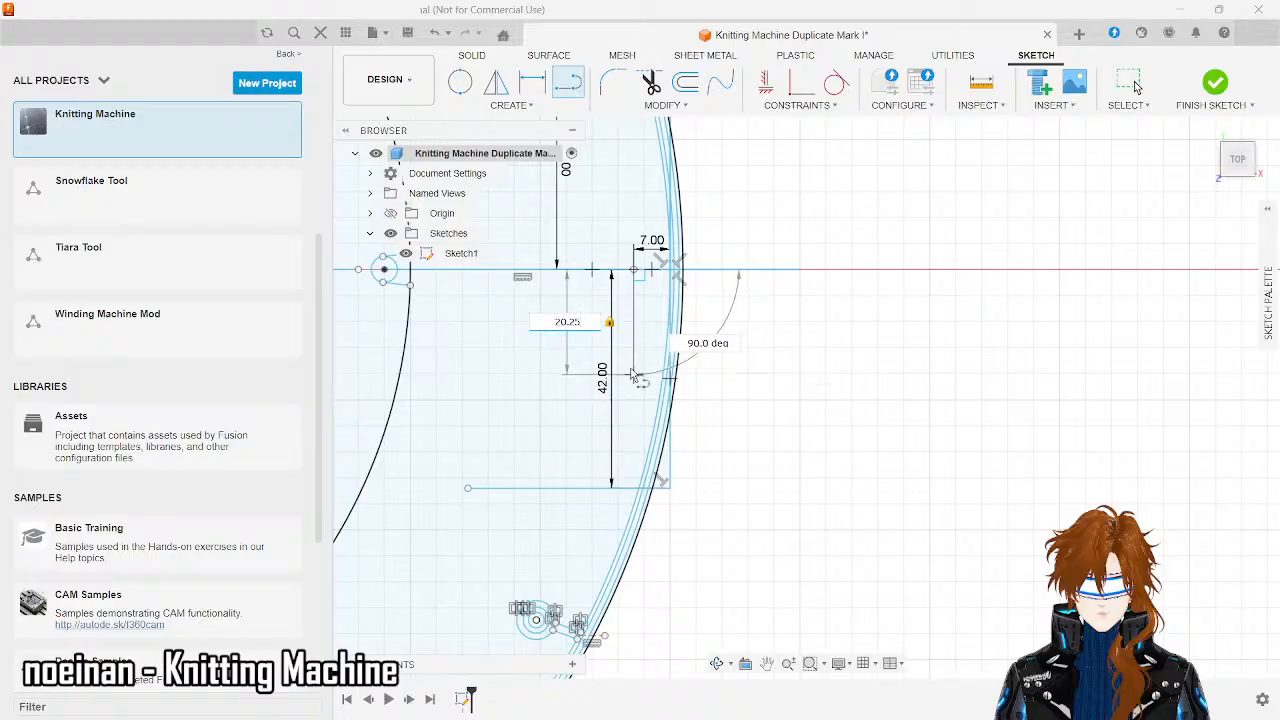
key(Return)
key(Escape)
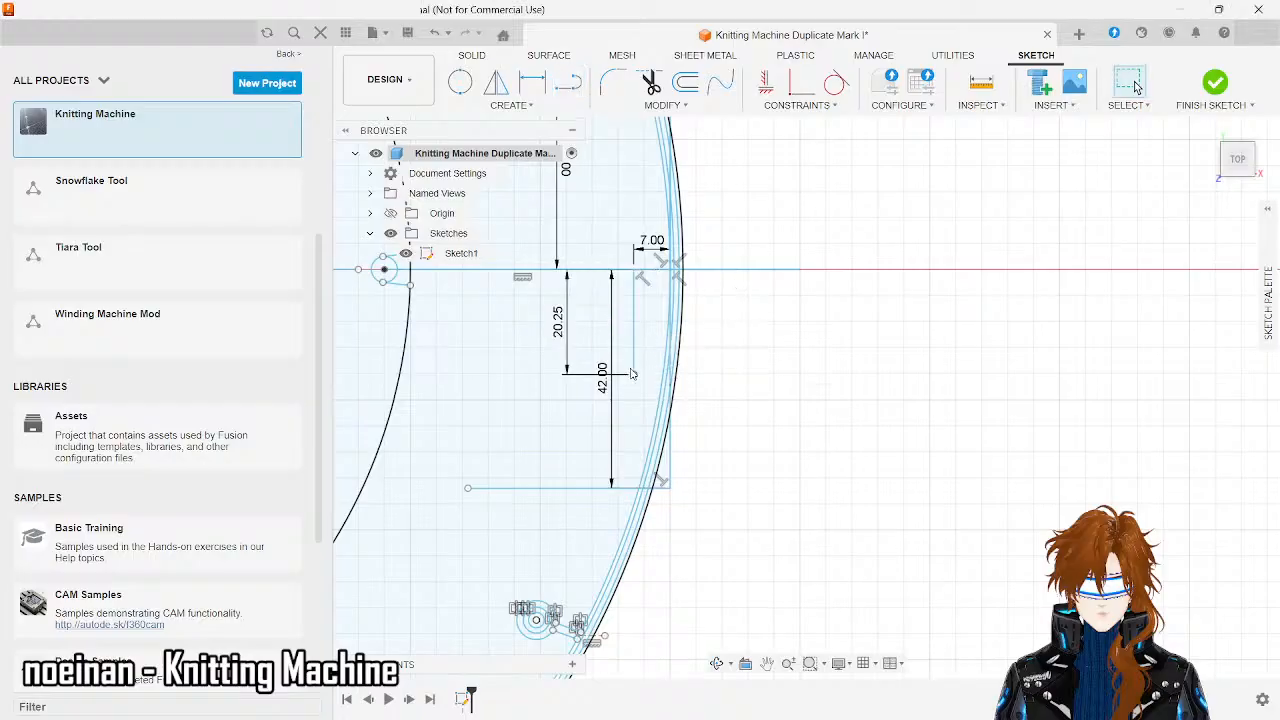
- Add a 4.5 mm line continuing straight down from the lower end of the 20.25 mm line
scroll(631, 369, down, 2)
scroll(631, 369, up, 6)
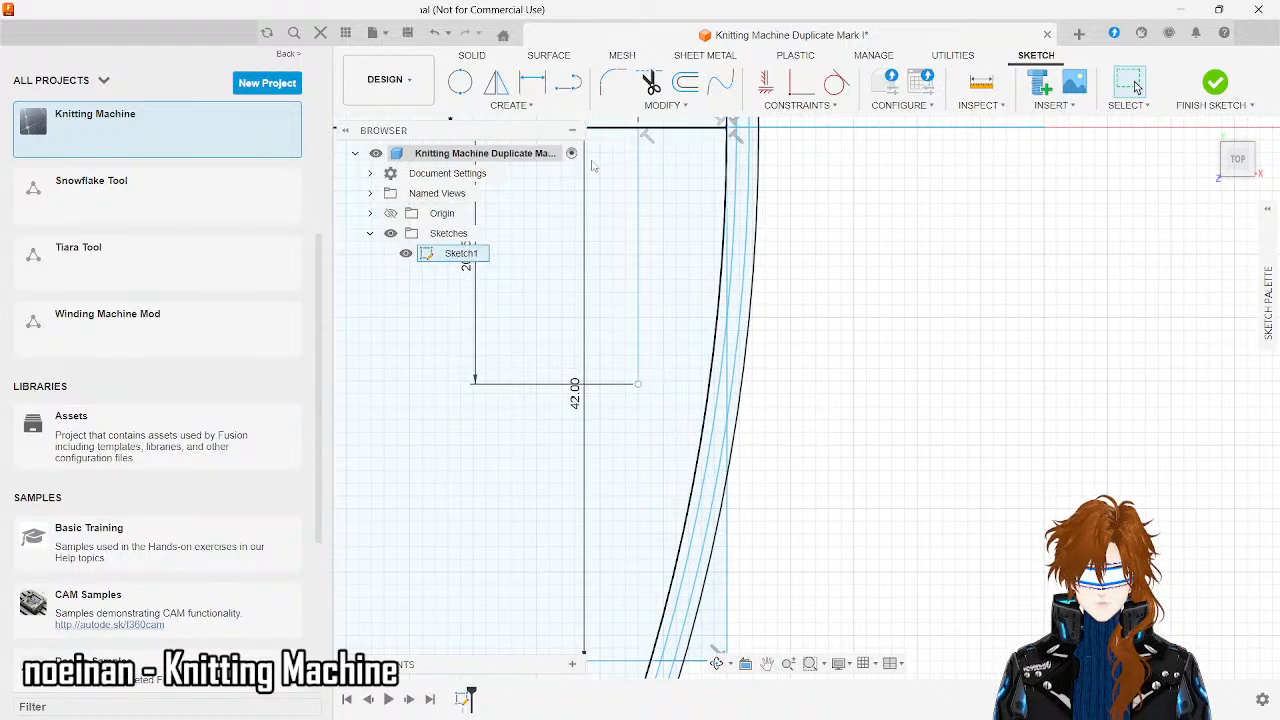
click(567, 83)
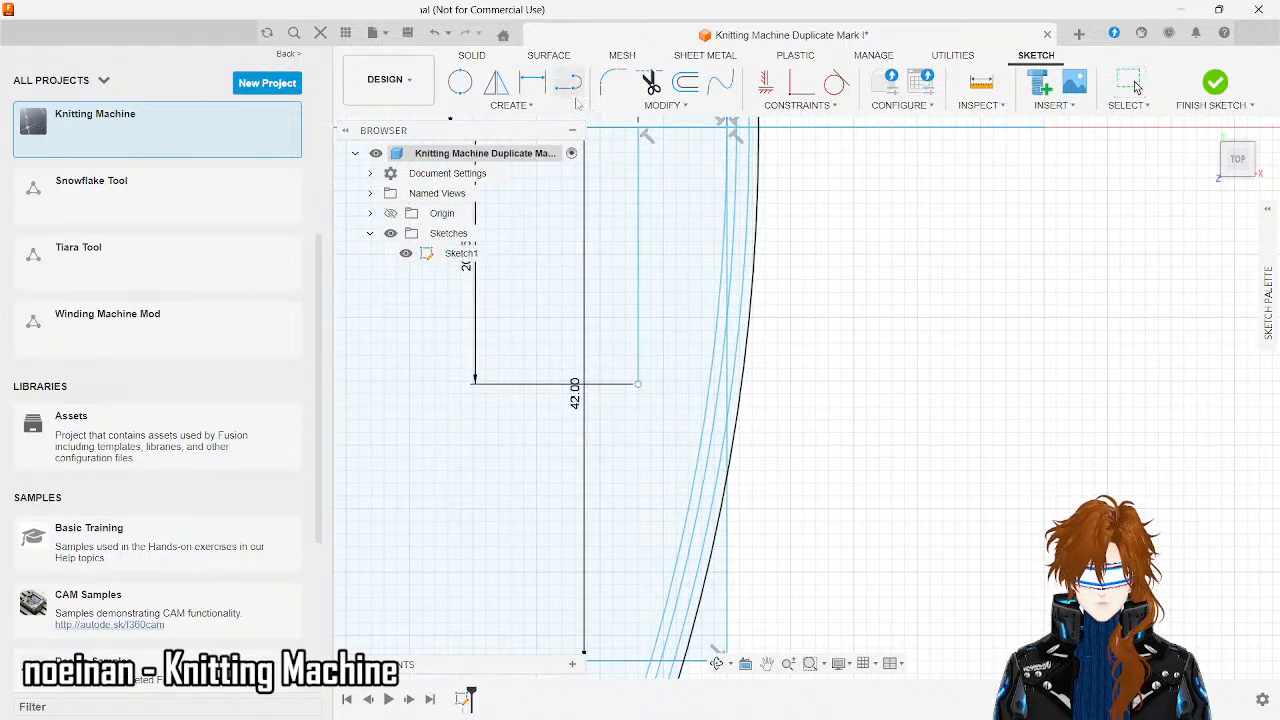
click(638, 385)
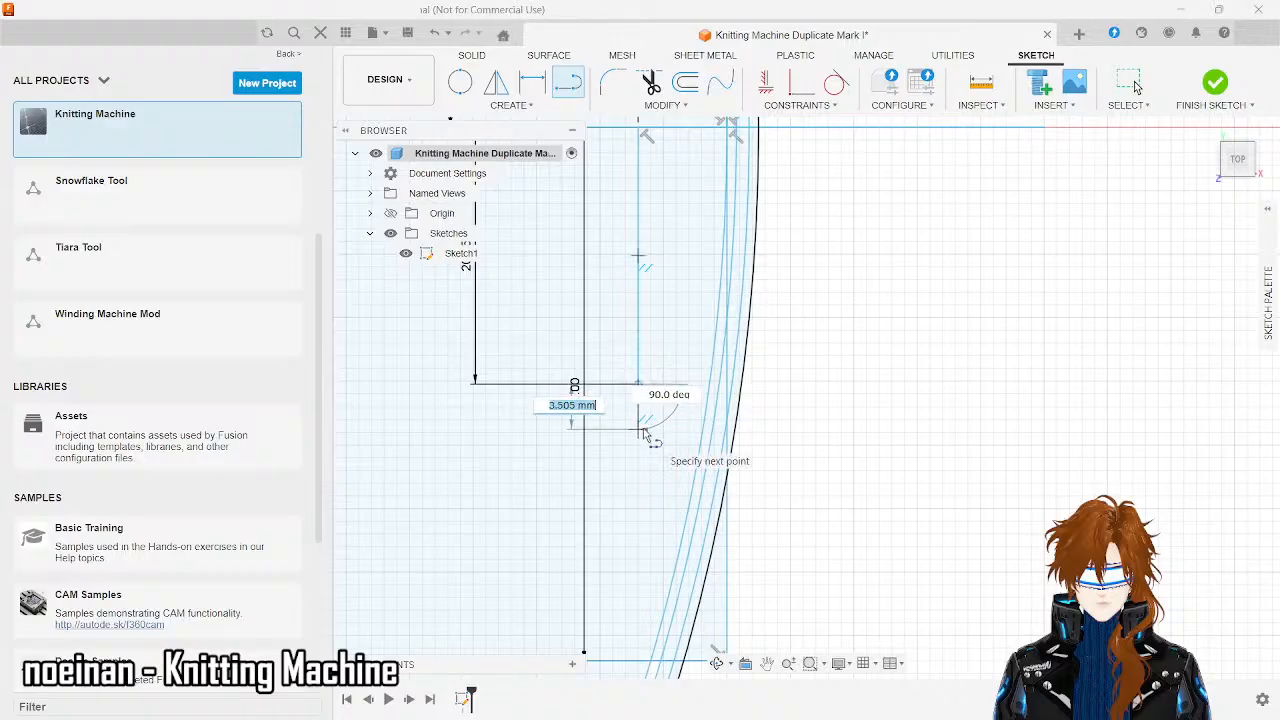
text(4.5)
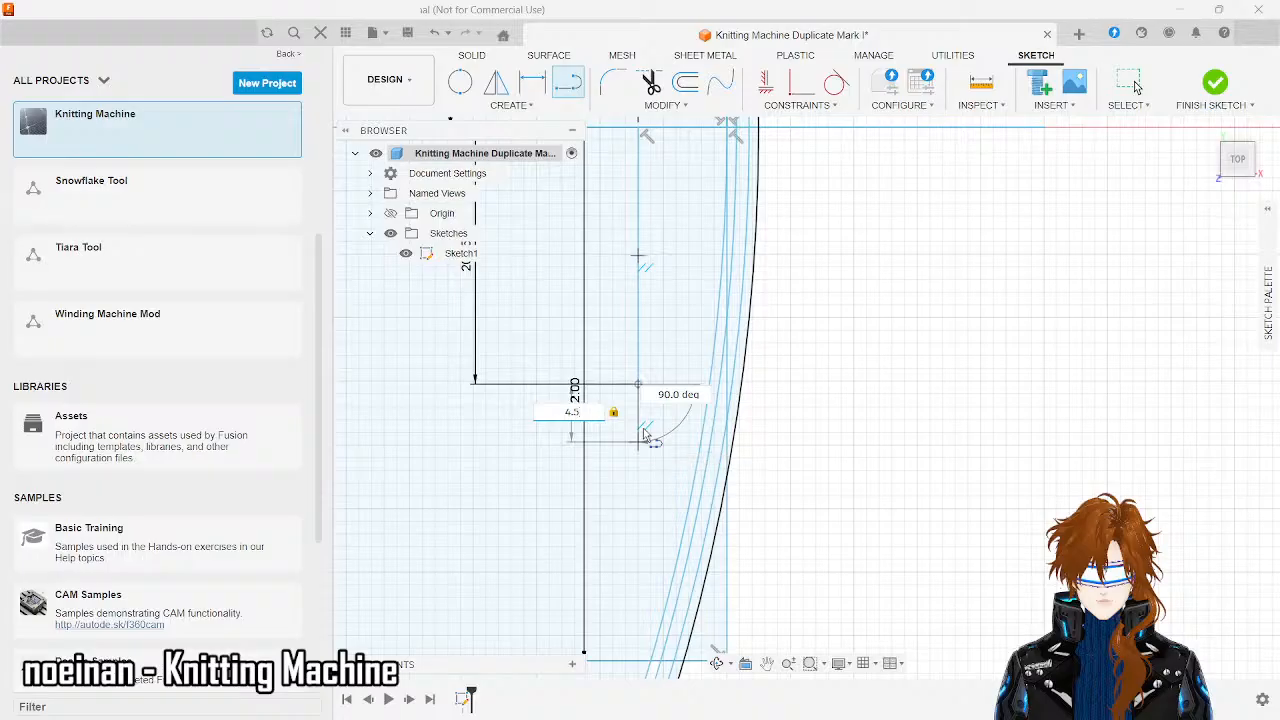
key(Return)
key(Escape)
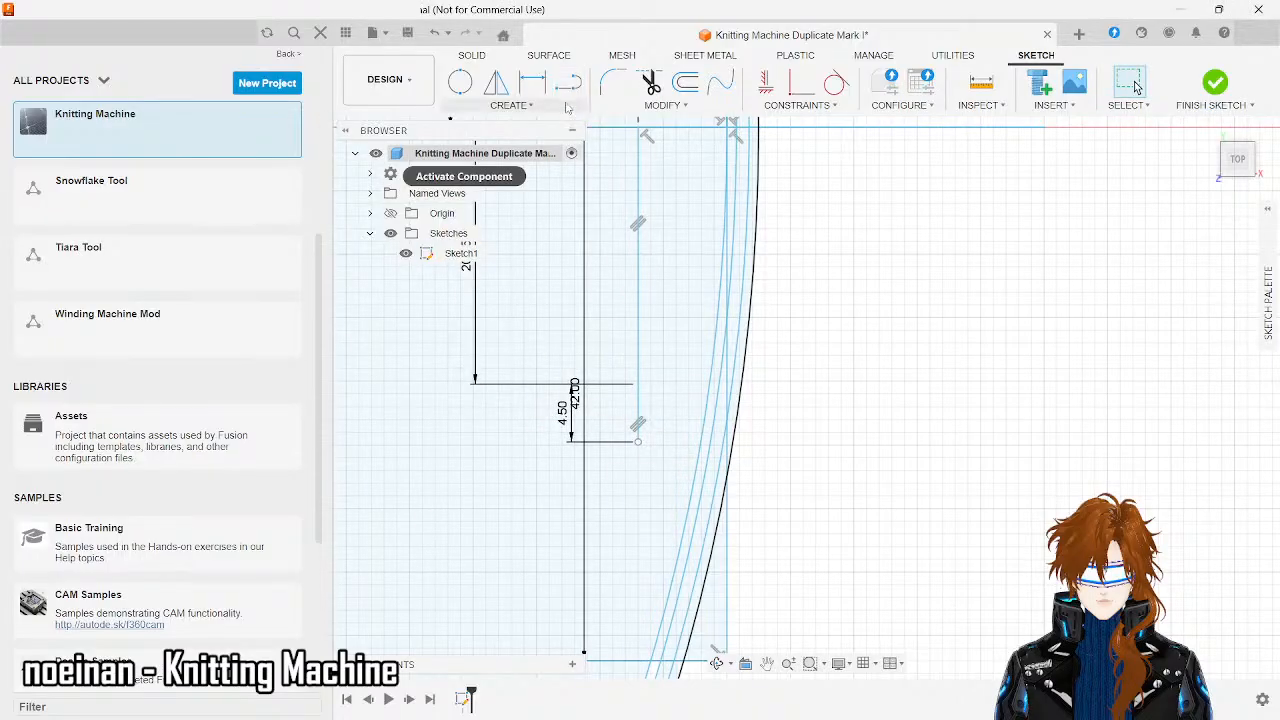
- Draw a horizontal line from the lower end of the 4.5 mm line outward past the ring's outer edge
click(567, 88)
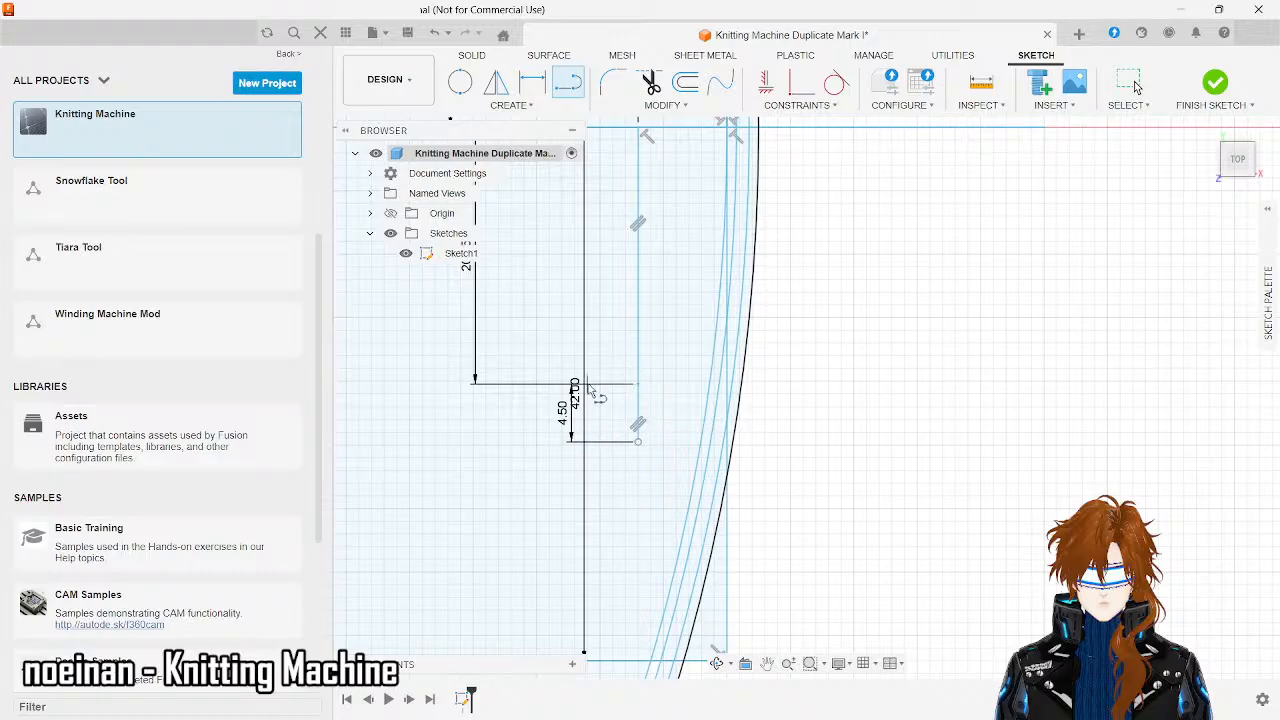
click(640, 442)
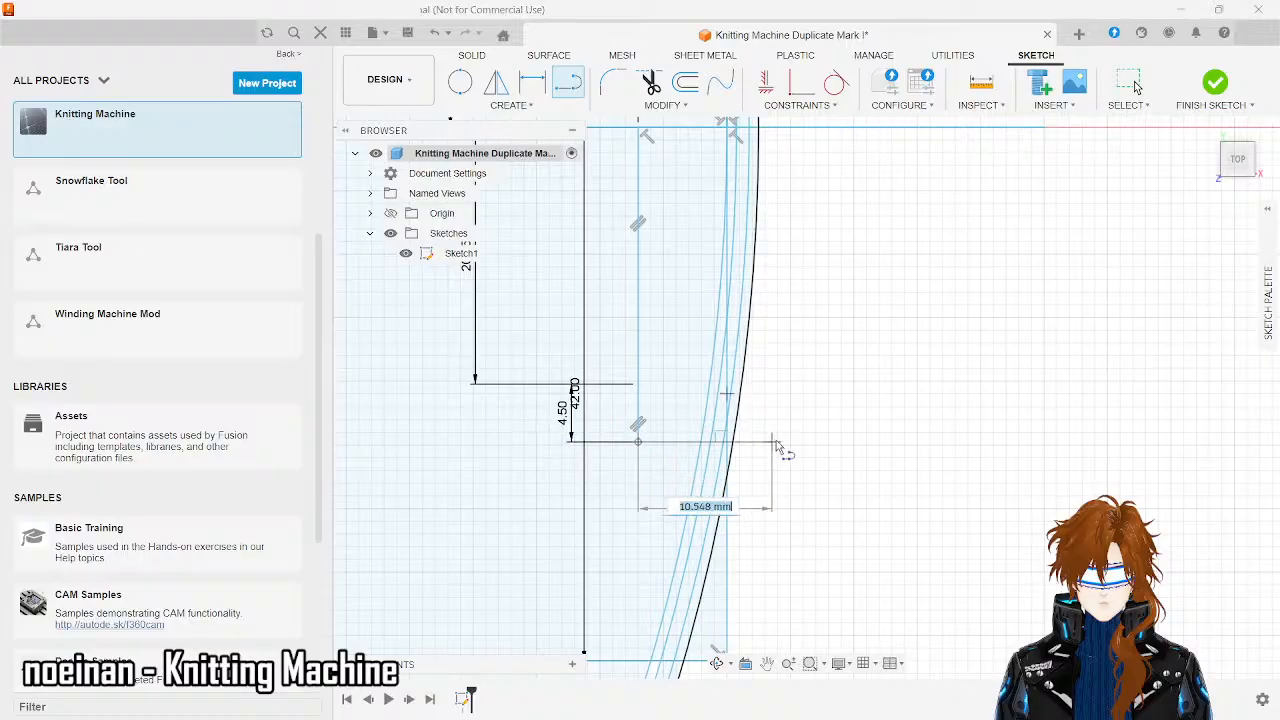
click(786, 441)
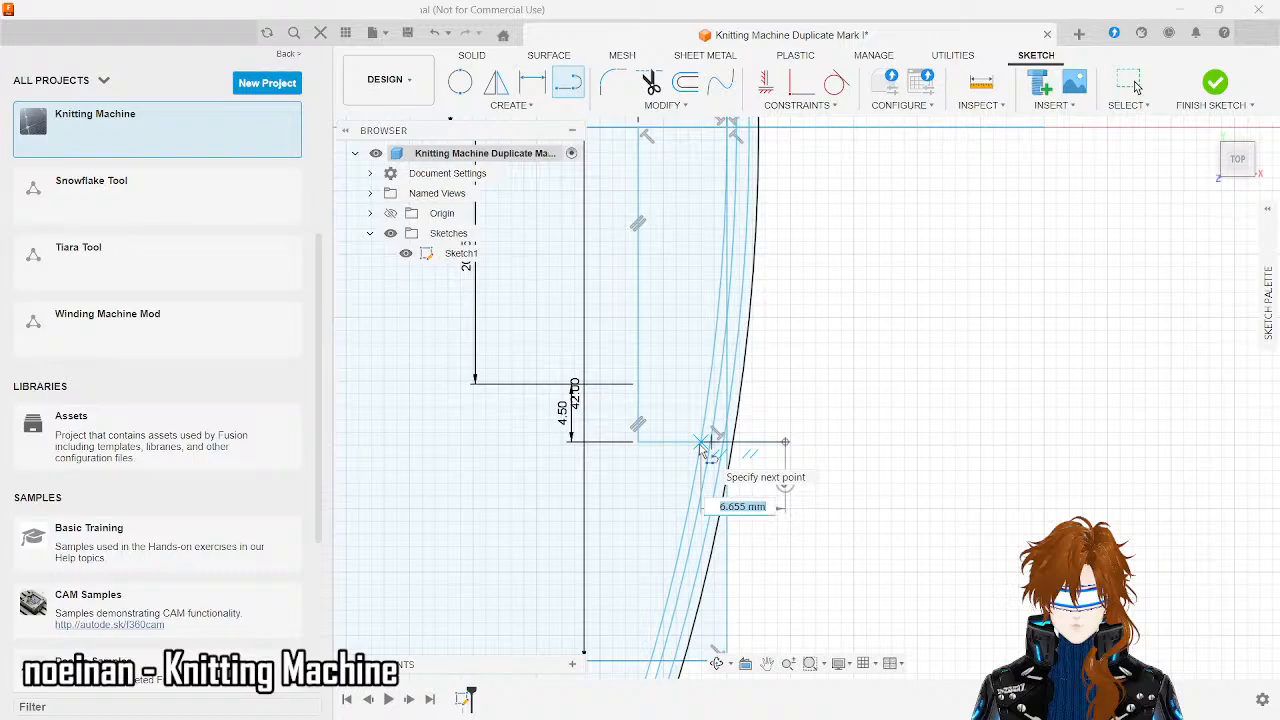
- Draw a 0.75 mm line inward at 180° from where the lower horizontal line crosses the innermost arc
scroll(702, 450, up, 3)
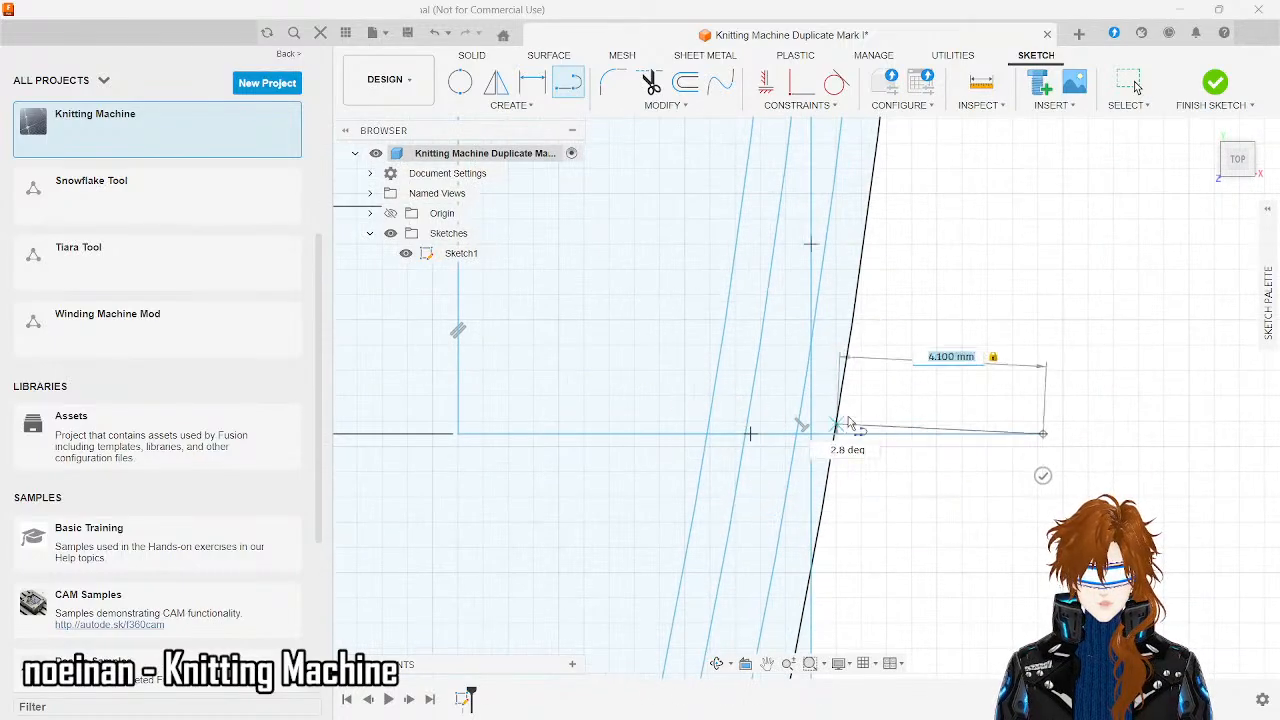
key(Escape)
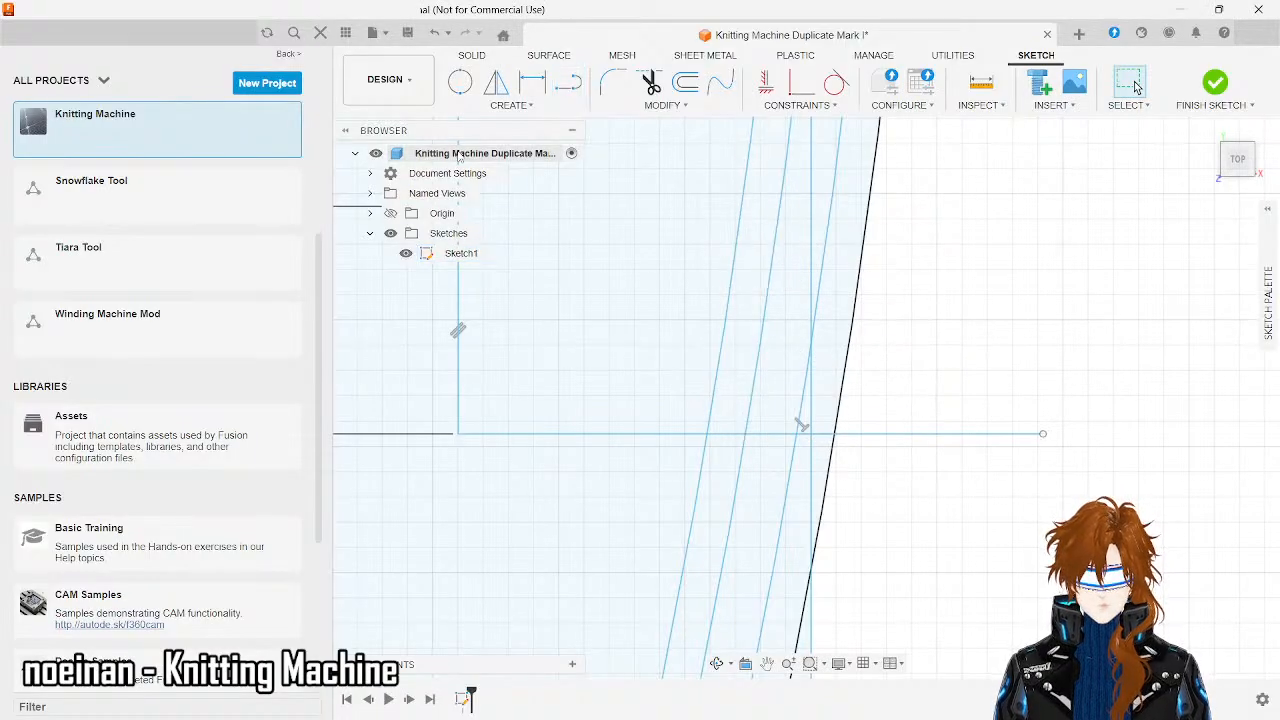
click(567, 82)
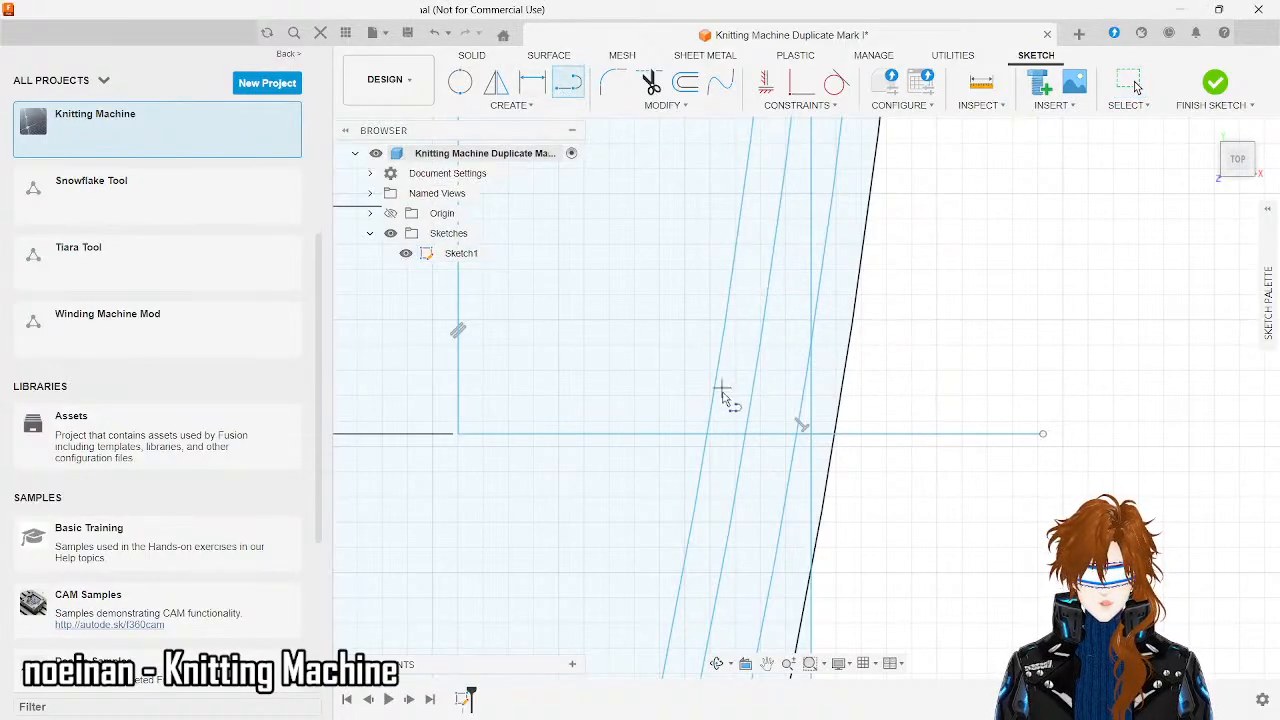
click(706, 434)
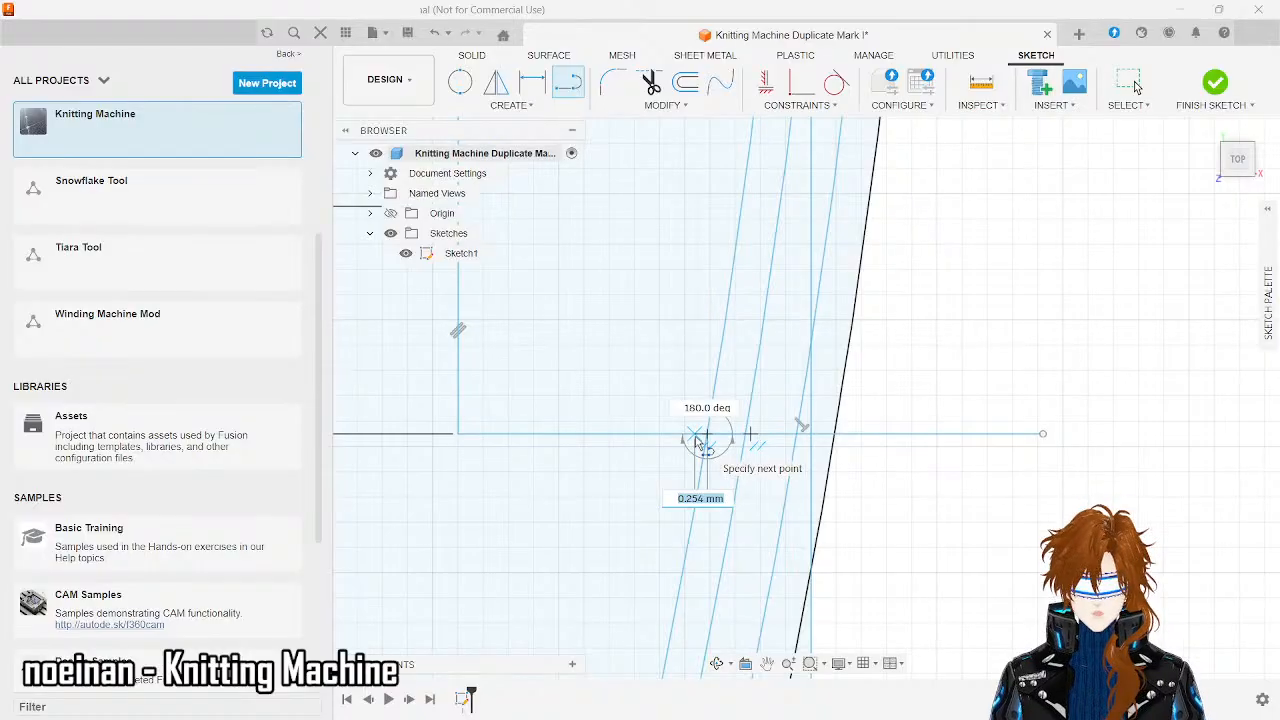
text(.75)
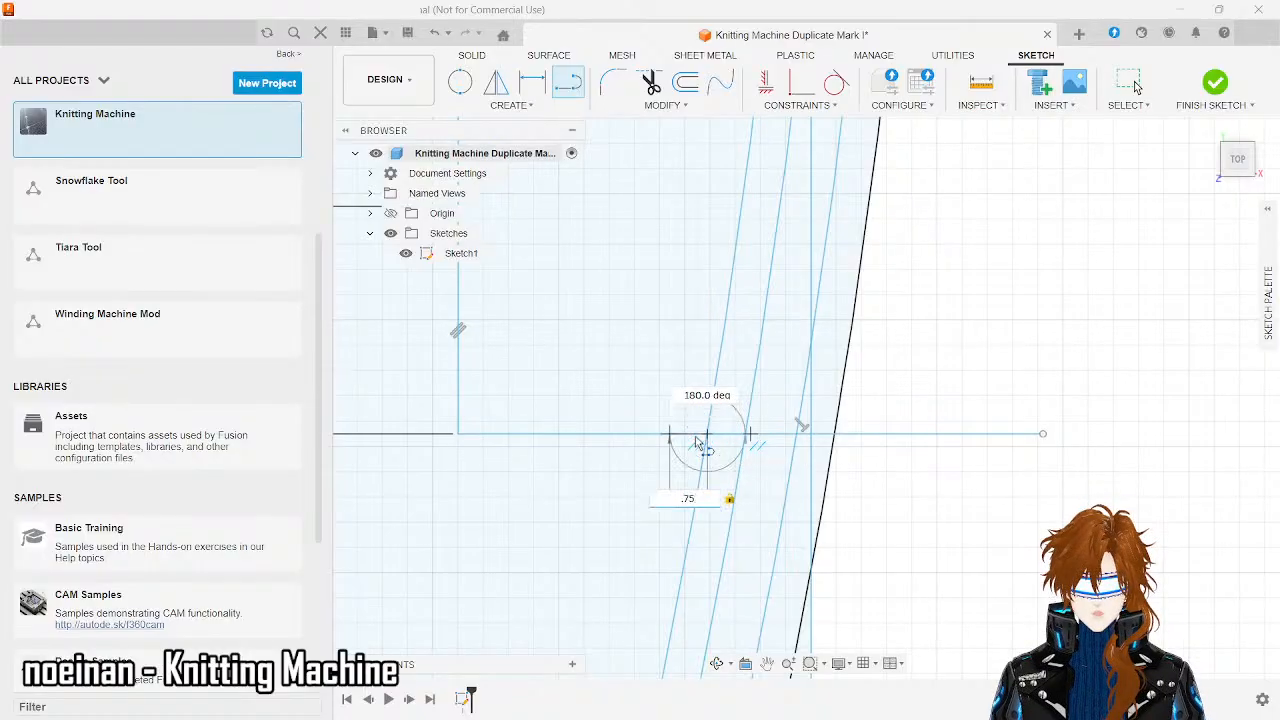
key(Return)
key(Escape)
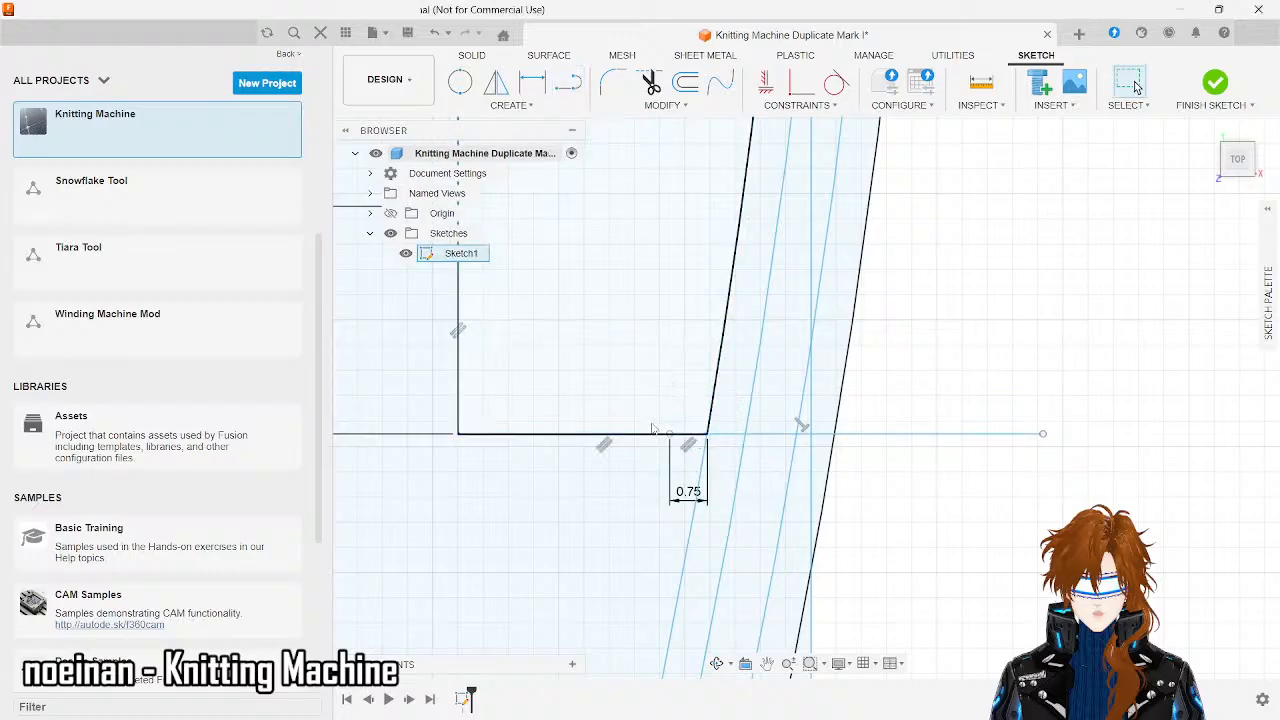
- Delete the long lower horizontal line and redraw it from the 4.5 mm line's lower end to the inner end of the 0.75 mm line
click(646, 440)
key(Delete)
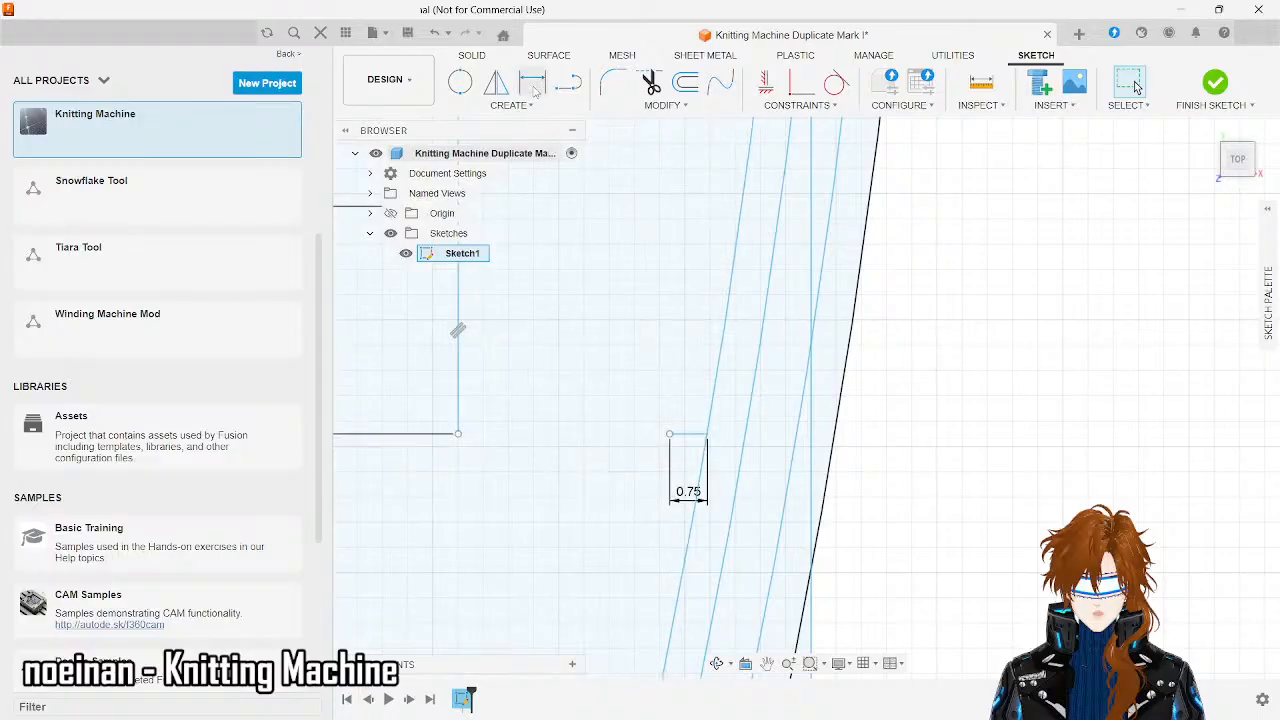
click(574, 86)
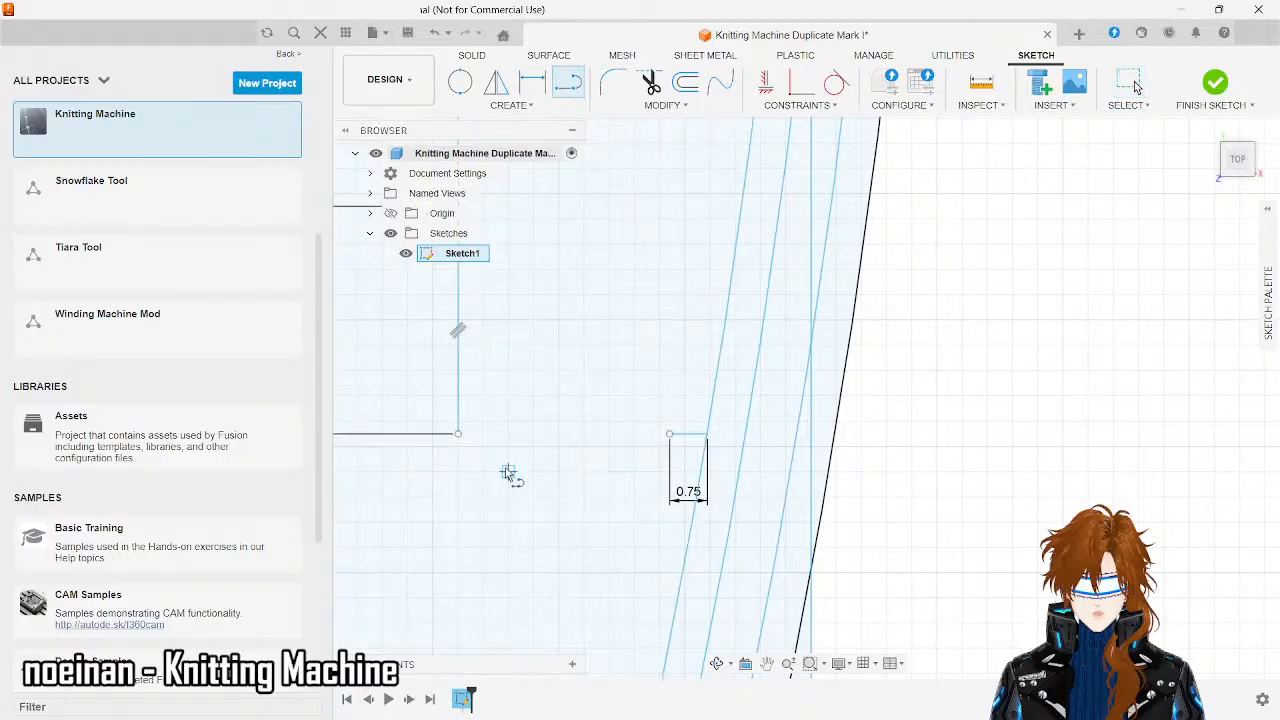
click(458, 435)
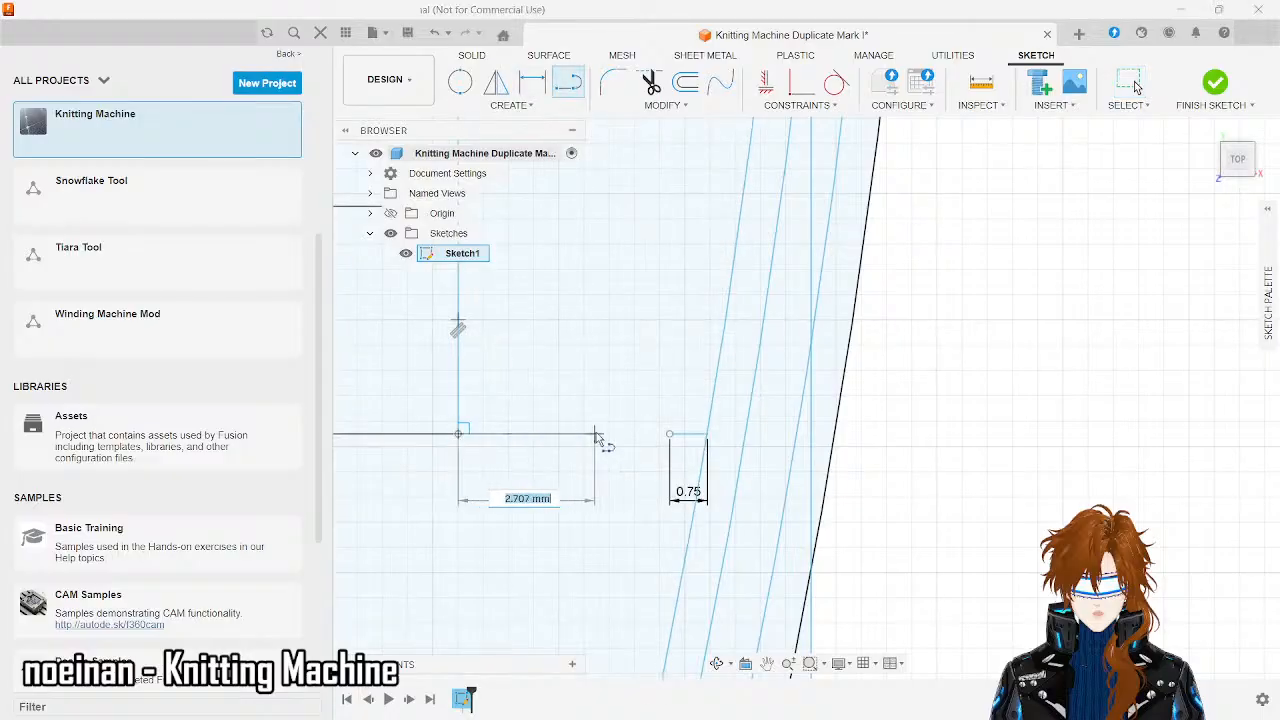
click(669, 437)
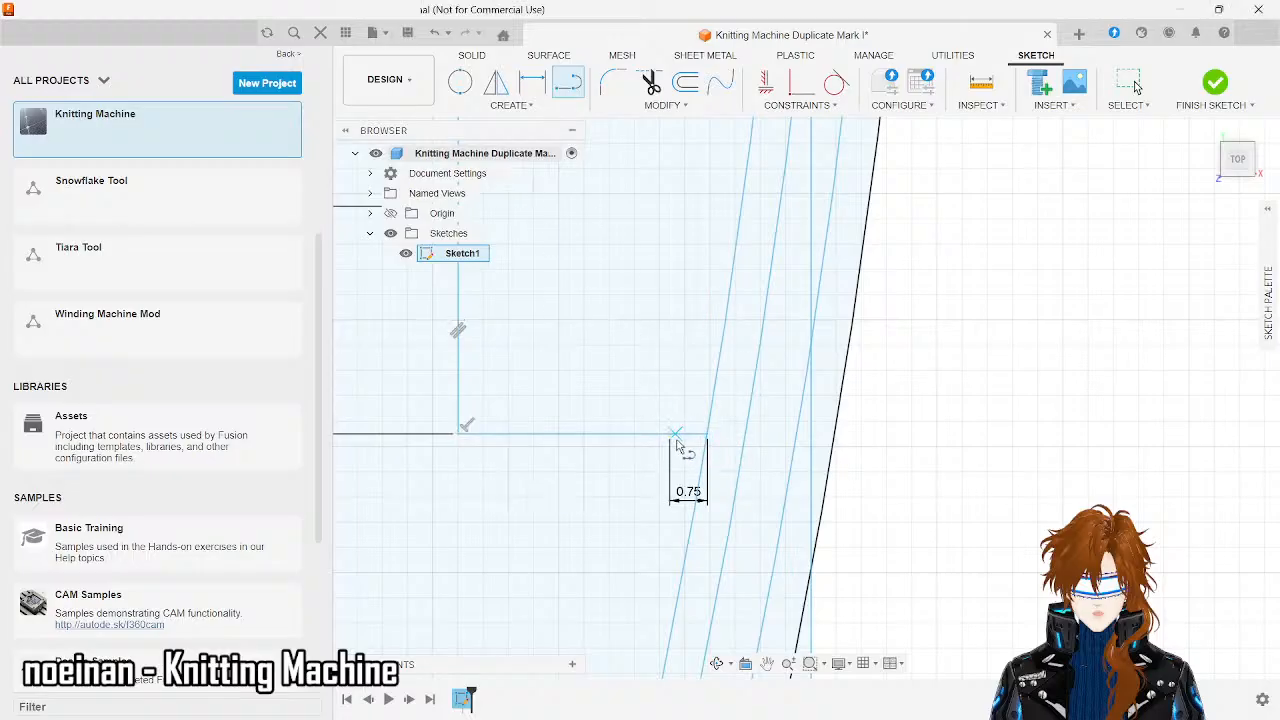
- Draw a 6.5 mm line straight up at 90° from the inner end of the 0.75 mm line
drag(669, 436, 668, 287)
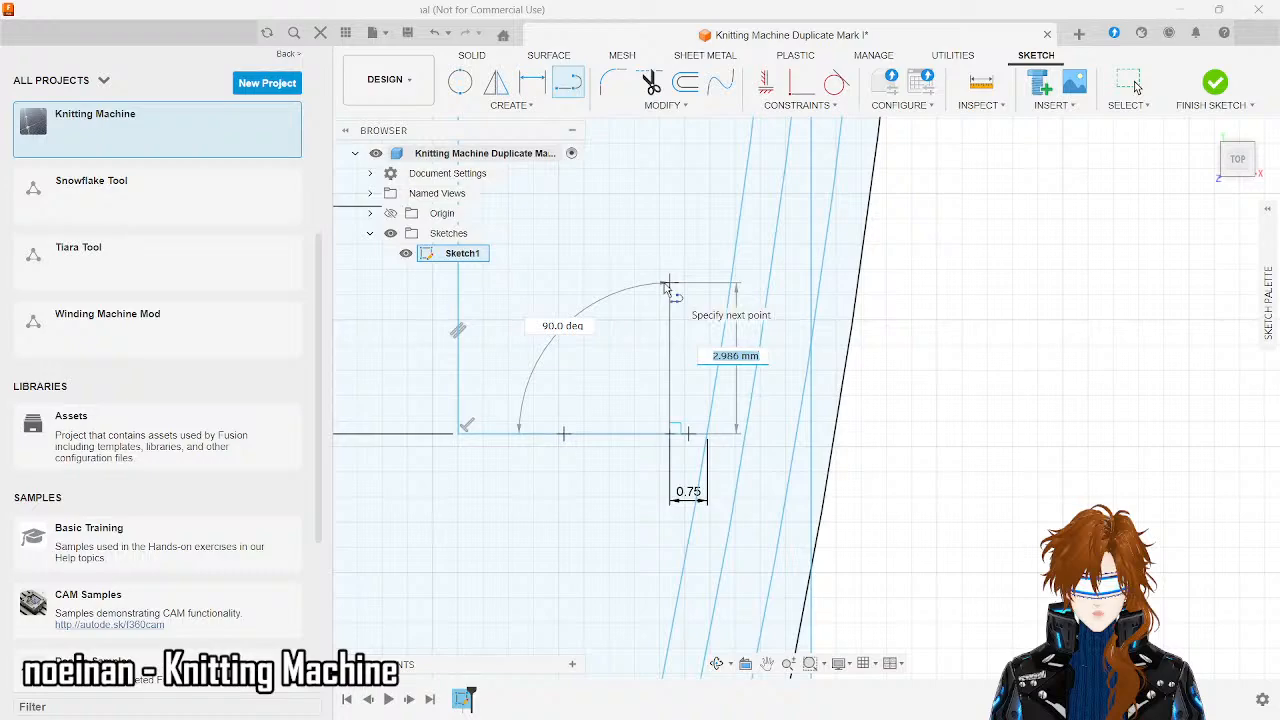
text(6.5)
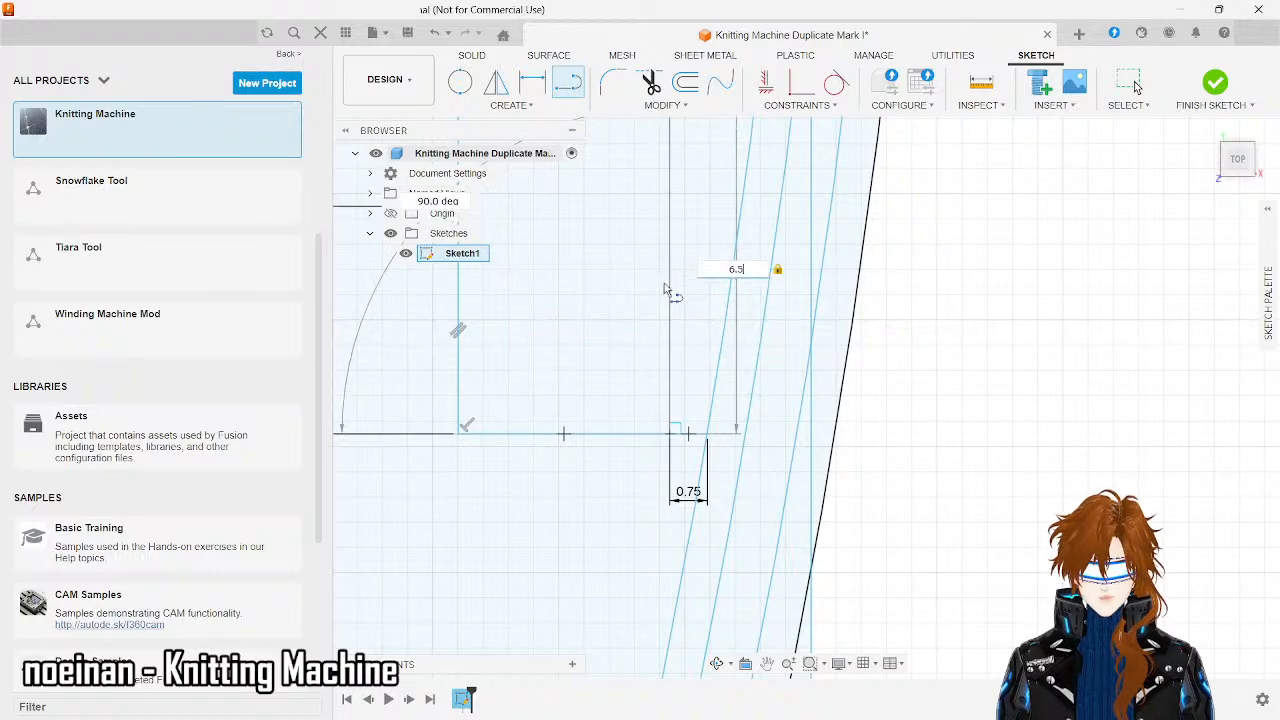
key(Return)
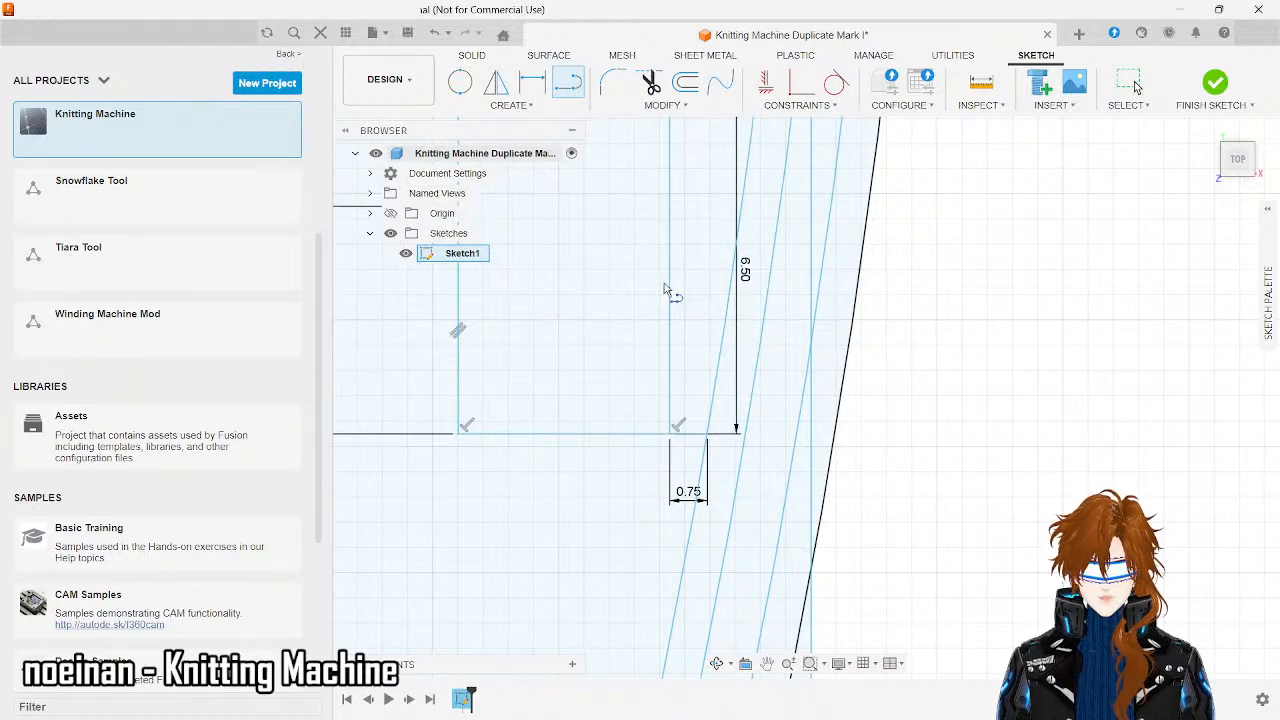
scroll(664, 283, down, 4)
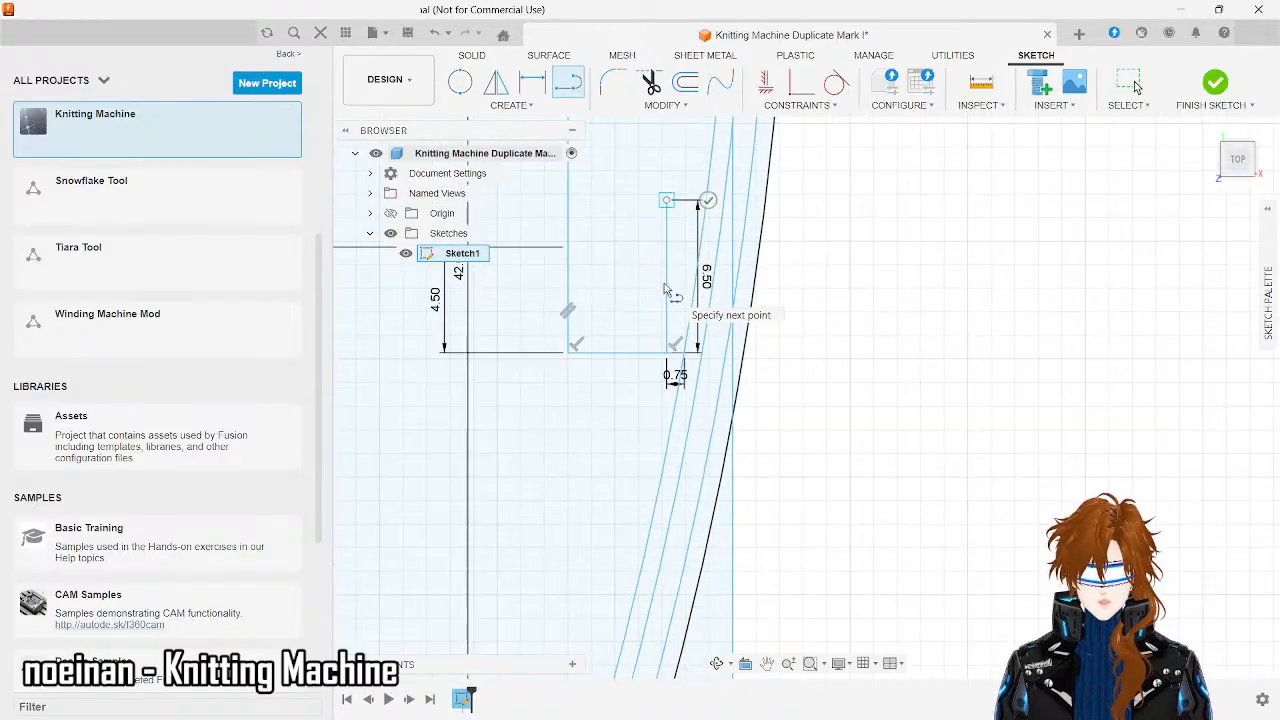
key(Escape)
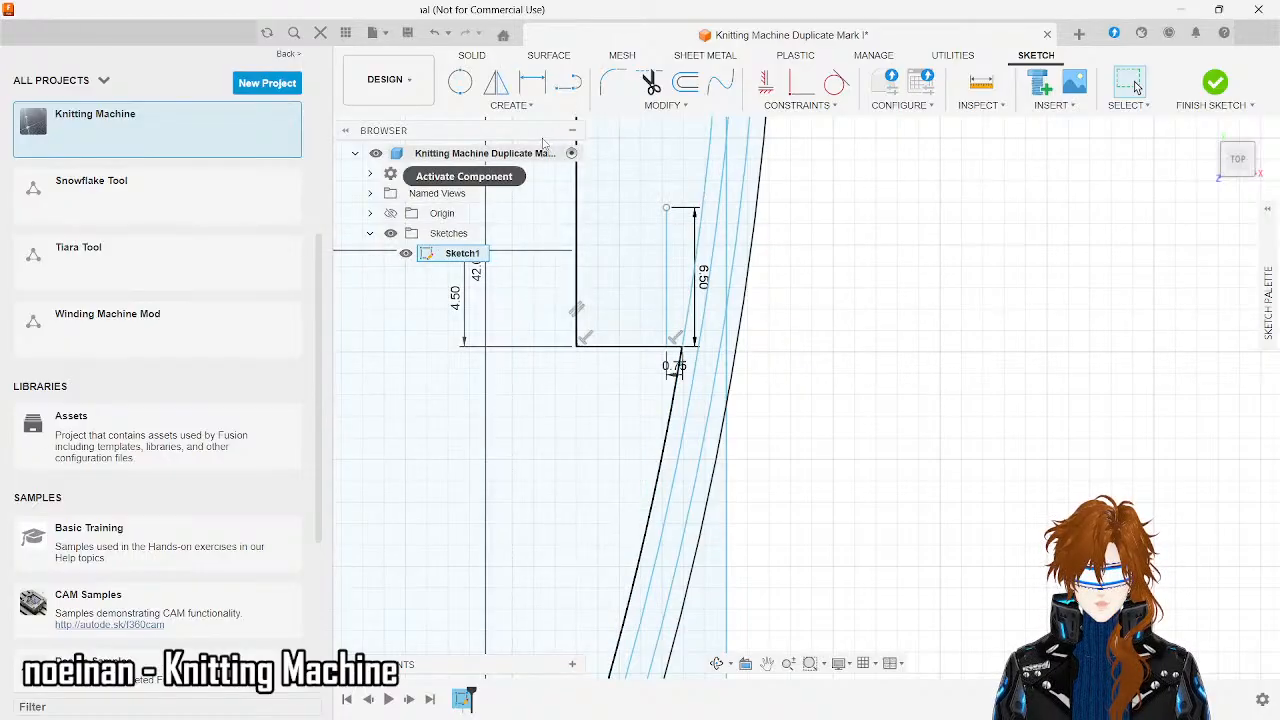
- Draw a horizontal line from the upper end of the 4.5 mm line across to the 6.5 mm vertical line
scroll(606, 406, down, 3)
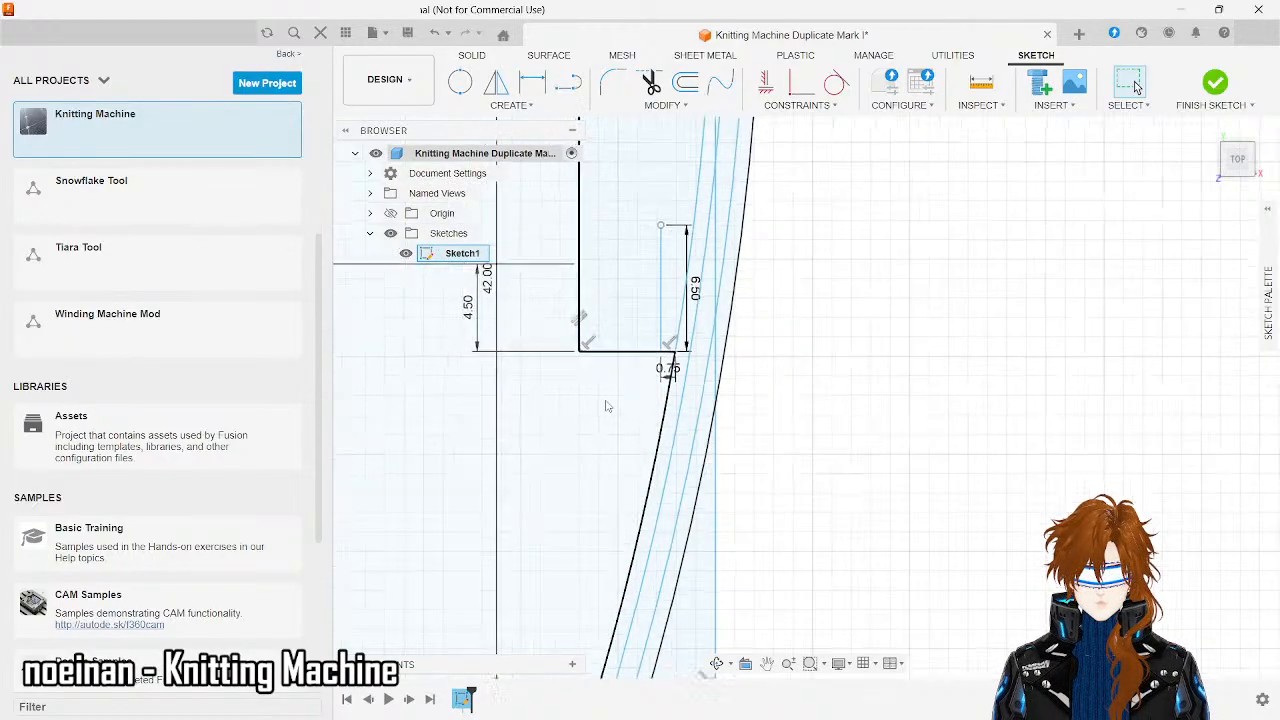
scroll(606, 406, up, 3)
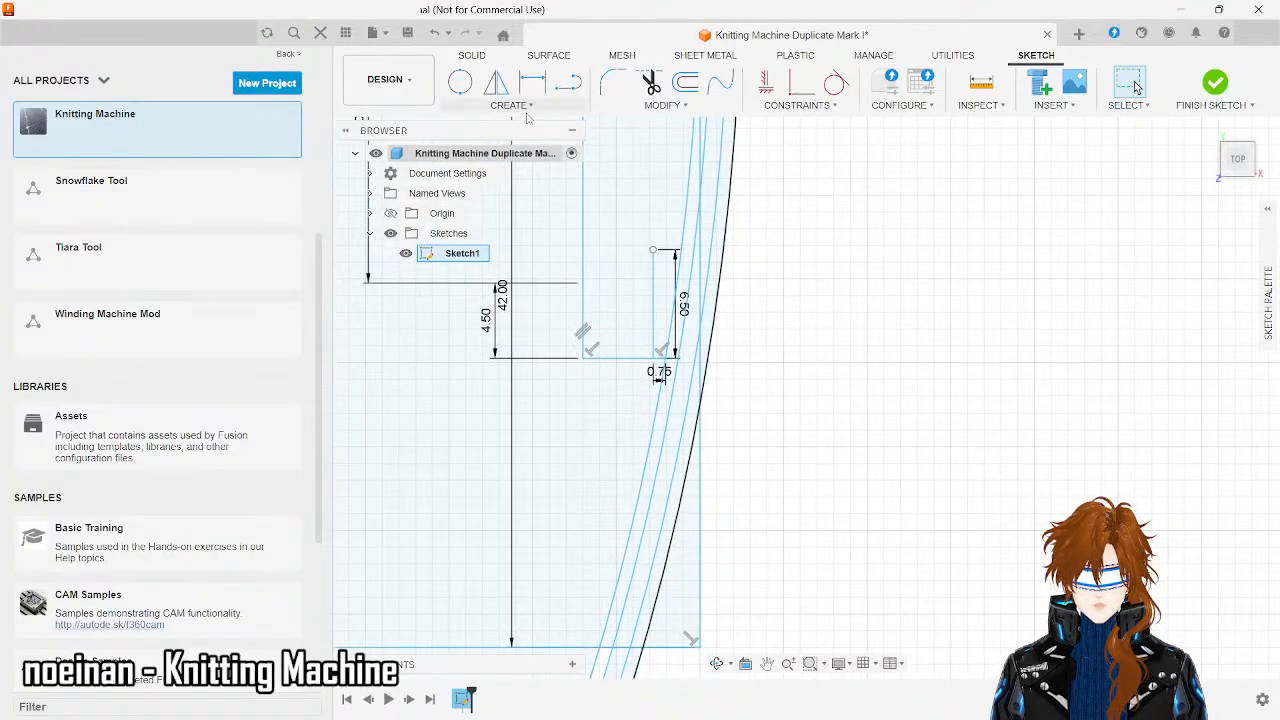
click(567, 83)
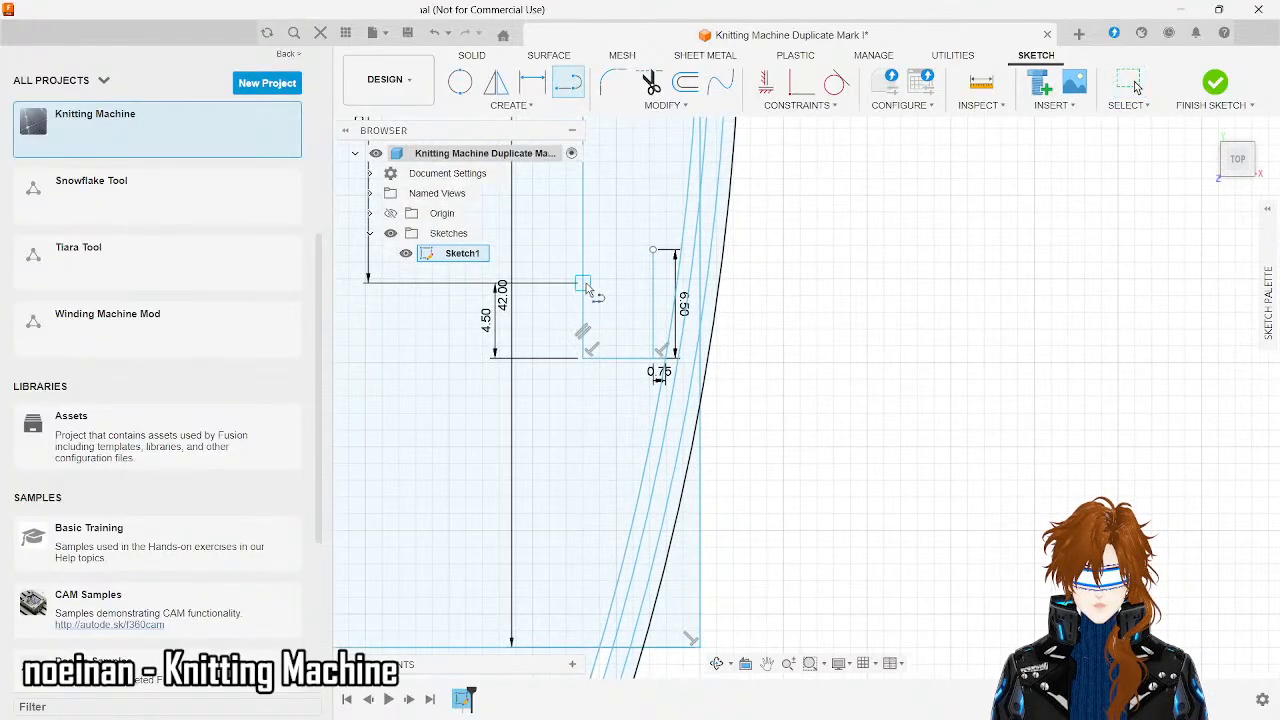
click(587, 288)
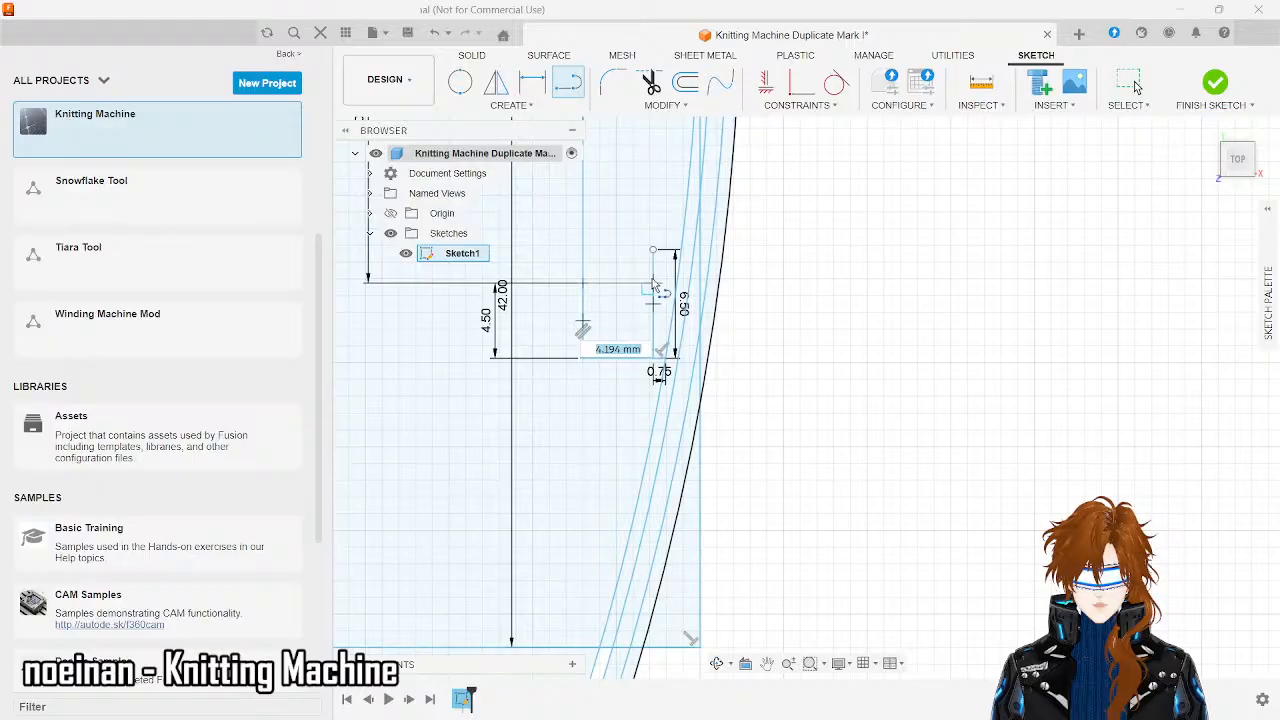
click(653, 284)
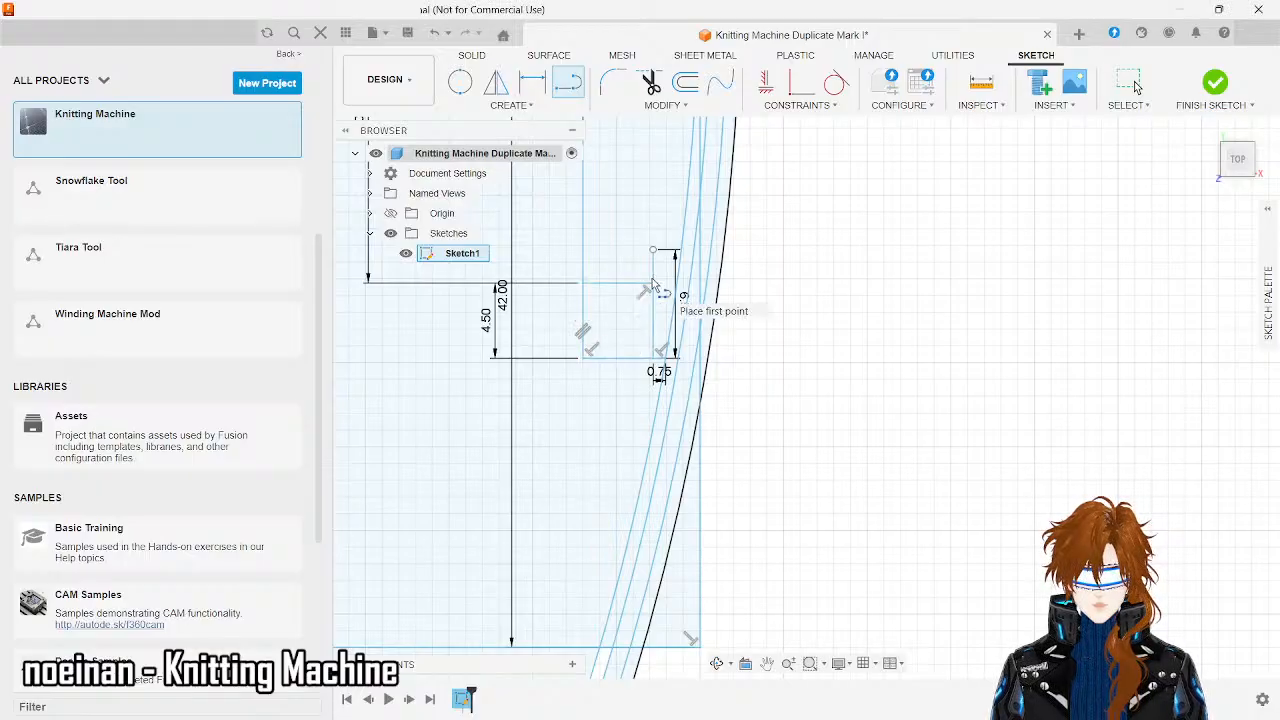
- Draw a 3 mm horizontal line toward the rim from the 4.5 mm line's upper end and delete the longer line overlapping it
scroll(652, 278, up, 4)
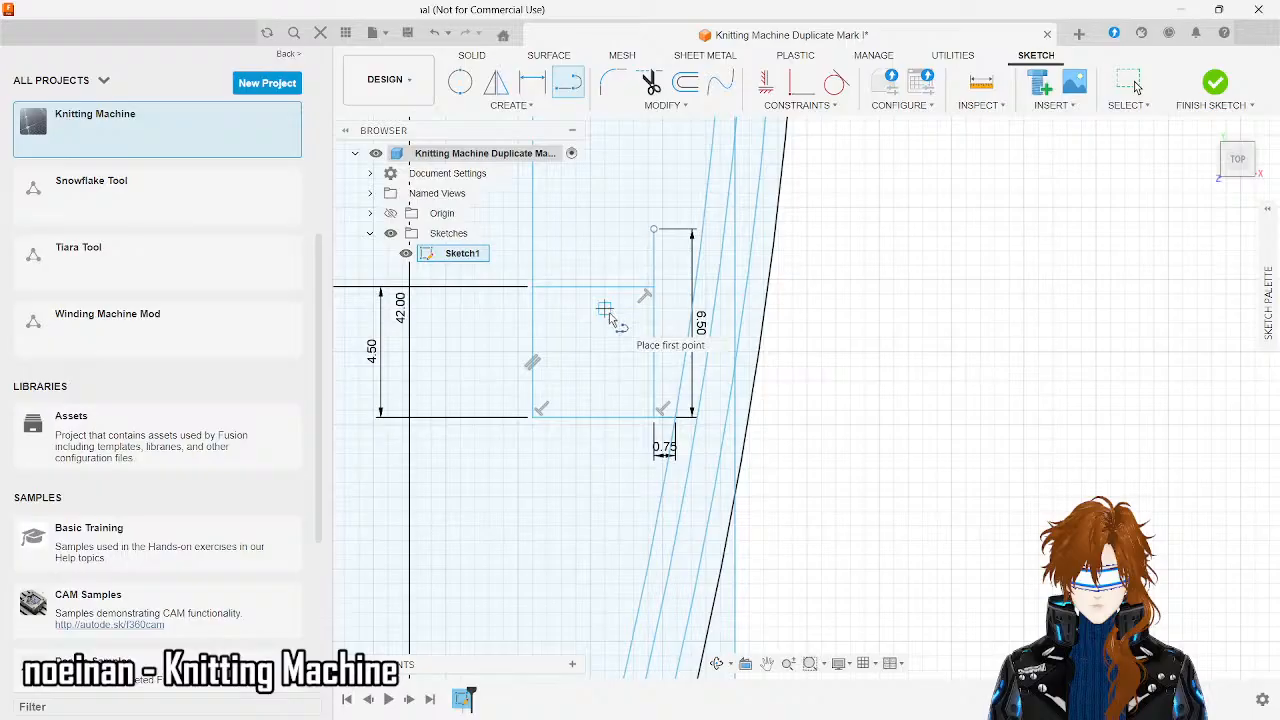
click(533, 287)
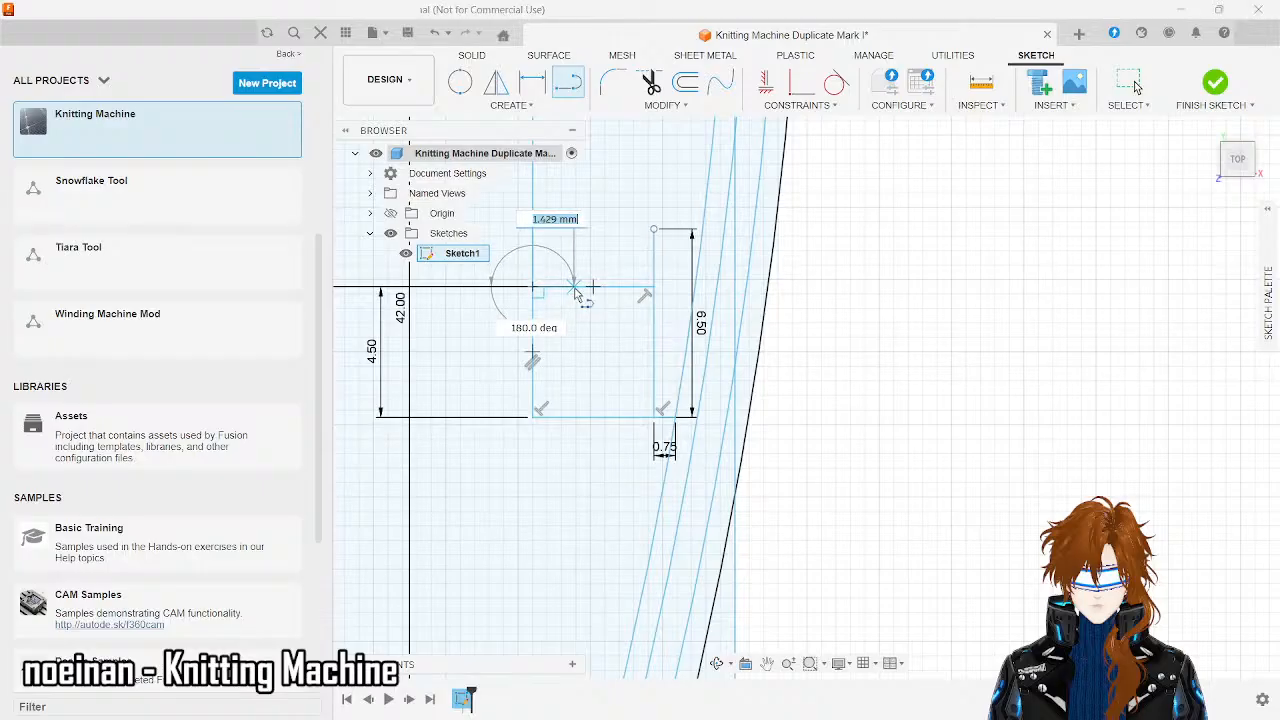
text(3)
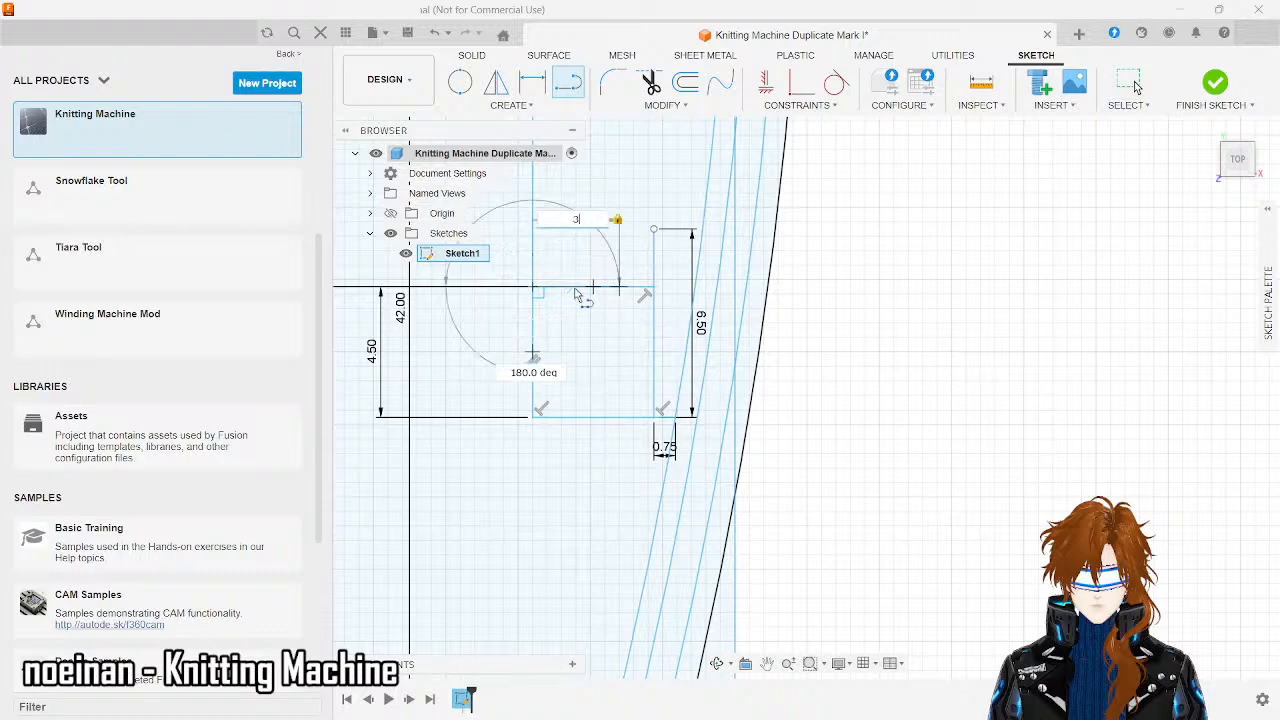
key(Return)
click(644, 289)
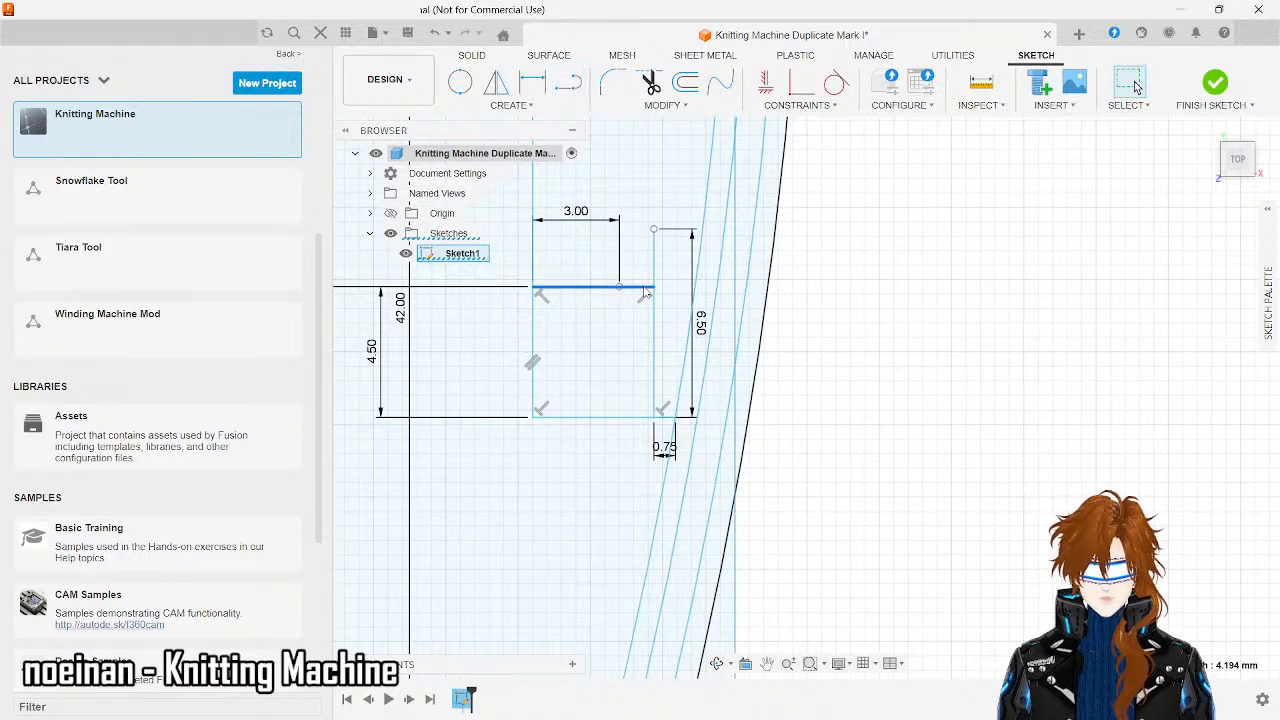
key(Delete)
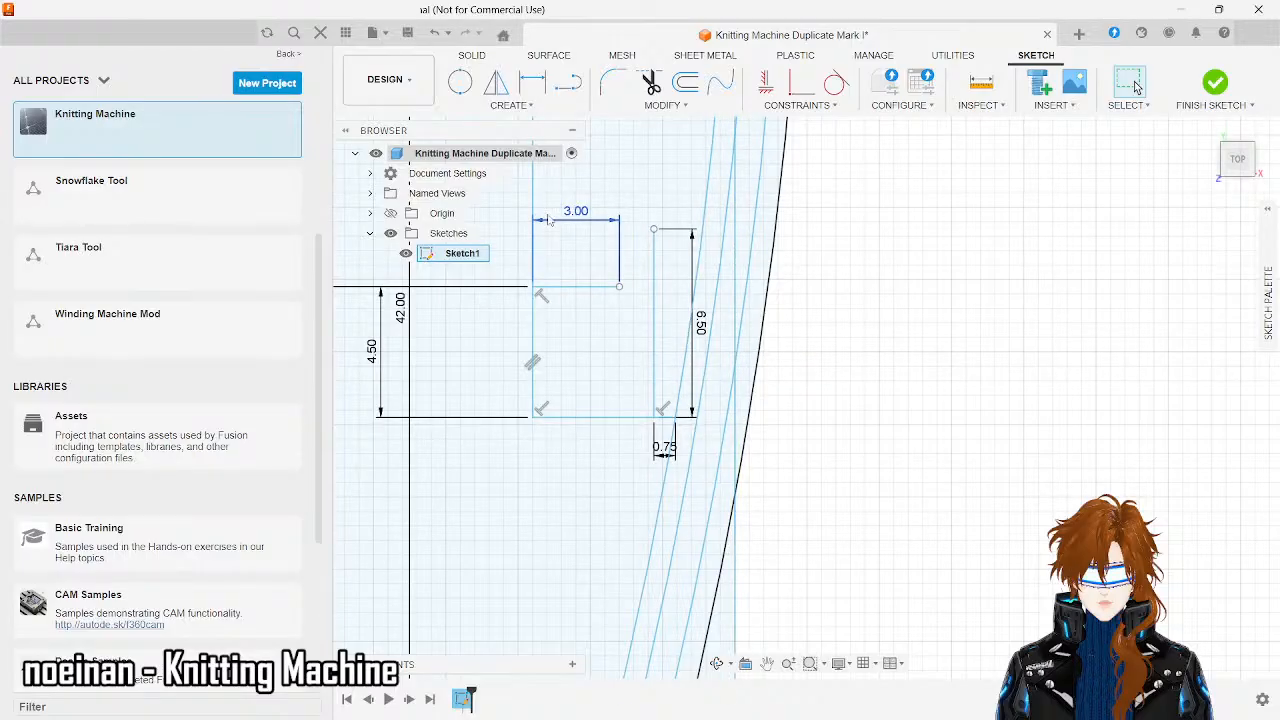
click(567, 83)
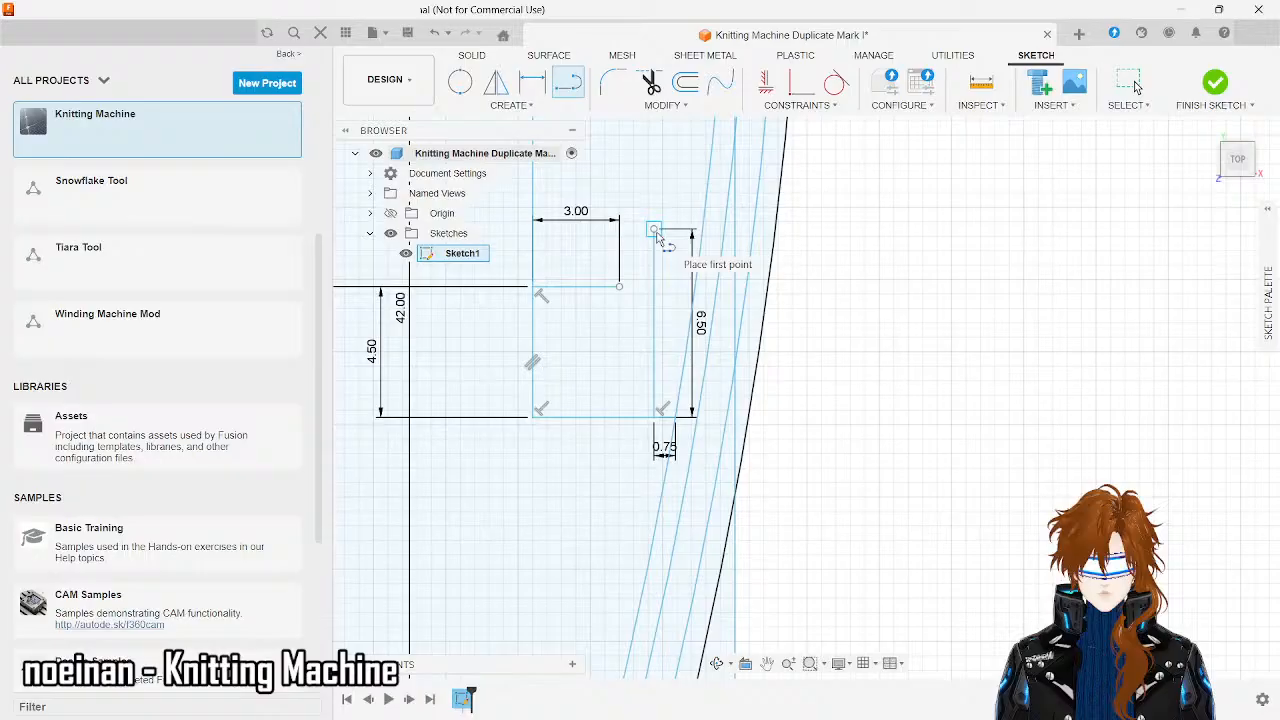
scroll(655, 232, up, 3)
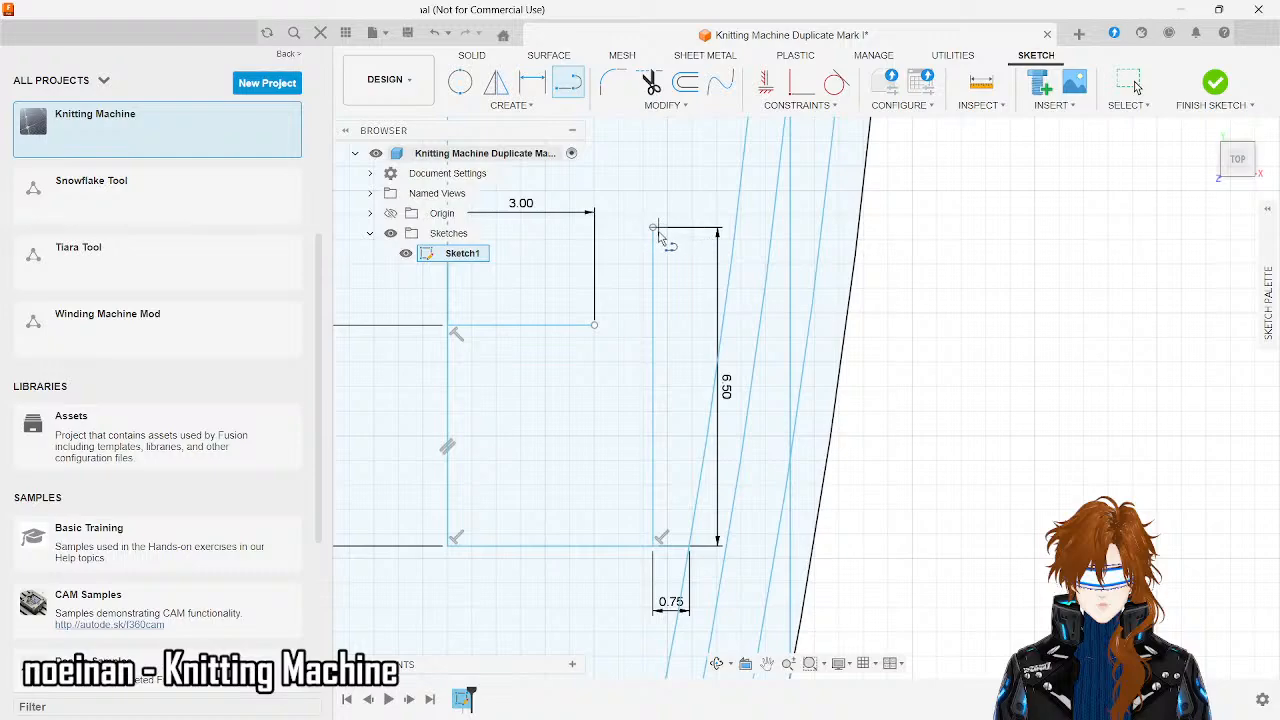
click(654, 230)
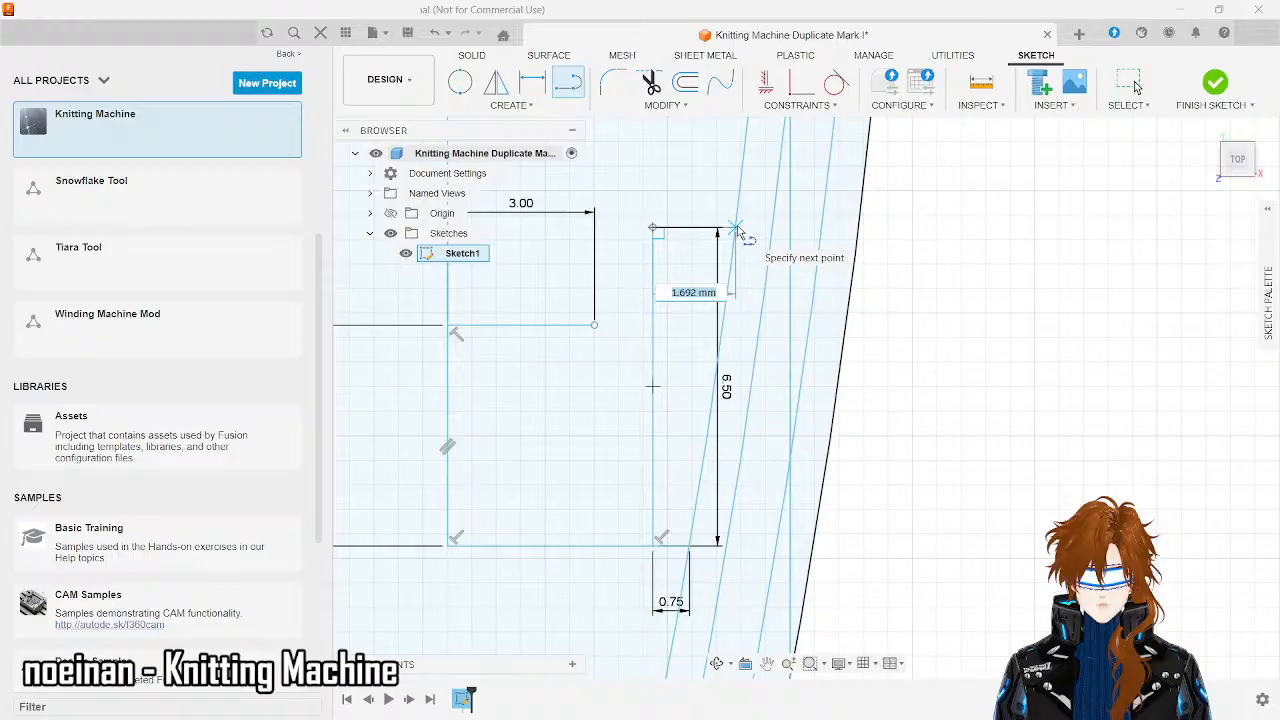
key(Escape)
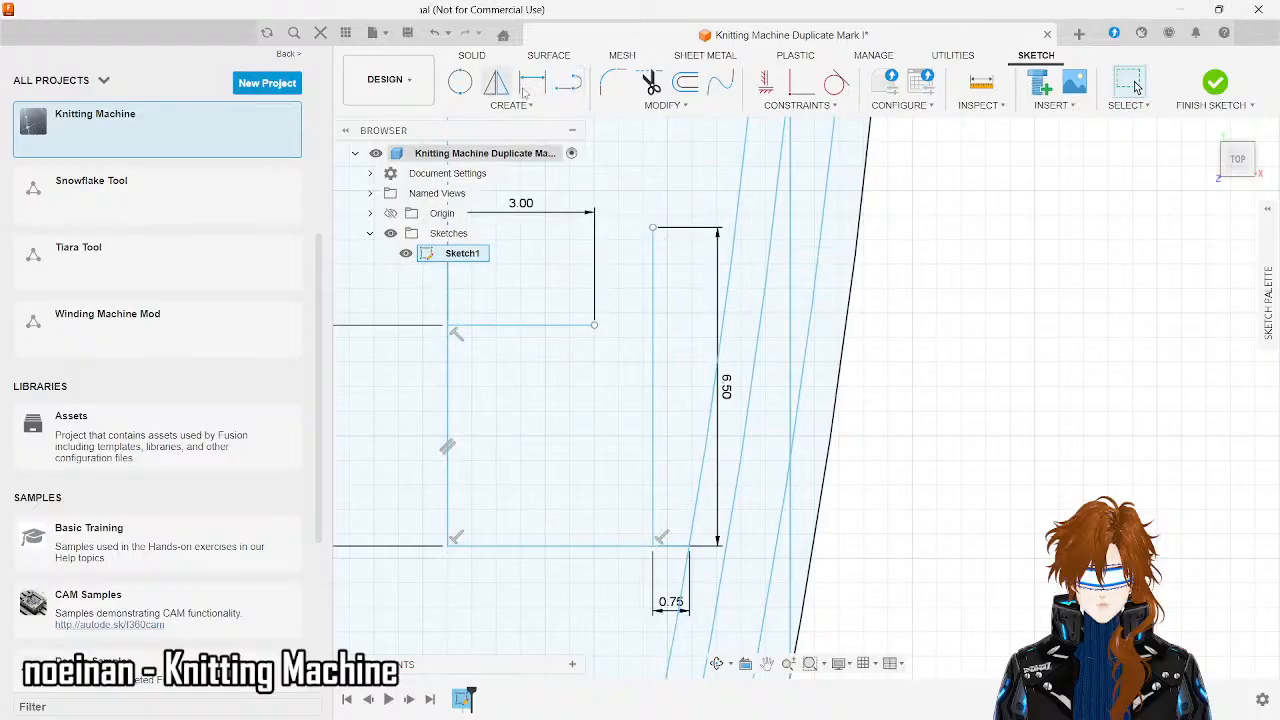
- Draw a 3.75 mm horizontal line inward, away from the rim, from the upper end of the 6.5 mm line
click(567, 82)
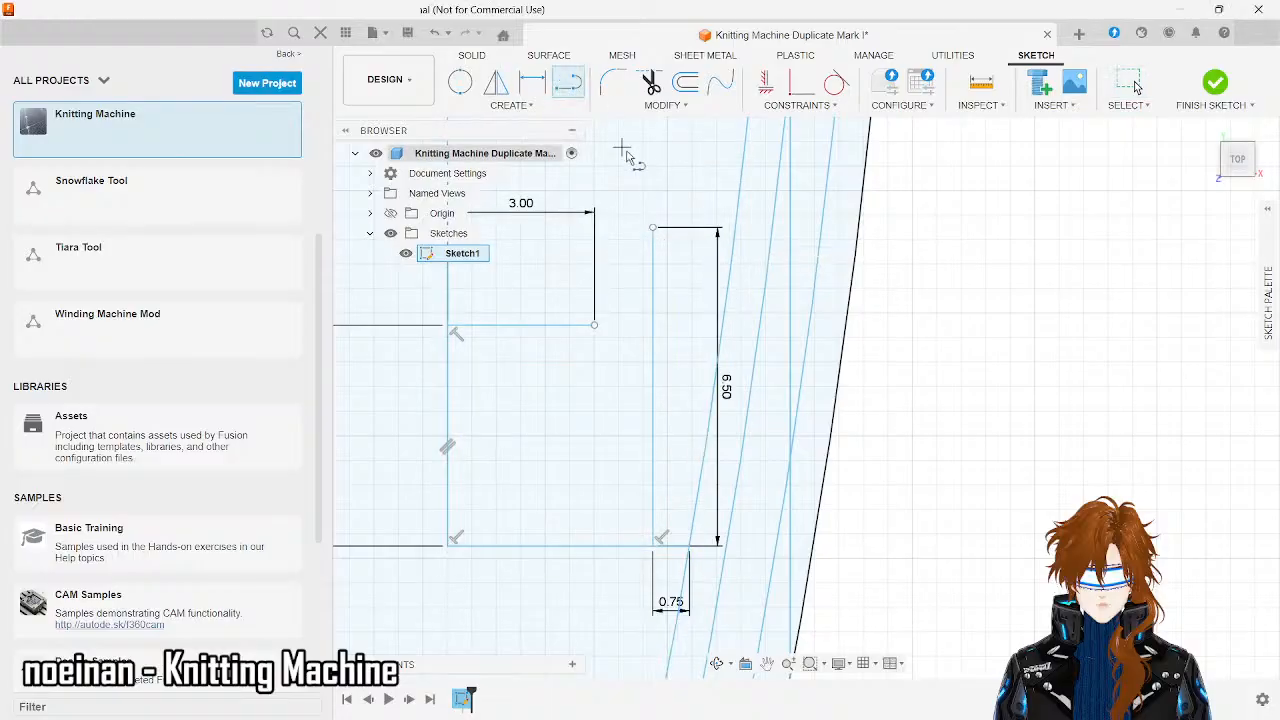
click(652, 228)
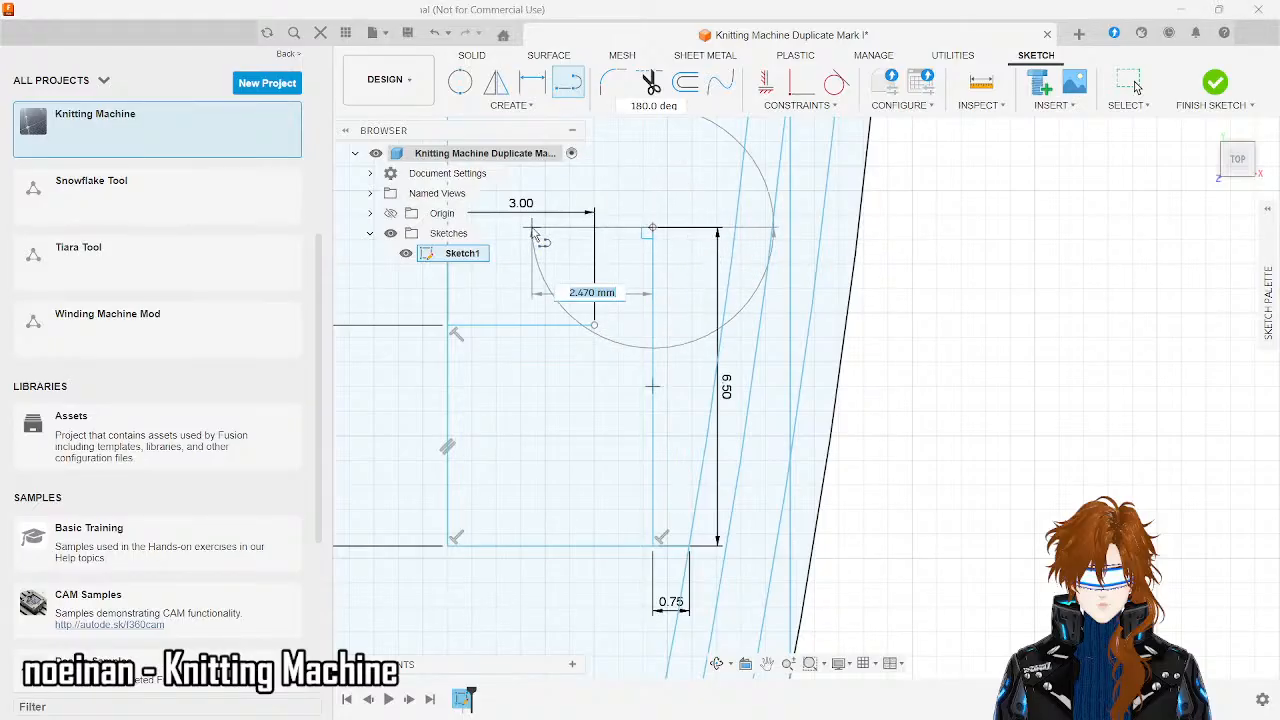
text(3)
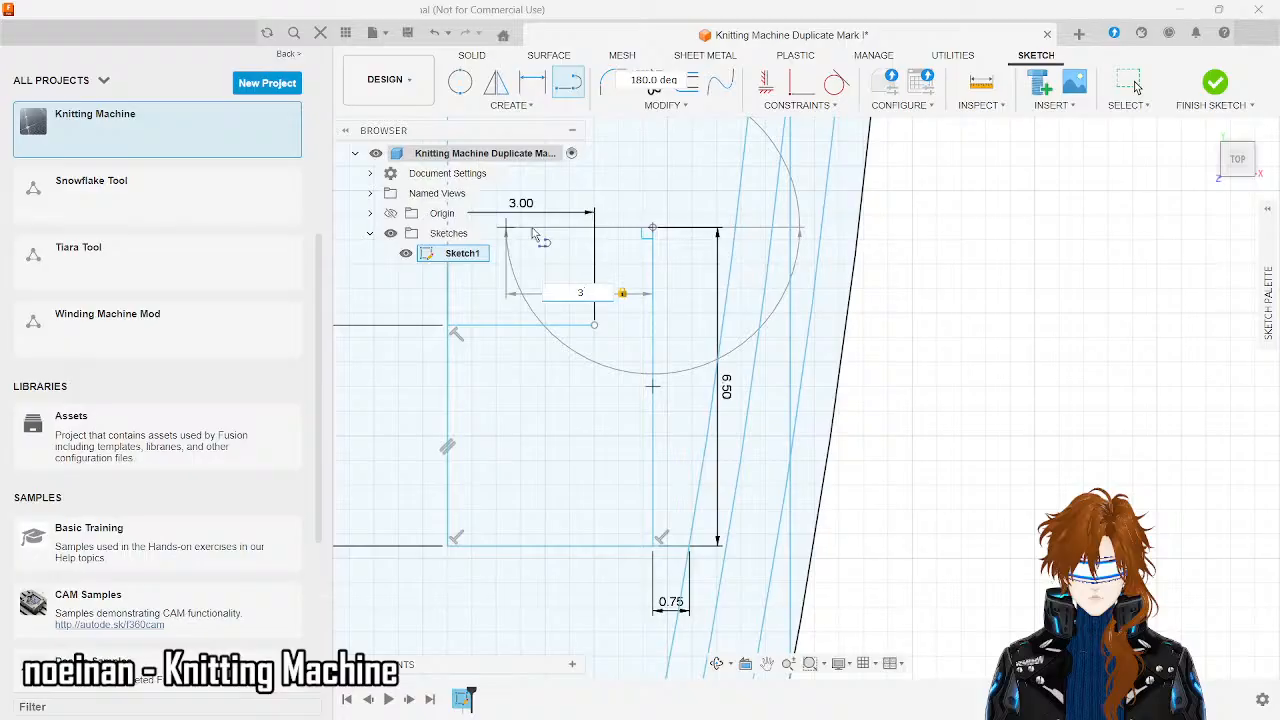
text(.75)
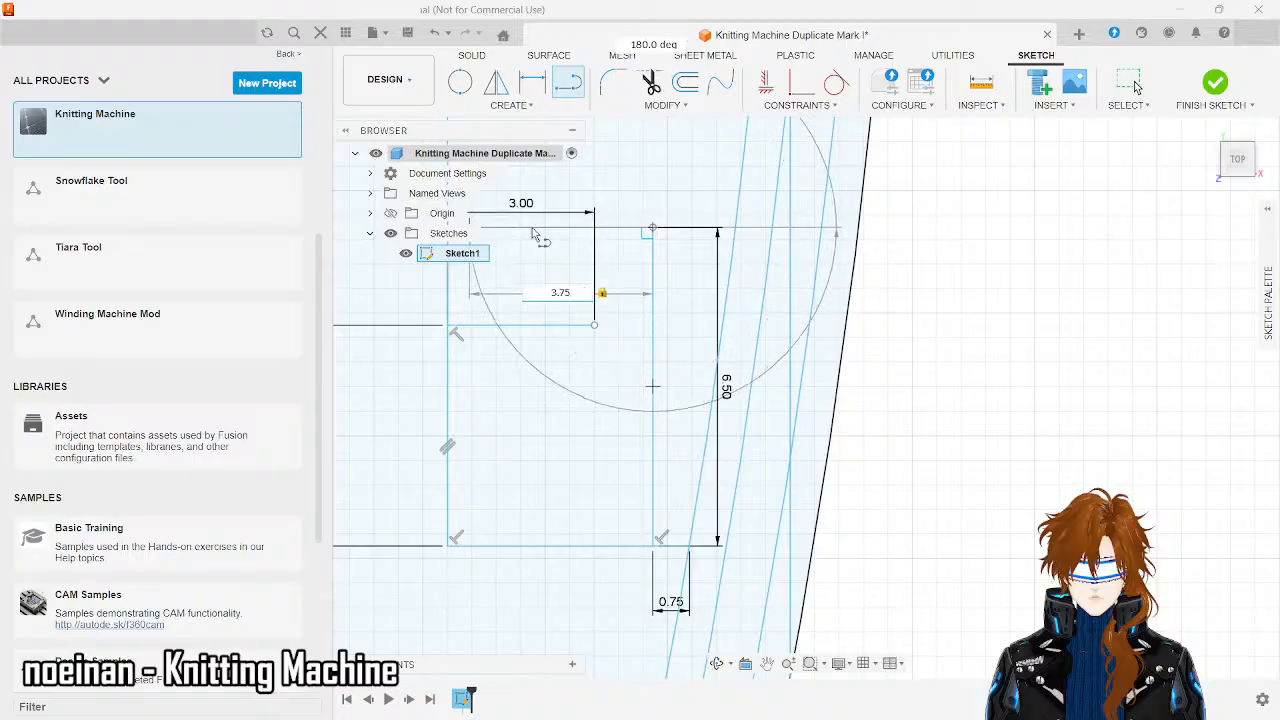
key(Return)
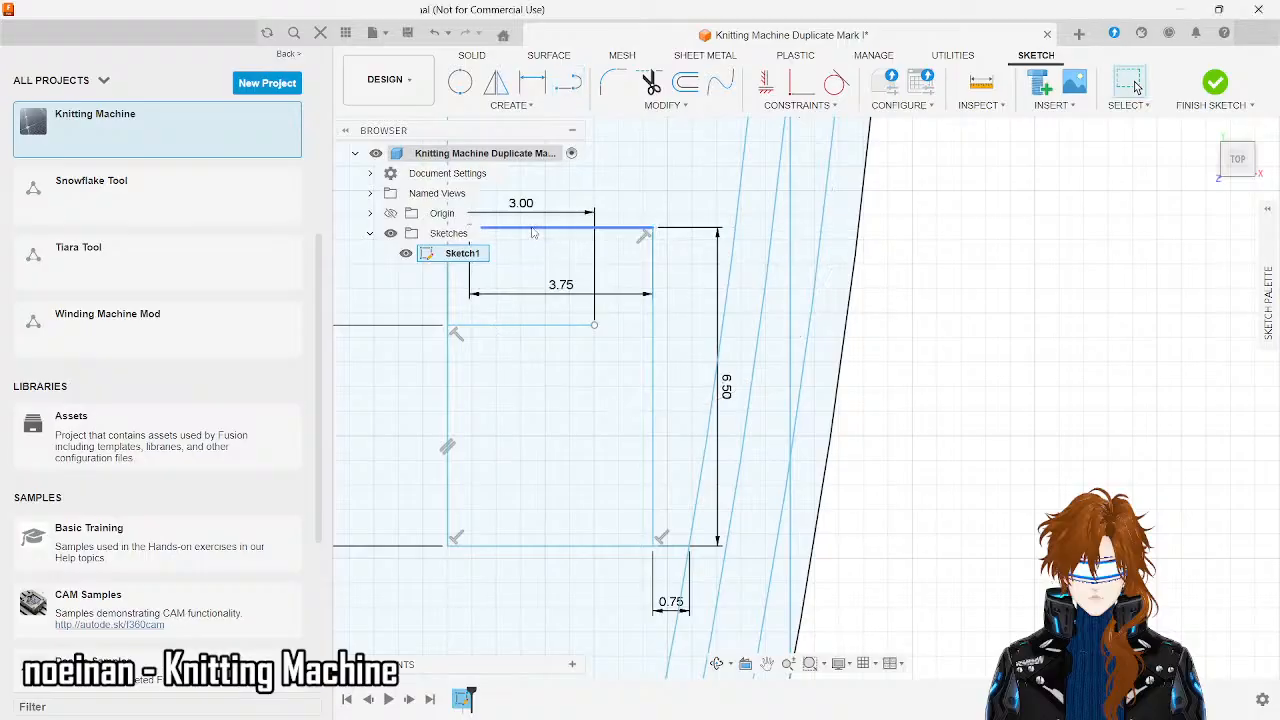
scroll(533, 233, down, 2)
scroll(405, 358, down, 2)
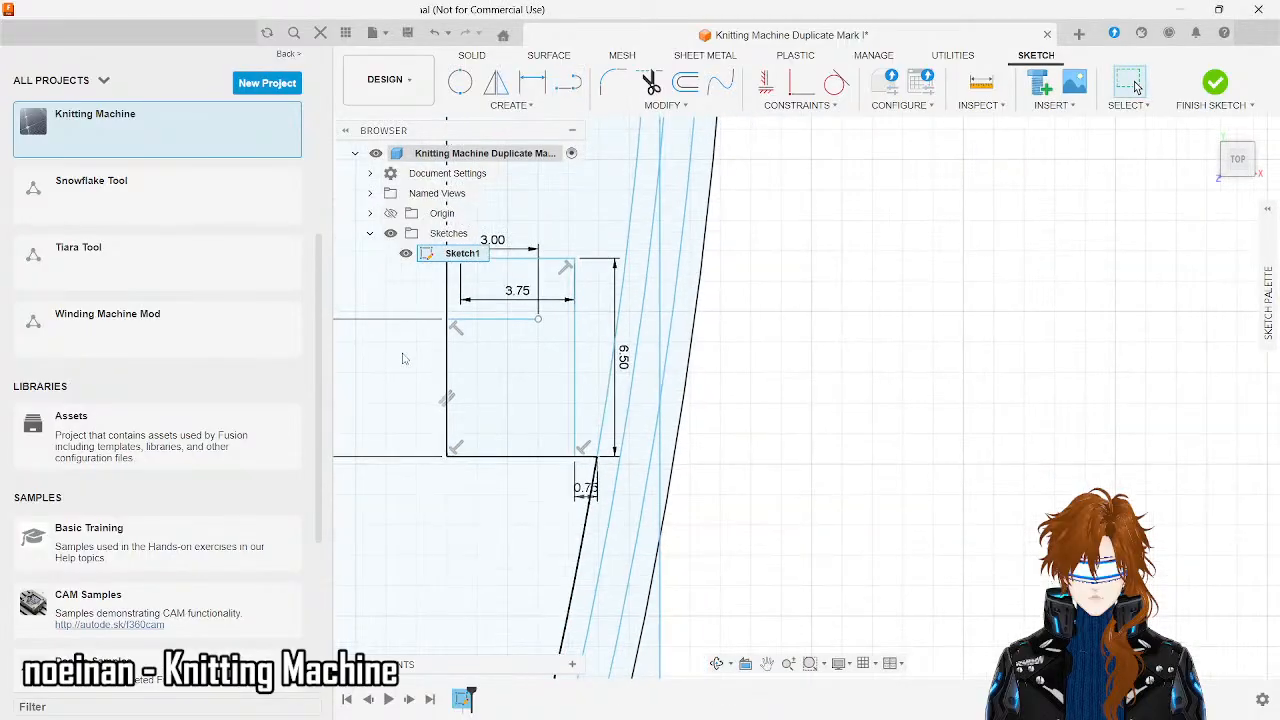
scroll(836, 315, down, 1)
scroll(840, 315, down, 1)
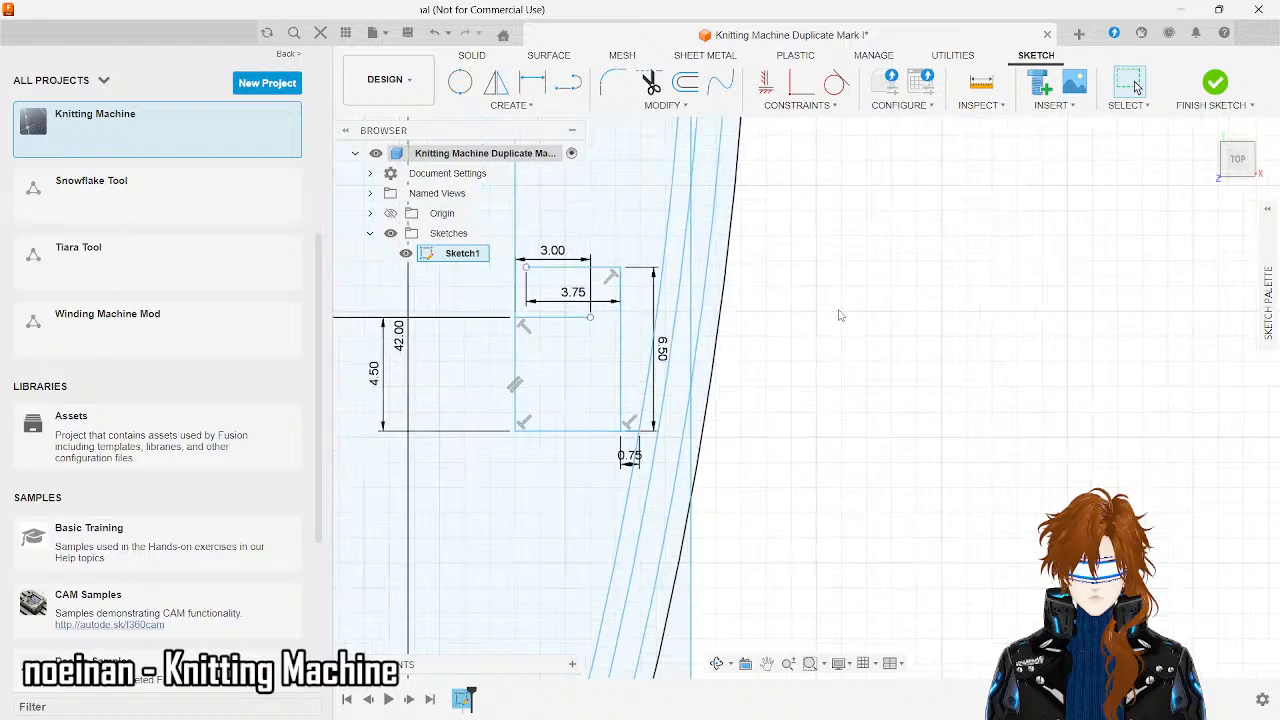
click(515, 350)
click(567, 86)
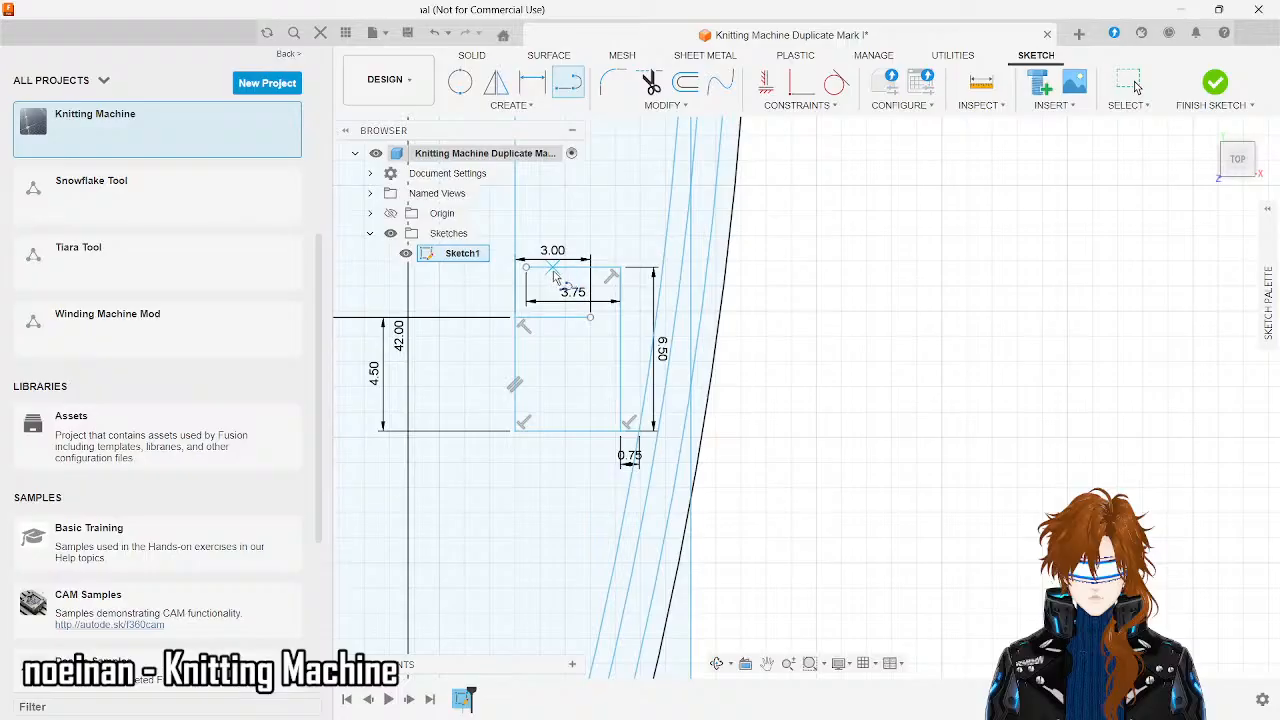
key(Escape)
scroll(540, 360, down, 5)
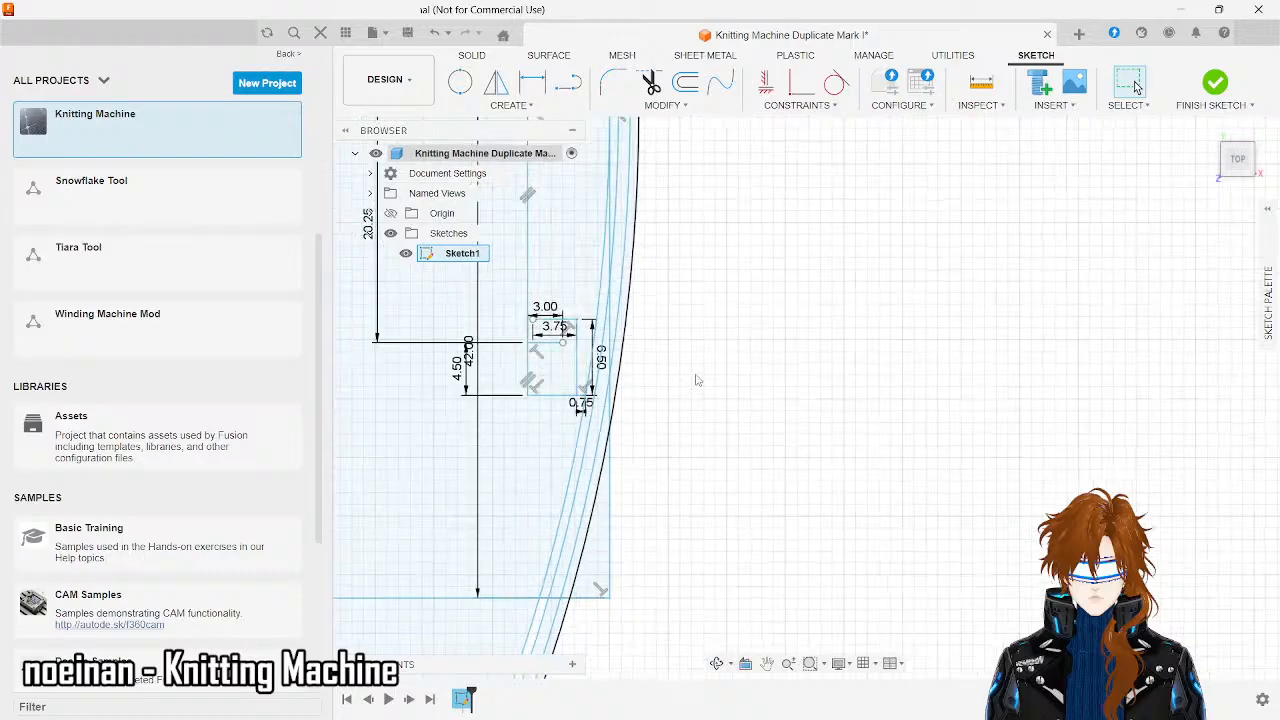
scroll(697, 380, down, 3)
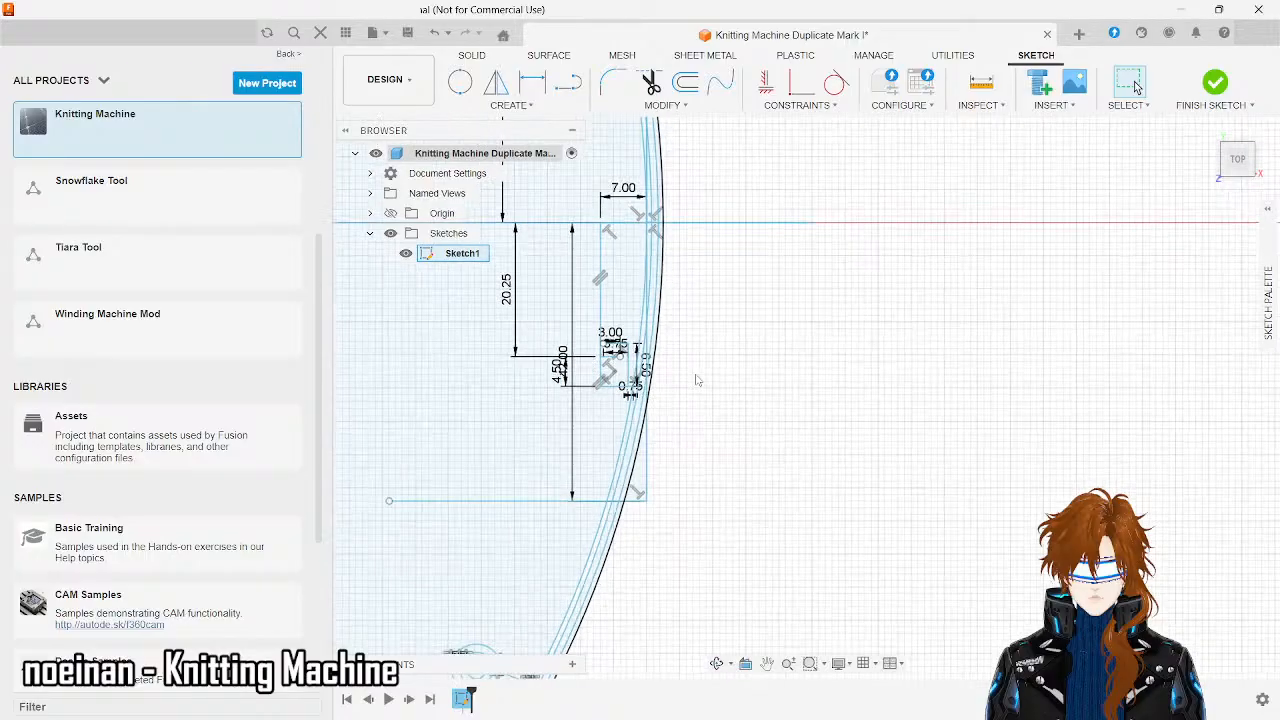
scroll(606, 407, up, 4)
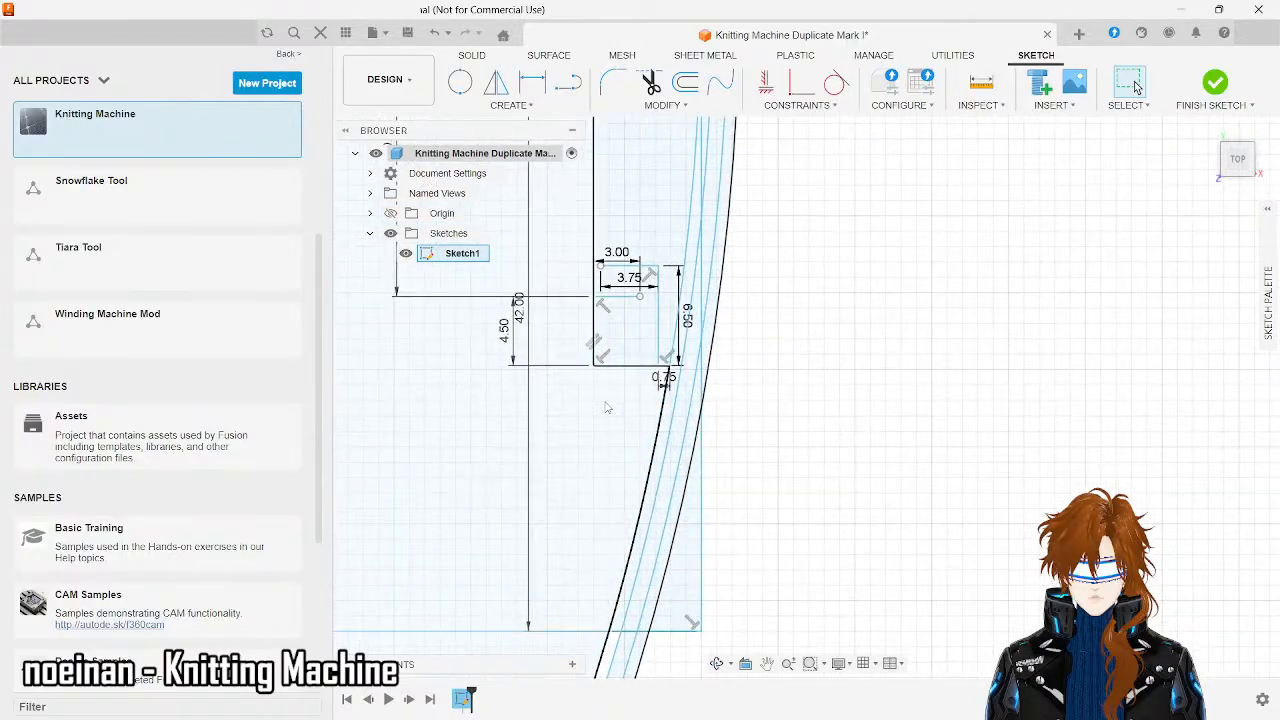
scroll(606, 407, up, 1)
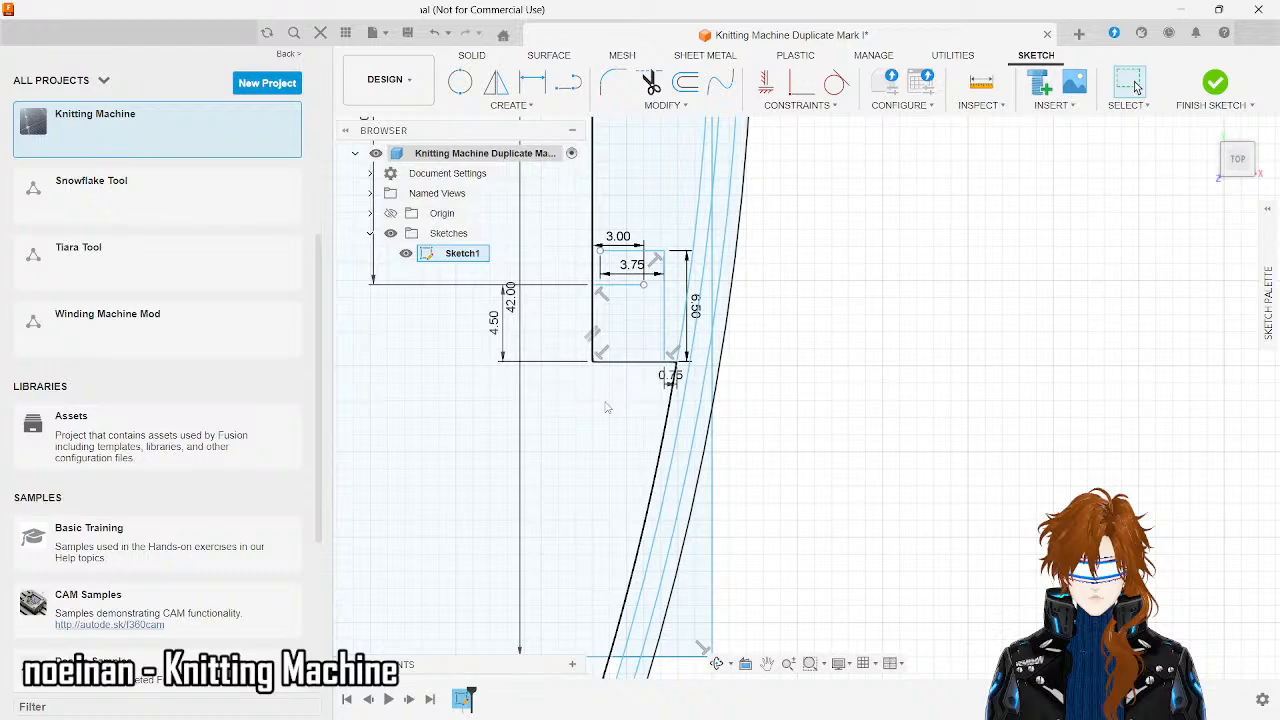
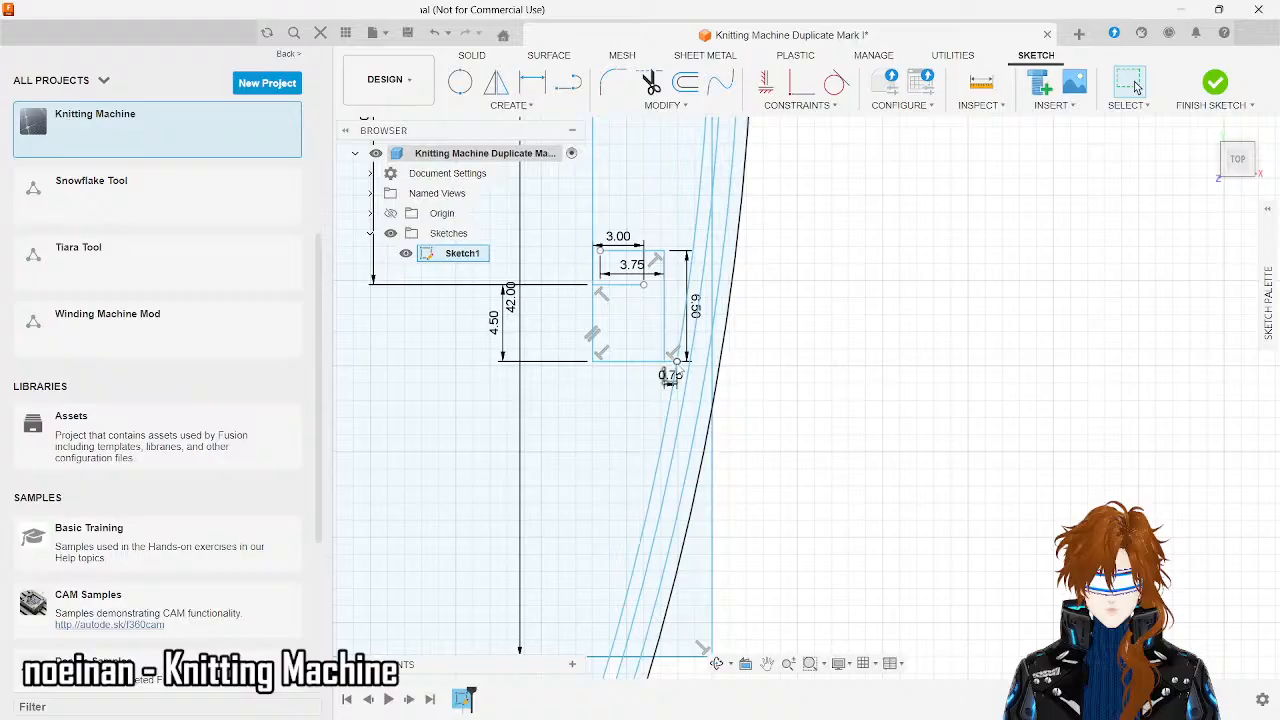
- Replace the 3 mm horizontal line at the 4.5 mm line's upper end with a 2 mm horizontal line toward the rim
click(622, 287)
key(Delete)
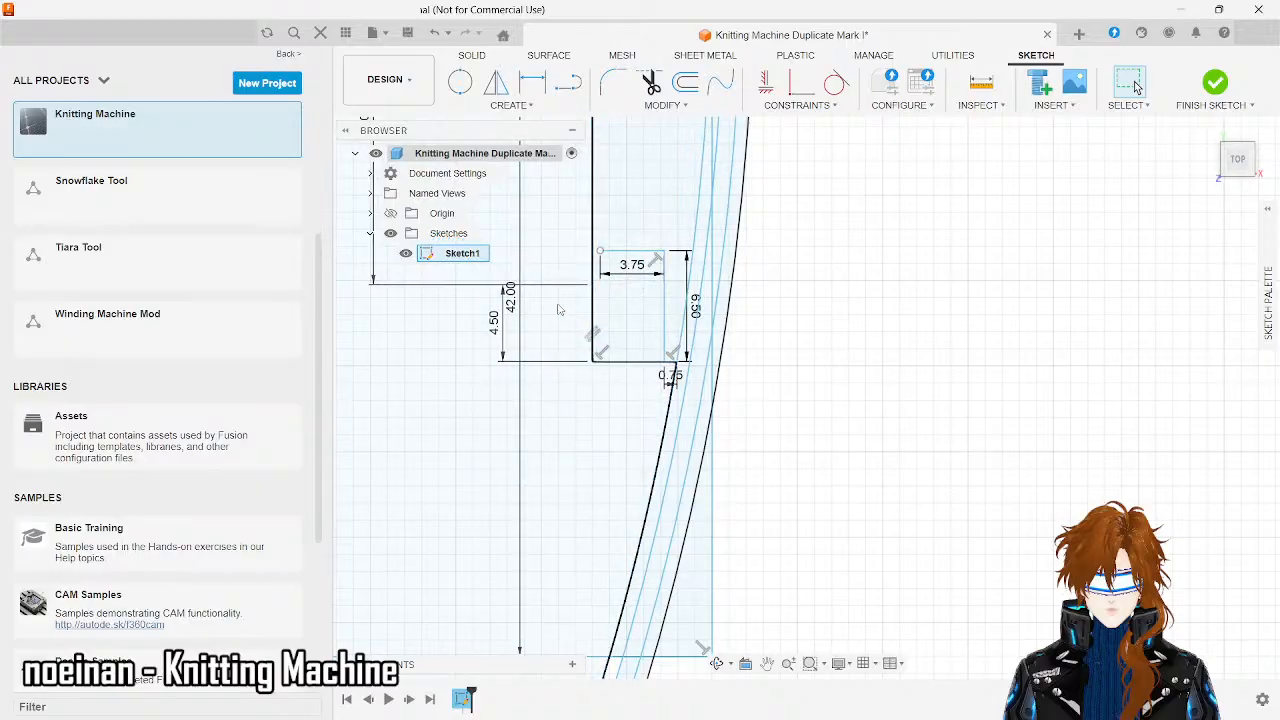
scroll(549, 334, down, 3)
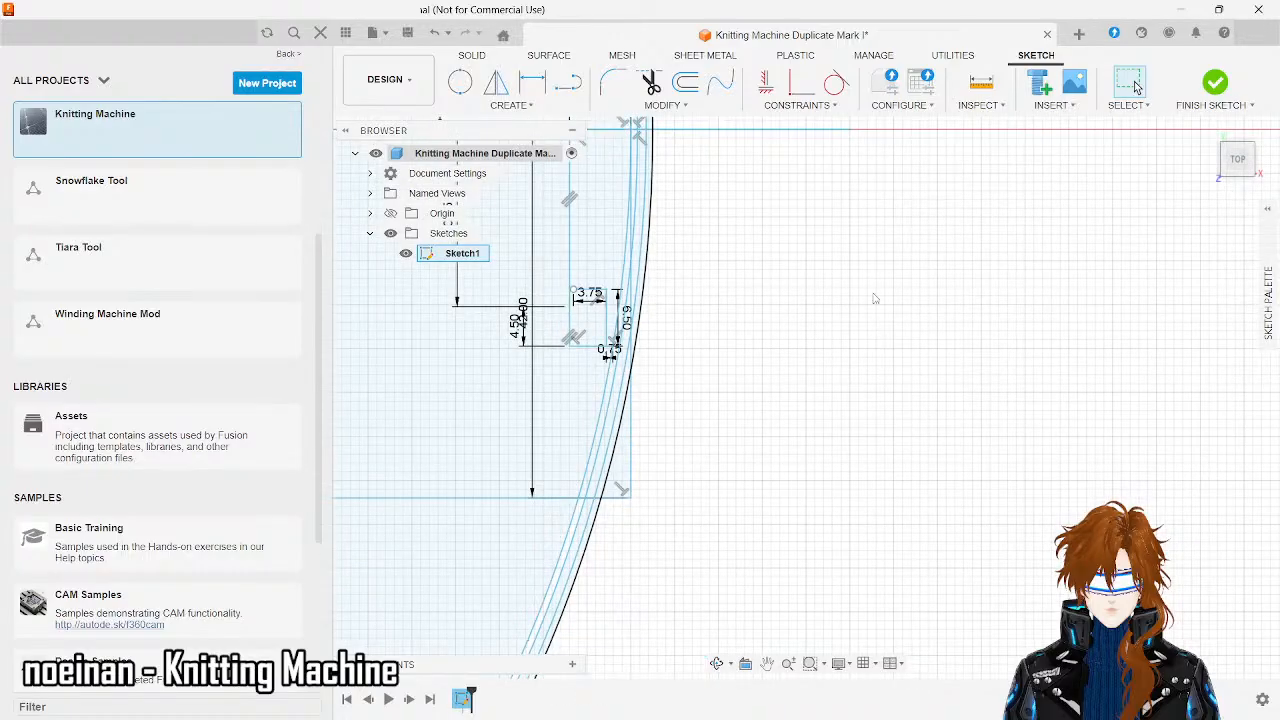
scroll(875, 298, down, 3)
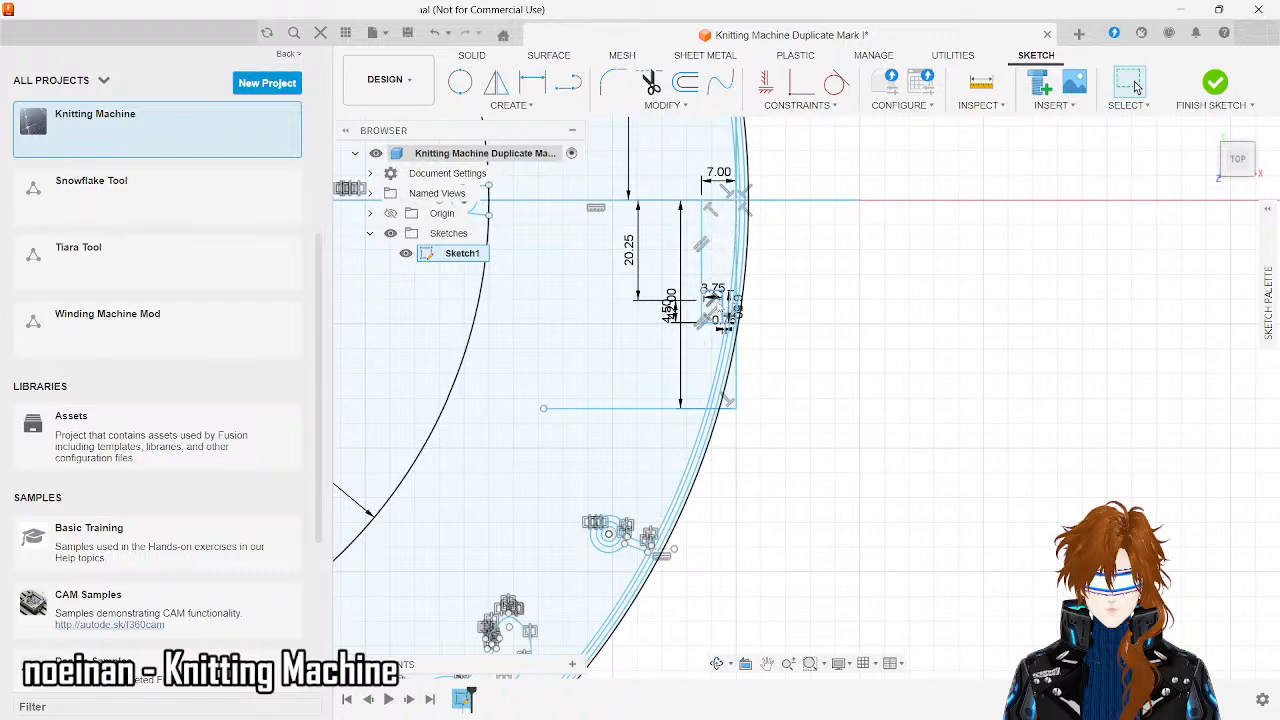
scroll(700, 310, up, 5)
scroll(722, 316, up, 3)
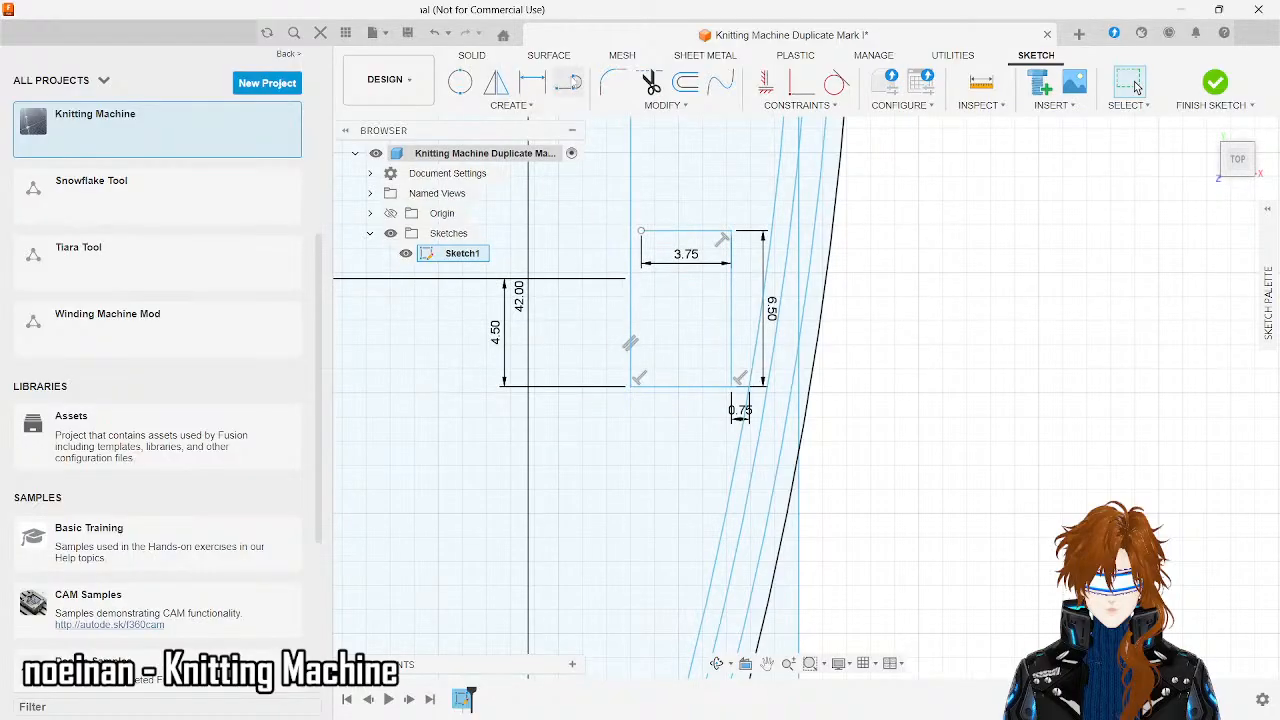
click(568, 83)
click(632, 279)
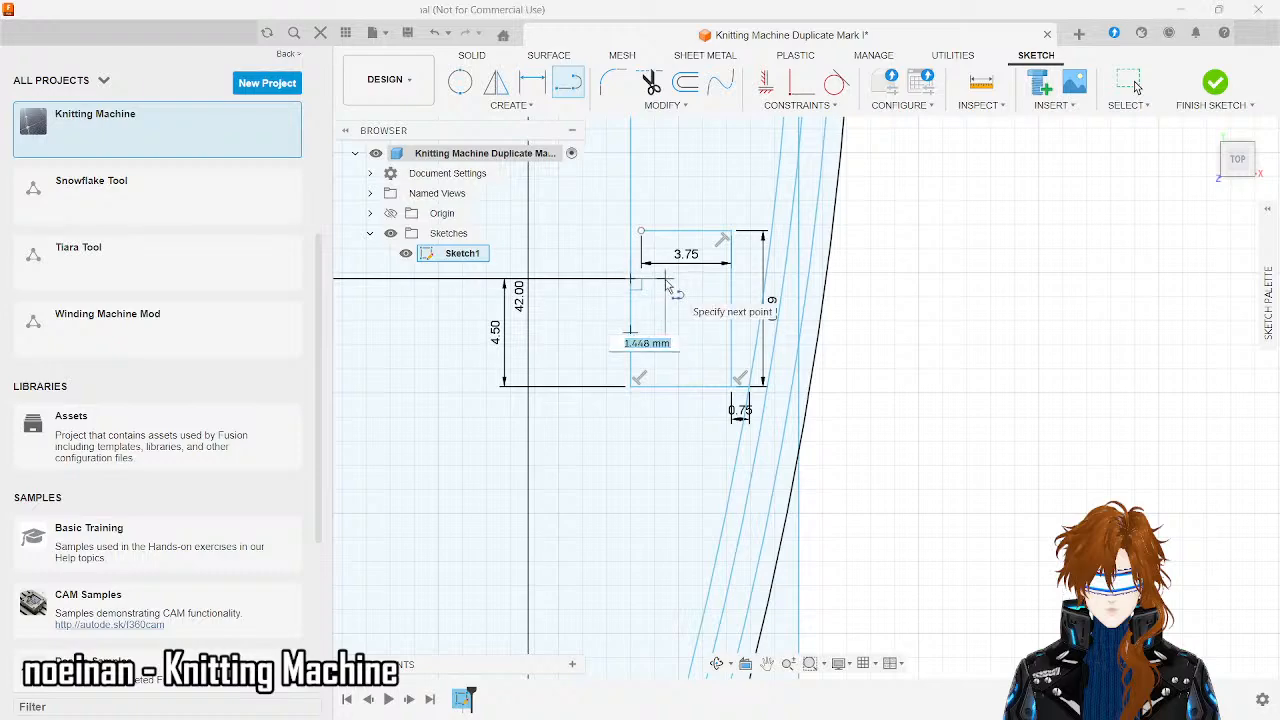
text(2)
key(Tab)
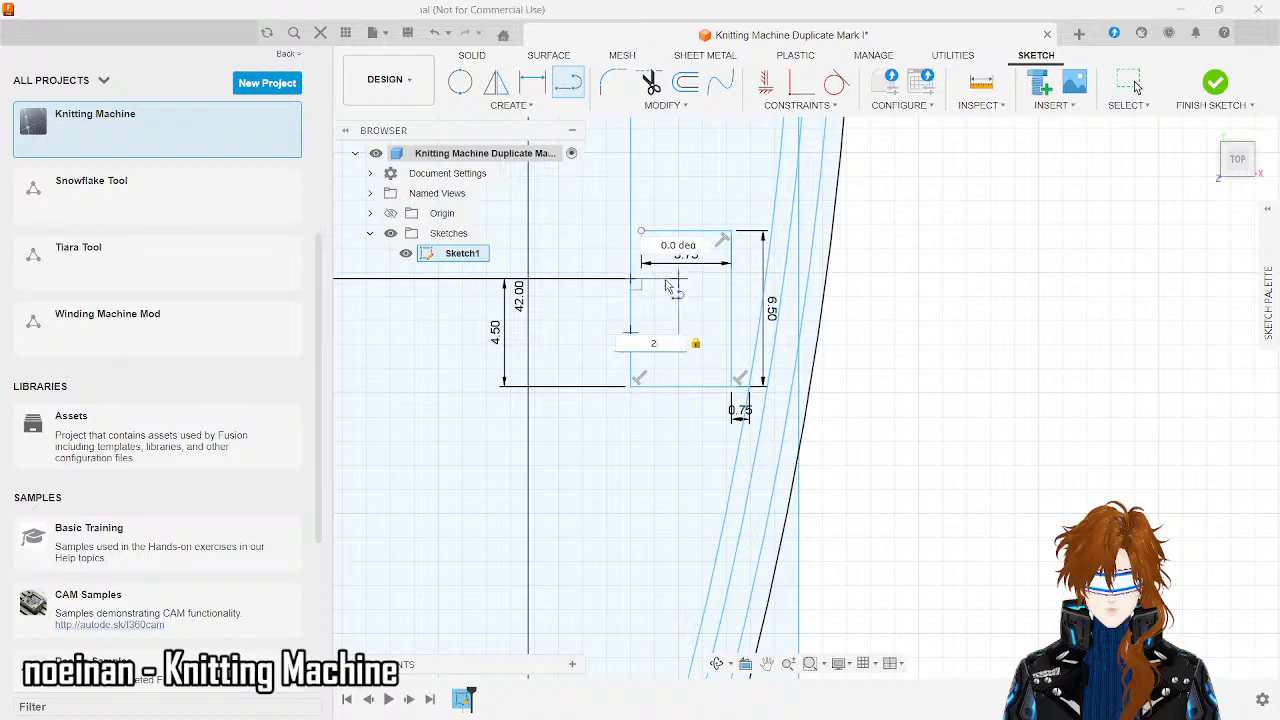
key(Return)
key(Escape)
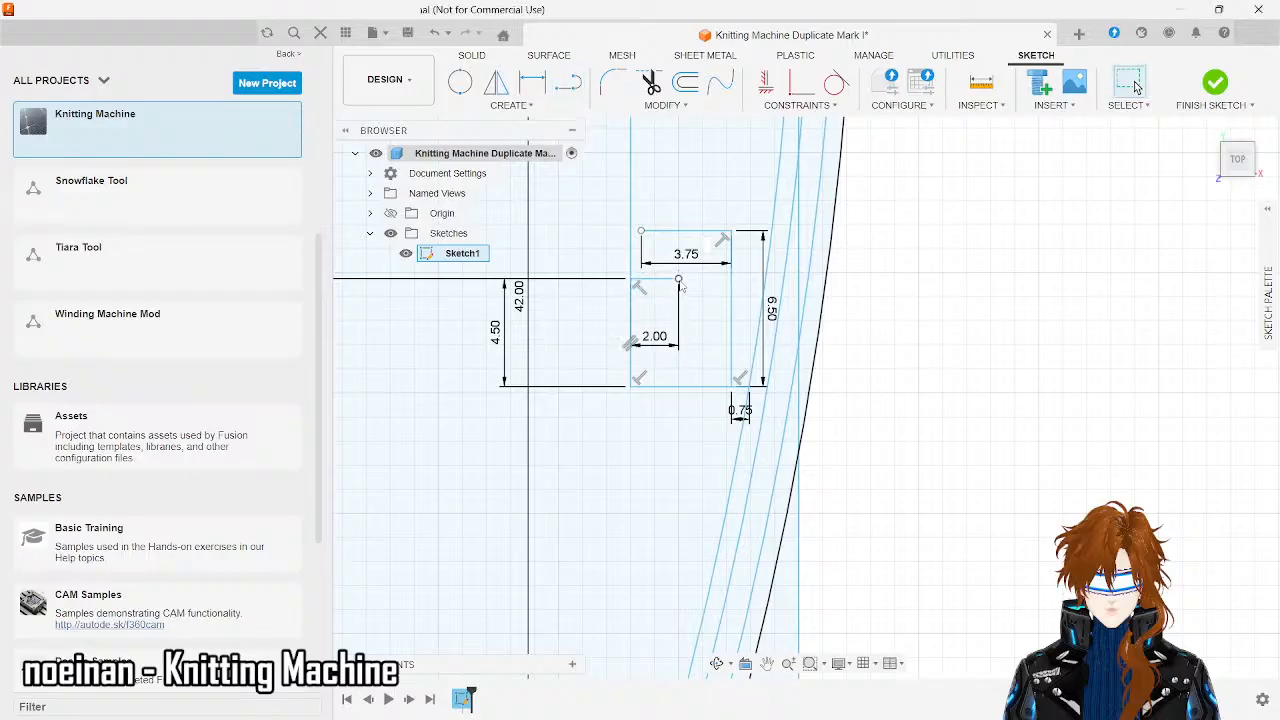
- Draw a 2 mm vertical line from the free end of the 2 mm horizontal line up to the 3.75 mm line
key(l)
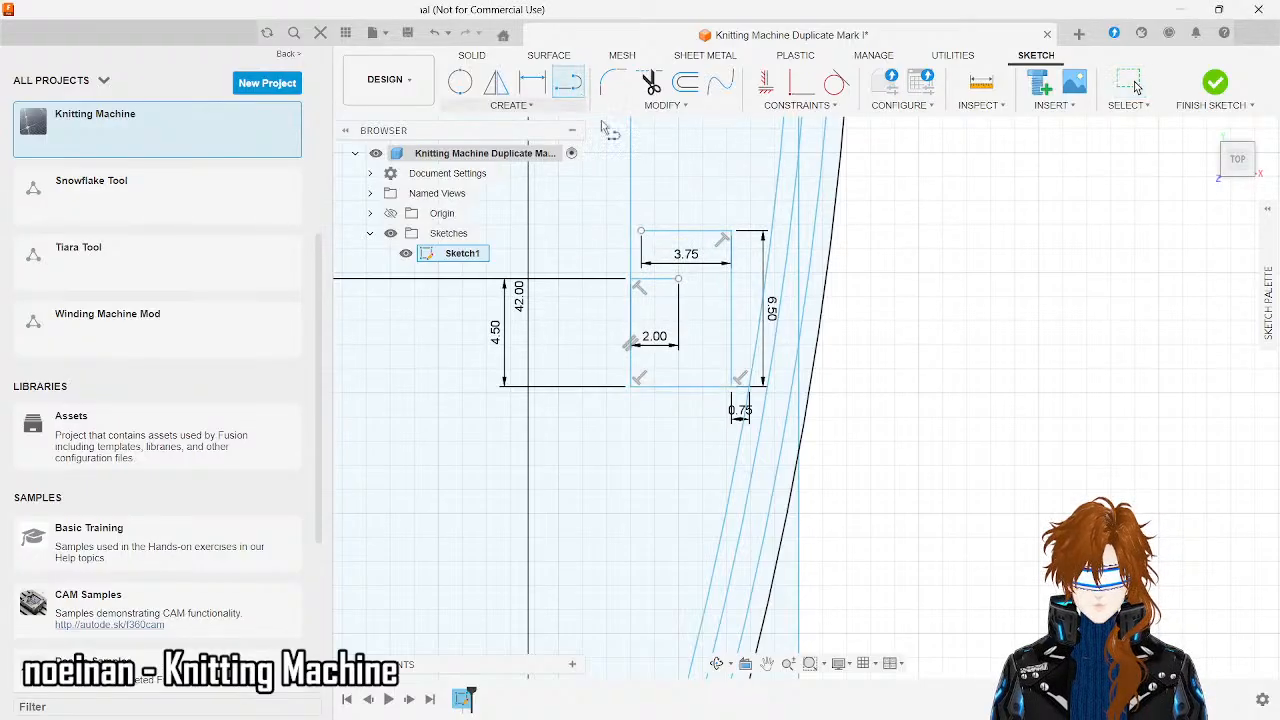
click(679, 279)
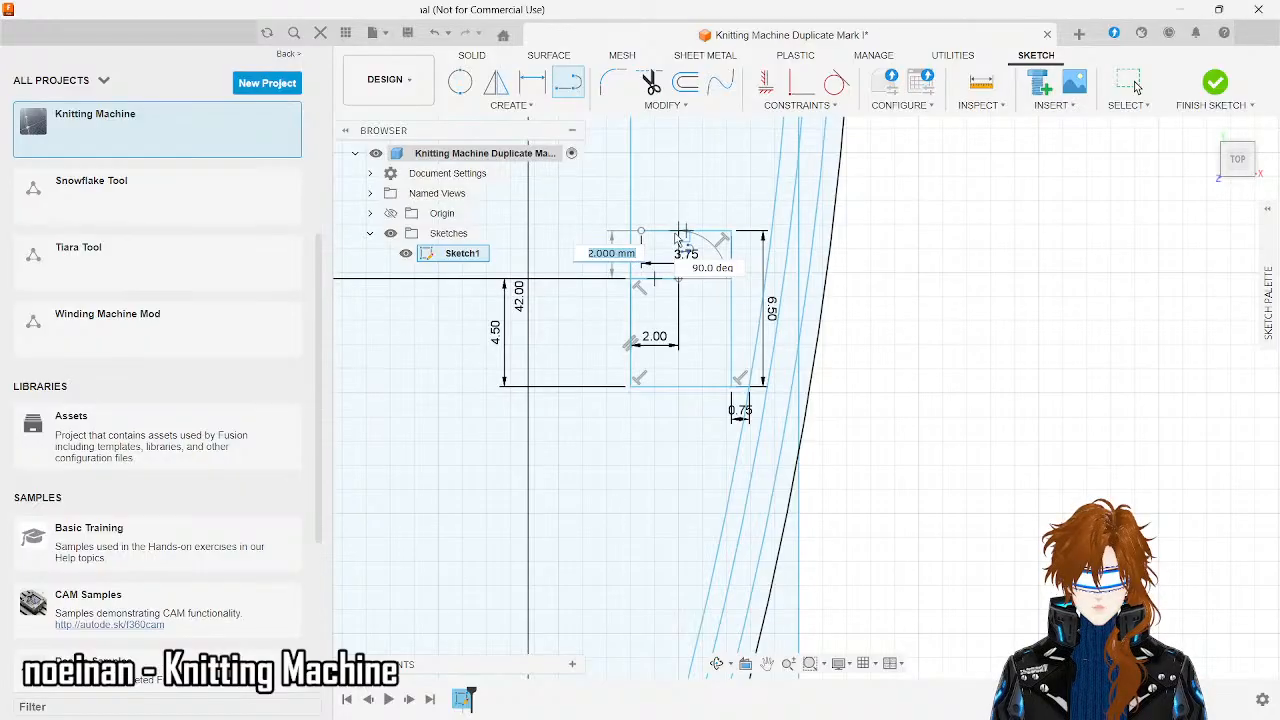
key(Escape)
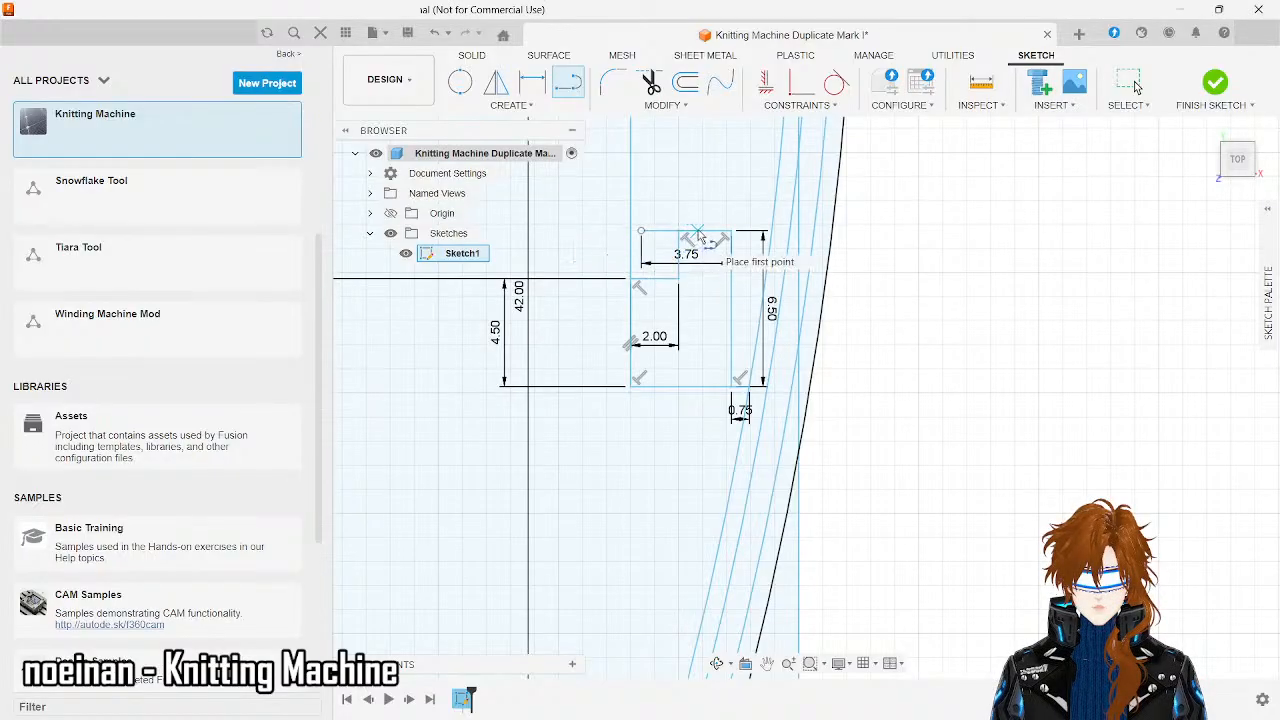
key(Escape)
- Delete the 3.75 mm line and draw a horizontal line joining the upper ends of the short vertical and the 6.5 mm vertical
click(698, 232)
key(Delete)
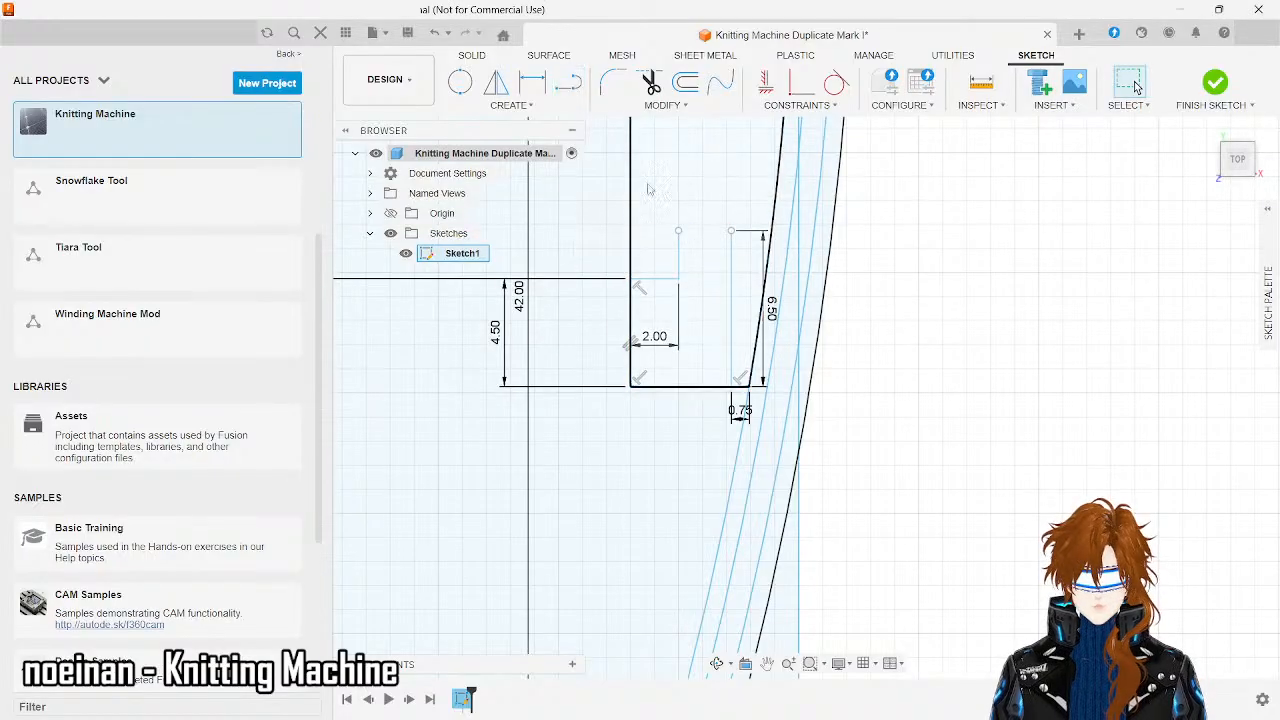
click(568, 85)
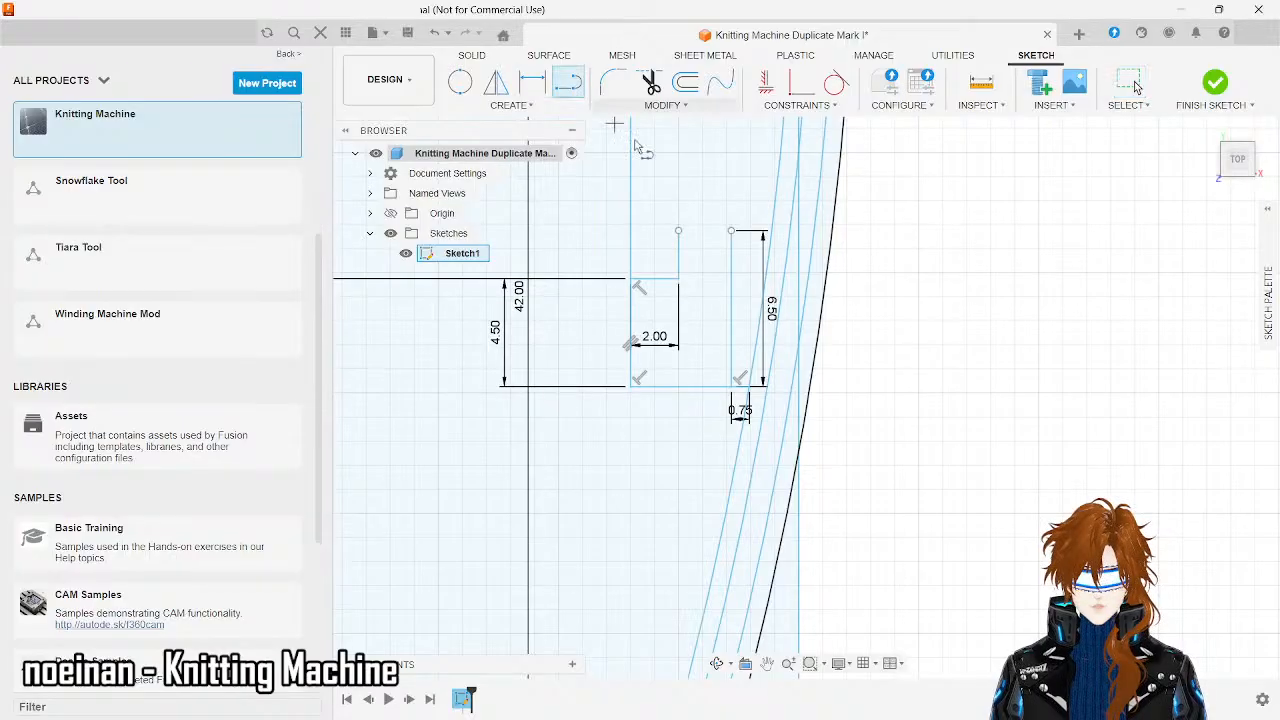
click(678, 230)
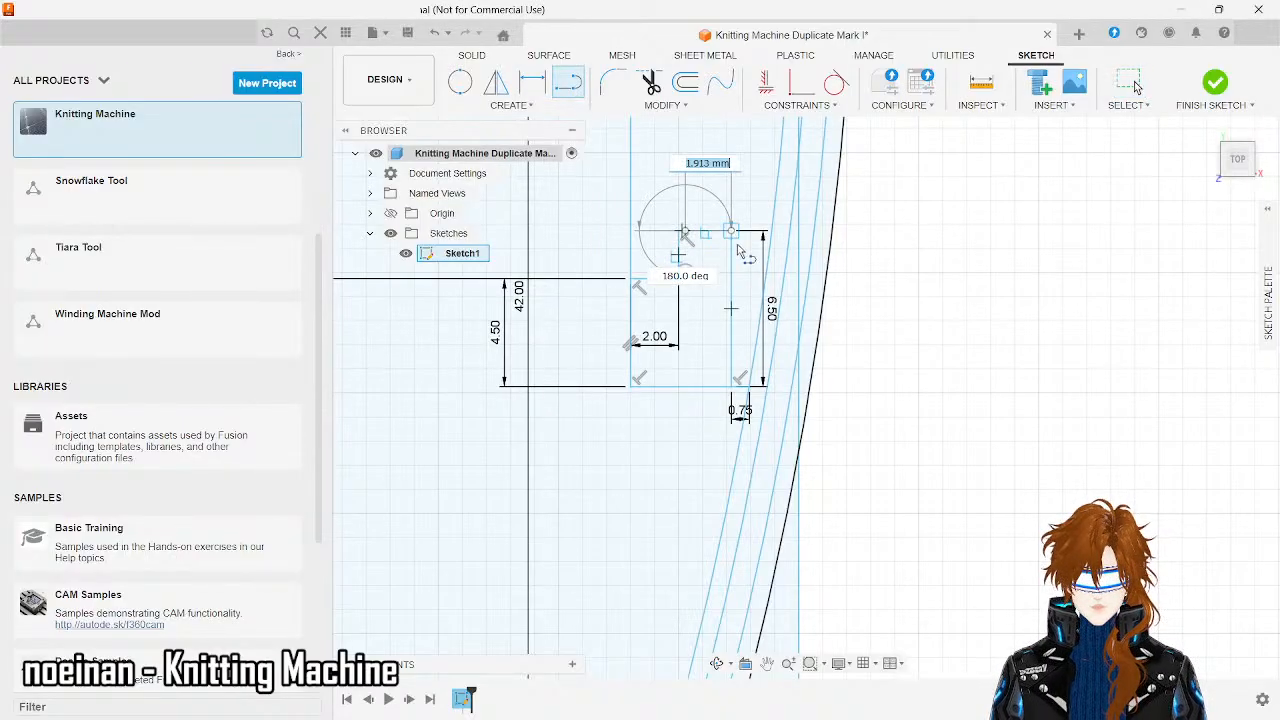
click(731, 230)
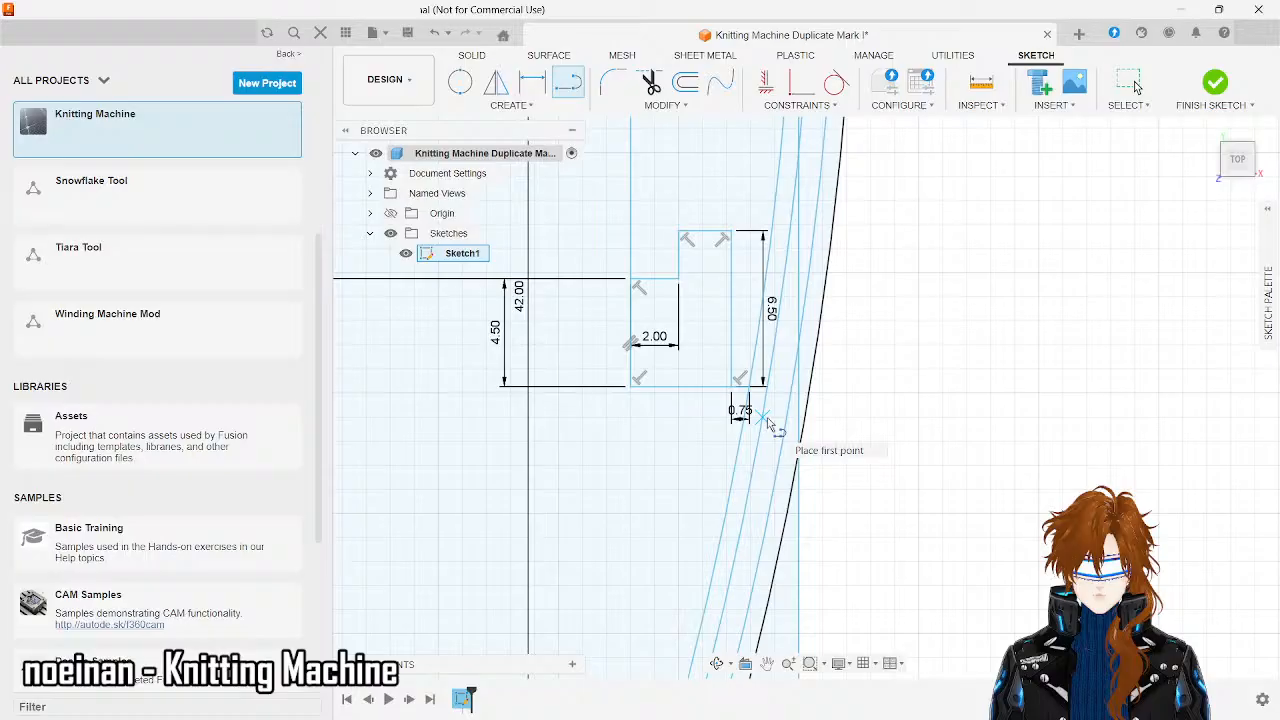
scroll(768, 420, down, 5)
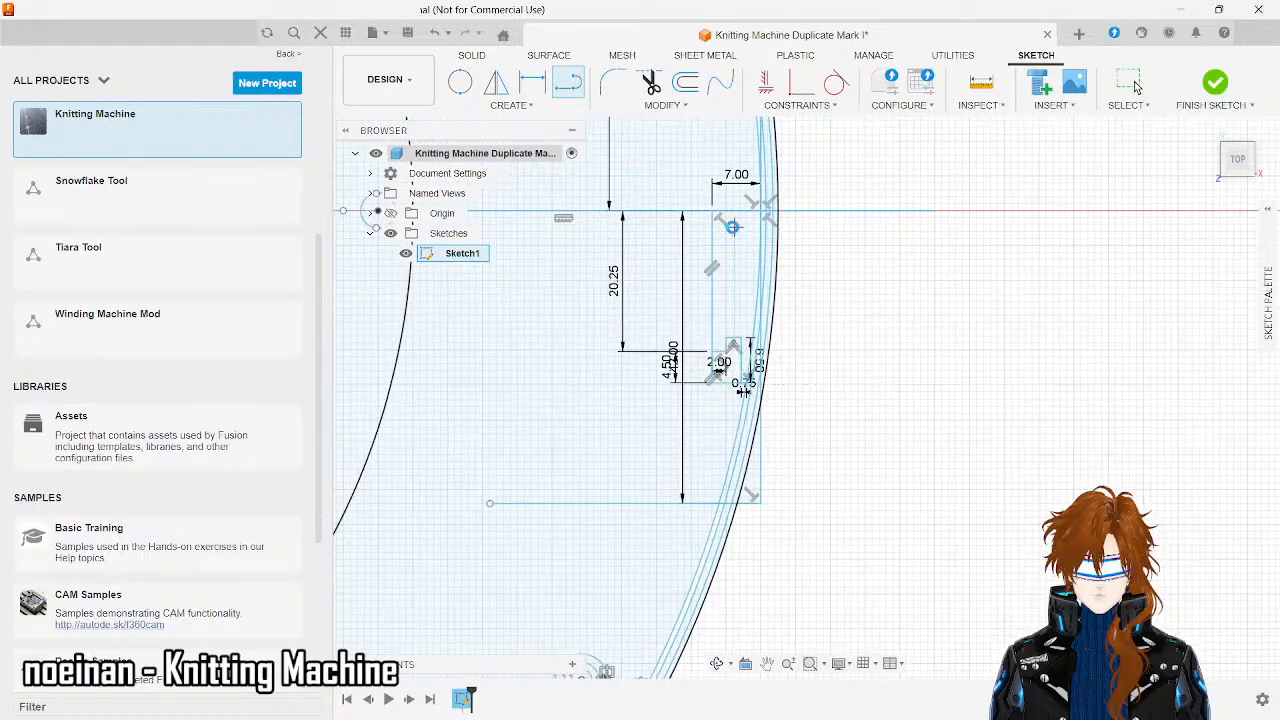
key(Escape)
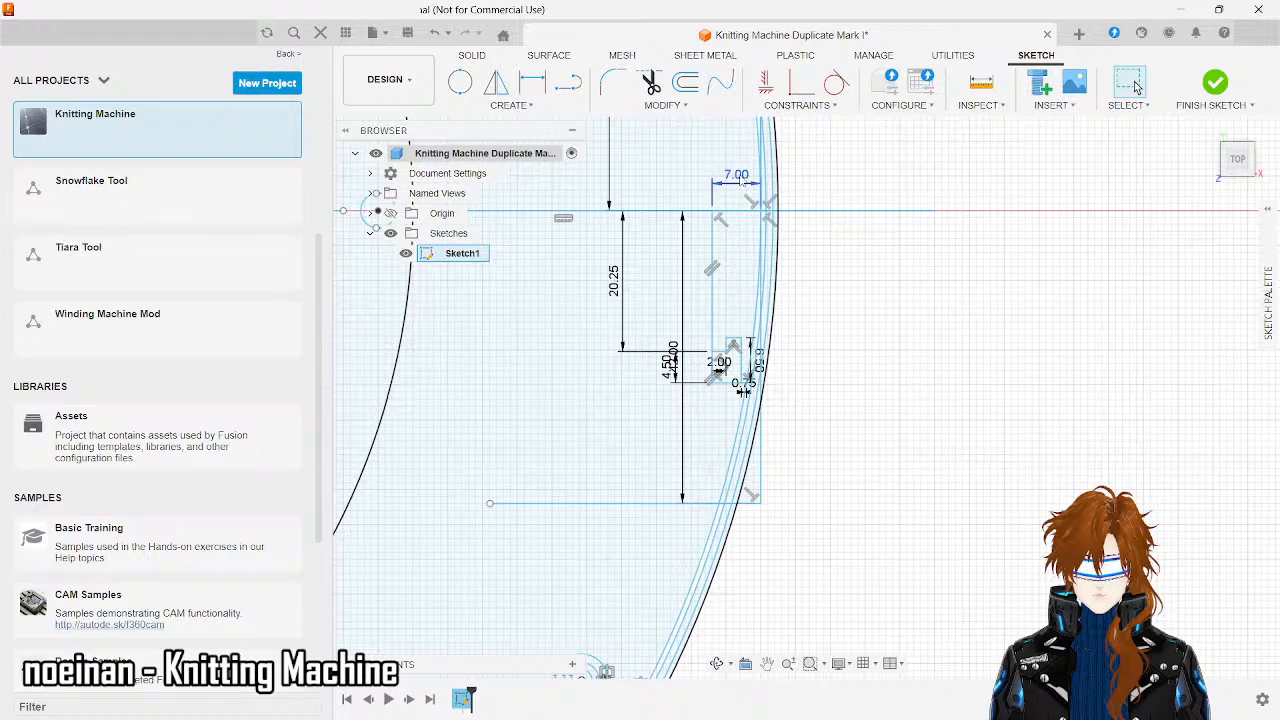
- Set the 7 mm offset between the long inner vertical line and the rim-side vertical line to 9 mm
double_click(738, 180)
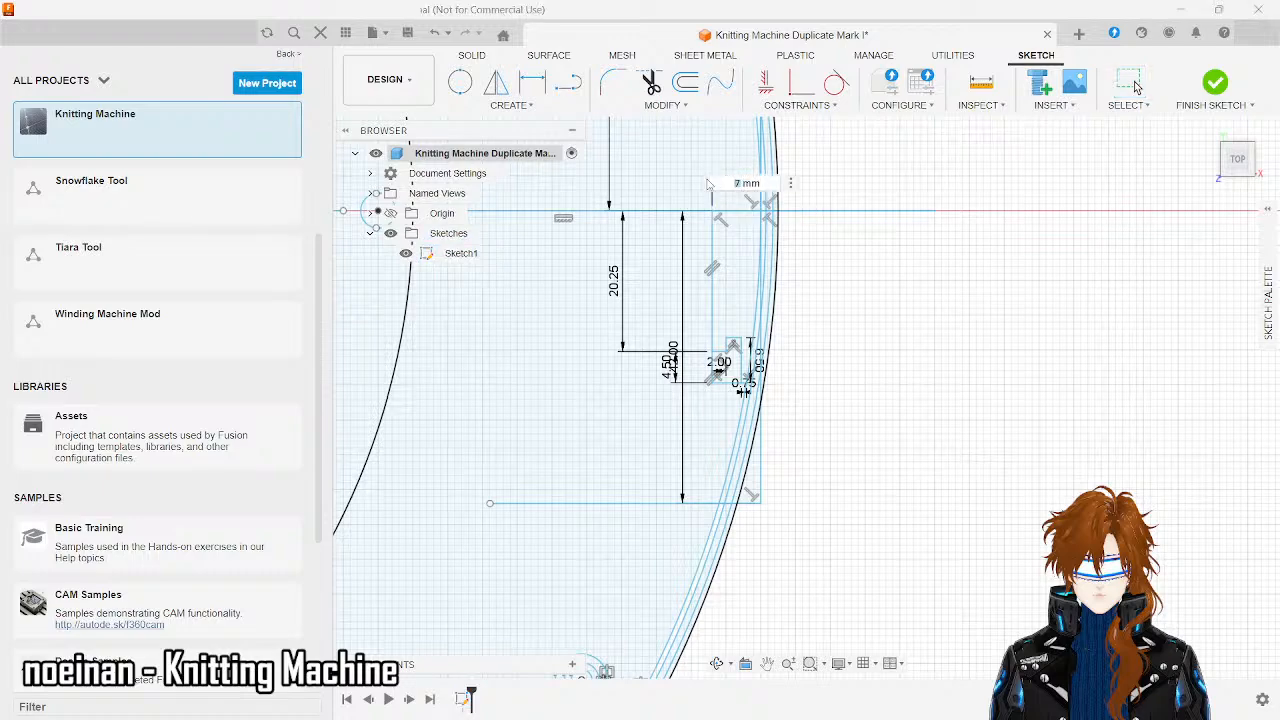
text(0)
key(BackSpace)
text(1)
text(1)
text(9)
key(Return)
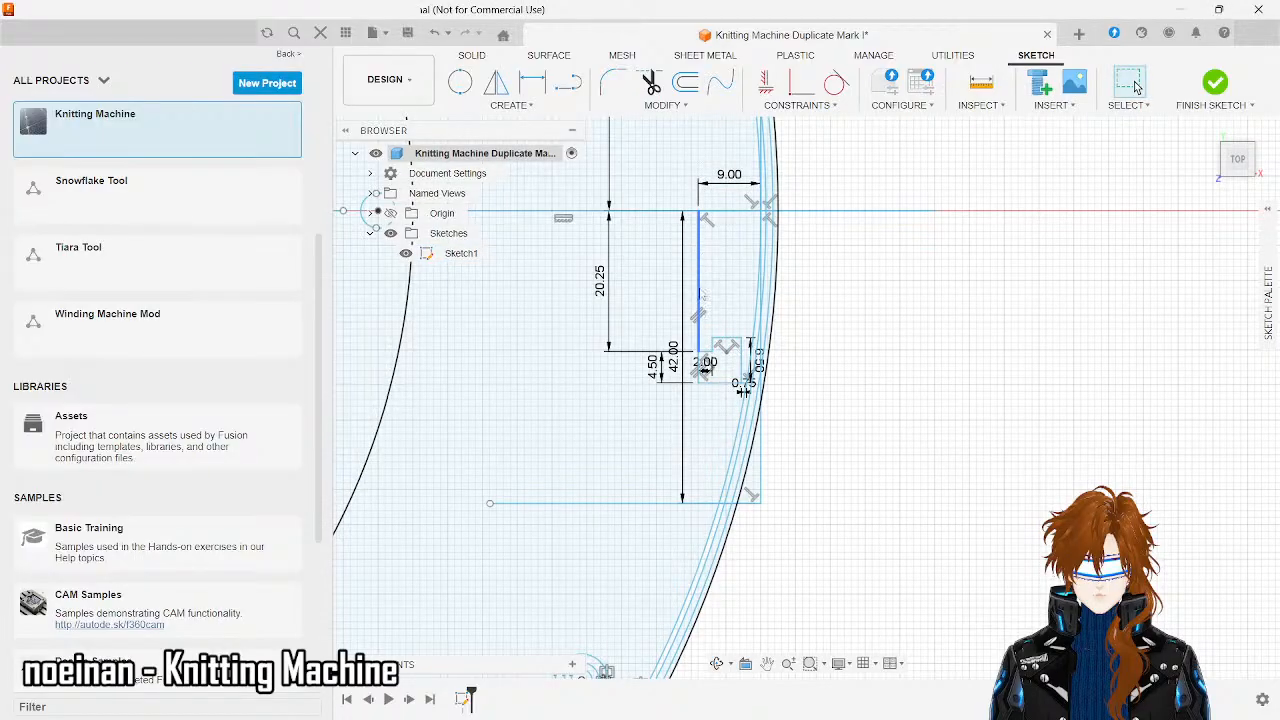
- Delete the 2 mm horizontal line at the upper end of the 4.5 mm line
scroll(723, 395, up, 3)
scroll(723, 395, up, 1)
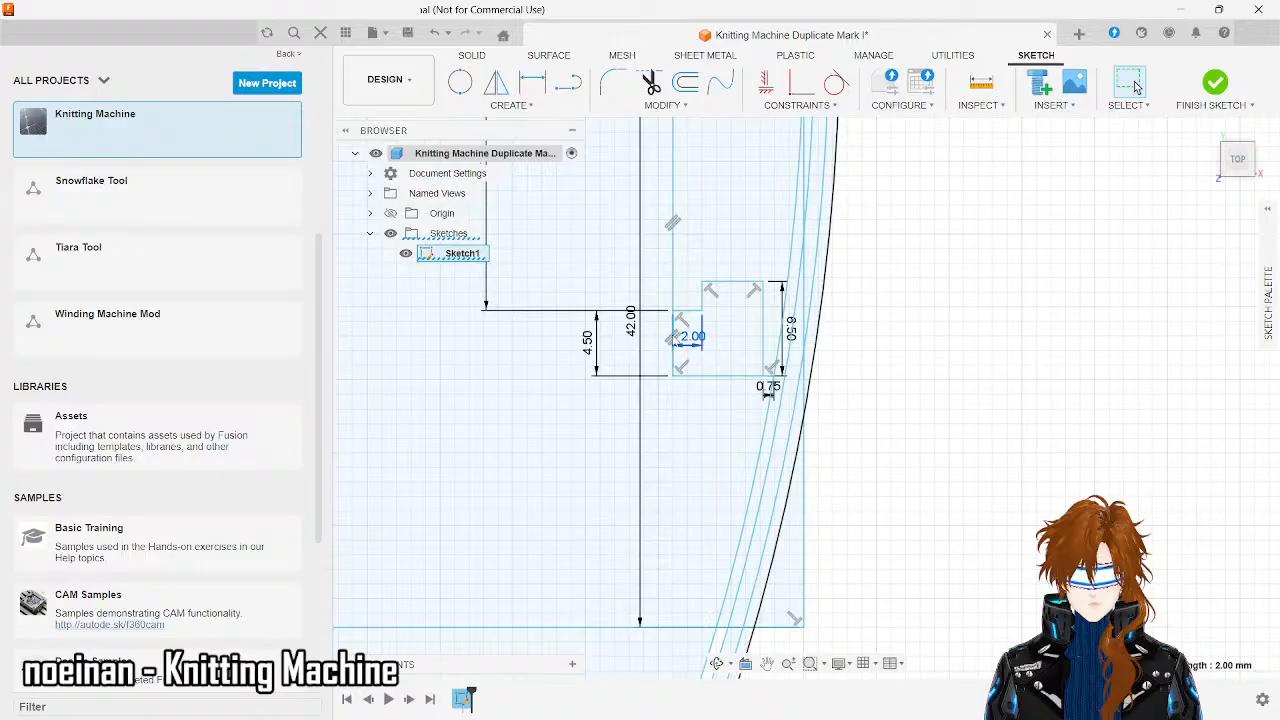
scroll(693, 348, up, 5)
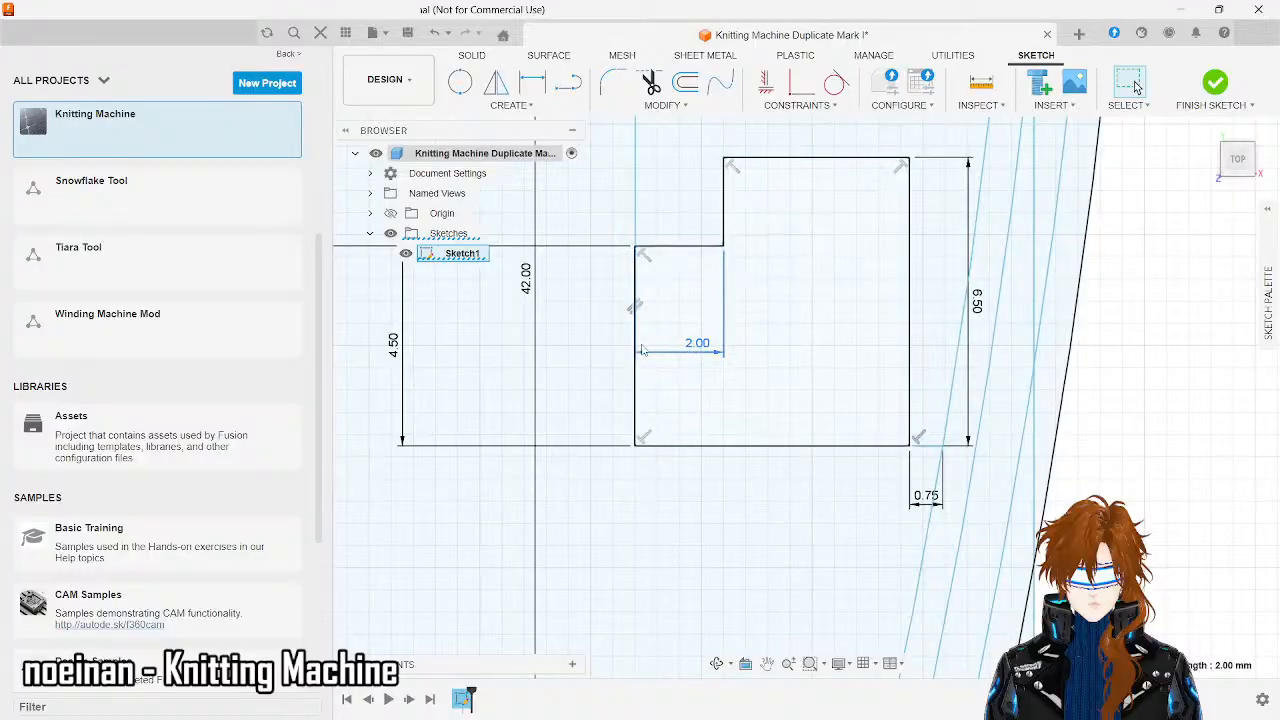
click(635, 348)
click(698, 247)
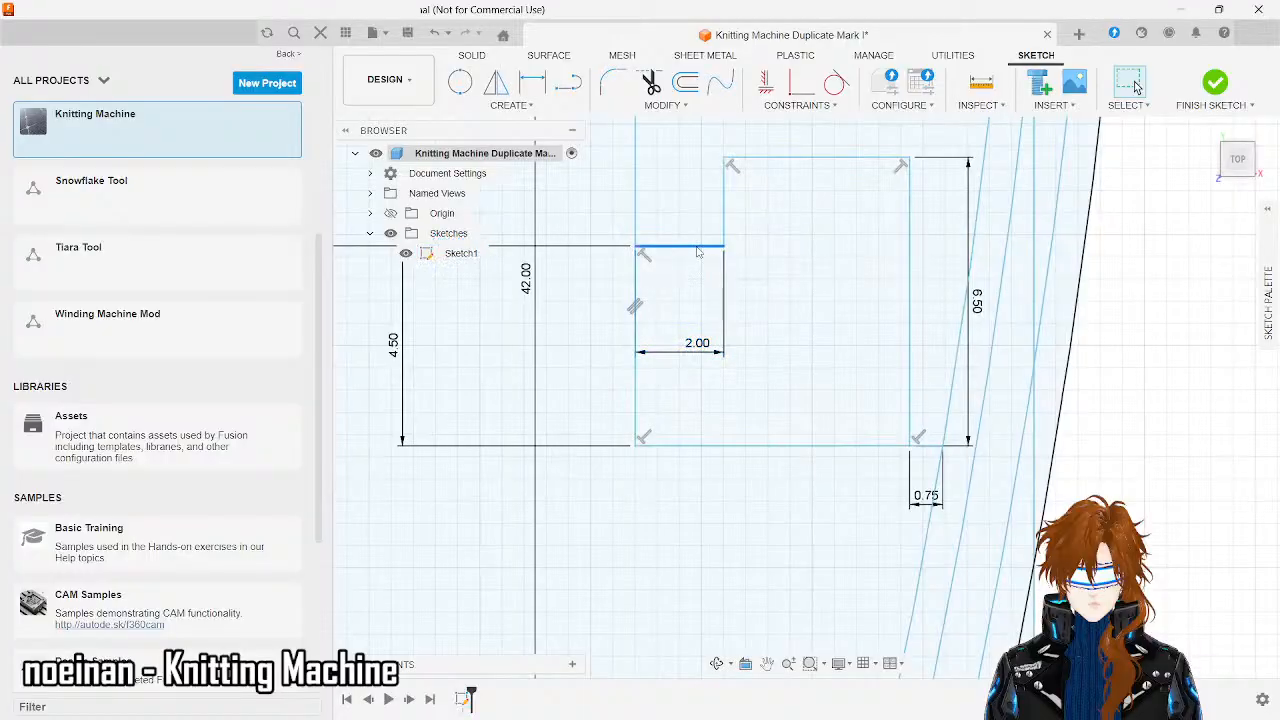
key(Delete)
- Draw a 3 mm horizontal line toward the rim from the upper end of the 4.5 mm line
click(567, 82)
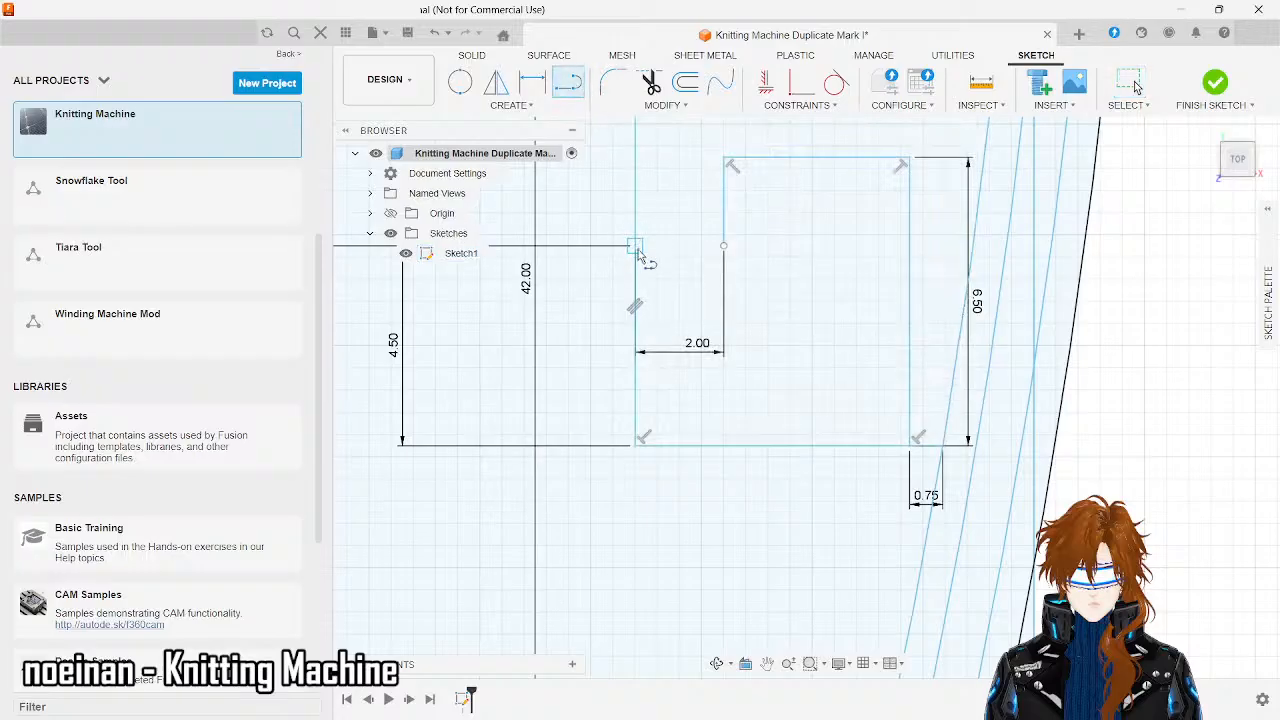
click(635, 246)
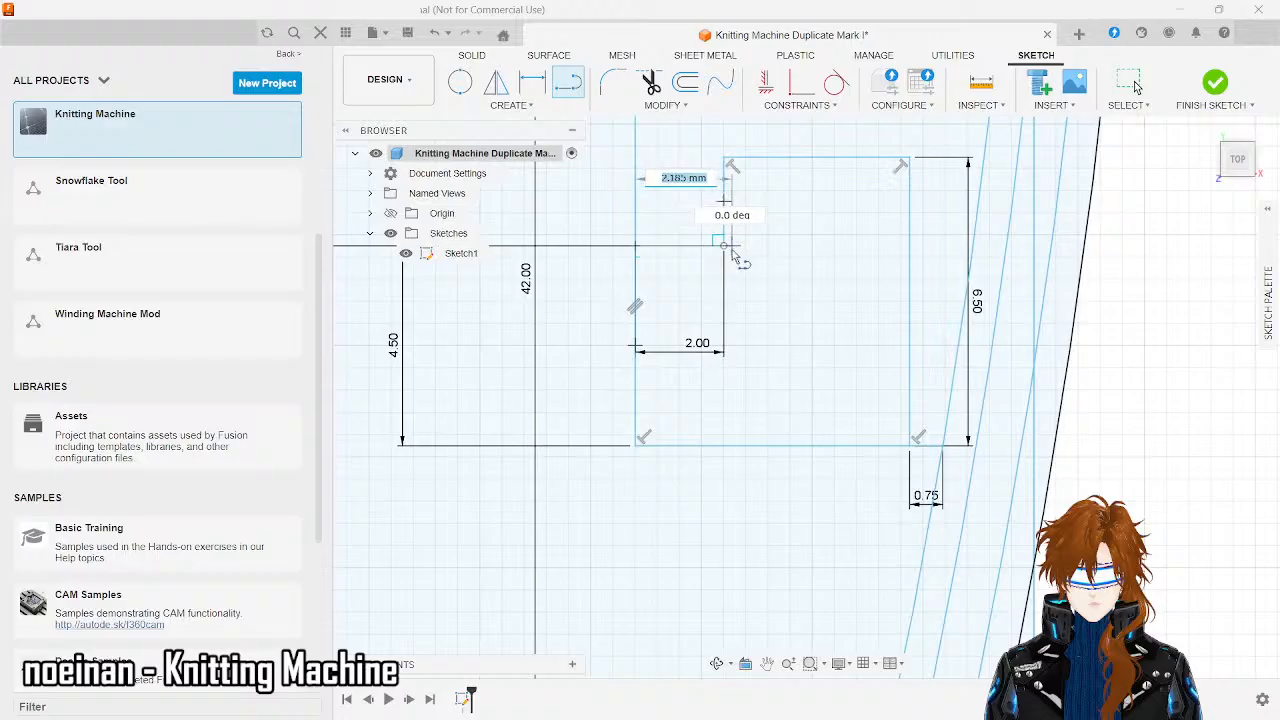
text(3)
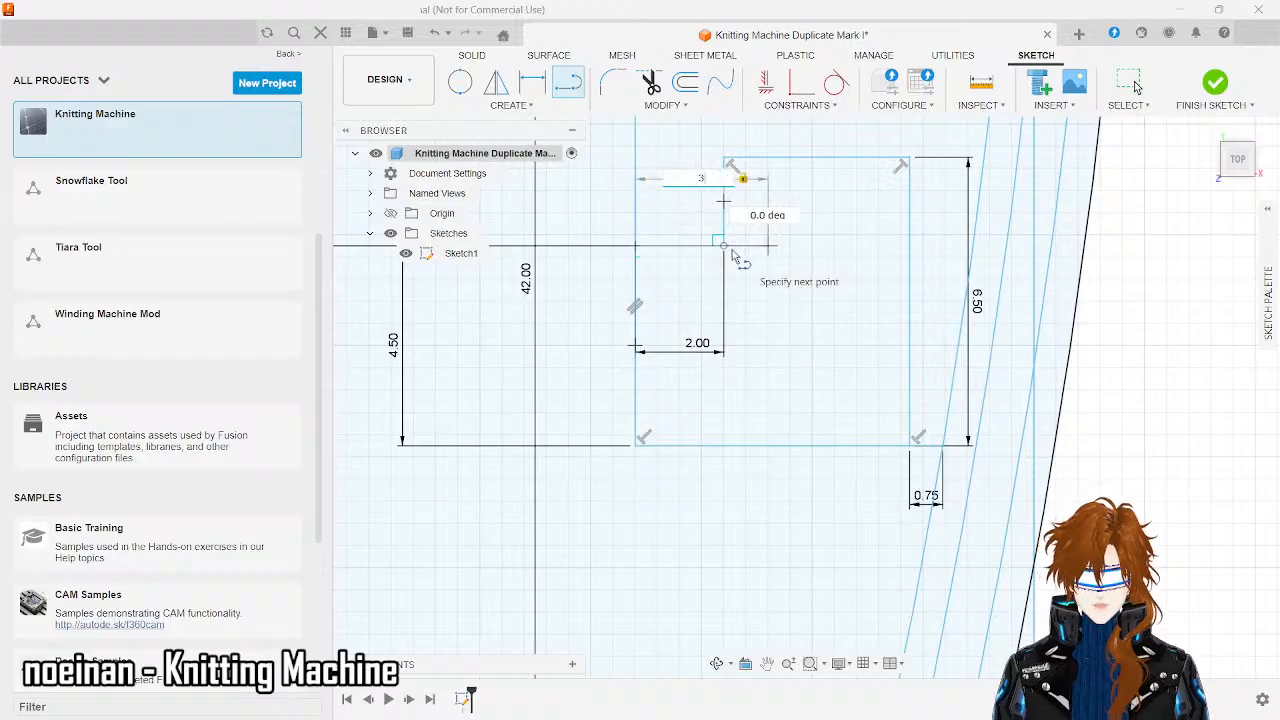
key(Return)
key(Escape)
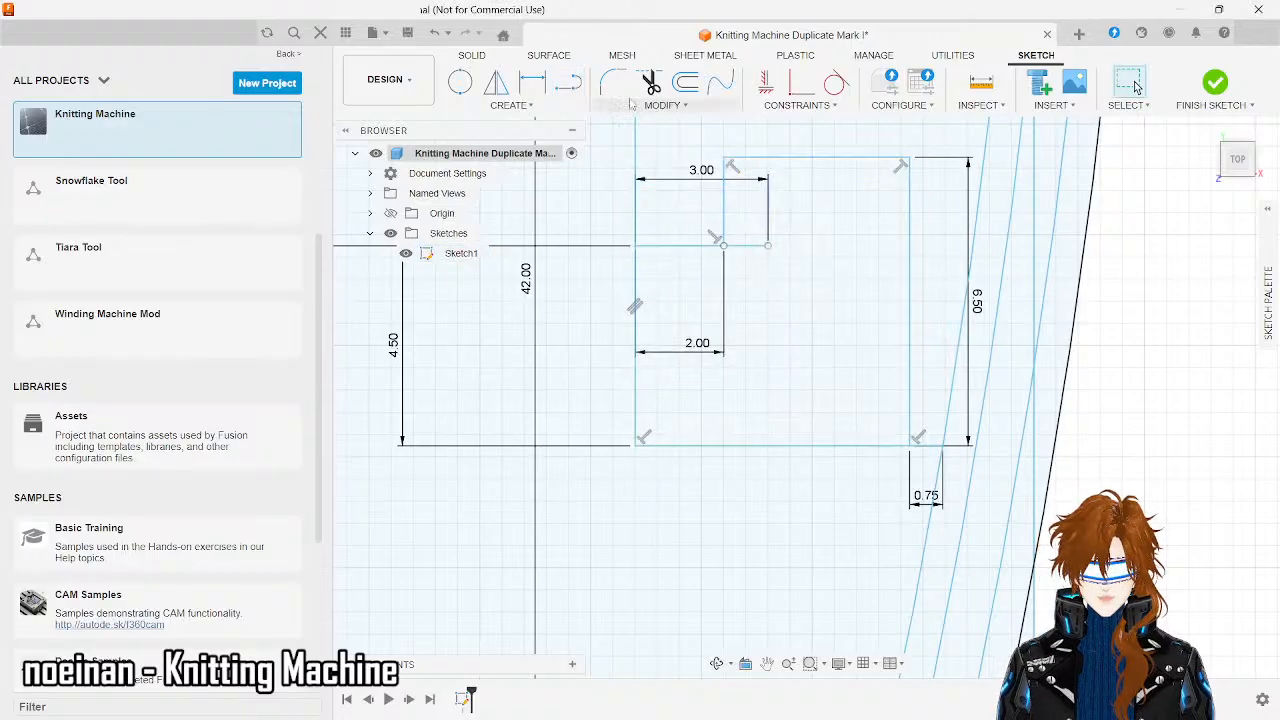
- Draw a 2 mm vertical line from the free end of the 3 mm line up to the outline's top edge
click(570, 88)
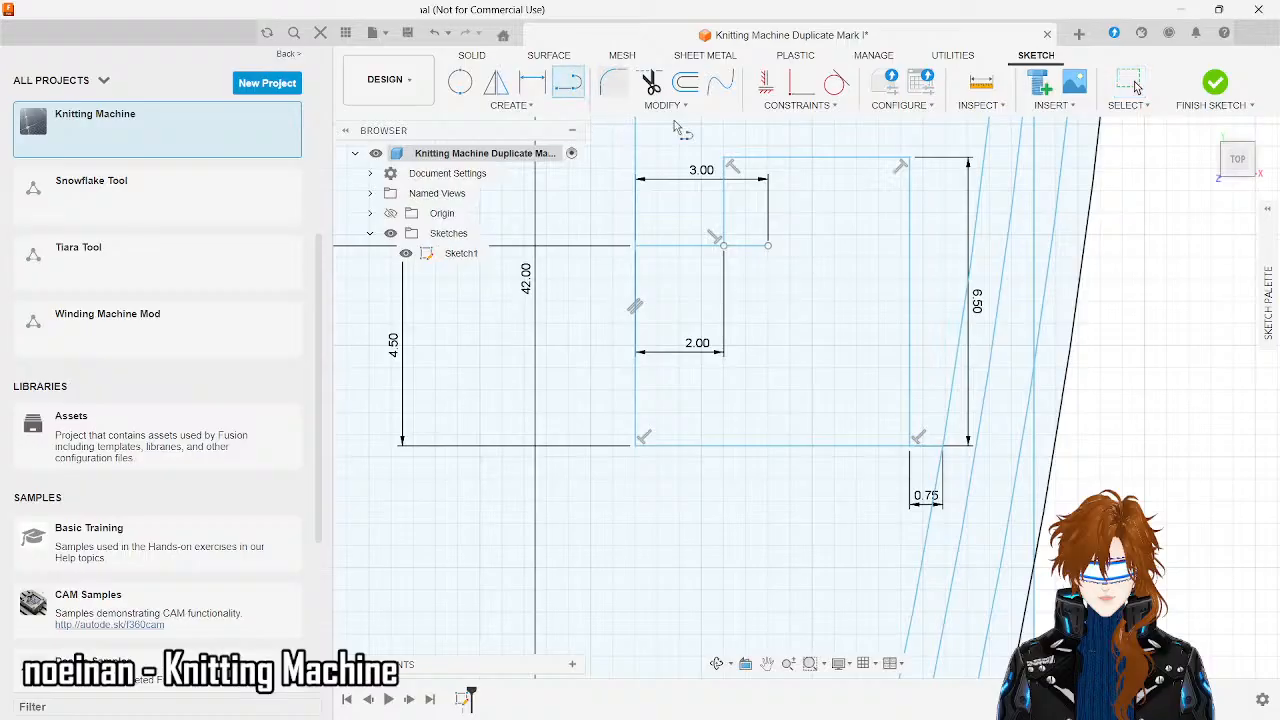
click(769, 242)
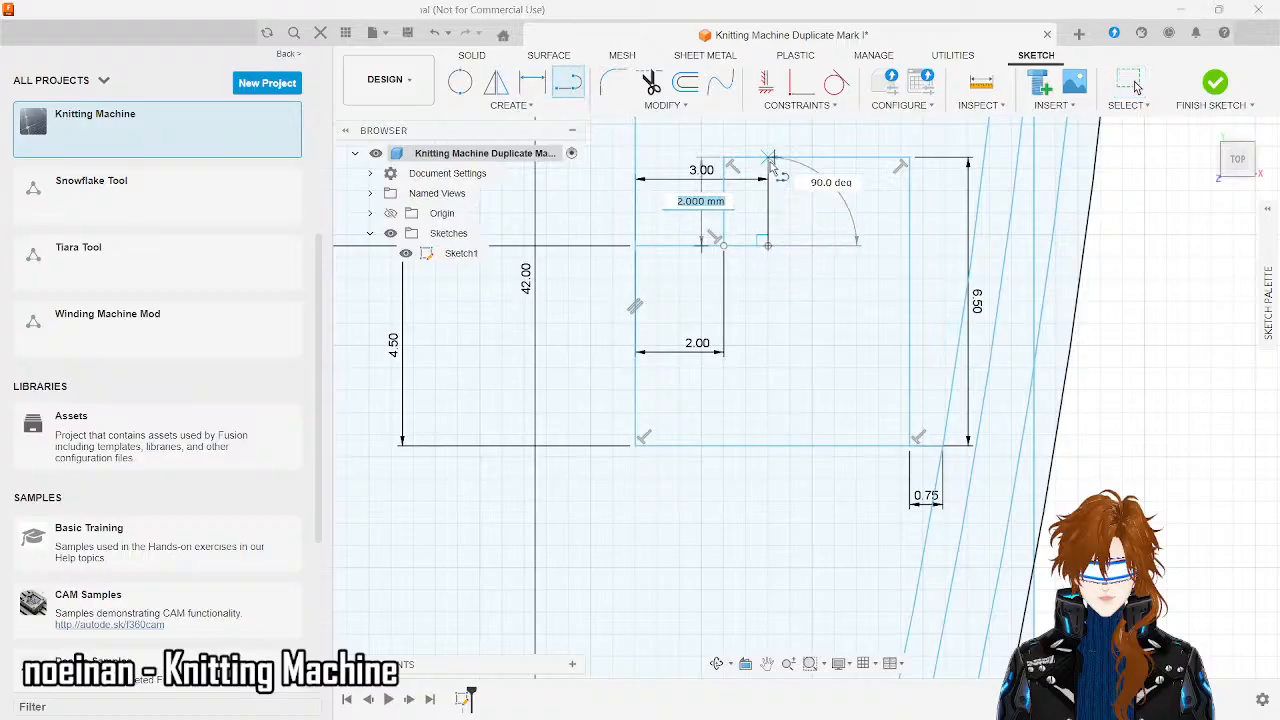
click(770, 166)
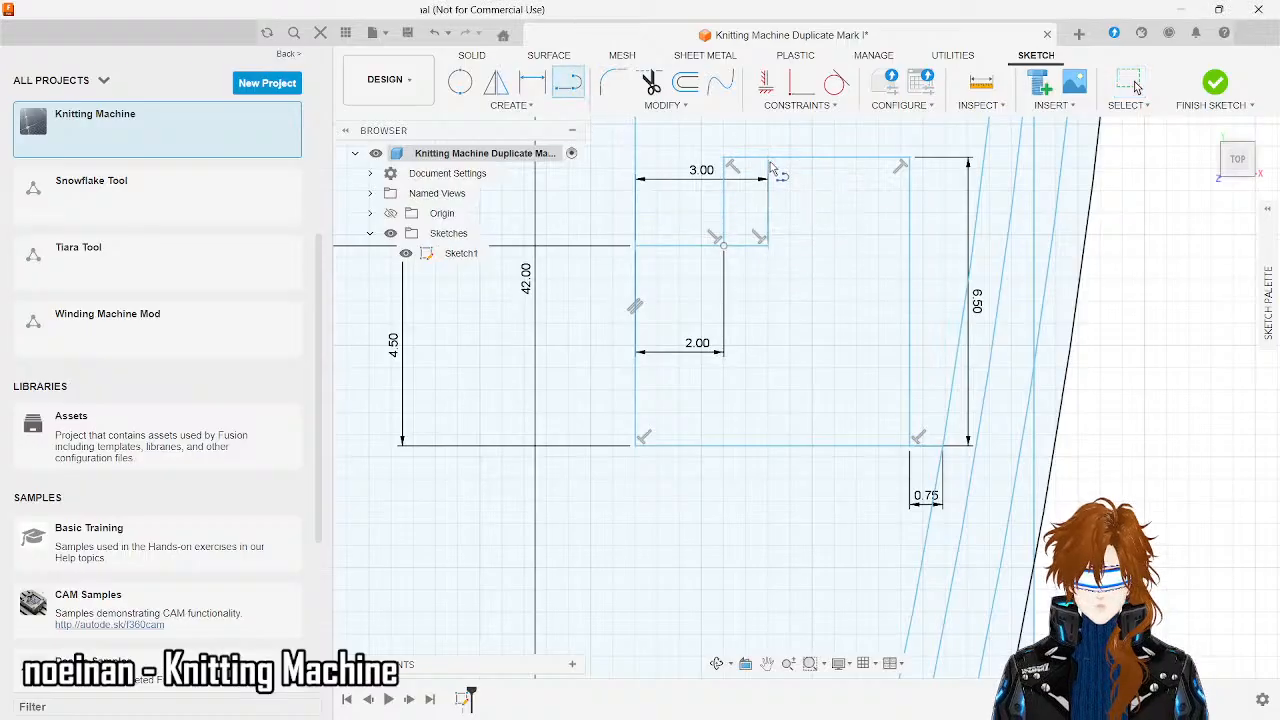
- Delete the 2 mm vertical line above the 2 mm mark and the top edge of the stepped outline
key(Escape)
click(725, 188)
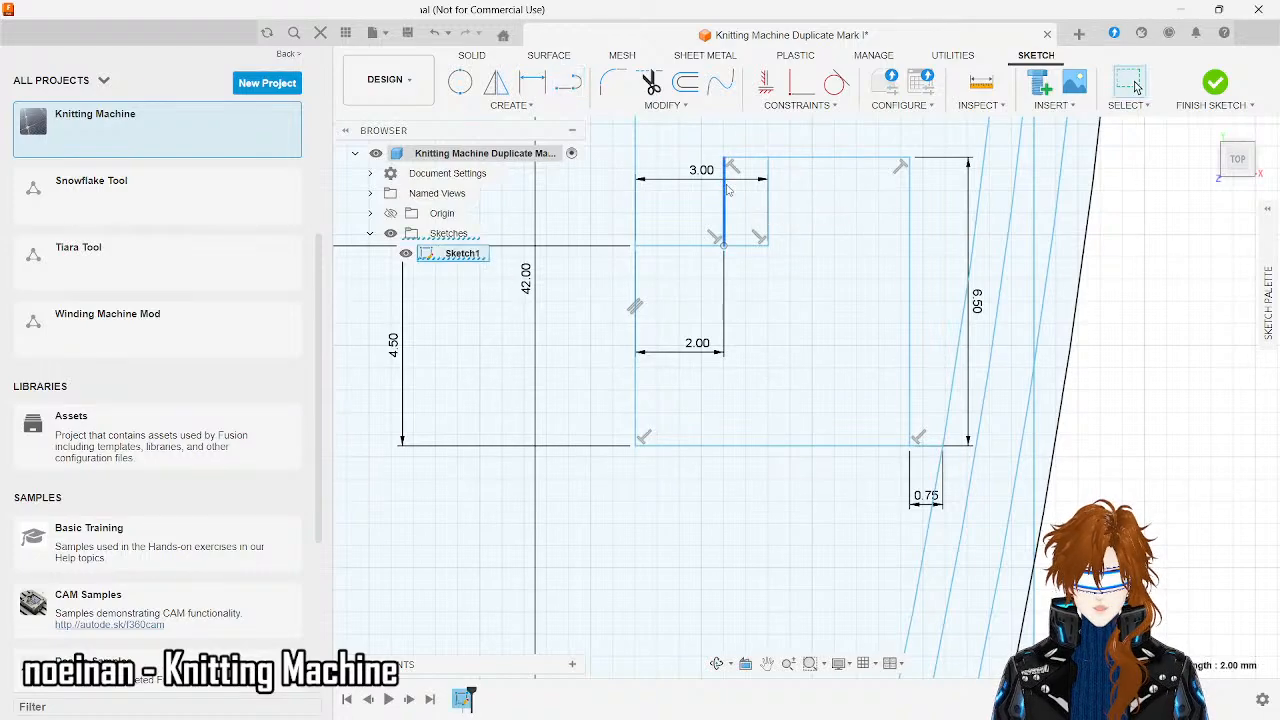
key(Delete)
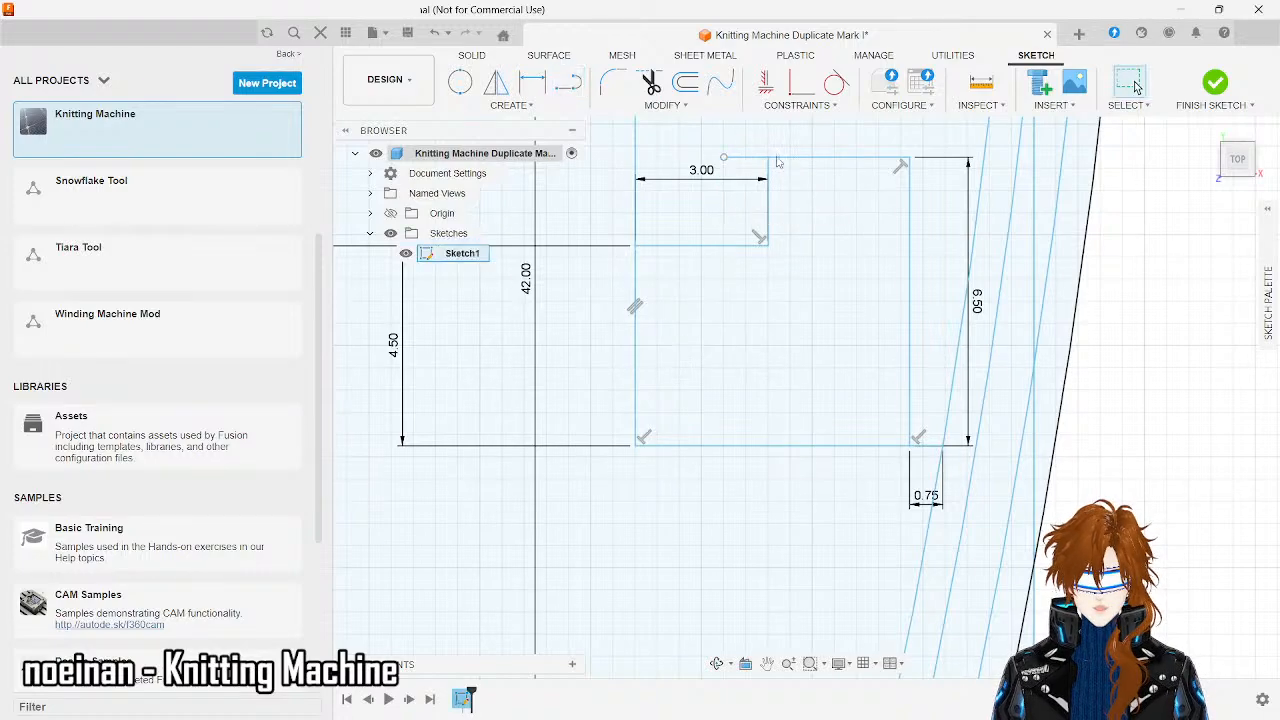
scroll(794, 180, down, 3)
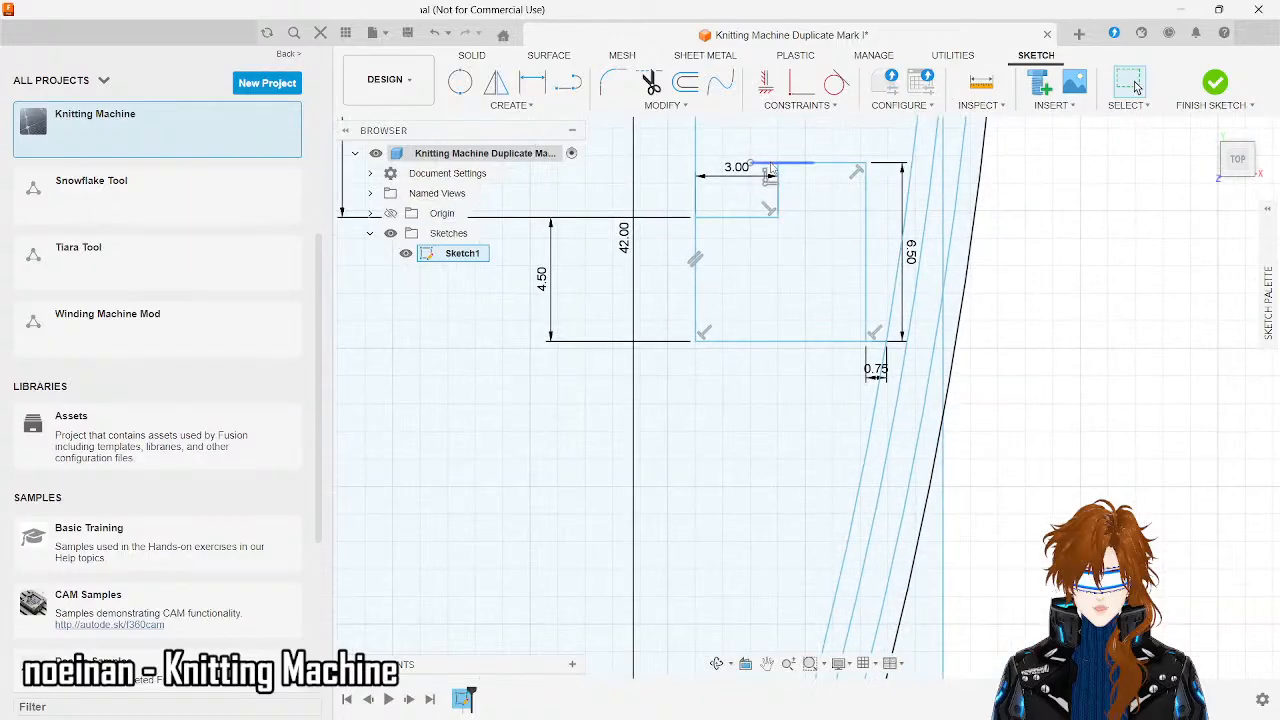
click(772, 164)
drag(772, 168, 830, 168)
key(Delete)
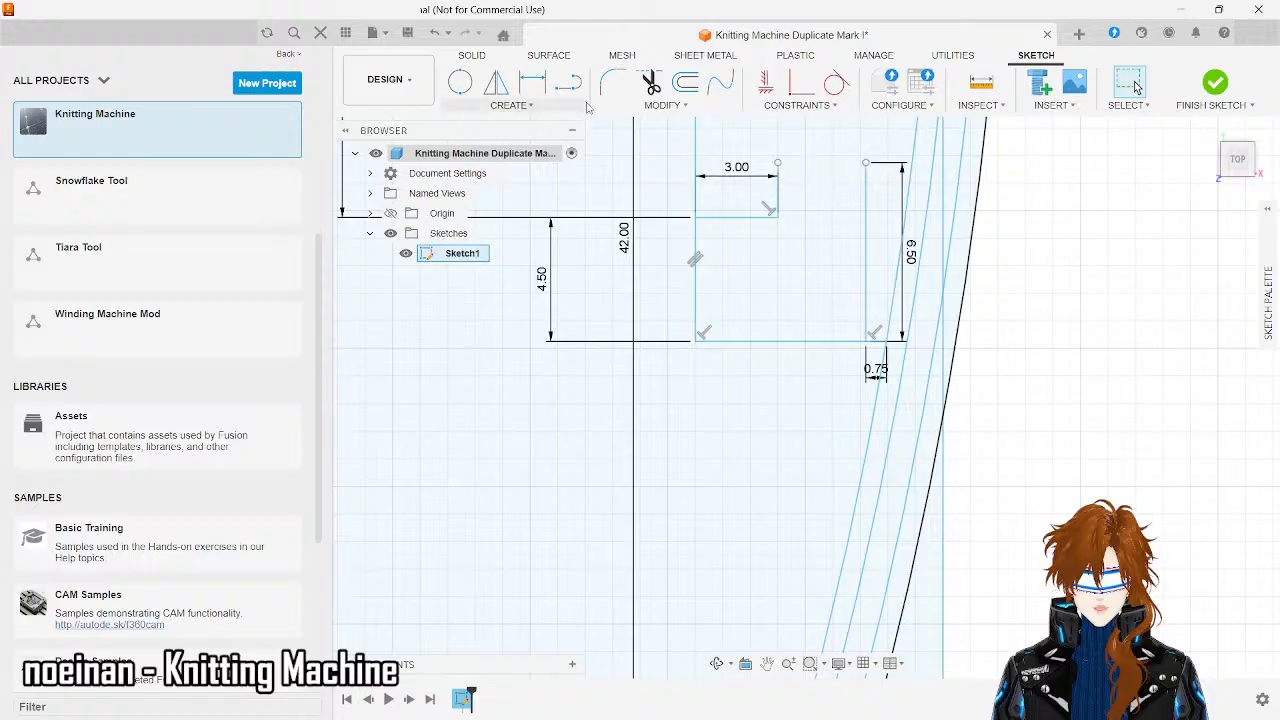
- Draw a horizontal top edge joining the upper ends of the step's short vertical line and the outline's rim-side vertical line
key(l)
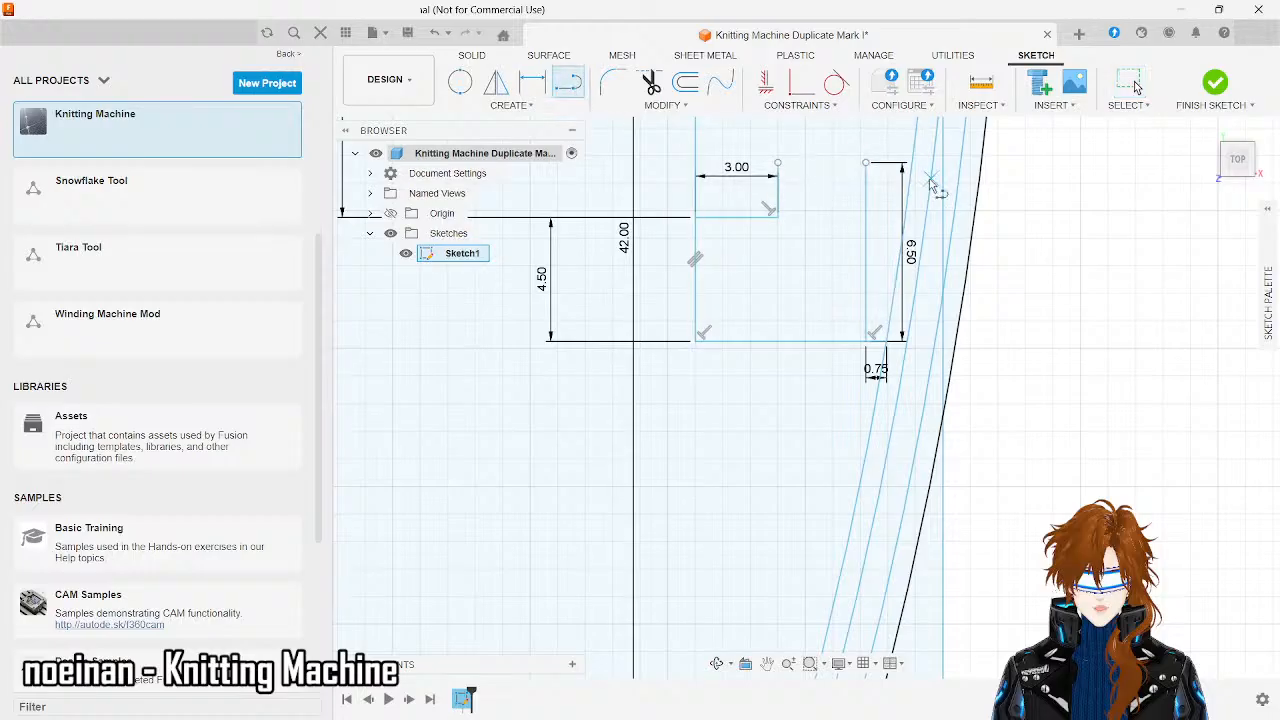
click(778, 162)
click(866, 162)
scroll(884, 230, down, 4)
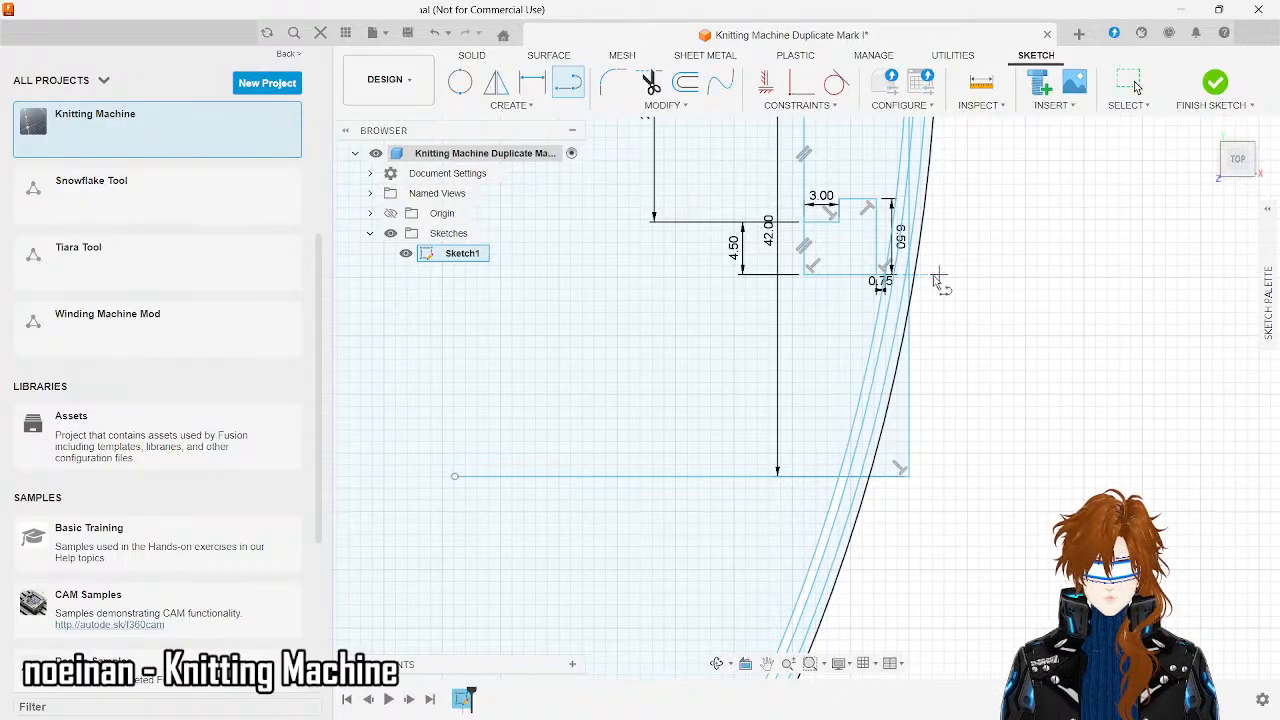
scroll(918, 248, up, 2)
scroll(915, 240, up, 2)
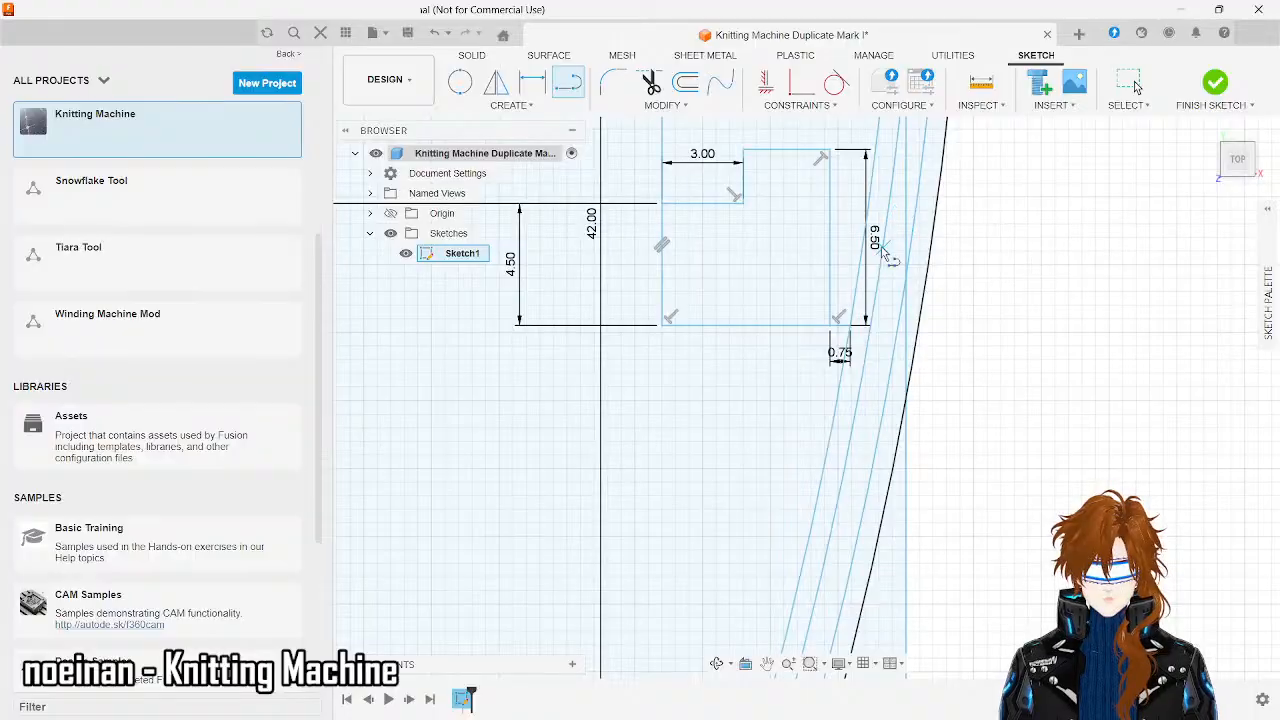
key(Escape)
- Set the height of the outline's rim-side vertical line to 6 mm
double_click(875, 240)
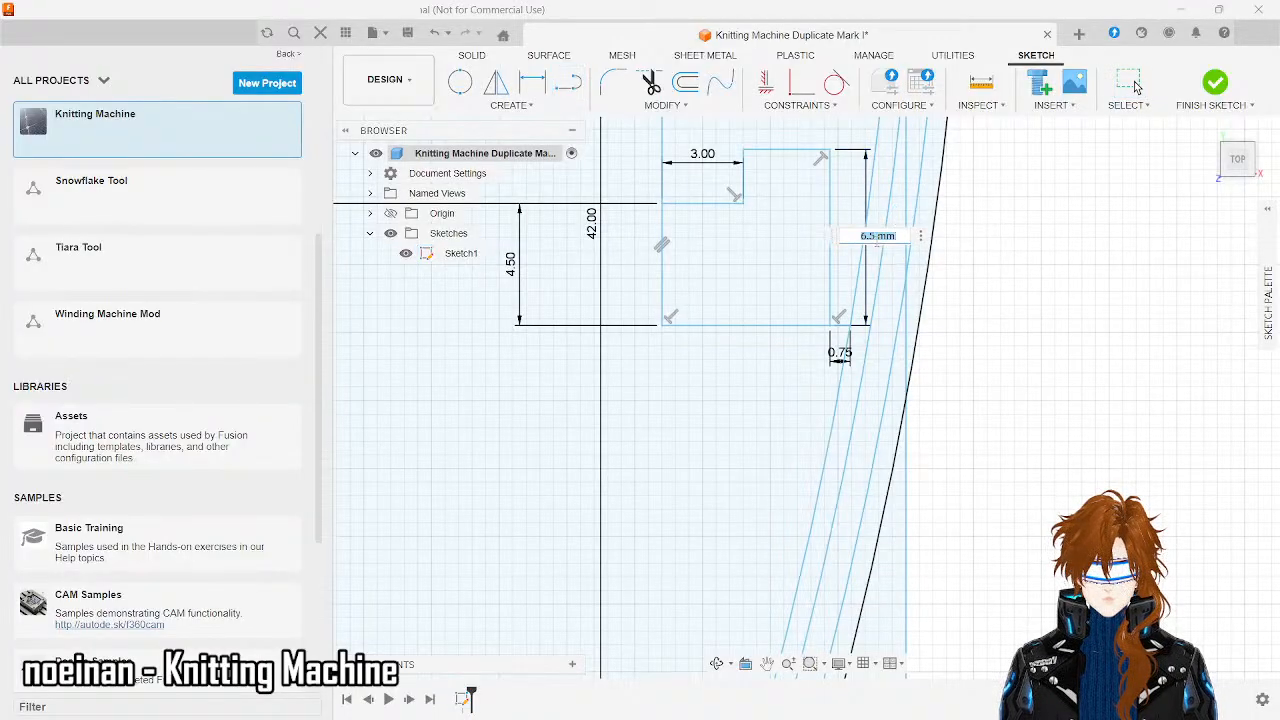
click(876, 237)
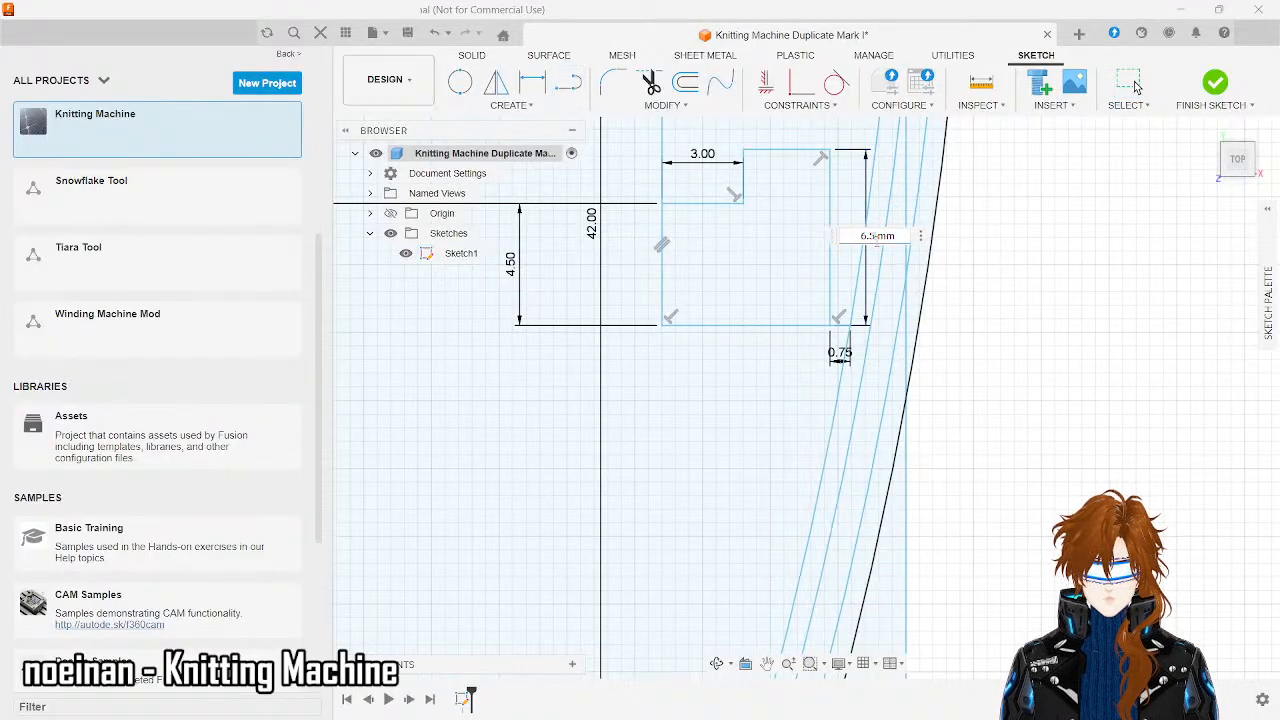
key(BackSpace)
click(980, 272)
key(Return)
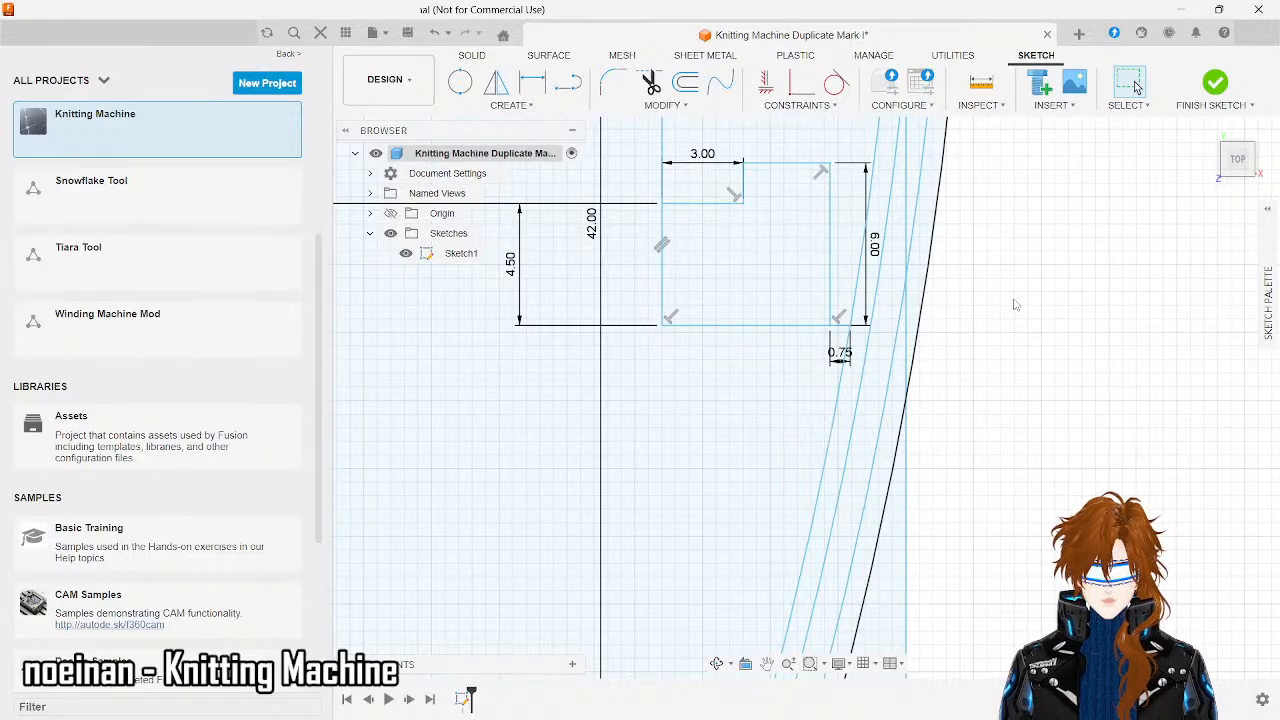
scroll(1015, 304, down, 5)
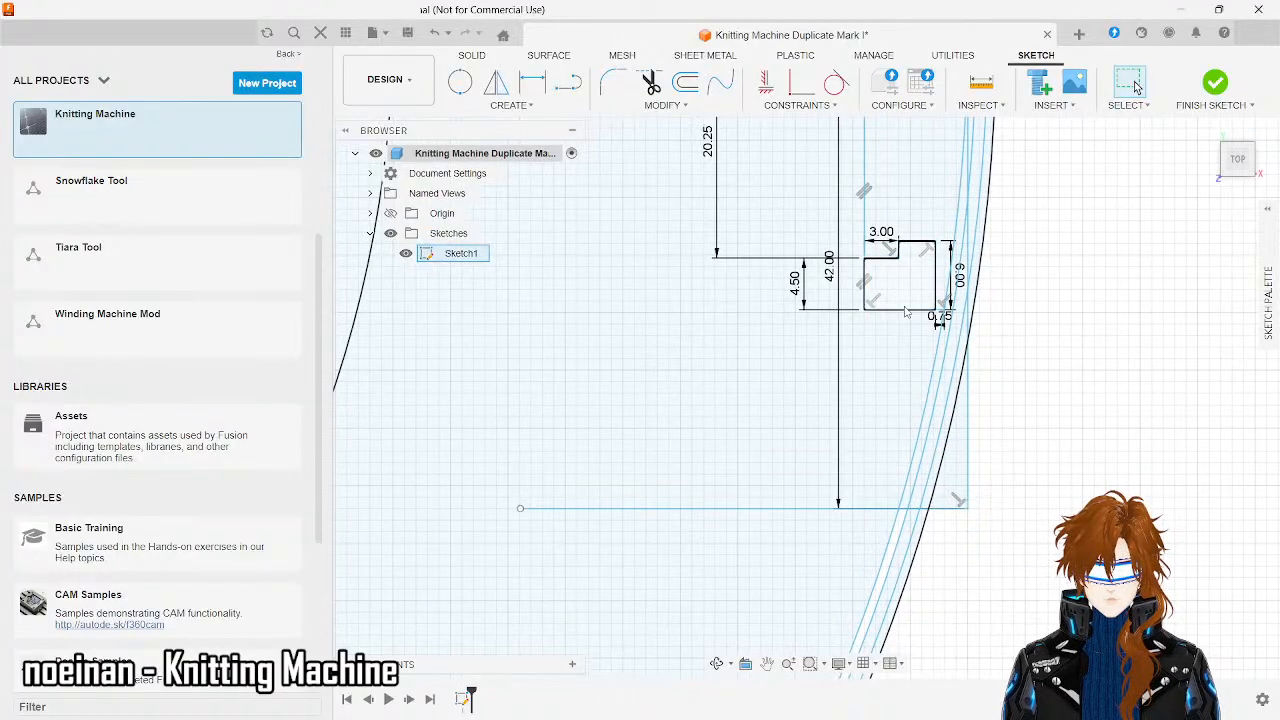
scroll(906, 312, down, 5)
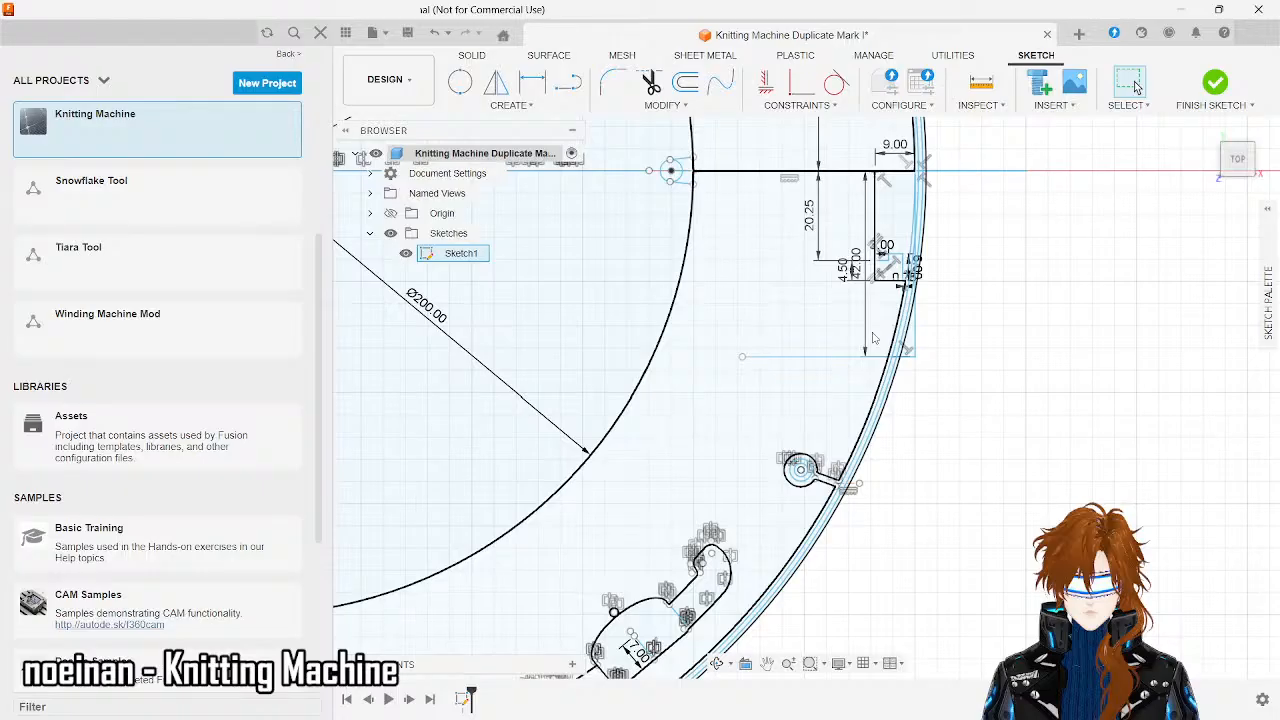
right_click(872, 338)
click(853, 410)
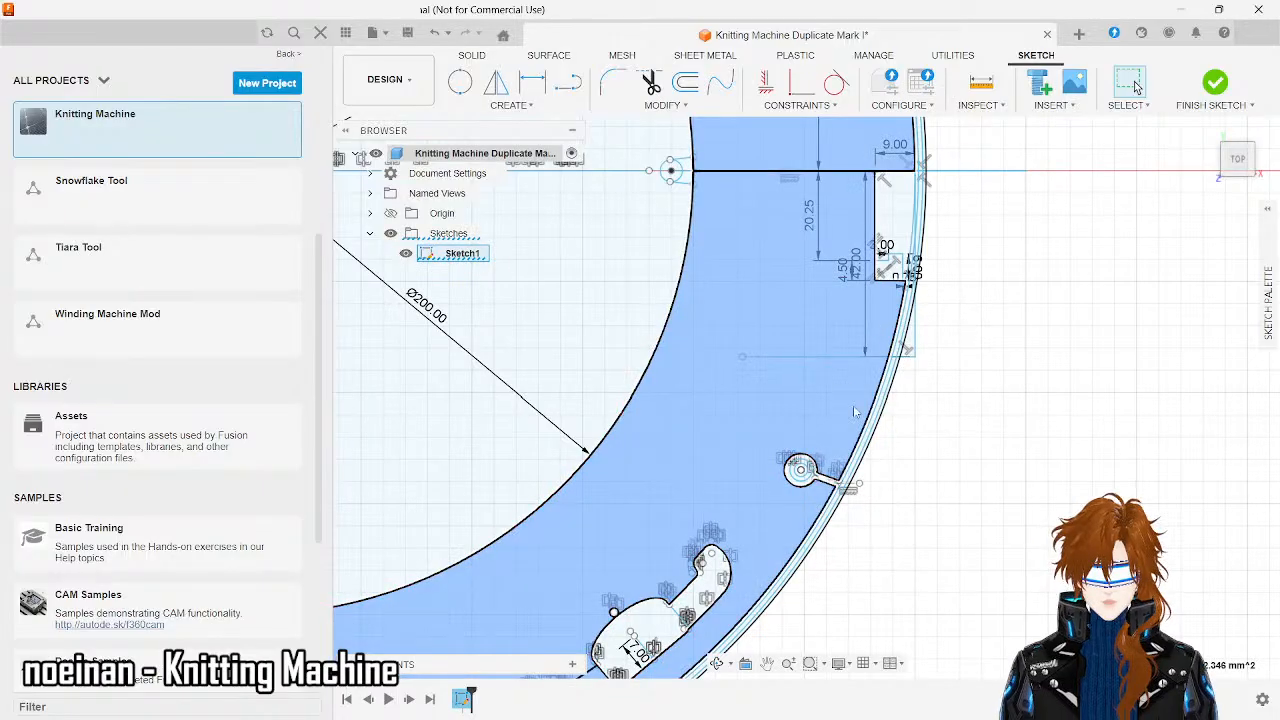
click(975, 342)
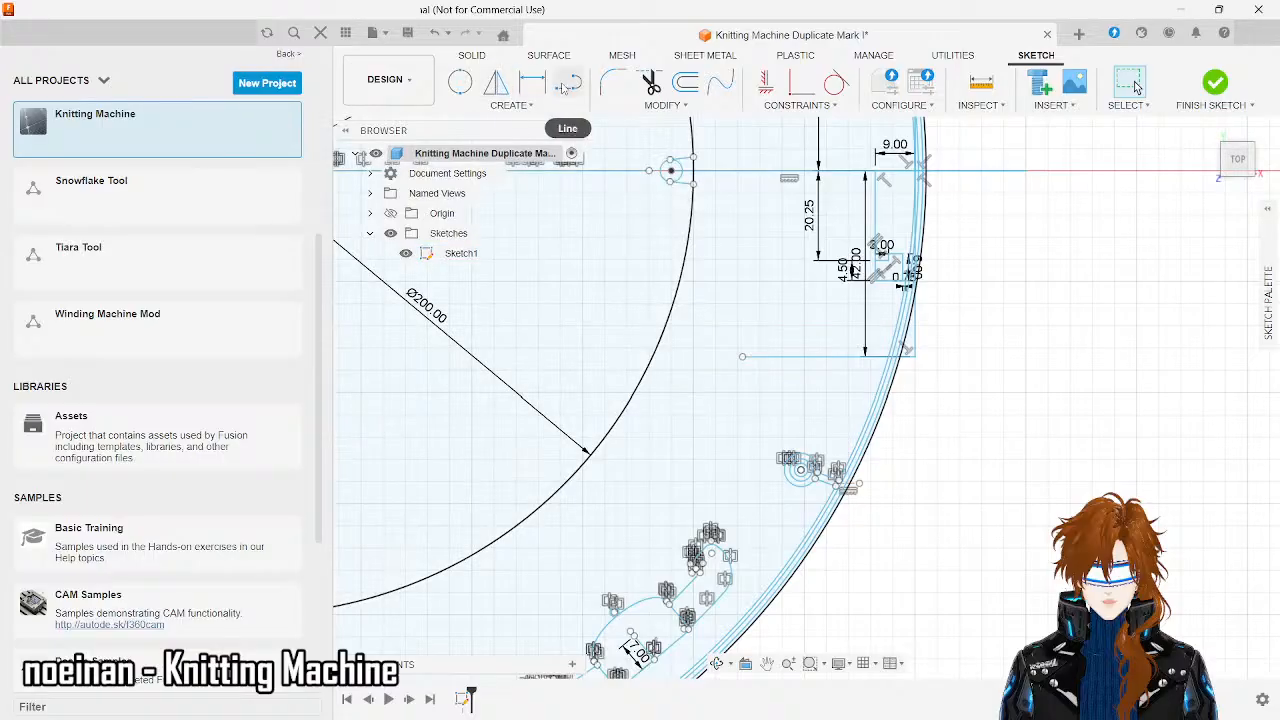
- Pin the Line command to the sketch toolbar
scroll(923, 366, up, 5)
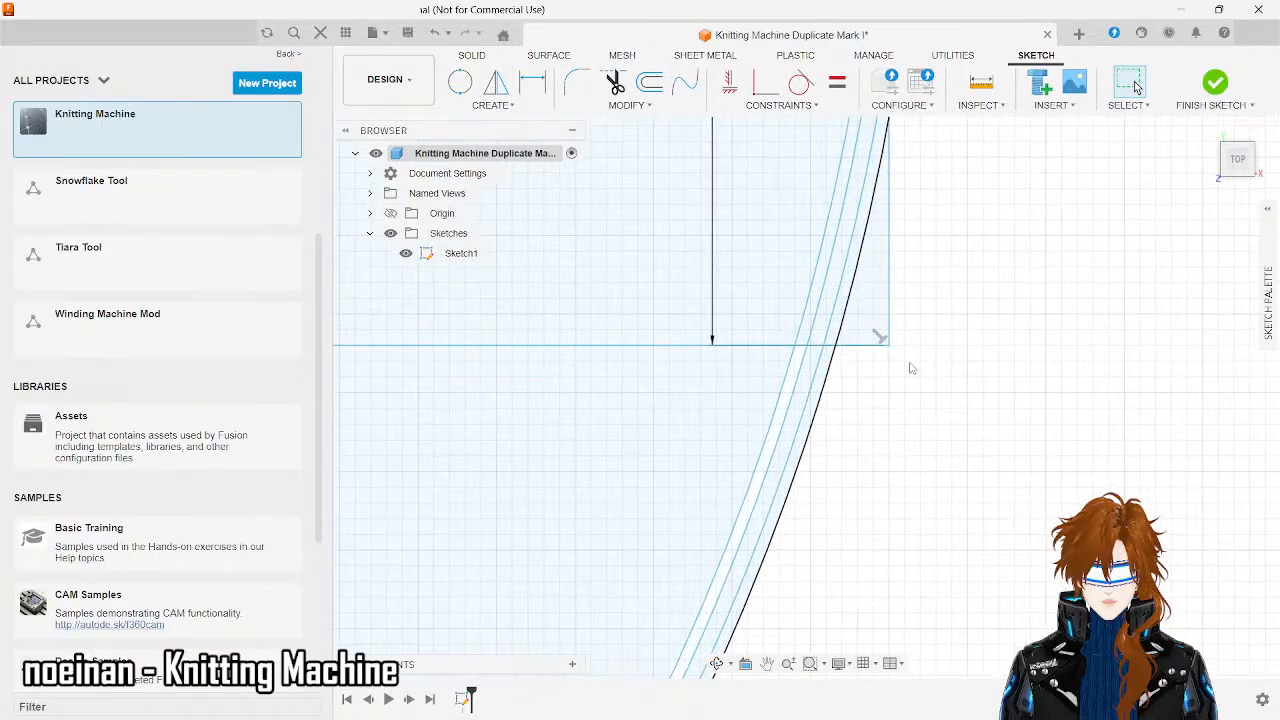
click(512, 106)
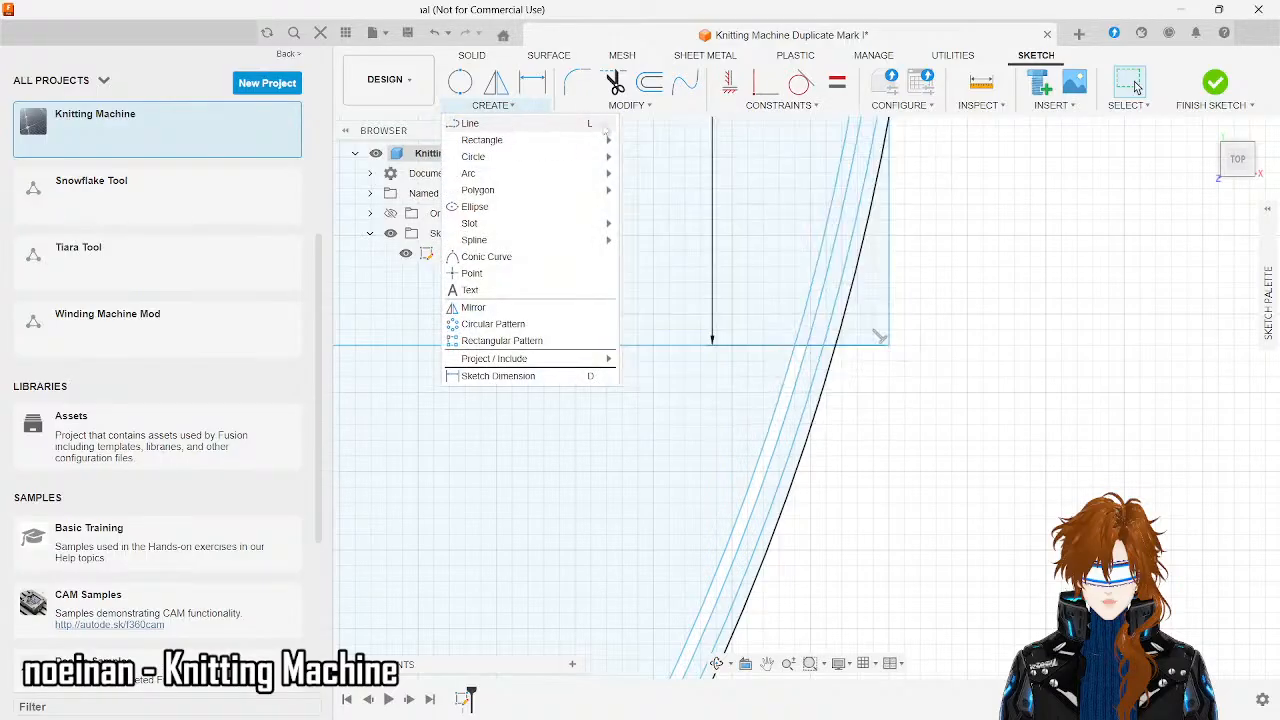
click(605, 124)
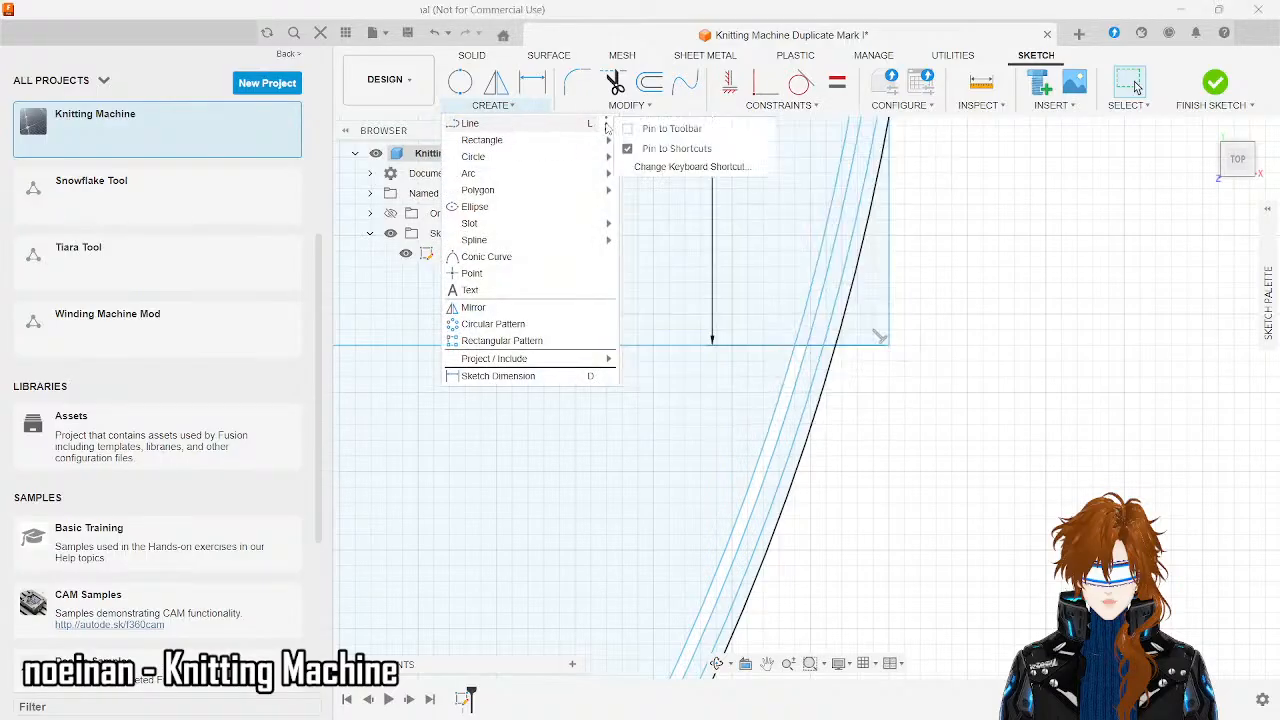
click(628, 129)
- Draw a 4 mm line inward from the innermost rim arc along the lower horizontal line and remove the excess line beyond it
click(567, 83)
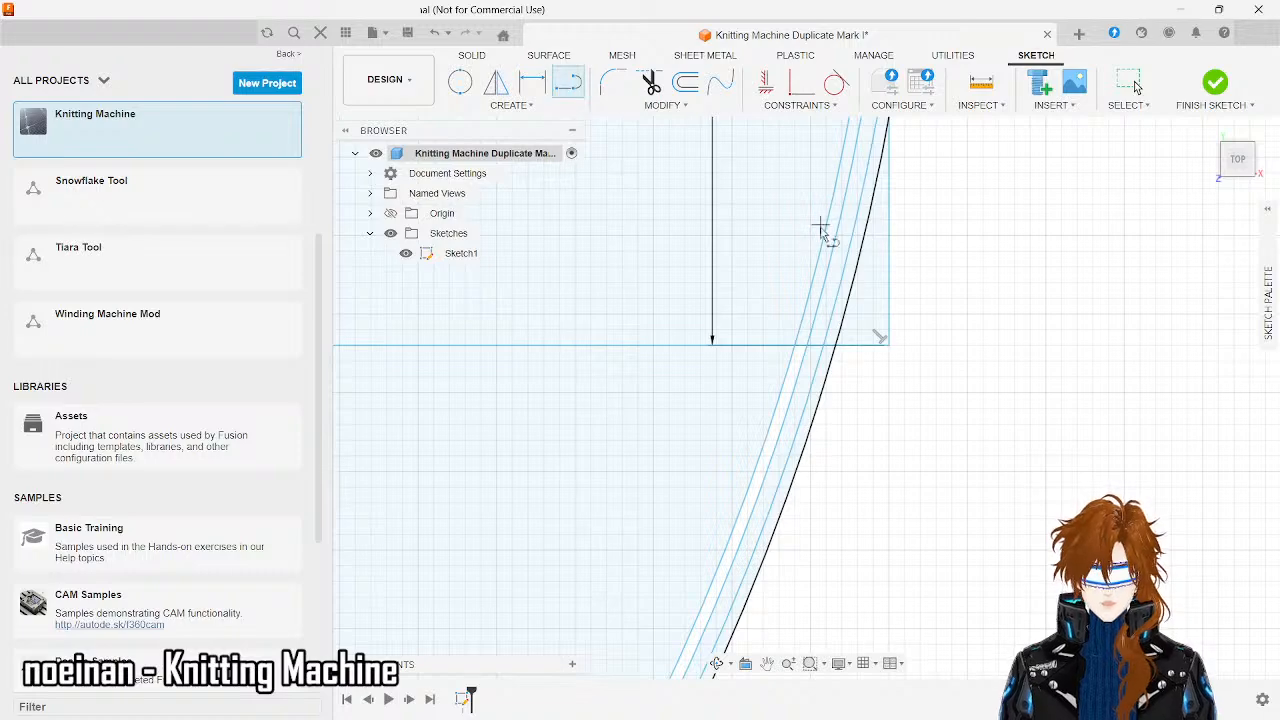
click(795, 346)
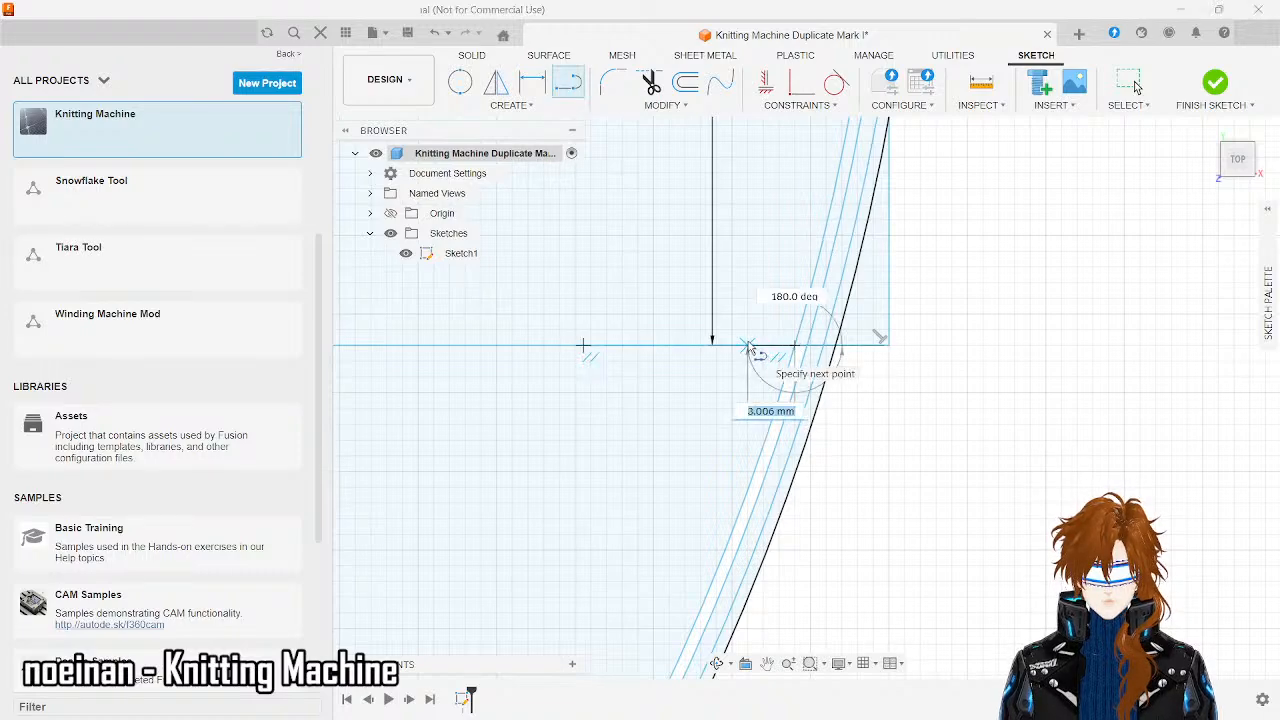
text(4)
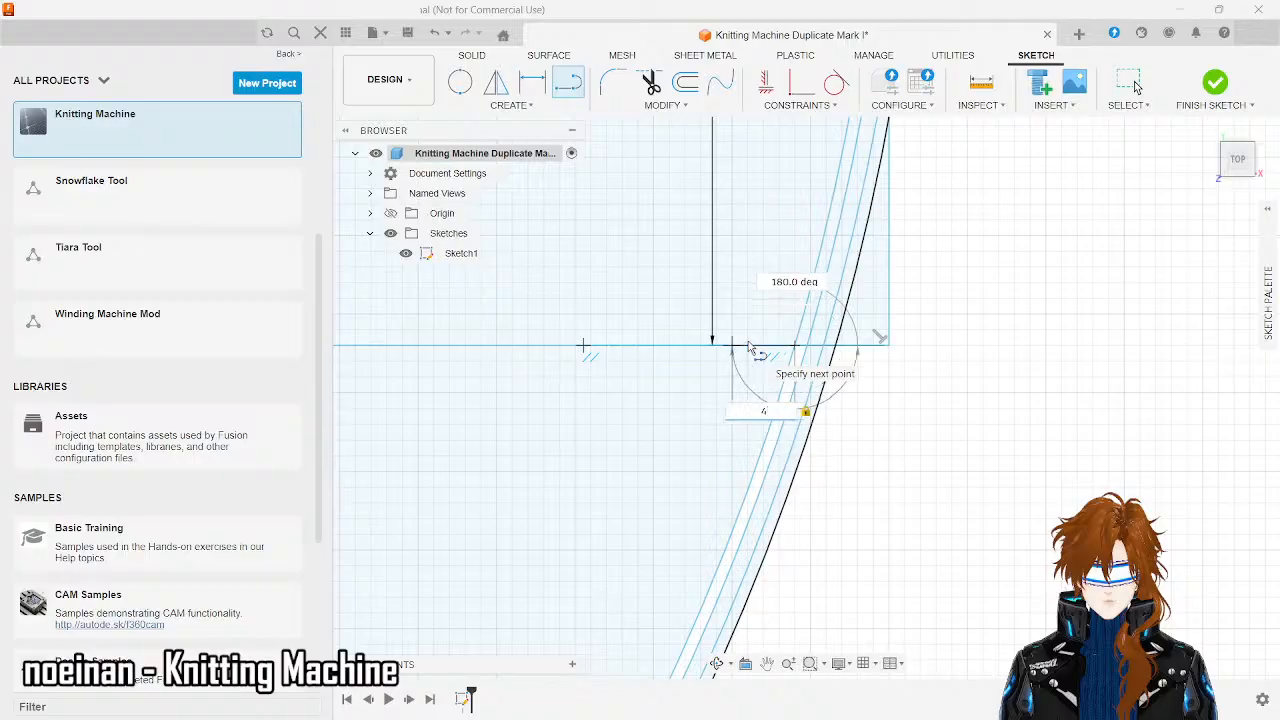
key(Return)
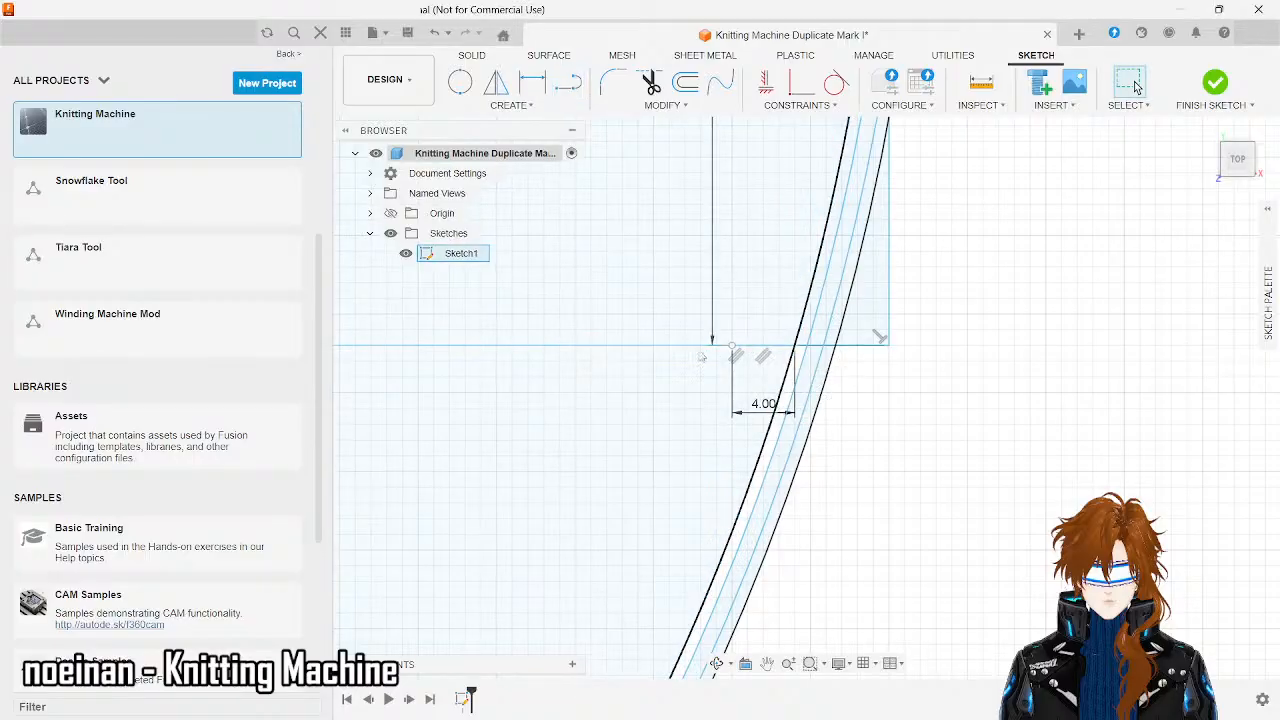
key(Escape)
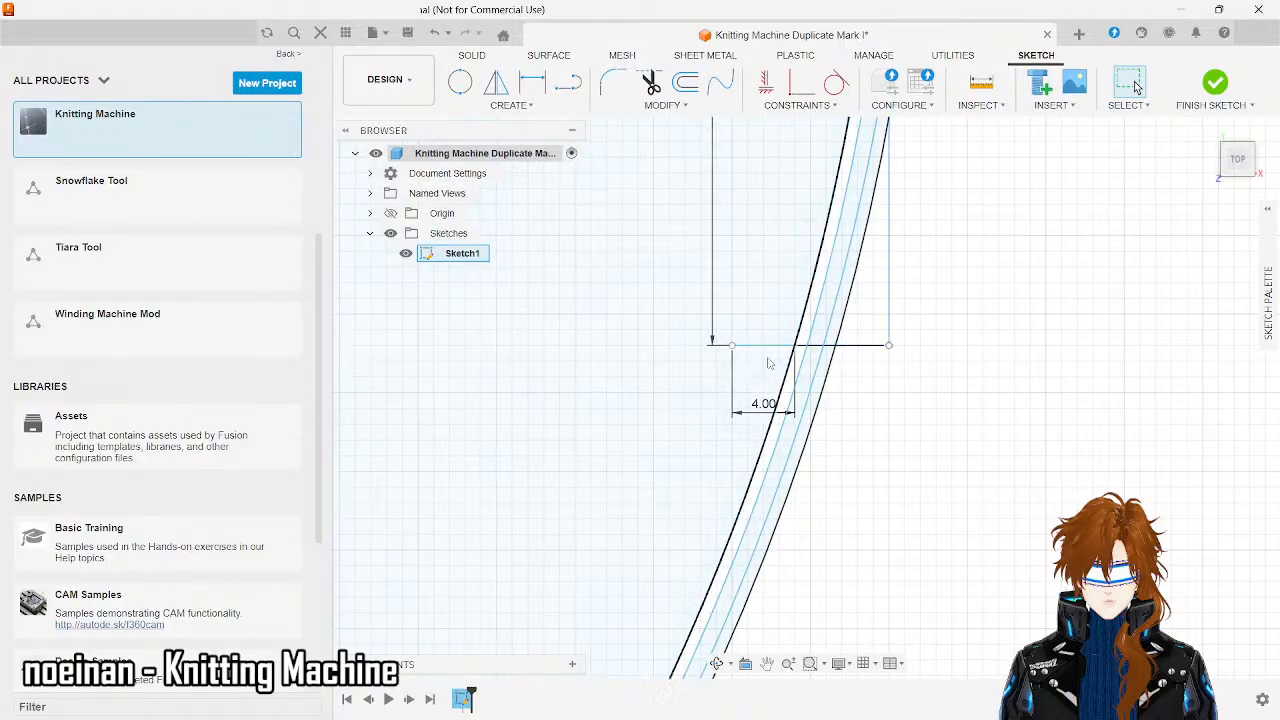
scroll(732, 346, down, 4)
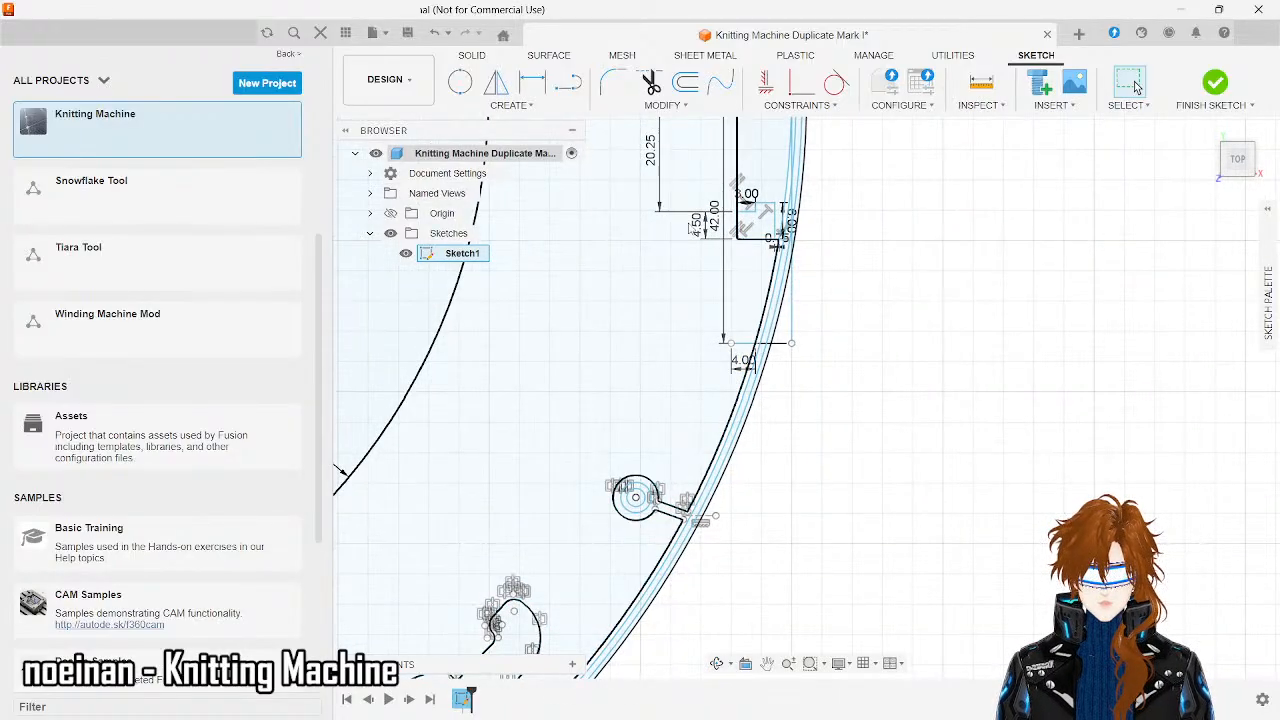
click(568, 82)
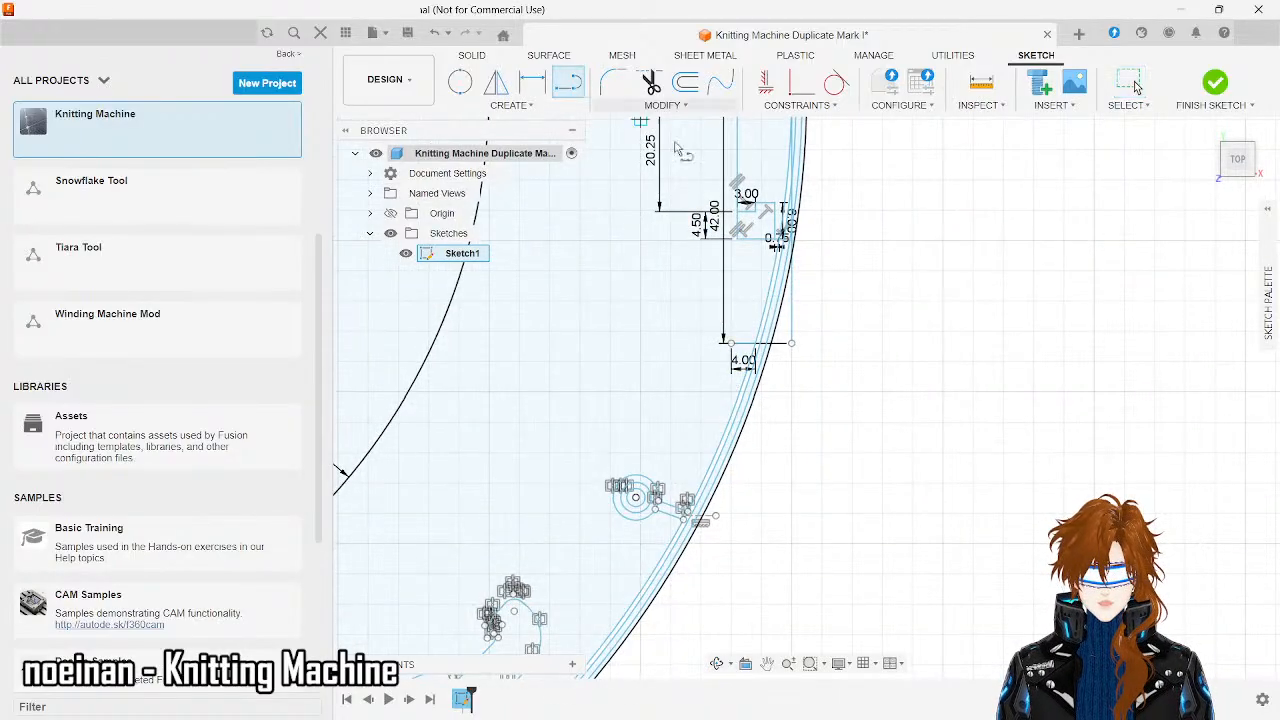
click(738, 243)
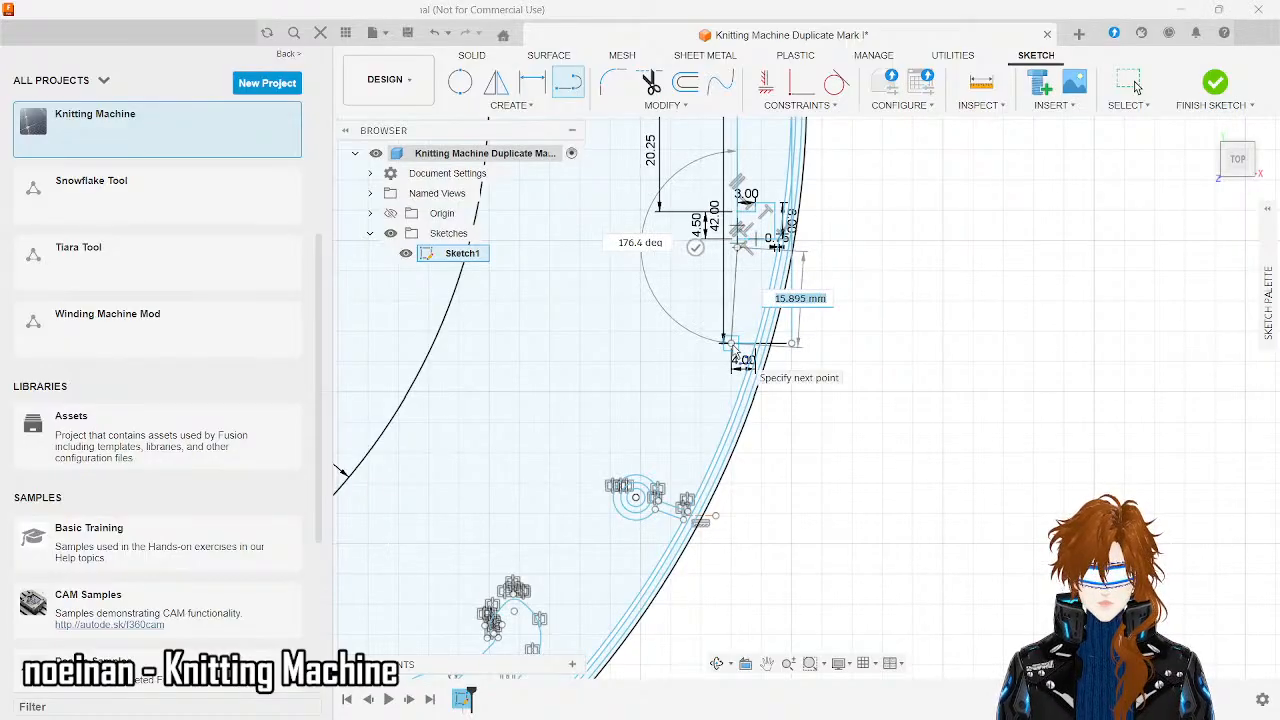
key(Escape)
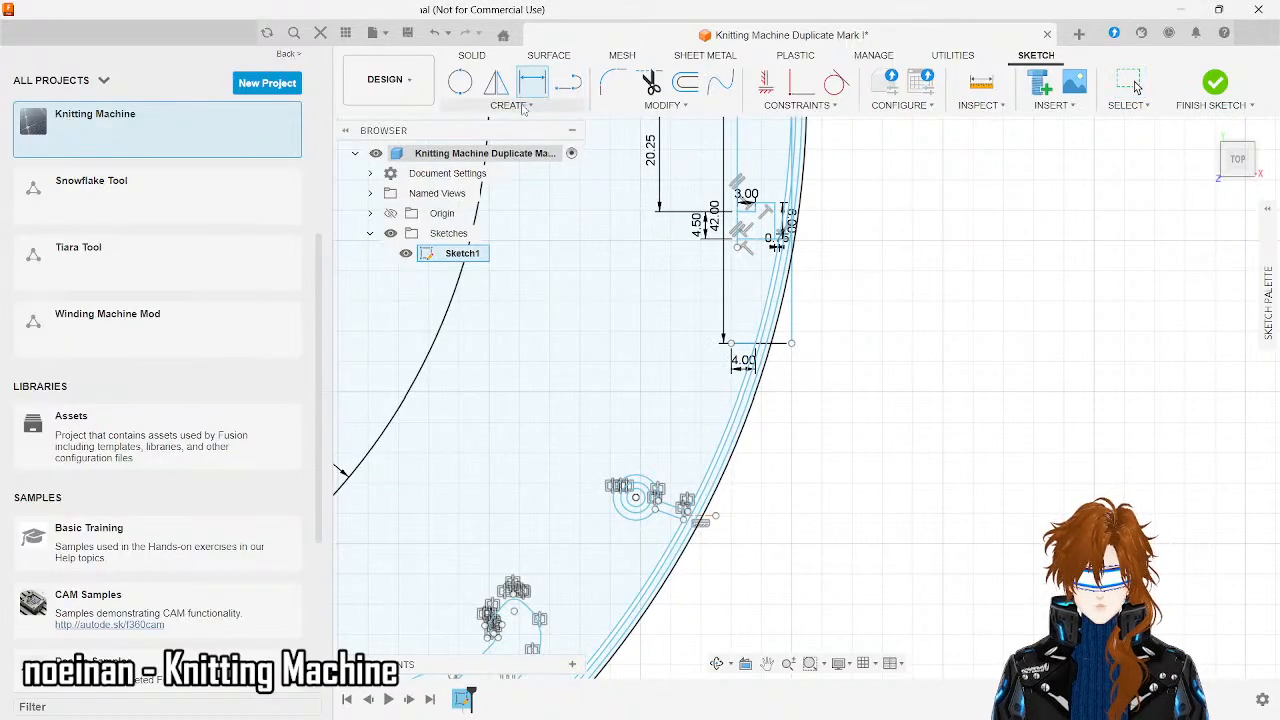
click(512, 105)
mouse_move(540, 240)
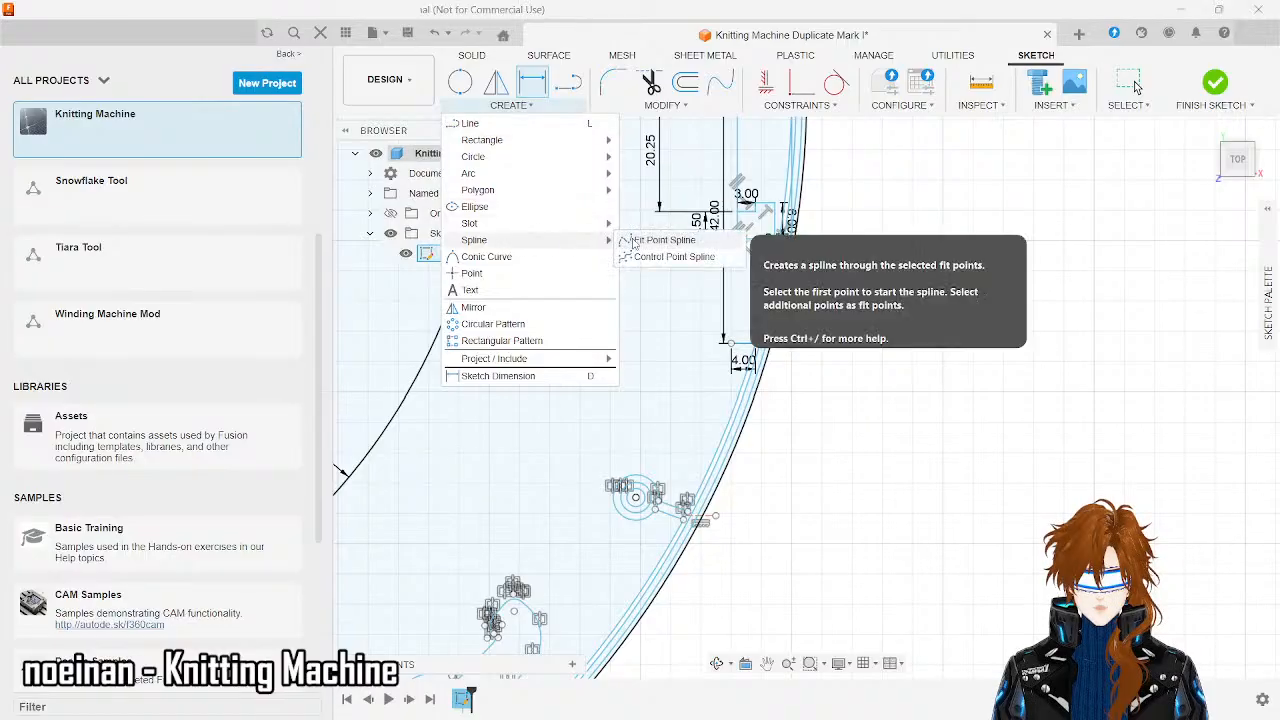
click(733, 243)
scroll(740, 250, up, 5)
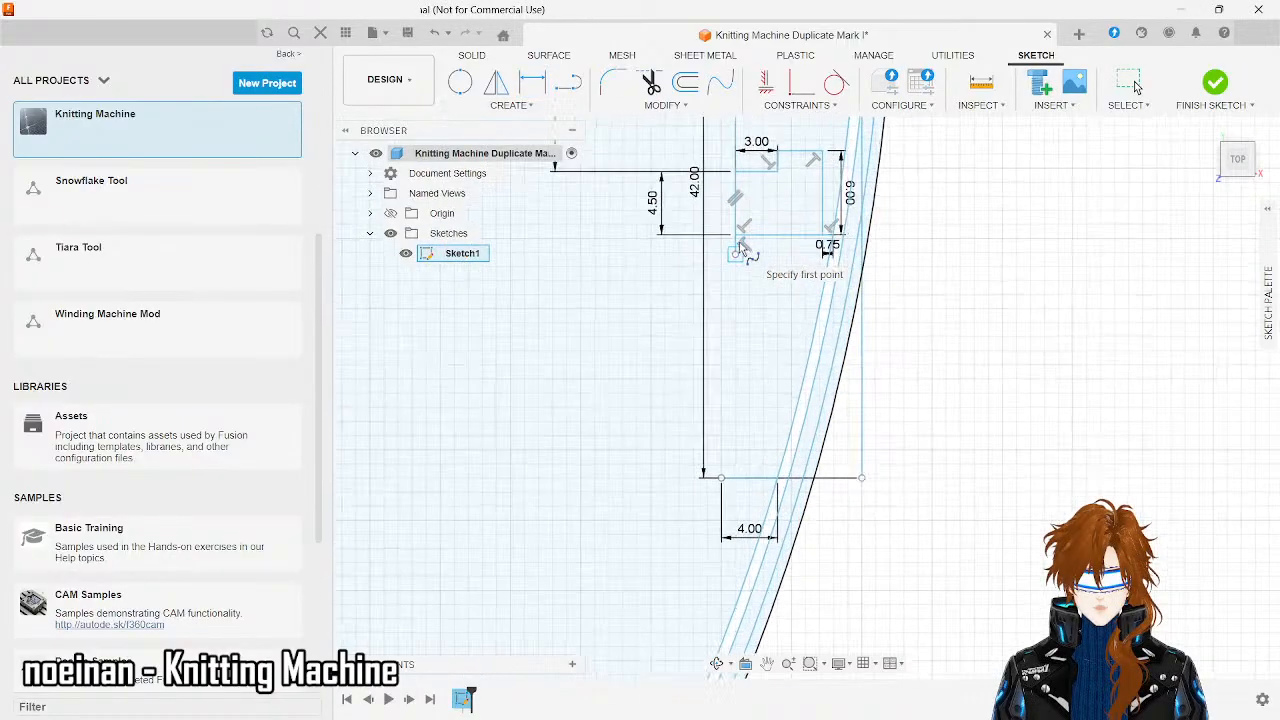
click(733, 251)
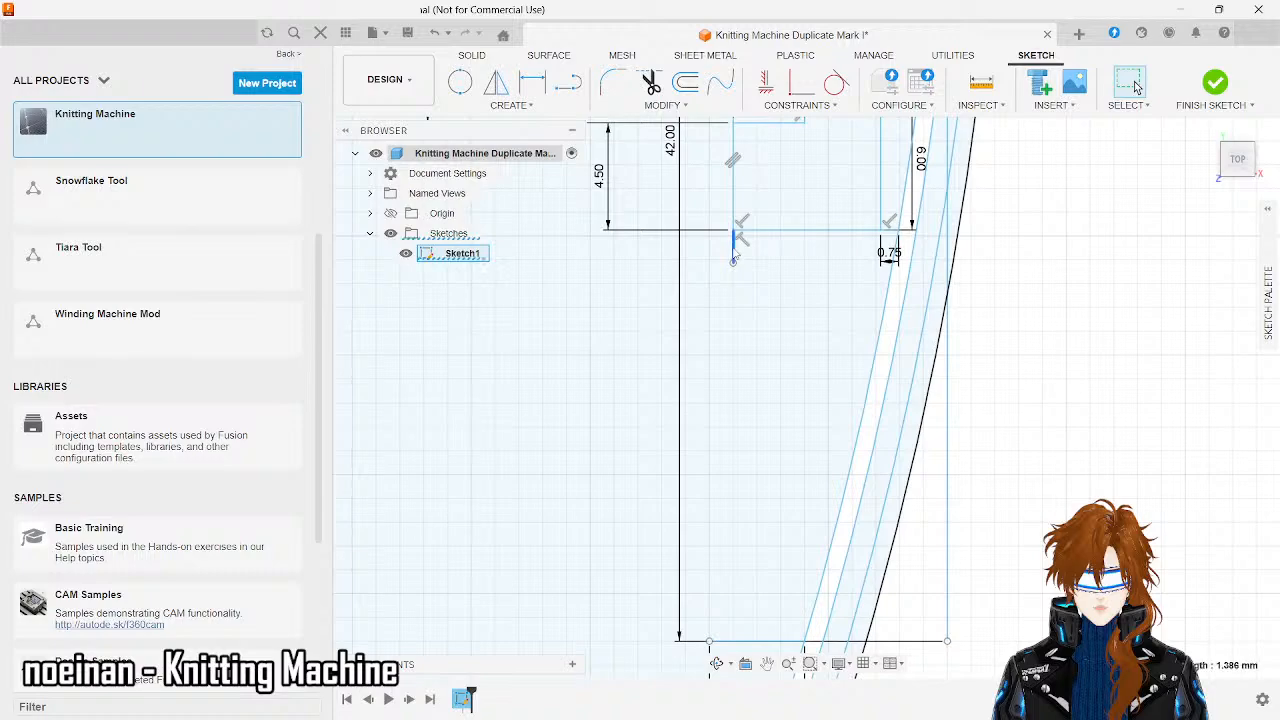
key(Delete)
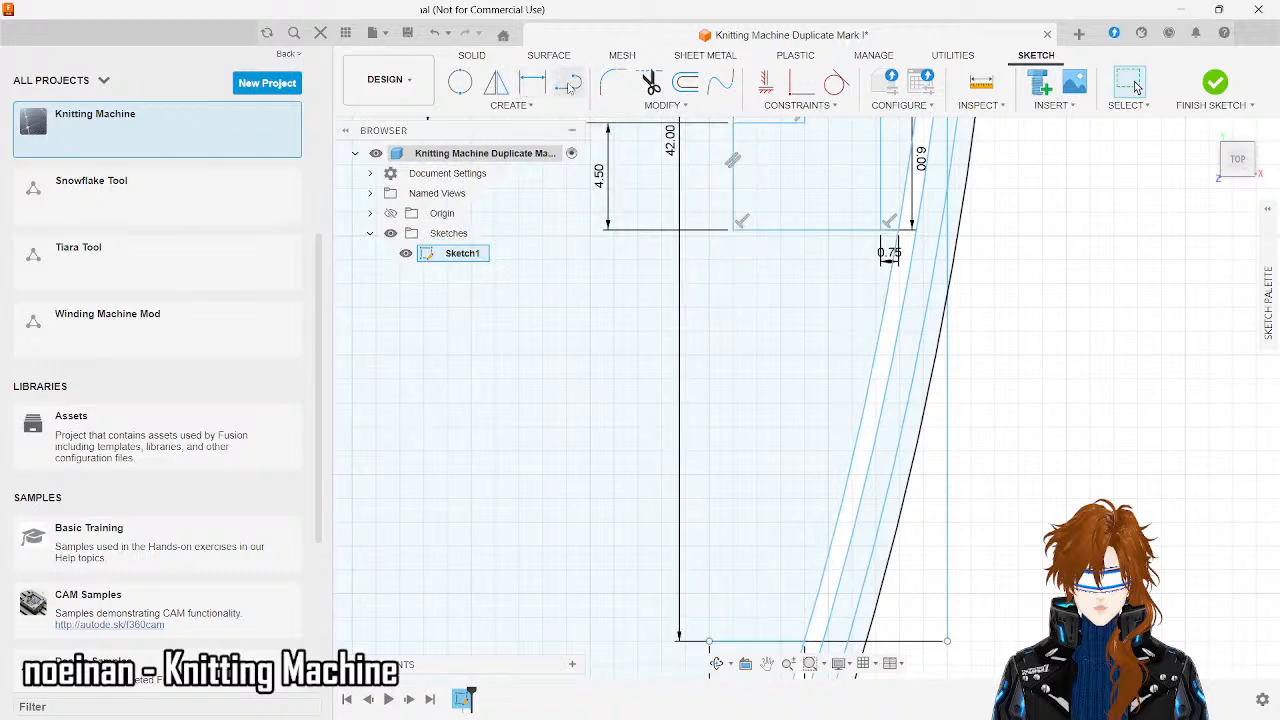
- Draw a fit point spline from the stepped outline's lower inner corner down to the inner end of the 4 mm line
click(516, 106)
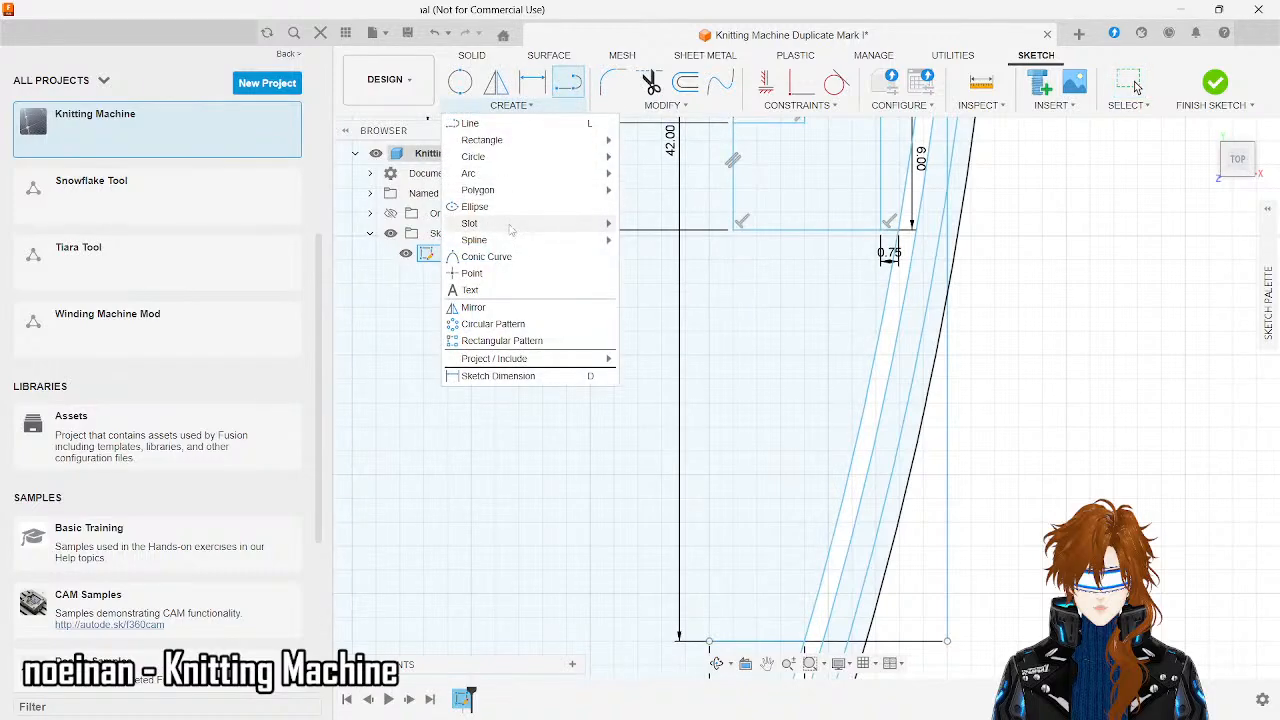
mouse_move(509, 243)
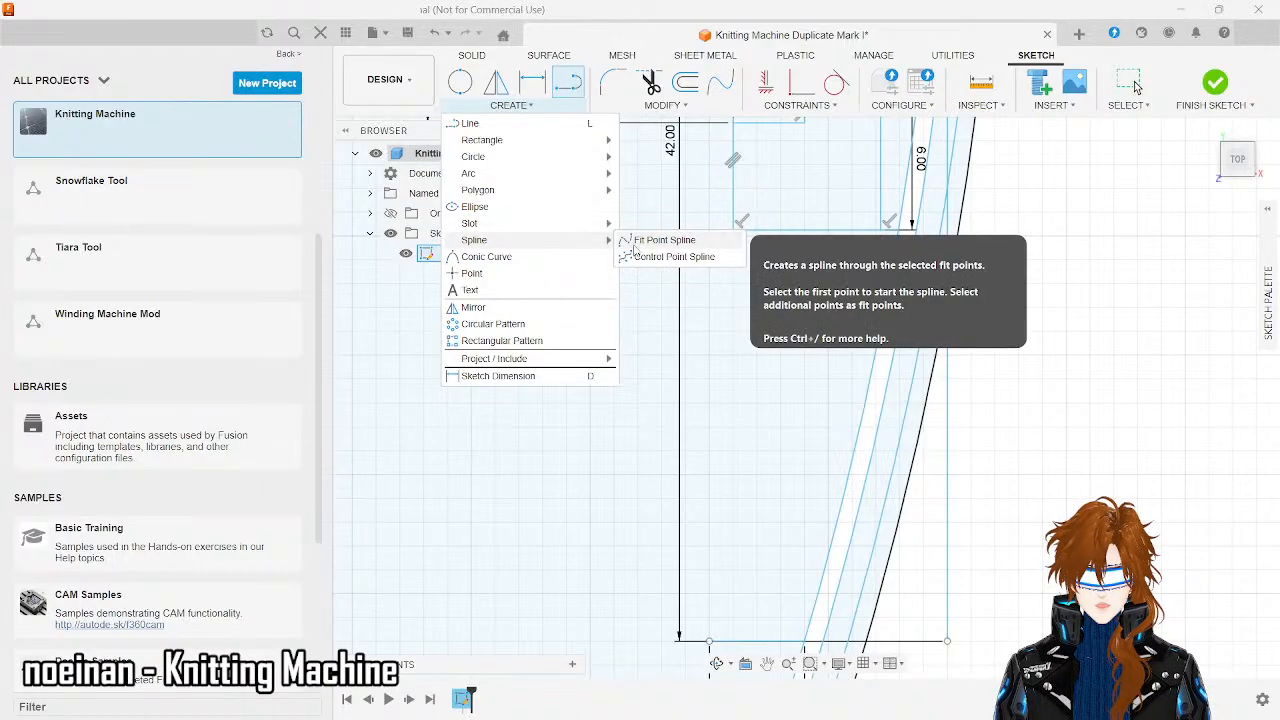
click(650, 240)
click(733, 230)
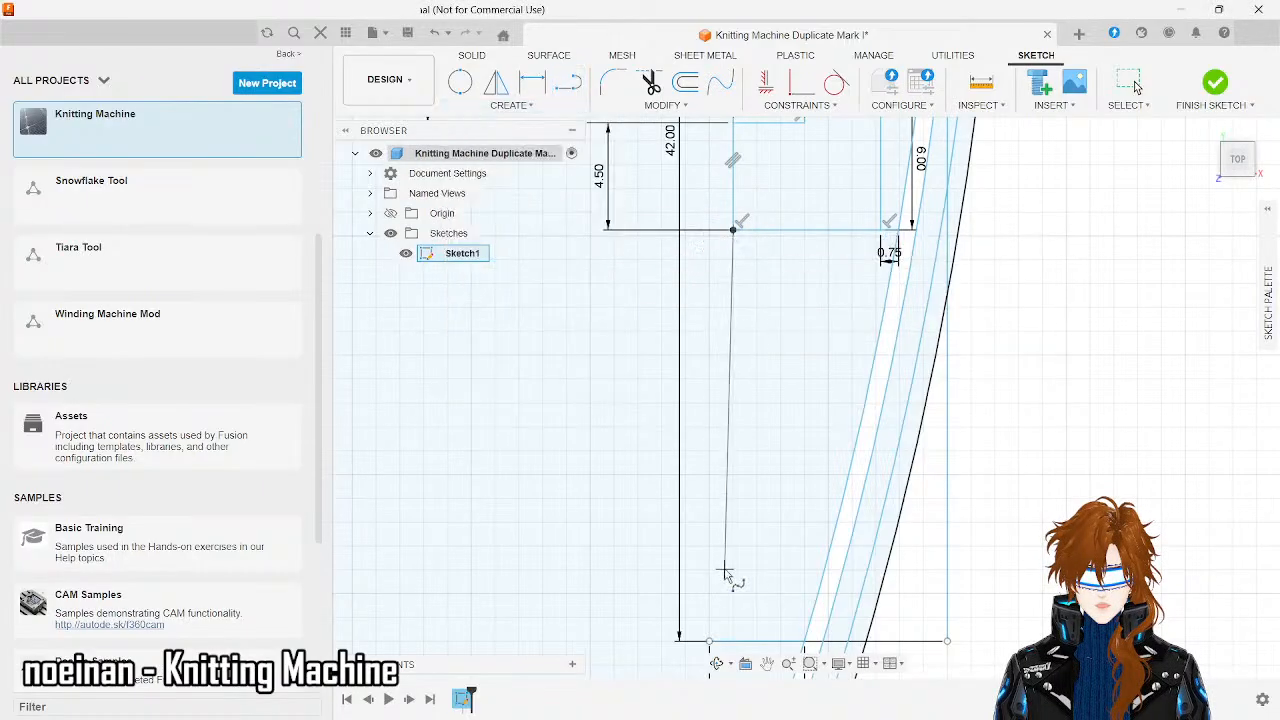
click(709, 640)
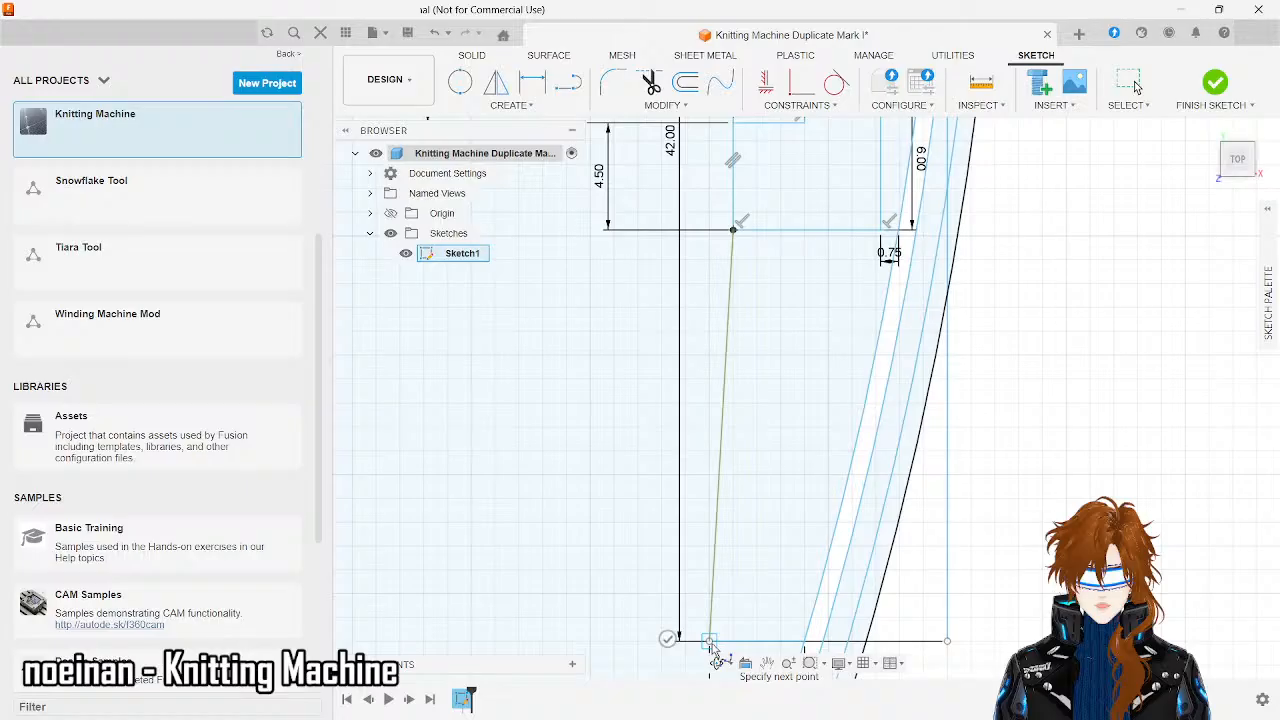
scroll(711, 642, down, 3)
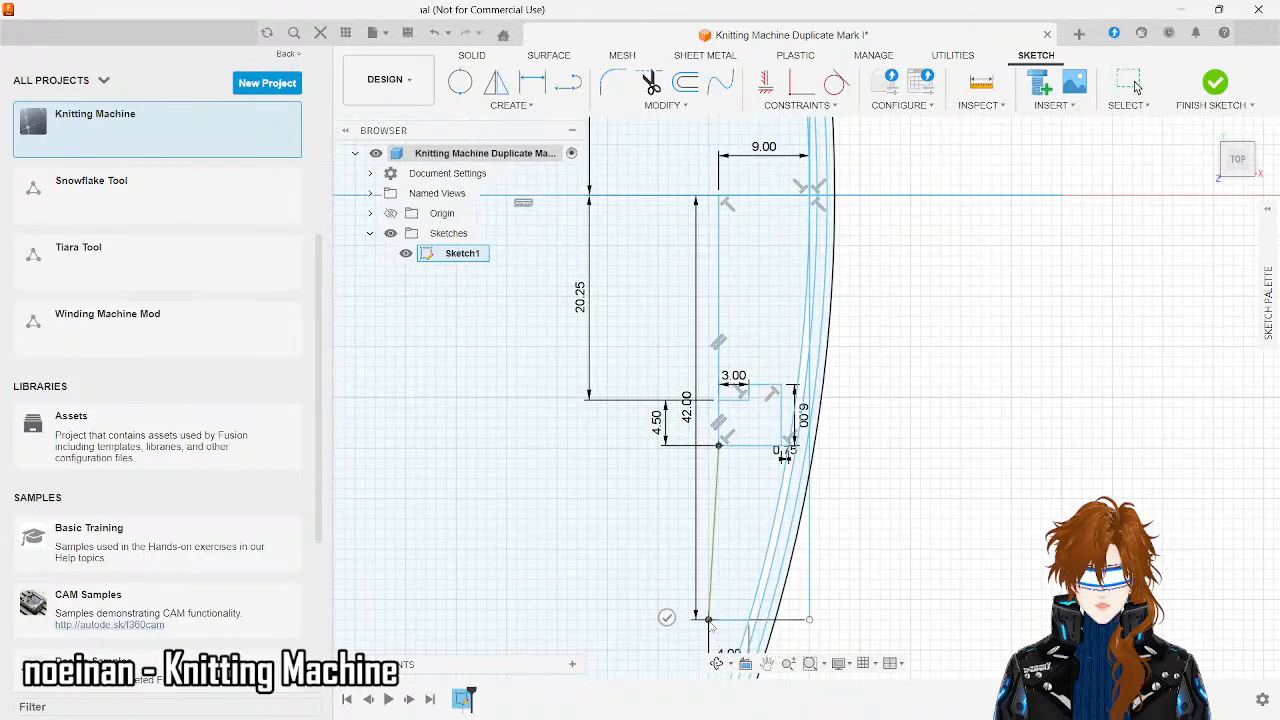
key(Escape)
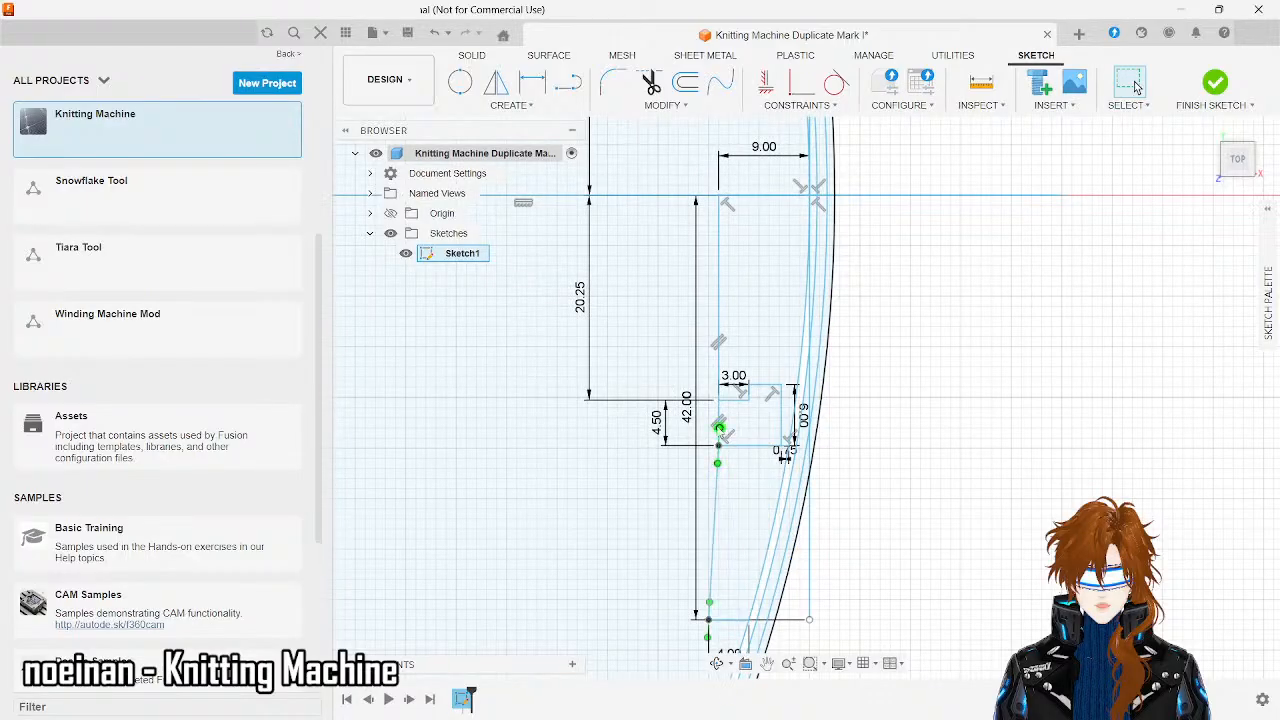
- Adjust the tangent handle at the spline's upper end so the curve starts vertically, in line with the outline's inner edge
drag(719, 428, 718, 423)
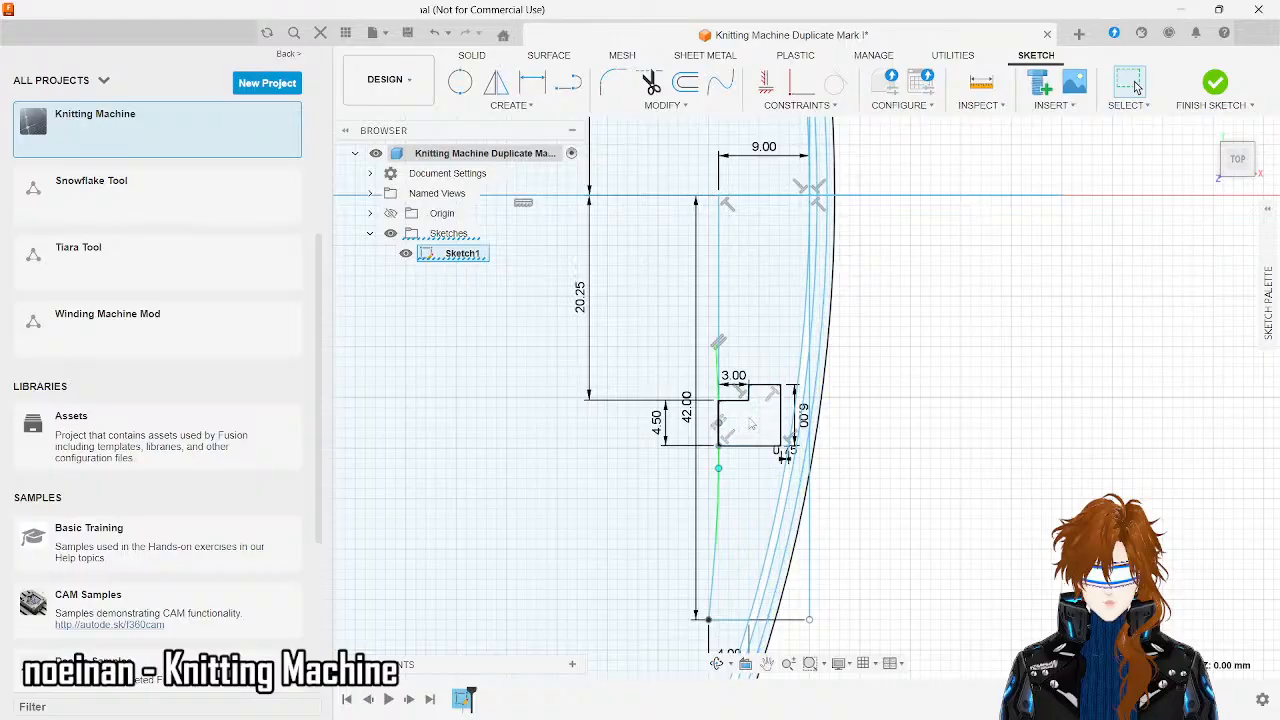
scroll(712, 356, up, 2)
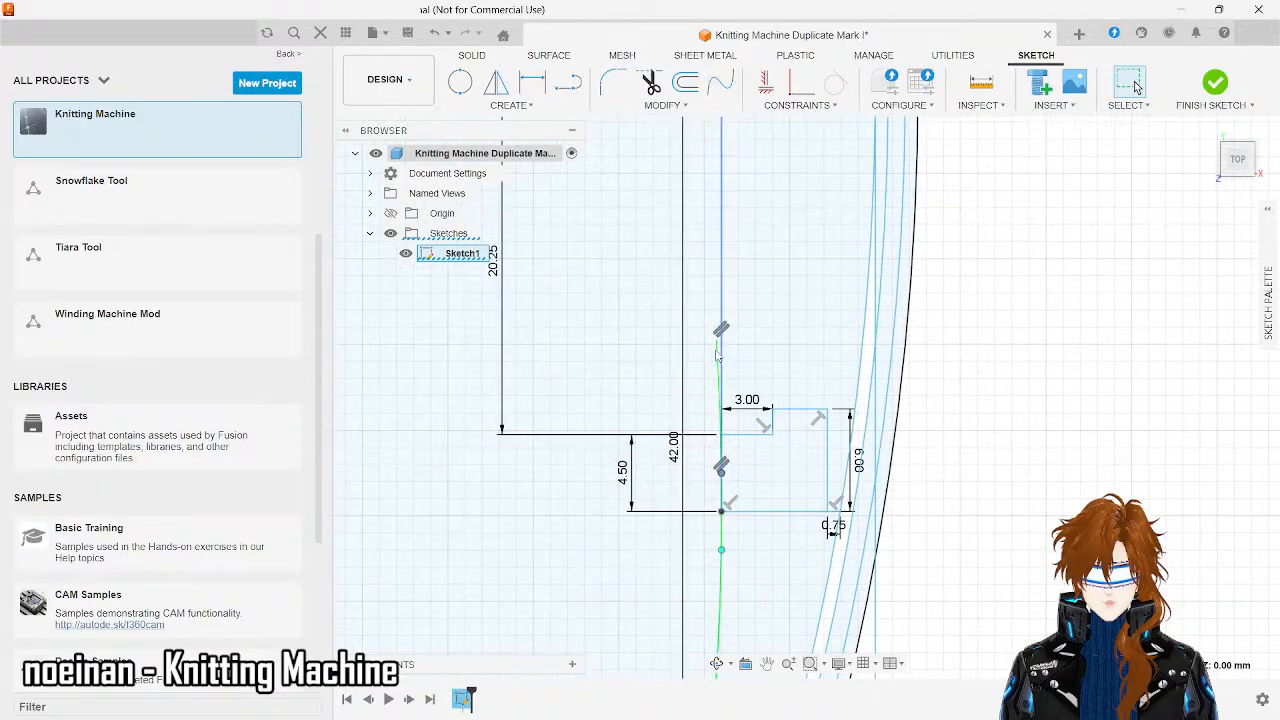
right_click(712, 366)
click(982, 368)
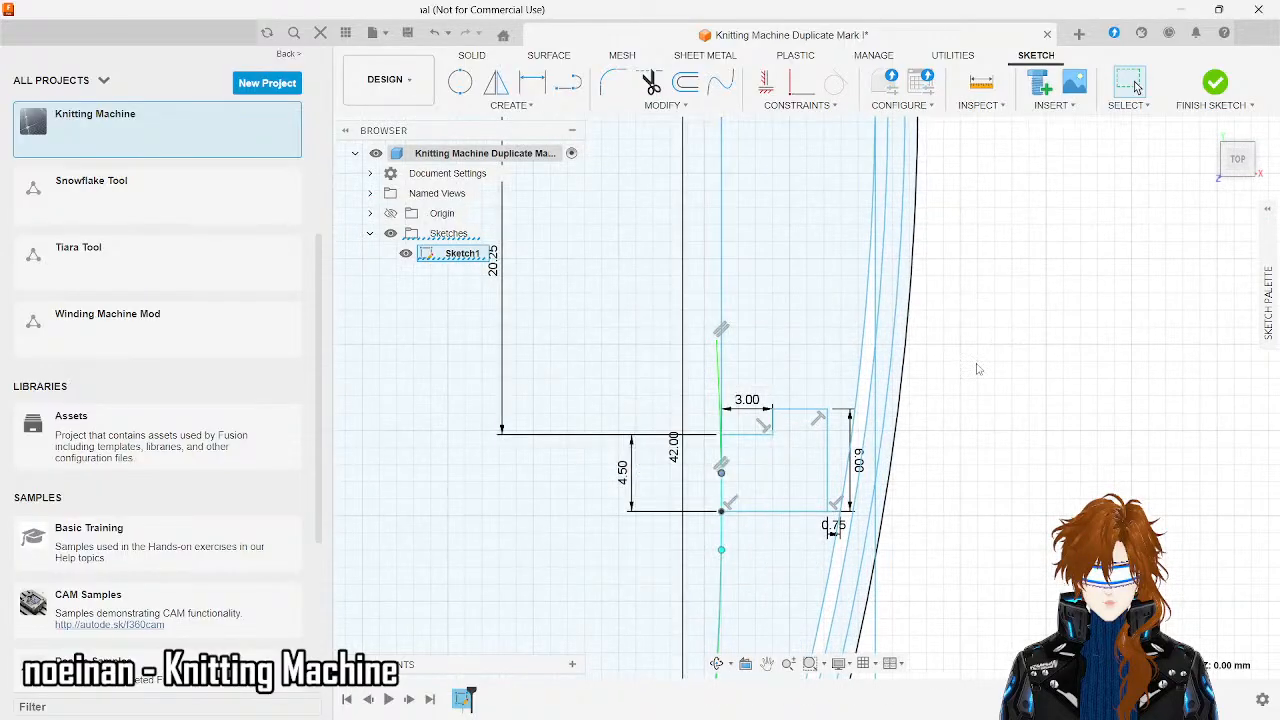
- Lengthen the spline's upper tangent handle slightly to refine the curve's bend, keeping it aligned with the vertical edge
scroll(884, 456, down, 3)
scroll(1014, 389, down, 2)
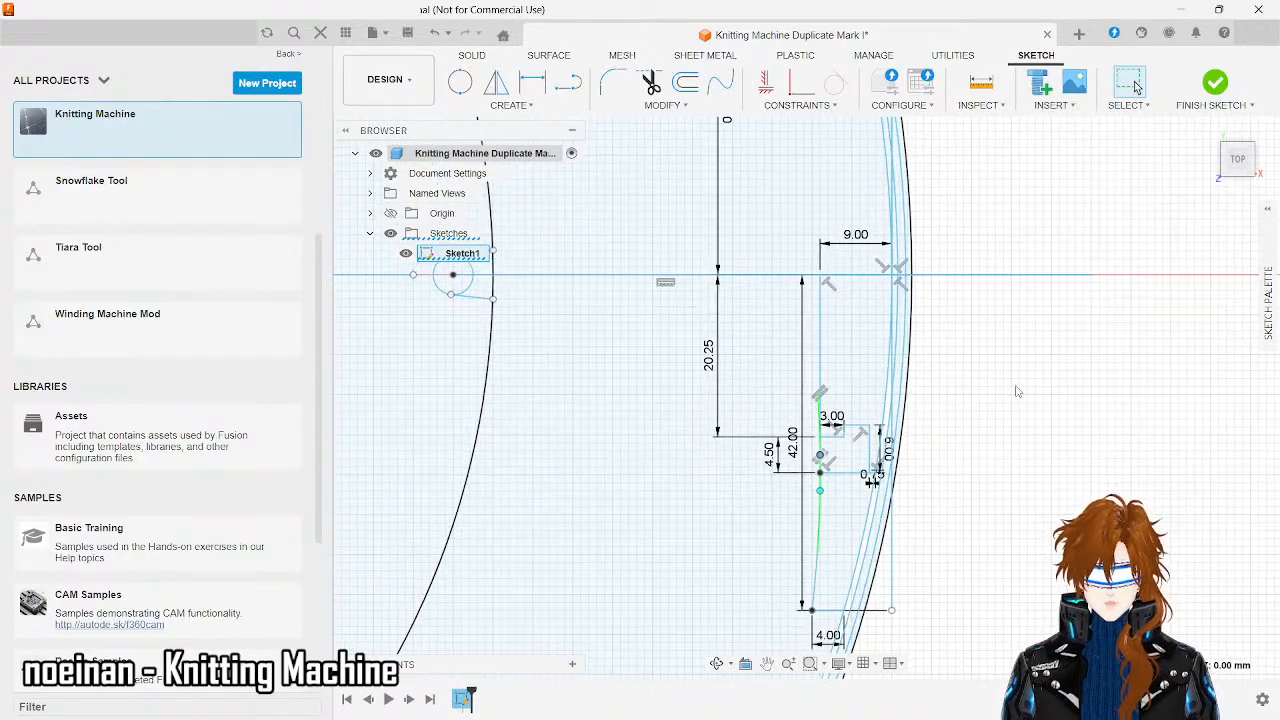
scroll(975, 684, up, 2)
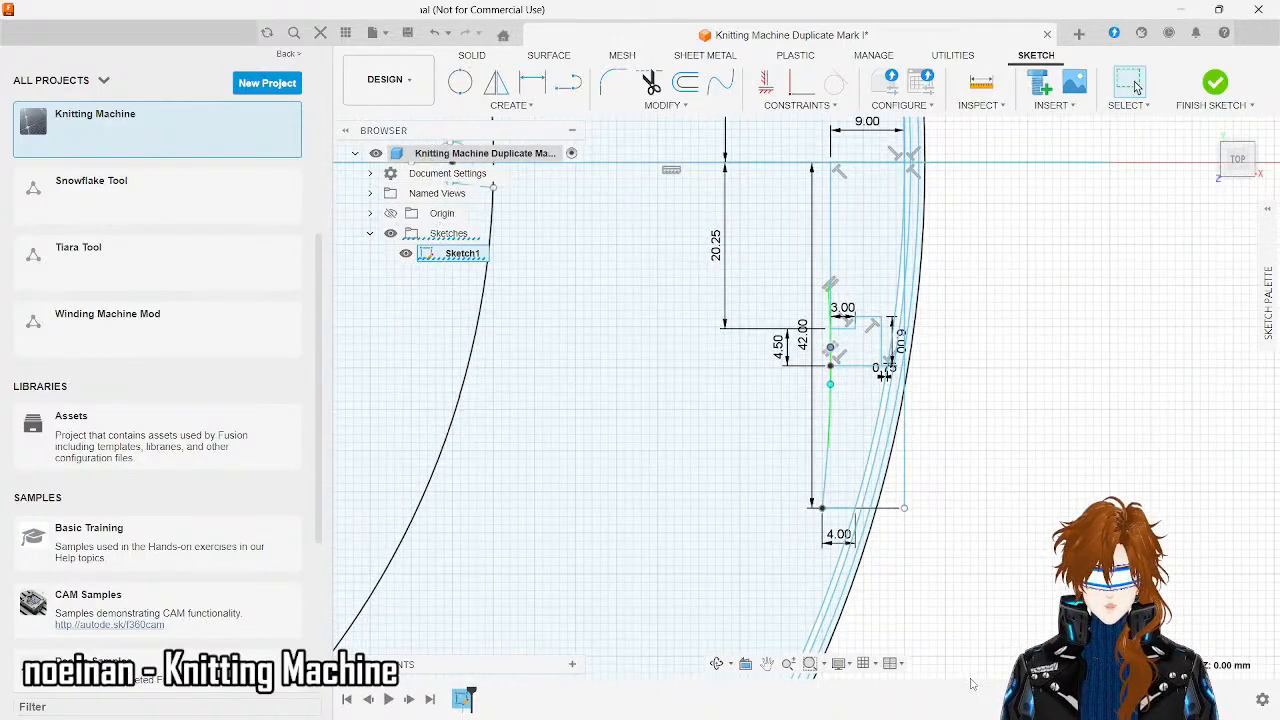
scroll(938, 570, up, 2)
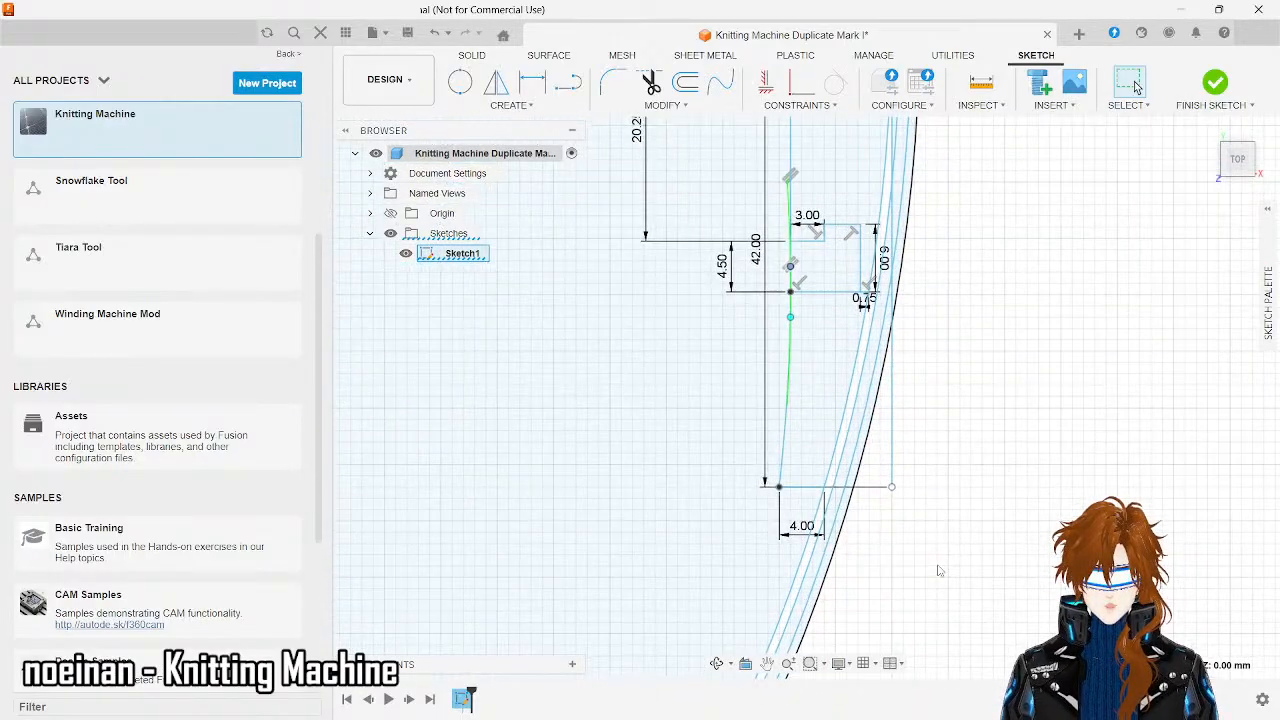
scroll(970, 270, down, 1)
scroll(970, 270, down, 1)
right_click(970, 270)
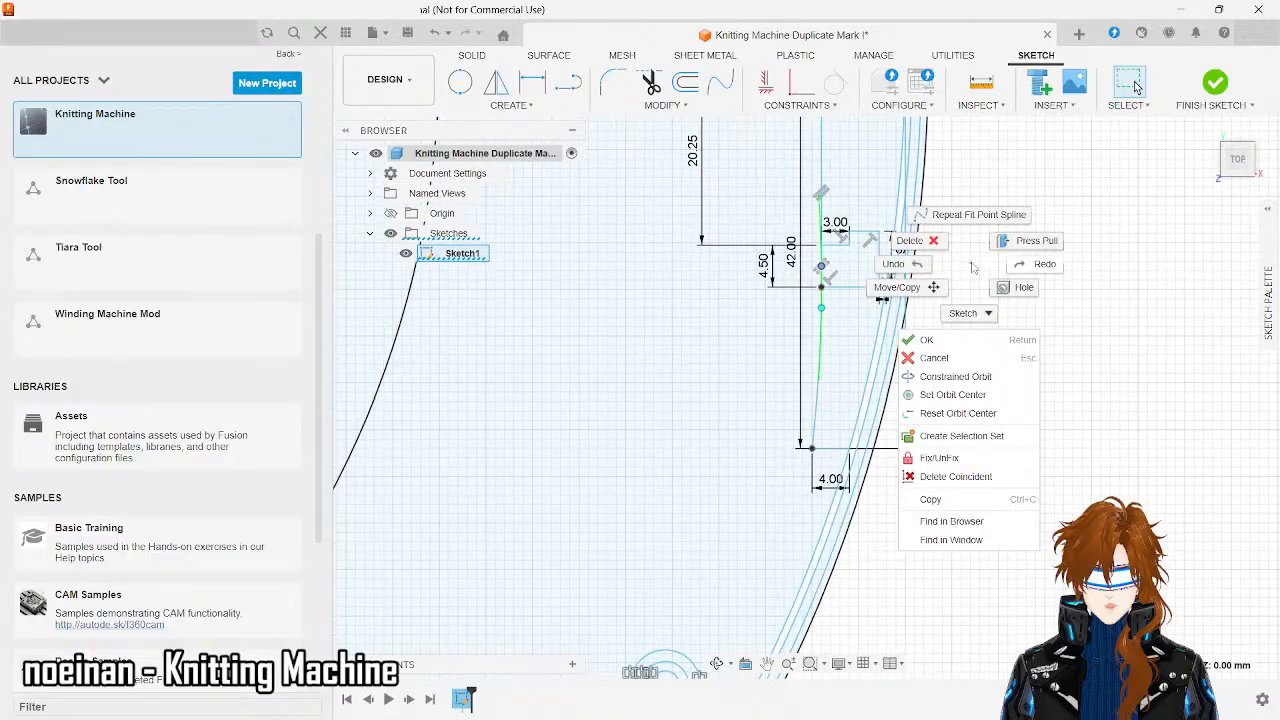
click(651, 549)
scroll(651, 549, down, 3)
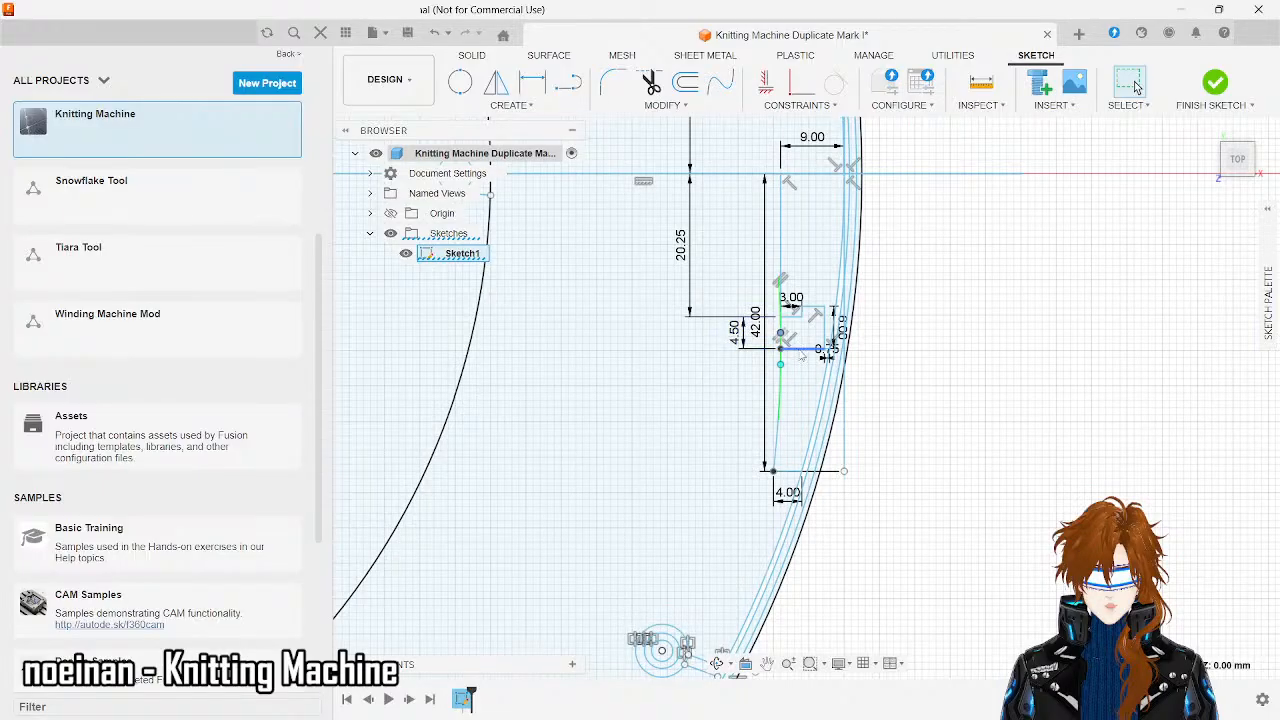
scroll(800, 352, up, 1)
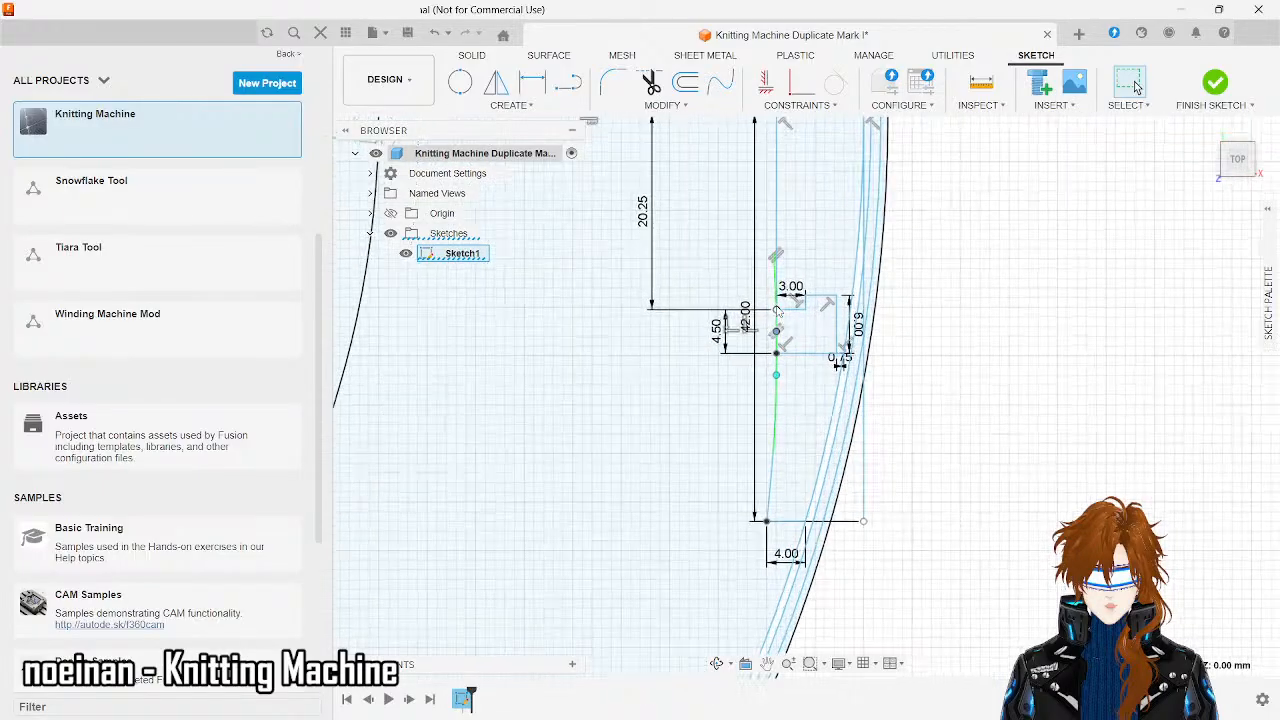
scroll(782, 306, up, 1)
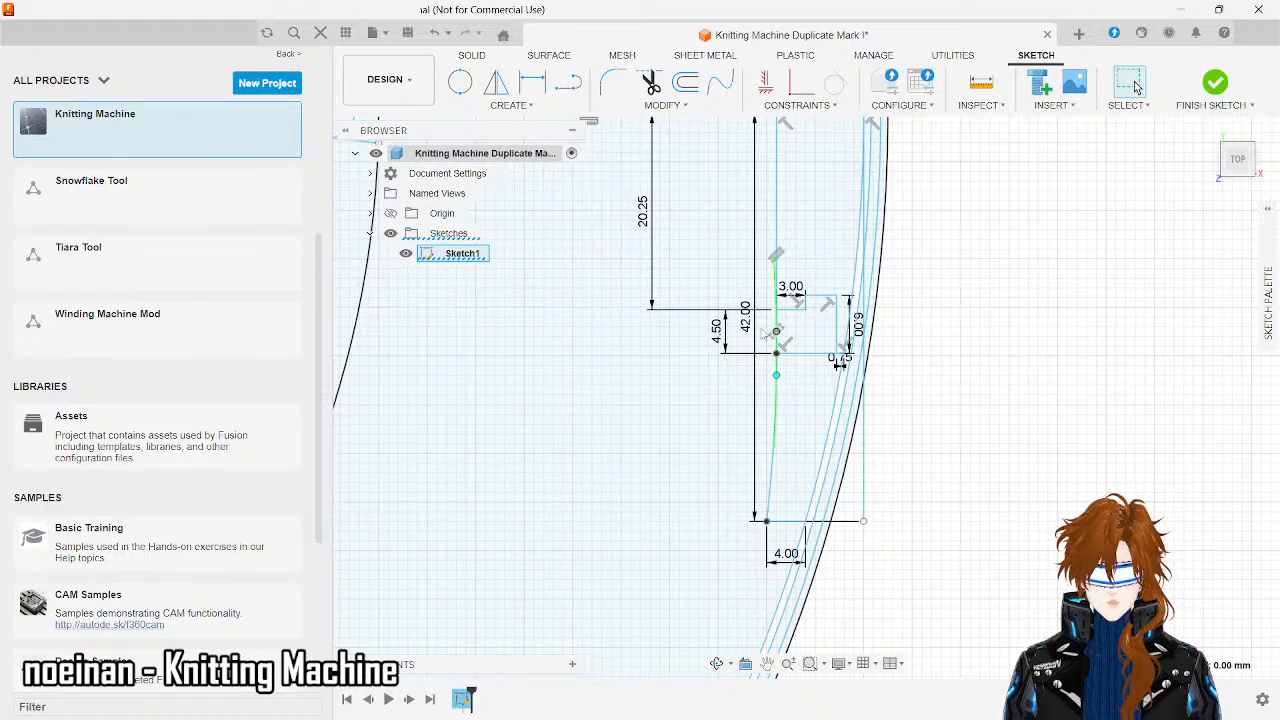
mouse_move(776, 332)
mouse_down()
mouse_move(766, 346)
mouse_move(781, 329)
mouse_up()
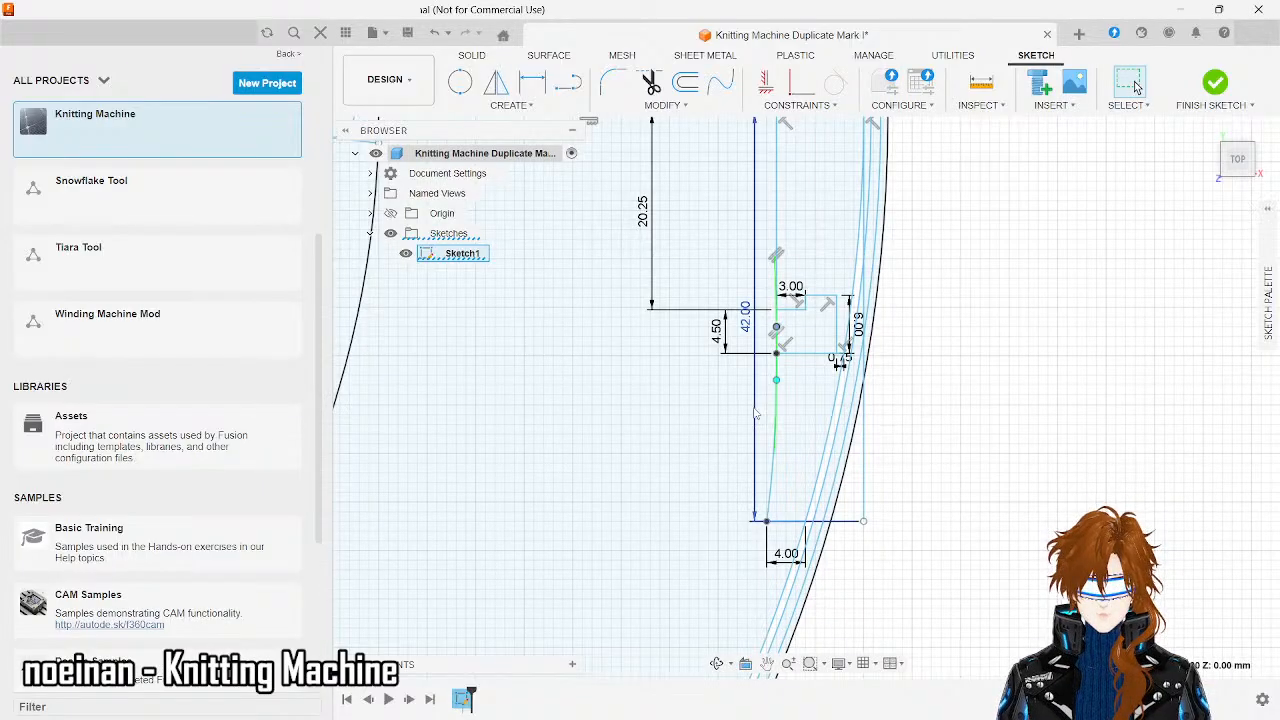
- Fillet the corner between the spline's lower end and the 4 mm line with a 2 mm radius
scroll(776, 422, up, 1)
scroll(776, 422, up, 2)
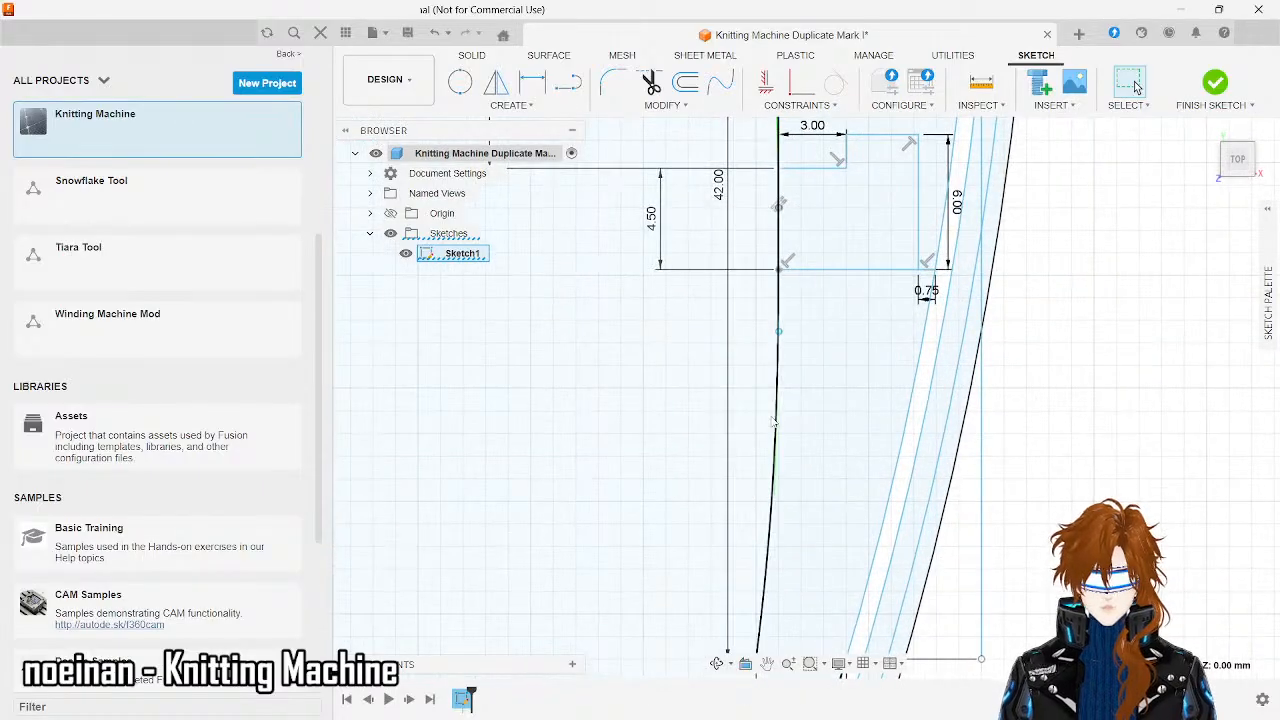
scroll(1037, 349, down, 1)
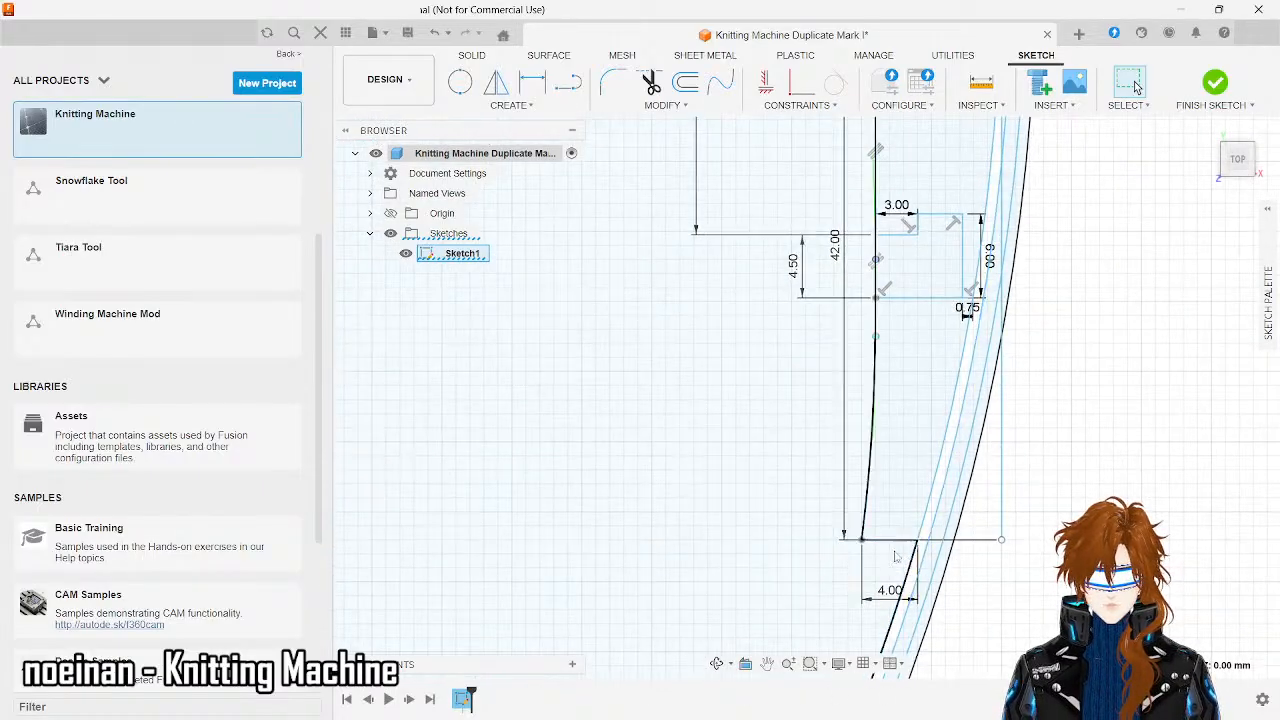
scroll(815, 567, up, 2)
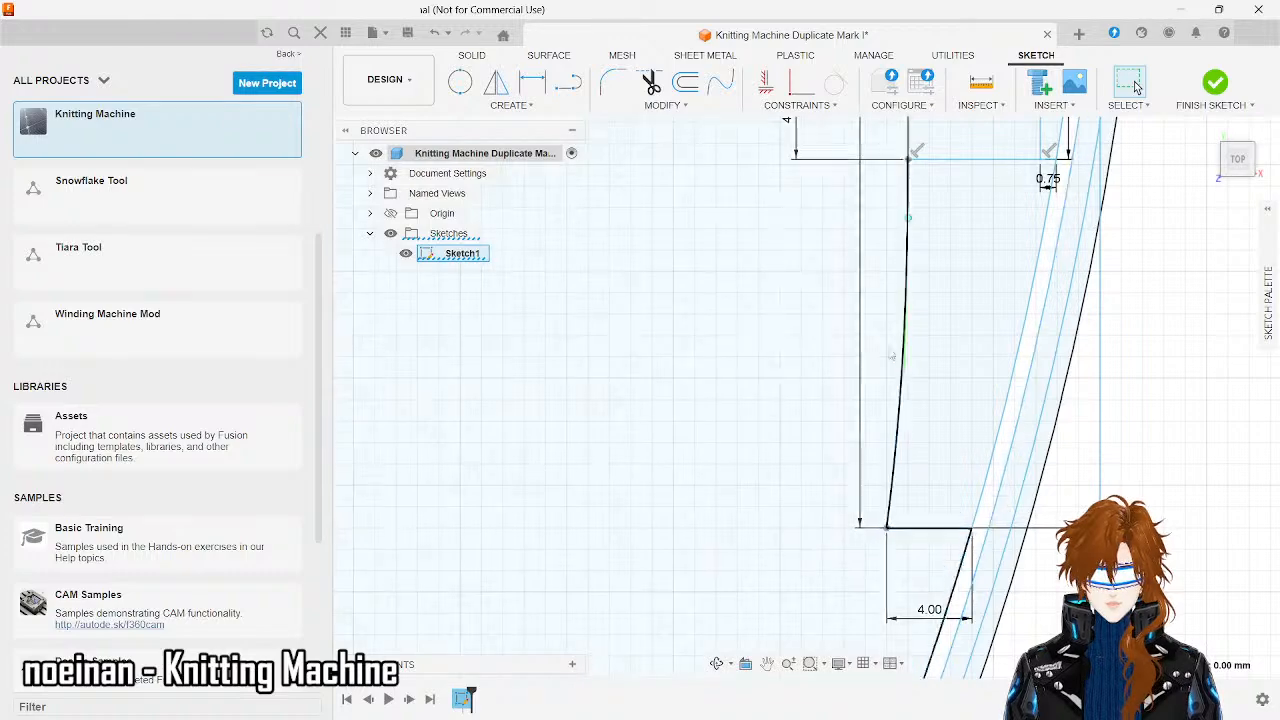
click(624, 94)
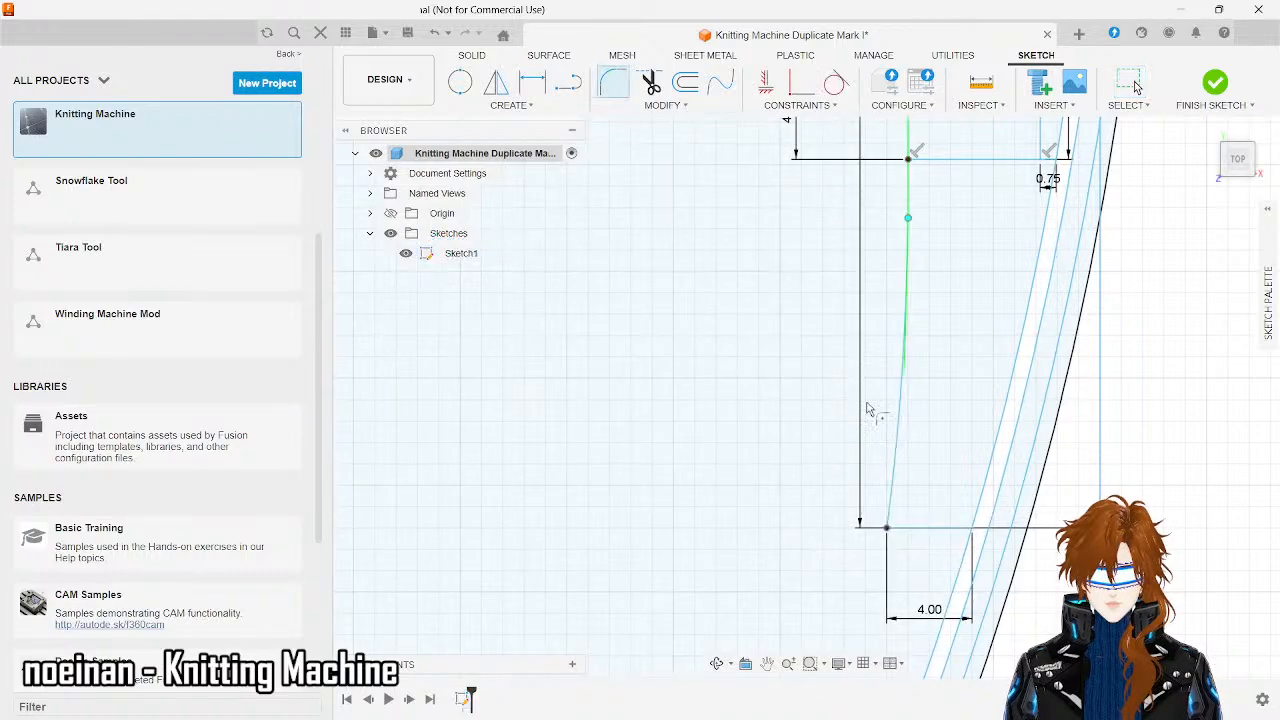
click(895, 512)
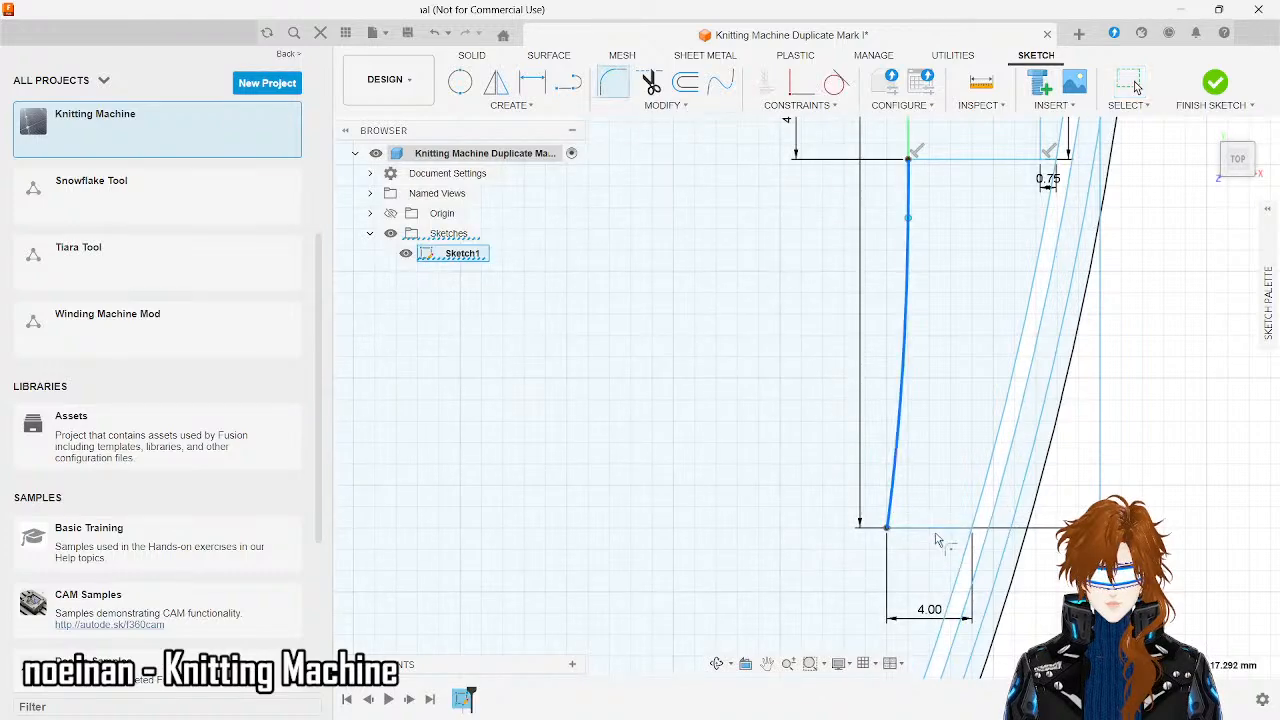
click(938, 533)
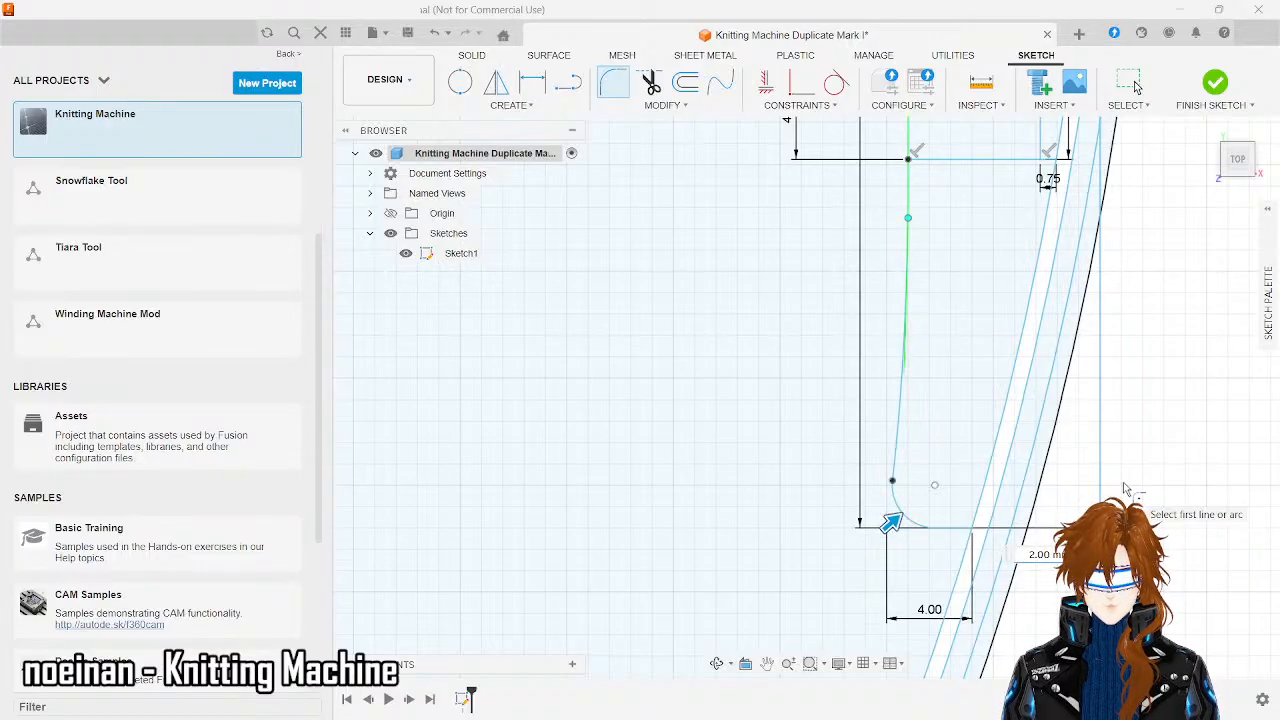
key(Return)
scroll(919, 508, down, 2)
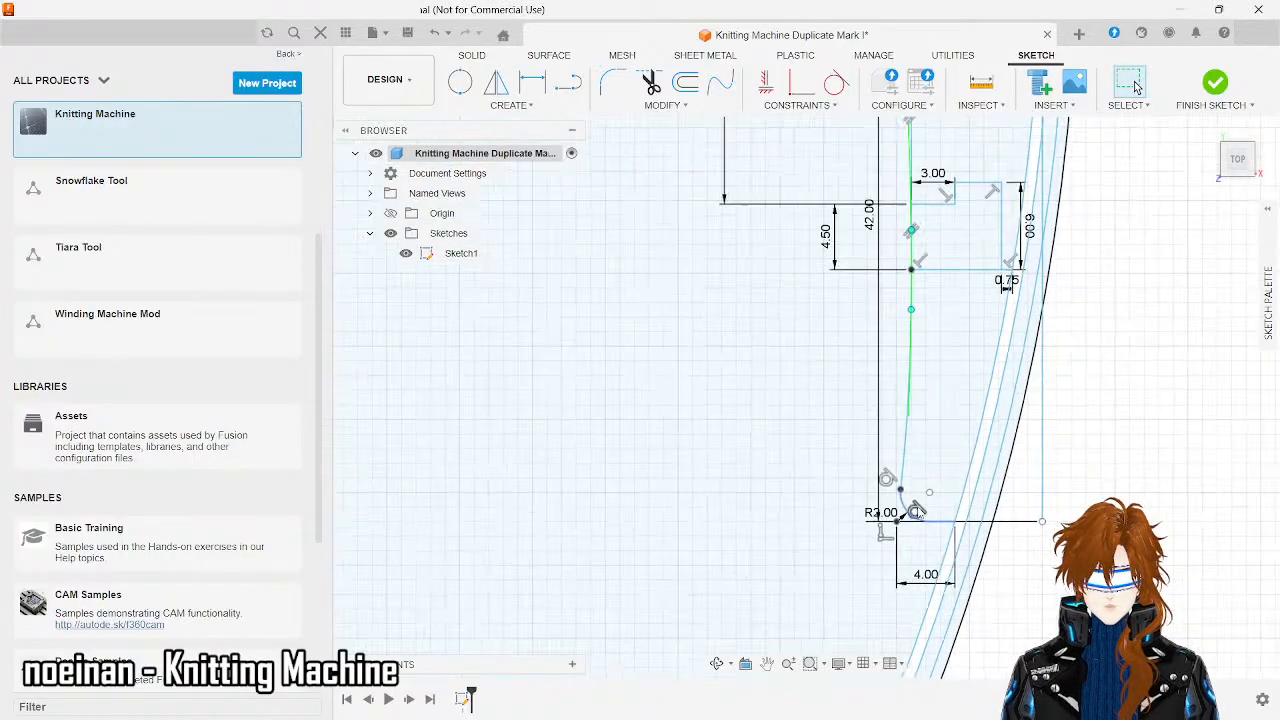
scroll(916, 511, down, 1)
- Delete the long horizontal reference line through the ring's center and the 9 mm horizontal segment between the two vertical lines
click(792, 465)
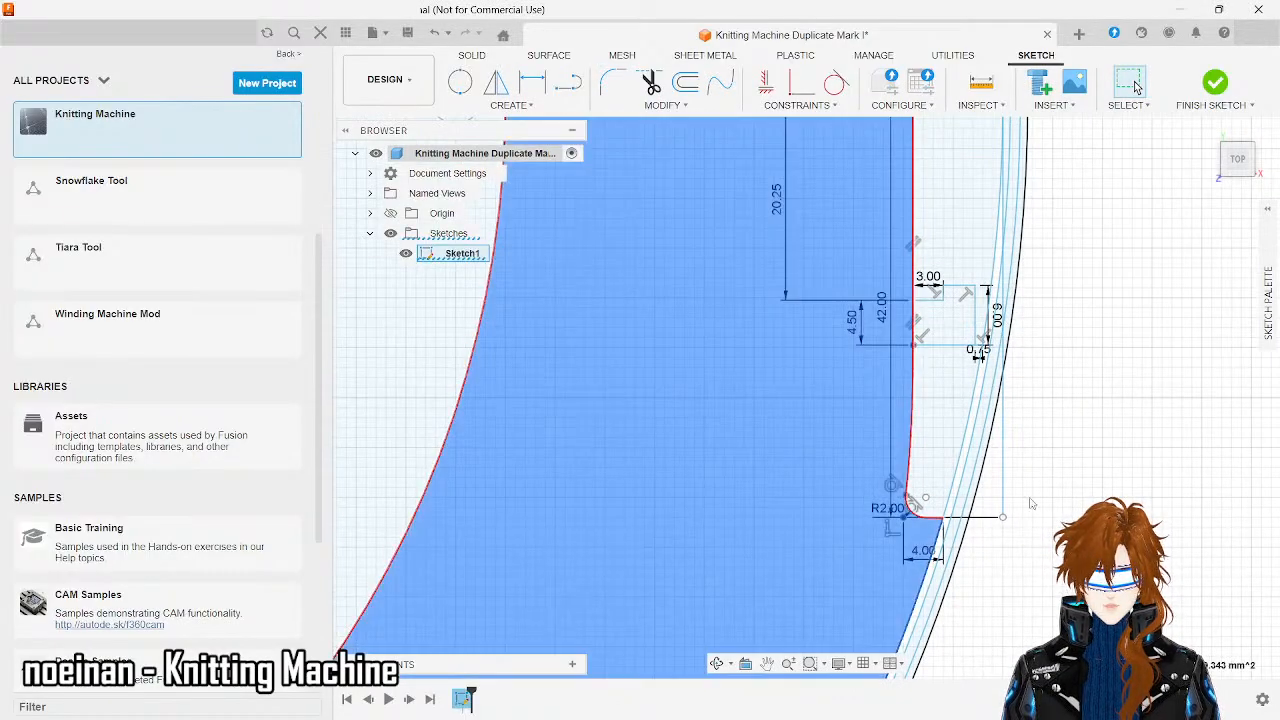
click(1004, 504)
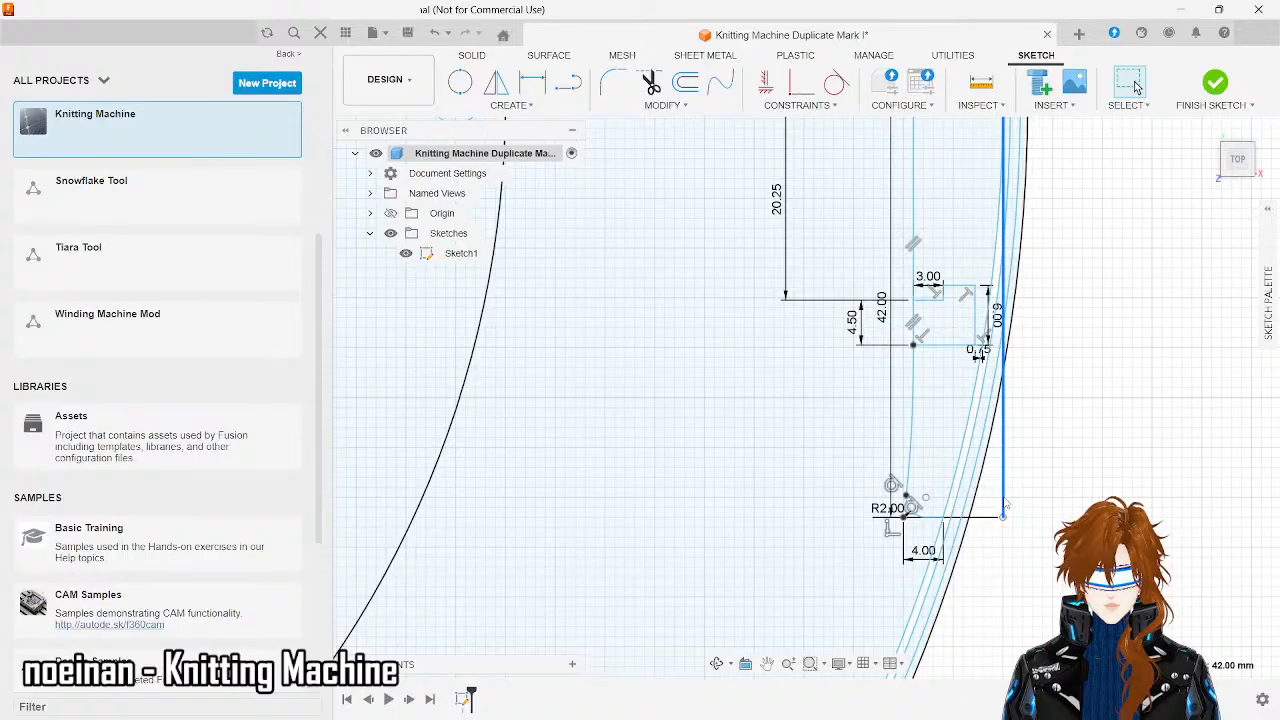
scroll(818, 434, down, 3)
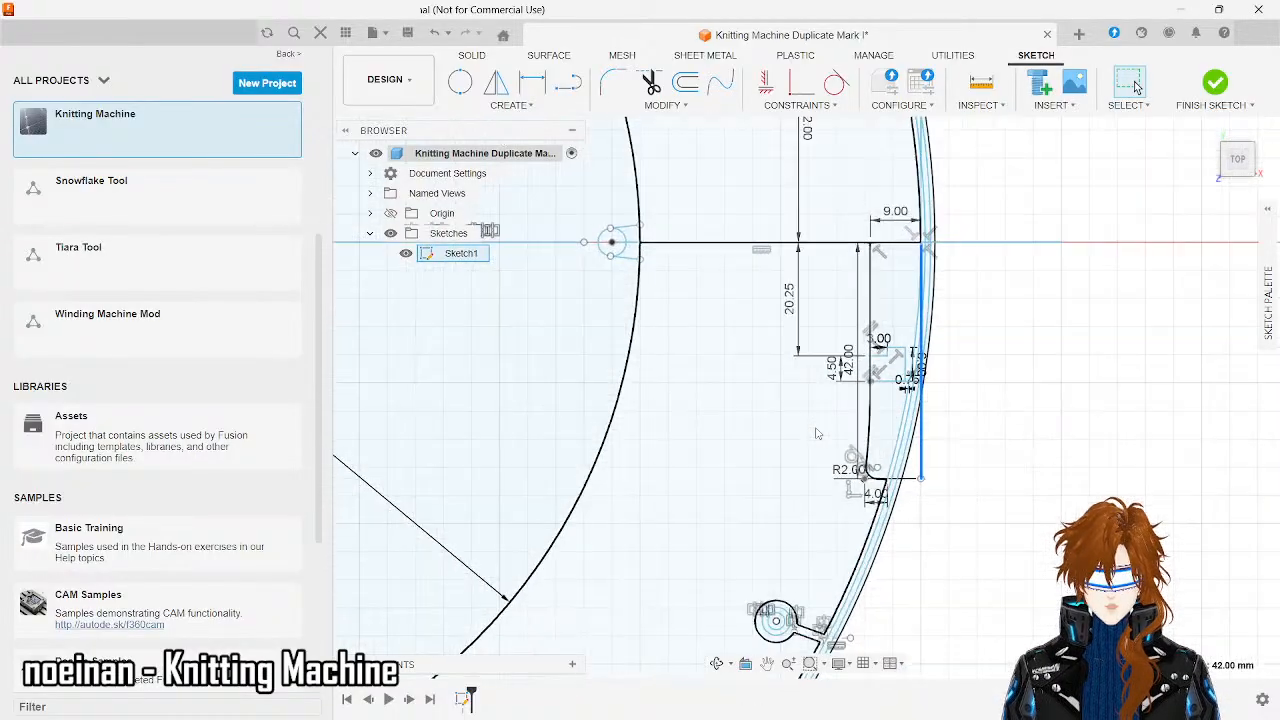
scroll(958, 305, up, 3)
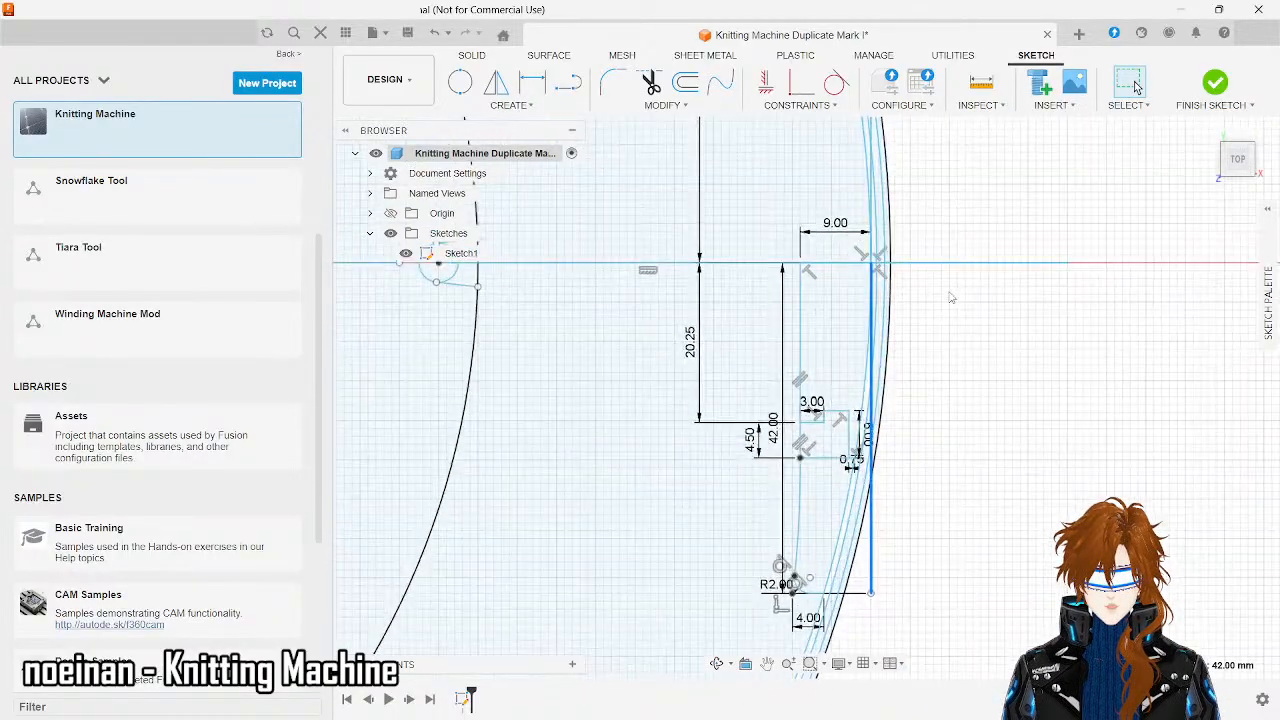
shift+click(575, 261)
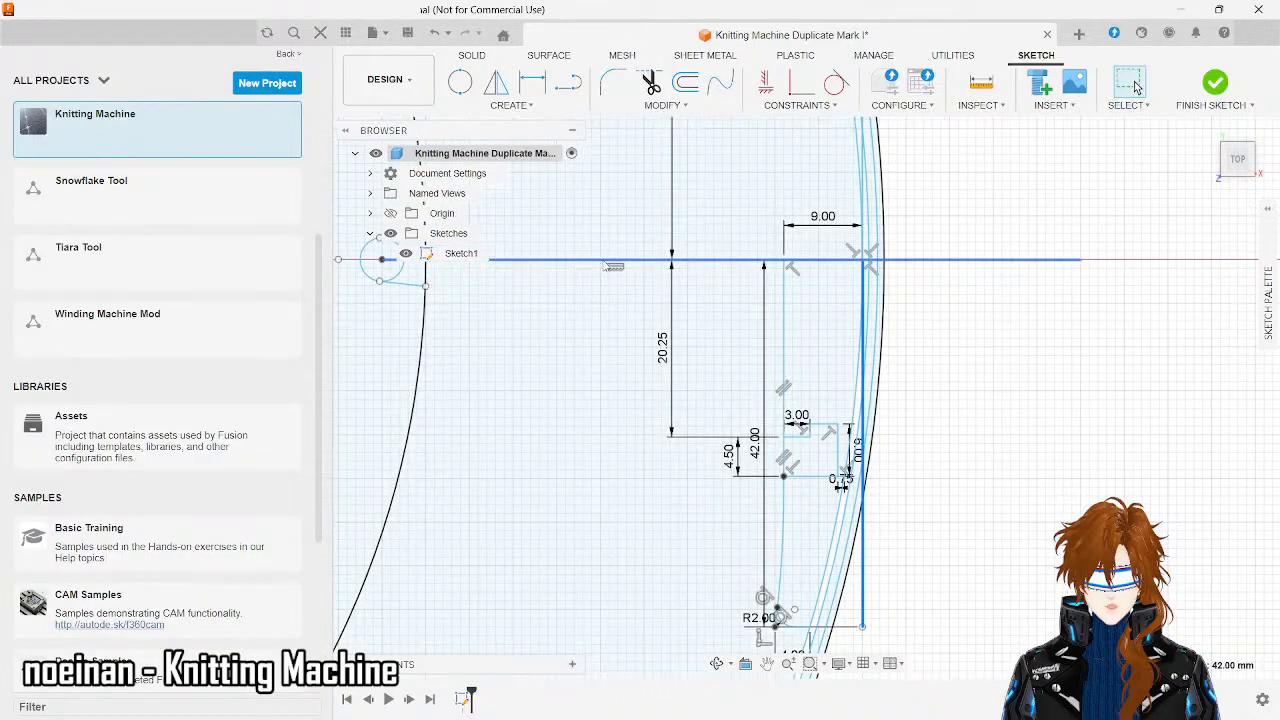
key(Delete)
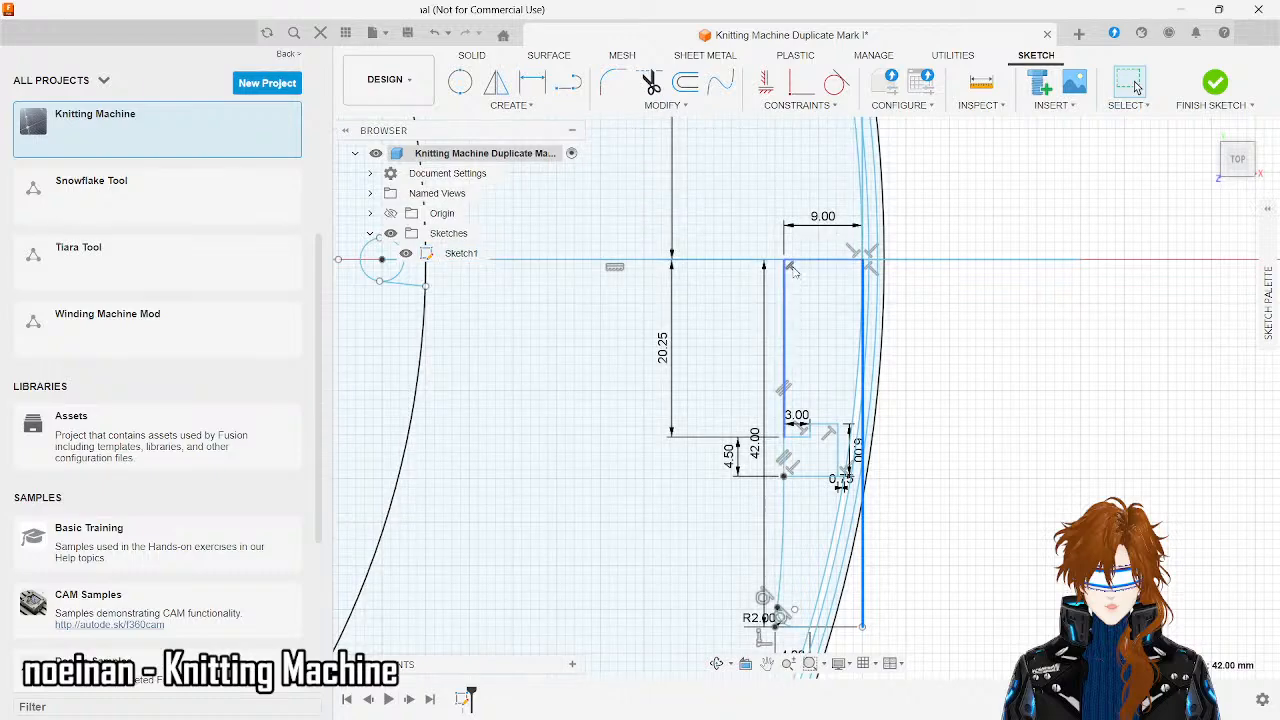
scroll(770, 268, up, 2)
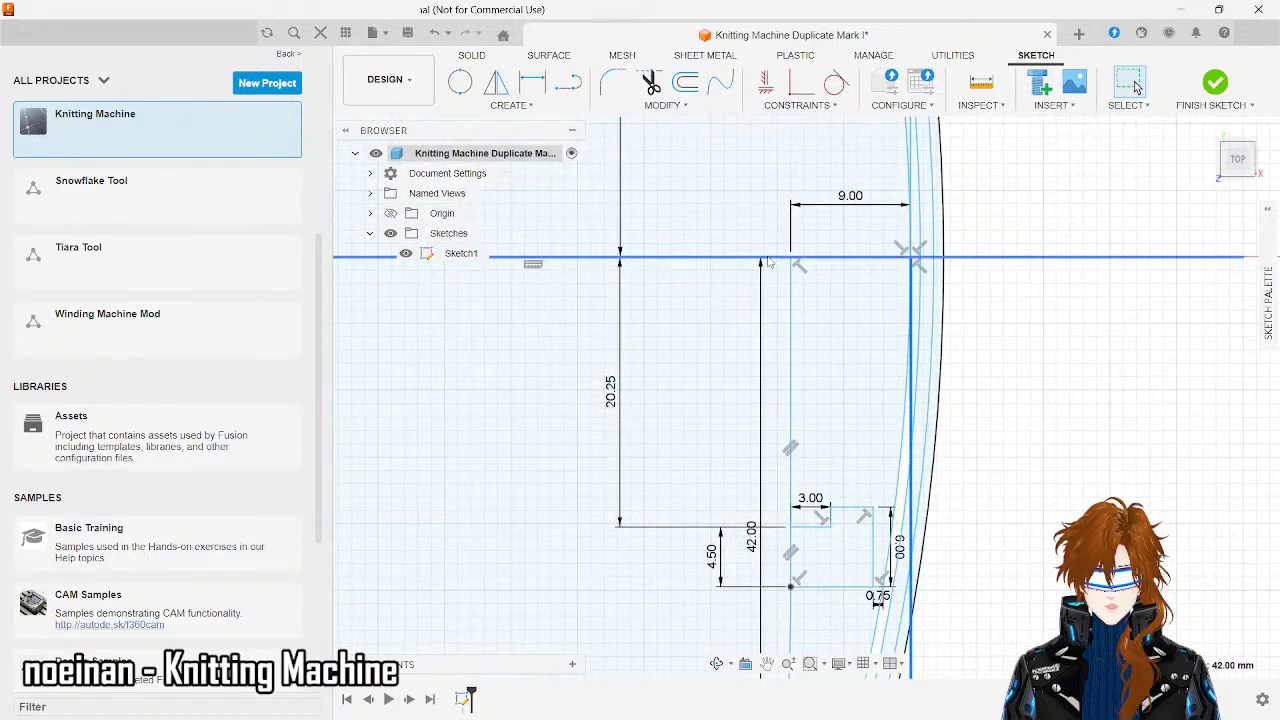
click(963, 262)
key(Delete)
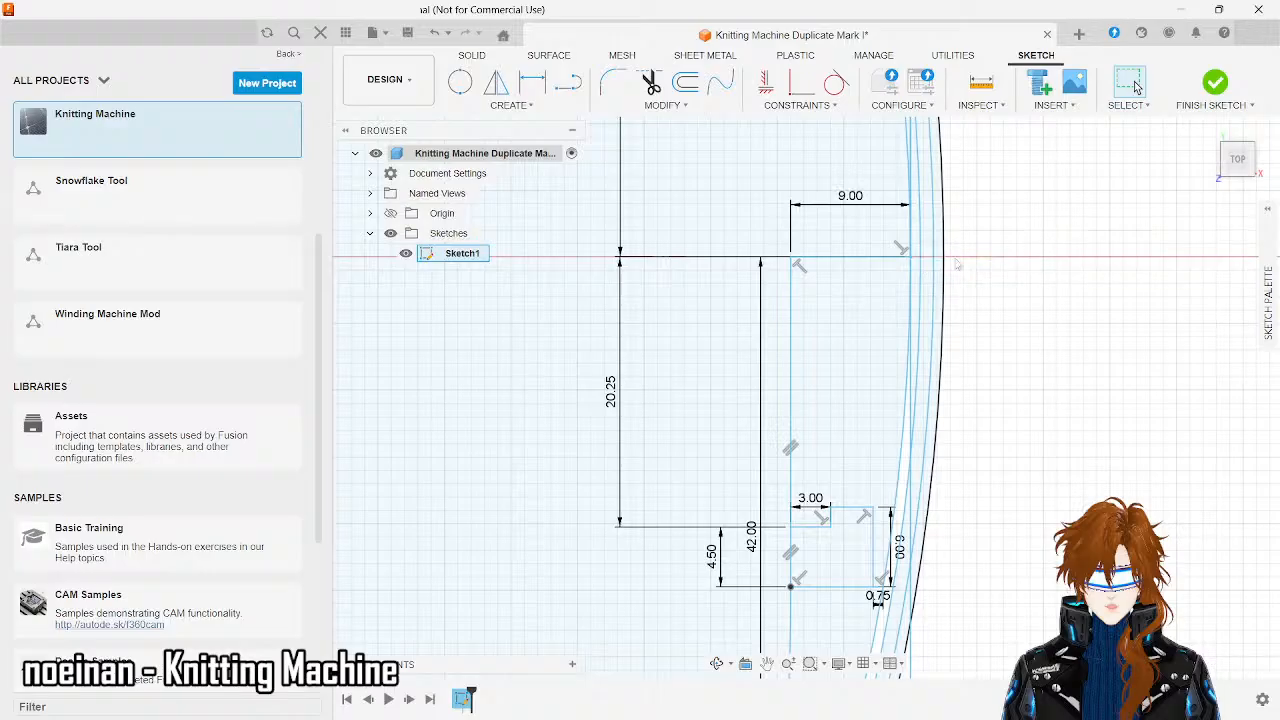
click(891, 261)
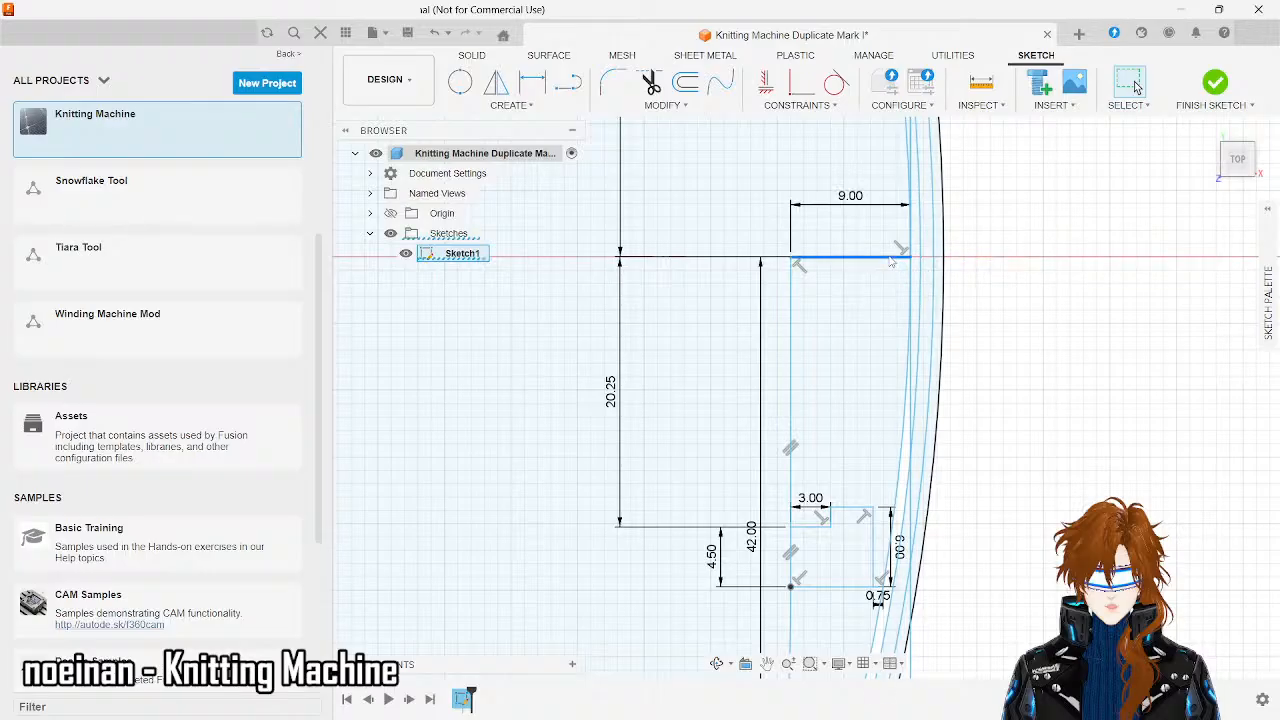
key(Delete)
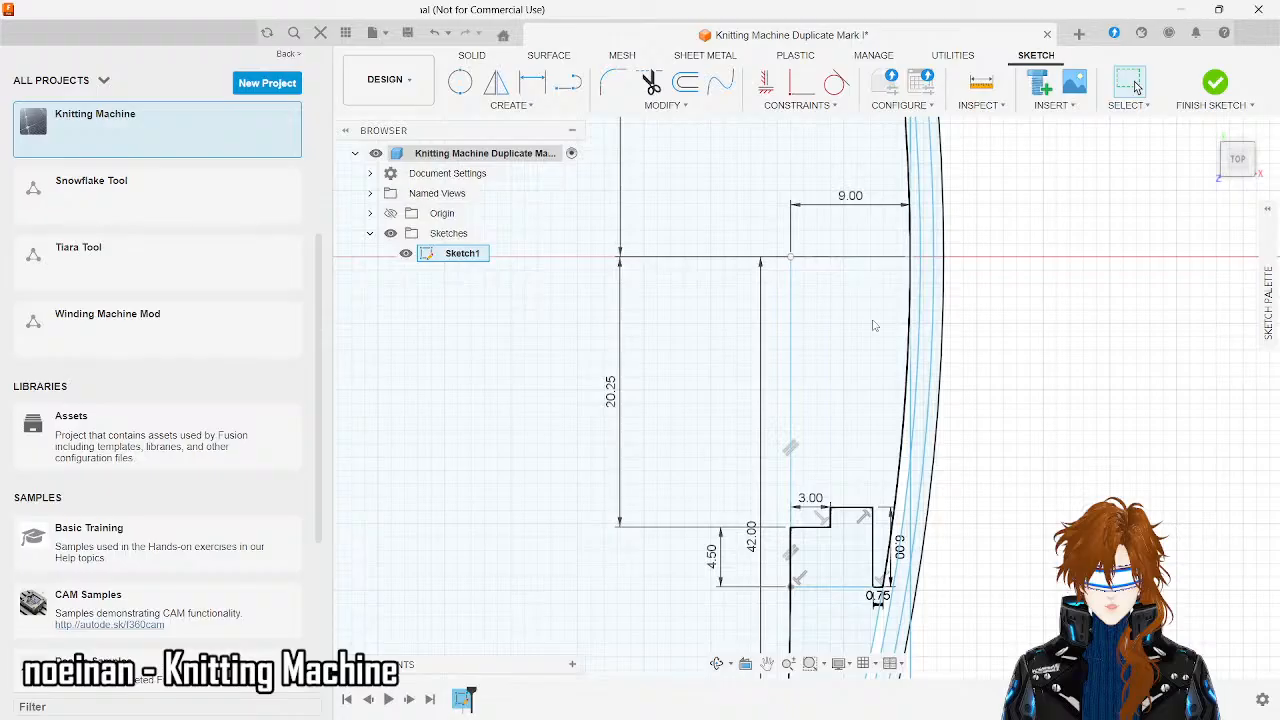
scroll(873, 328, down, 3)
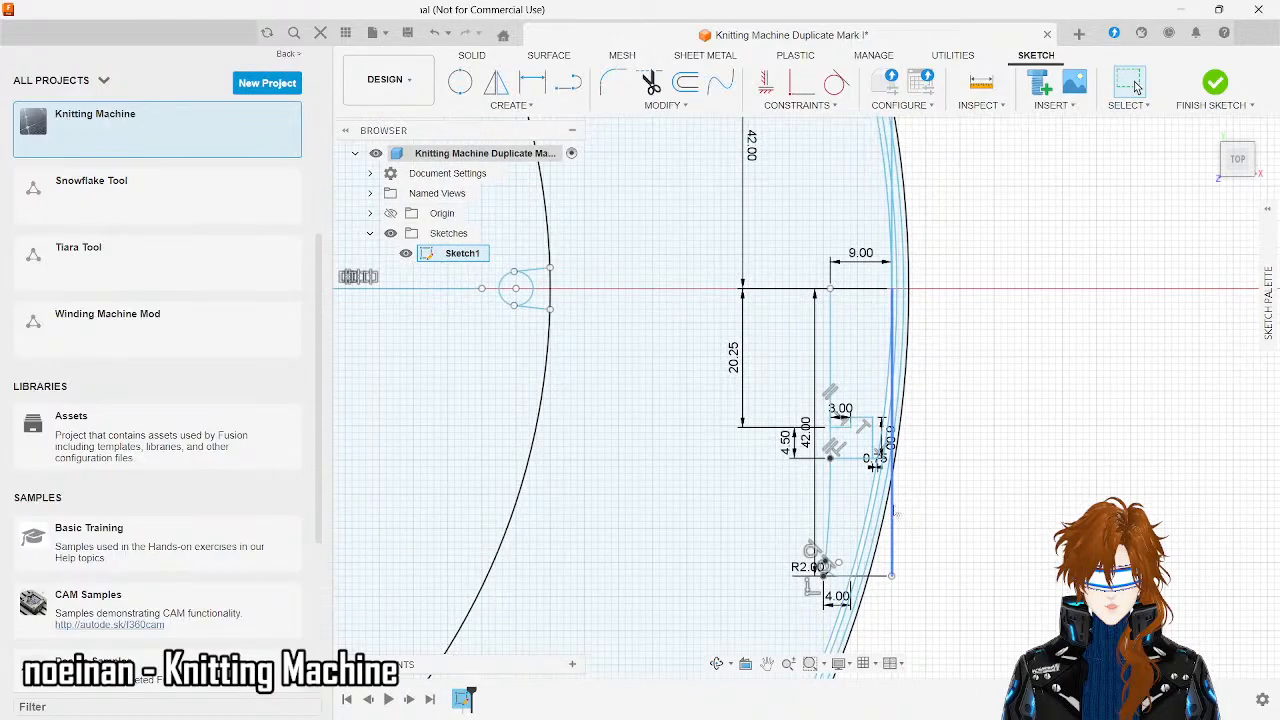
- Delete the two 42 mm vertical reference lines above and below the ring's horizontal axis, plus the horizontal line meeting the upper one's end
click(893, 513)
key(Delete)
scroll(957, 178, down, 2)
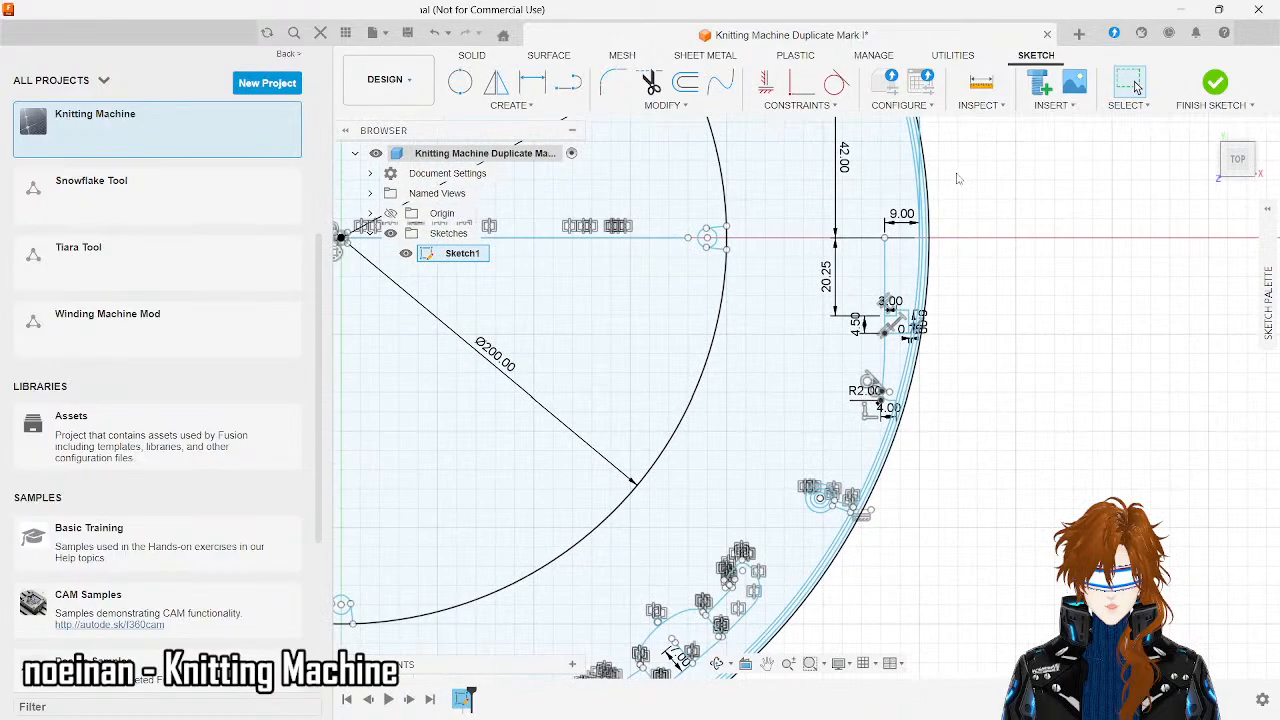
scroll(957, 495, down, 2)
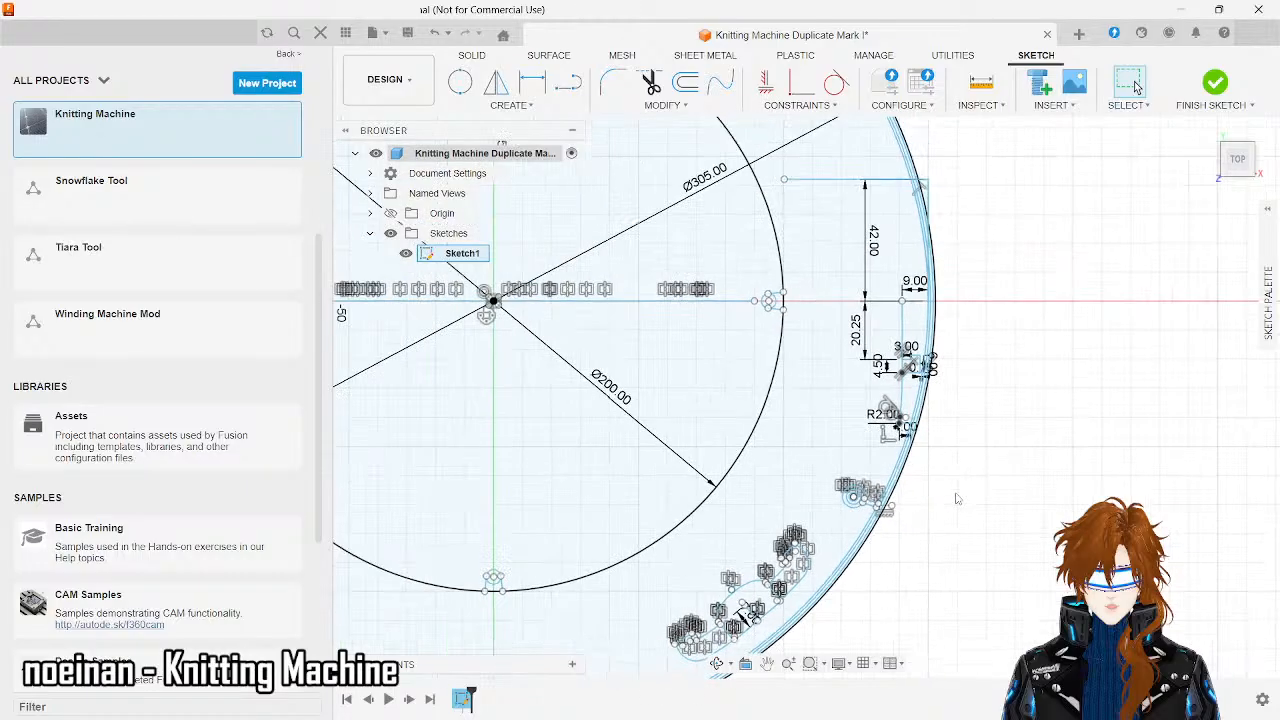
click(930, 206)
key(Delete)
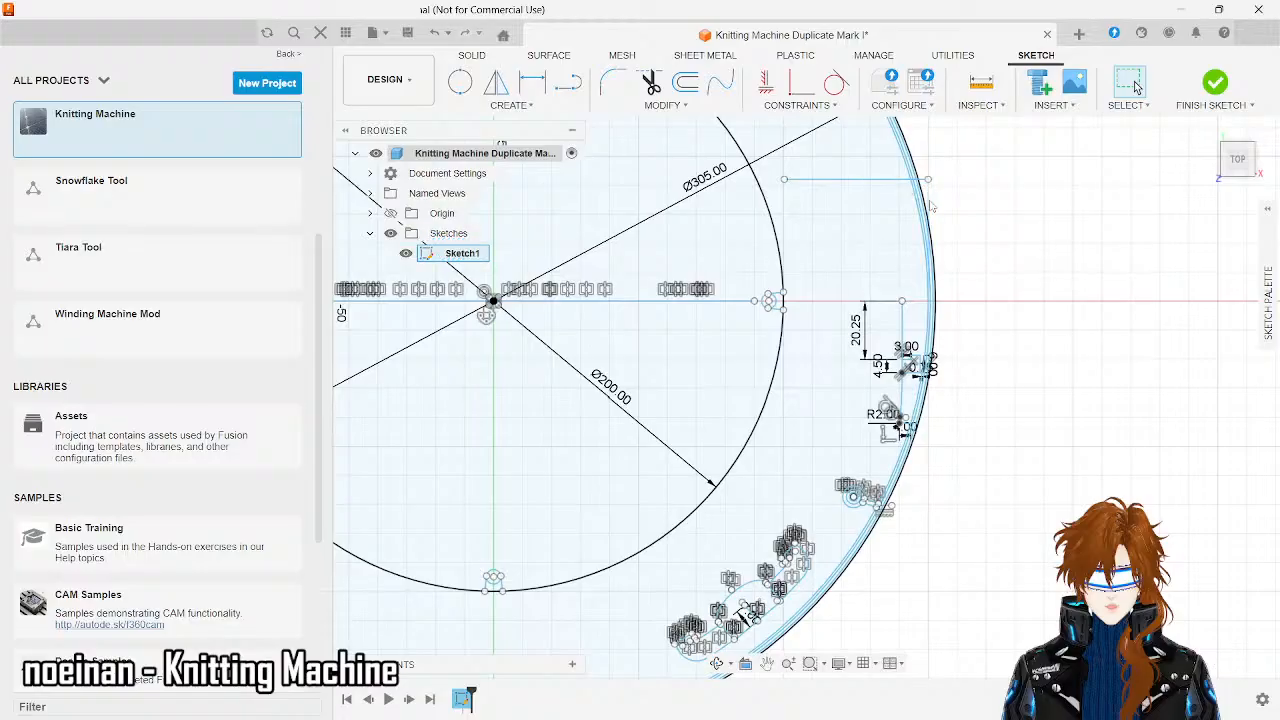
click(877, 180)
key(Delete)
- Delete the short horizontal segment joining the stepped outline's lower outer corner to the inner rim arc
scroll(930, 403, up, 5)
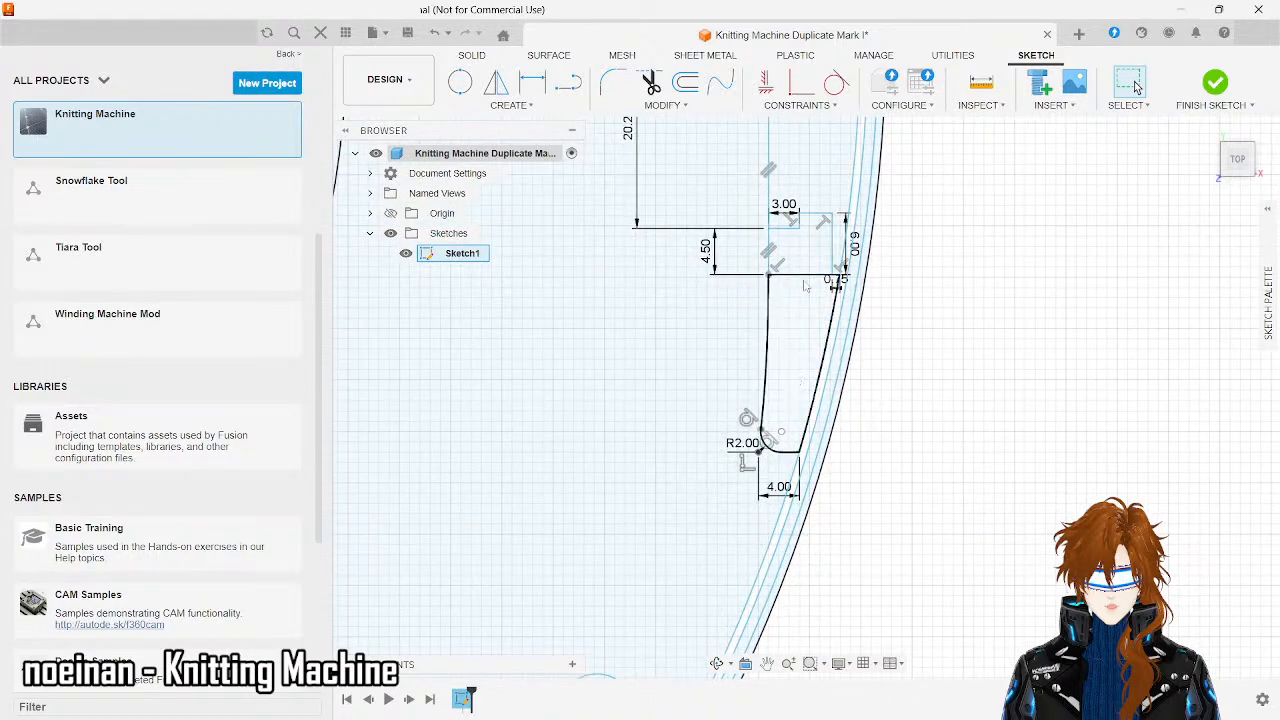
scroll(908, 287, up, 1)
scroll(908, 287, up, 3)
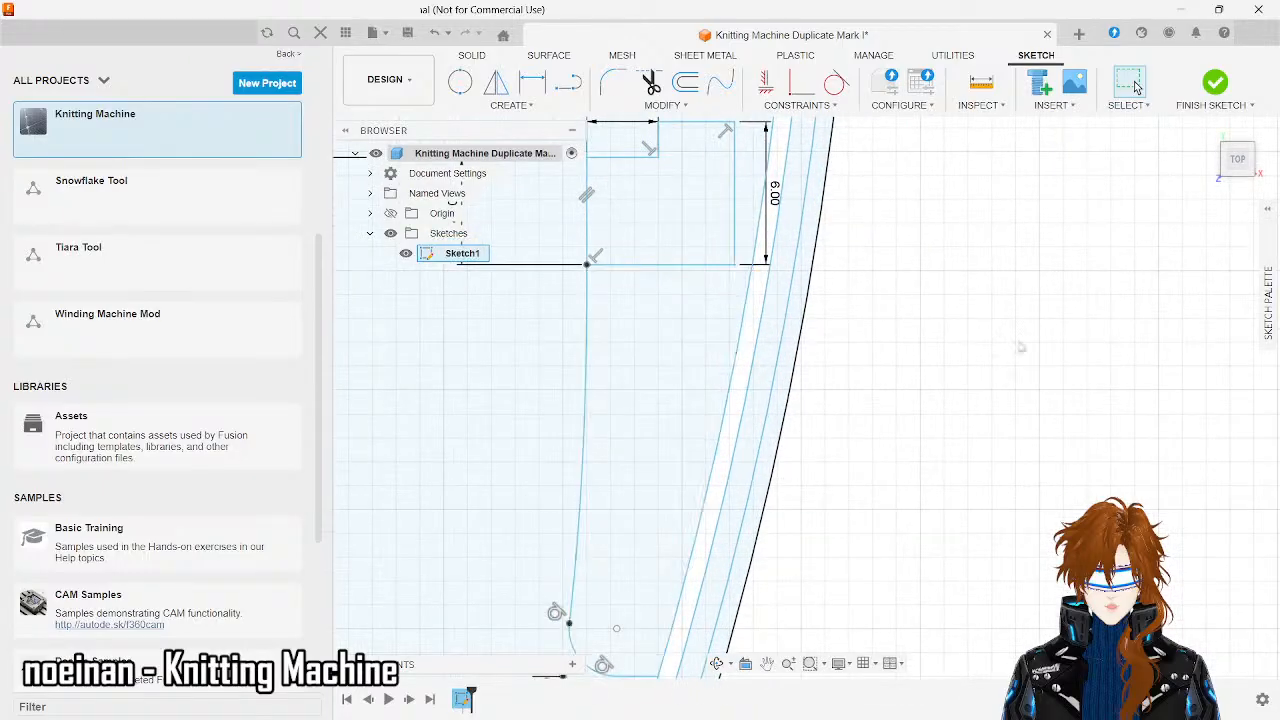
scroll(1021, 347, down, 3)
scroll(1021, 347, down, 3)
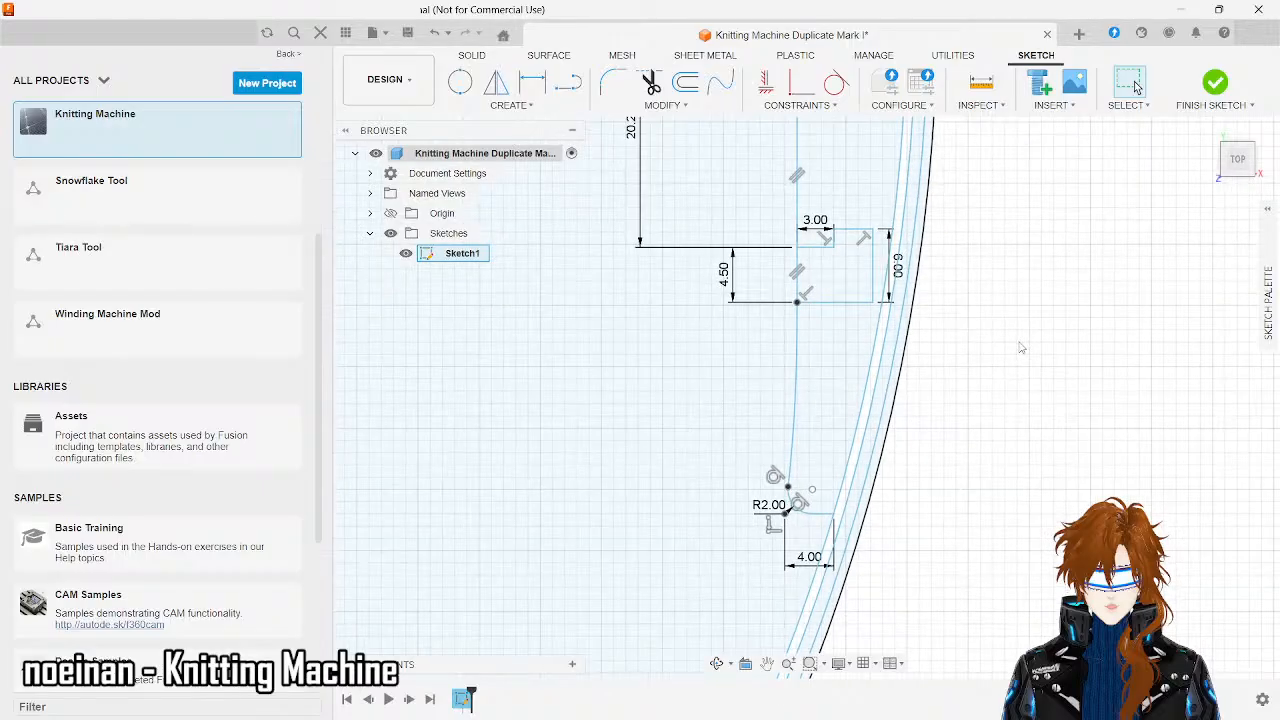
scroll(1021, 347, down, 4)
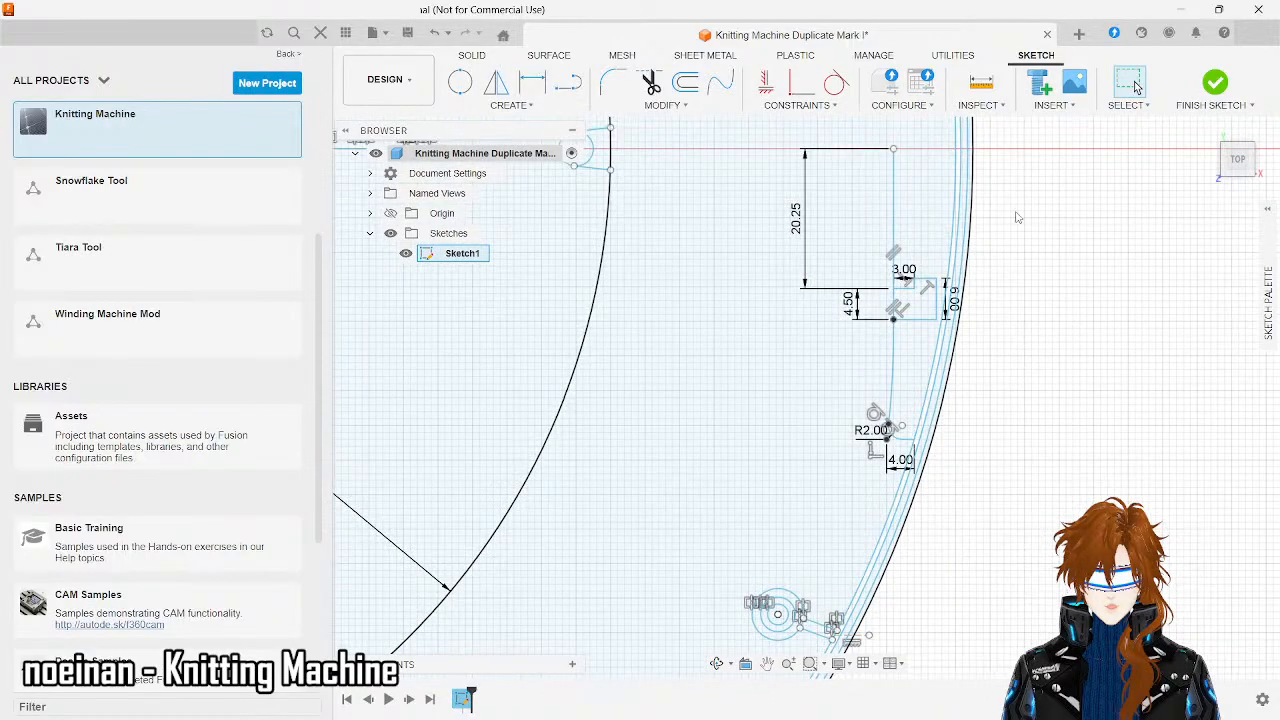
scroll(1027, 215, down, 2)
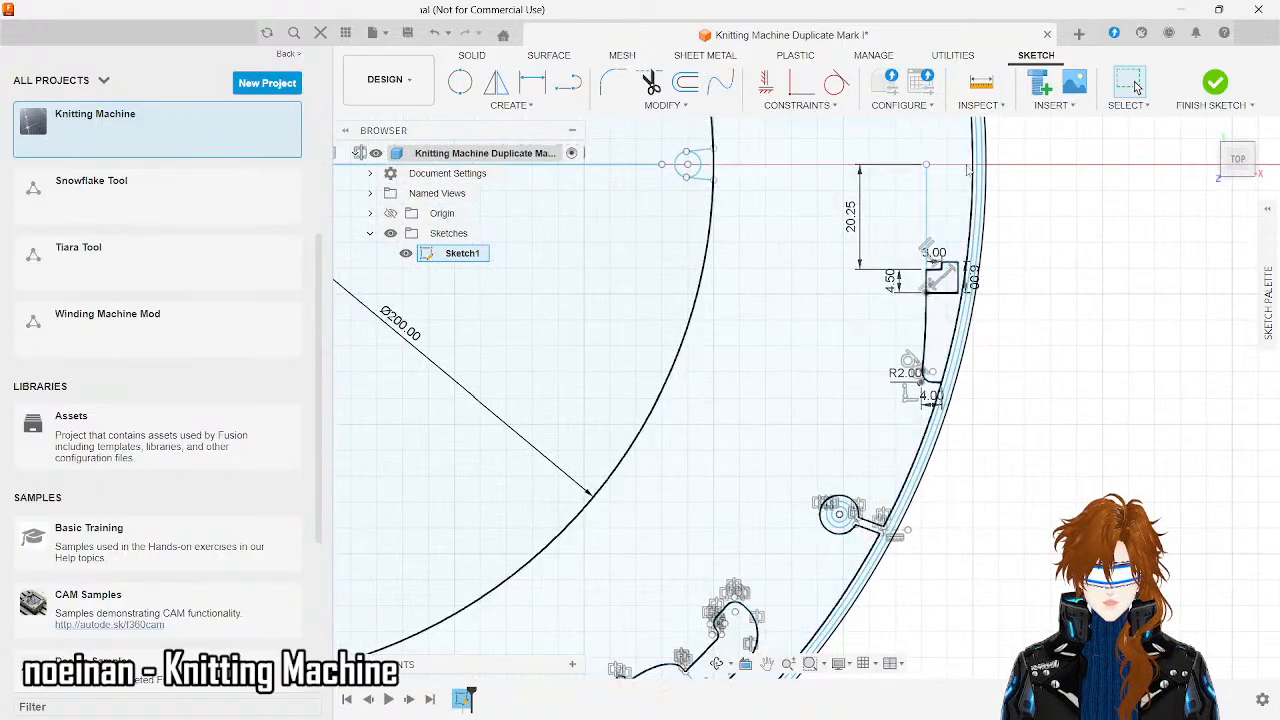
- Mirror the ten curves of the stepped notch profile, including its vertical edge and R2.00 rounded end, about the horizontal centre line
scroll(953, 264, up, 4)
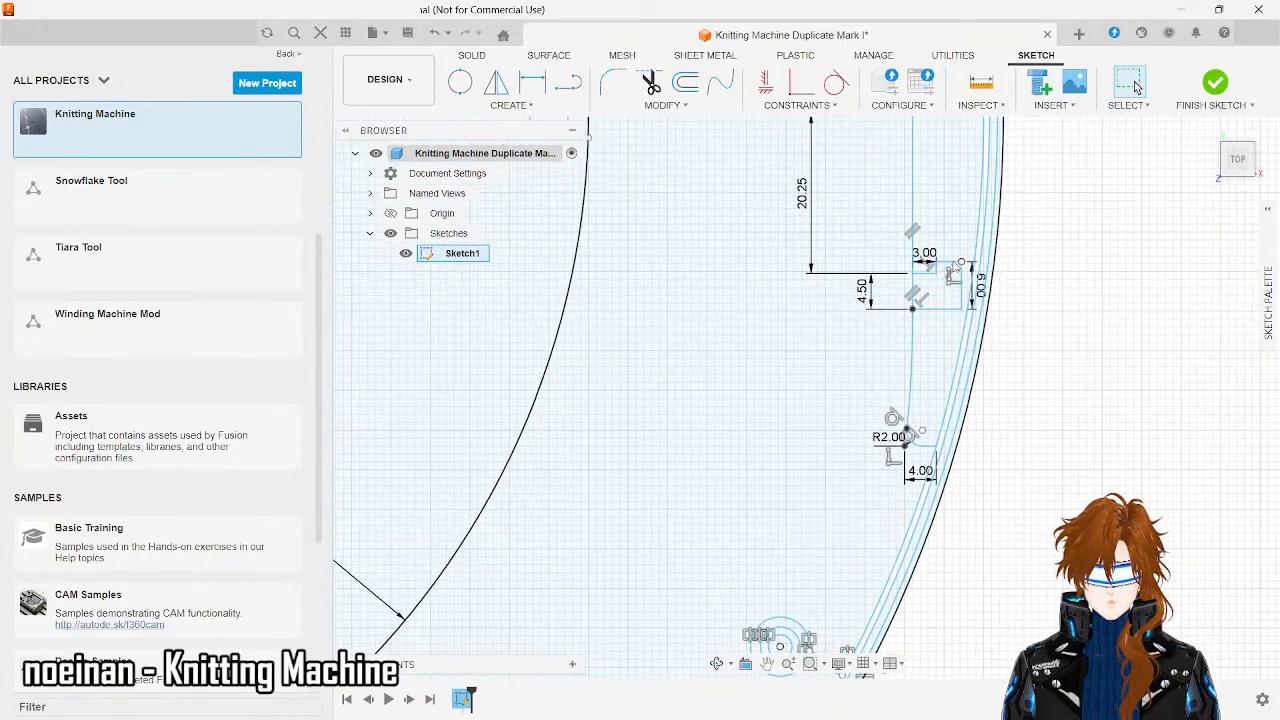
scroll(1061, 321, down, 3)
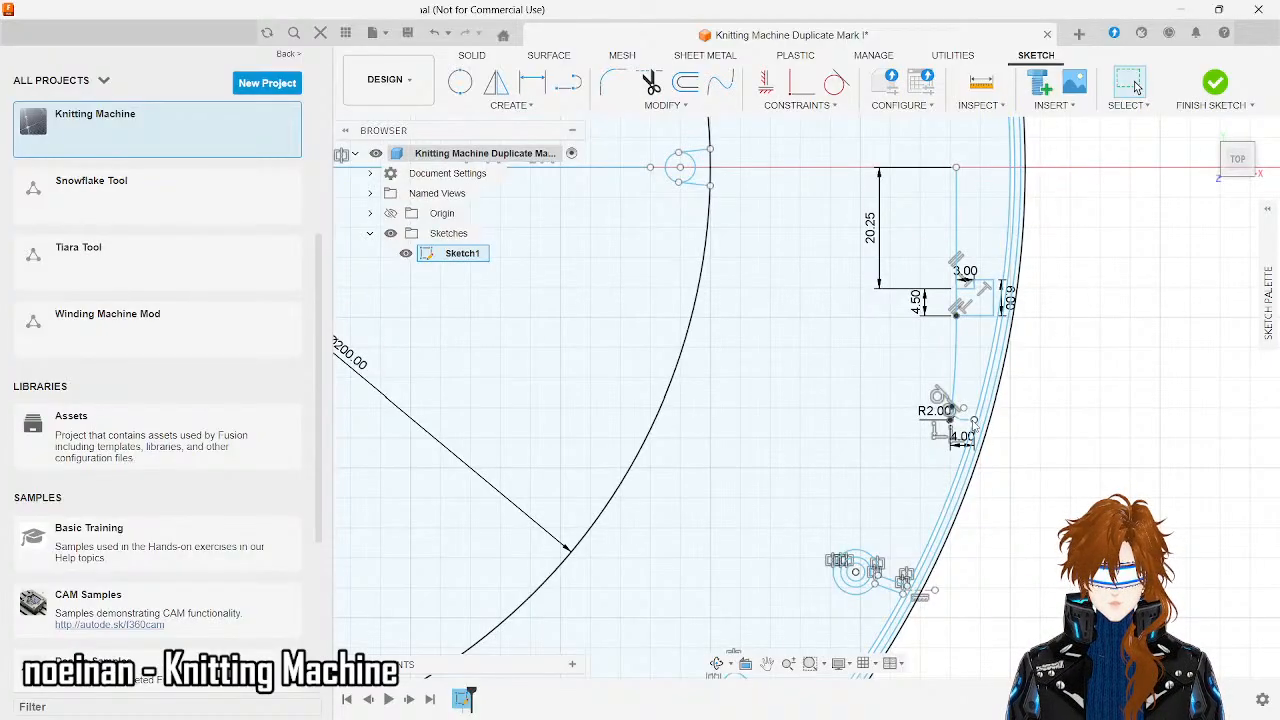
scroll(956, 412, up, 4)
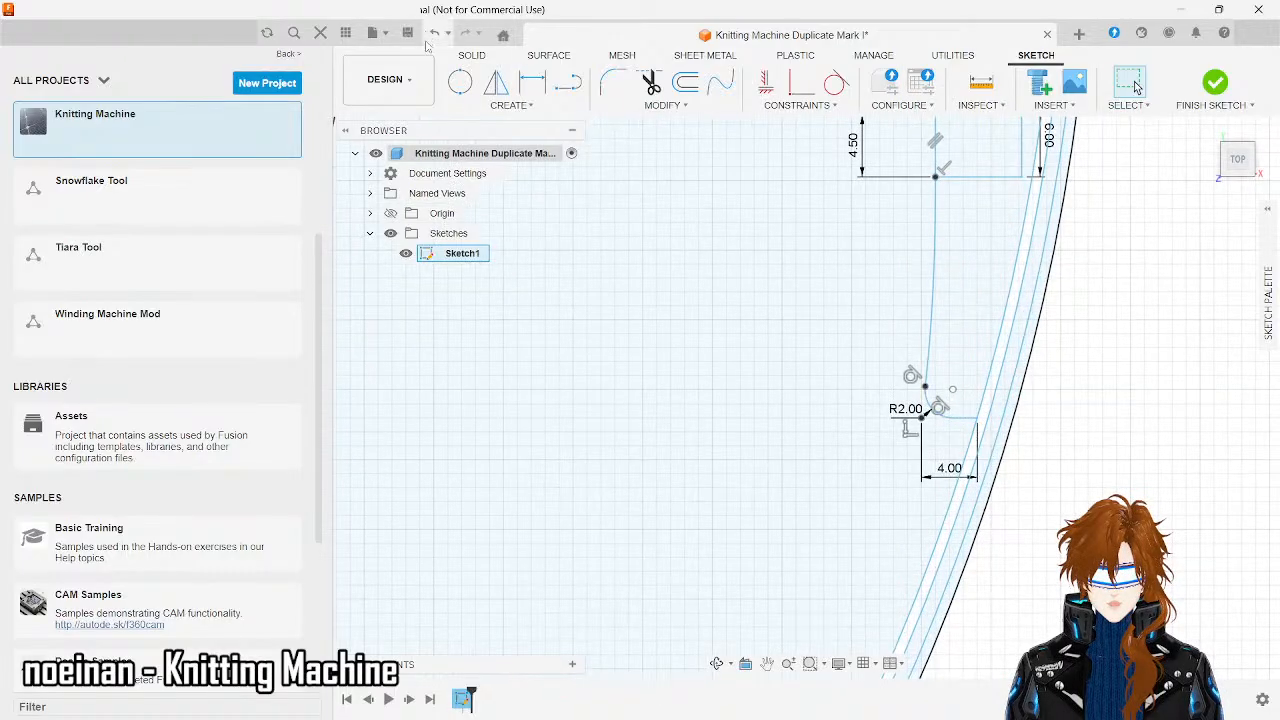
click(504, 106)
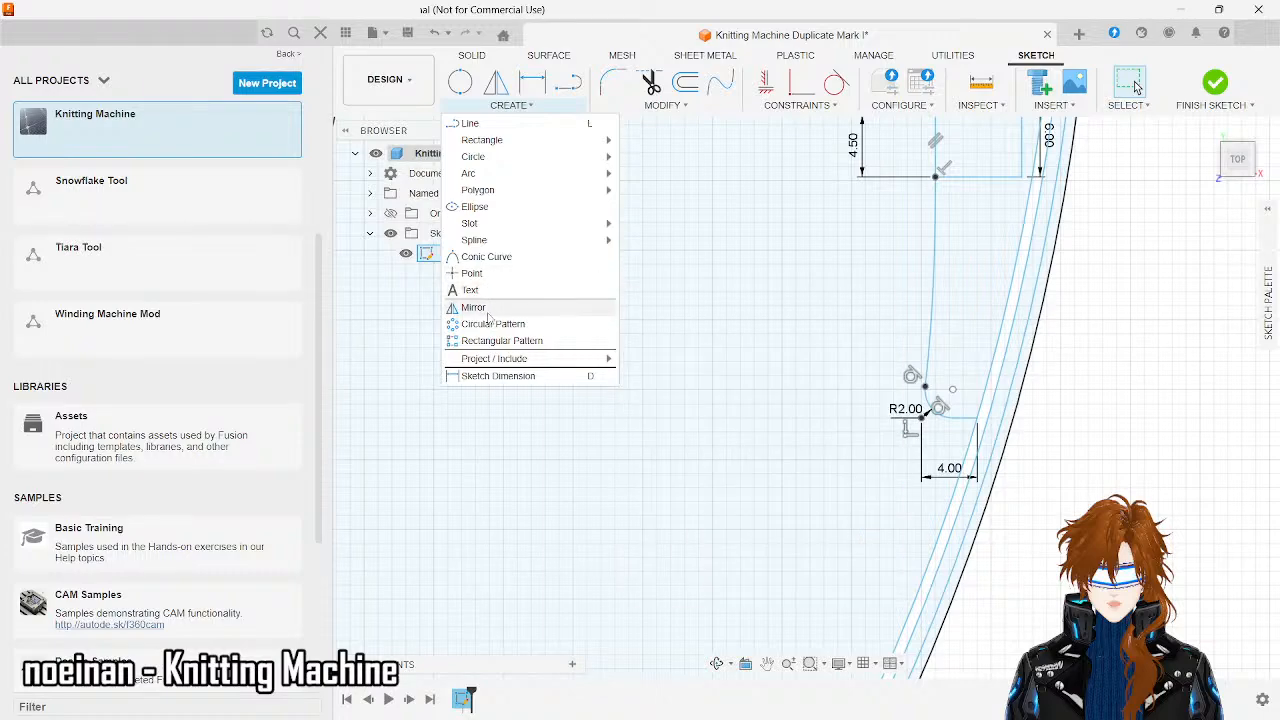
click(487, 307)
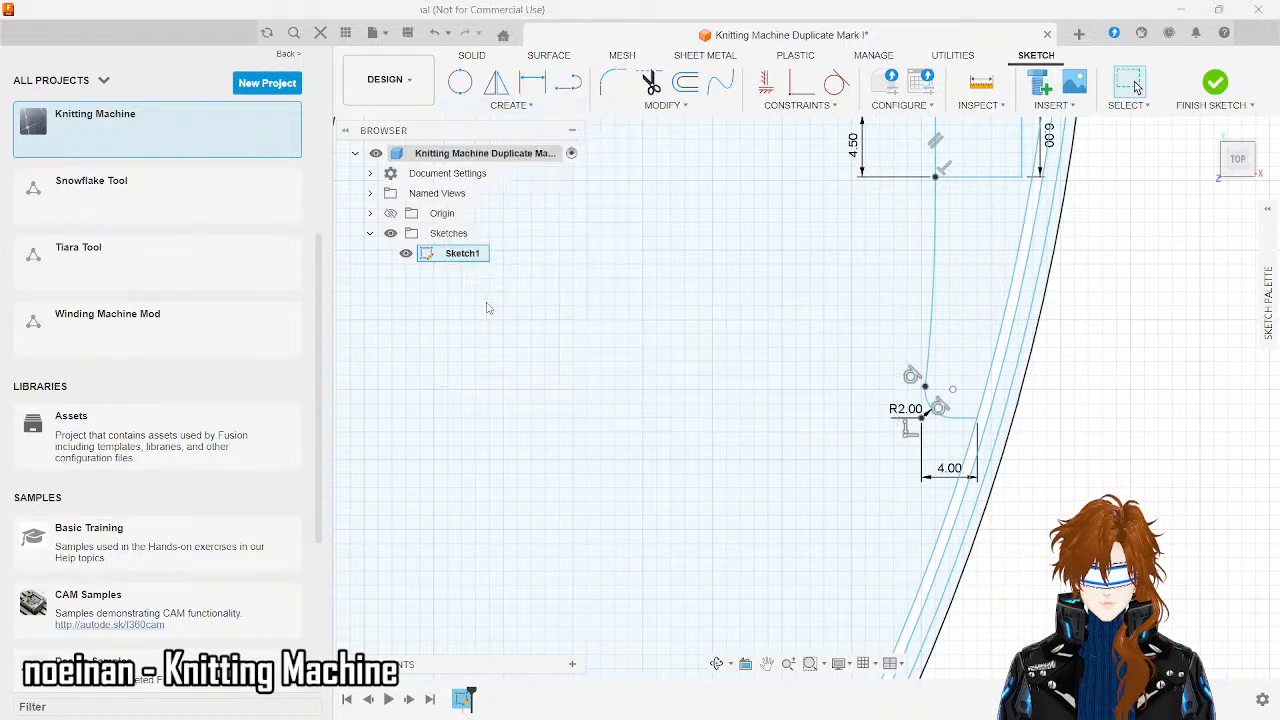
click(967, 419)
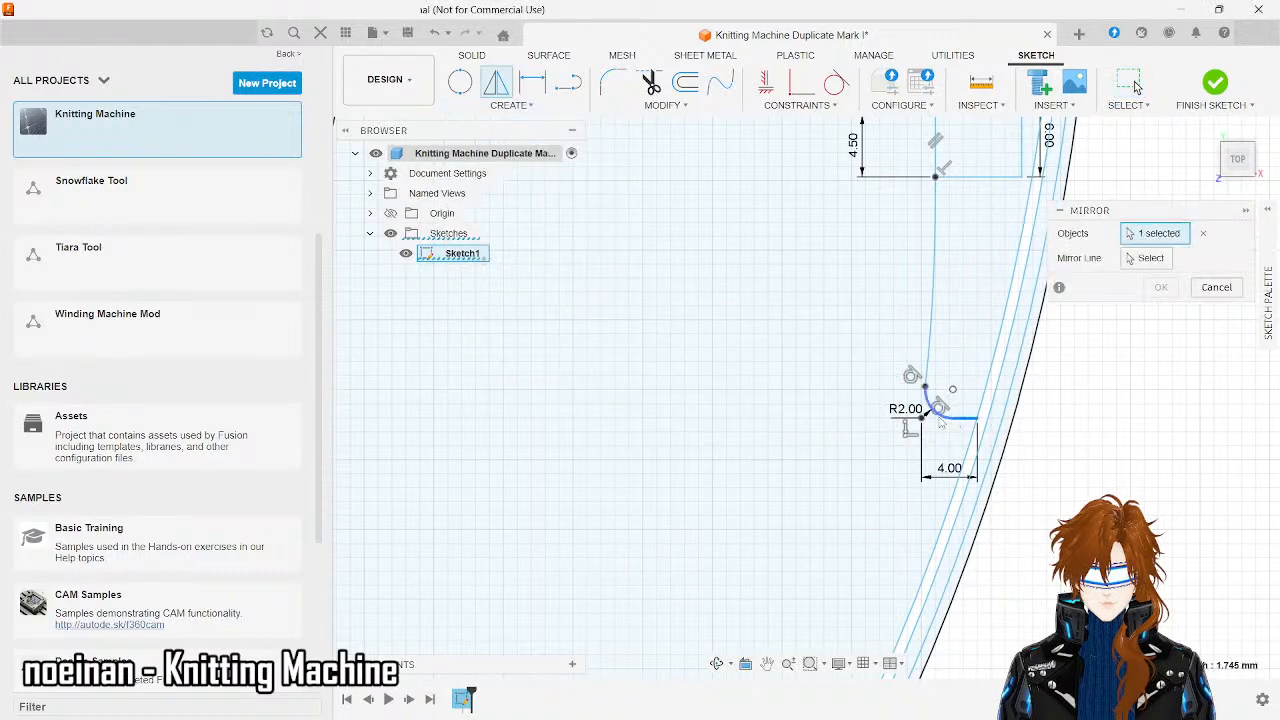
click(930, 346)
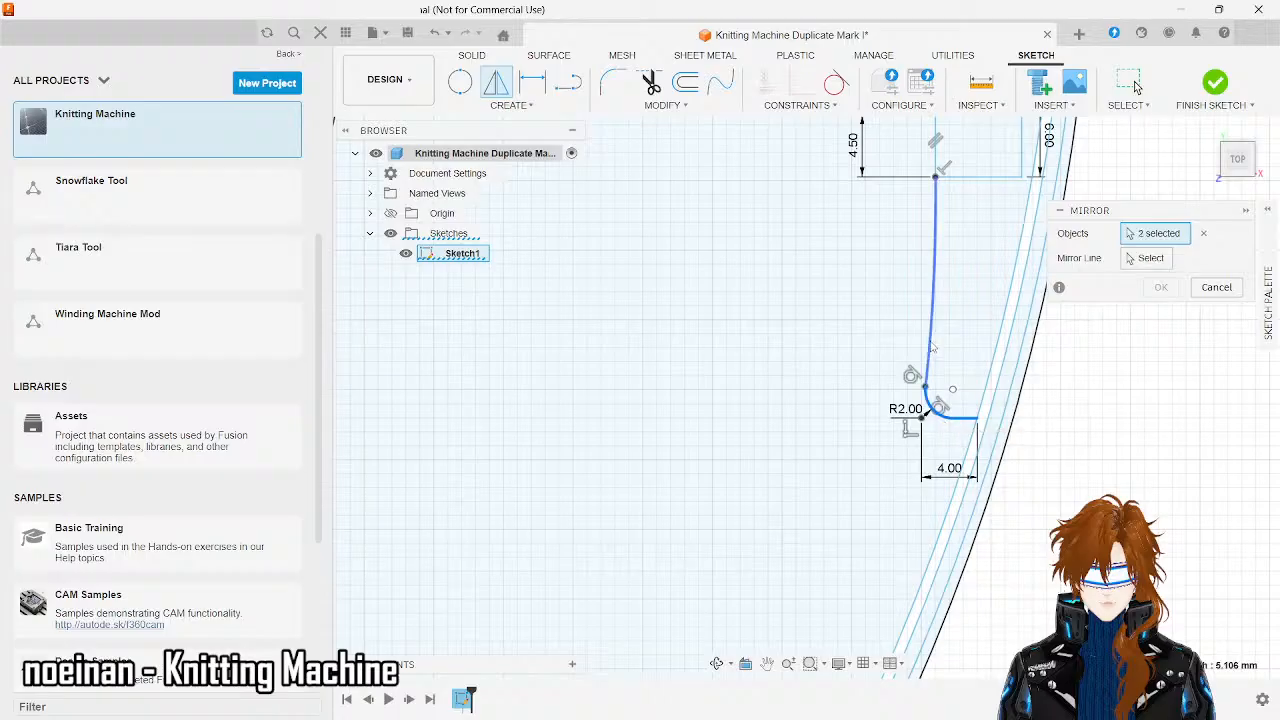
scroll(979, 224, down, 2)
click(984, 191)
click(985, 189)
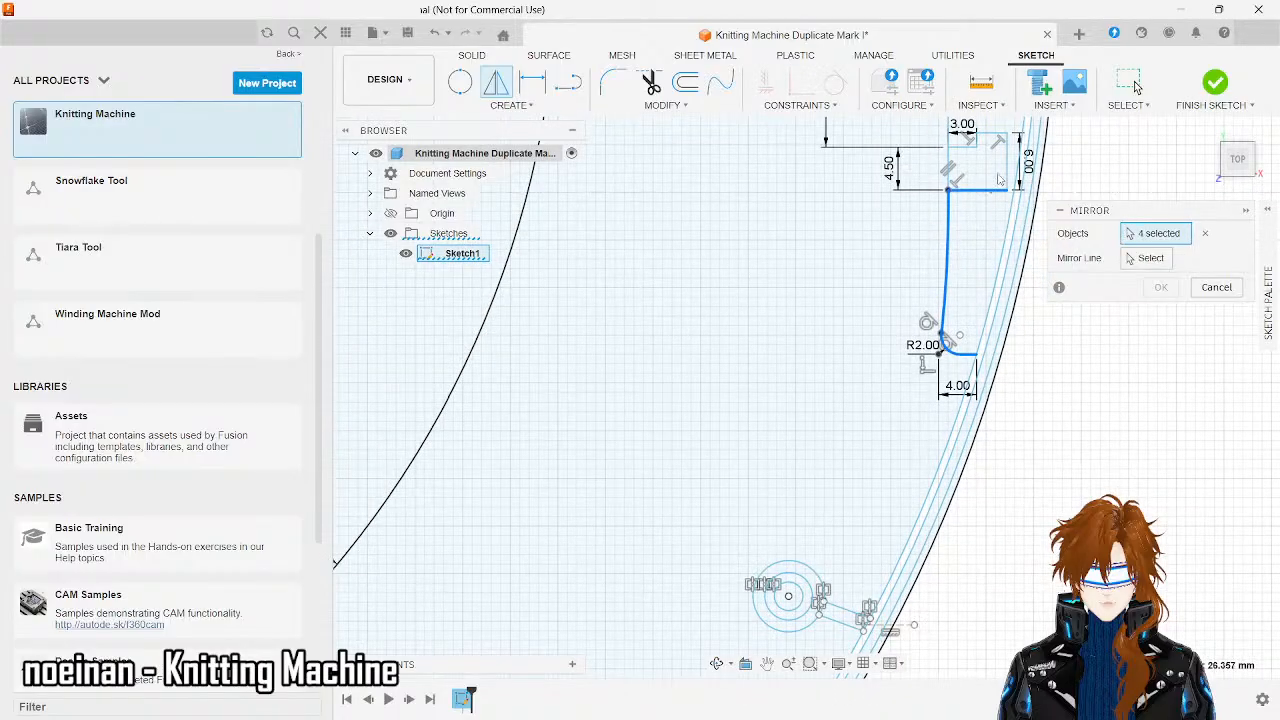
click(1006, 165)
click(966, 149)
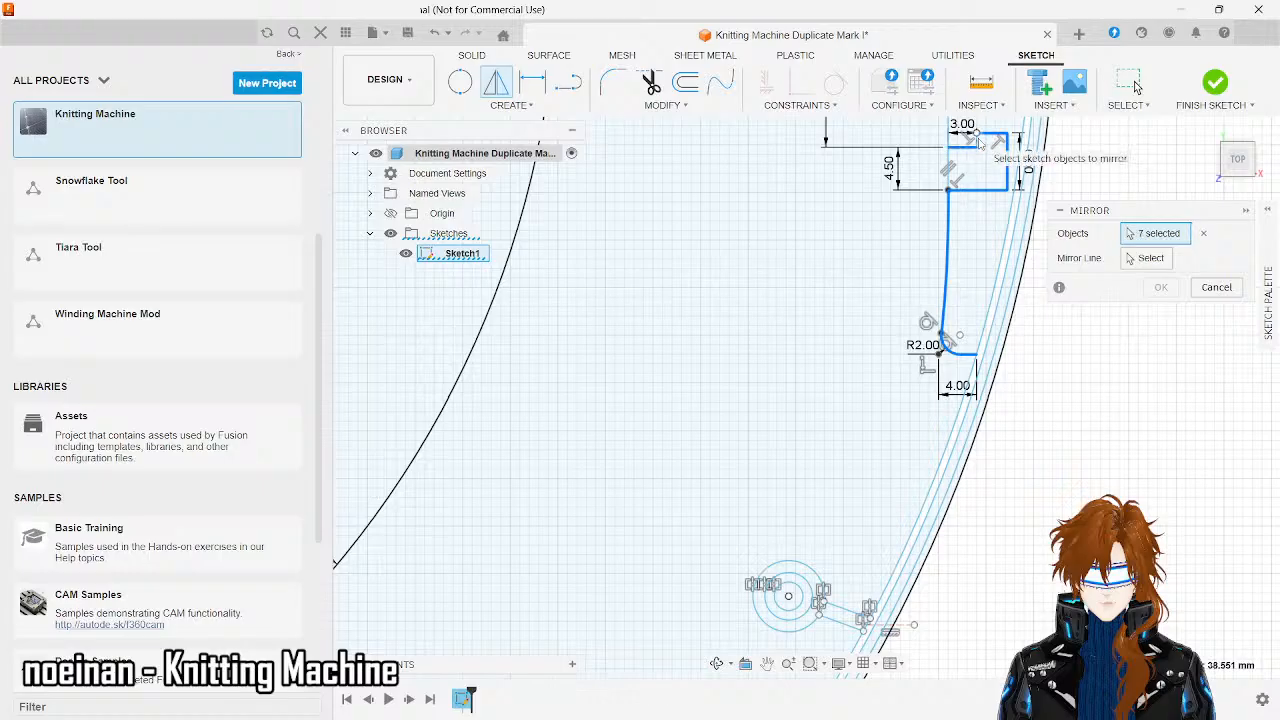
scroll(978, 142, up, 5)
click(971, 146)
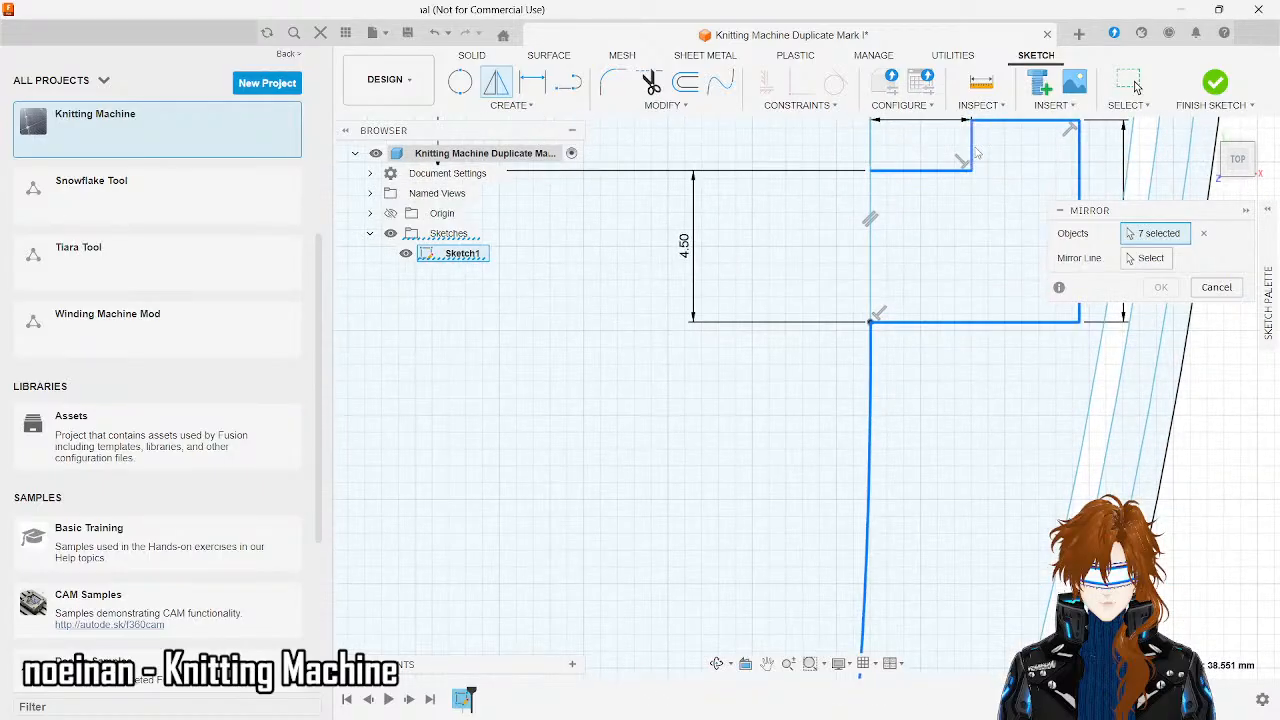
click(872, 258)
scroll(789, 315, down, 2)
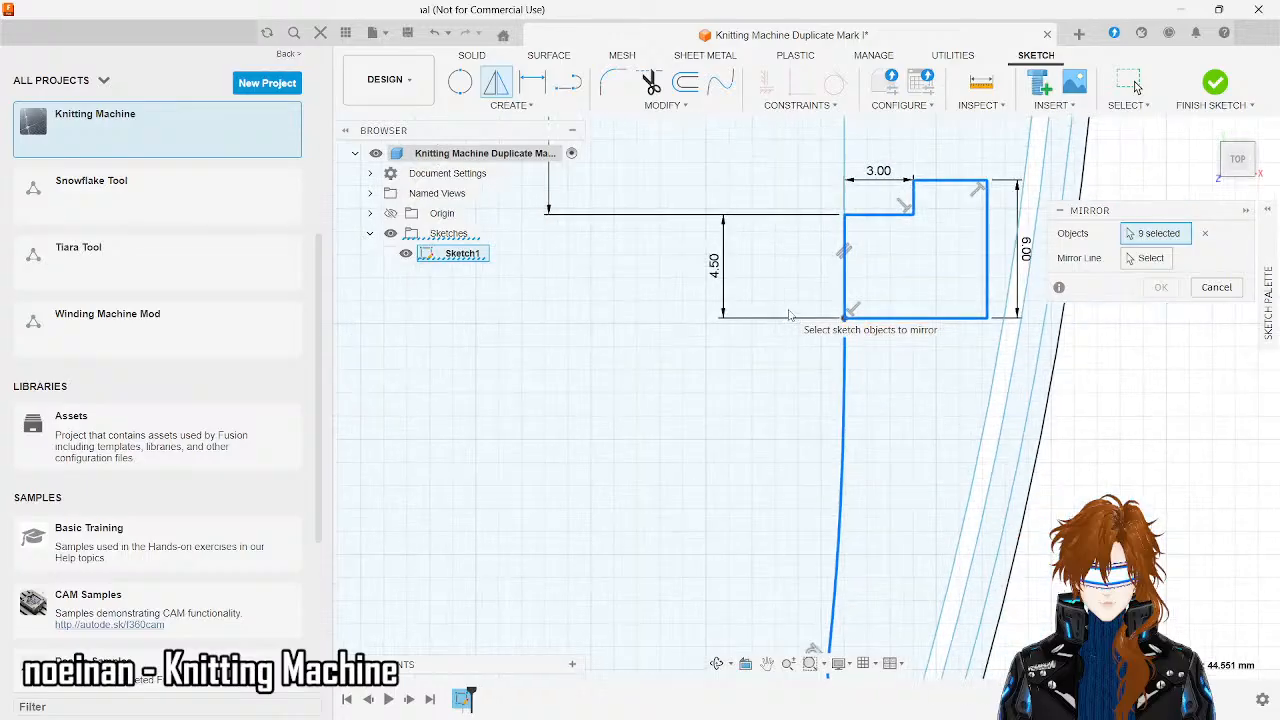
scroll(740, 555, down, 4)
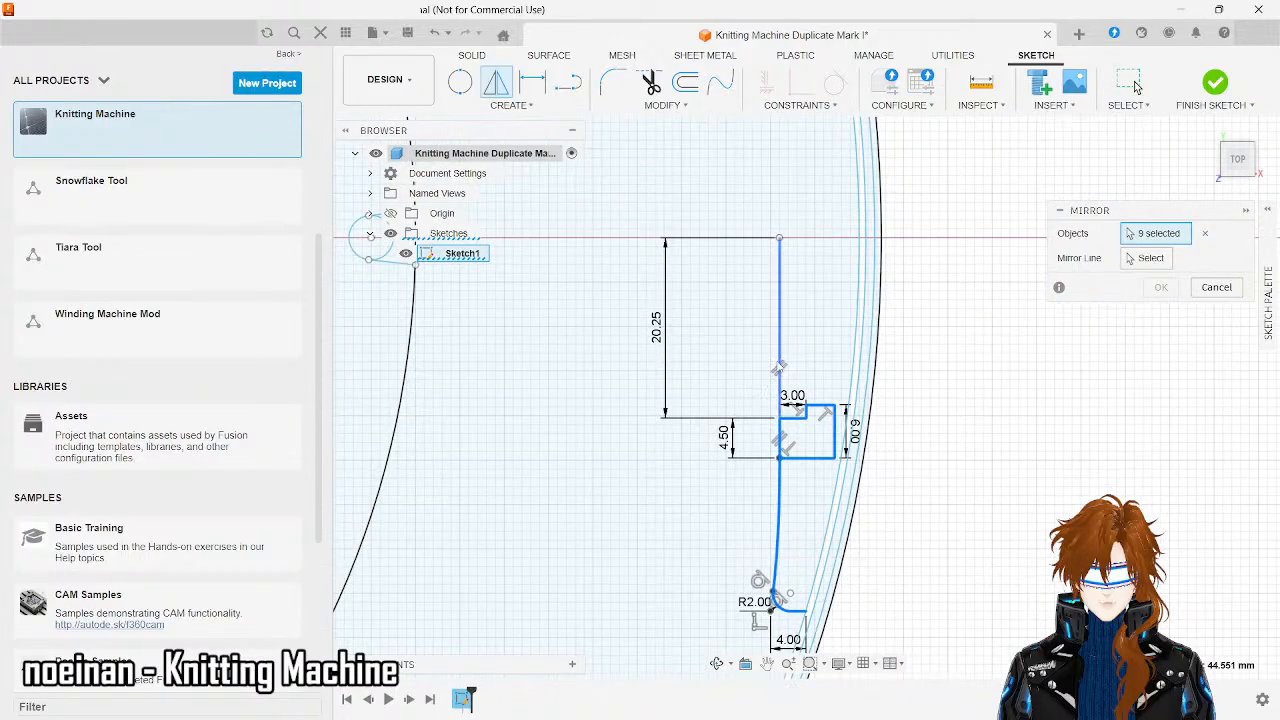
click(779, 362)
click(1150, 258)
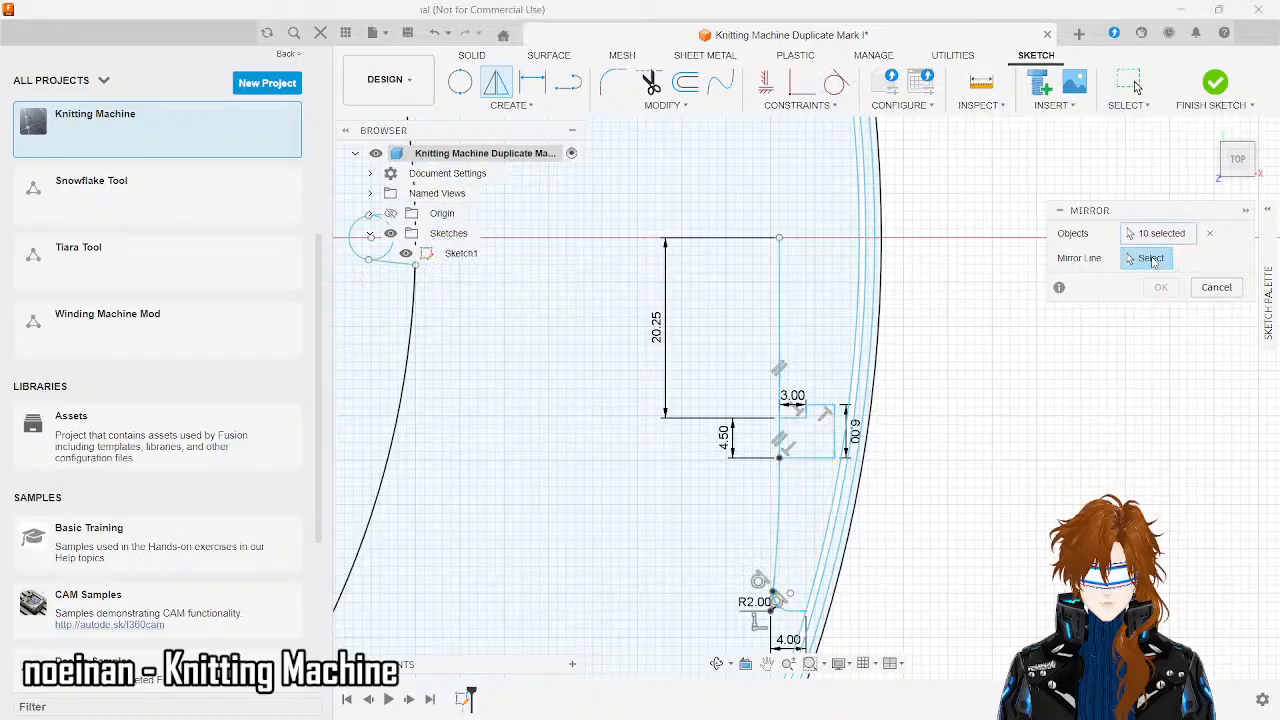
scroll(705, 366, down, 3)
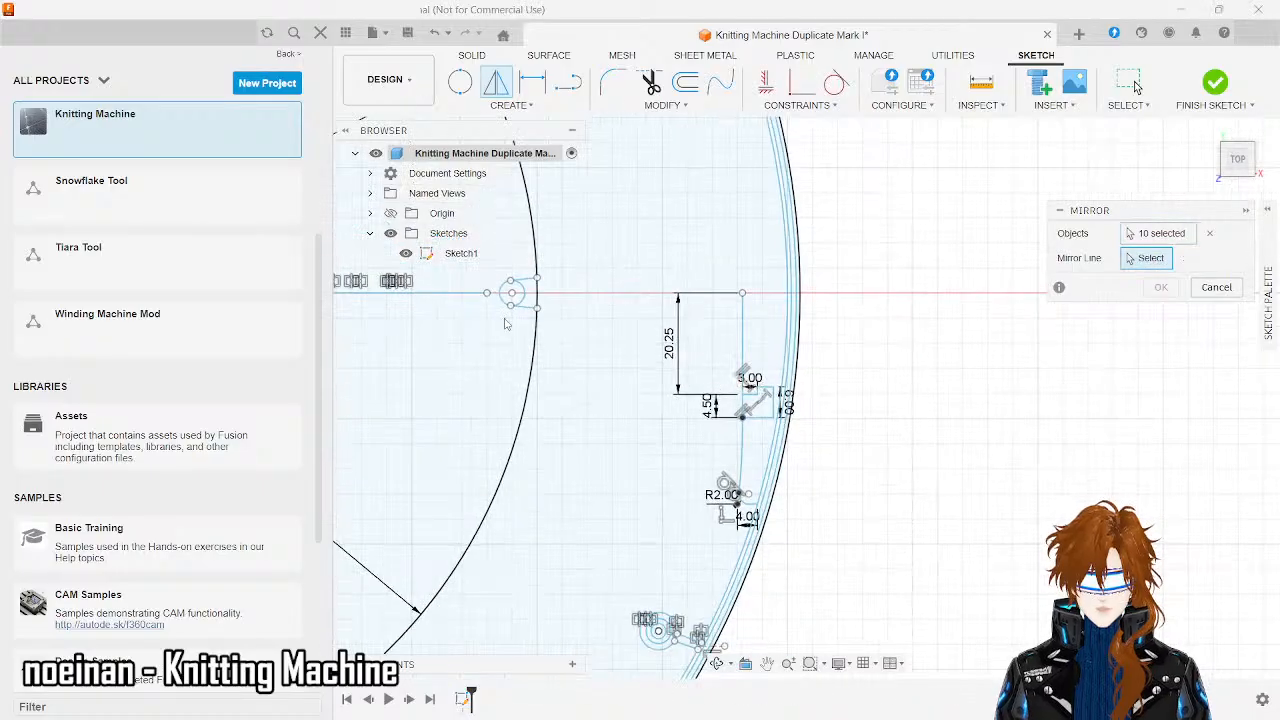
click(473, 296)
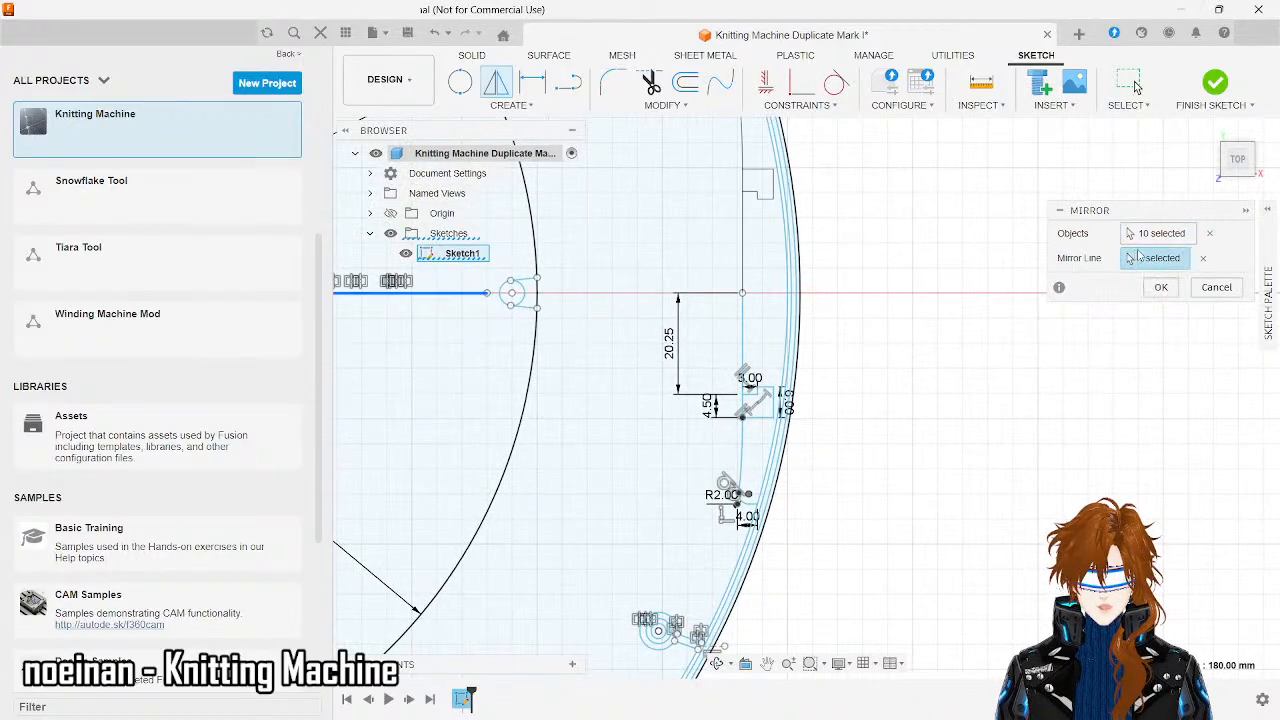
click(1161, 287)
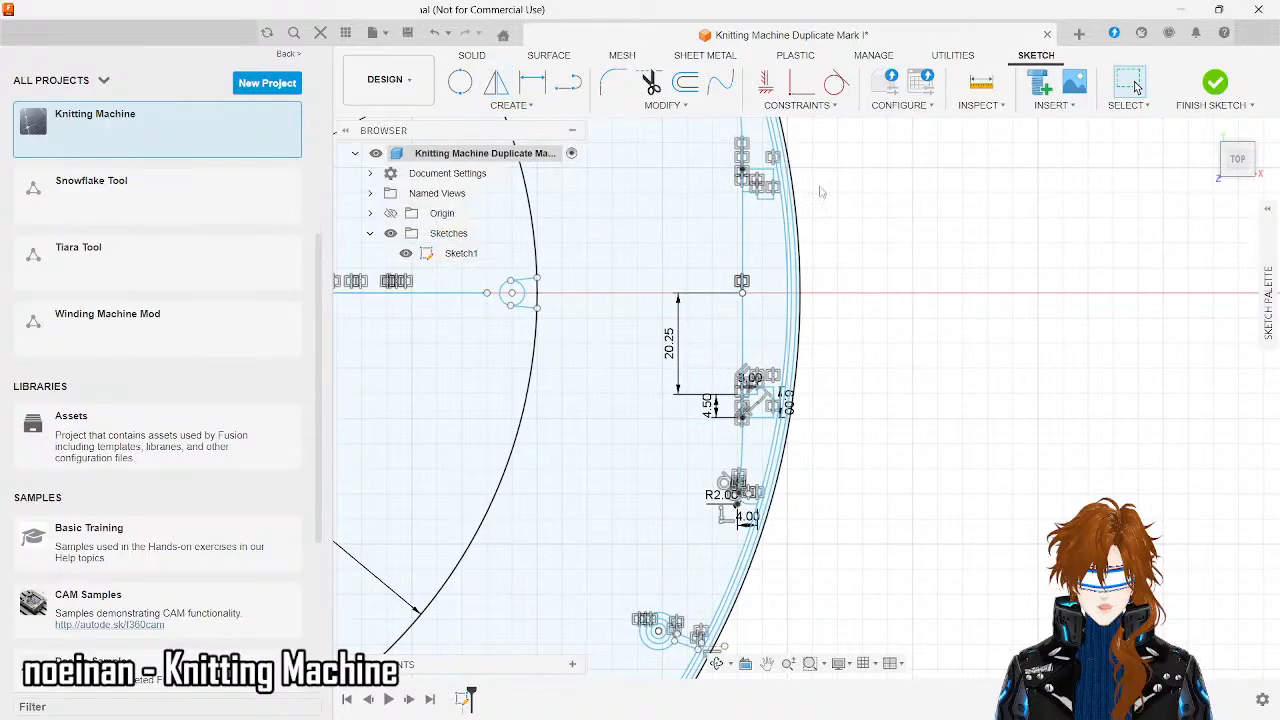
- Delete the 20.25 dimension between the horizontal axis and the notch profile
scroll(1080, 397, down, 2)
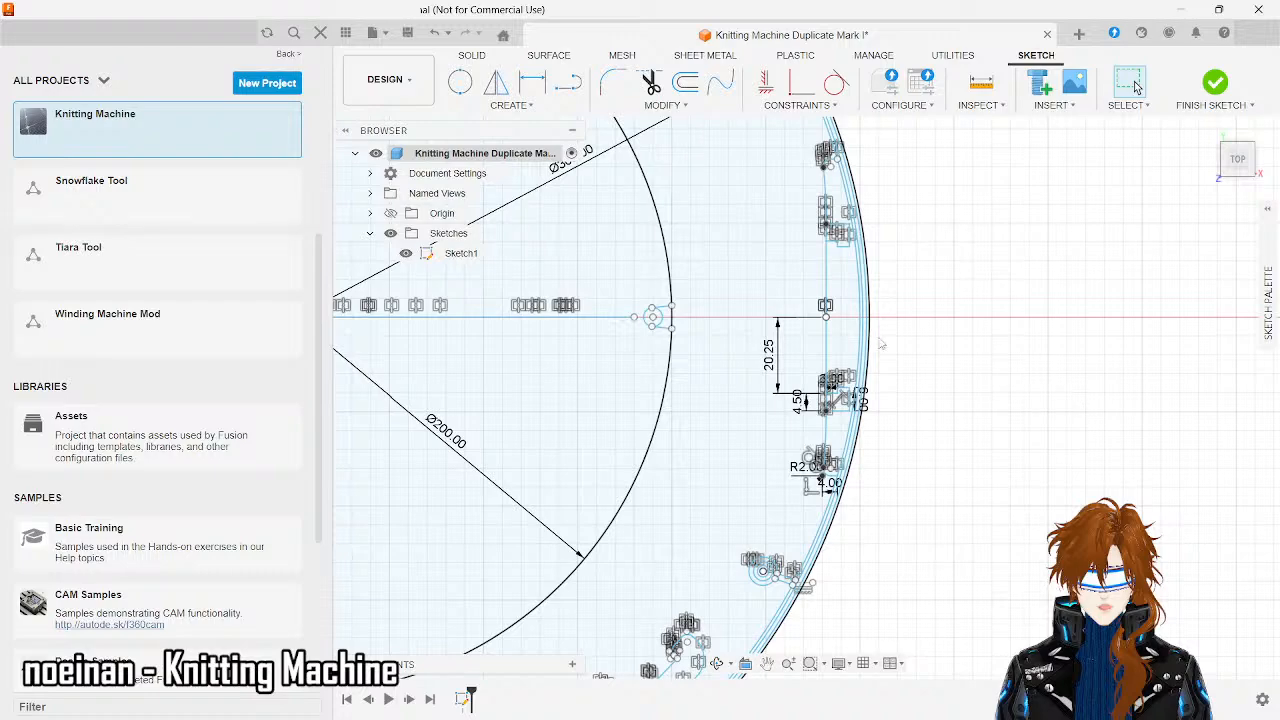
scroll(792, 321, up, 5)
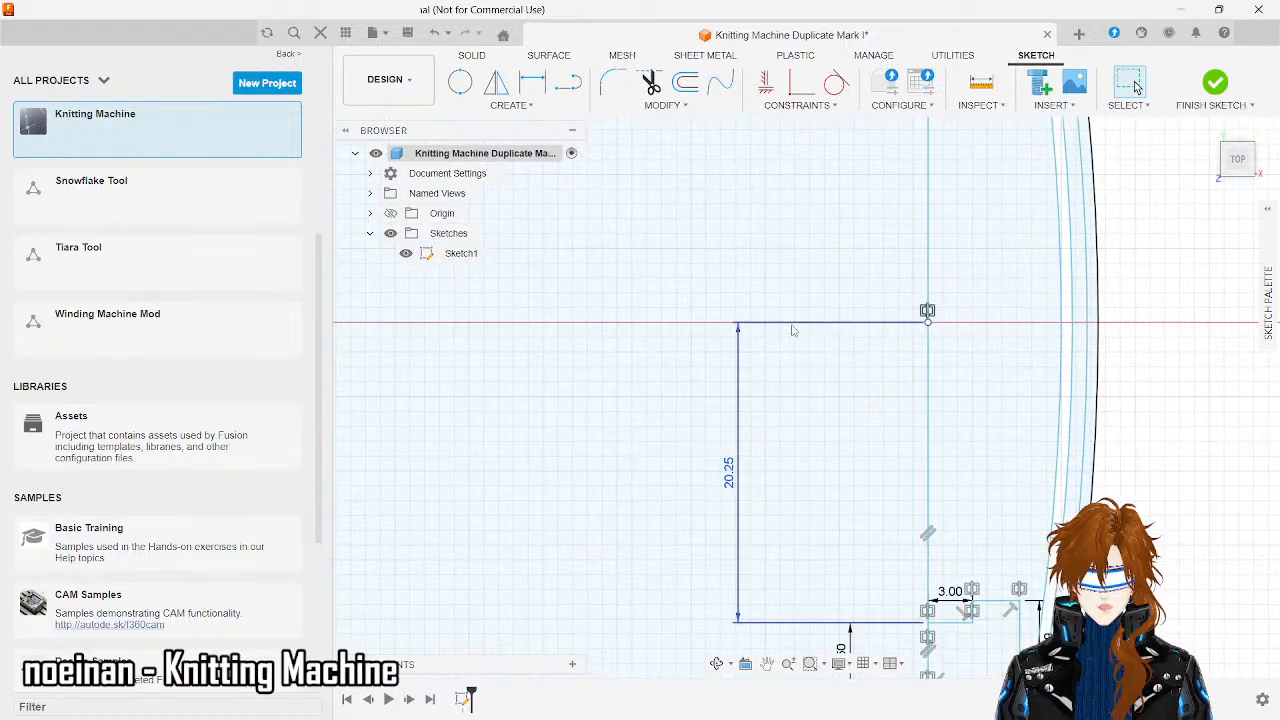
click(792, 323)
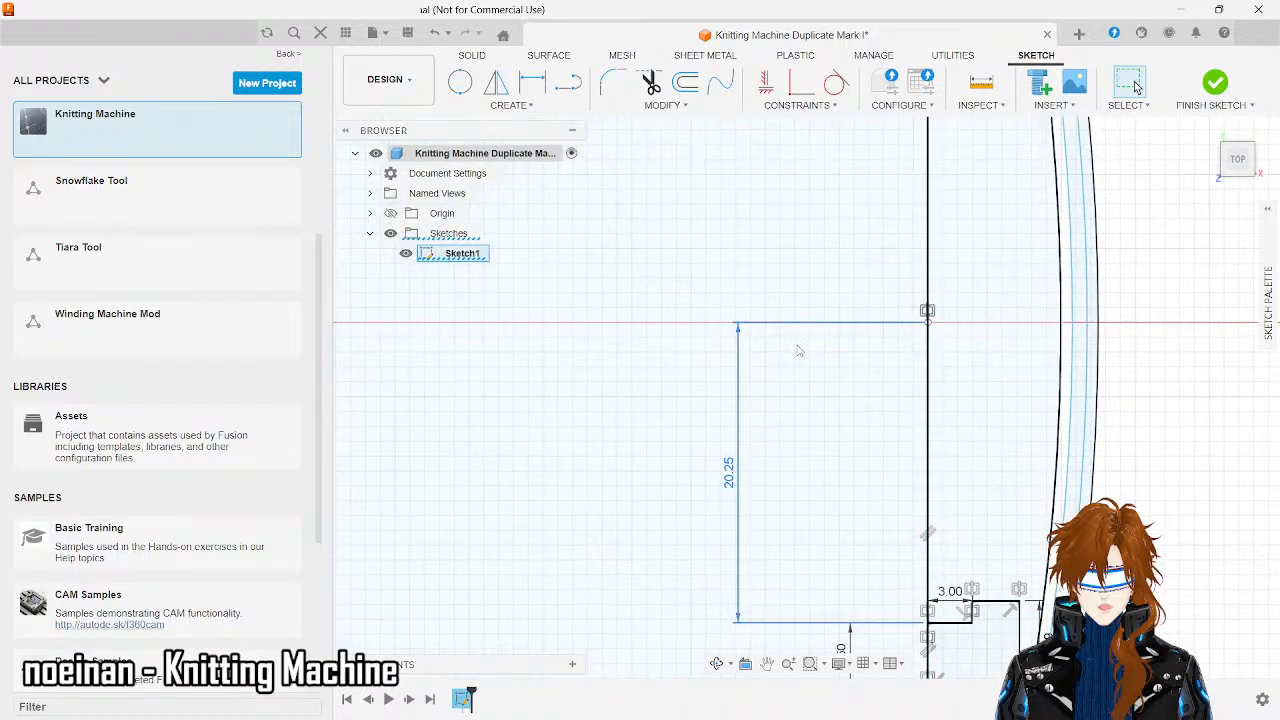
key(Delete)
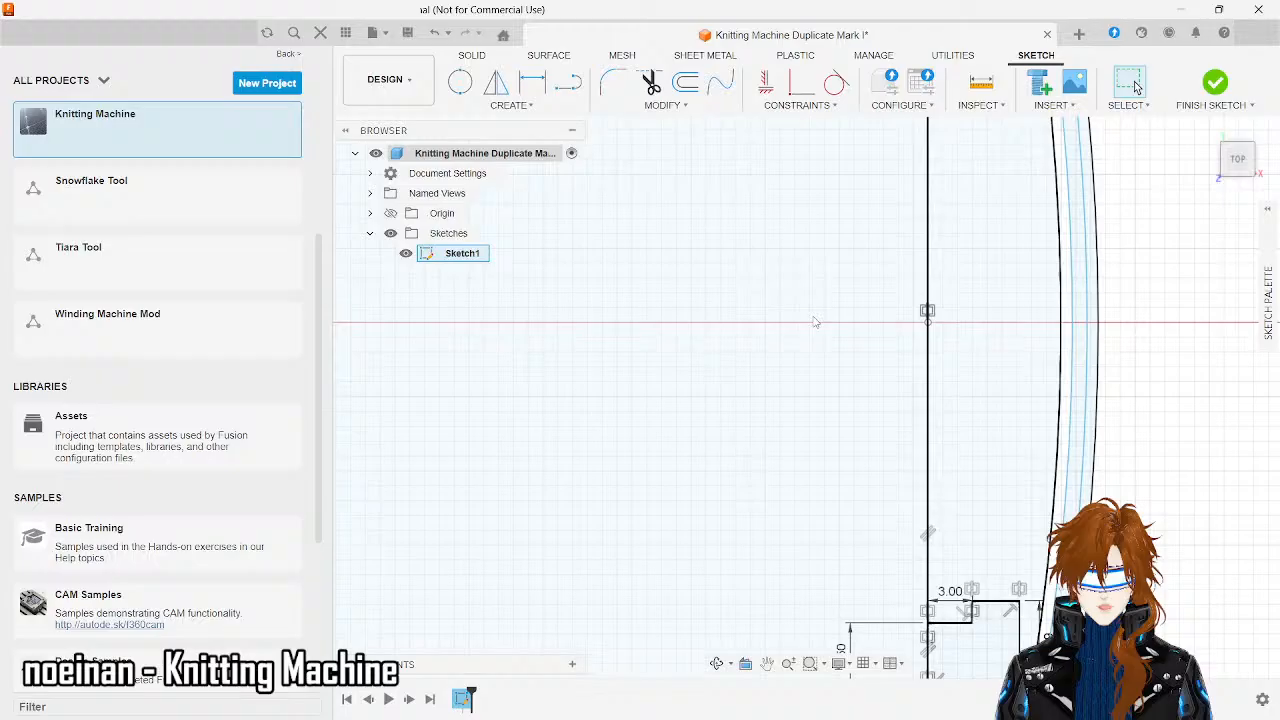
- Draw a 5 mm horizontal line inward from the vertical edge's point on the horizontal axis
click(567, 83)
click(927, 320)
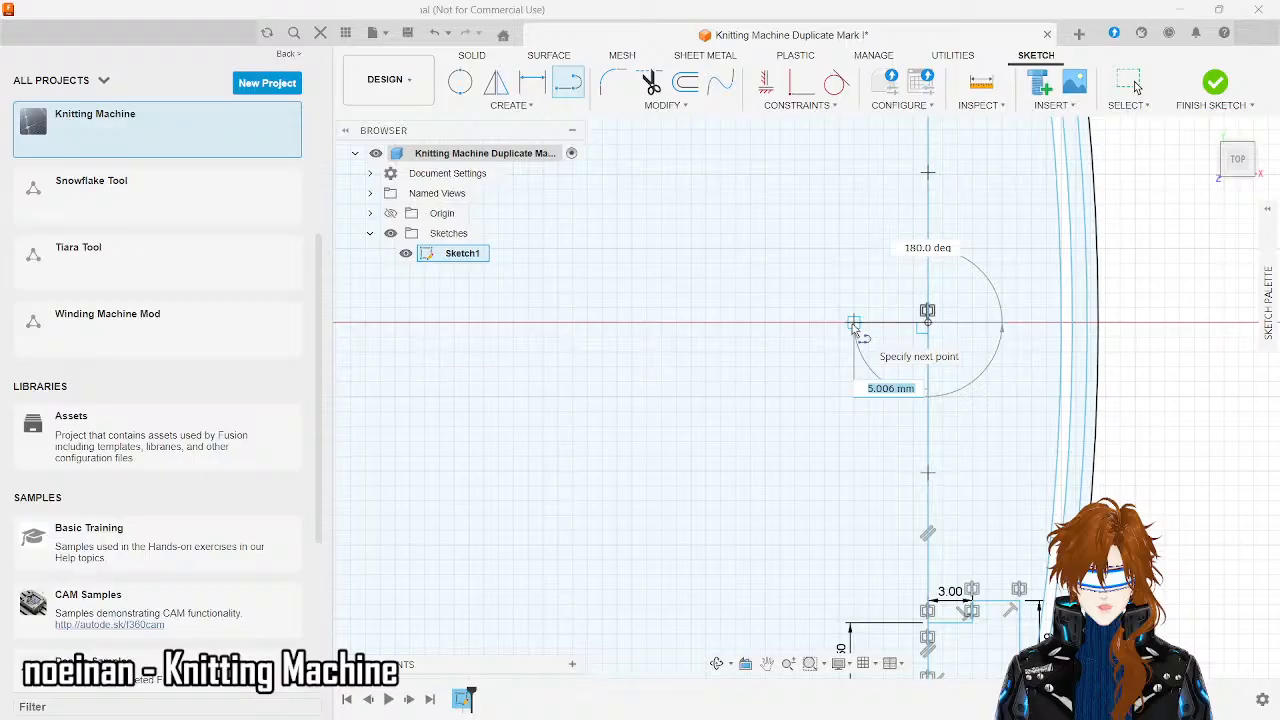
text(5)
key(Return)
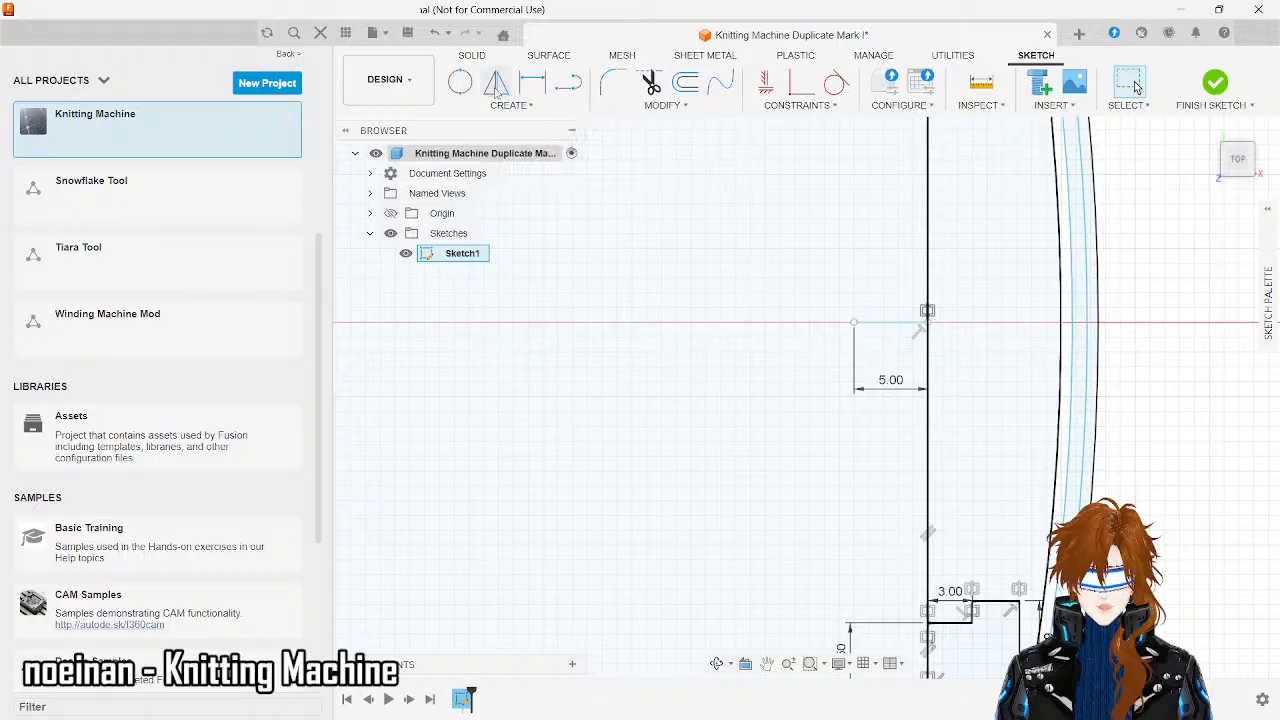
- Draw a long horizontal guide line along the axis, from outside the outer ring to well past the 5 mm line's inner end
click(567, 84)
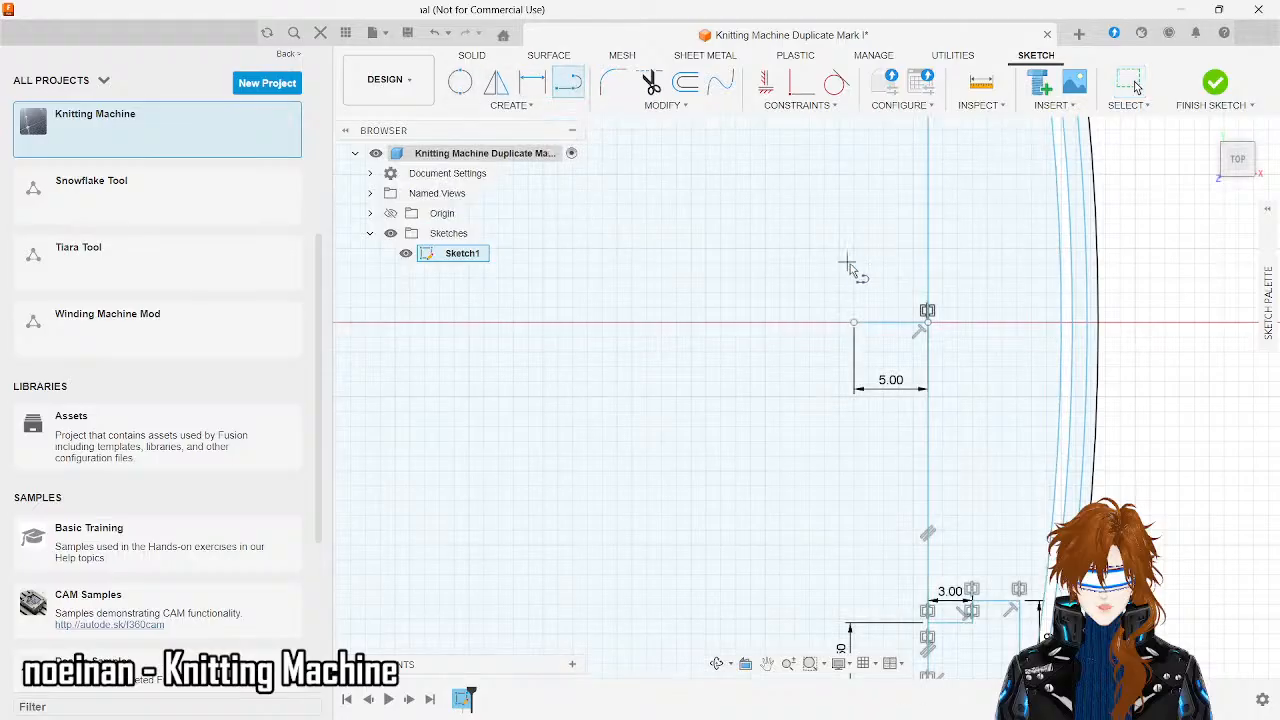
click(927, 323)
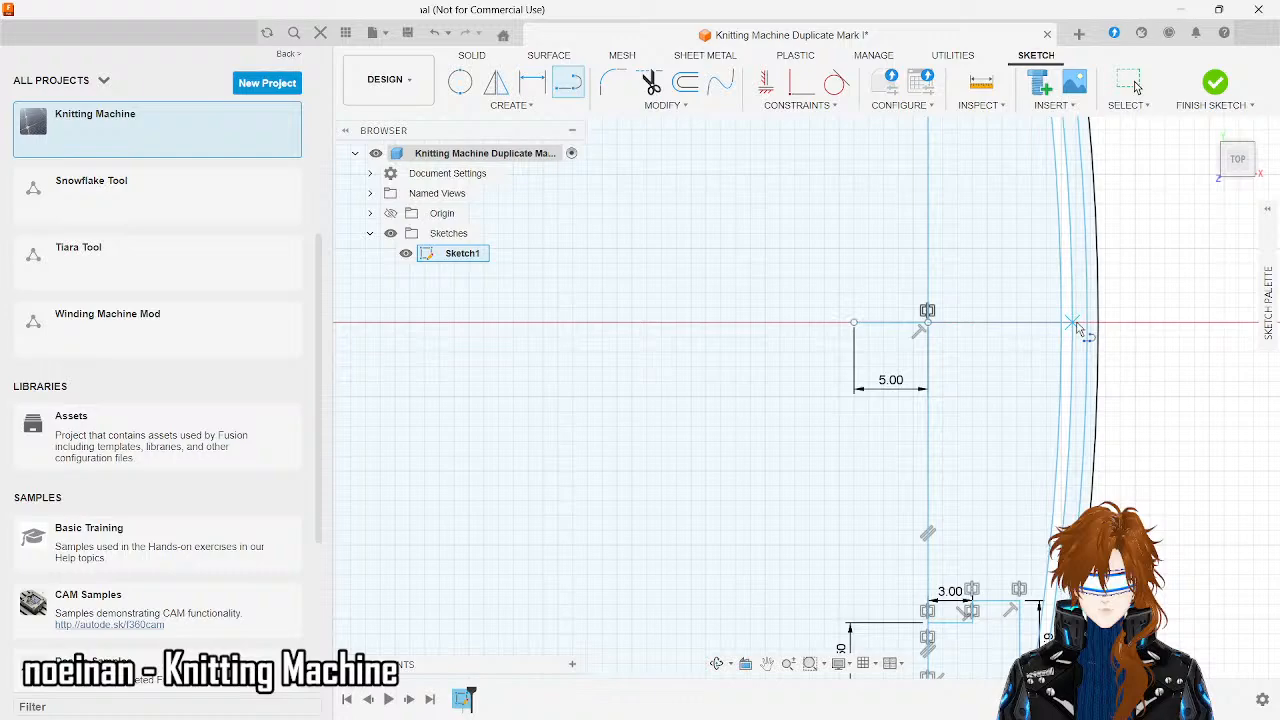
click(1164, 323)
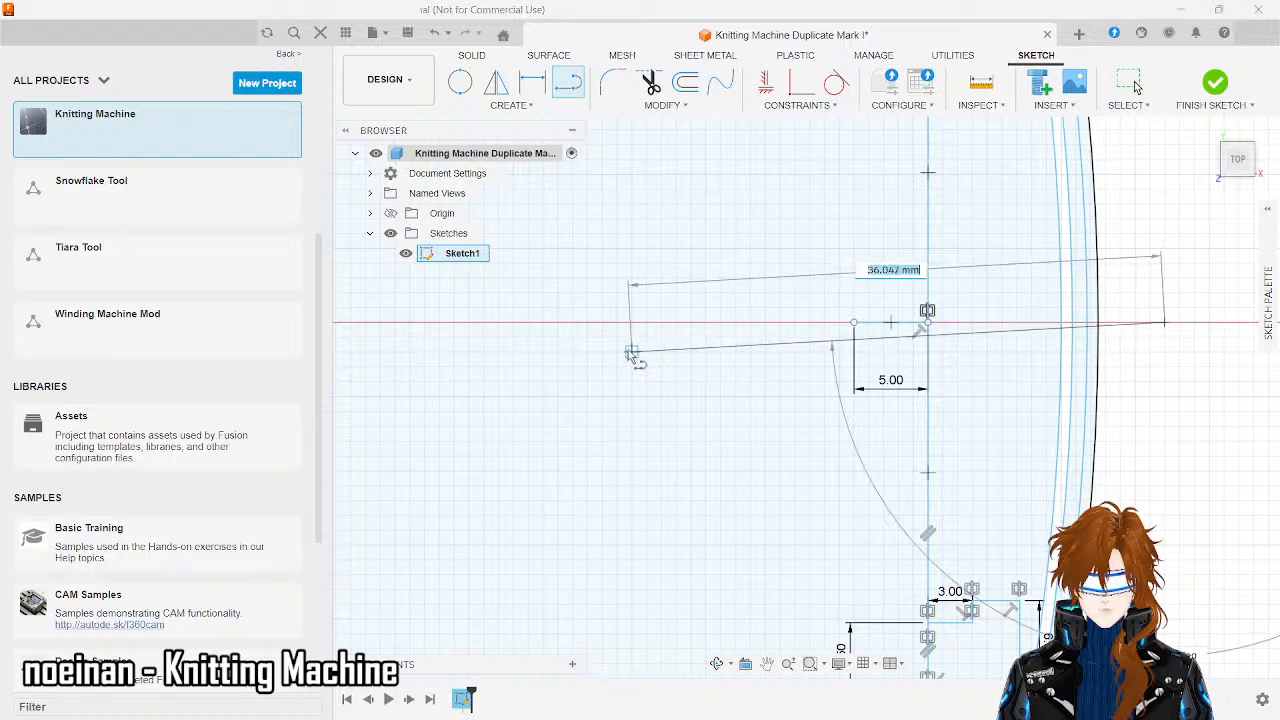
click(589, 323)
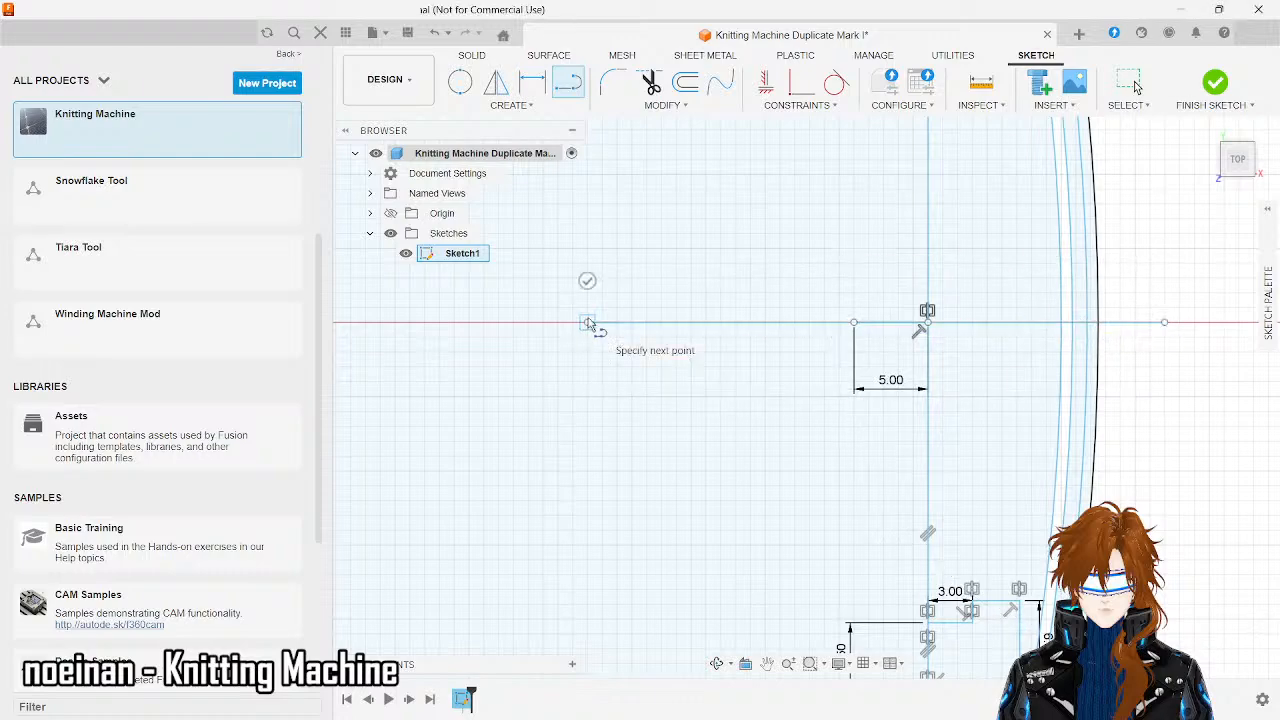
- Draw a 5 mm diameter two-point circle along the guide line, starting at the inner end of the 5 mm line
click(460, 82)
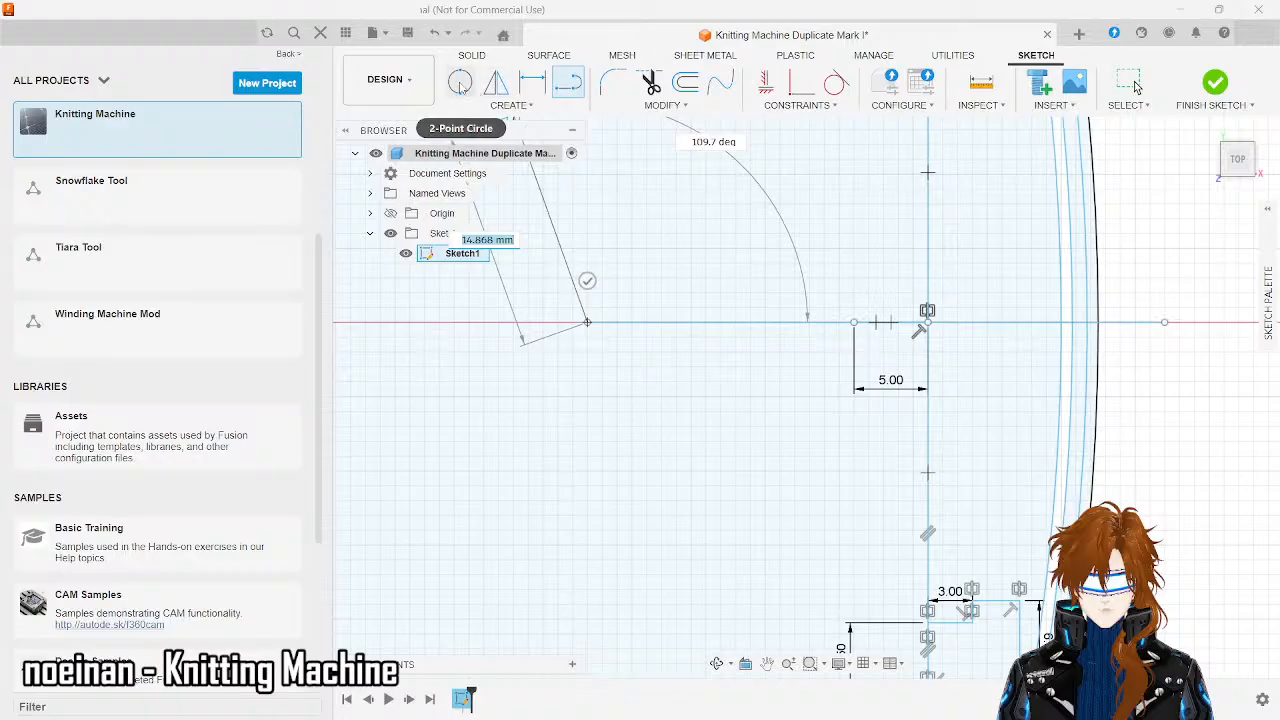
click(854, 322)
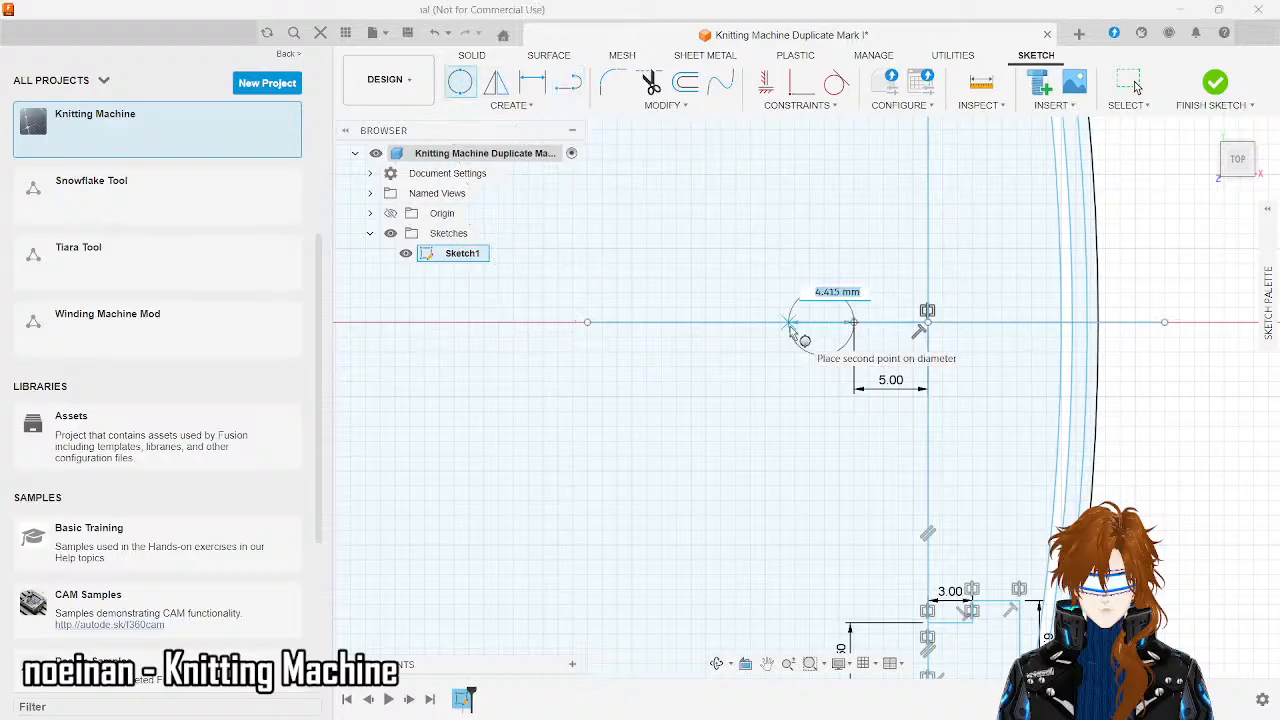
text(5)
key(Return)
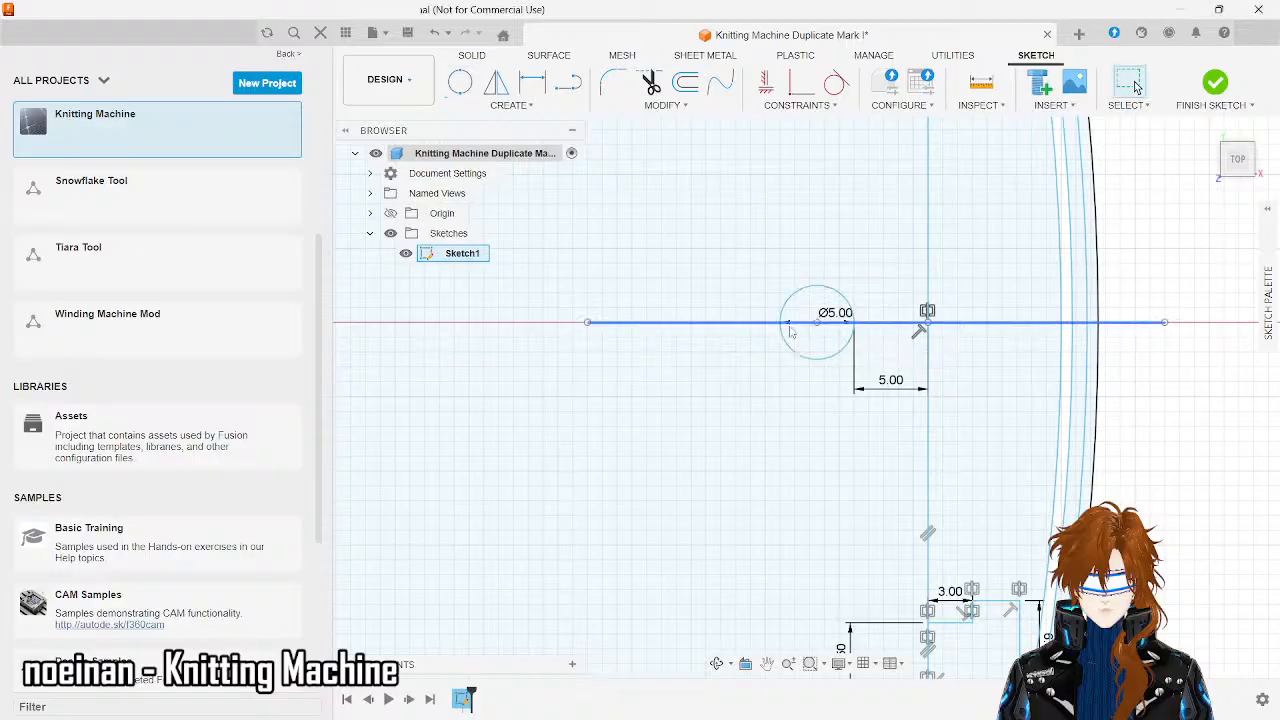
- Delete the long horizontal guide line and the 5 mm line beside the circle
key(Escape)
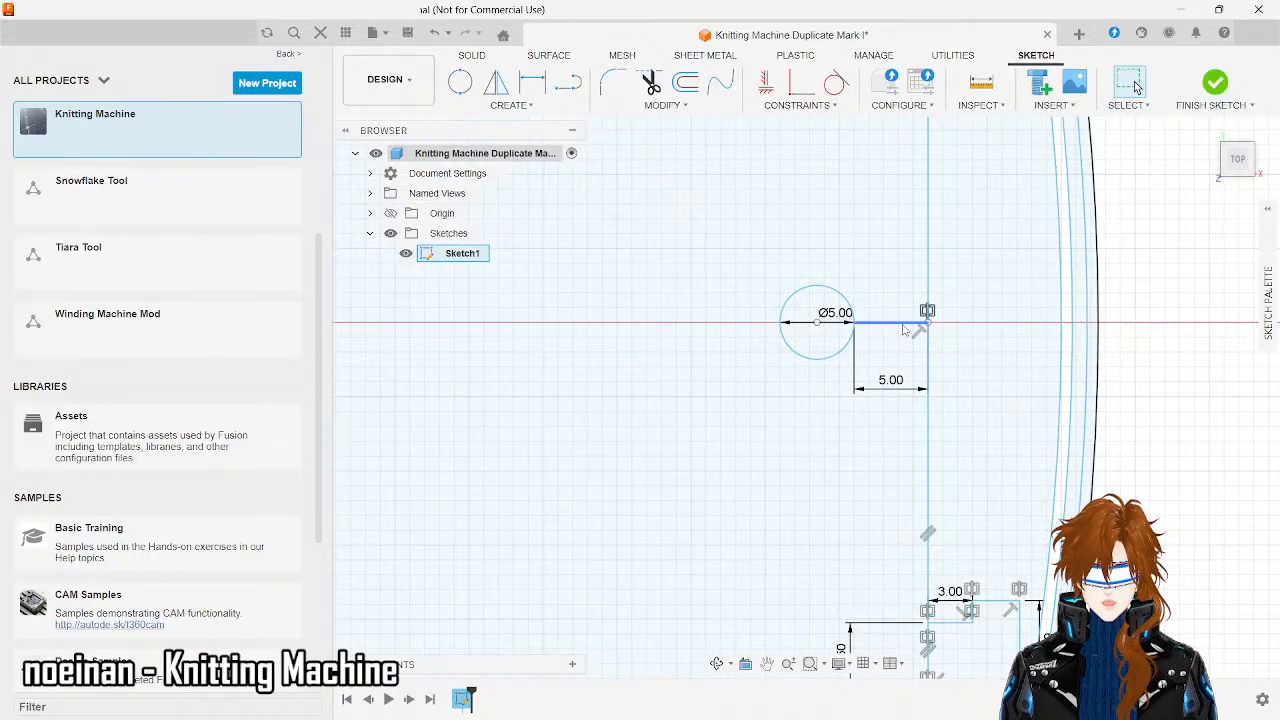
click(903, 325)
key(Delete)
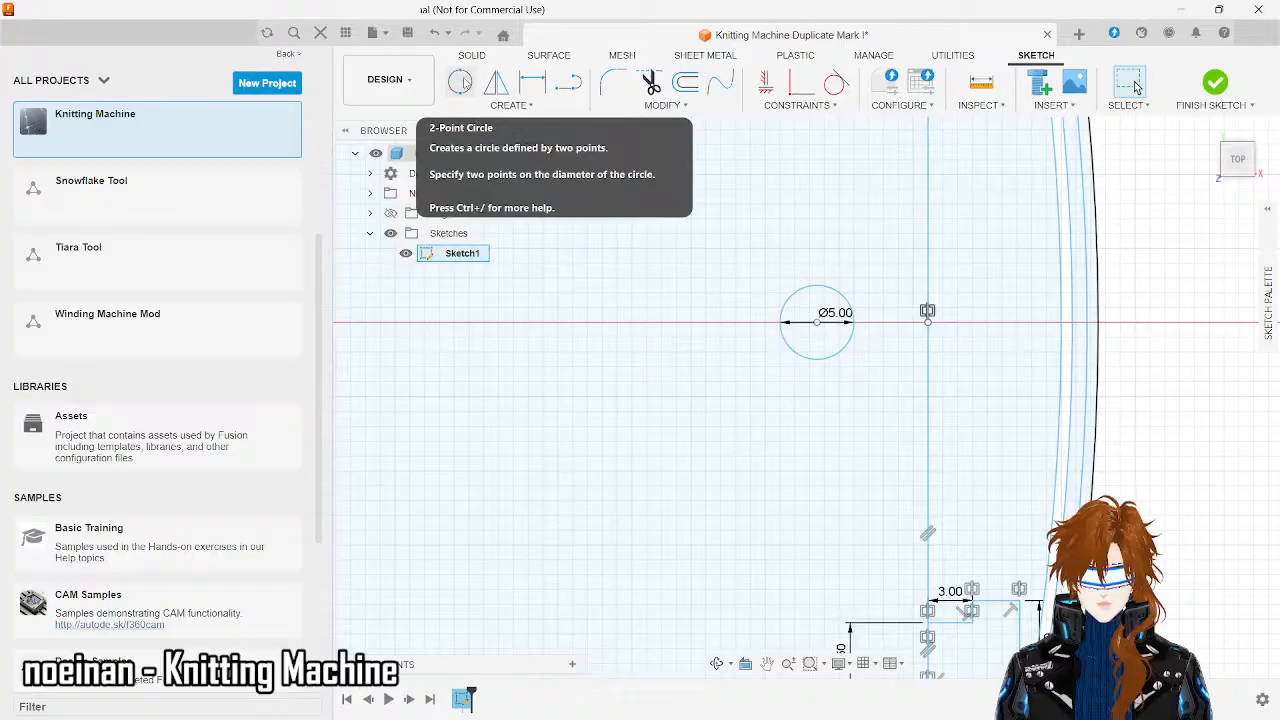
click(461, 83)
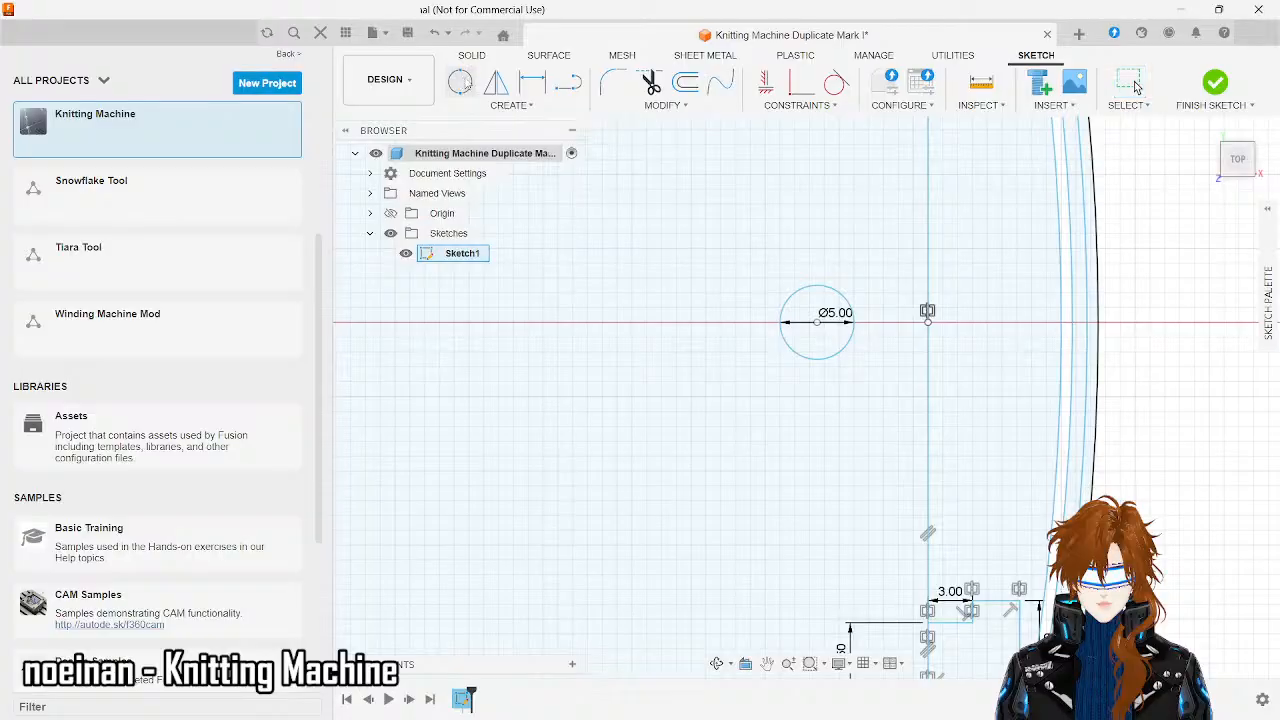
click(813, 318)
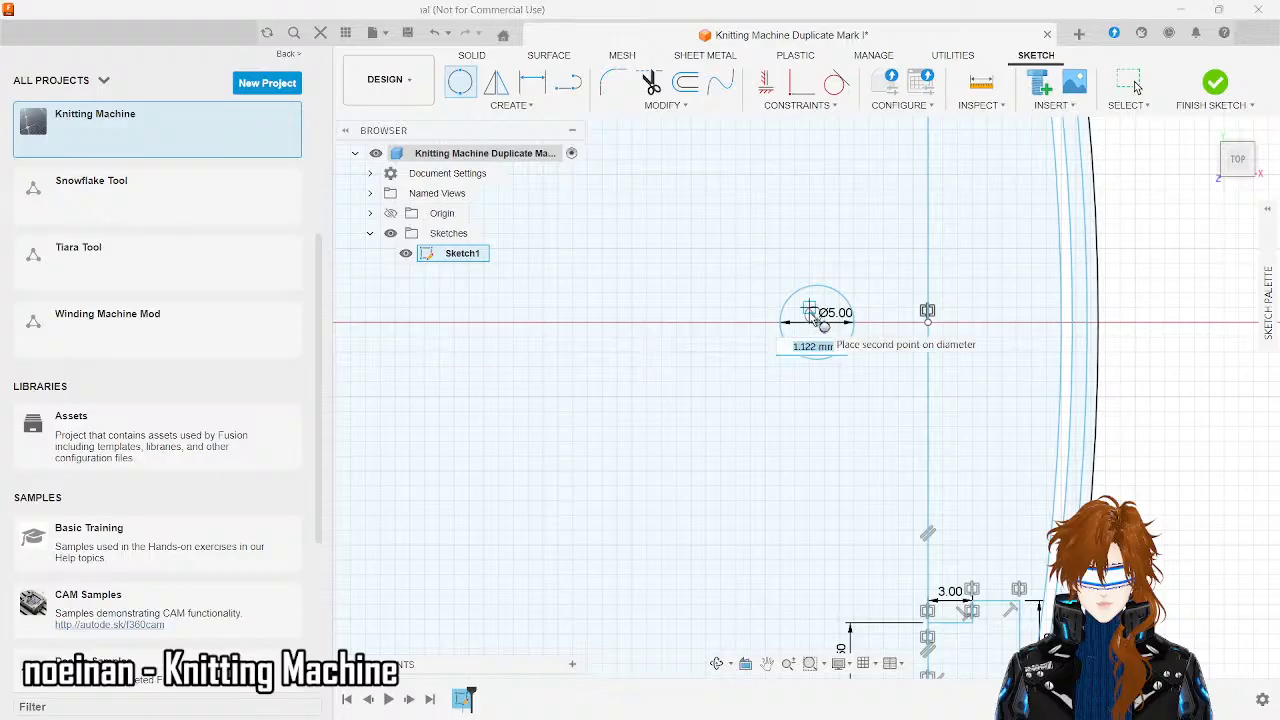
text(3)
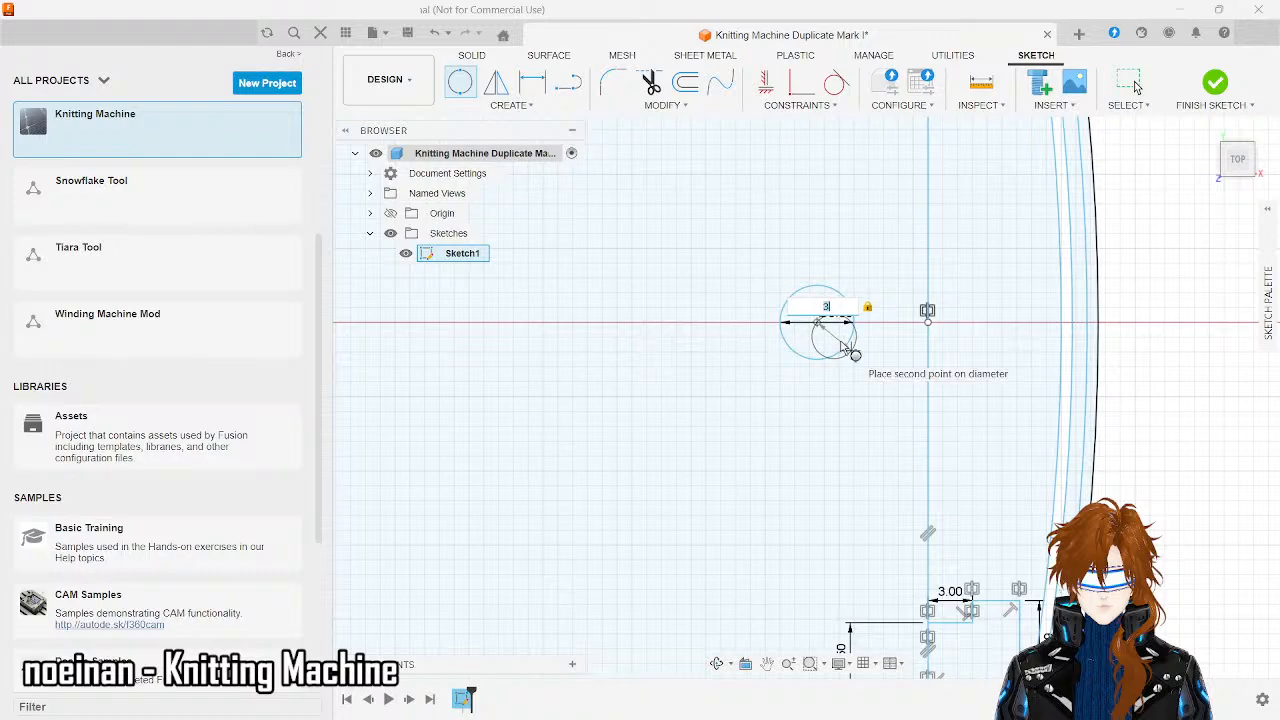
key(Return)
key(Escape)
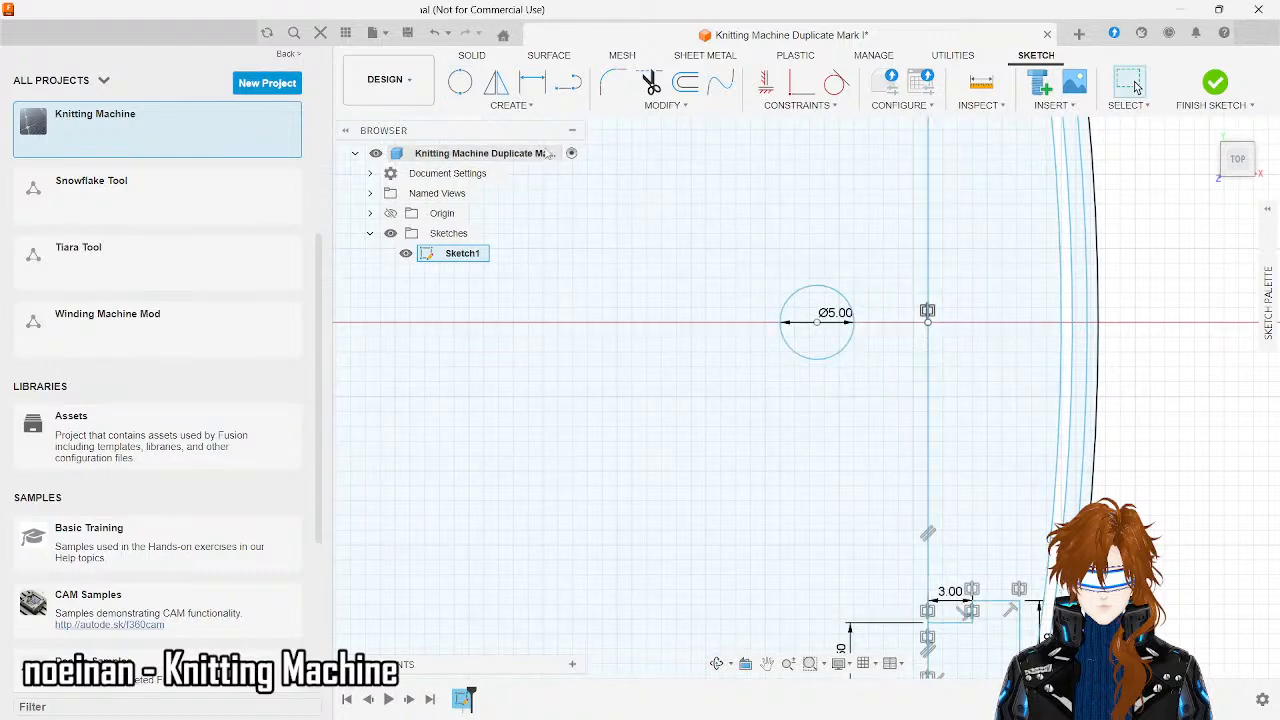
- Draw a 3 mm centre-diameter circle concentric with the 5 mm circle on the horizontal axis
click(520, 105)
mouse_move(510, 163)
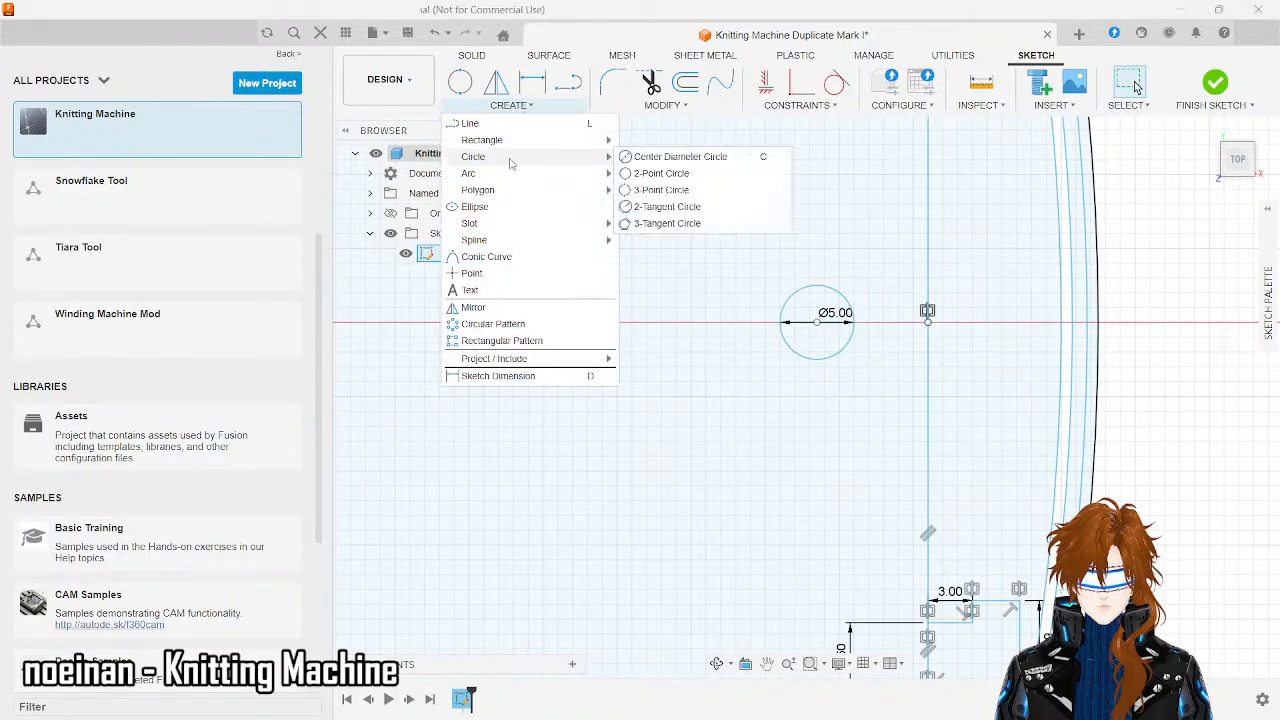
click(680, 156)
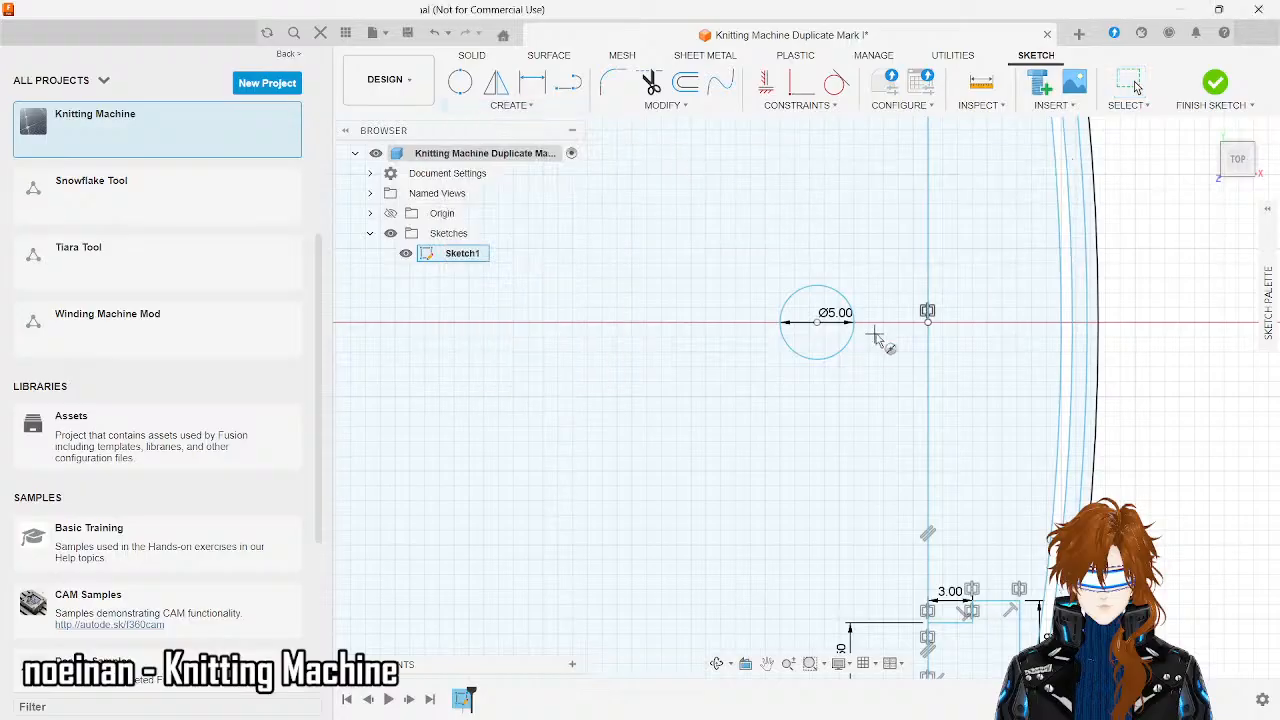
click(818, 322)
text(3)
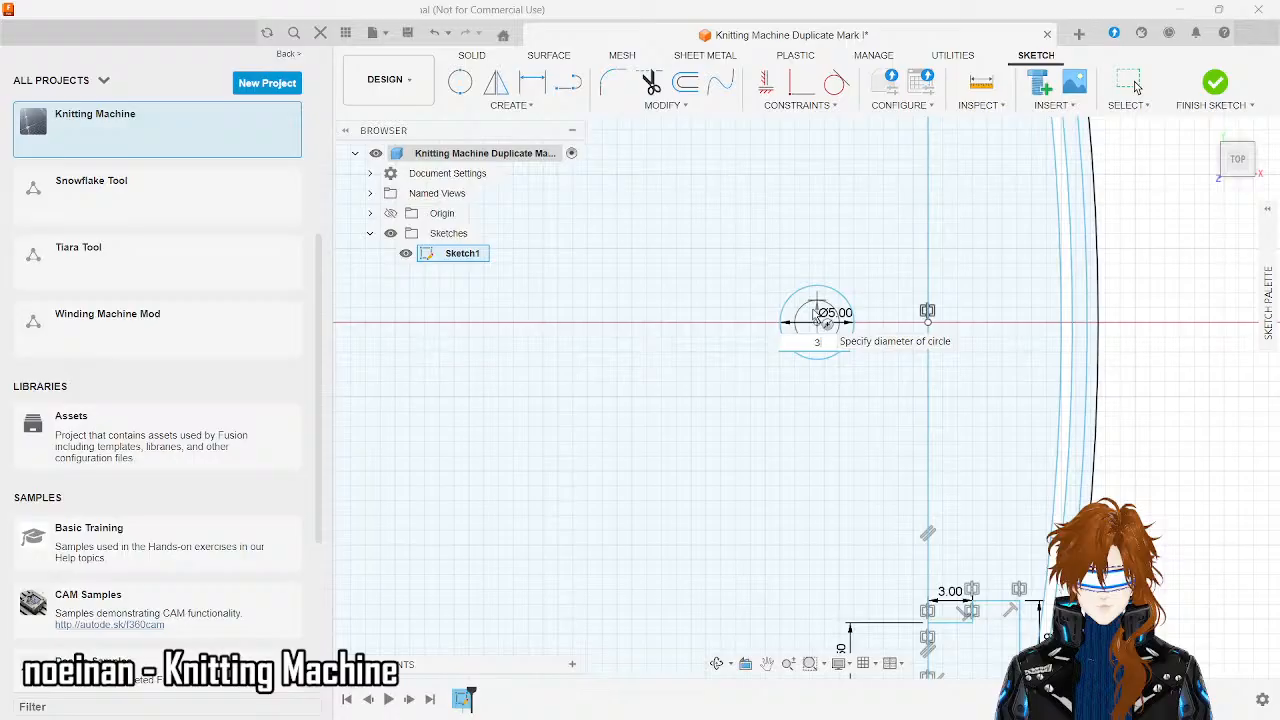
key(Return)
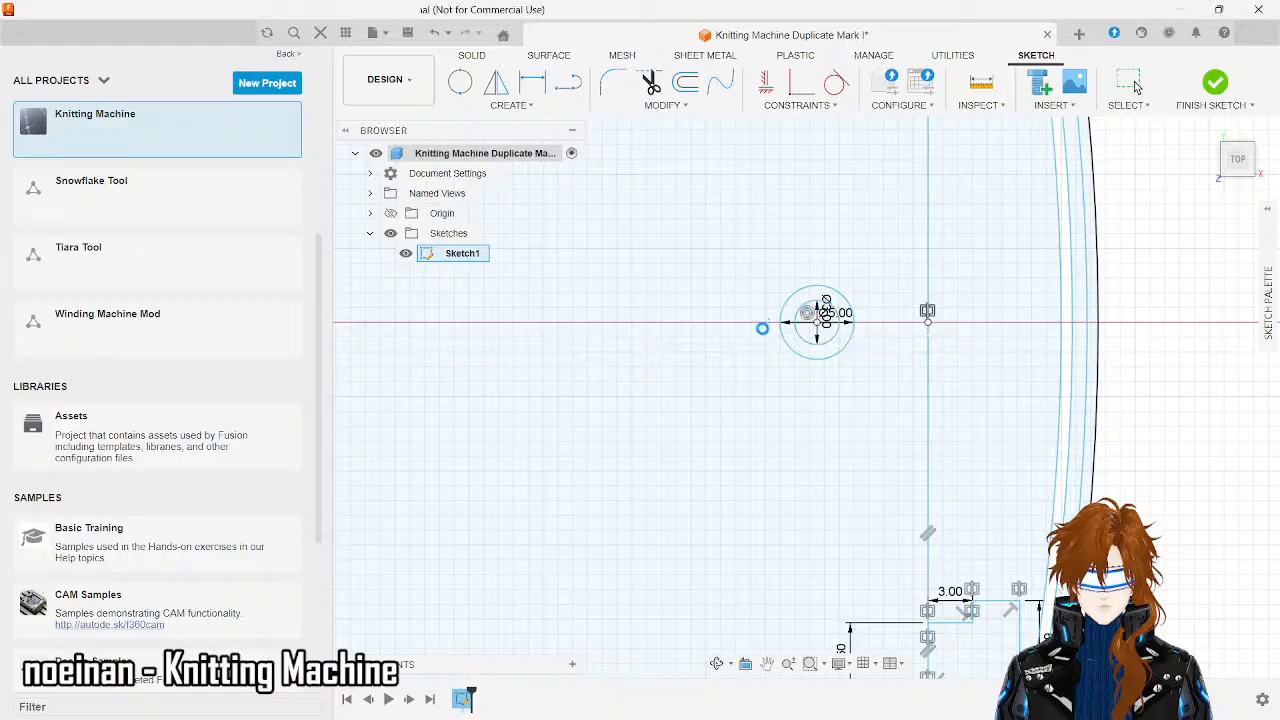
key(Escape)
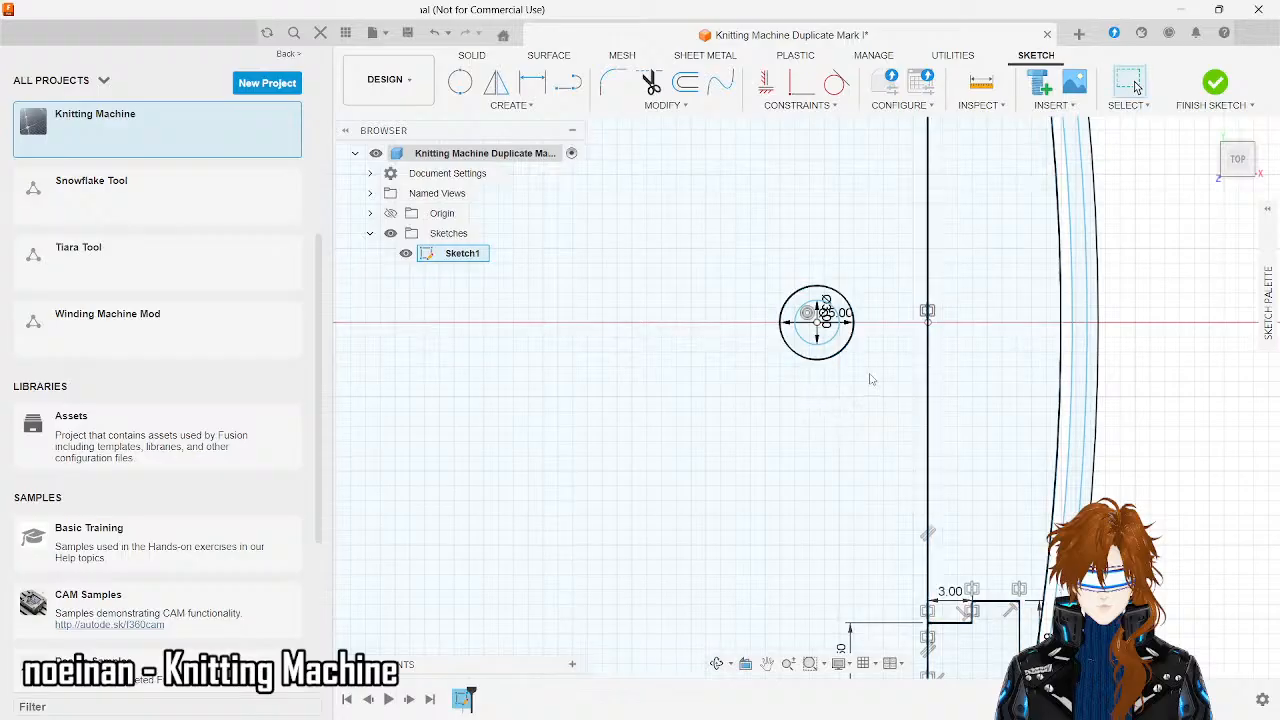
- Draw a guide line about 9.8 mm long at about 32° from the upper-left curved arm's tip through the adjacent 4.9 mm circle's centre
scroll(870, 379, down, 10)
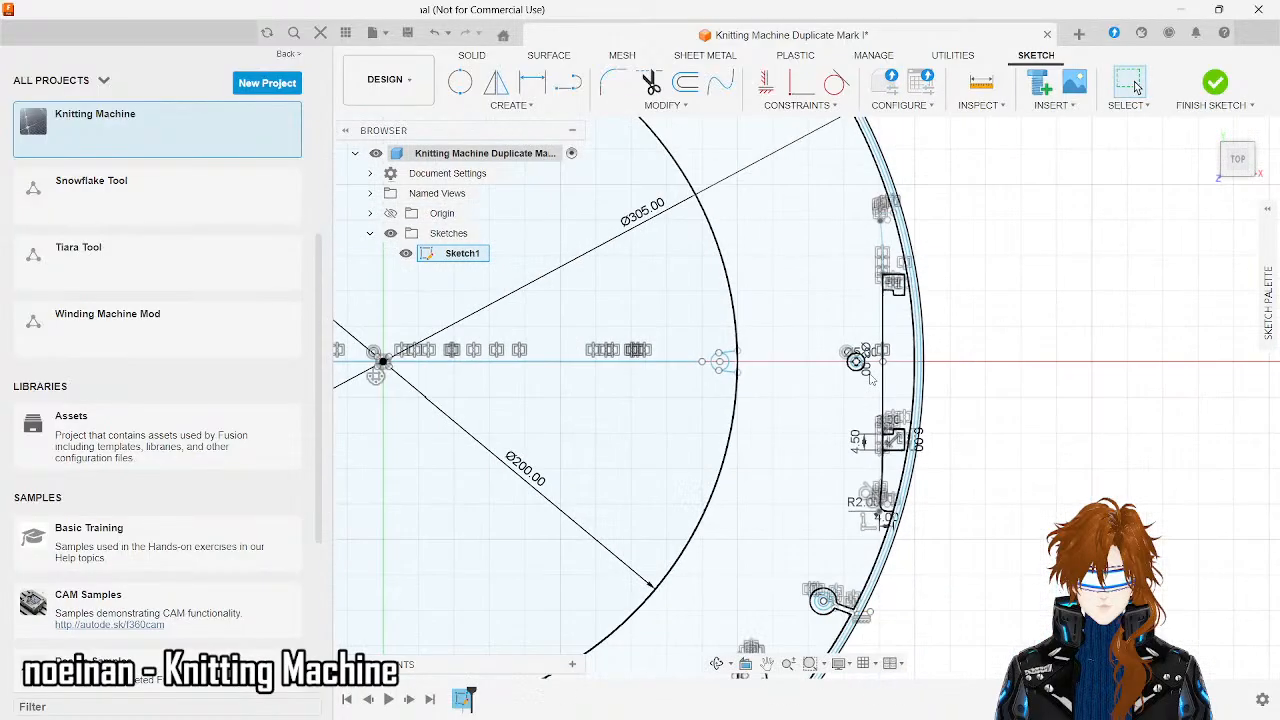
scroll(870, 379, down, 10)
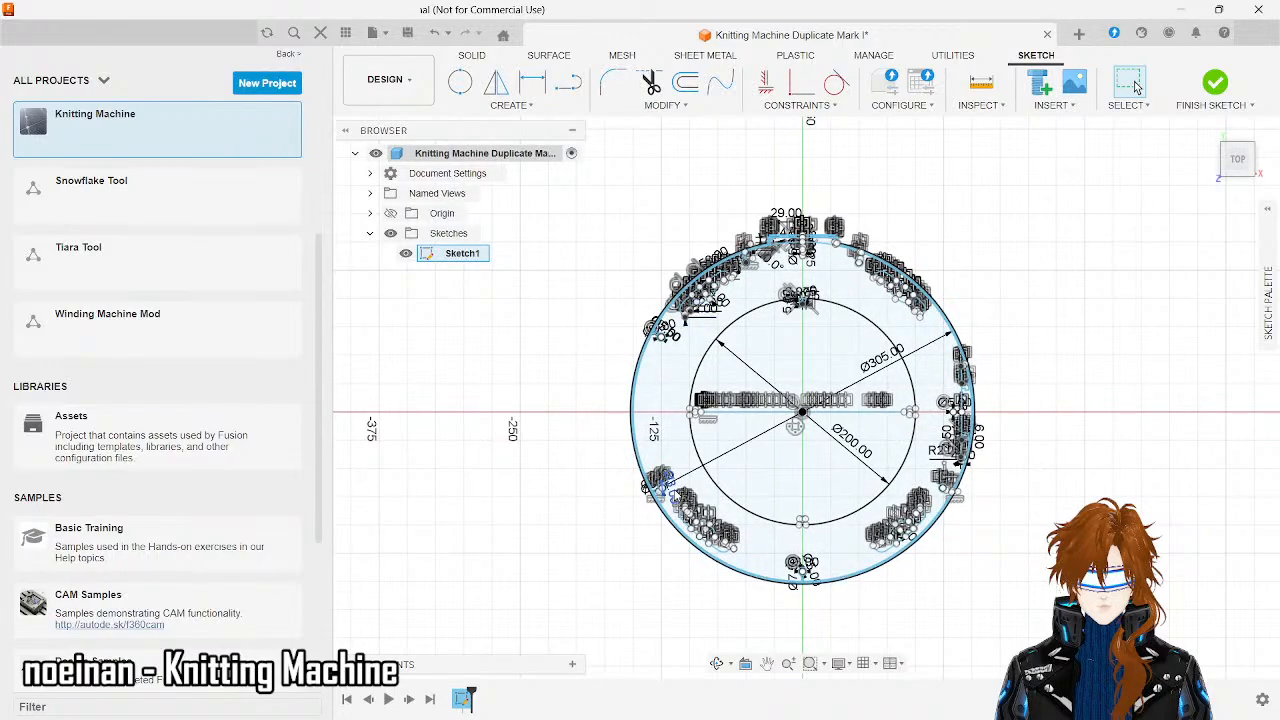
scroll(711, 305, up, 2)
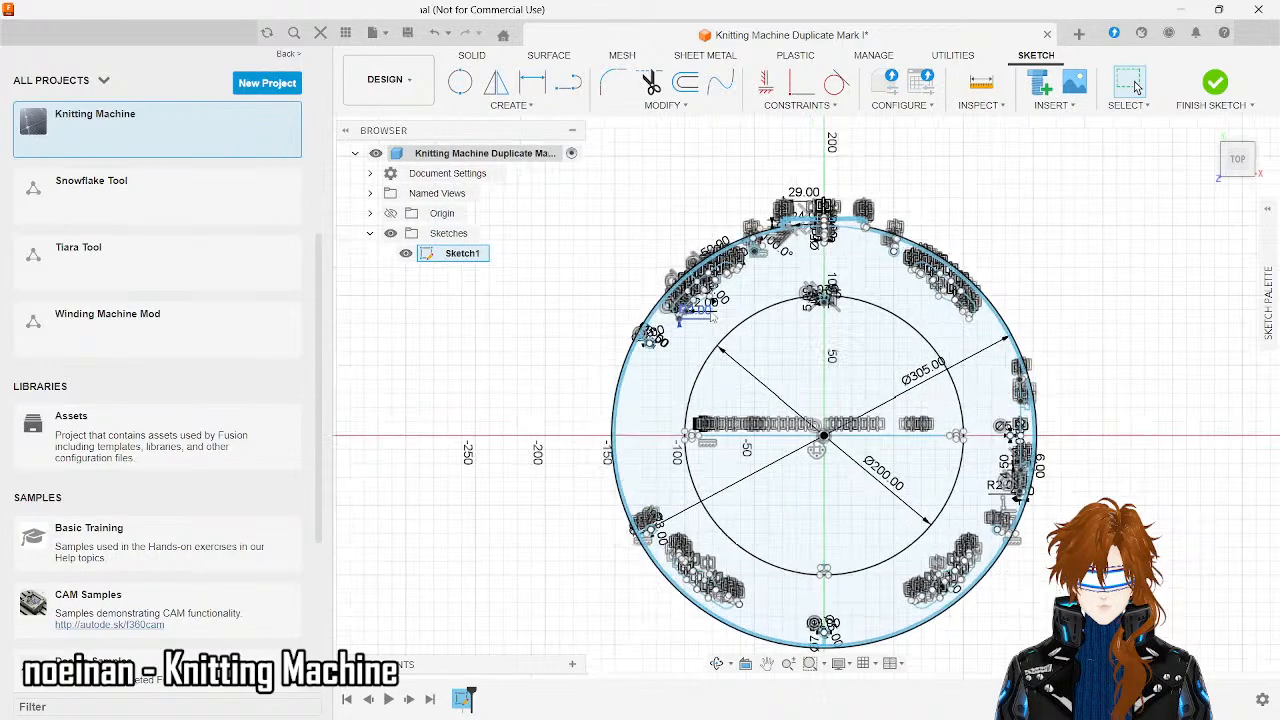
scroll(711, 316, up, 5)
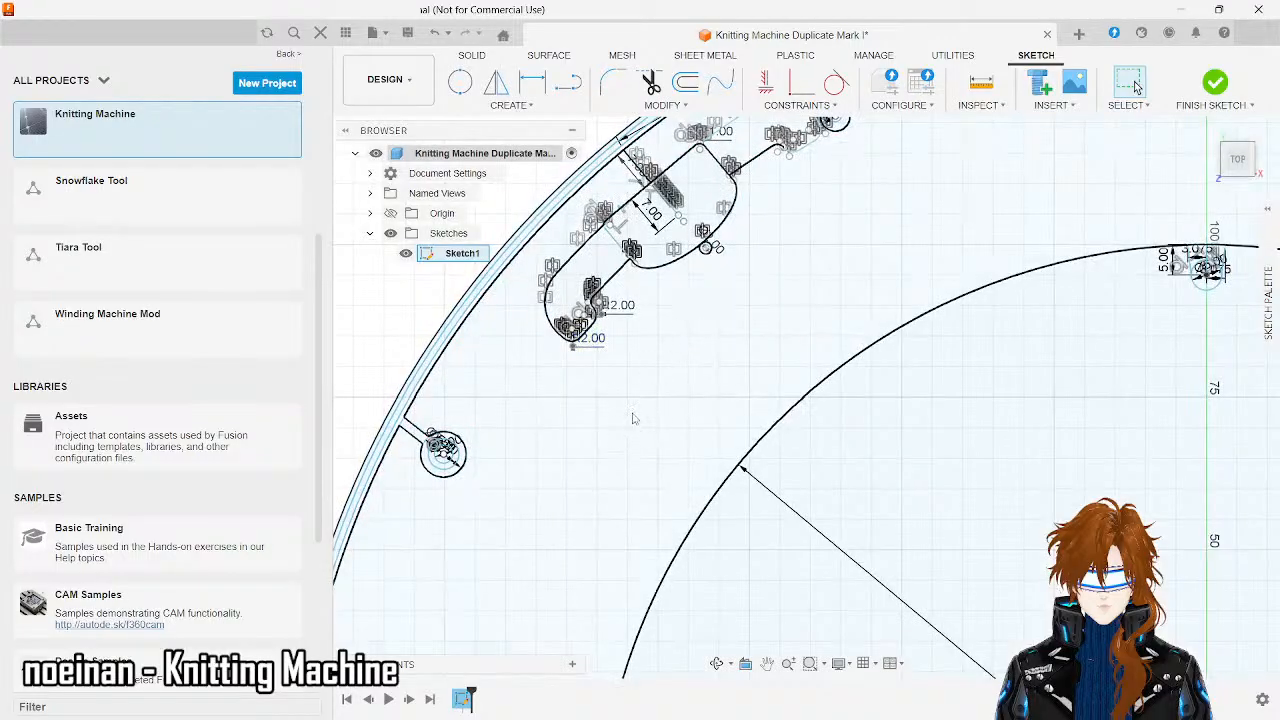
scroll(632, 418, down, 3)
scroll(755, 232, up, 8)
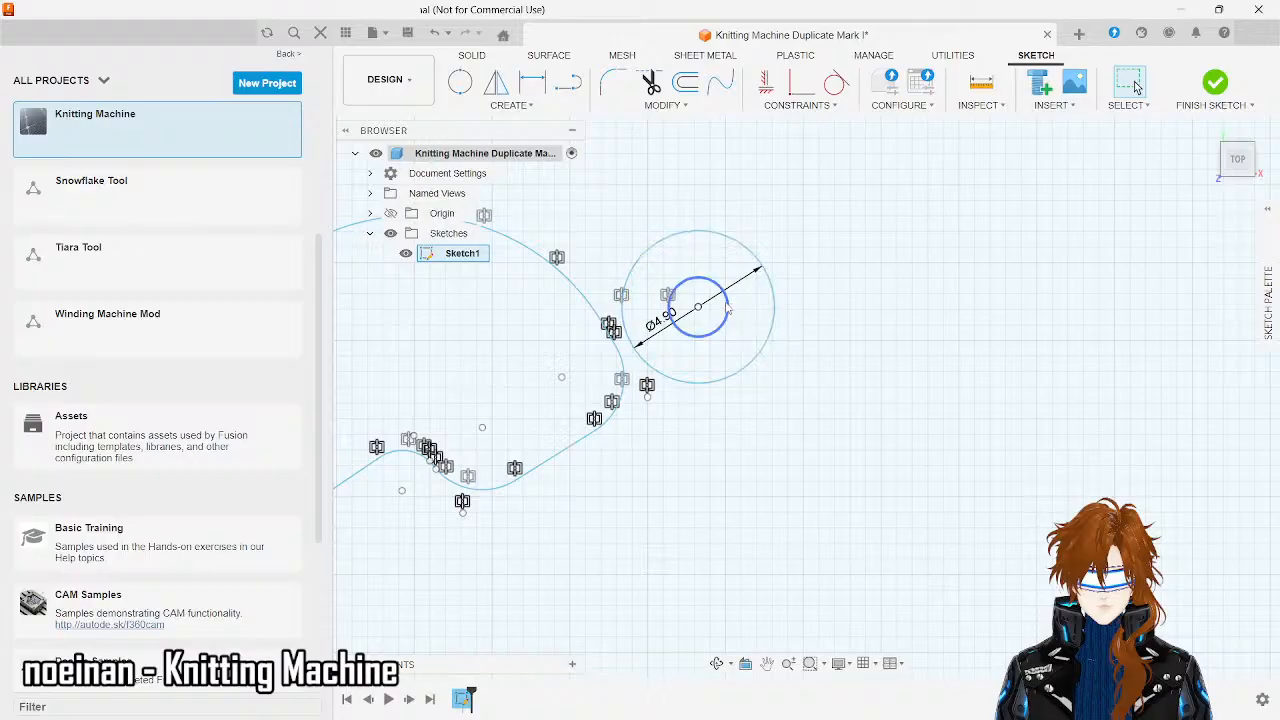
key(o)
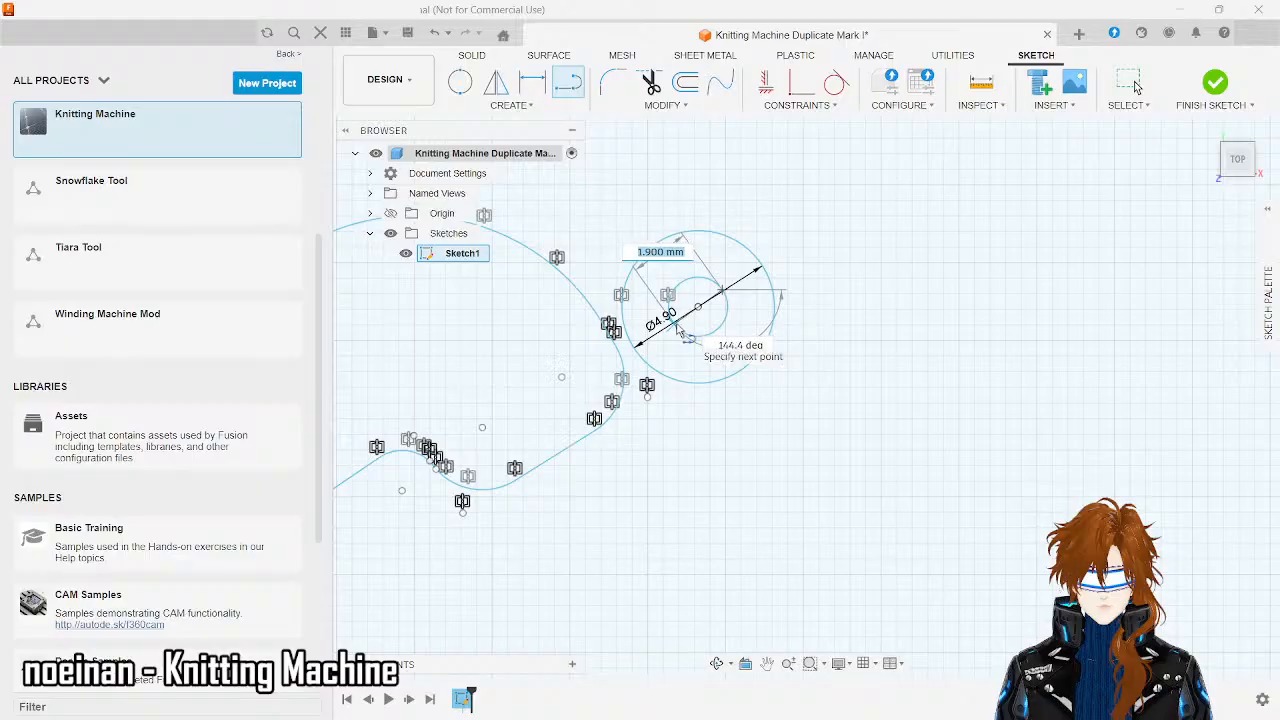
key(Escape)
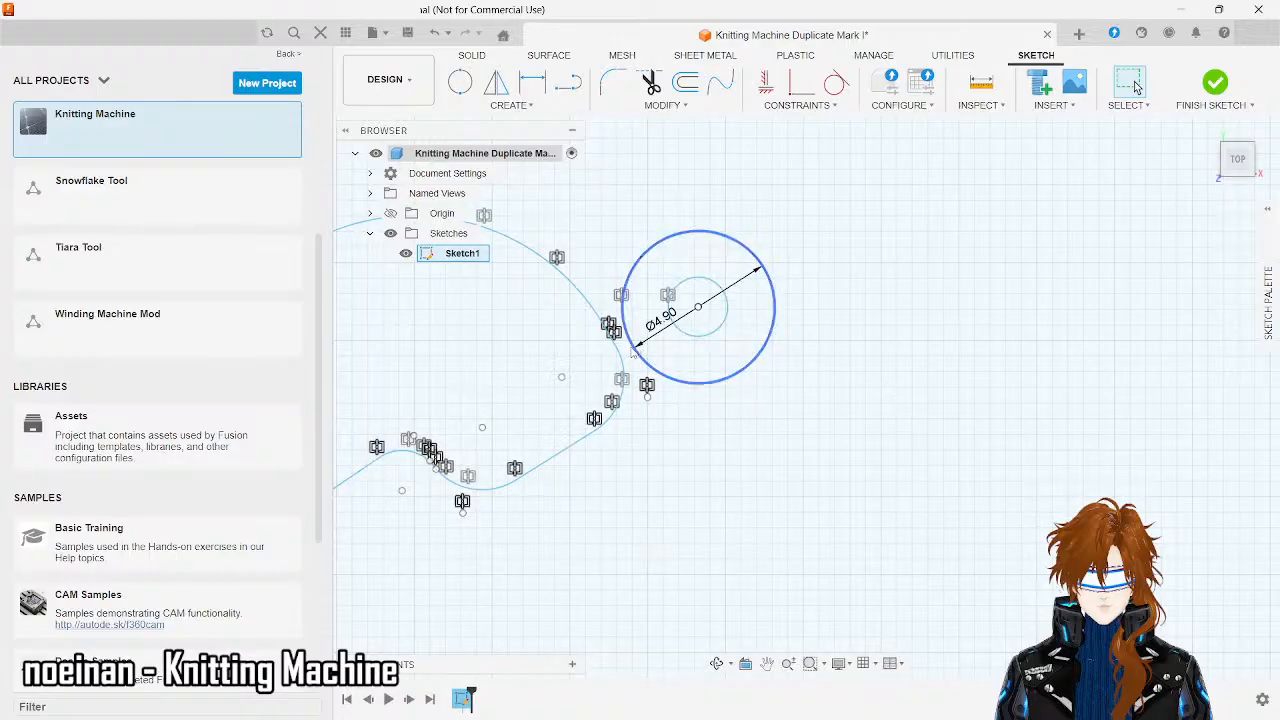
click(567, 83)
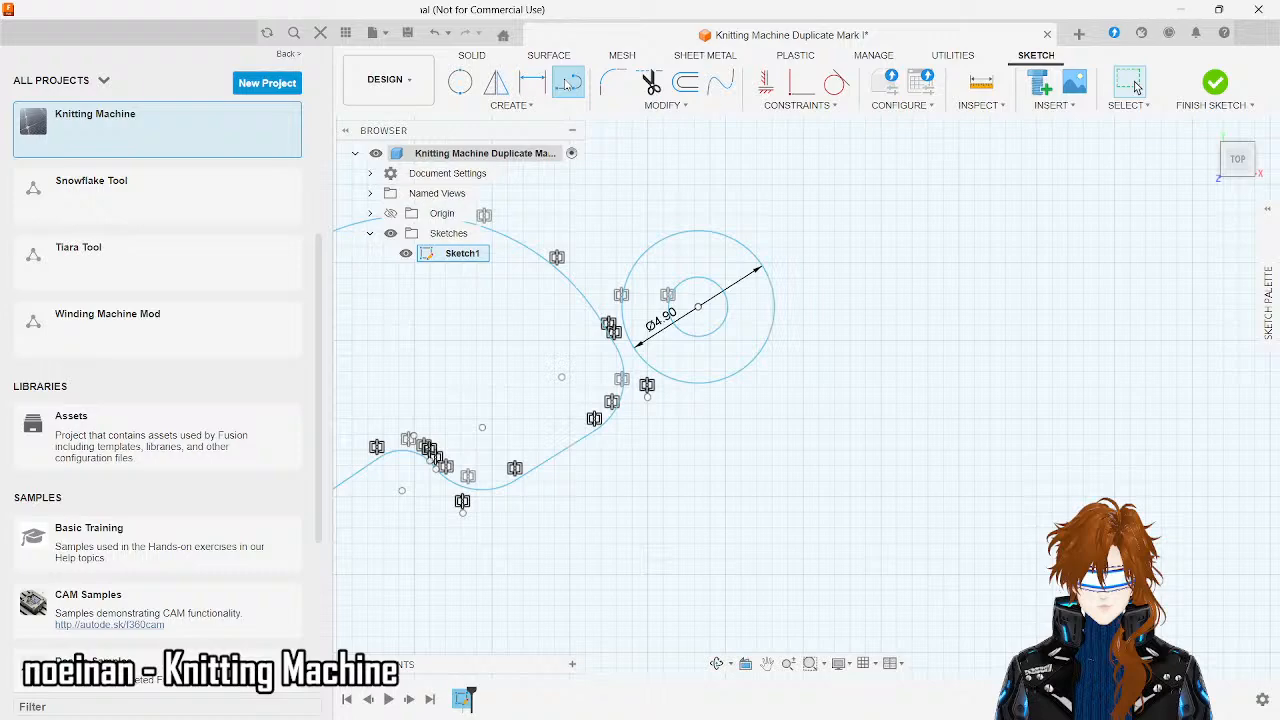
click(619, 354)
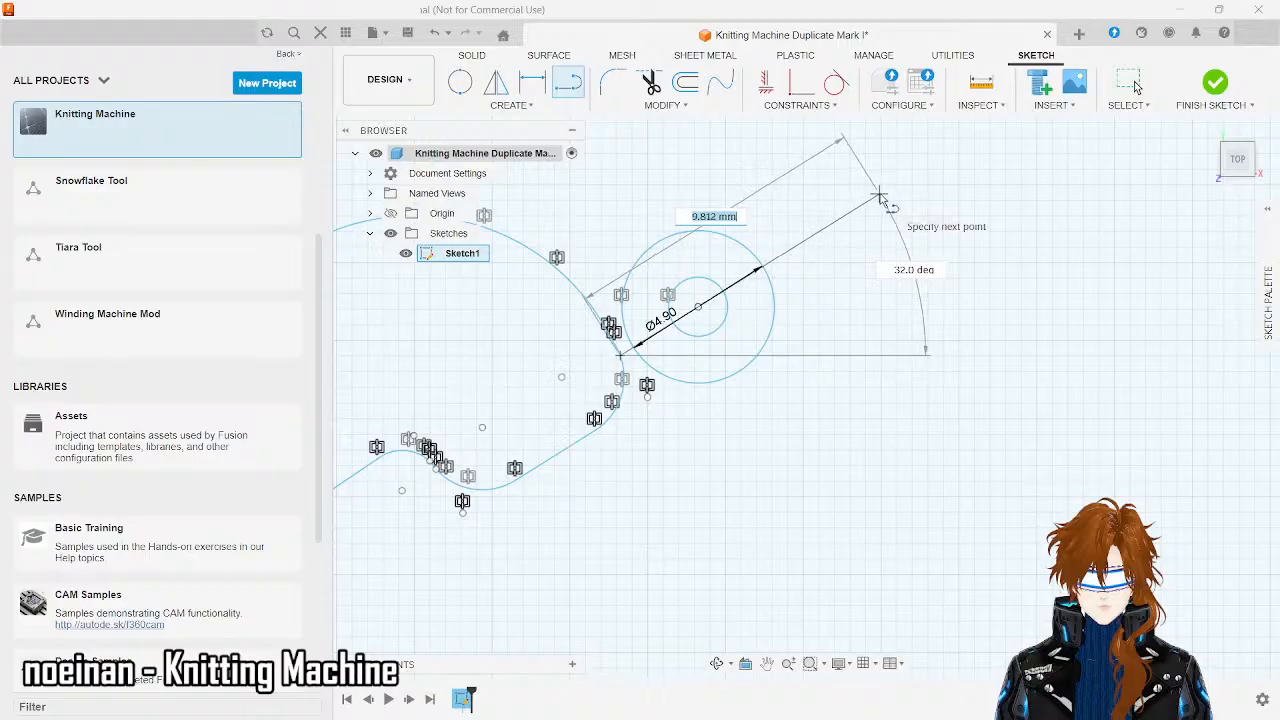
click(878, 195)
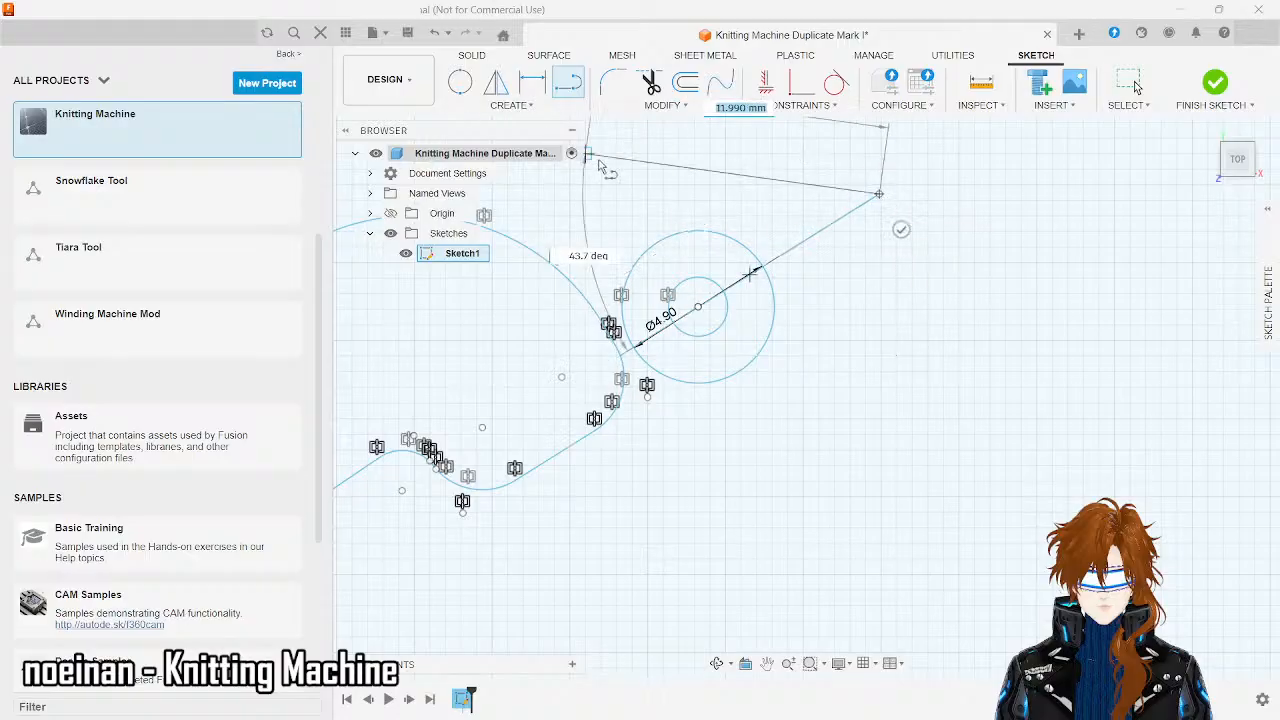
key(Escape)
- Replace the 4.9 mm circle at the arm's tip with a 5 mm two-point circle along the guide line
click(464, 86)
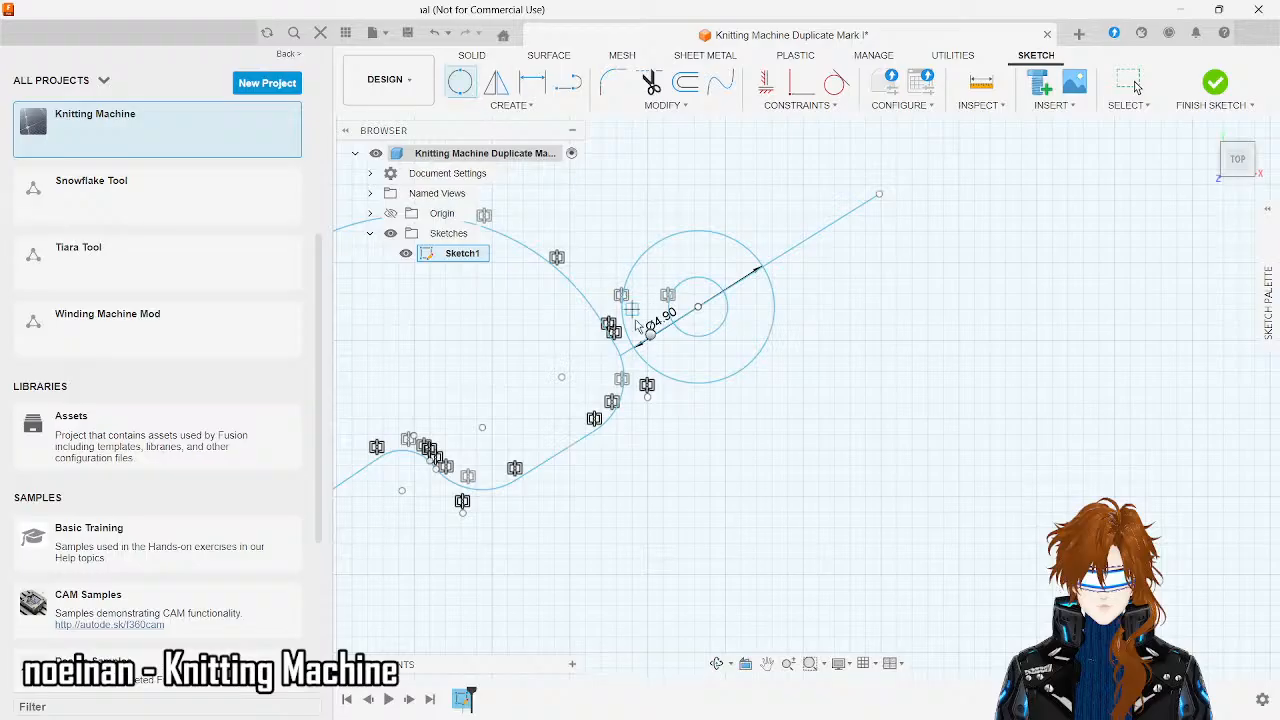
click(634, 347)
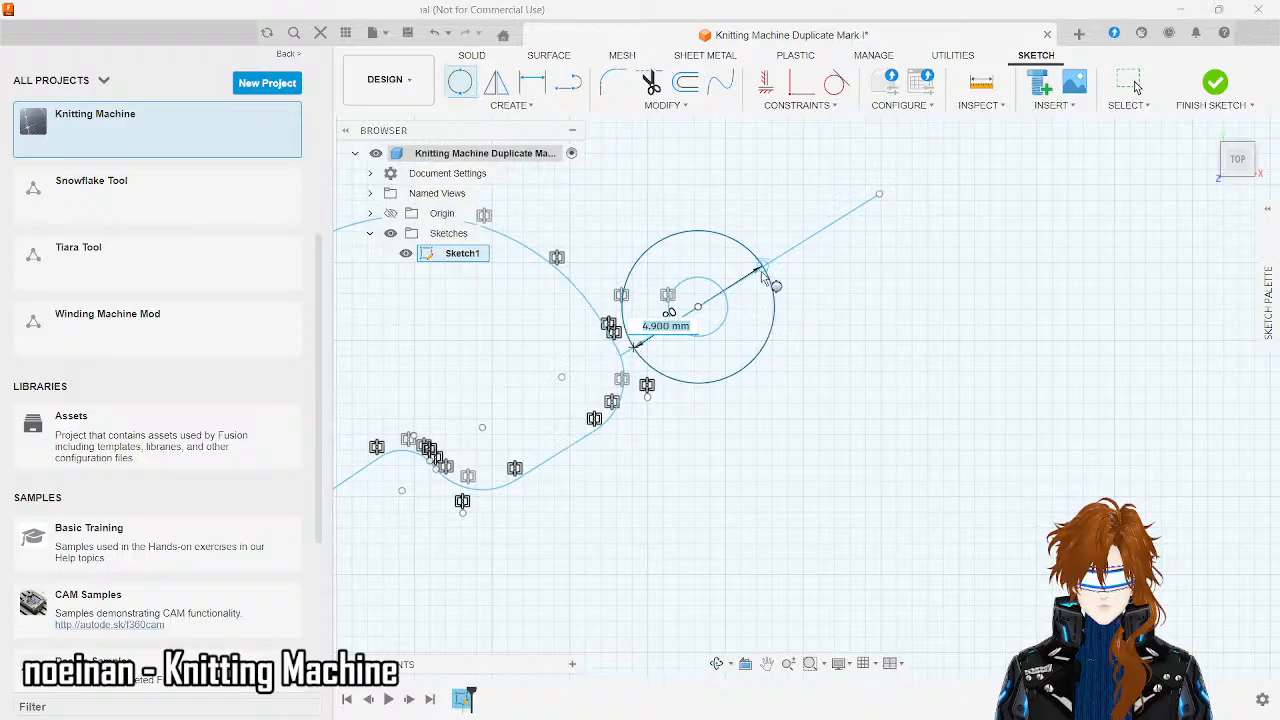
text(5)
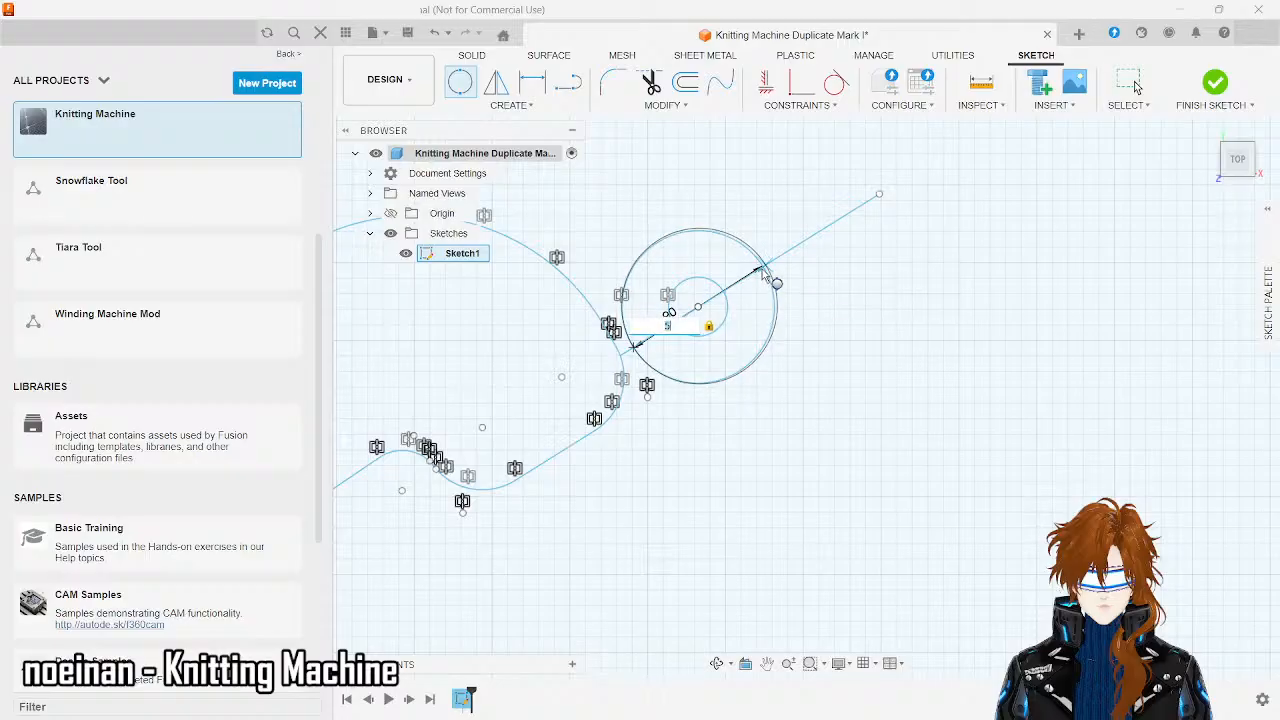
key(Return)
key(Escape)
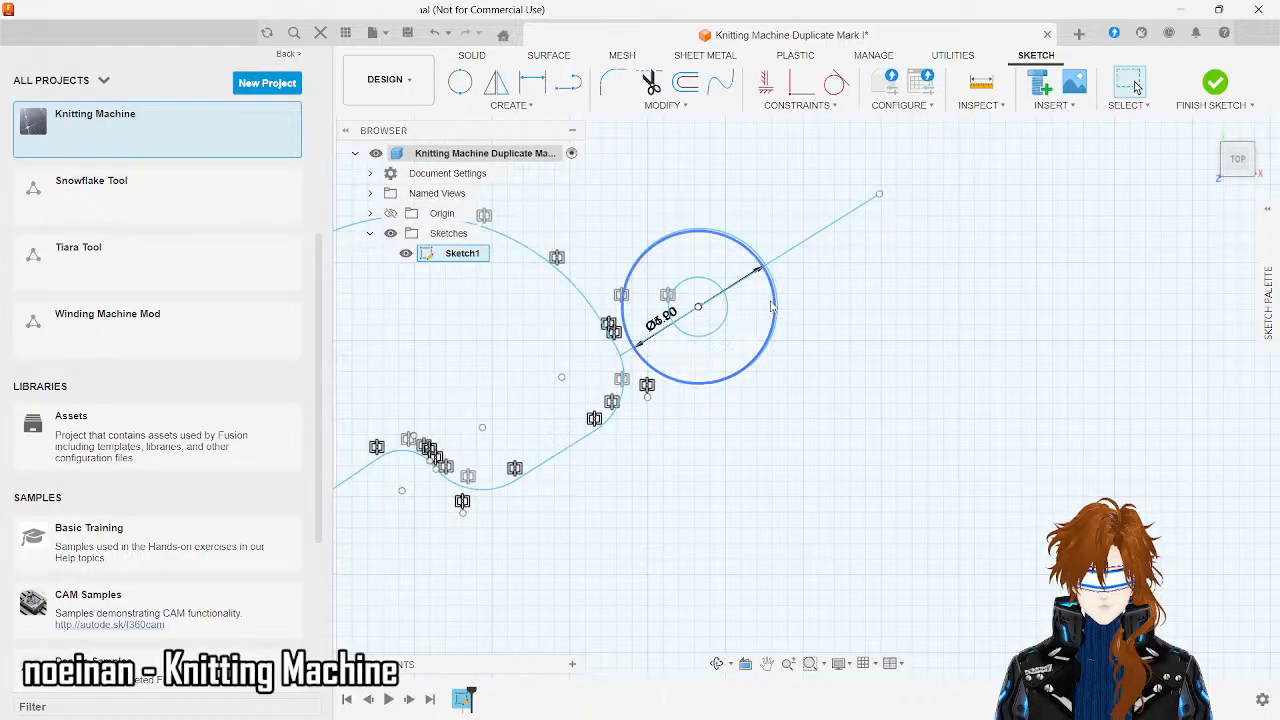
click(771, 303)
key(Delete)
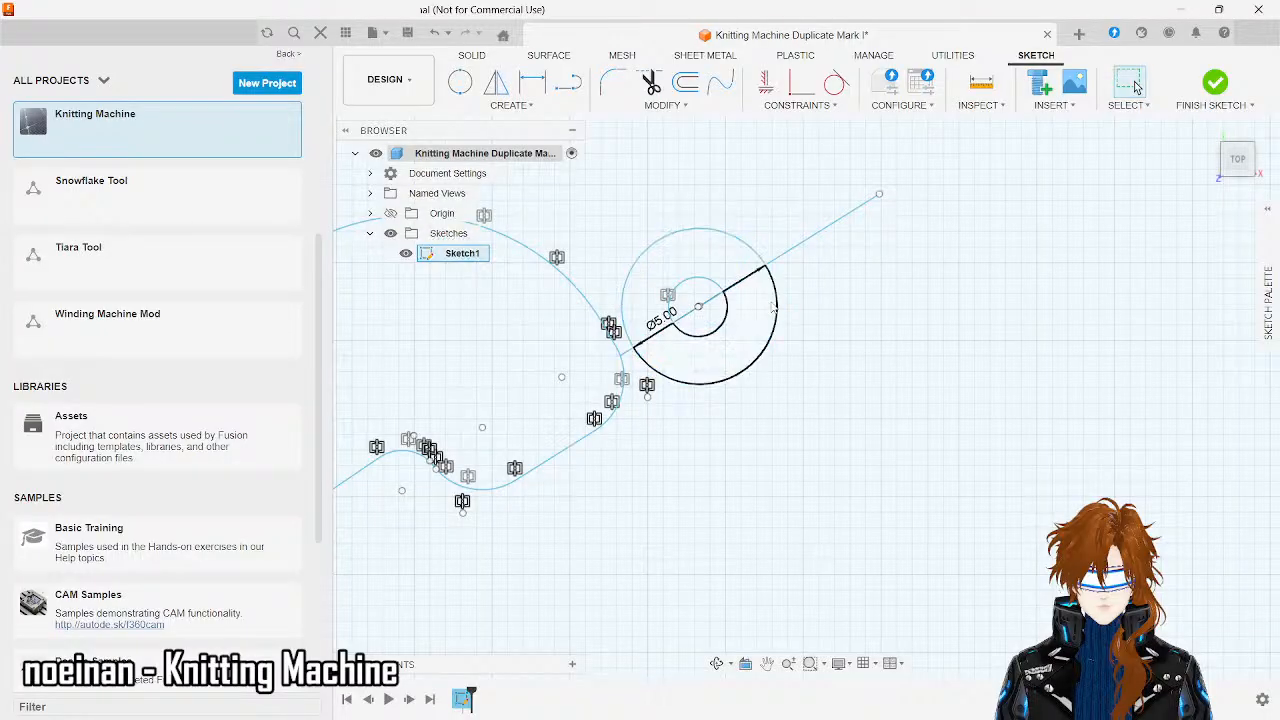
- Draw a line about 0.95 mm long from the small inner circle's edge to its centre, and delete that inner circle
click(726, 300)
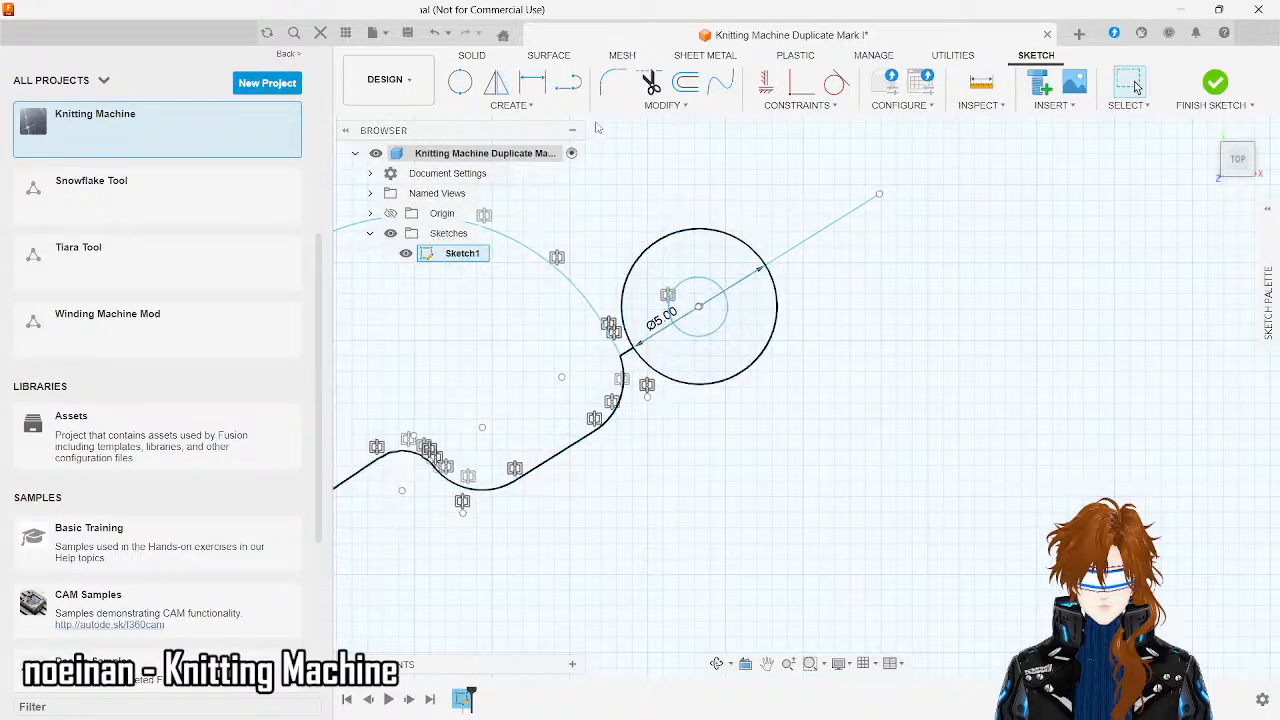
click(568, 82)
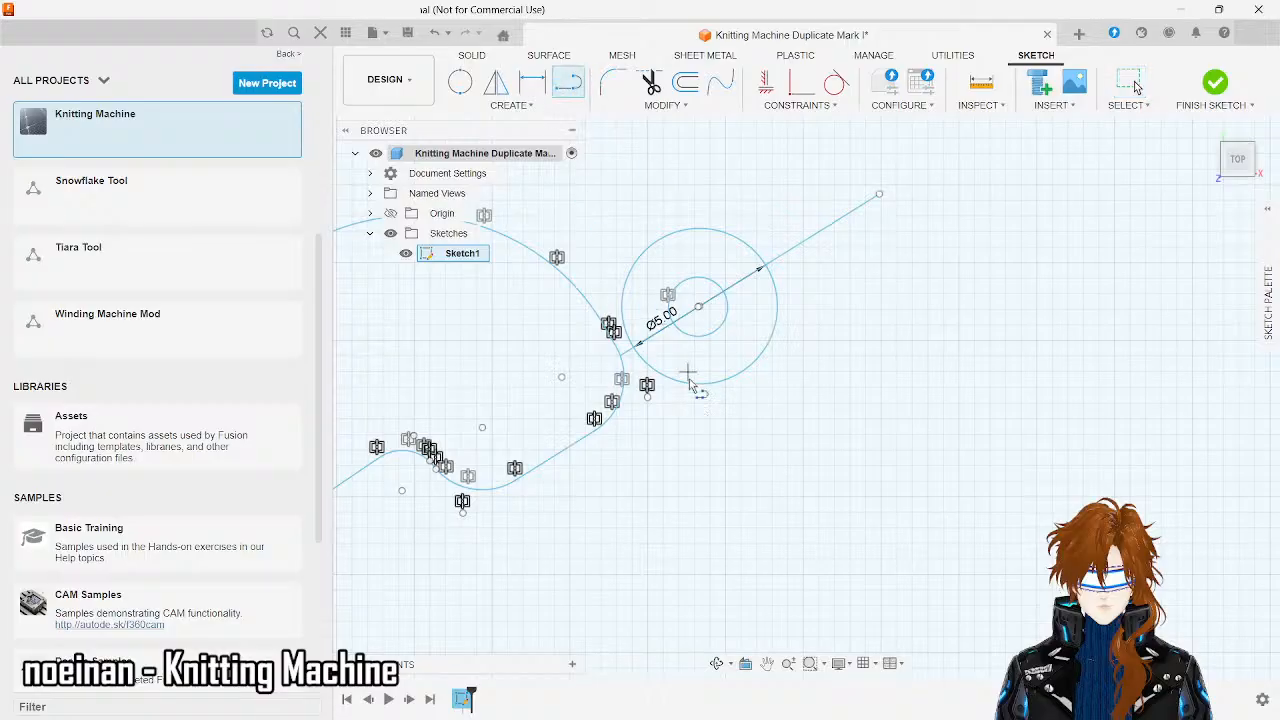
click(674, 322)
click(698, 306)
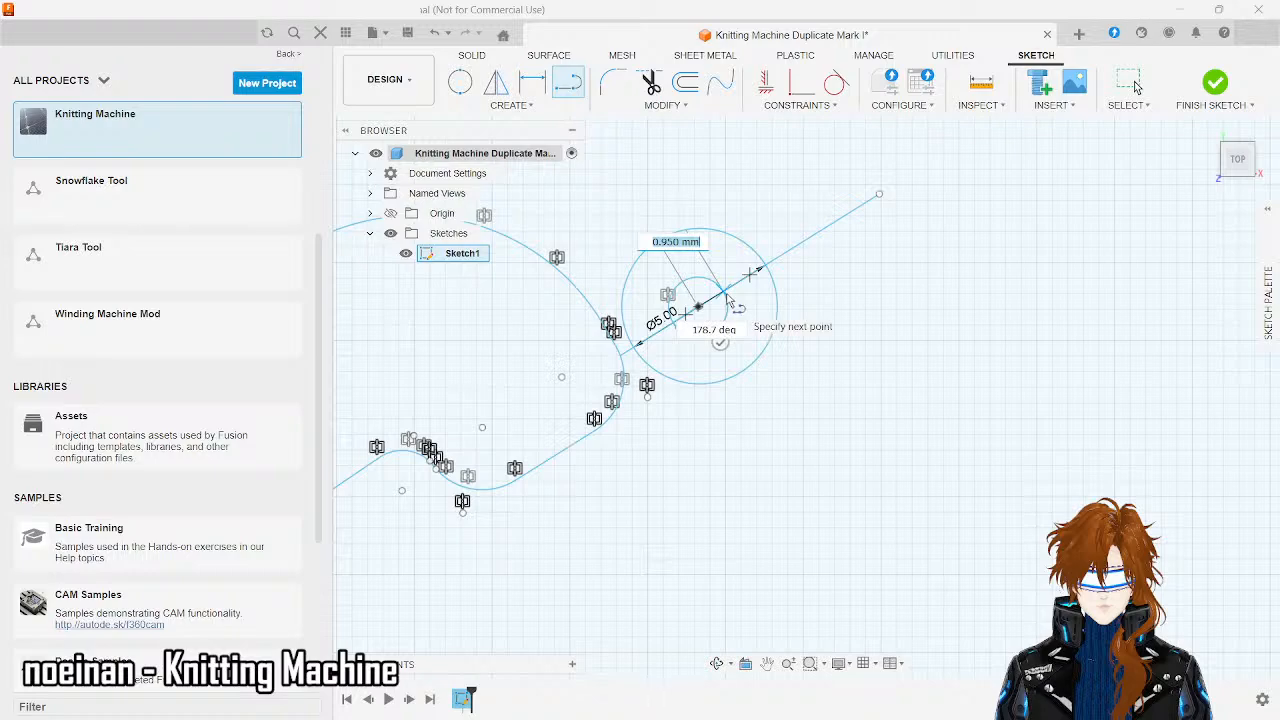
key(Escape)
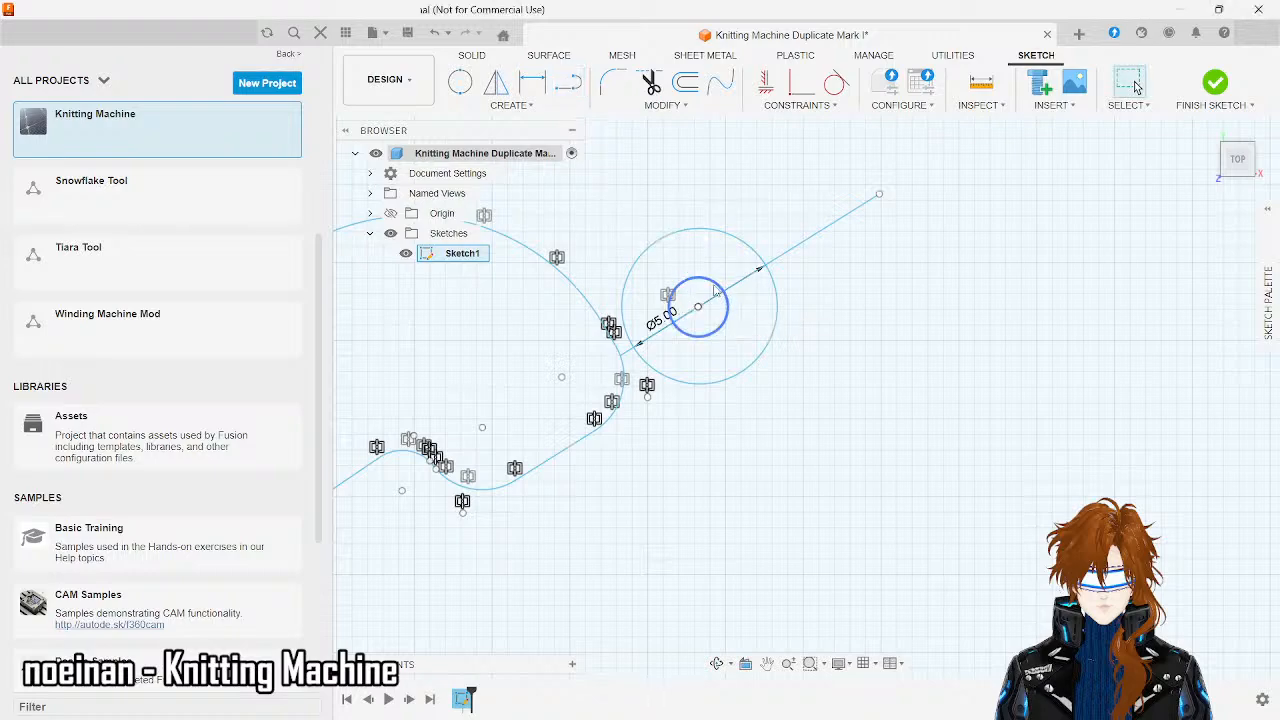
click(715, 290)
key(Delete)
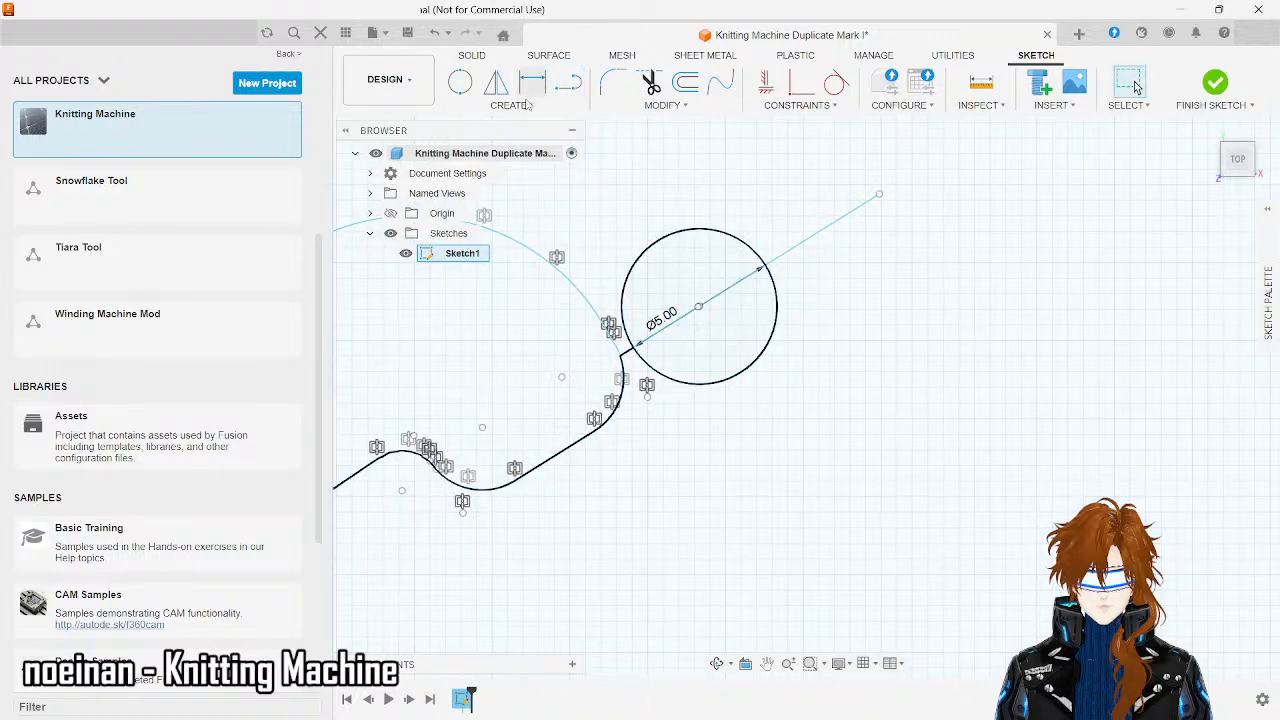
- Delete the long guide line and the short line inside the 5 mm circle at the arm's tip
click(525, 105)
mouse_move(560, 157)
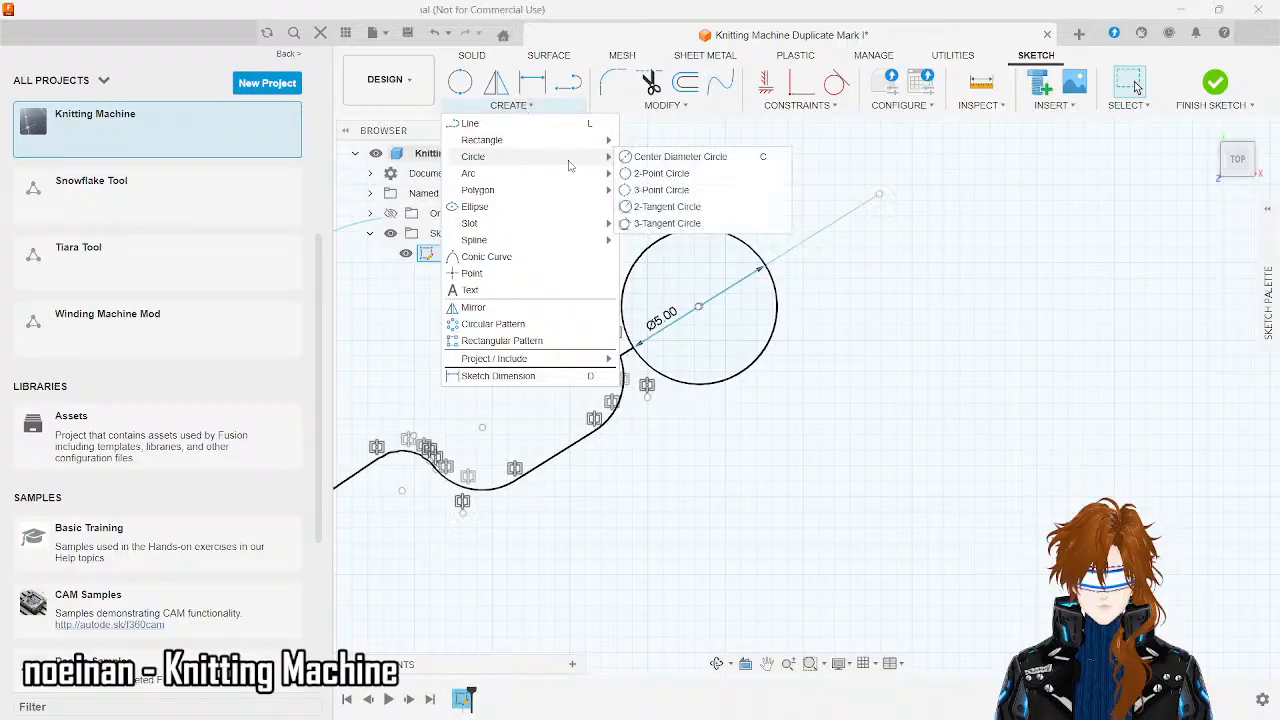
click(652, 158)
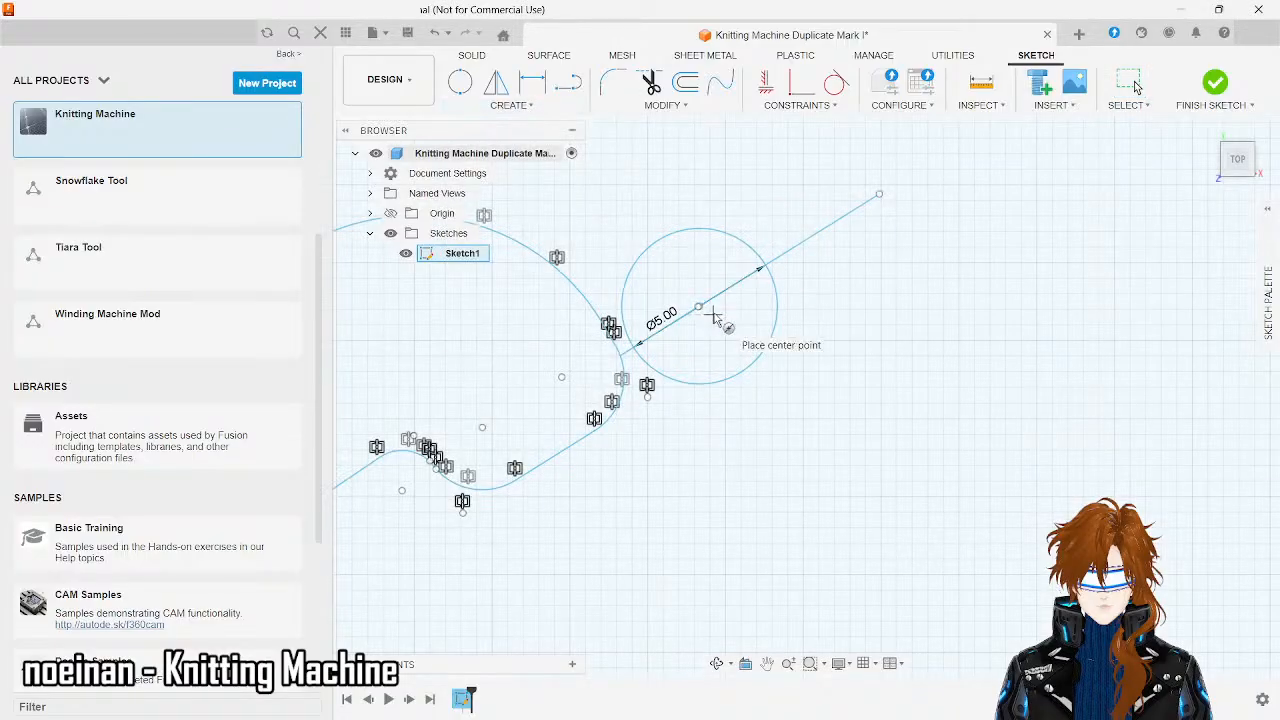
key(Escape)
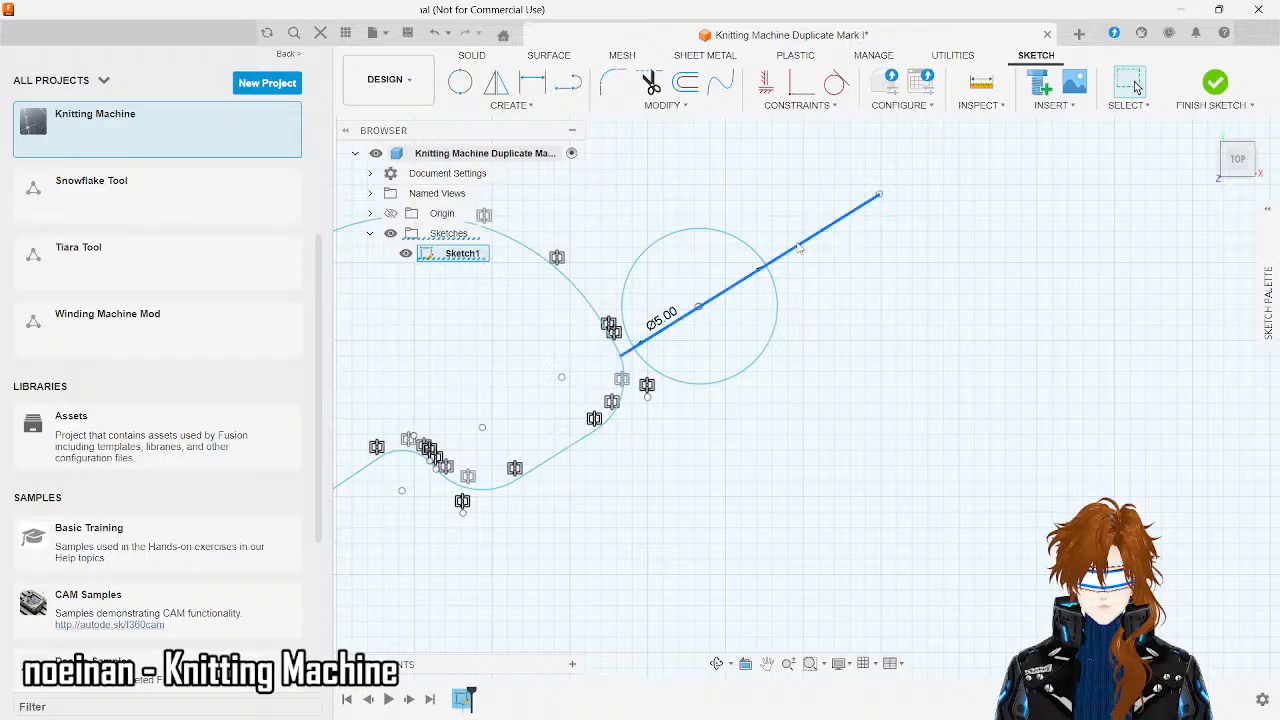
scroll(800, 250, up, 1)
scroll(697, 320, up, 2)
scroll(697, 320, up, 2)
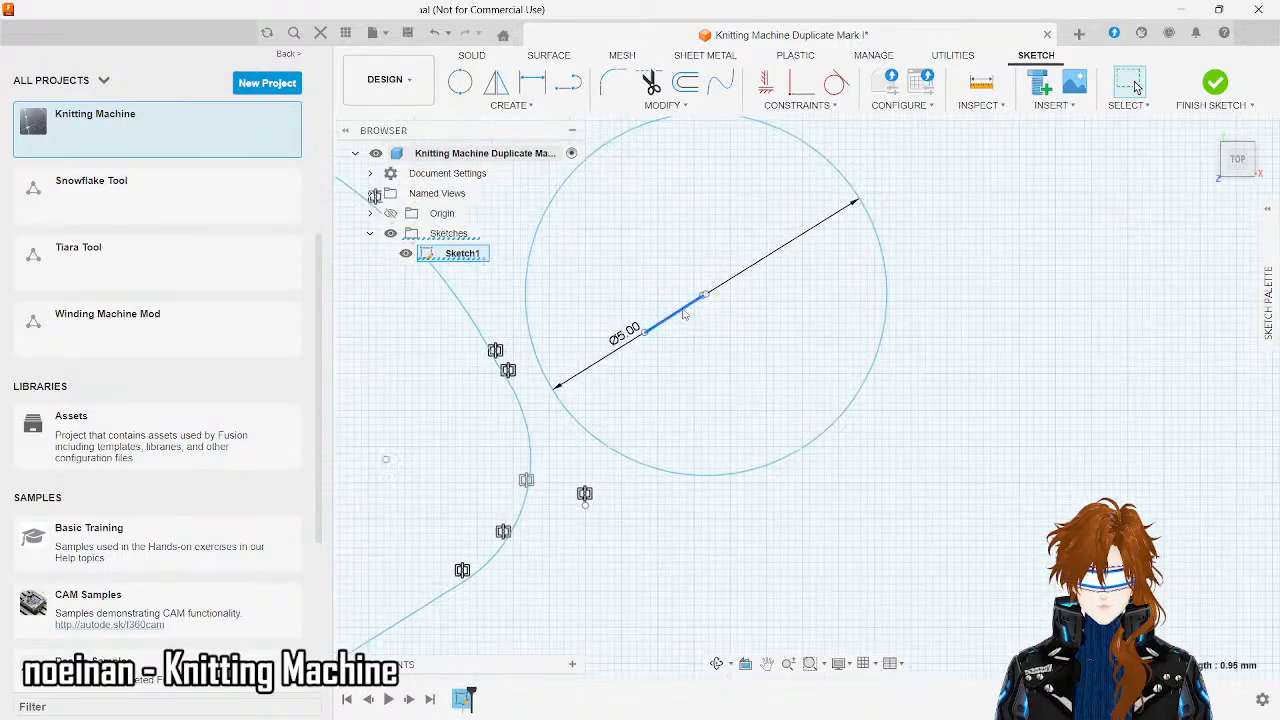
click(684, 314)
scroll(684, 314, down, 3)
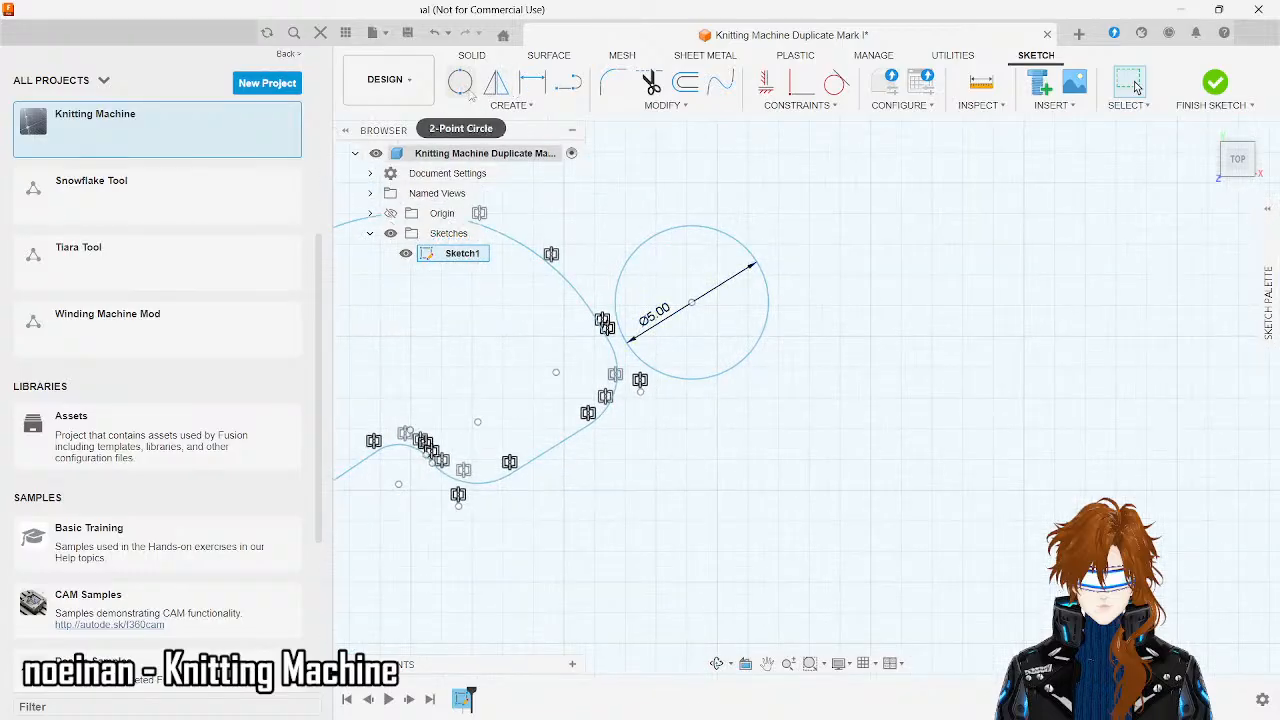
- Draw a 2 mm centre-diameter circle at the centre of the 5 mm circle beside the arm's tip
click(510, 105)
mouse_move(473, 156)
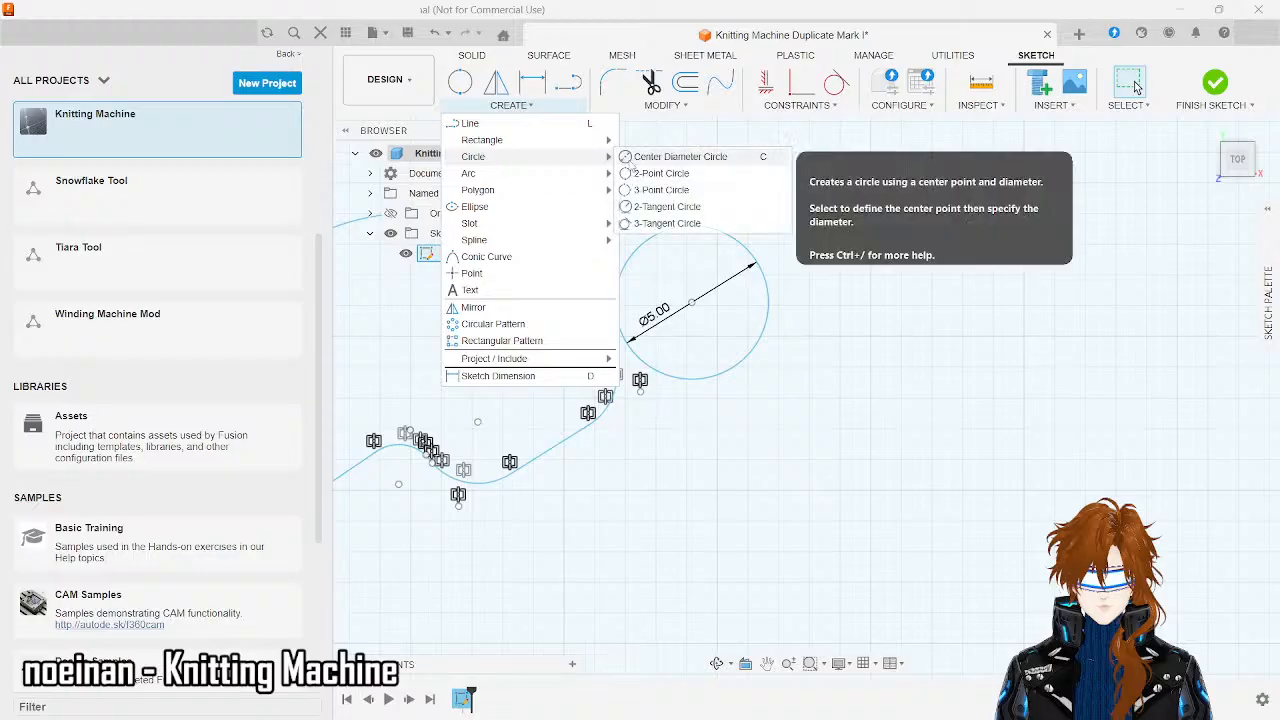
click(640, 157)
click(691, 302)
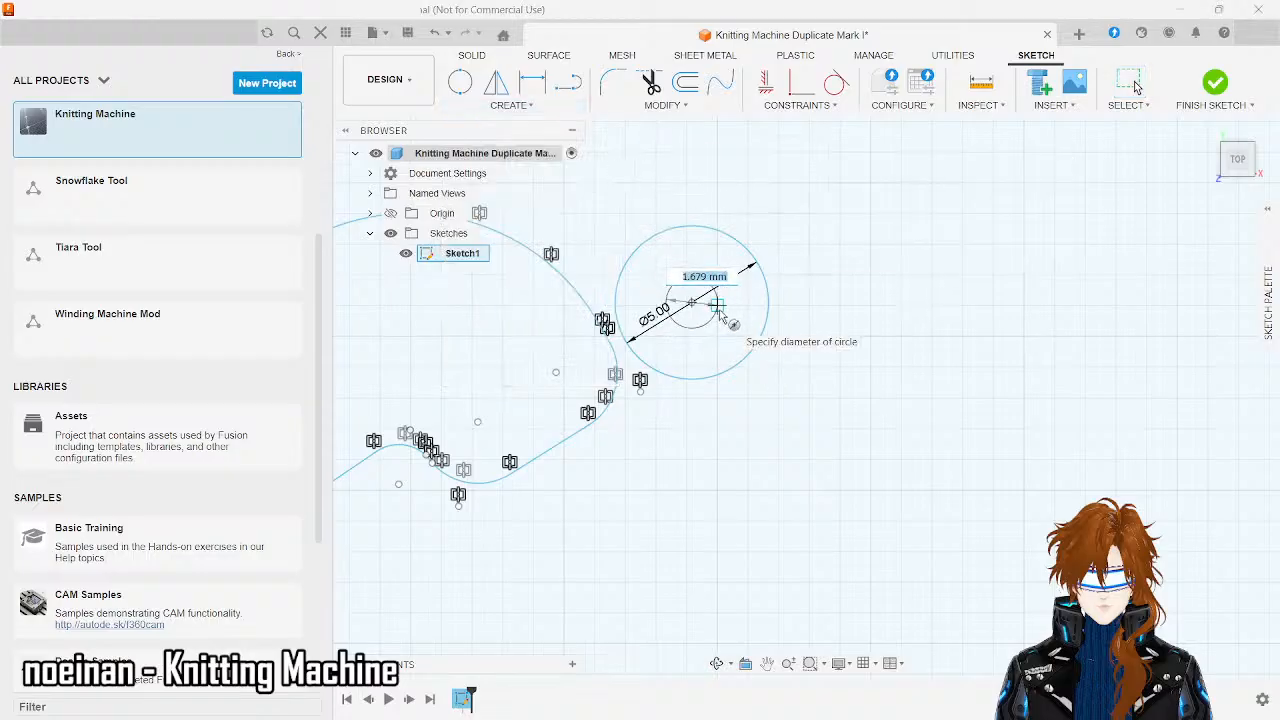
text(2)
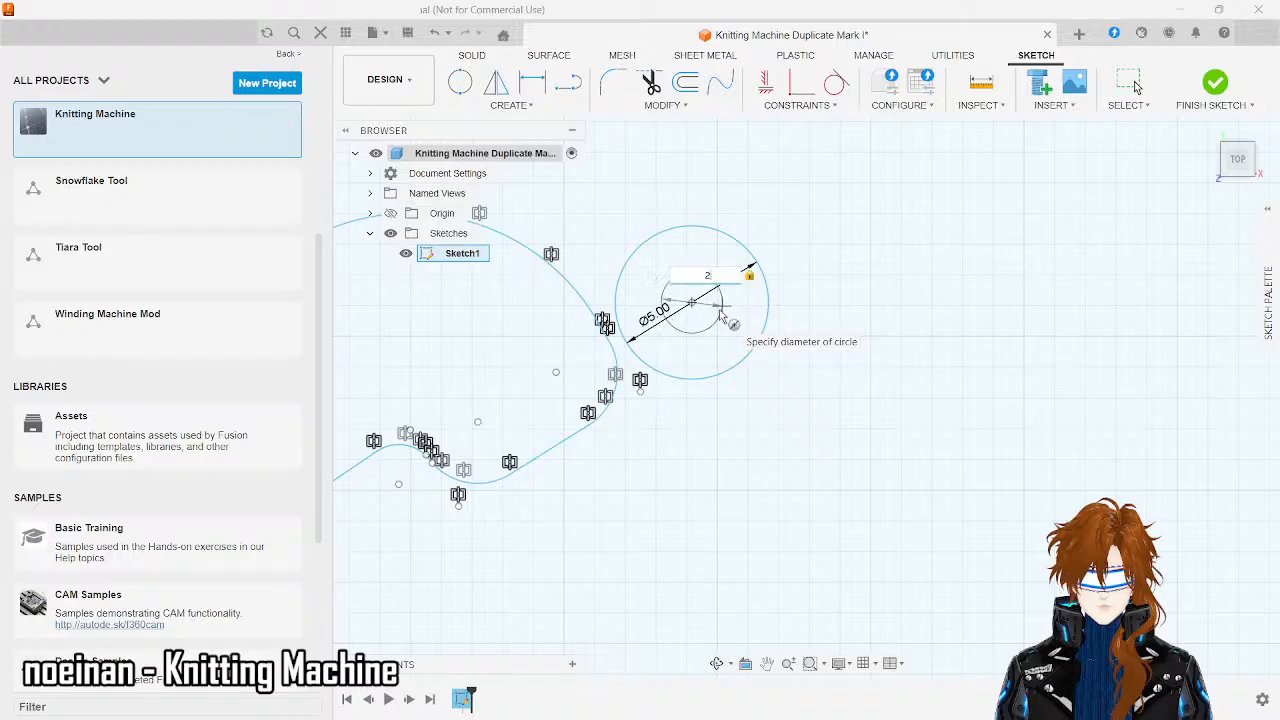
key(Return)
scroll(722, 316, down, 10)
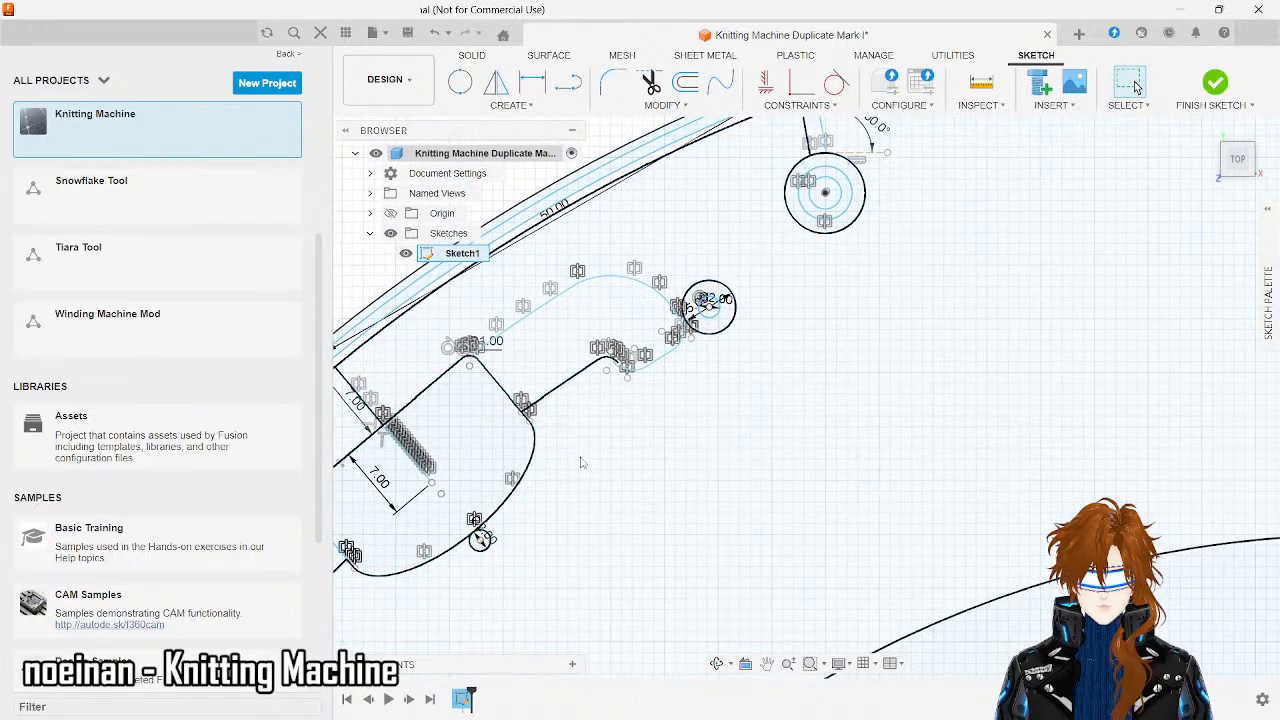
scroll(581, 462, down, 2)
scroll(810, 251, down, 4)
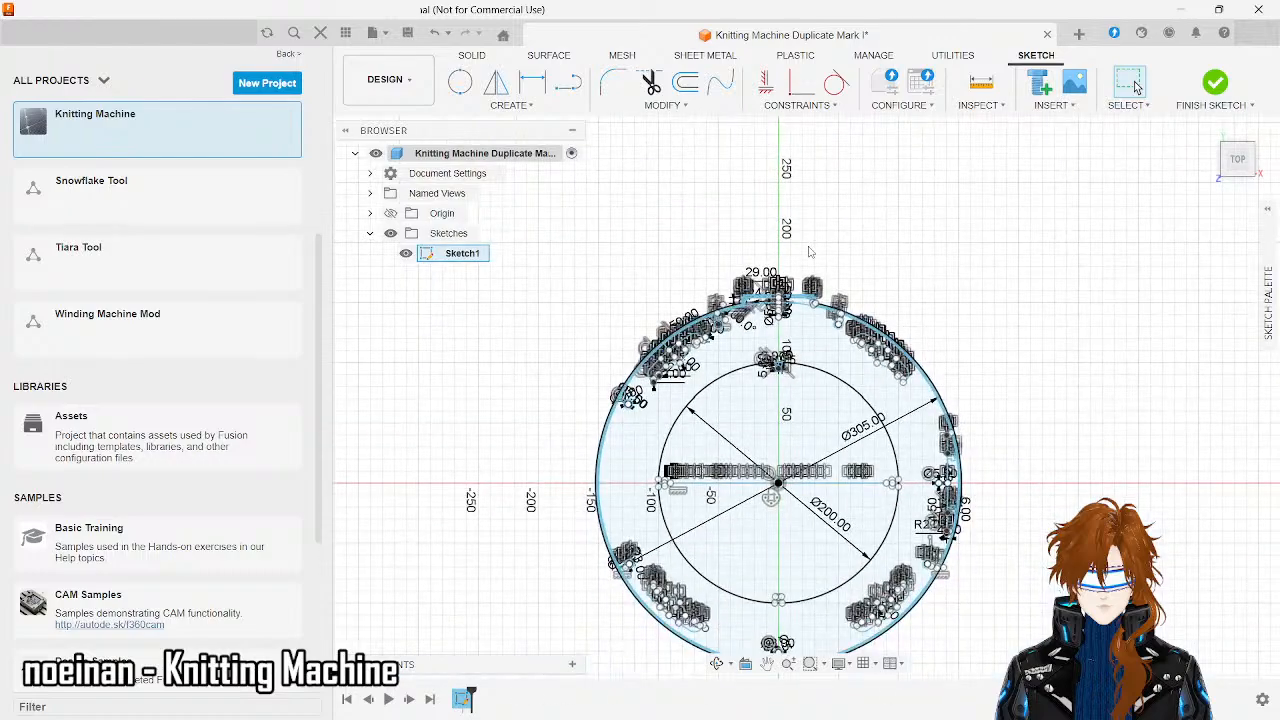
- Delete the 3 mm inner circle from the 5 mm circle on the horizontal axis near the ring's right edge
scroll(806, 495, down, 2)
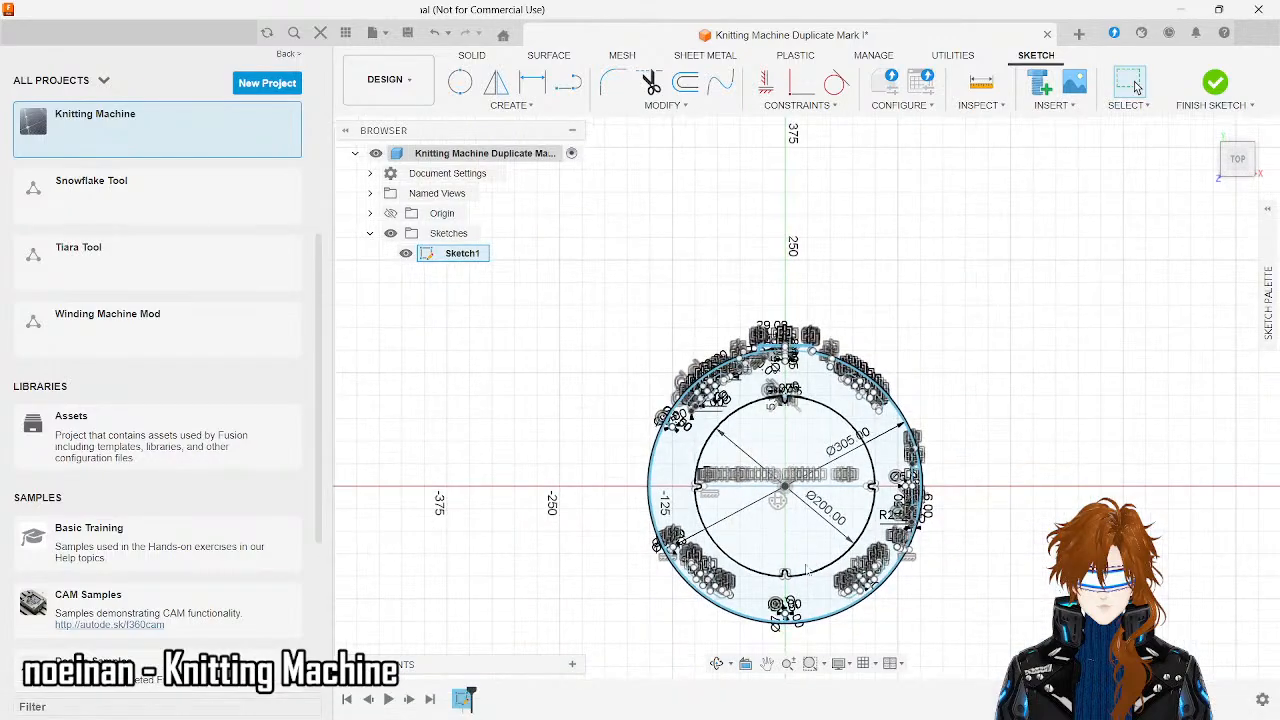
scroll(882, 507, up, 5)
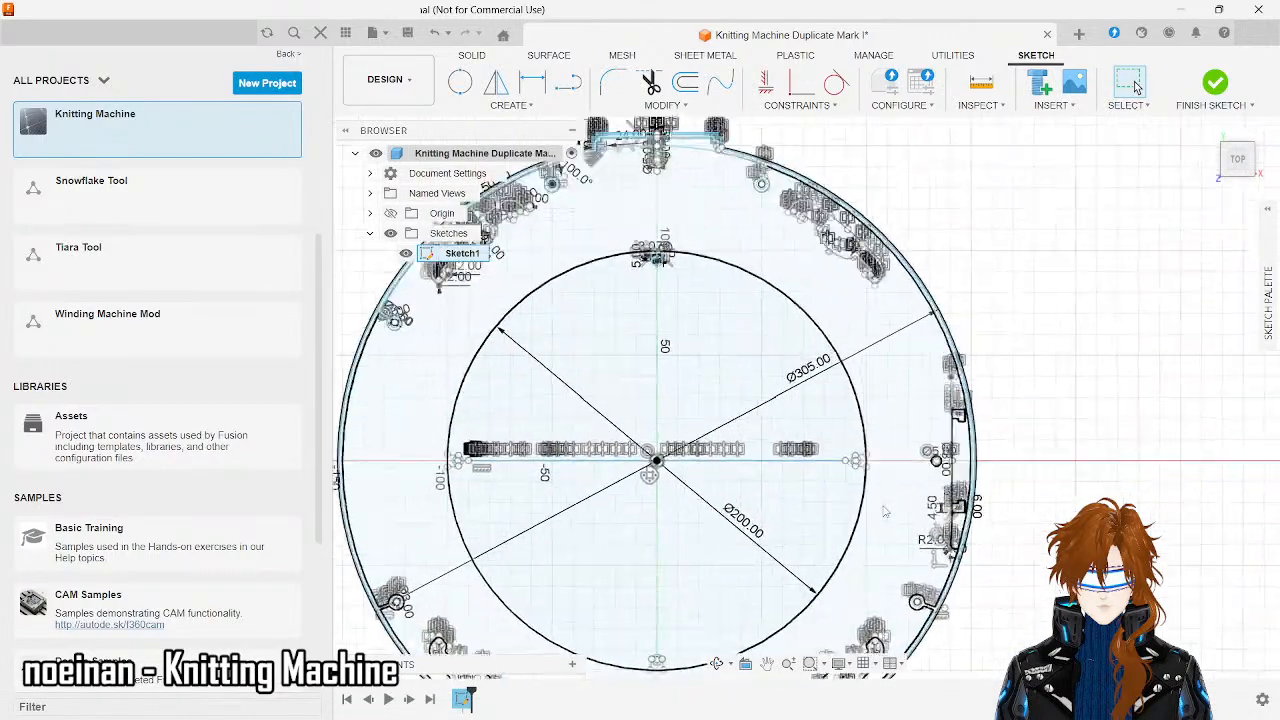
scroll(997, 447, up, 6)
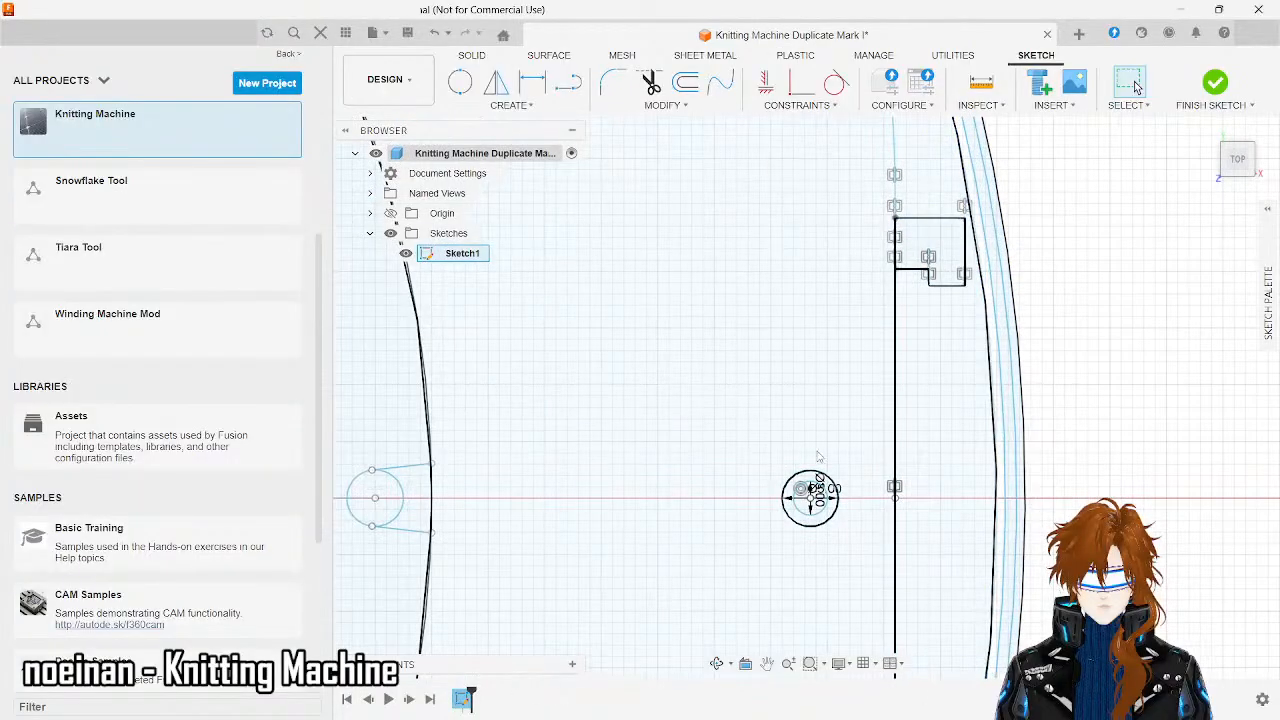
scroll(830, 528, up, 5)
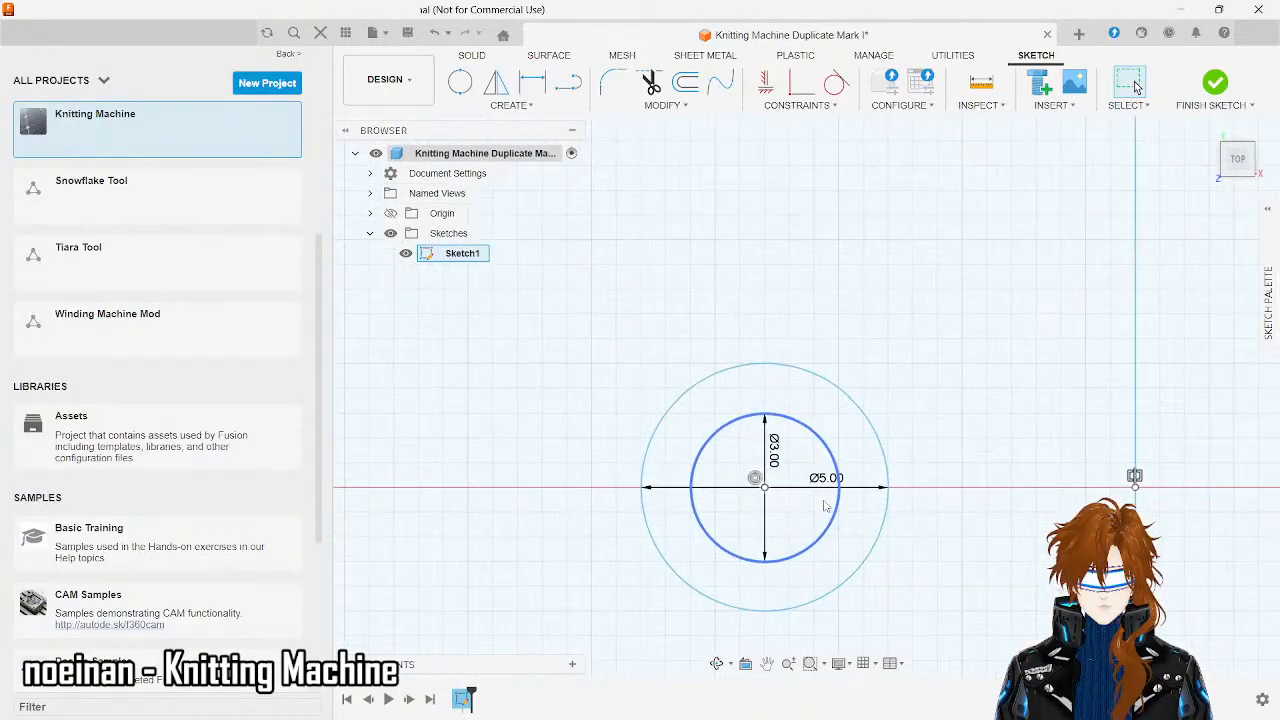
click(832, 509)
key(Delete)
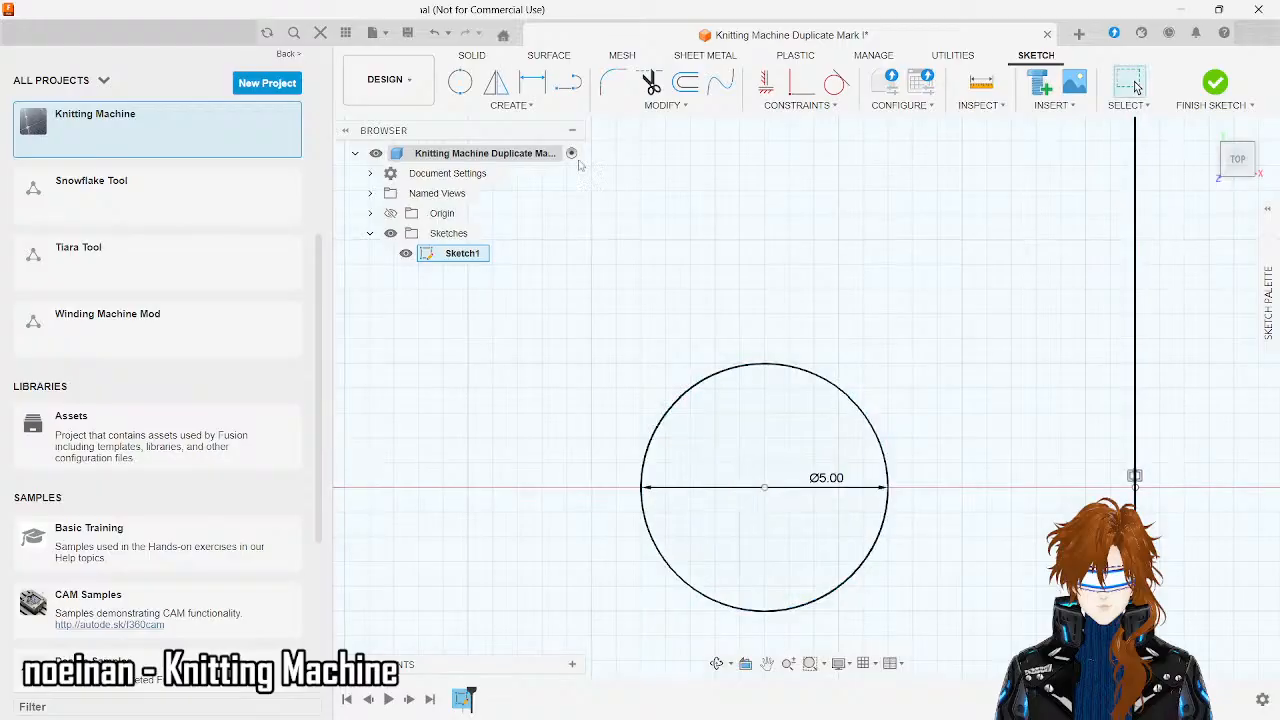
- Draw a 2 mm centre-diameter circle at the centre of the 5 mm circle on the horizontal axis
click(510, 104)
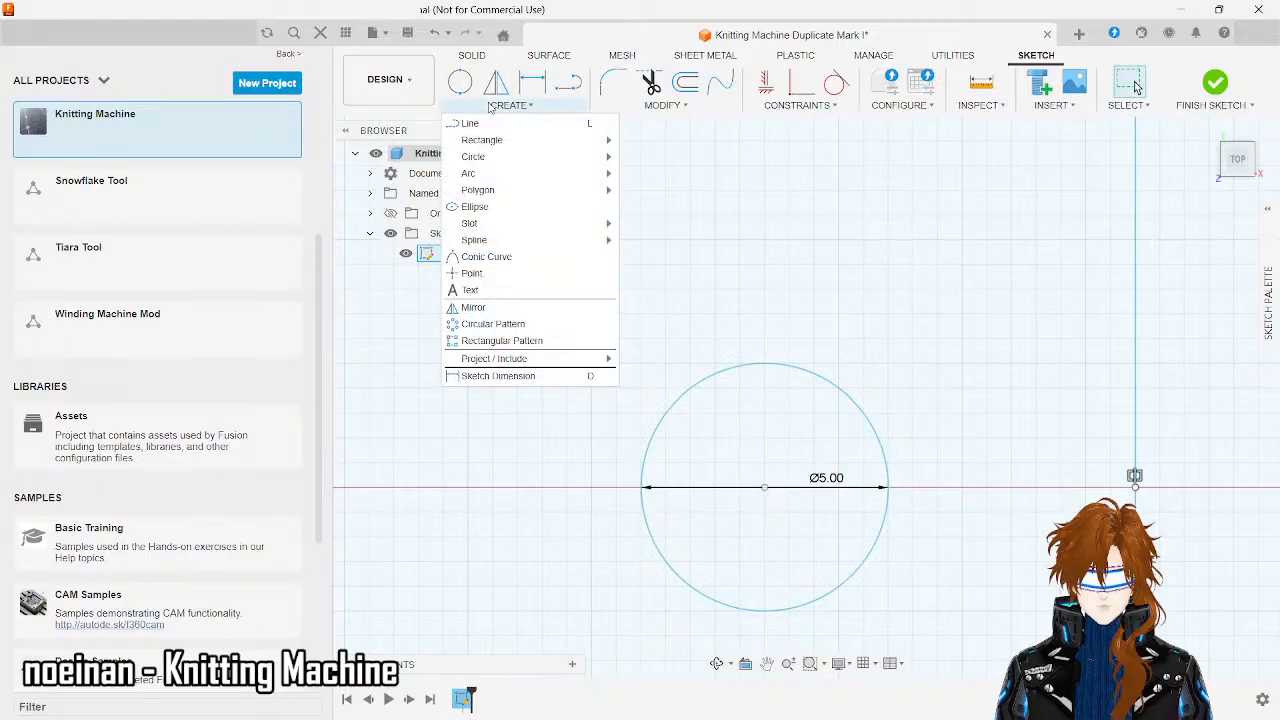
mouse_move(507, 160)
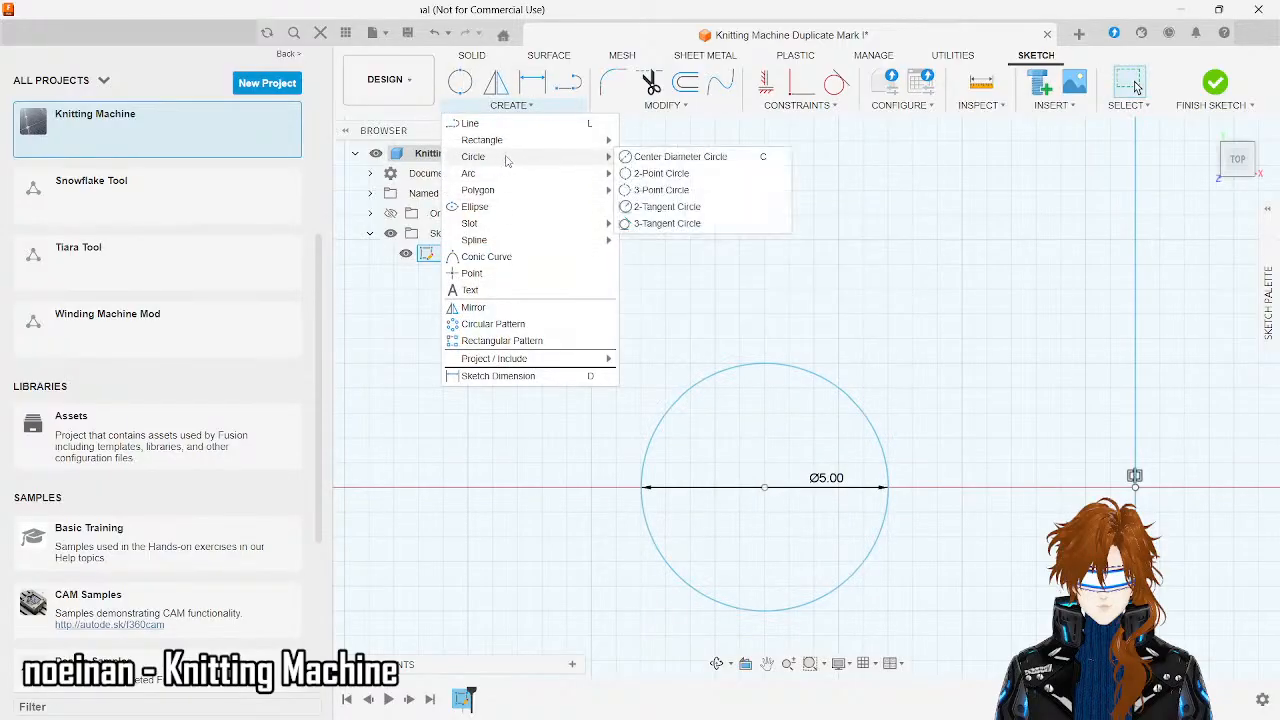
click(665, 160)
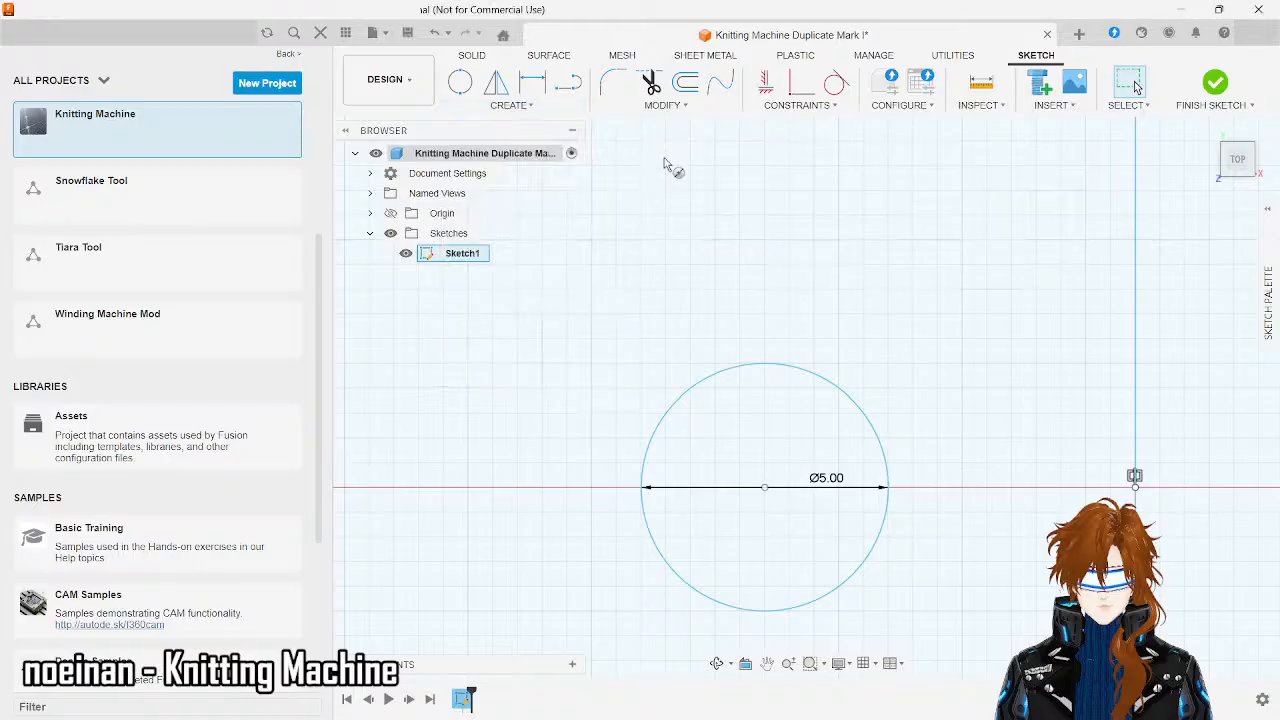
click(765, 489)
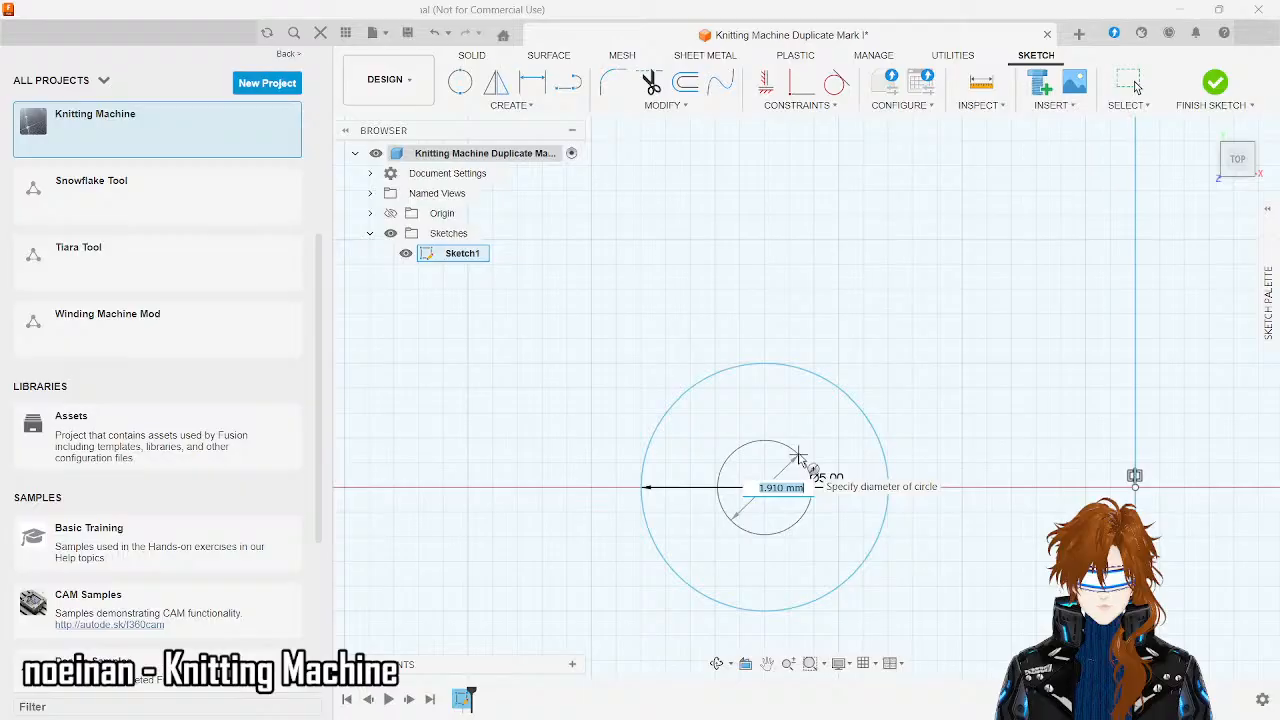
text(2)
key(Return)
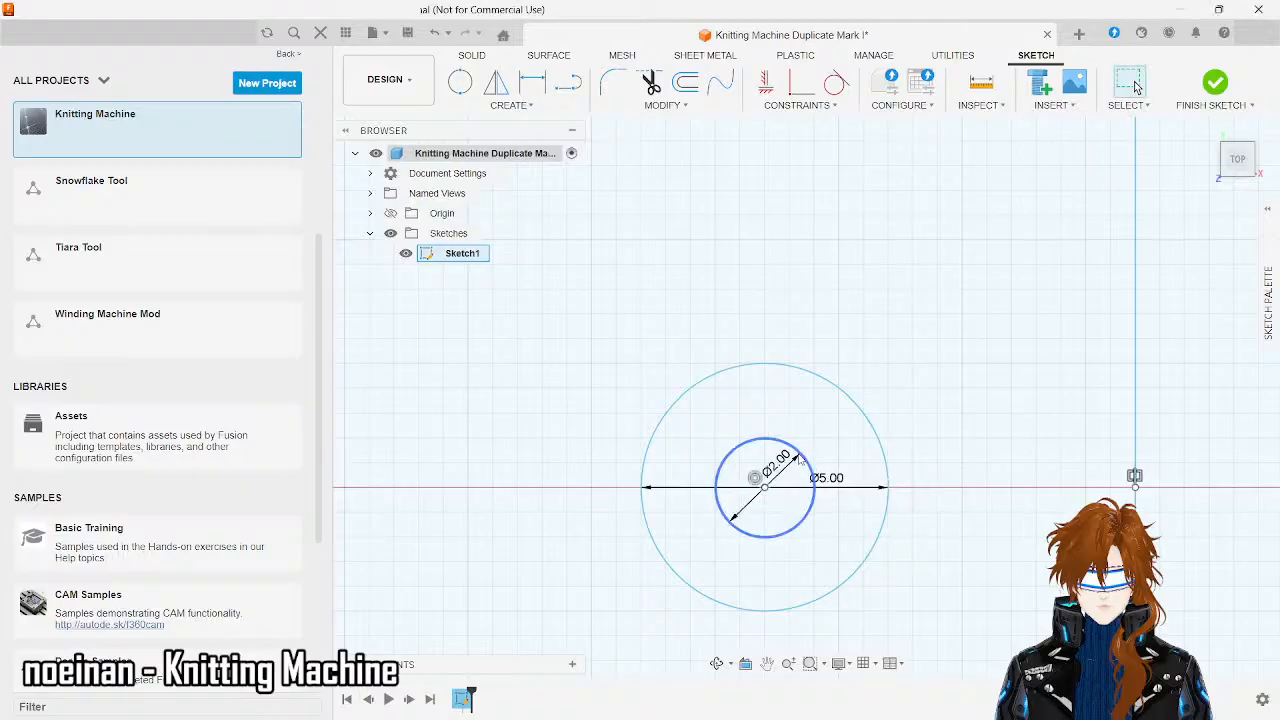
scroll(800, 458, down, 10)
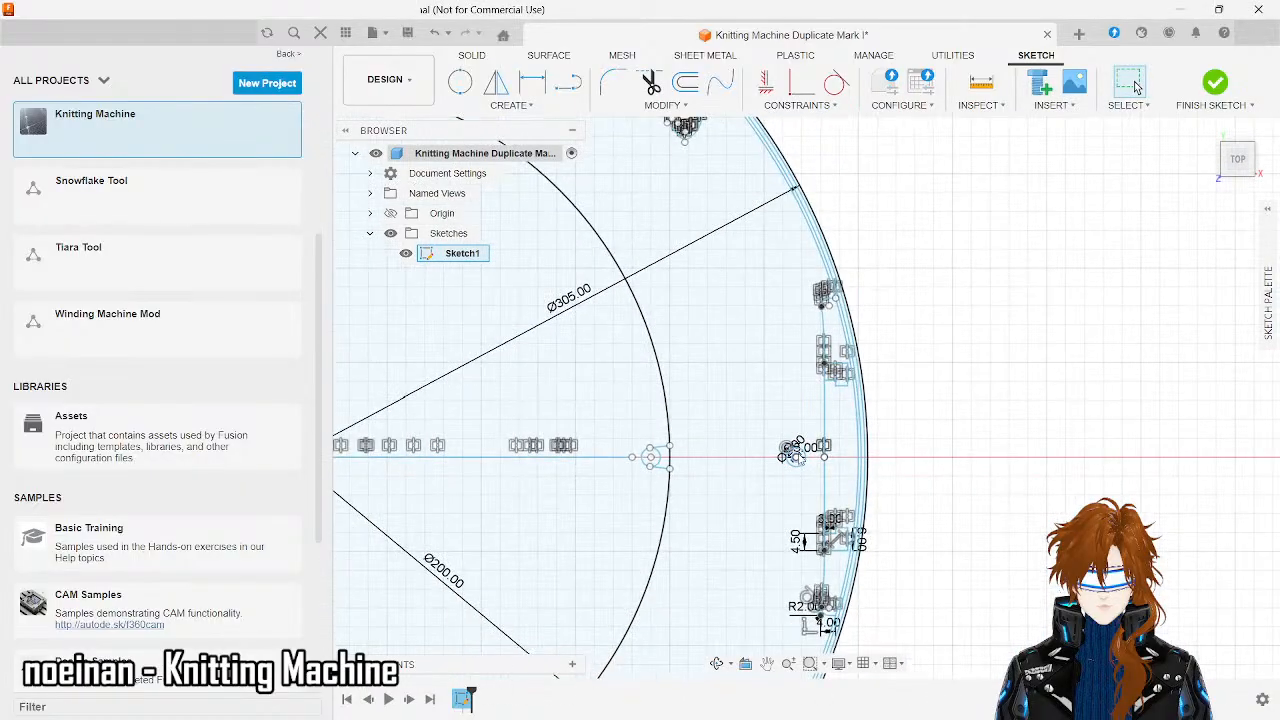
scroll(872, 461, down, 5)
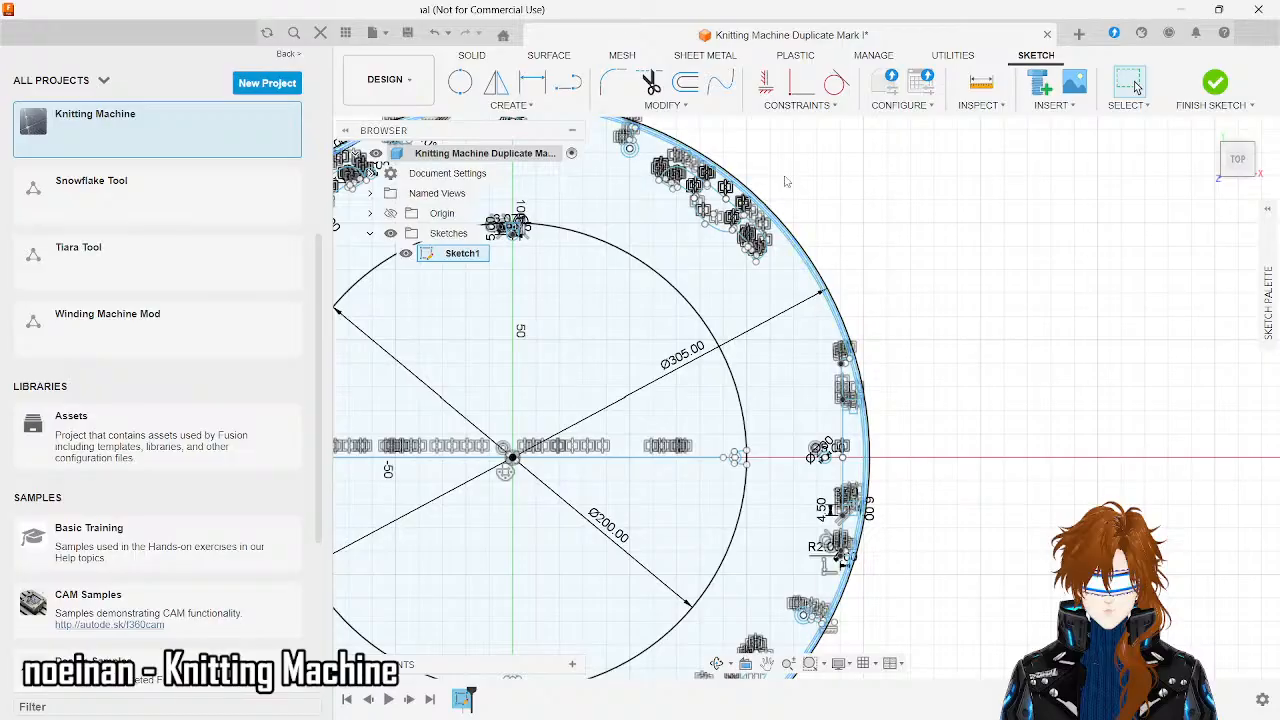
scroll(775, 180, down, 4)
scroll(775, 190, up, 8)
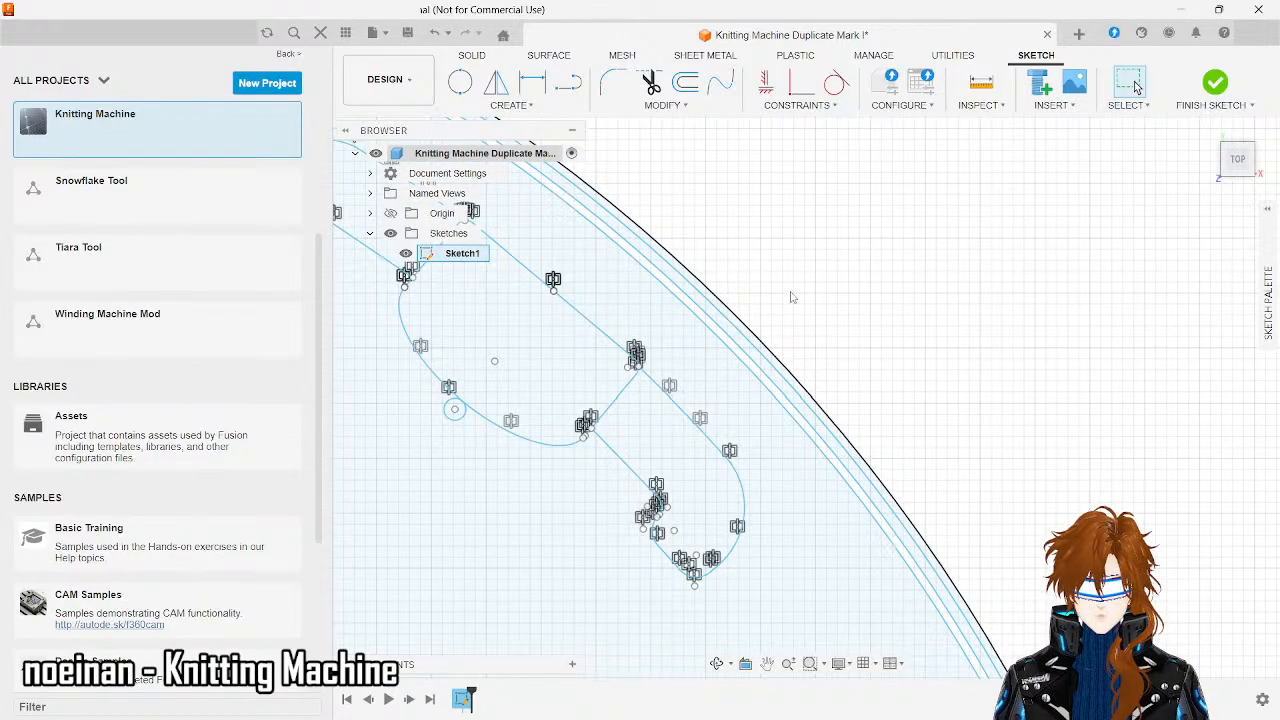
click(567, 82)
click(632, 378)
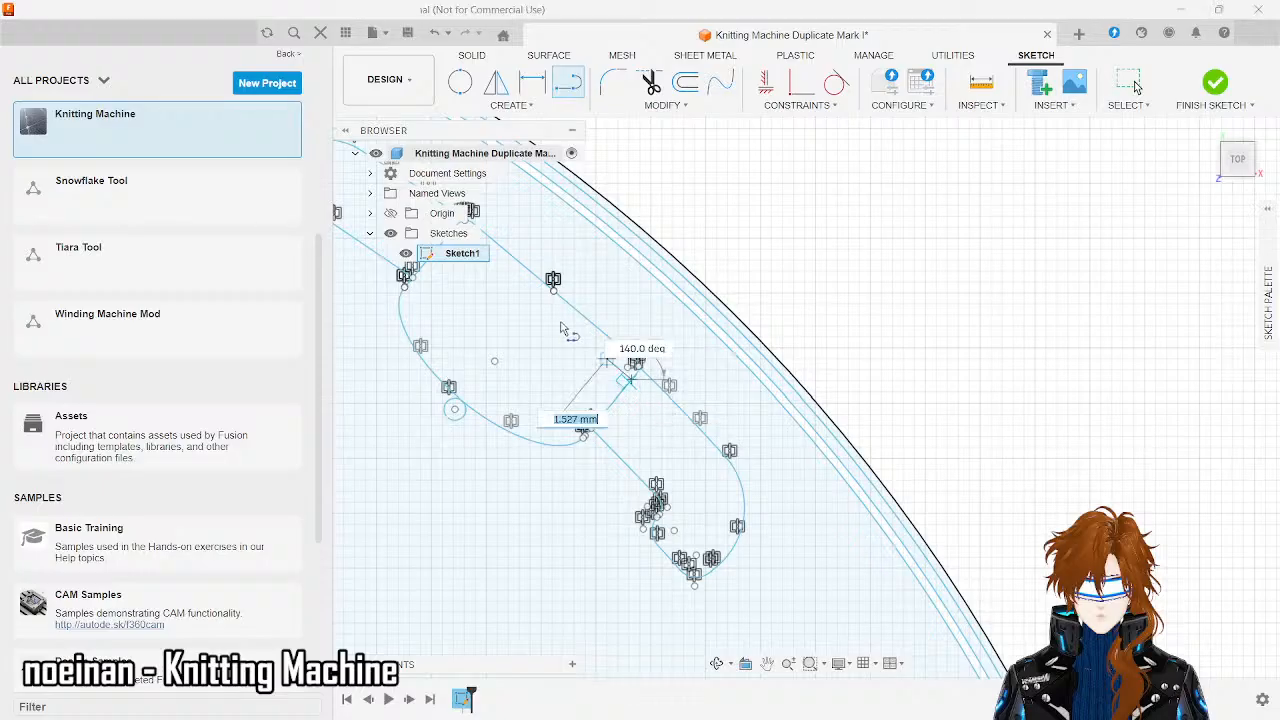
click(606, 359)
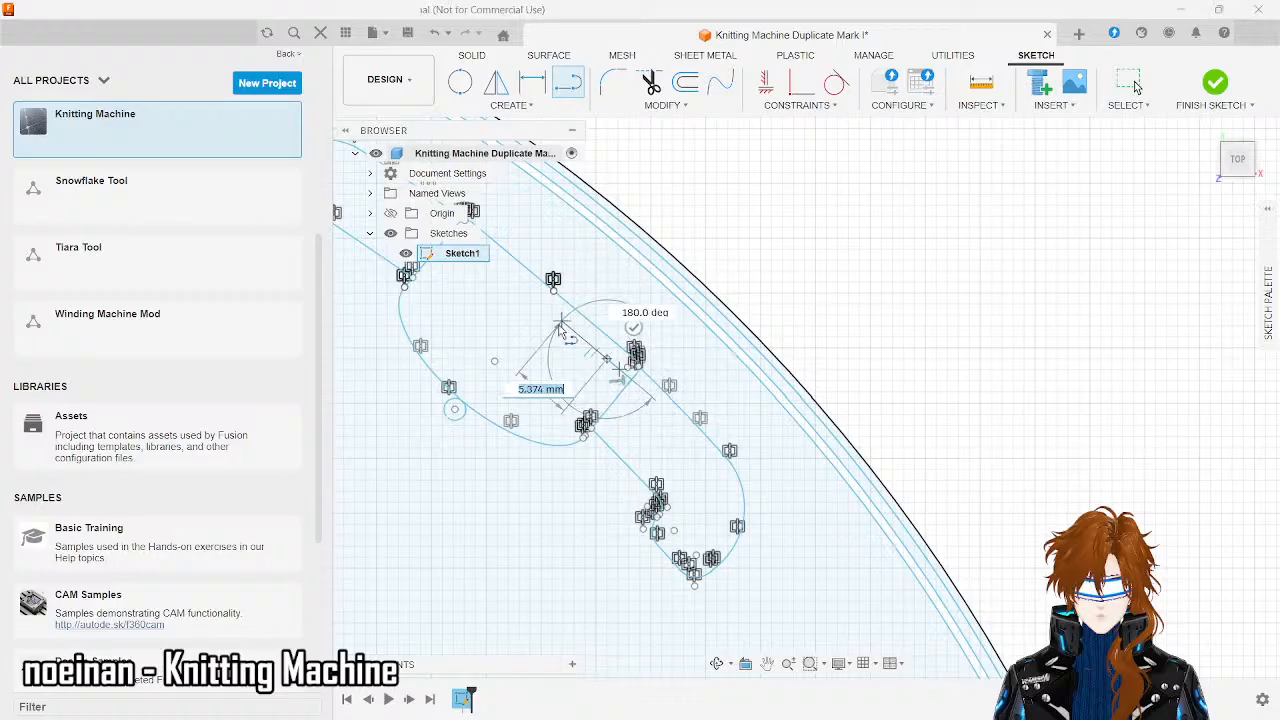
text(7)
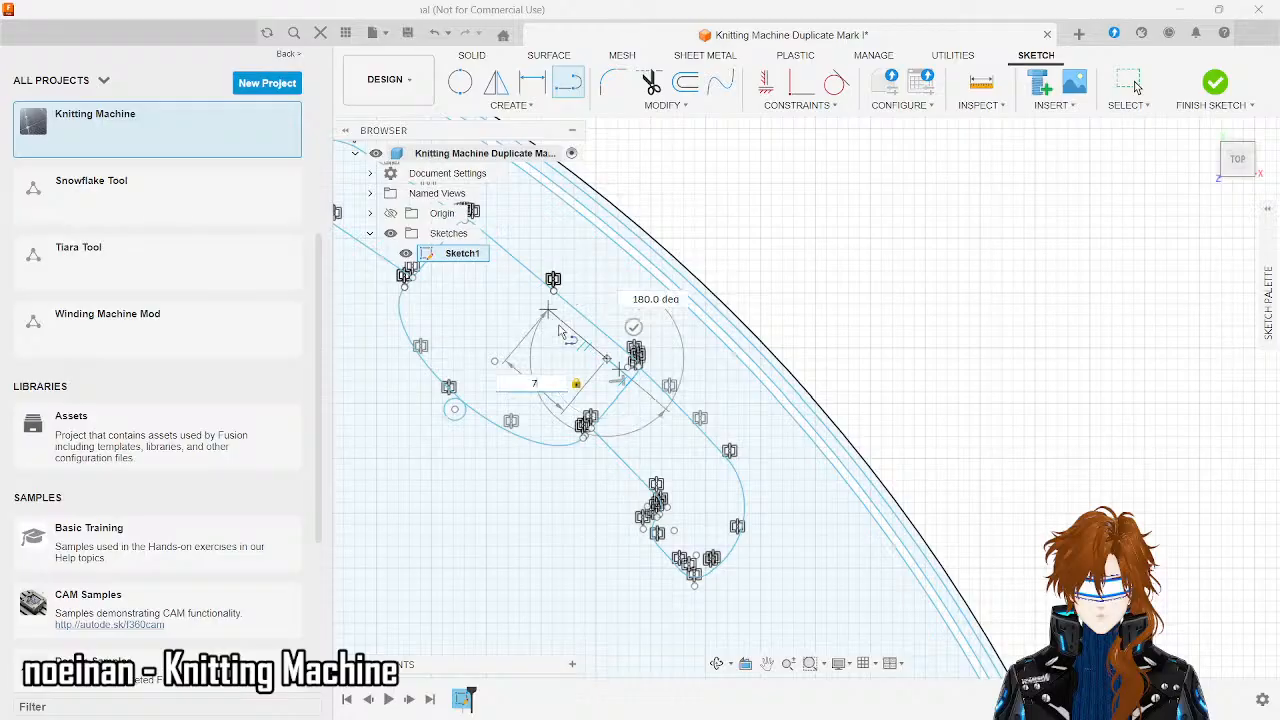
key(Return)
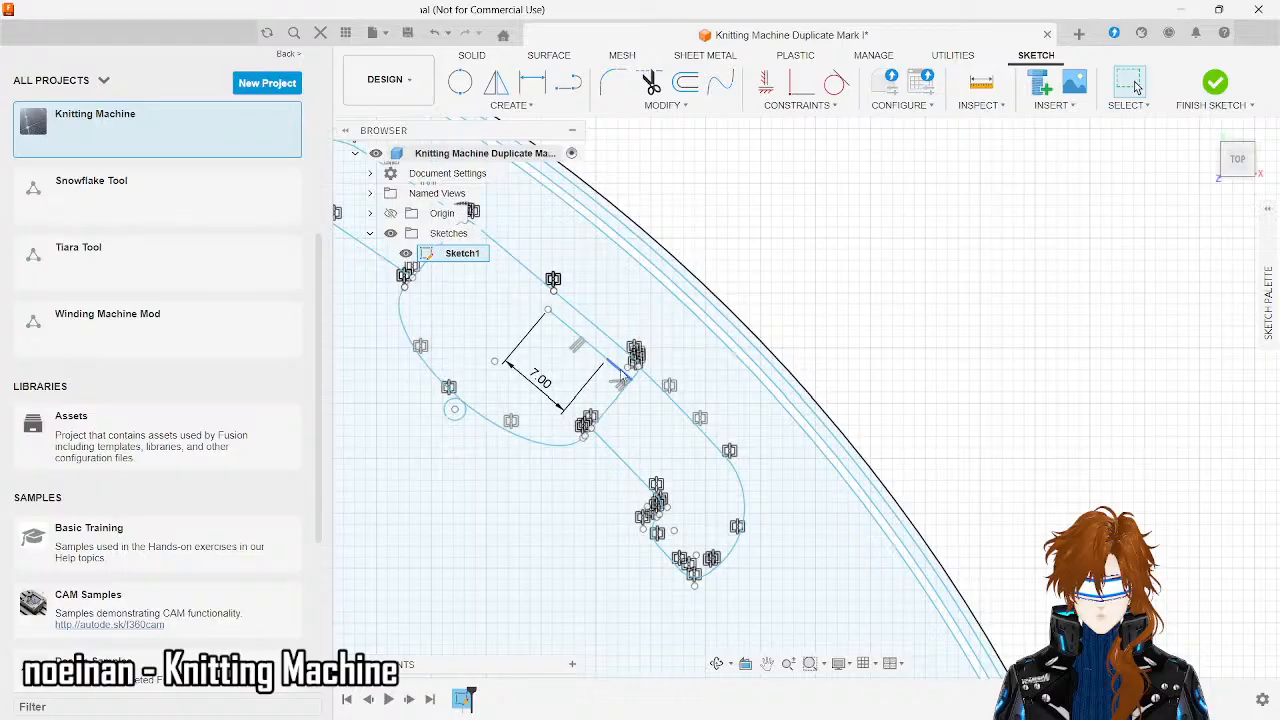
click(597, 357)
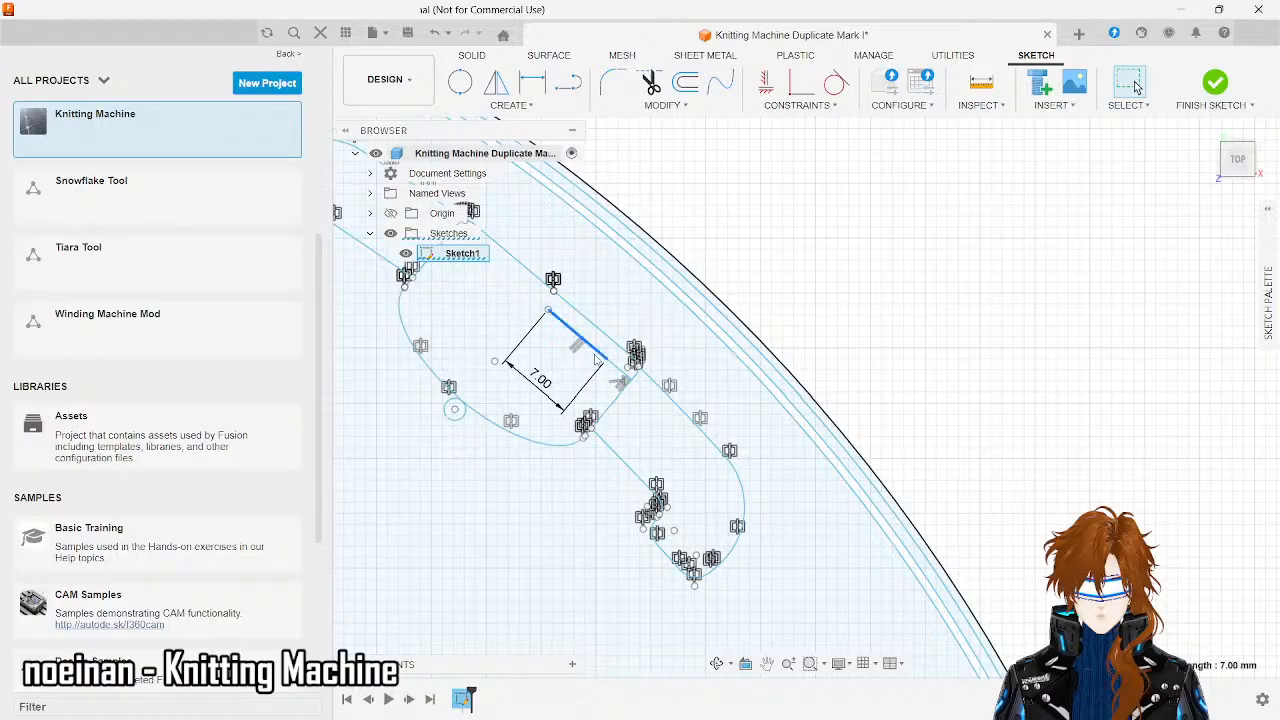
key(Delete)
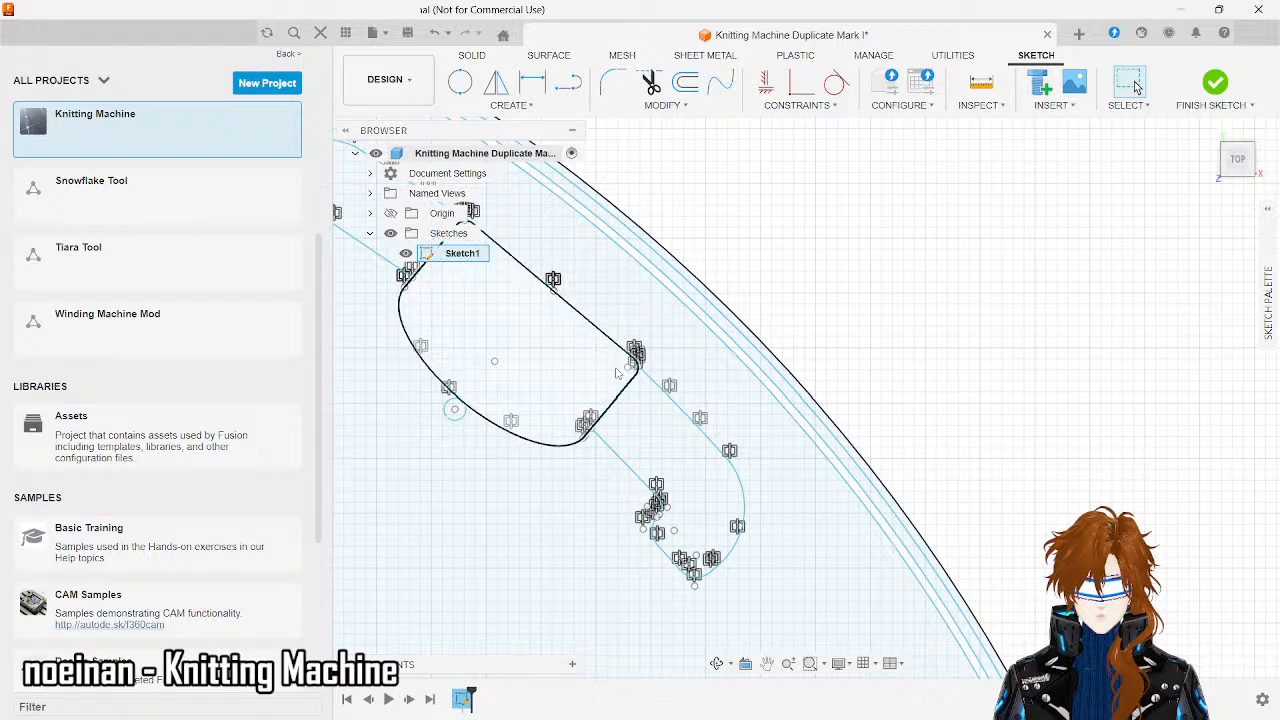
- Draw a 7 mm line at 140 degrees from the short slanted edge into the rounded outline at the ring's upper right
click(567, 87)
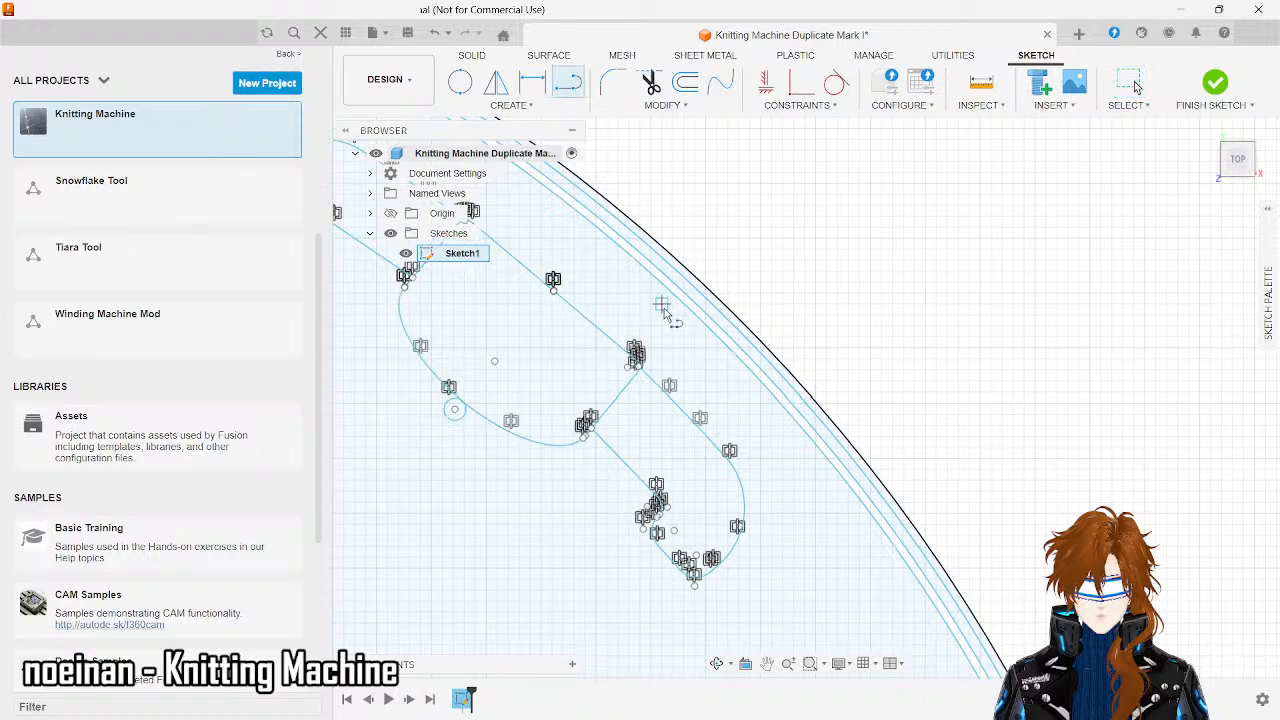
click(630, 380)
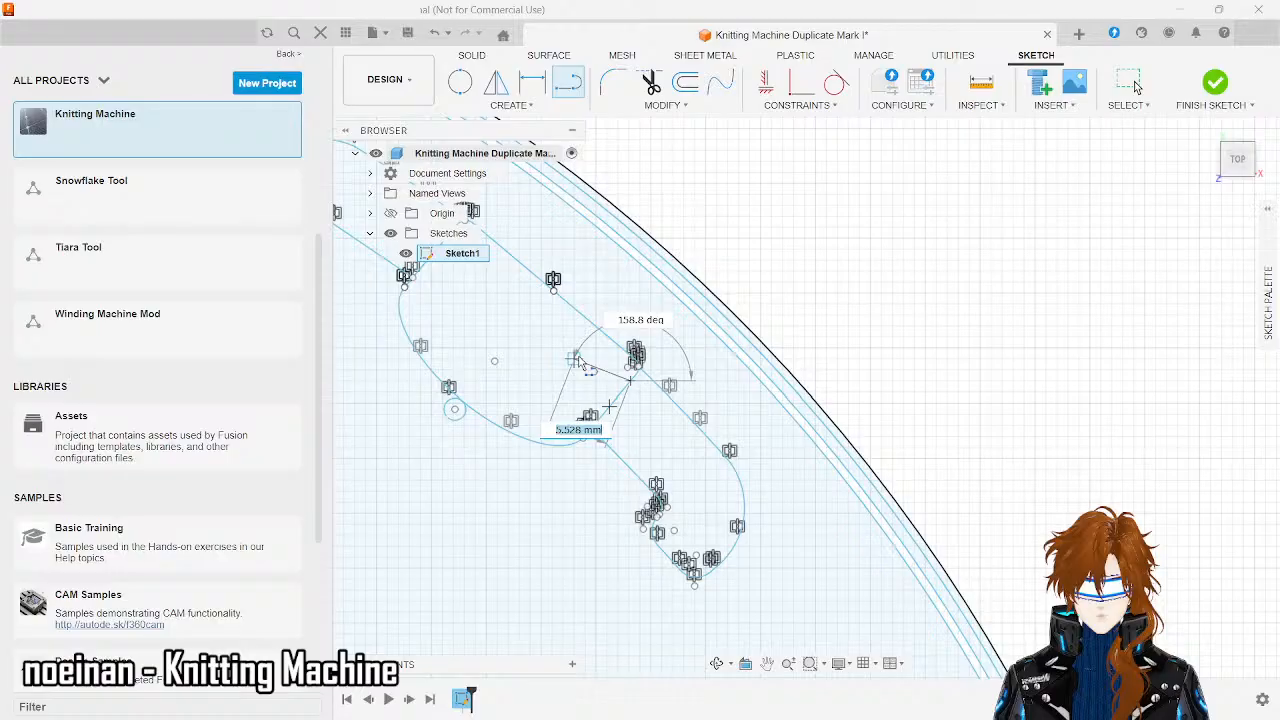
text(7)
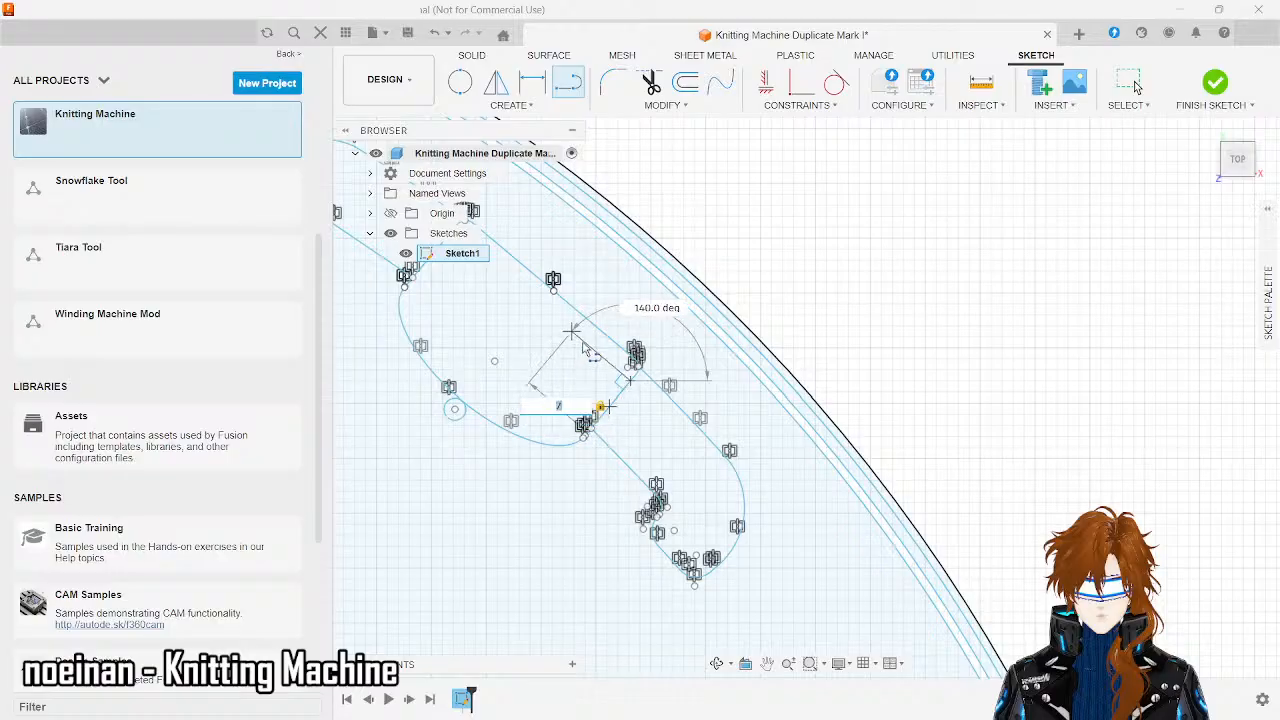
key(Return)
key(Escape)
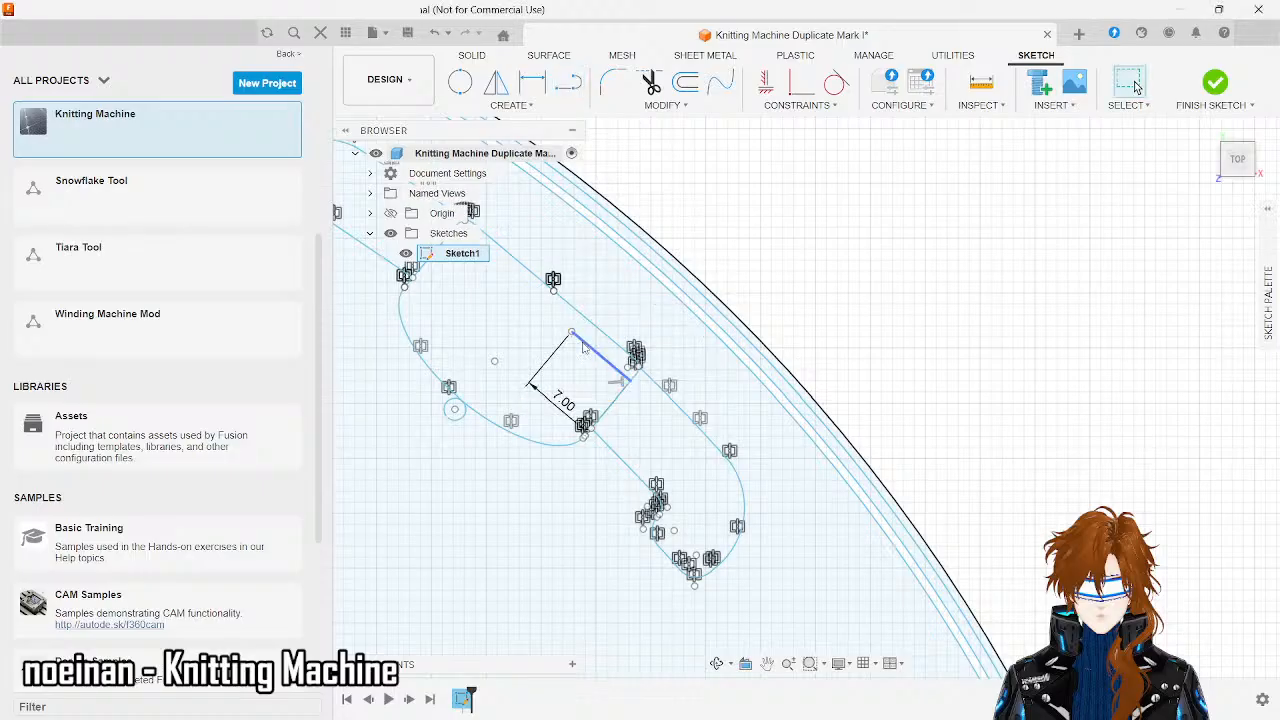
- Draw a perpendicular line about 8.75 mm long from the 7 mm line's free end to the ring's inner arc, and delete the 7 mm line
click(567, 82)
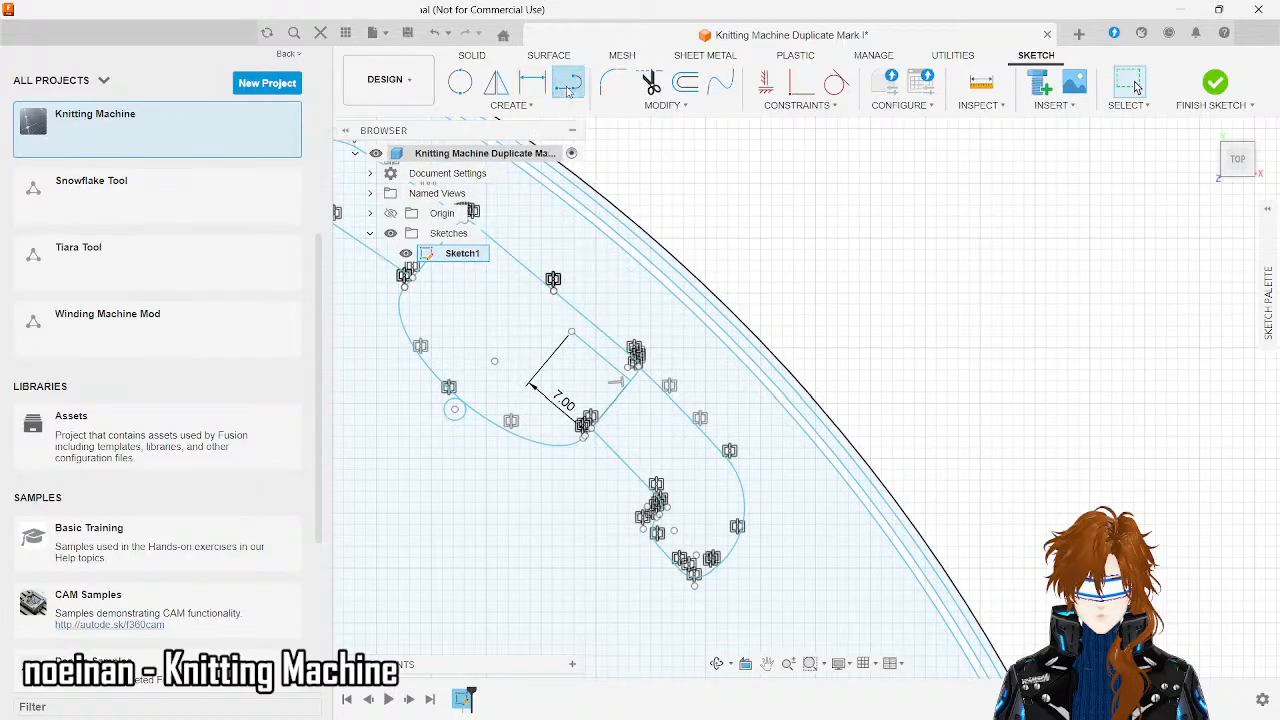
click(571, 331)
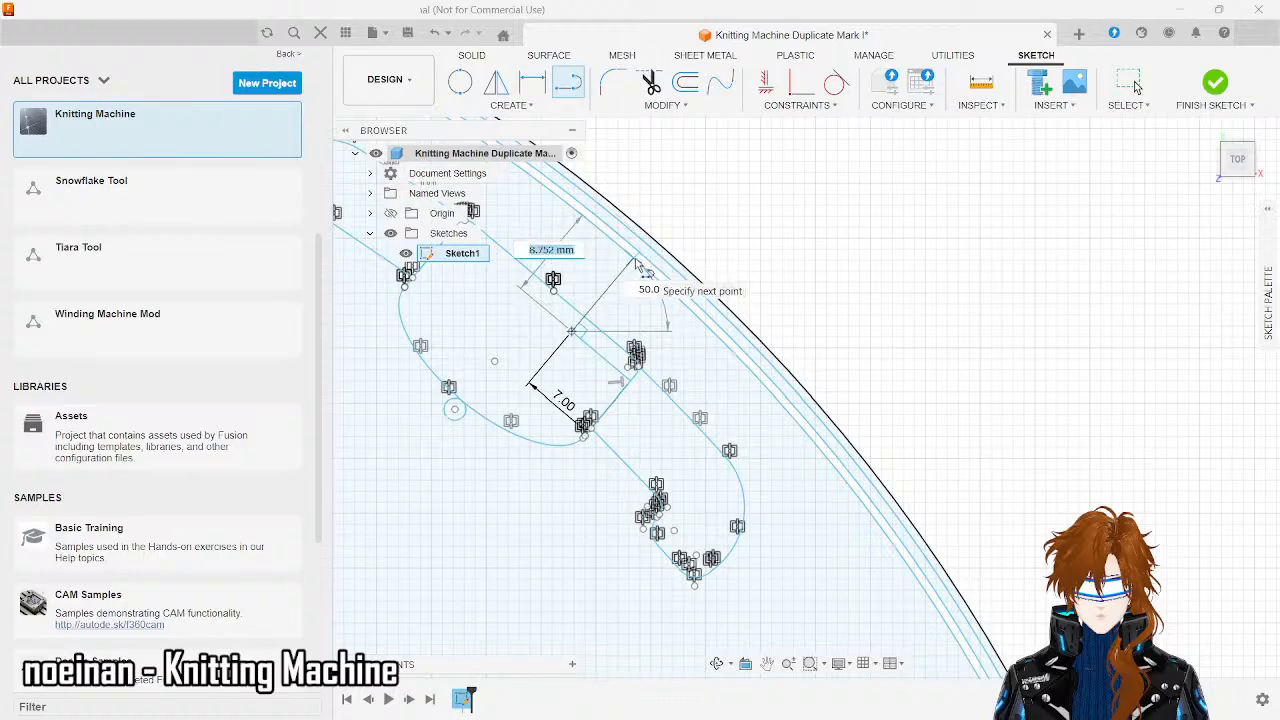
double_click(636, 263)
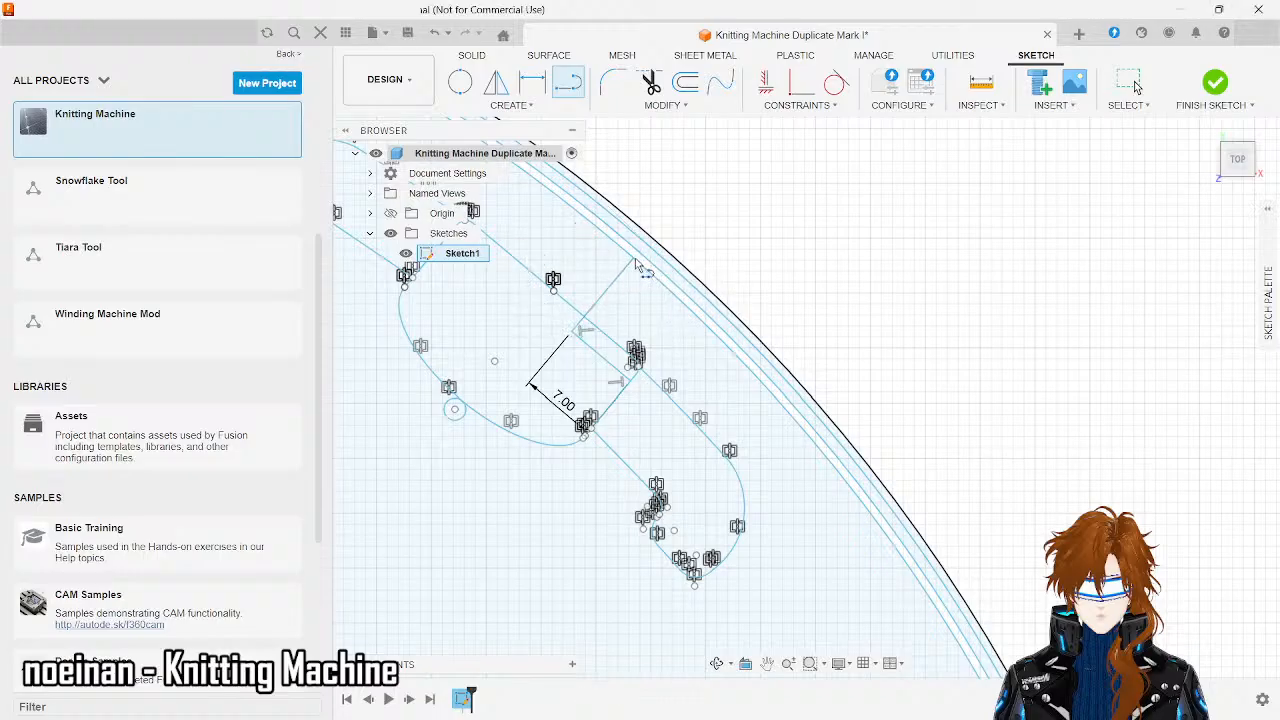
key(Escape)
click(603, 362)
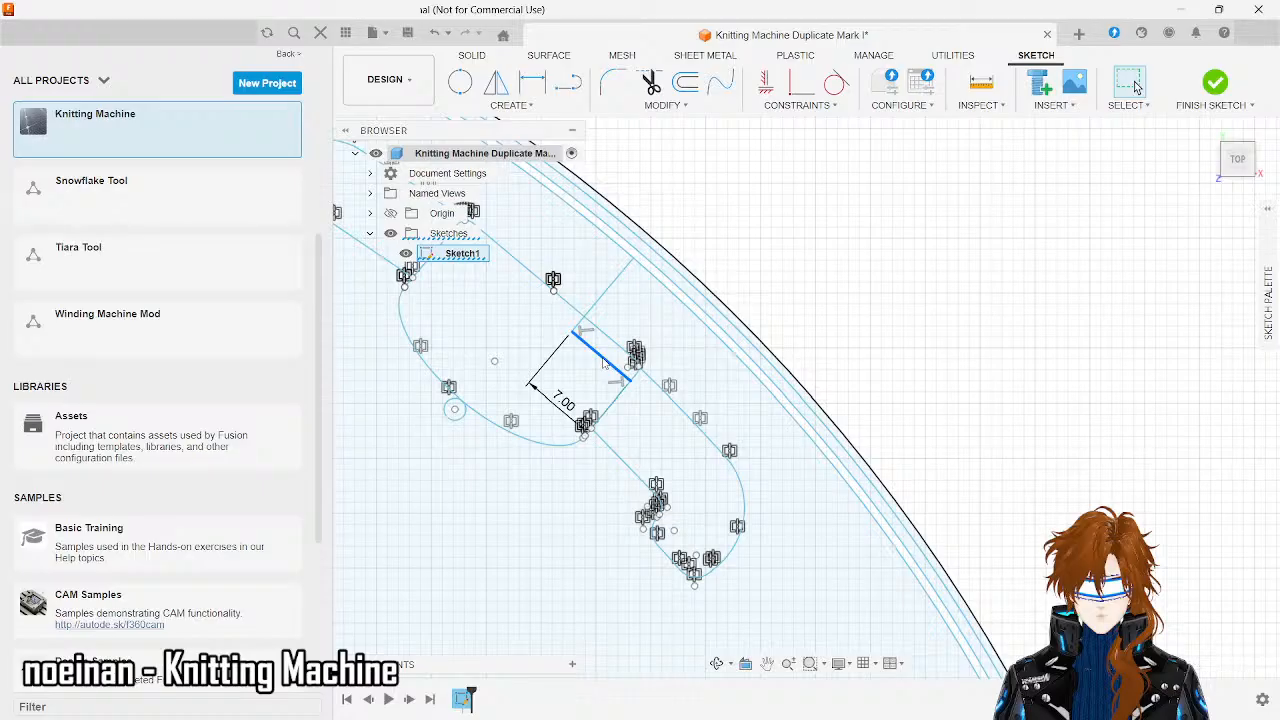
key(Delete)
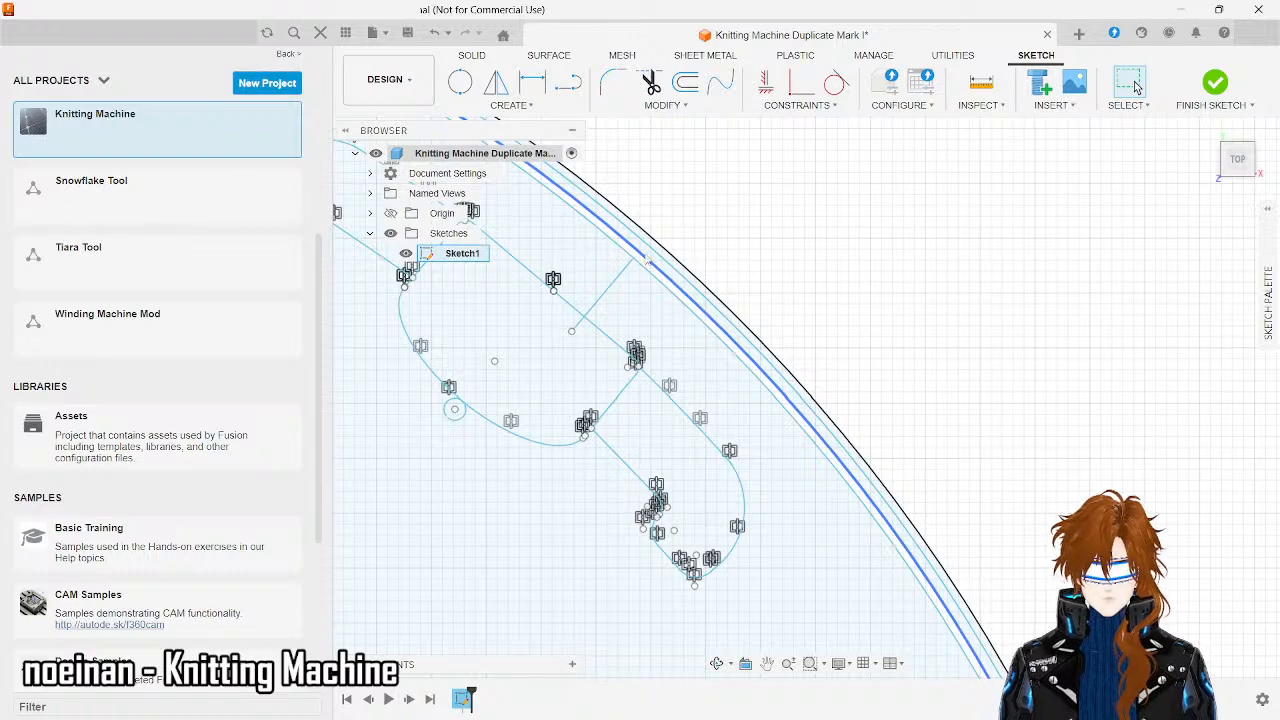
click(567, 83)
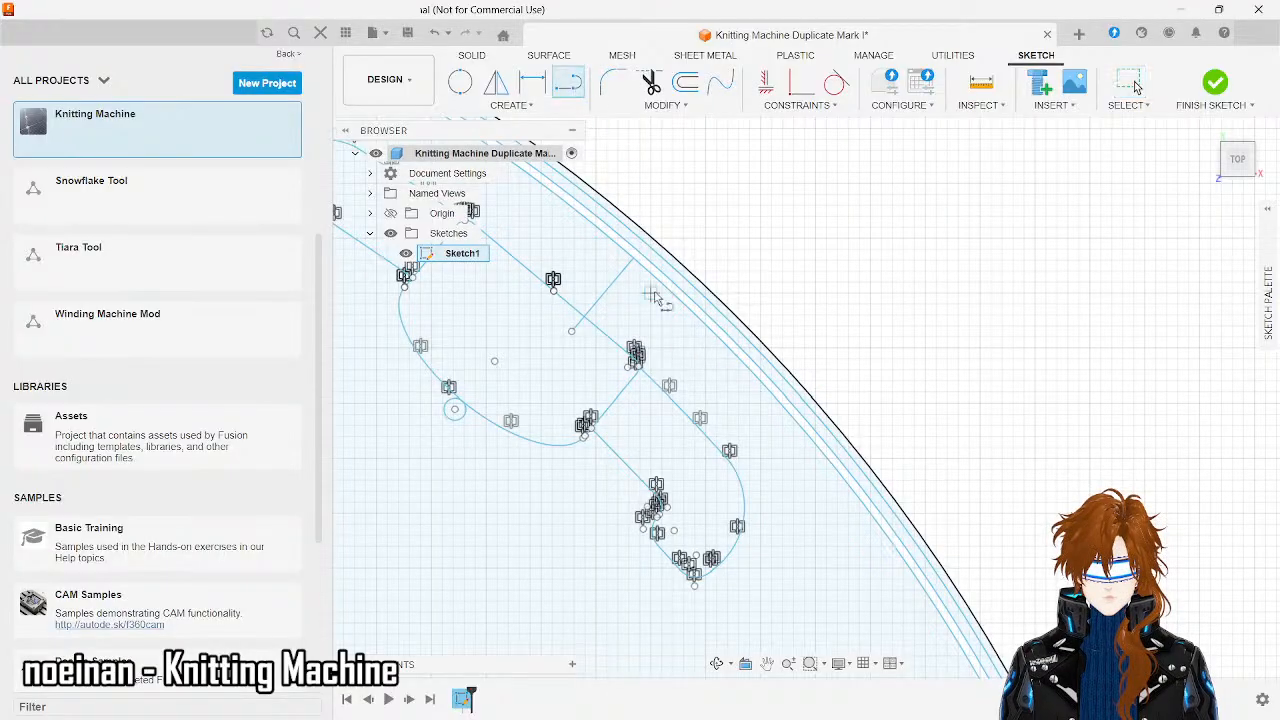
click(632, 258)
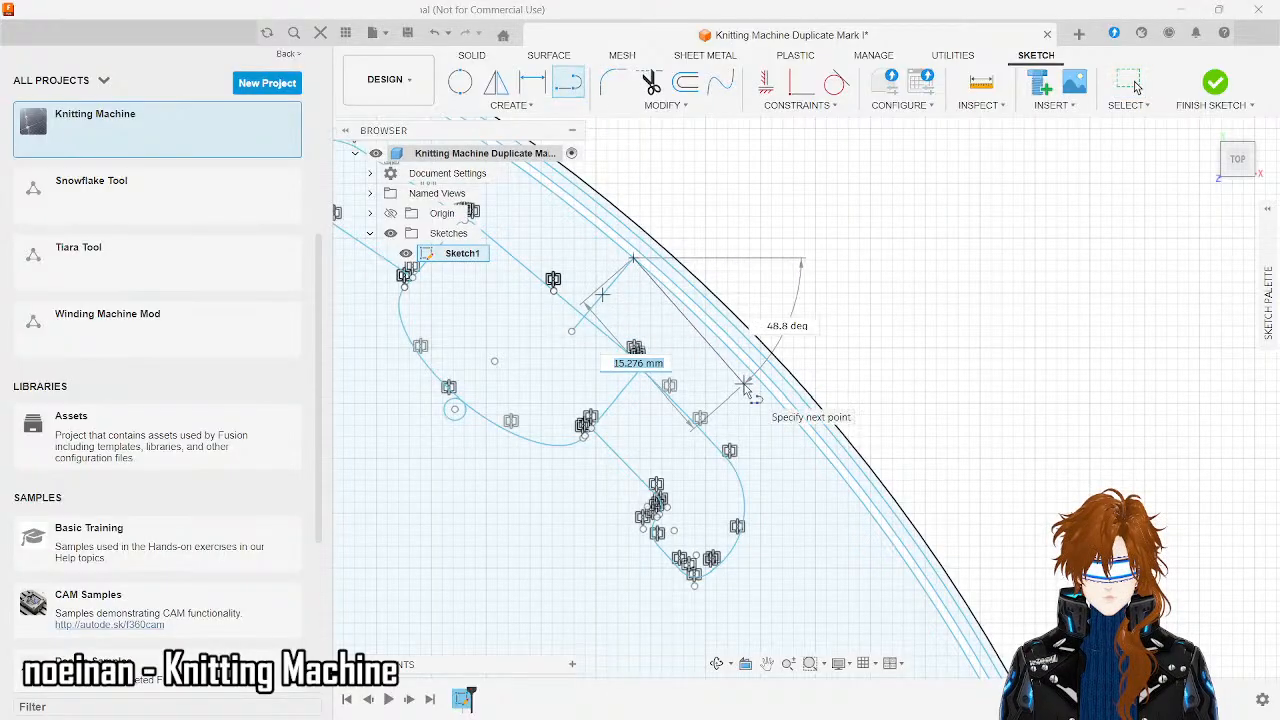
text(1)
text(8)
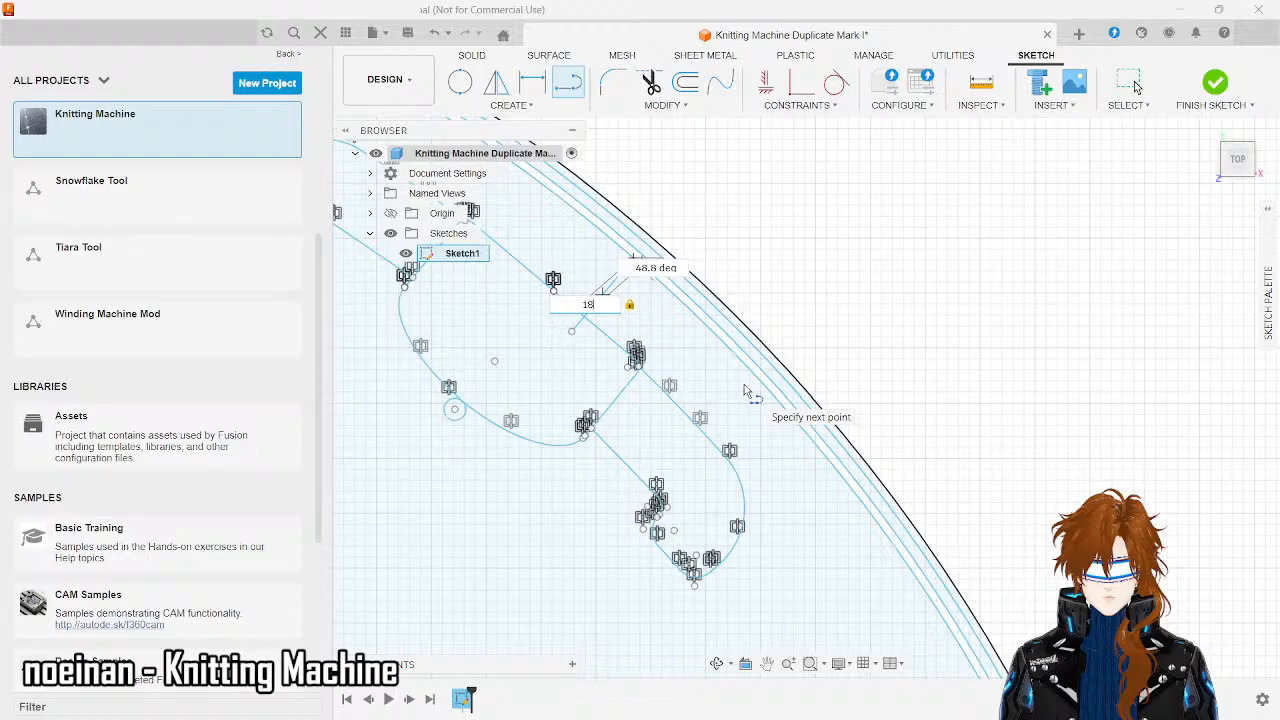
text(.75)
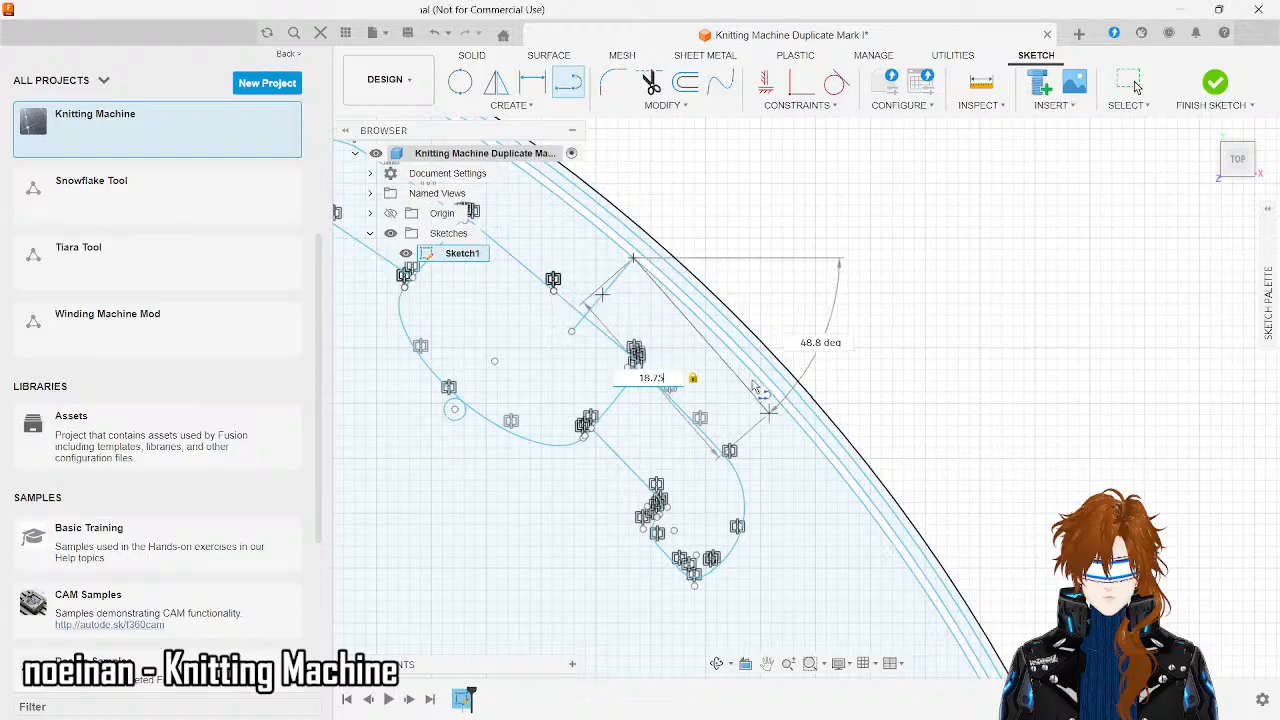
key(Return)
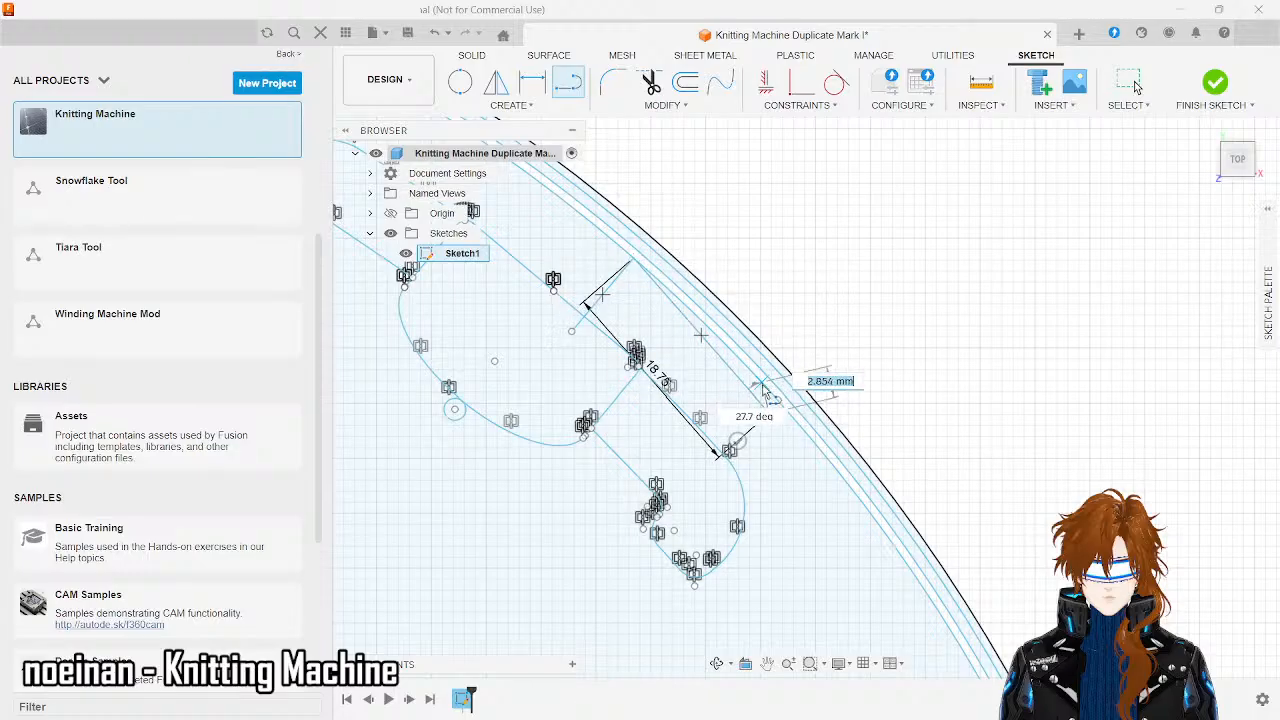
key(Escape)
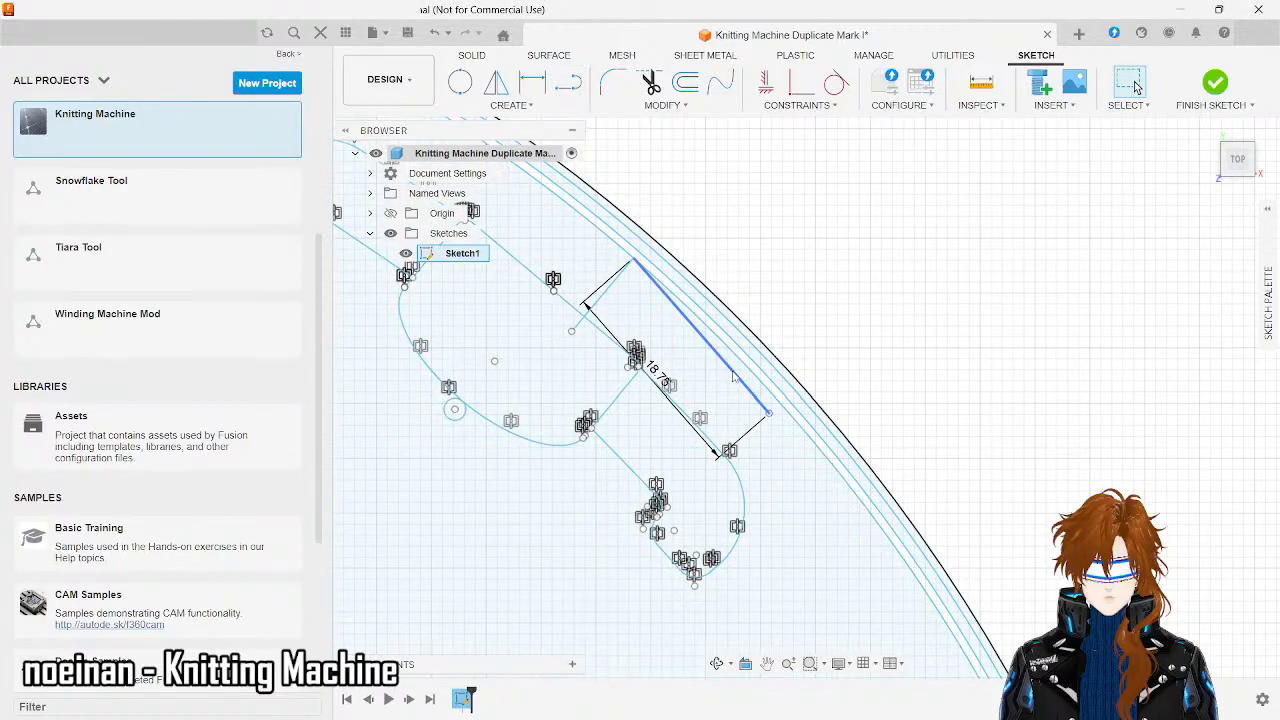
click(734, 376)
key(Delete)
- Draw an 18.75 mm line from the outer end of the short perpendicular line to the ring's inner arc further down at the upper right
click(567, 83)
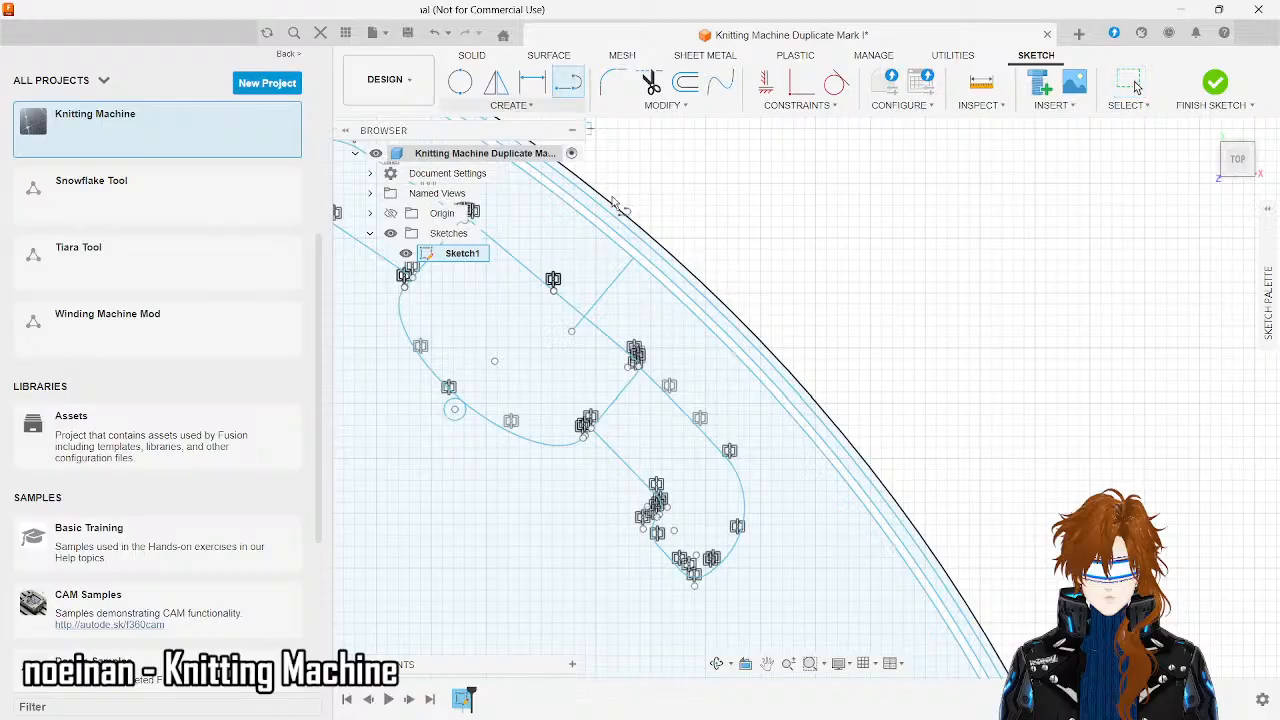
click(632, 259)
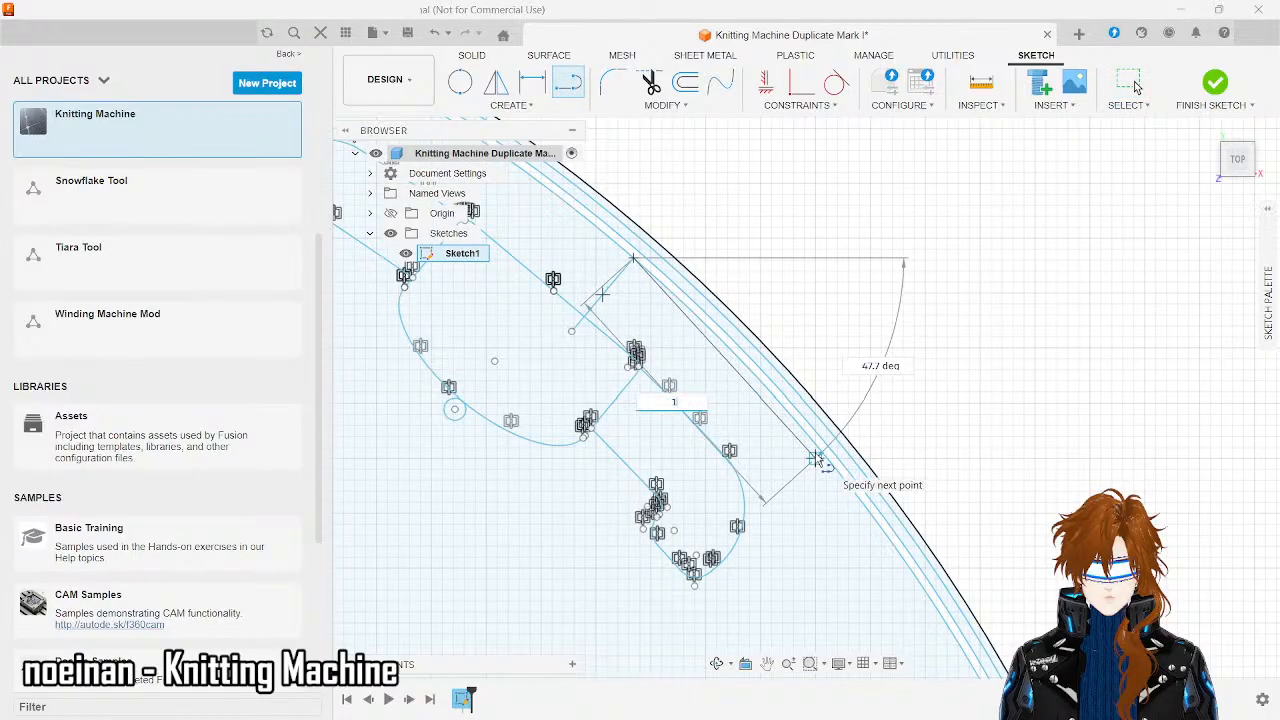
text(18.75)
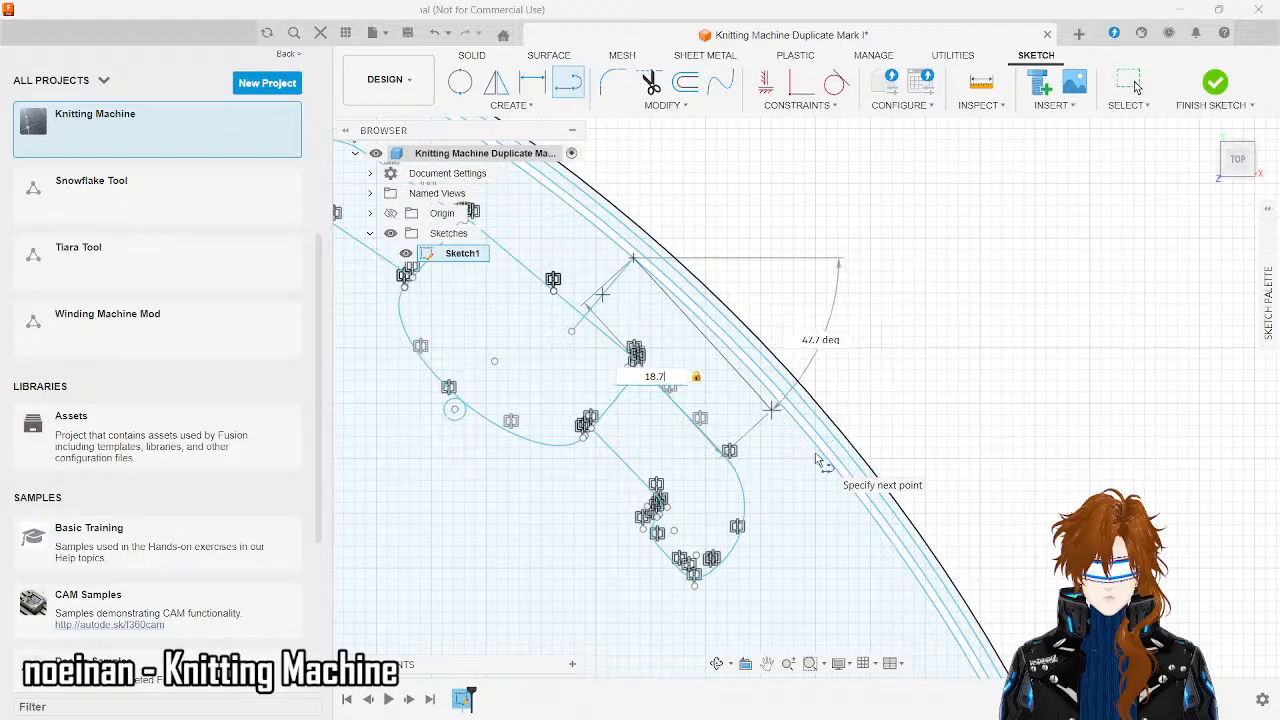
click(780, 404)
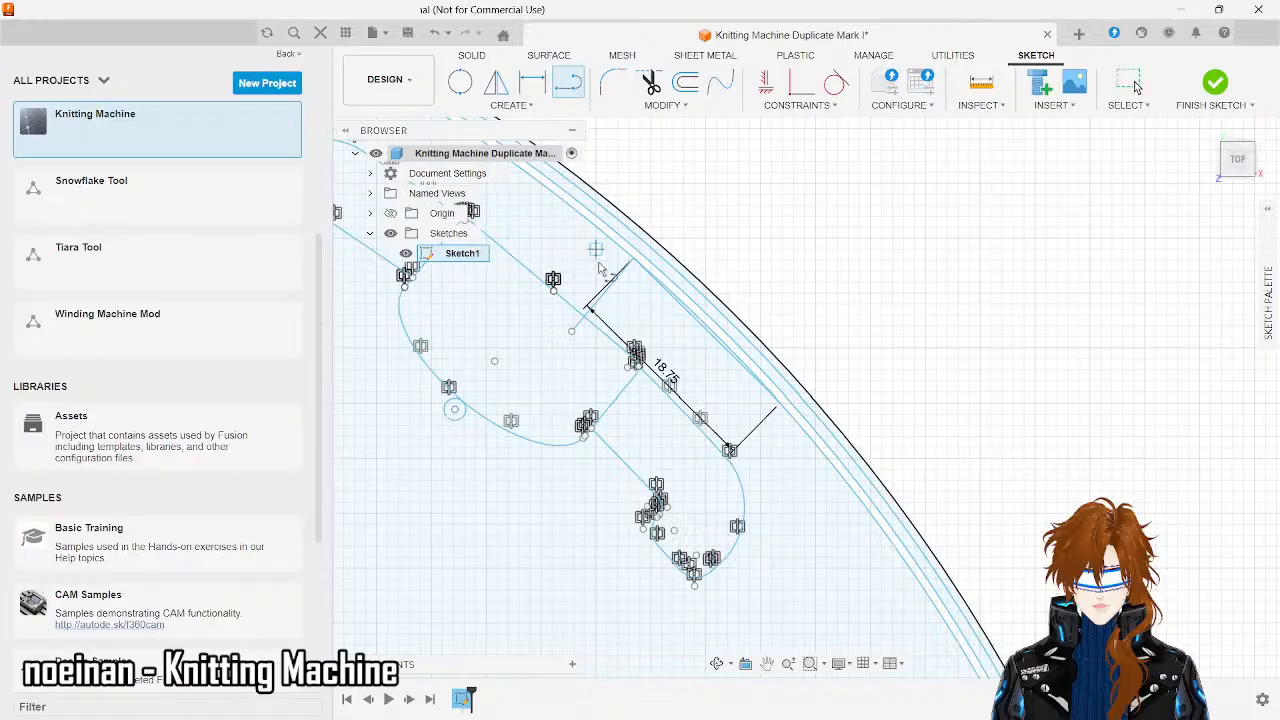
click(609, 407)
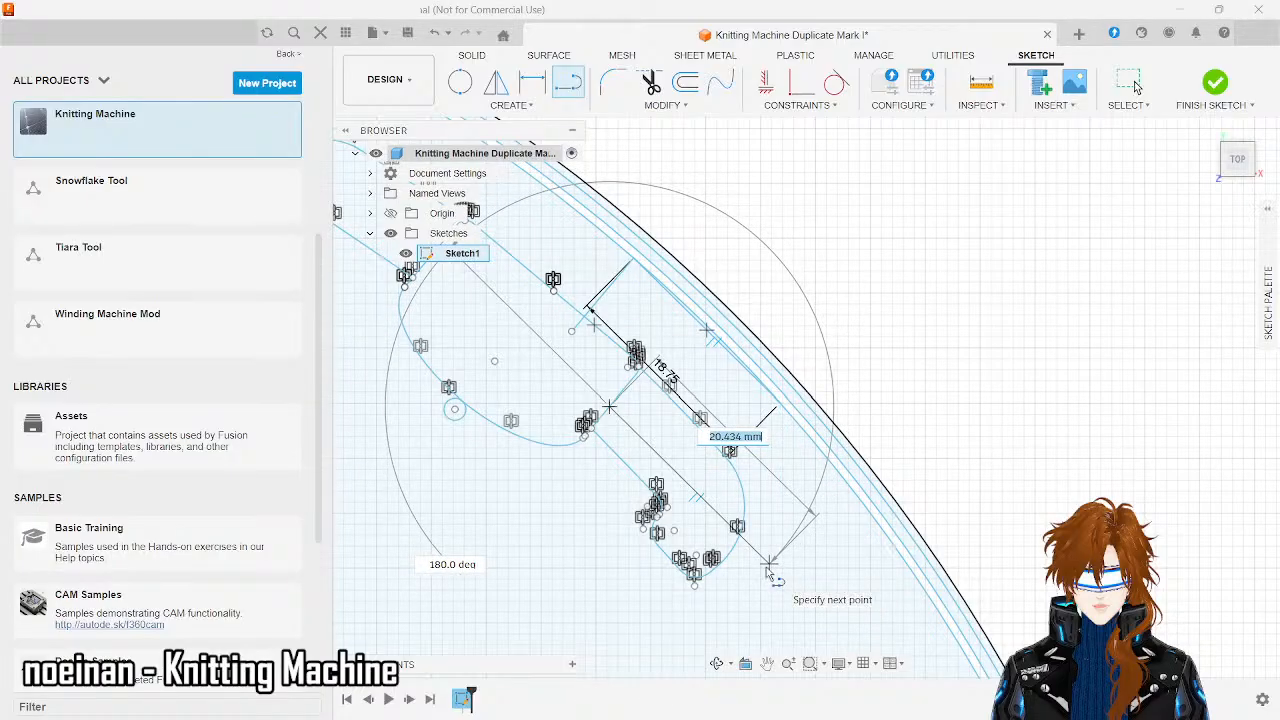
key(Escape)
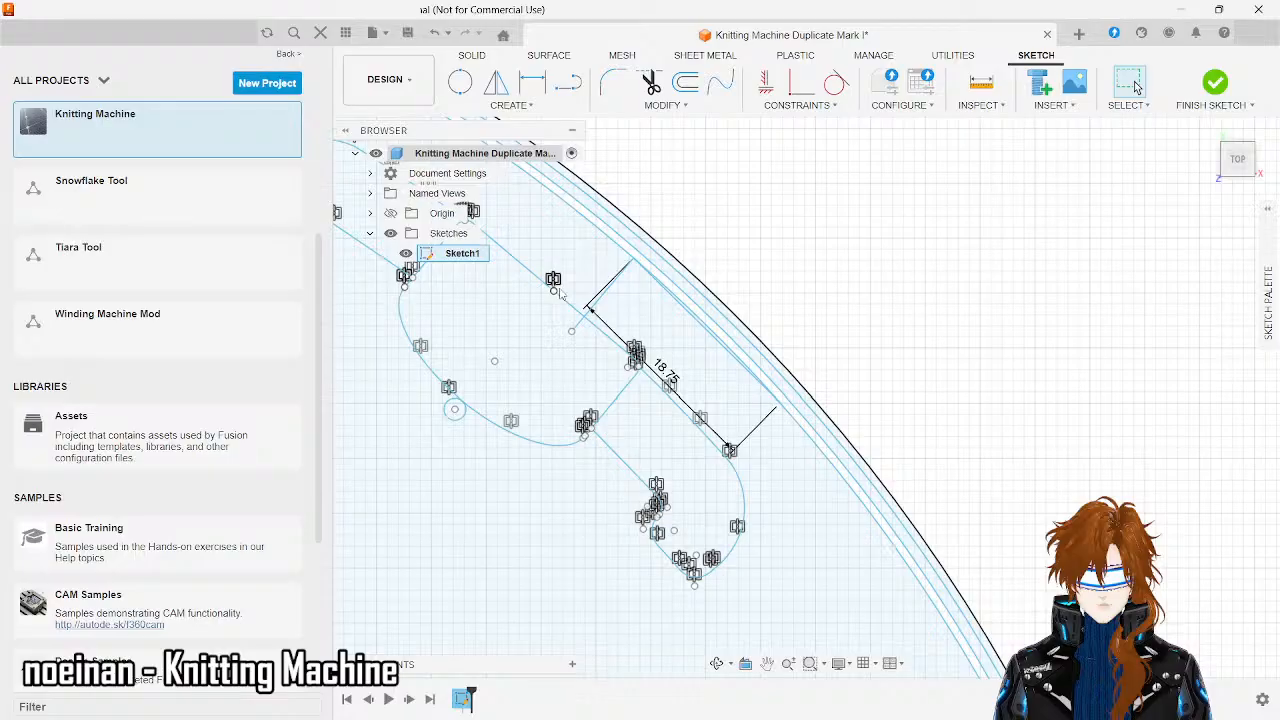
- Draw a 6.75 mm line perpendicular to the 18.75 mm line from its lower end towards the rounded outline
click(570, 88)
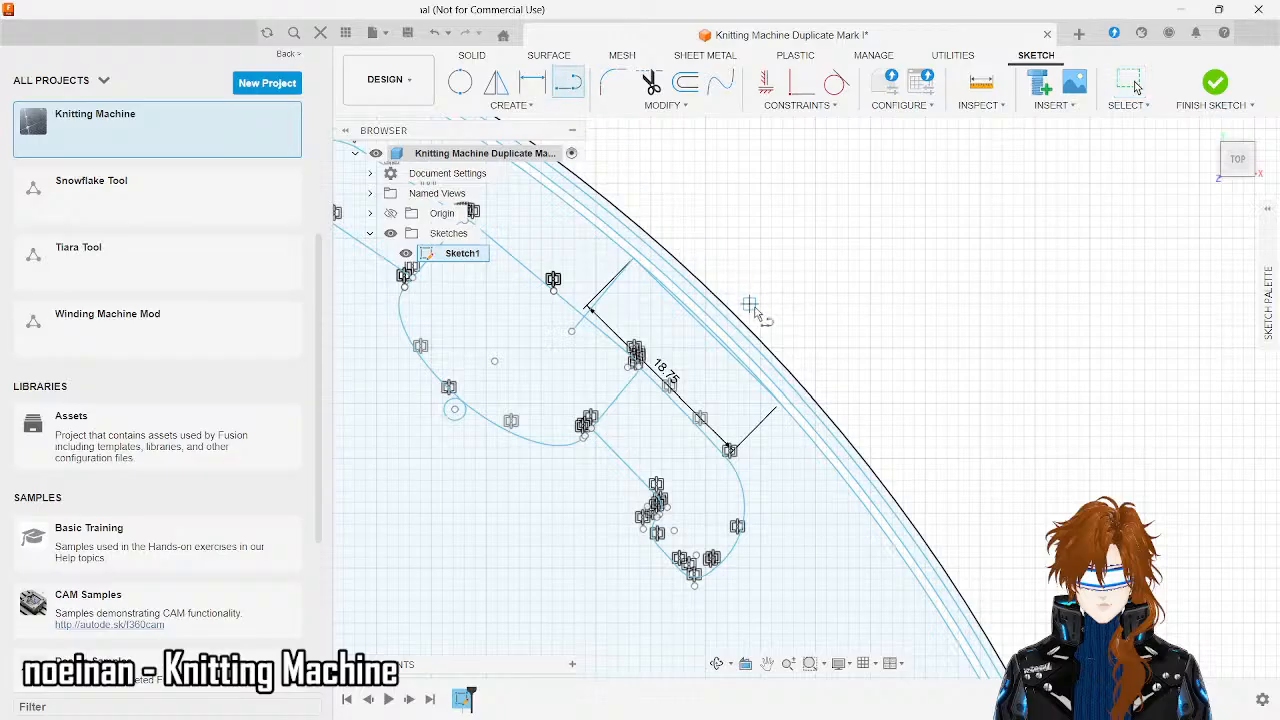
click(777, 402)
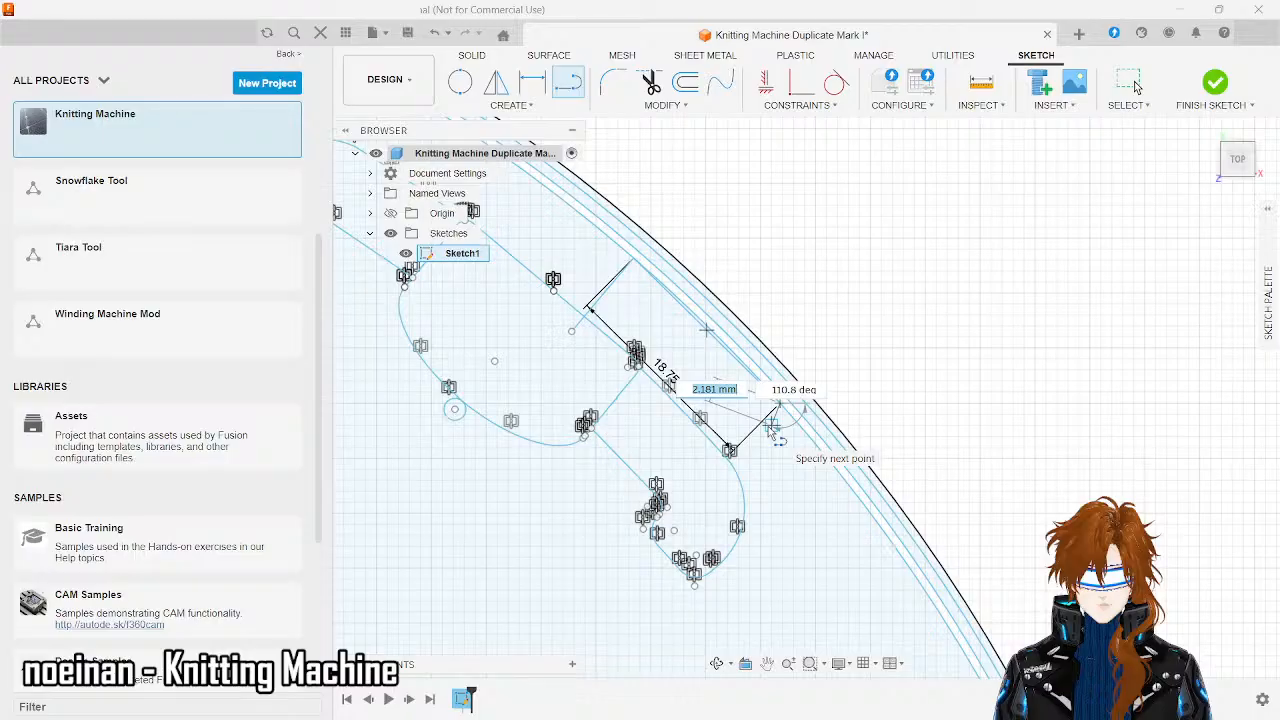
text(6.)
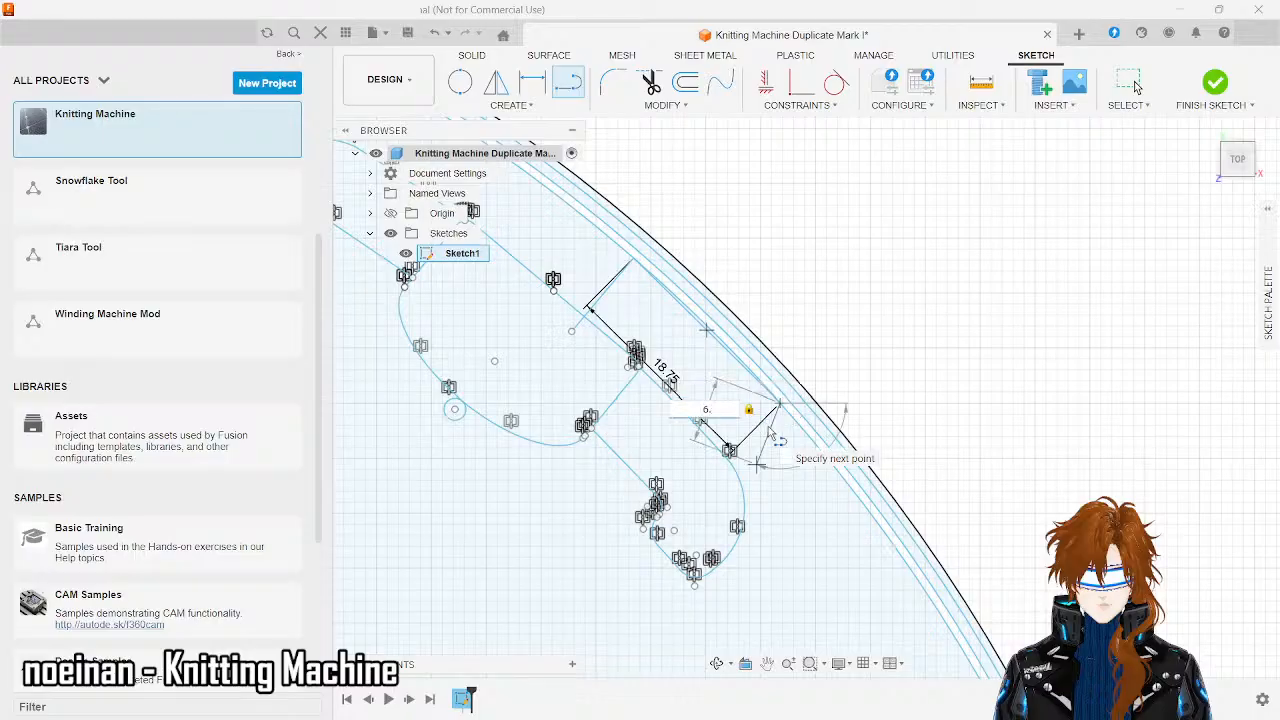
text(75)
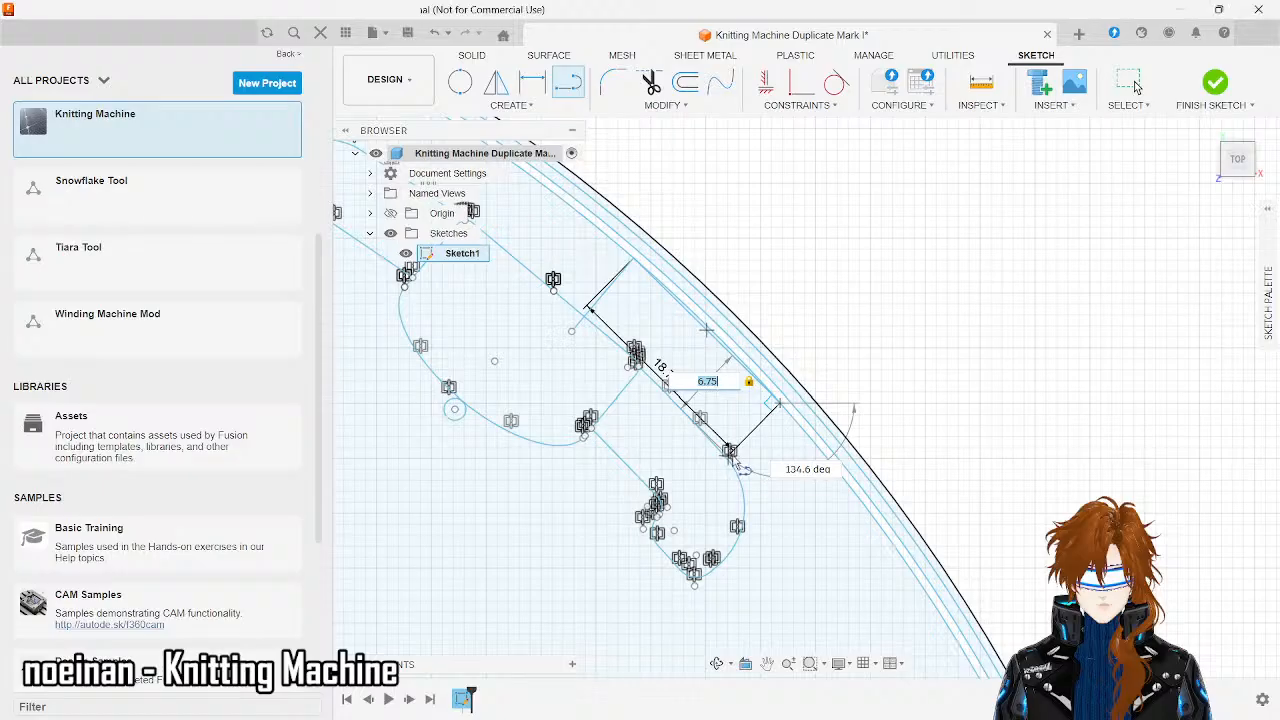
click(706, 330)
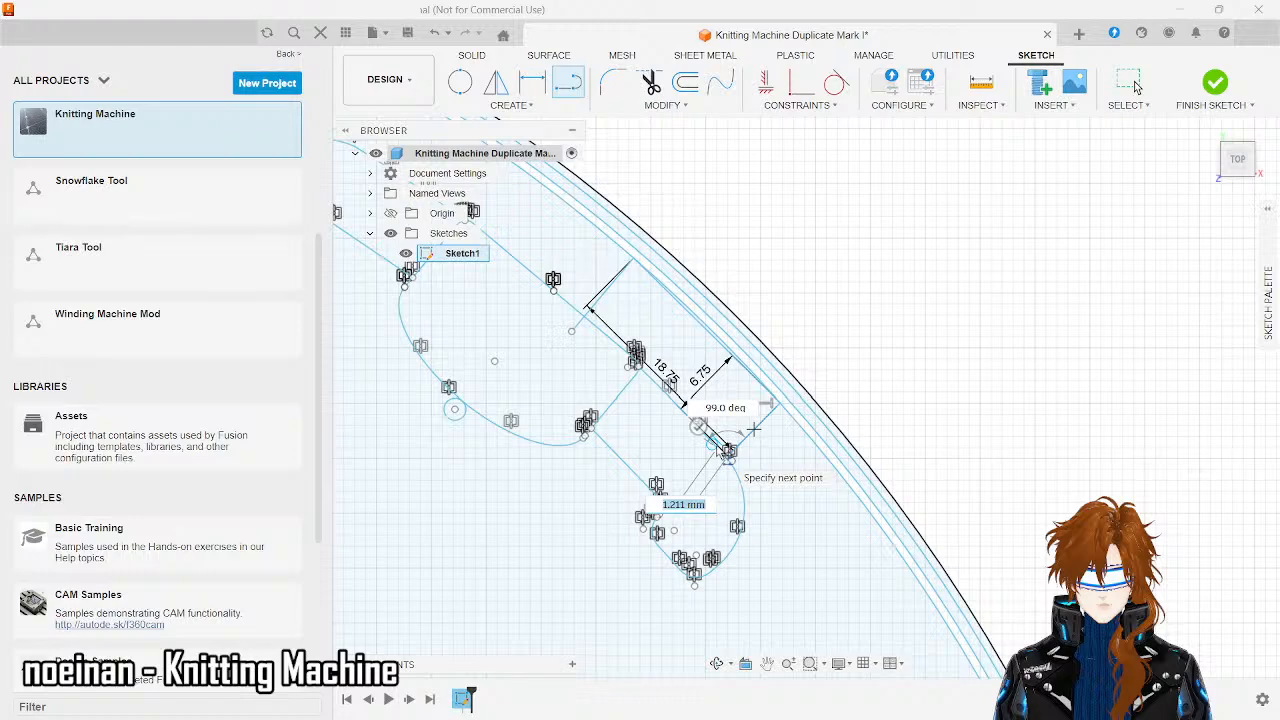
scroll(753, 428, up, 5)
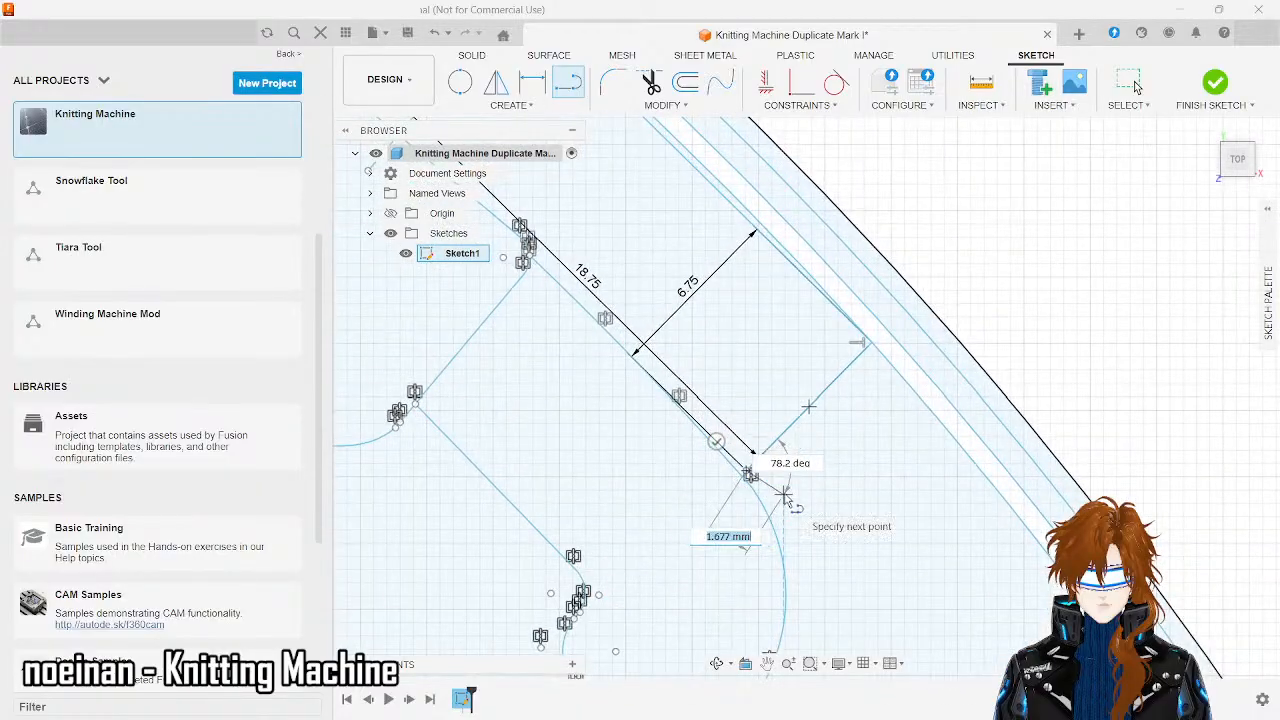
key(Escape)
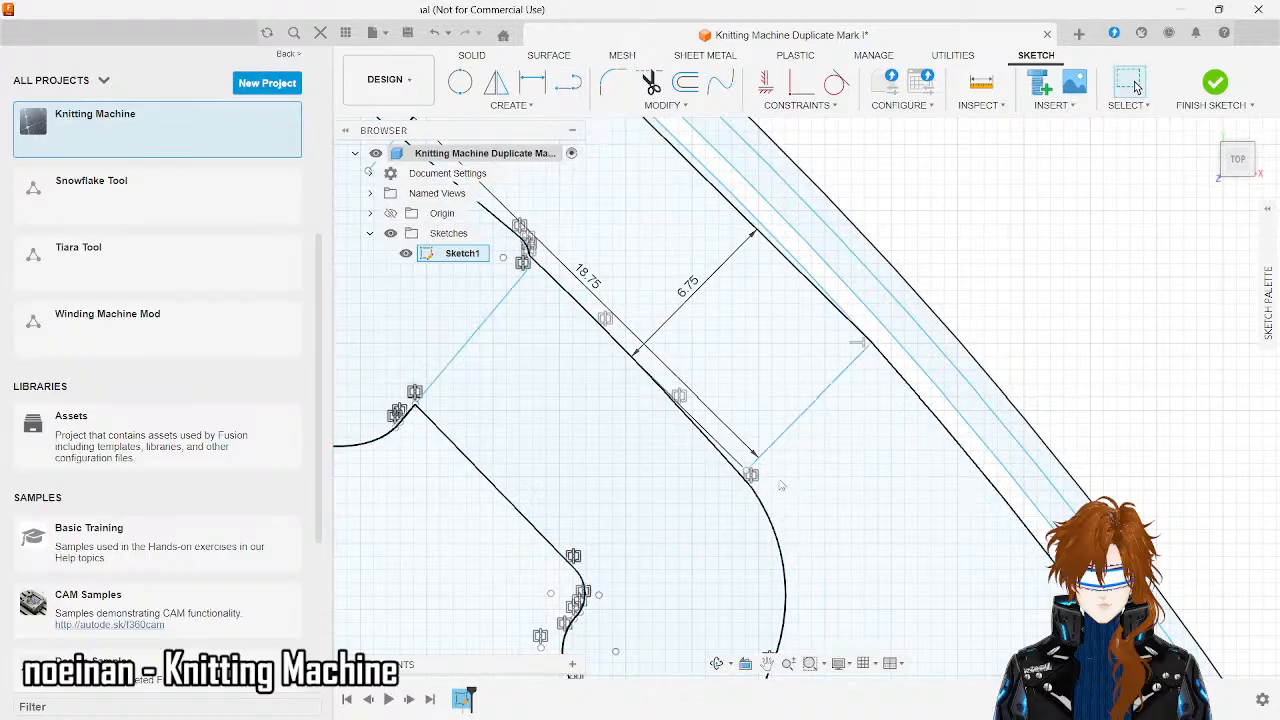
- Set the perpendicular line's length to 6.5 mm
double_click(686, 283)
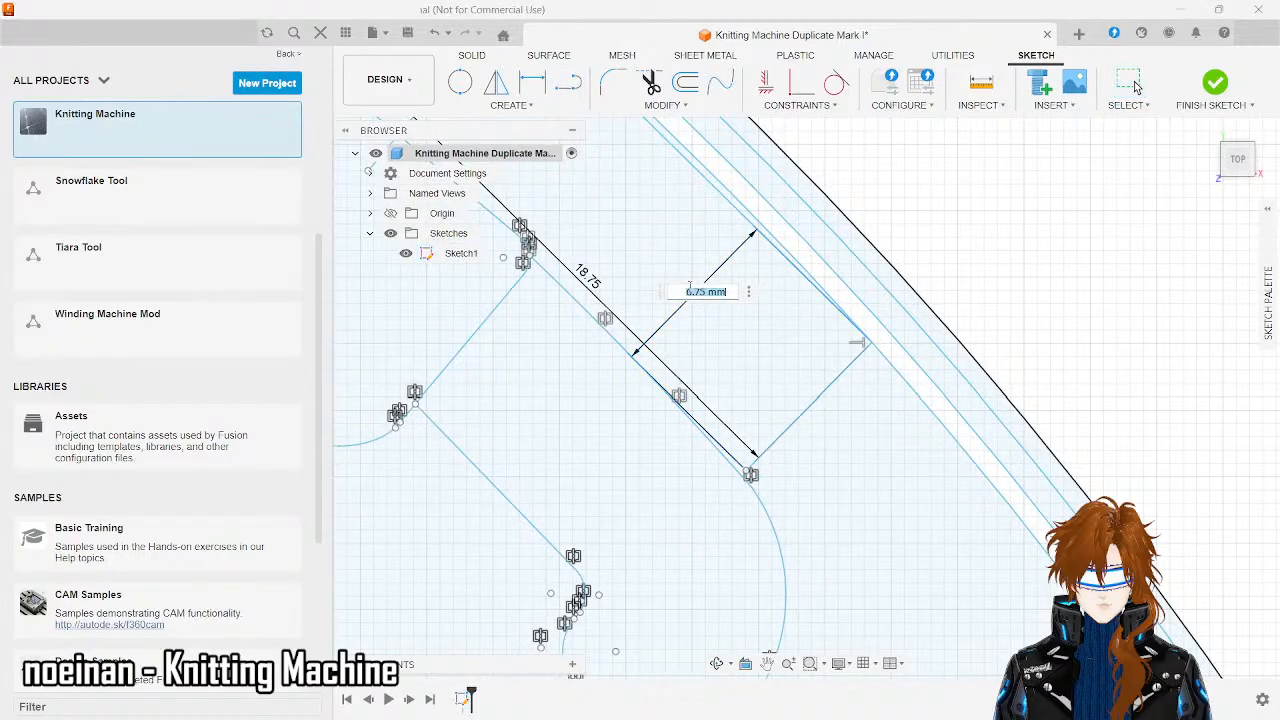
text(6.5 mm)
key(Return)
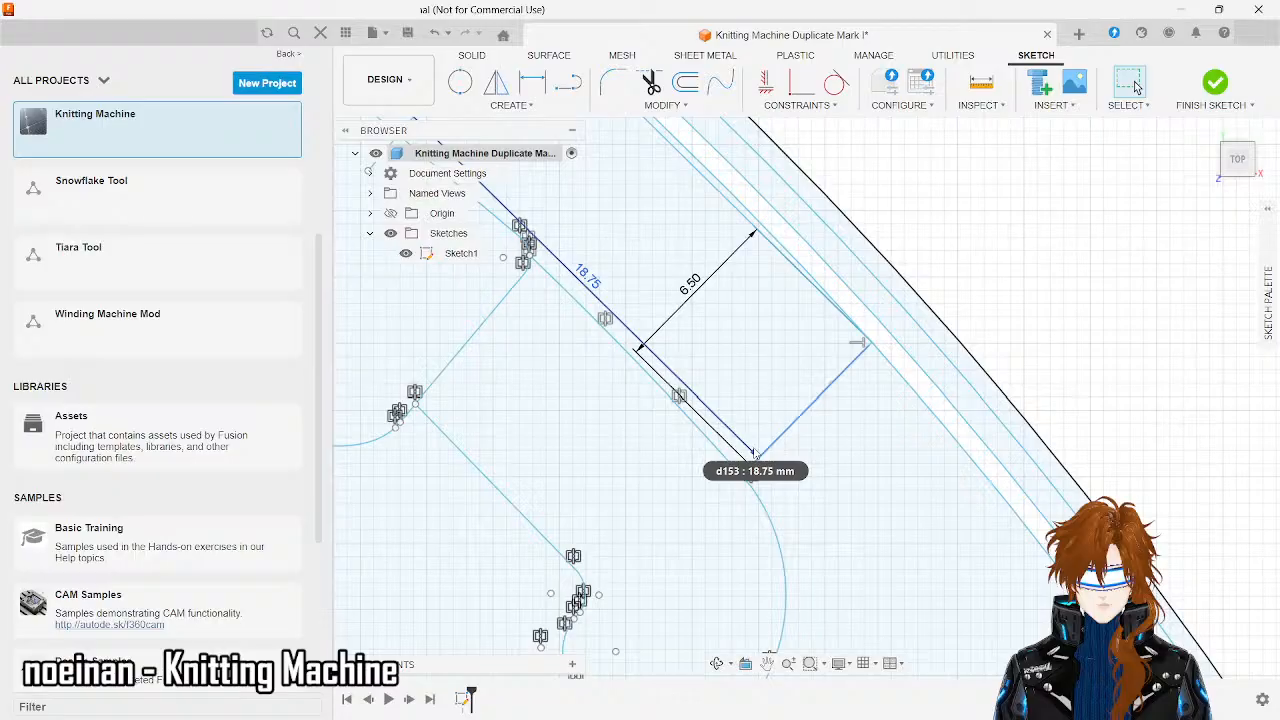
scroll(550, 261, down, 5)
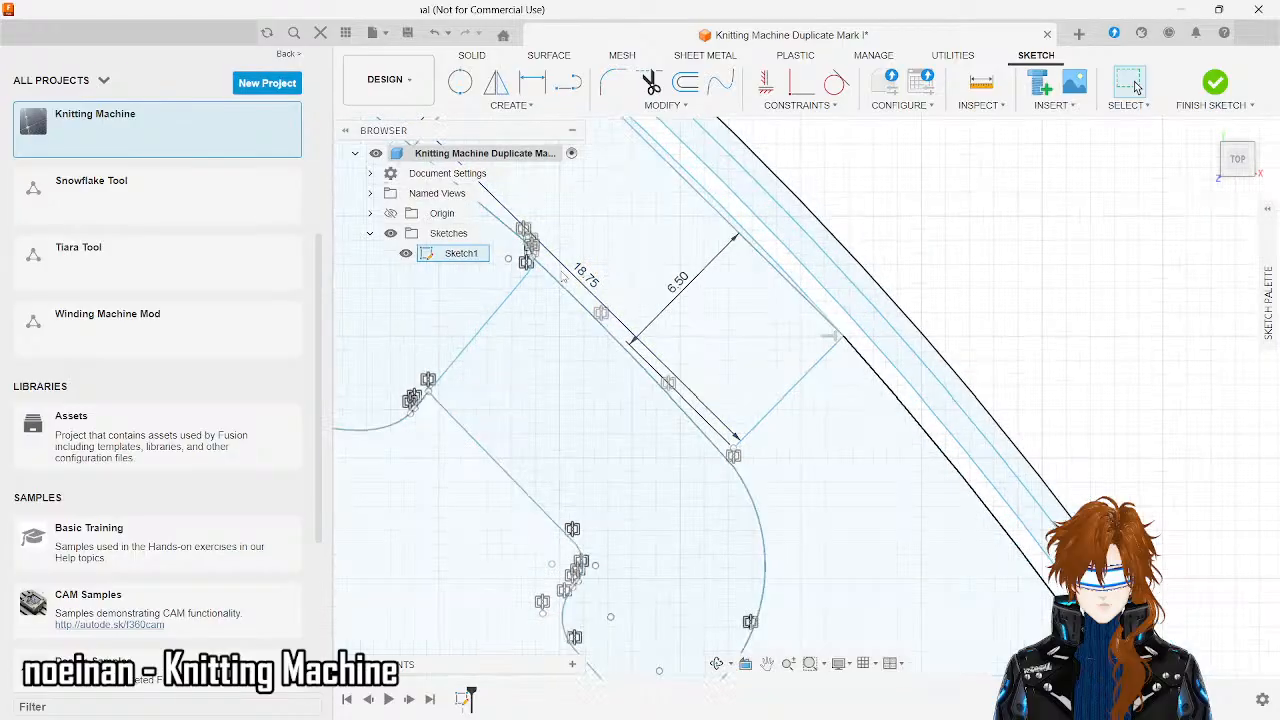
scroll(841, 309, down, 5)
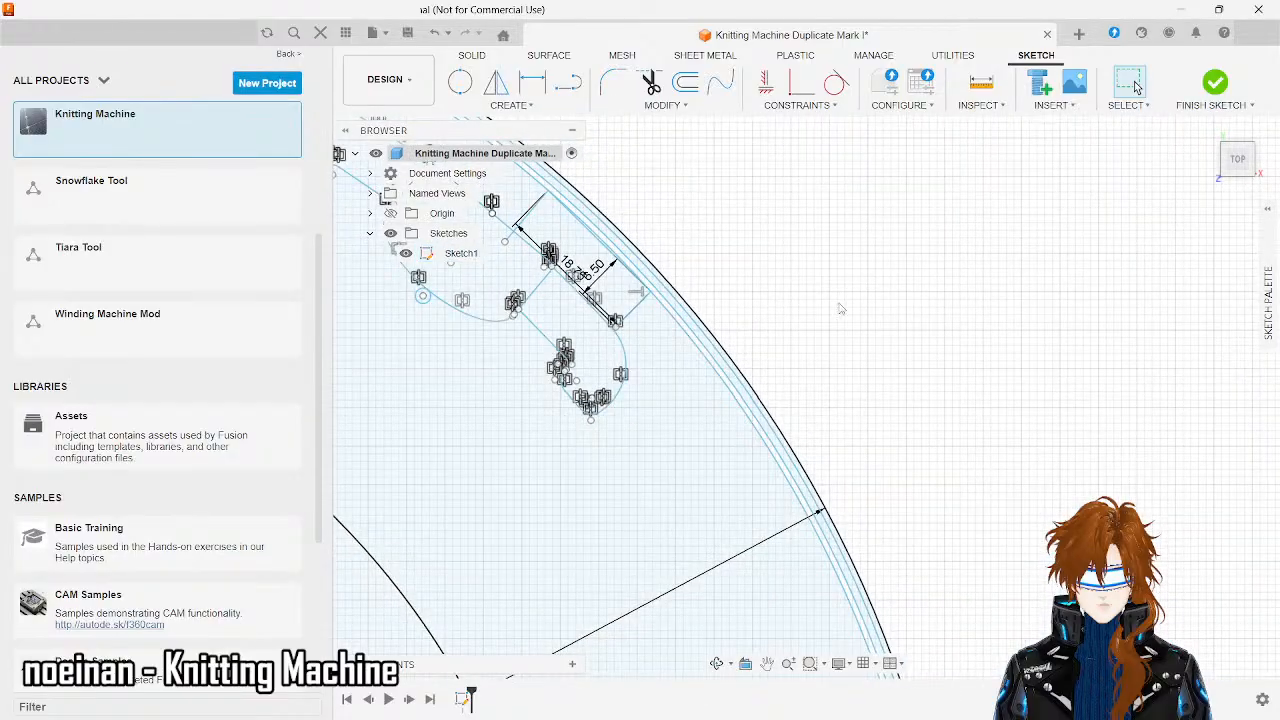
click(567, 83)
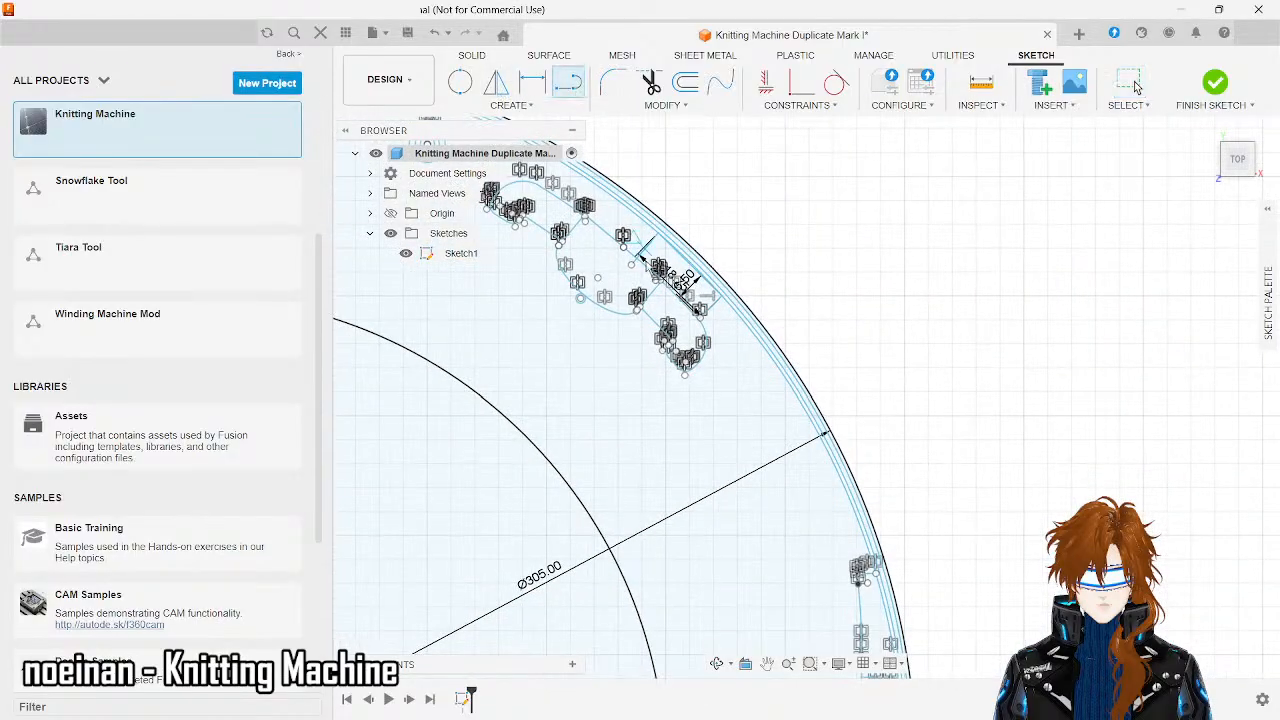
click(633, 254)
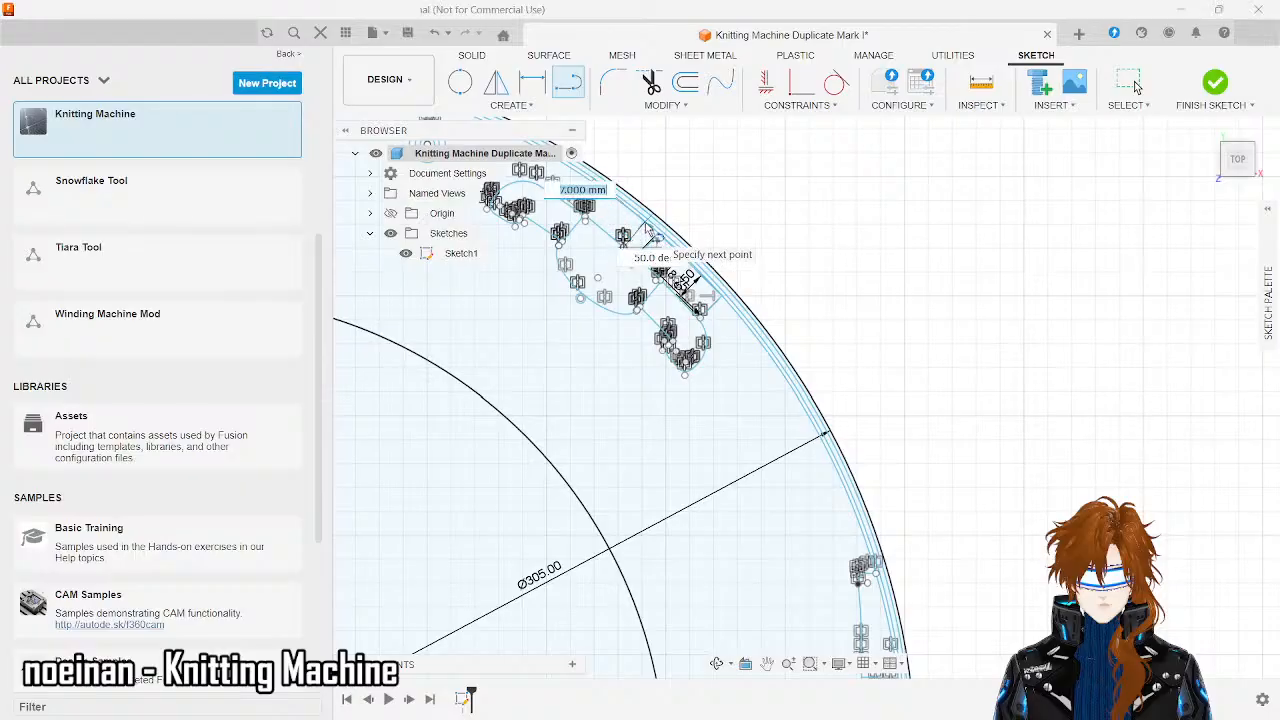
click(655, 234)
key(Escape)
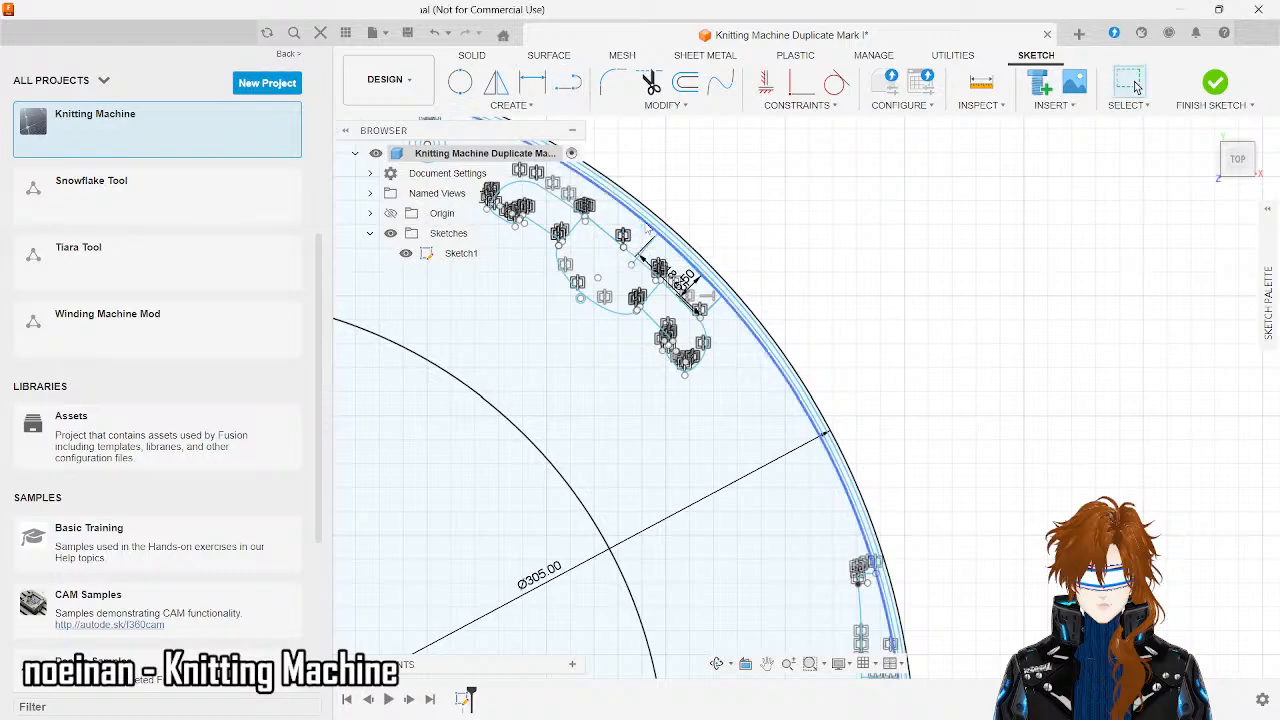
click(823, 208)
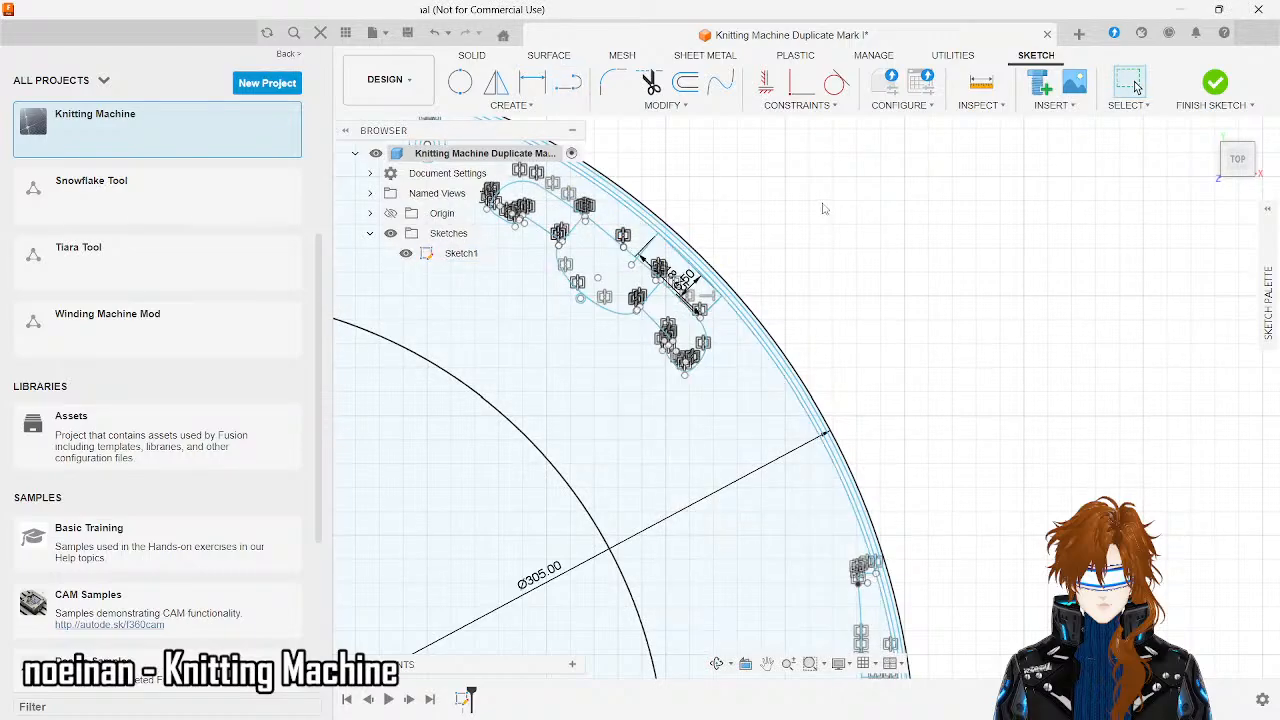
- Try to set the 7 mm dimension between the upper-left outline and the ring's inner arc to 8 mm
scroll(797, 341, down, 5)
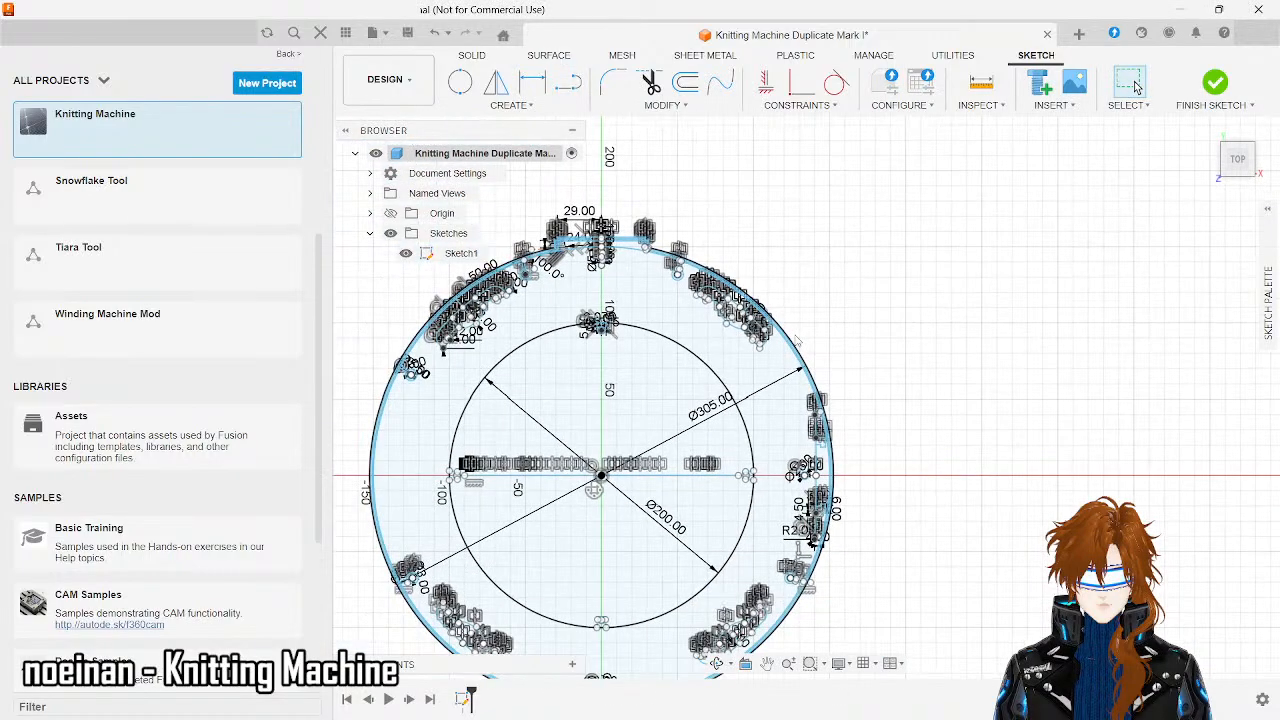
scroll(435, 295, up, 3)
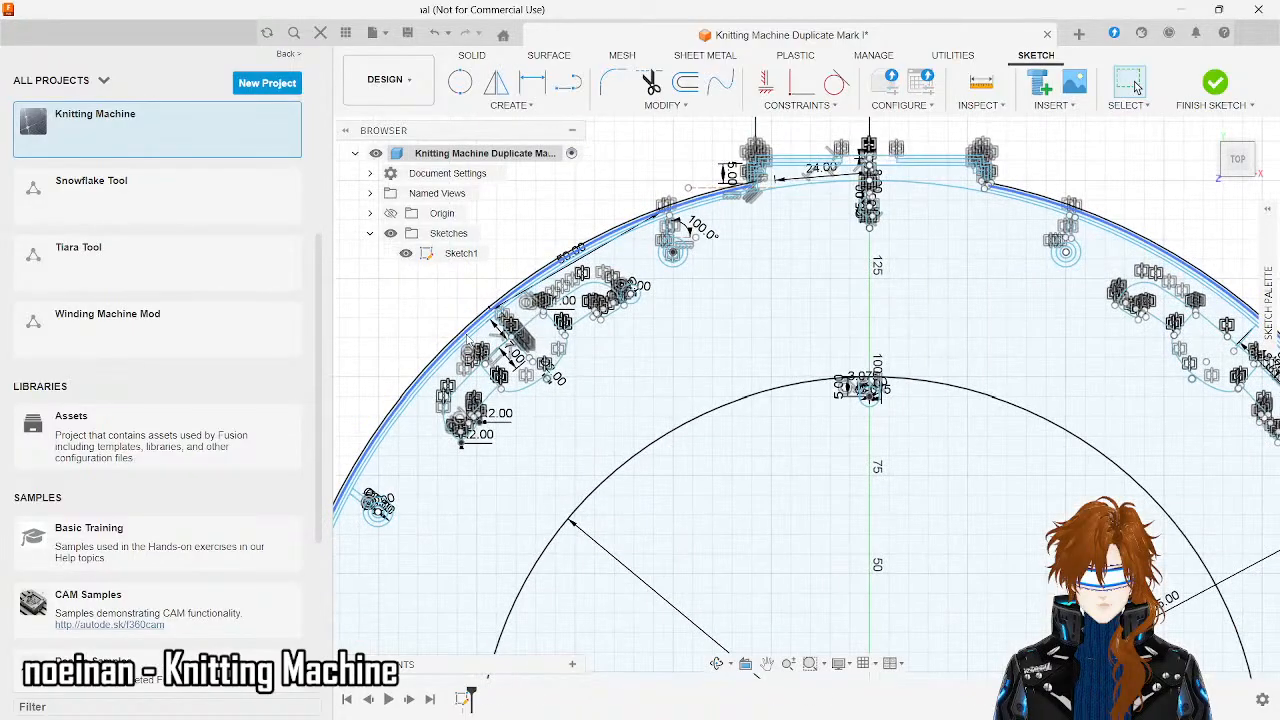
scroll(460, 330, up, 4)
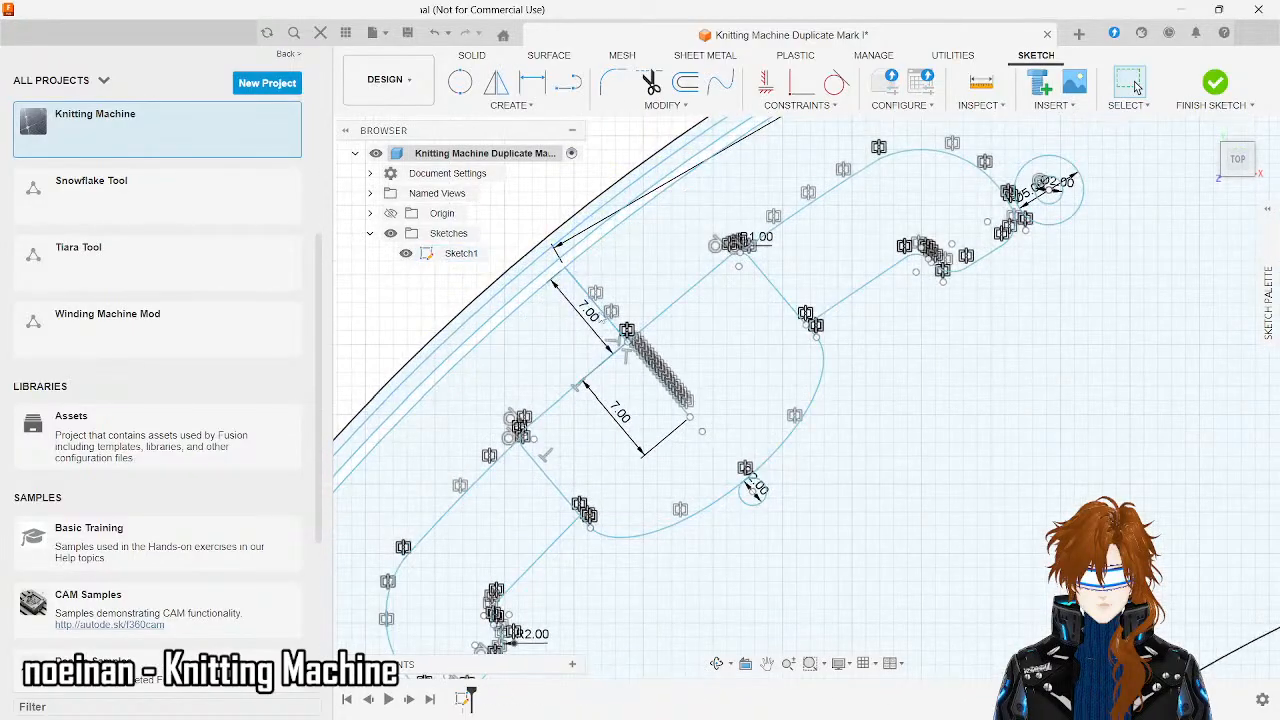
double_click(590, 314)
drag(589, 316, 571, 316)
text(8)
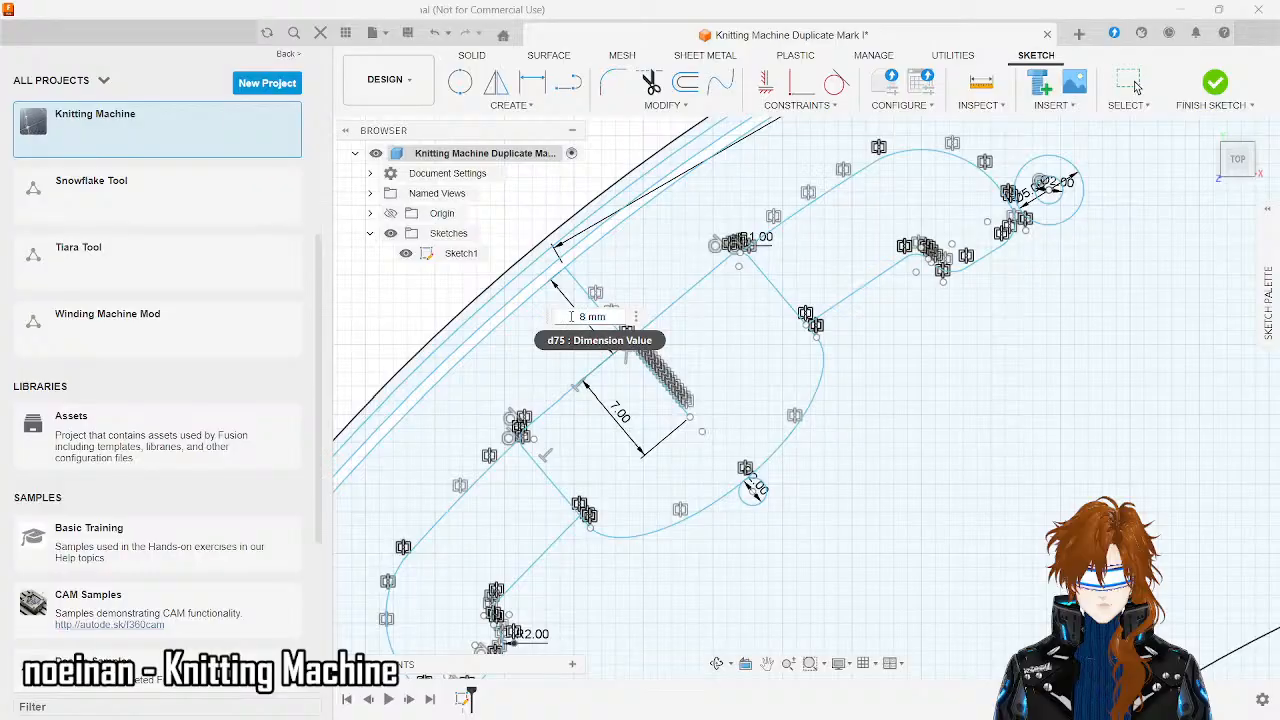
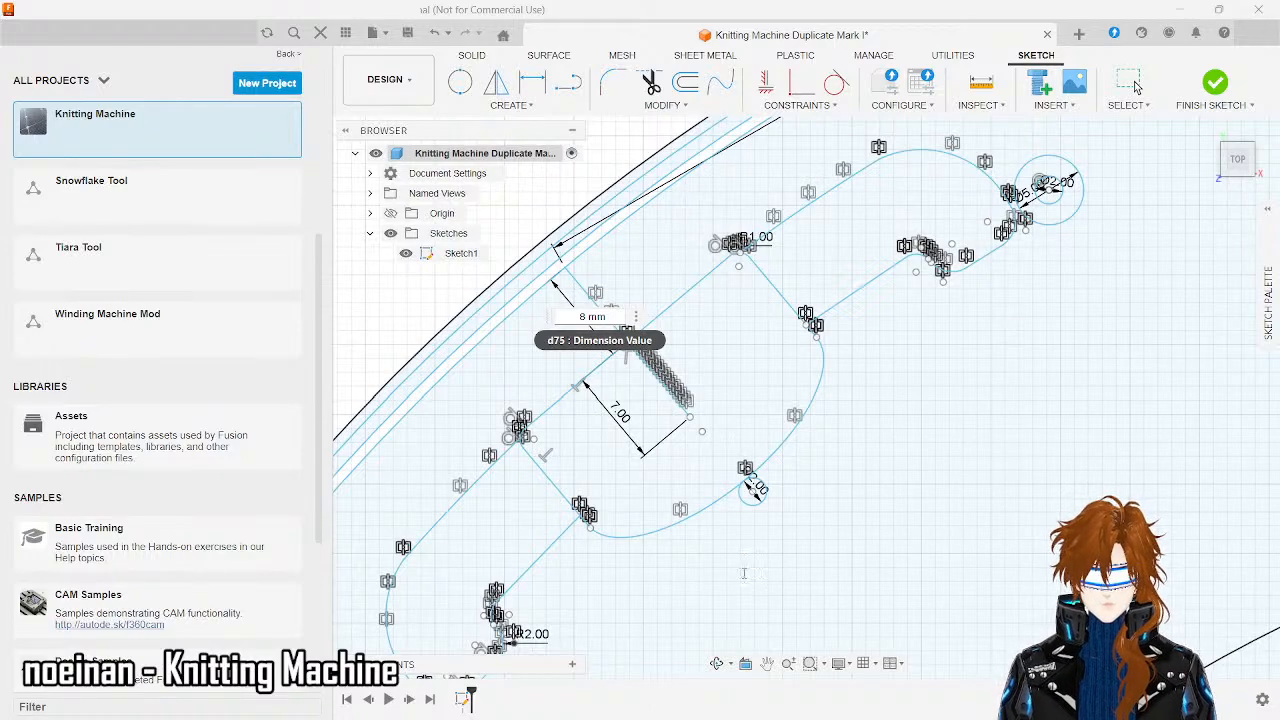
key(Return)
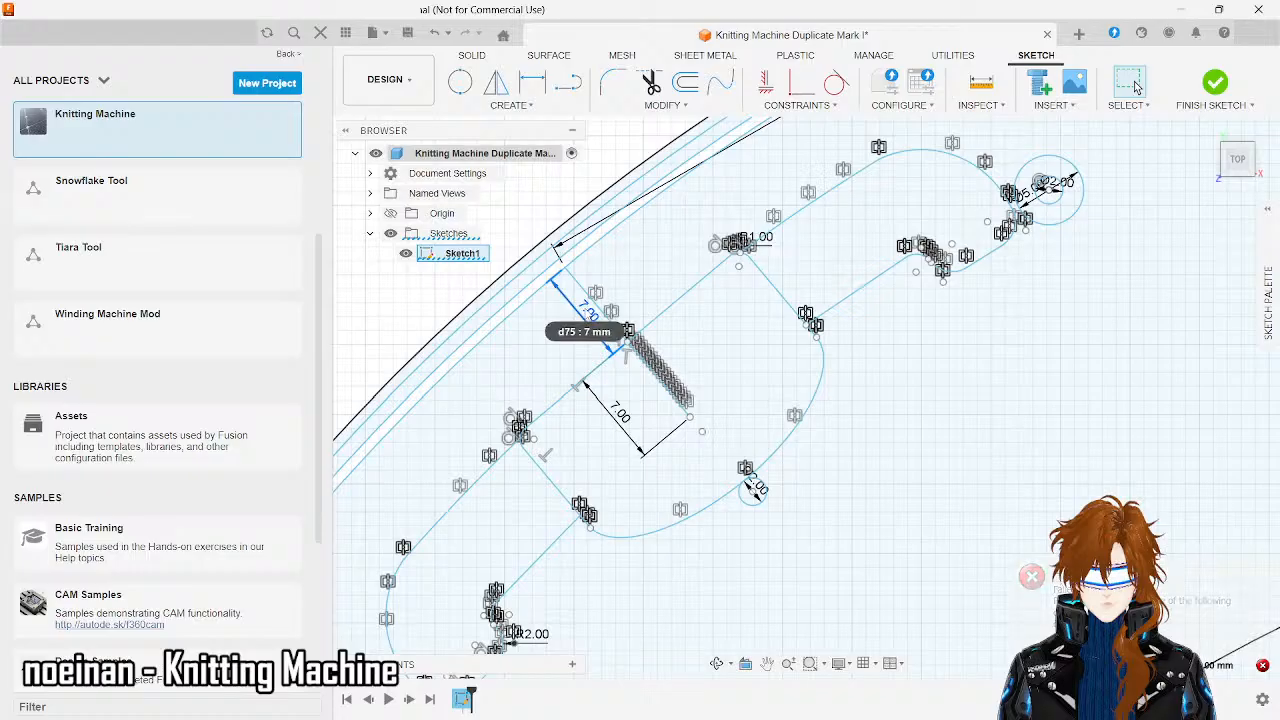
double_click(588, 312)
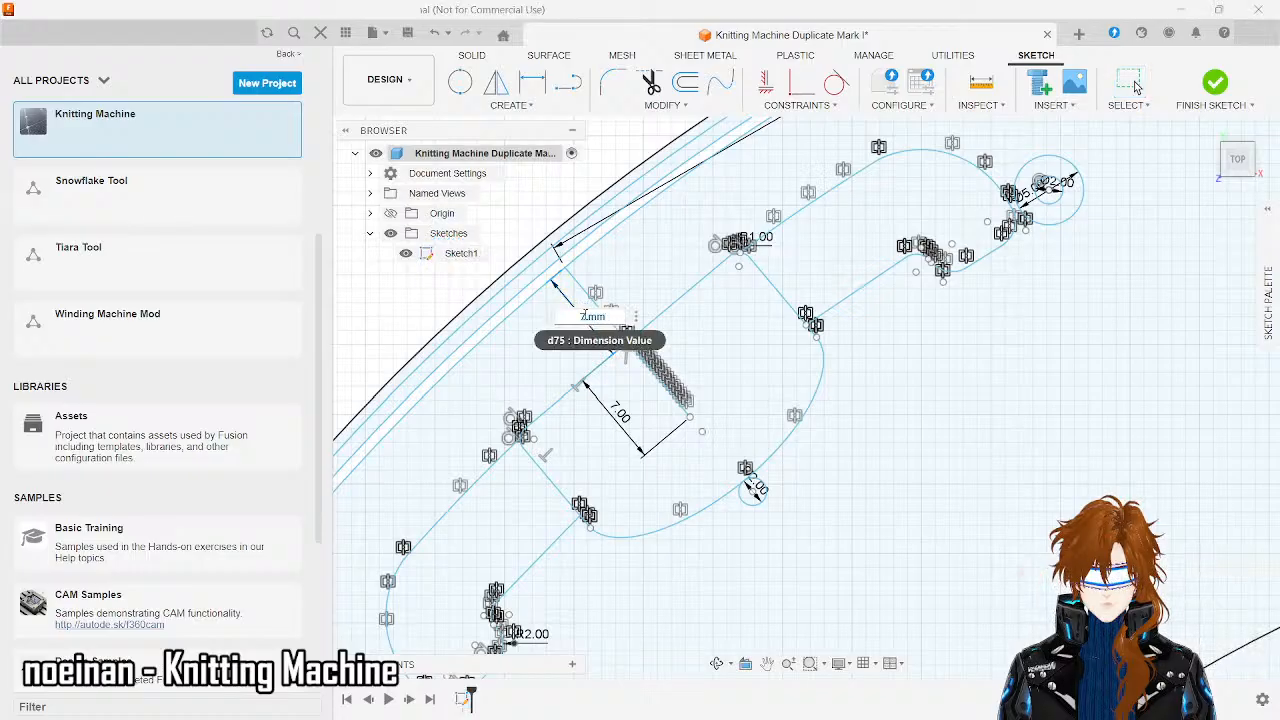
text(8)
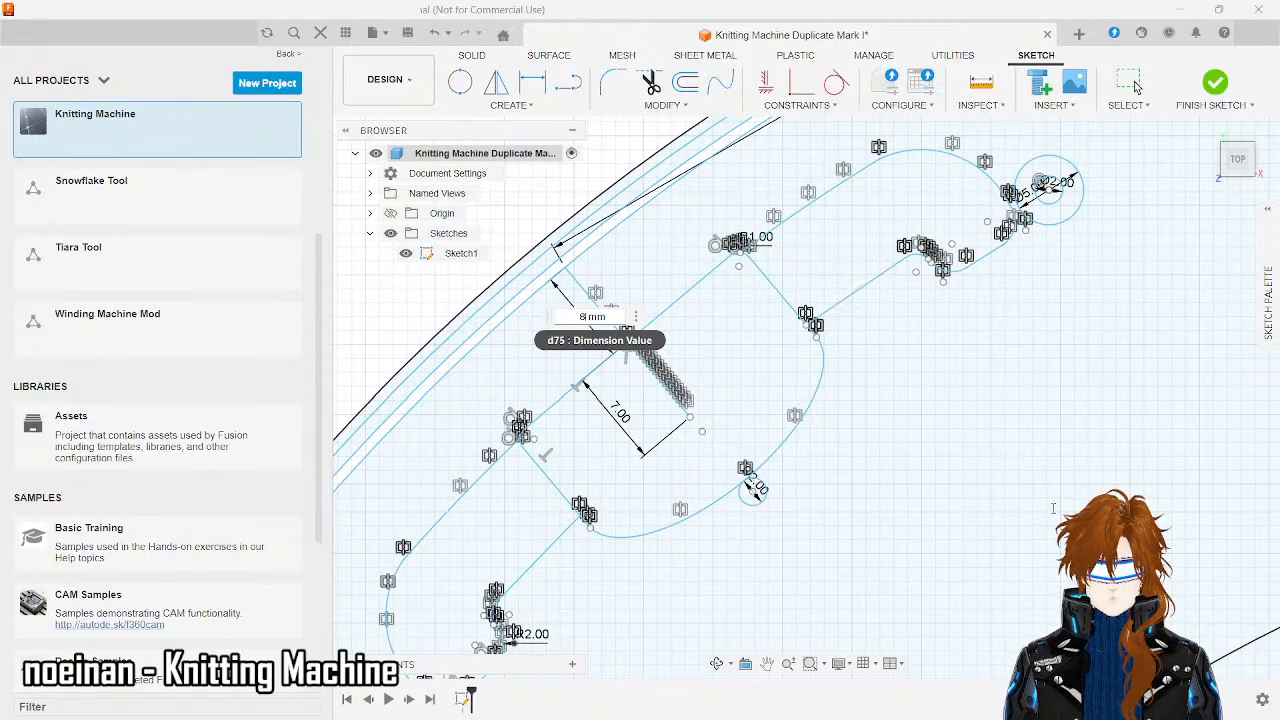
key(Return)
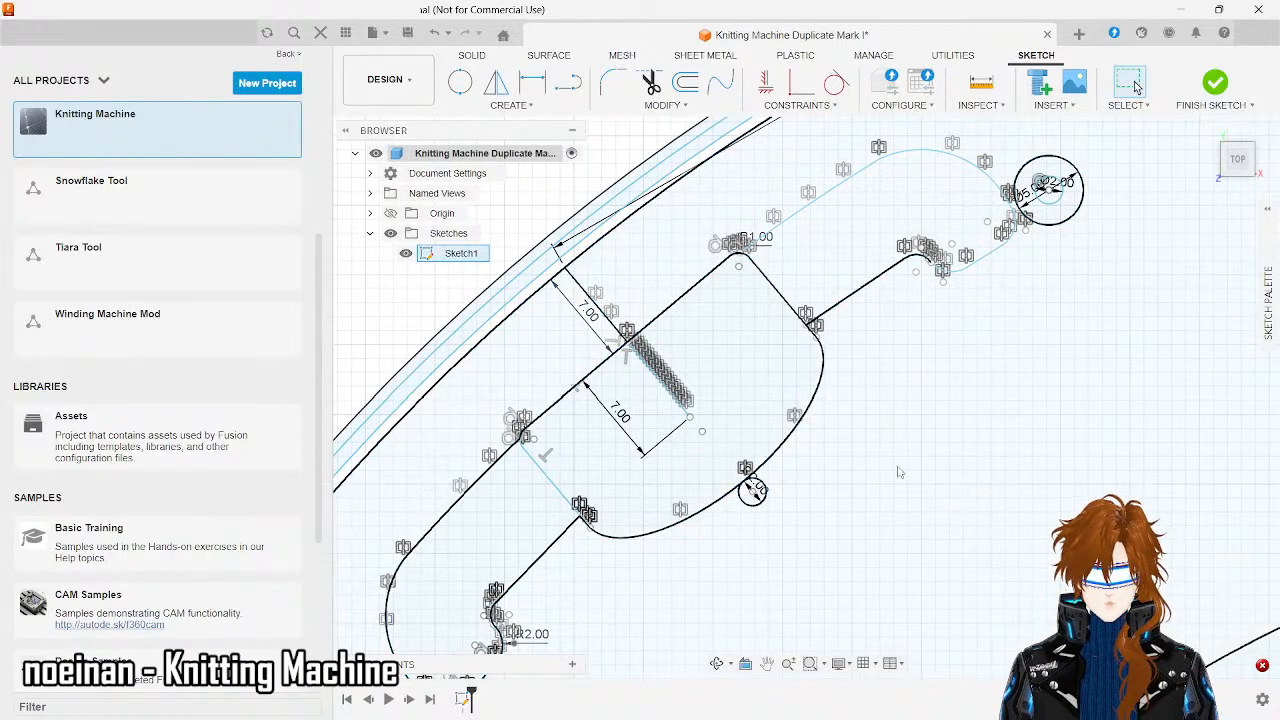
scroll(884, 449, down, 2)
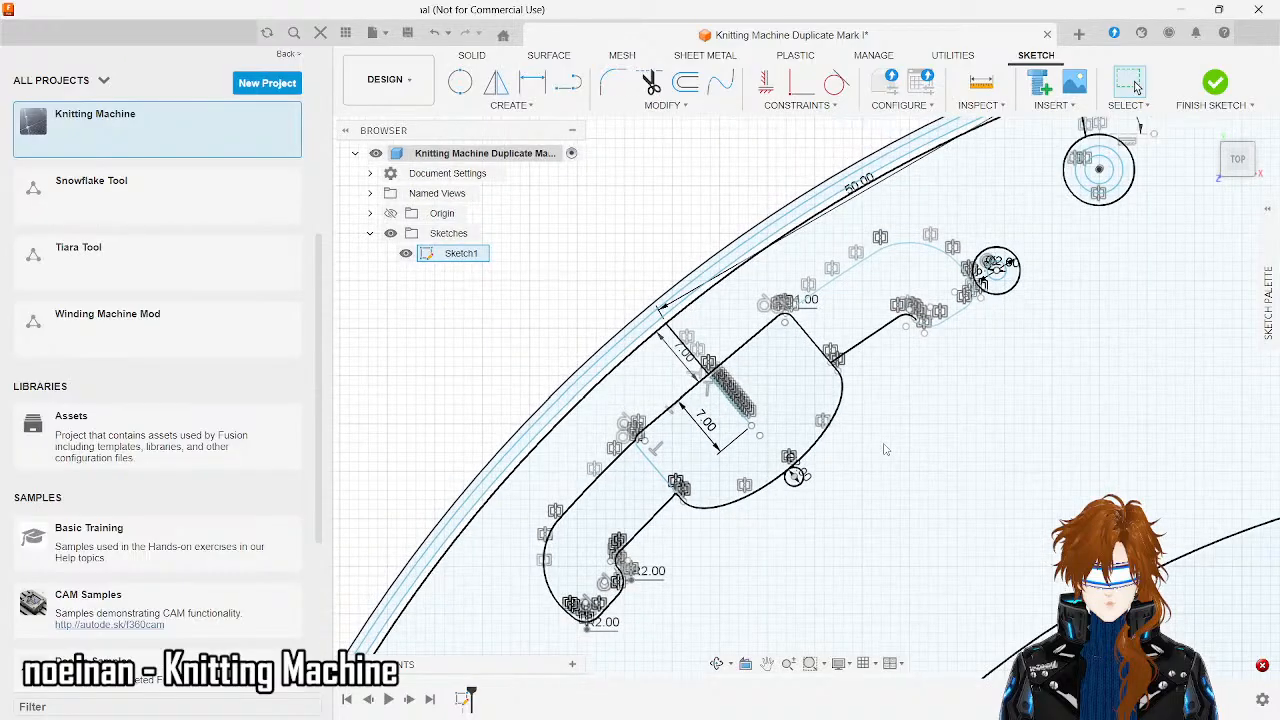
scroll(884, 449, up, 1)
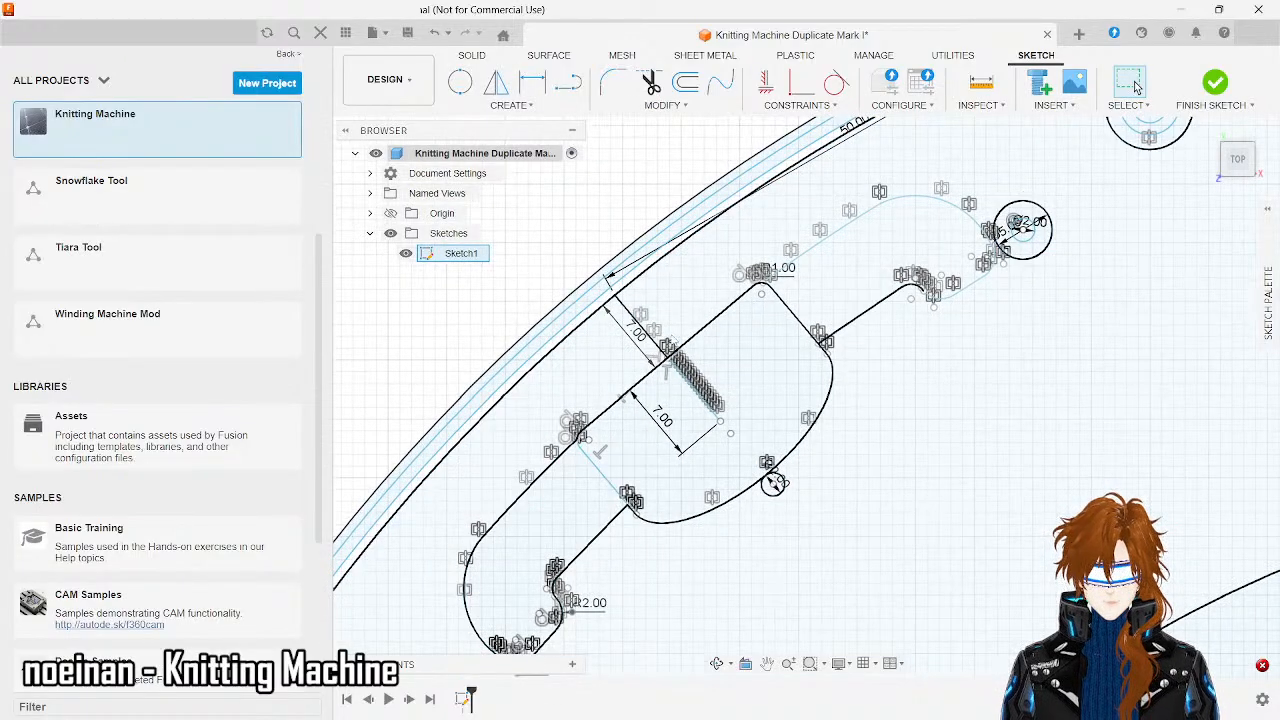
click(665, 336)
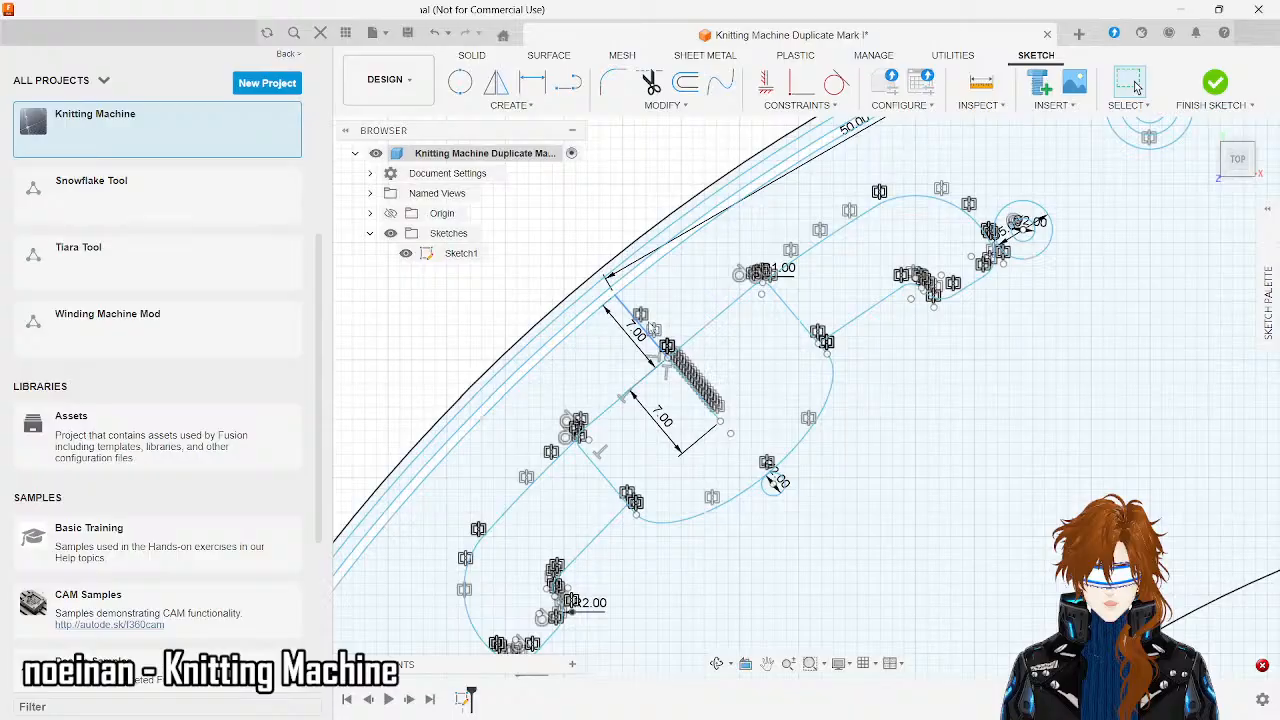
key(ctrl+z)
scroll(925, 435, down, 5)
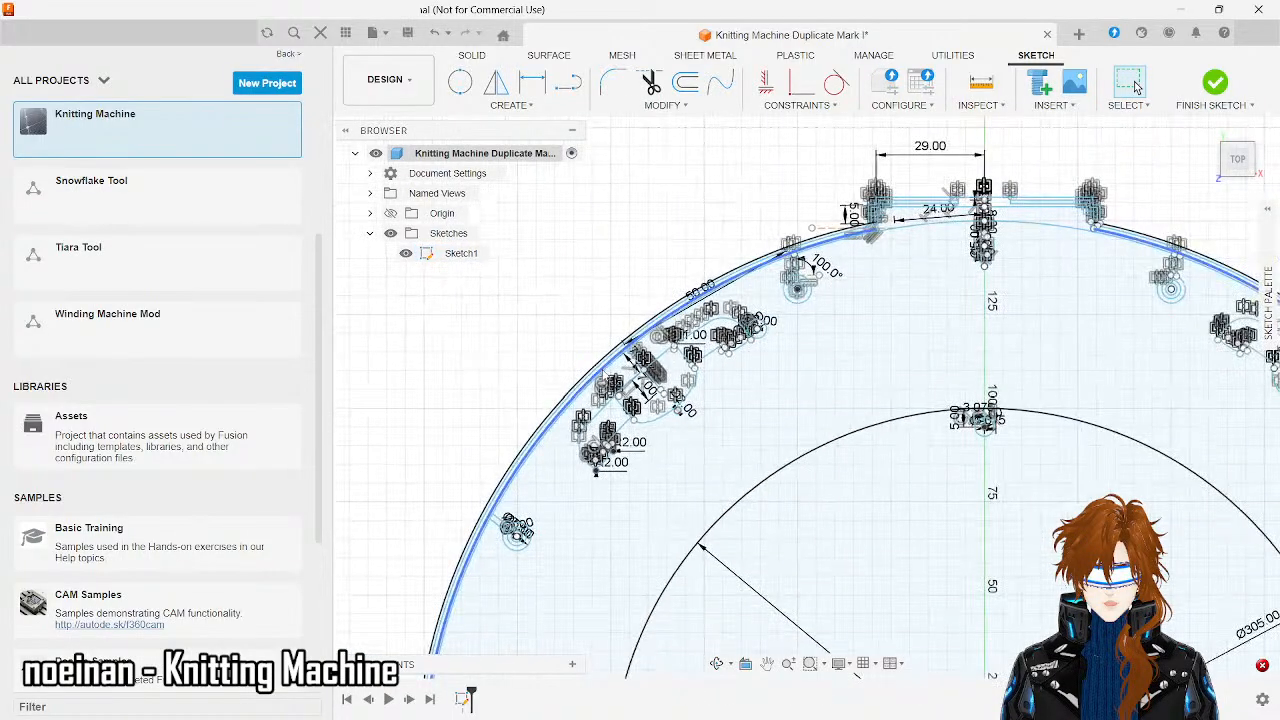
scroll(602, 369, up, 4)
scroll(602, 369, down, 5)
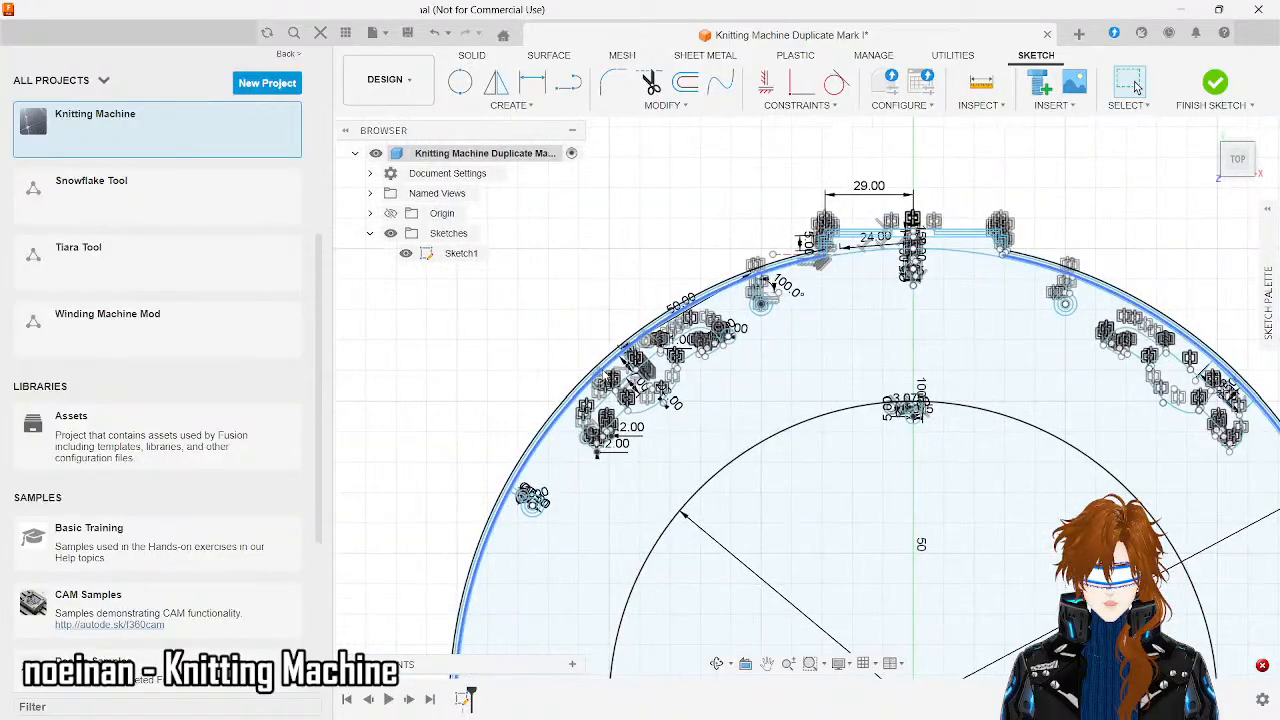
- Delete the straight segment and adjoining end arc at the lower end of the rounded outline at the upper right
scroll(1210, 200, up, 3)
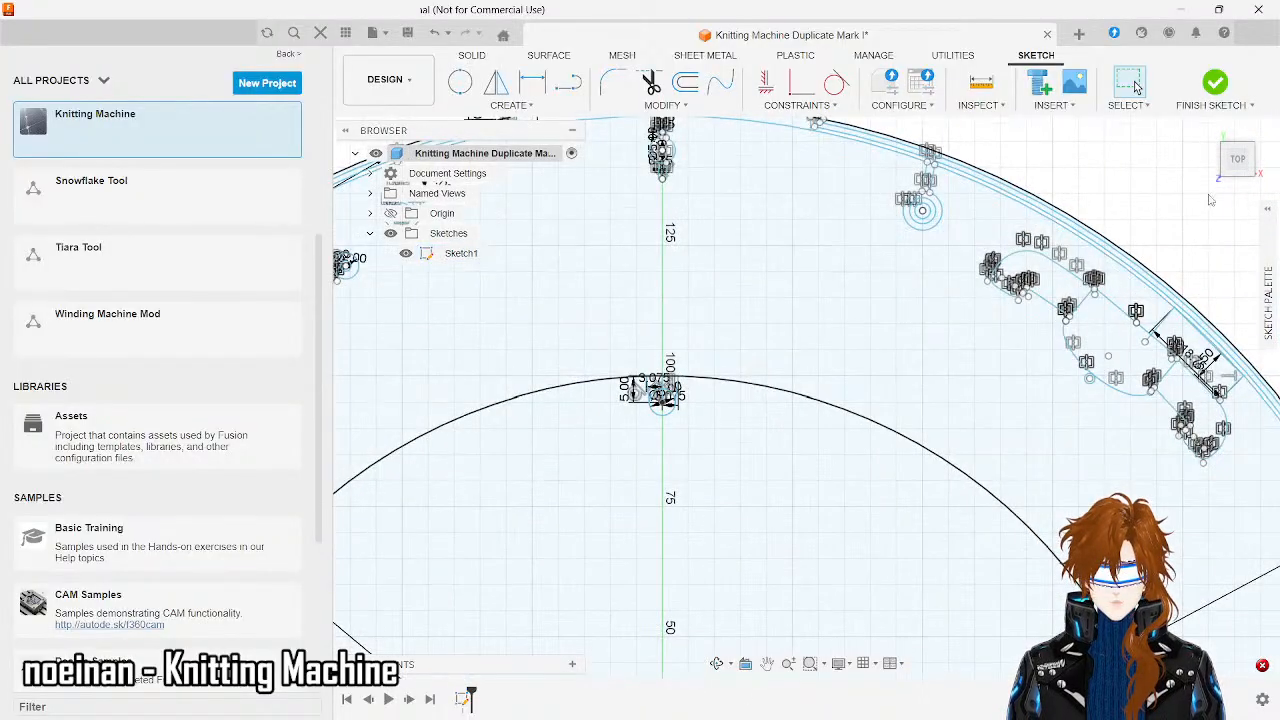
scroll(1210, 200, down, 3)
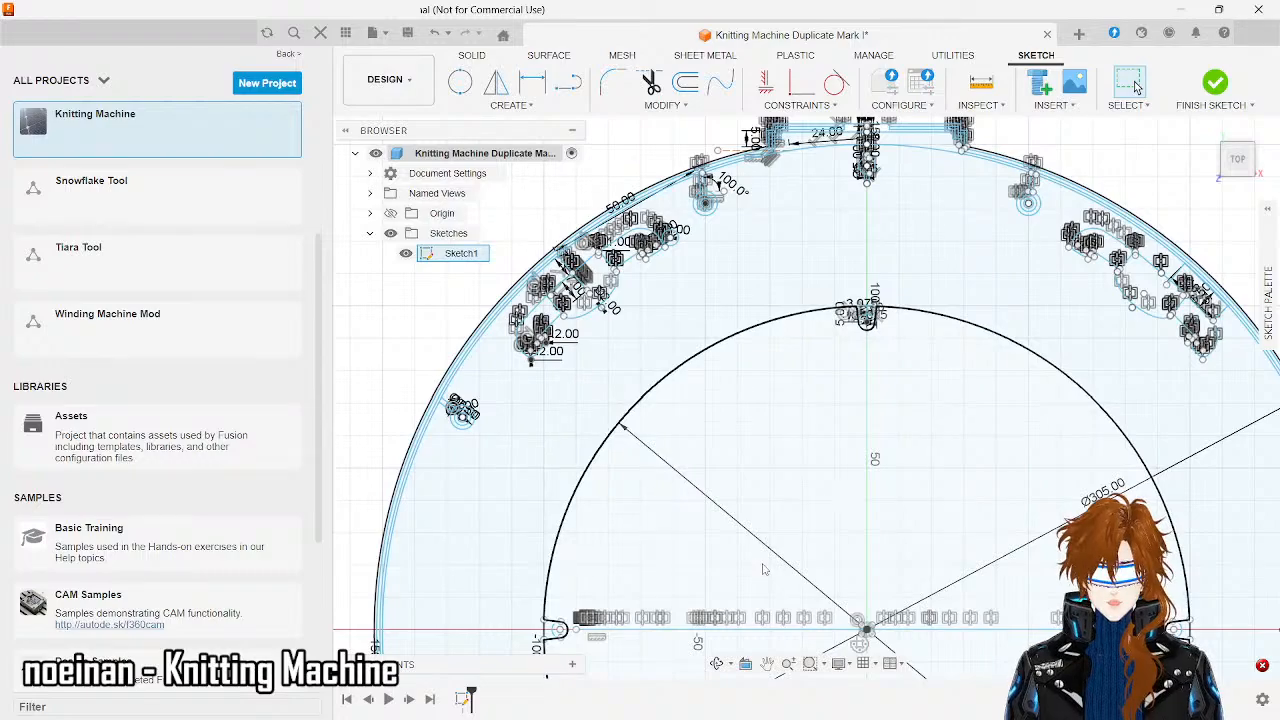
scroll(763, 569, down, 3)
scroll(962, 428, up, 6)
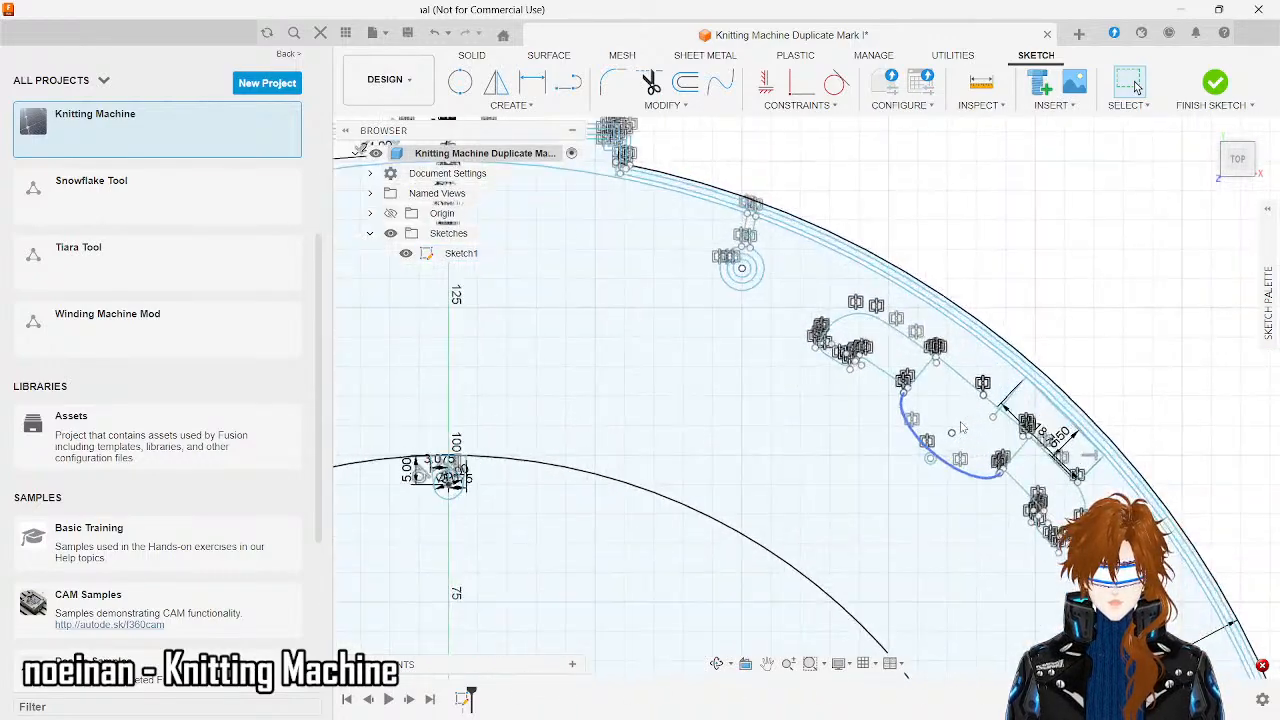
scroll(962, 428, up, 2)
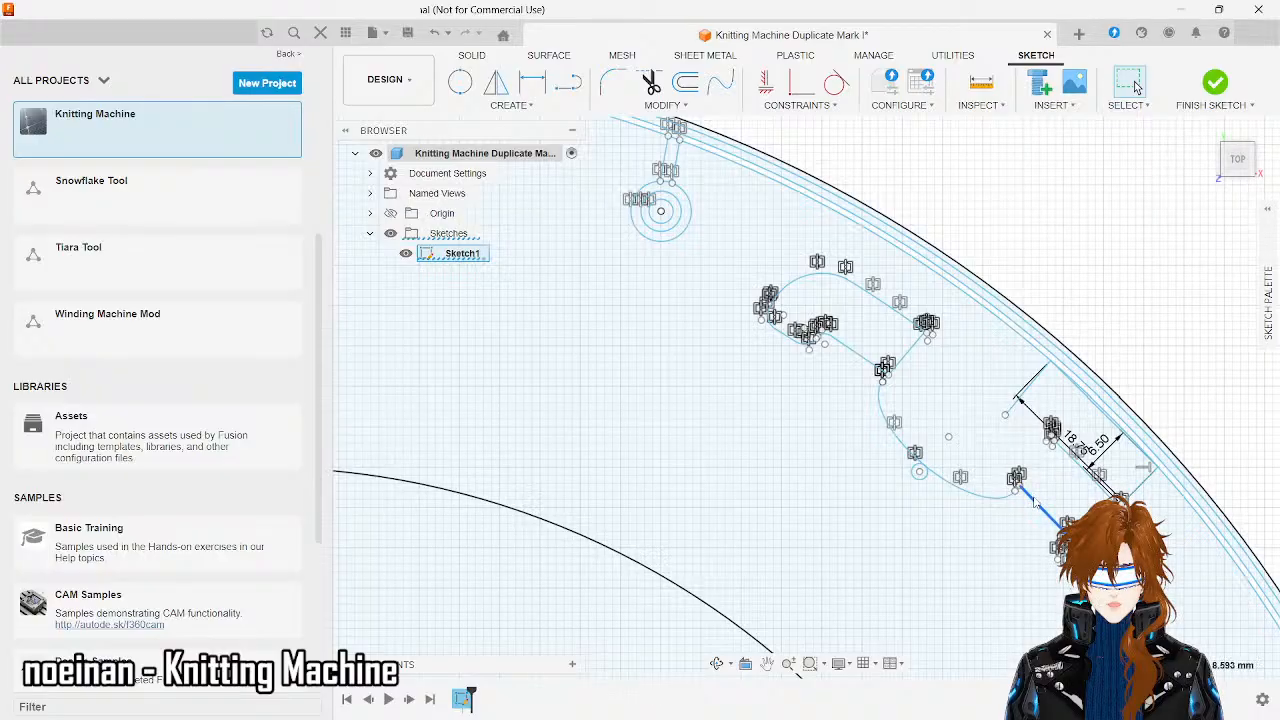
scroll(1036, 503, up, 3)
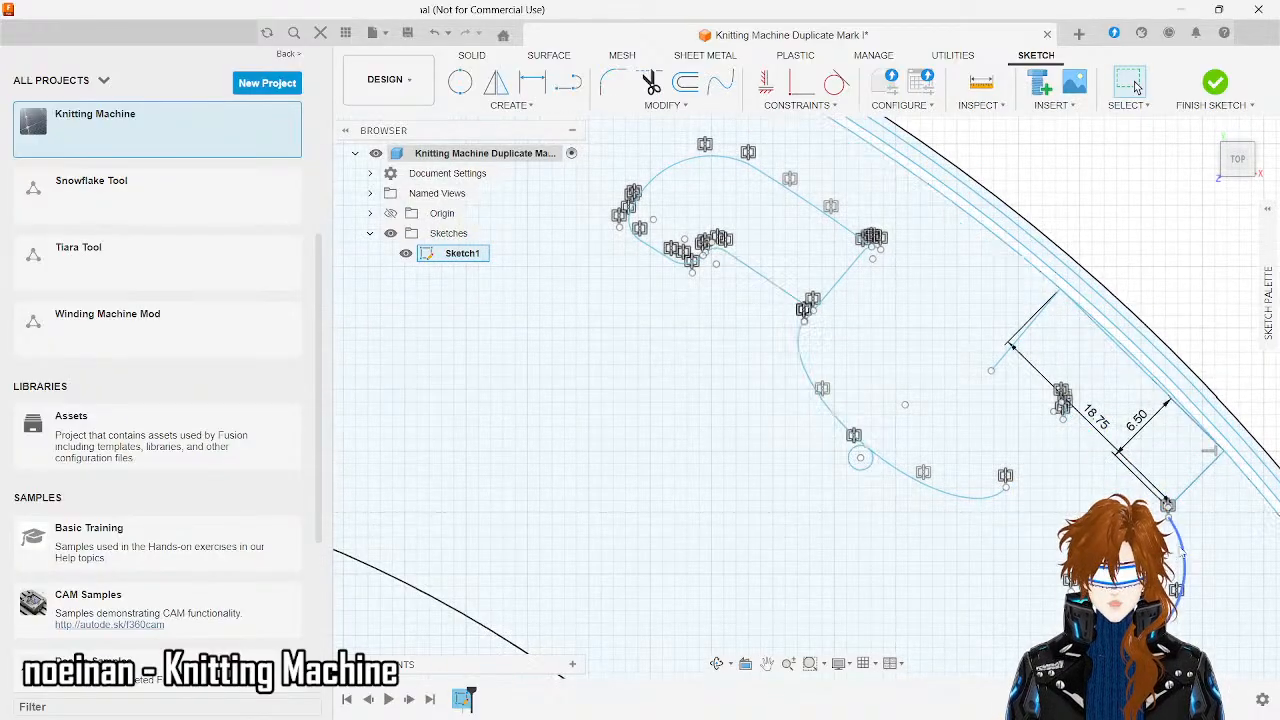
click(1180, 550)
key(Delete)
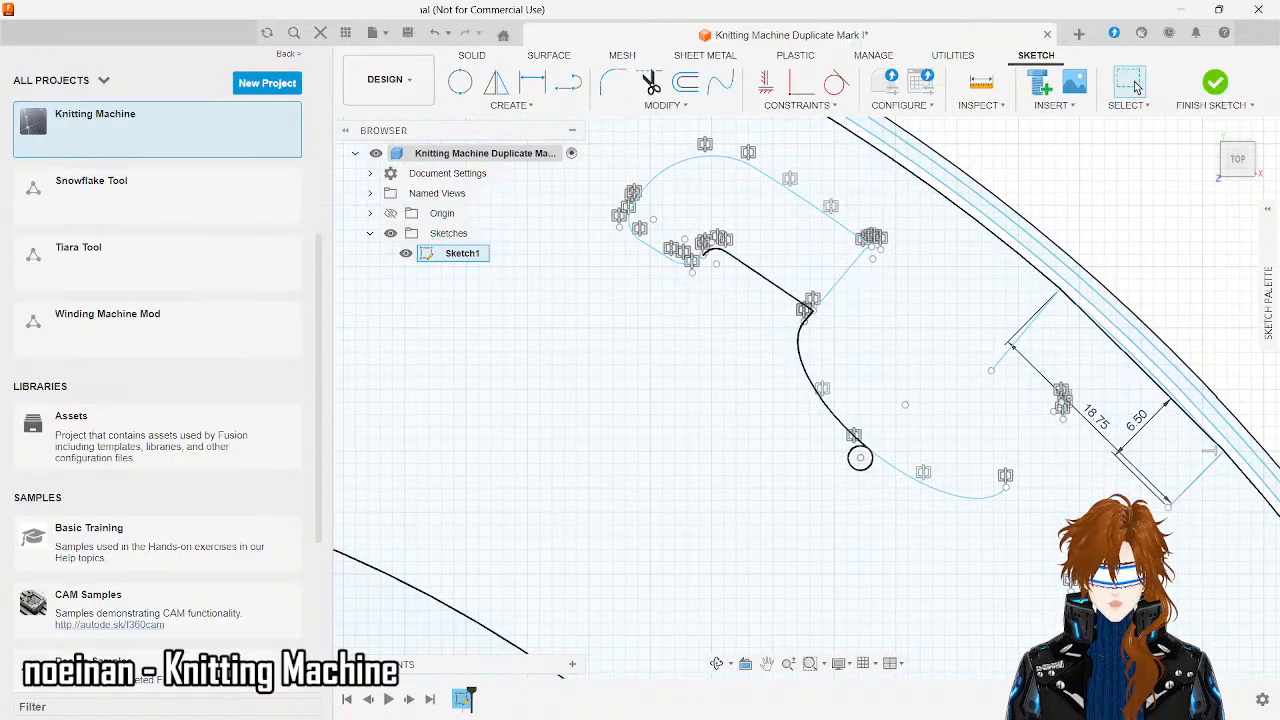
- Delete the large inward-bulging curve of the upper-right outline together with the small circle on it
click(1026, 521)
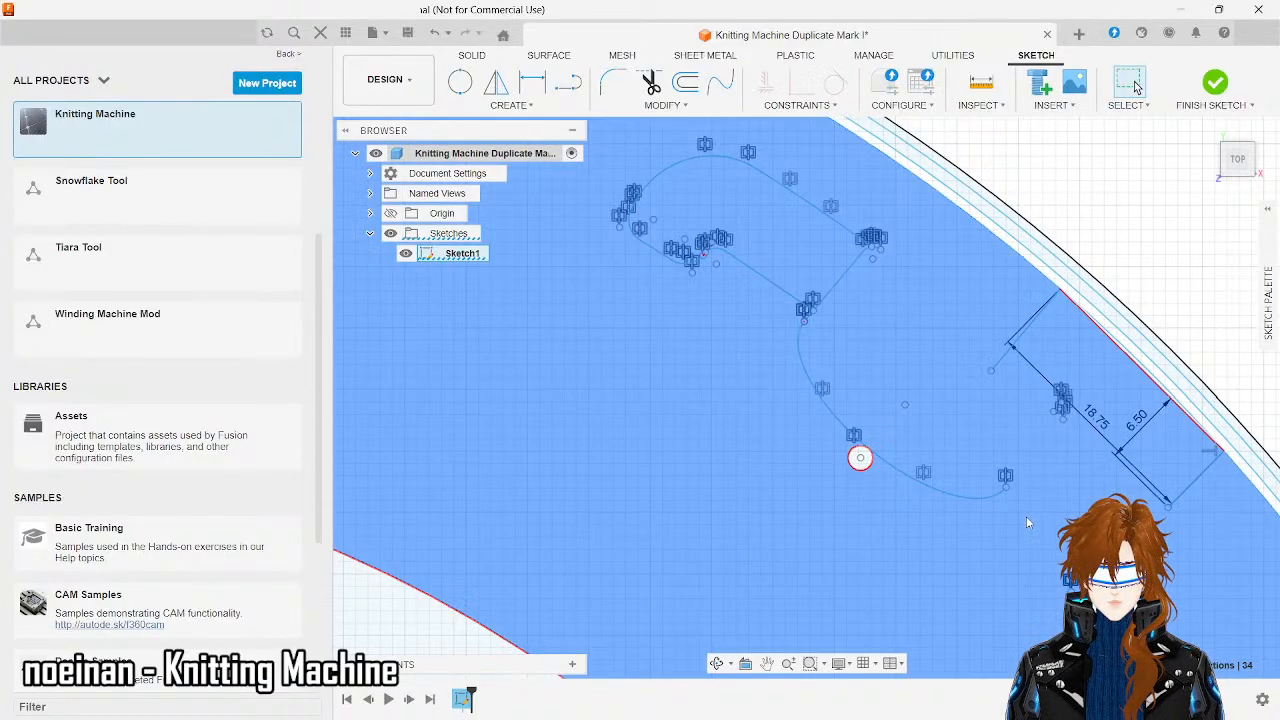
click(1026, 517)
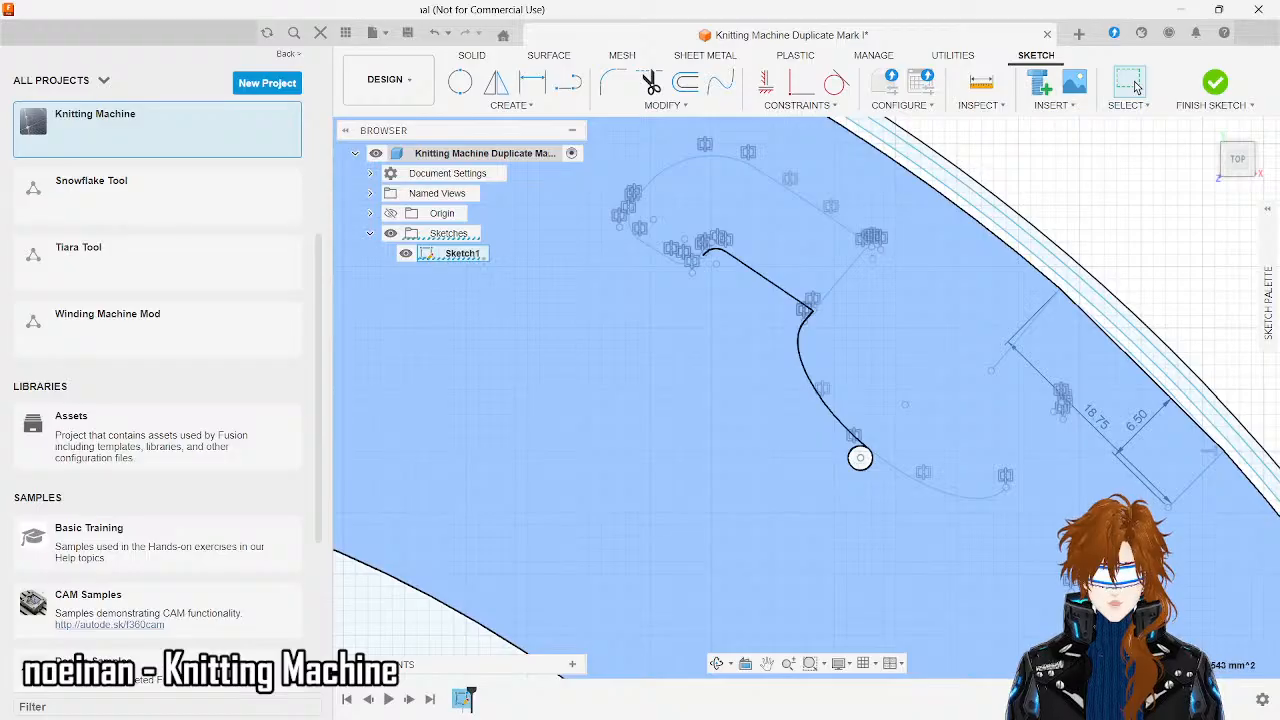
key(Escape)
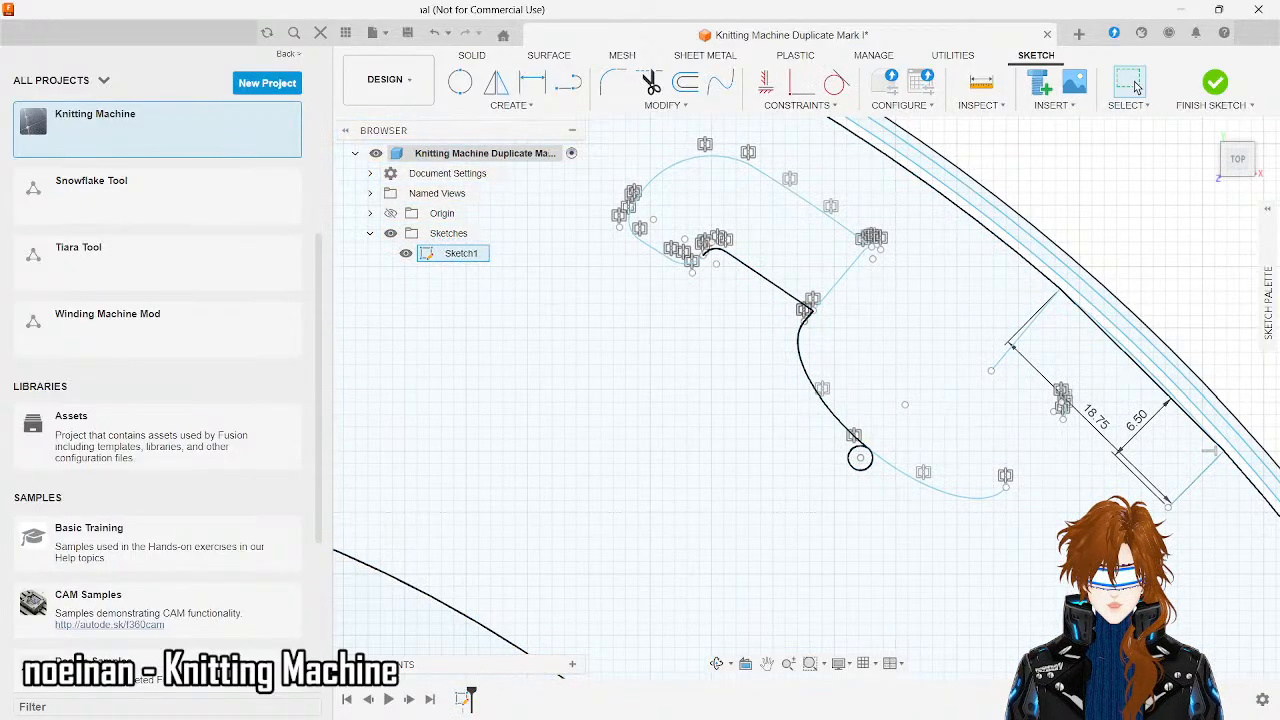
drag(1020, 513, 835, 404)
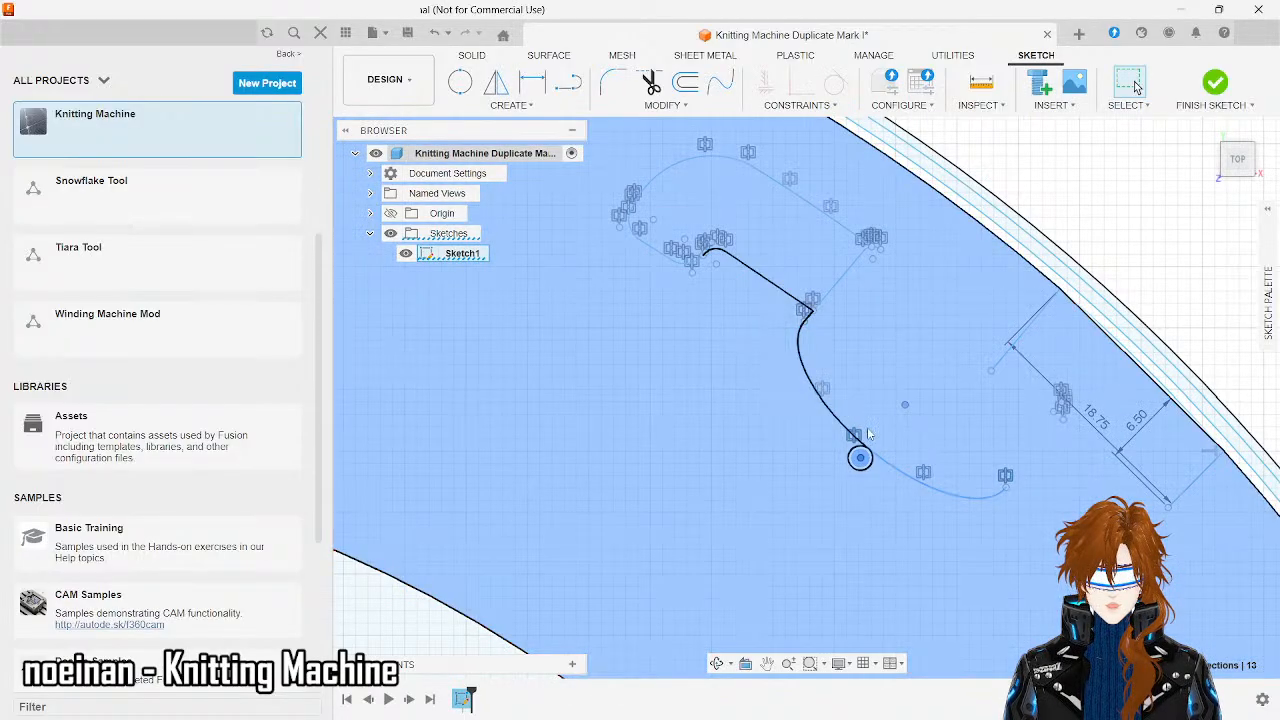
click(867, 427)
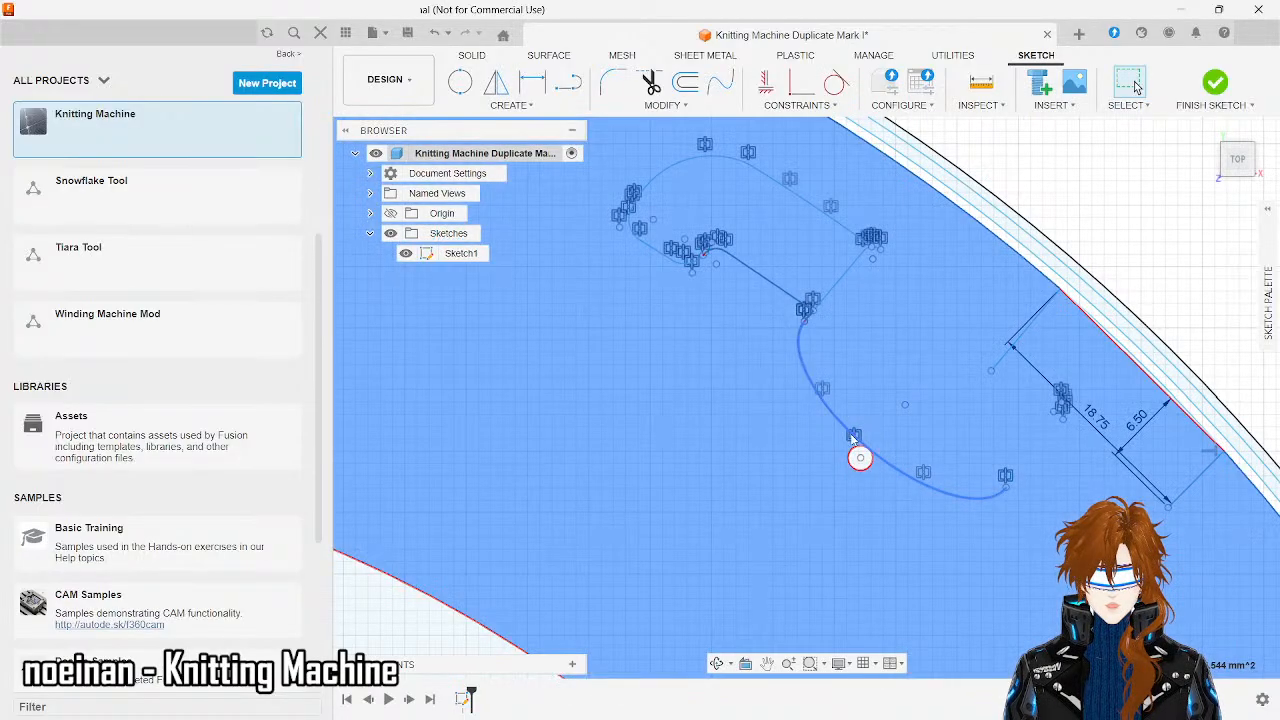
click(853, 438)
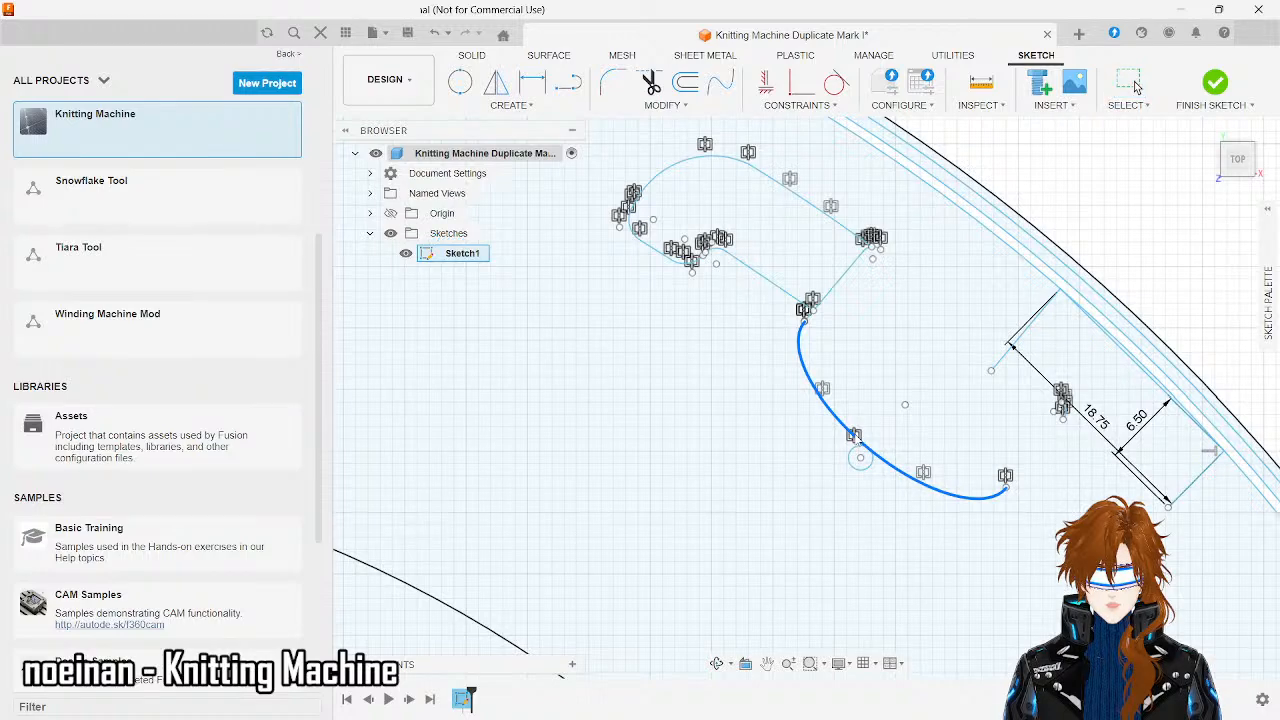
key(Delete)
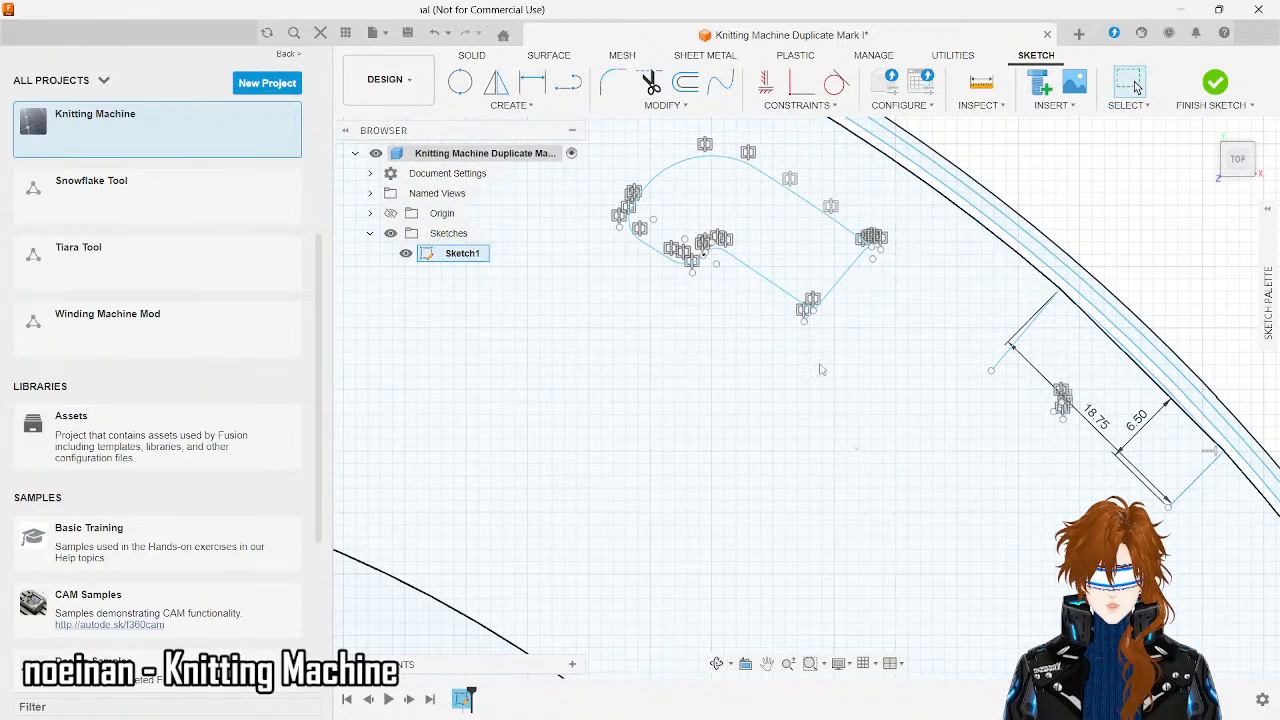
- Delete the short cross line and the lower straight line of the remaining upper-right outline
click(848, 265)
key(Delete)
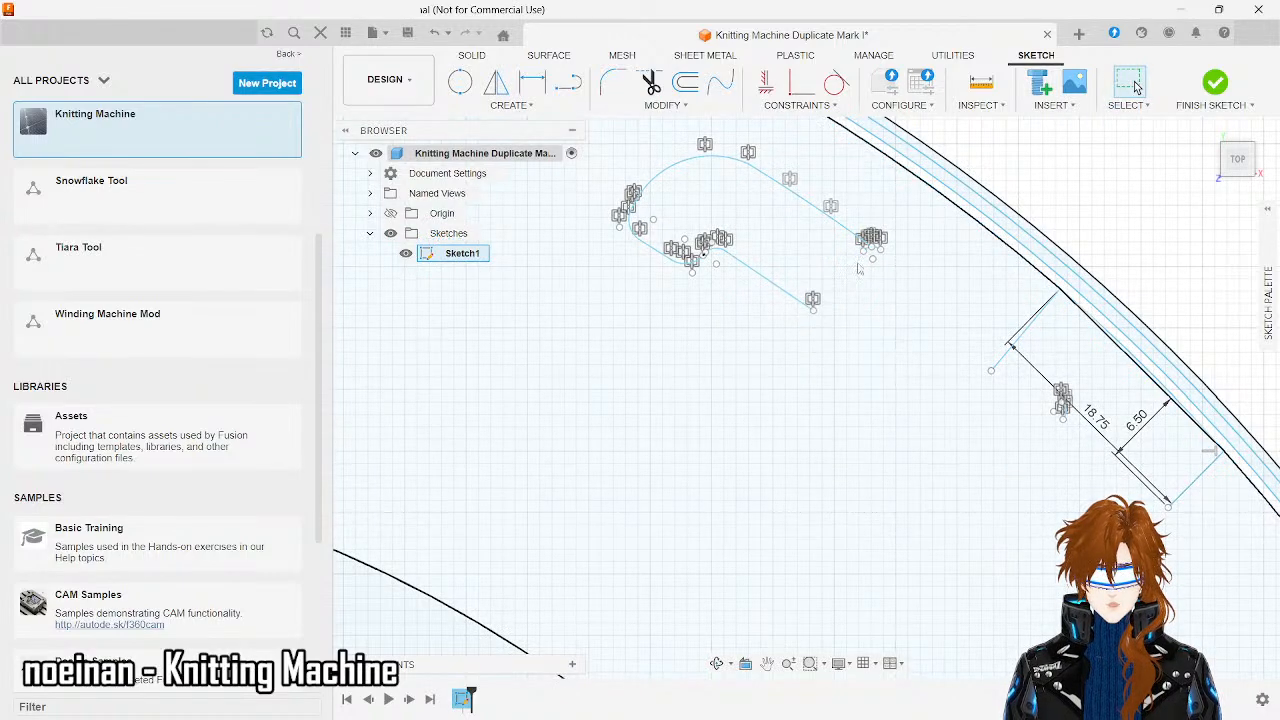
mouse_move(888, 276)
mouse_down()
mouse_move(794, 154)
mouse_move(790, 177)
mouse_up()
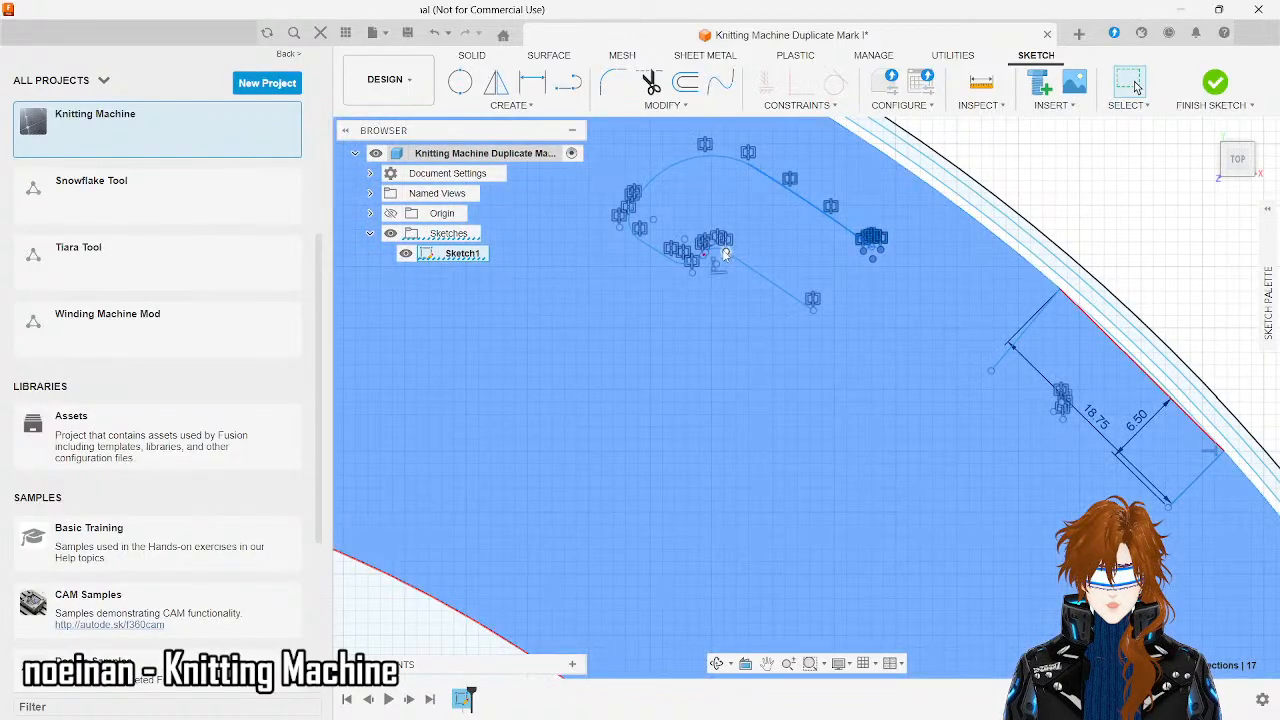
click(745, 270)
key(Delete)
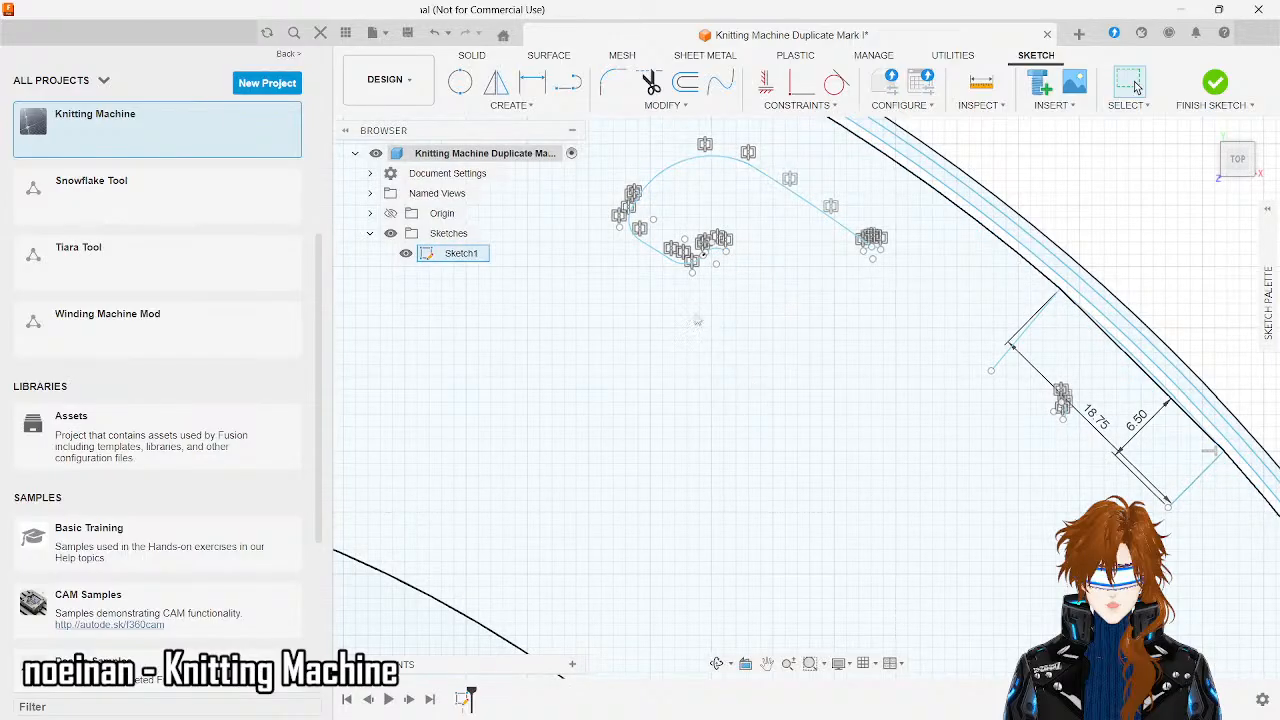
- Delete the small curves and lines that close the upper-left end of the remaining outline
drag(718, 328, 619, 159)
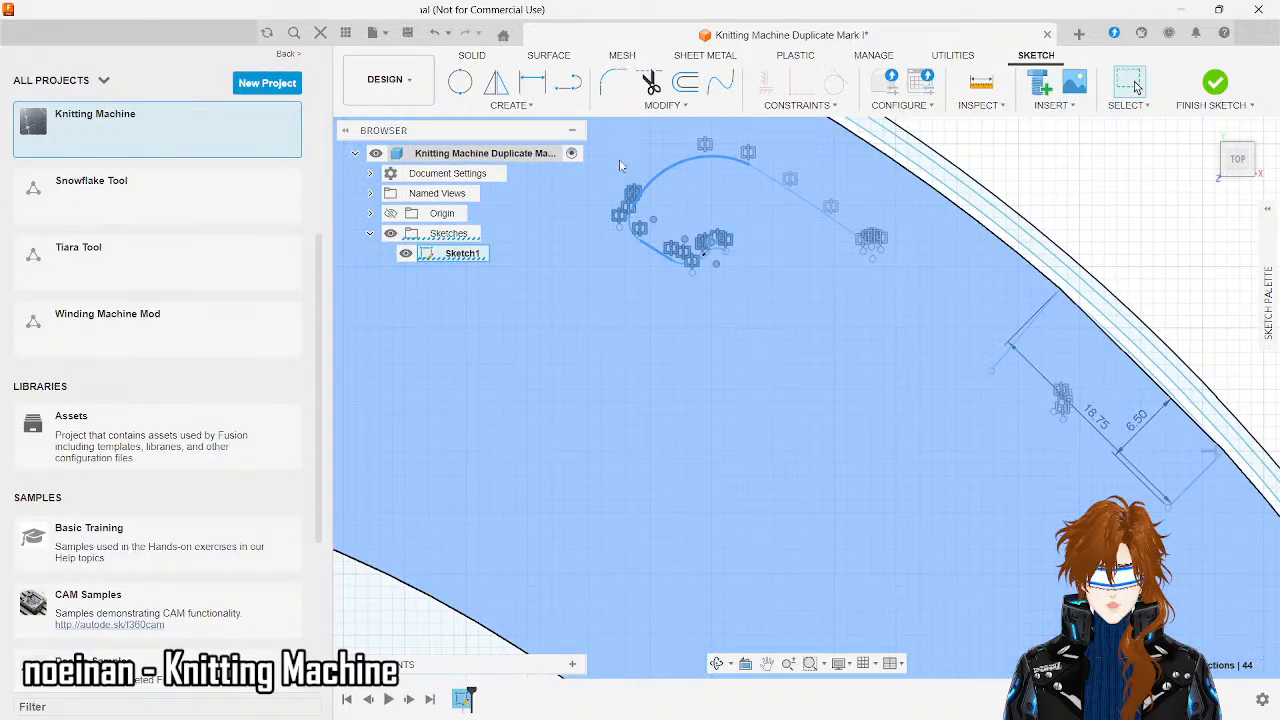
mouse_move(739, 320)
mouse_down()
mouse_move(639, 158)
mouse_move(604, 146)
mouse_move(746, 301)
mouse_up()
key(Escape)
key(Delete)
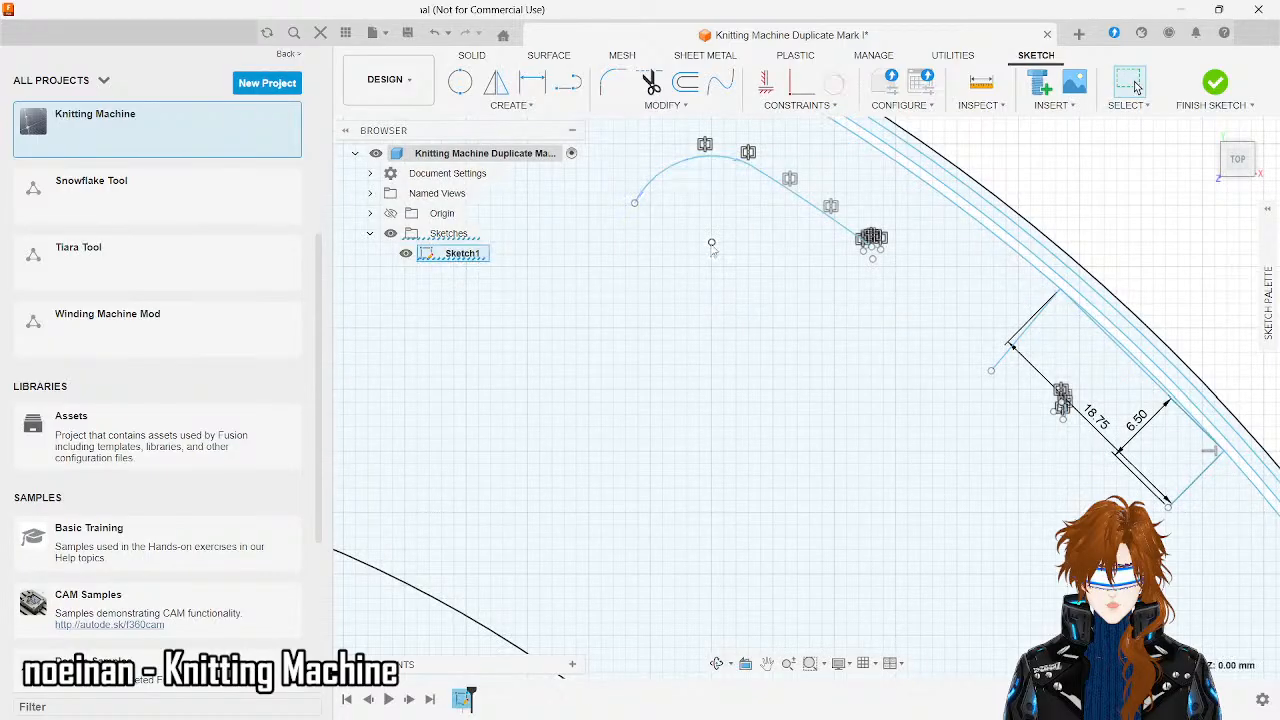
- Delete the last top arc, its adjoining straight line and the leftover small arc of the upper-right outline
click(705, 159)
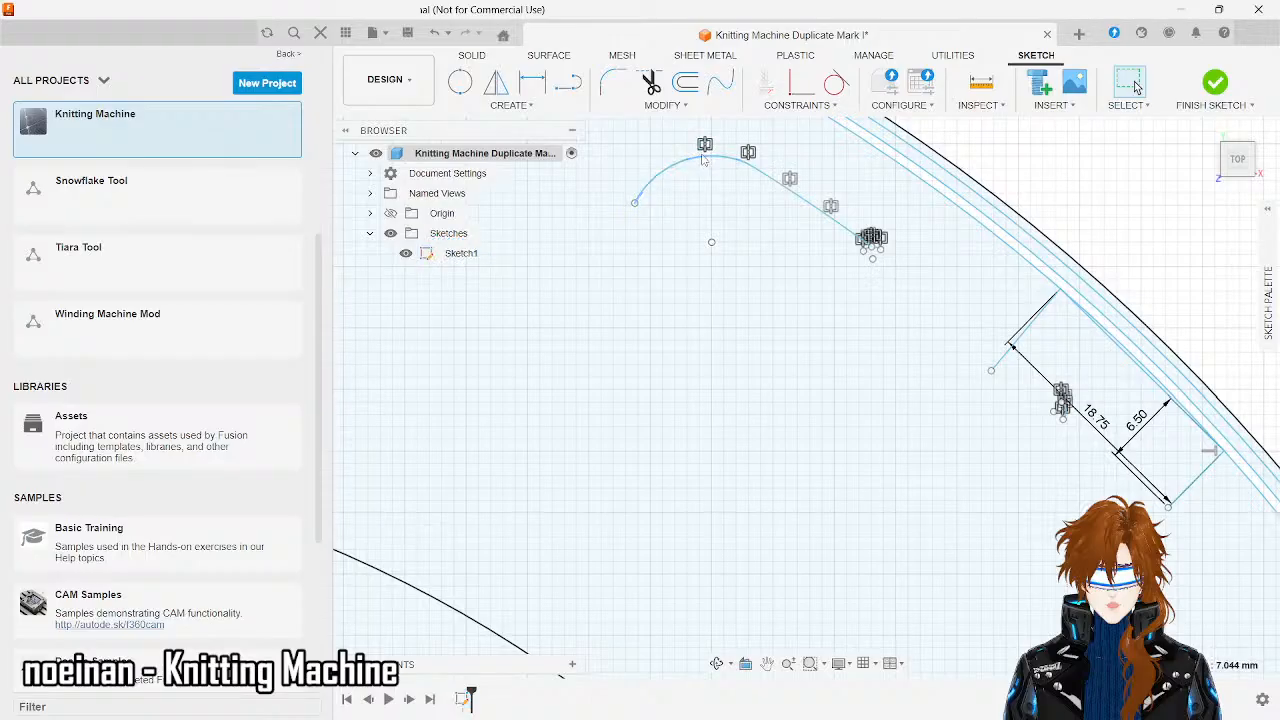
click(705, 159)
key(Delete)
drag(730, 177, 780, 190)
key(Delete)
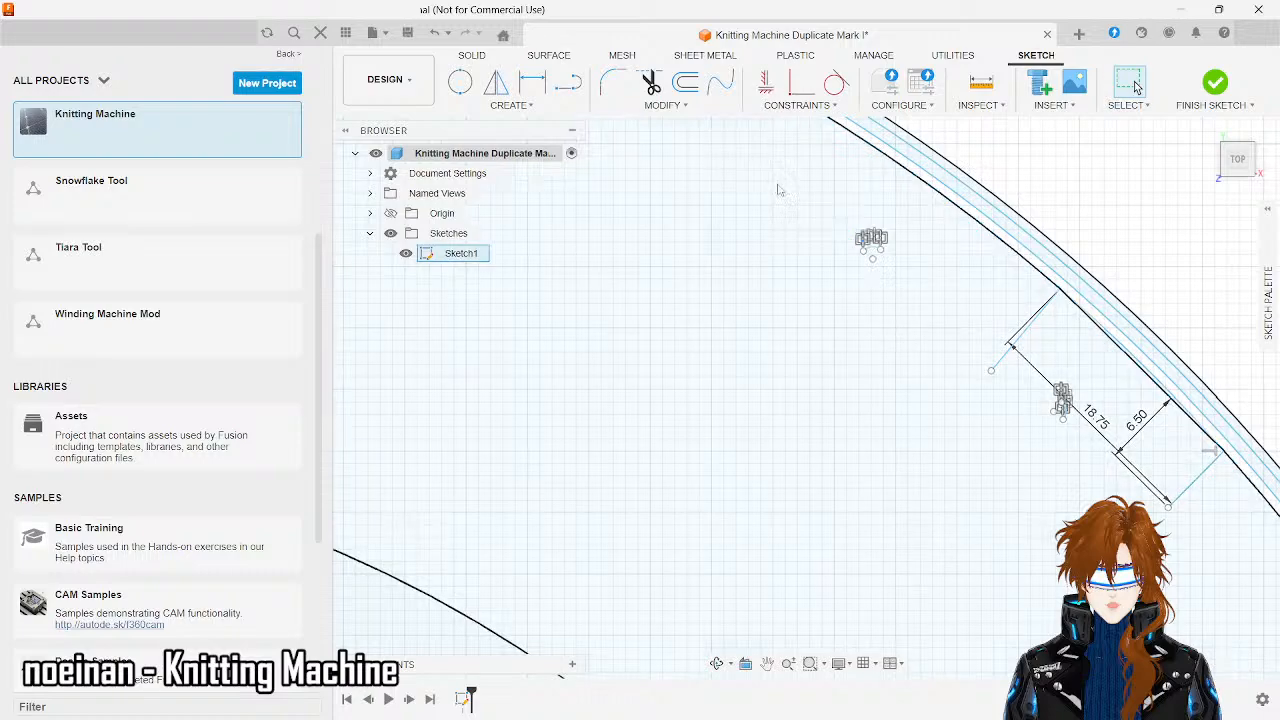
click(871, 249)
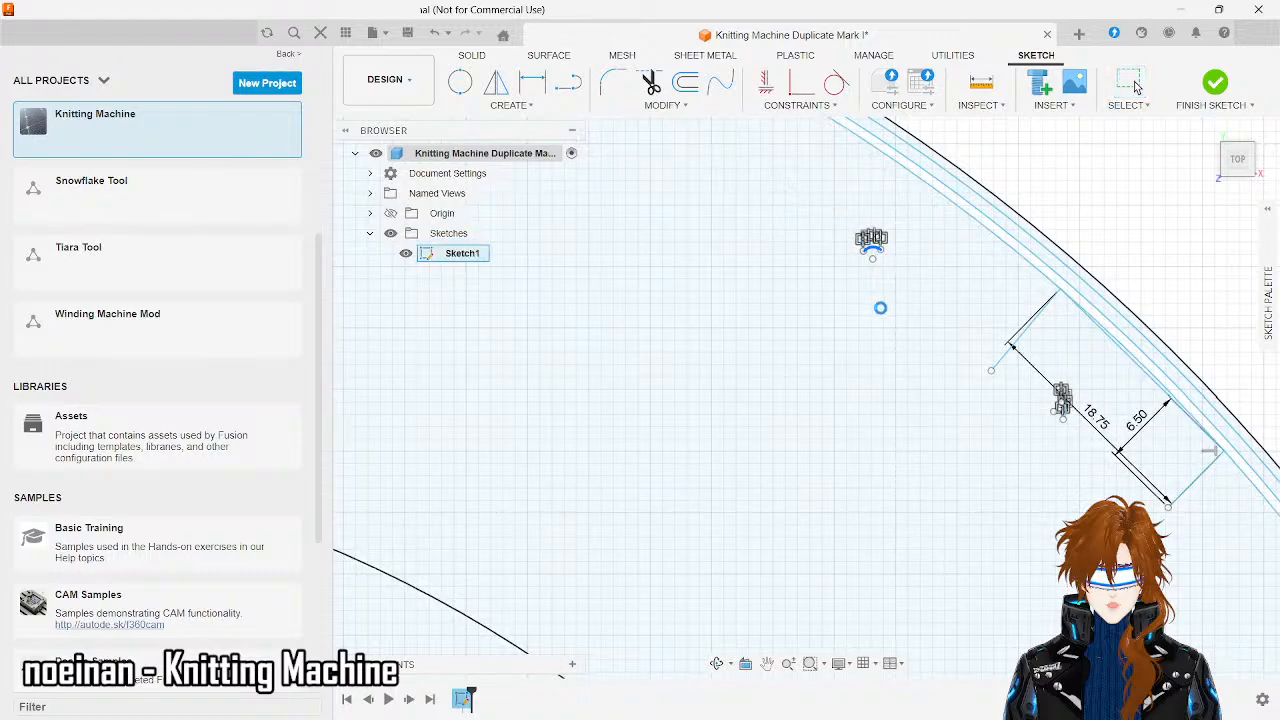
key(Delete)
- Delete the slanted line running inwards from the upper end of the 18.75 mm line
scroll(794, 363, down, 3)
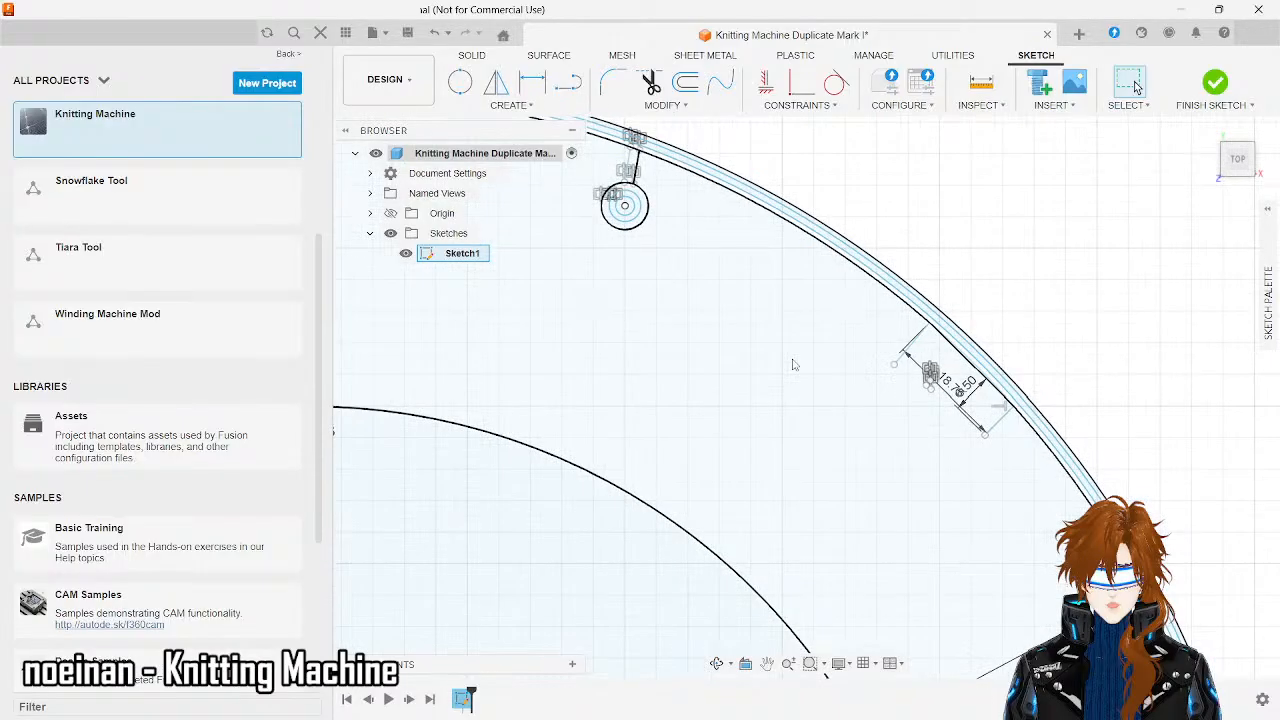
scroll(794, 364, down, 1)
scroll(1046, 386, up, 1)
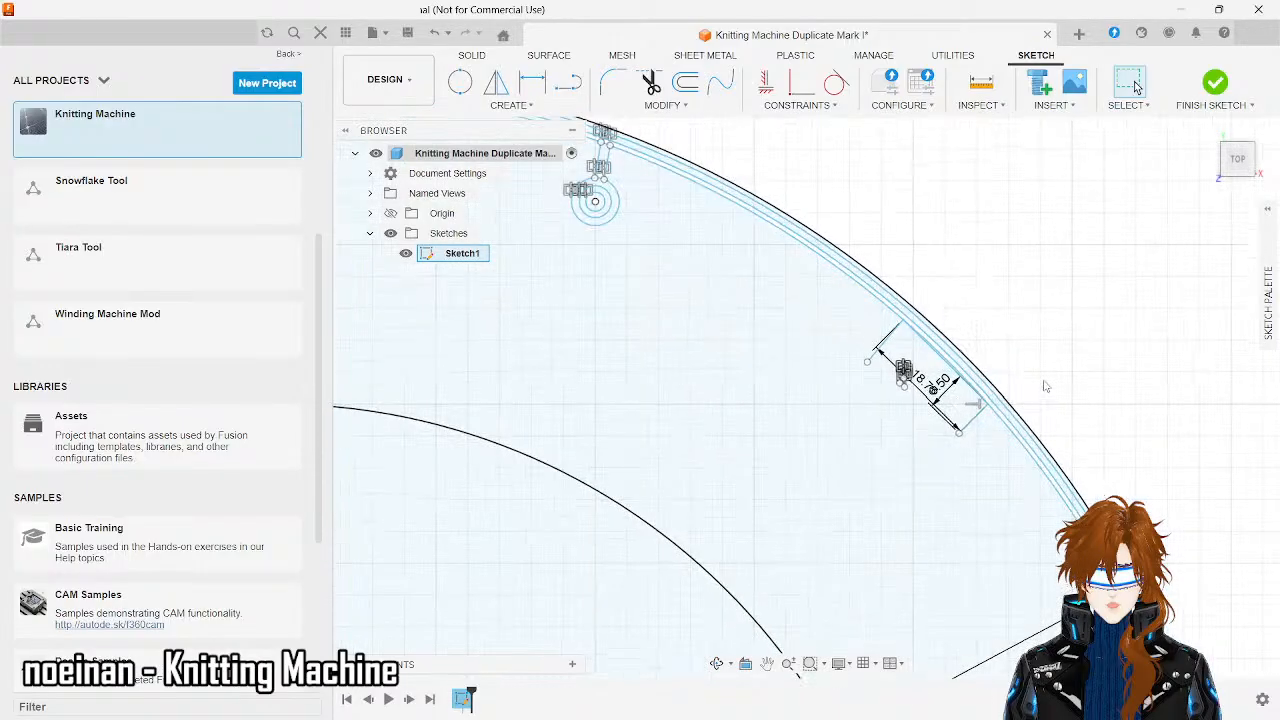
scroll(1046, 386, up, 3)
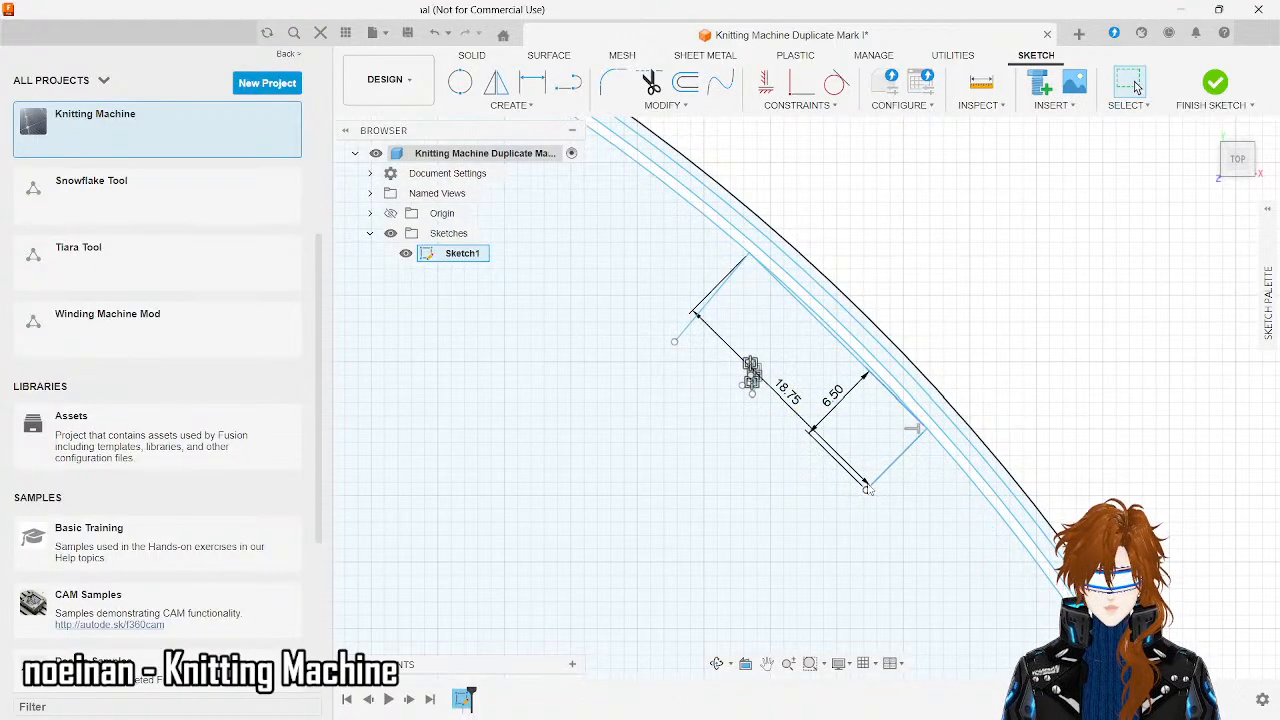
click(682, 336)
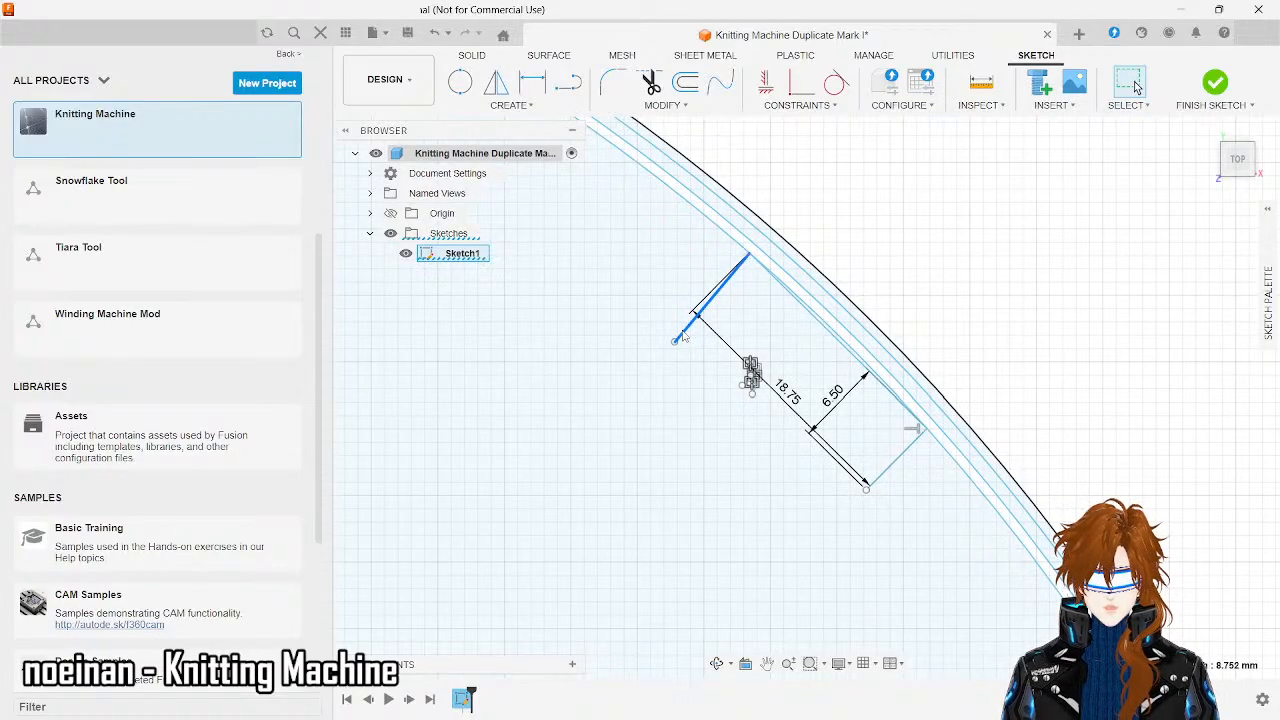
key(Delete)
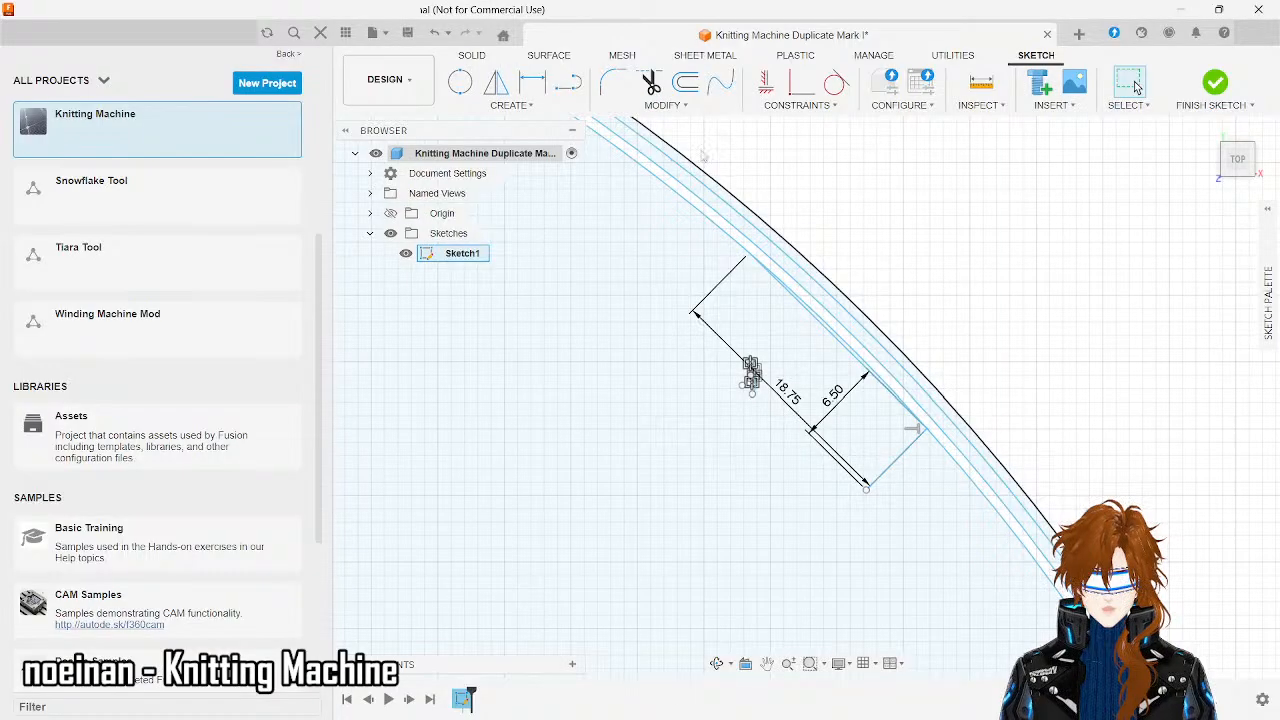
- Draw a 6.5 mm line inwards from the upper end of the 18.75 mm line, perpendicular to it
click(568, 85)
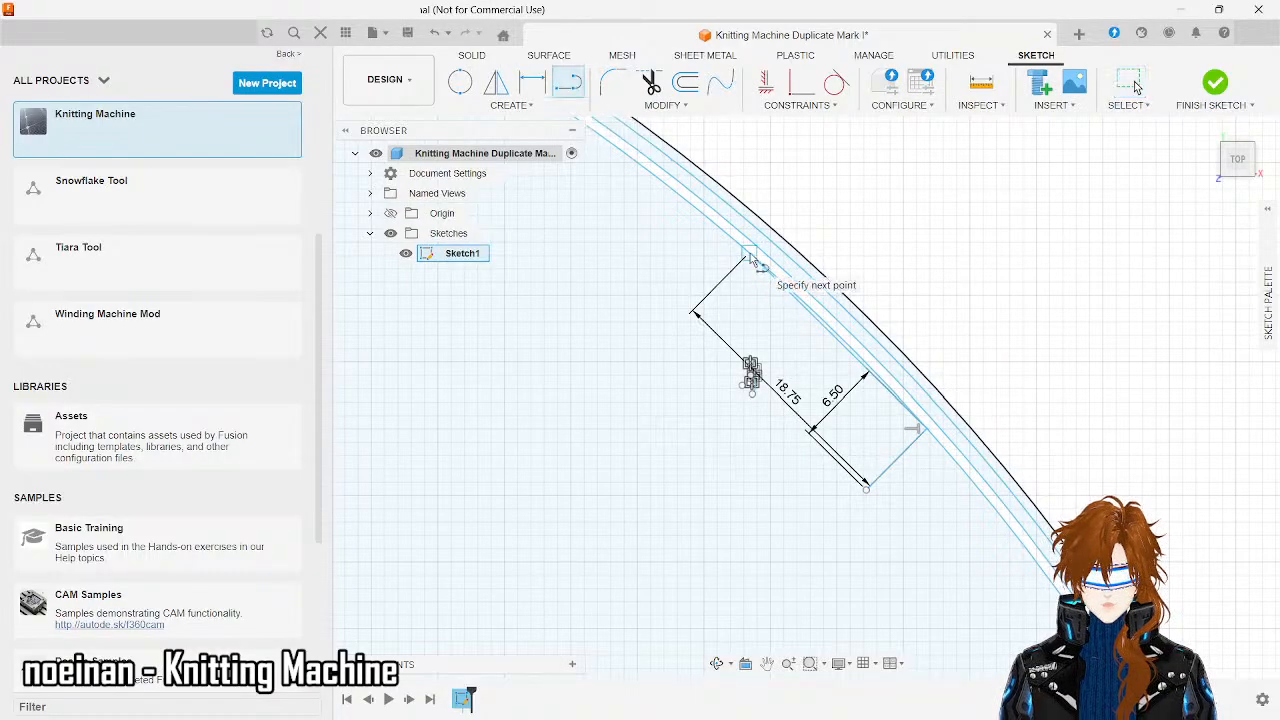
click(749, 258)
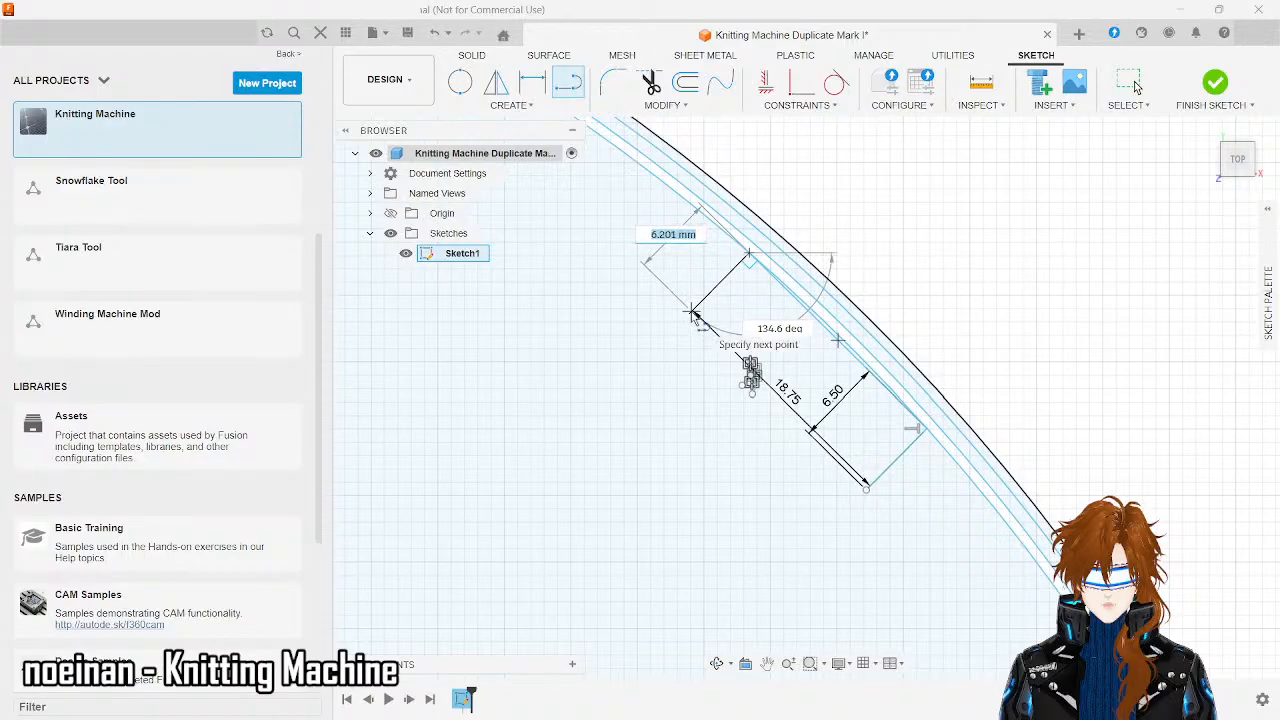
text(6.)
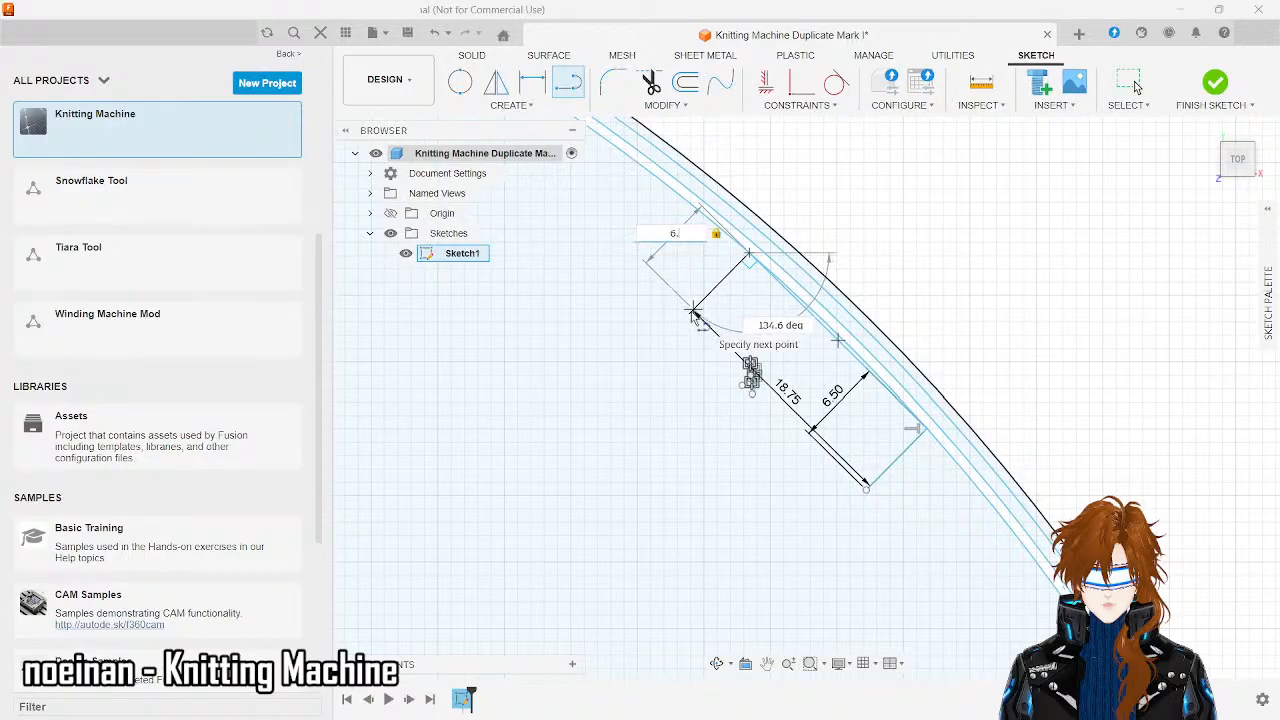
text(5)
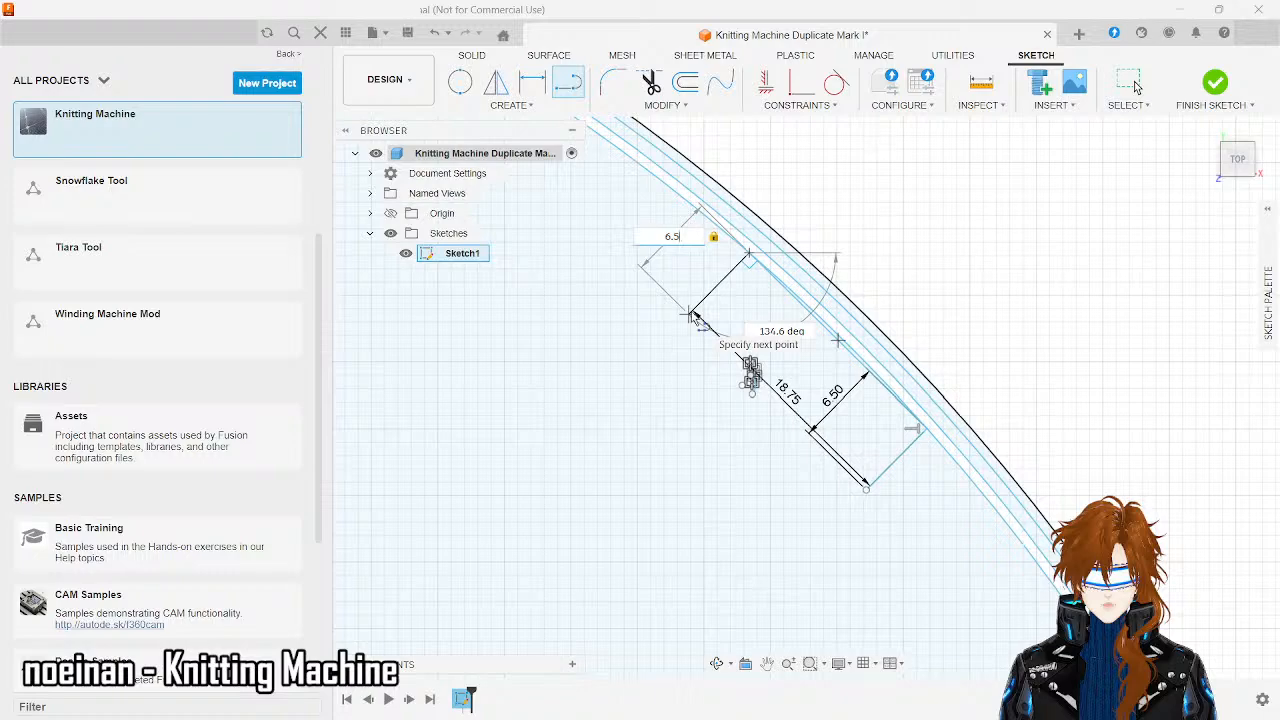
key(Return)
key(Escape)
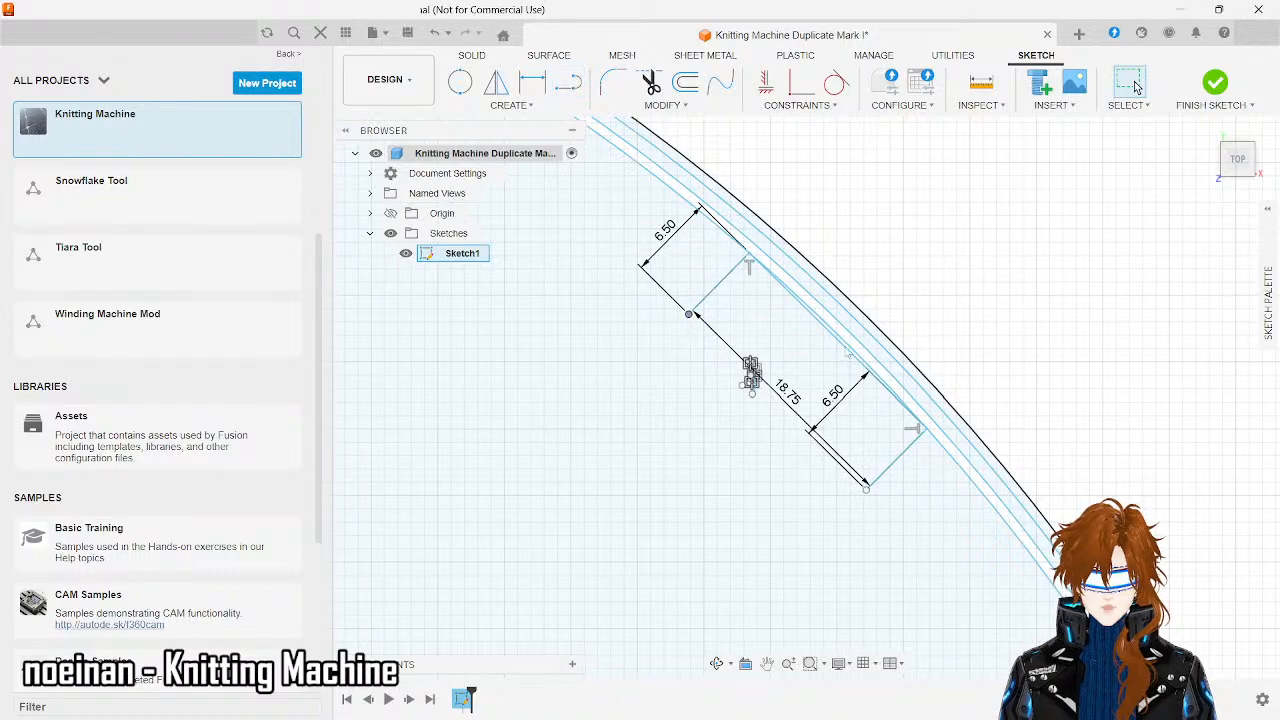
- Try to reposition the 18.75 by 6.5 mm outline by its upper inner corner point and undo the moves
key(ctrl+z)
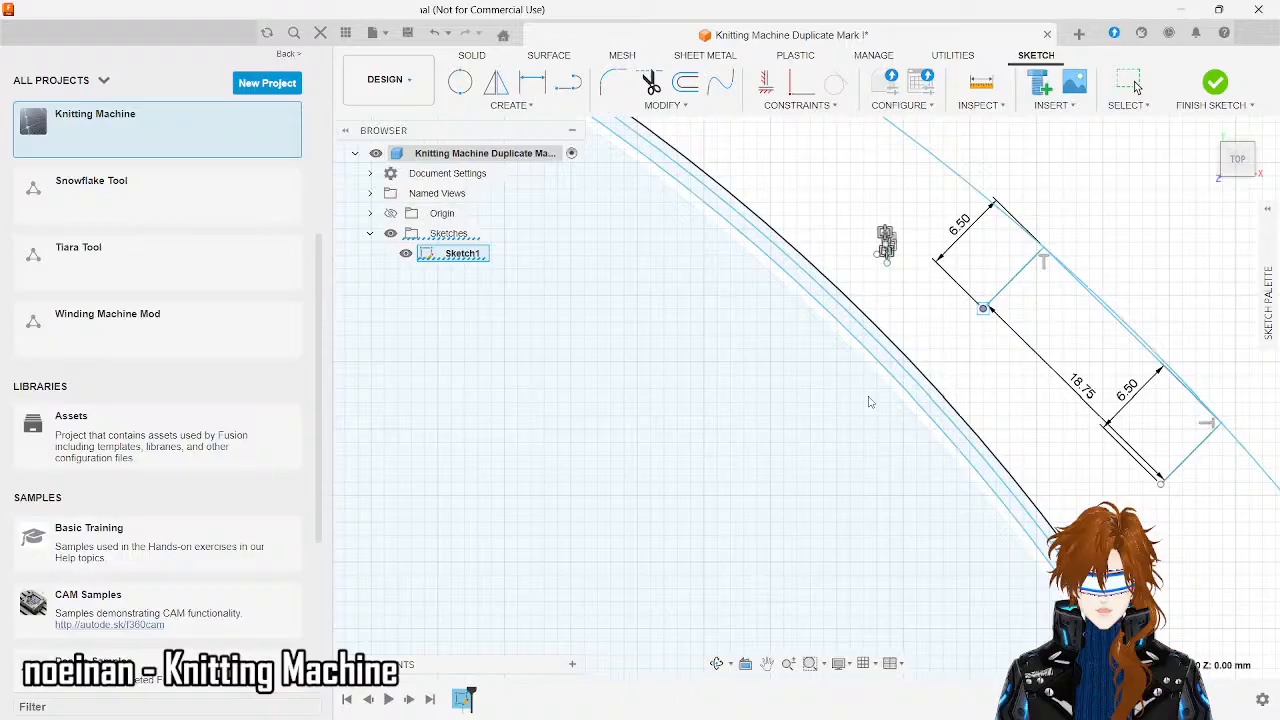
key(ctrl+z)
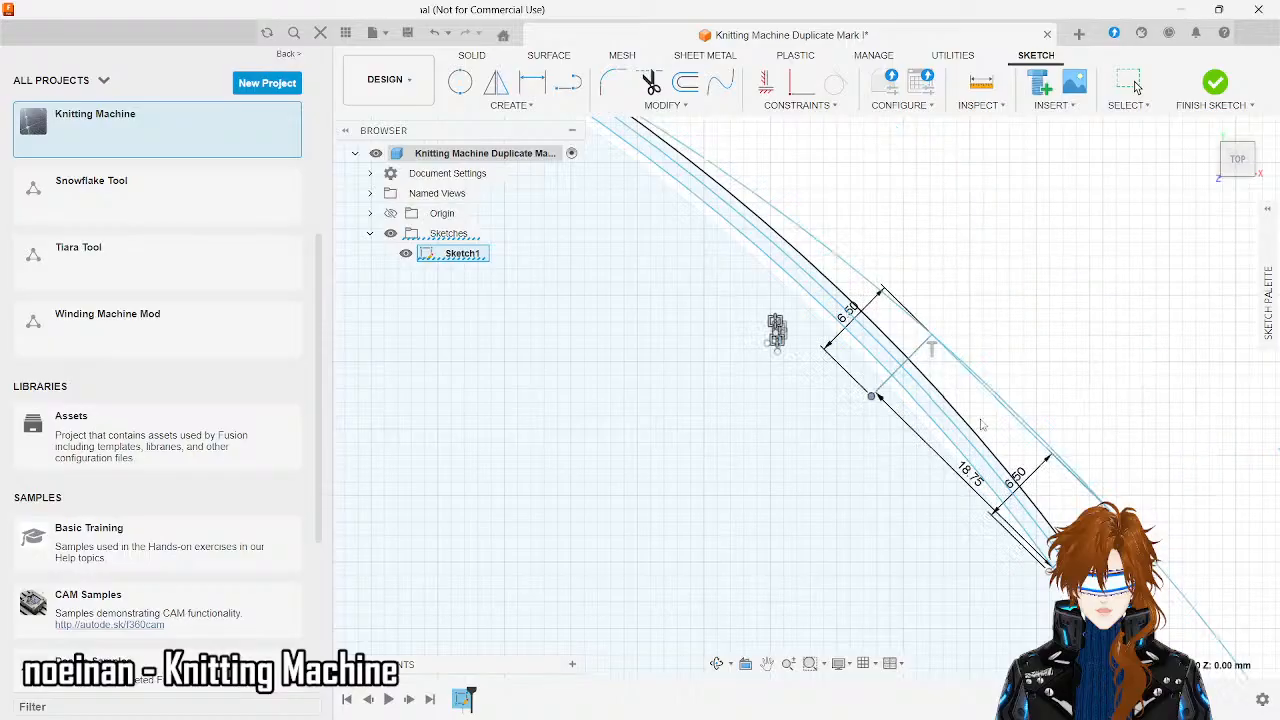
key(ctrl+z)
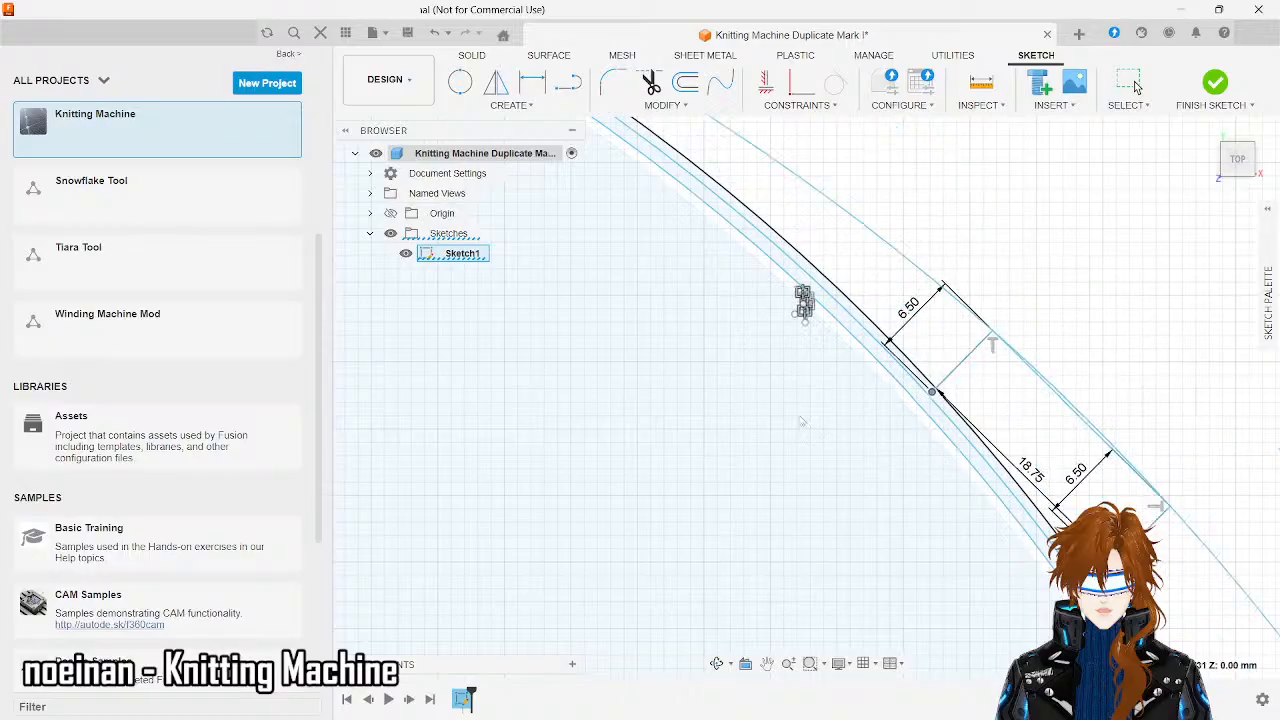
key(ctrl+z)
key(ctrl+z)
key(ctrl+z)
key(ctrl+z)
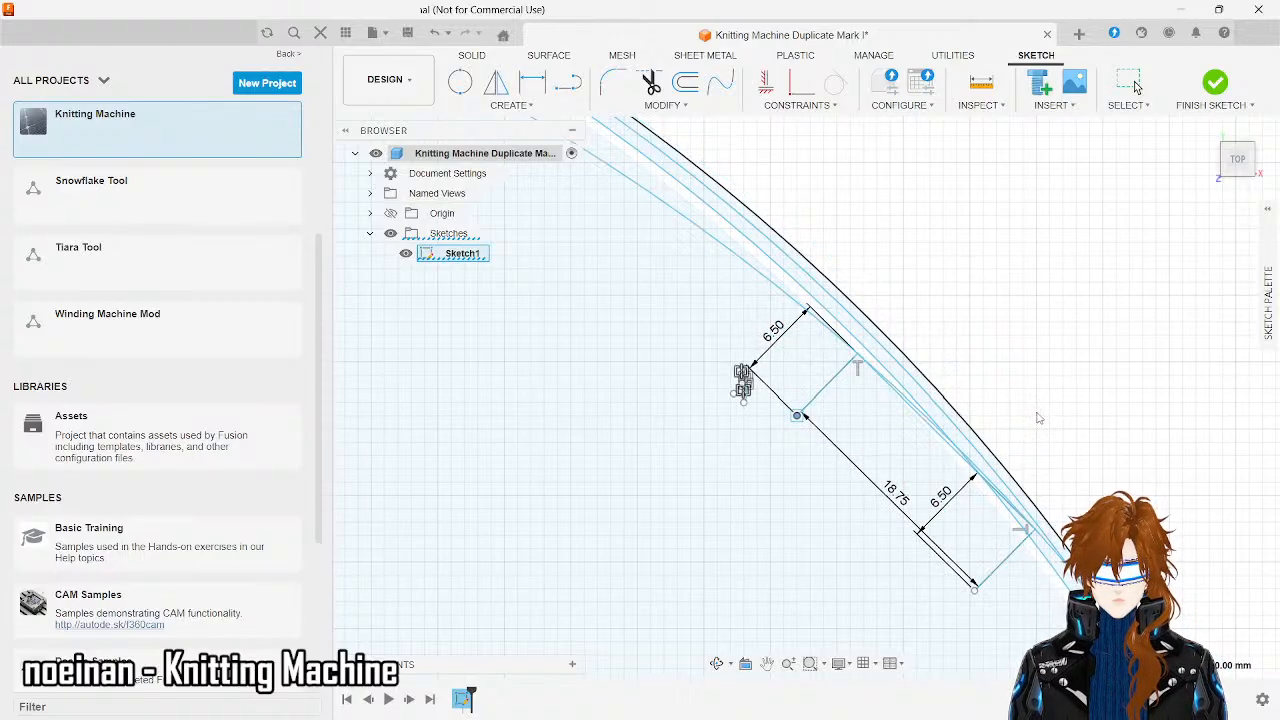
key(ctrl+z)
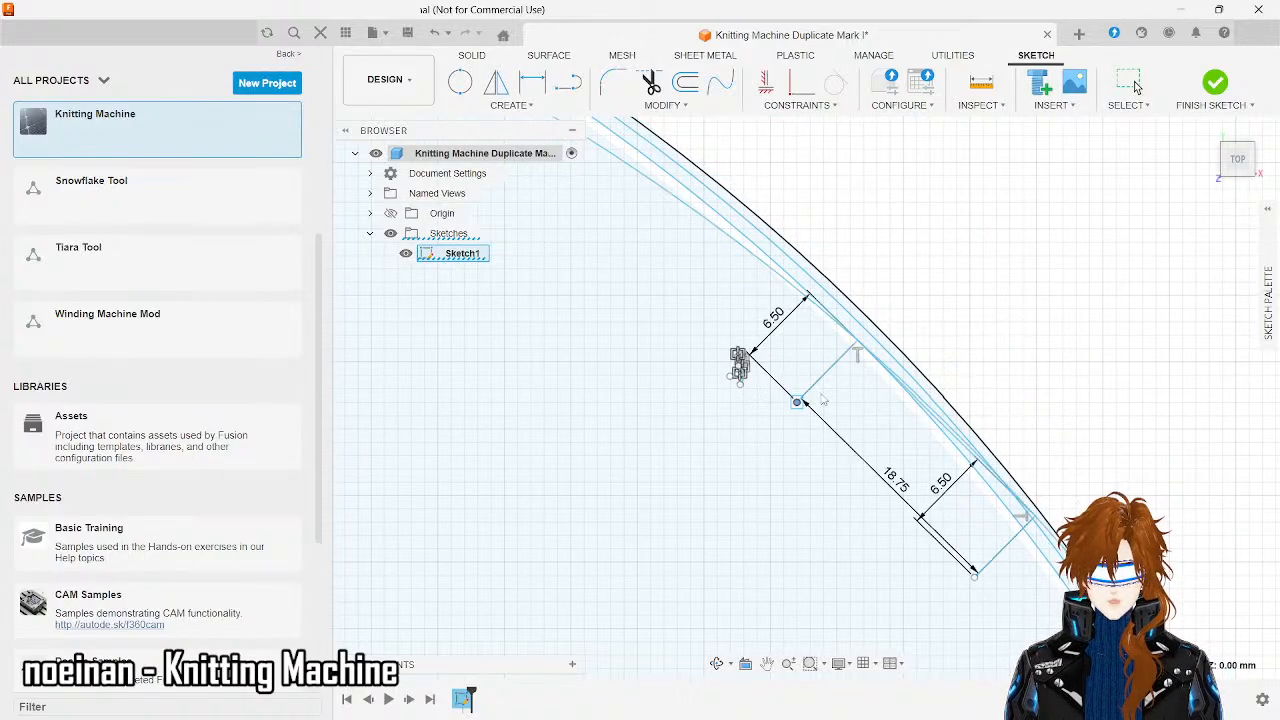
key(ctrl+z)
scroll(884, 439, down, 3)
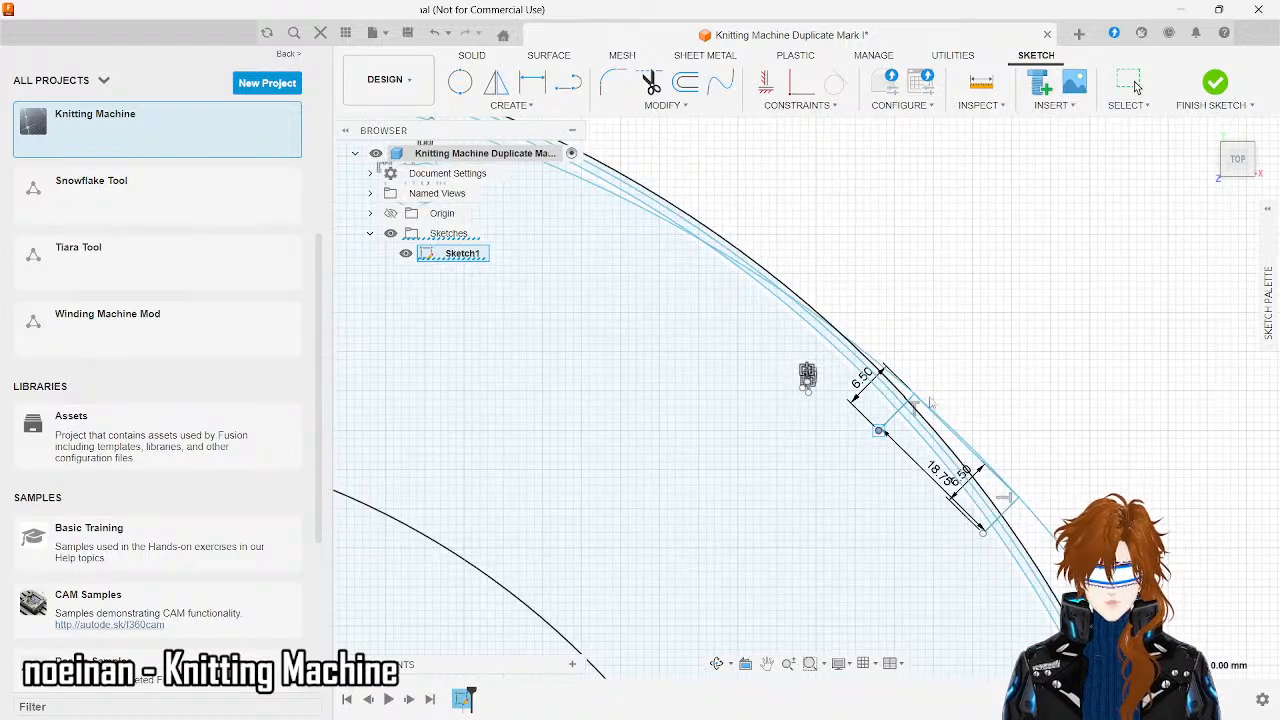
drag(880, 430, 926, 388)
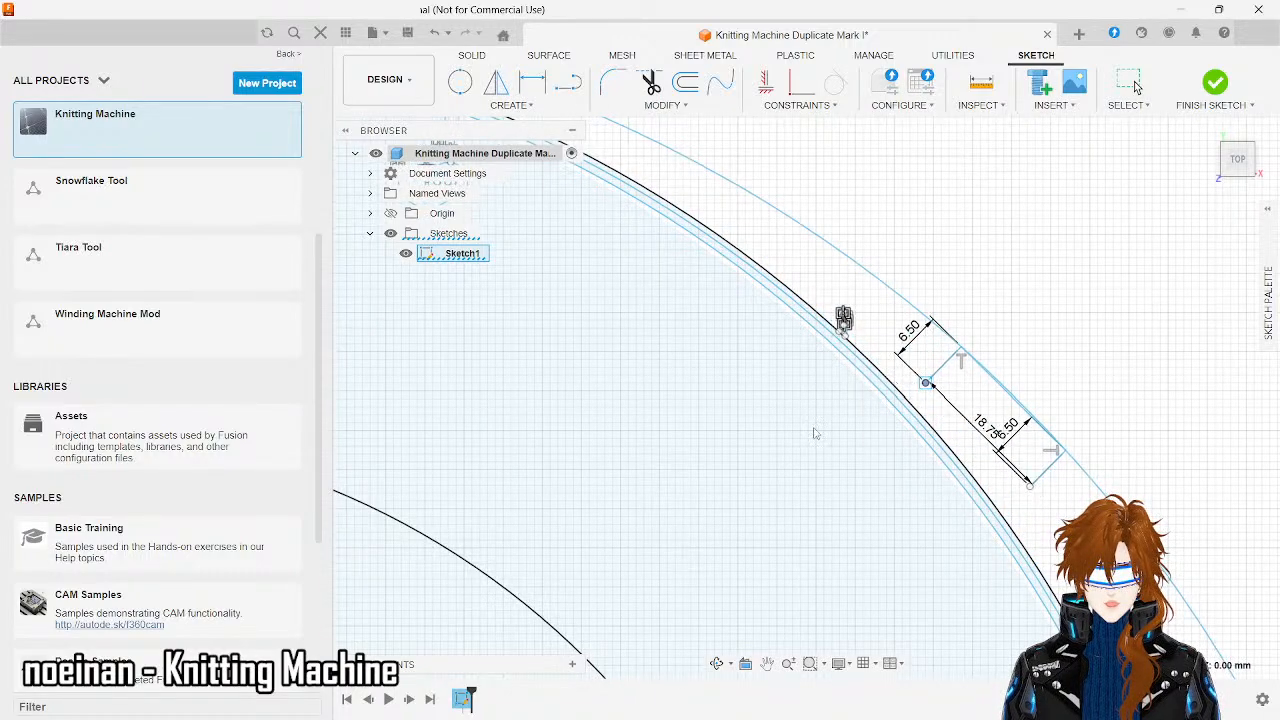
key(ctrl+z)
key(ctrl+z)
key(ctrl+z)
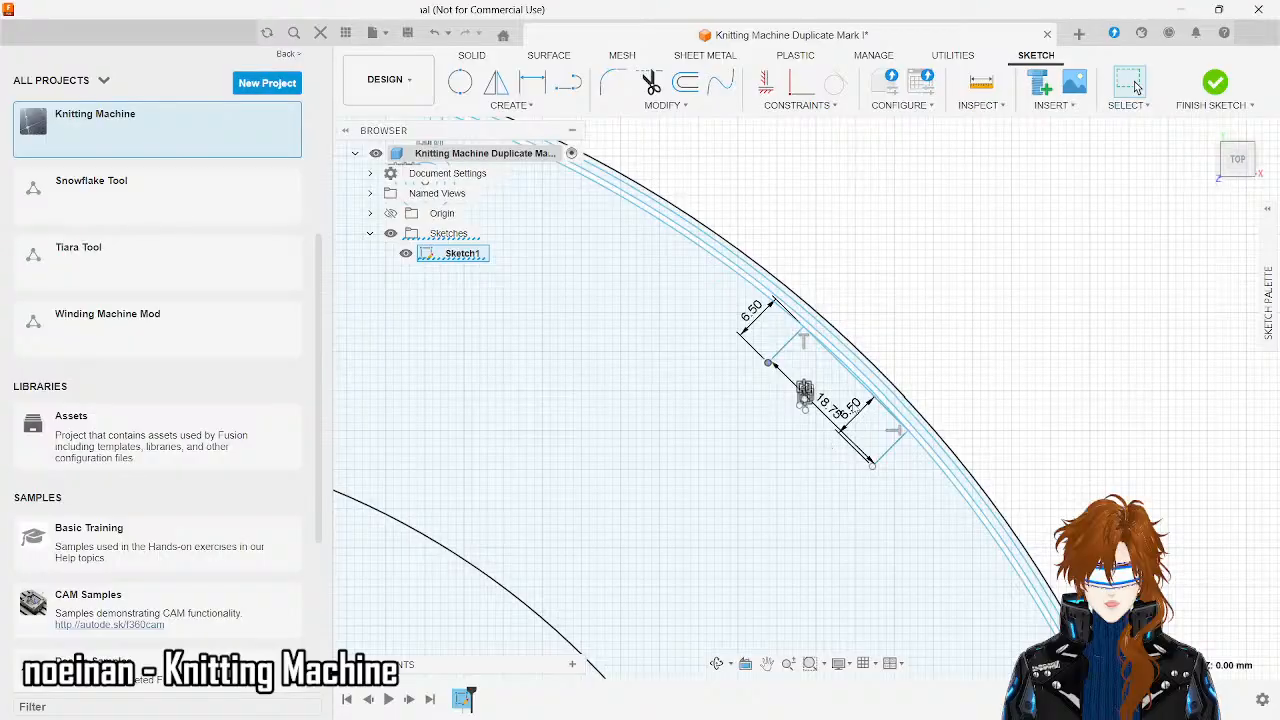
- Delete the 18.75 mm line between the outer ends of the two 6.5 mm lines
scroll(857, 395, up, 3)
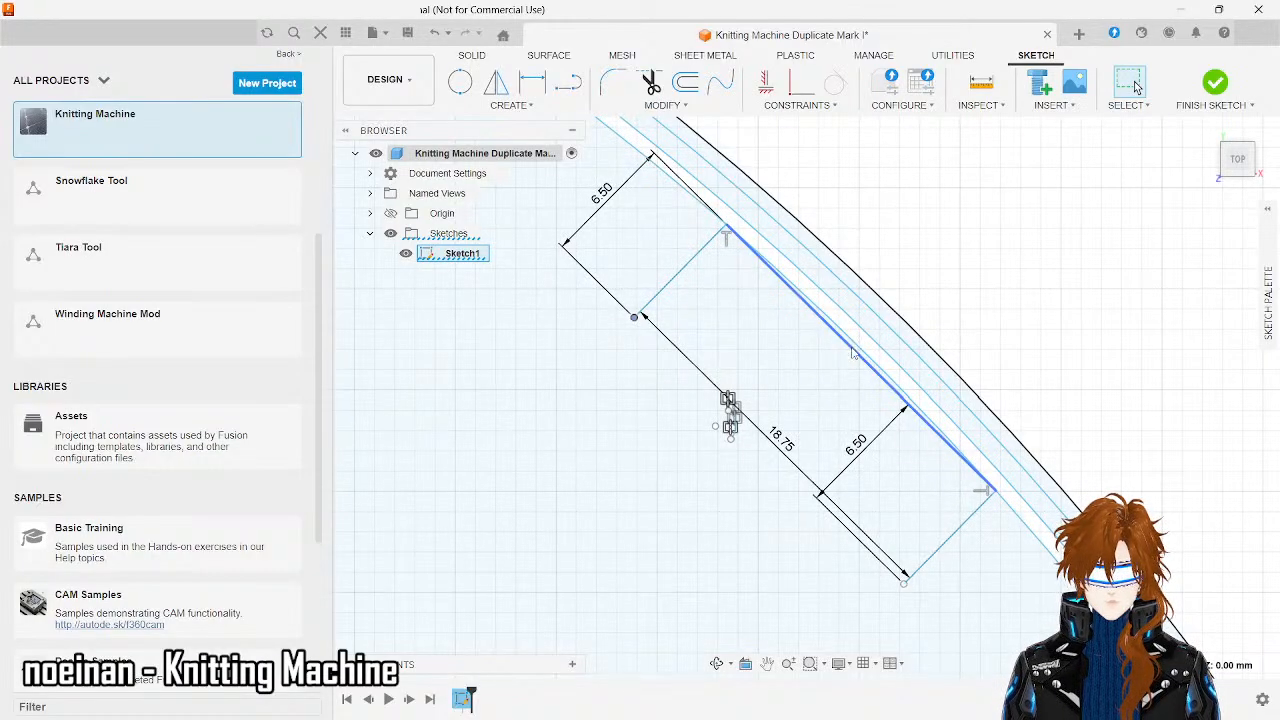
click(851, 354)
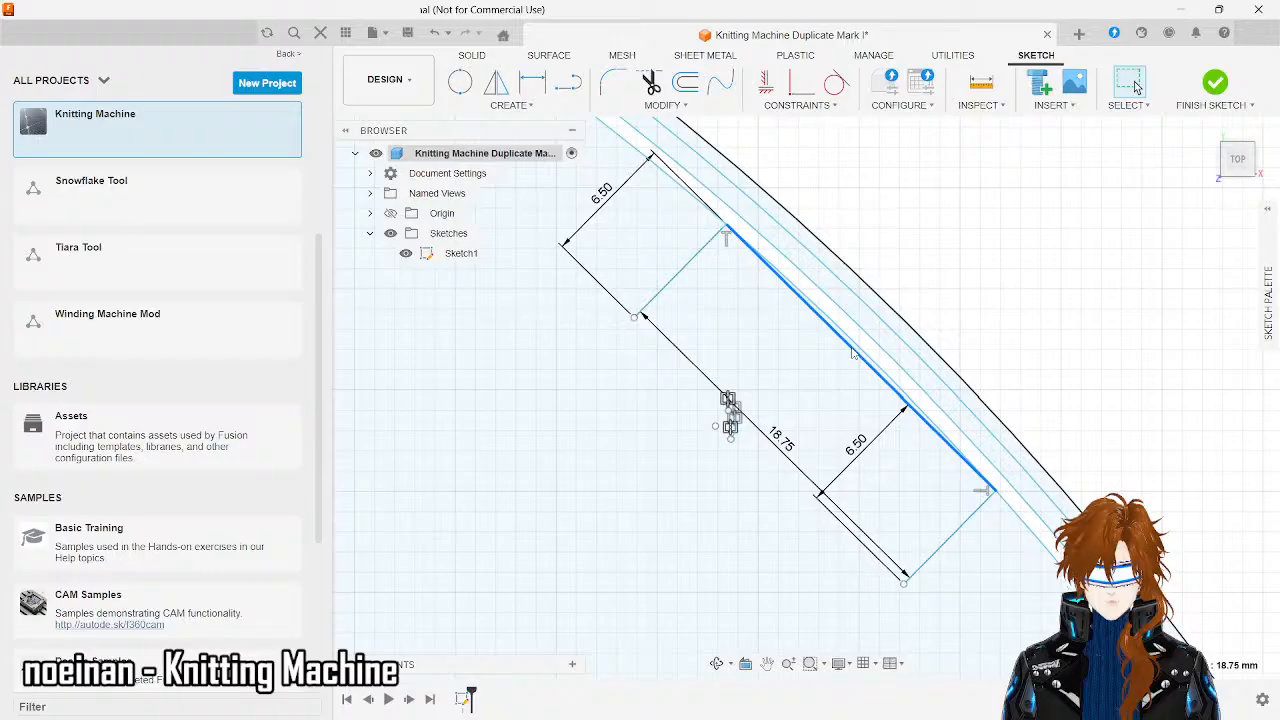
key(Escape)
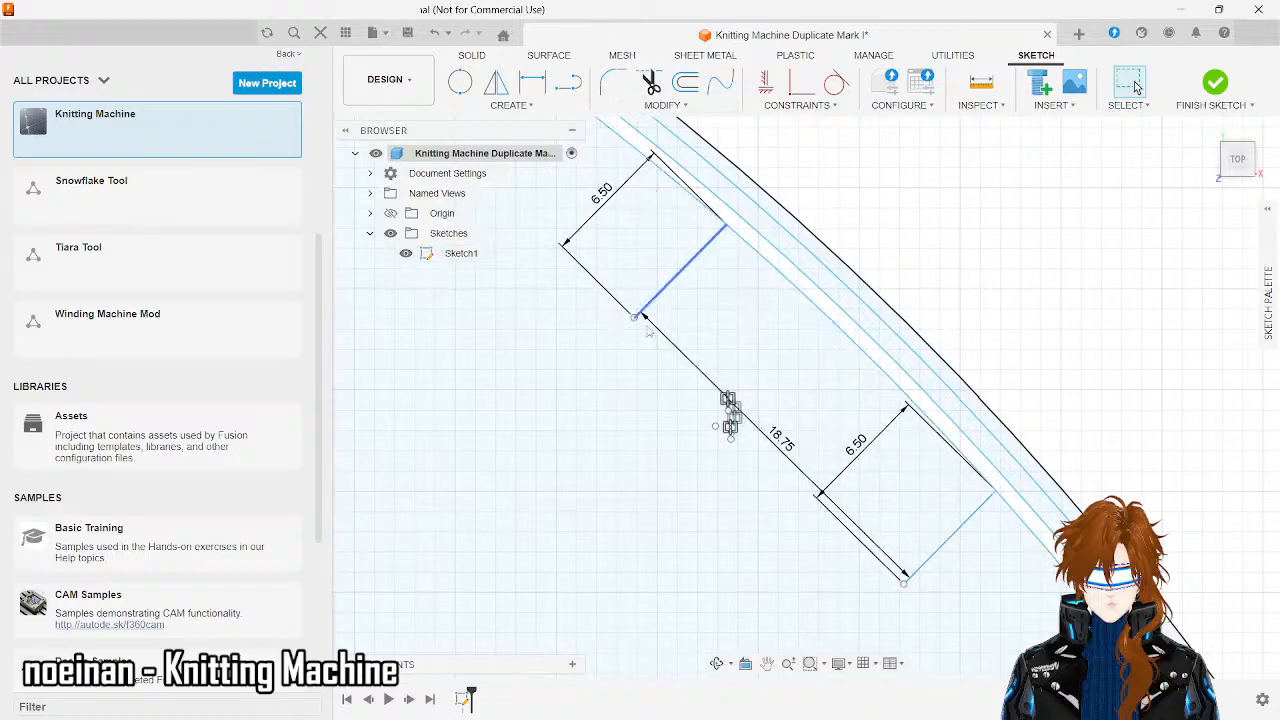
key(ctrl+z)
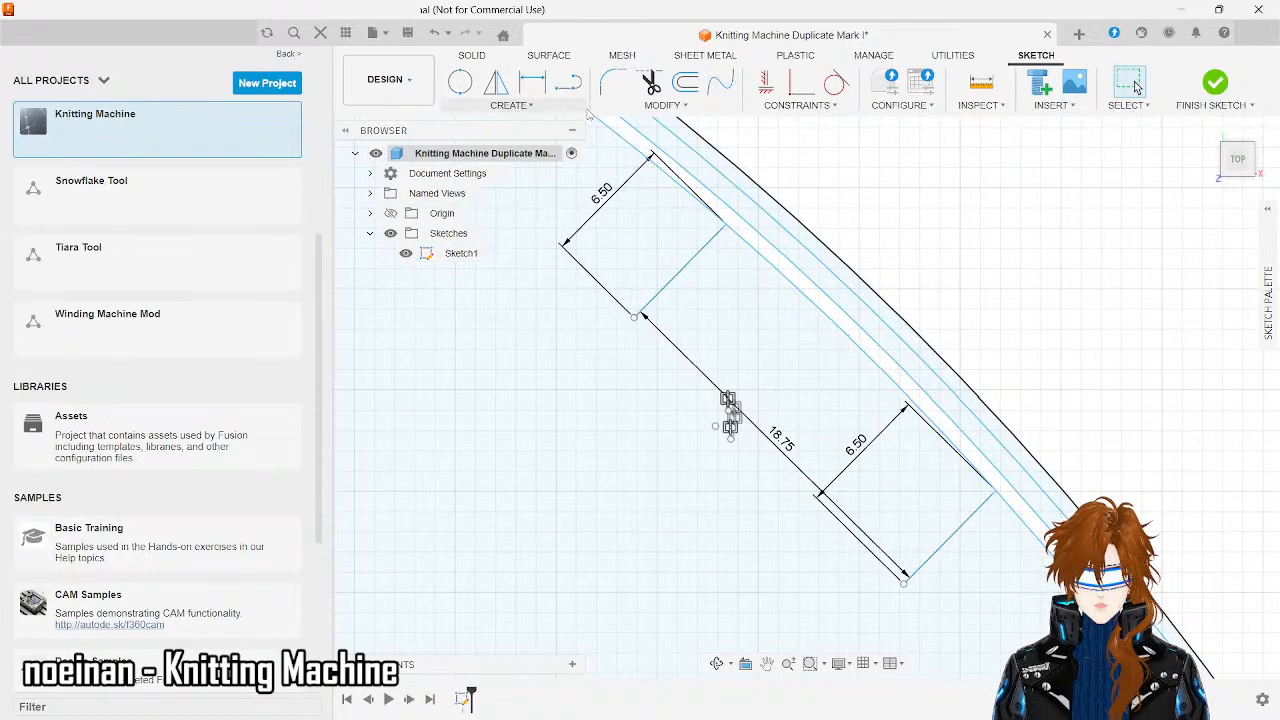
- Draw a long line collinear with the upper 6.5 mm line, running past its inner end and across the ring's outer arc
click(568, 85)
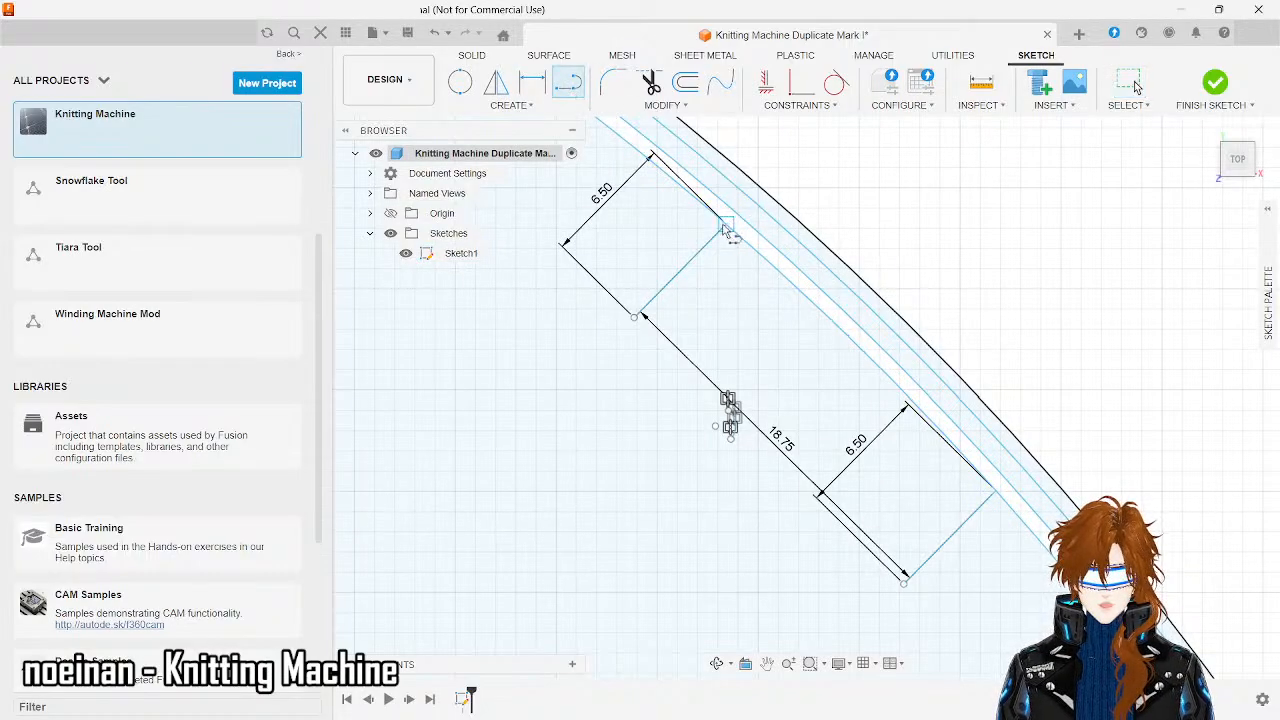
click(791, 157)
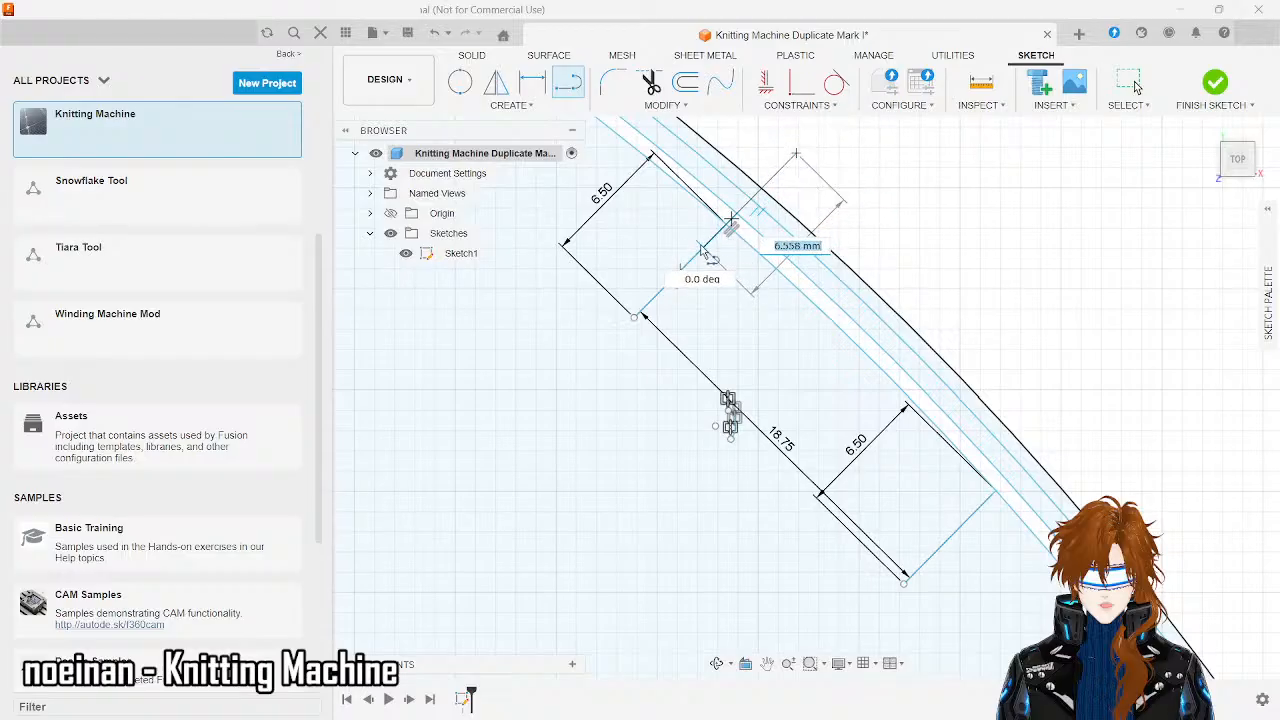
click(560, 396)
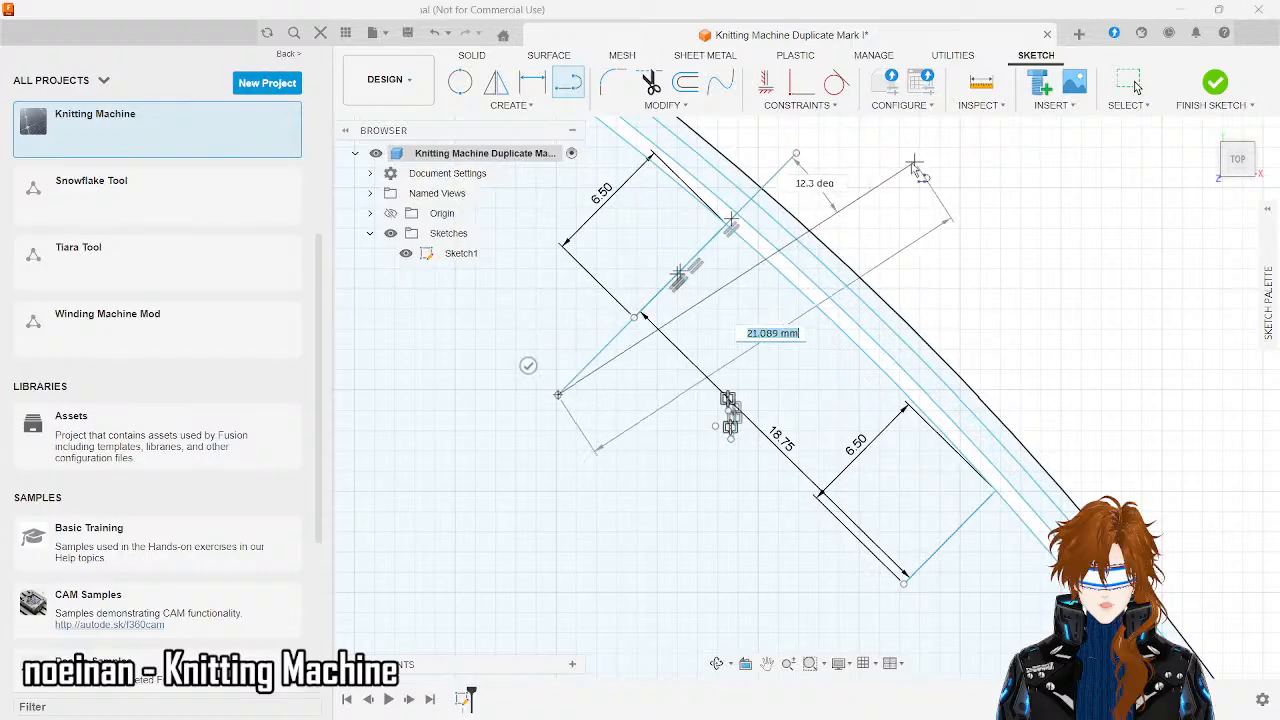
key(Escape)
scroll(795, 189, up, 2)
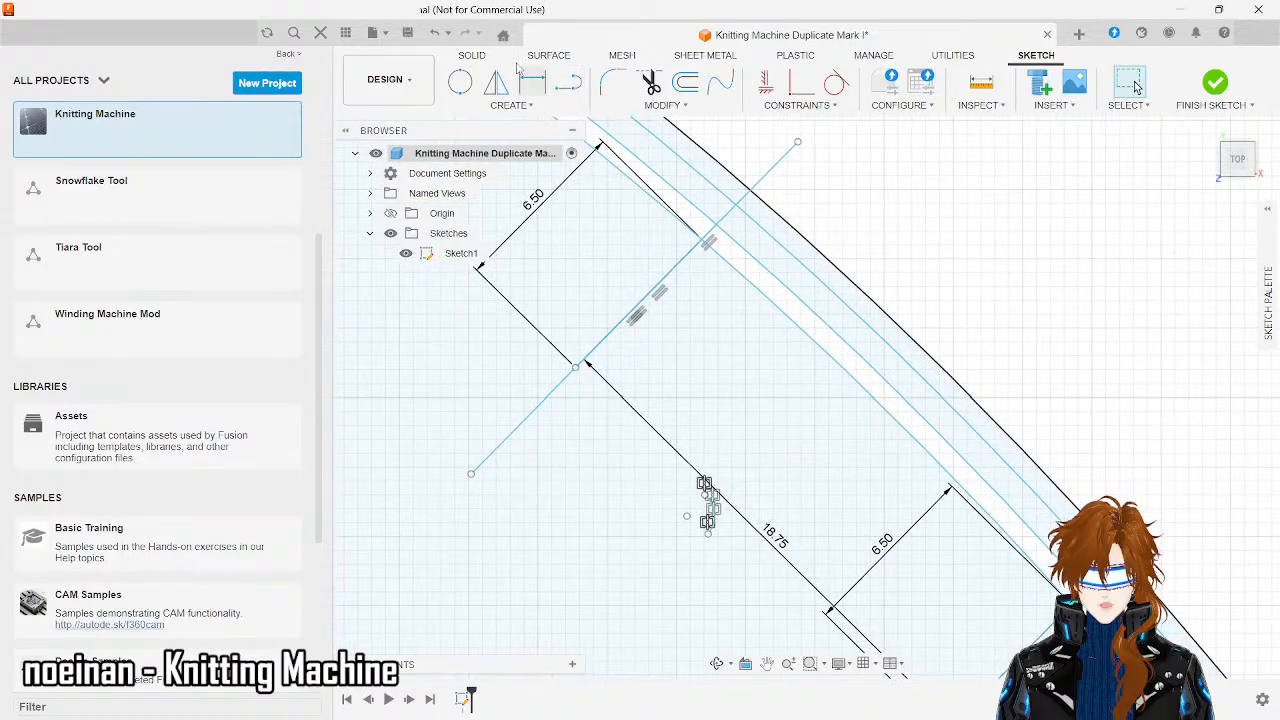
- Draw a 5 mm line inwards from the ring's outer arc along the long line at the upper 6.5 mm line
click(567, 82)
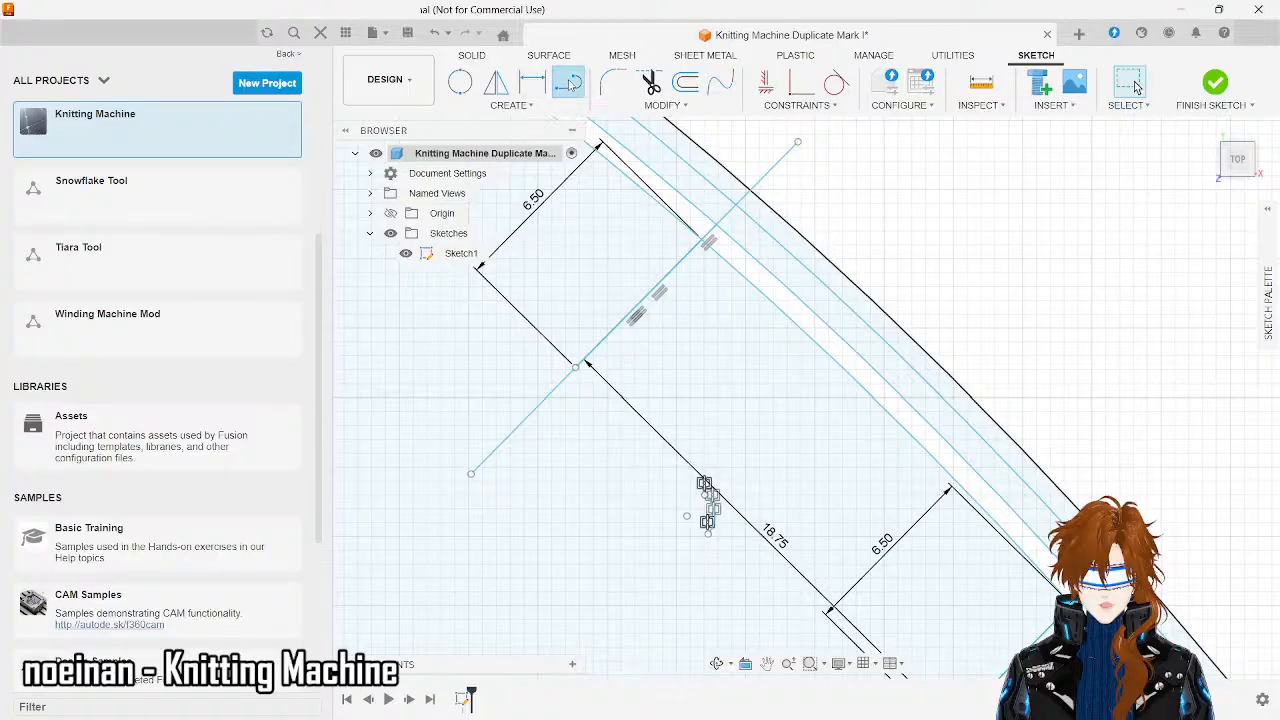
click(750, 189)
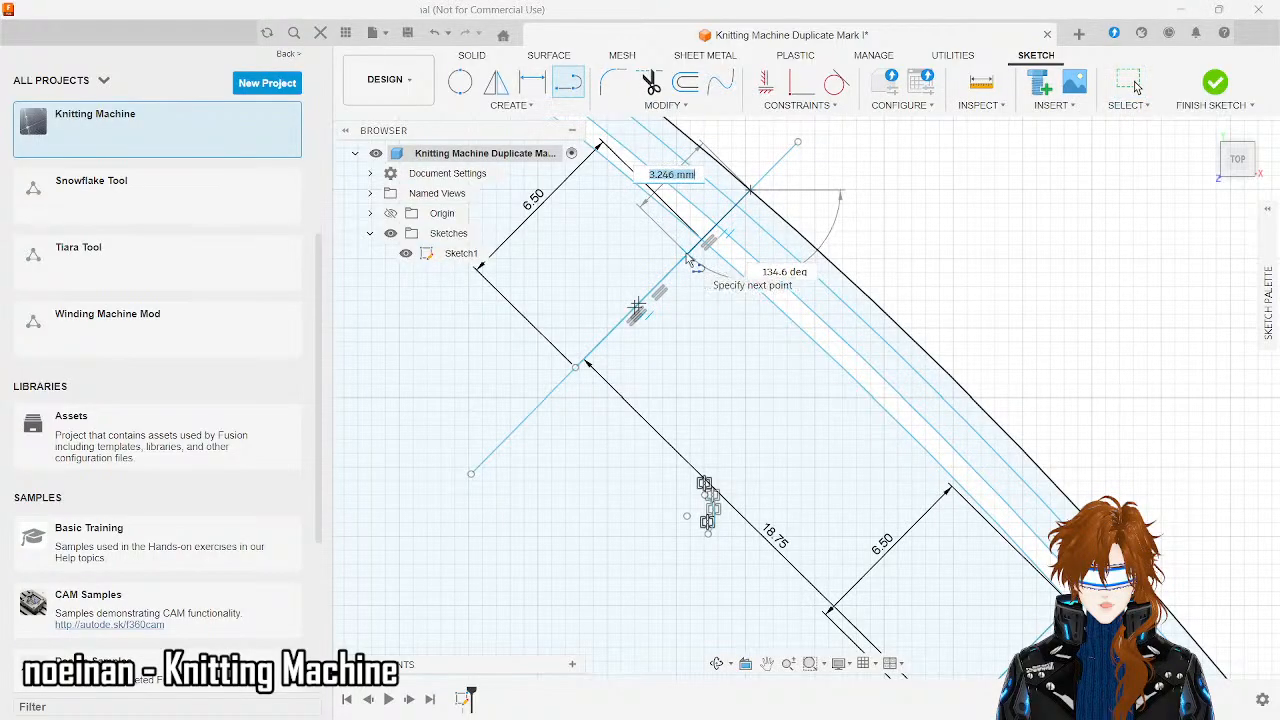
text(5)
key(Tab)
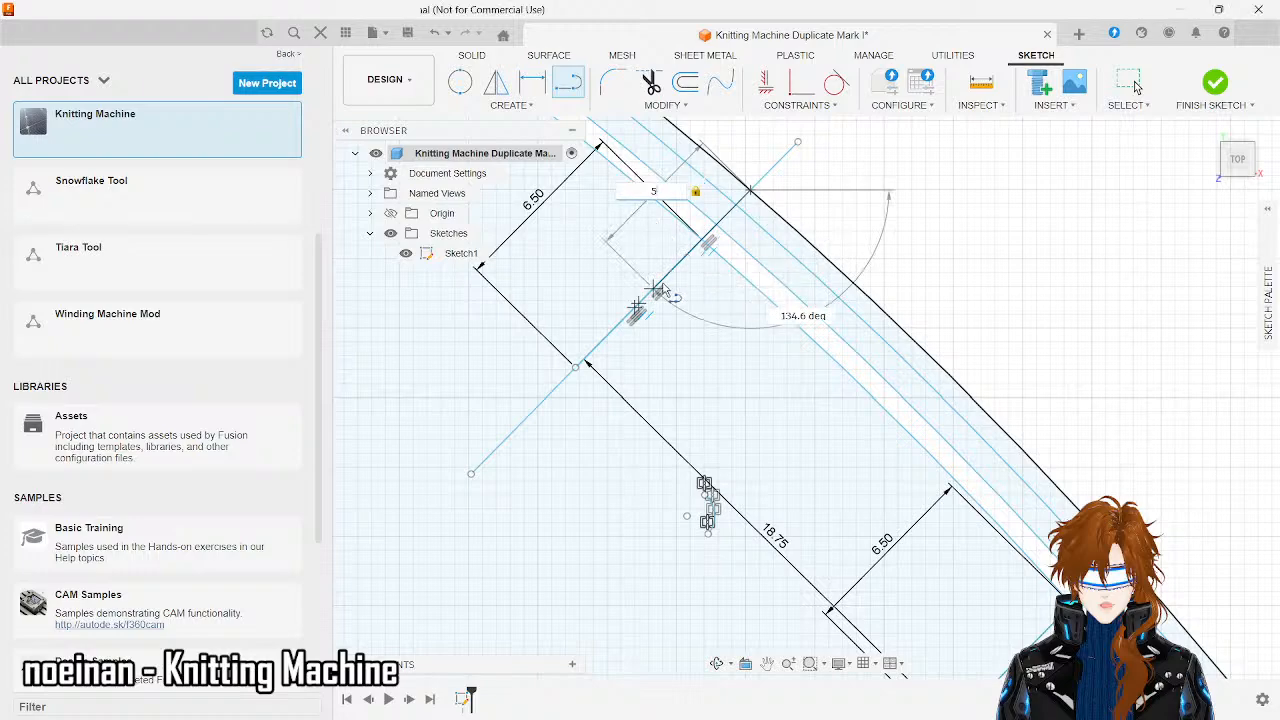
double_click(660, 289)
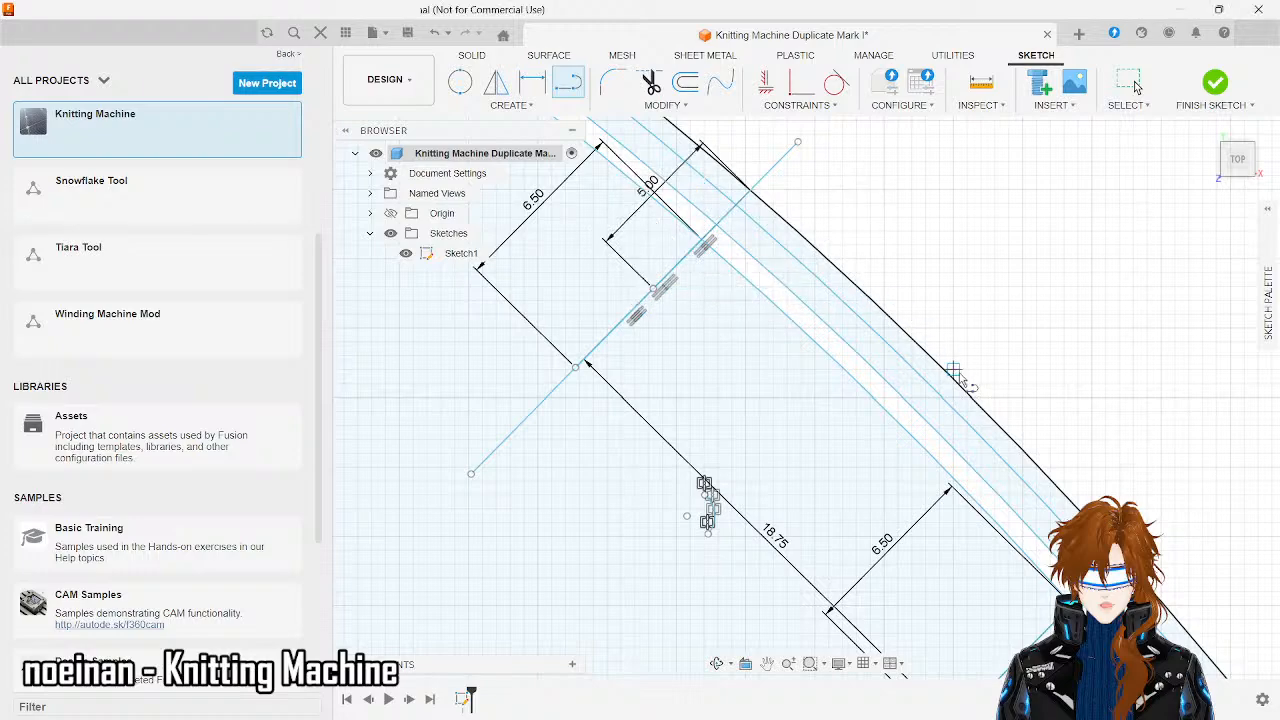
- Draw a line about 19.7 mm long collinear with the lower 6.5 mm line, extending past both ends, and delete the shorter overlapping line
scroll(547, 330, down, 3)
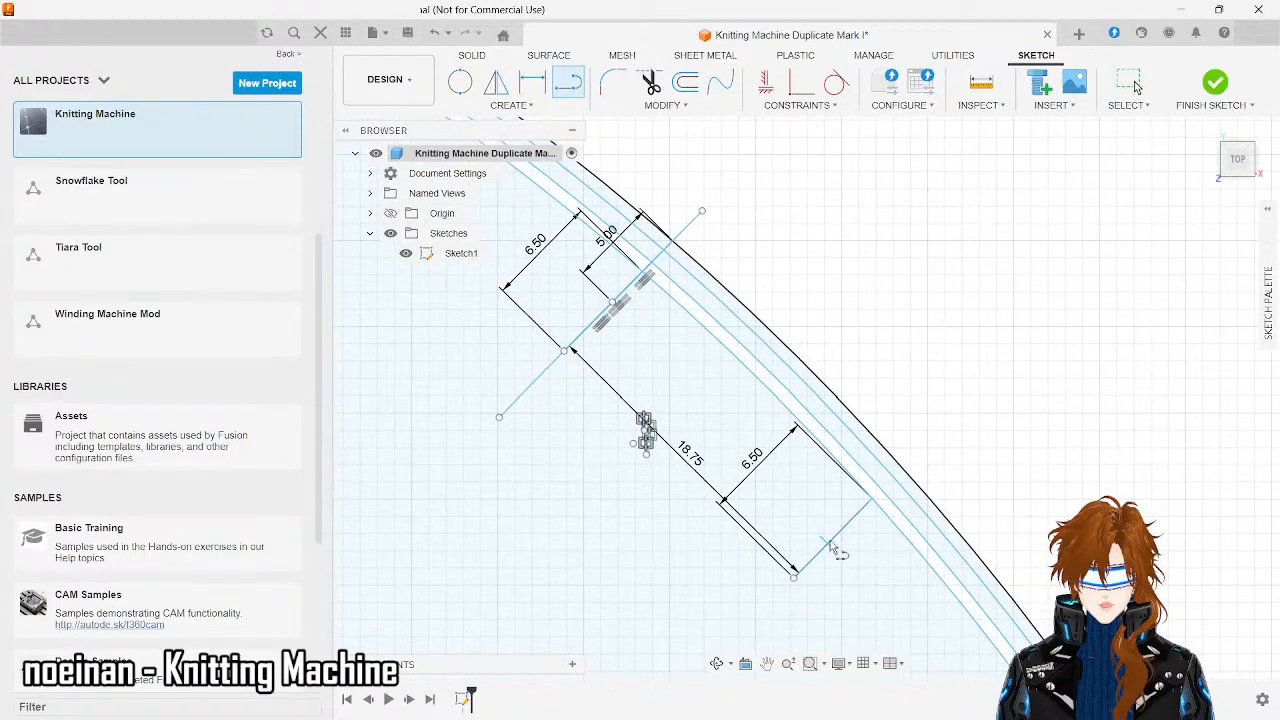
click(850, 518)
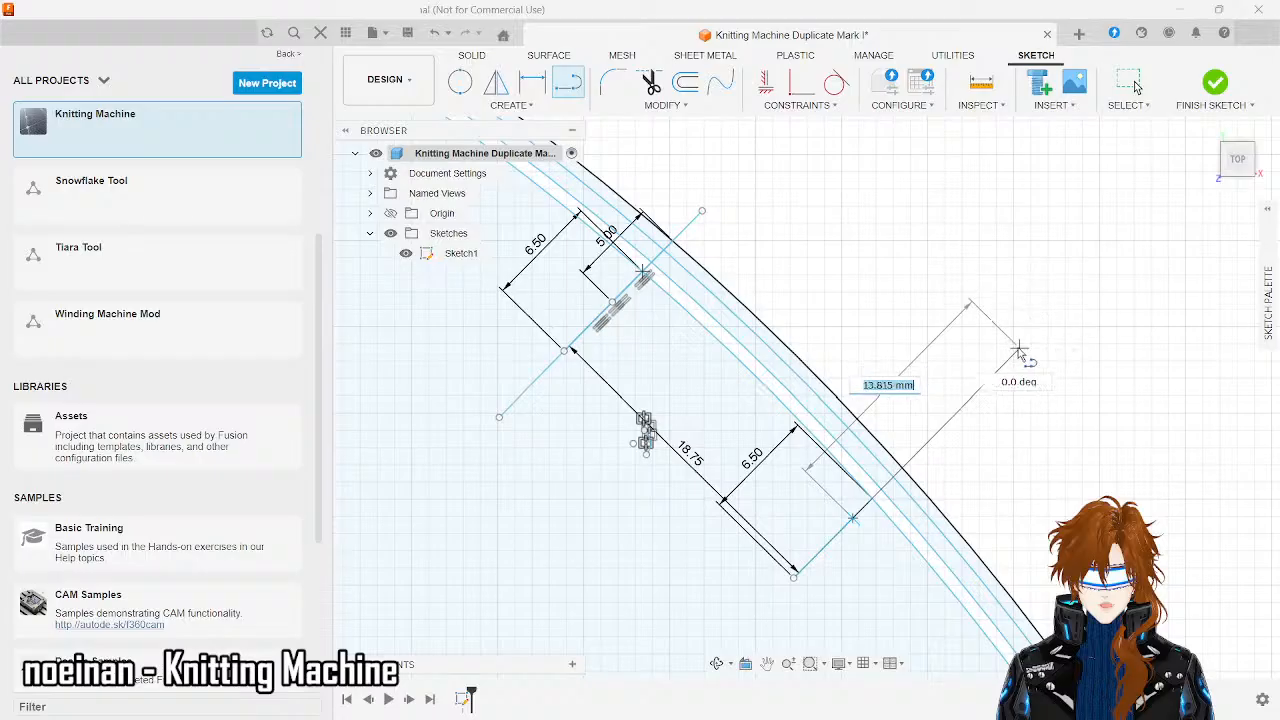
click(1014, 354)
key(Escape)
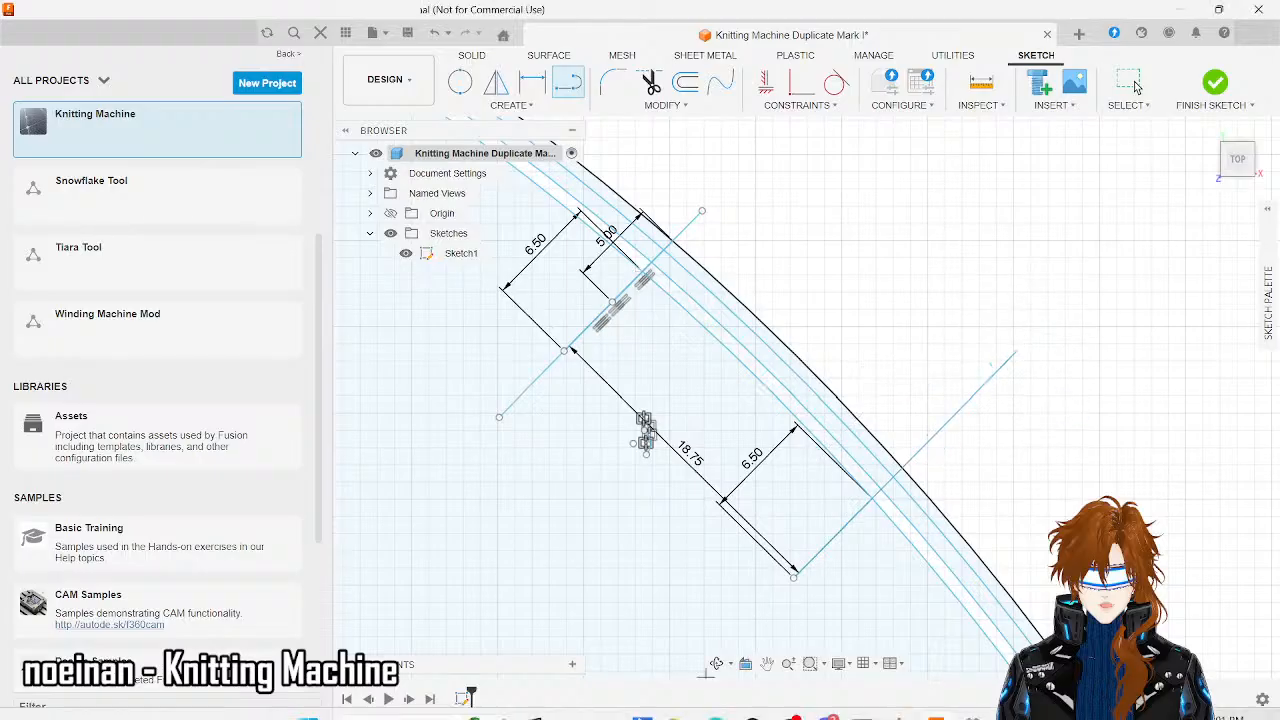
click(985, 383)
click(746, 625)
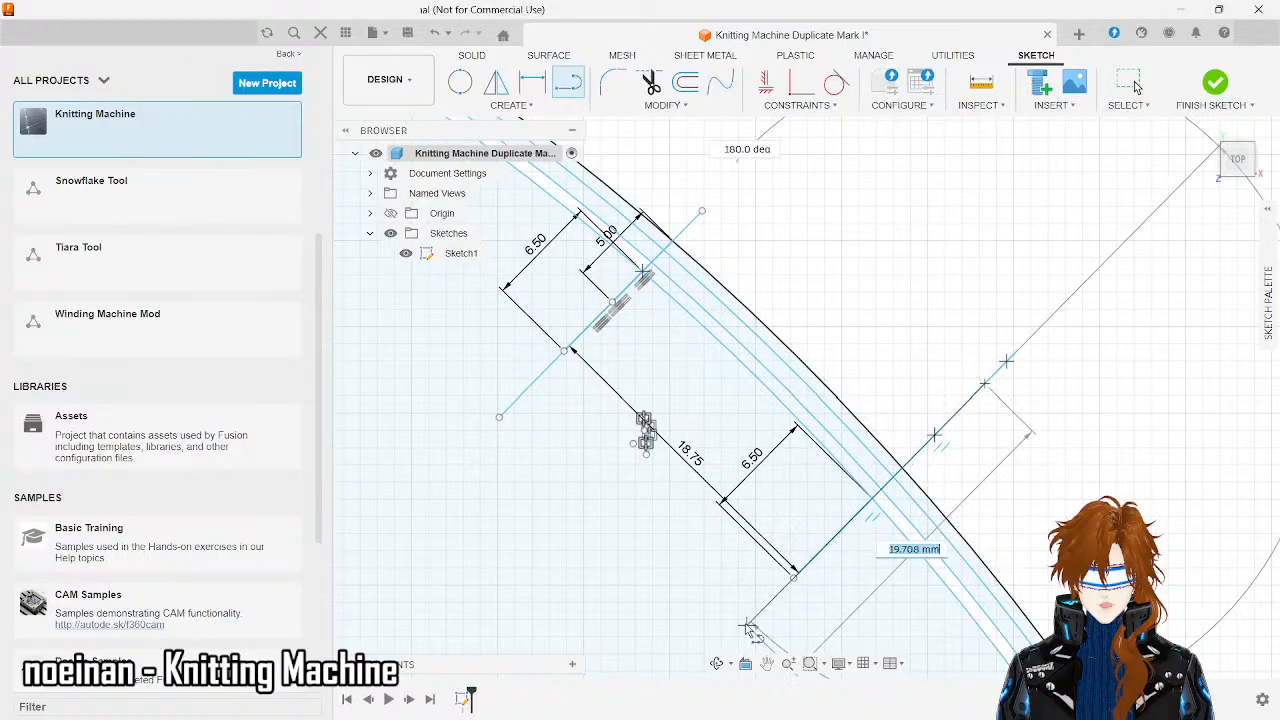
key(Escape)
key(Escape)
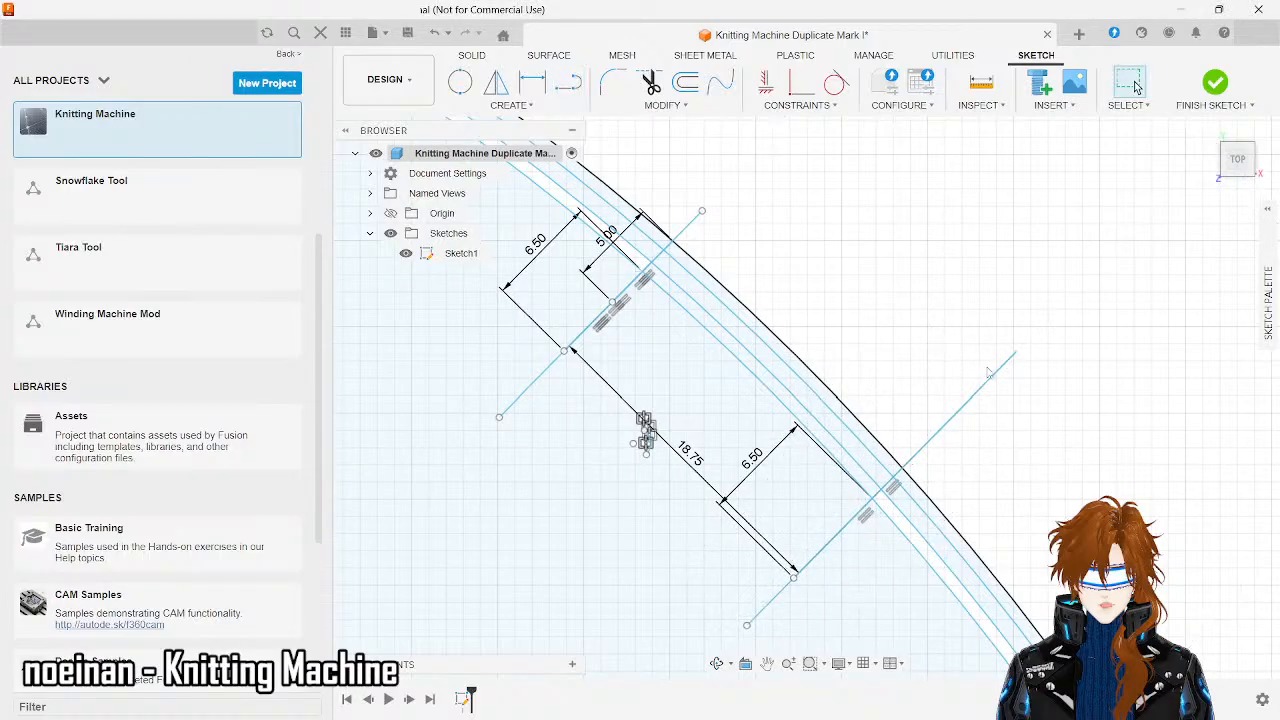
double_click(1003, 366)
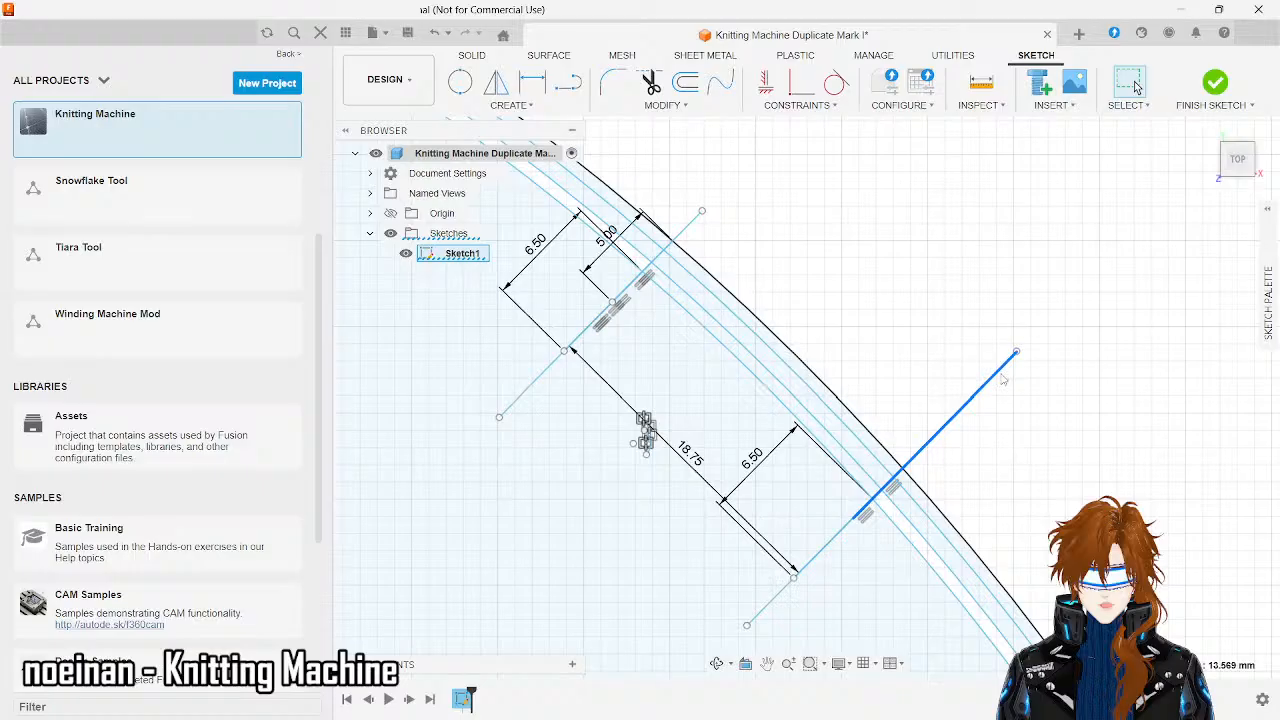
key(Delete)
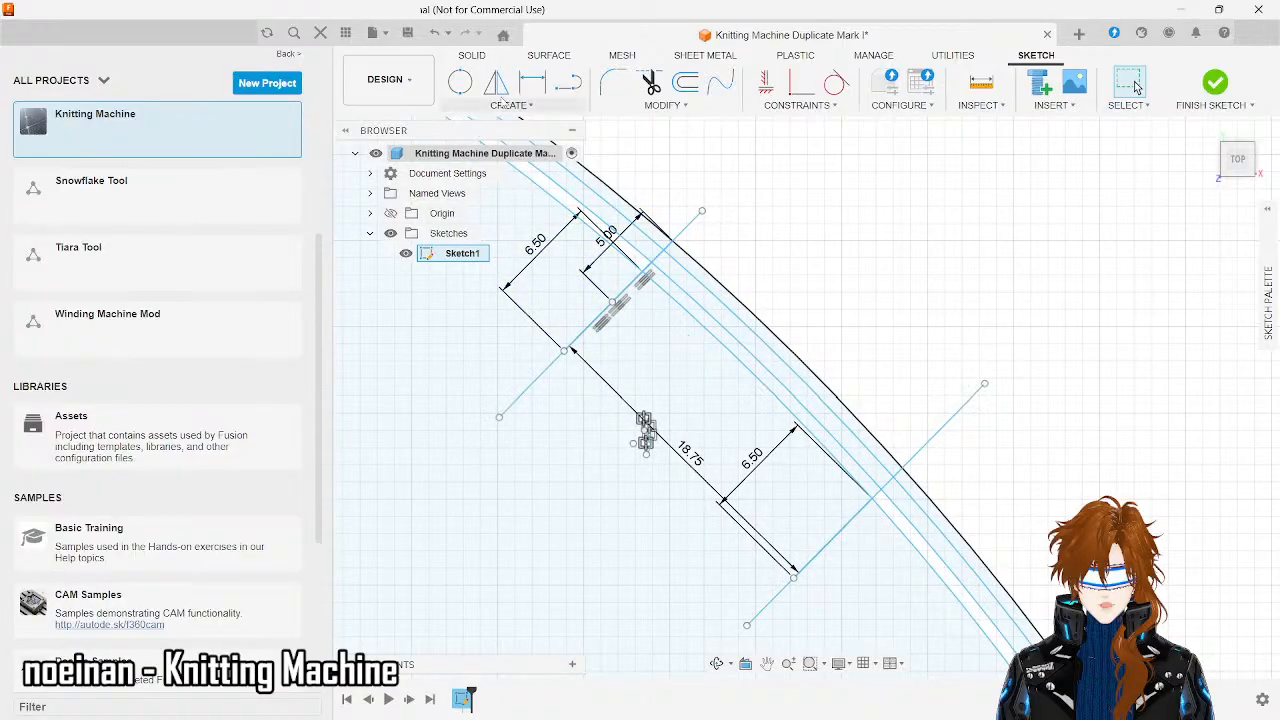
- Draw a 5 mm line inwards from the ring's outer arc along the long line at the lower 6.5 mm line
click(567, 83)
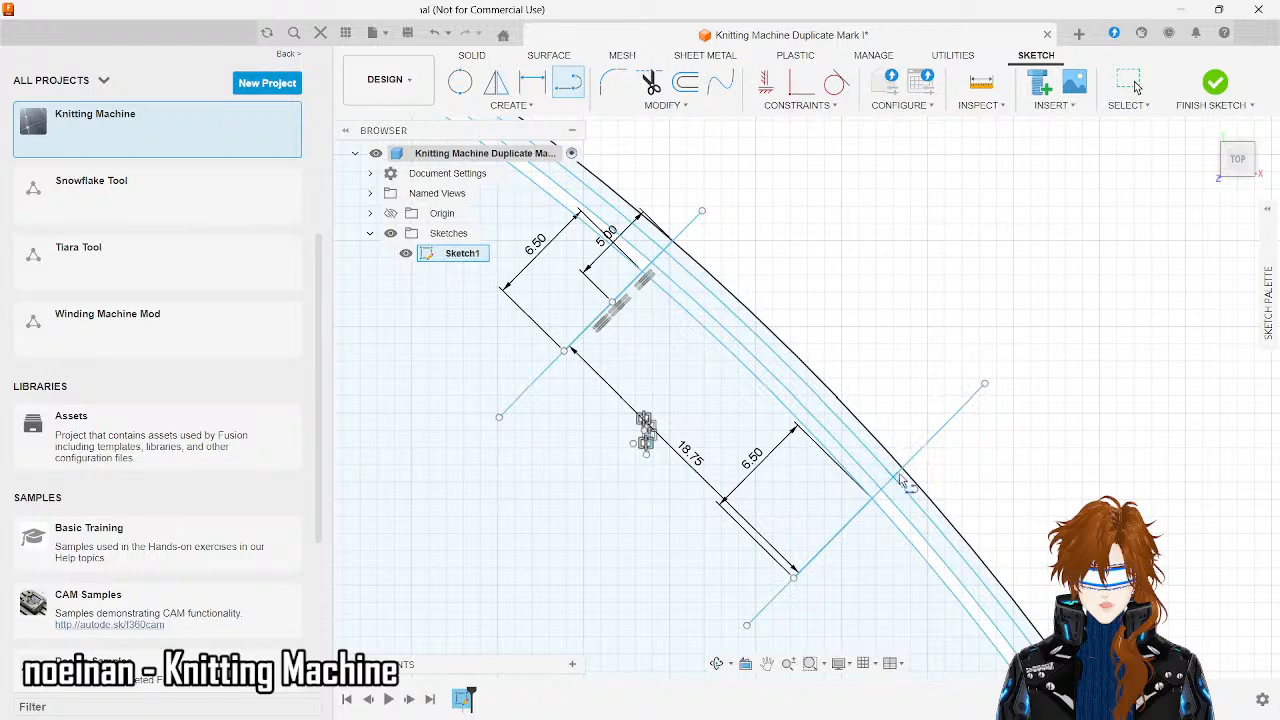
click(902, 469)
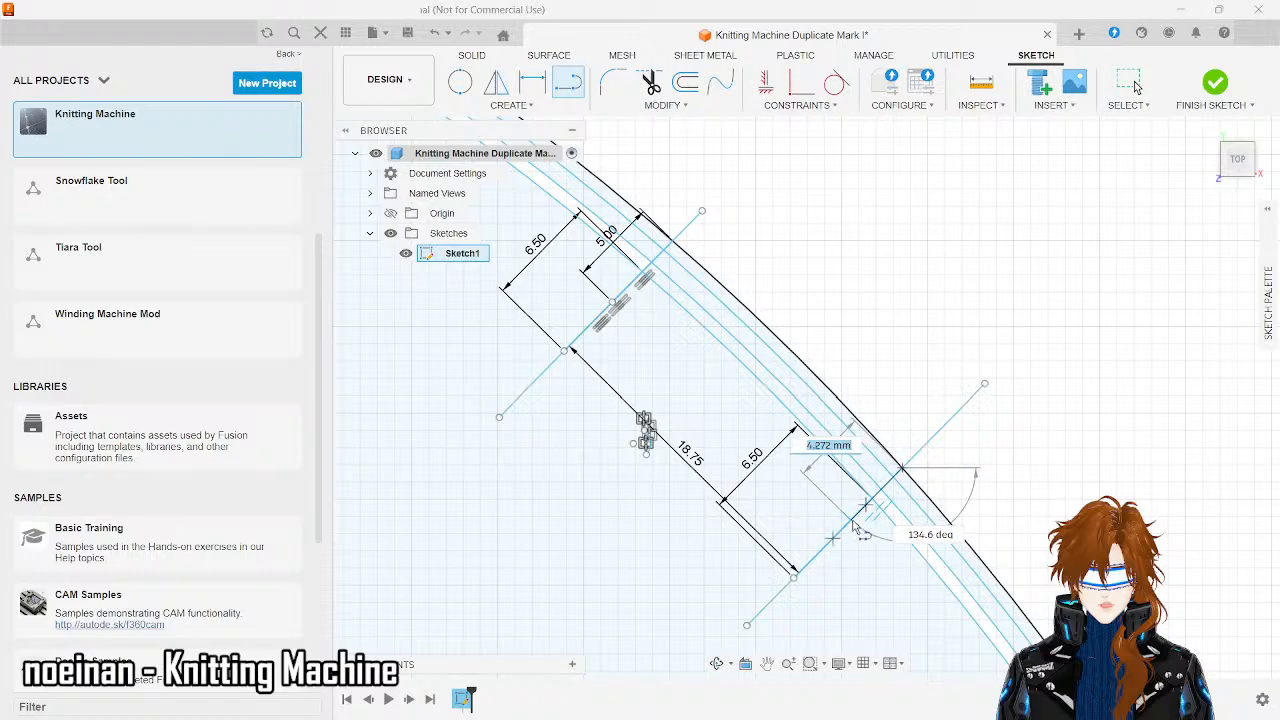
text(5)
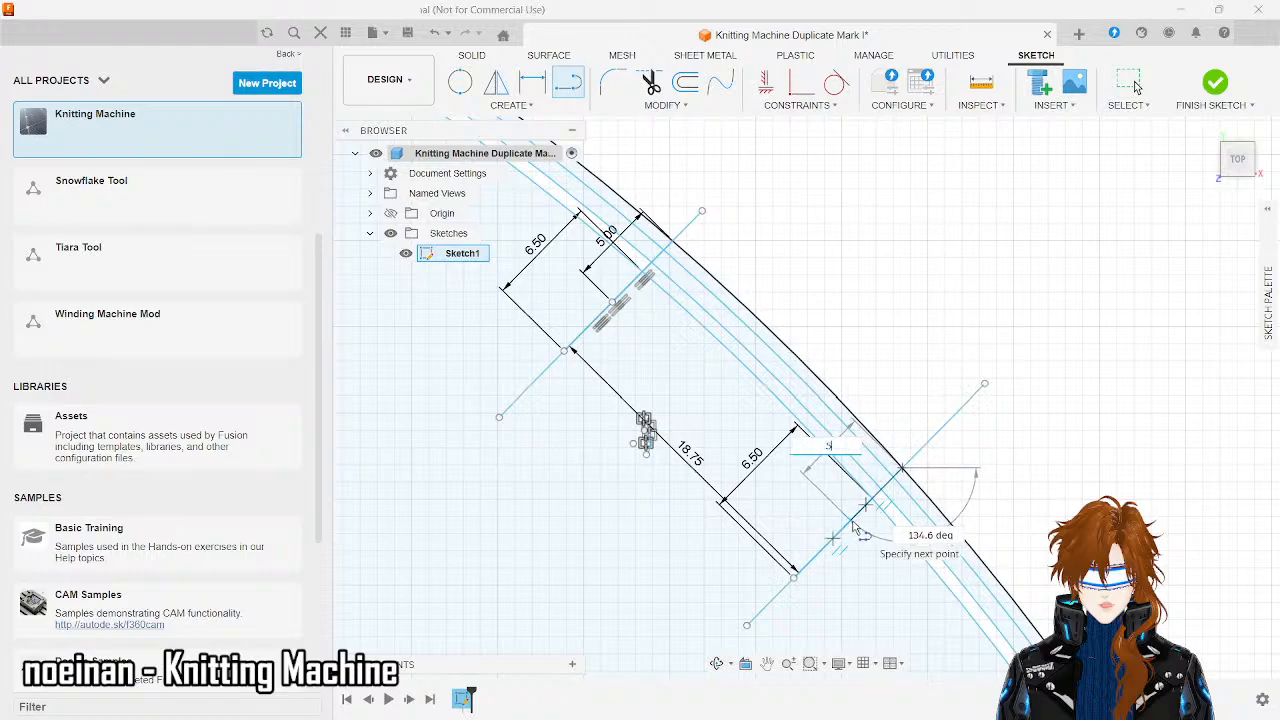
key(Tab)
key(Return)
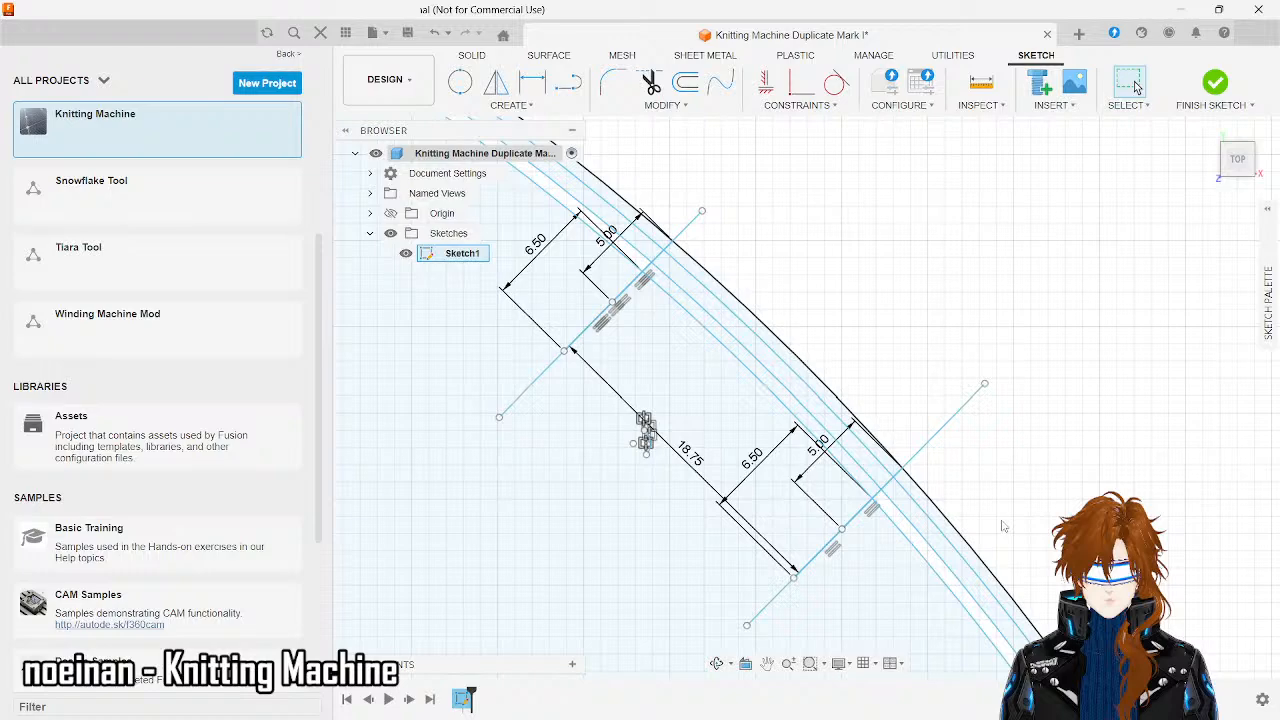
- Draw a line joining the outer ends of the upper and lower 6.5 mm lines
click(567, 83)
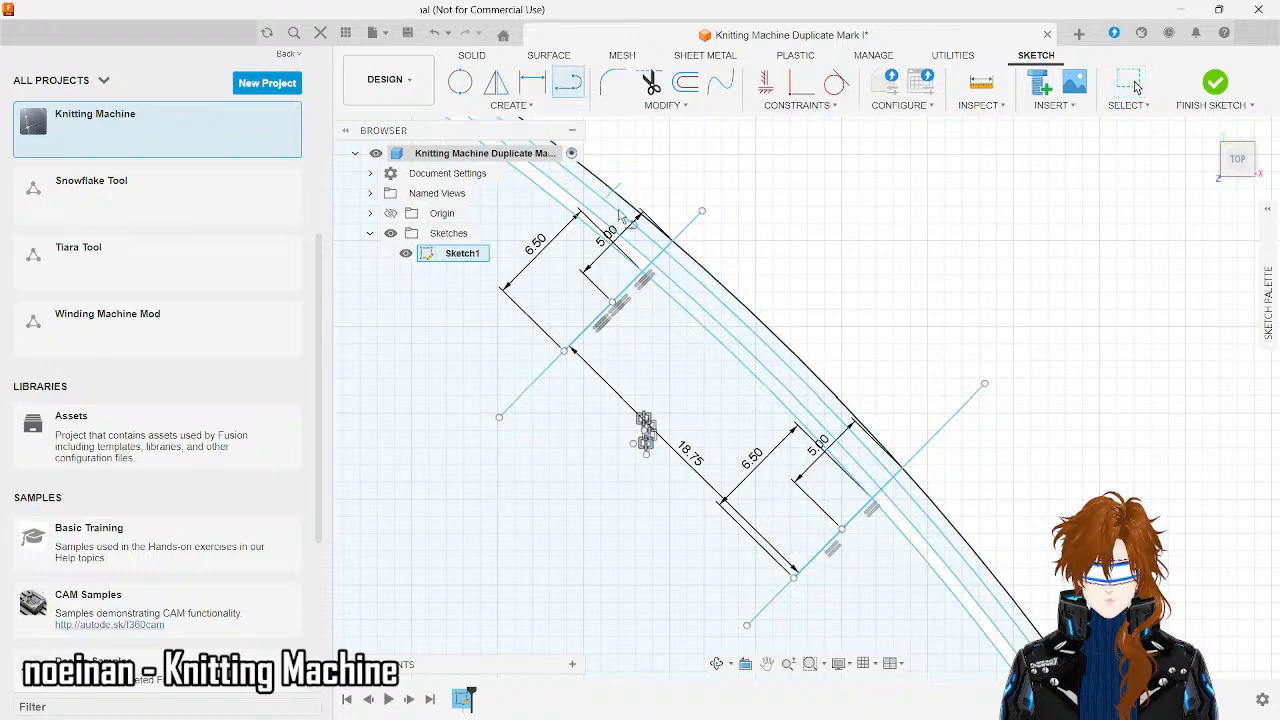
click(643, 272)
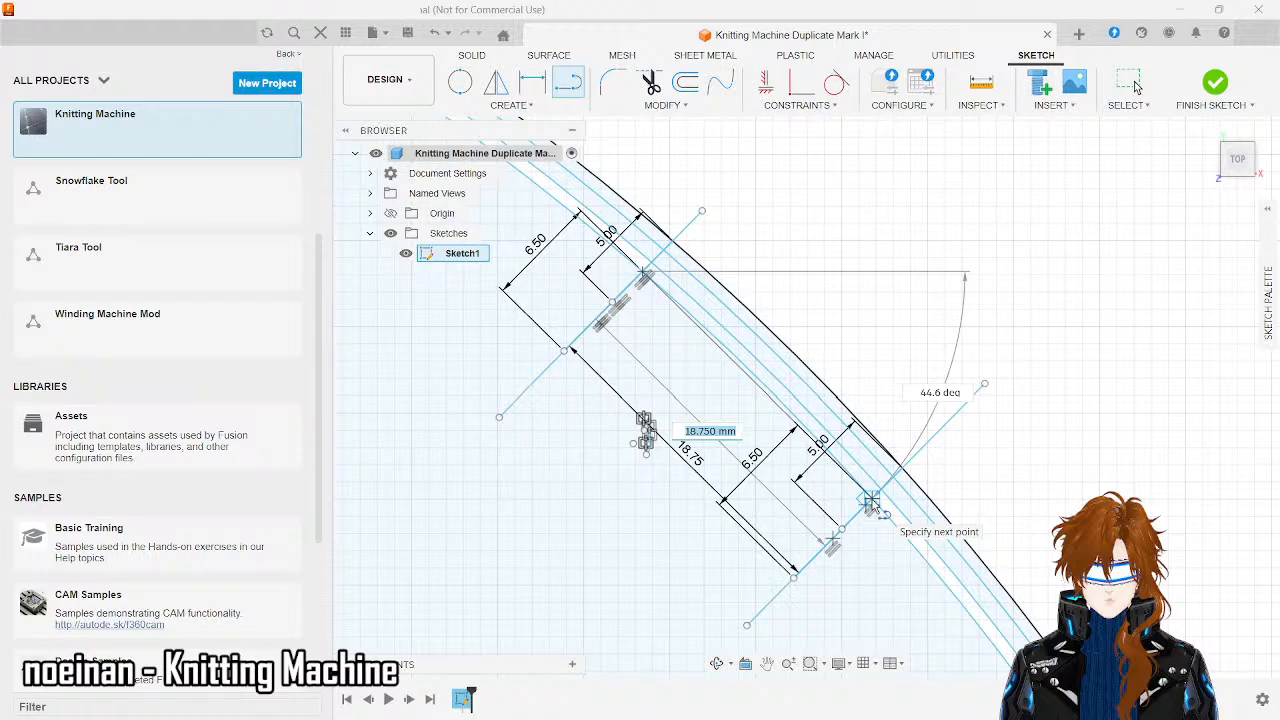
click(872, 500)
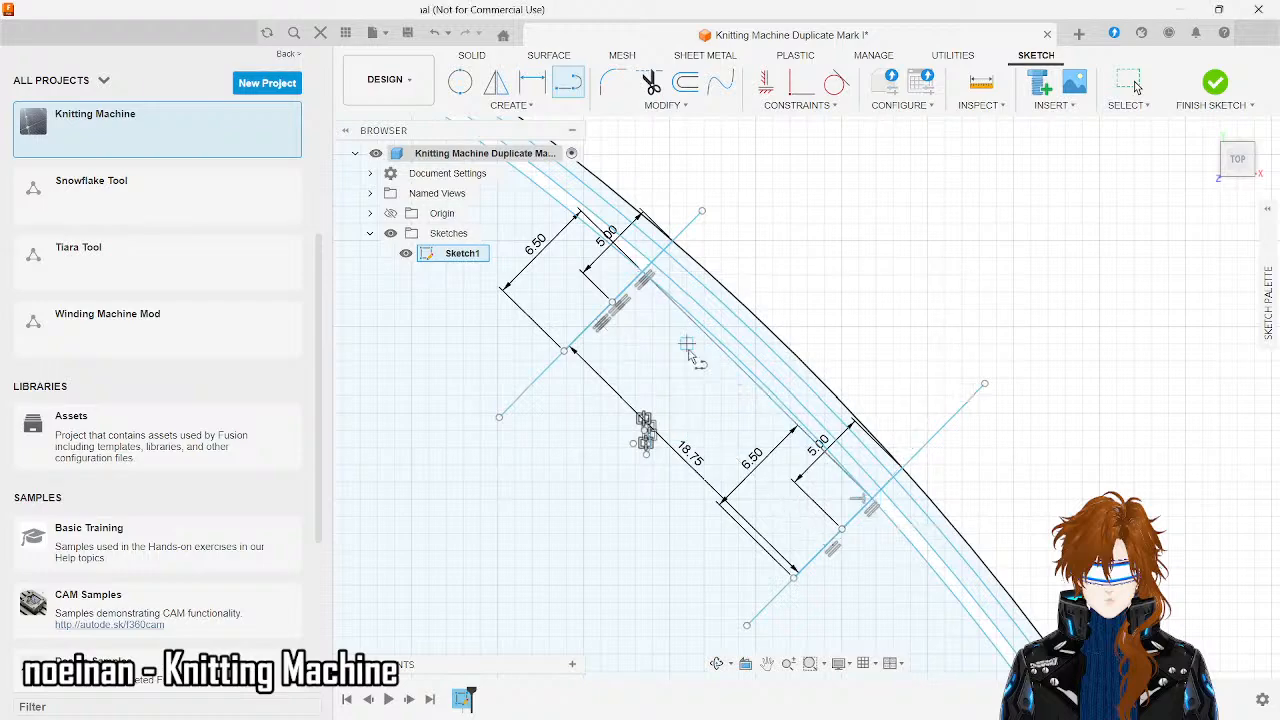
scroll(640, 285, up, 5)
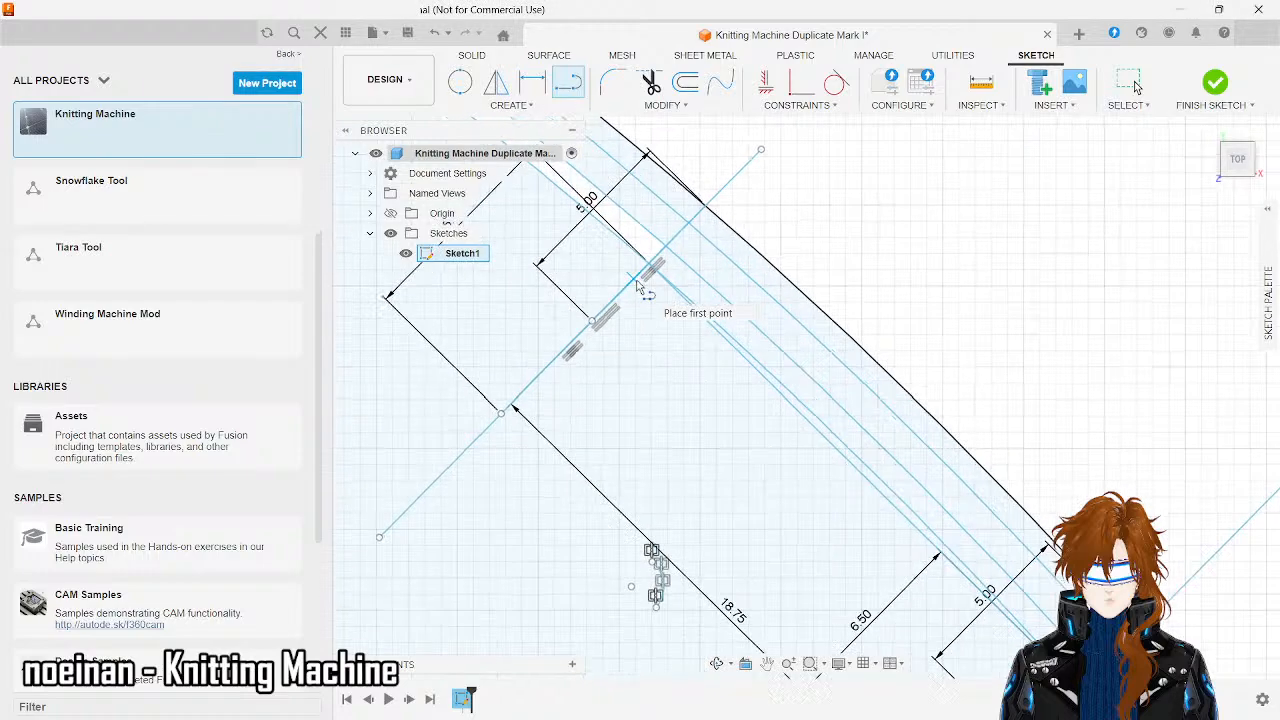
- Draw a 1.5 mm line from each end of the straight joining line, running inwards along it
click(670, 240)
text(1.5)
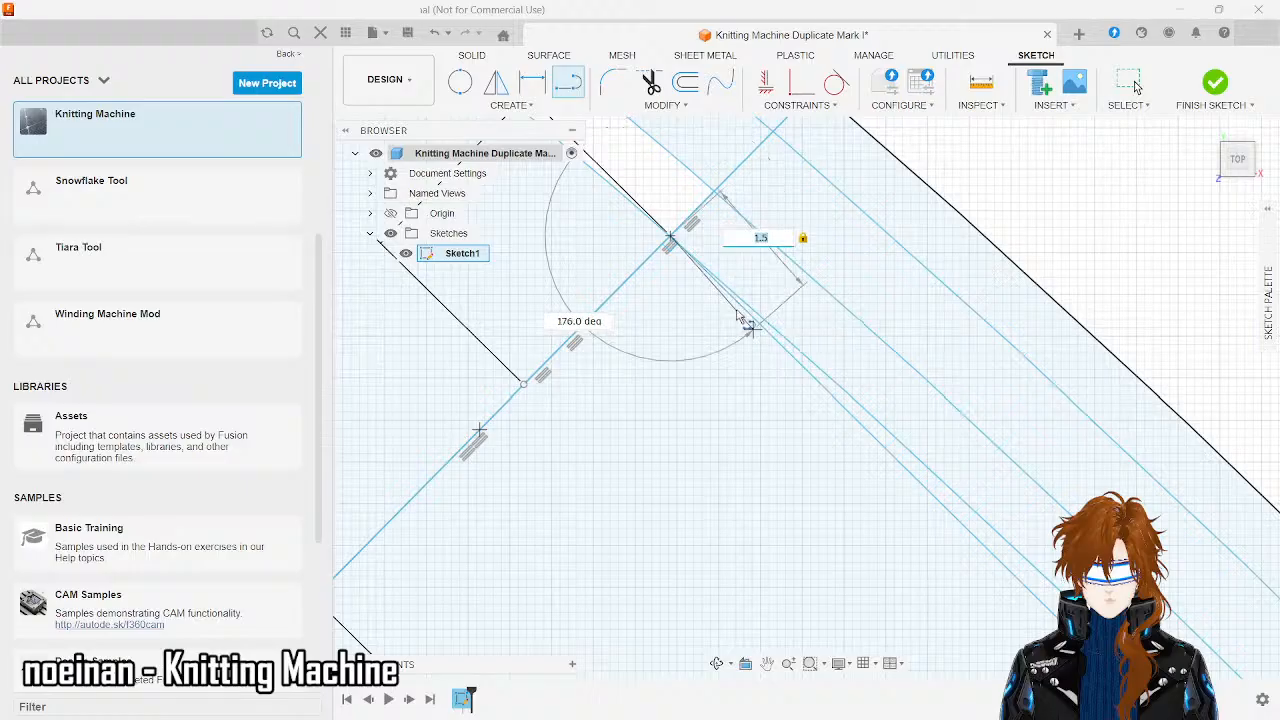
key(Return)
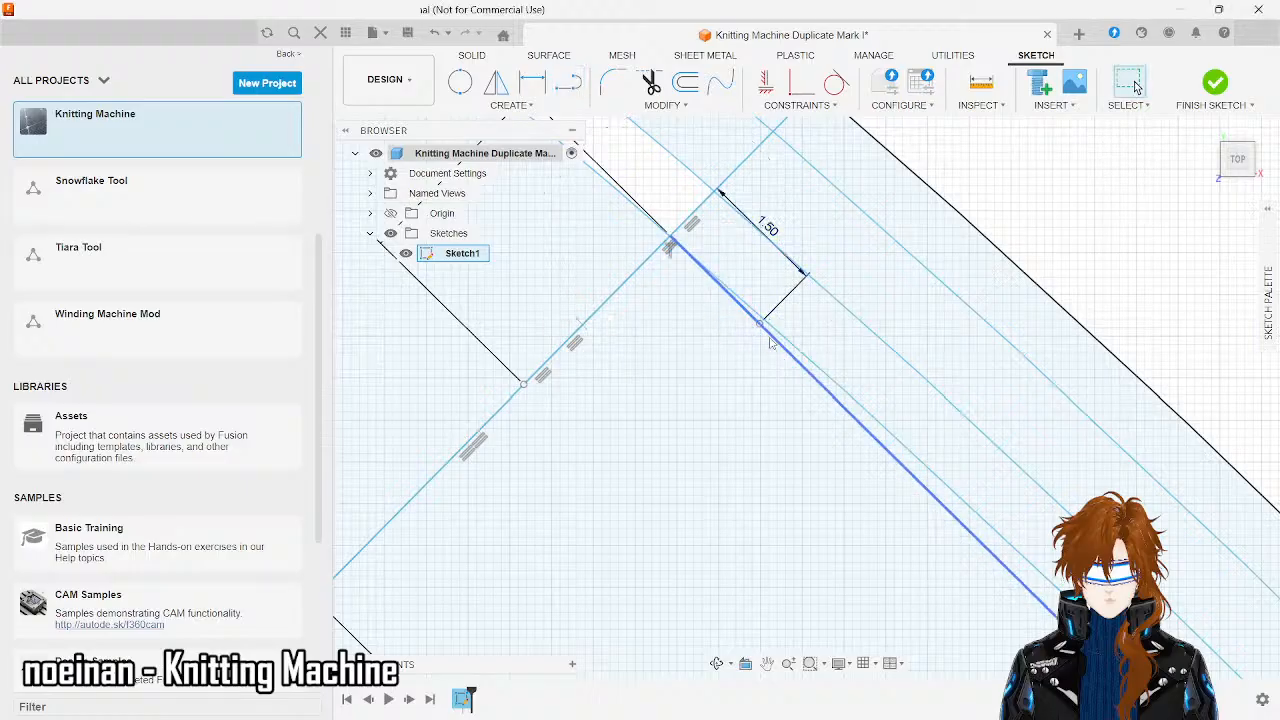
scroll(766, 363, down, 6)
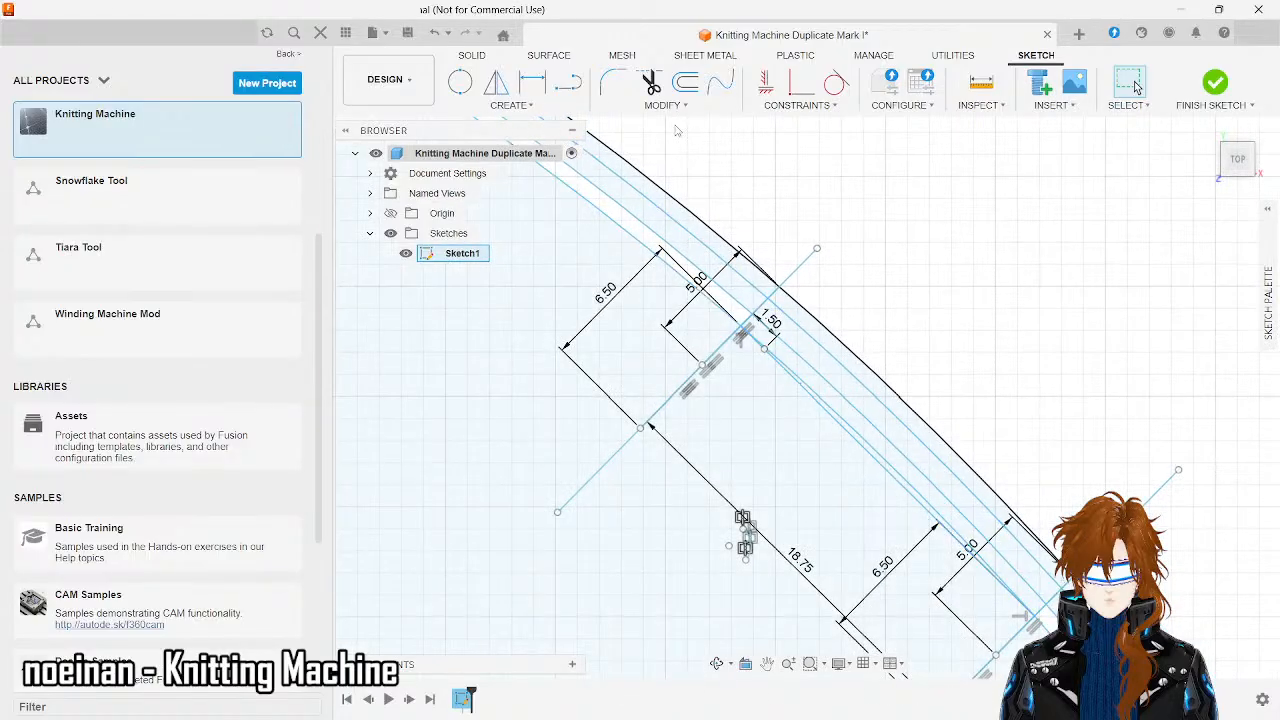
click(570, 82)
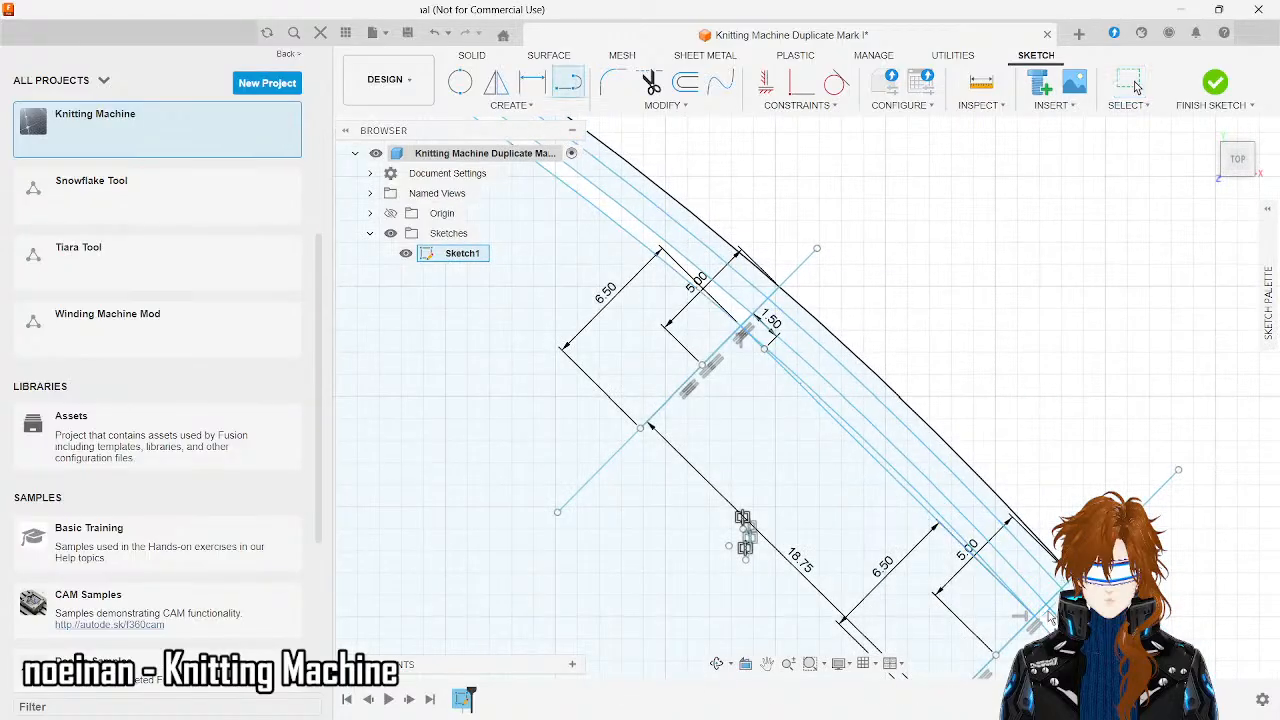
click(1030, 620)
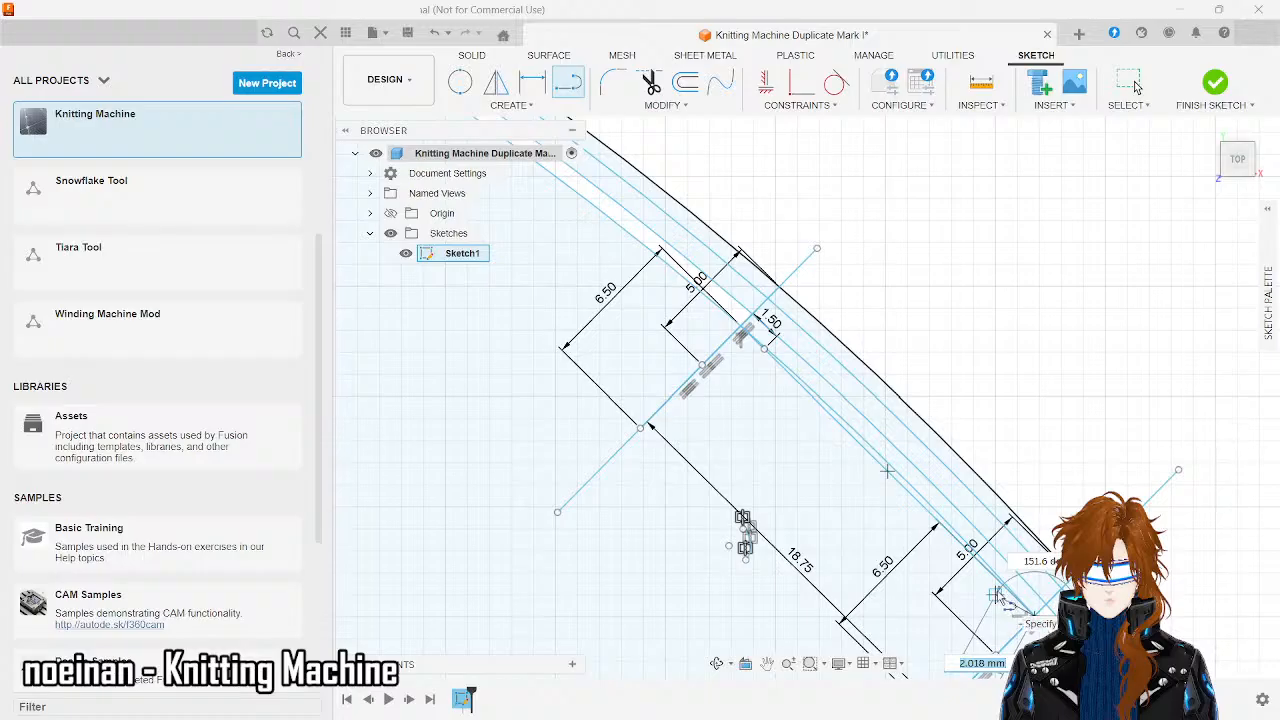
text(1.5)
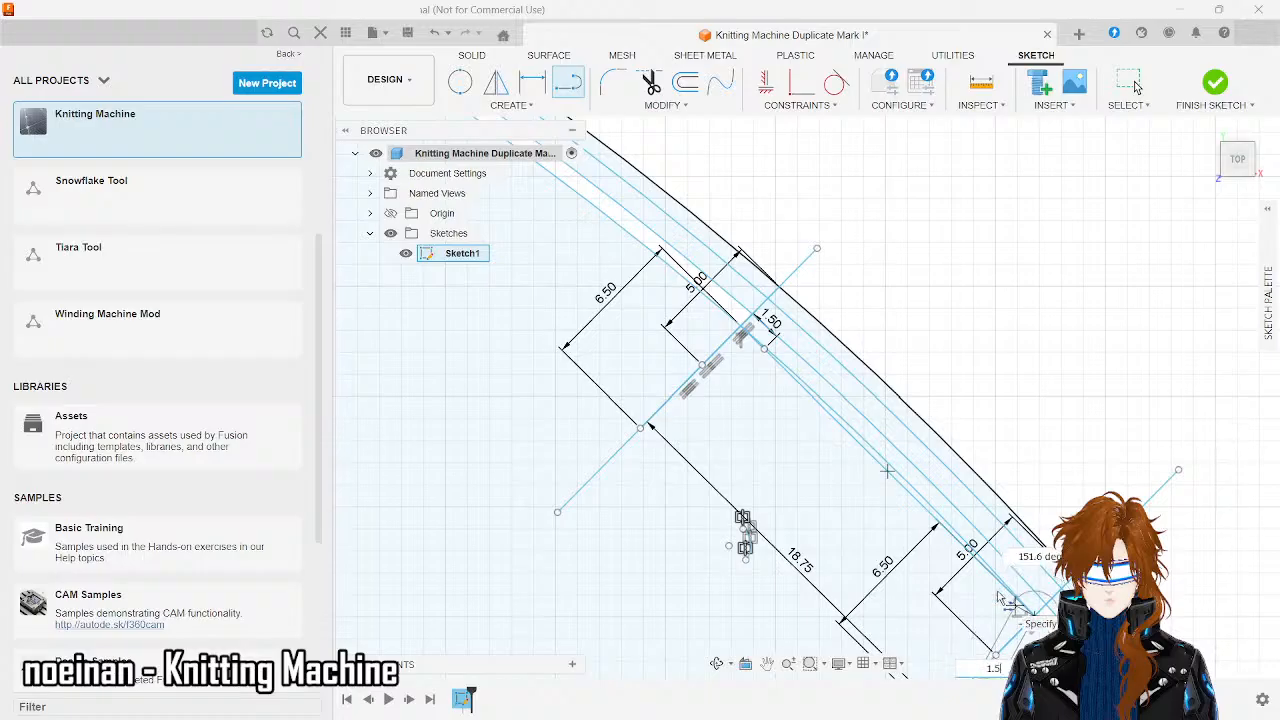
key(Tab)
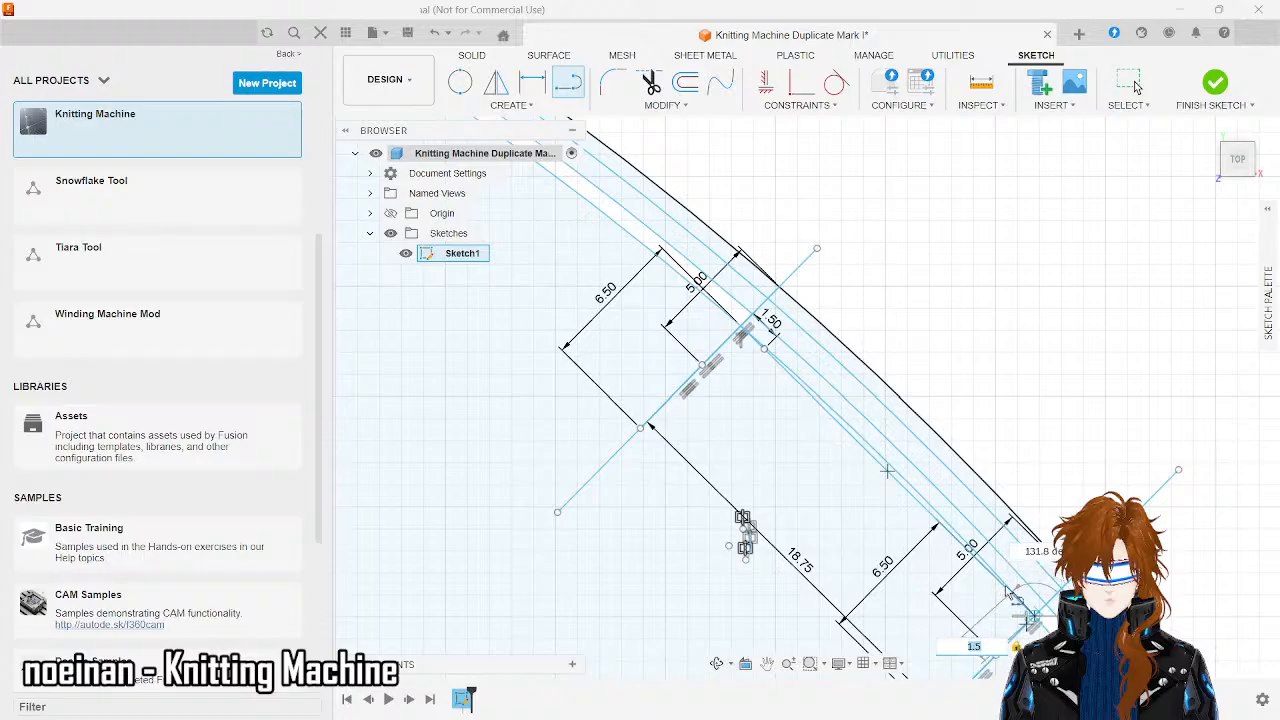
scroll(1015, 607, up, 4)
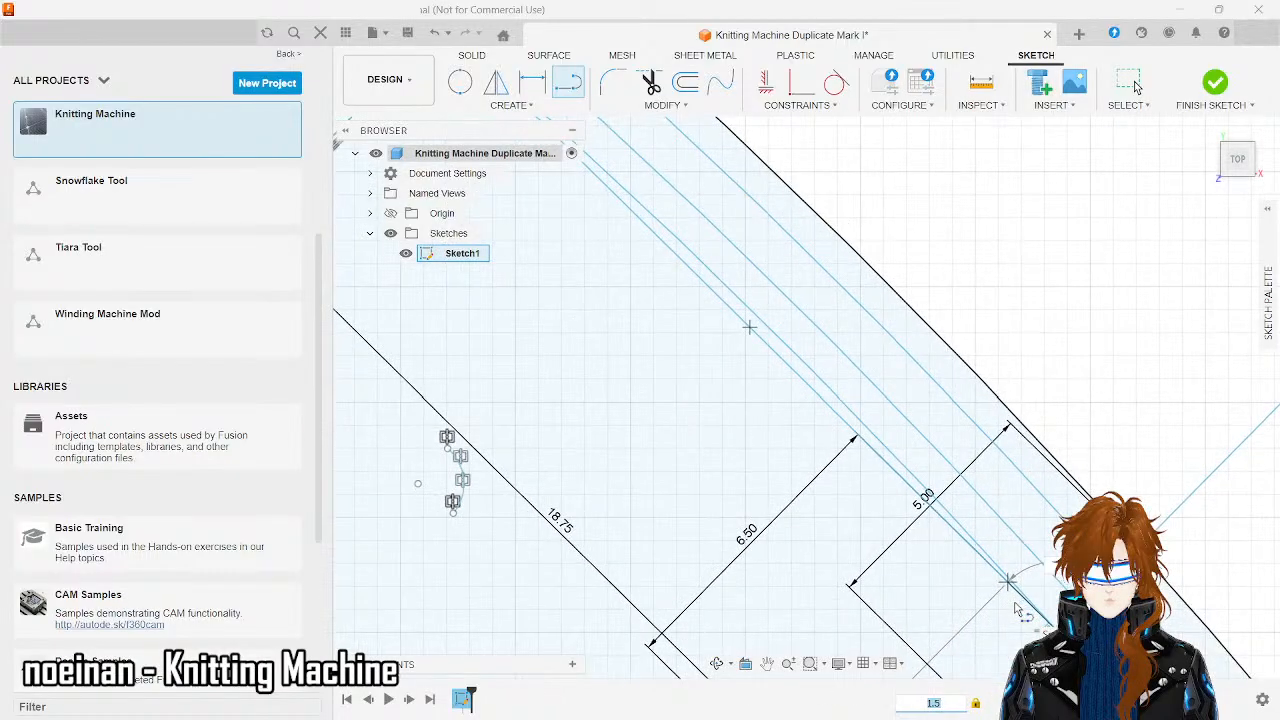
key(Return)
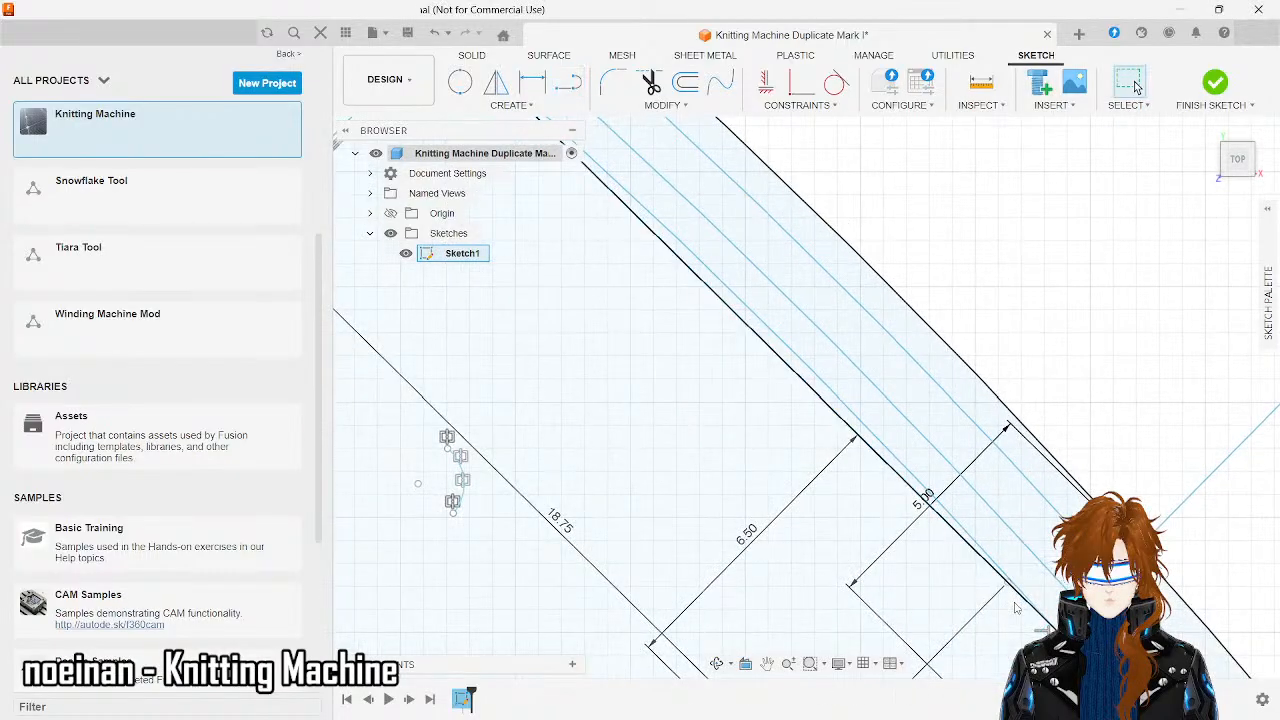
- Delete the straight line that joins the upper and lower long lines beside the inner arc
click(971, 550)
key(Escape)
scroll(973, 555, down, 4)
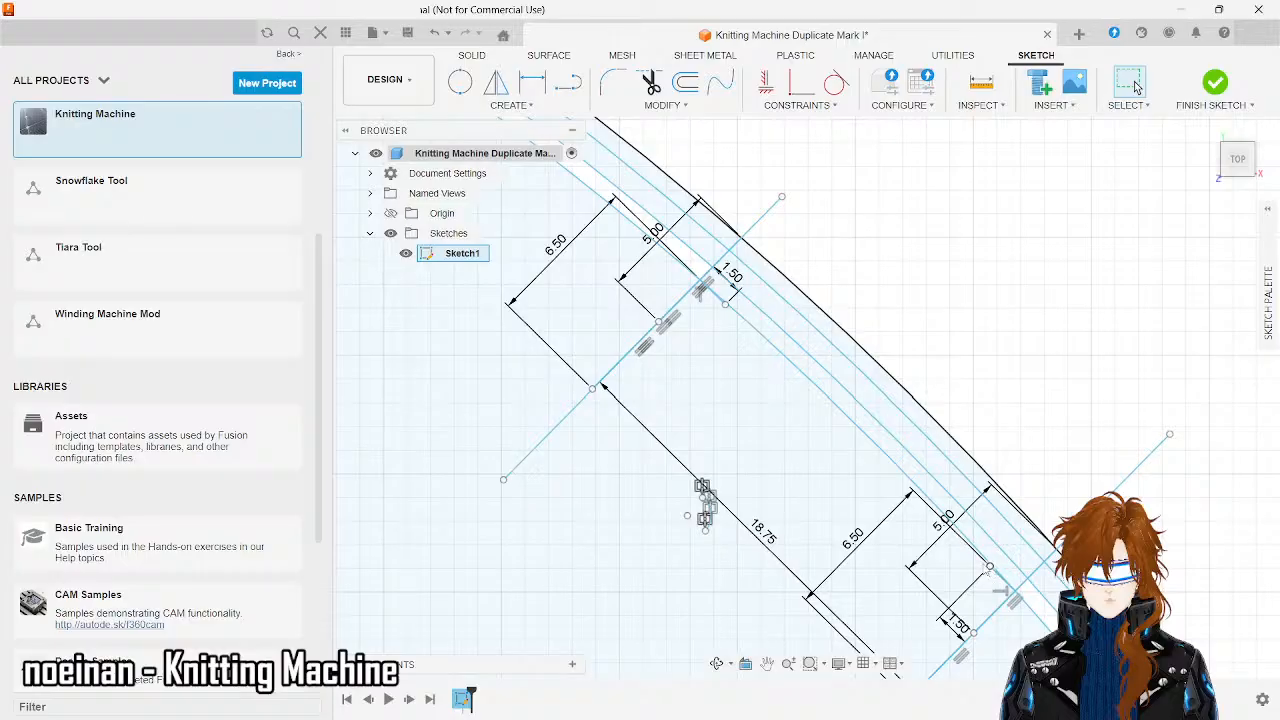
- Draw a guide line about 9.5 mm long from the upper 1.5 mm line's free end, perpendicular to it and away from the ring
click(567, 83)
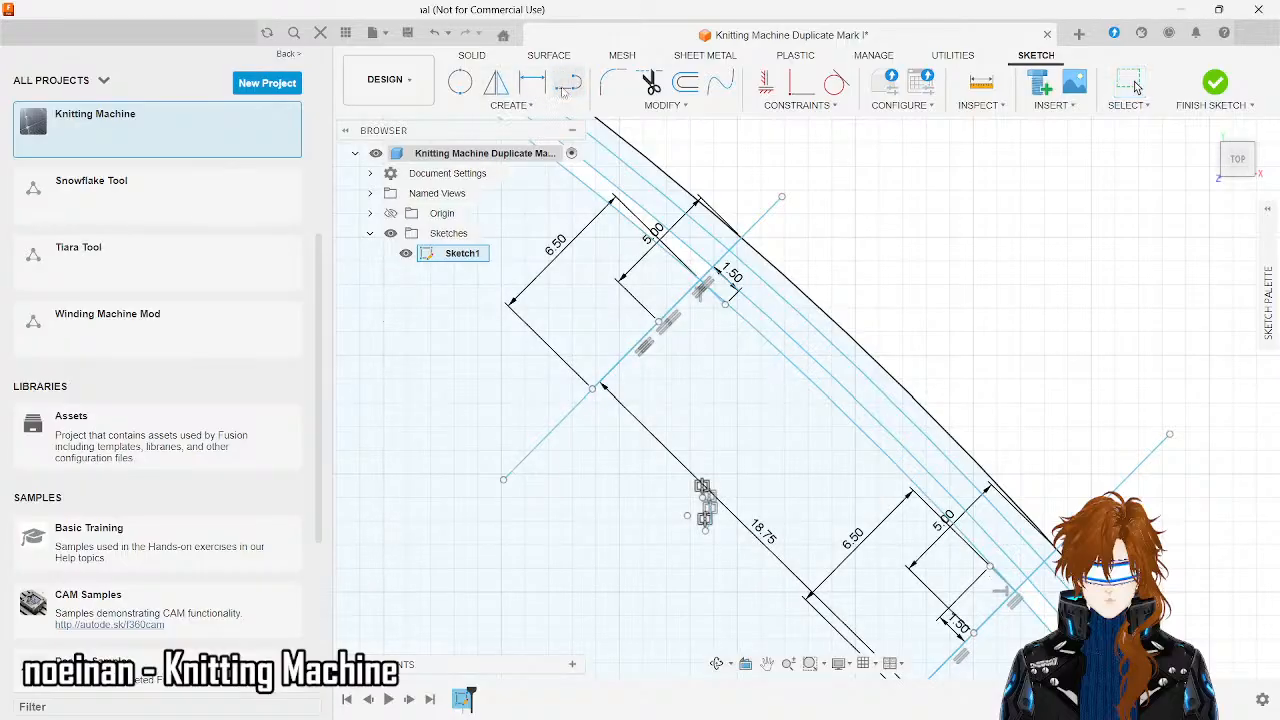
click(722, 306)
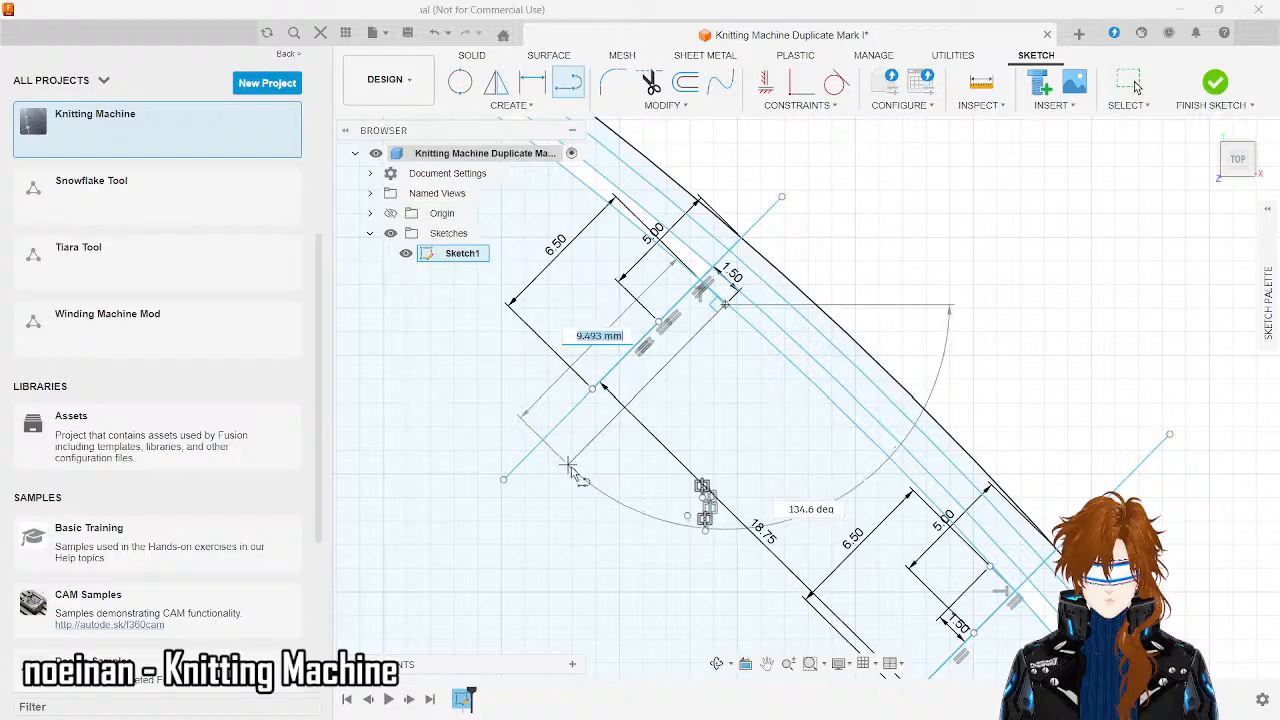
click(568, 465)
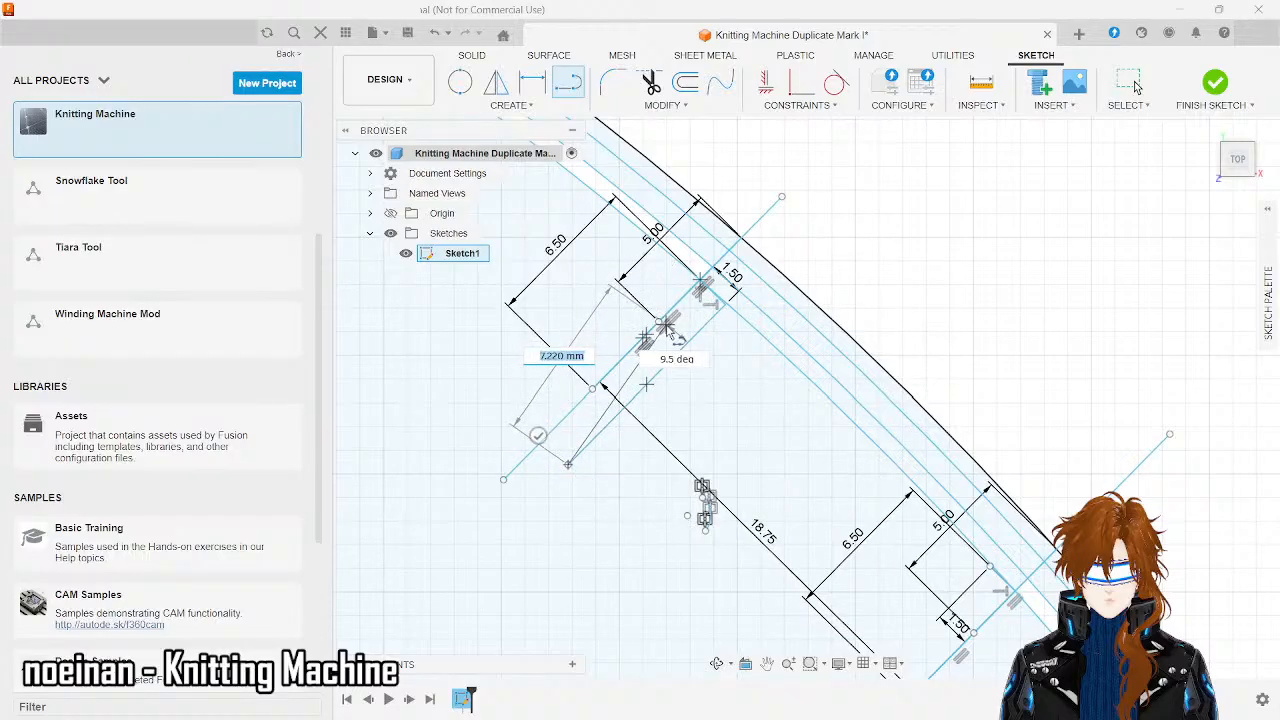
key(Escape)
- Draw a short line from the inner end of the upper 5 mm line perpendicularly across to the new guide line
click(567, 82)
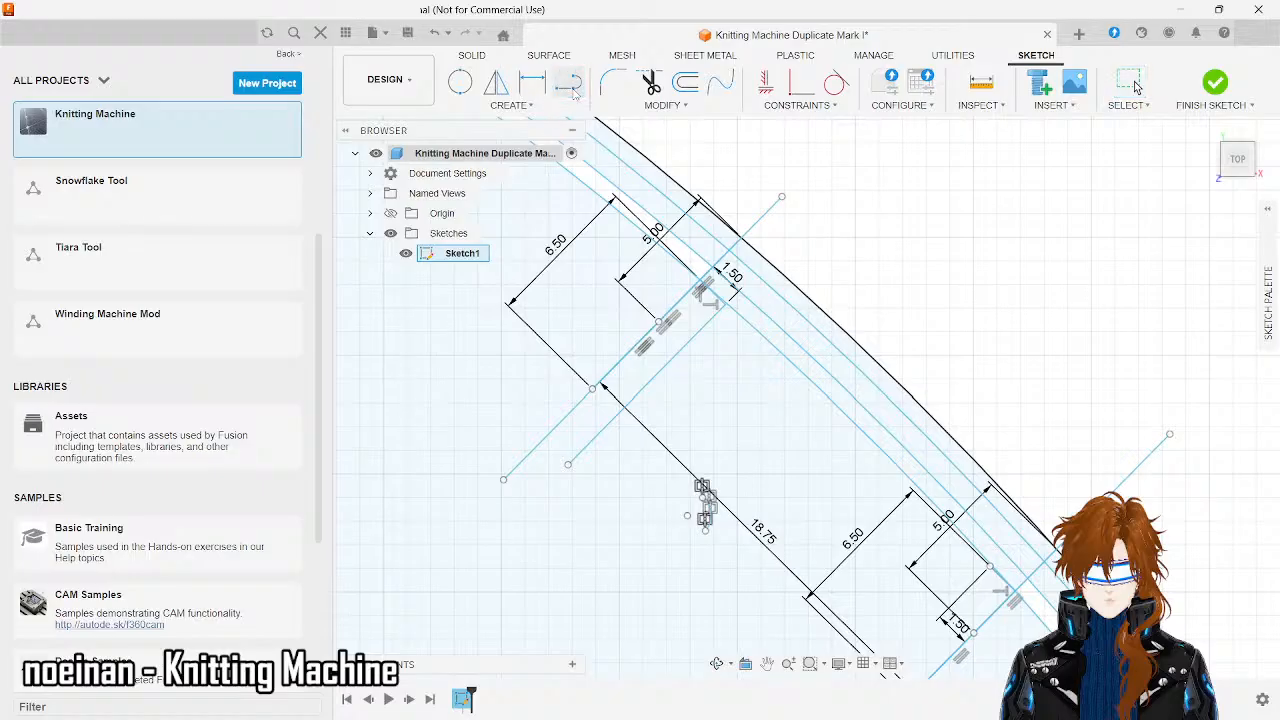
click(659, 322)
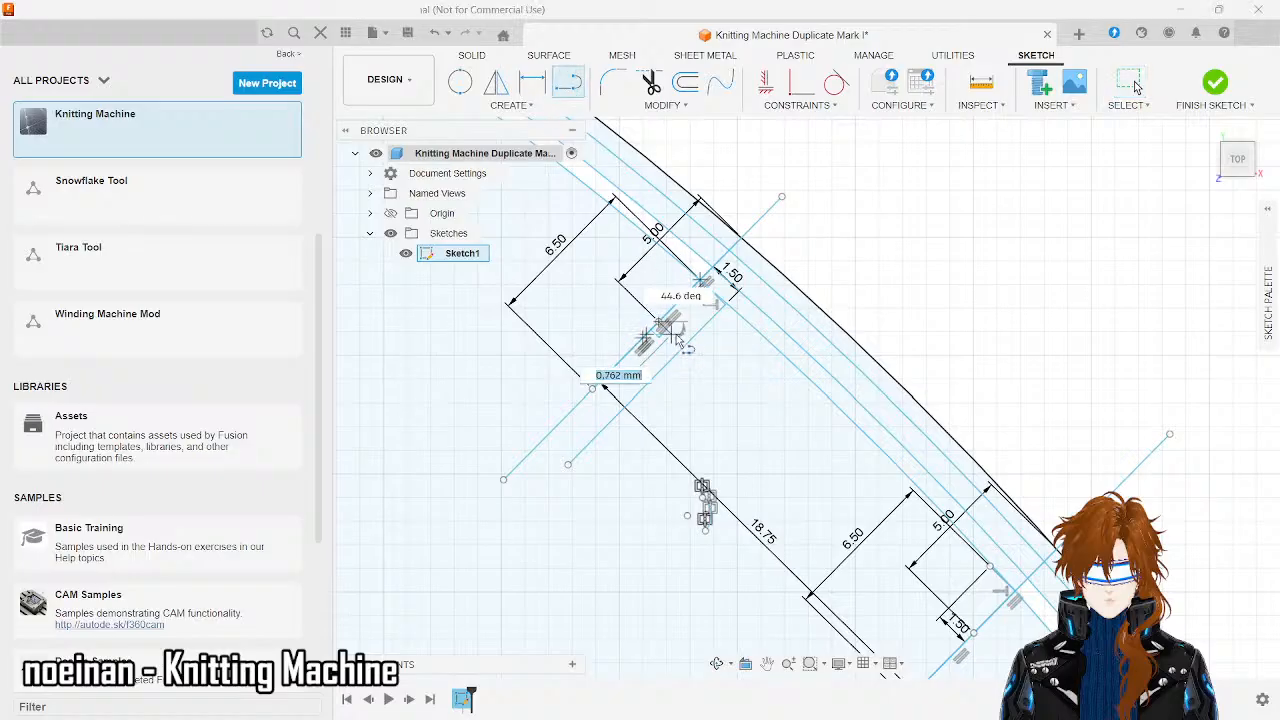
key(Escape)
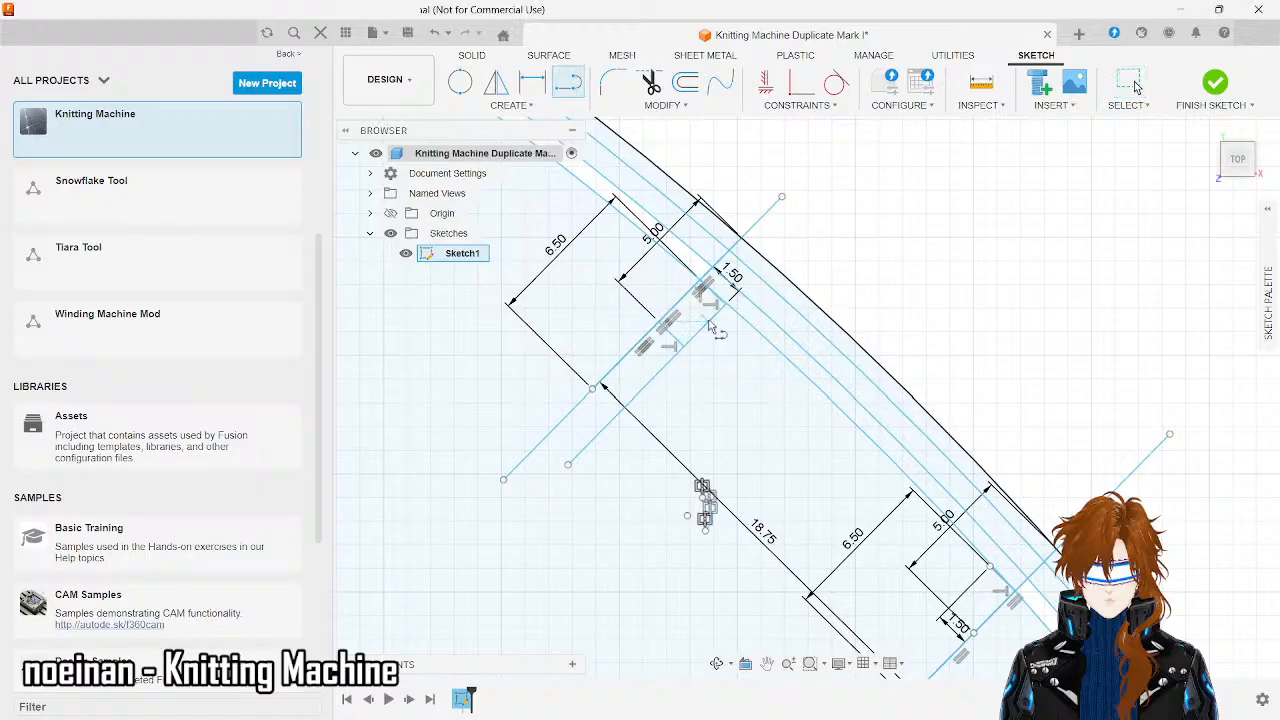
key(Escape)
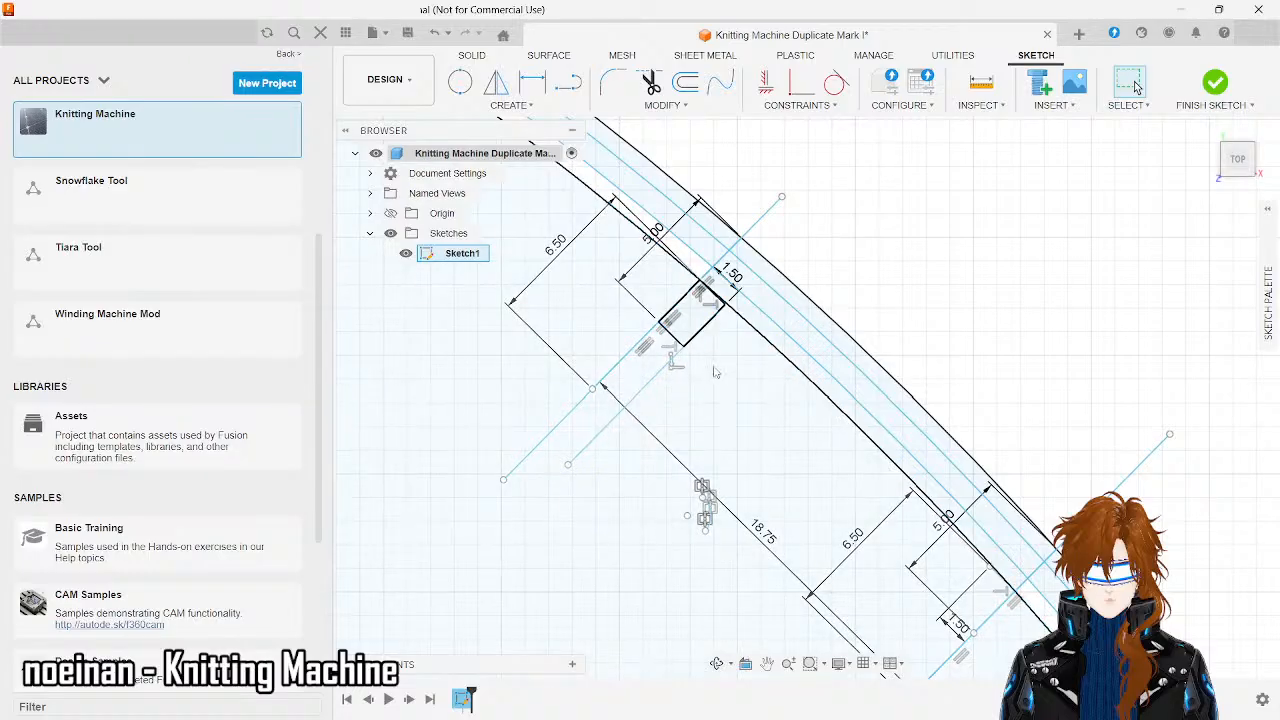
- Draw a 1 mm line along the guide line, starting at the short cross line's end and heading away from the ring
key(o)
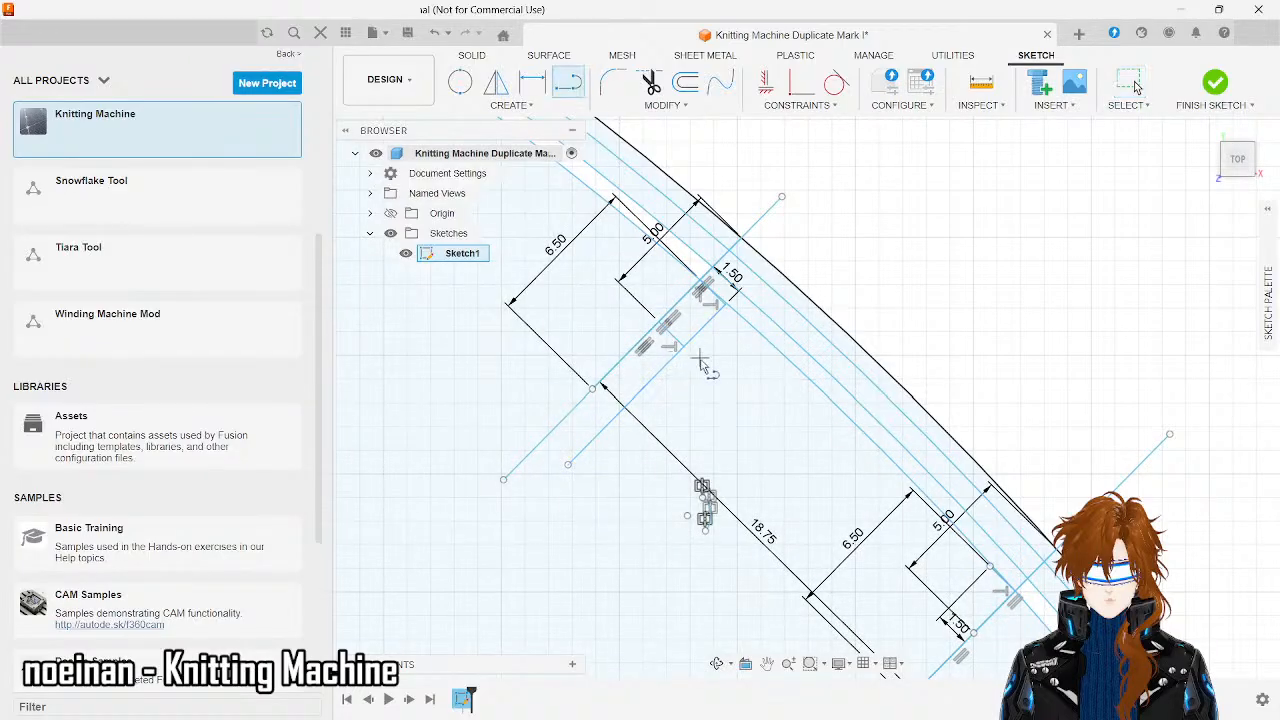
click(679, 347)
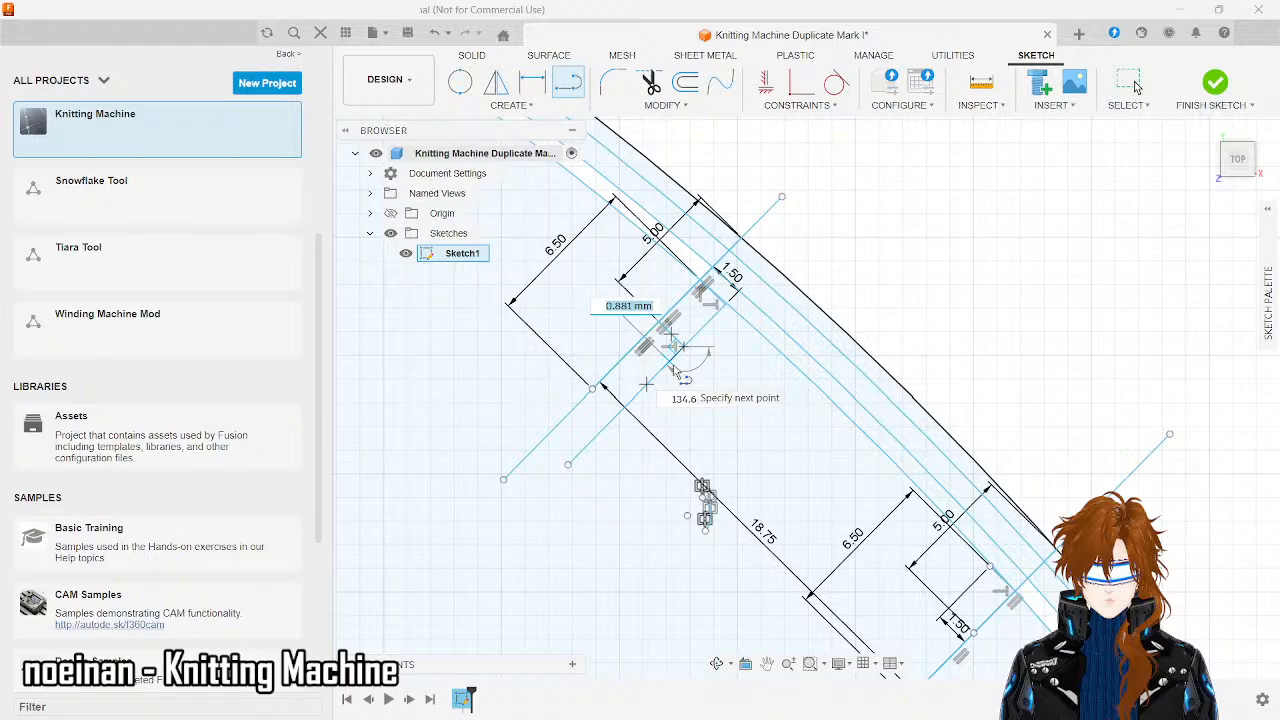
text(1)
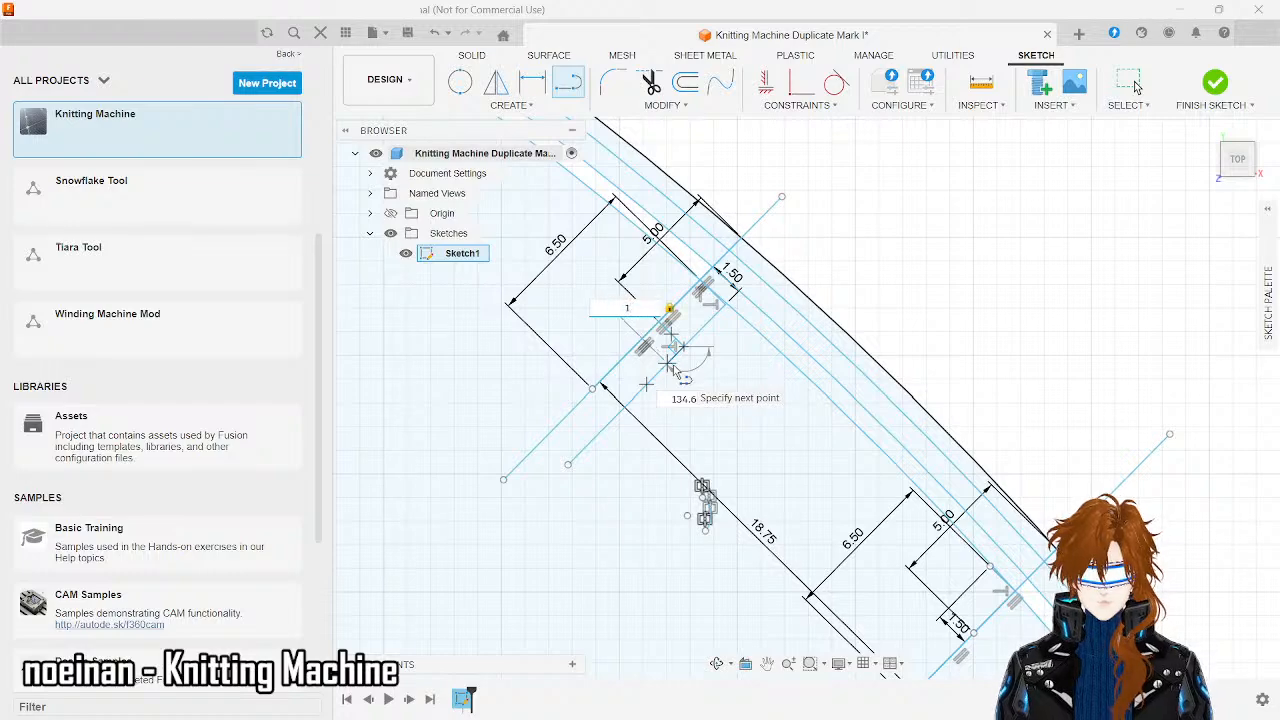
key(Return)
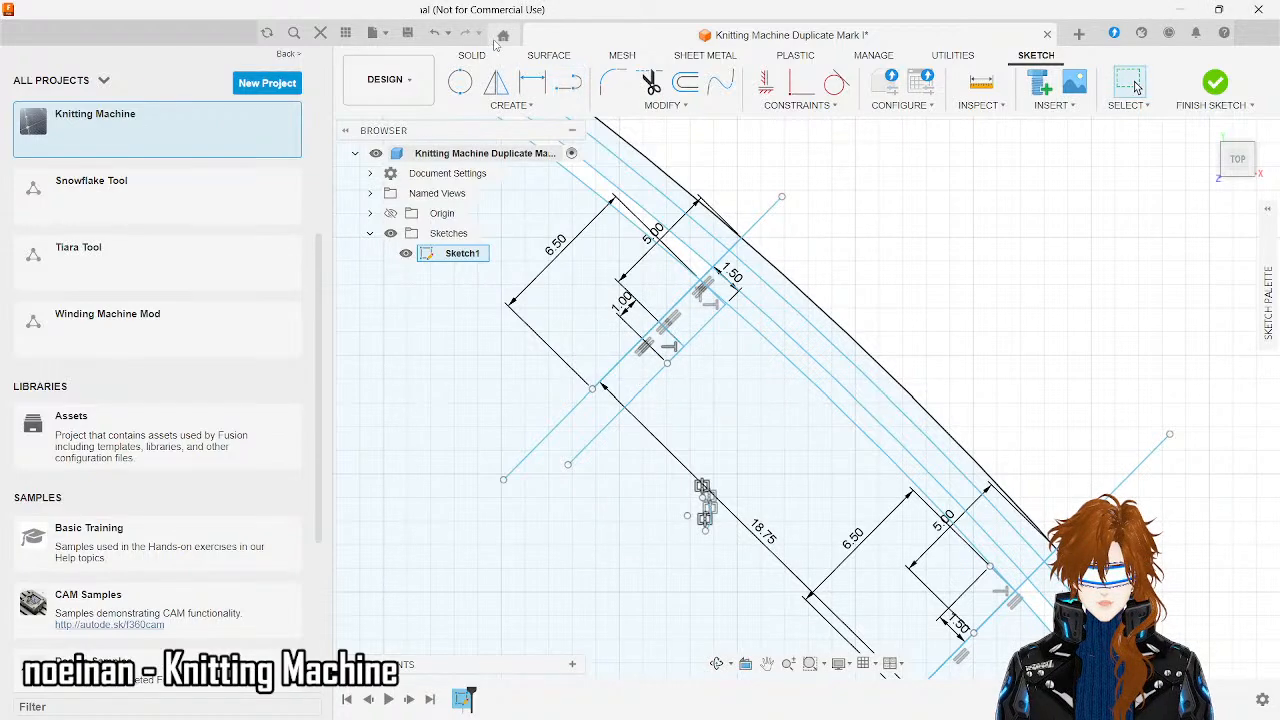
- Draw a 2.5 mm line from the end of the 1 mm line, continuing along the guide line
click(568, 85)
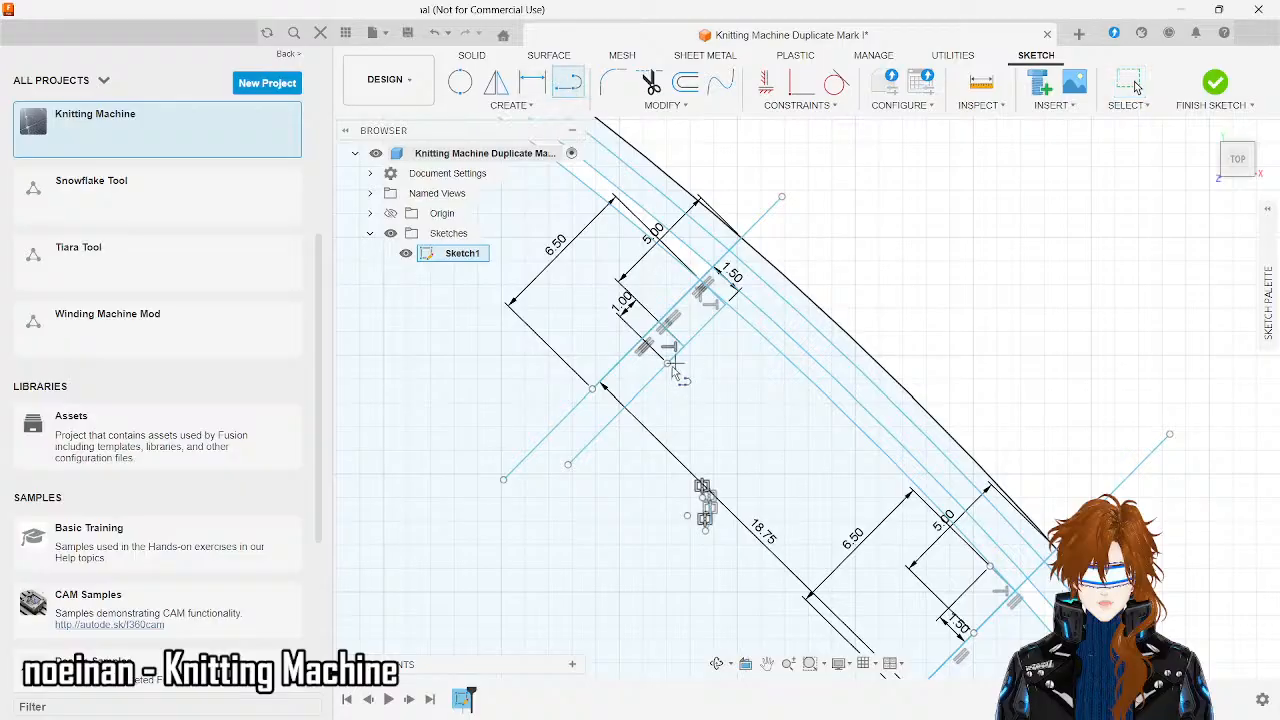
click(667, 362)
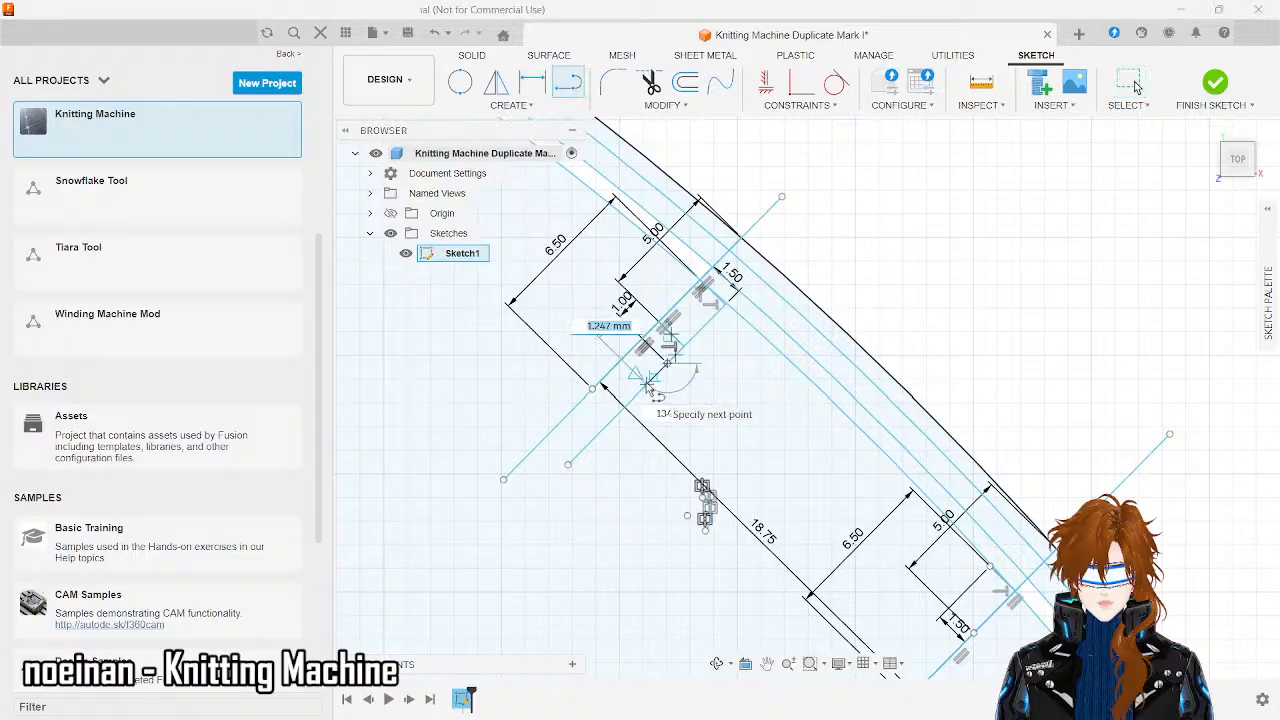
text(2.)
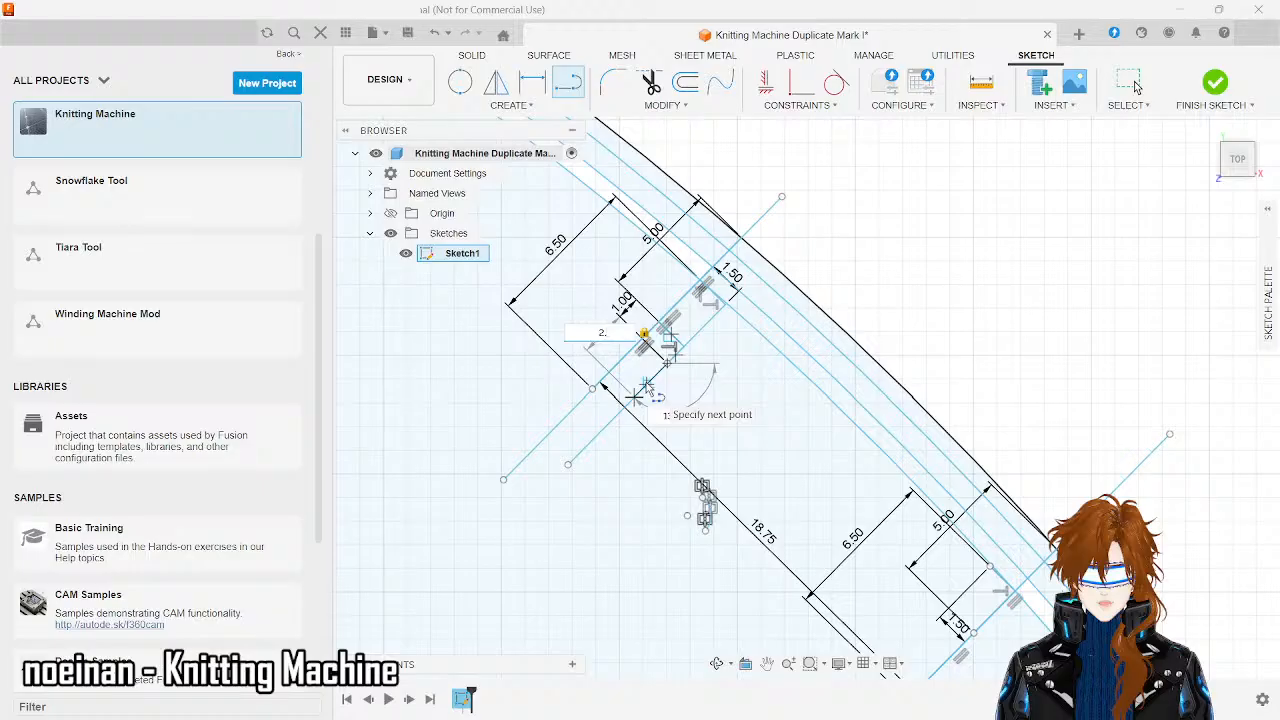
text(5)
key(Return)
key(Escape)
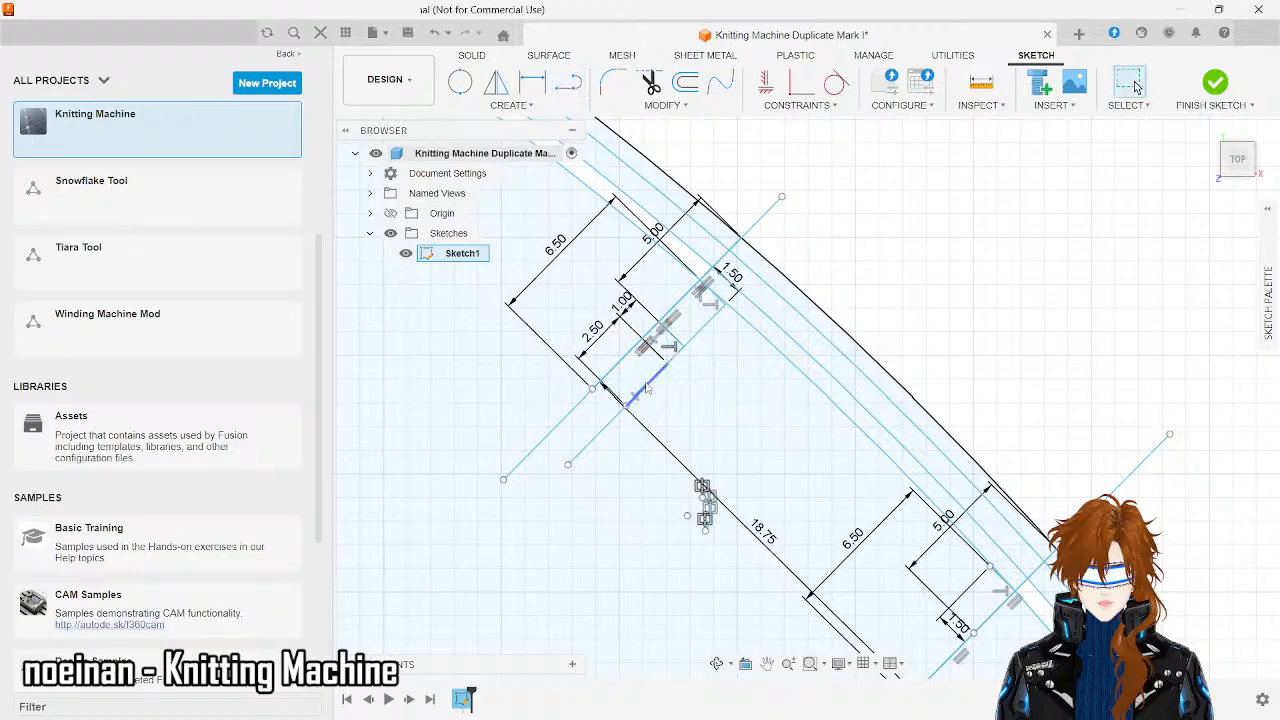
- Draw a 1 mm line from the midpoint of the 2.5 mm line along the guide line, and delete the long guide line
click(567, 82)
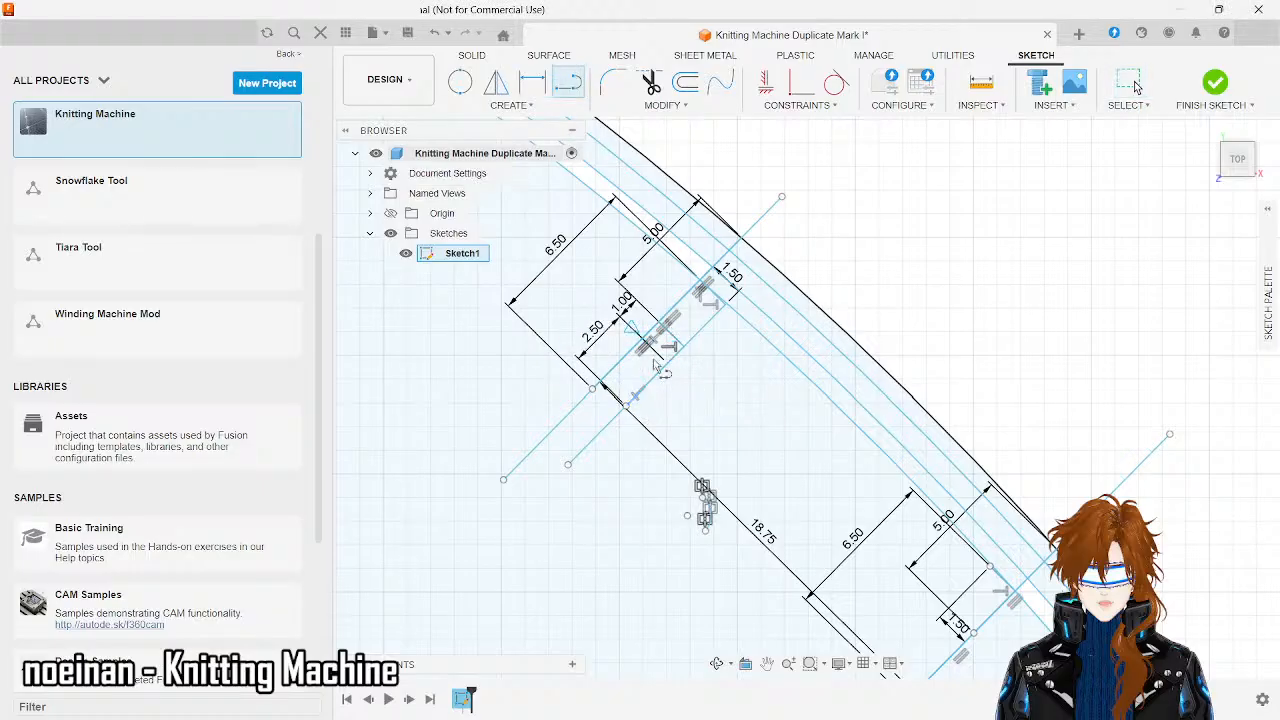
click(636, 398)
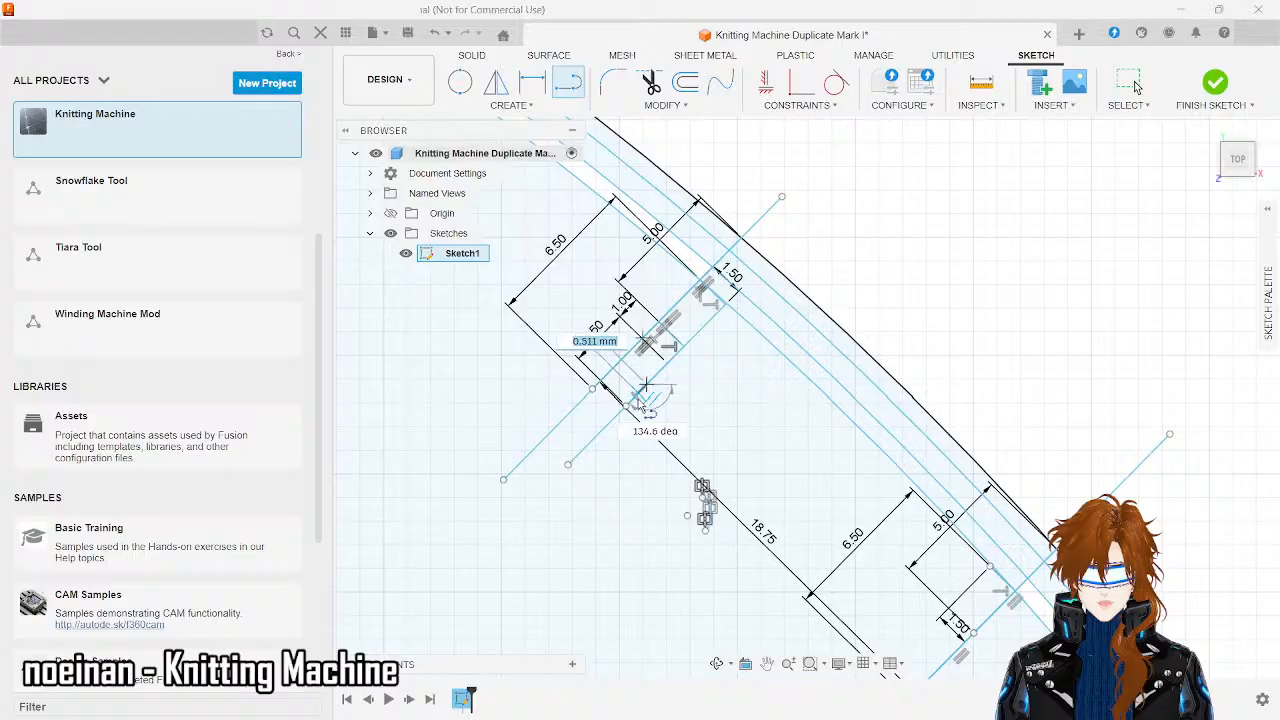
text(1)
key(Return)
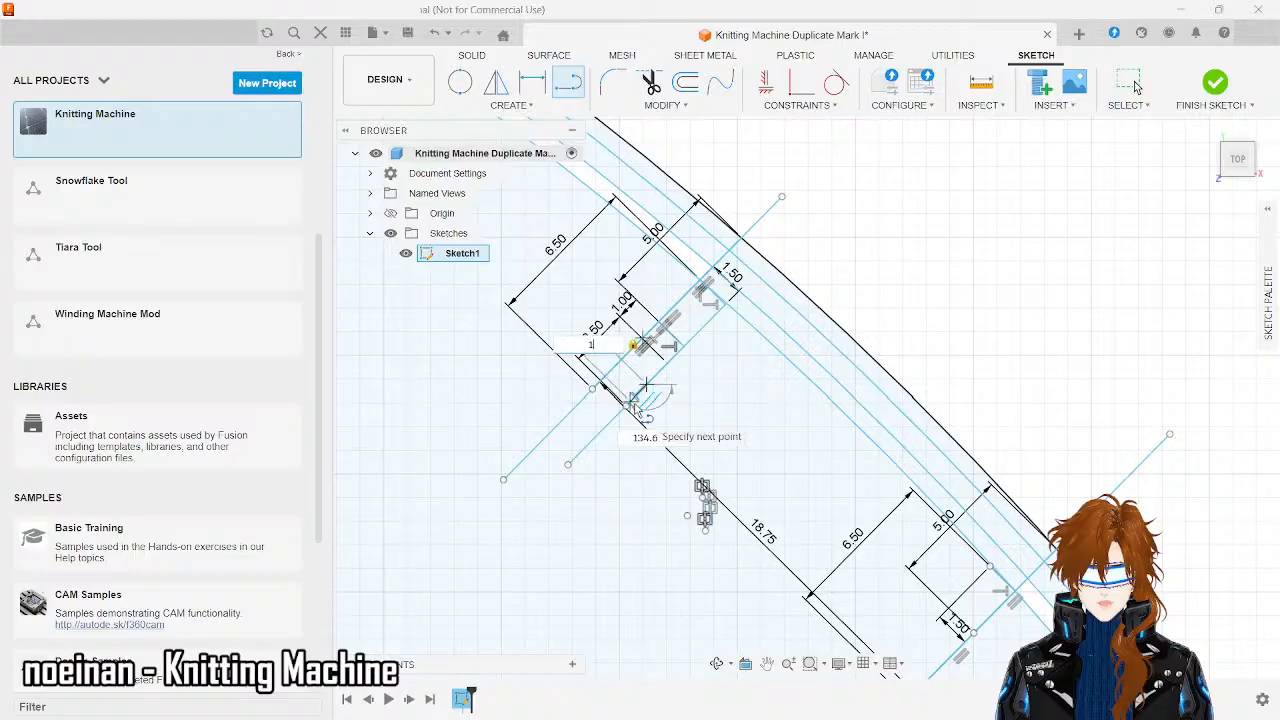
key(Escape)
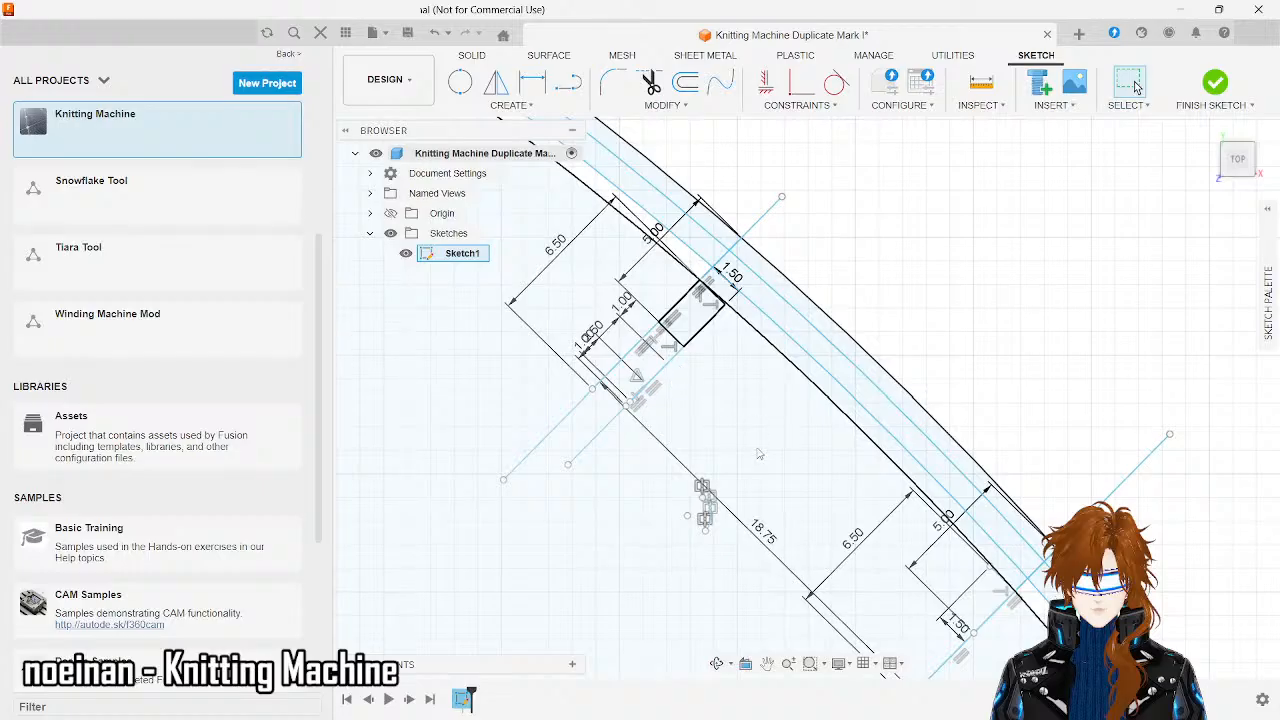
click(614, 422)
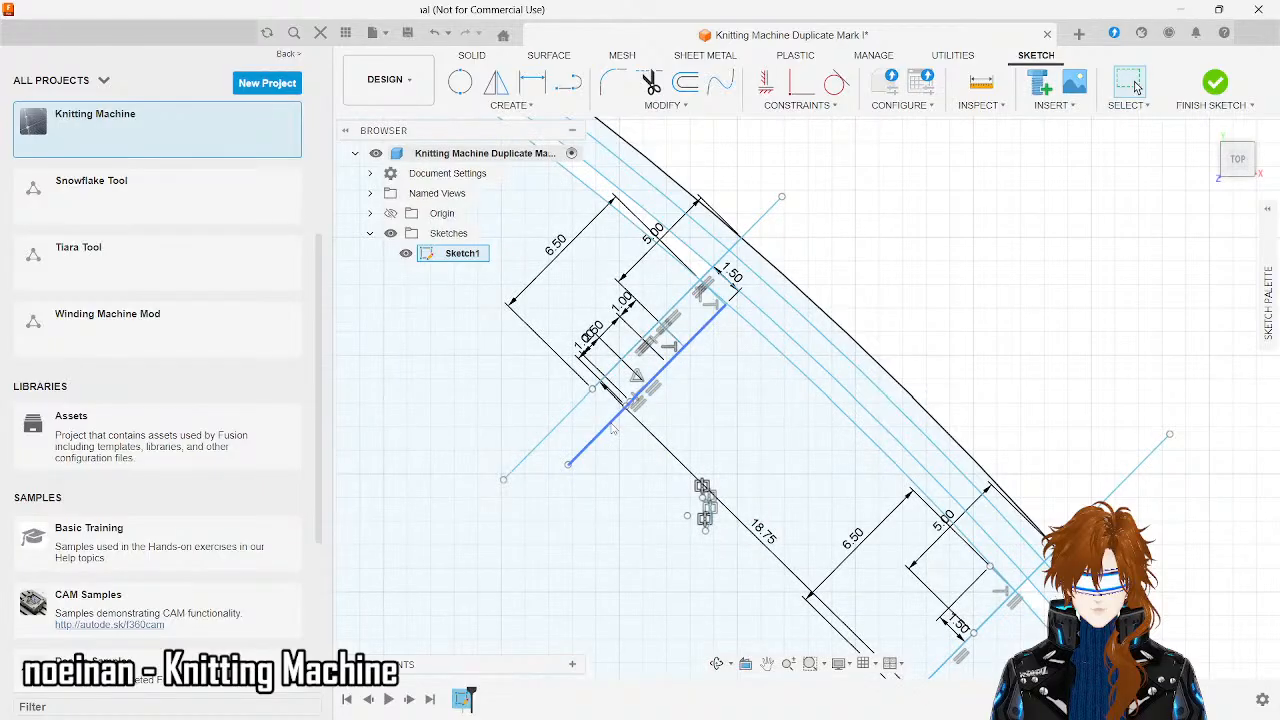
key(Delete)
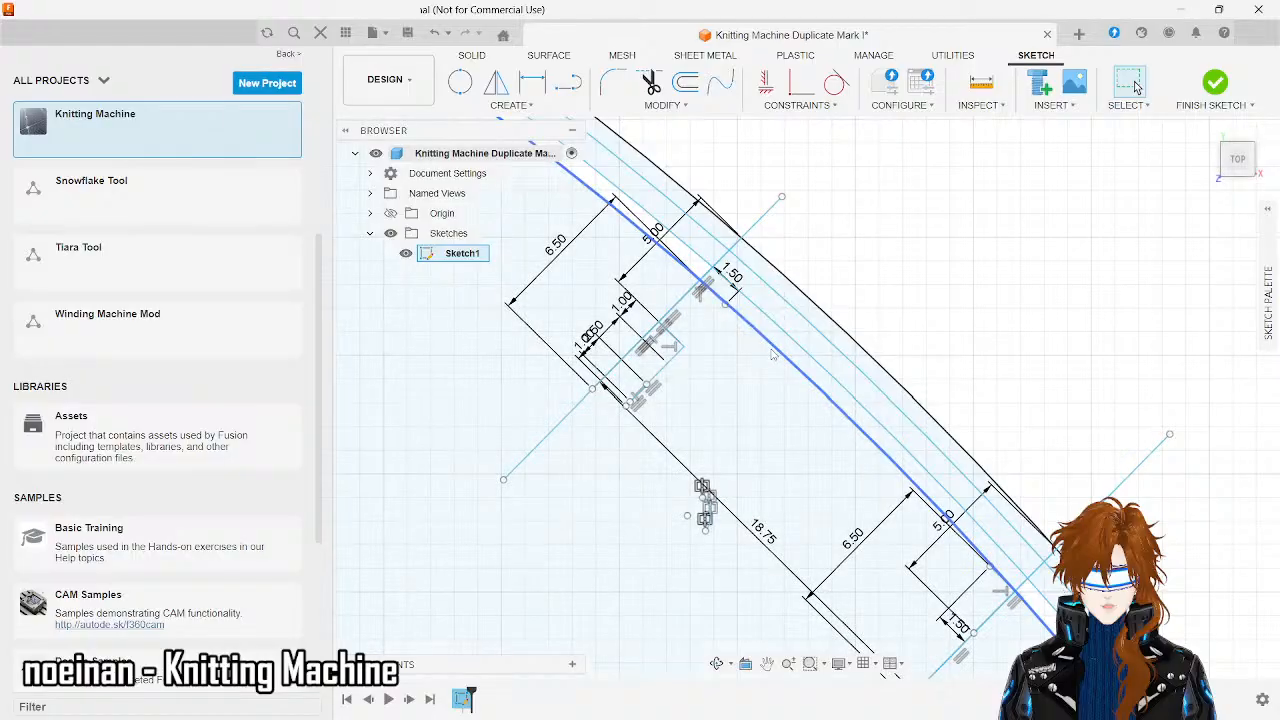
- Draw a 3.25 mm line along the ring's outer arc, starting where the upper long line crosses it
click(573, 90)
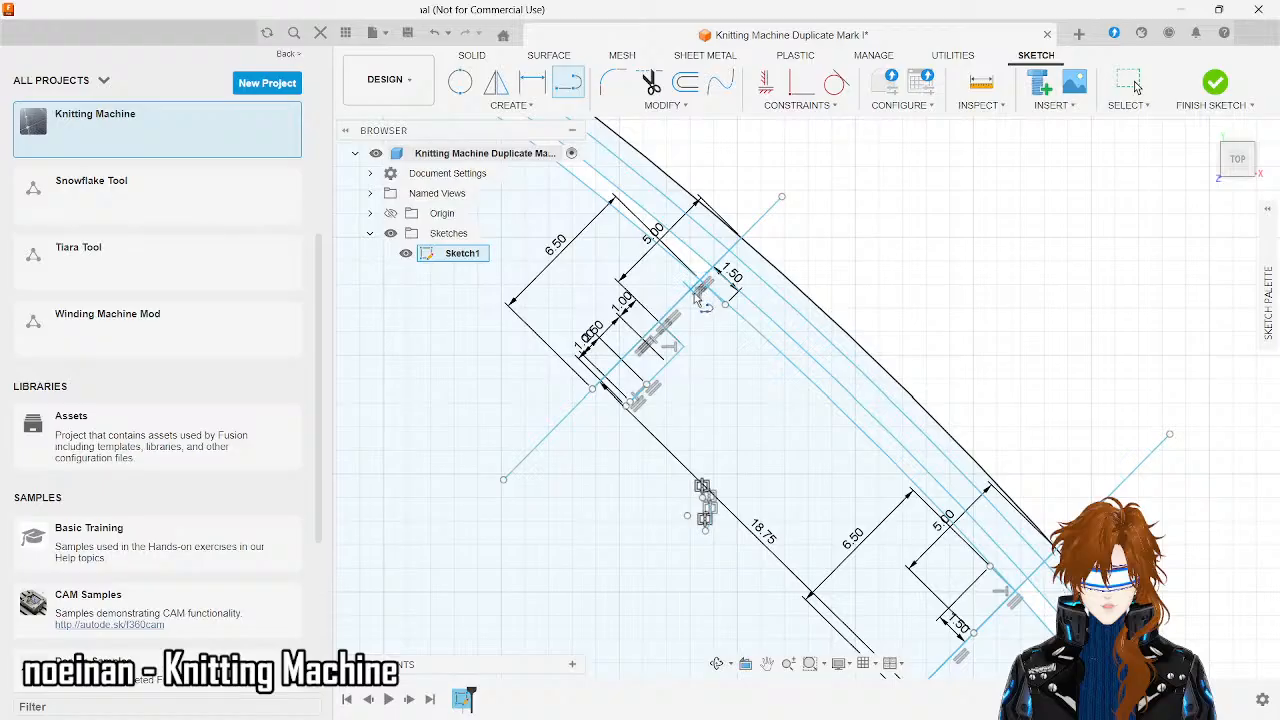
click(740, 238)
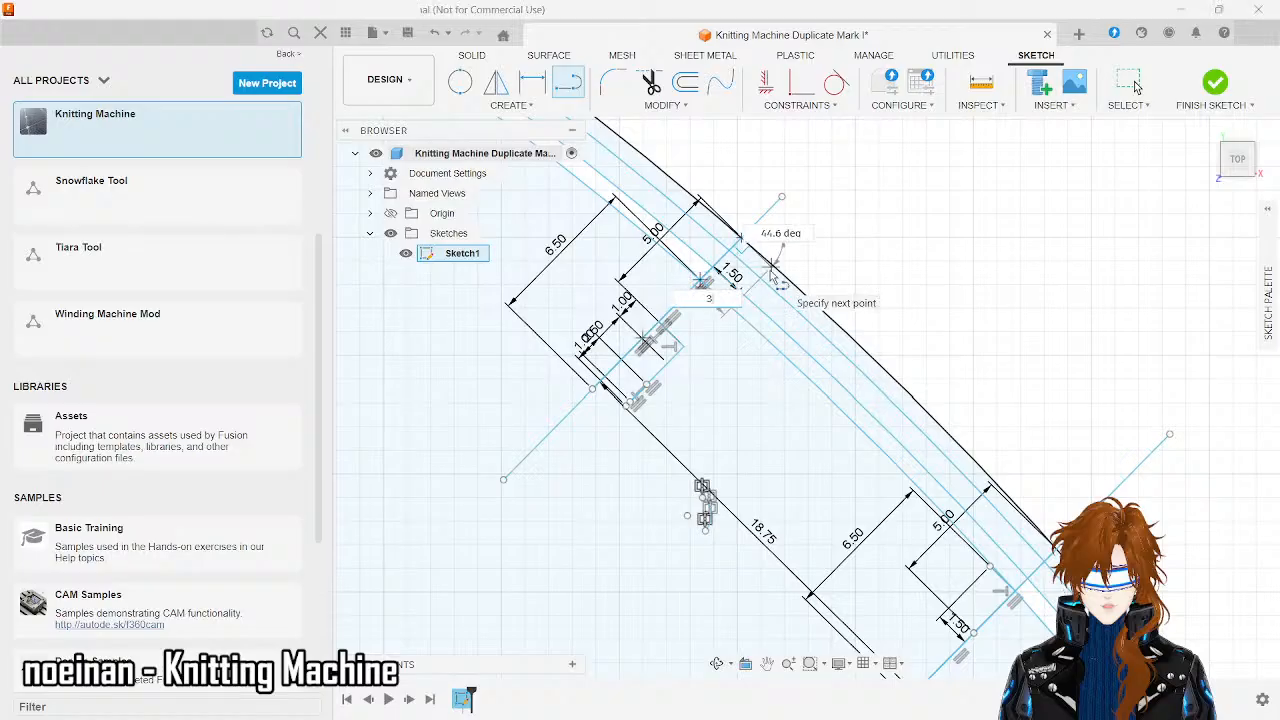
text(3.25)
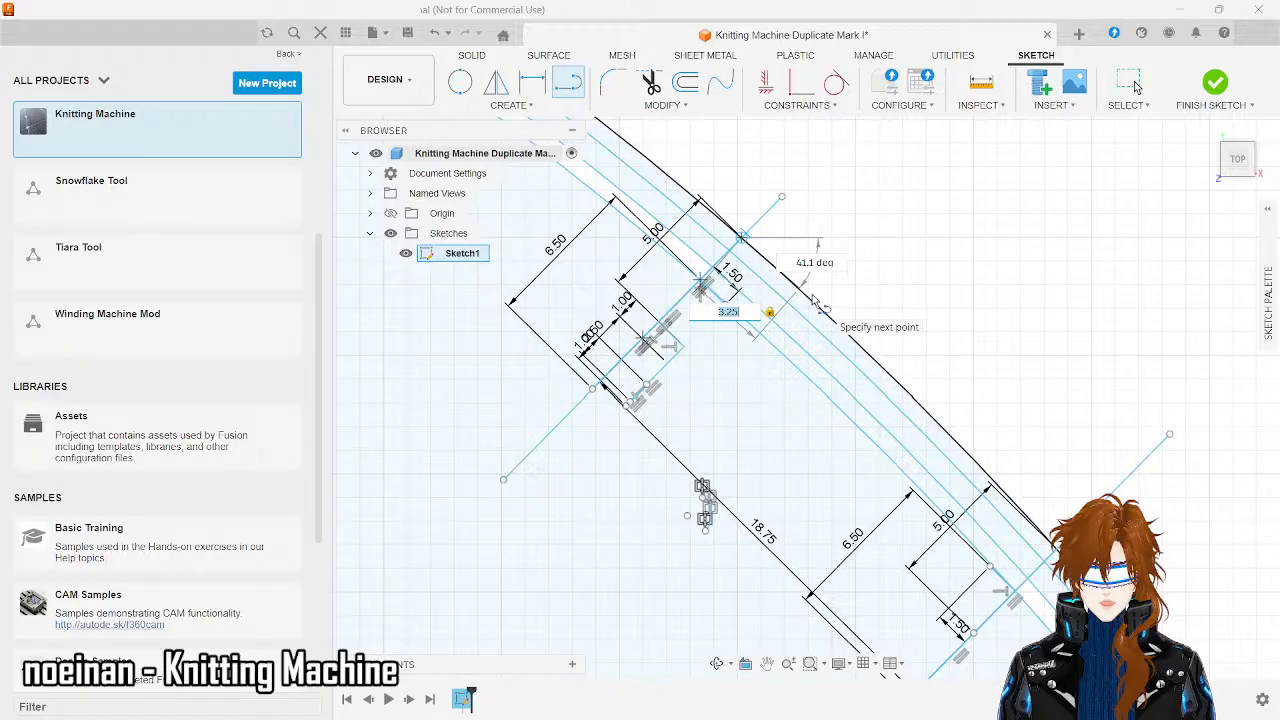
key(Return)
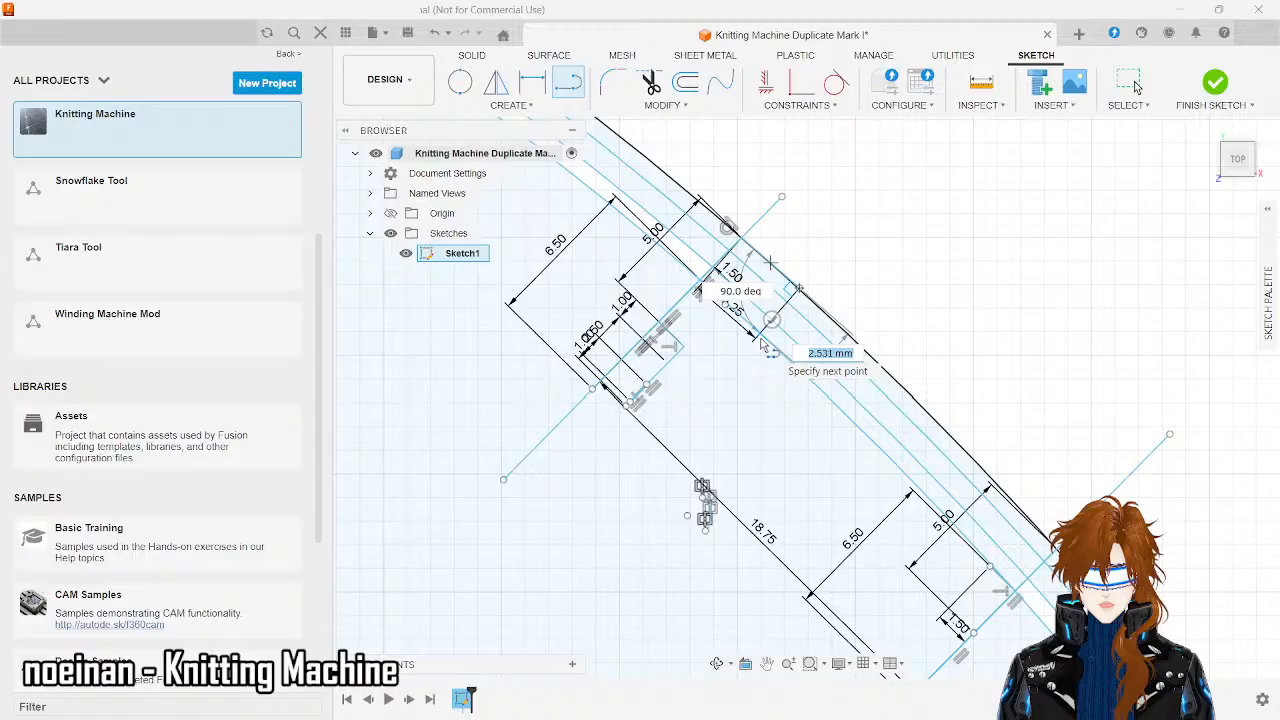
- Finish the perpendicular line across the arcs at the upper 3.25 mm line's end, and draw a matching 3.25 mm line from the lower long line's outer-arc crossing
key(Escape)
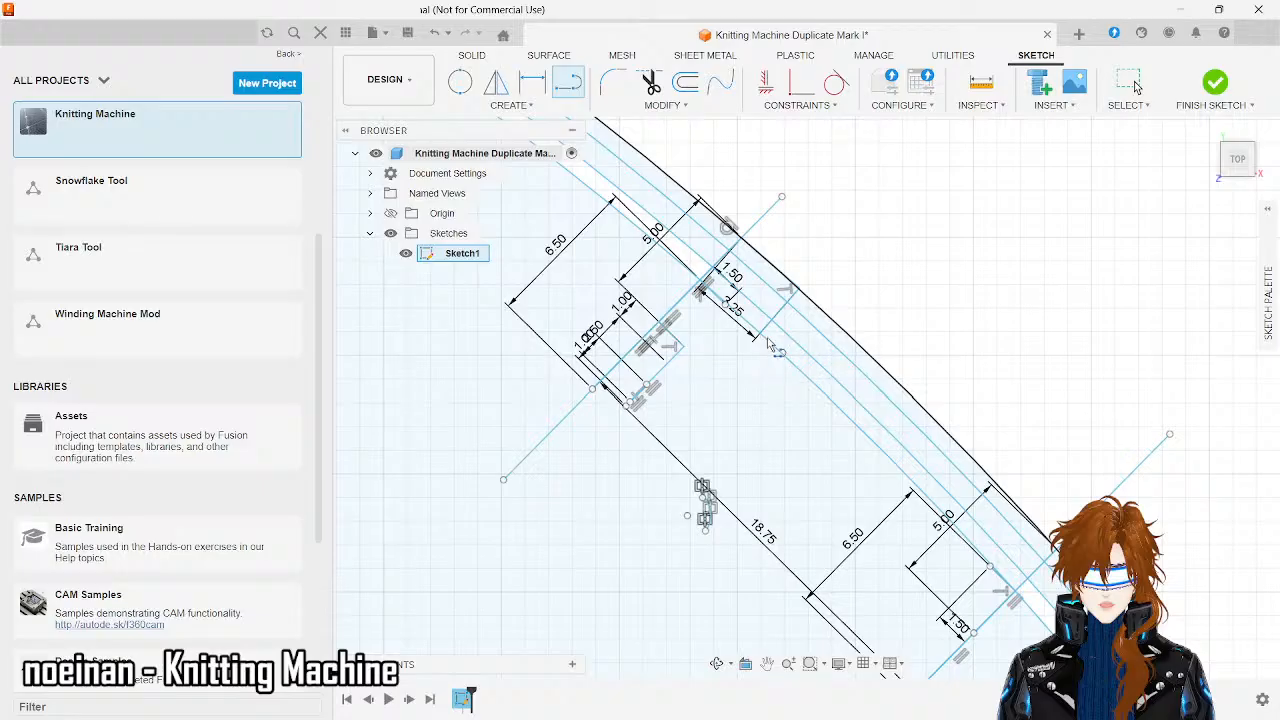
click(1058, 548)
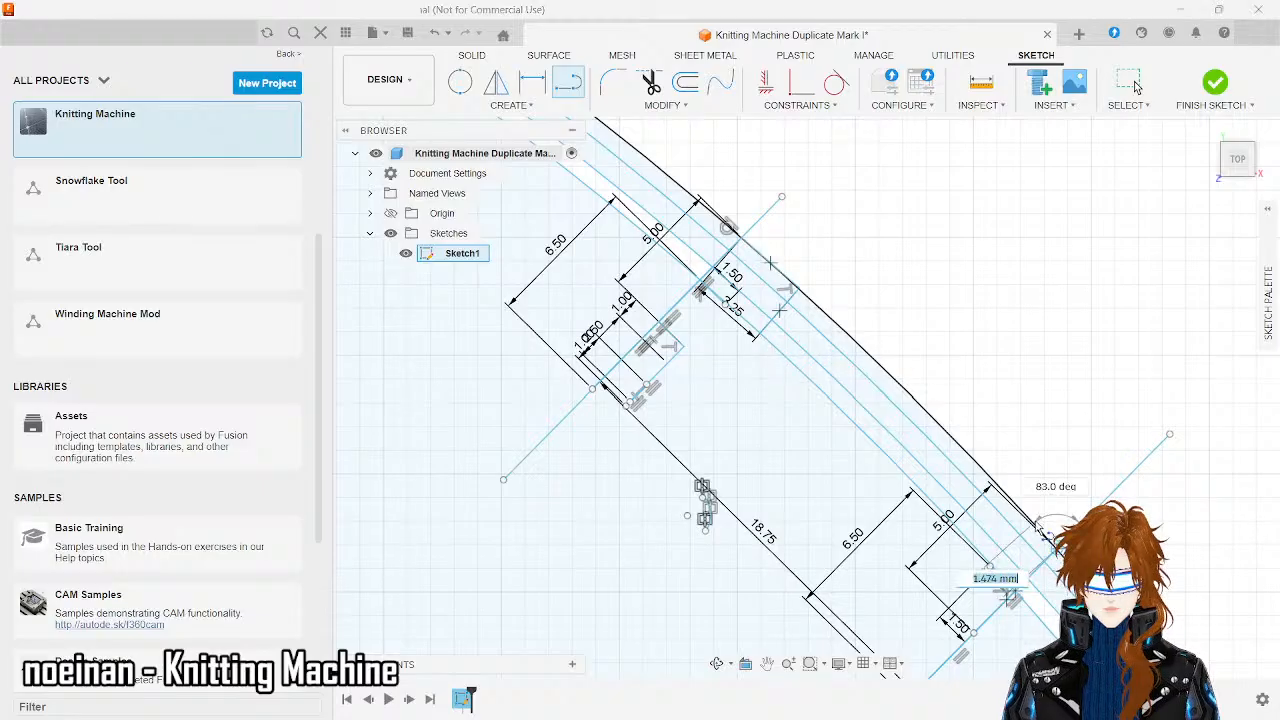
text(3)
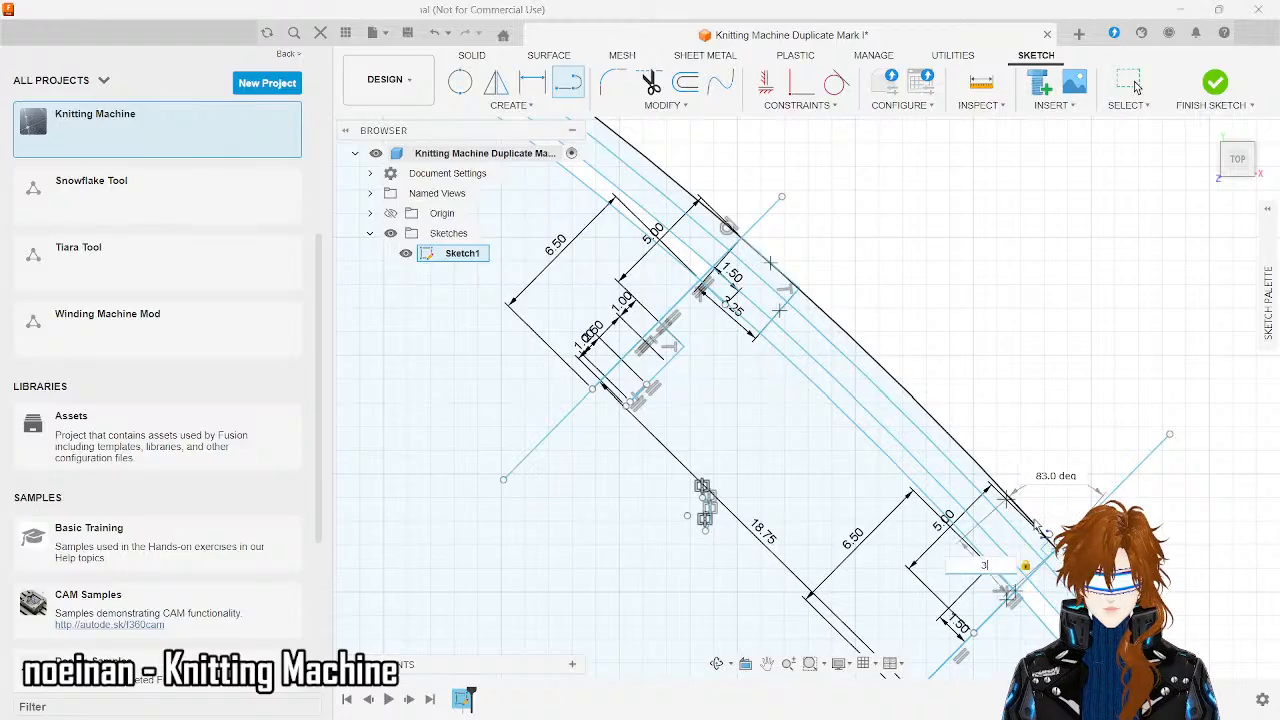
text(.25)
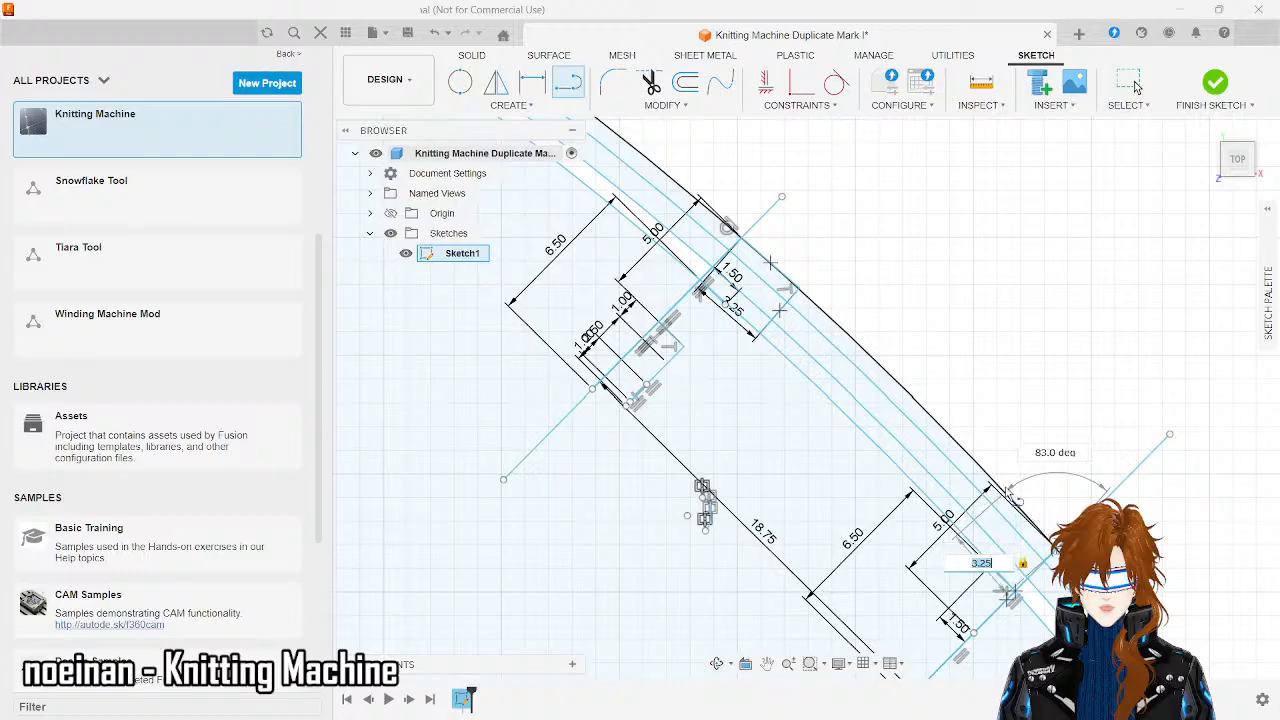
click(1008, 496)
key(Escape)
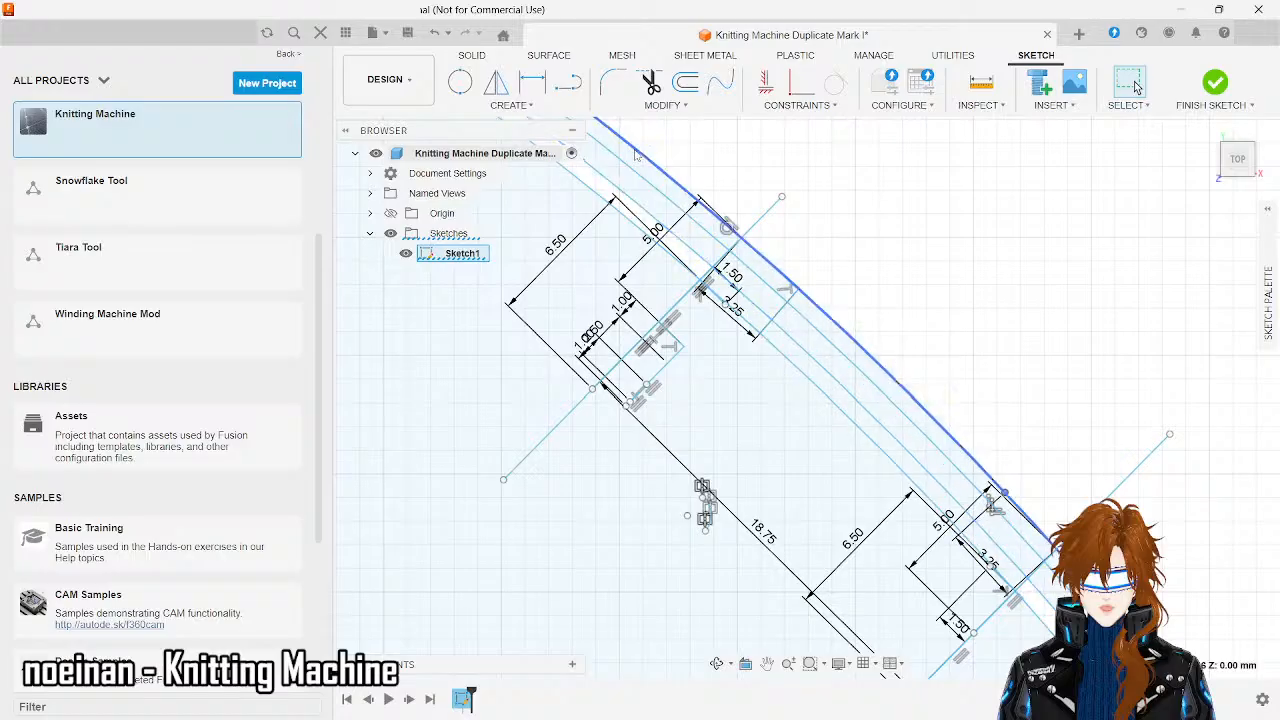
- Draw a perpendicular line from the free end of the lower 3.25 mm line across the arcs to the ring's innermost arc
click(570, 86)
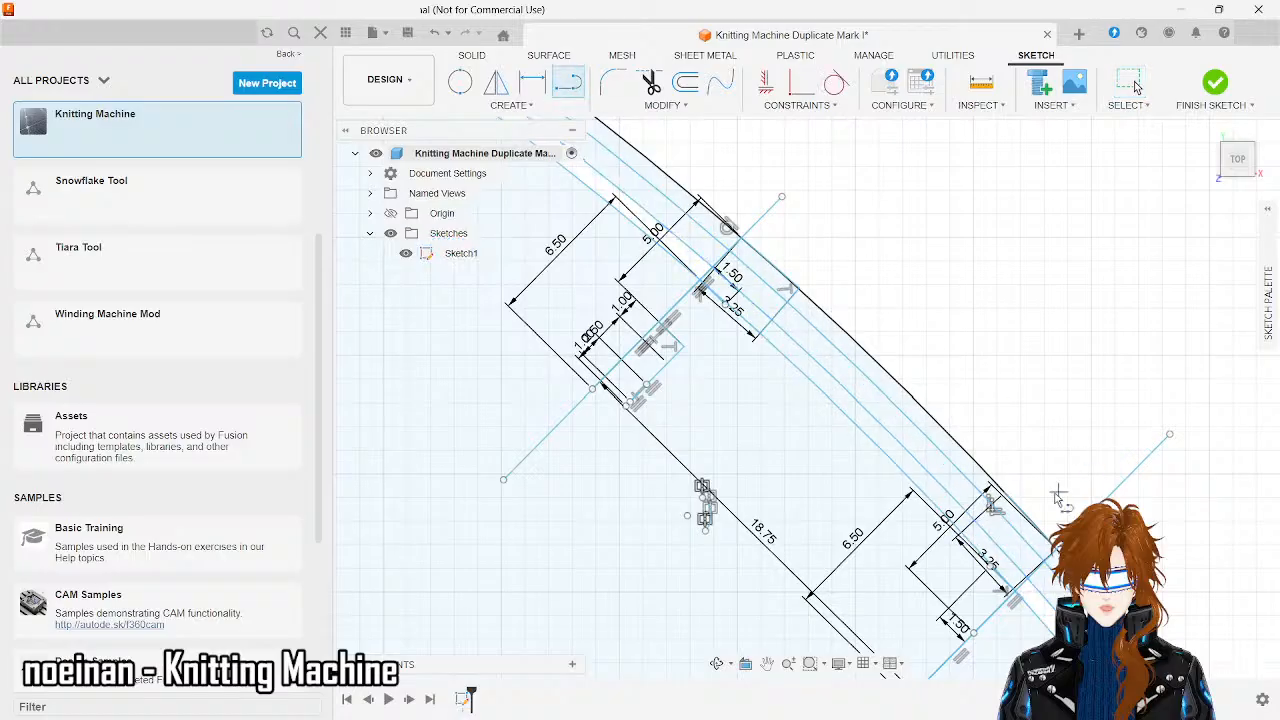
click(996, 496)
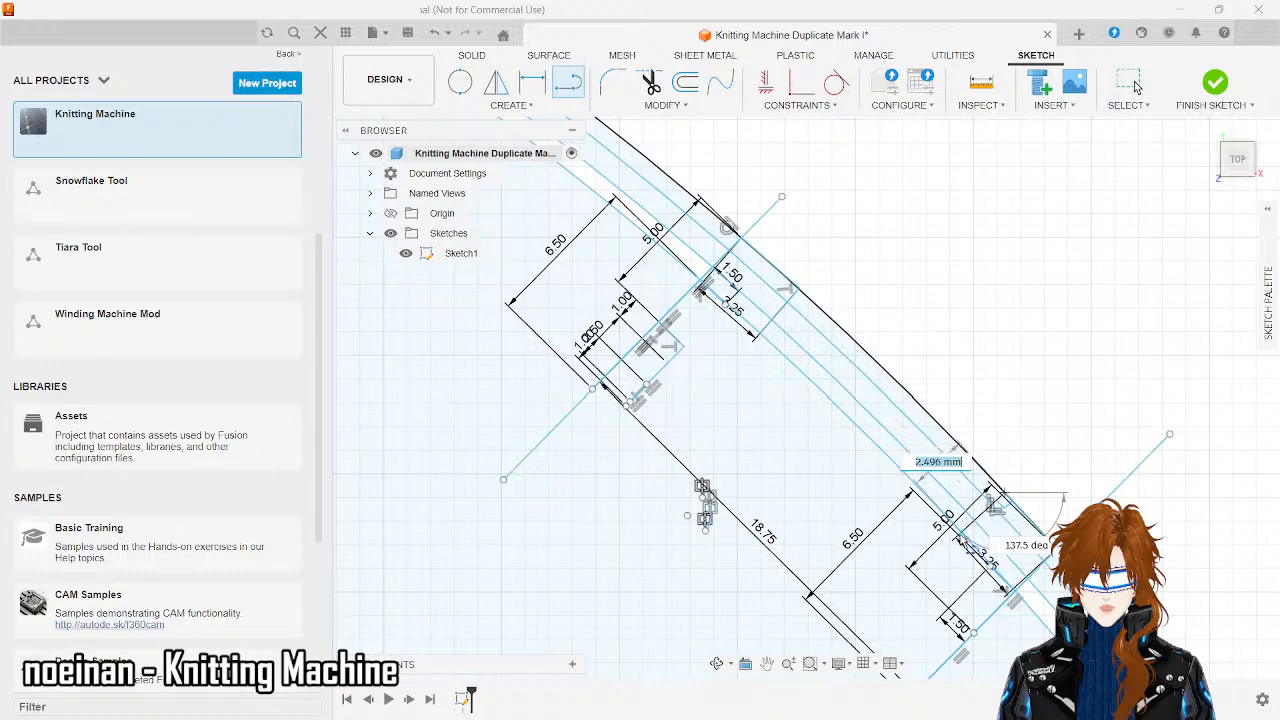
key(Escape)
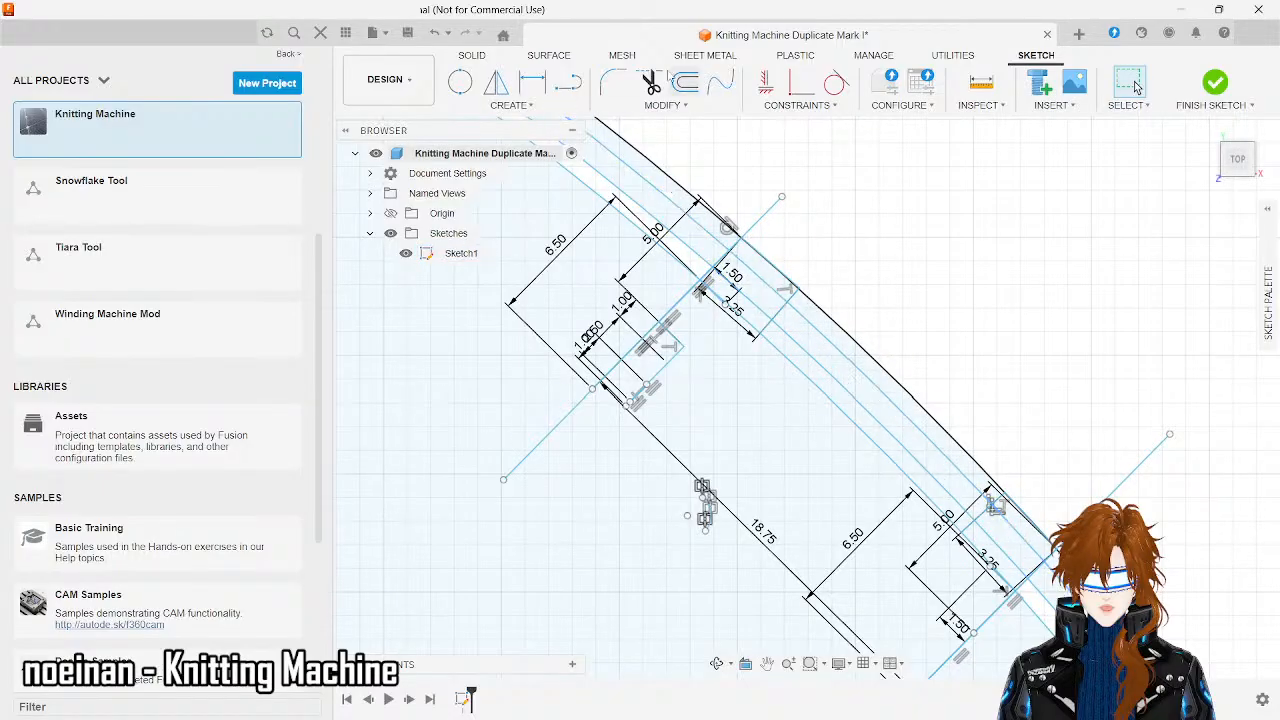
- Trim the ring's two middle arcs between the upper and lower perpendicular cross lines
click(650, 82)
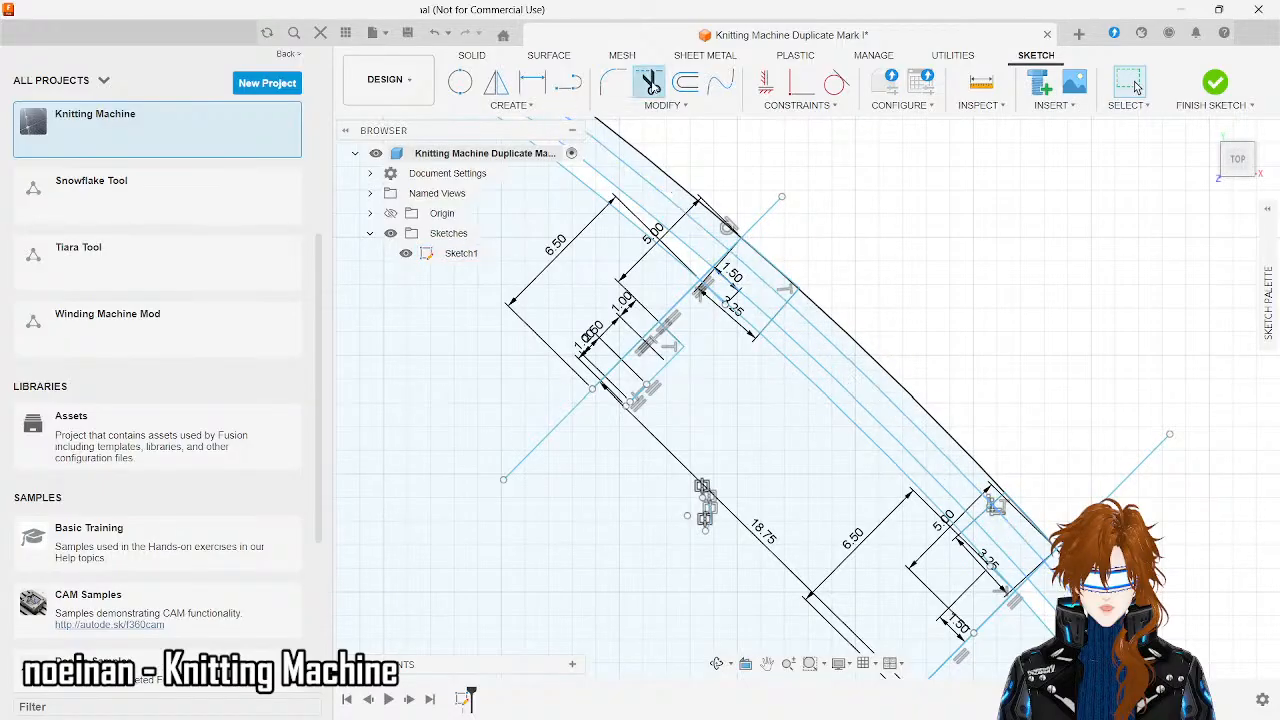
click(840, 355)
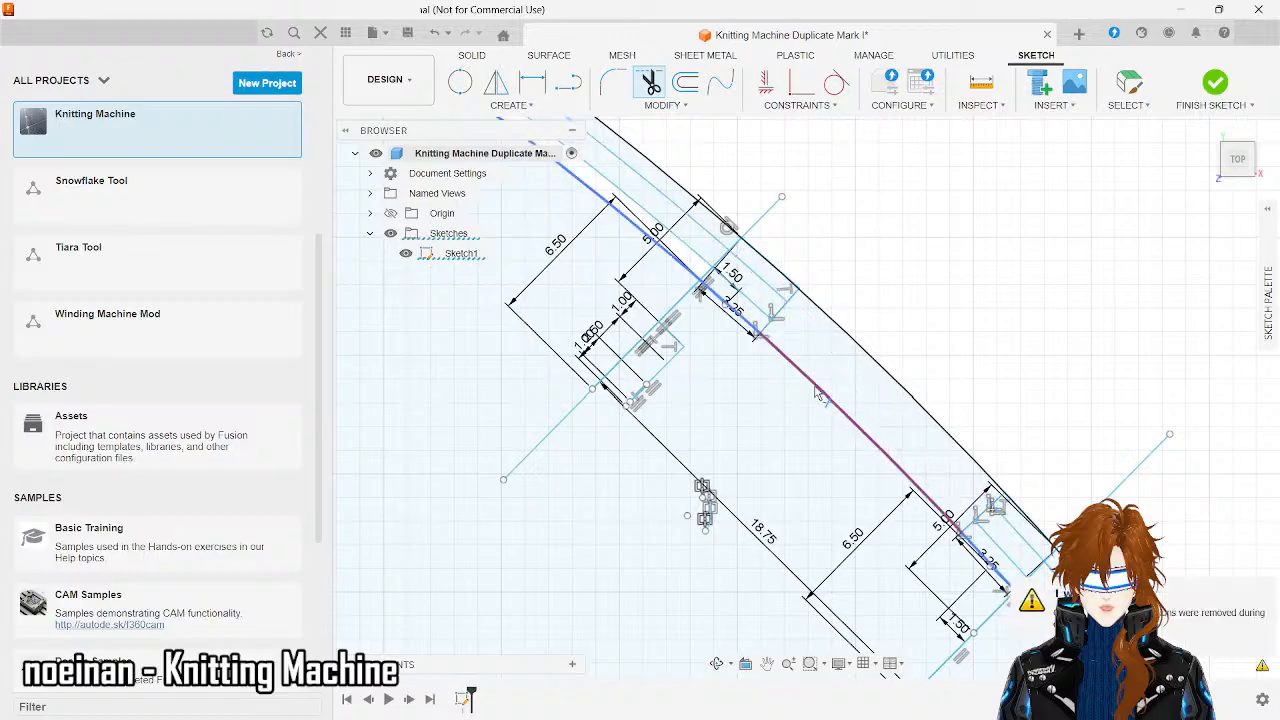
- Try trimming the ring's innermost arc between the two perpendicular cross lines, and undo that trim
click(848, 416)
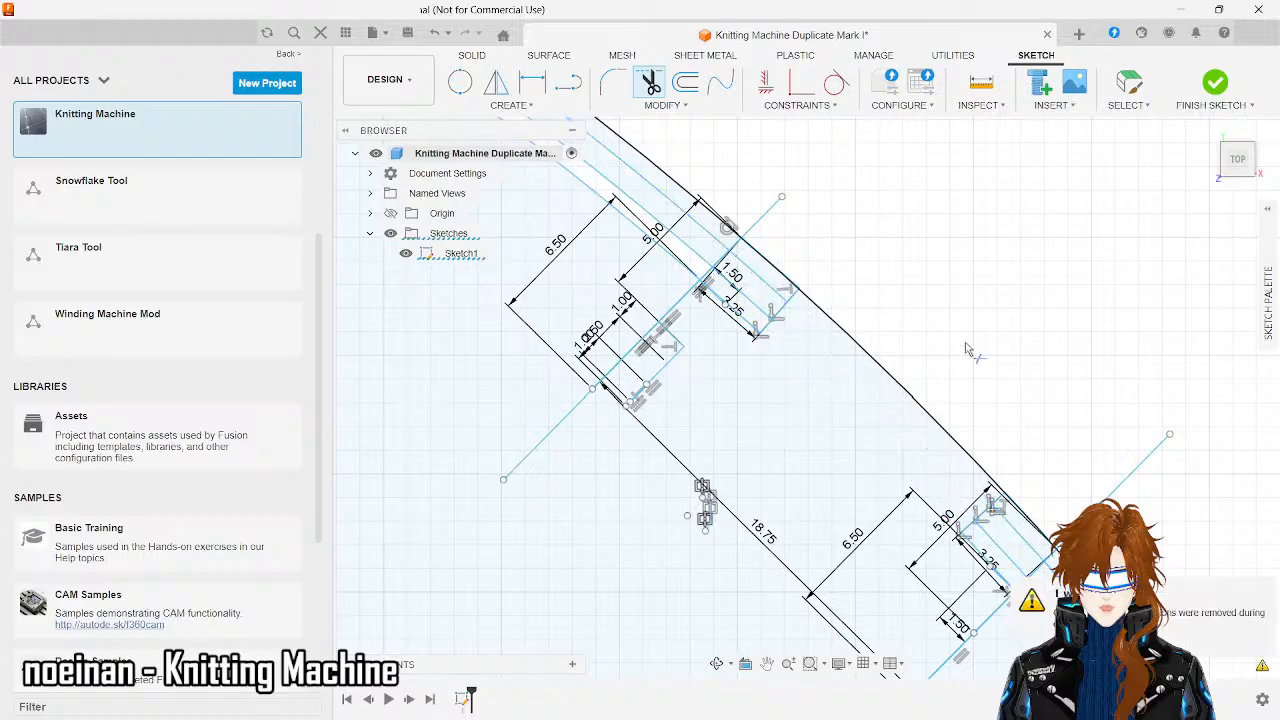
scroll(966, 349, down, 3)
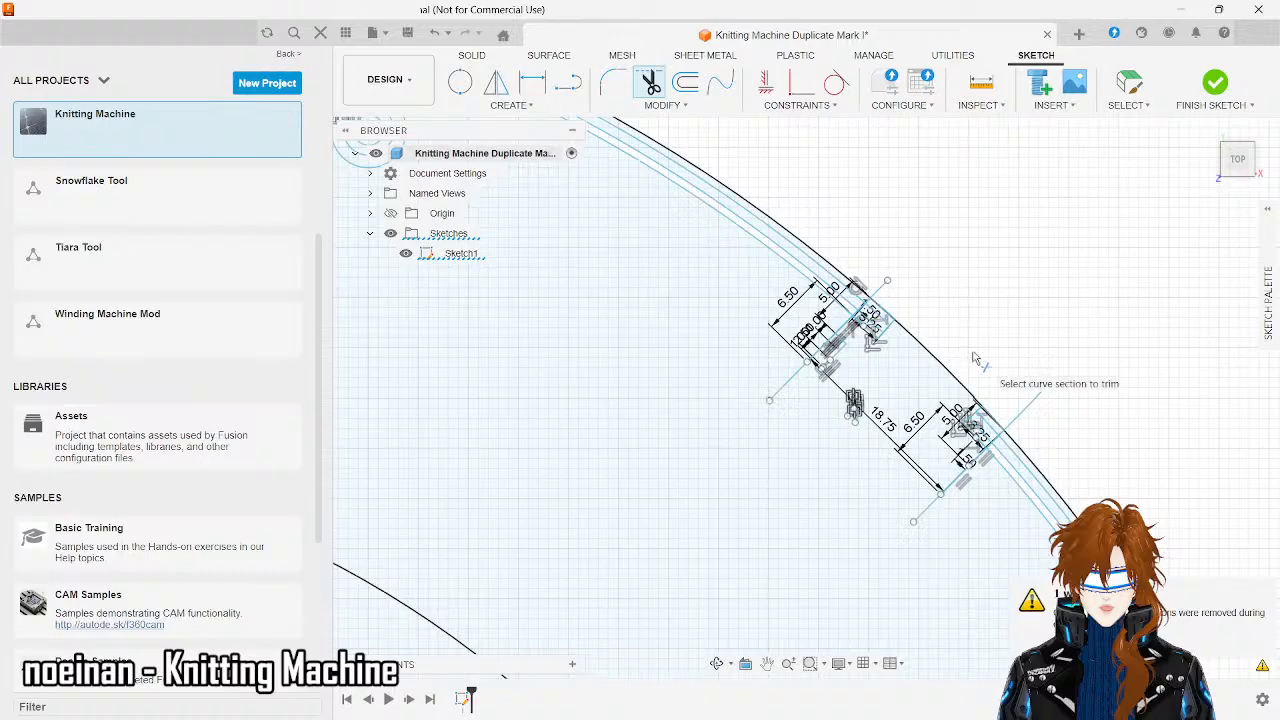
scroll(973, 357, up, 3)
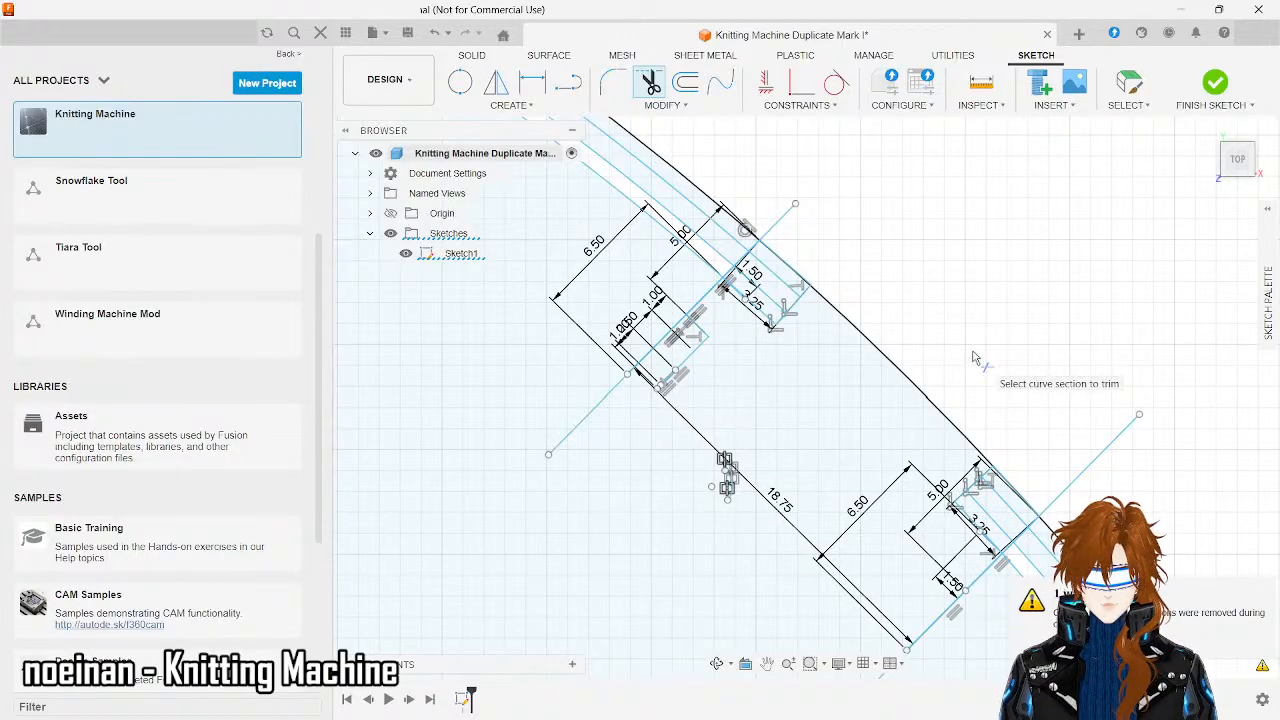
key(Escape)
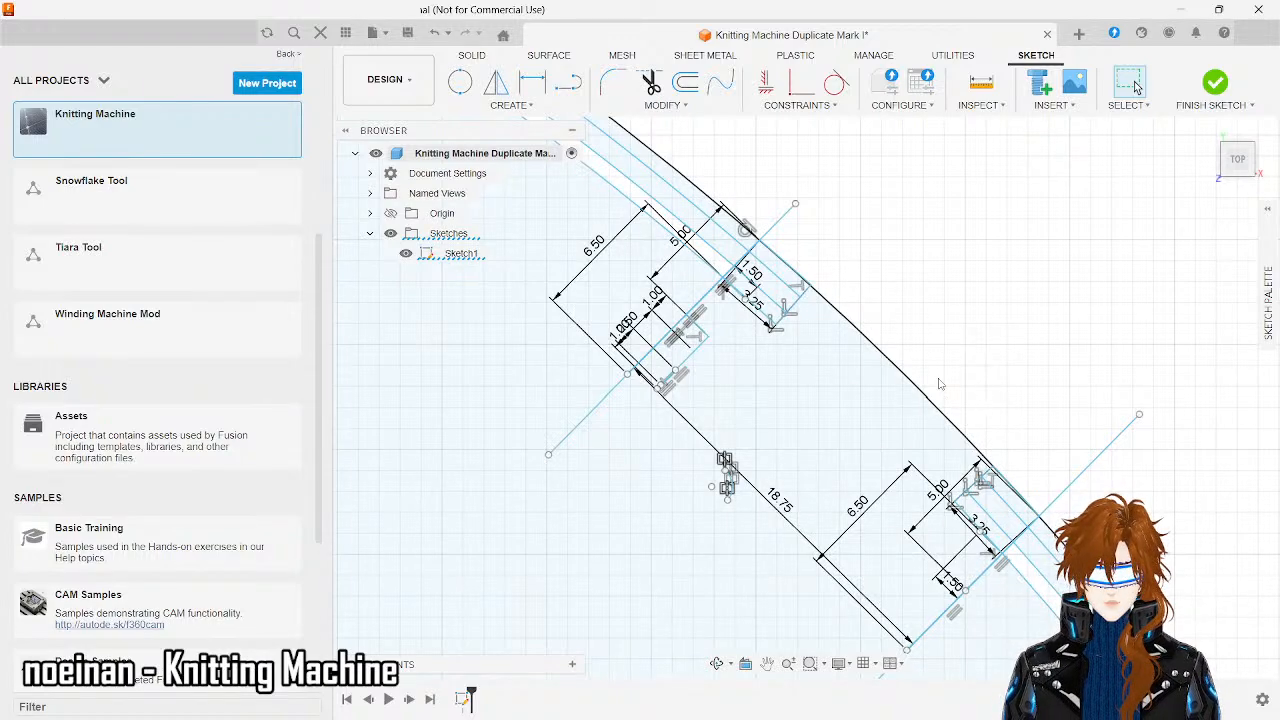
key(ctrl+z)
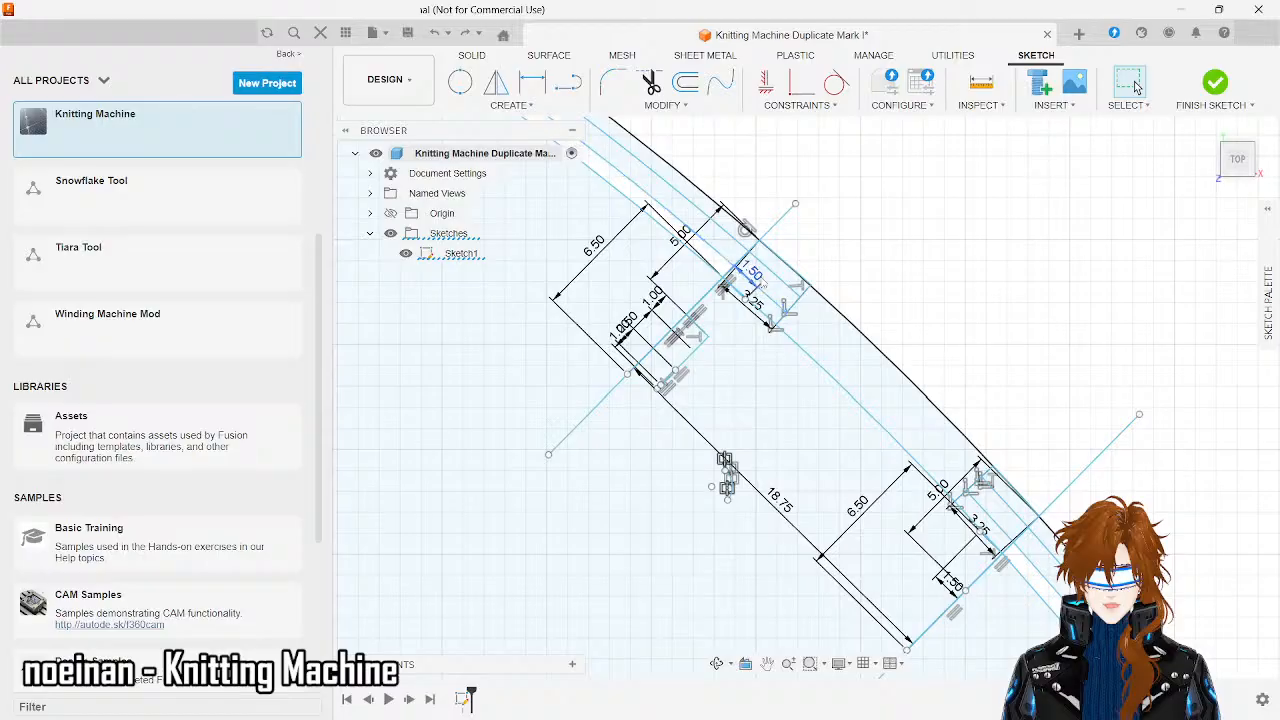
- Try a 1 mm line along the outer of the two middle arcs from the upper long line, and remove it again
scroll(752, 285, up, 5)
click(567, 83)
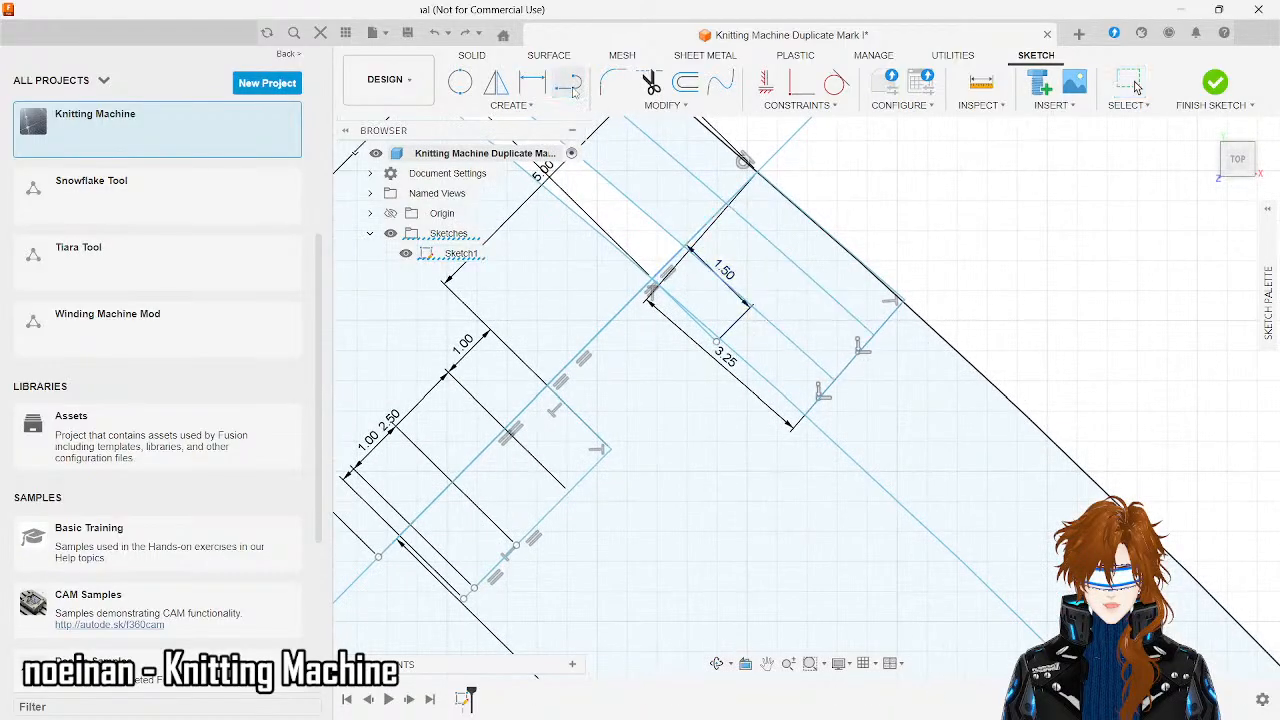
click(727, 204)
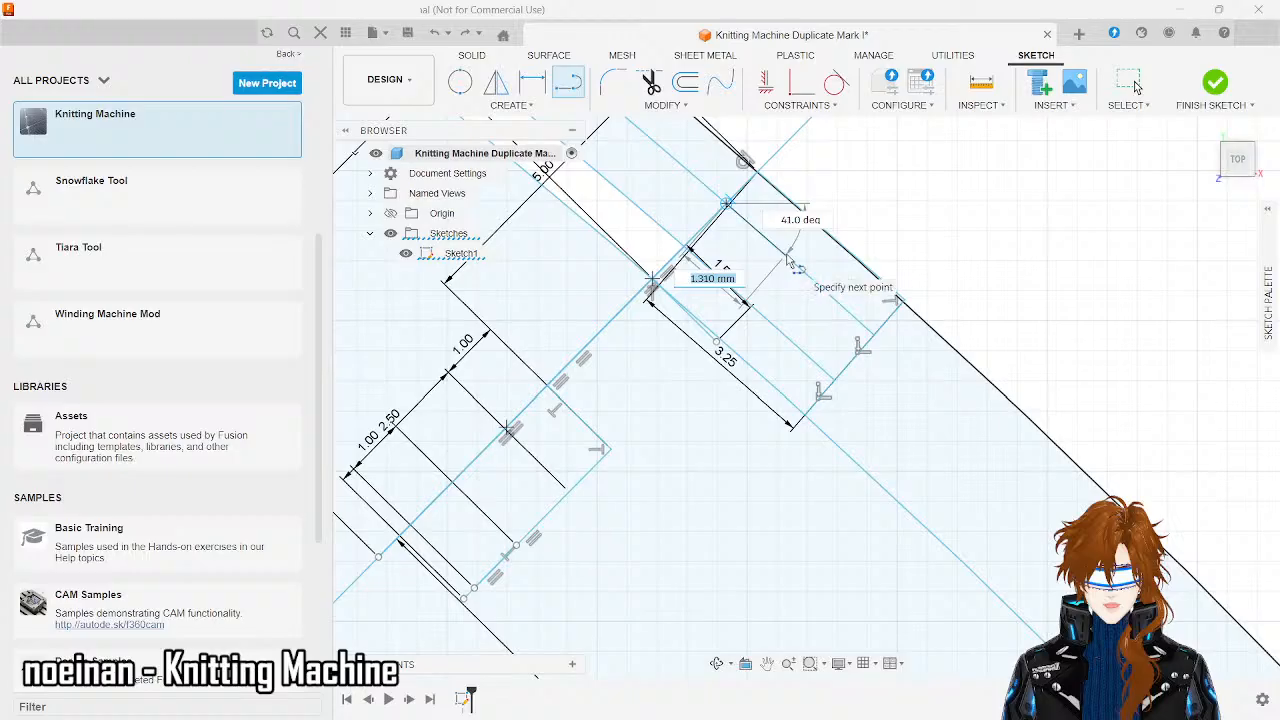
text(1)
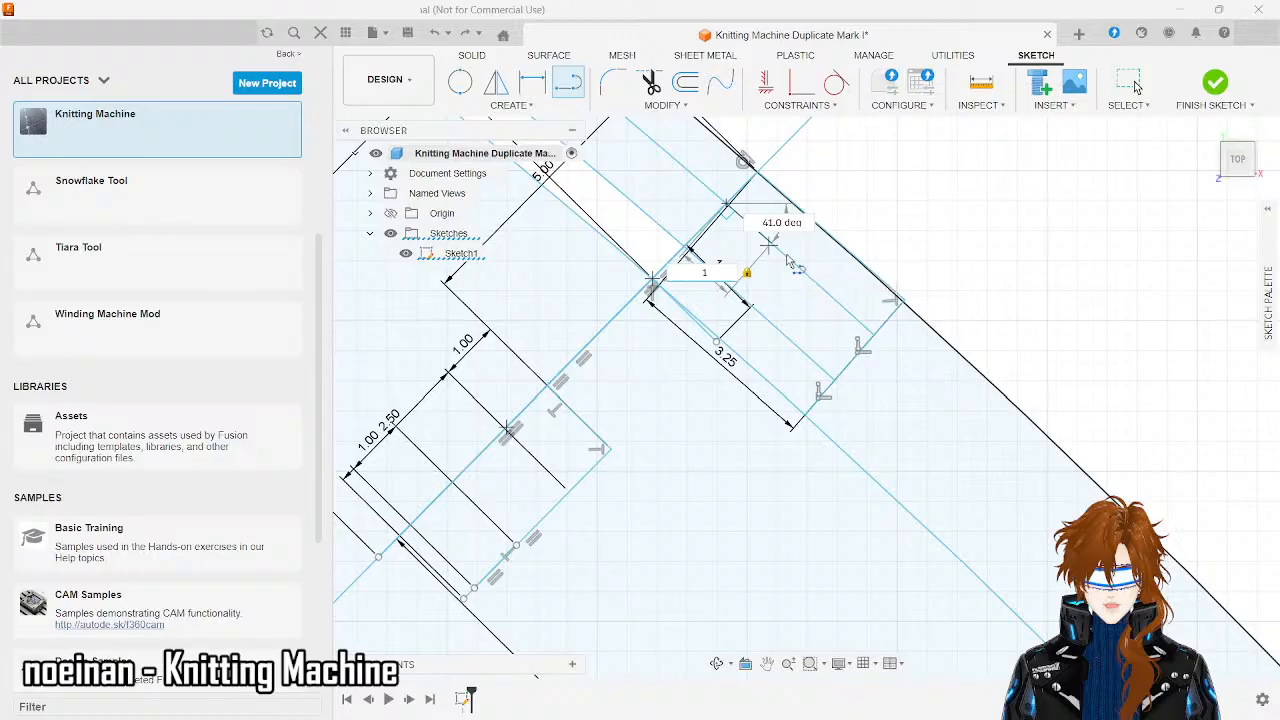
key(Return)
key(Escape)
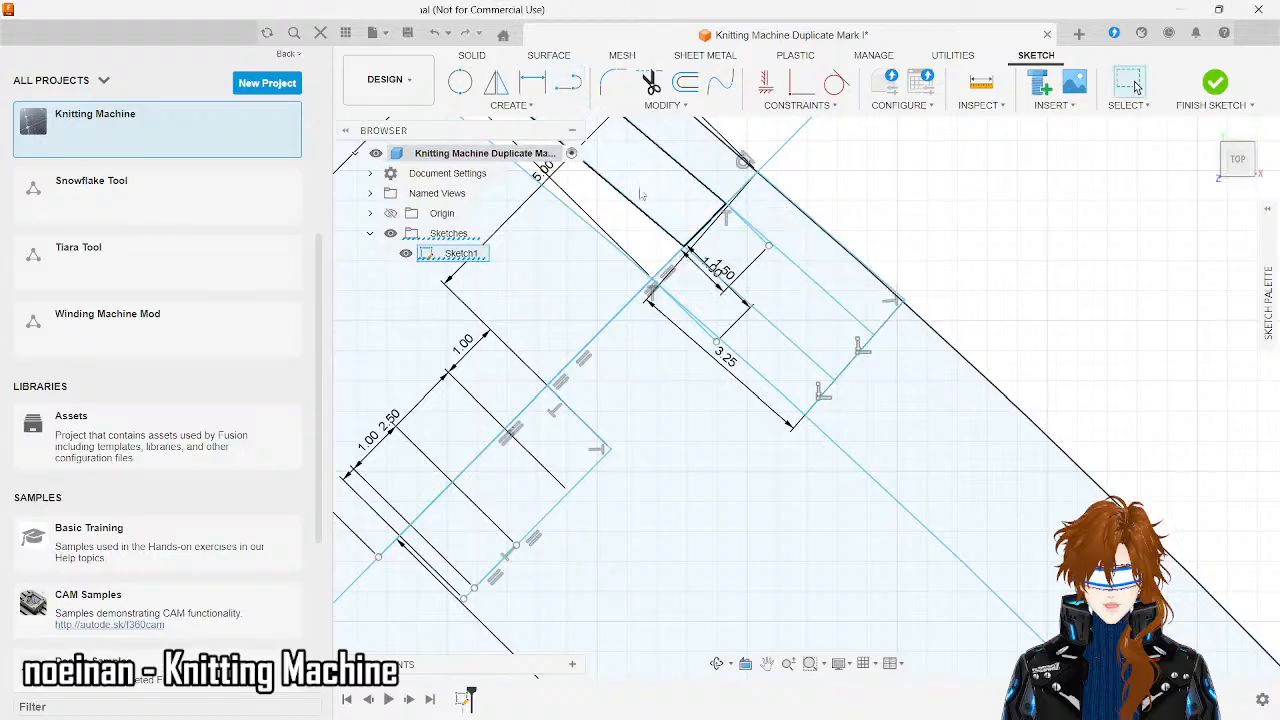
click(762, 240)
drag(762, 240, 740, 328)
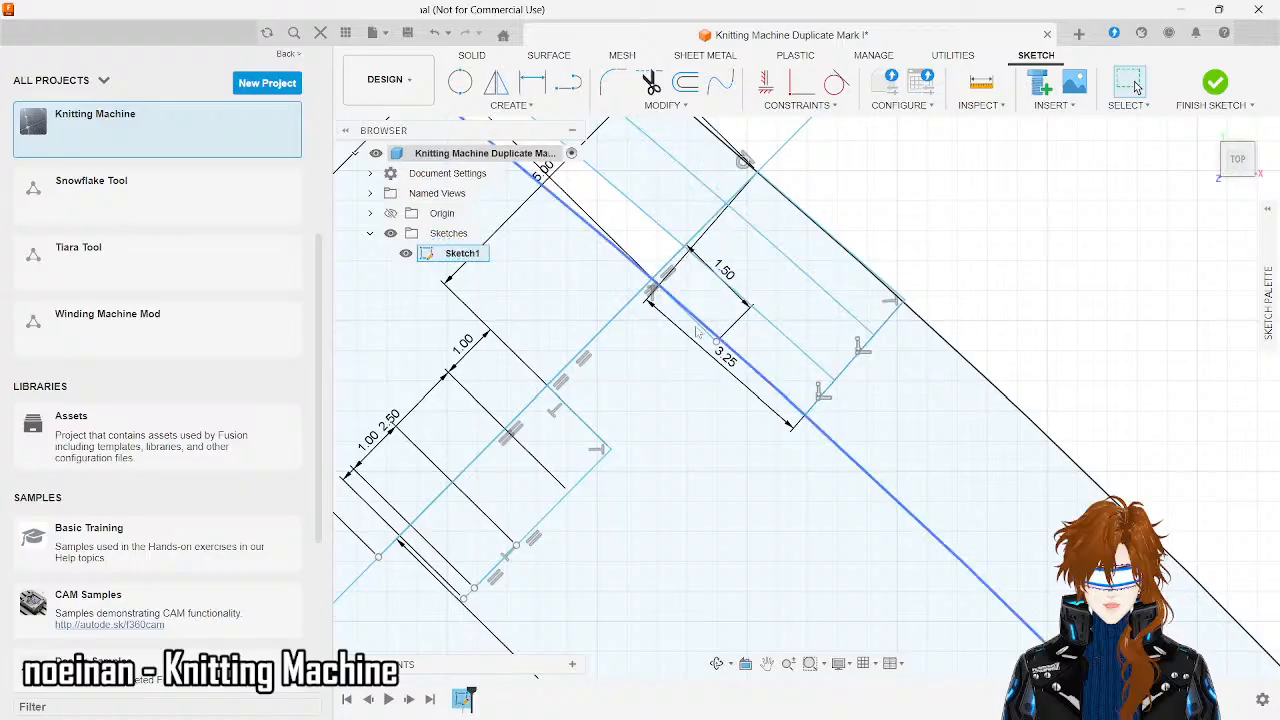
- Delete the 1.5 mm line that starts where the upper long line crosses the ring's innermost arc
click(705, 336)
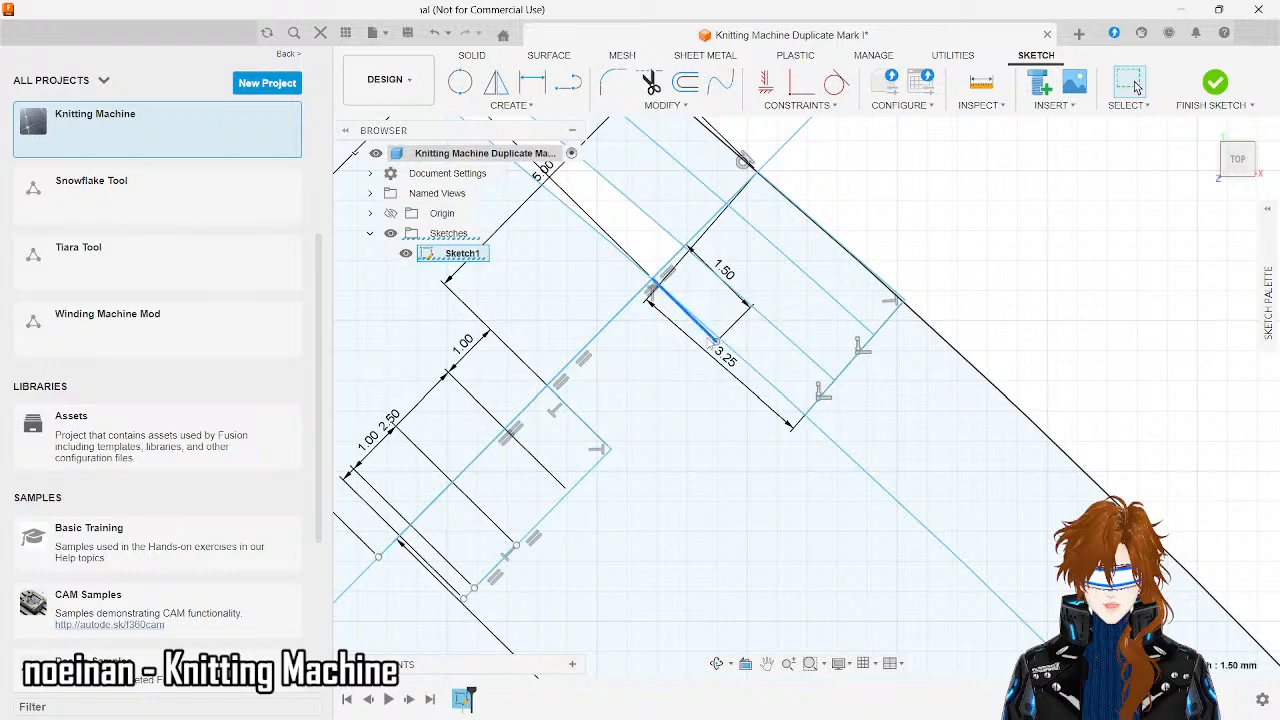
key(Delete)
scroll(665, 434, down, 3)
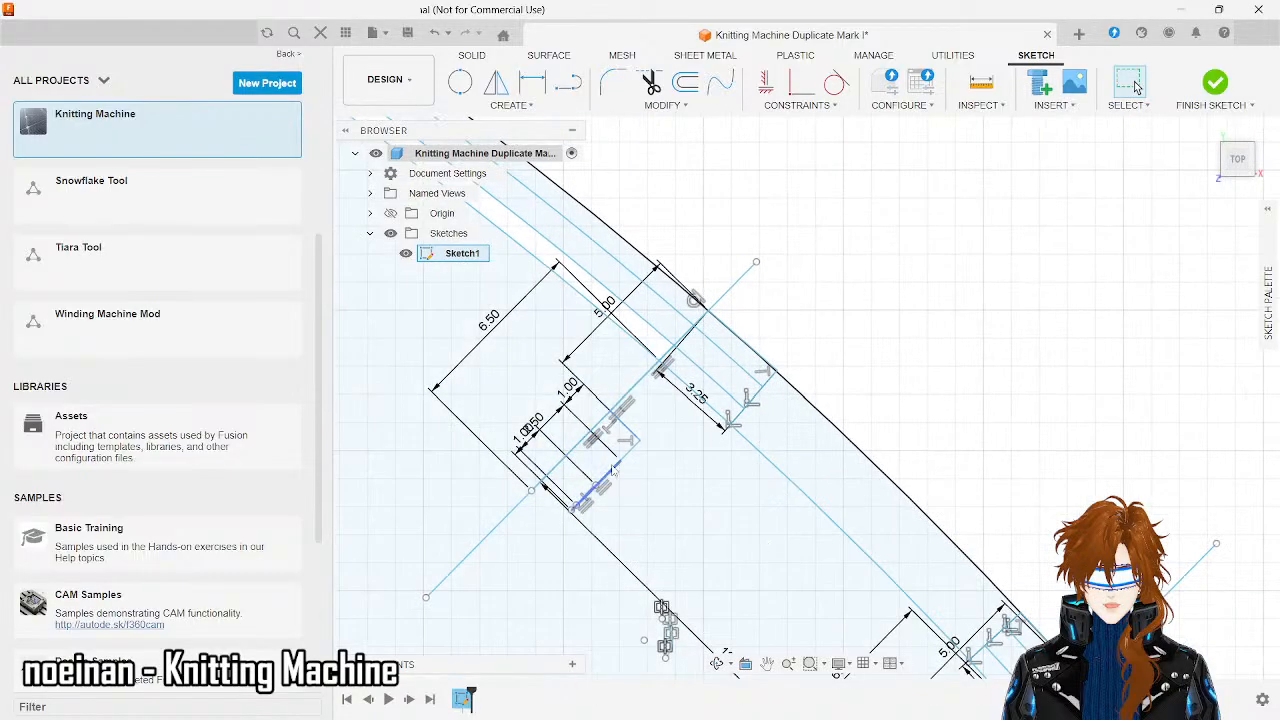
- Draw a 1 mm line along each of the two middle arcs, starting where the upper long line crosses them
scroll(670, 400, up, 2)
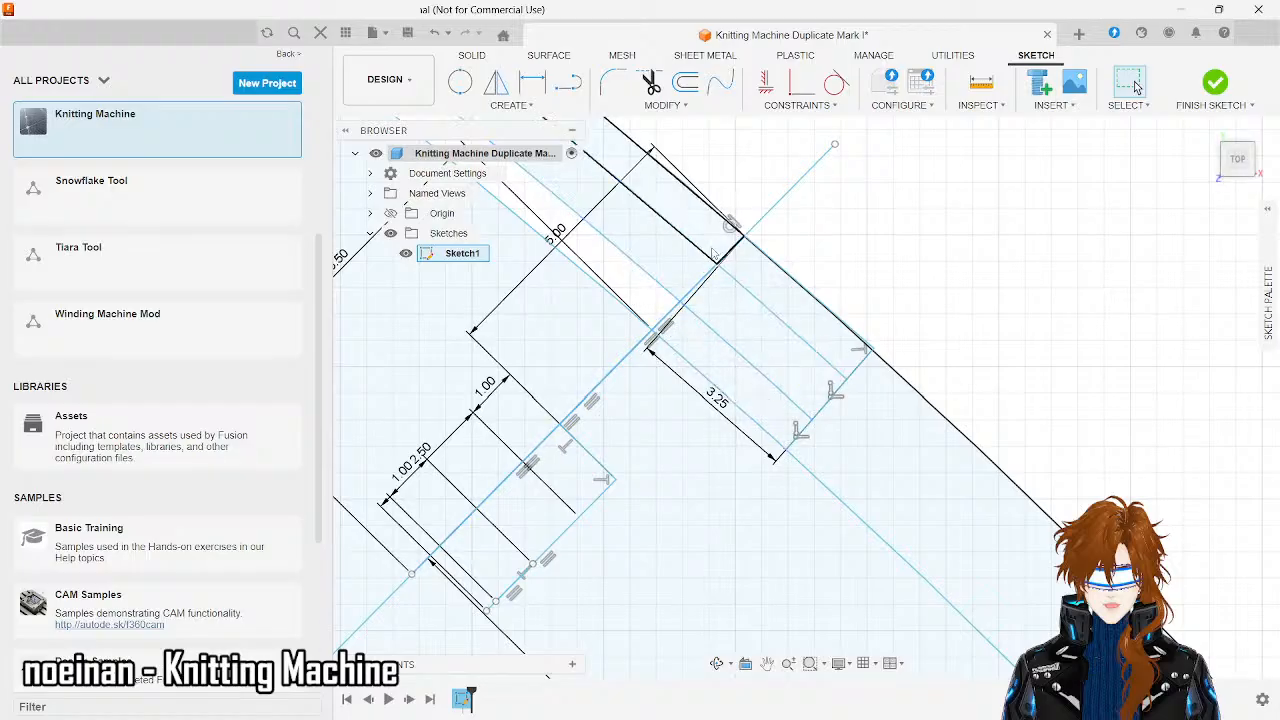
click(567, 82)
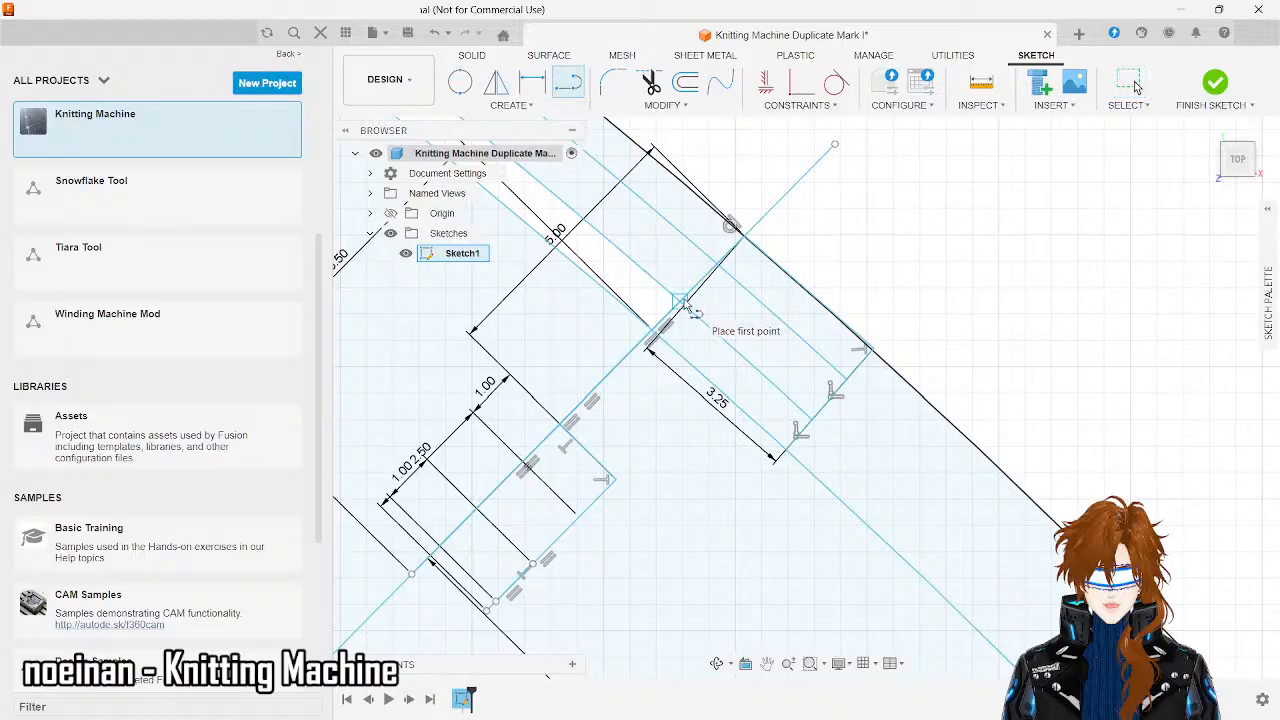
click(681, 301)
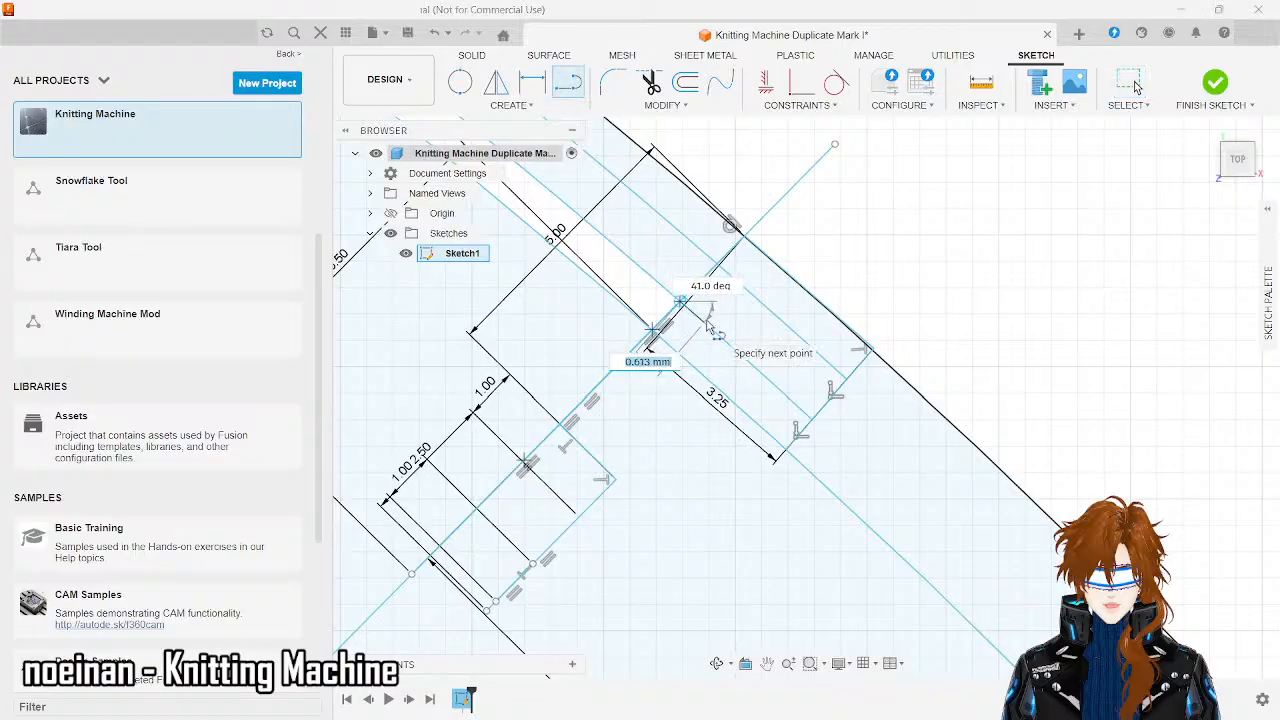
text(1)
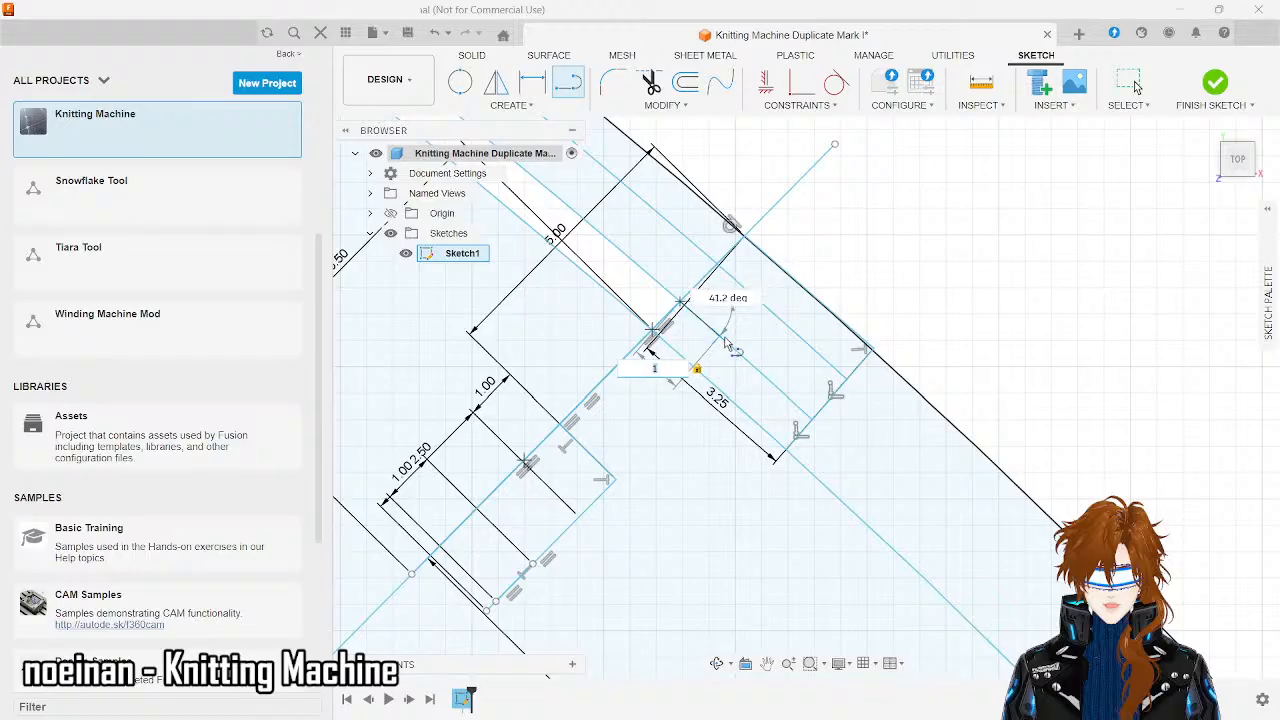
key(Return)
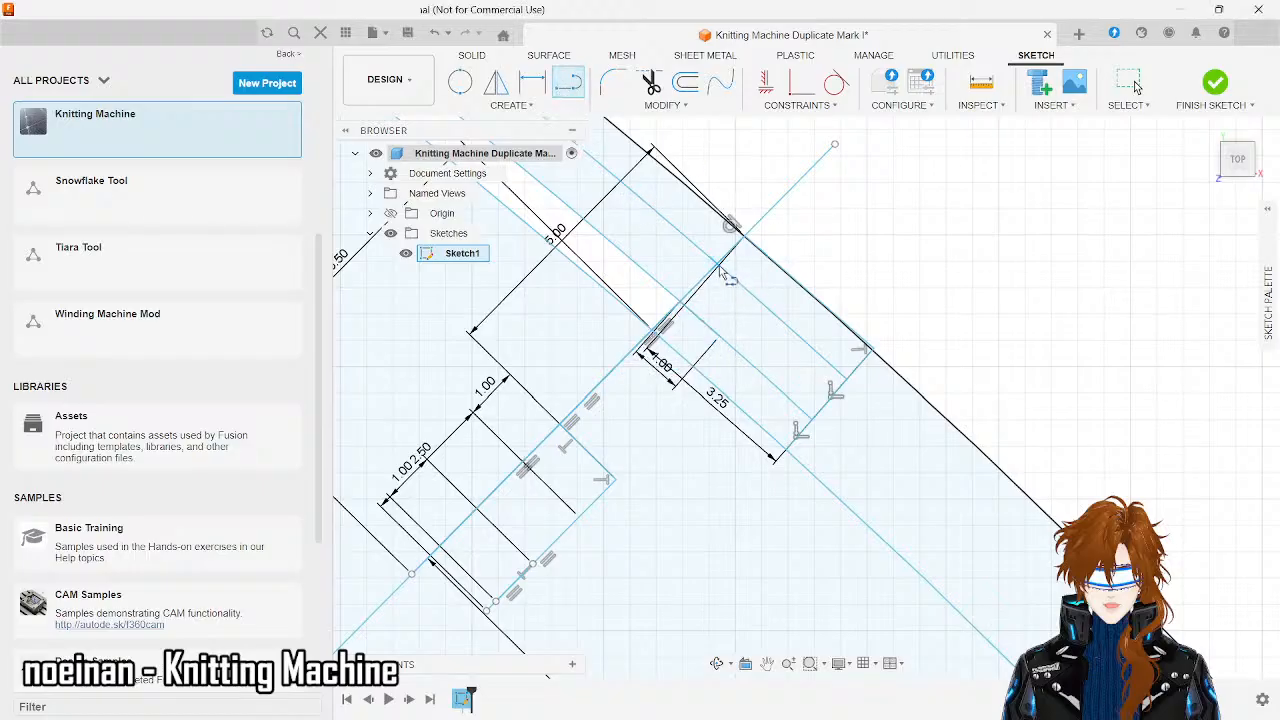
click(717, 263)
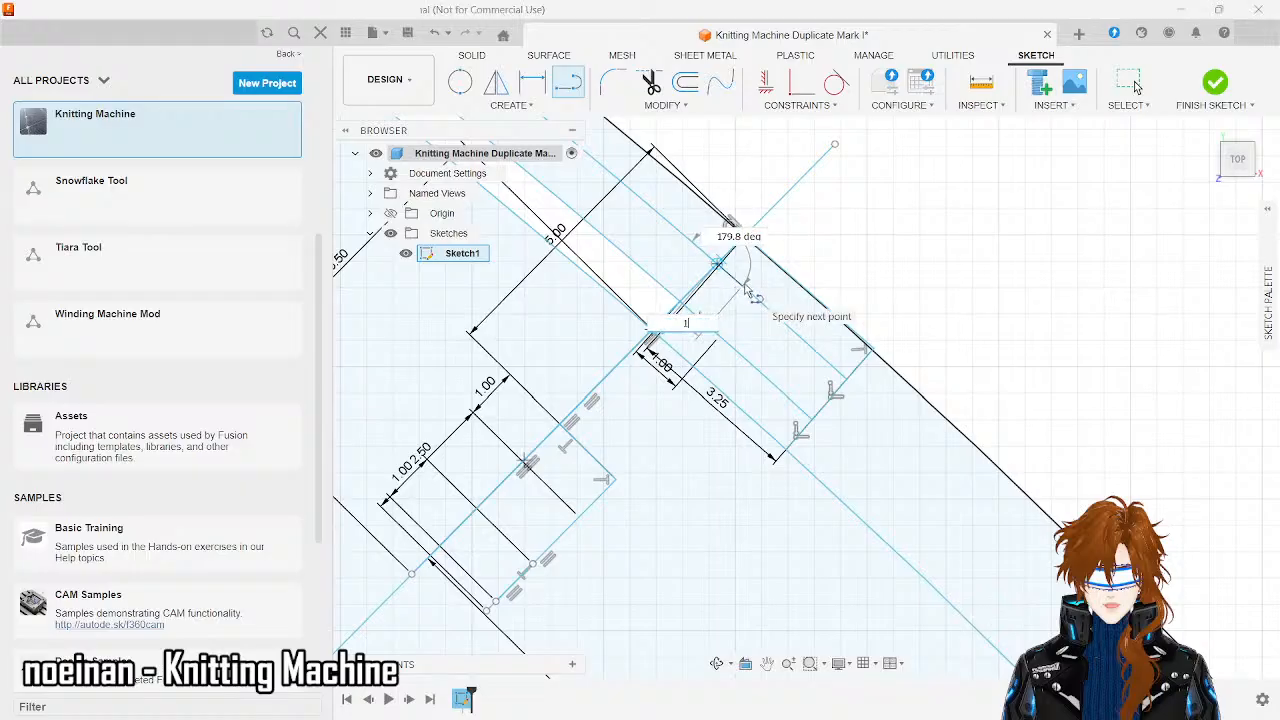
key(Return)
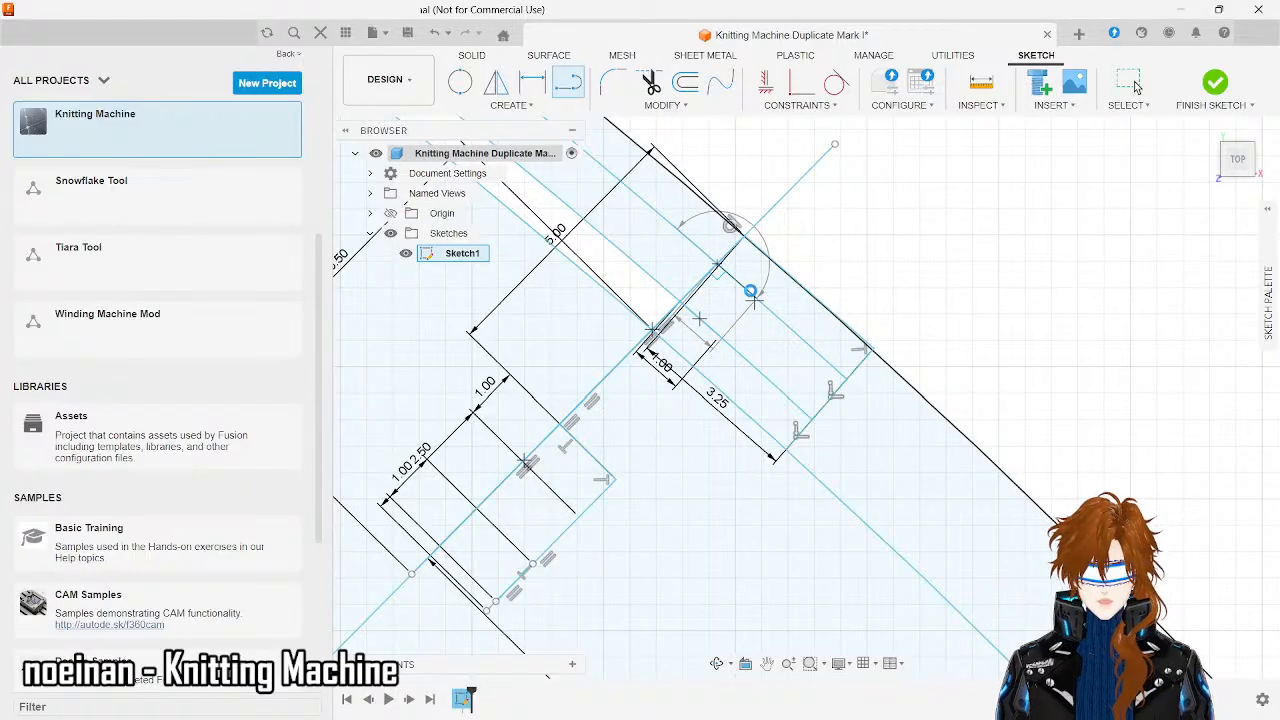
- Connect the free ends of the two 1 mm lines with a straight line
click(568, 83)
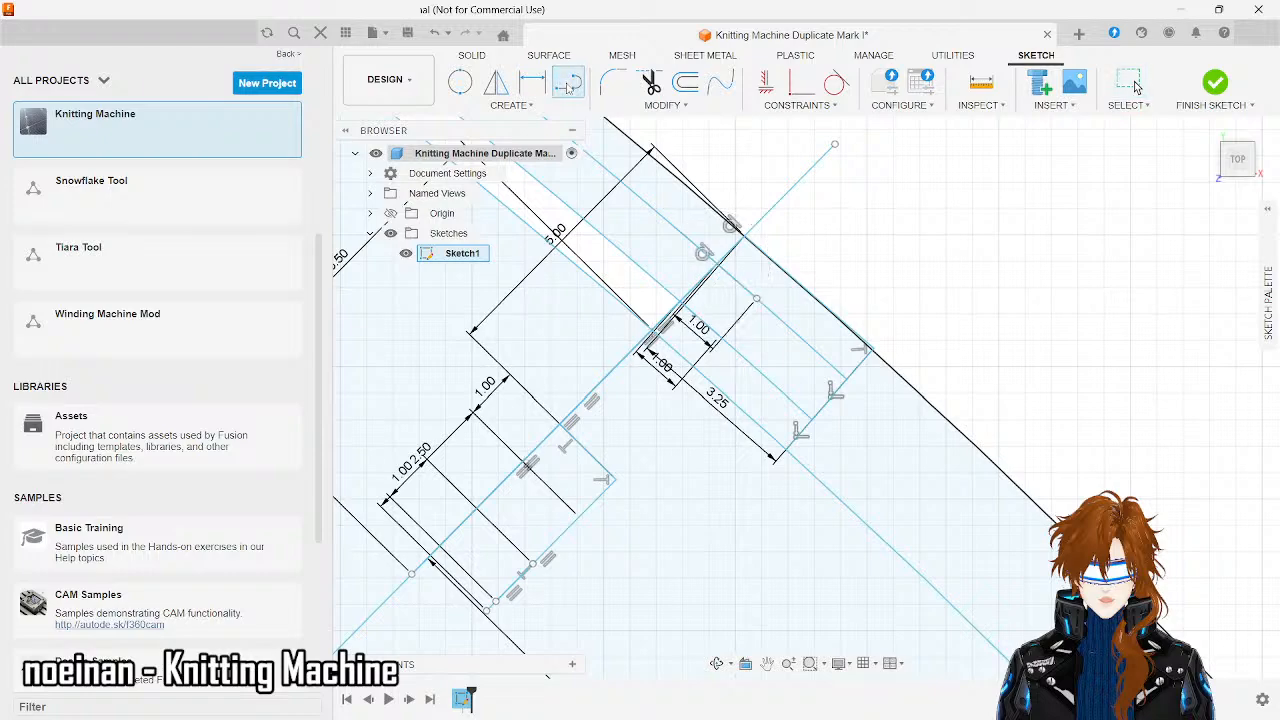
click(756, 298)
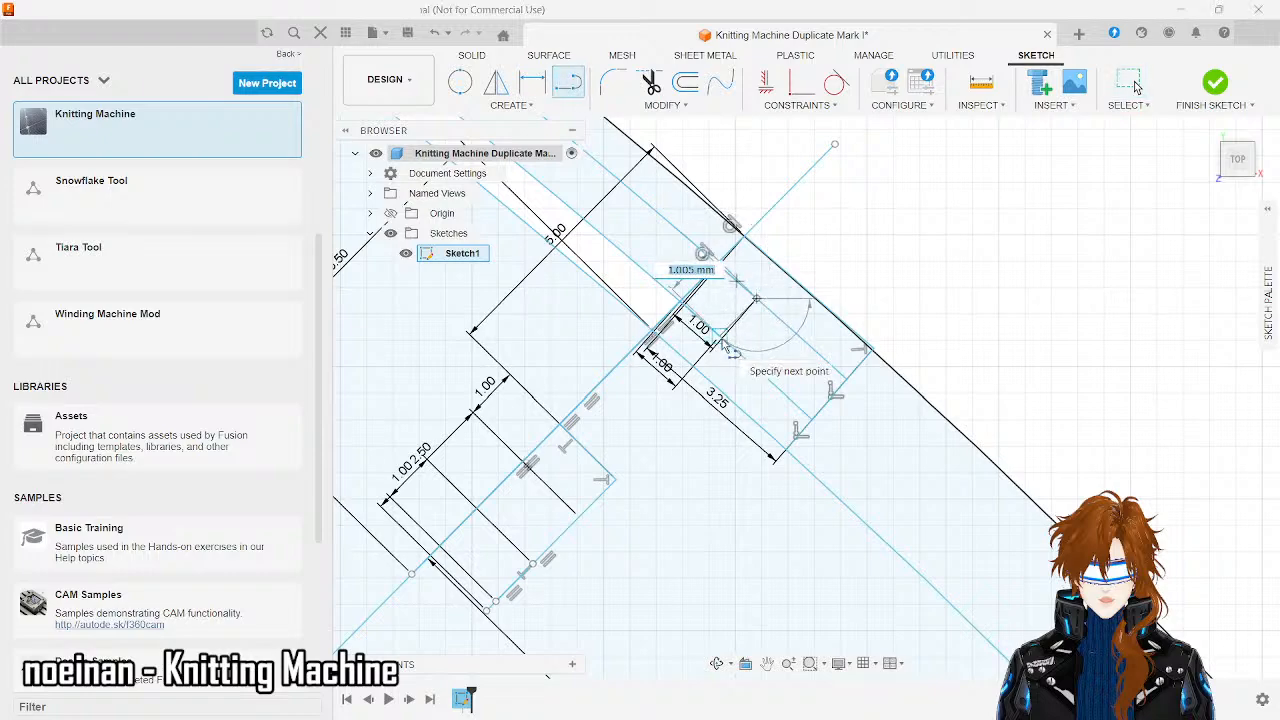
click(722, 339)
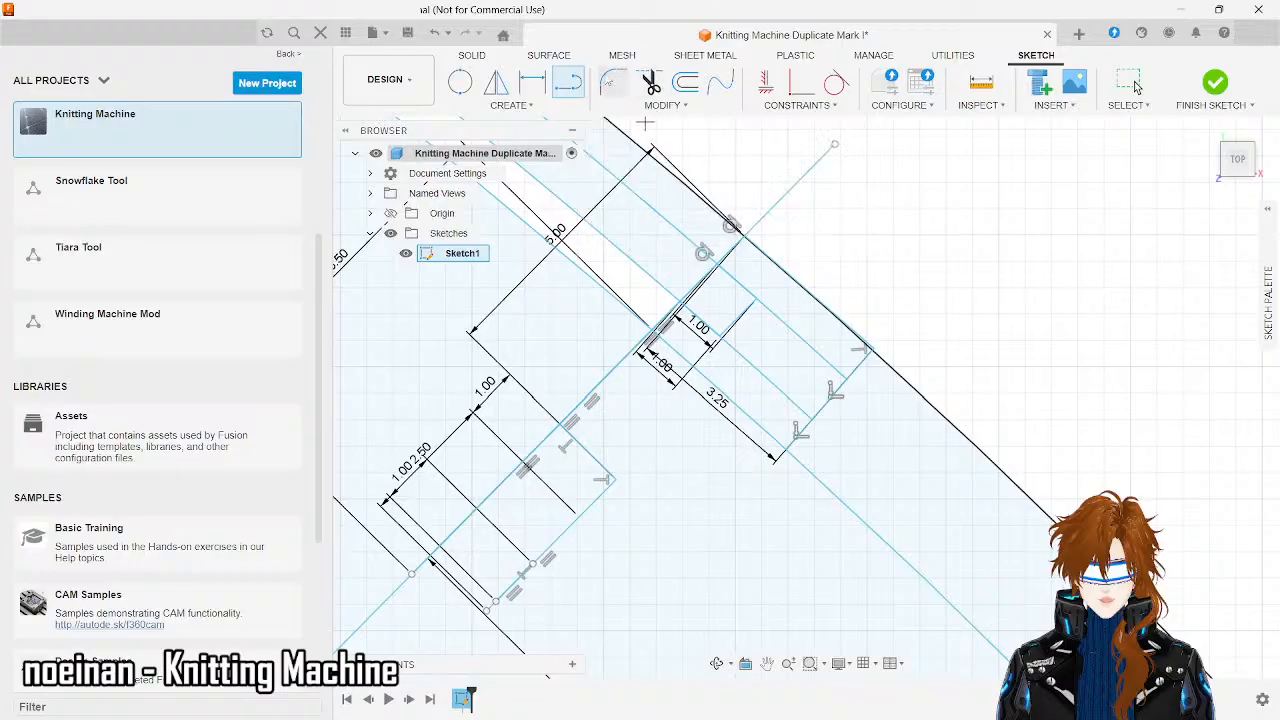
- Fillet the corner between the outer 1 mm line and the short connecting line with a 0.5 mm radius
click(614, 84)
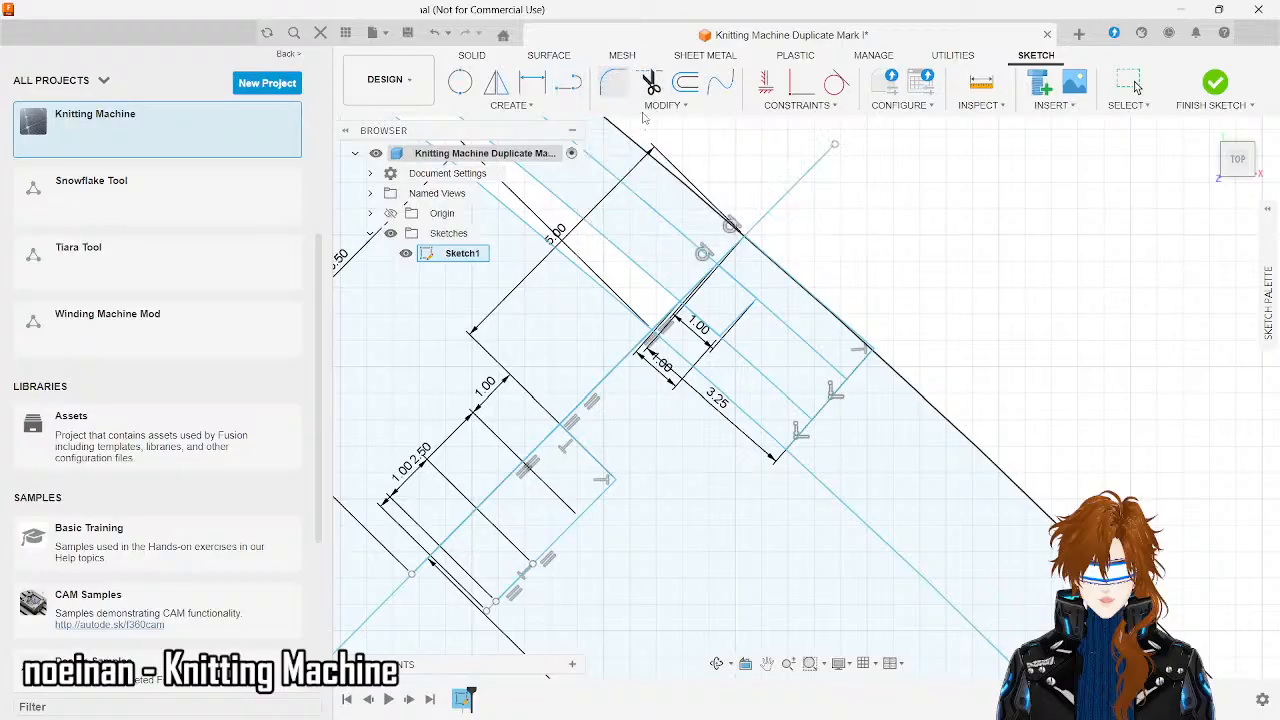
click(752, 298)
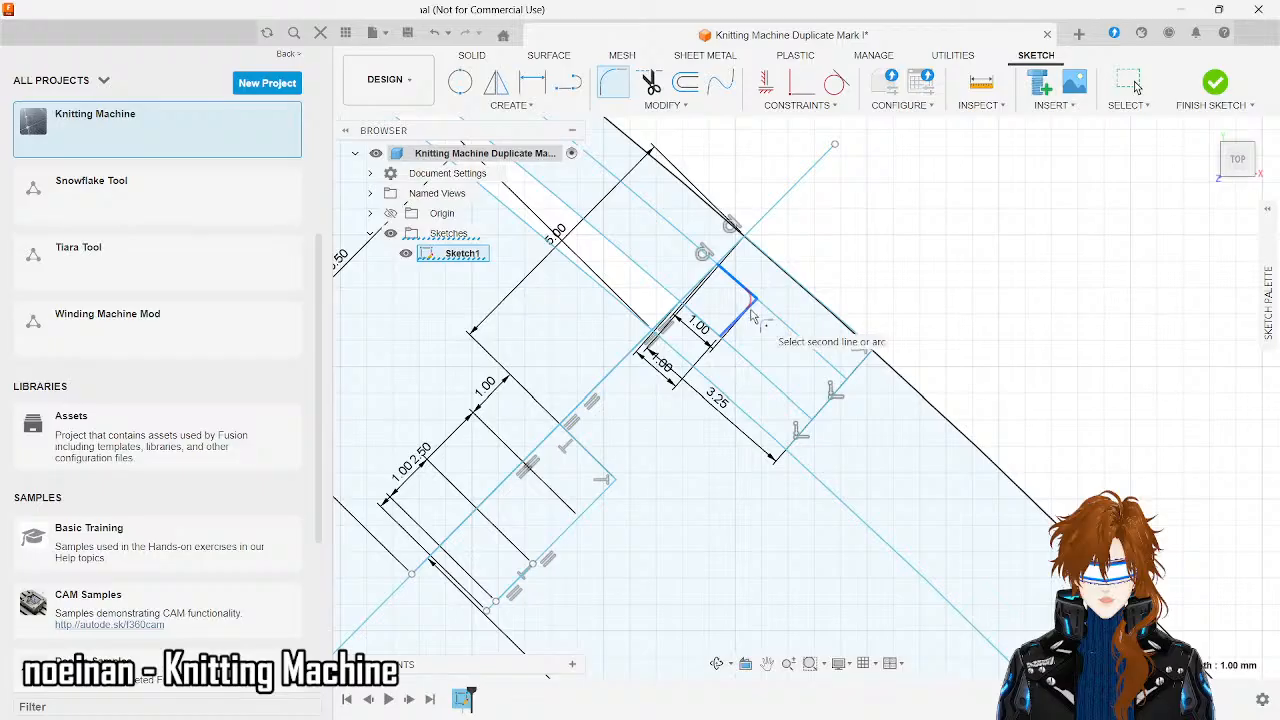
click(733, 327)
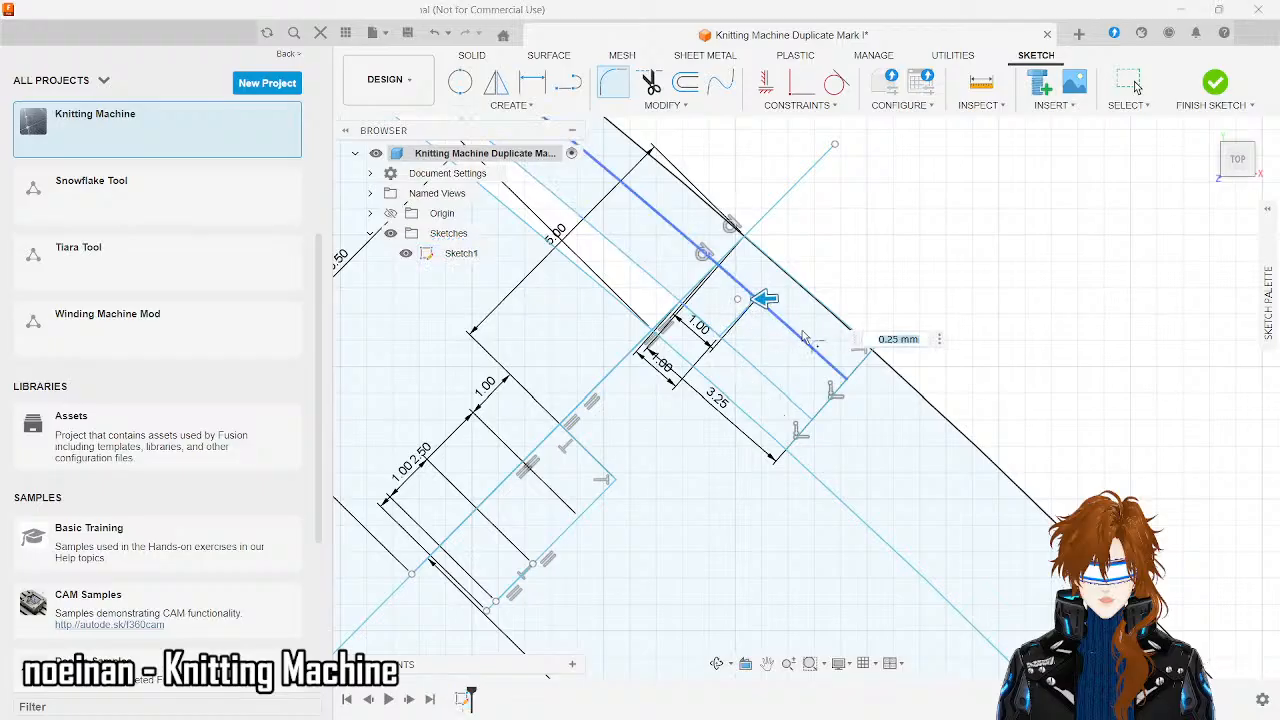
click(888, 340)
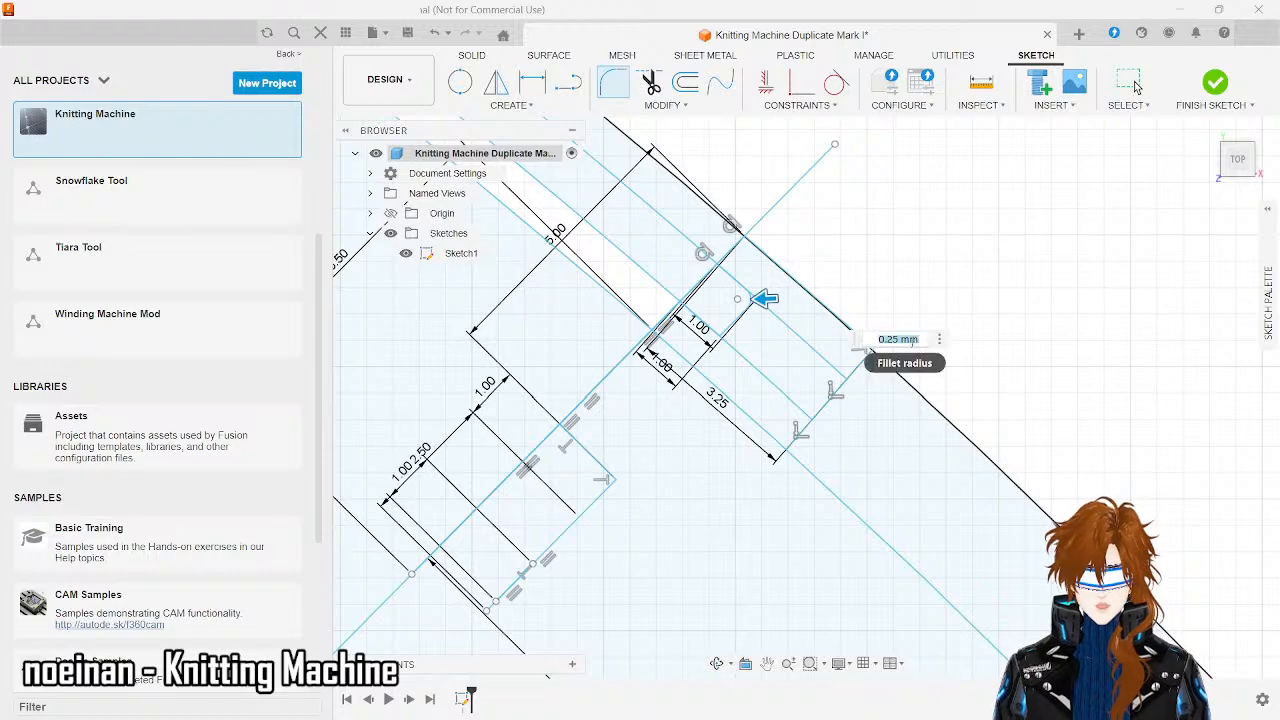
key(BackSpace)
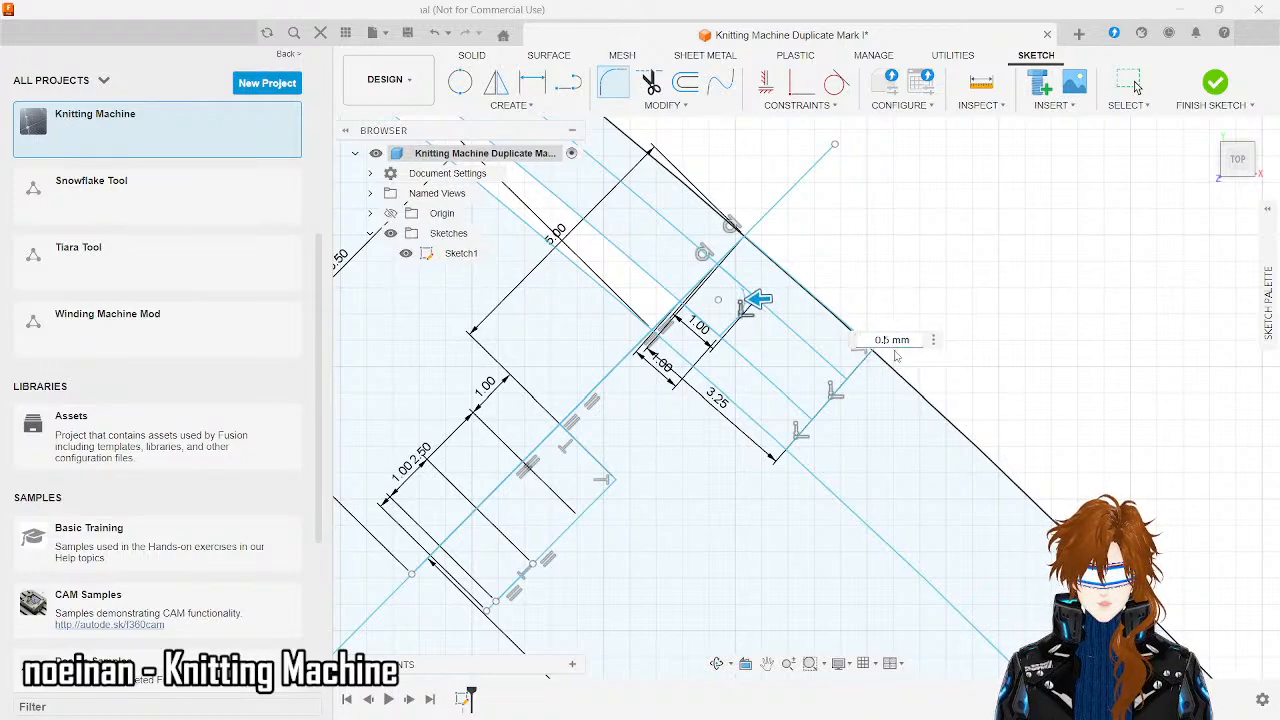
key(Return)
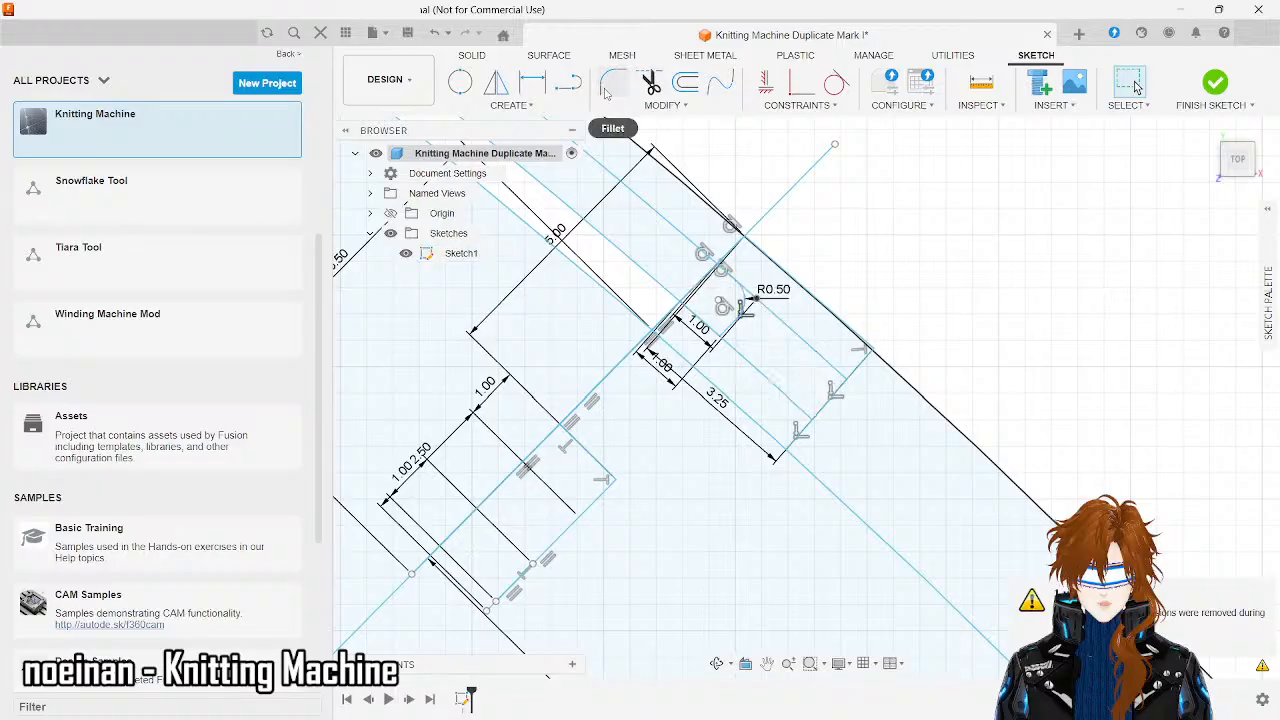
- Fillet the corner between the inner 1 mm line and the short connecting line with a 0.5 mm radius
click(605, 92)
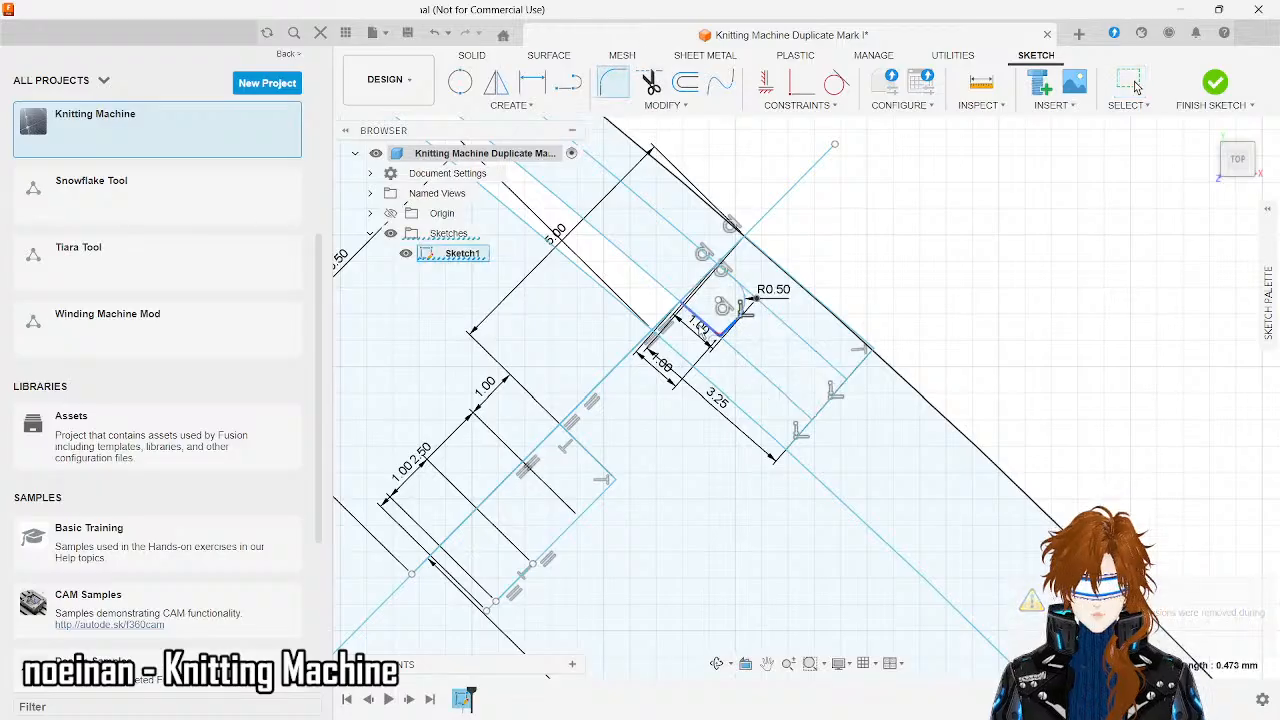
click(718, 333)
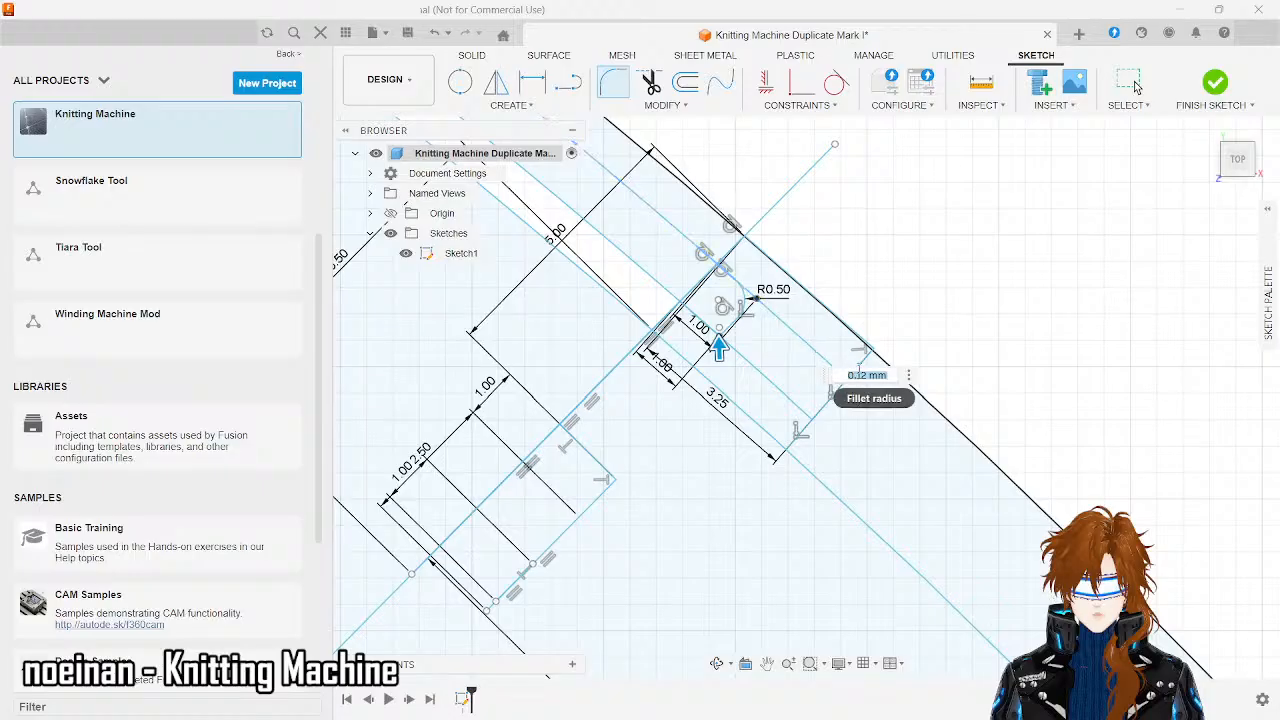
key(Delete)
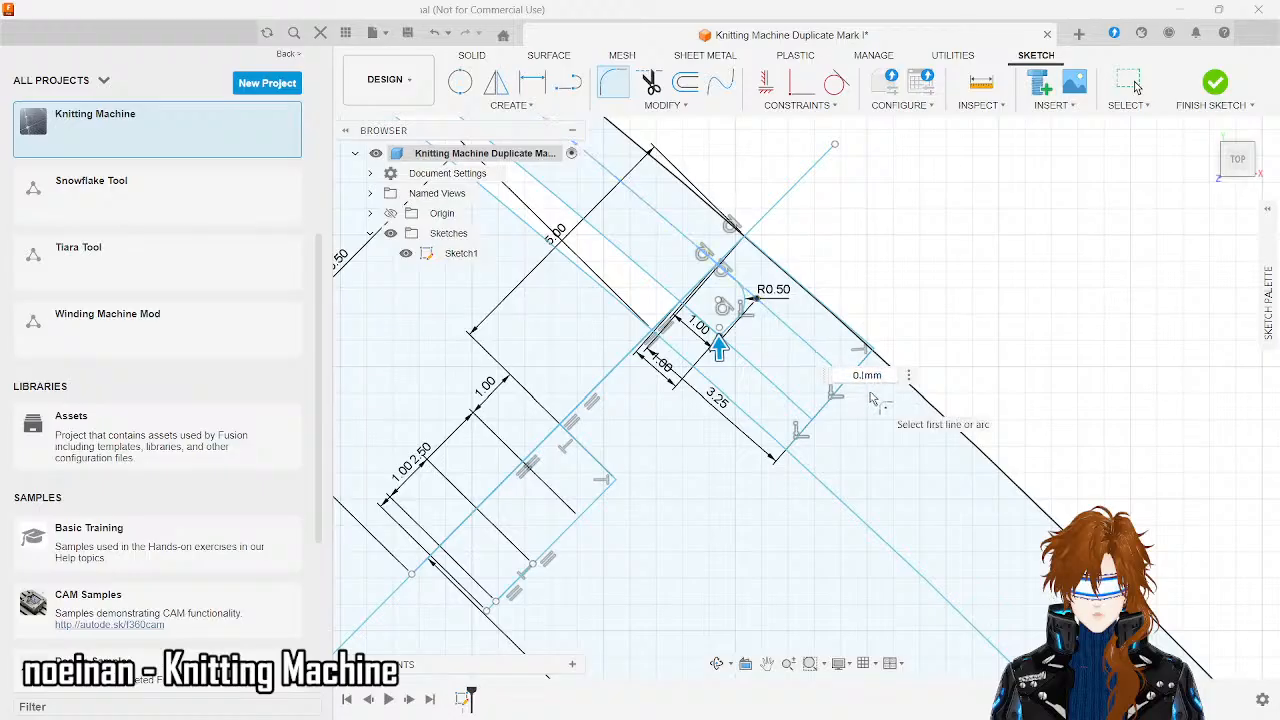
key(BackSpace)
text(5)
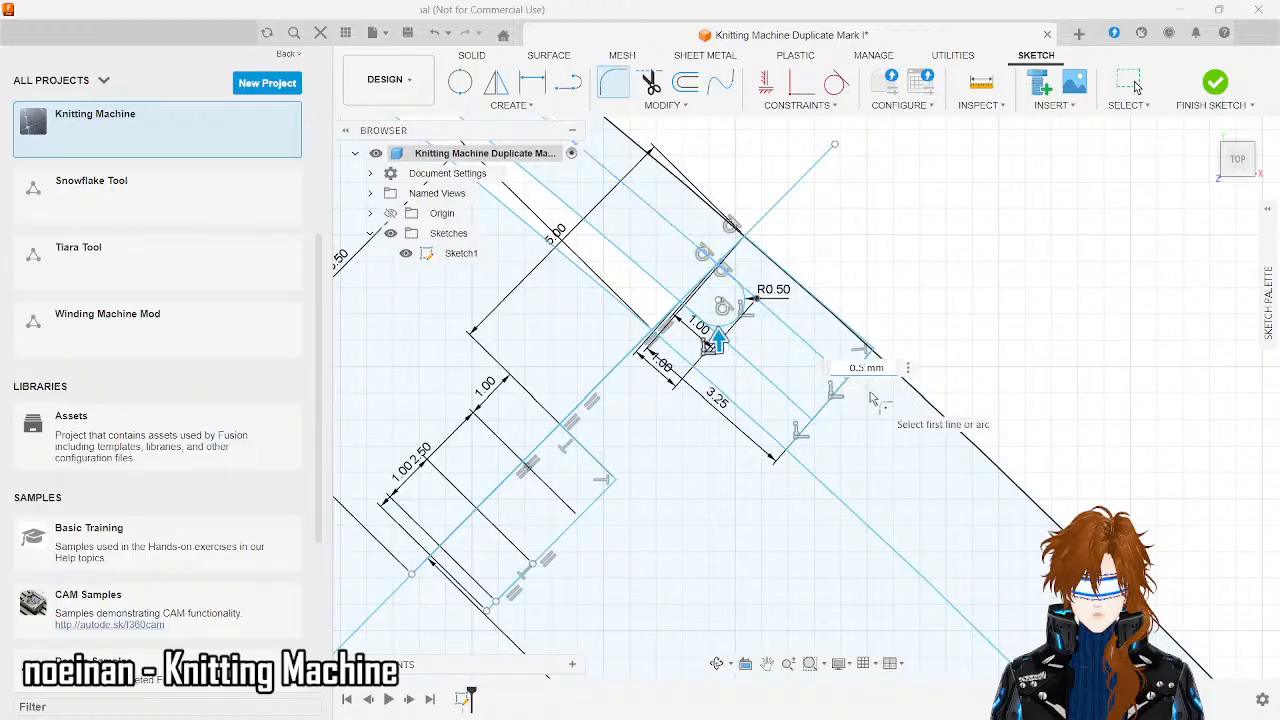
key(Return)
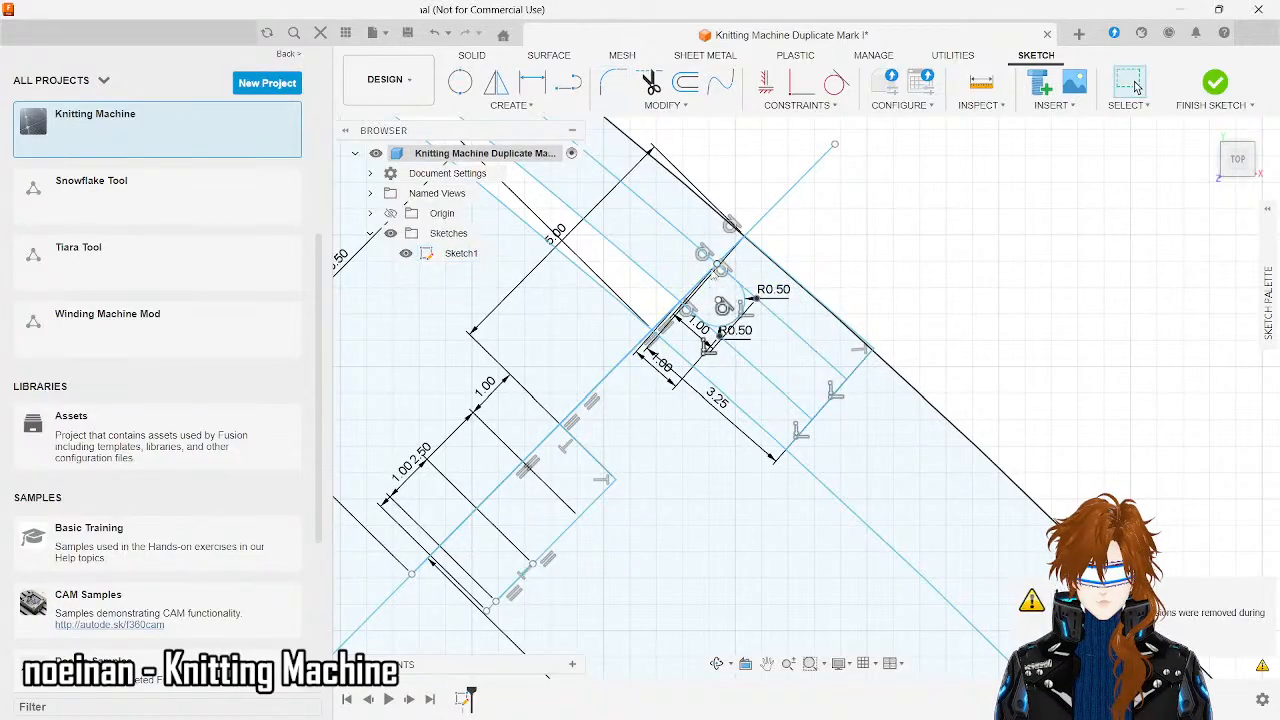
- Trim away the upper long line between the two middle arcs and the parts of both arcs beyond the filleted corners
click(651, 82)
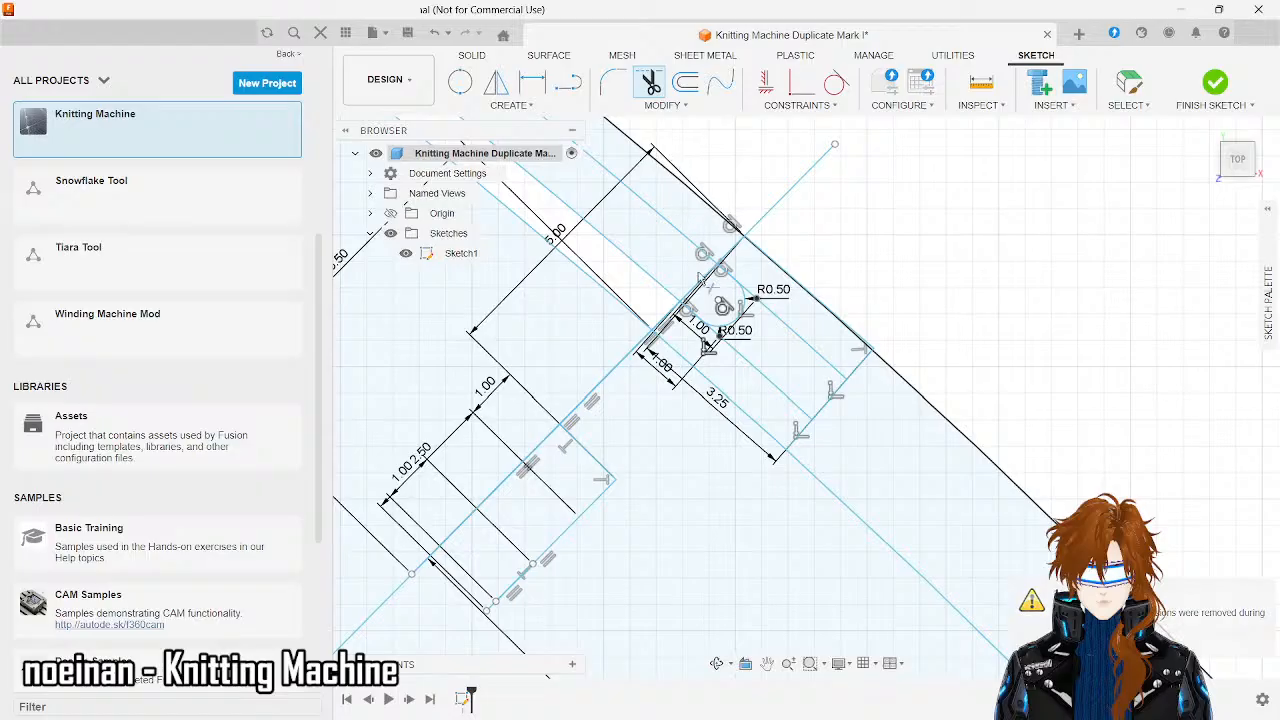
click(702, 289)
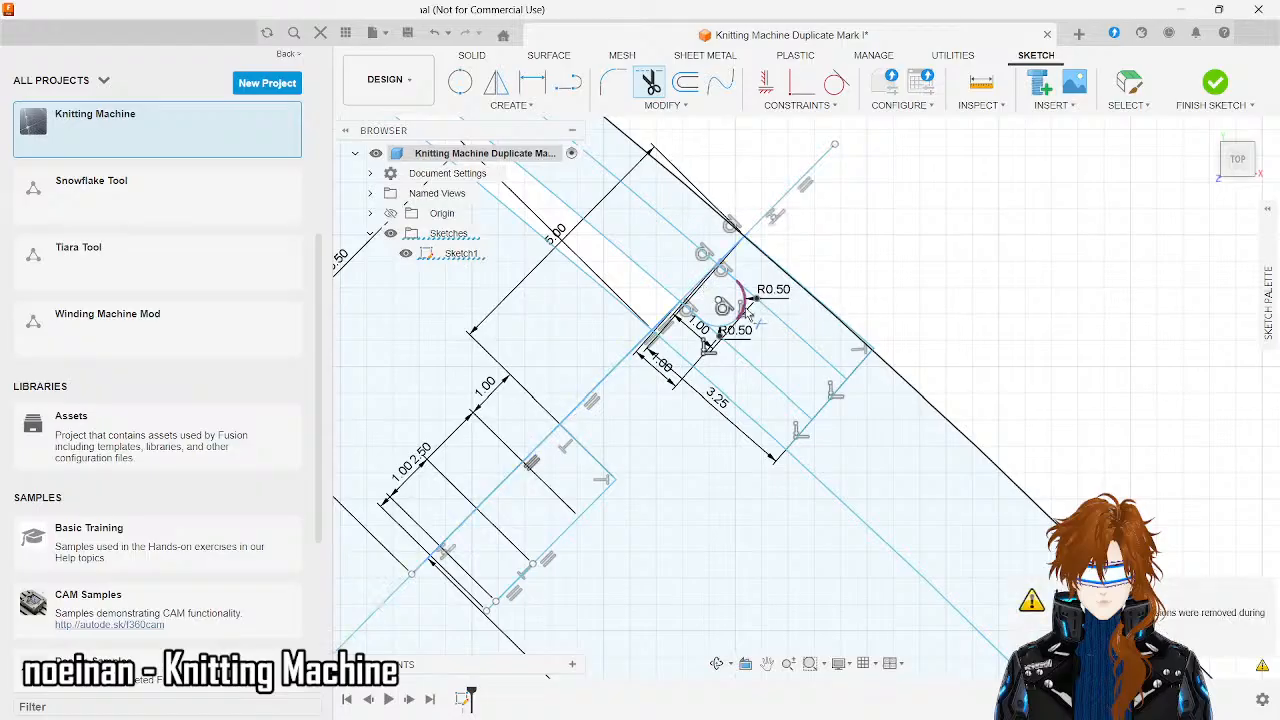
click(698, 292)
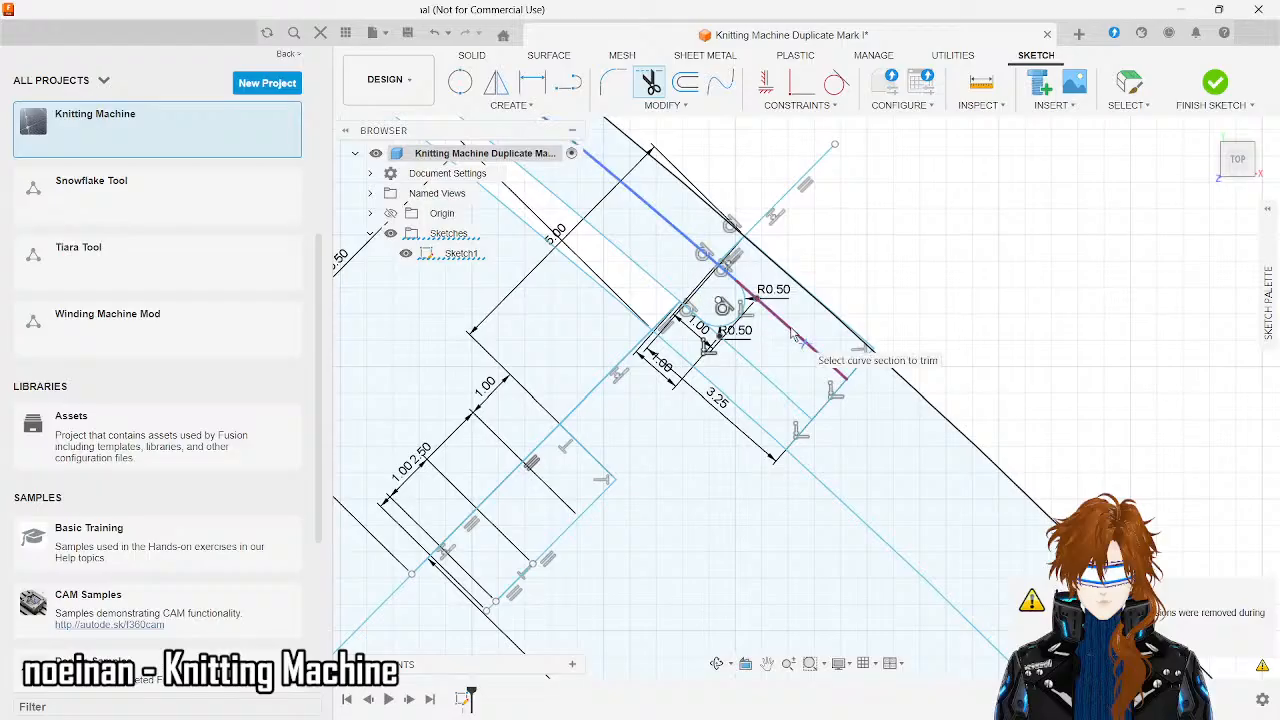
click(782, 388)
scroll(785, 383, down, 3)
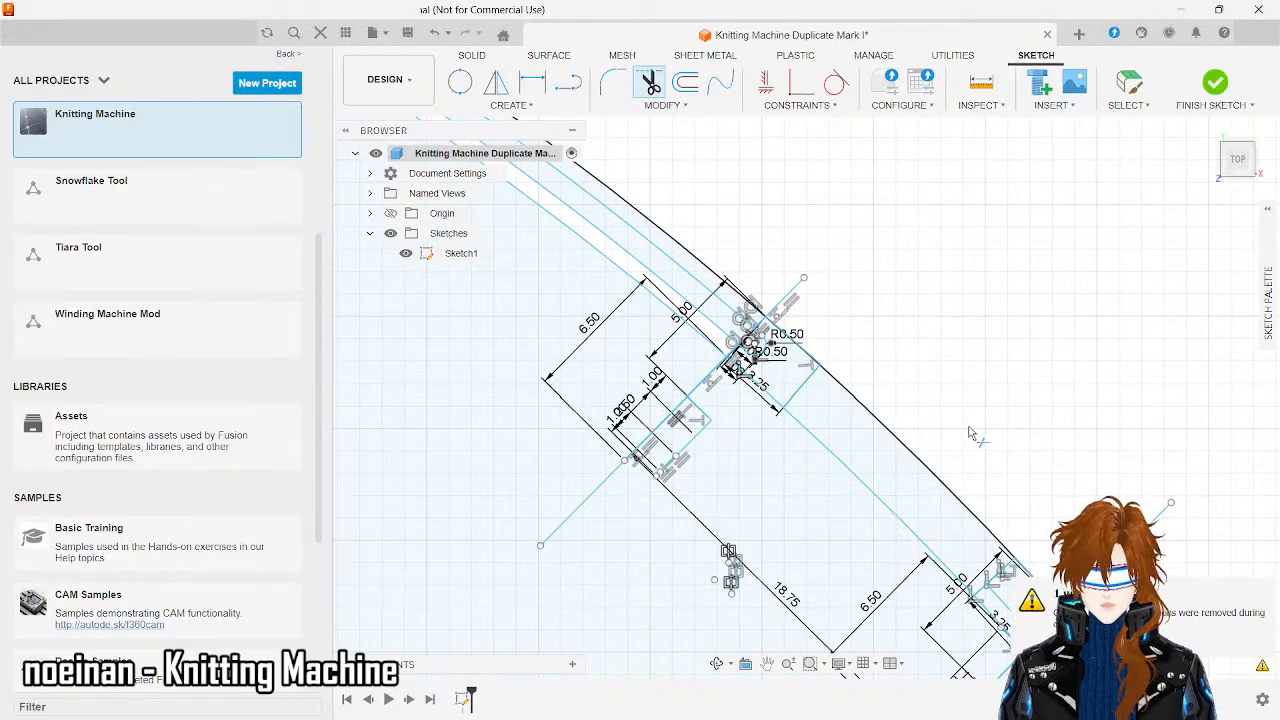
key(Escape)
- Draw a 1 mm line along the outer middle arc, starting where the lower long line crosses it and running into the shaded notch area
scroll(921, 417, up, 5)
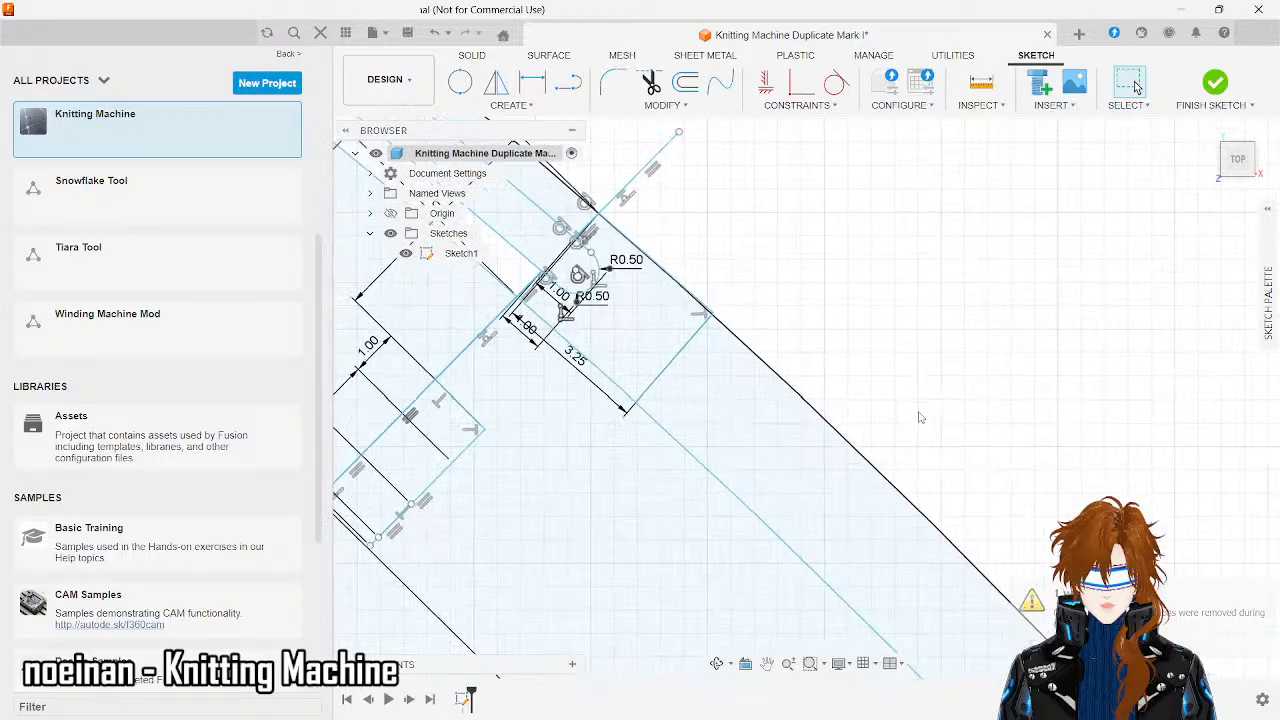
scroll(921, 417, down, 5)
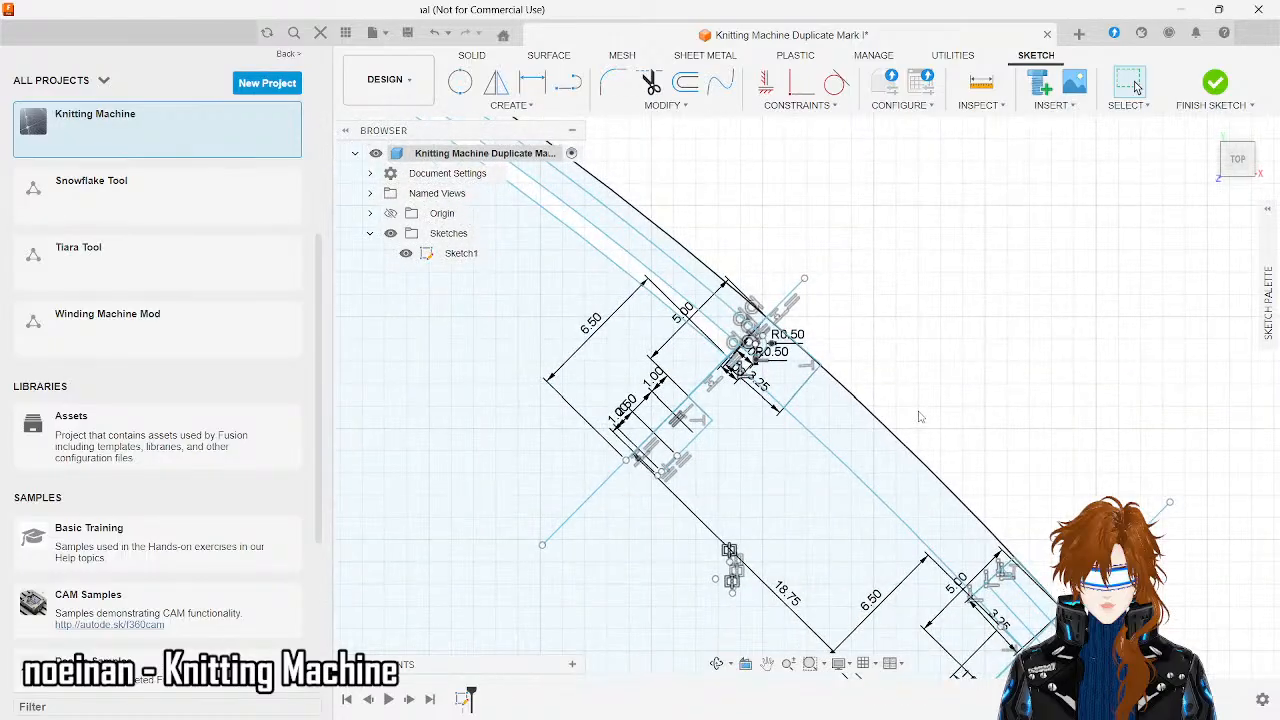
scroll(921, 417, down, 2)
scroll(1180, 570, up, 5)
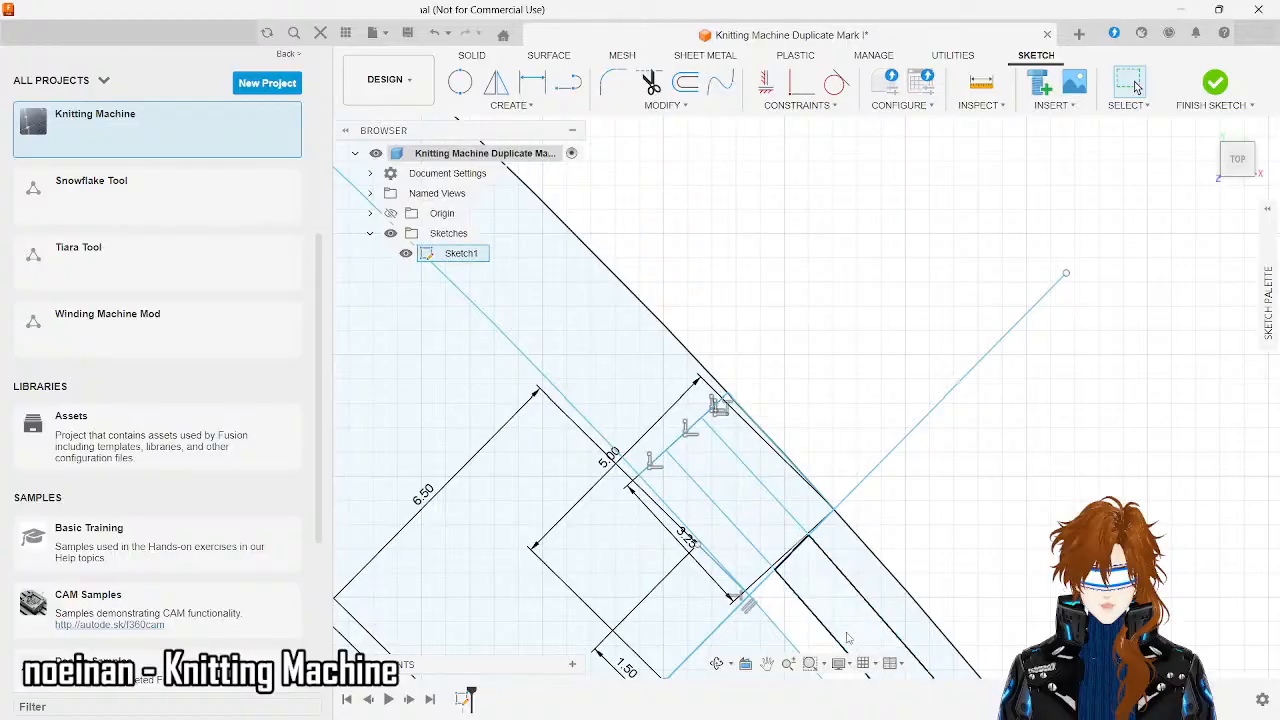
scroll(847, 637, up, 4)
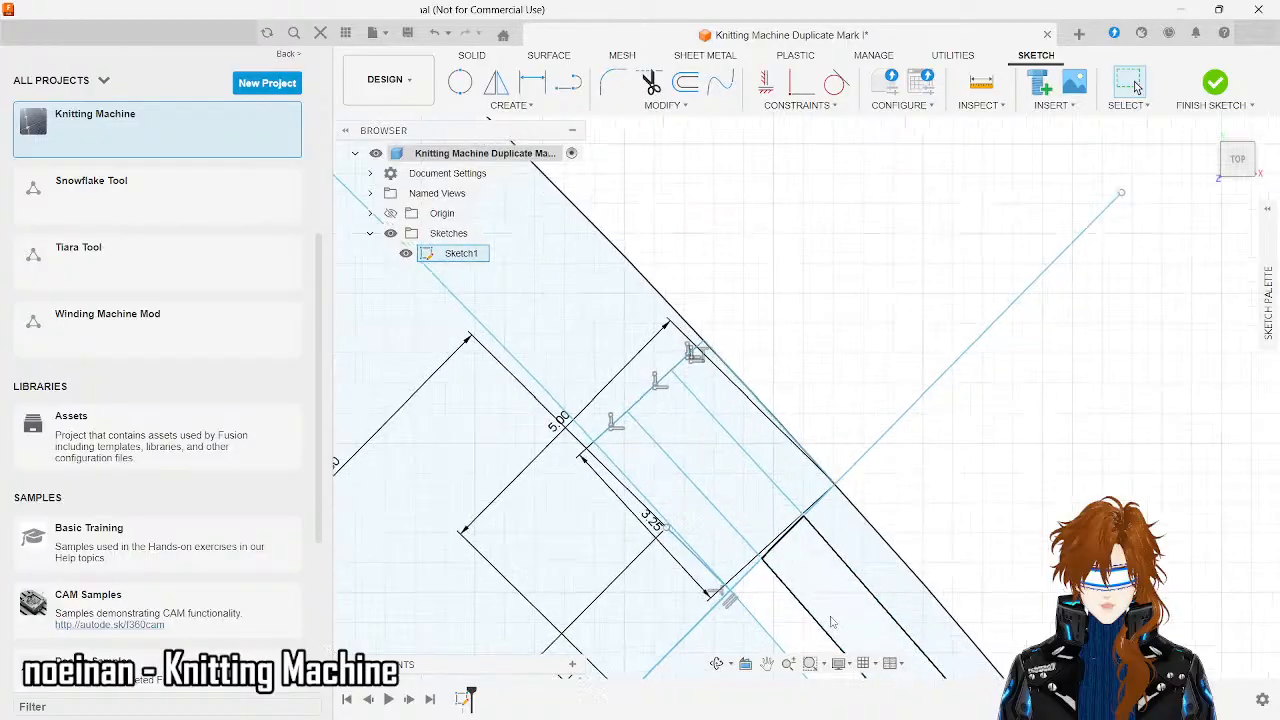
click(567, 82)
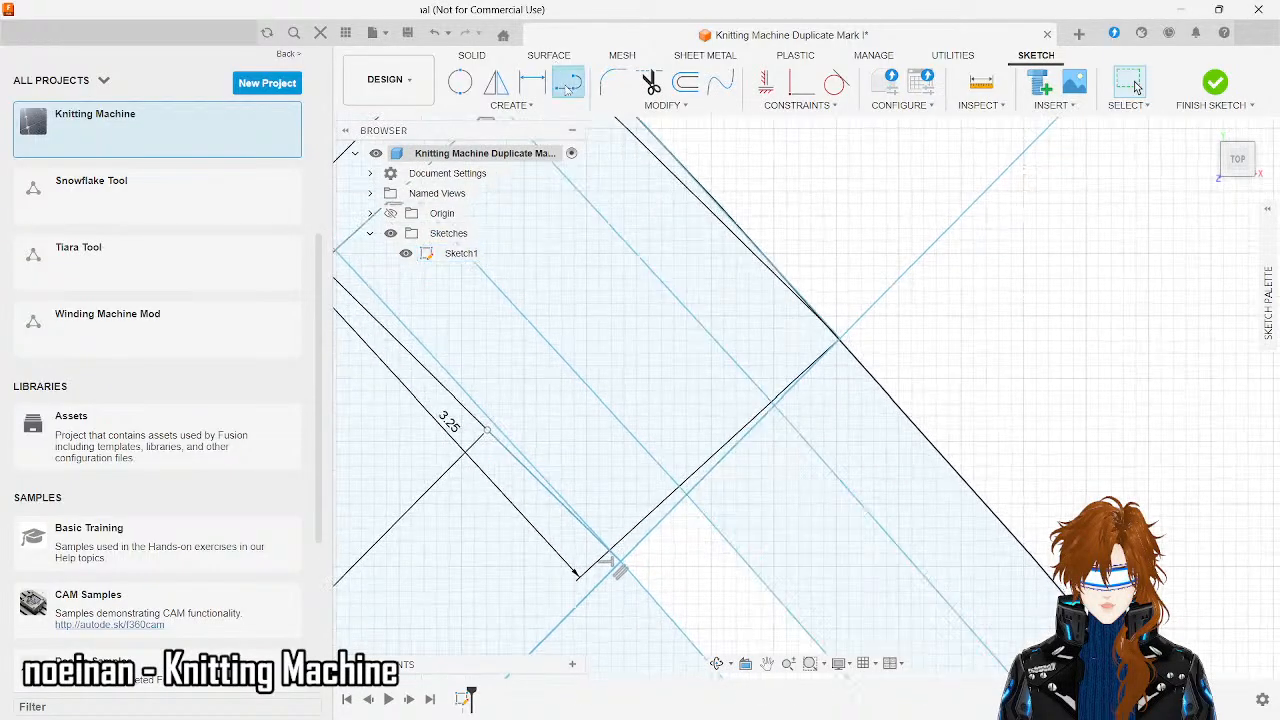
click(775, 405)
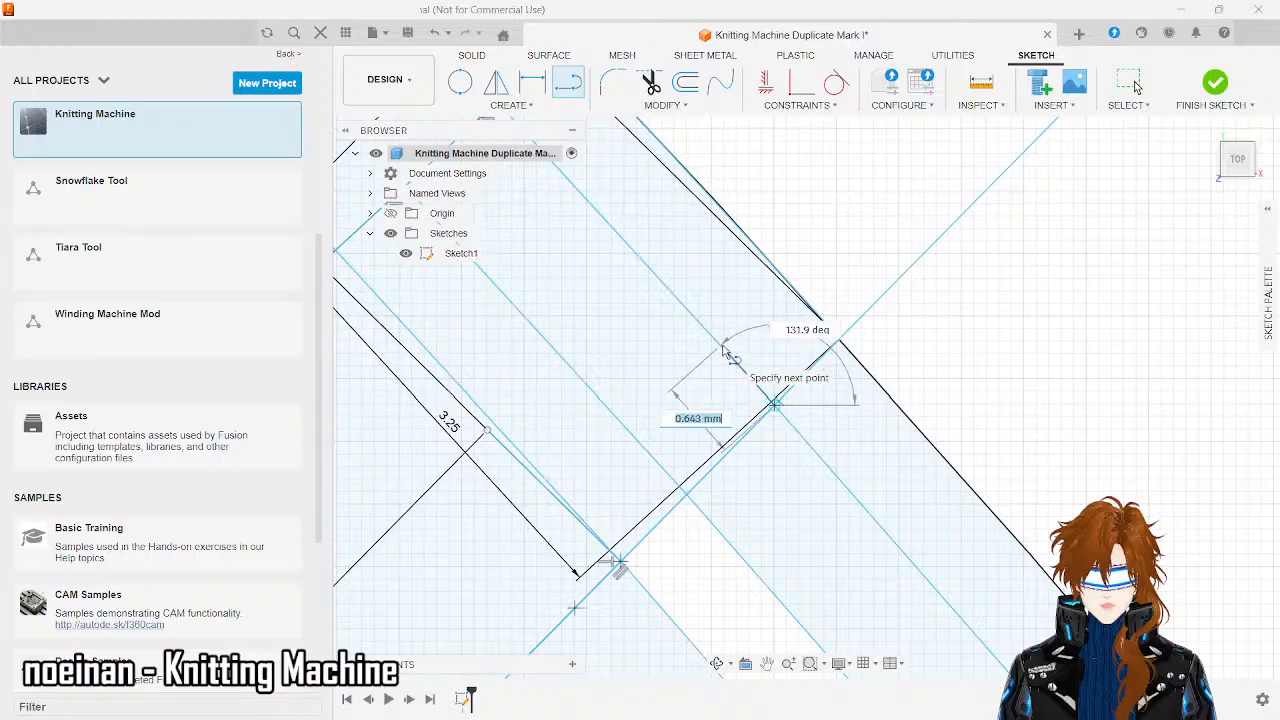
text(1)
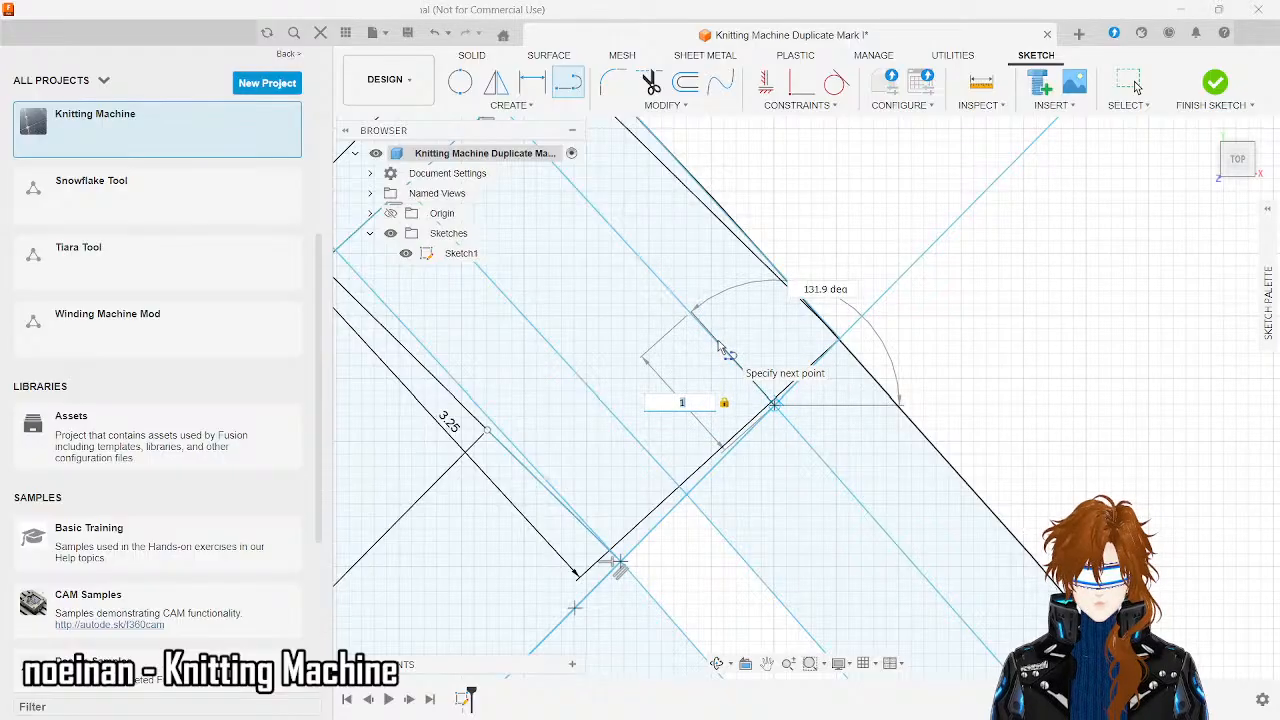
key(Return)
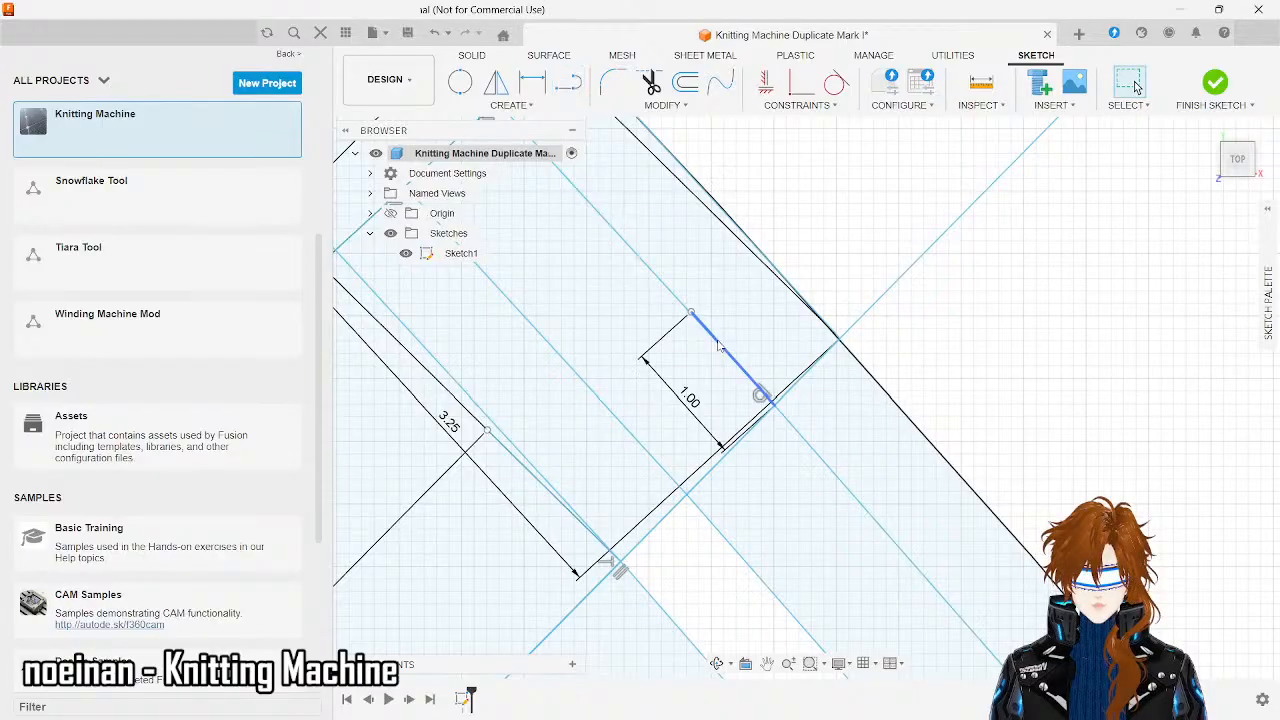
click(567, 86)
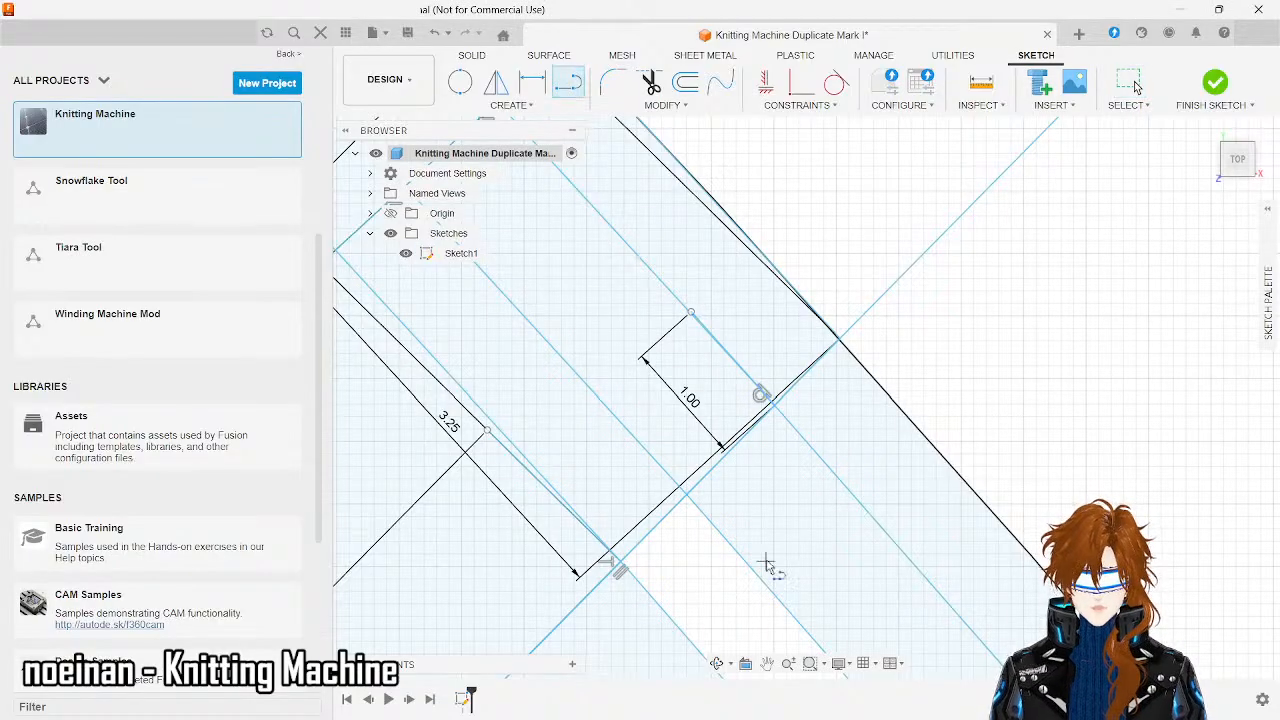
click(685, 493)
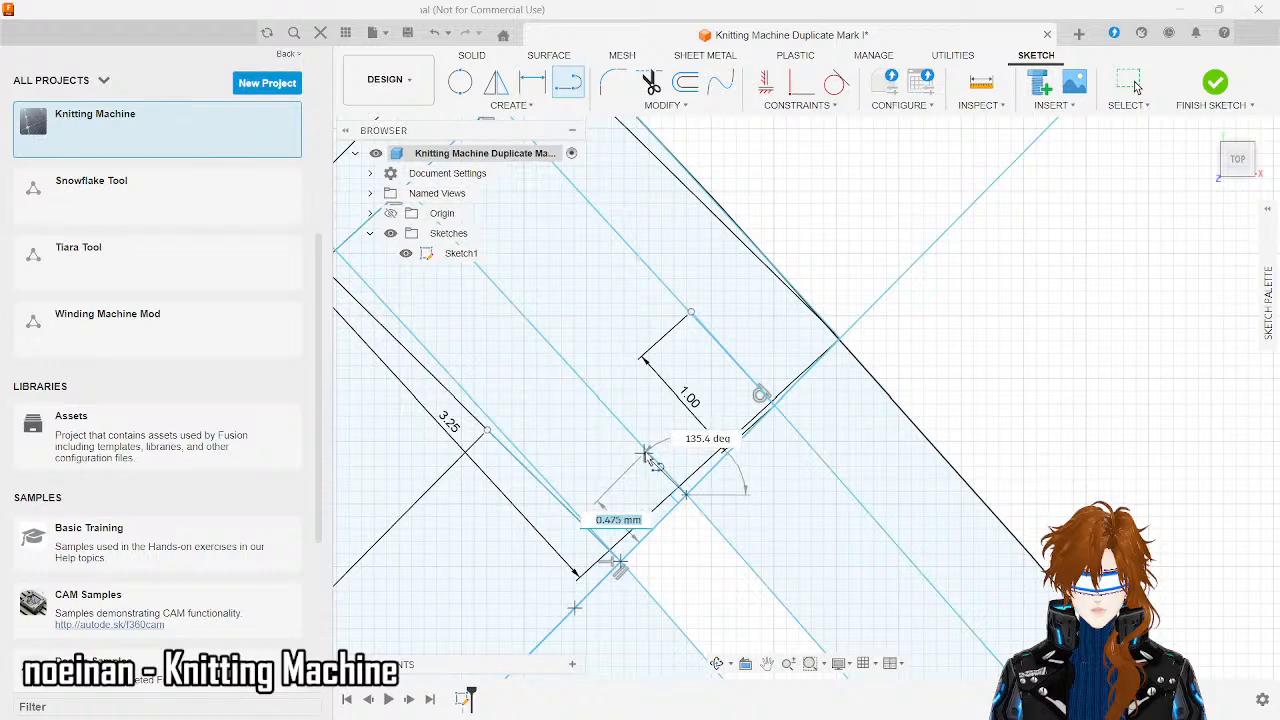
text(1)
key(Tab)
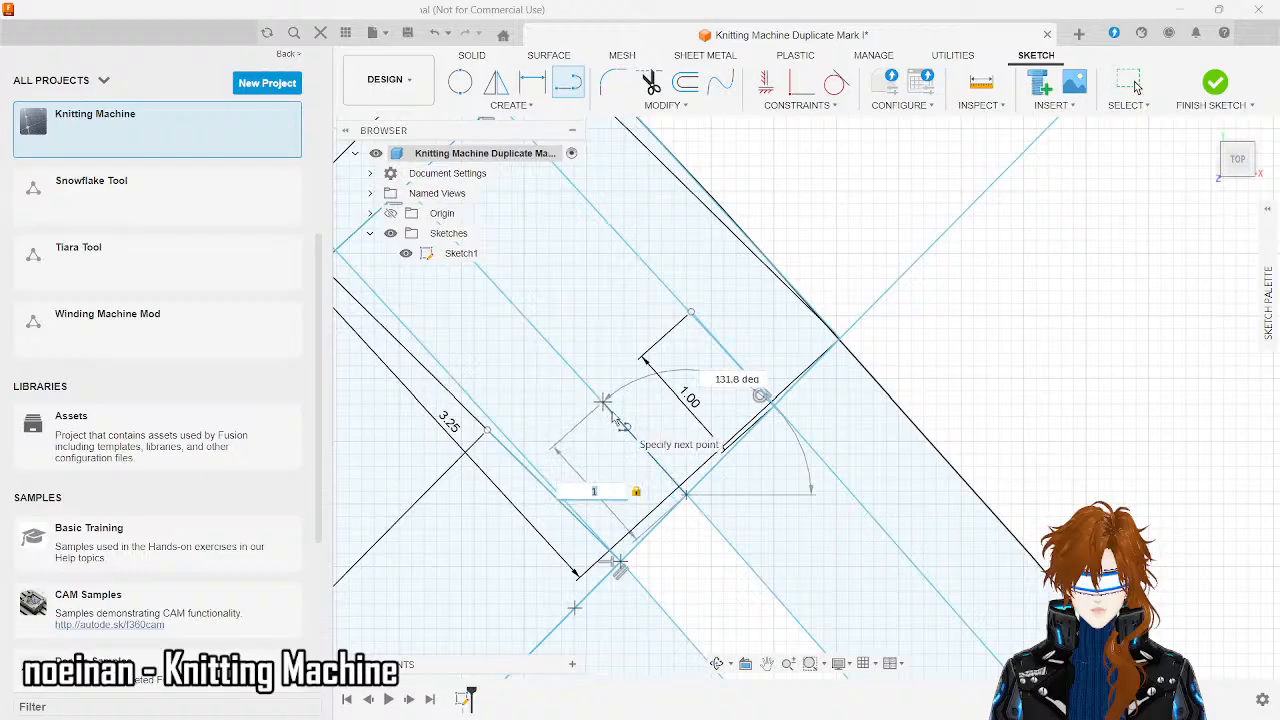
click(1134, 81)
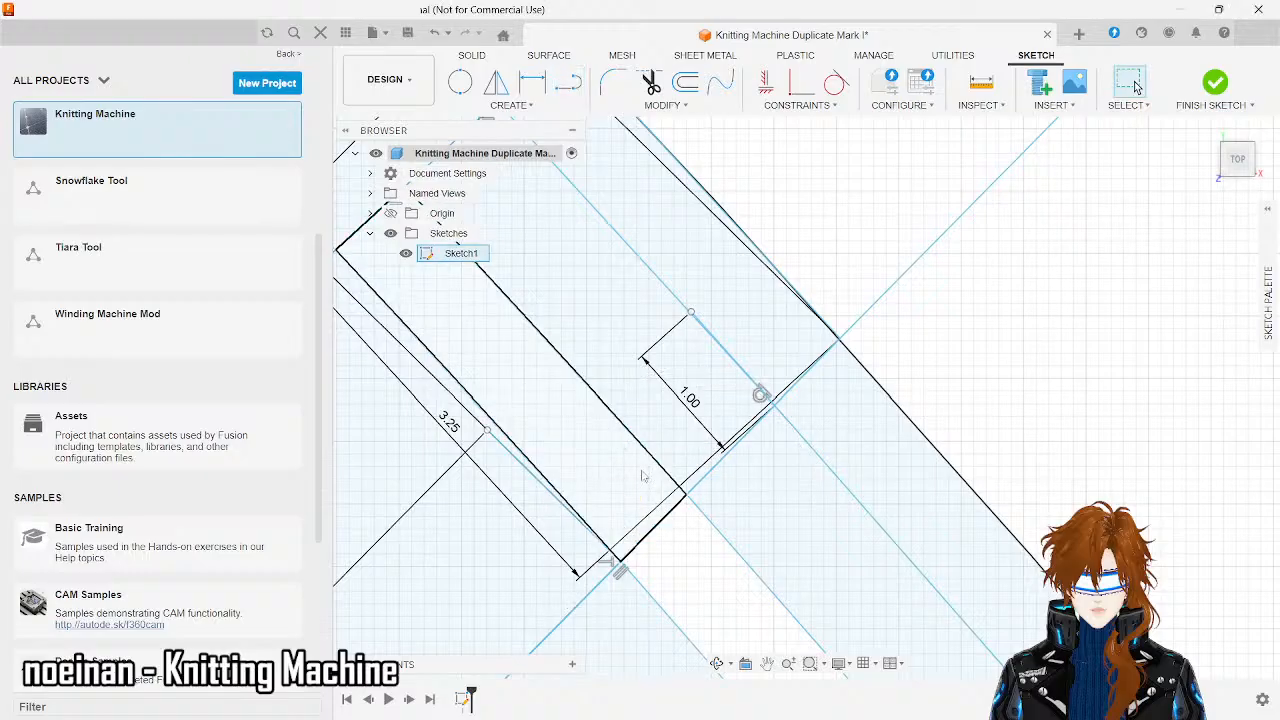
- Draw a 1 mm line along the inner middle arc, starting where the lower long line crosses it
click(567, 82)
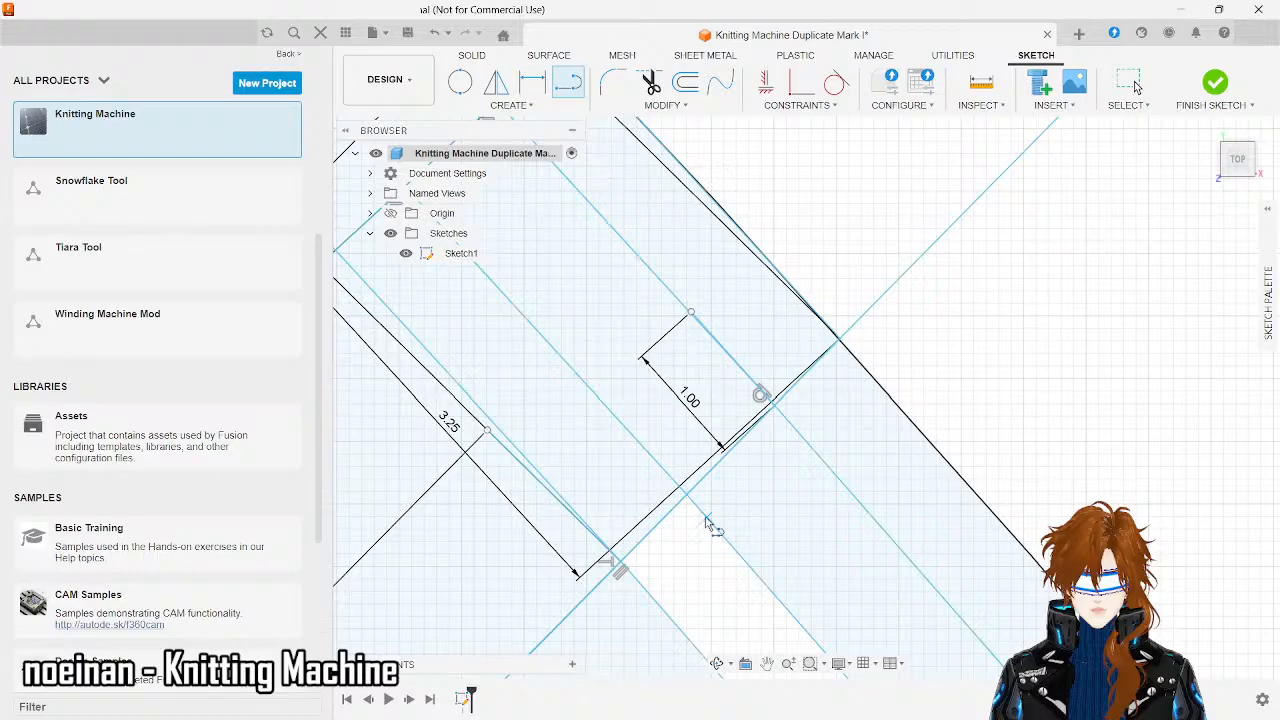
click(686, 494)
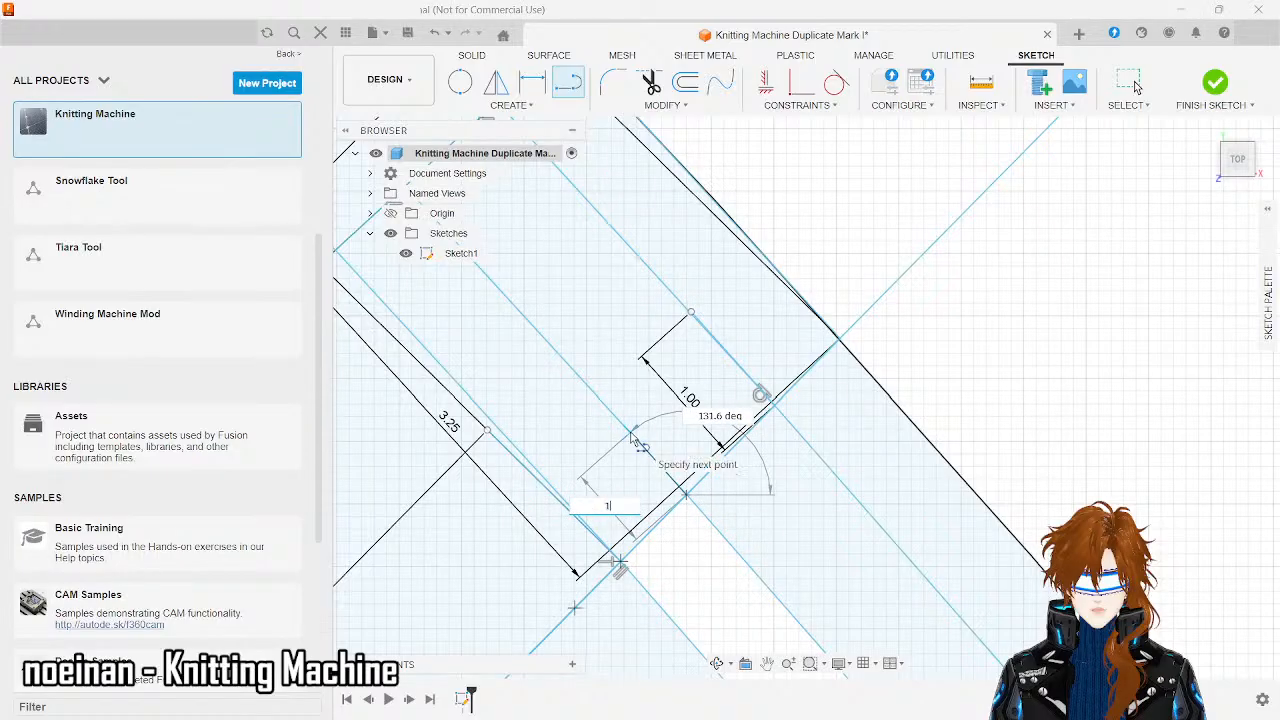
text(1)
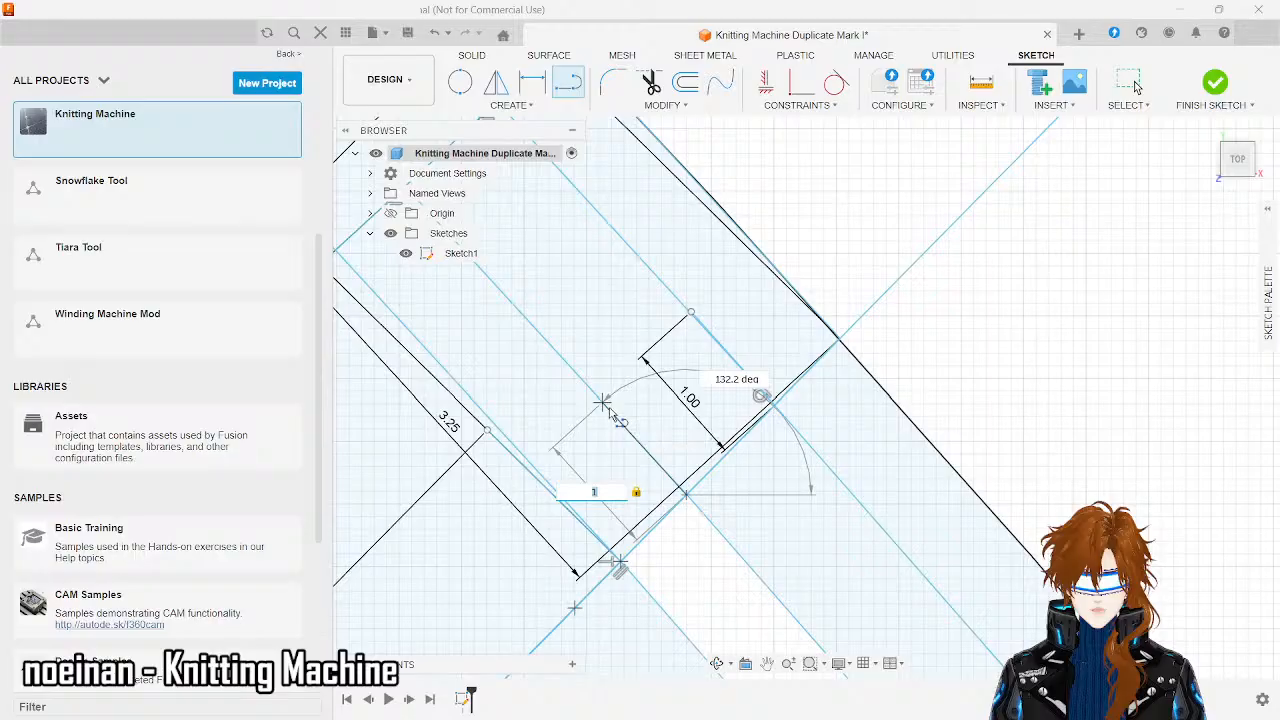
click(603, 401)
click(567, 85)
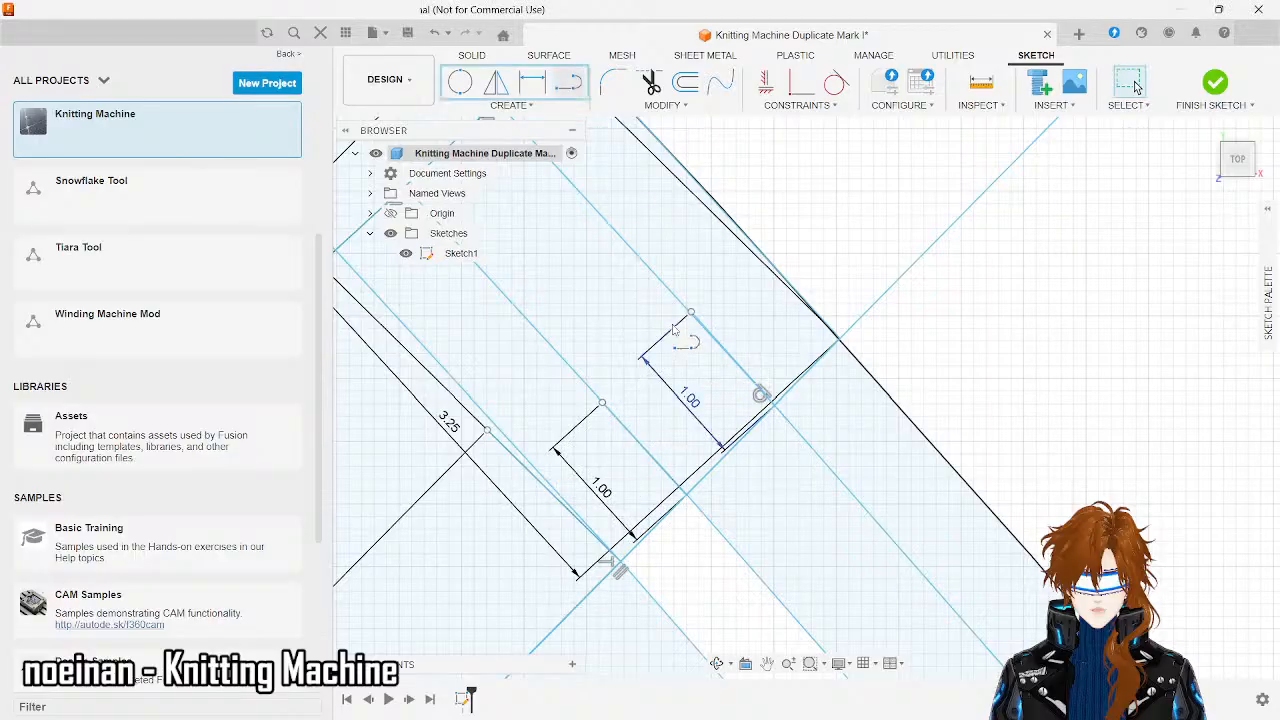
key(Escape)
click(691, 312)
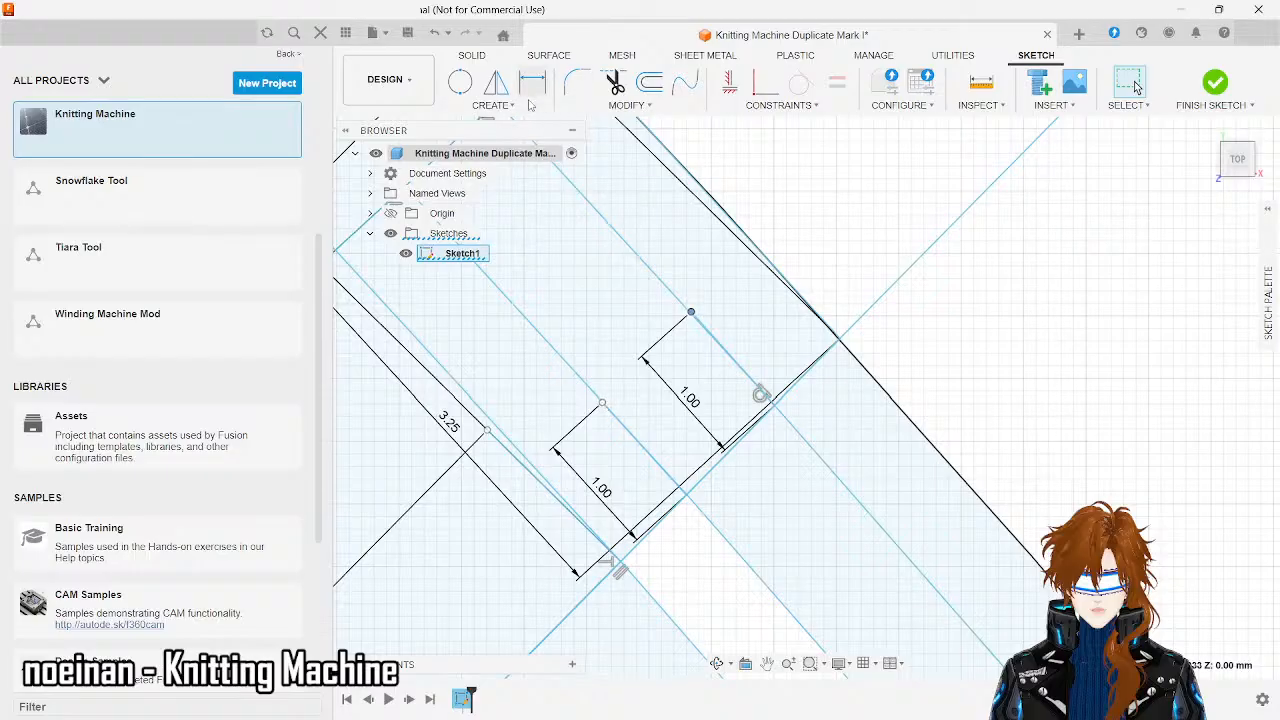
click(495, 105)
click(538, 123)
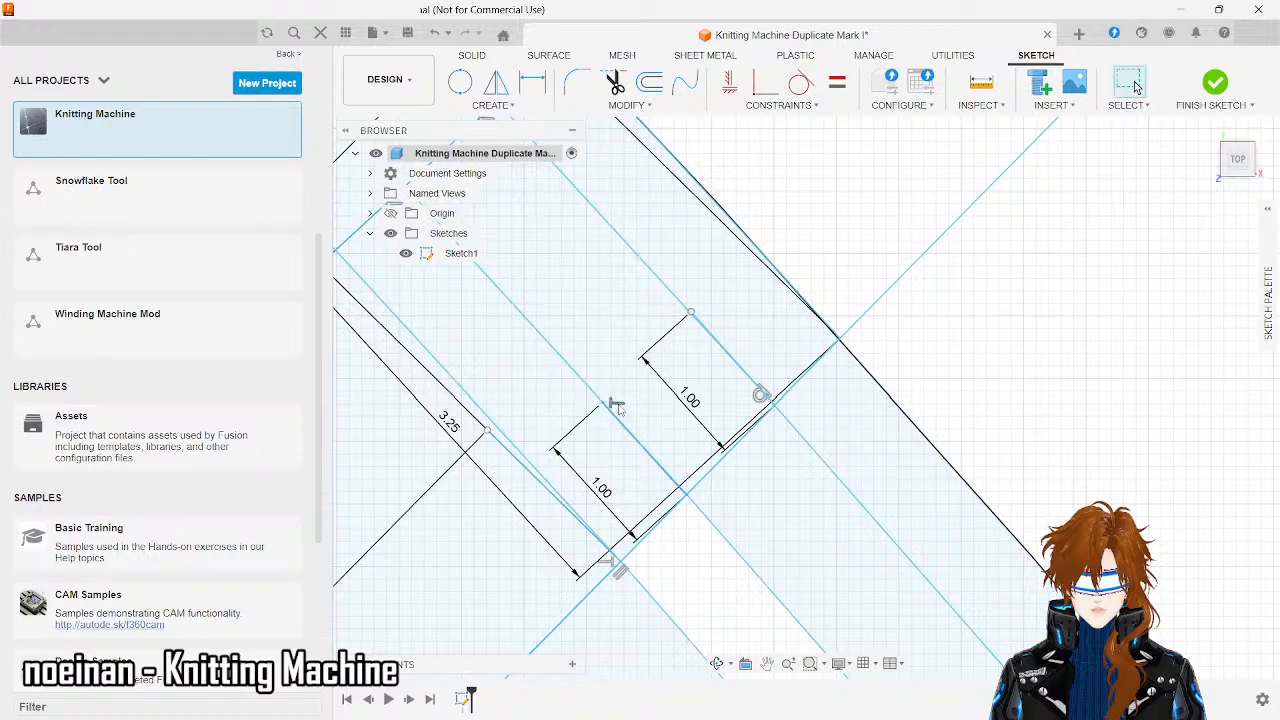
key(Escape)
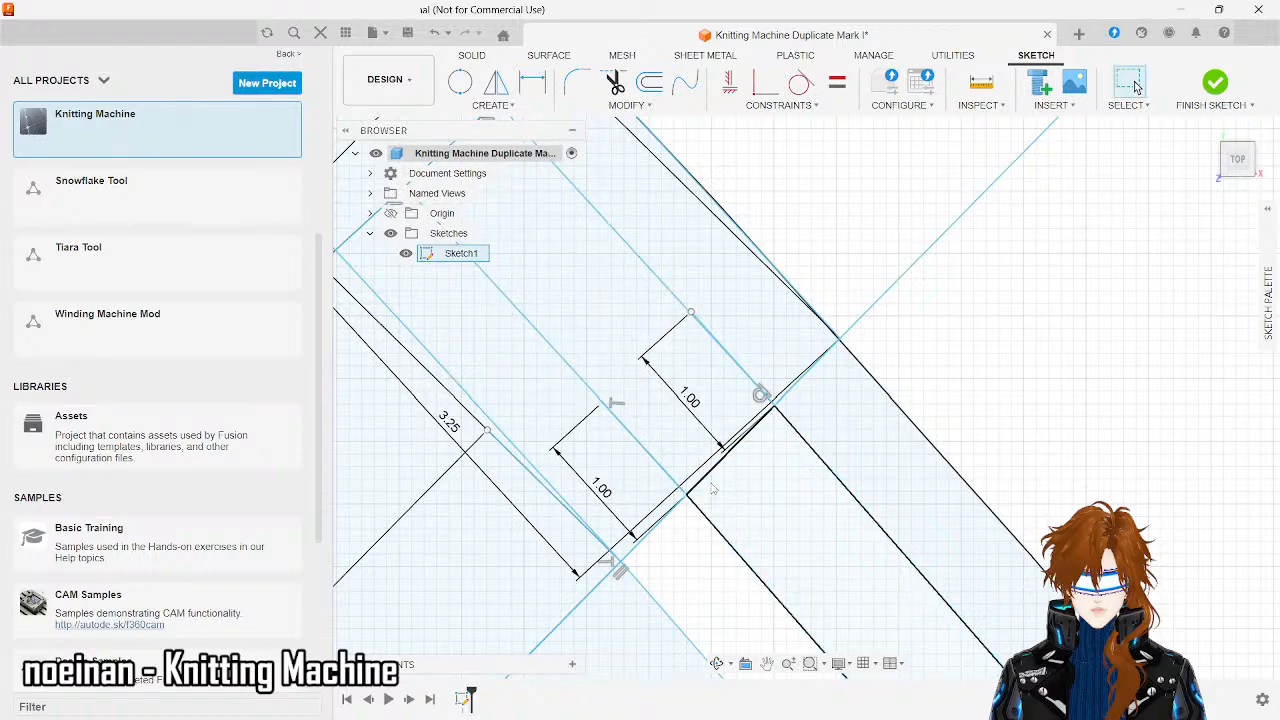
- Pin the Line command so it is available again among the quick sketch creation tools
click(491, 105)
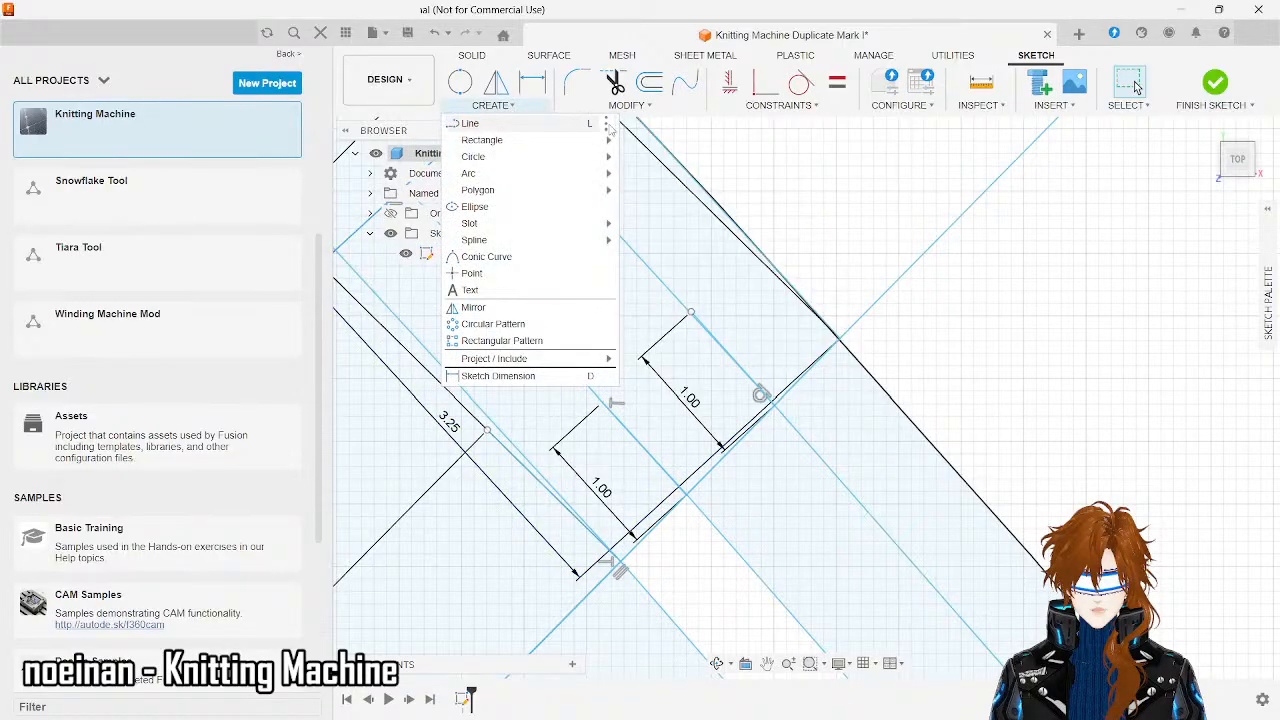
click(607, 124)
click(628, 129)
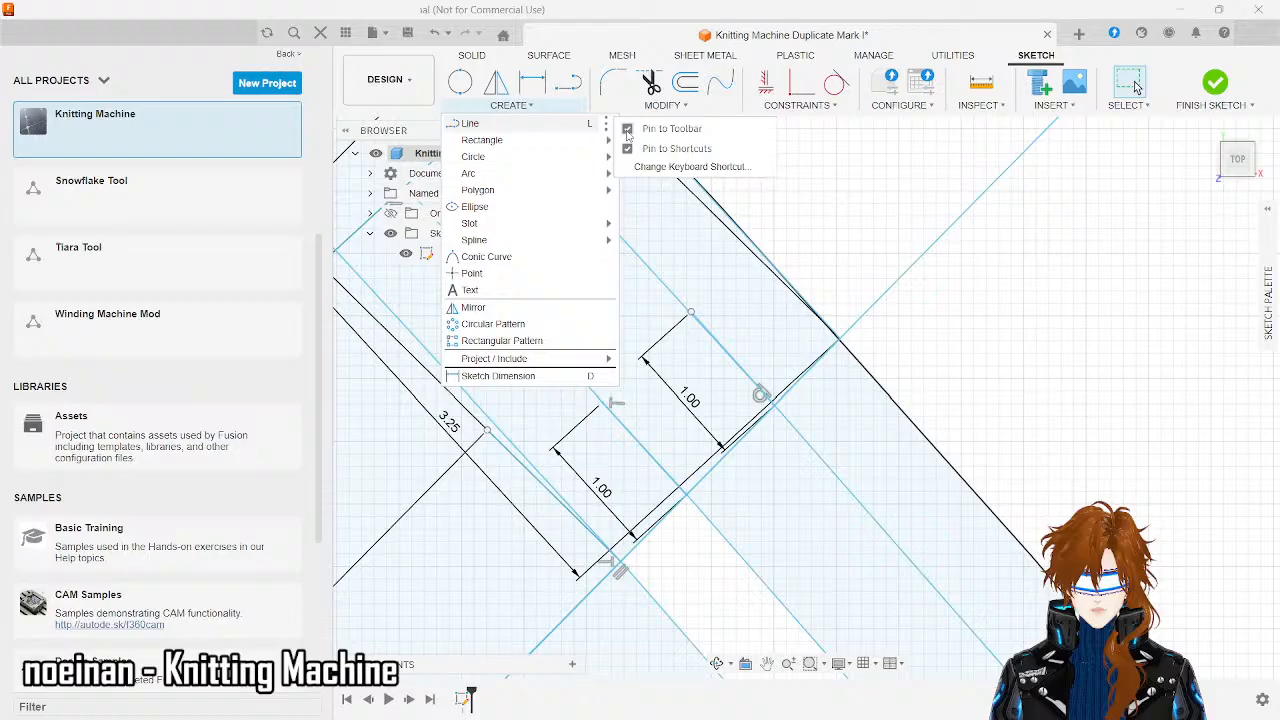
- Draw a short line connecting the free ends of the inner and outer 1 mm lines
click(567, 83)
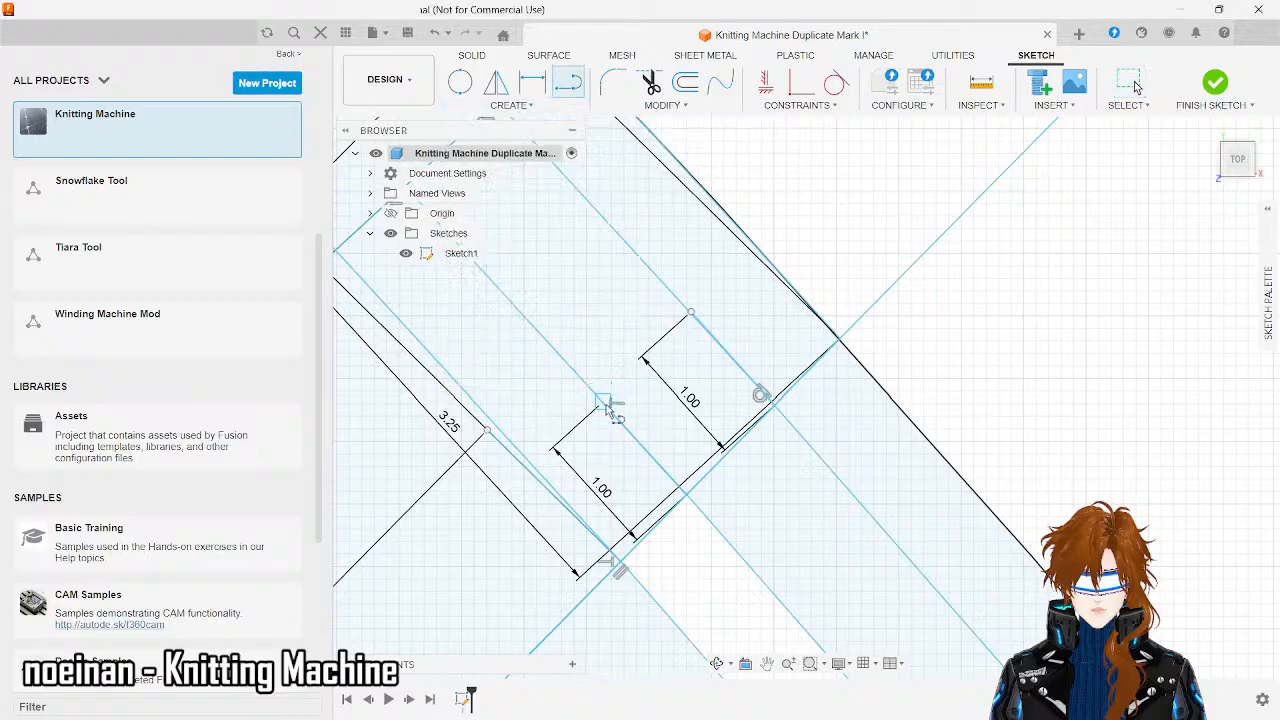
click(603, 403)
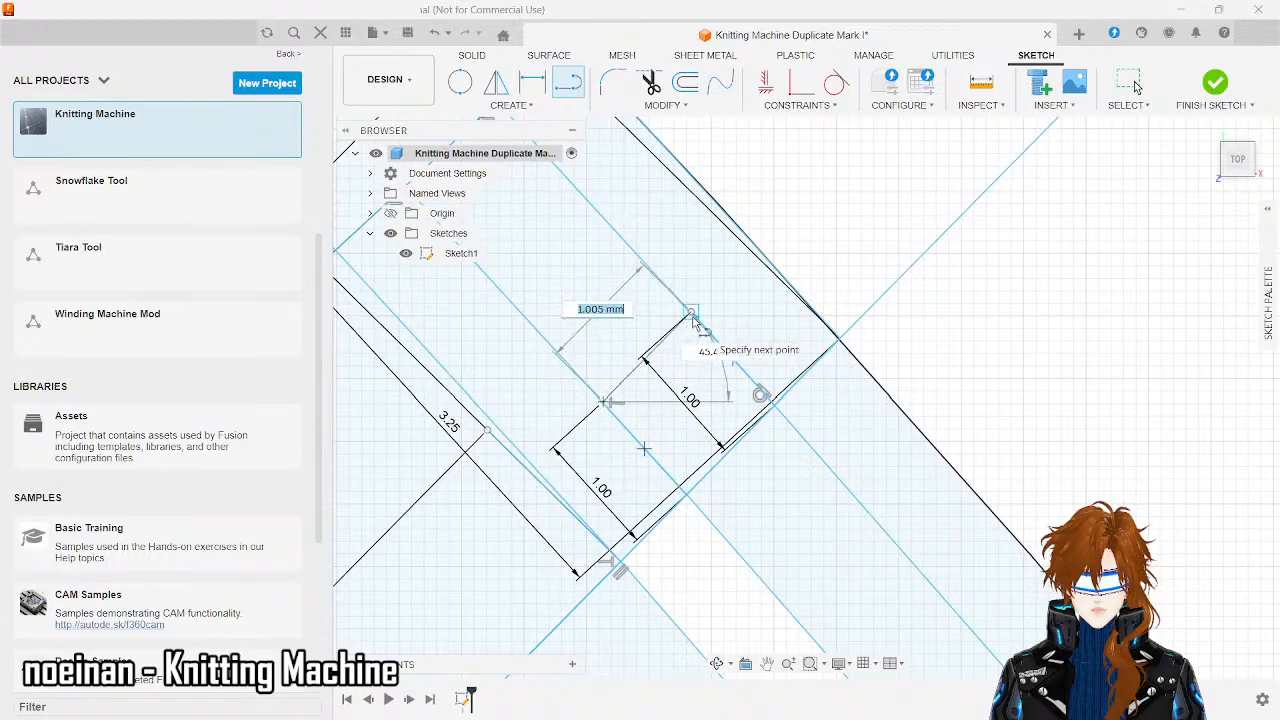
click(690, 313)
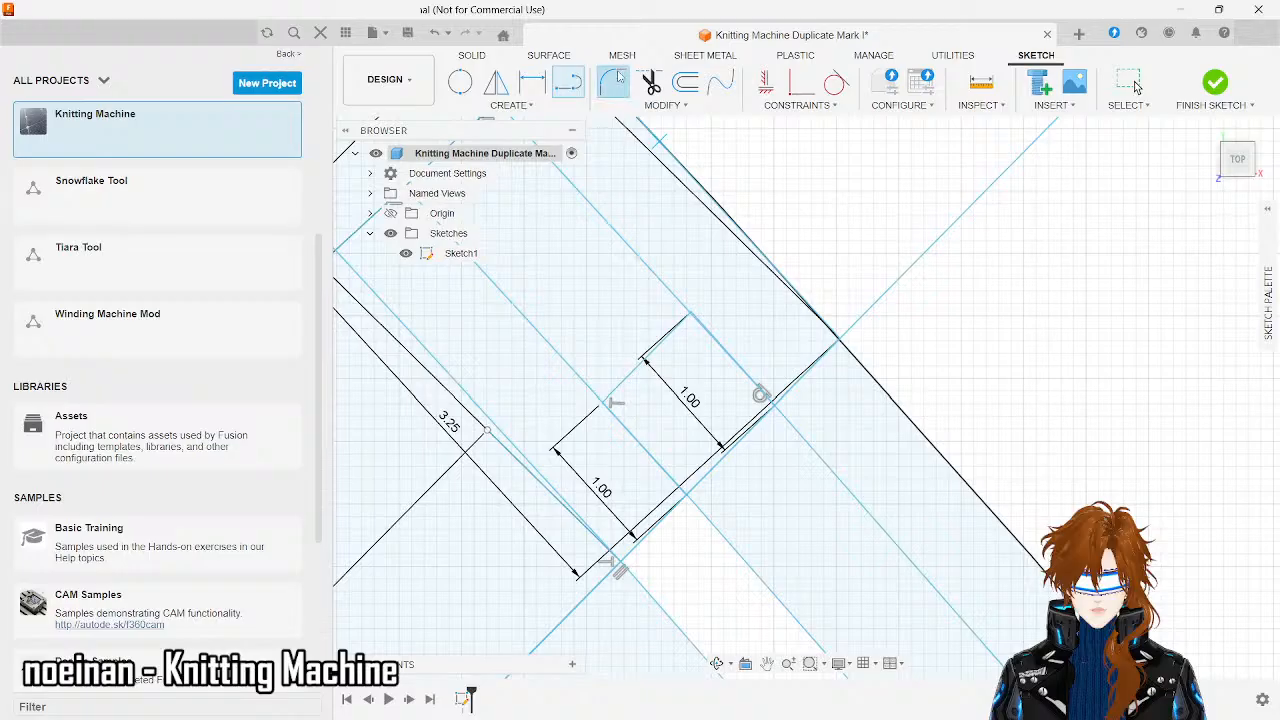
- Fillet the corner between the short connecting line and the outer 1 mm line with a 0.50 mm radius
click(614, 82)
click(670, 333)
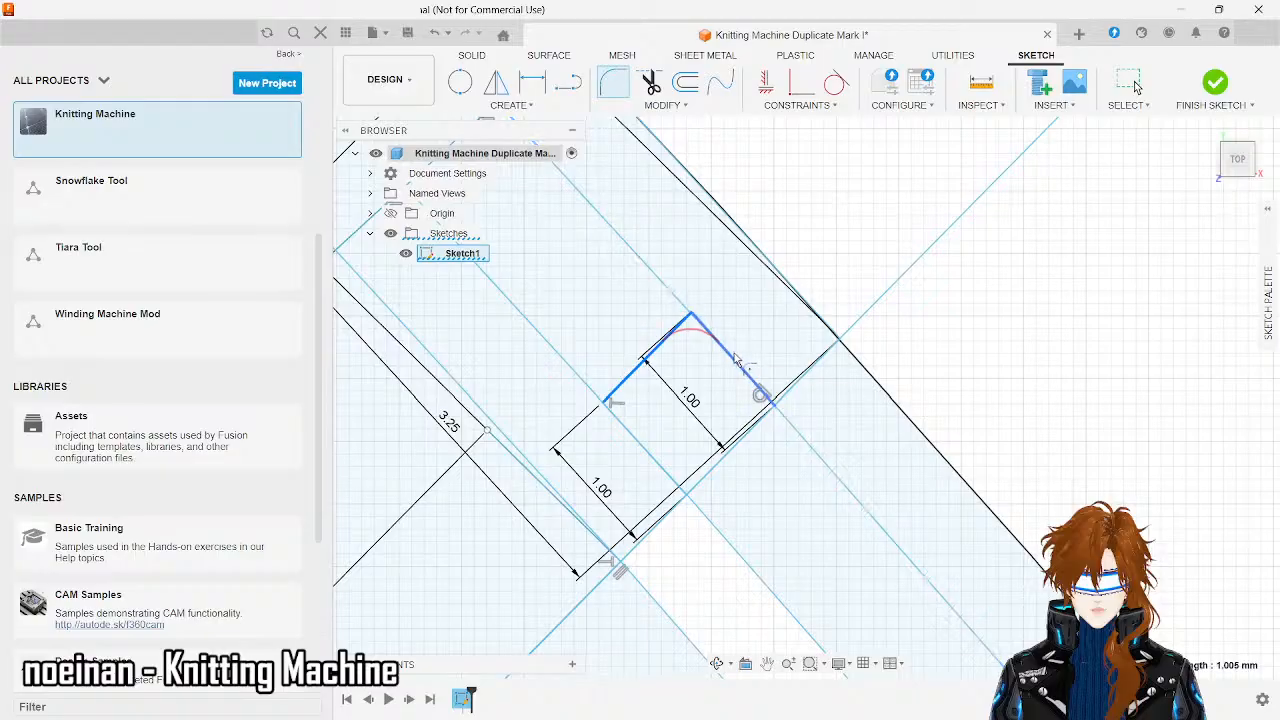
click(735, 362)
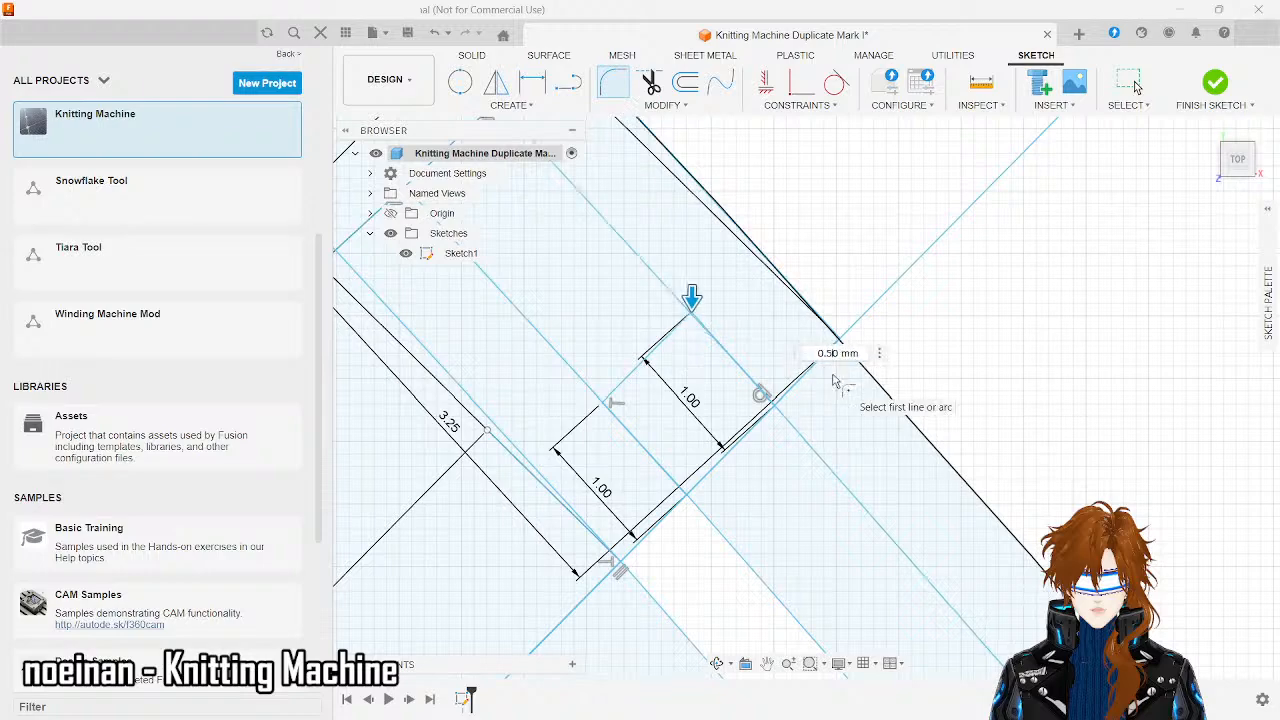
key(Return)
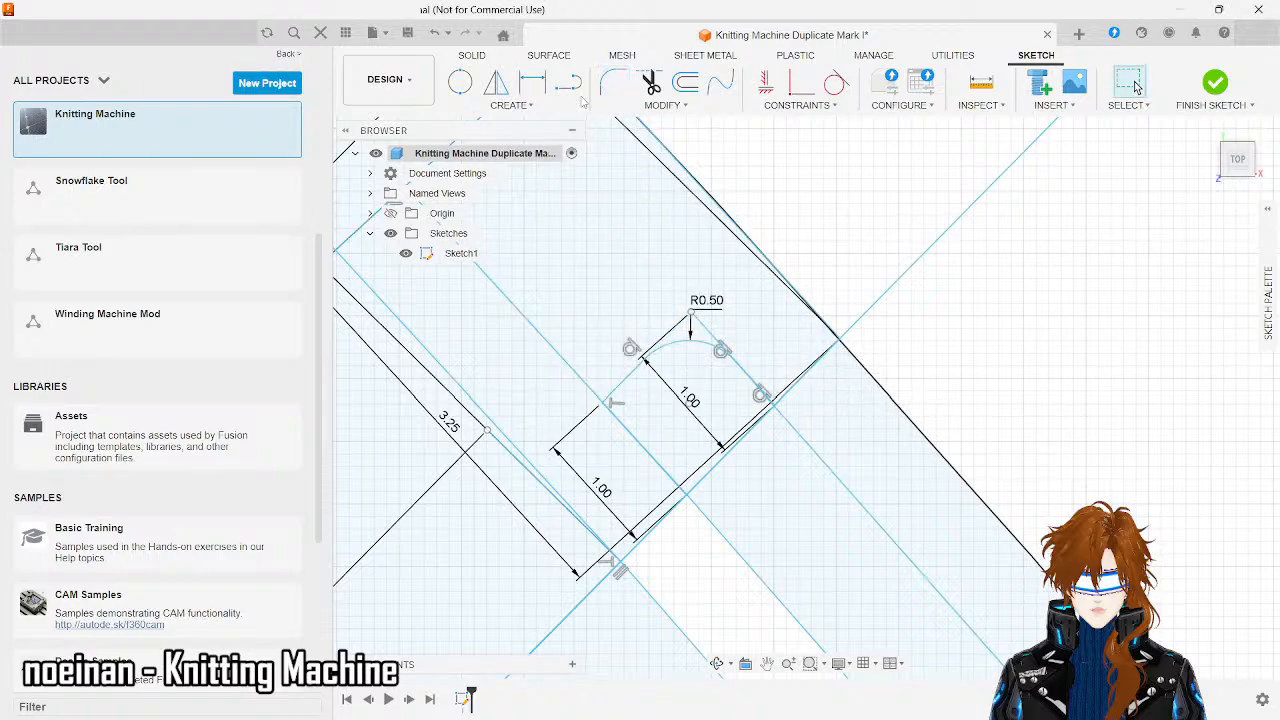
- Fillet the corner between the short connecting line and the inner 1 mm line with a 0.50 mm radius
click(604, 88)
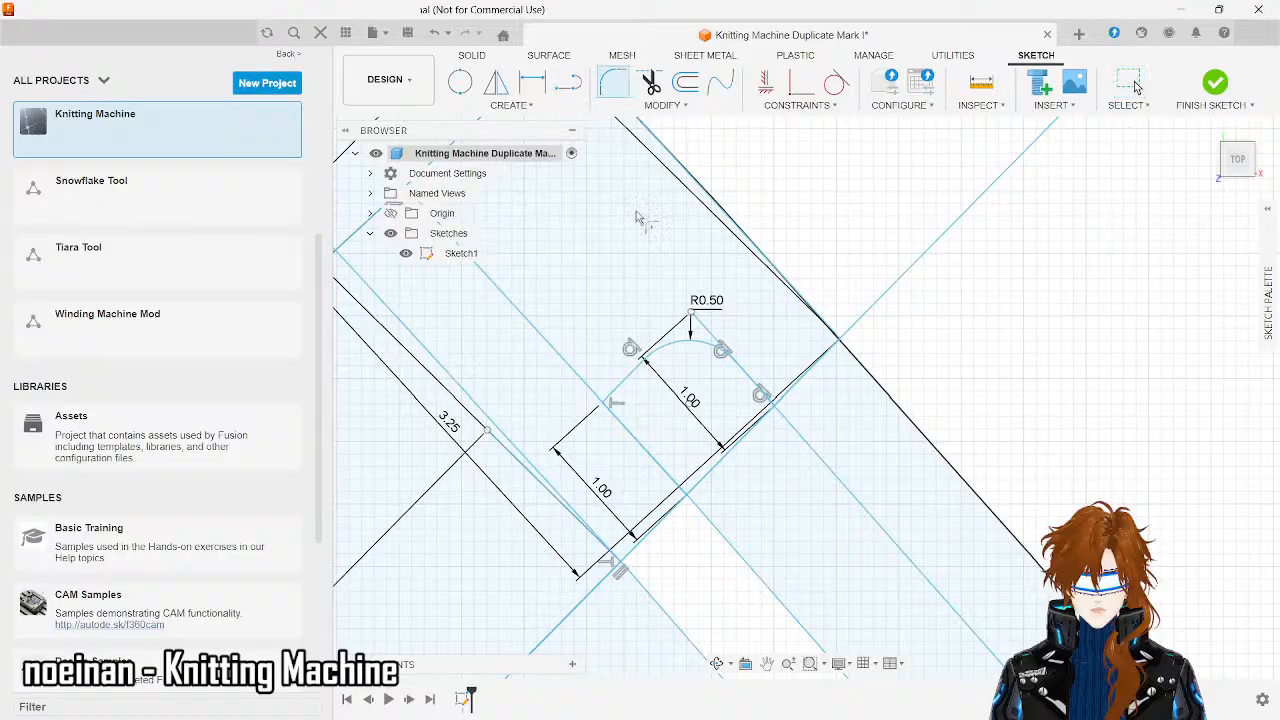
click(610, 404)
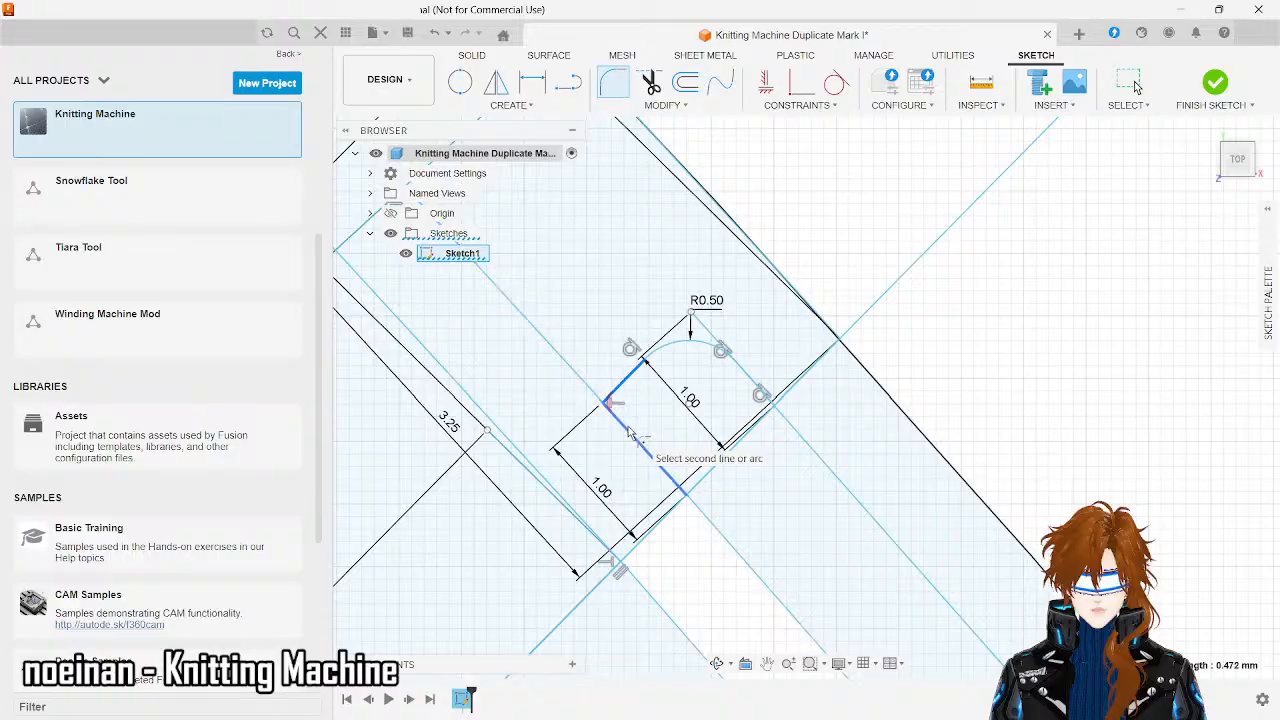
click(628, 432)
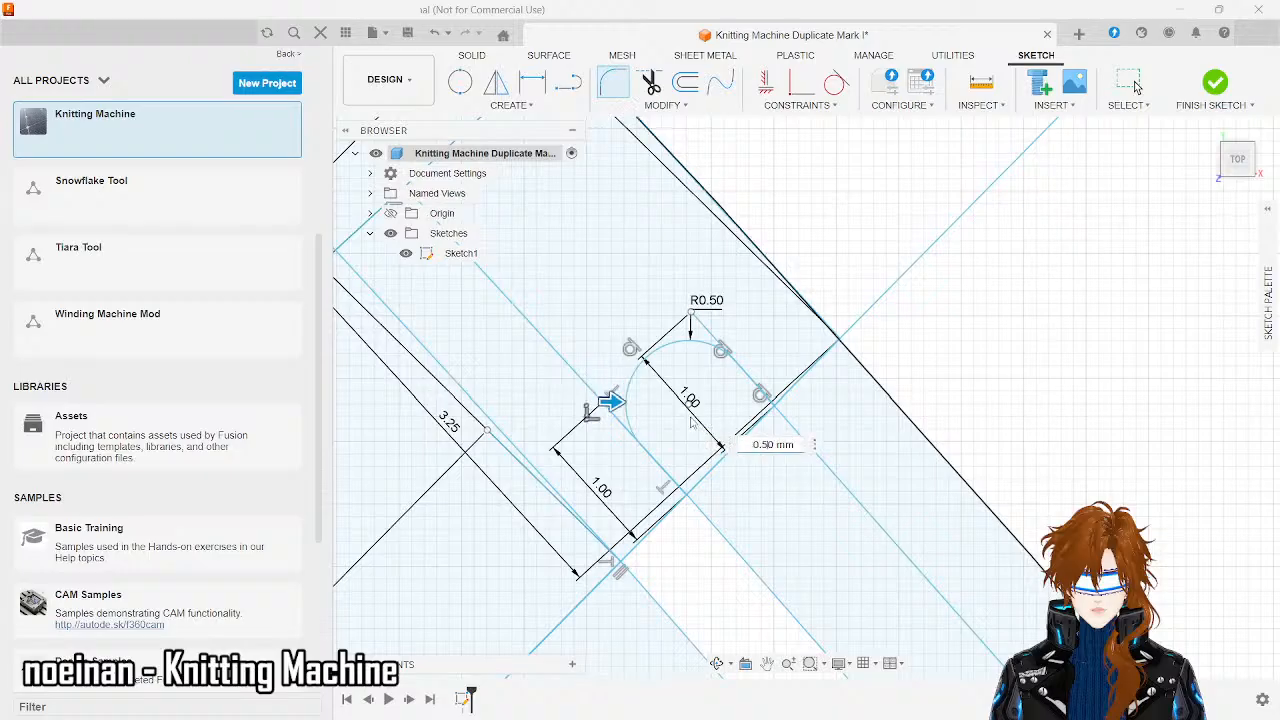
key(Return)
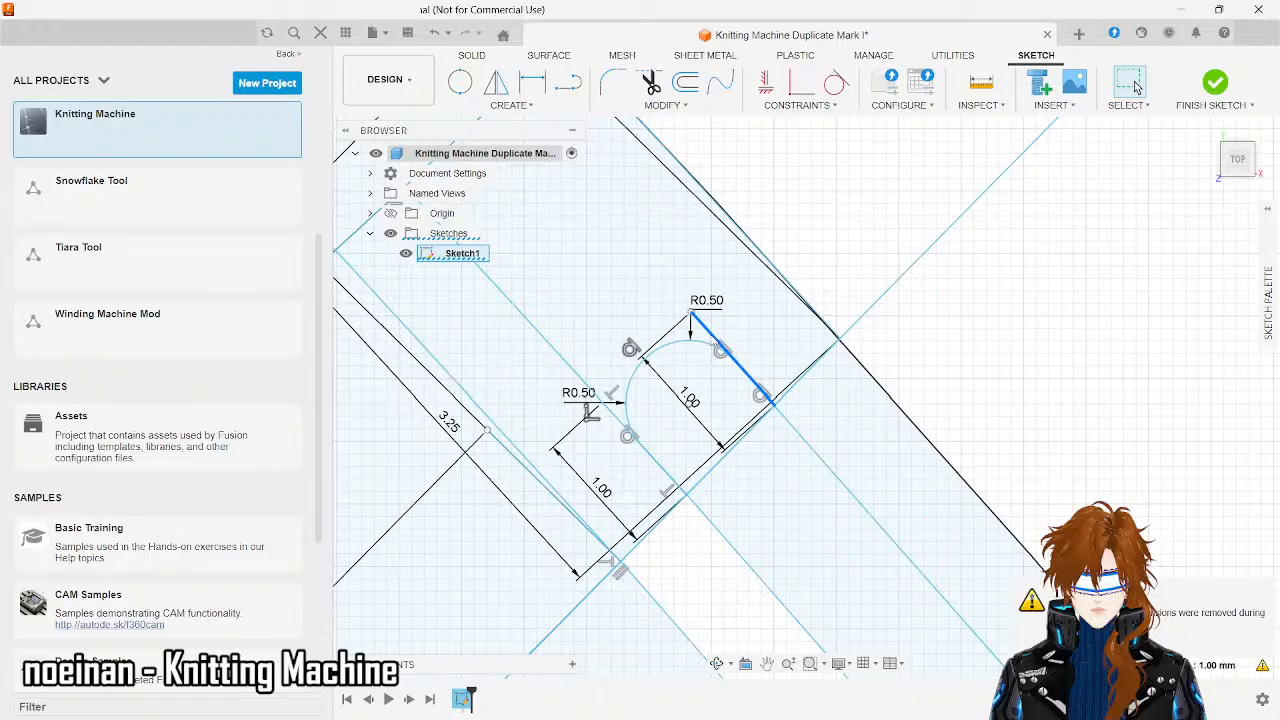
- Delete the outer 1 mm line and trim the inner middle arc beyond the filleted notch corner
key(Delete)
click(580, 378)
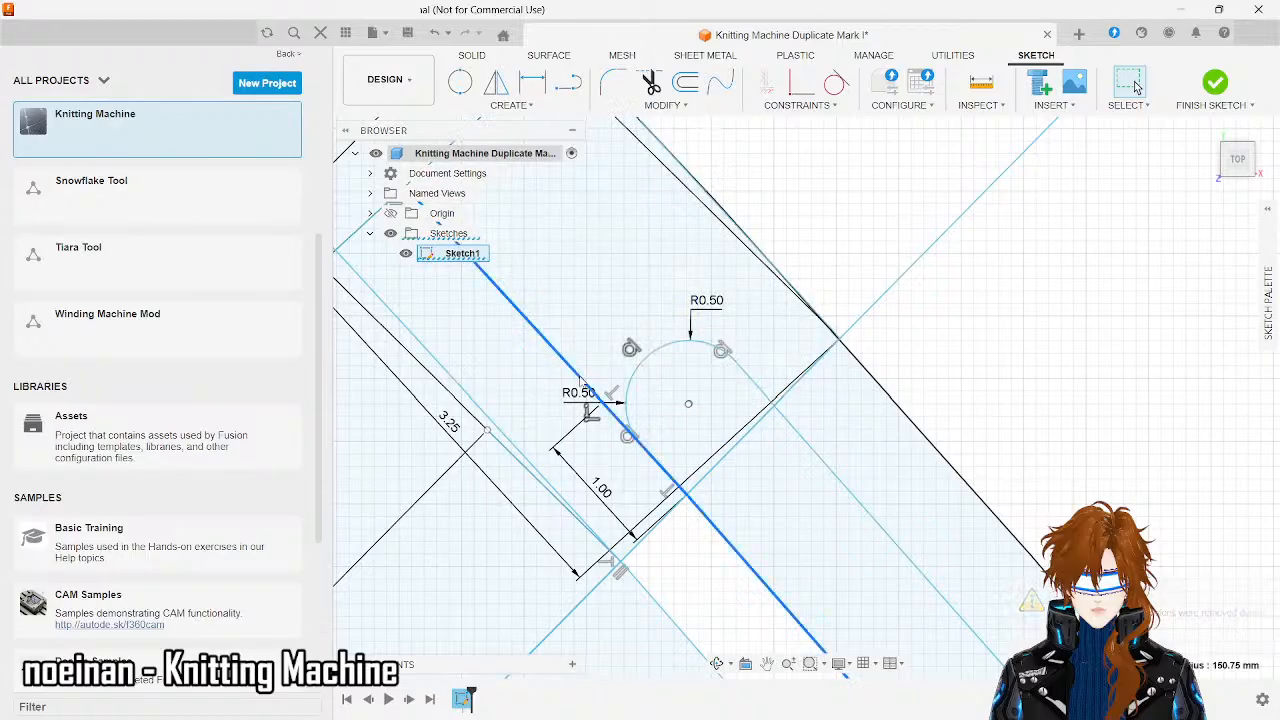
scroll(580, 378, down, 3)
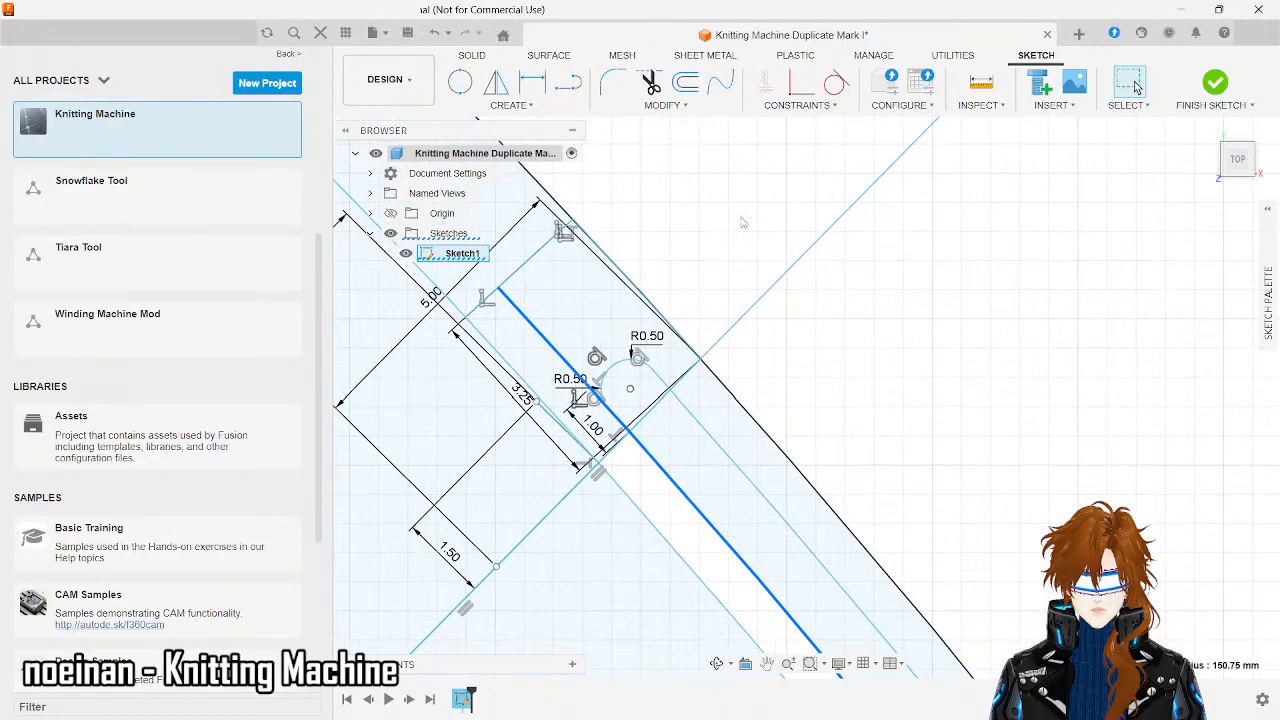
click(651, 84)
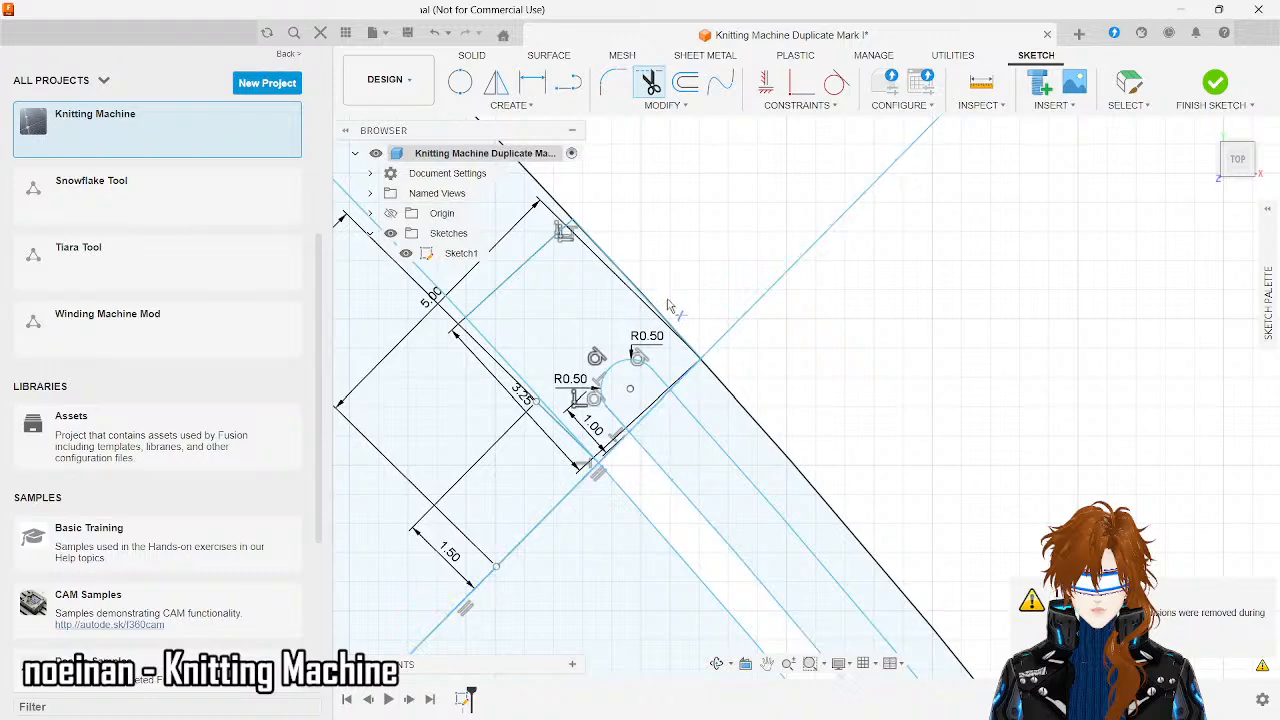
- Trim away the part of the lower long line between the two middle arcs
click(653, 411)
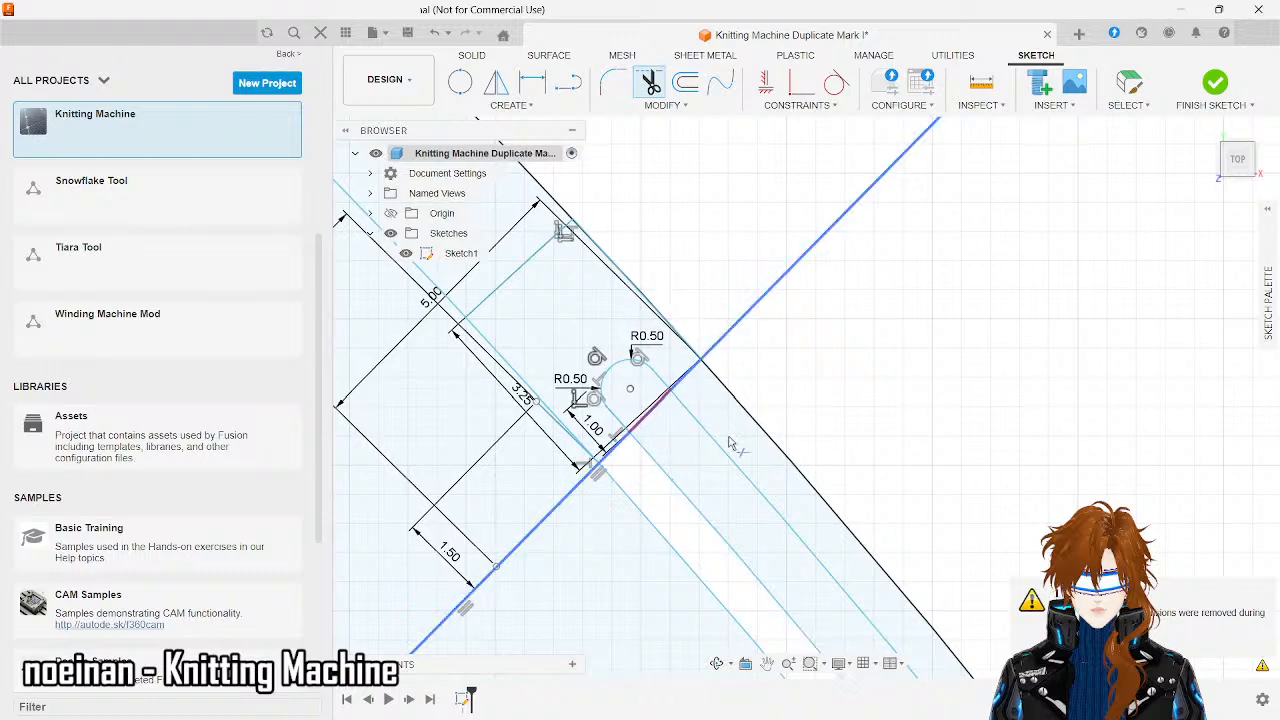
click(652, 414)
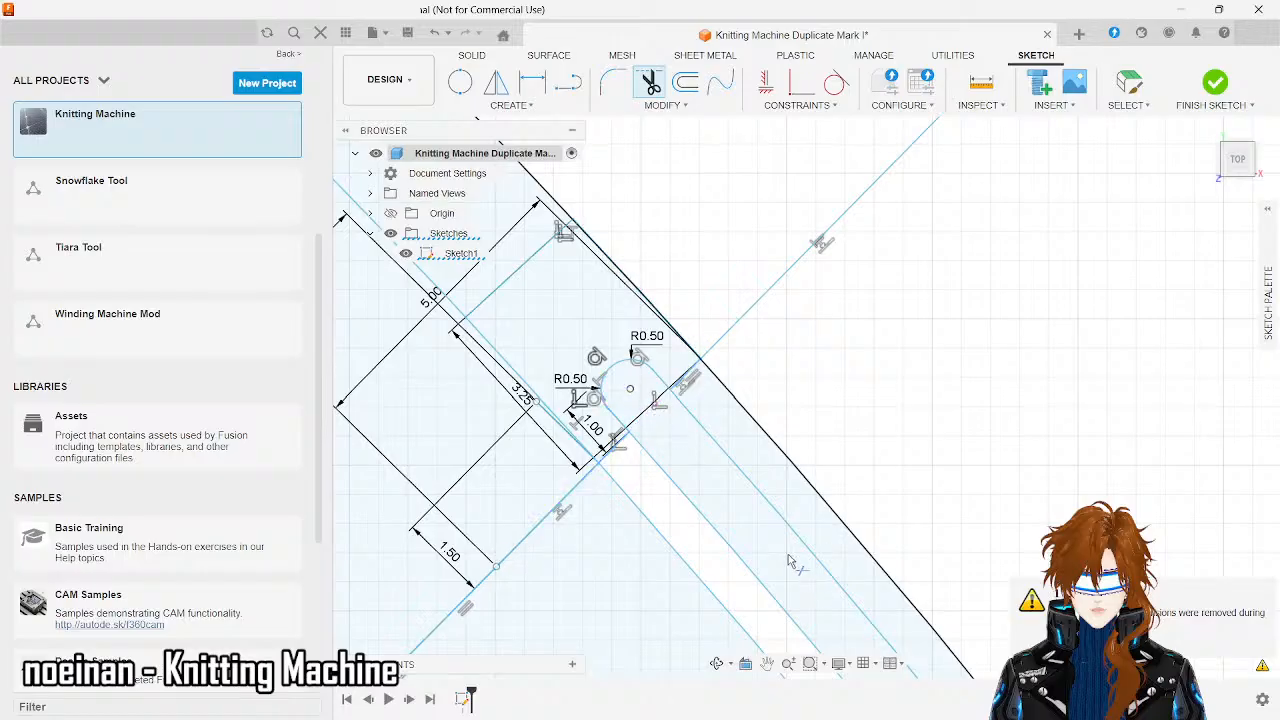
click(688, 381)
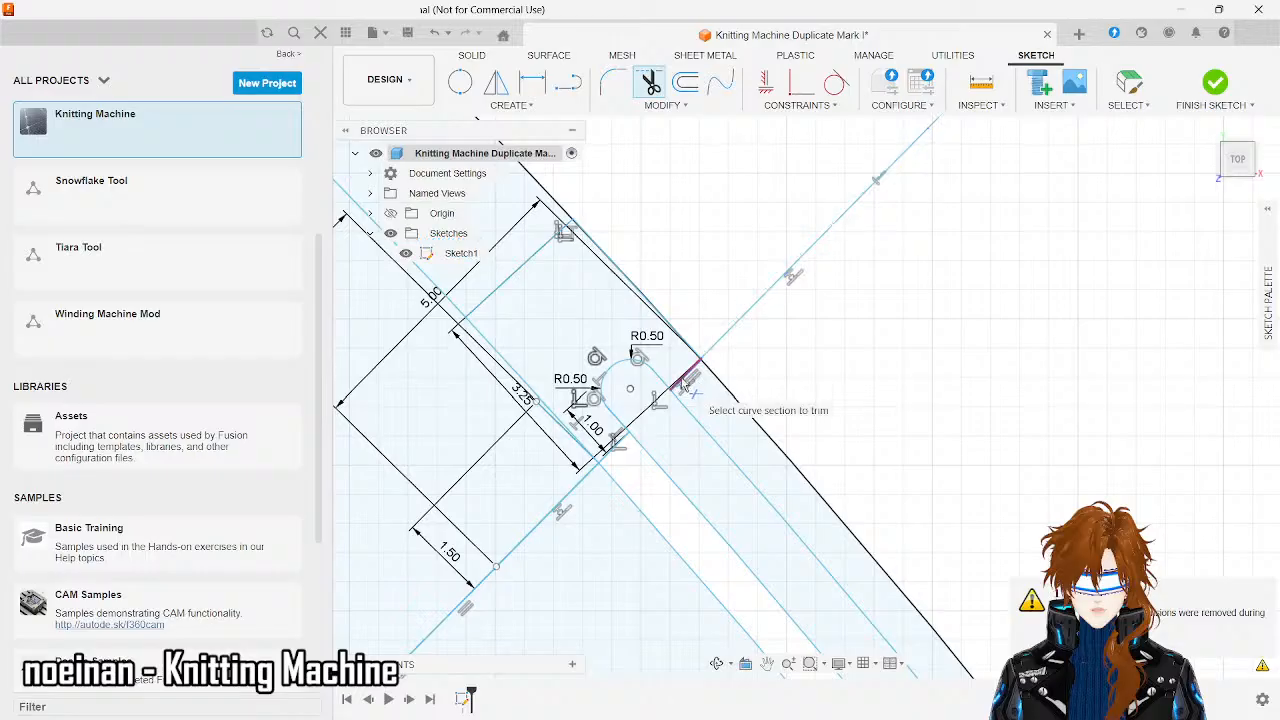
key(Escape)
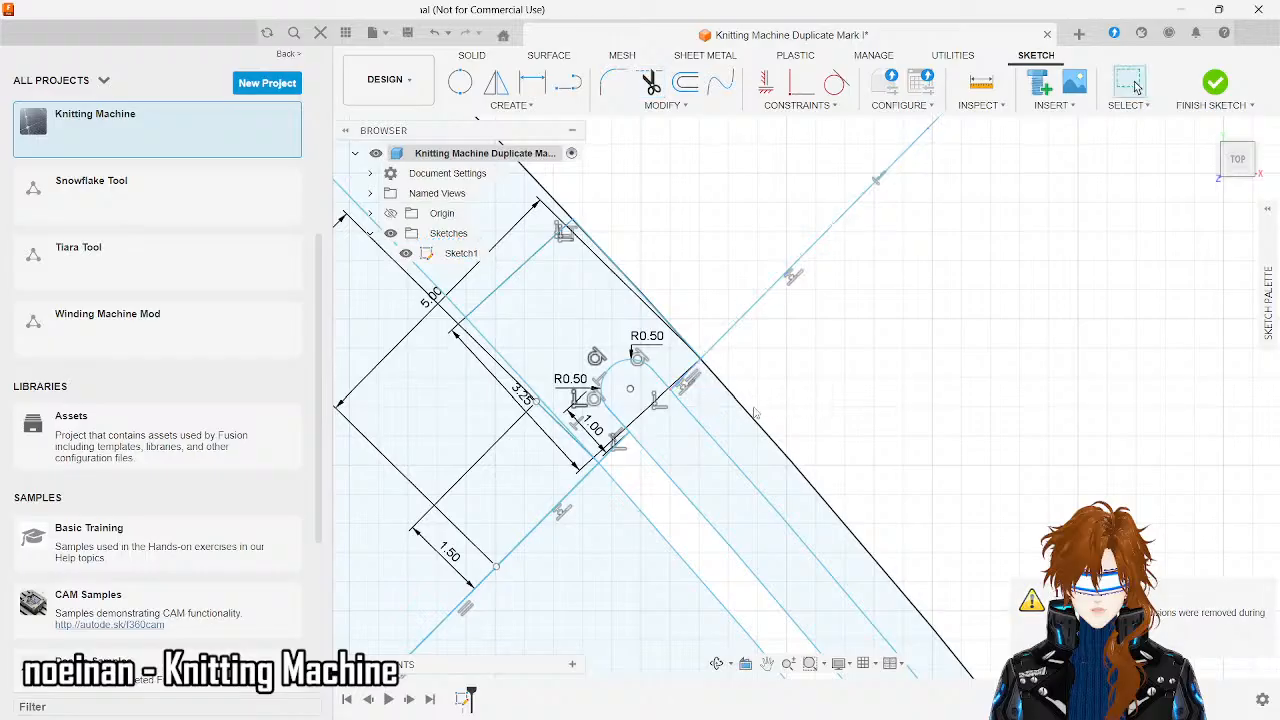
- Examine both filleted notches on the ring and the small rectangular outline beside the upper long line
scroll(805, 418, down, 2)
scroll(805, 418, down, 1)
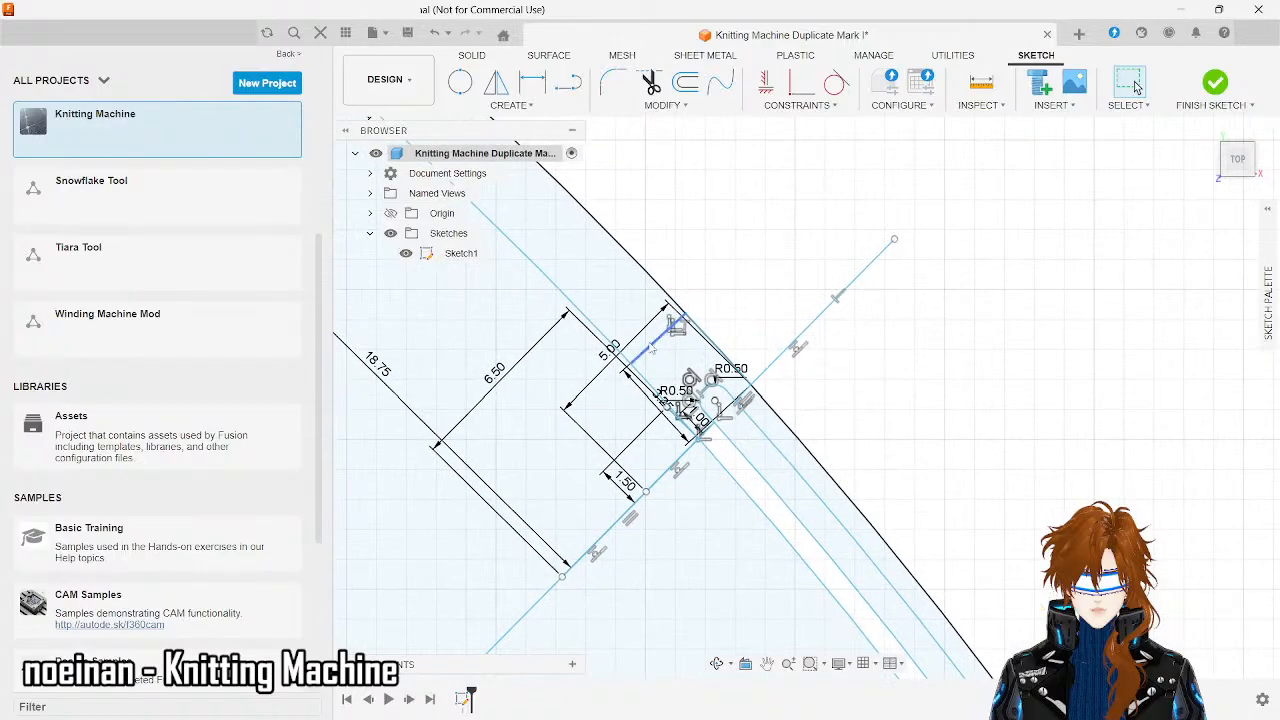
scroll(372, 246, down, 2)
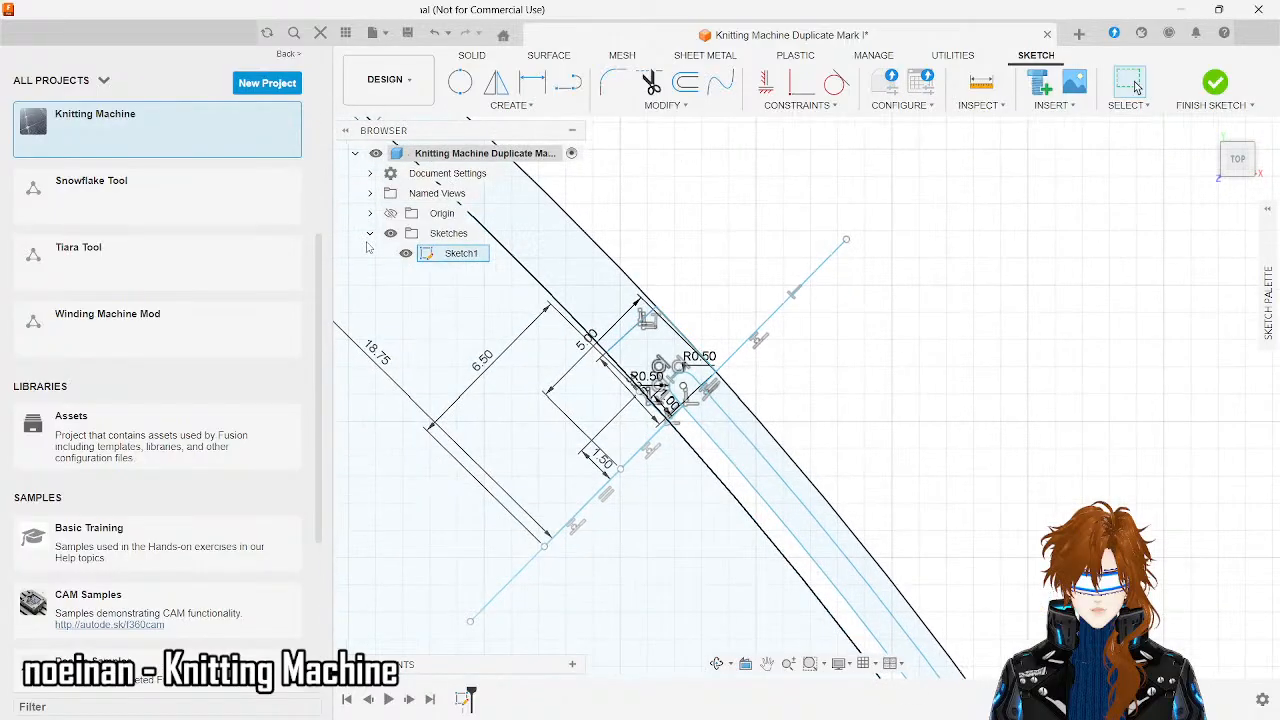
scroll(968, 403, down, 3)
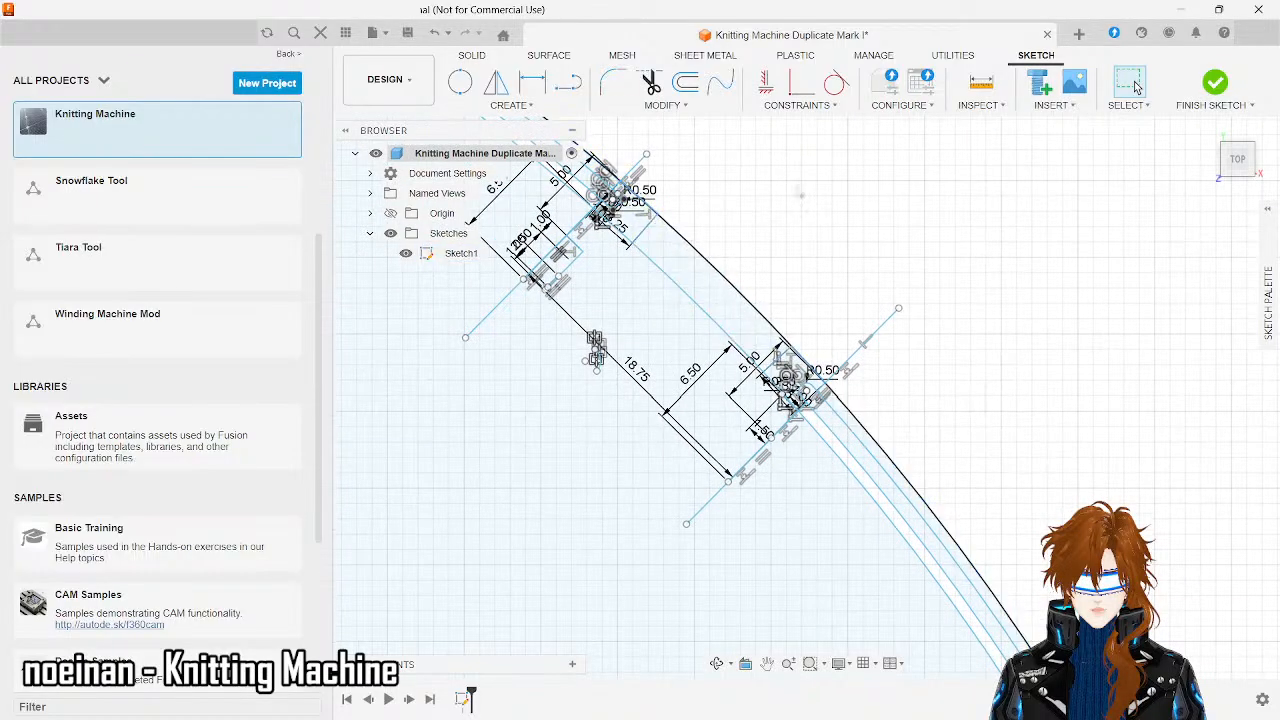
scroll(799, 185, down, 3)
scroll(799, 185, up, 3)
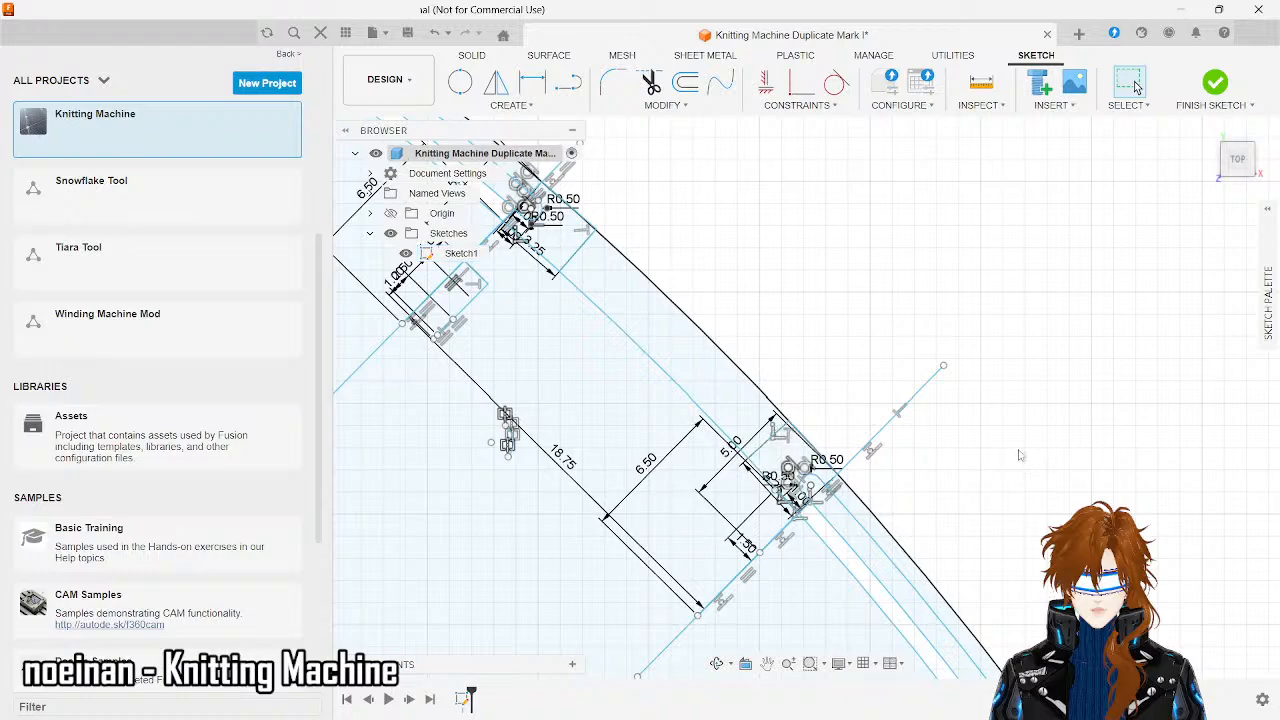
scroll(1019, 454, down, 3)
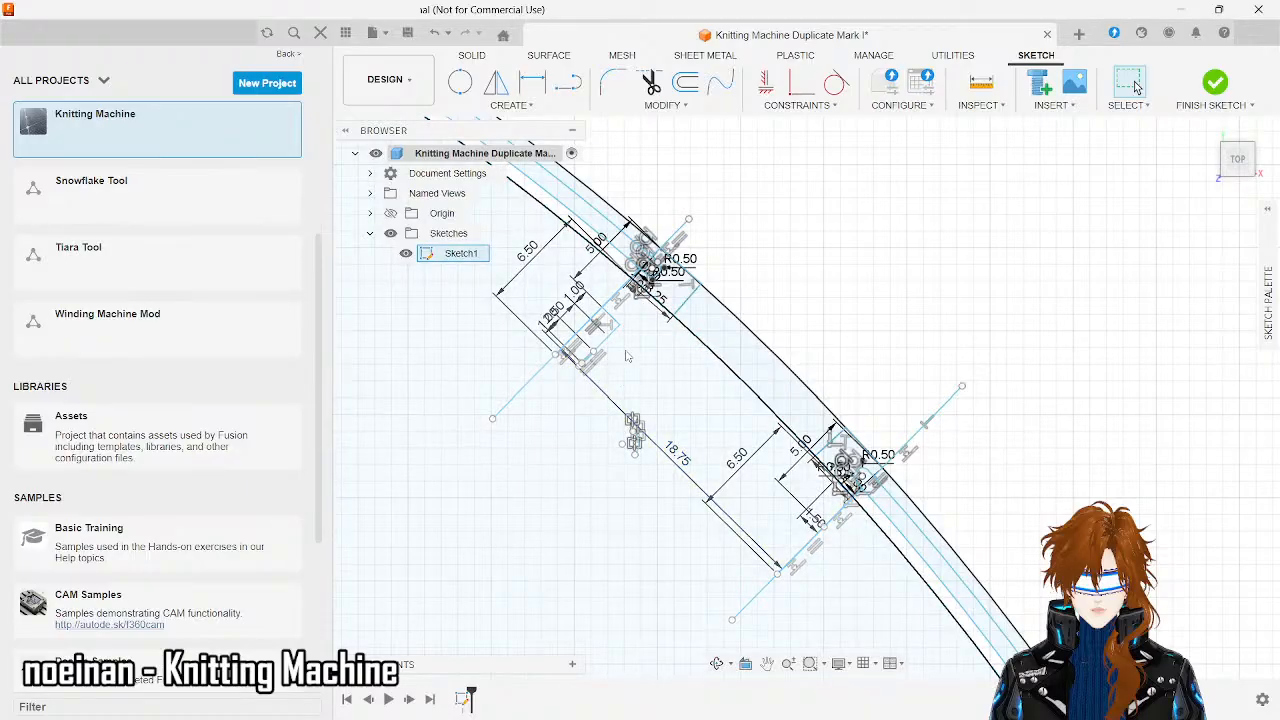
scroll(706, 414, up, 5)
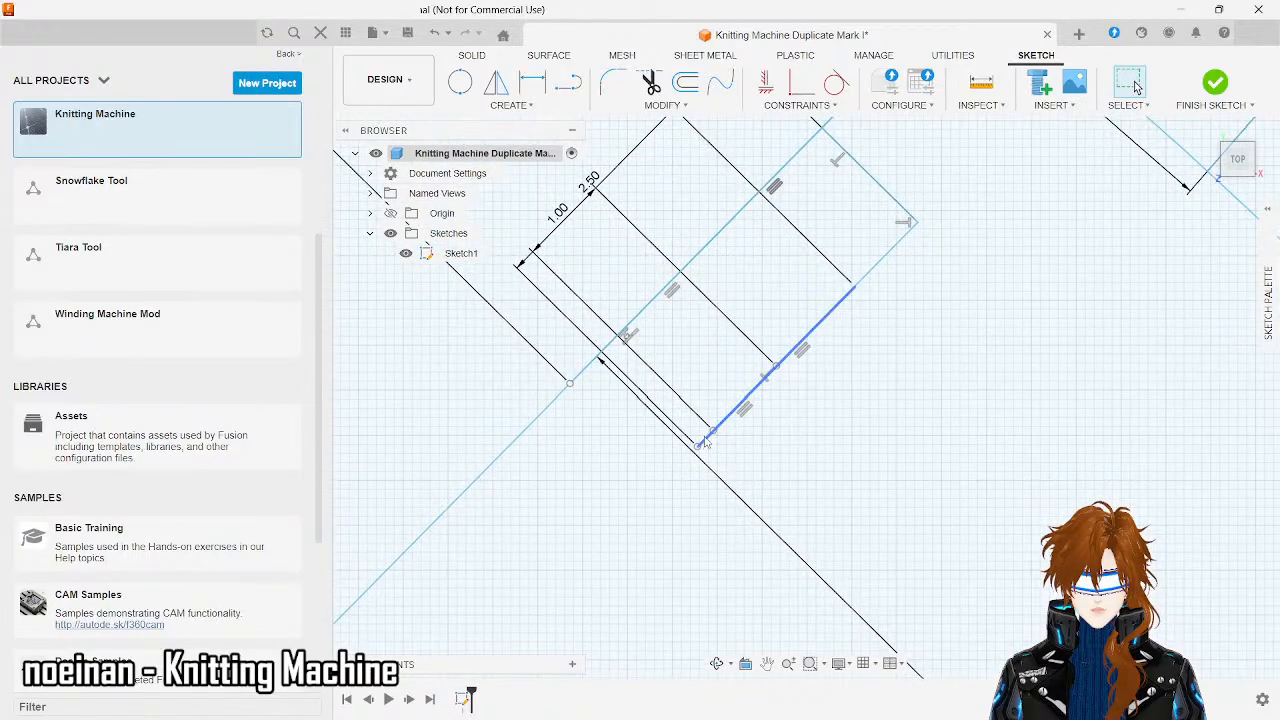
scroll(705, 442, down, 3)
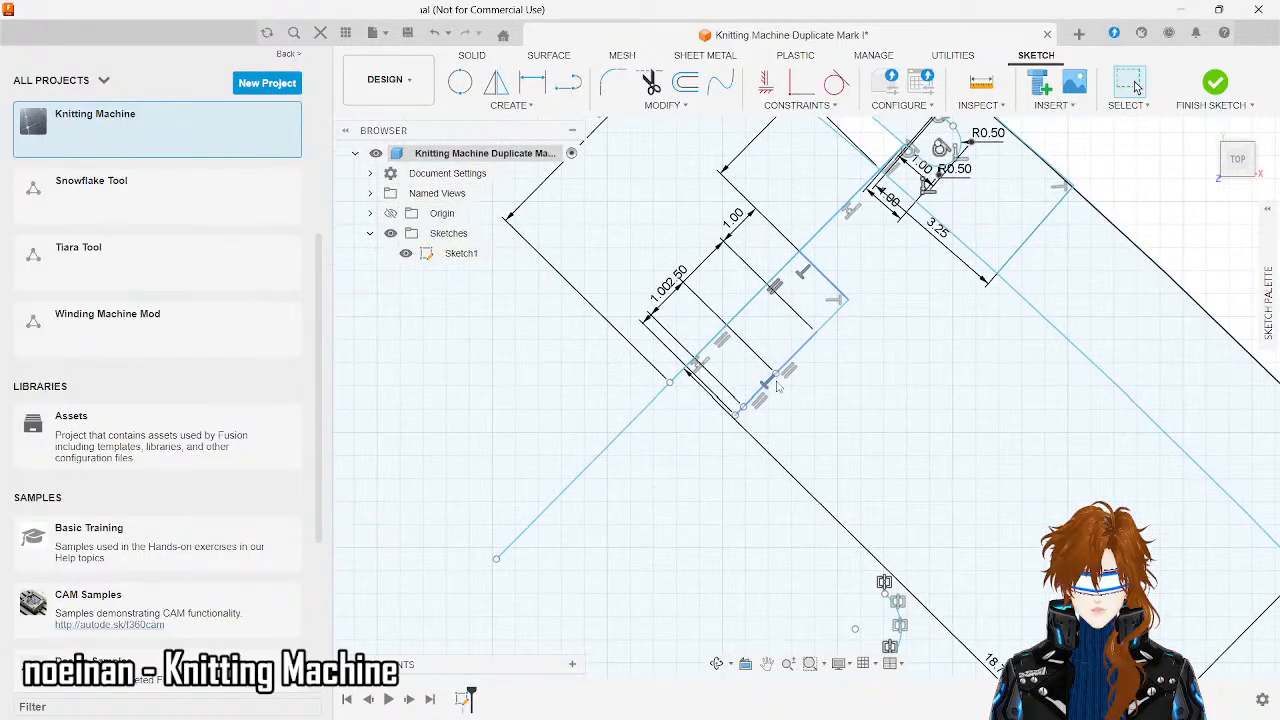
scroll(778, 388, down, 1)
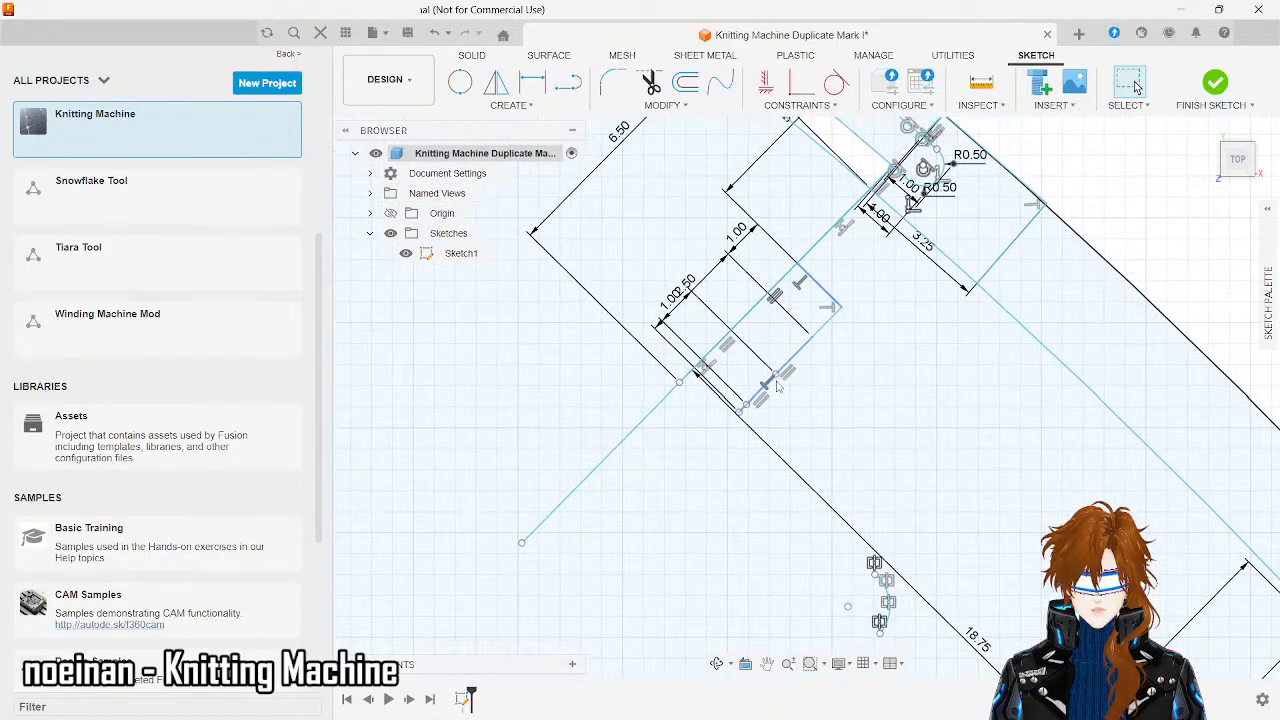
click(567, 86)
click(877, 189)
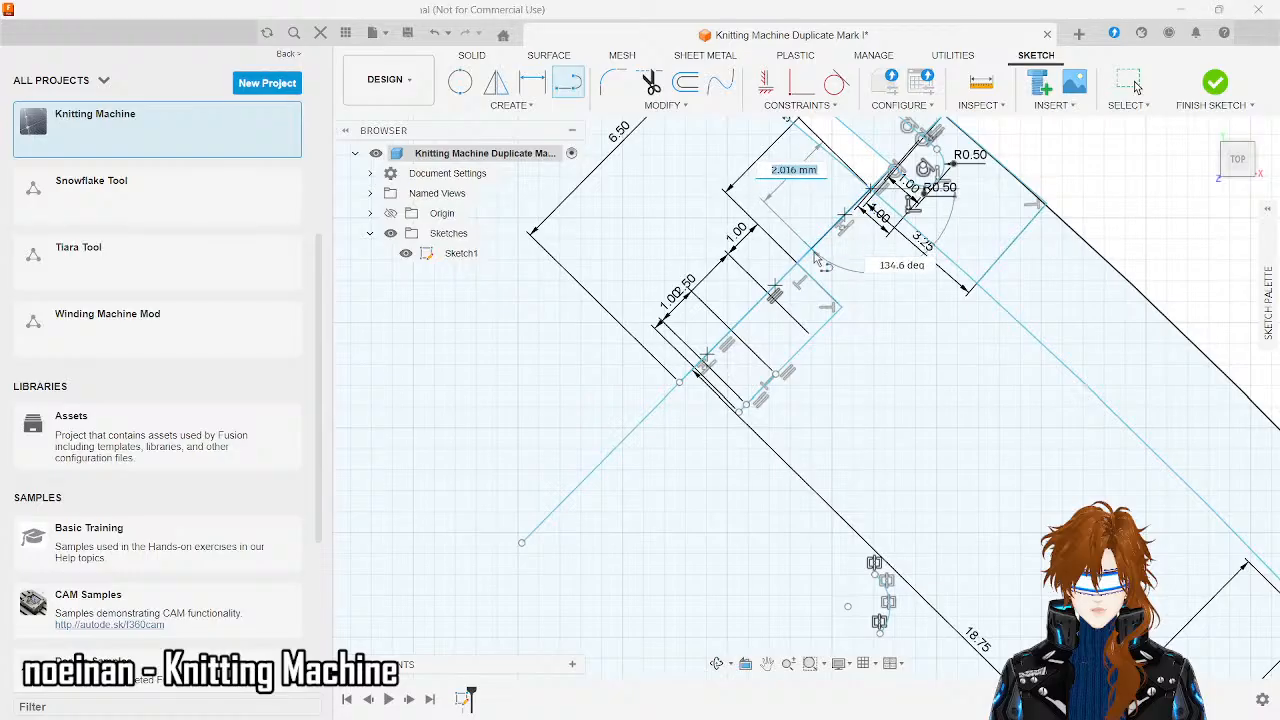
key(Escape)
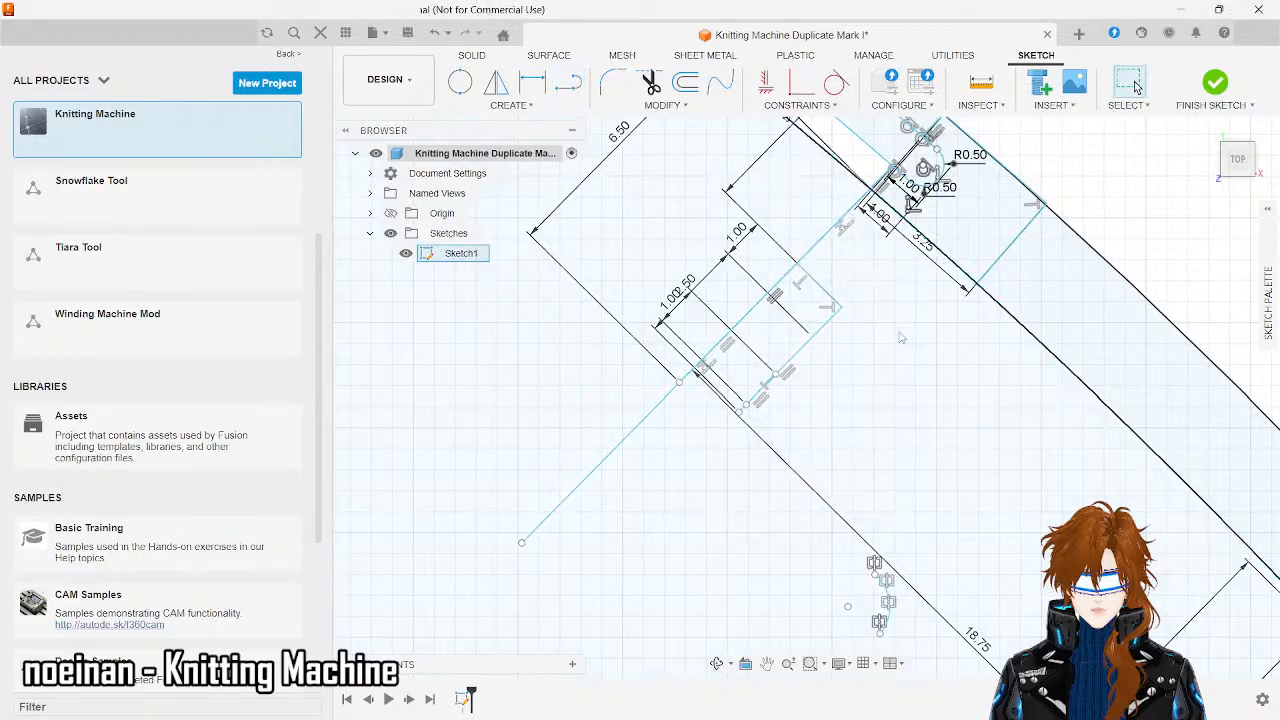
scroll(545, 441, down, 3)
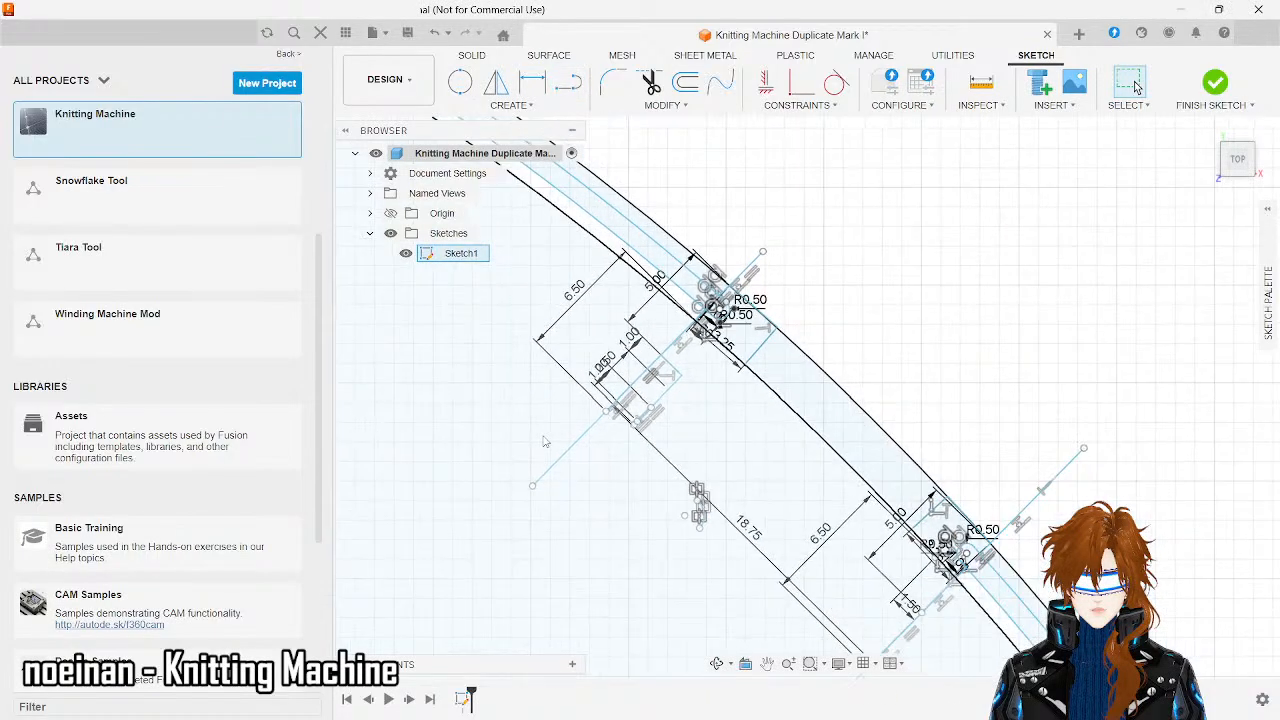
scroll(1024, 380, down, 3)
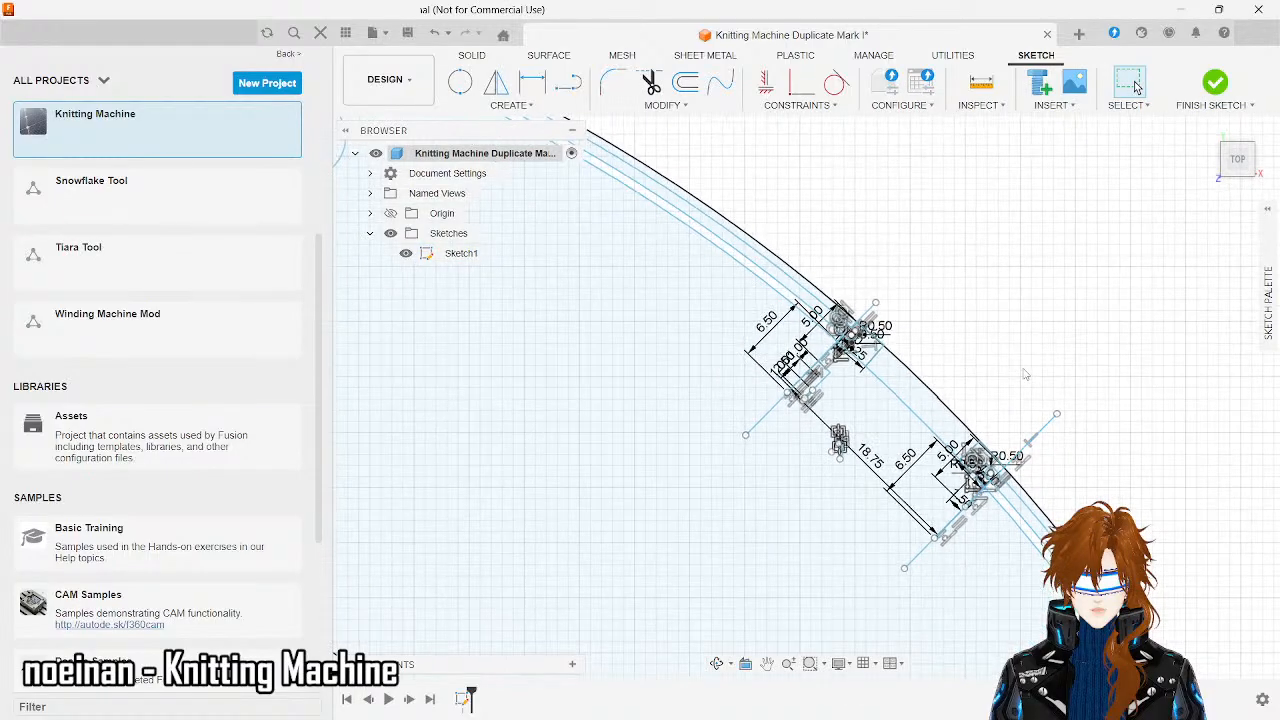
- Draw a 2.5 mm line along the lower long line, starting at the filleted notch's inner corner
scroll(1024, 376, up, 3)
scroll(1018, 576, down, 3)
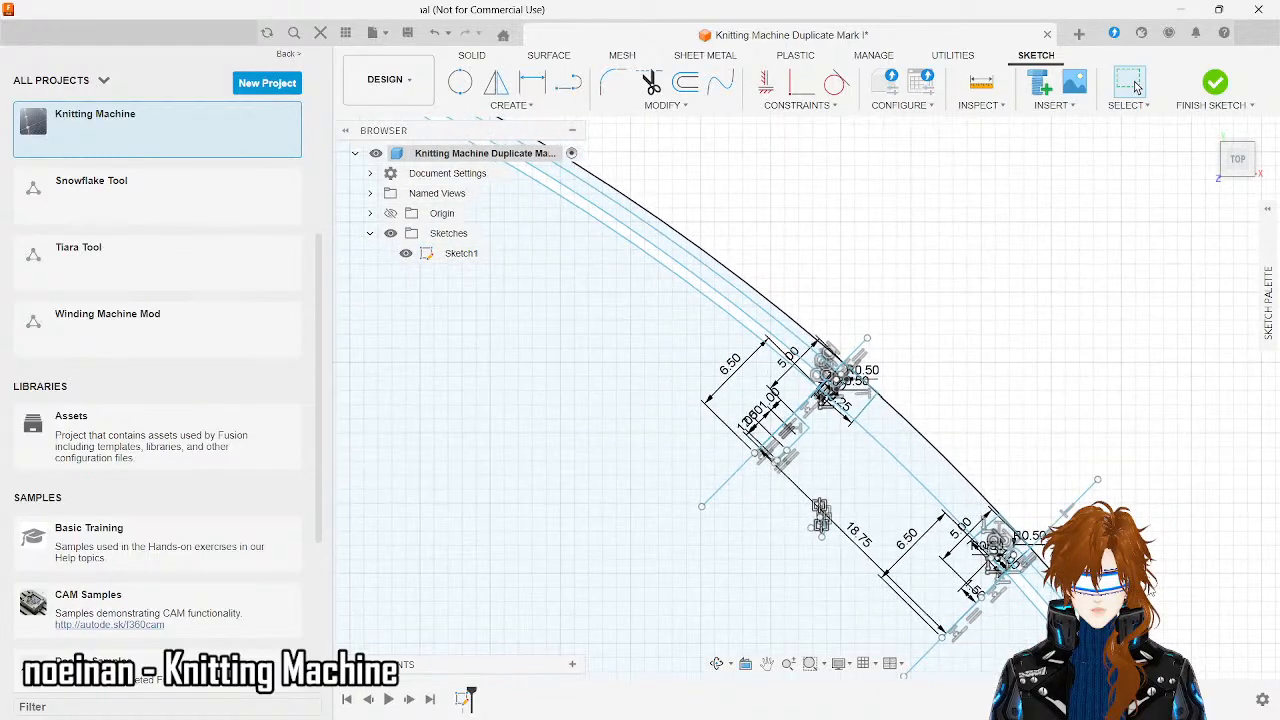
scroll(642, 589, down, 4)
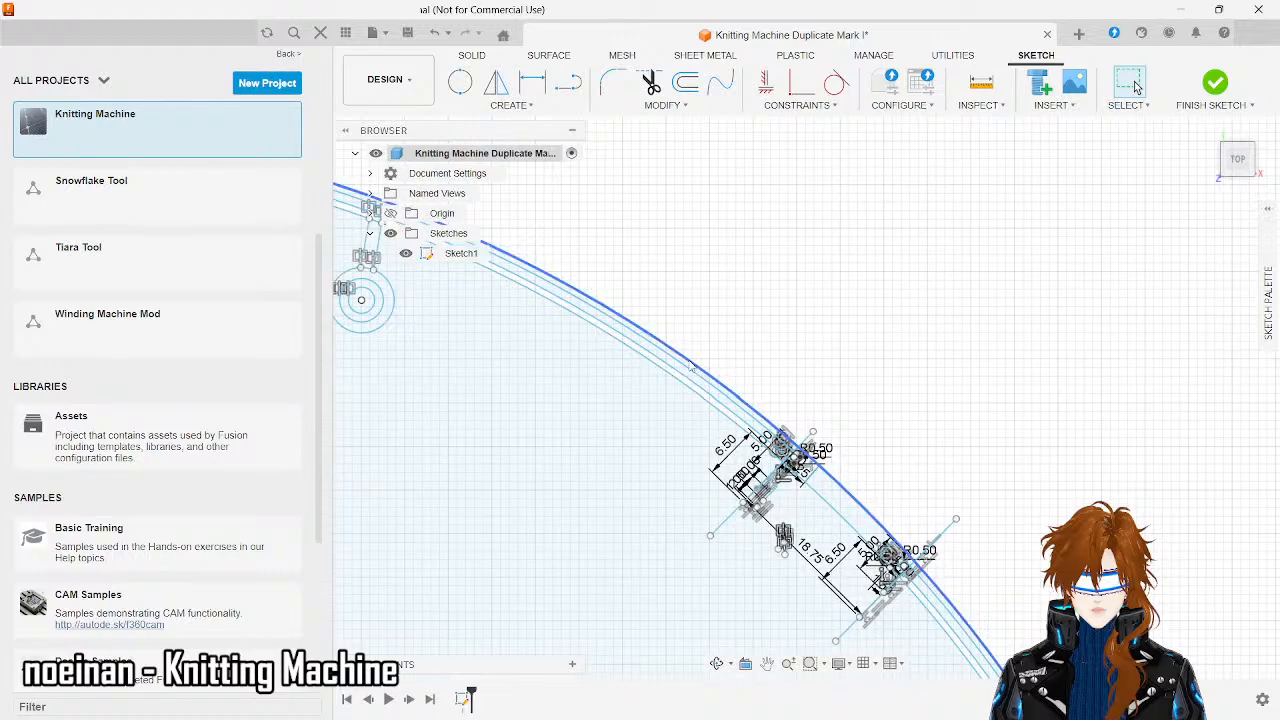
scroll(800, 597, up, 5)
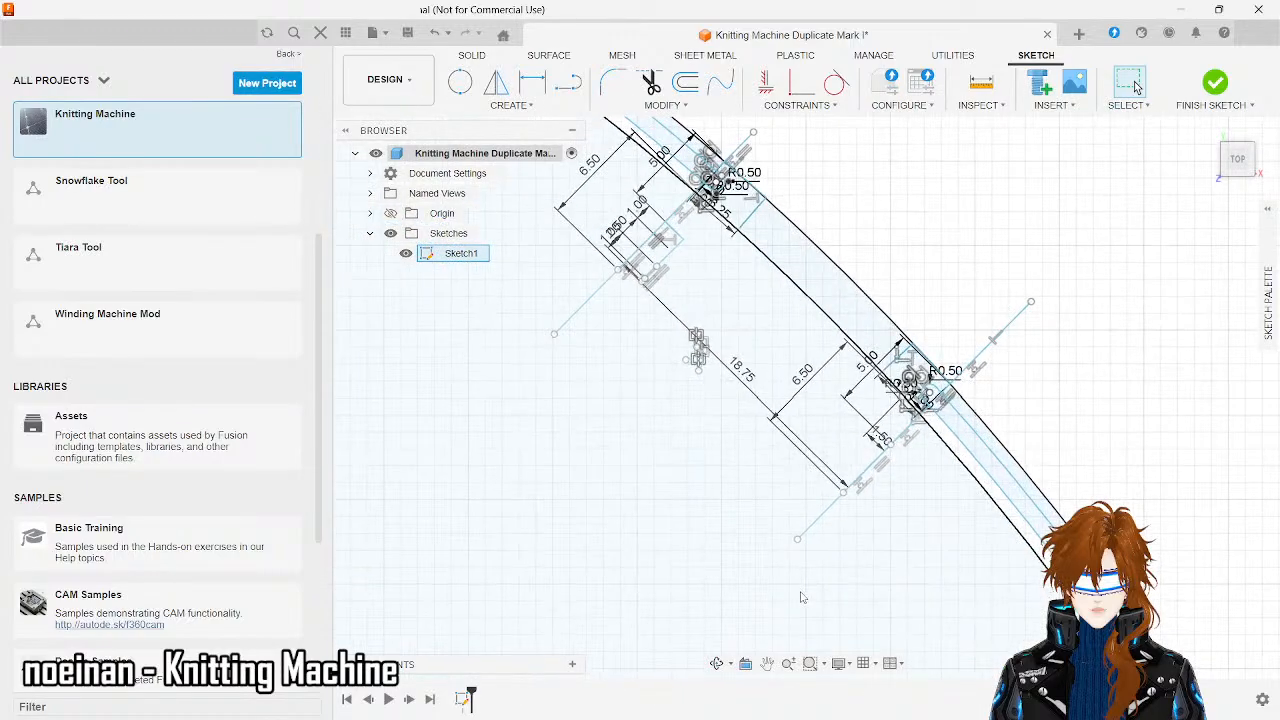
scroll(921, 467, up, 2)
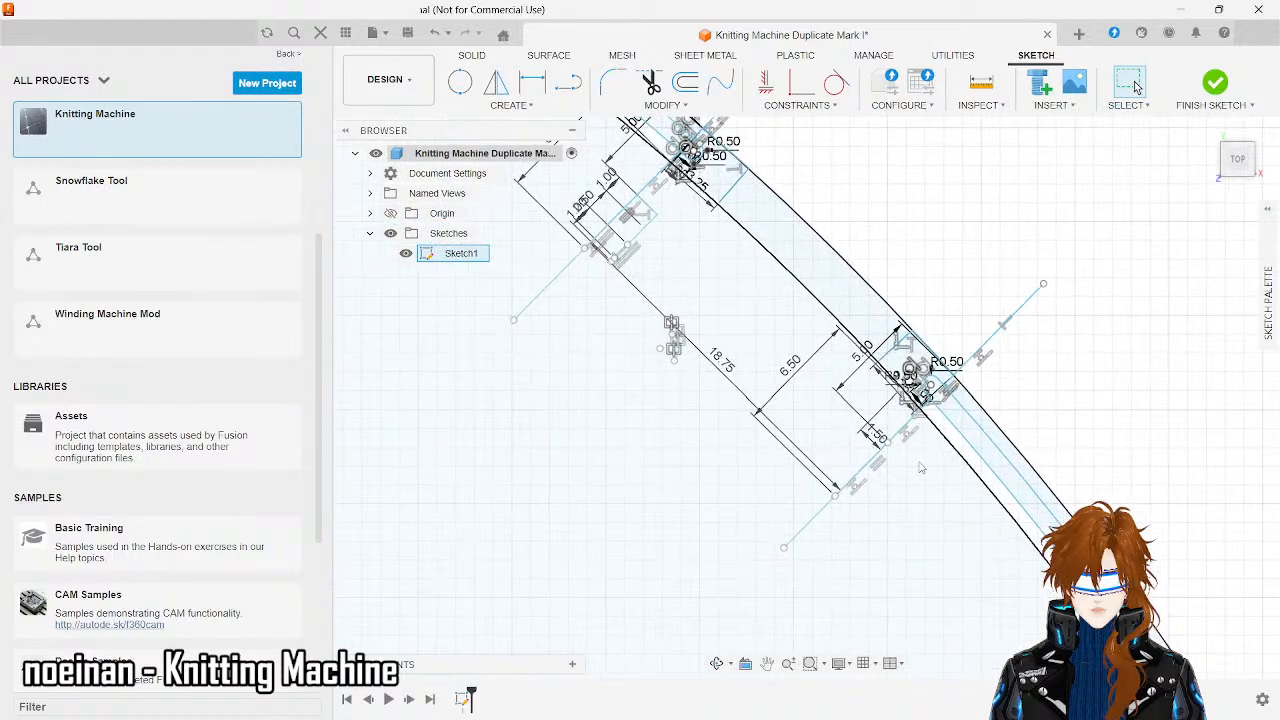
click(568, 82)
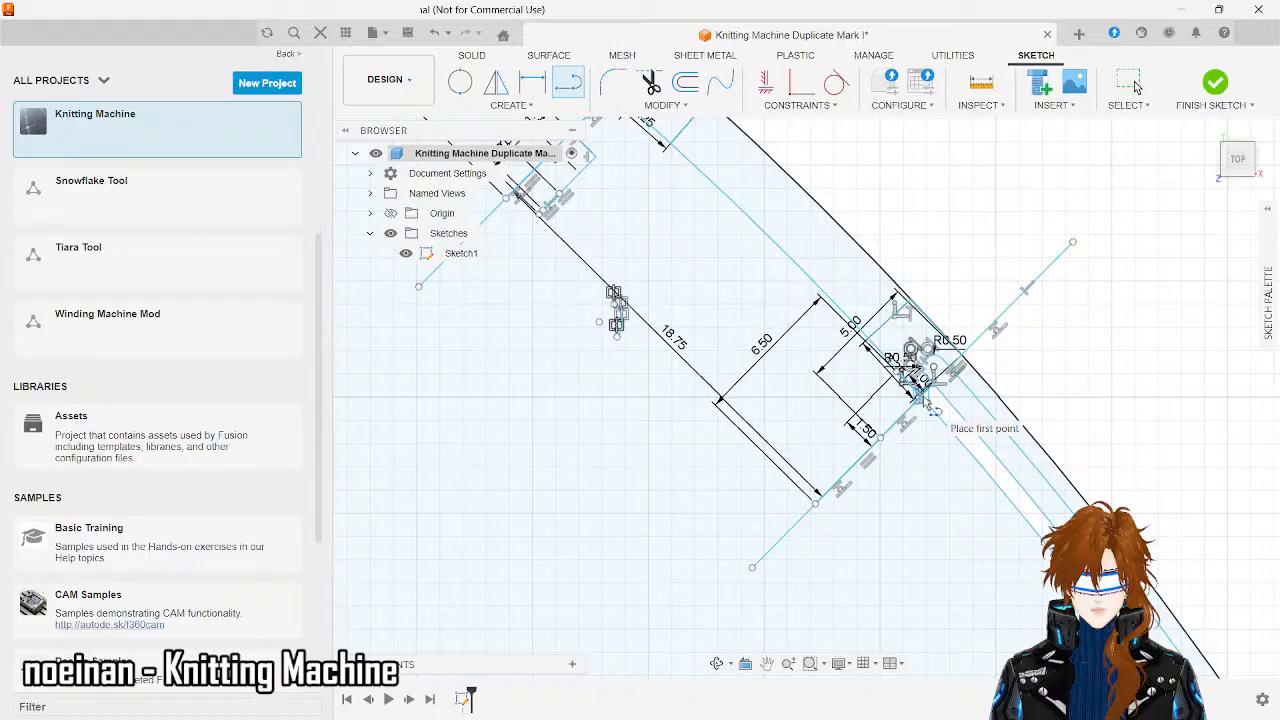
scroll(843, 265, down, 2)
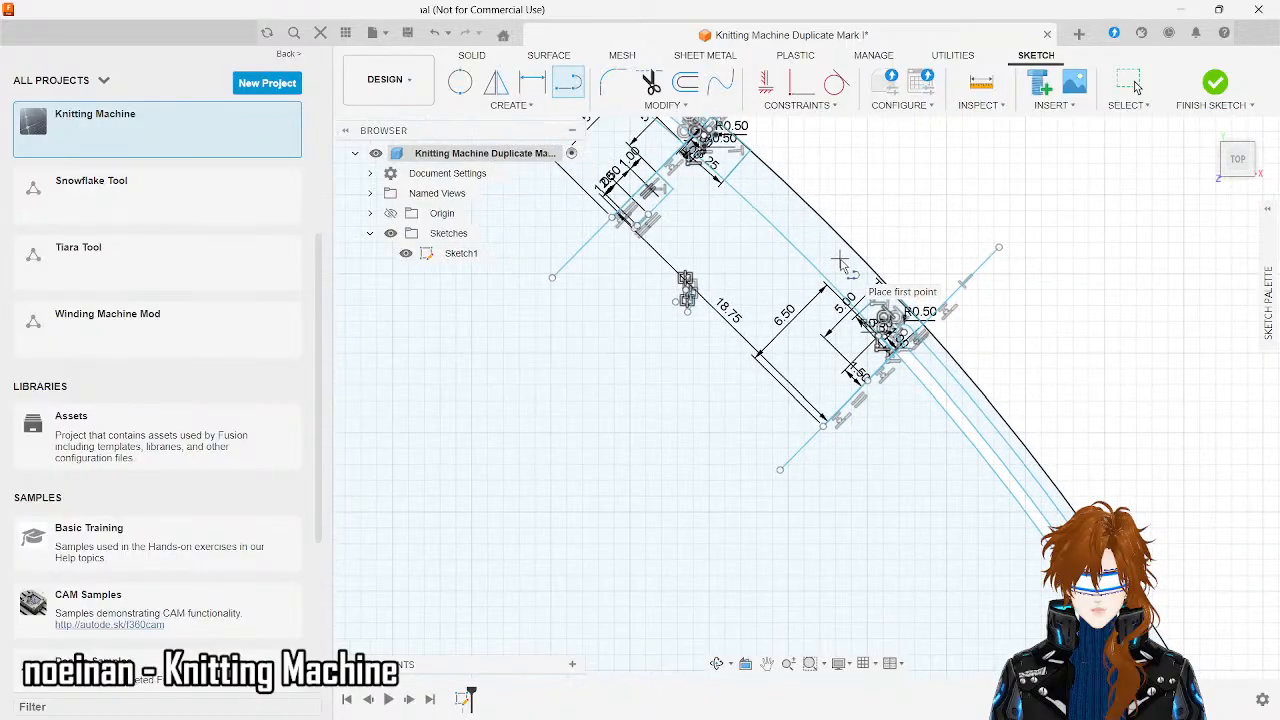
scroll(668, 190, up, 2)
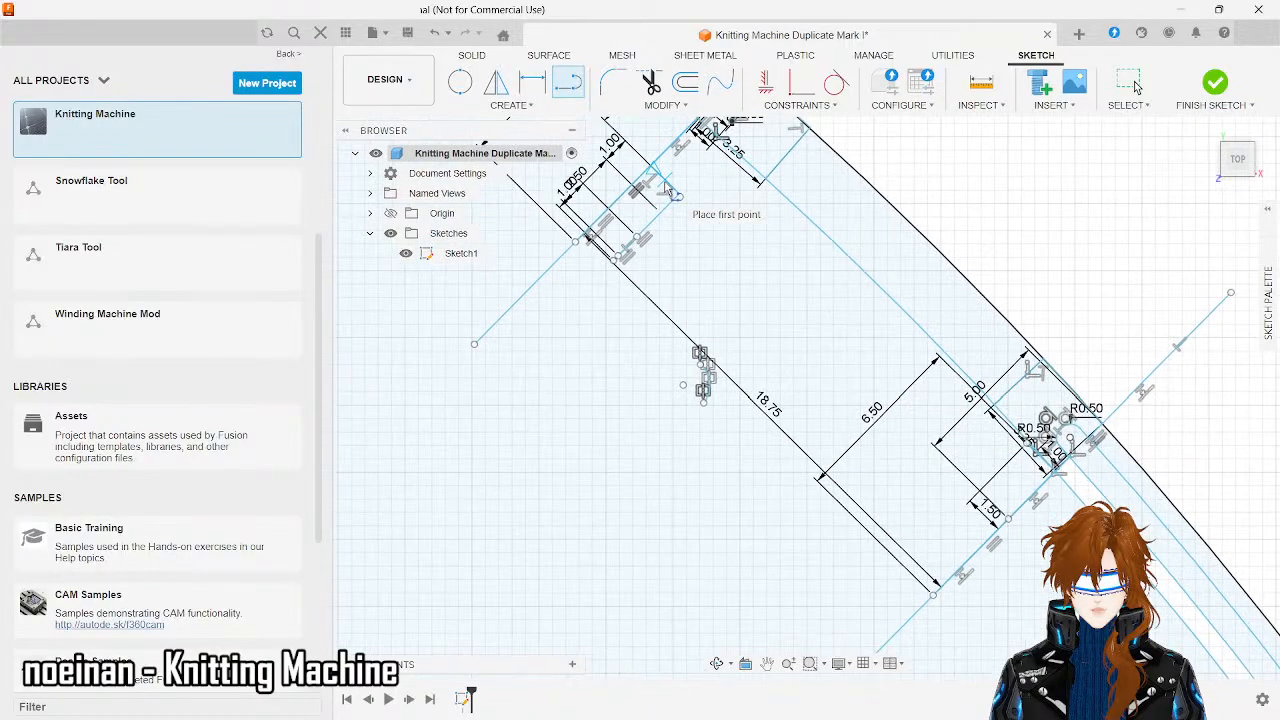
scroll(668, 190, up, 2)
scroll(668, 190, down, 1)
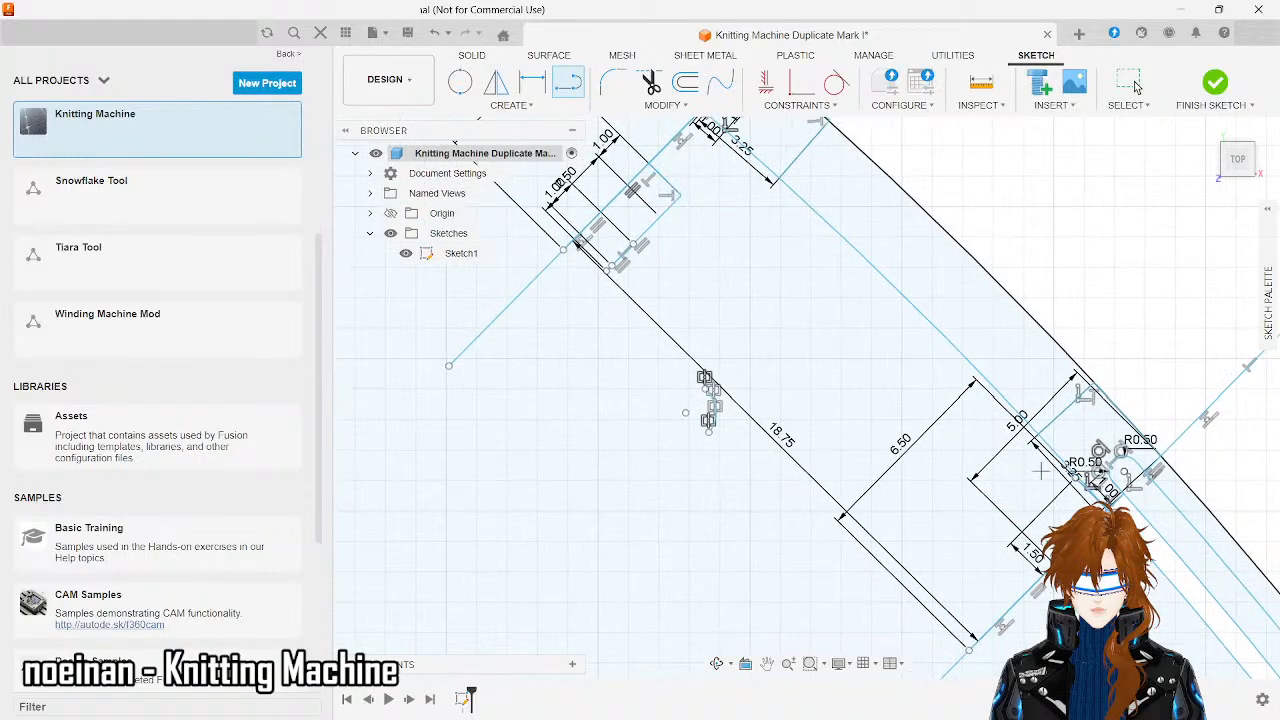
click(1109, 509)
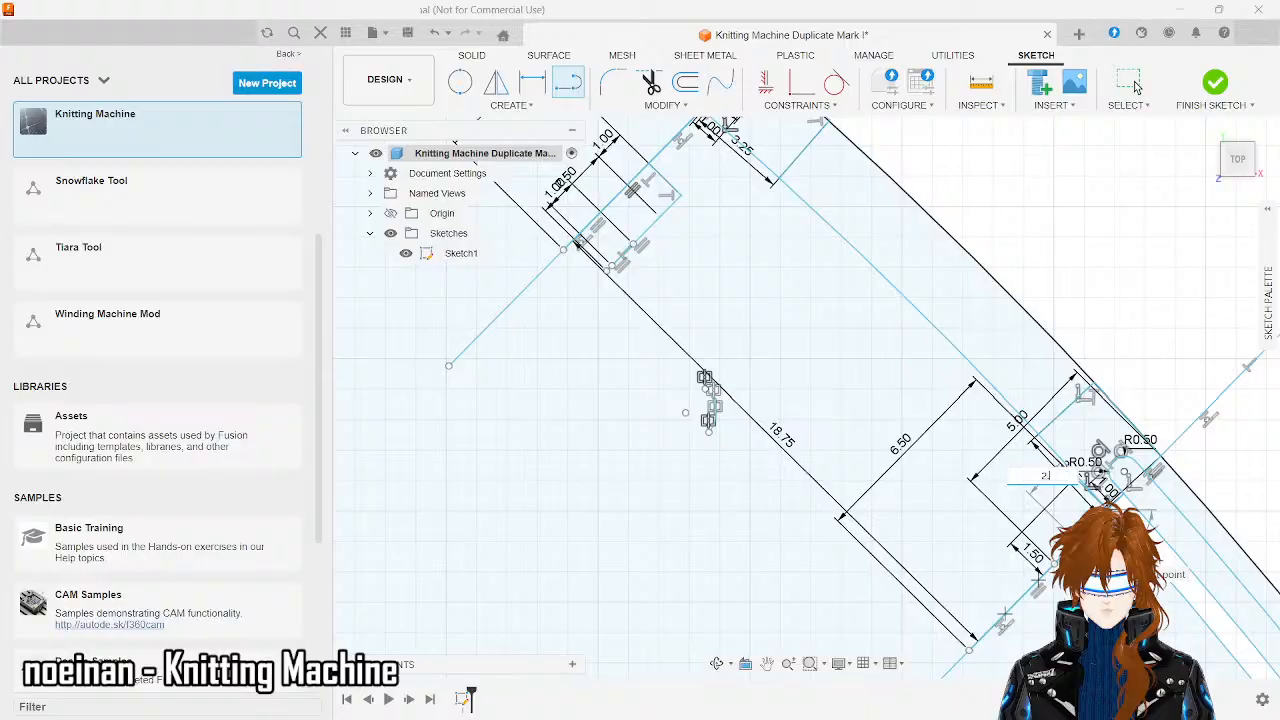
text(2.5)
key(Tab)
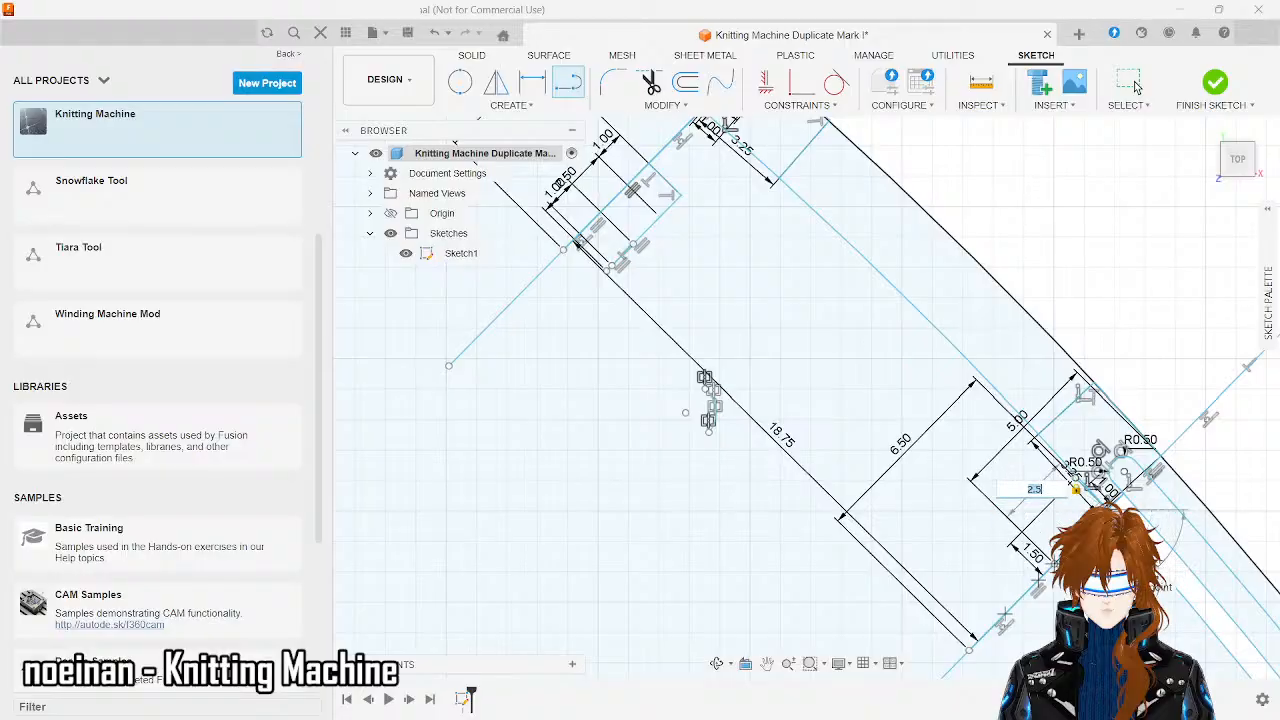
key(Tab)
key(Return)
key(Escape)
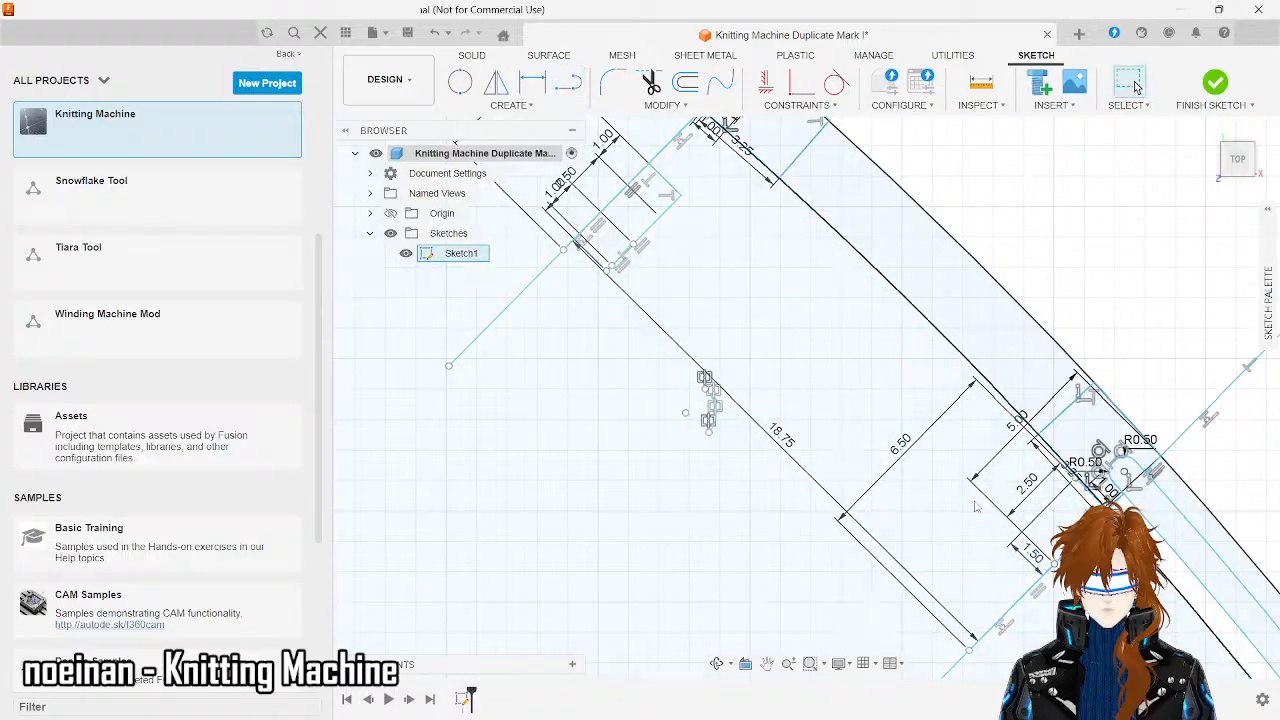
- Draw a 1 mm line along the lower long line, continuing from the end of the 2.5 mm segment
click(567, 82)
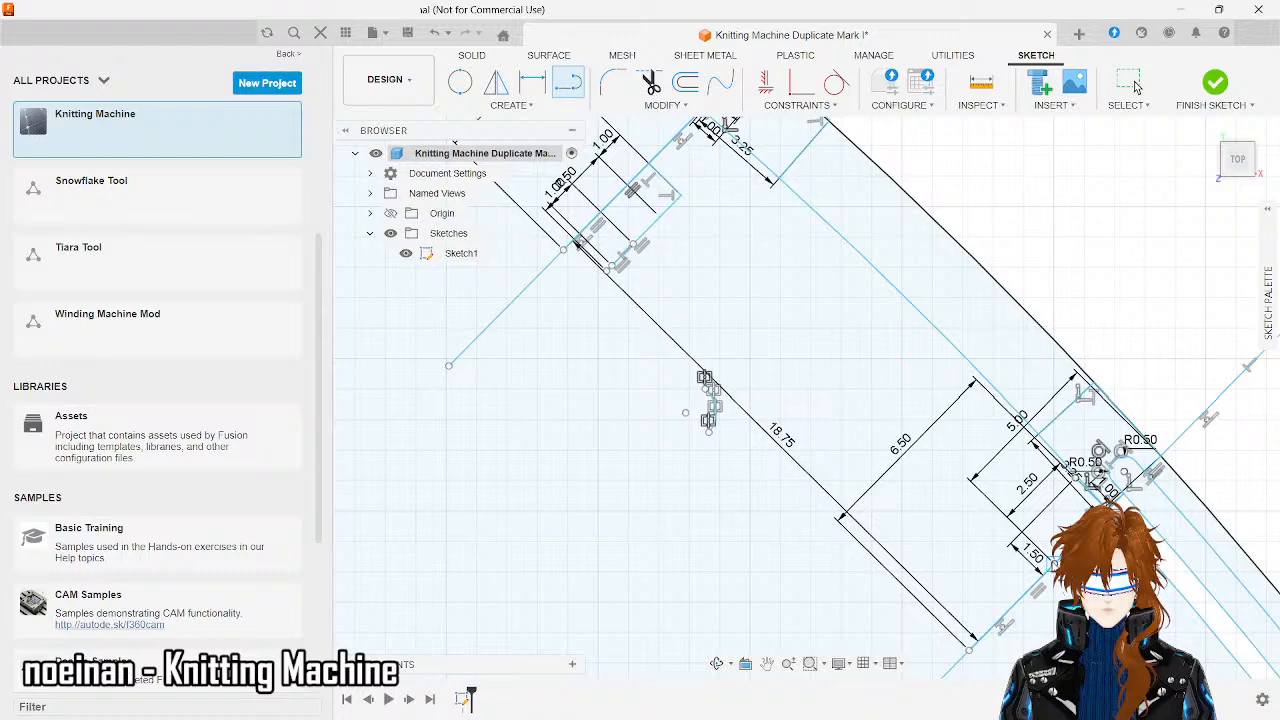
click(1053, 562)
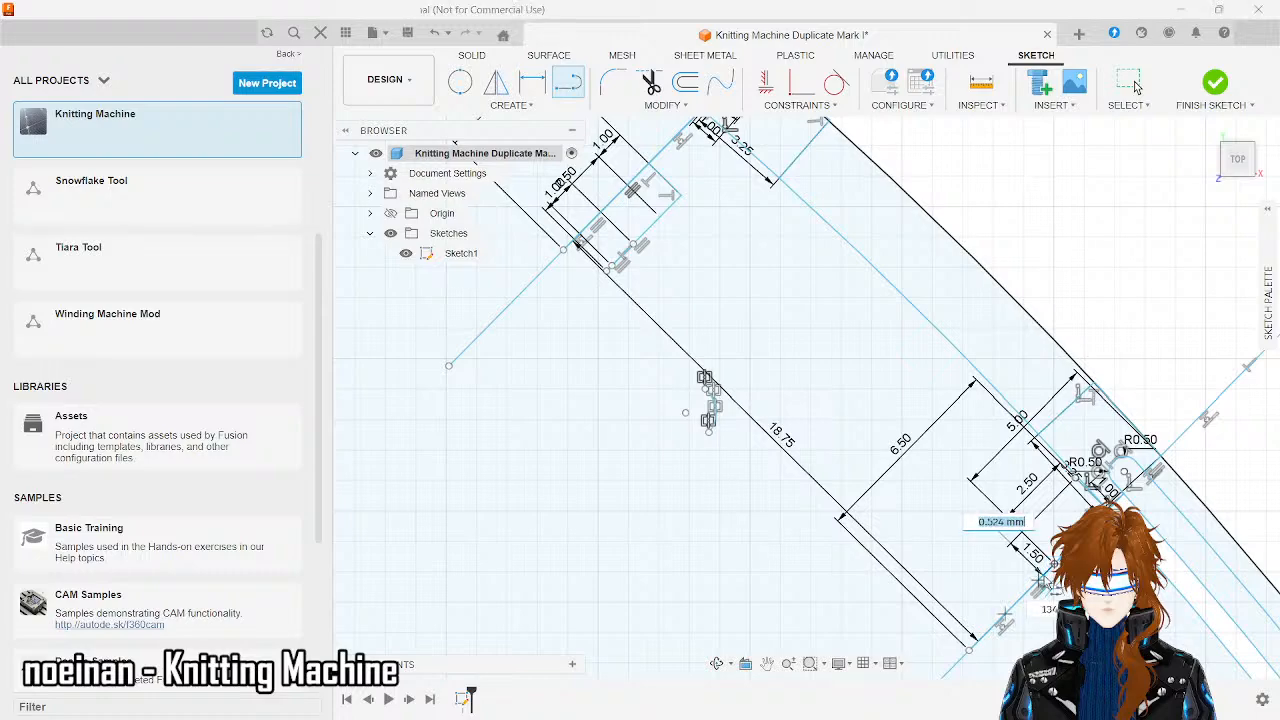
text(1)
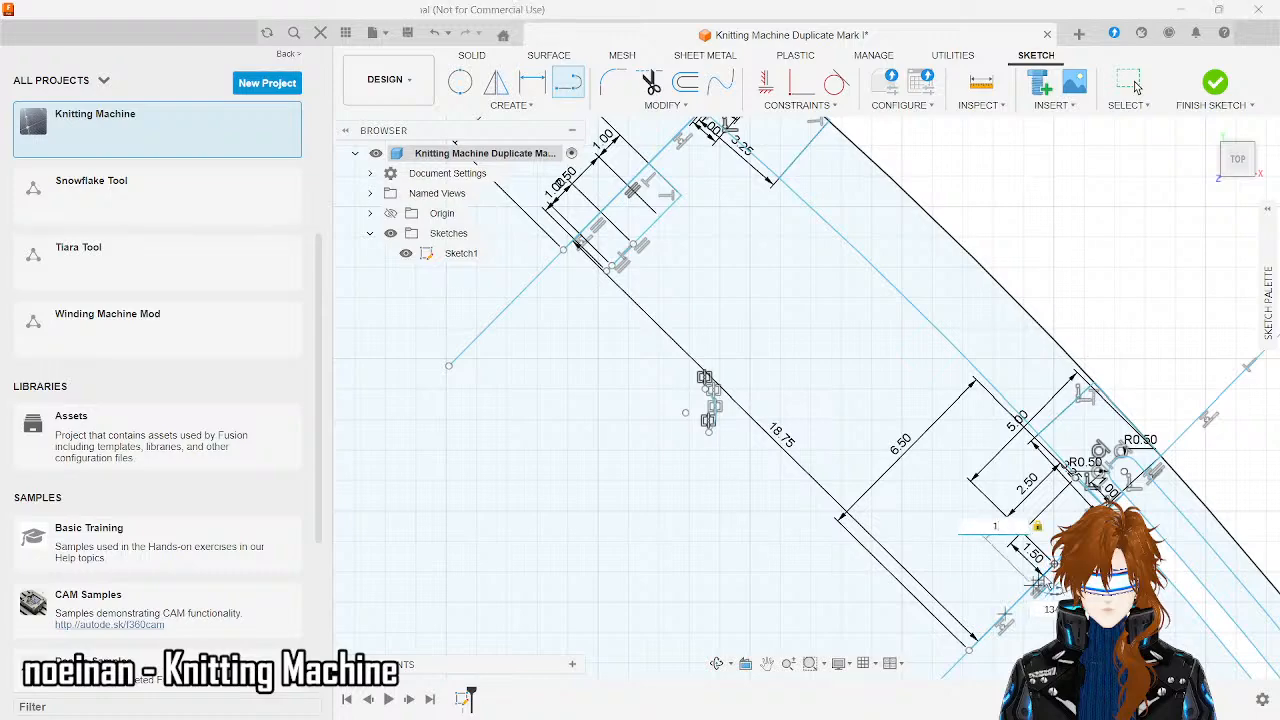
key(Return)
key(Escape)
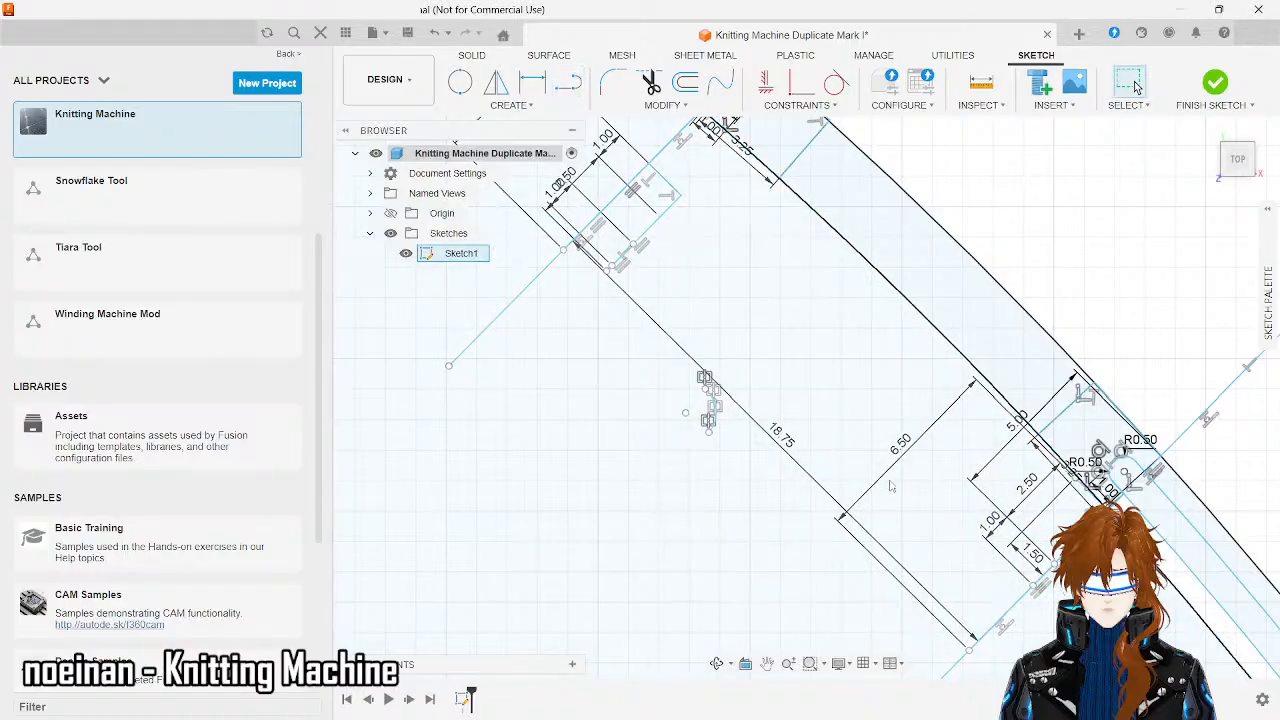
- Continue from the 1 mm segment with another 2.5 mm line along the lower long line
click(567, 83)
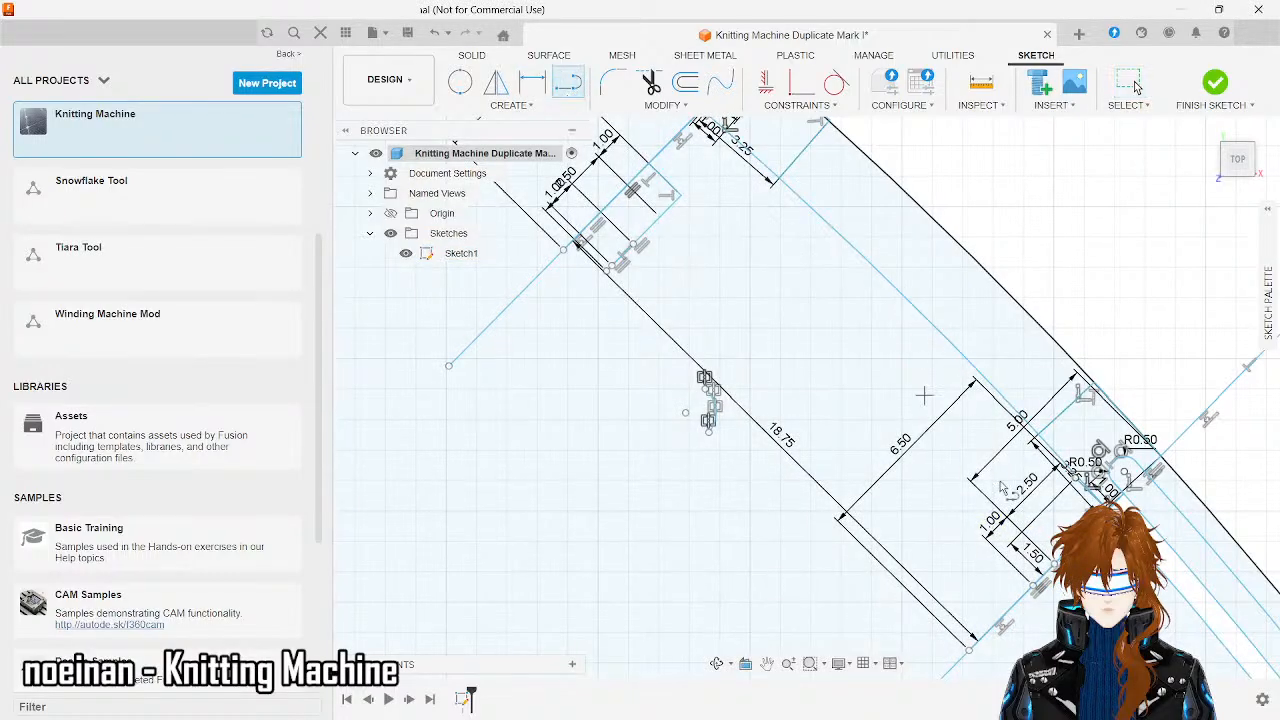
click(1032, 594)
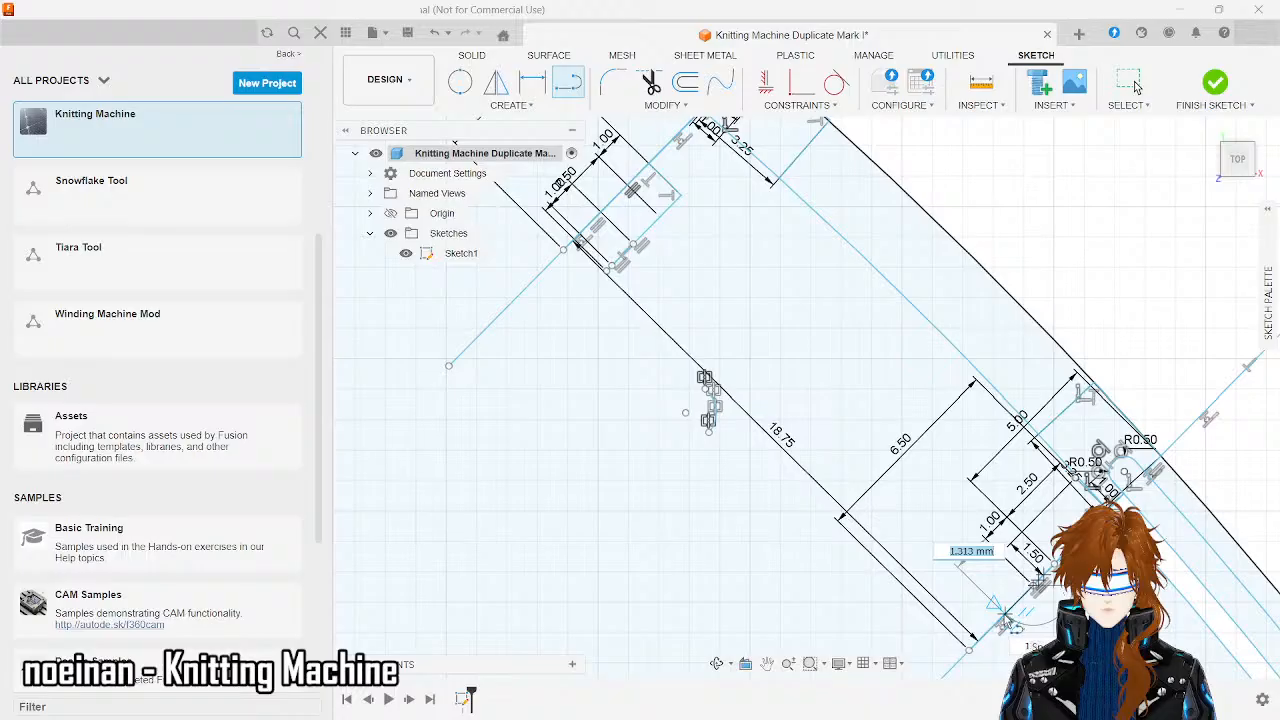
text(2)
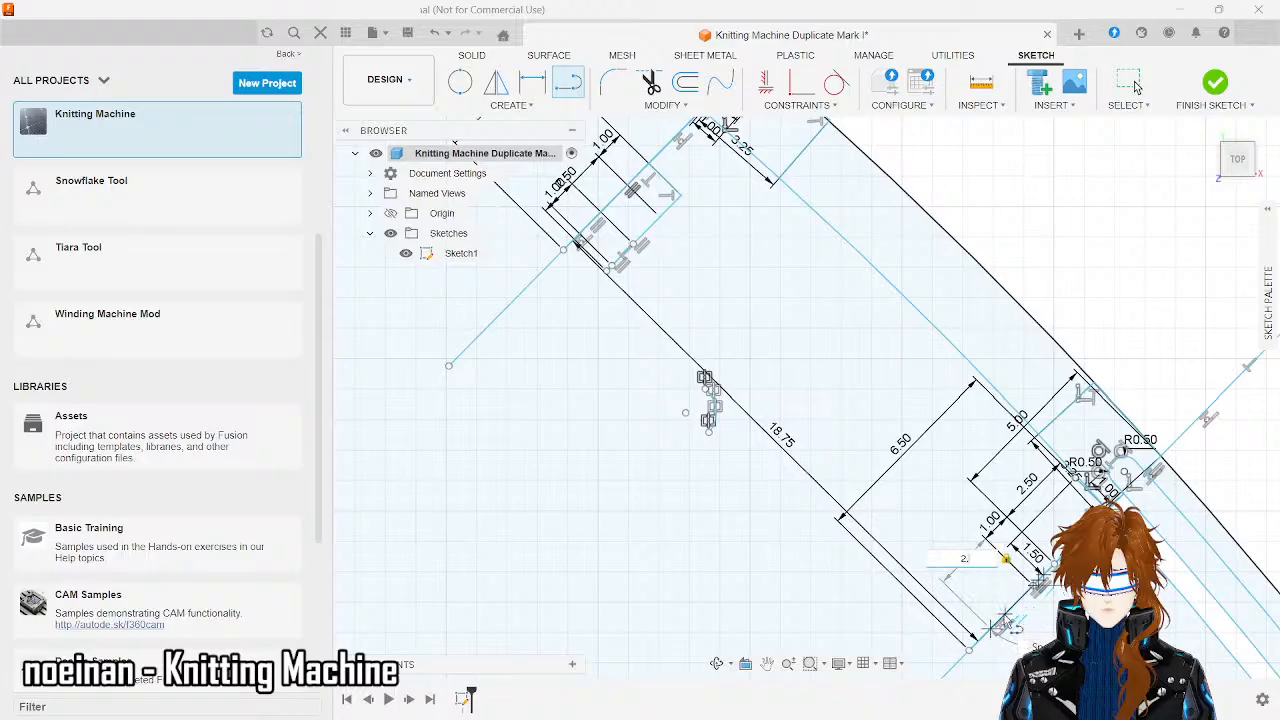
text(.5)
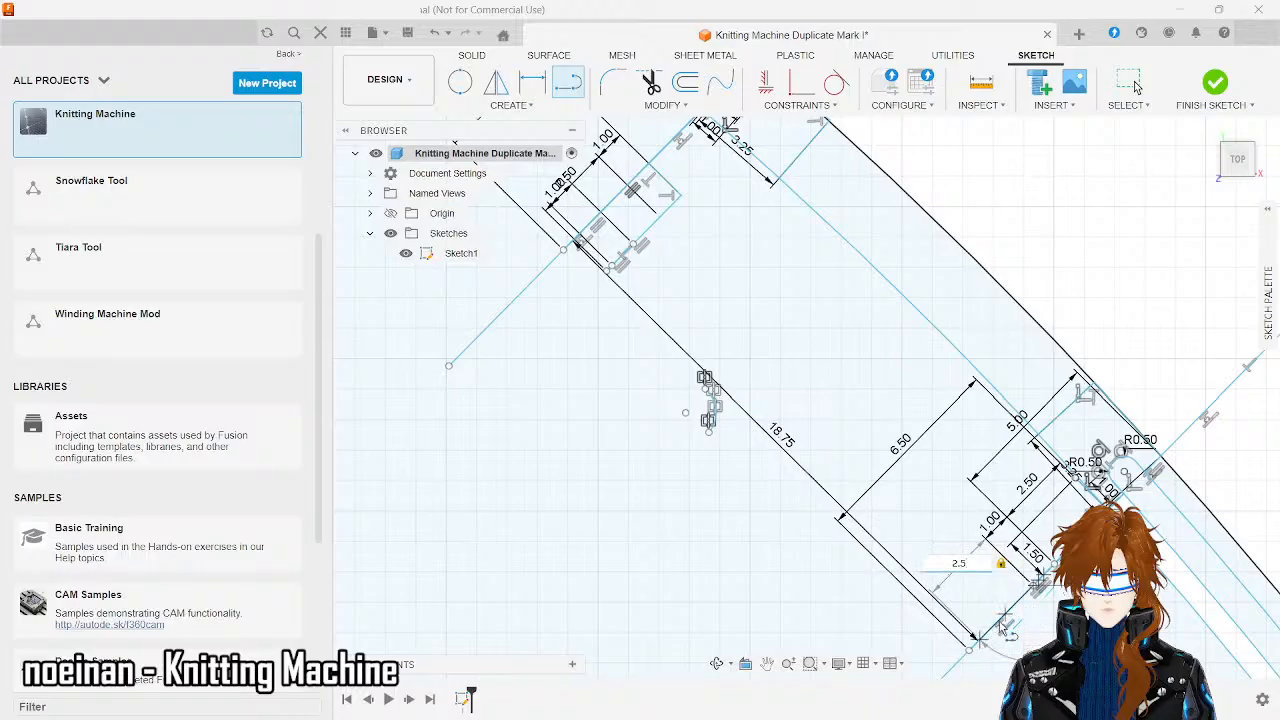
key(Return)
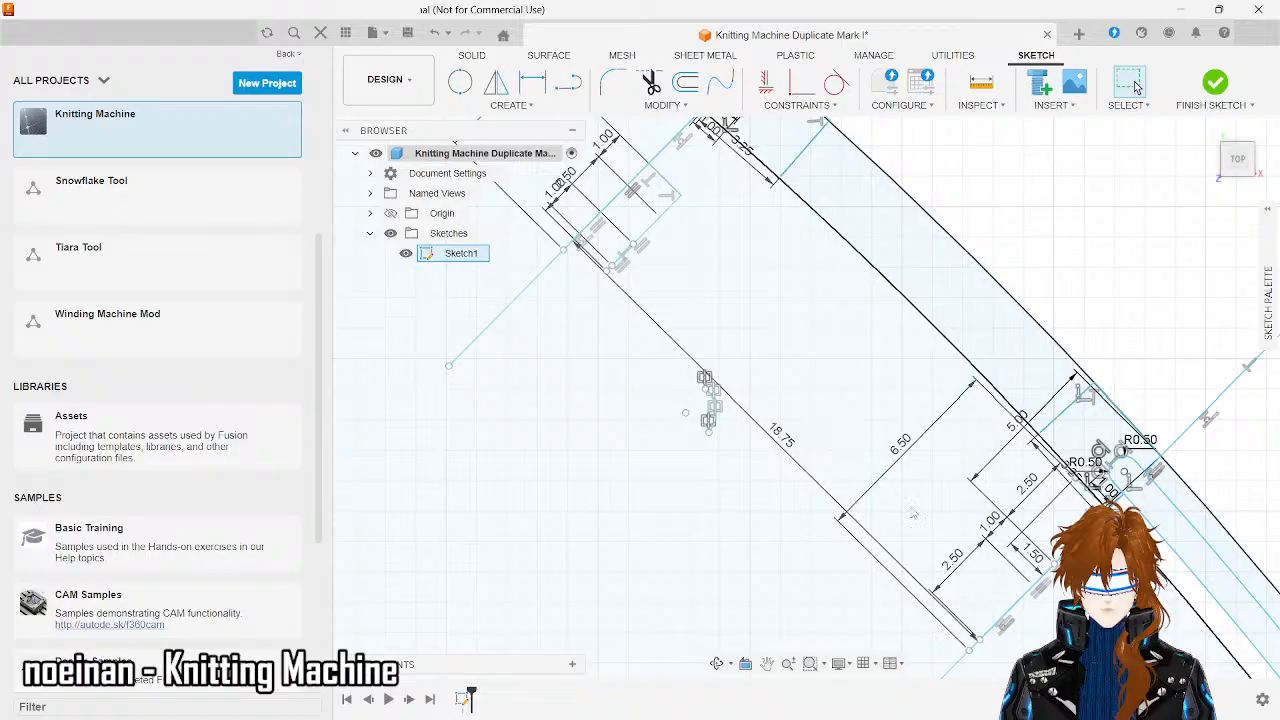
- Undo the three line segments drawn along the lower long line
scroll(836, 513, down, 3)
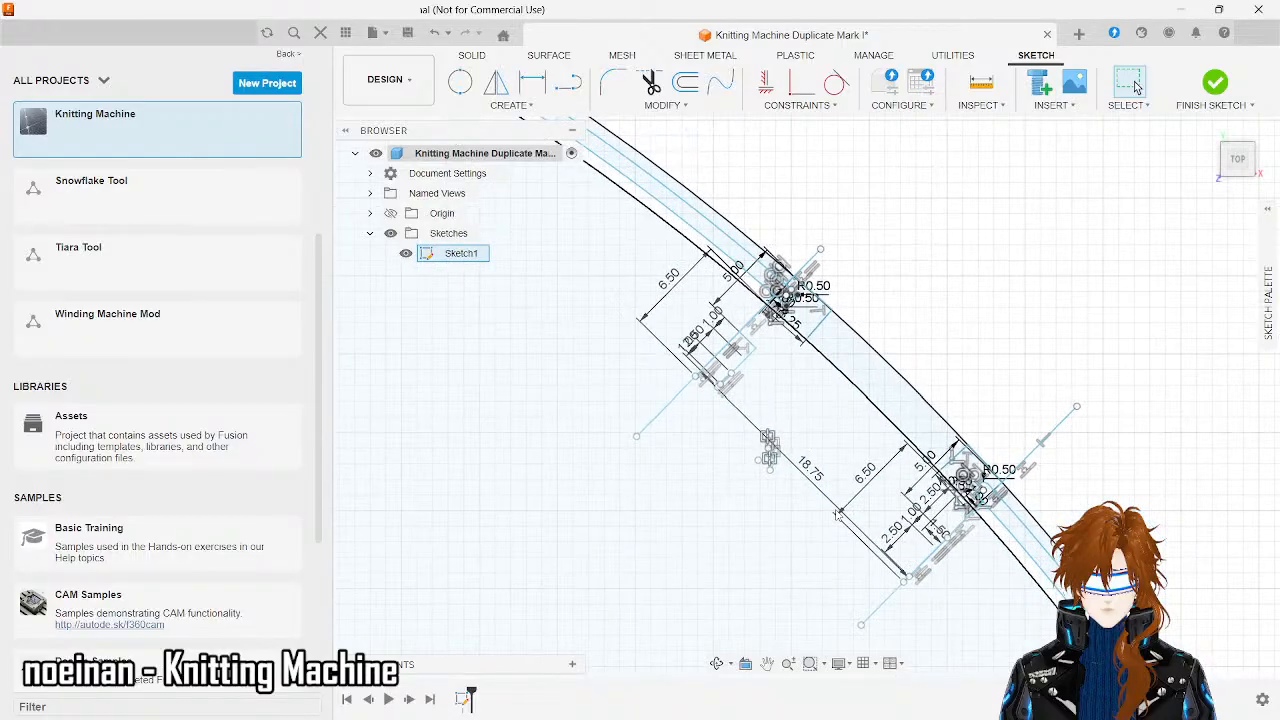
scroll(960, 615, up, 4)
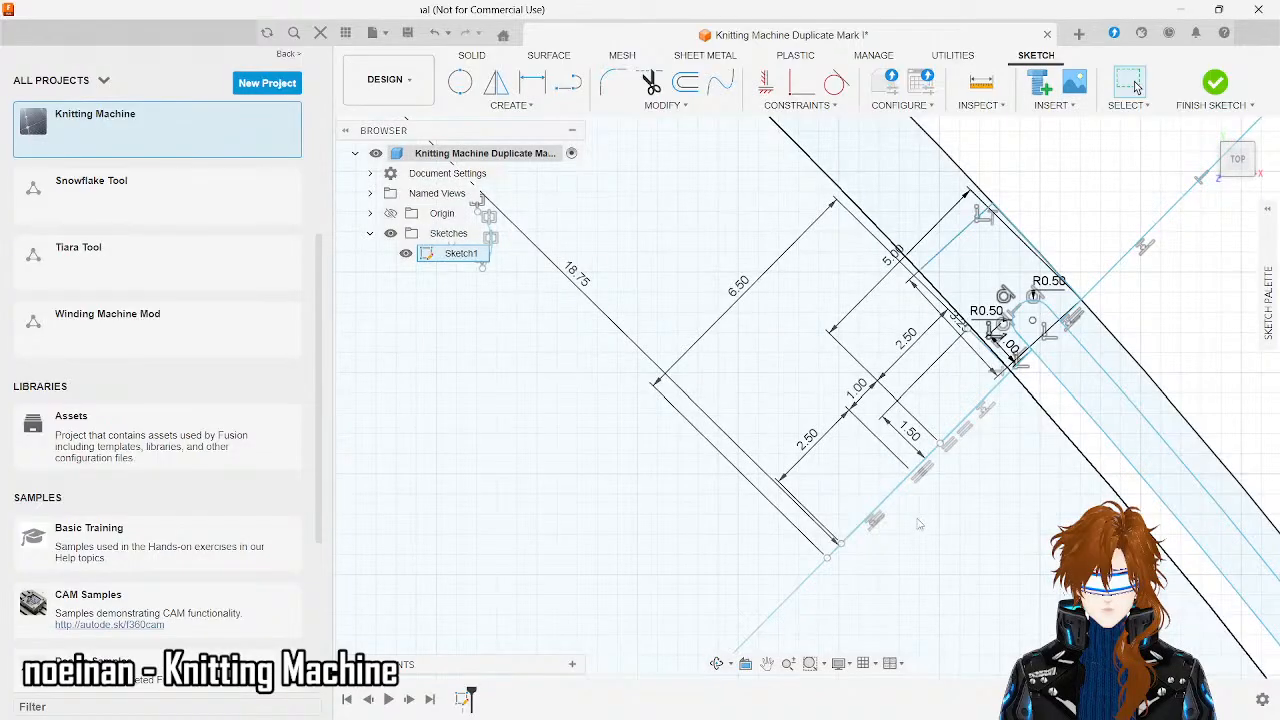
key(ctrl+z)
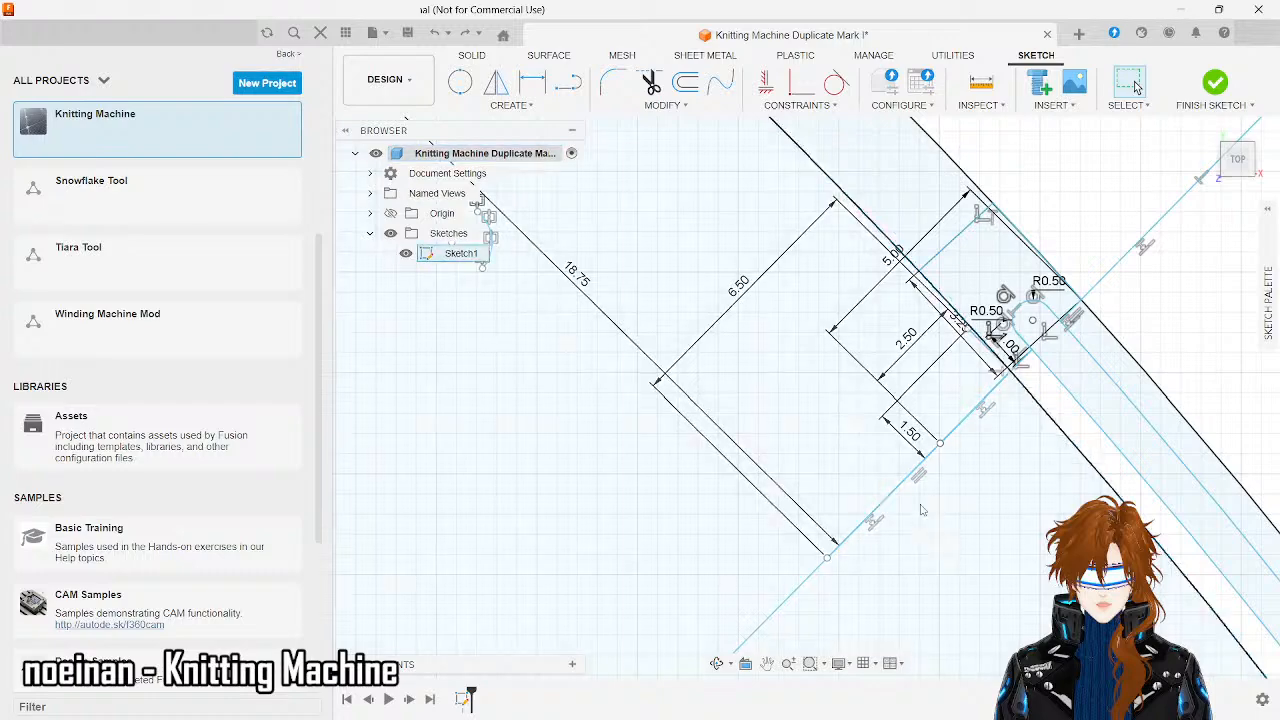
key(ctrl+z)
- Examine the rectangular outline and its dimensions beside the upper long line, and look over the whole ring sketch
scroll(975, 456, down, 5)
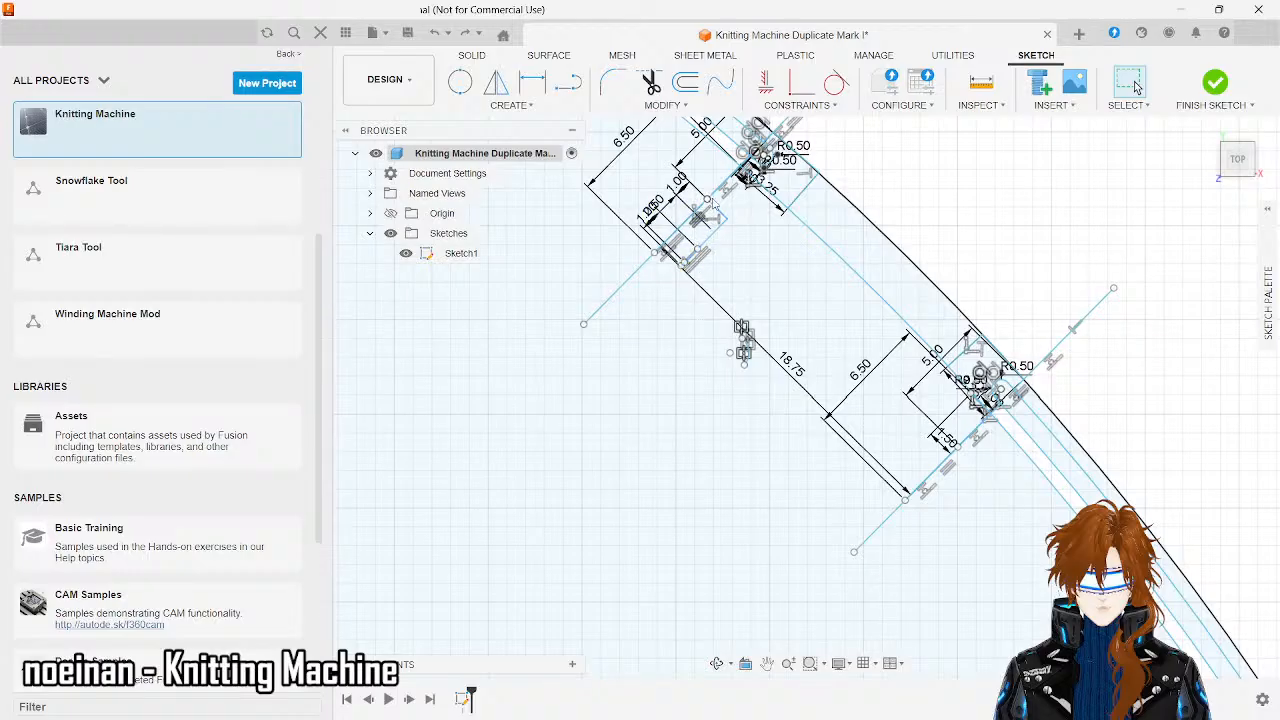
scroll(712, 202, down, 1)
scroll(760, 195, down, 1)
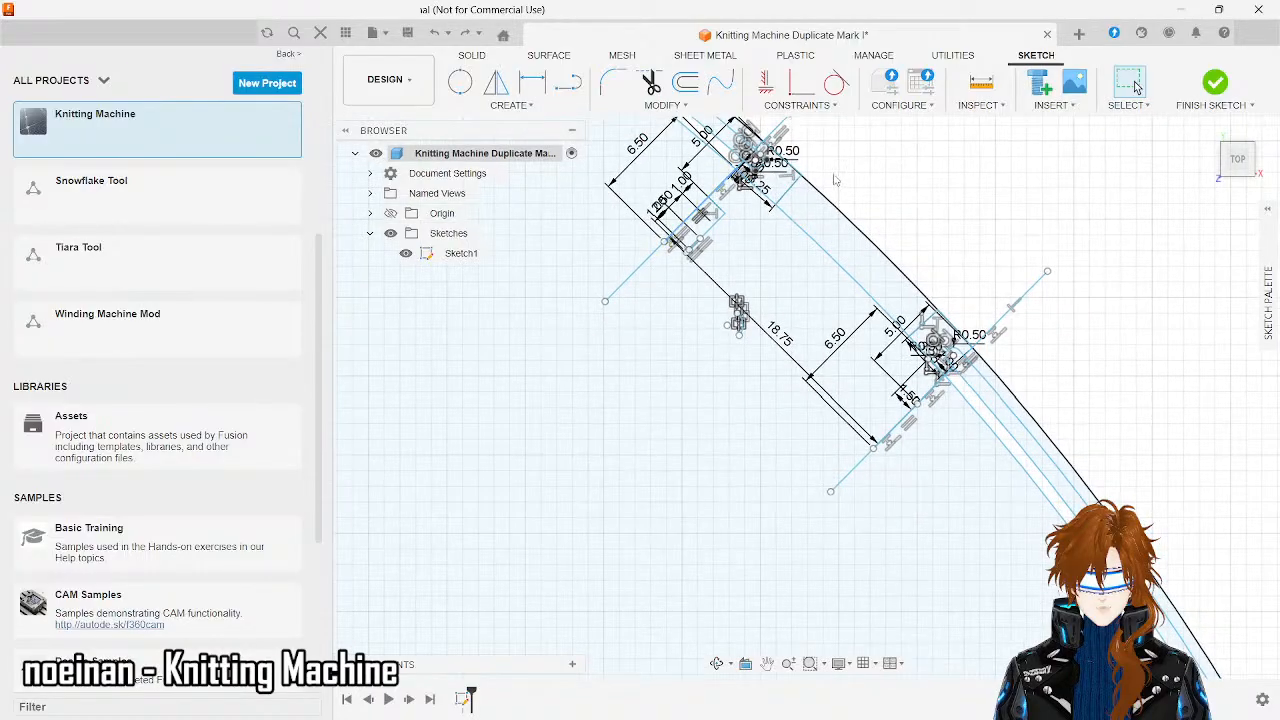
scroll(835, 180, up, 5)
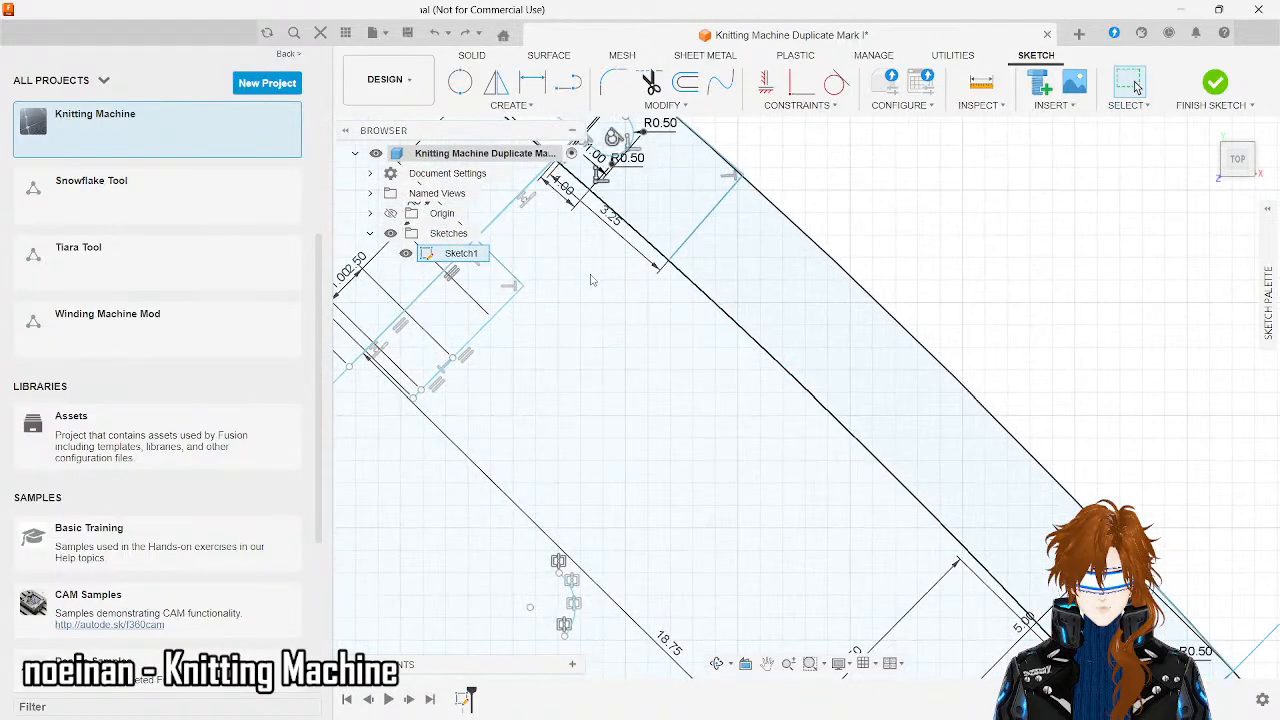
scroll(598, 340, down, 3)
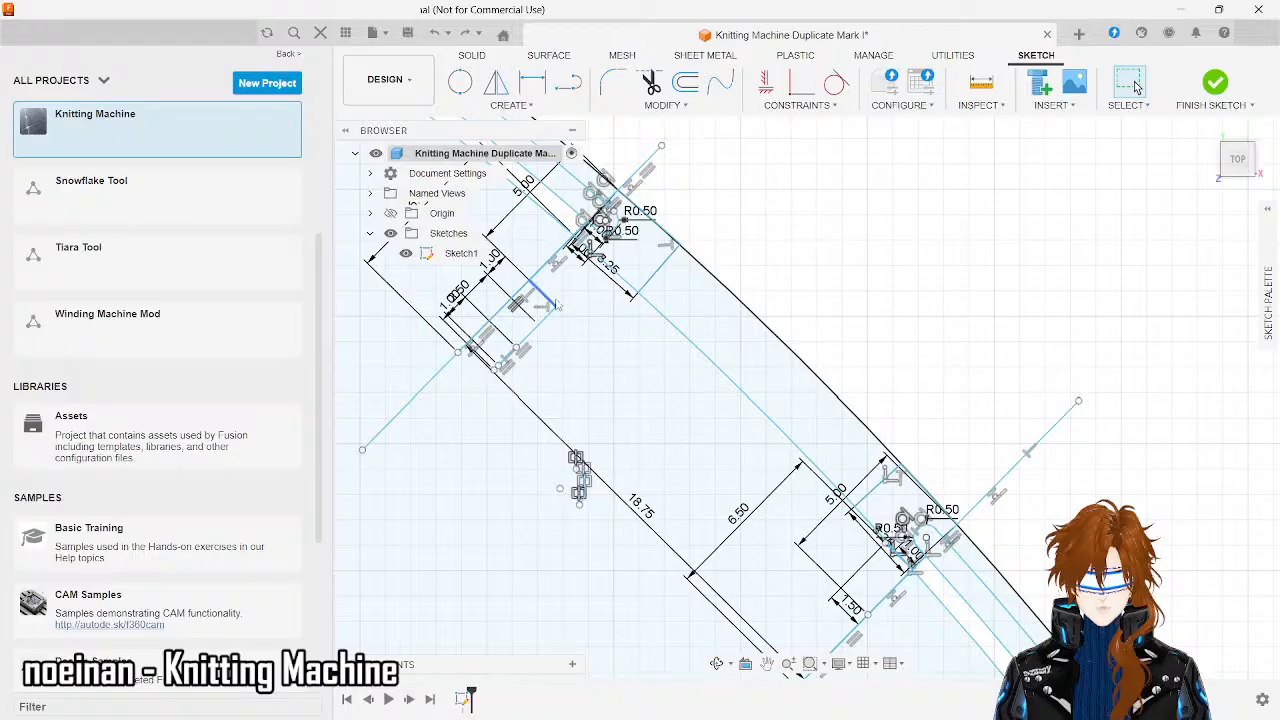
scroll(559, 350, down, 3)
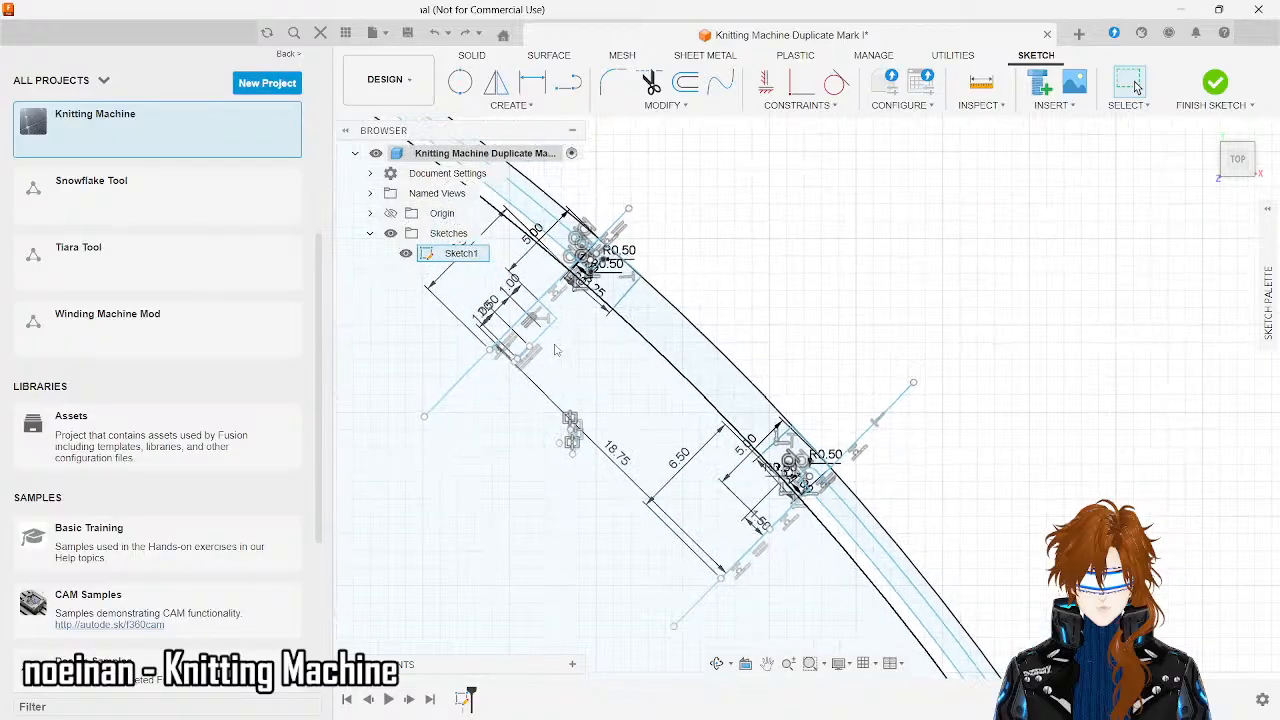
scroll(405, 349, up, 3)
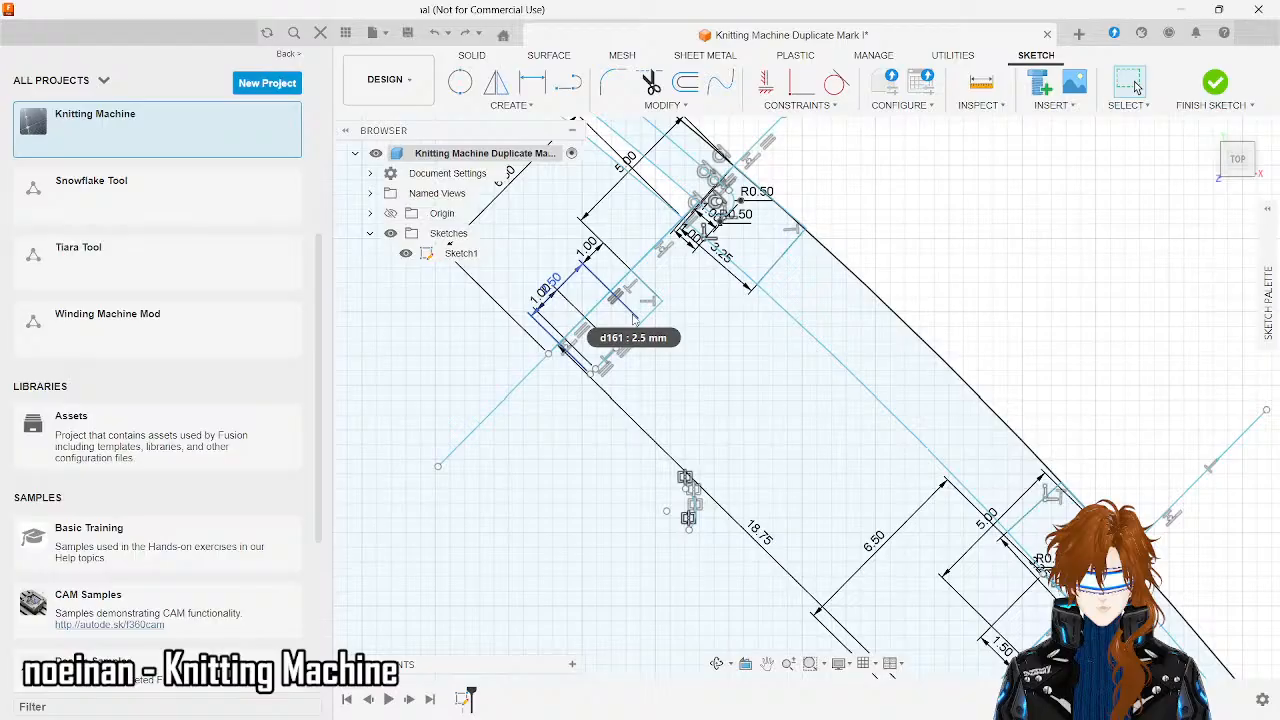
scroll(633, 318, down, 5)
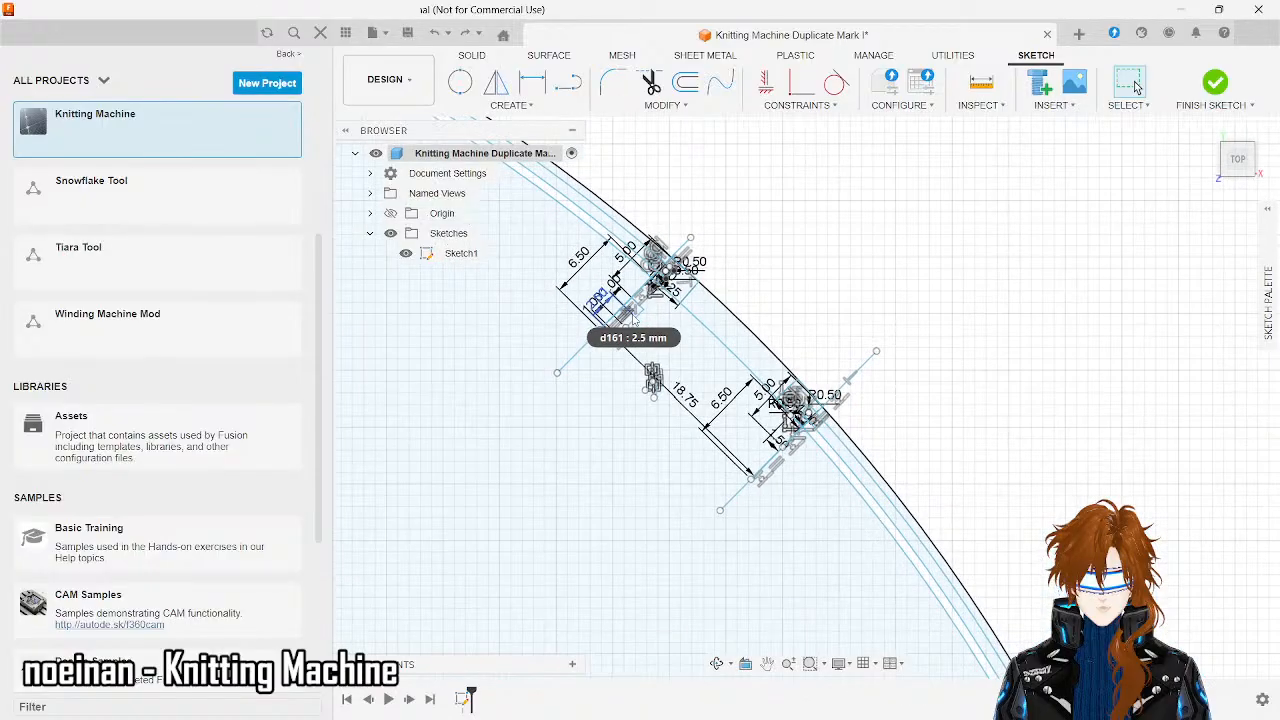
scroll(1140, 383, down, 5)
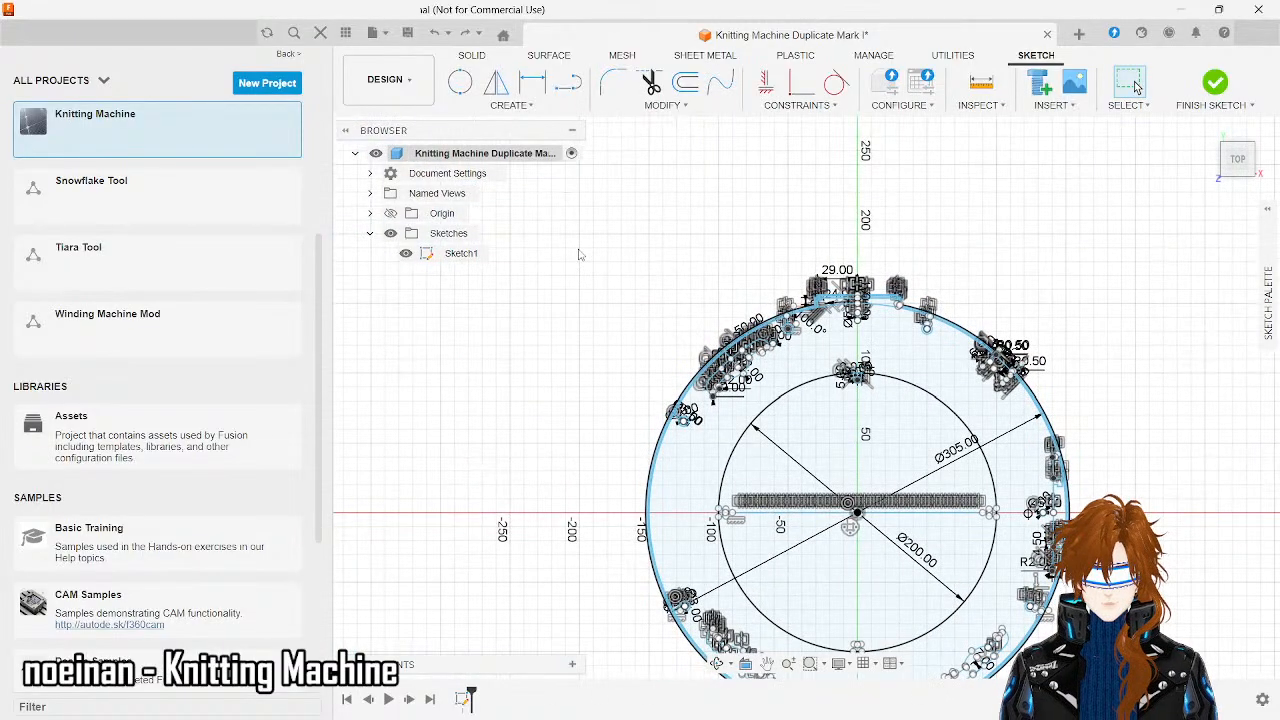
scroll(578, 254, down, 2)
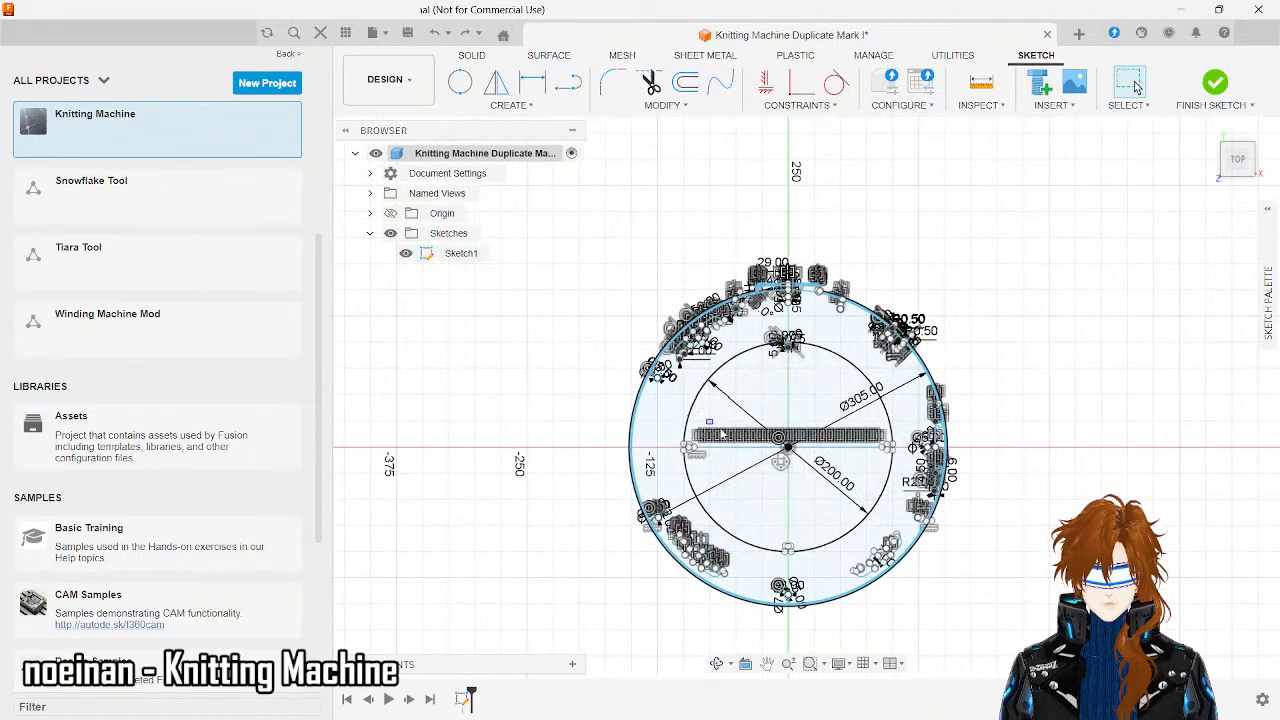
drag(706, 420, 842, 550)
click(516, 314)
mouse_move(1244, 166)
mouse_down()
mouse_move(1240, 154)
mouse_move(1243, 170)
mouse_up()
click(1240, 160)
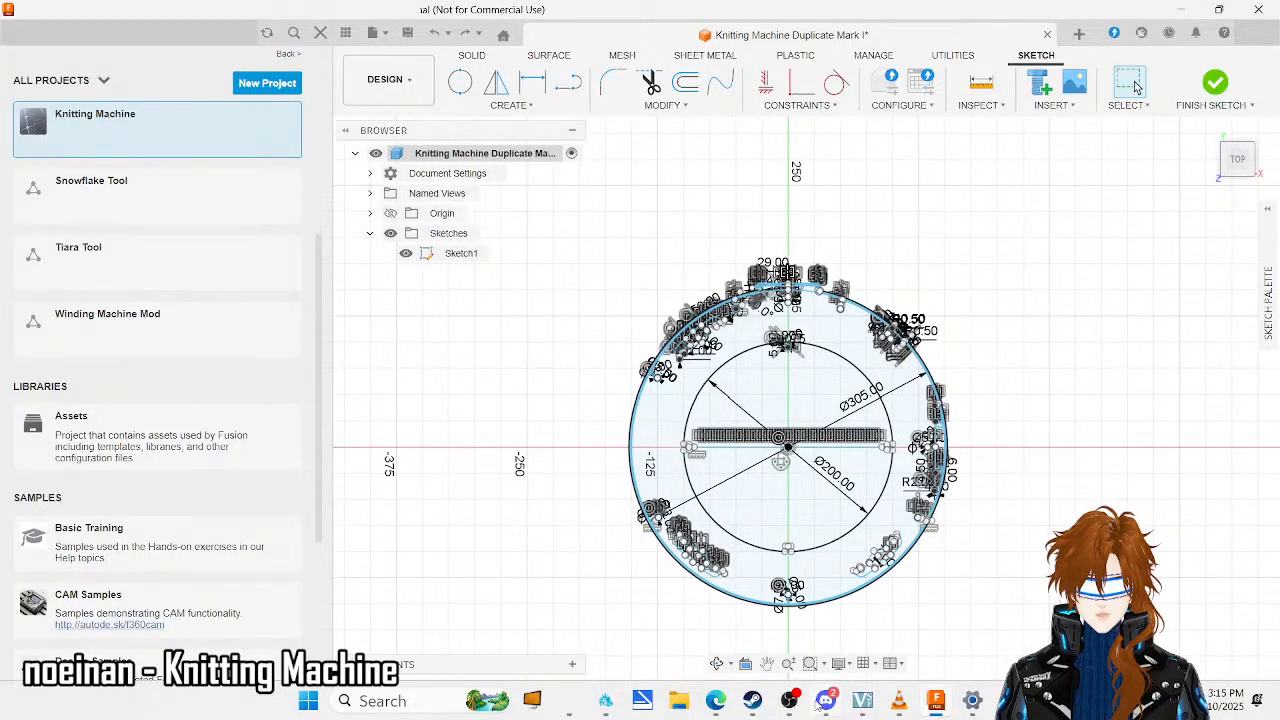
- Switch to the OBS Studio window
mouse_move(795, 702)
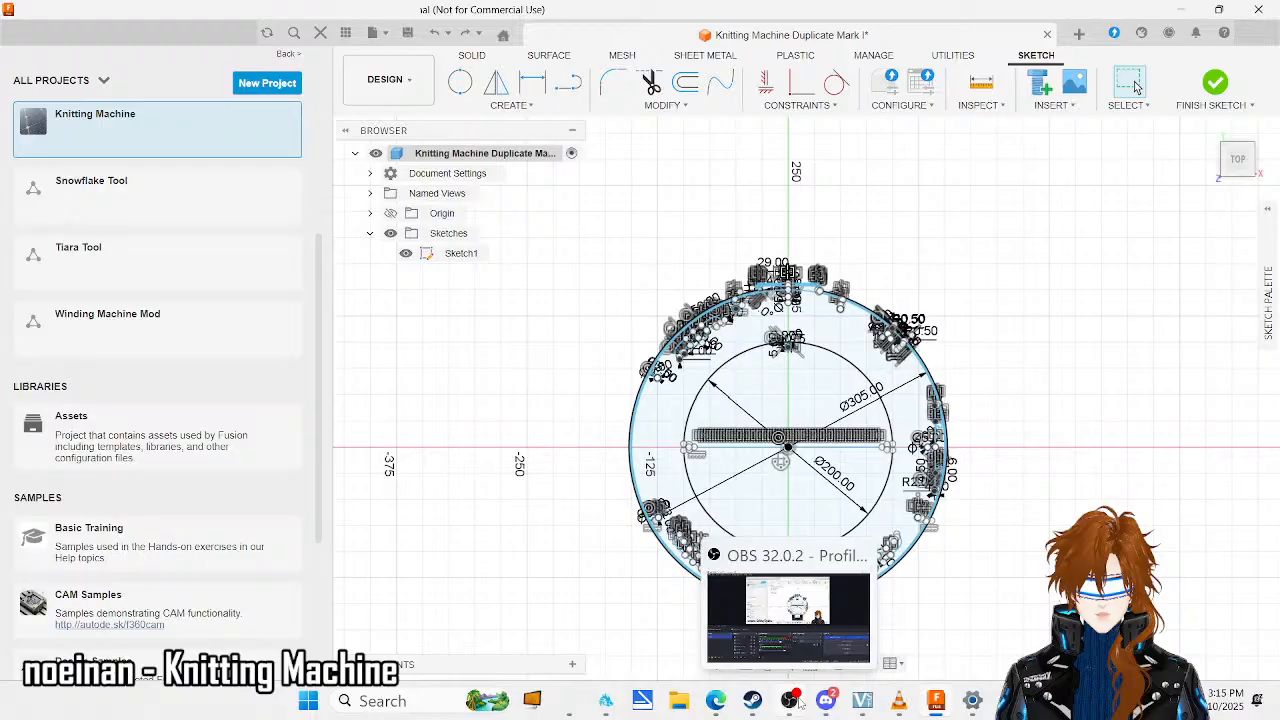
click(797, 702)
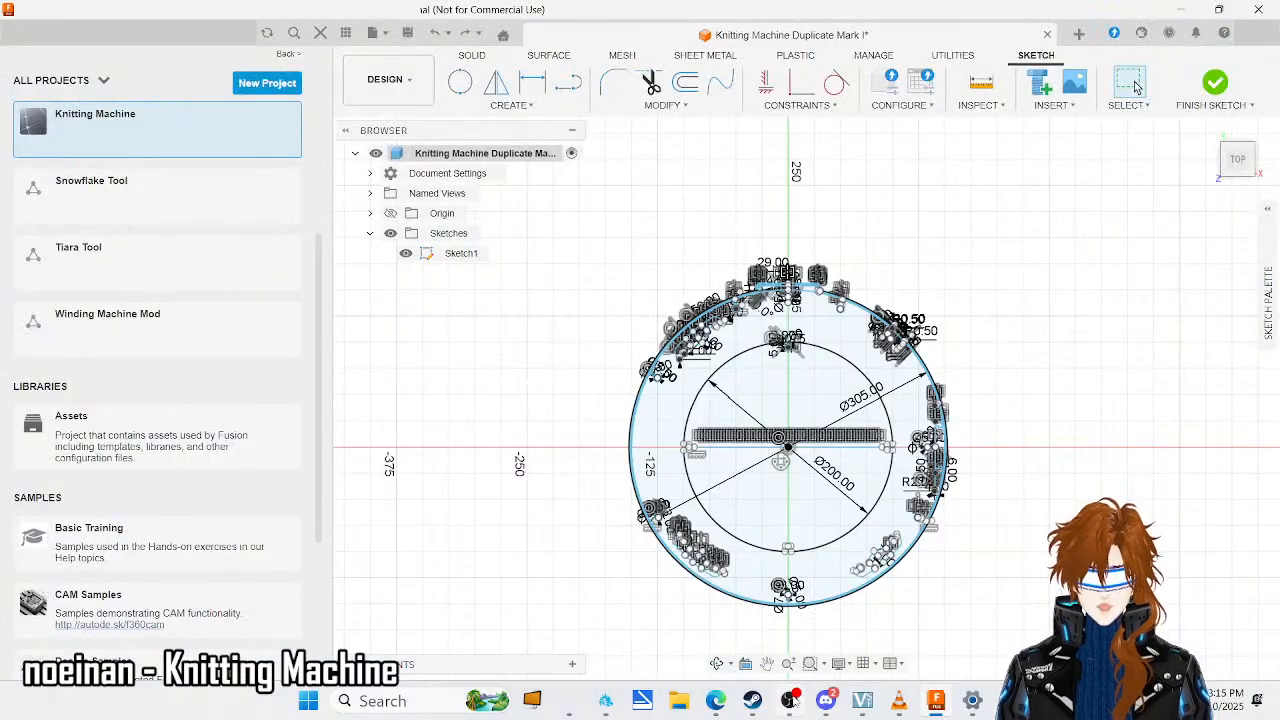
click(797, 702)
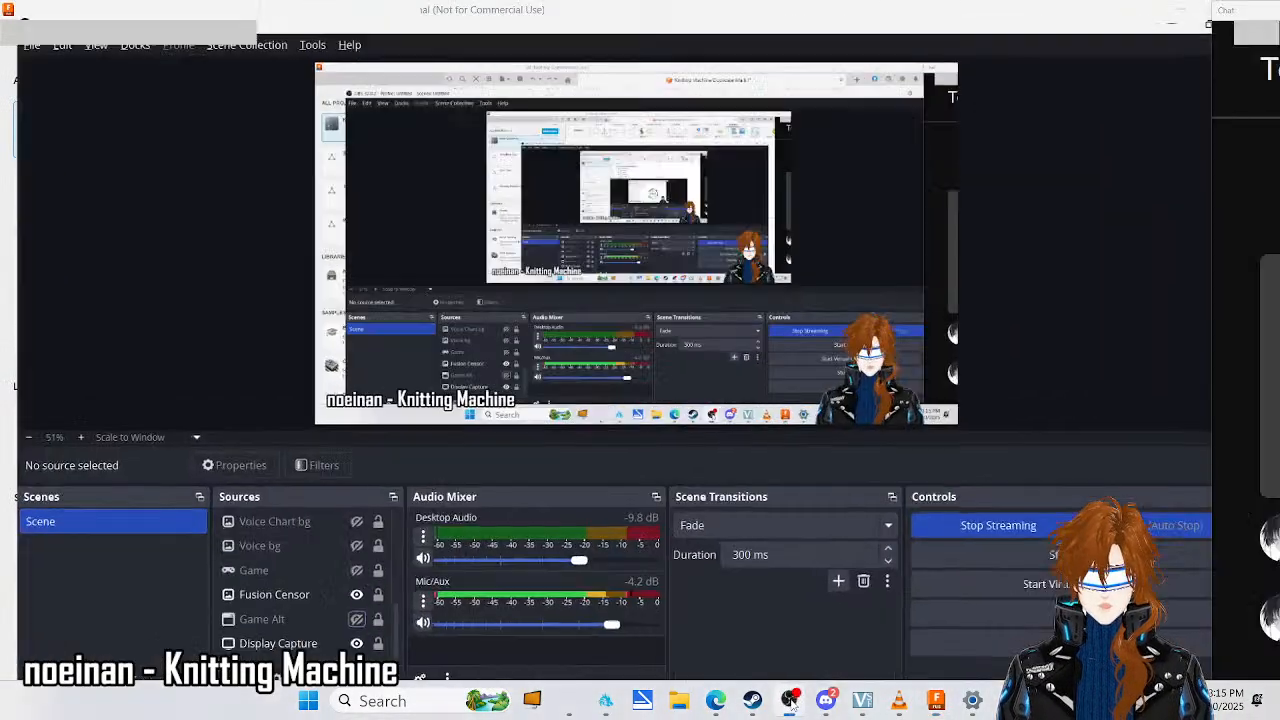